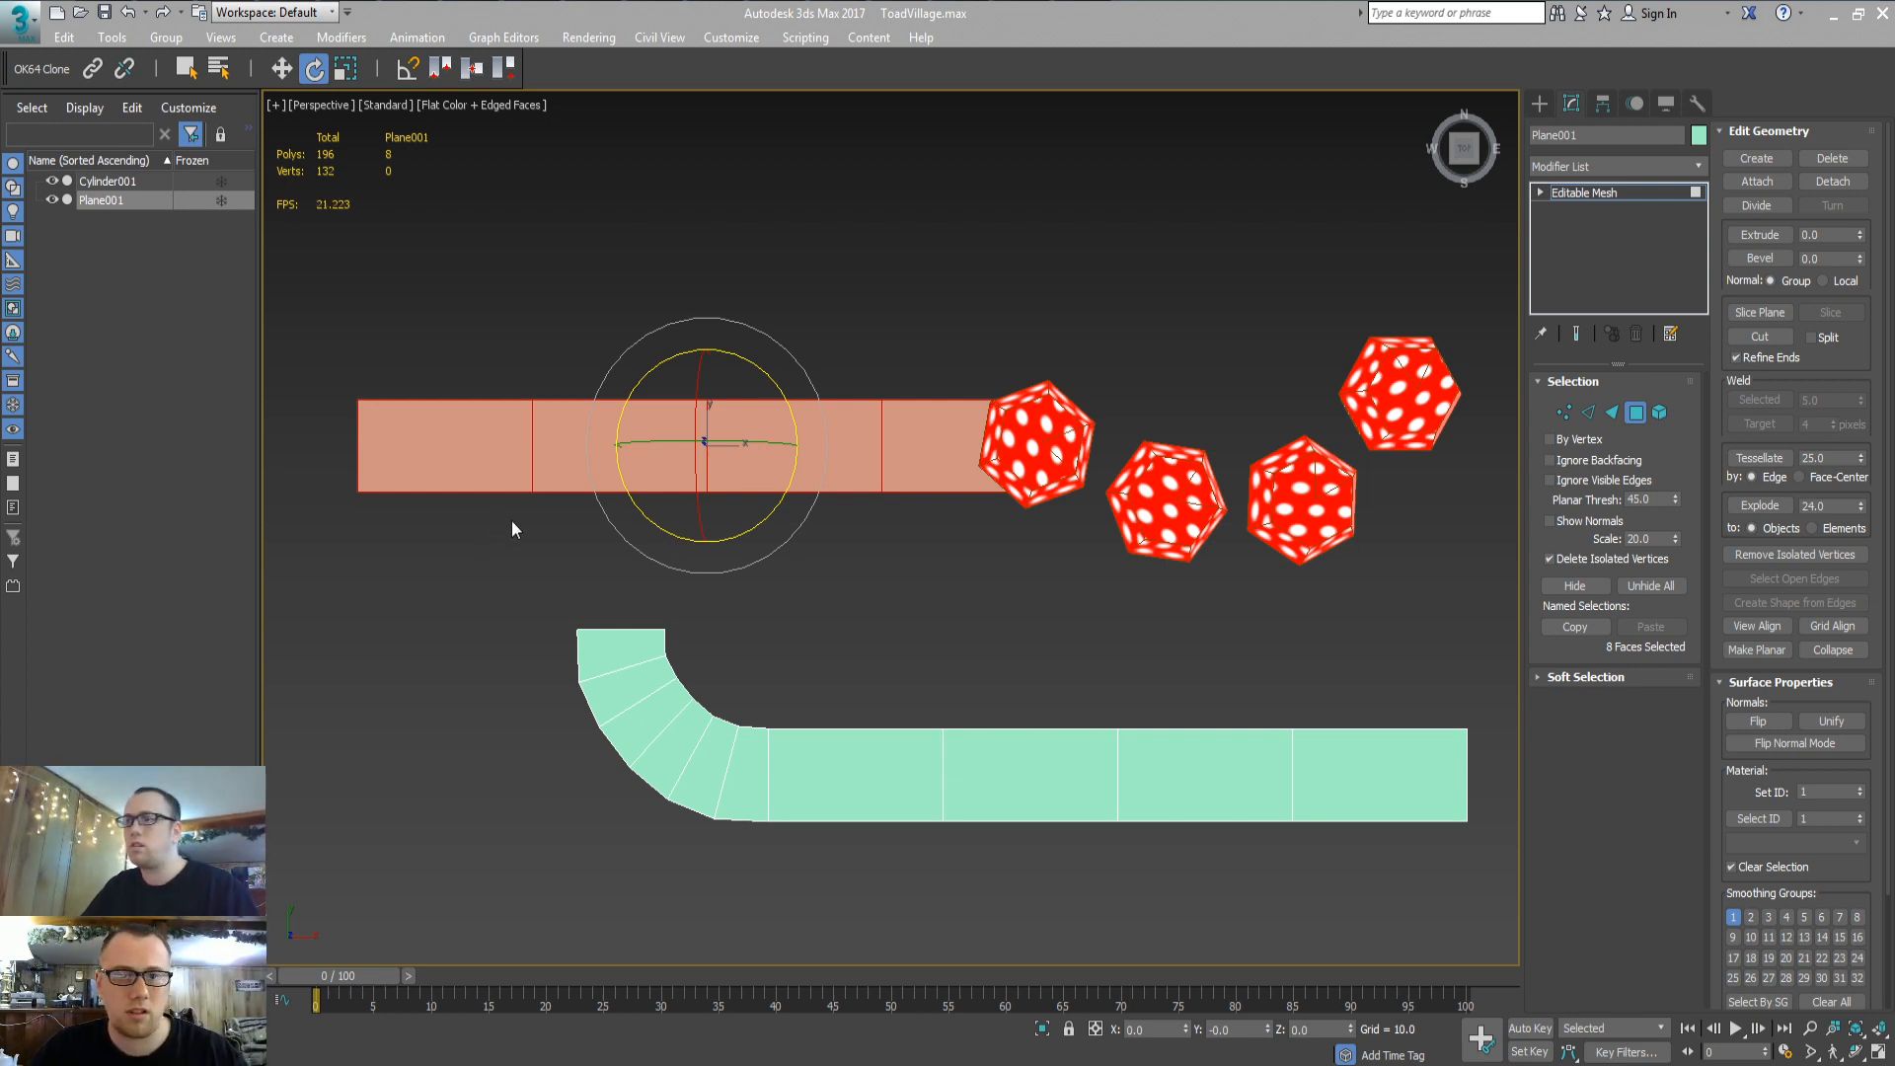
Select the upper strip's end segment beneath the first mushroom house and examine how it meets the houses
left_click(873, 768)
middle_click_drag(928, 622, 798, 633)
key("z")
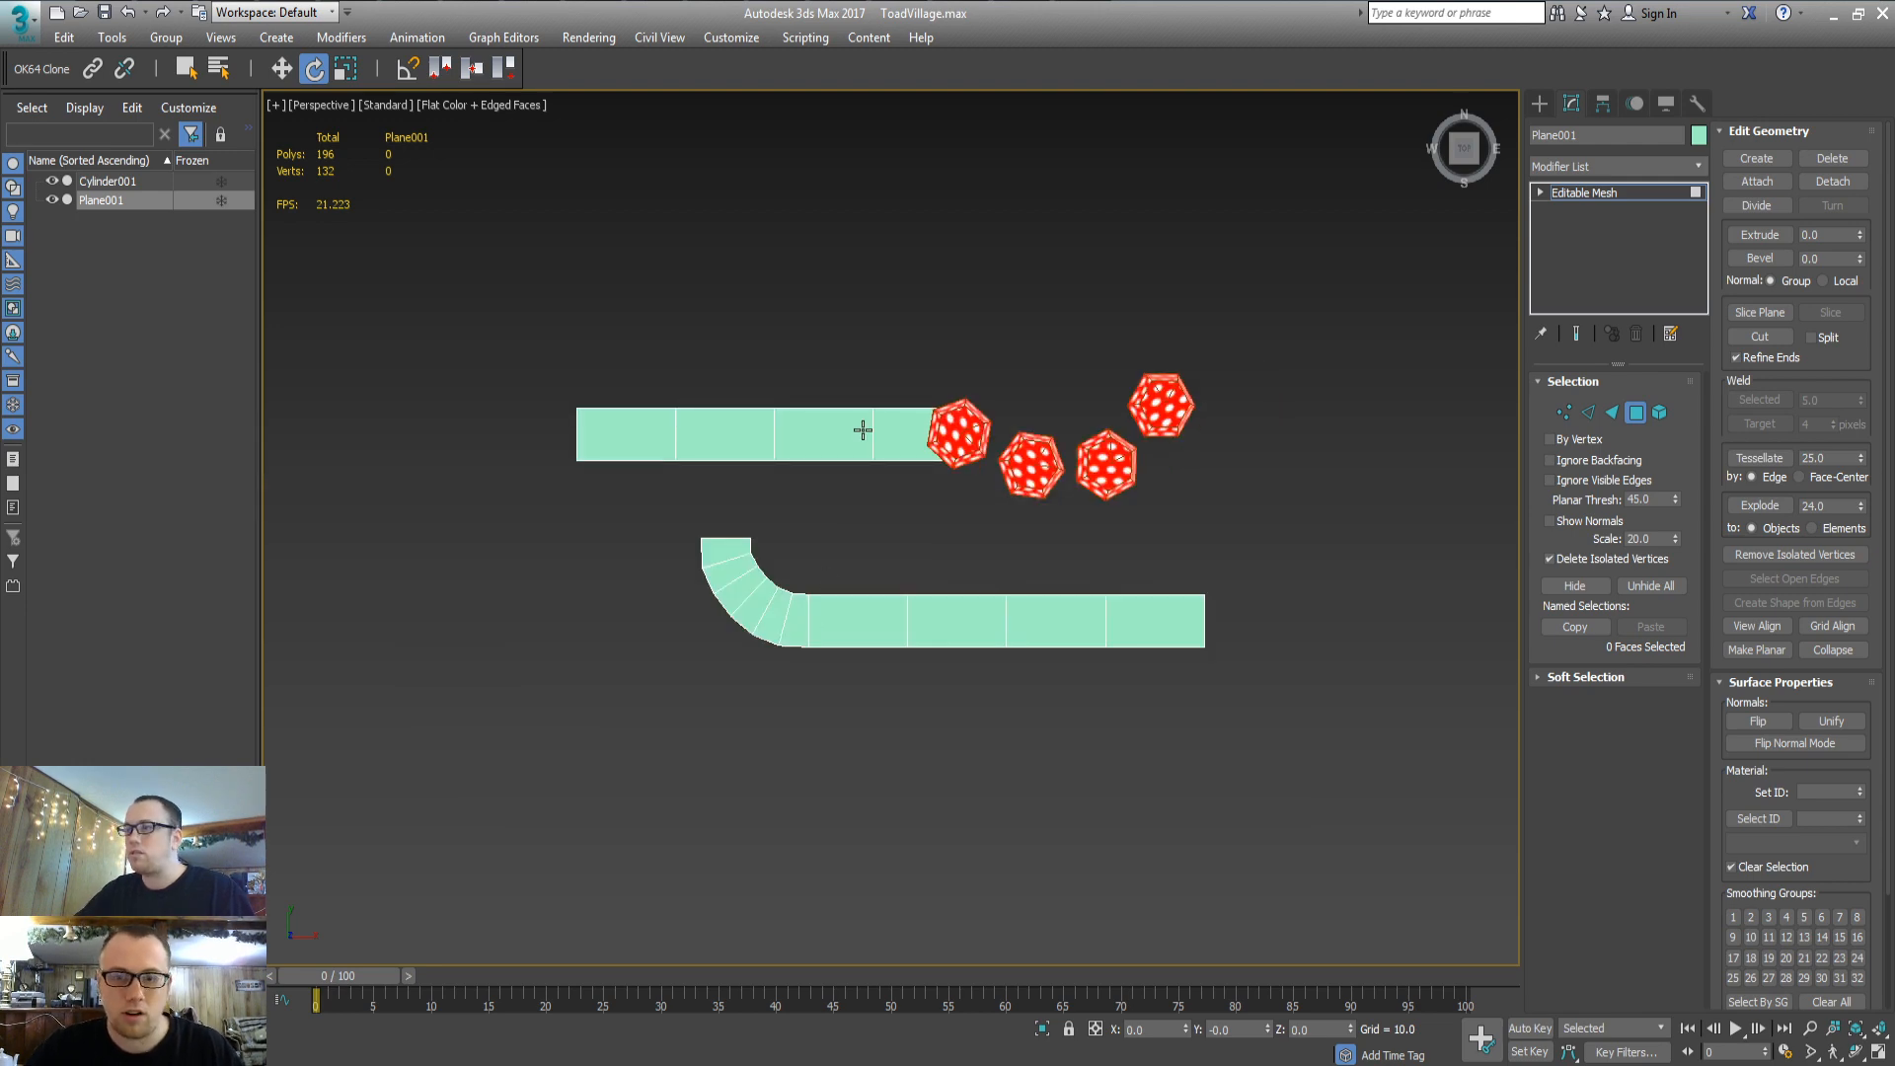
left_click_drag(934, 533, 1260, 317)
key("z")
middle_click_drag(1192, 583, 1108, 564, "alt")
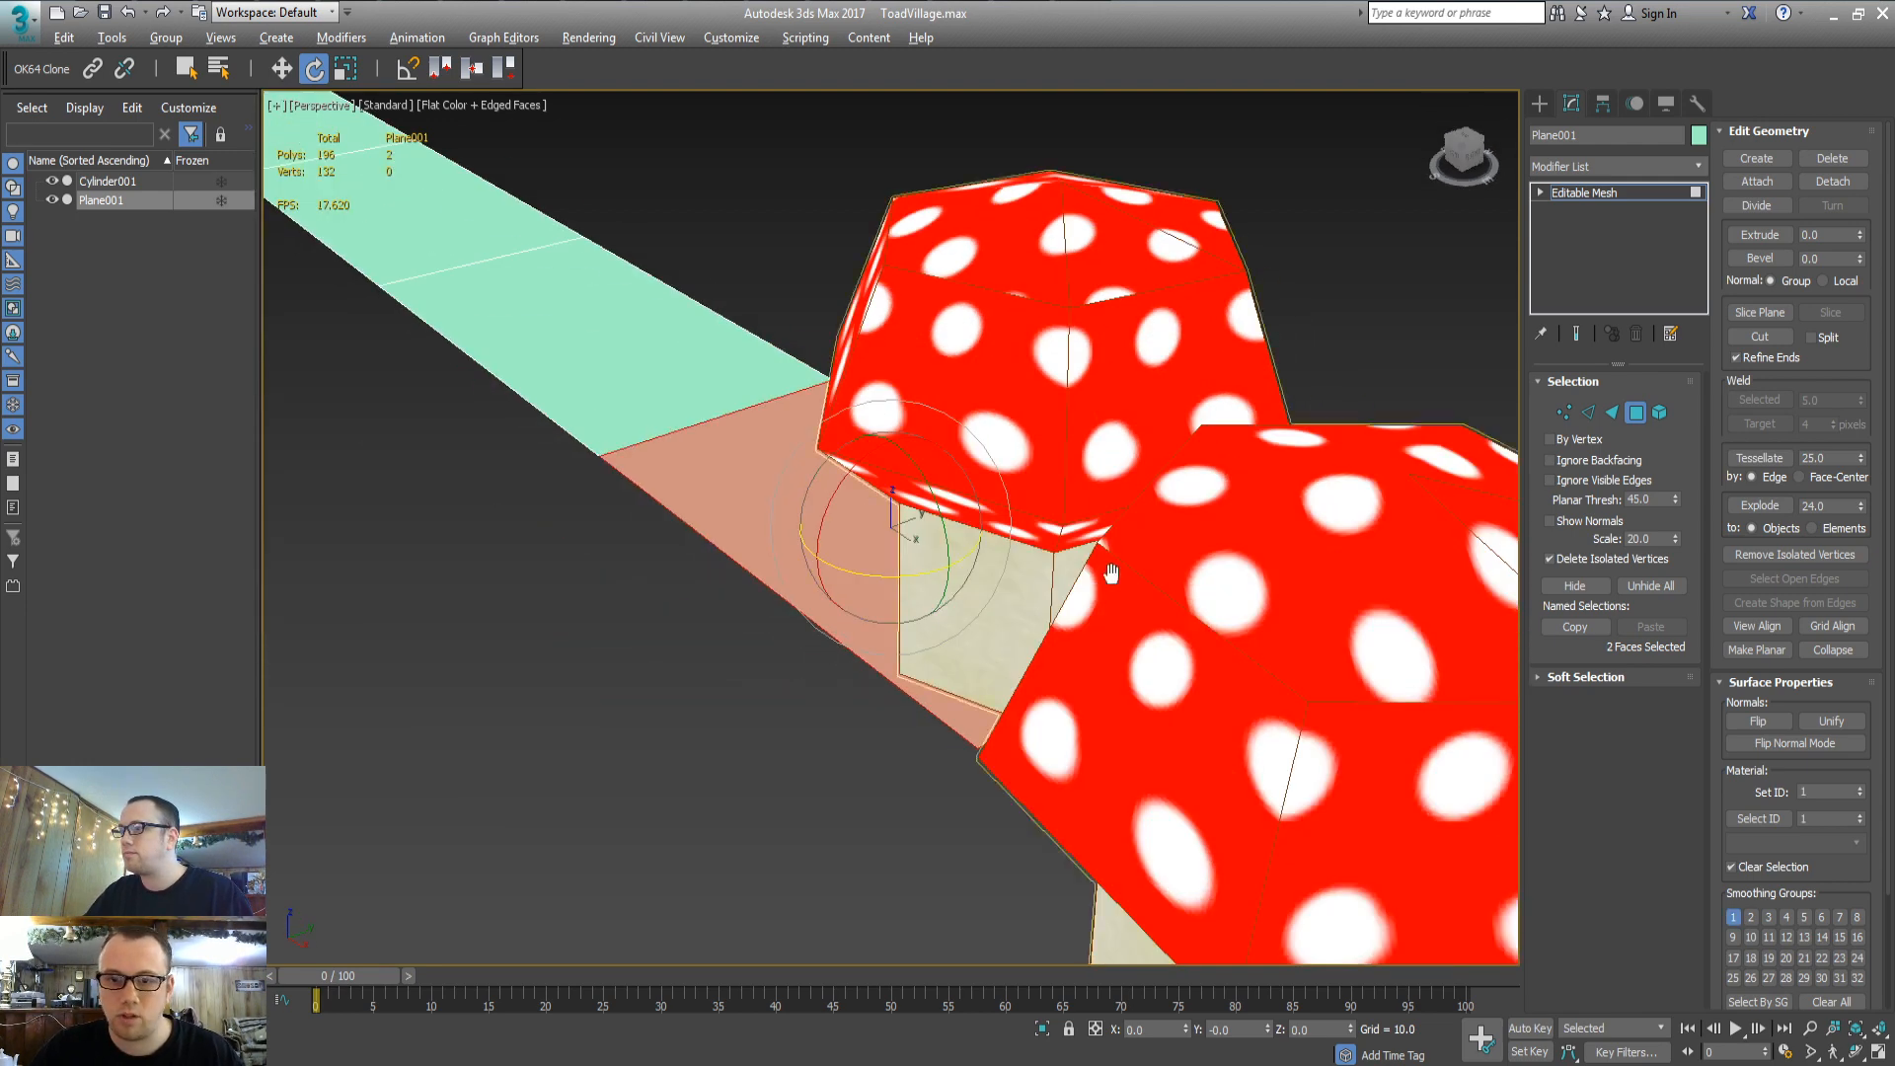
scroll(1016, 579, "down", 5)
middle_click_drag(967, 587, 709, 398)
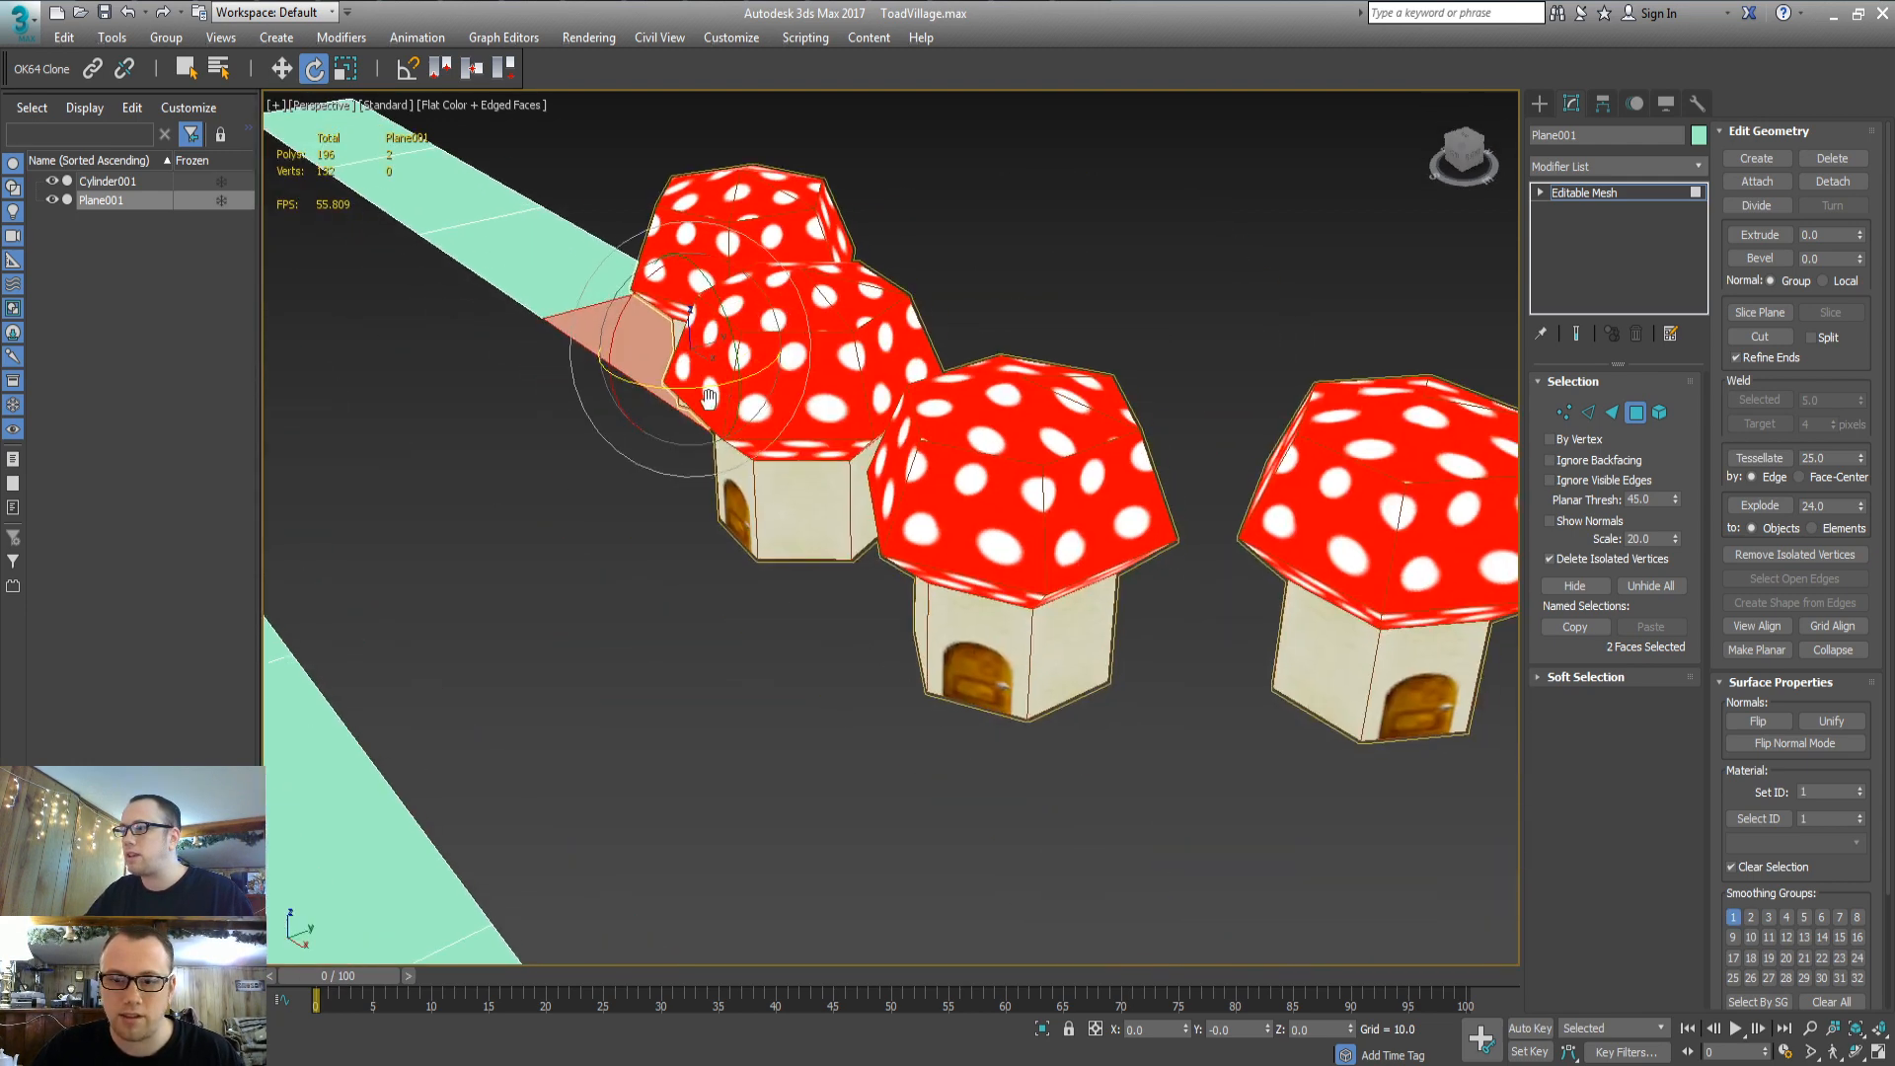
Select the mushroom houses object and pick a single triangular wall face on the house furthest from the strip
left_click(1539, 103)
middle_click_drag(1184, 681, 1057, 637)
left_click(1234, 643)
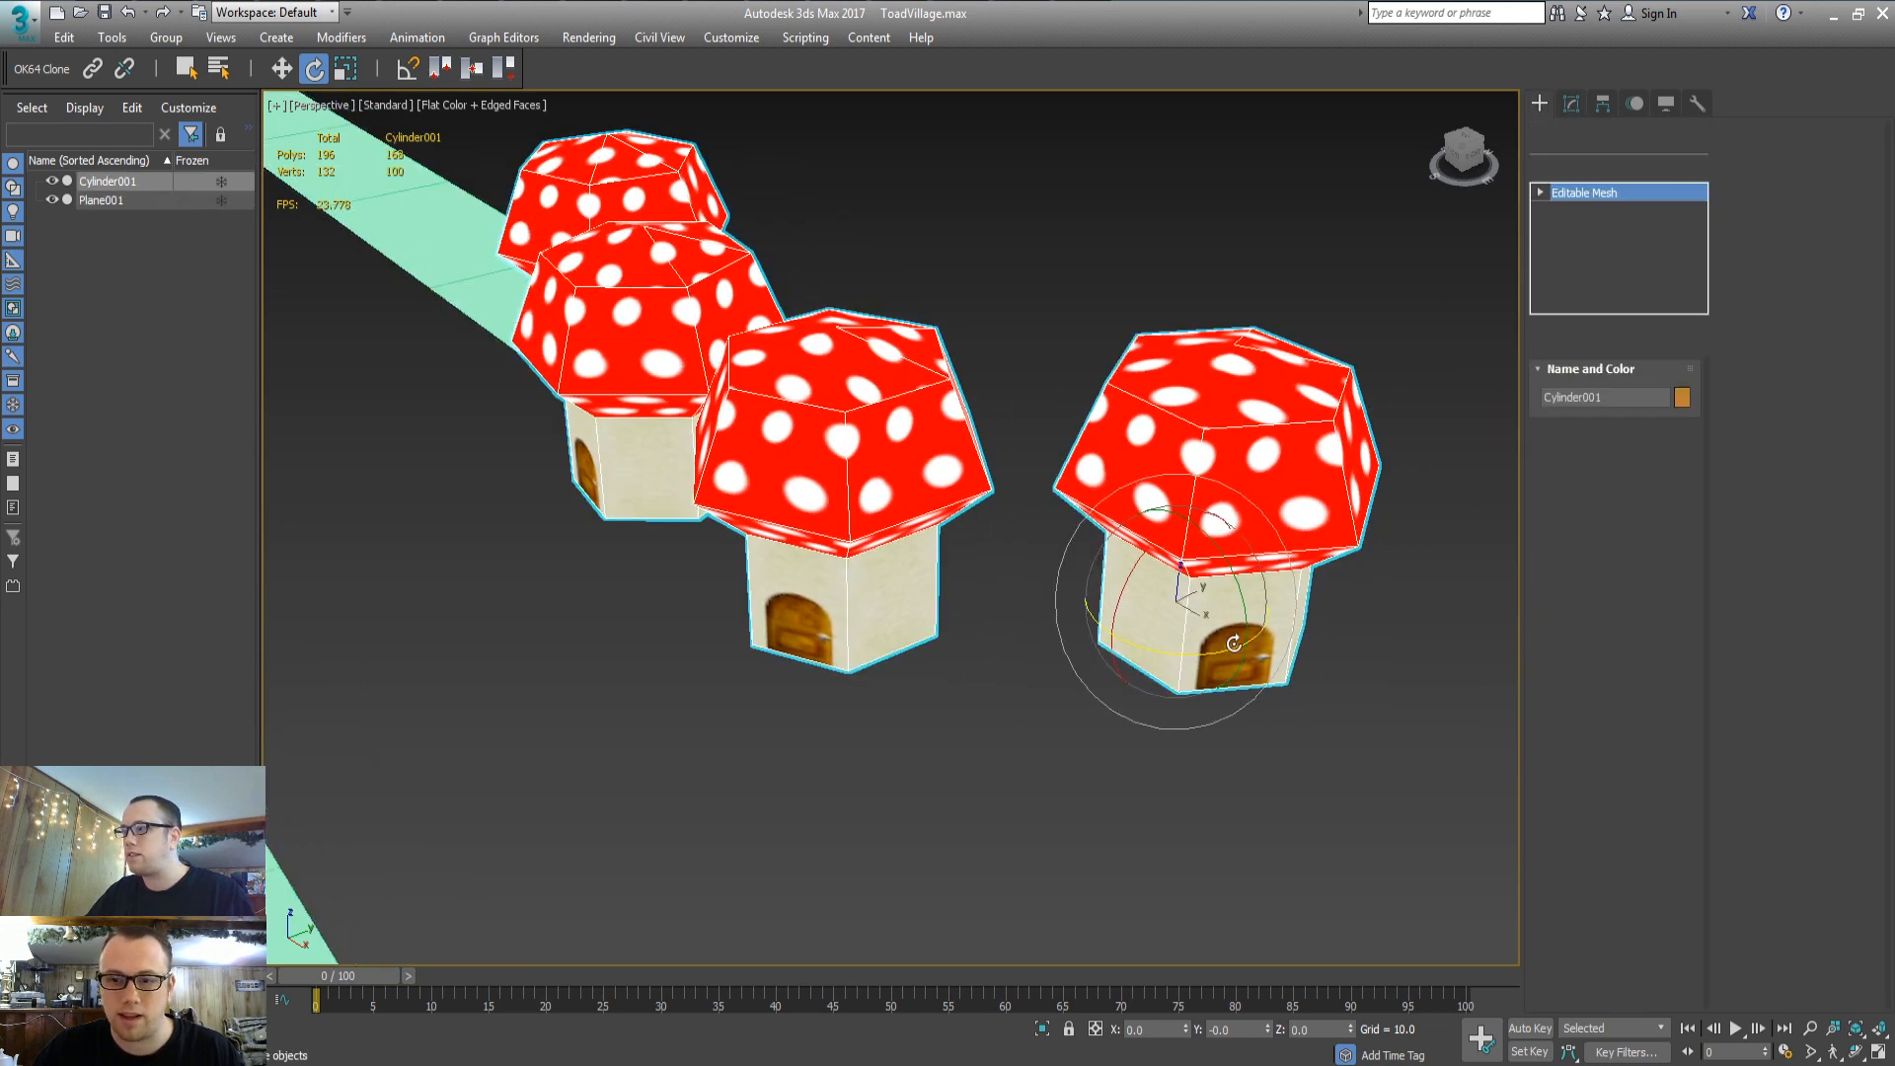
key("3")
left_click(1239, 646)
left_click(1056, 631)
left_click(1145, 580)
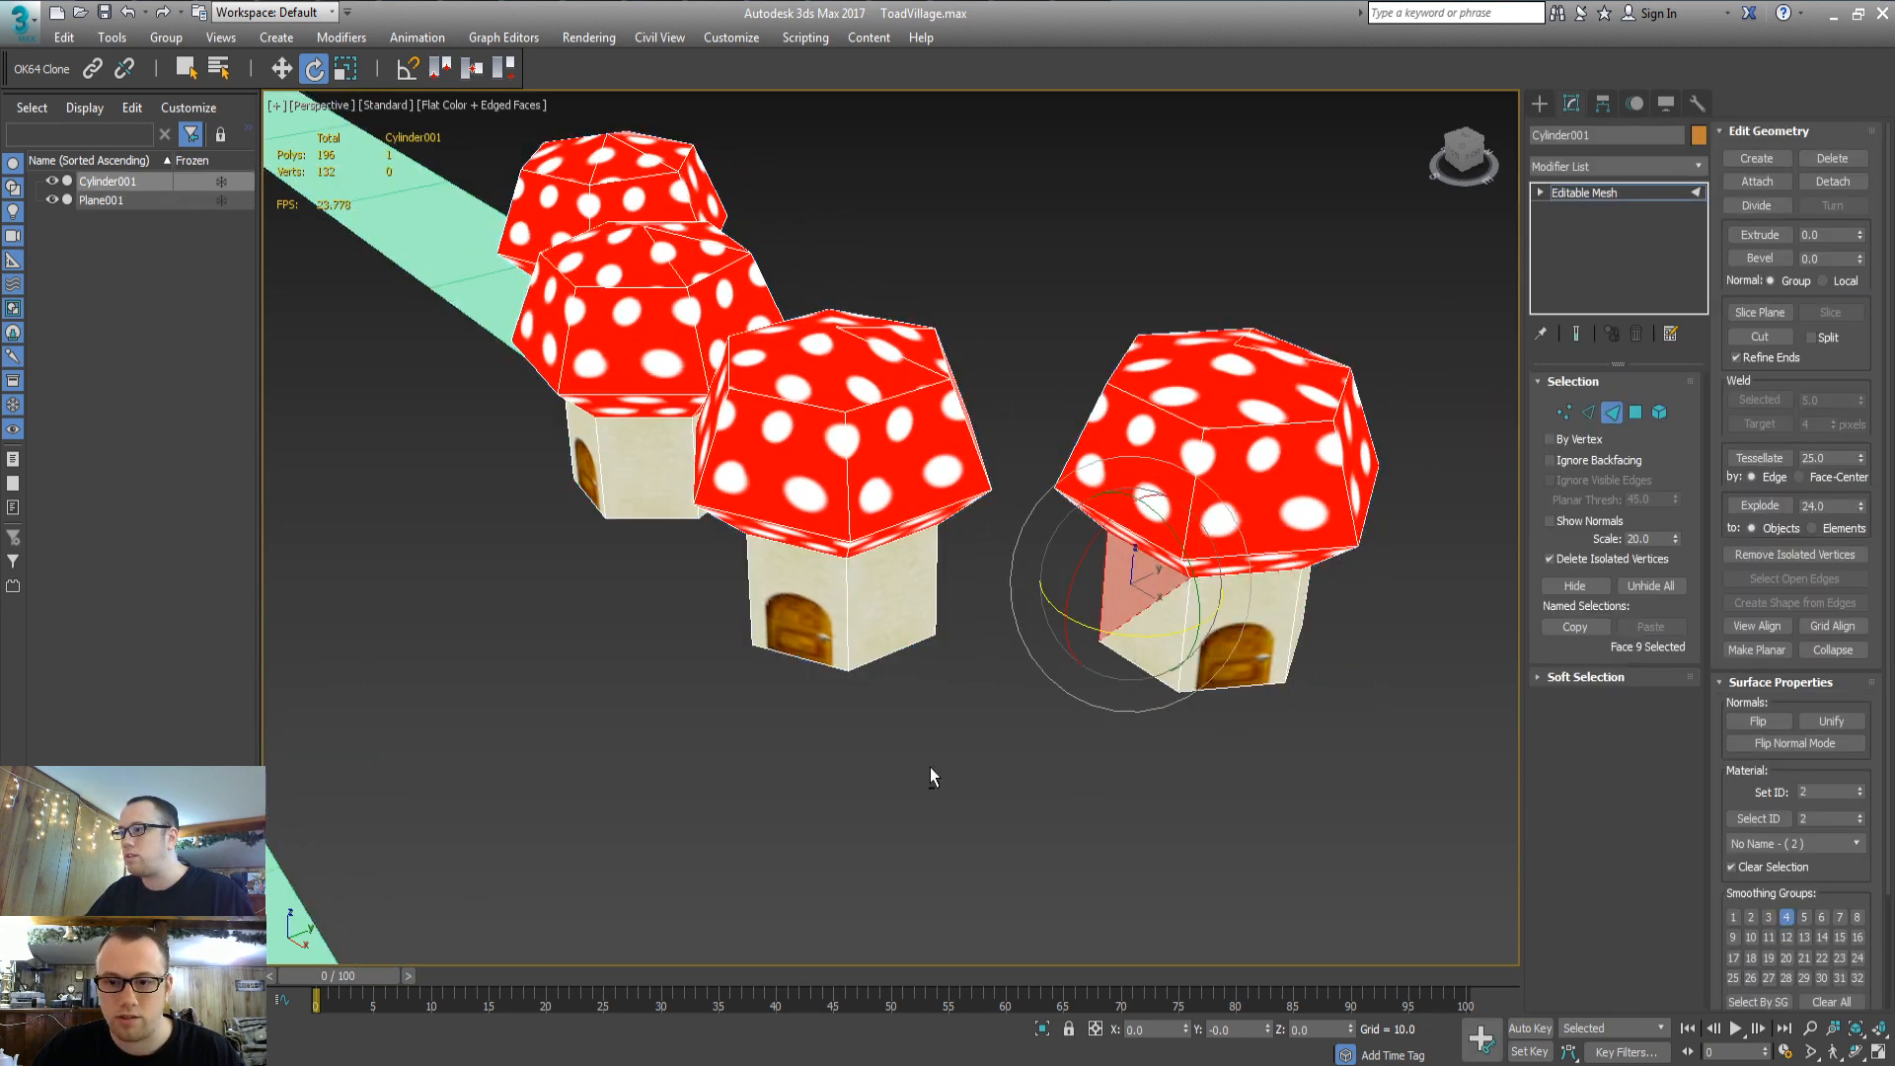
Examine the triangular wall faces beside a mushroom house's door by selecting them individually, and clear the selection
middle_click_drag(930, 767, 1214, 766, "alt")
scroll(1096, 716, "up", 6)
scroll(1088, 731, "up", 4)
scroll(1096, 715, "down", 4)
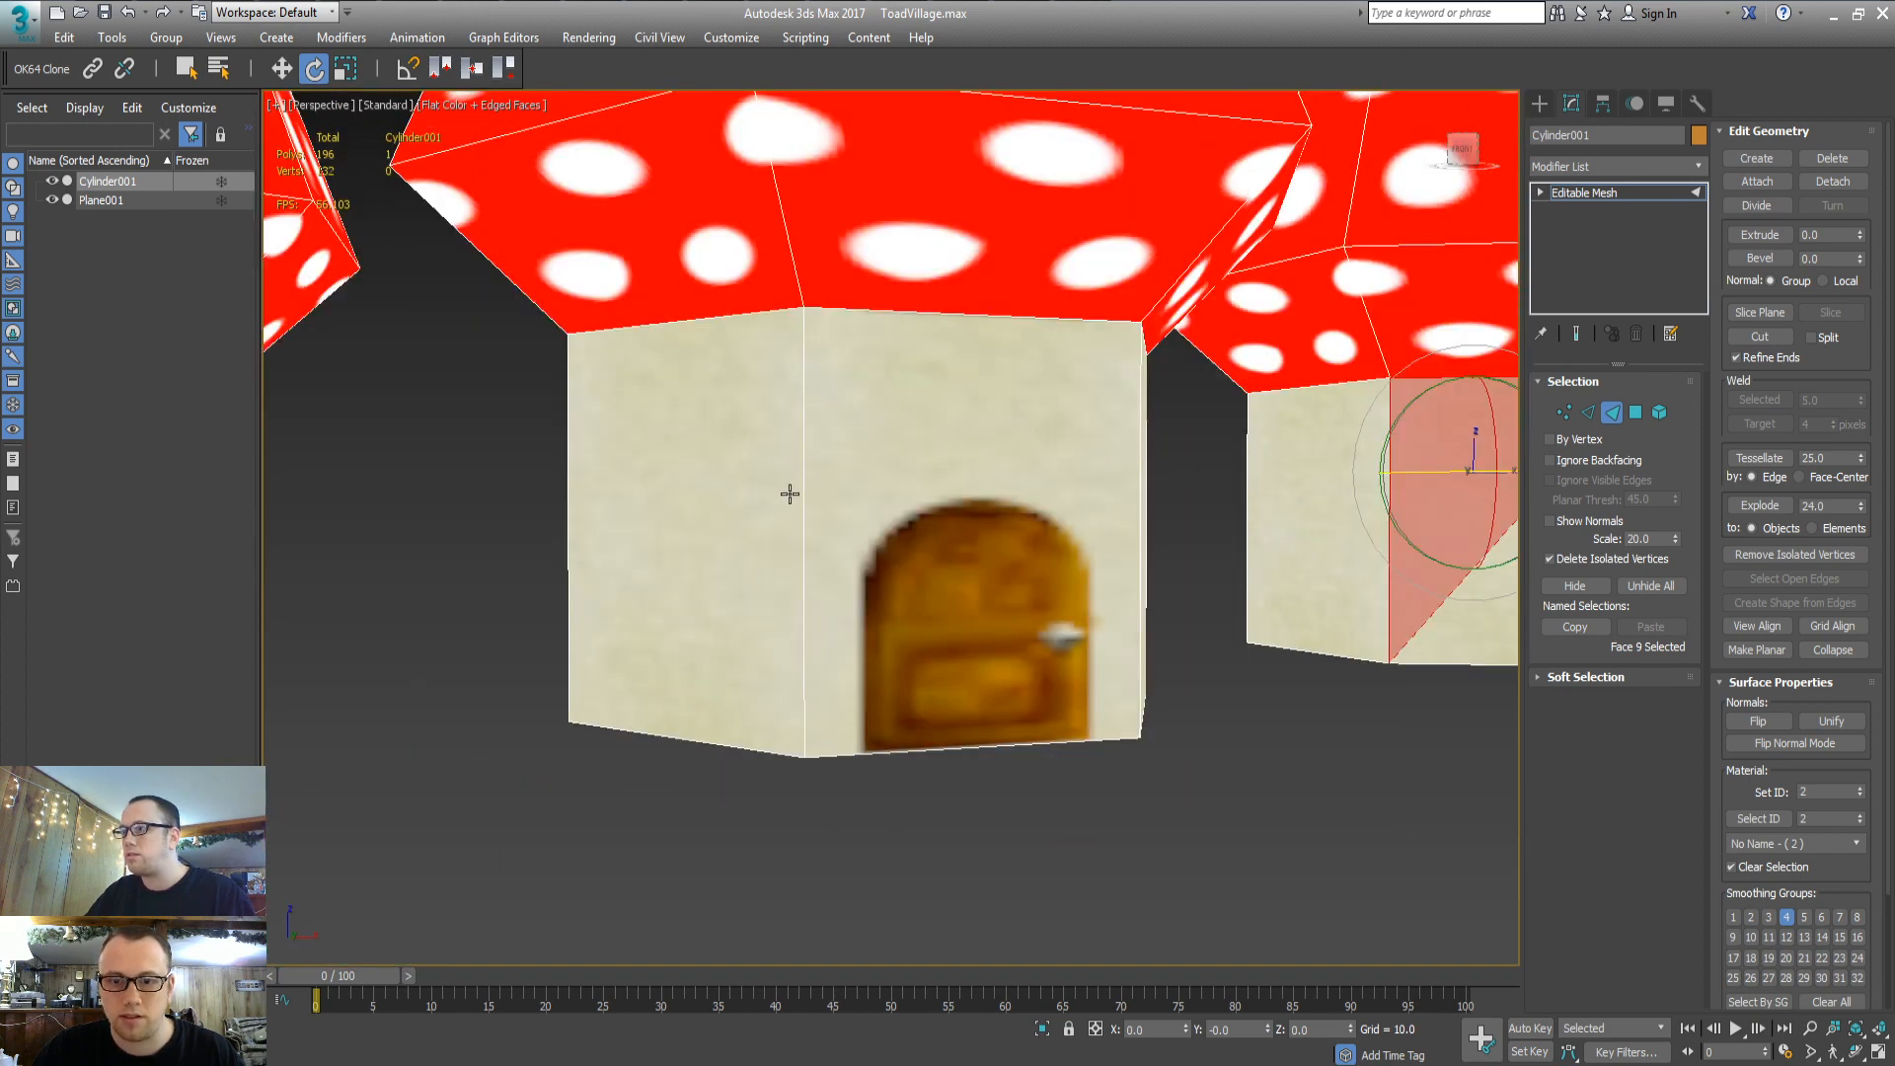
left_click_drag(789, 493, 819, 488)
left_click(887, 475)
key("ctrl+z")
key("ctrl+z")
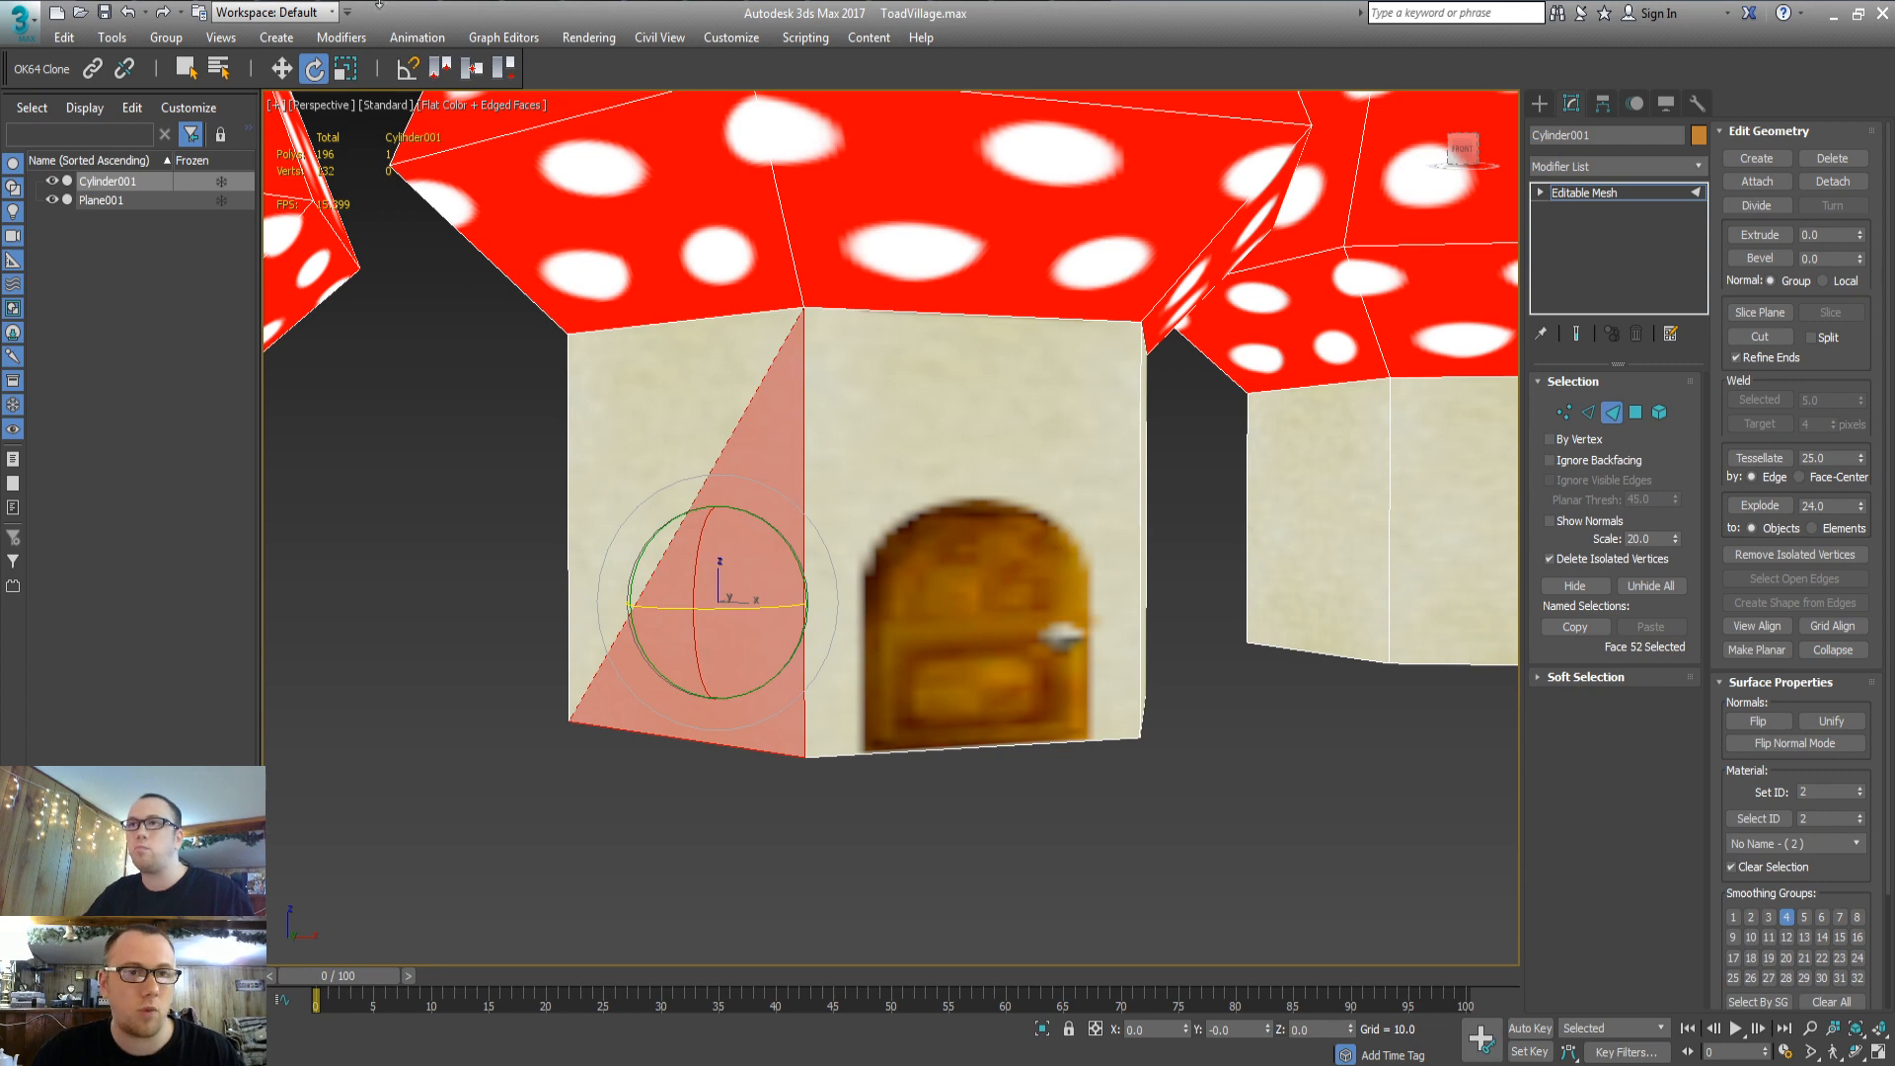
left_click(797, 847)
Draw a trial plane of length 100 beyond the lower strip's straight end and delete it
scroll(771, 690, "down", 10)
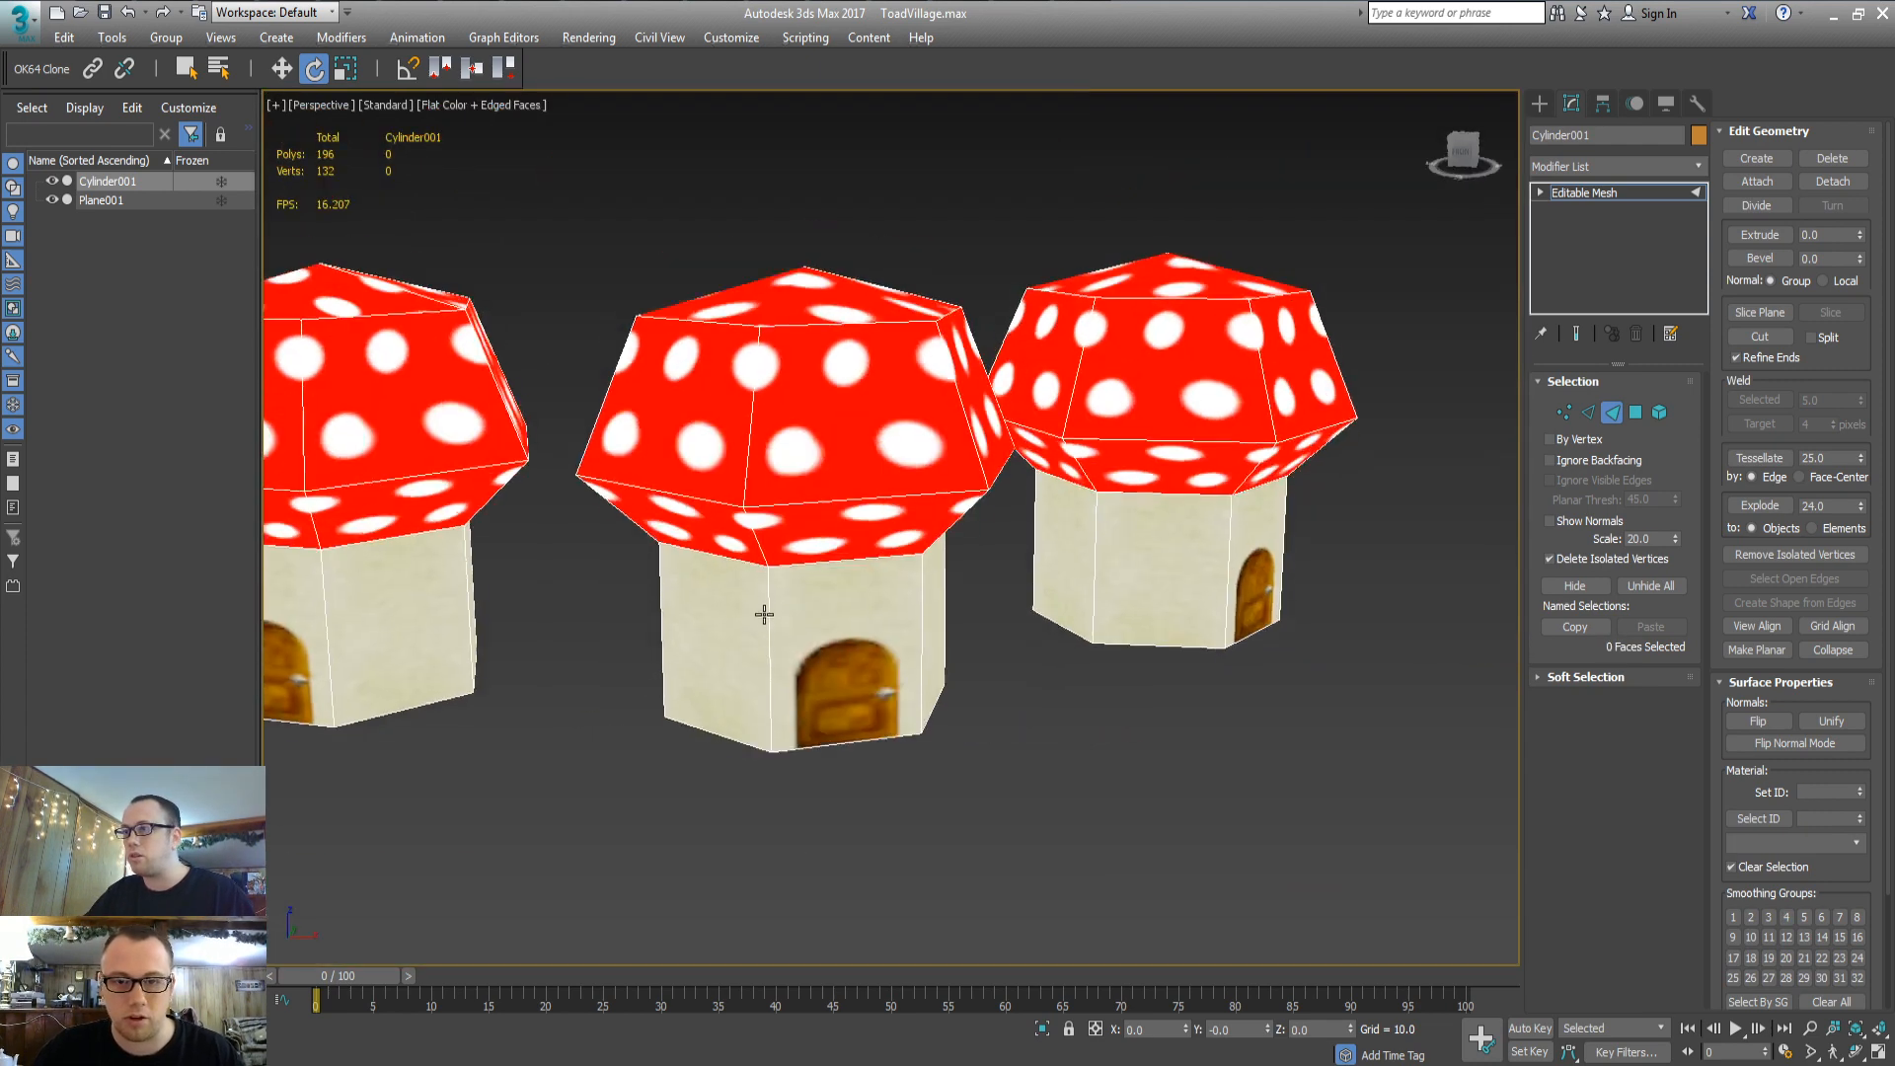
scroll(949, 536, "down", 5)
middle_click_drag(720, 572, 938, 554)
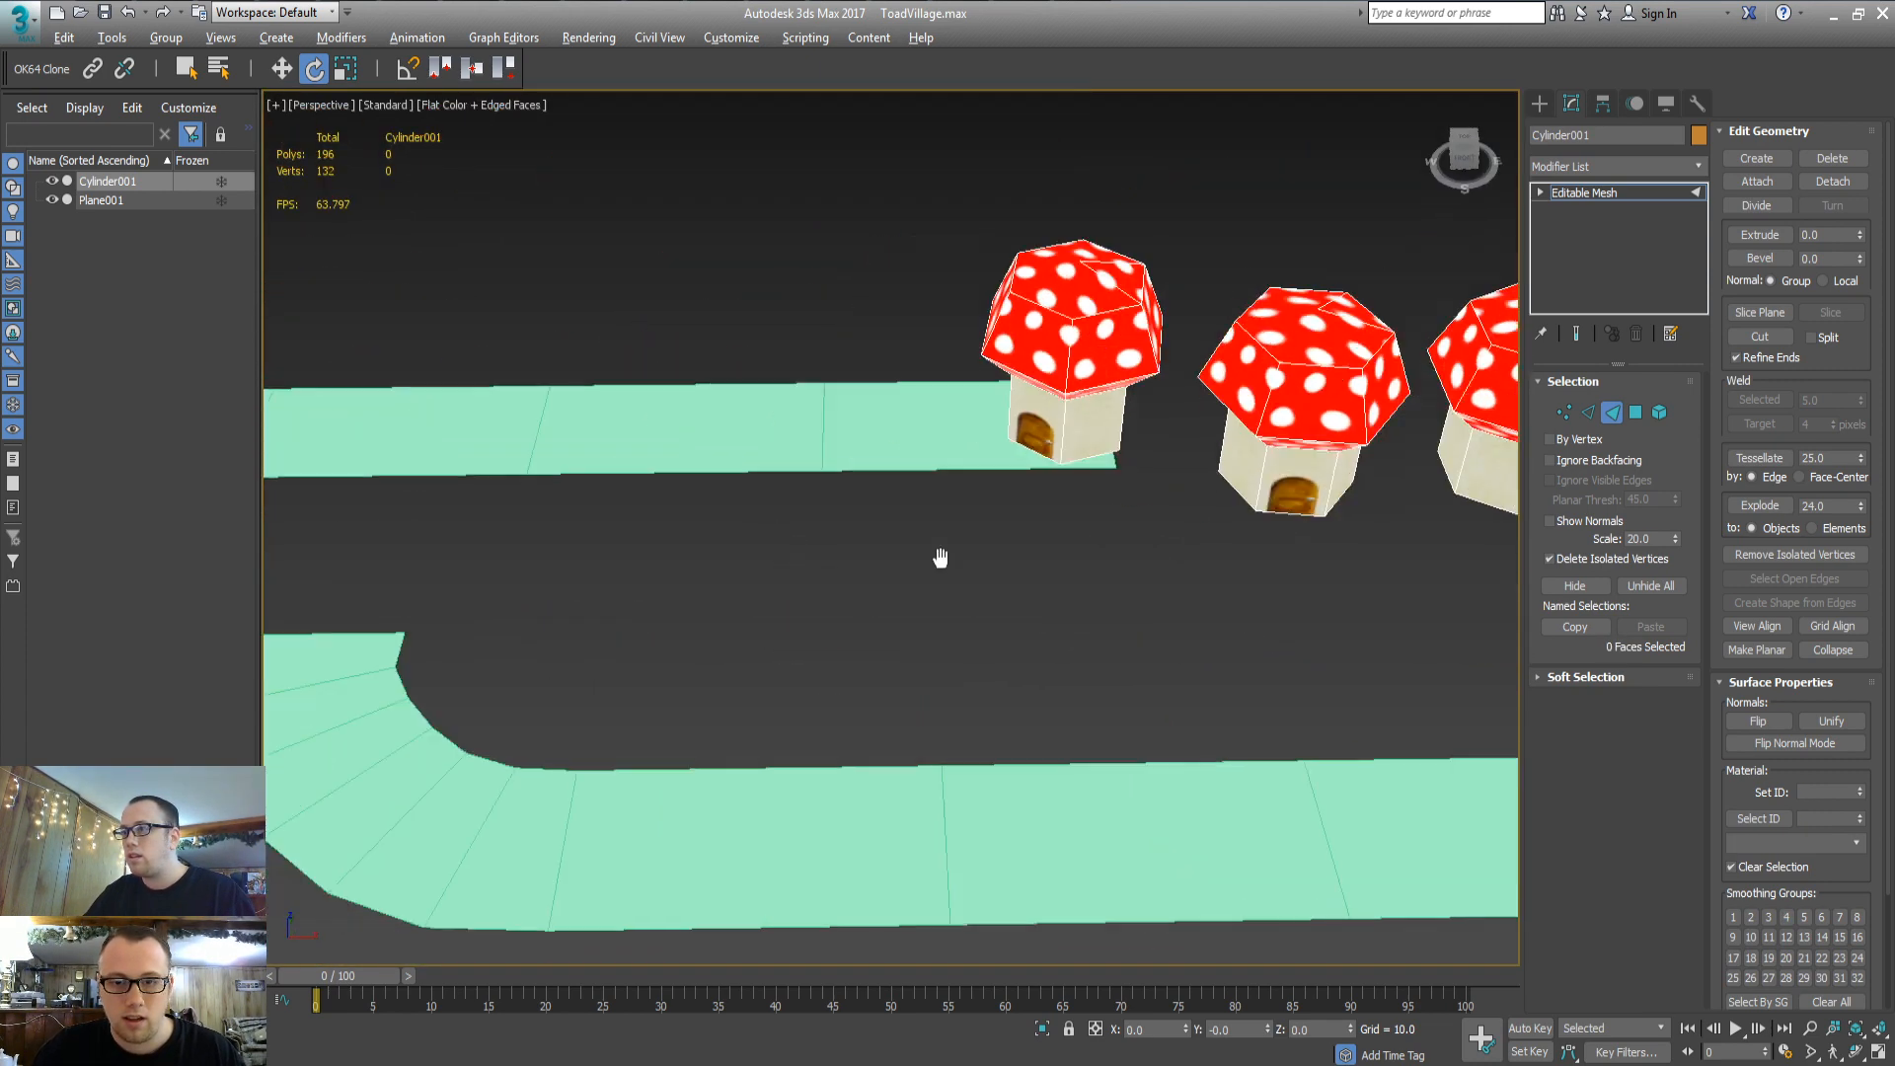
scroll(986, 543, "down", 4)
scroll(987, 551, "down", 3)
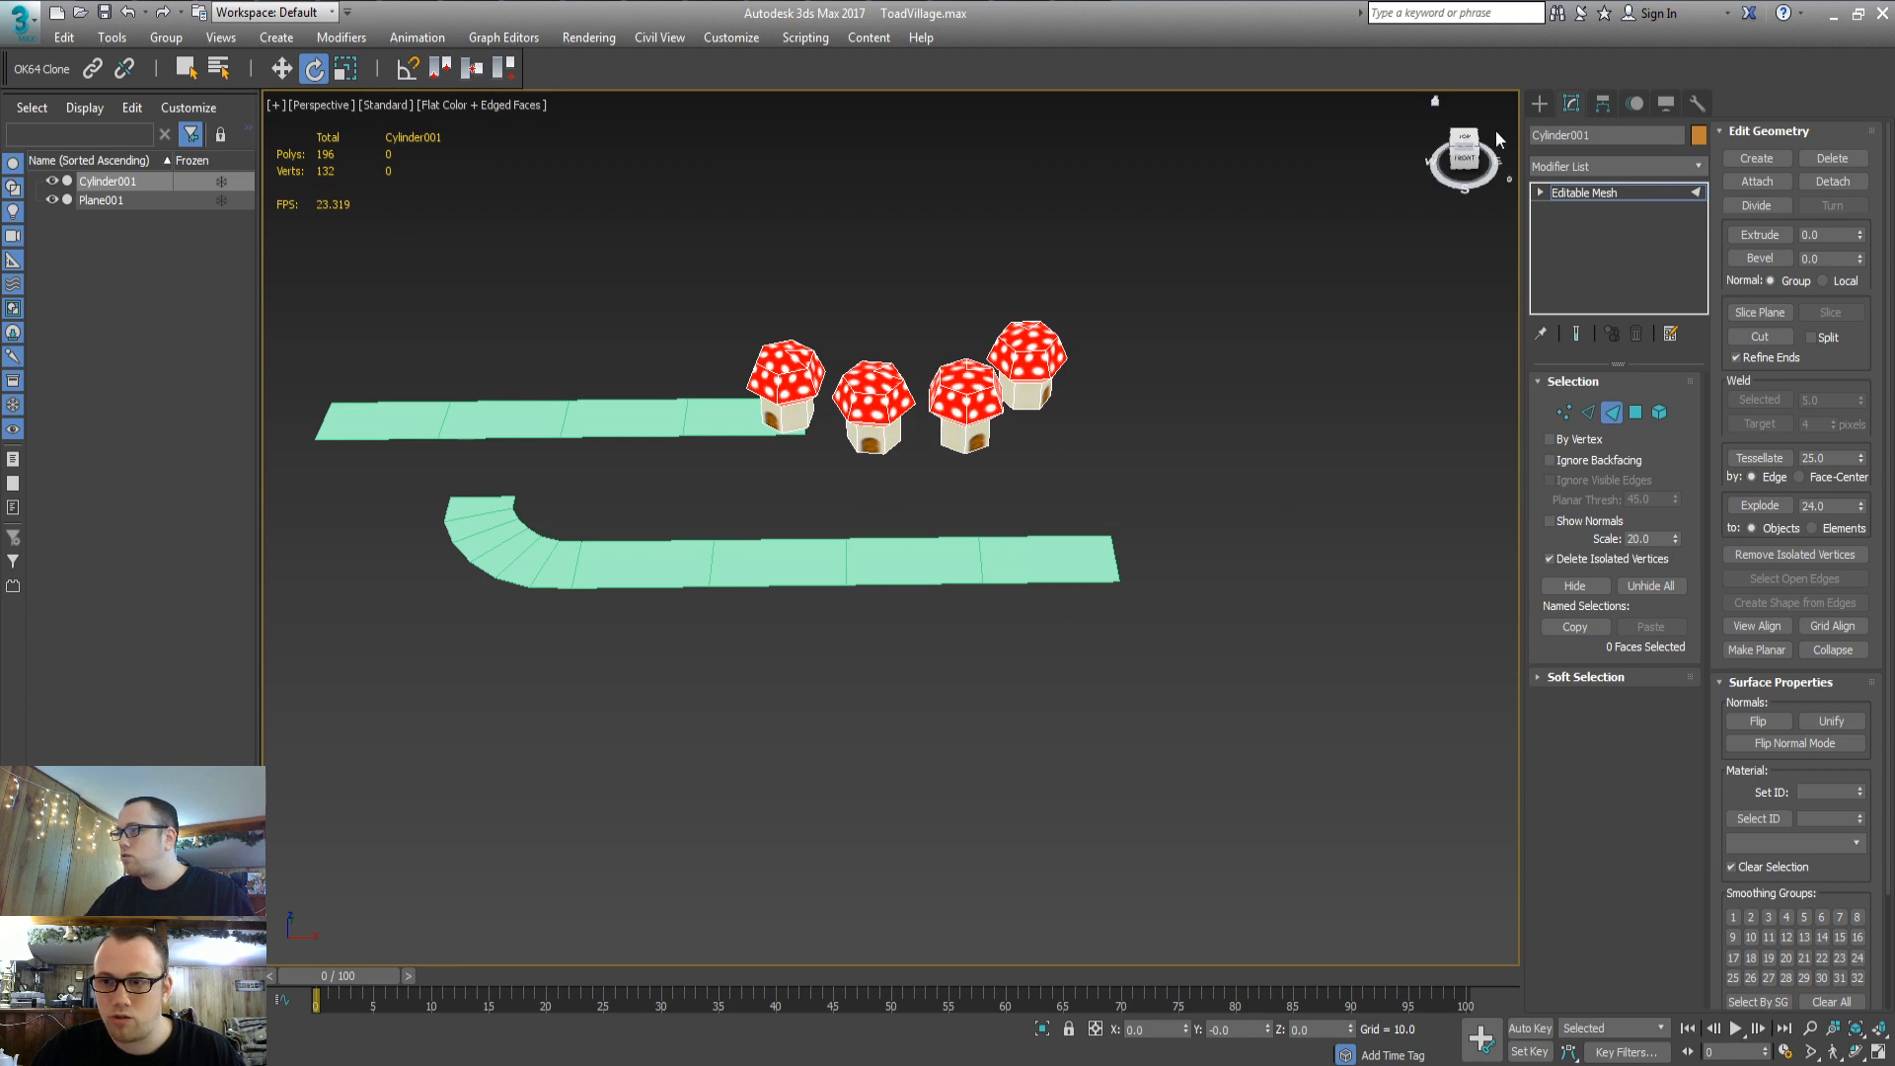
left_click(1540, 103)
left_click(1652, 318)
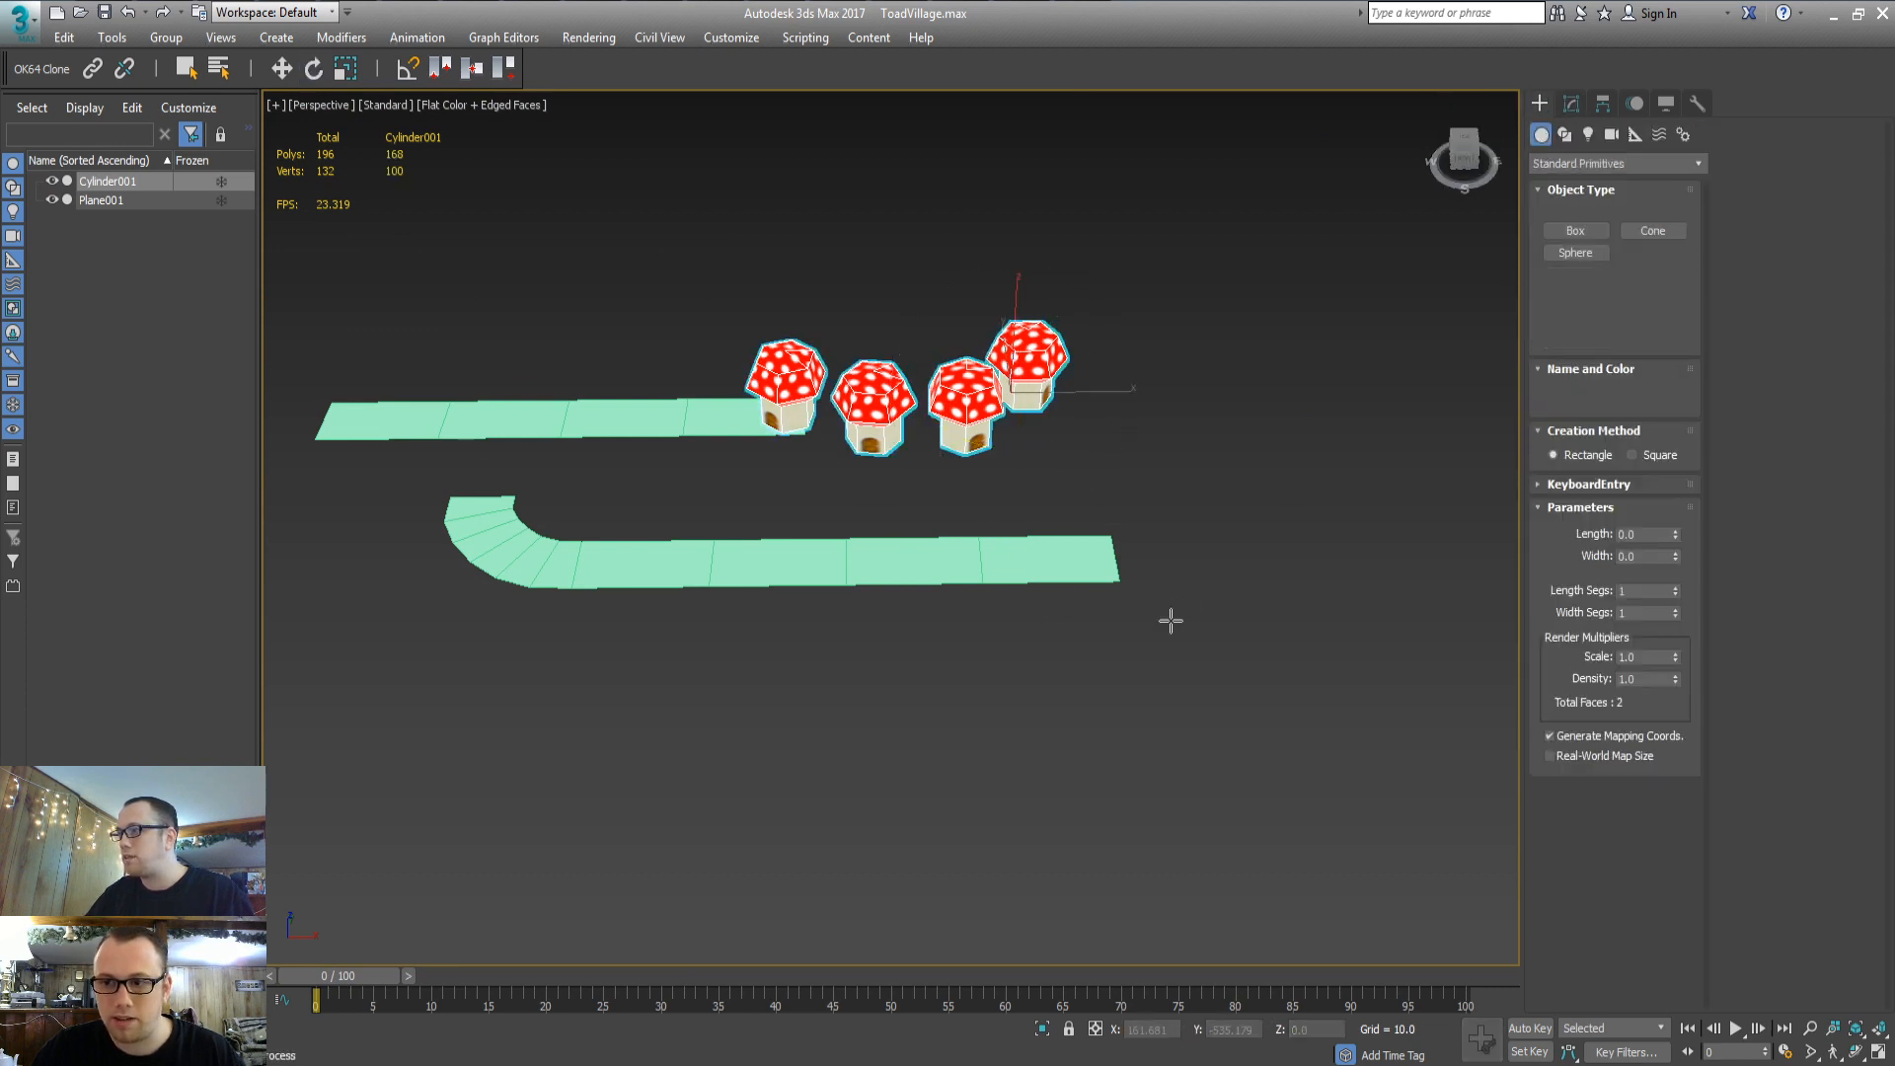
left_click_drag(1169, 622, 1381, 556)
type("1")
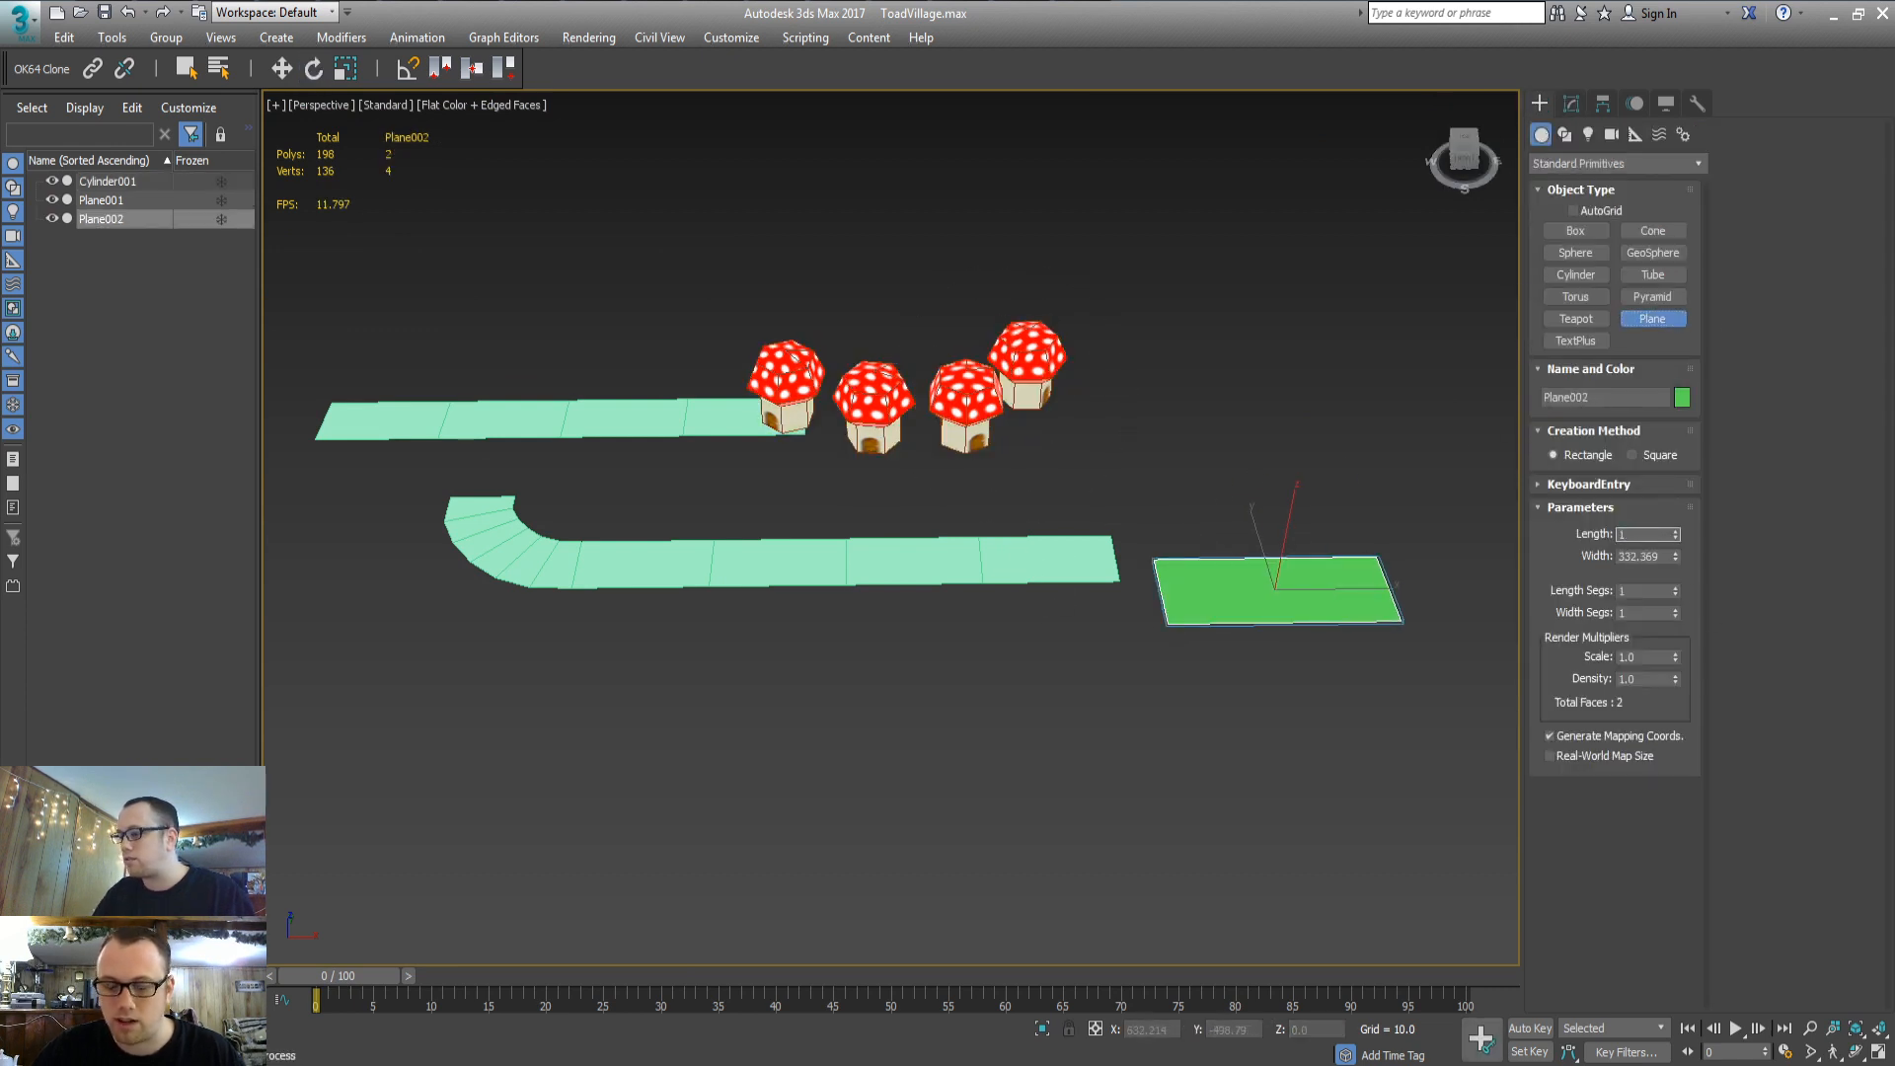
type("00")
key("Return")
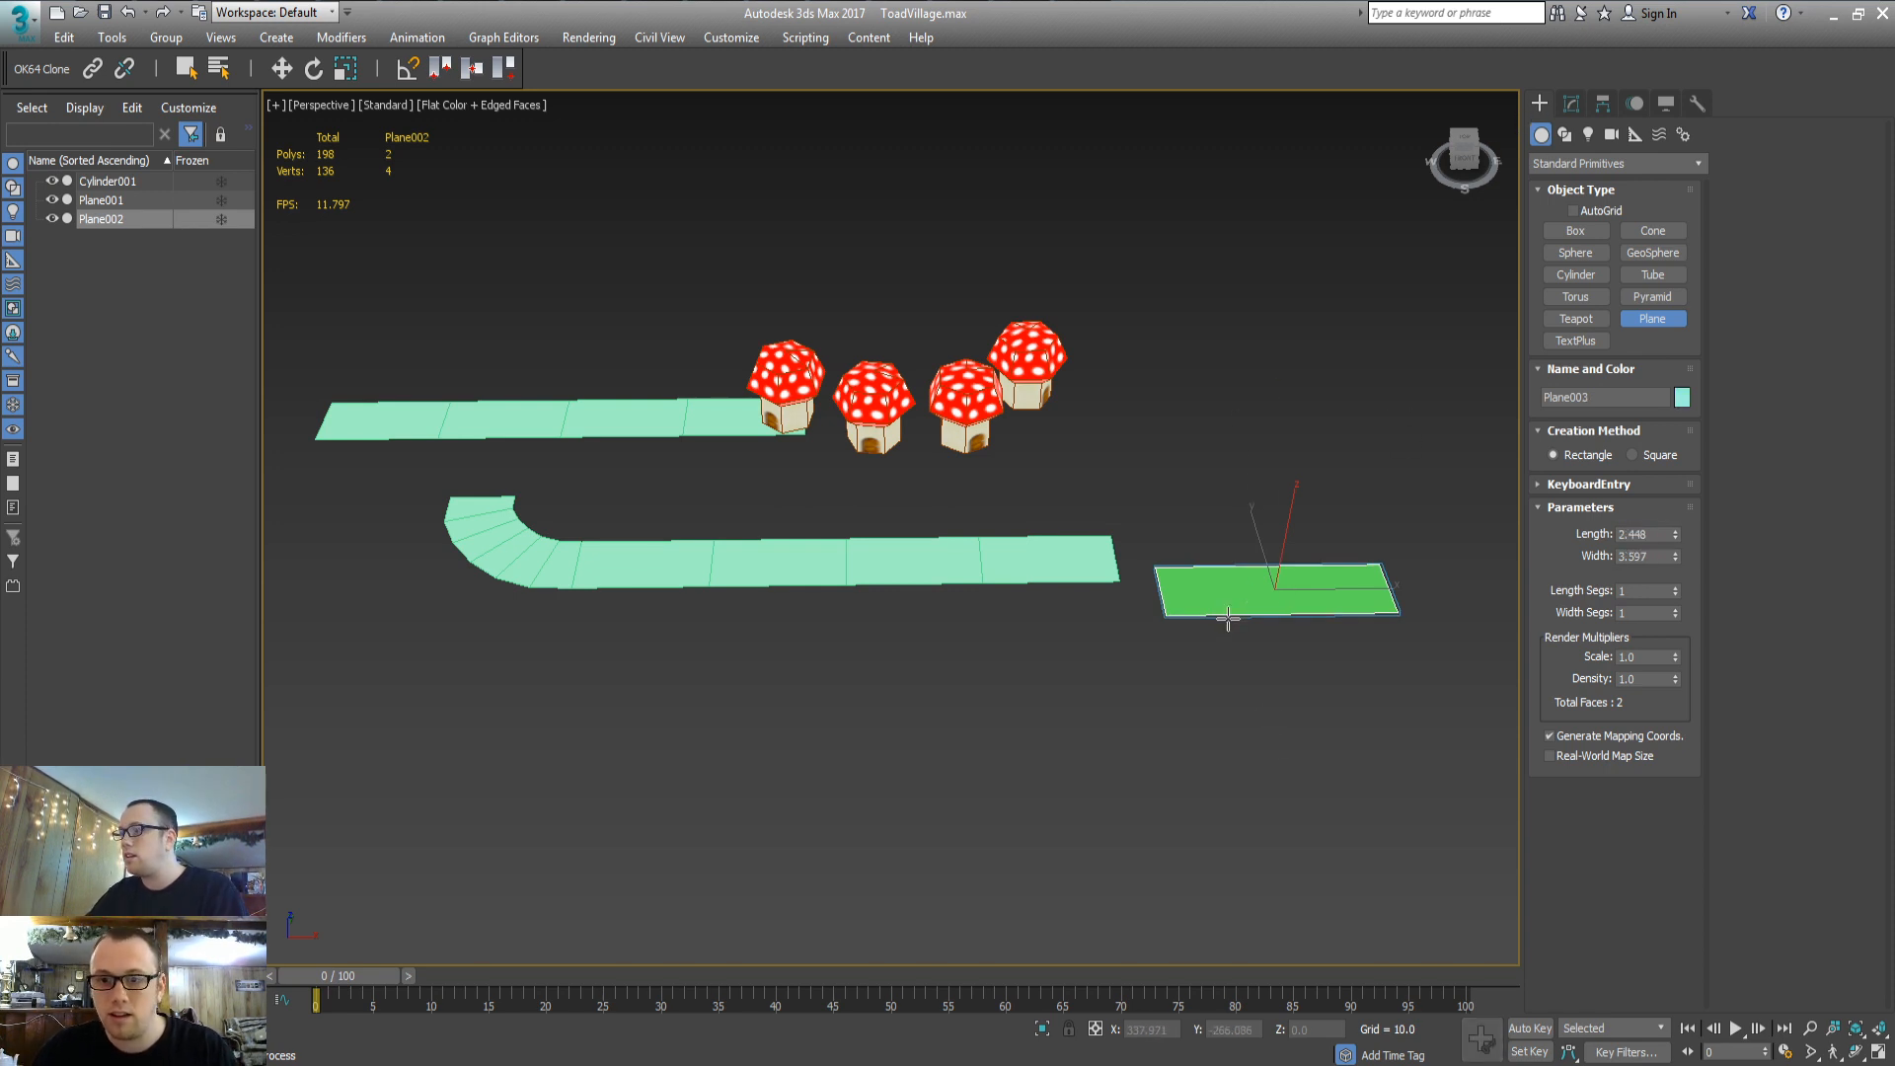
key("Delete")
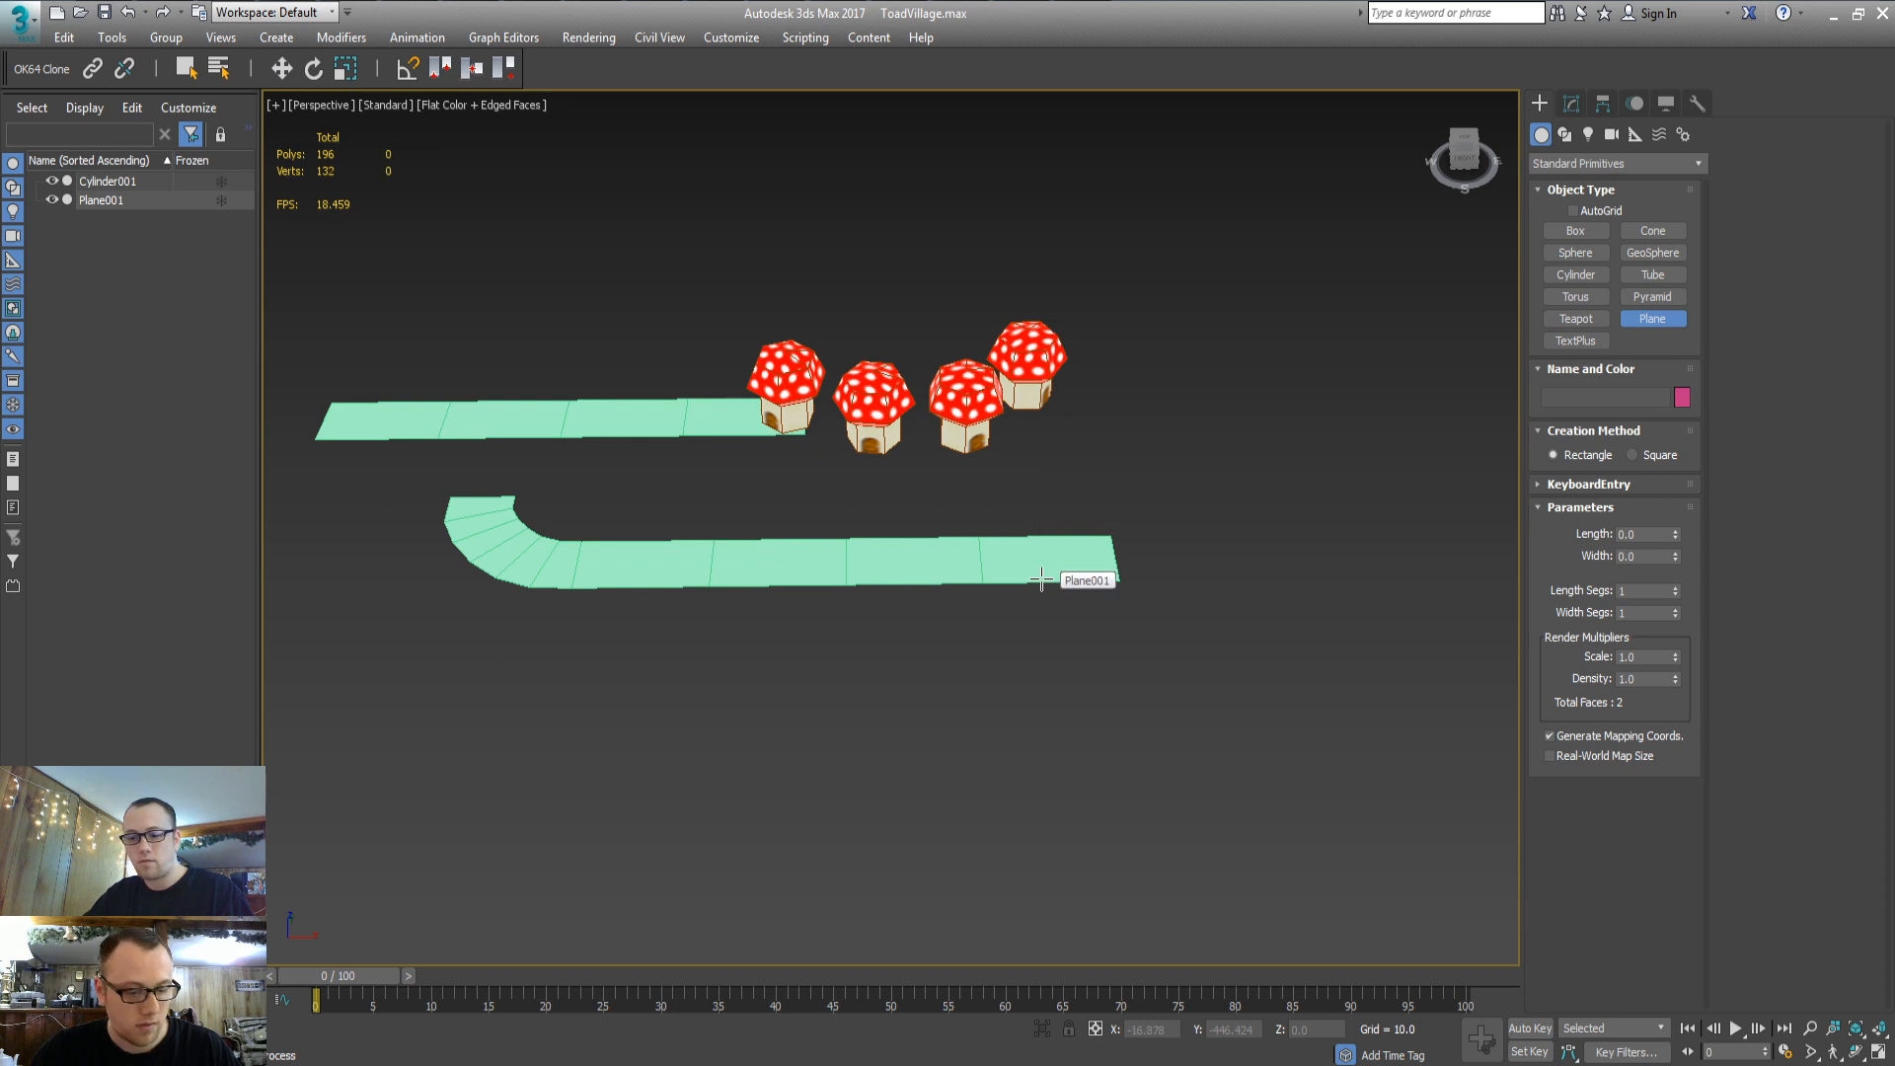
In the Top view, extend the lower strip by copying Plane001's end edge about 207 units outward along X
key("t")
scroll(1015, 550, "down", 4)
scroll(964, 562, "up", 3)
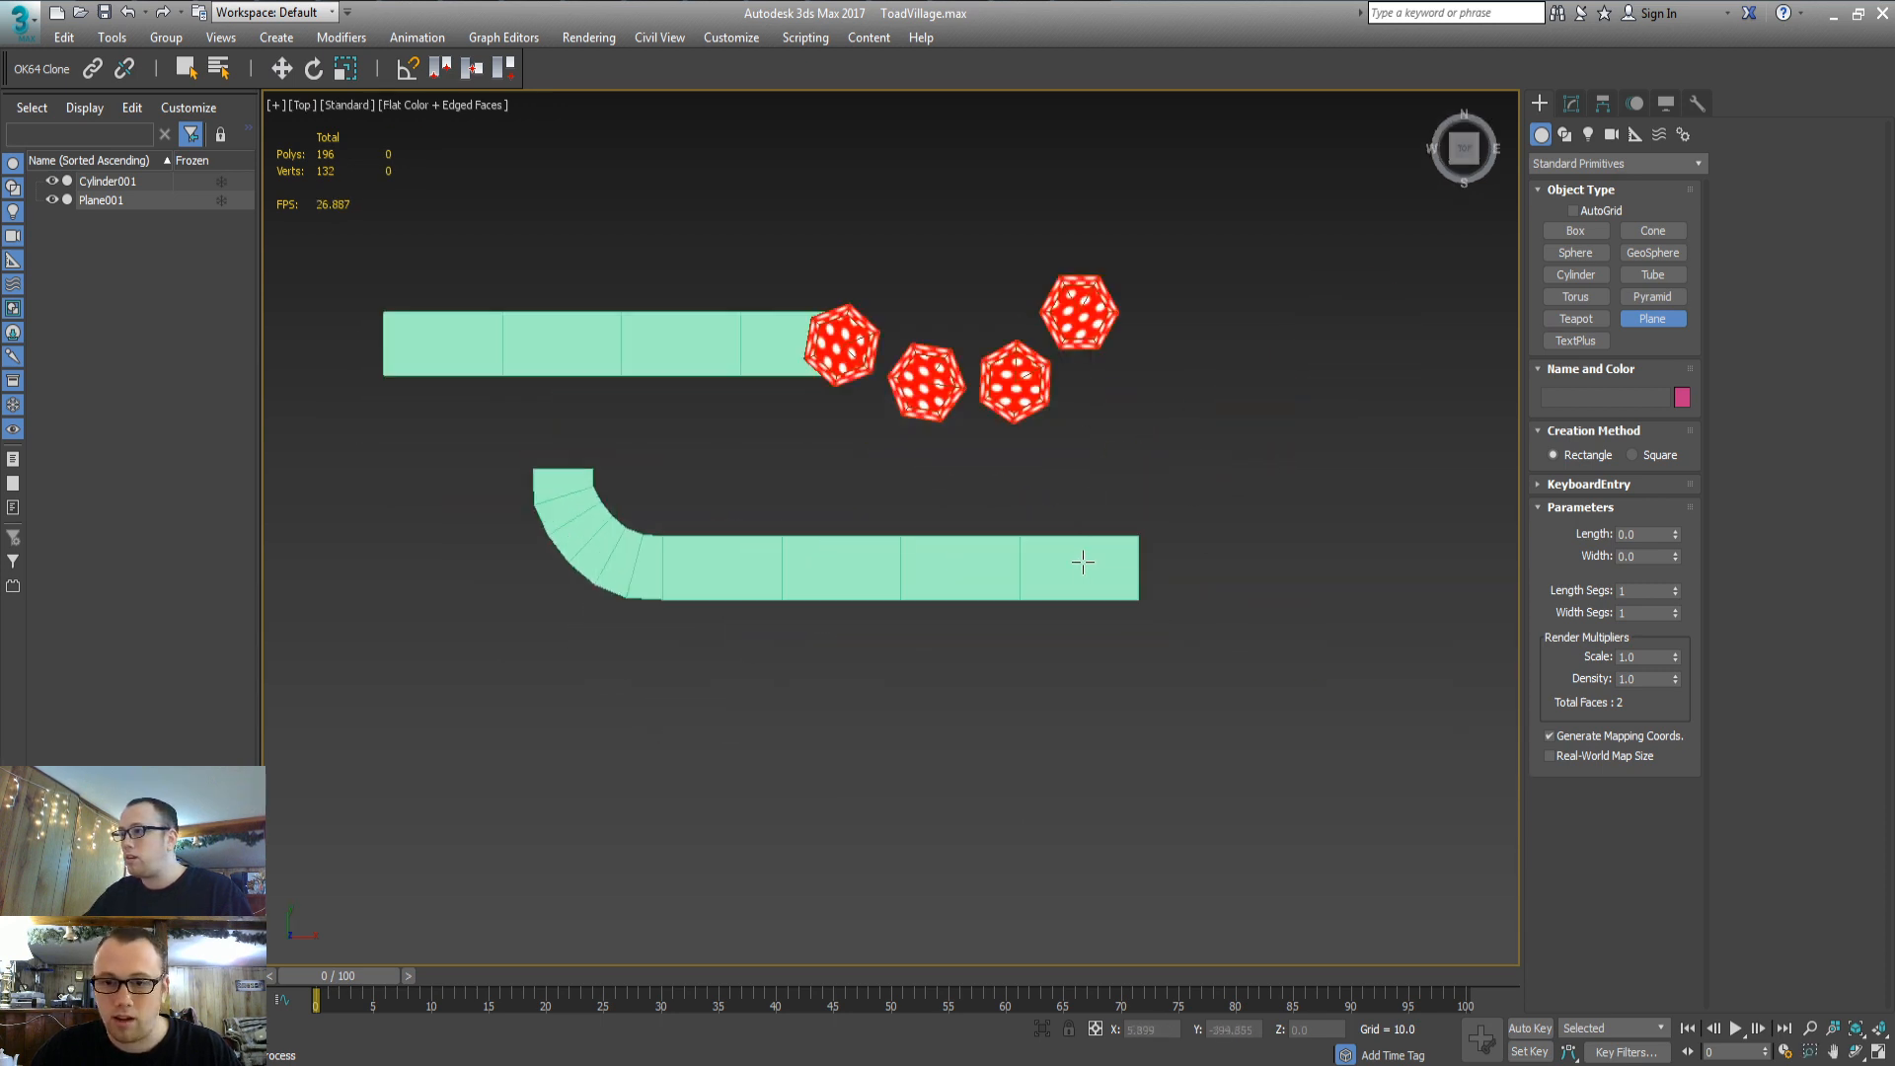
key("e")
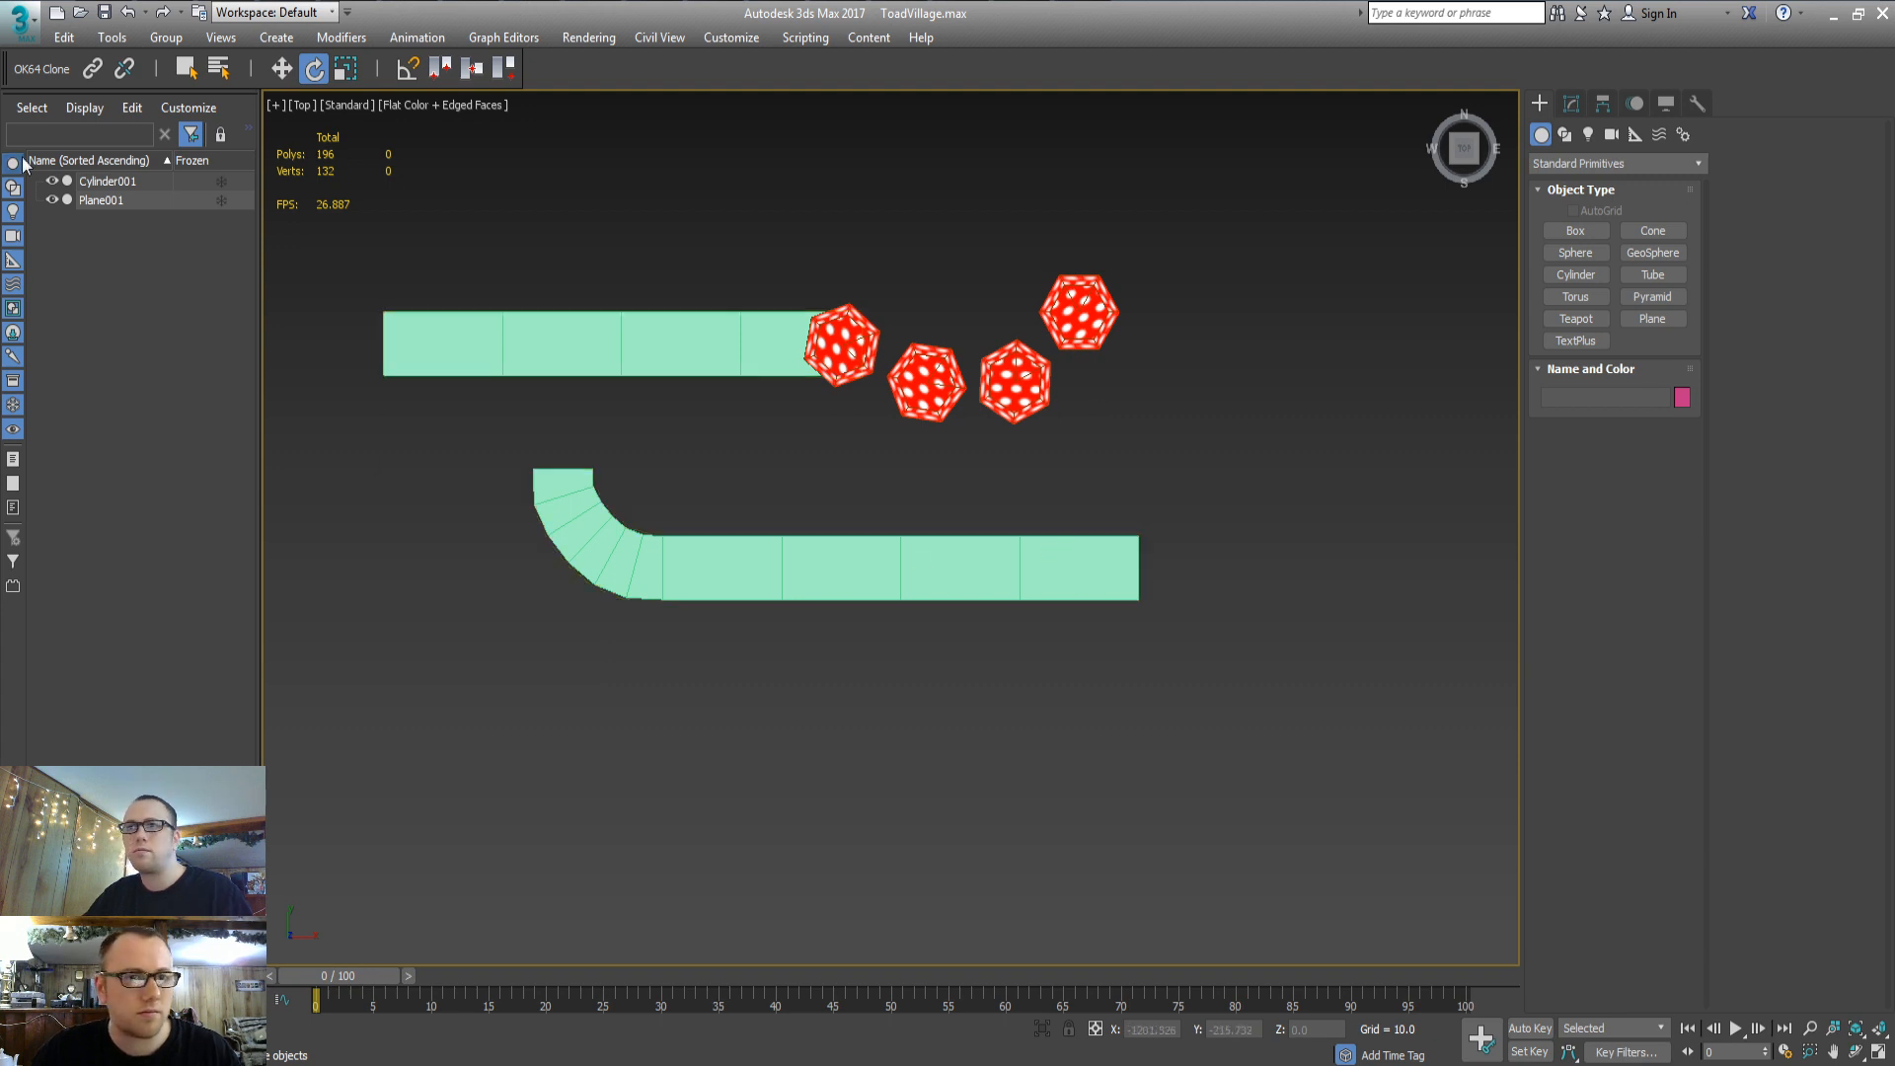
left_click(108, 205)
key("3")
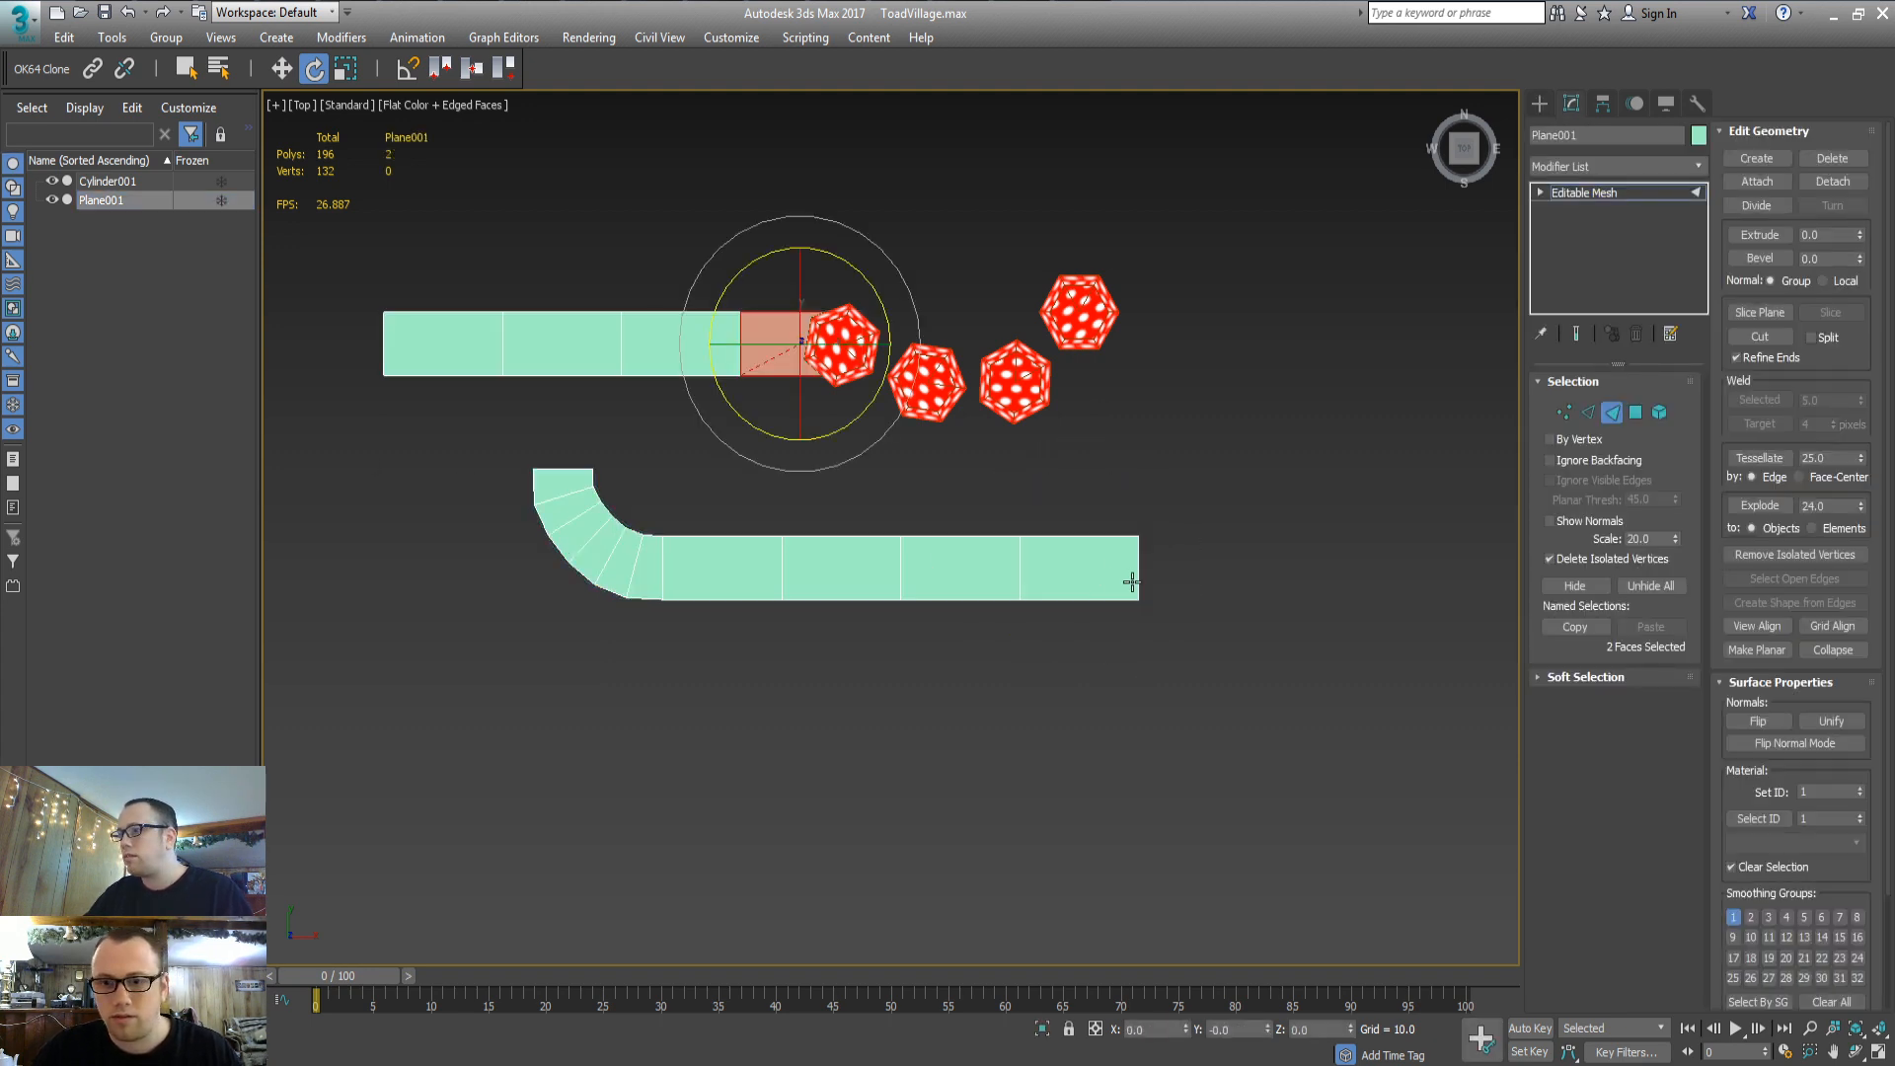
key("2")
left_click(1143, 589)
left_click(1136, 571)
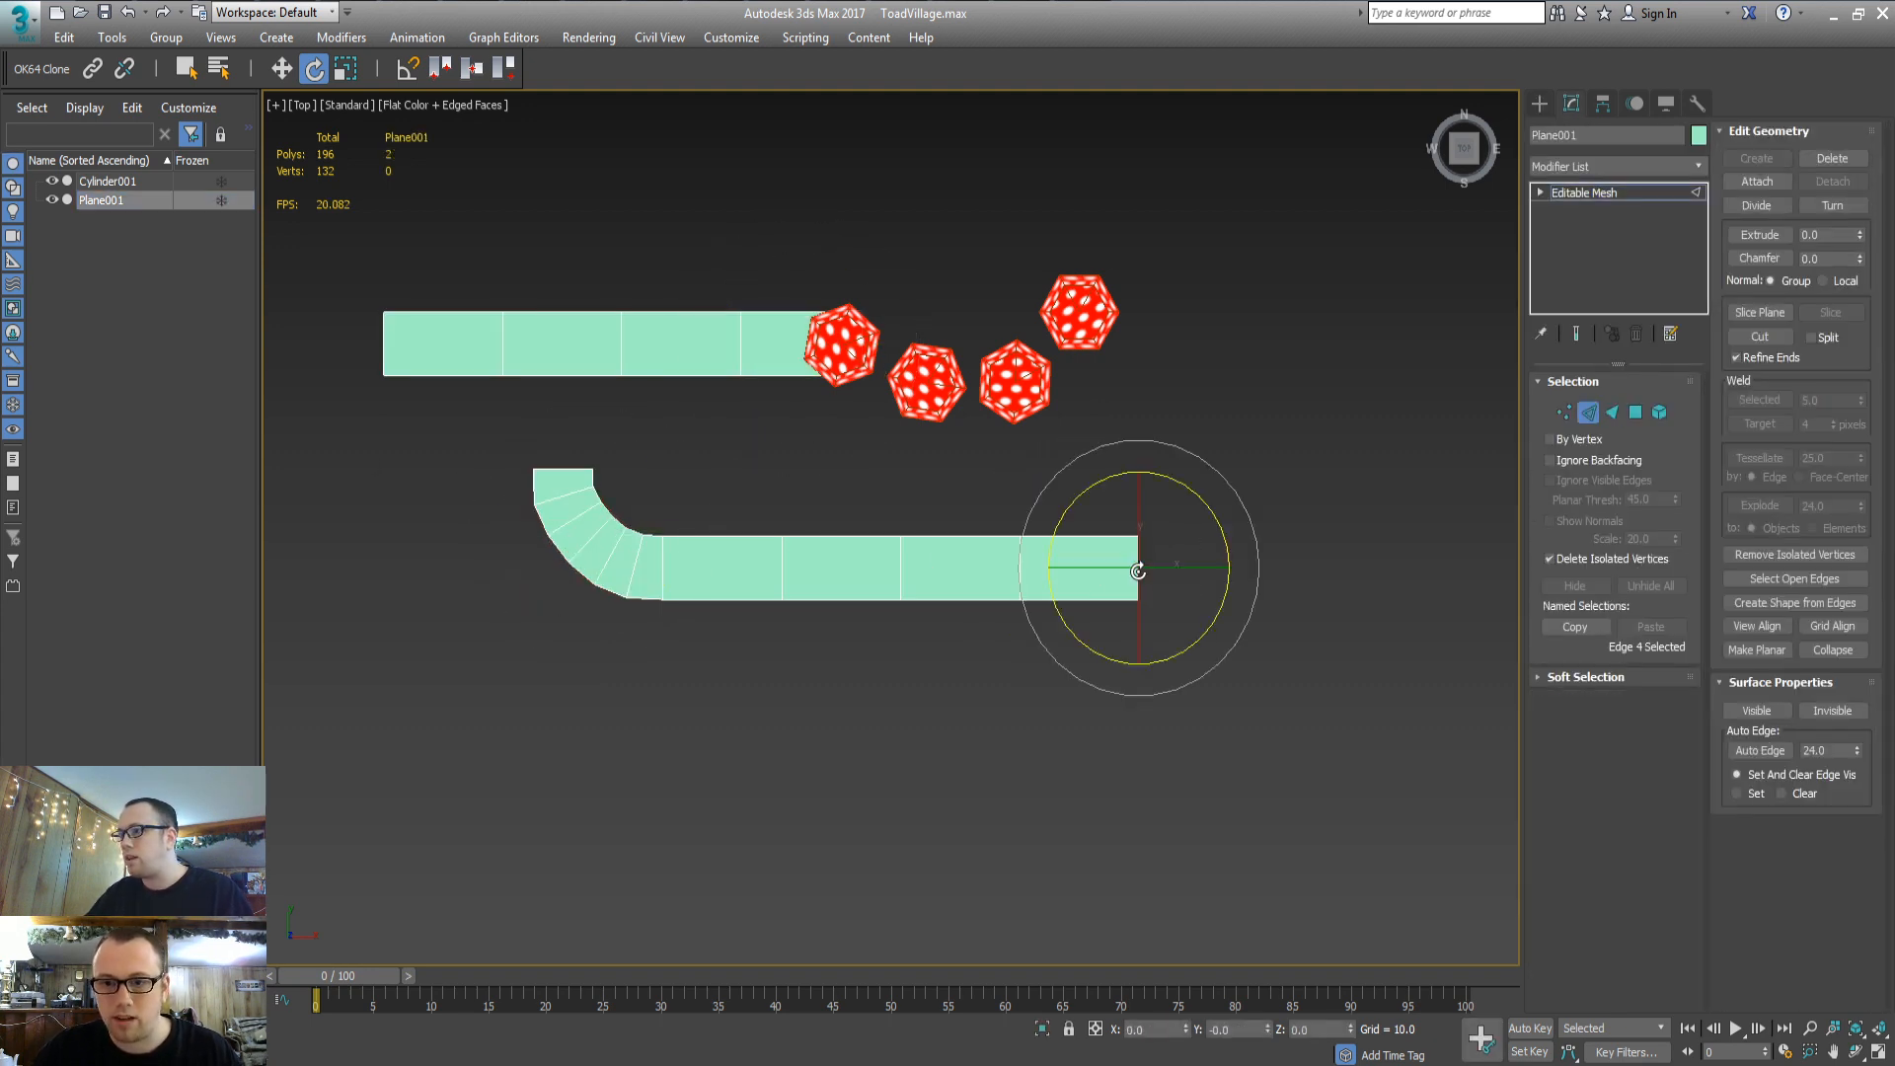
key("w")
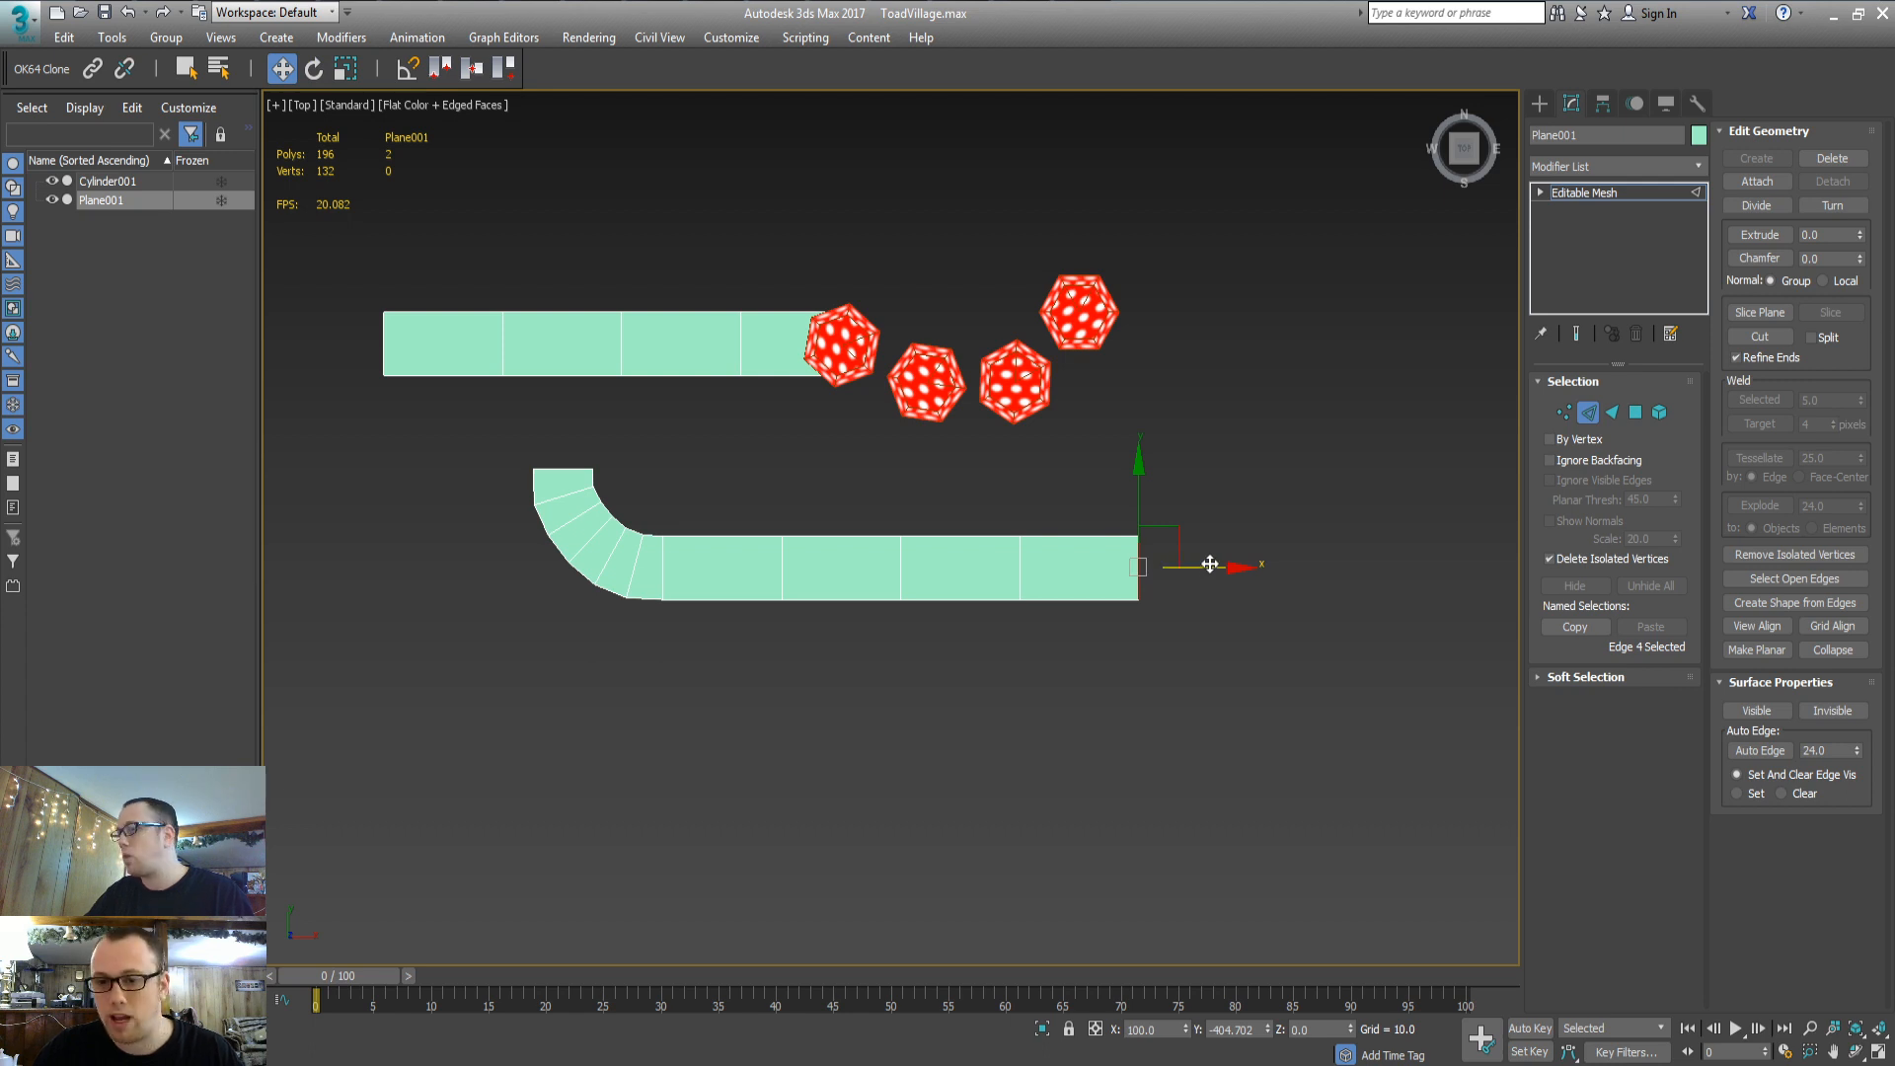
left_click_drag(1214, 566, 1338, 563, "shift")
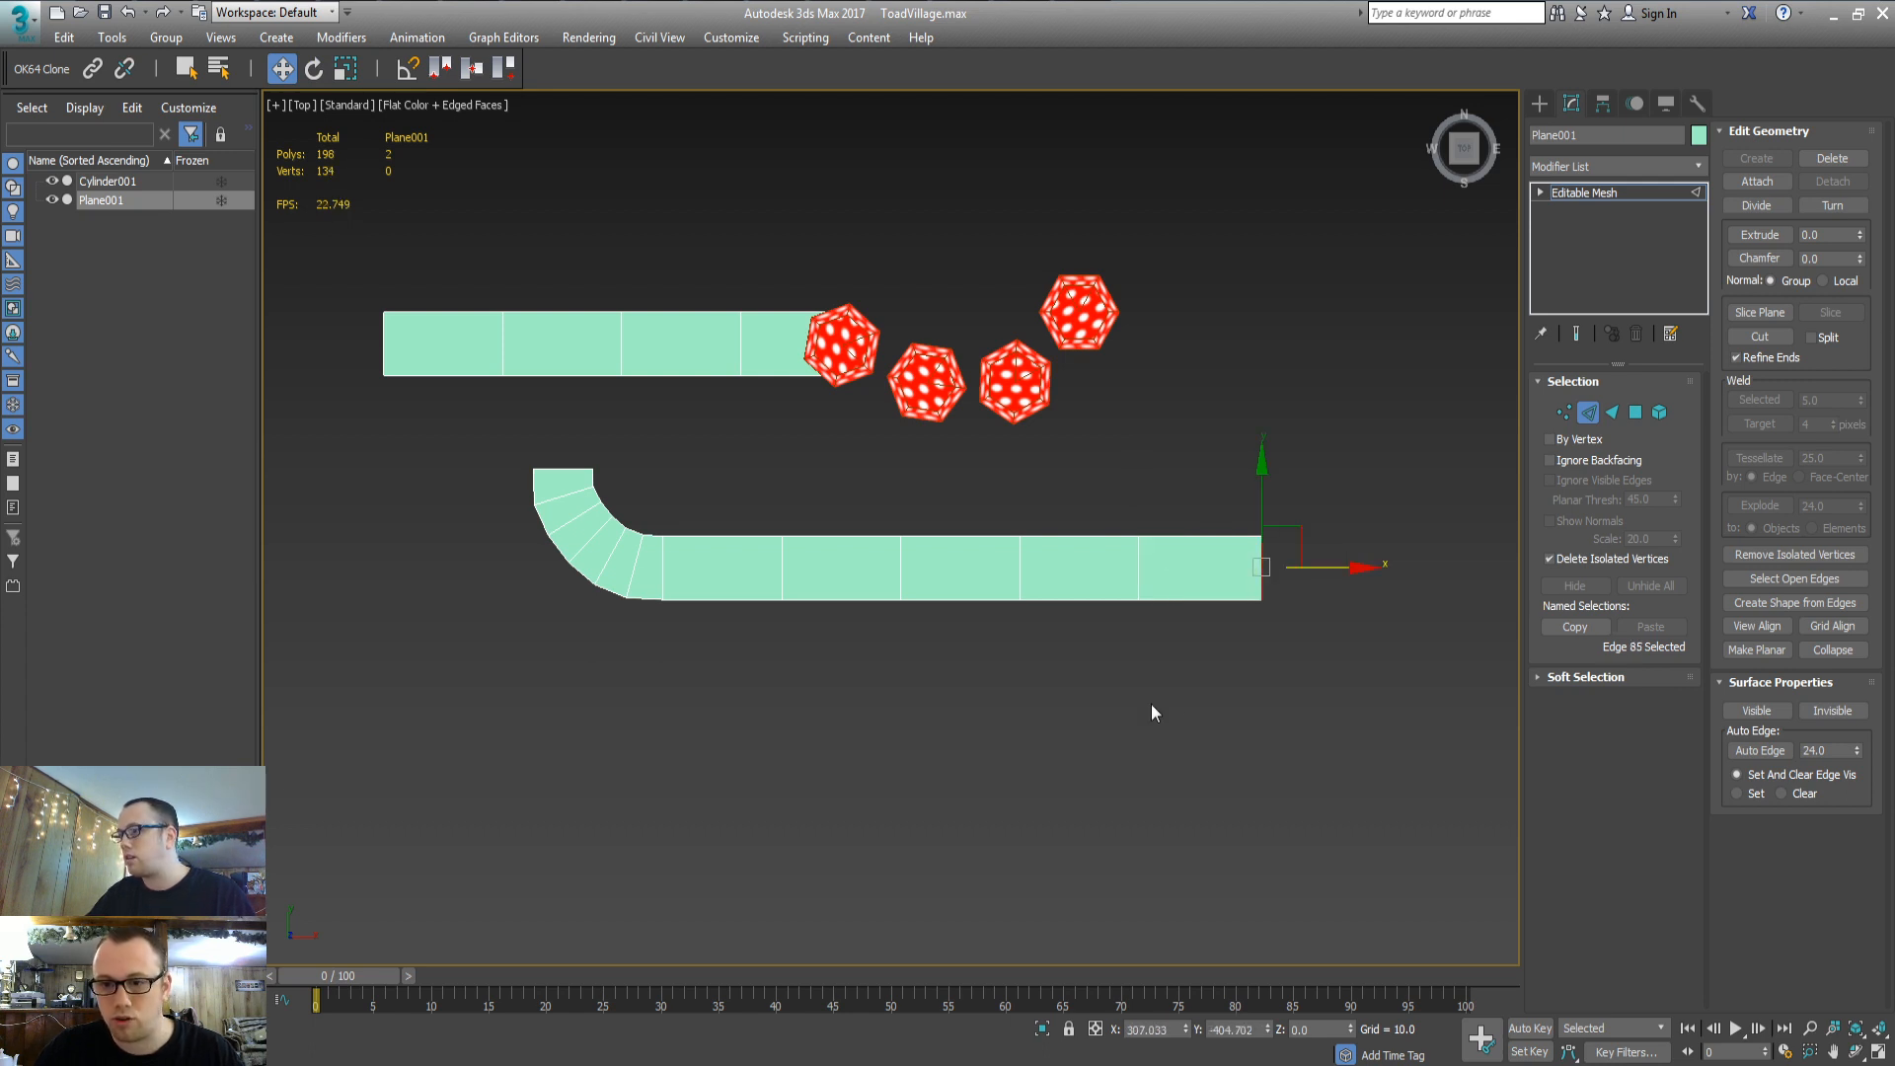
Try cloning the added segment's triangular face upward, cancel the clone, and undo the added segment
key("p")
middle_click_drag(998, 494, 943, 562, "alt")
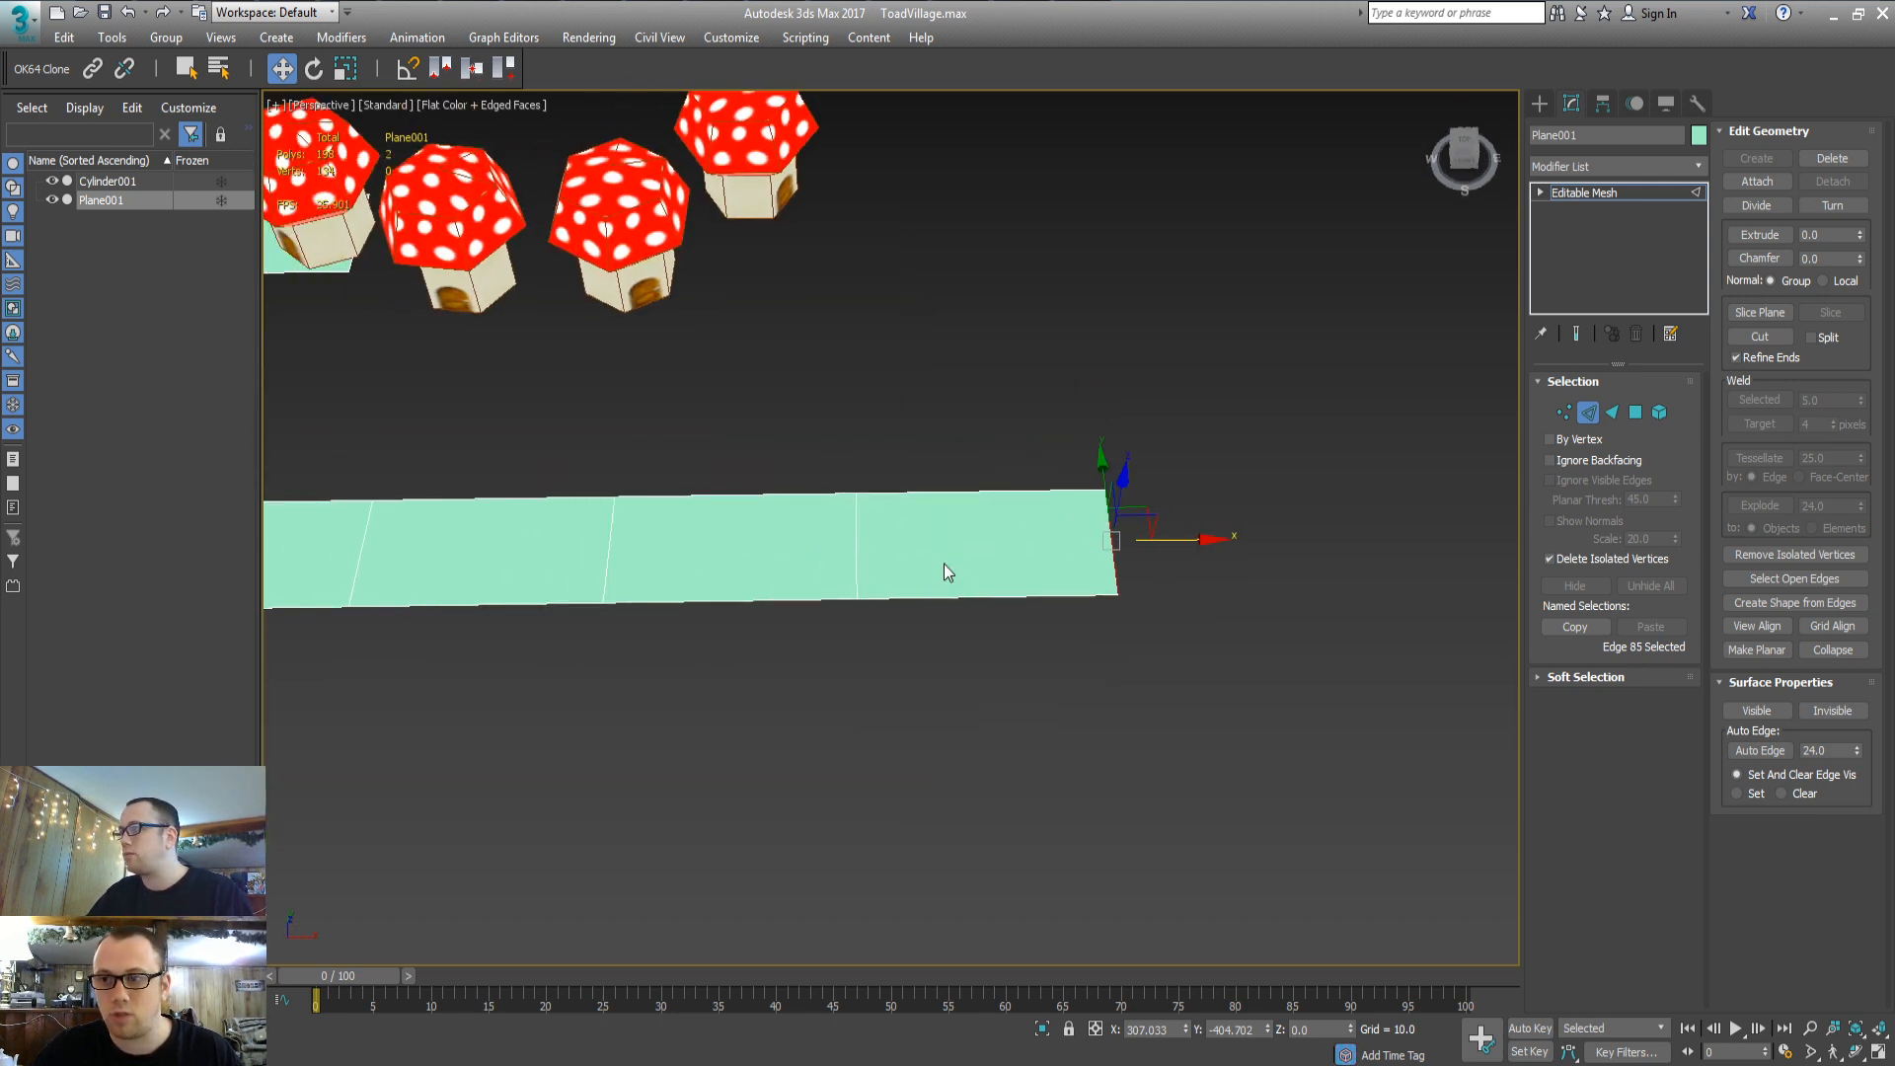
key("3")
left_click(922, 584)
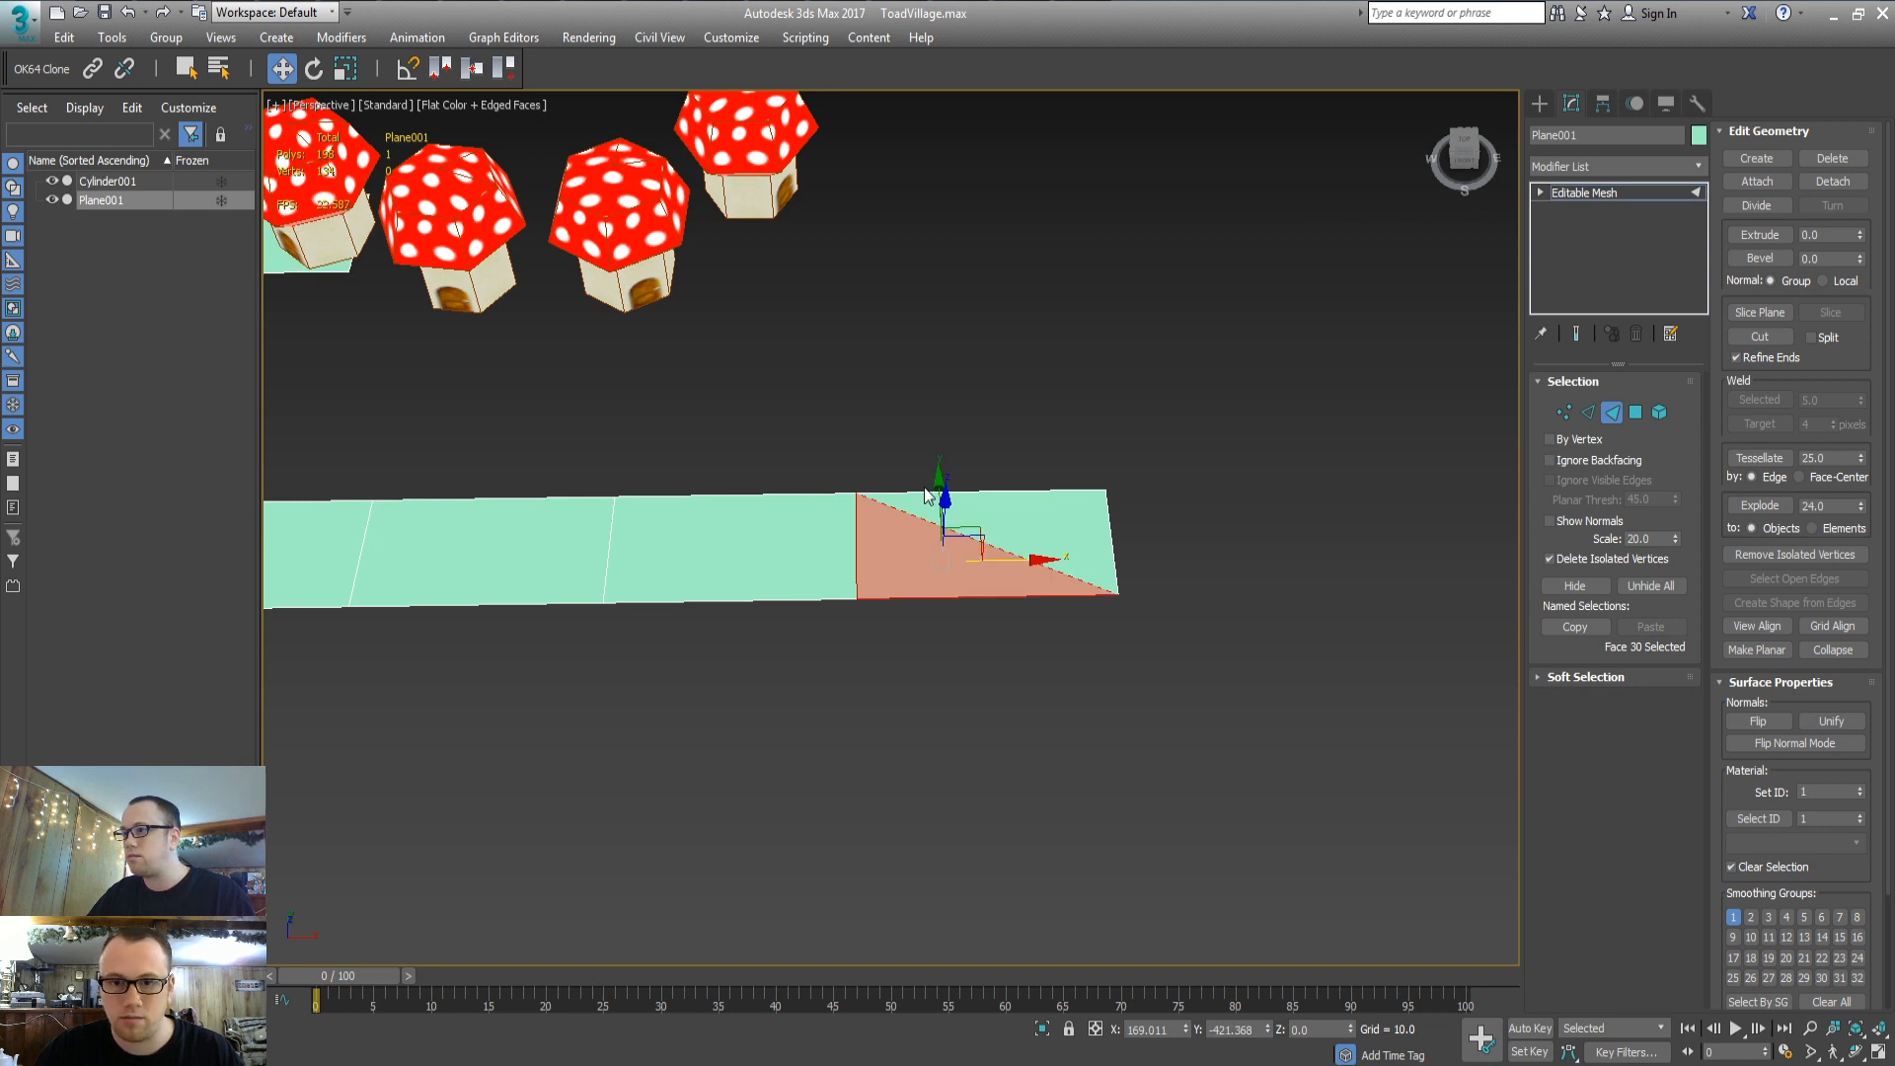
left_click_drag(950, 514, 980, 400, "shift")
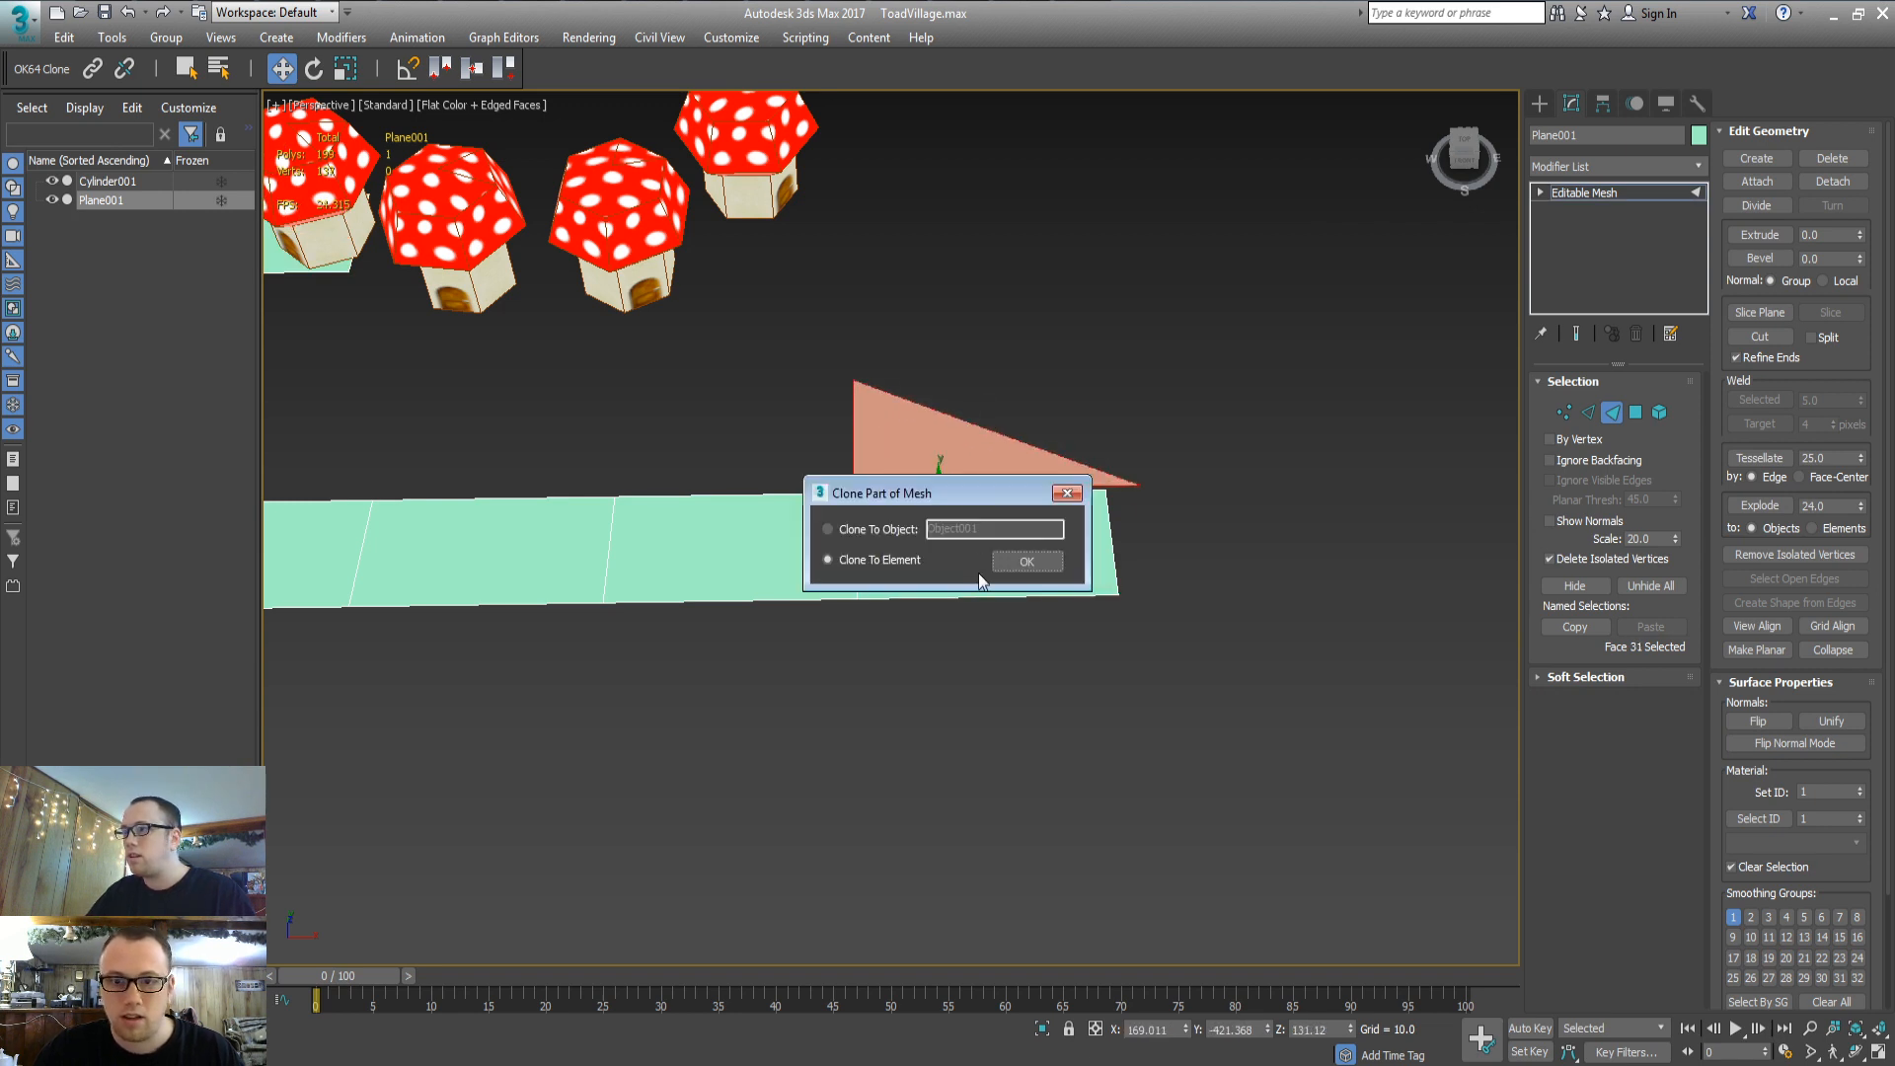
left_click(1079, 493)
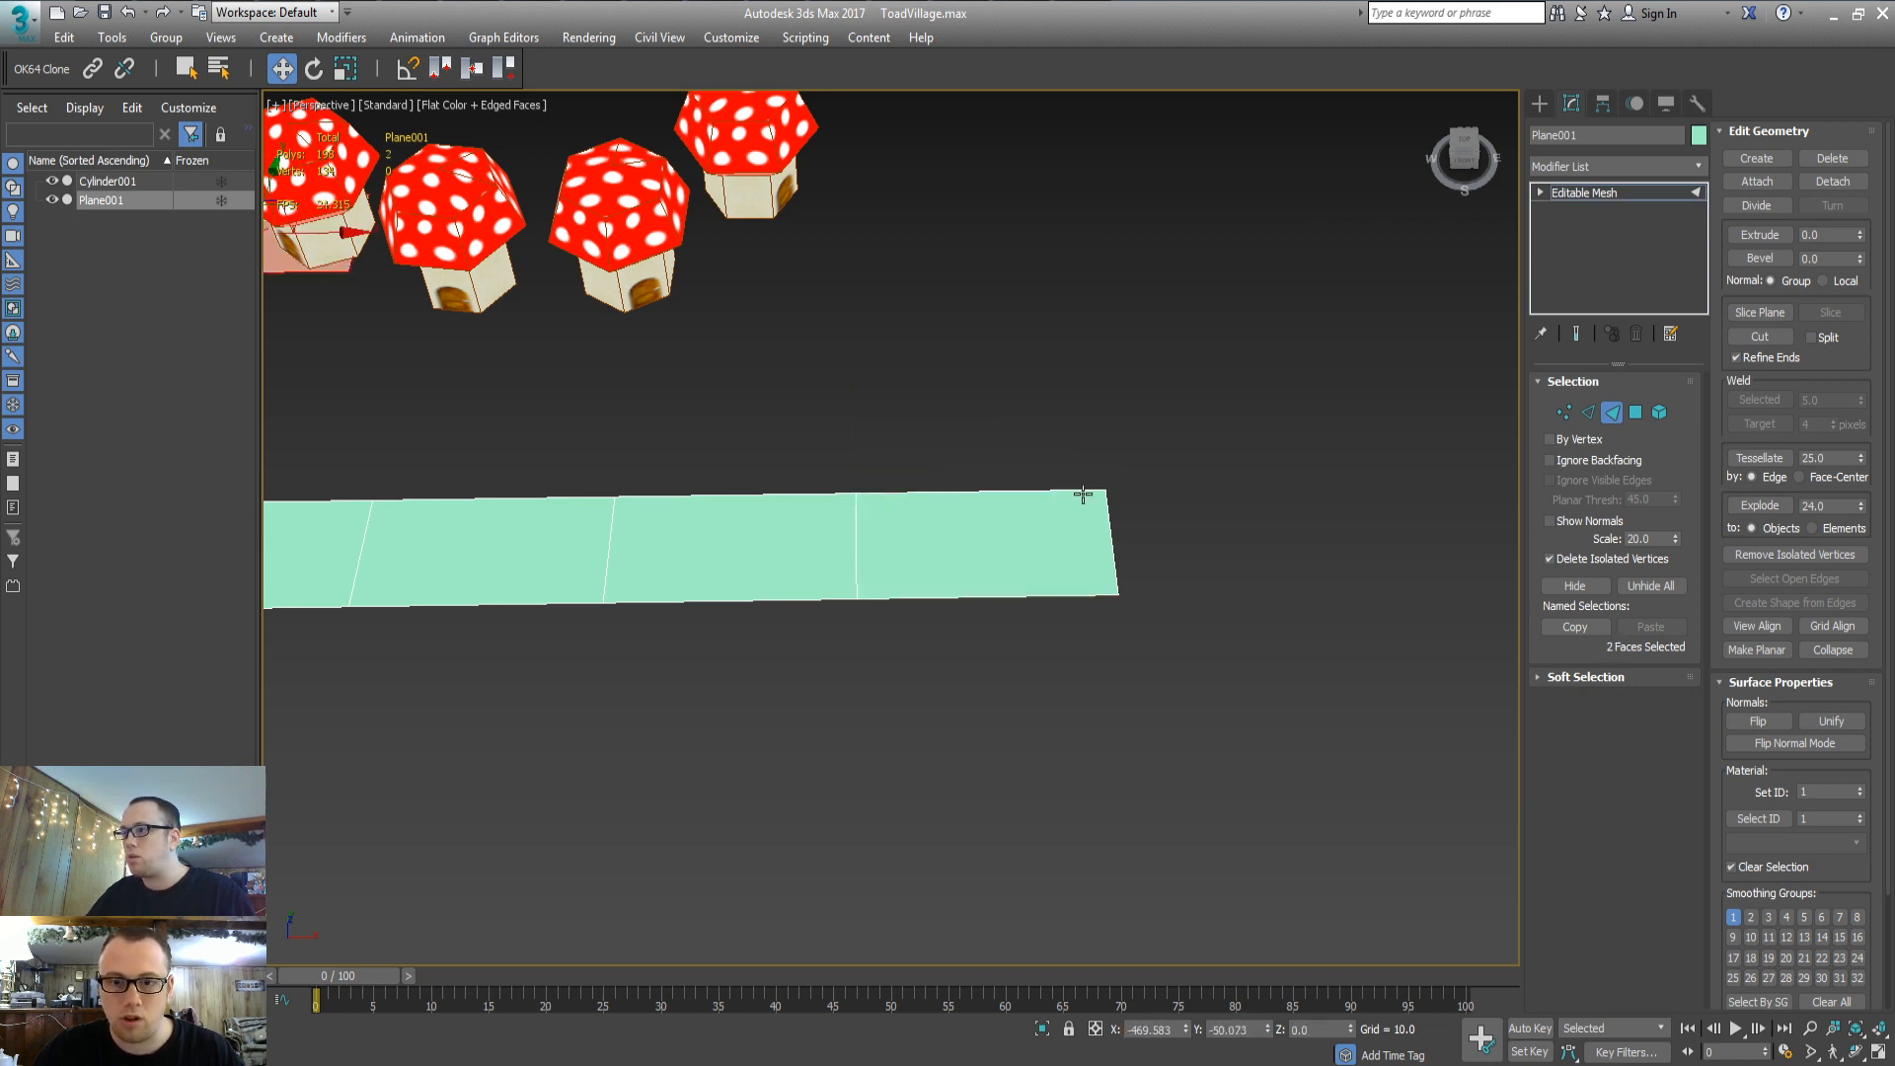
key("Delete")
Copy the lower strip's end edge outward along X again and undo that extension
key("2")
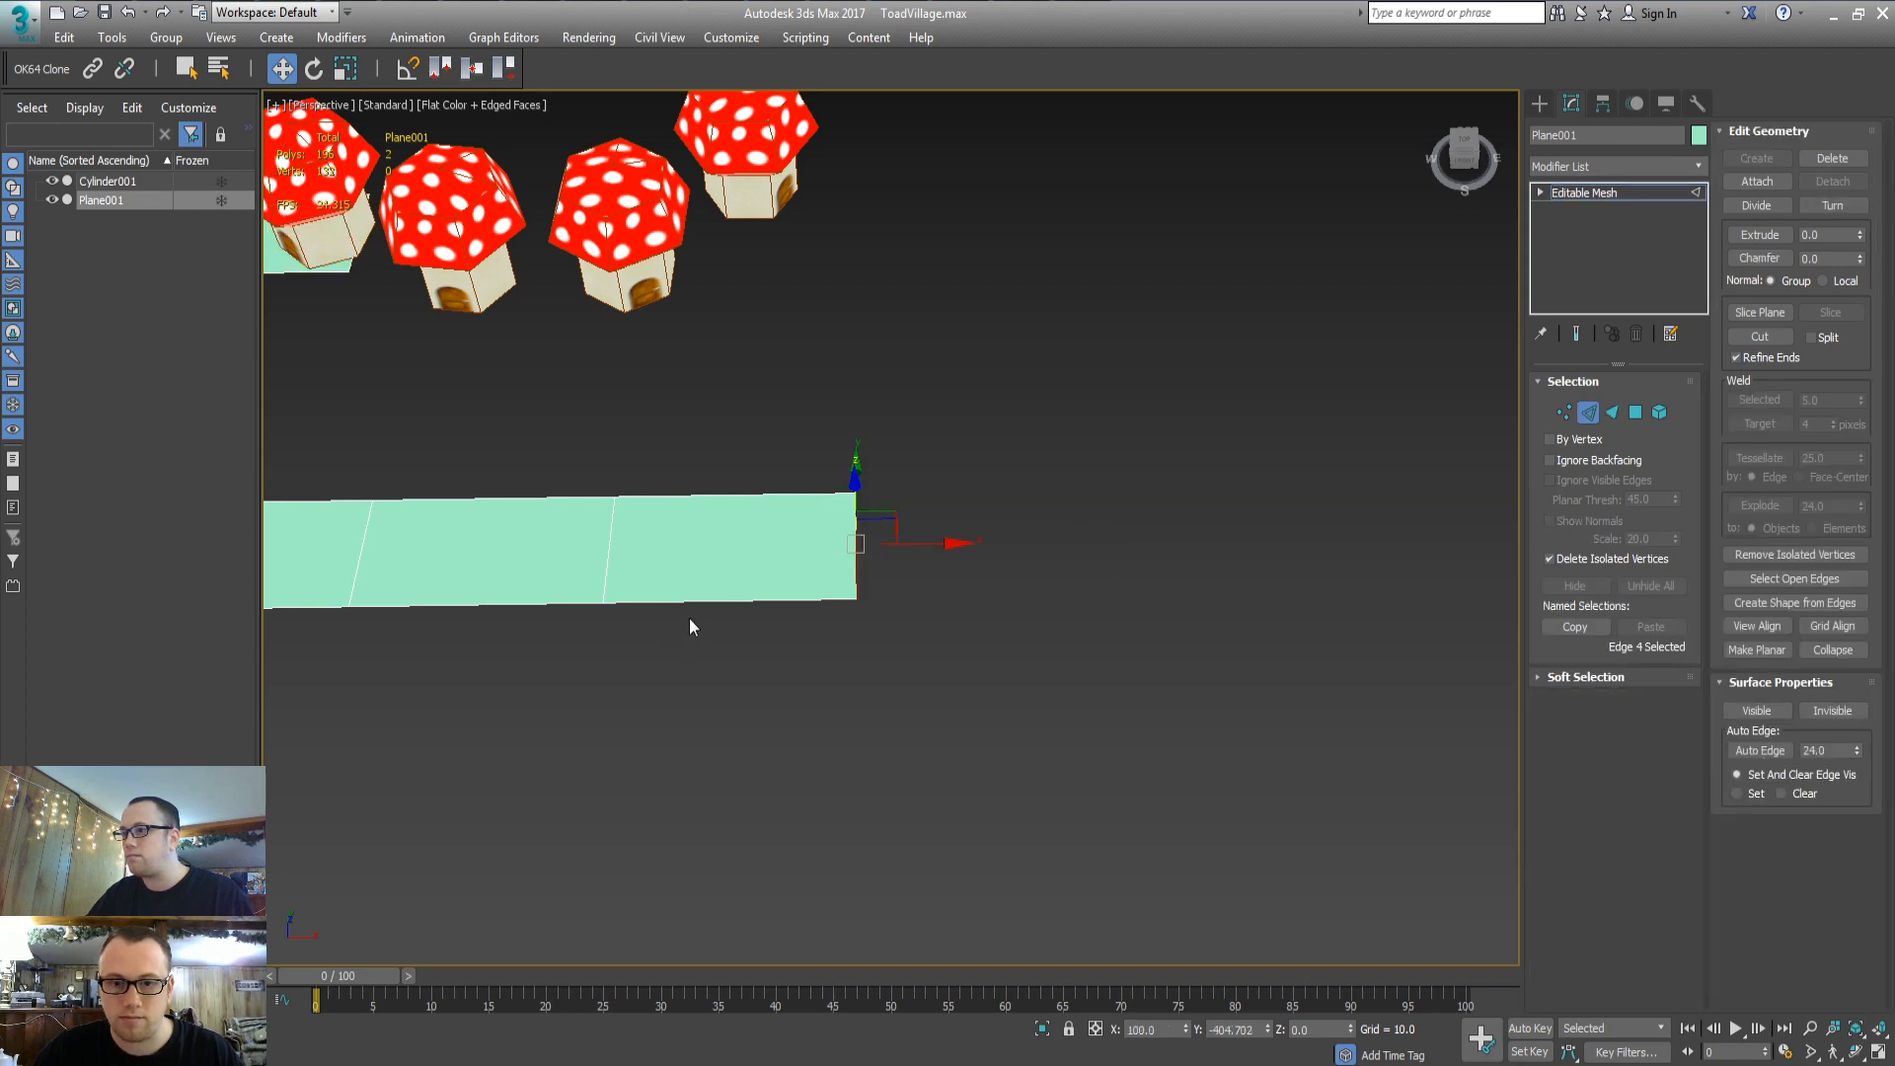
left_click(708, 599)
left_click(856, 546)
left_click_drag(931, 546, 1109, 544, "shift")
key("ctrl+z")
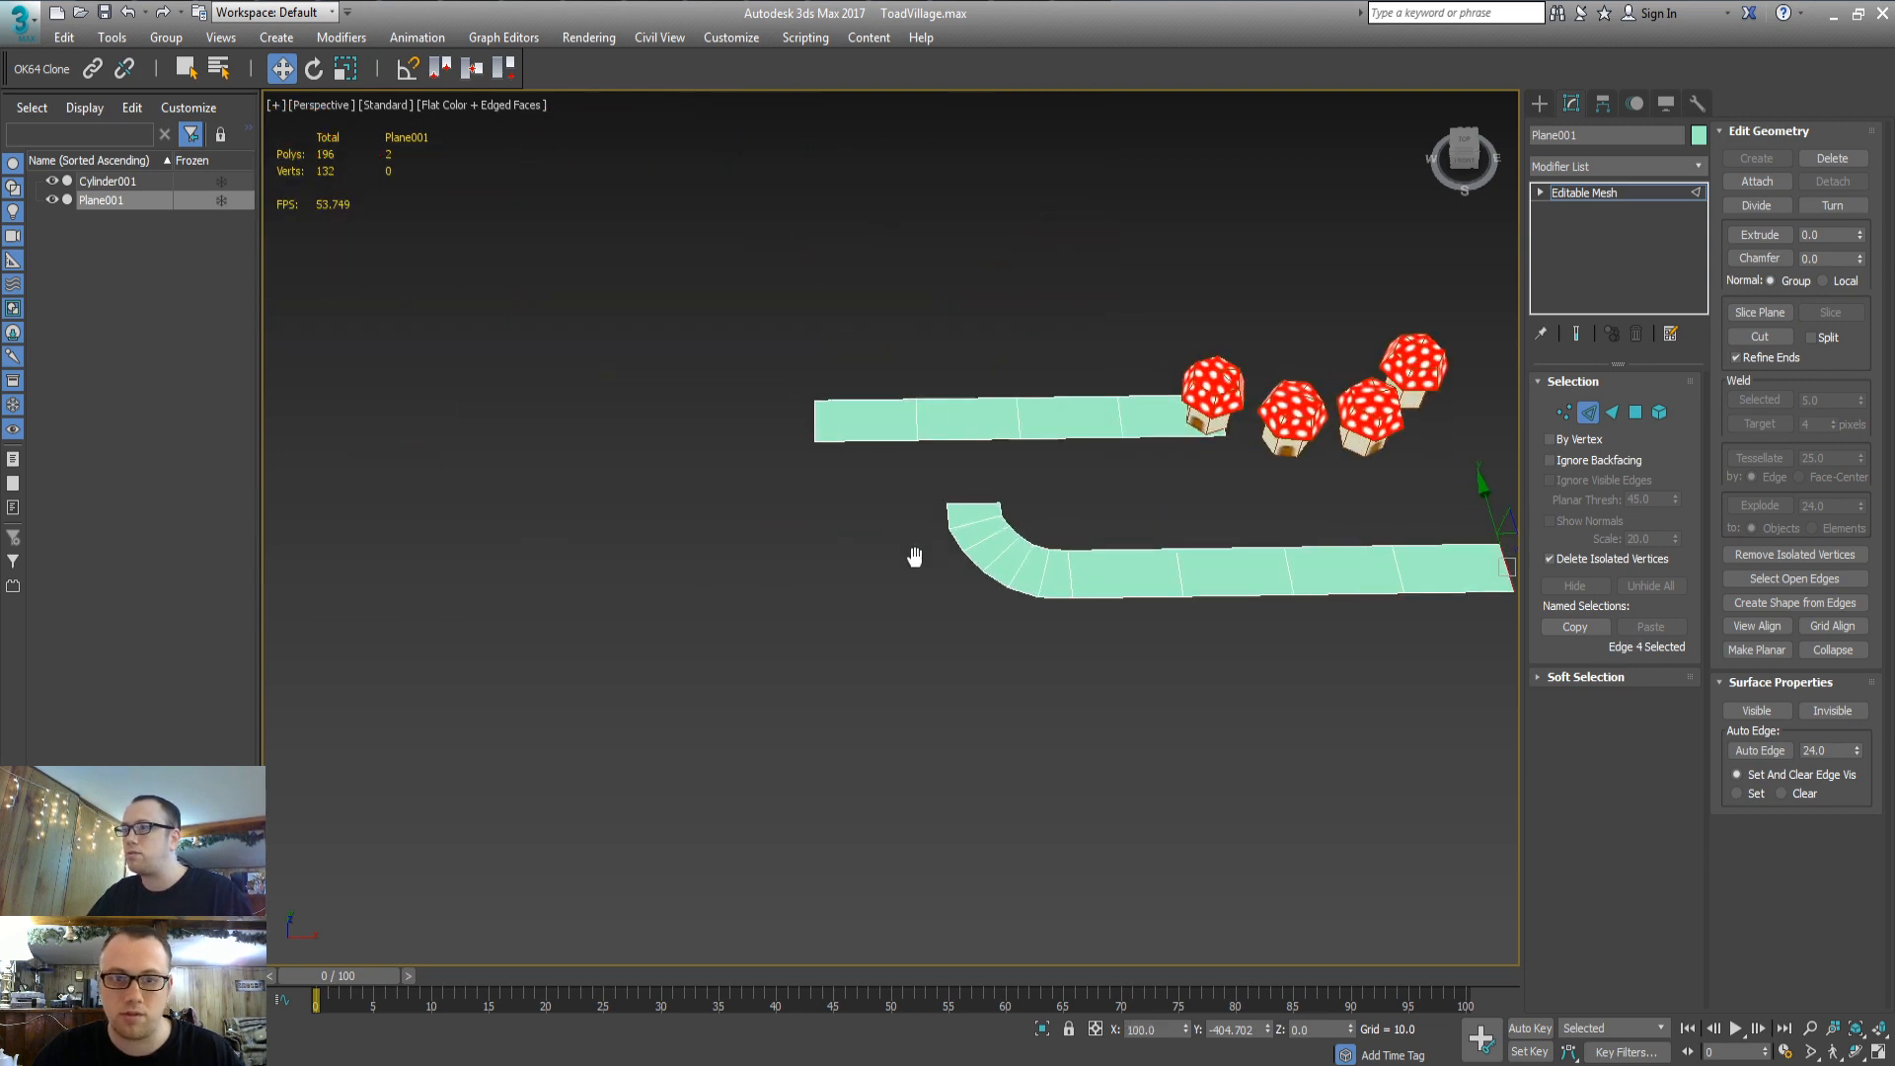
Select the triangular face at the open end of the lower strip's curve
scroll(906, 548, "up", 3)
middle_click_drag(1098, 534, 896, 541)
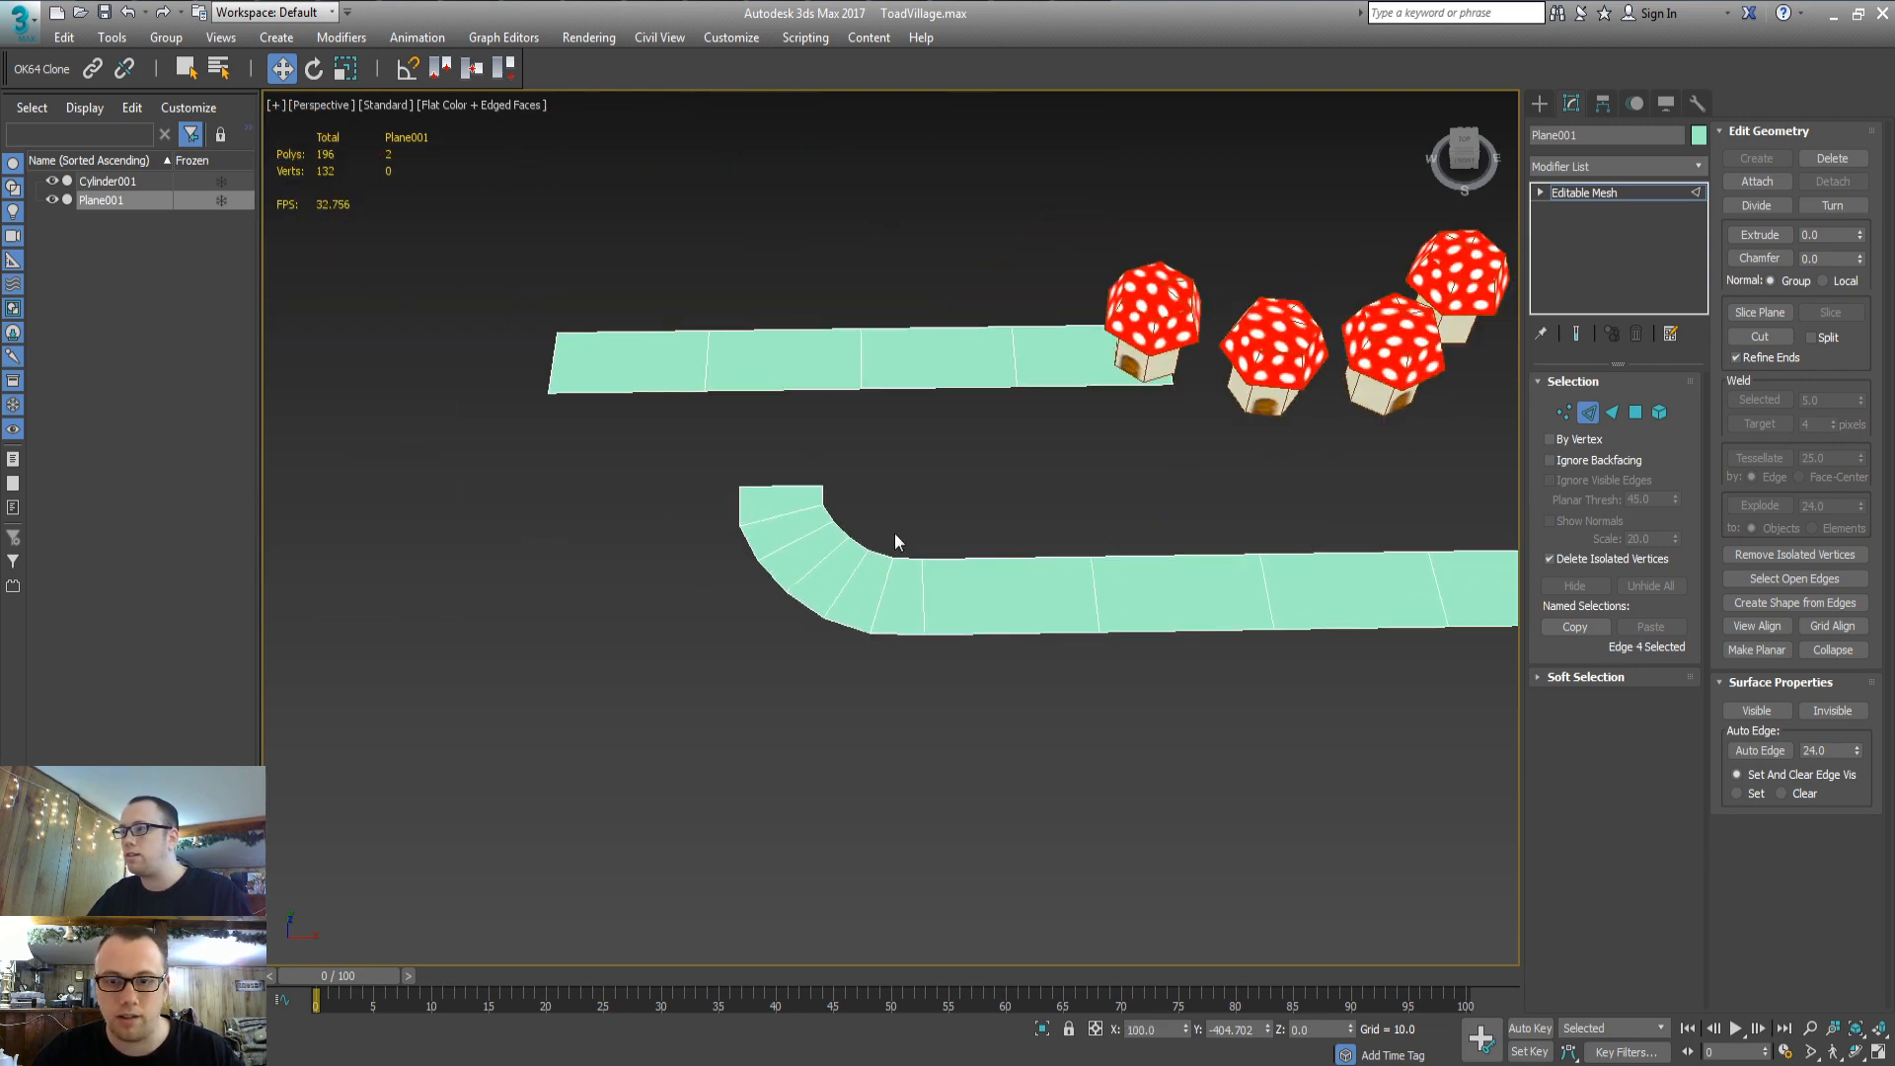
key("3")
left_click(804, 498)
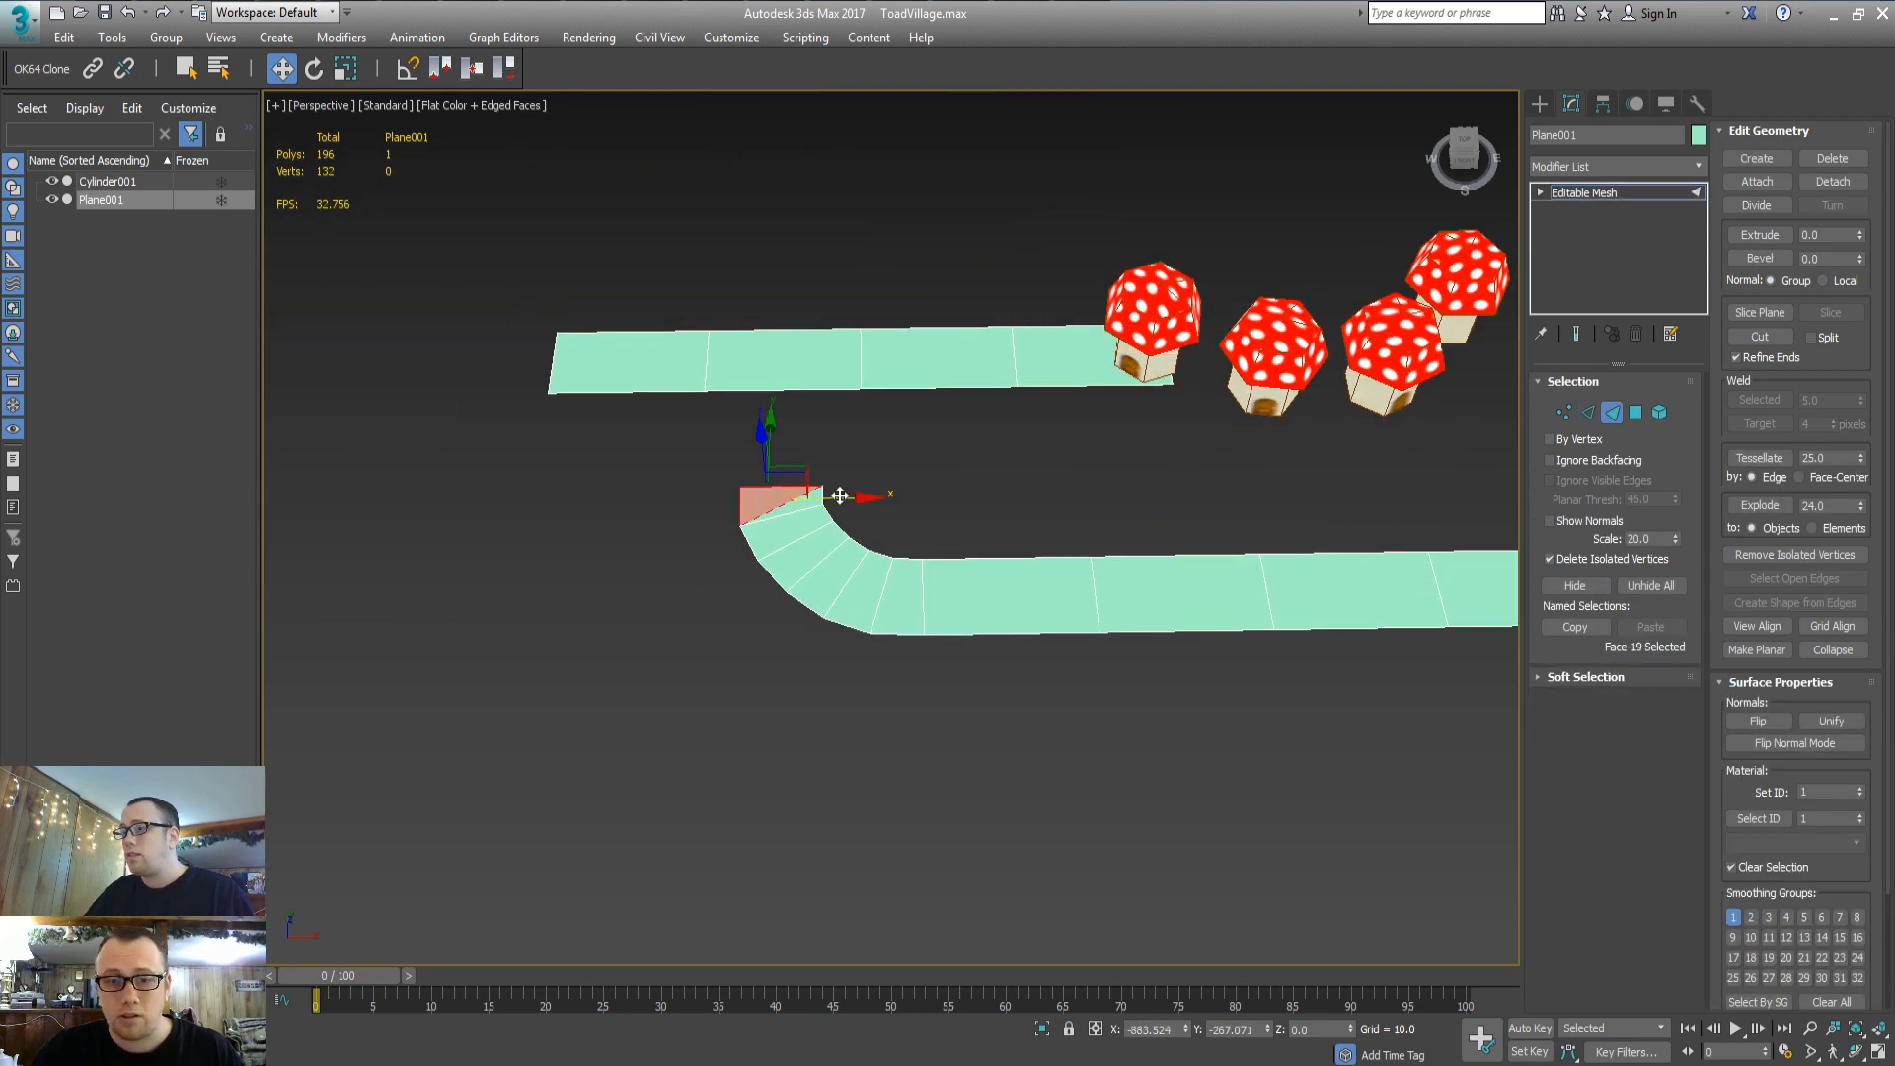
scroll(932, 584, "down", 3)
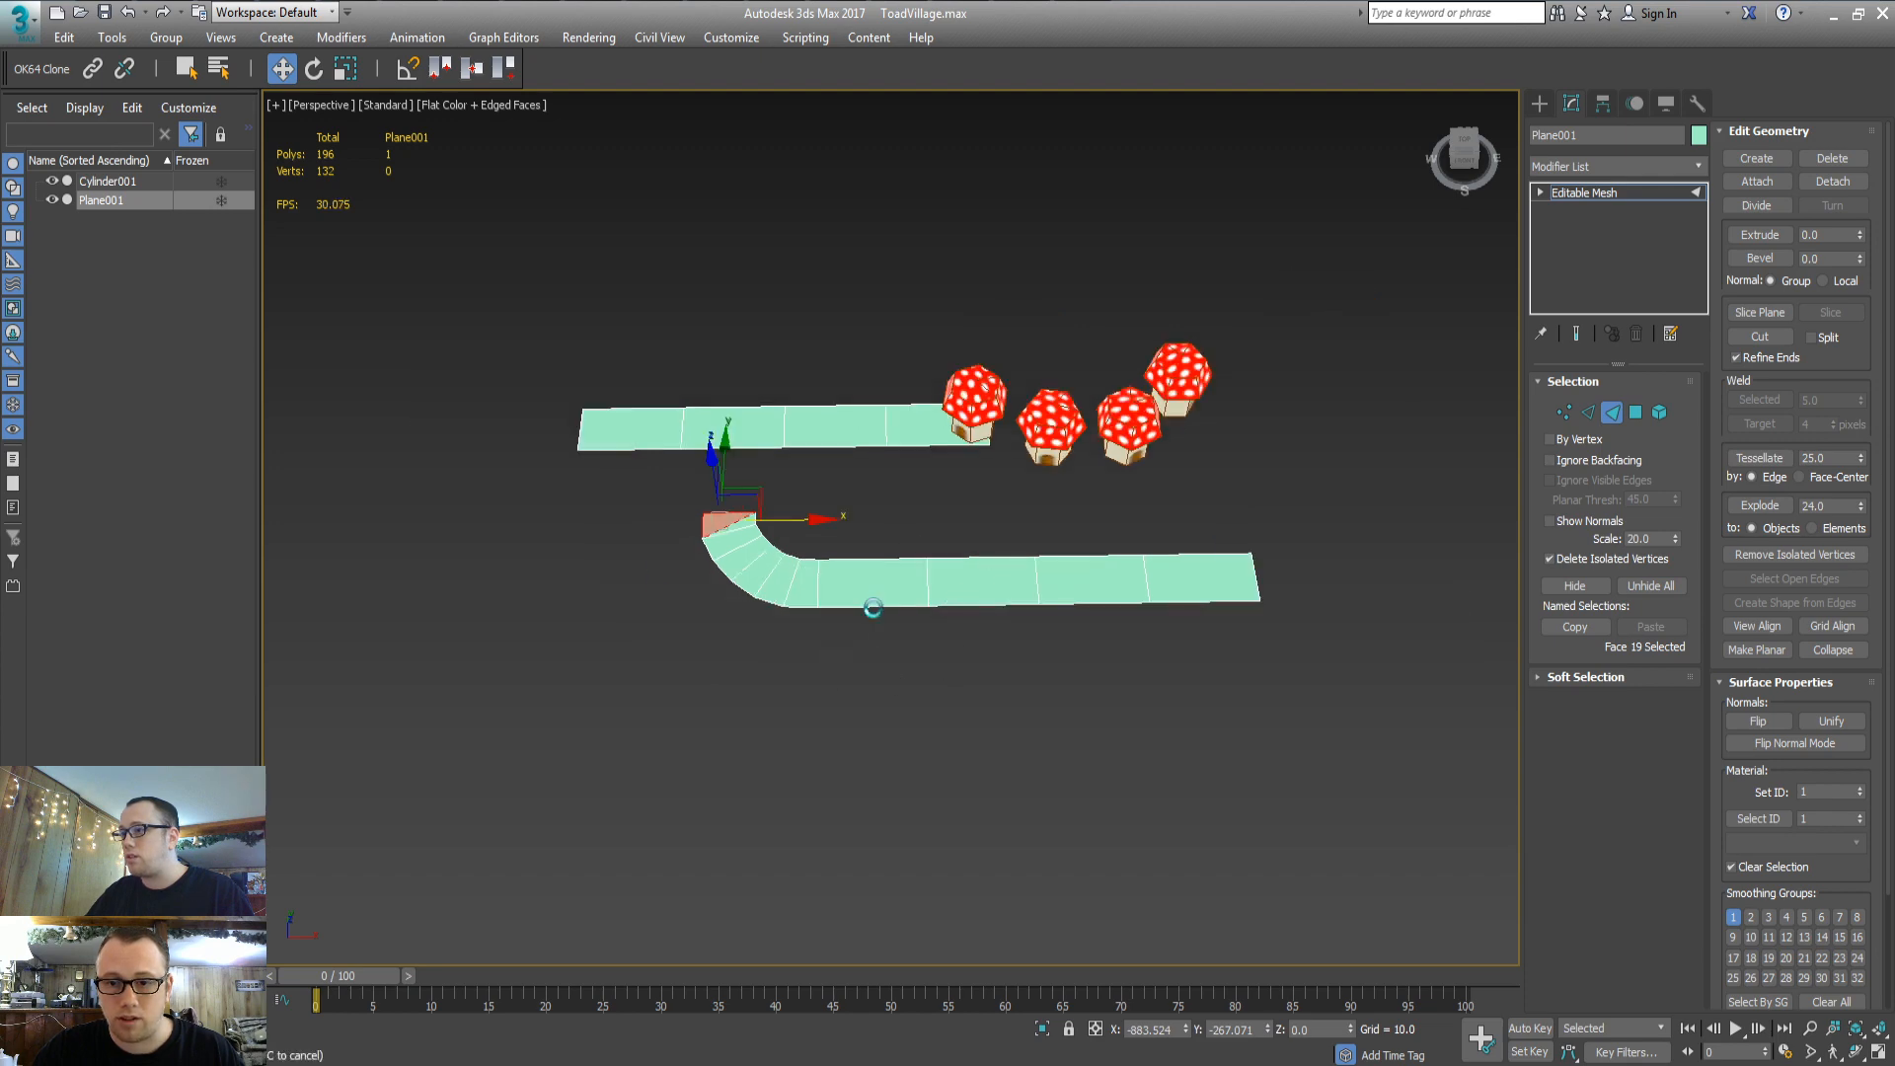
Rotate the upper strip's faces 90 degrees and move them in the Top view to meet the curve's open end
left_click_drag(556, 500, 992, 375)
key("t")
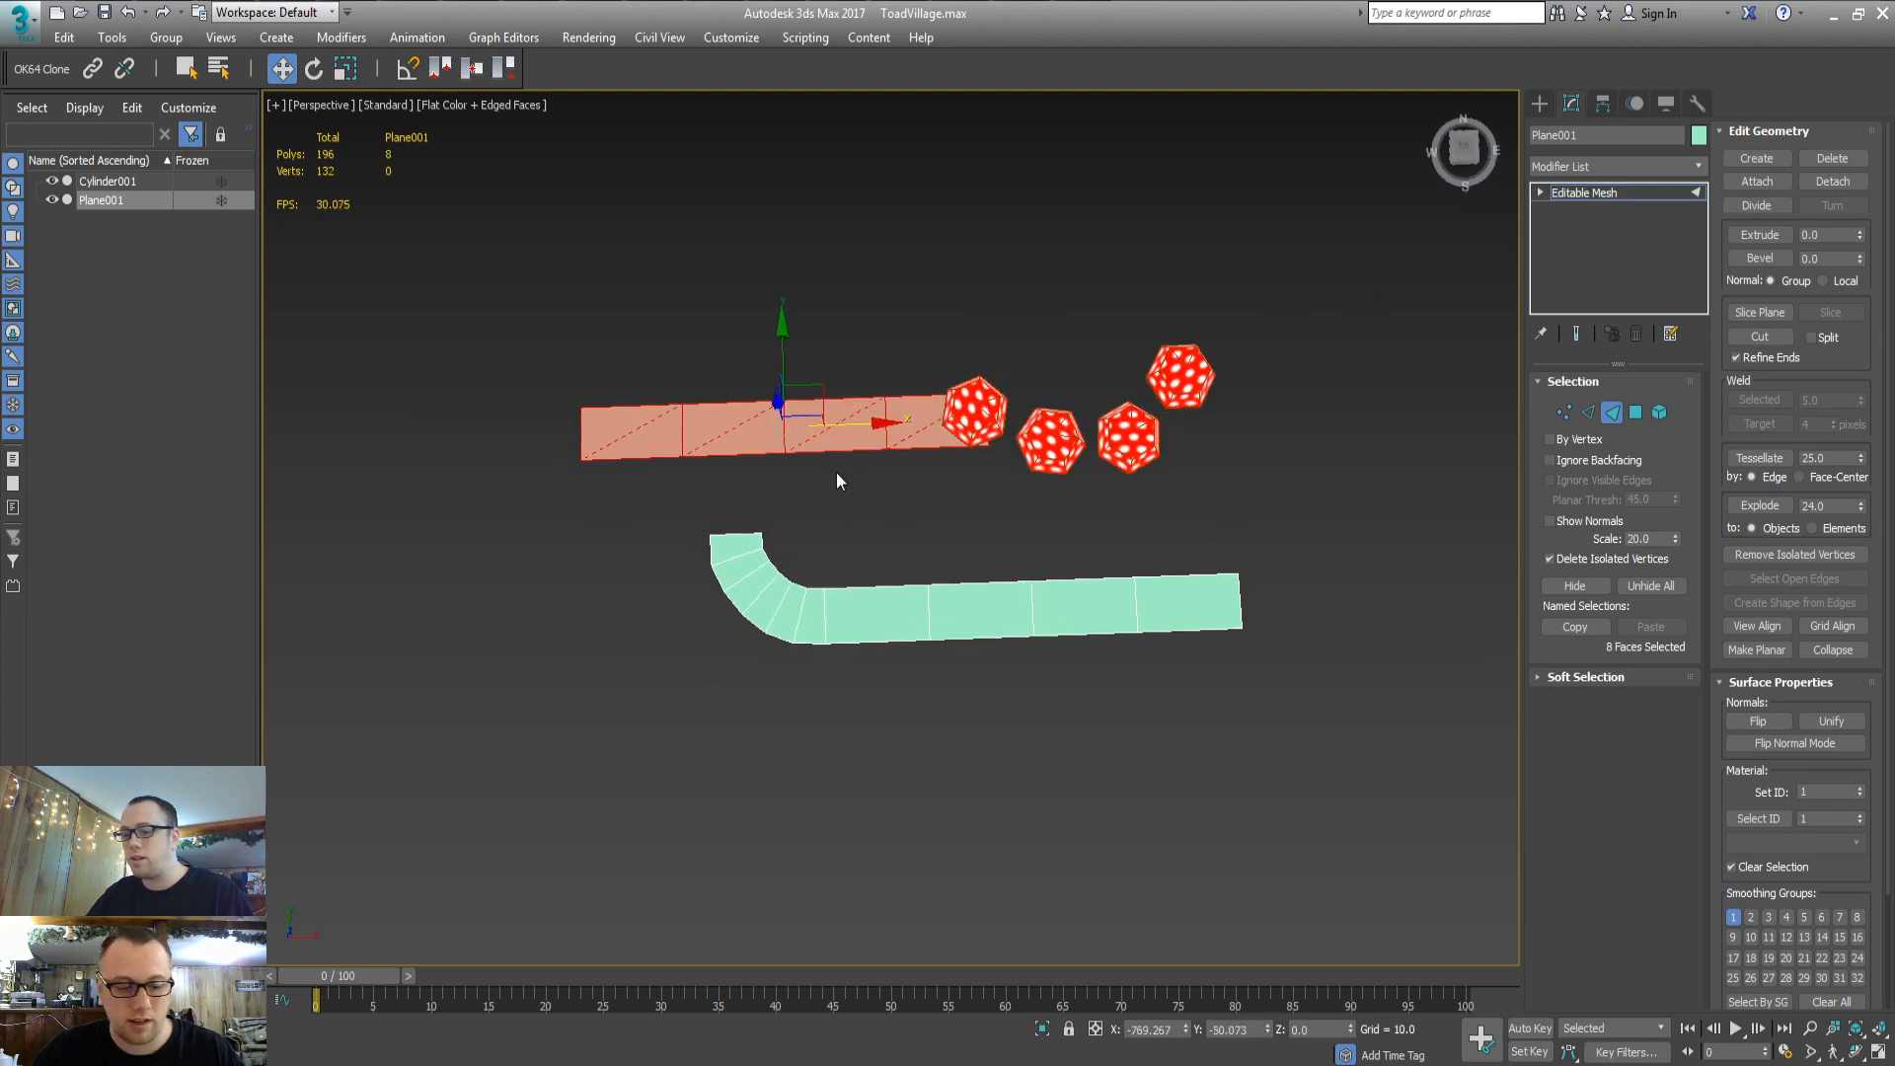
key("z")
scroll(837, 480, "down", 3)
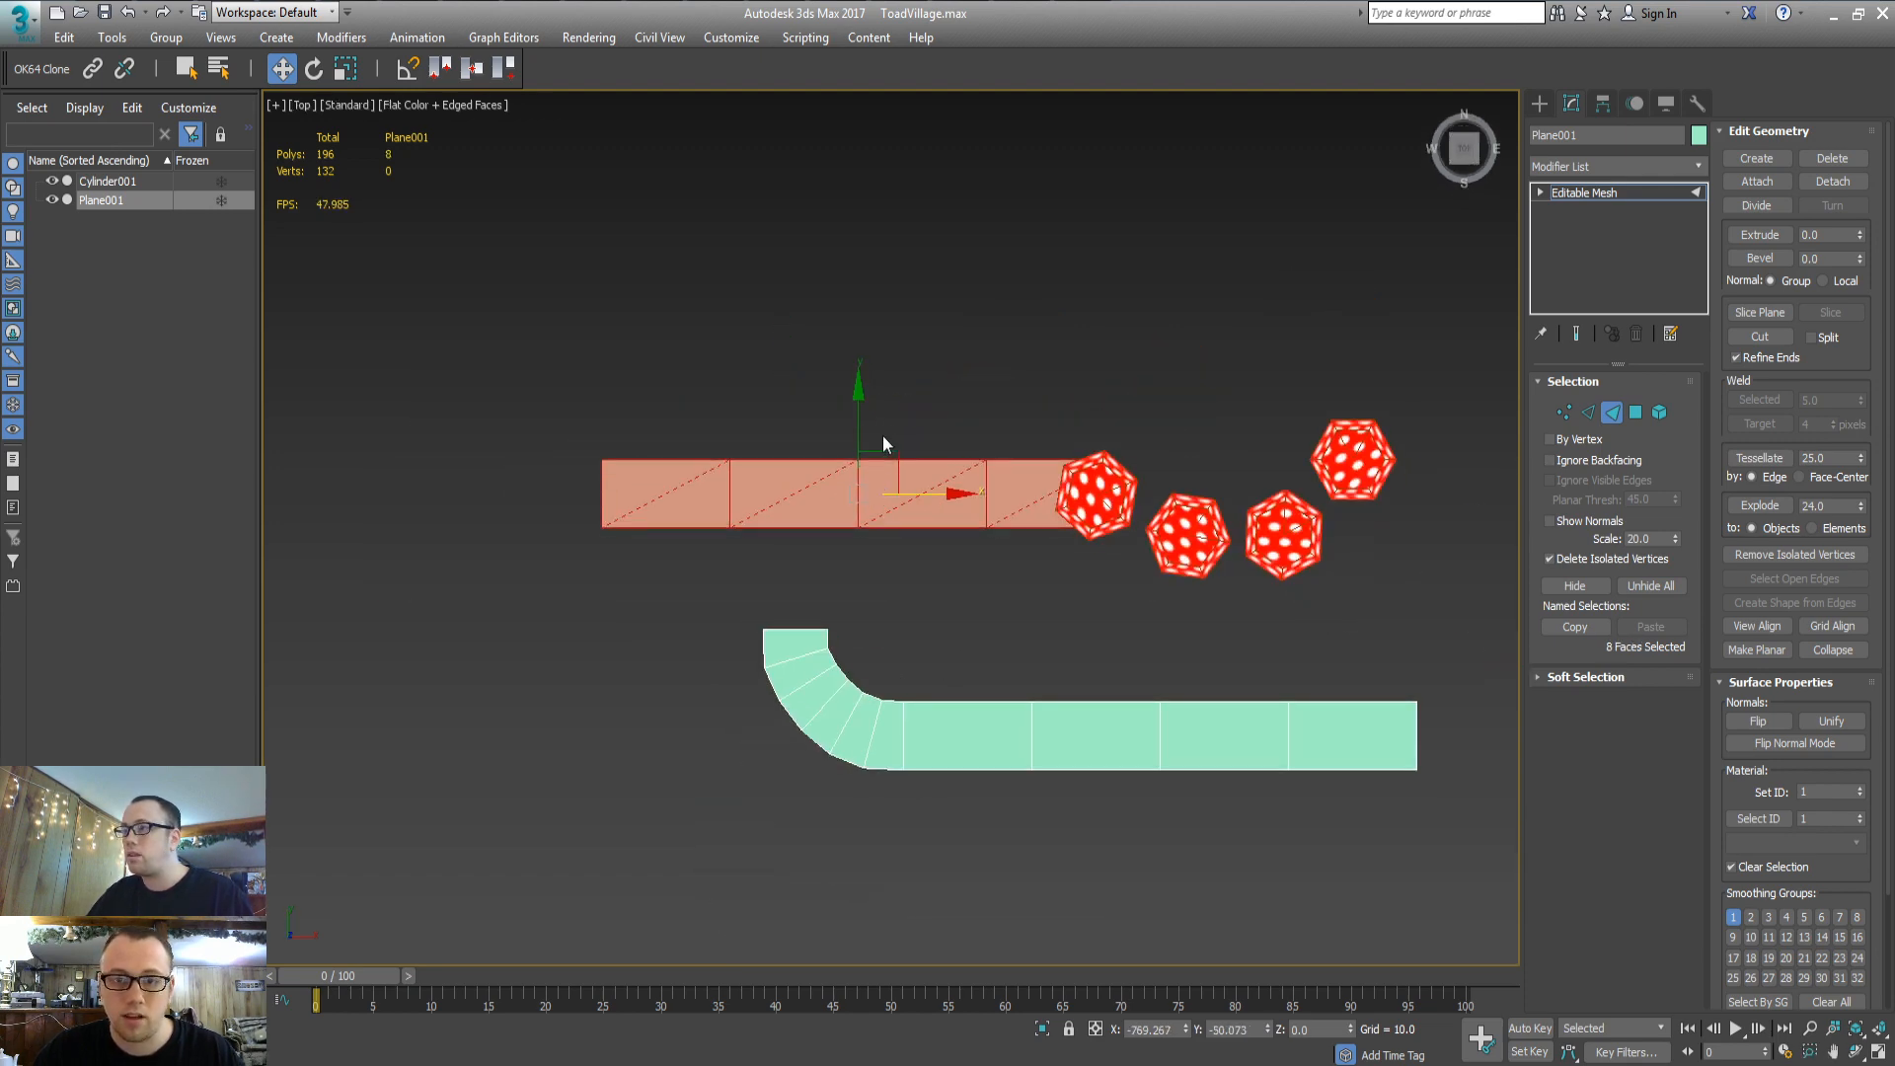
key("e")
left_click_drag(901, 411, 840, 320)
key("w")
Weld the four overlapping vertices where the vertical strip meets the curve, using the 5.0 threshold
key("1")
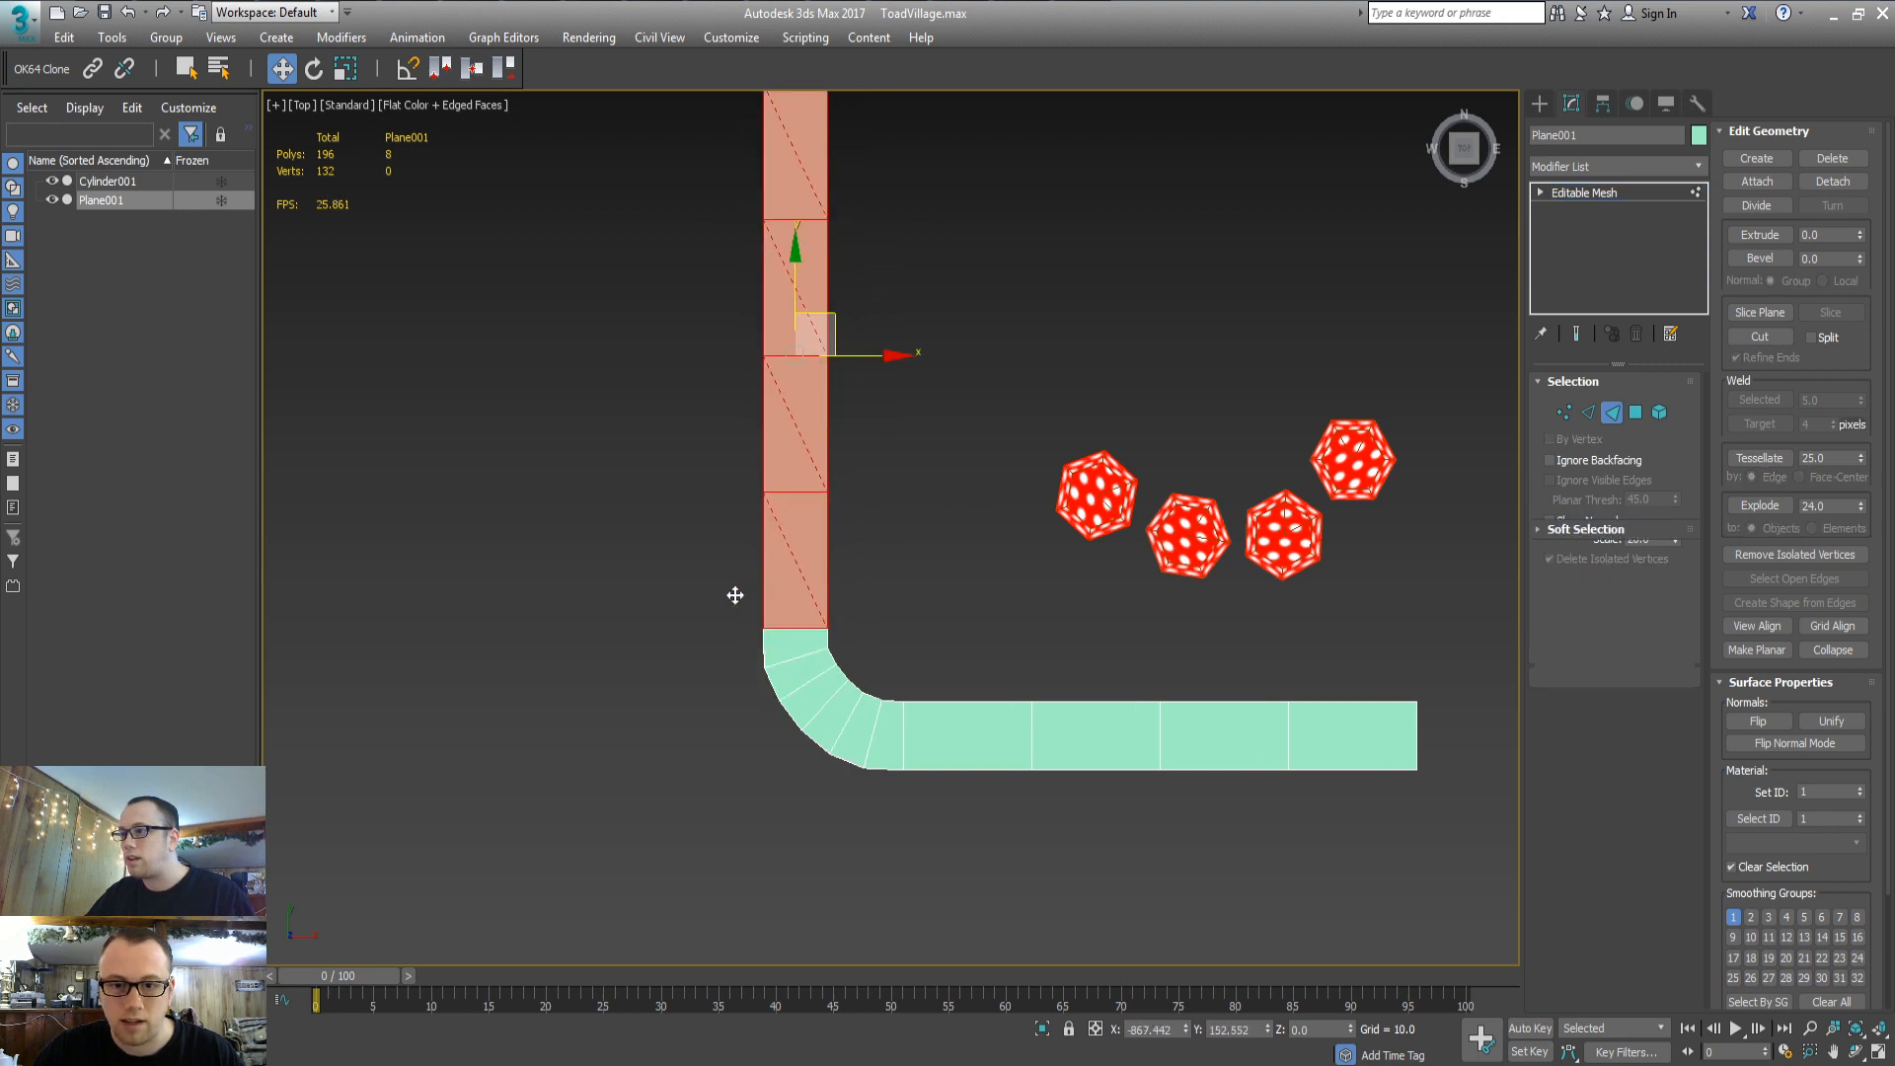
left_click_drag(753, 639, 920, 591)
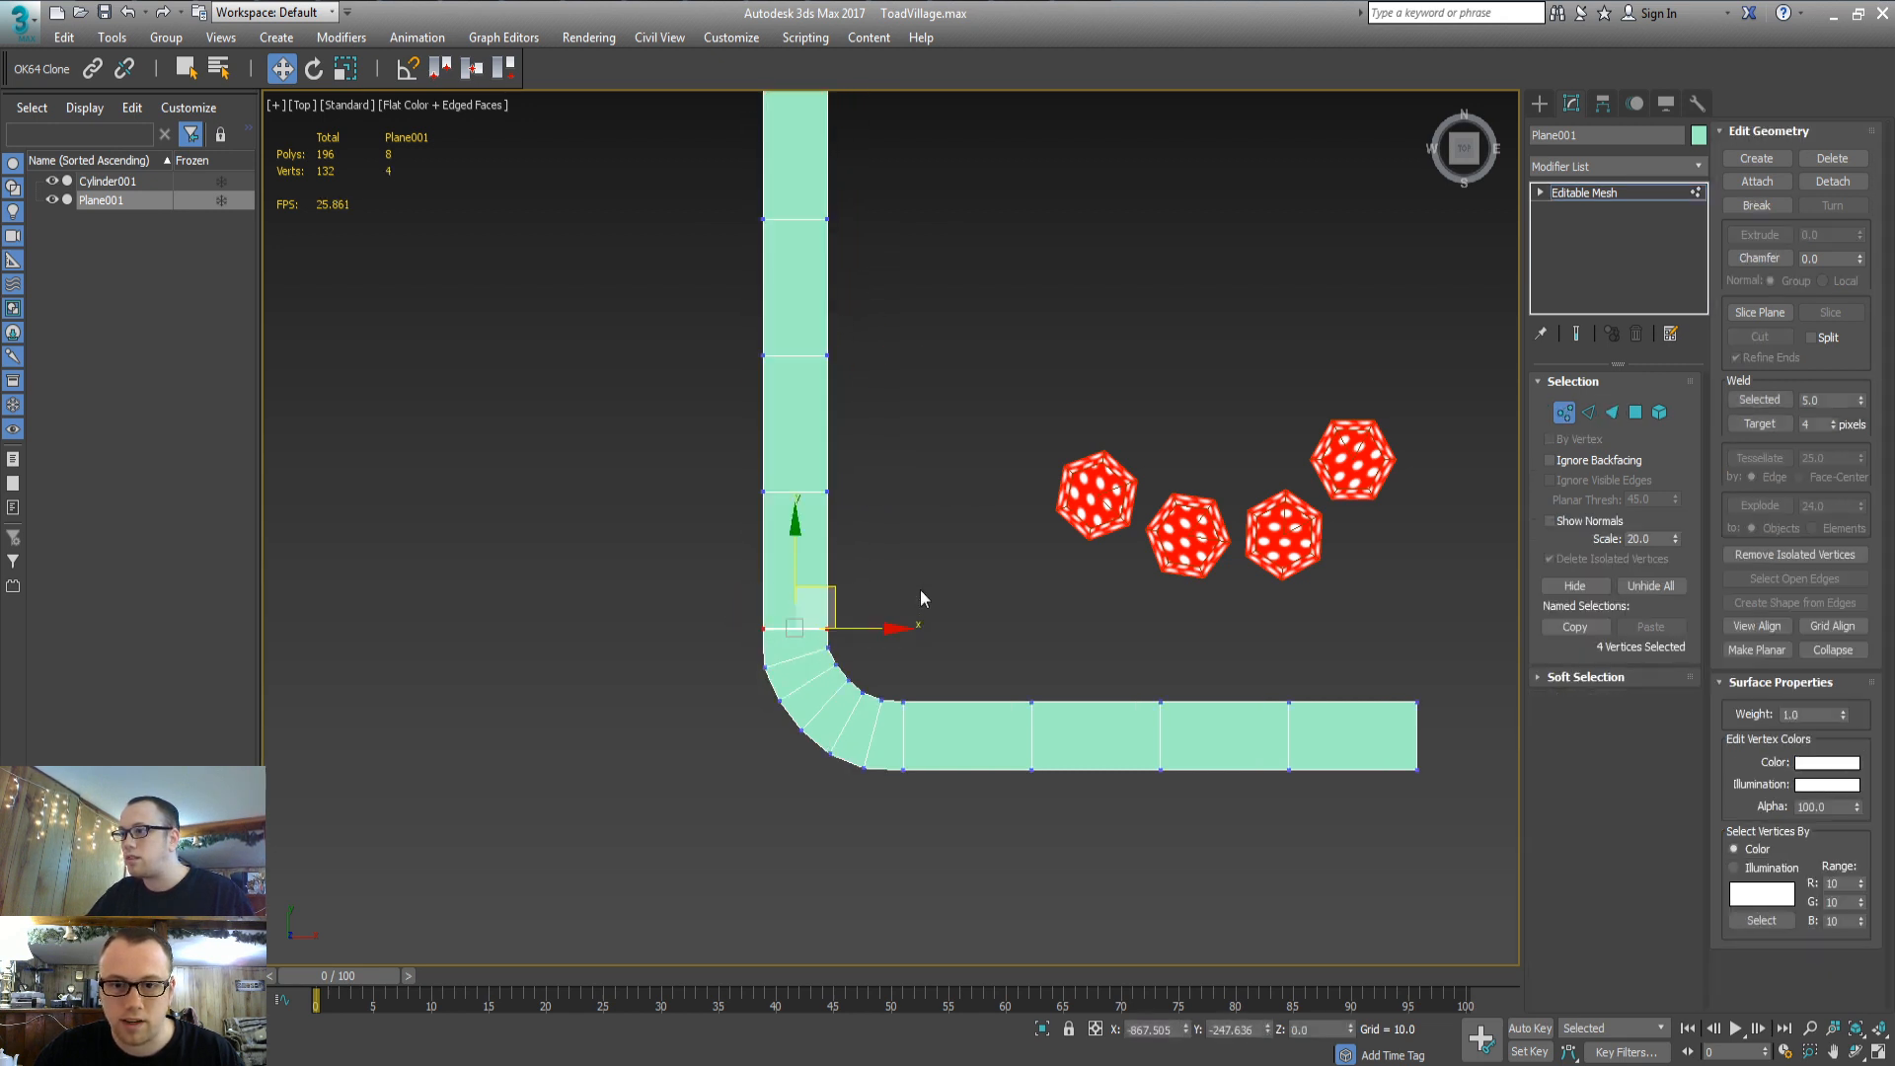
left_click(1759, 399)
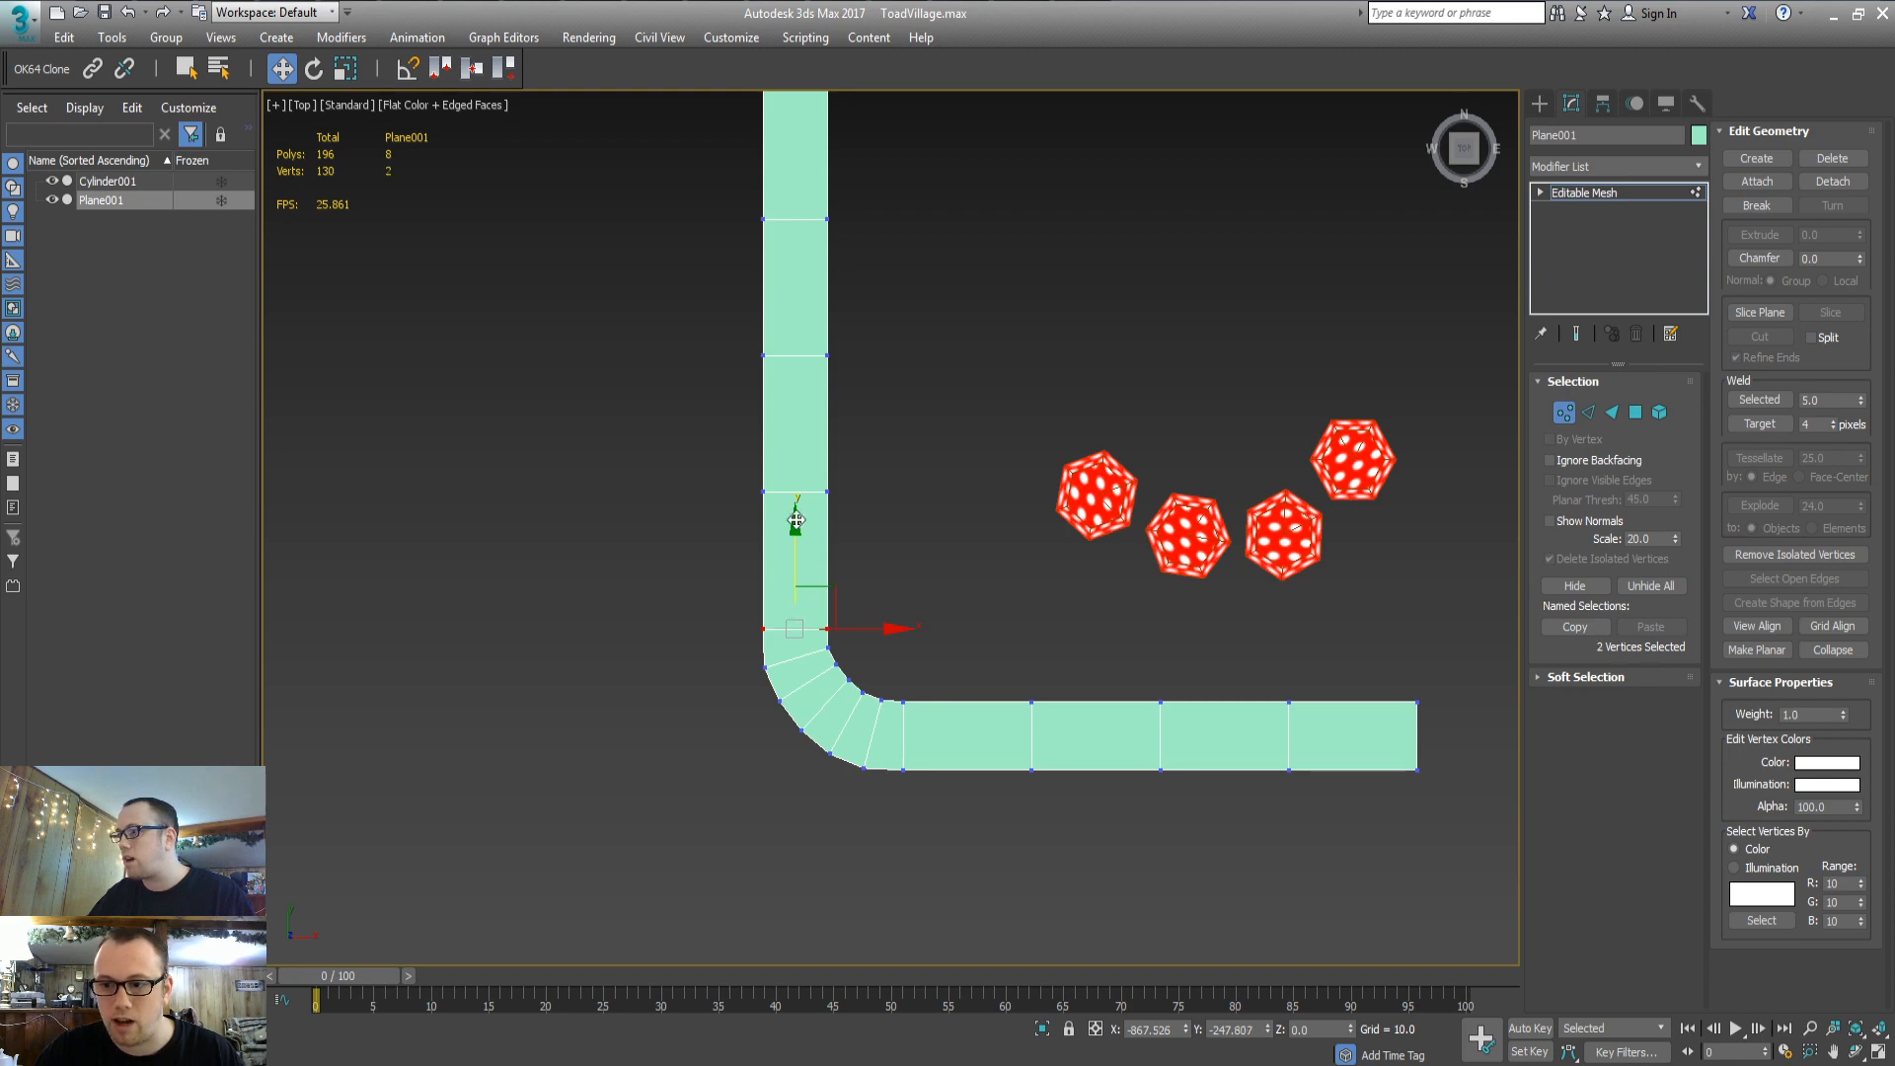
Examine the welded curve and its vertices up close in the Perspective view
left_click_drag(727, 539, 1043, 325)
key("p")
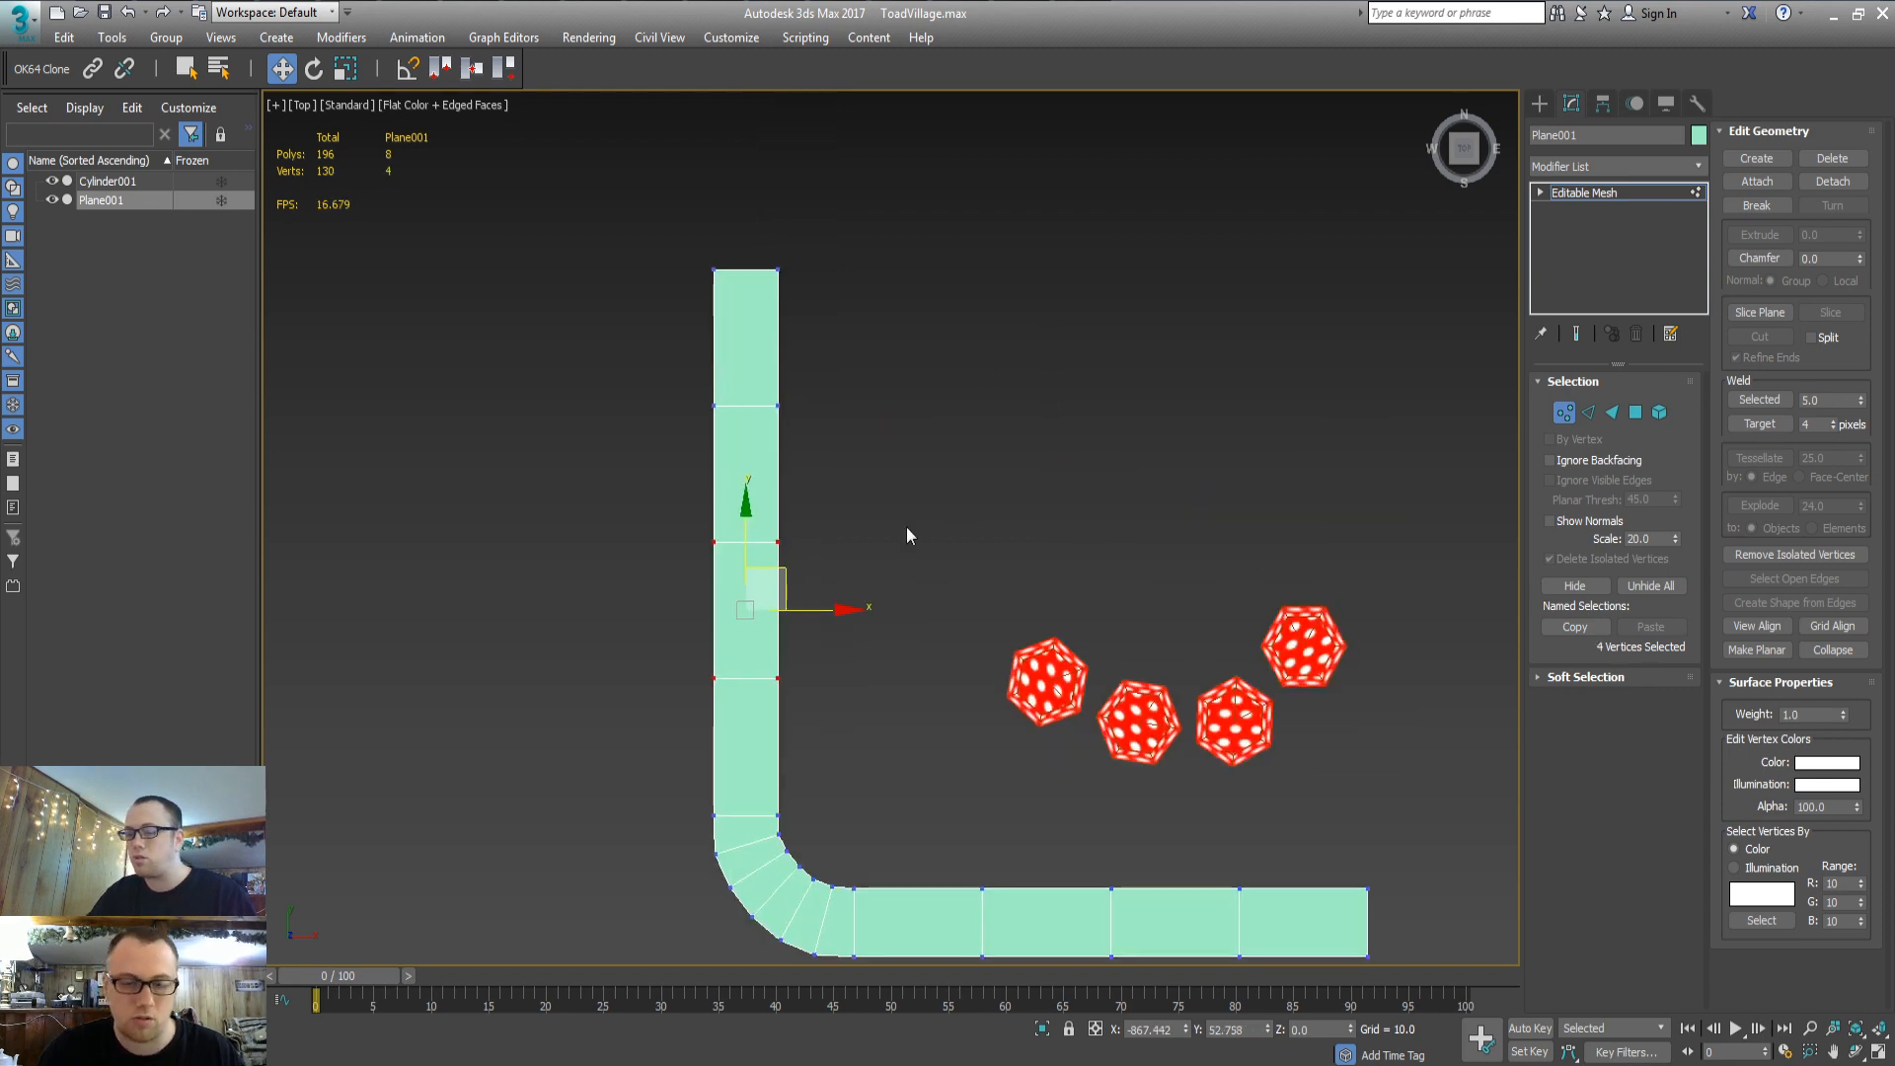
key("z")
scroll(1039, 620, "down", 5)
middle_click_drag(880, 519, 812, 296)
scroll(812, 298, "down", 4)
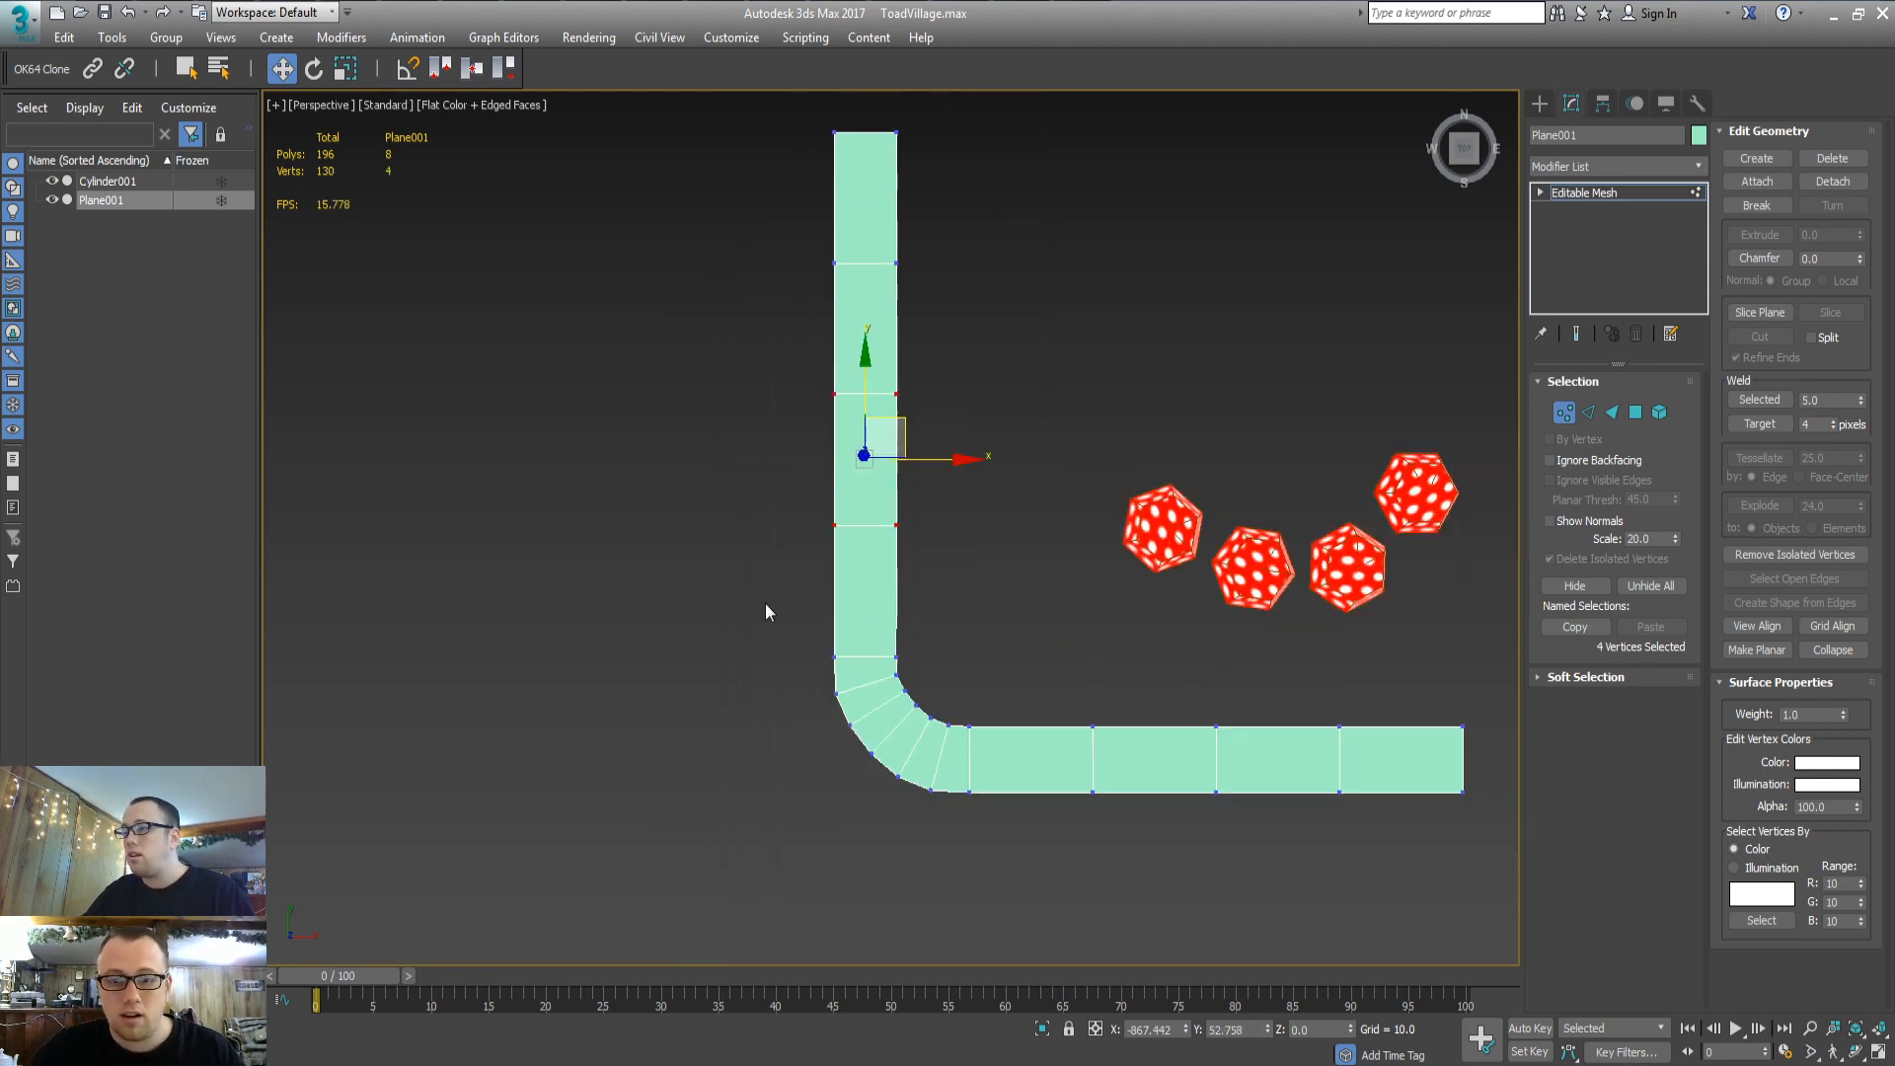
middle_click_drag(766, 602, 876, 519, "alt")
left_click(1028, 647)
left_click_drag(909, 773, 1175, 541)
middle_click_drag(1149, 507, 938, 488, "alt")
scroll(951, 531, "up", 6)
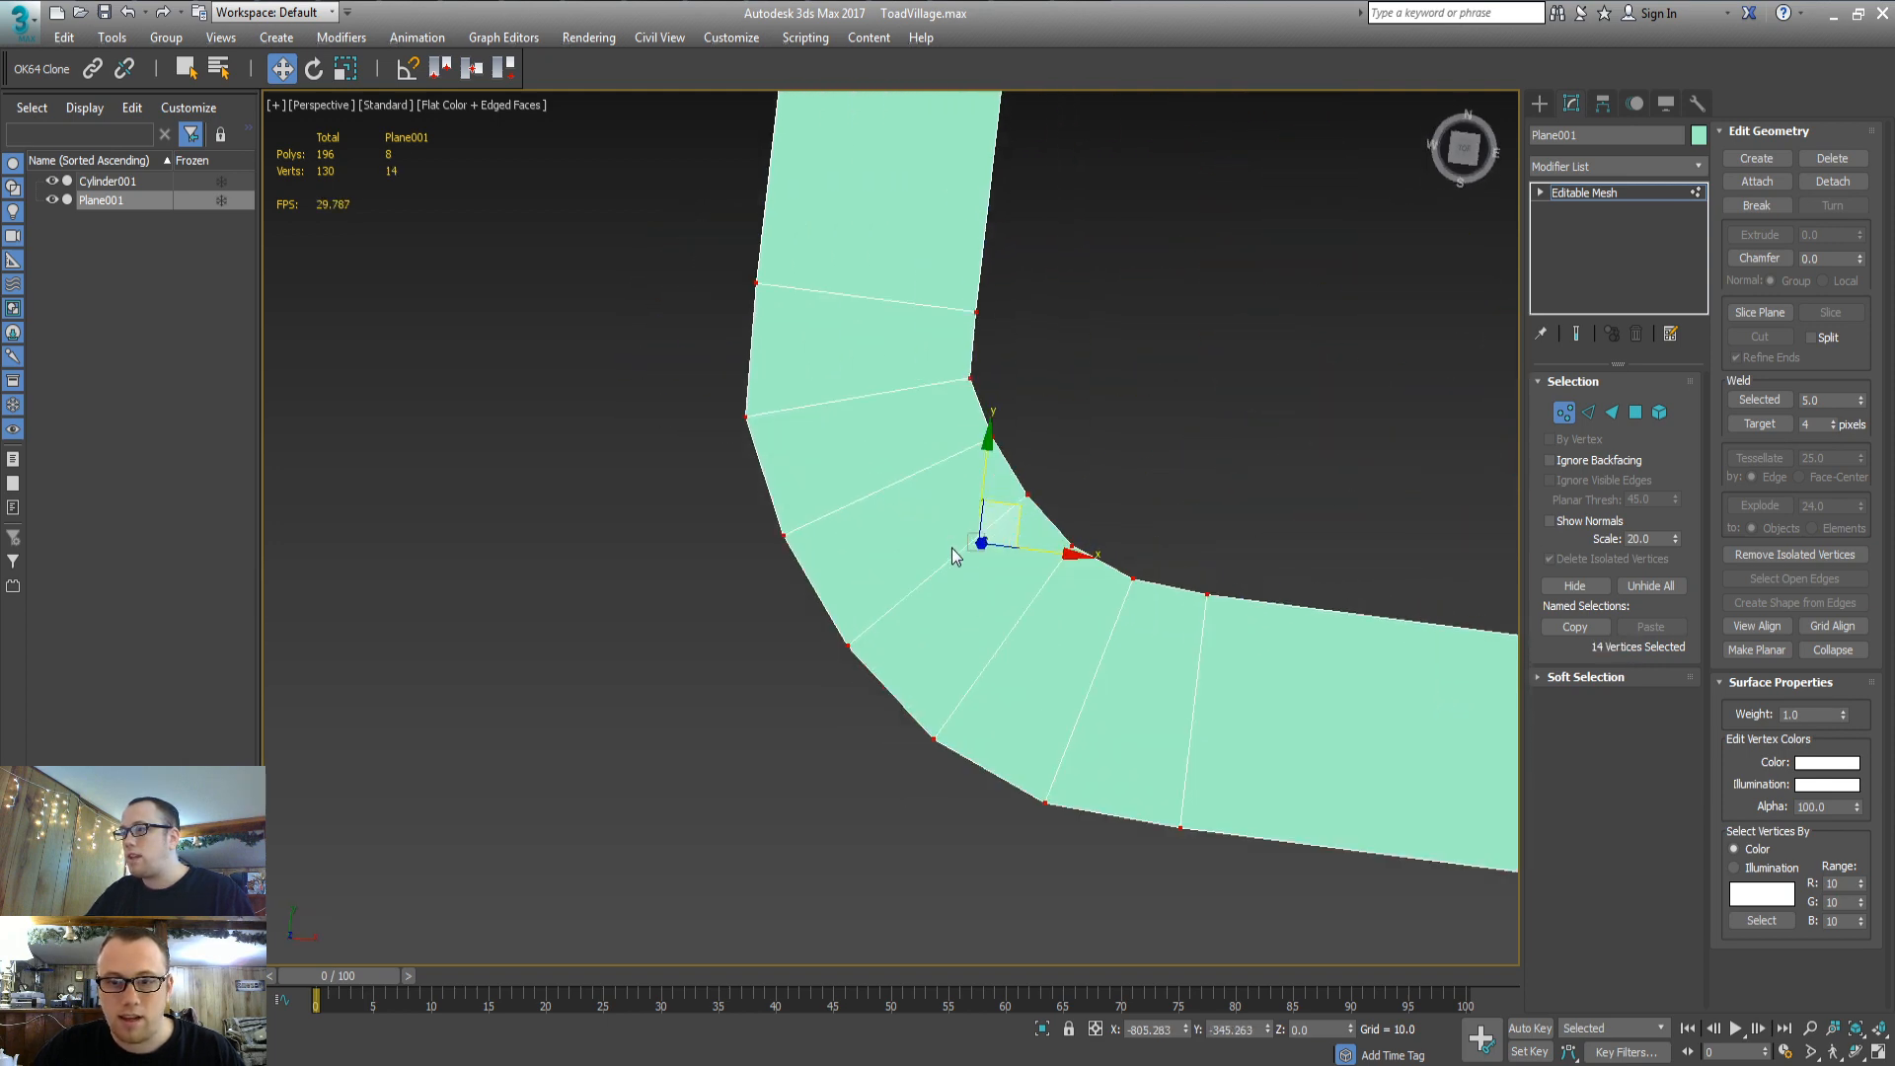
middle_click_drag(955, 554, 778, 480)
left_click(877, 733)
left_click(964, 505, "ctrl")
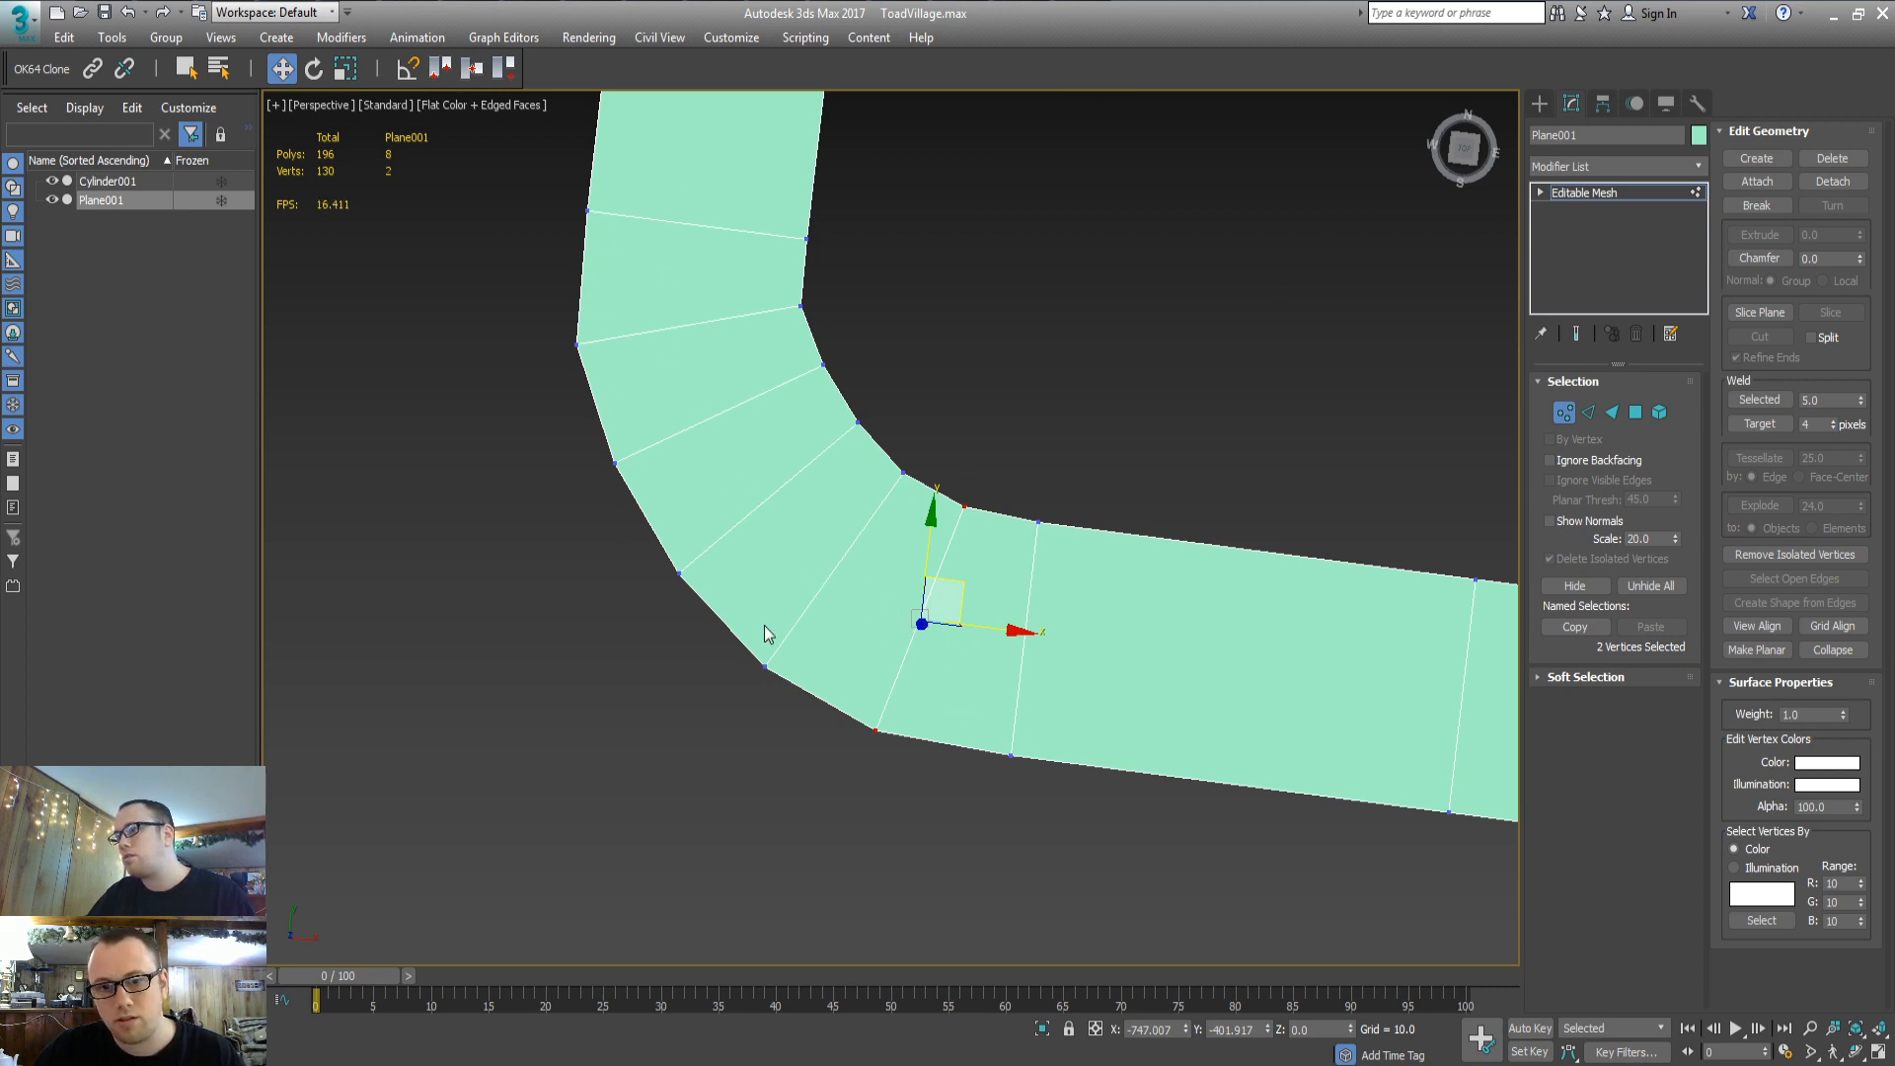
middle_click_drag(765, 625, 855, 692, "alt")
Select the curve's 12 faces and clone them to an open spot outside the corner in the Top view
key("4")
left_click_drag(468, 780, 946, 345)
key("t")
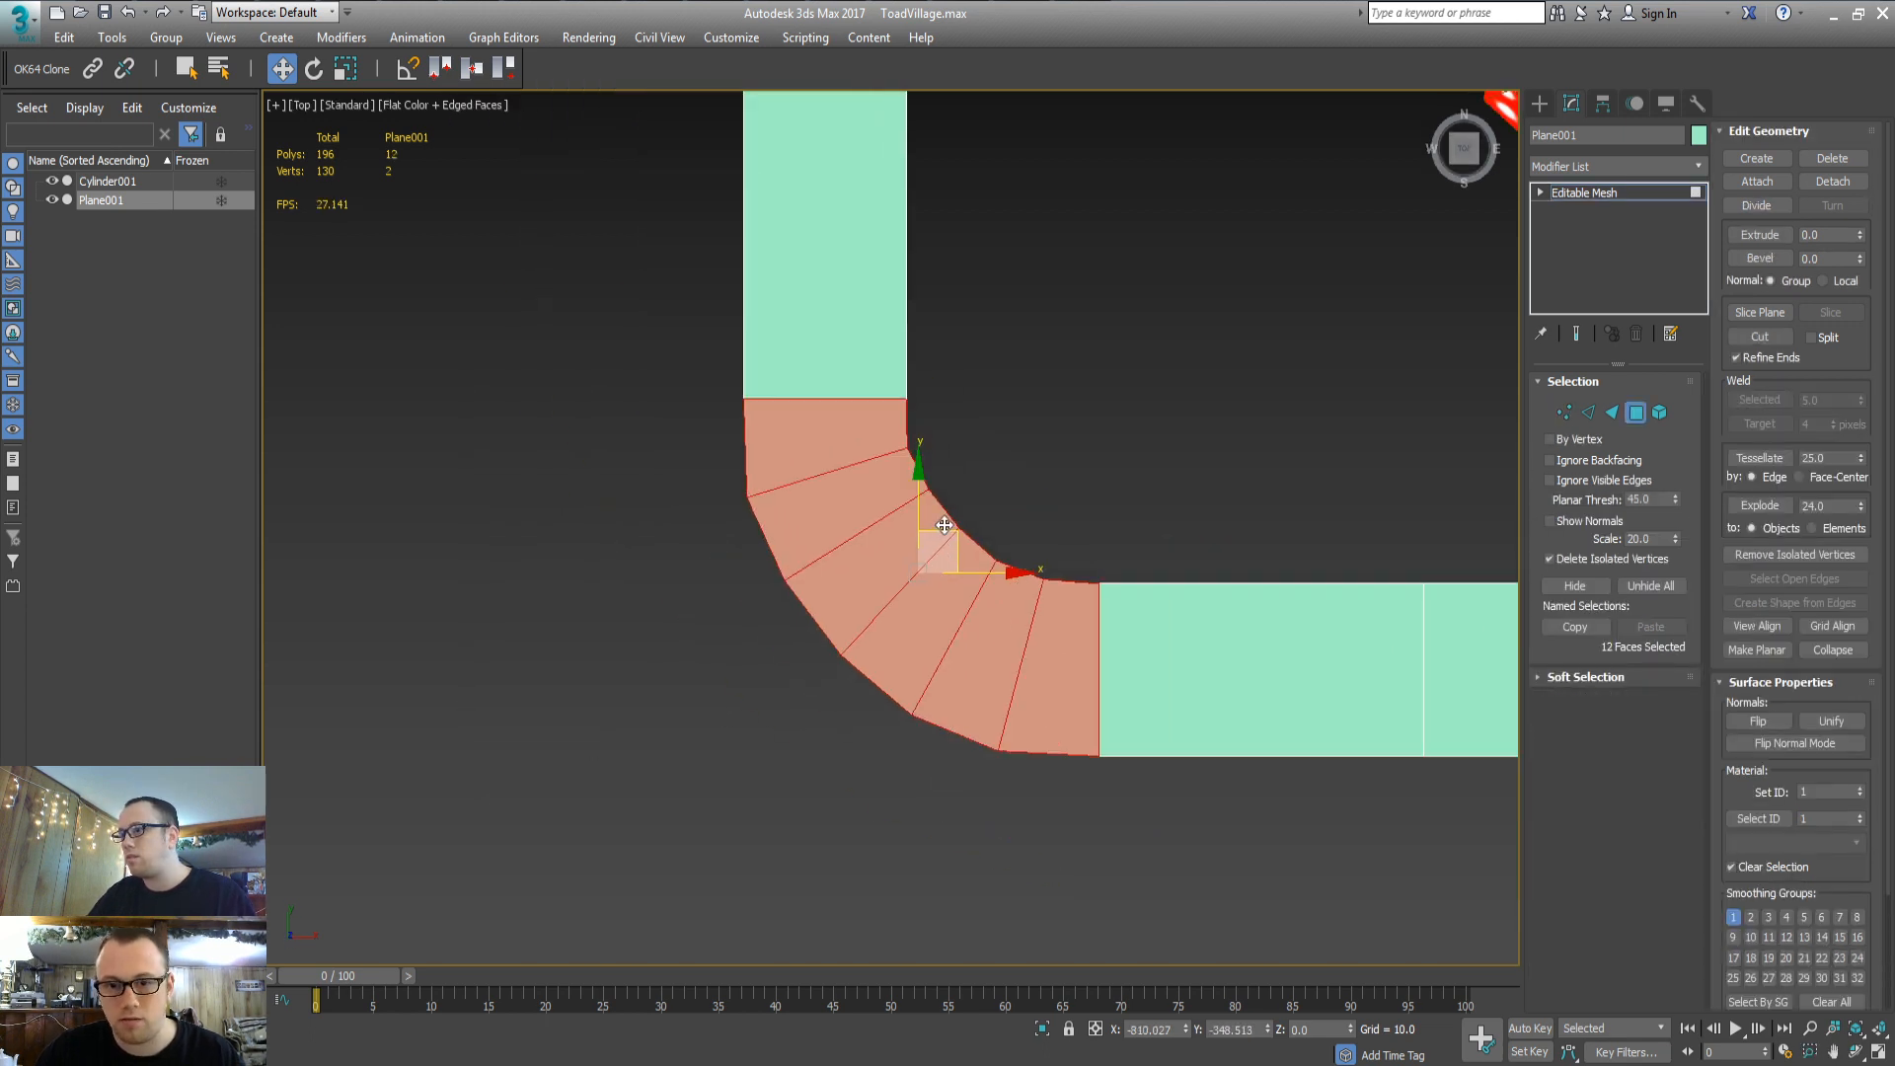
left_click_drag(953, 536, 652, 598, "shift")
key("Return")
Rotate the cloned curve 90 degrees clockwise and move it just beyond the vertical strip's open upper end
middle_click_drag(980, 693, 899, 689)
scroll(900, 689, "down", 2)
key("e")
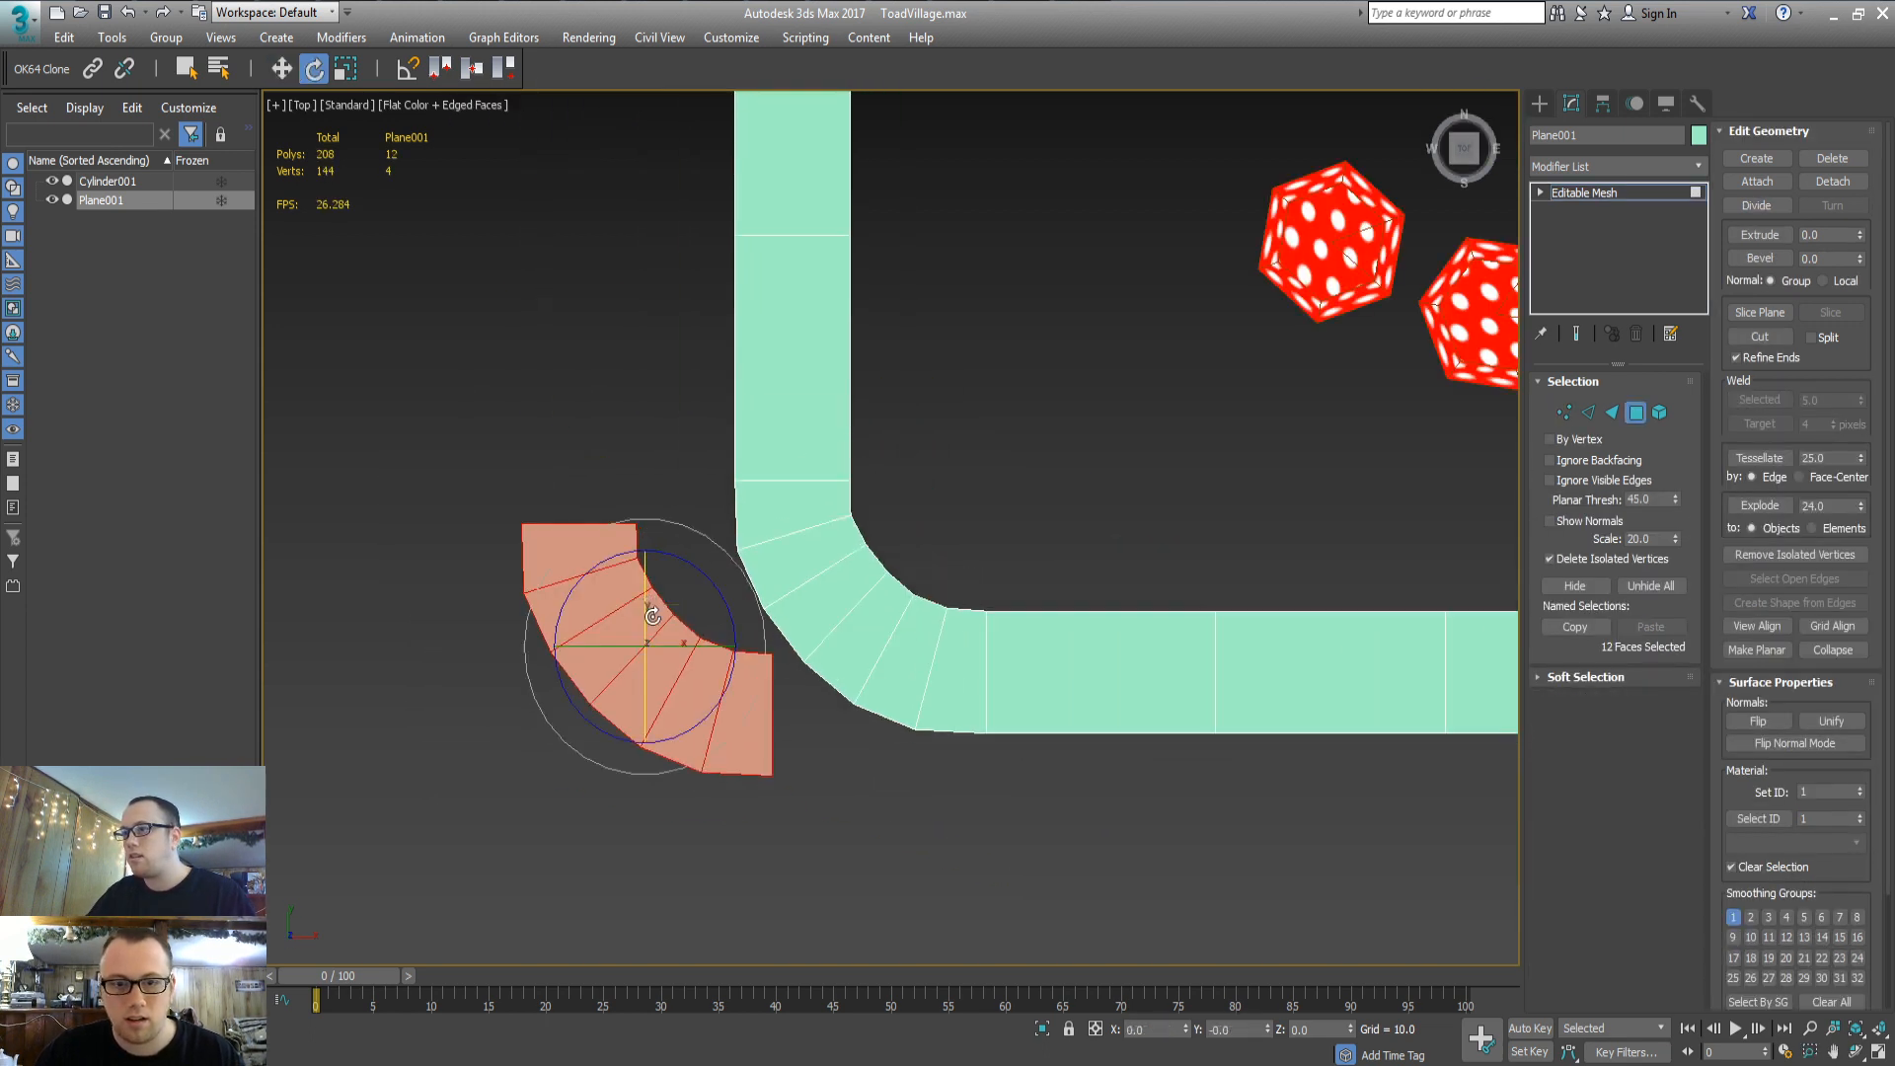
mouse_move(690, 554)
left_mouse_down()
mouse_move(846, 584)
mouse_move(803, 503)
left_mouse_up()
key("w")
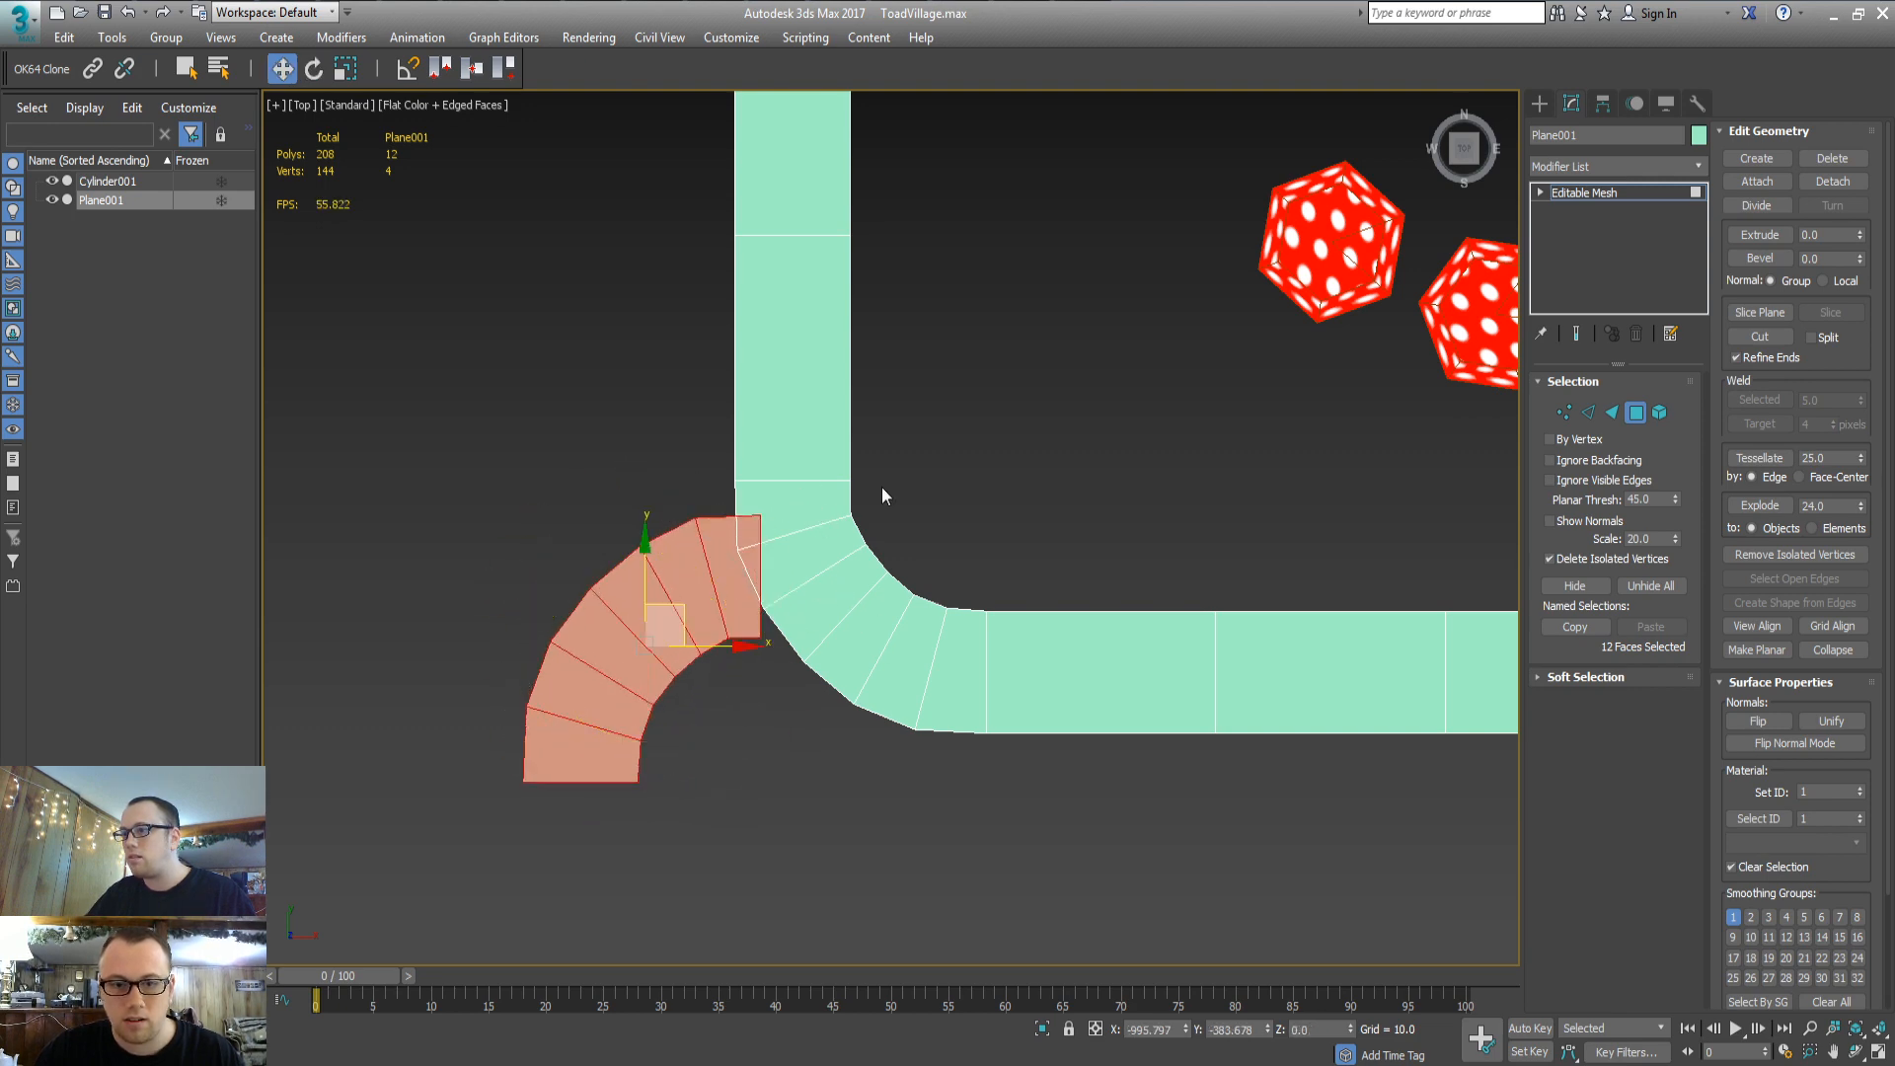
scroll(880, 648, "down", 3)
left_click_drag(776, 661, 847, 202)
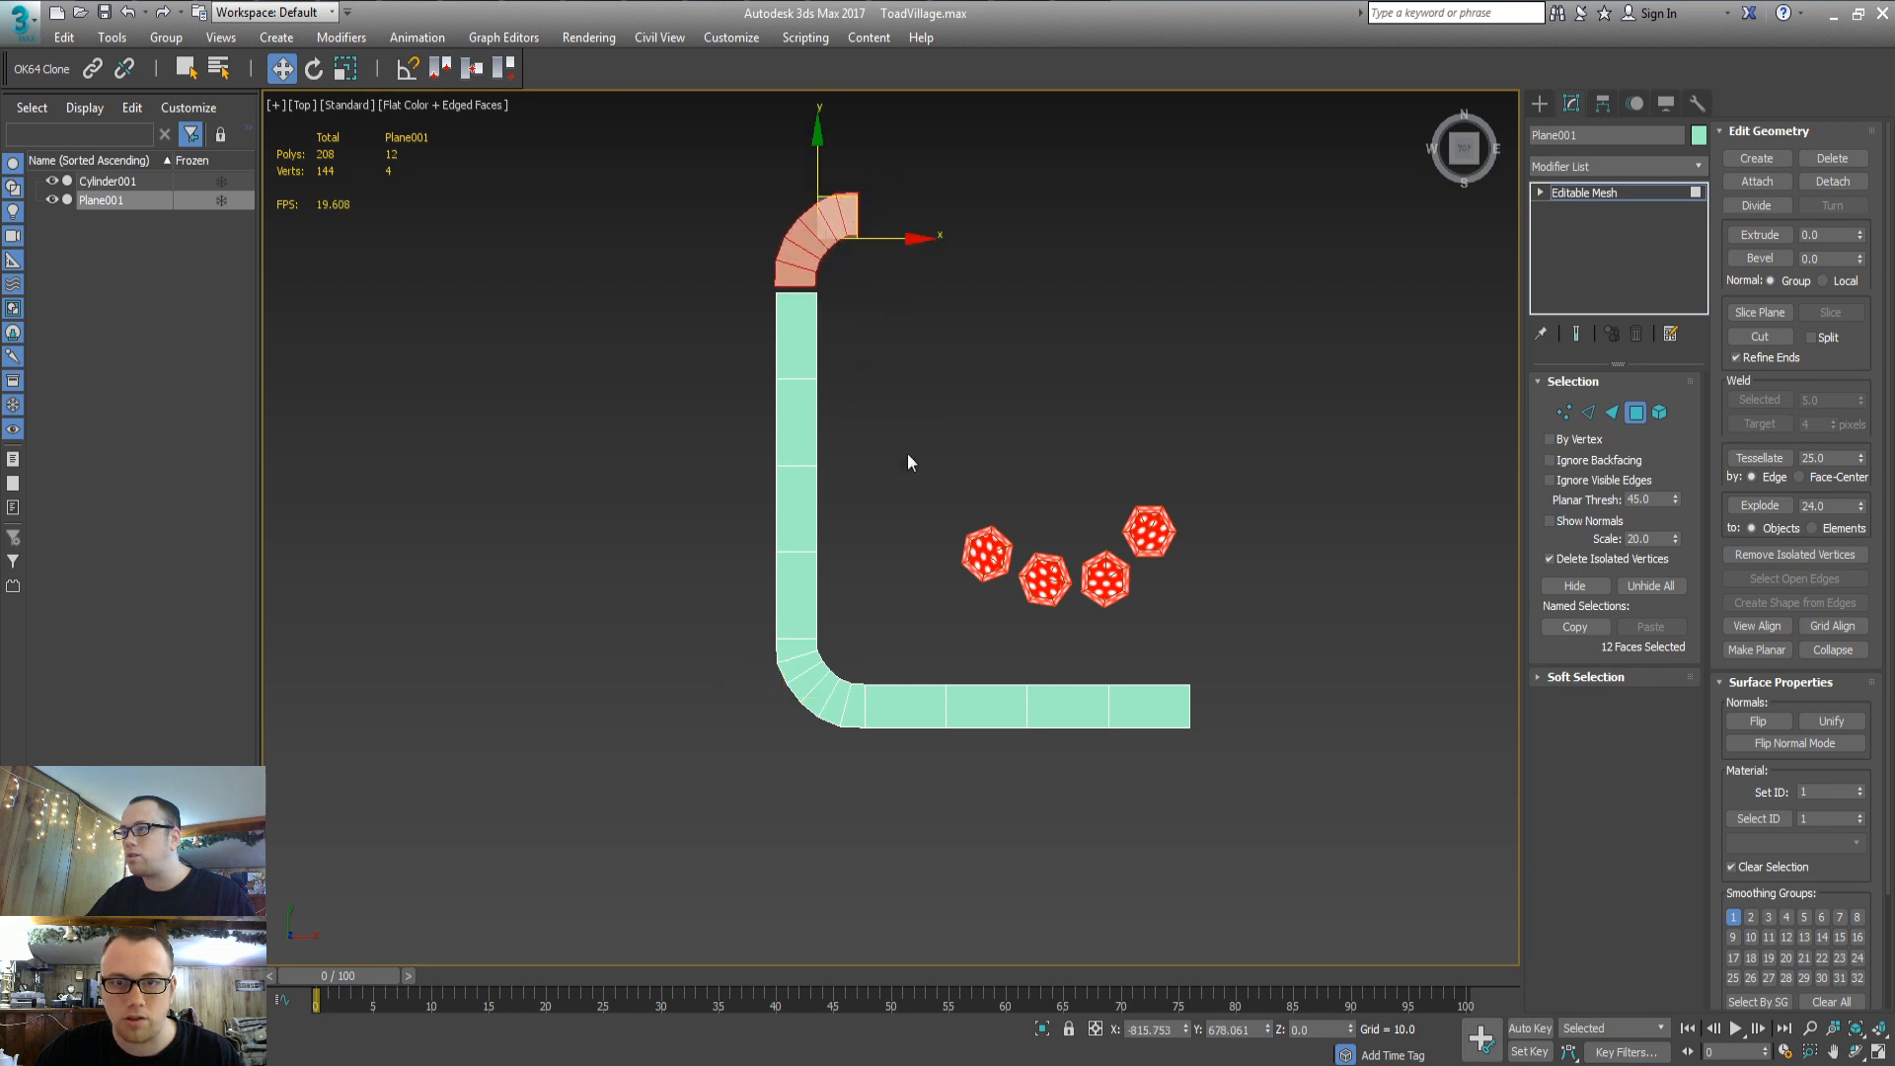
scroll(889, 454, "up", 5)
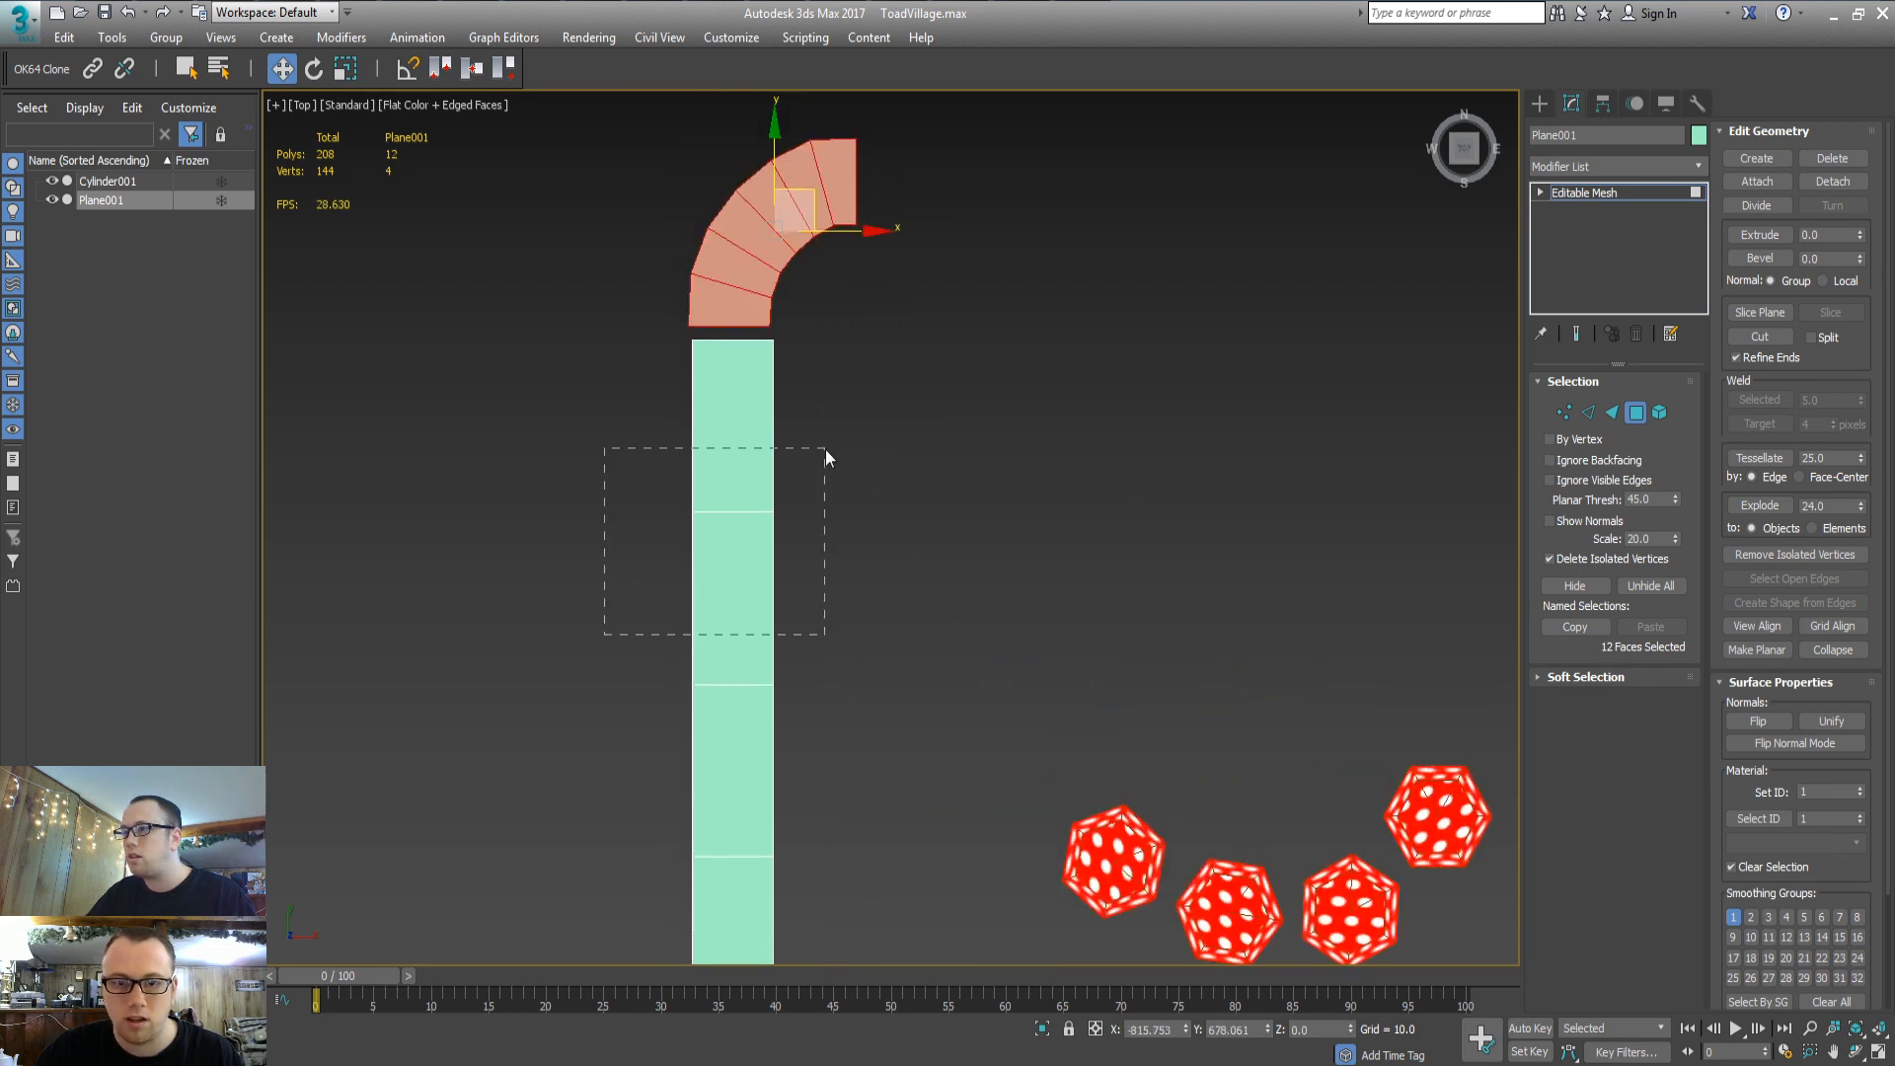
Delete the vertical strip's topmost segment and move the cloned curve down to meet the strip's new end
left_click_drag(825, 449, 825, 450)
left_click_drag(613, 426, 805, 343)
key("Delete")
left_click_drag(949, 112, 950, 113)
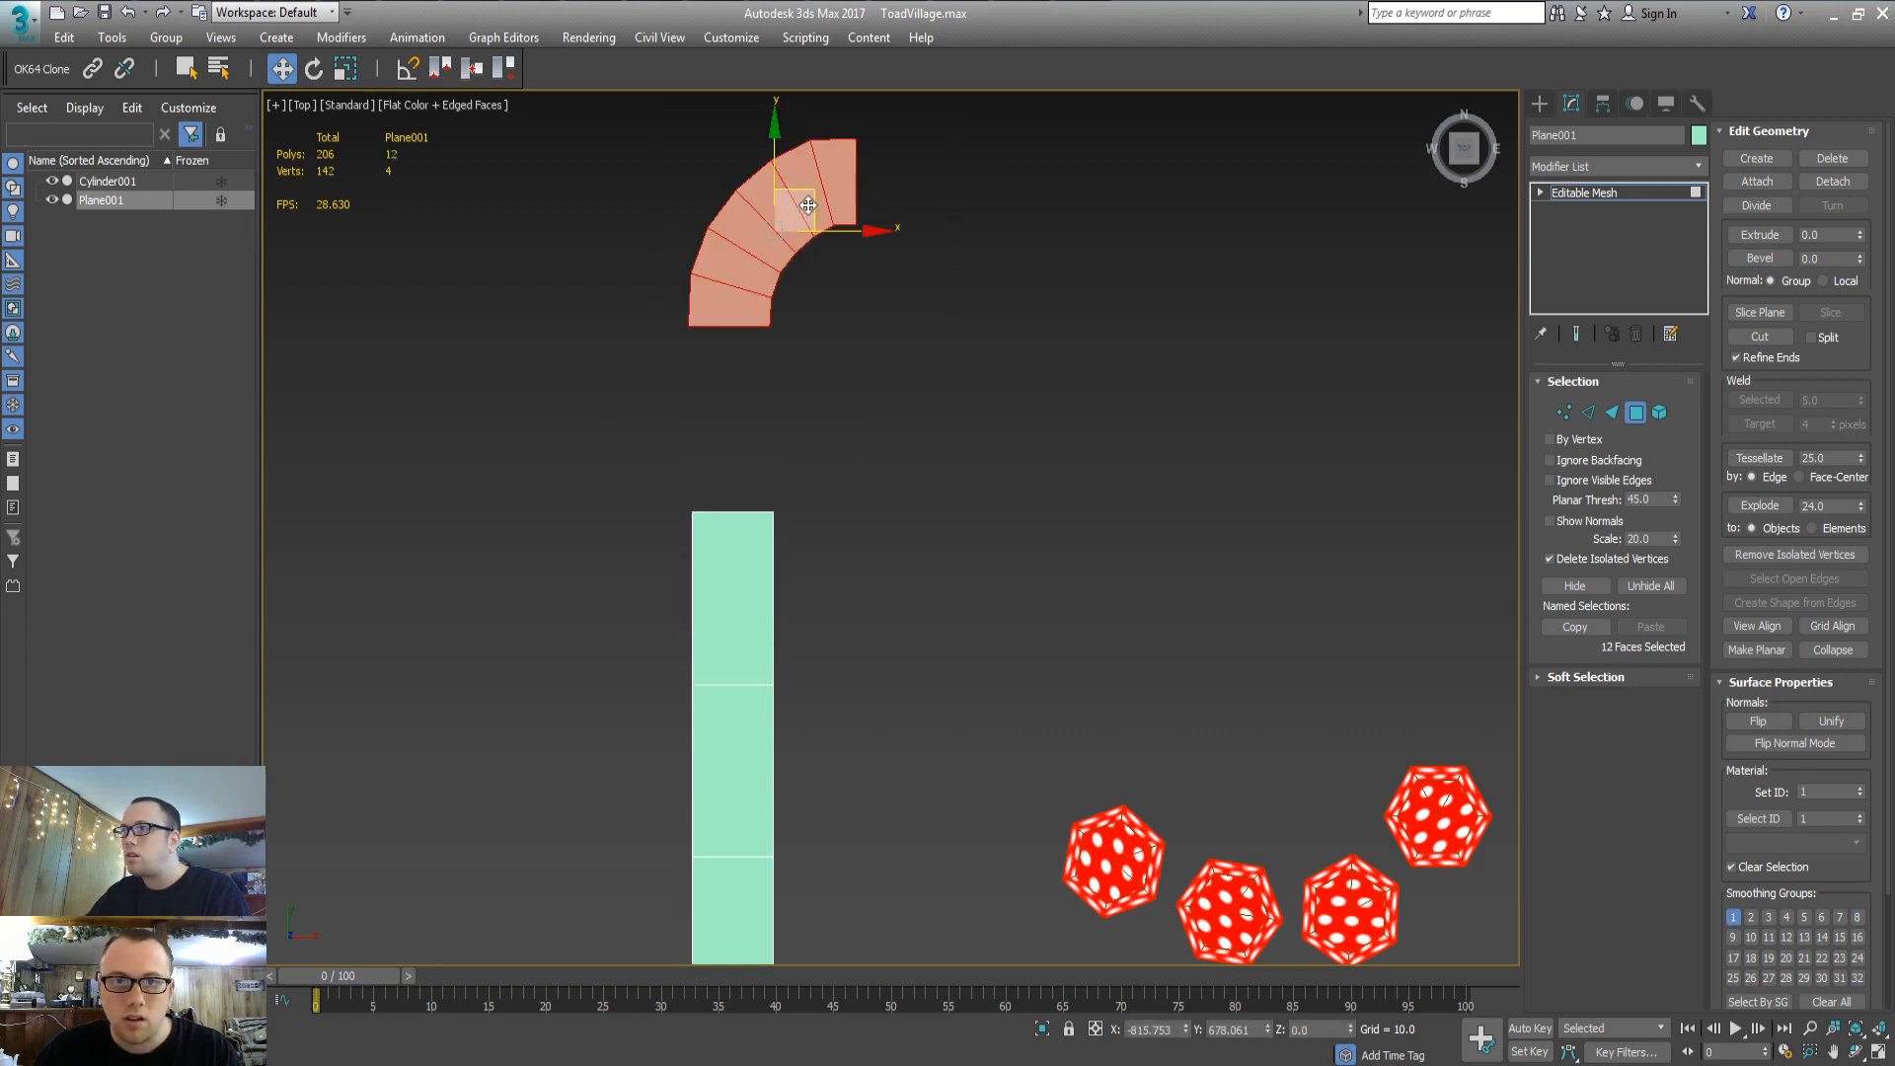
left_click_drag(809, 206, 812, 391)
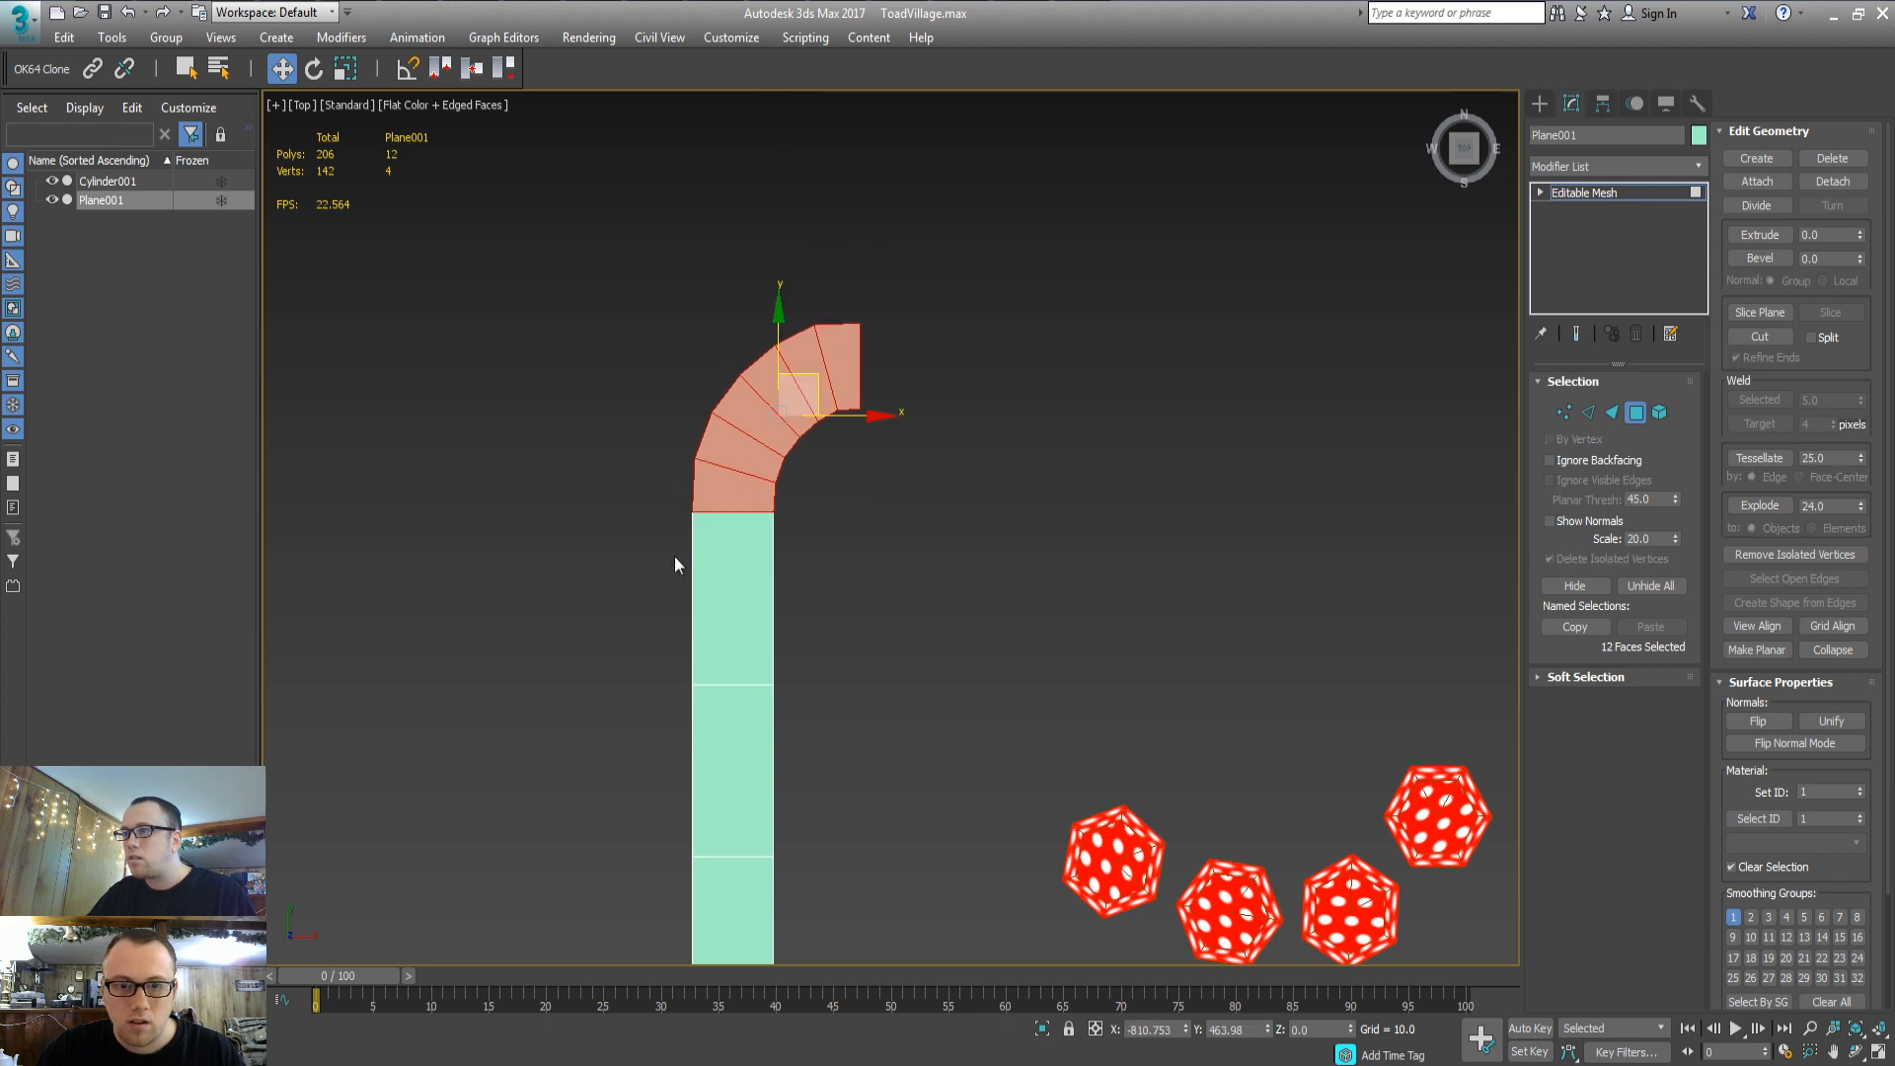
Weld the overlapping vertices where the cloned curve meets the vertical strip, using the 5.0 threshold
key("1")
left_click_drag(684, 524, 799, 503)
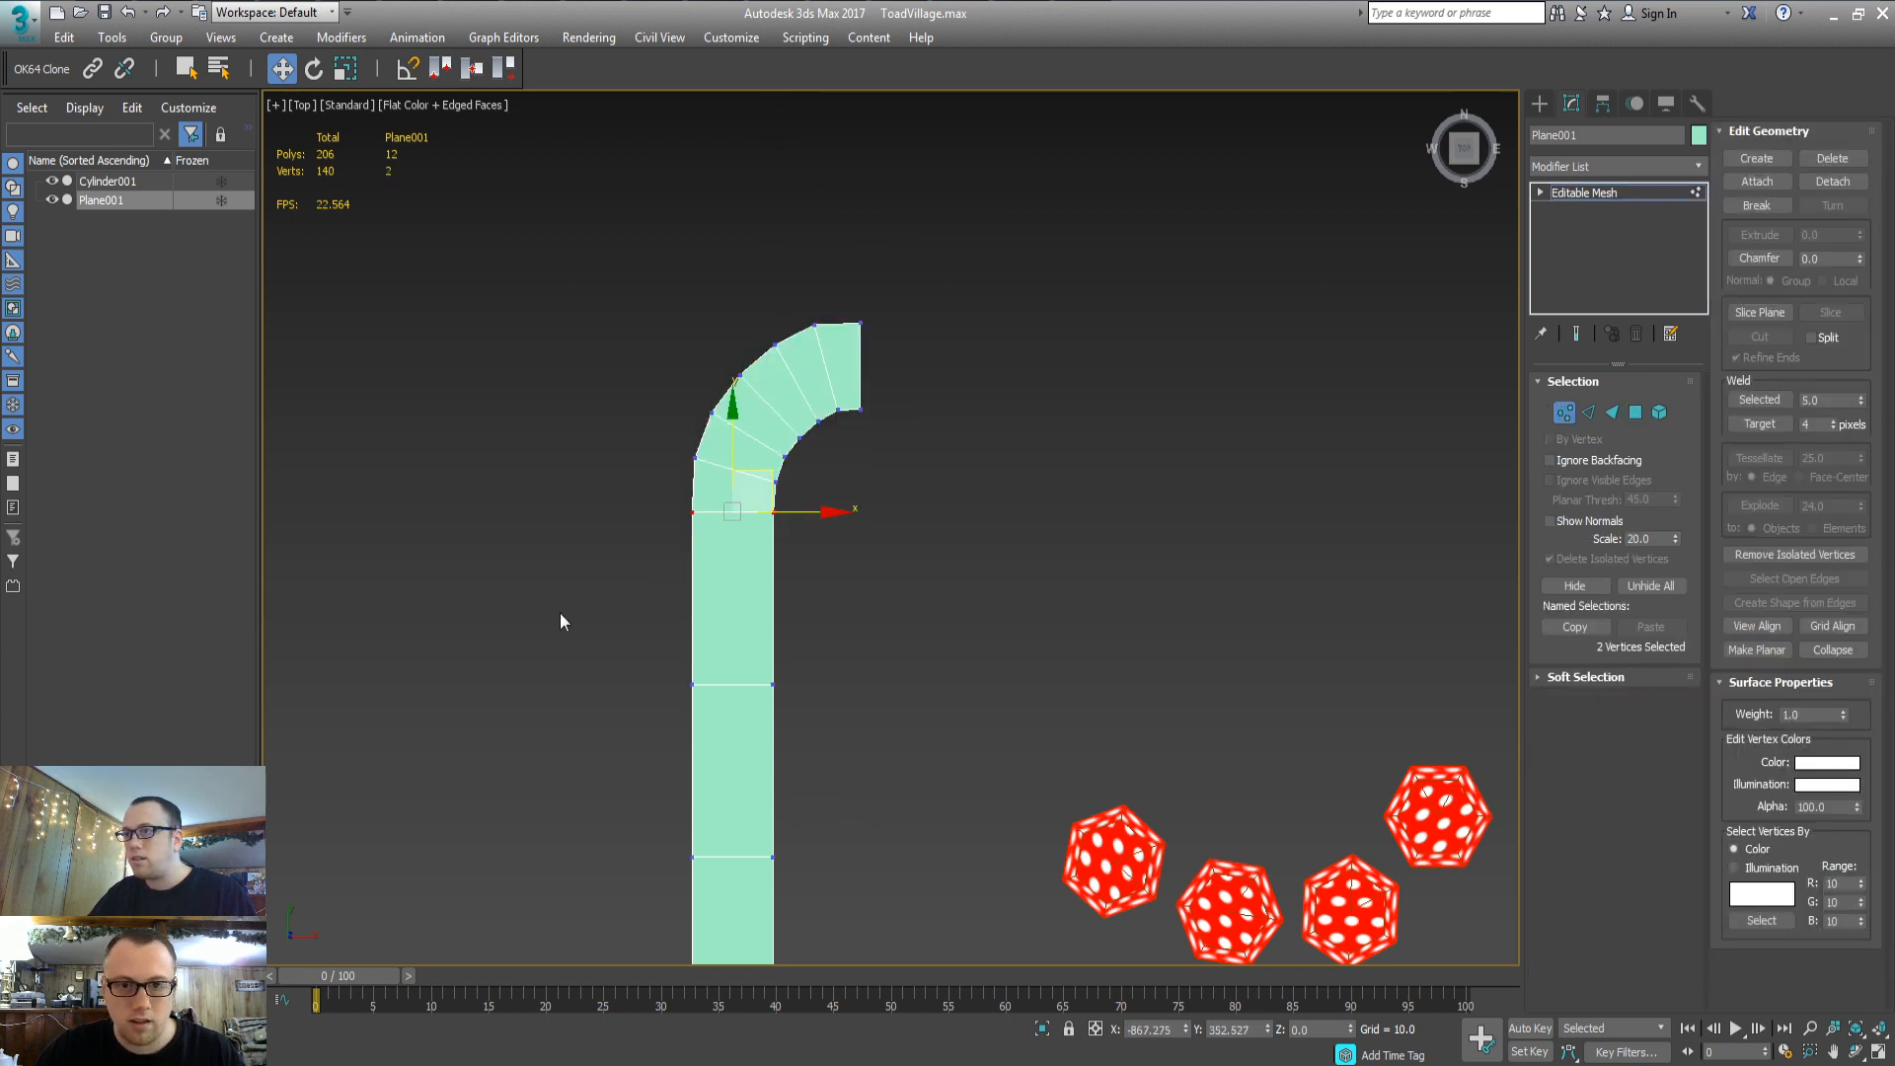
middle_click_drag(676, 602, 681, 533)
Select the cloned curve with its two adjoining strip segments and lower these faces about 7.5 units along Z
key("3")
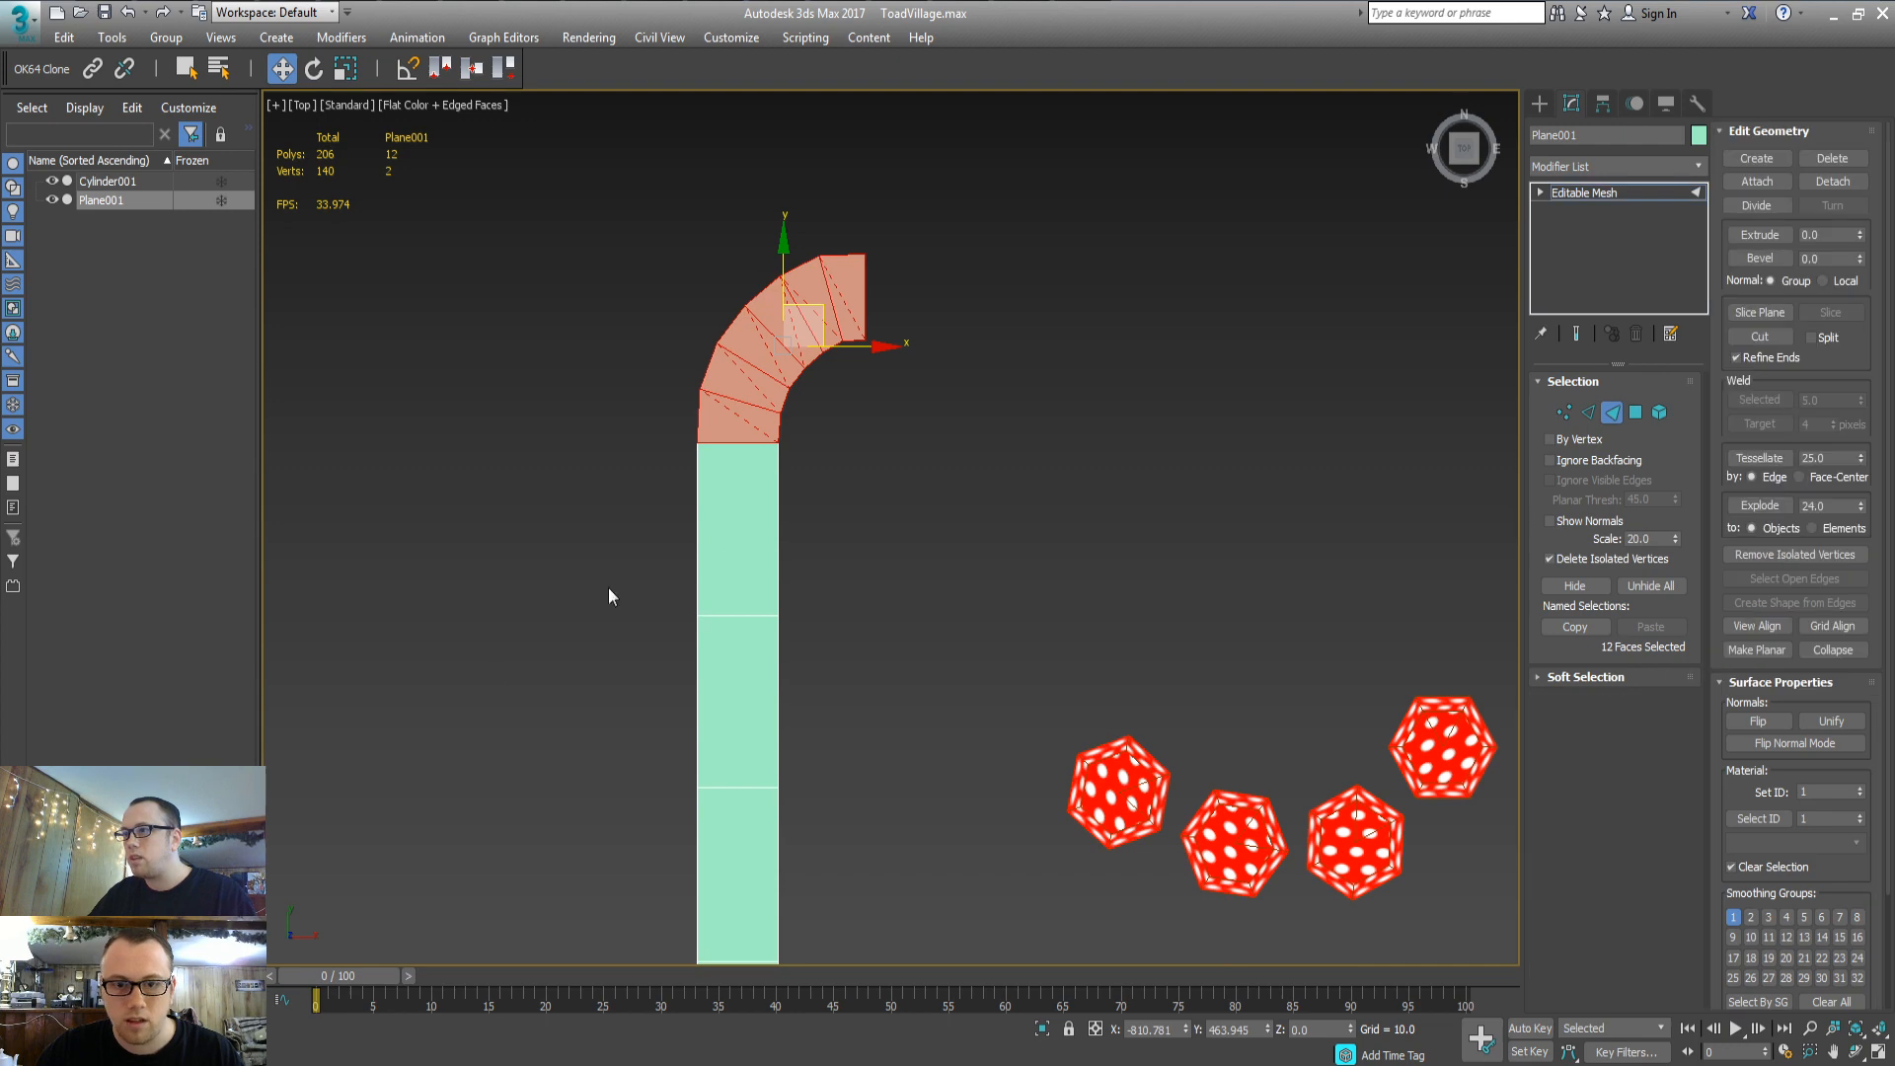
left_click_drag(629, 664, 812, 493, "ctrl")
middle_click_drag(701, 538, 691, 444, "alt")
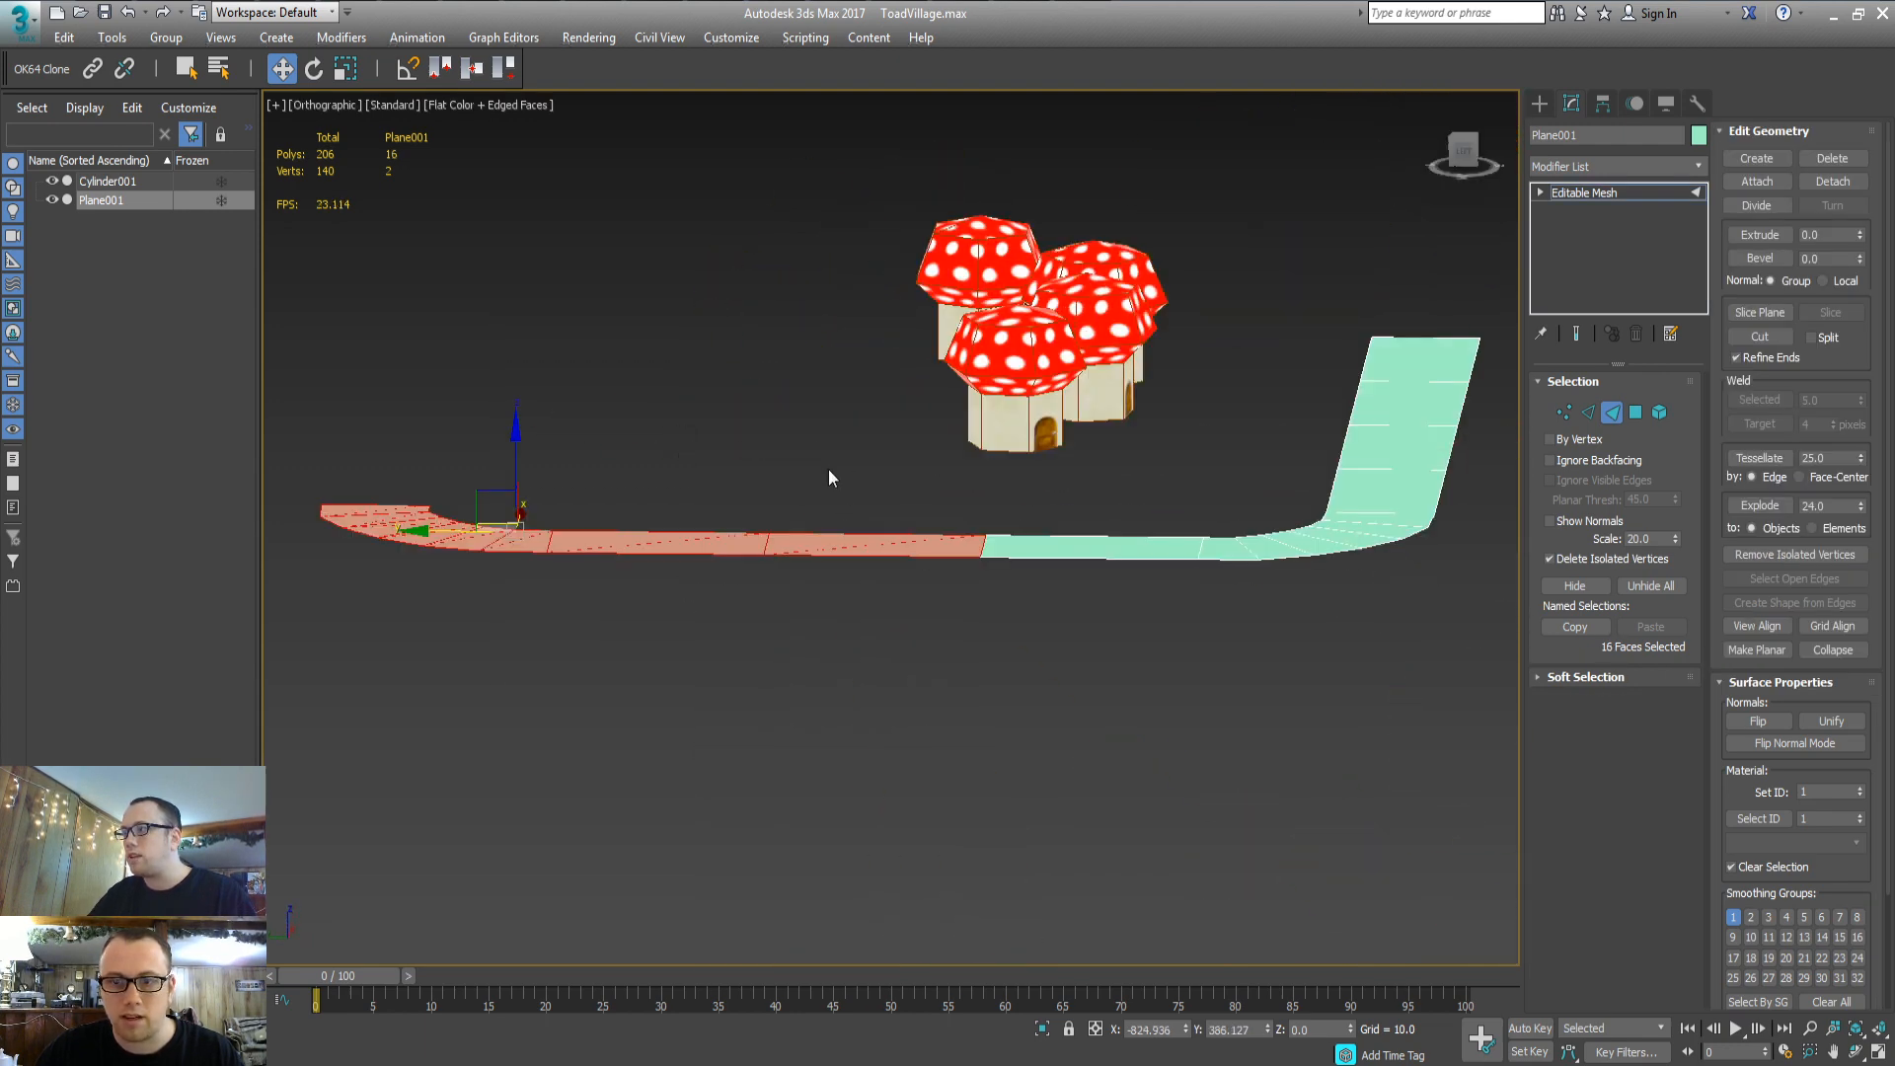
key("p")
scroll(940, 351, "down", 3)
scroll(908, 403, "up", 3)
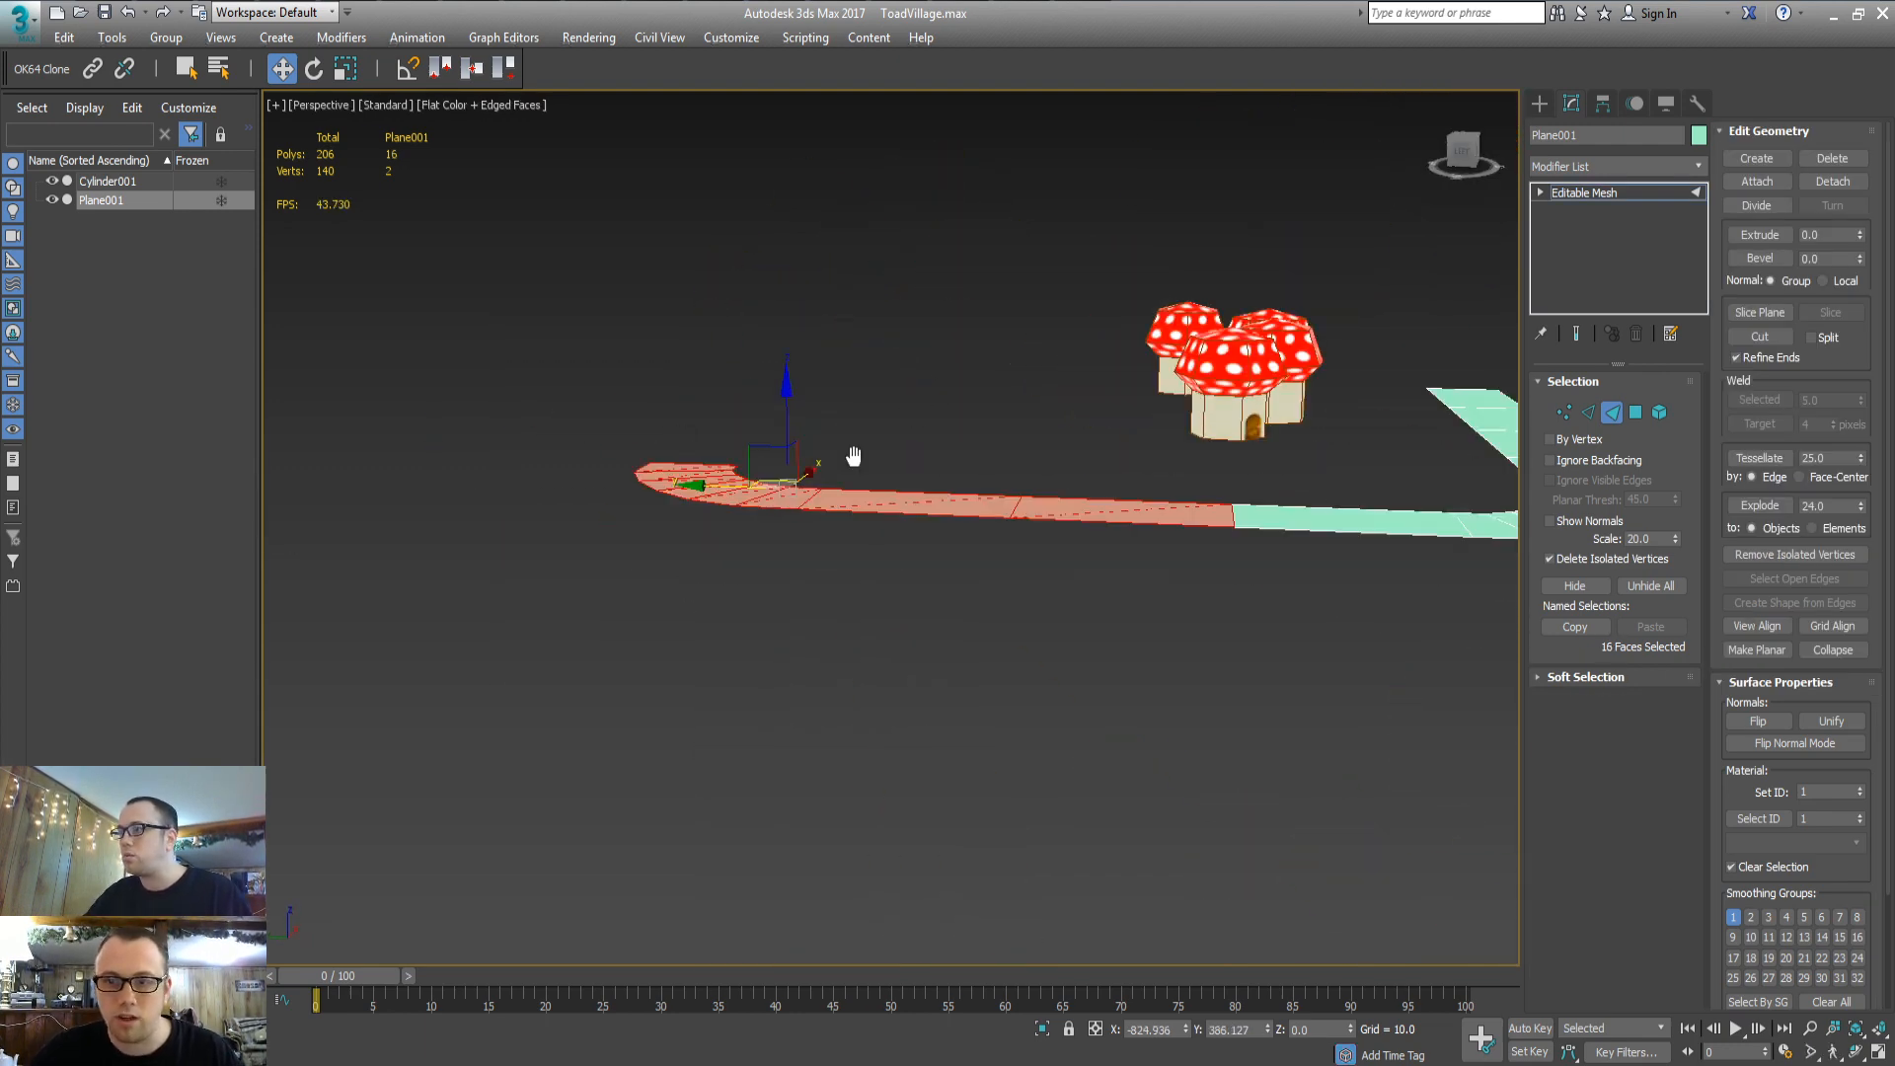
middle_click_drag(854, 456, 855, 510)
left_click_drag(1061, 658, 1077, 637, "ctrl")
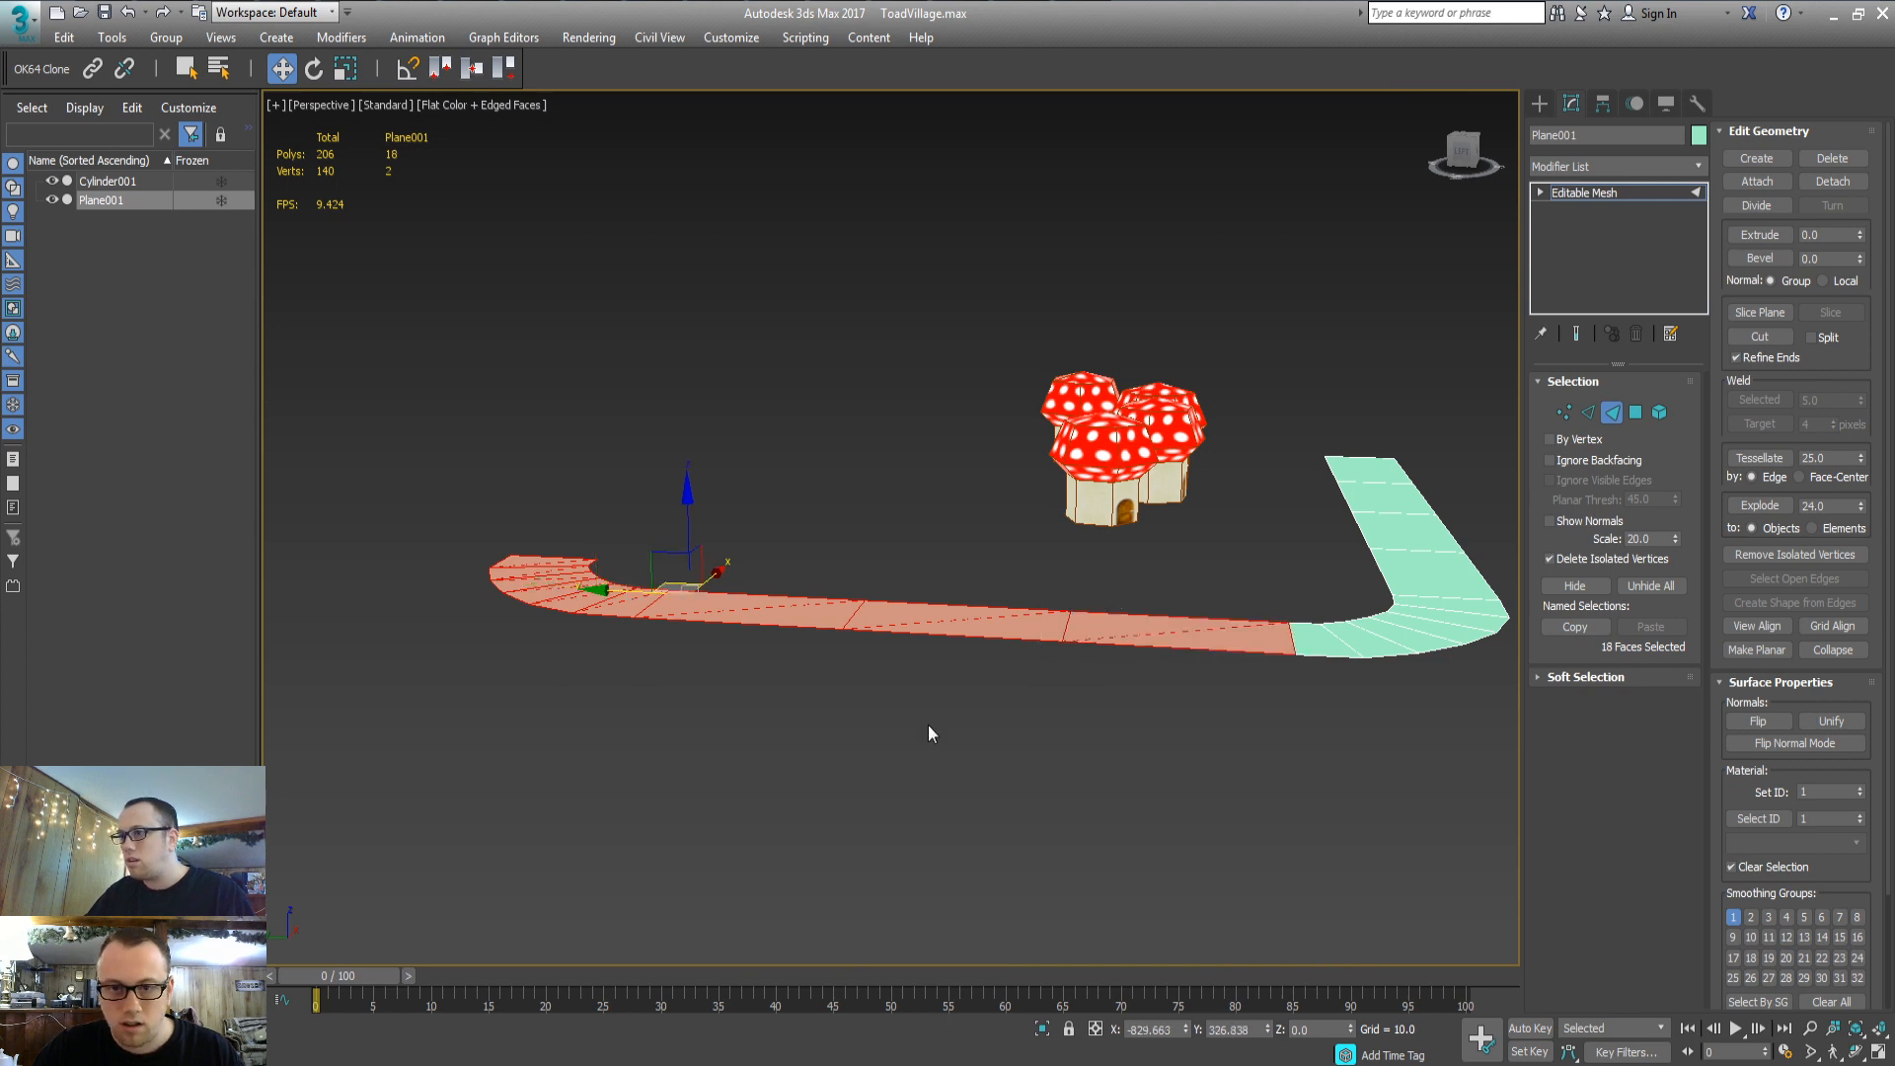
key("ctrl+z")
left_click_drag(630, 504, 631, 543)
middle_click_drag(741, 582, 703, 543, "alt")
Deselect the segment farthest from the cloned curve and lower the remaining 14 faces to about Z -22
left_click_drag(991, 675, 1011, 579, "alt")
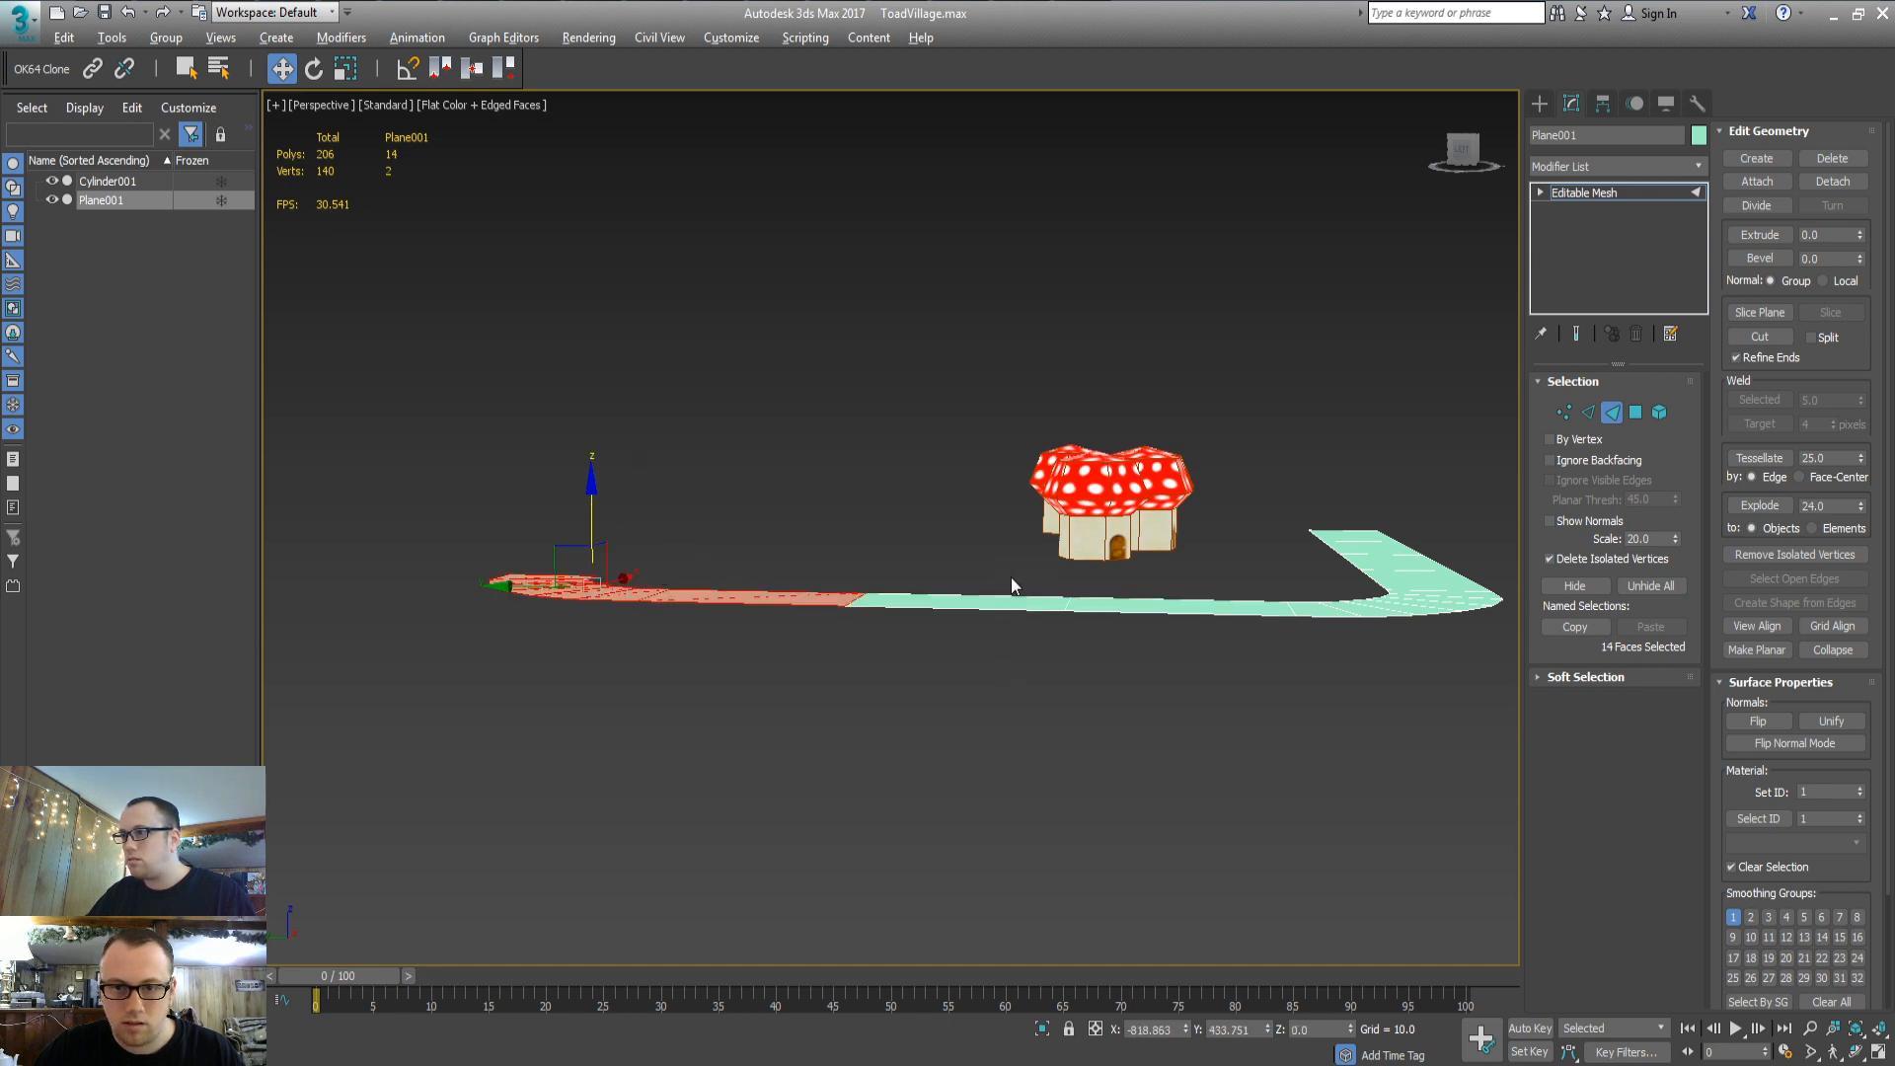
middle_click_drag(1011, 579, 1020, 594, "alt")
left_click_drag(598, 497, 597, 519)
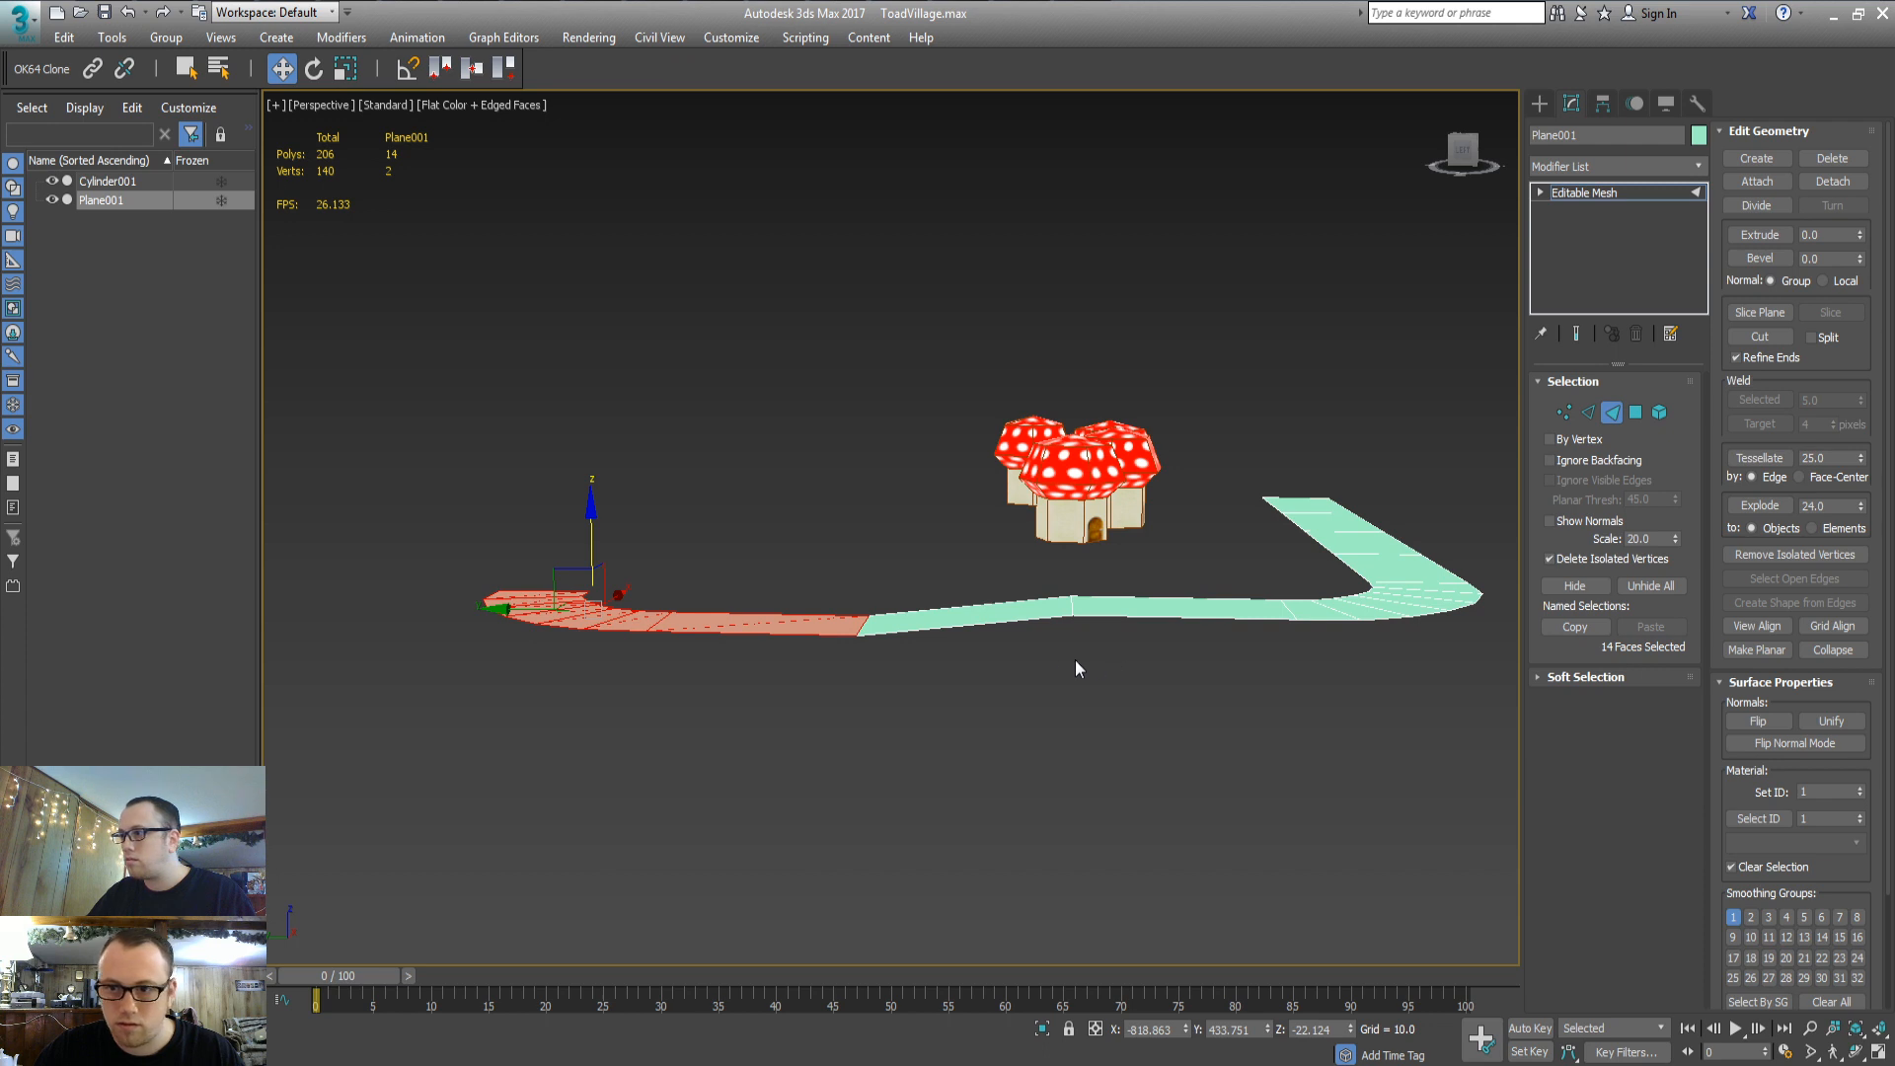
Select the cloned curve's 14 vertices and lower them to about Z -39
key("1")
left_click_drag(1021, 643, 1072, 531)
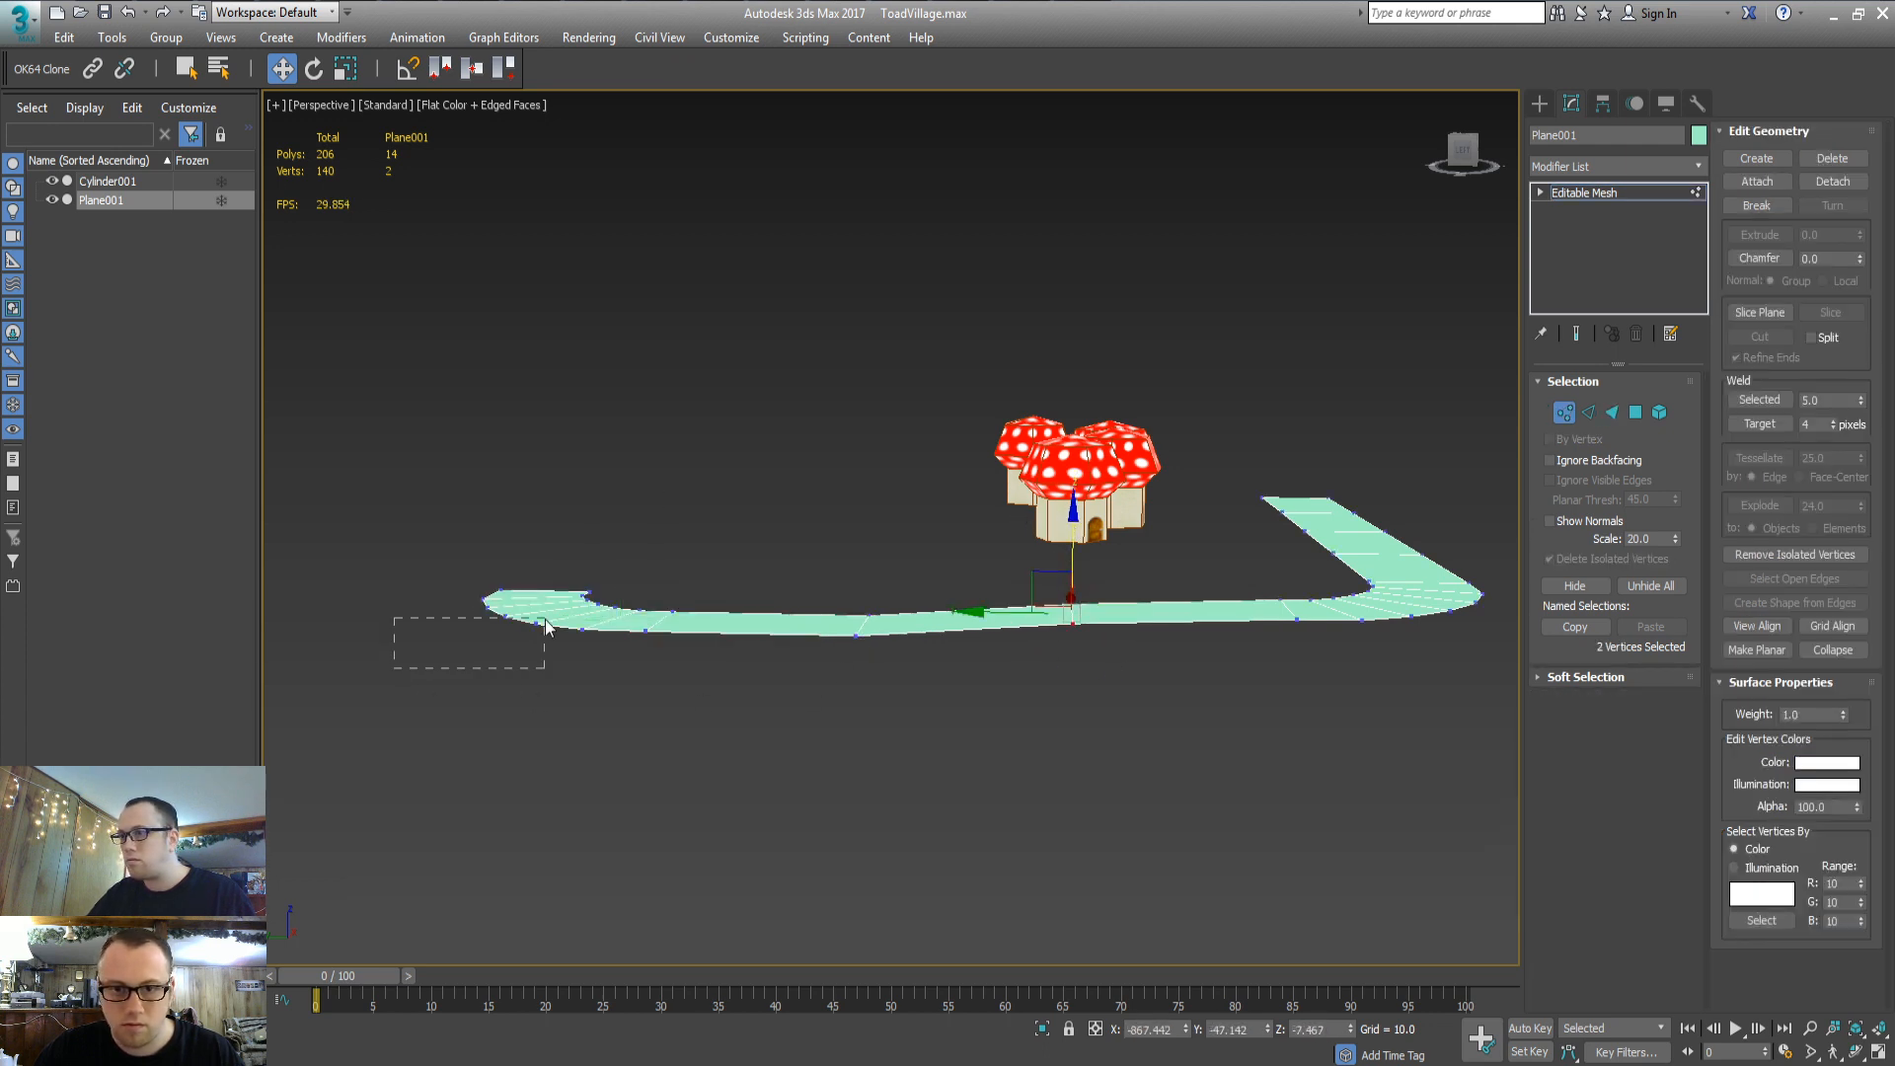
left_click_drag(697, 550, 696, 550)
left_click_drag(582, 520, 580, 536)
middle_click_drag(581, 536, 784, 625, "alt")
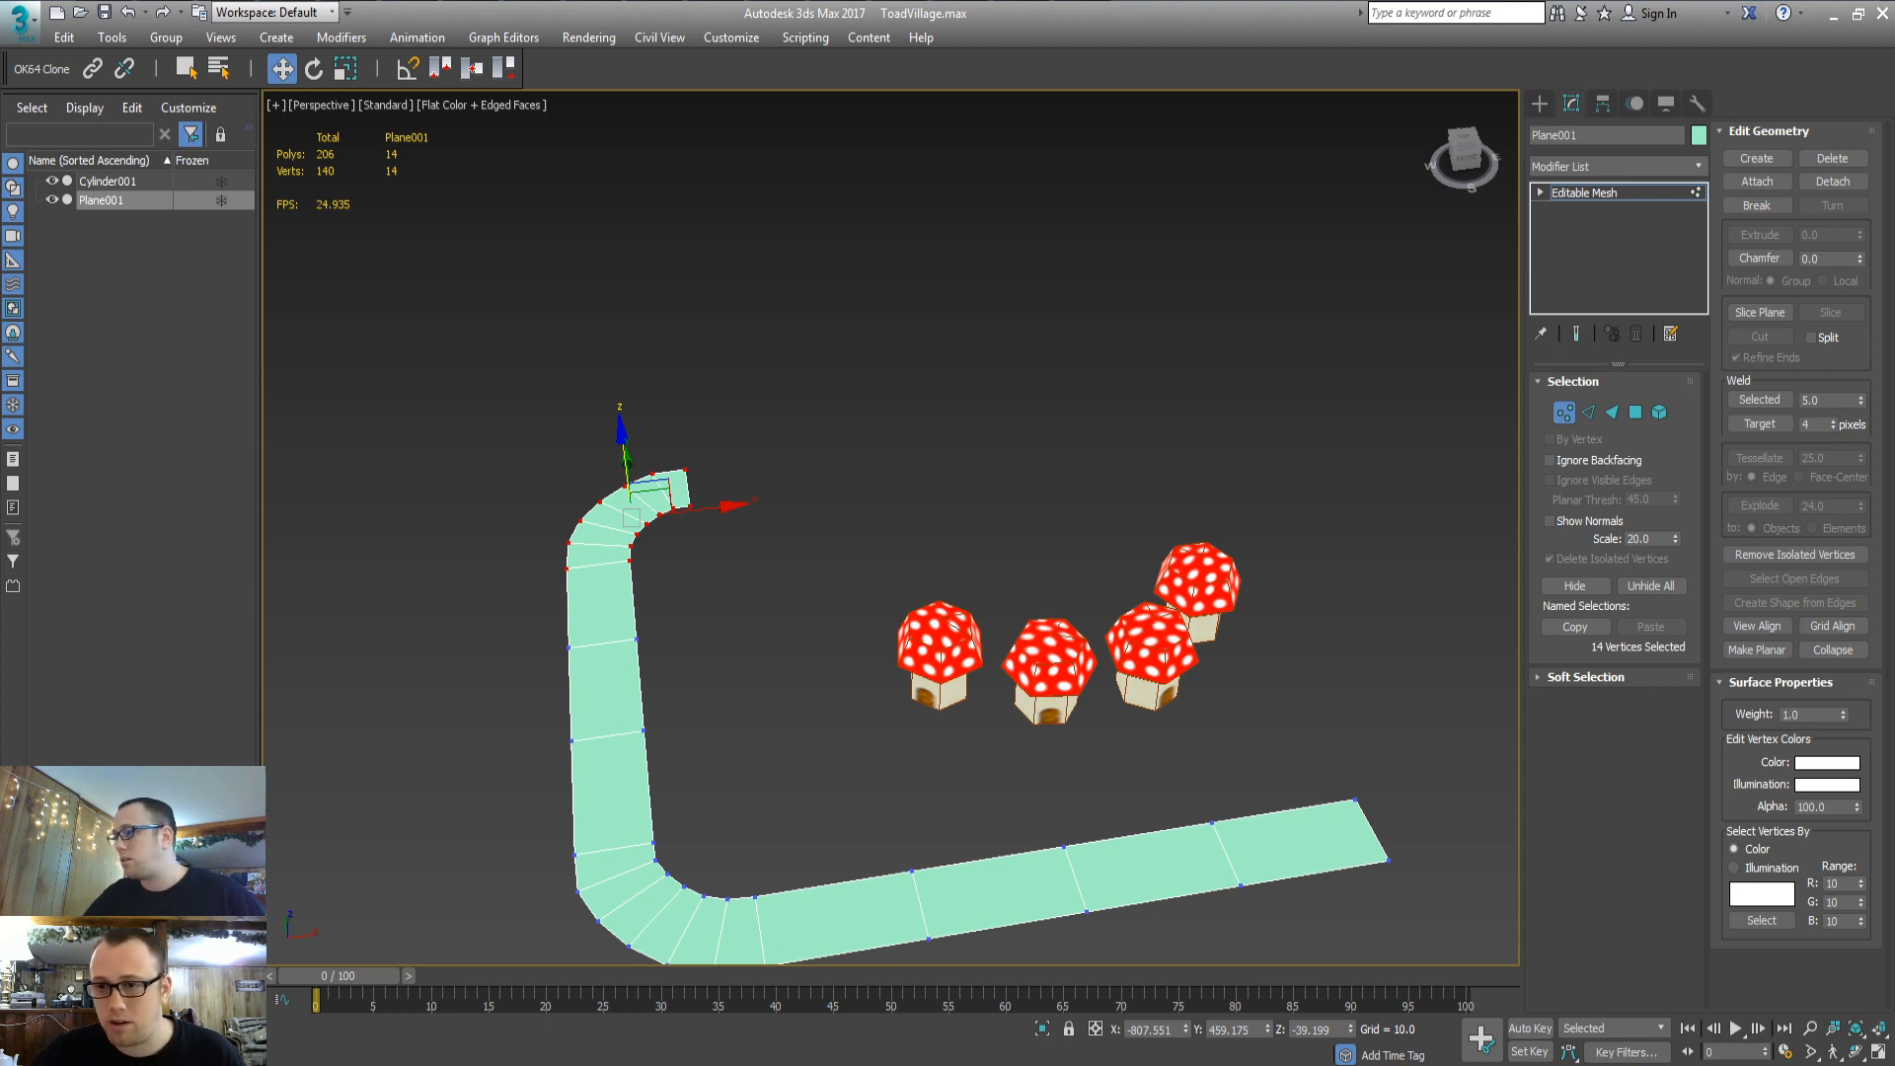
Examine the sloped road and its lowered curve from several angles around the mushroom houses
middle_click_drag(1036, 785, 963, 666)
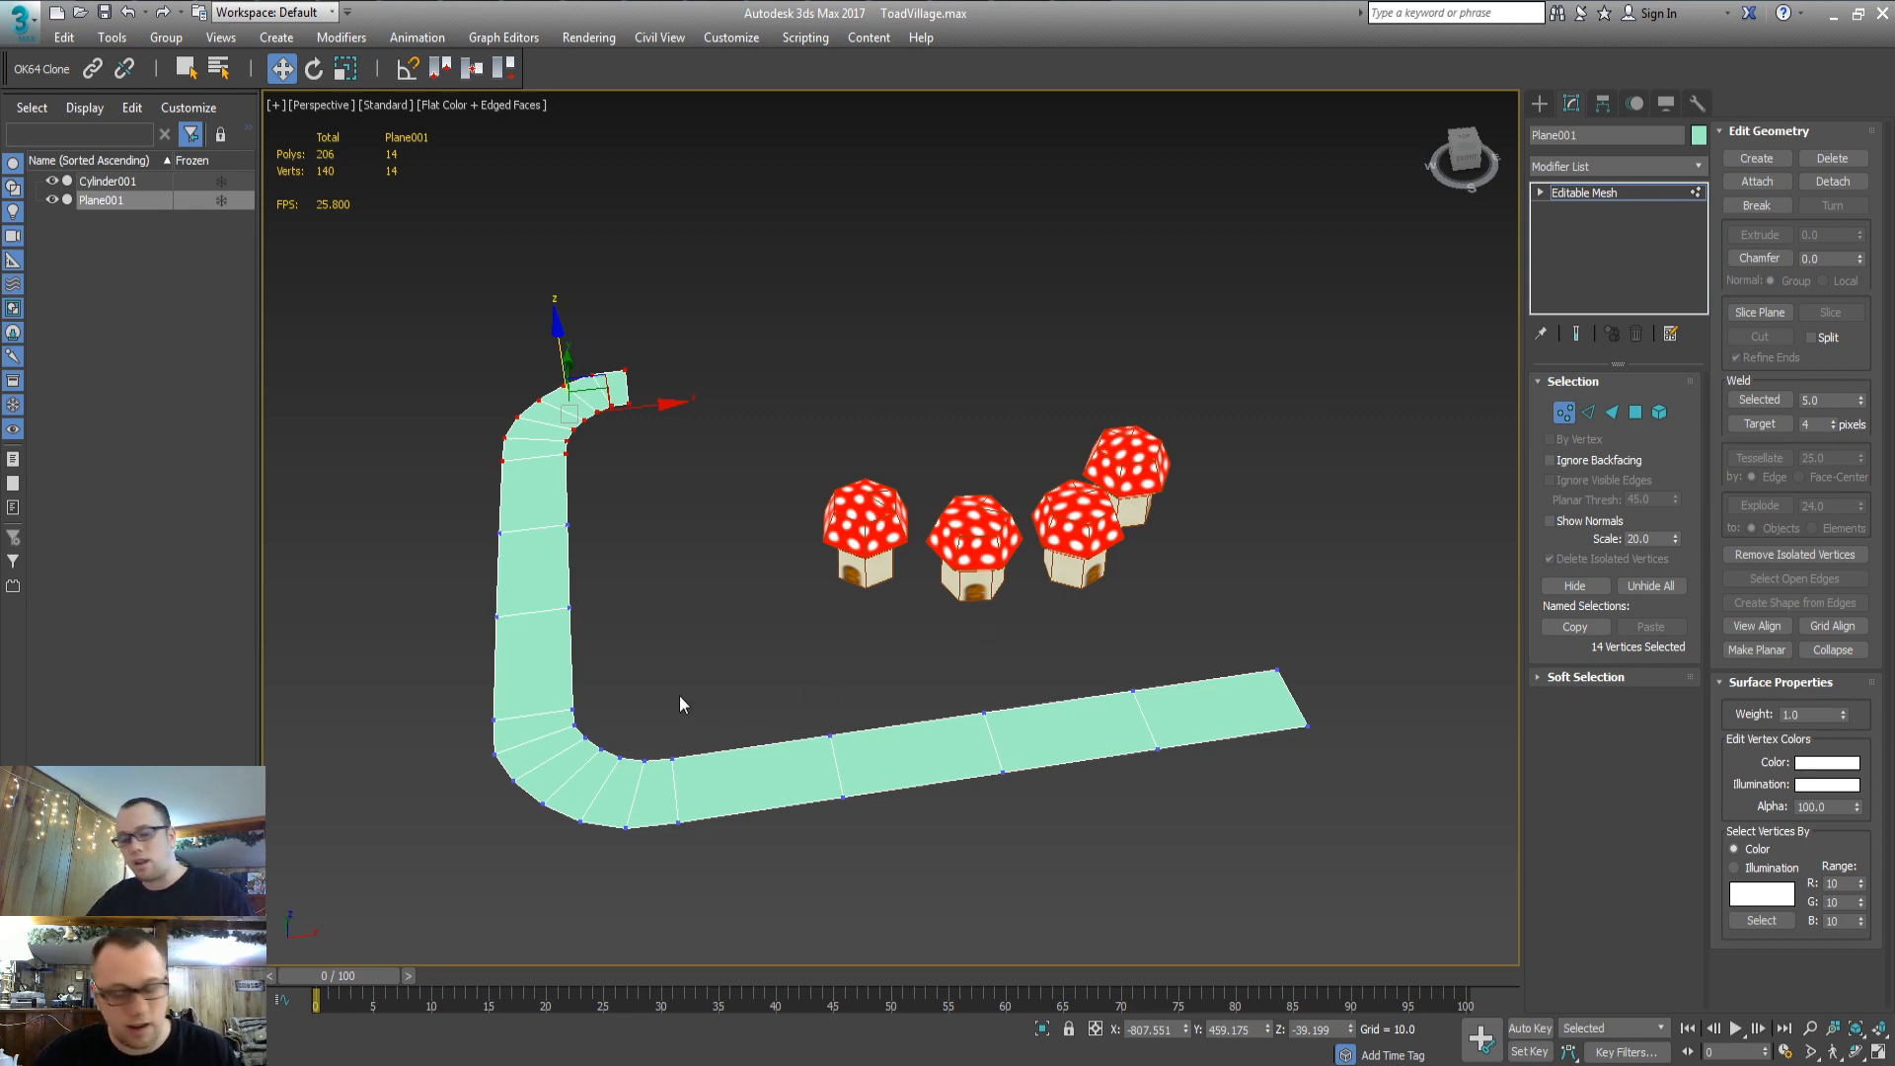
middle_click_drag(679, 695, 956, 671, "alt")
middle_click_drag(637, 331, 1037, 578)
middle_click_drag(852, 595, 1008, 592)
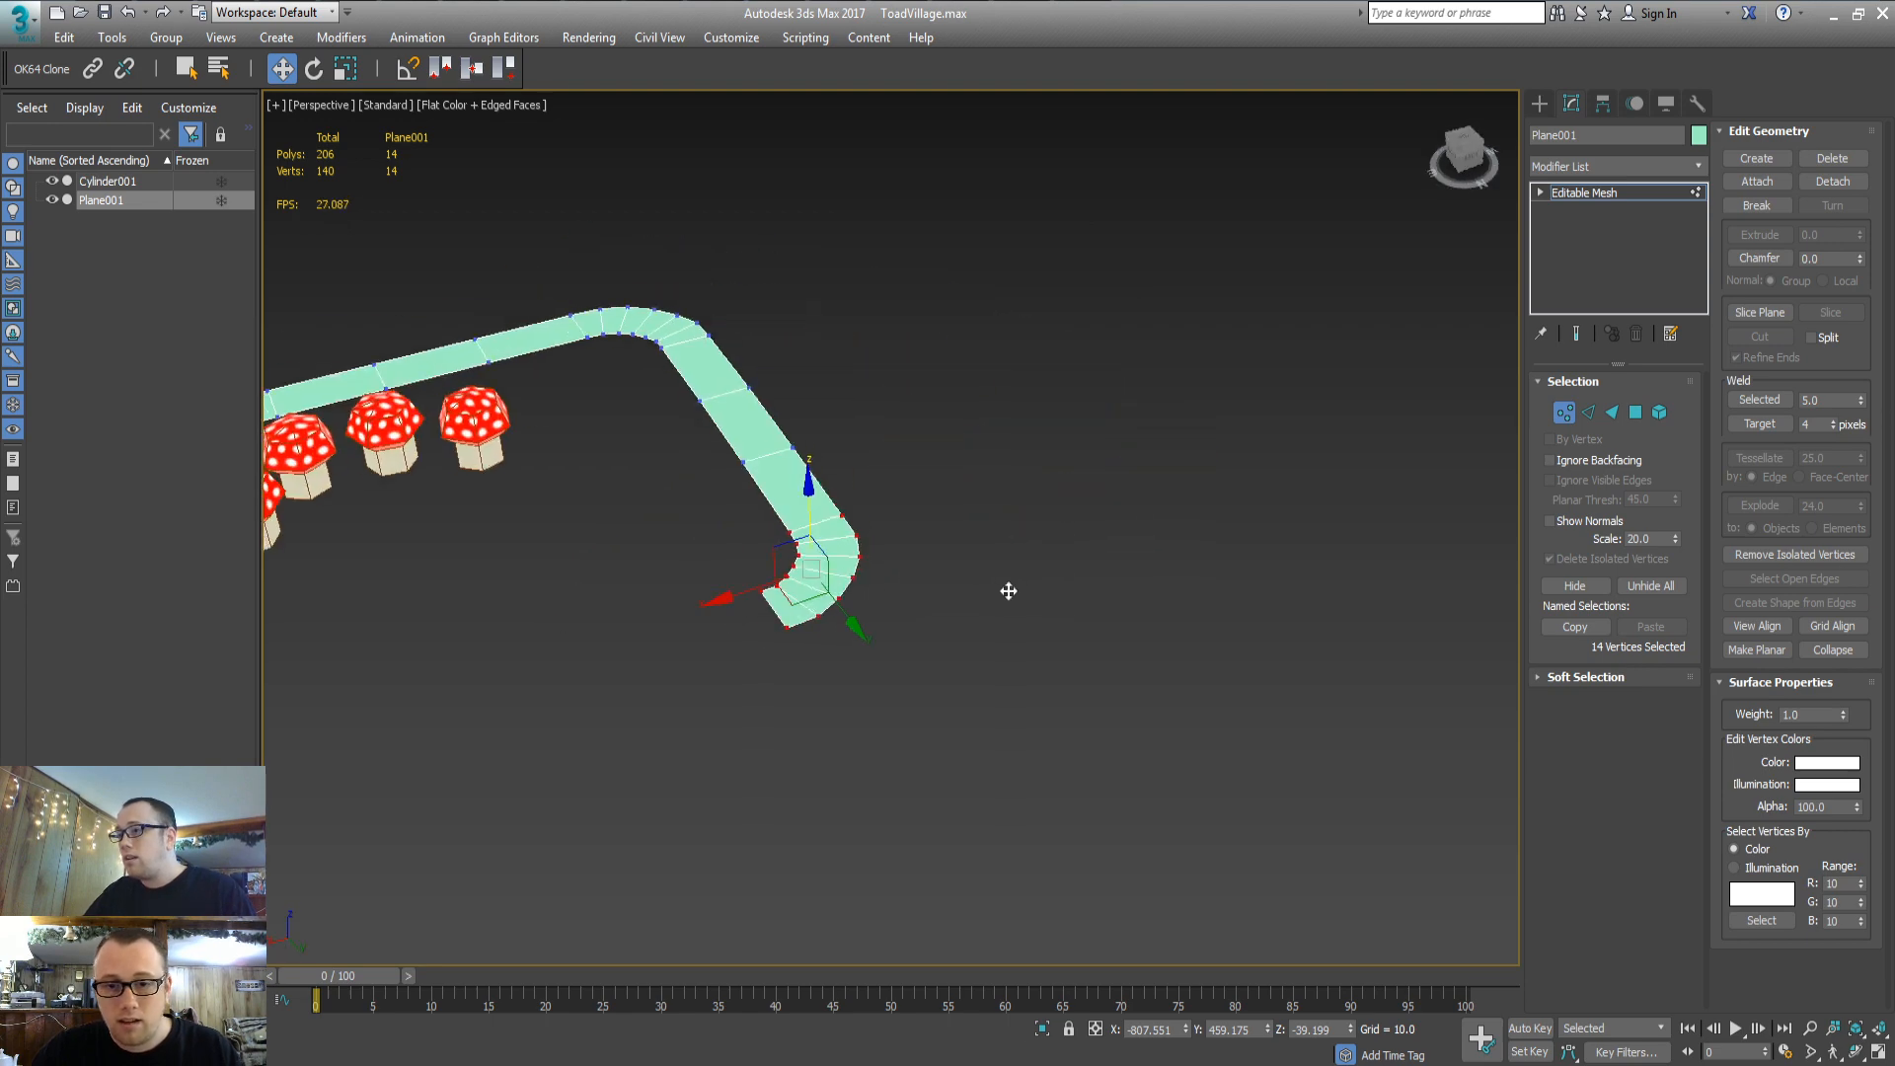
middle_click_drag(909, 555, 985, 519)
scroll(986, 537, "up", 3)
middle_click_drag(985, 519, 961, 513)
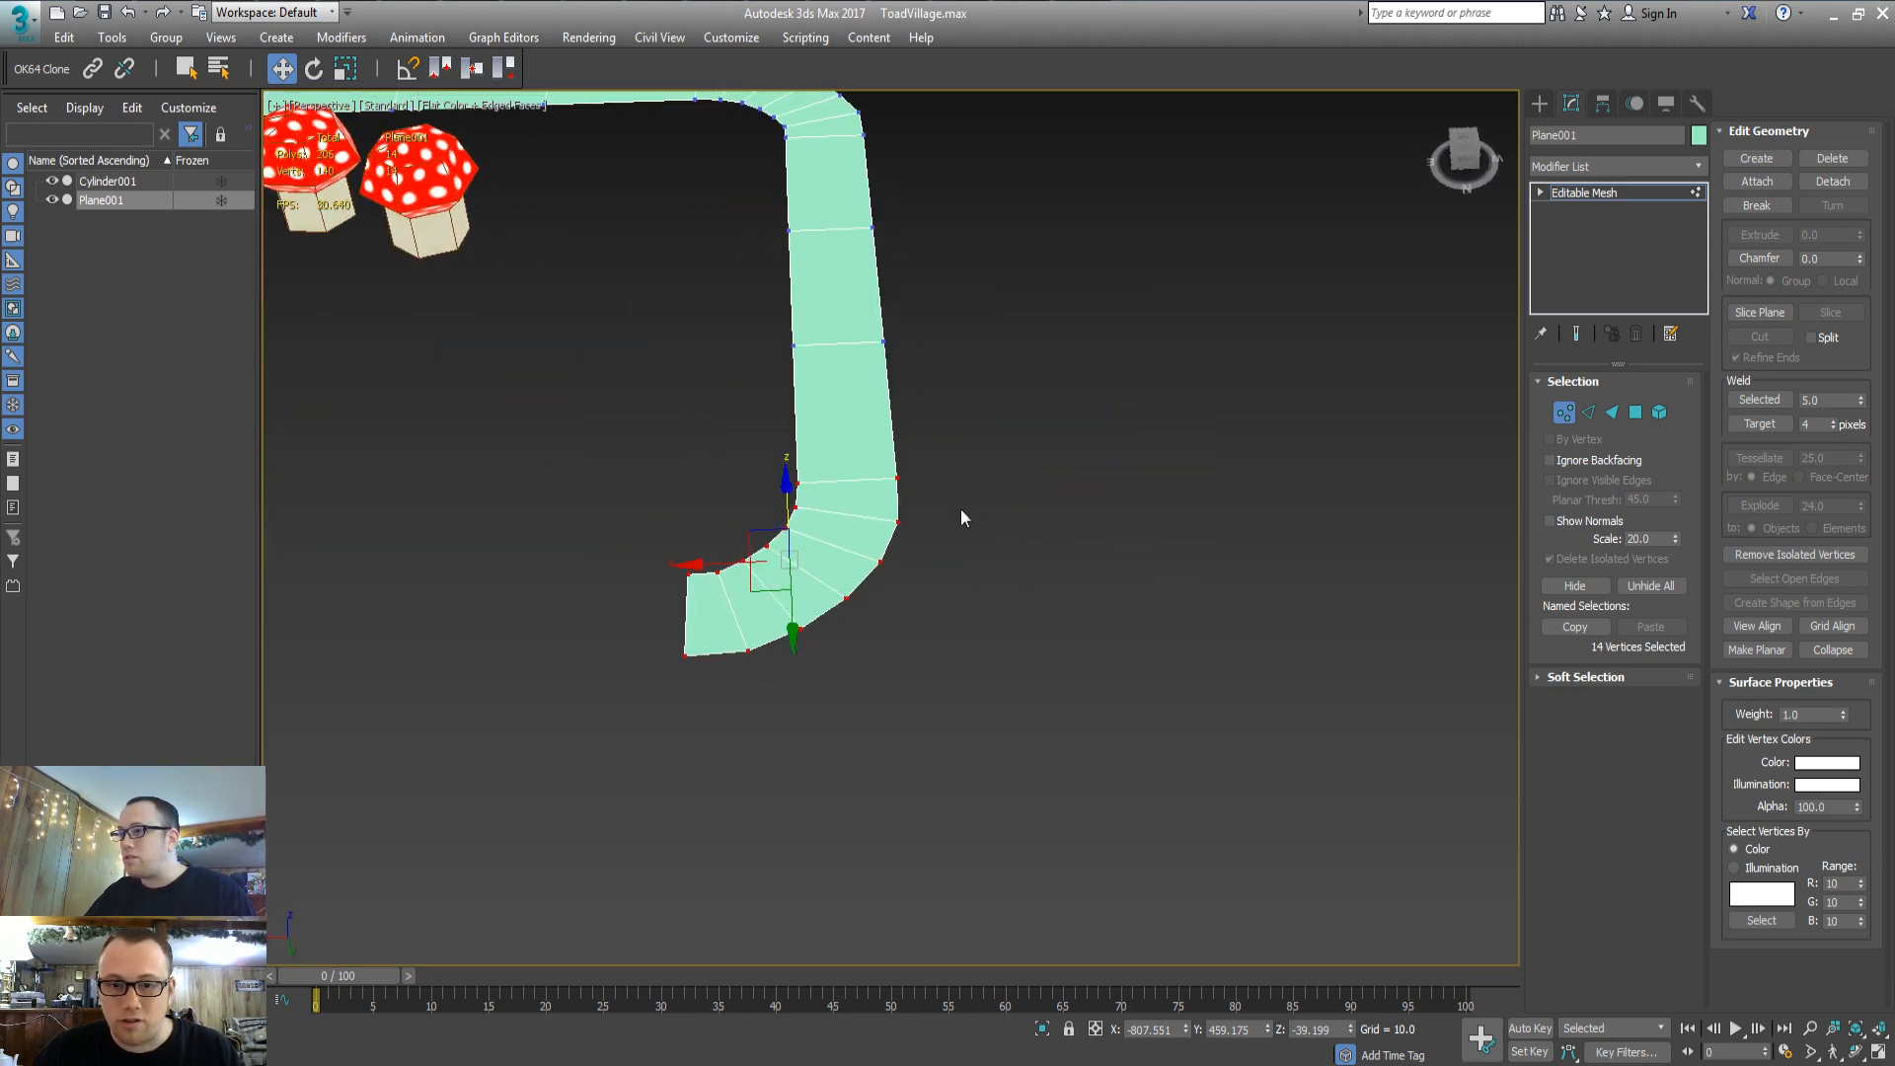
middle_click_drag(764, 520, 752, 586)
key("shift+z")
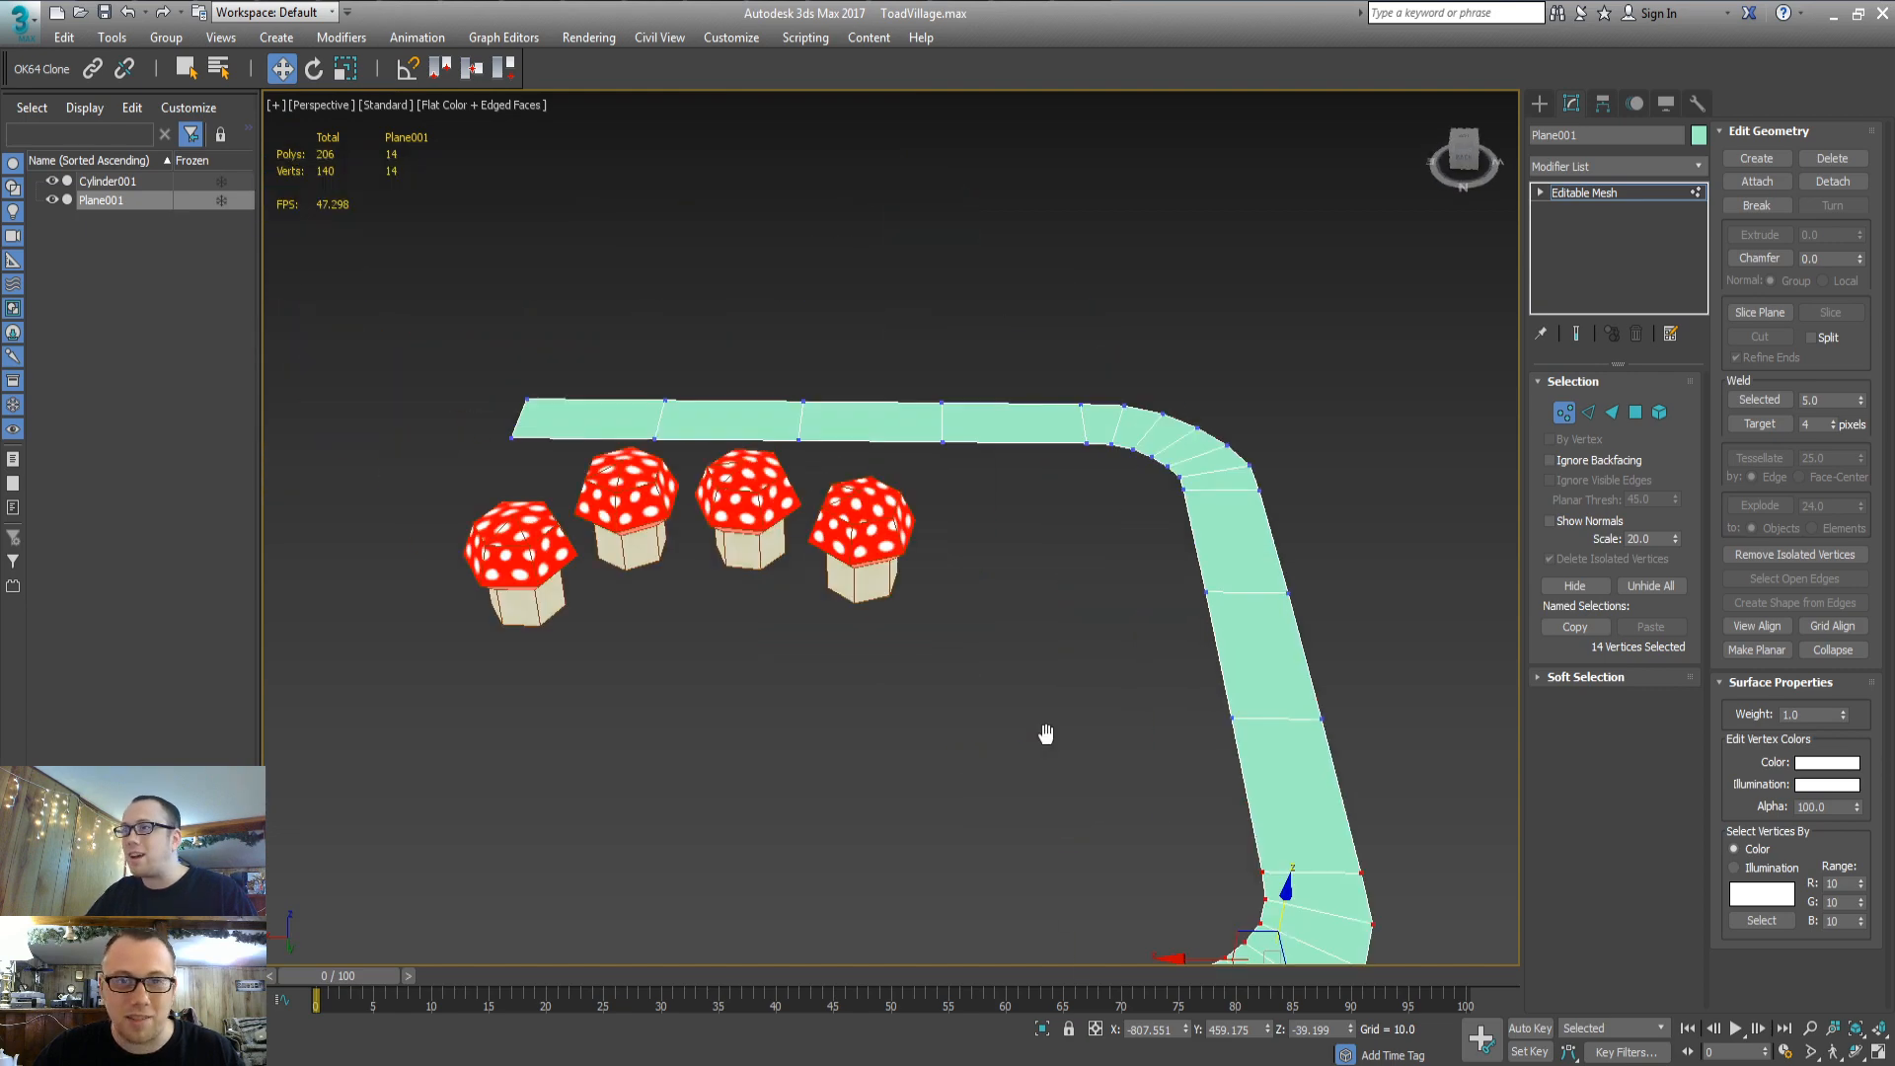
Select the lower straight strip's eight faces and clone them along Y to the upper curve's open end in the Top view
key("4")
left_click_drag(468, 541, 987, 368)
key("t")
key("z")
middle_click_drag(1039, 493, 1057, 584)
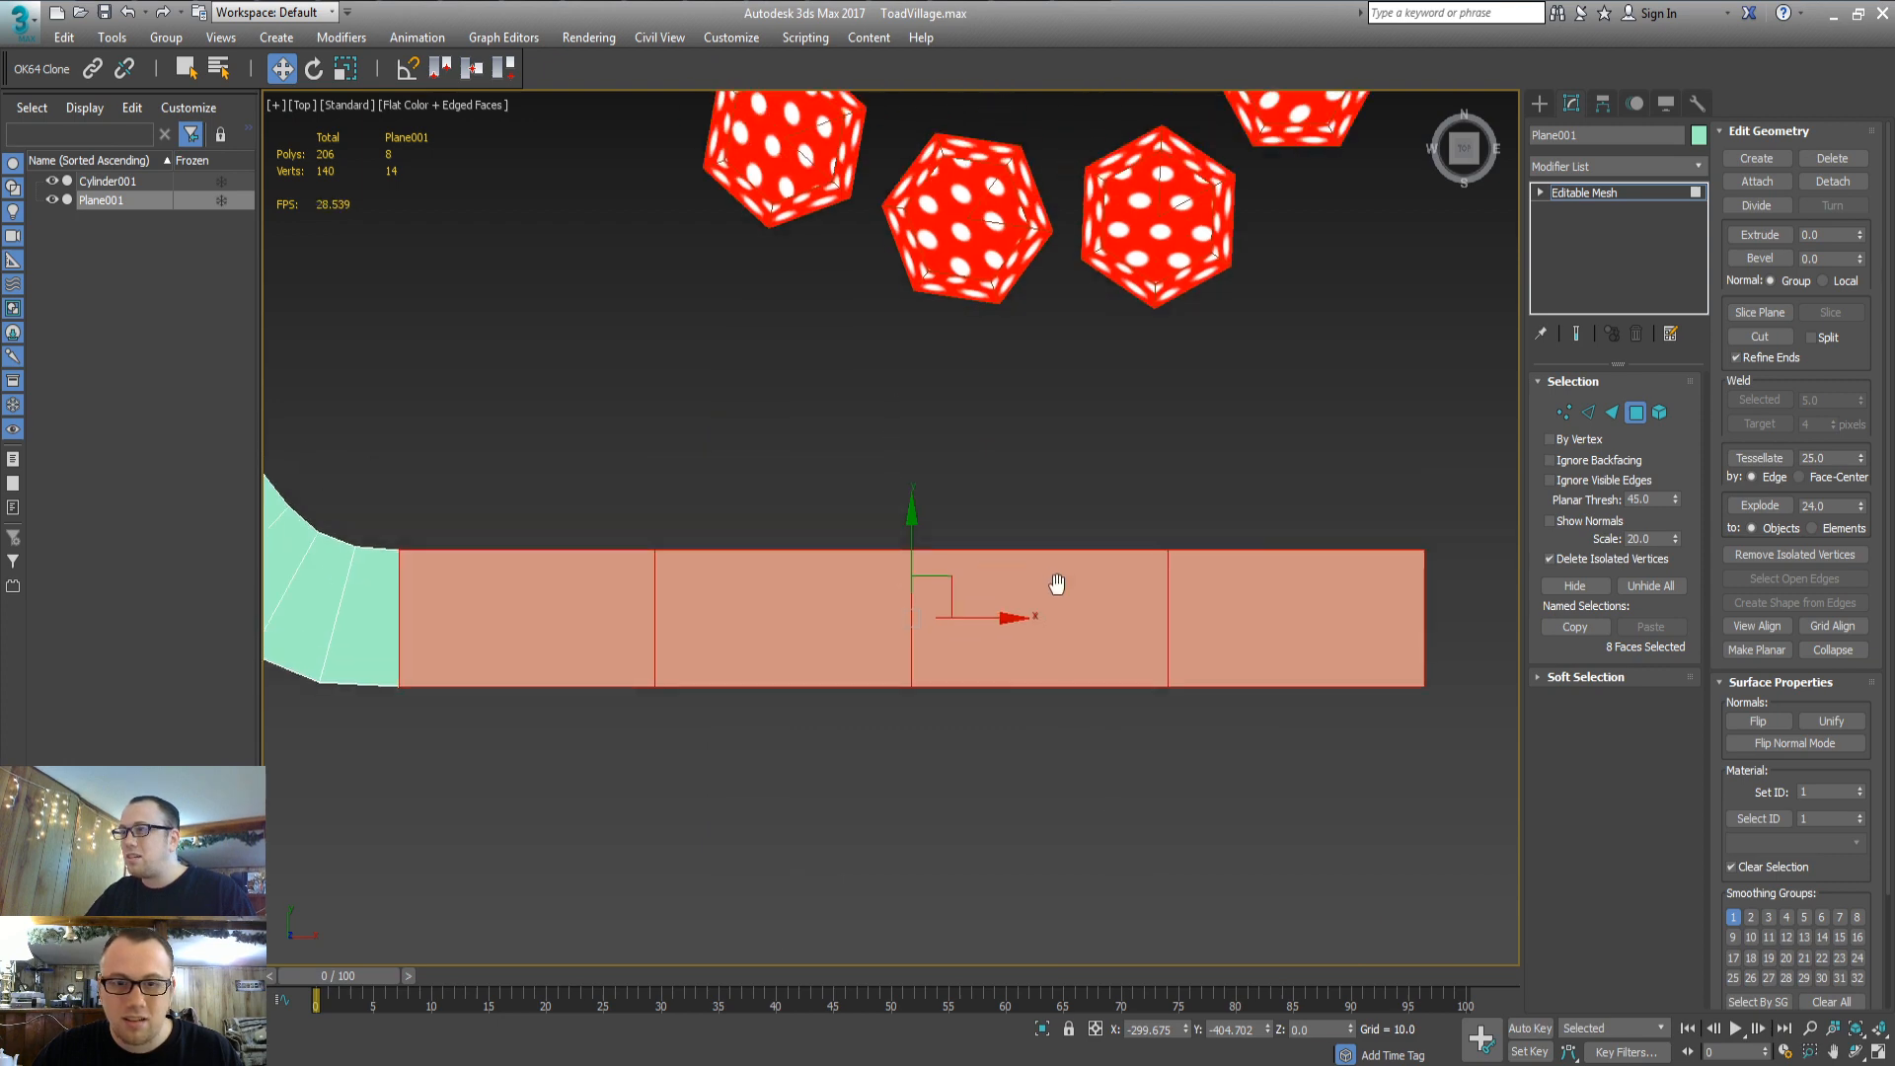
scroll(918, 508, "down", 3)
middle_click_drag(837, 433, 851, 672)
left_click_drag(926, 722, 956, 90, "shift")
key("Return")
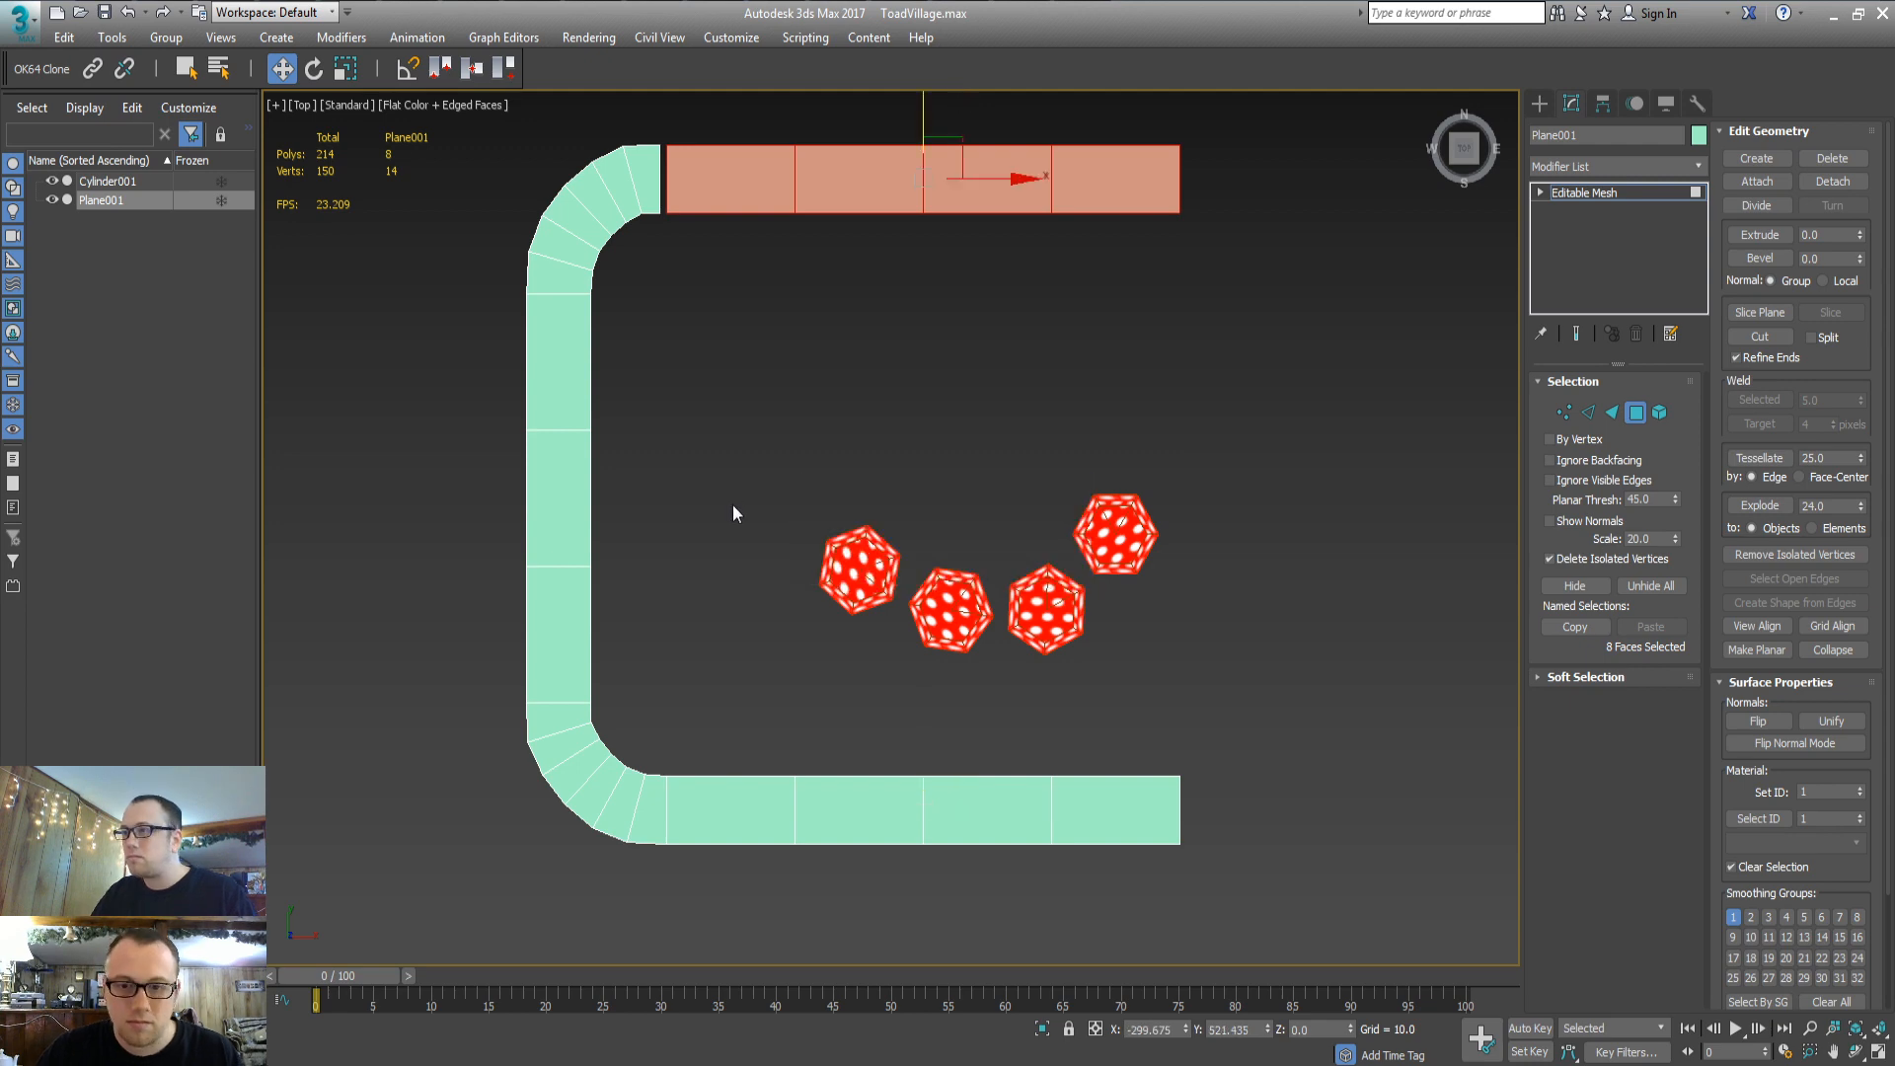
Lower the cloned straight strip along Z to about -49 in the Perspective view
key("p")
middle_click_drag(733, 505, 912, 358, "alt")
left_click_drag(893, 443, 894, 477)
key("t")
key("z")
Align the cloned strip with the curve's end in the Front view, at about X -311 and Z -39
key("f")
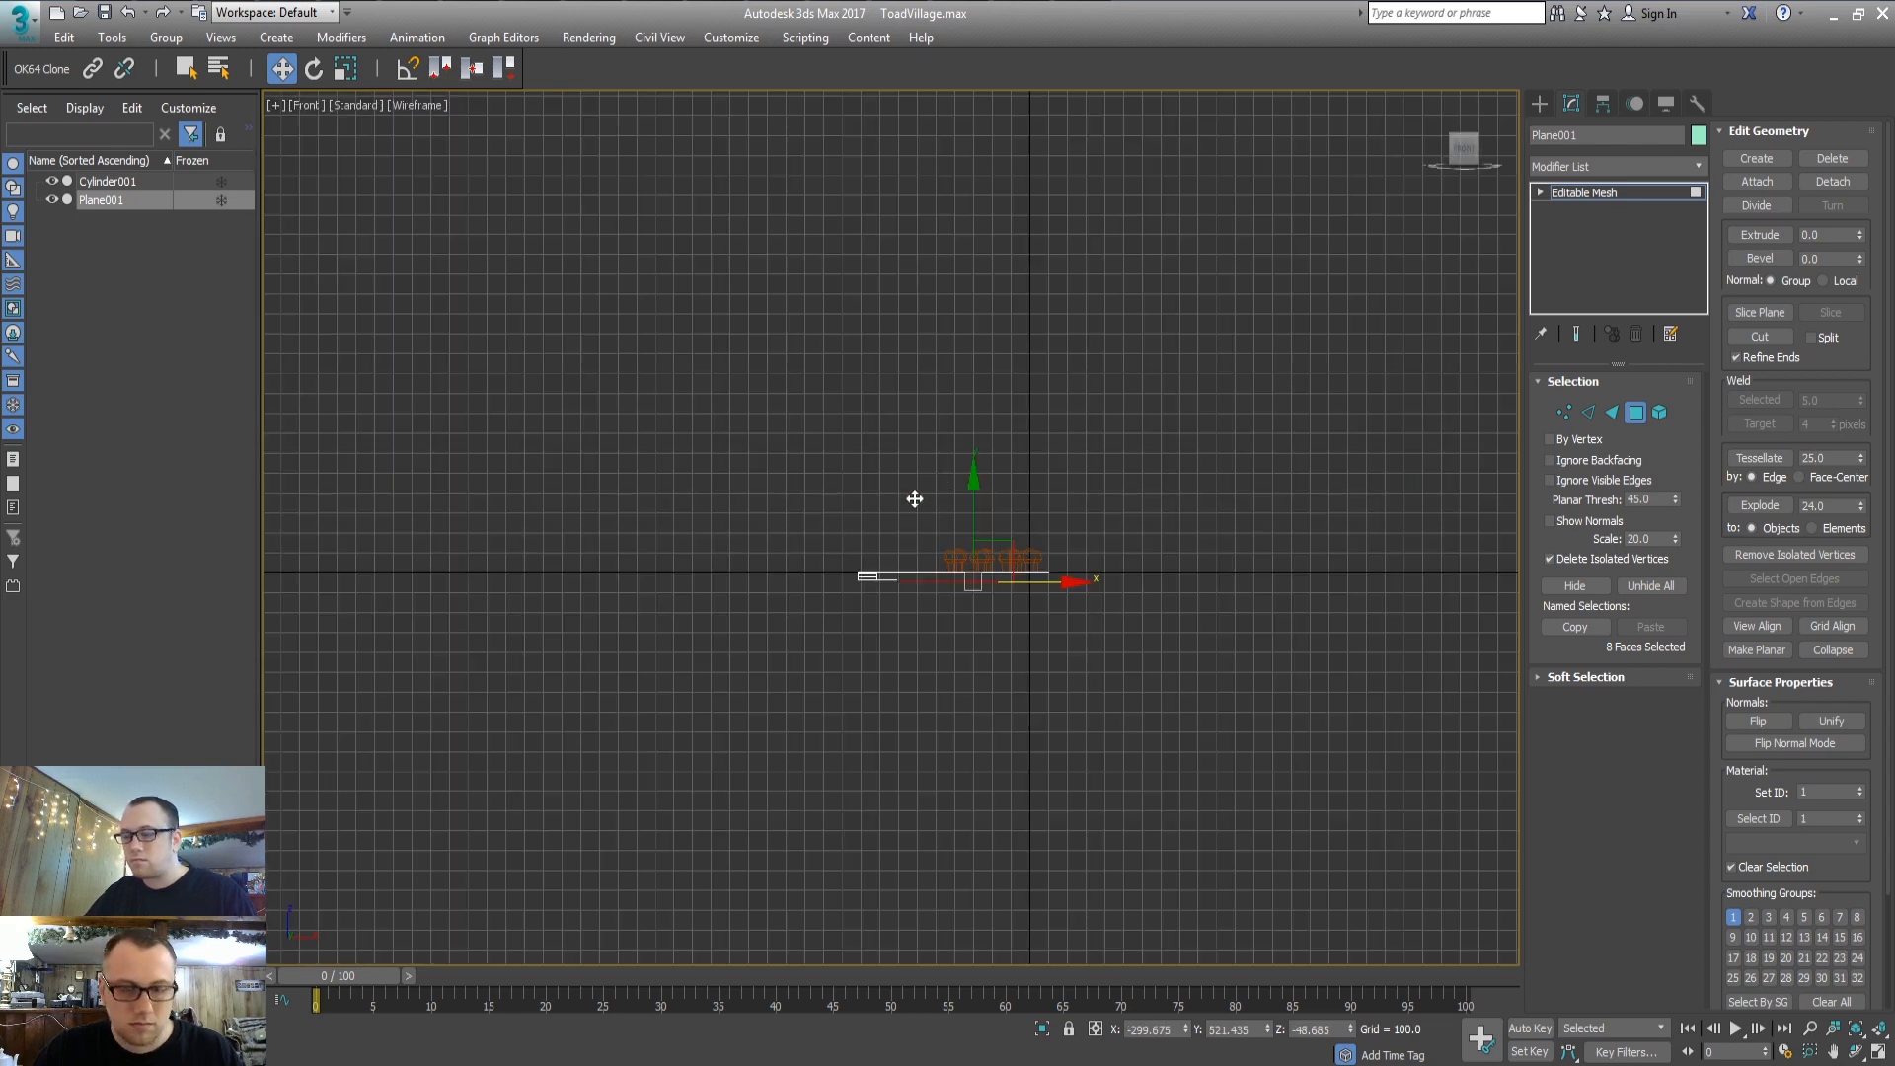
scroll(808, 533, "up", 5)
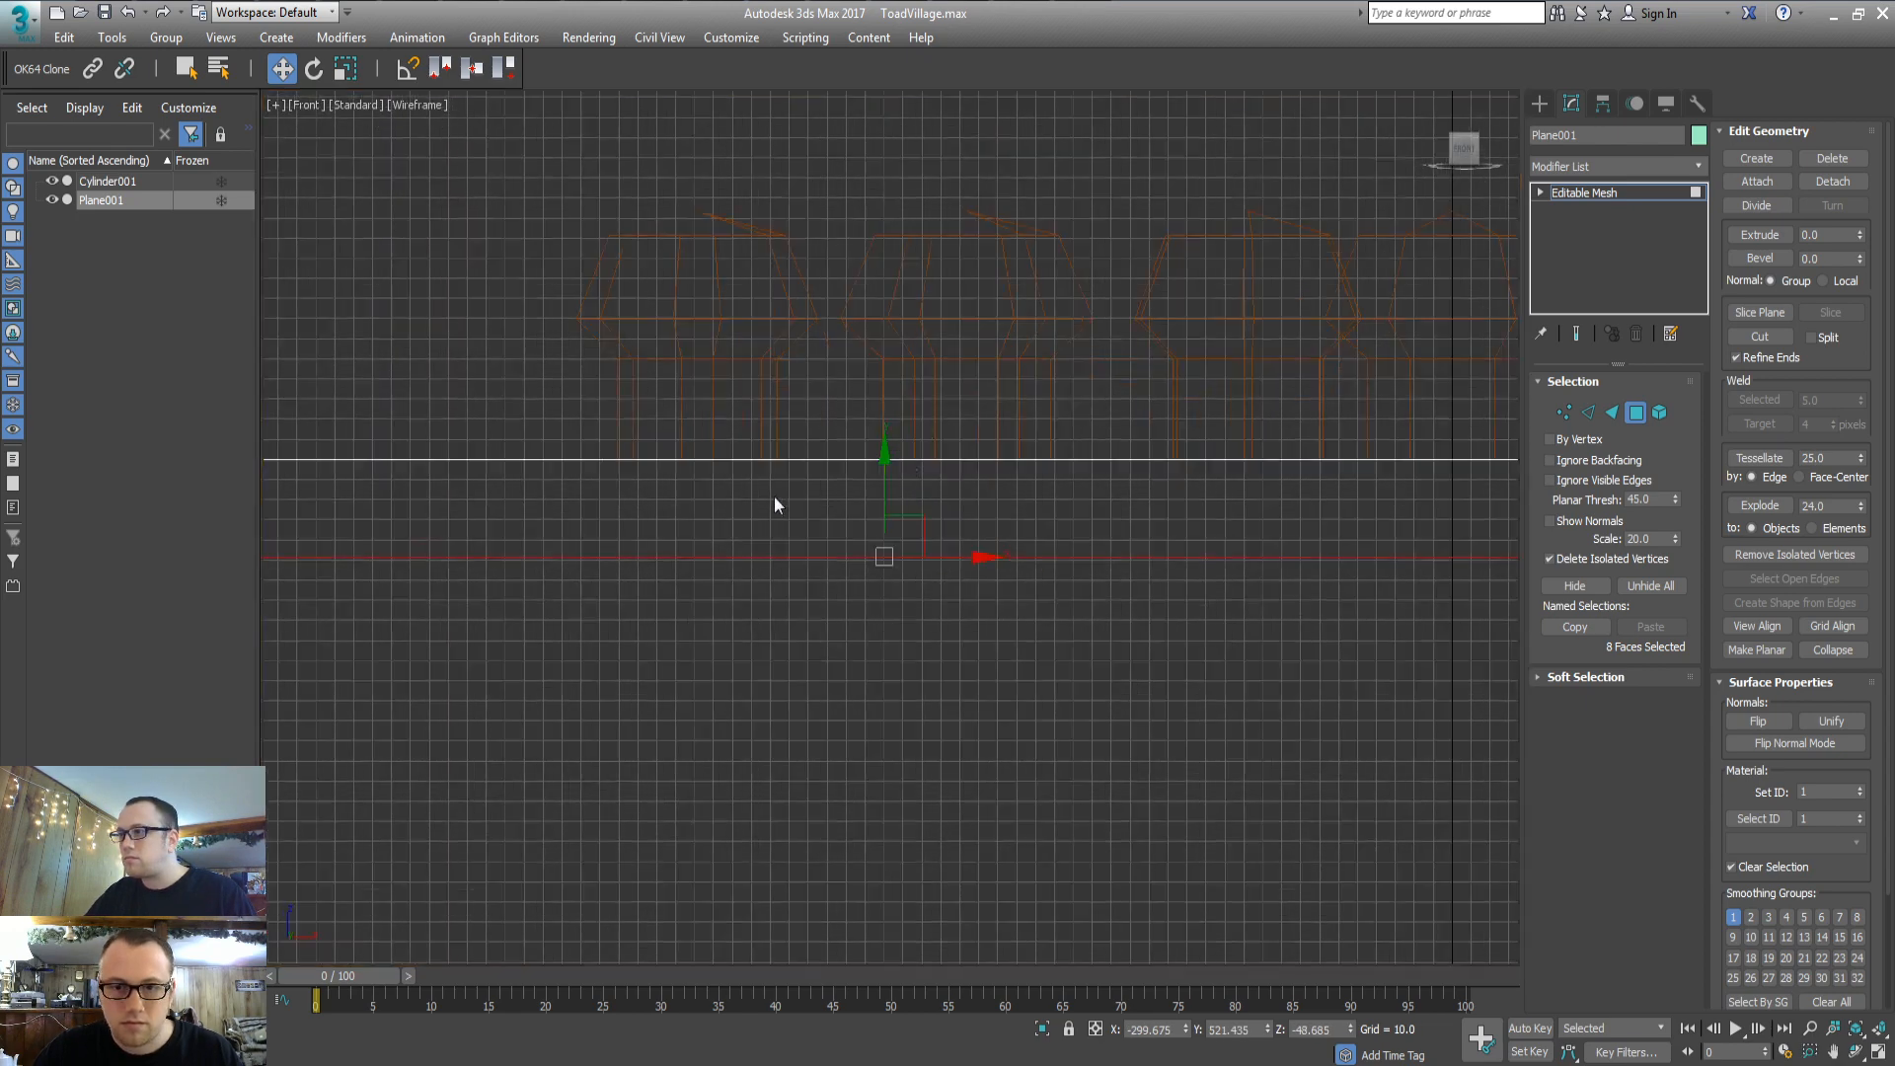
middle_click_drag(774, 503, 1181, 493)
left_click_drag(1266, 518, 1223, 506)
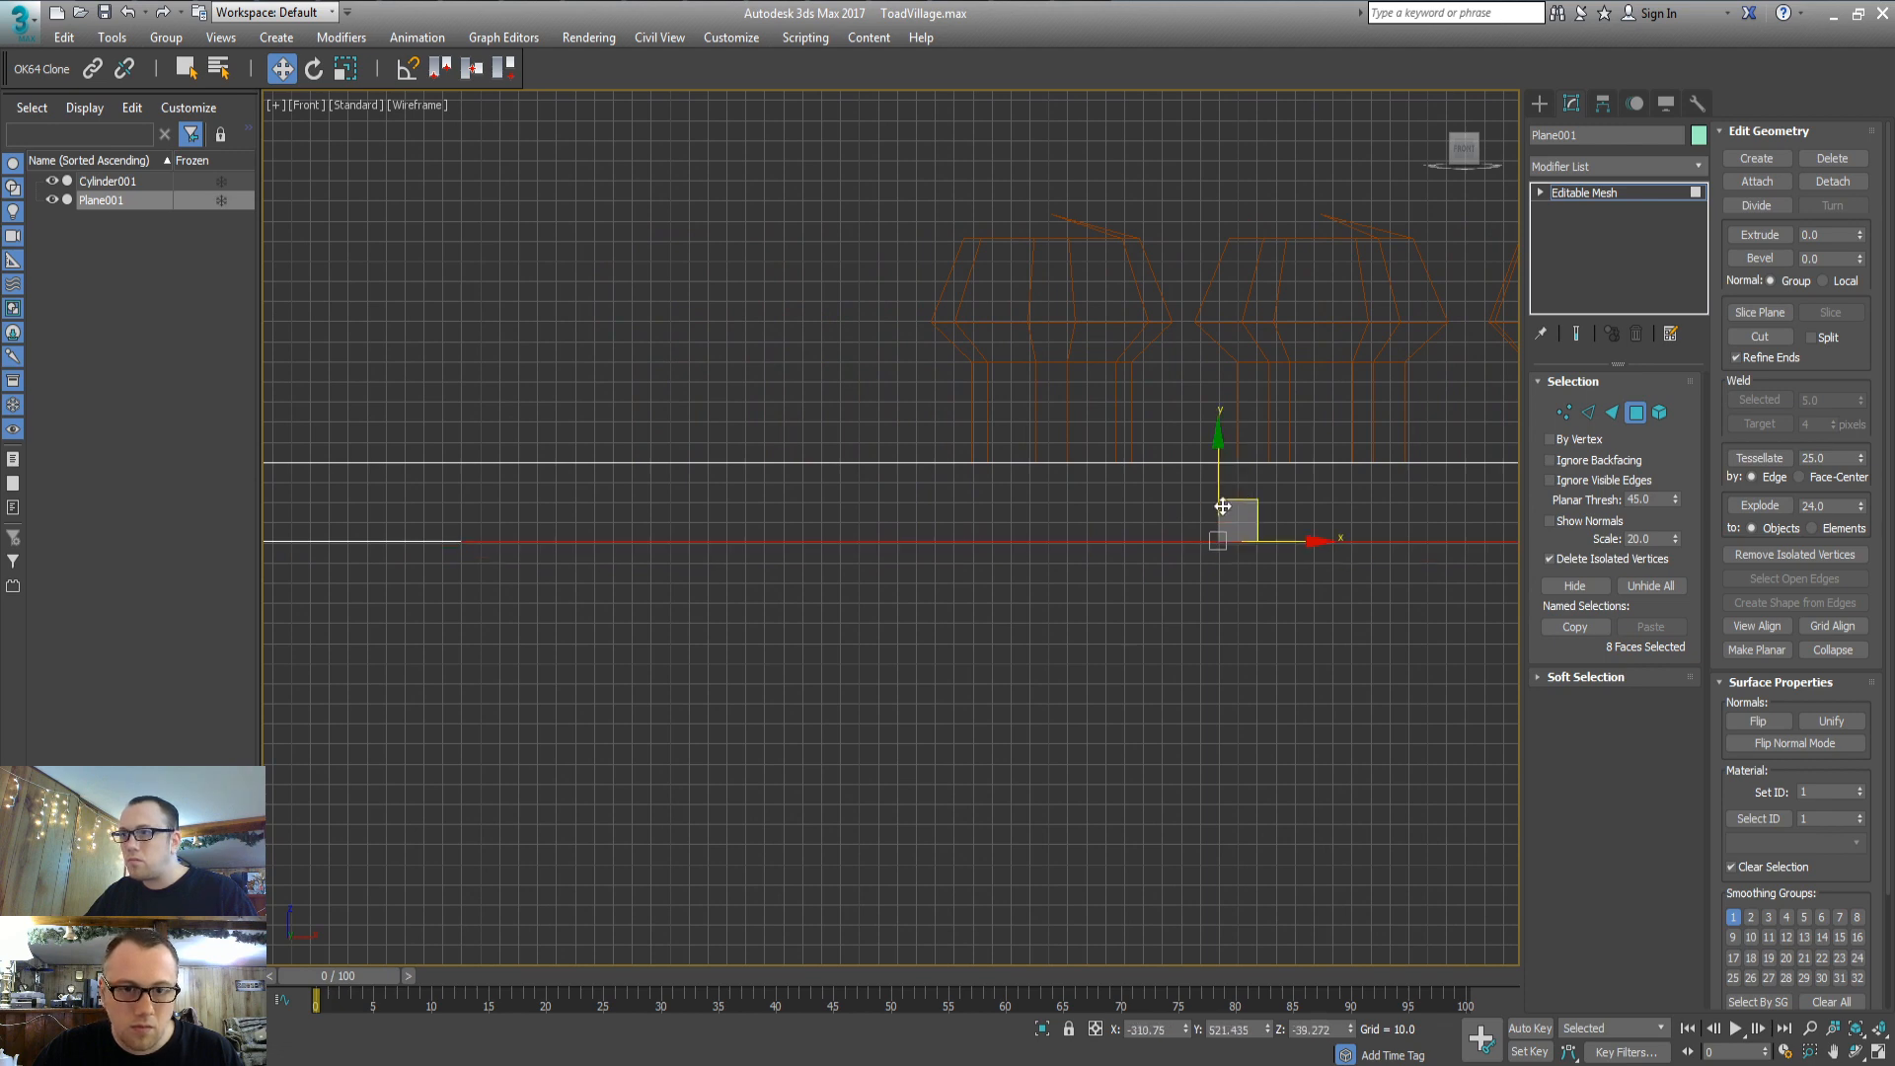
key("space")
key("p")
middle_click_drag(956, 549, 990, 588, "alt")
key("space")
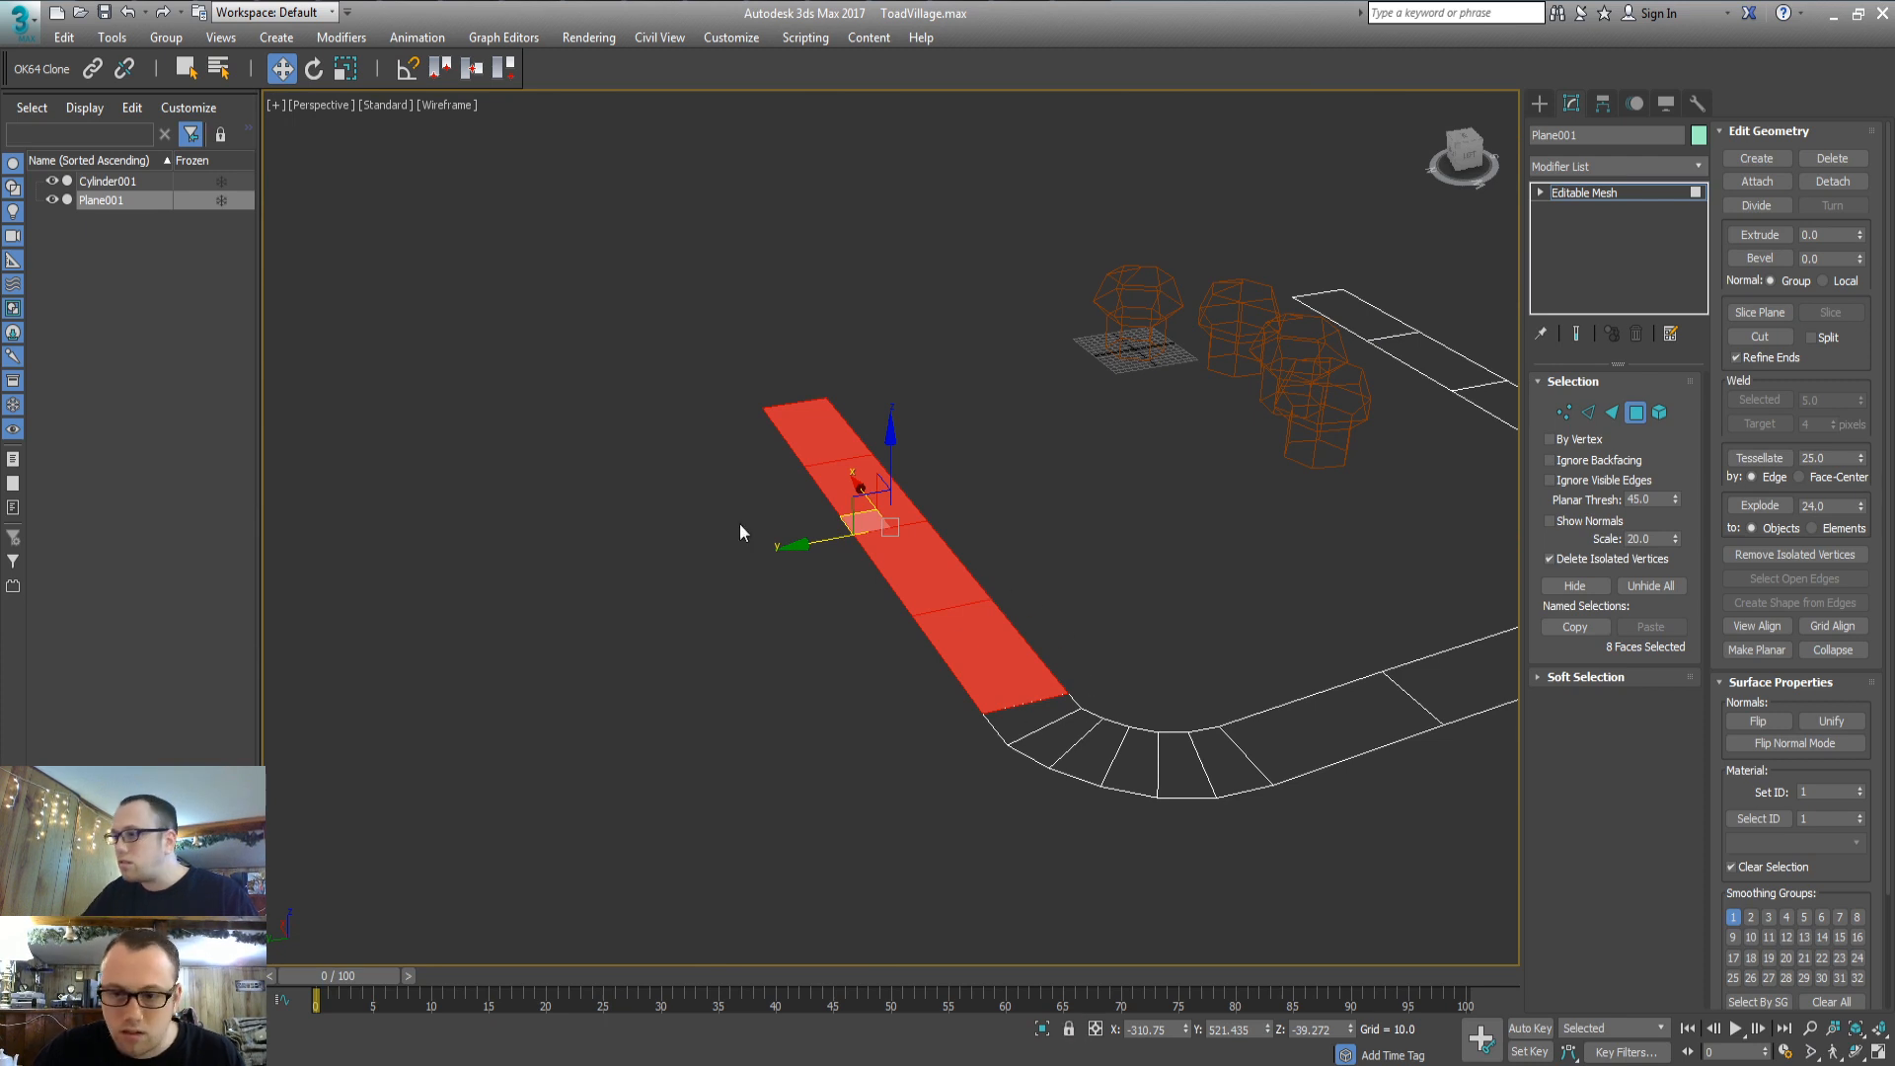
Try Facets shading in the Perspective view and replace the wireframe display with Flat Color
left_click(452, 105)
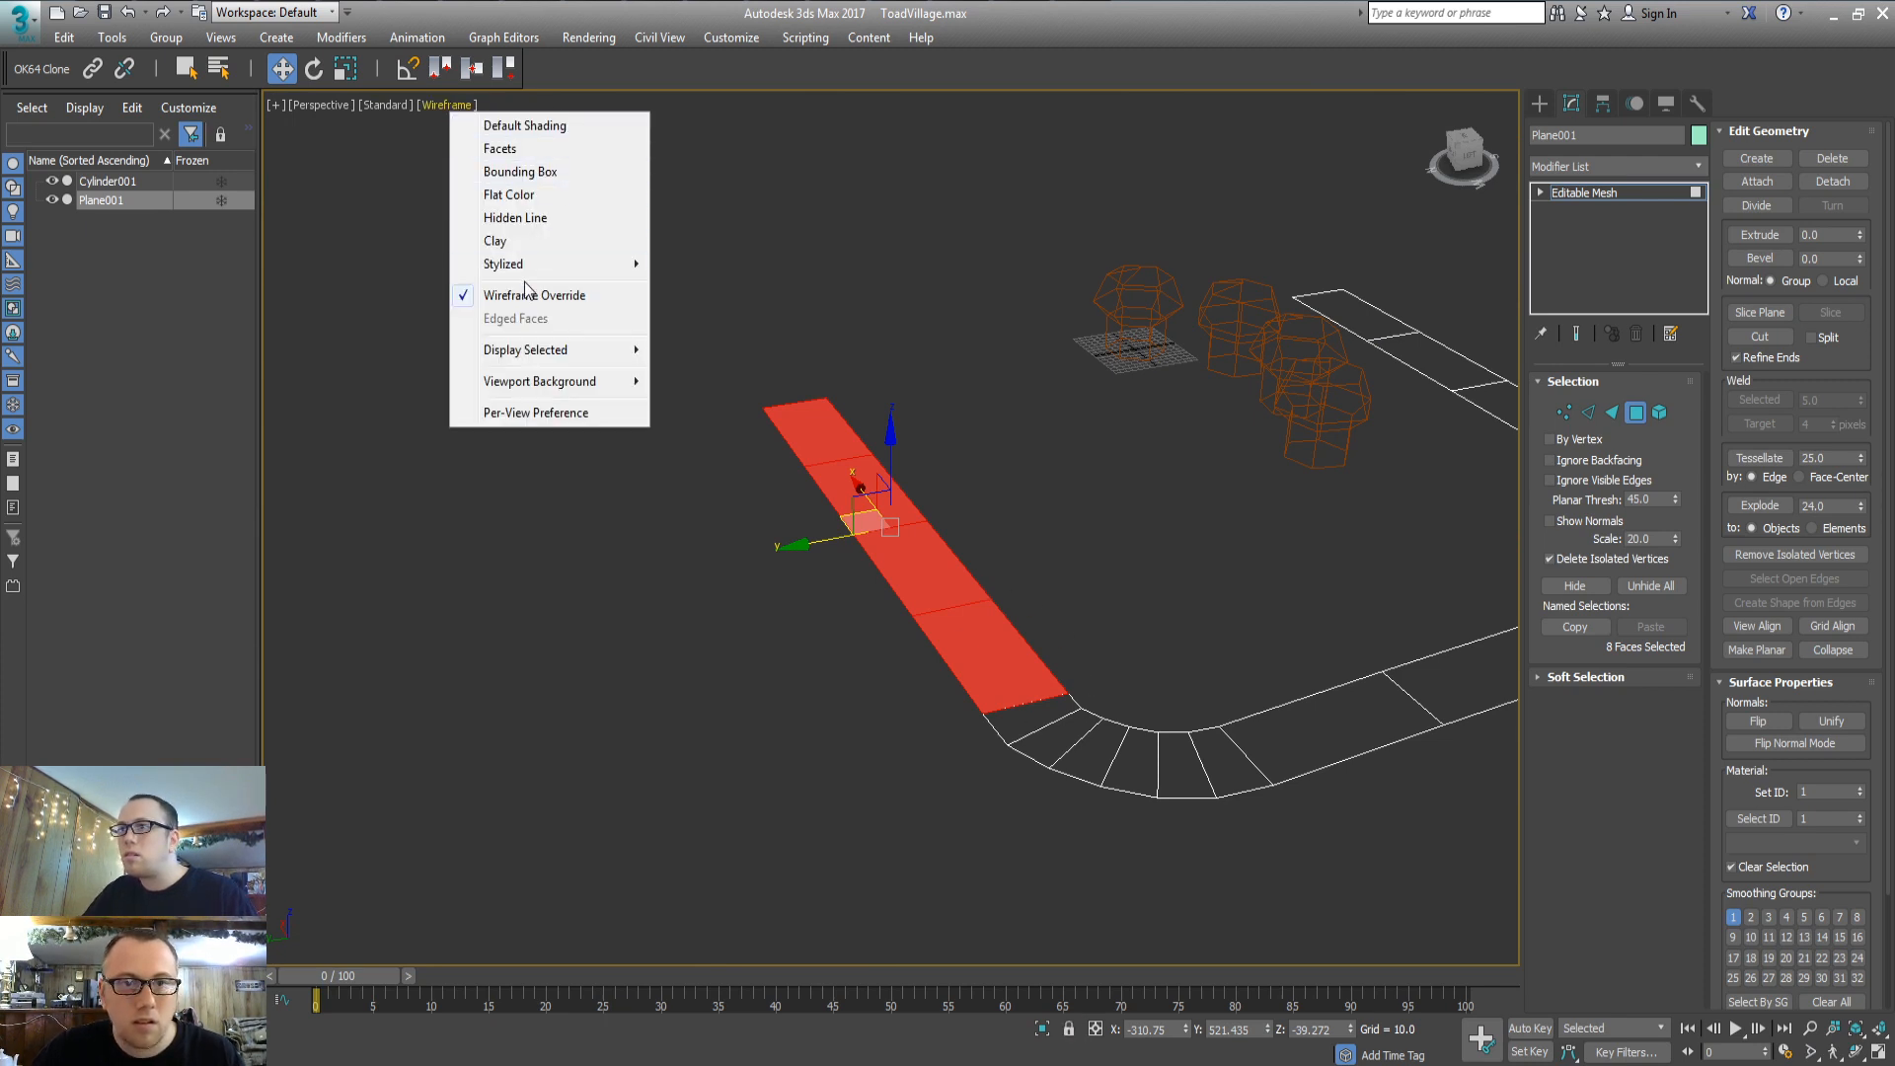
left_click(539, 150)
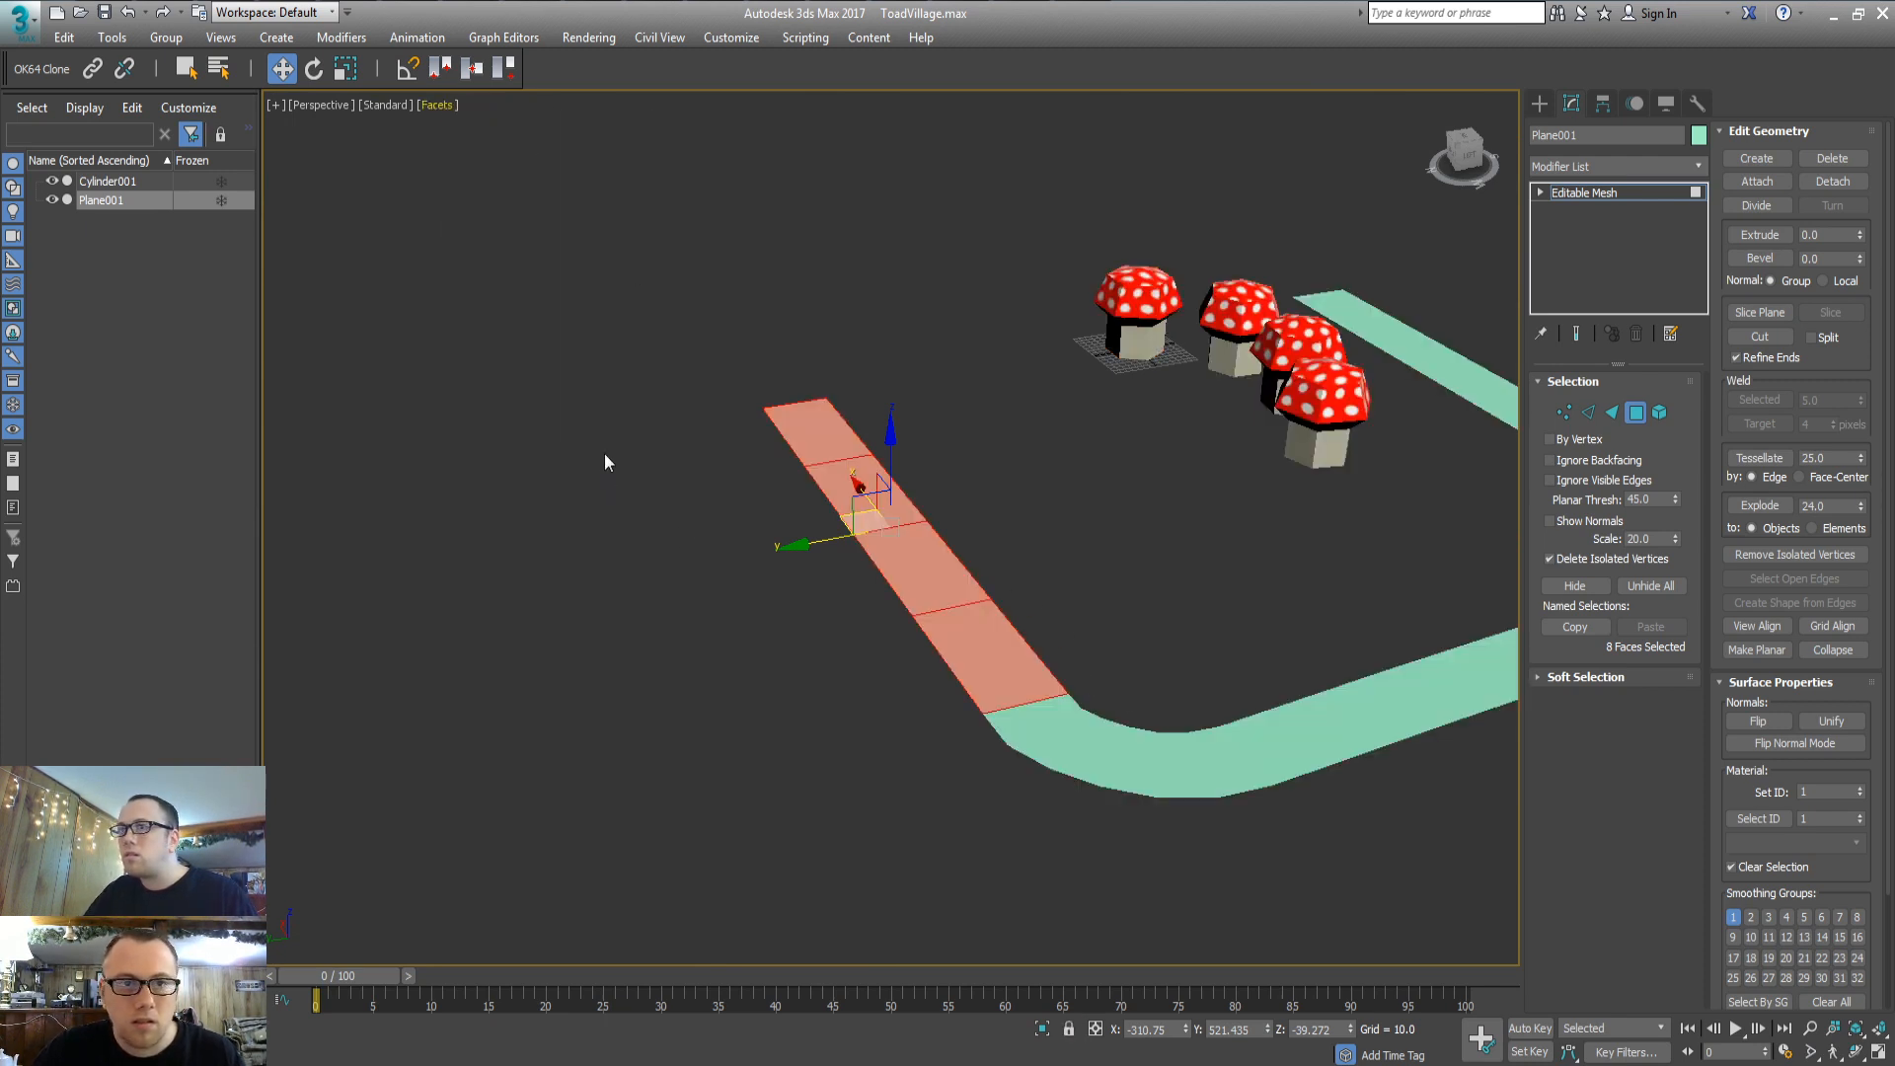
middle_click_drag(652, 542, 555, 533)
middle_click_drag(693, 580, 742, 614, "alt")
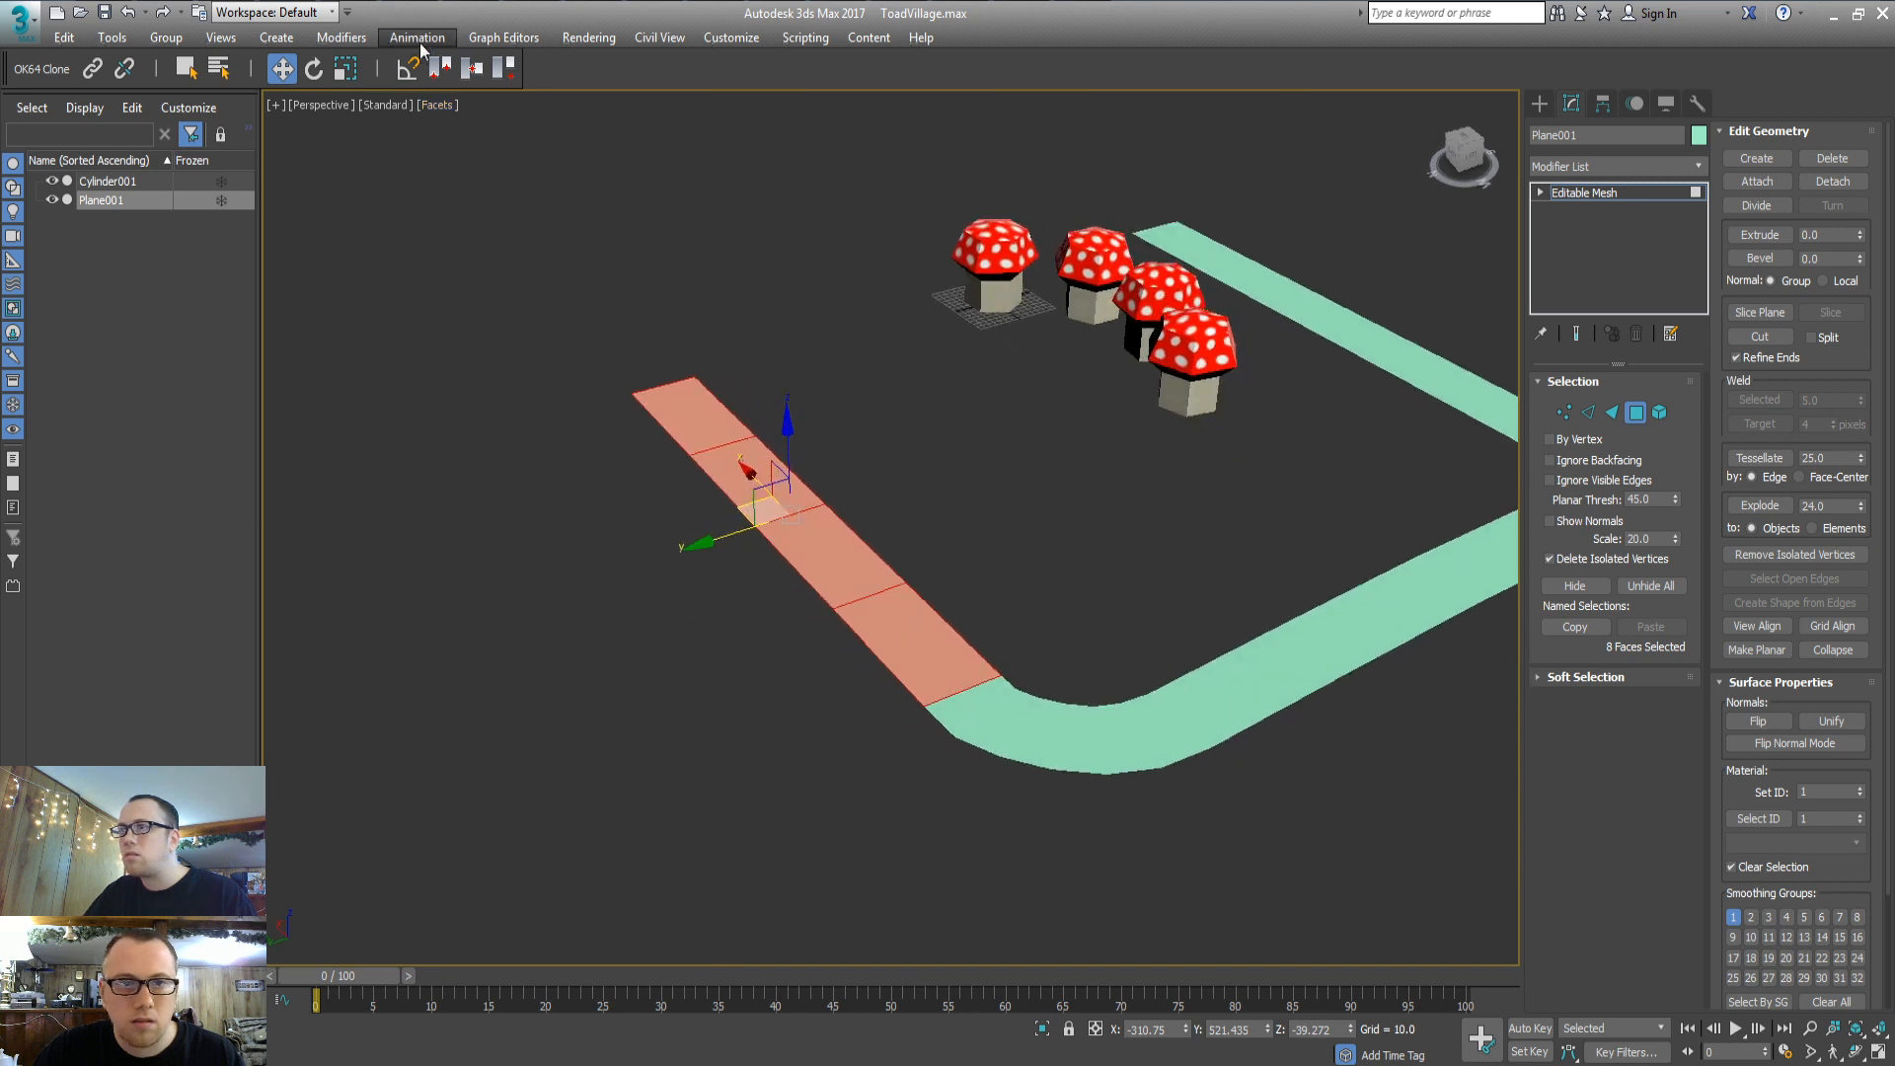
left_click(442, 111)
left_click(493, 194)
middle_click_drag(878, 528, 791, 530)
Rotate the eight selected faces of the cloned straight strip about Y so they slope down away from the curve
key("1")
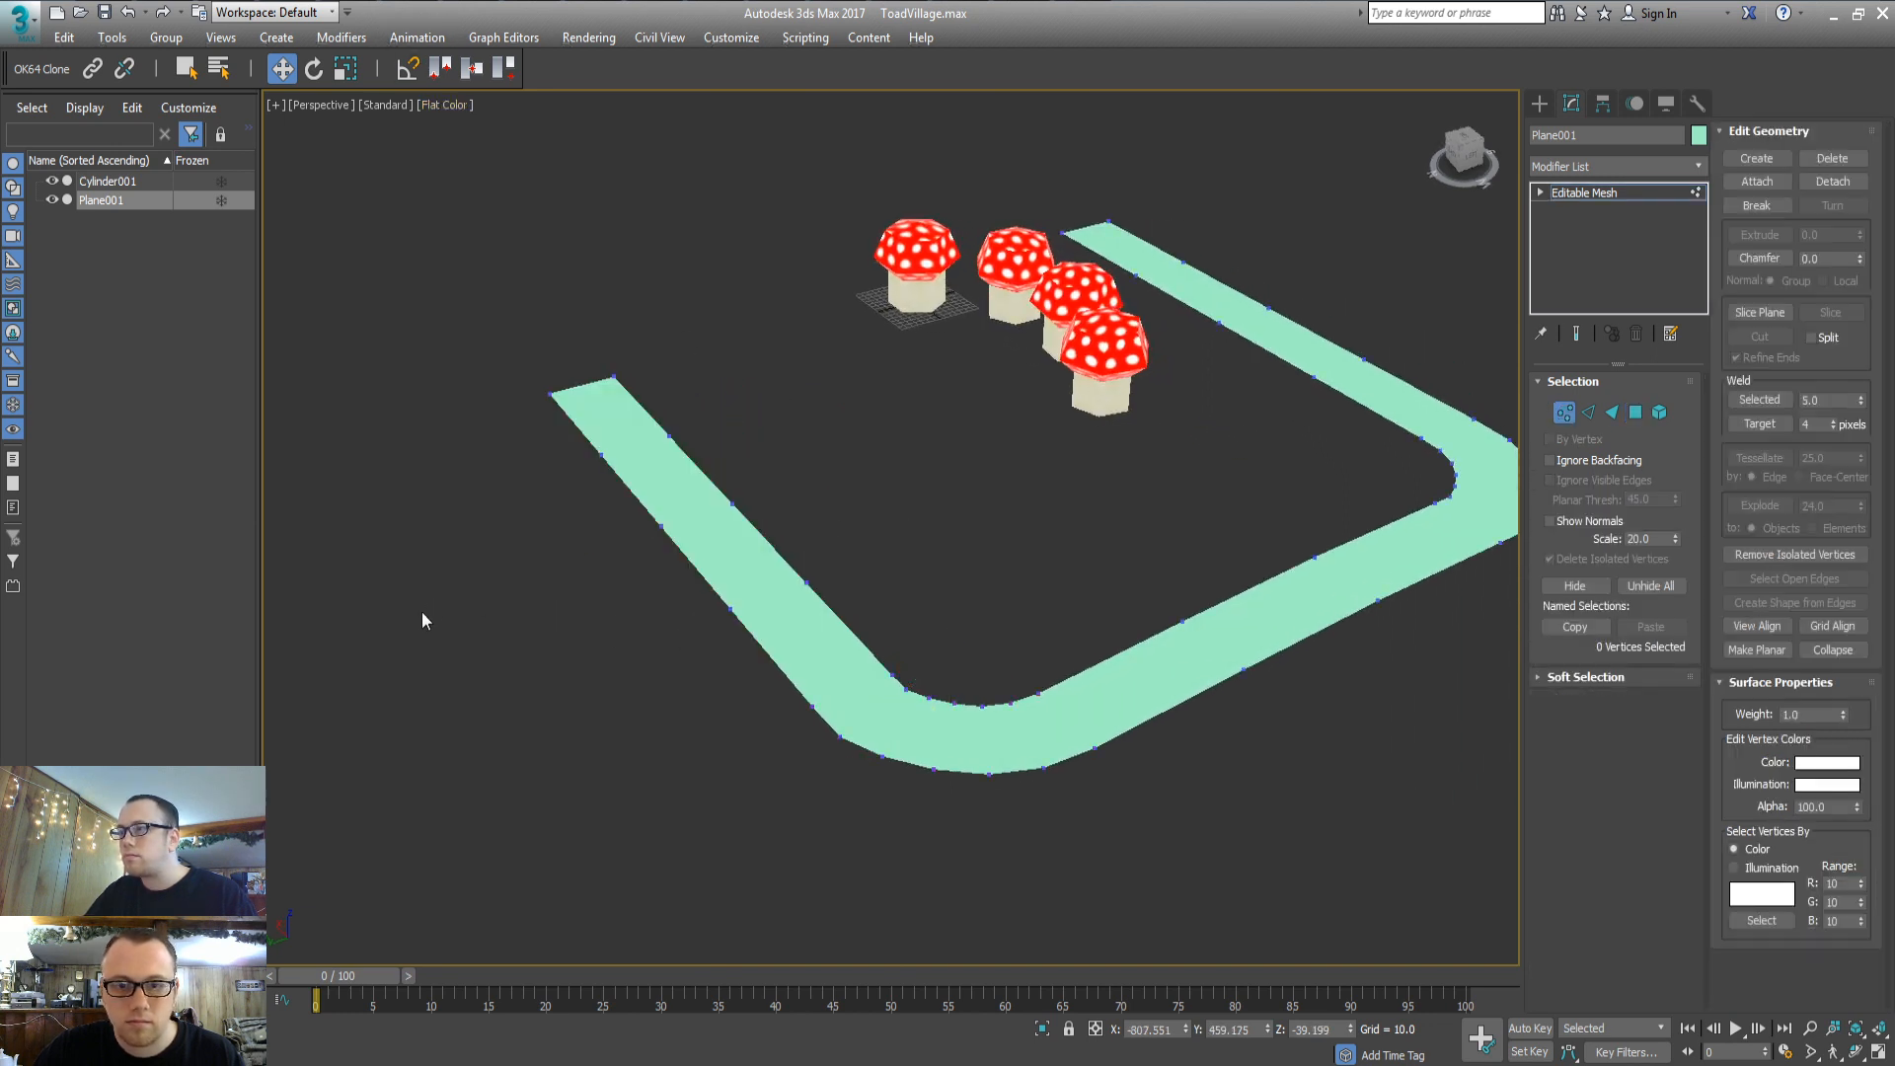
left_click_drag(423, 619, 850, 355)
middle_click_drag(849, 355, 804, 618, "alt")
key("4")
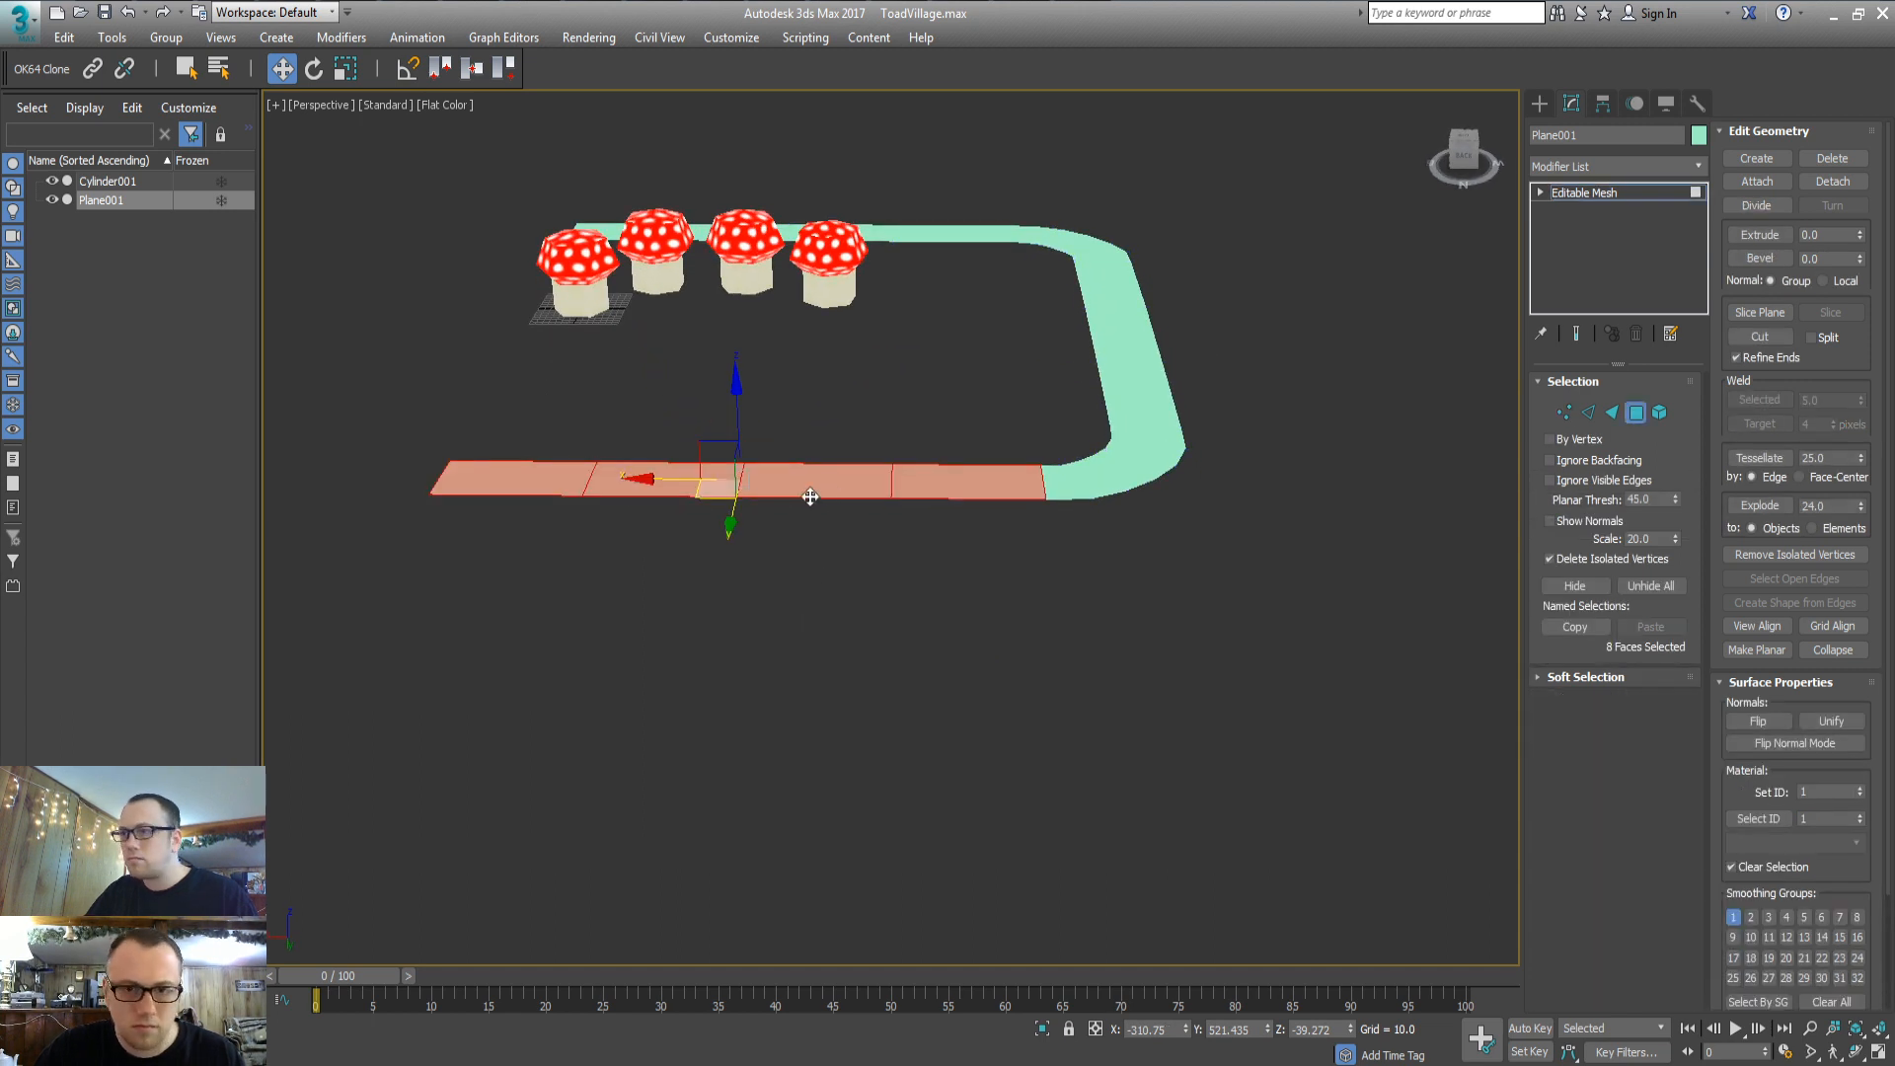
key("e")
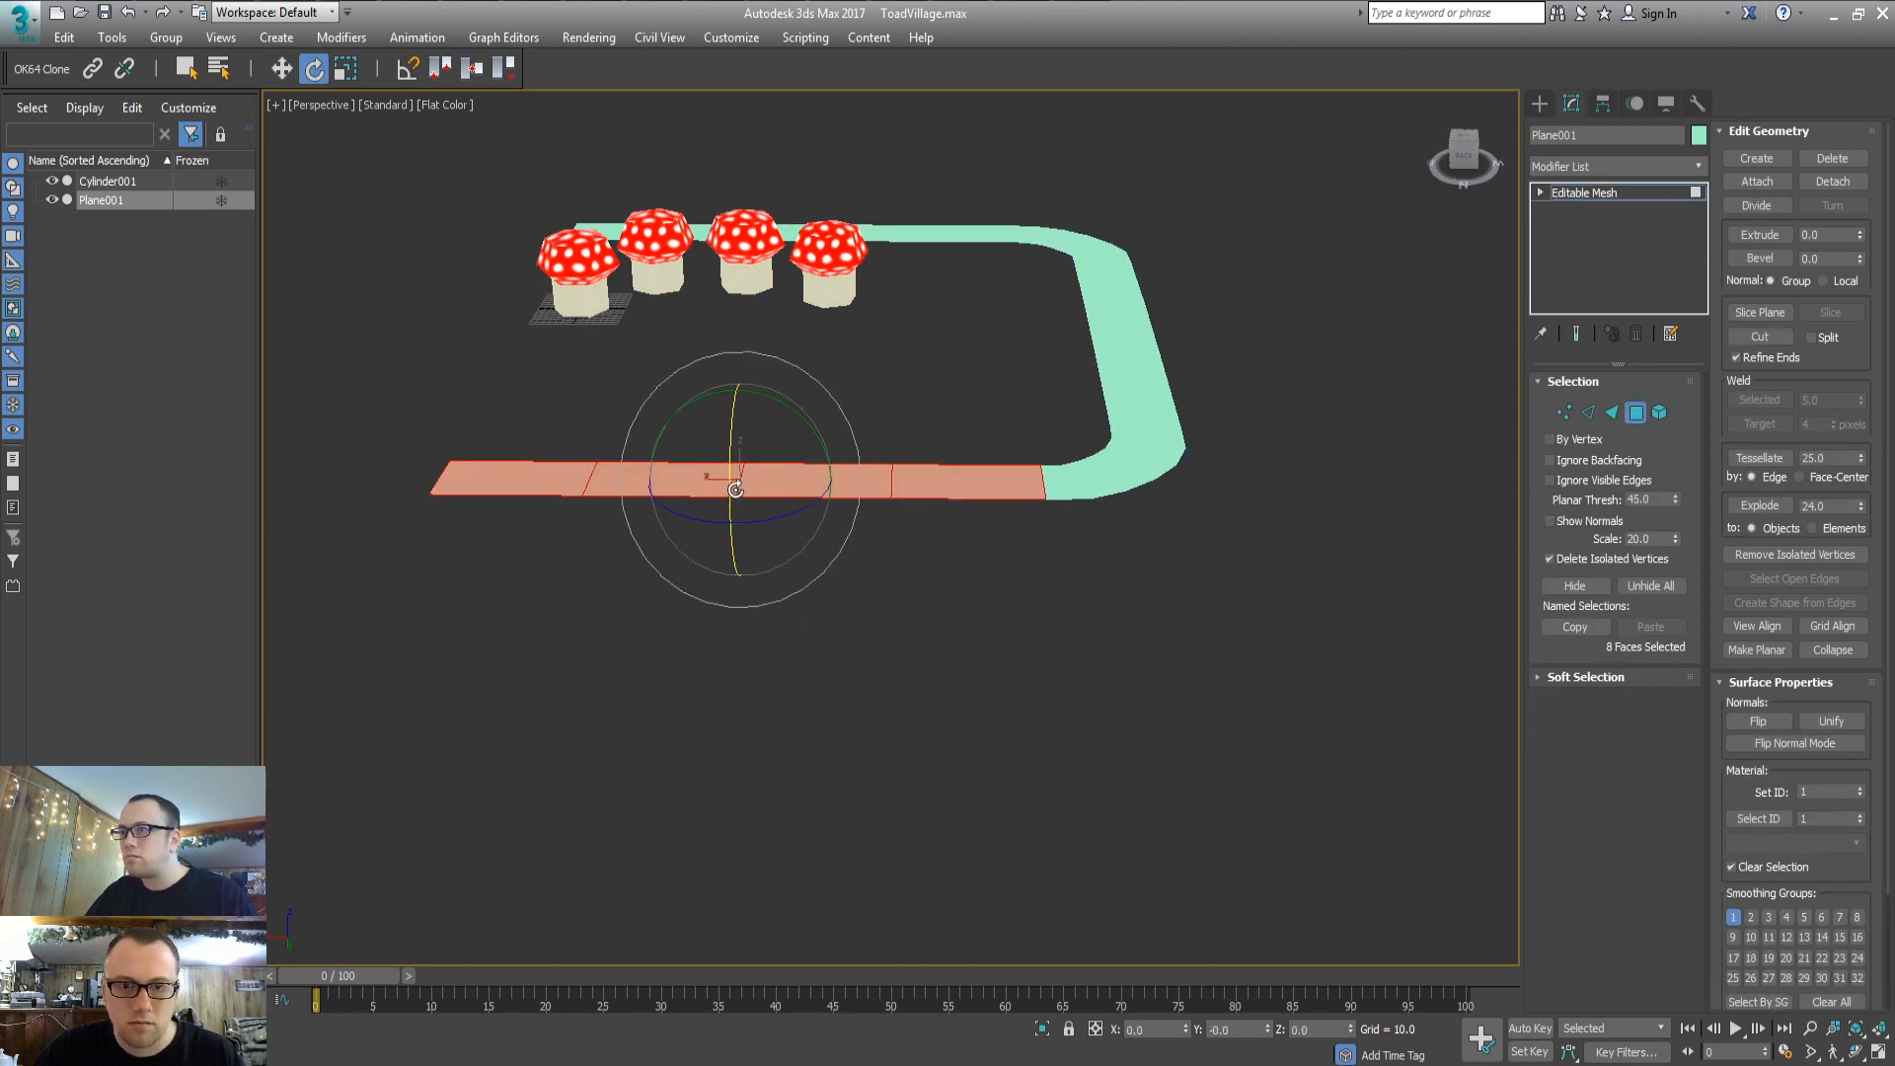
left_click(503, 70)
left_click(473, 69)
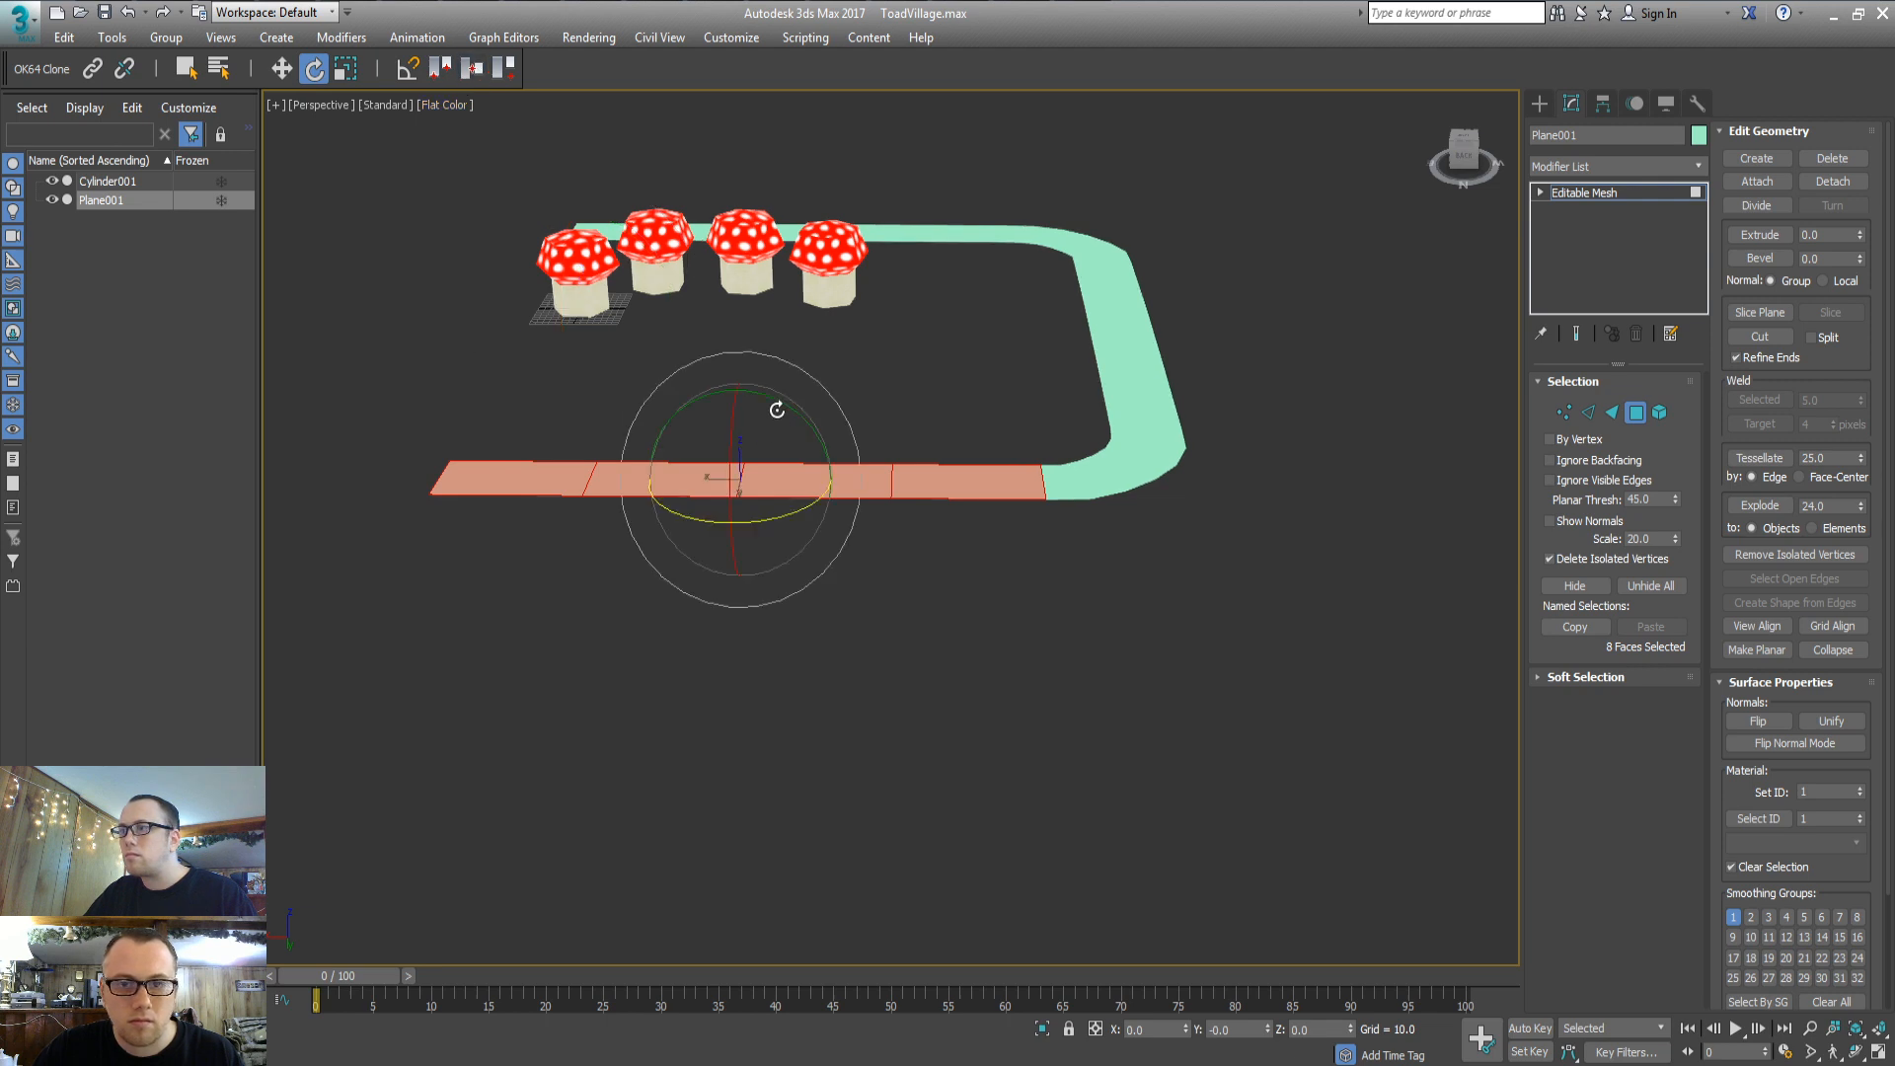
left_click_drag(774, 402, 715, 524)
Reduce the strip's tilt and move it back to meet the curve's end, at about X -314 and Z -73
key("w")
middle_click_drag(837, 581, 787, 499, "alt")
key("e")
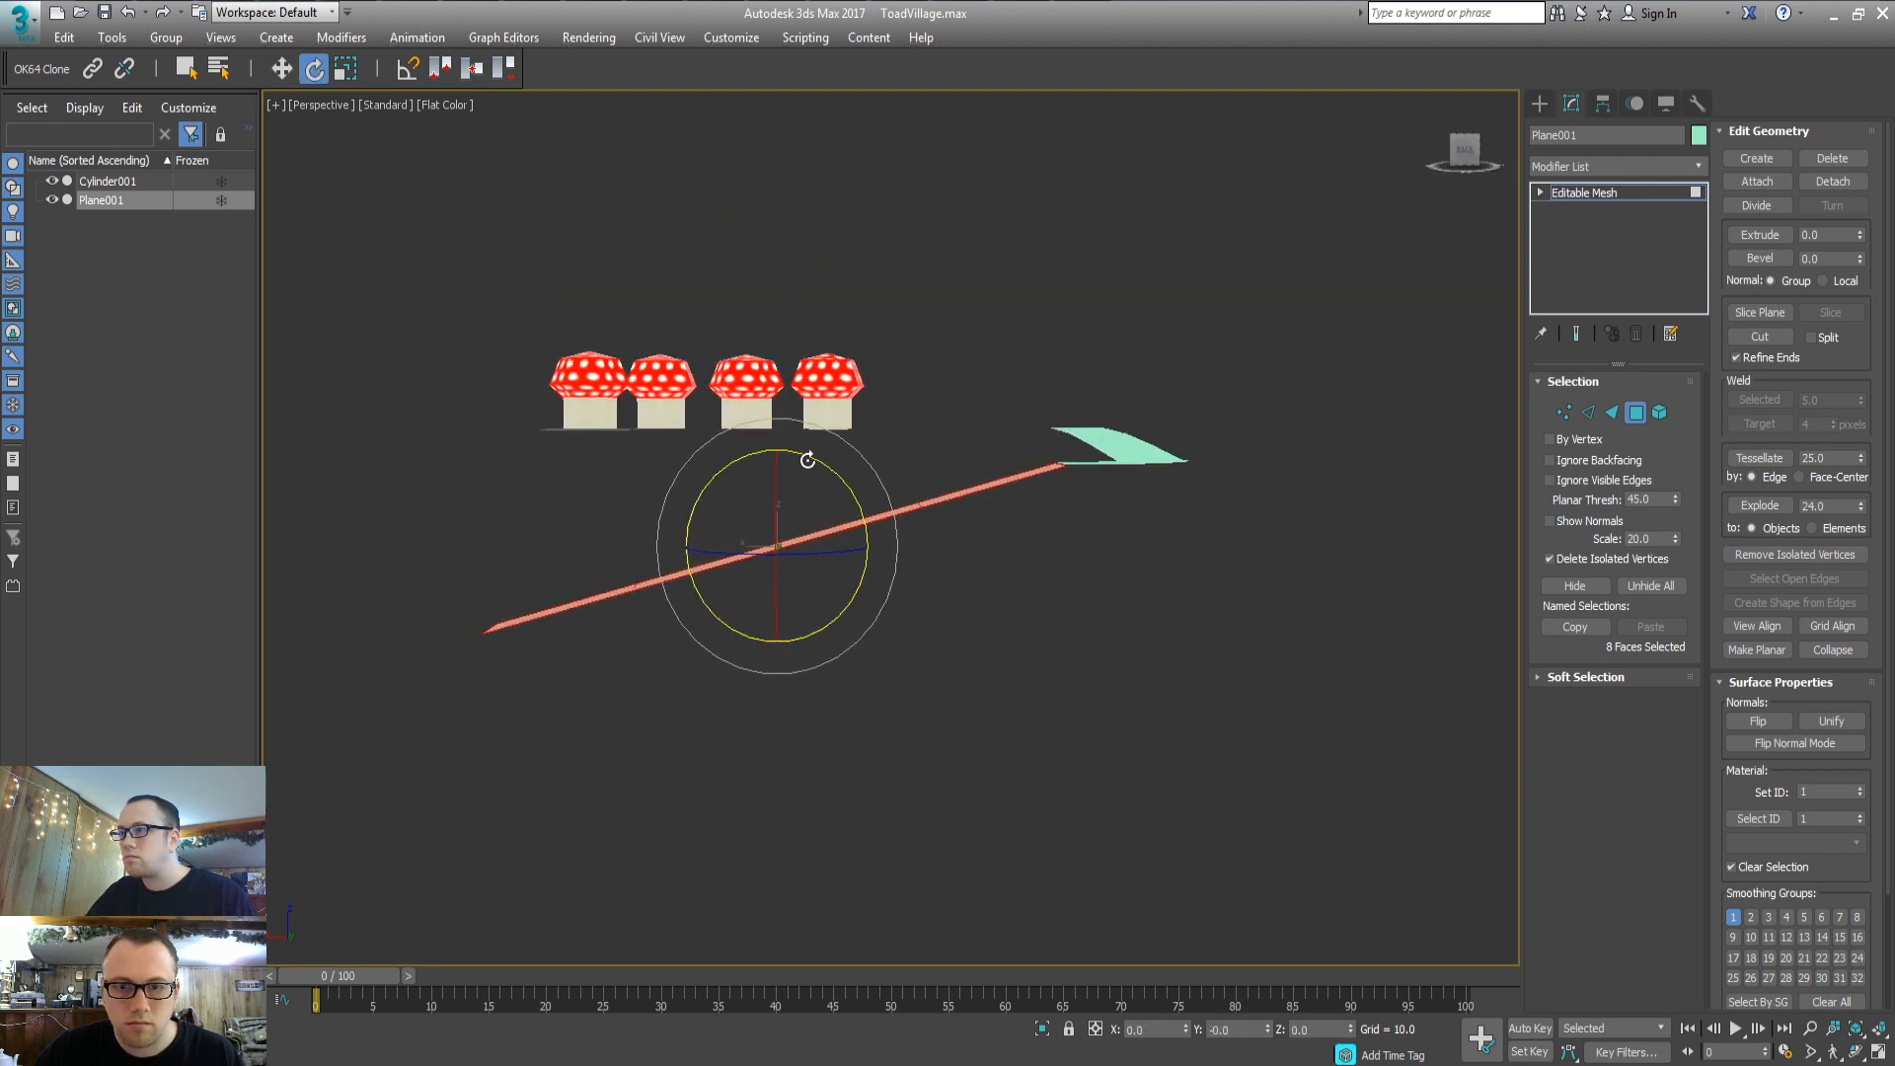
left_click_drag(807, 460, 816, 458)
key("w")
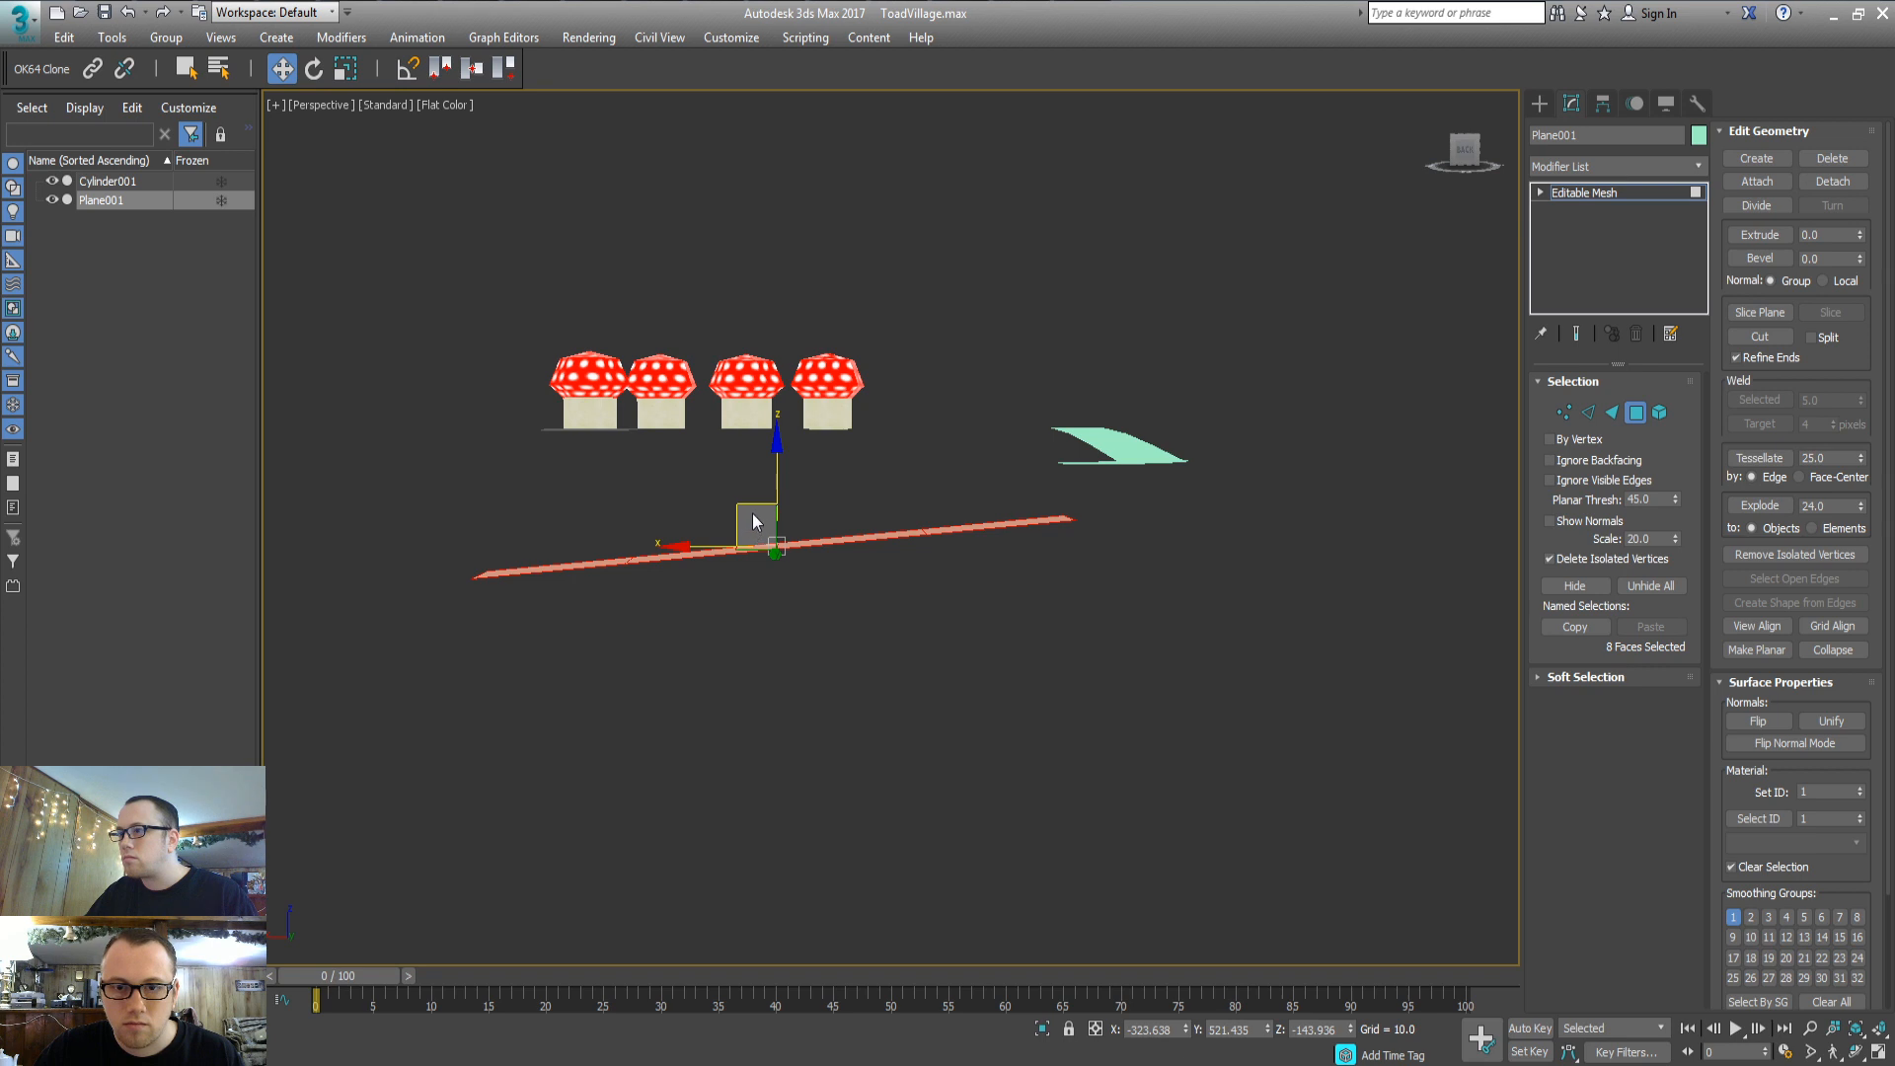
left_click(738, 514)
key("ctrl+z")
left_click_drag(743, 515, 736, 448)
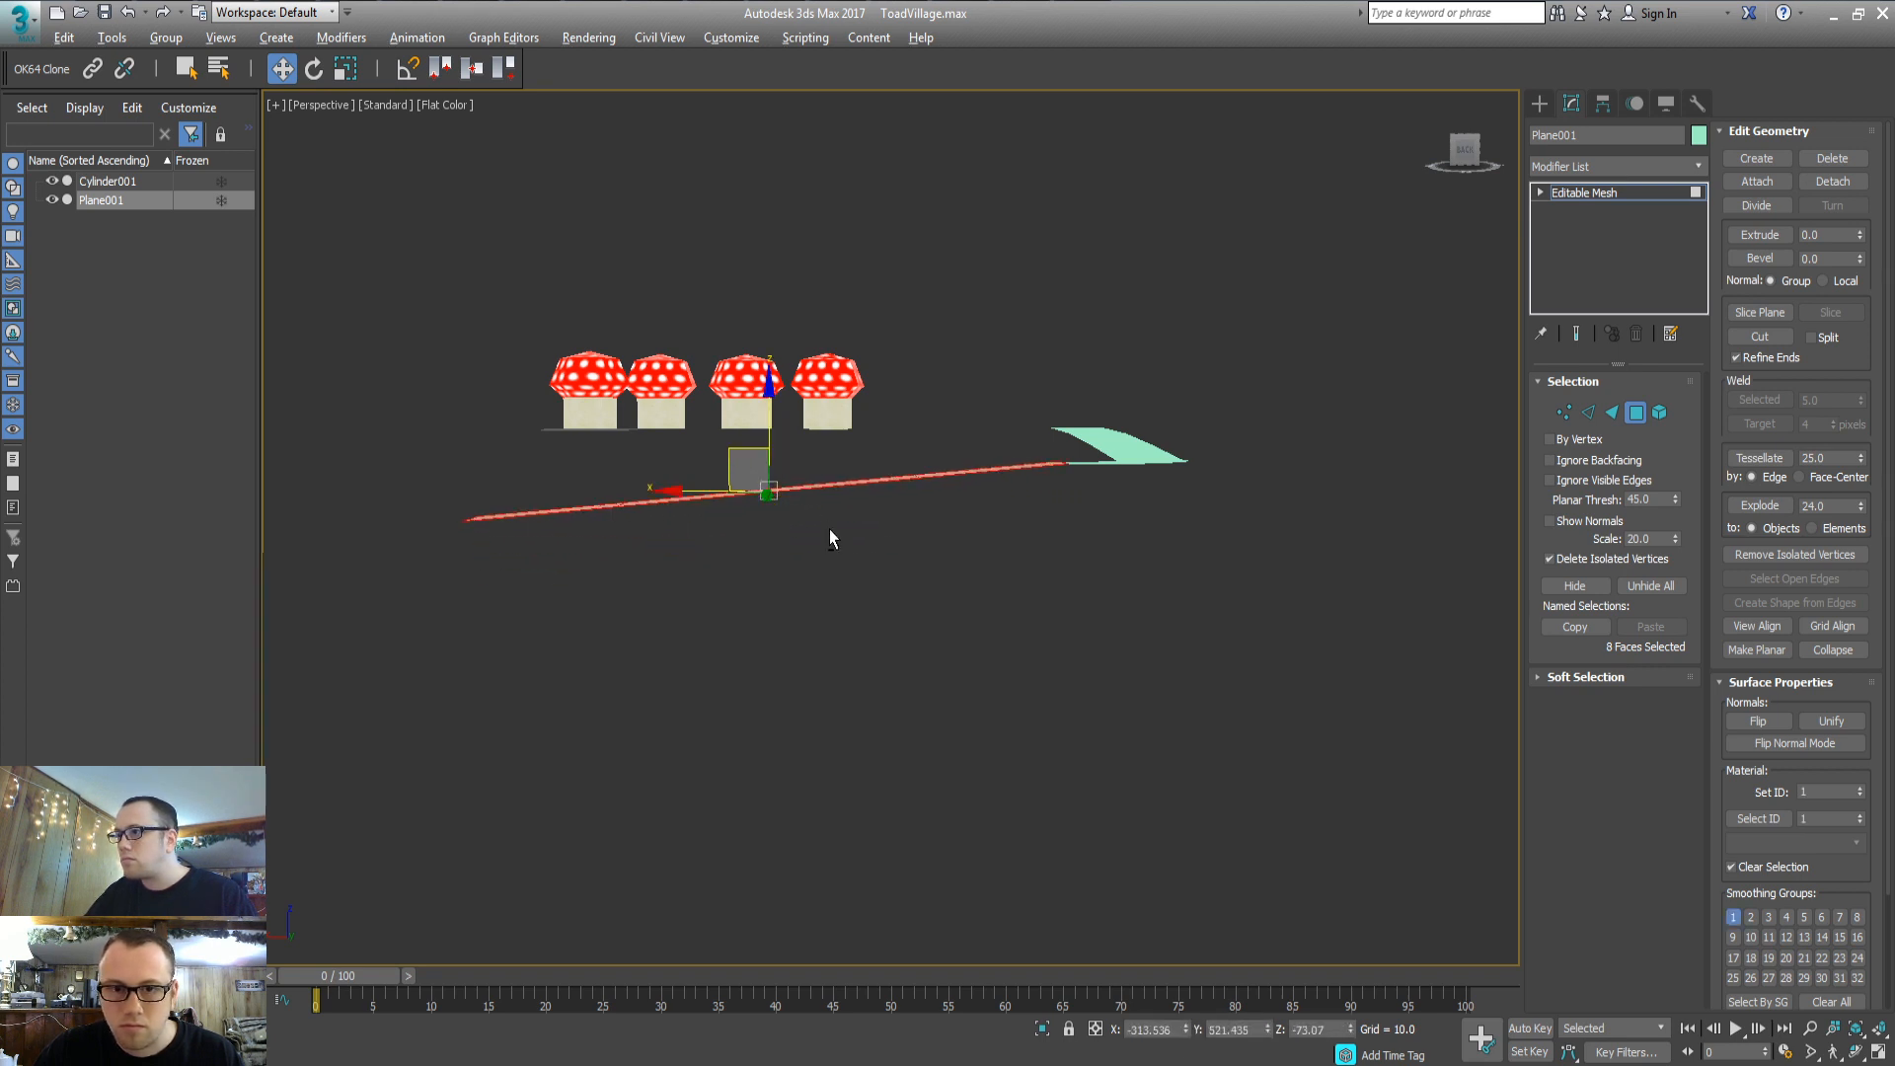
Lower the strip's outer six, four and two vertices in turn along Z to bend the straight strip into a gradual slope
middle_click_drag(830, 529, 745, 577, "alt")
key("1")
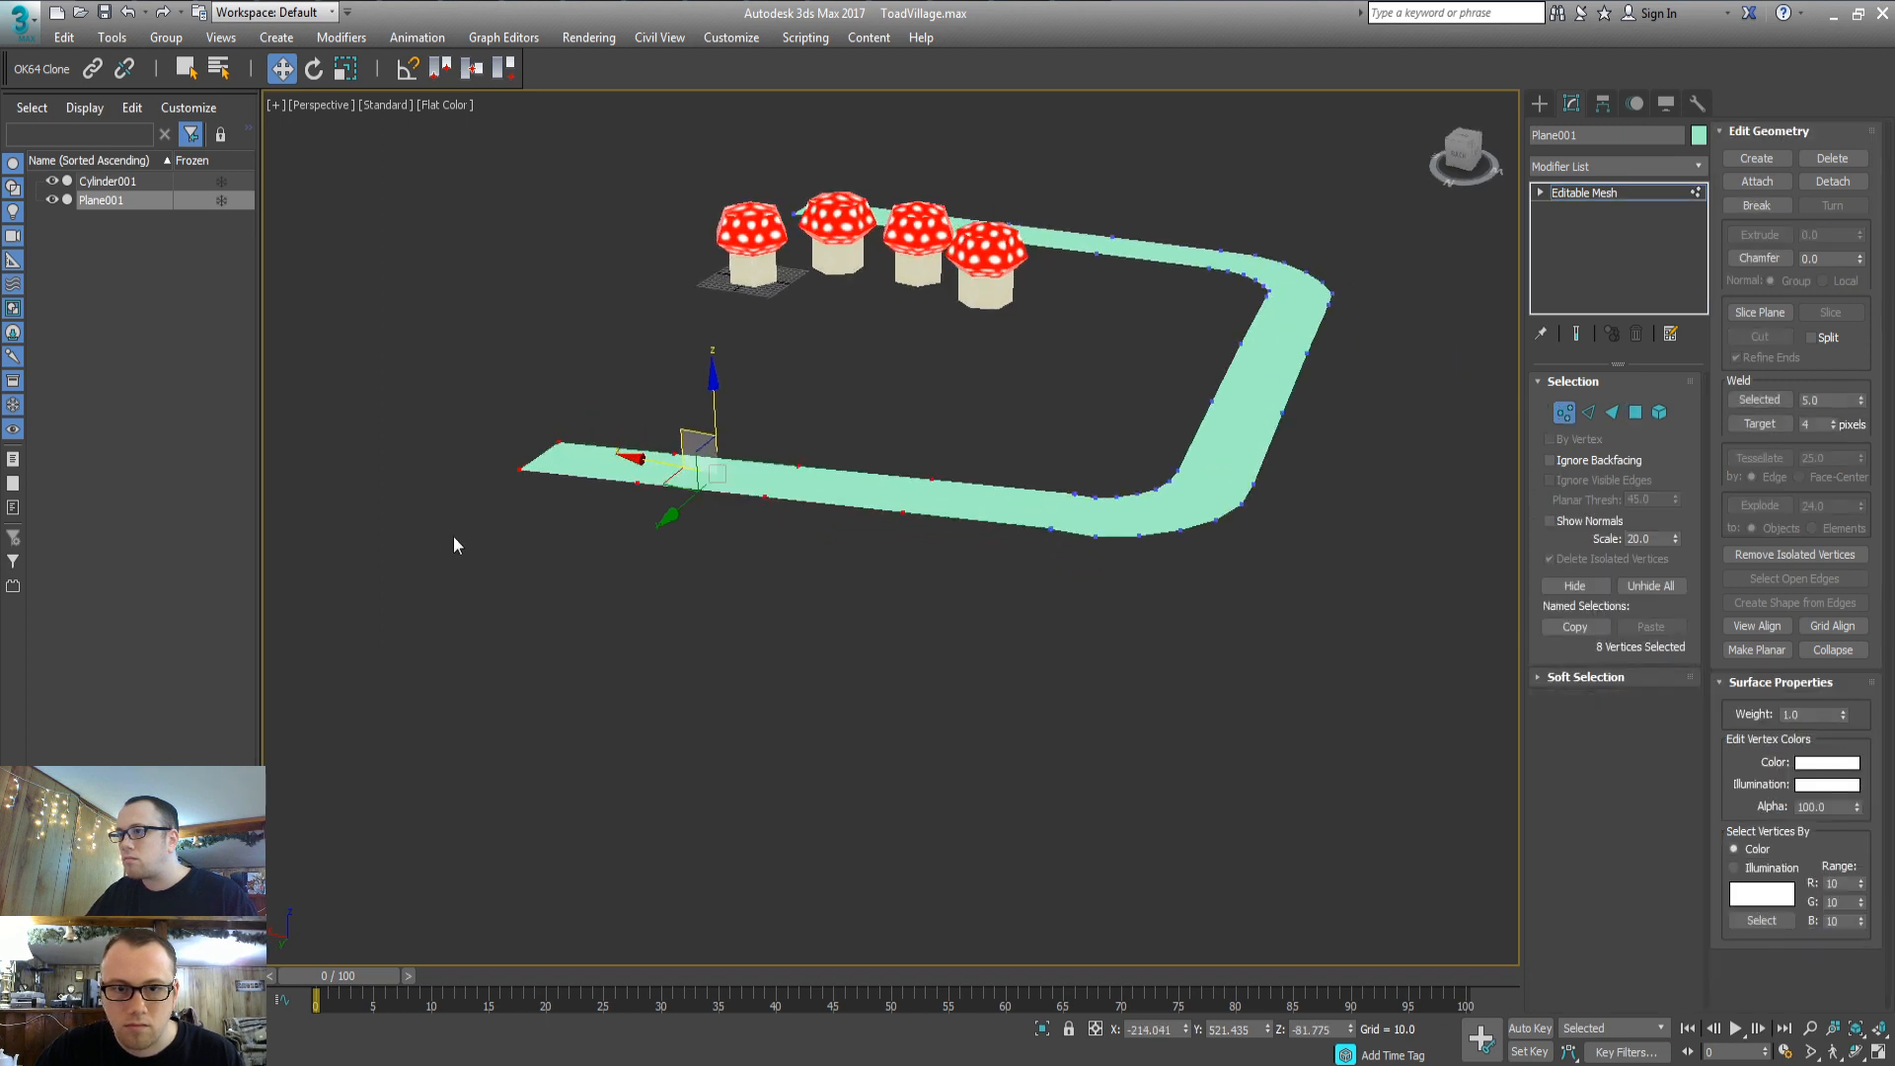
left_click_drag(460, 533, 794, 382)
left_click_drag(642, 386, 646, 399)
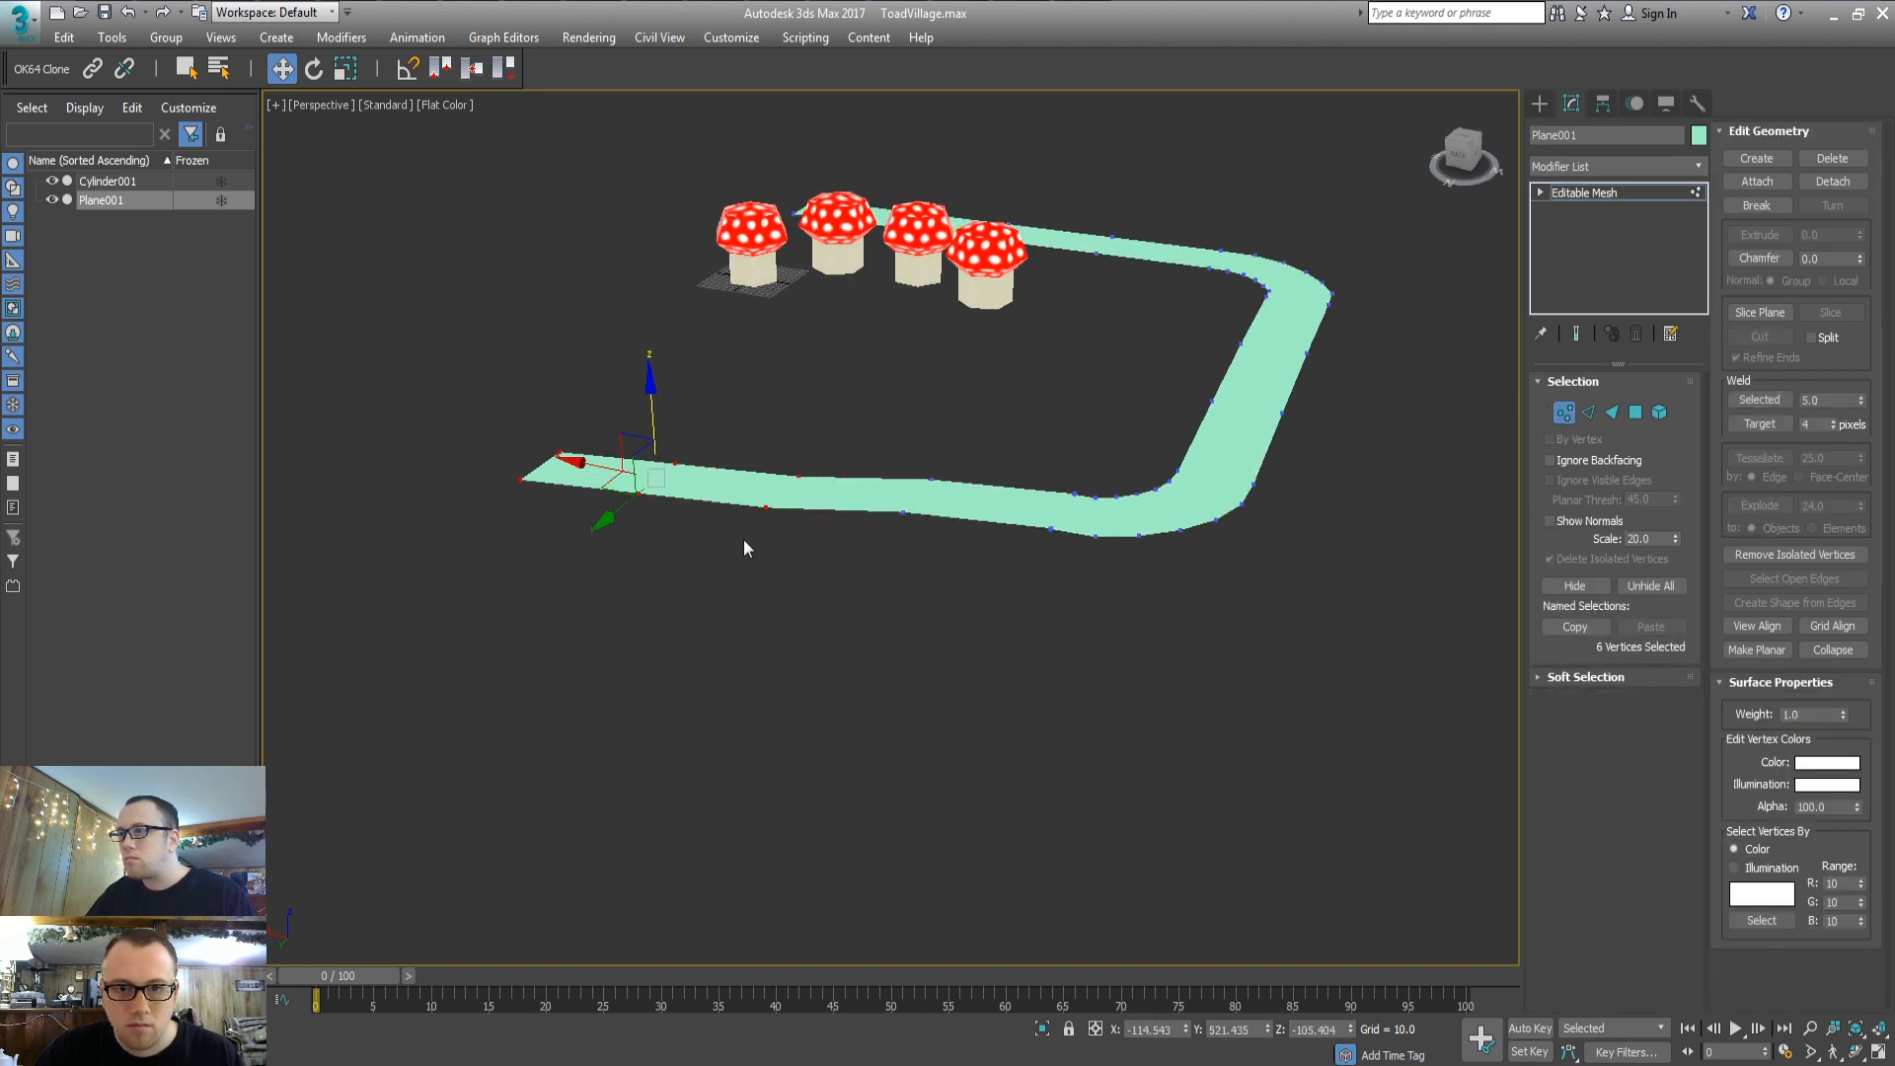
left_click_drag(743, 539, 827, 458, "alt")
middle_click_drag(705, 537, 728, 496, "alt")
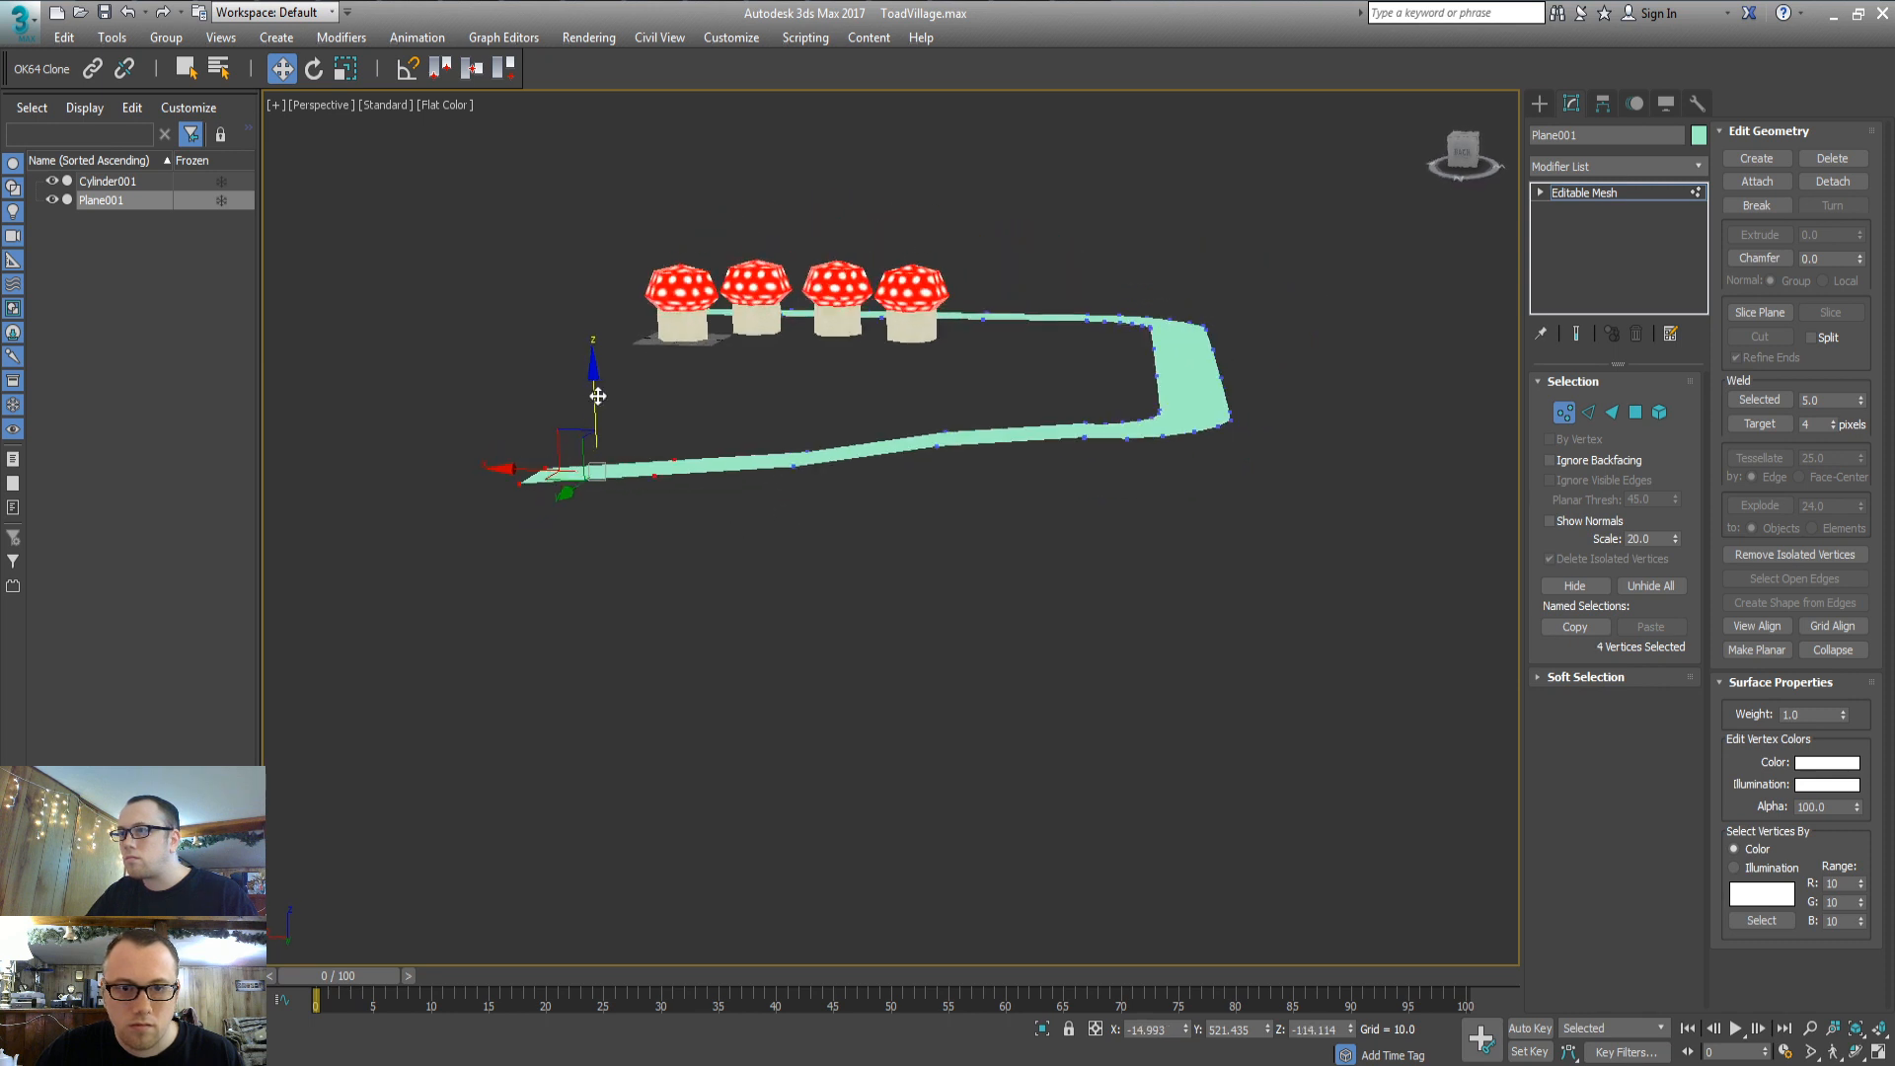
left_click_drag(597, 396, 598, 407)
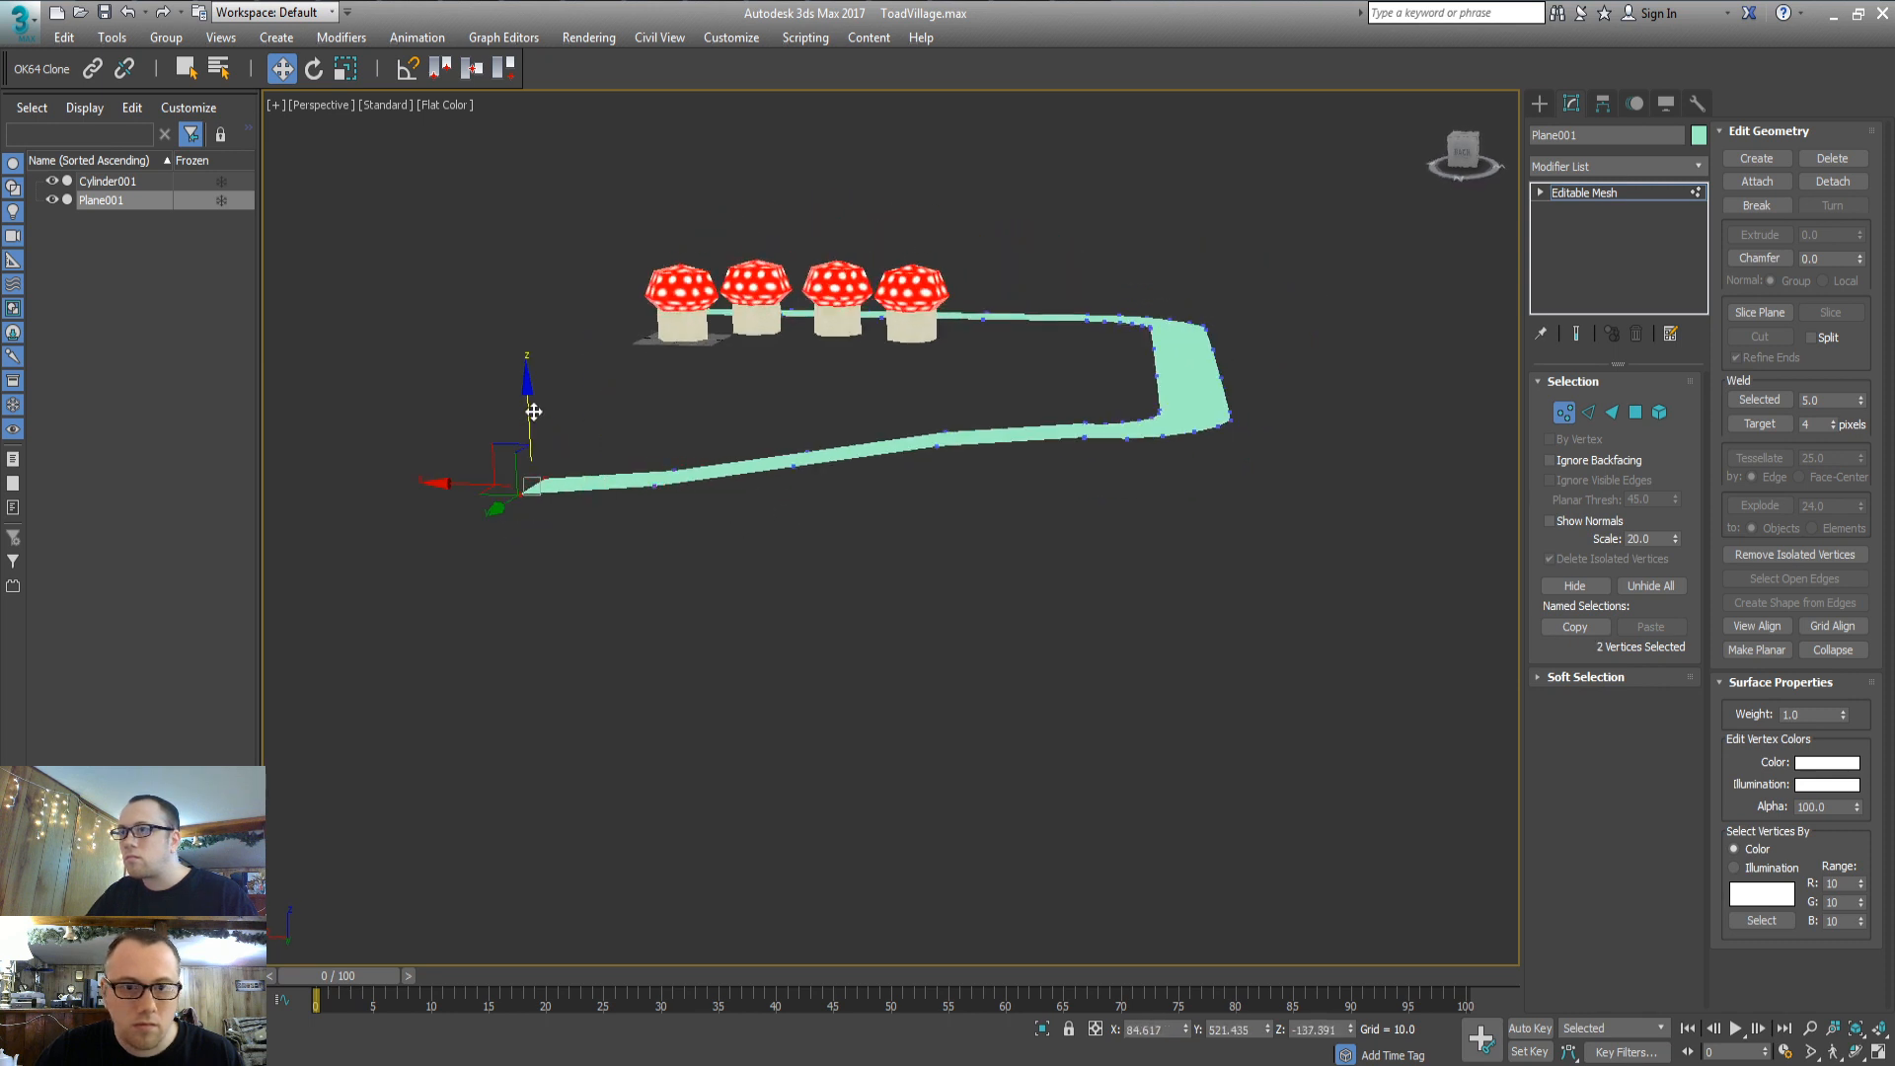
left_click(932, 600)
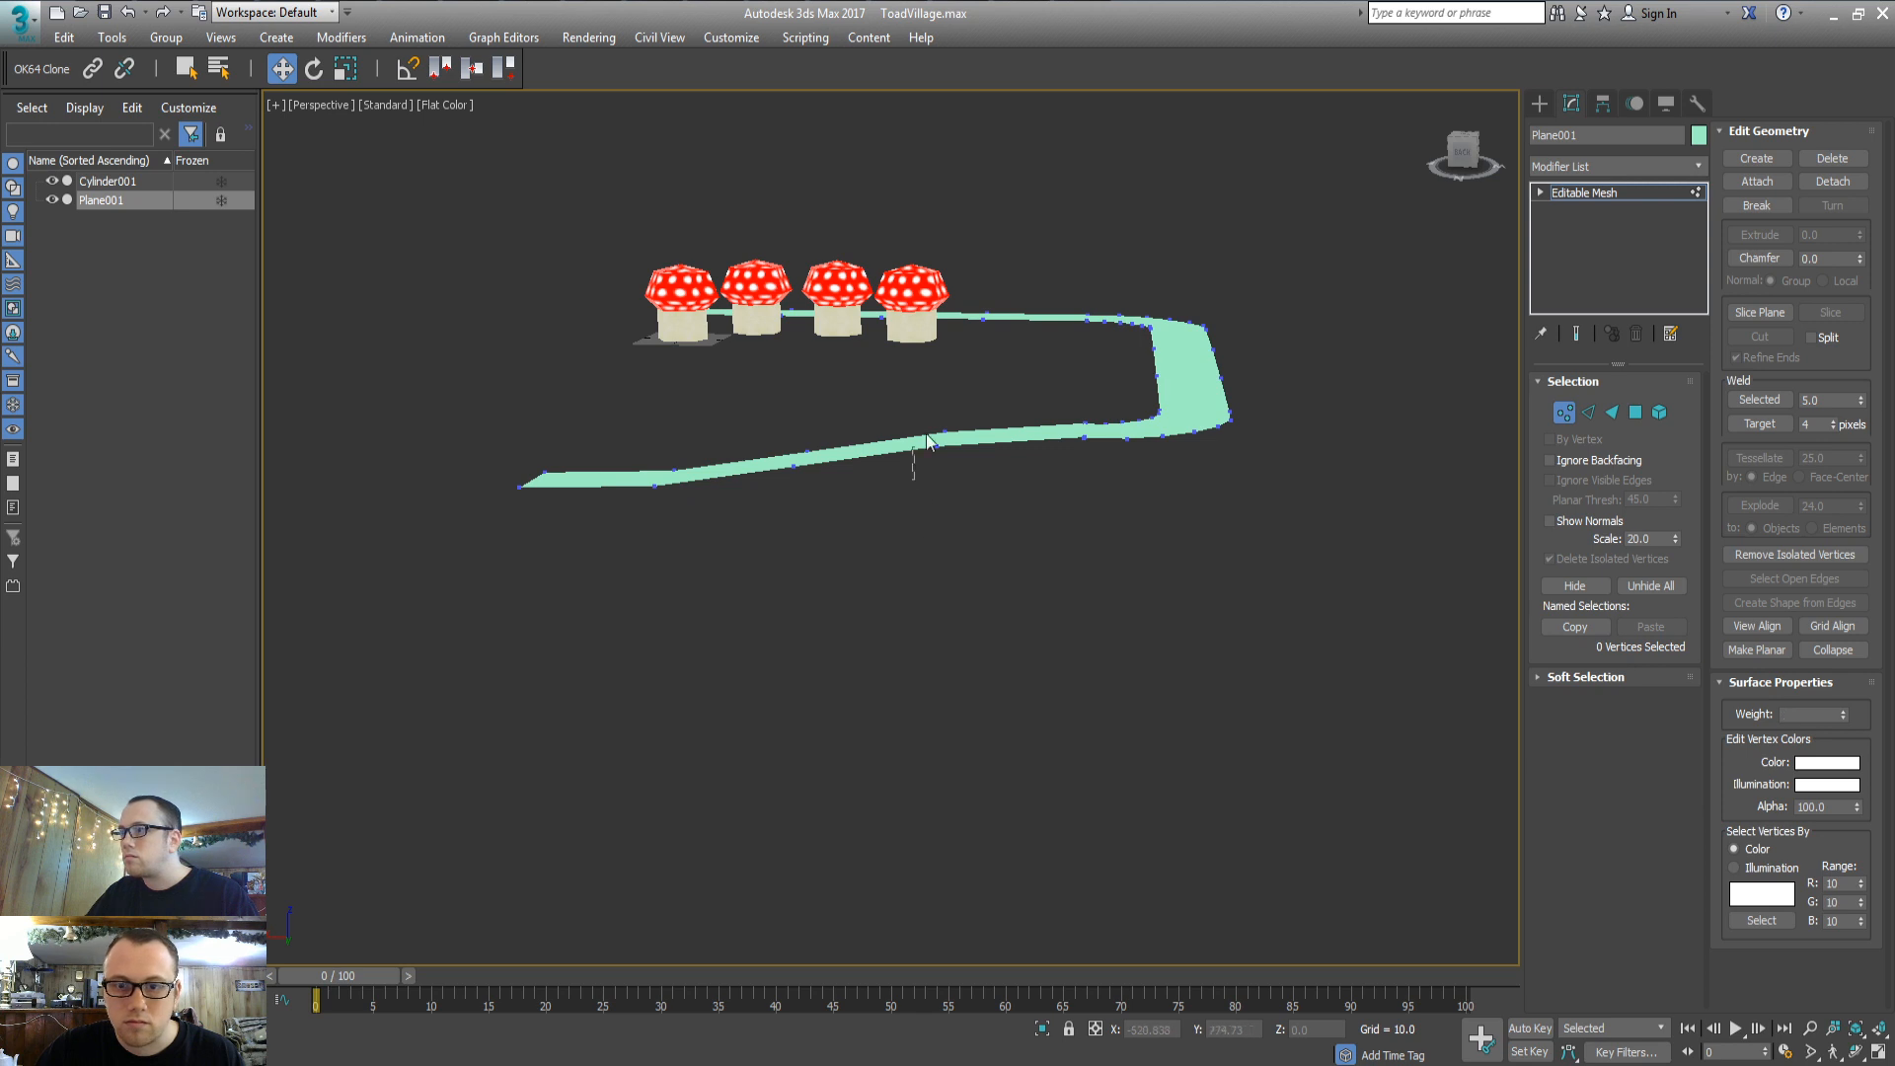
Lower the strip's two middle vertex pairs slightly along Z to smooth the slope
left_click_drag(806, 424, 828, 483)
left_click_drag(761, 537, 863, 391)
left_click_drag(925, 520, 948, 371)
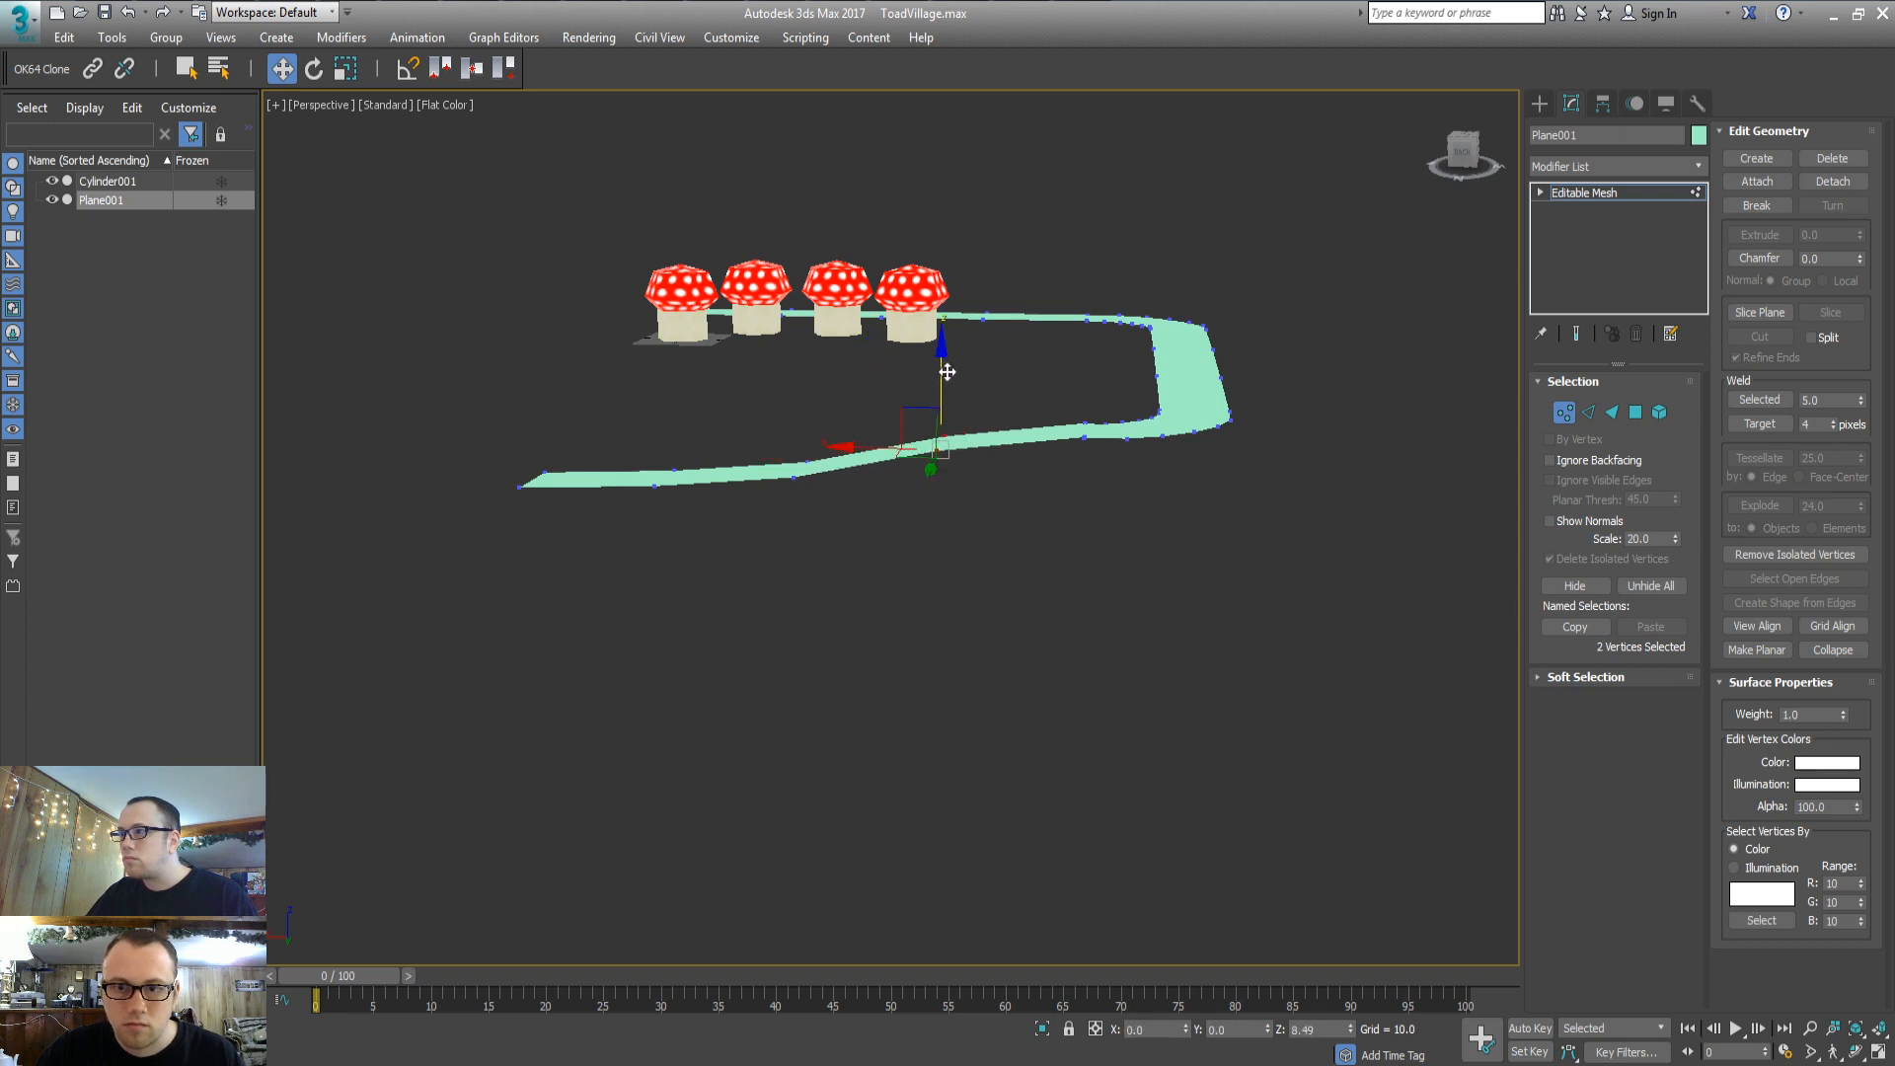
key("4")
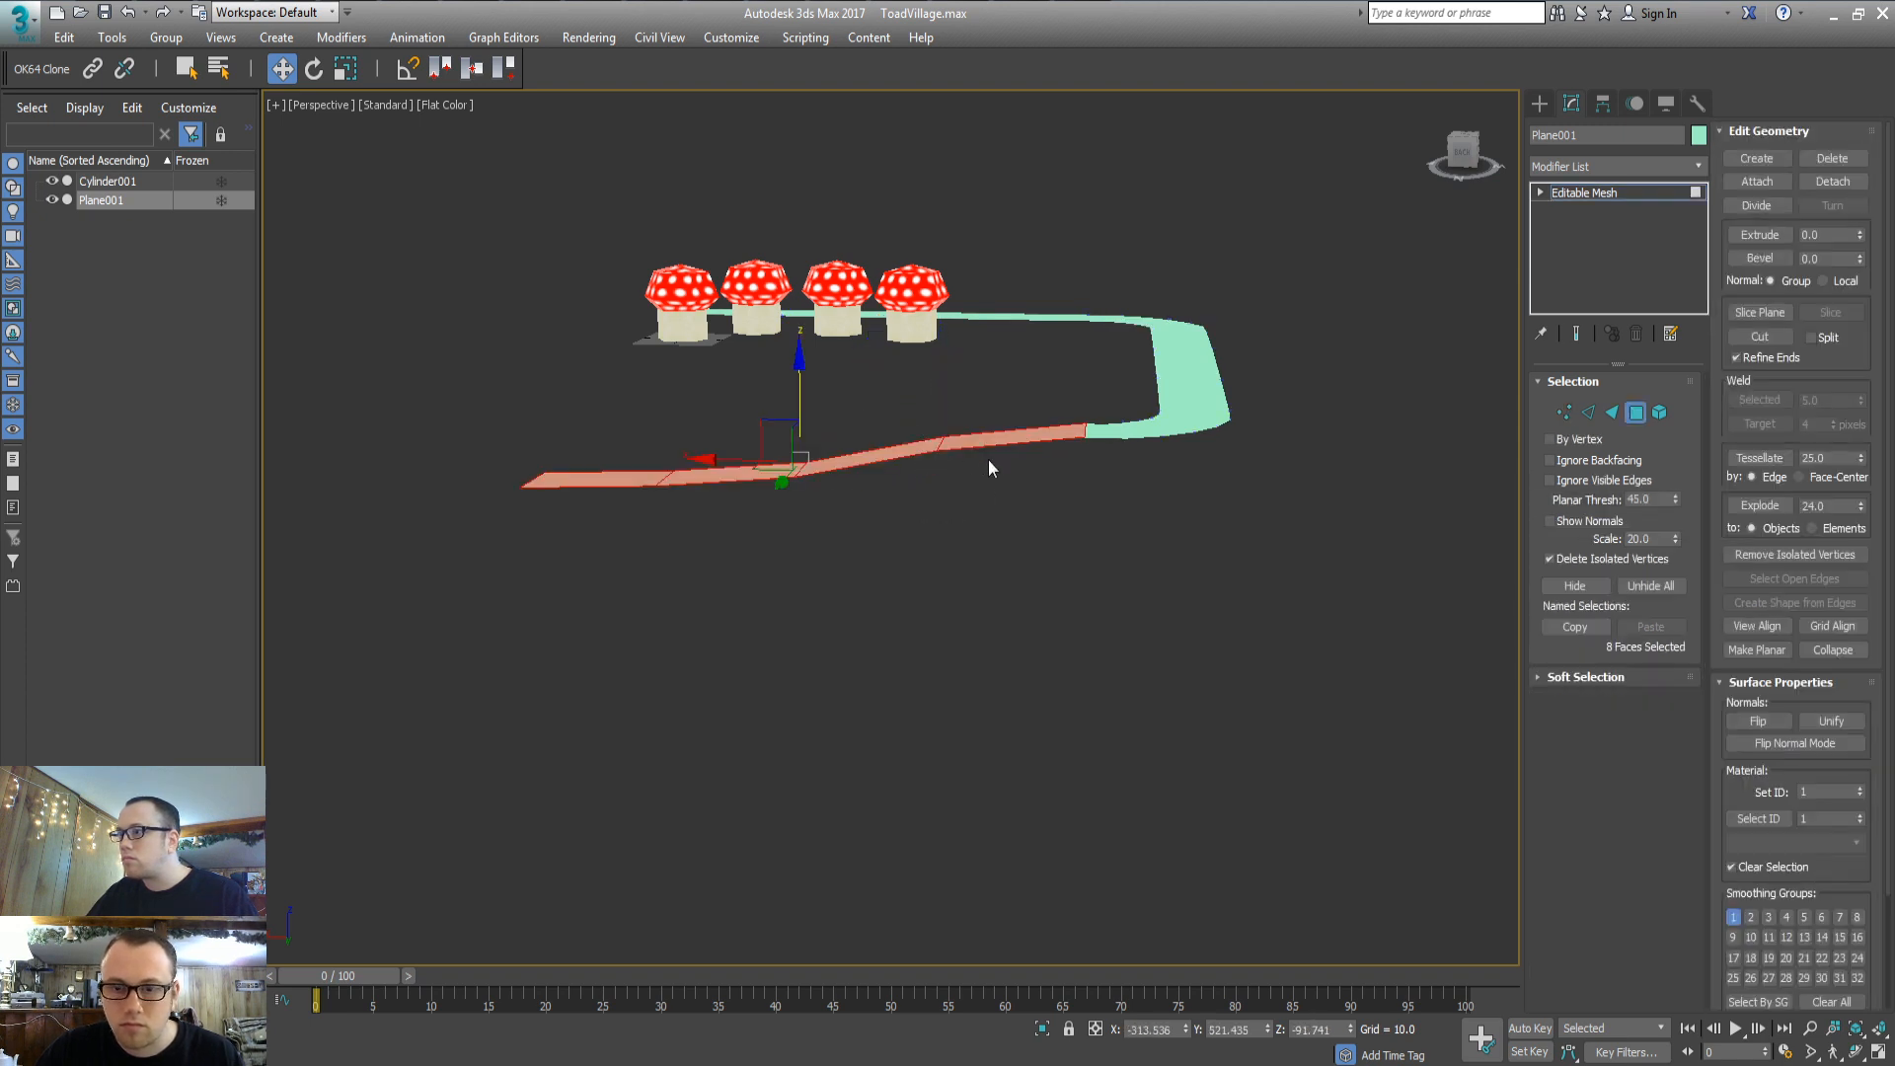
Shift the two vertex pairs around the strip's steepest section toward the curve in the Perspective view
scroll(987, 460, "up", 3)
scroll(922, 565, "up", 5)
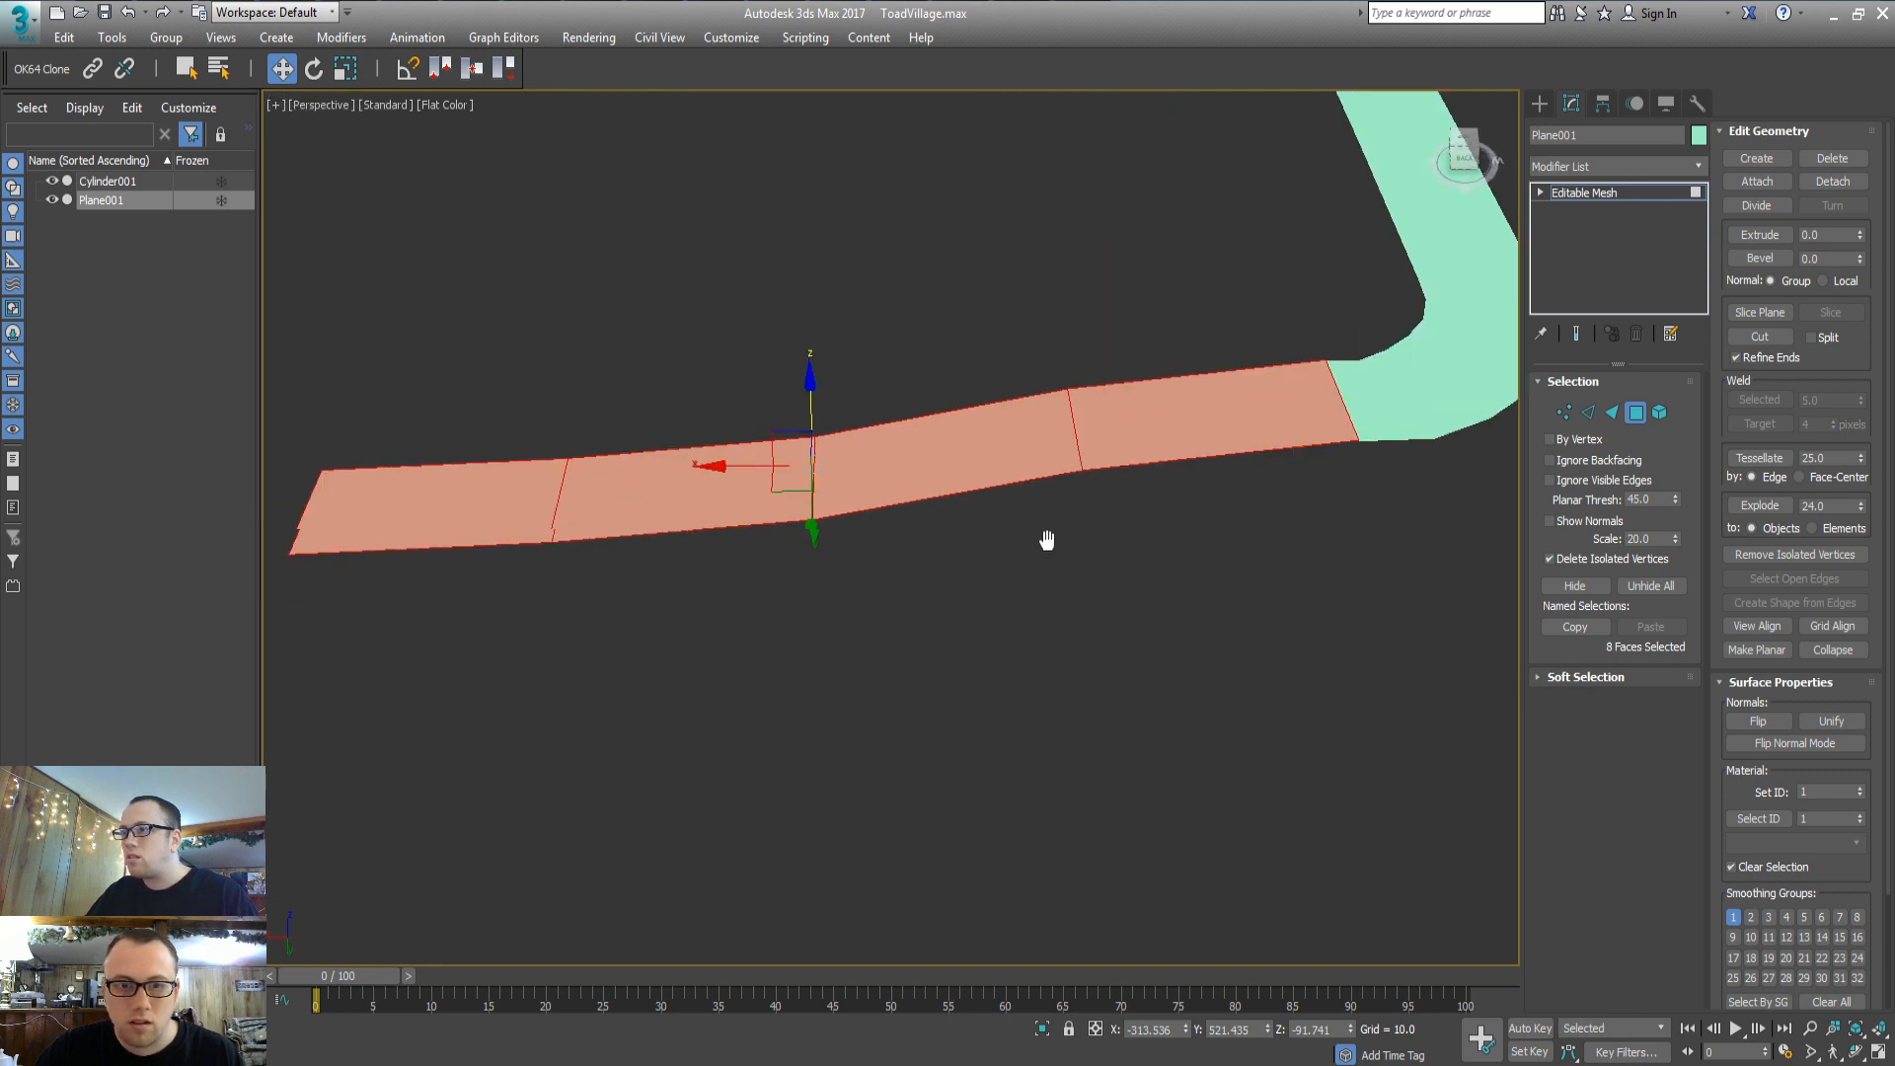
key("1")
scroll(593, 612, "down", 5)
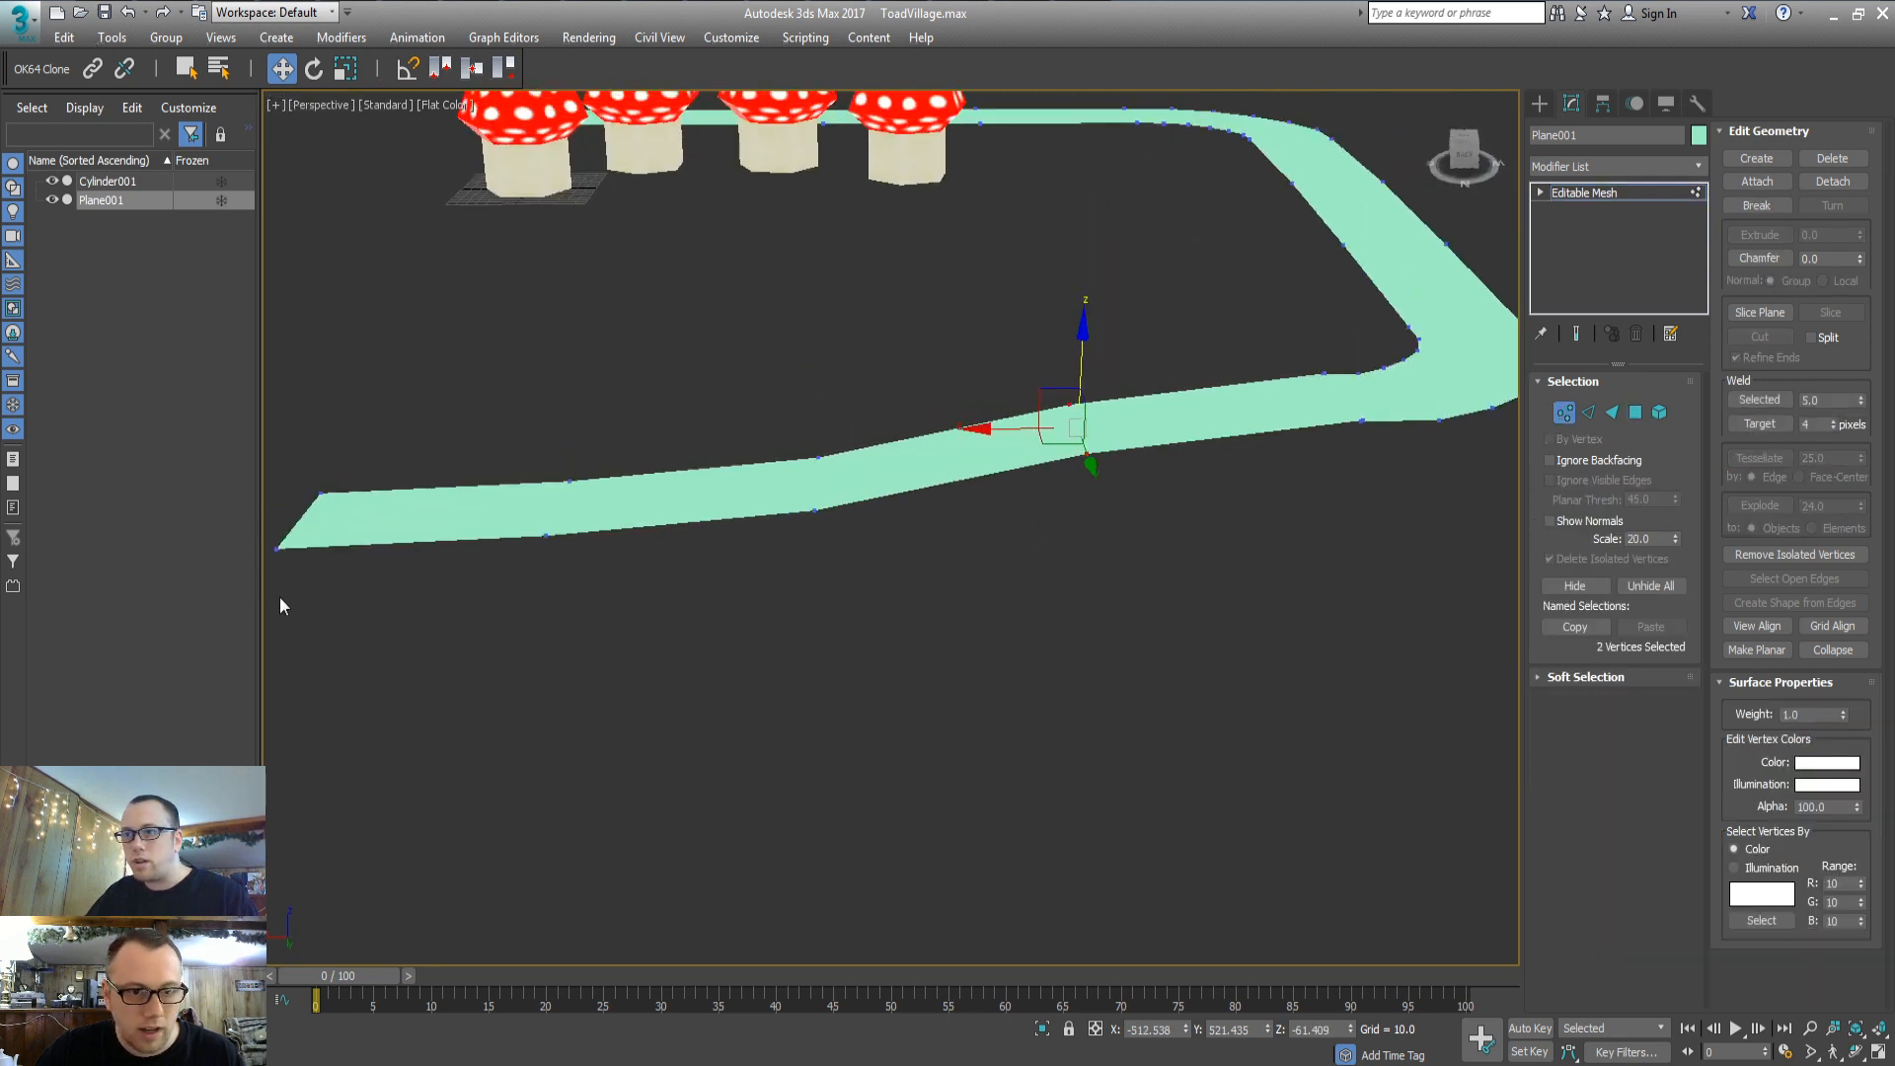
left_click_drag(872, 382, 873, 385)
left_click_drag(591, 490, 713, 435)
middle_click_drag(1105, 575, 1093, 533, "alt")
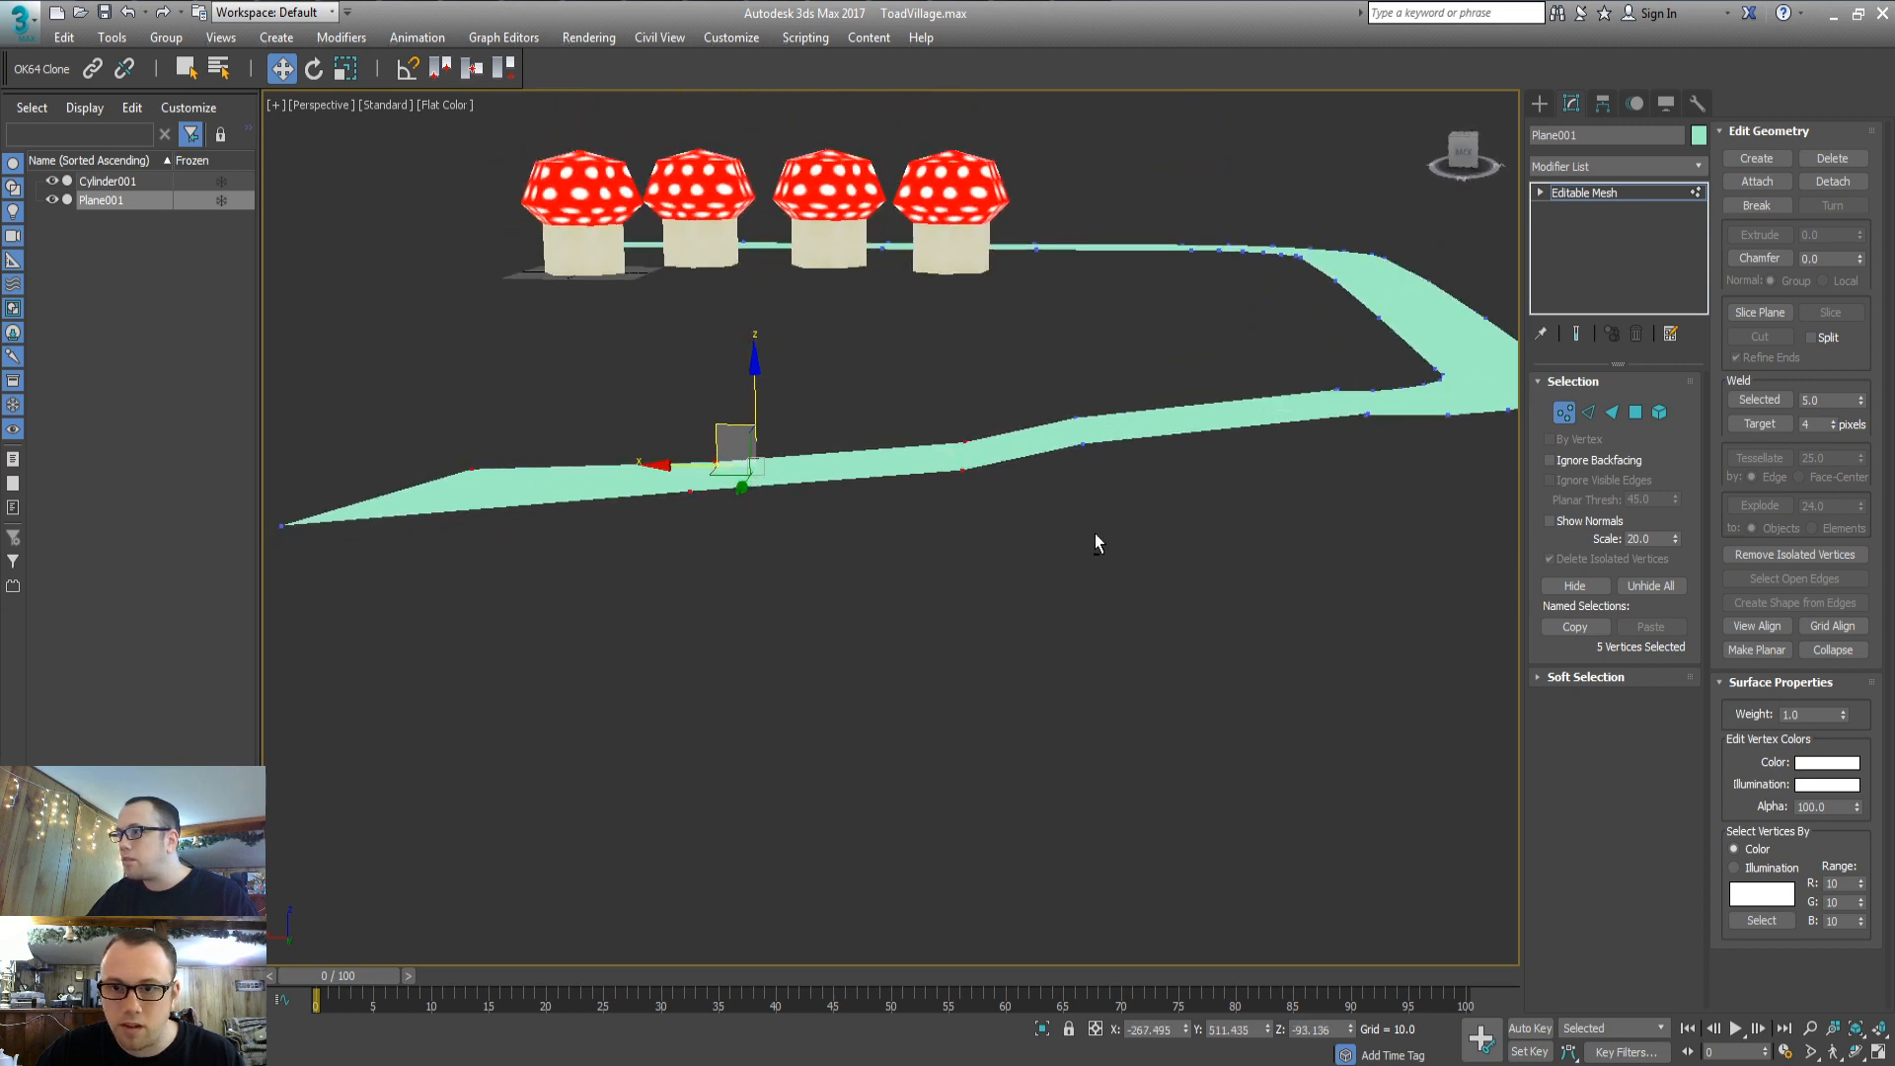
left_click_drag(897, 536, 1116, 379)
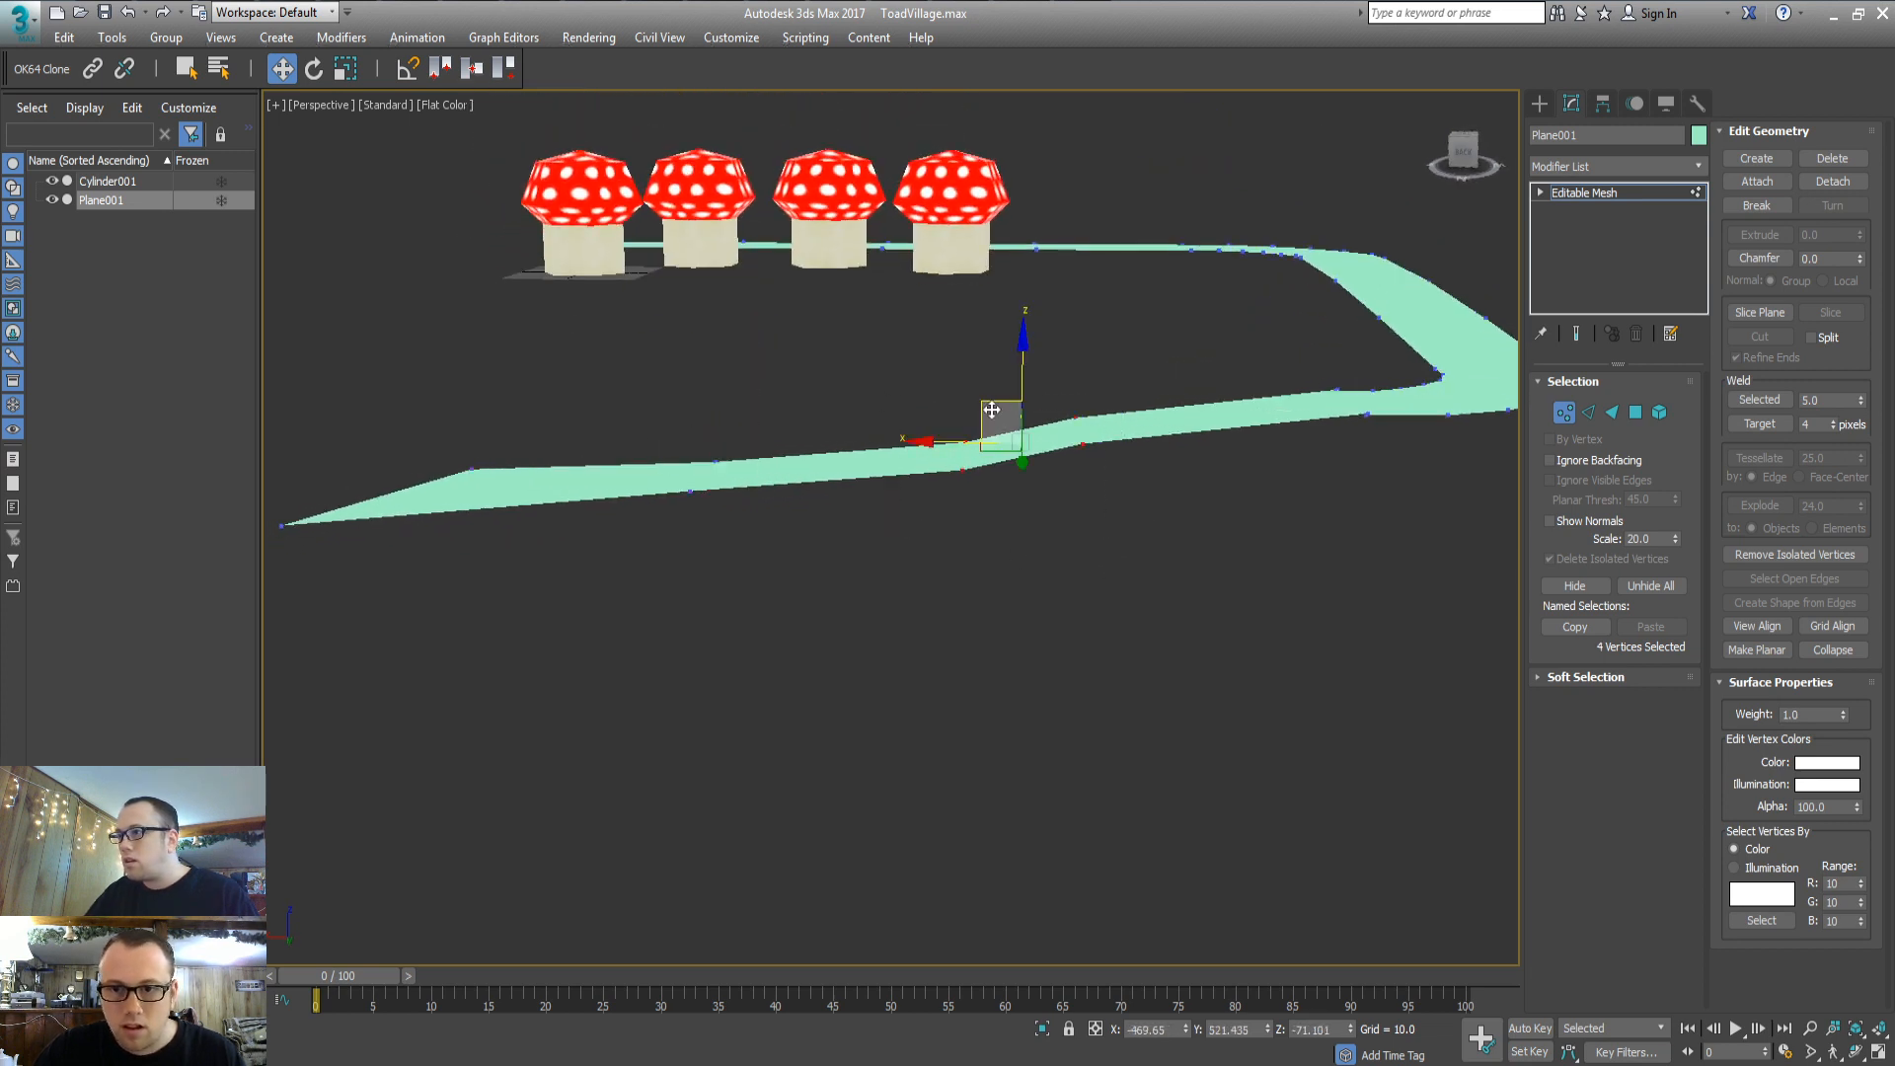
left_click_drag(992, 409, 1075, 393)
Straighten the strip's skewed open end by scaling its two vertices along X, and check the edge in the Top view
middle_click_drag(618, 537, 804, 622, "alt")
left_click_drag(500, 668, 703, 482)
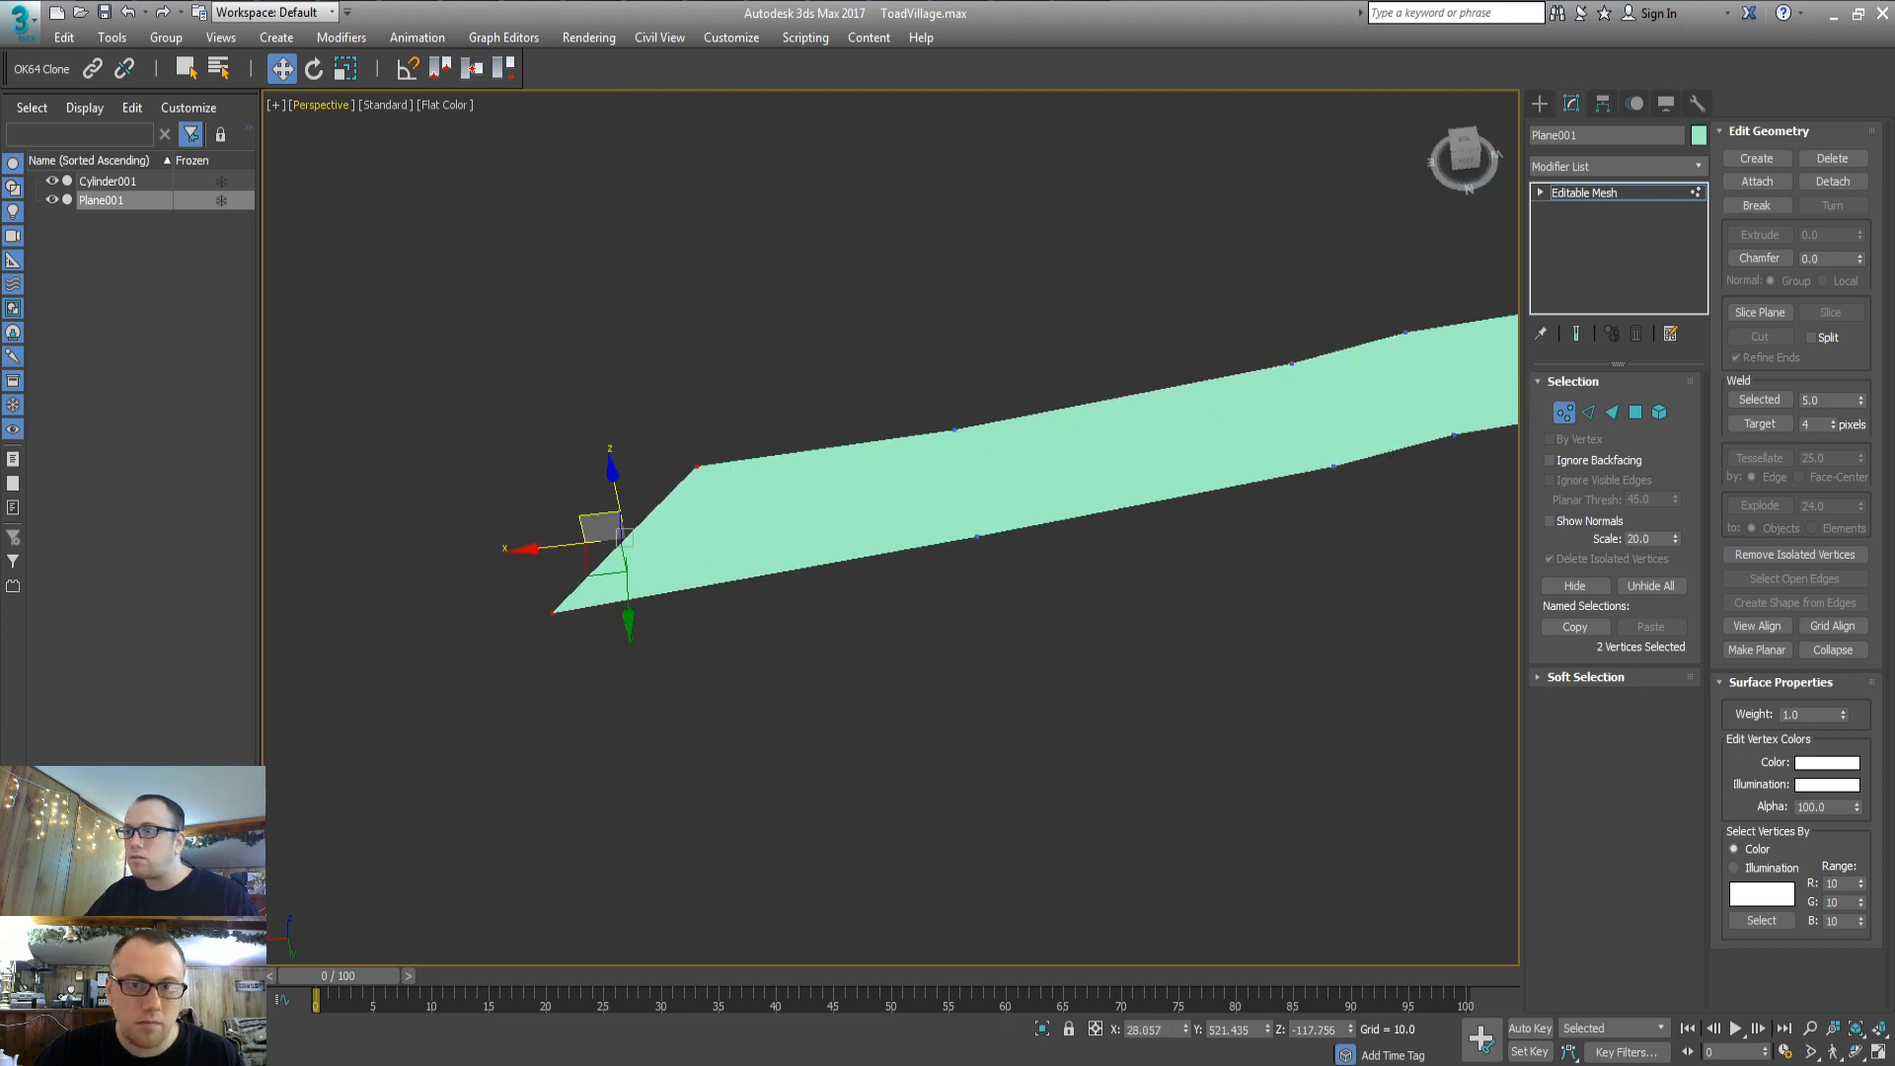
left_click(355, 71)
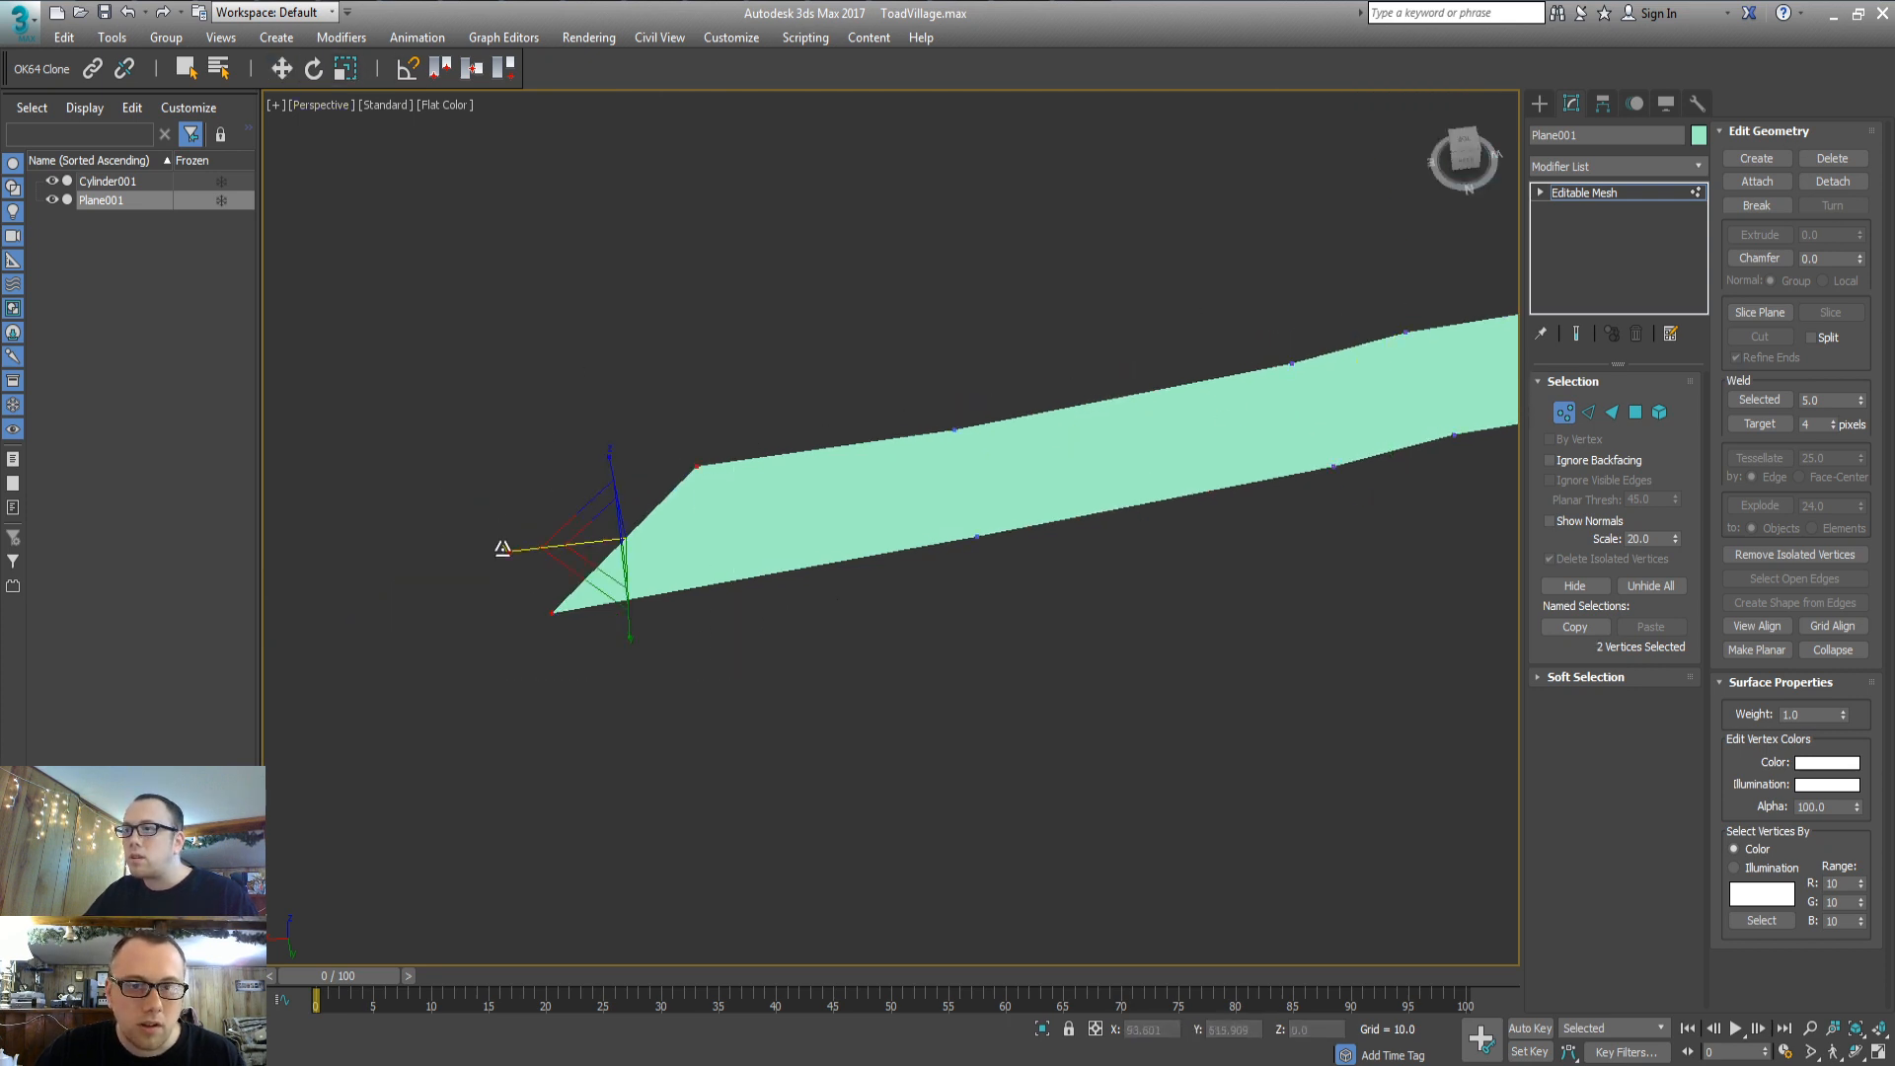
left_click_drag(503, 549, 1017, 457)
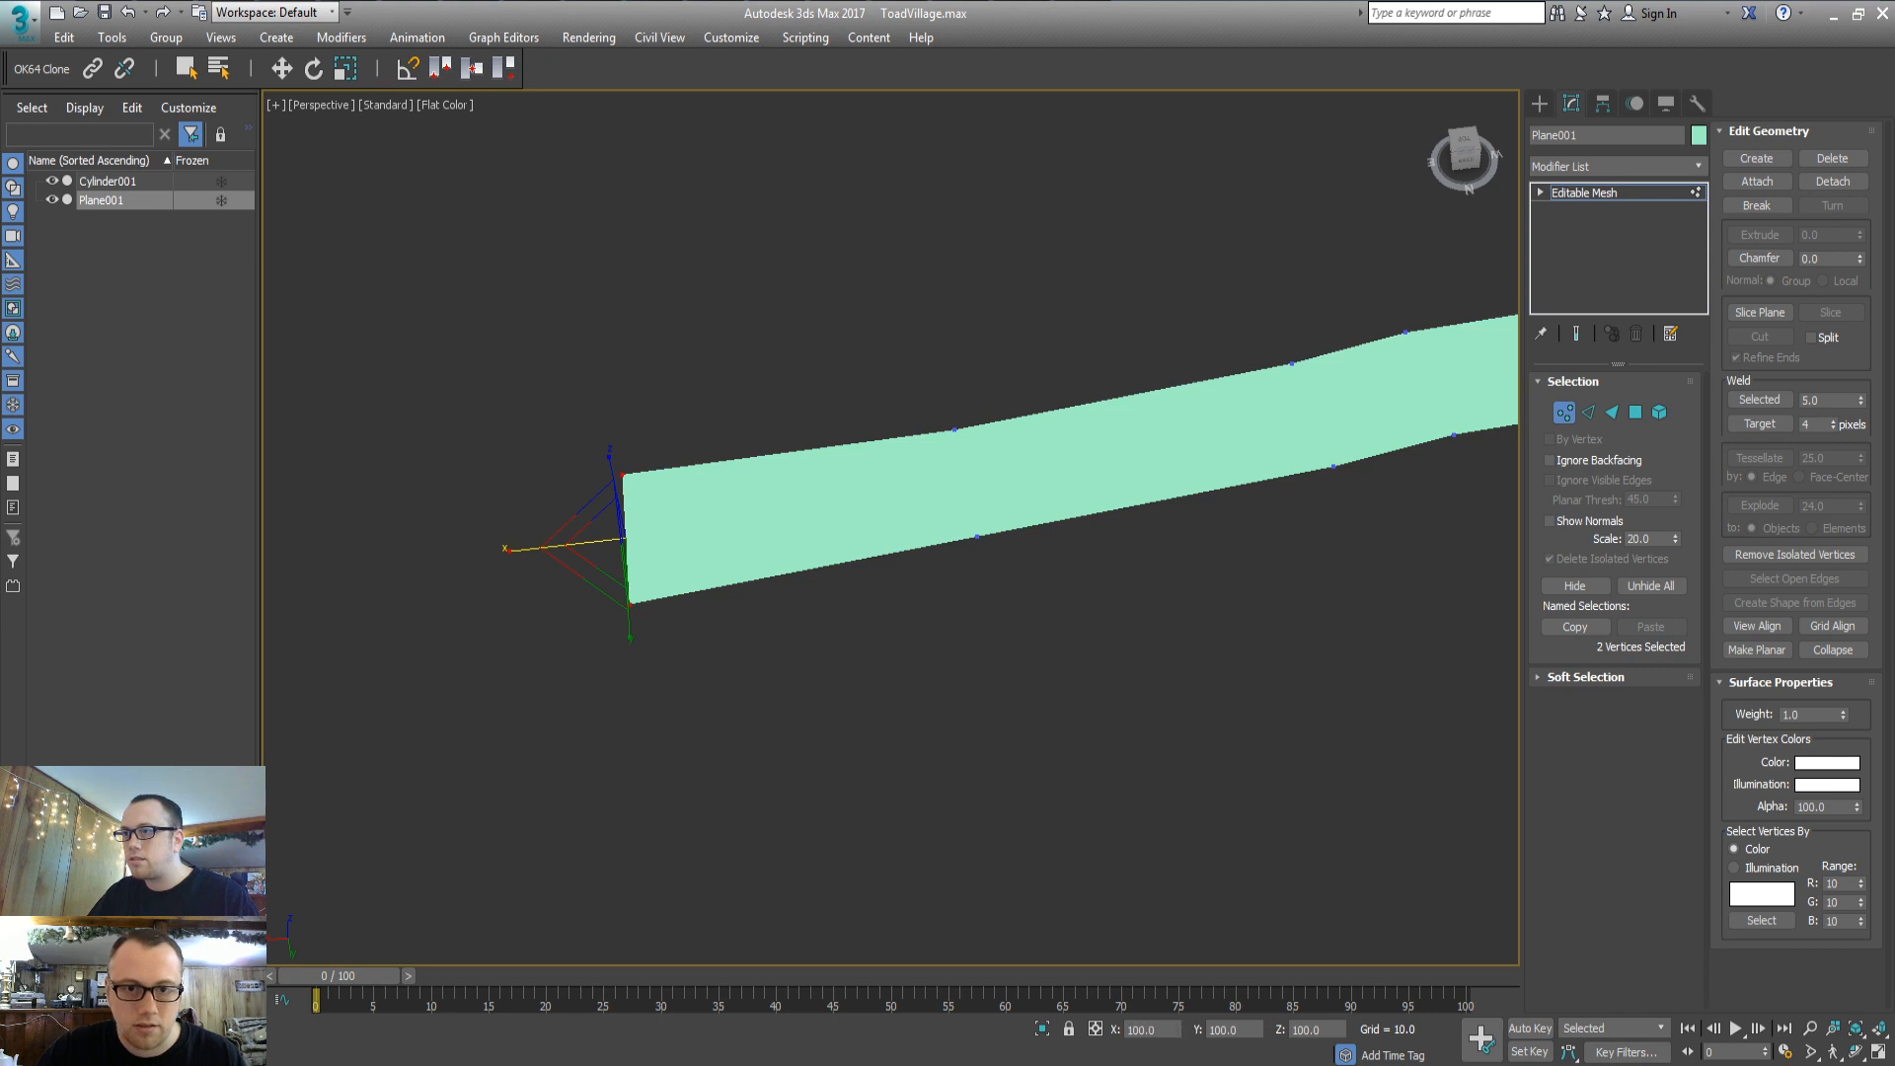
middle_click_drag(663, 568, 863, 486)
key("t")
key("z")
scroll(750, 519, "down", 3)
middle_click_drag(598, 560, 1123, 476)
scroll(745, 478, "down", 3)
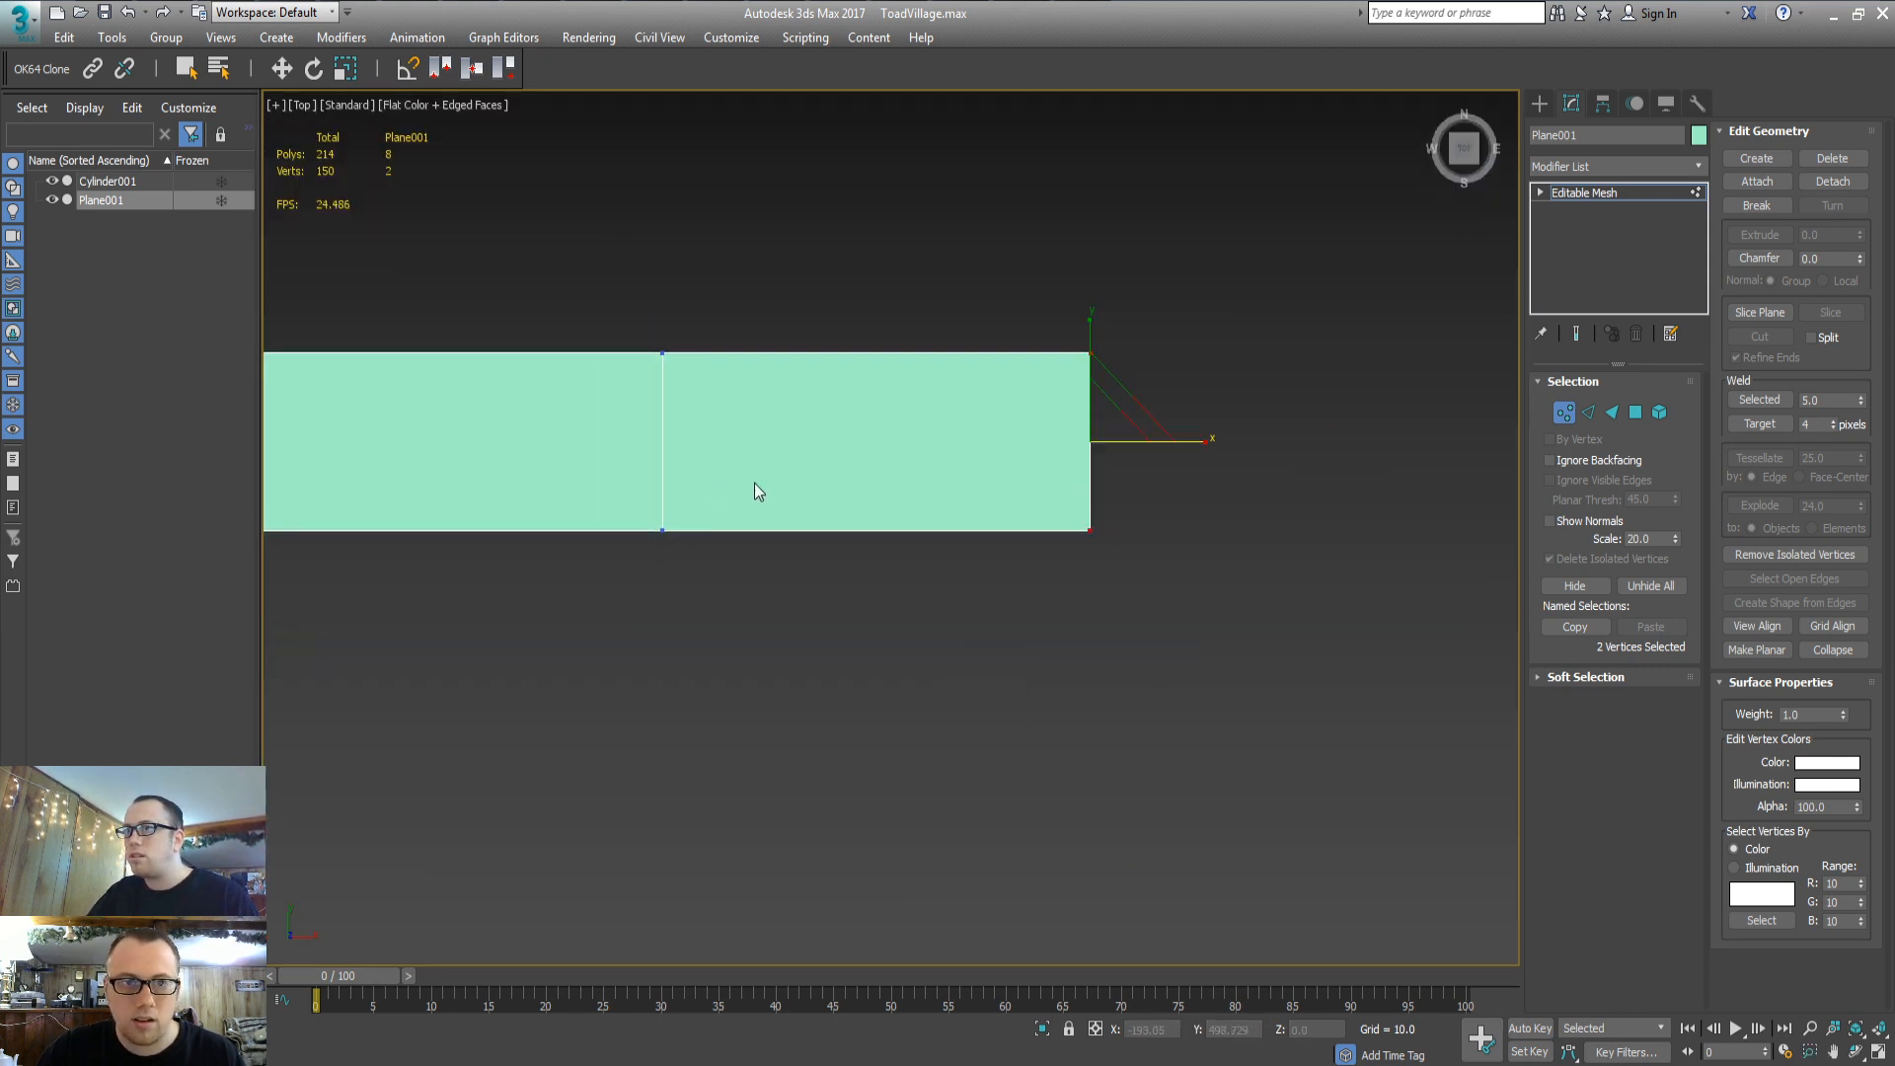
middle_click_drag(754, 482, 814, 473)
key("p")
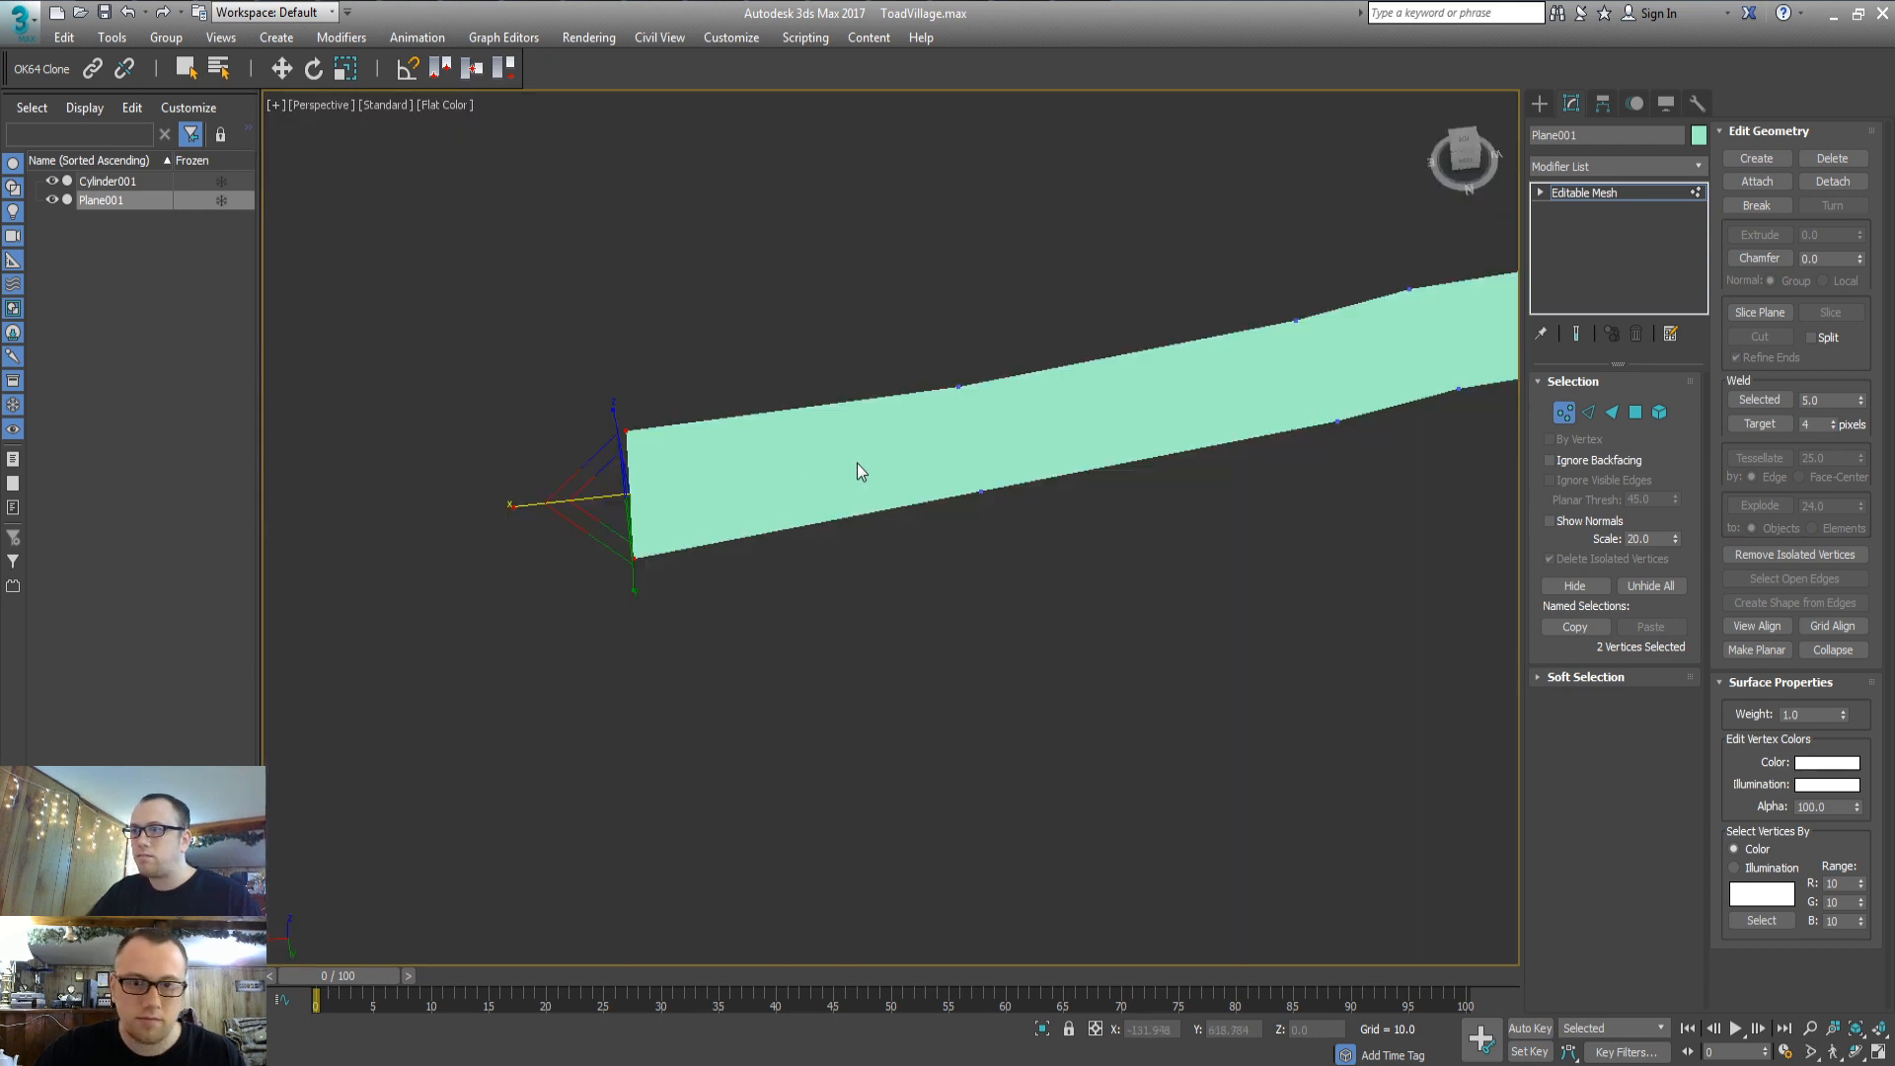
Level the strip's open-end vertices and the vertex pair at the top of the slope by scaling each pair along Z
middle_click_drag(928, 525, 1114, 518)
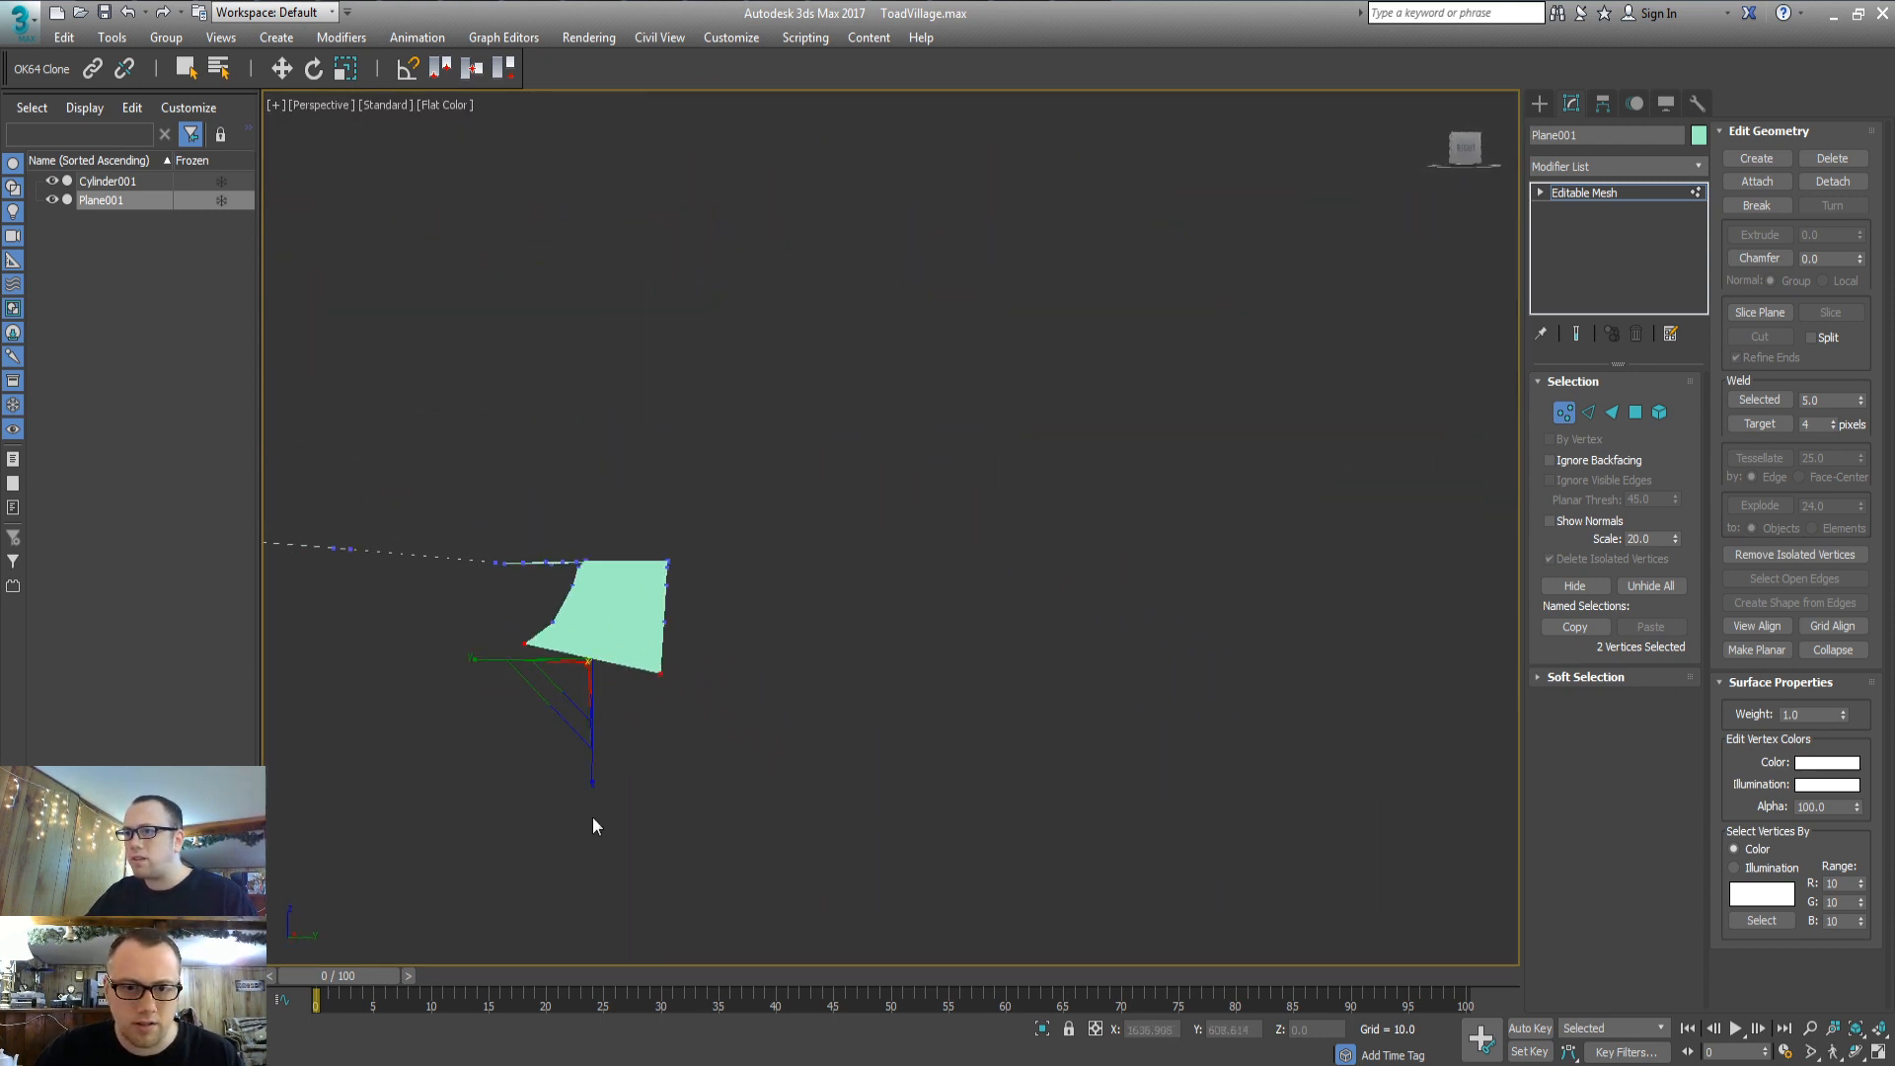
left_click_drag(593, 754, 515, 687)
middle_click_drag(608, 762, 751, 804)
middle_click_drag(750, 803, 902, 774, "alt")
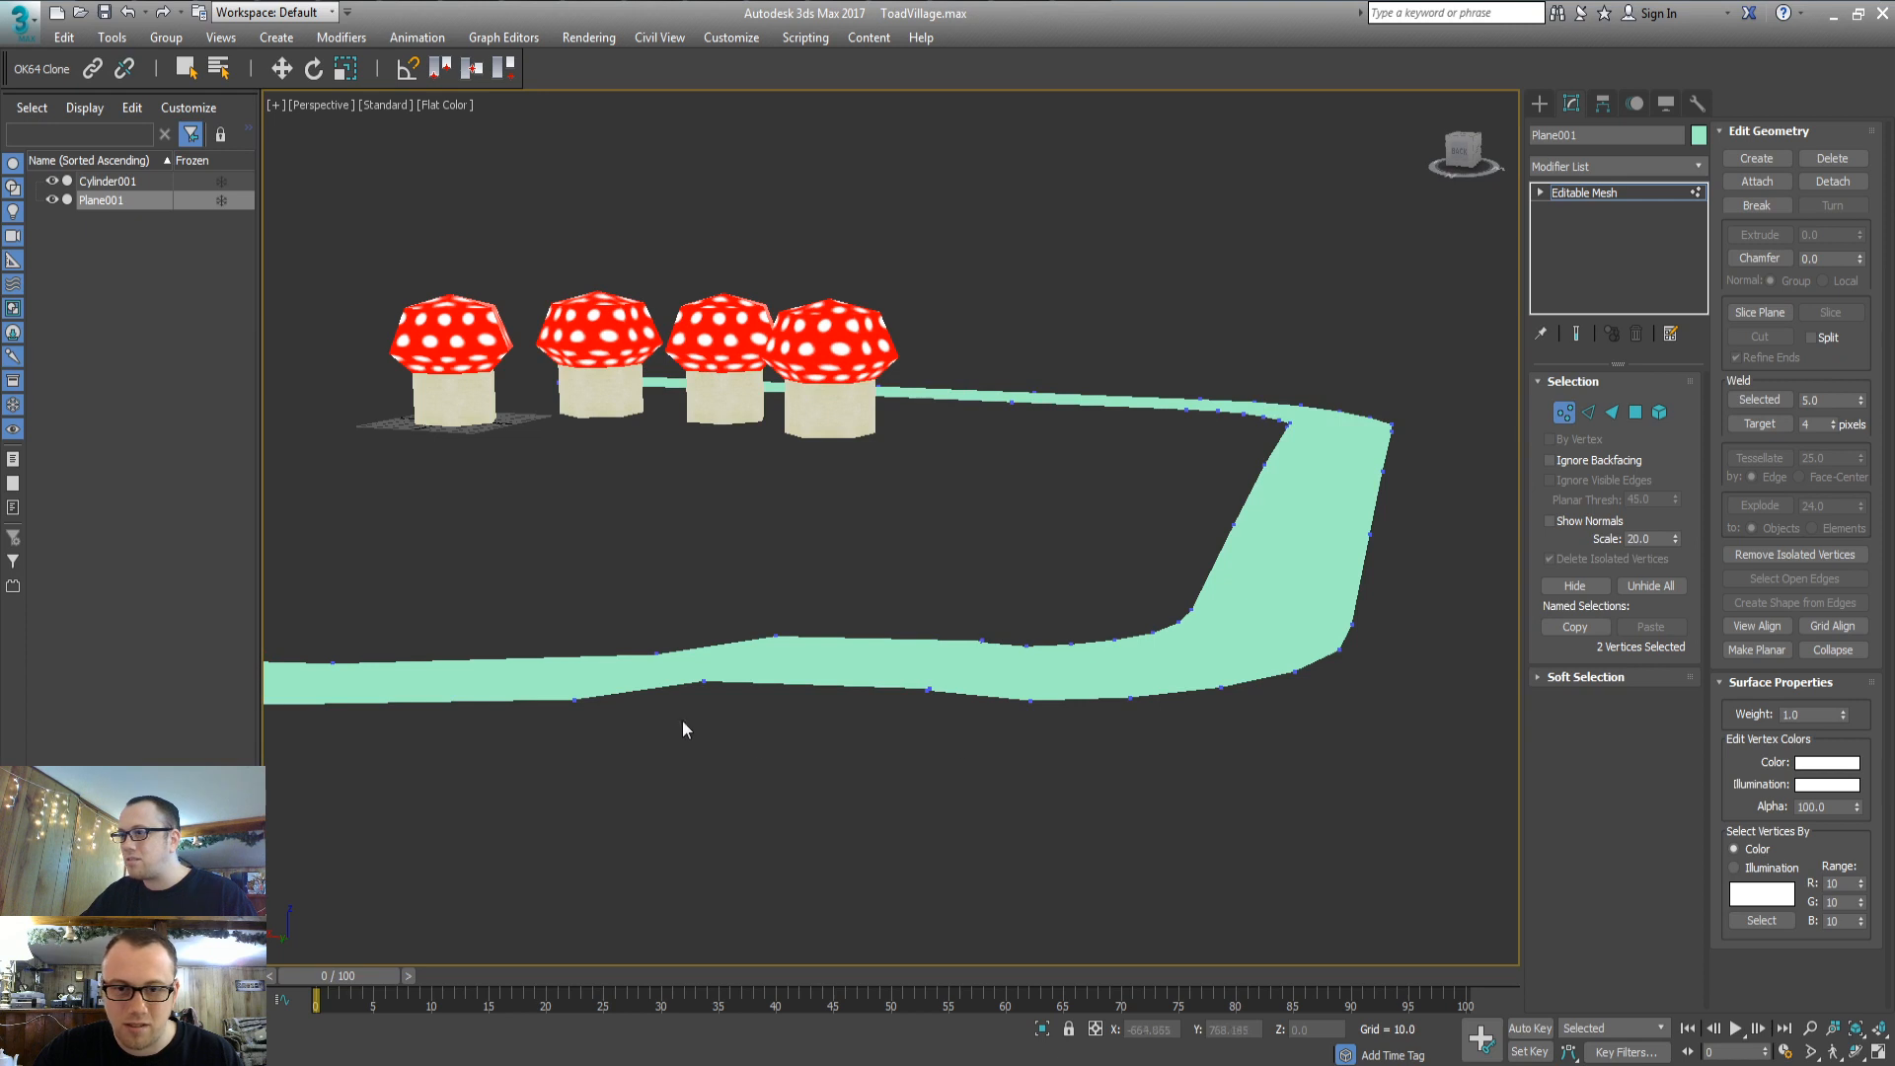
middle_click_drag(681, 727, 787, 728, "alt")
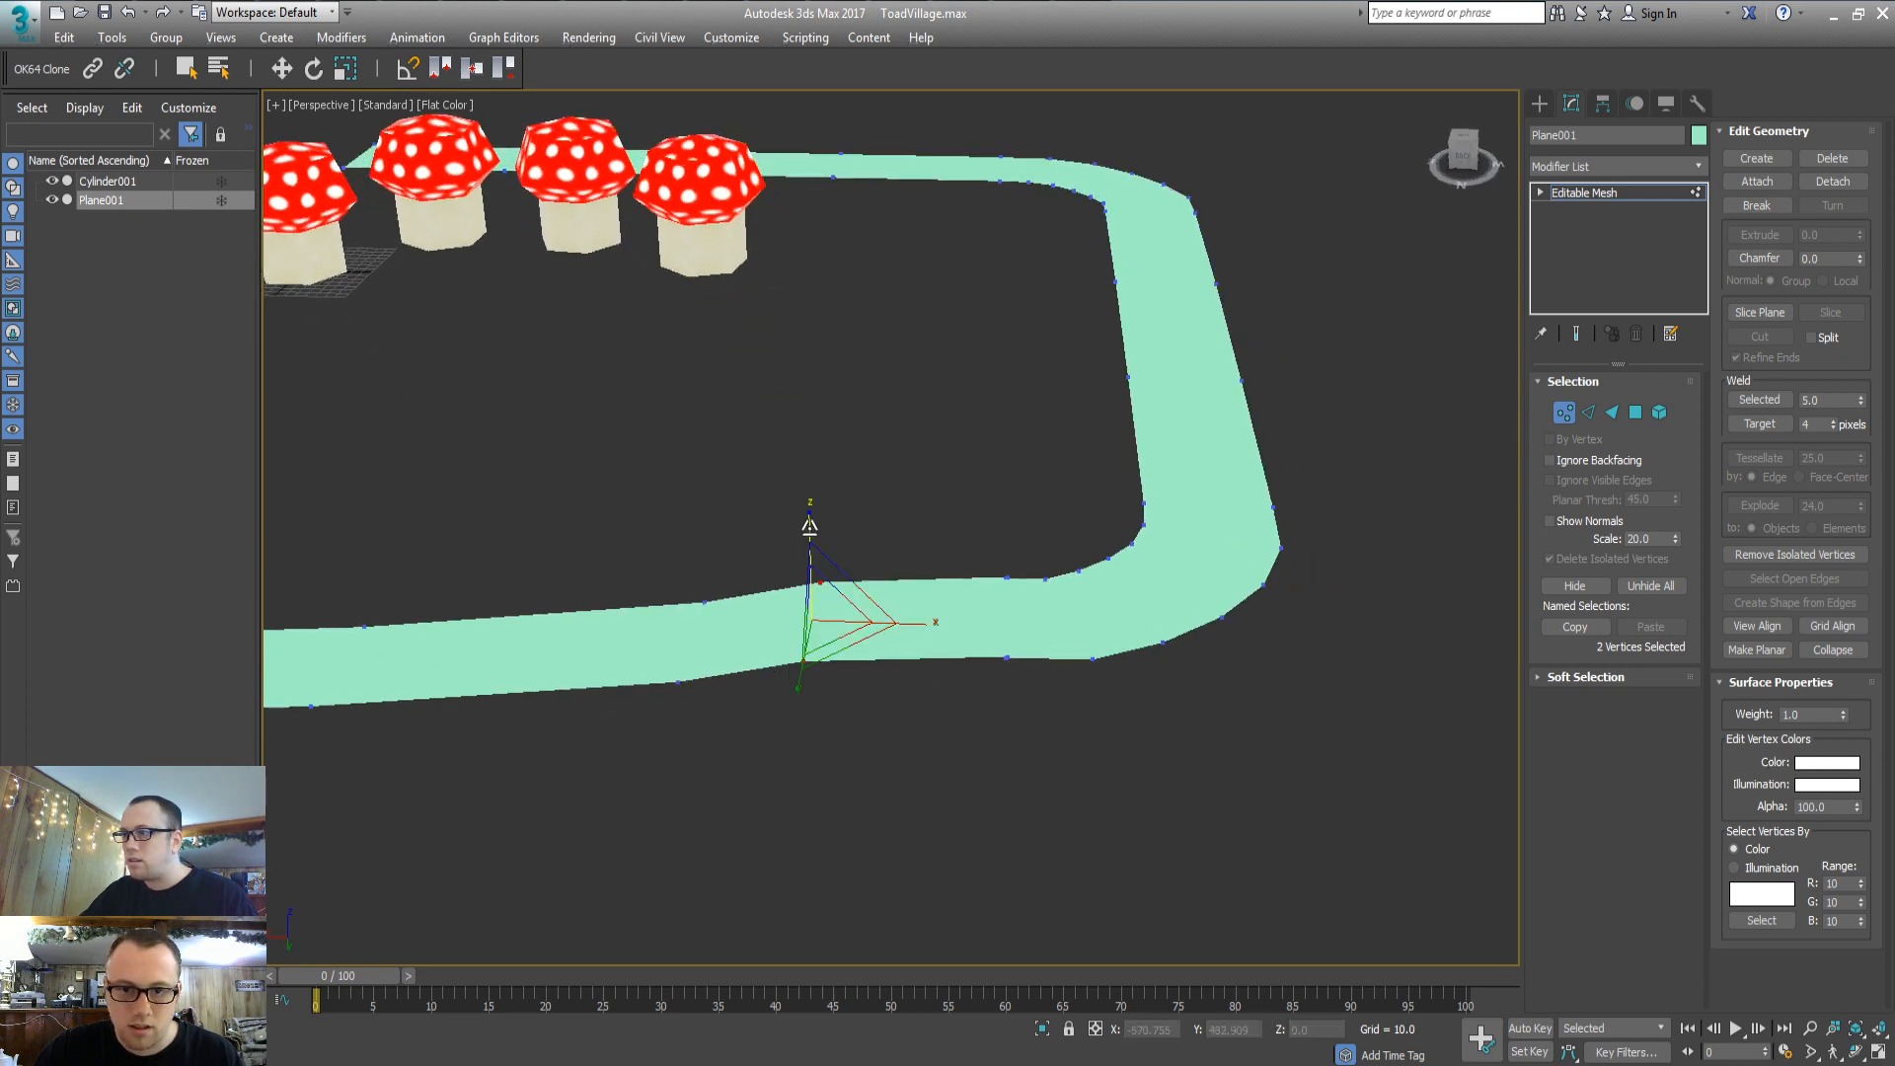
left_click_drag(810, 527, 805, 986)
middle_click_drag(820, 477, 835, 437, "alt")
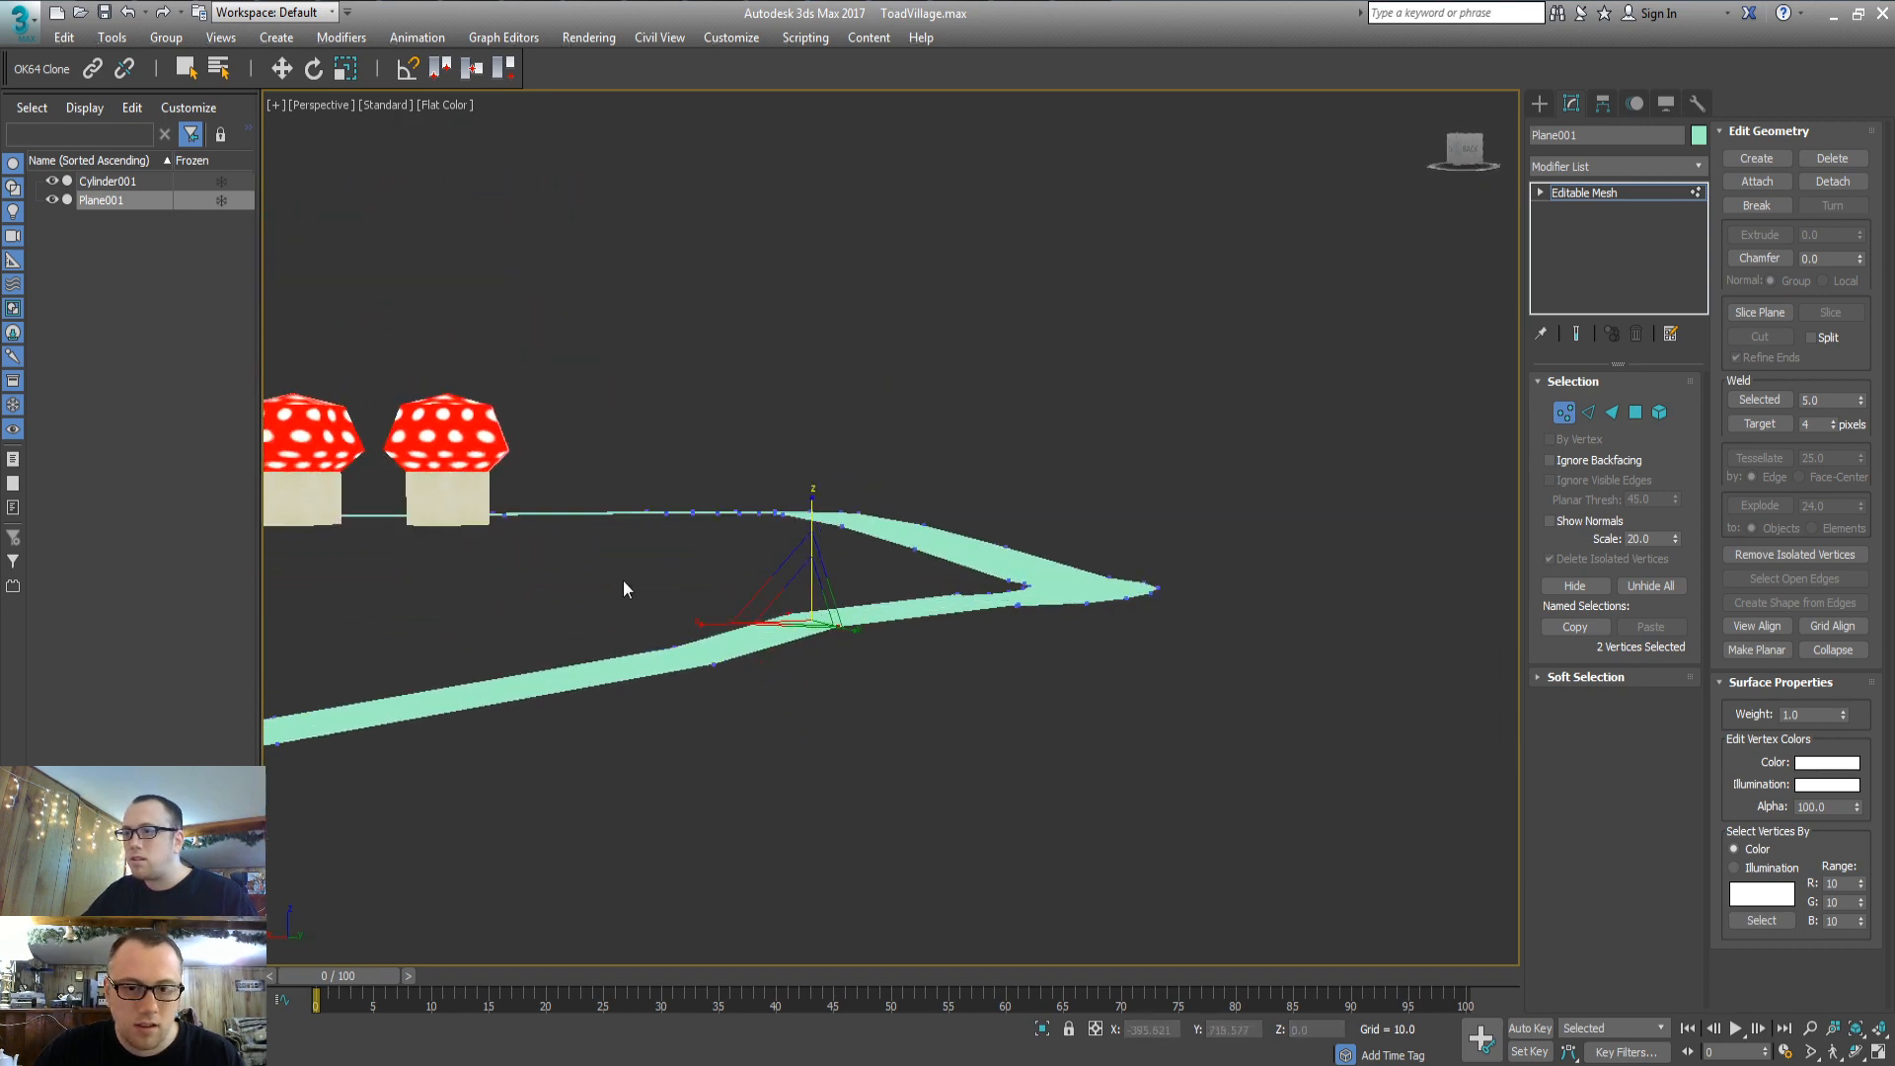
Select the four vertices at the joint between the strip and the curve and weld them together
key("w")
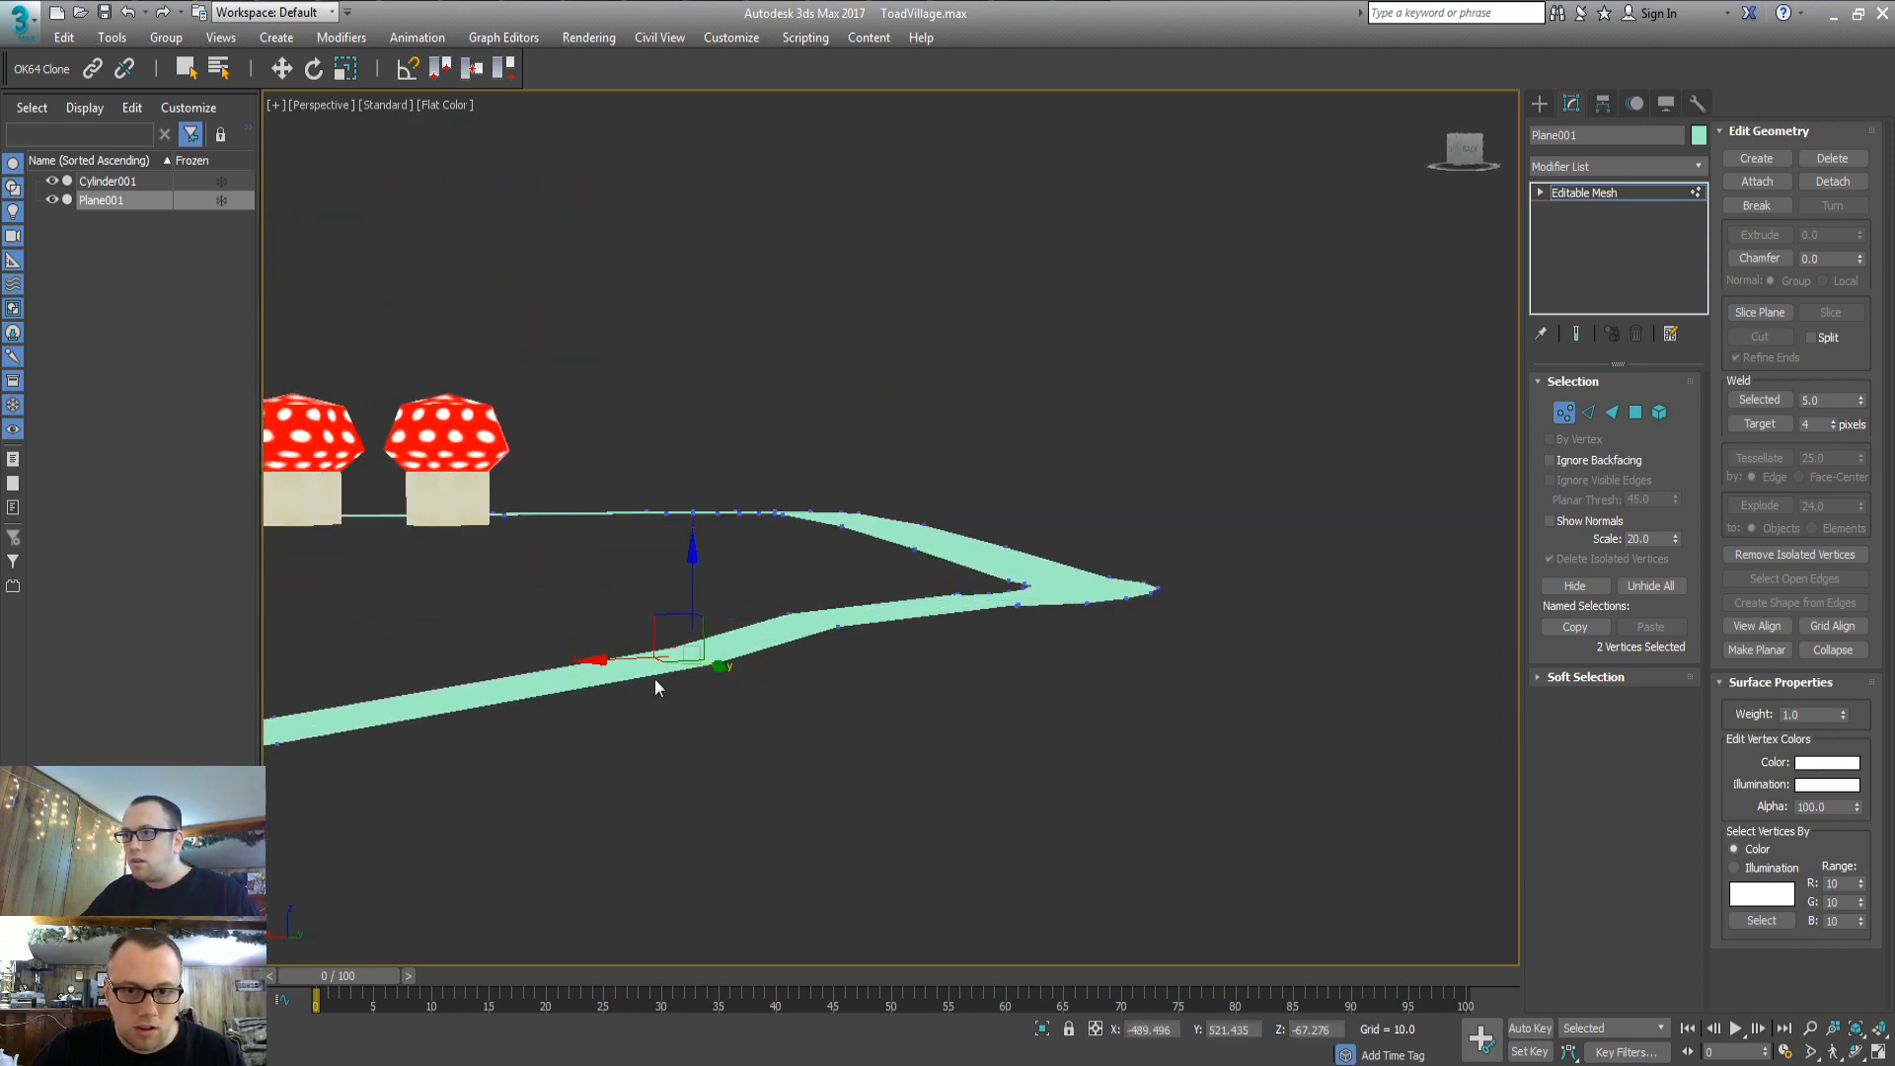
middle_click_drag(654, 678, 842, 643)
middle_click_drag(842, 643, 882, 622, "alt")
left_click_drag(969, 512, 987, 499)
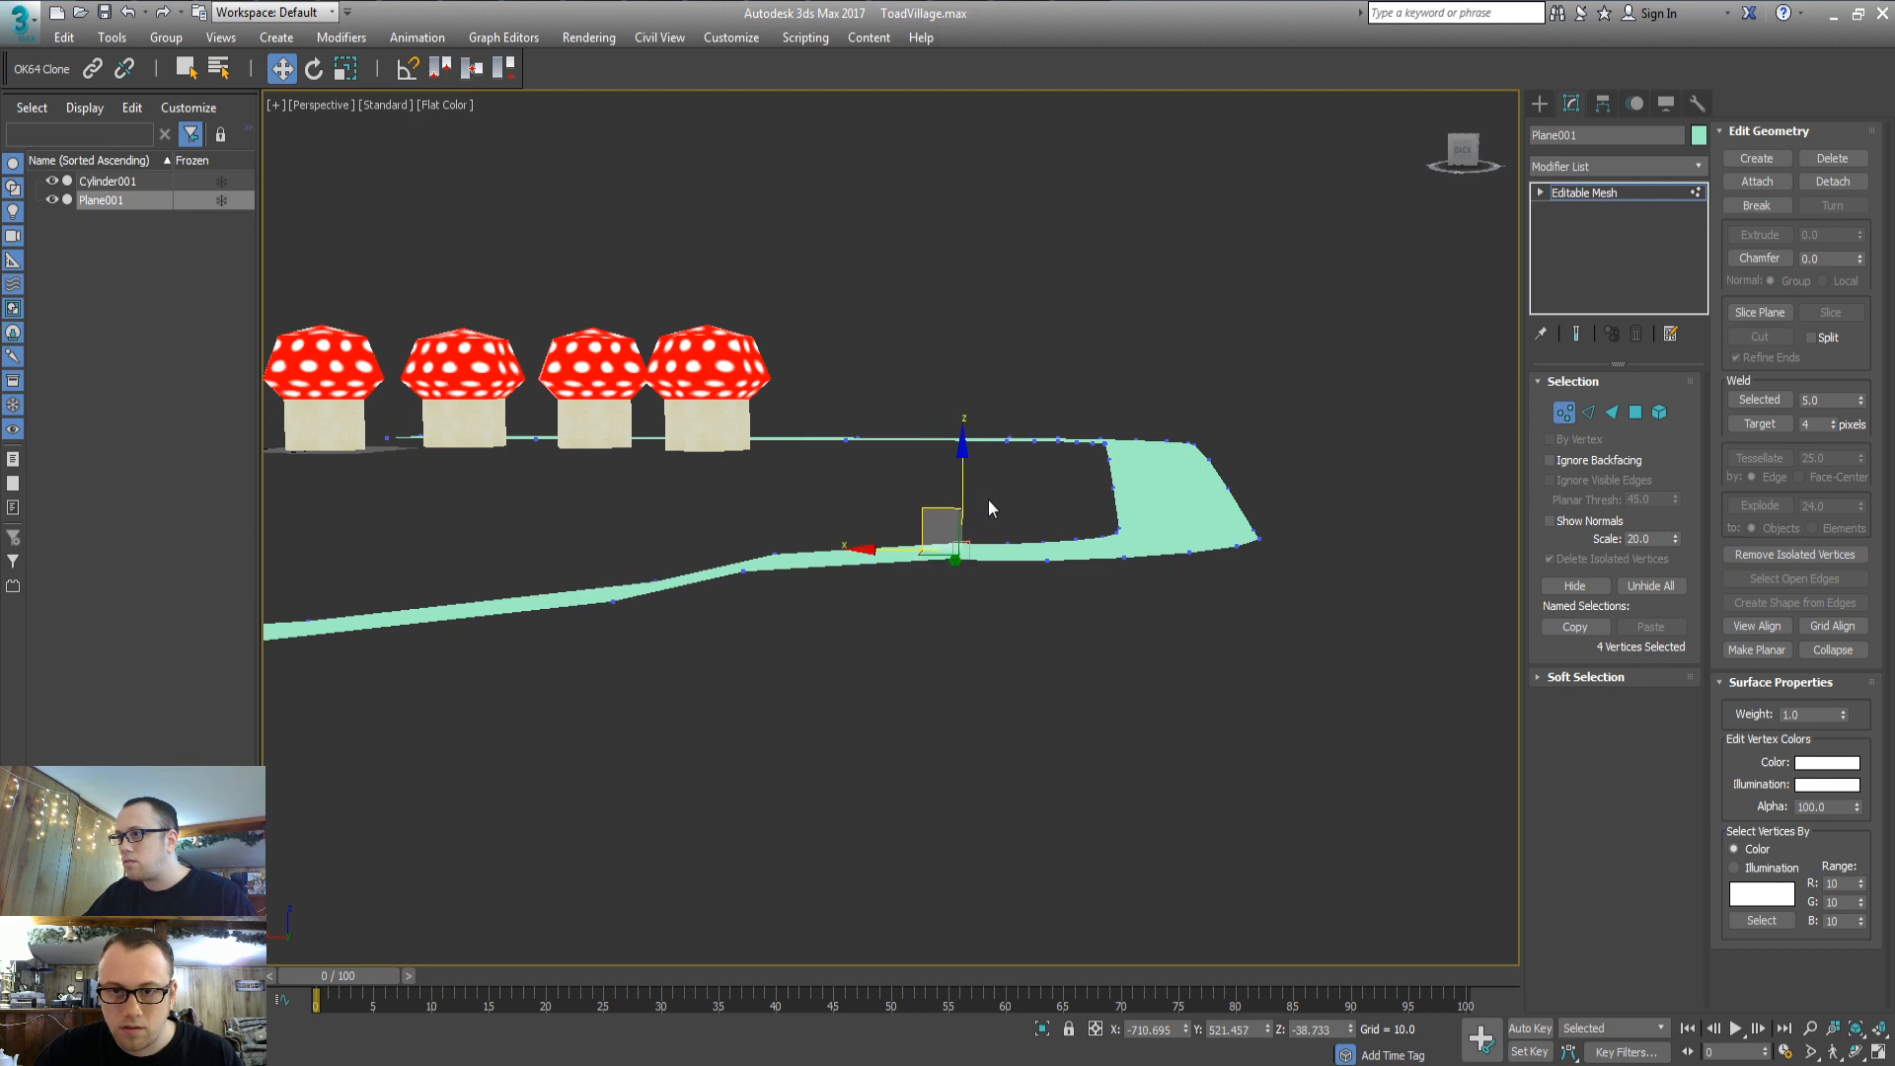
left_click(855, 643)
Level the vertex pair midway down the sloped strip by scaling it along Z, checking the edge in the Top view
middle_click_drag(831, 648, 878, 646)
left_click_drag(879, 561, 877, 565)
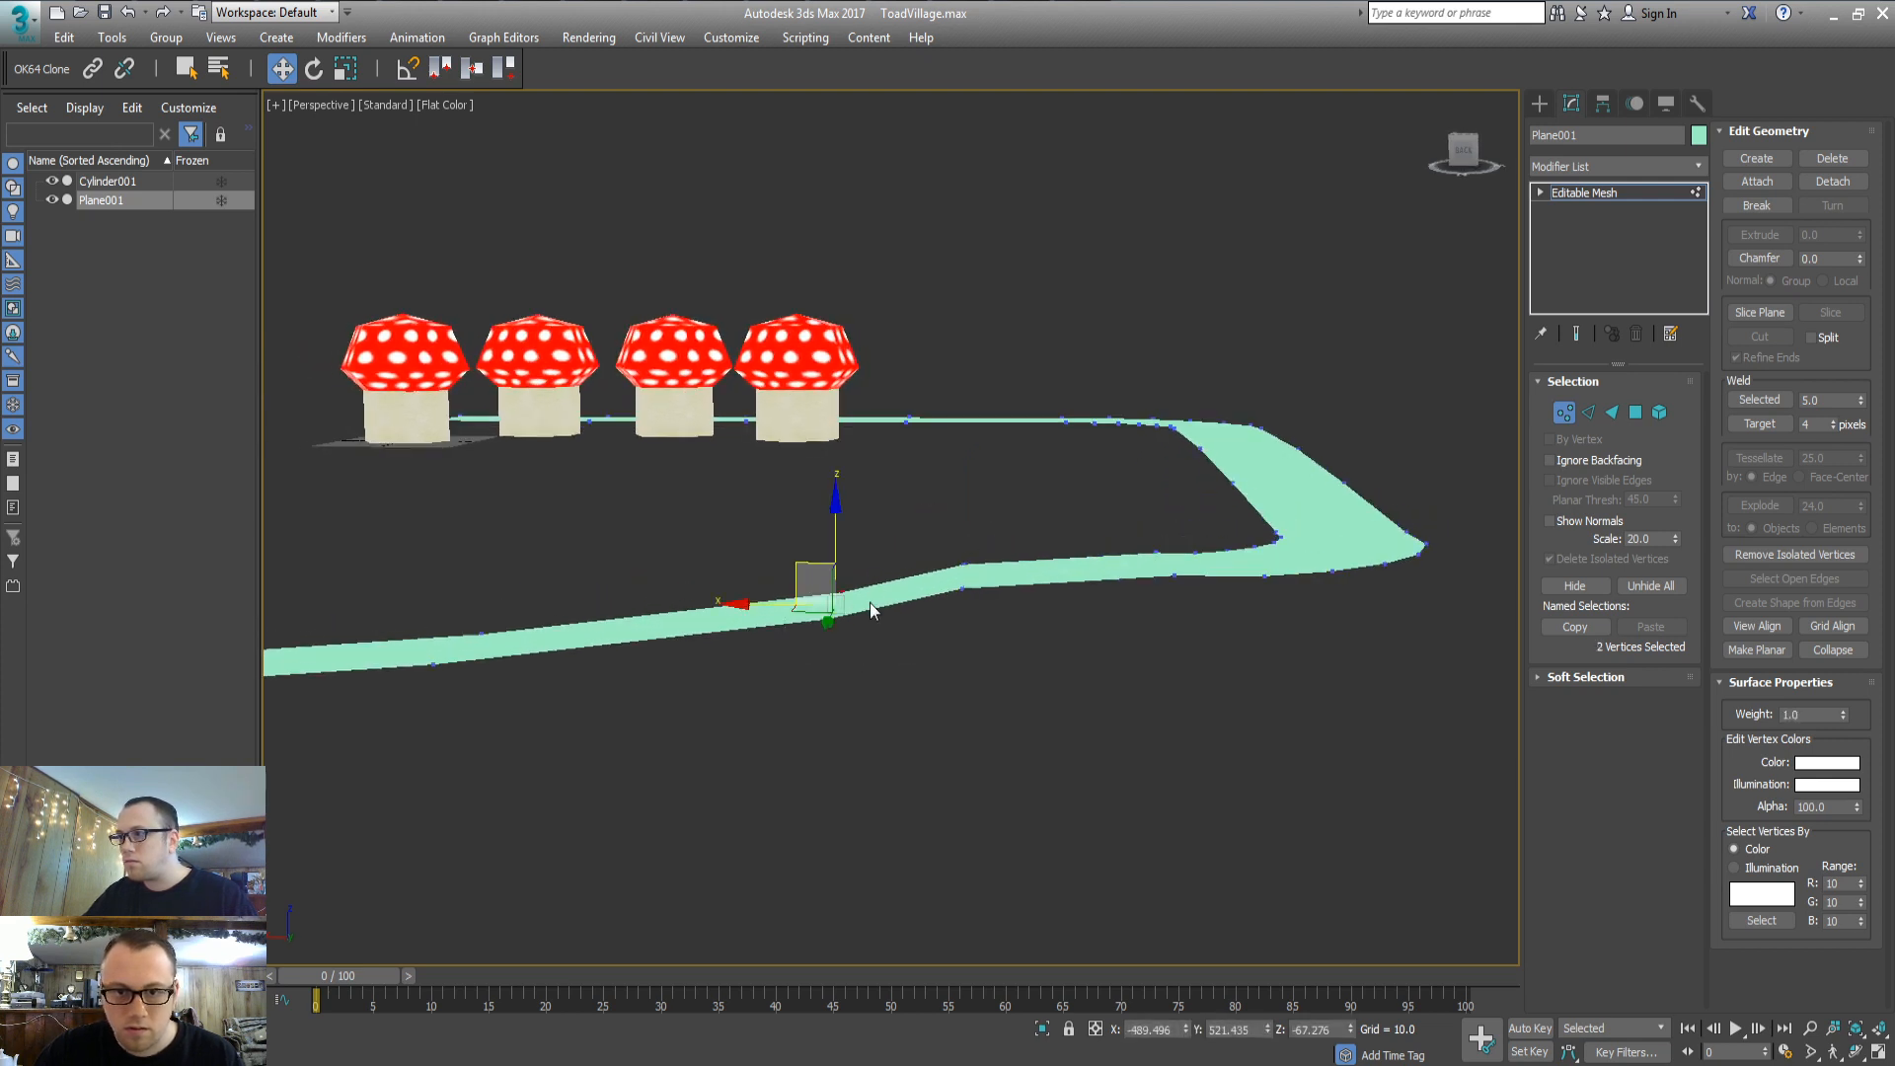
key("t")
key("z")
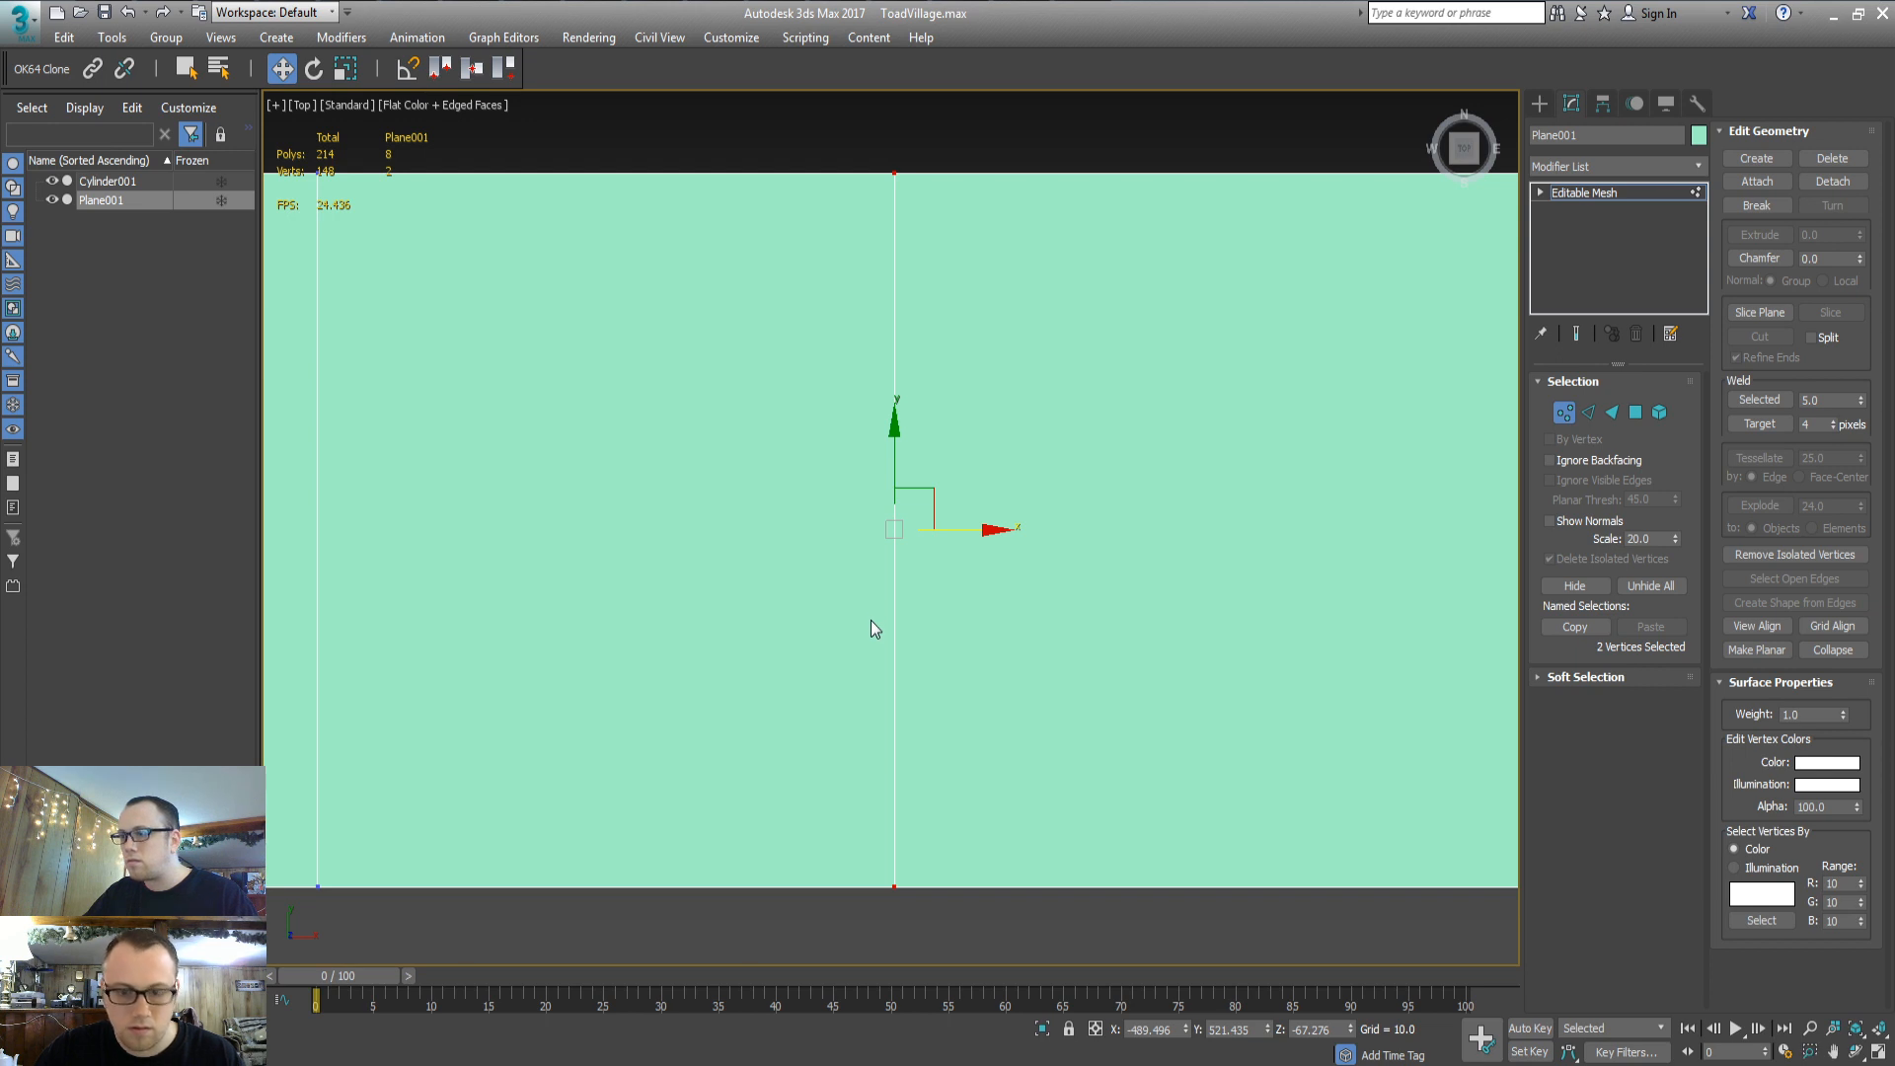
key("p")
middle_click_drag(871, 620, 918, 572, "alt")
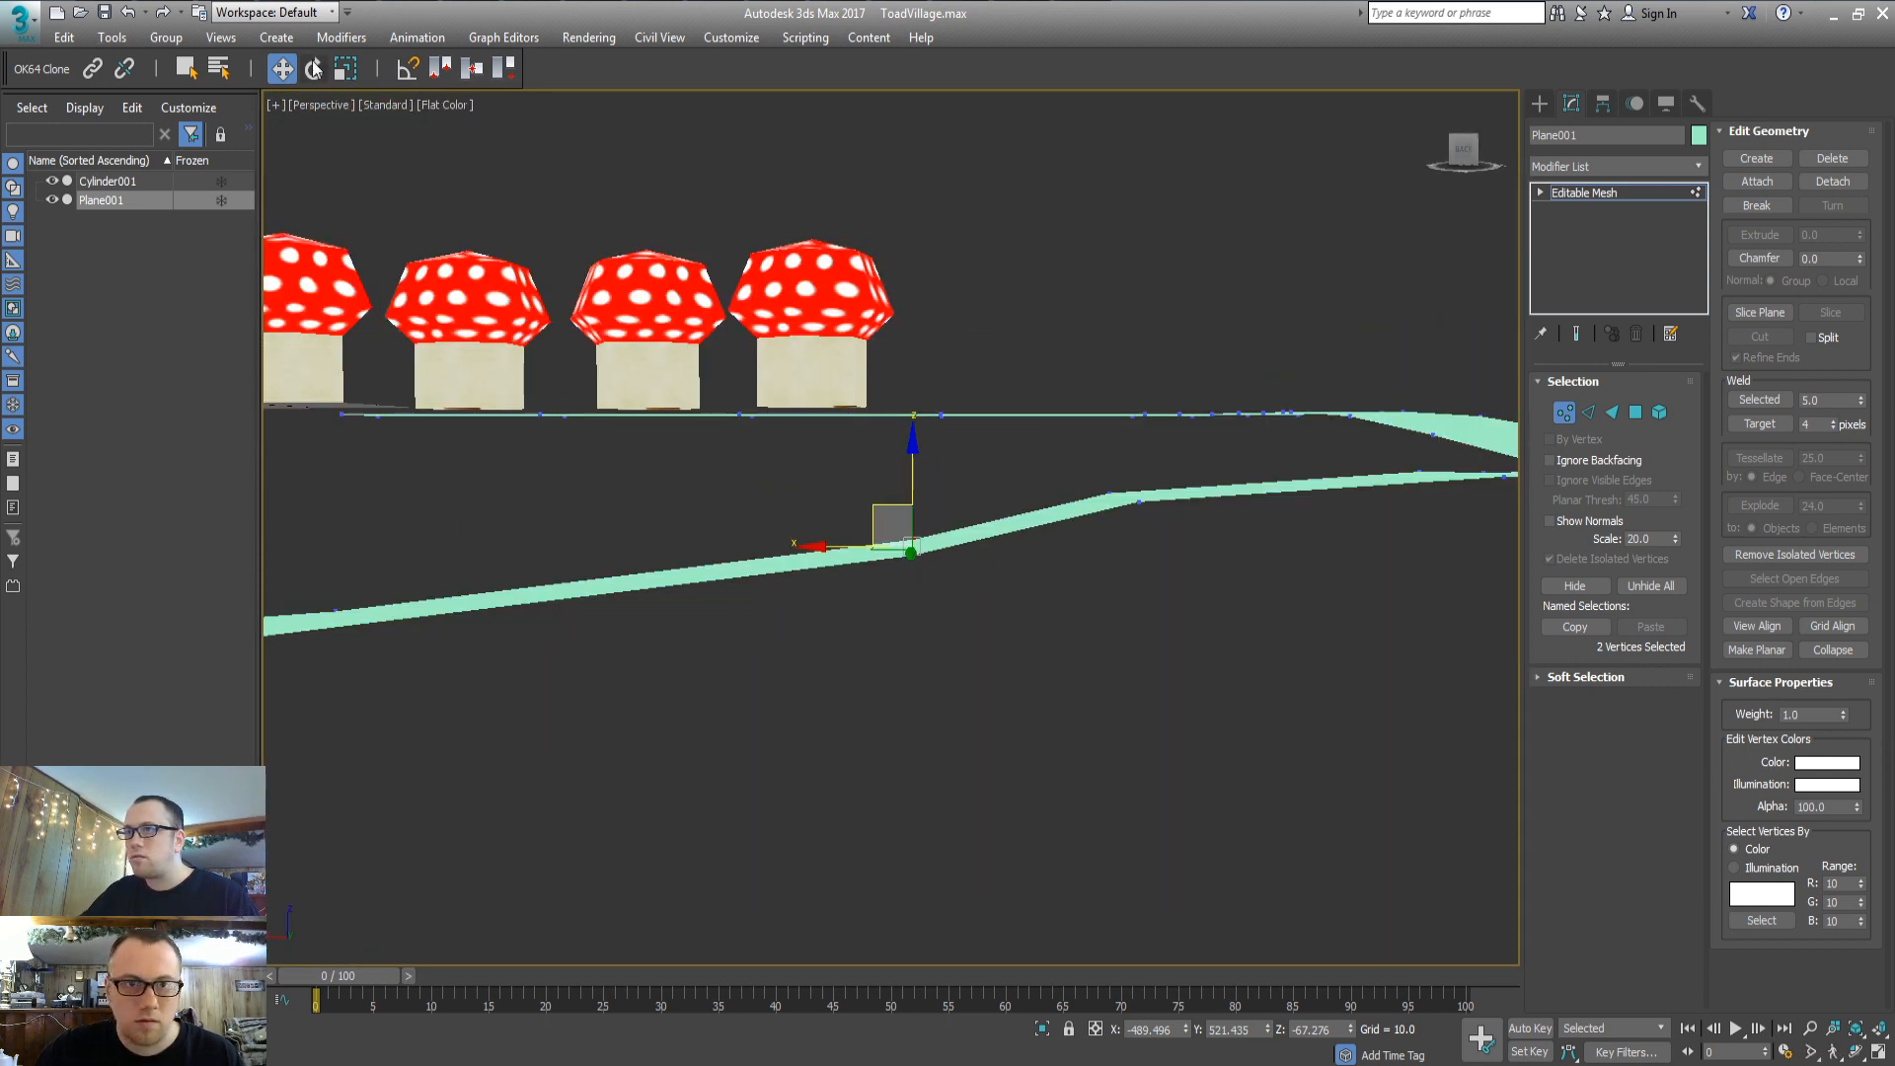
left_click(351, 71)
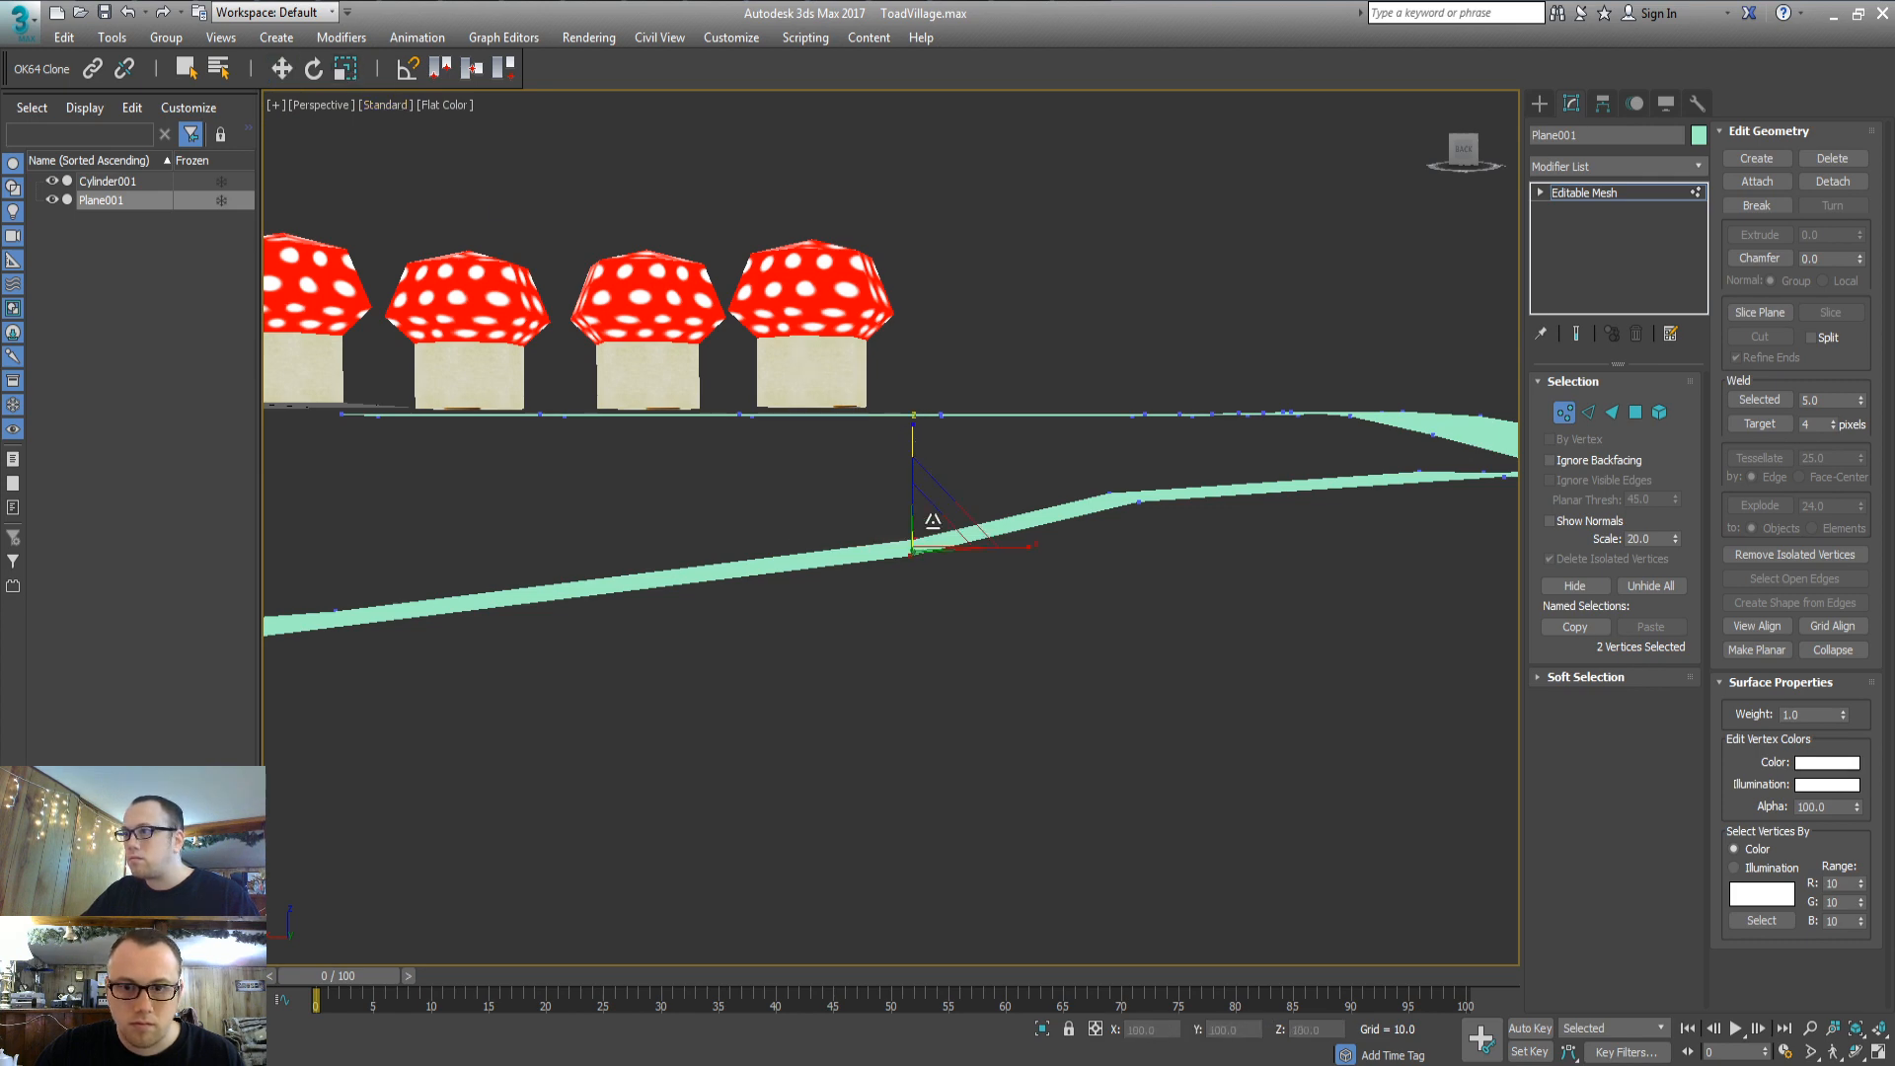
left_click_drag(933, 522, 916, 909)
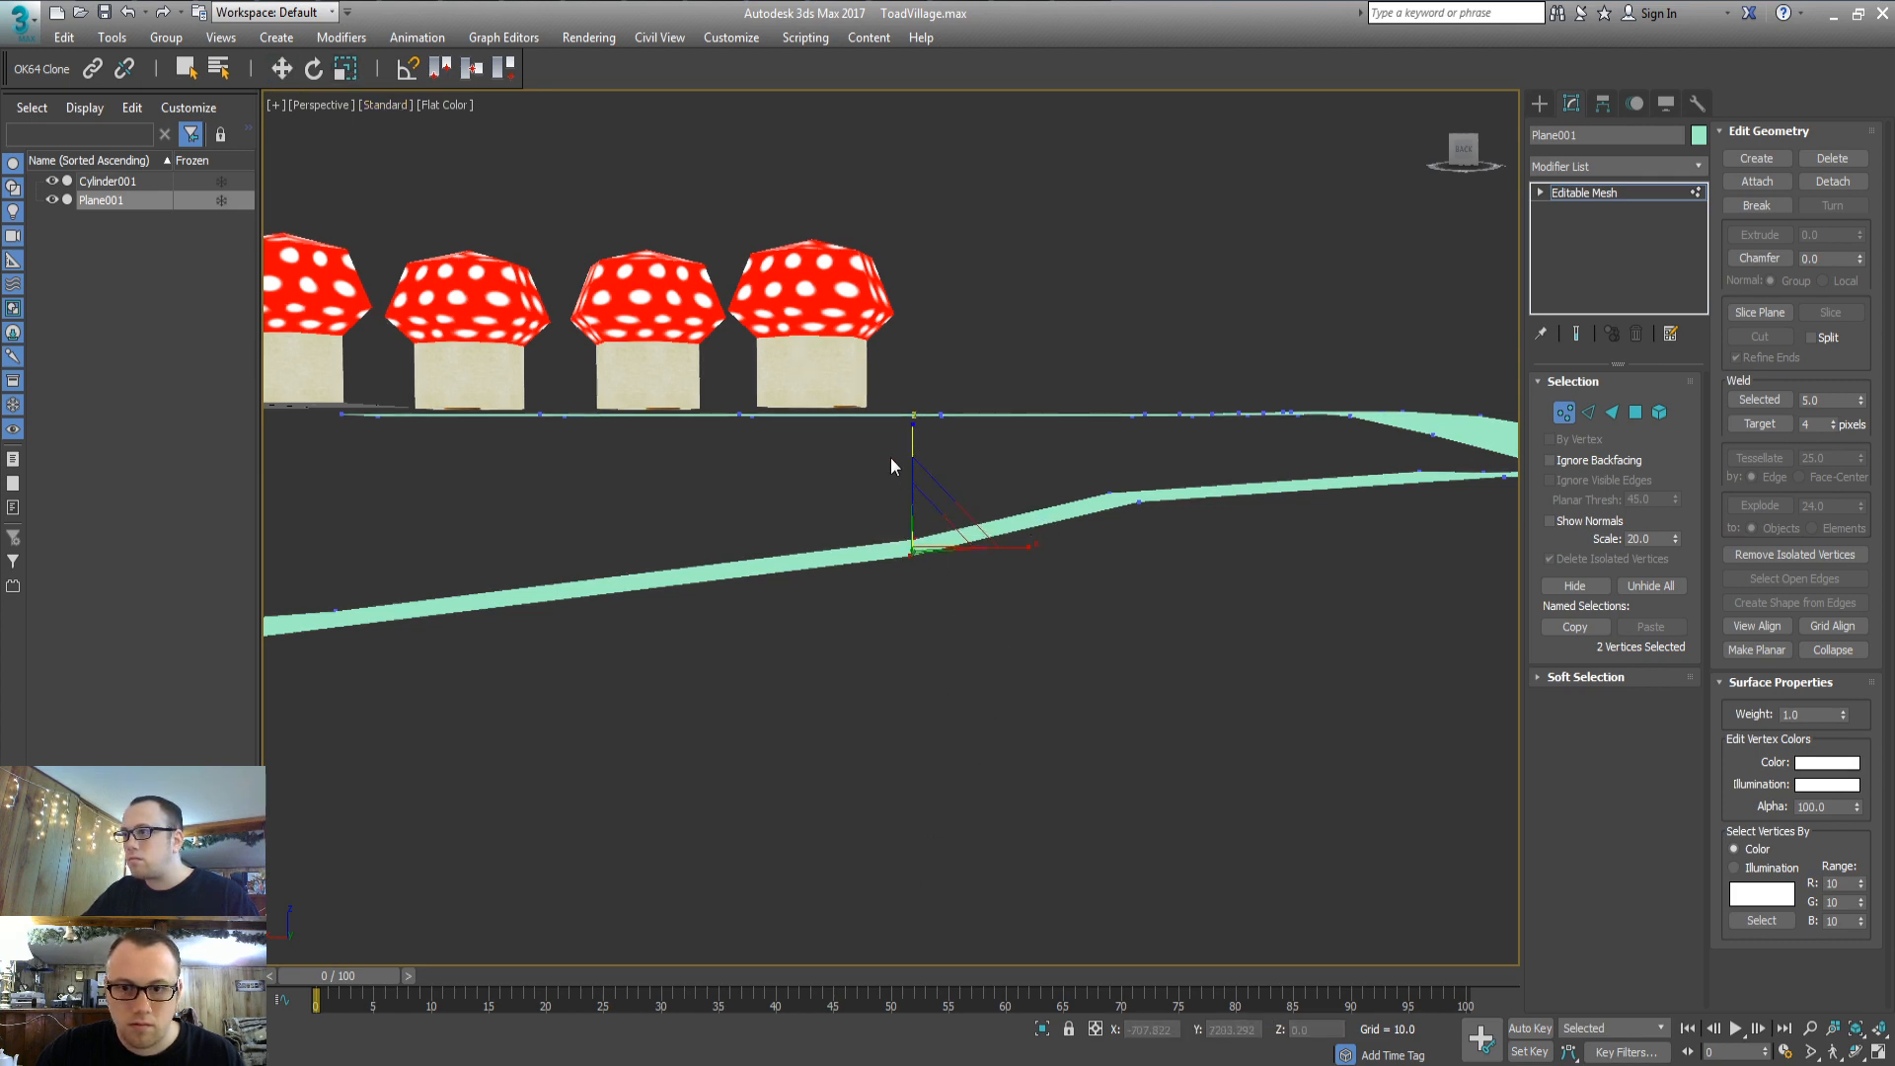
Shift the strip's mid-slope, lower and open-end vertex pairs toward the curve to shorten the sloped segments
middle_click_drag(872, 846, 887, 675, "alt")
key("w")
scroll(899, 681, "down", 4)
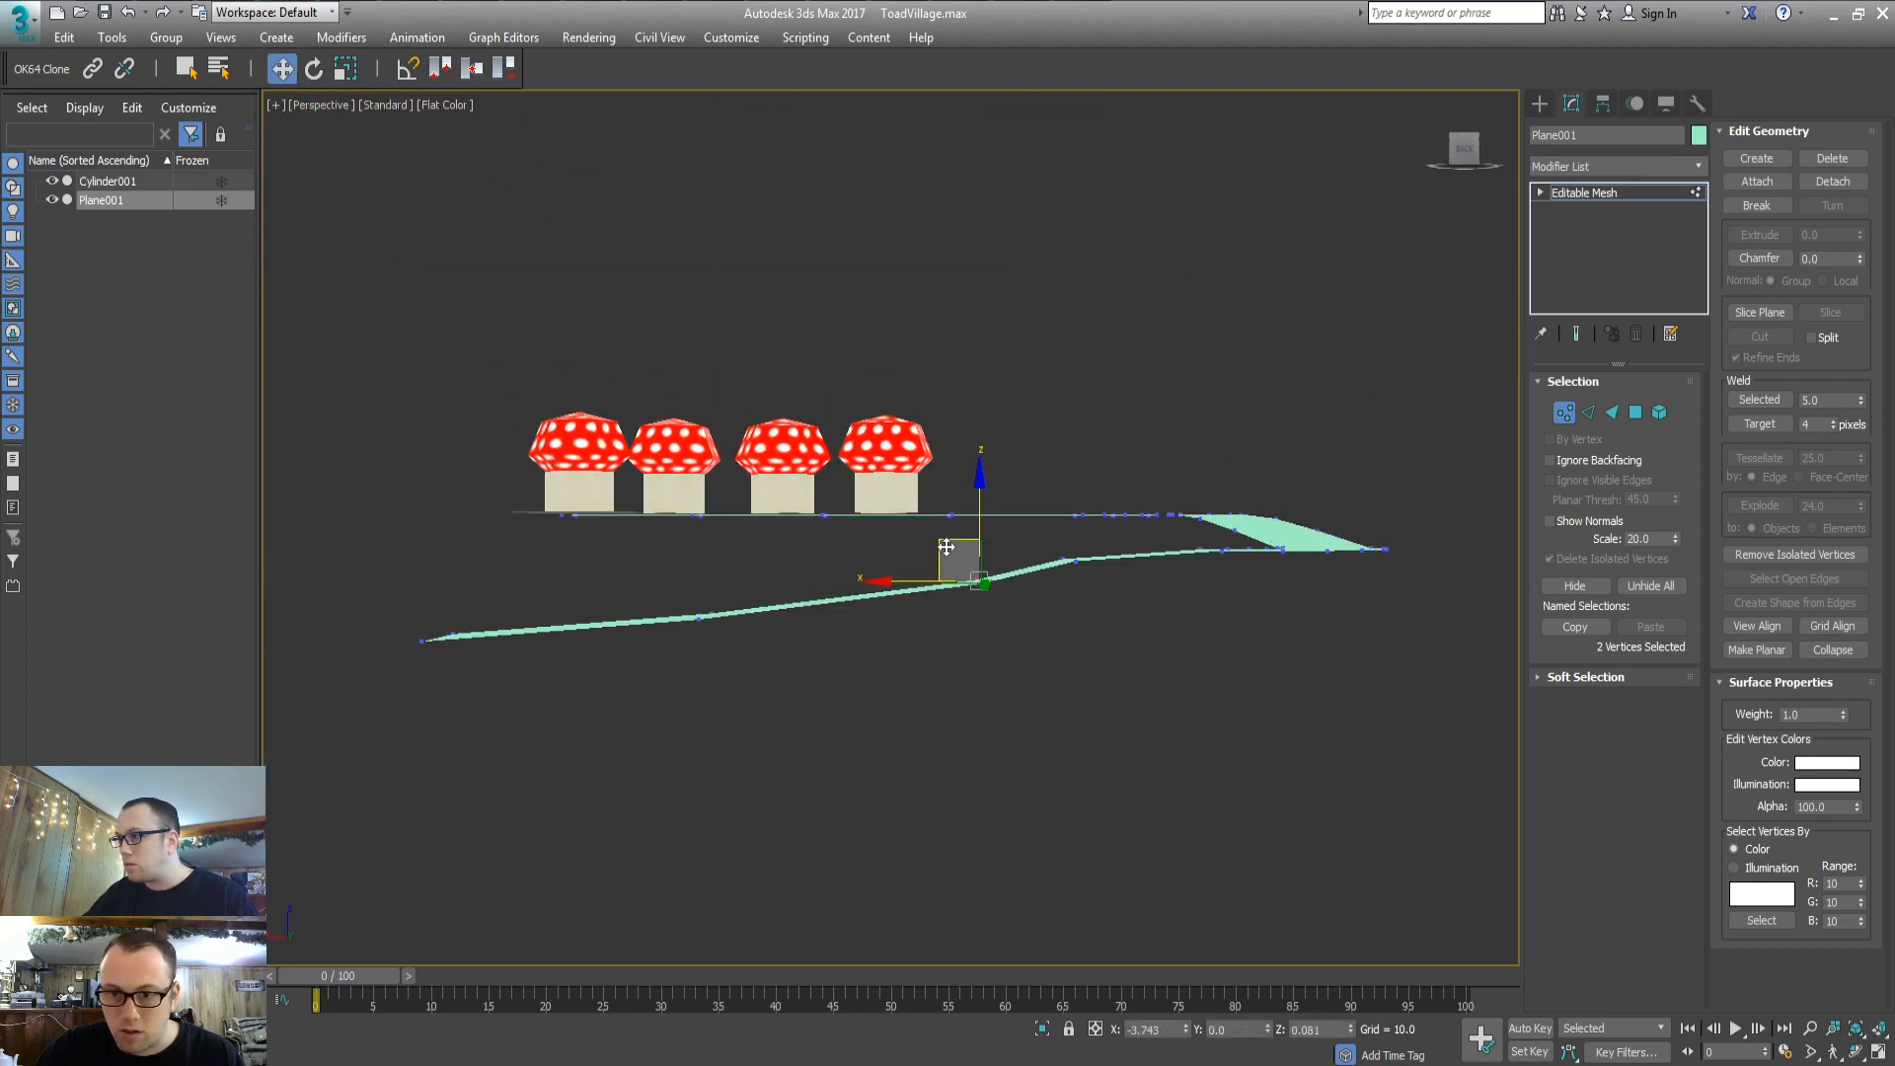
left_click_drag(970, 538, 977, 534)
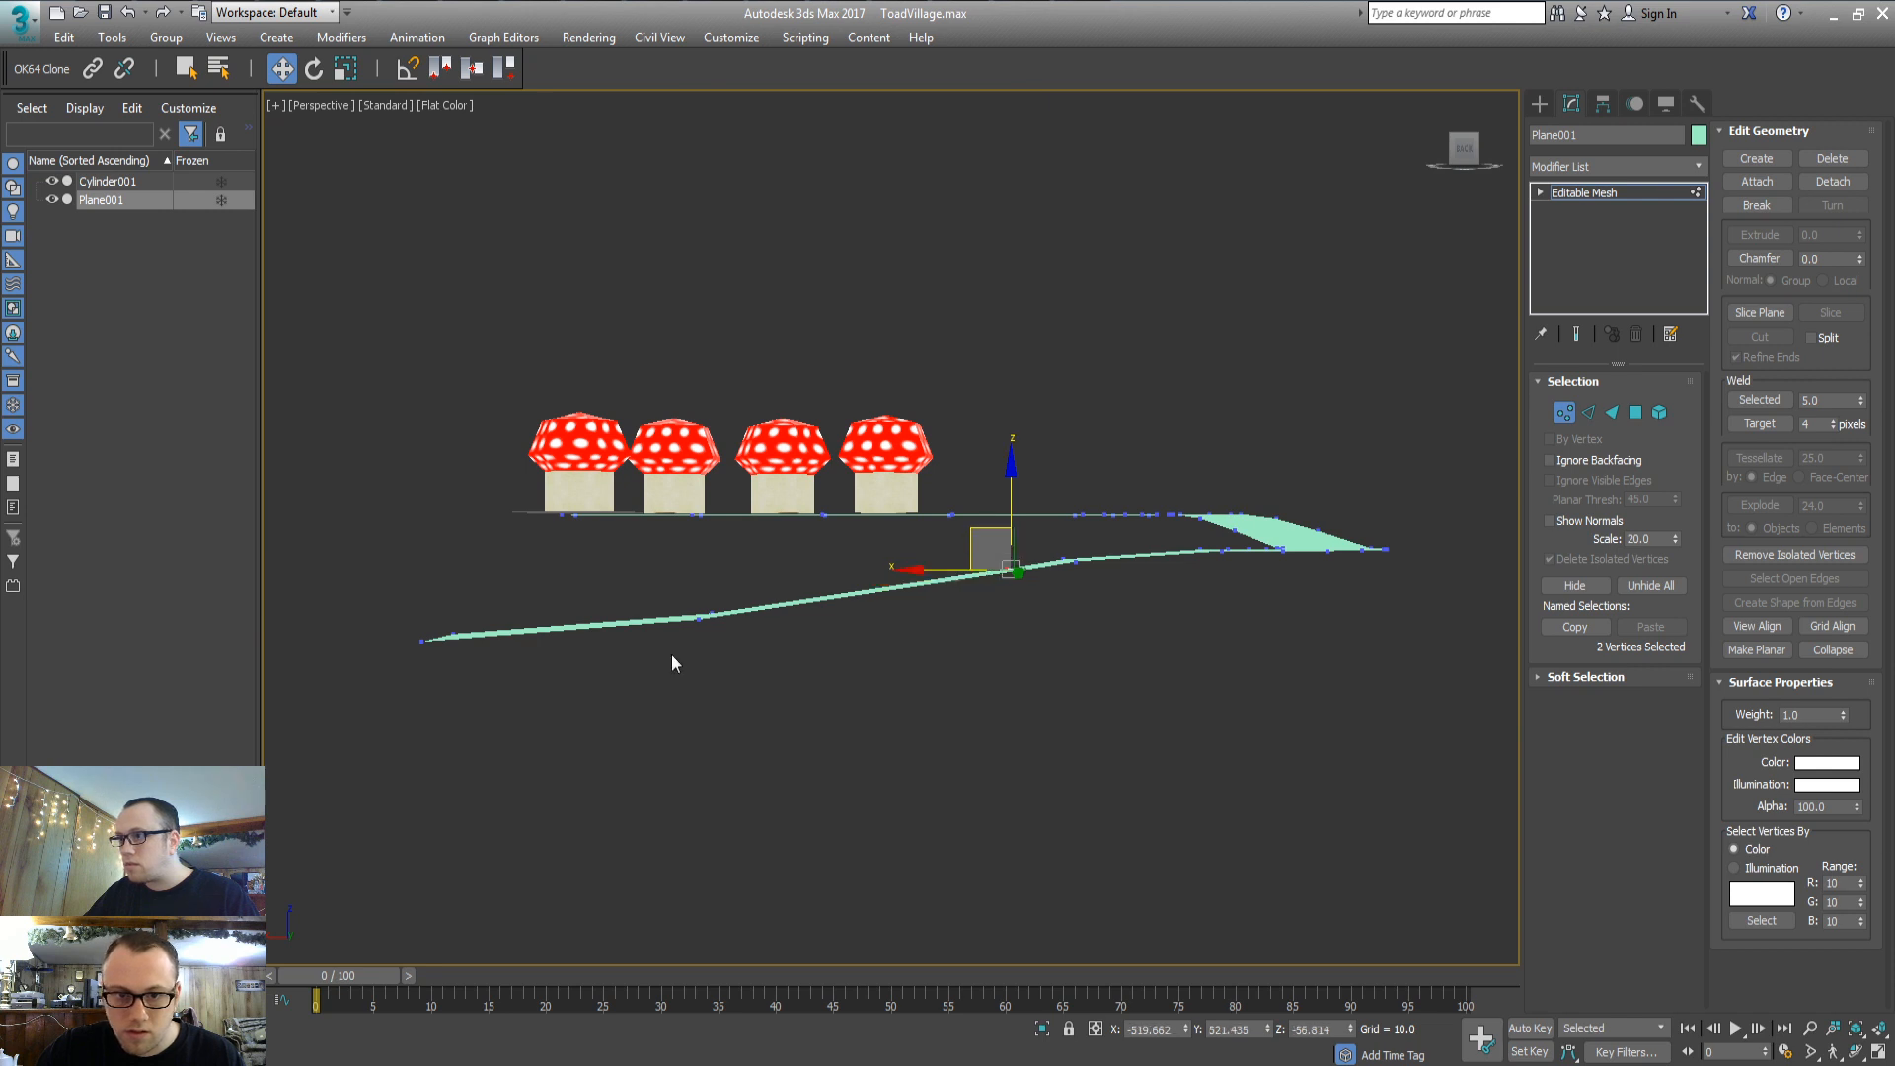
left_click_drag(671, 656, 886, 569)
left_click_drag(394, 683, 747, 637)
Extend the strip's open edge with five copied segments that continue the descent and gradually level out
middle_click_drag(1052, 657, 917, 587, "alt")
key("2")
left_click(824, 758)
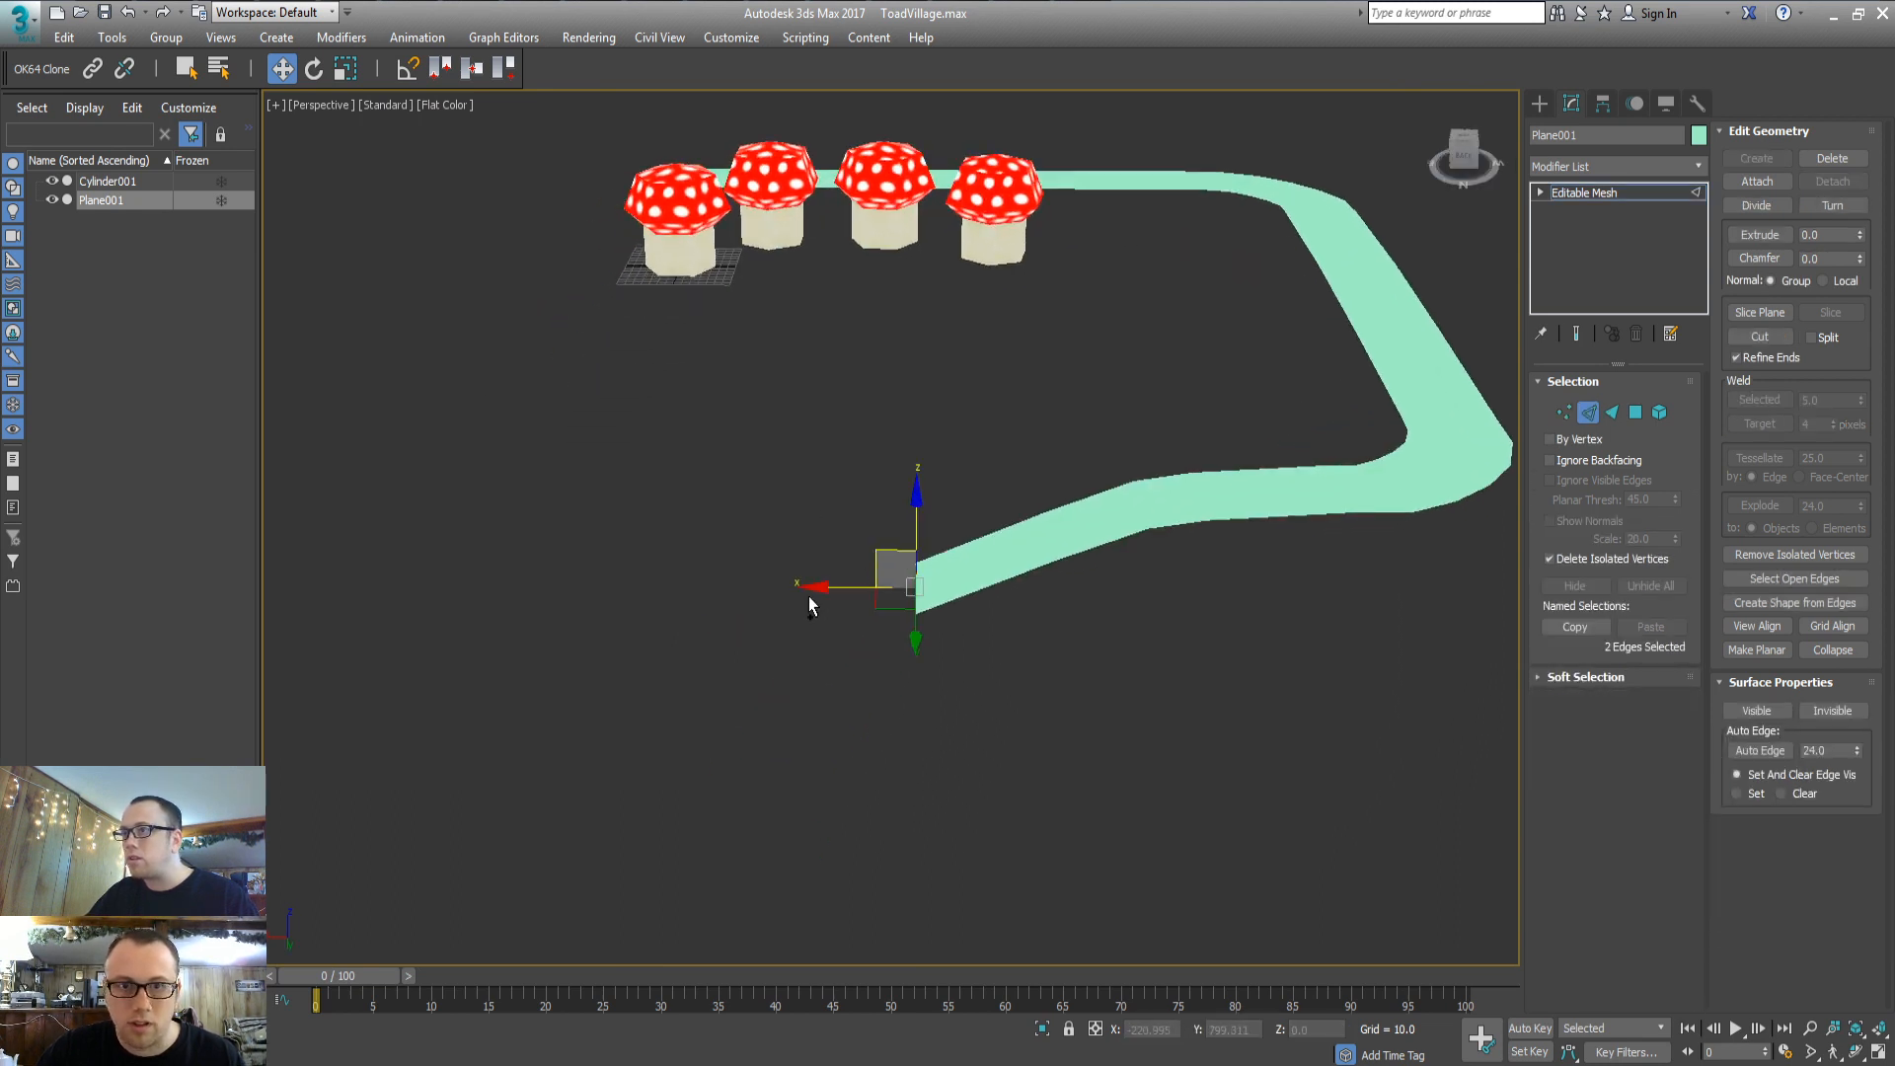
left_click_drag(802, 95, 802, 97)
left_click_drag(882, 561, 783, 609, "shift")
middle_click_drag(783, 609, 795, 561, "alt")
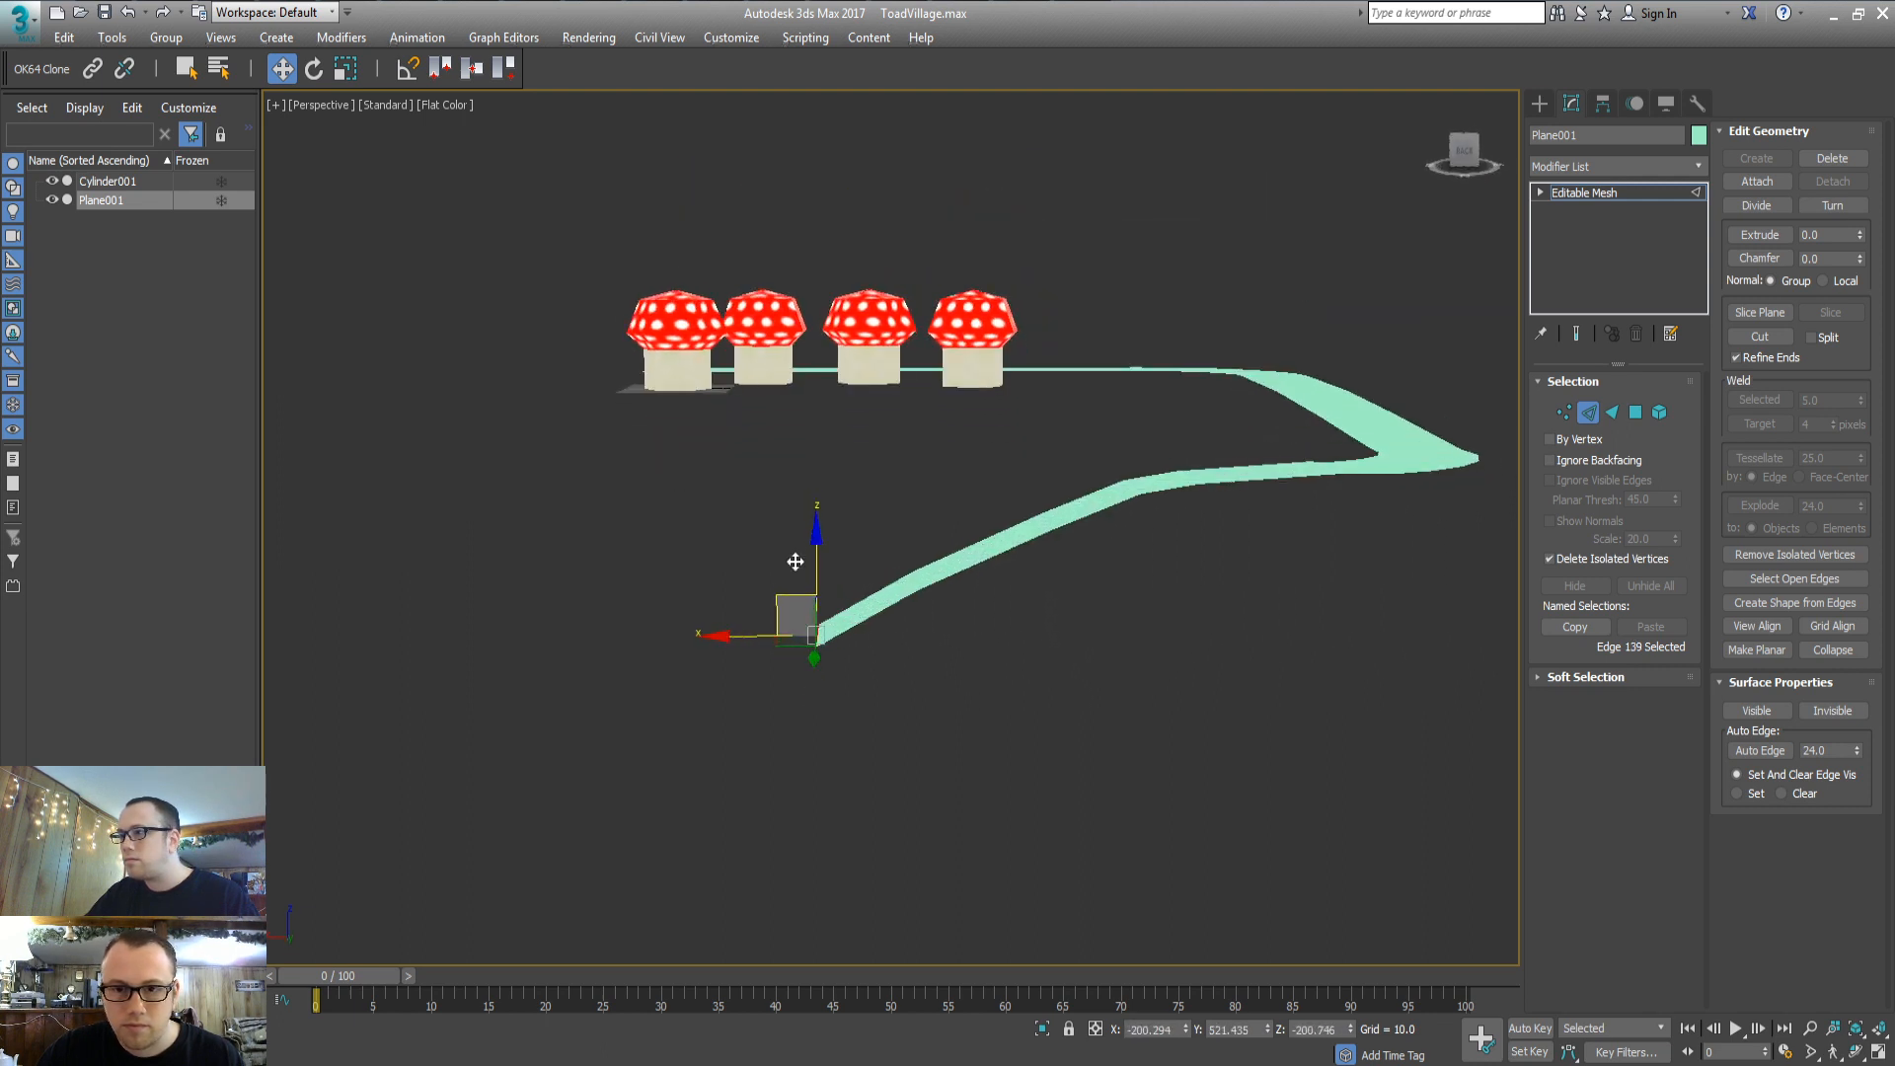
left_click_drag(784, 603, 559, 663, "shift")
middle_click_drag(538, 671, 793, 605)
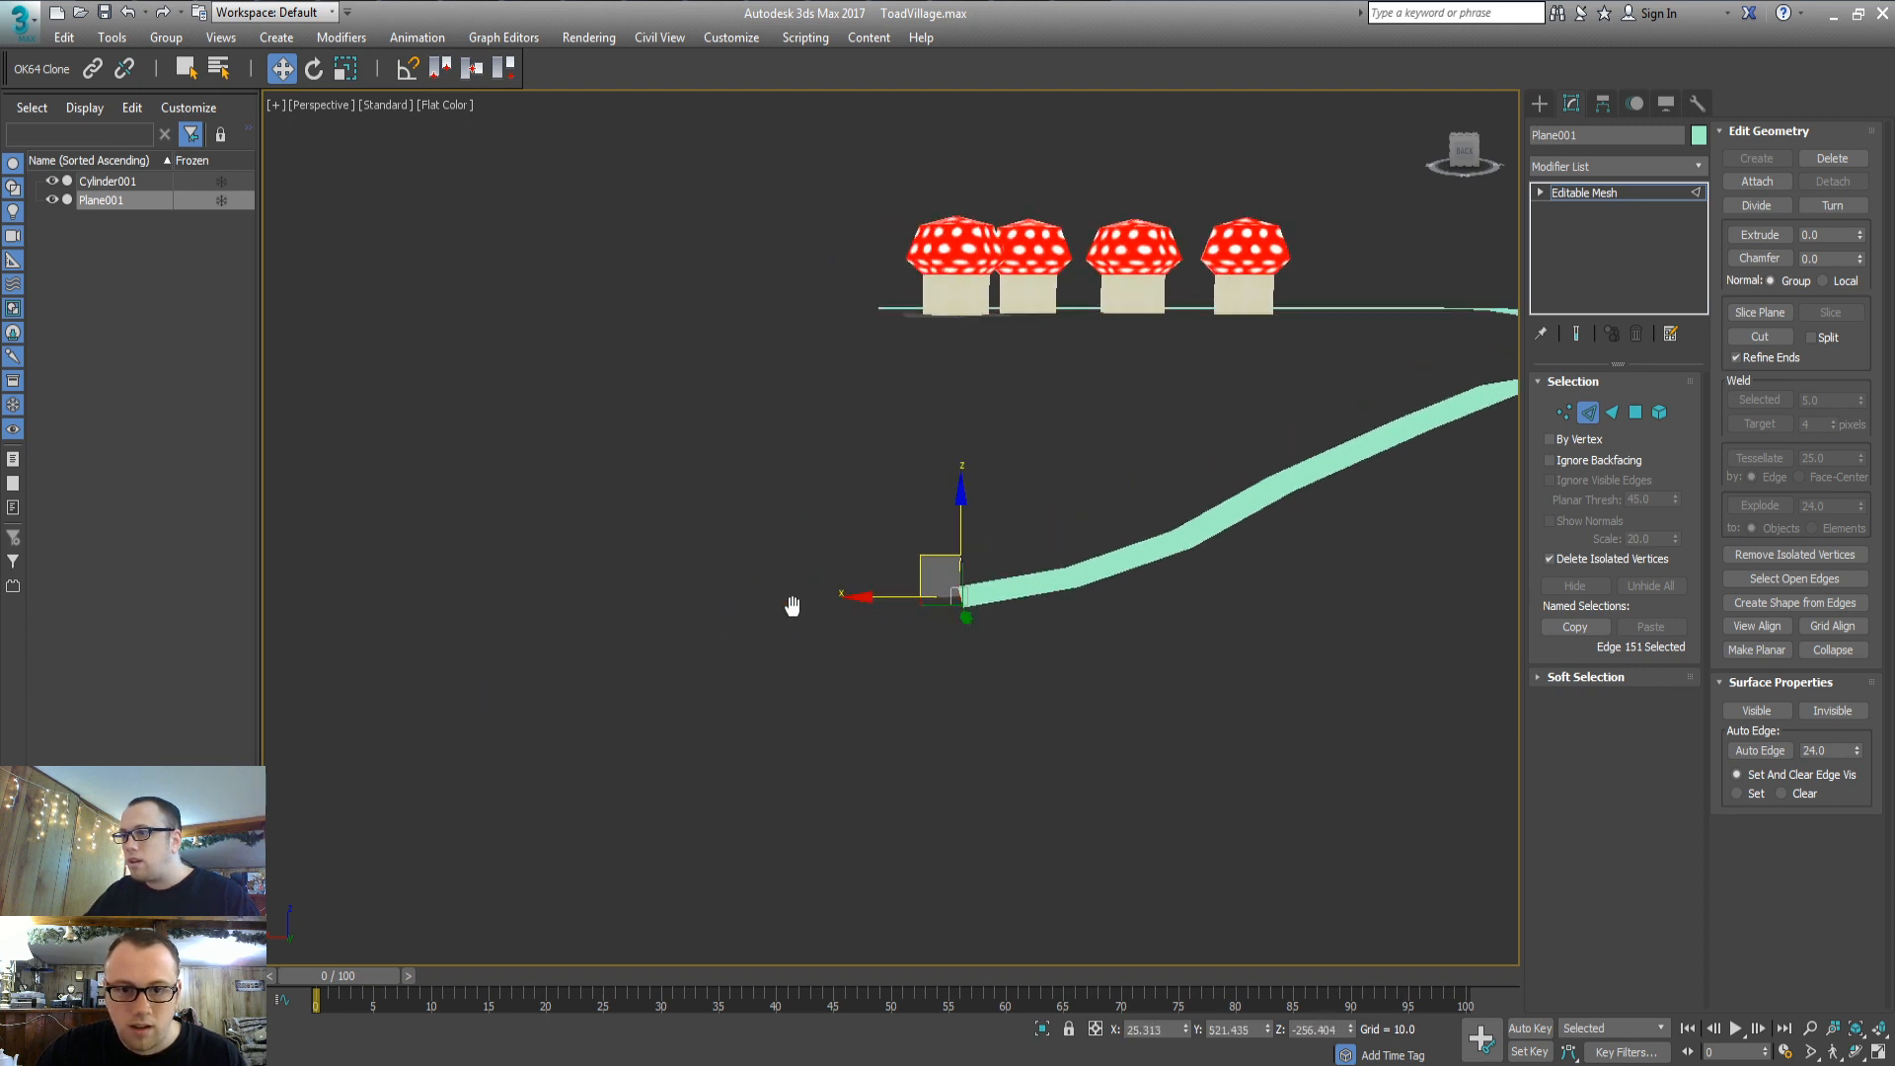
mouse_move(927, 560)
left_mouse_down("shift")
mouse_move(757, 559)
mouse_move(580, 602)
left_mouse_up("shift")
middle_click_drag(1140, 584, 1093, 613)
Check the extended strip's segments and alignment in the Top view
key("t")
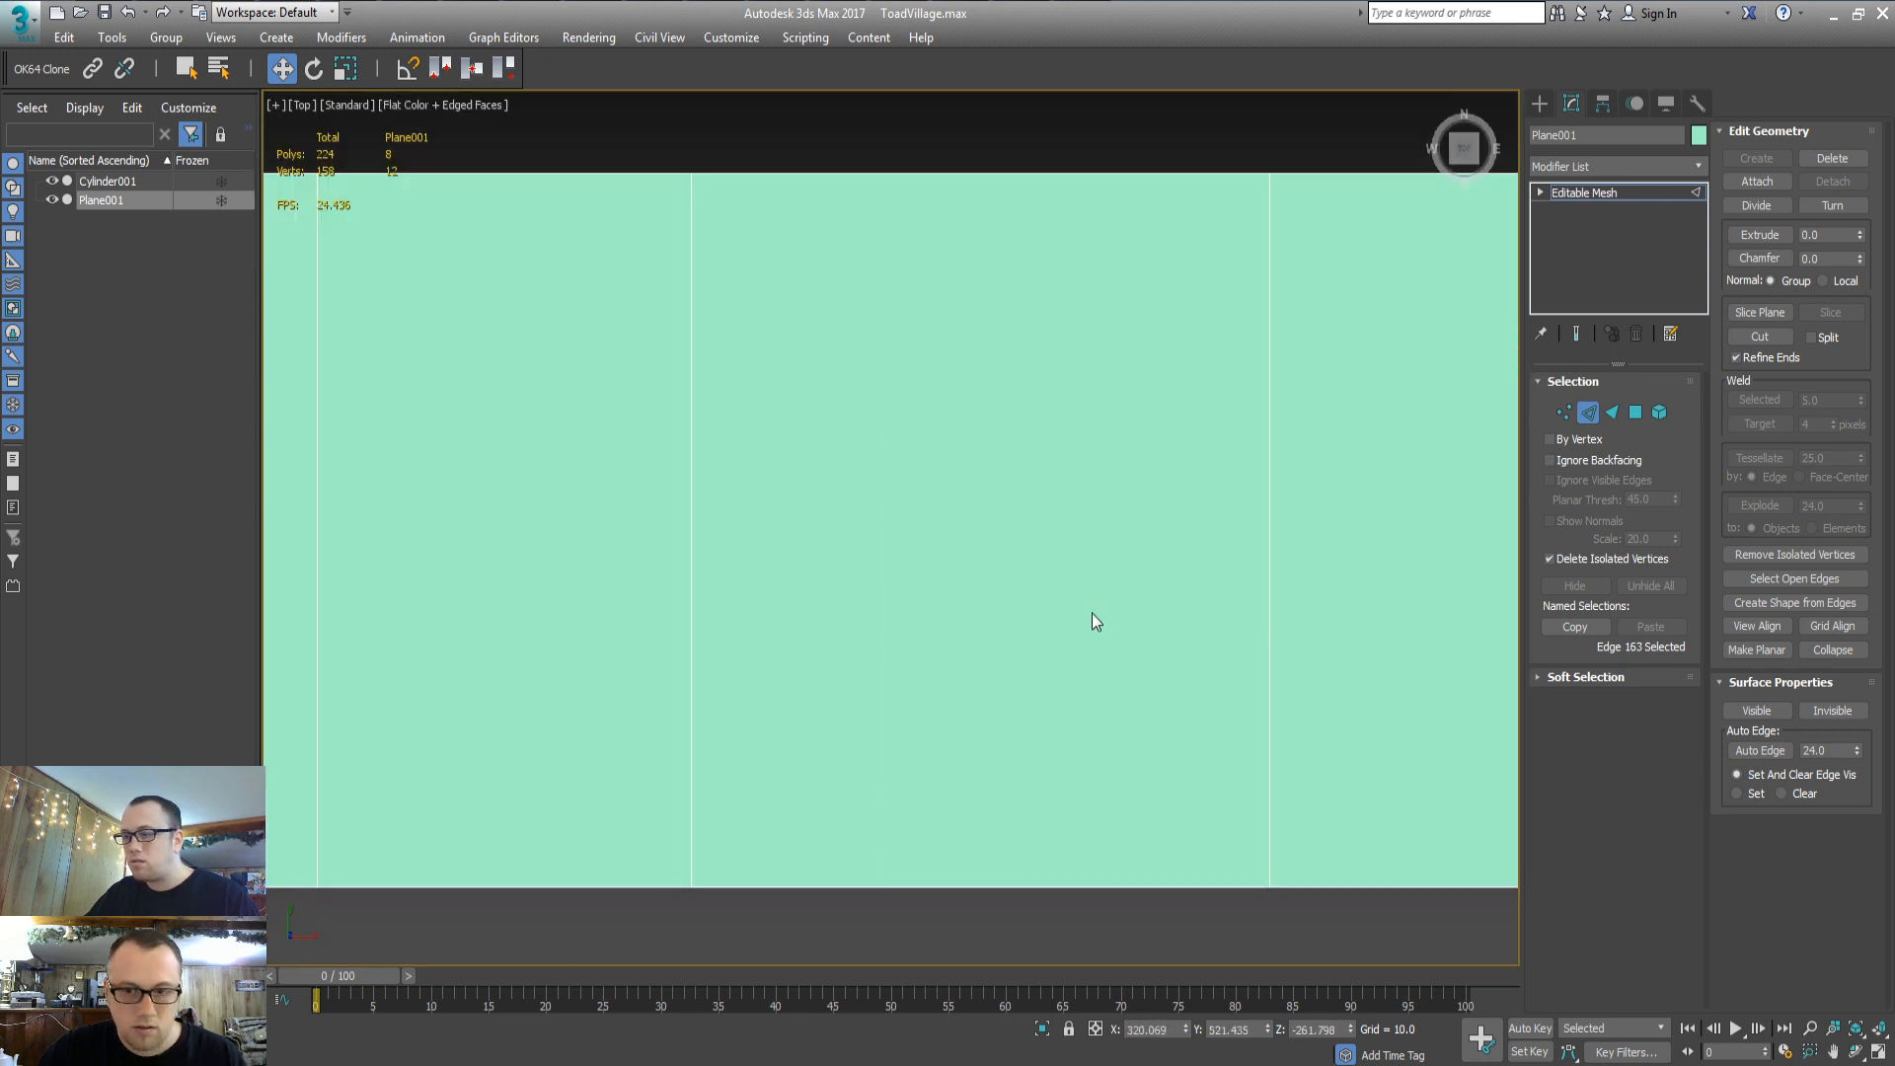
key("z")
scroll(991, 596, "down", 5)
scroll(990, 606, "down", 4)
middle_click_drag(1167, 482, 1074, 513)
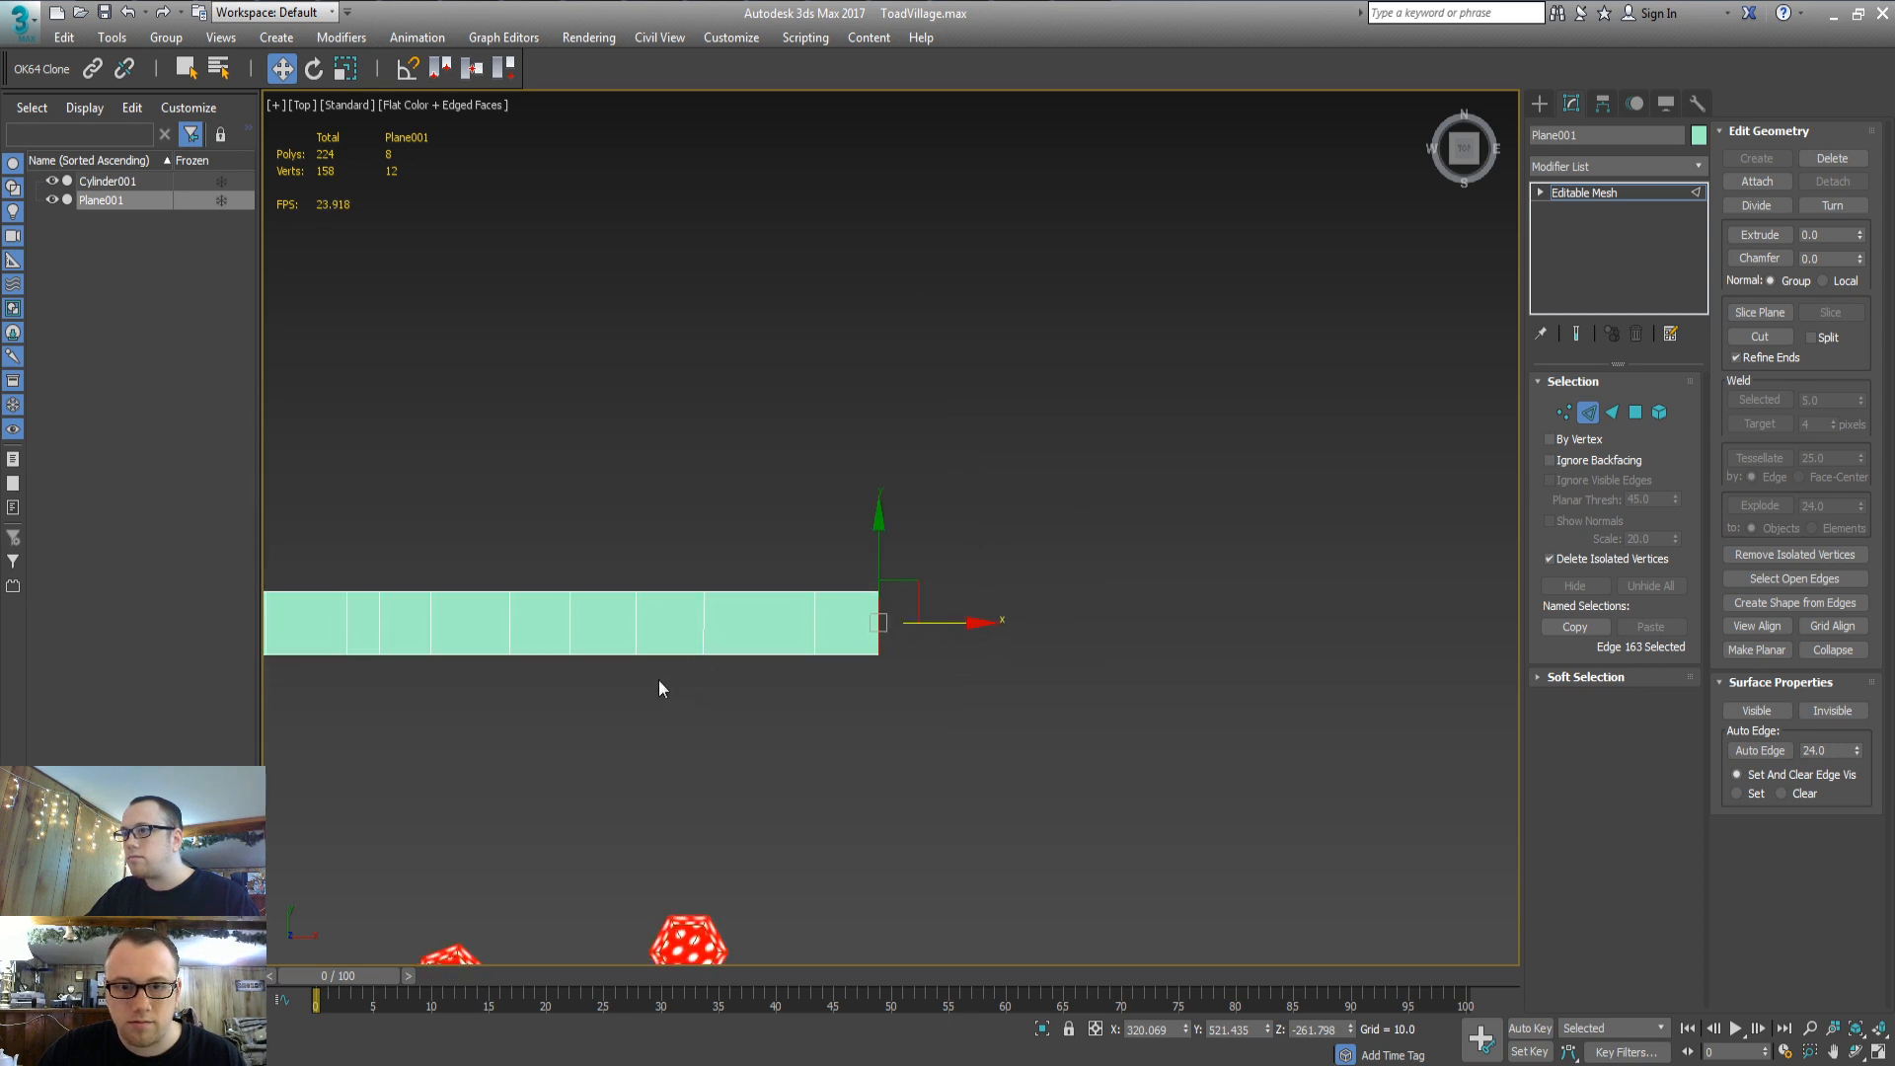
middle_click_drag(598, 683, 934, 542)
middle_click_drag(850, 594, 922, 556)
key("p")
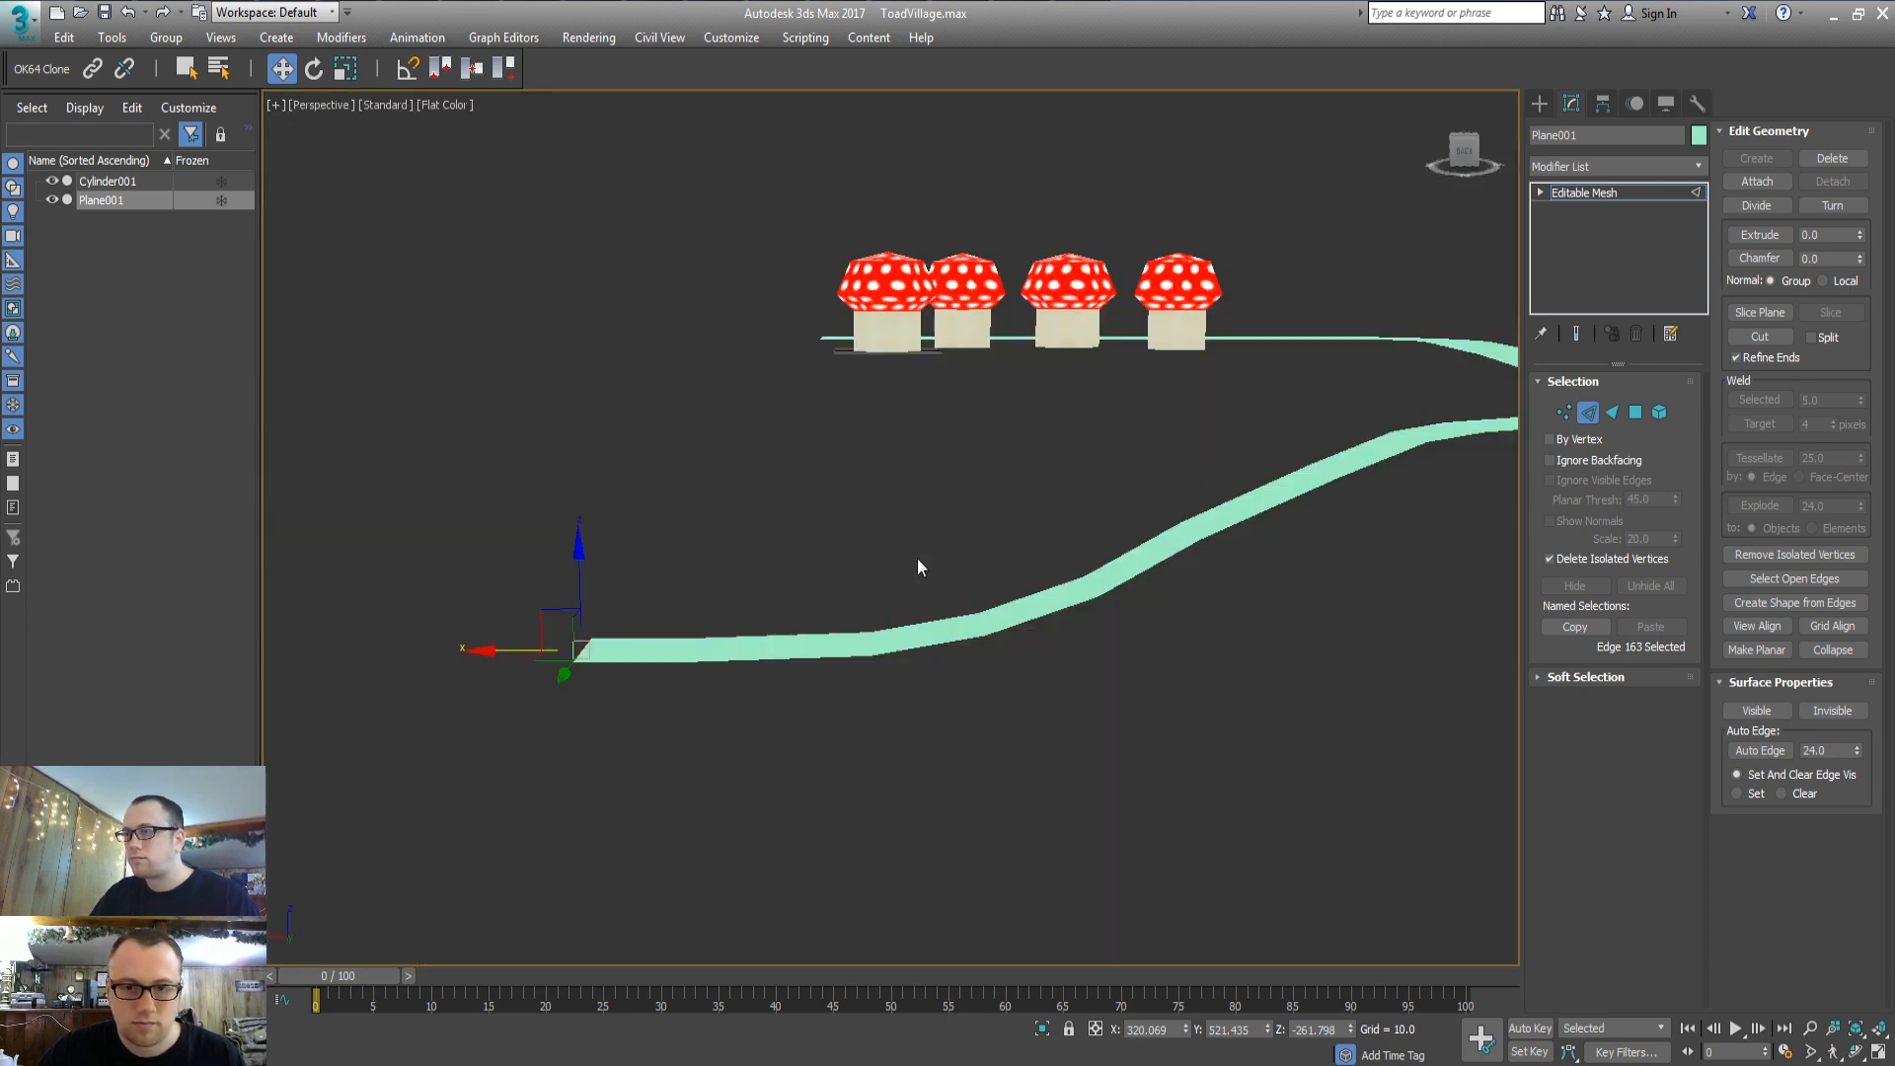
Frame the whole road with all its faces selected and examine its overall layout in the Perspective view
middle_click_drag(1057, 582, 1210, 681, "alt")
middle_click_drag(605, 435, 834, 529)
key("z")
key("3")
key("ctrl+a")
key("z")
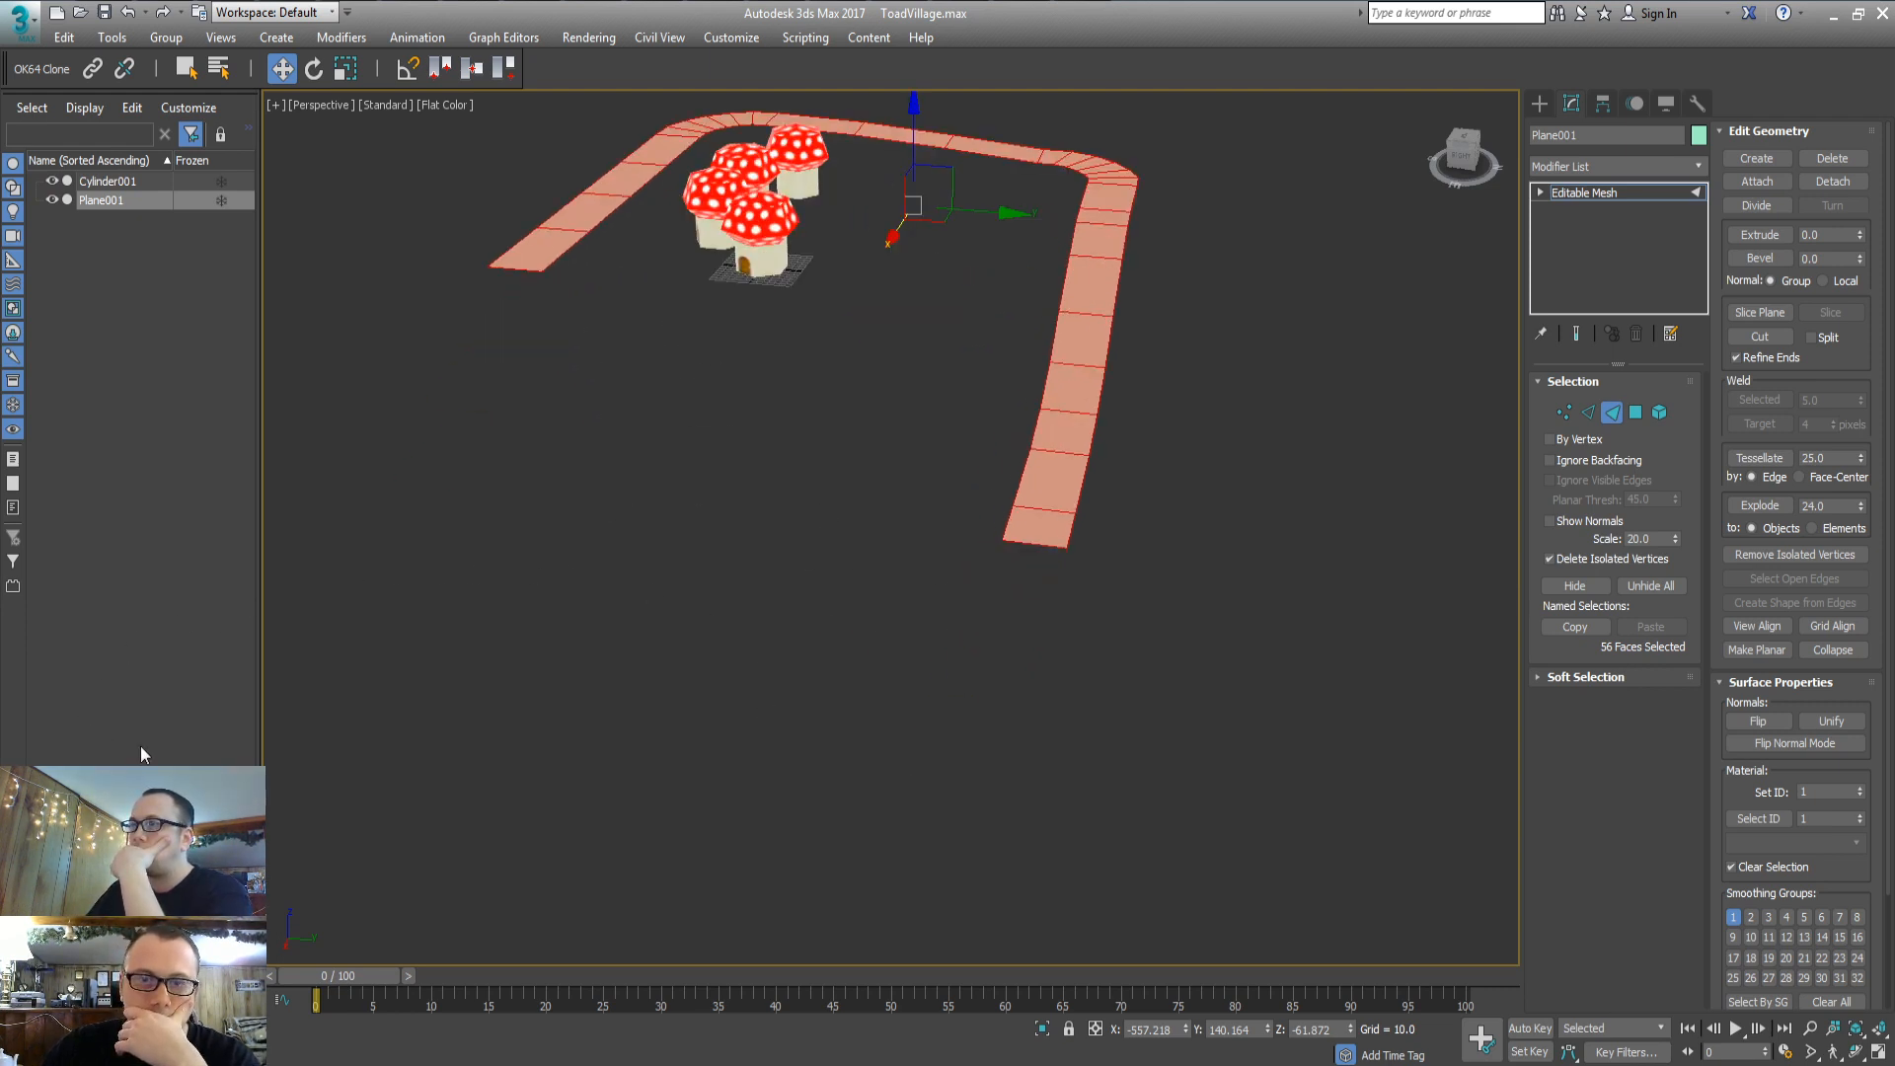
scroll(898, 612, "down", 5)
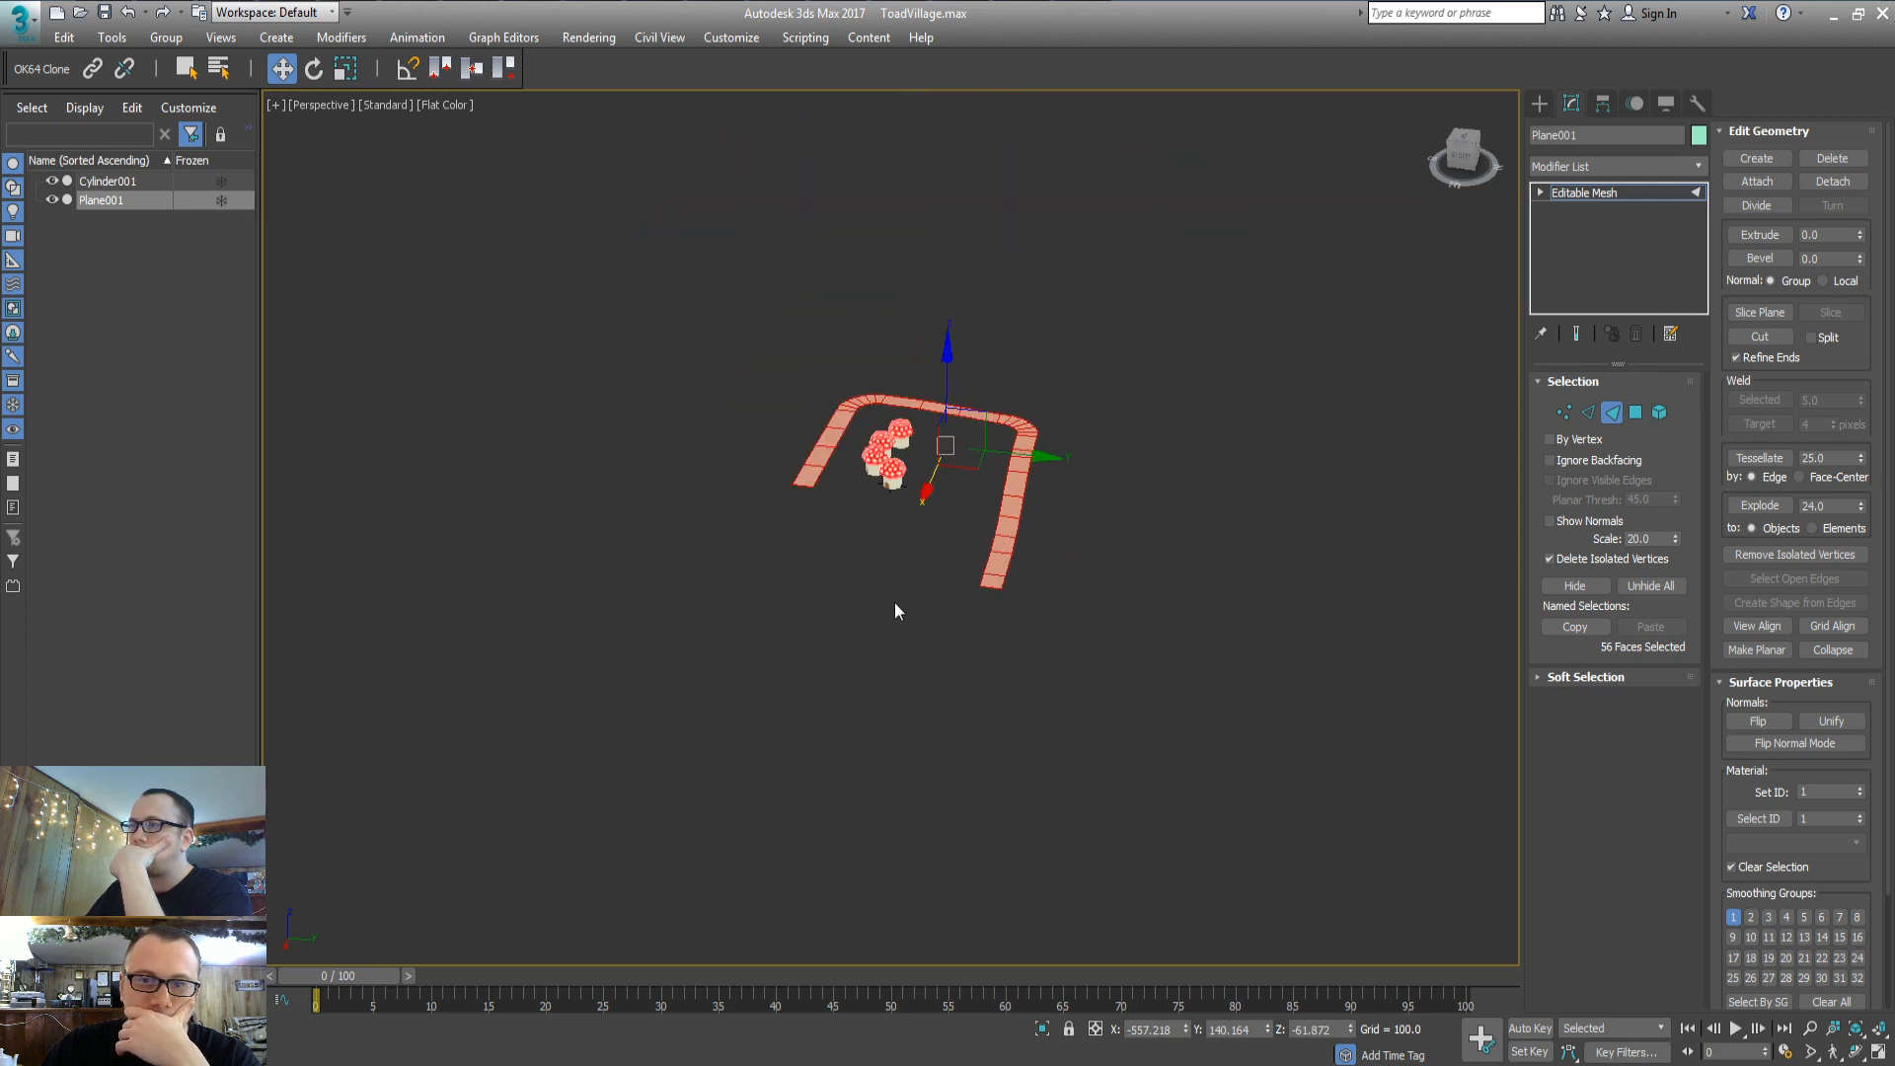
scroll(894, 602, "up", 2)
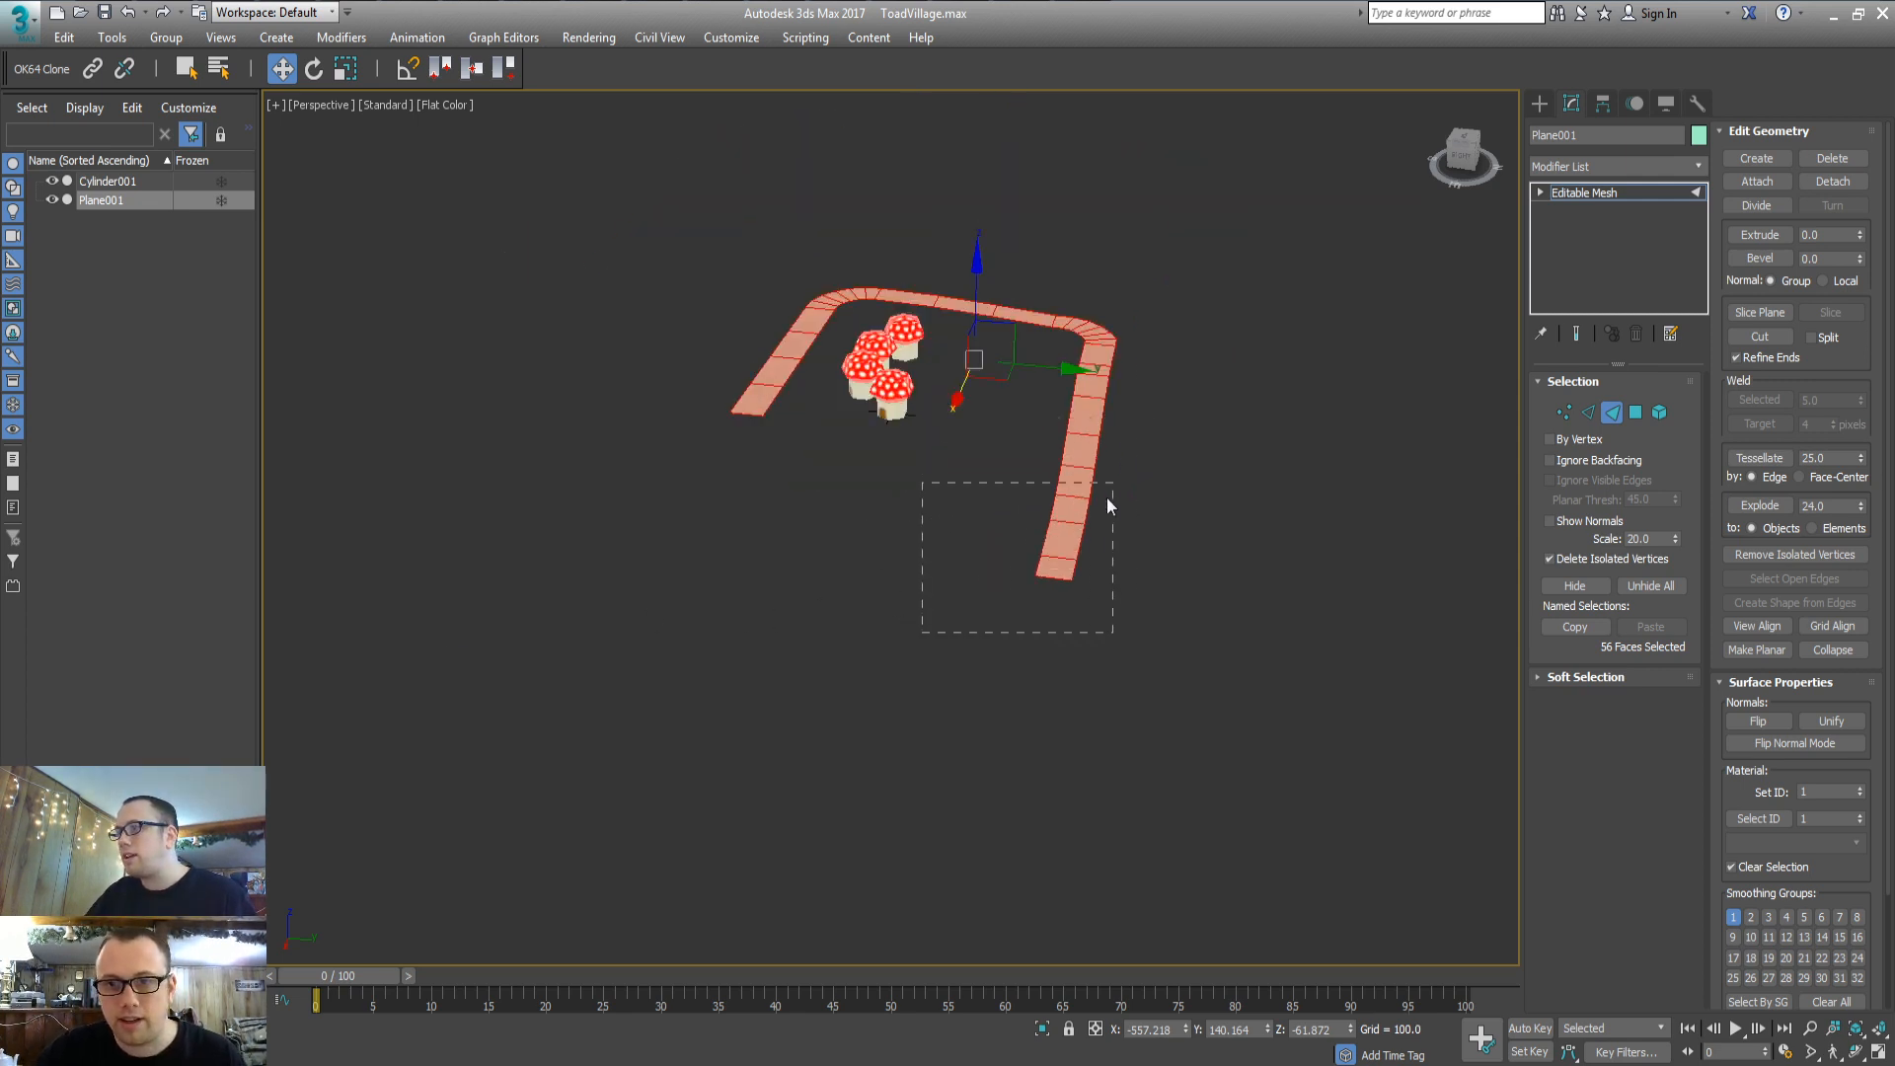
Select the 30 faces of the second curve and its sloped strip and clone them past the strip's open end in the Top view
left_click_drag(1107, 506, 1021, 614)
left_click_drag(1301, 294, 1301, 294)
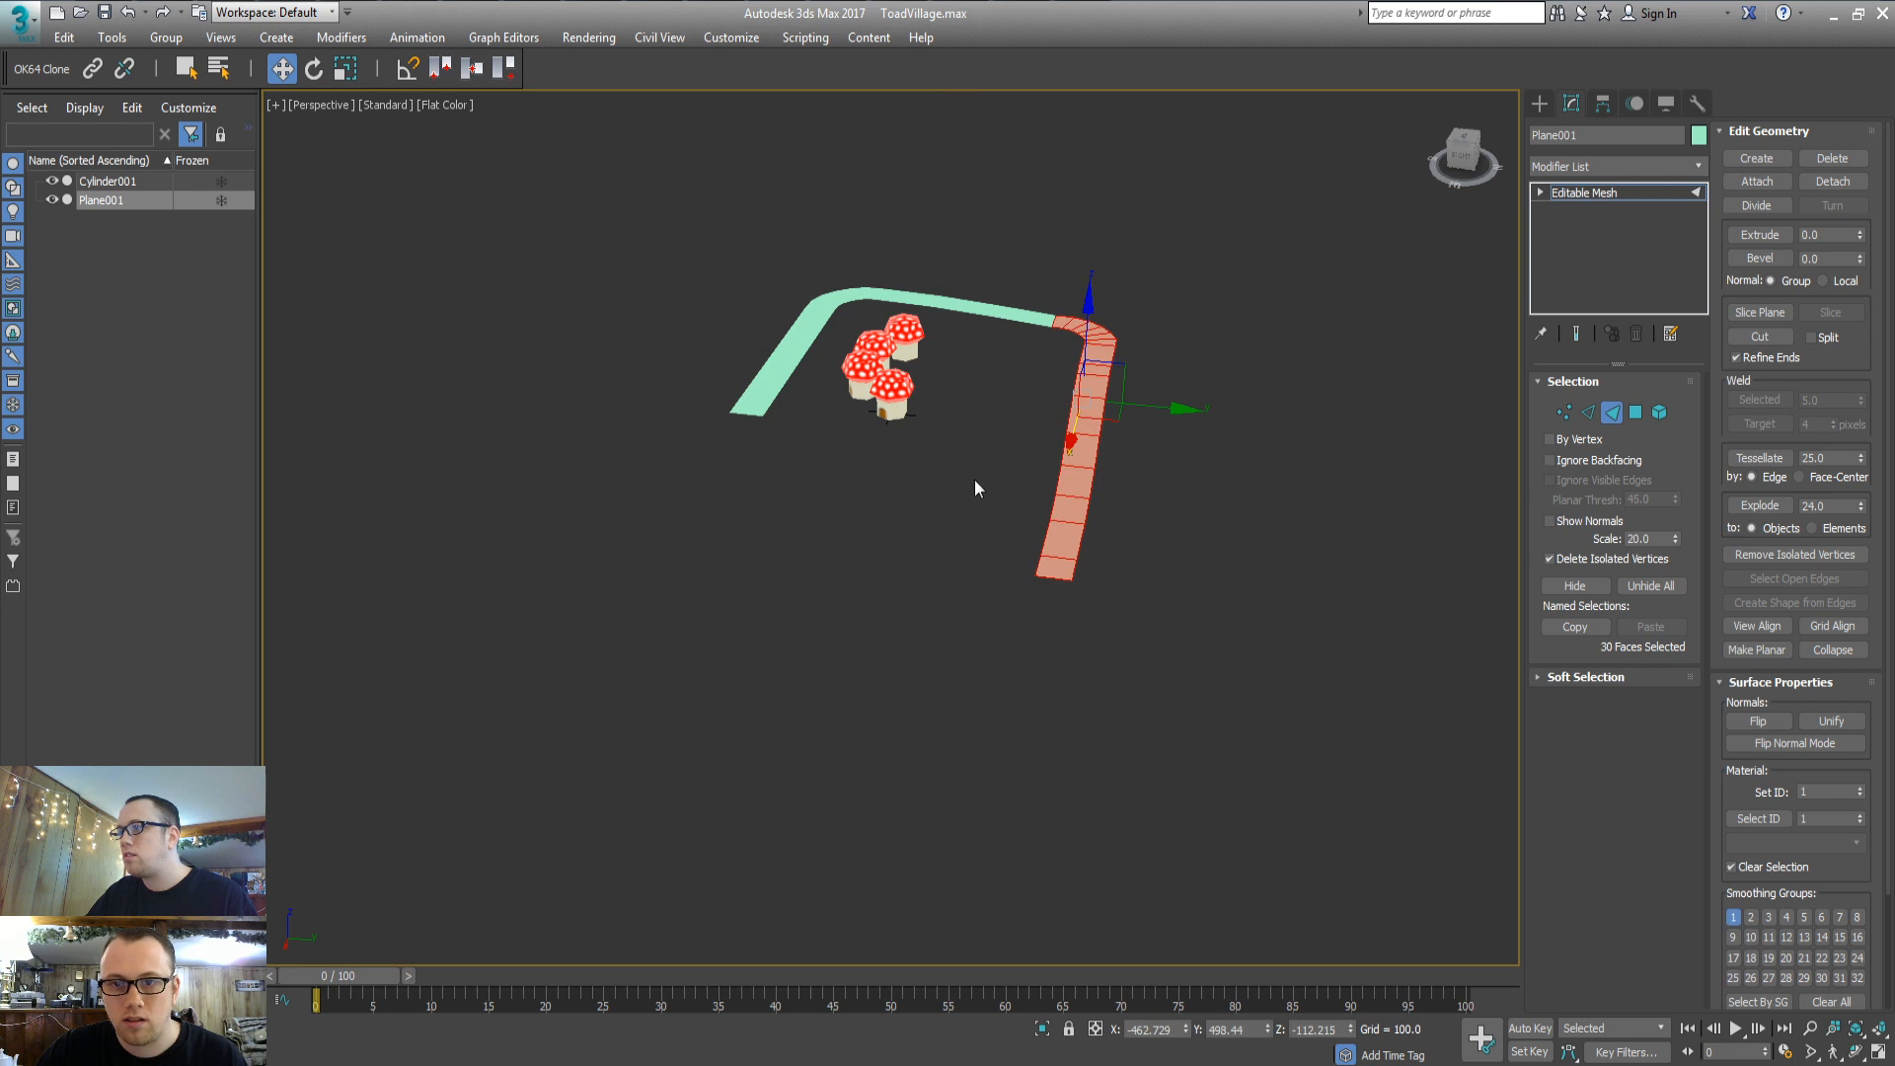
middle_click_drag(974, 477, 1001, 549, "alt")
key("t")
scroll(974, 543, "up", 2)
middle_click_drag(982, 469, 832, 513)
scroll(832, 513, "down", 3)
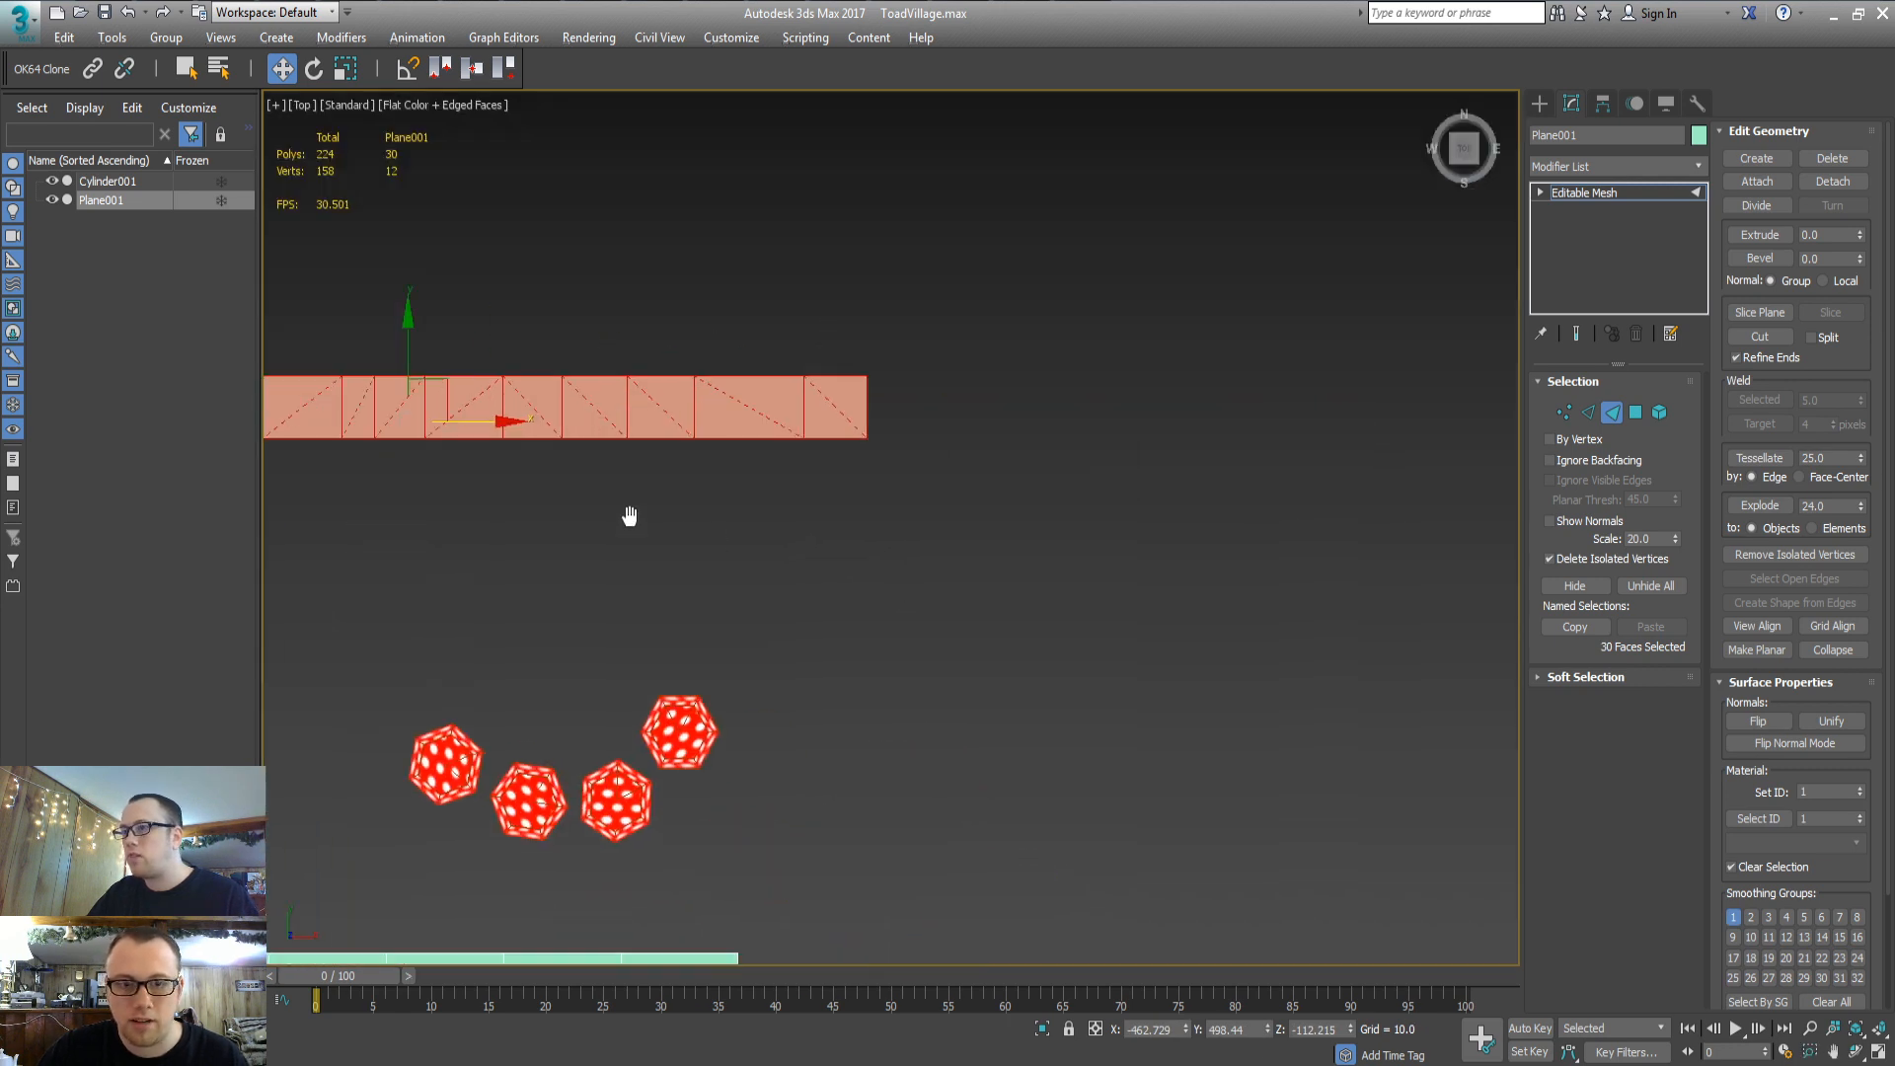
mouse_move(478, 409)
left_mouse_down("shift")
mouse_move(1273, 347)
mouse_move(1253, 347)
left_mouse_up("shift")
key("Return")
Rotate the cloned section -90 degrees about Z and move its curved end against the open end of the strip
key("e")
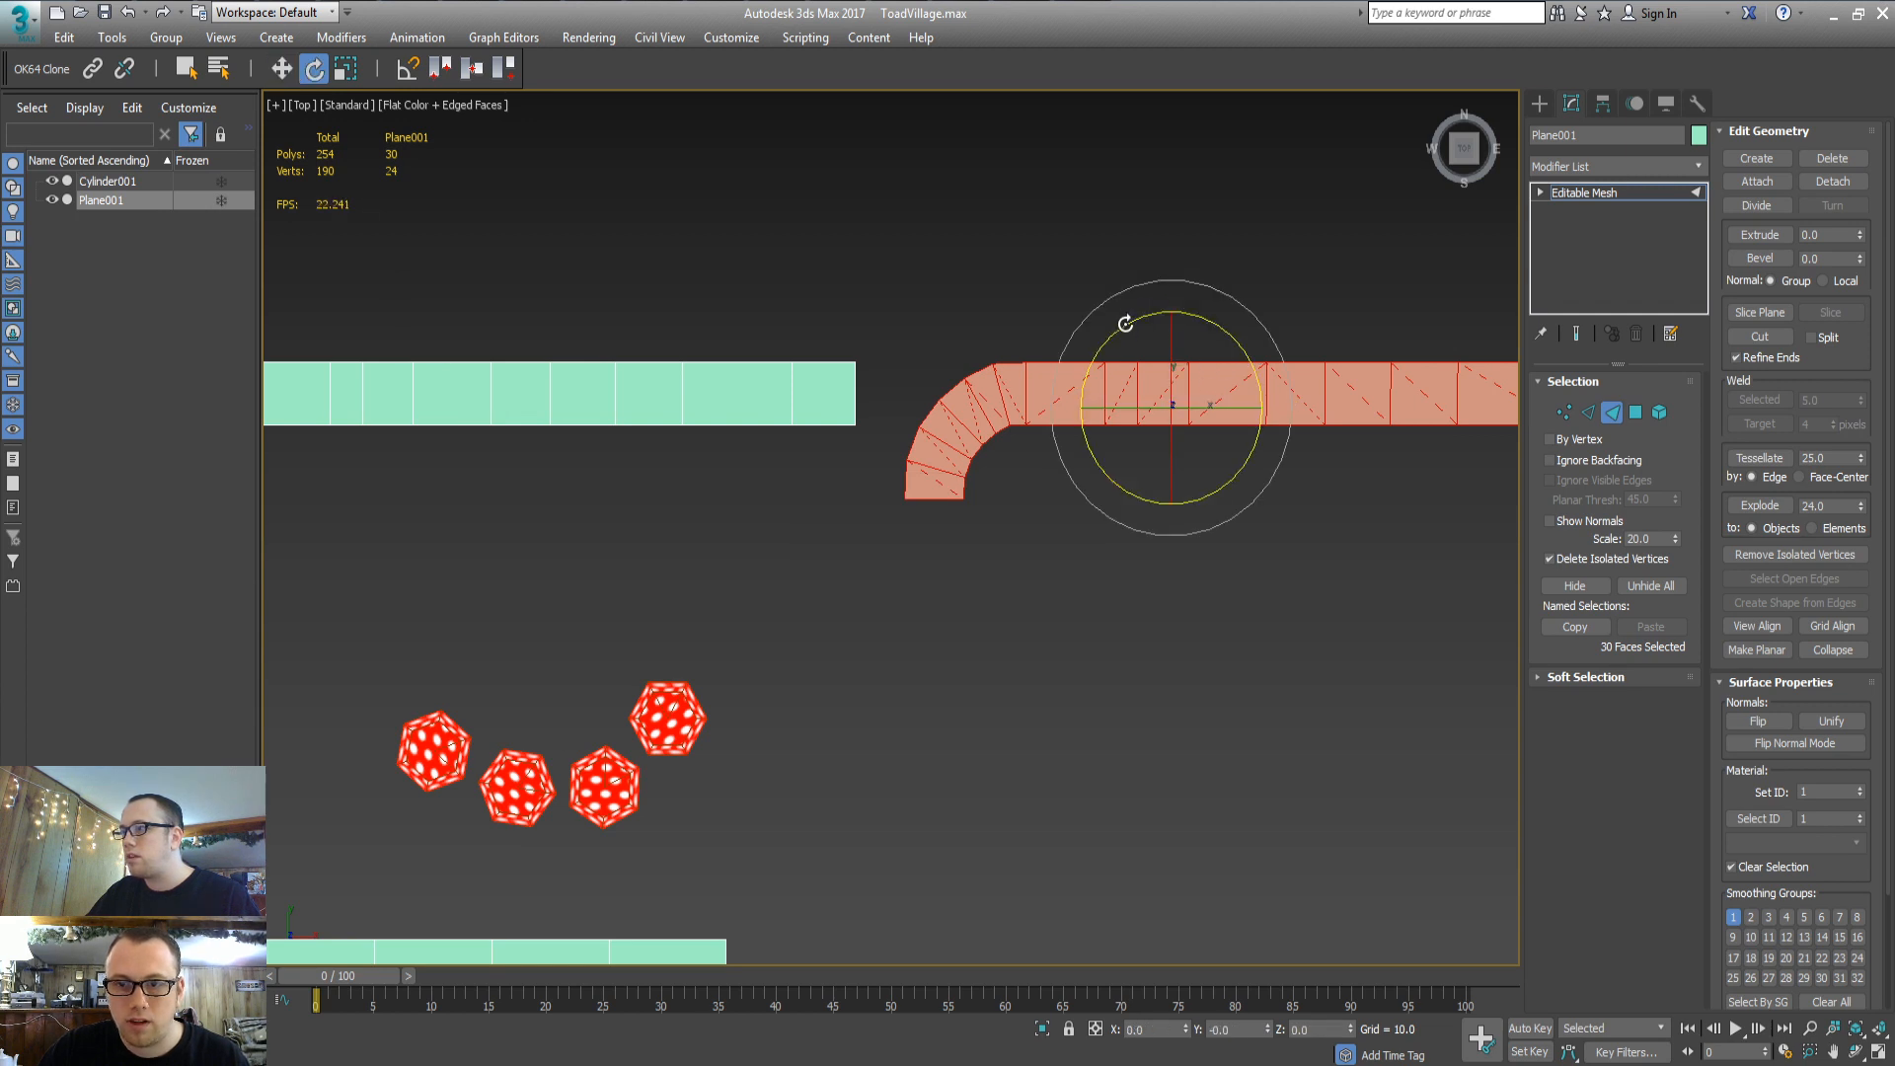
left_click_drag(1126, 318, 1214, 296)
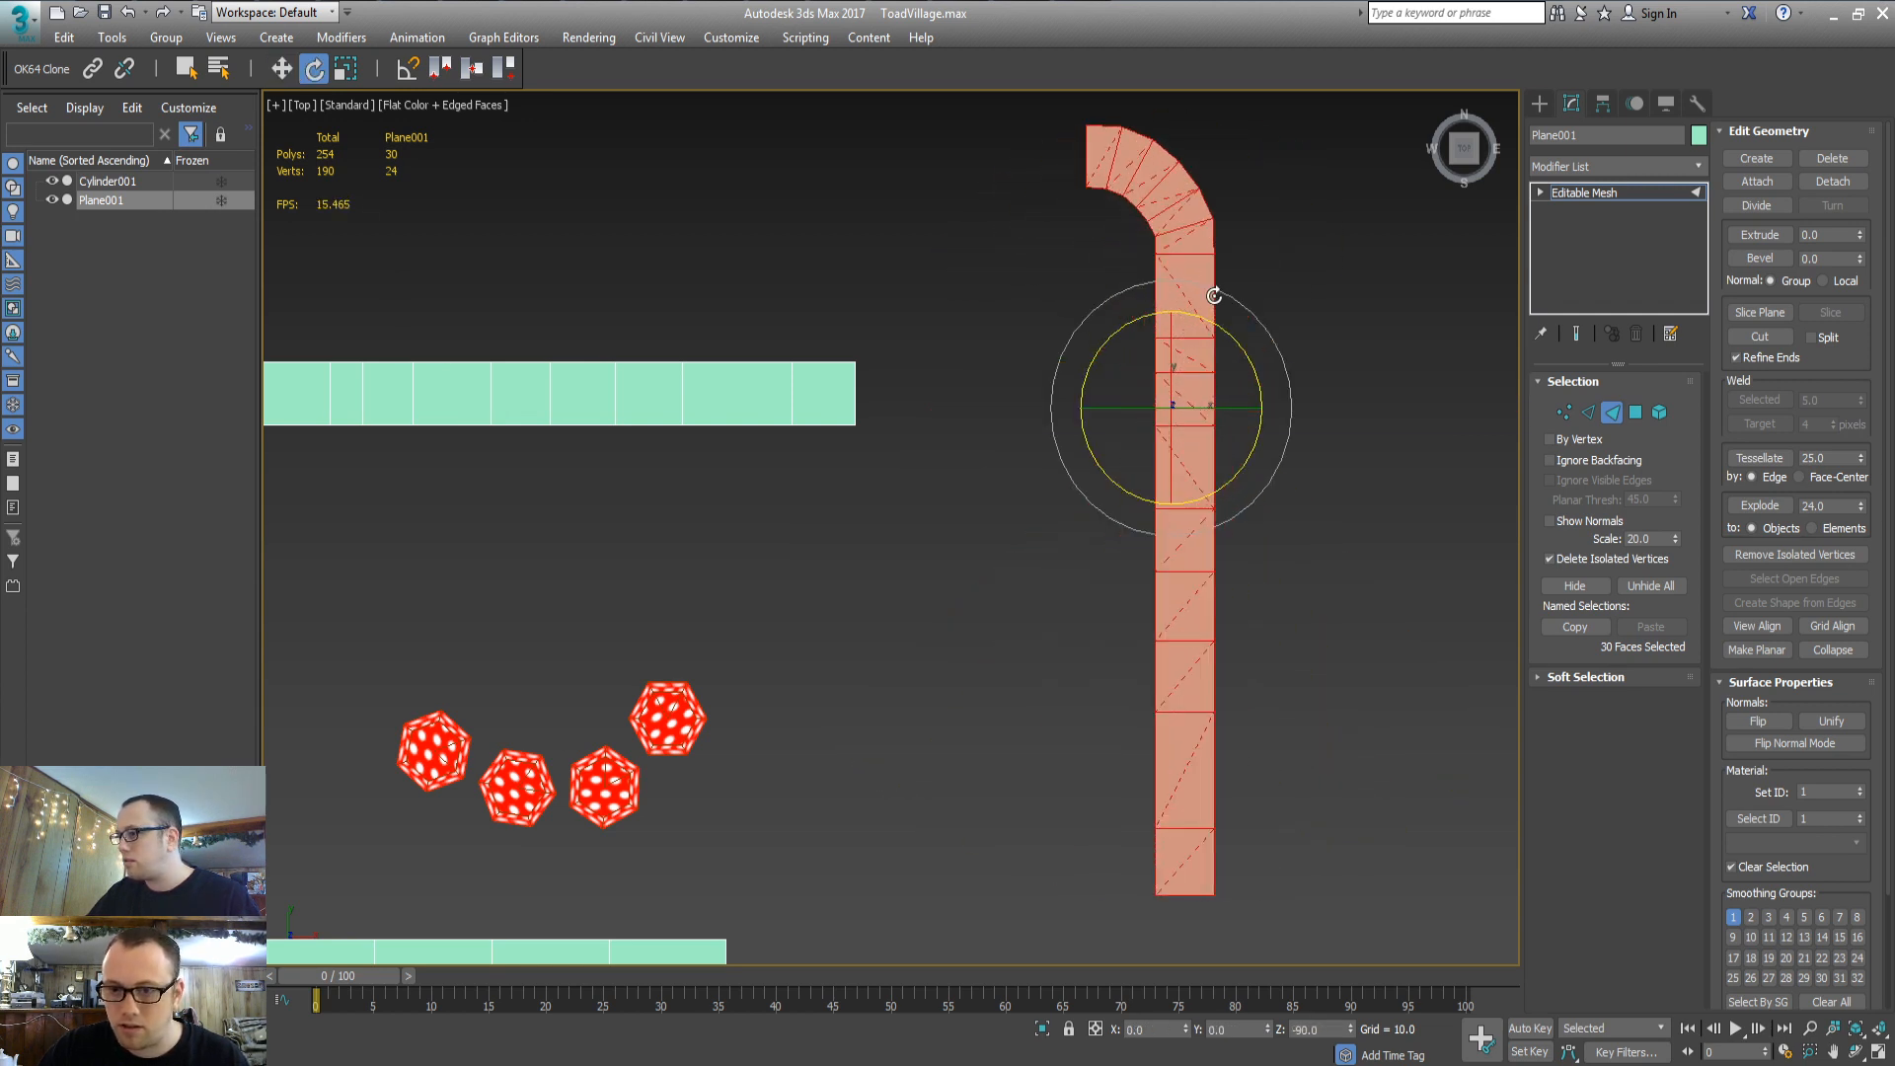
key("w")
left_click_drag(1206, 374, 983, 605)
Lower the cloned section to the height of the strip's open end and weld the joint vertices together
key("p")
middle_click_drag(981, 602, 890, 565, "alt")
left_click_drag(969, 446, 972, 543)
key("1")
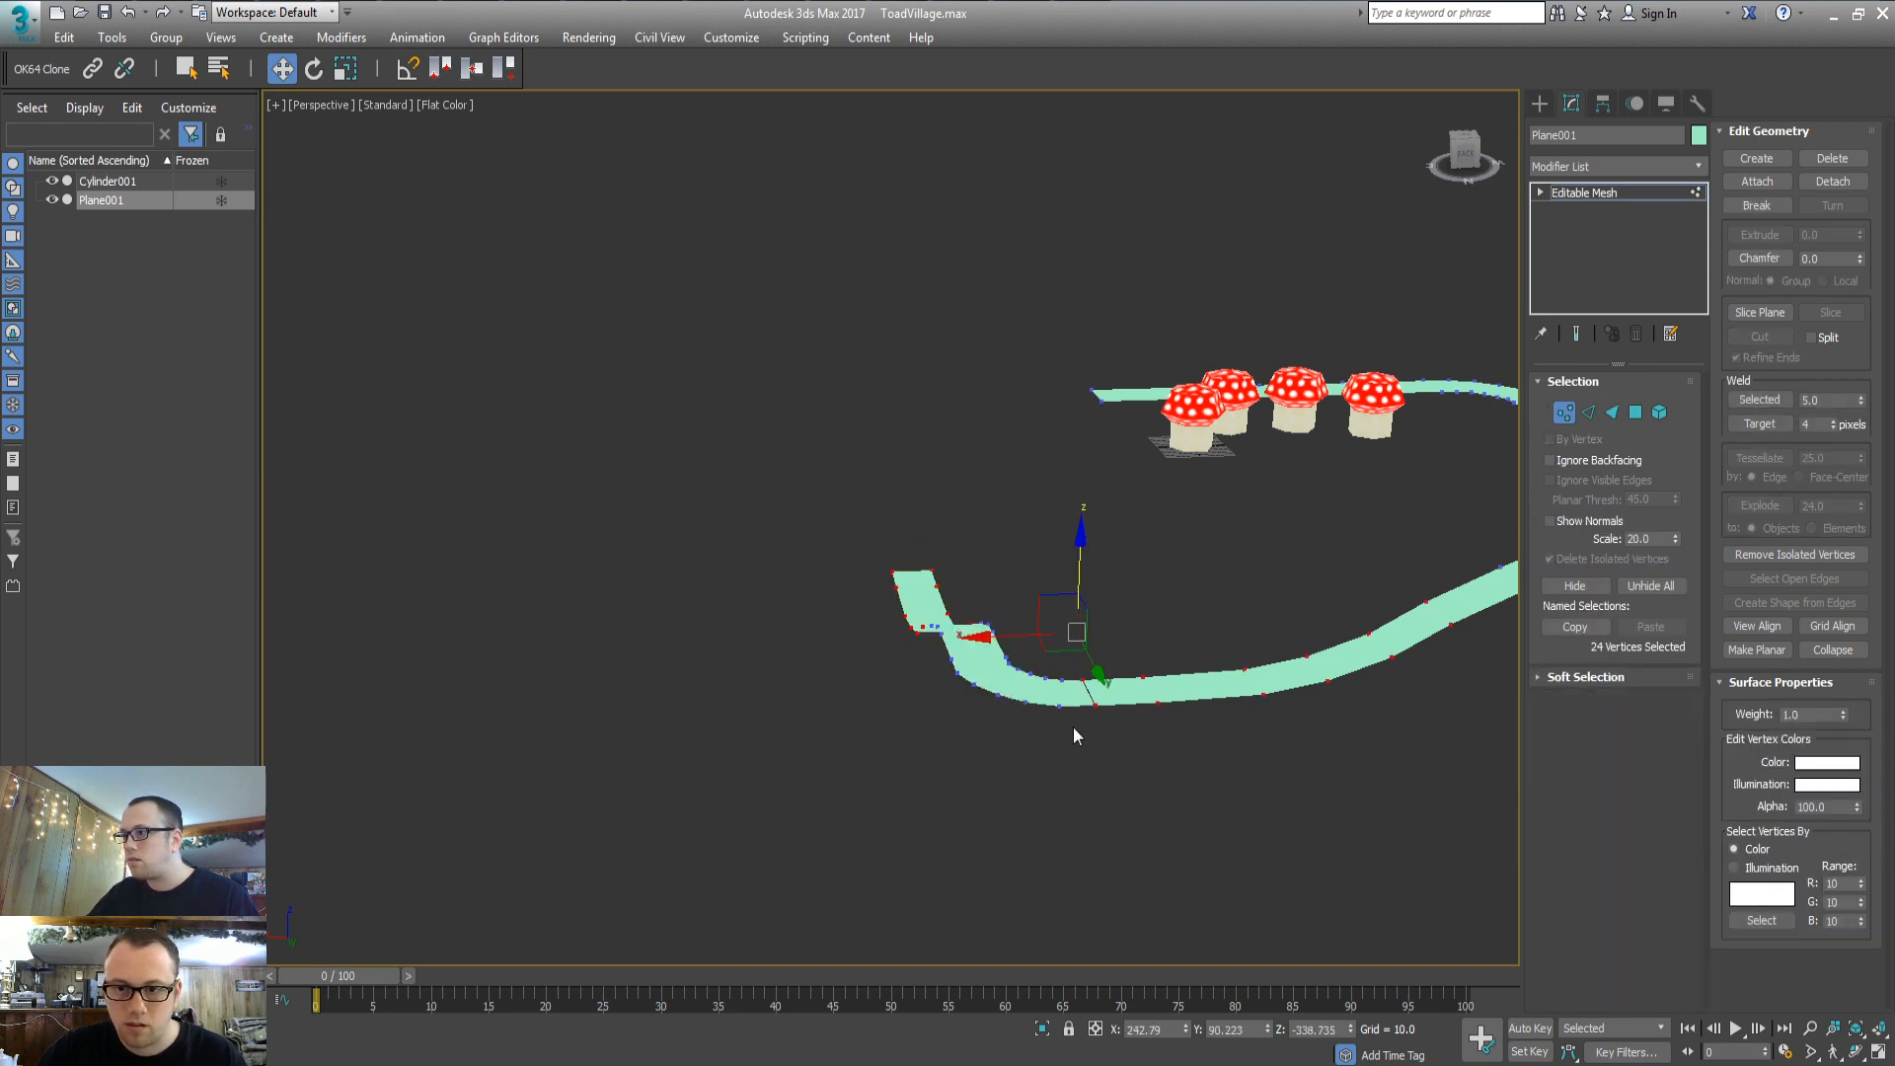
left_click(1098, 671)
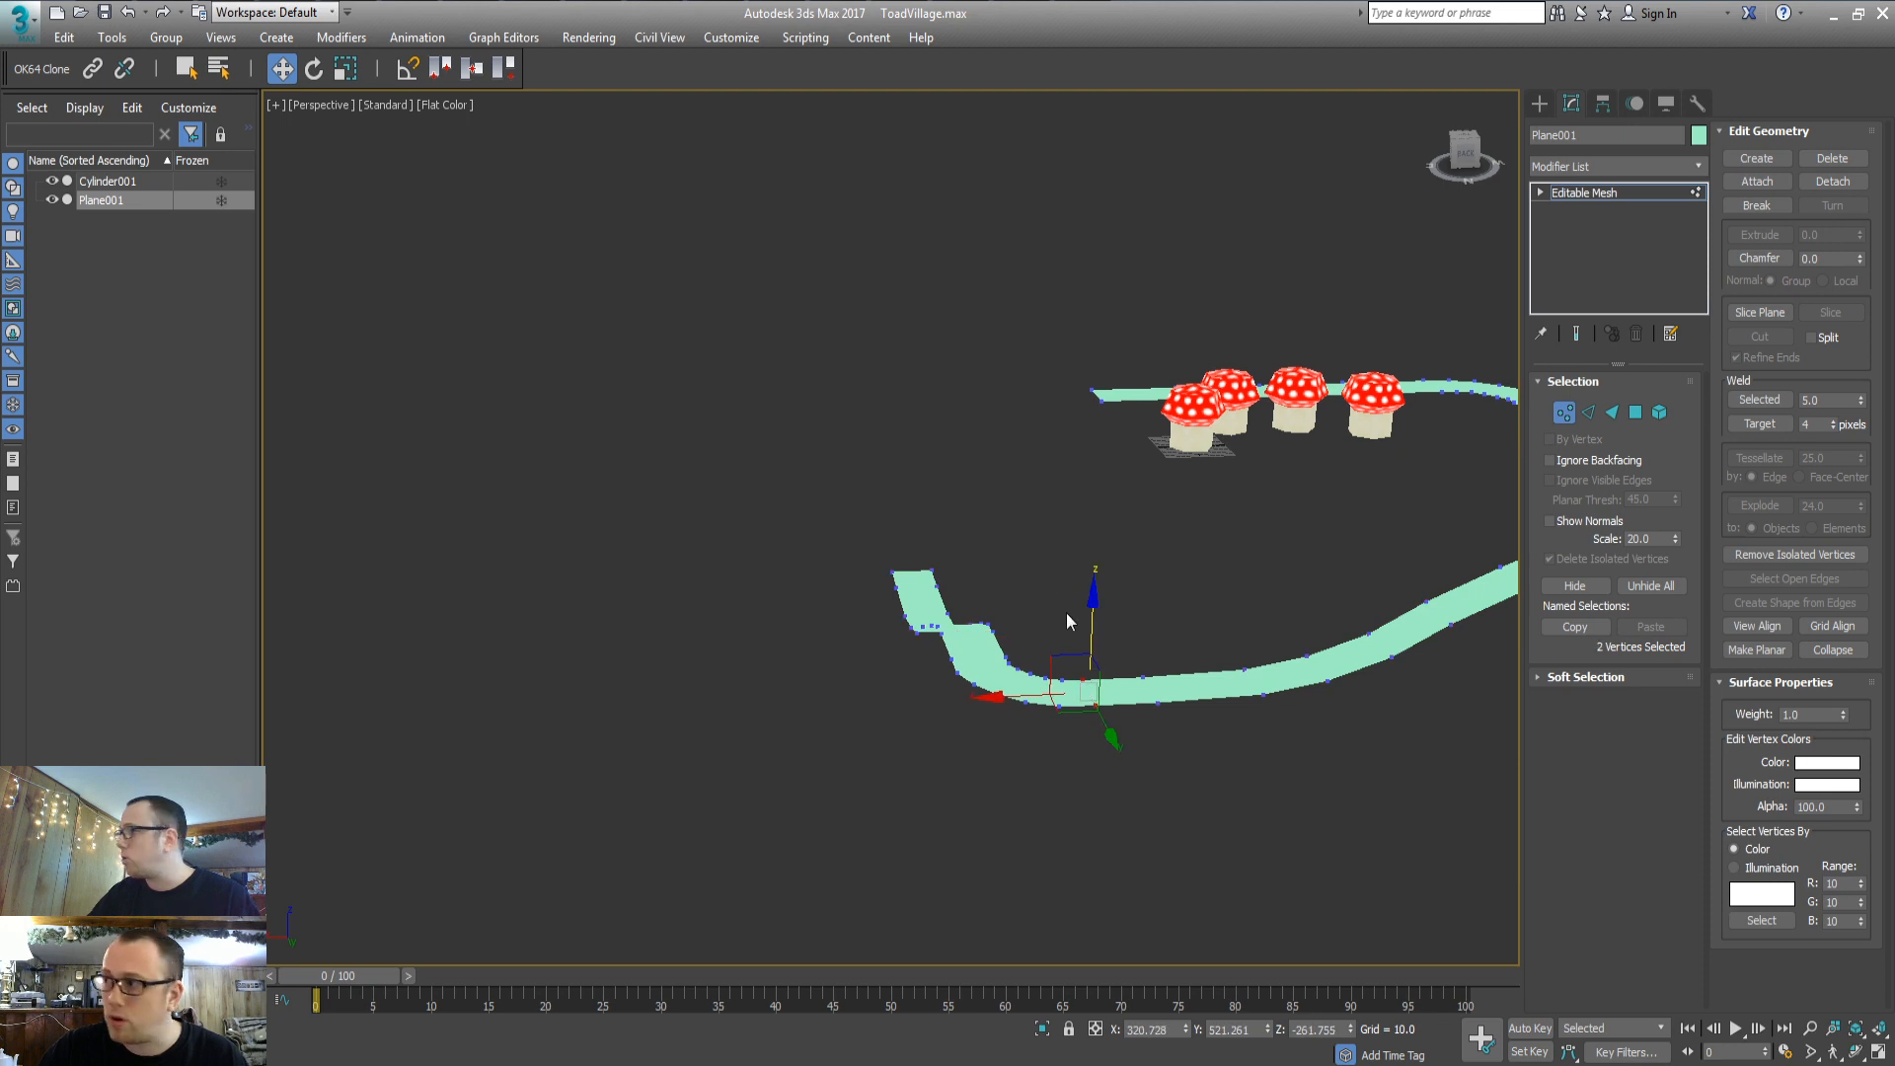
Try to flatten the cloned strip's 18 vertices along Z and raise them level with the new curve, and undo both changes
key("3")
middle_click_drag(803, 656, 885, 677, "alt")
key("1")
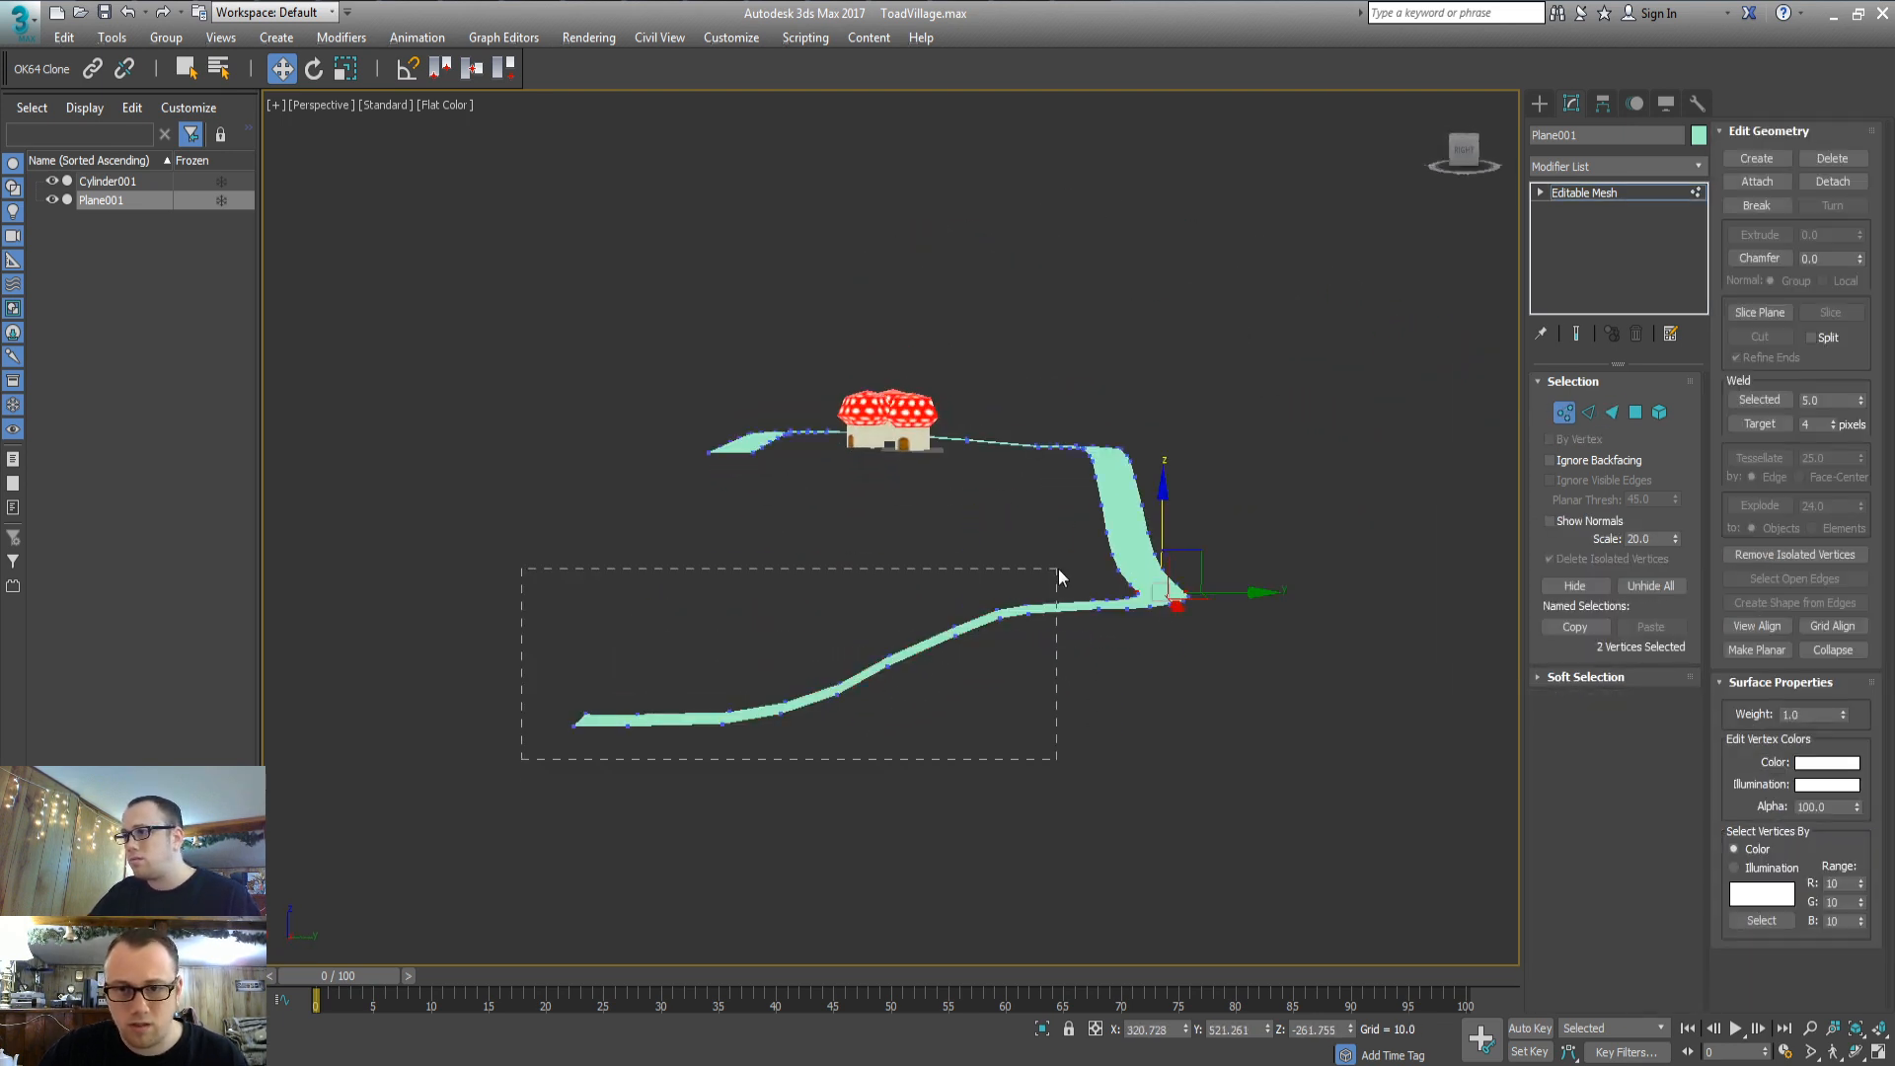
mouse_move(1058, 569)
left_mouse_down()
mouse_move(1103, 565)
mouse_move(1060, 571)
left_mouse_up()
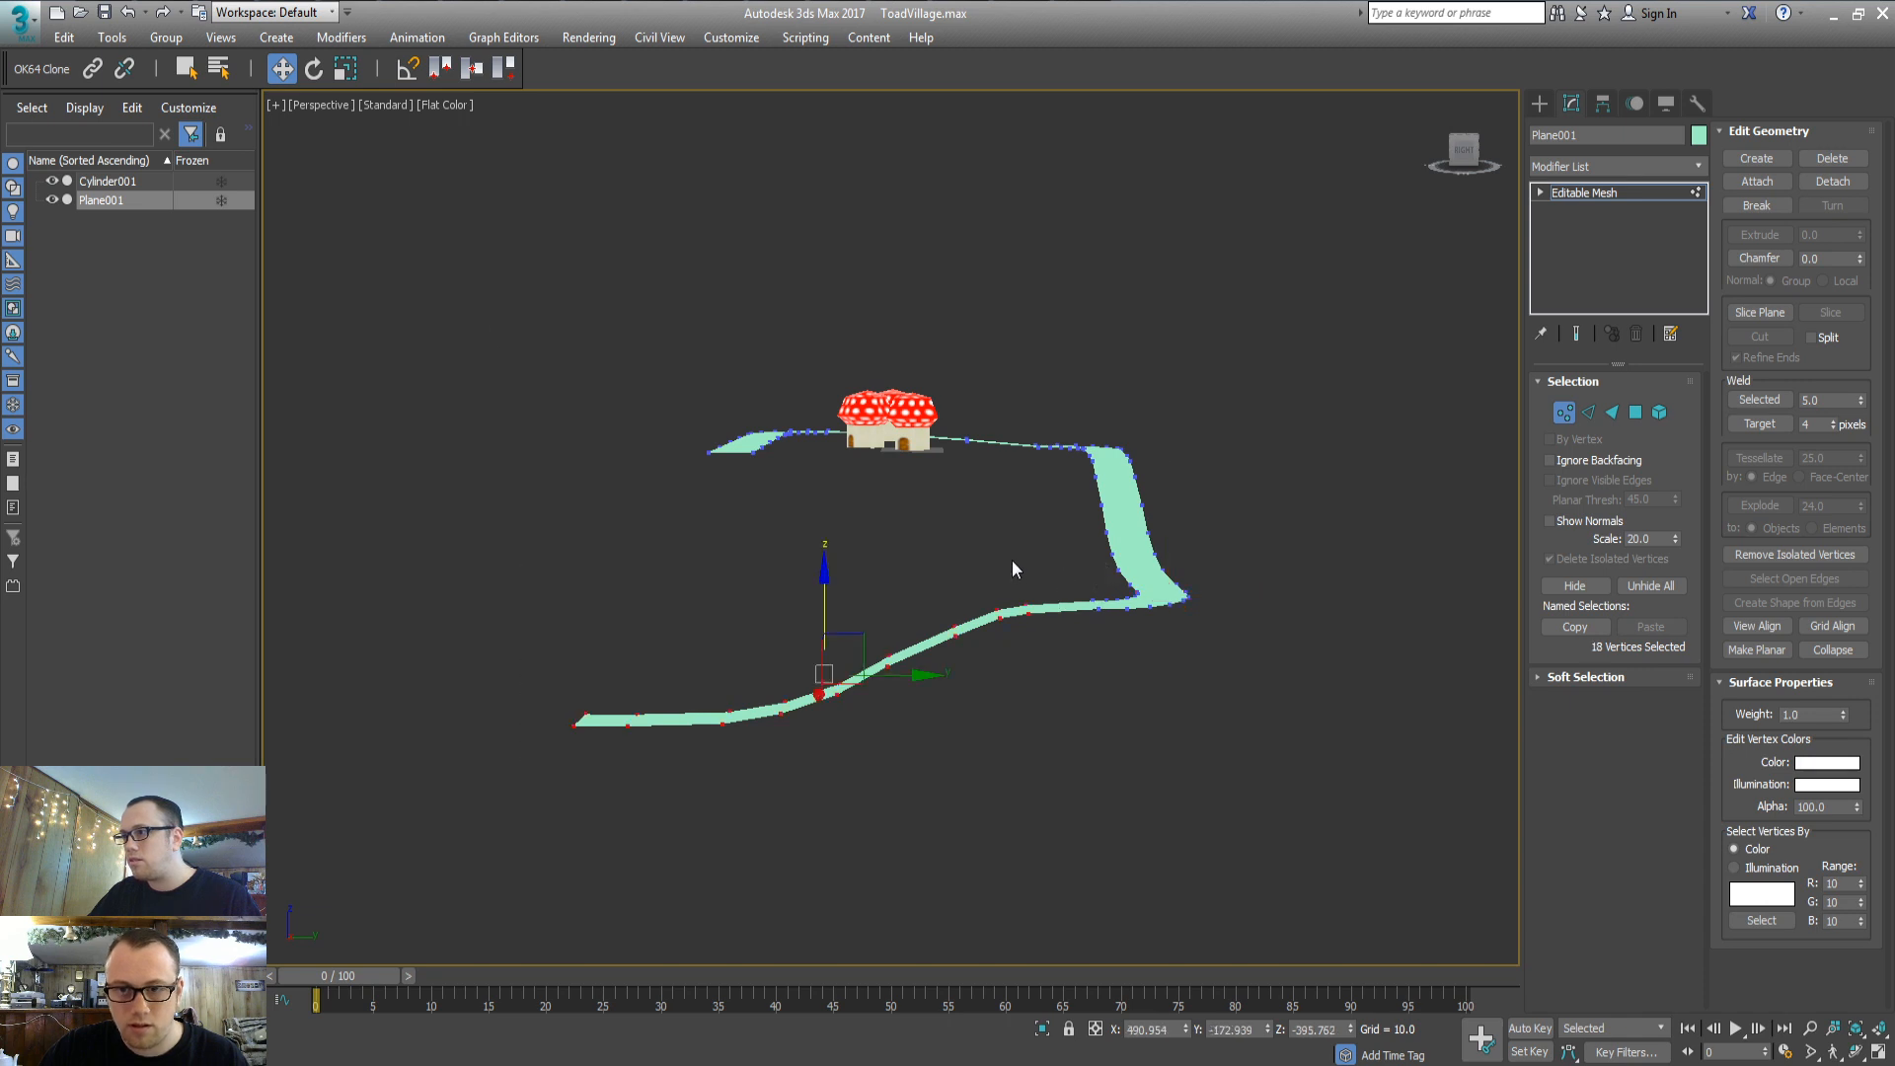
left_click(335, 74)
left_click_drag(824, 548, 757, 720)
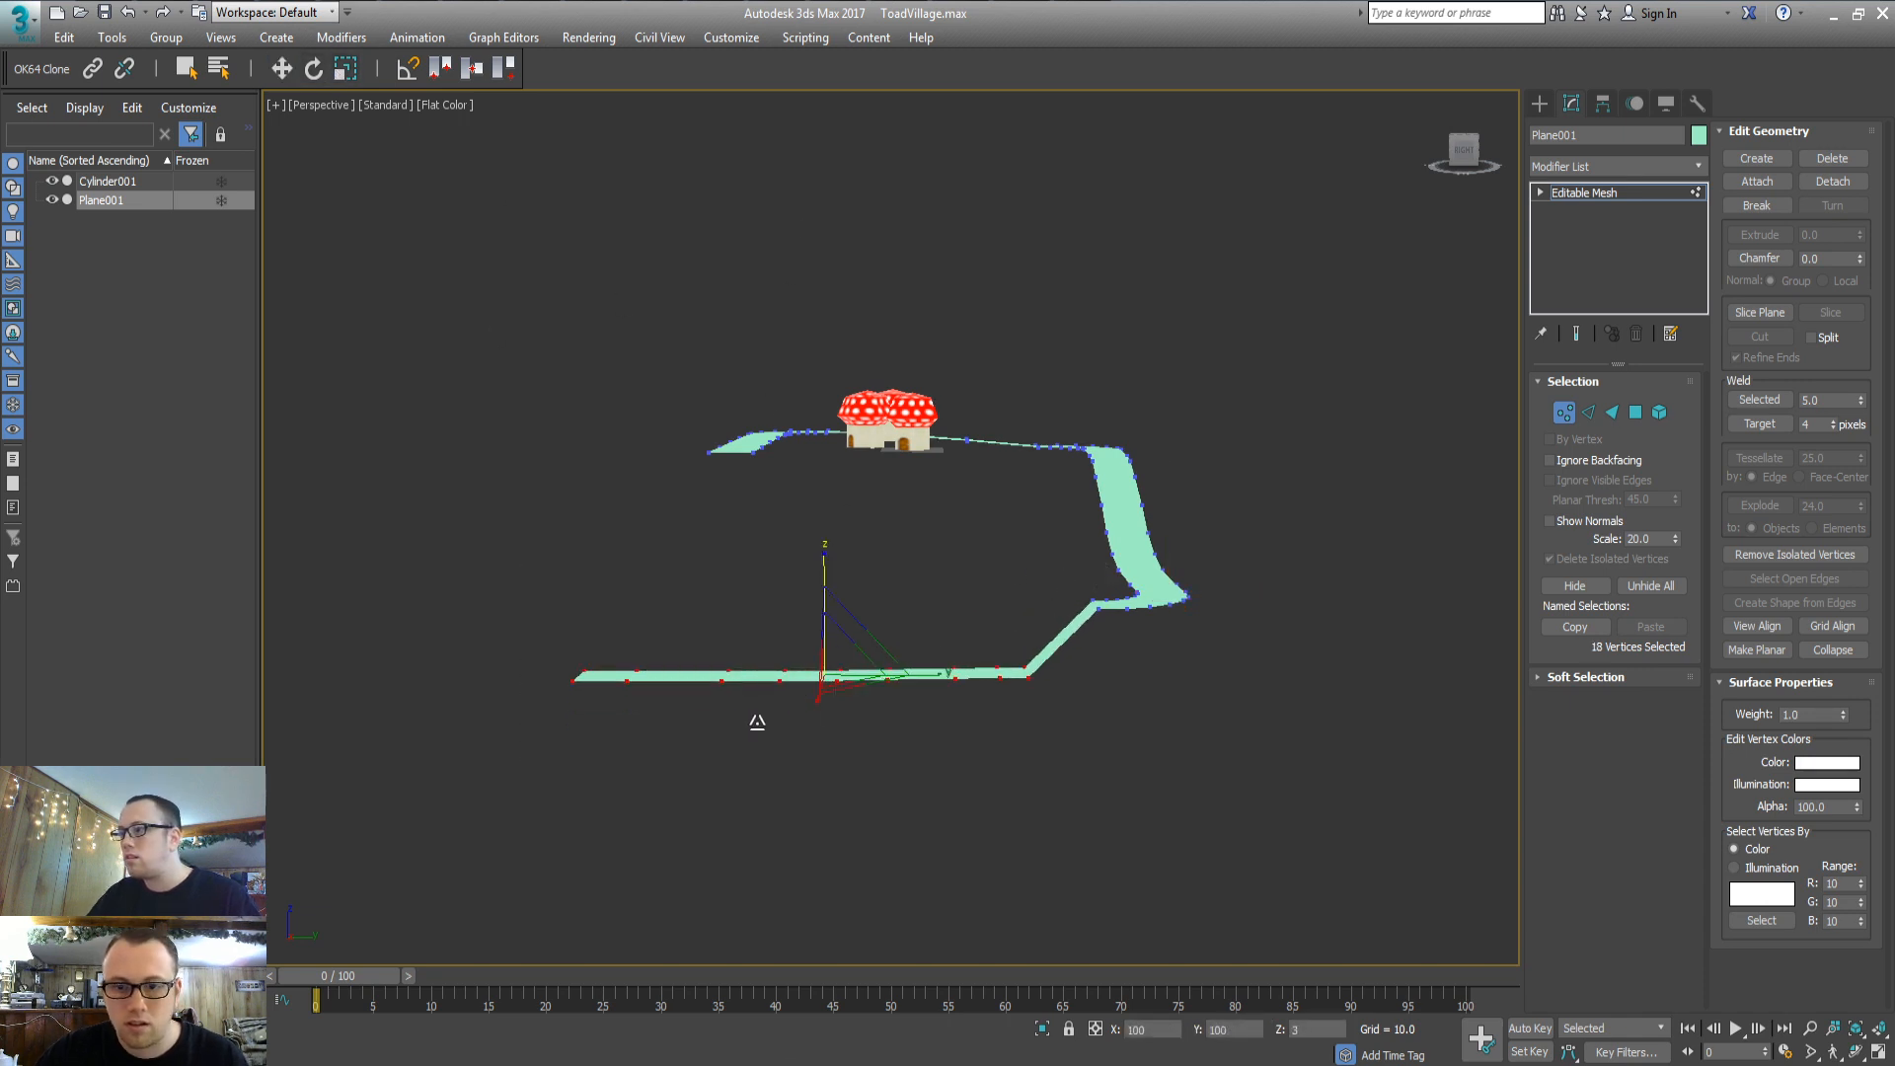
key("w")
left_click_drag(832, 605, 828, 529)
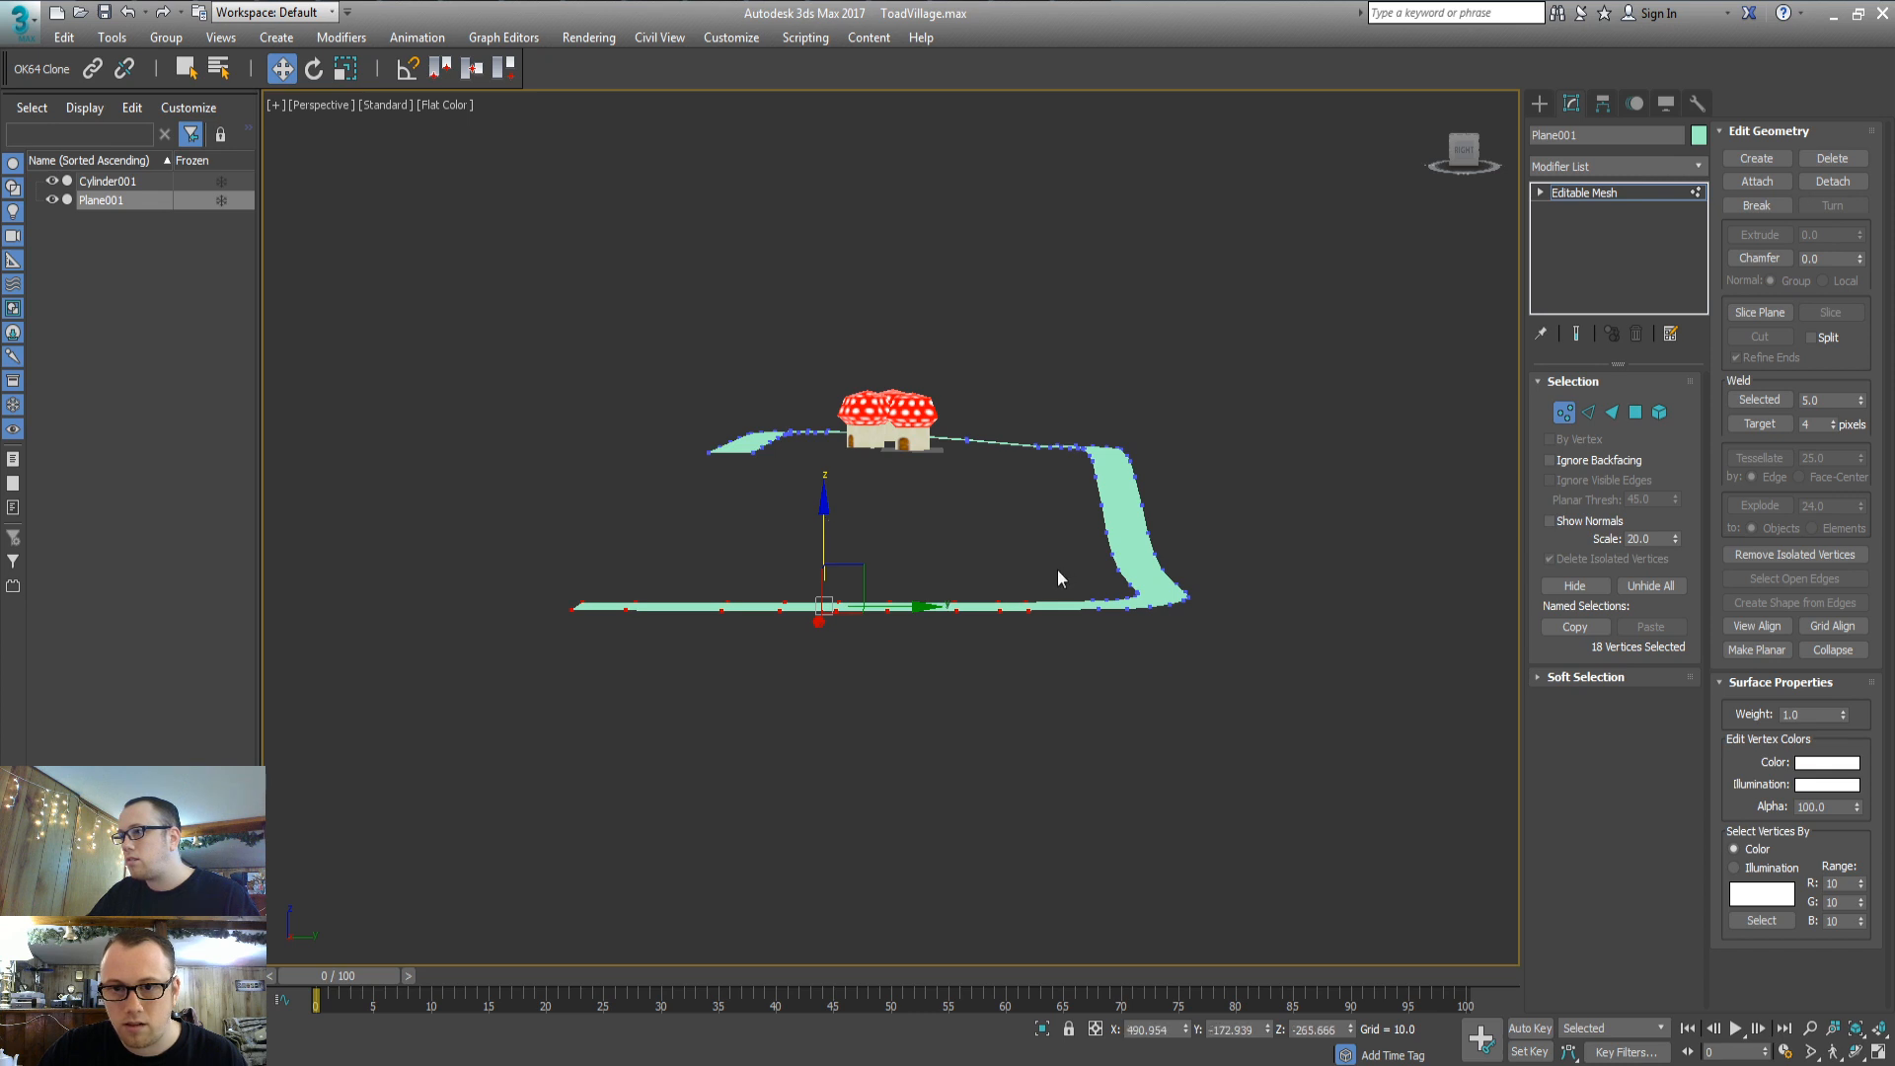
key("ctrl+z")
key("ctrl+z")
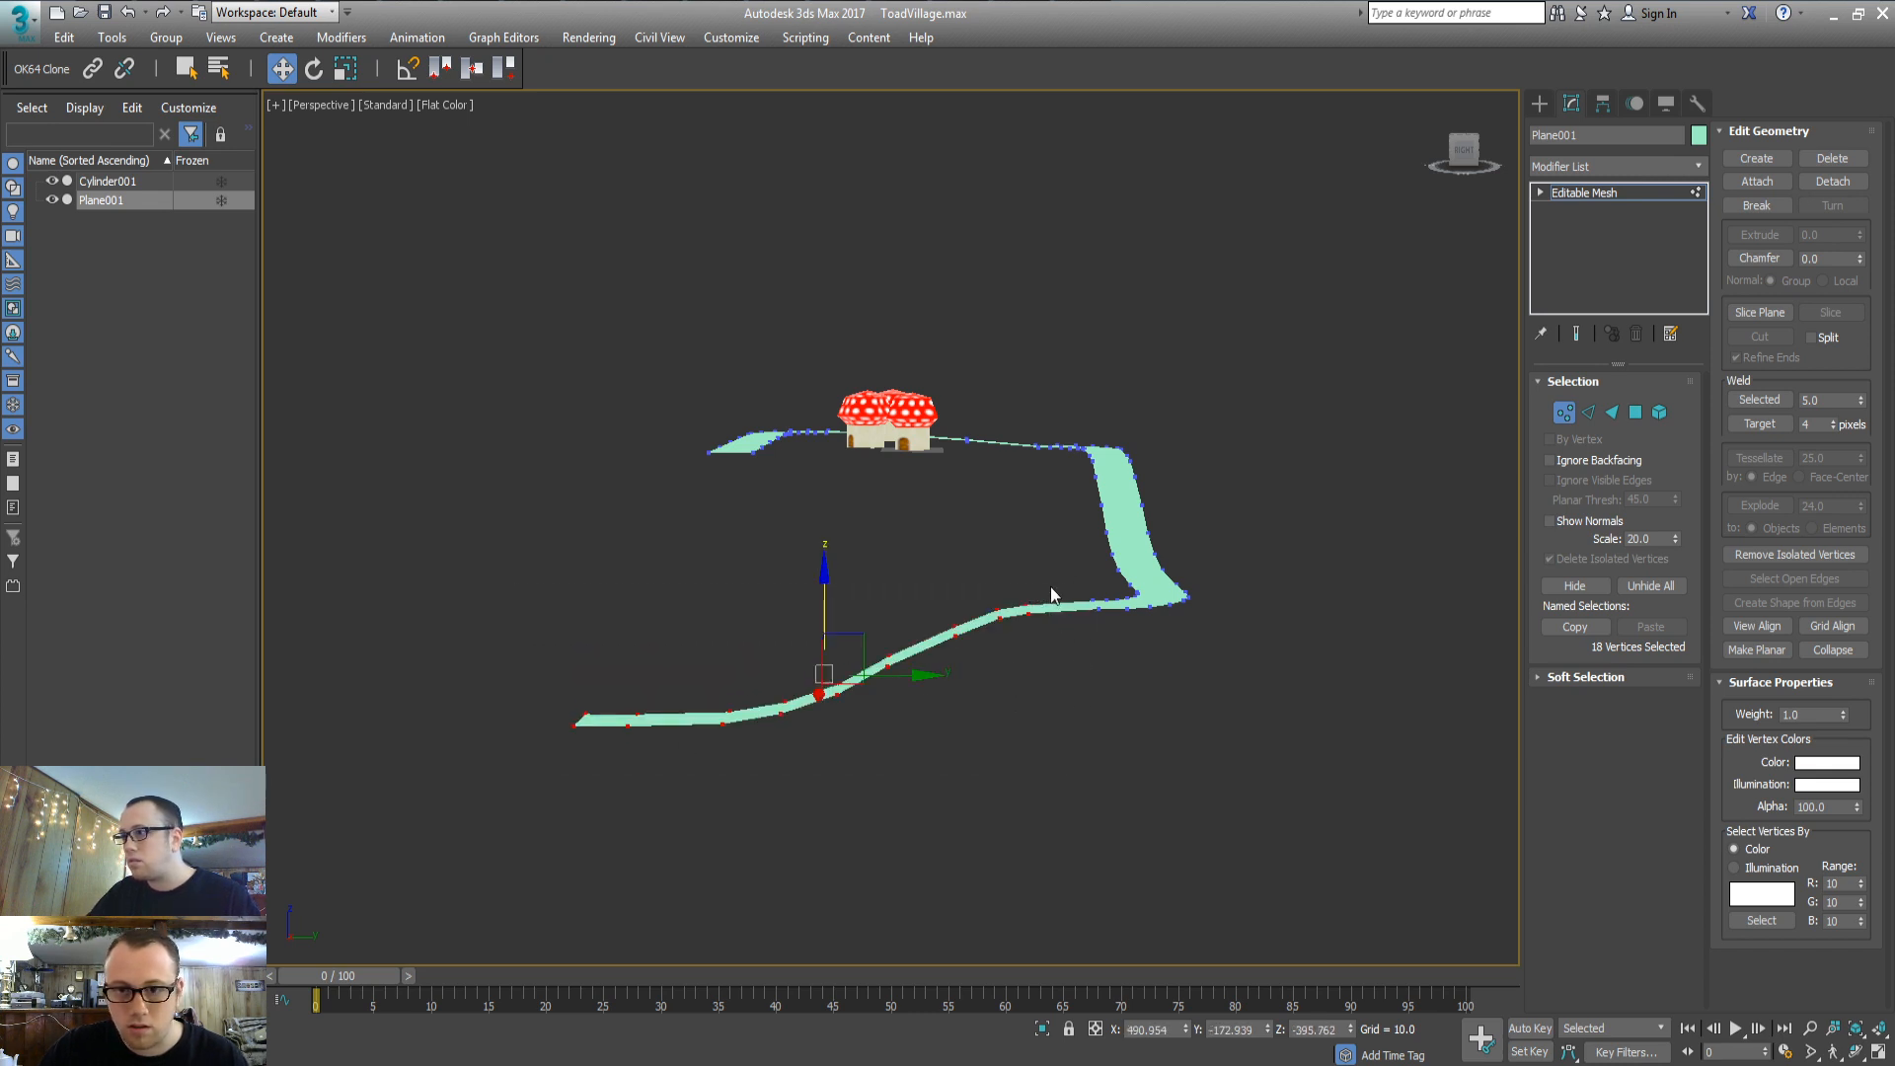
Detach the cloned sloped strip's 18 faces from the new curve as a separate element of the mesh
key("2")
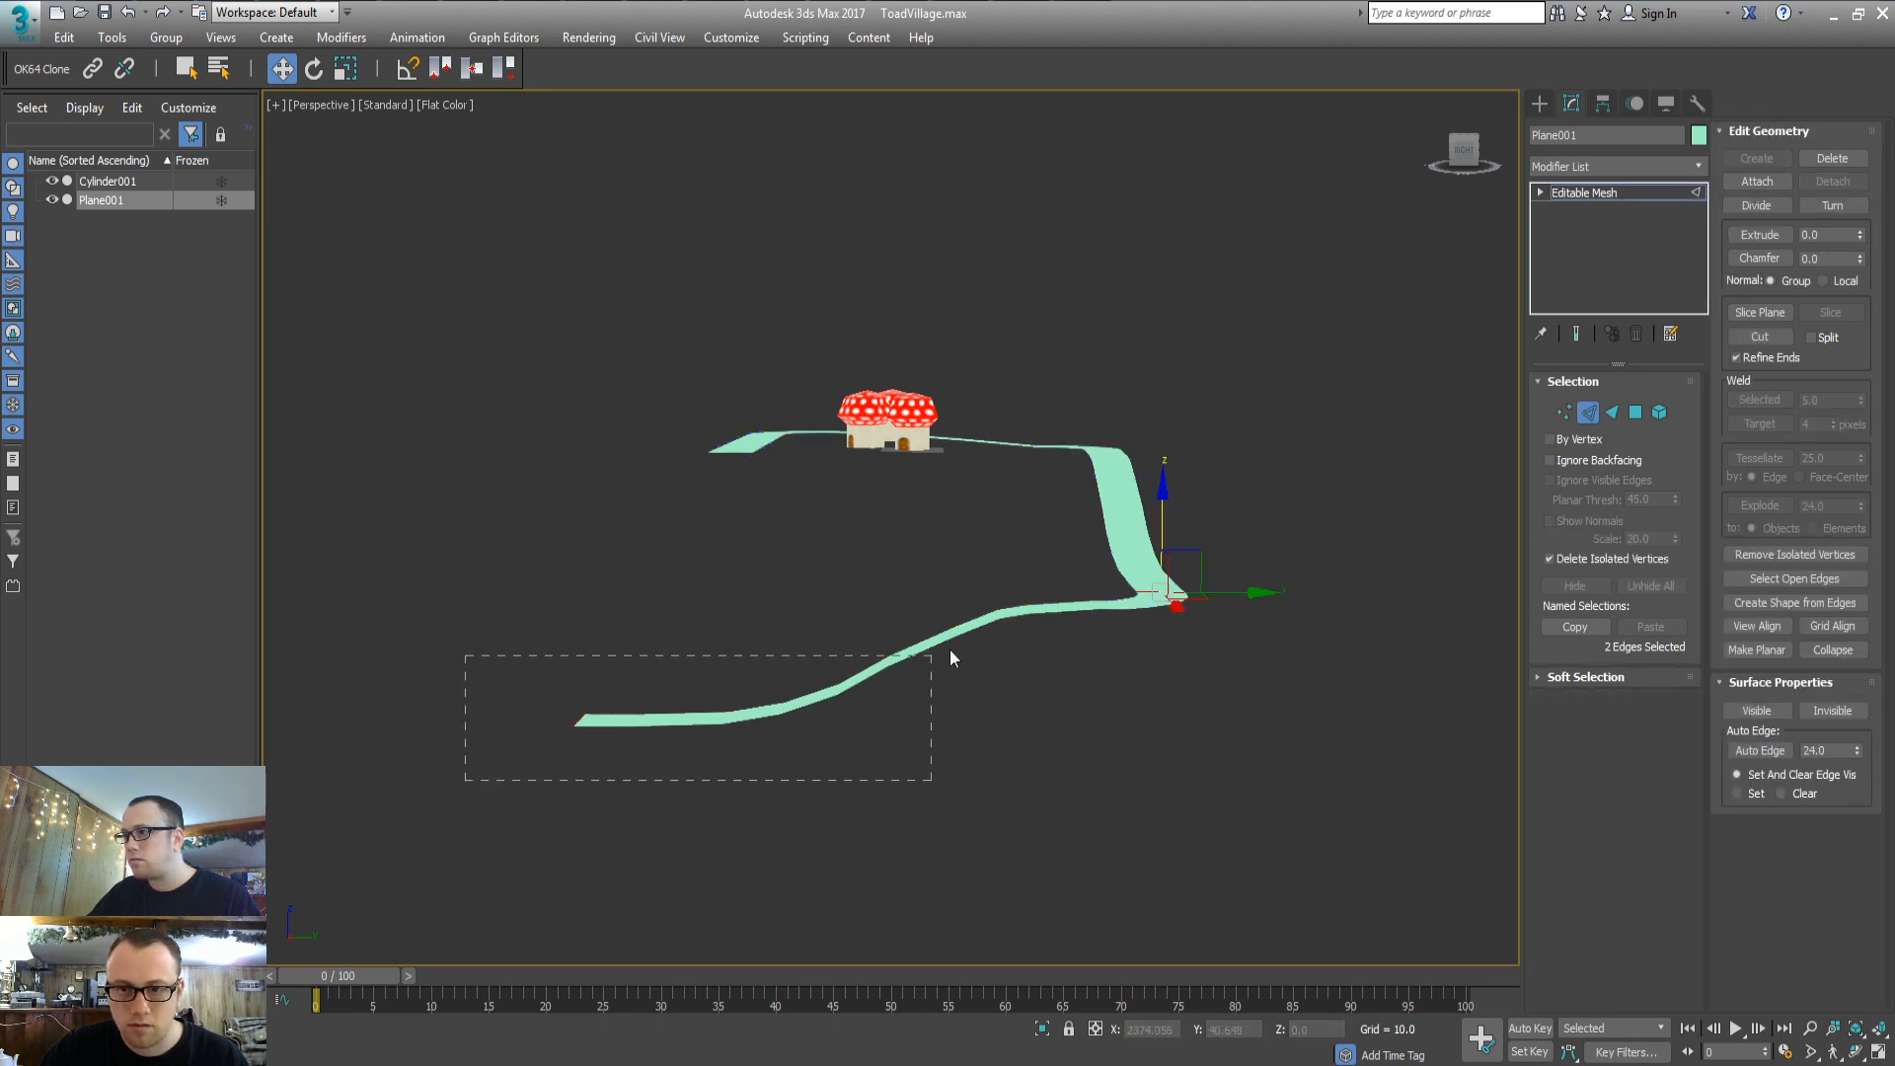
left_click_drag(1053, 596, 1055, 597)
middle_click_drag(1021, 643, 1007, 713, "alt")
key("3")
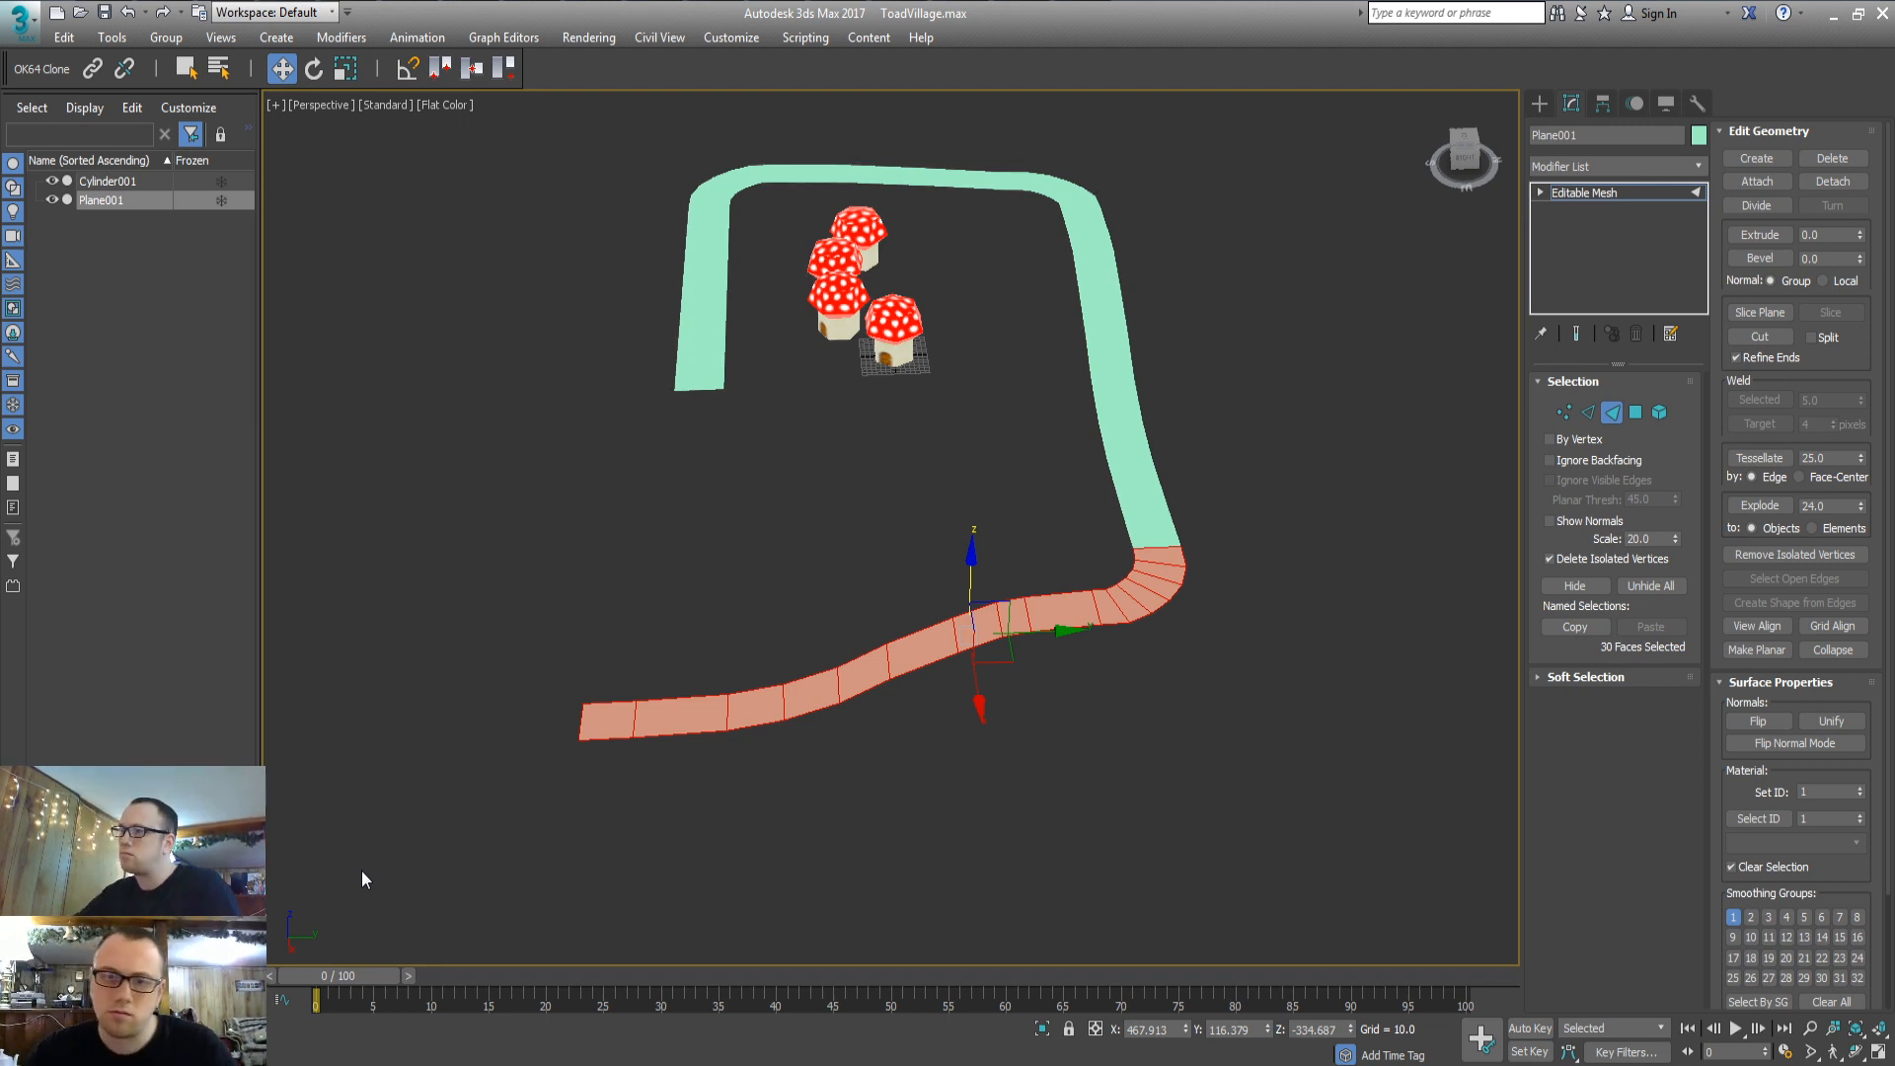
left_click_drag(1035, 571, 1063, 558)
left_click(1832, 183)
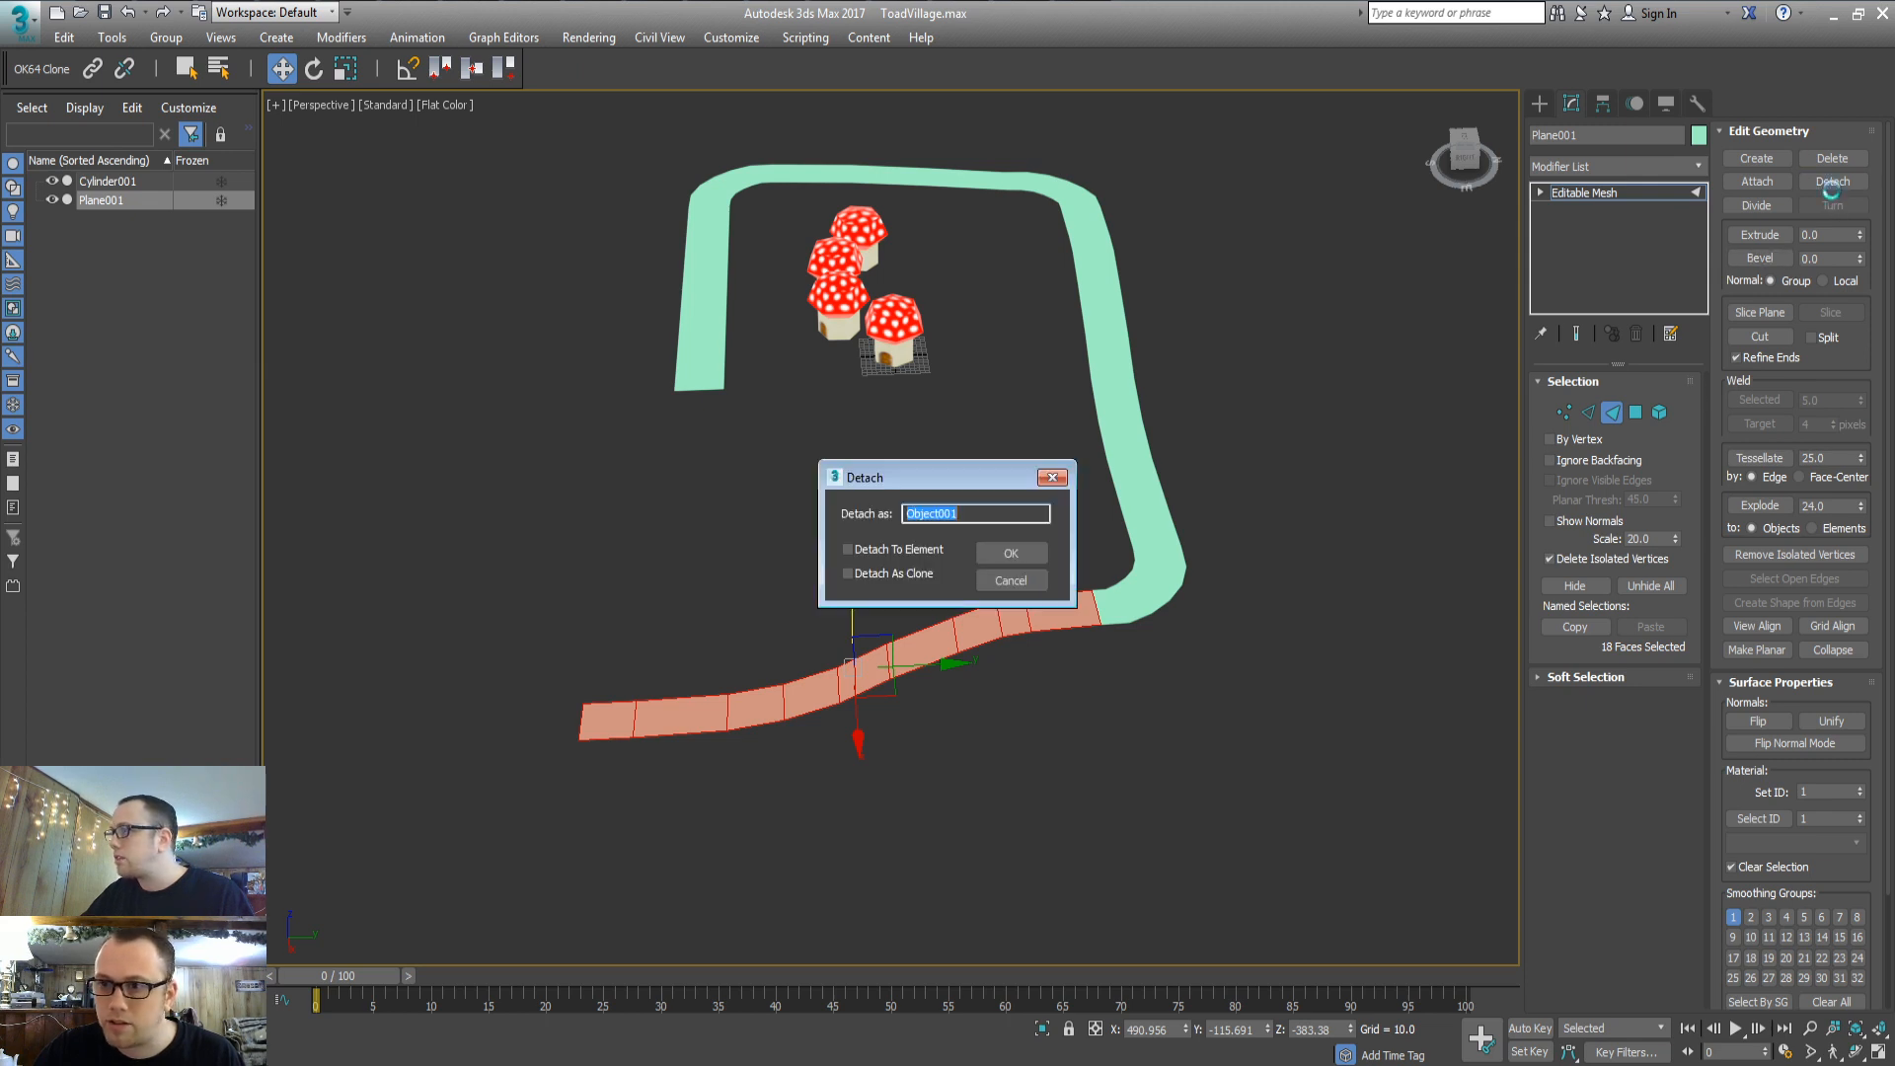
left_click(1017, 551)
Rotate the detached strip -180 degrees about Z and move it so its low end meets the new curve
key("e")
left_click_drag(897, 722, 710, 740)
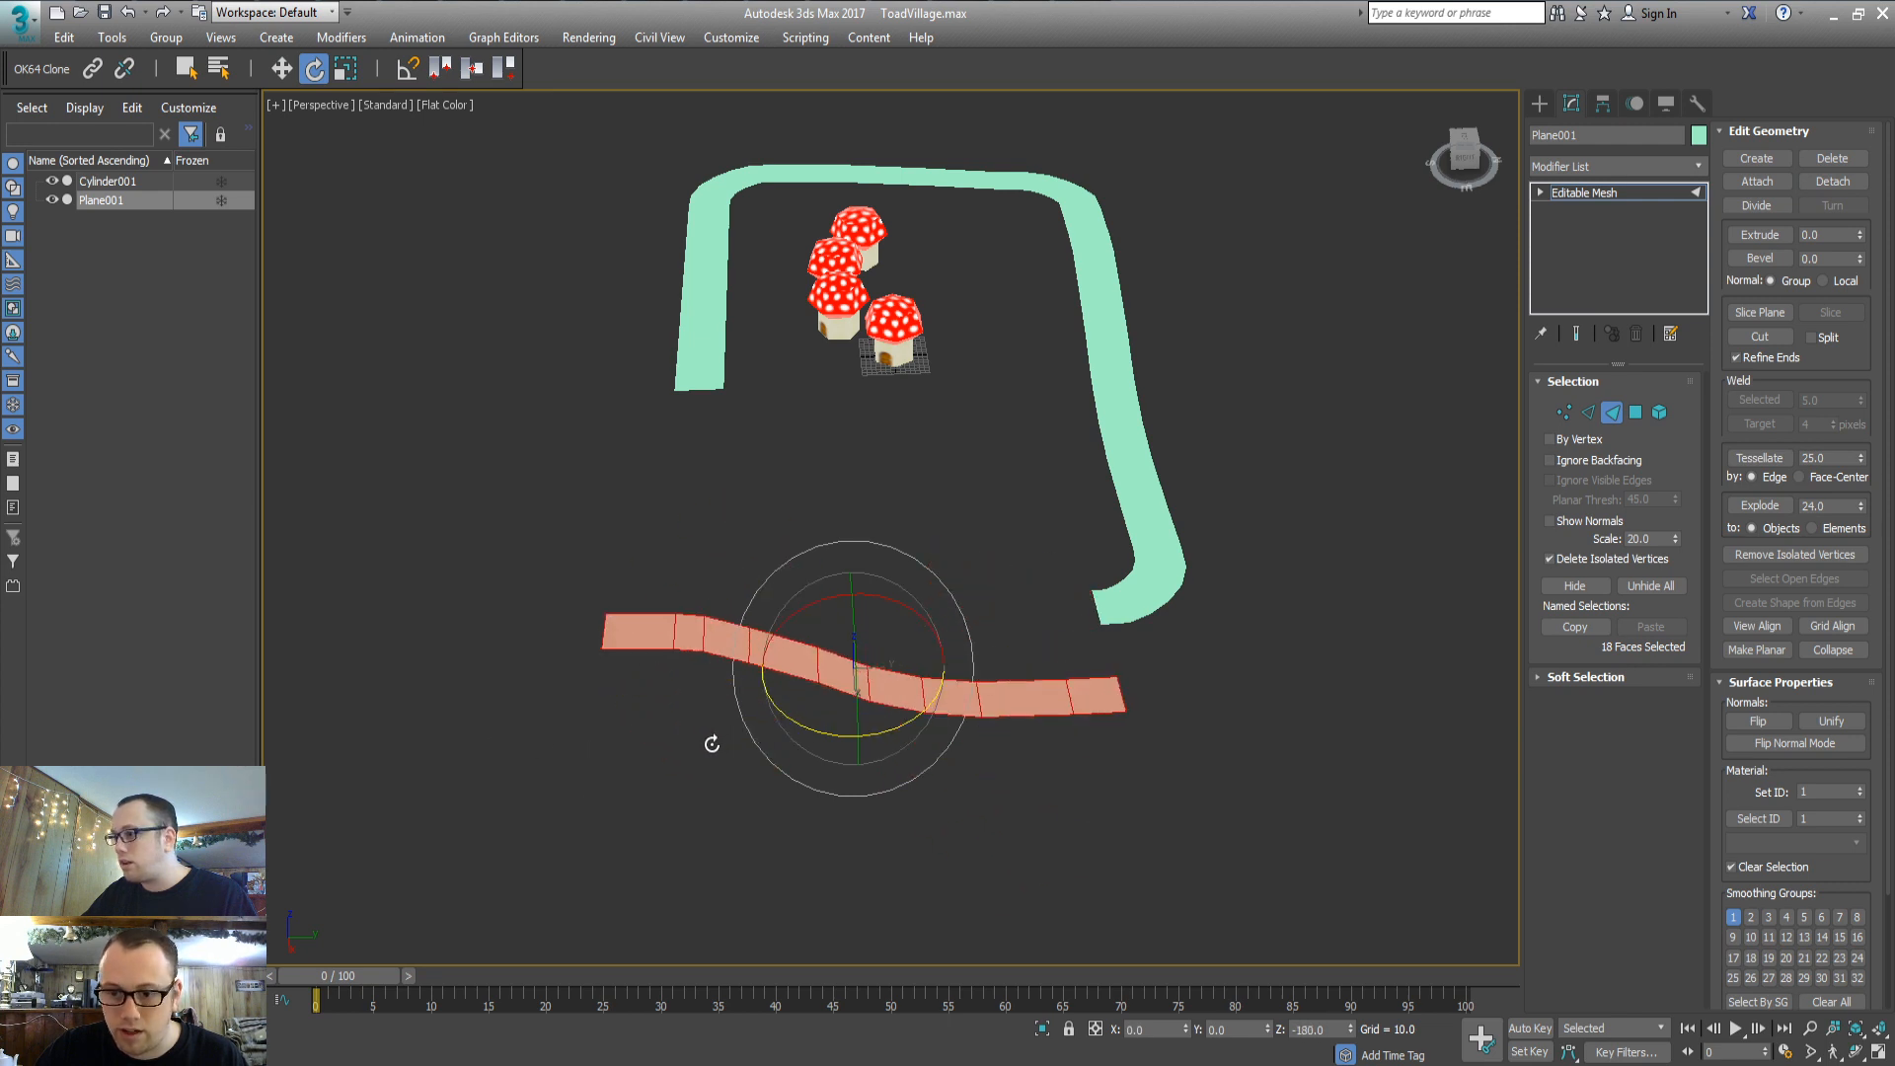
key("w")
left_click_drag(838, 602, 867, 515)
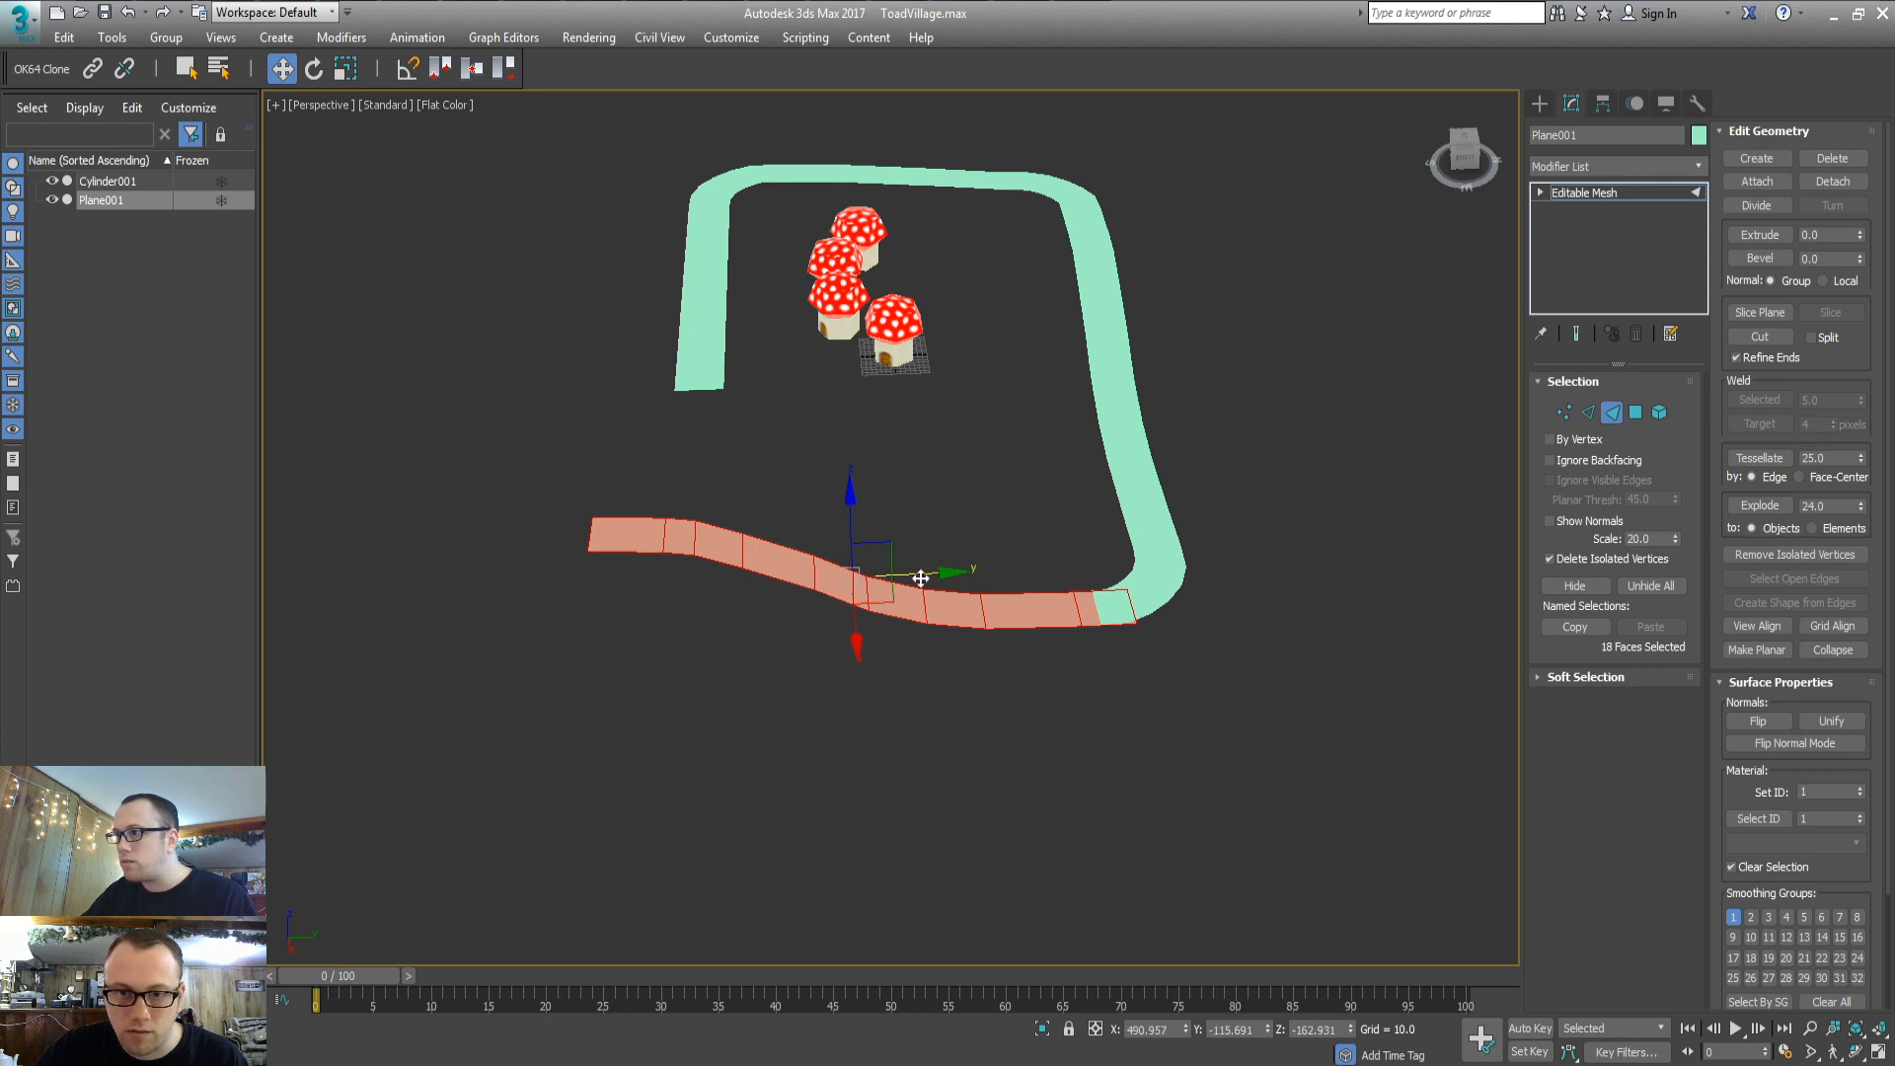
mouse_move(918, 576)
left_mouse_down()
mouse_move(867, 571)
mouse_move(886, 582)
left_mouse_up()
Select the vertices at the joint between the turned strip and the new curve and weld them together
key("1")
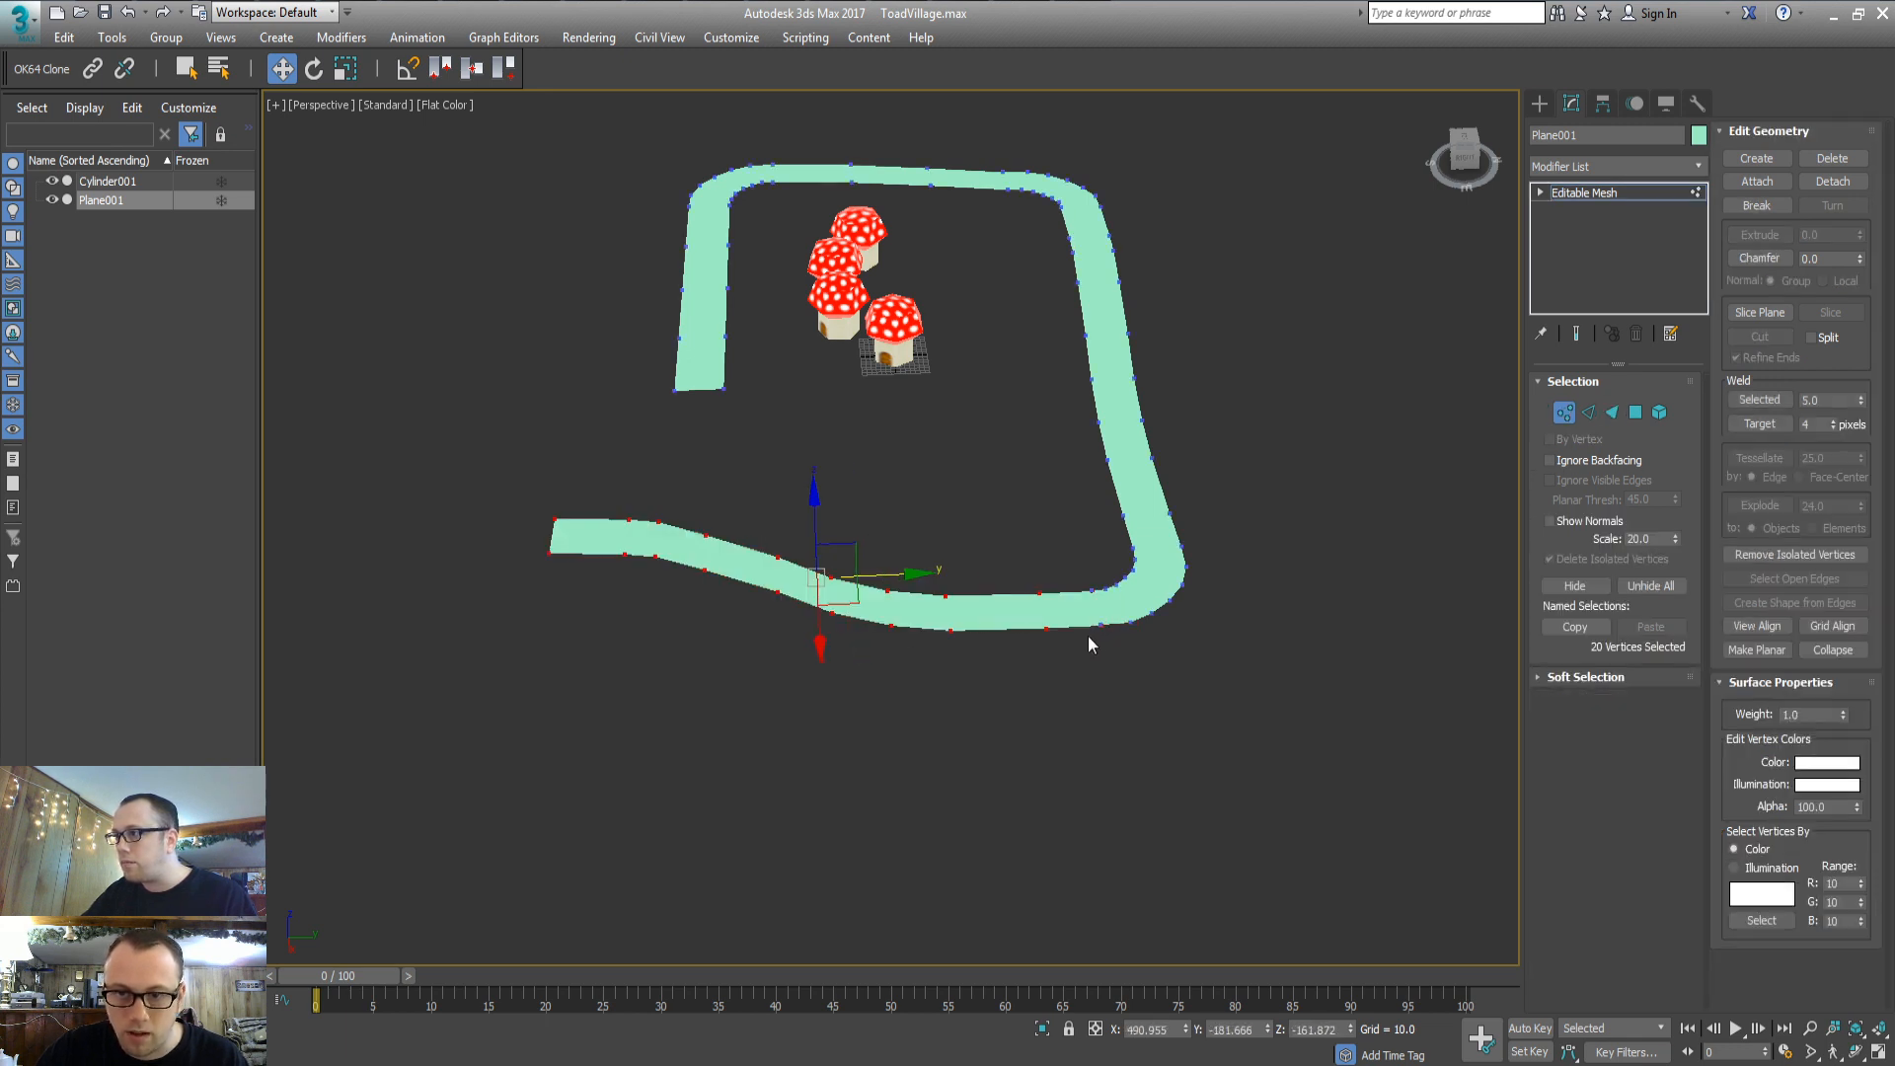
left_click_drag(1106, 582, 1106, 583)
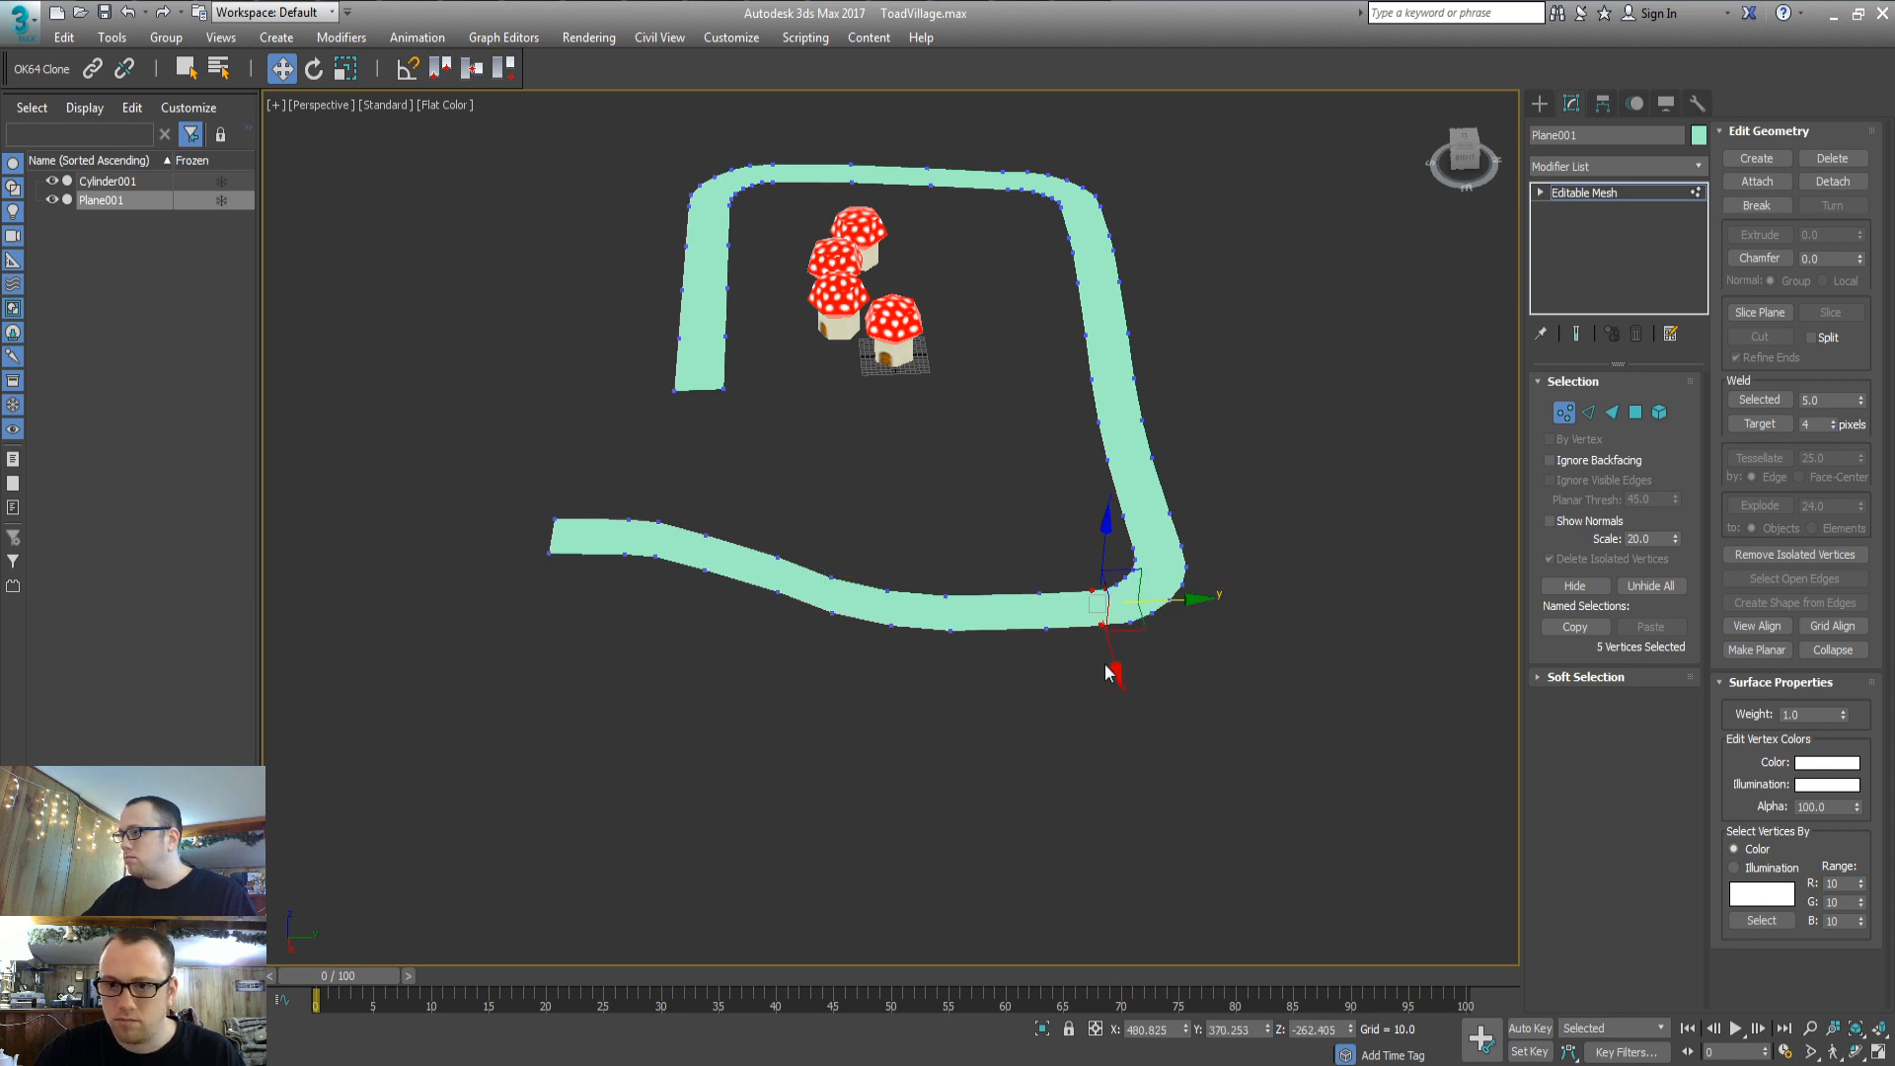
middle_click_drag(1107, 673, 1074, 669, "alt")
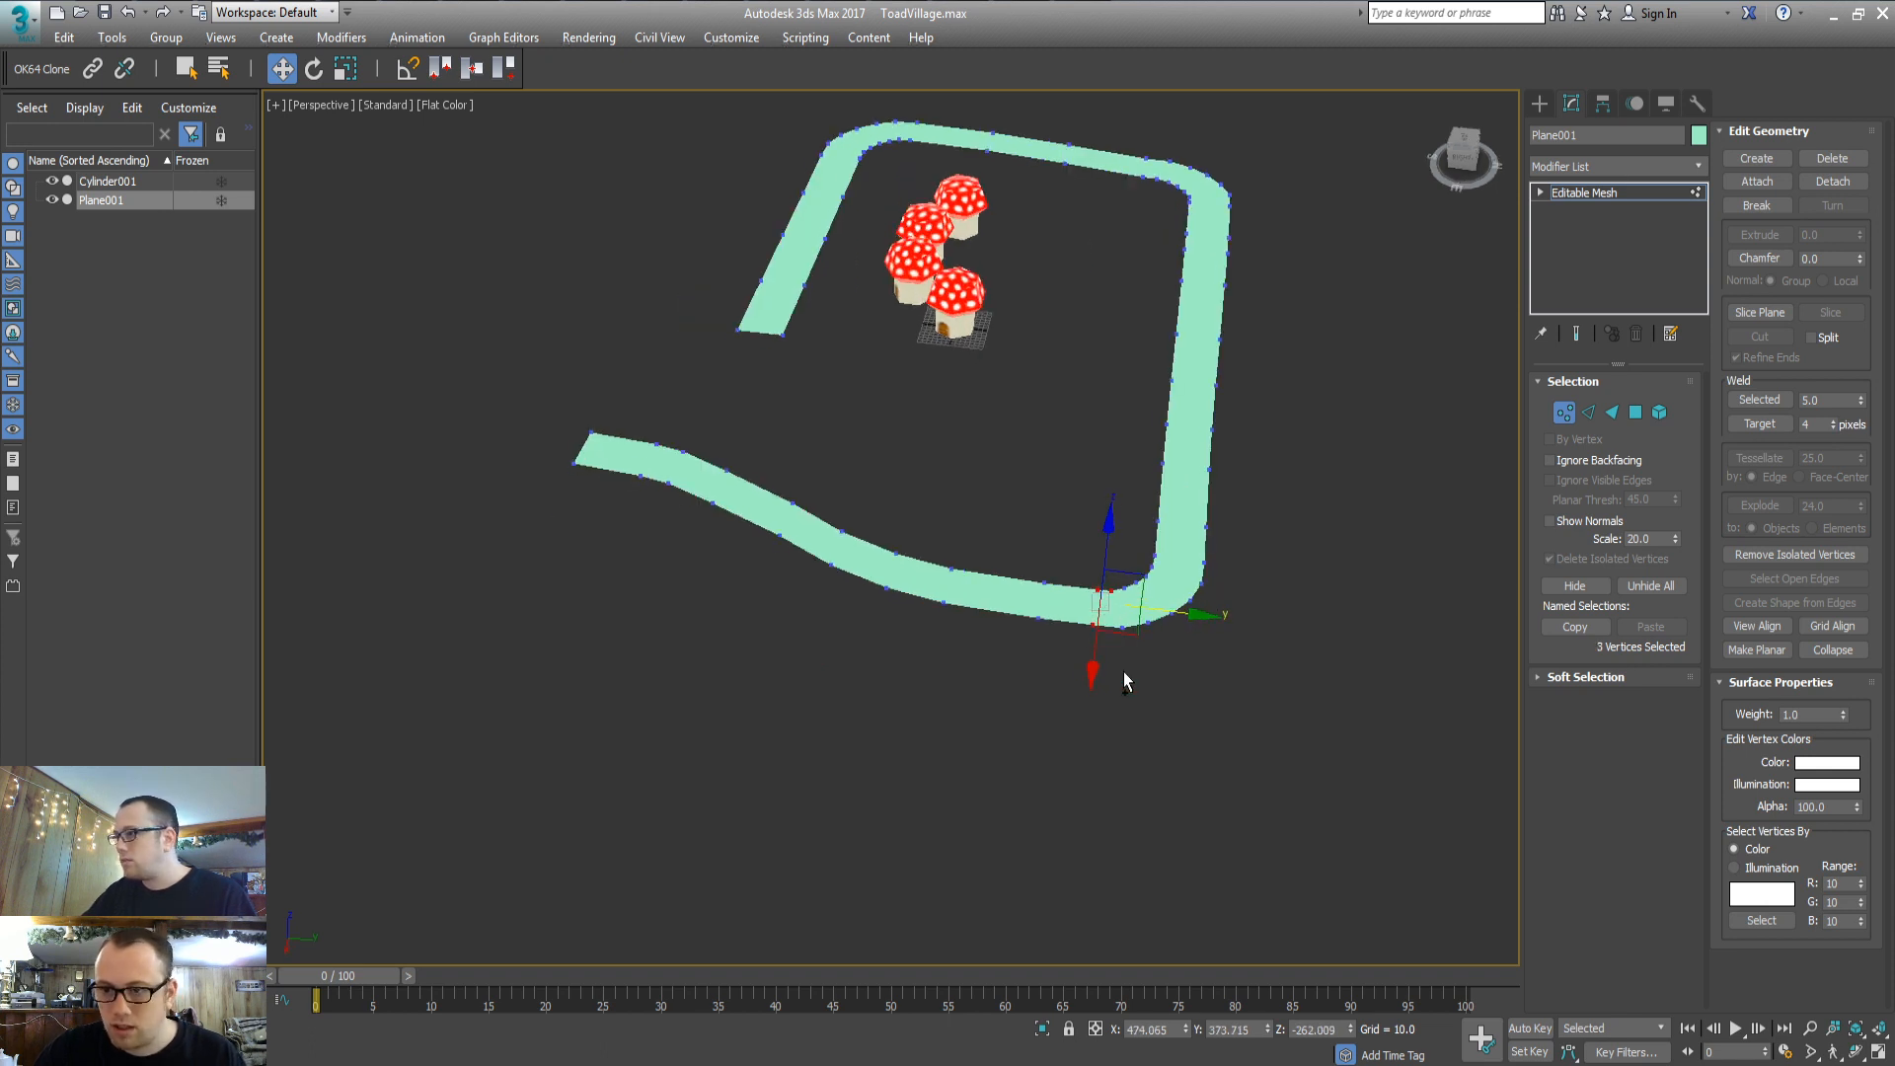
Lower the upper end of the welded sloped strip along Z, moving its outer twelve vertices and afterwards only the outer ten
key("2")
middle_click_drag(650, 614, 725, 565, "alt")
key("4")
key("1")
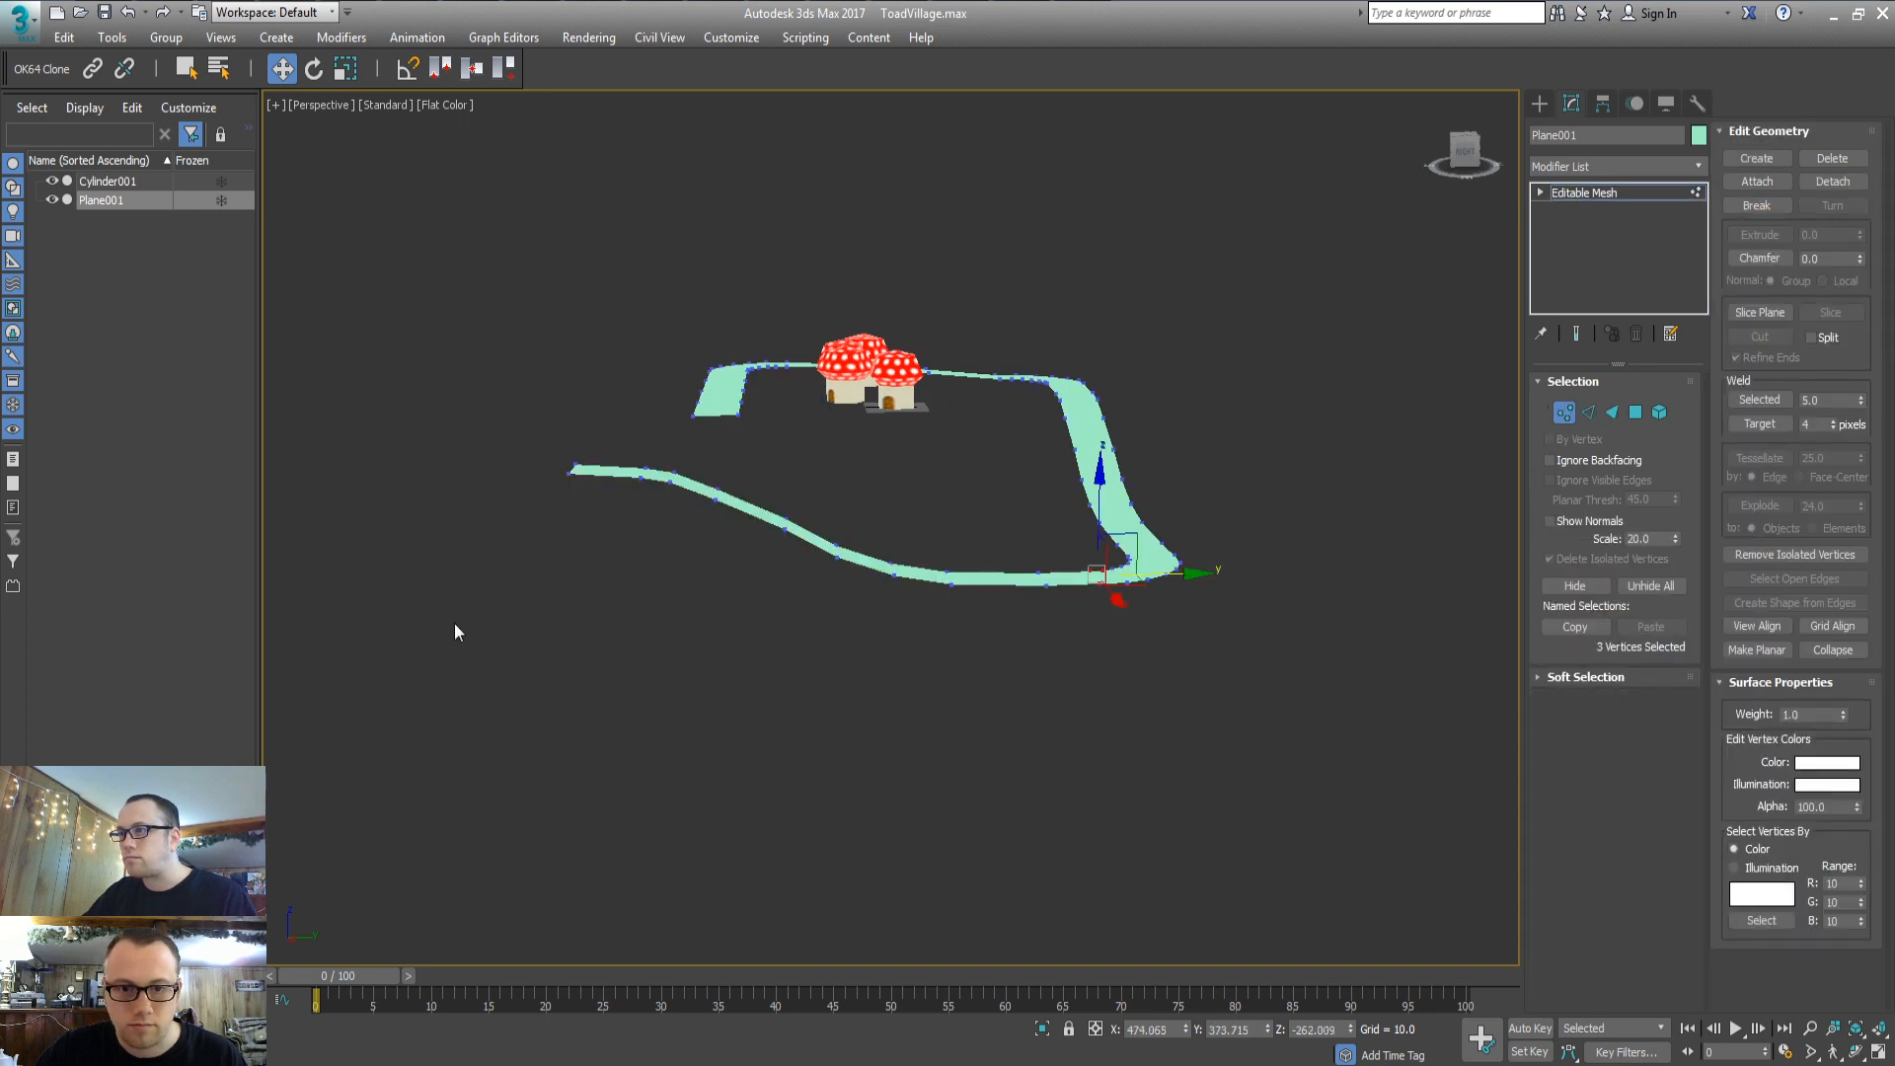
left_click_drag(837, 462, 839, 466)
middle_click_drag(842, 484, 722, 440, "alt")
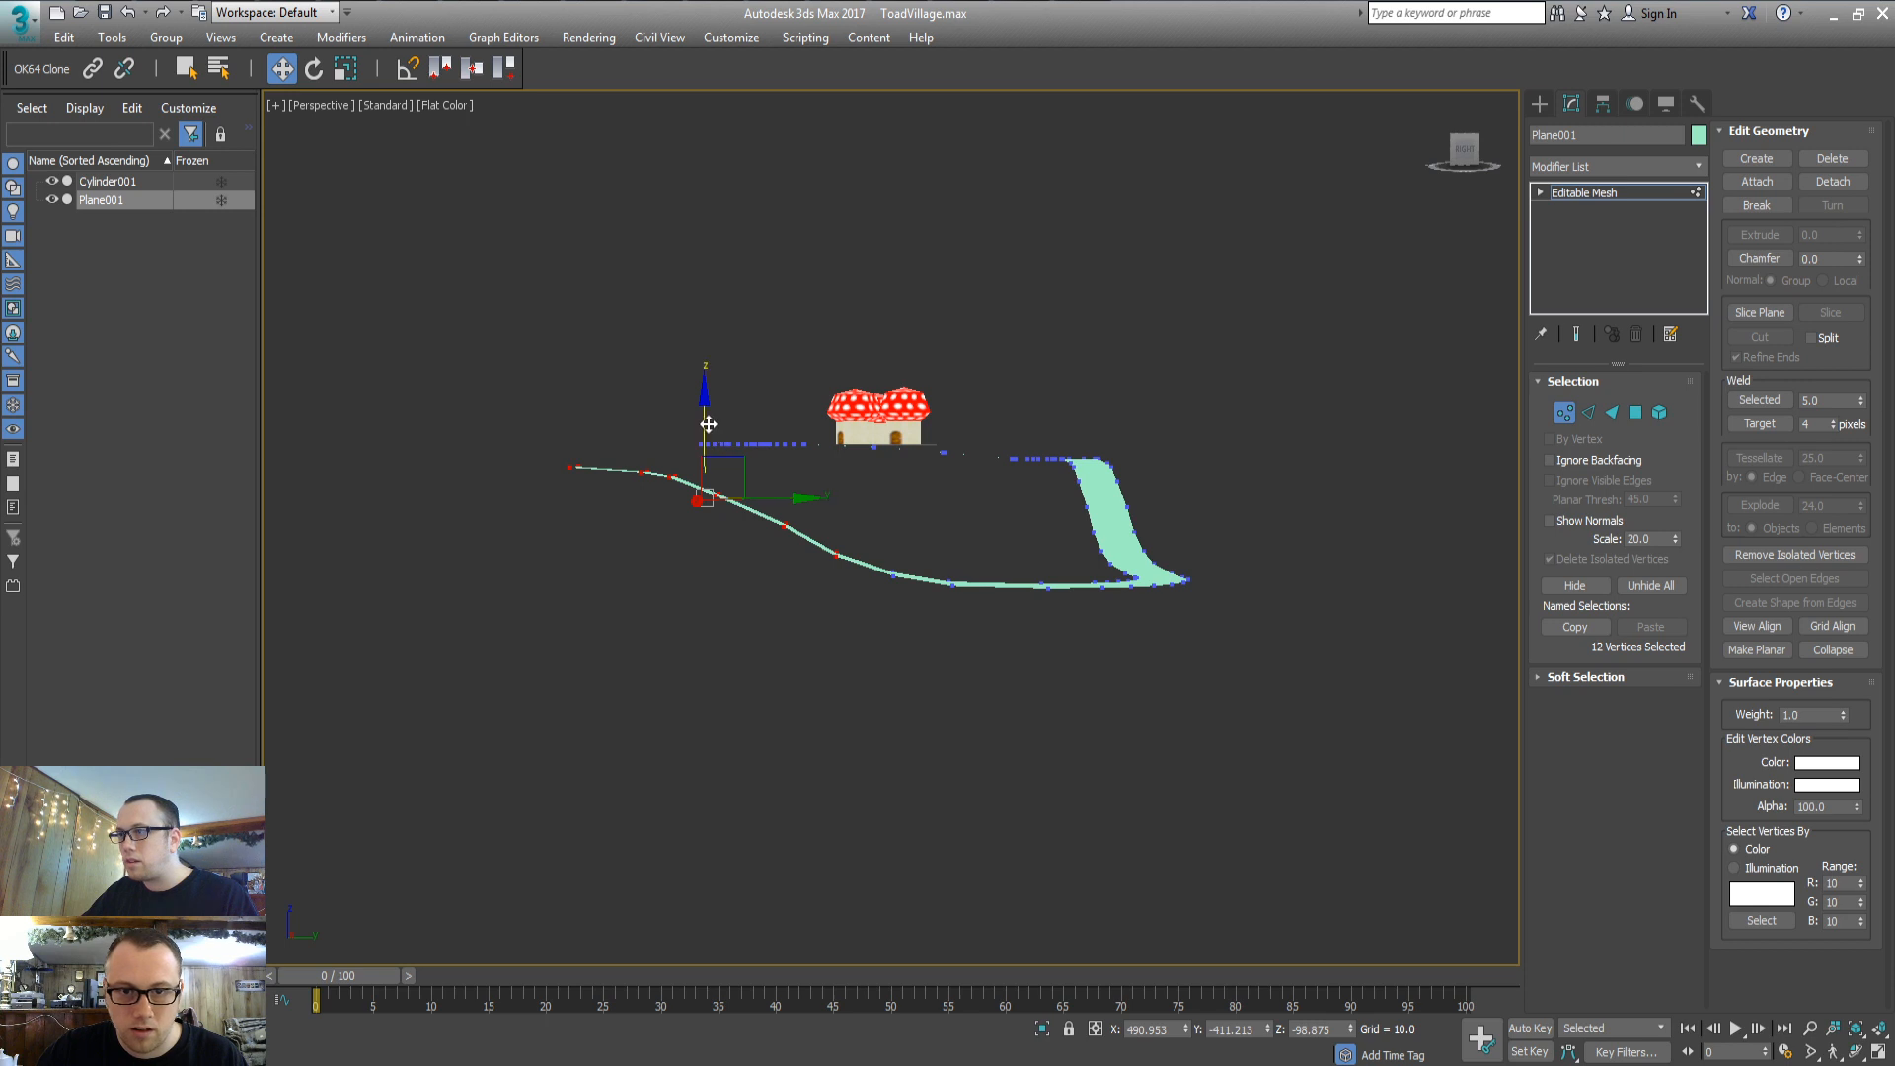
left_click_drag(708, 424, 708, 437)
left_click_drag(875, 567, 874, 569, "alt")
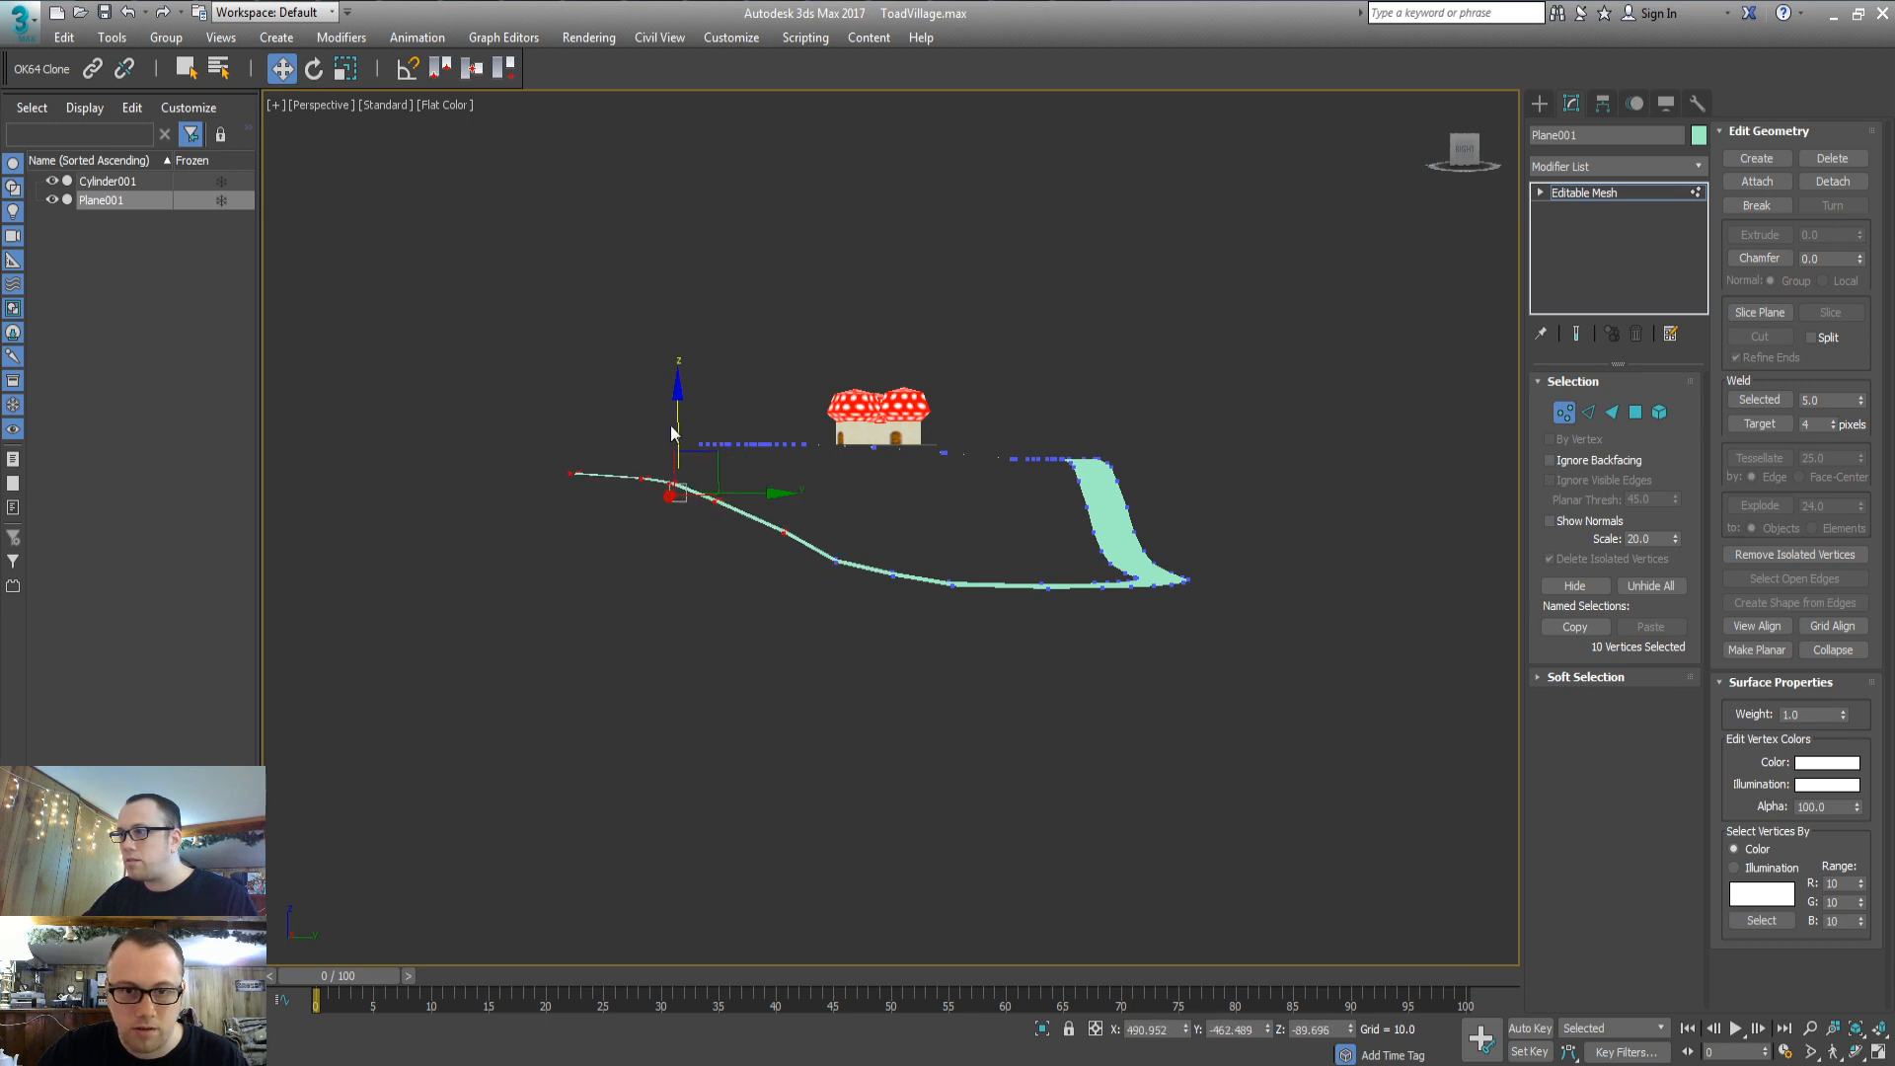
left_click_drag(678, 414, 679, 484)
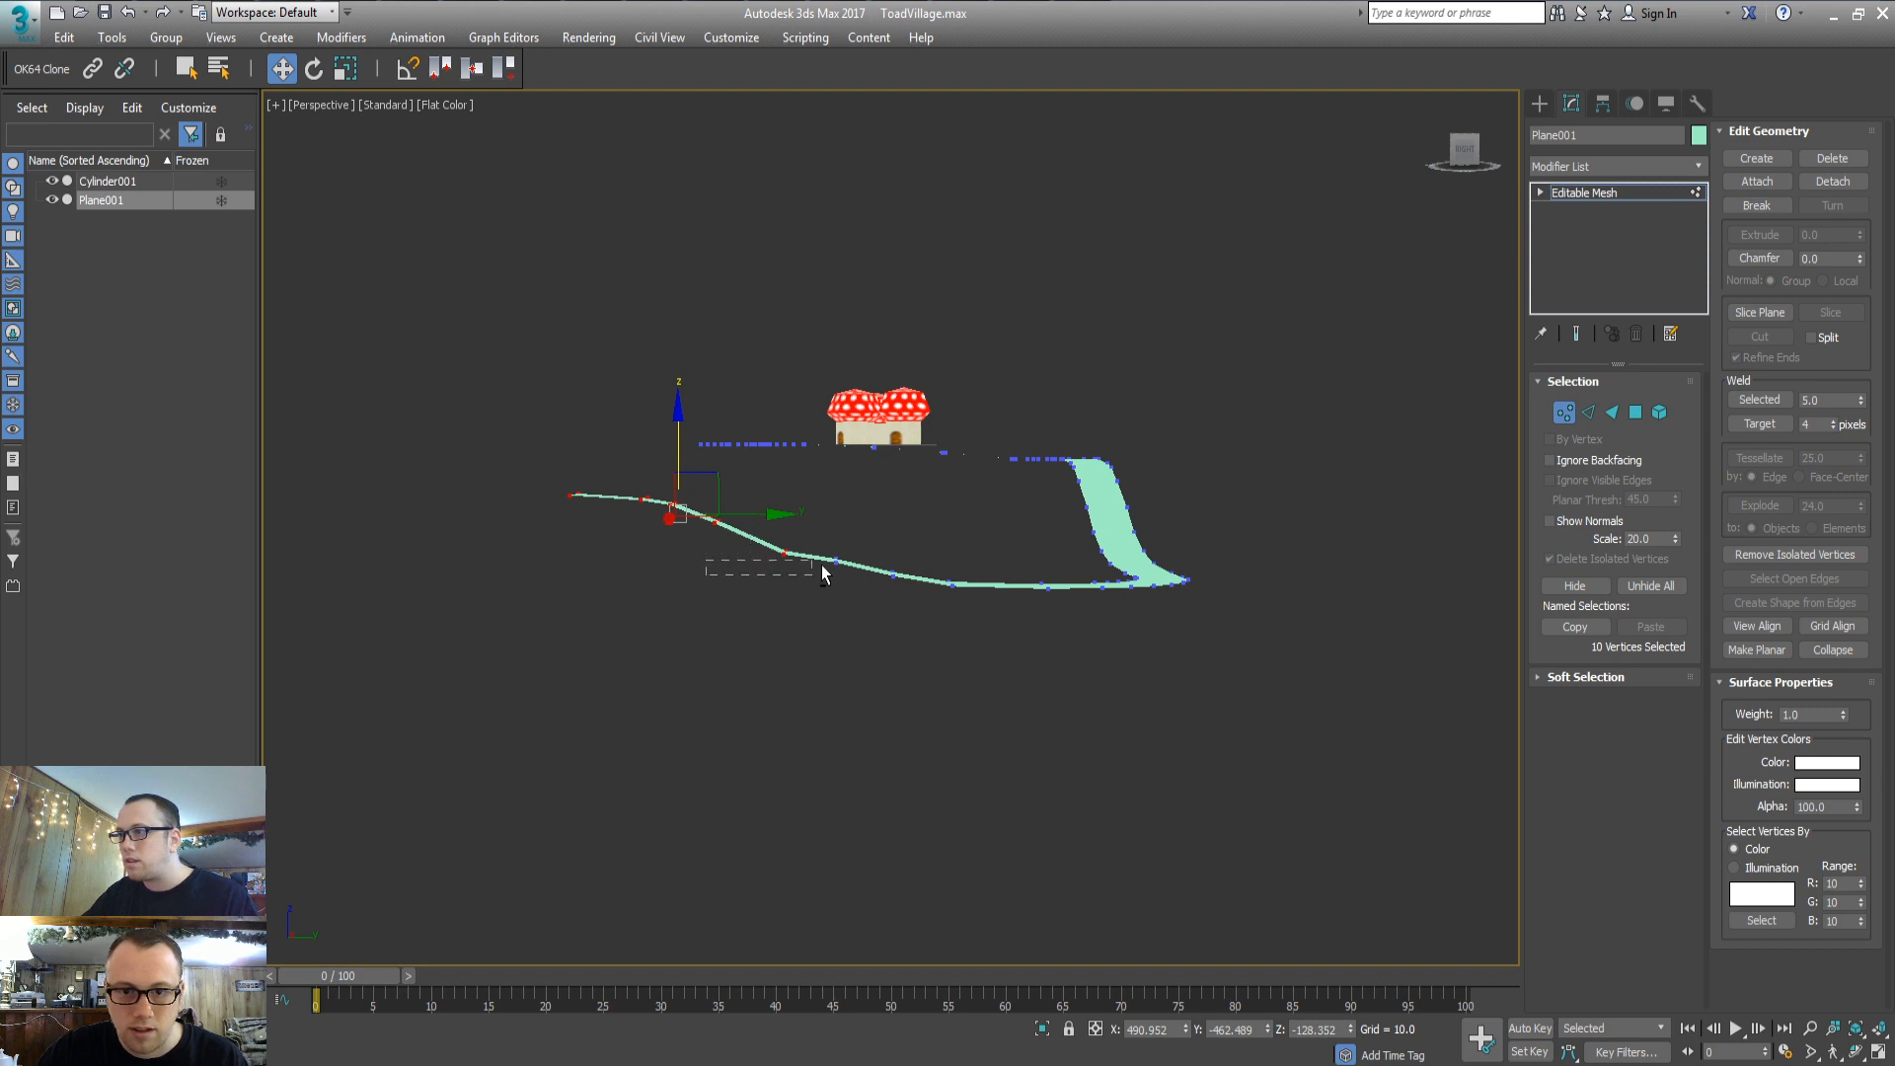
Ease the strip's slope further by lowering its outer eight vertices, and then its outer six, along Z
left_click_drag(830, 550, 830, 550, "alt")
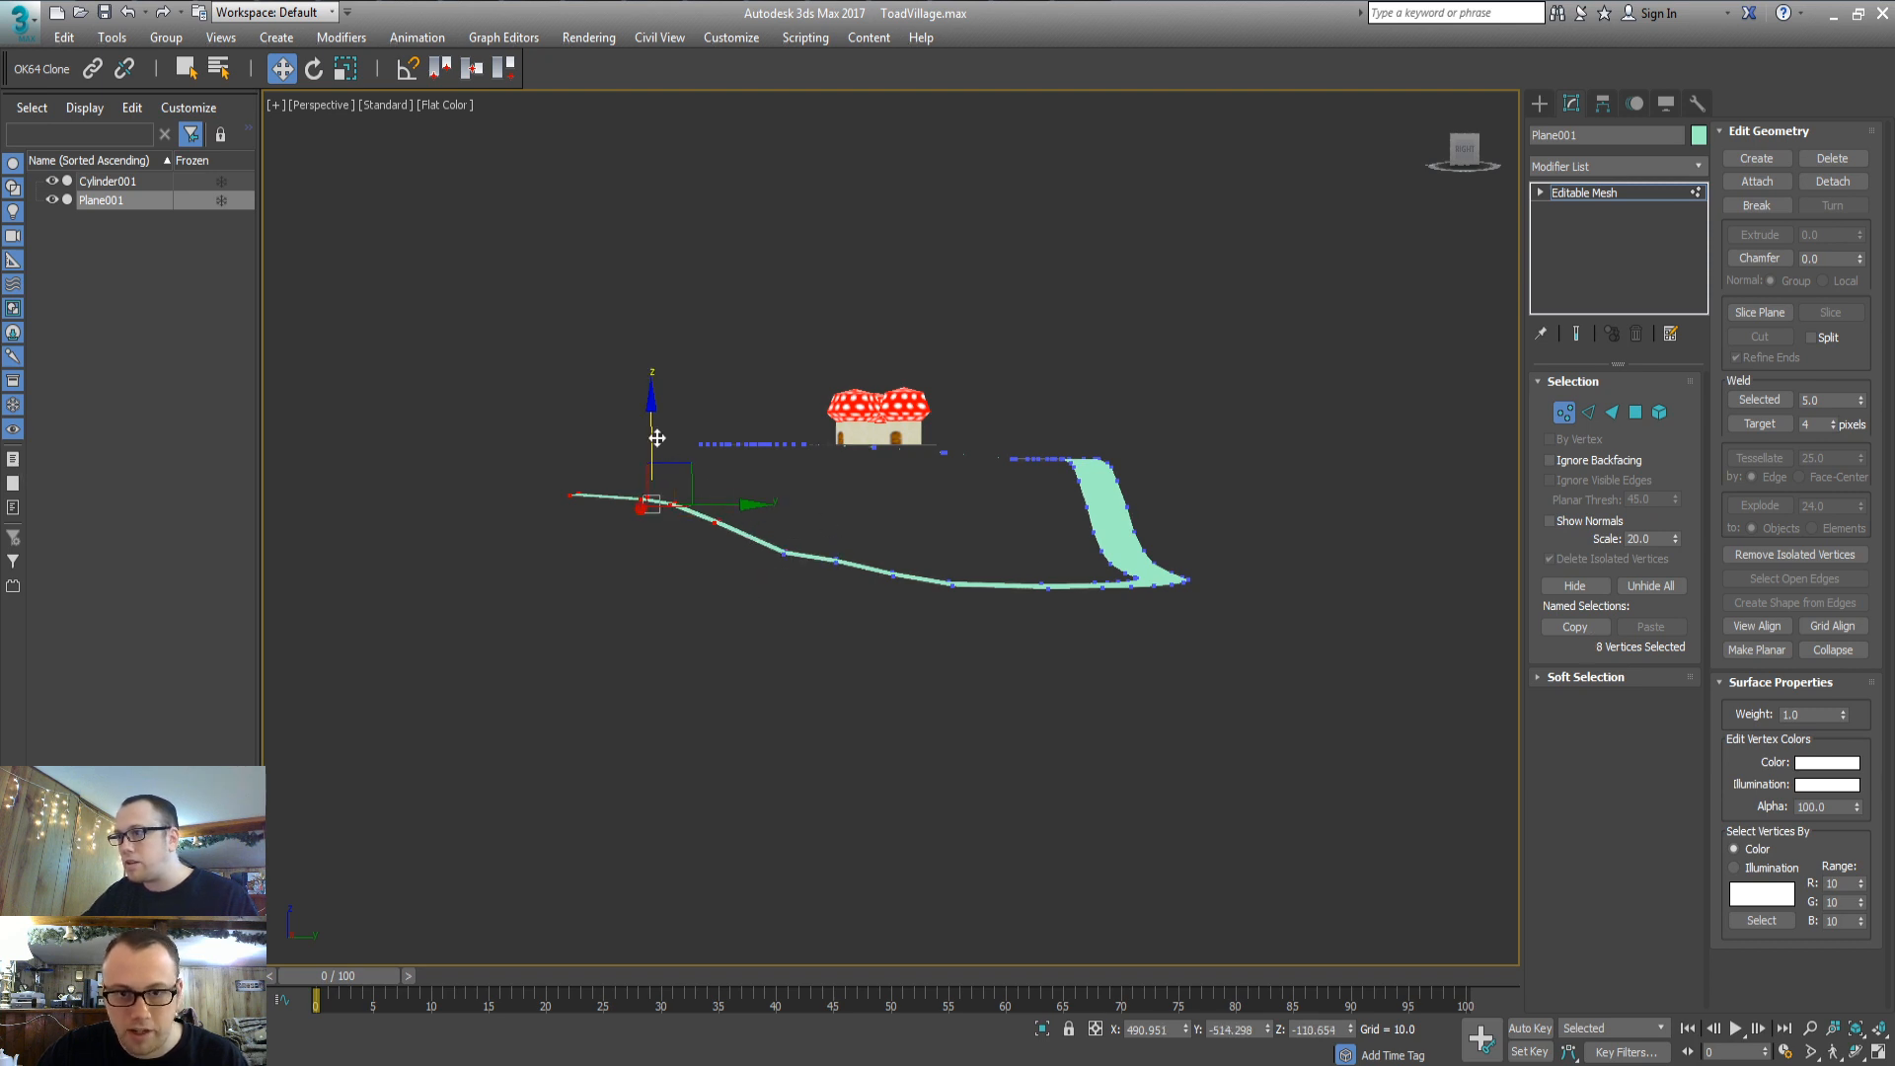
left_click_drag(657, 437, 662, 455)
left_click_drag(697, 587, 751, 536, "alt")
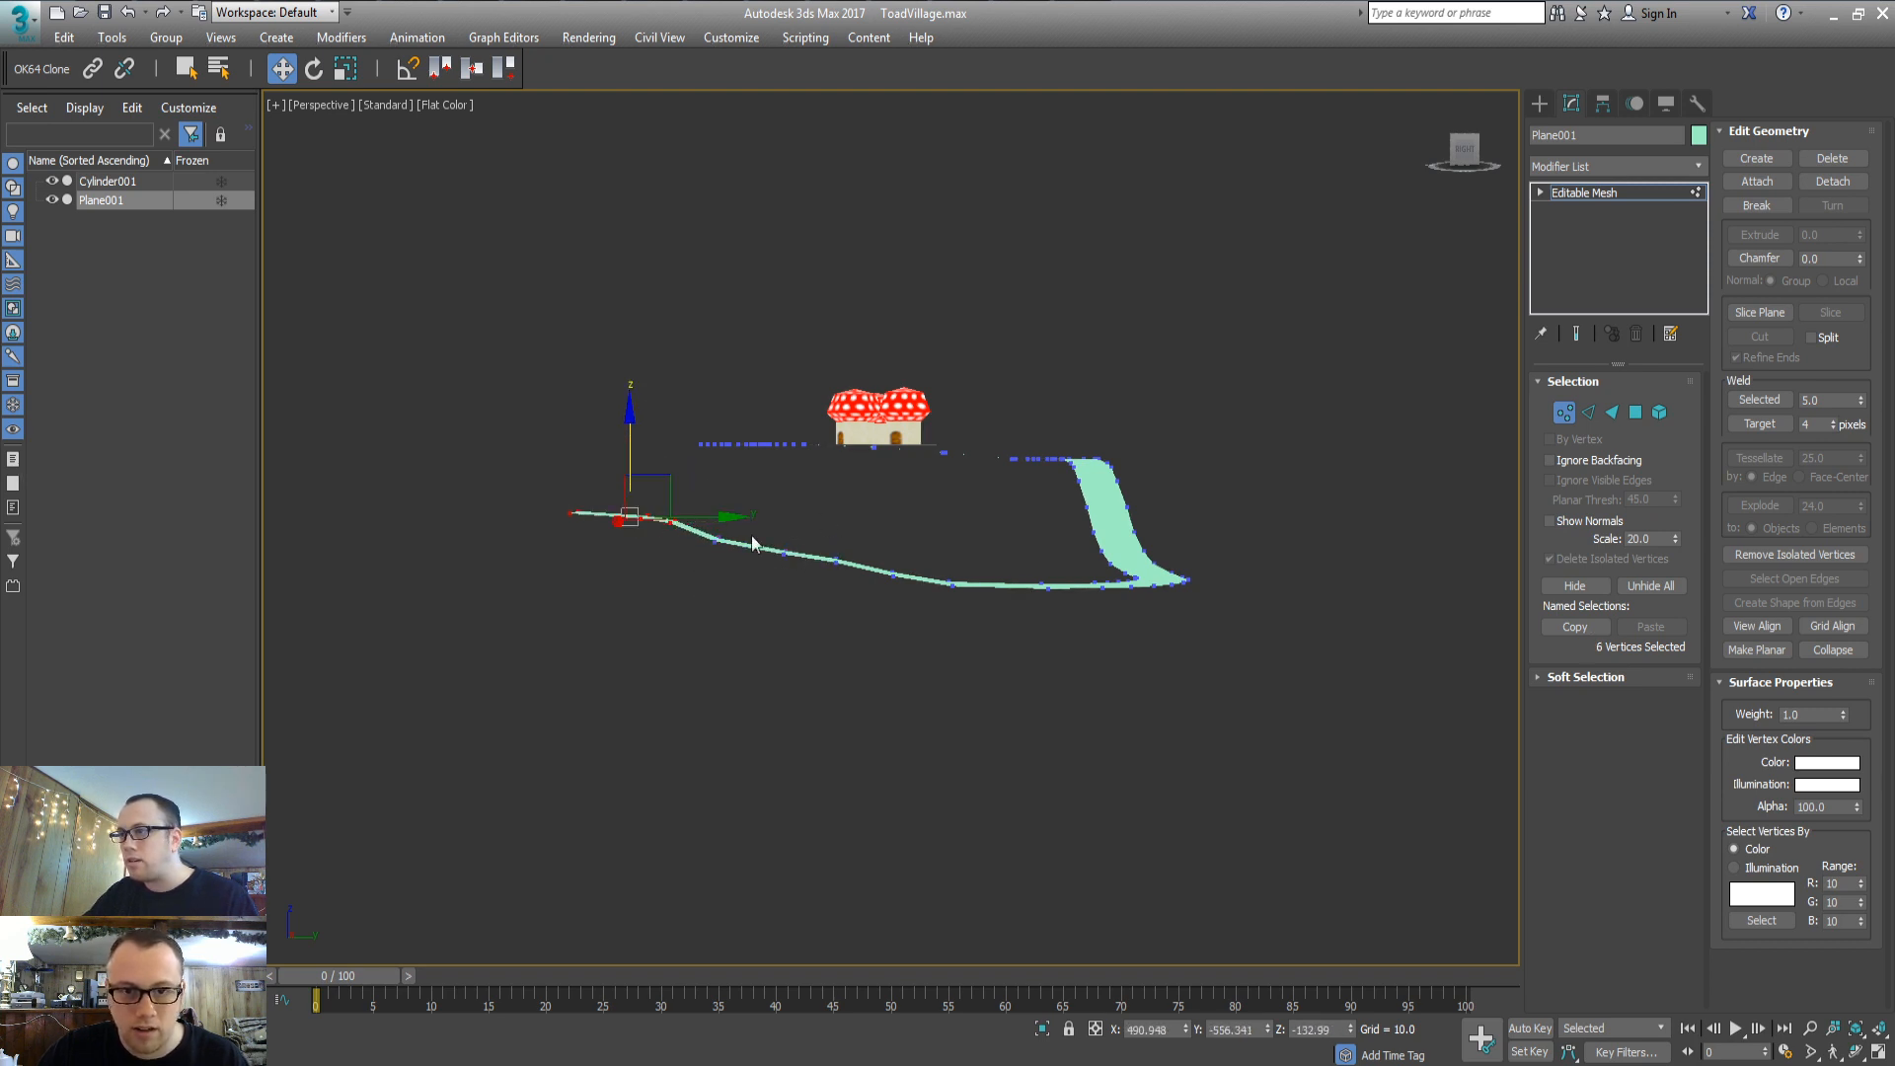
left_click_drag(626, 440, 624, 447)
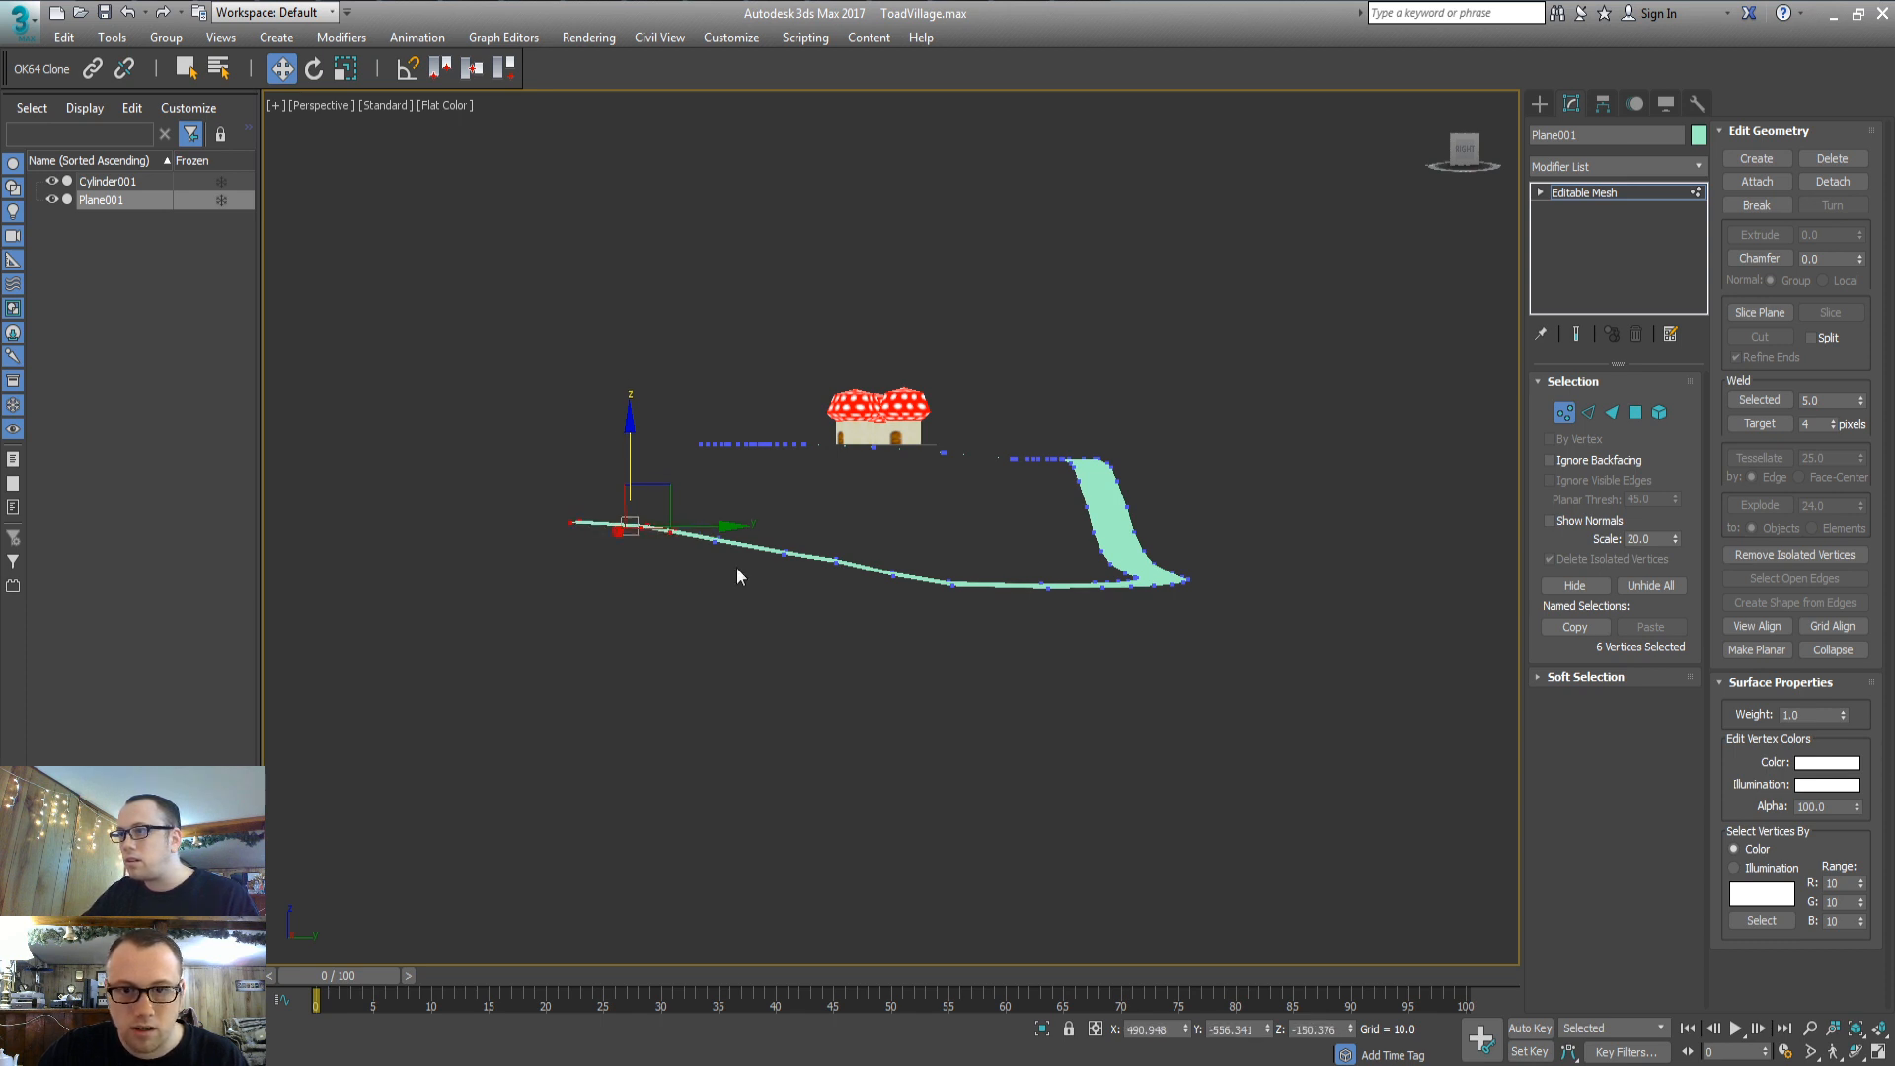
Lower the vertices at the strip's open end along Z to level it out, and clear the selection
middle_click_drag(736, 567, 885, 381, "alt")
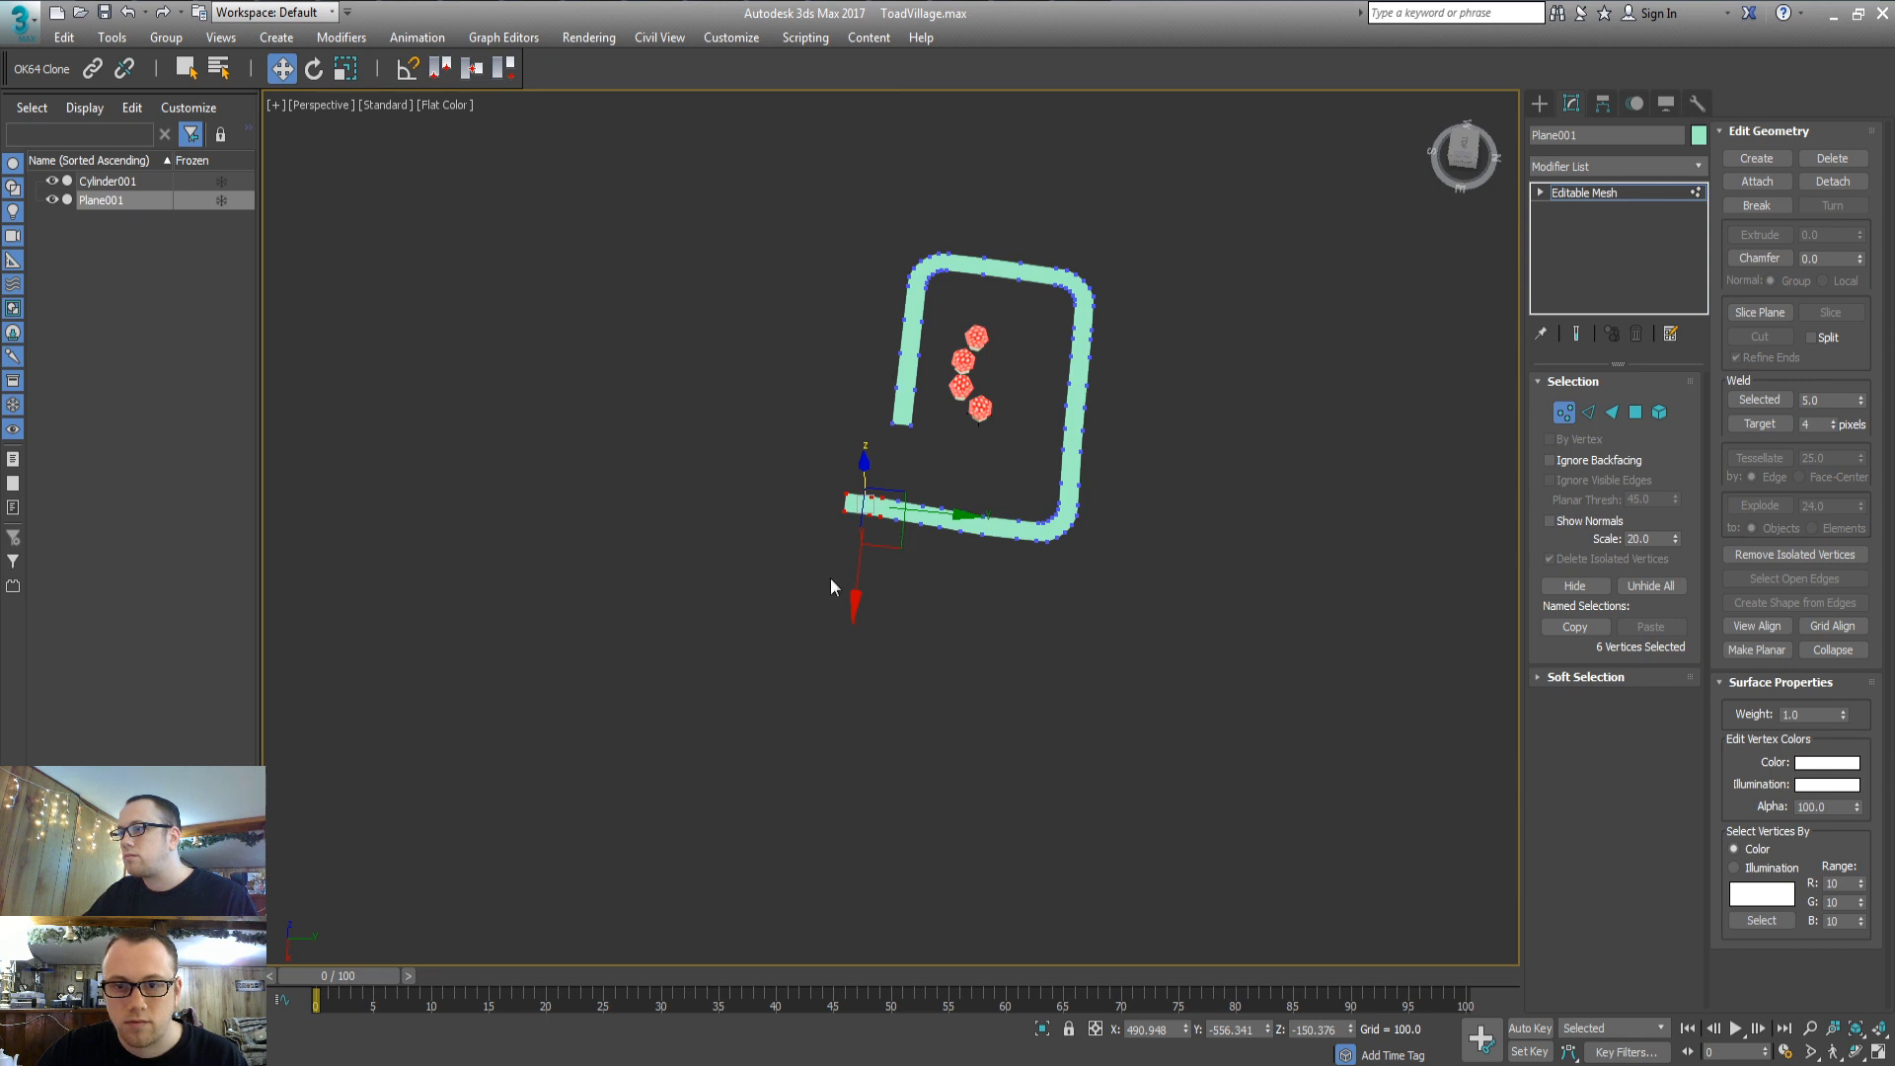
middle_click_drag(831, 577, 802, 547, "alt")
mouse_move(790, 568)
middle_mouse_down("alt")
mouse_move(871, 592)
mouse_move(803, 586)
mouse_move(872, 587)
mouse_move(791, 548)
middle_mouse_up("alt")
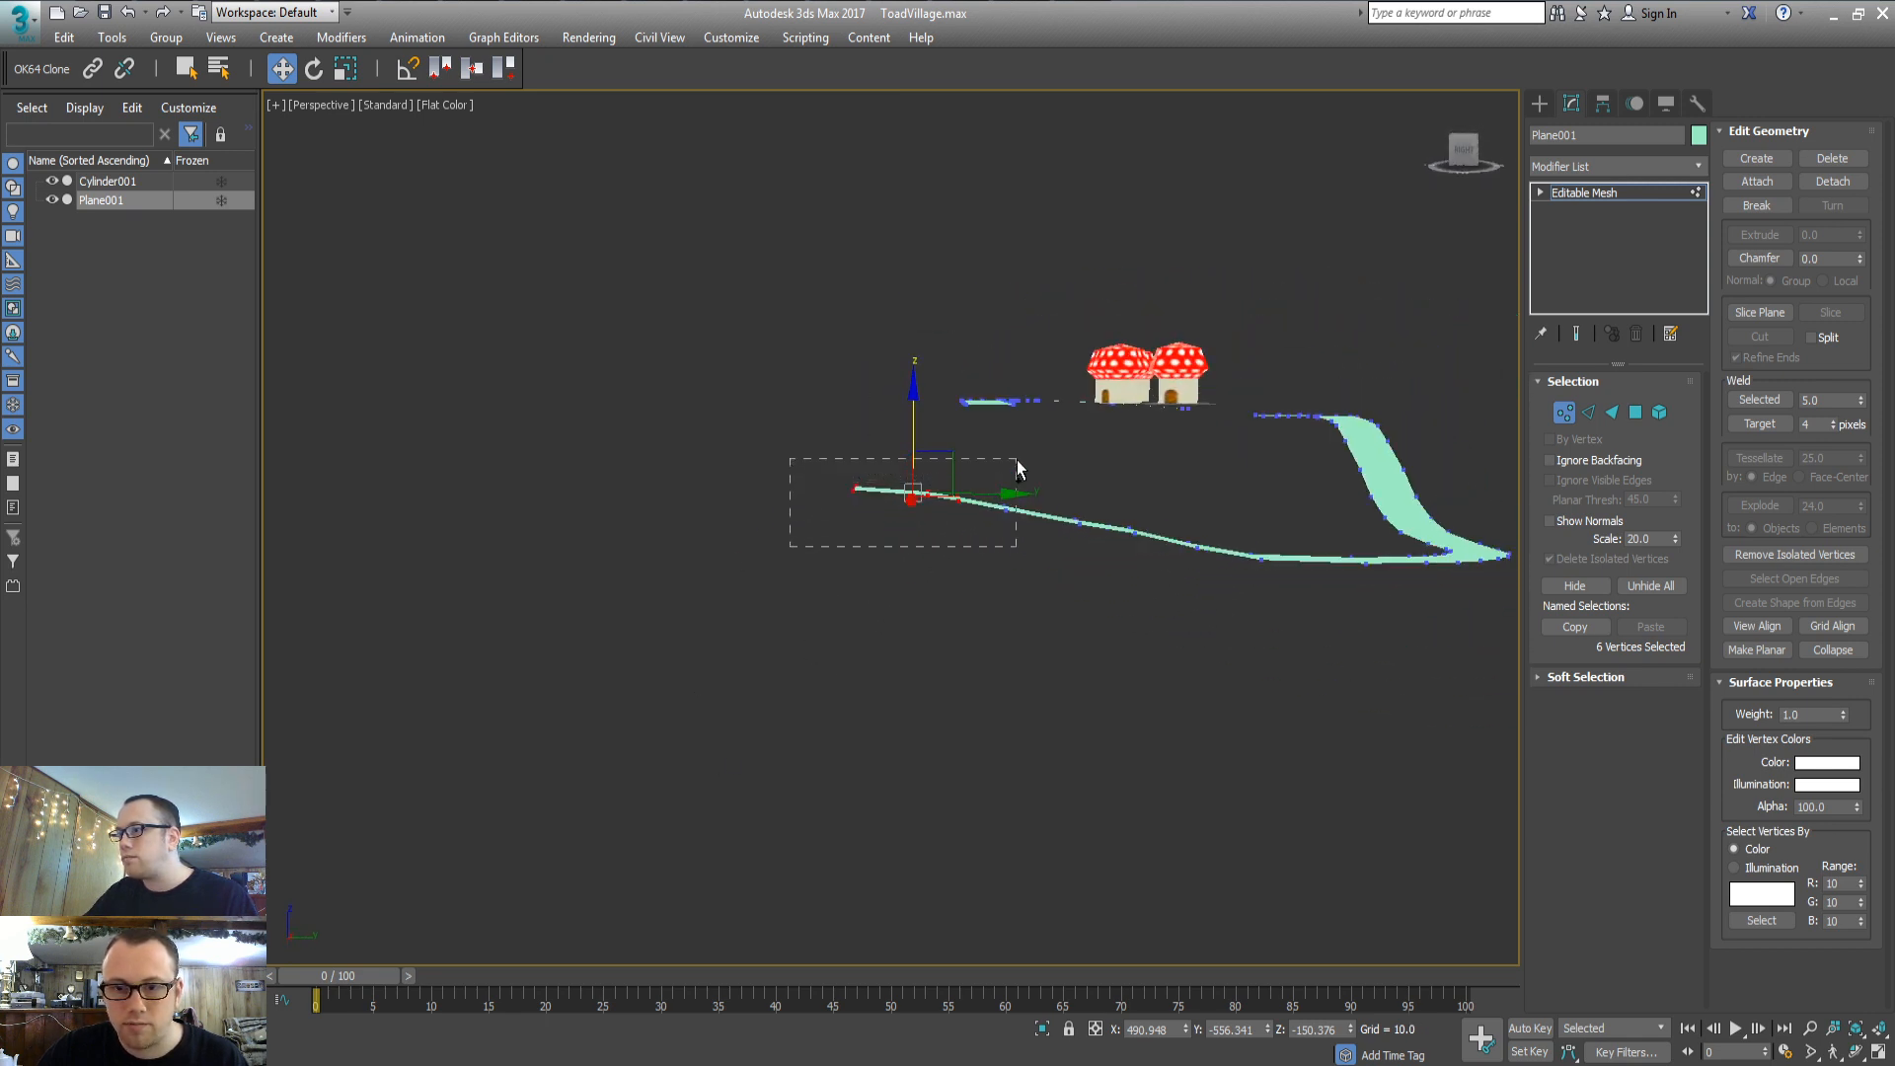
left_click_drag(1020, 470, 1018, 471)
mouse_move(939, 410)
left_mouse_down()
mouse_move(972, 462)
mouse_move(914, 434)
left_mouse_up()
left_click_drag(820, 550, 932, 476)
key("q")
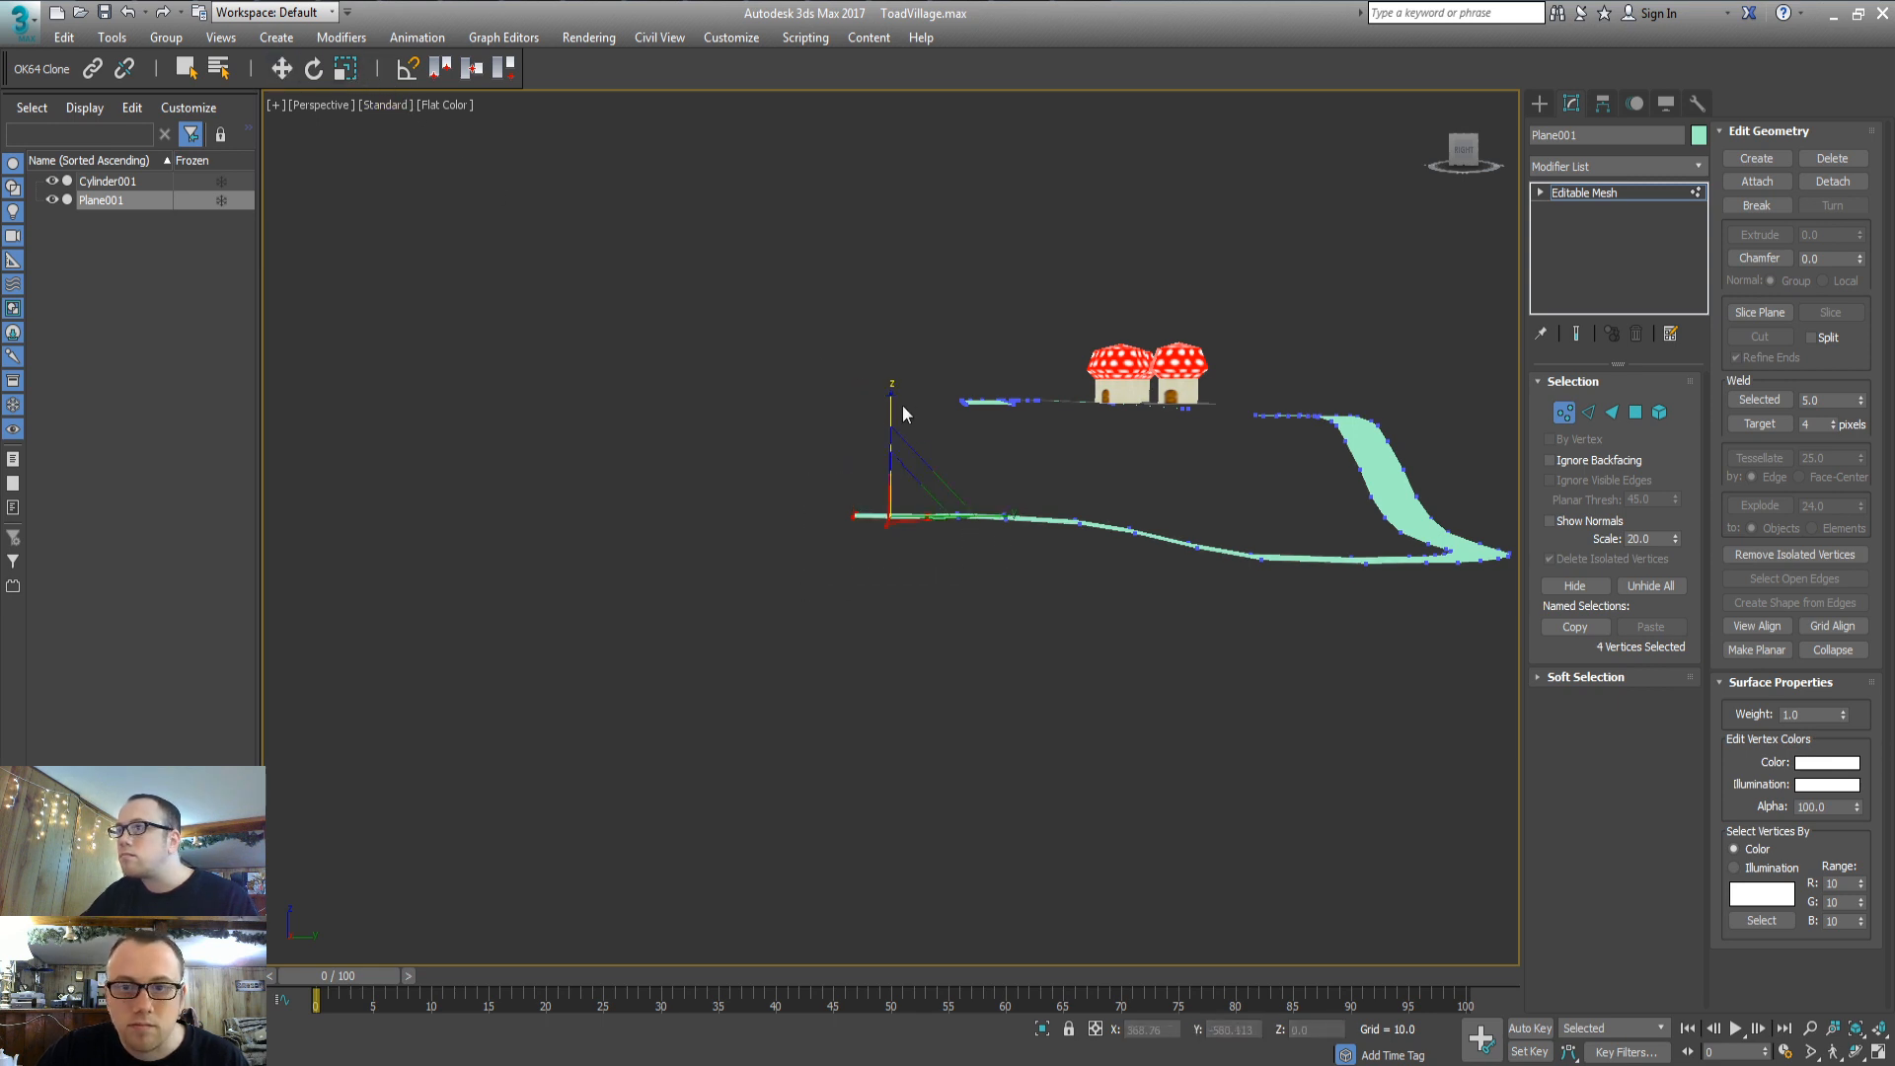
left_click(914, 594)
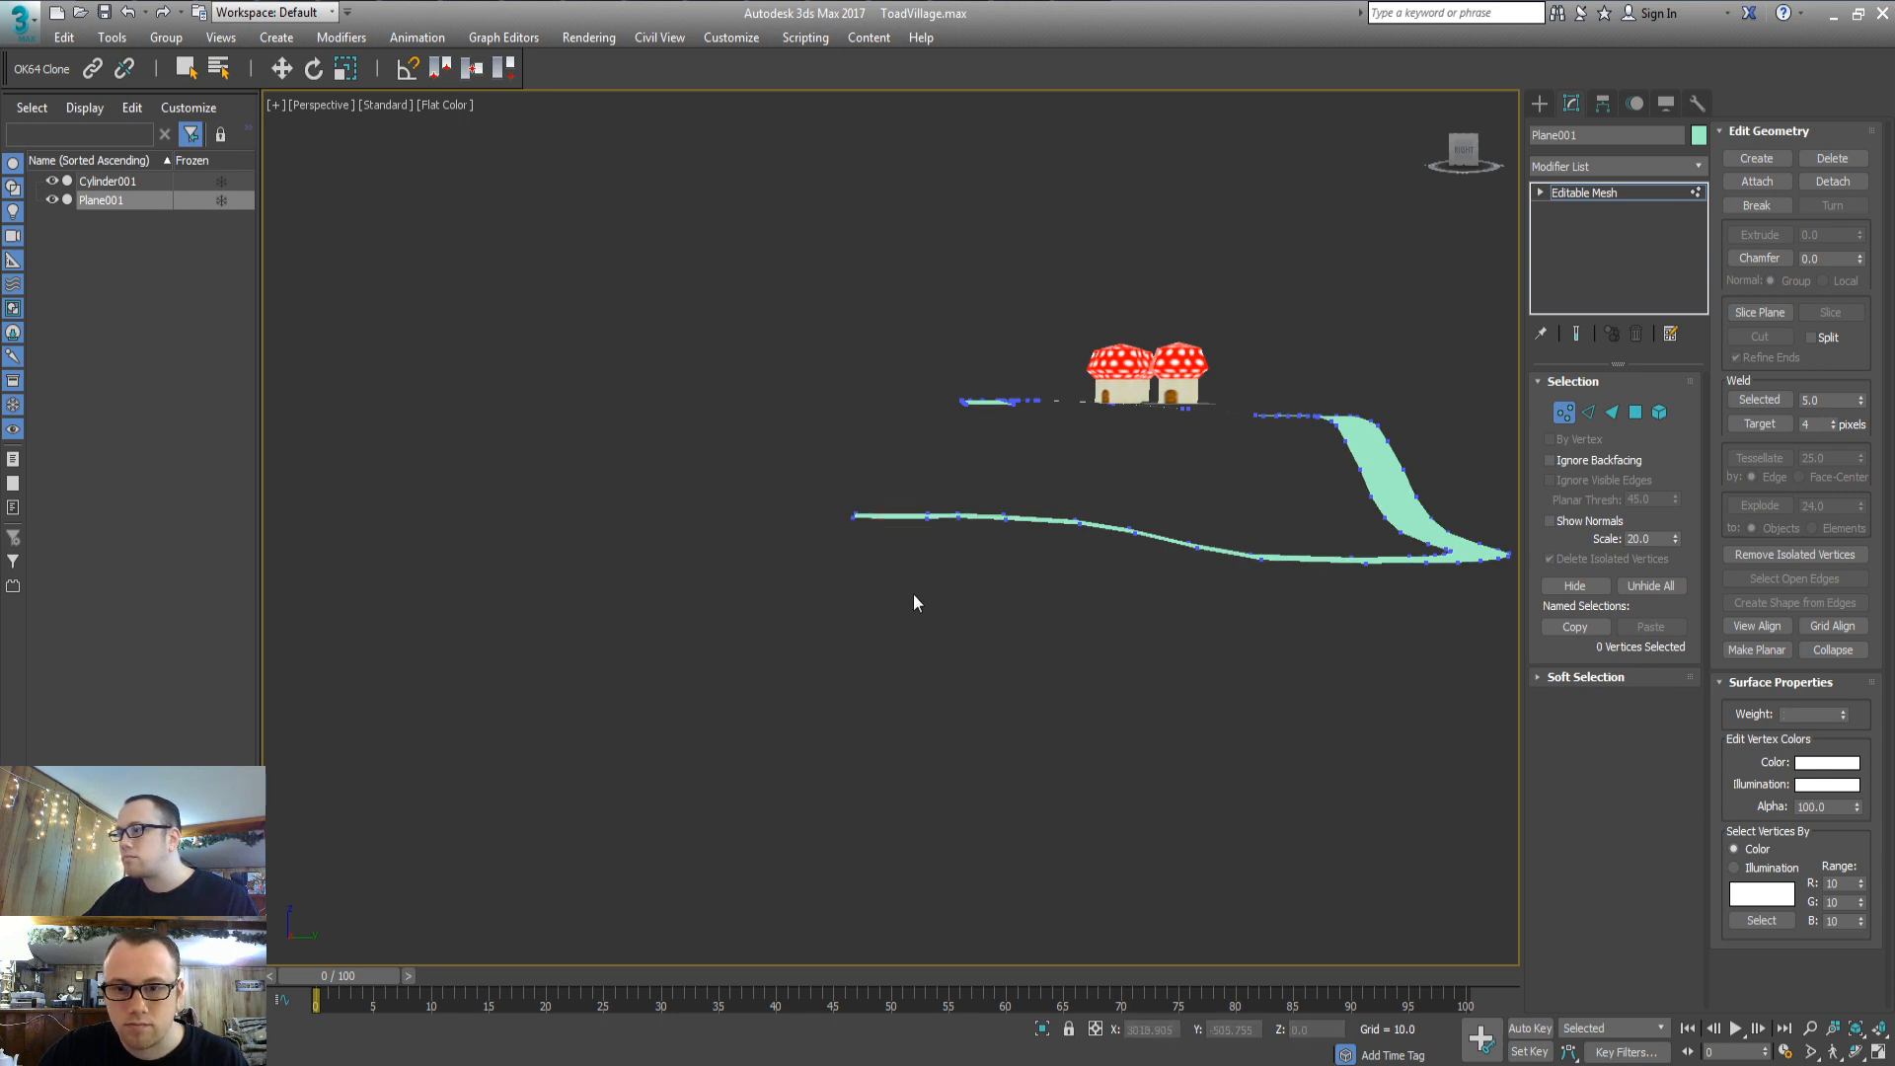
Inspect the reshaped slope and the gap between the road's two open ends from several angles
middle_click_drag(914, 594, 713, 588, "alt")
scroll(714, 588, "up", 2)
middle_click_drag(1180, 596, 974, 592)
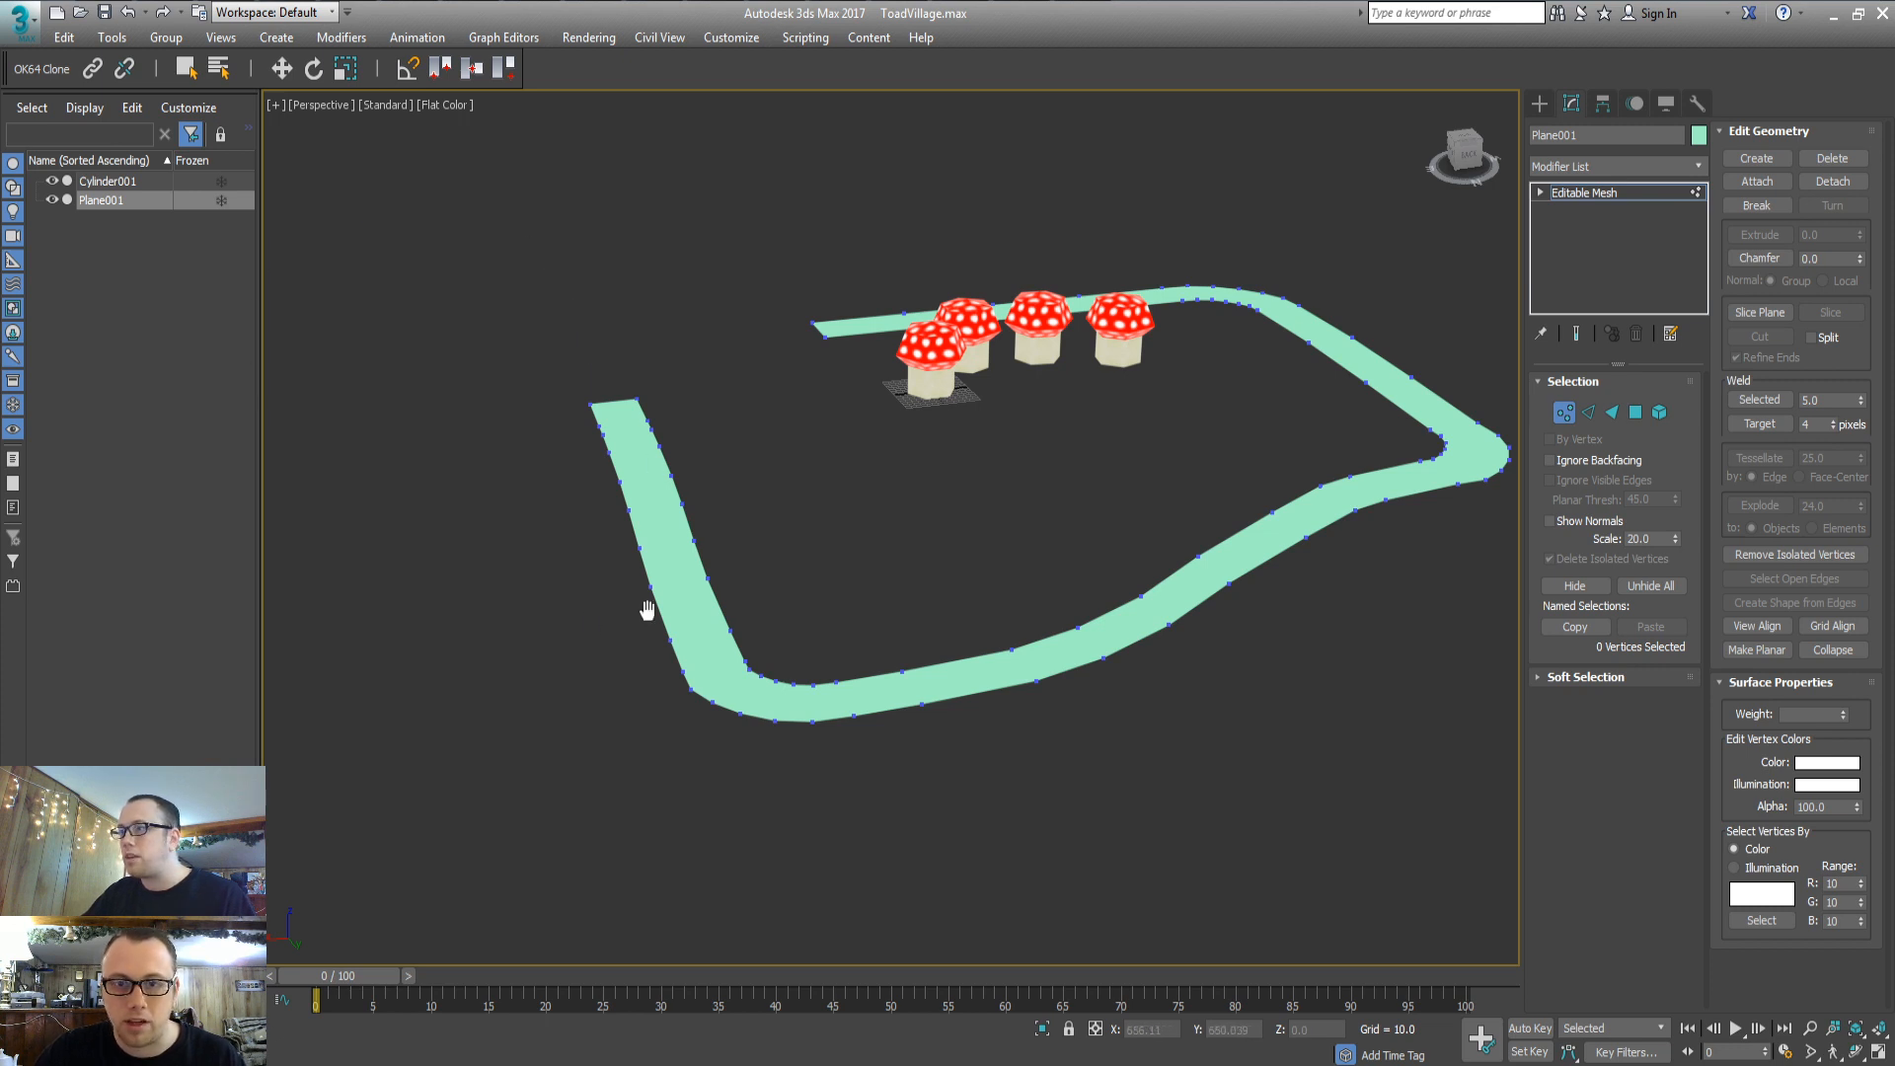
middle_click_drag(644, 606, 814, 654, "alt")
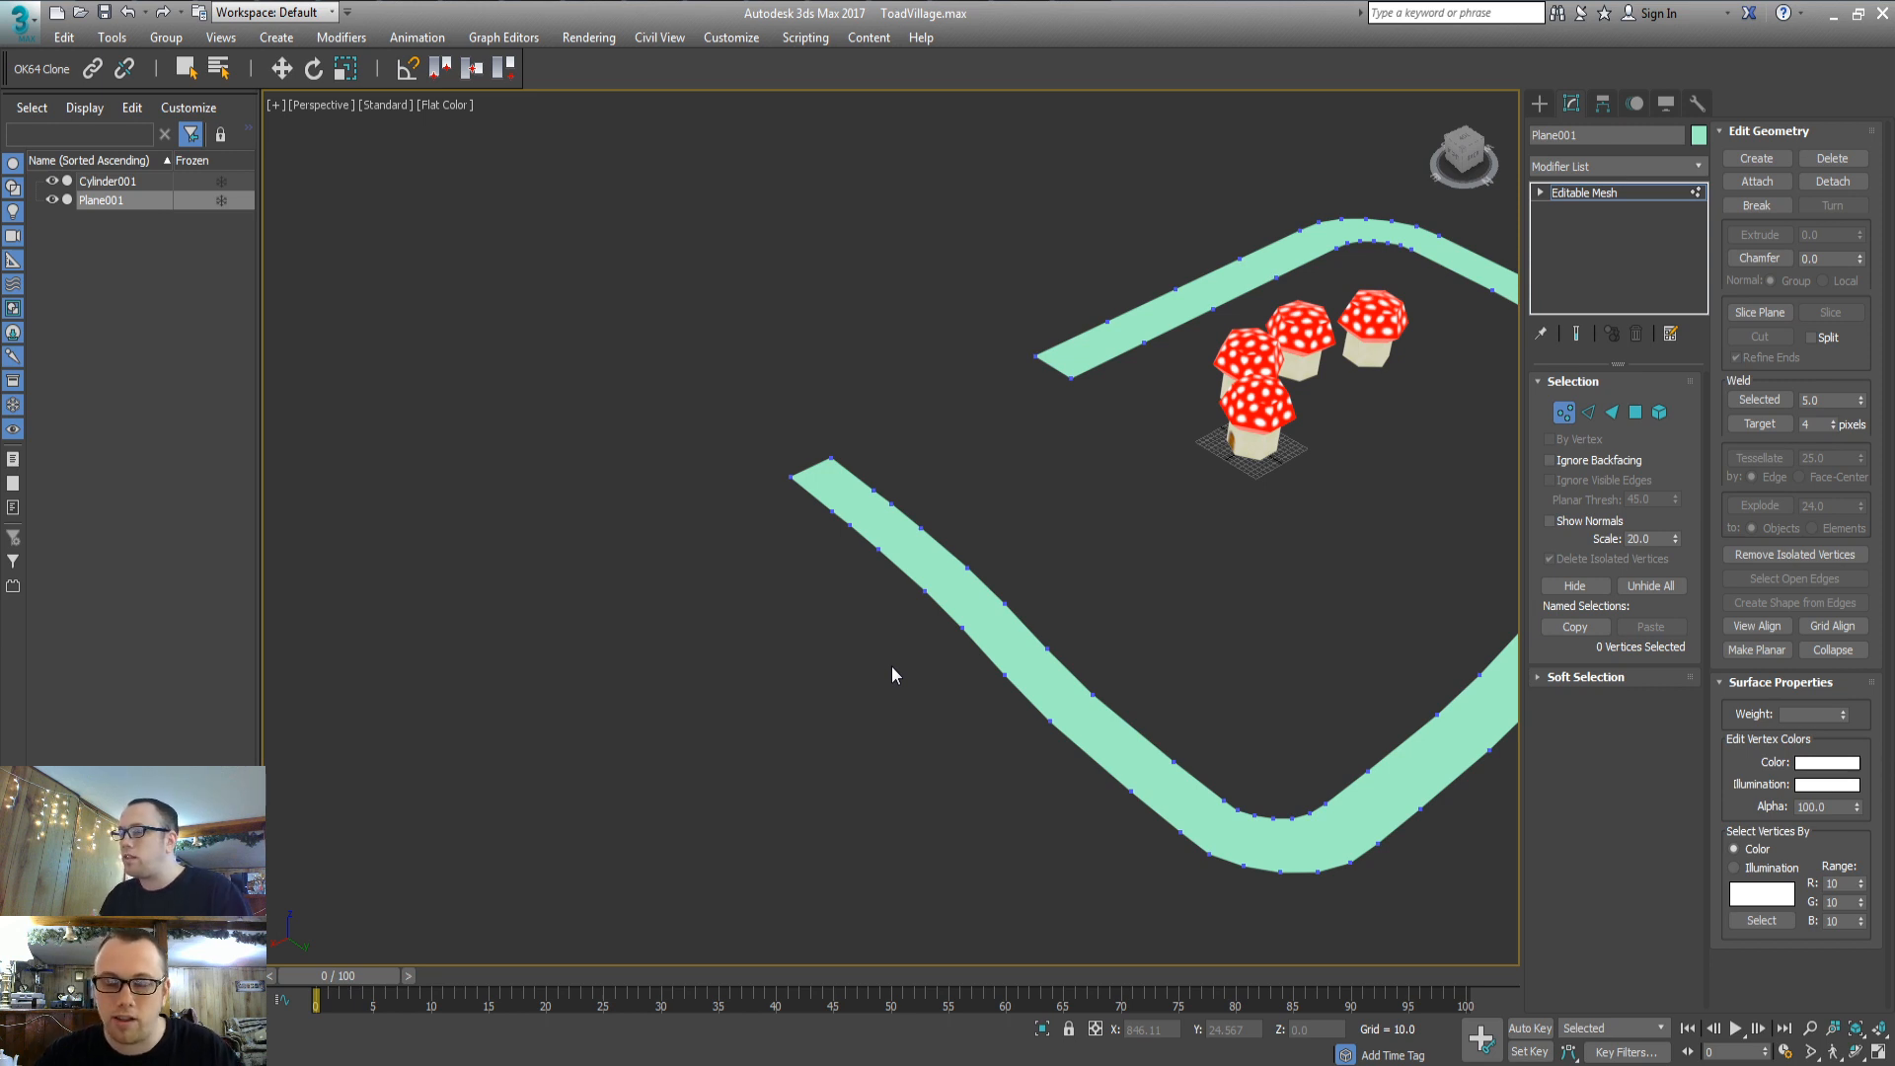
middle_click_drag(1183, 237, 861, 590)
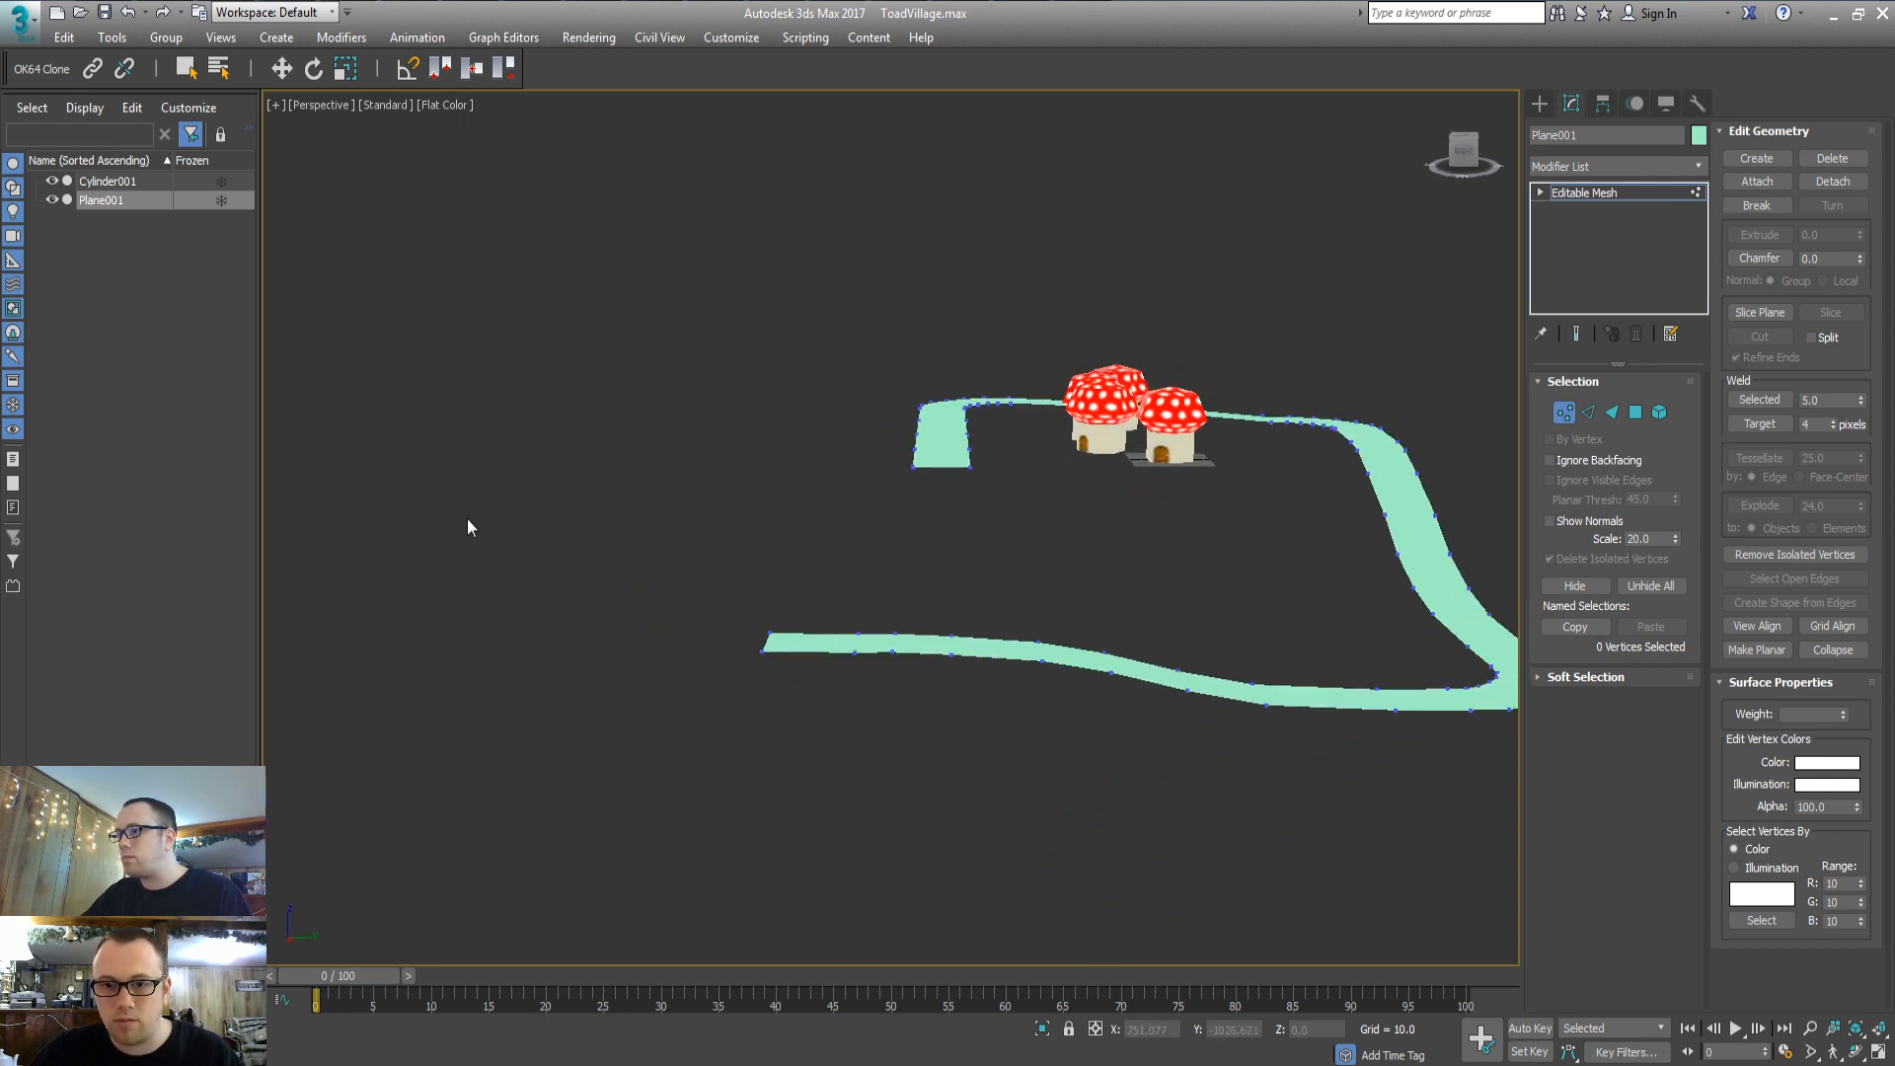
middle_click_drag(949, 523, 1004, 594, "alt")
middle_click_drag(755, 658, 652, 687)
Clone the 22 faces of the upper road's corner and adjoining straights to an element beyond the lower road's open end
key("3")
middle_click_drag(926, 584, 1005, 530, "alt")
scroll(940, 589, "down", 3)
scroll(972, 477, "down", 3)
middle_click_drag(1015, 464, 1216, 601)
left_click_drag(1271, 405, 1269, 411)
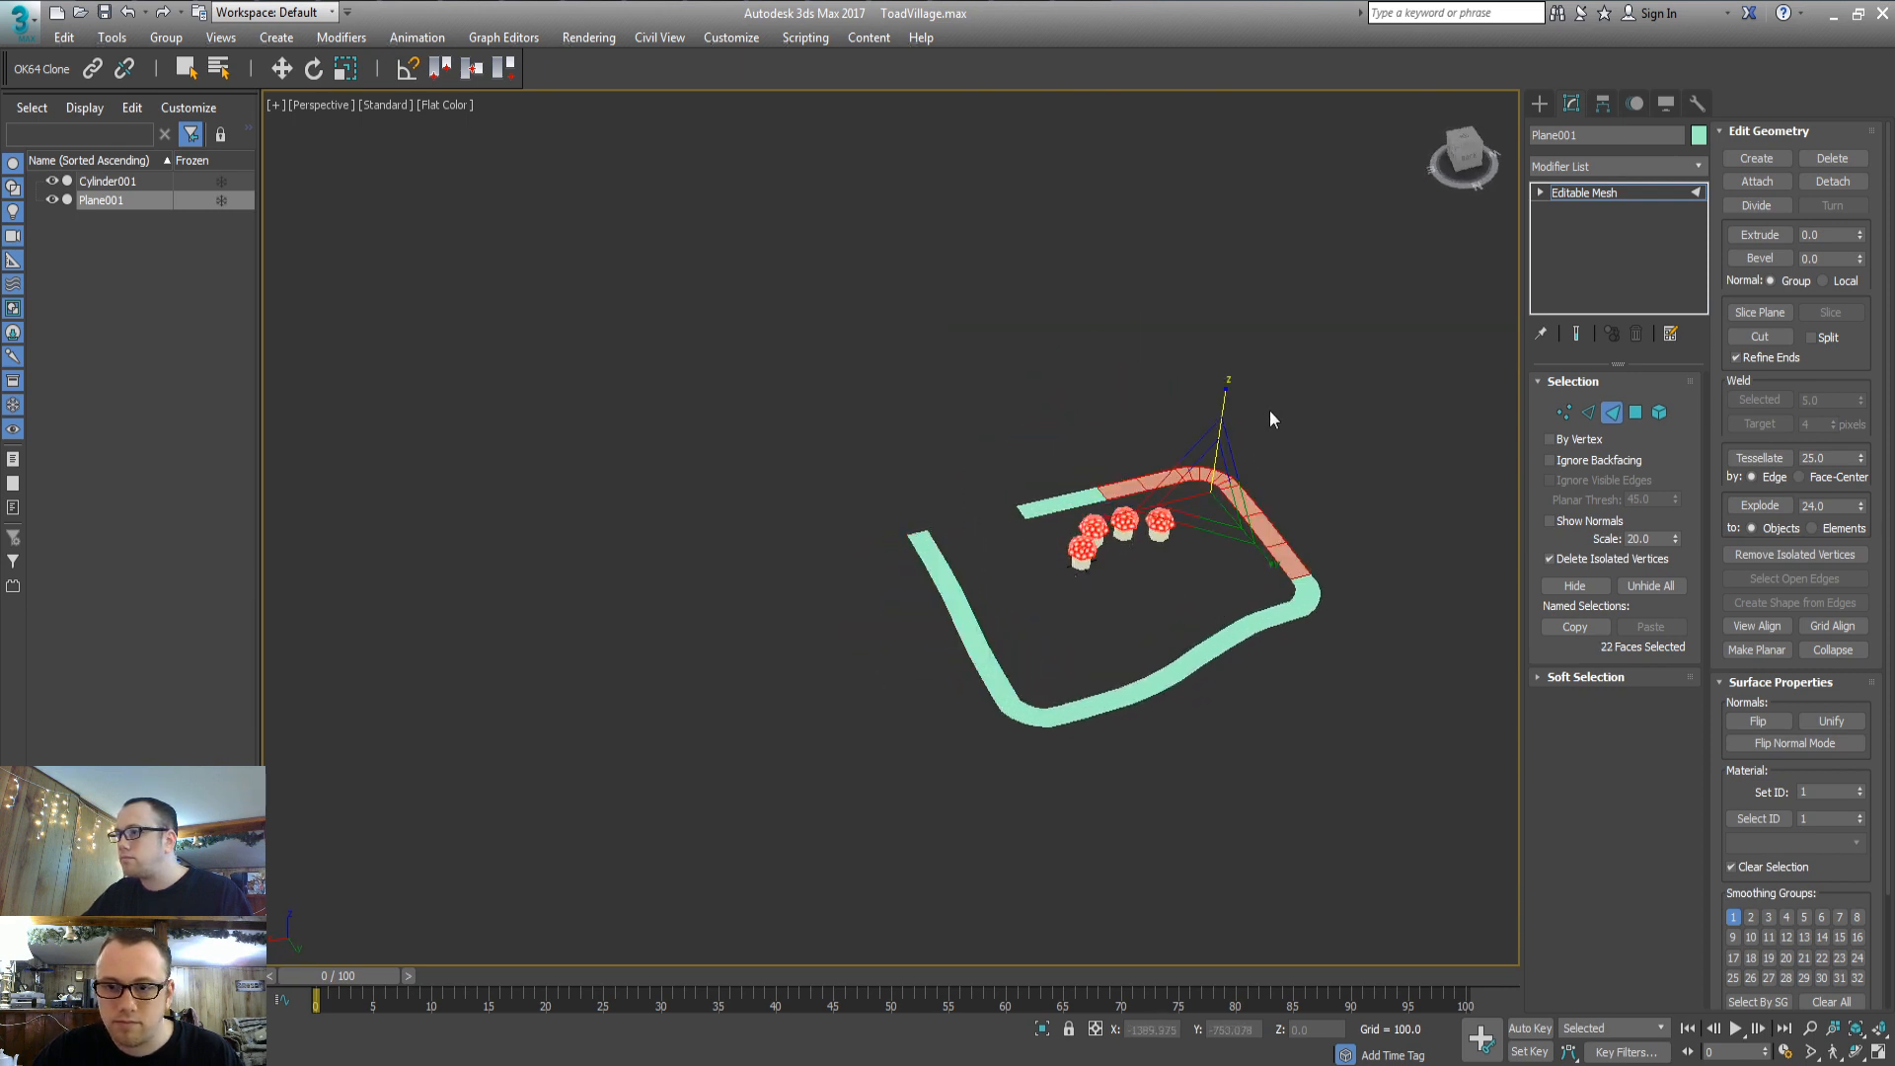
middle_click_drag(1270, 411, 1191, 566, "alt")
key("w")
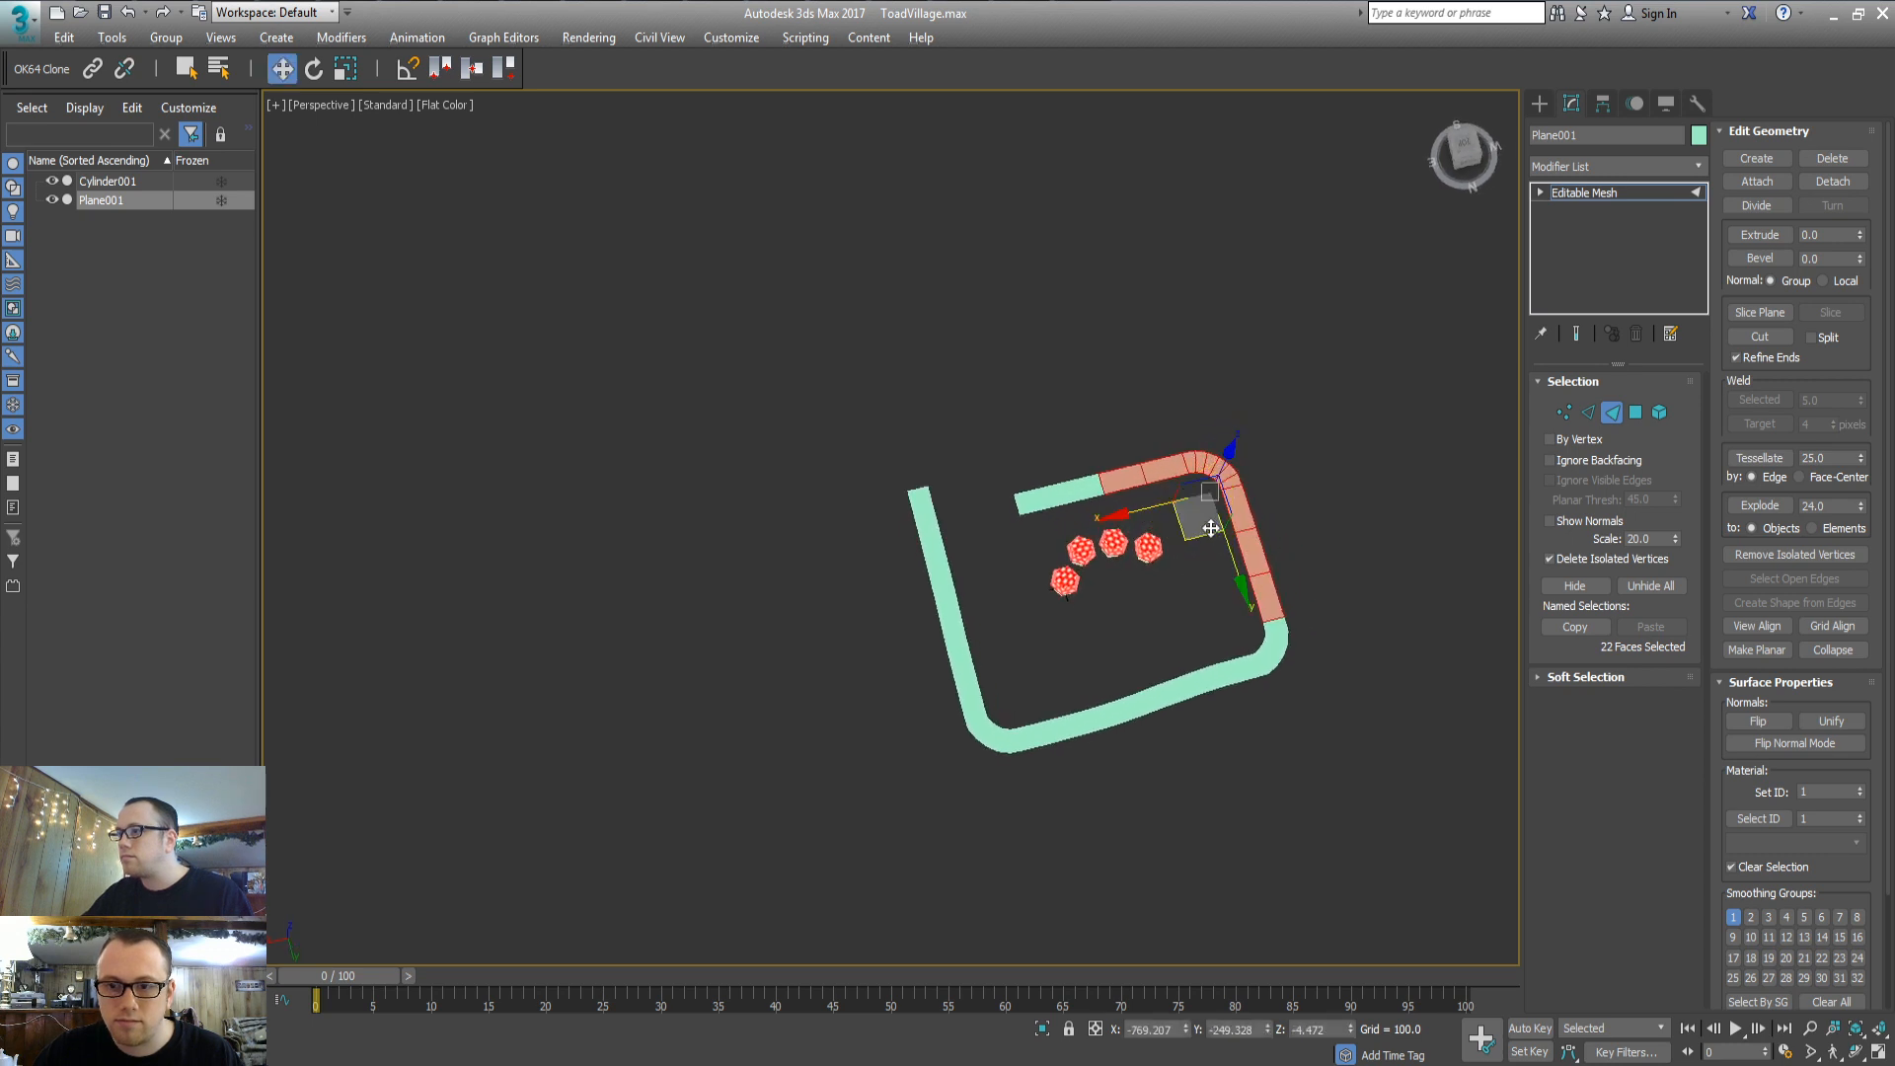
mouse_move(1203, 518)
left_mouse_down()
mouse_move(846, 423)
mouse_move(859, 407)
left_mouse_up()
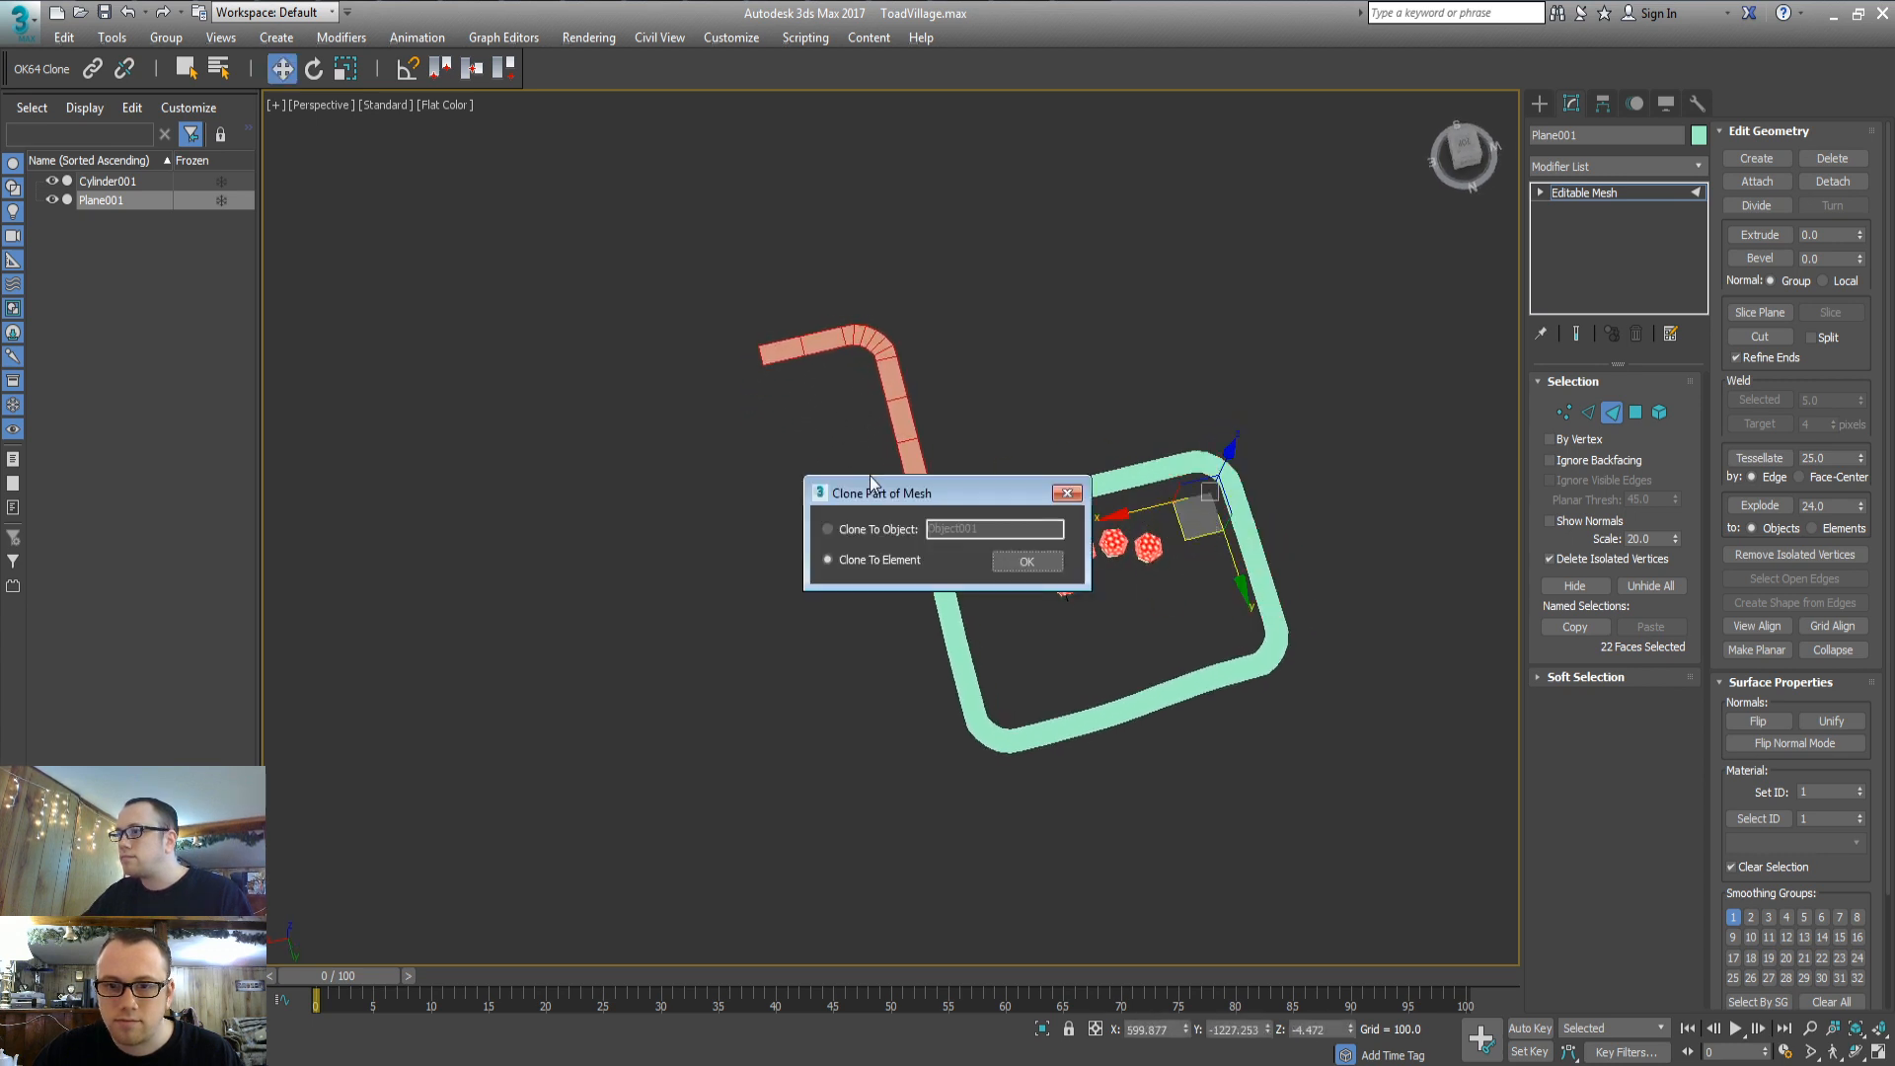
key("Return")
Move the cloned curve down against the lower road's open end and select the four vertices at the joint
mouse_move(893, 619)
middle_mouse_down("alt")
mouse_move(1011, 506)
mouse_move(914, 524)
mouse_move(922, 563)
mouse_move(850, 529)
mouse_move(884, 461)
mouse_move(909, 580)
mouse_move(676, 405)
middle_mouse_up("alt")
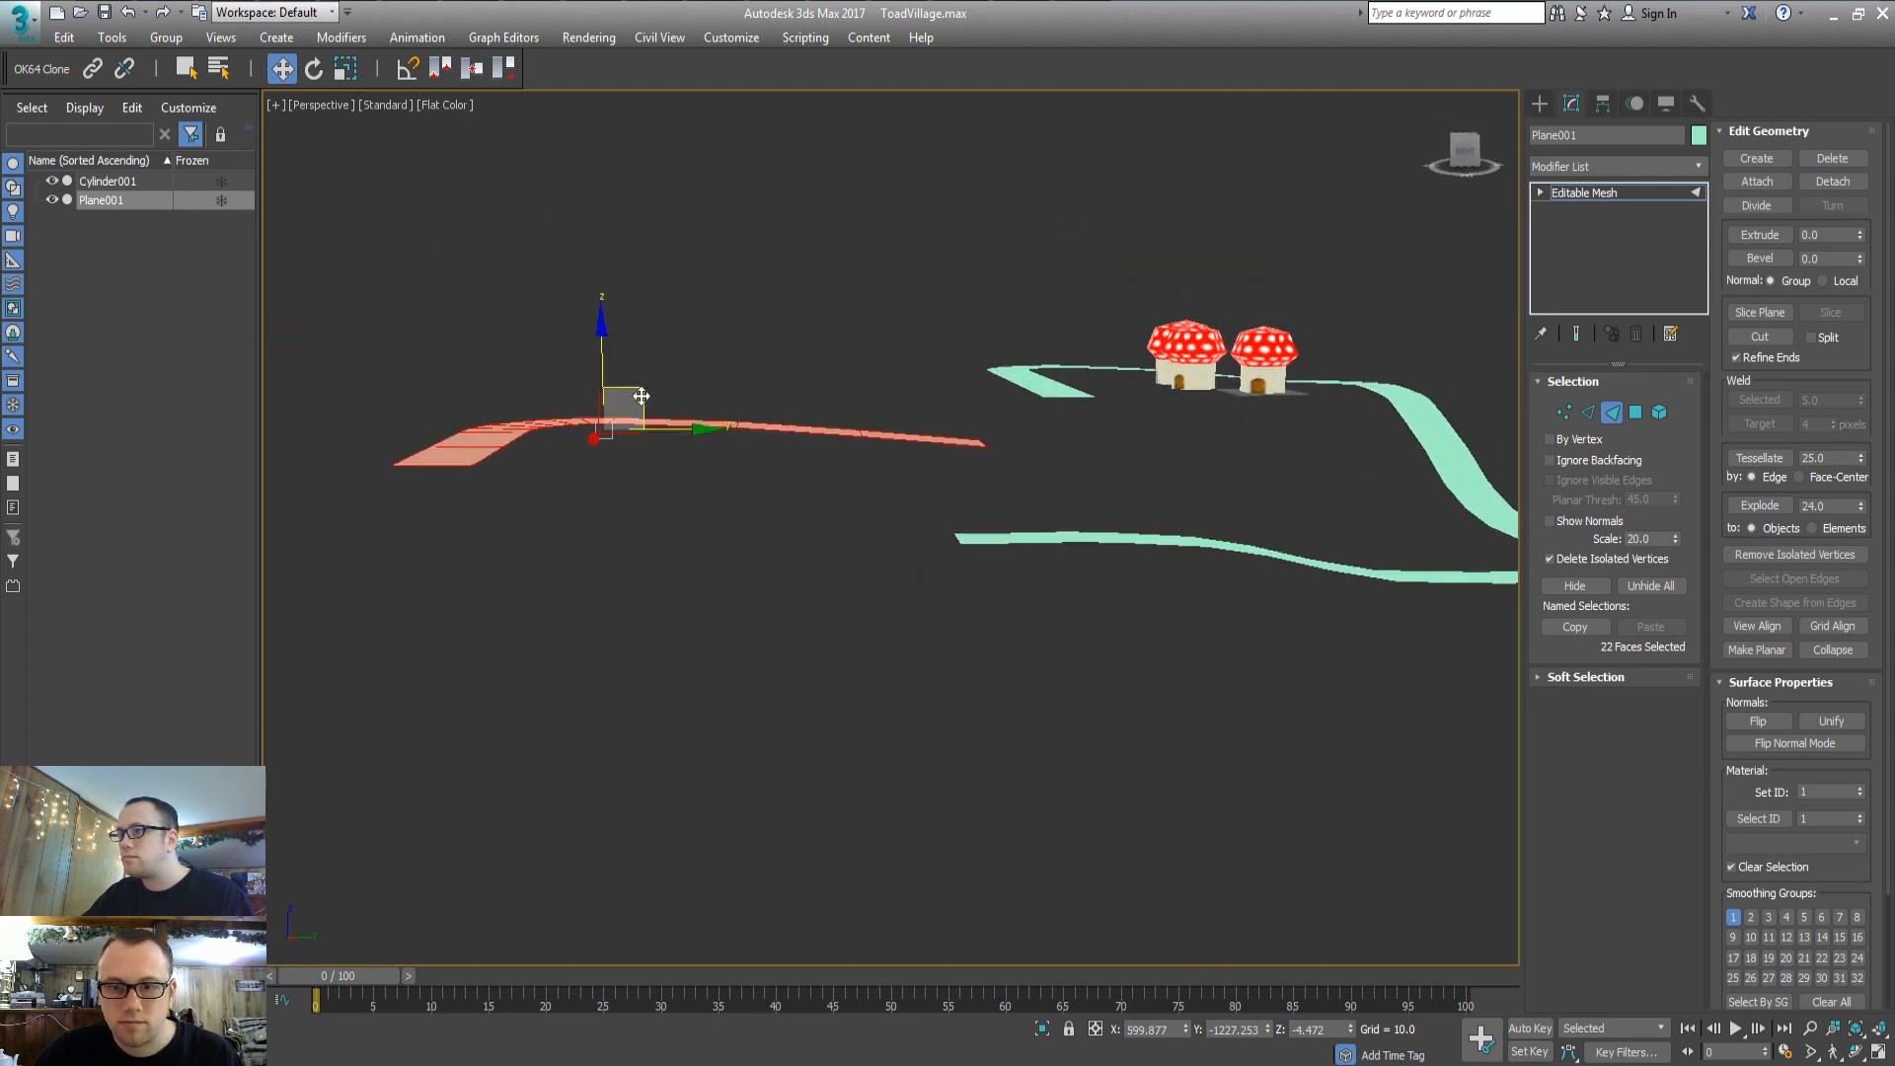
left_click_drag(642, 396, 618, 494)
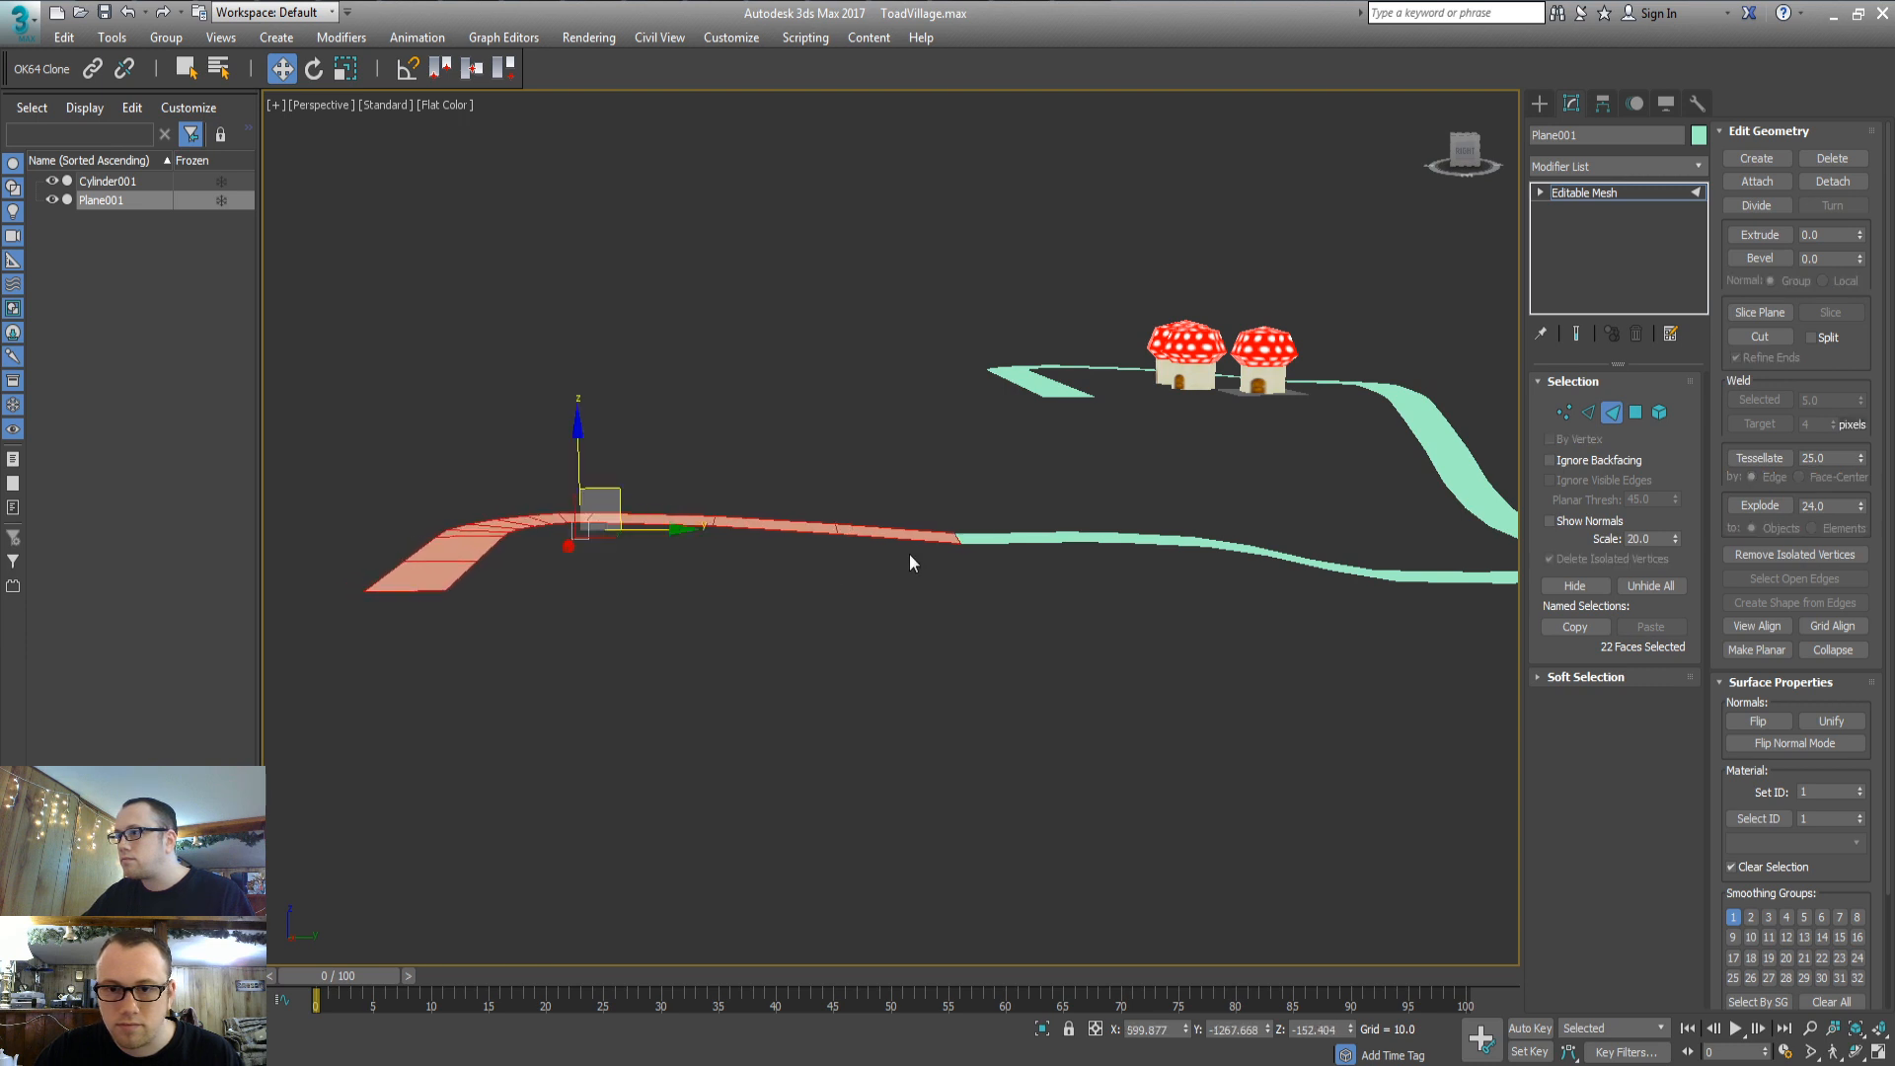
key("1")
left_click_drag(929, 562, 963, 474)
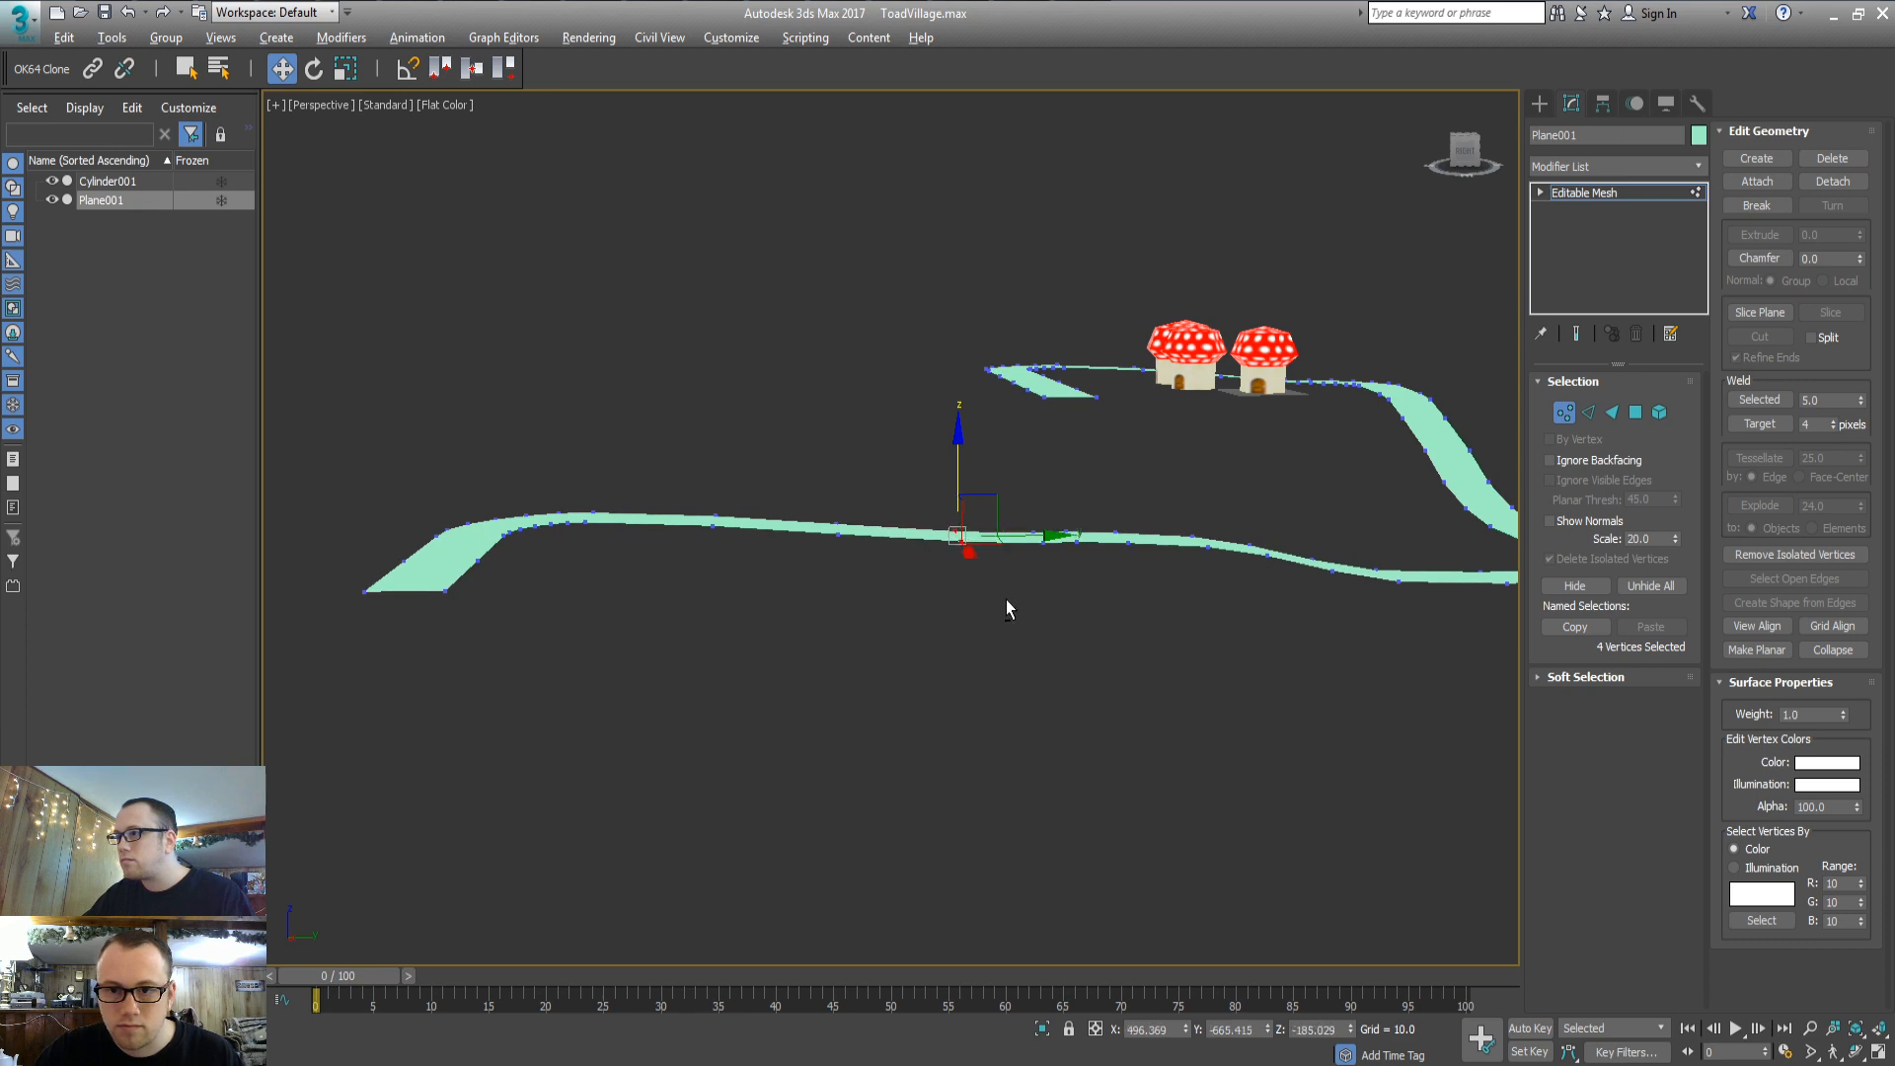
middle_click_drag(1005, 600, 1004, 594, "alt")
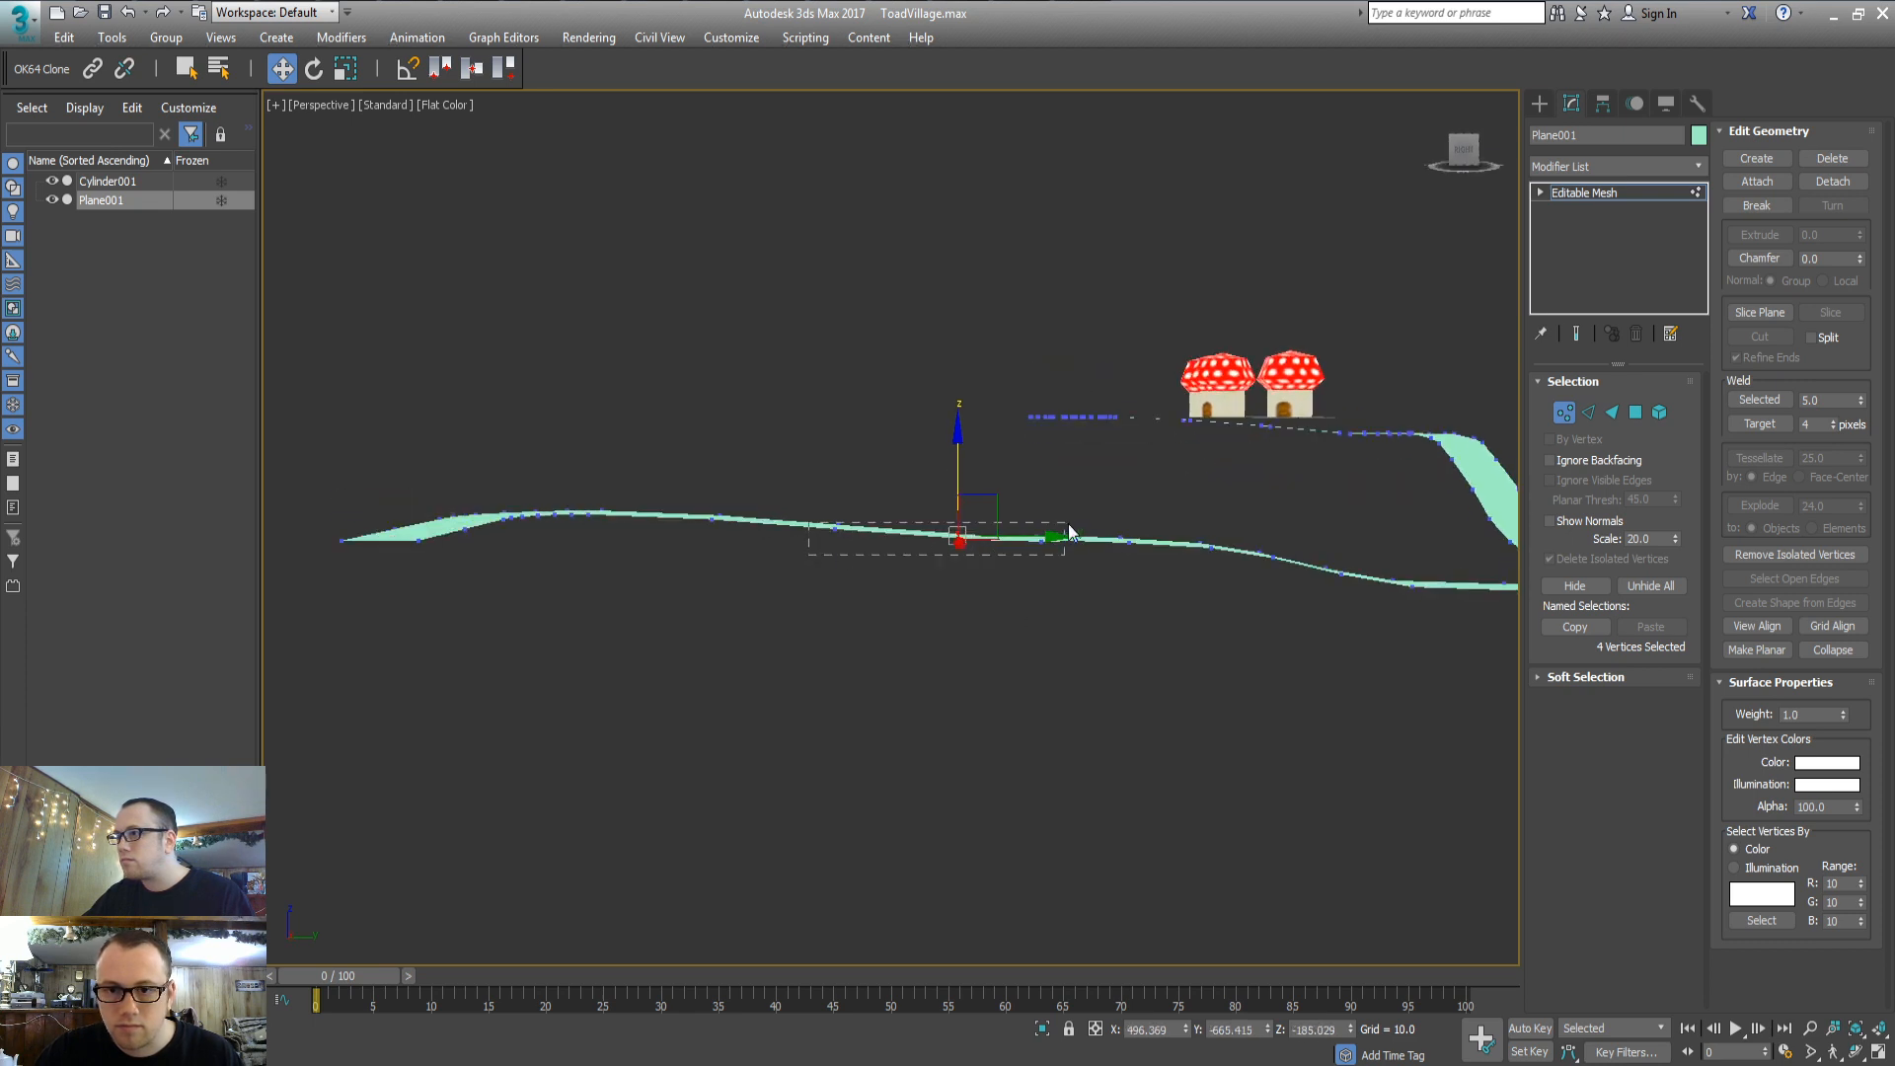
Make the faces across the new joint planar, widening the selection from 6 to 11 and finally 18 faces
key("3")
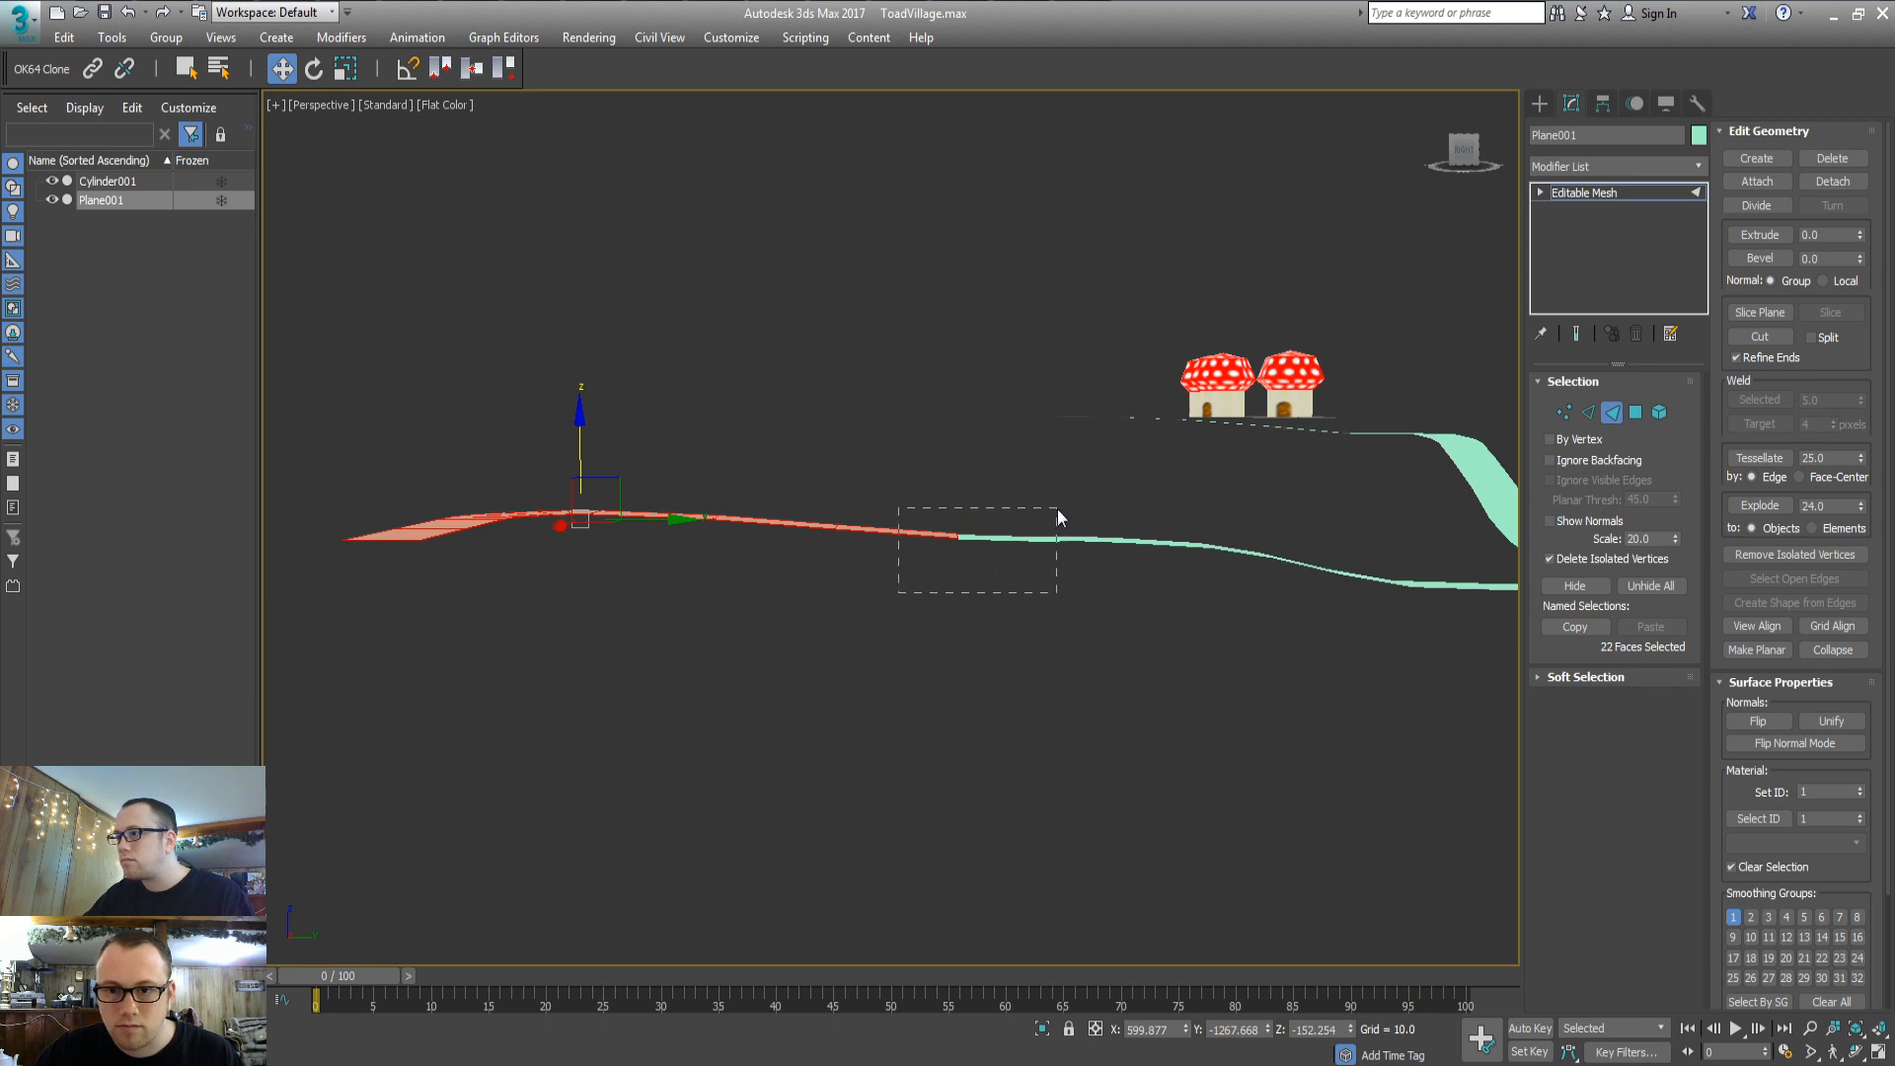
left_click_drag(1060, 518, 1059, 517)
left_click(1756, 653)
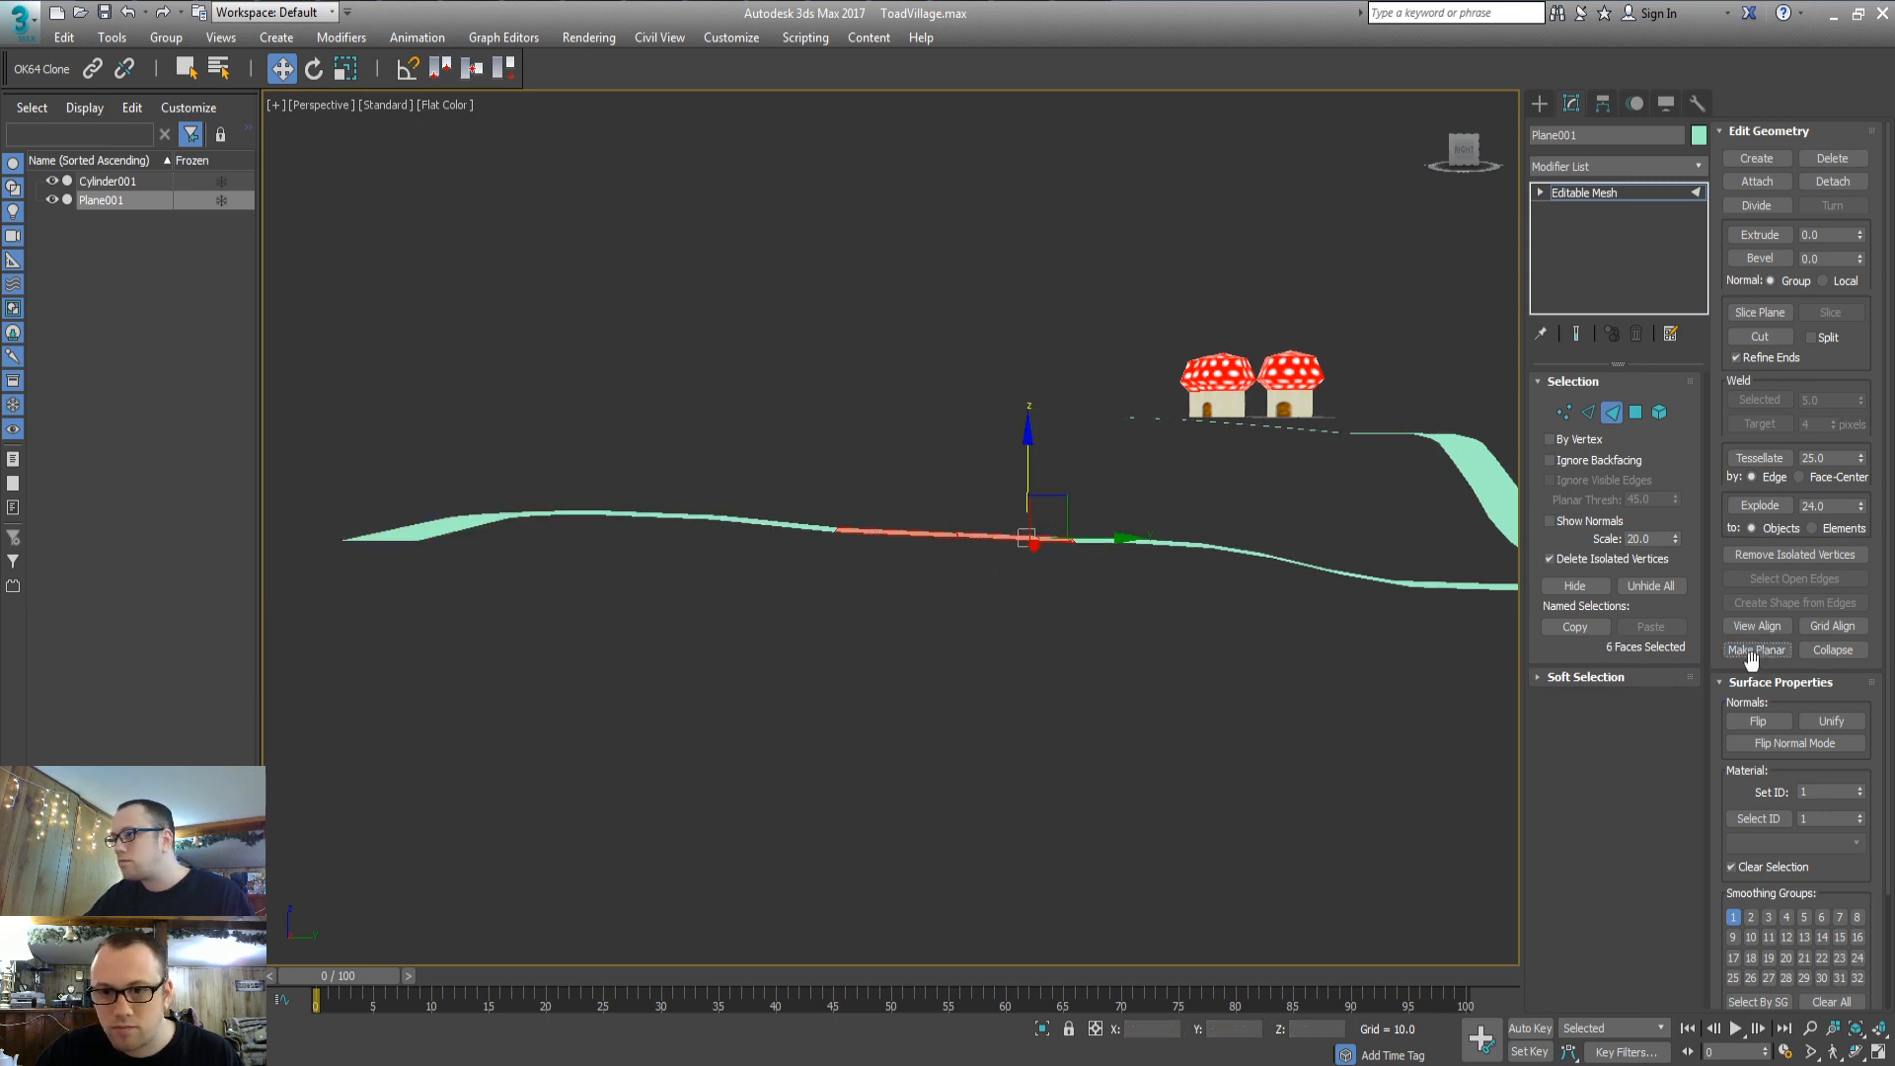
left_click_drag(1125, 548, 1135, 523)
left_click(1740, 650)
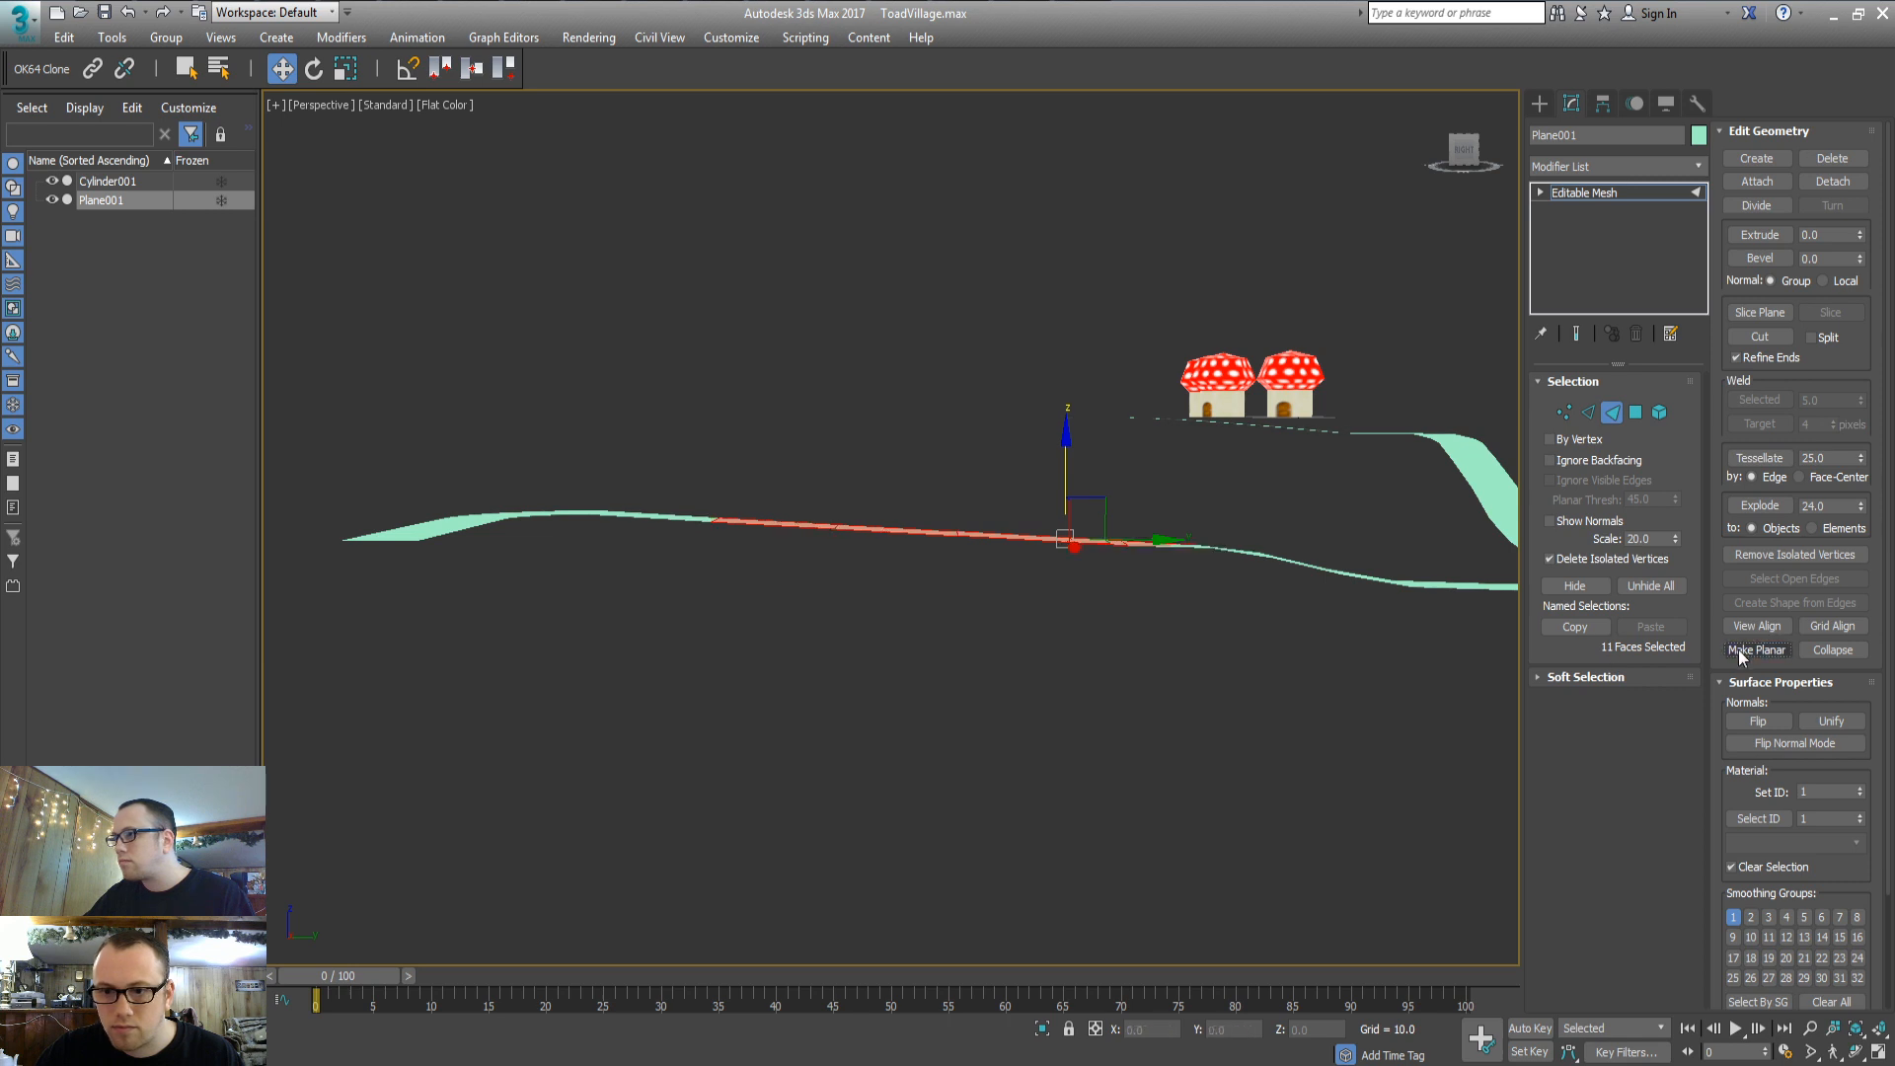
left_click(1058, 608)
middle_click_drag(1058, 608, 1038, 653, "alt")
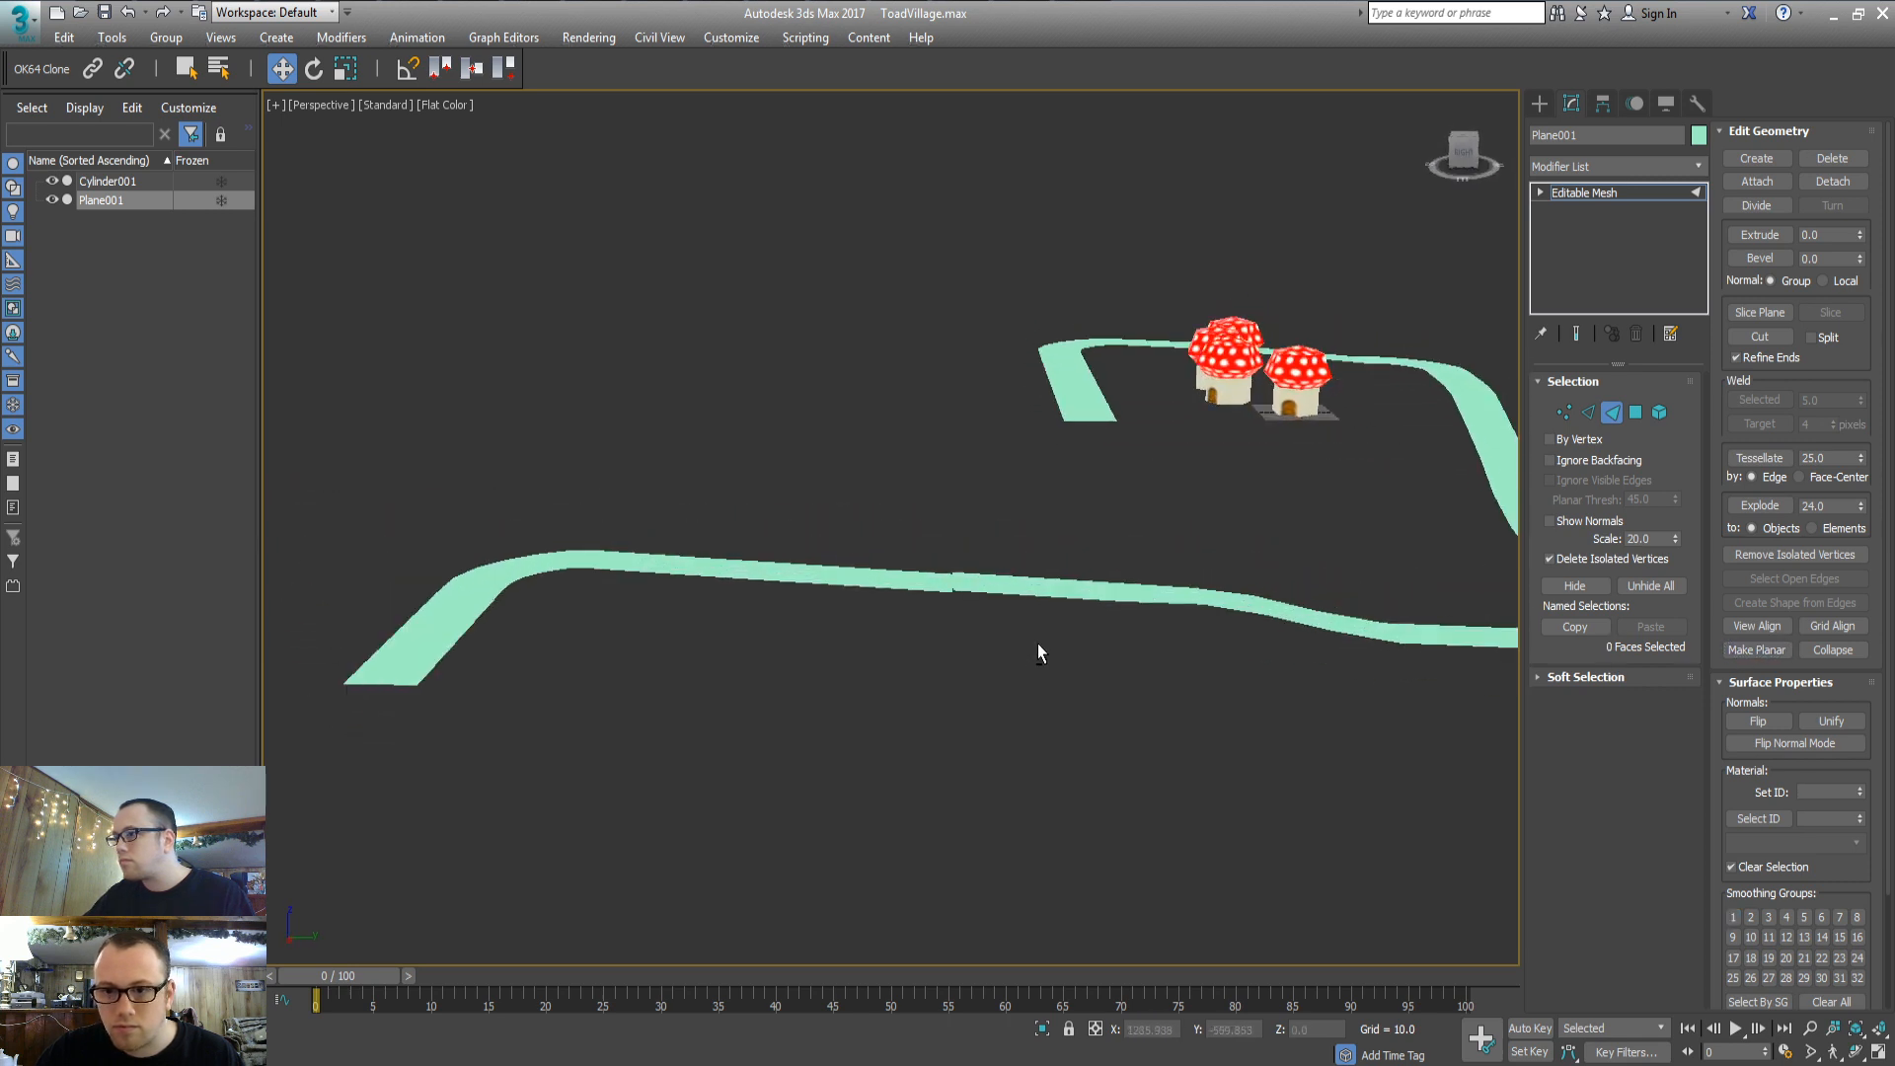
left_click_drag(1320, 538, 1322, 531)
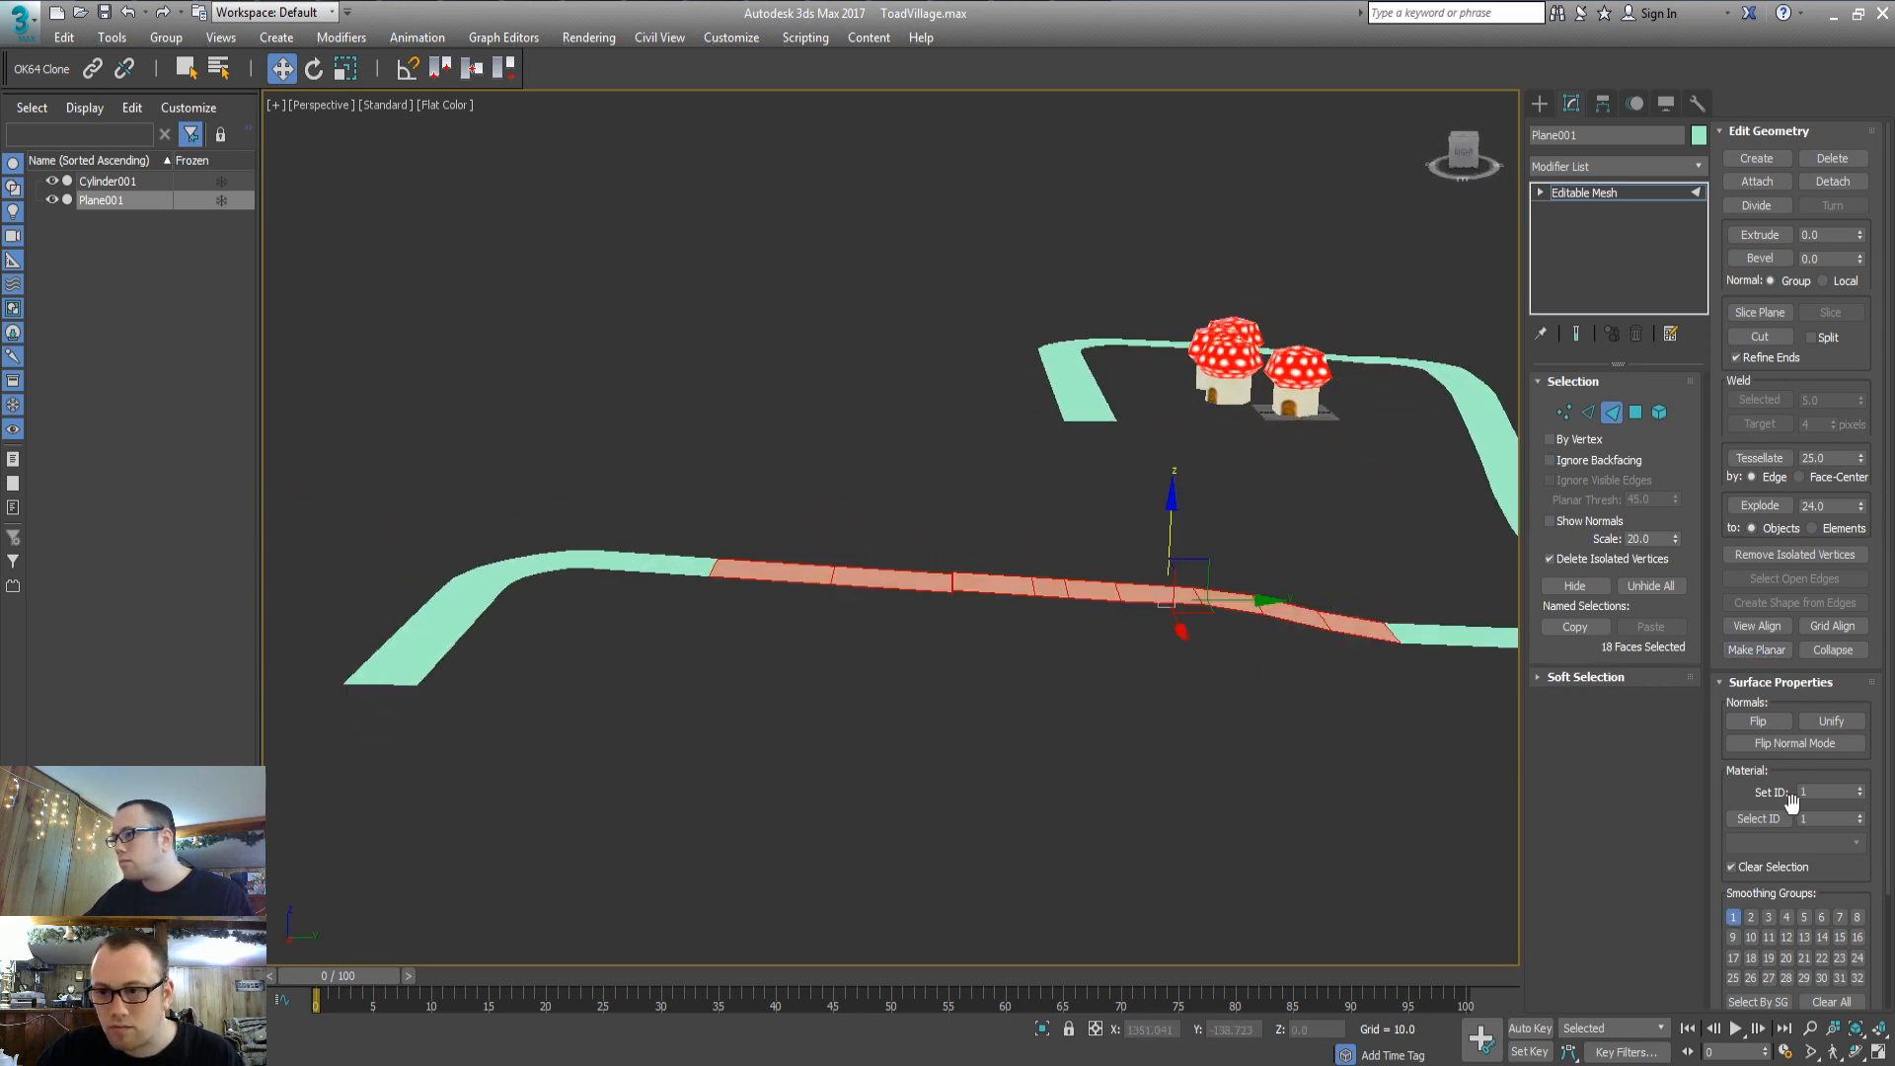
left_click(1745, 651)
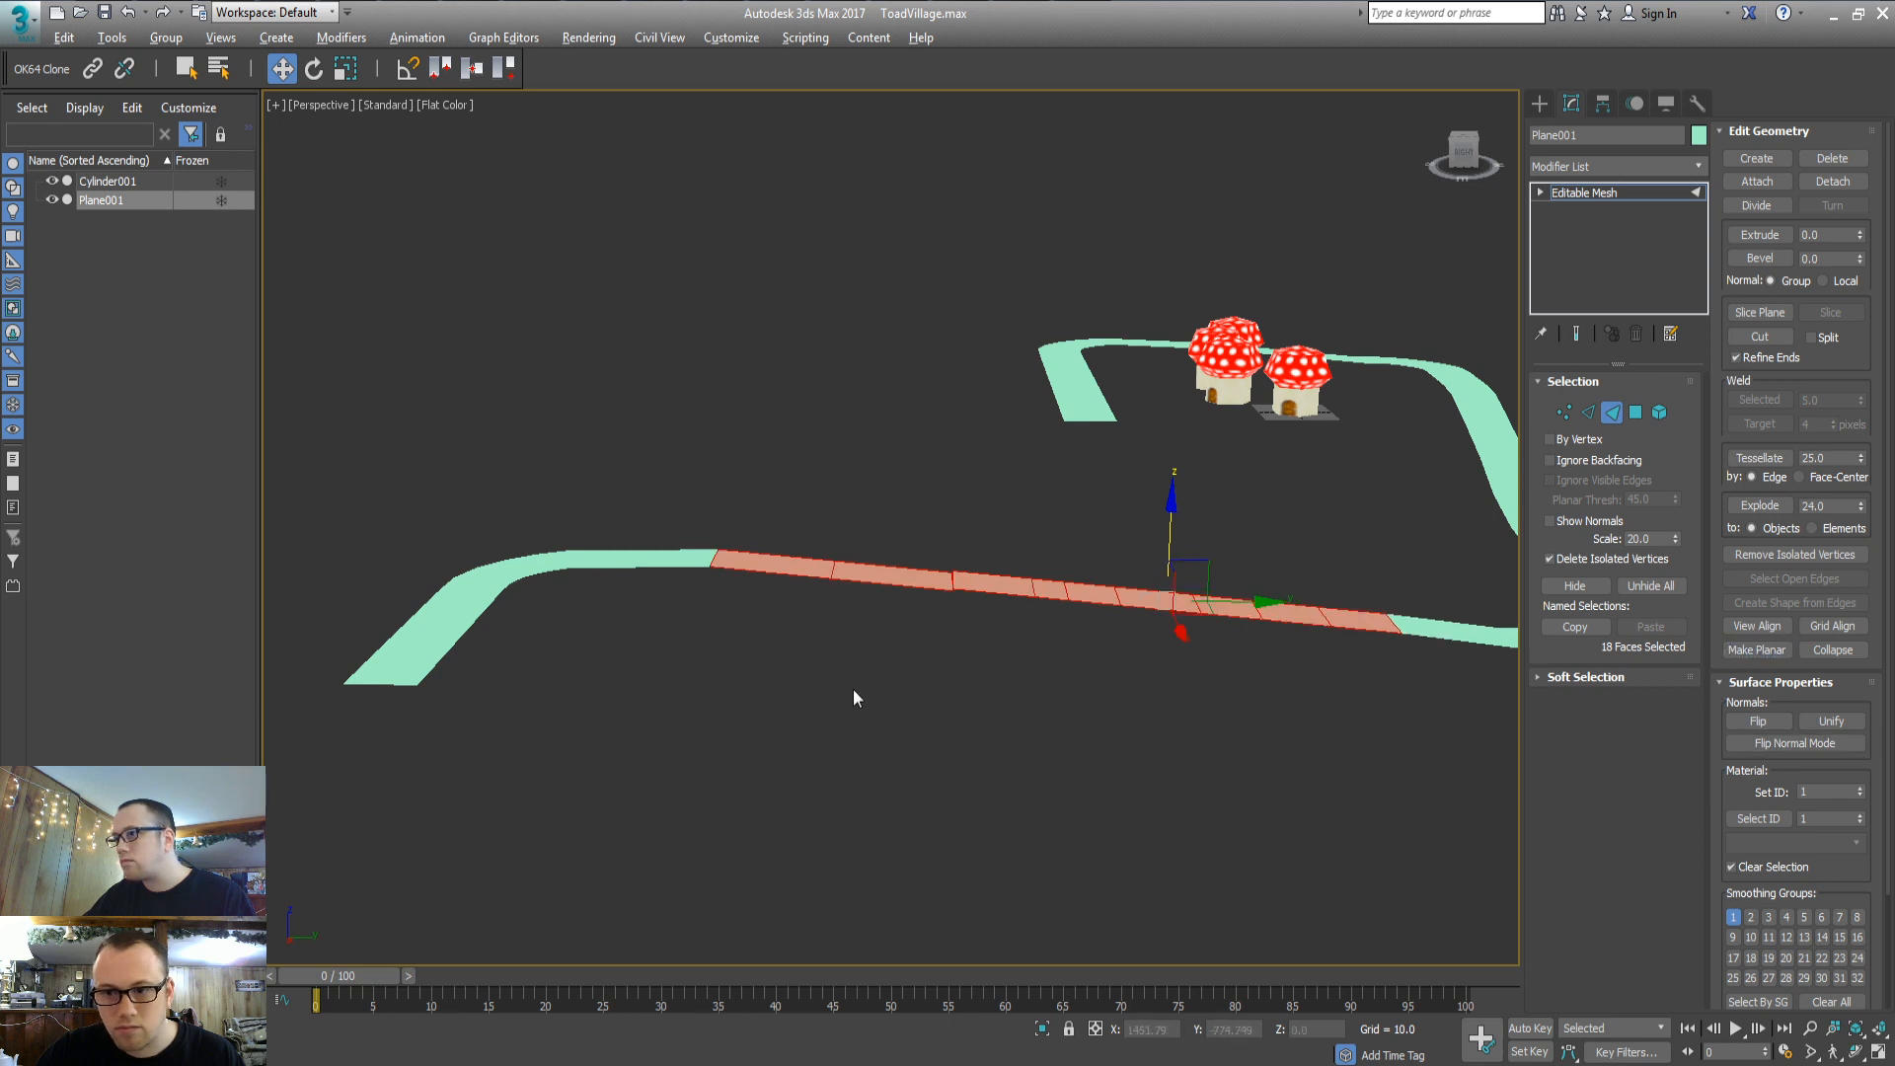
middle_click_drag(853, 689, 853, 681, "alt")
Try to weld all the road's vertices with a threshold of 5, and raise the weld threshold to 10
key("1")
key("ctrl+a")
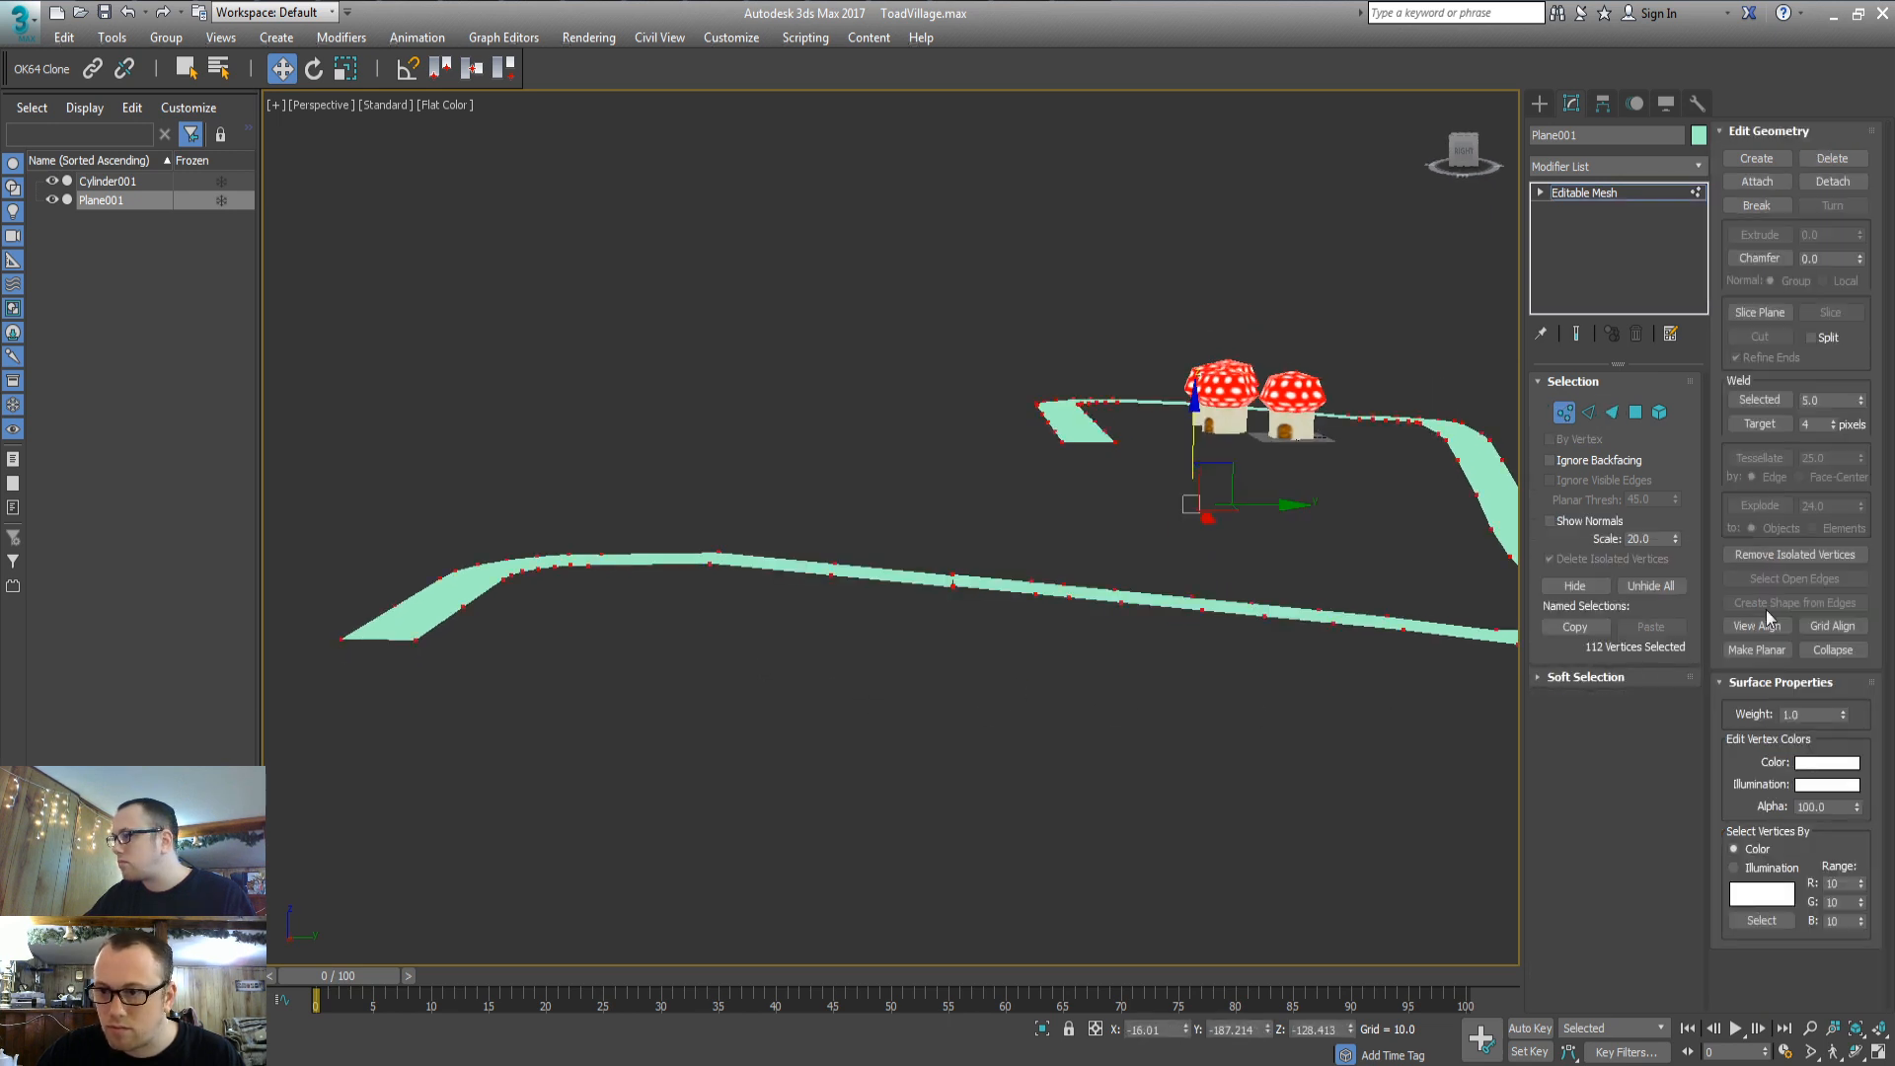
left_click(1760, 399)
left_click(1017, 612)
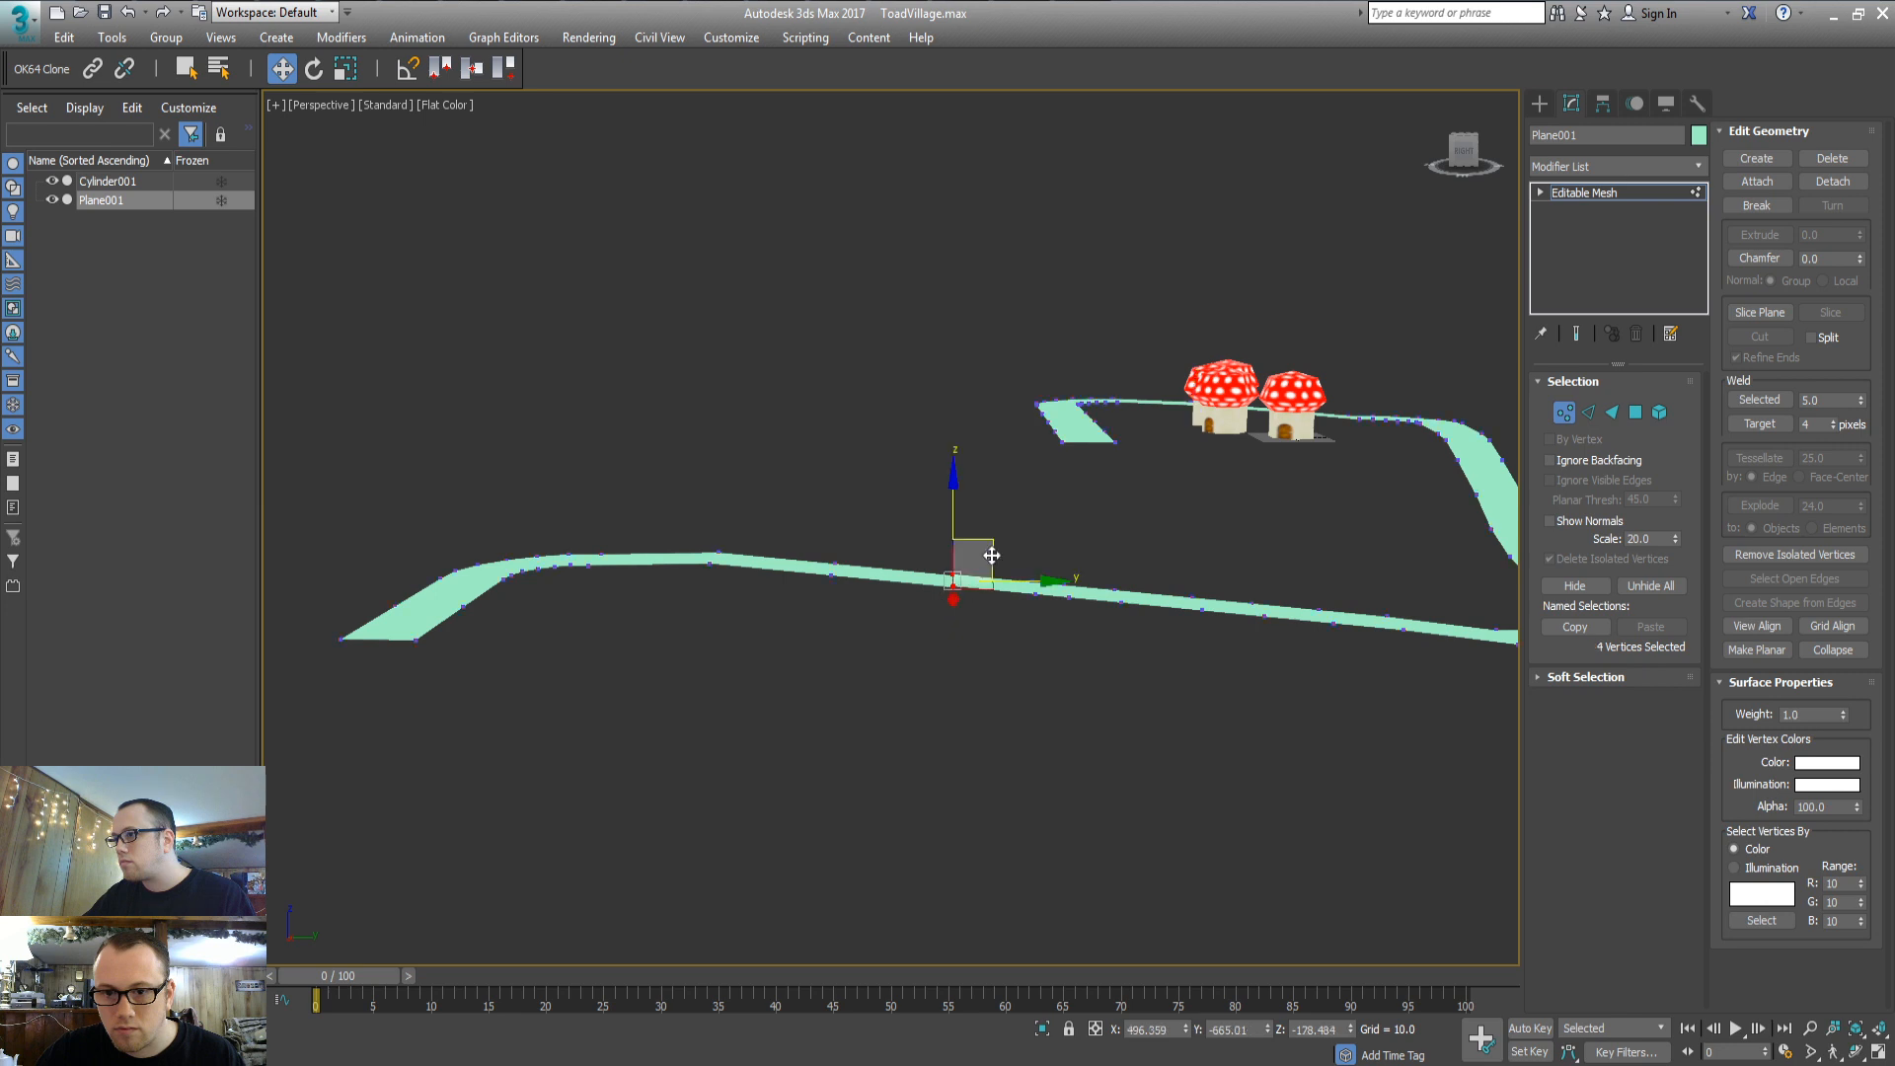
double_click(1833, 399)
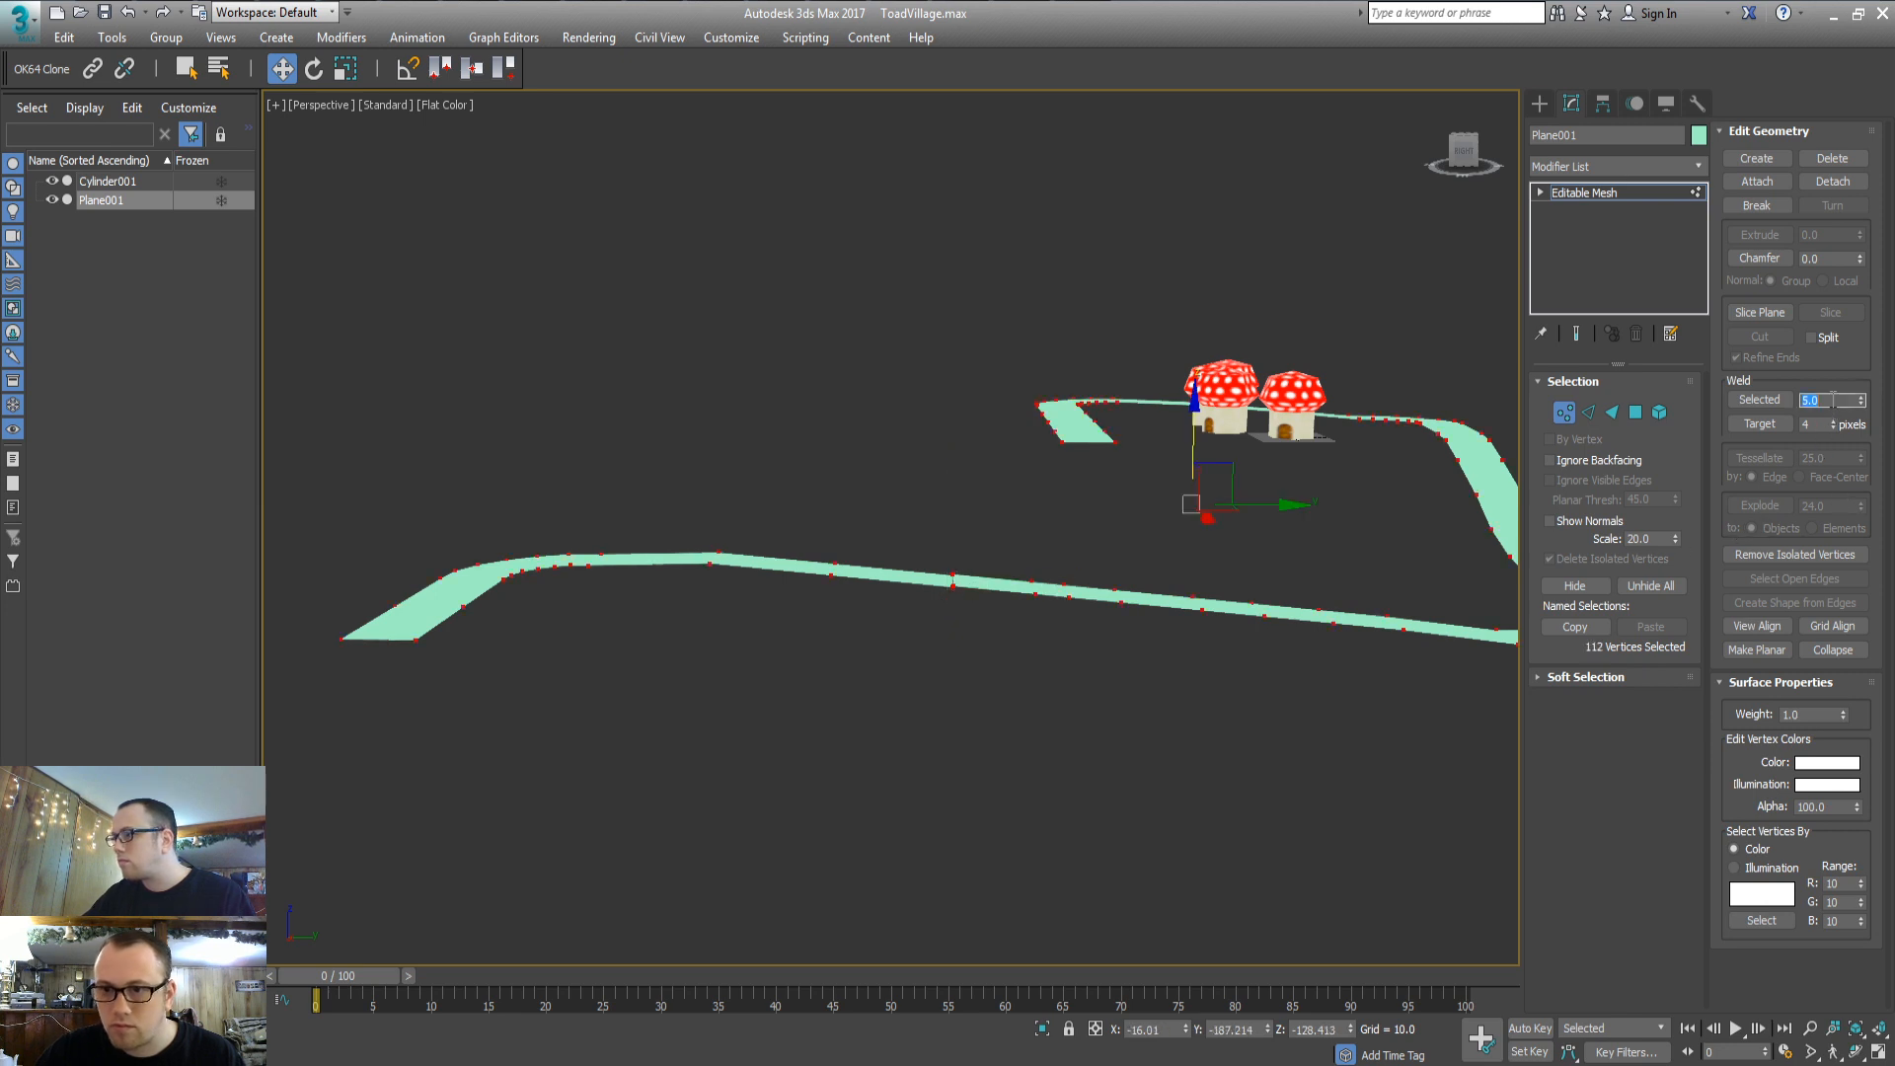
type("10")
key("Tab")
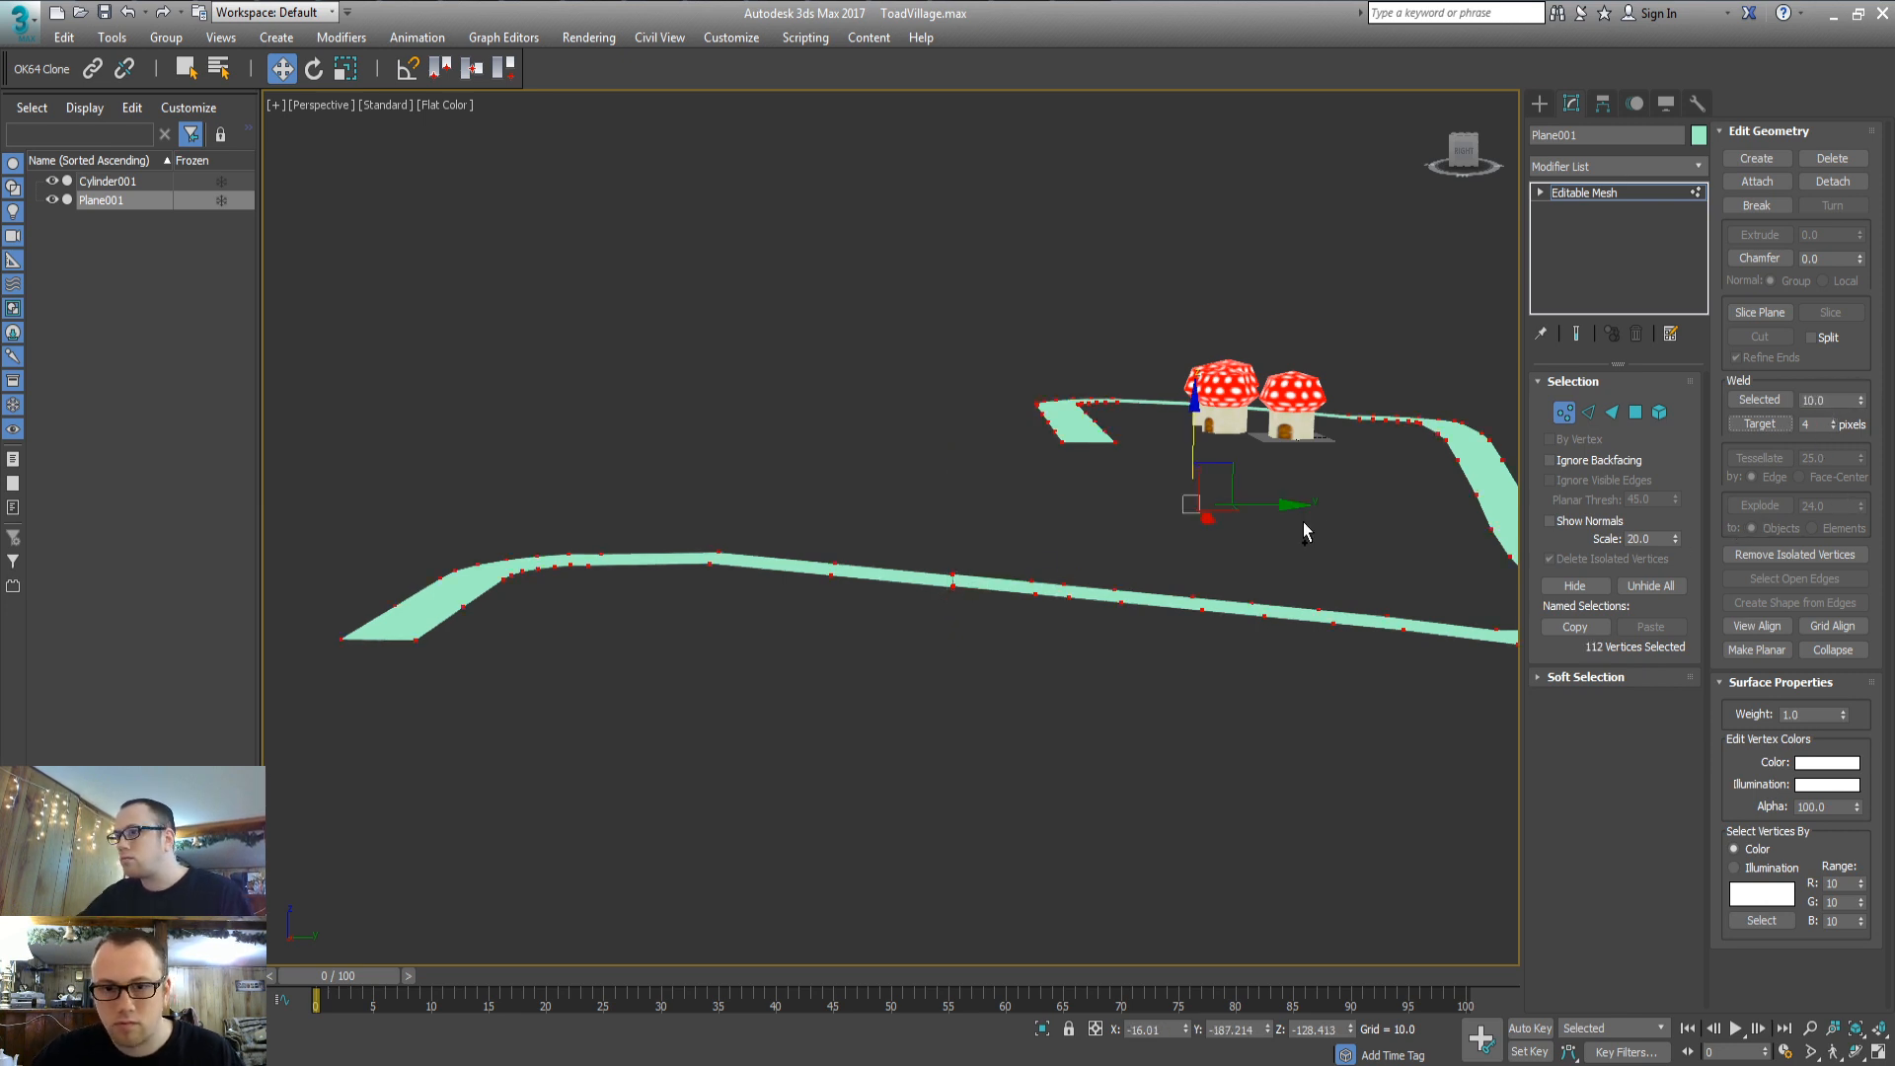
Weld the four vertices at the joint with the threshold set to 25, and make the 18 faces across it planar again
left_click(1009, 610)
left_click_drag(918, 606, 986, 535)
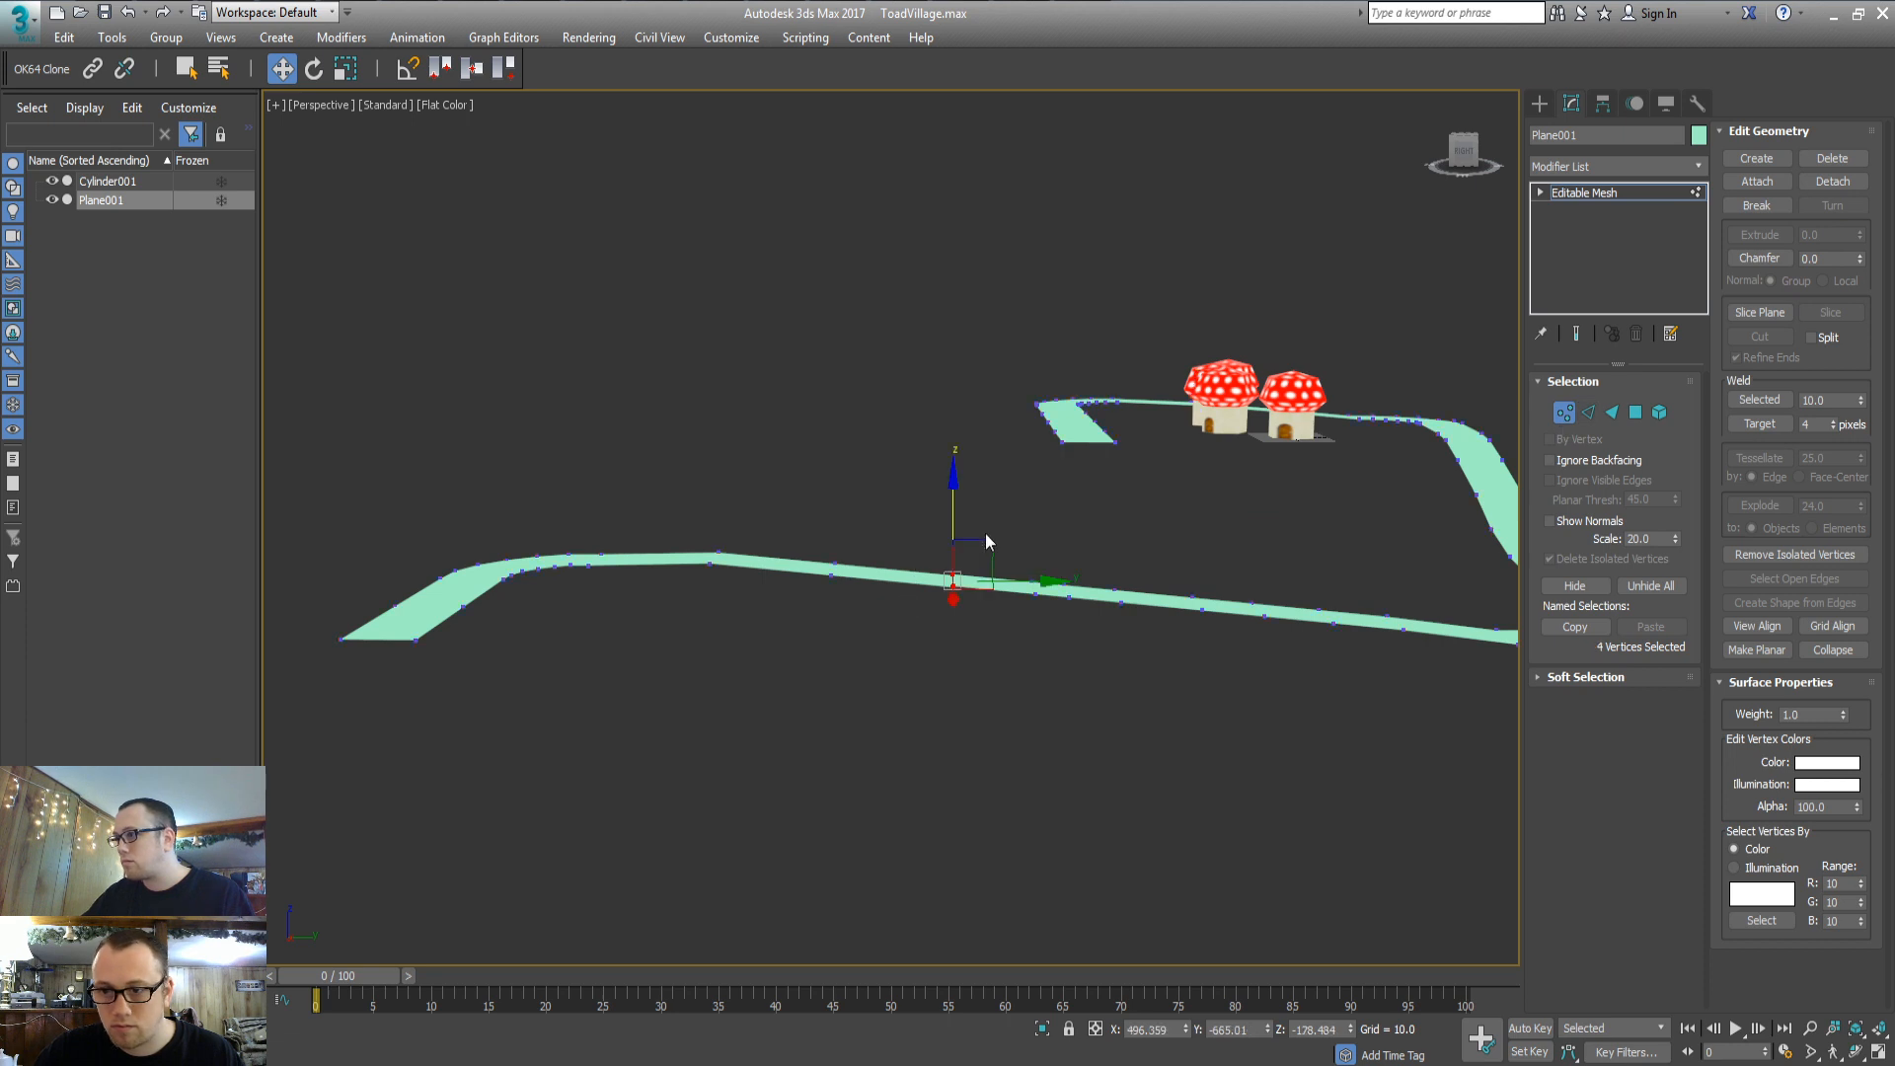
left_click(1753, 400)
key("Return")
double_click(1828, 400)
type("25")
key("Return")
middle_click_drag(1174, 498, 1167, 501)
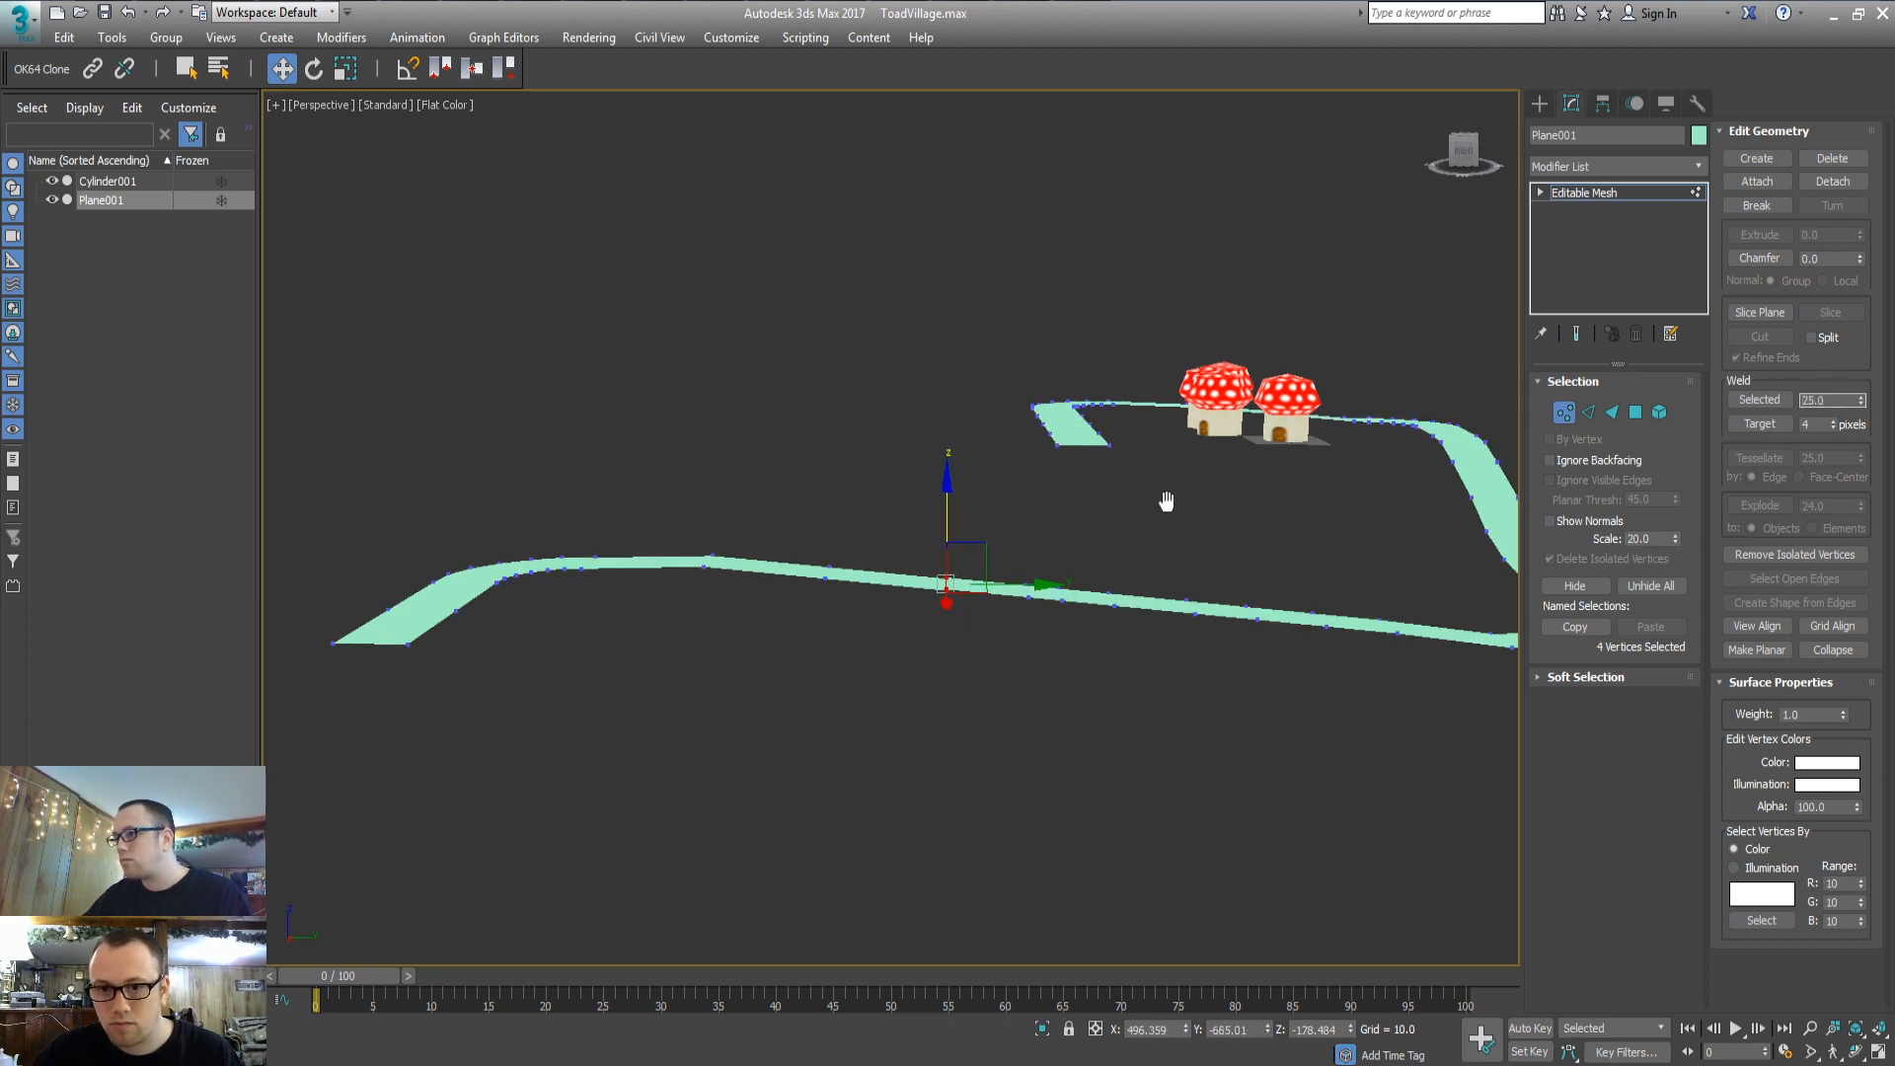
key("ctrl+w")
key("4")
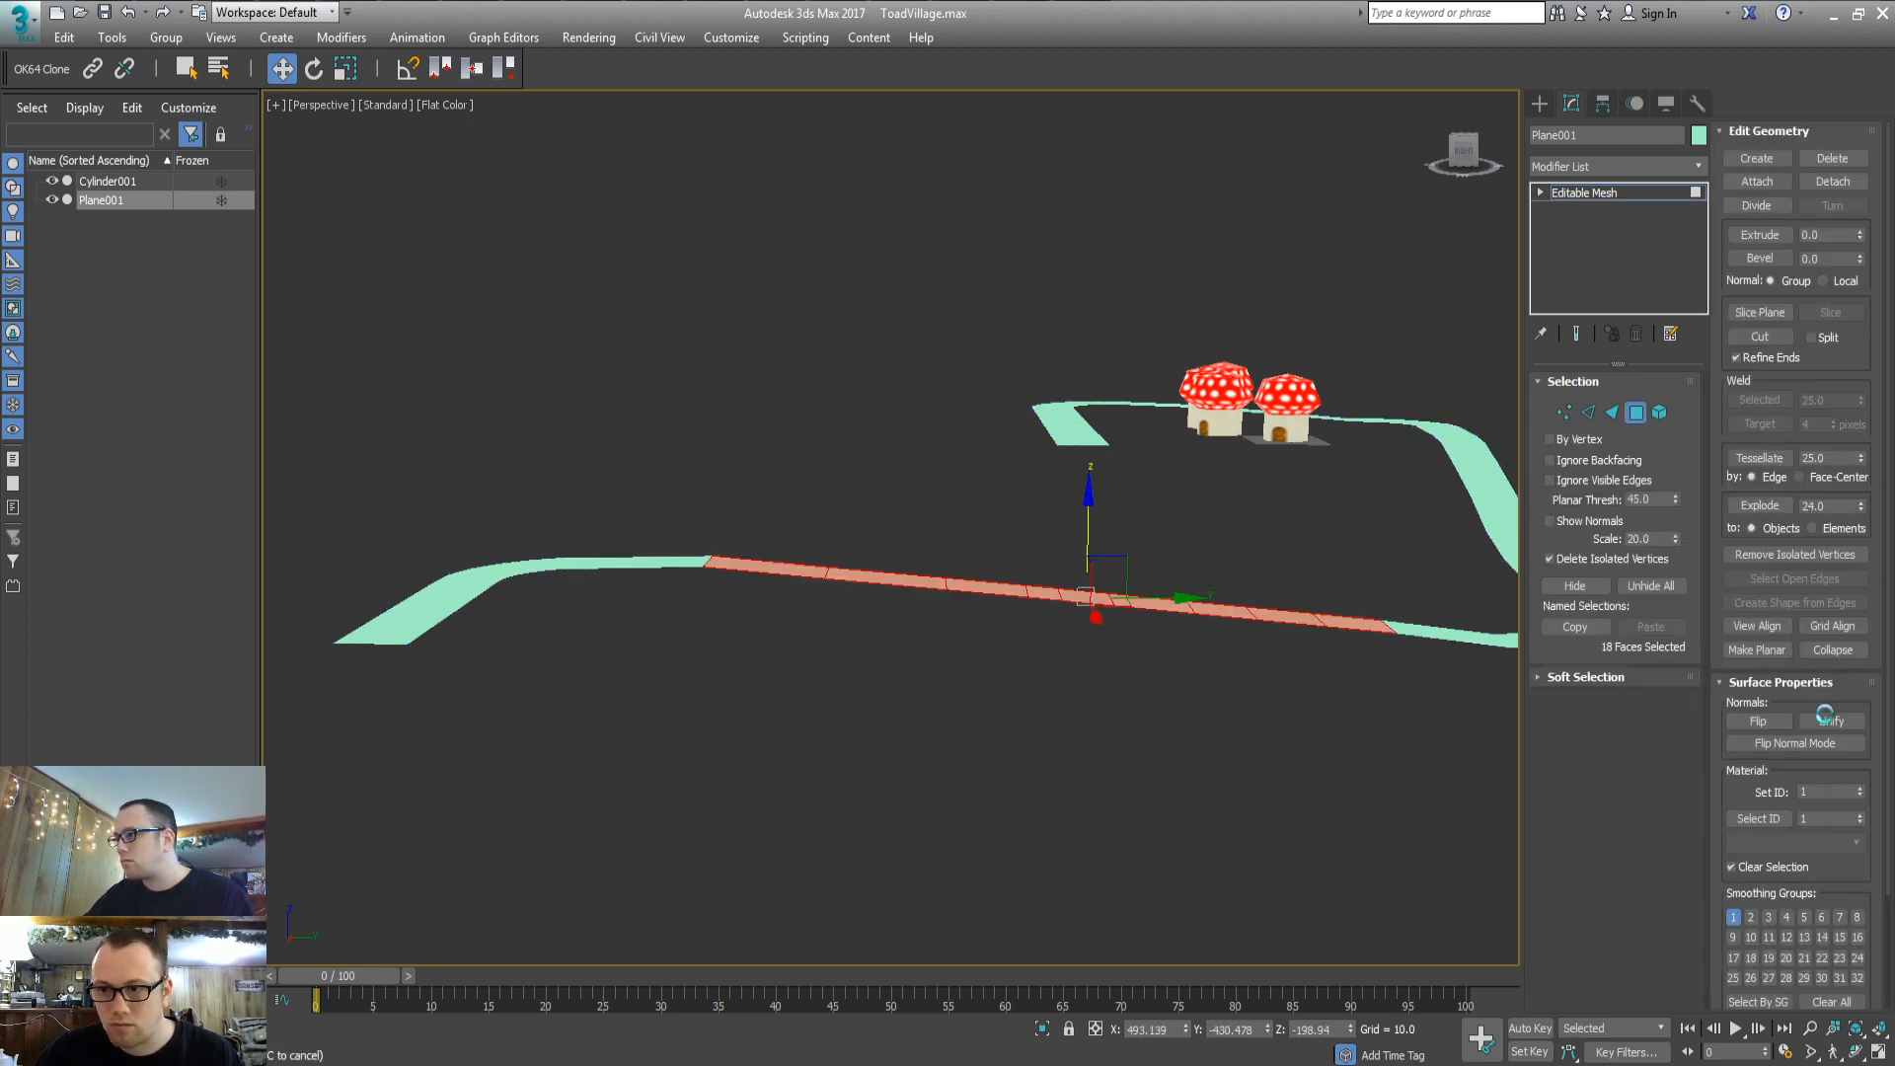
left_click(1781, 654)
Select the two vertices at the start of the flattened stretch and lower them slightly to smooth the slope
key("1")
left_click_drag(677, 605, 736, 521)
middle_click_drag(798, 578, 808, 559, "alt")
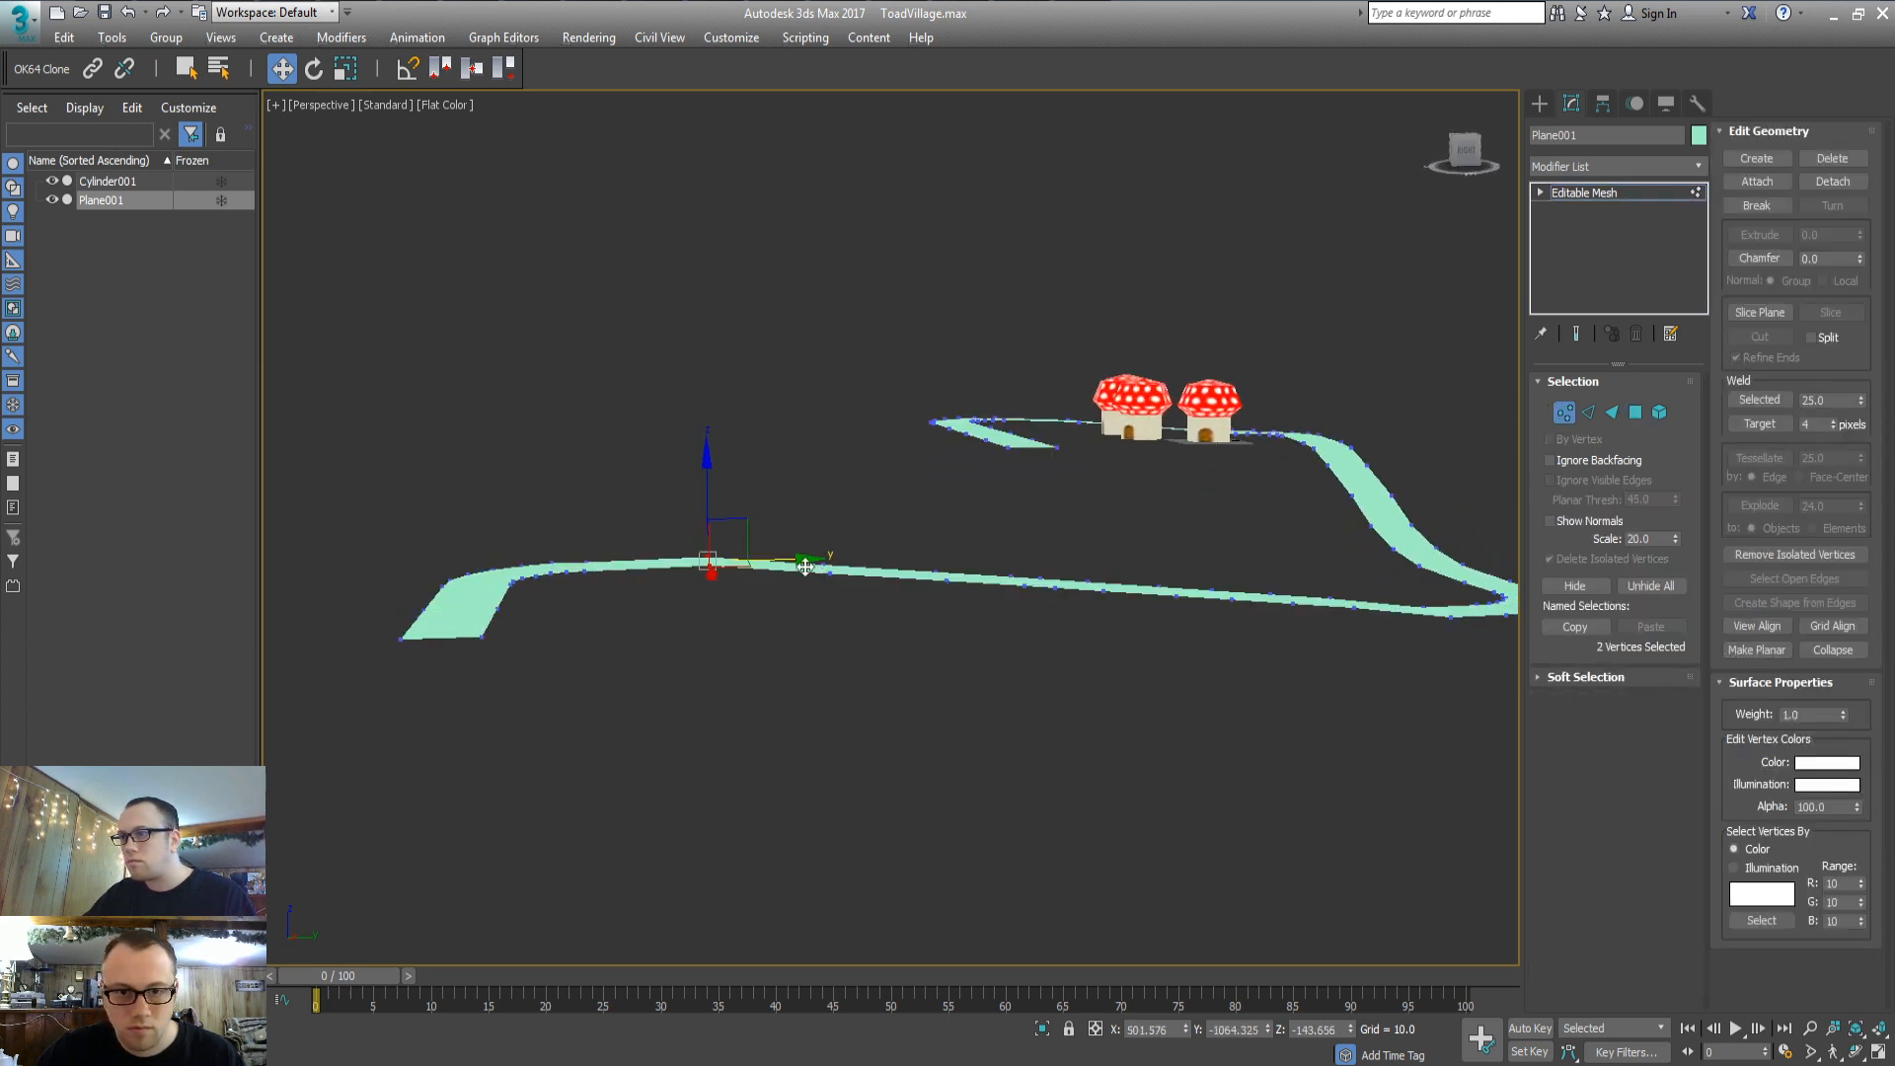
left_click_drag(707, 499, 714, 504)
left_click(944, 707)
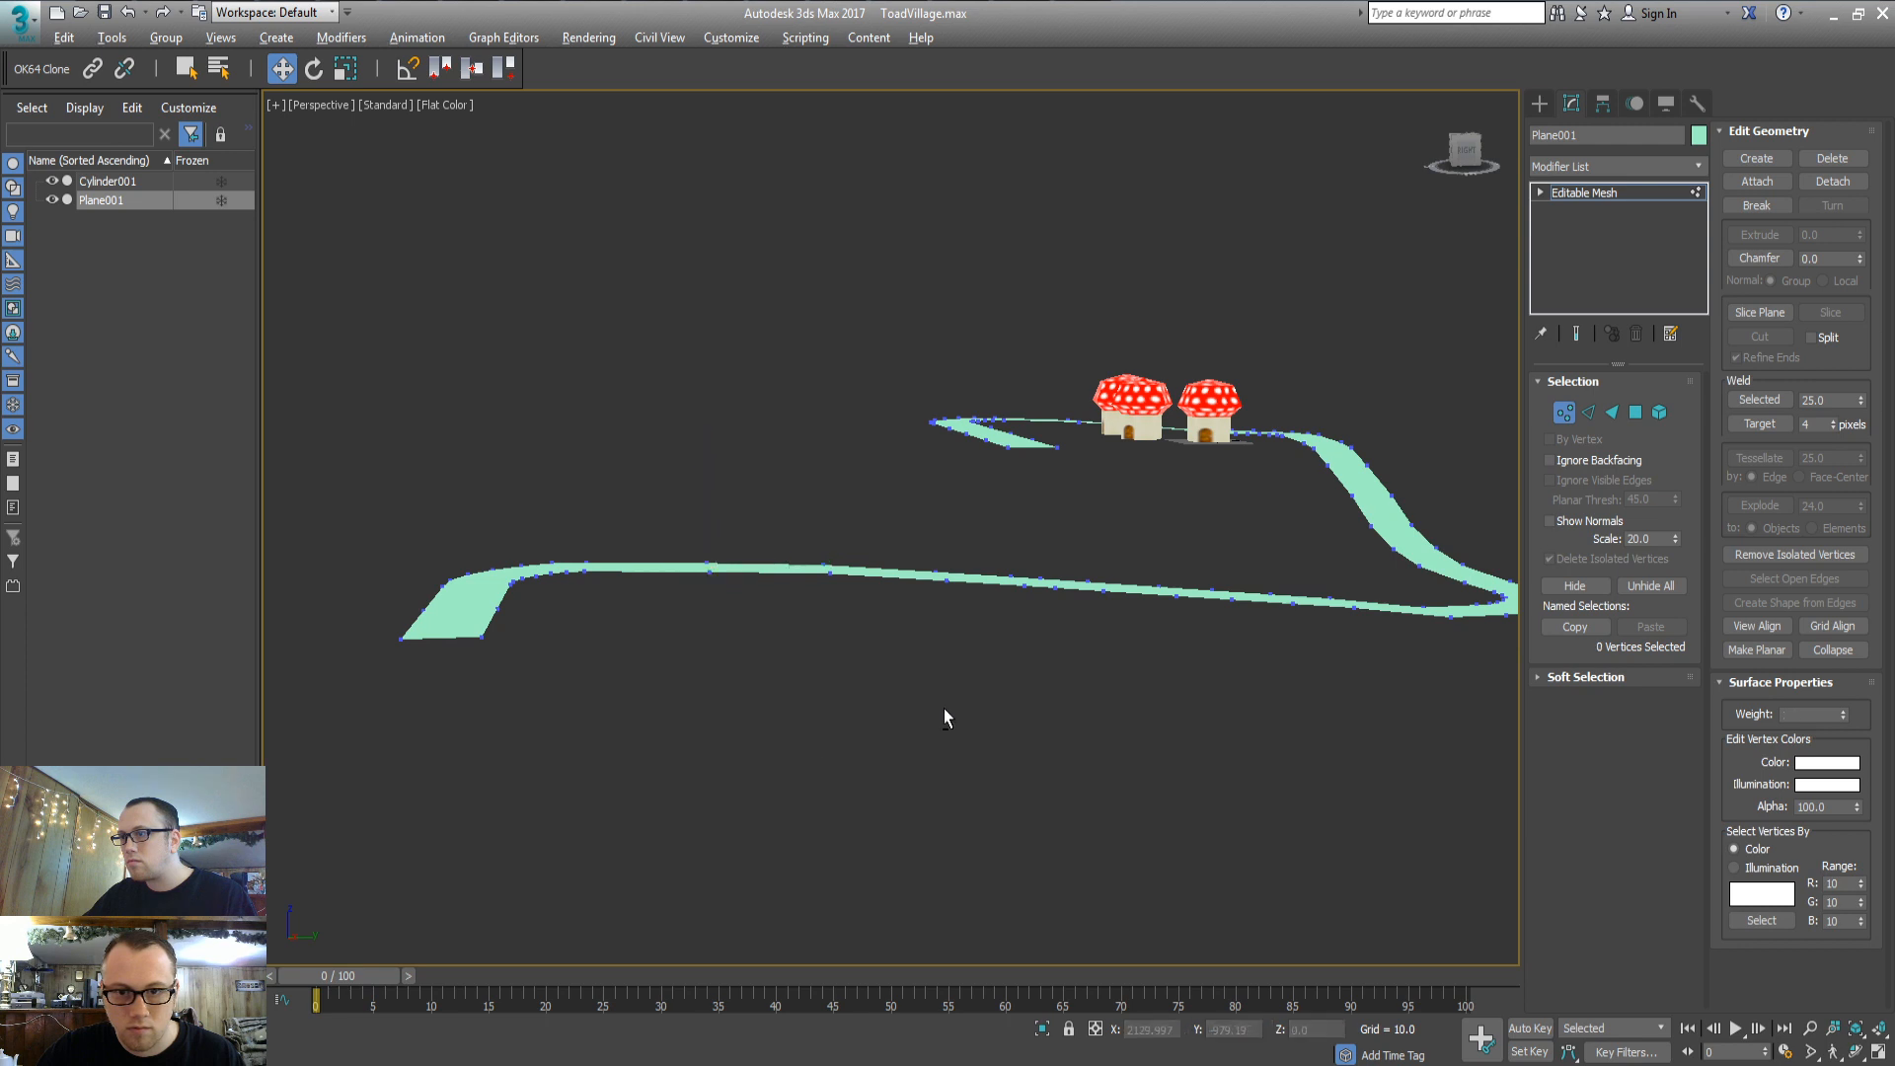
Select the last four vertices at the lower road's open end and raise them by about 17 units
middle_click_drag(944, 707, 865, 721, "alt")
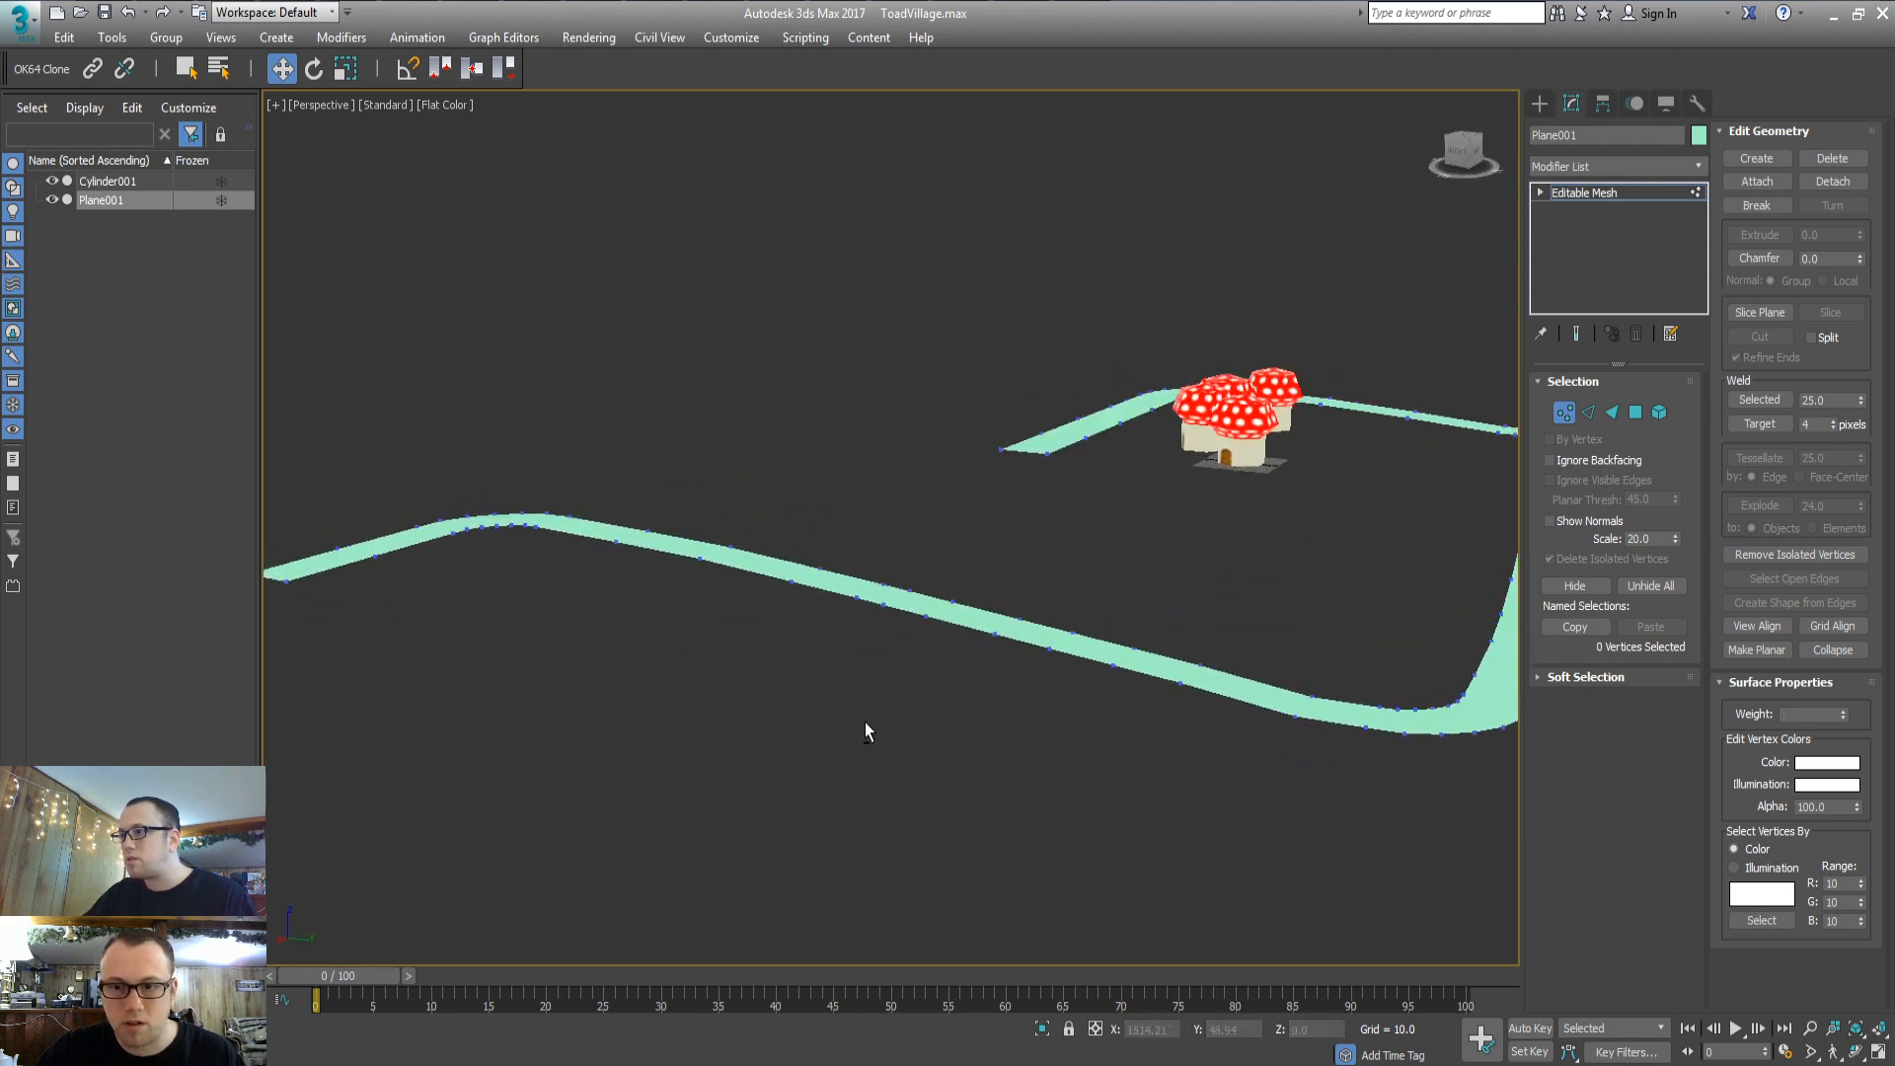
middle_click_drag(1271, 691, 1151, 634, "alt")
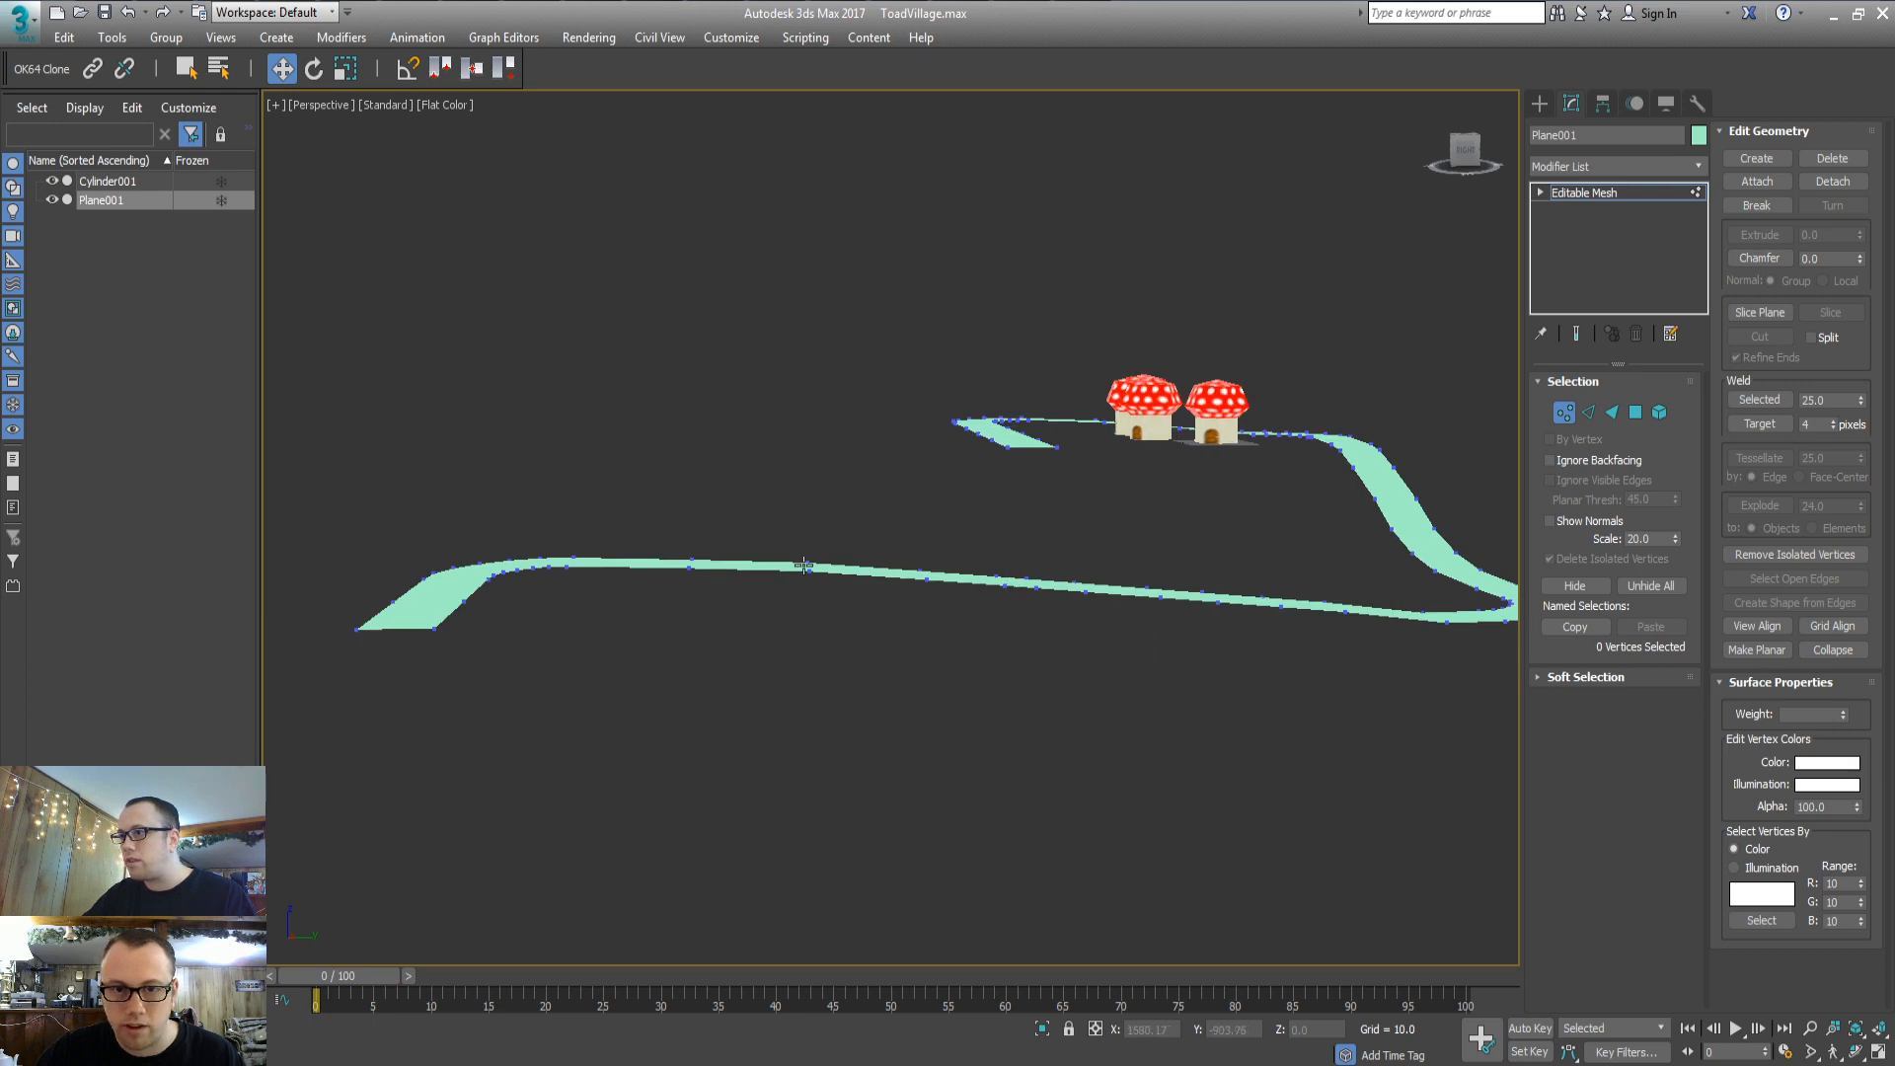
middle_click_drag(595, 639, 468, 689, "alt")
middle_click_drag(710, 604, 870, 636)
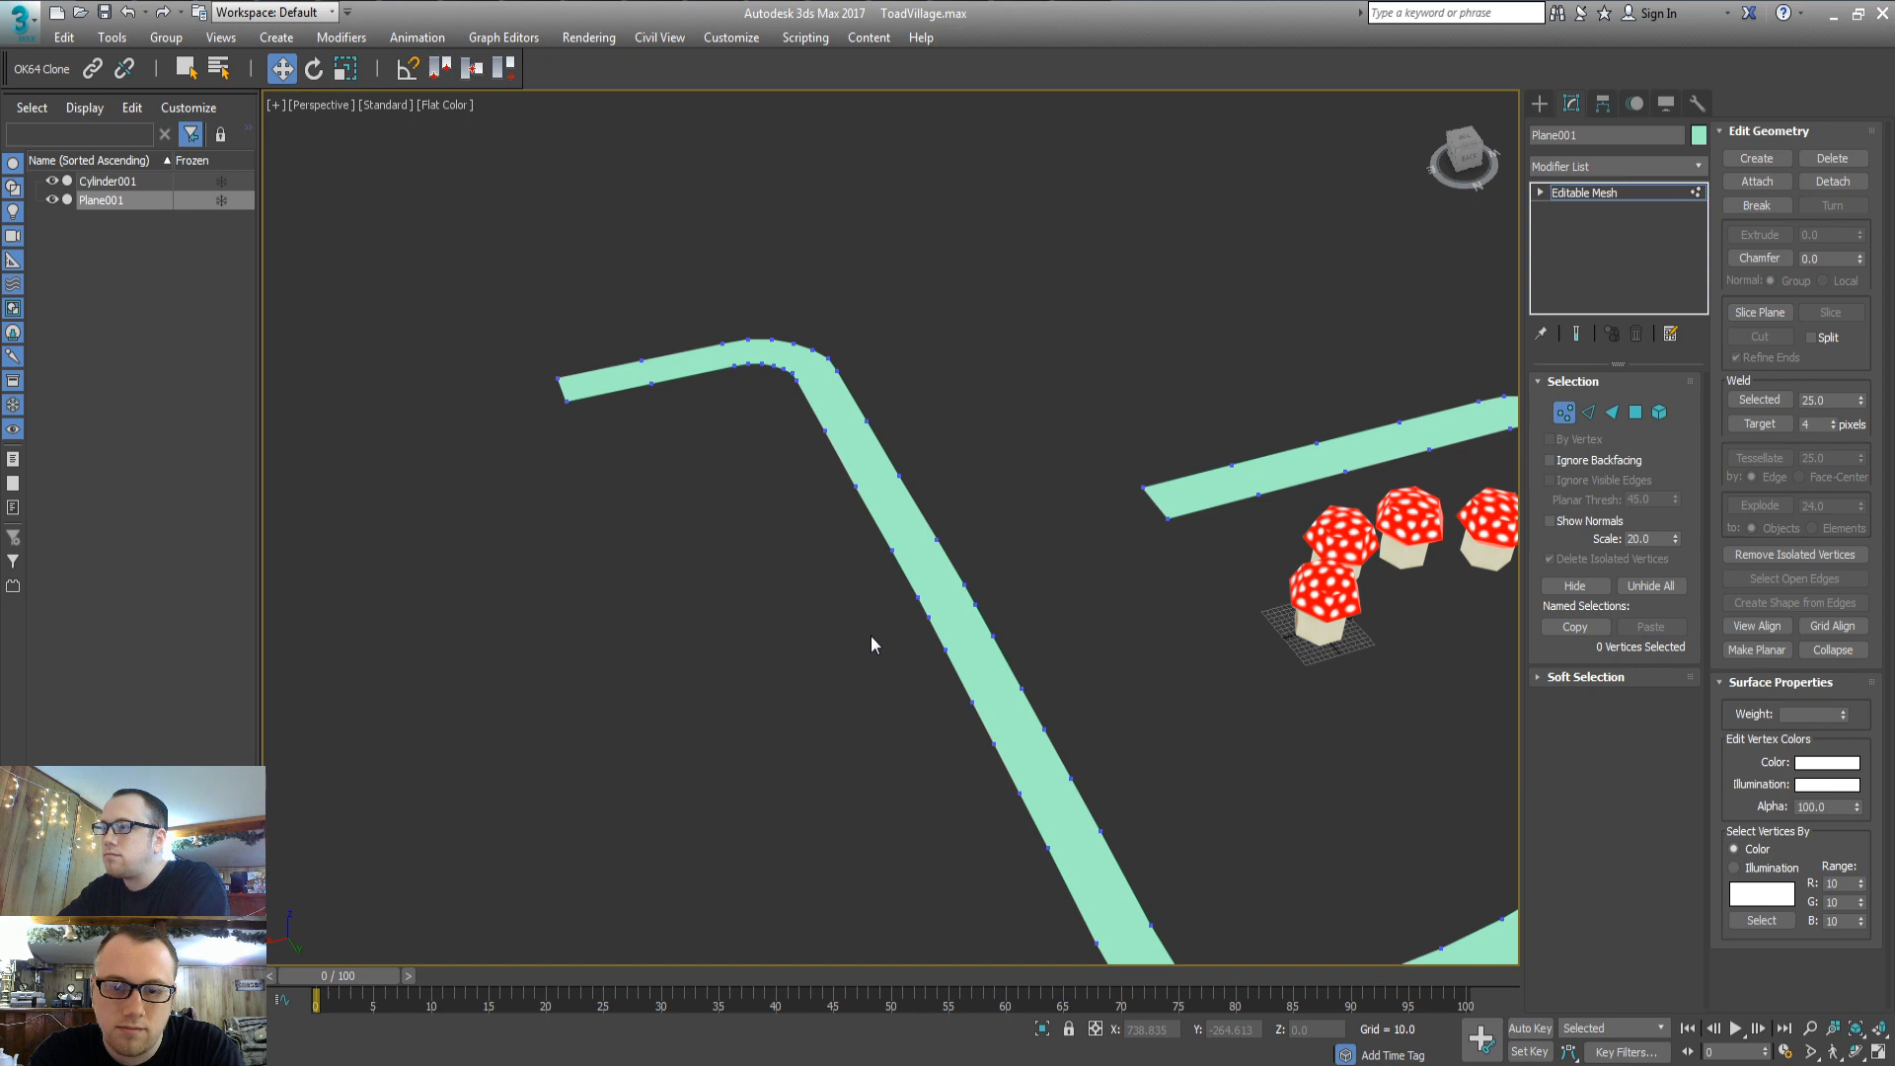
scroll(914, 541, "down", 4)
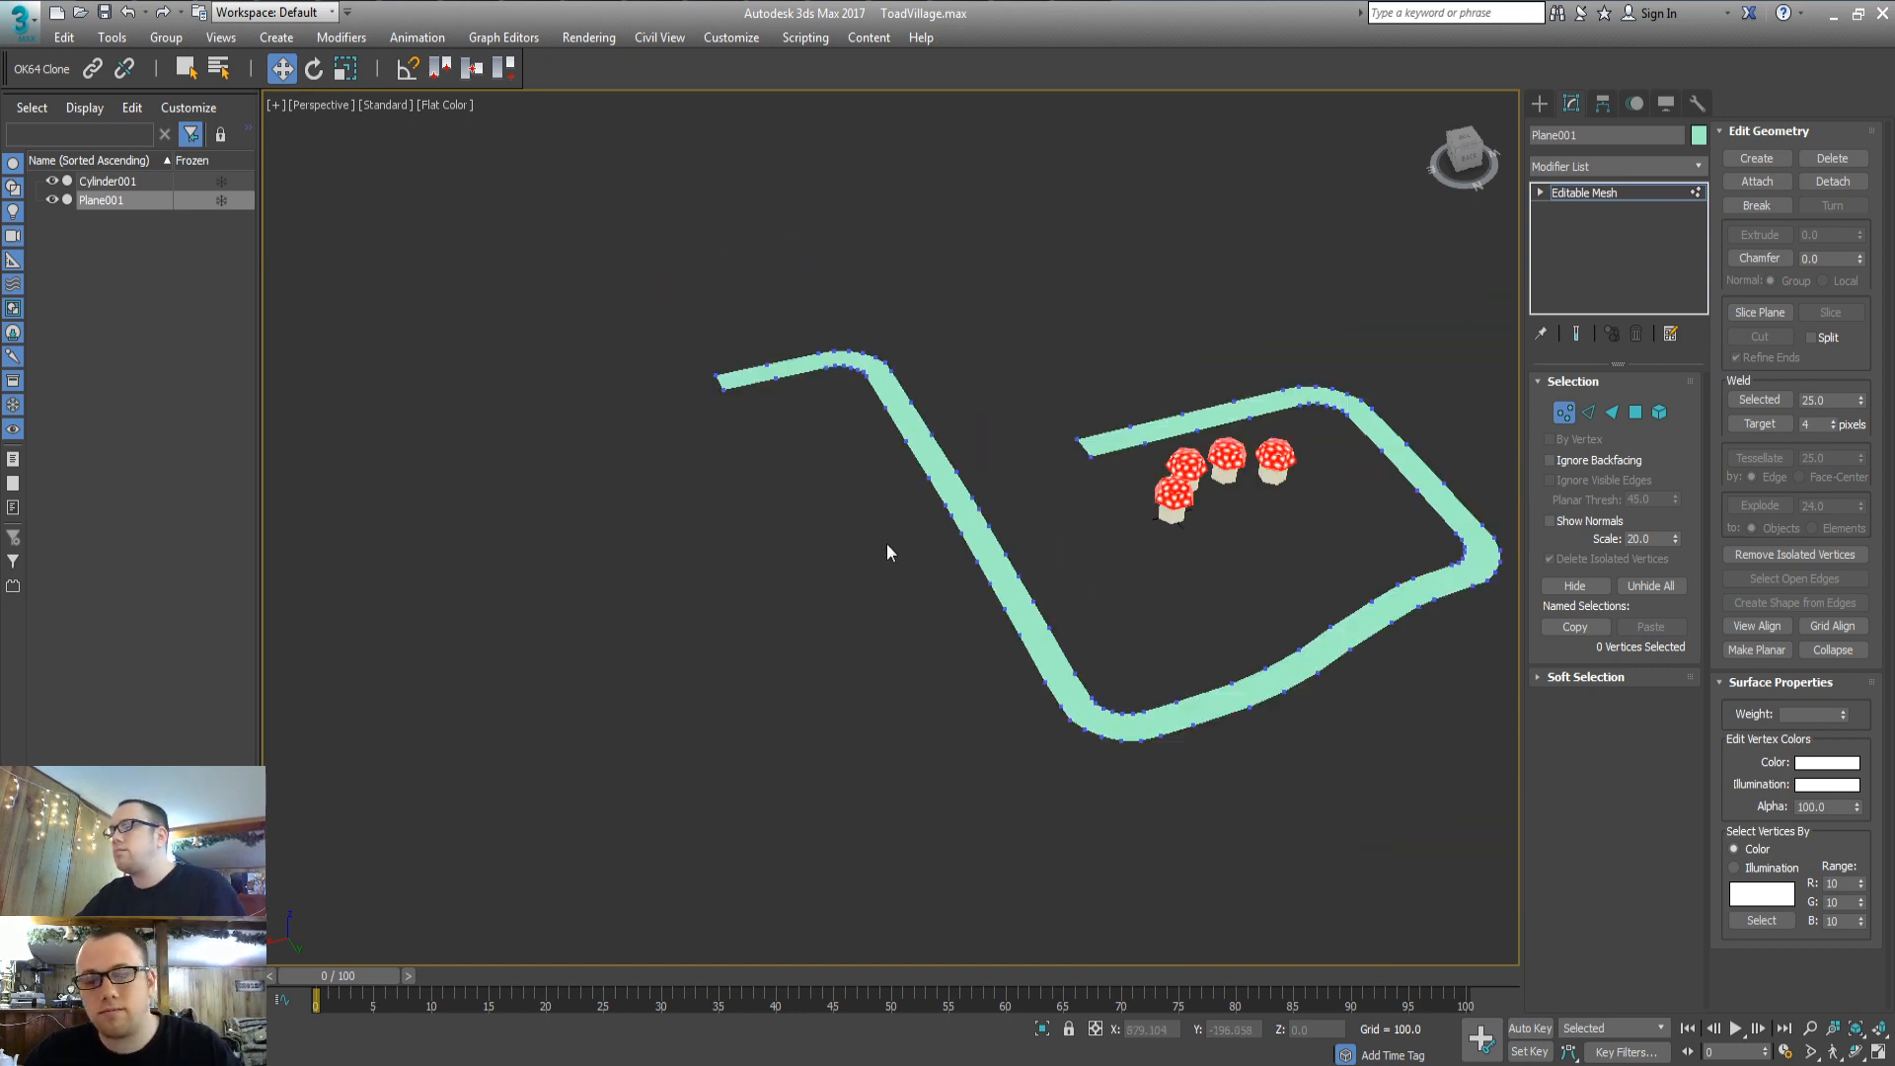
middle_click_drag(795, 565, 968, 622, "alt")
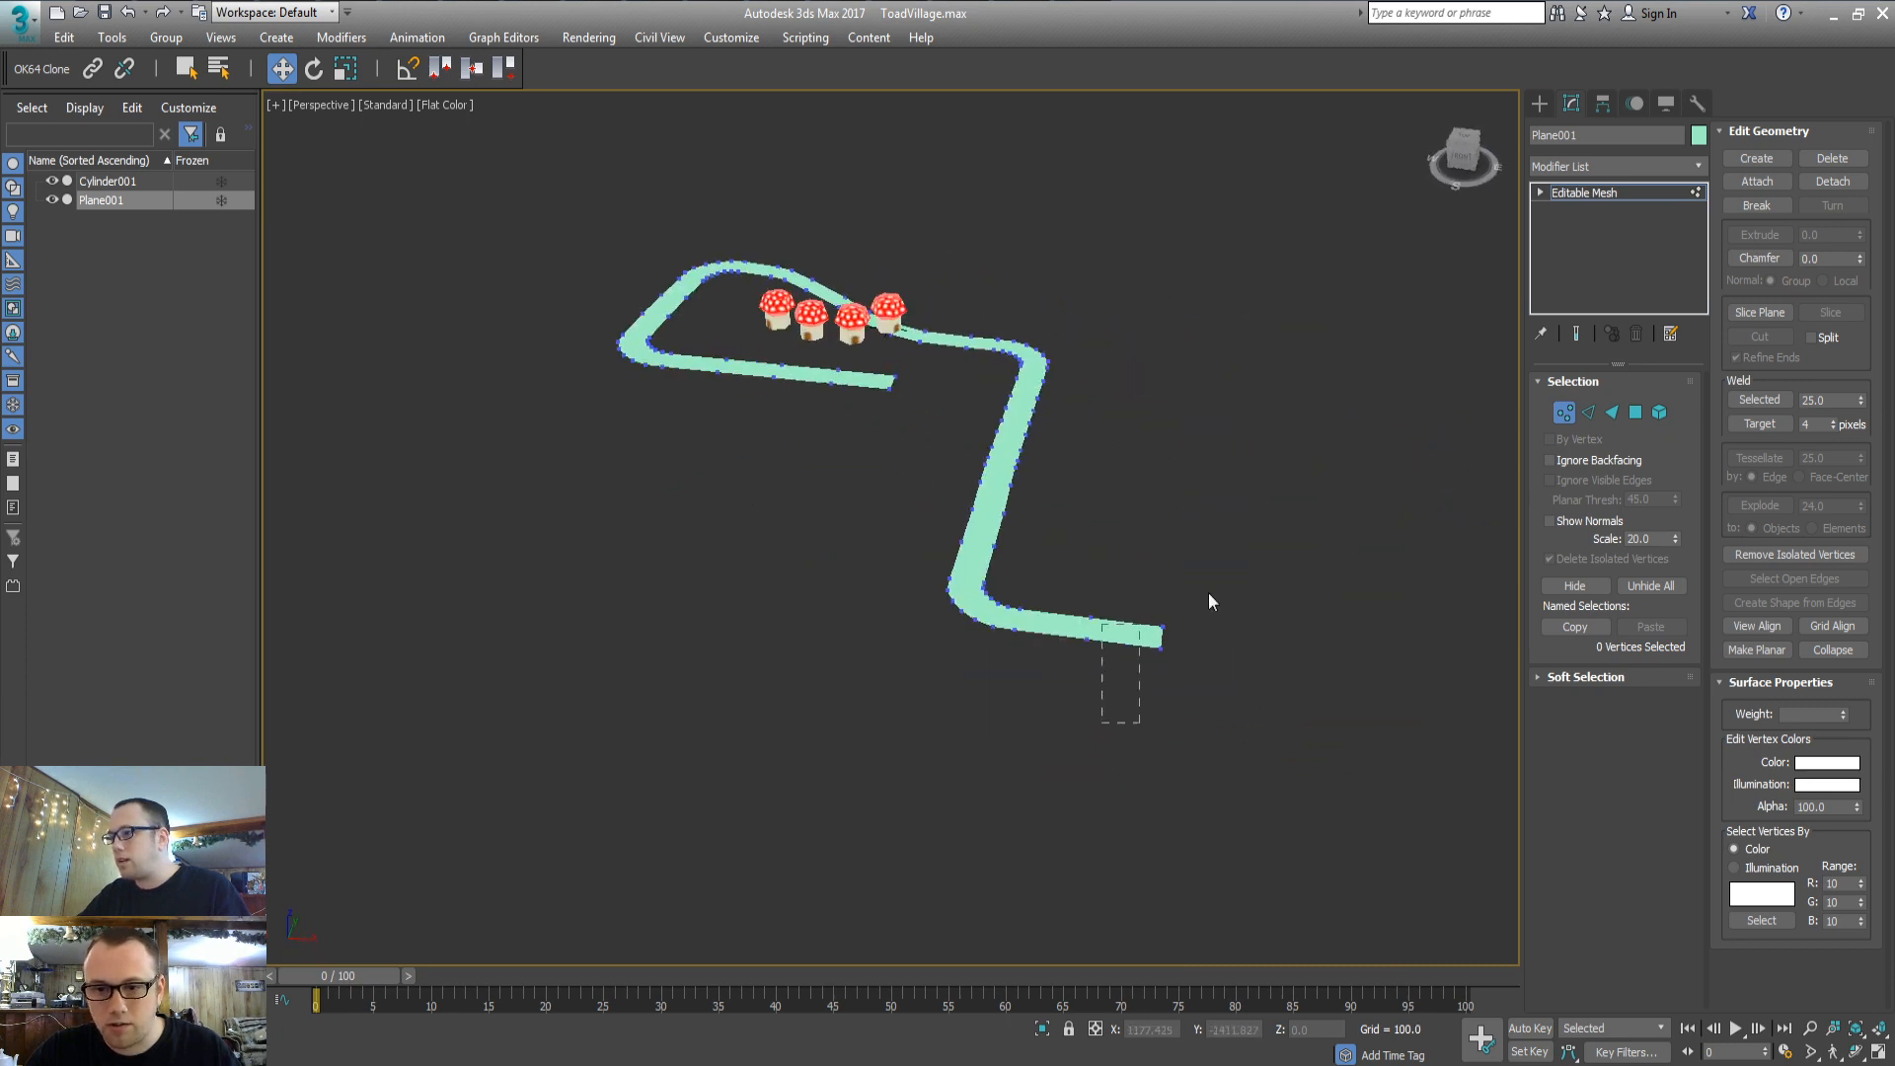
left_click_drag(1208, 593, 1216, 588)
left_click_drag(1071, 680, 1210, 574)
middle_click_drag(1227, 634, 968, 702)
key("z")
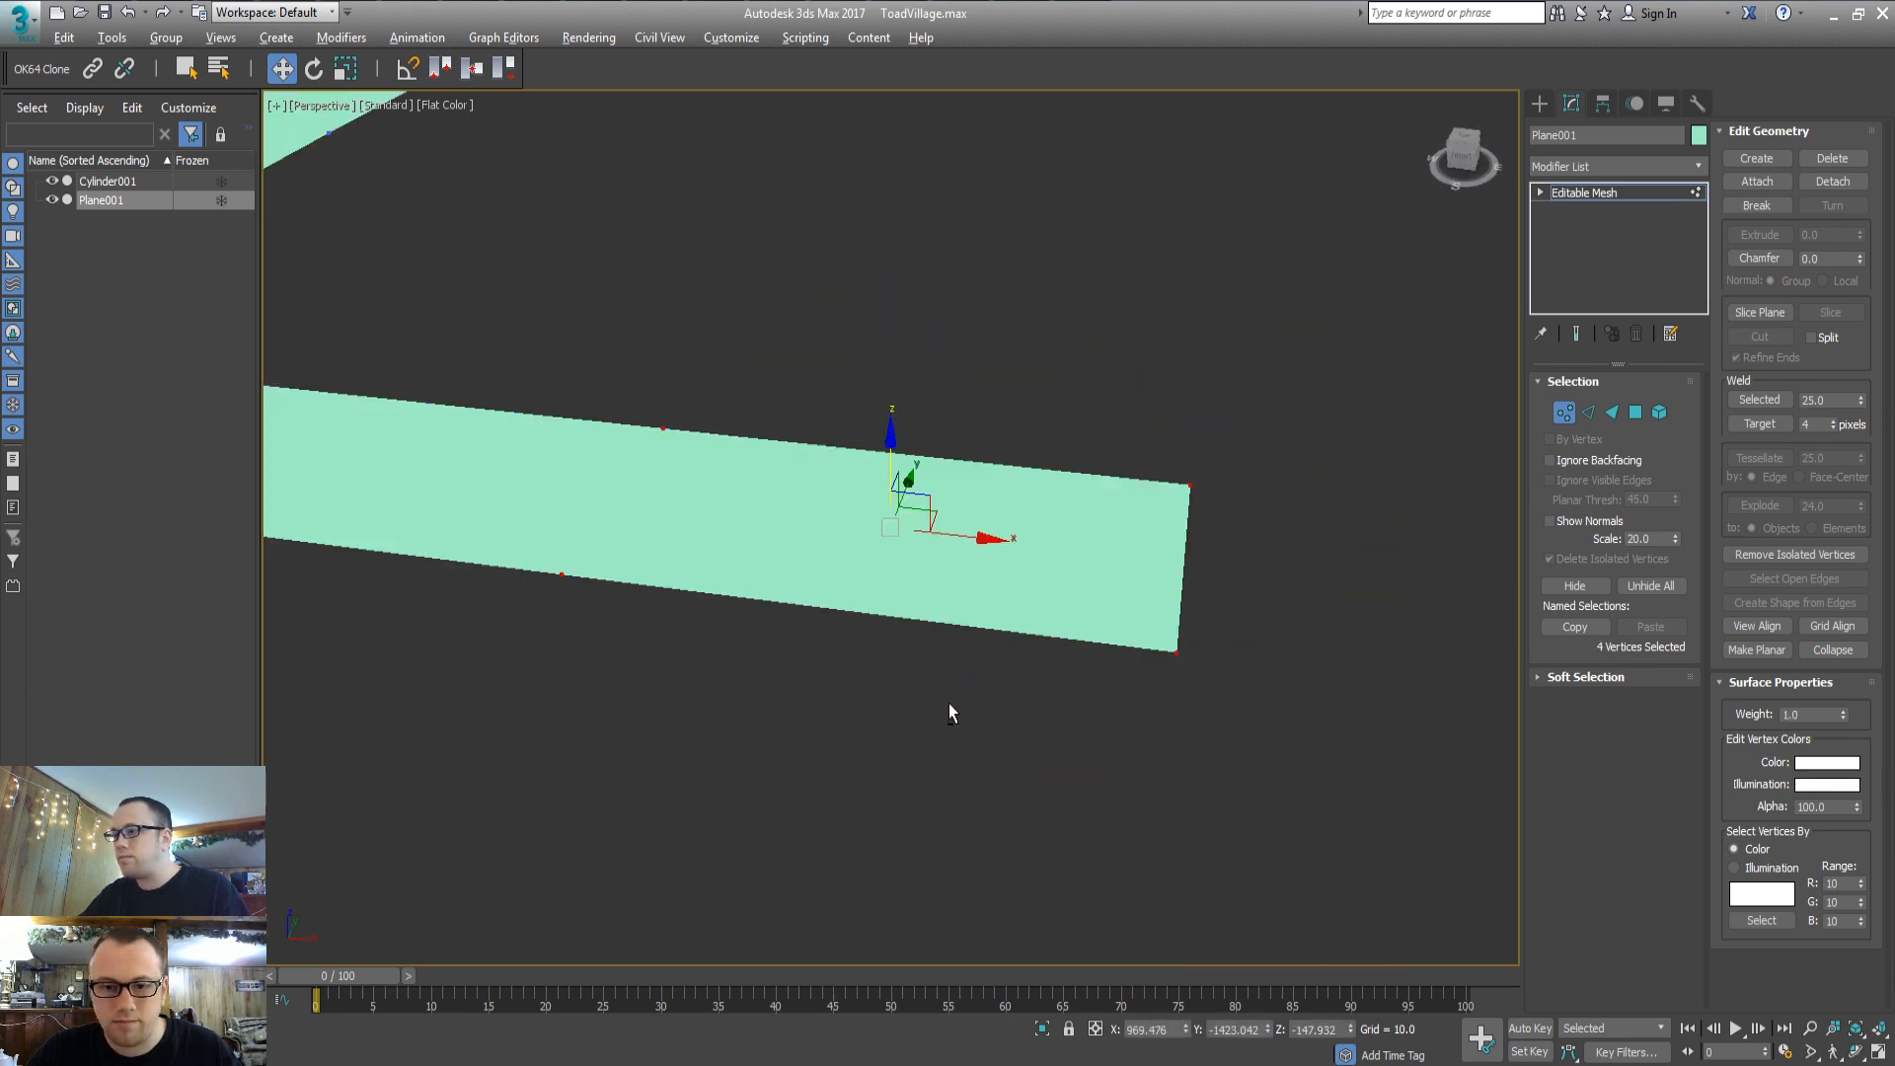
scroll(950, 705, "down", 8)
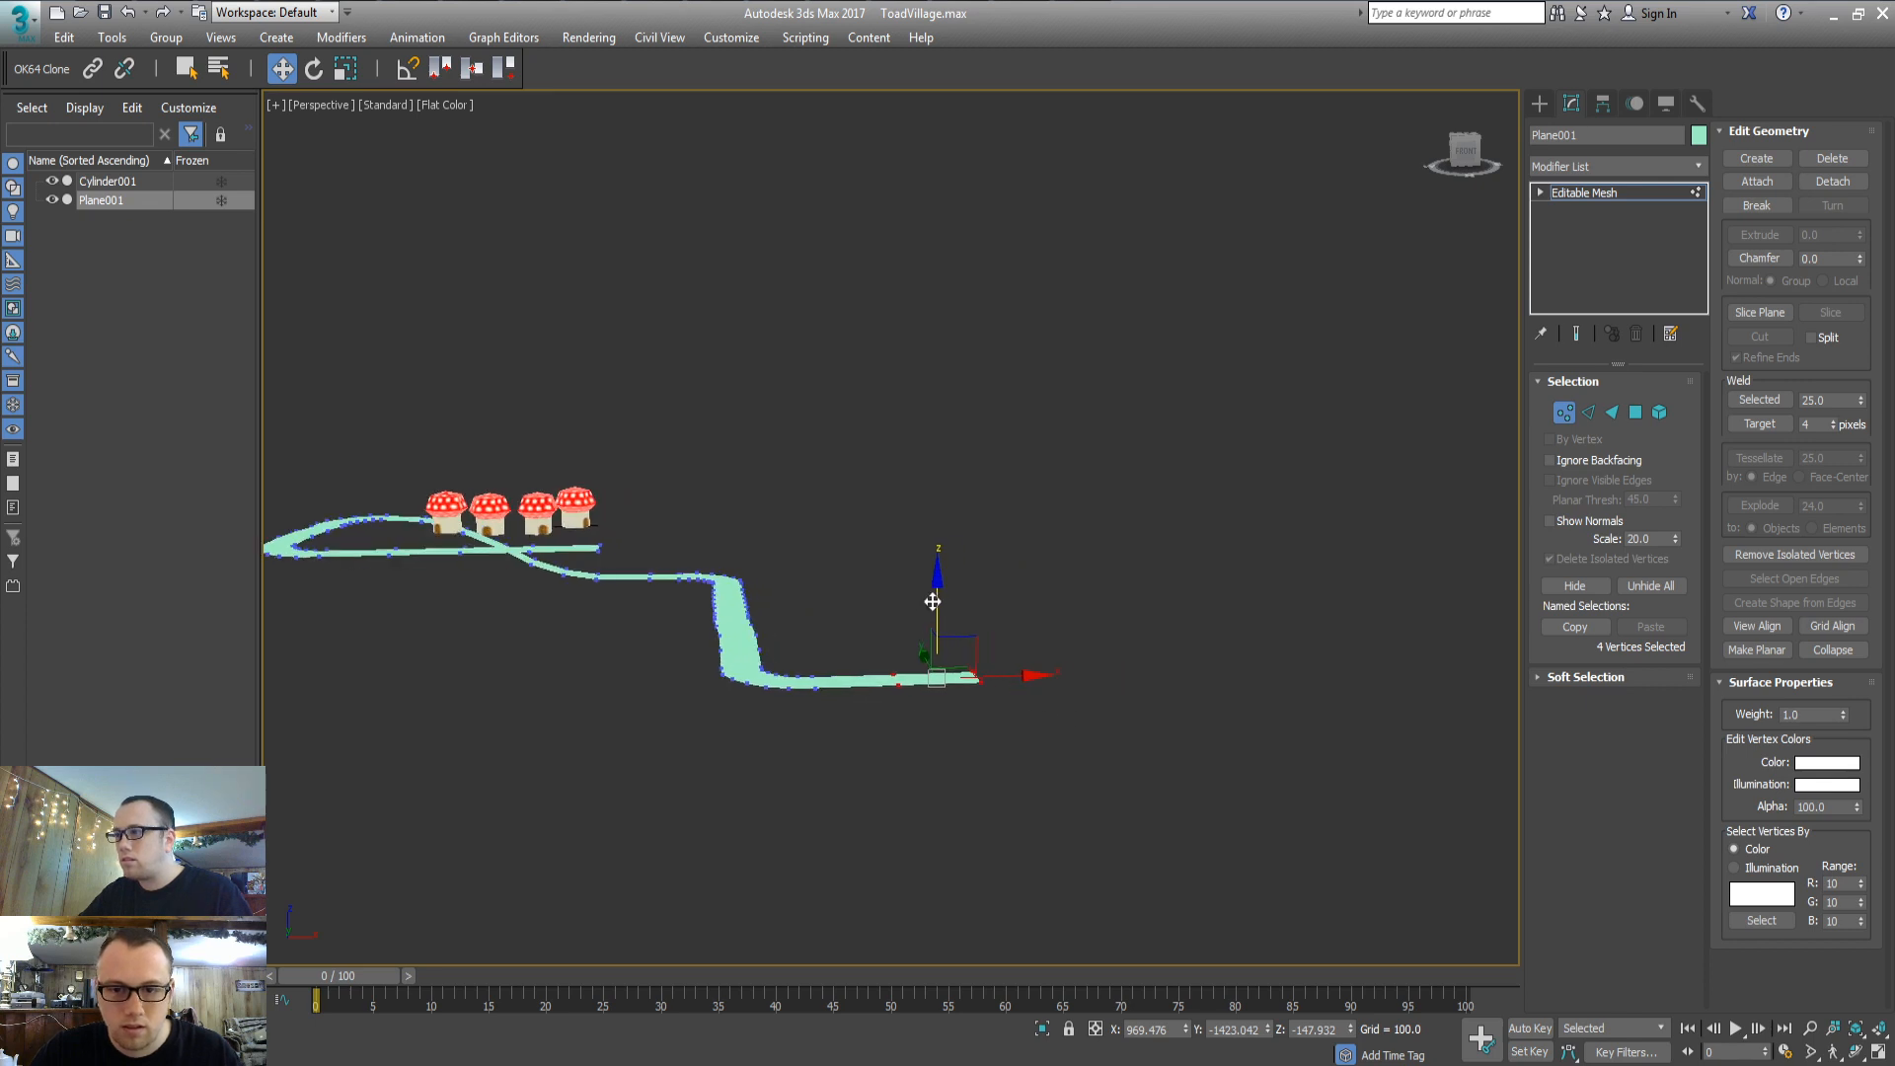
left_click_drag(933, 601, 942, 592)
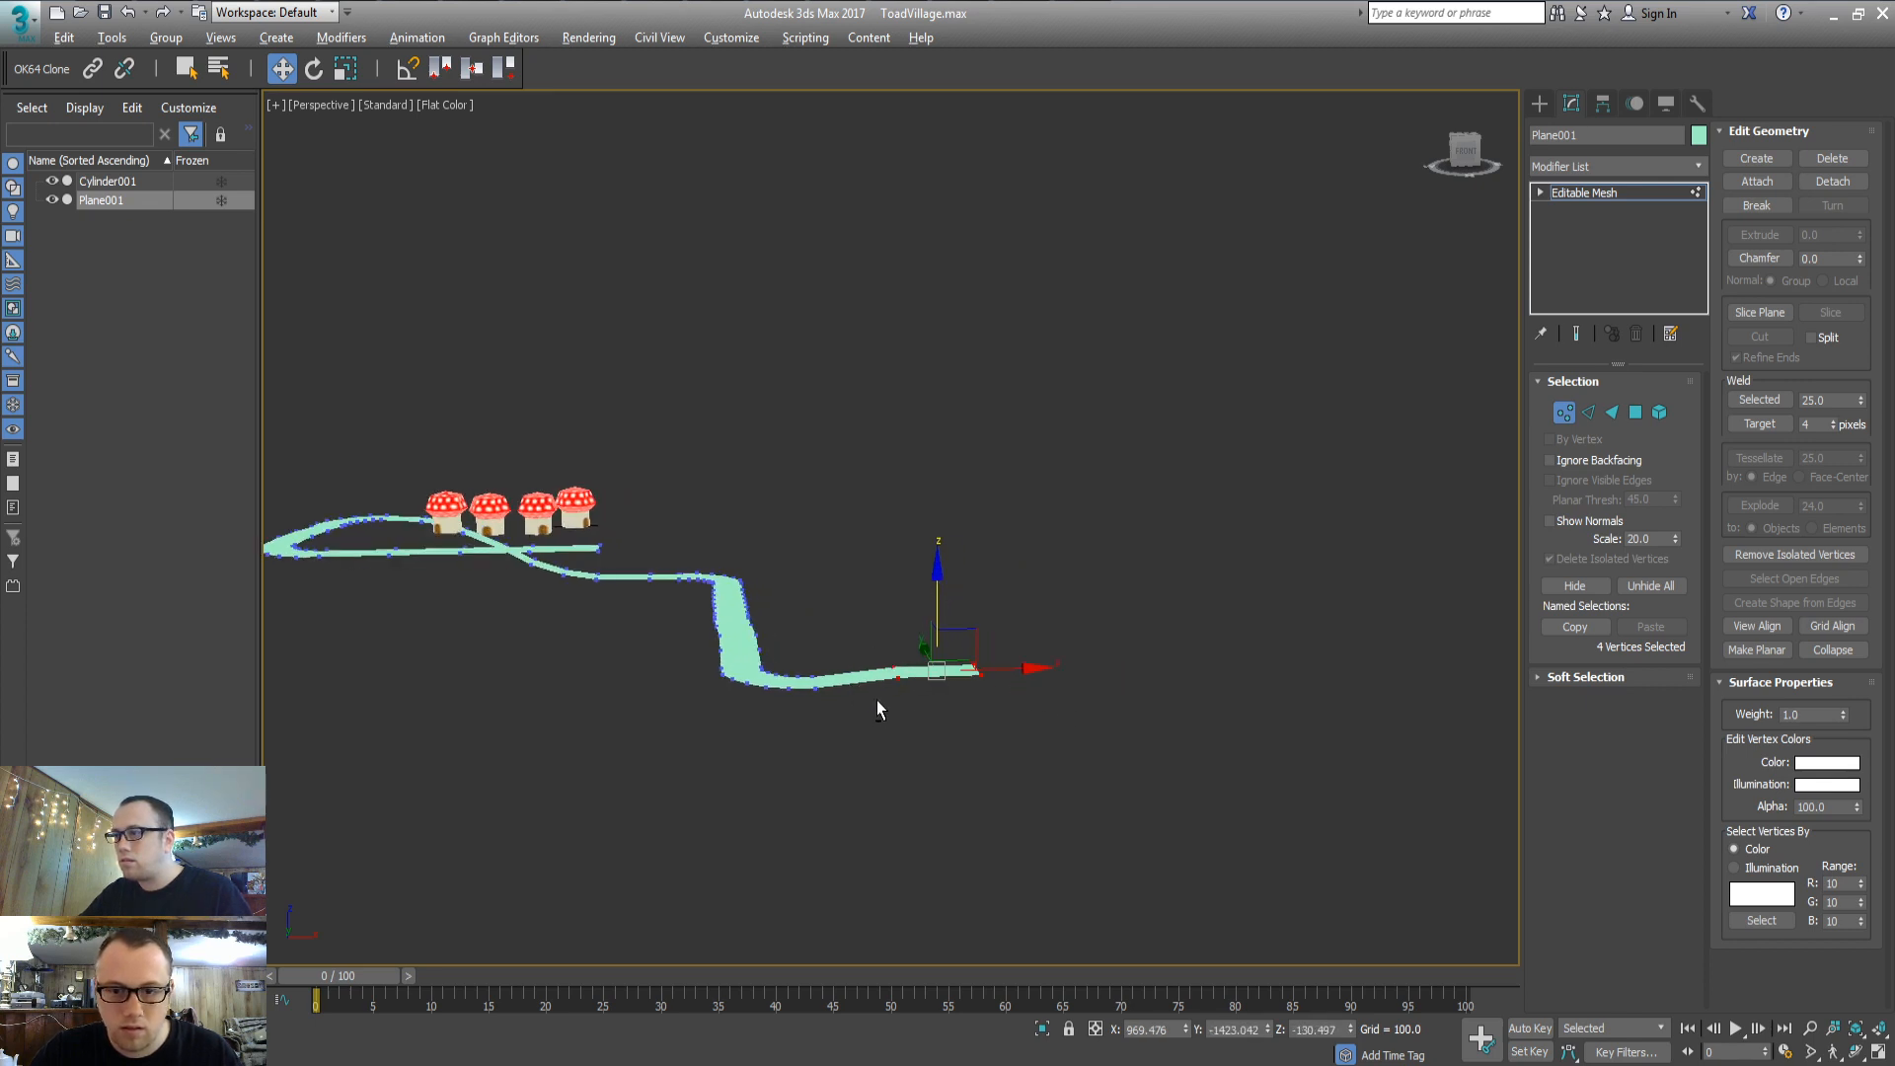
Narrow the selection to the two vertices at the very end of the road, raise them further and deselect them
left_click_drag(877, 701, 928, 632)
left_click_drag(871, 724, 978, 583, "alt")
left_click(843, 616)
middle_click_drag(837, 676, 429, 752, "alt")
middle_click_drag(429, 752, 882, 662)
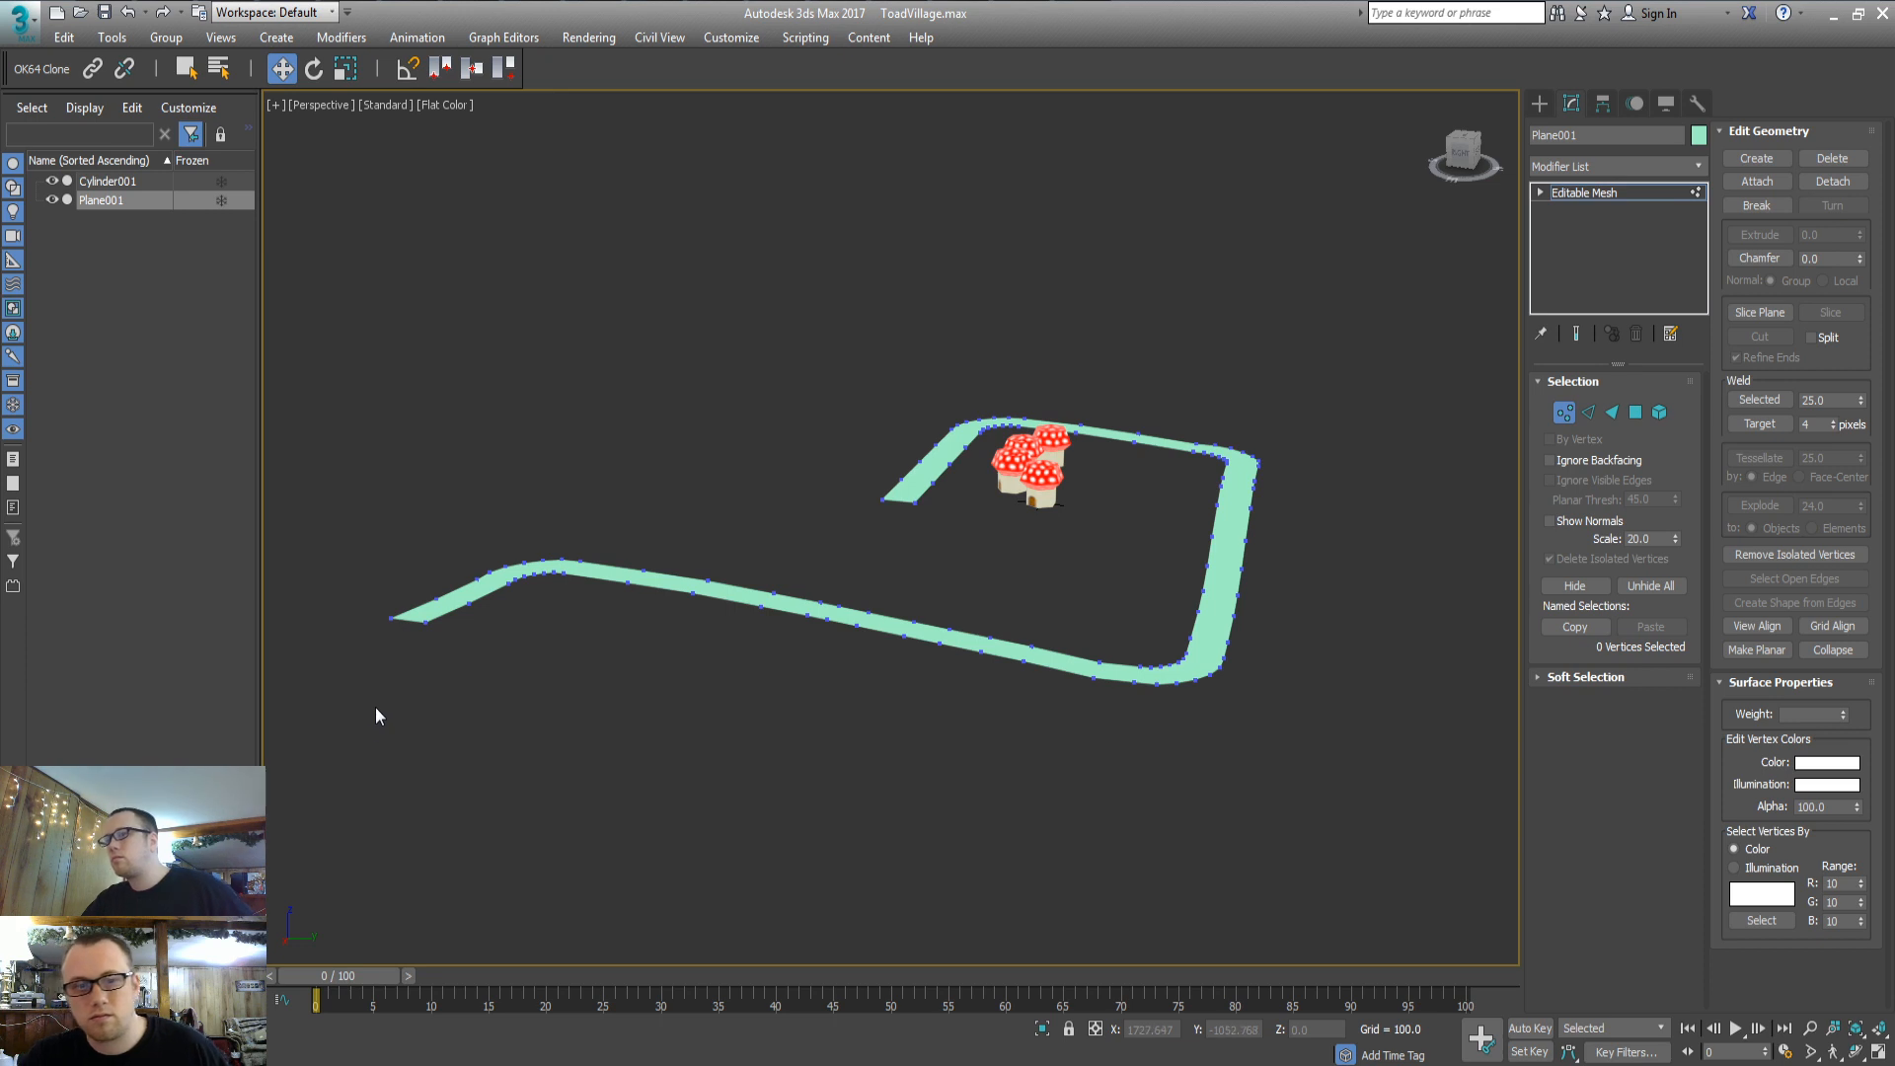
Select the 16 faces of the lower road's last corner curve and clone them about 537 units along X
middle_click_drag(376, 709, 523, 676)
middle_click_drag(523, 676, 707, 697)
key("3")
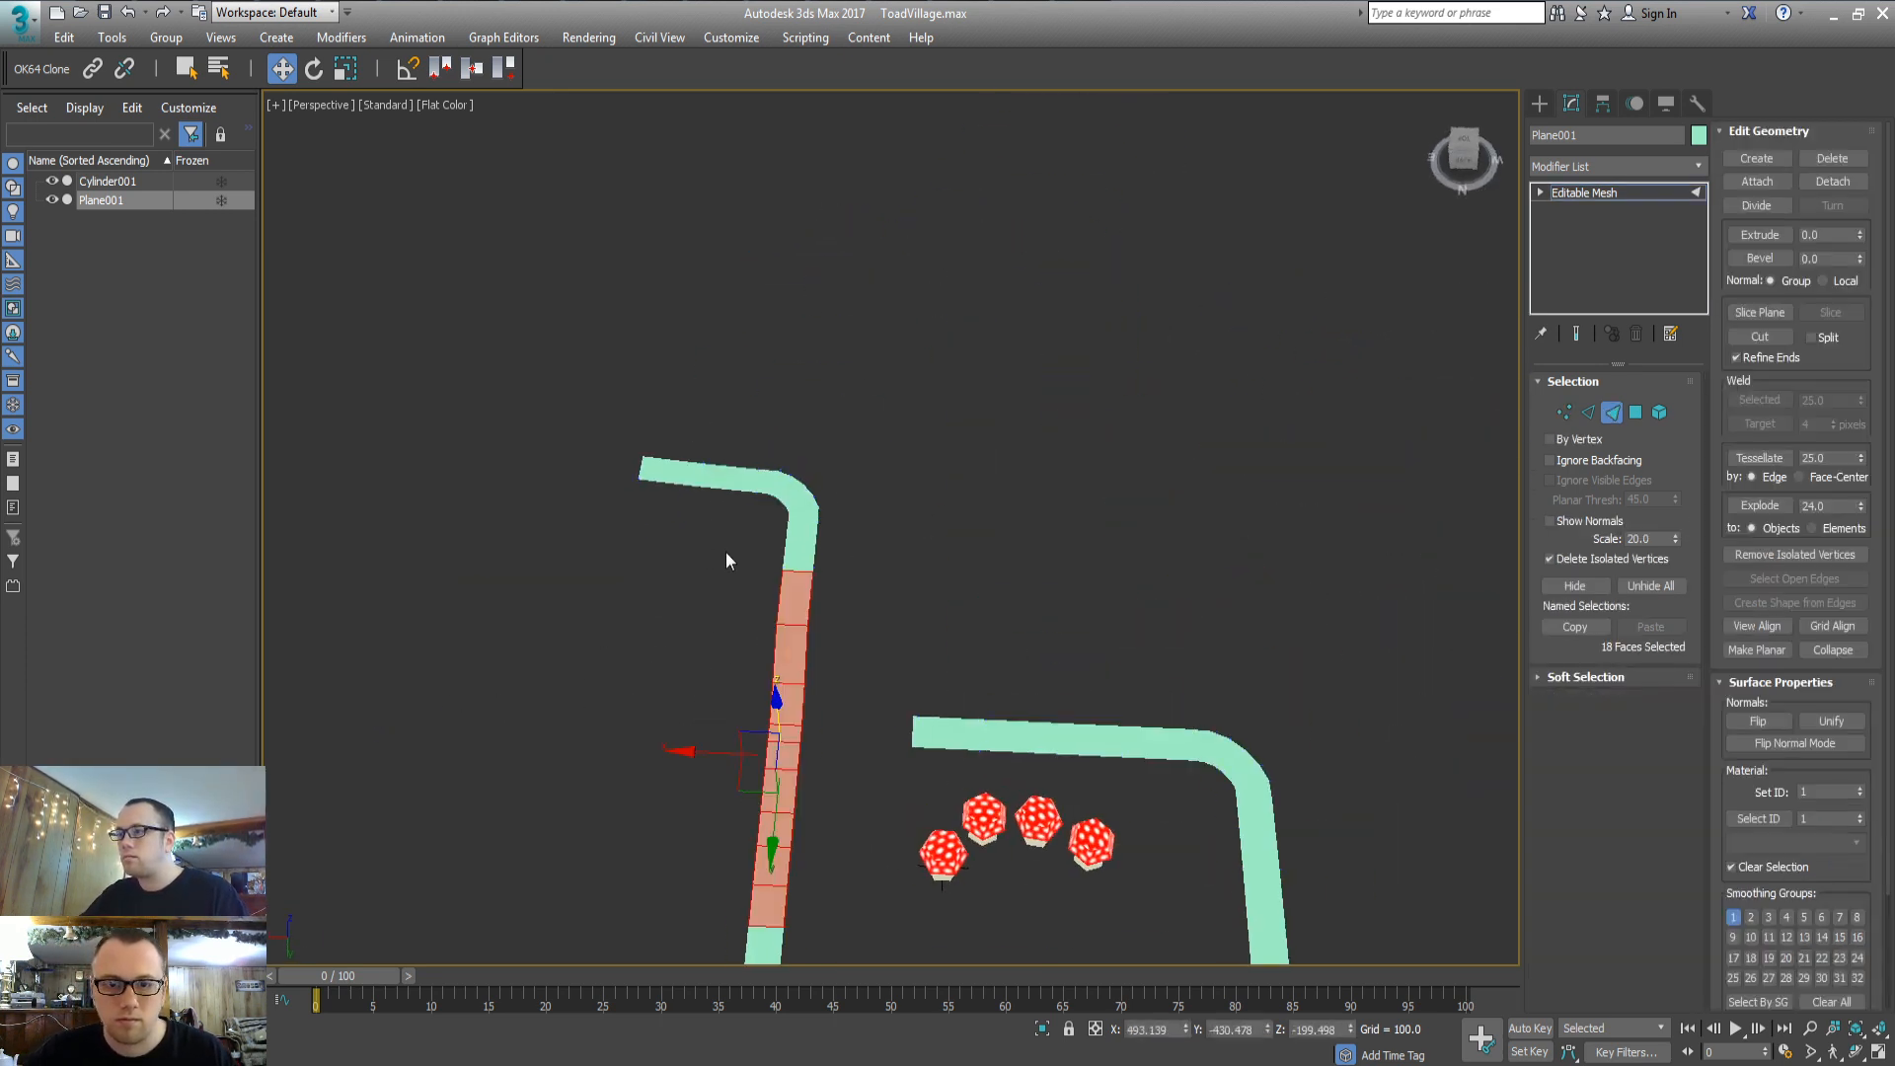
left_click_drag(859, 440, 860, 440)
middle_click_drag(720, 523, 767, 559, "alt")
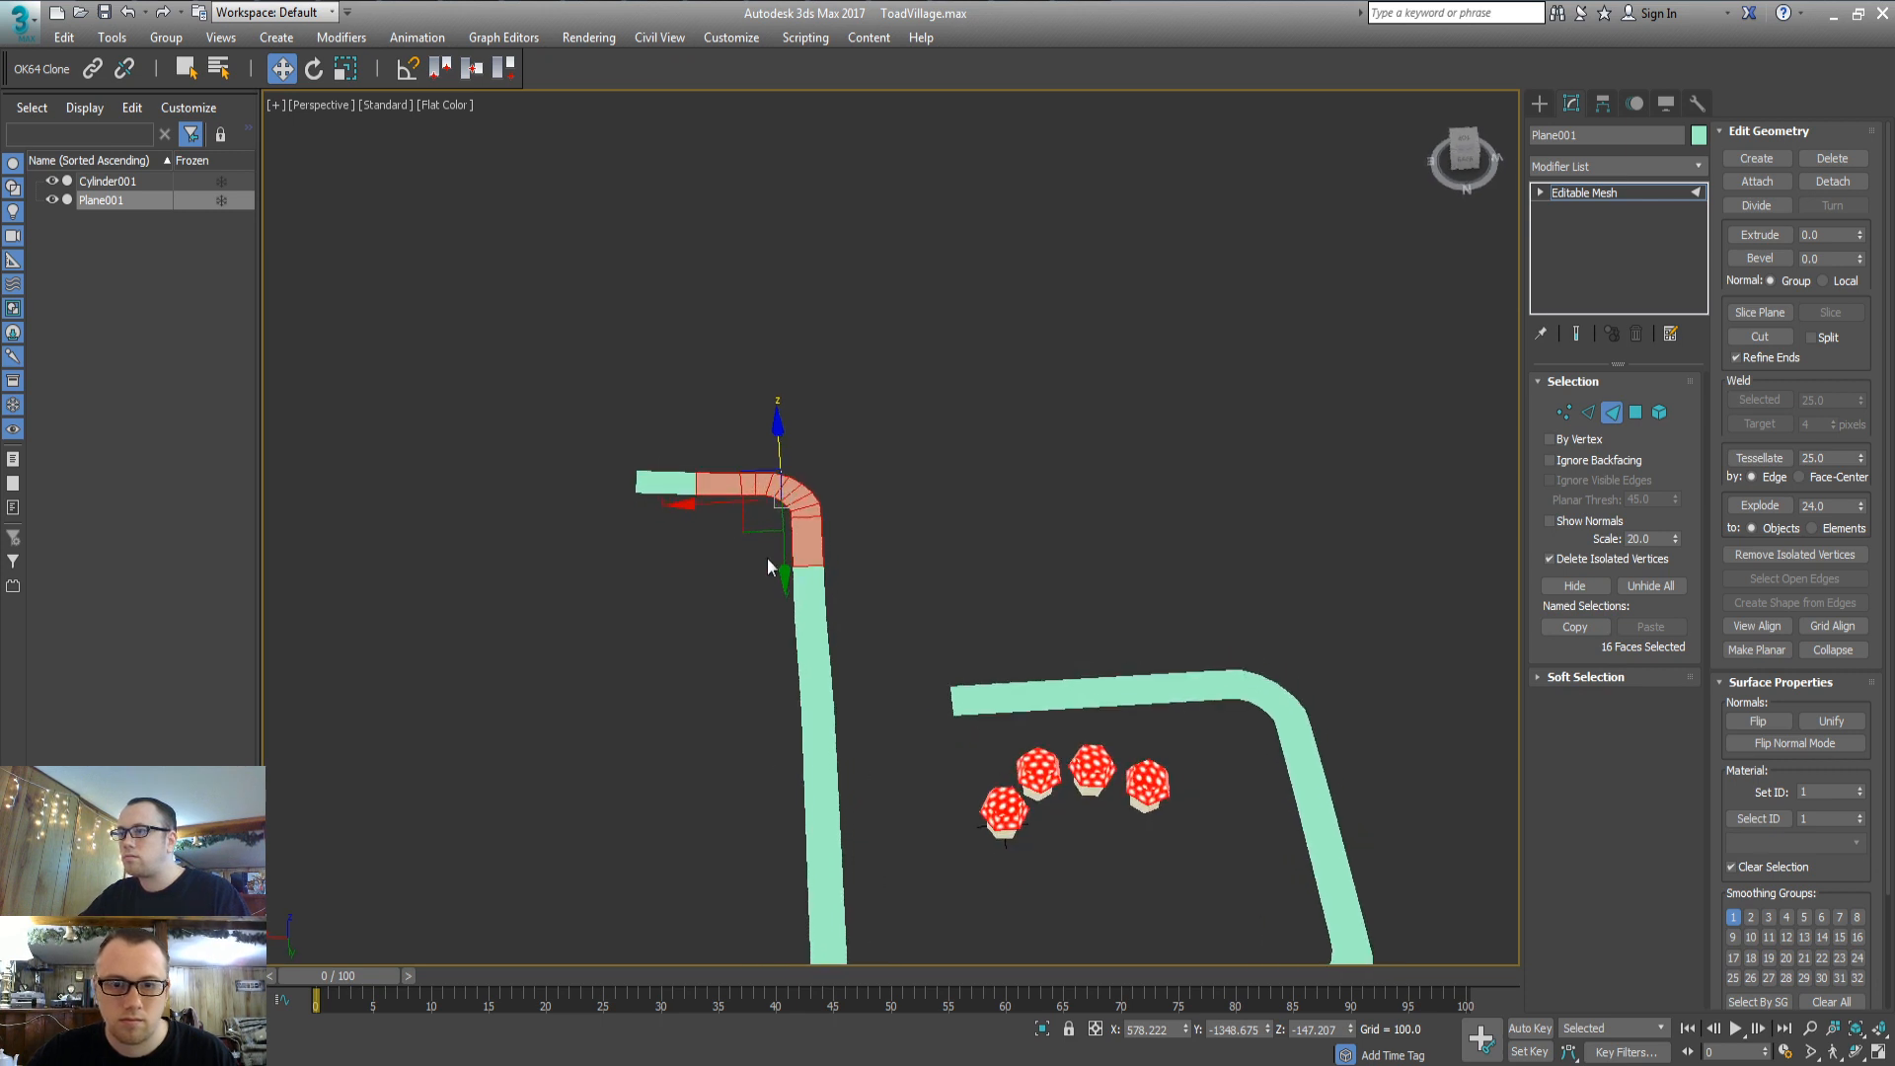
scroll(909, 423, "down", 3)
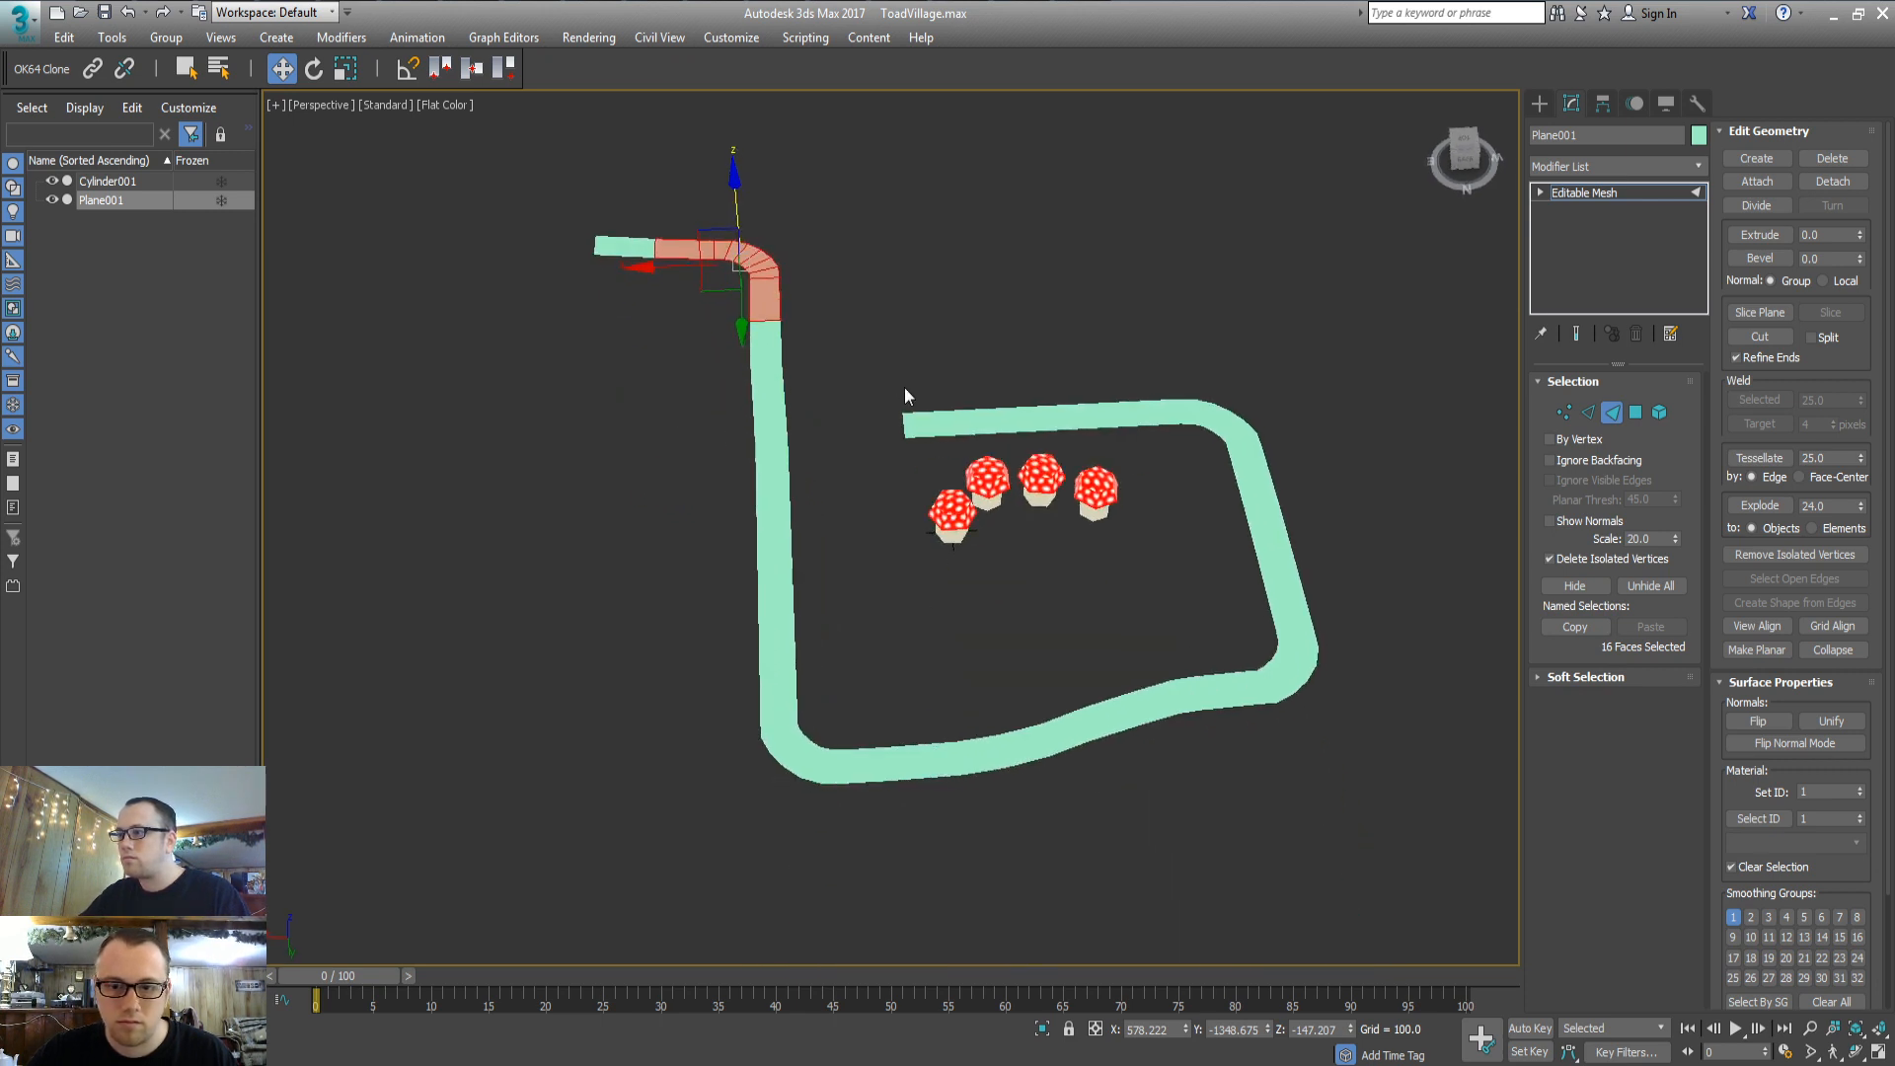
middle_click_drag(892, 404, 985, 566)
left_click_drag(752, 436, 597, 449)
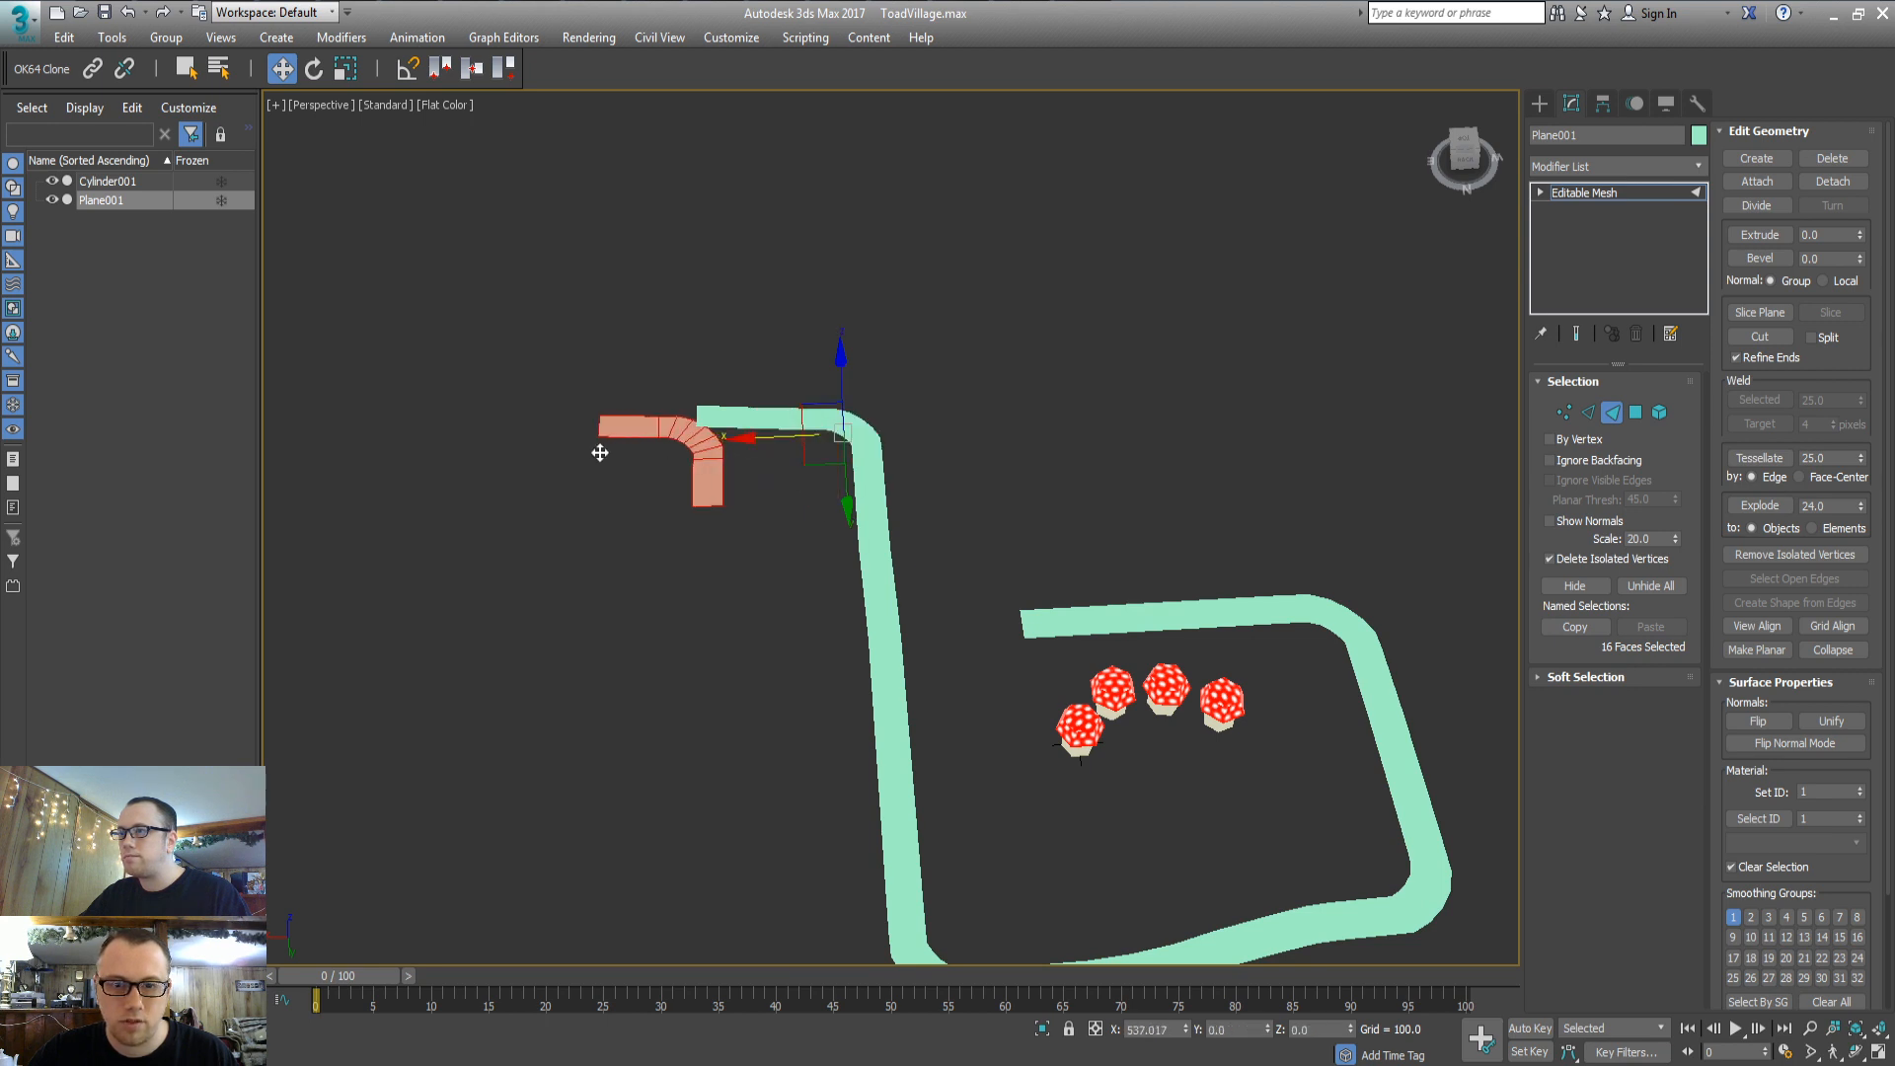
Rotate the cloned corner curve 90 degrees about Z, undoing the first rotation attempt
key("e")
left_click_drag(635, 515, 717, 511)
key("ctrl+z")
left_click_drag(743, 519, 701, 512)
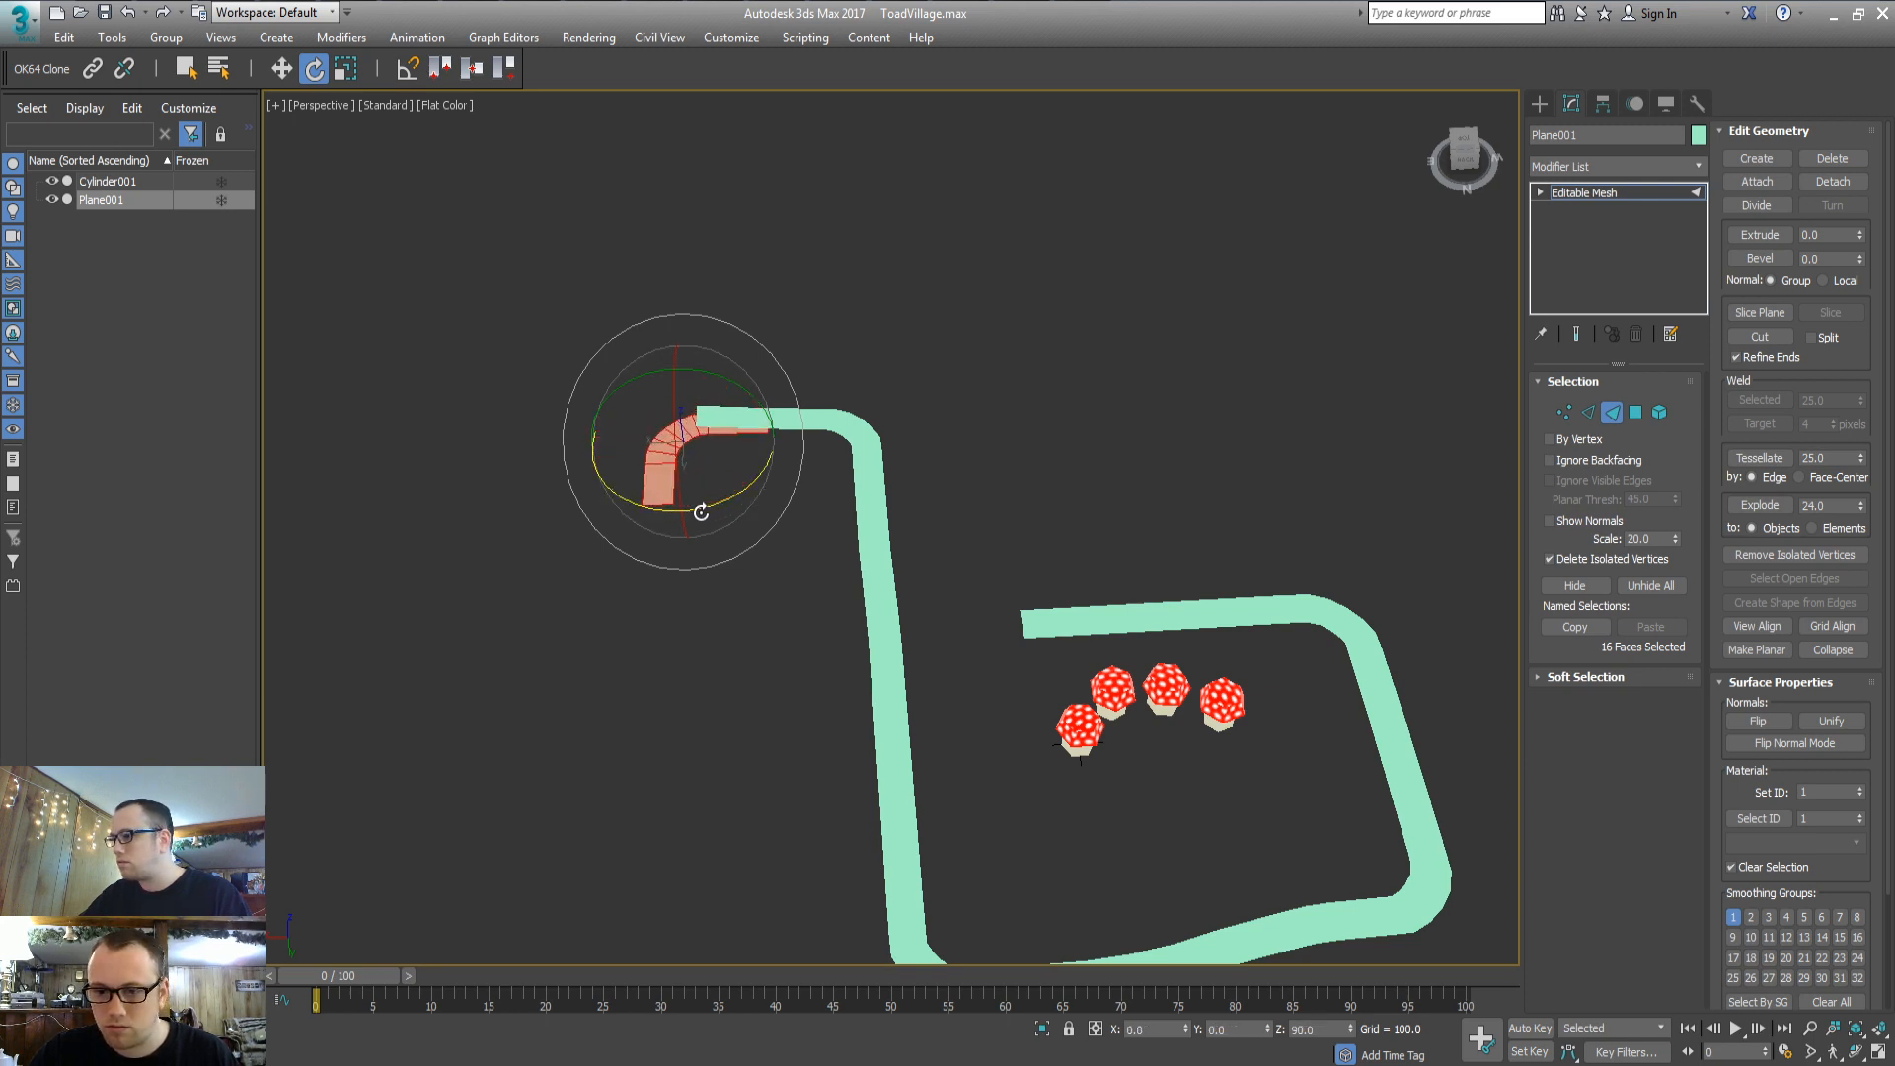
Move the rotated curve up and outward so its end meets the road's open end
middle_click_drag(745, 508, 786, 482, "alt")
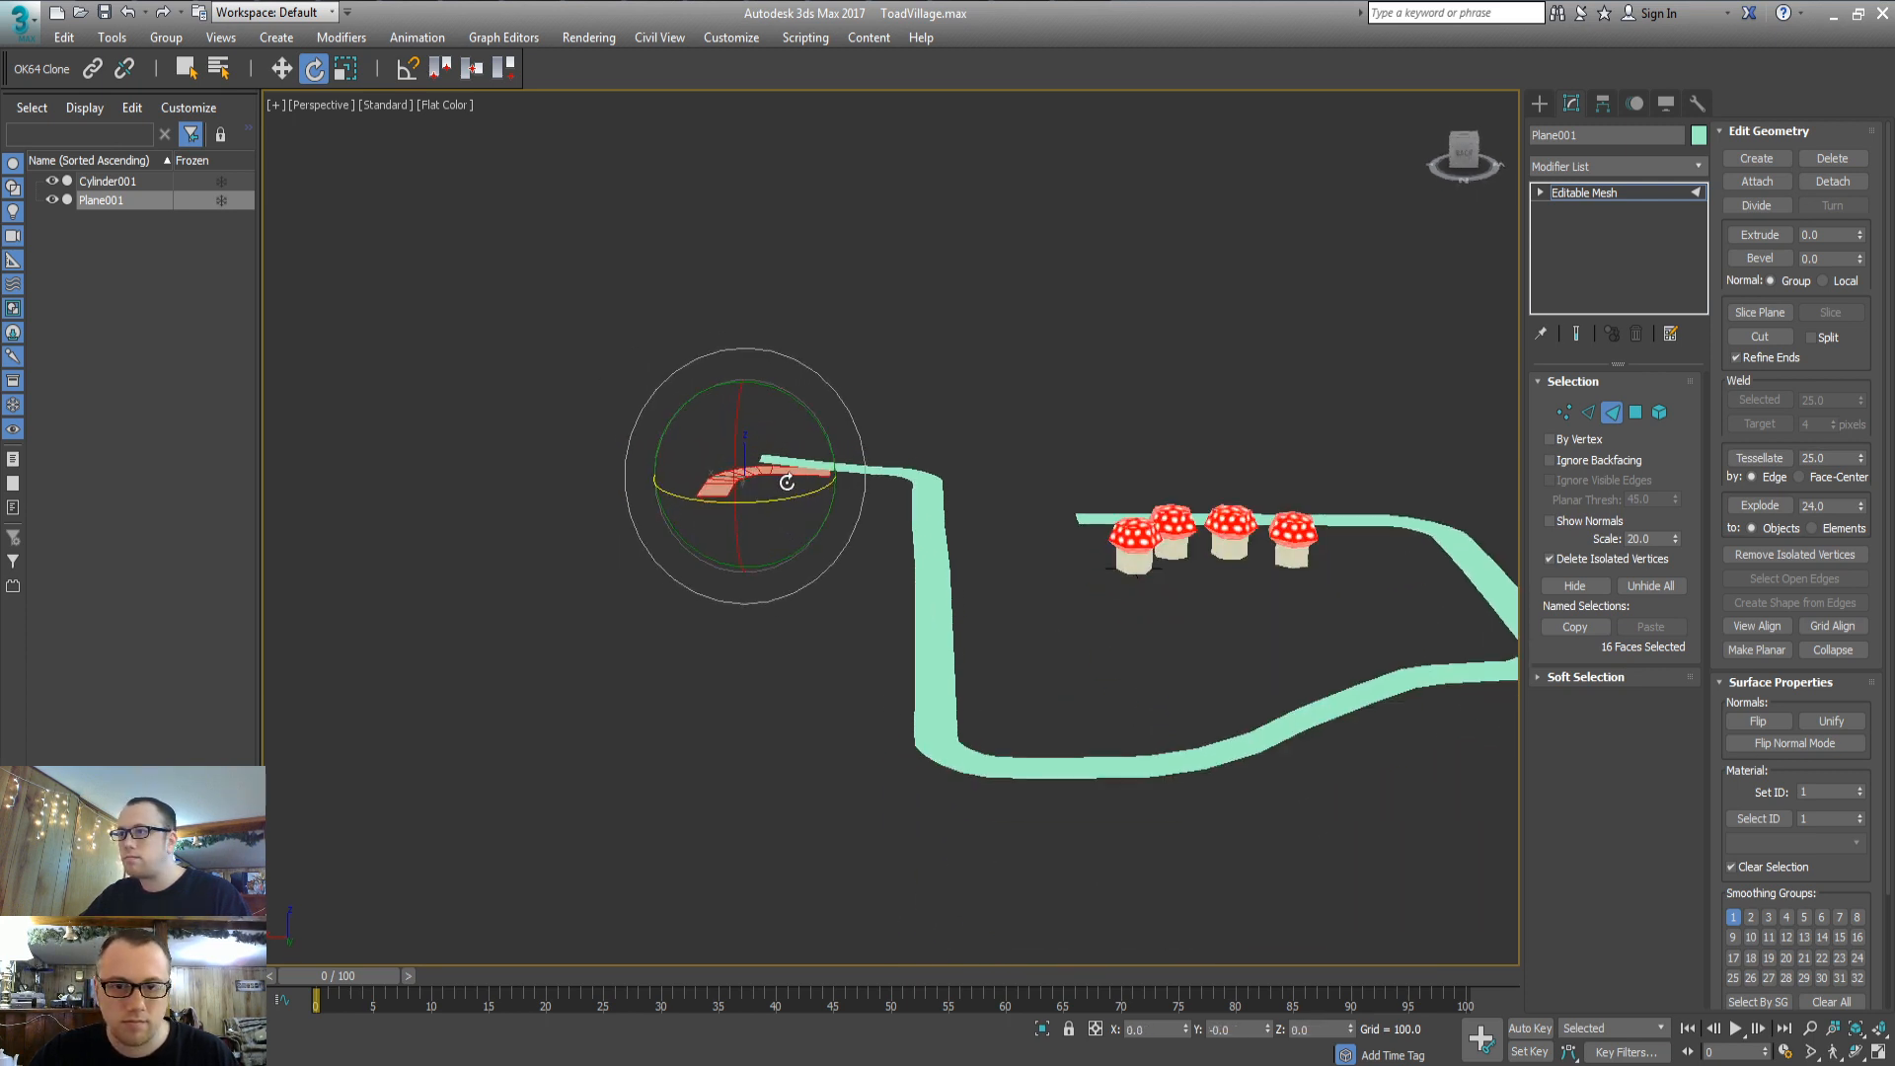
key("z")
key("w")
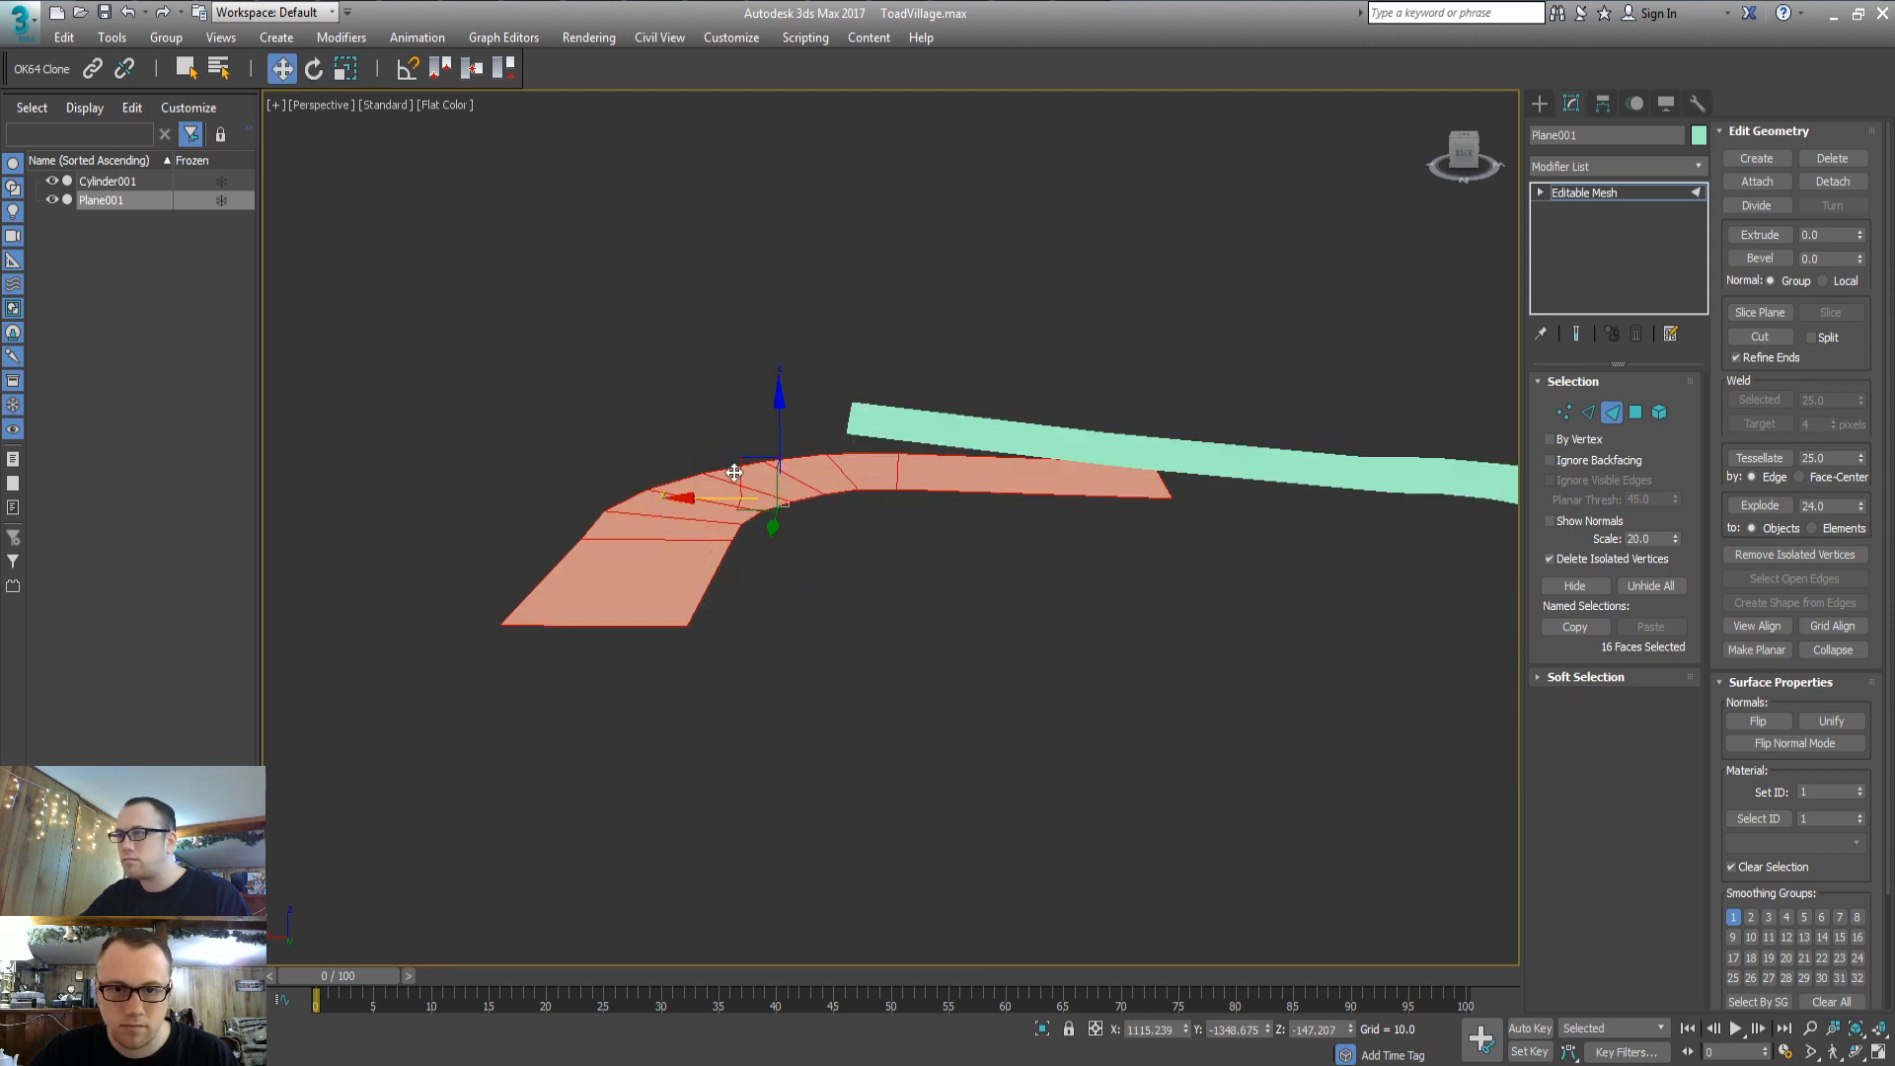
left_click_drag(735, 472, 407, 402)
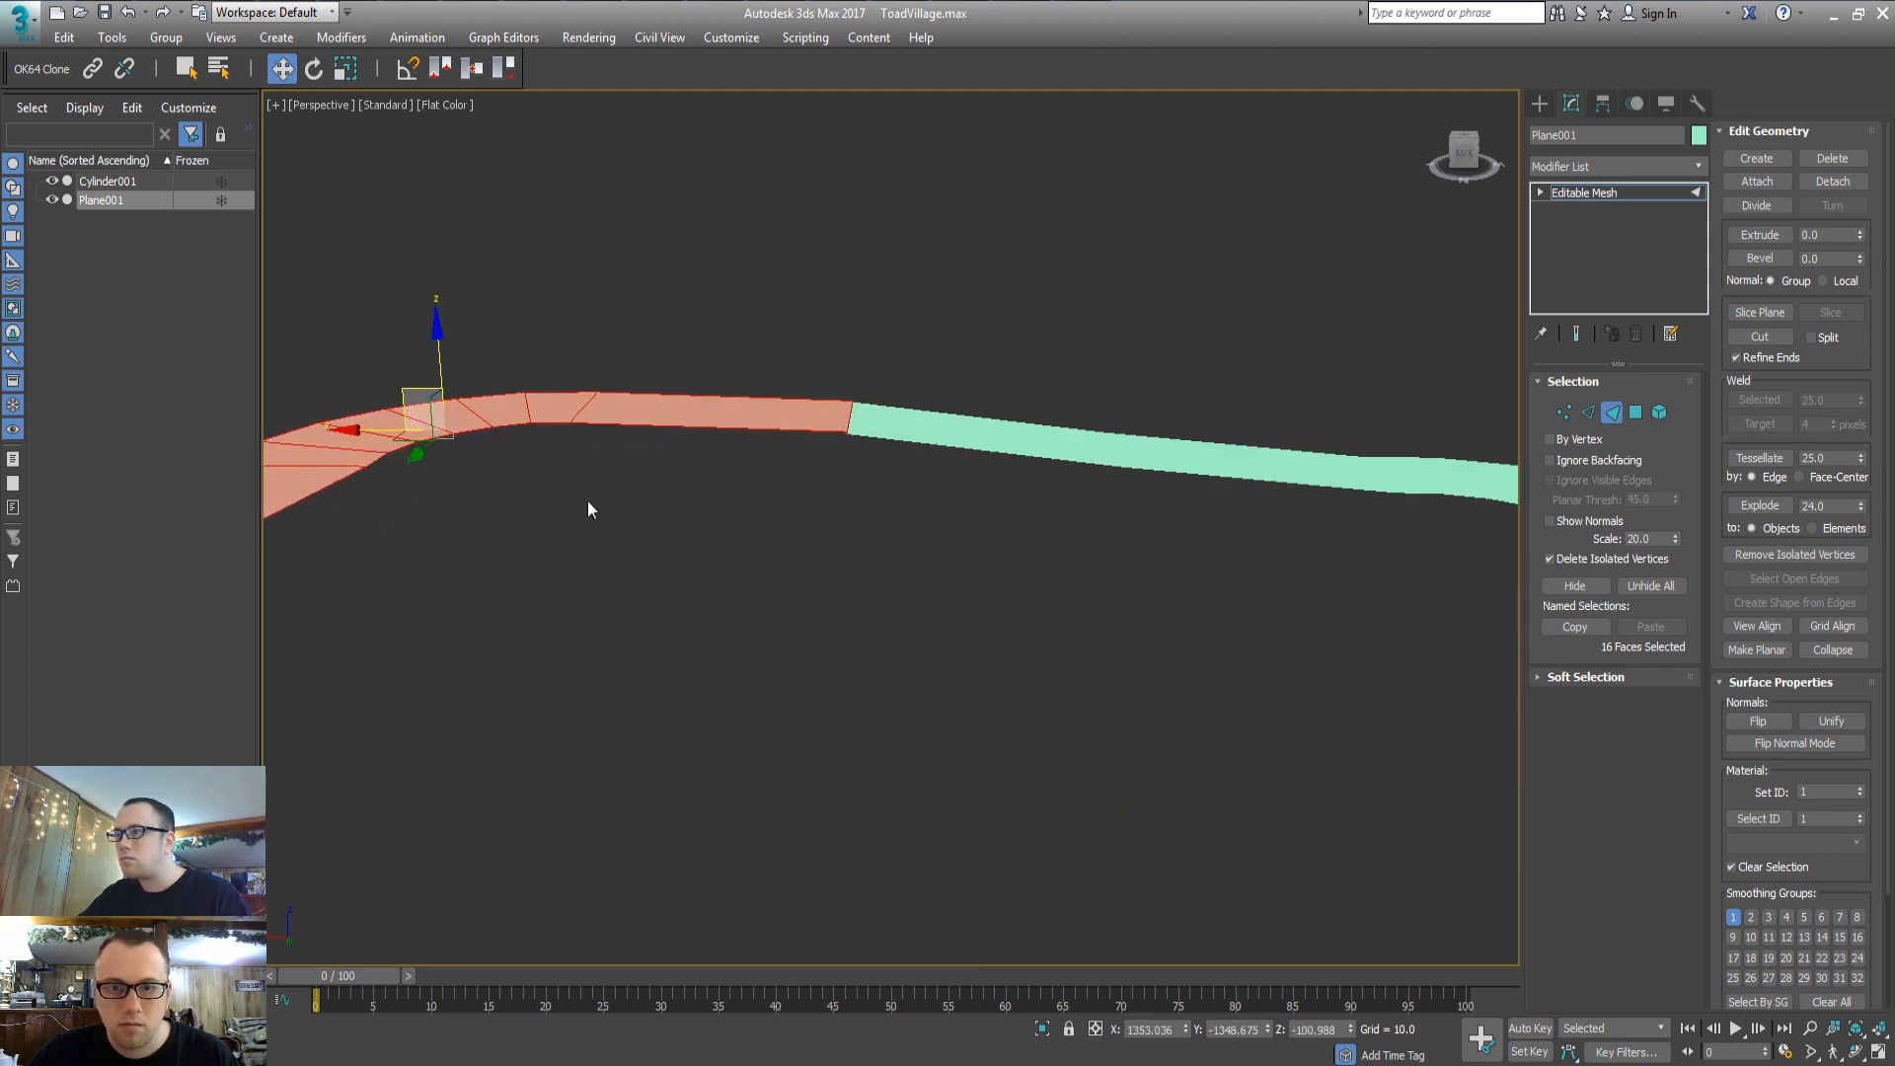
Select the vertices at the new joint and weld them with the threshold of 25
key("1")
left_click_drag(812, 461, 910, 359)
key("ctrl+w")
key("3")
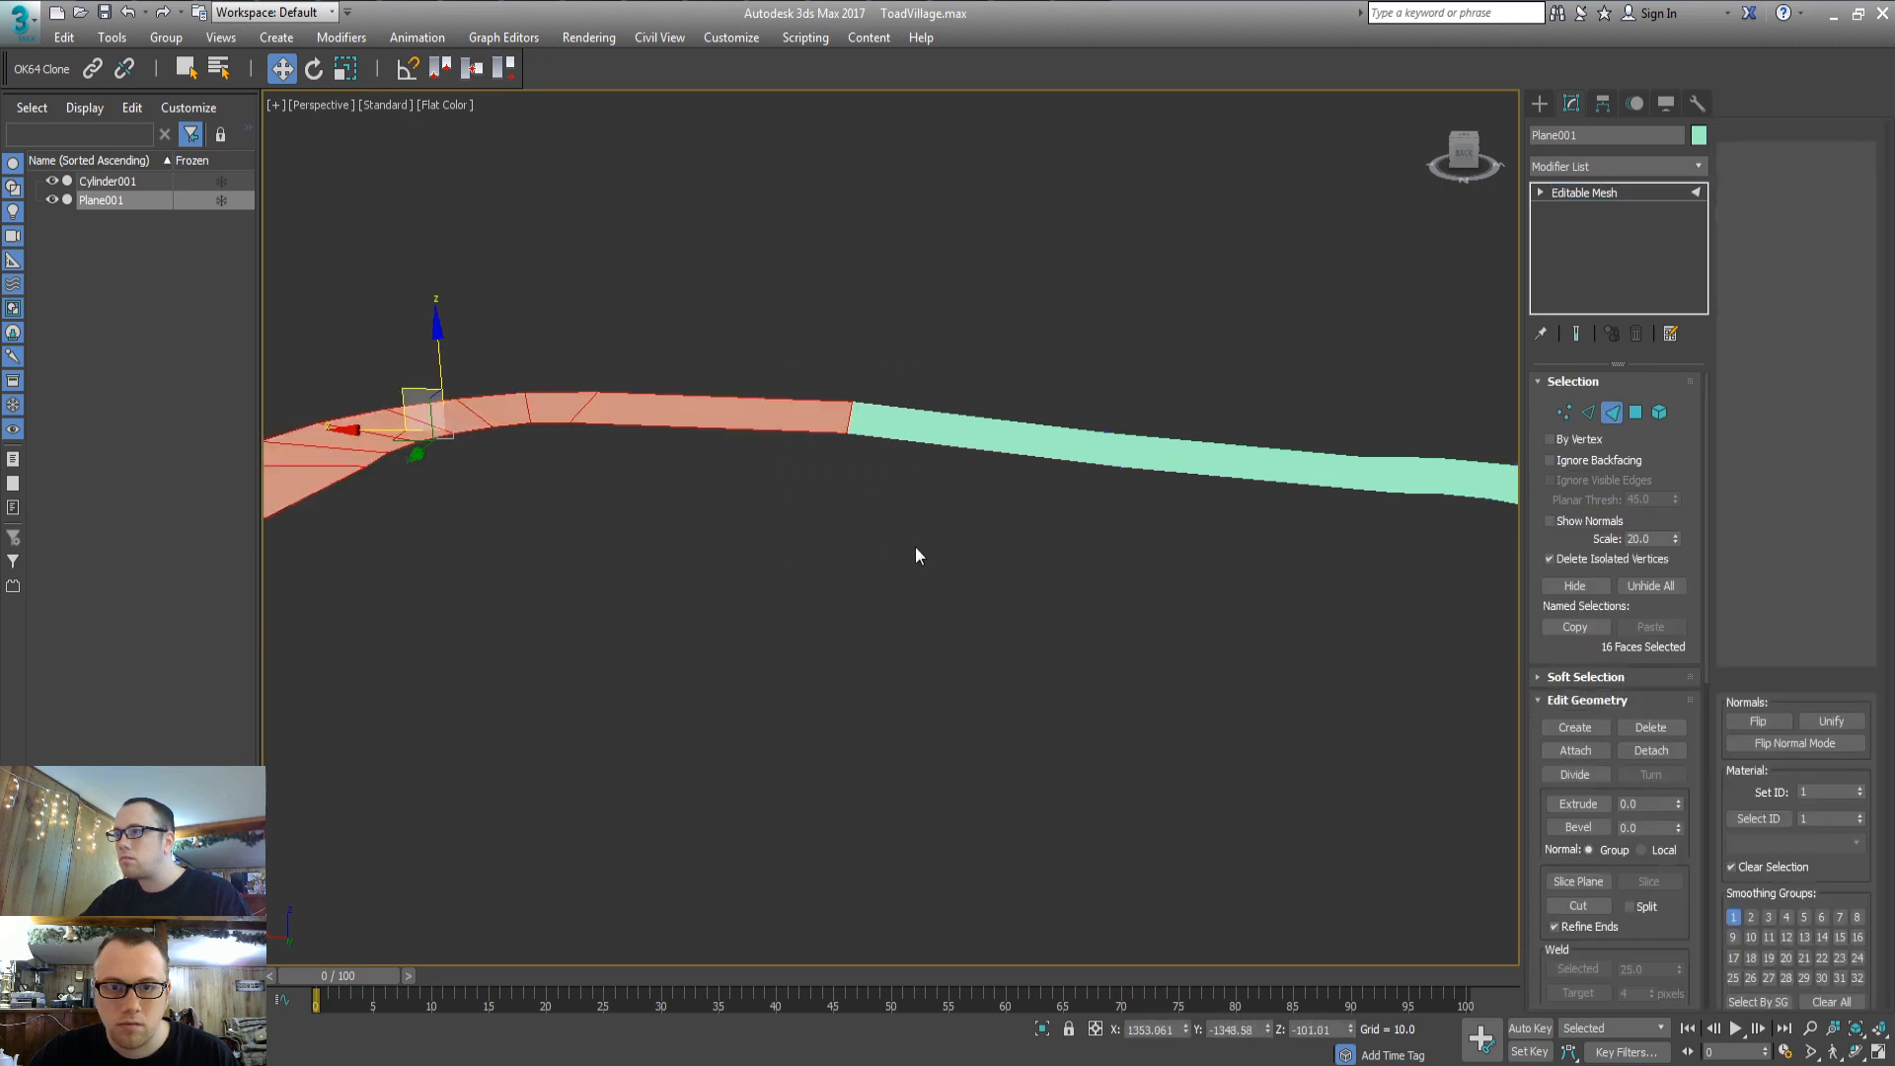
Select the six faces of the straight stretch across the welded joint and make them planar
scroll(920, 555, "down", 3)
middle_click_drag(917, 552, 803, 493)
scroll(773, 480, "down", 3)
key("1")
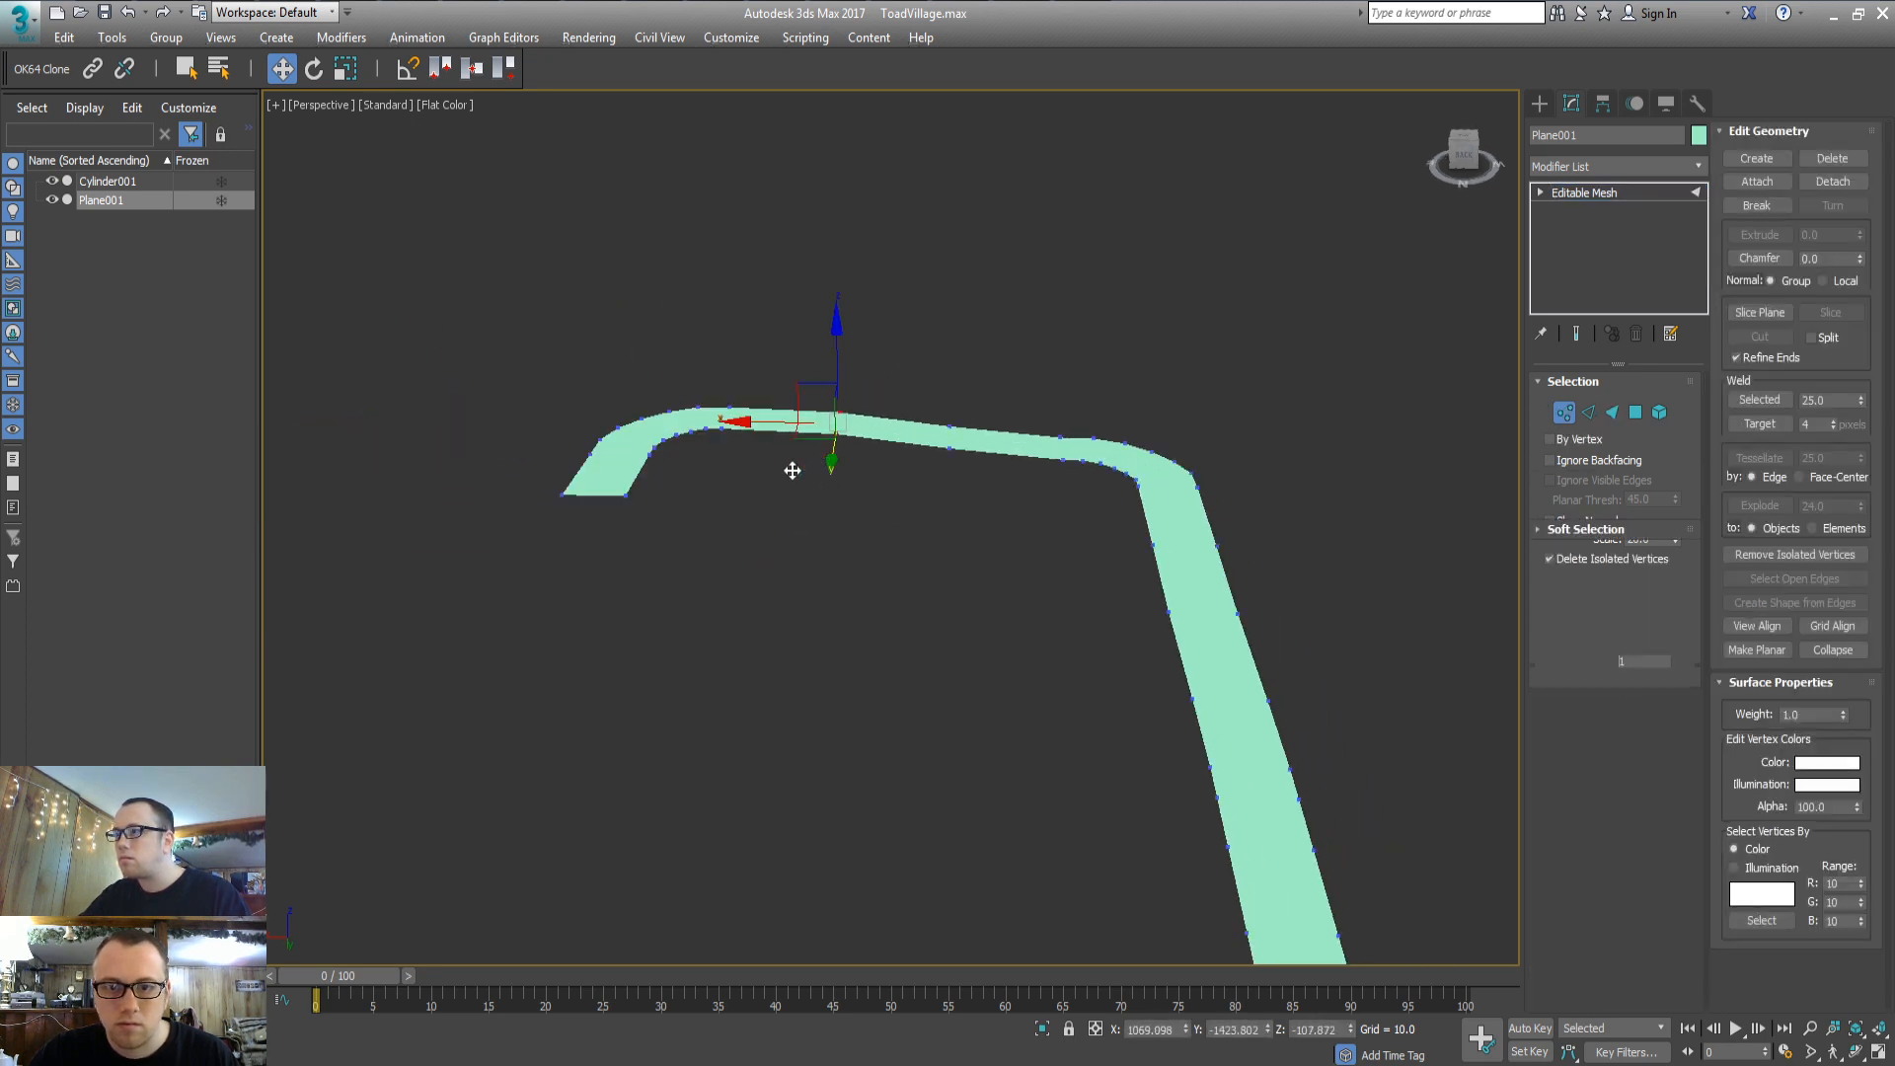
key("3")
left_click_drag(1034, 362, 1038, 397)
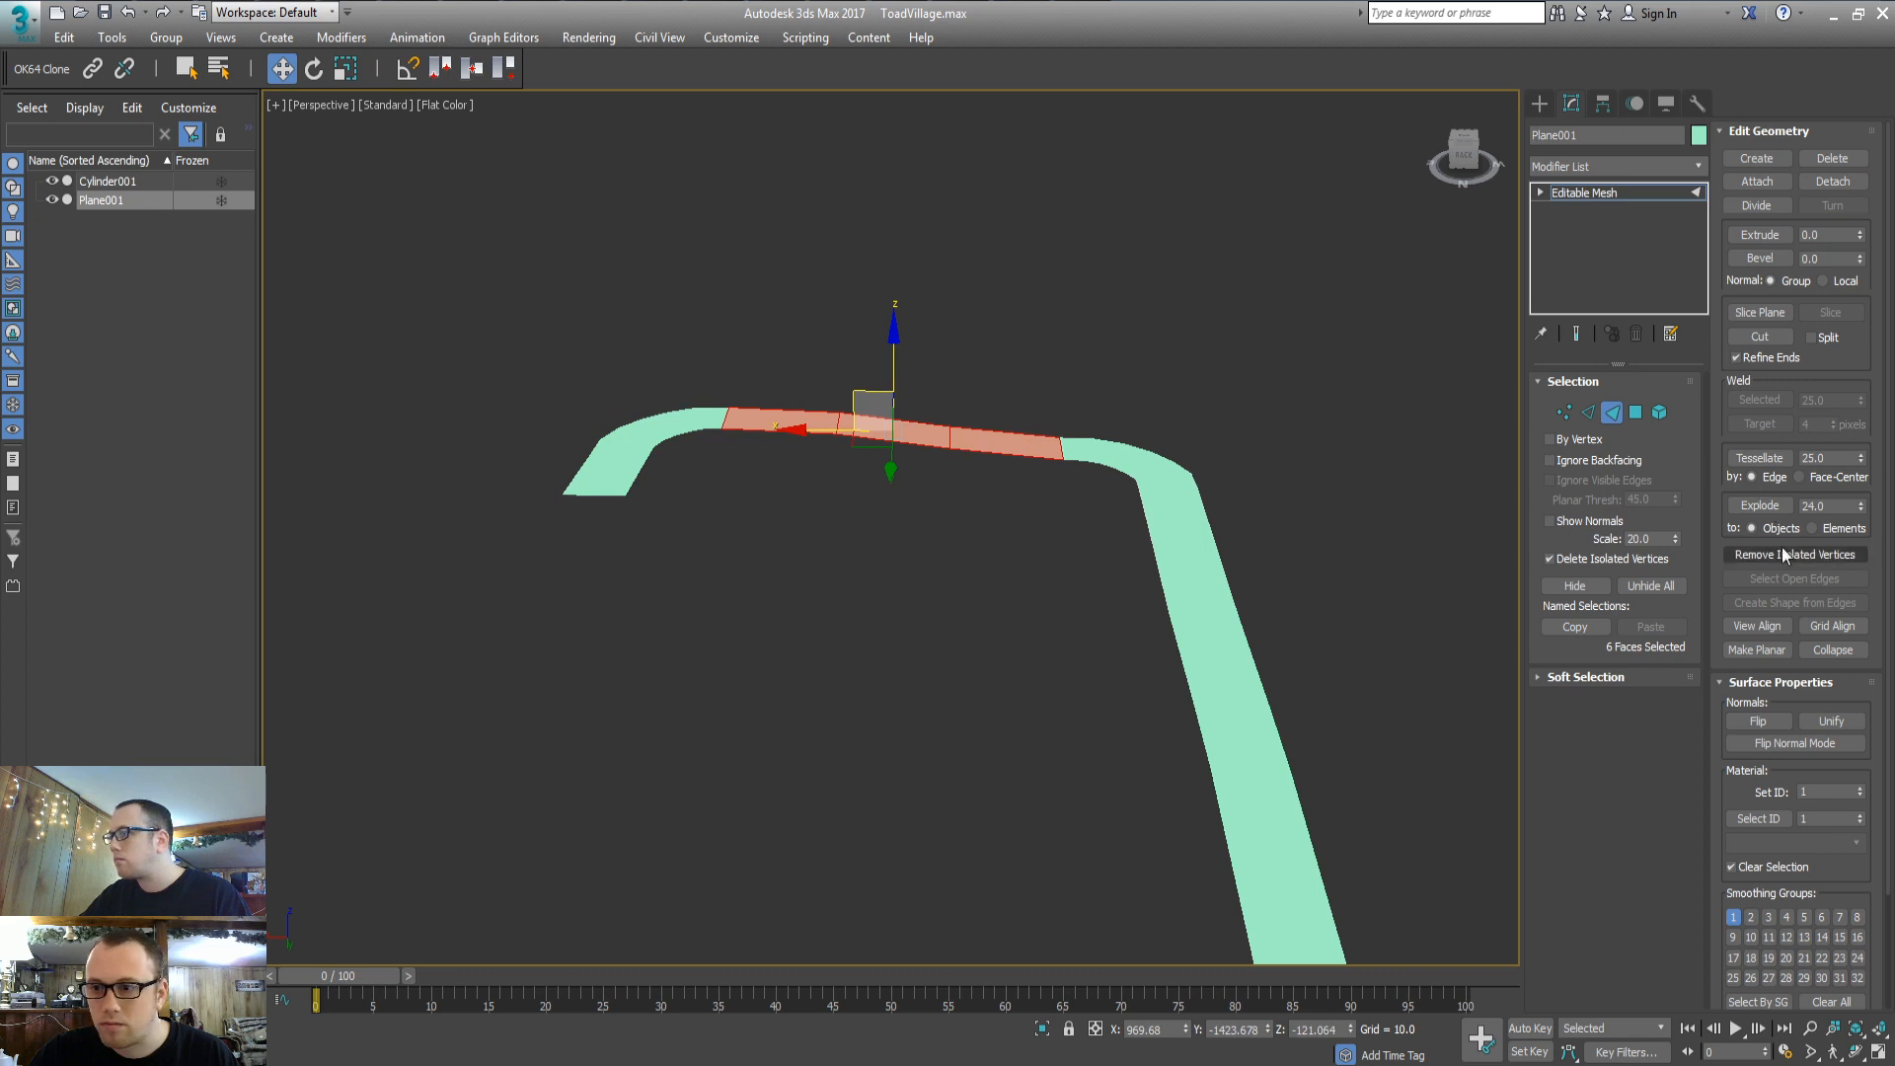
left_click(1756, 650)
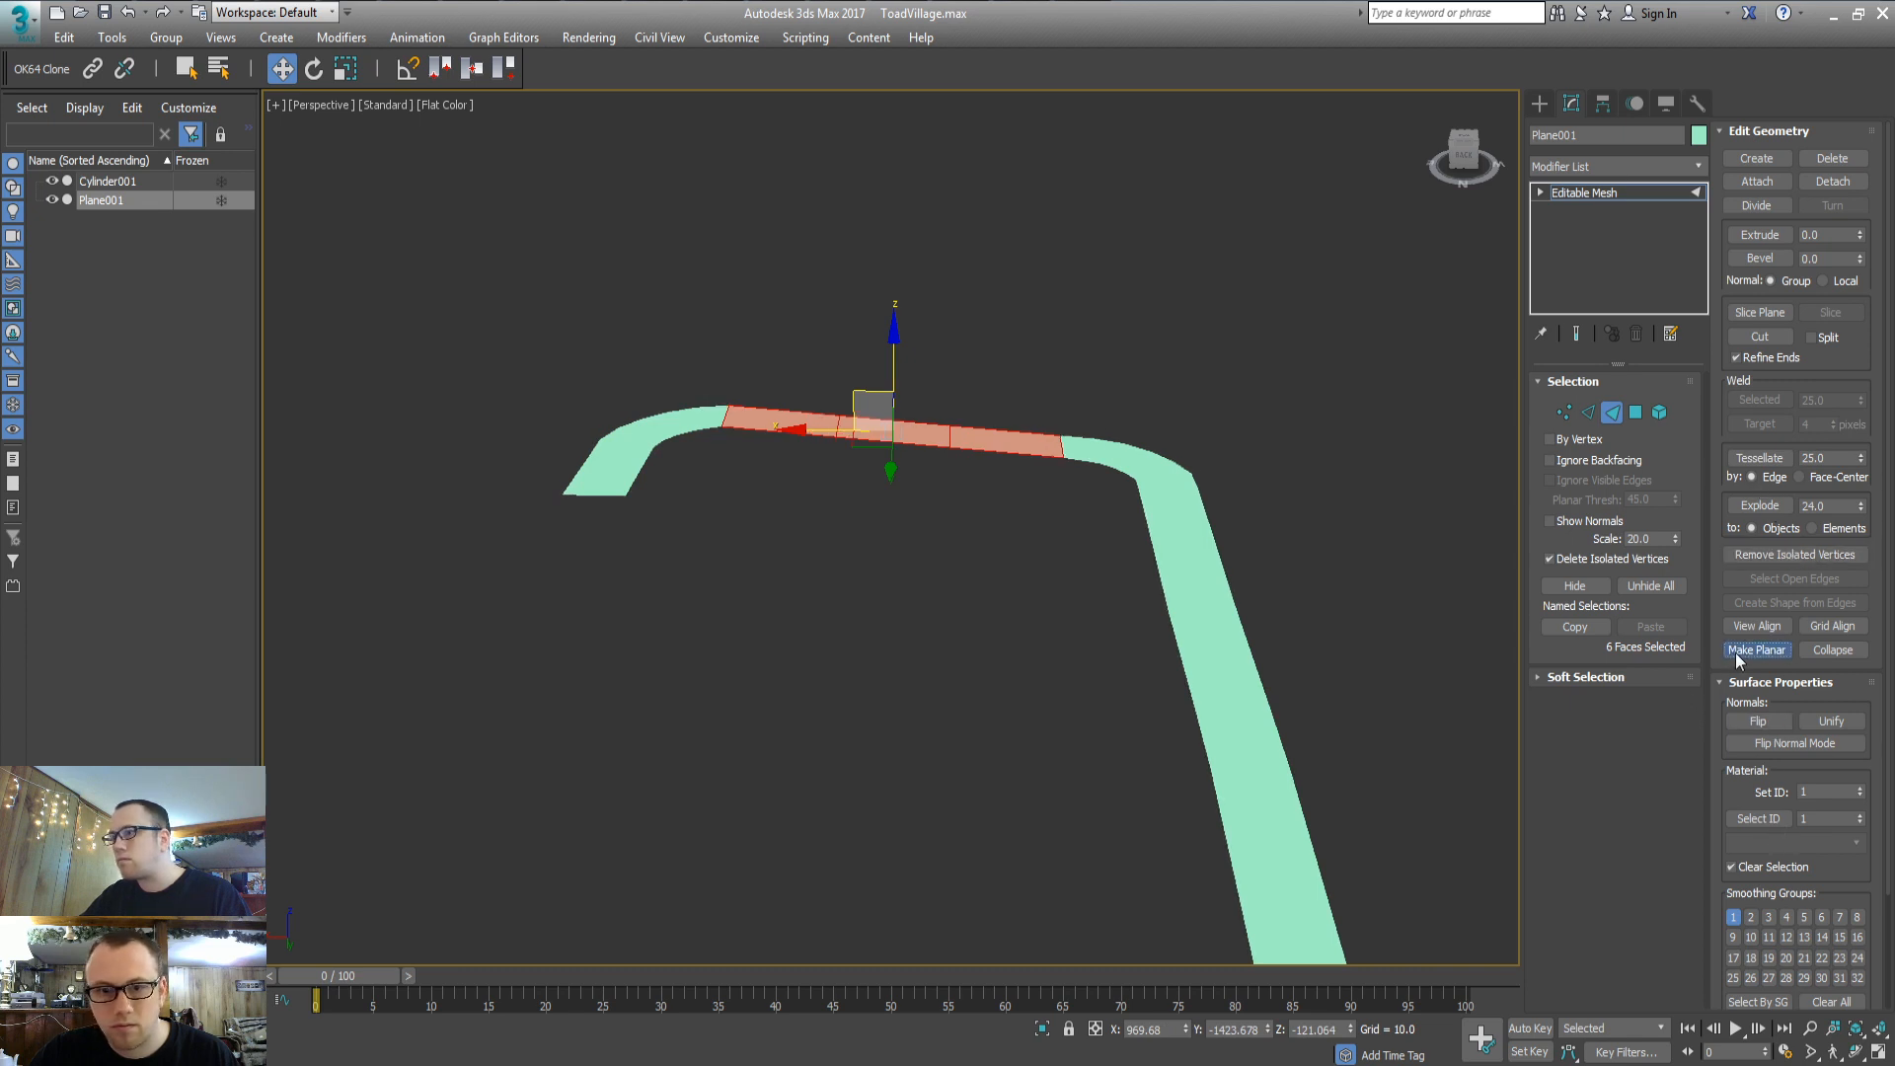
left_click(888, 655)
Select the two vertices at the new curve's free end, adjust their height slightly and deselect them
middle_click_drag(888, 655, 817, 571, "alt")
key("1")
left_click_drag(607, 590, 732, 564)
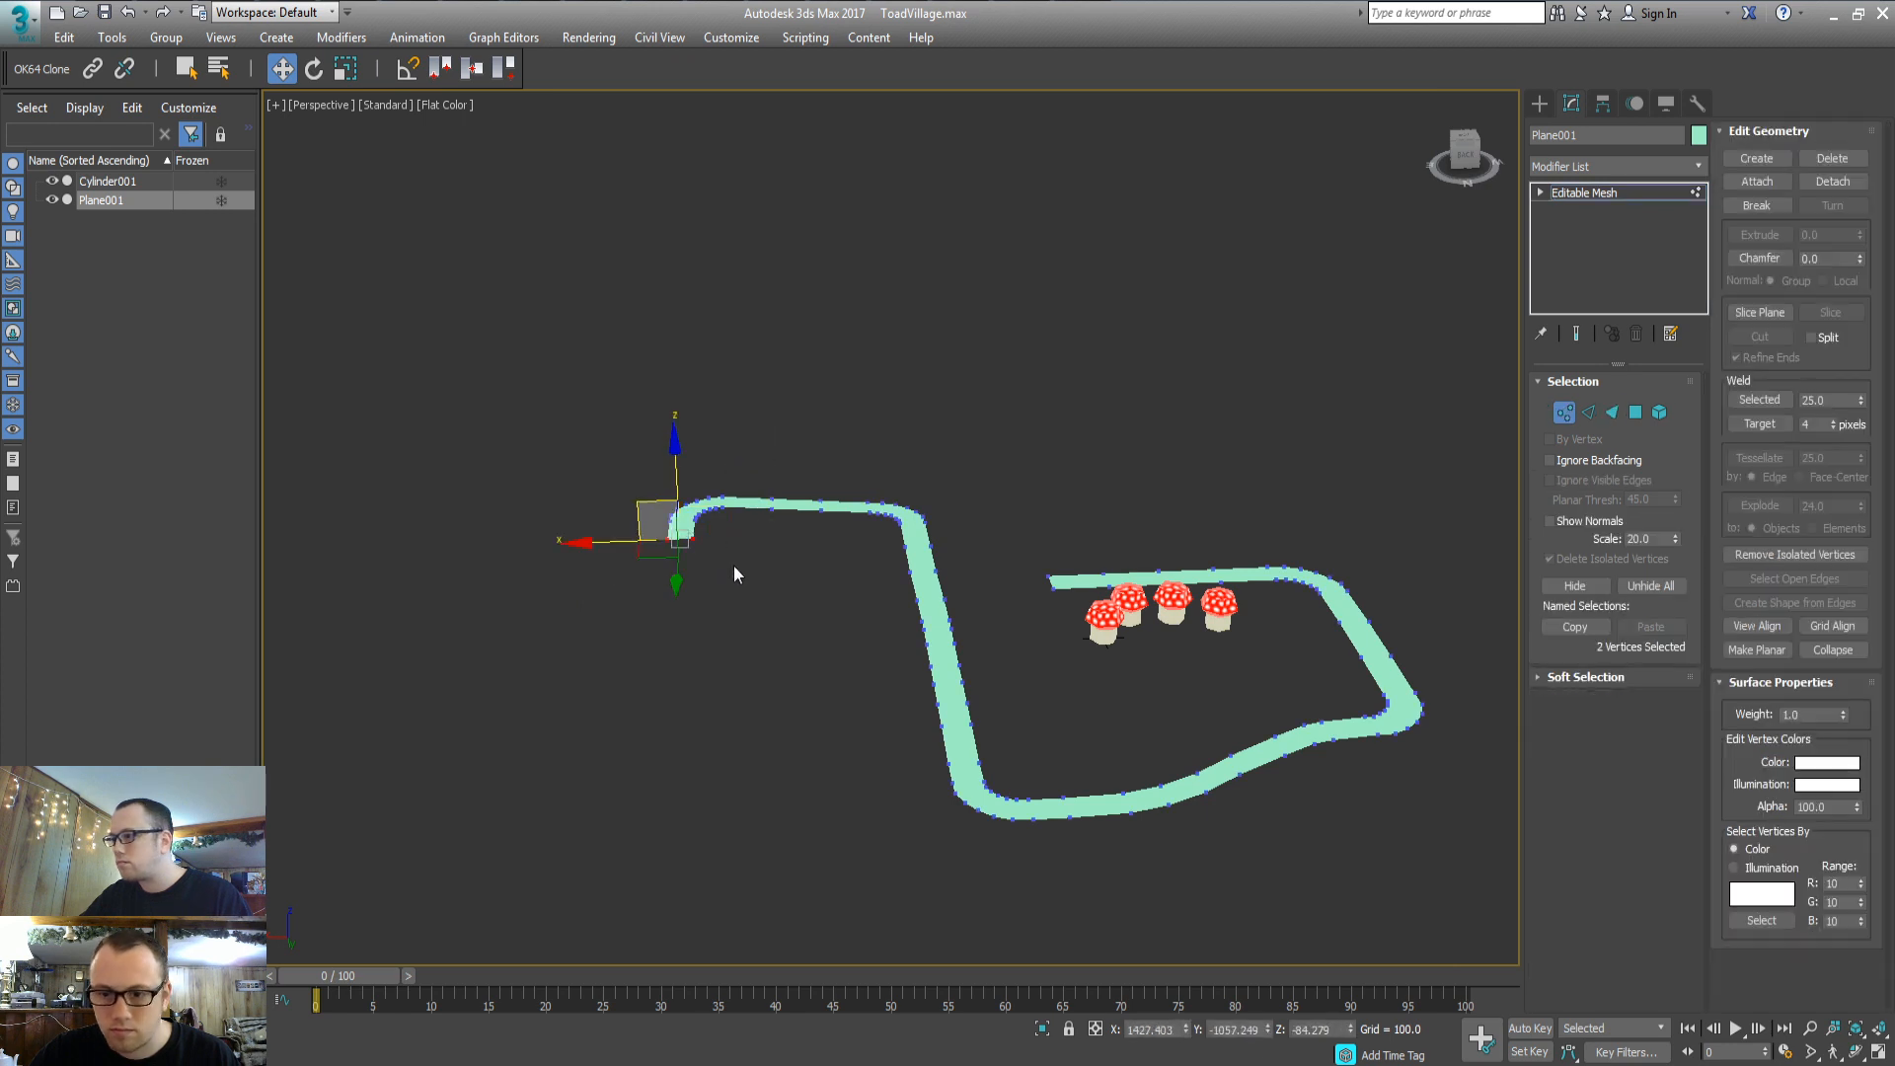
middle_click_drag(715, 609, 1093, 534, "alt")
left_click_drag(1068, 530, 1083, 517)
left_click(699, 610)
middle_click_drag(671, 610, 846, 648)
Select the 34 faces covering both corner curves and the straight stretch between them
scroll(687, 742, "up", 5)
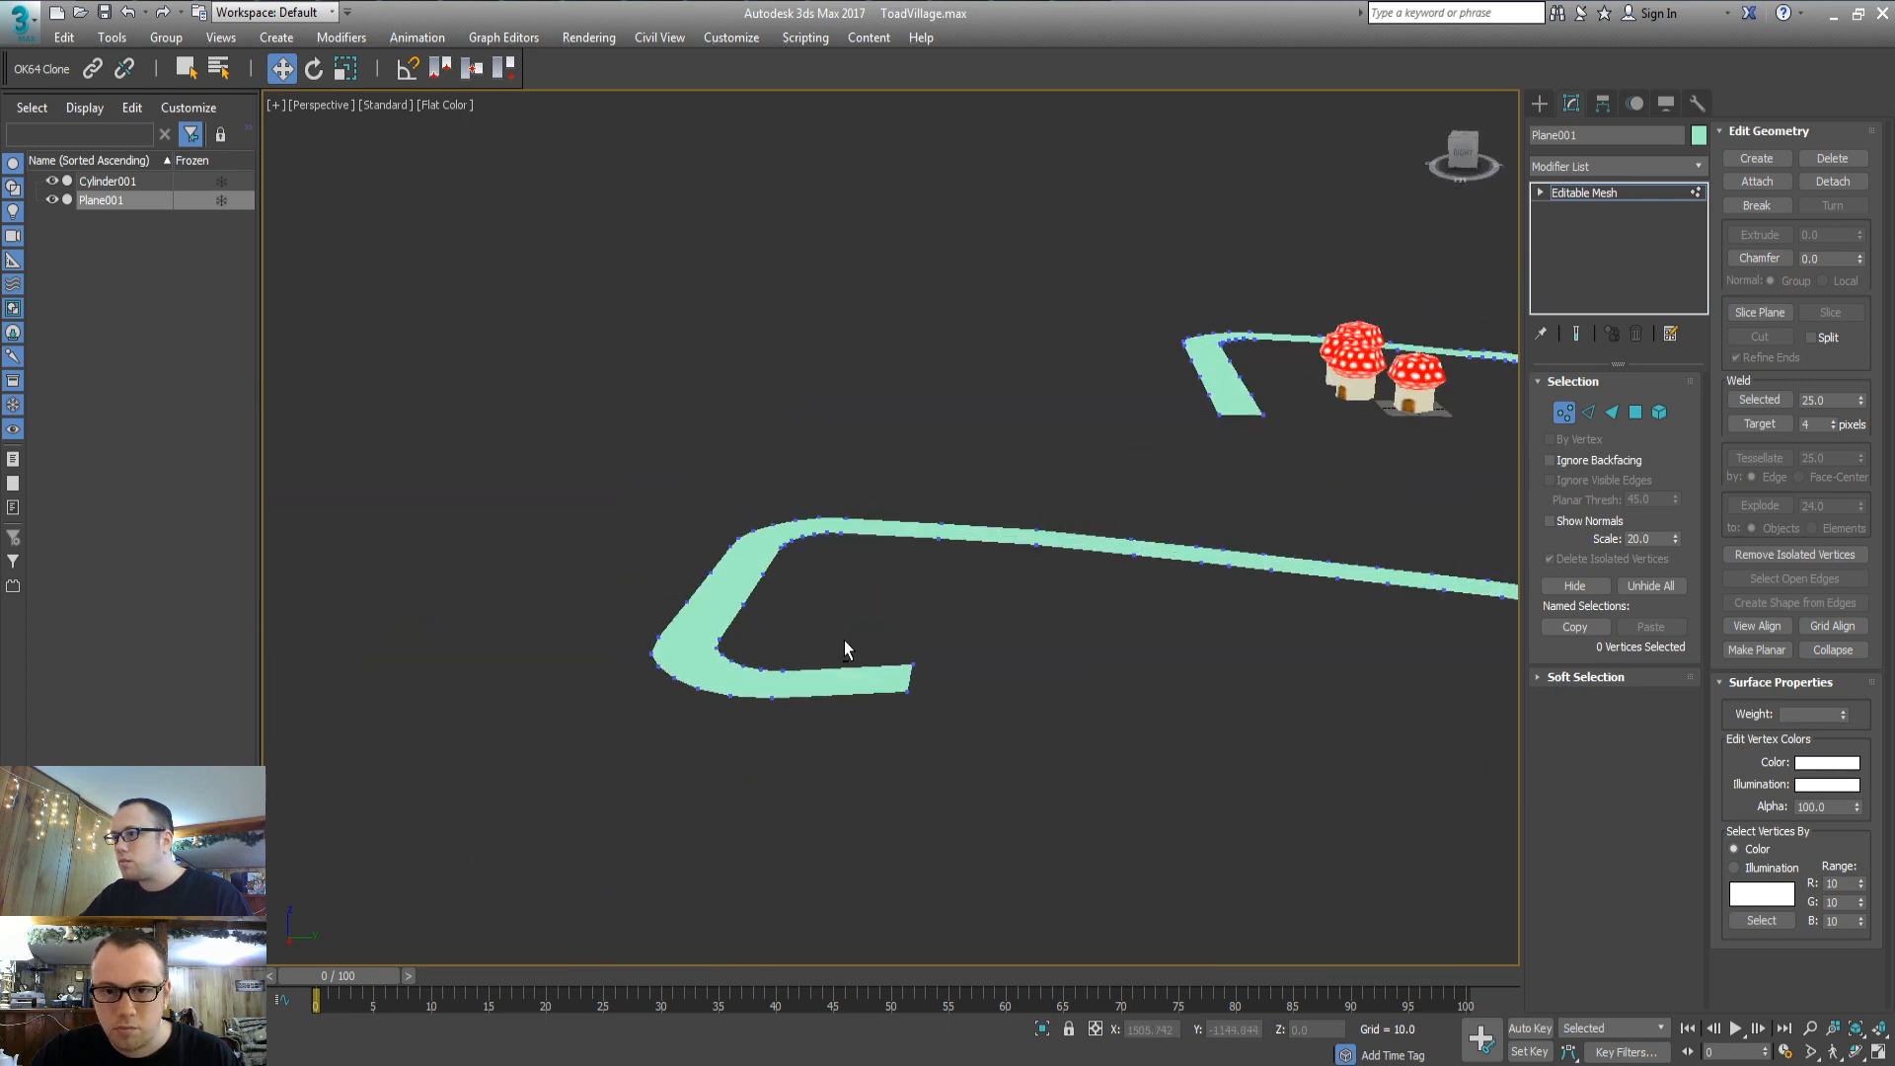
key("3")
middle_click_drag(829, 725, 672, 774, "alt")
mouse_move(778, 564)
middle_mouse_down("alt")
mouse_move(766, 618)
mouse_move(820, 643)
mouse_move(793, 592)
middle_mouse_up("alt")
left_click_drag(863, 256, 847, 285)
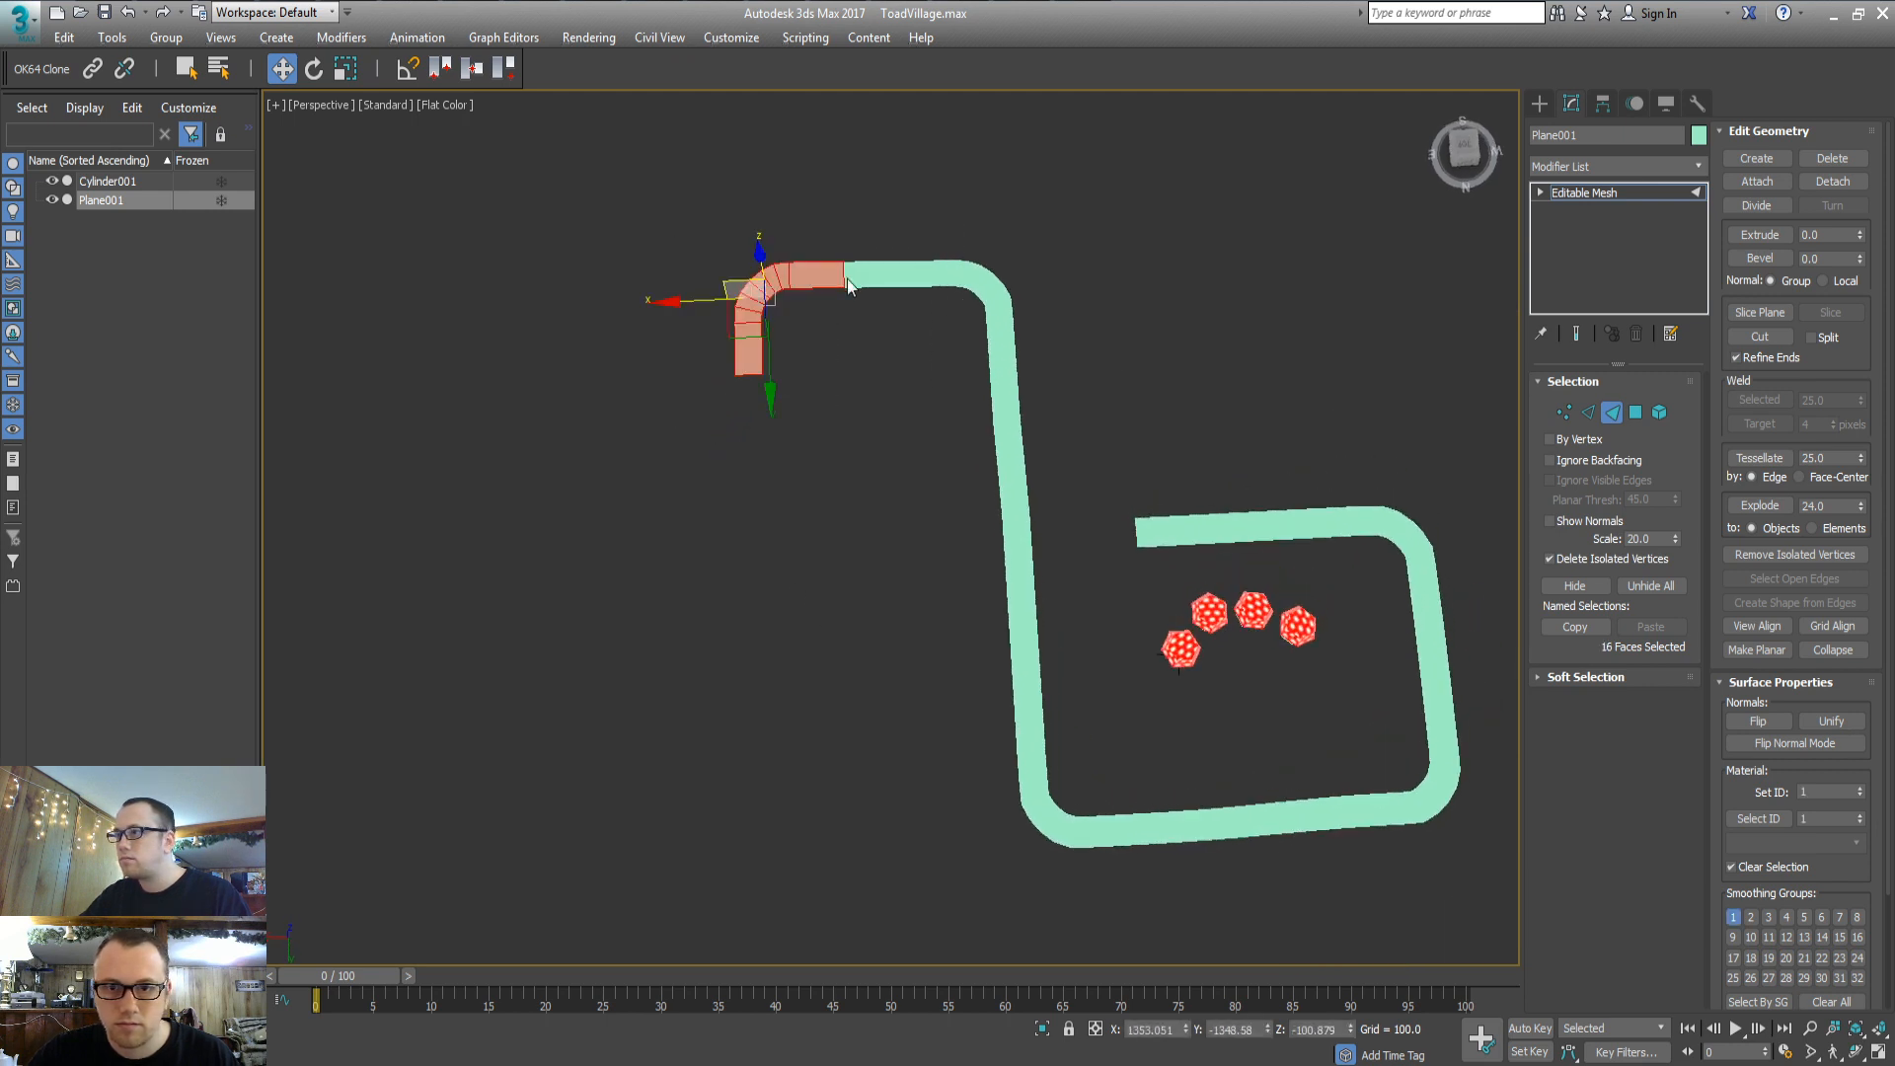
left_click_drag(990, 276, 1017, 347, "ctrl")
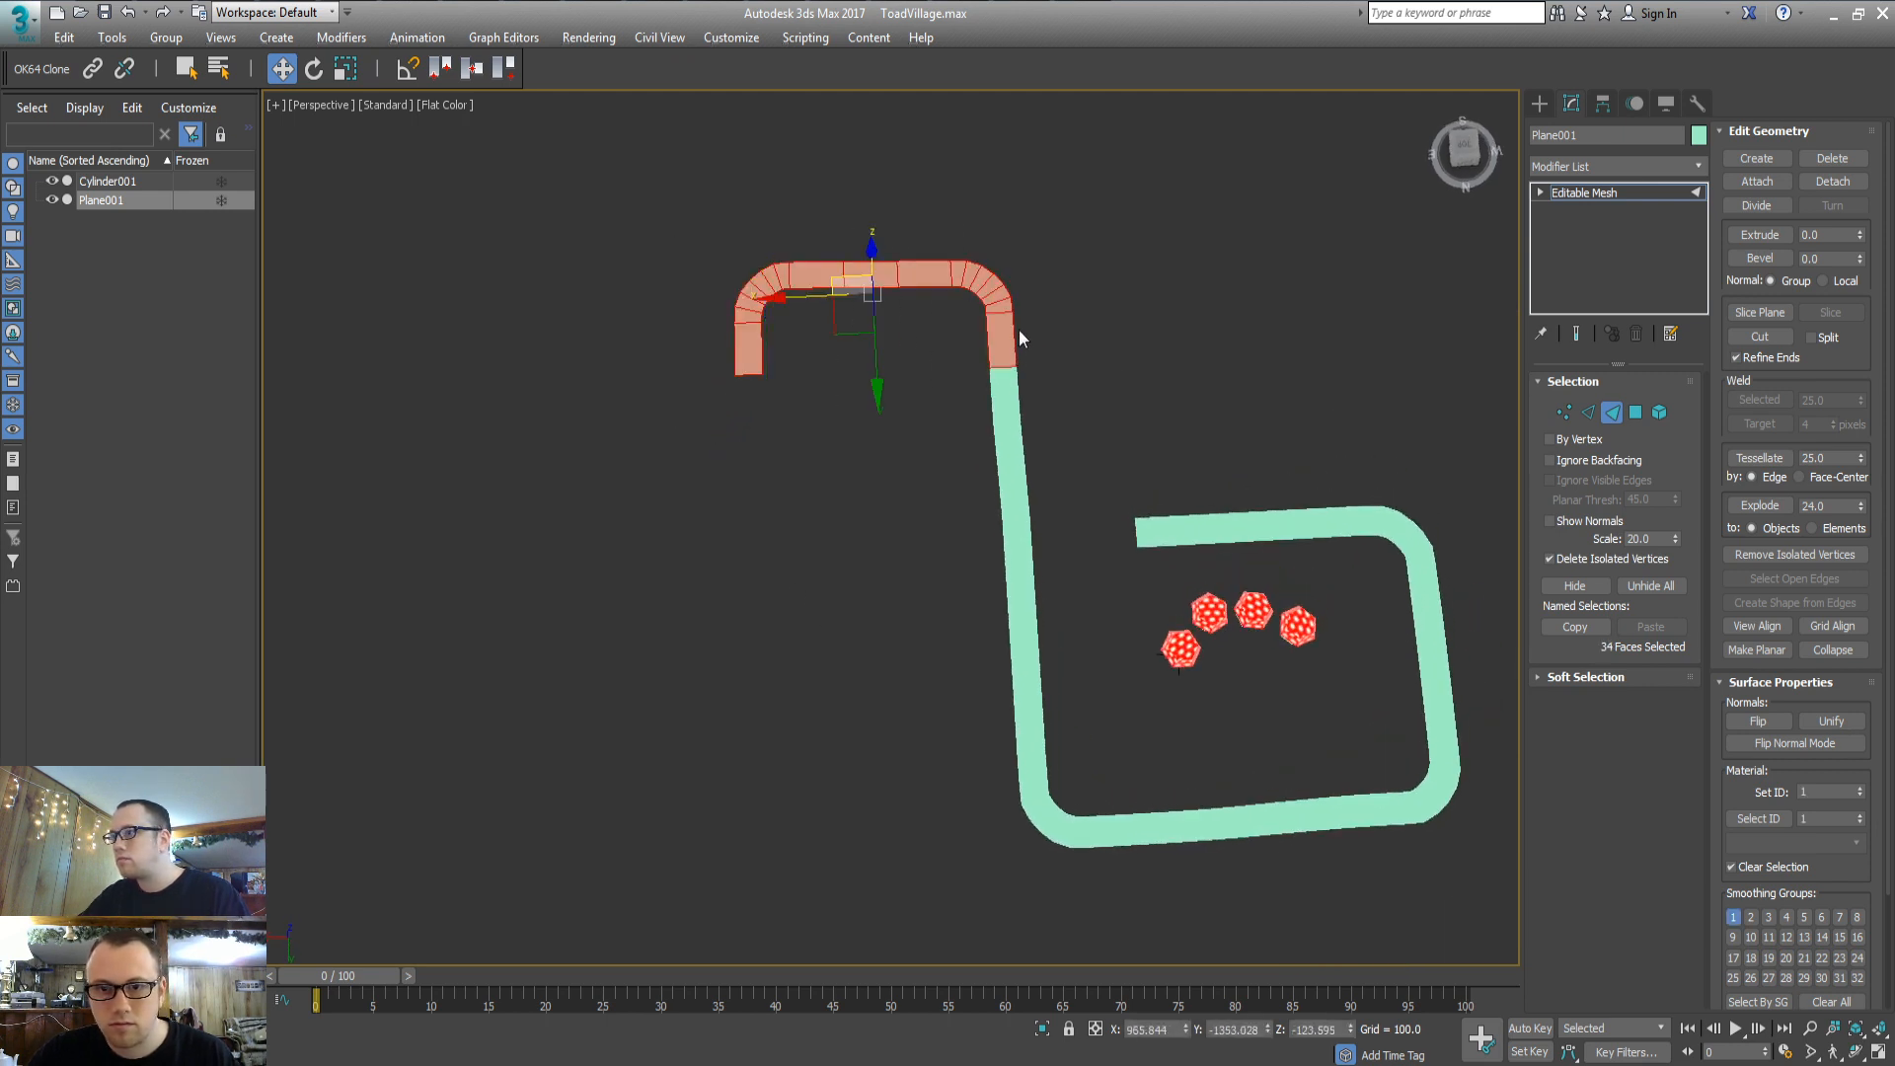
Clone the selected U-shaped section beside the road and rotate the copy about half a turn around Z
mouse_move(848, 331)
left_mouse_down("shift")
mouse_move(631, 494)
mouse_move(730, 523)
mouse_move(859, 504)
mouse_move(766, 533)
mouse_move(793, 520)
left_mouse_up("shift")
key("Return")
key("e")
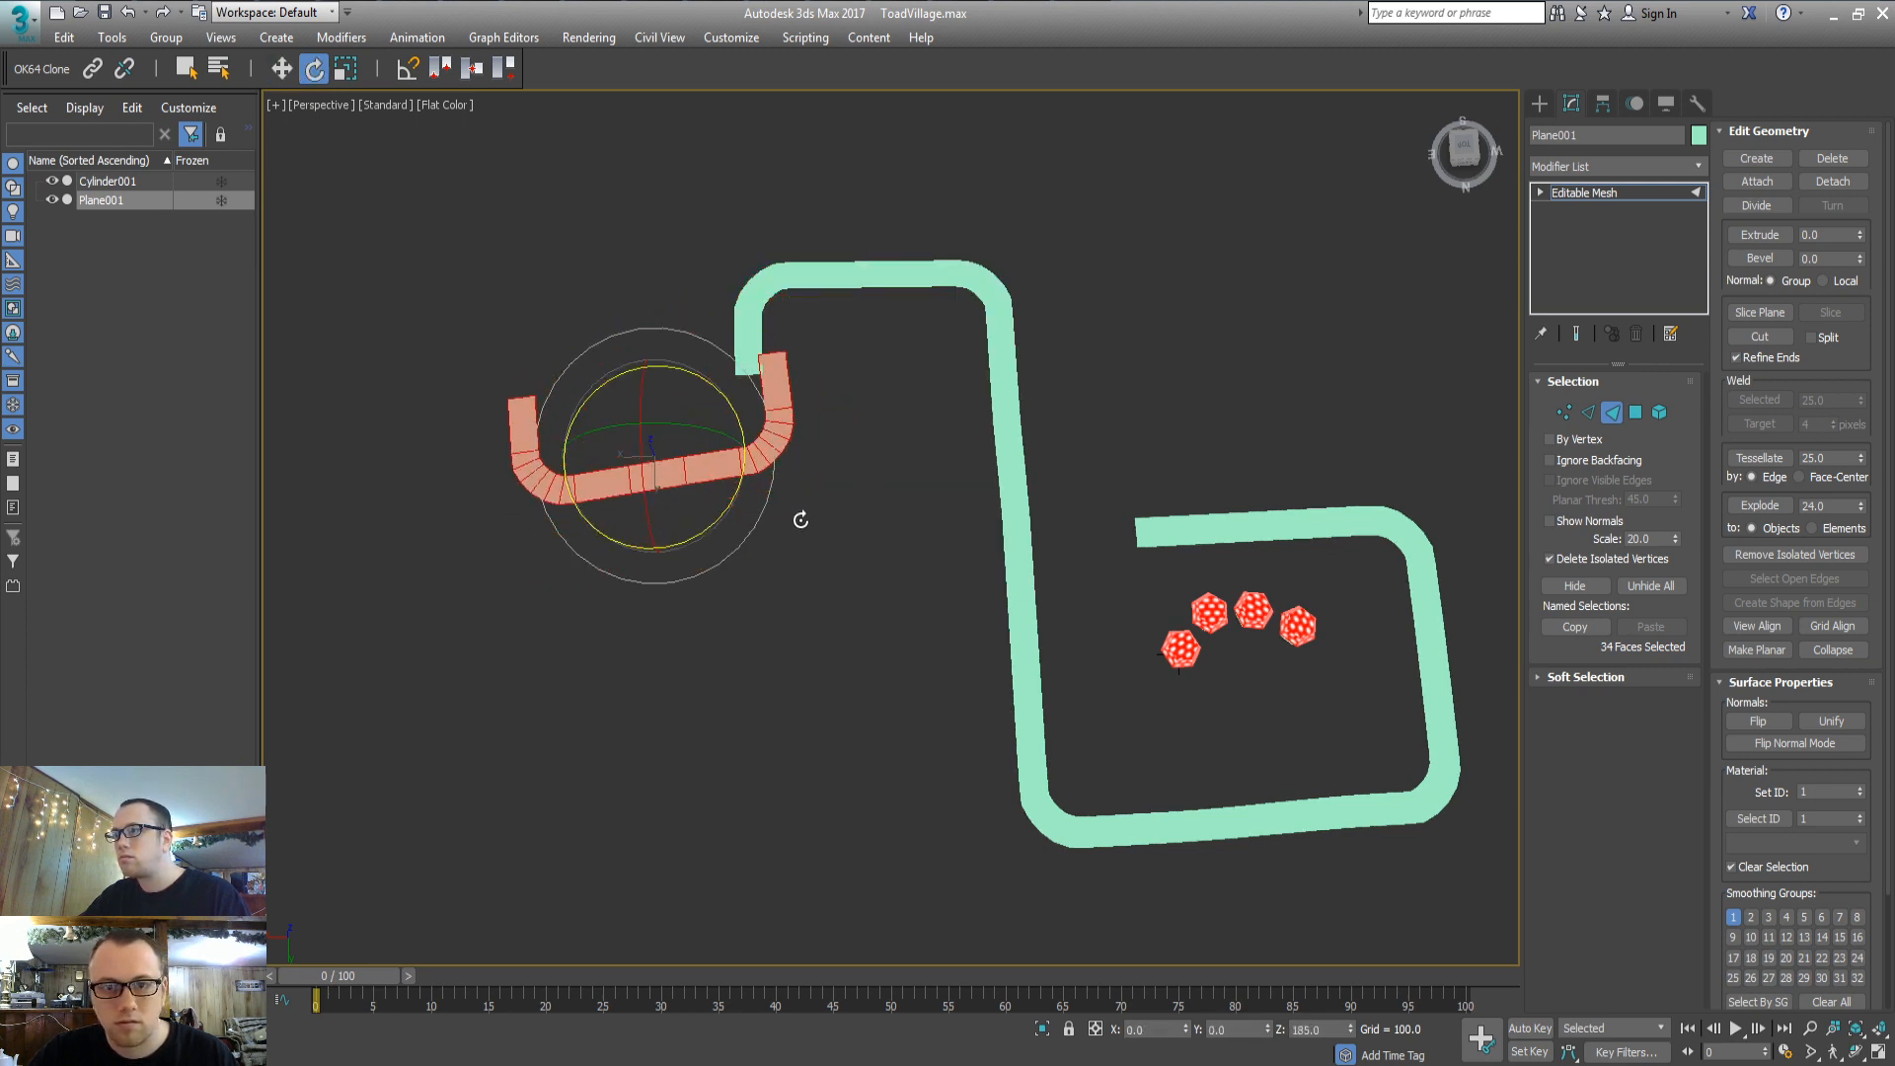
Move the rotated U-shaped copy so its end lines up with the road's open end
key("w")
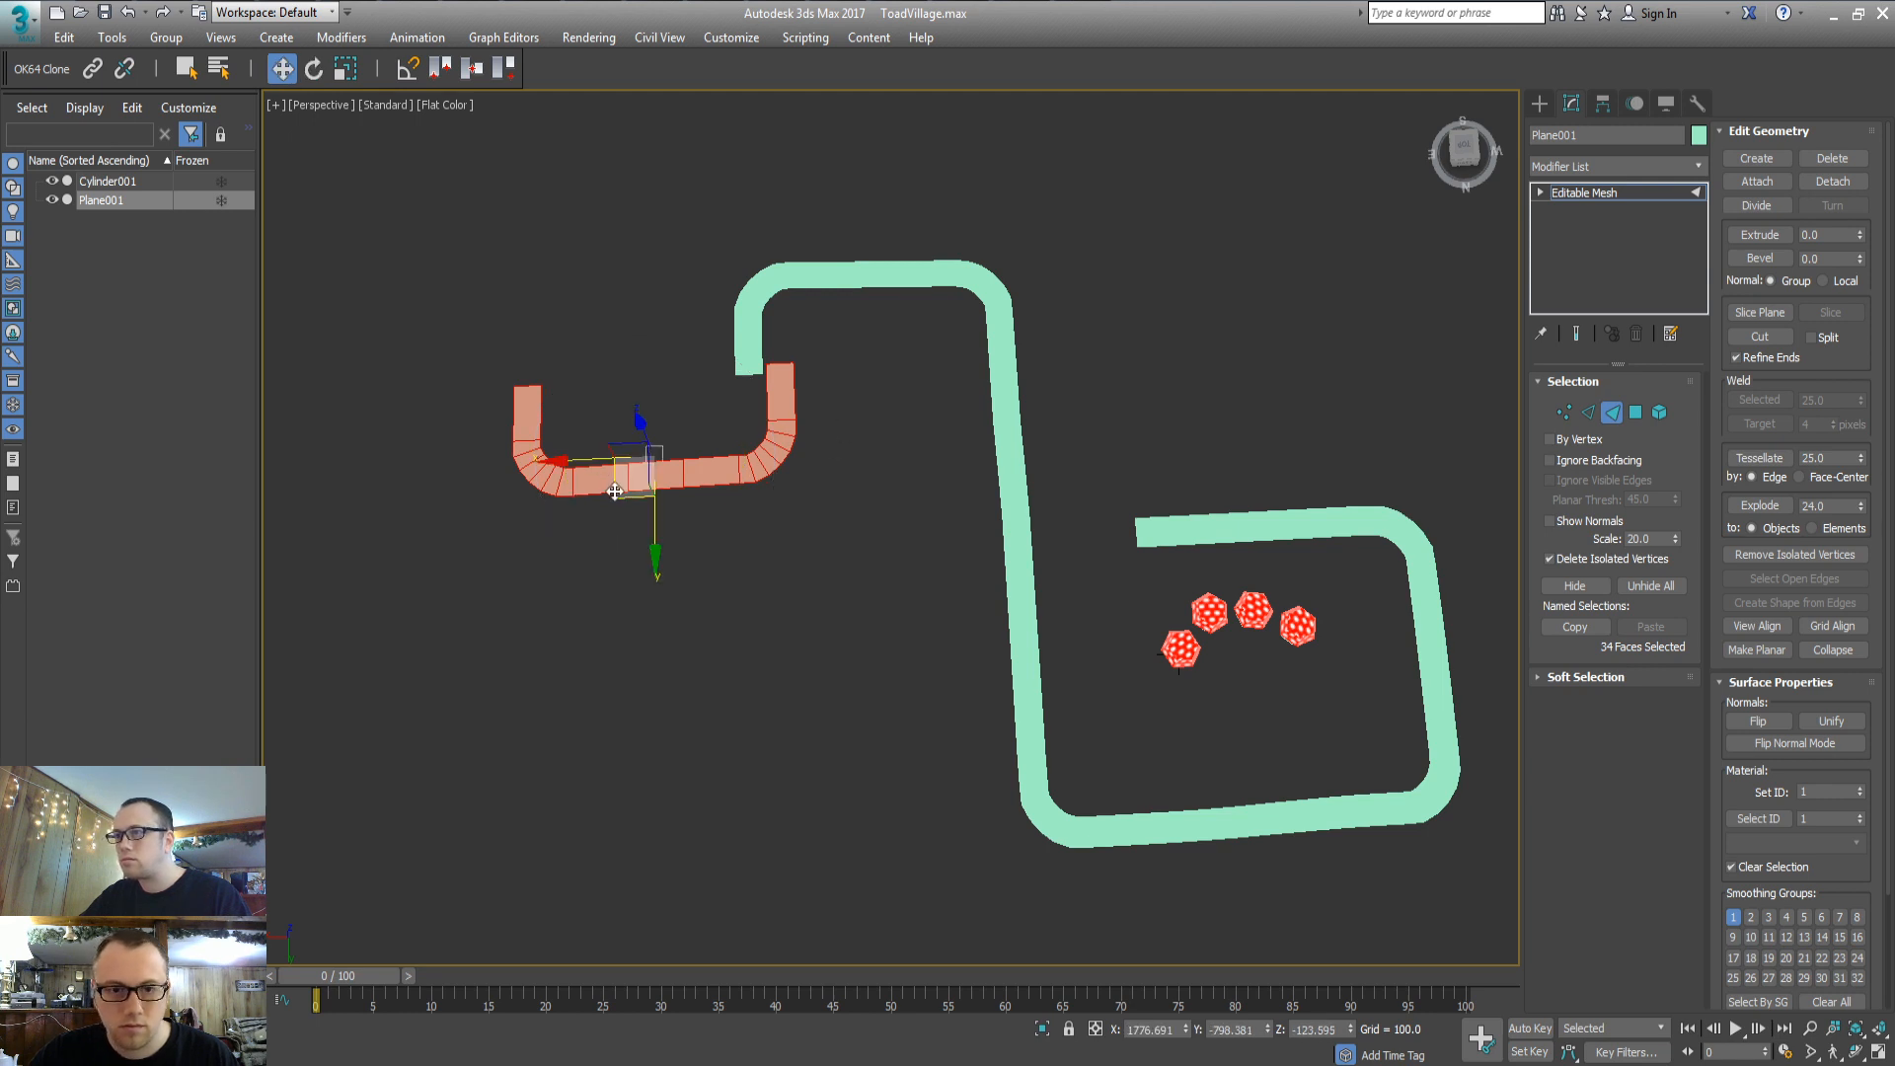
left_click_drag(615, 492, 586, 504)
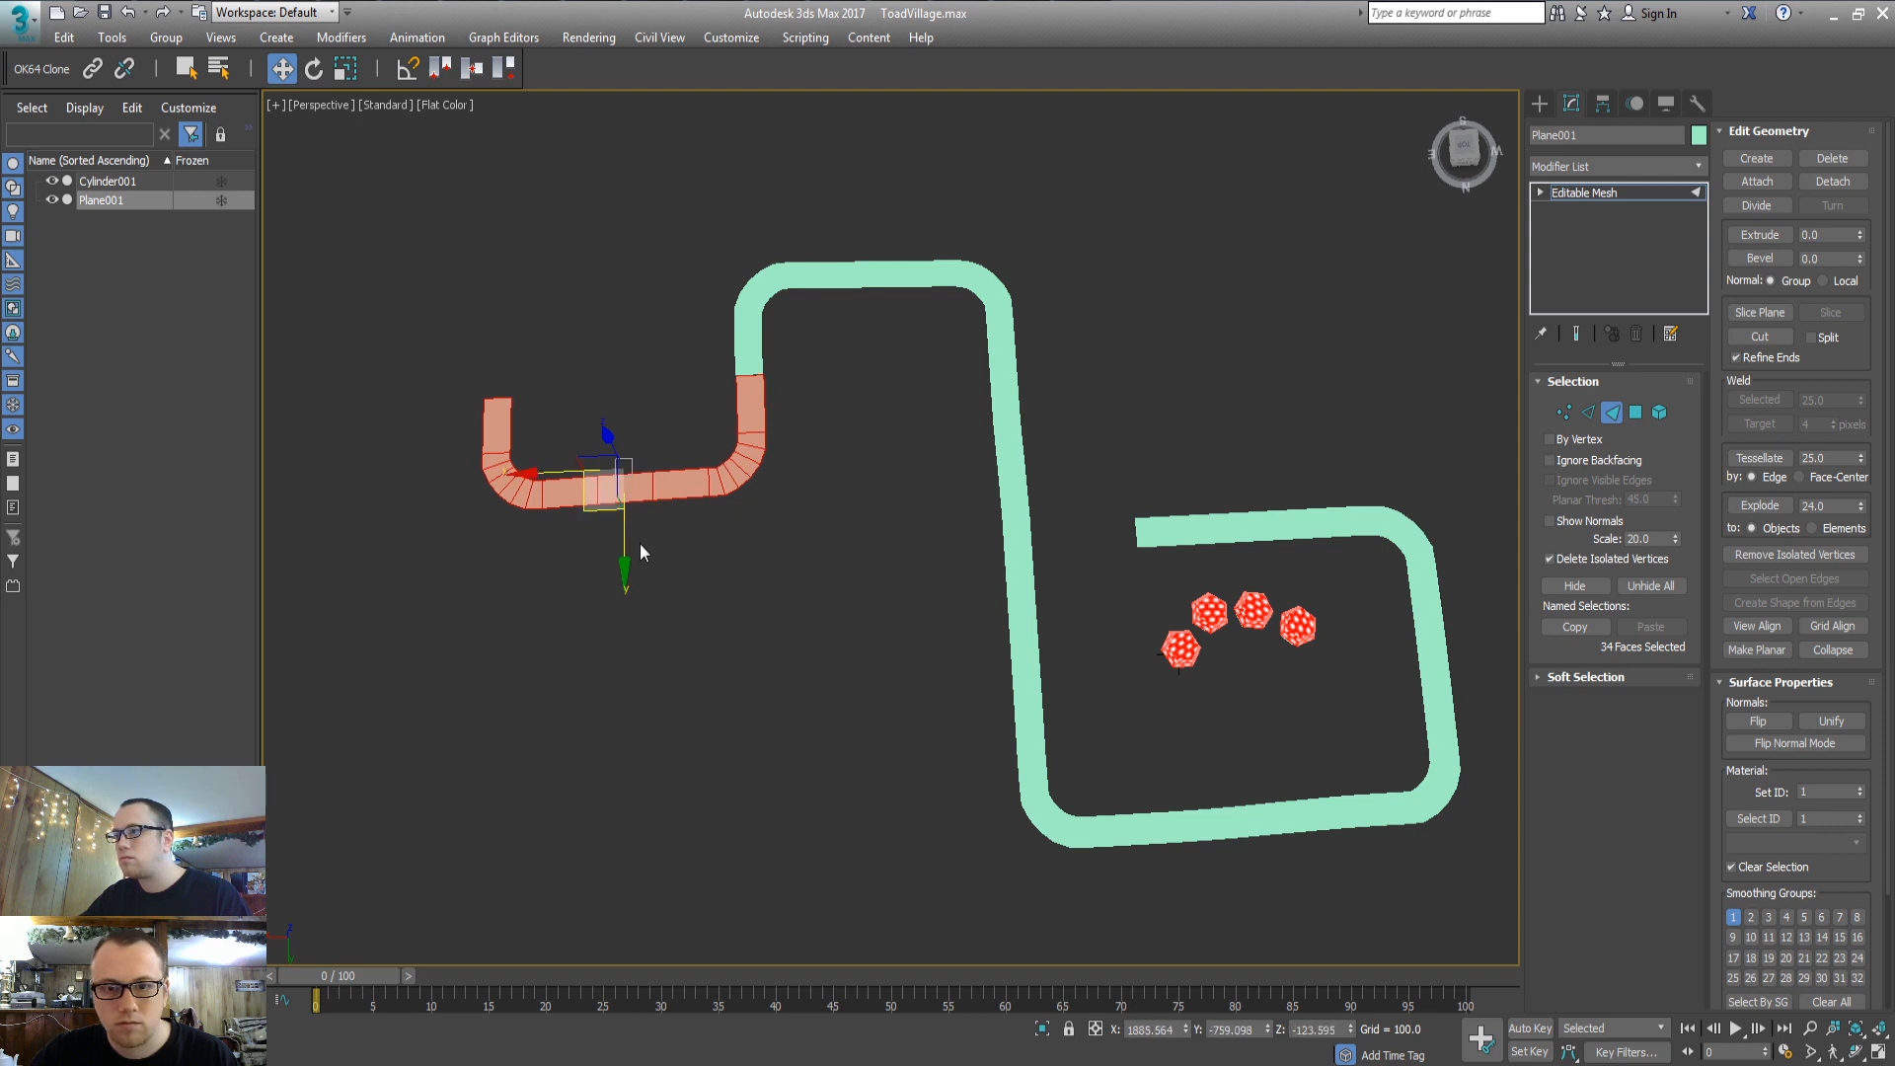
middle_click_drag(639, 544, 927, 474, "alt")
scroll(707, 515, "up", 3)
scroll(711, 508, "up", 4)
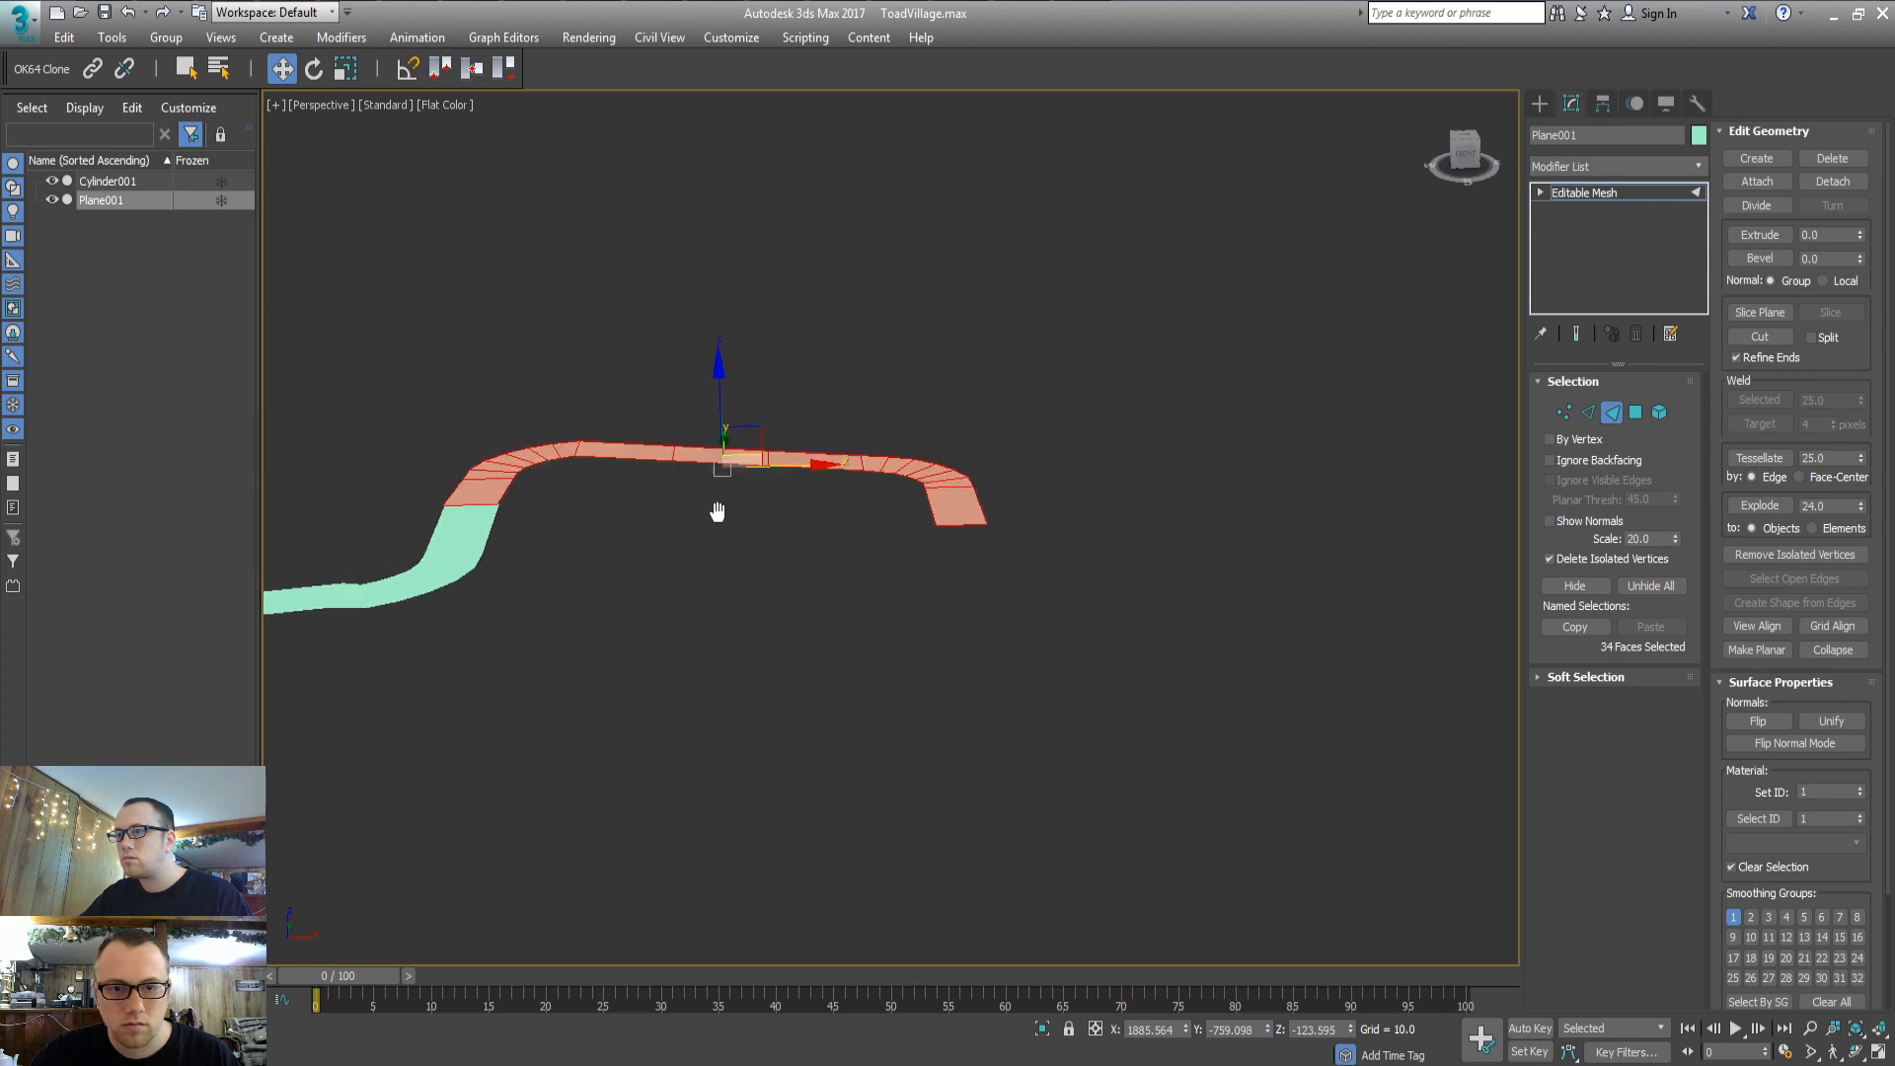
Apply a Mirror modifier on the X axis to the 34 cloned faces and collapse the object to an editable mesh
left_click(1607, 165)
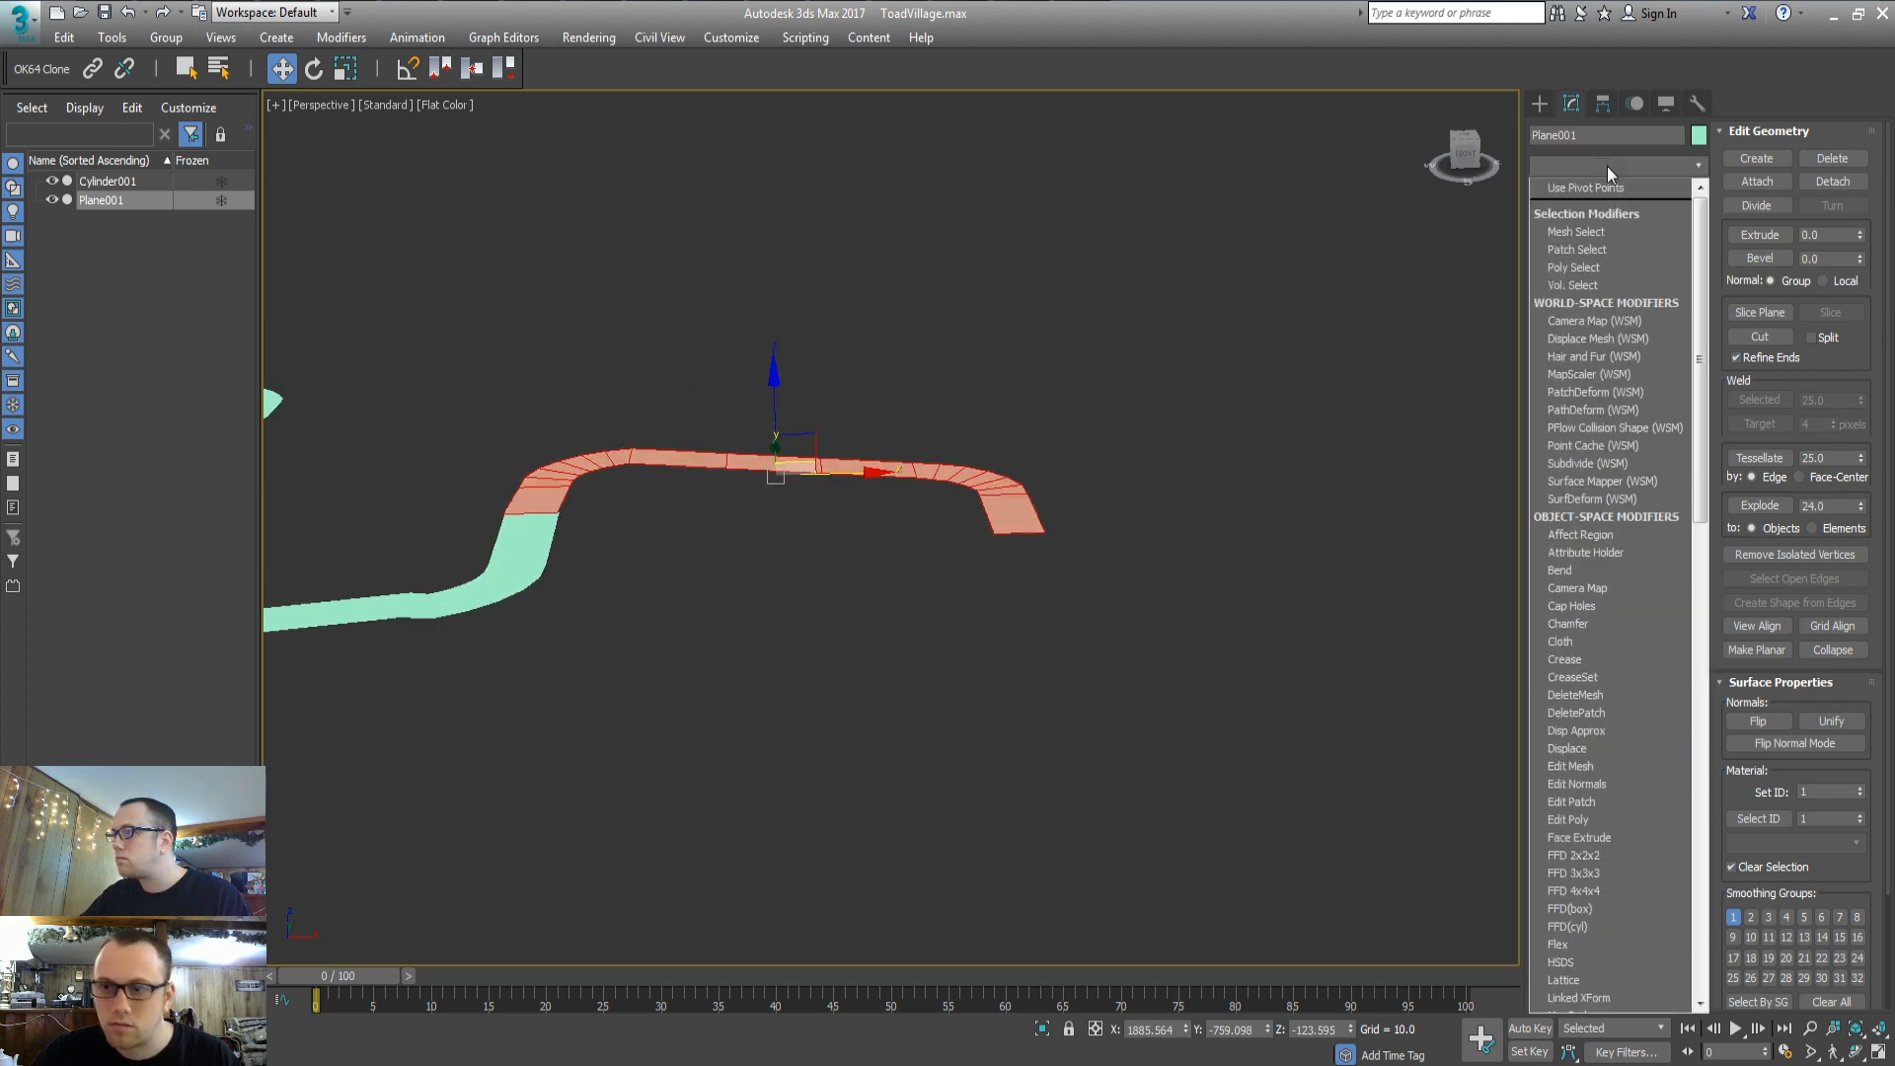
key("m")
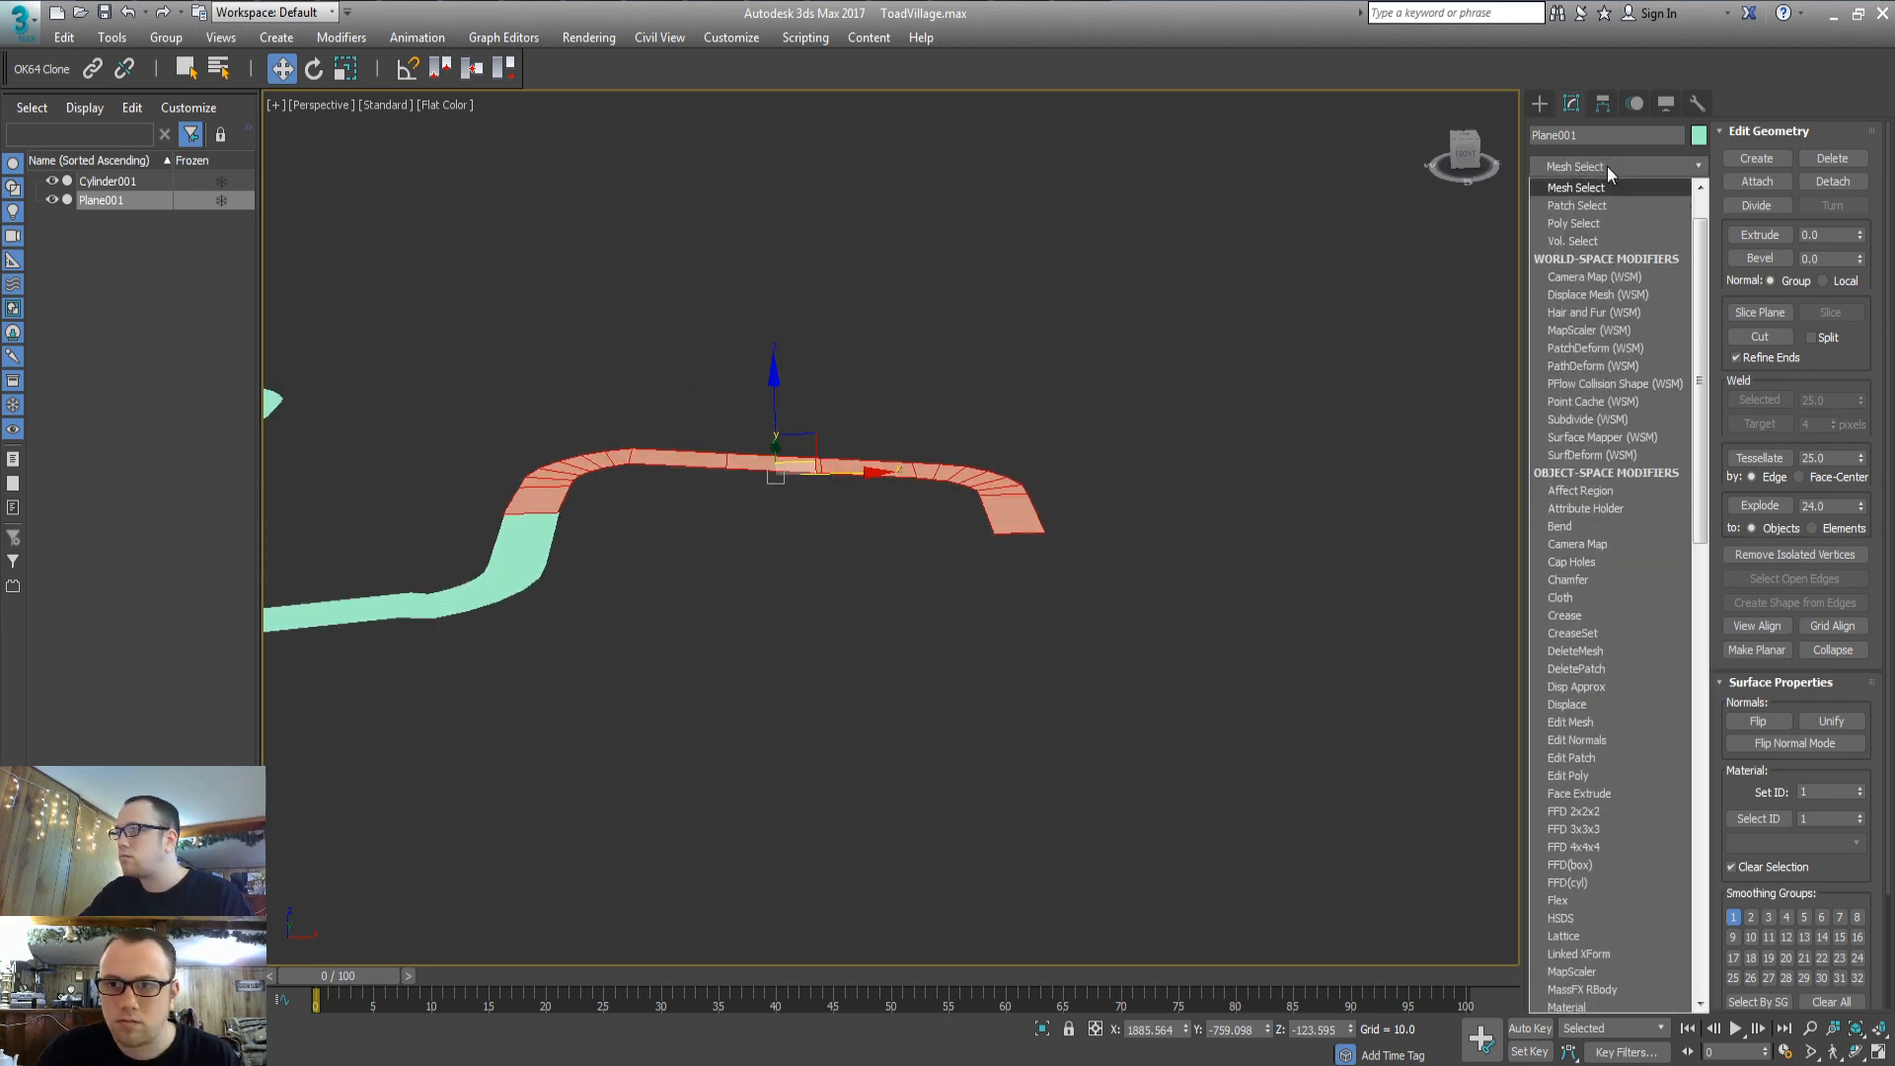
key("Up")
key("Up")
type("mi")
key("Return")
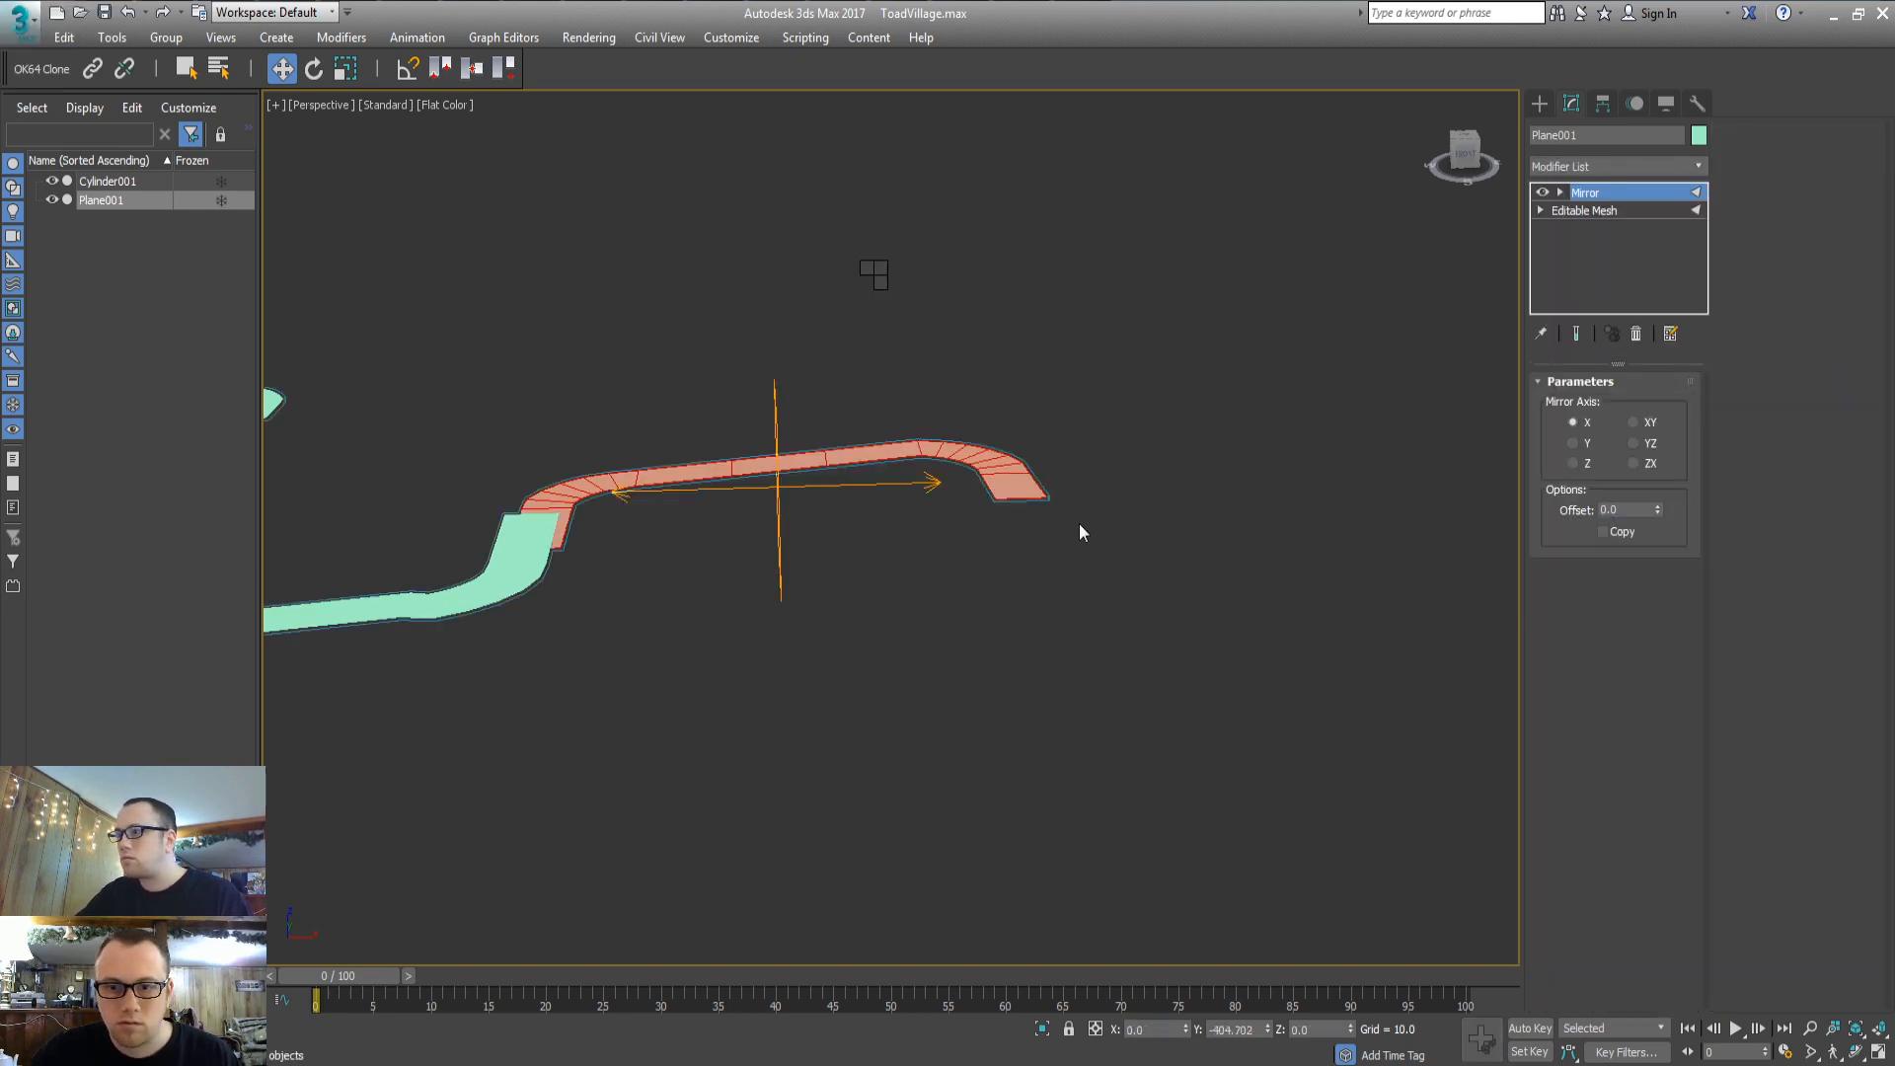
key("ctrl+e")
middle_click_drag(835, 450, 874, 450)
key("4")
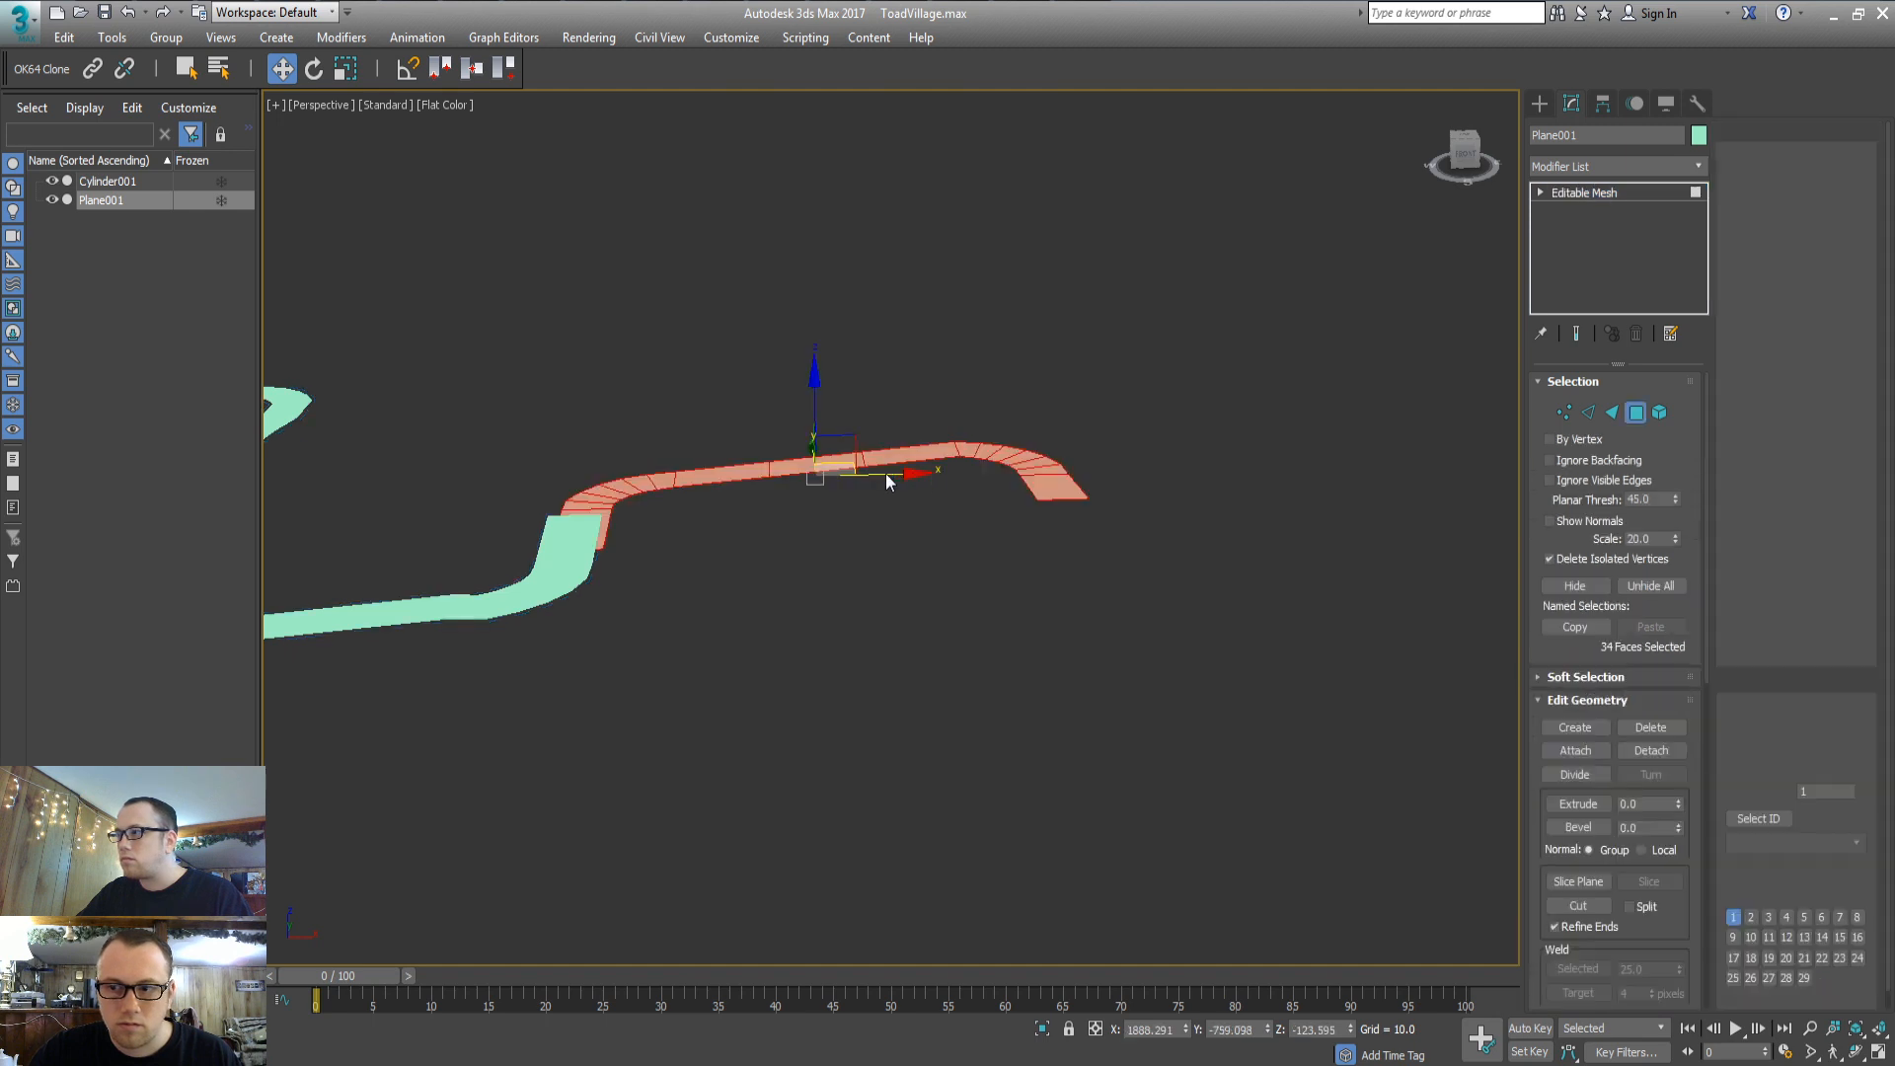
Raise the mirrored 34-face section until its end meets the road's open end, and weld the vertices at the seam
left_click_drag(817, 392, 817, 361)
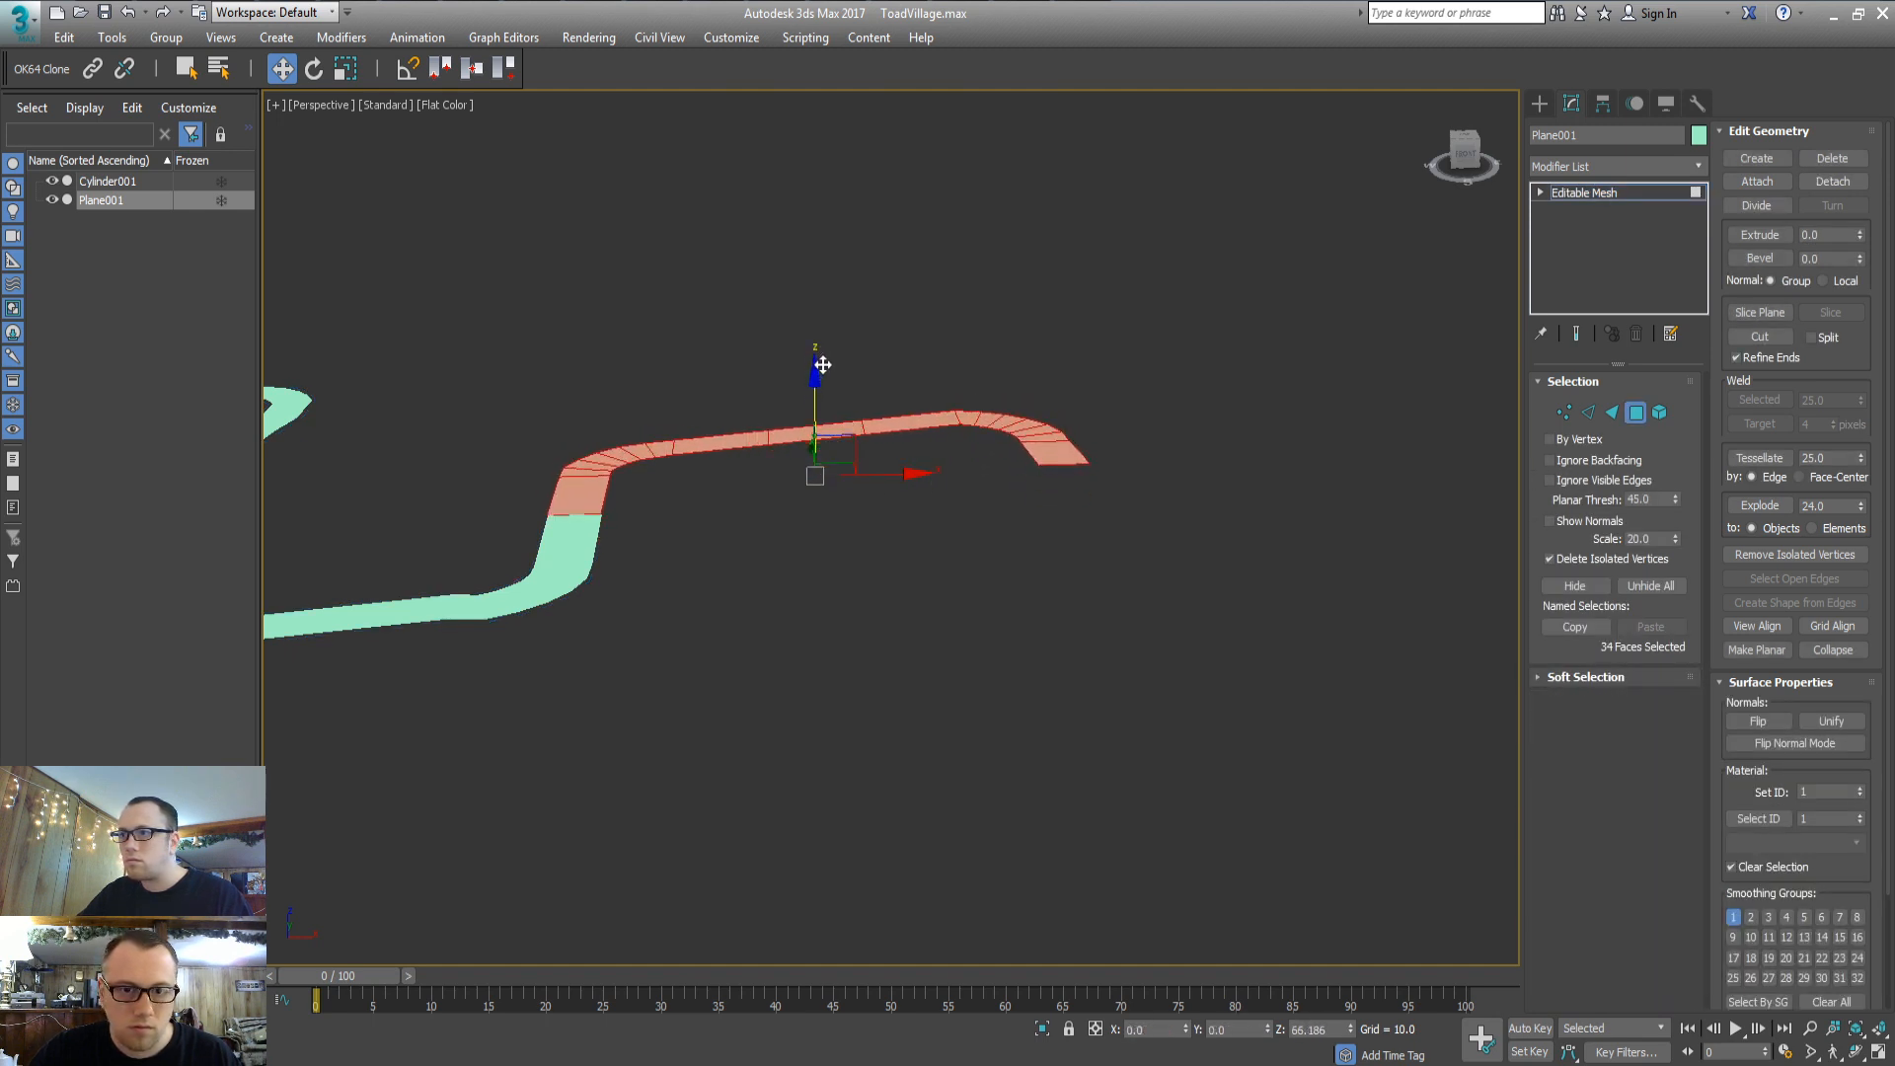
middle_click_drag(740, 435, 873, 566, "alt")
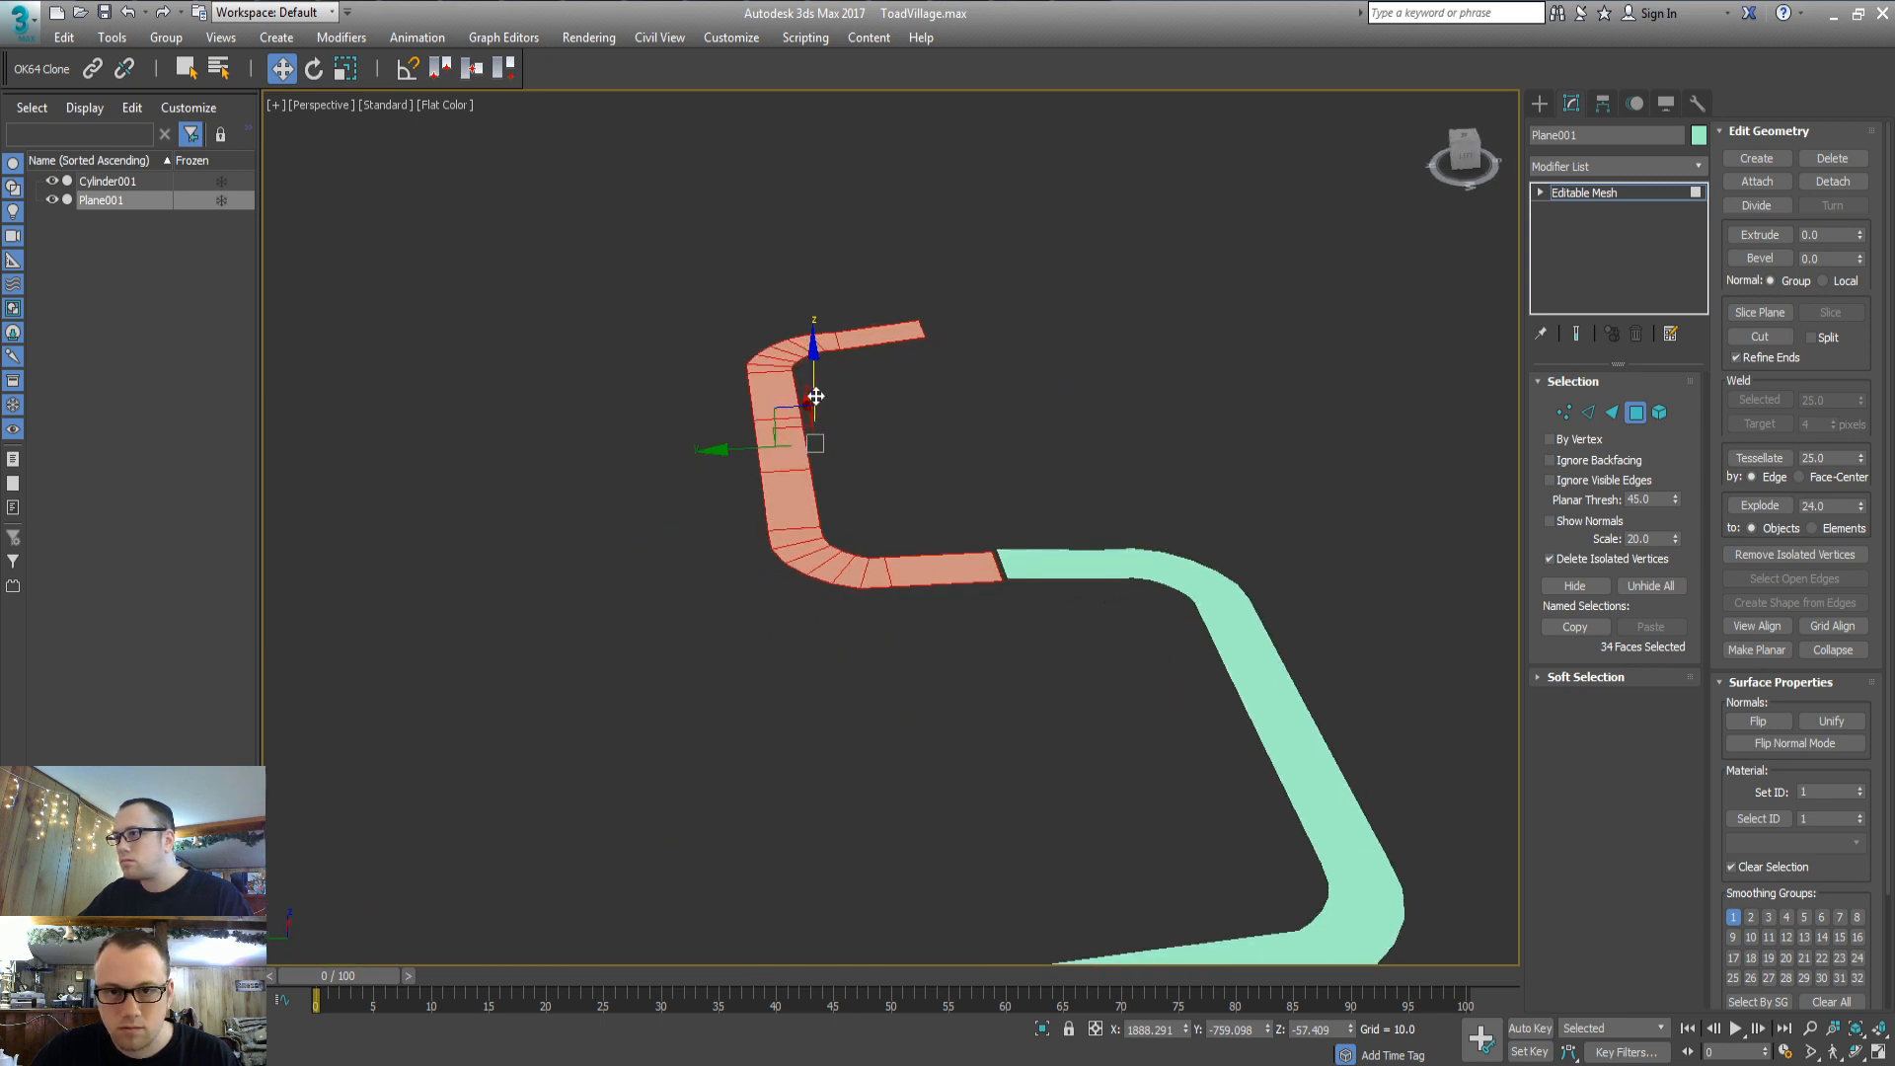
left_click_drag(817, 369, 818, 365)
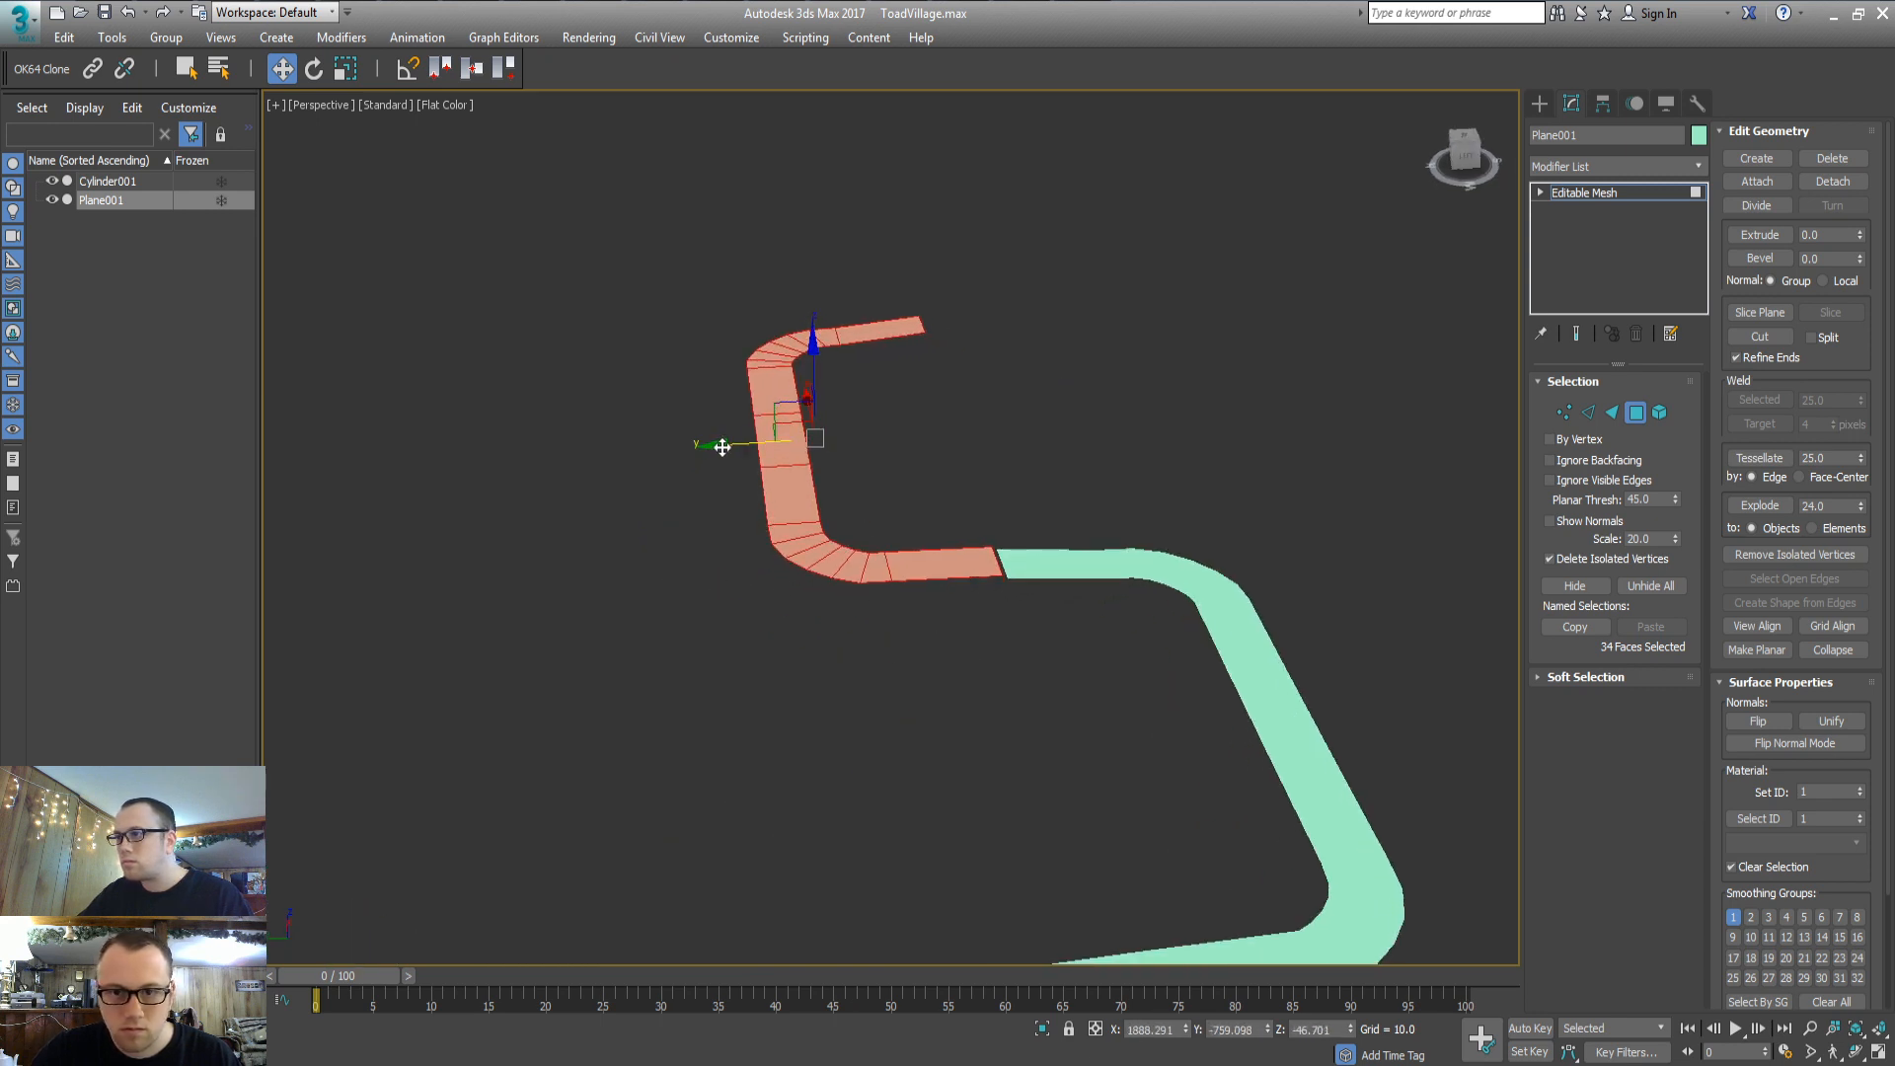
key("1")
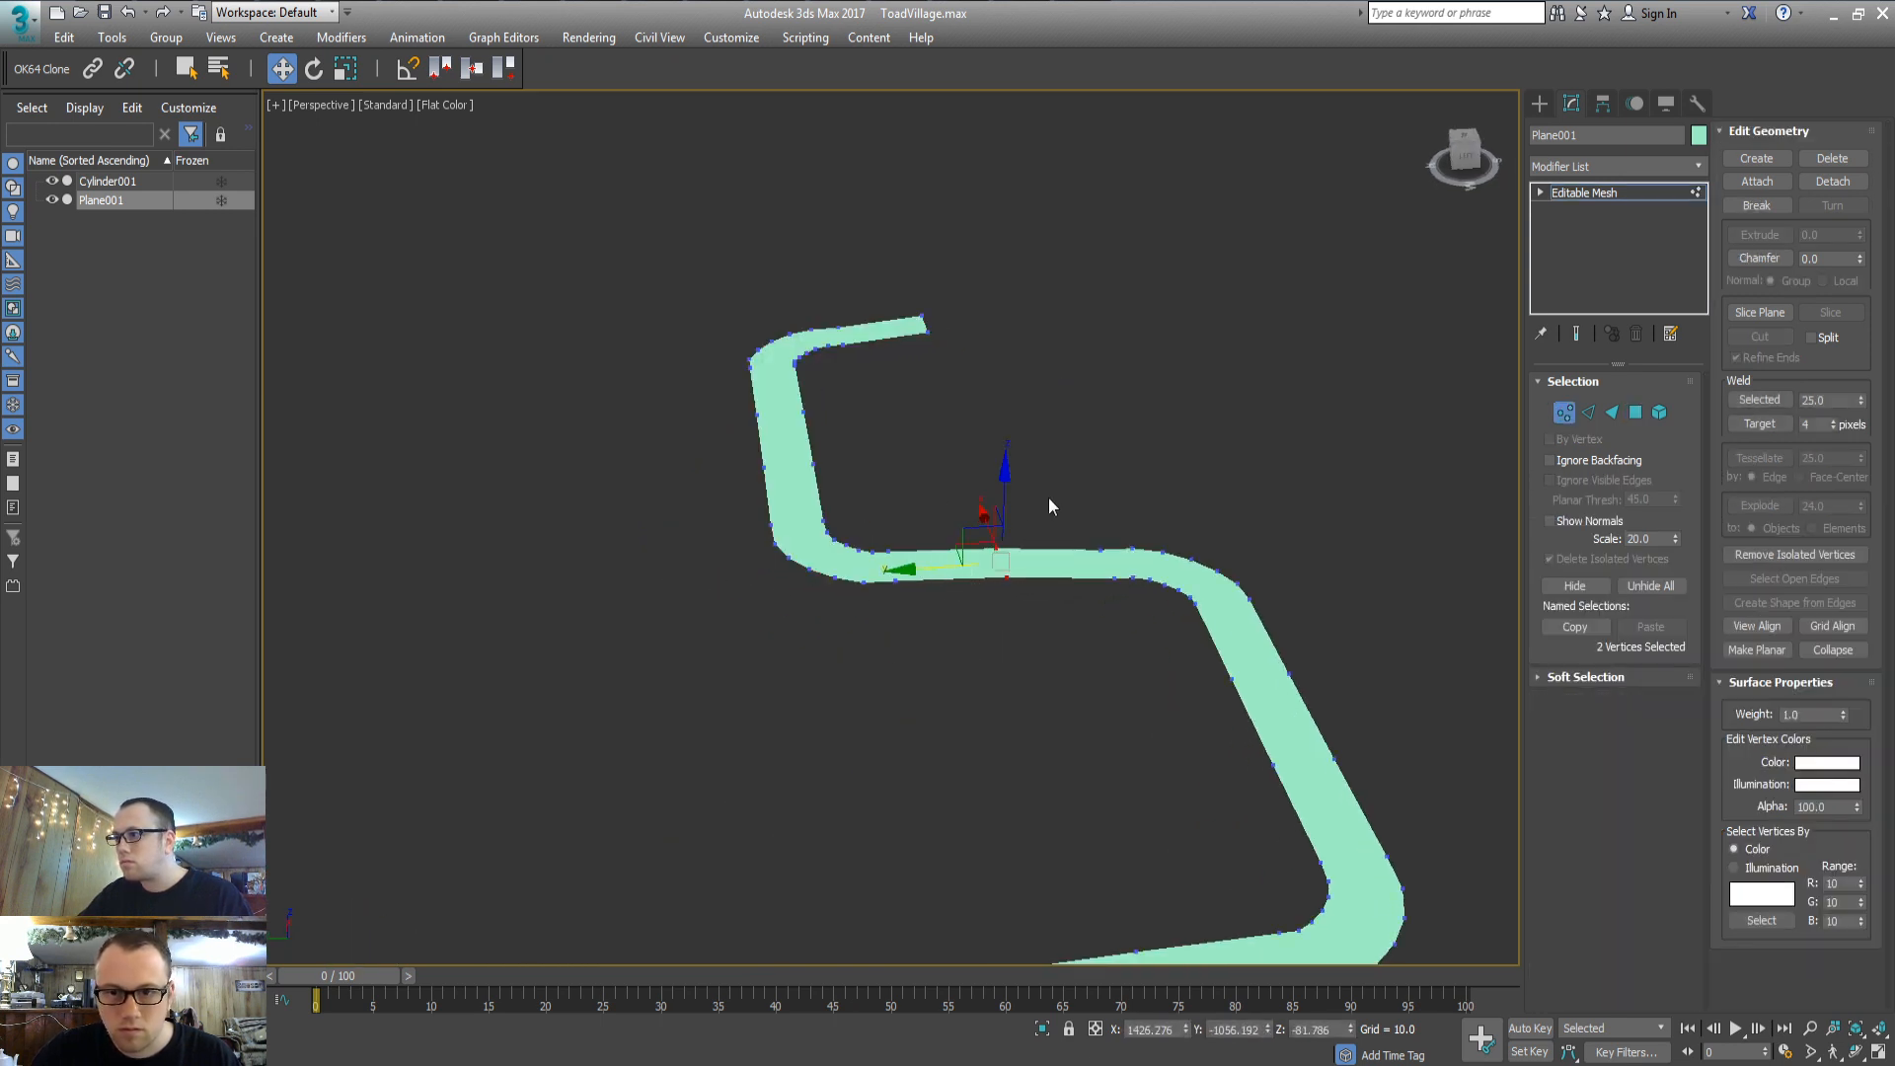
Select the four faces on both sides of the new seam and flatten them with Make Planar
key("3")
mouse_move(898, 588)
middle_mouse_down("alt")
mouse_move(886, 535)
mouse_move(881, 576)
middle_mouse_up("alt")
left_click_drag(975, 546, 1054, 511)
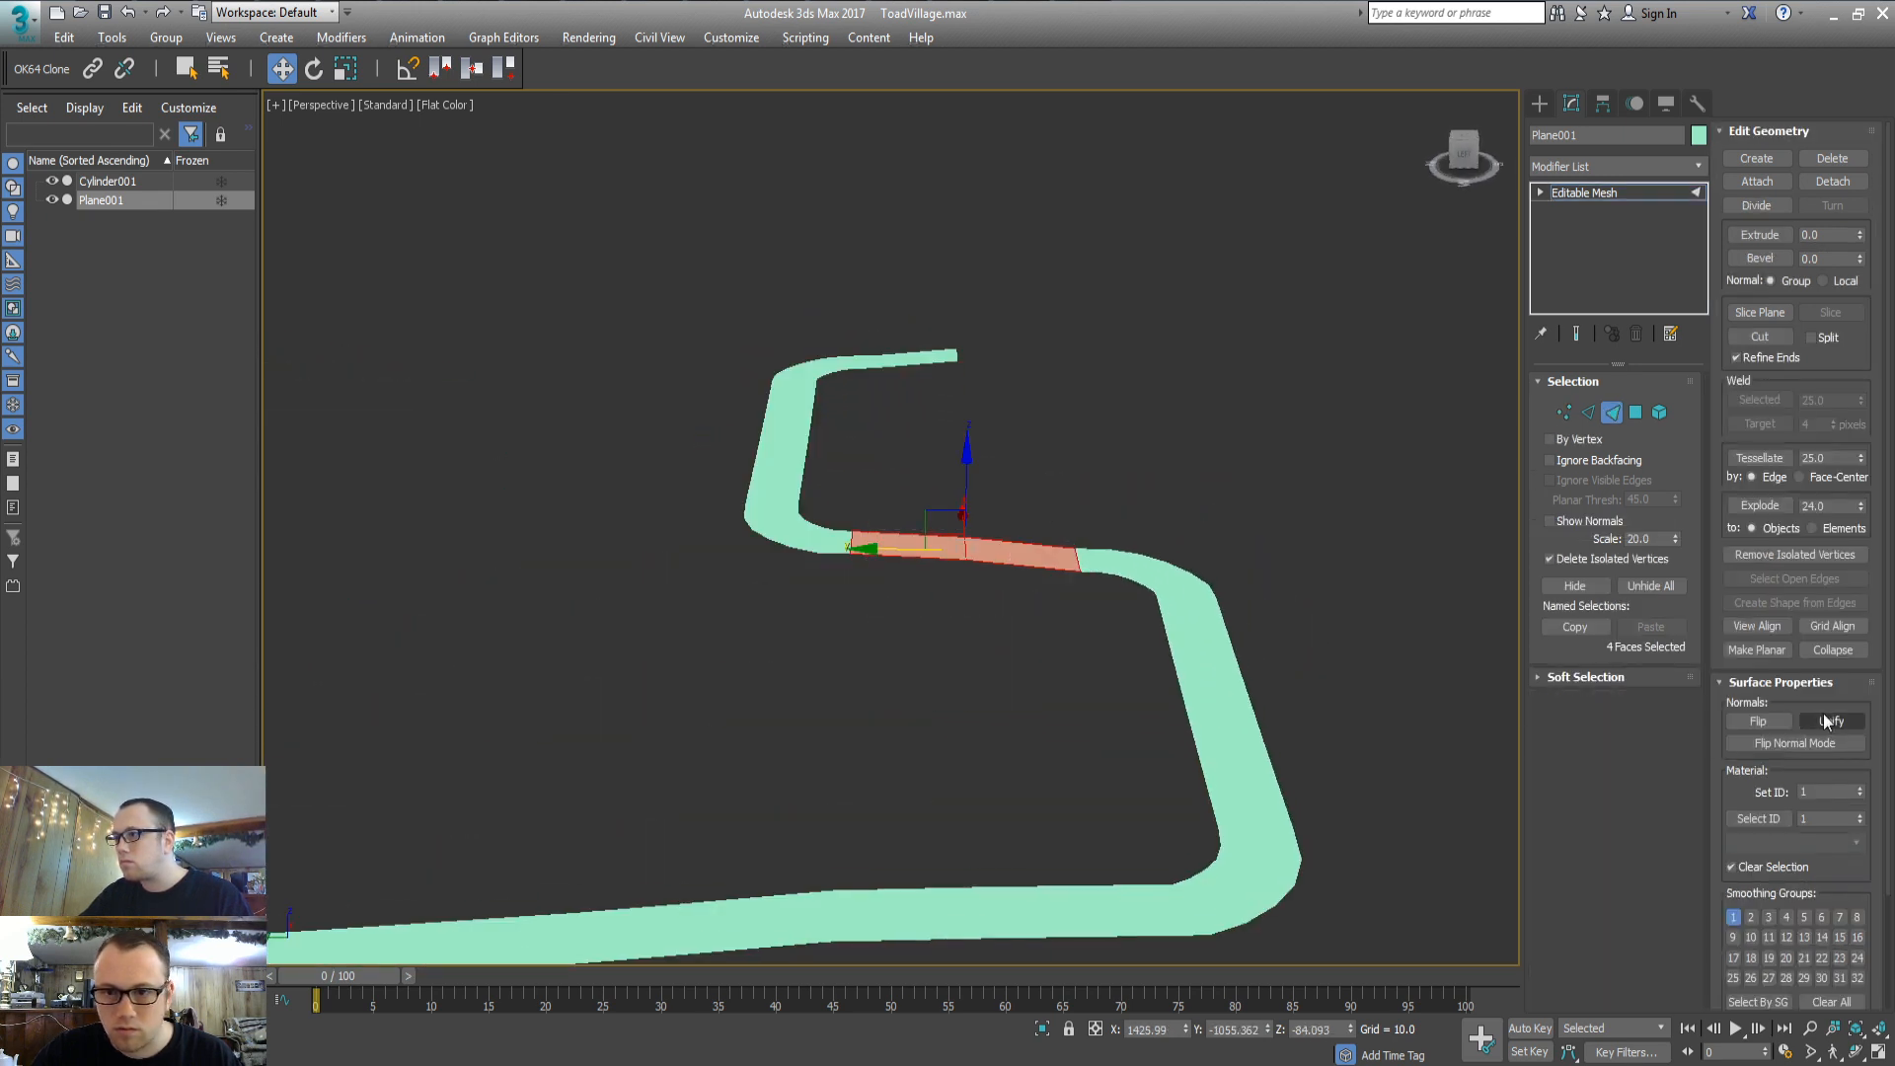
left_click(1757, 651)
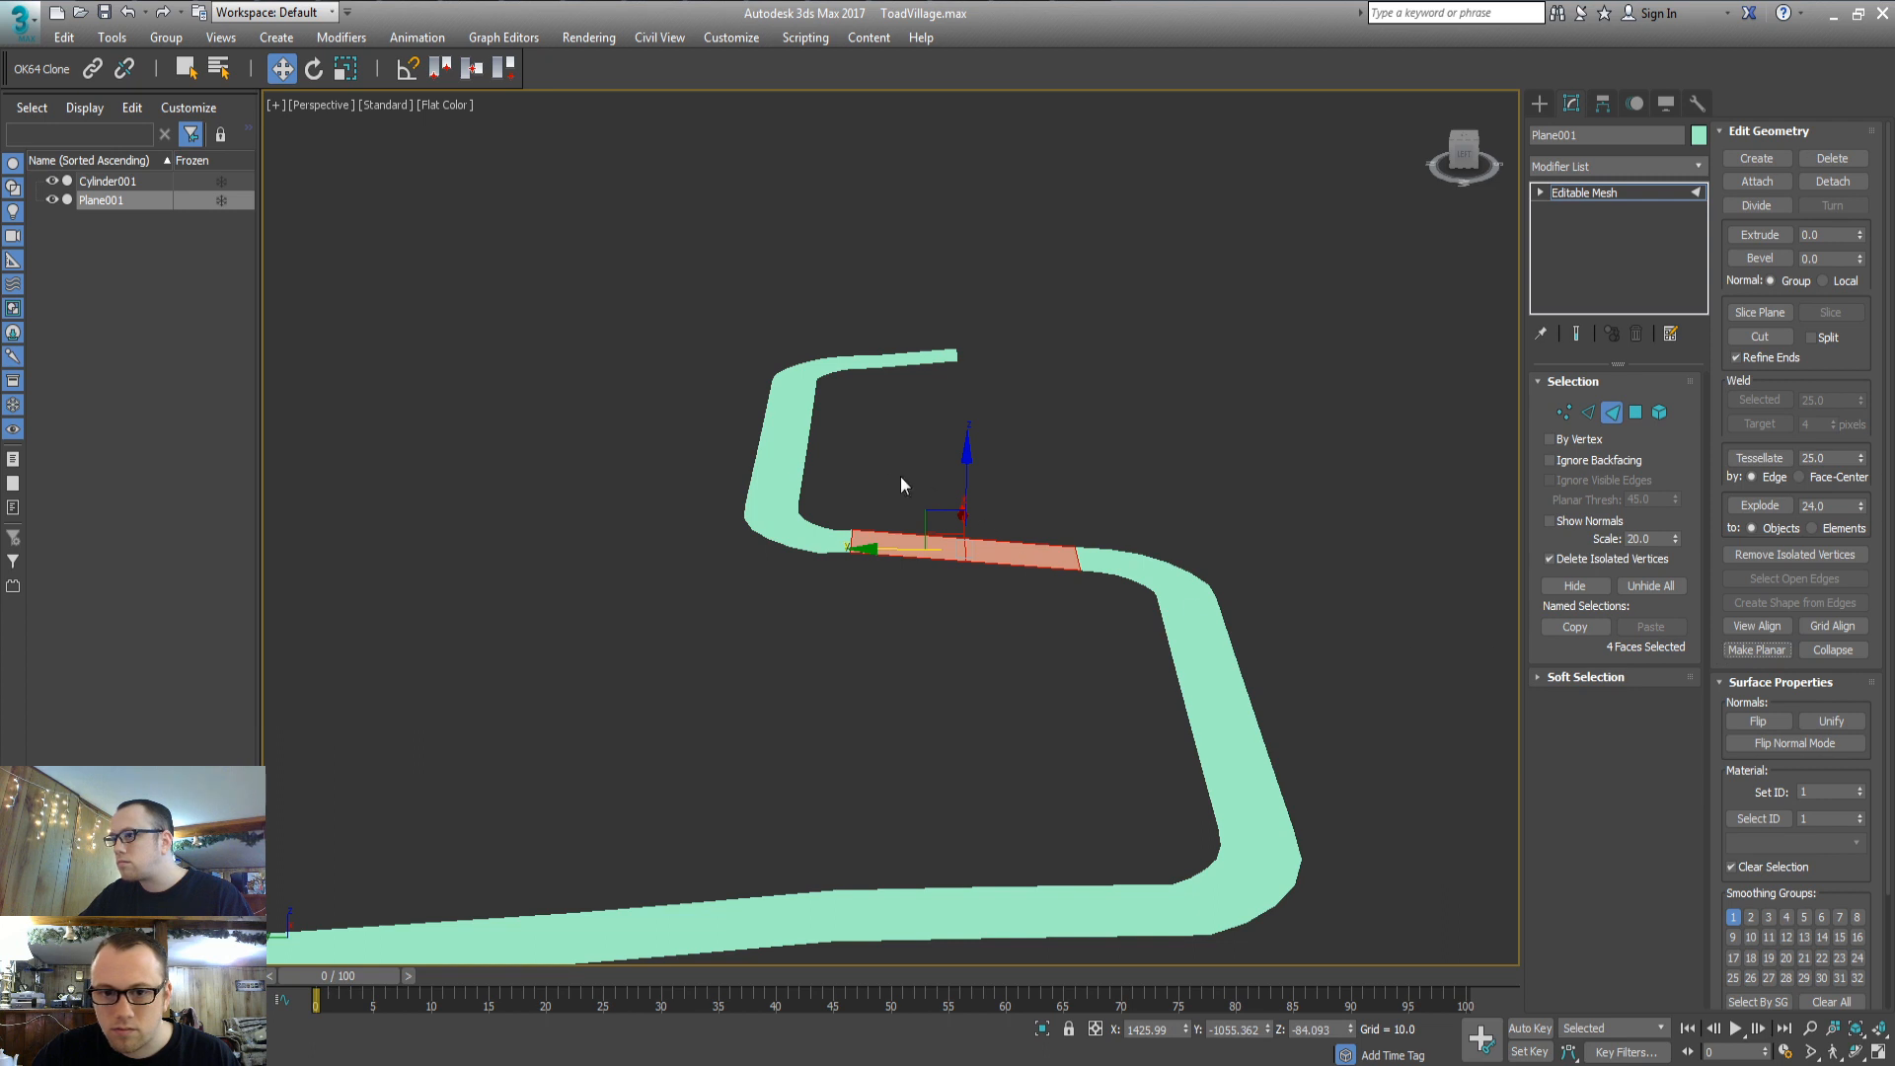
Lower the two vertices where the flattened stretch meets the mirrored section's first curve by about 2.5 units
key("1")
middle_click_drag(926, 628, 922, 651, "alt")
scroll(853, 561, "up", 5)
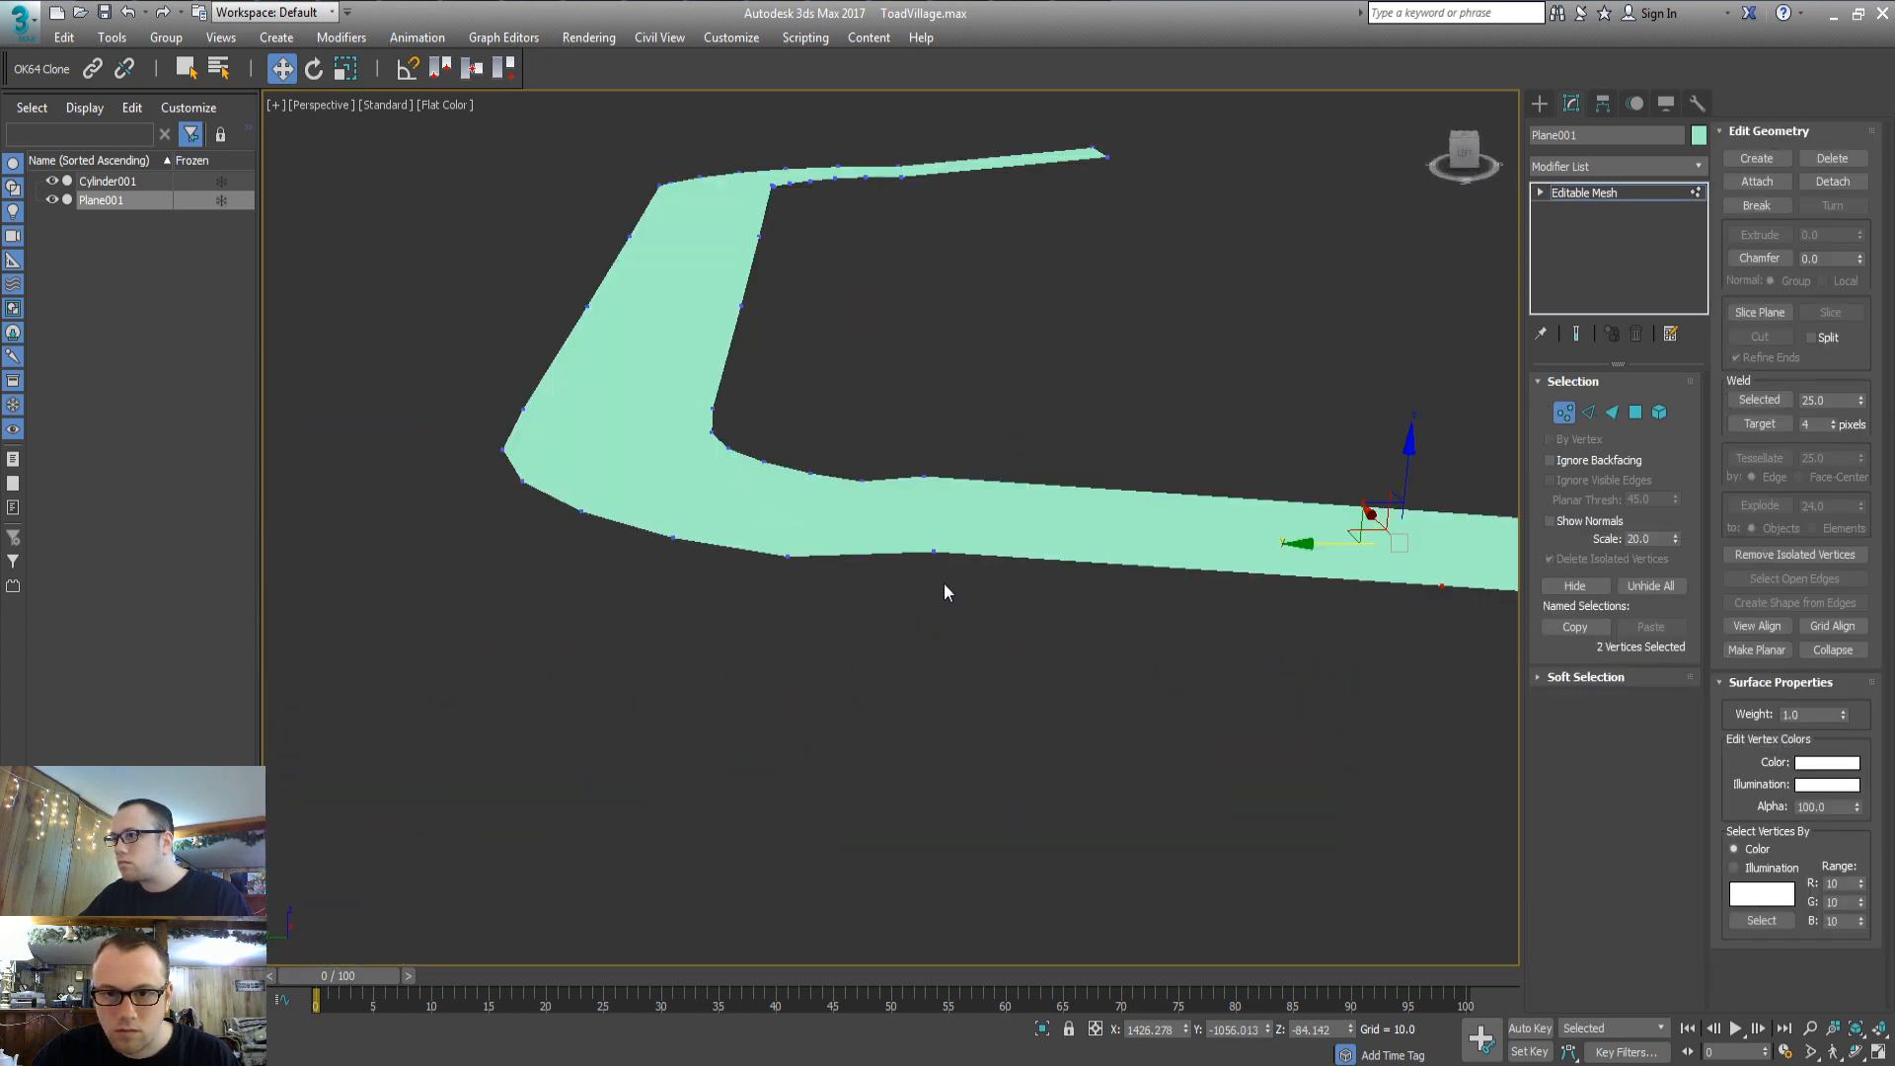
middle_click_drag(944, 582, 888, 584, "alt")
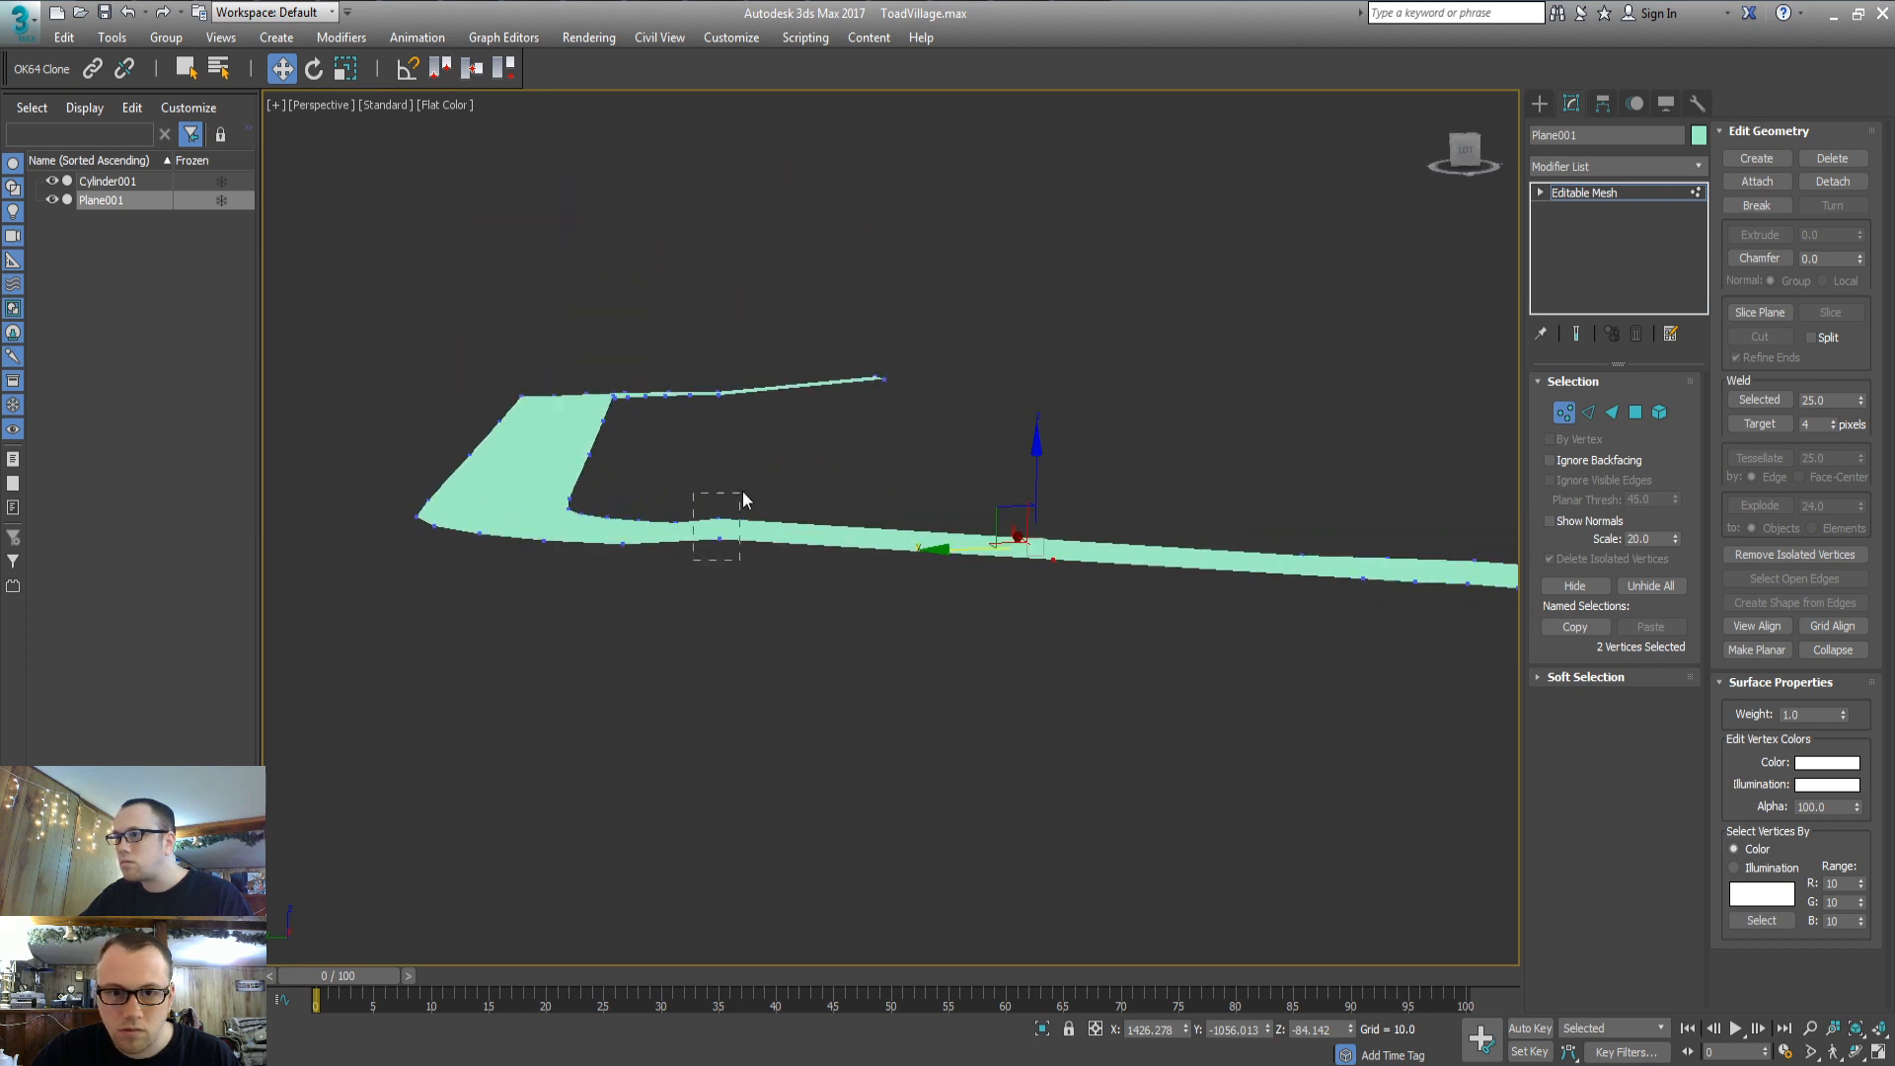
left_click_drag(742, 499, 719, 456)
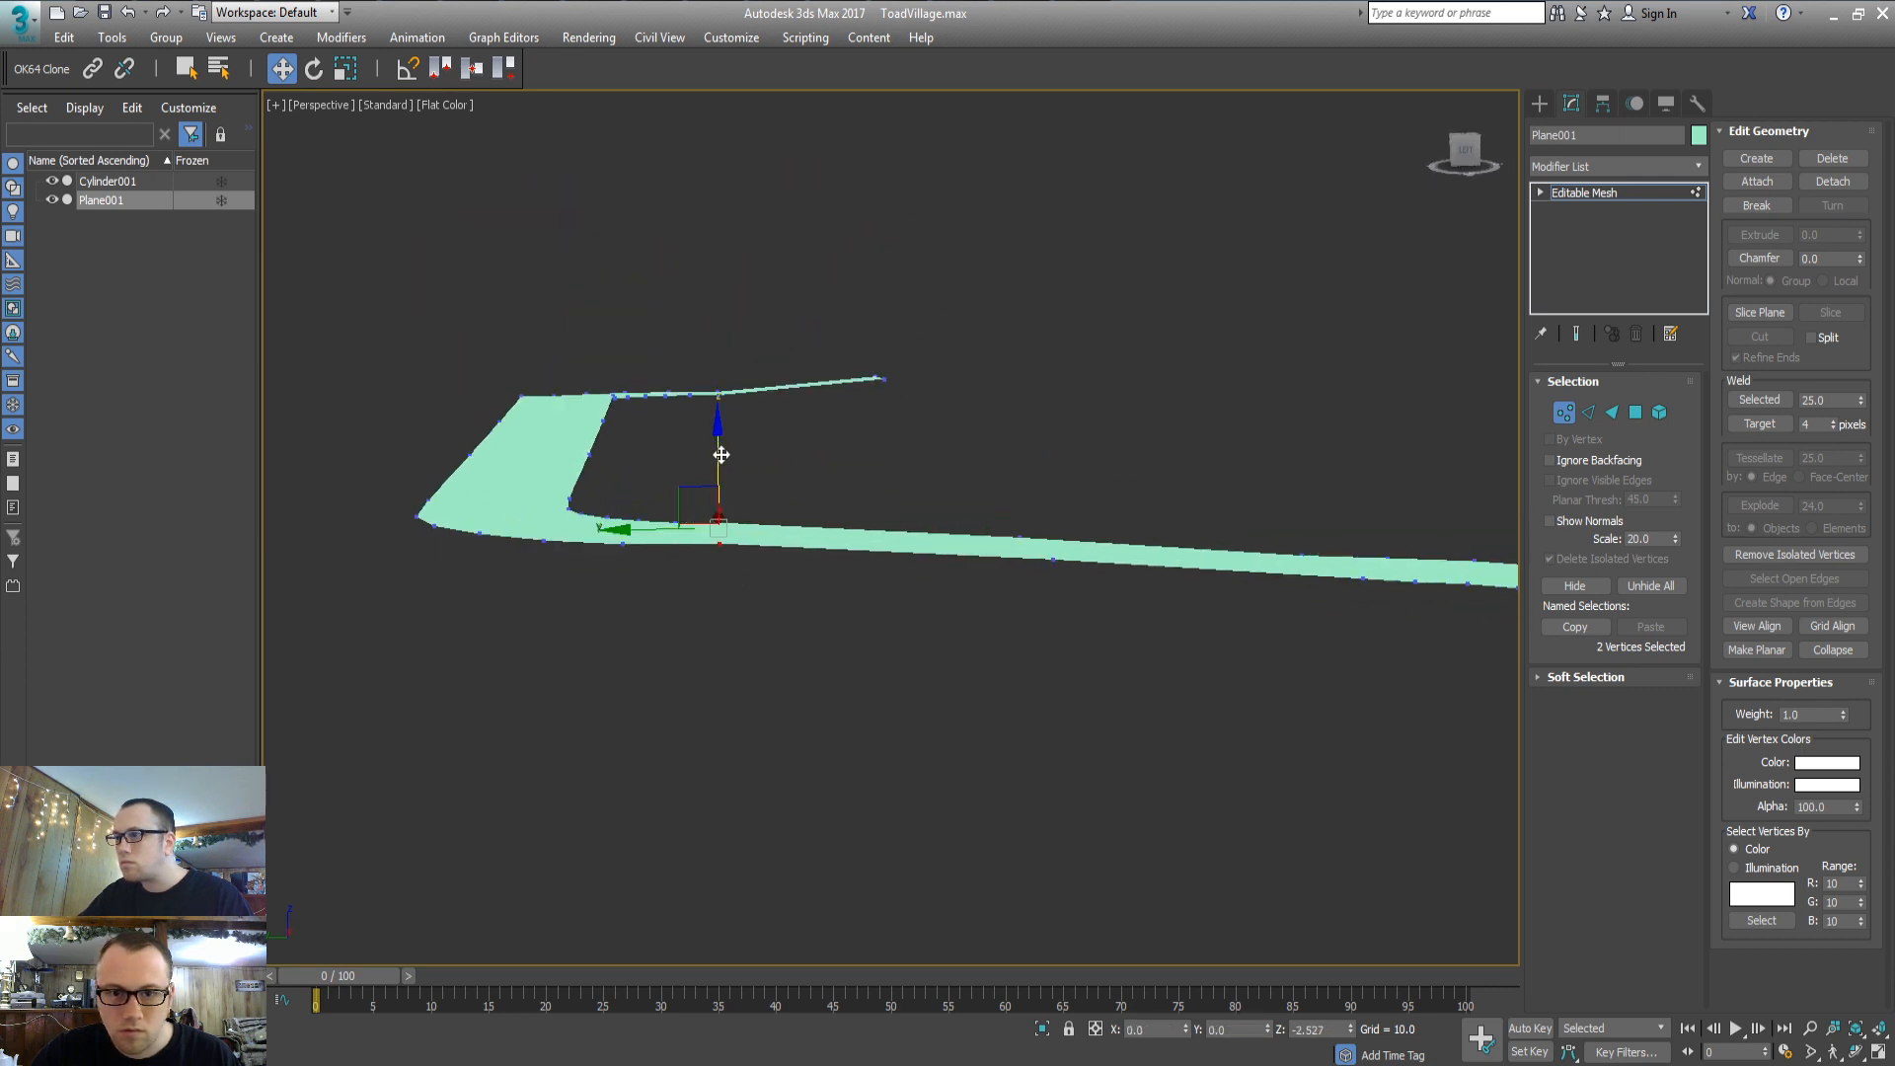
Select the 18 faces of the road's last corner and its adjoining straights, and detach them as an element
left_click(743, 685)
middle_click_drag(743, 687, 832, 706, "alt")
scroll(831, 707, "down", 8)
key("3")
middle_click_drag(954, 709, 908, 548, "alt")
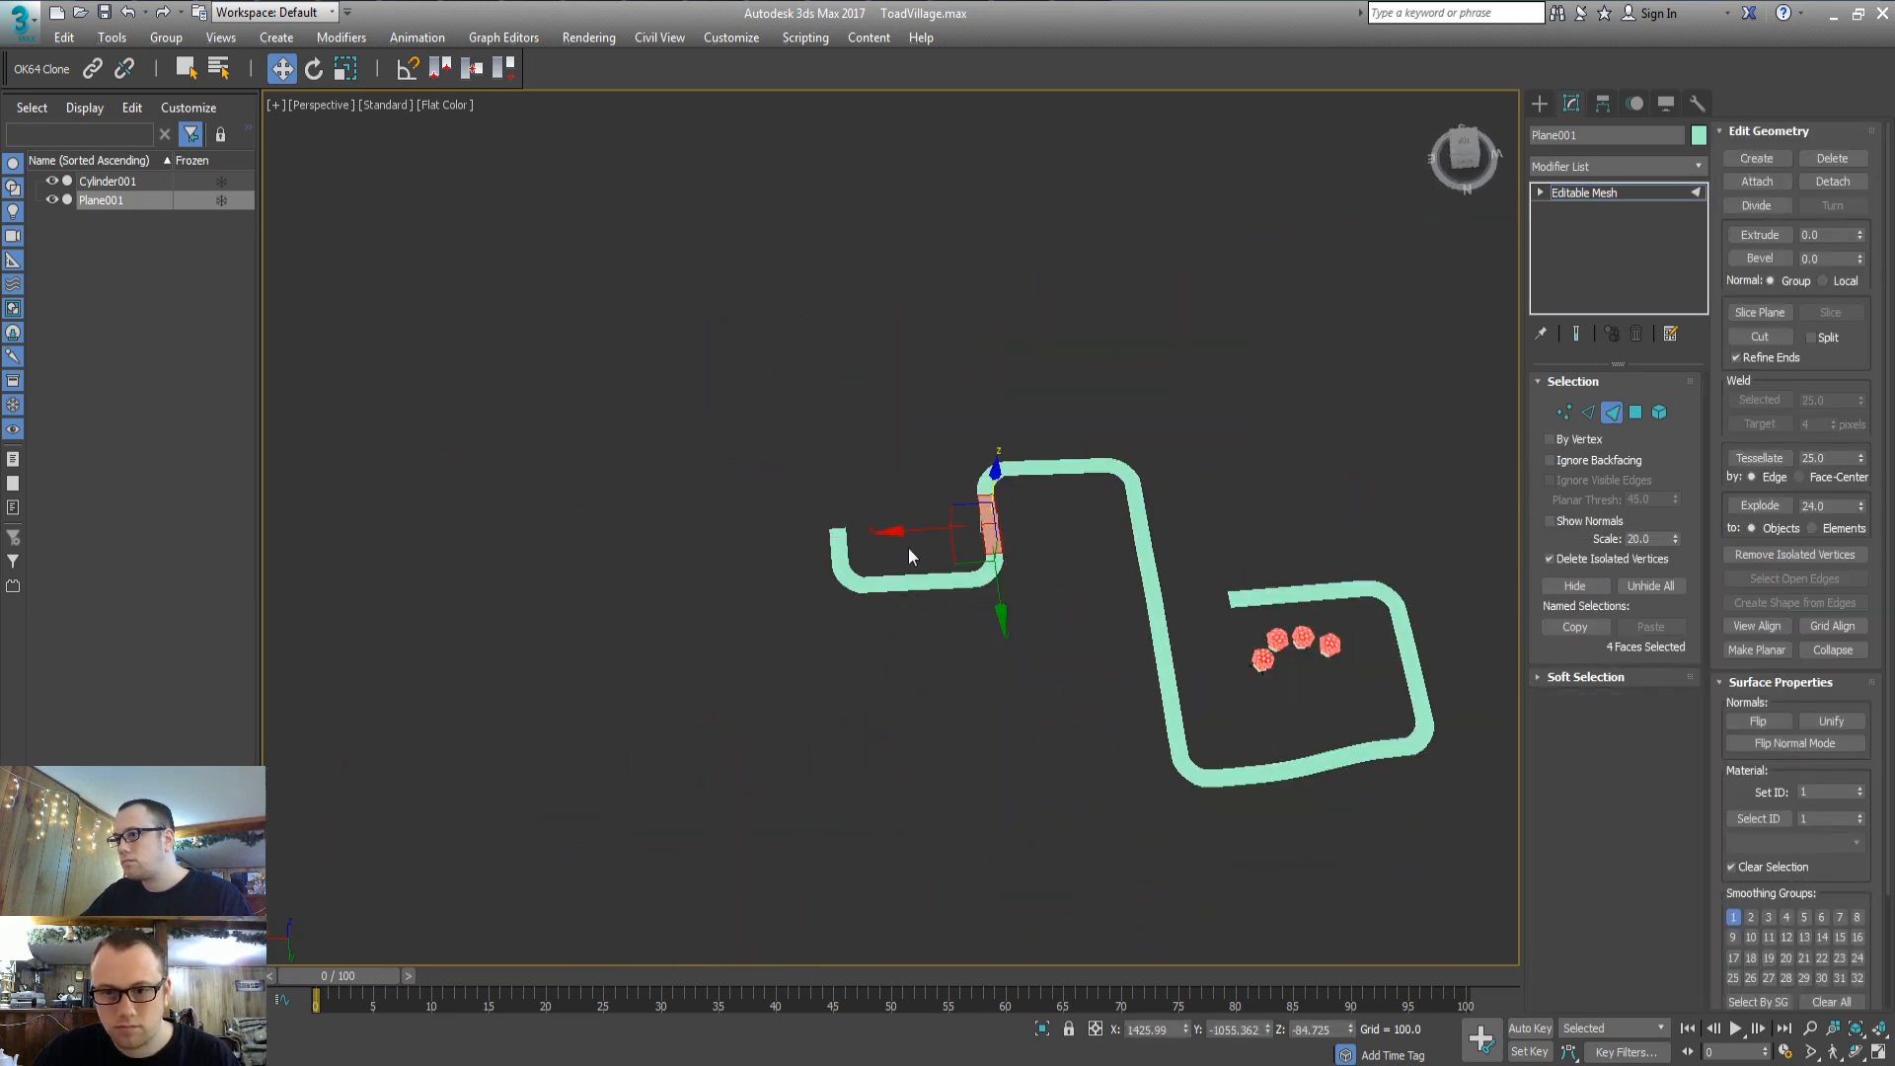
left_click_drag(910, 500, 910, 503)
scroll(869, 553, "up", 4)
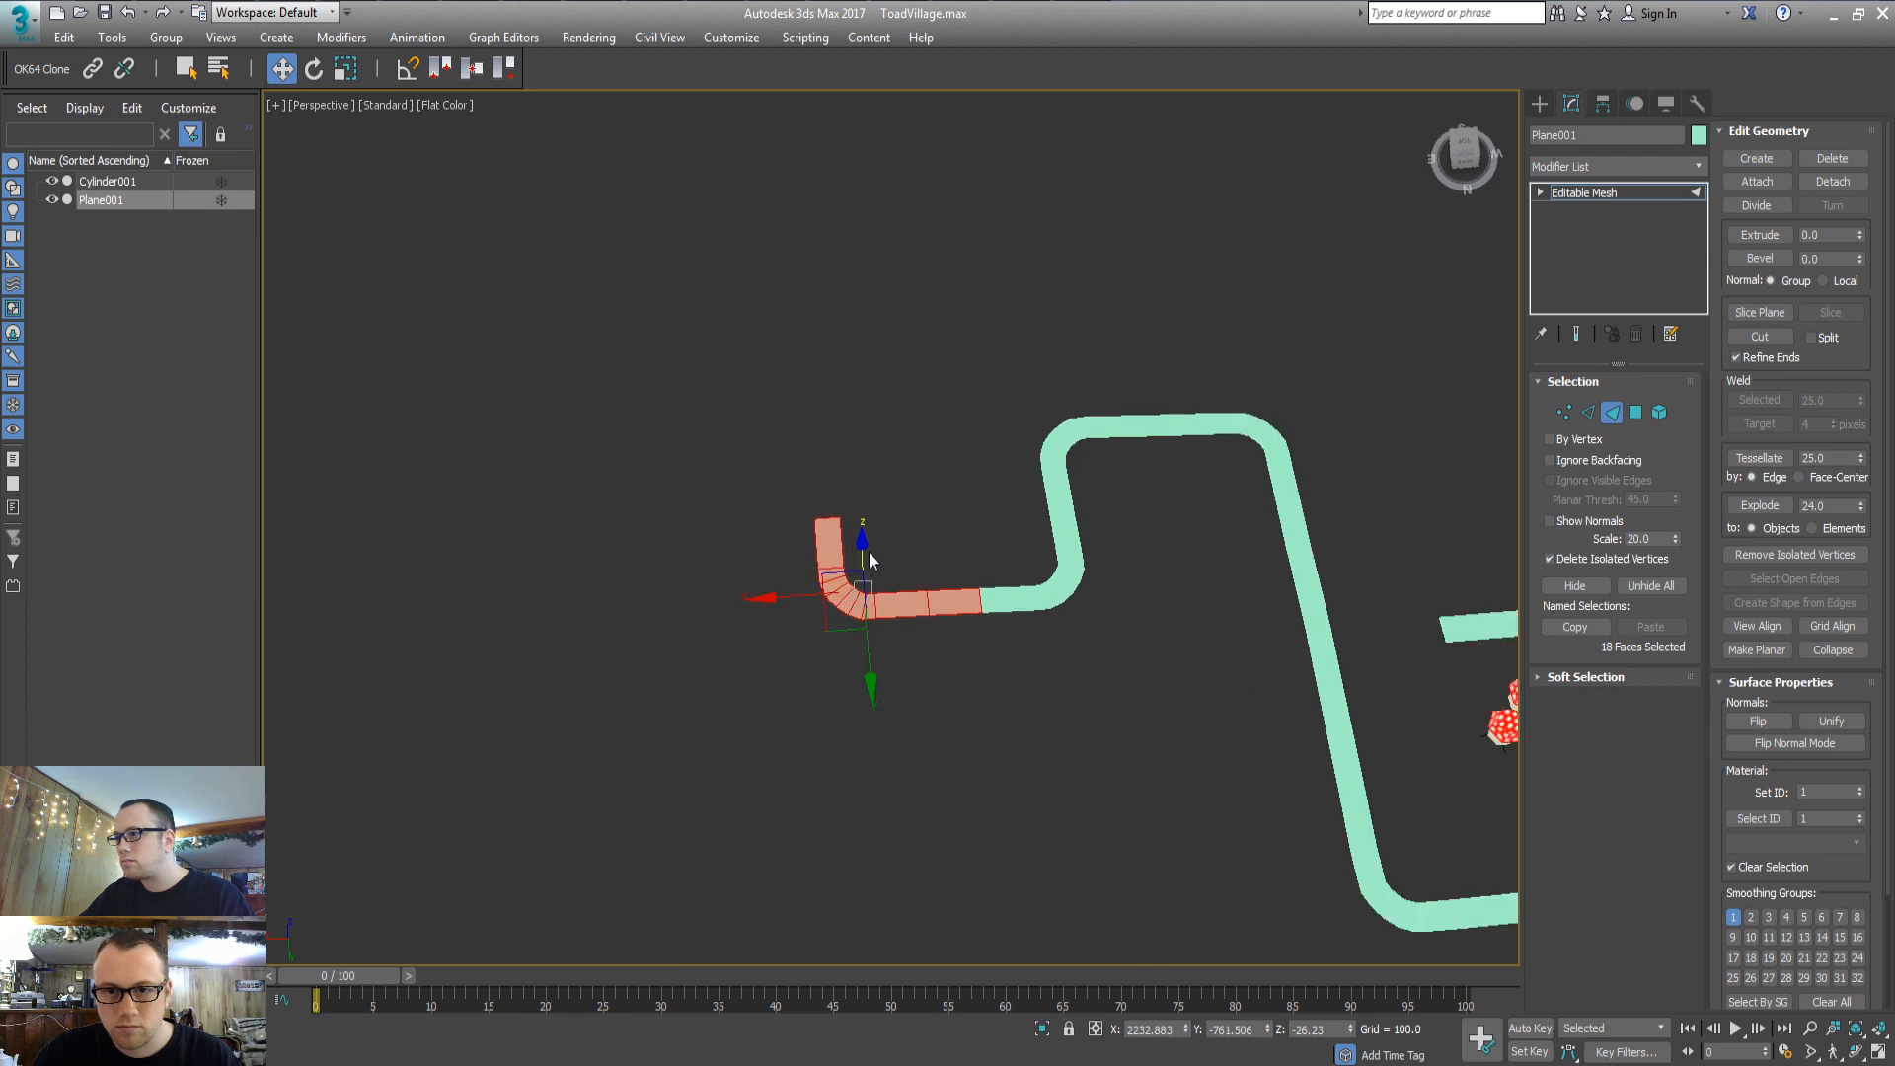
left_click(1831, 183)
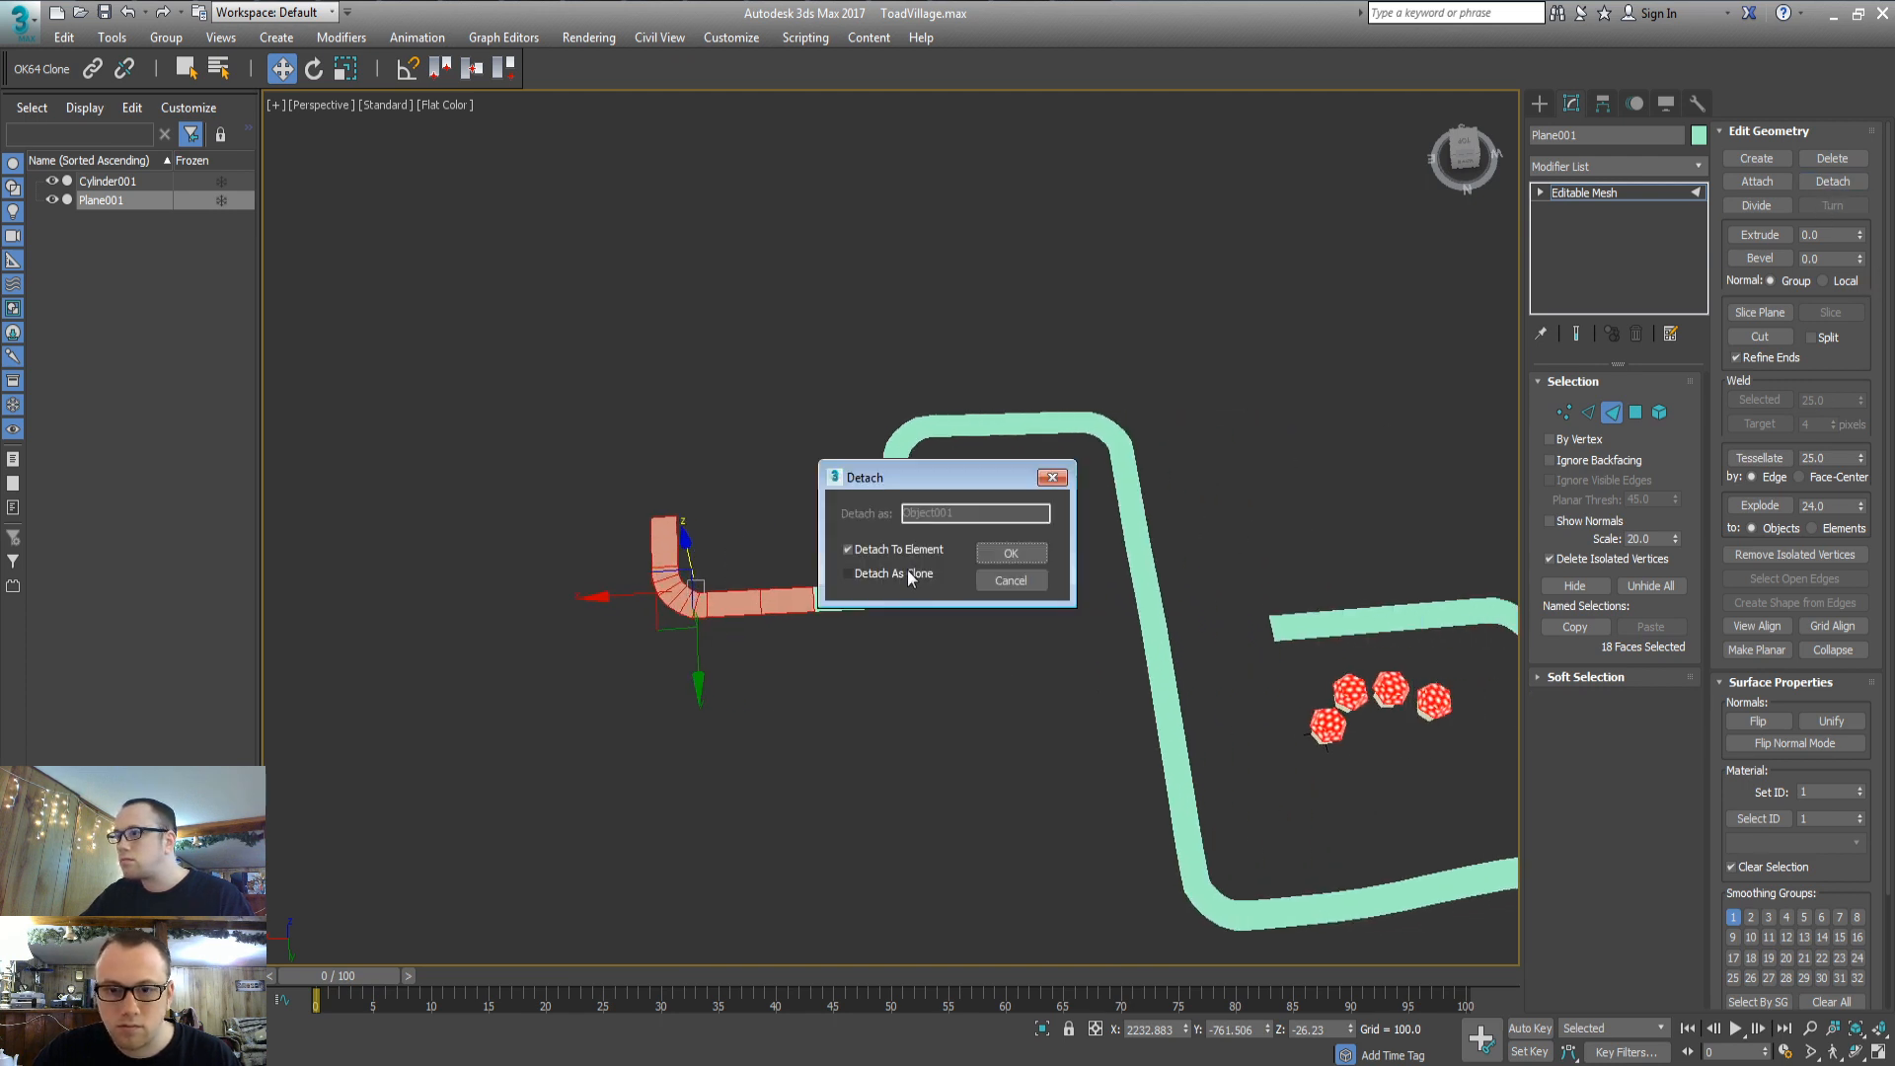
left_click(1009, 553)
Rotate the detached corner about a quarter turn around Z and move it onto the road's open end so it bends the other way
key("e")
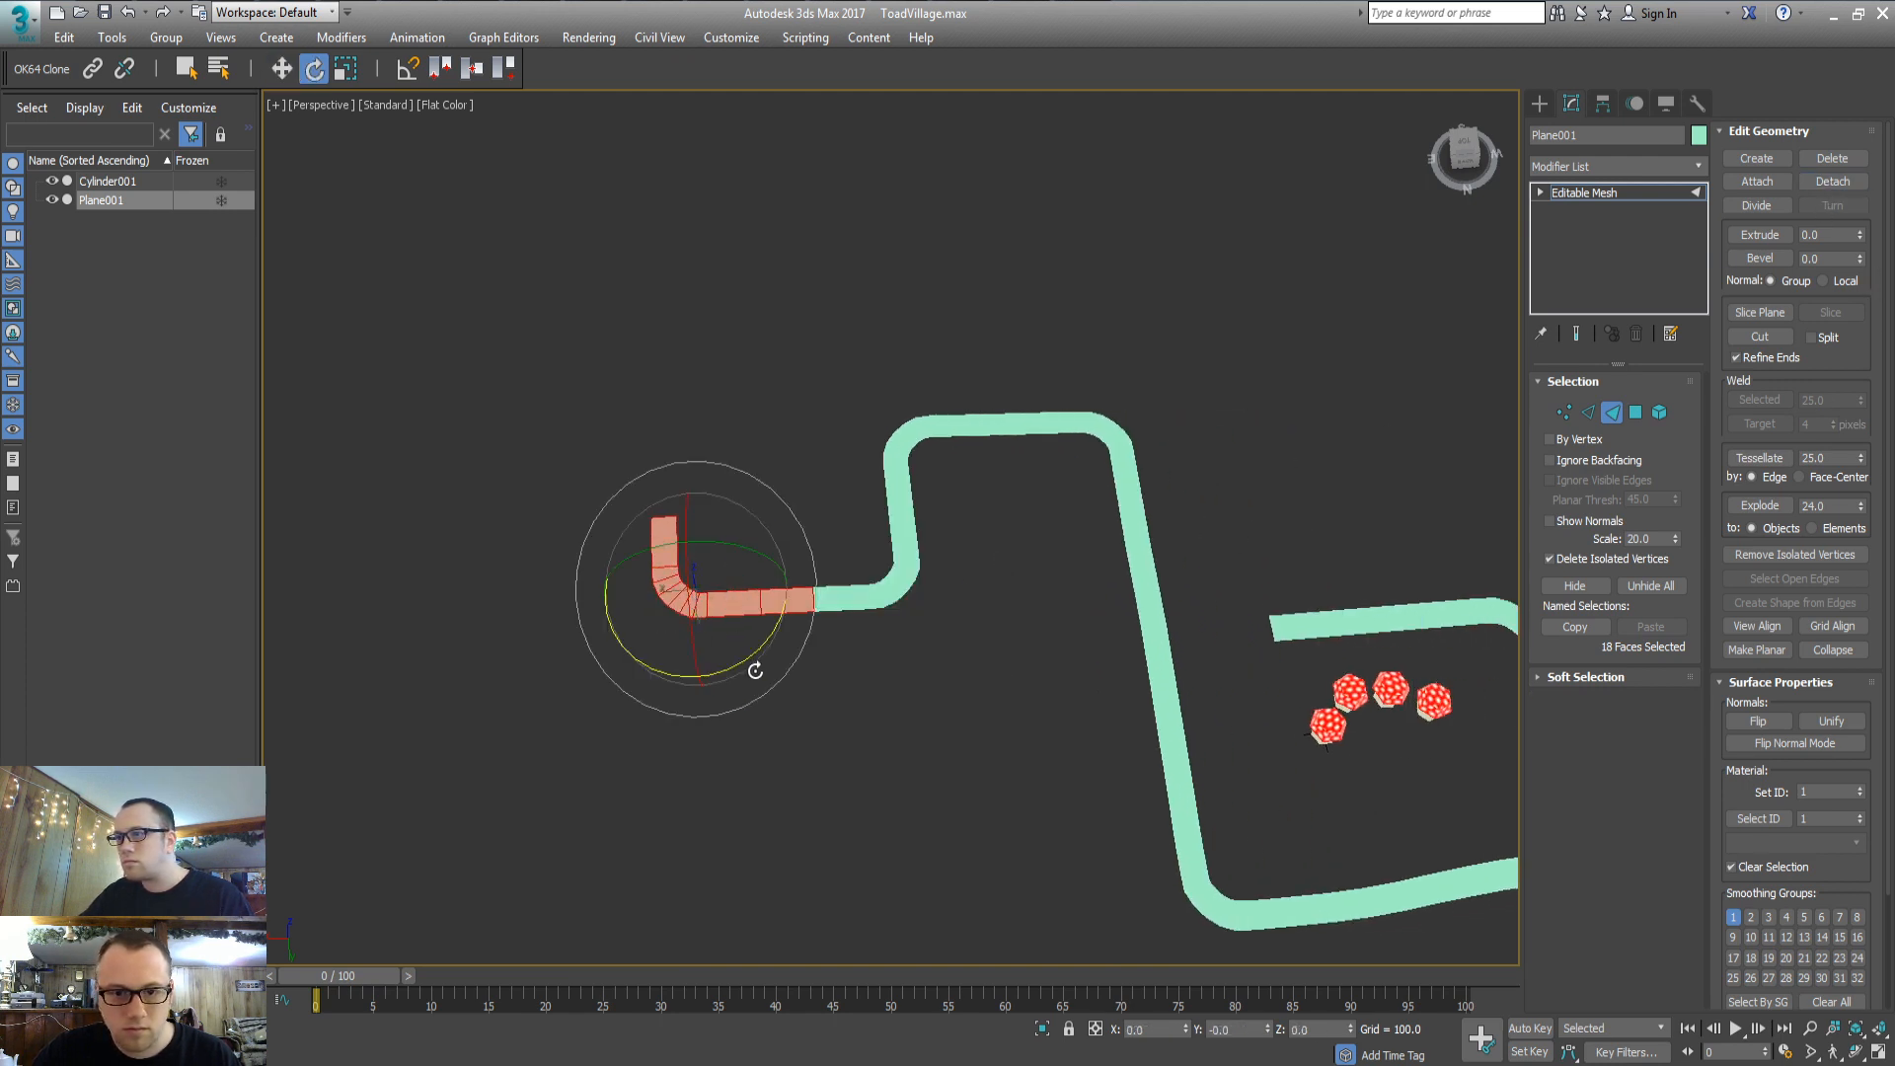
left_click_drag(719, 669, 673, 692)
key("w")
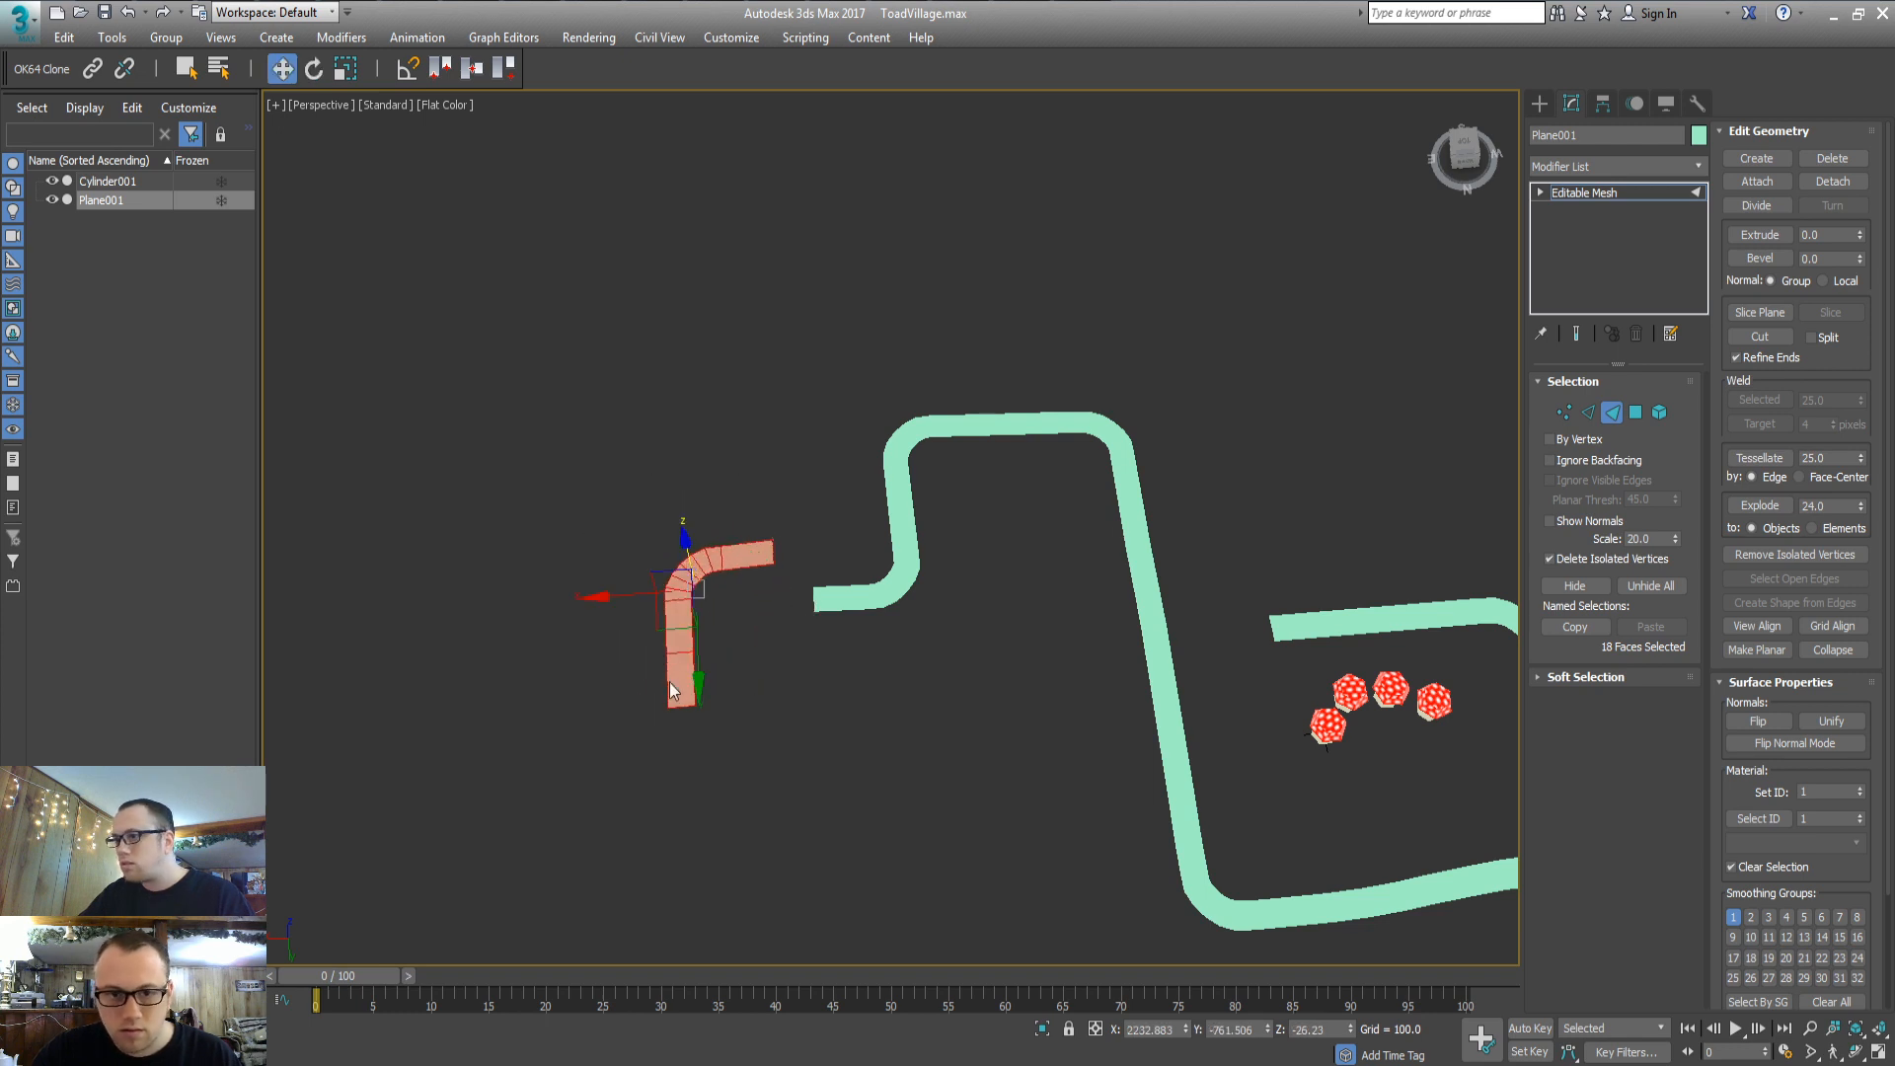
left_click_drag(663, 624, 699, 681)
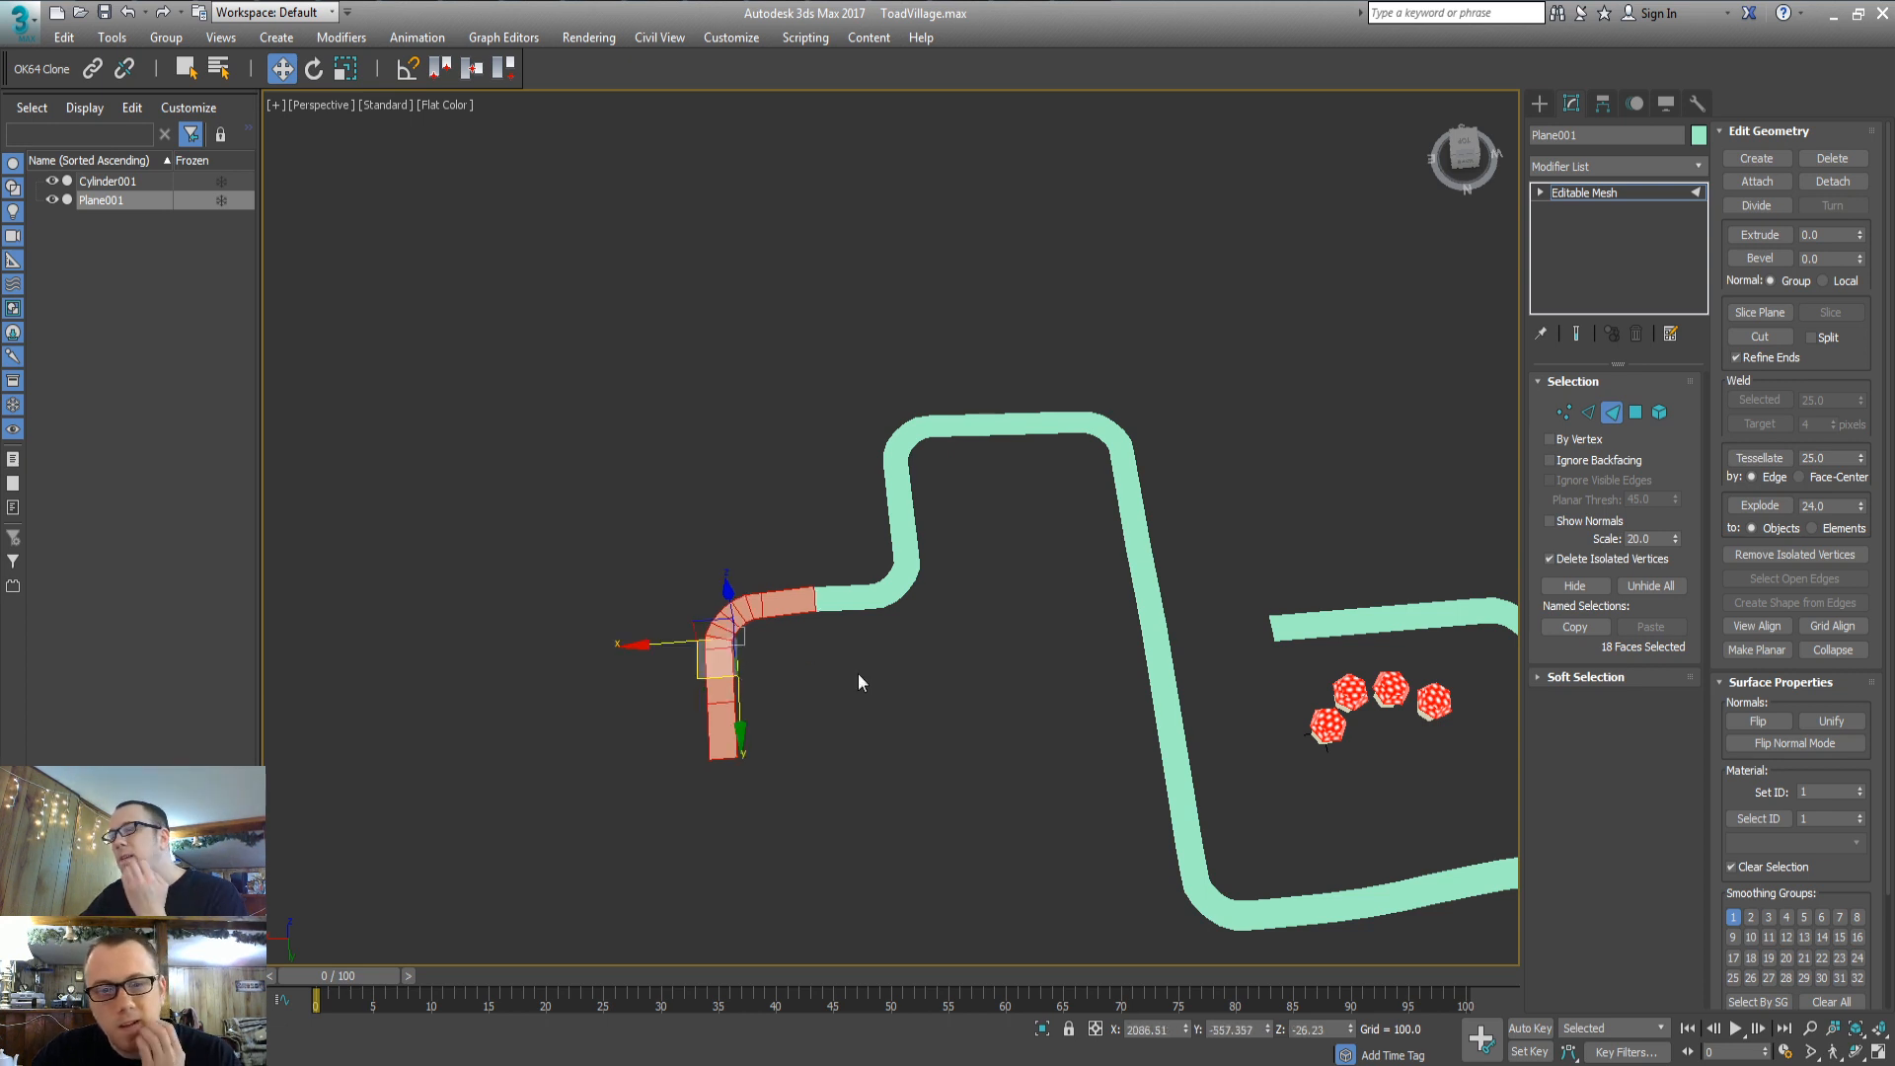
Select the four vertices at the gap between the rotated corner and the road, and scale them together along Z
scroll(835, 655, "up", 5)
key("1")
left_click_drag(700, 536, 816, 433)
middle_click_drag(809, 654, 797, 554, "alt")
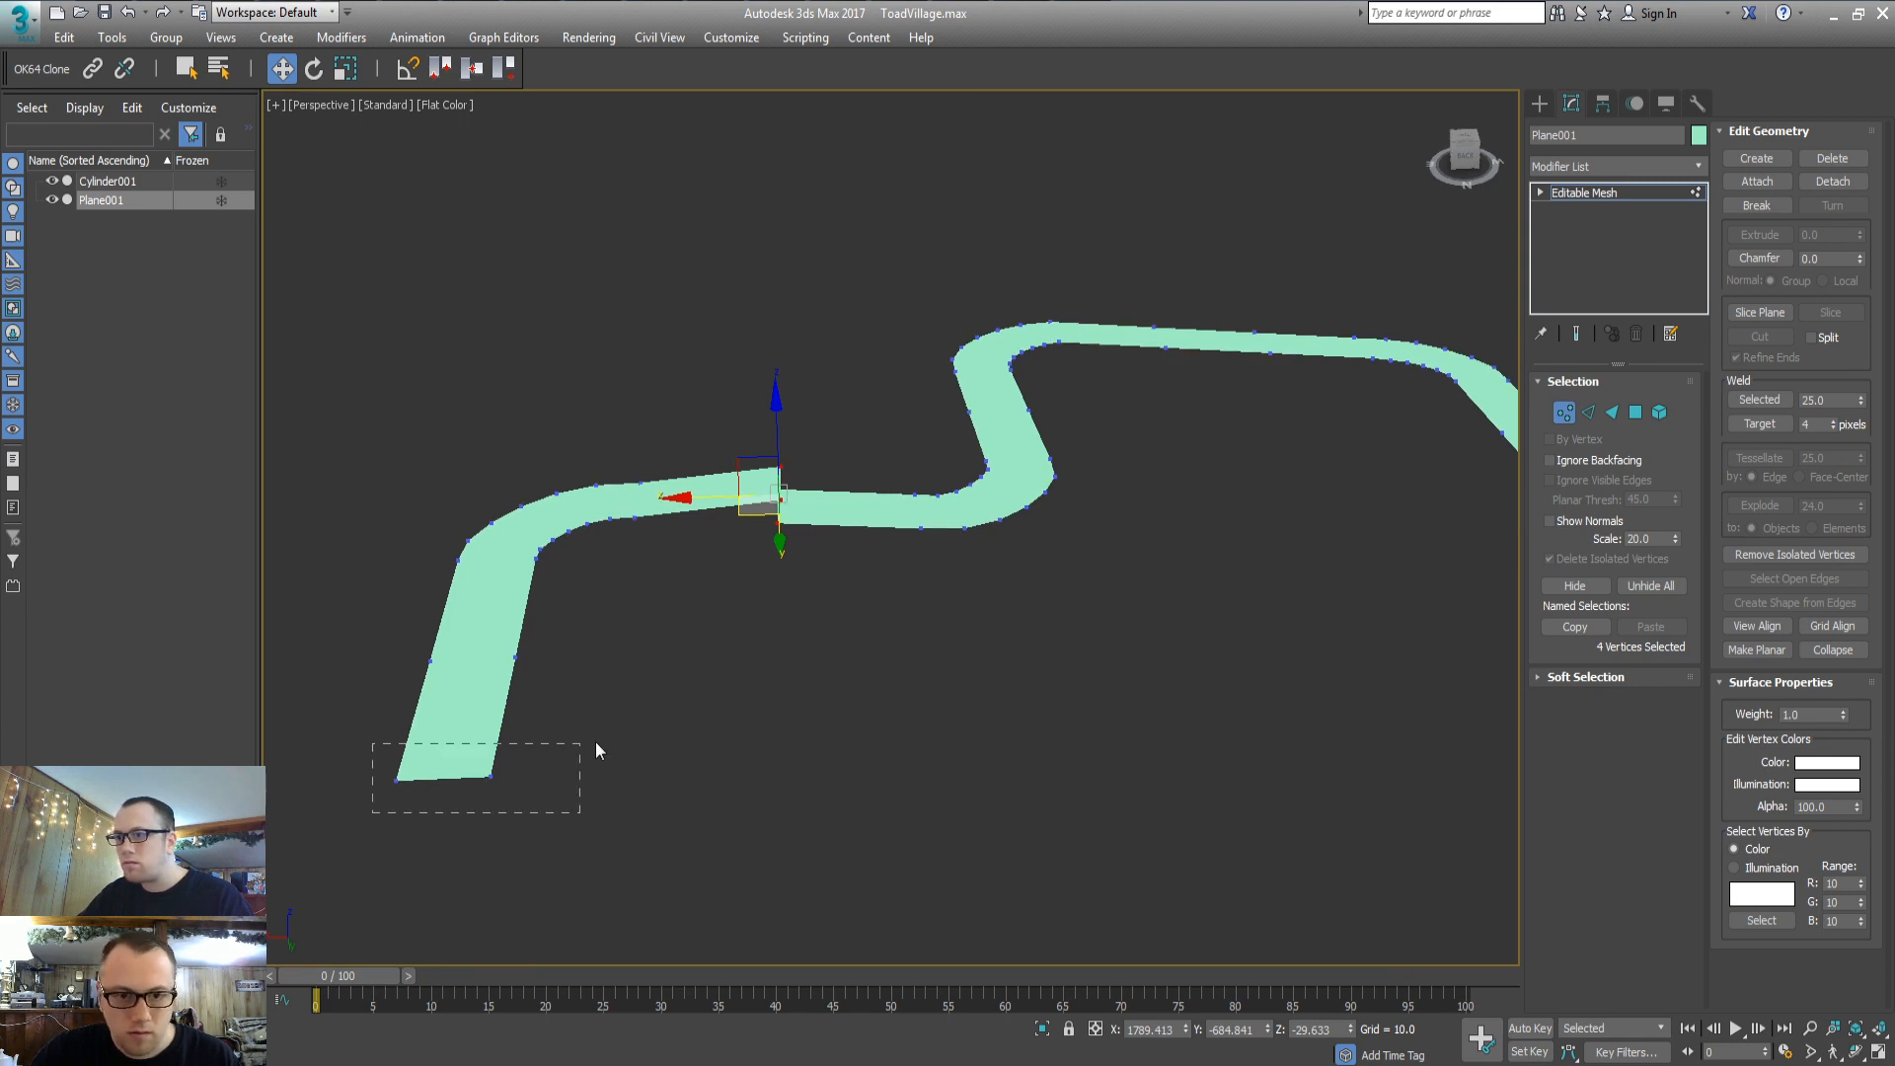
left_click_drag(596, 750, 592, 756)
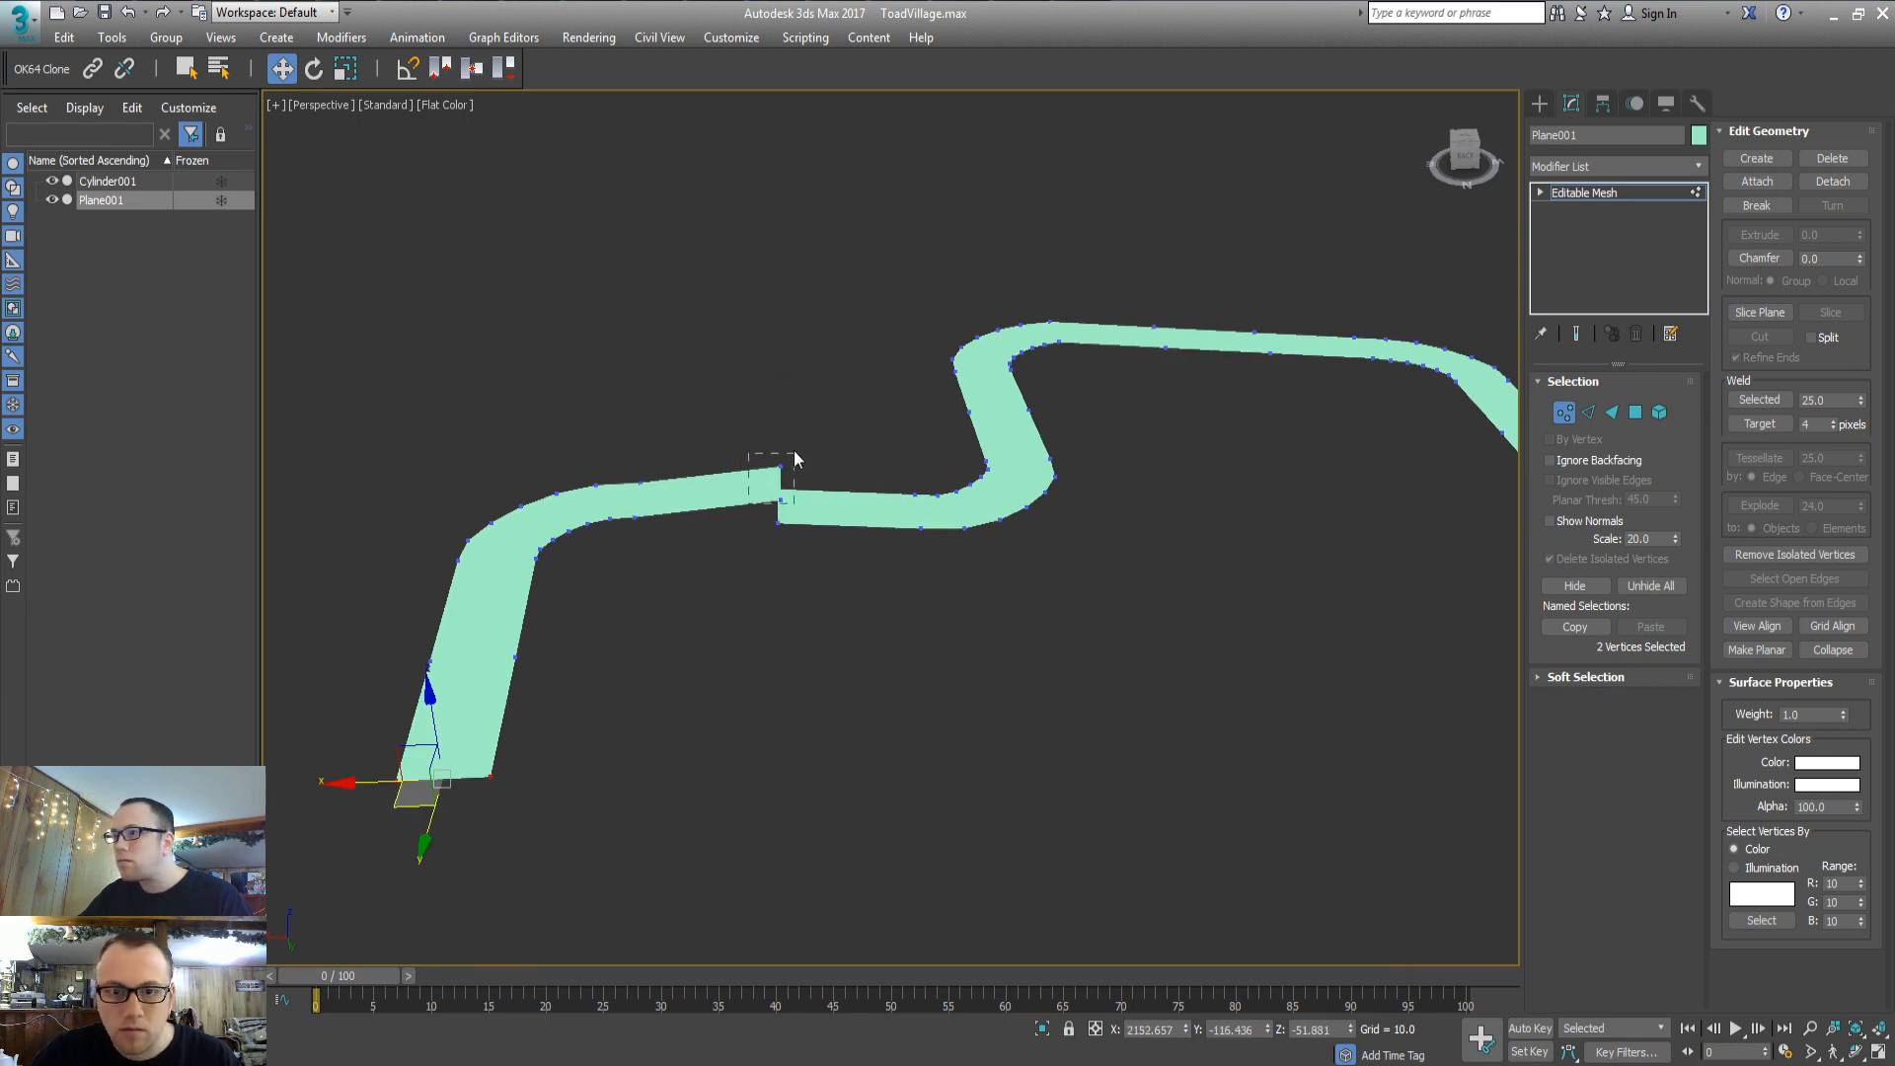
left_click_drag(794, 456, 794, 456)
middle_click_drag(795, 456, 753, 554, "alt")
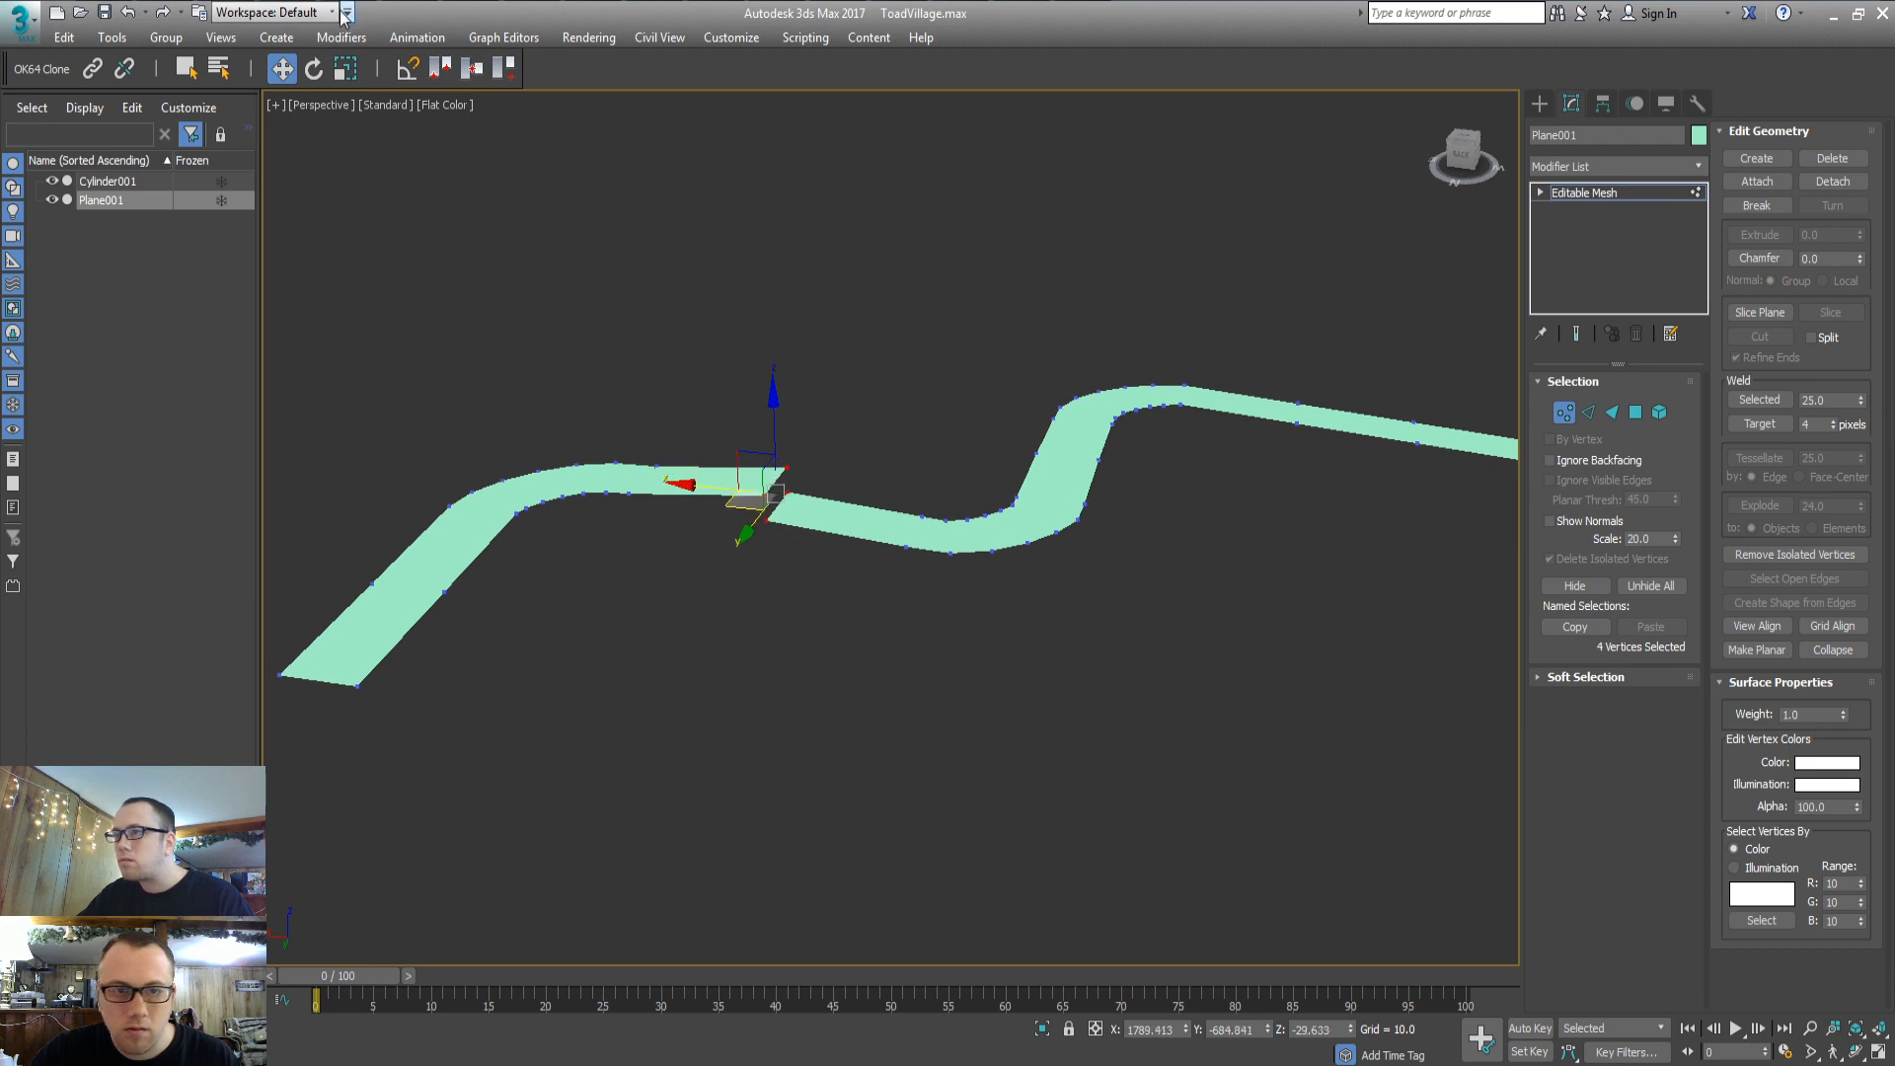
left_click(344, 70)
left_click_drag(777, 380, 780, 541)
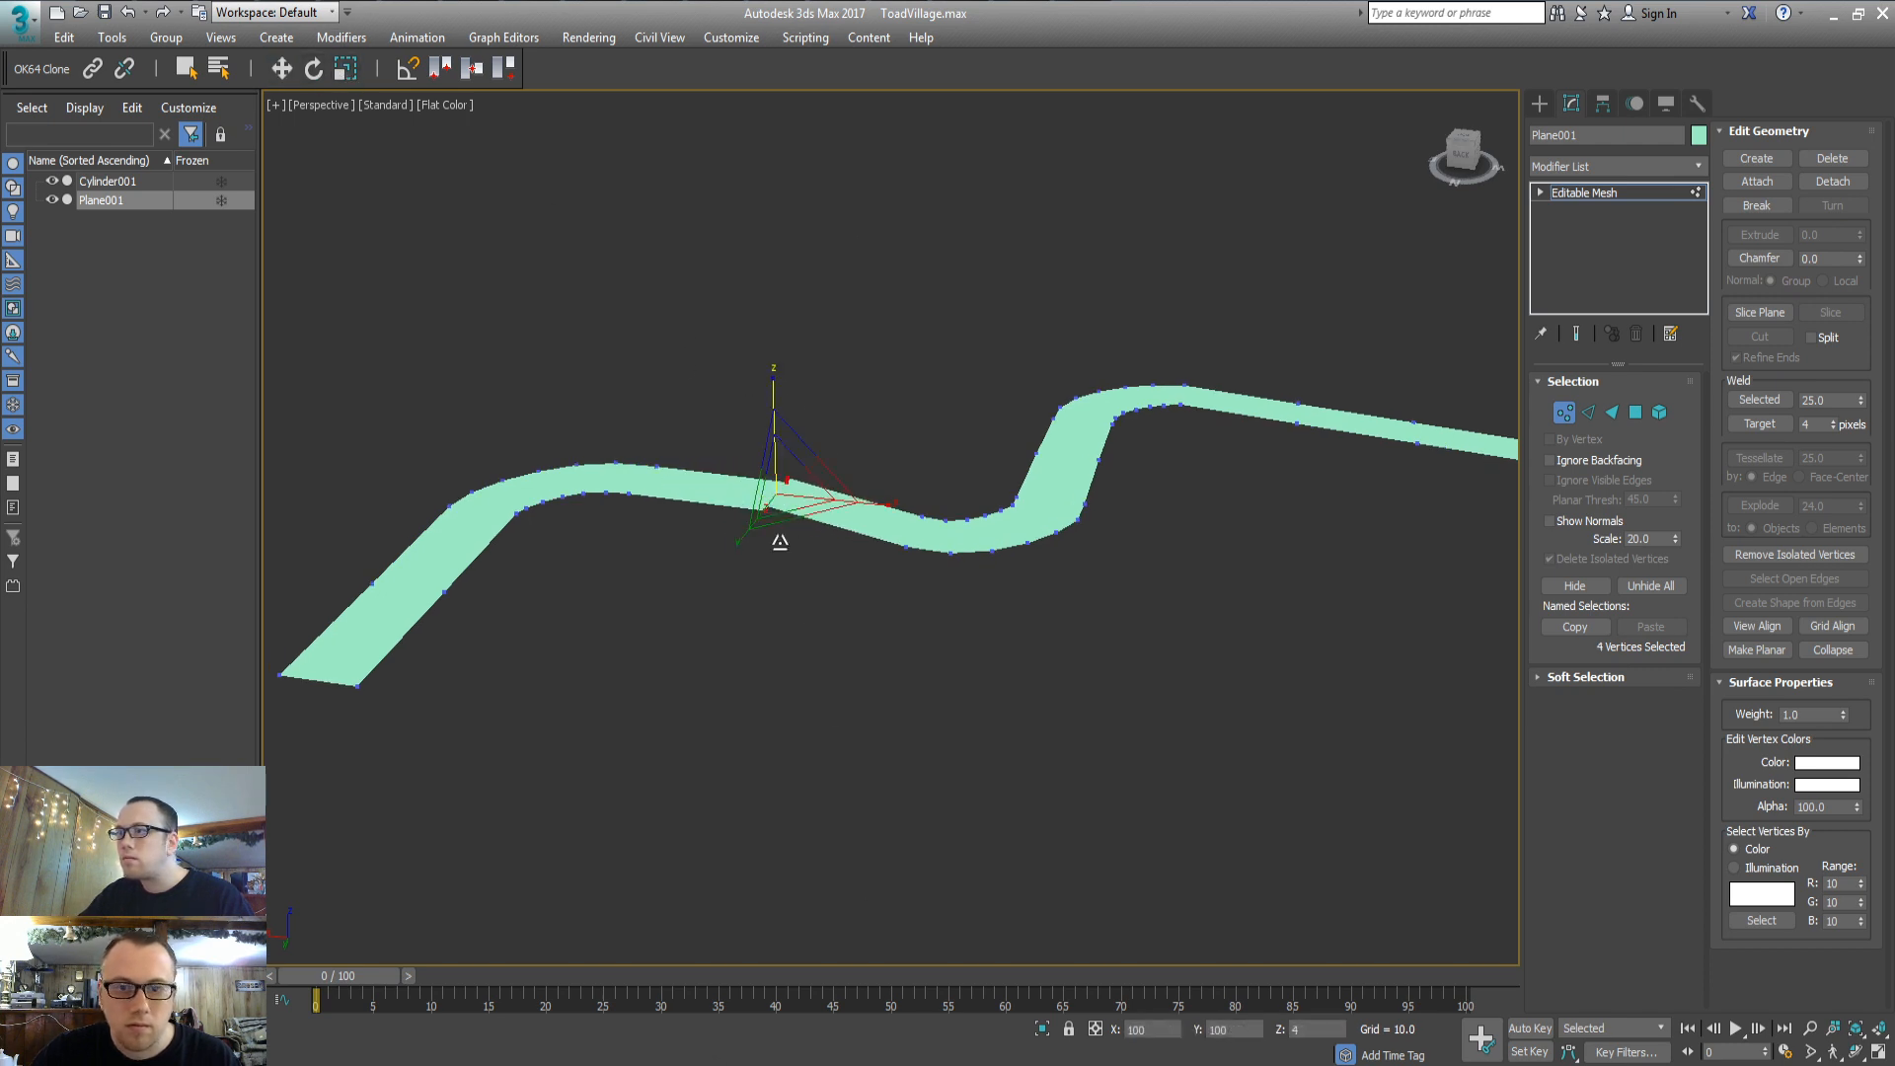
Move the rotated corner piece horizontally until its edge lines up with the road, and weld the seam vertices
middle_click_drag(621, 431, 787, 646, "alt")
key("3")
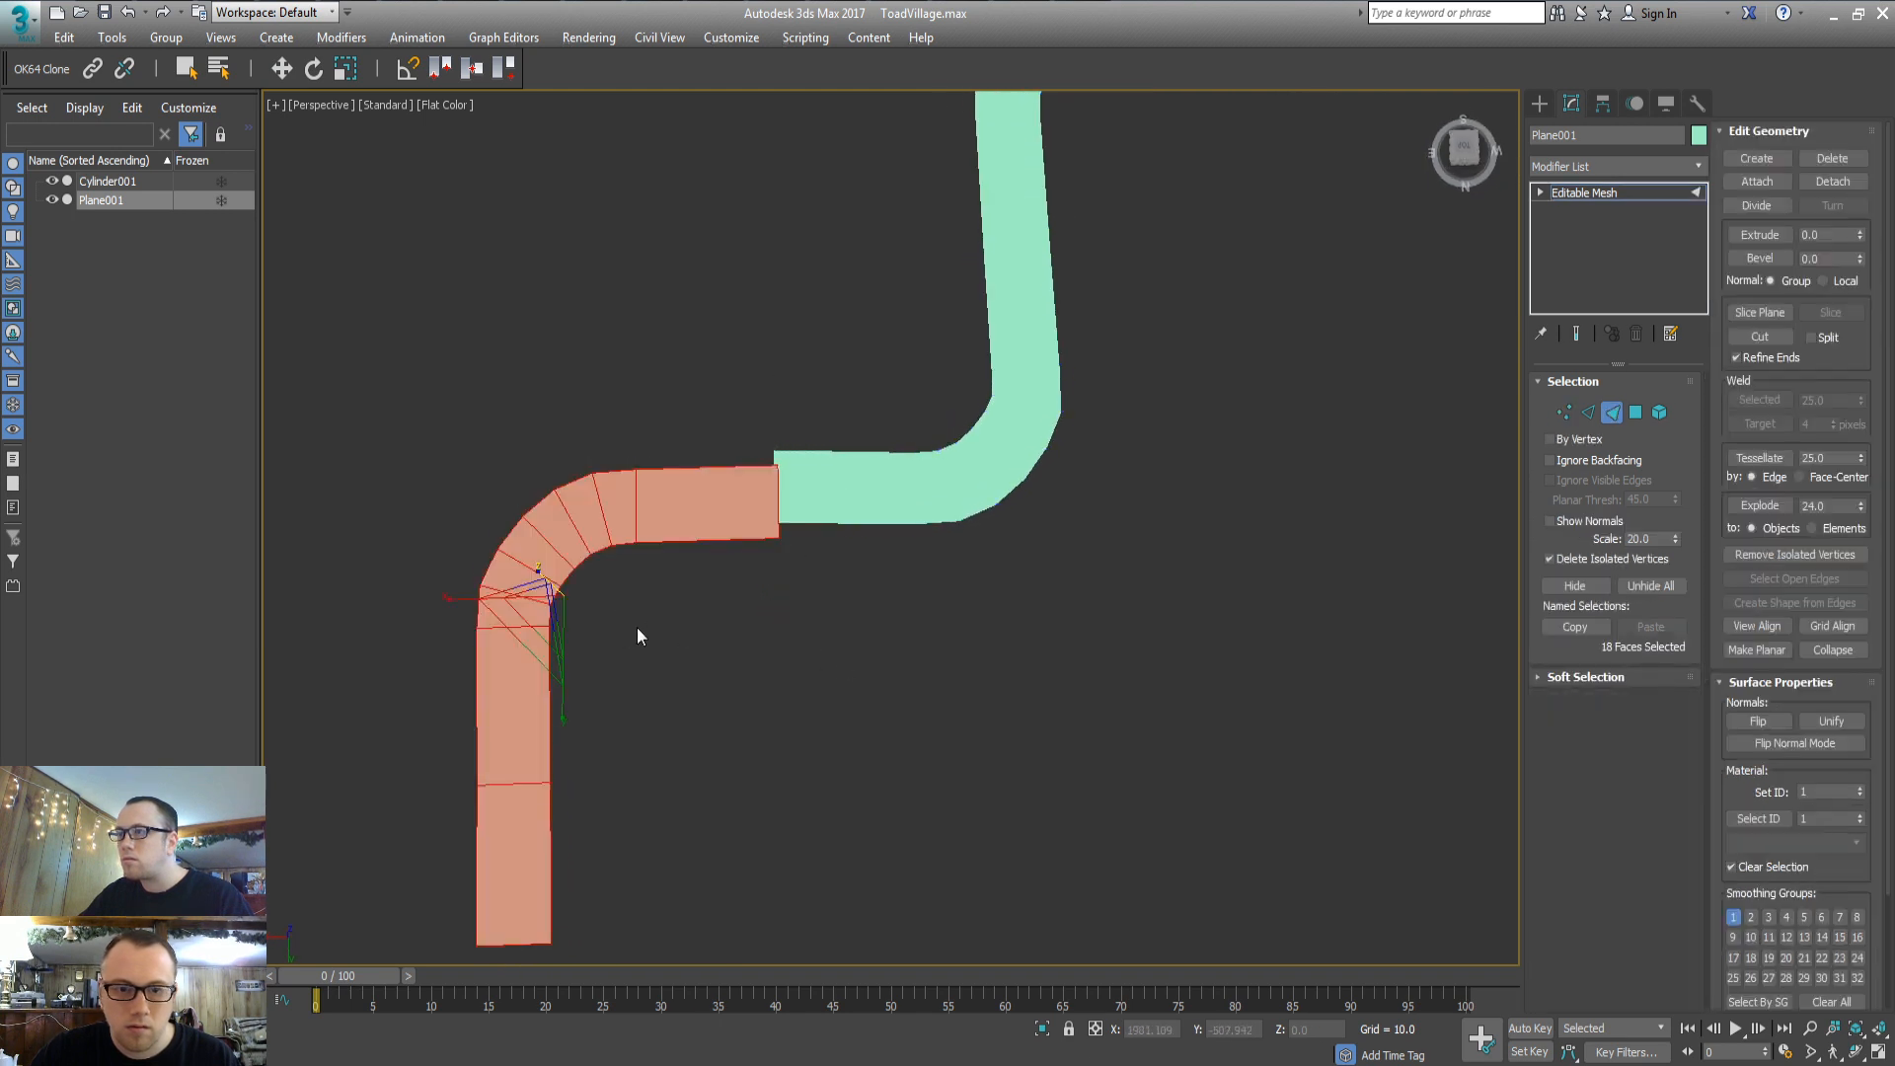
key("w")
left_click_drag(564, 700, 565, 668)
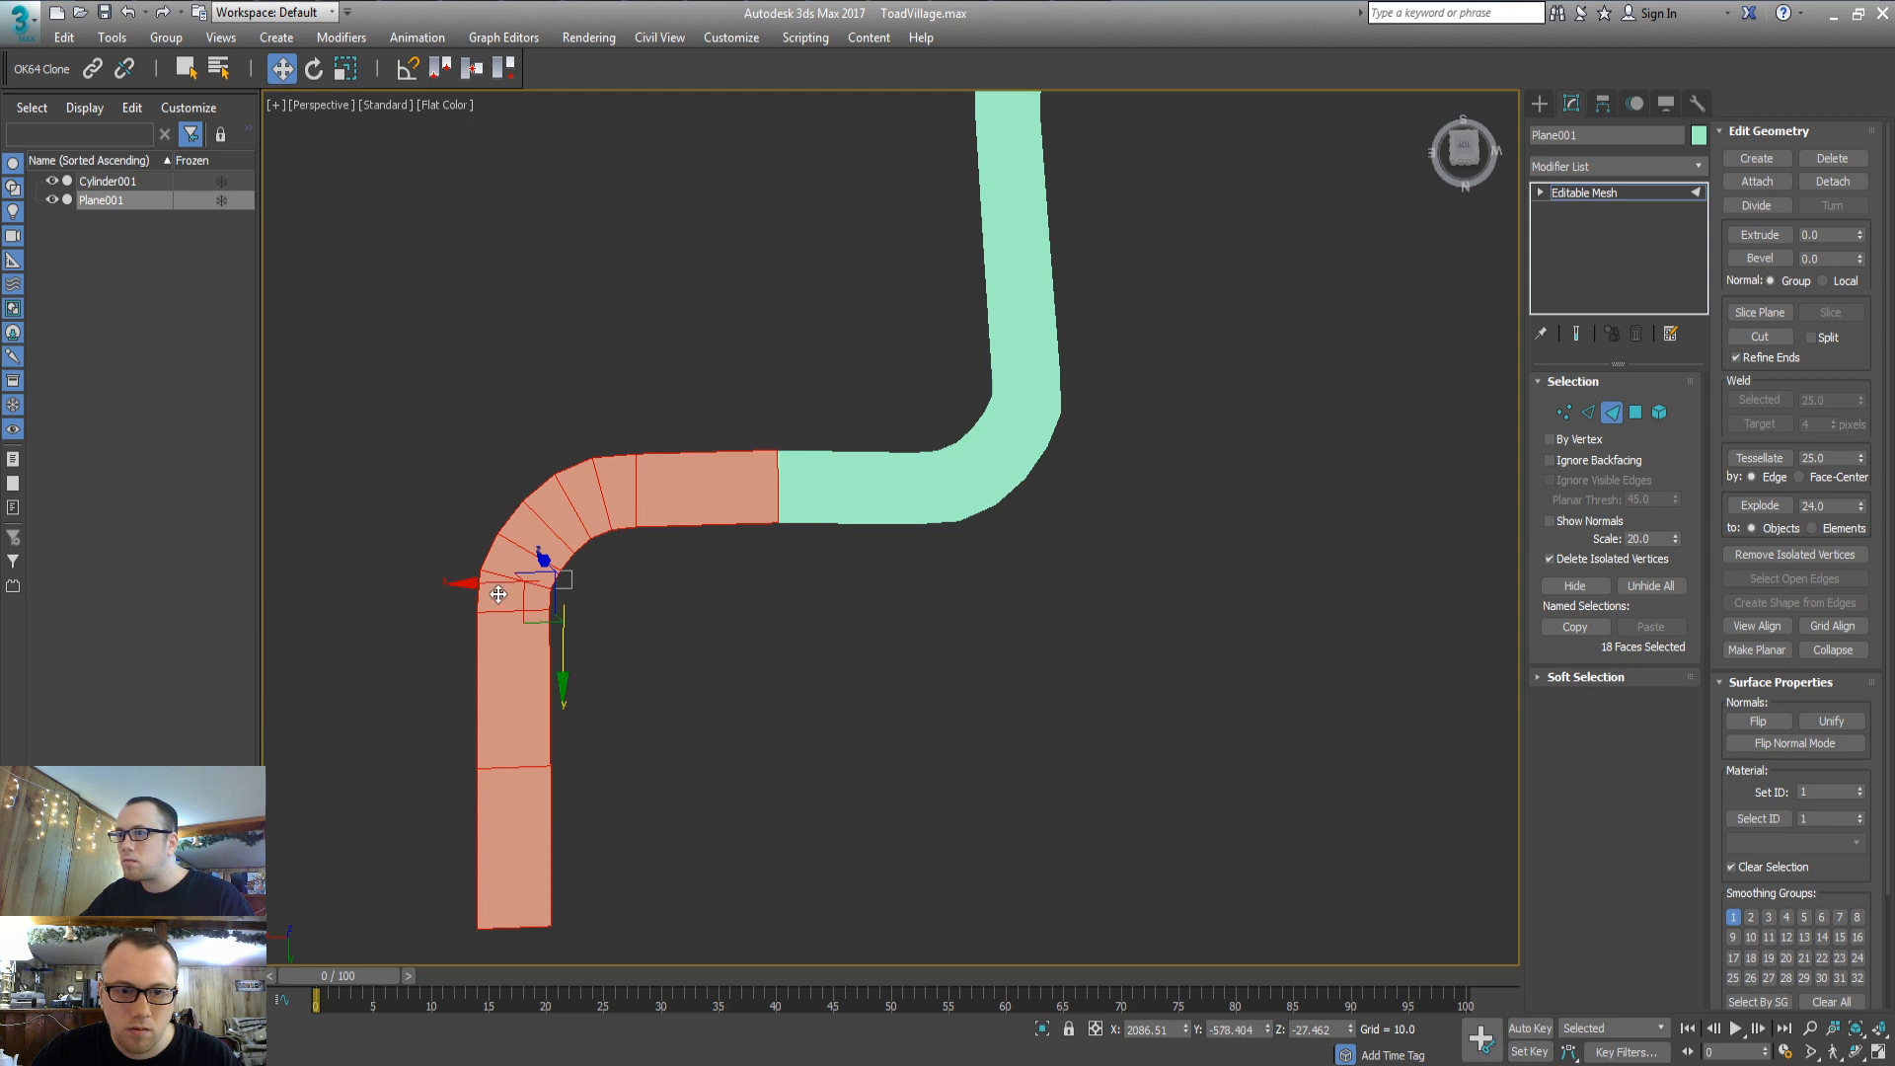
left_click_drag(472, 588, 466, 587)
key("1")
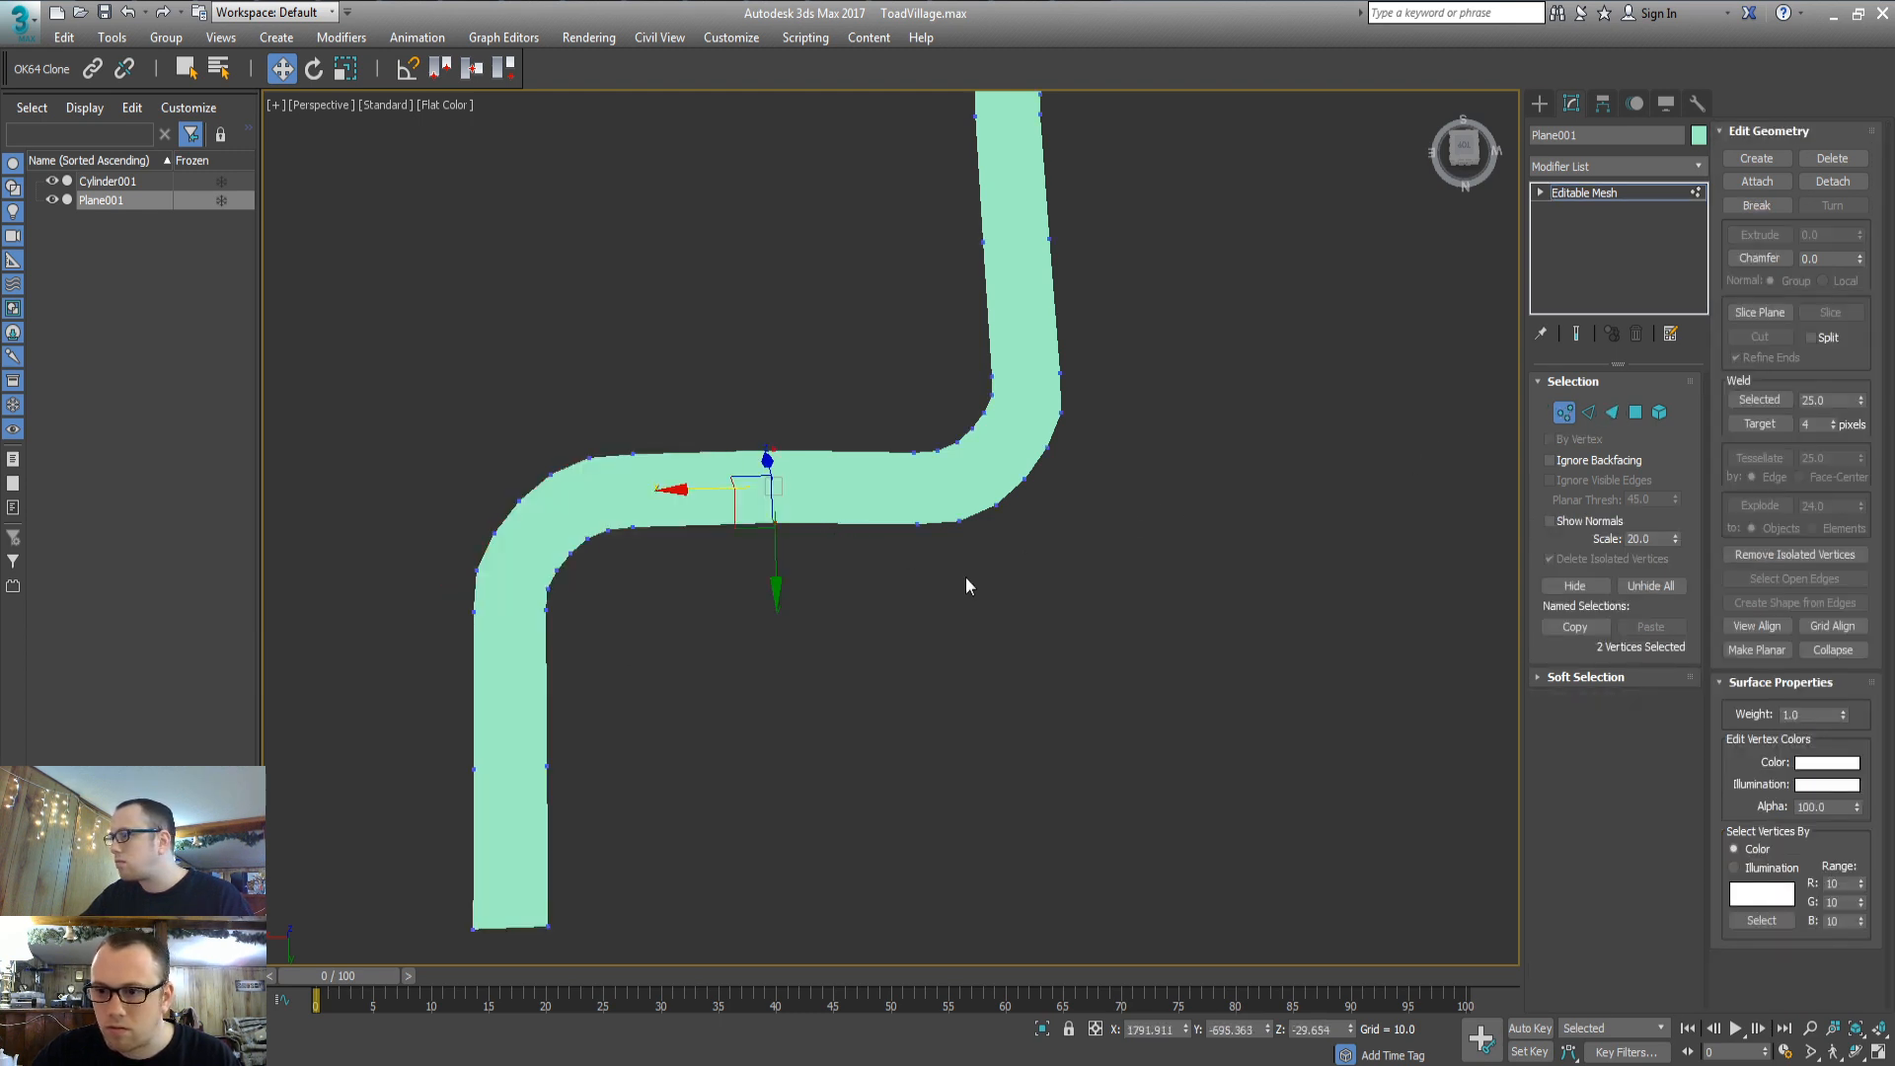
Flatten the four faces around the welded seam with Make Planar and shift them vertically to even out the slope
middle_click_drag(965, 576, 967, 516, "alt")
key("2")
key("3")
mouse_move(772, 604)
middle_mouse_down("alt")
mouse_move(786, 482)
mouse_move(779, 518)
middle_mouse_up("alt")
key("1")
key("3")
left_click_drag(718, 593, 826, 478)
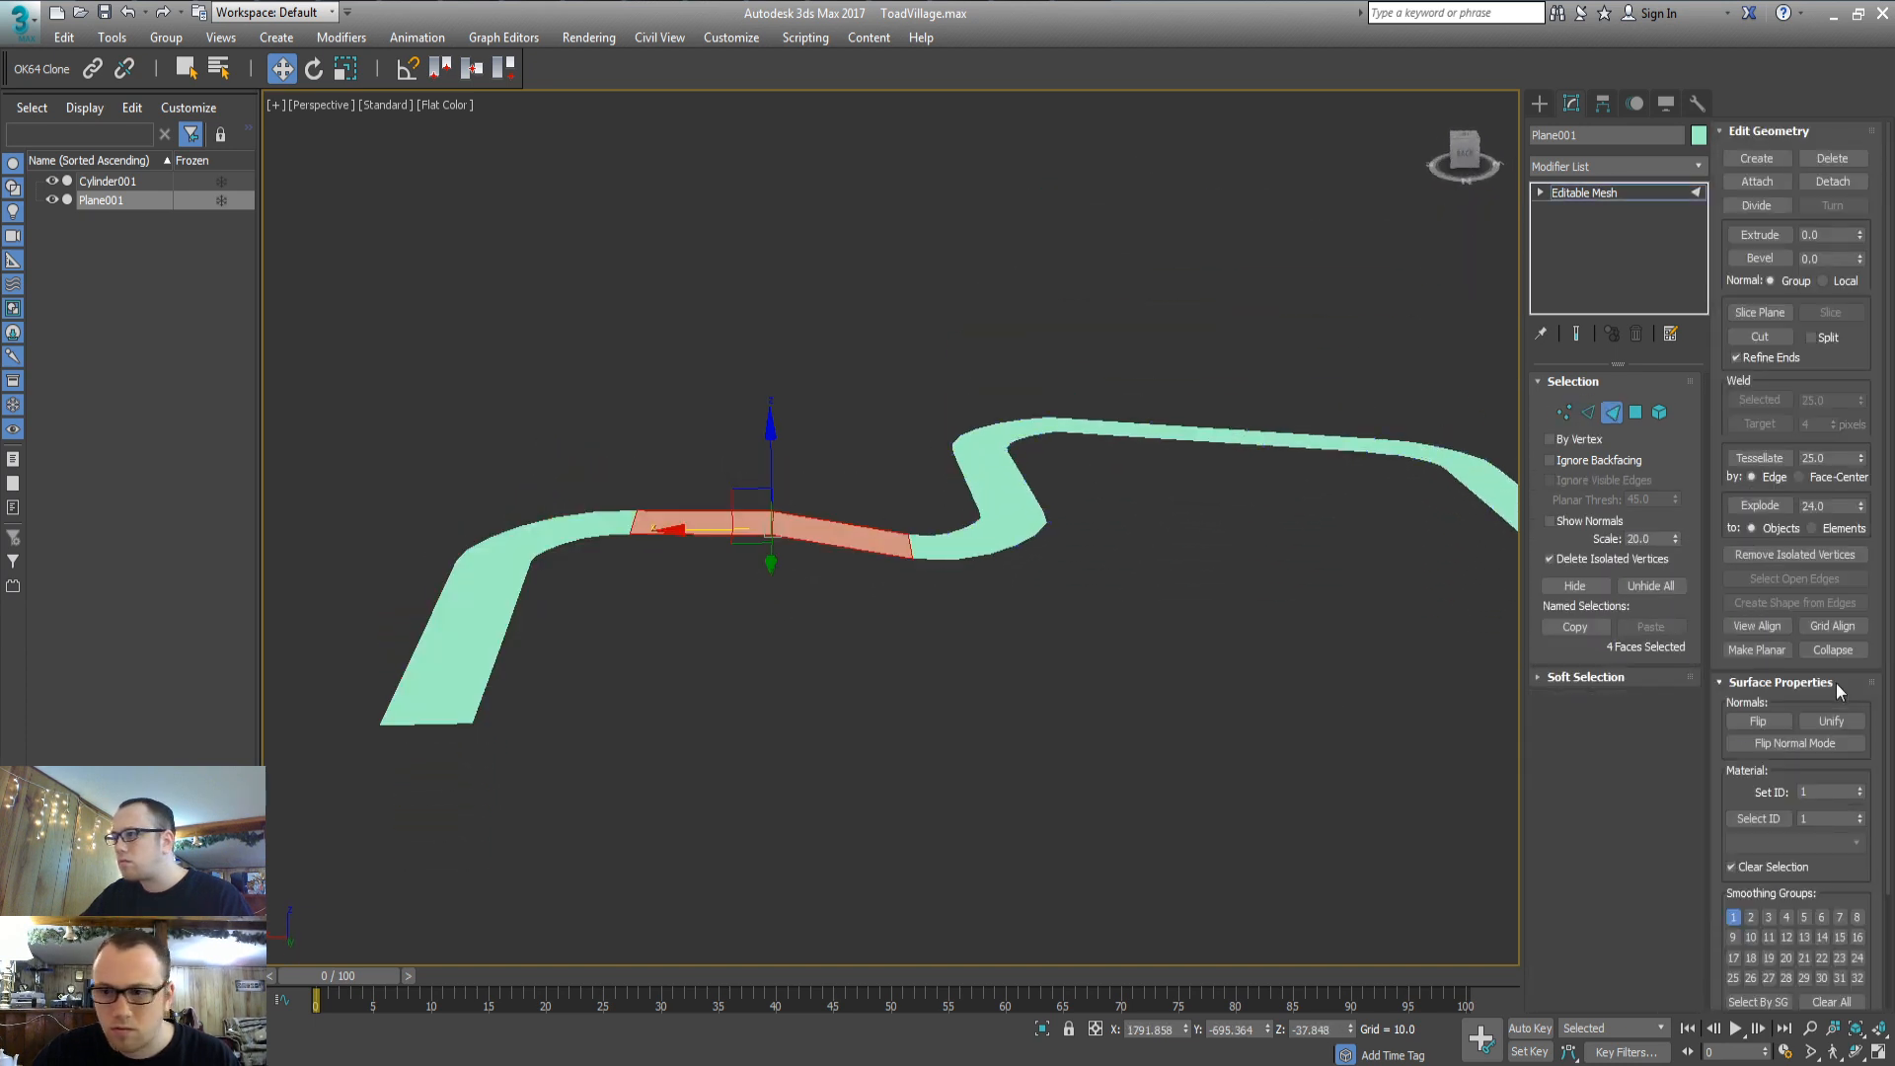
left_click(1765, 651)
middle_click_drag(806, 626, 813, 650, "alt")
left_click_drag(777, 456, 780, 468)
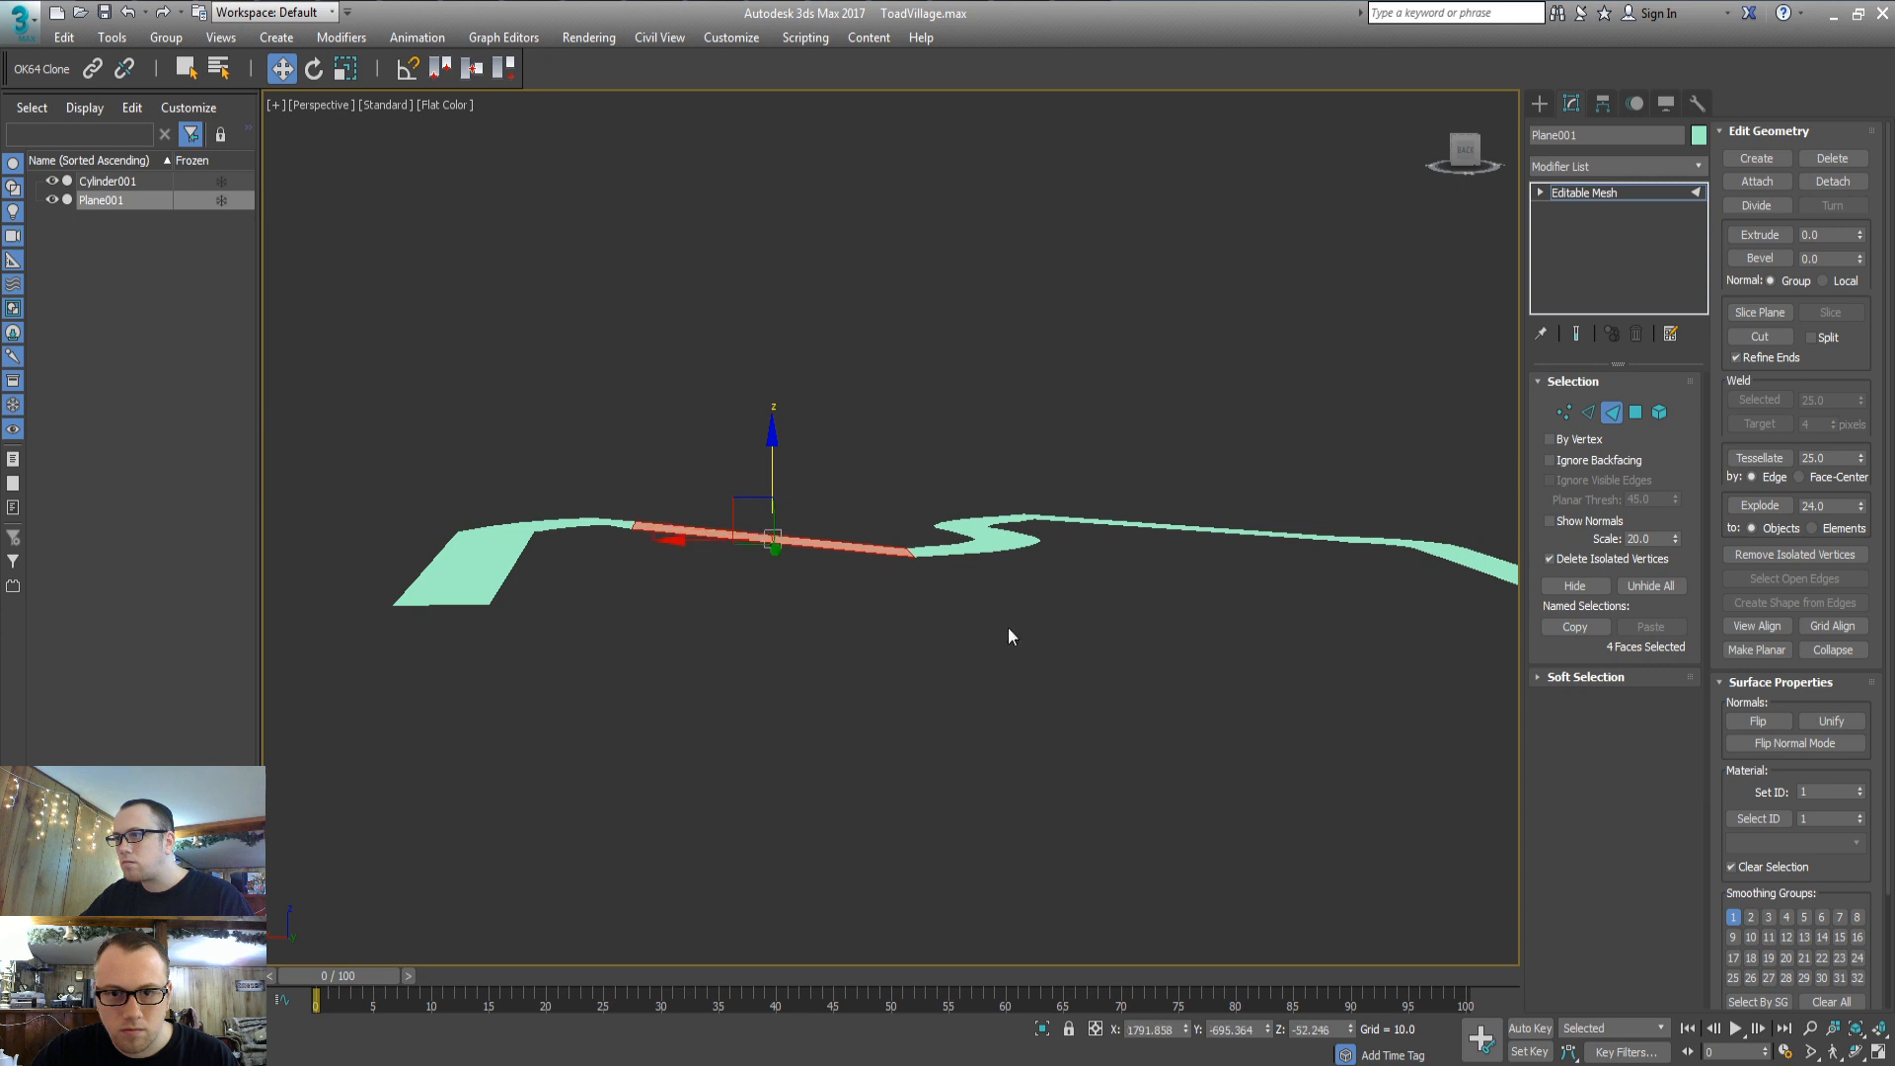
In the Top view, delete the four faces of the straight stretch beyond the road's last corner bend
middle_click_drag(1009, 626, 504, 371, "alt")
left_click_drag(503, 369, 713, 484)
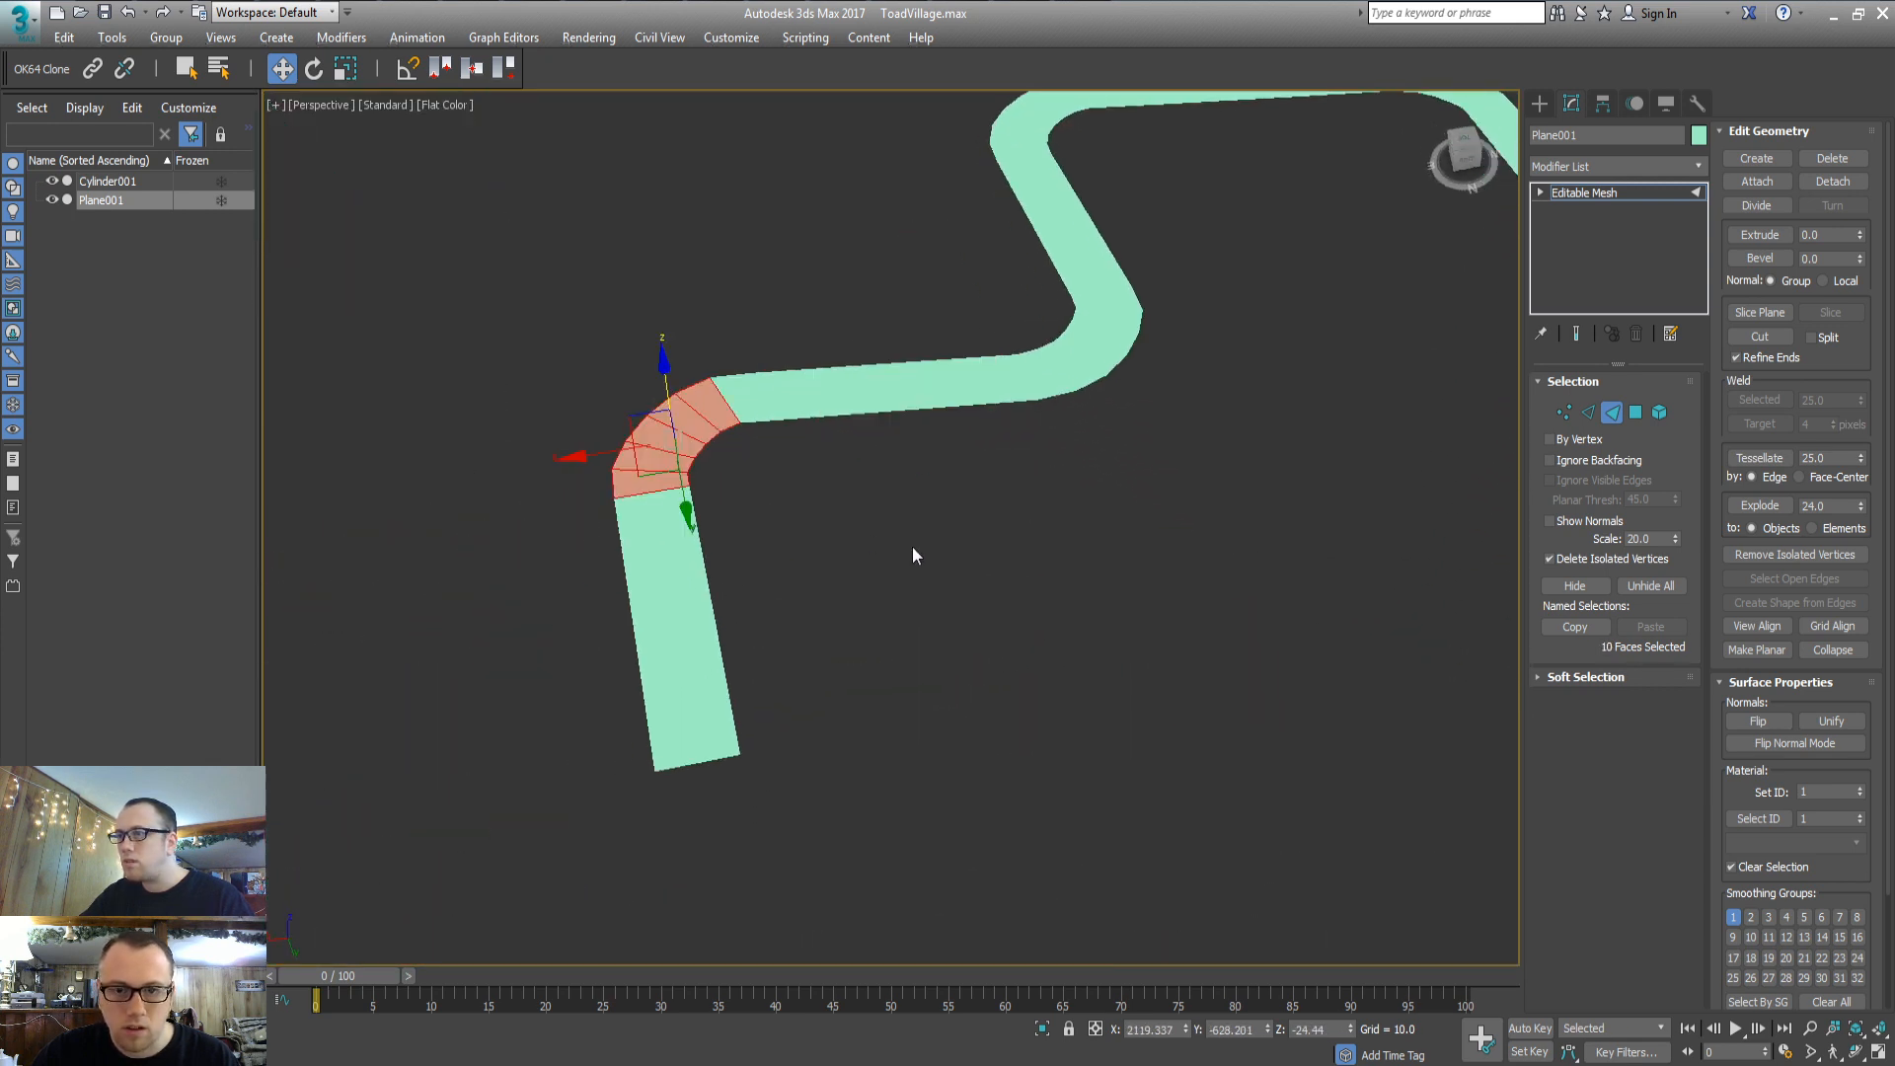
middle_click_drag(912, 547, 879, 622, "alt")
scroll(873, 623, "down", 3)
key("t")
key("z")
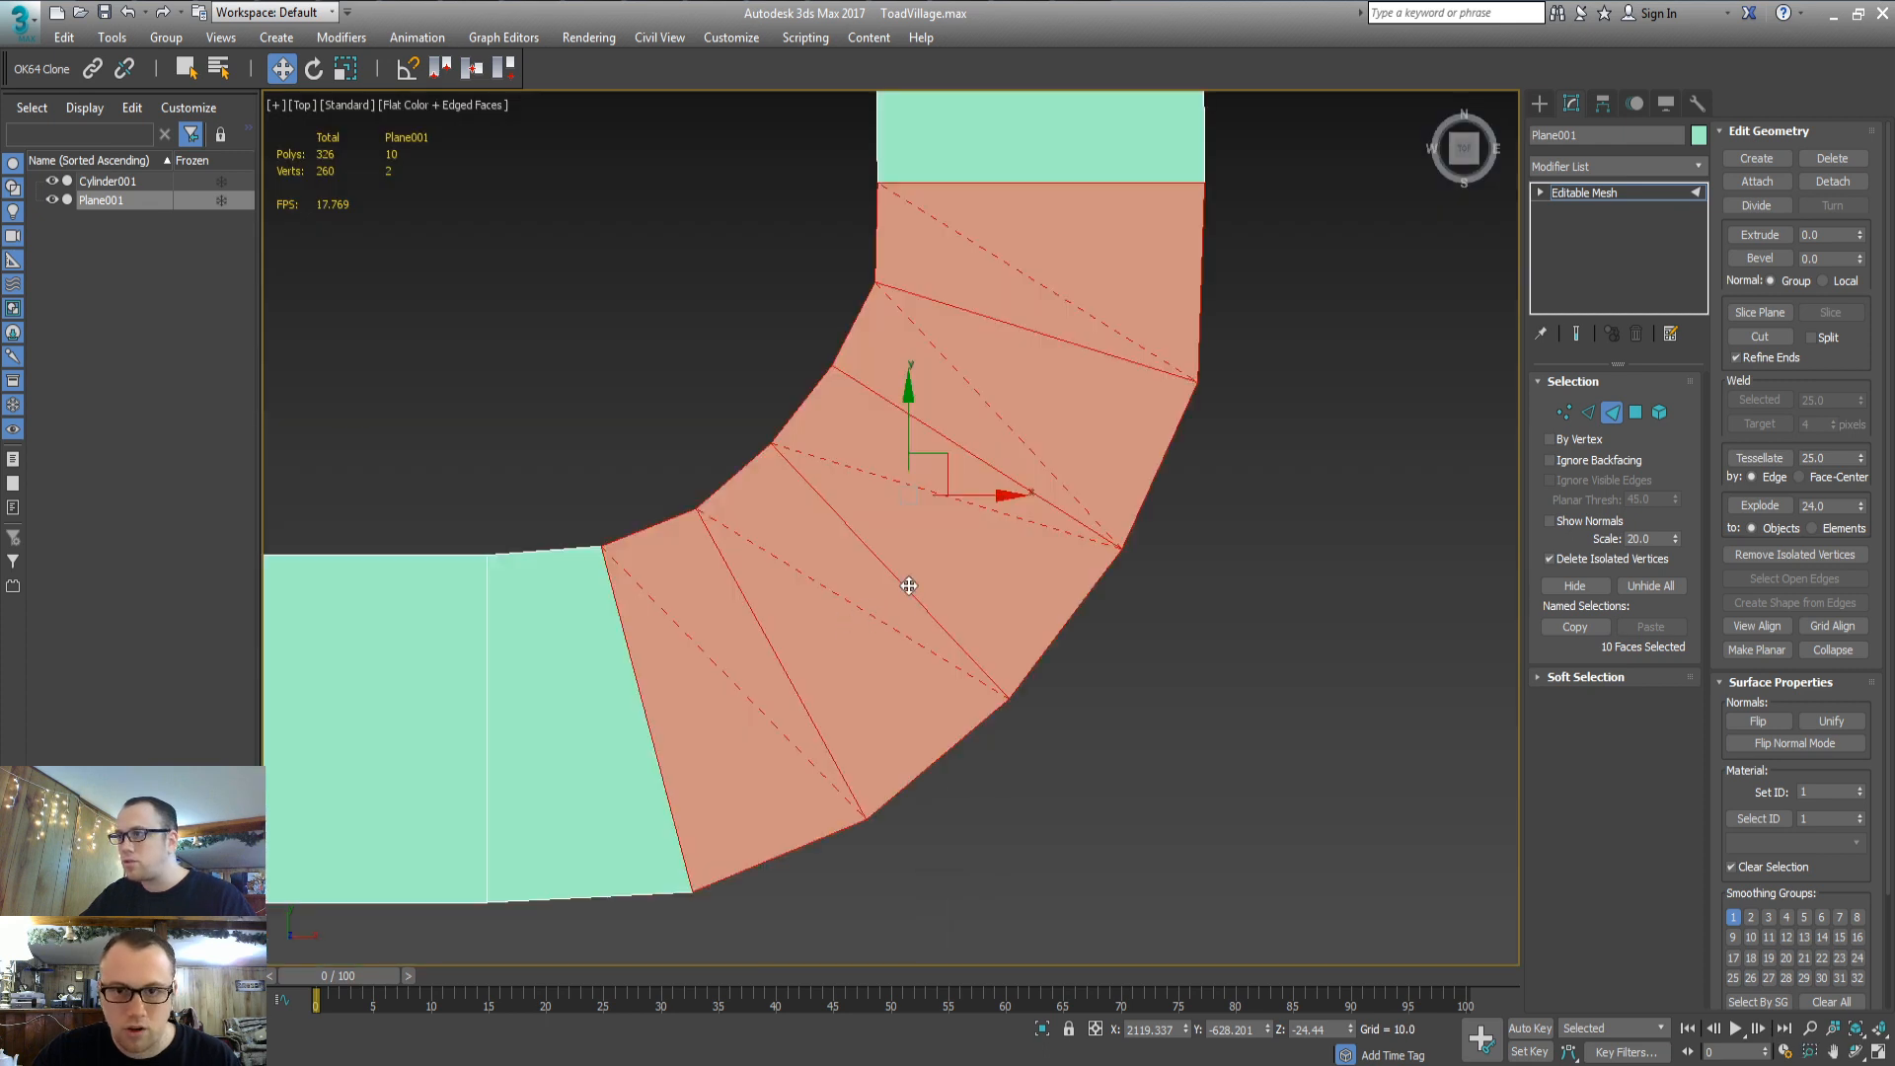
scroll(898, 592, "down", 6)
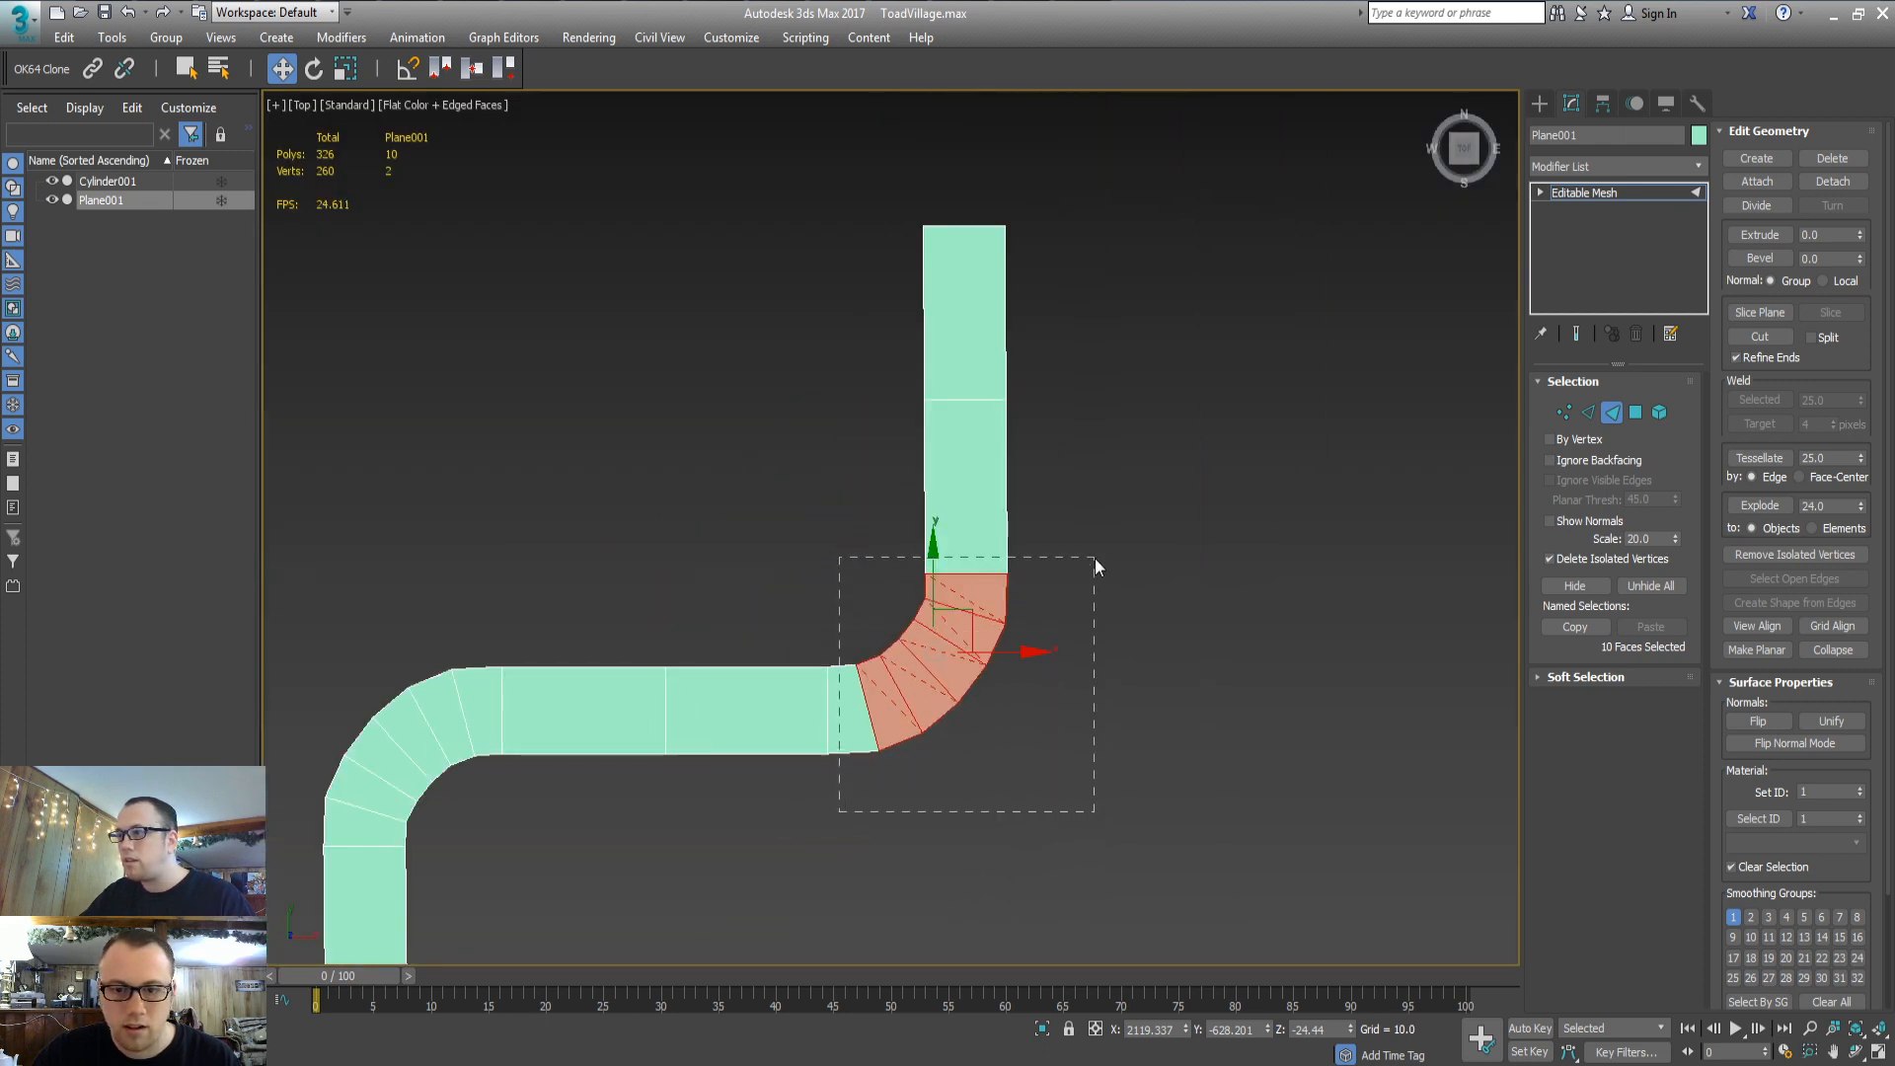
left_click_drag(1093, 559, 1092, 559)
scroll(714, 584, "down", 8)
middle_click_drag(865, 541, 846, 525)
scroll(961, 513, "up", 6)
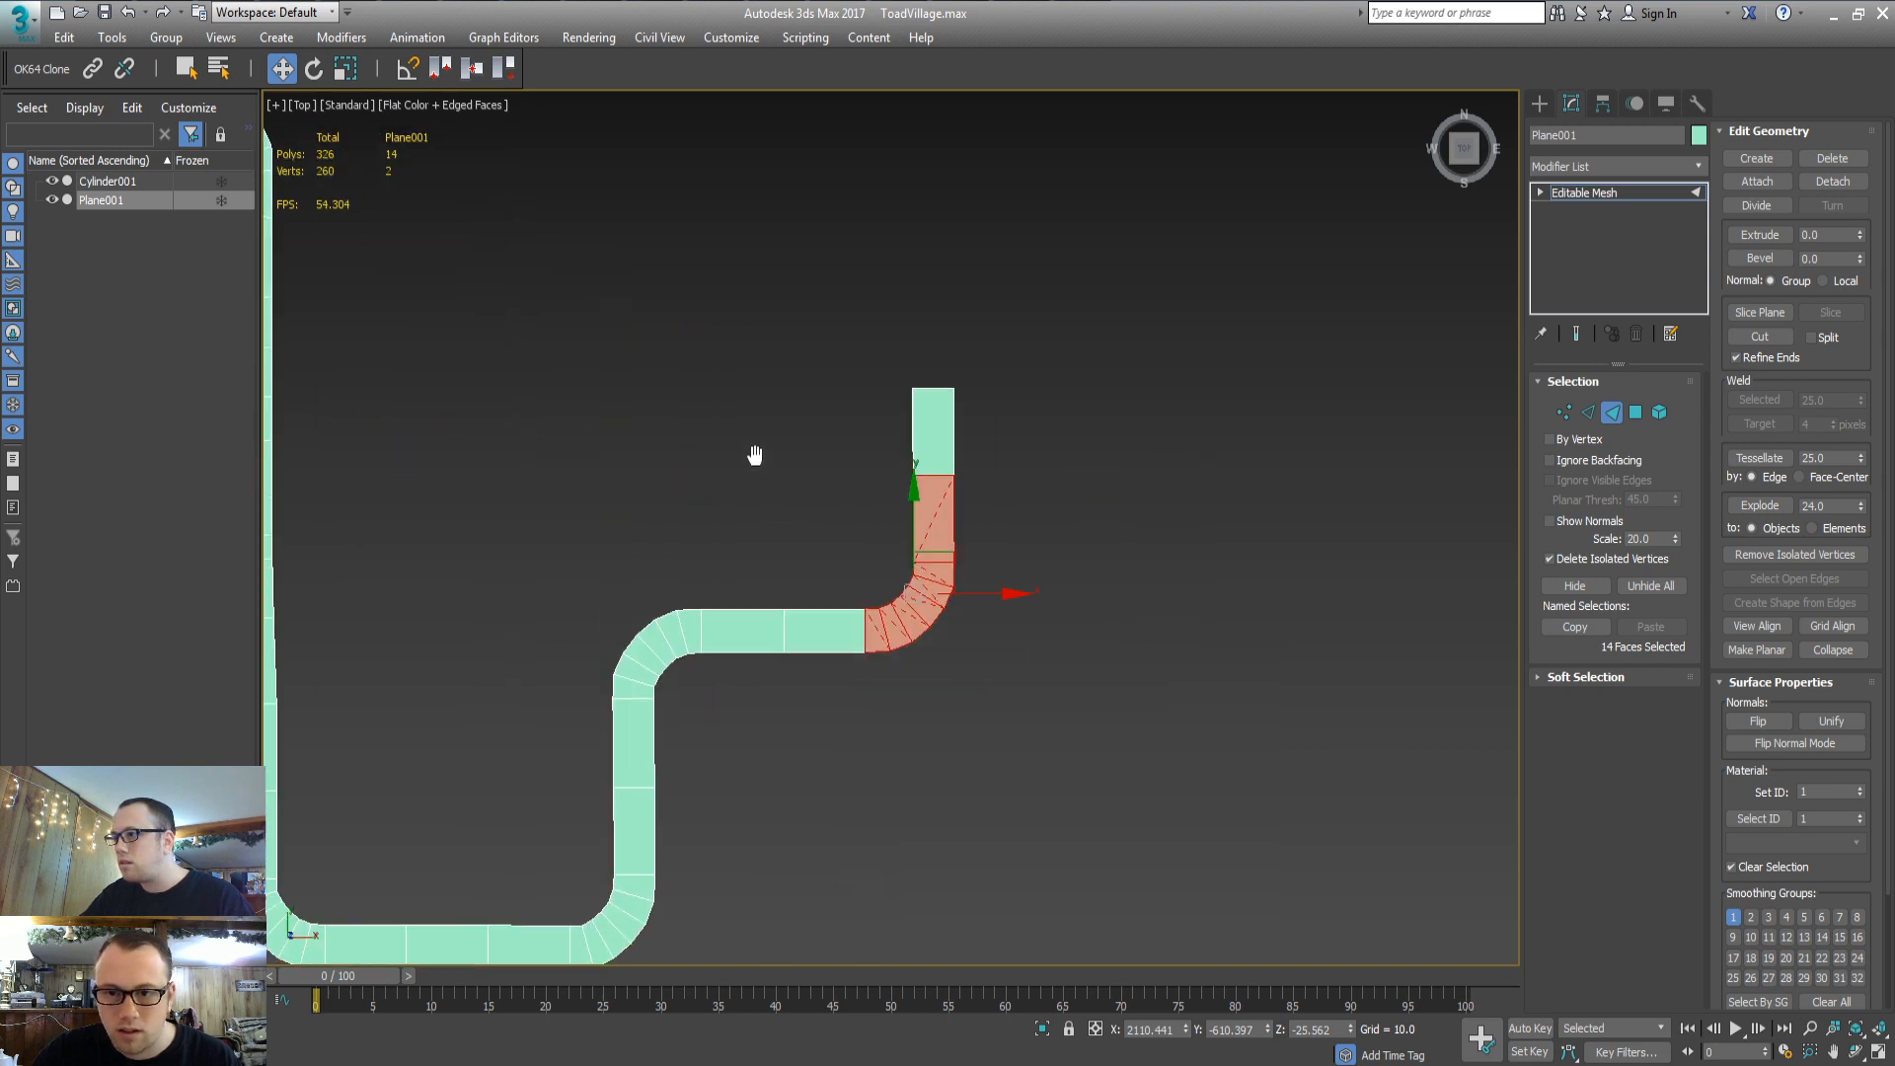
left_click_drag(1161, 355, 1175, 284)
key("Delete")
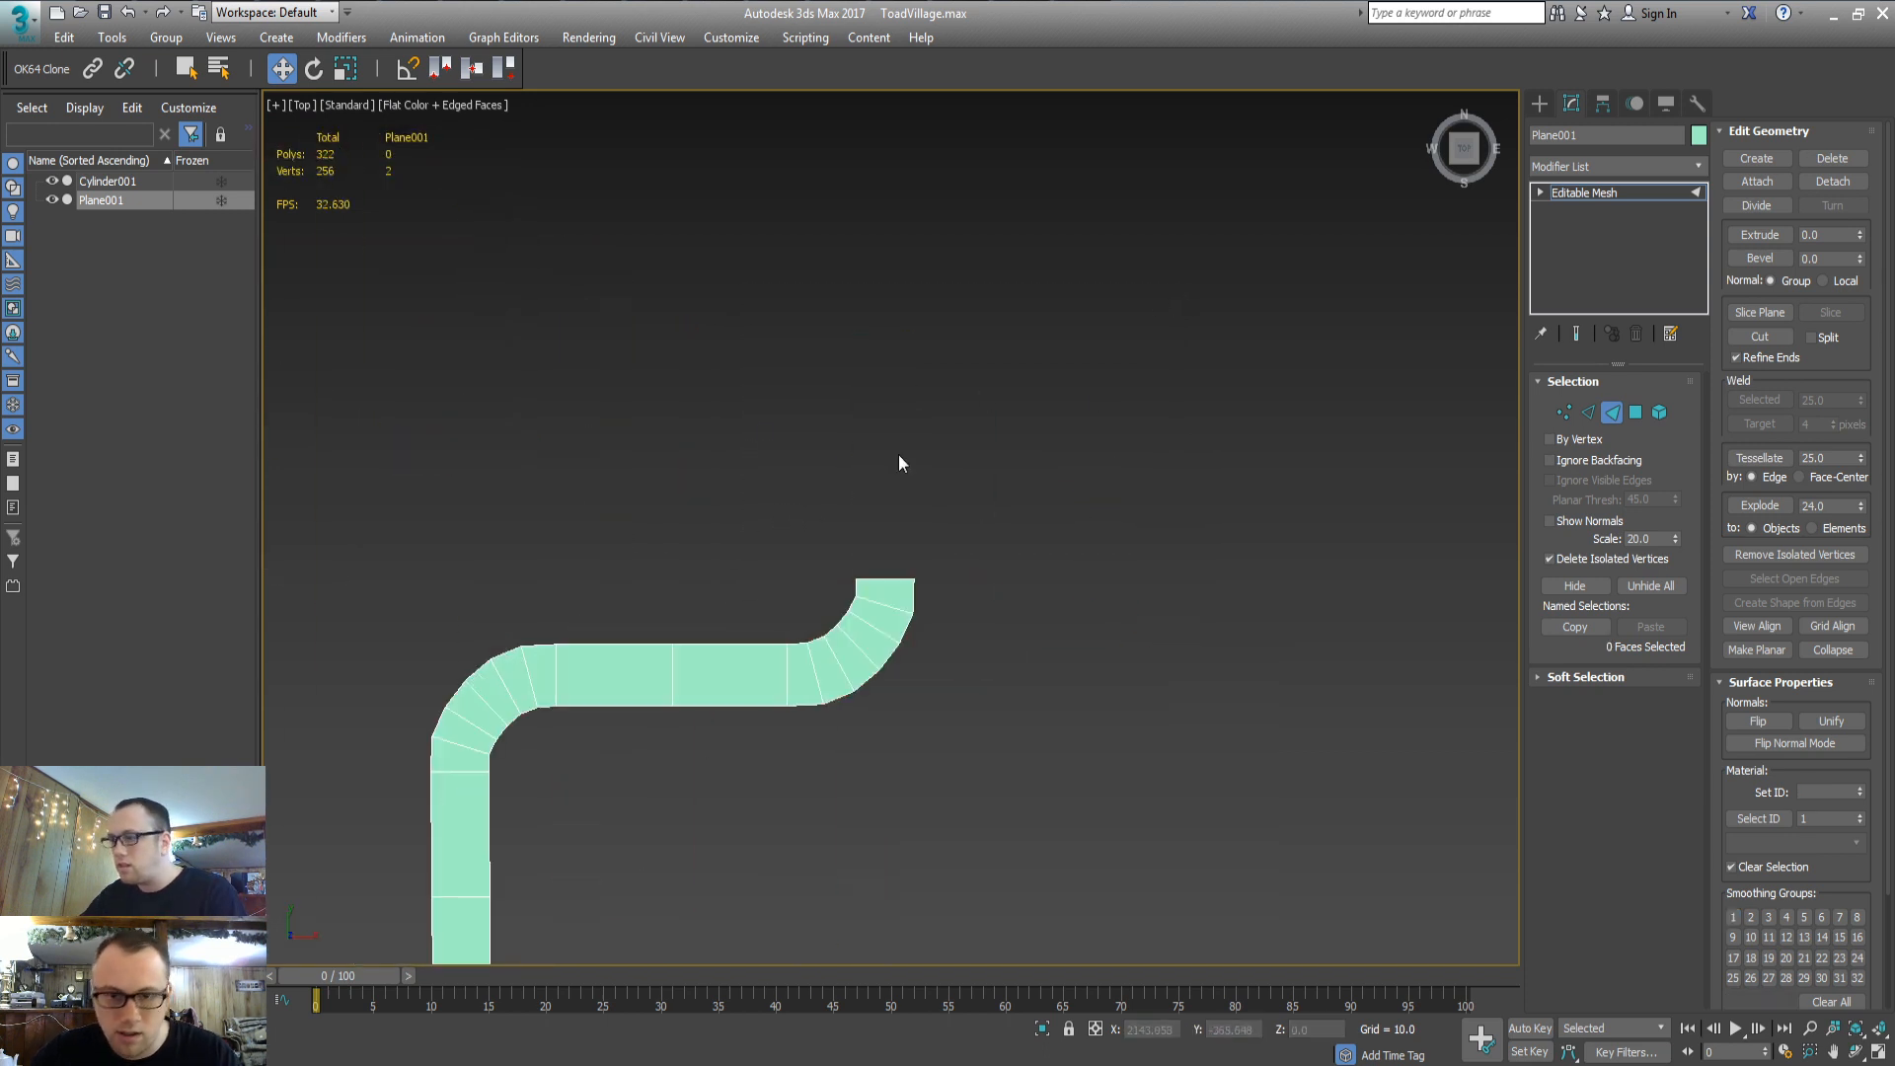
Clone the 12 faces of the end curve, rotate the copy about a quarter turn, and align it with the road's open end
left_click_drag(815, 755, 960, 533)
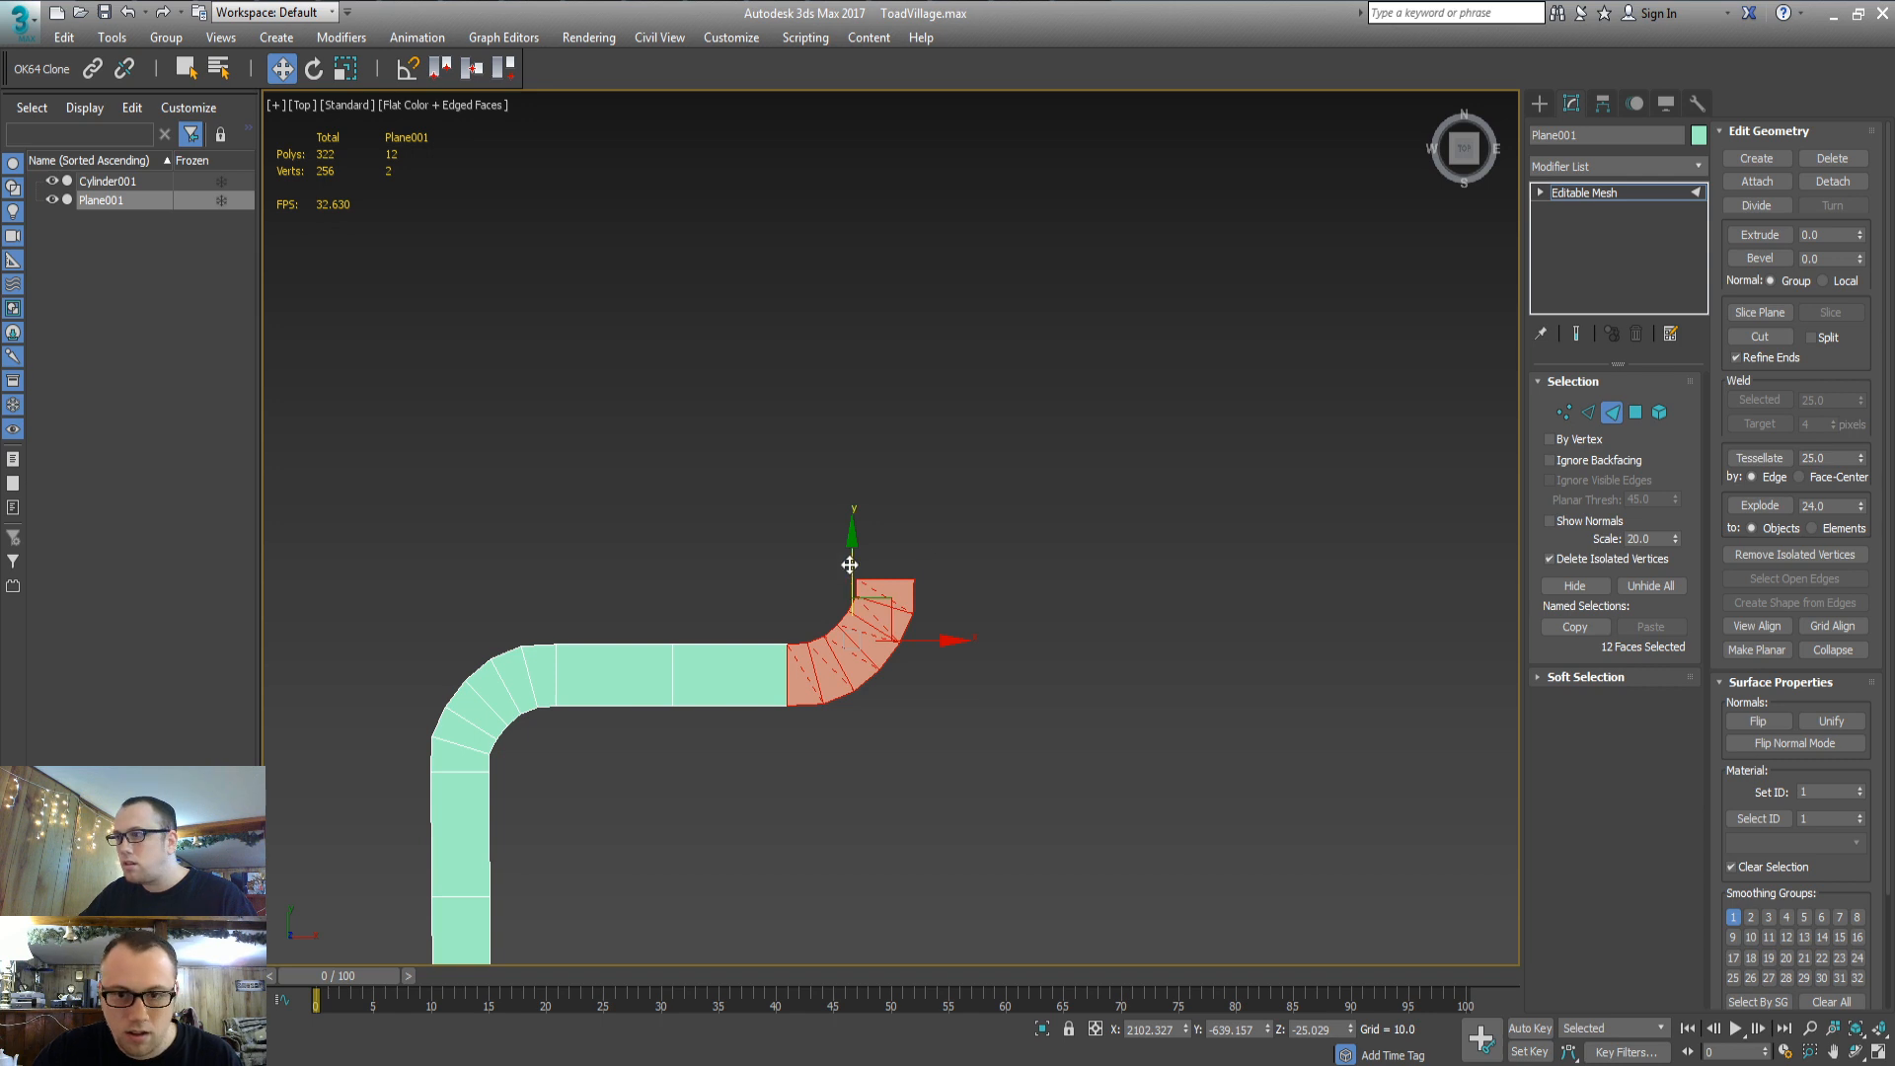
left_click_drag(849, 553, 855, 427, "shift")
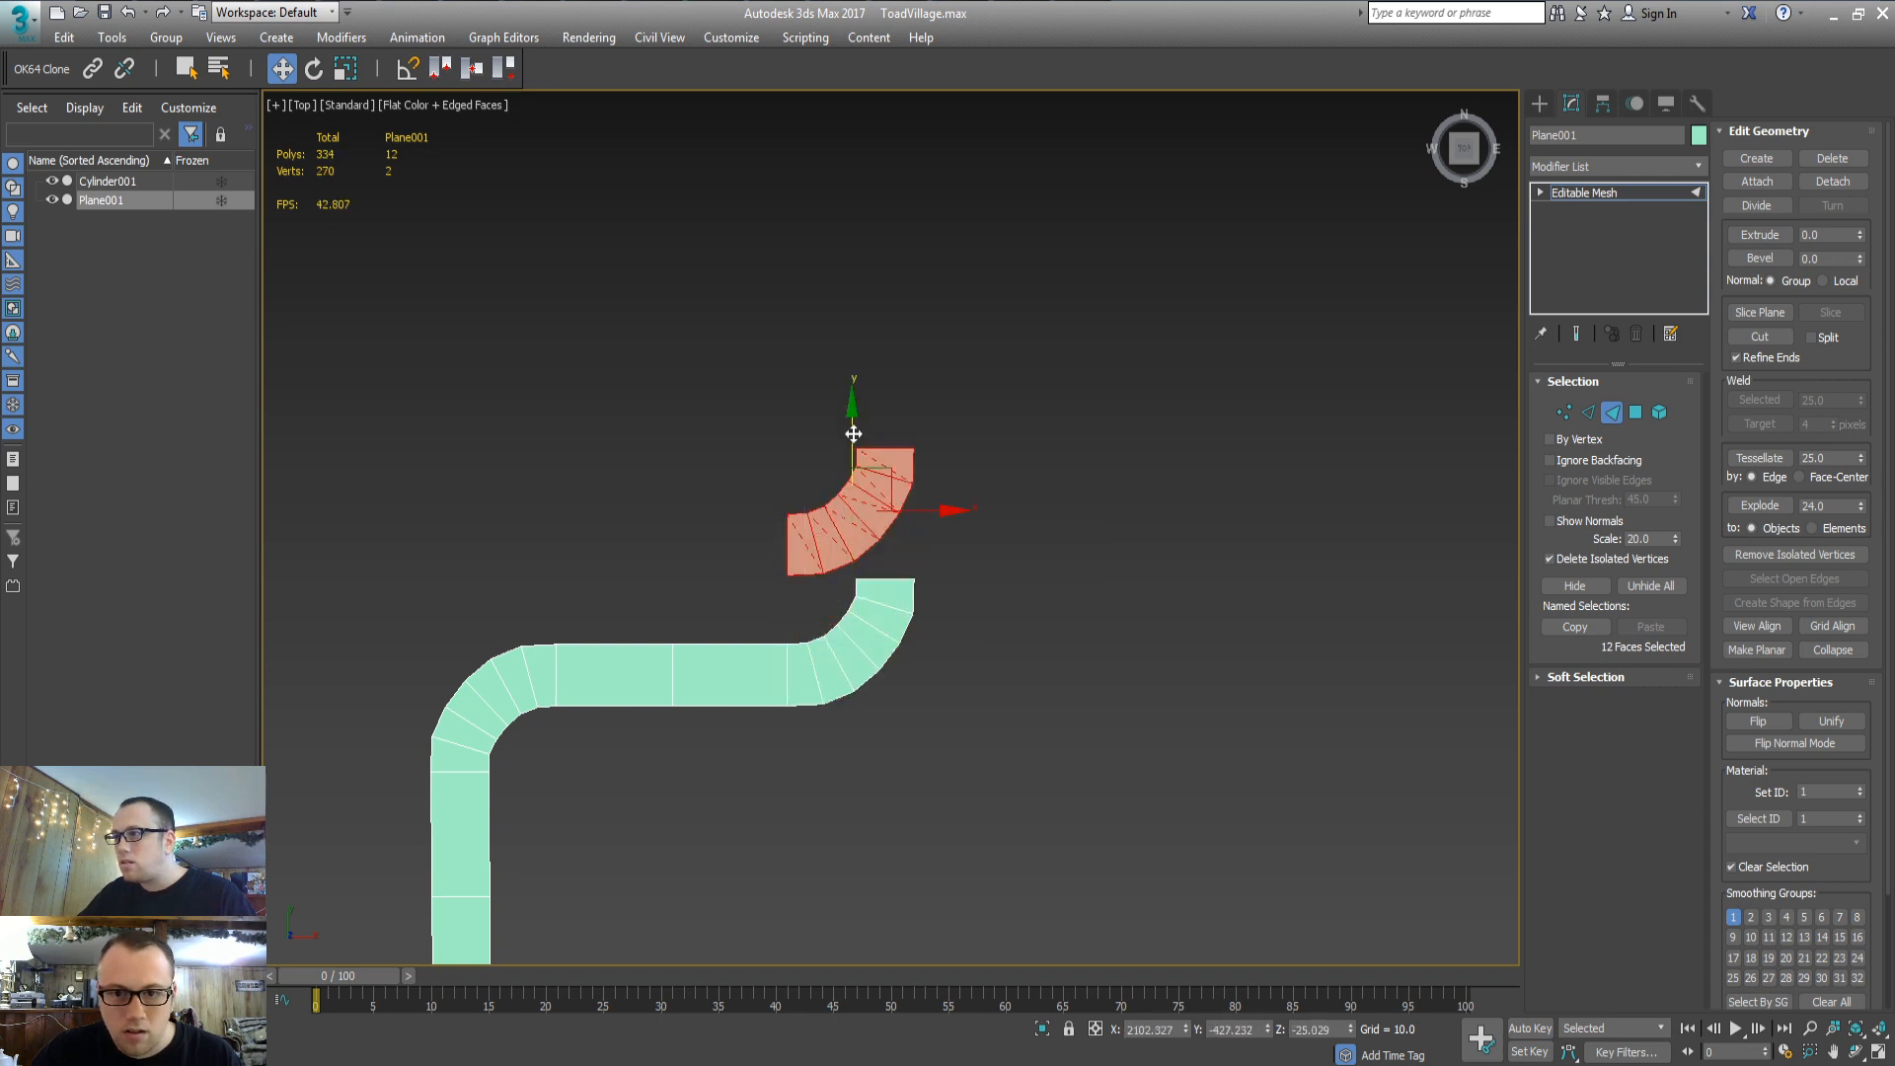
key("e")
mouse_move(909, 583)
left_mouse_down()
mouse_move(985, 477)
mouse_move(978, 521)
left_mouse_up()
key("w")
left_click_drag(876, 474, 887, 473)
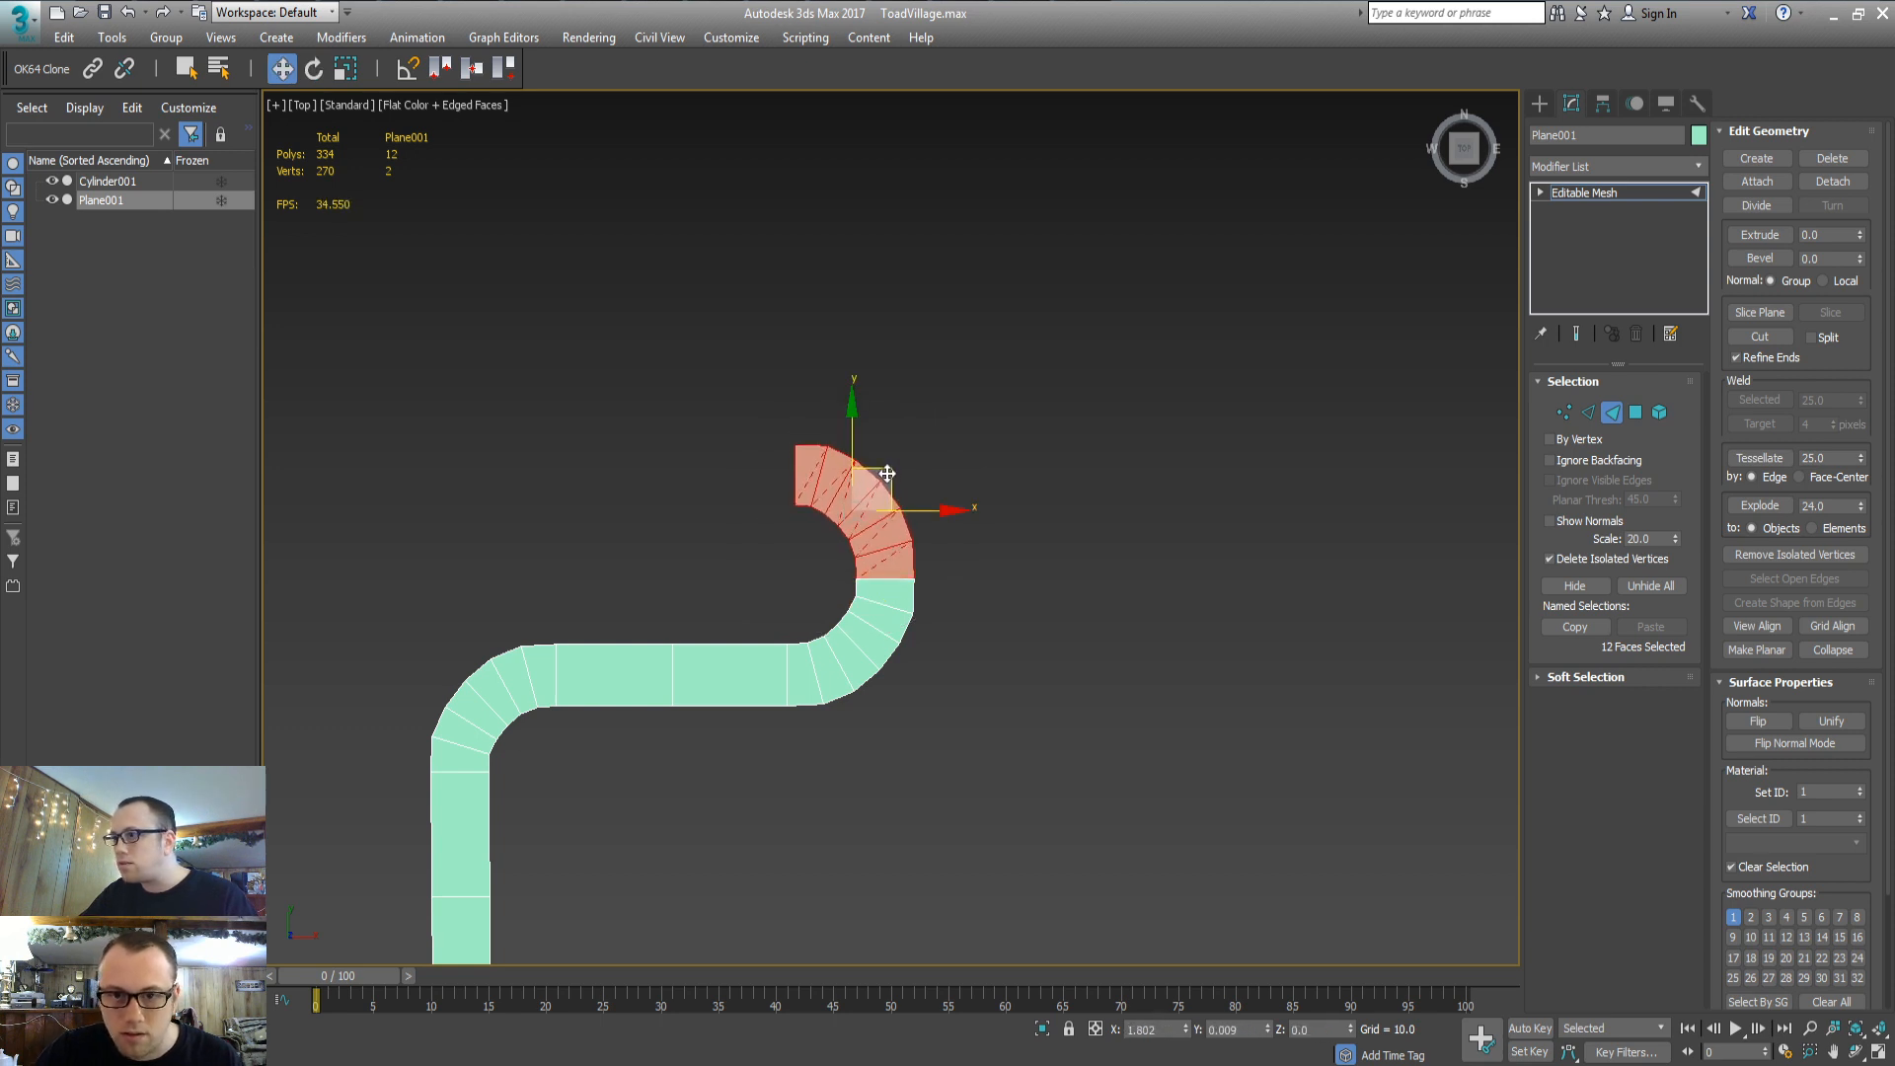
Weld the four vertices where the cloned curve meets the road, and return to the 12-face selection in an angled view
key("1")
left_click_drag(935, 585, 936, 584)
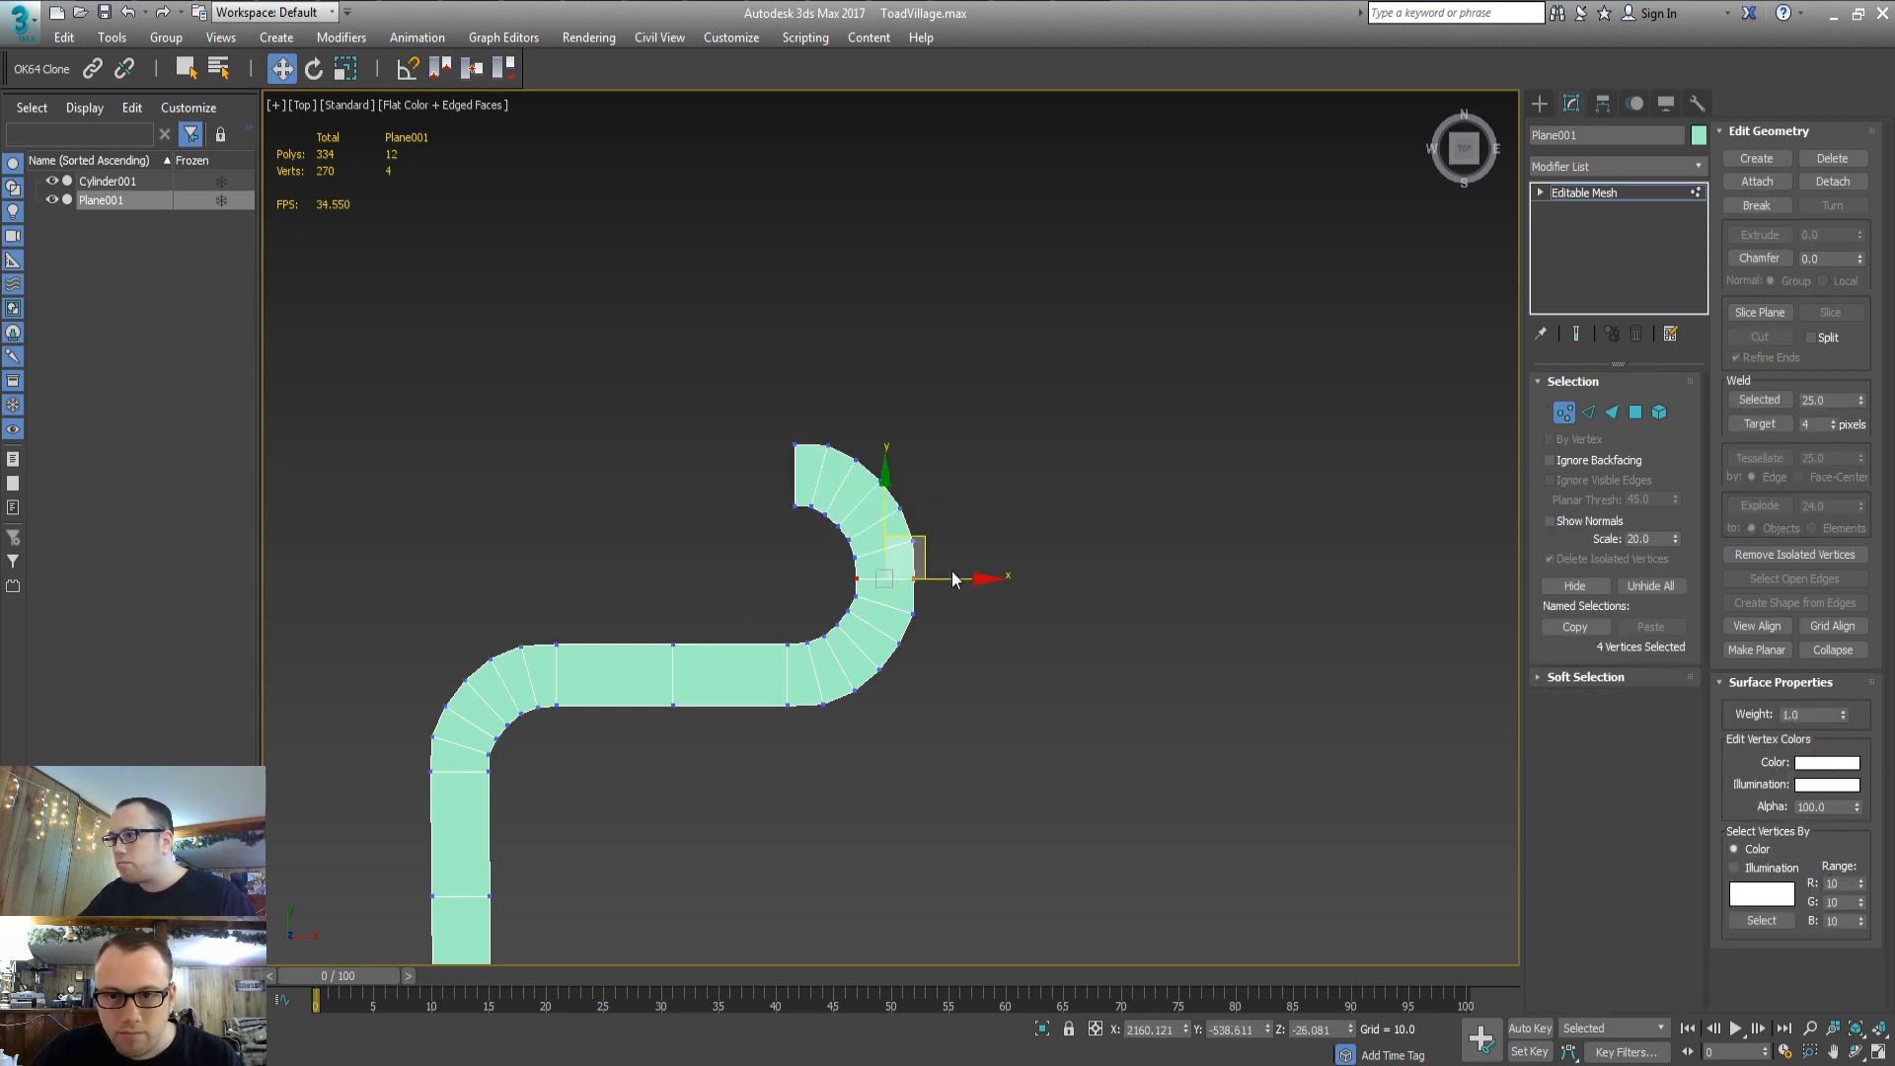
key("3")
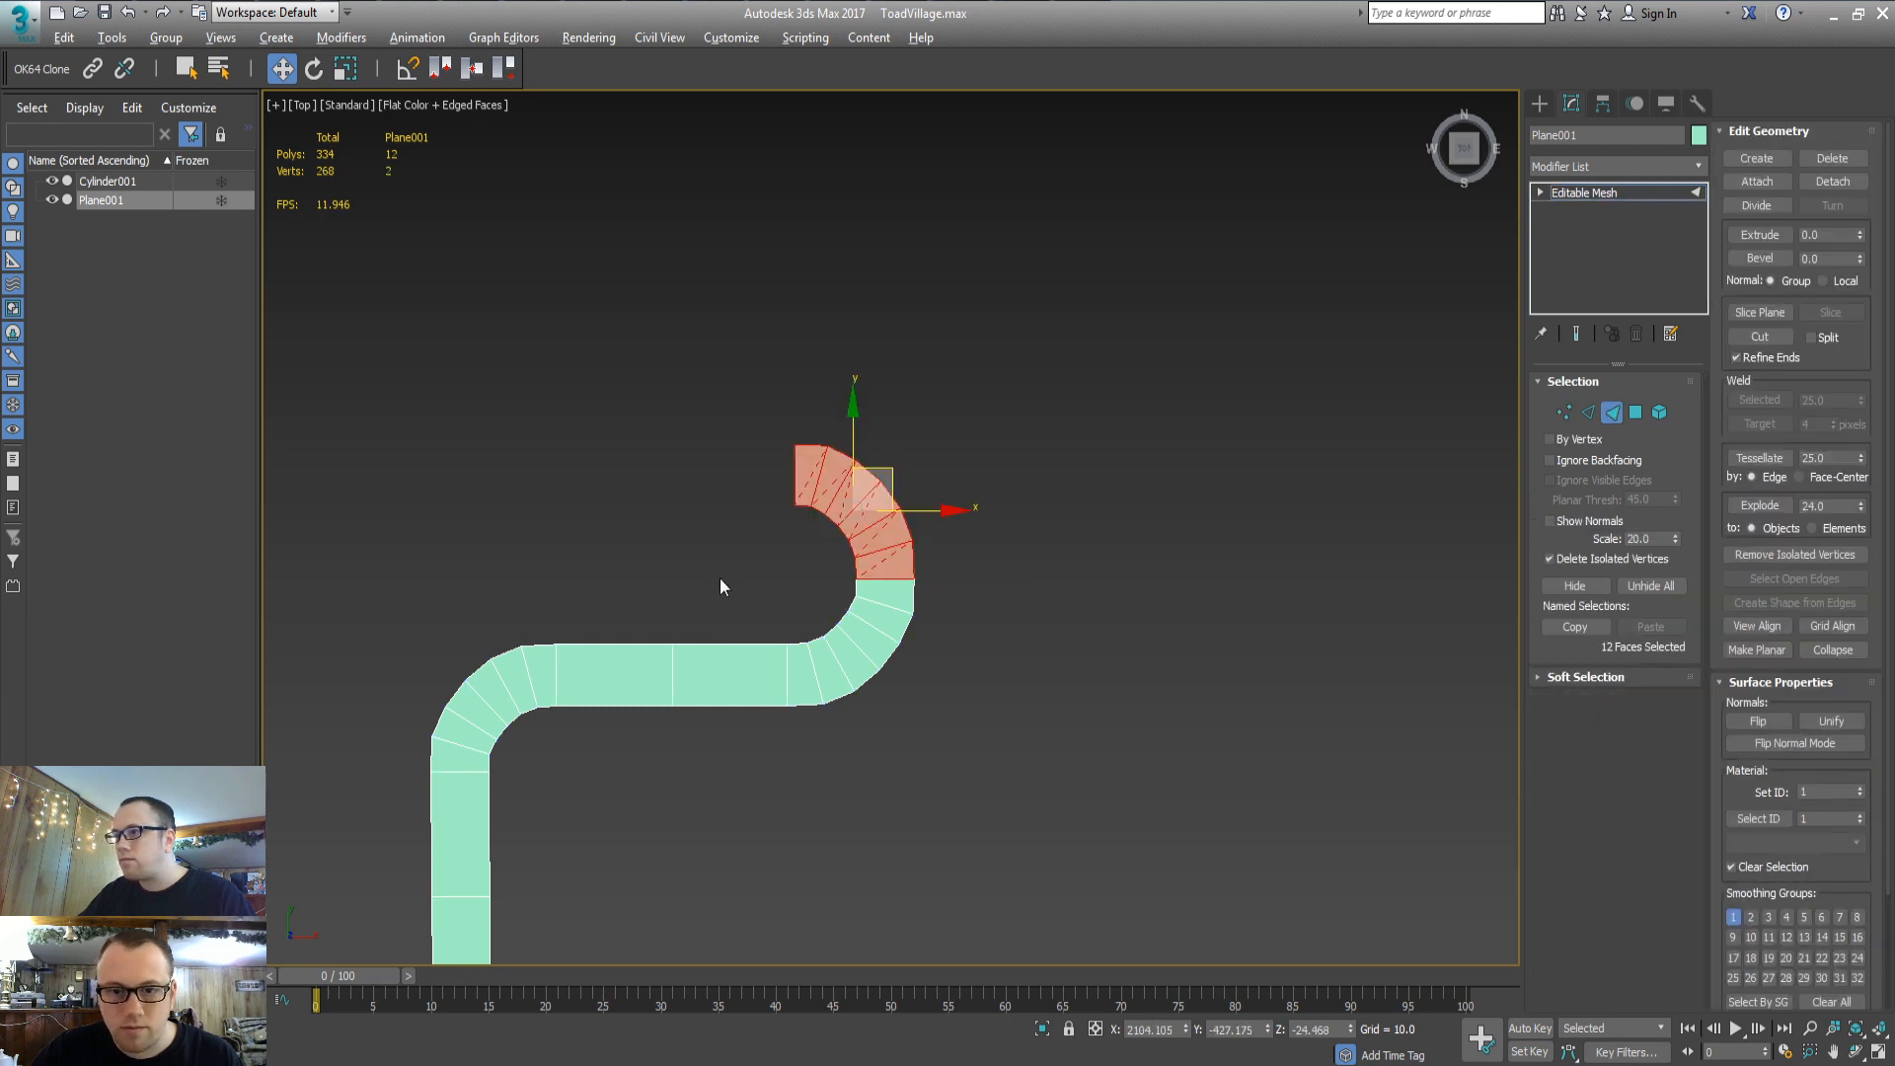
middle_click_drag(720, 578, 972, 549, "alt")
middle_click_drag(1057, 538, 790, 593)
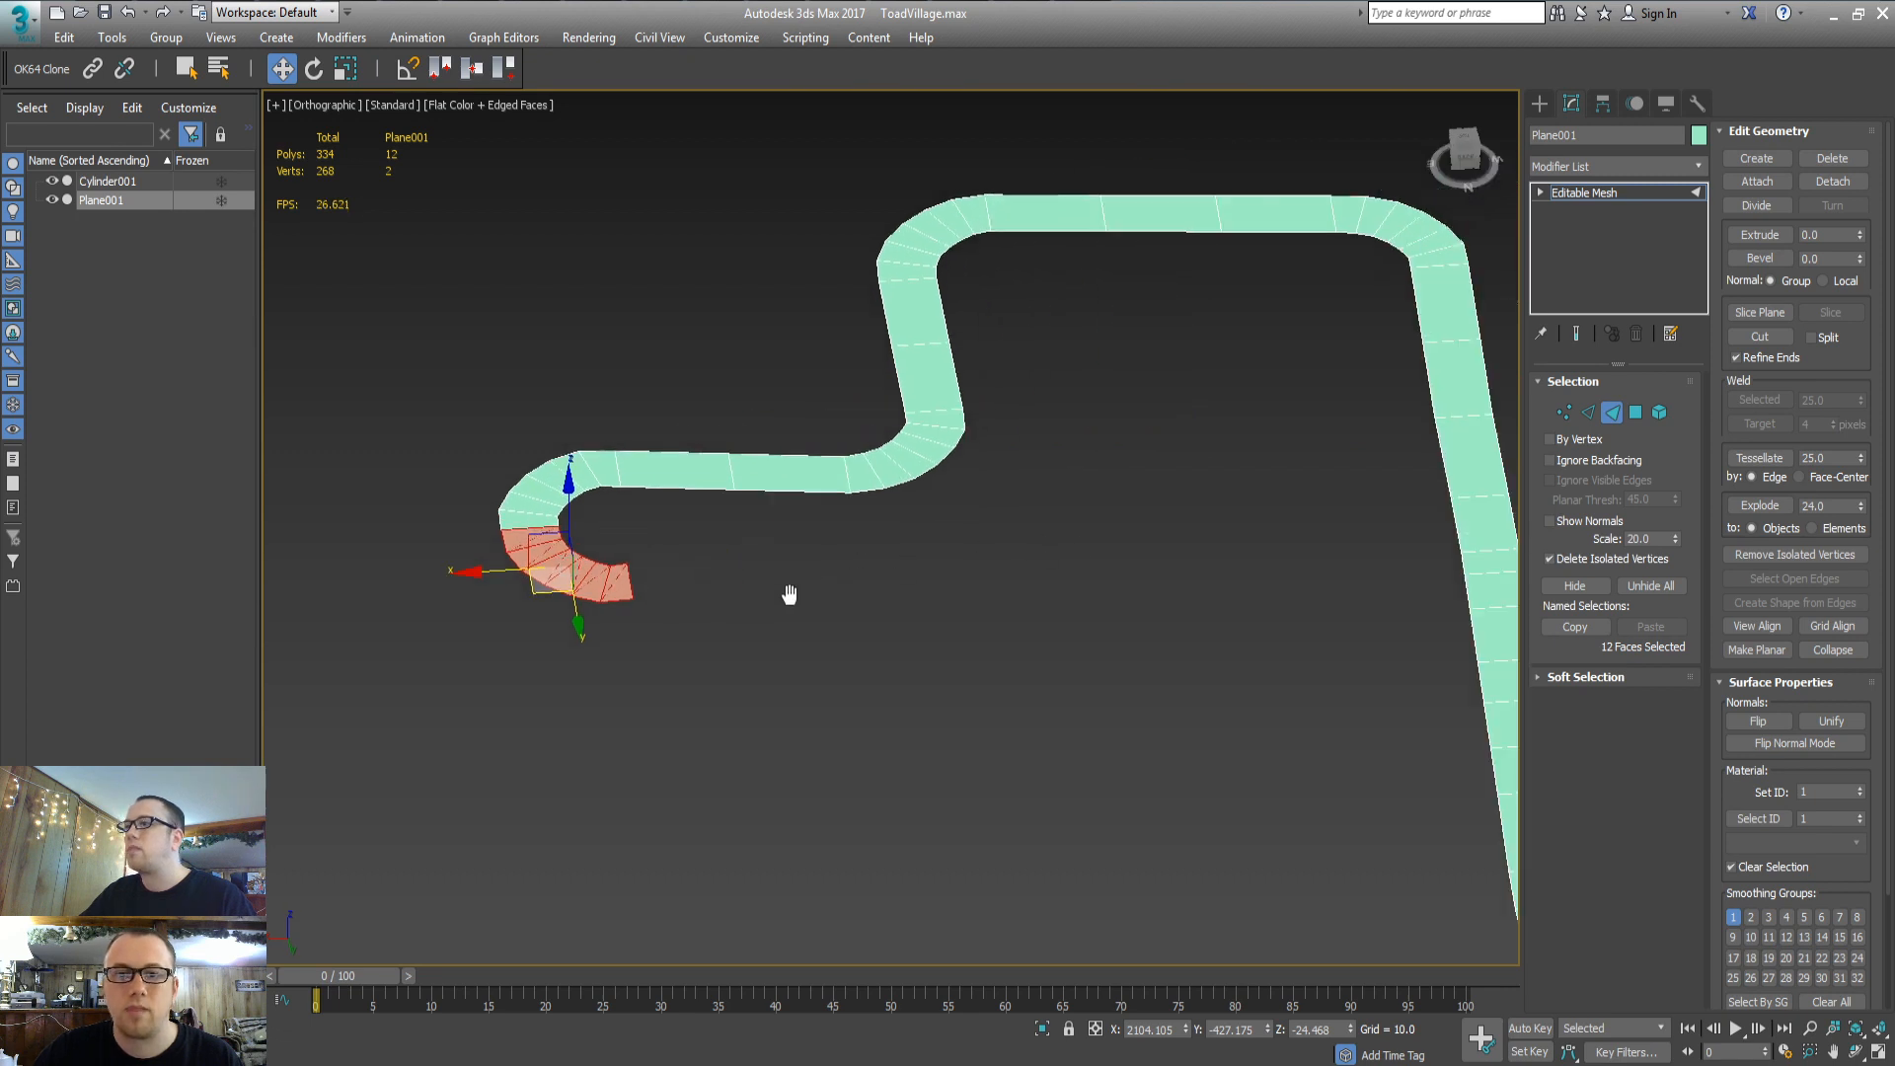
Clone the straight eight-face strip beside the mushroom houses twice, extending the road across the other stretch towards the curve's open end
scroll(981, 584, "down", 2)
middle_click_drag(984, 585, 722, 611)
middle_click_drag(1293, 540, 1014, 549)
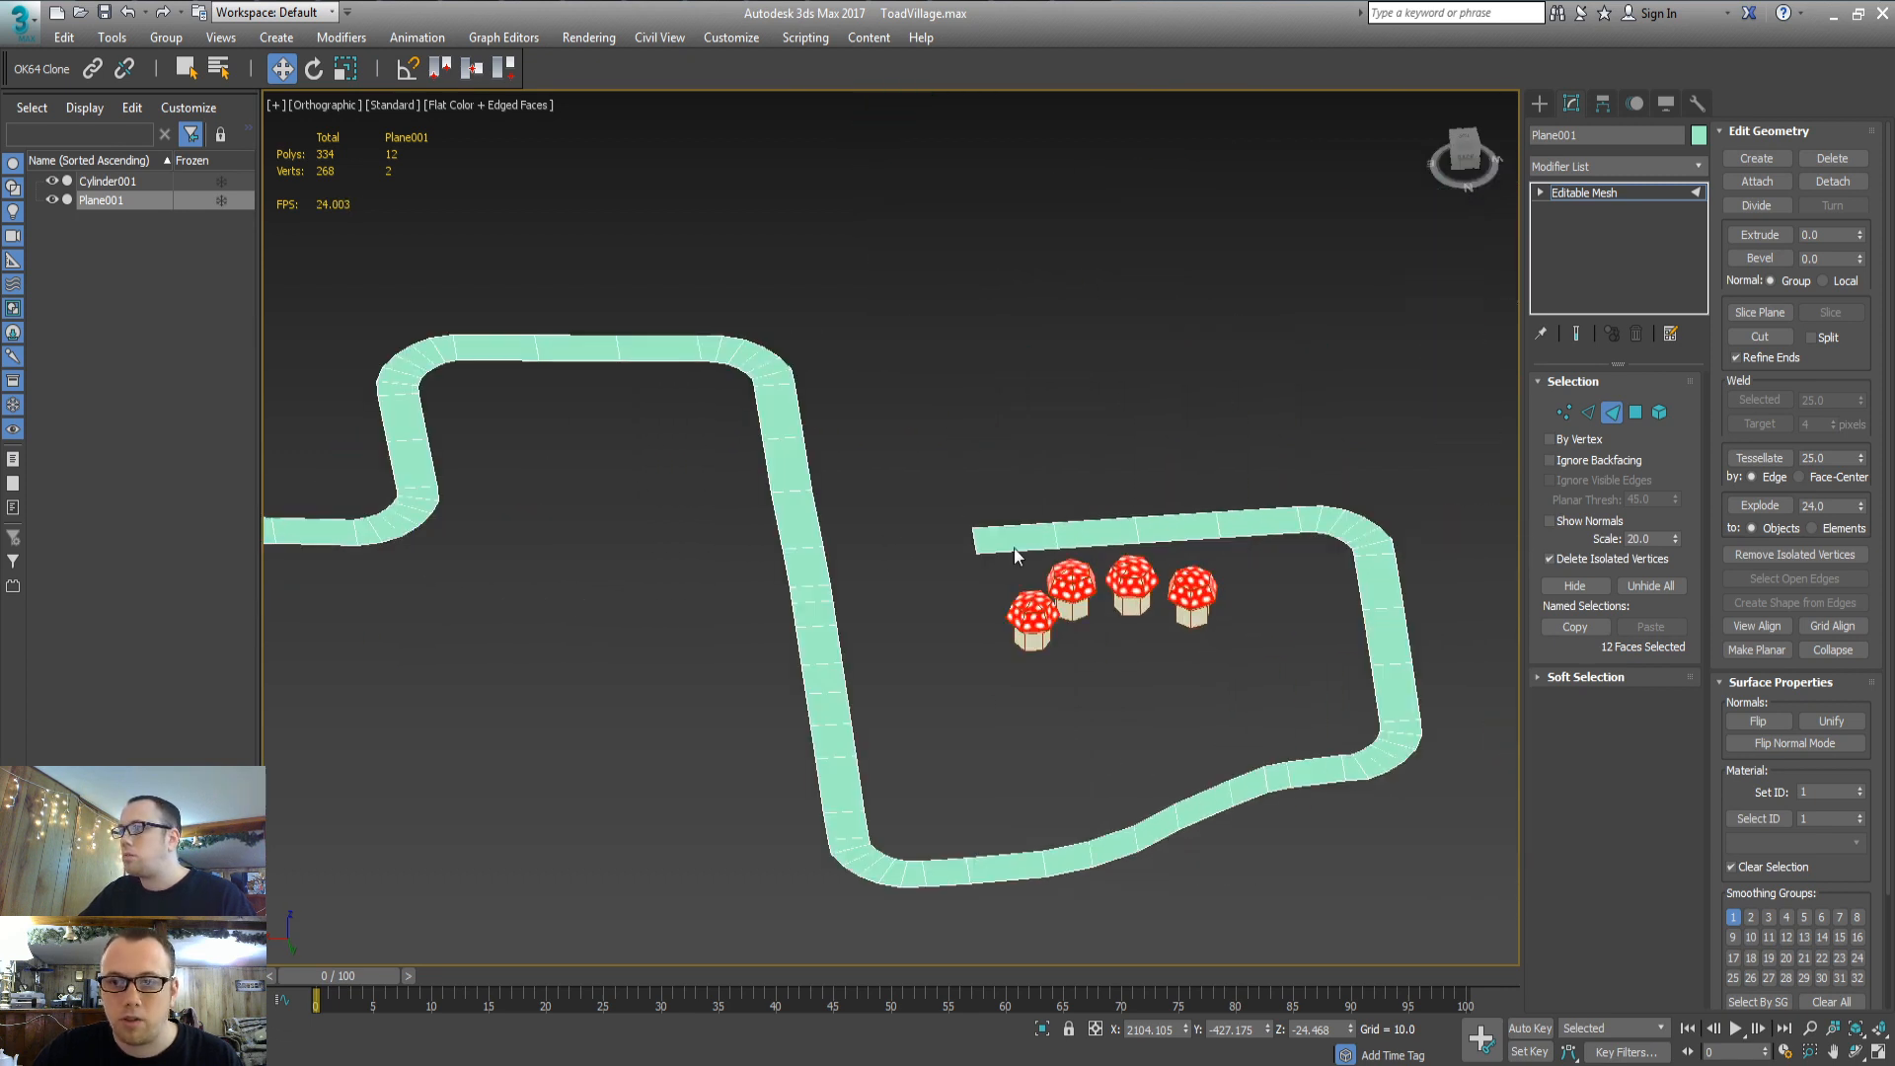
left_click_drag(1261, 535, 1261, 535)
middle_click_drag(1261, 535, 1037, 530, "alt")
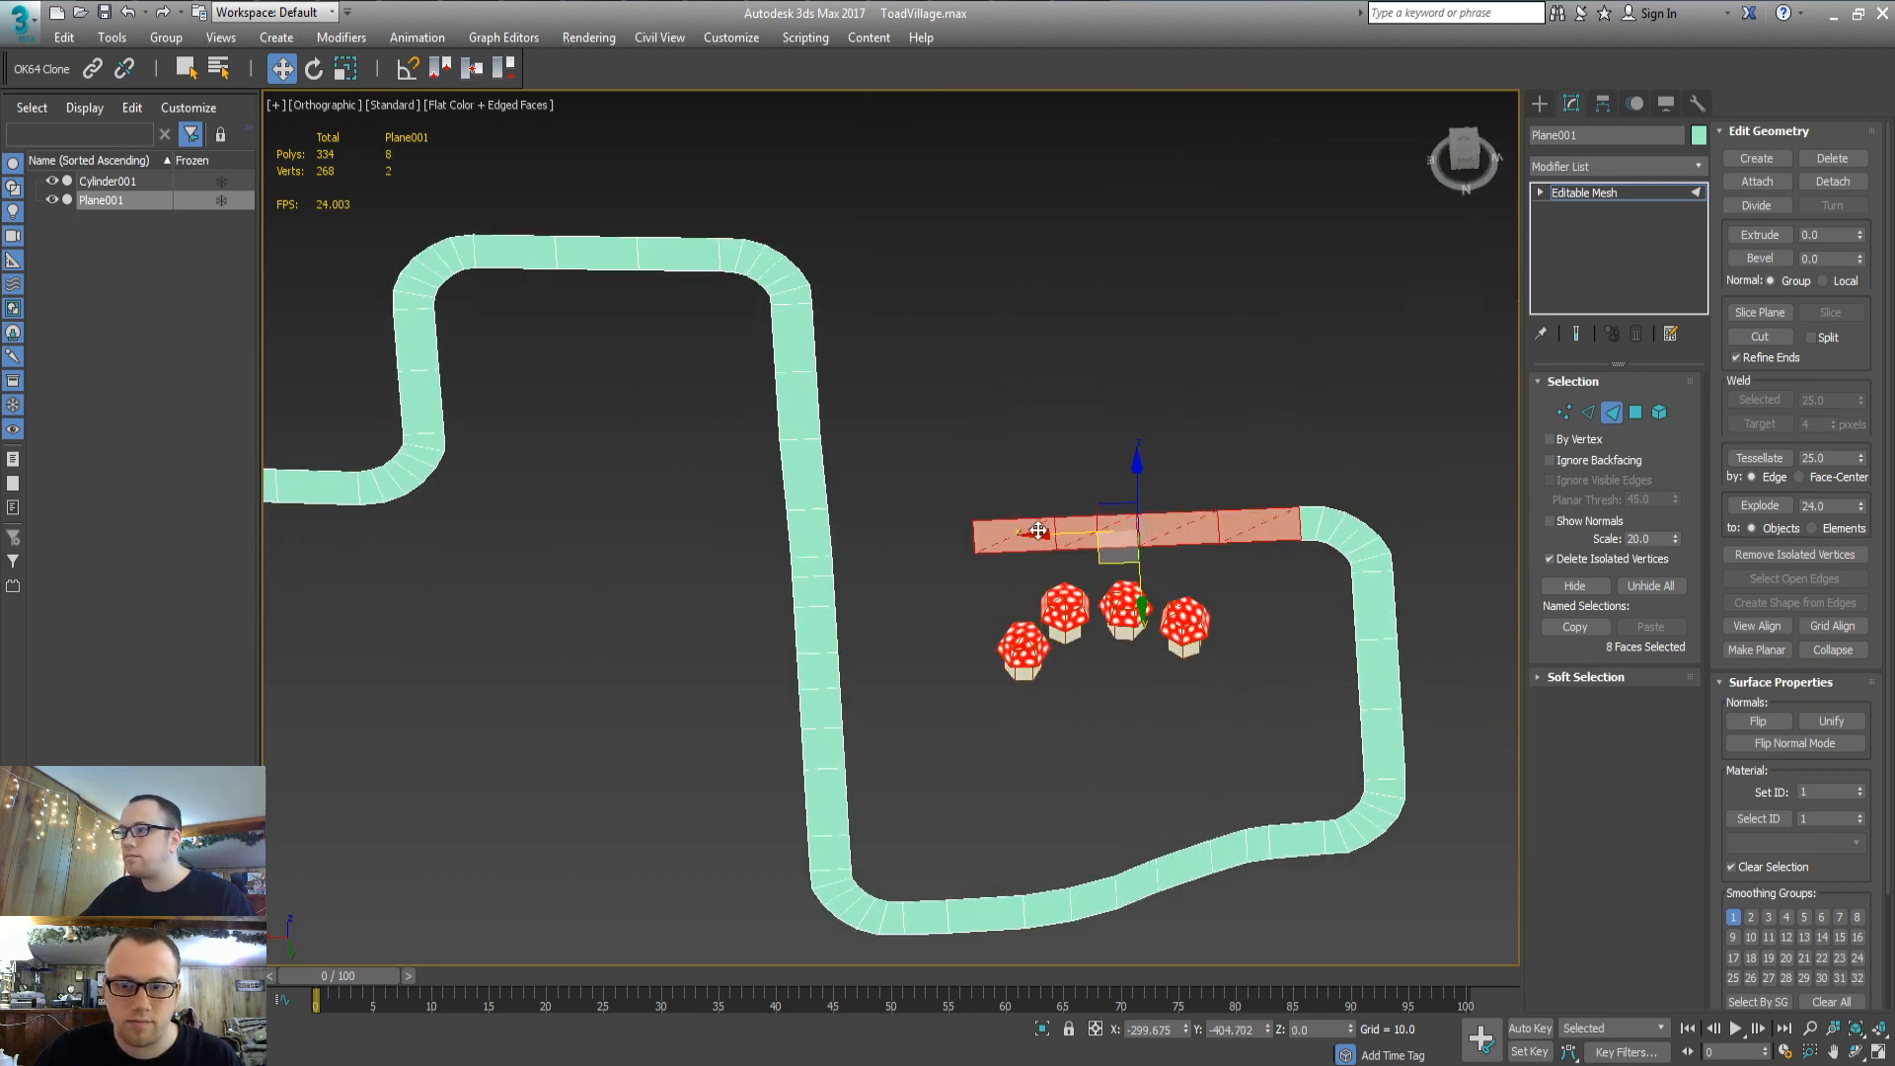
mouse_move(1041, 533)
left_mouse_down("shift")
mouse_move(666, 558)
mouse_move(716, 556)
left_mouse_up("shift")
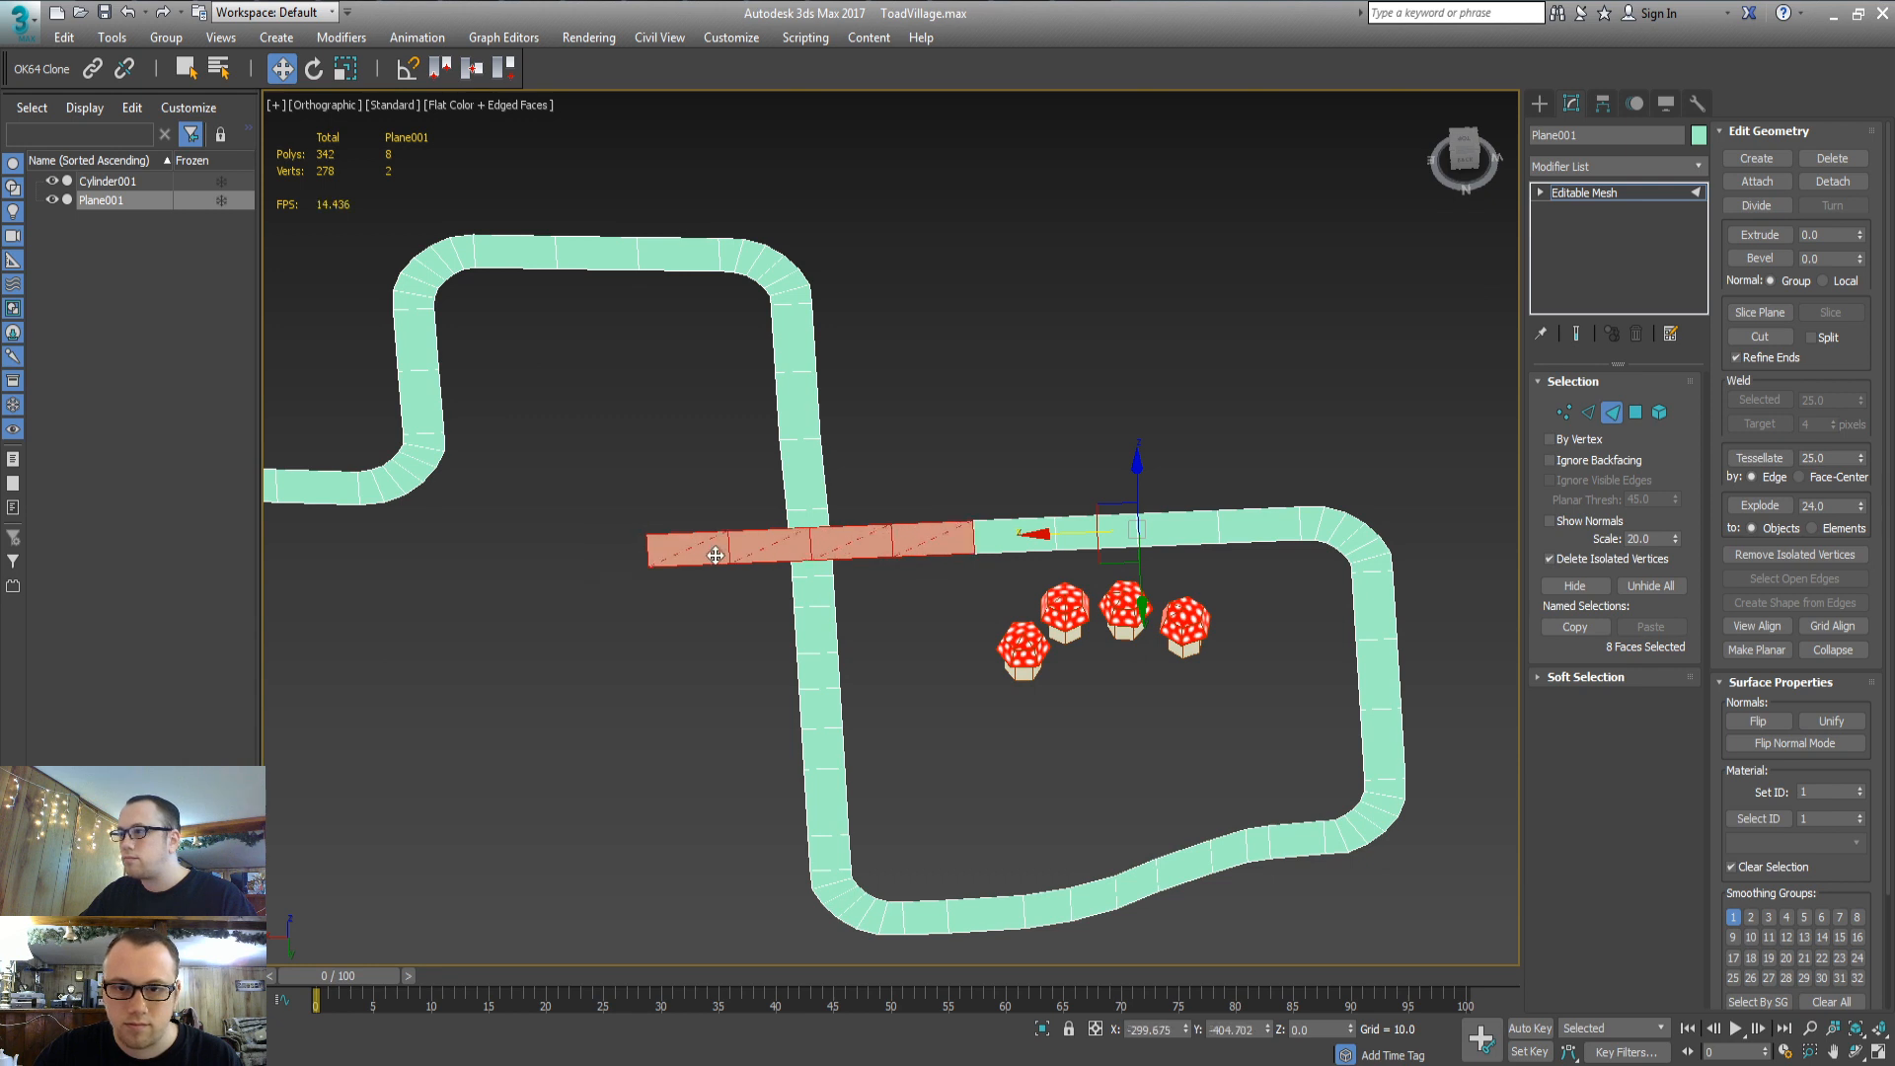
middle_click_drag(716, 556, 968, 499)
left_click_drag(993, 493, 669, 516, "shift")
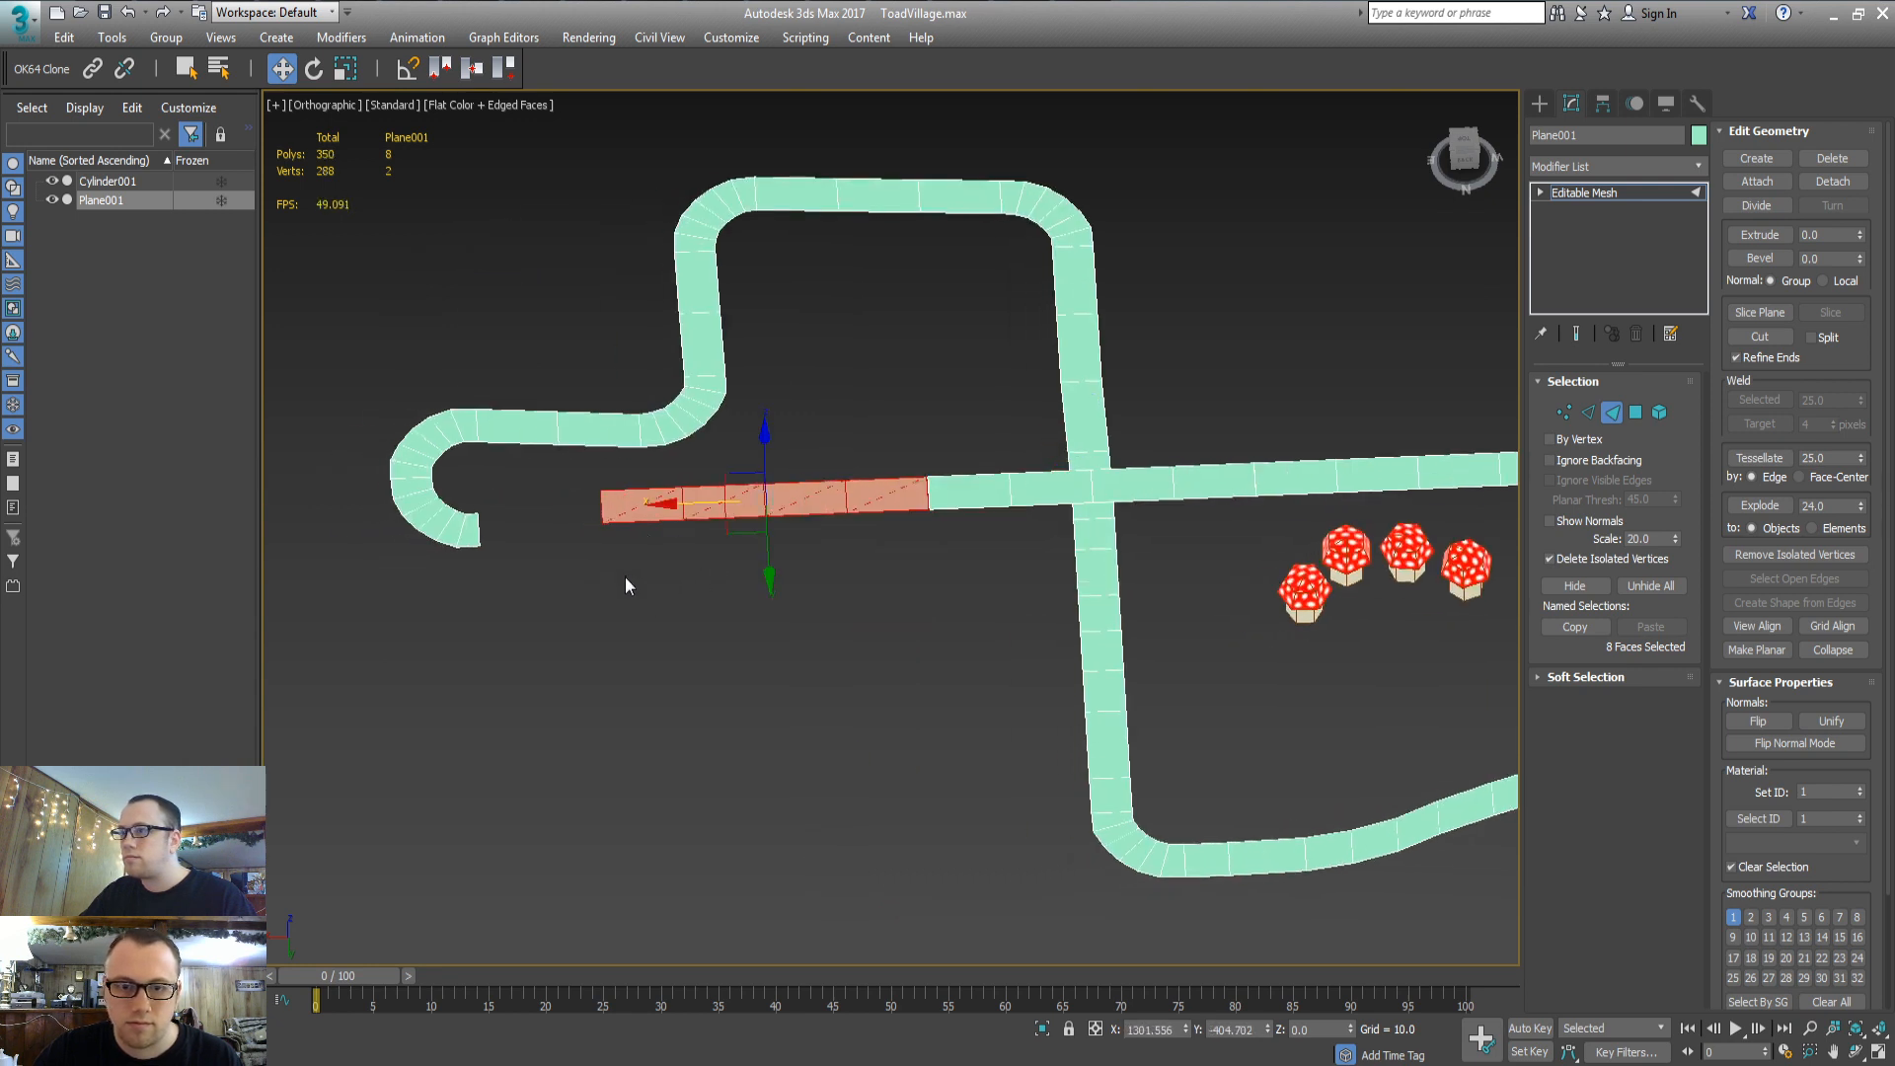
In the Top view, rotate the last cloned strip's 12 vertices about 1.67 degrees around Z and move them against the preceding strip
middle_click_drag(625, 583, 885, 614)
scroll(740, 592, "up", 2)
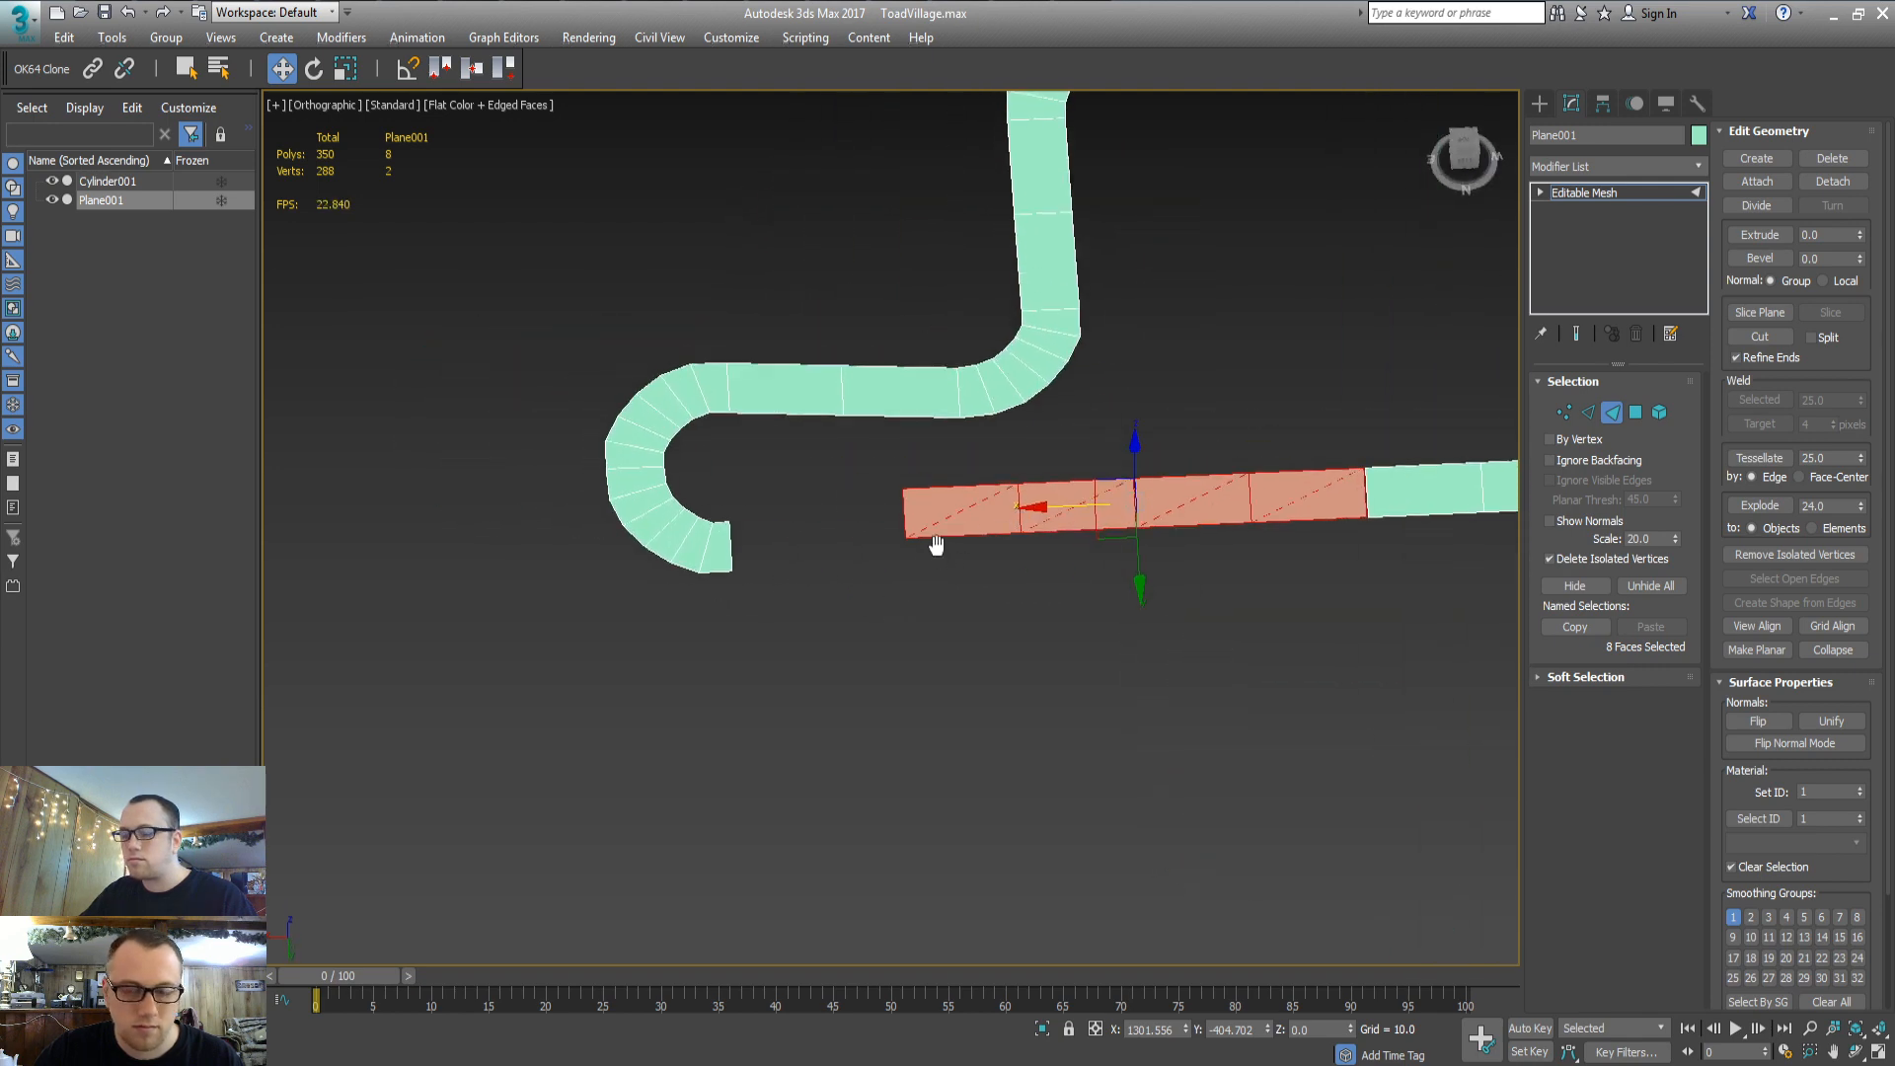
key("t")
scroll(918, 533, "down", 4)
scroll(1029, 520, "up", 2)
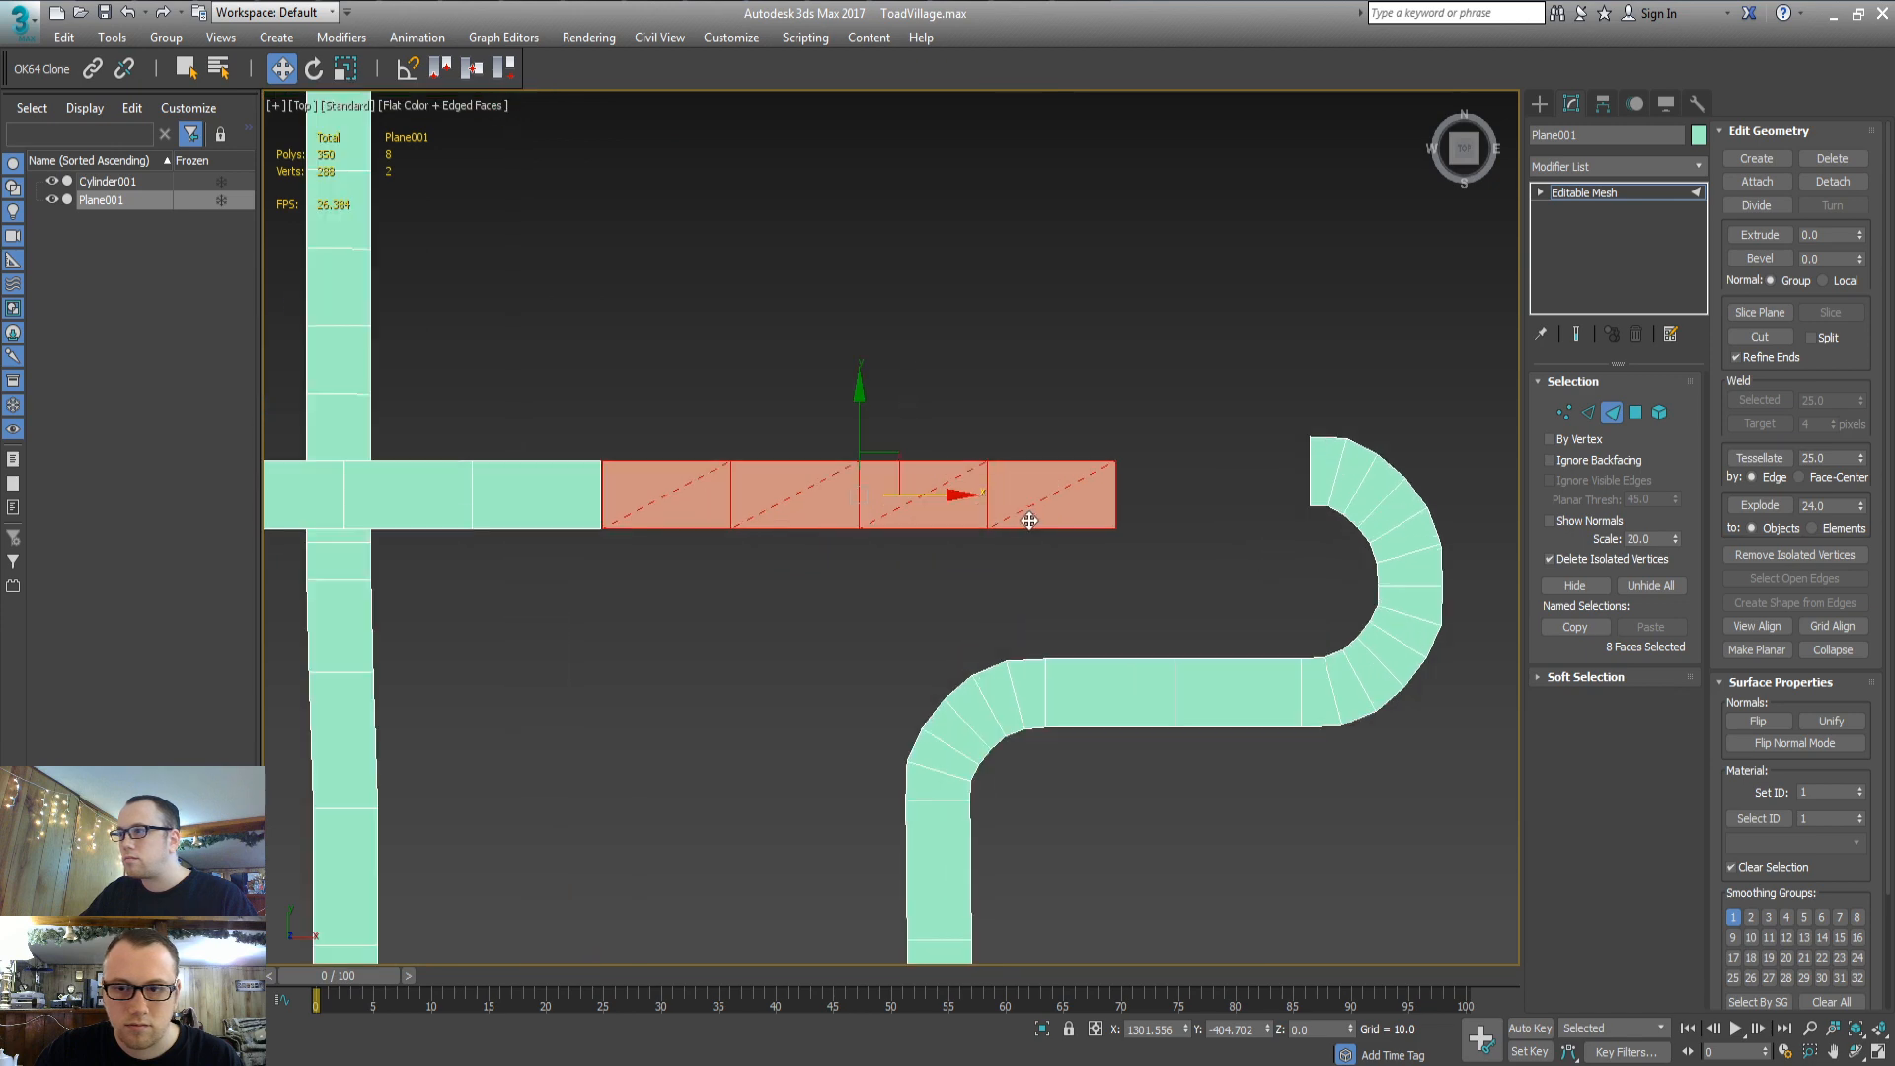
middle_click_drag(1030, 520, 908, 608)
scroll(1066, 545, "down", 2)
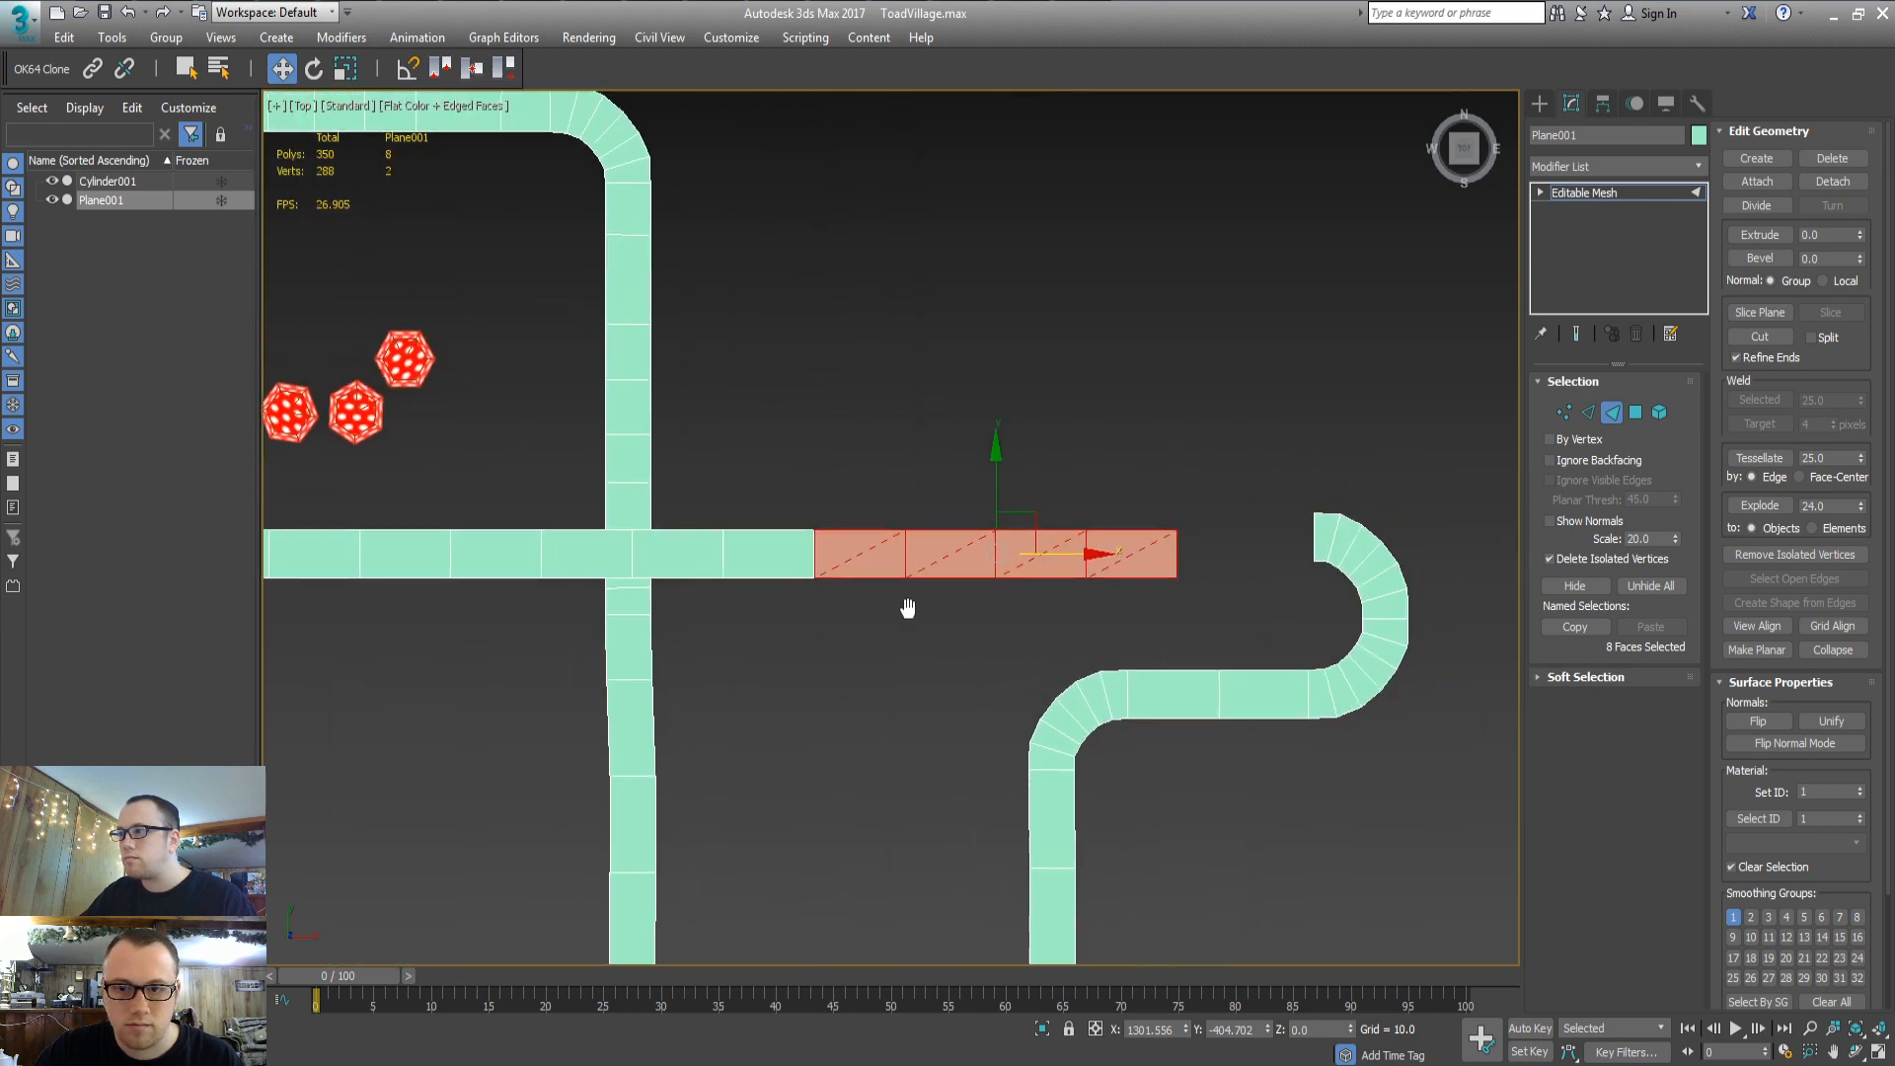
key("1")
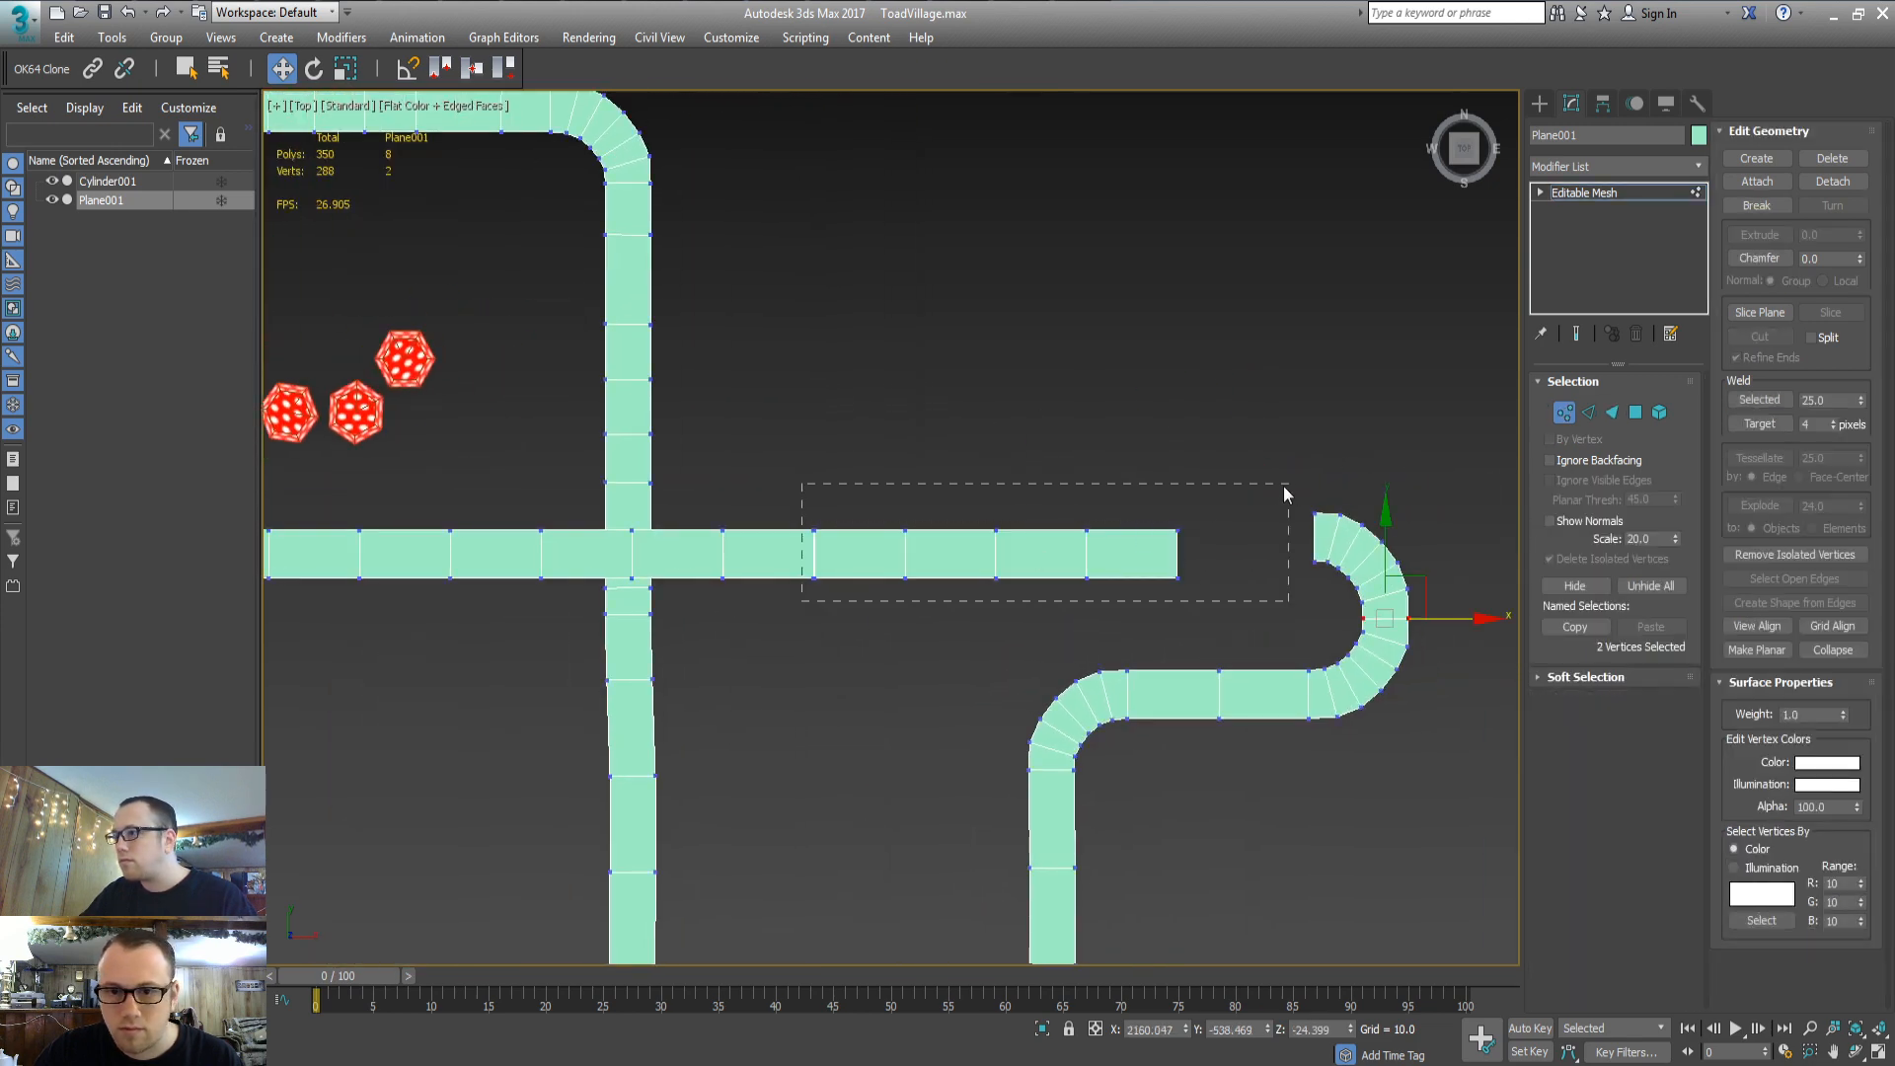
left_click_drag(1284, 486, 1286, 486)
key("e")
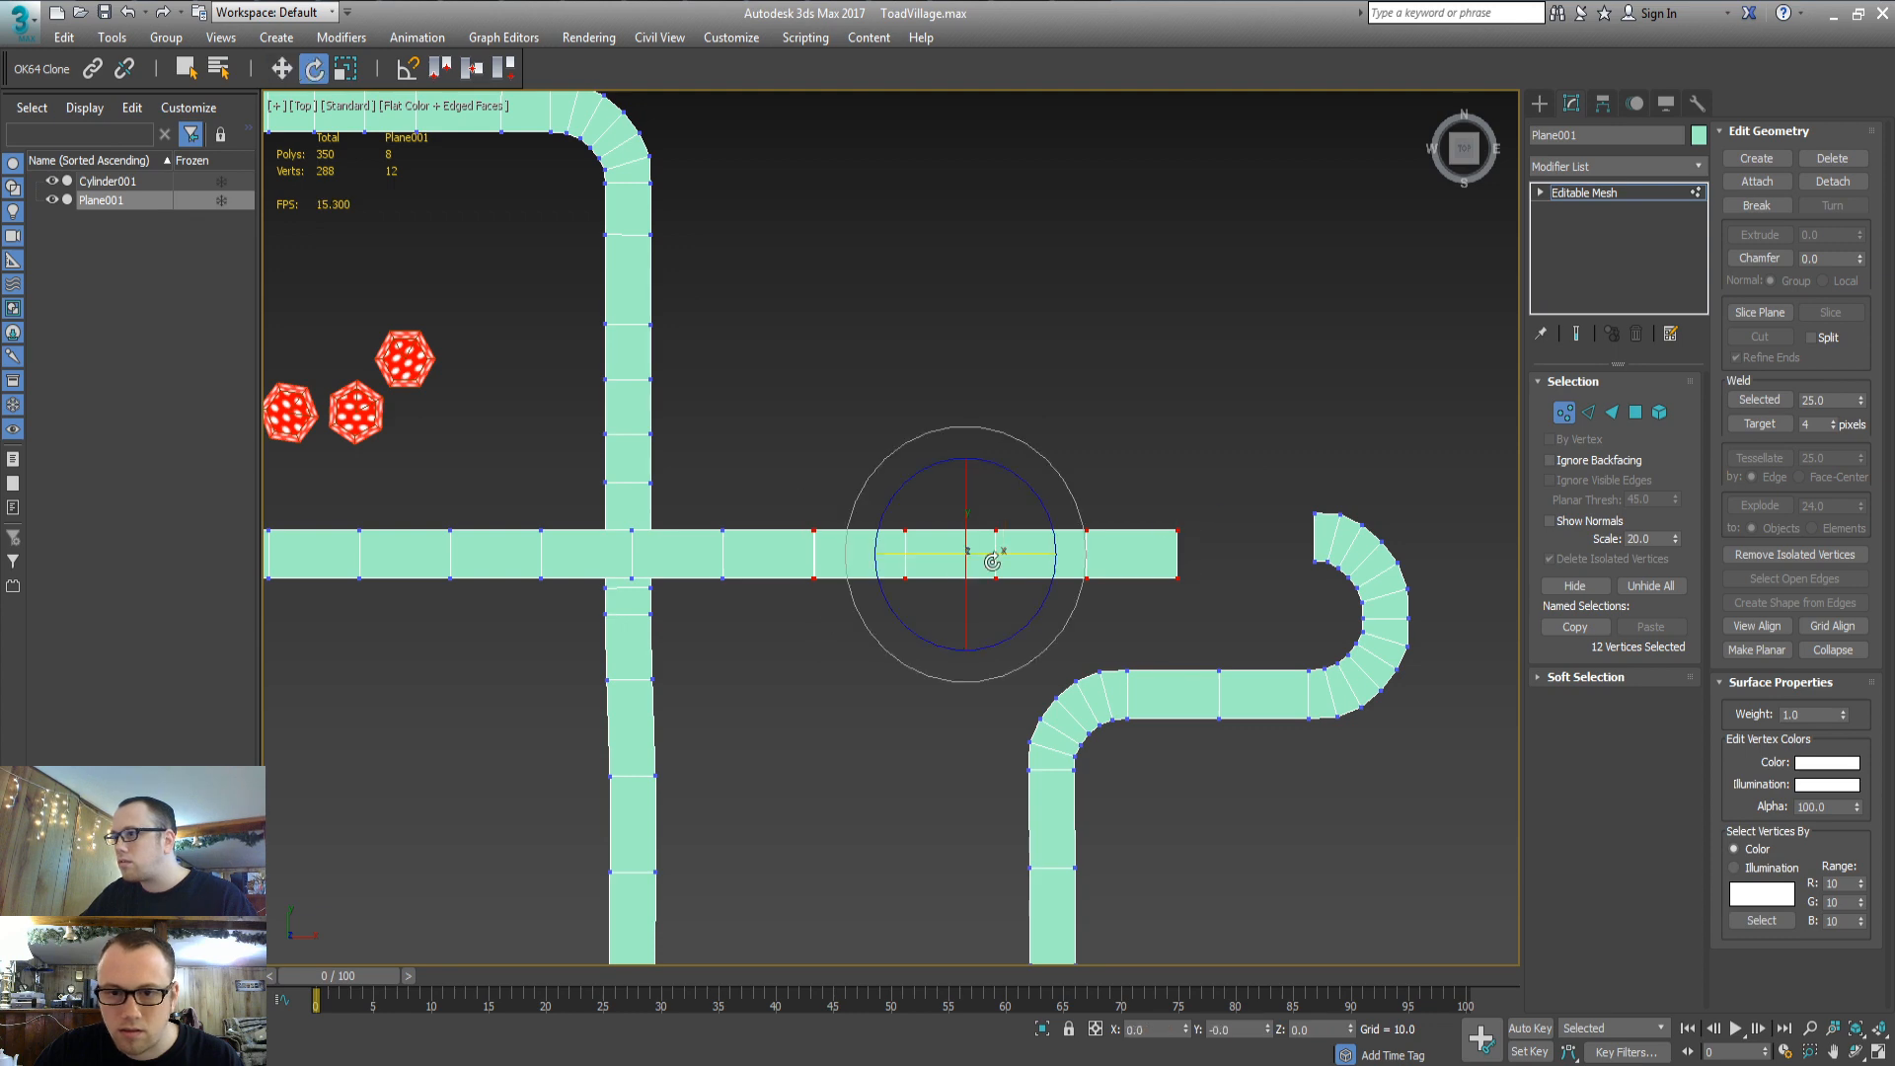
left_click_drag(1003, 635, 1012, 639)
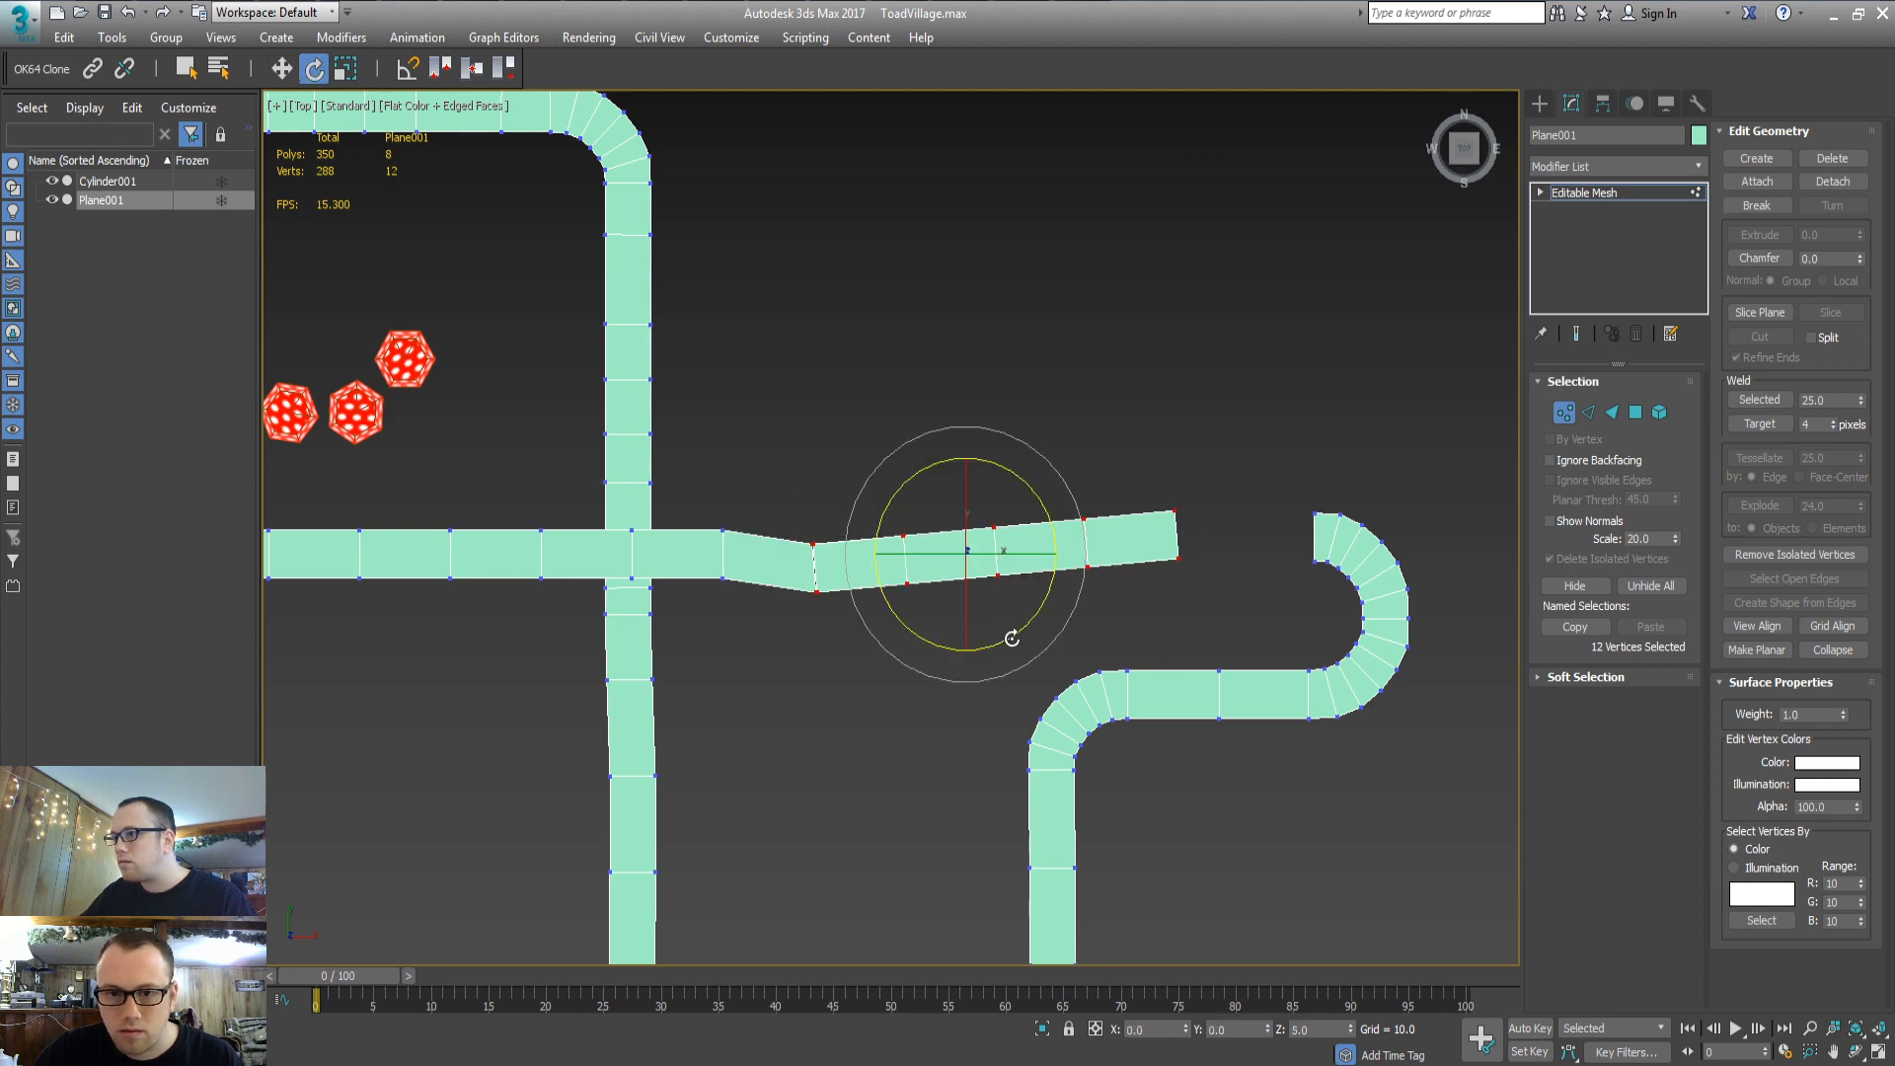
key("ctrl+z")
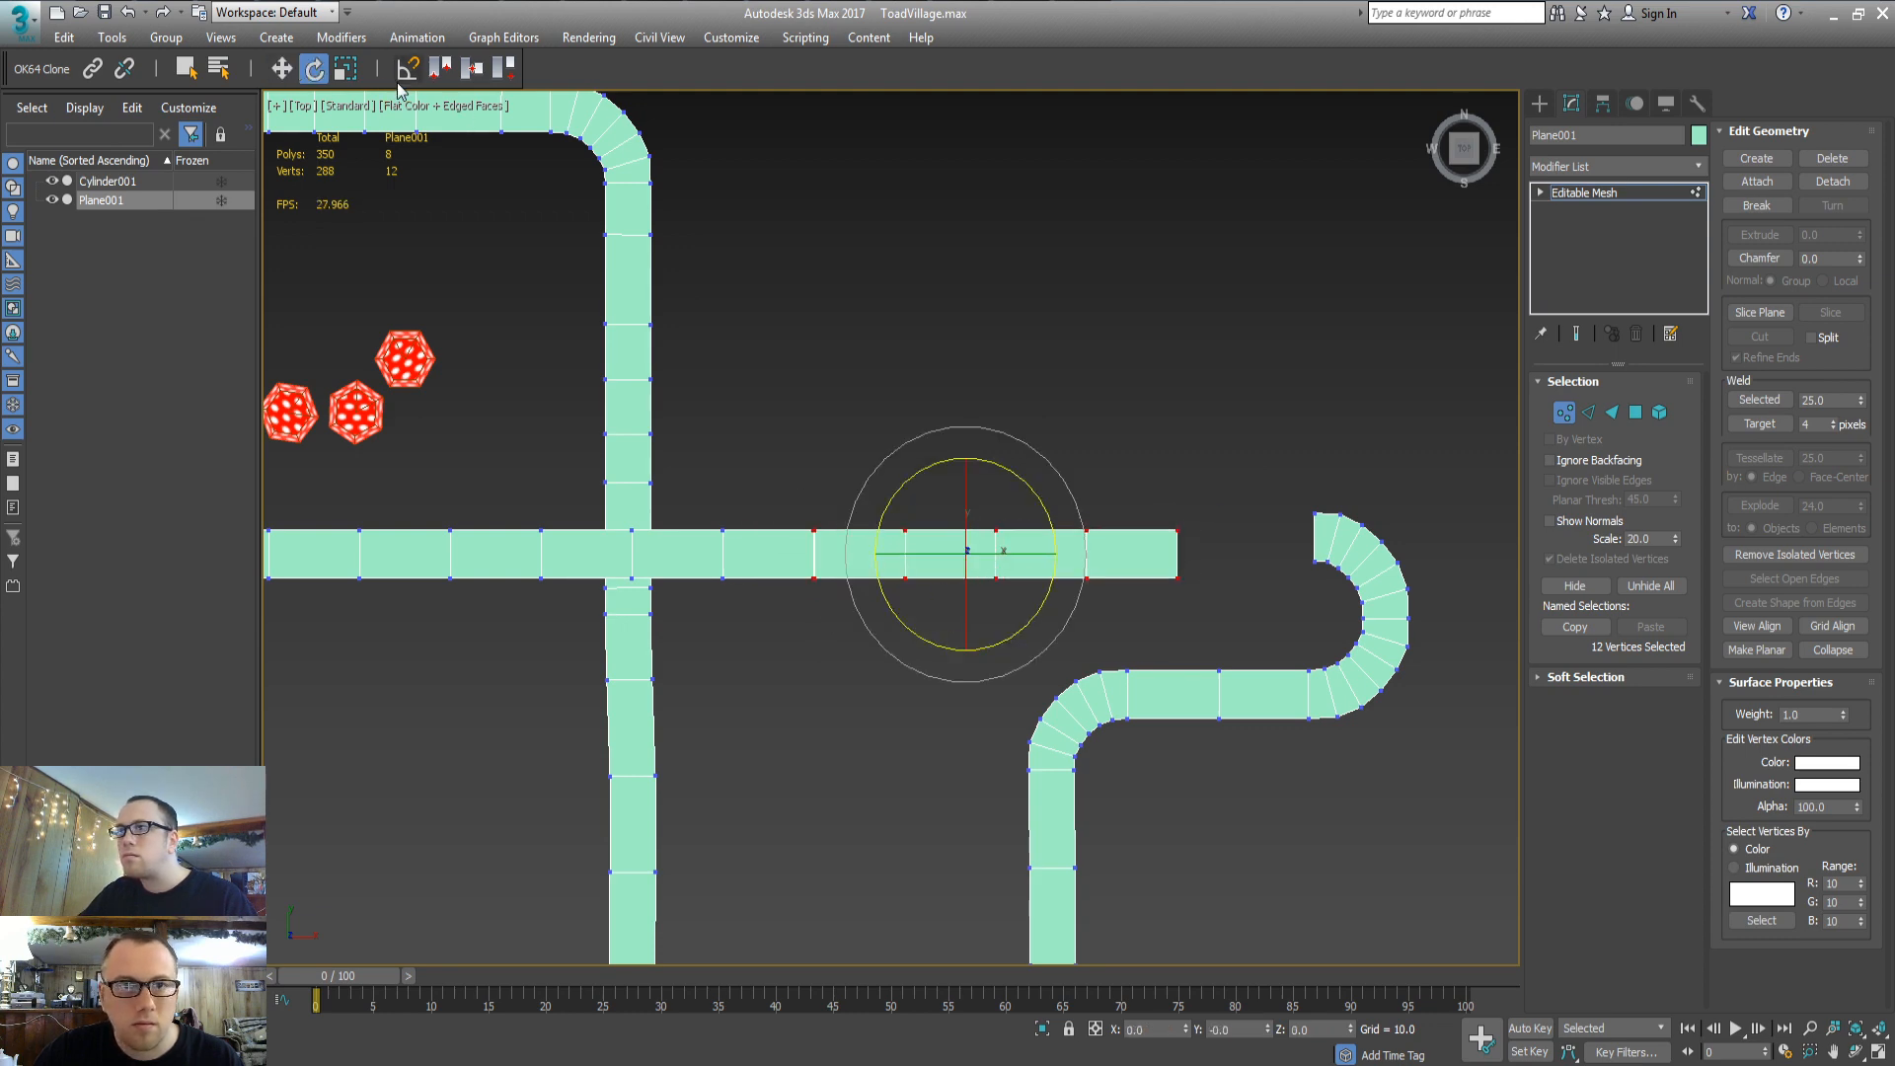
left_click_drag(1017, 629, 1022, 628)
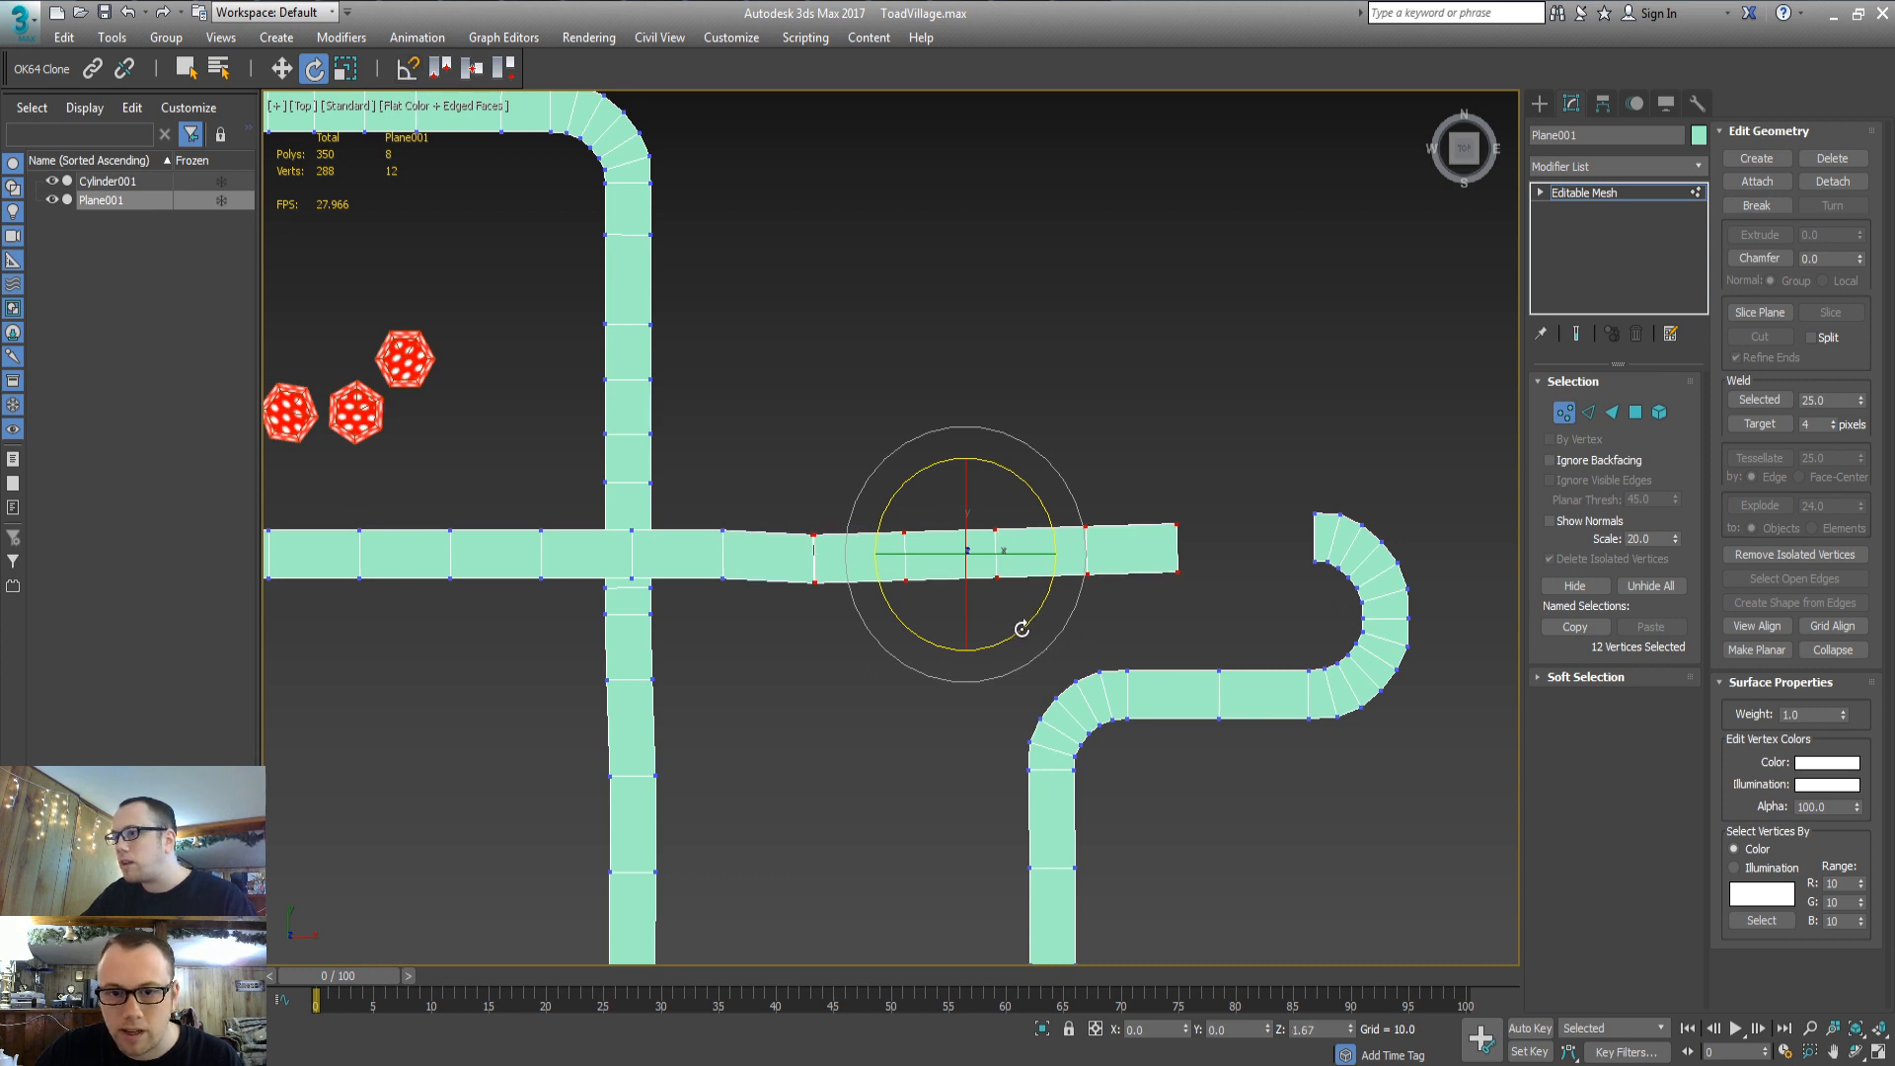
key("w")
left_click_drag(992, 517, 989, 511)
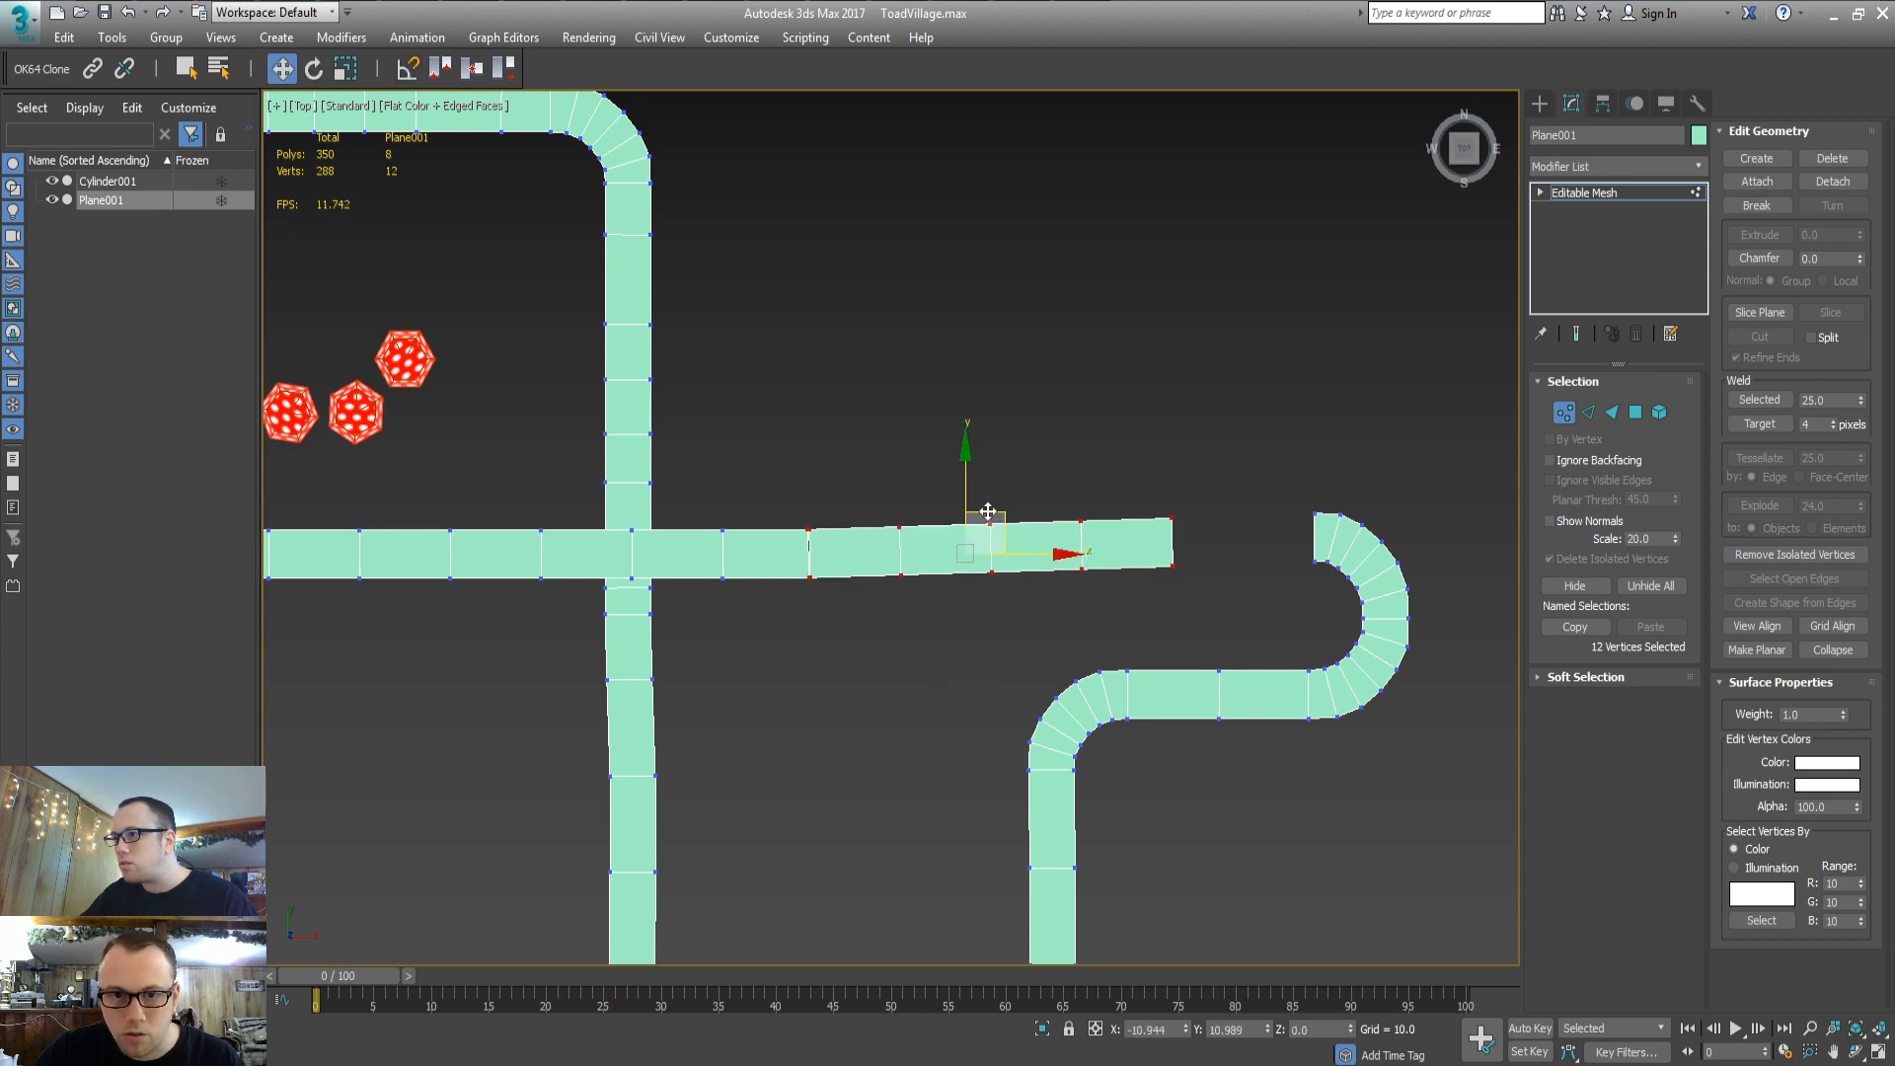
Extend the strip's open end edge in the Perspective view, pulling out a new road segment that reaches the curve's open end
key("2")
left_click(1173, 541)
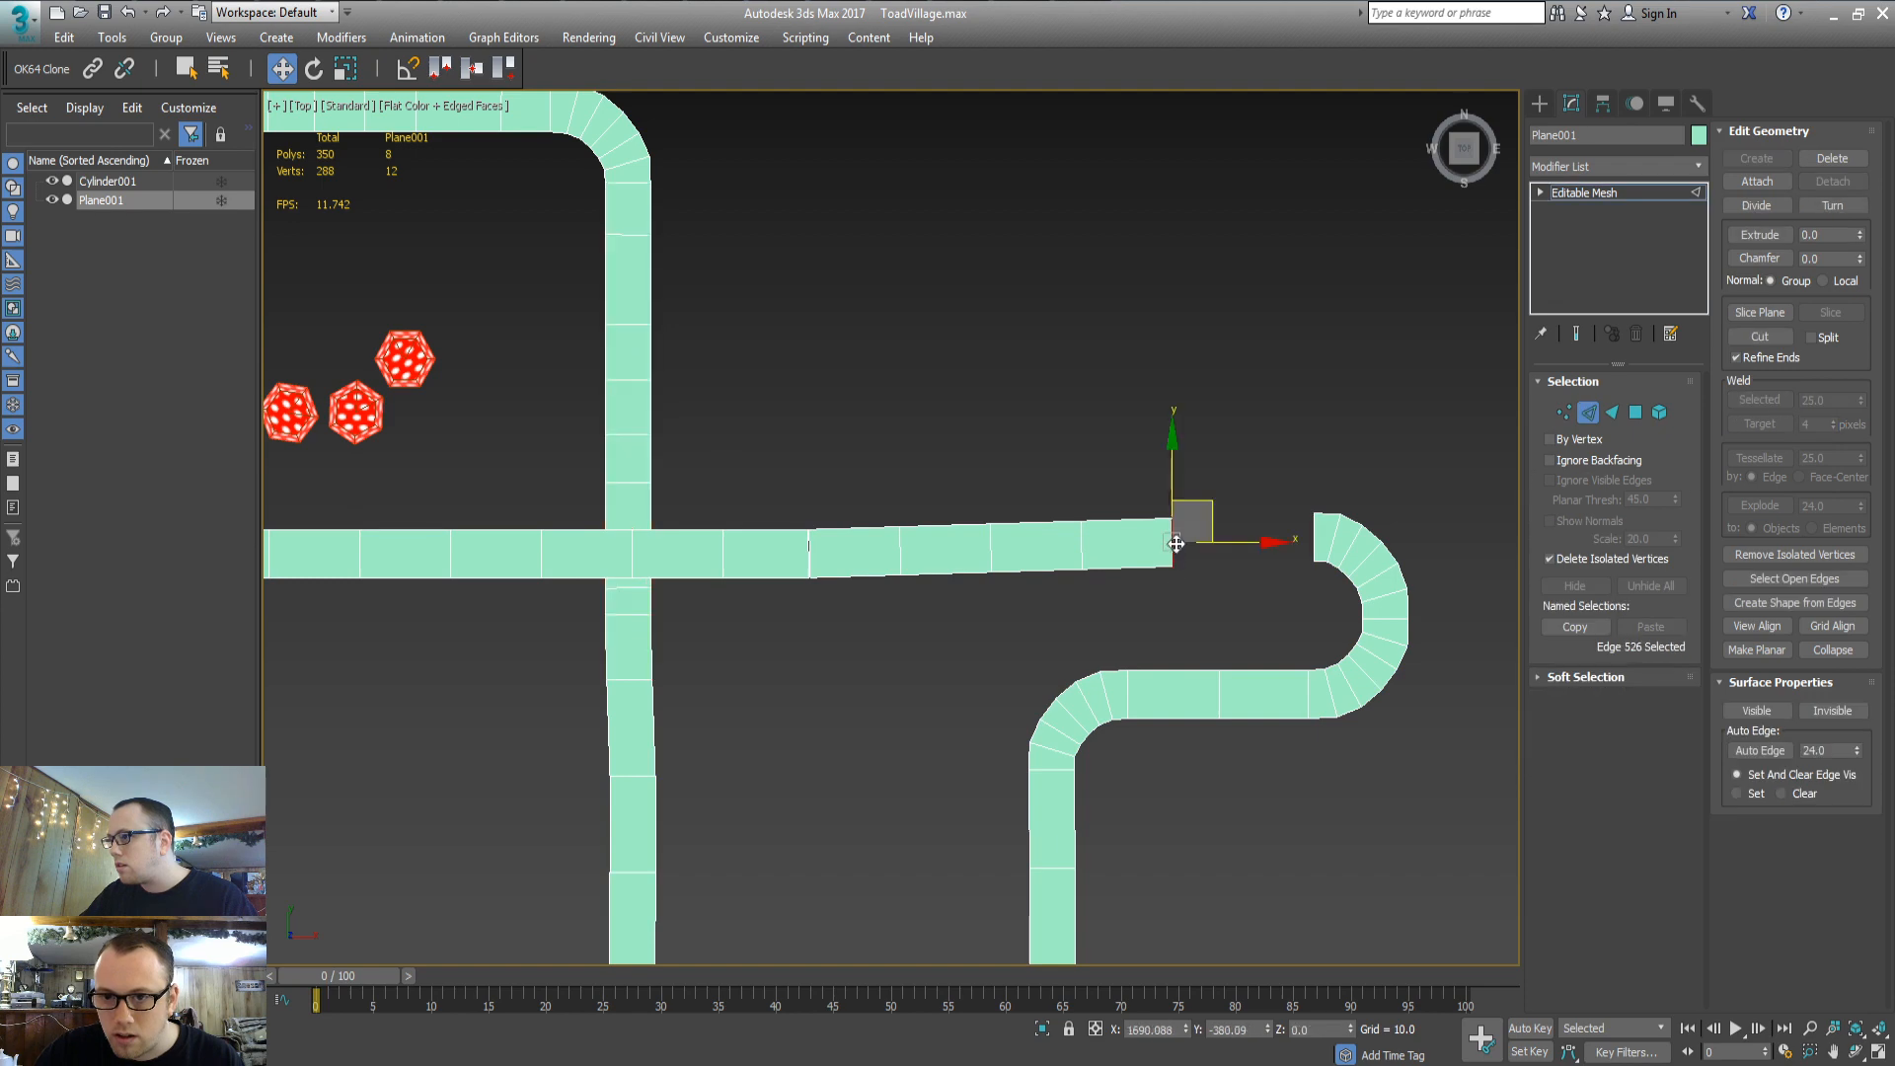
key("p")
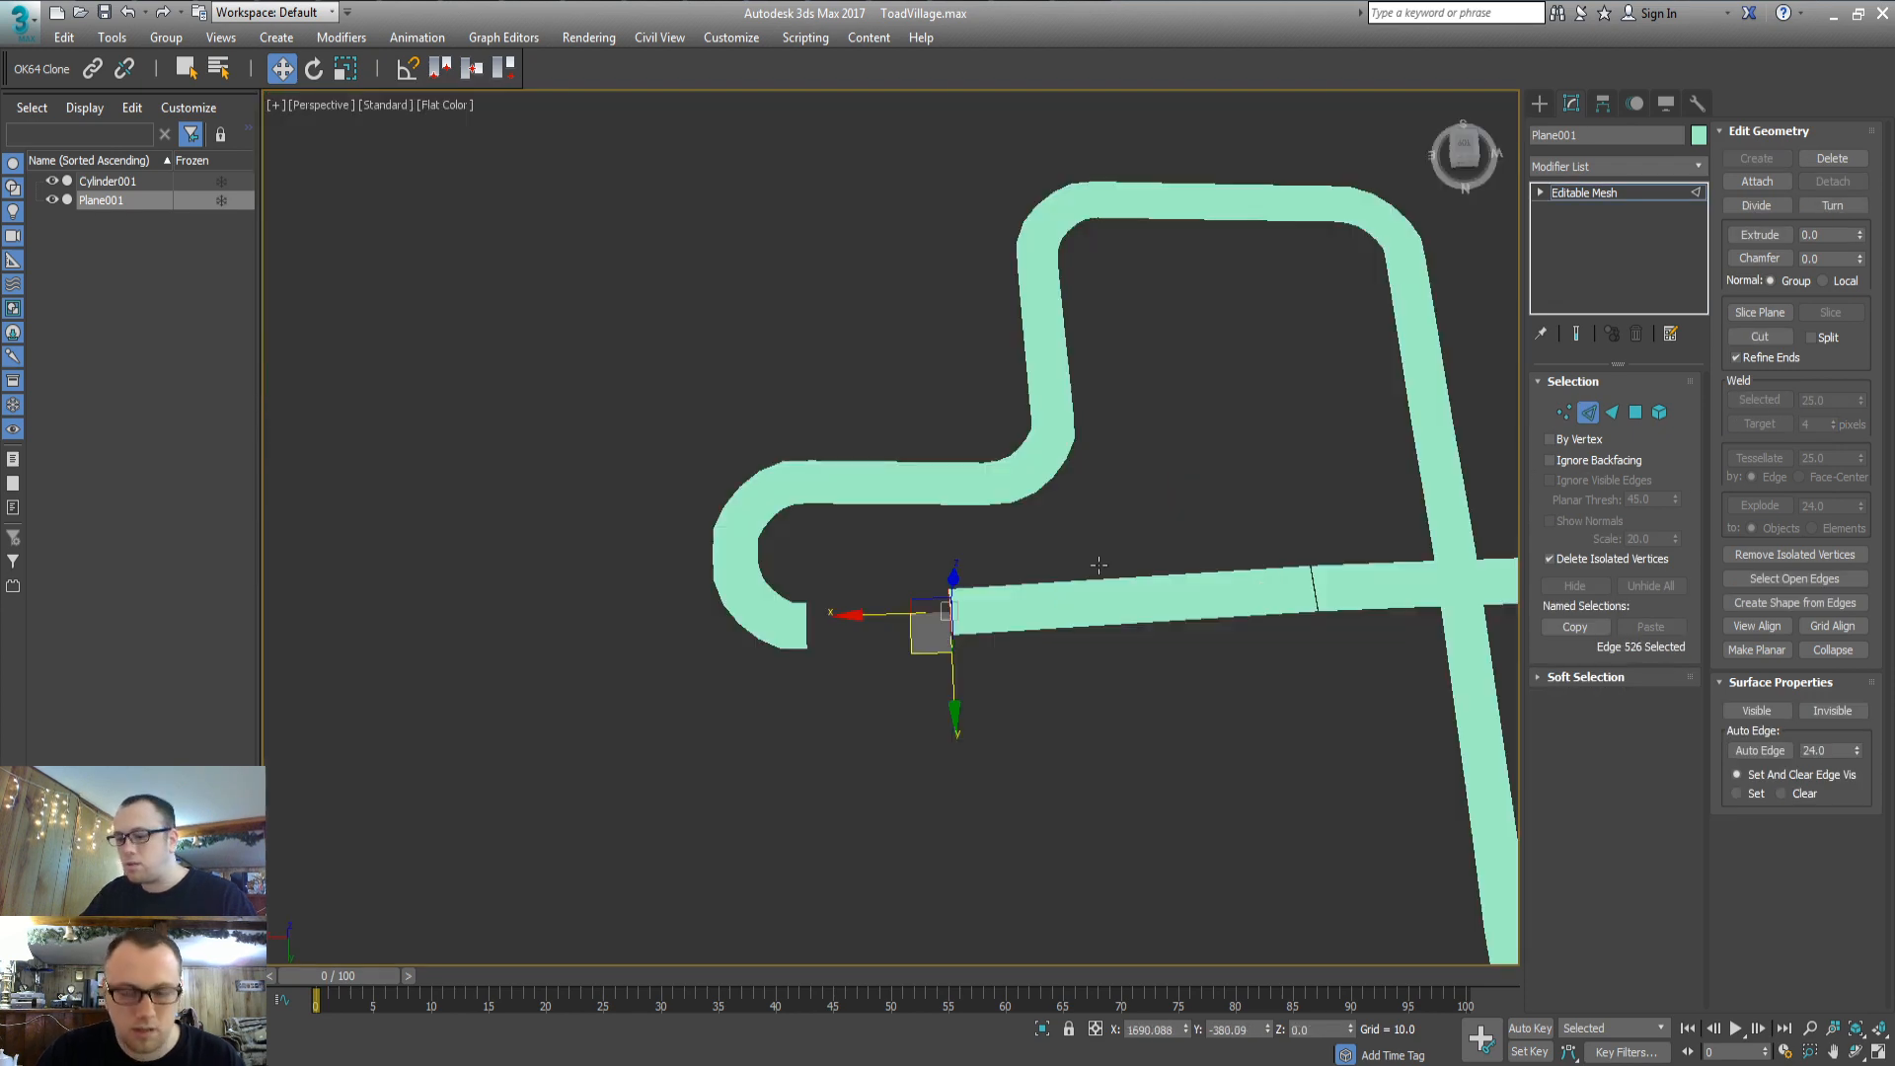
key("z")
middle_click_drag(1096, 565, 1091, 493, "alt")
middle_click_drag(936, 476, 933, 219)
scroll(959, 426, "down", 6)
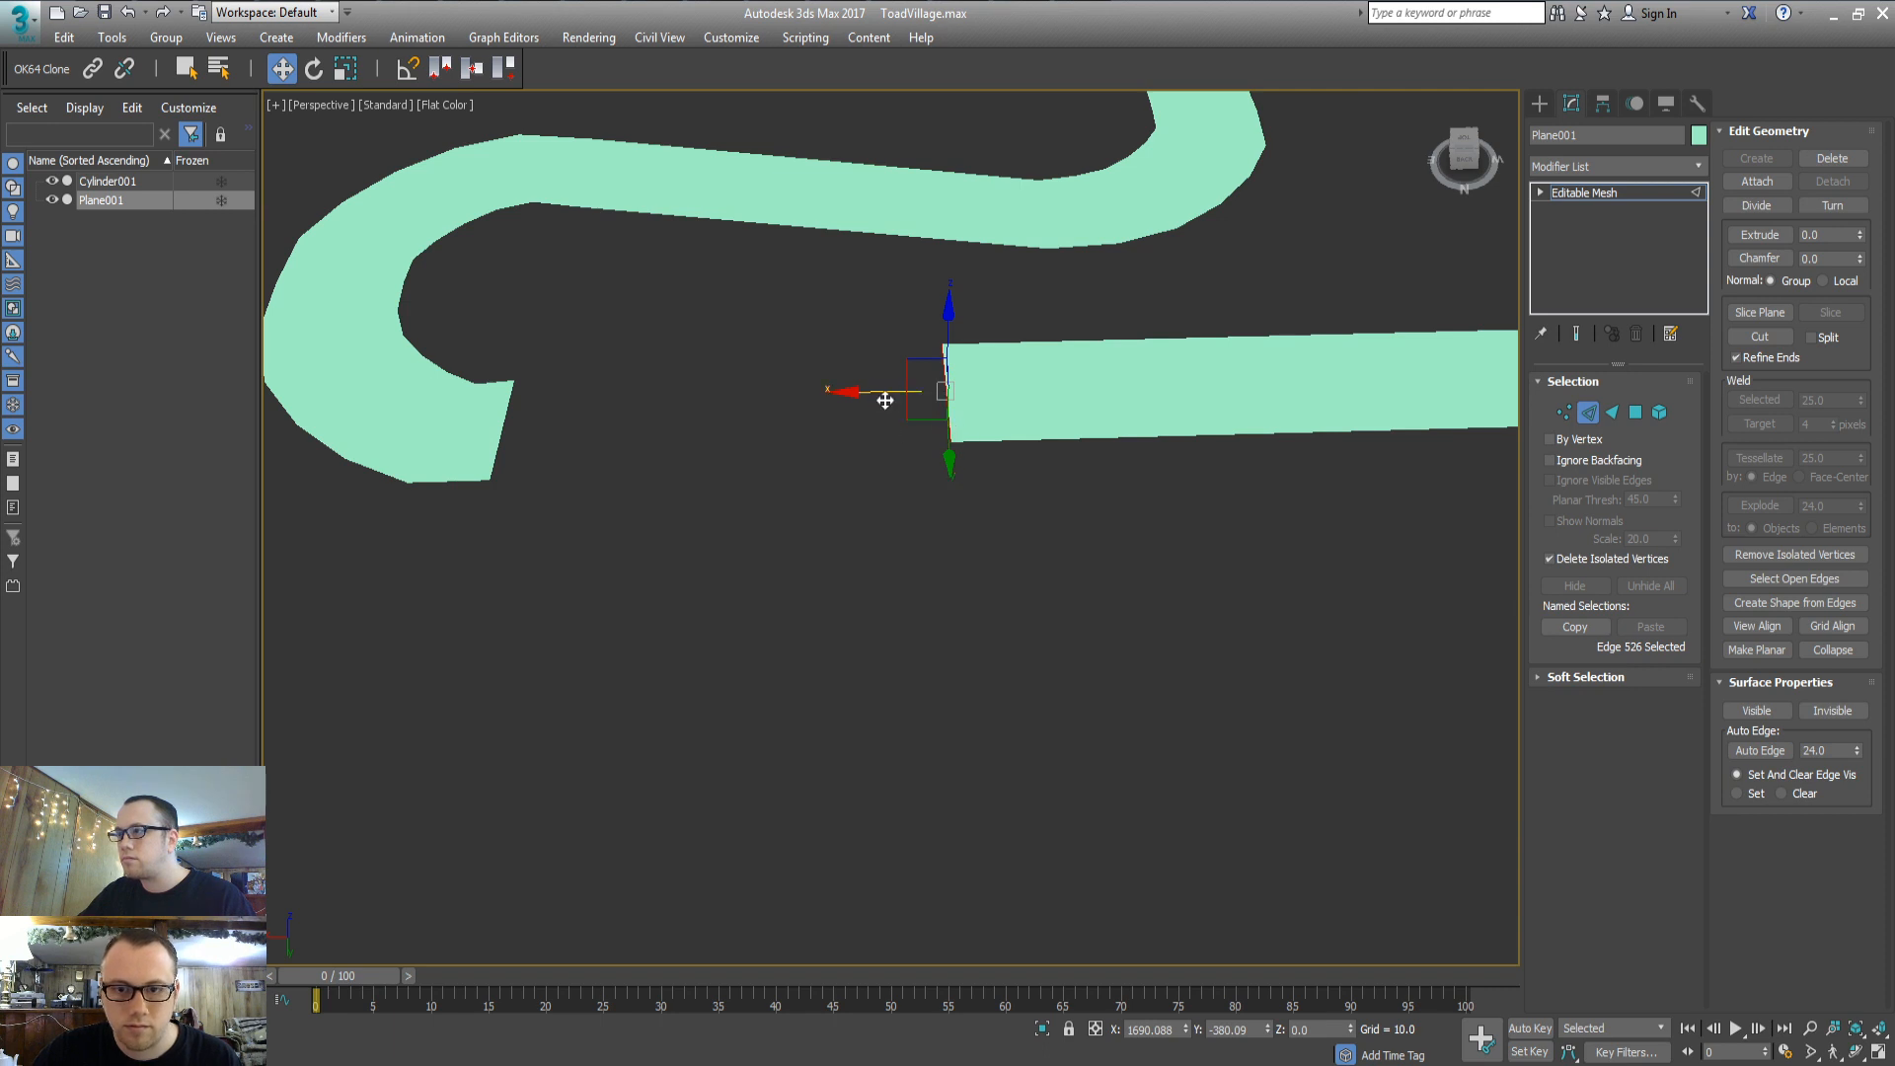
left_click_drag(842, 396, 400, 405, "shift")
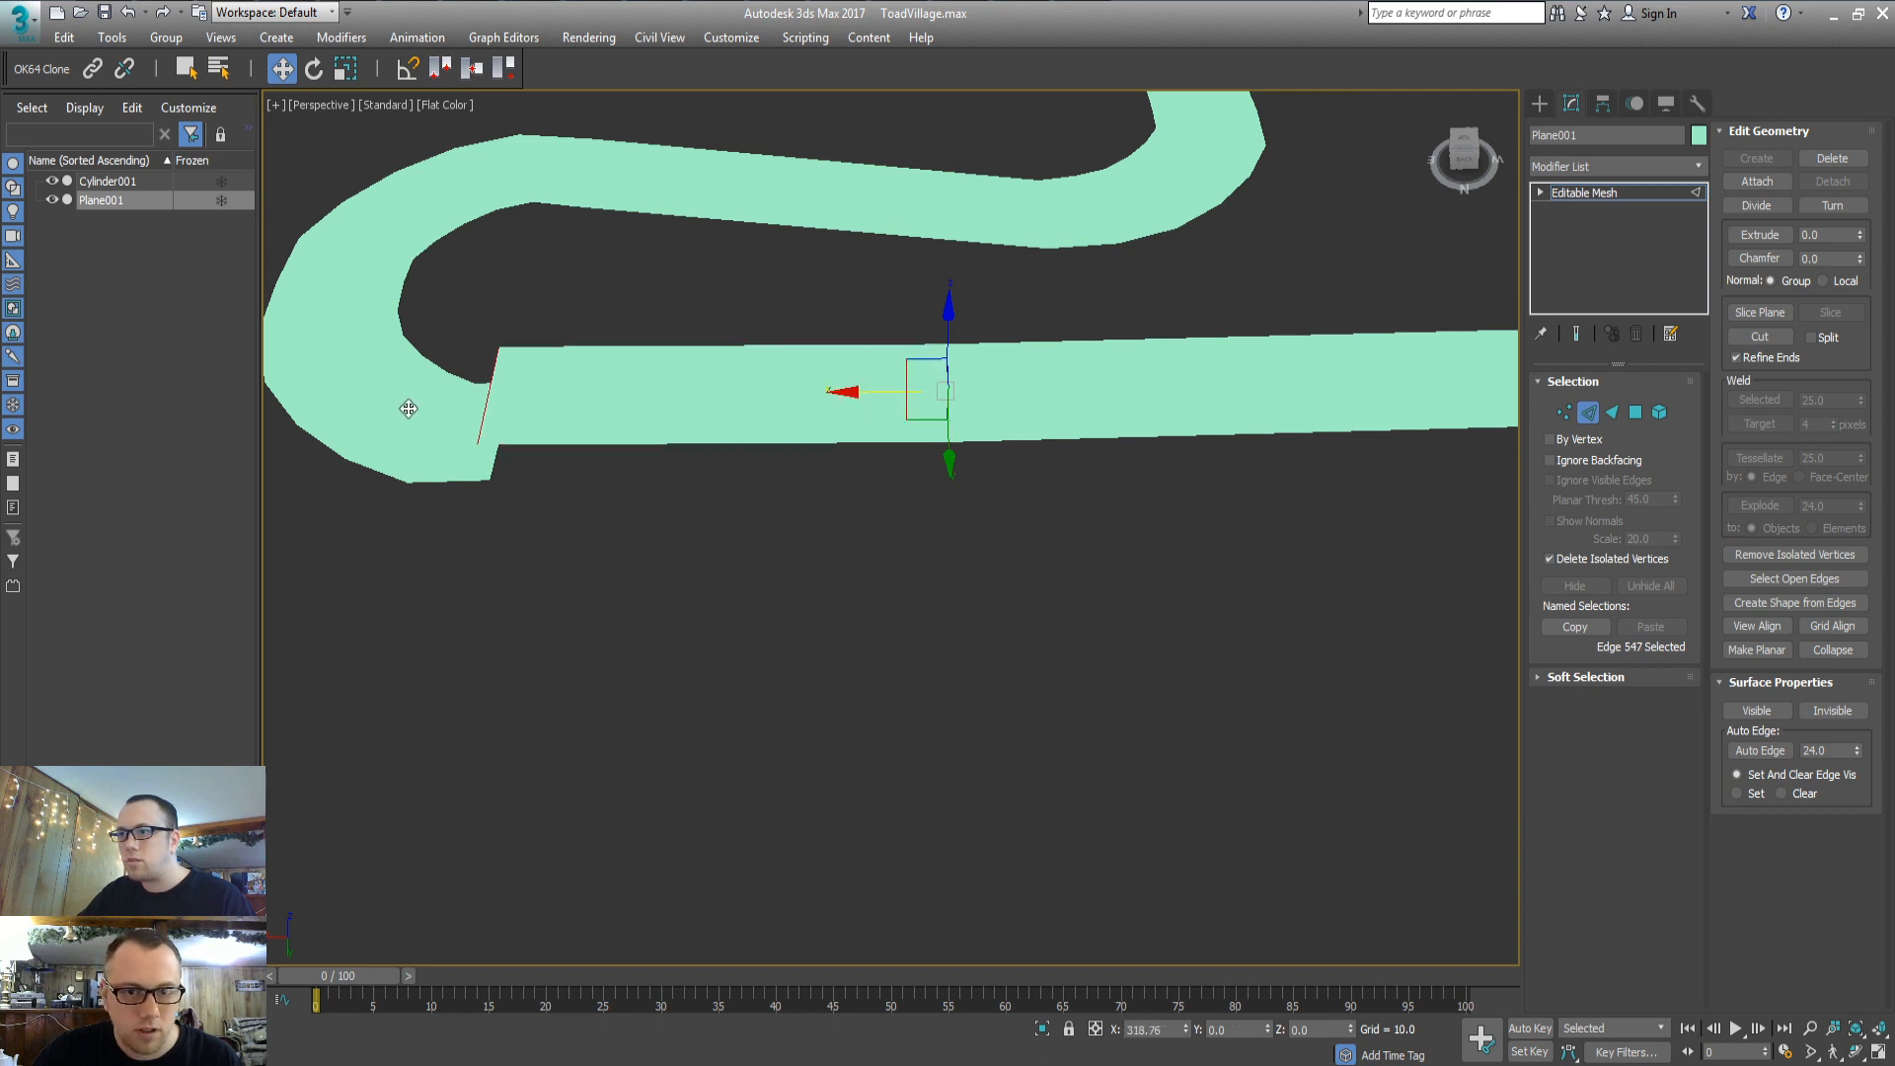
Lower the new segment's two end vertices, line them up with the curve's open end, and weld the four vertices there
middle_click_drag(576, 519, 891, 476)
key("1")
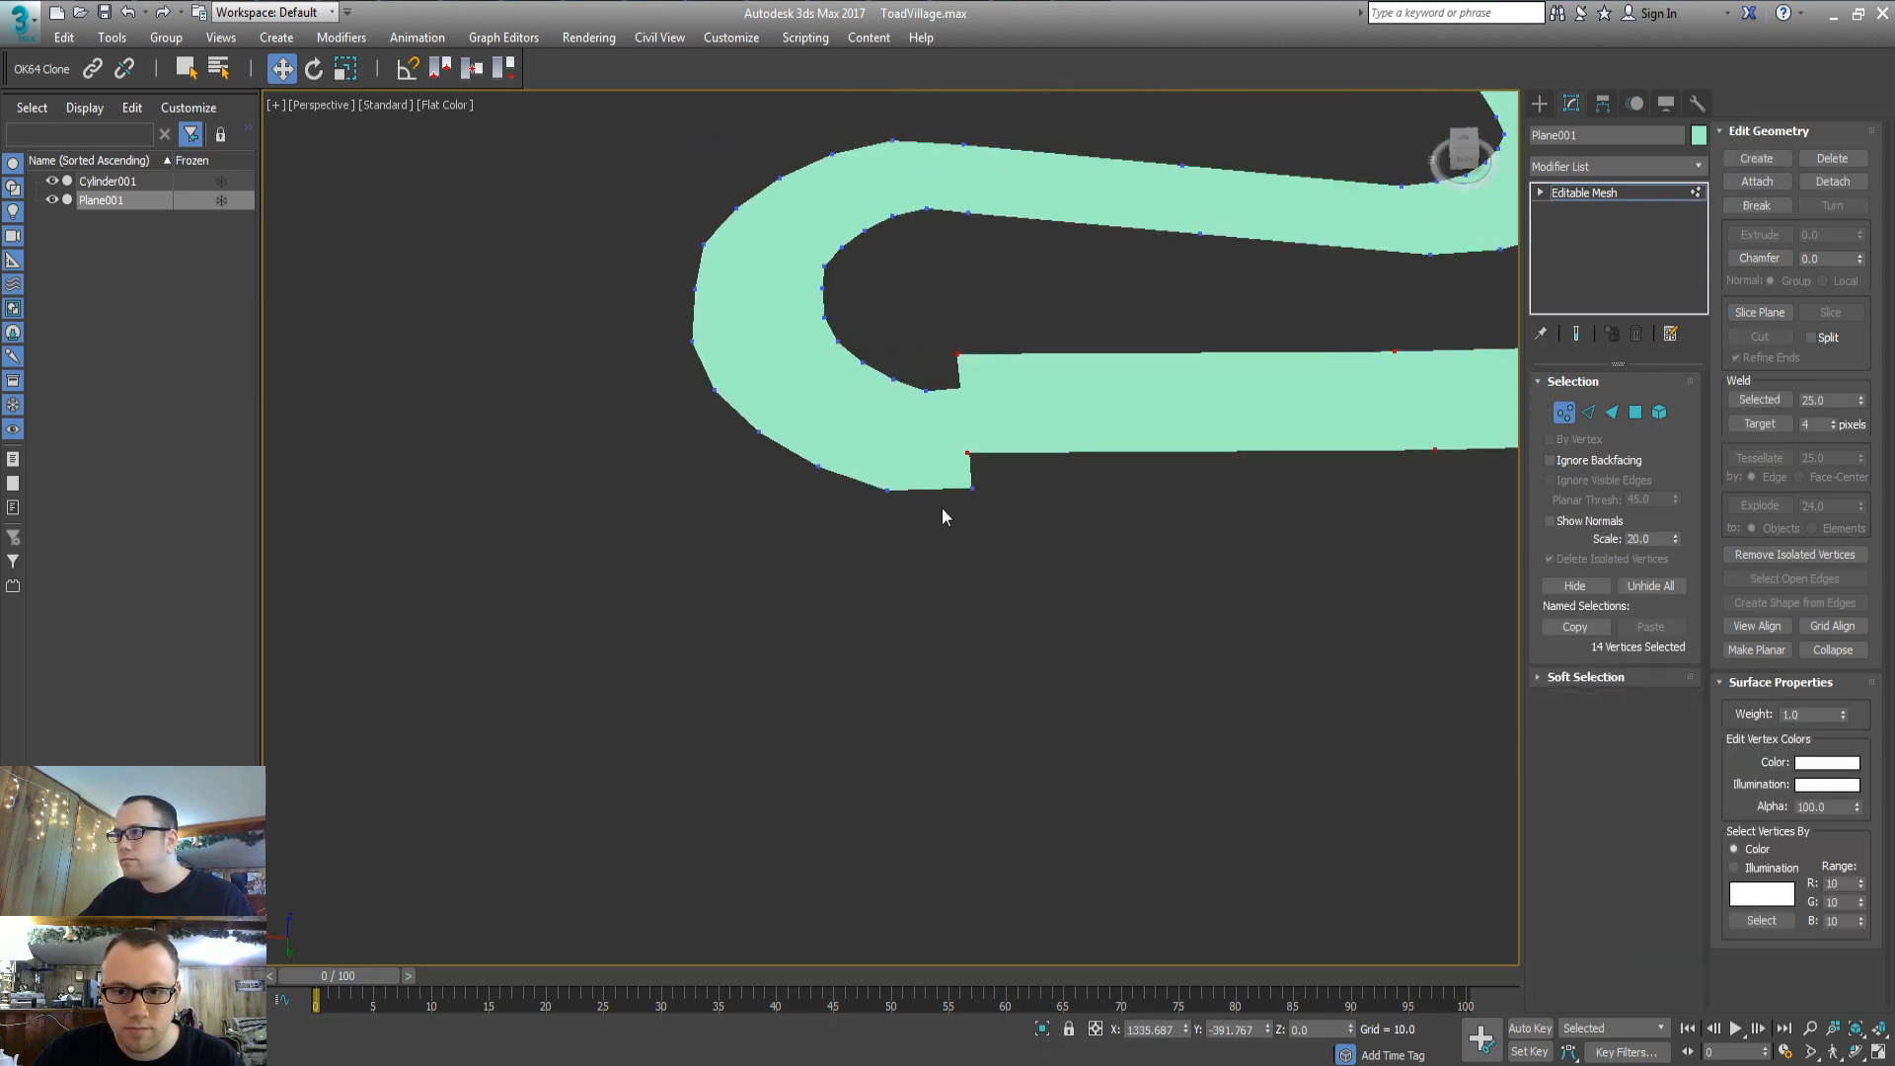
left_click_drag(1025, 334, 969, 551)
middle_click_drag(968, 551, 989, 482, "alt")
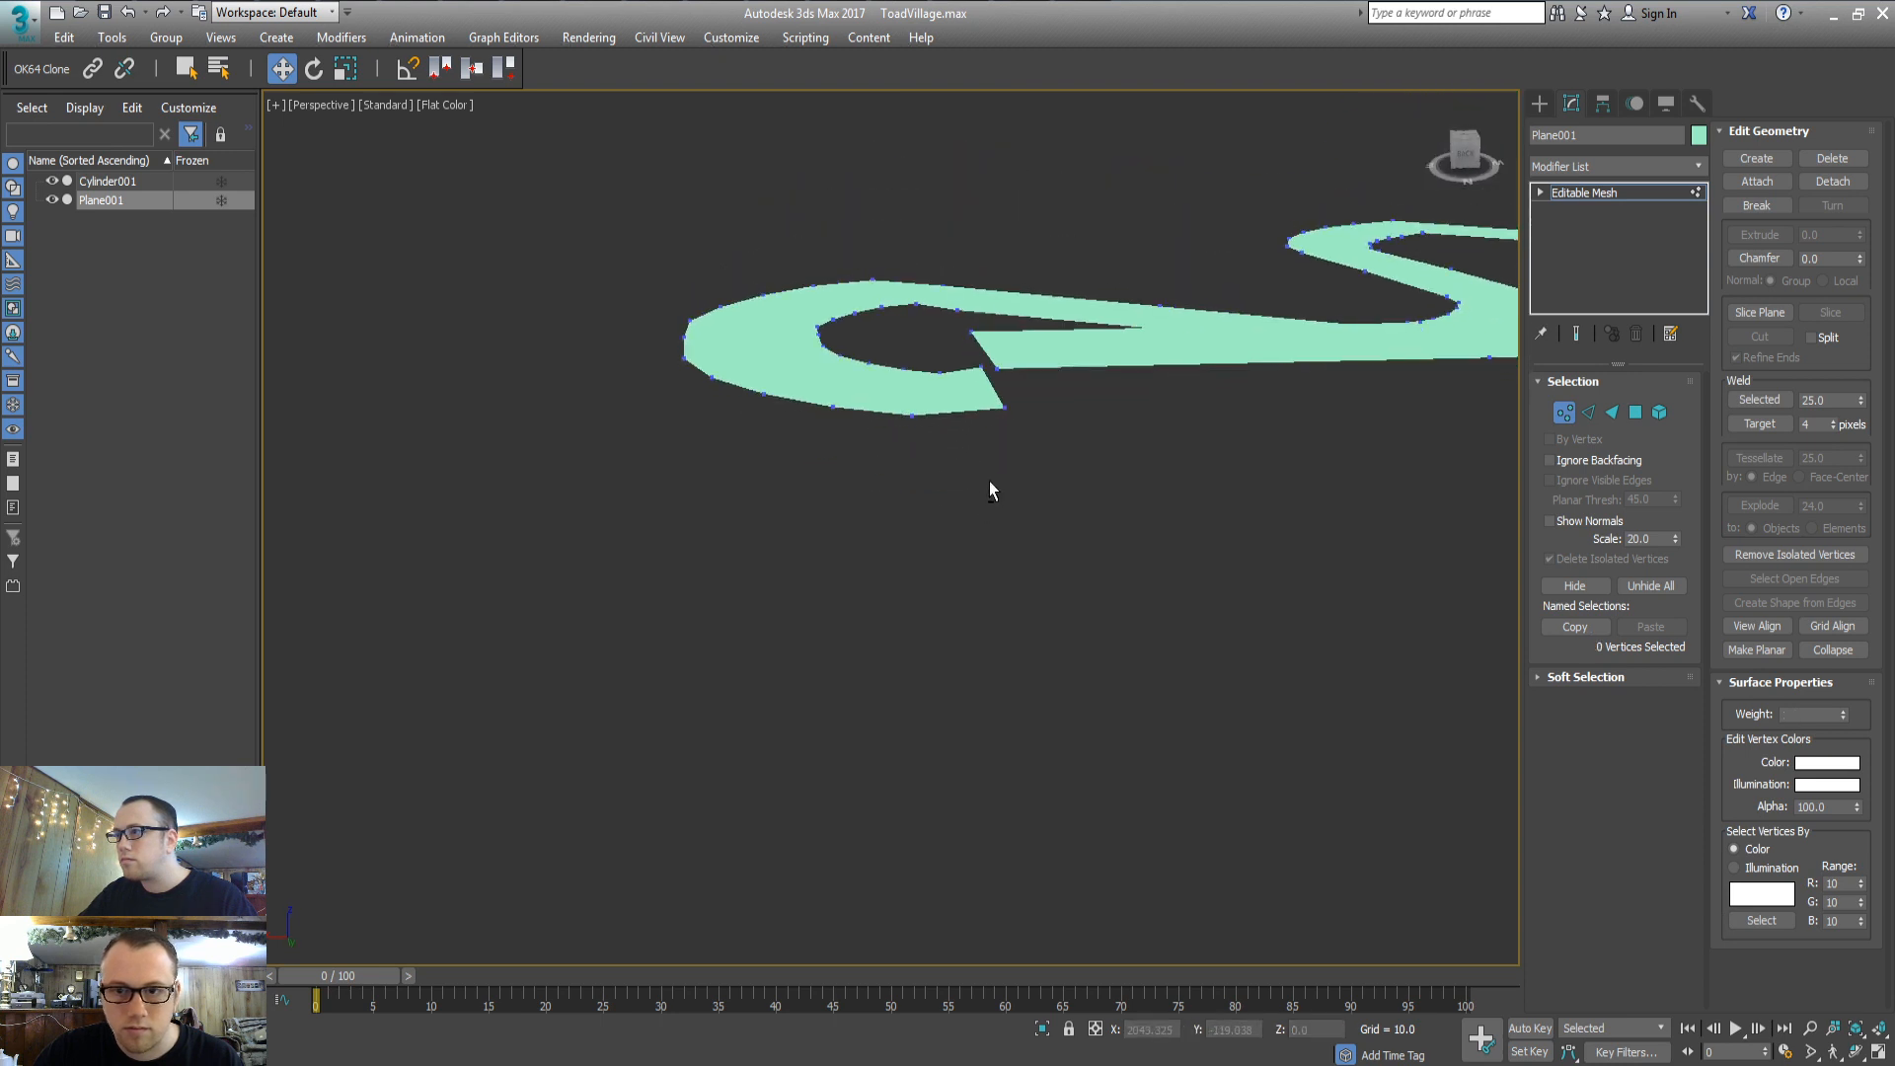
left_click_drag(967, 325, 1016, 362)
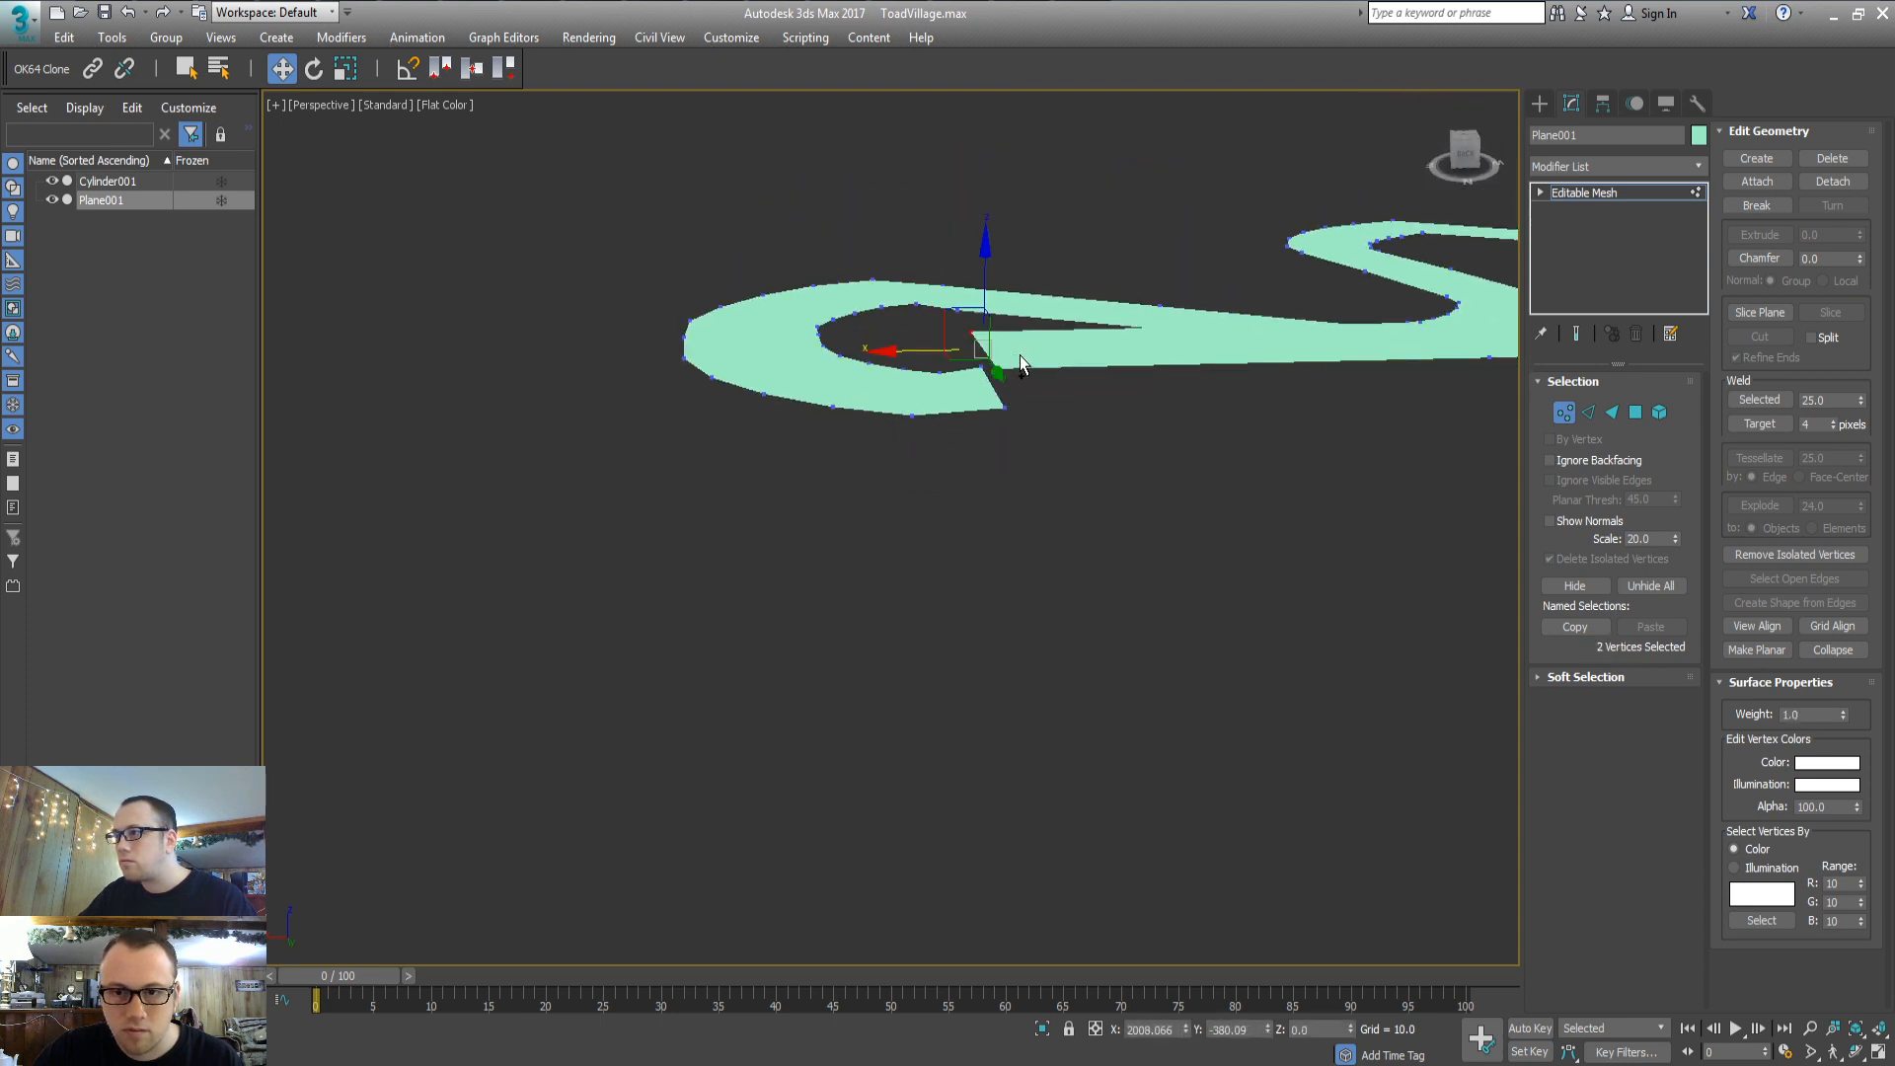
left_click_drag(987, 261, 964, 344)
middle_click_drag(965, 343, 955, 567, "alt")
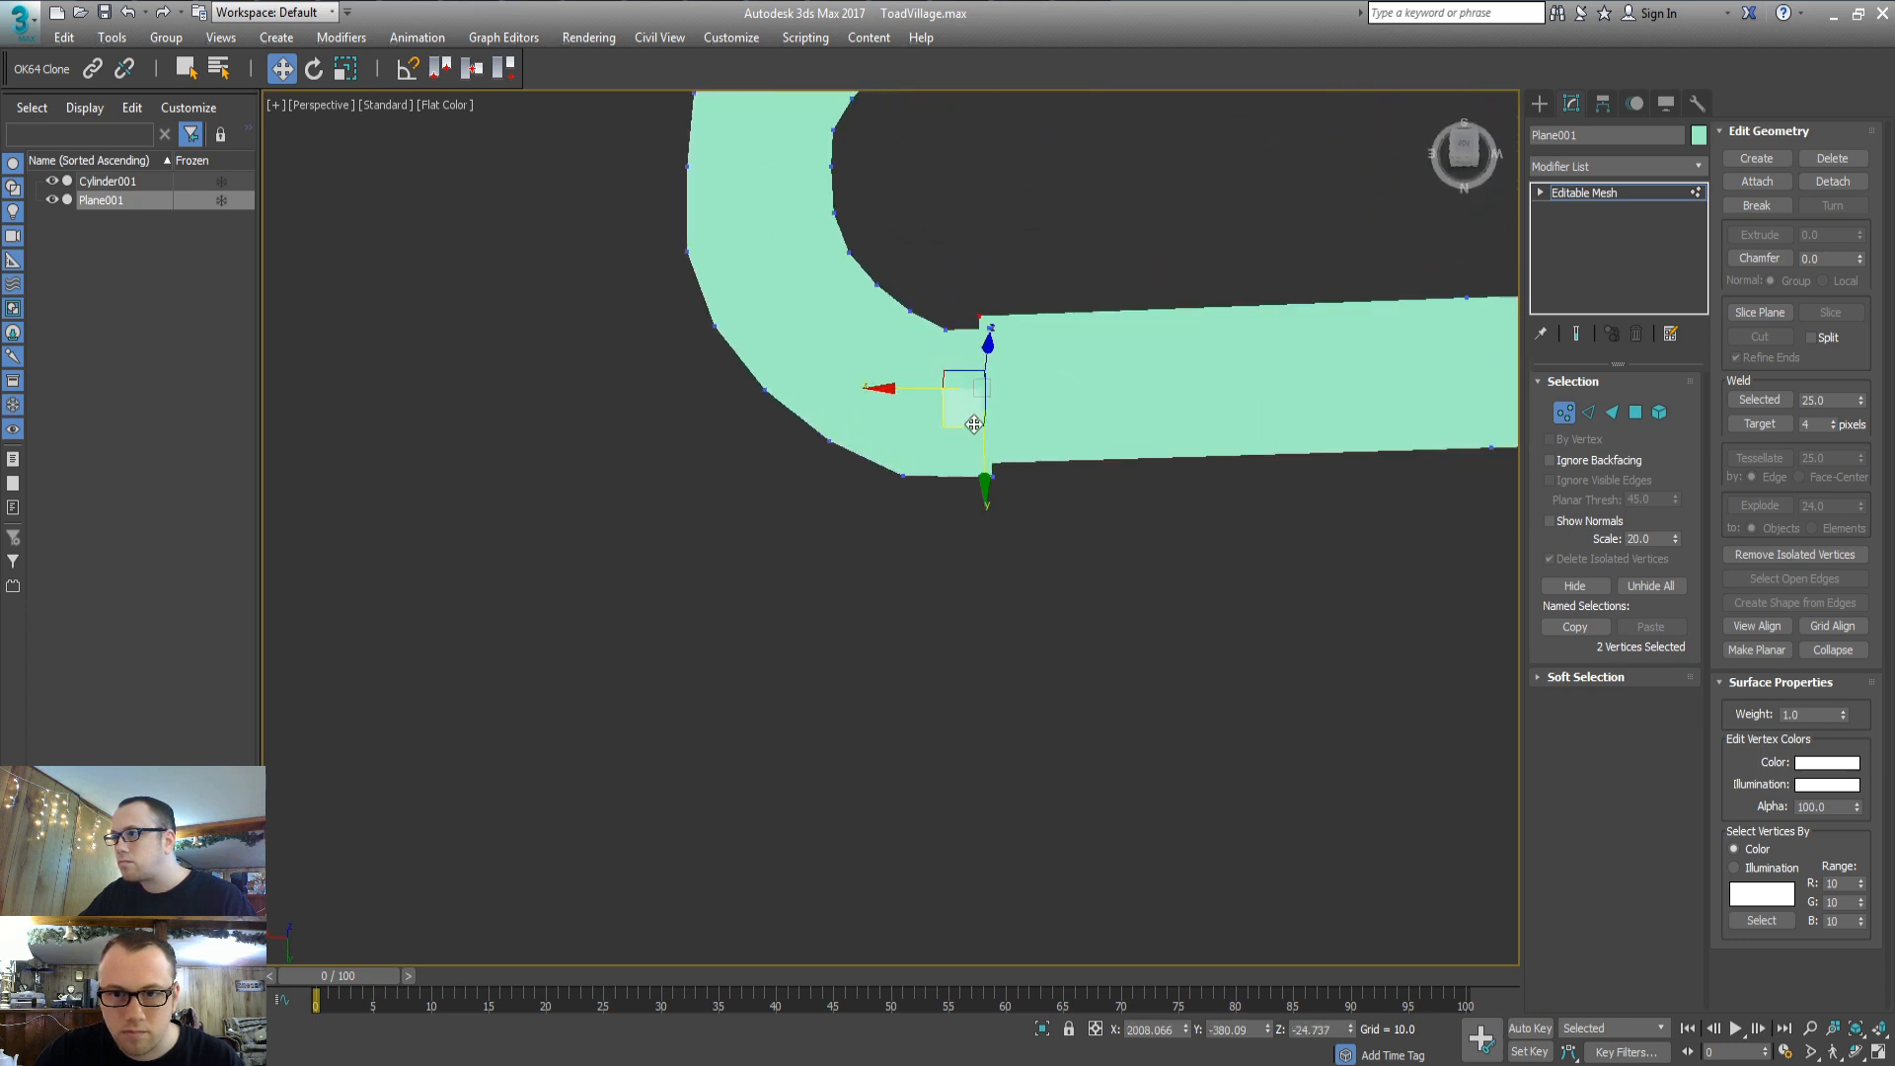
left_click_drag(948, 426, 955, 441)
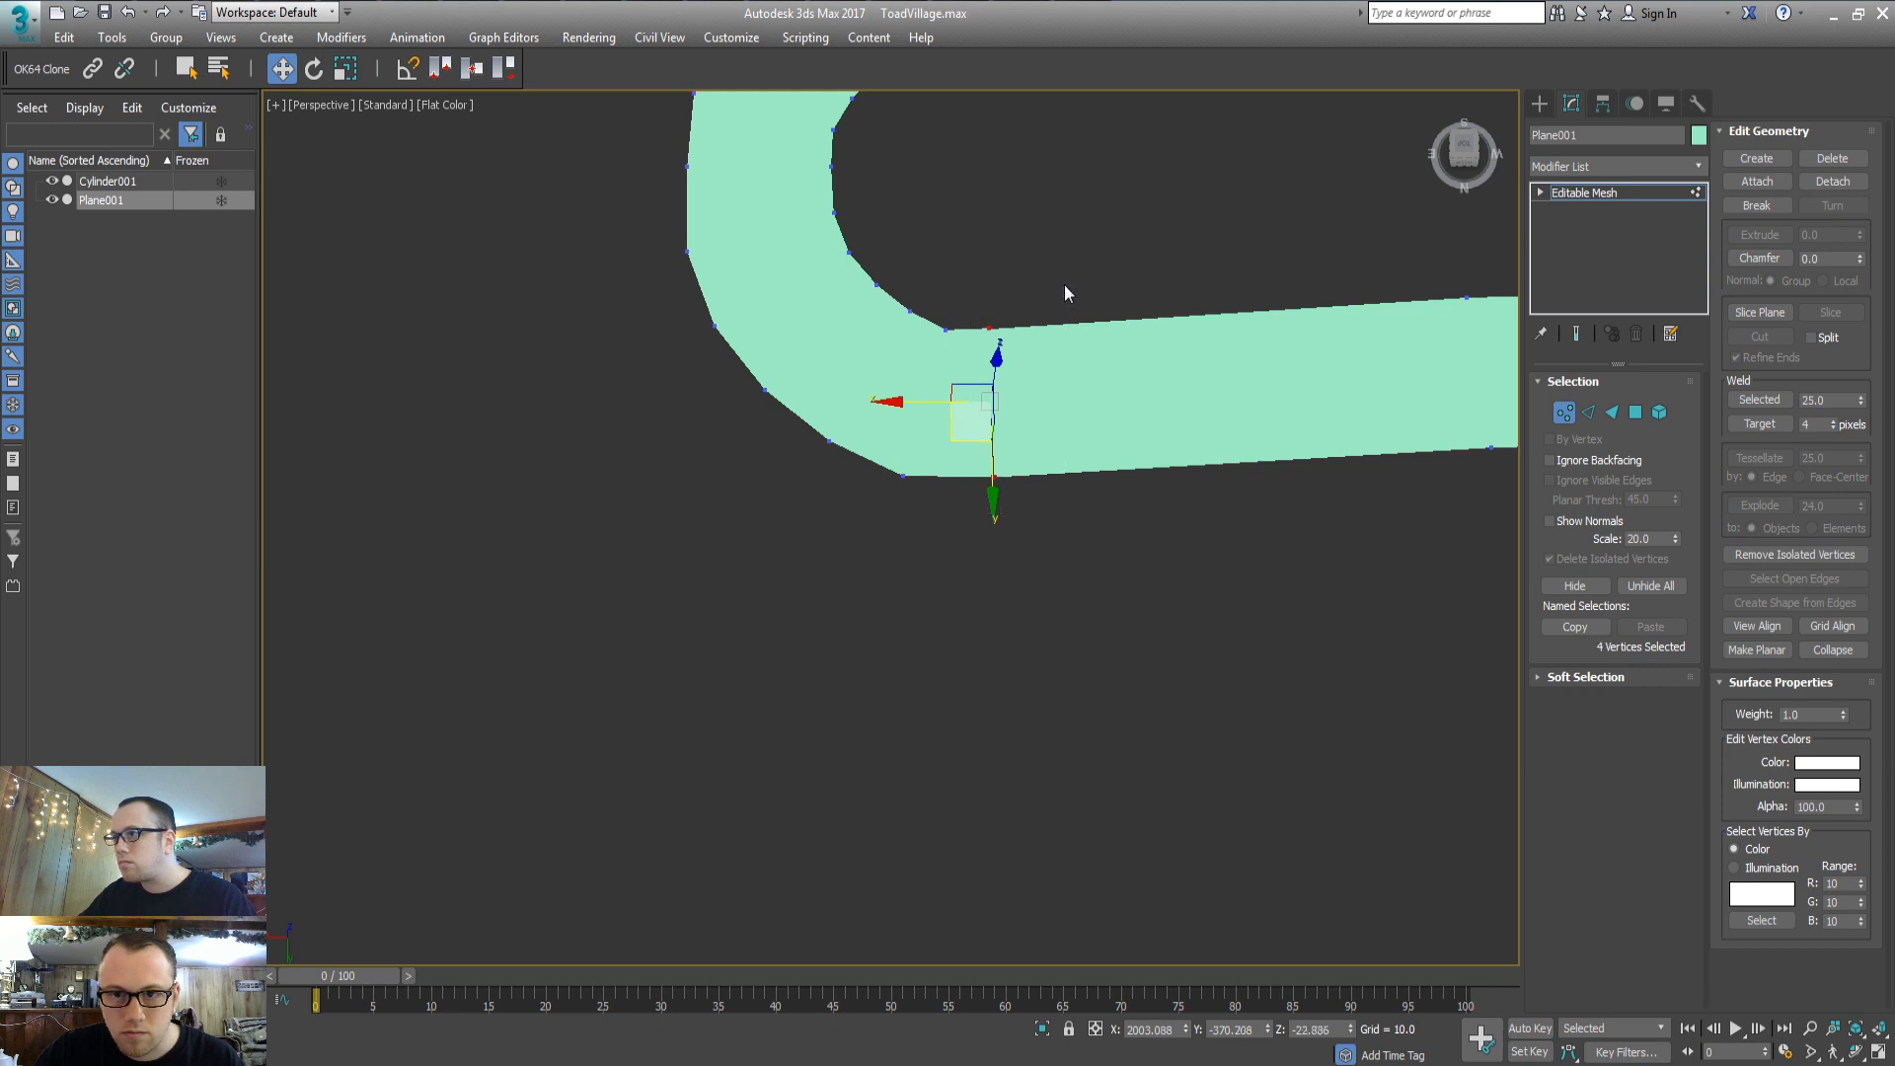
key("ctrl+w")
Flatten the ten faces of the straight stretch next to the curve with Make Planar and shift them slightly downwards
scroll(1022, 553, "down", 5)
middle_click_drag(1182, 504, 859, 624)
key("4")
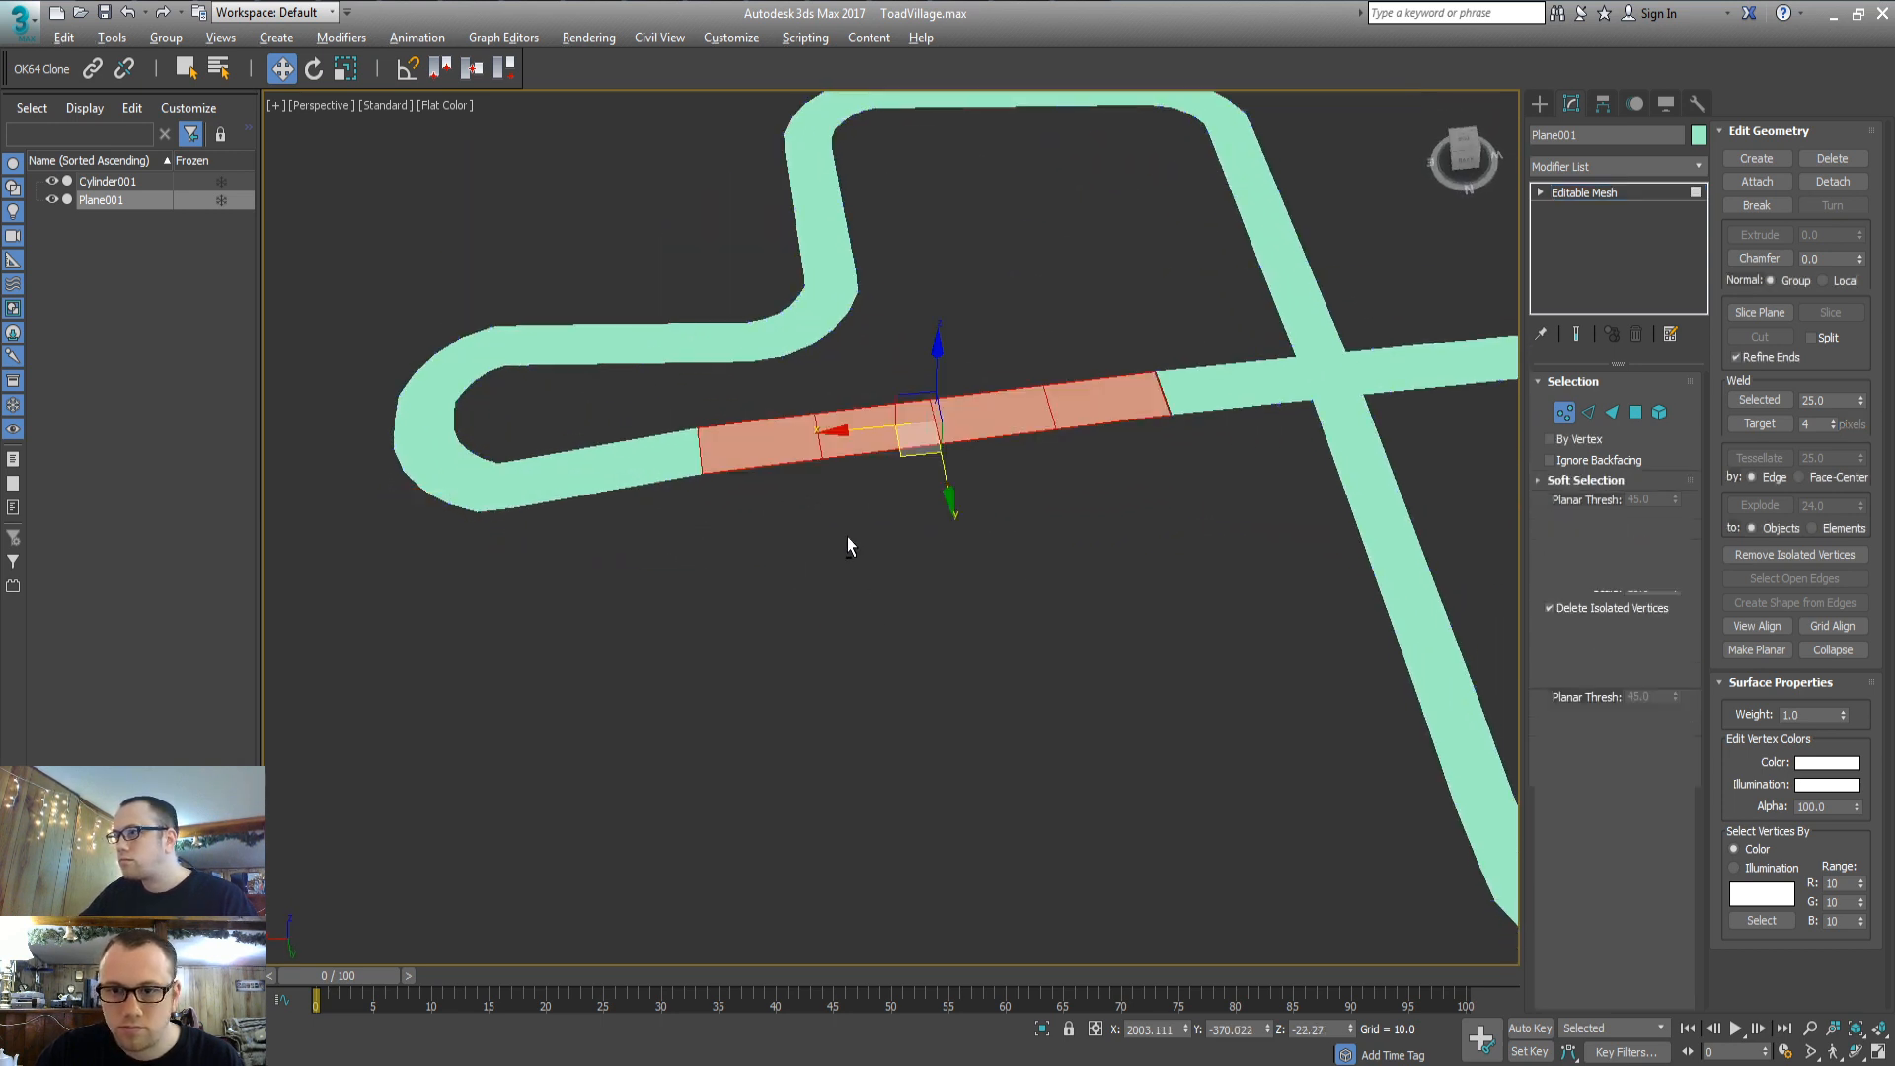
left_click(690, 452, "ctrl")
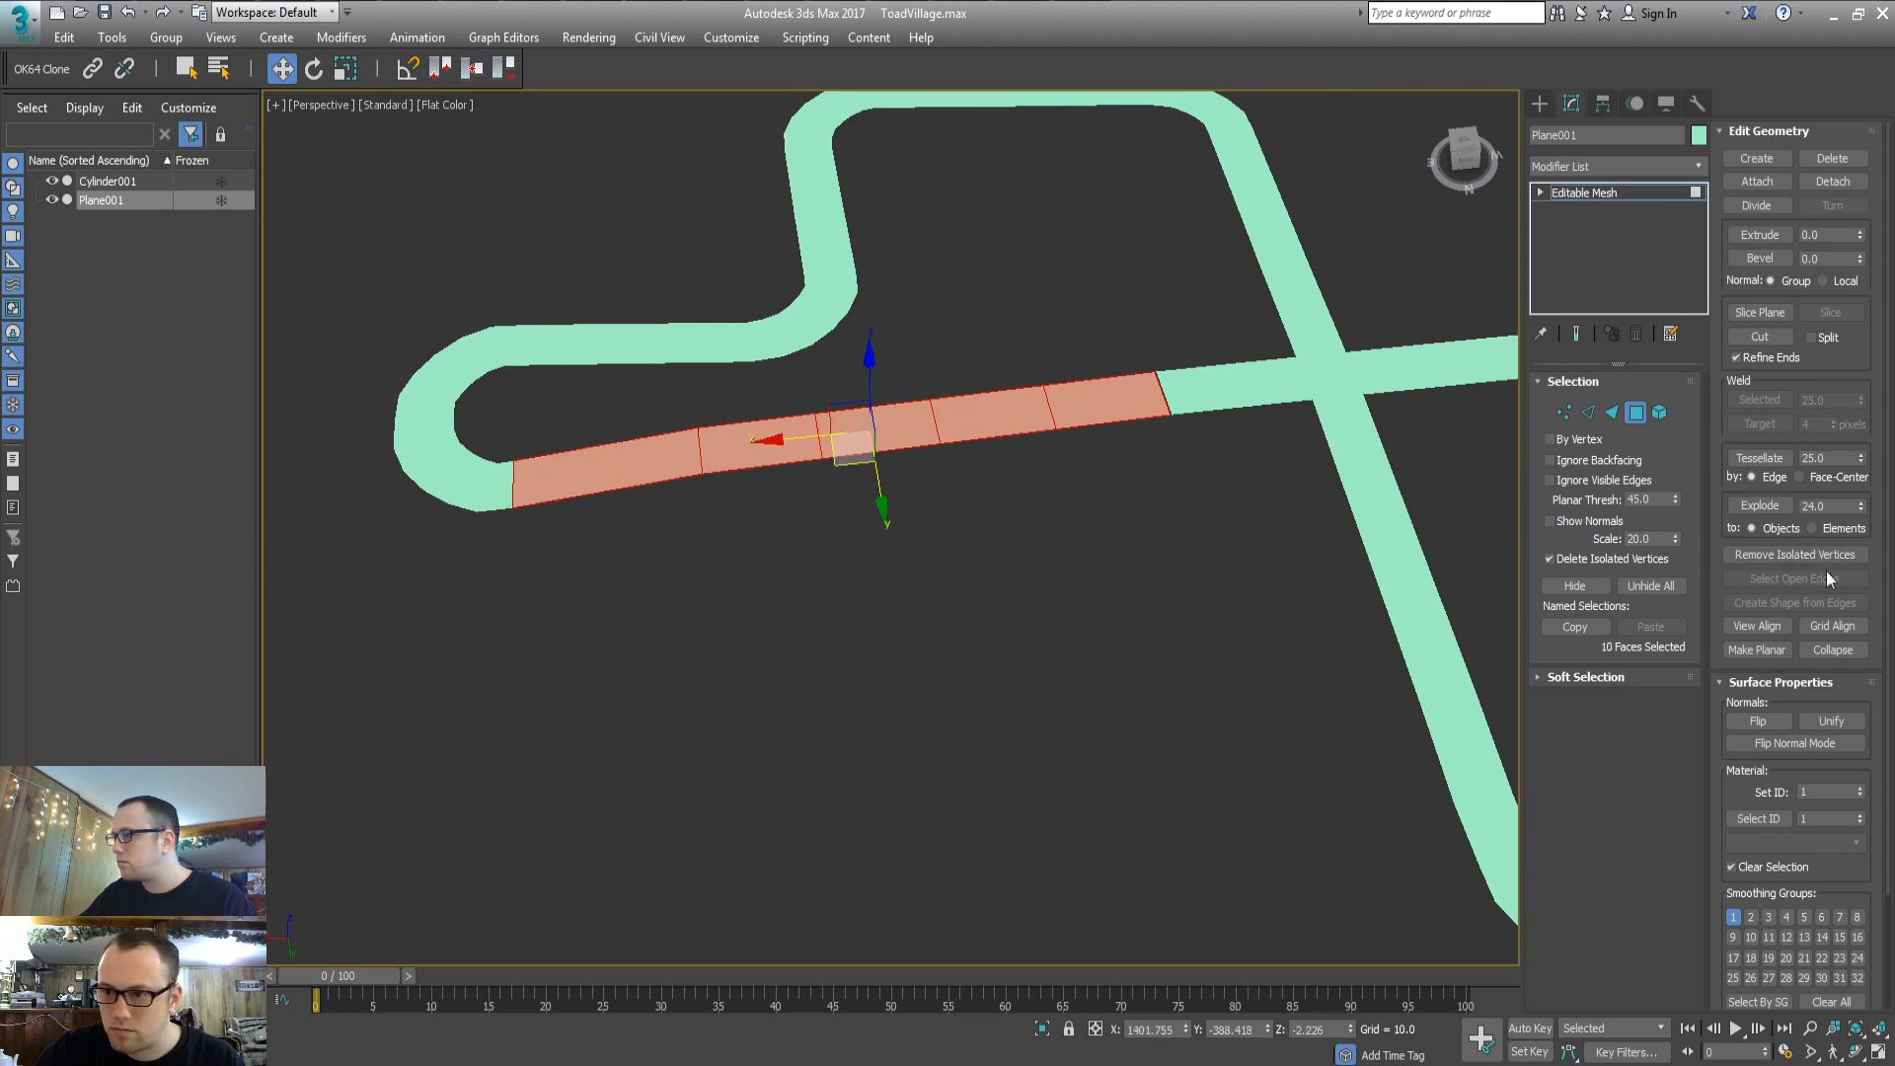
left_click(1757, 650)
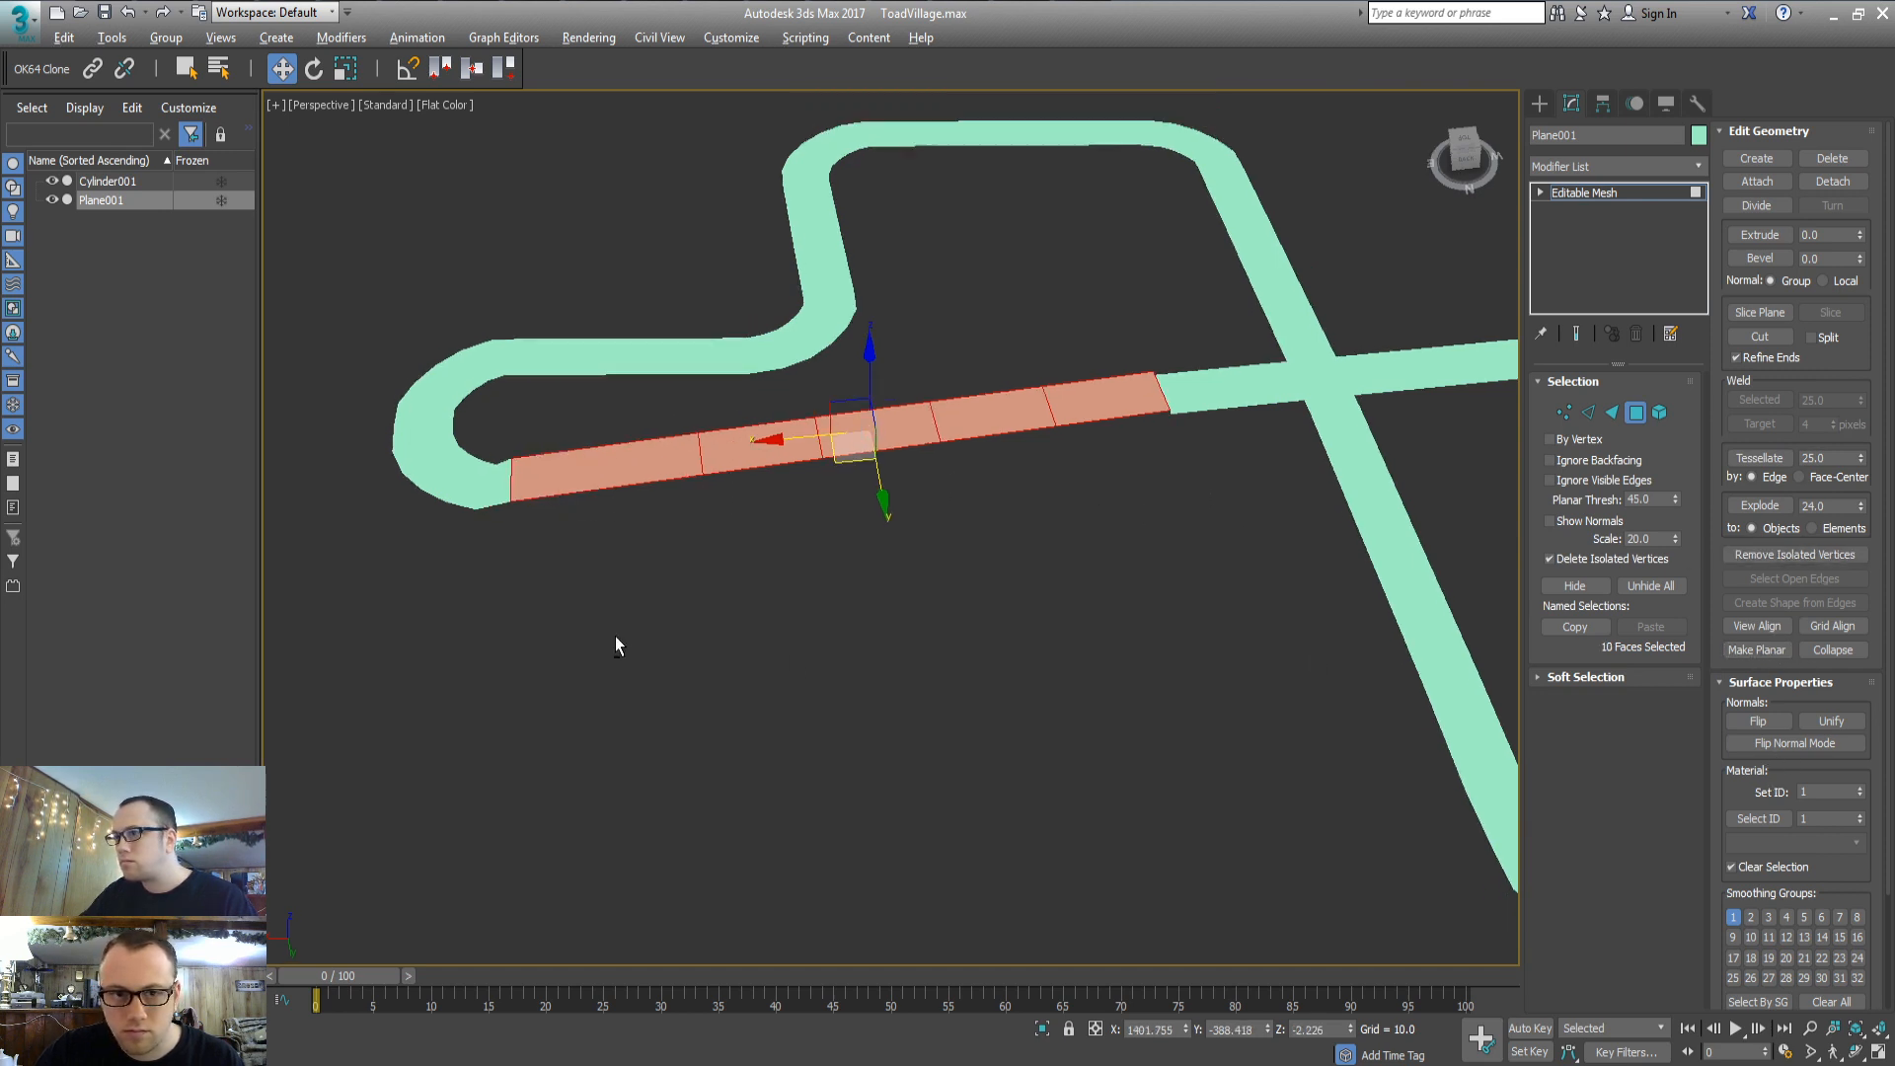
middle_click_drag(614, 636, 614, 567, "alt")
left_click_drag(874, 335, 873, 342)
middle_click_drag(942, 420, 952, 504, "alt")
Weld the vertices at the seam between the flattened stretch and the strip before the crossing, and clear the face selection
key("1")
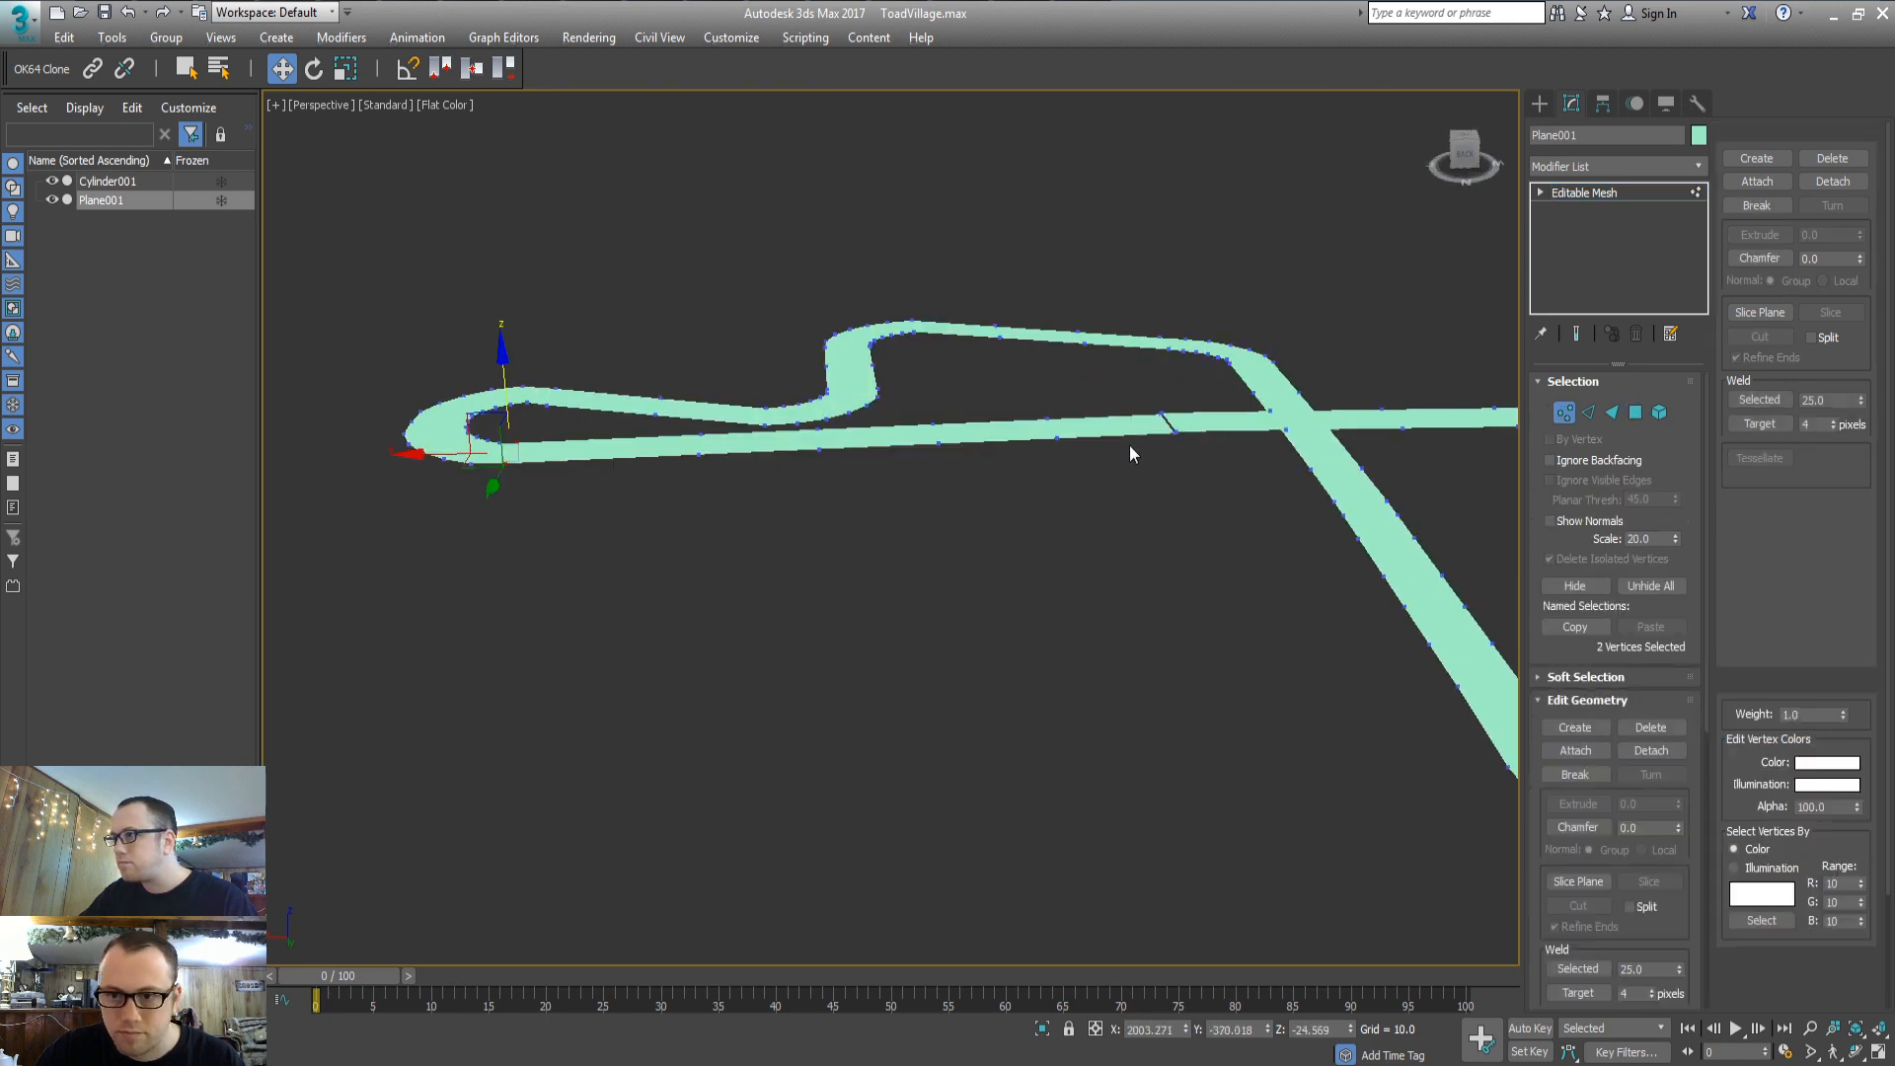
left_click_drag(1135, 447, 1193, 399)
key("3")
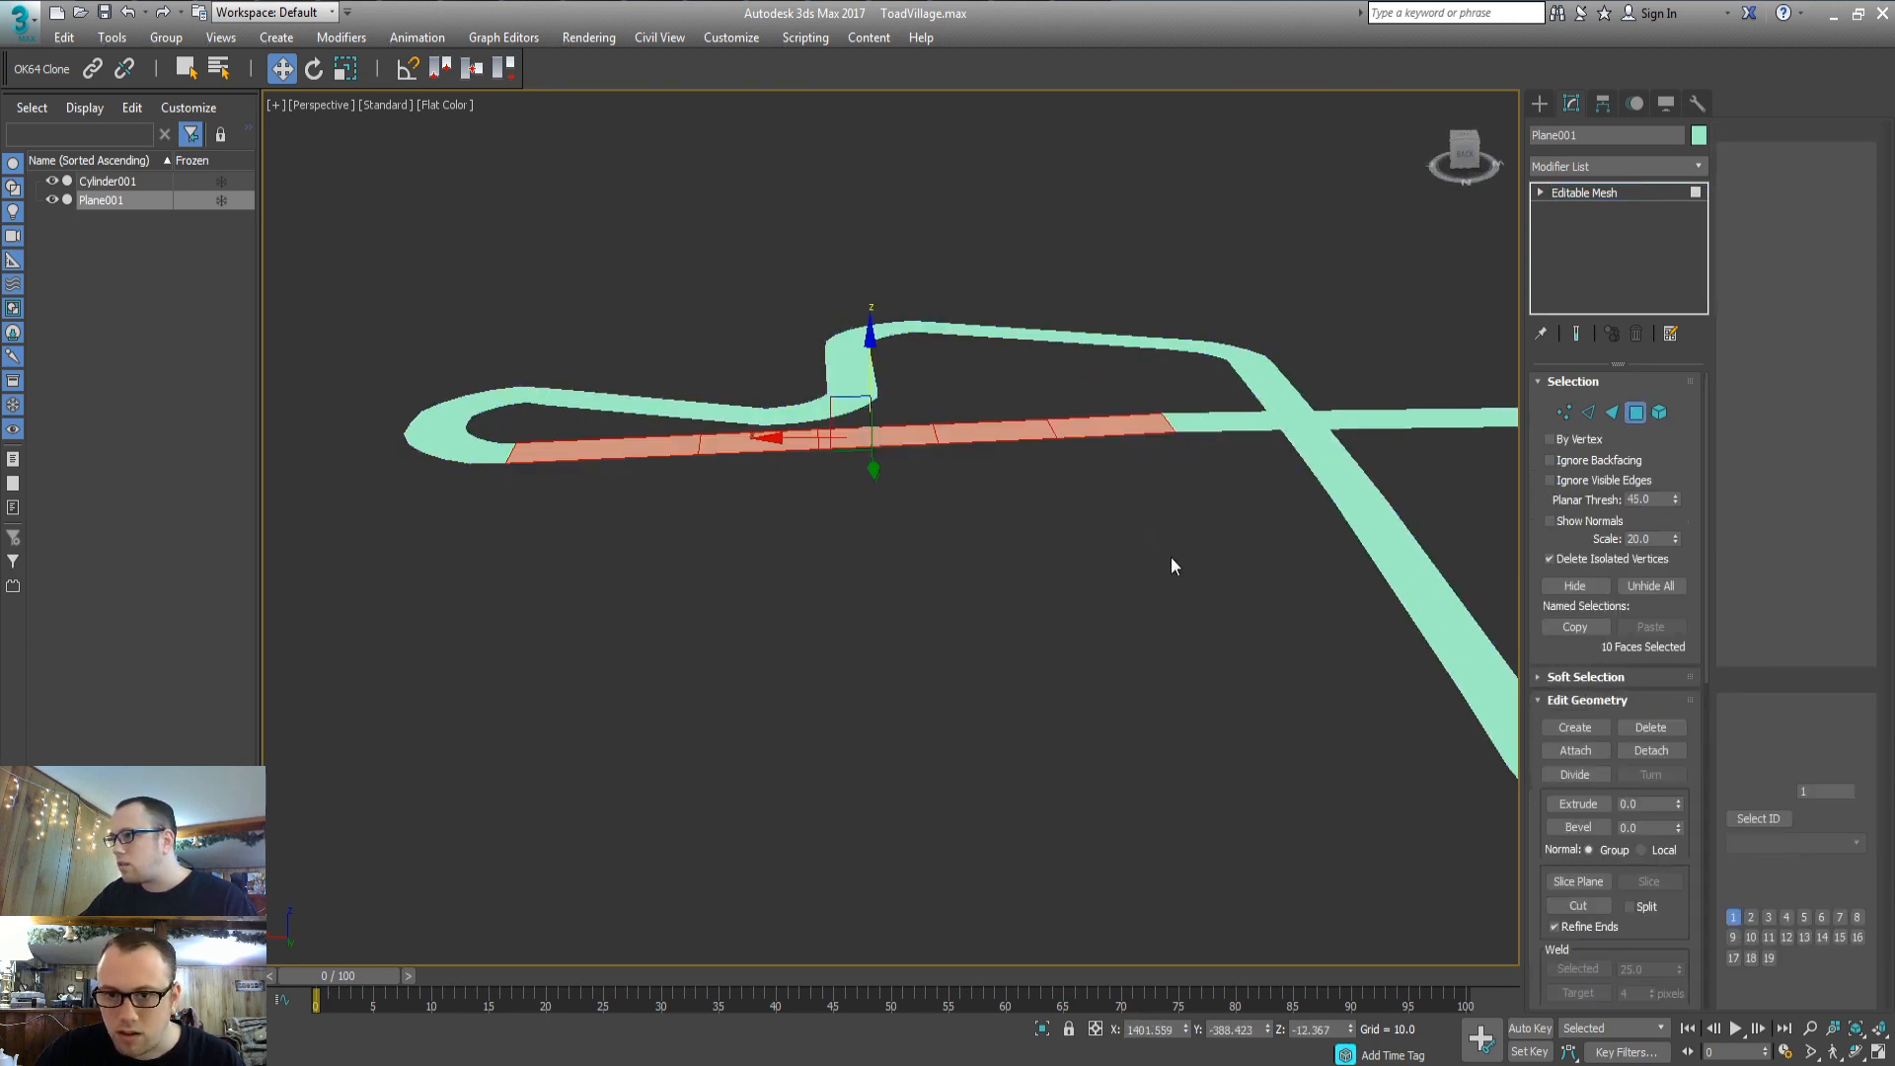
scroll(1086, 585, "up", 4)
left_click(940, 620)
Examine the whole road loop, its crossing and the seam near the mushroom houses from several angles
scroll(892, 622, "down", 8)
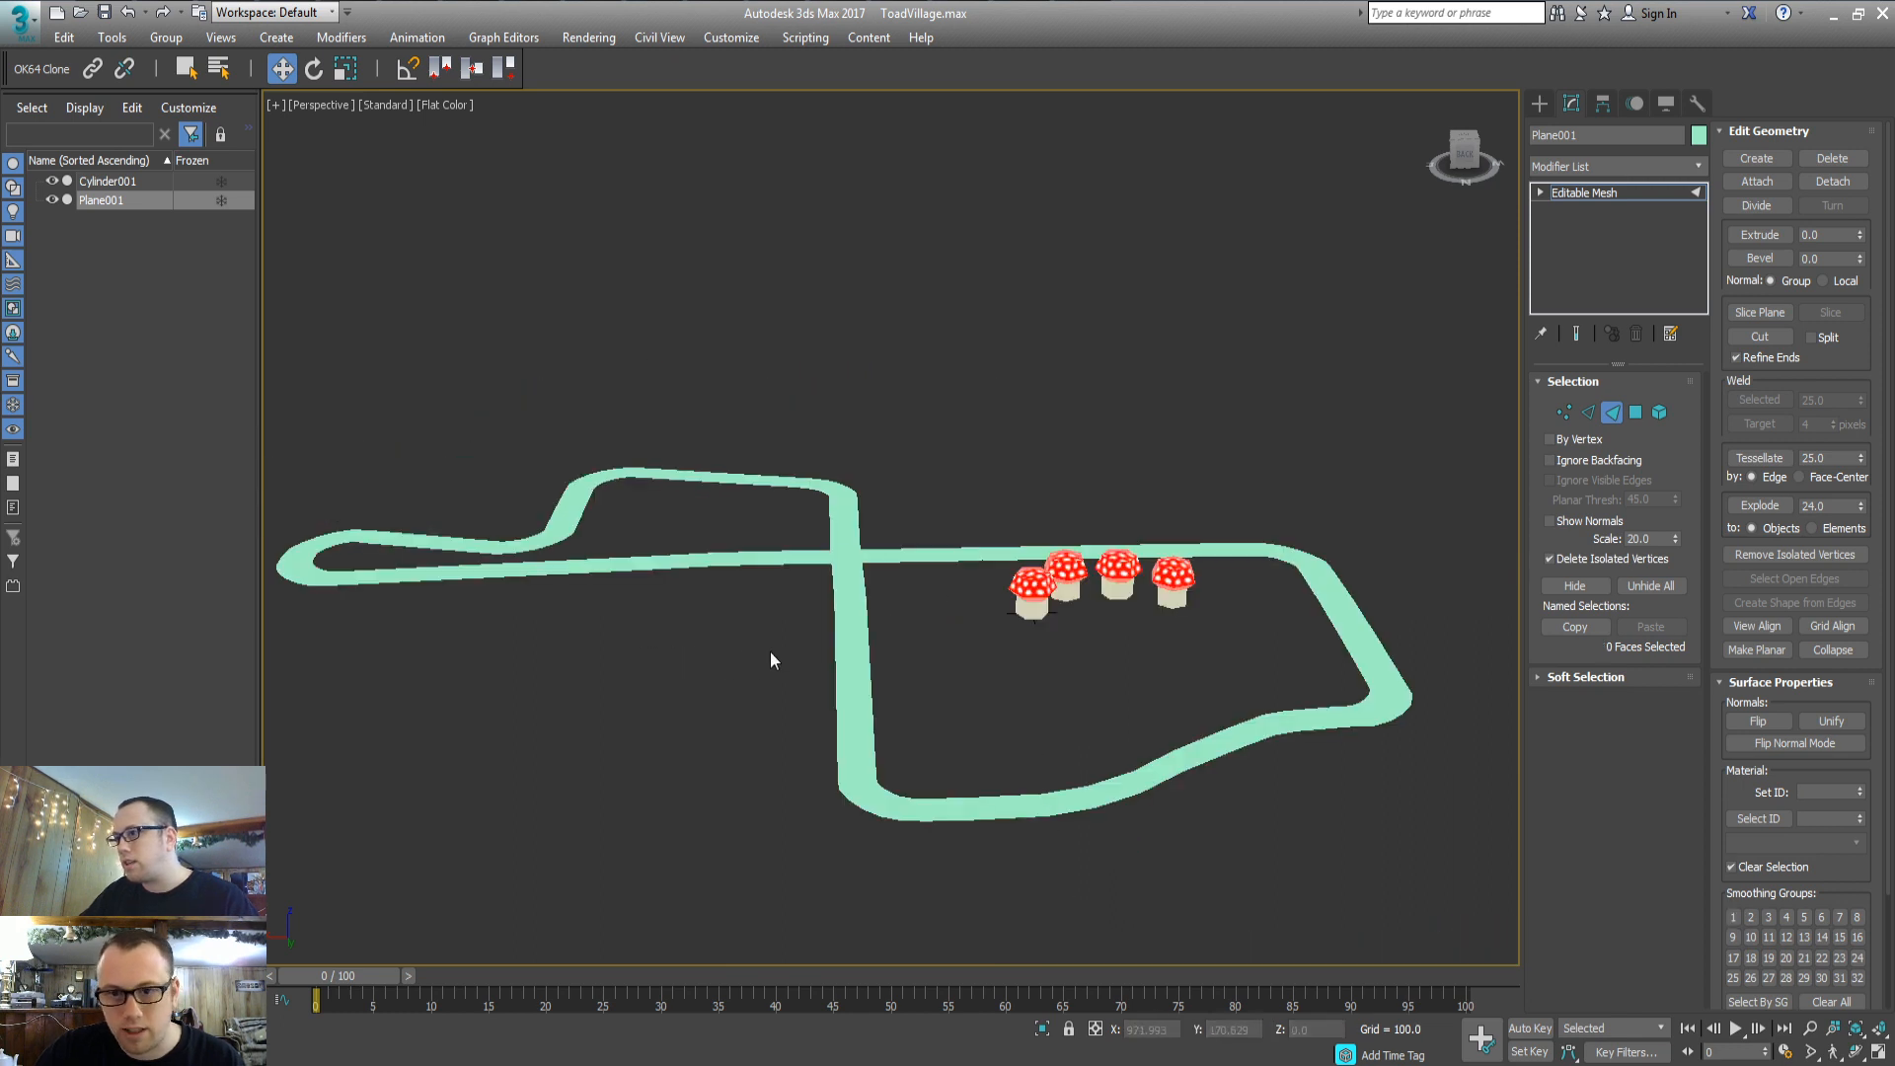
middle_click_drag(770, 656, 758, 700, "alt")
middle_click_drag(862, 564, 681, 603)
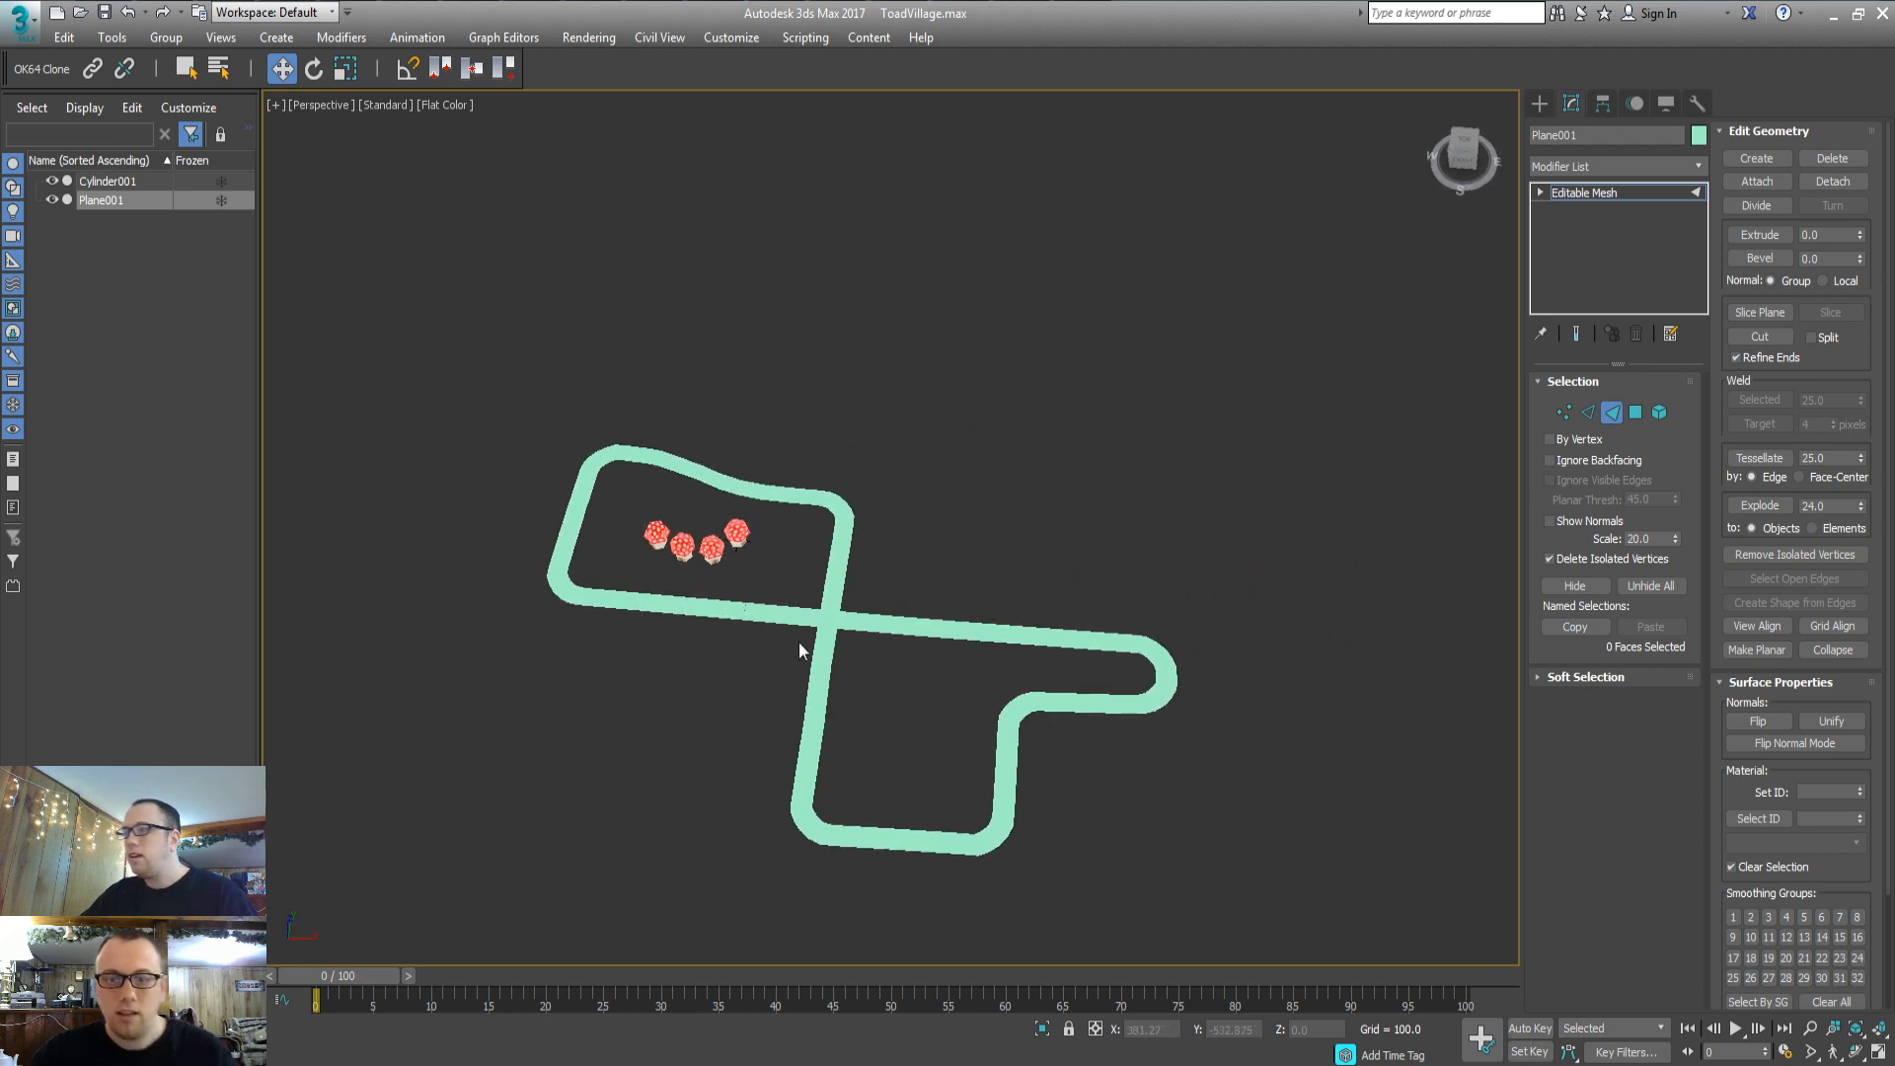
scroll(794, 642, "up", 5)
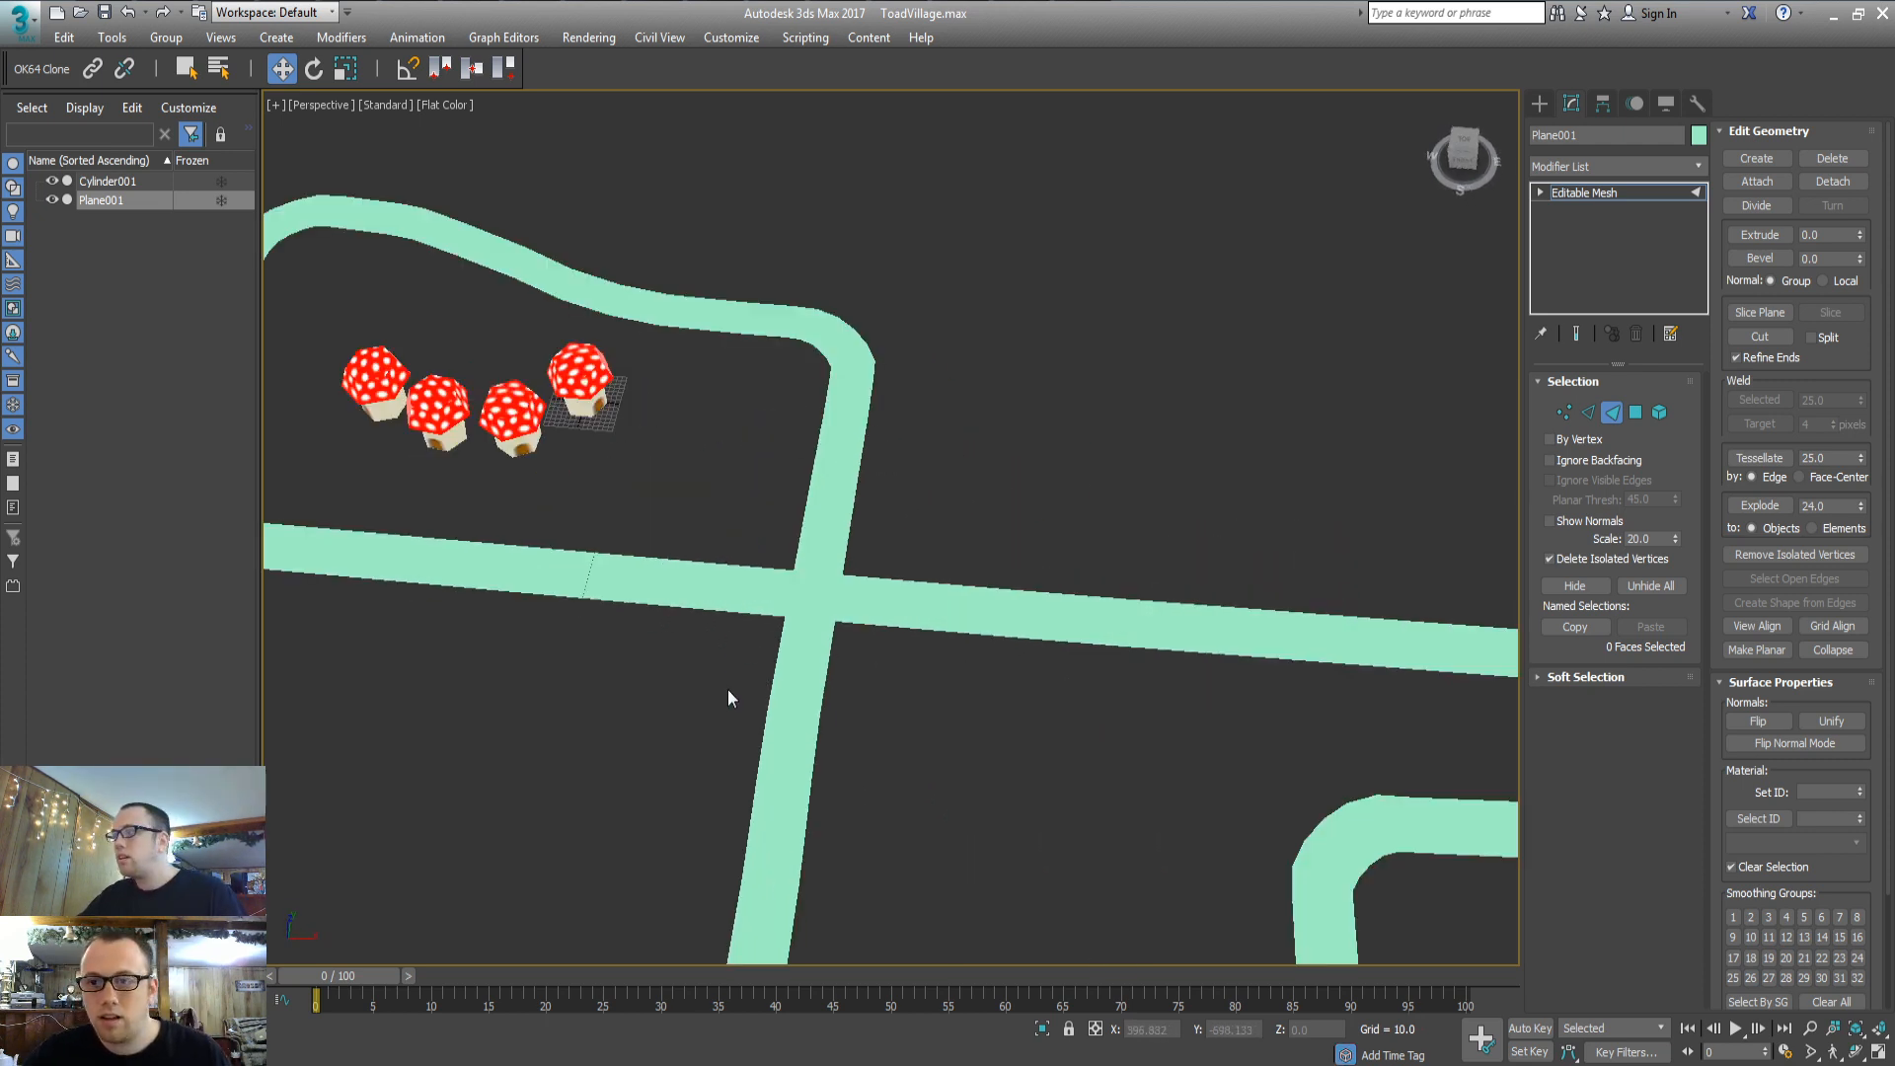
middle_click_drag(766, 612, 796, 579, "alt")
middle_click_drag(576, 614, 782, 550)
key("2")
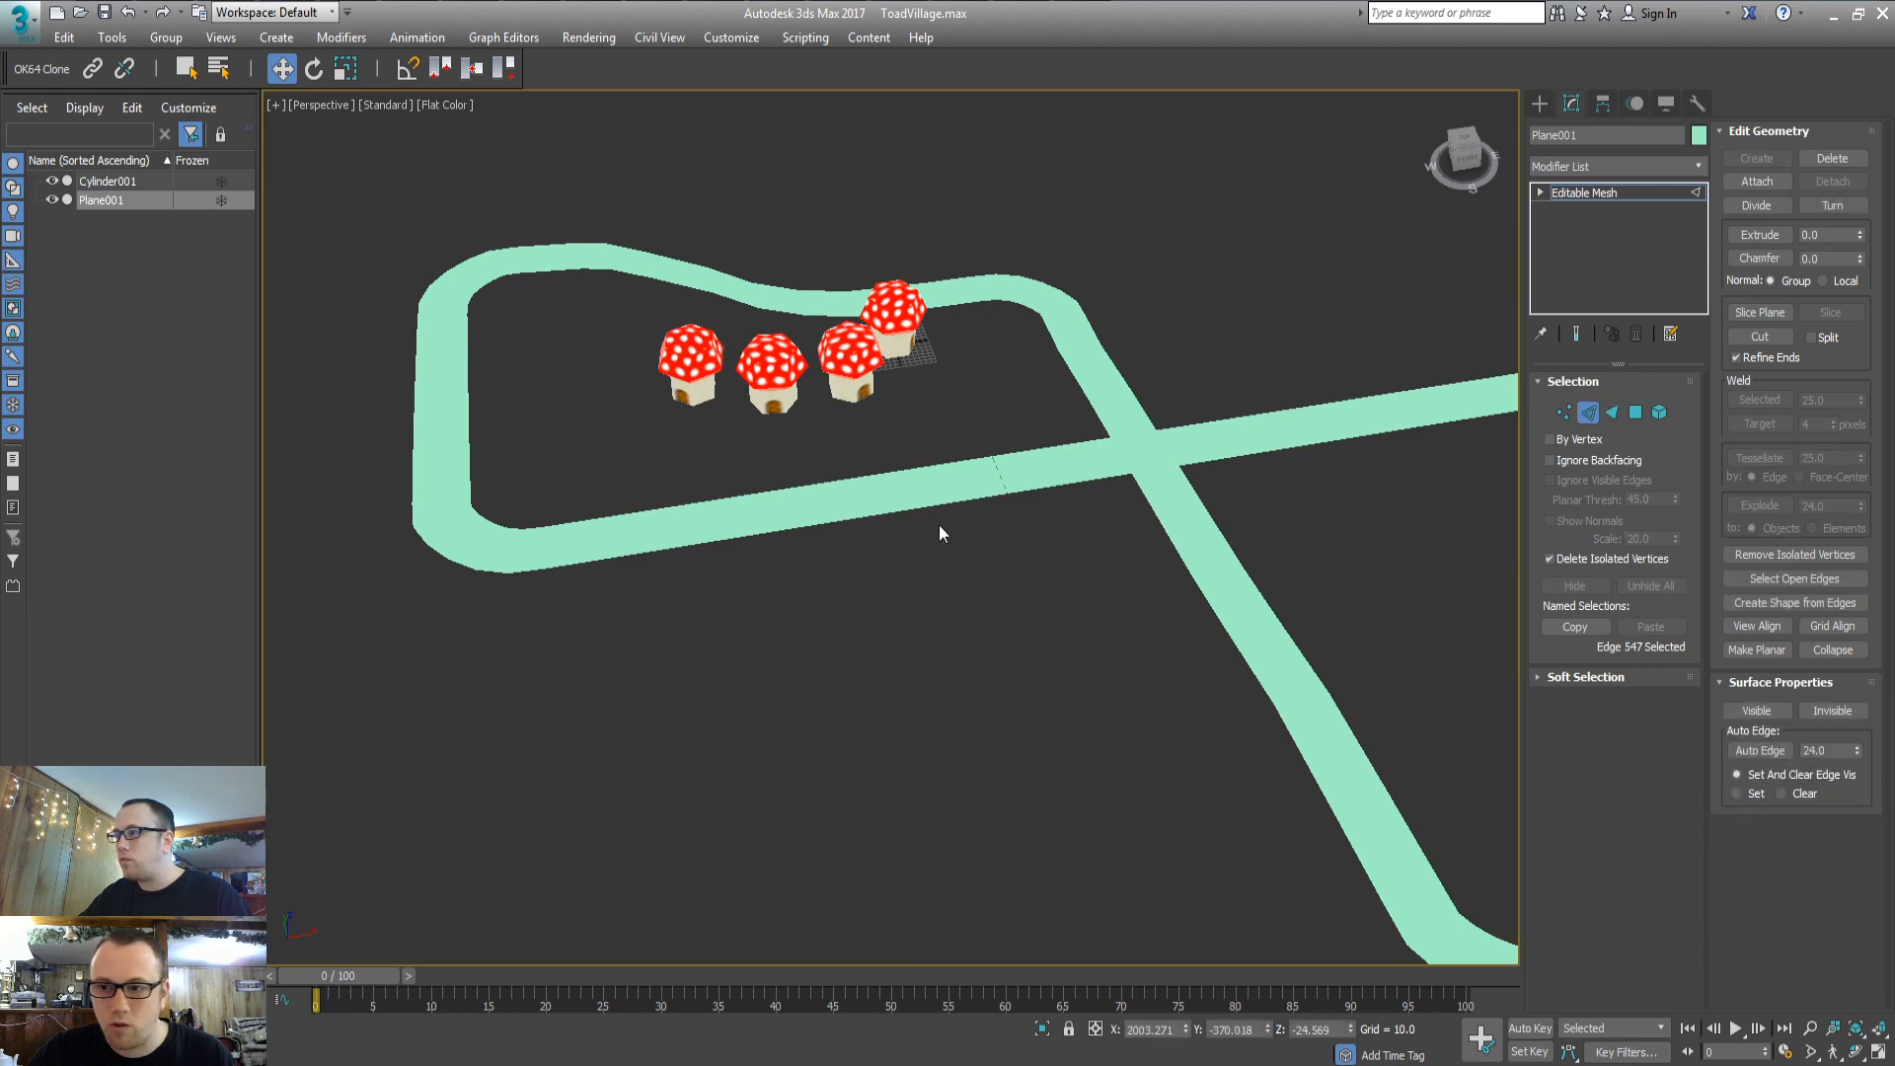
middle_click_drag(938, 524, 861, 485, "alt")
key("ctrl+a")
key("z")
left_click(1021, 571)
middle_click_drag(1020, 572, 950, 593)
scroll(950, 592, "up", 5)
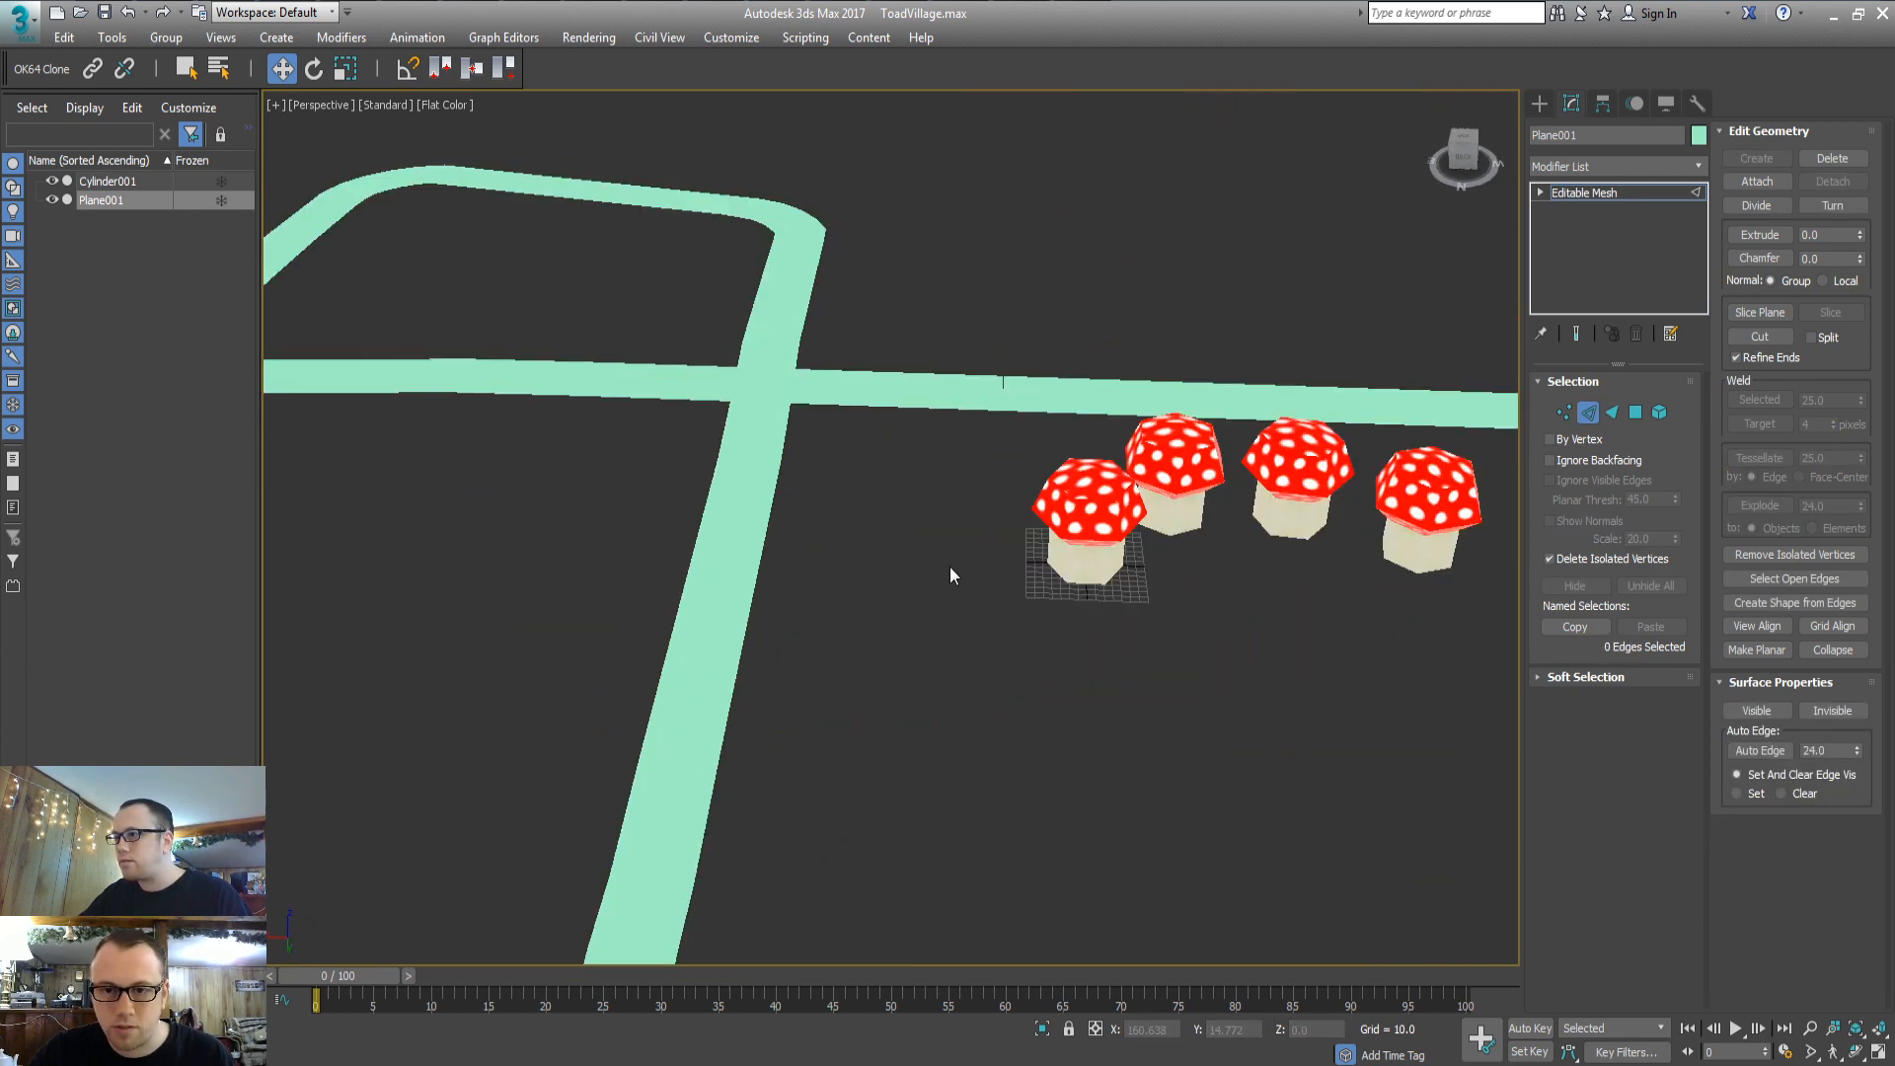
Select the road's side edge beside the crossing and show edged faces in the perspective view
left_click(935, 410)
mouse_move(745, 545)
middle_mouse_down("alt")
mouse_move(889, 538)
mouse_move(713, 571)
mouse_move(738, 562)
middle_mouse_up("alt")
left_click(460, 107)
left_click(520, 321)
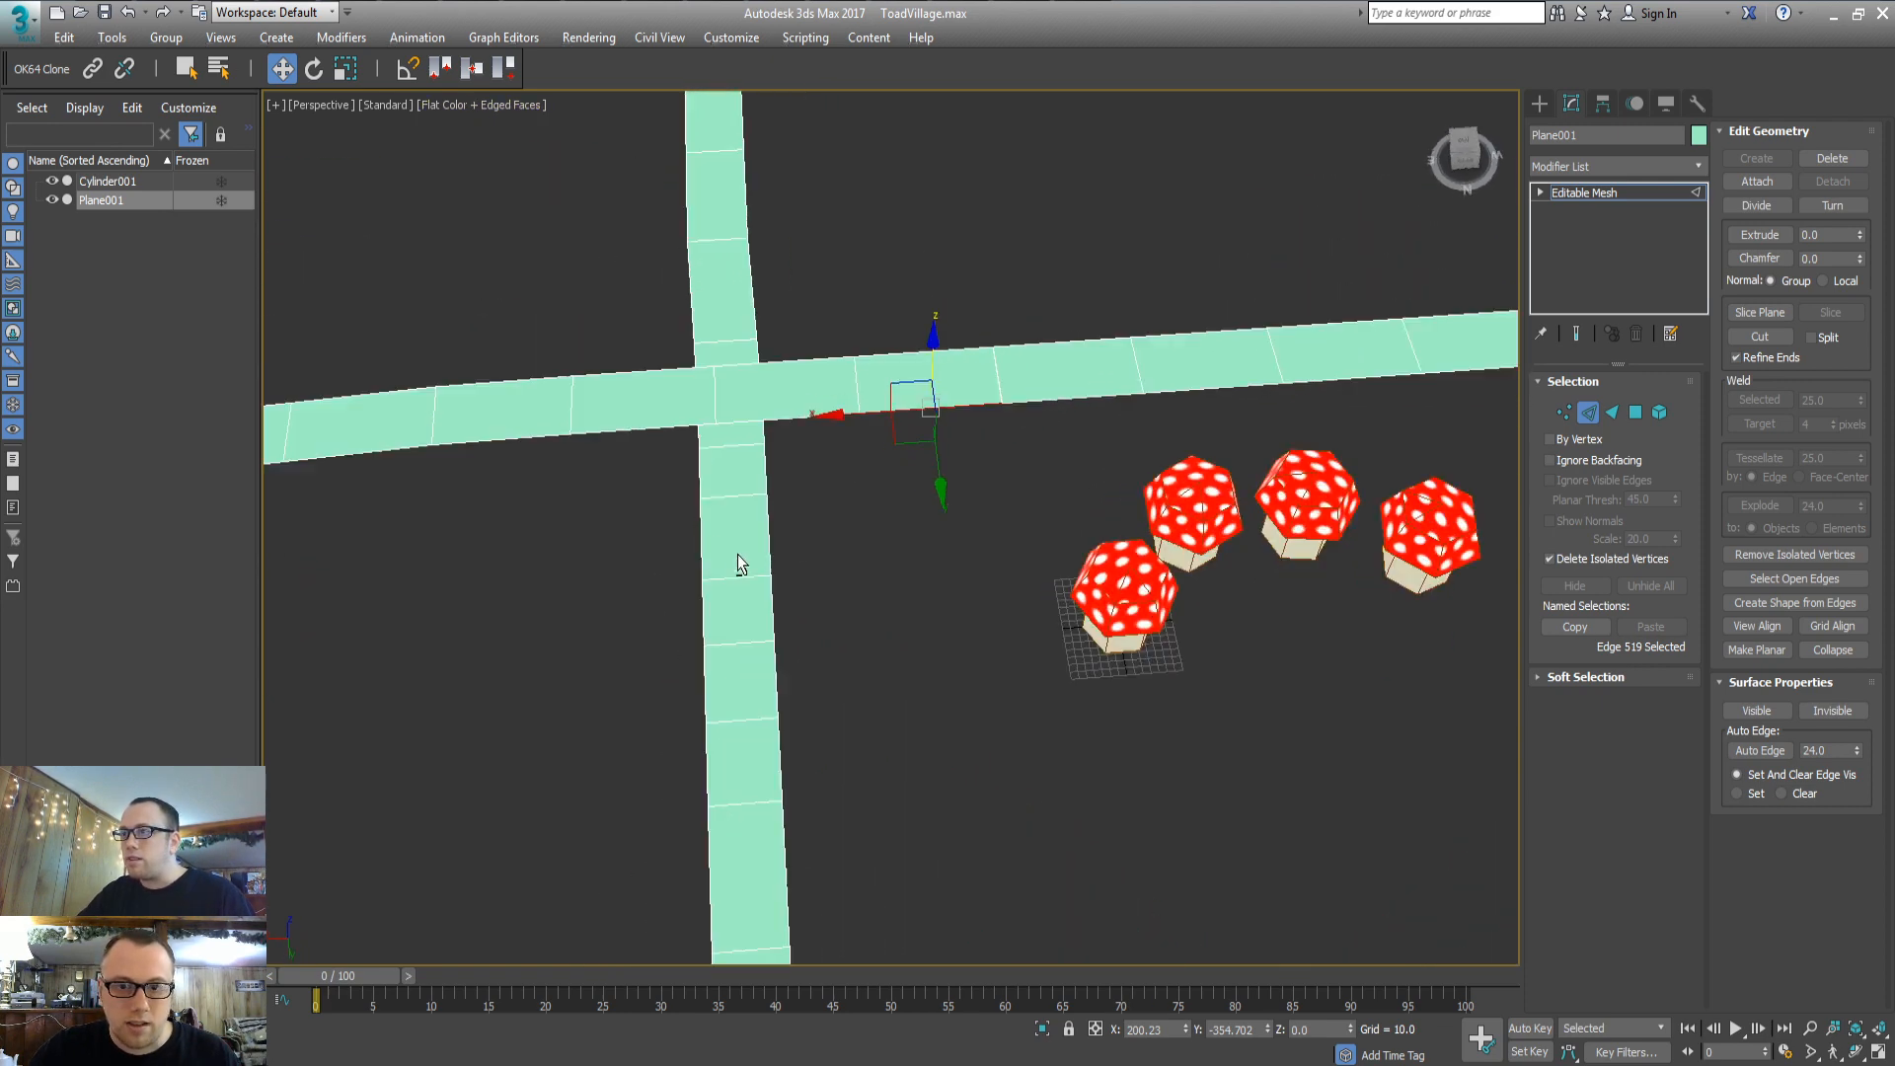
Add the neighbouring side edges across the crossing to the selection and extend all five straight down as a wall
left_click(778, 415, "ctrl")
left_click(625, 435, "ctrl")
left_click(506, 439, "ctrl")
middle_click_drag(596, 530, 758, 466, "alt")
left_click(730, 449, "ctrl")
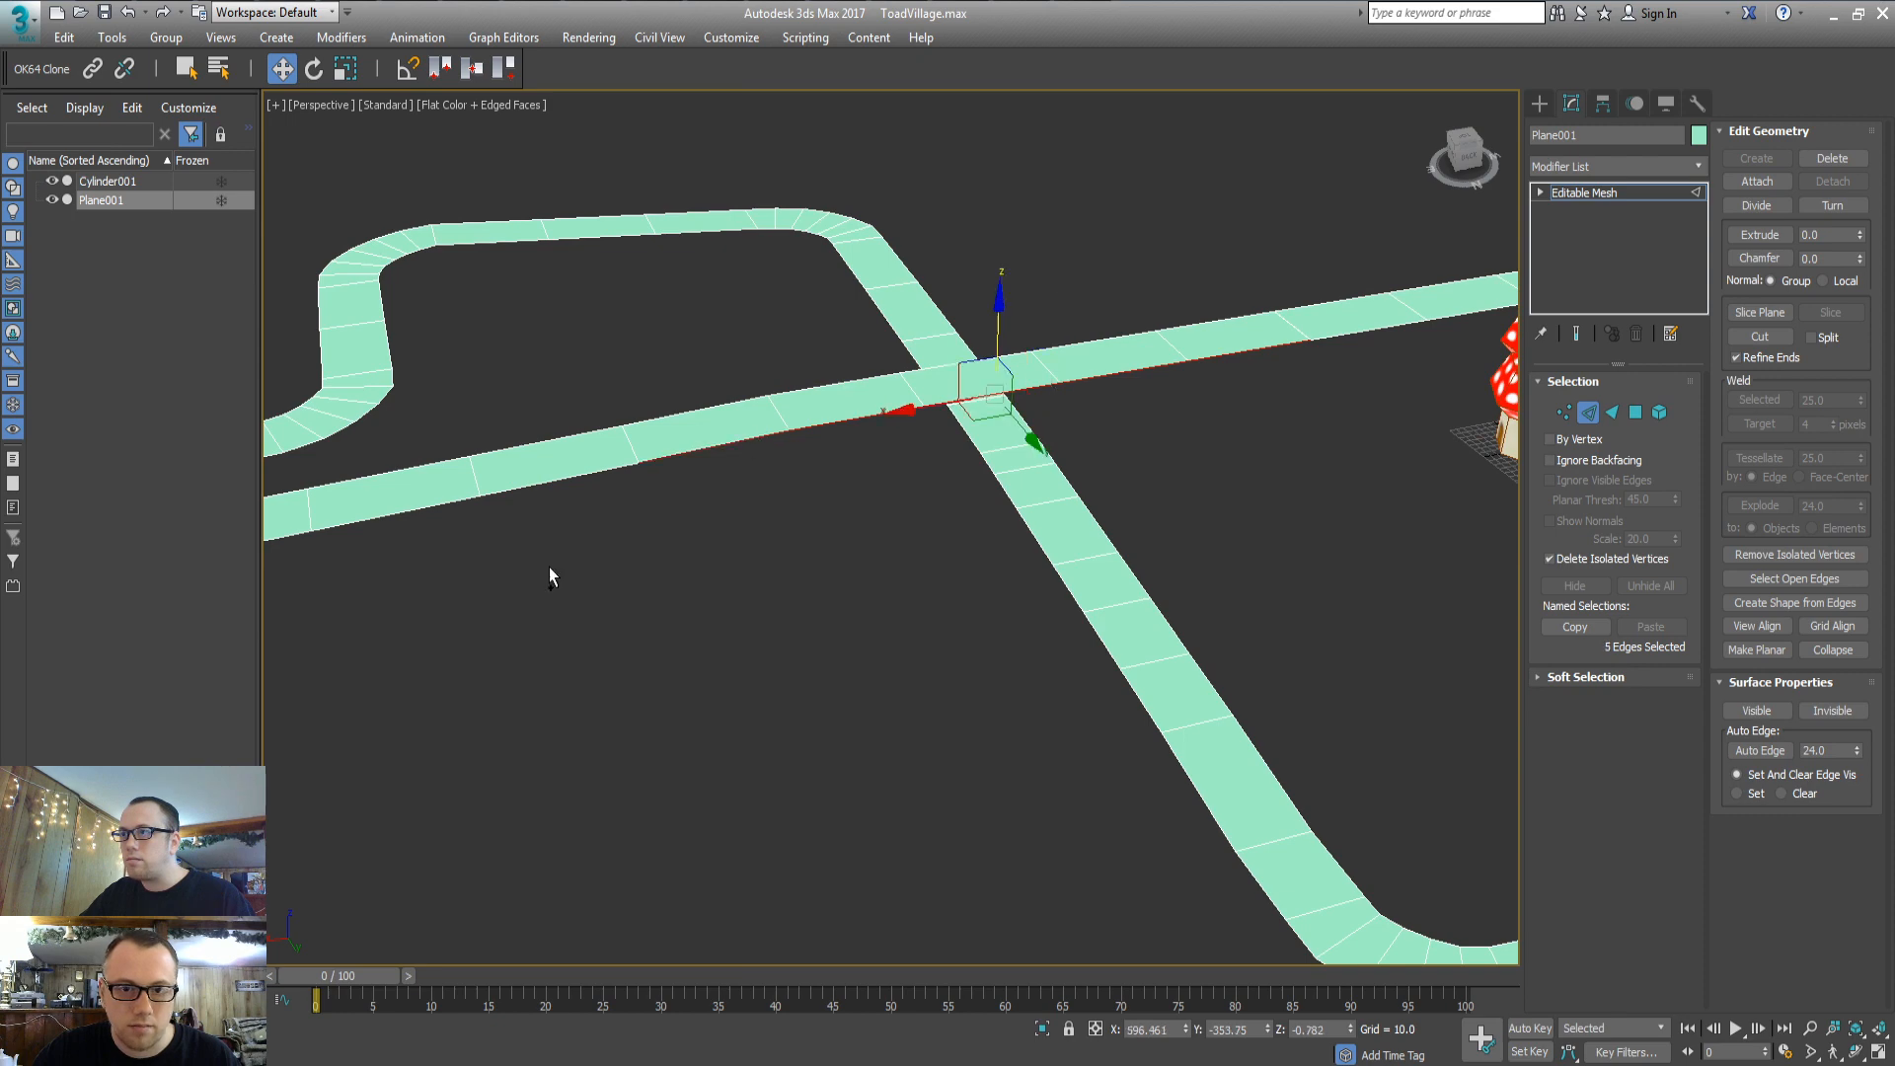
left_click(543, 469, "ctrl")
middle_click_drag(1165, 475, 873, 467)
left_click_drag(889, 436, 929, 340, "alt")
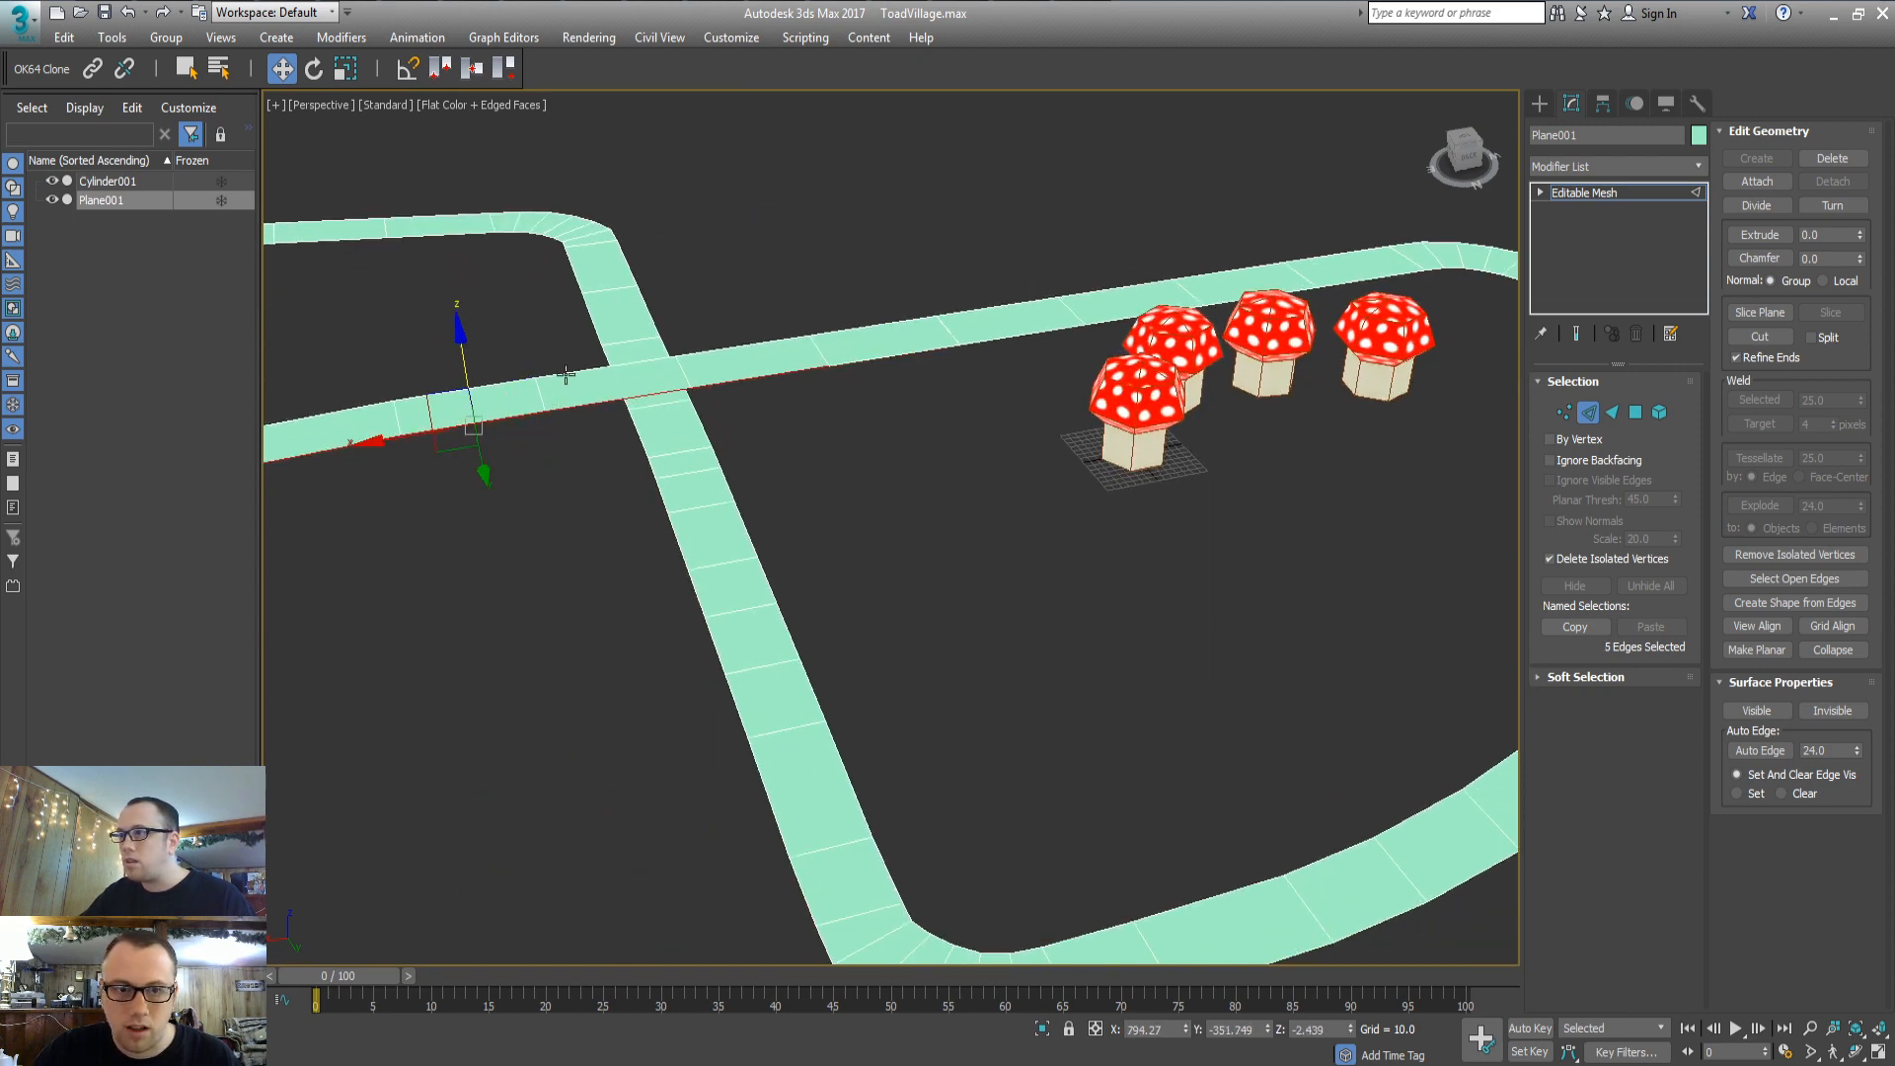
left_click_drag(458, 339, 476, 506, "shift")
middle_click_drag(645, 542, 697, 478)
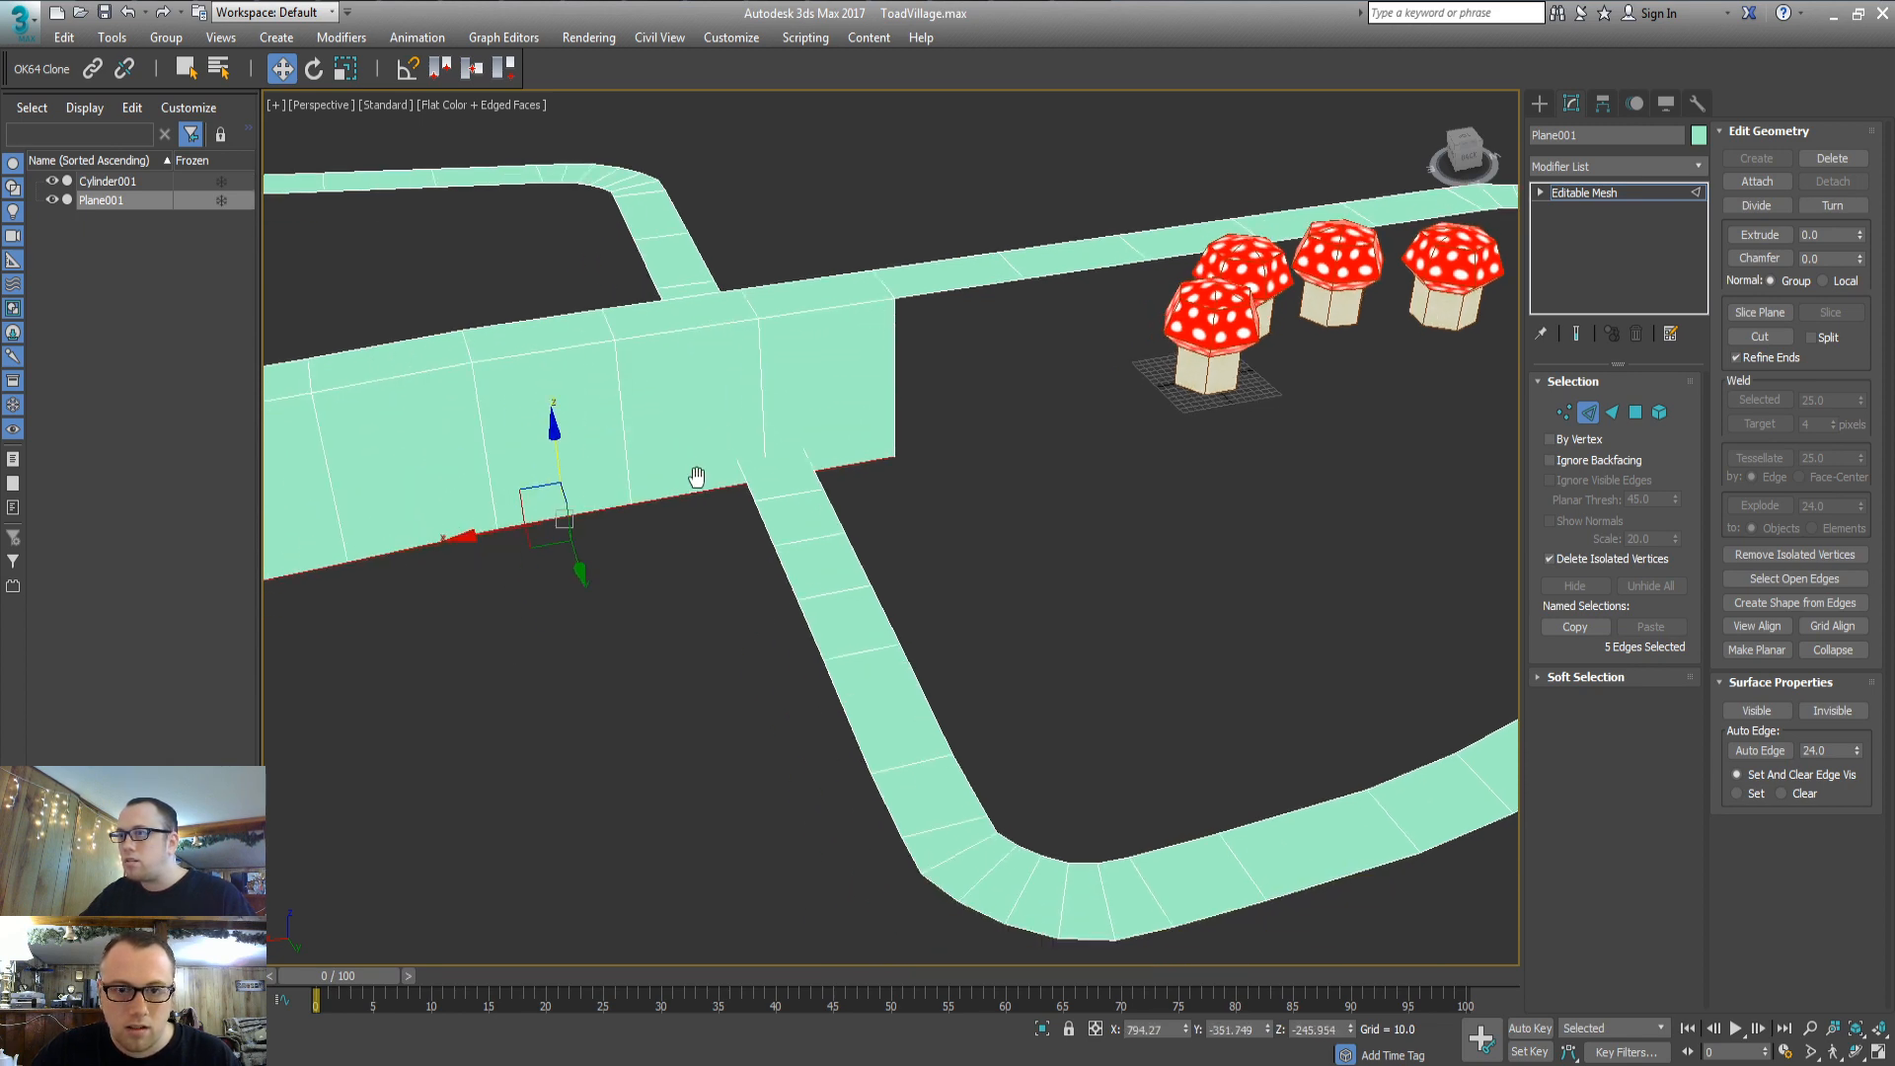
Turn the wall at its end near the mushroom houses by extending the vertical end edge in segments alongside the branching road
left_click(900, 368)
left_click(889, 385)
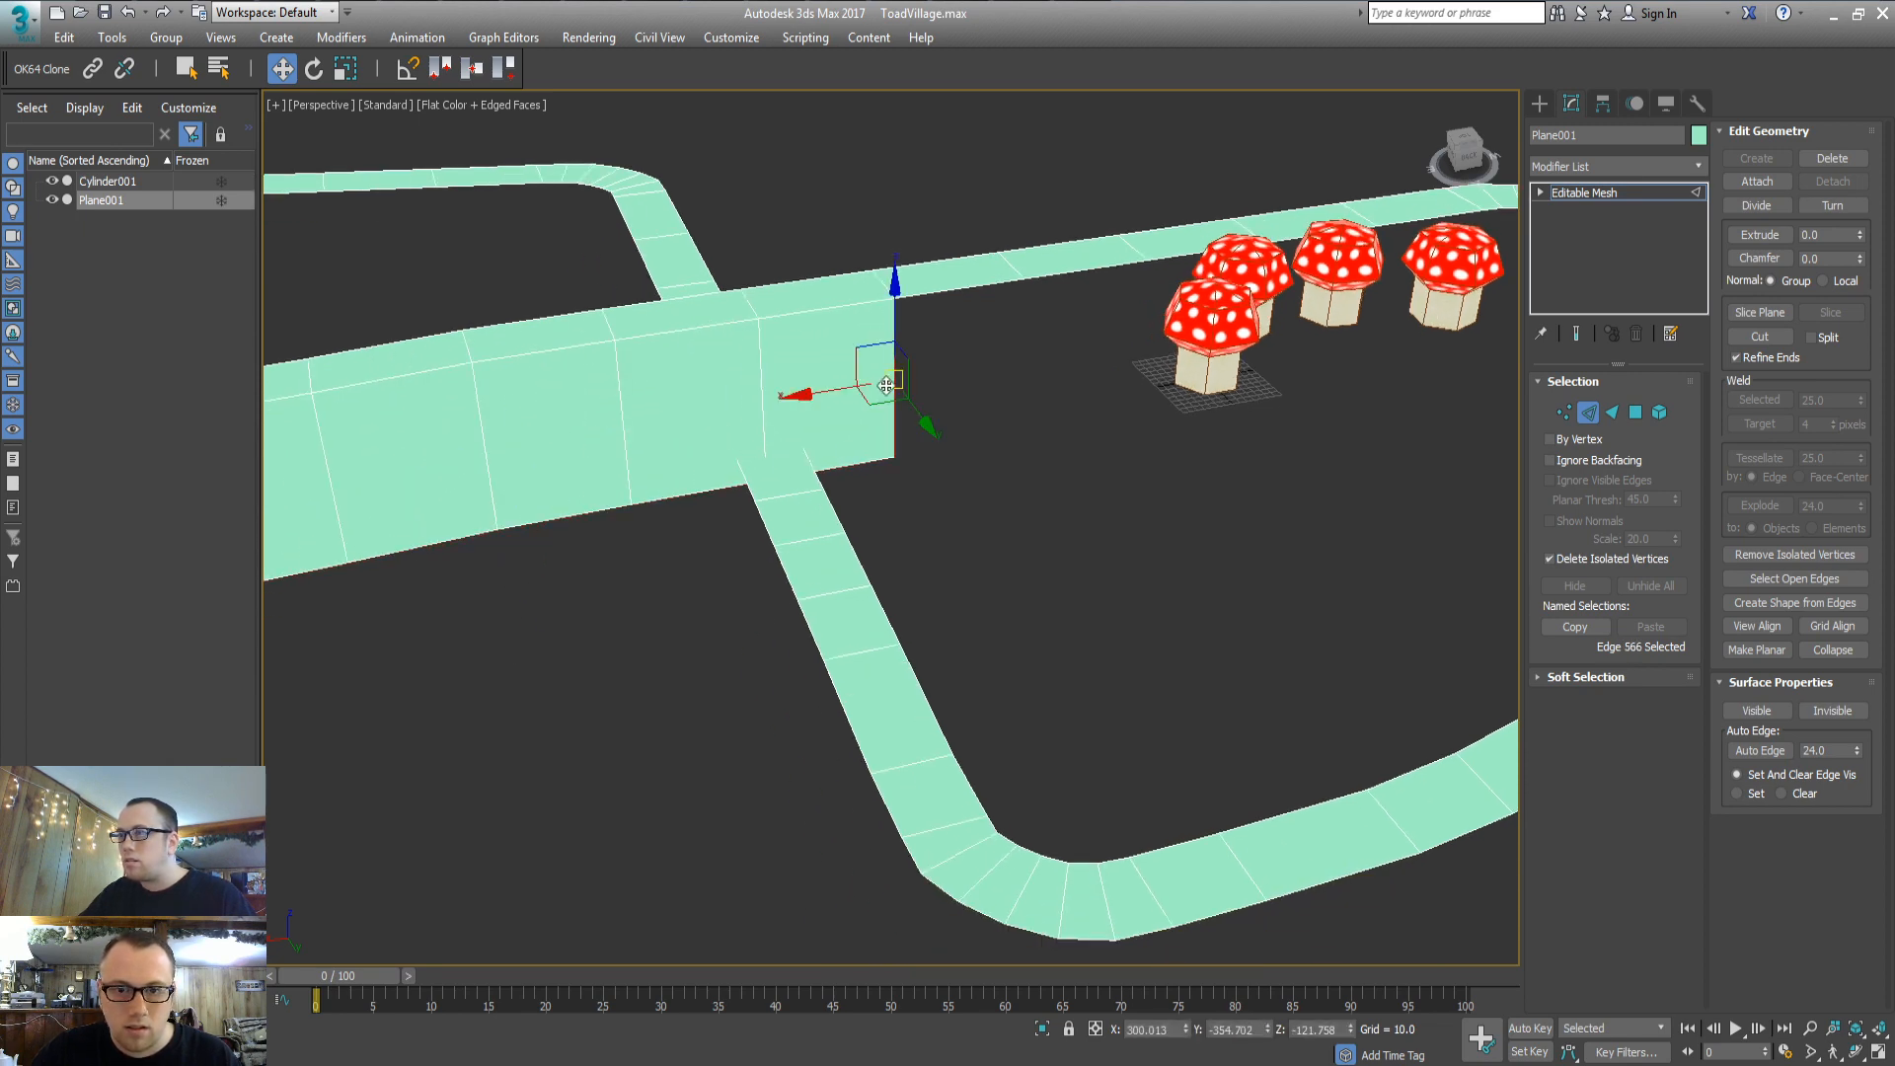
left_click_drag(914, 415, 965, 495, "shift")
middle_click_drag(964, 494, 961, 411, "alt")
left_click(989, 383)
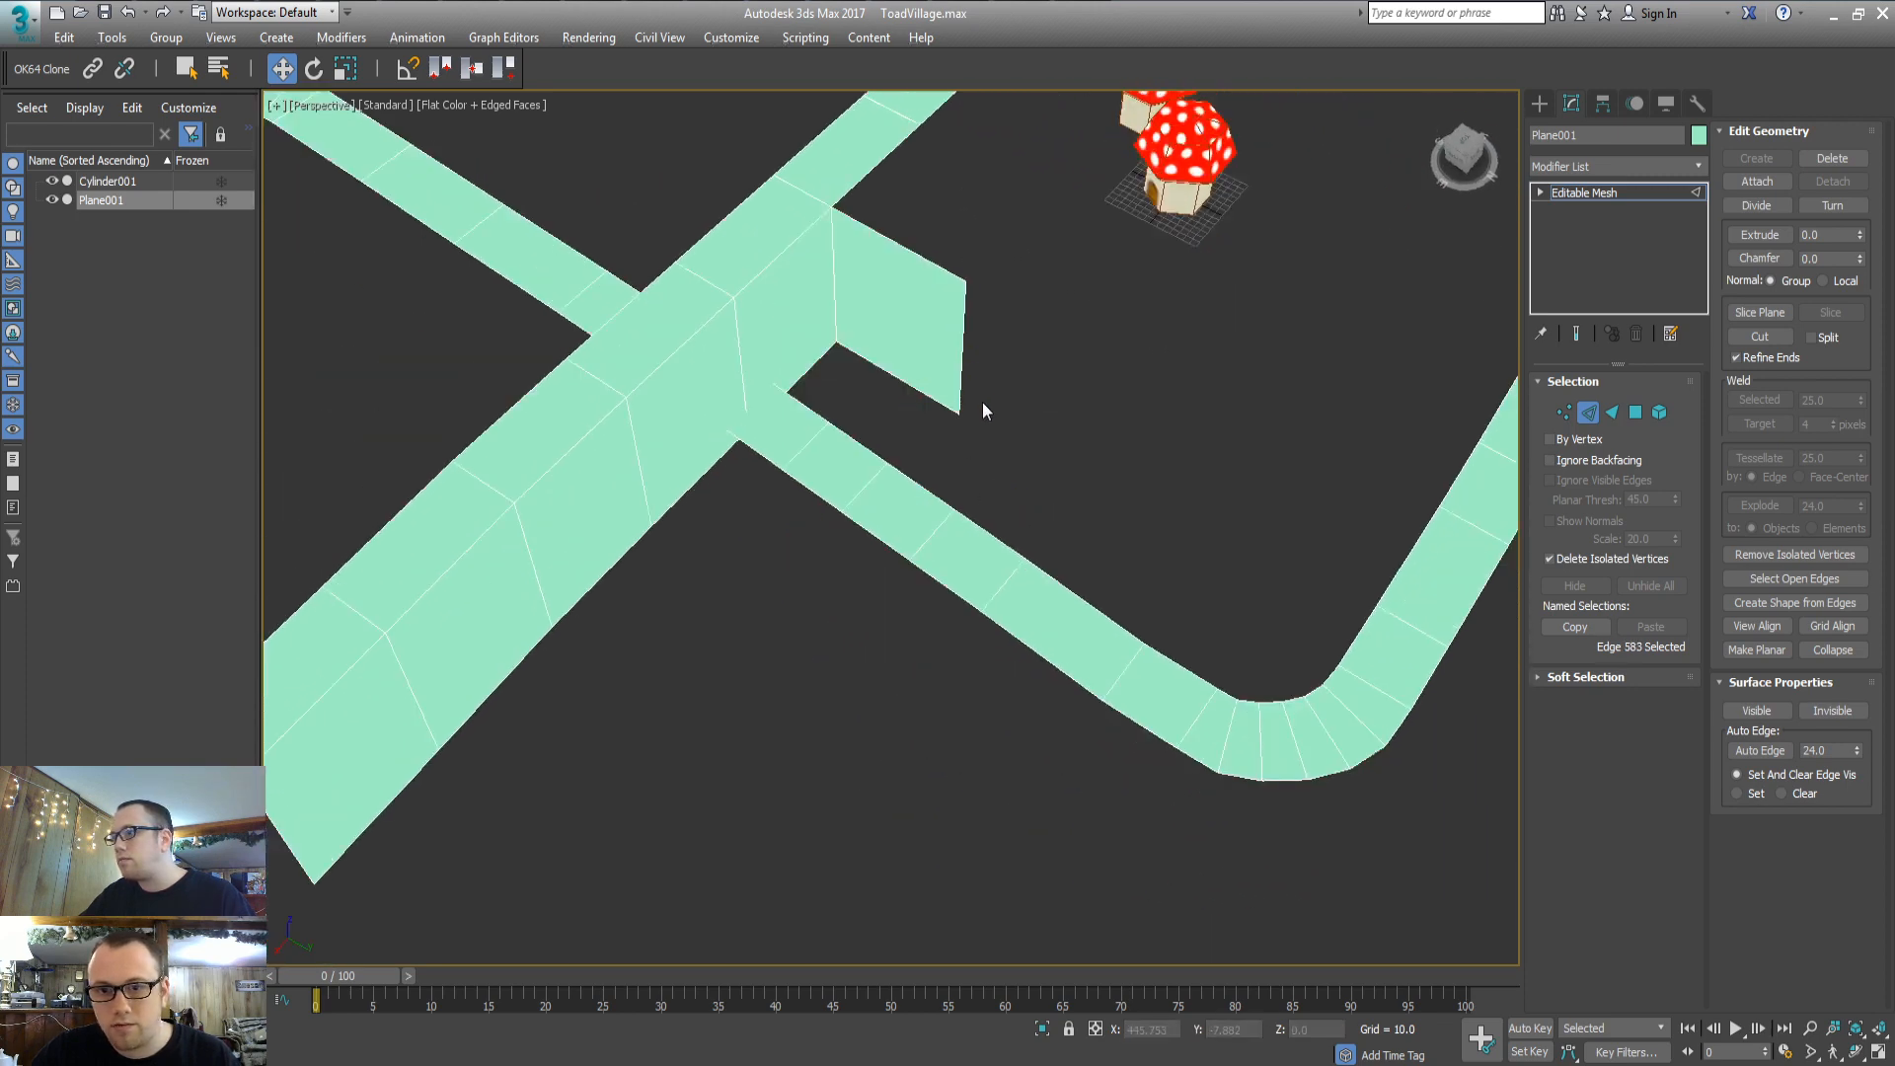
left_click(957, 400)
left_click_drag(958, 399, 1188, 449, "shift")
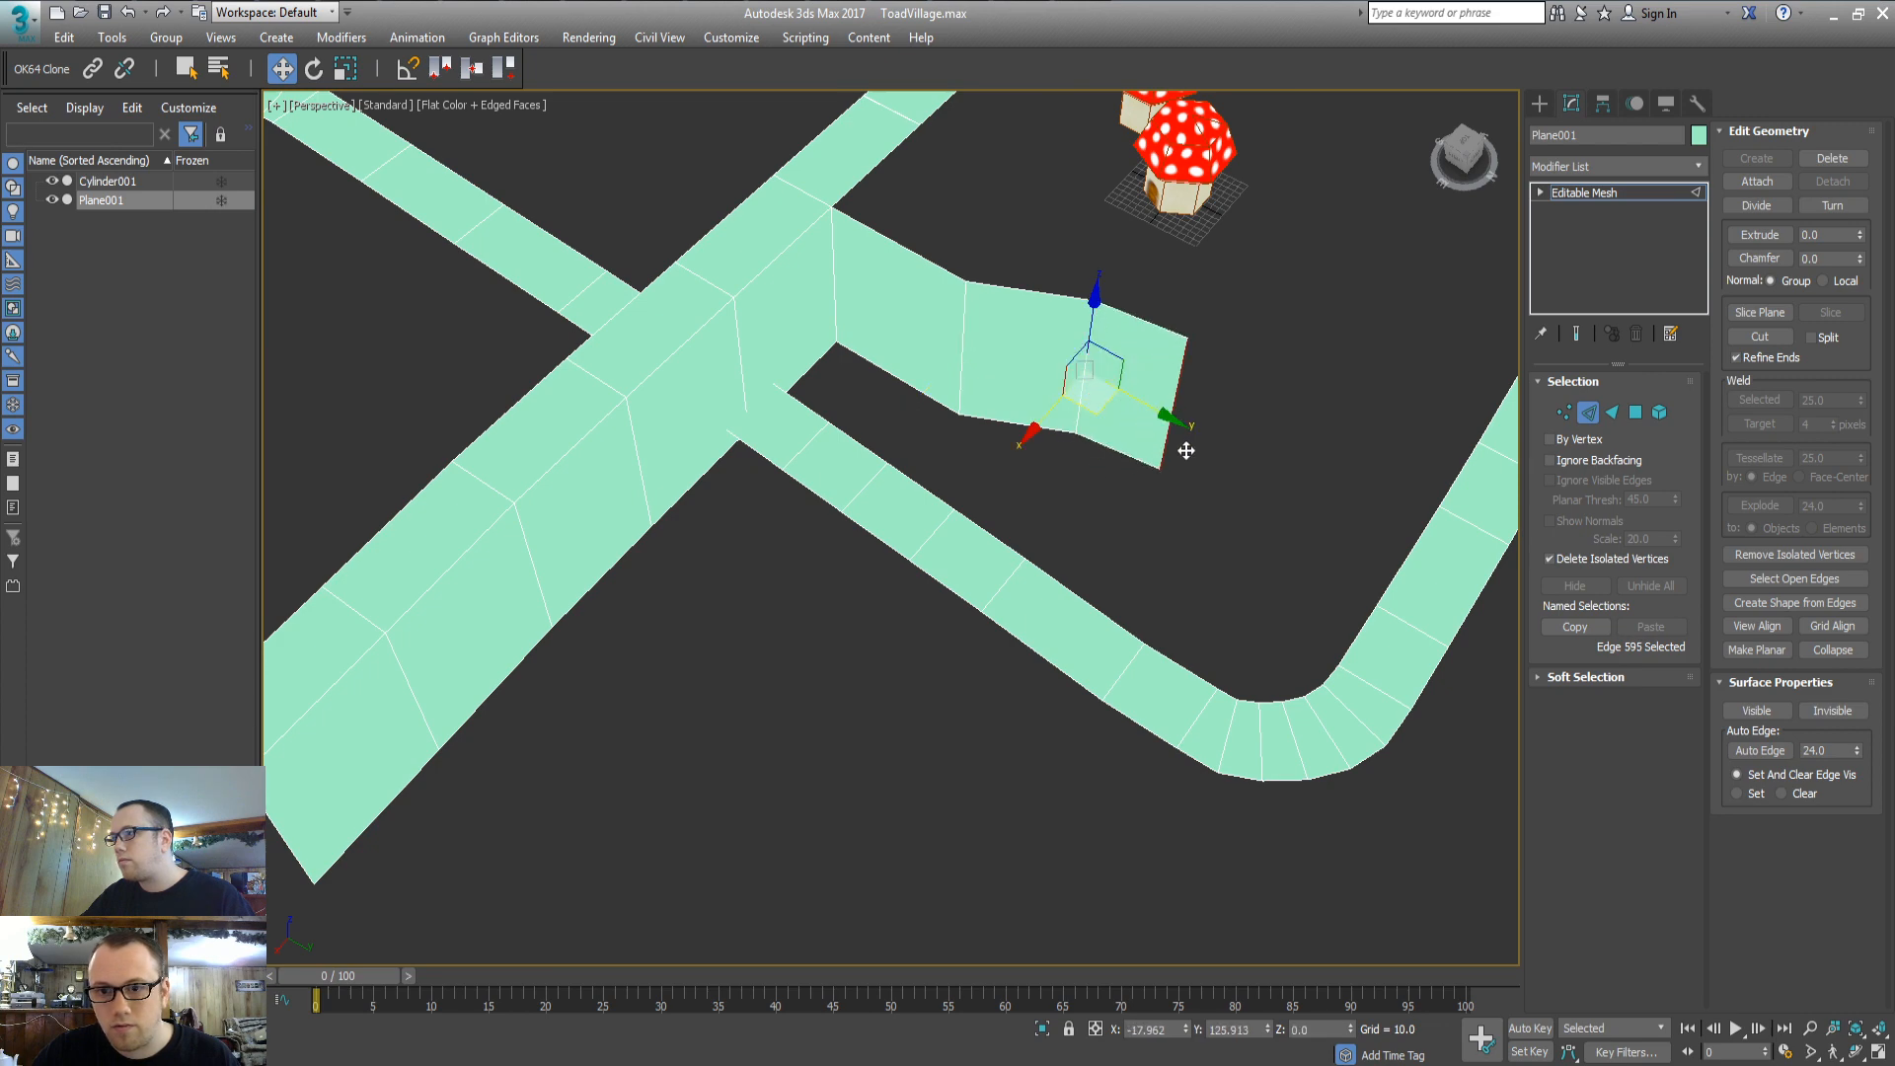
Continue the inner wall in curved segments between the mushroom houses and the road, toward the road's next bend
middle_click_drag(1188, 449, 815, 560)
left_click_drag(832, 551, 1080, 463, "shift")
middle_click_drag(1134, 437, 879, 627)
left_click_drag(831, 648, 1033, 364, "shift")
left_click(1039, 412)
left_click(1025, 407)
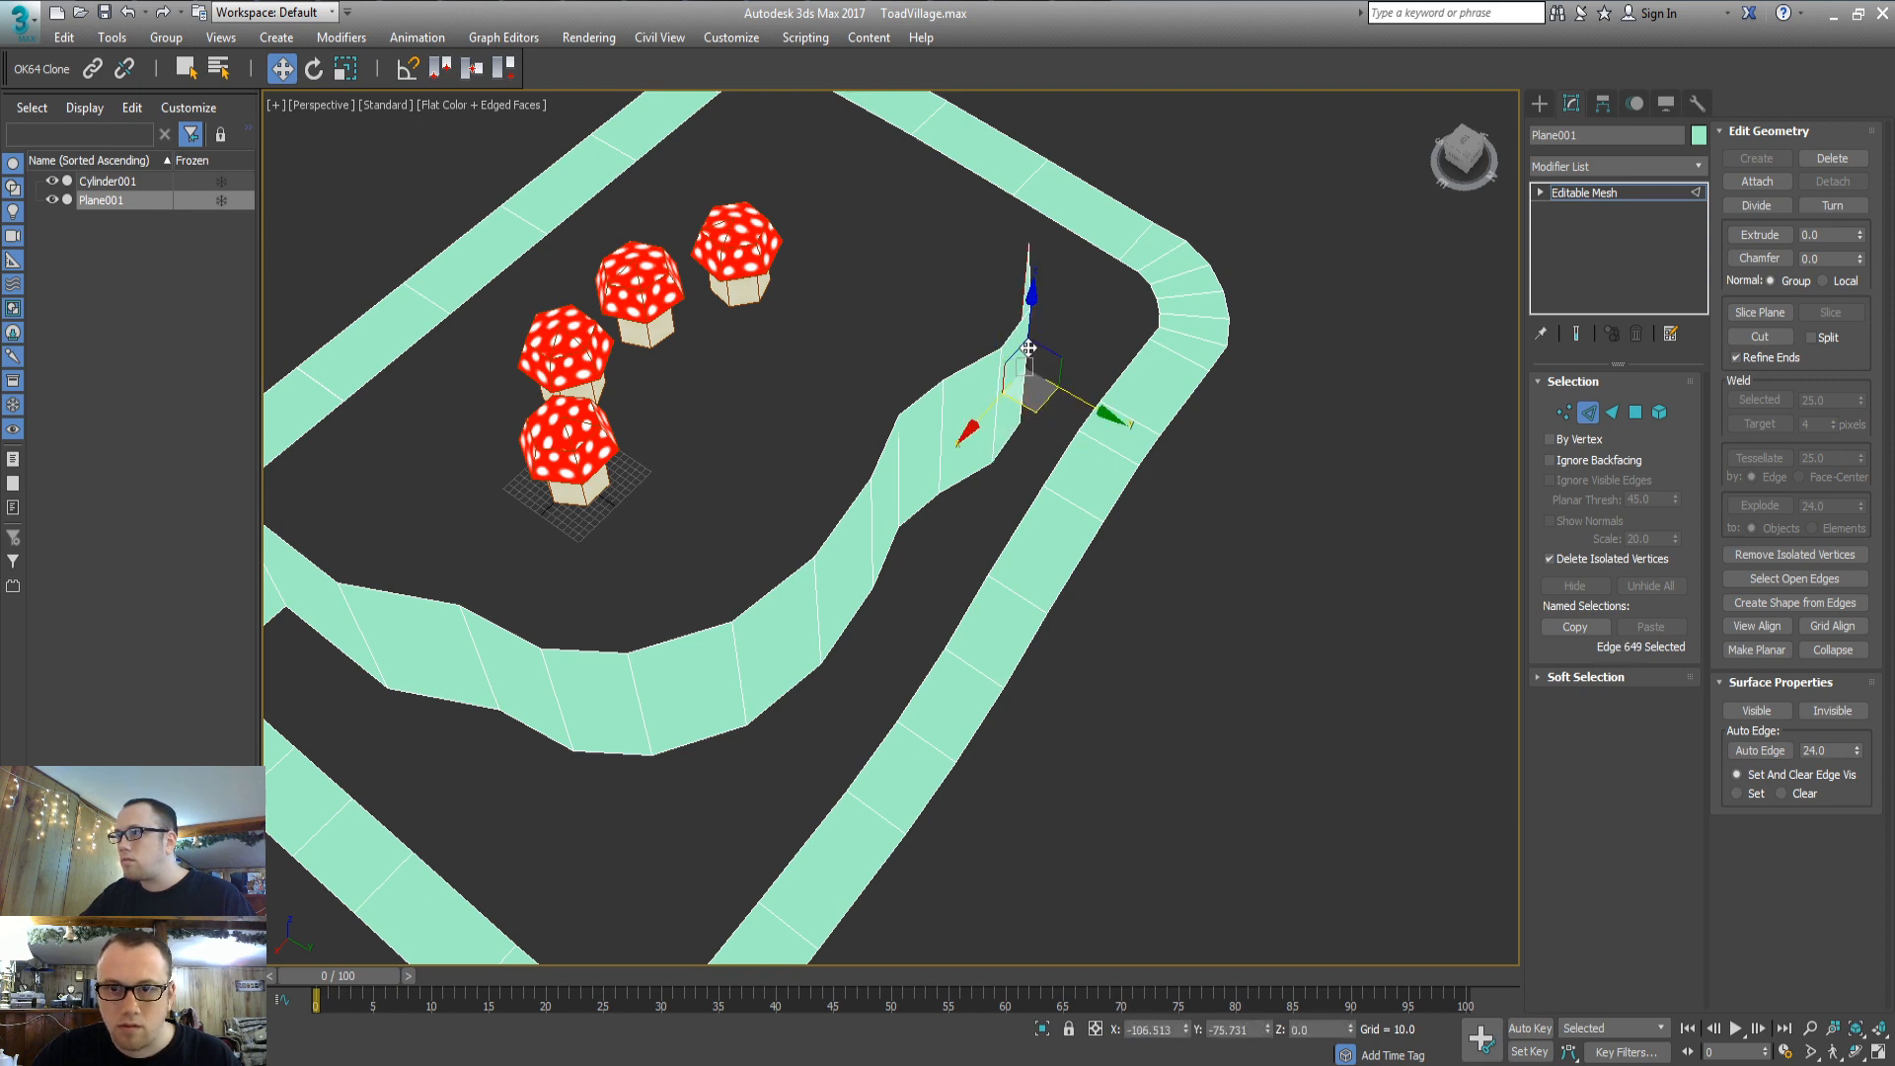
Extend the inner wall's end edge up to the road just past the bend and align it with the road's inner edge
middle_click_drag(1028, 347, 820, 647, "alt")
scroll(820, 648, "up", 3)
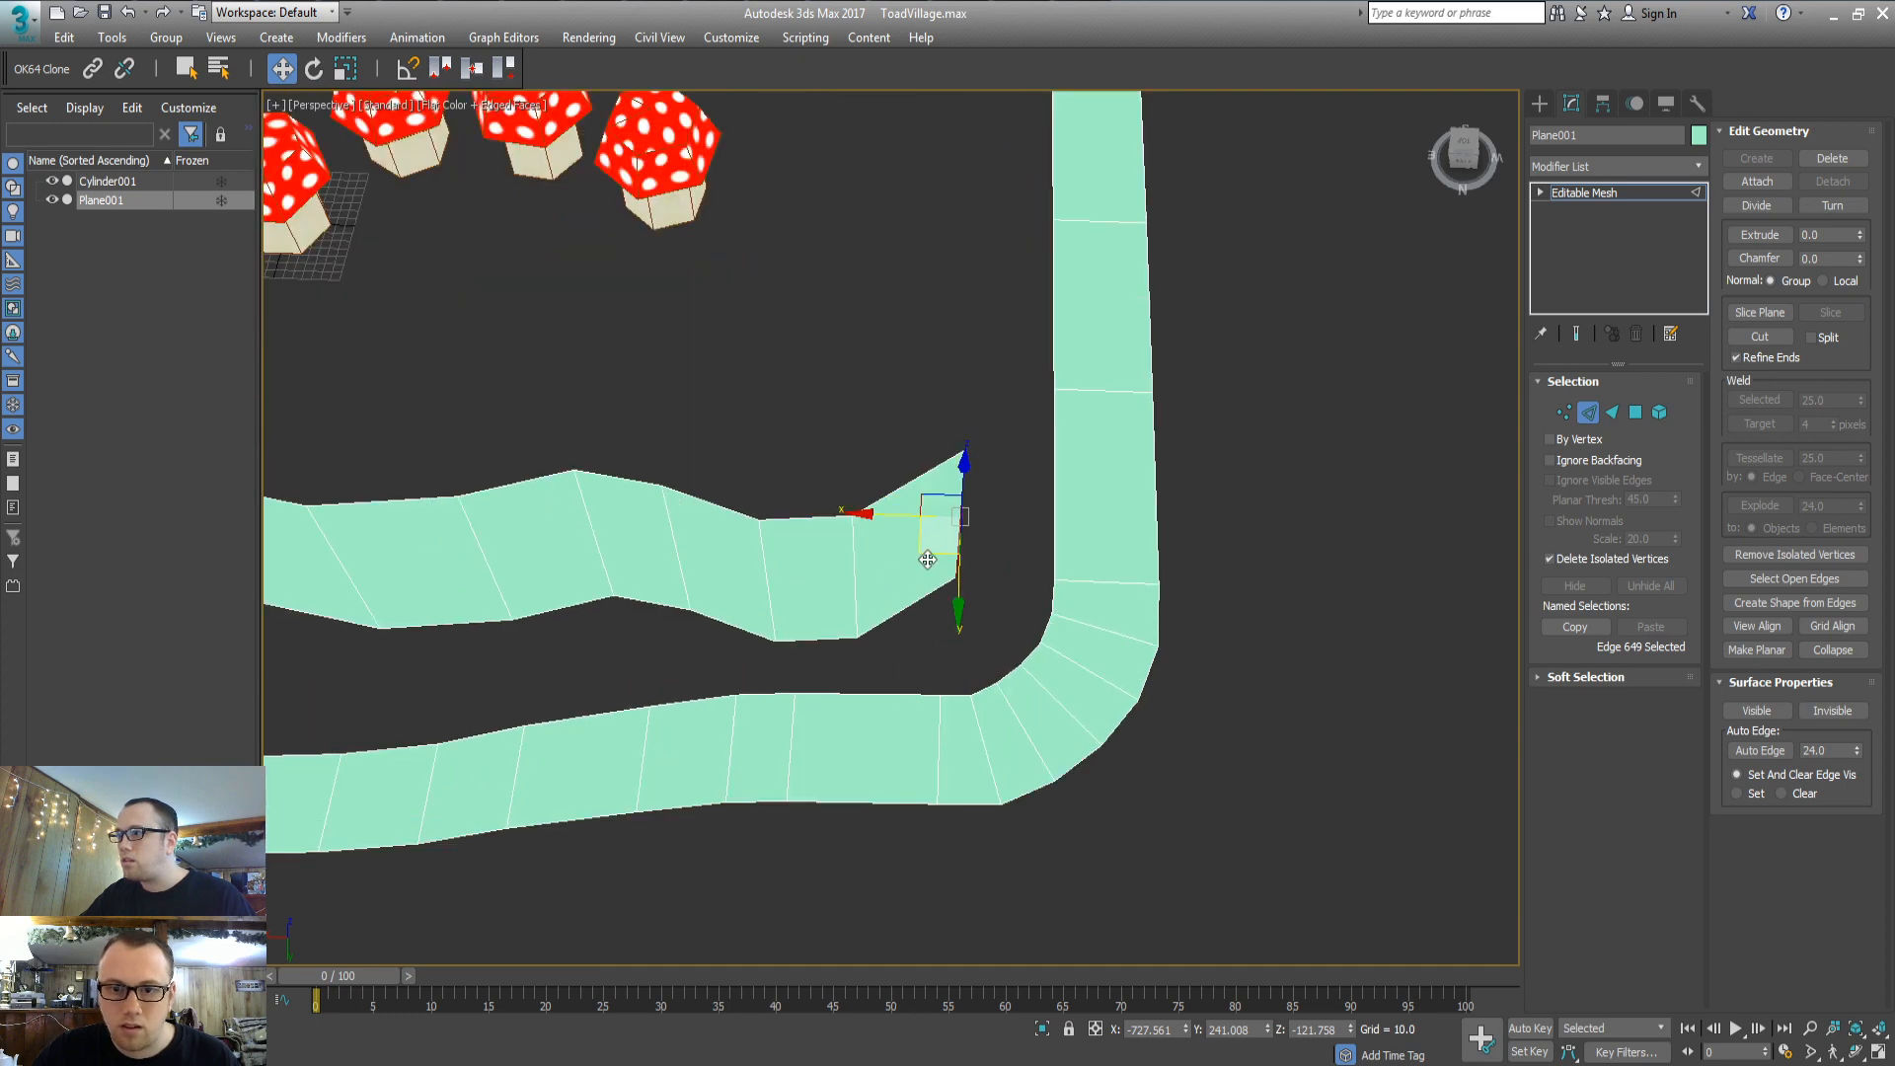
left_click_drag(928, 559, 1012, 491, "shift")
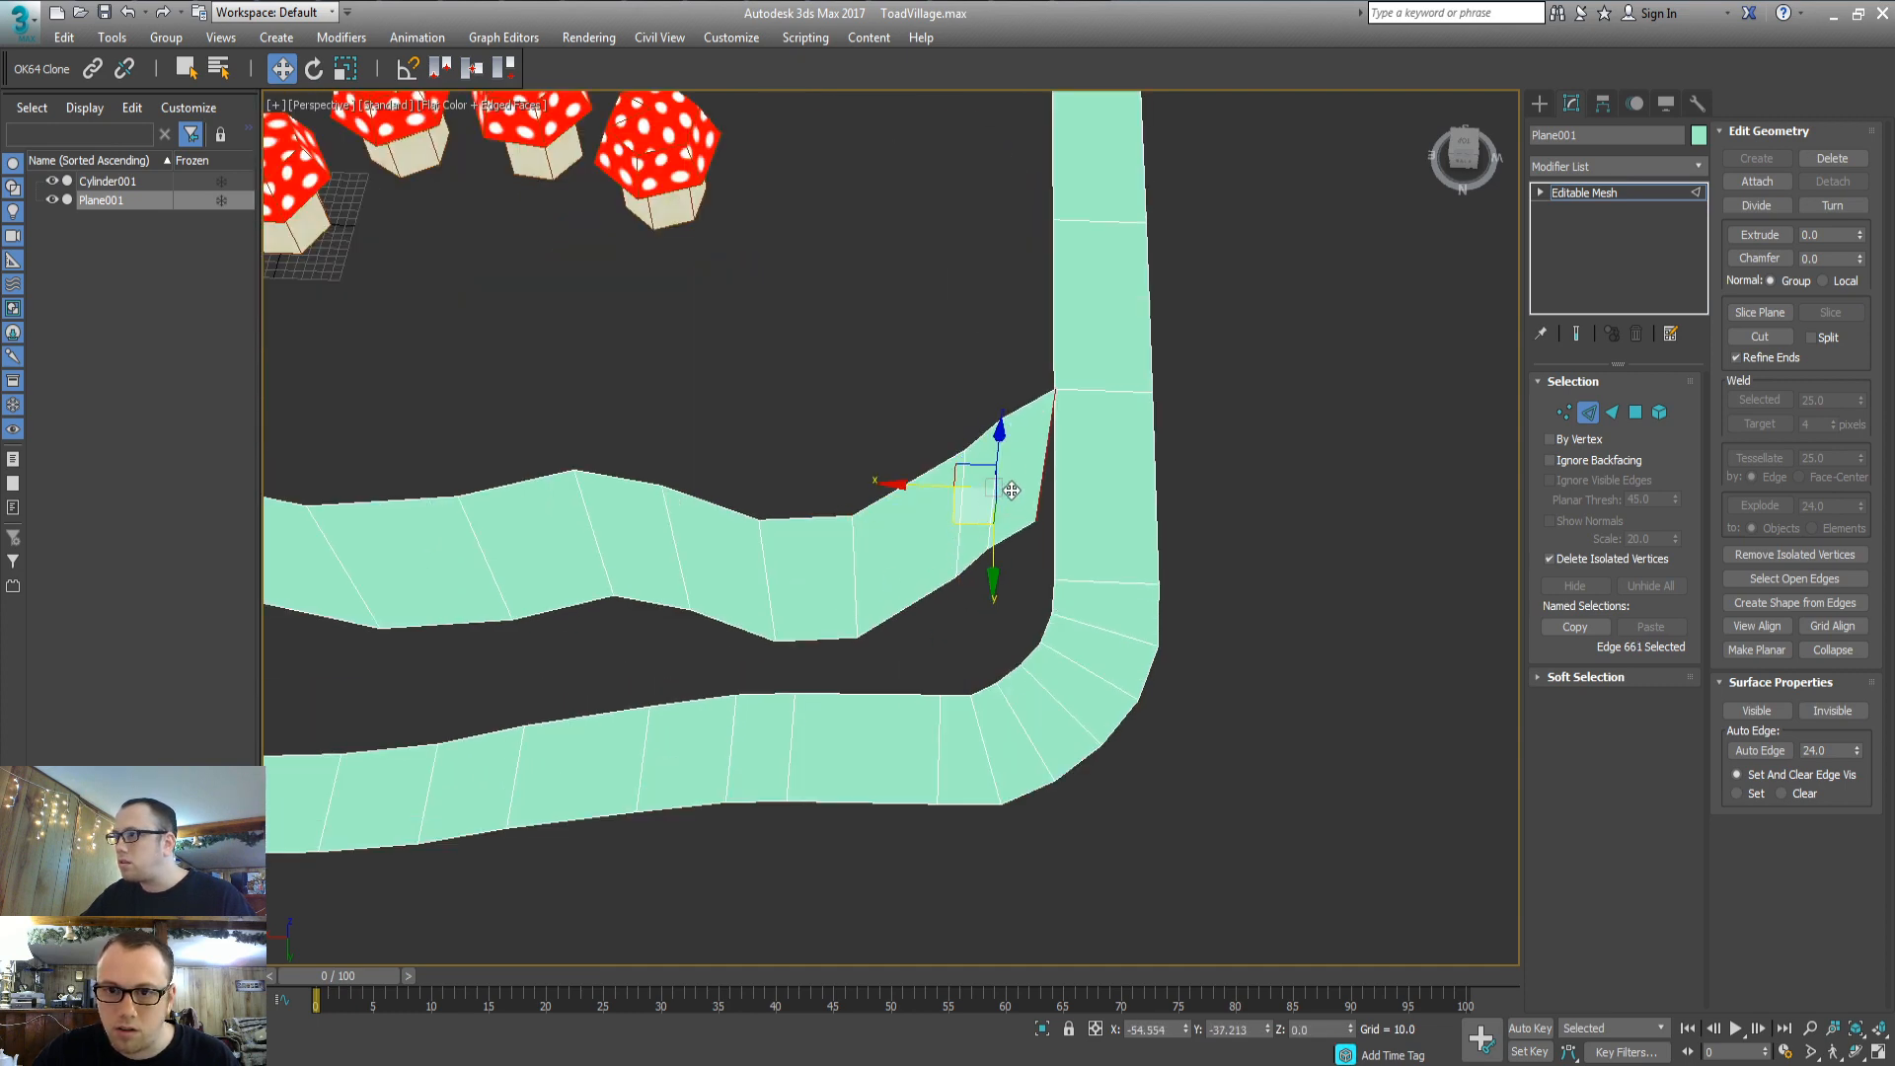
middle_click_drag(1011, 490, 997, 449, "alt")
left_click_drag(1049, 395, 1062, 386)
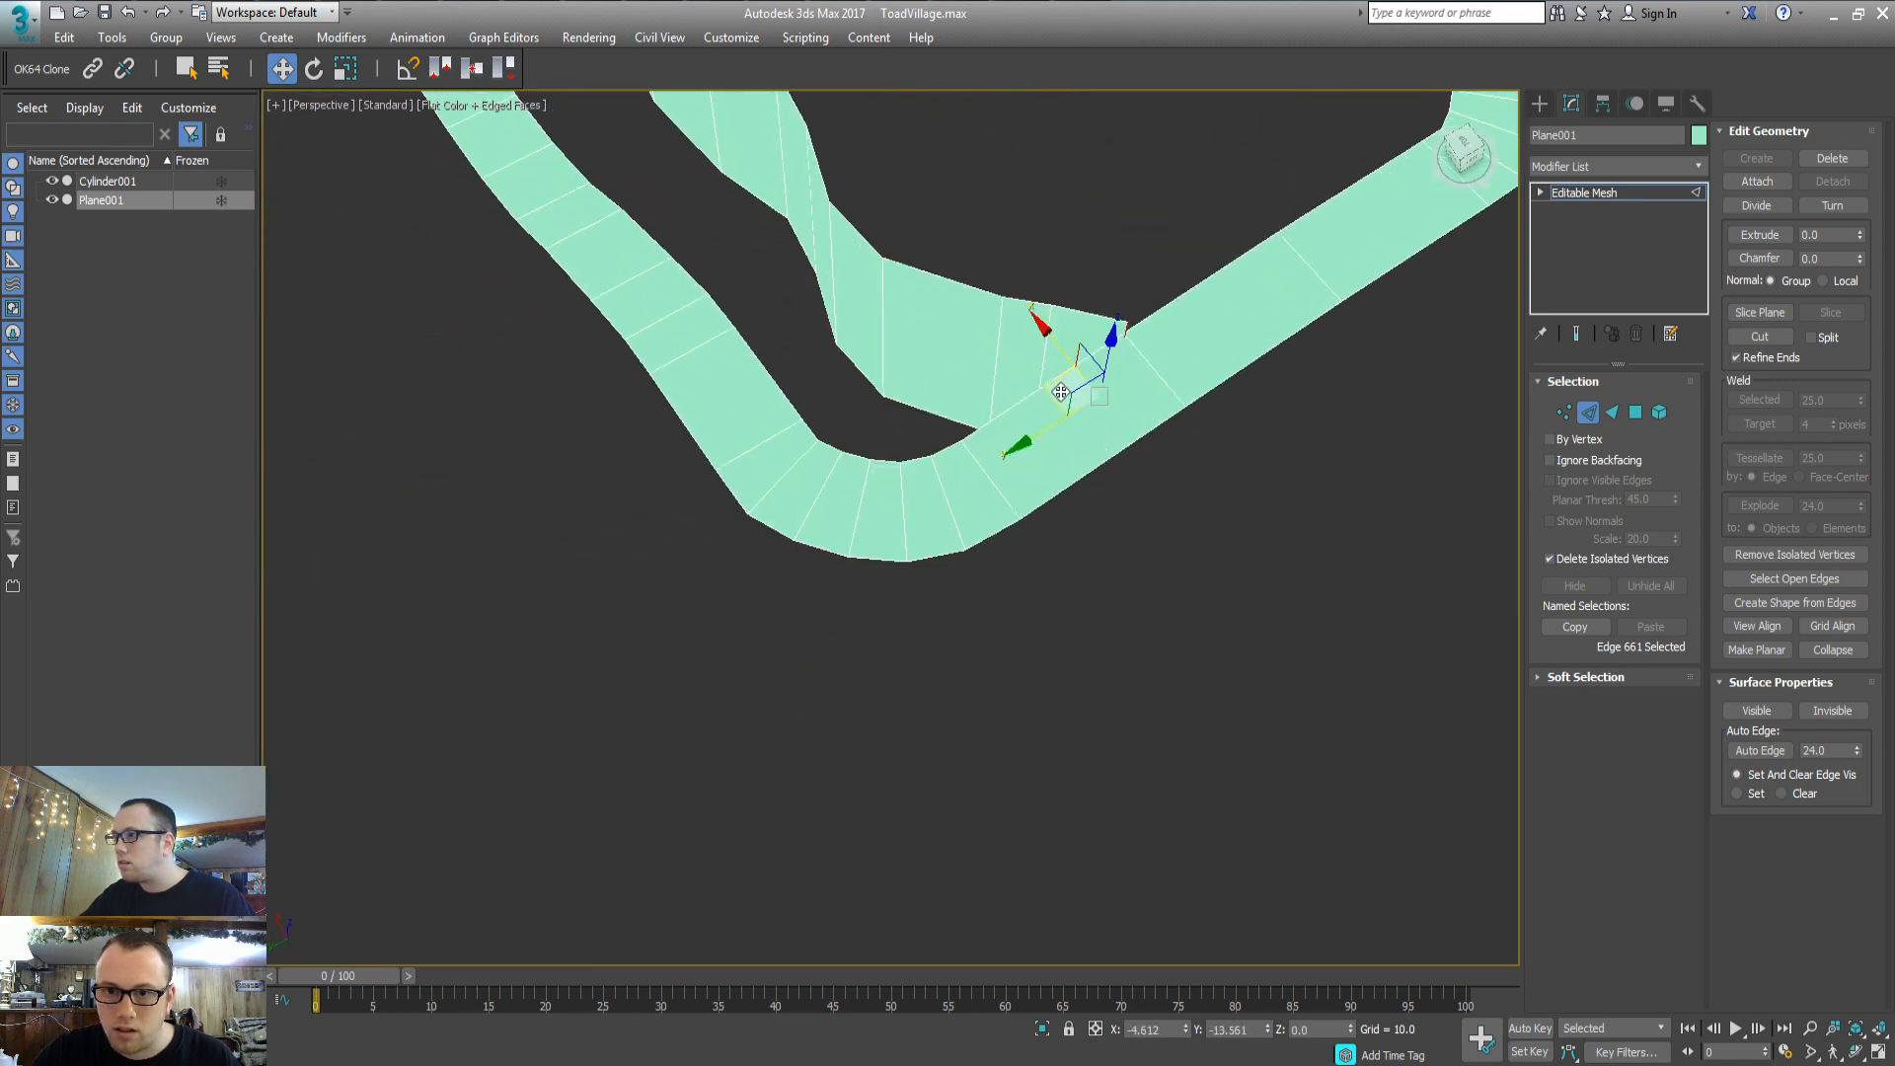
Lower the last two top vertices at the inner wall's end to the road surface and fine-tune the height of the second one
middle_click_drag(1058, 388, 955, 617, "alt")
key("1")
left_click_drag(889, 571, 1115, 602)
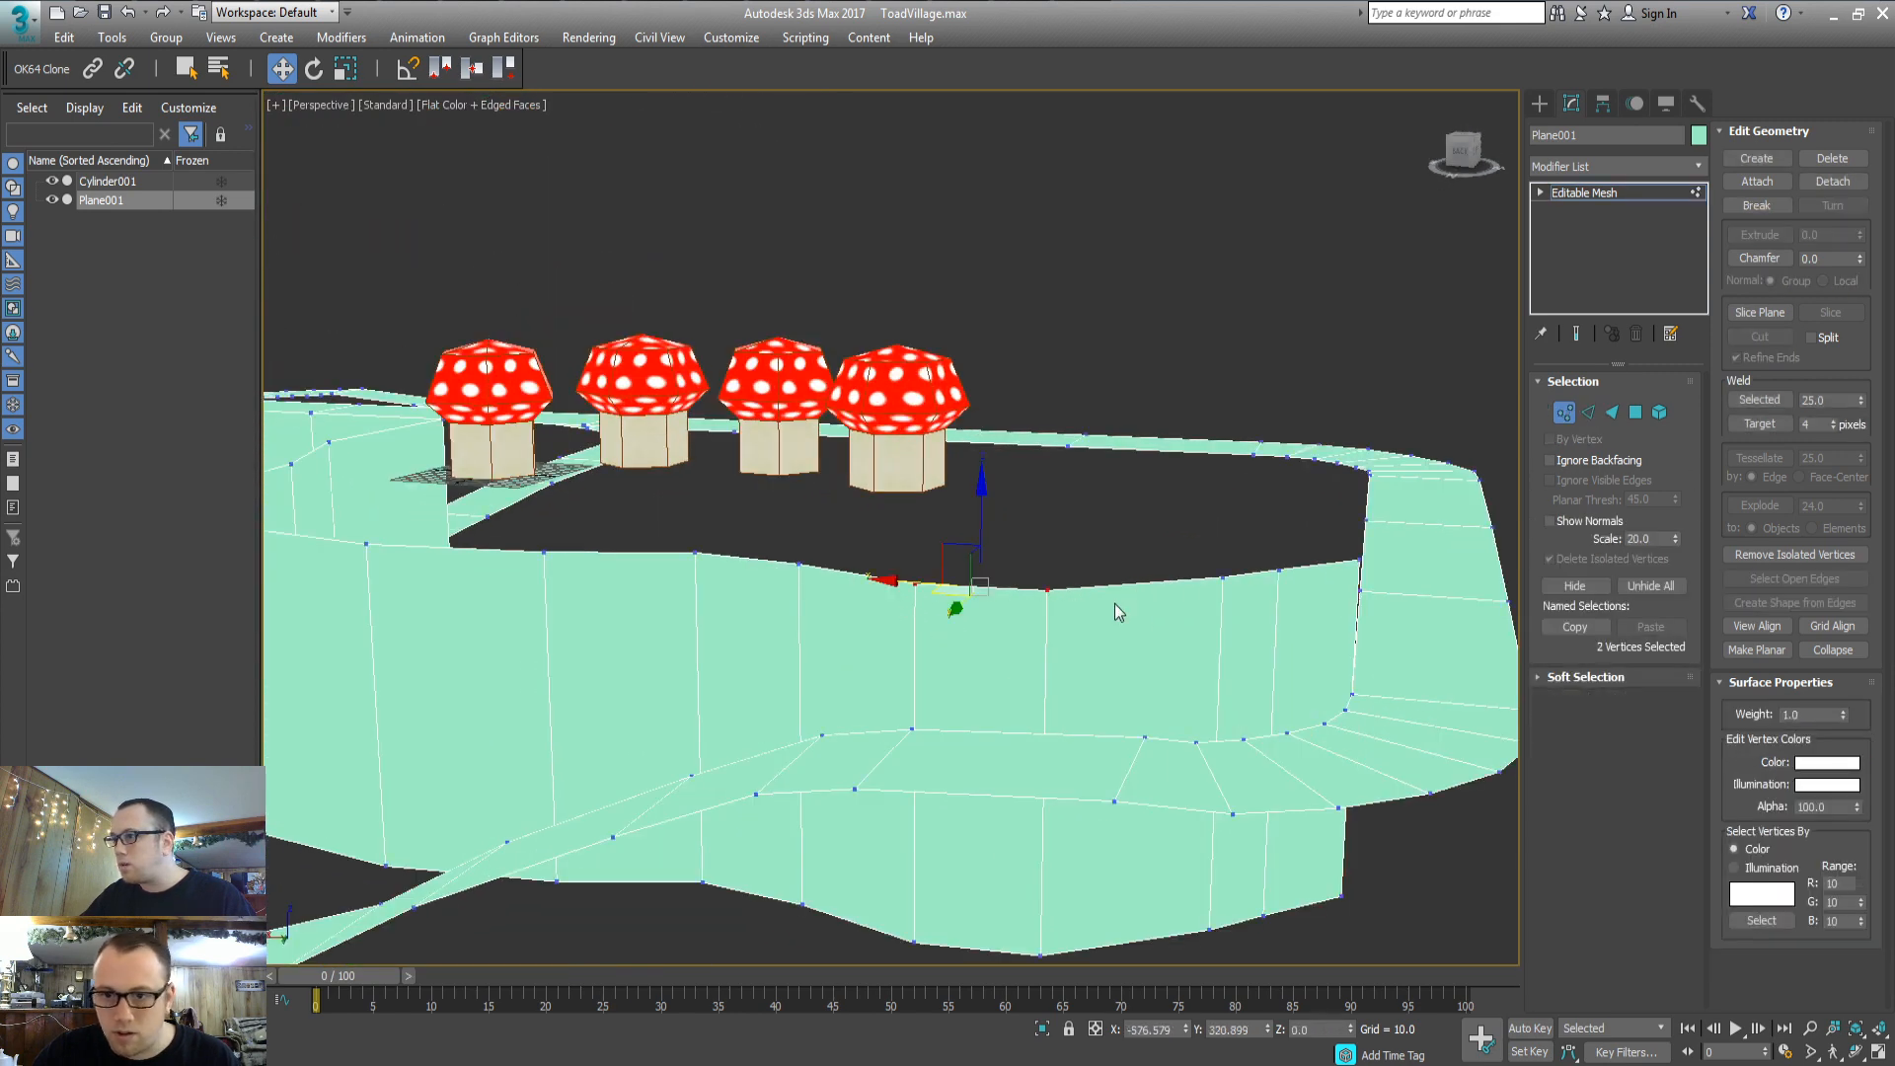
left_click_drag(1249, 572, 1197, 579, "ctrl")
middle_click_drag(1198, 579, 1212, 668, "alt")
left_click(1231, 632)
left_click(1098, 634, "ctrl")
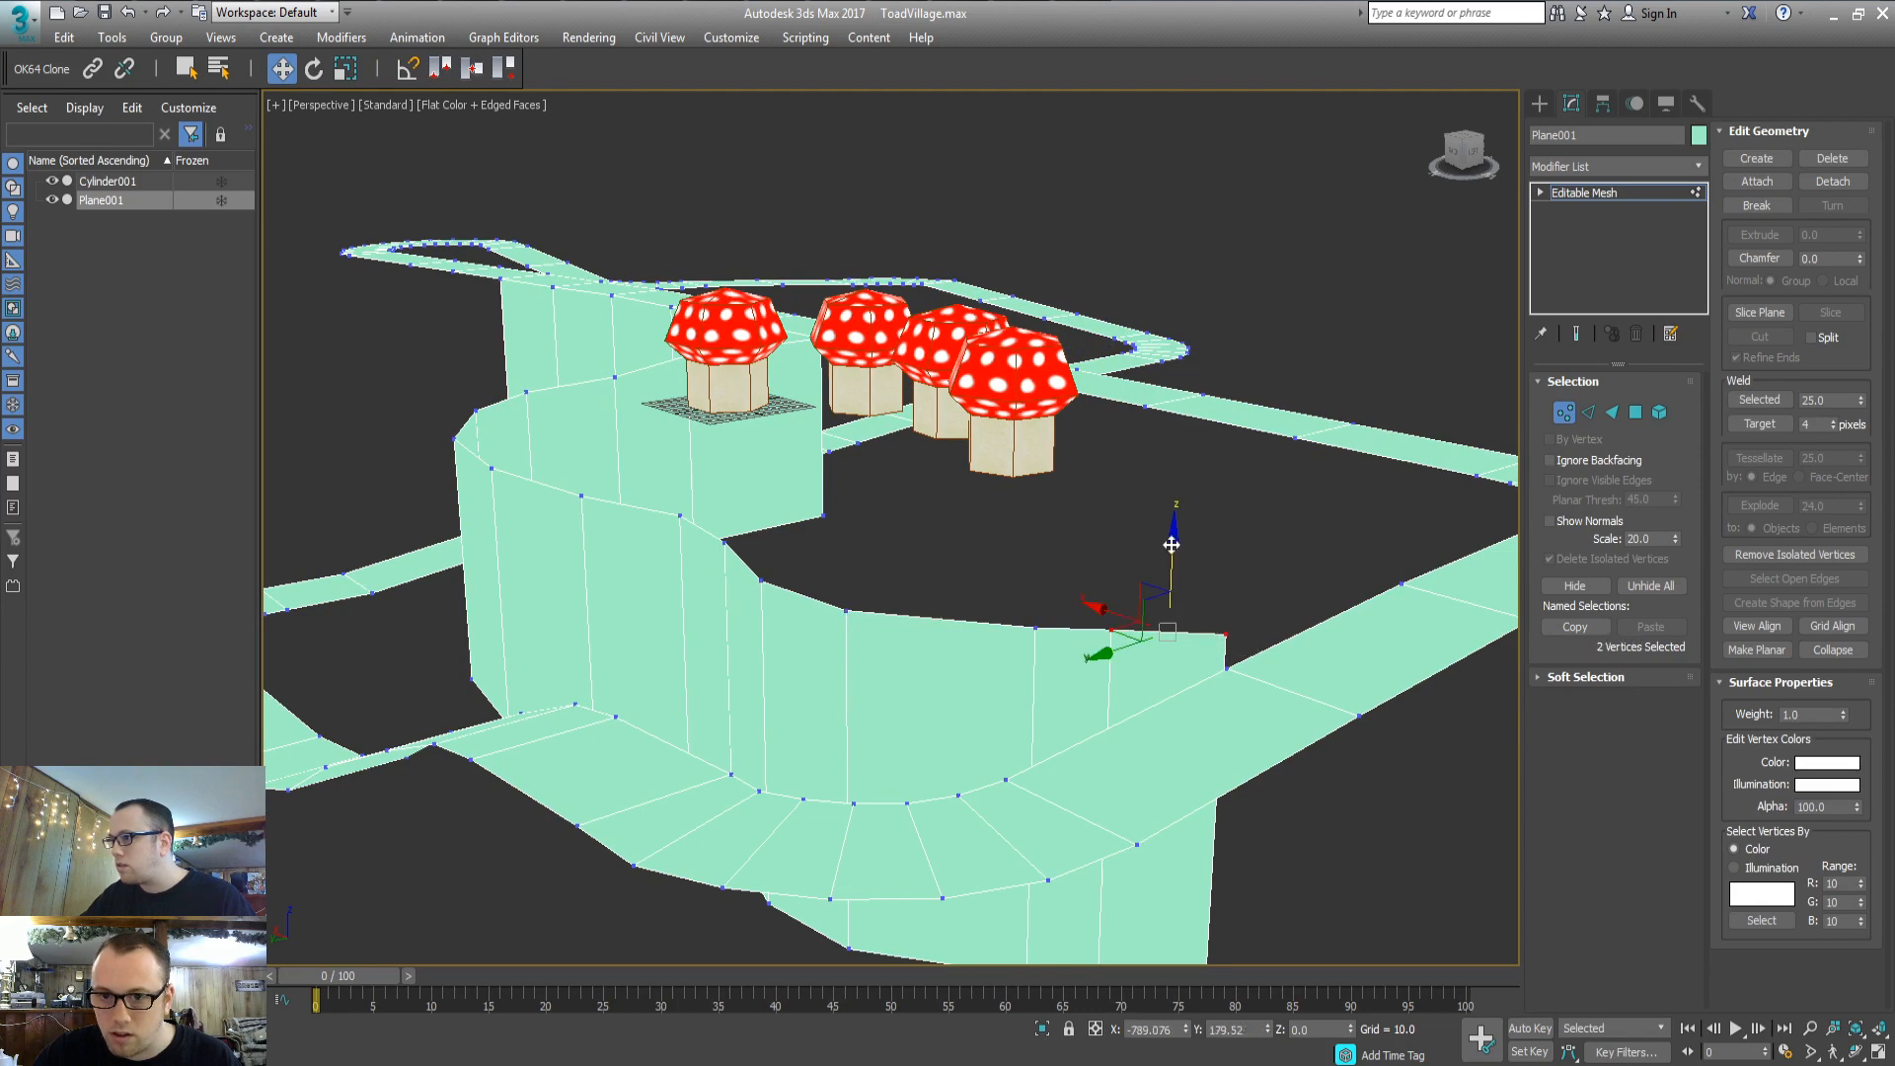
left_click_drag(1170, 543, 1168, 575)
left_click_drag(1212, 697, 1242, 645, "alt")
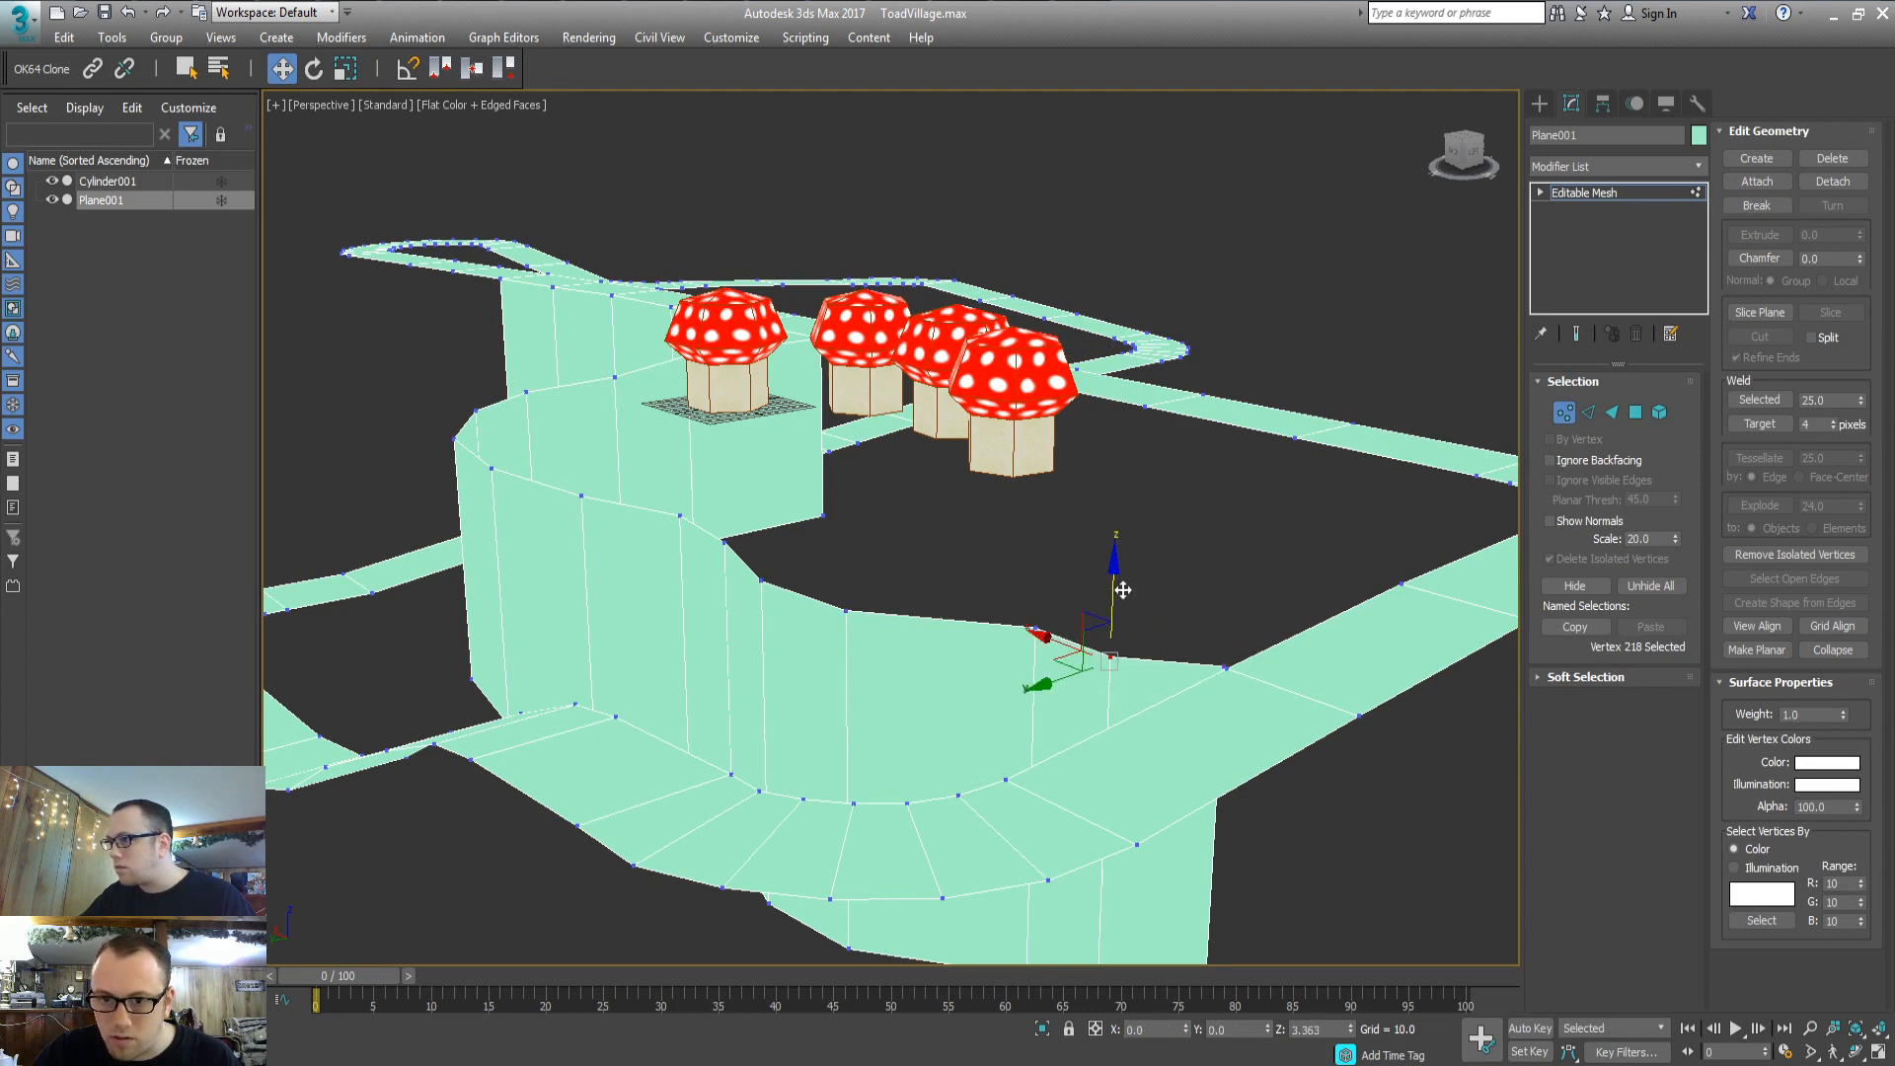
Examine the finished inner wall around the mushroom houses and its connection to the crossing from several angles
middle_click_drag(1026, 715, 780, 505, "alt")
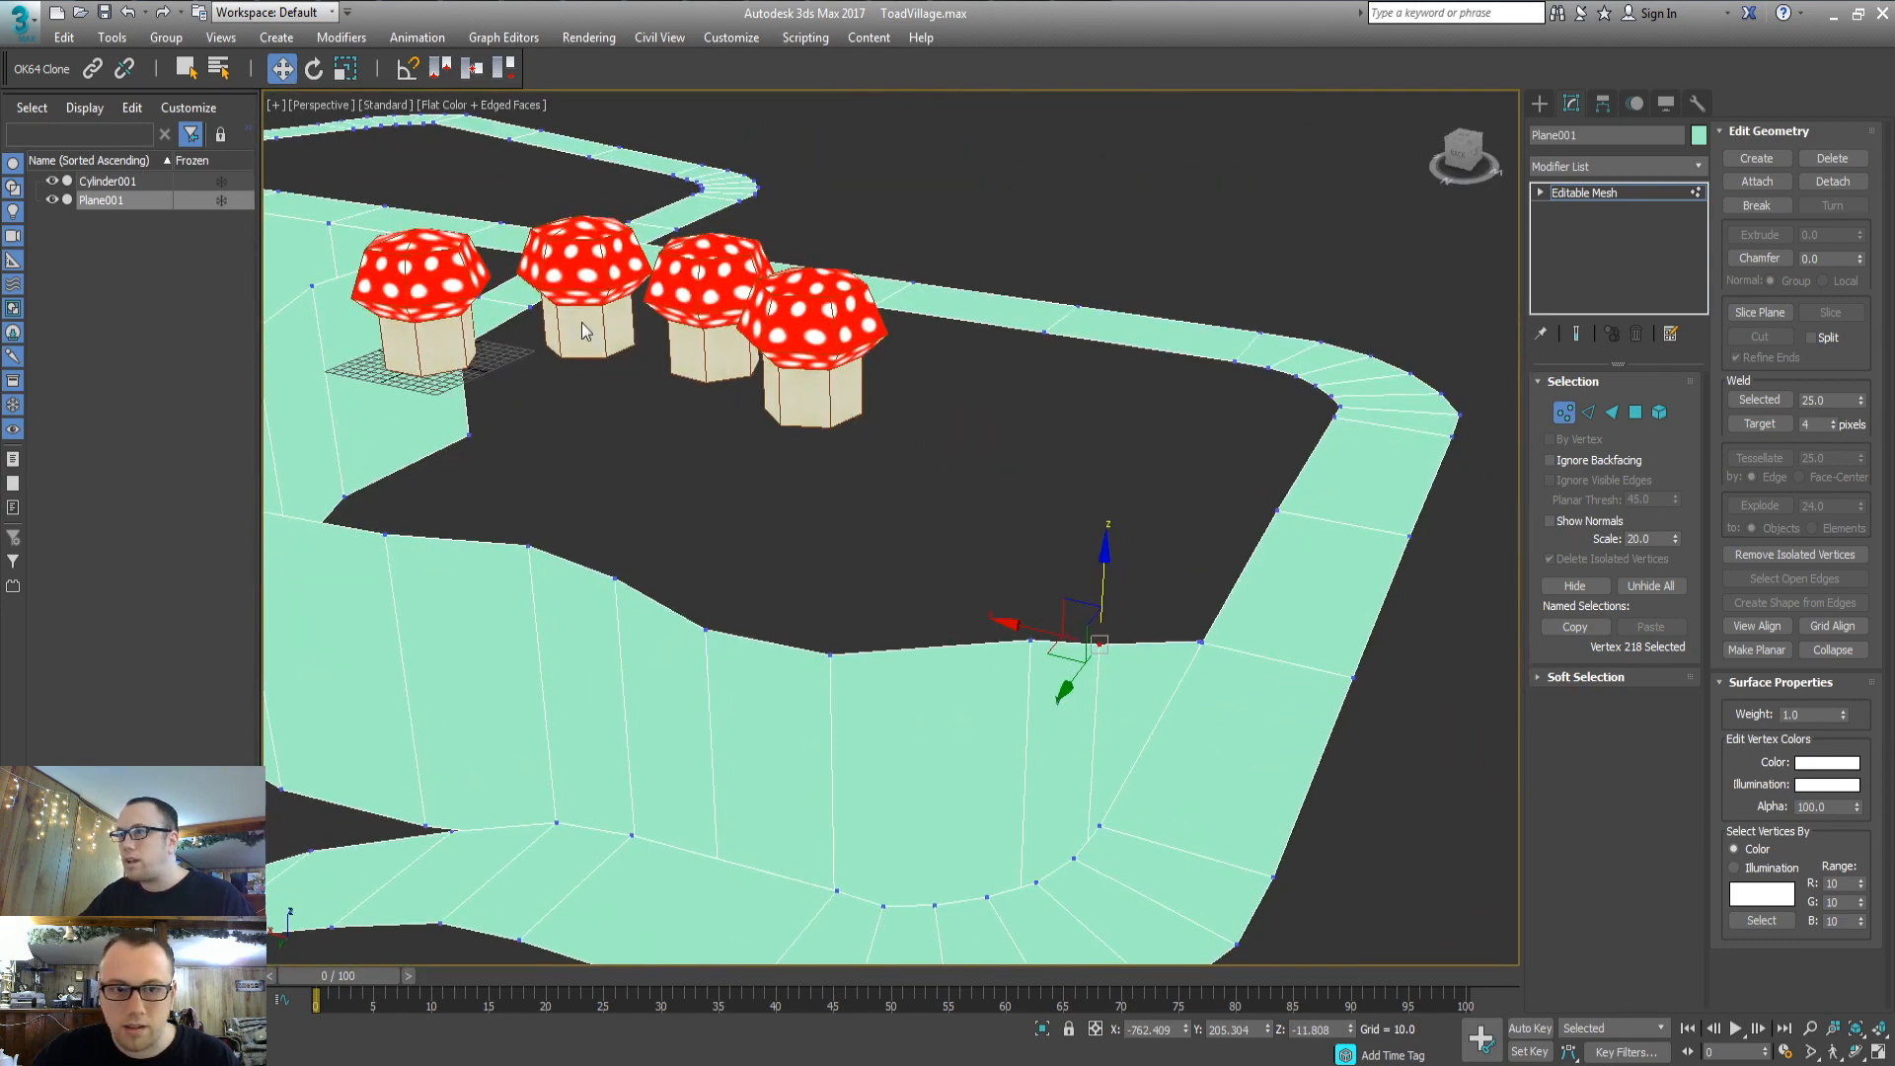
scroll(698, 580, "up", 3)
scroll(703, 576, "down", 6)
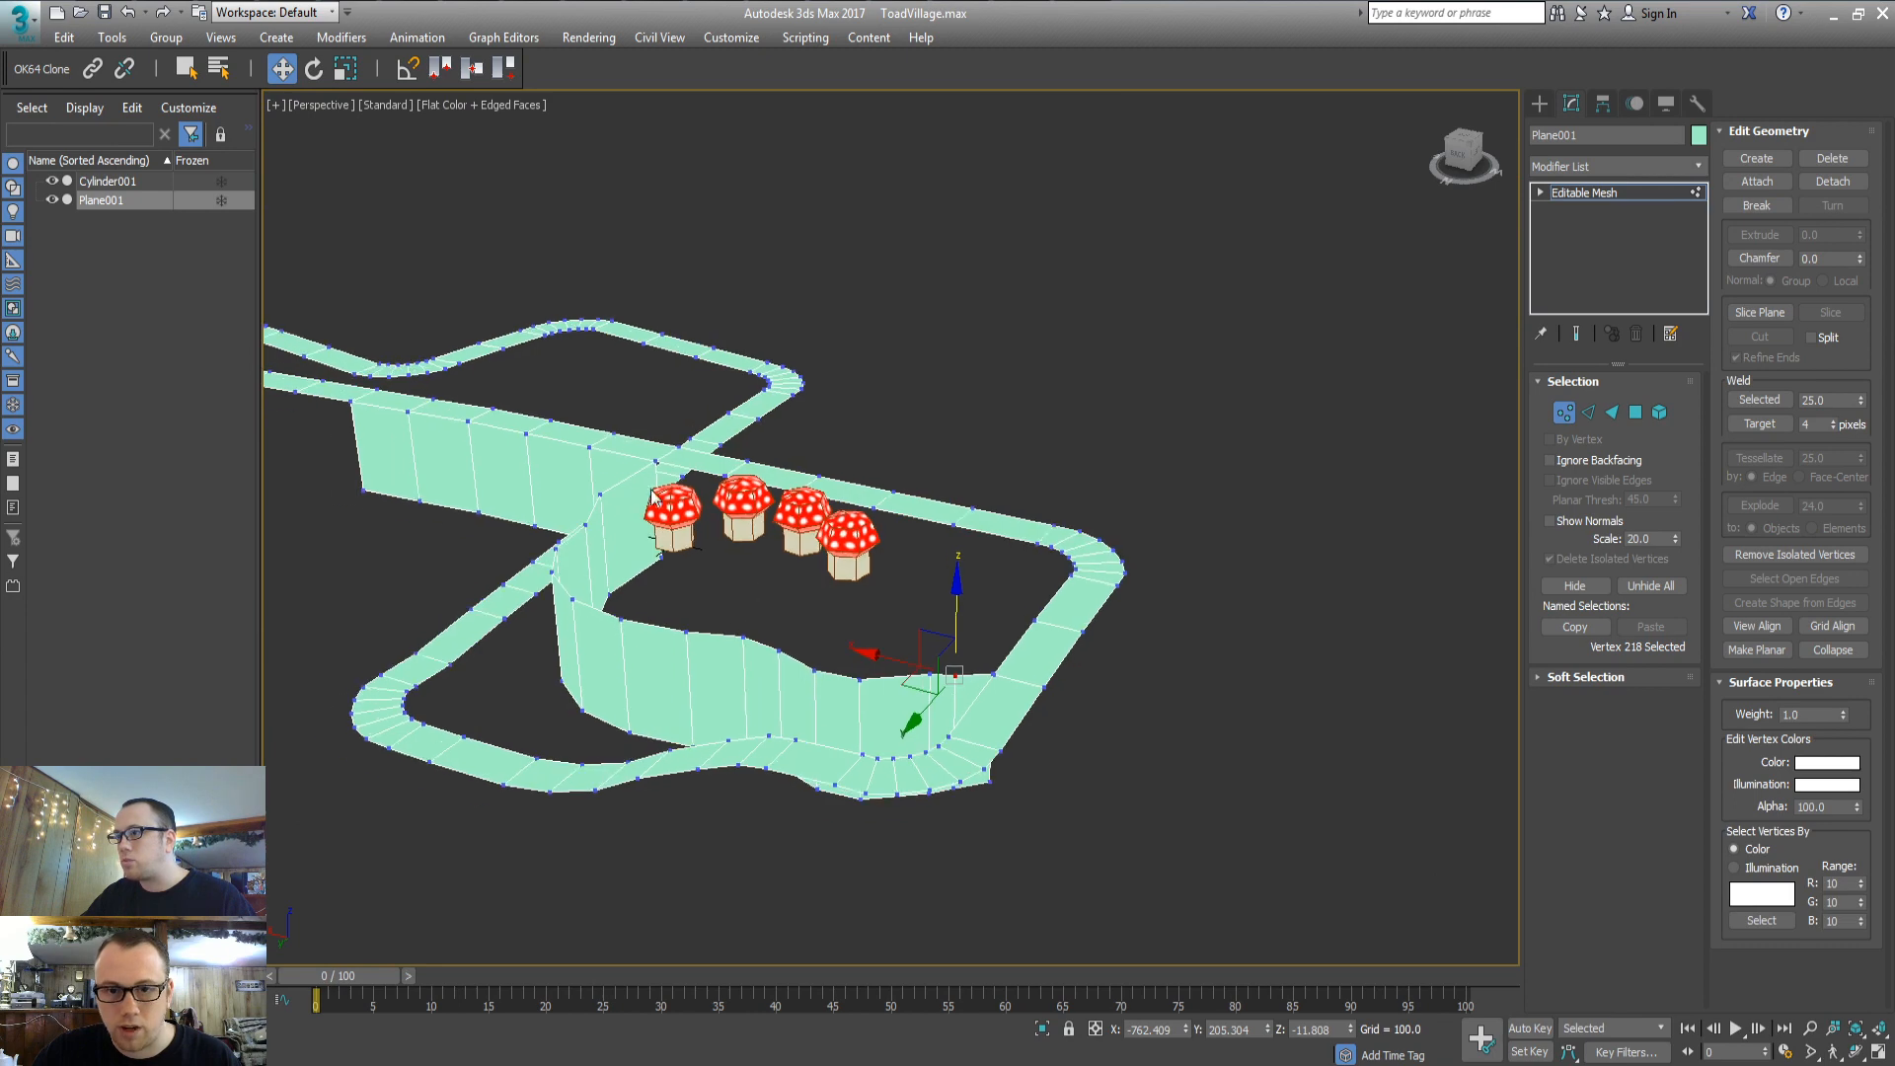
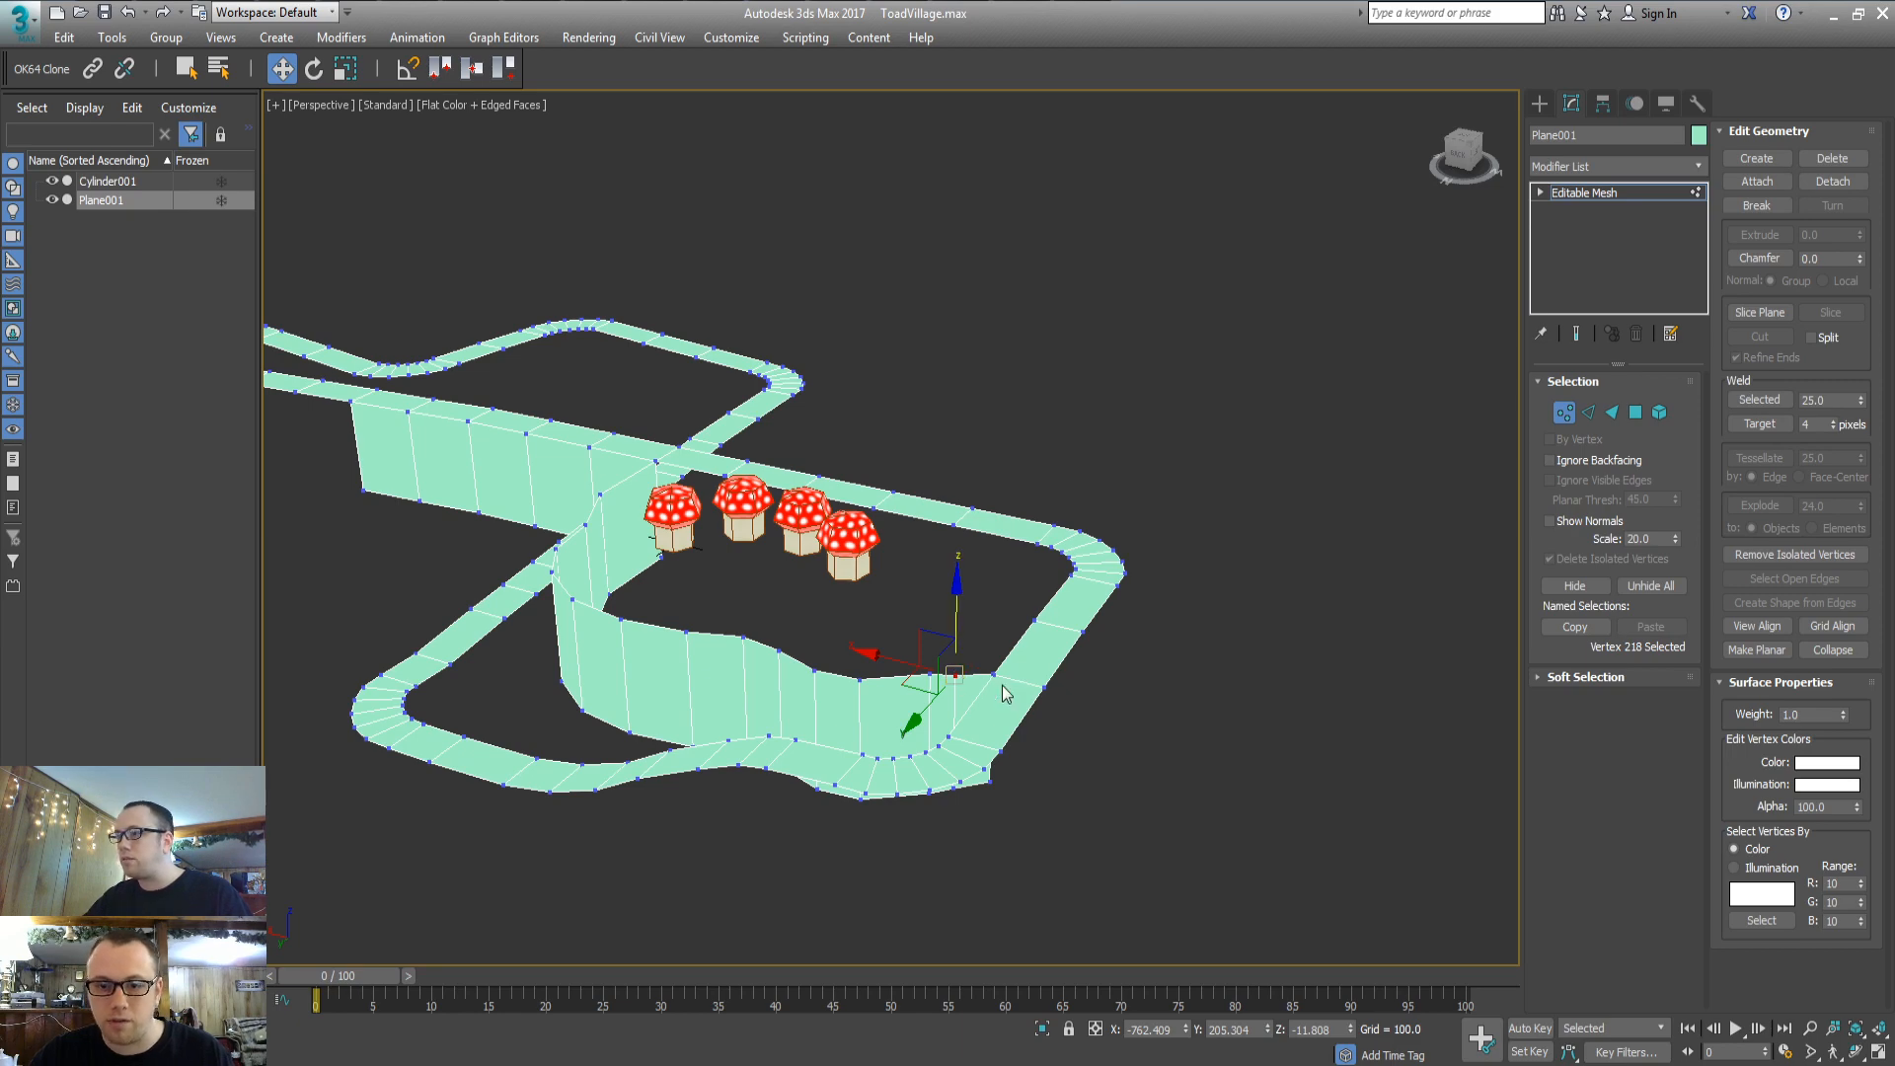
middle_click_drag(861, 742, 955, 757, "alt")
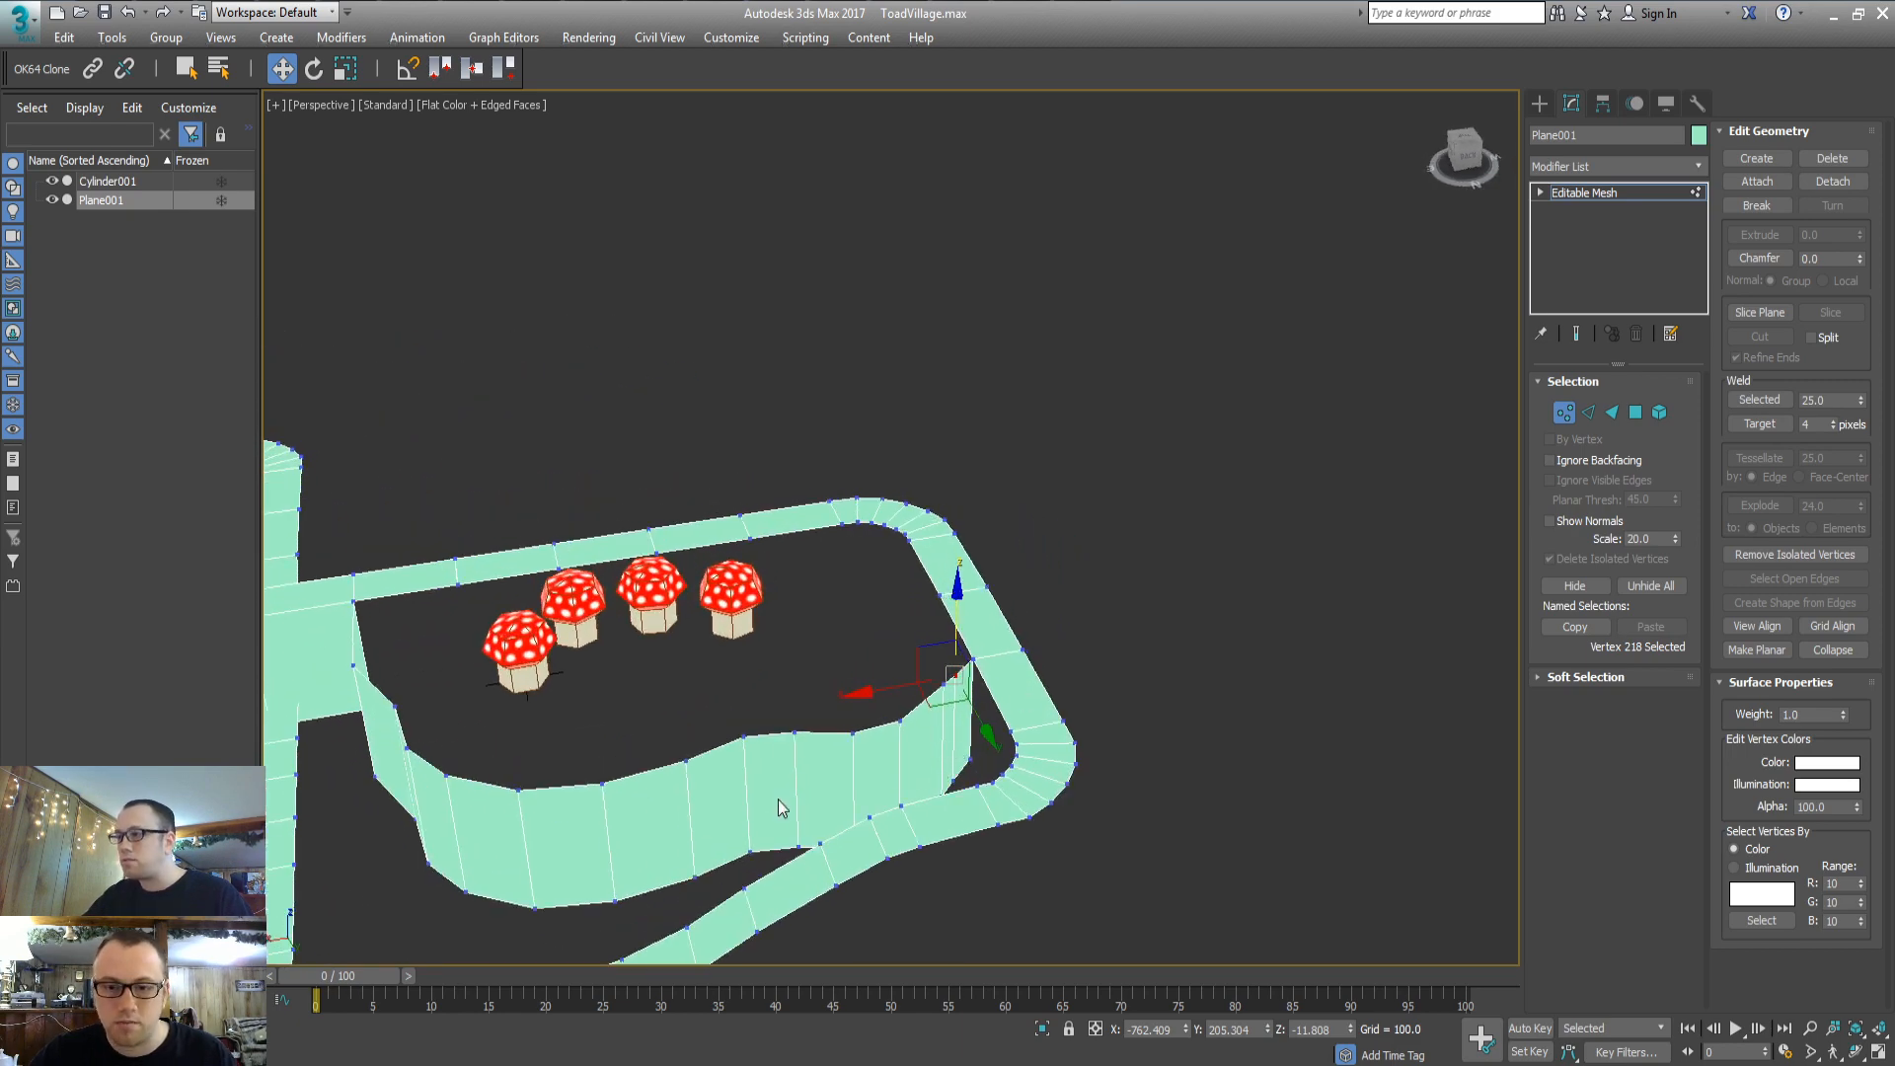
middle_click_drag(755, 727, 707, 618, "alt")
key("3")
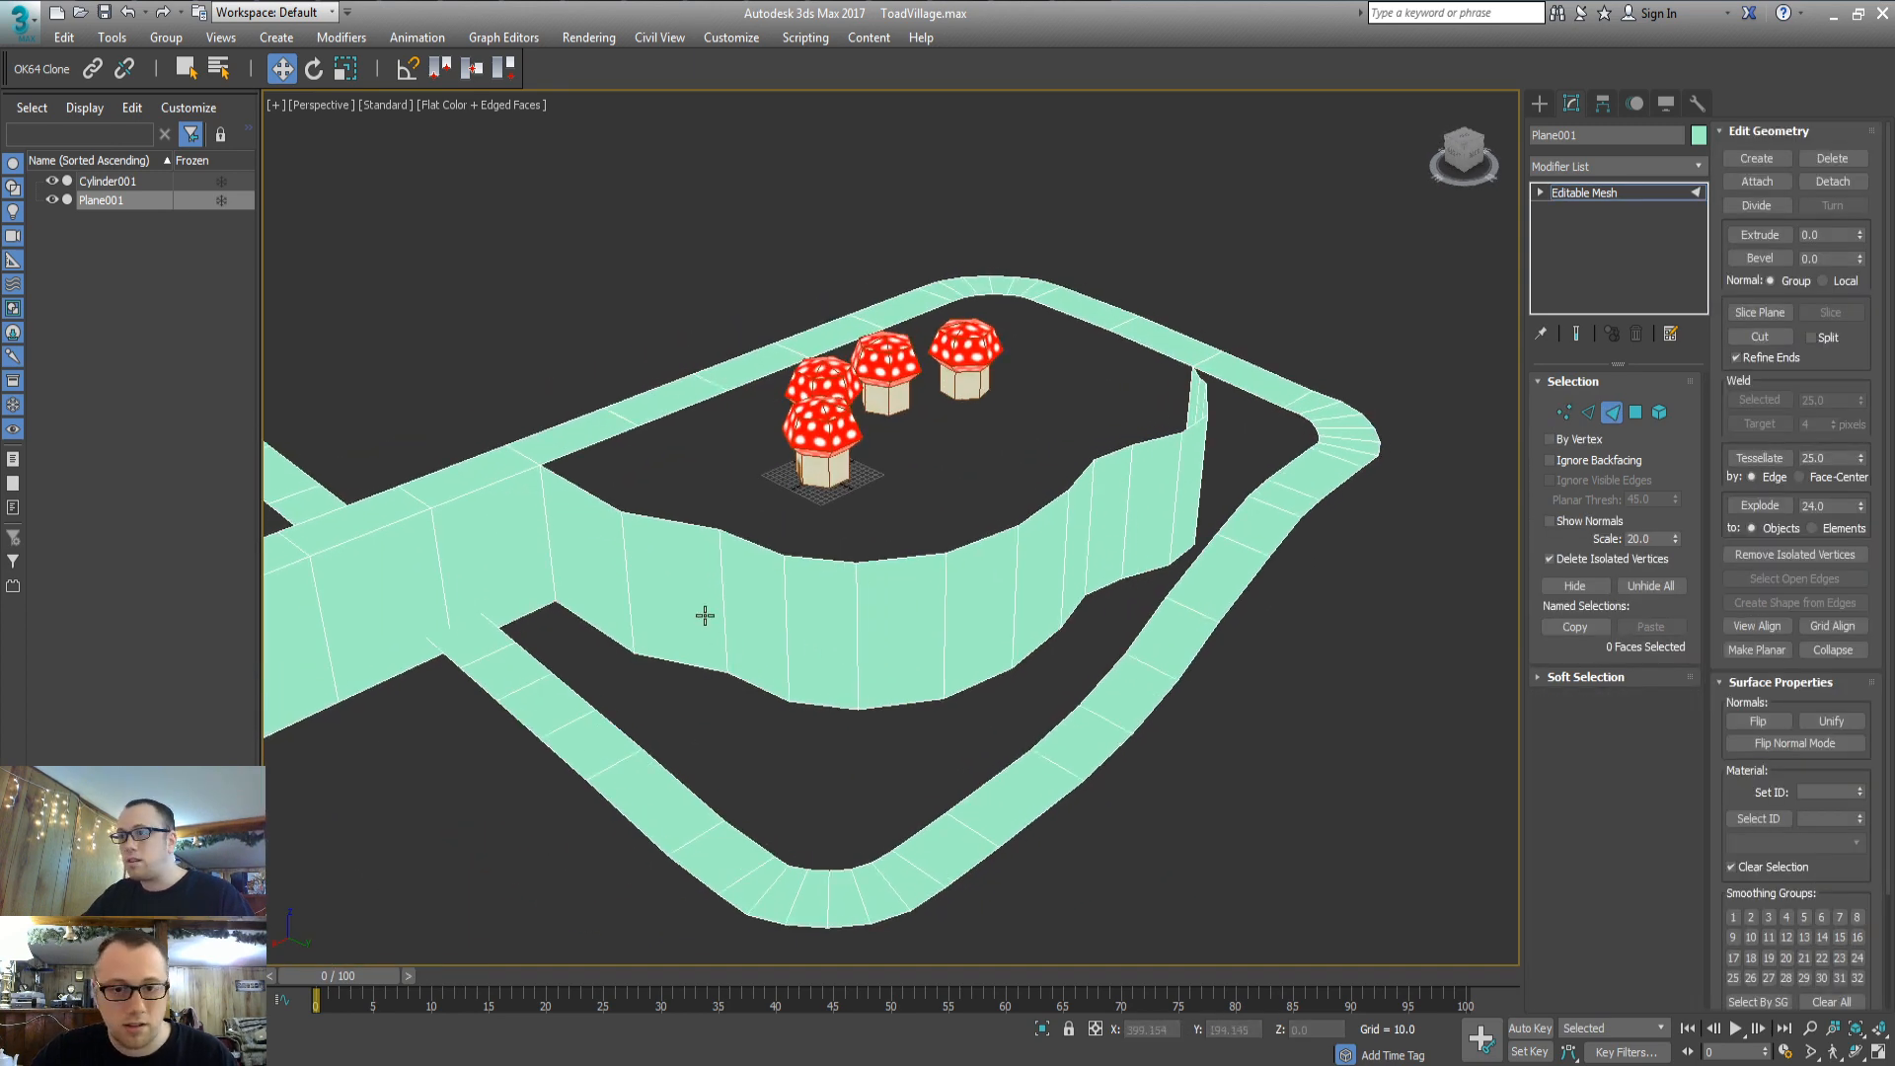
left_click(707, 618)
middle_click_drag(727, 728, 944, 573, "alt")
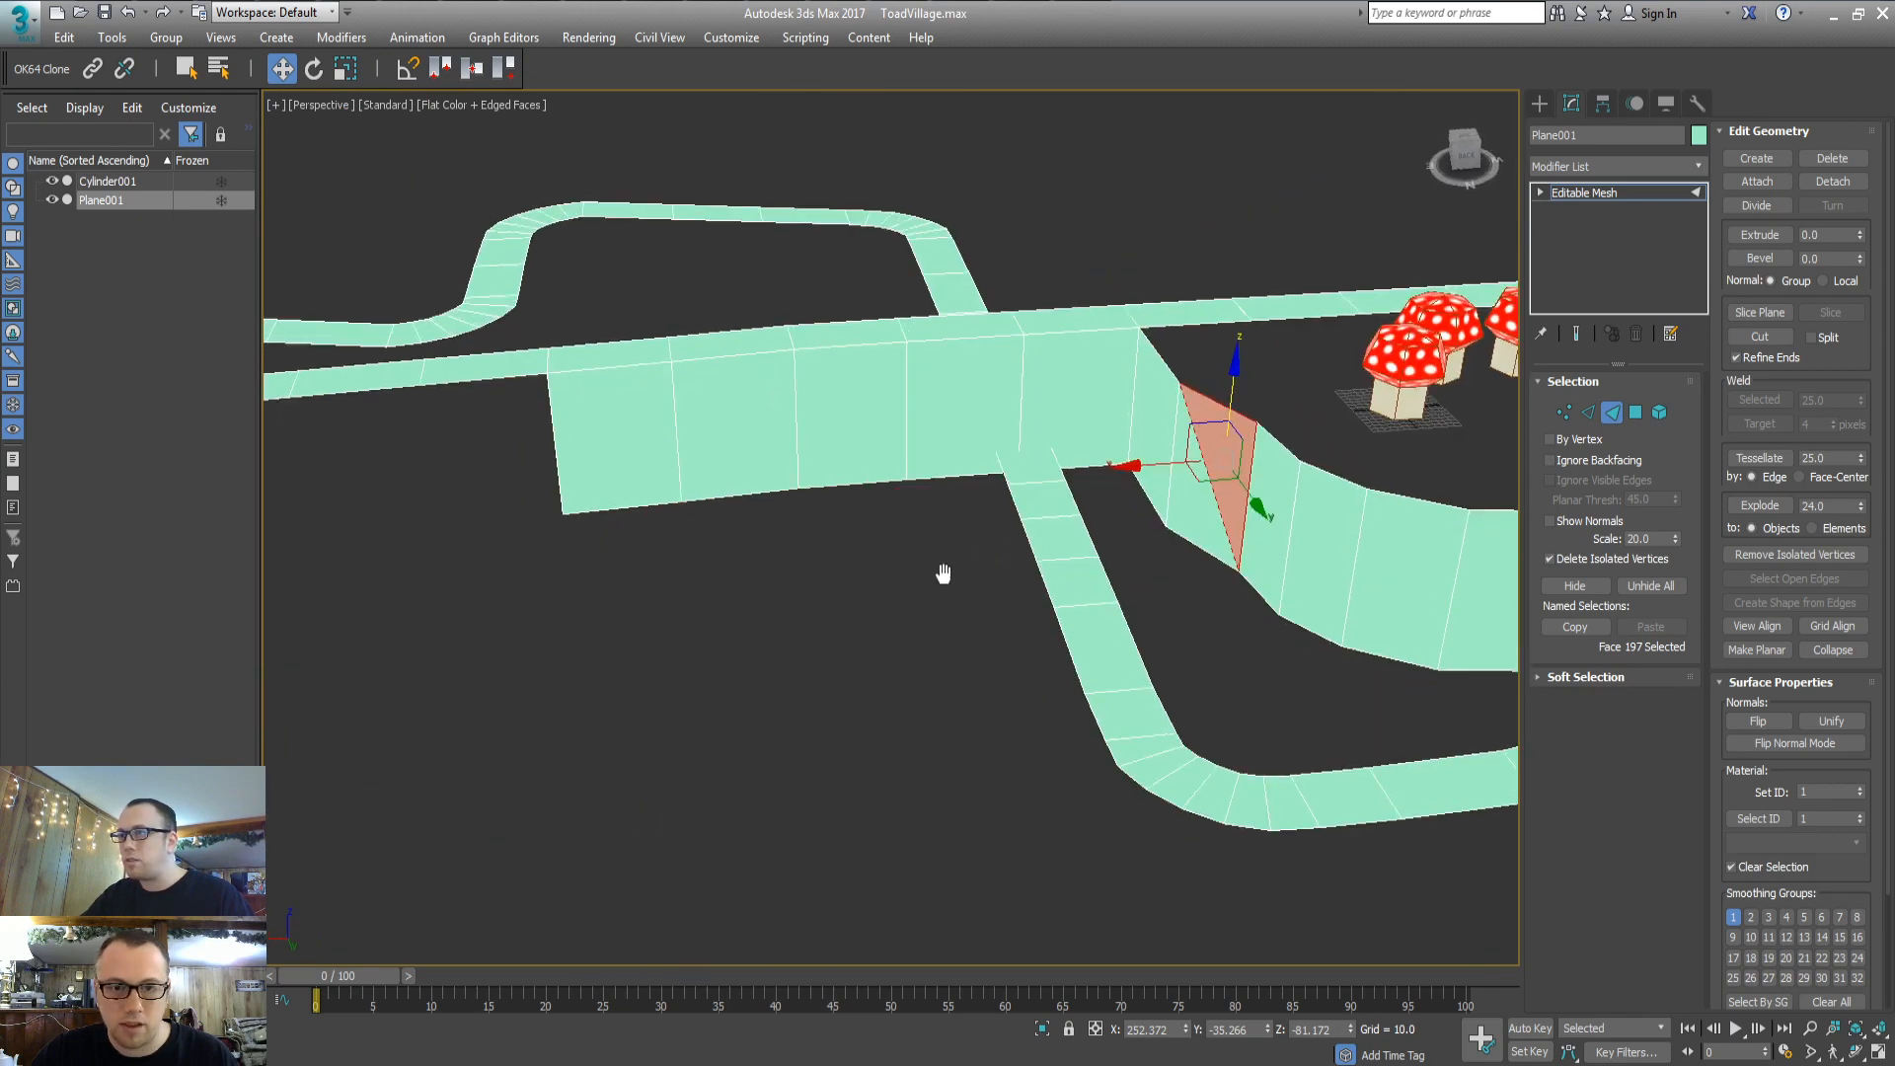
Delete the six faces that form the three wall sections farthest from the mushroom houses, beyond the crossing
key("2")
left_click(555, 460)
middle_click_drag(774, 563, 738, 616)
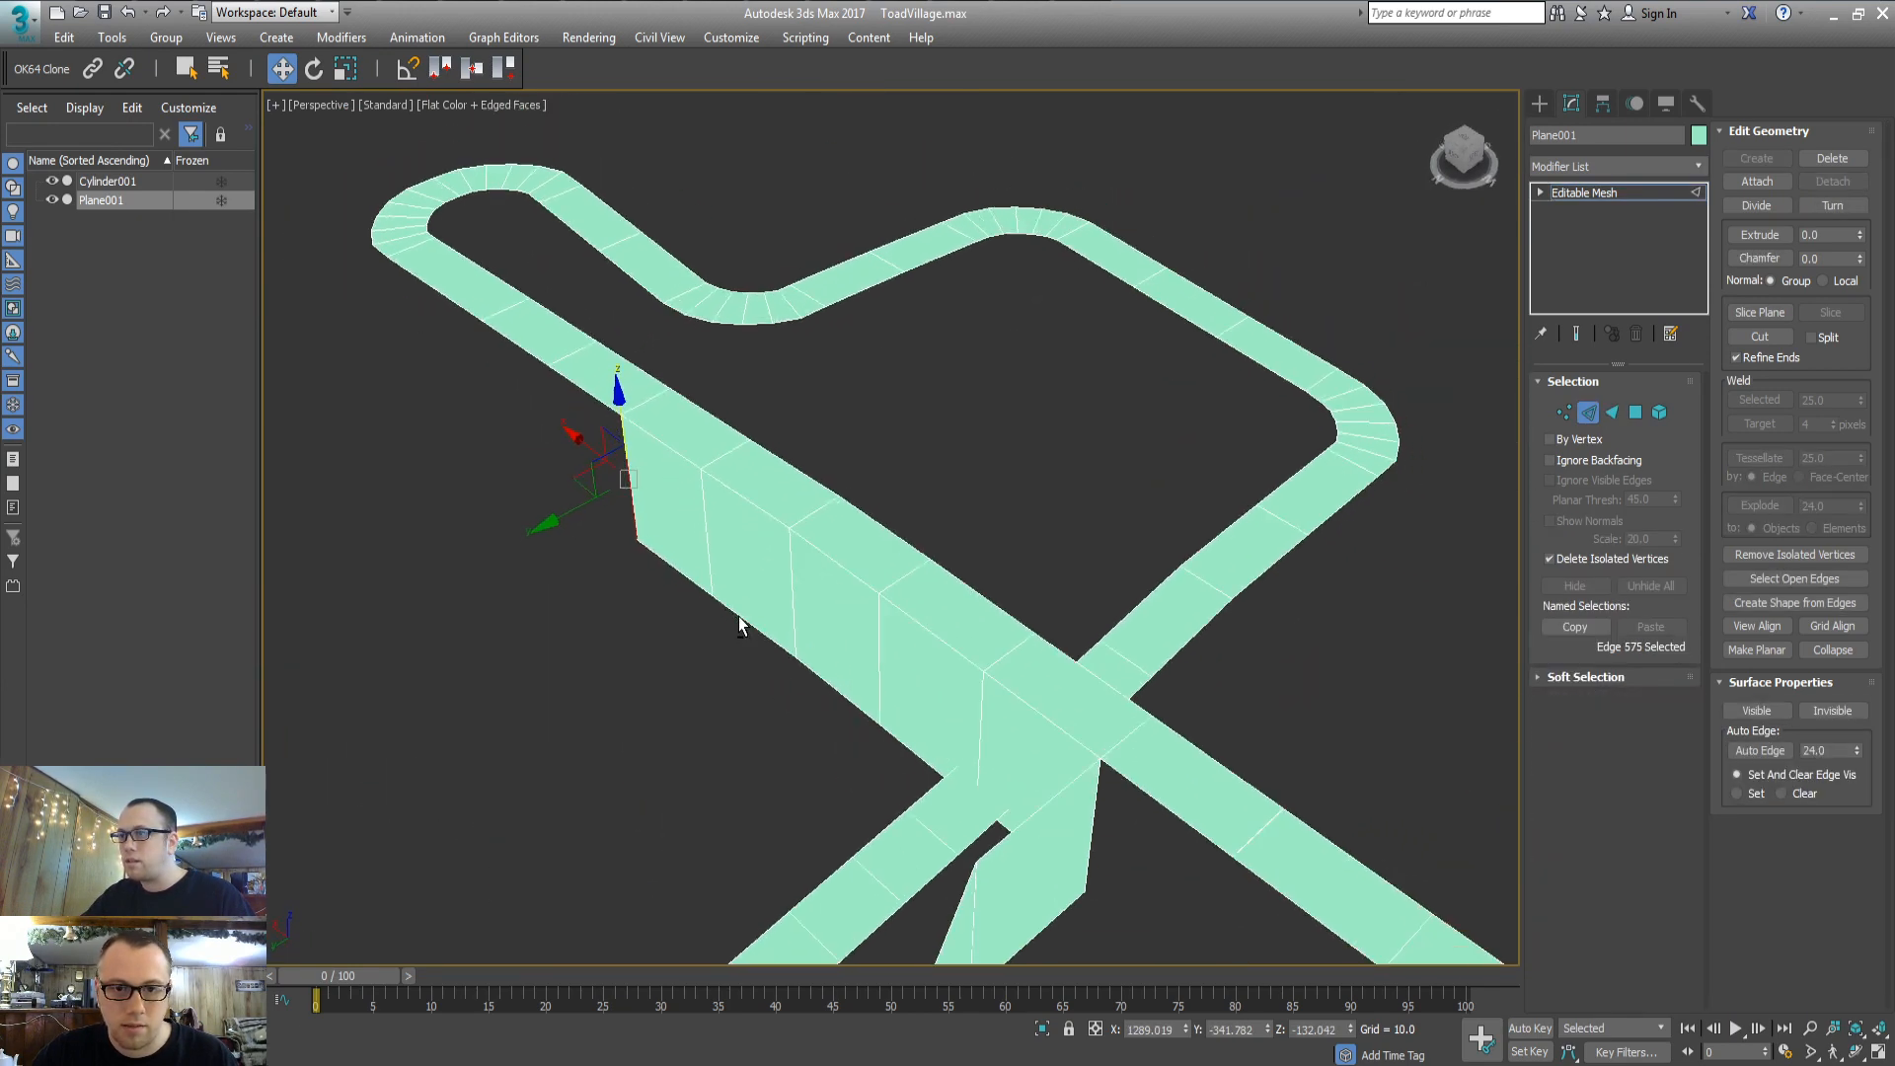
key("3")
left_click(669, 505)
left_click(746, 567, "ctrl")
left_click(668, 518, "ctrl")
left_click(762, 590, "ctrl")
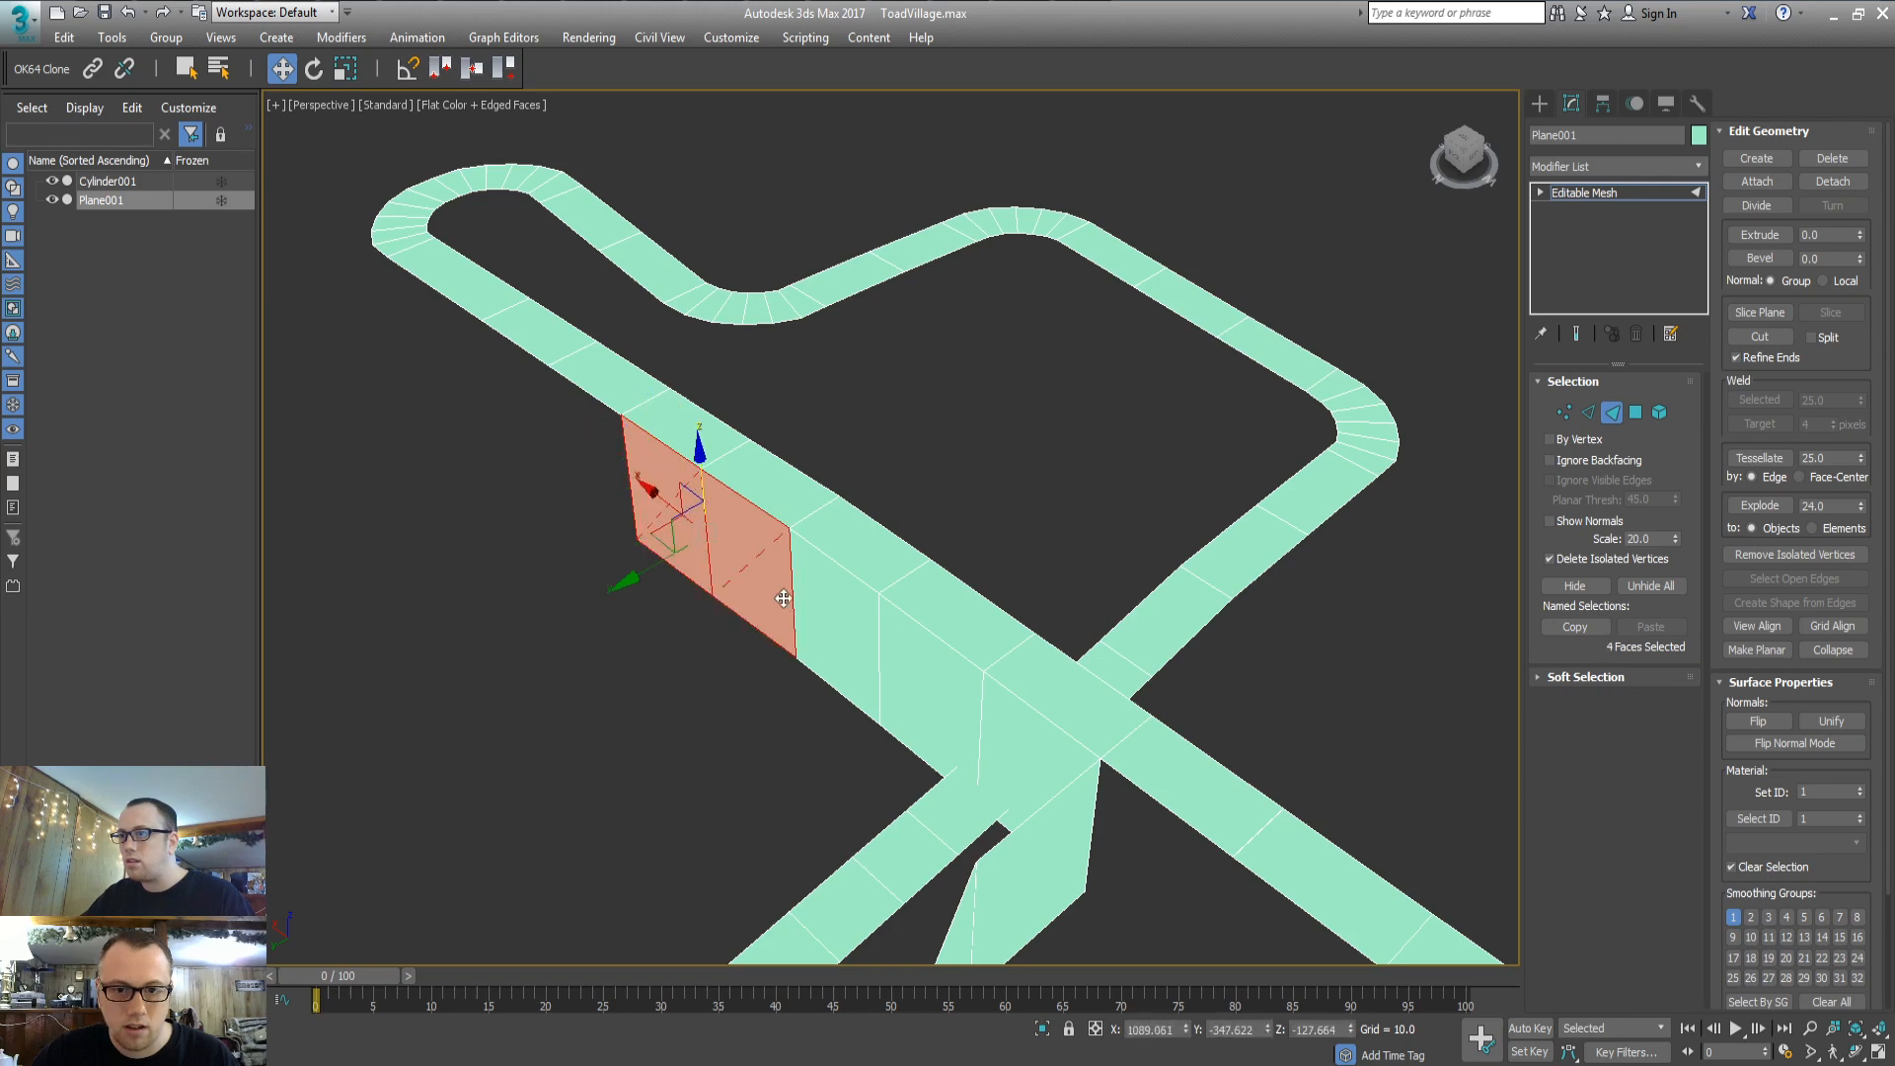
left_click(822, 592, "ctrl")
left_click(855, 652, "ctrl")
key("Delete")
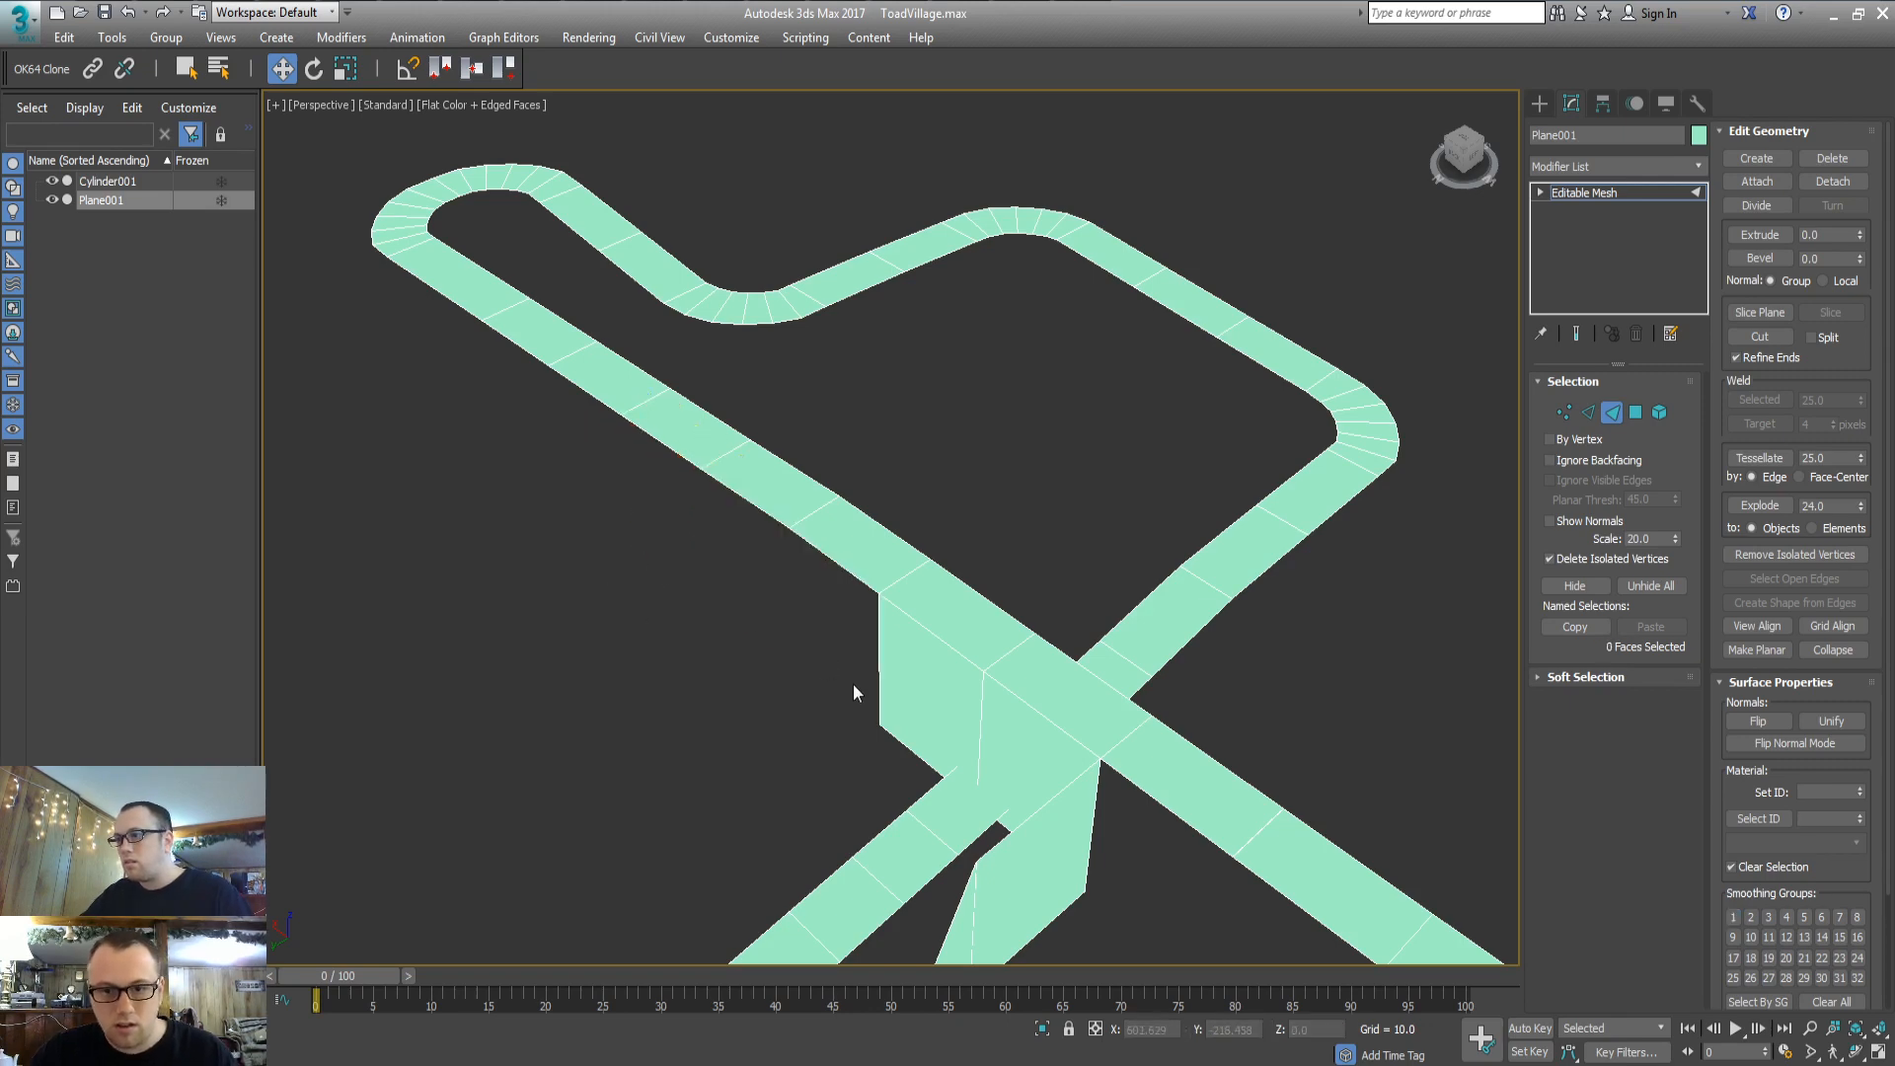
Extend the wall's open edge beside the crossing outward in several segments, away from the main road
key("2")
left_click_drag(810, 667, 539, 777)
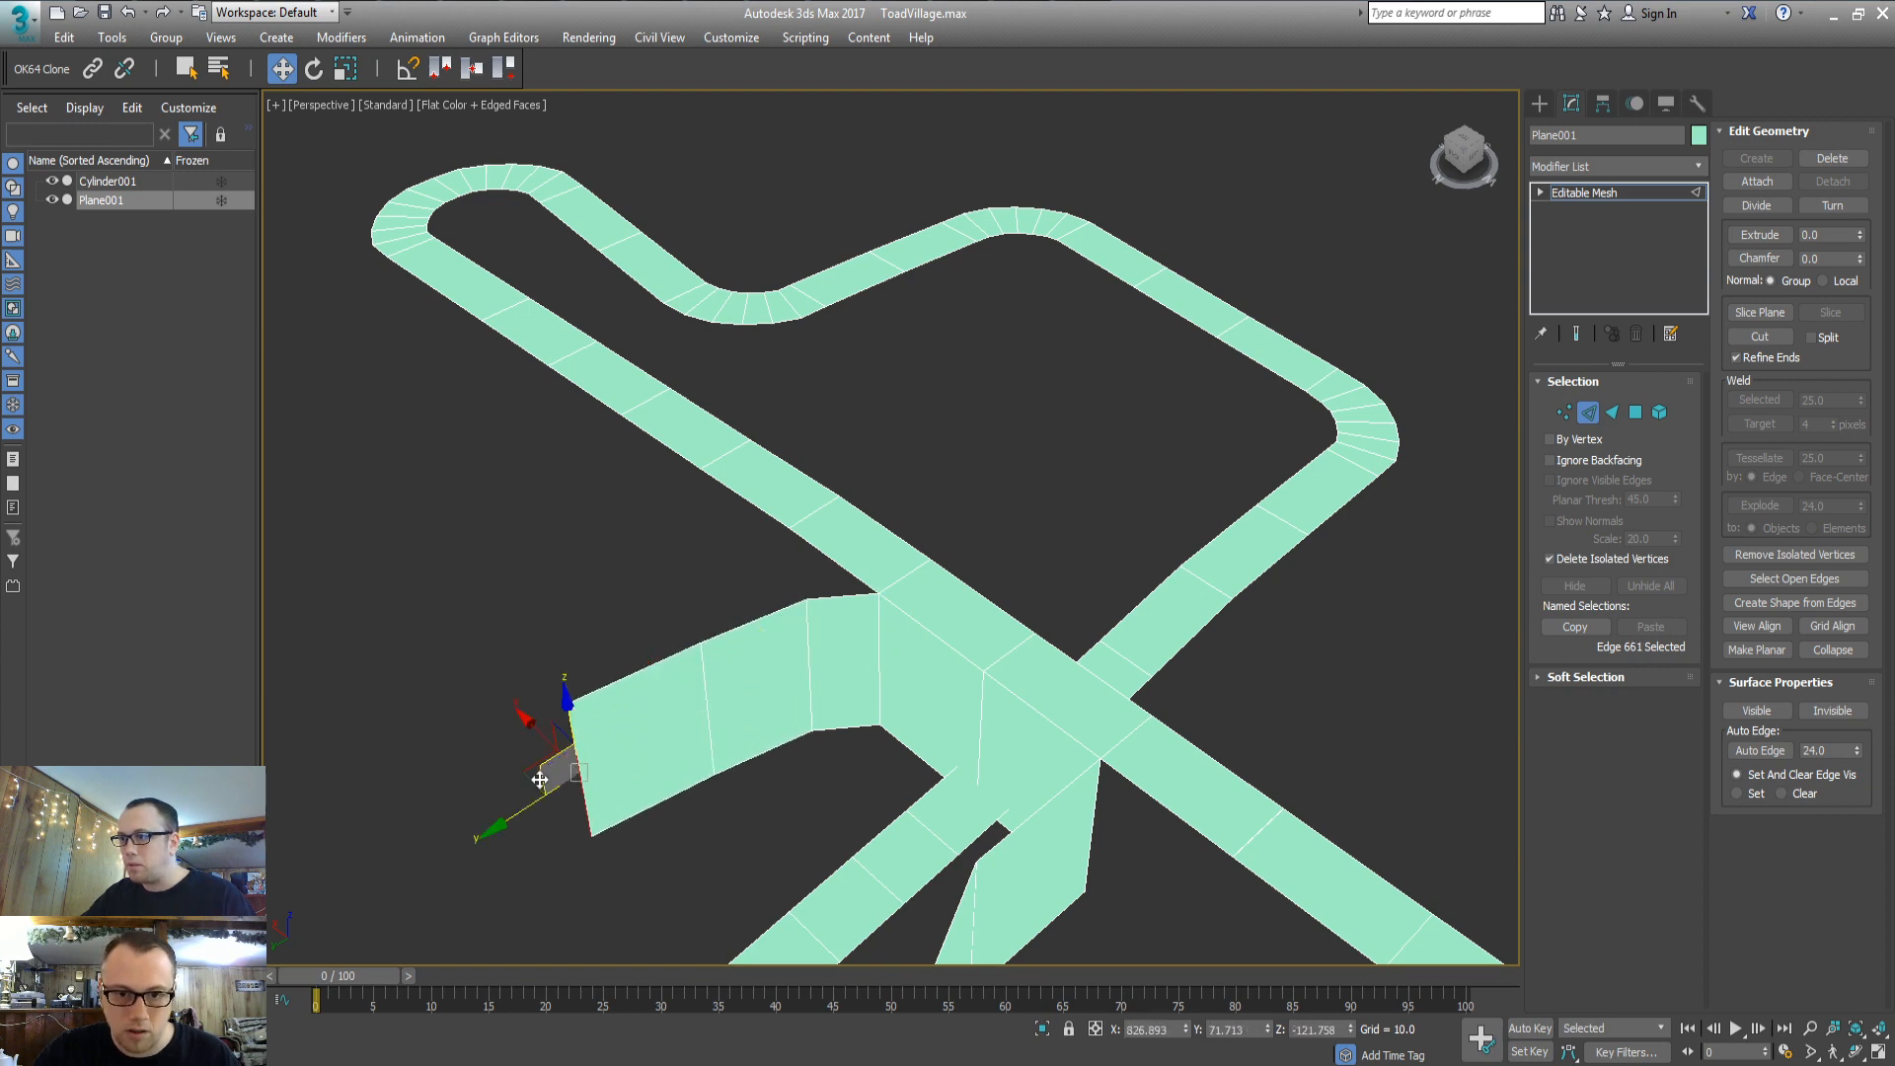
middle_click_drag(543, 784, 874, 539)
middle_click_drag(1096, 397, 929, 533)
middle_click_drag(929, 533, 918, 590, "alt")
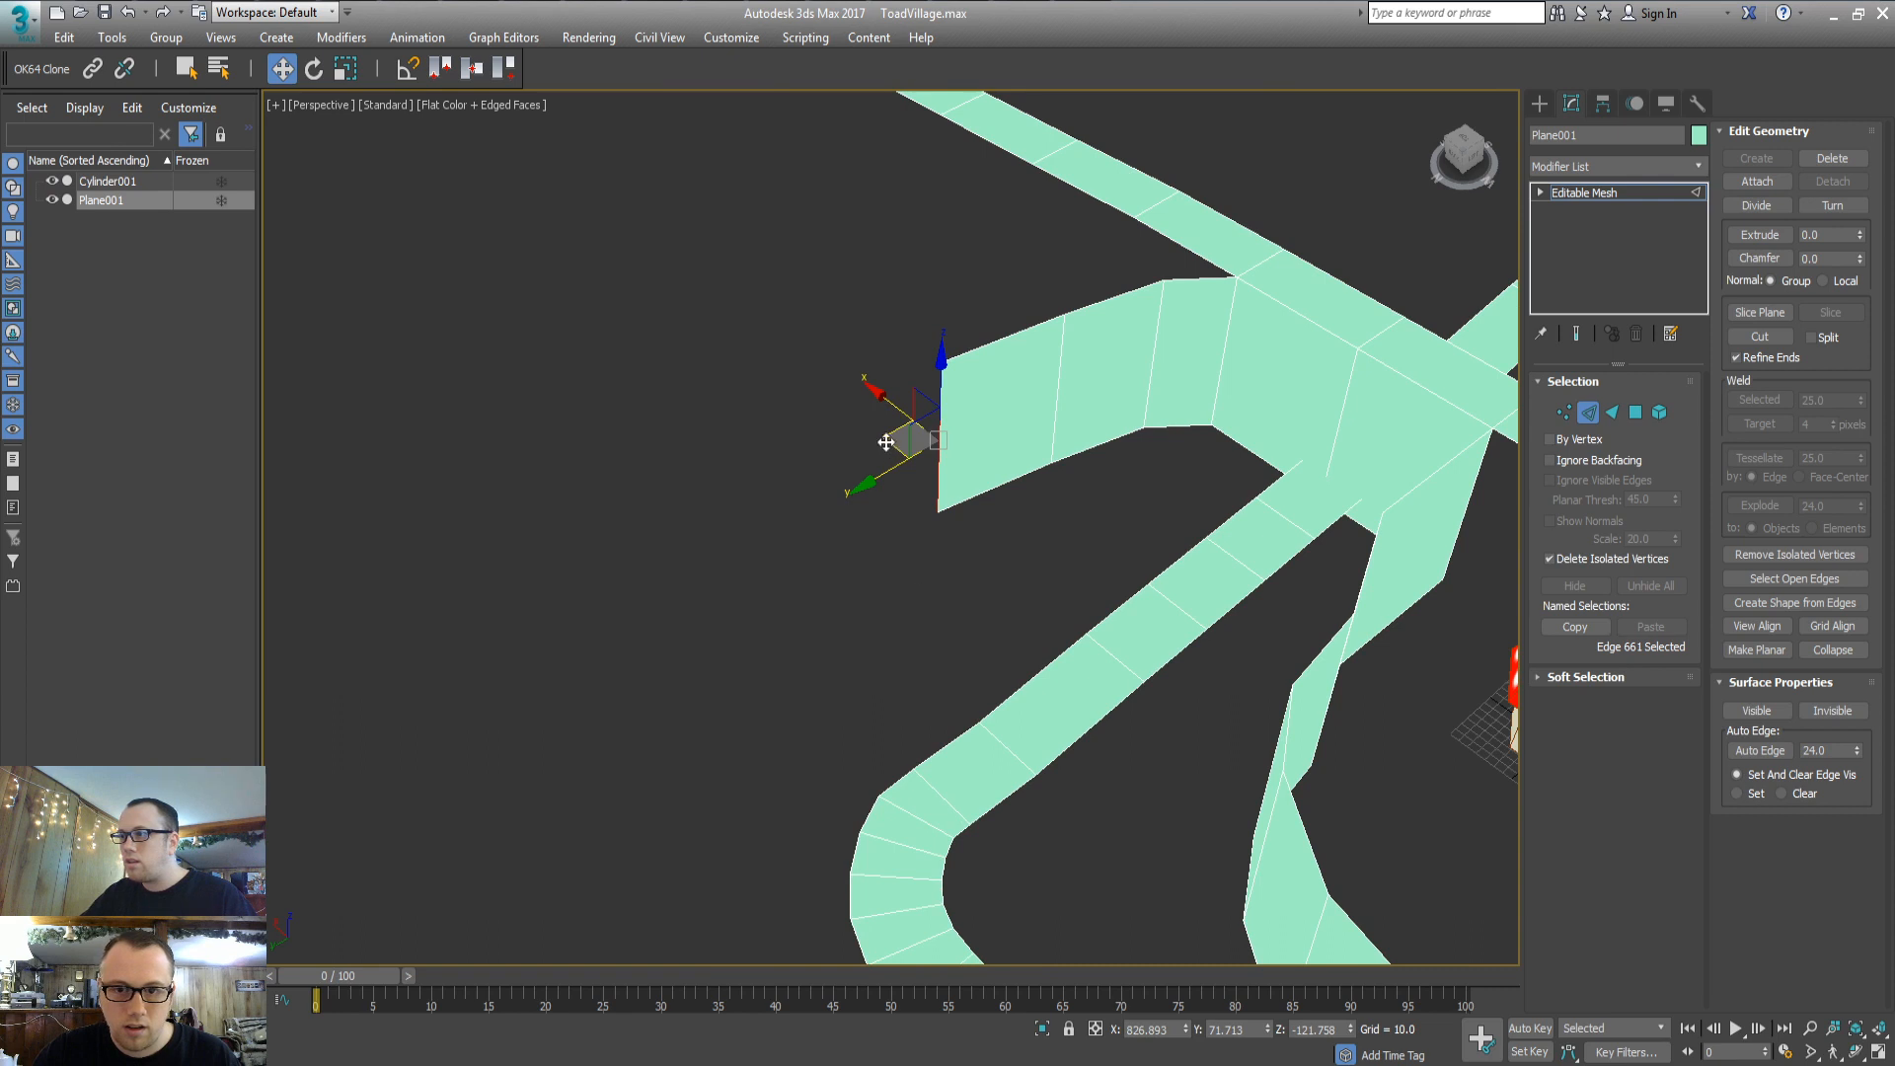
Curve the outer wall in further segments around the outside of the road's first bend
left_click_drag(885, 442, 728, 505, "shift")
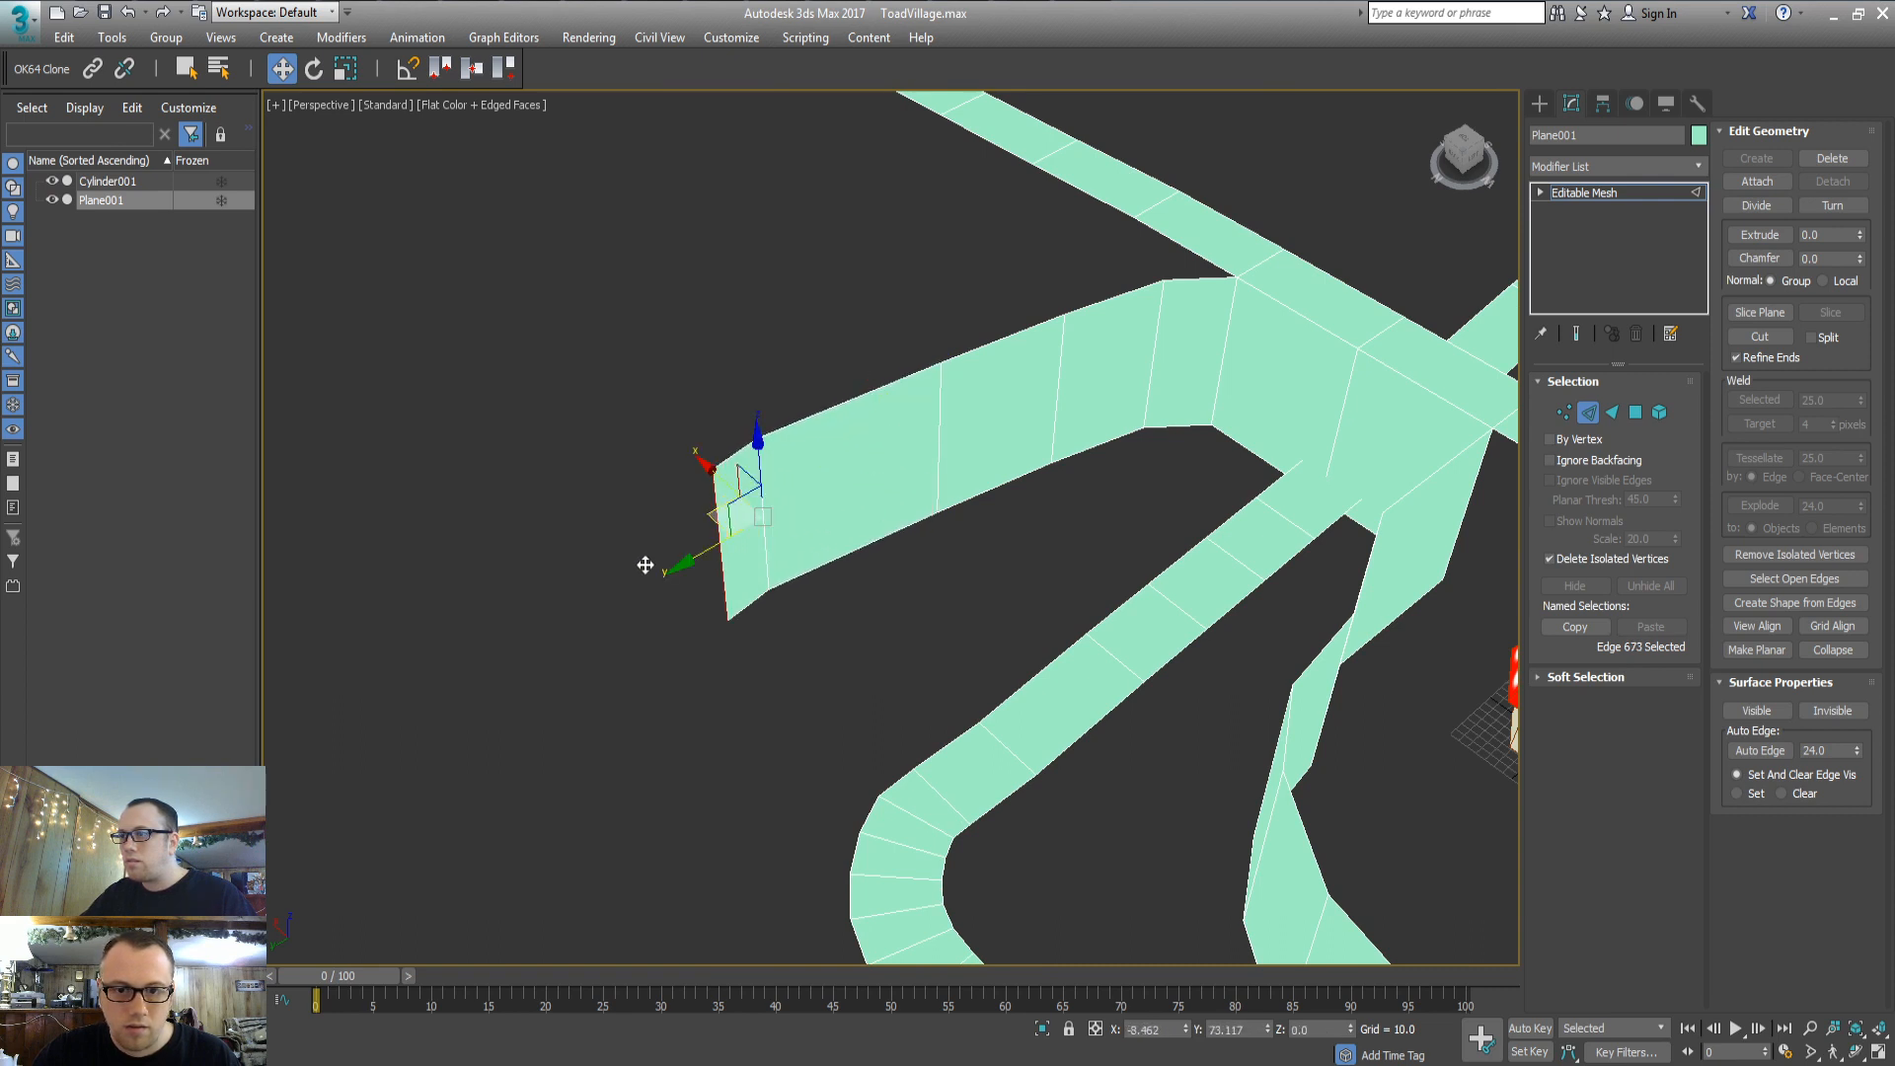
left_click_drag(644, 565, 476, 824, "shift")
middle_click_drag(608, 769, 592, 560)
left_click_drag(540, 518, 503, 695, "shift")
left_click_drag(551, 808, 561, 827, "shift")
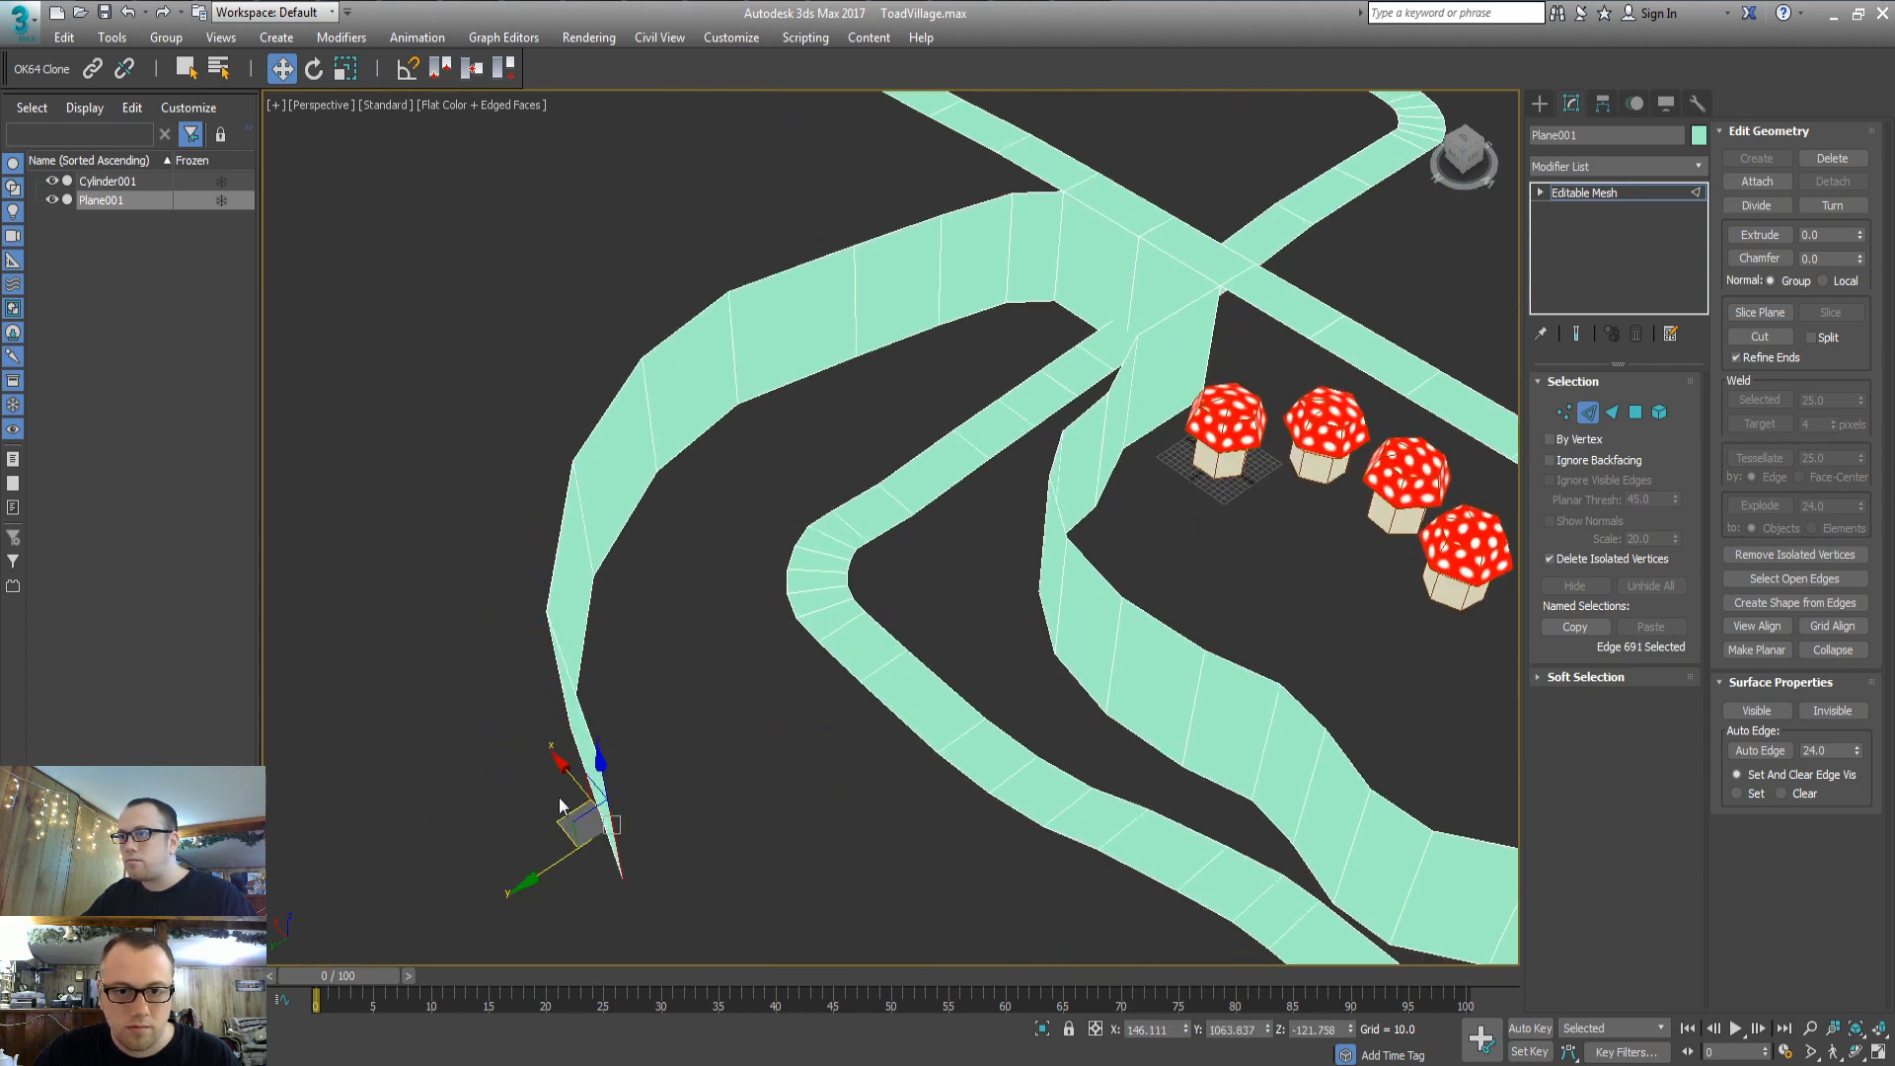
middle_click_drag(566, 741, 616, 556)
middle_click_drag(622, 641, 723, 677, "alt")
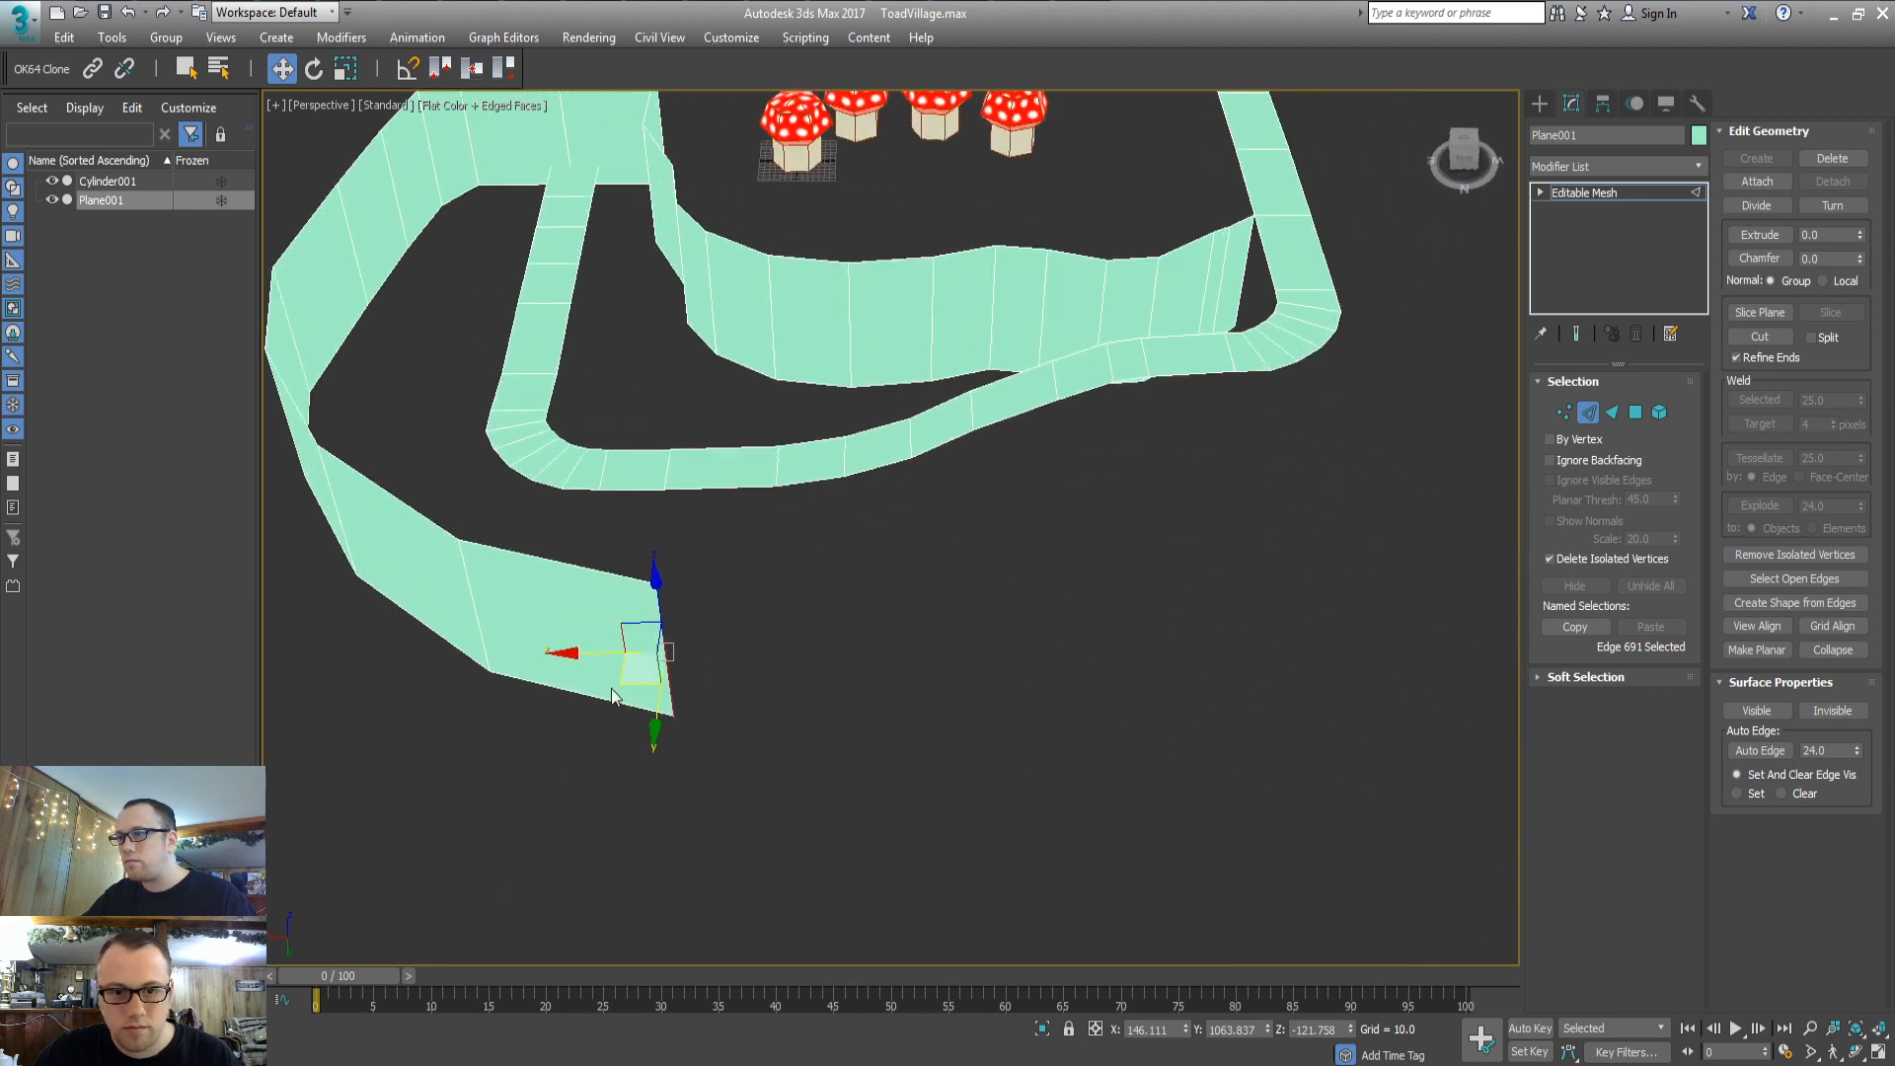
Continue the outer wall in segments along the outside of the lower road stretch and around its far bend
left_click_drag(612, 695, 1400, 543, "shift")
middle_click_drag(1150, 584, 947, 716)
middle_click_drag(948, 716, 768, 562, "alt")
left_click_drag(949, 556, 576, 397, "shift")
middle_click_drag(519, 392, 1006, 694)
Carry the outer wall around the last bend behind the mushroom houses and undo the last two changes
left_click_drag(1017, 607, 714, 658, "shift")
left_click_drag(693, 629, 551, 790, "shift")
key("ctrl+z")
key("ctrl+z")
middle_click_drag(592, 772, 841, 702)
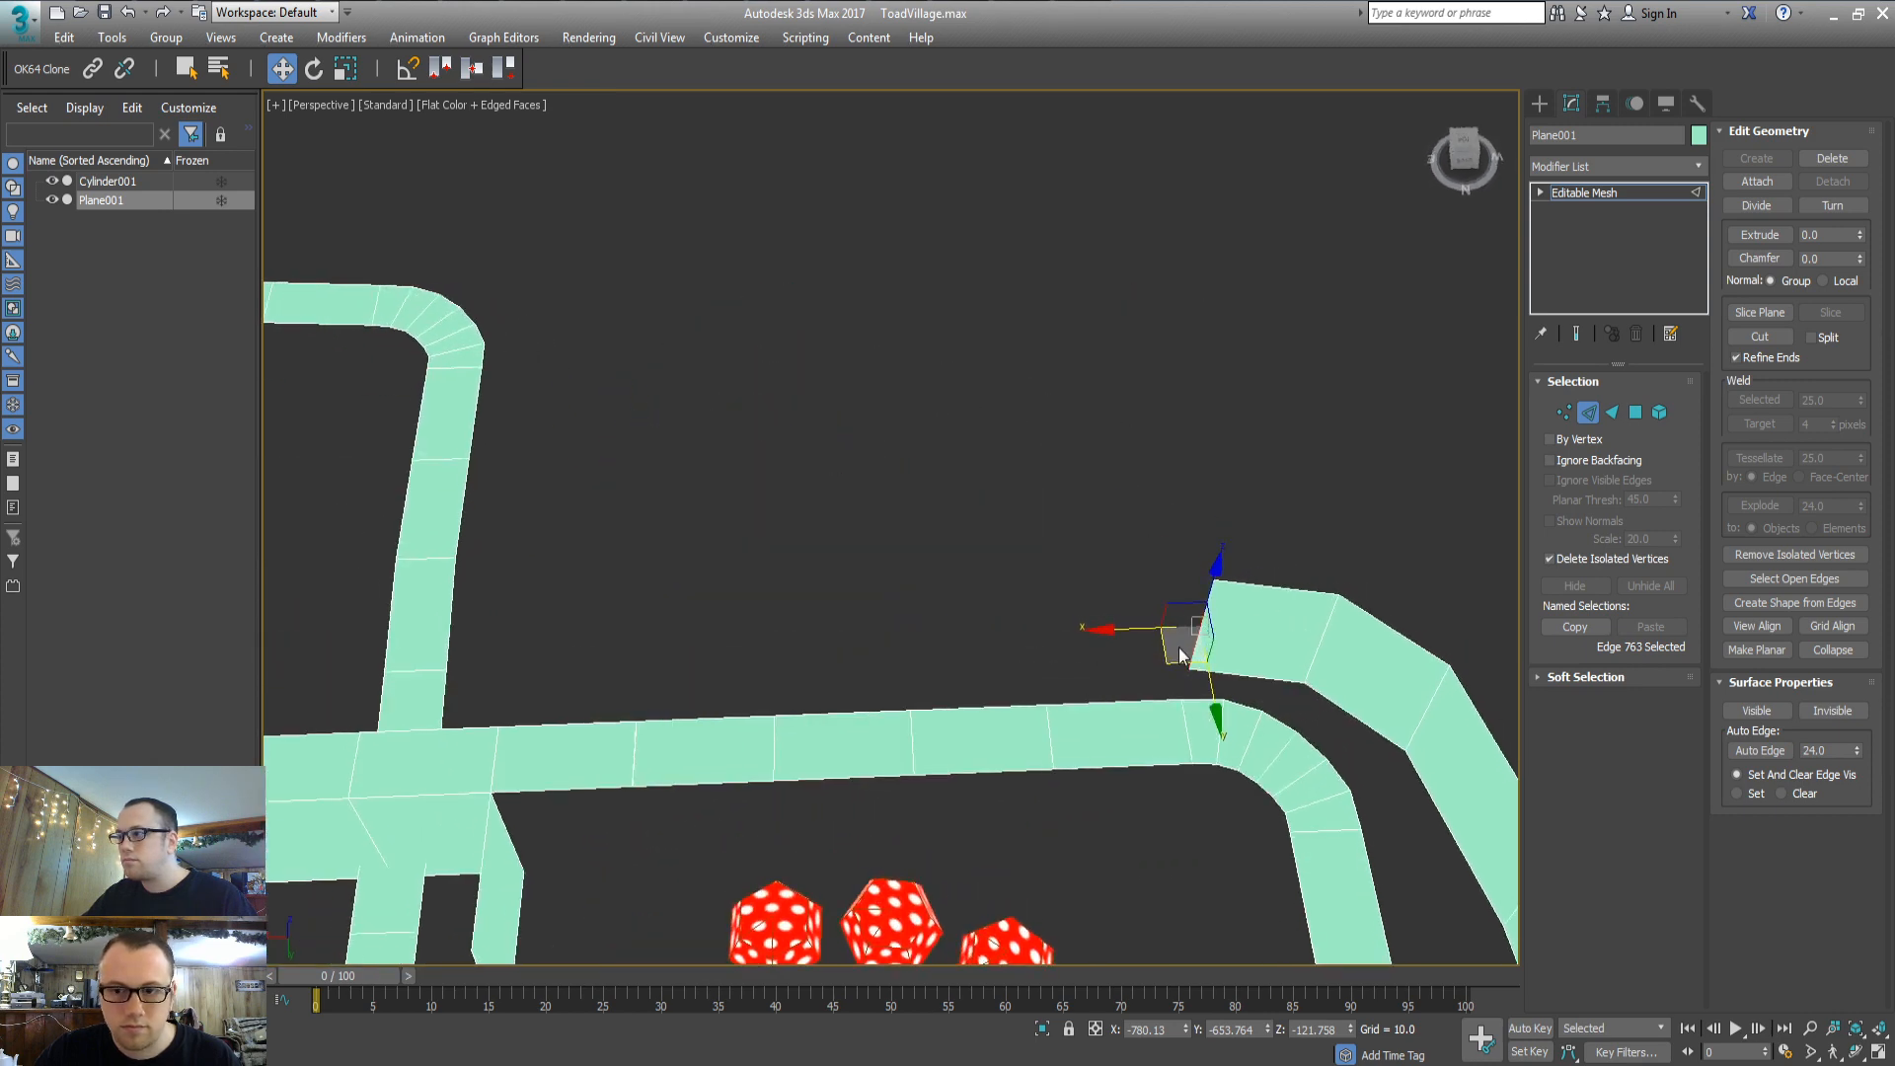
Extend the outer wall in segments along the straight road behind the mushroom houses, back toward the crossing
left_click_drag(1163, 643, 526, 632, "shift")
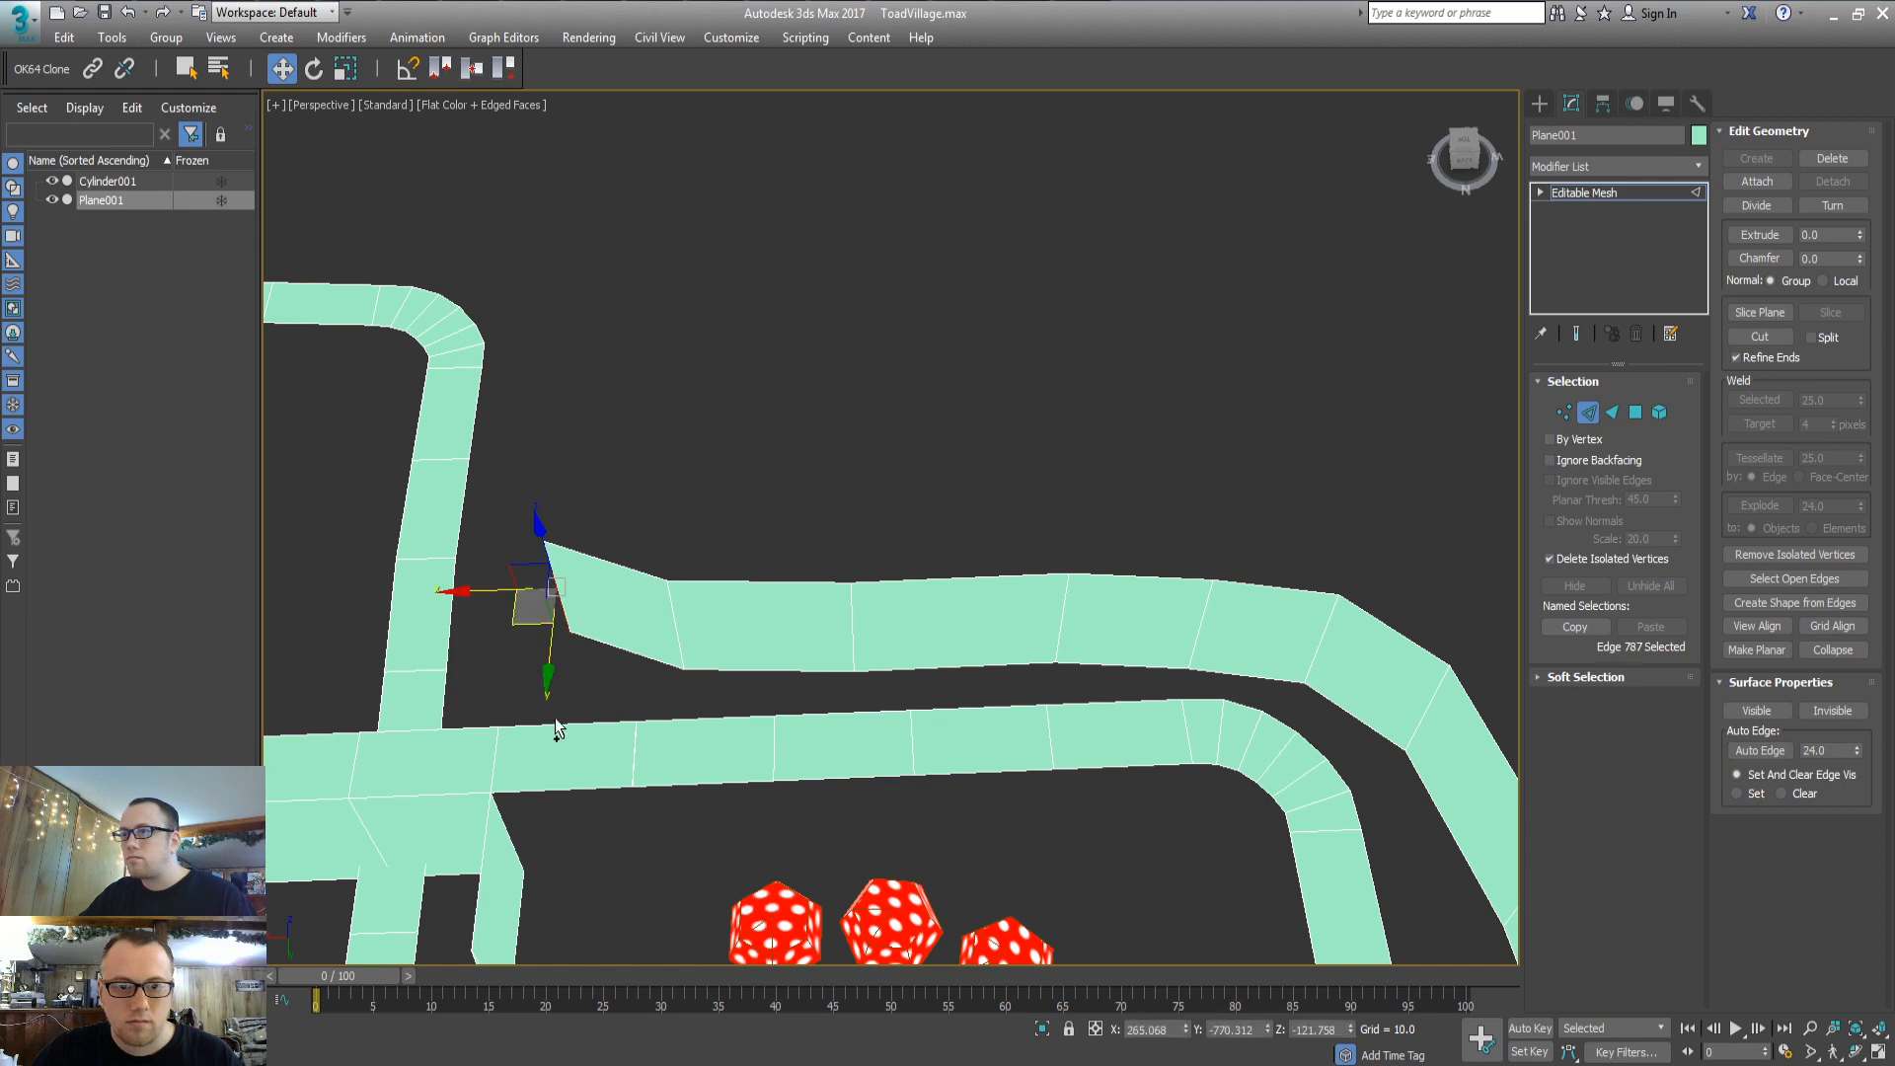
middle_click_drag(554, 732, 738, 725, "alt")
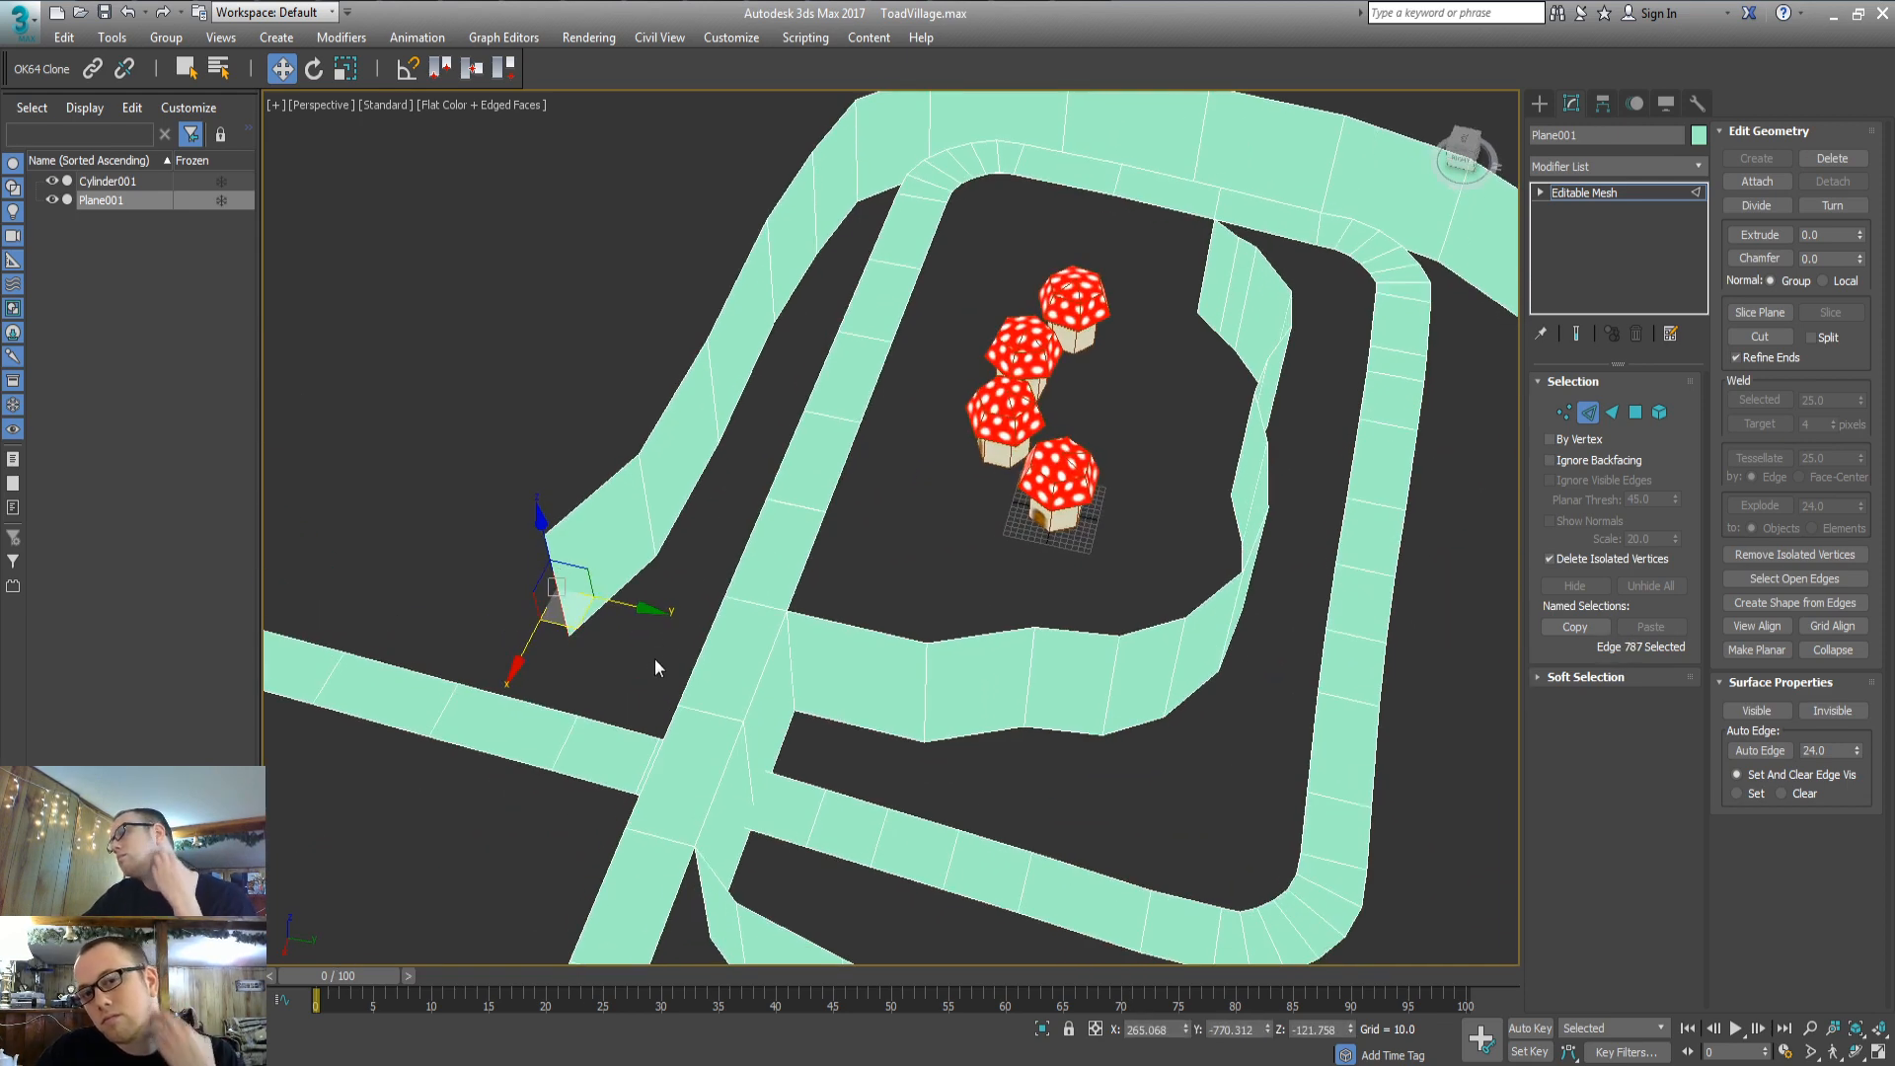
middle_click_drag(655, 664, 794, 668, "alt")
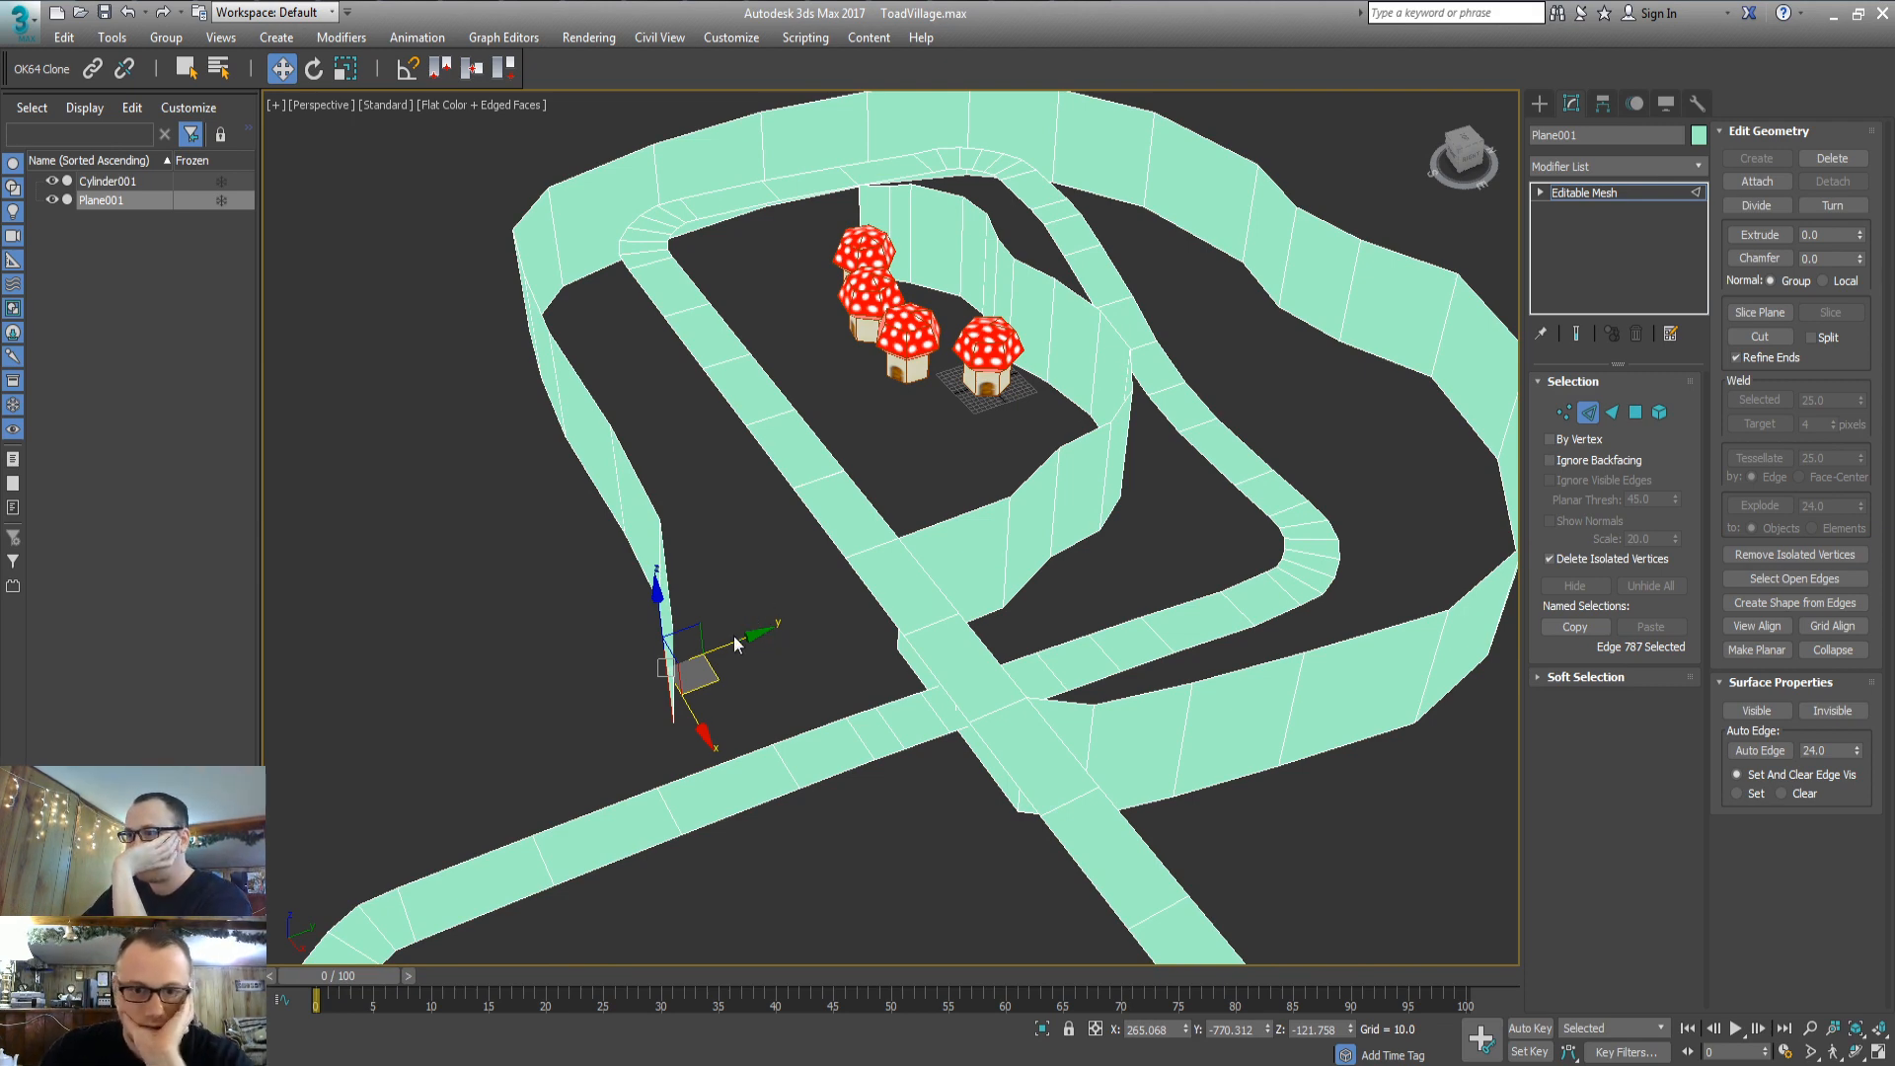
Shift the outer wall's end edge closer to the crossing and extend one more segment to meet the road's side
left_click_drag(719, 684, 777, 688, "shift")
mouse_move(776, 688)
middle_mouse_down("alt")
mouse_move(833, 750)
mouse_move(672, 681)
mouse_move(758, 726)
mouse_move(762, 688)
middle_mouse_up("alt")
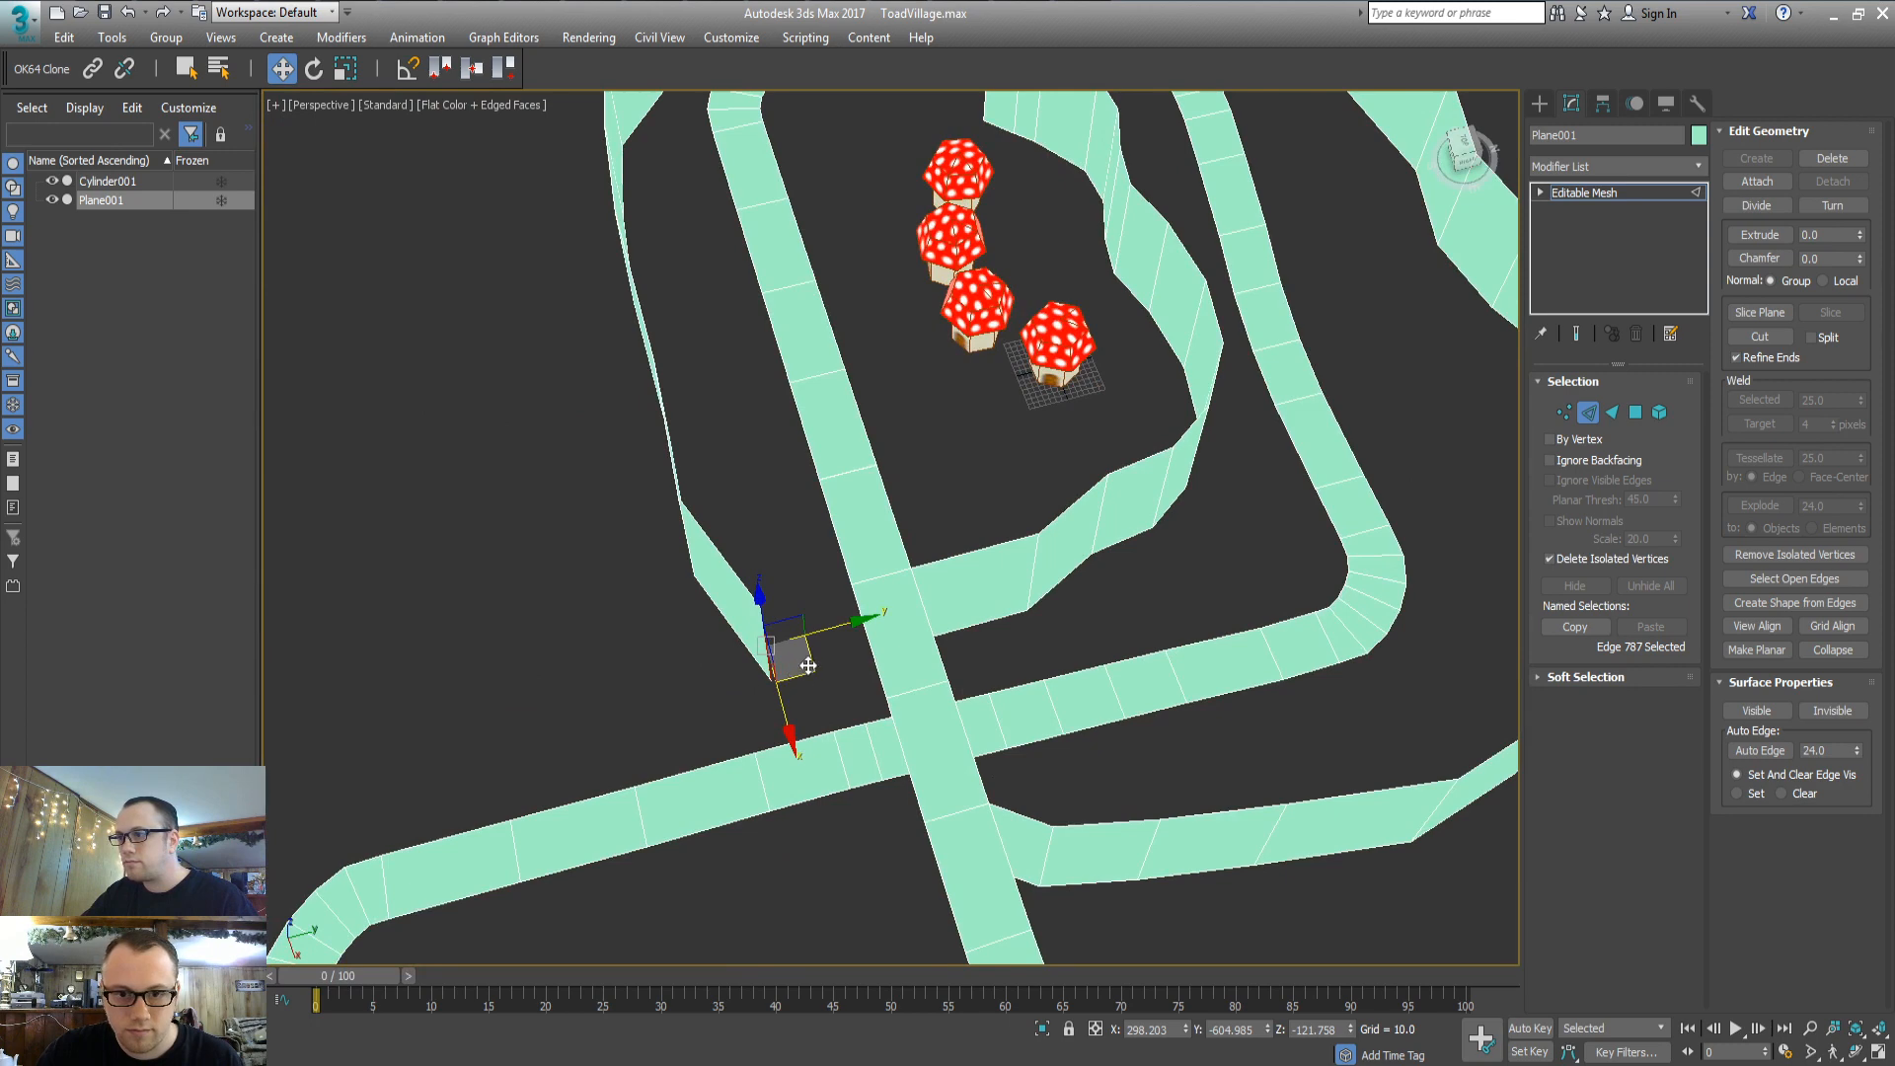
left_click_drag(808, 666, 894, 640, "shift")
Reposition the two vertices at the outer wall's last bend before the road and clear the selection
key("1")
left_click_drag(748, 697, 764, 654)
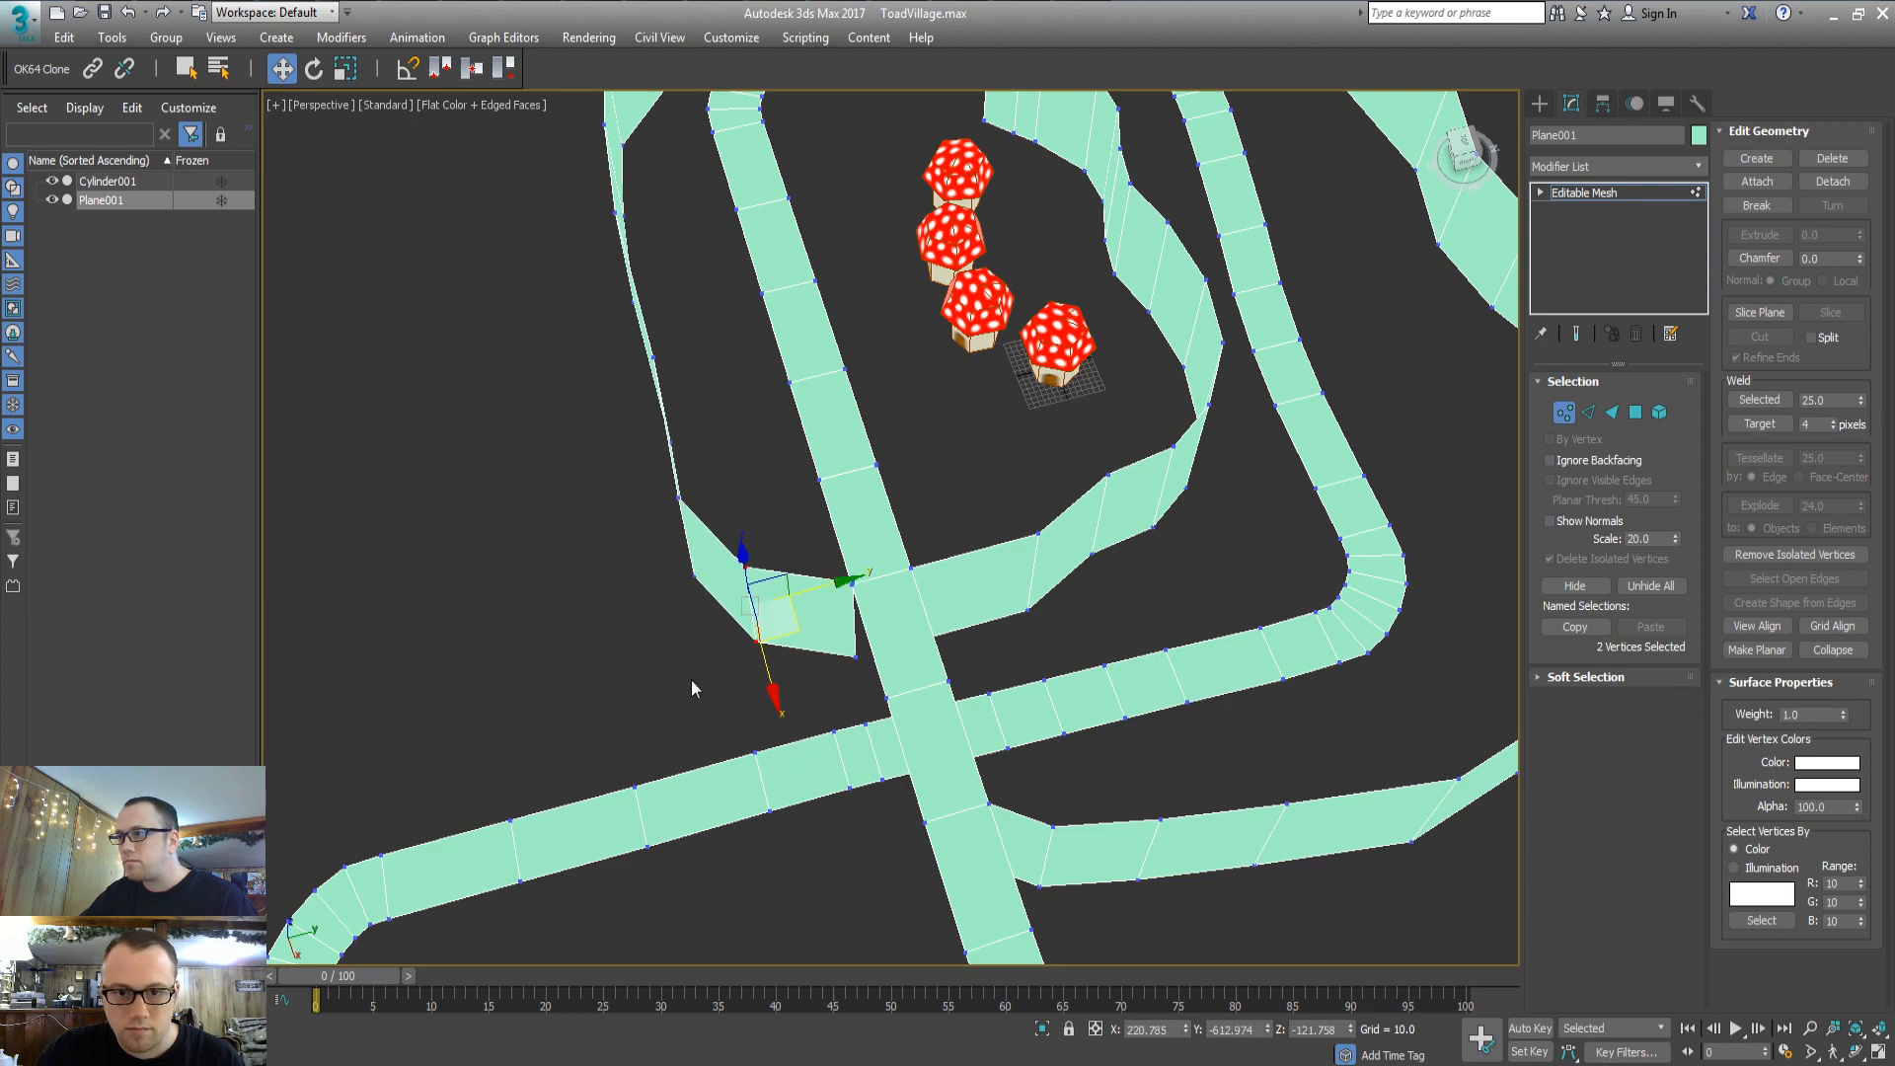
left_click(691, 679)
middle_click_drag(691, 679, 720, 605, "alt")
scroll(826, 642, "down", 5)
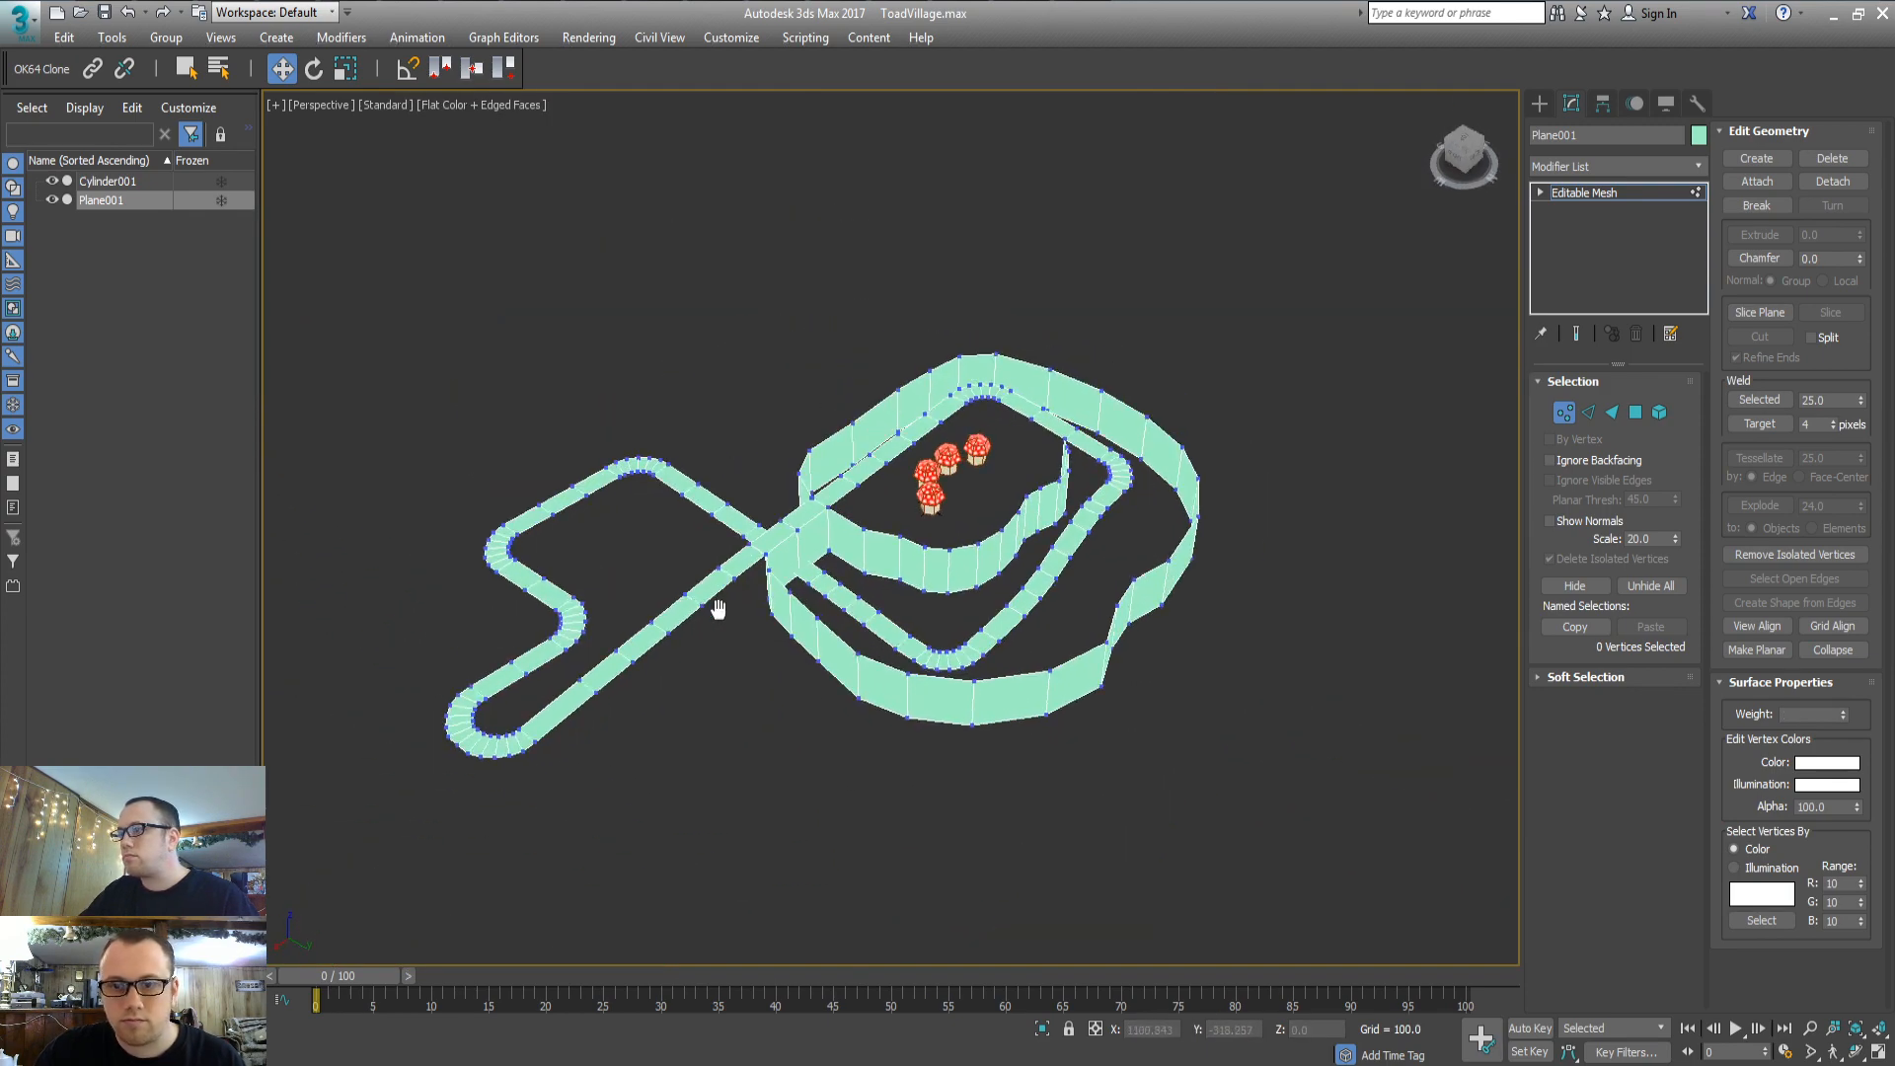
Extend a cross wall in three segments from an edge of the outer wall to the nearby road bend
scroll(789, 582, "up", 4)
middle_click_drag(829, 576, 694, 640, "alt")
scroll(839, 642, "down", 3)
middle_click_drag(977, 641, 983, 747, "alt")
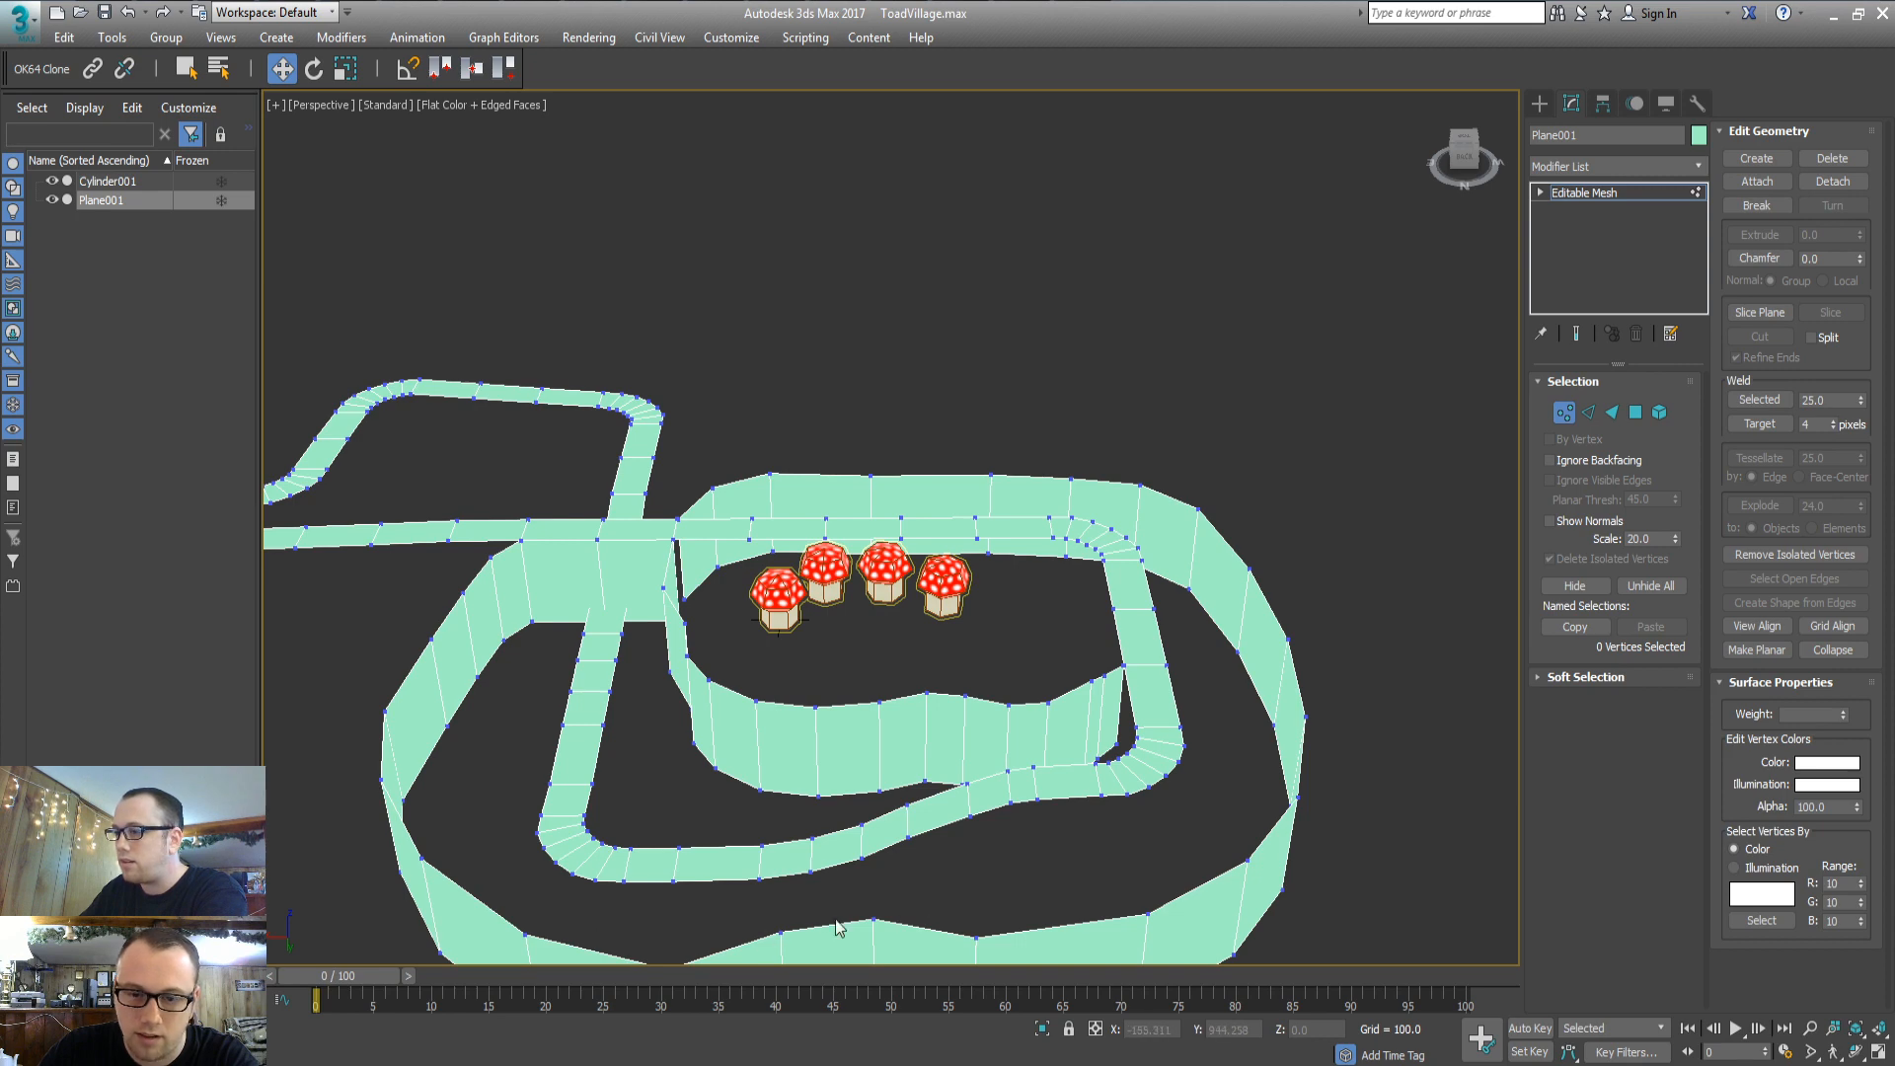
middle_click_drag(838, 846, 1192, 711, "alt")
scroll(933, 708, "up", 4)
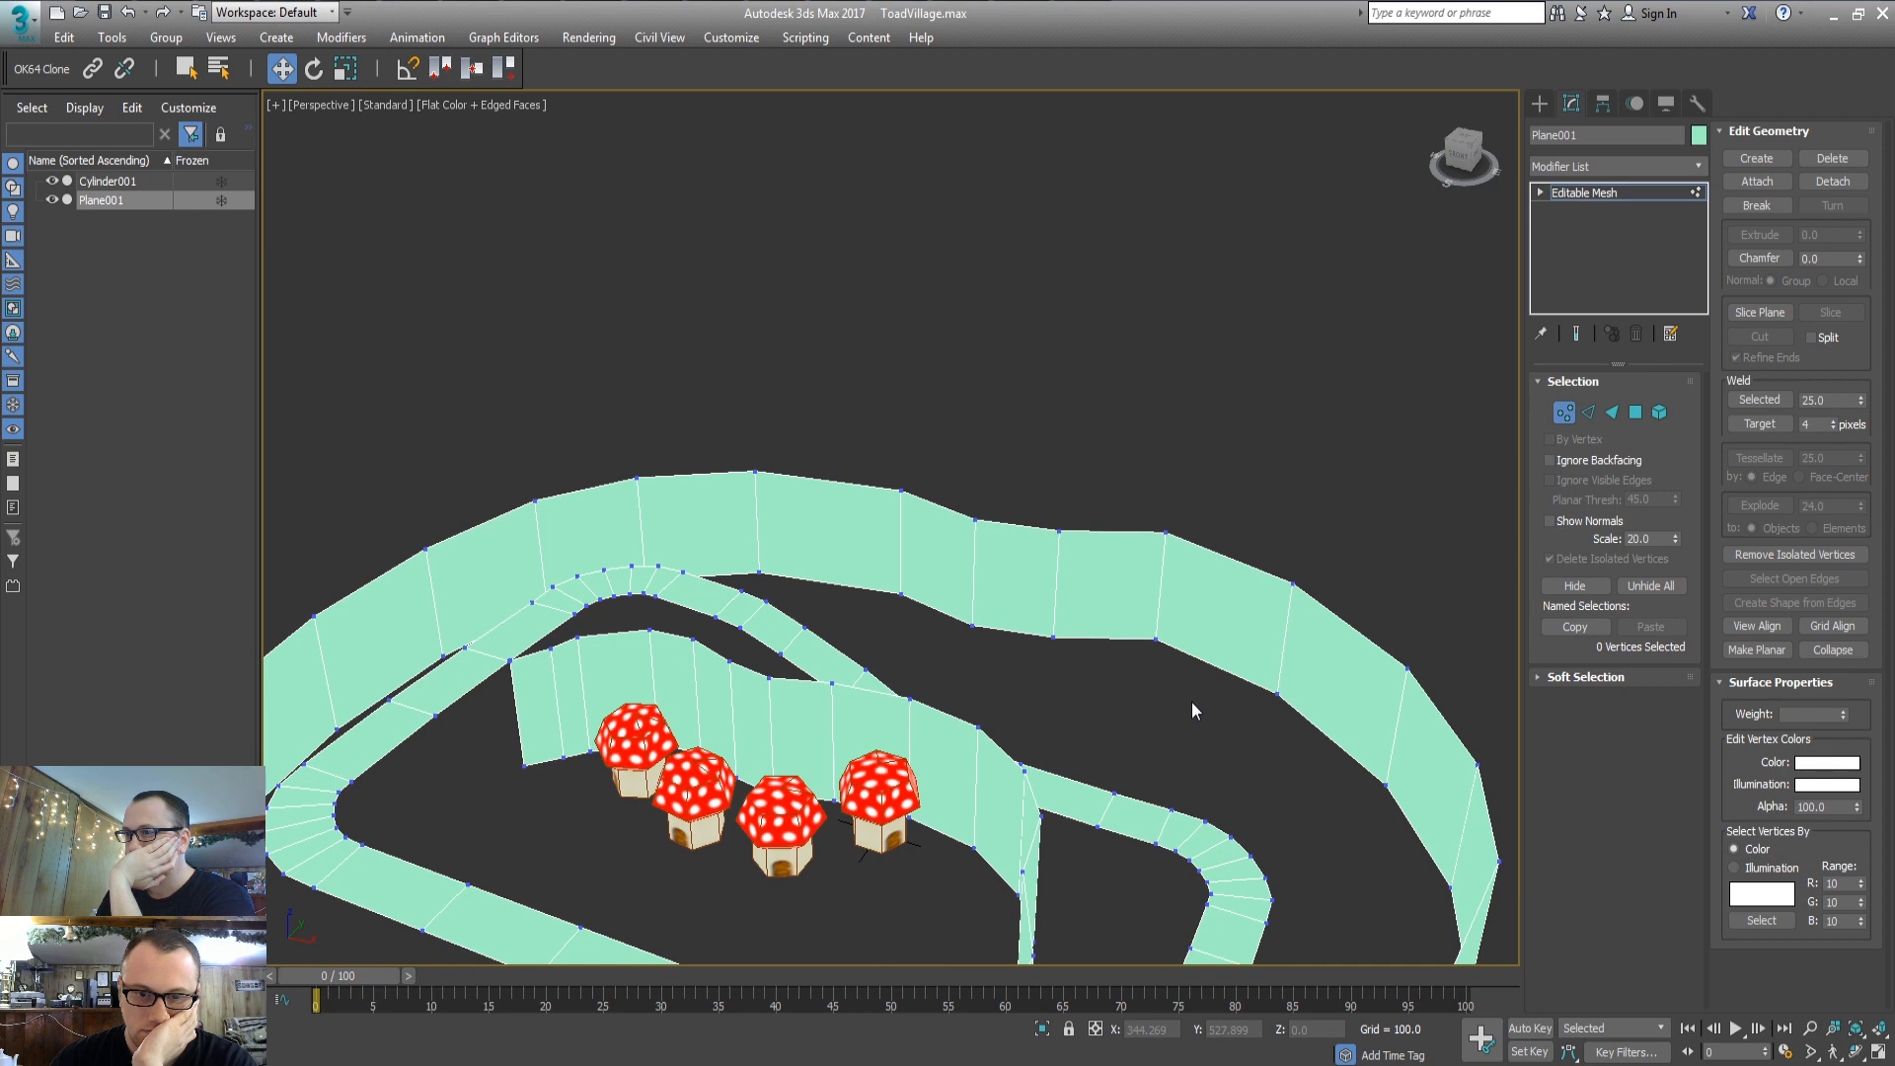
key("2")
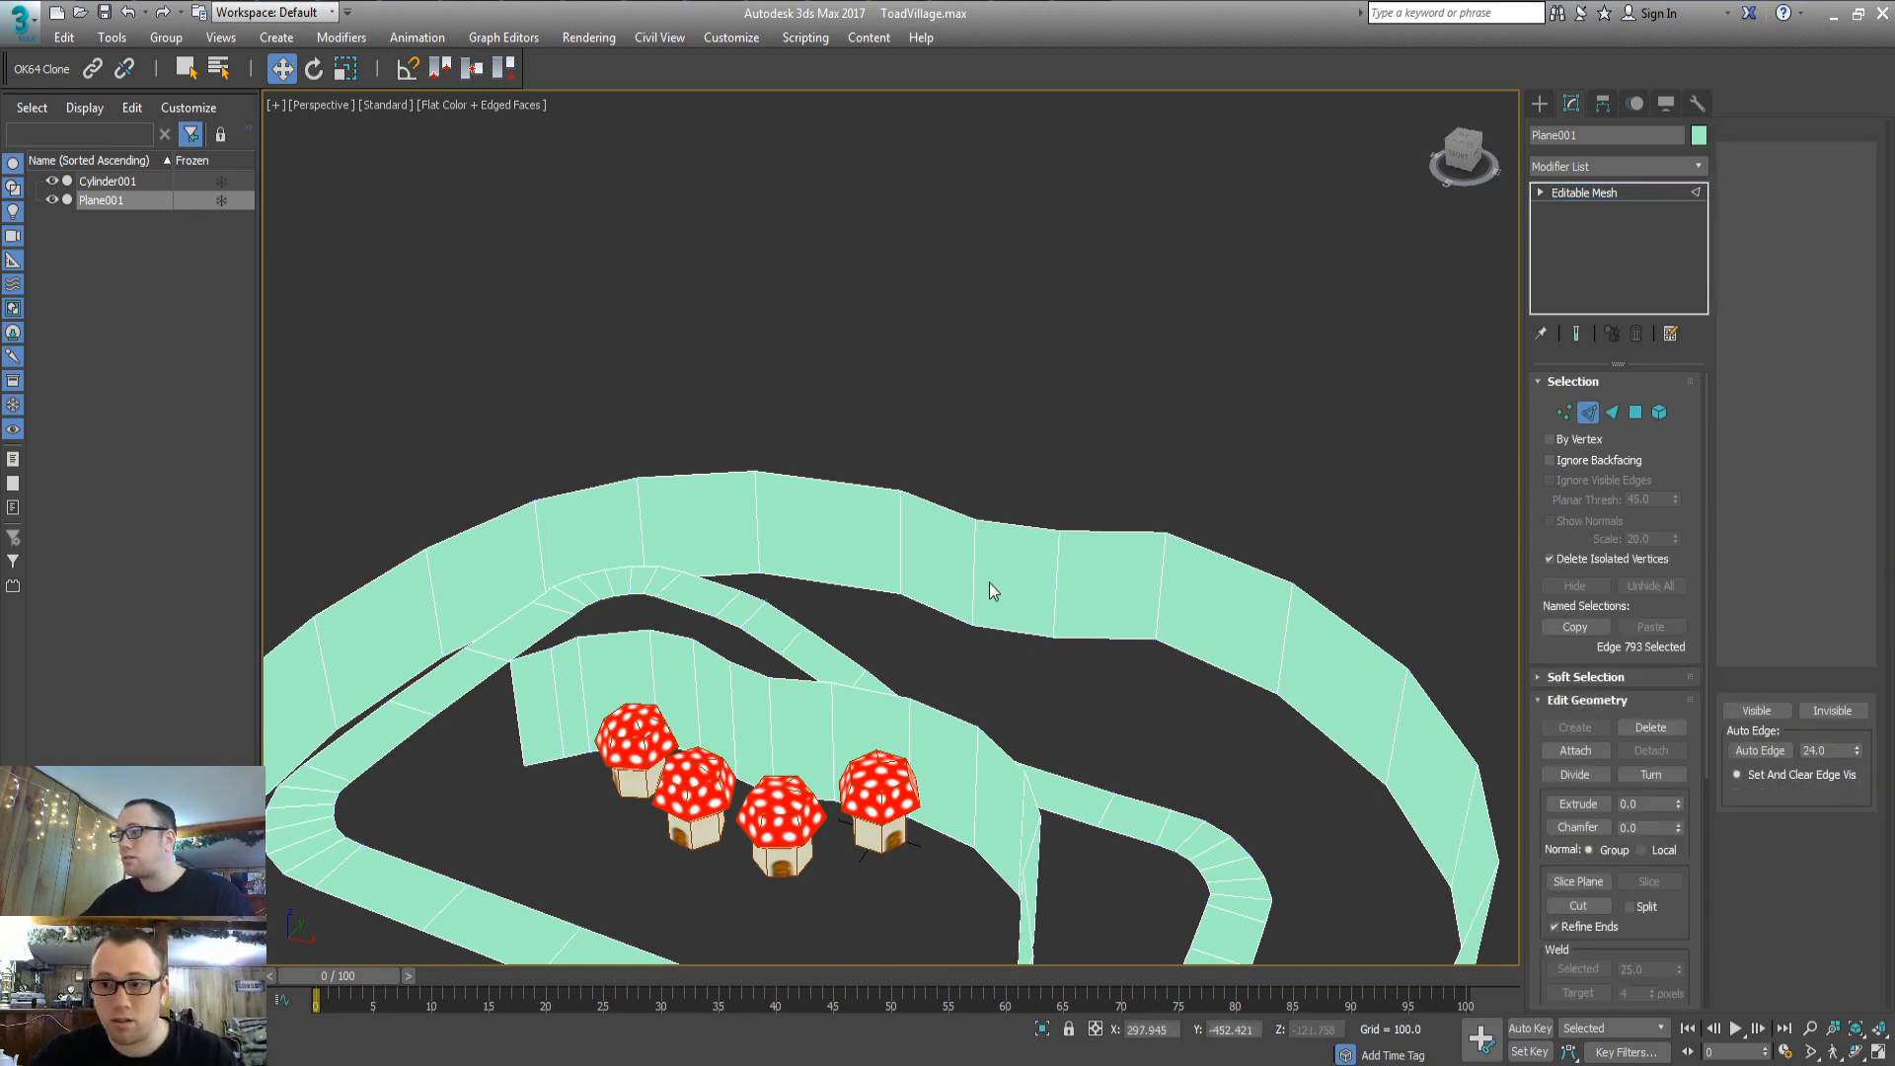
left_click(896, 540)
middle_click_drag(897, 541, 713, 478, "alt")
scroll(849, 594, "up", 5)
middle_click_drag(850, 594, 909, 566)
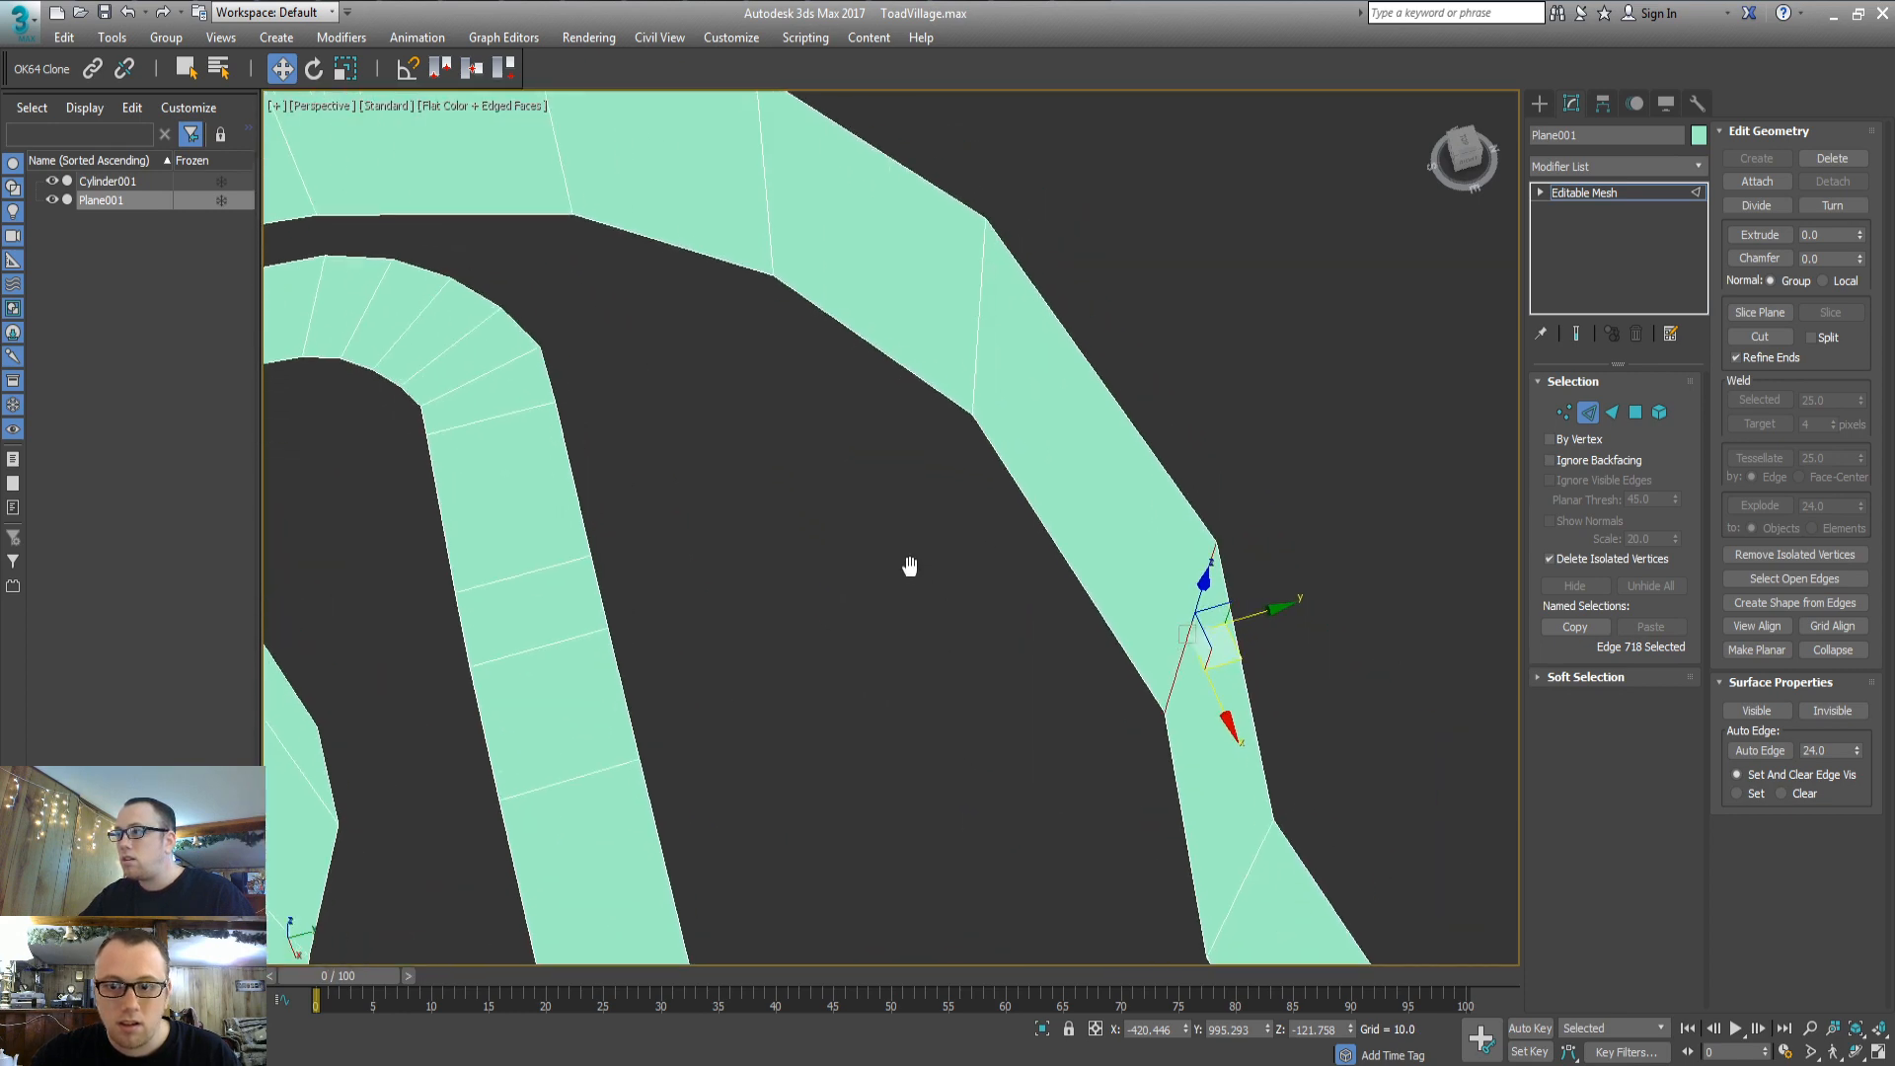
left_click(975, 331)
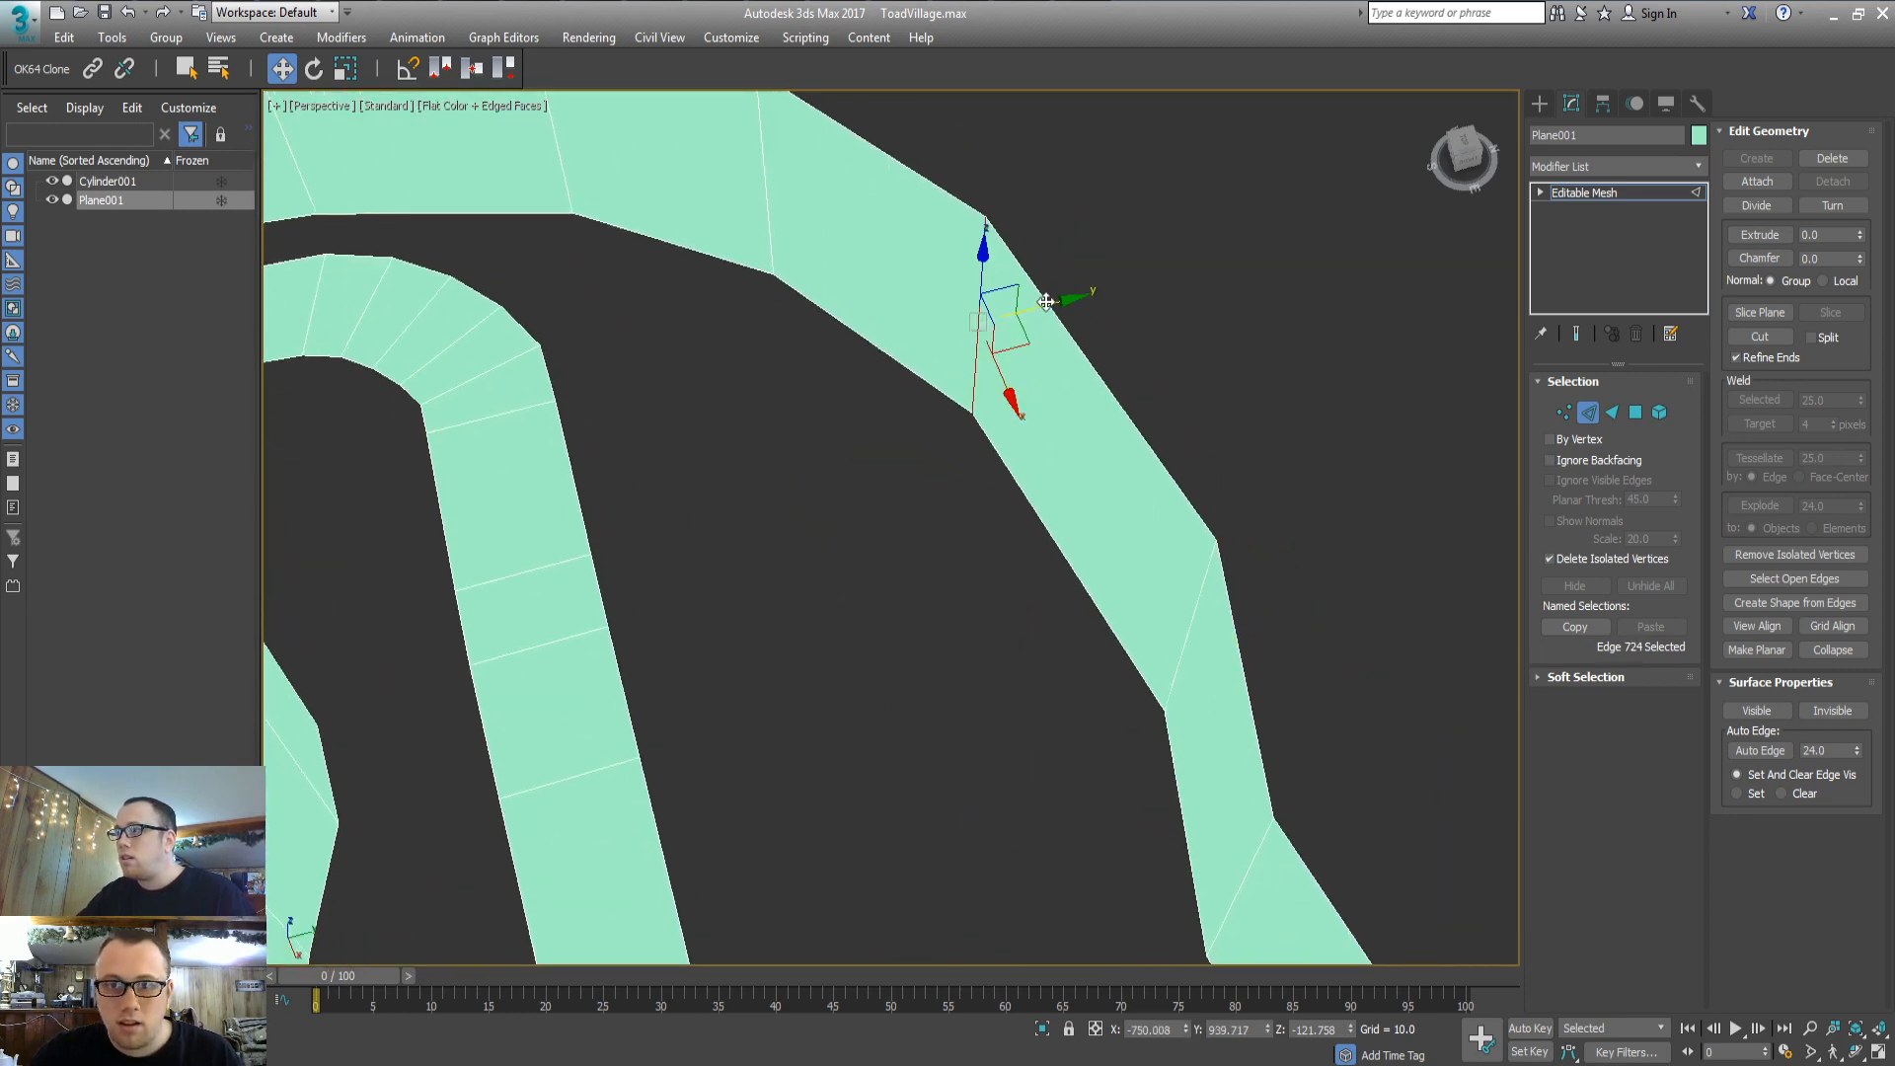
left_click_drag(1040, 314, 641, 429)
middle_click_drag(637, 483, 829, 573)
left_click_drag(827, 534, 817, 509)
Lower the cross wall's three top vertices to the road's height and its junction vertex with the outer wall to about Z -35
key("1")
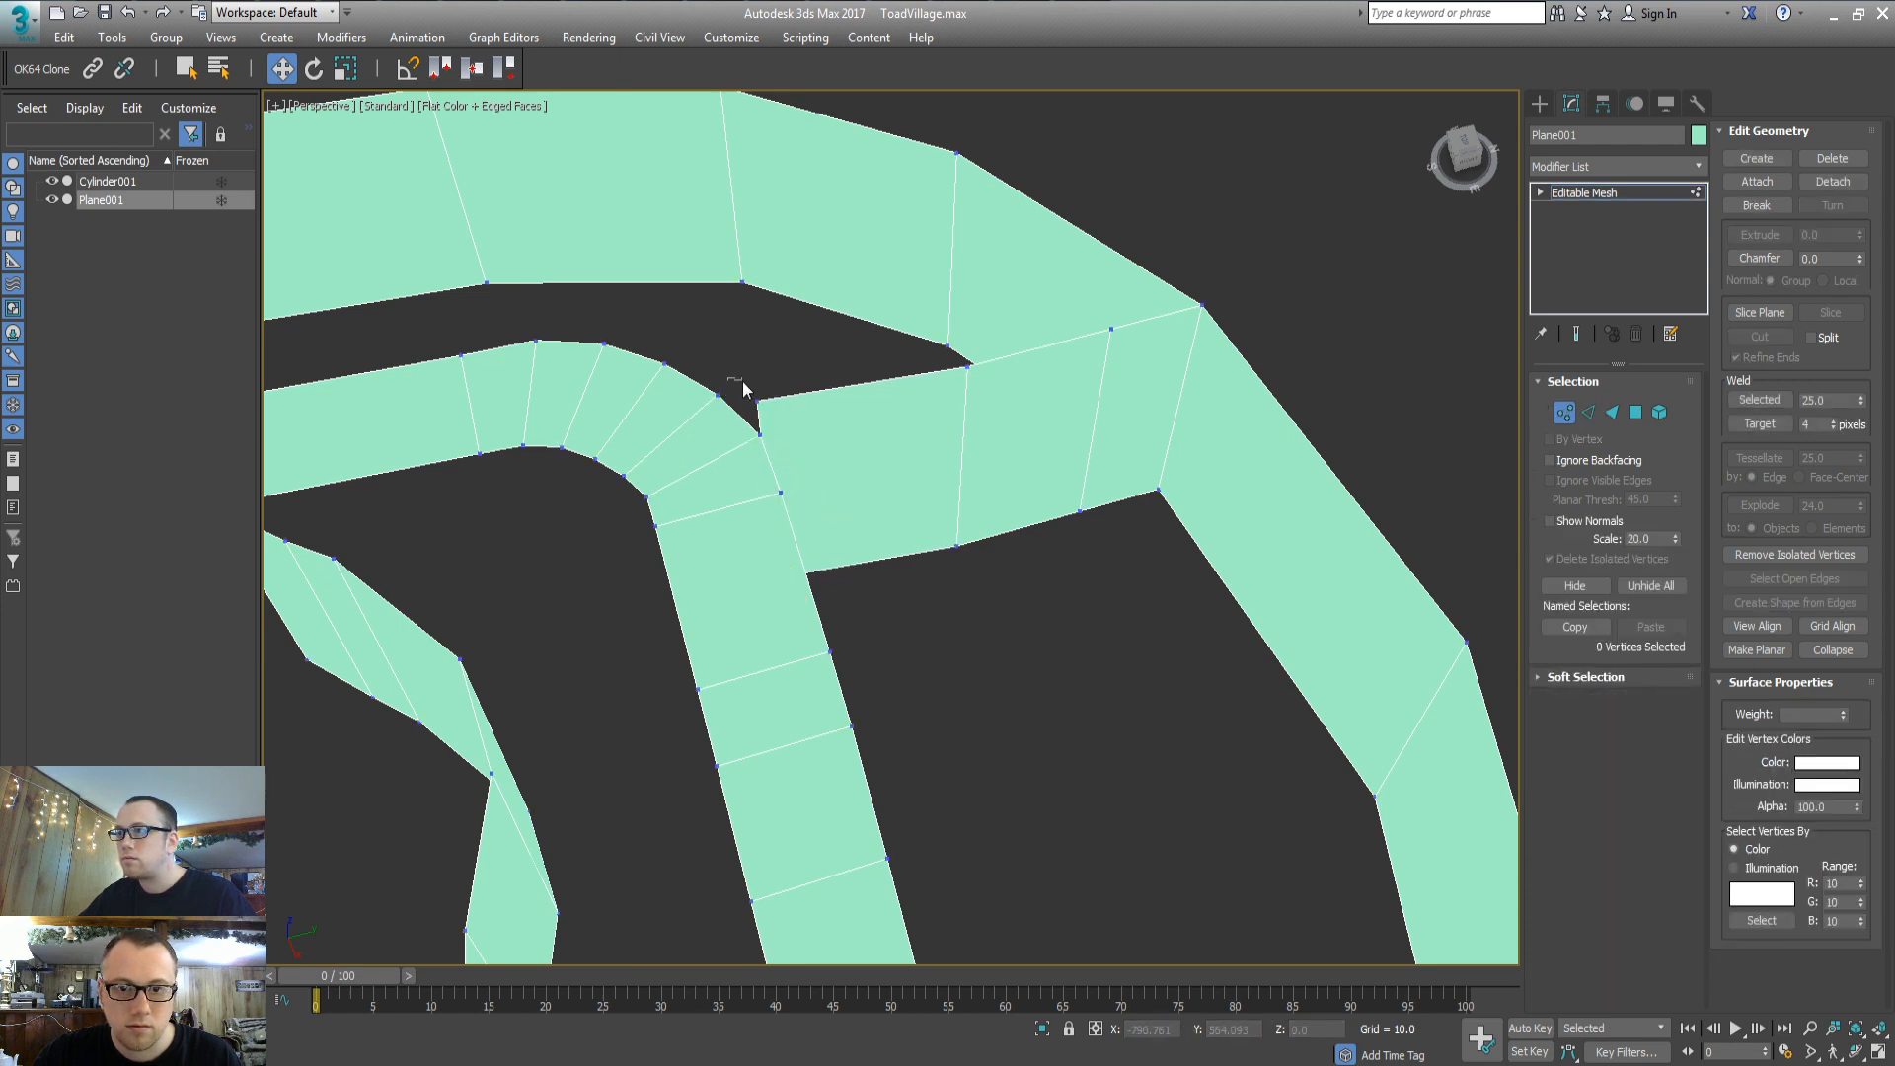
left_click(759, 403)
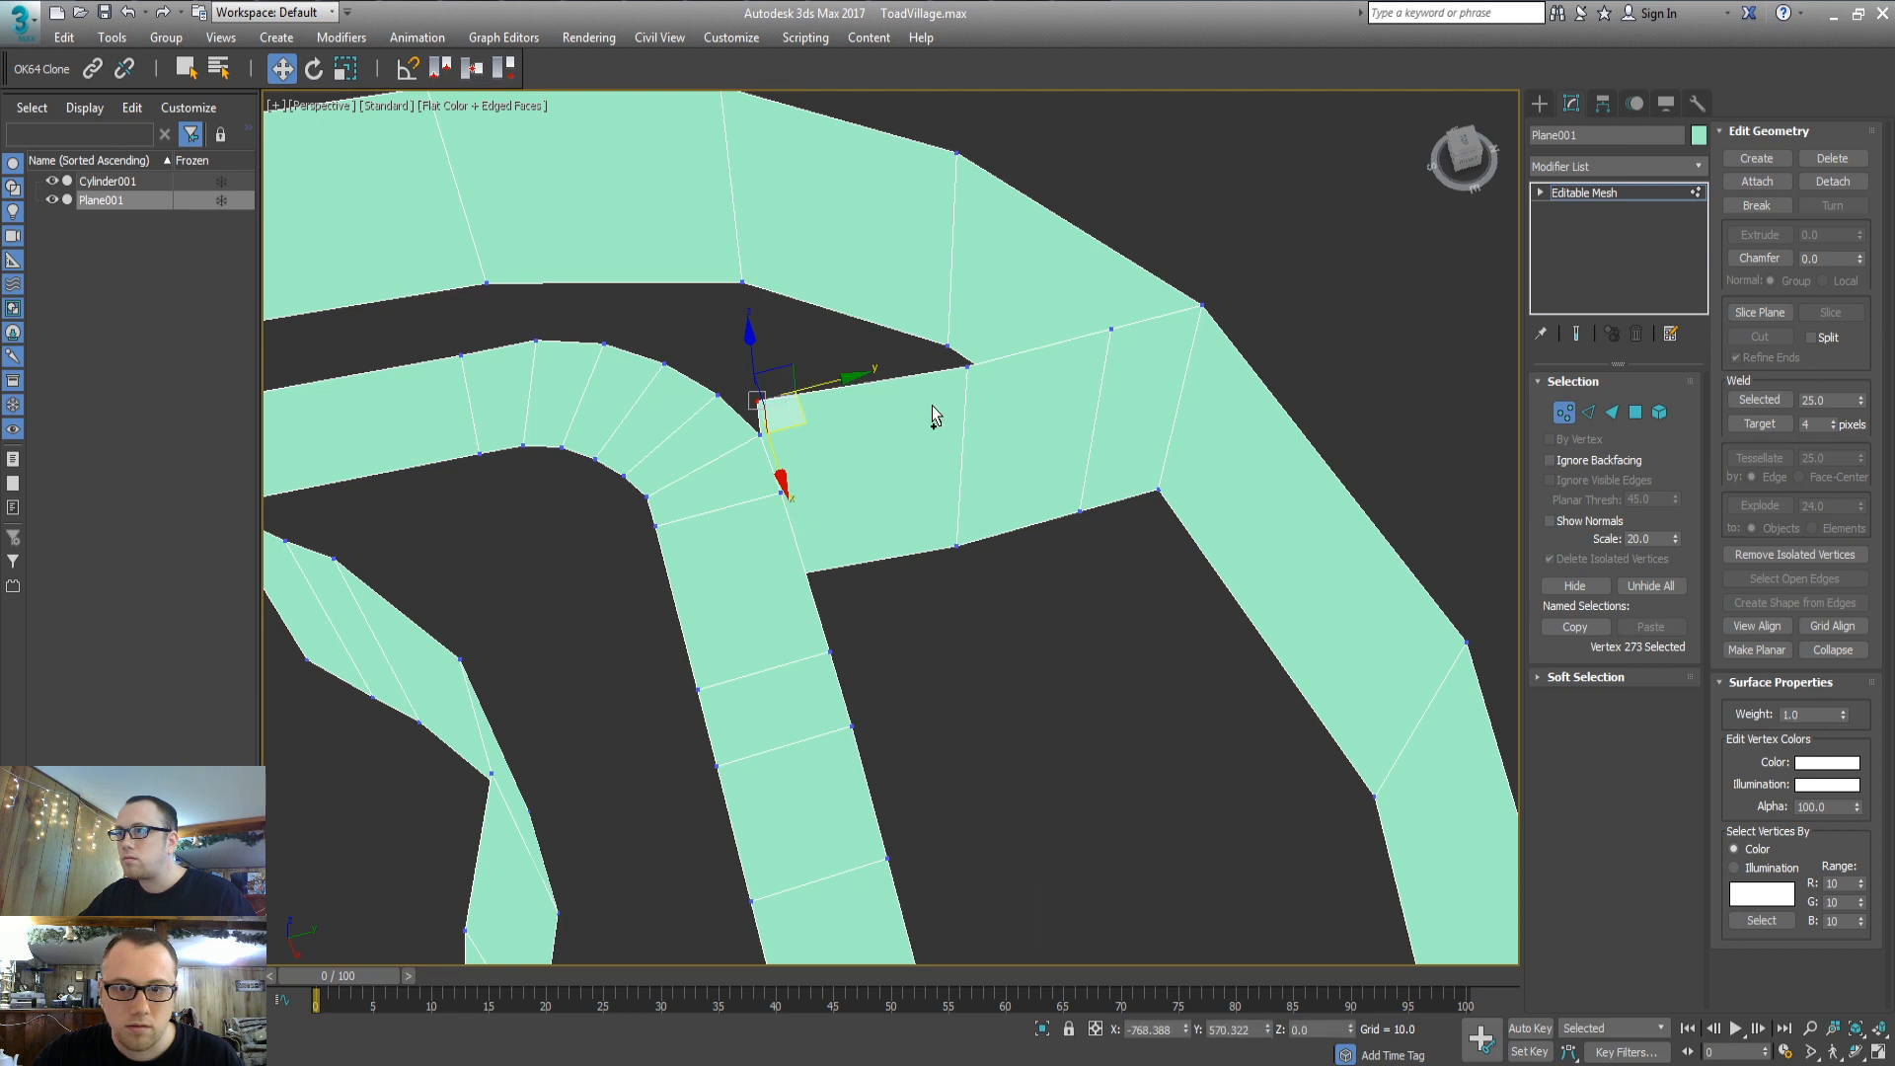
left_click(969, 364, "ctrl")
left_click(1107, 329, "ctrl")
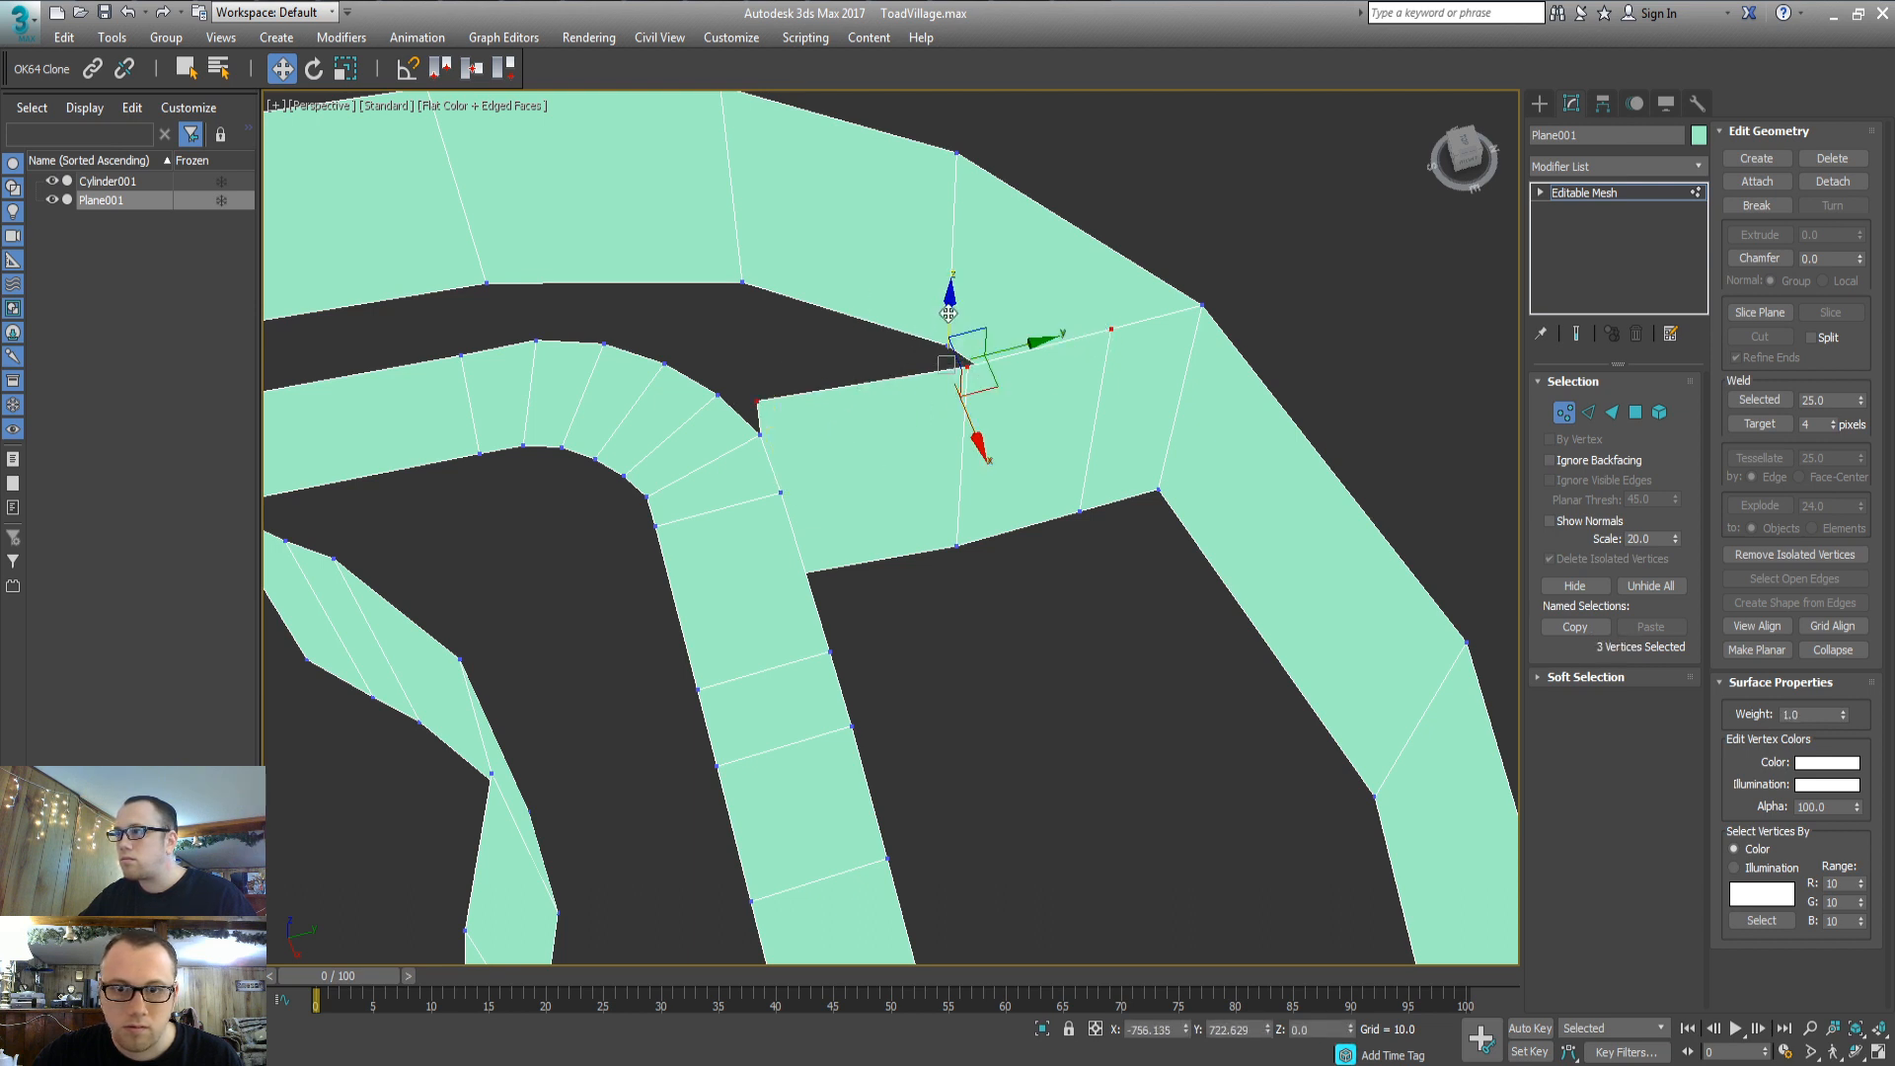
left_click_drag(948, 314, 948, 348)
left_click(1203, 305)
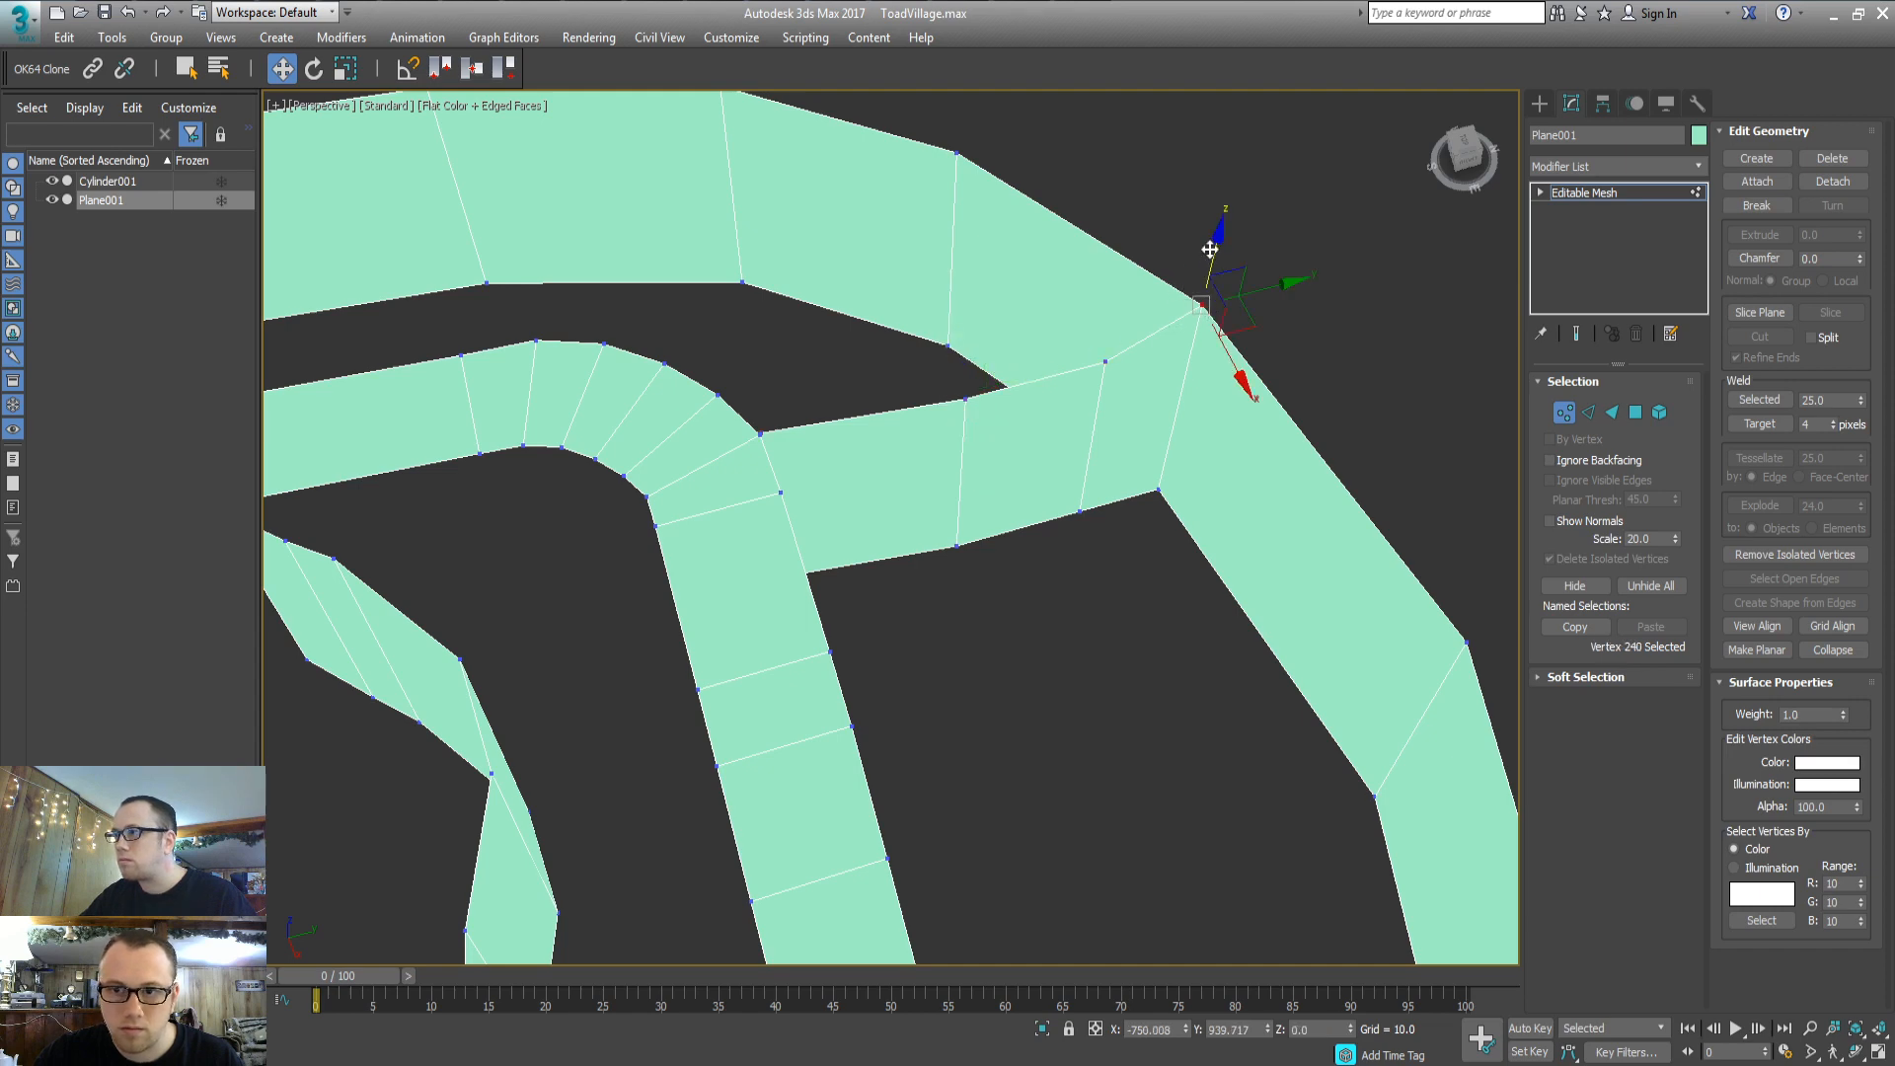
left_click_drag(1209, 250, 1201, 280)
Delete the two faces of the outer wall segment beside the cross wall
middle_click_drag(1015, 324, 1118, 331, "alt")
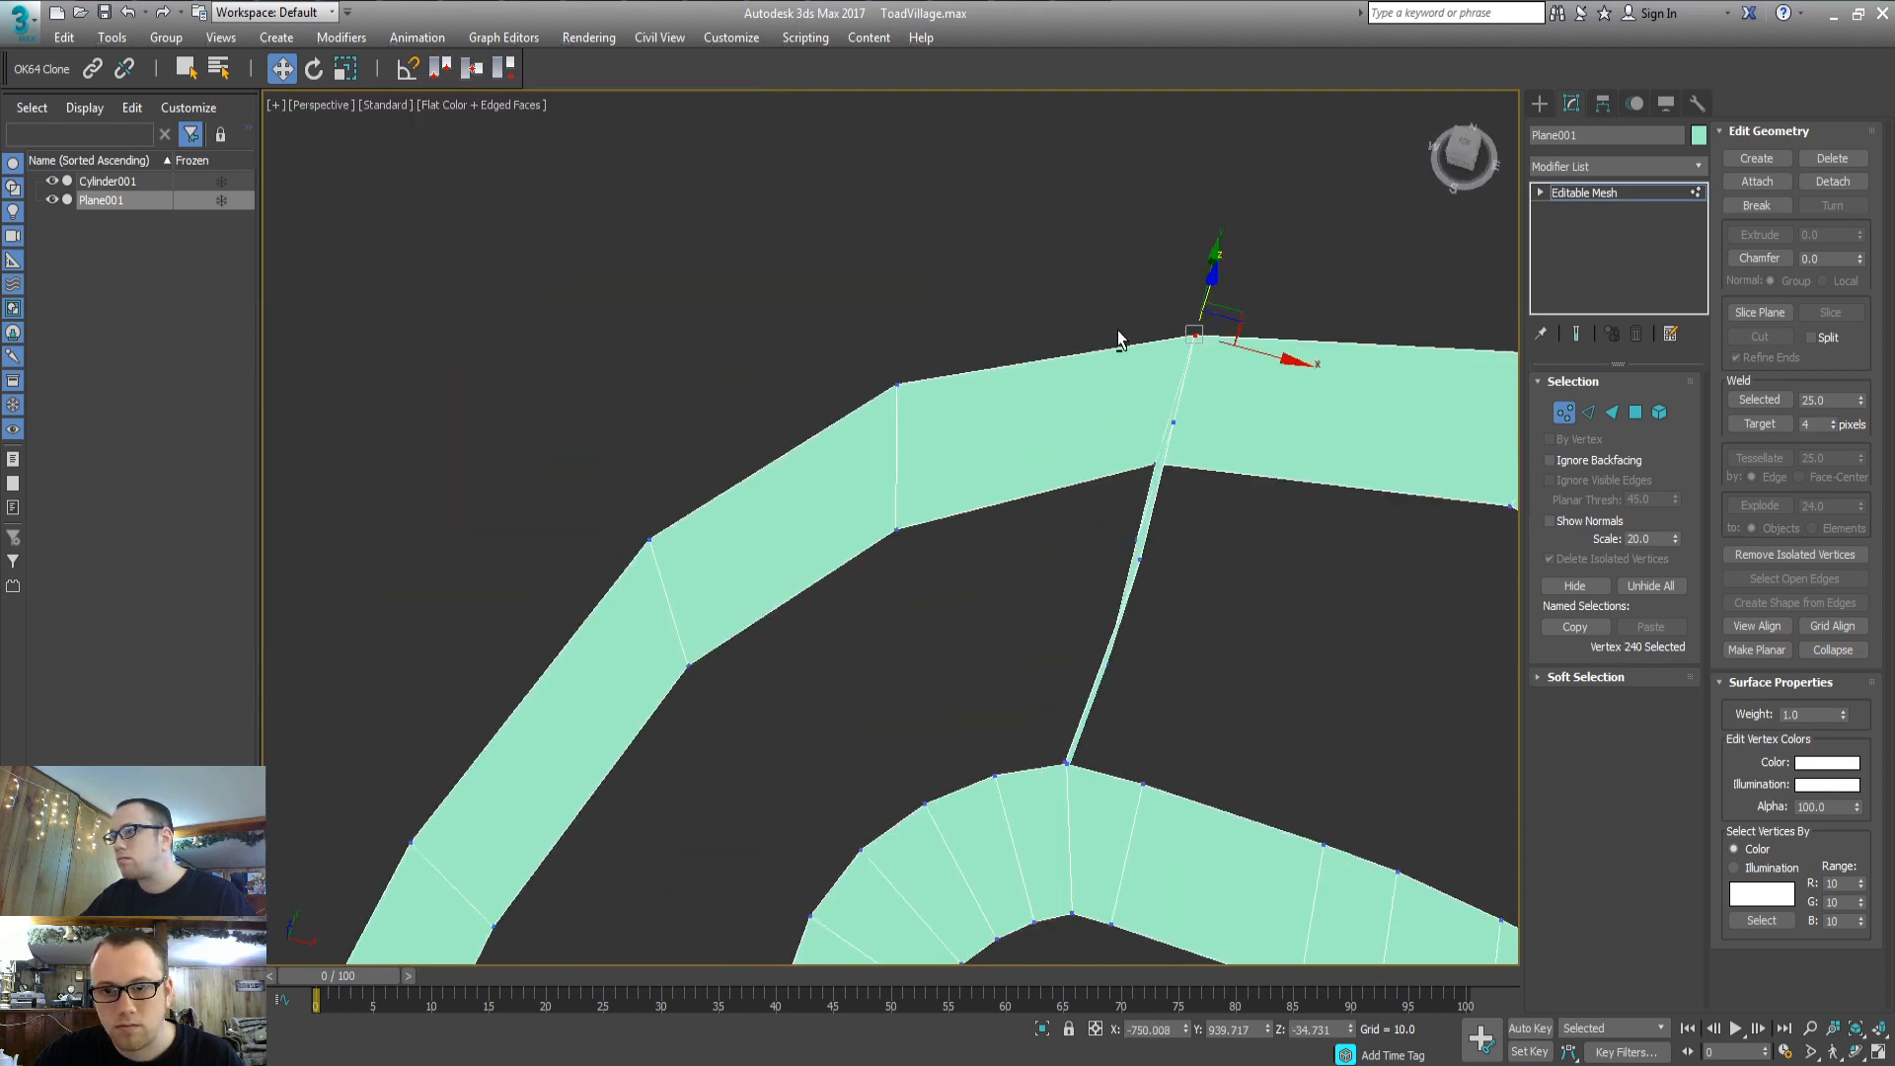
key("2")
key("3")
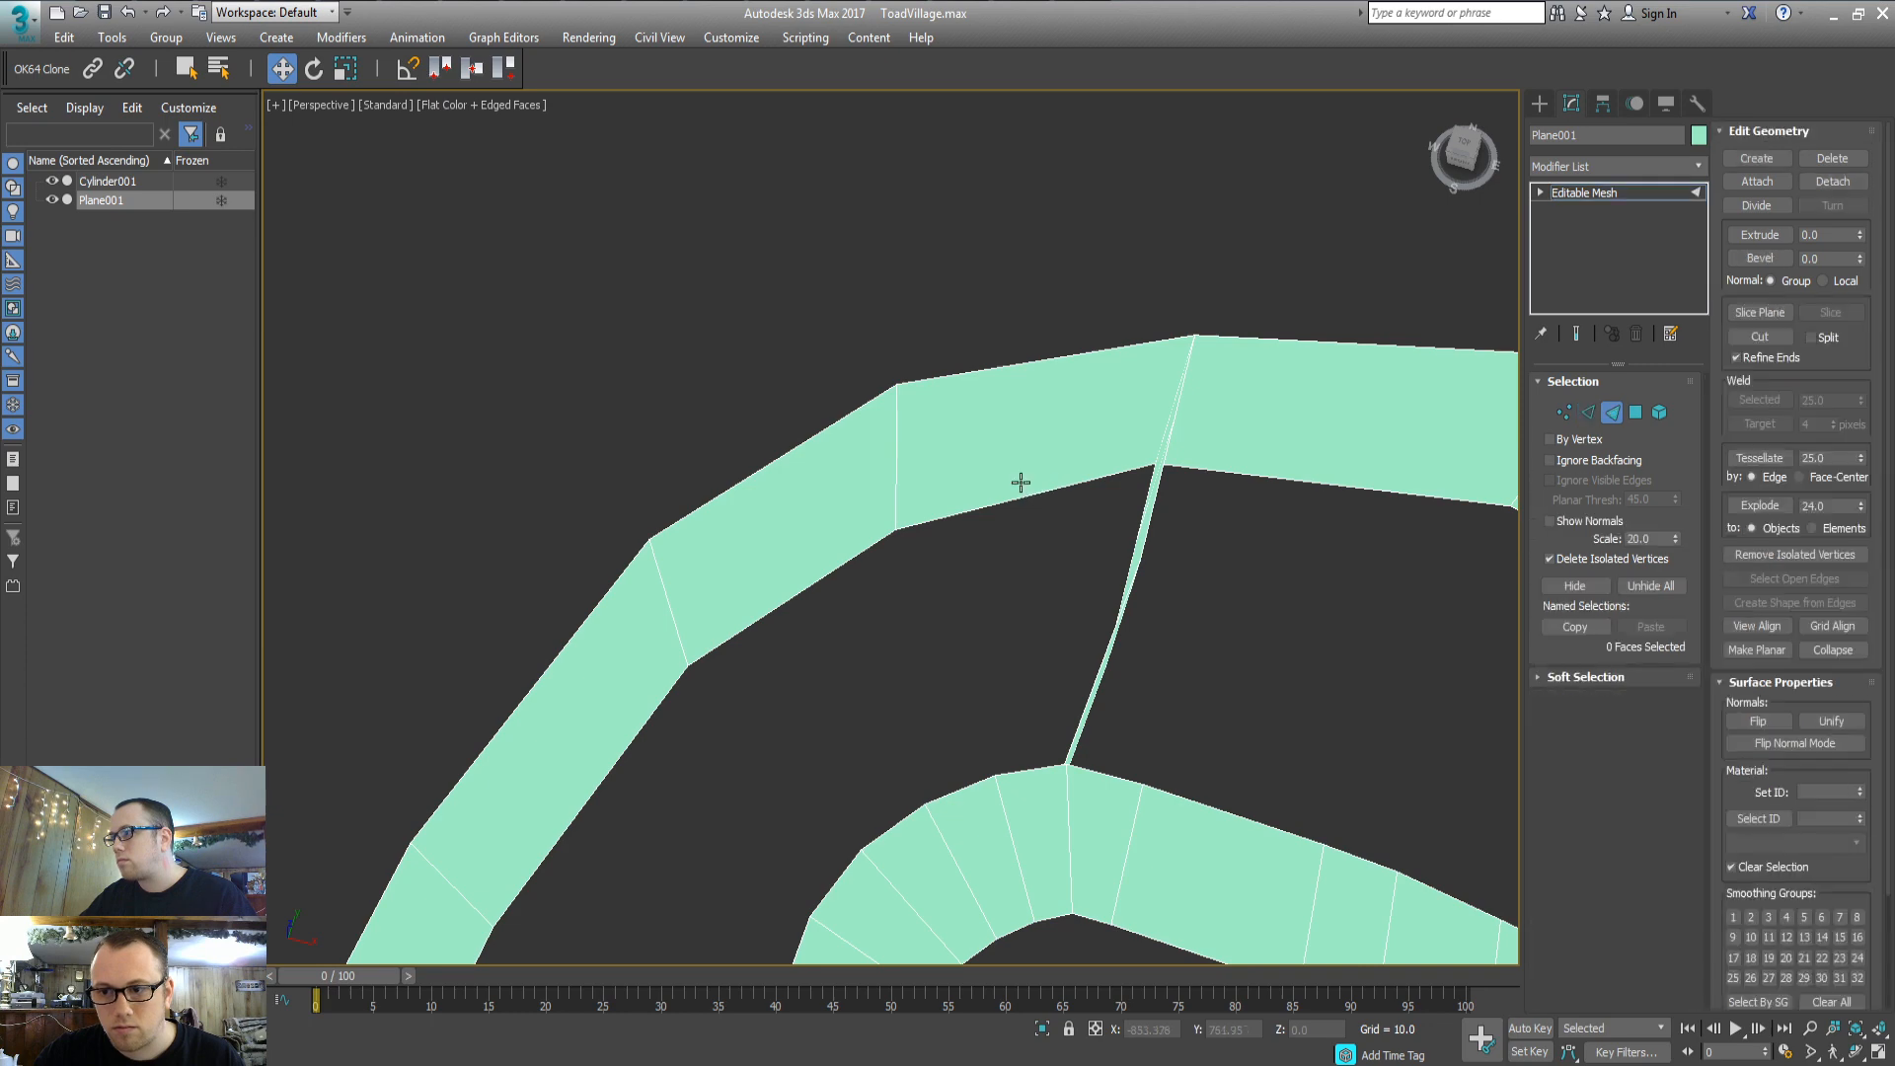
left_click(1022, 479)
key("Delete")
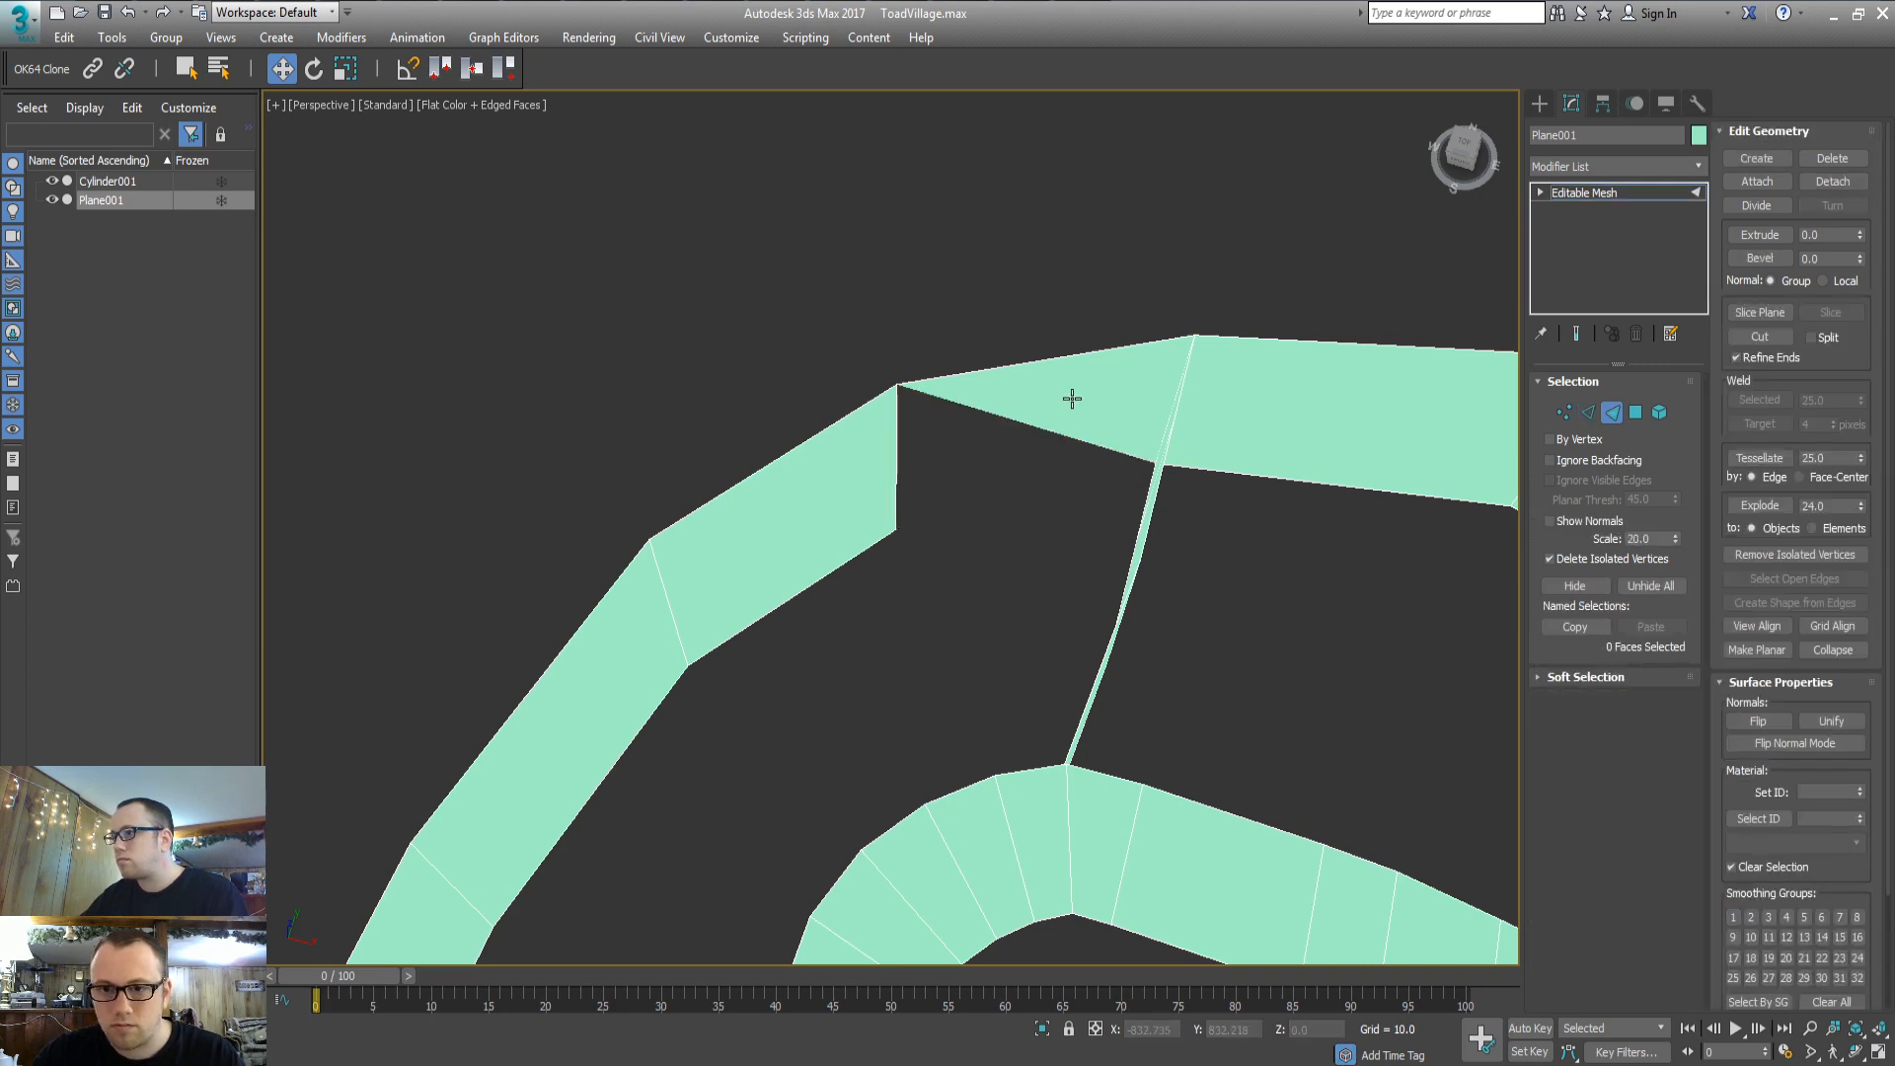
left_click(1077, 407)
key("Delete")
Select the separated outer wall section as one element and undo the changes back past the face deletion
middle_click_drag(821, 569, 897, 424)
scroll(898, 424, "down", 5)
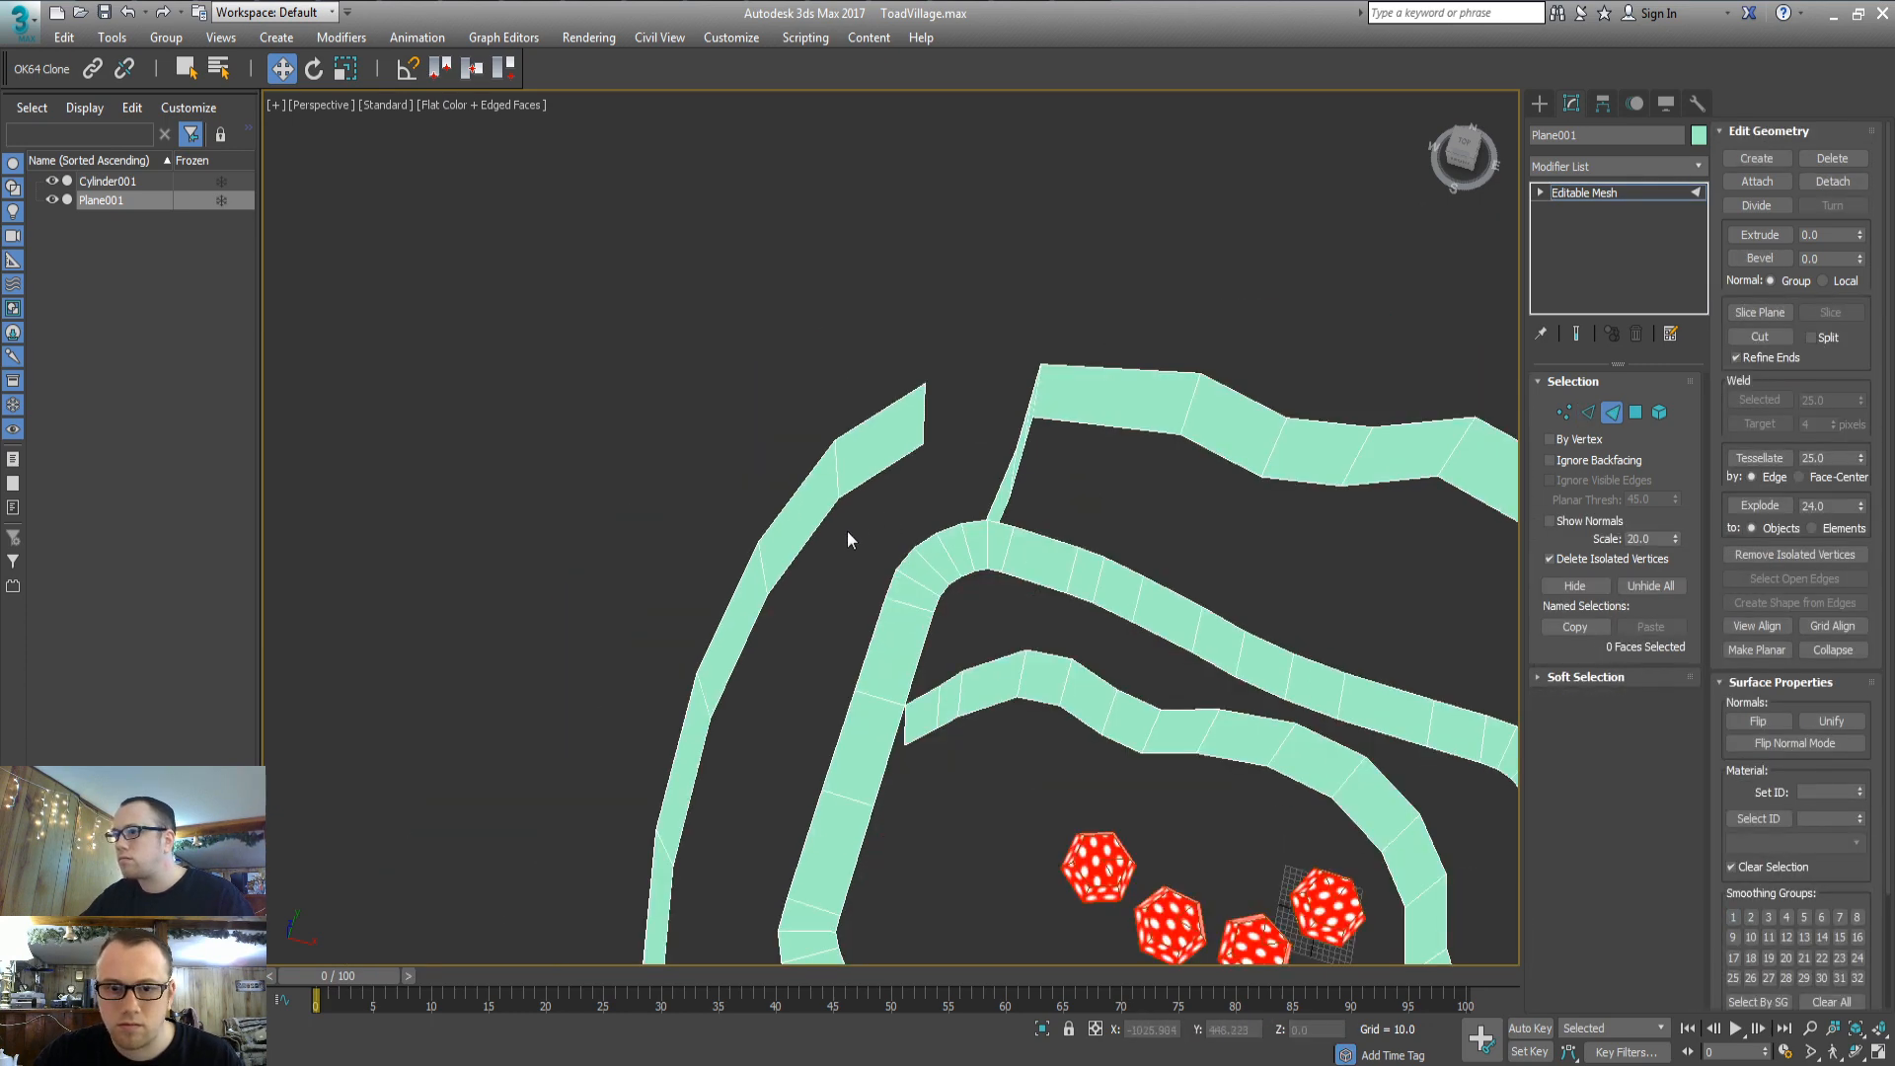
middle_click_drag(617, 879, 683, 564)
left_click_drag(783, 400, 809, 270)
key("4")
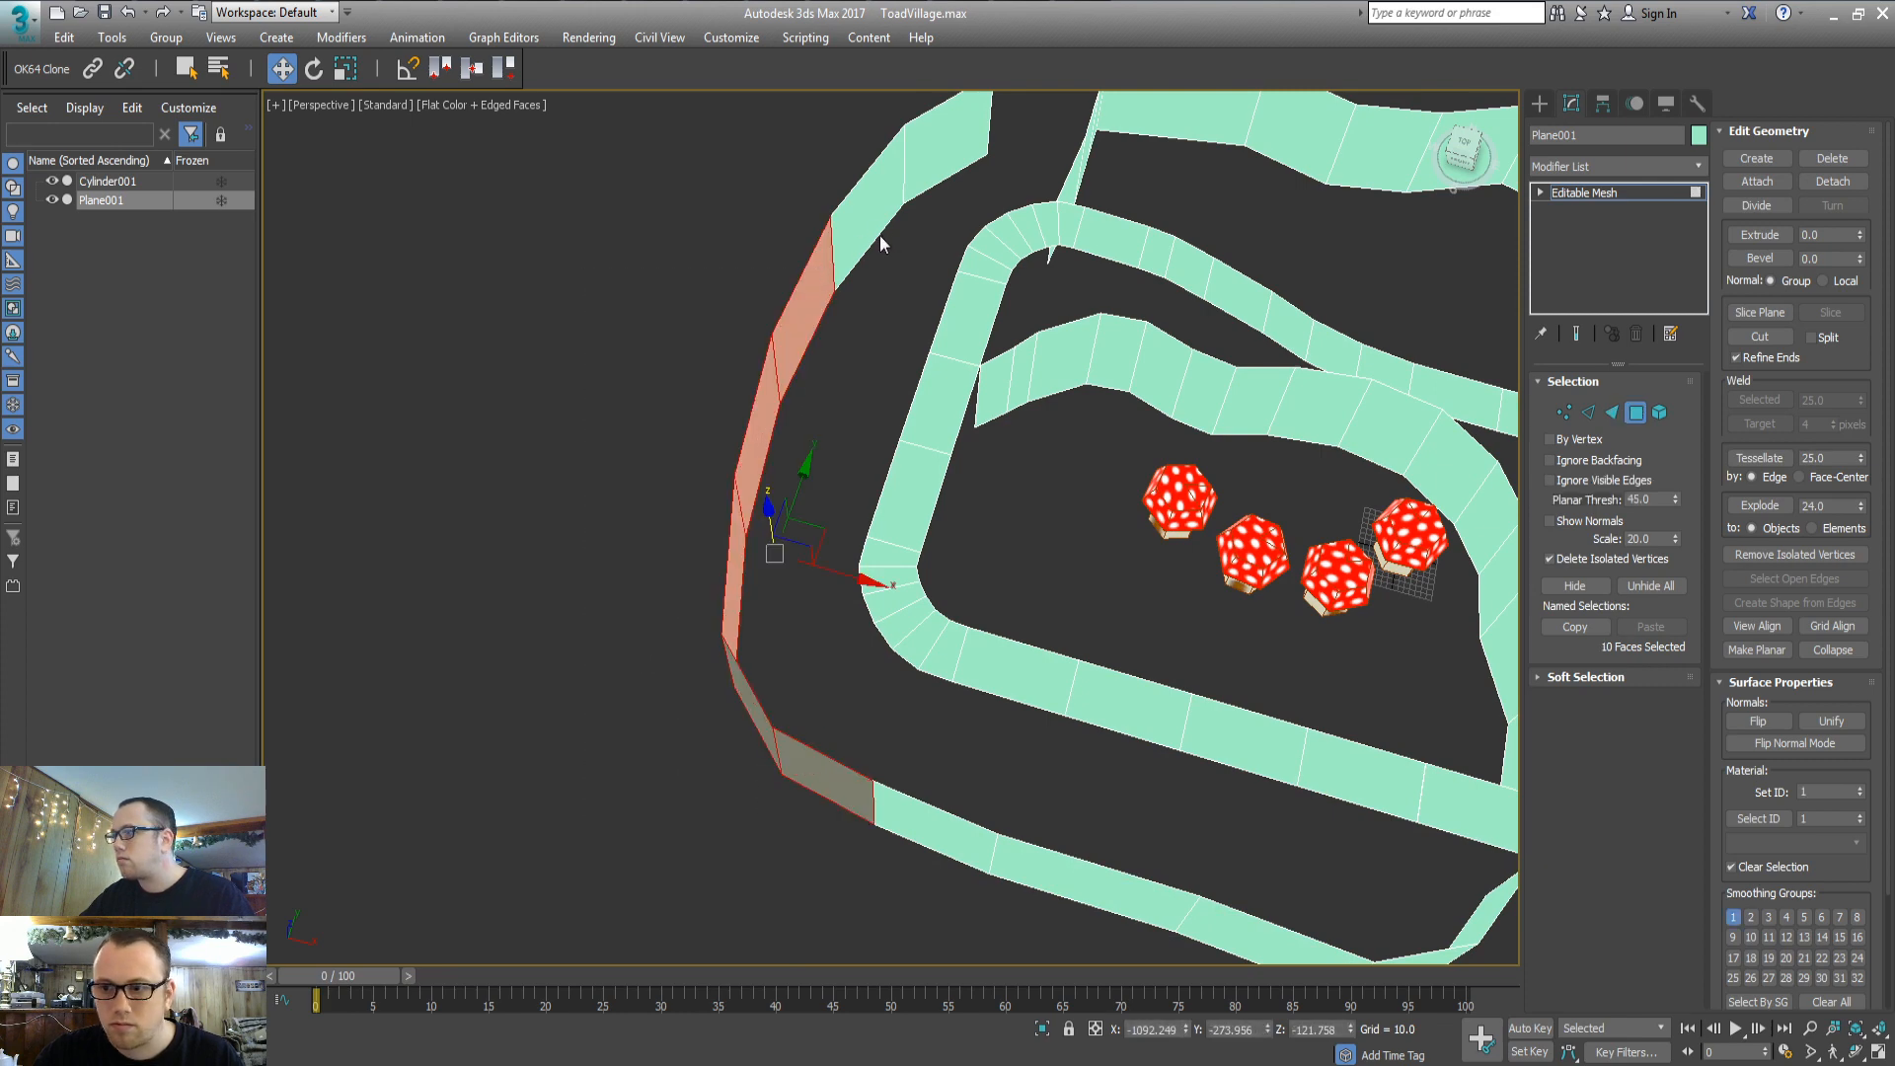
key("5")
left_click(865, 228)
middle_click_drag(905, 328, 795, 526)
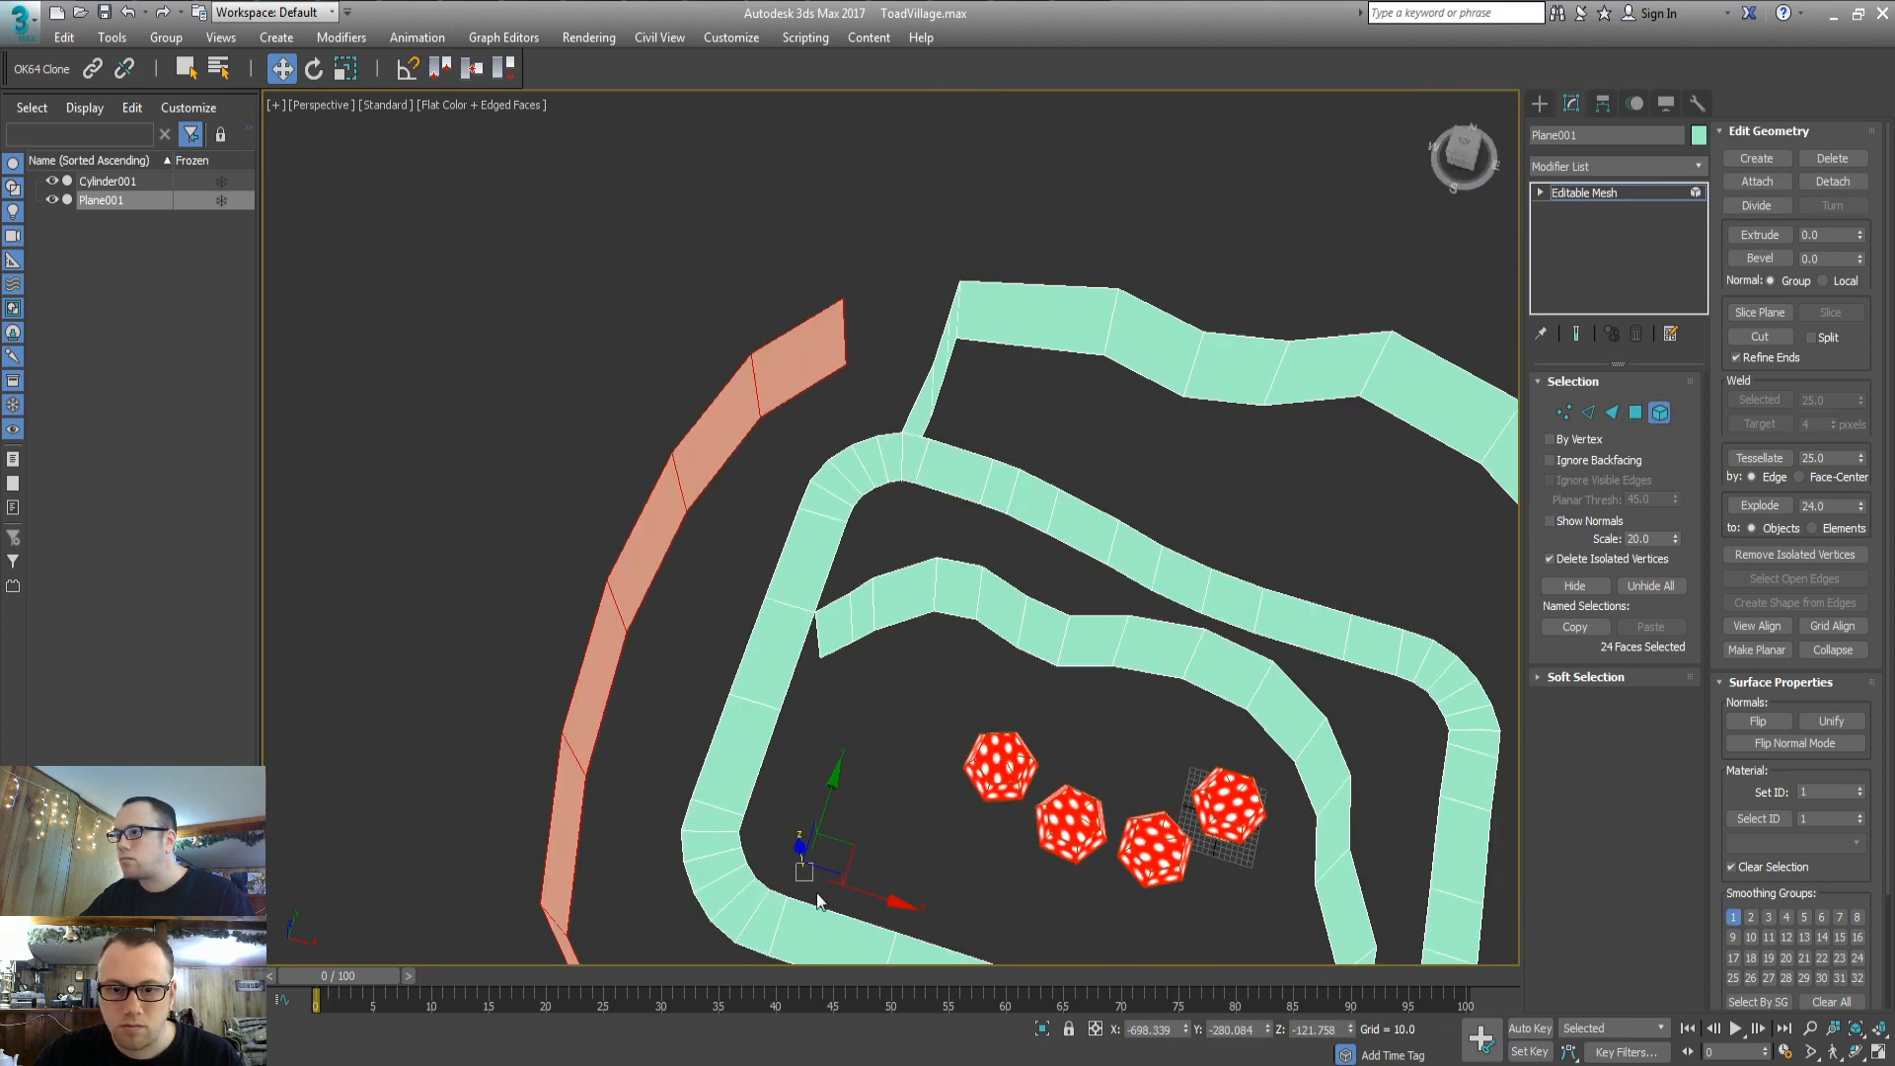
middle_click_drag(817, 901, 822, 635, "alt")
key("ctrl+z")
key("ctrl+z")
key("ctrl+z")
key("ctrl+z")
key("ctrl+z")
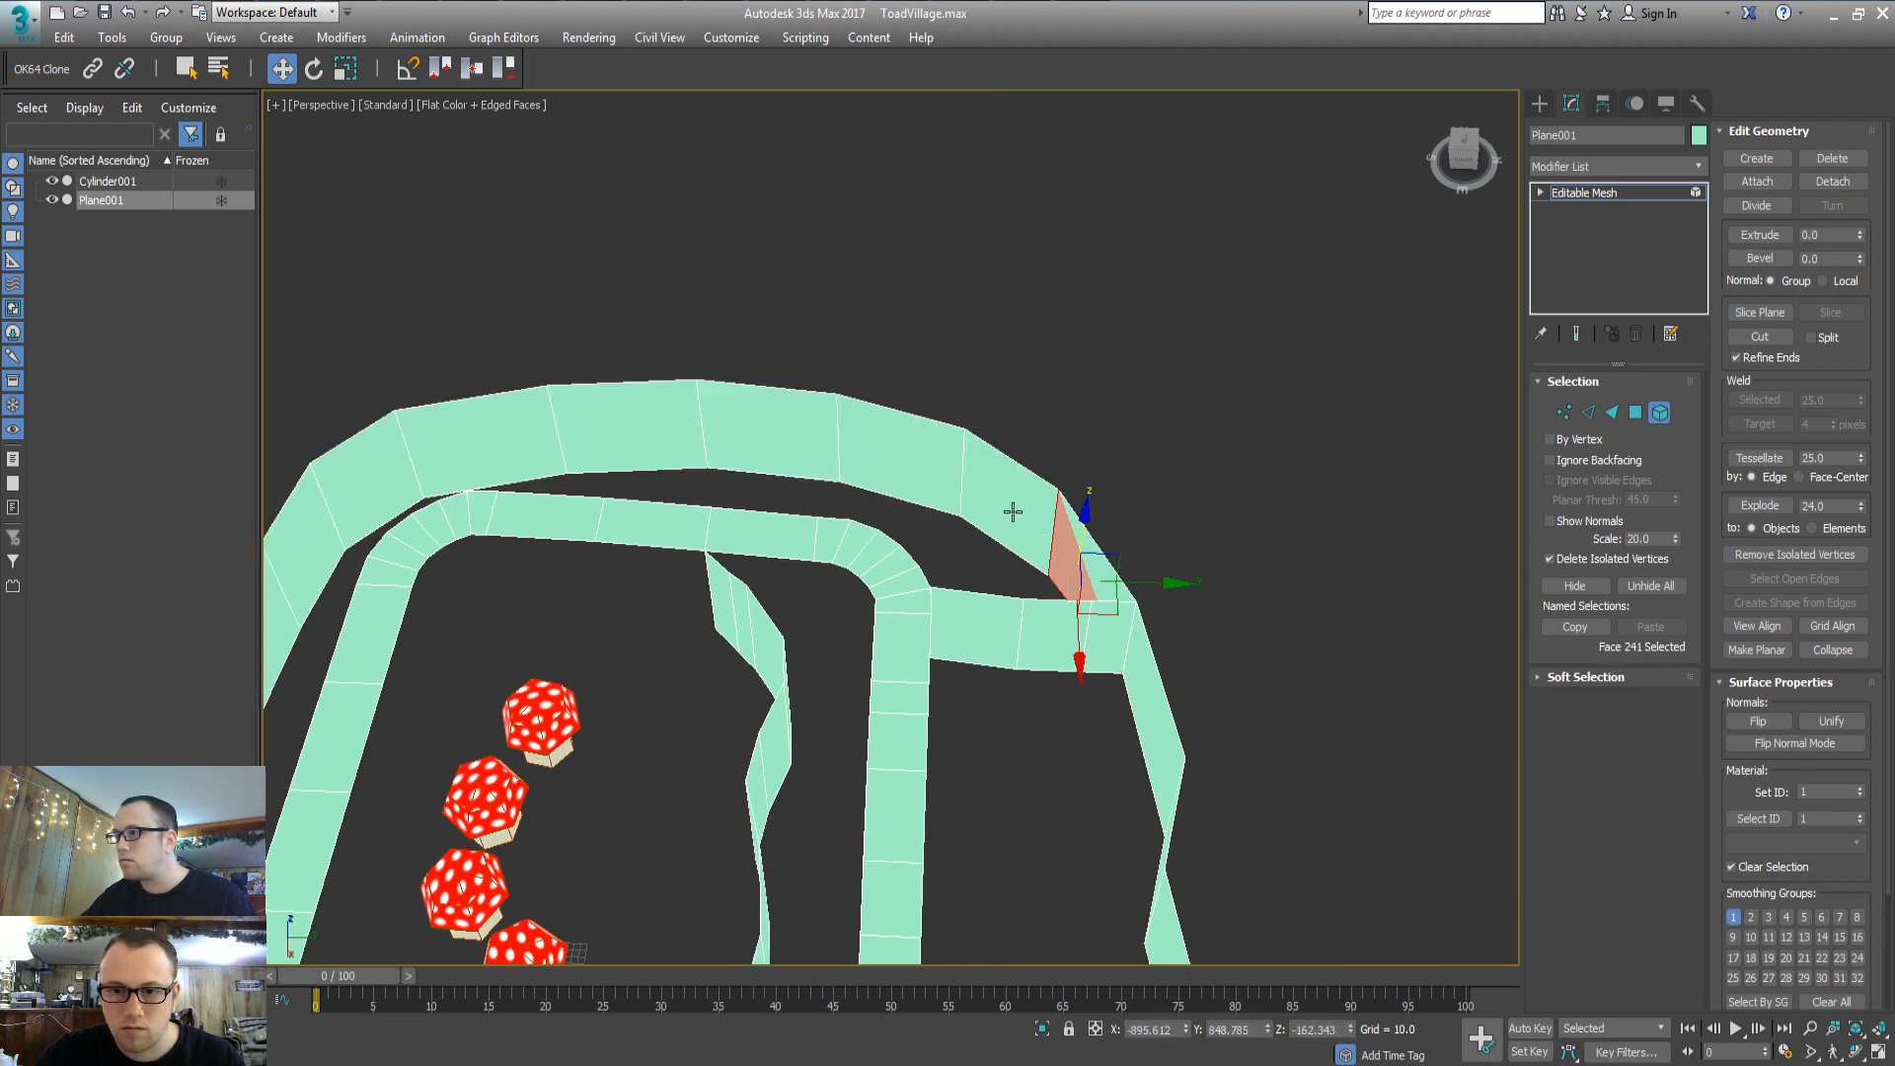
Select the outer wall's faces from the cross wall junction around the straight road behind the mushroom houses up to the crossing
key("3")
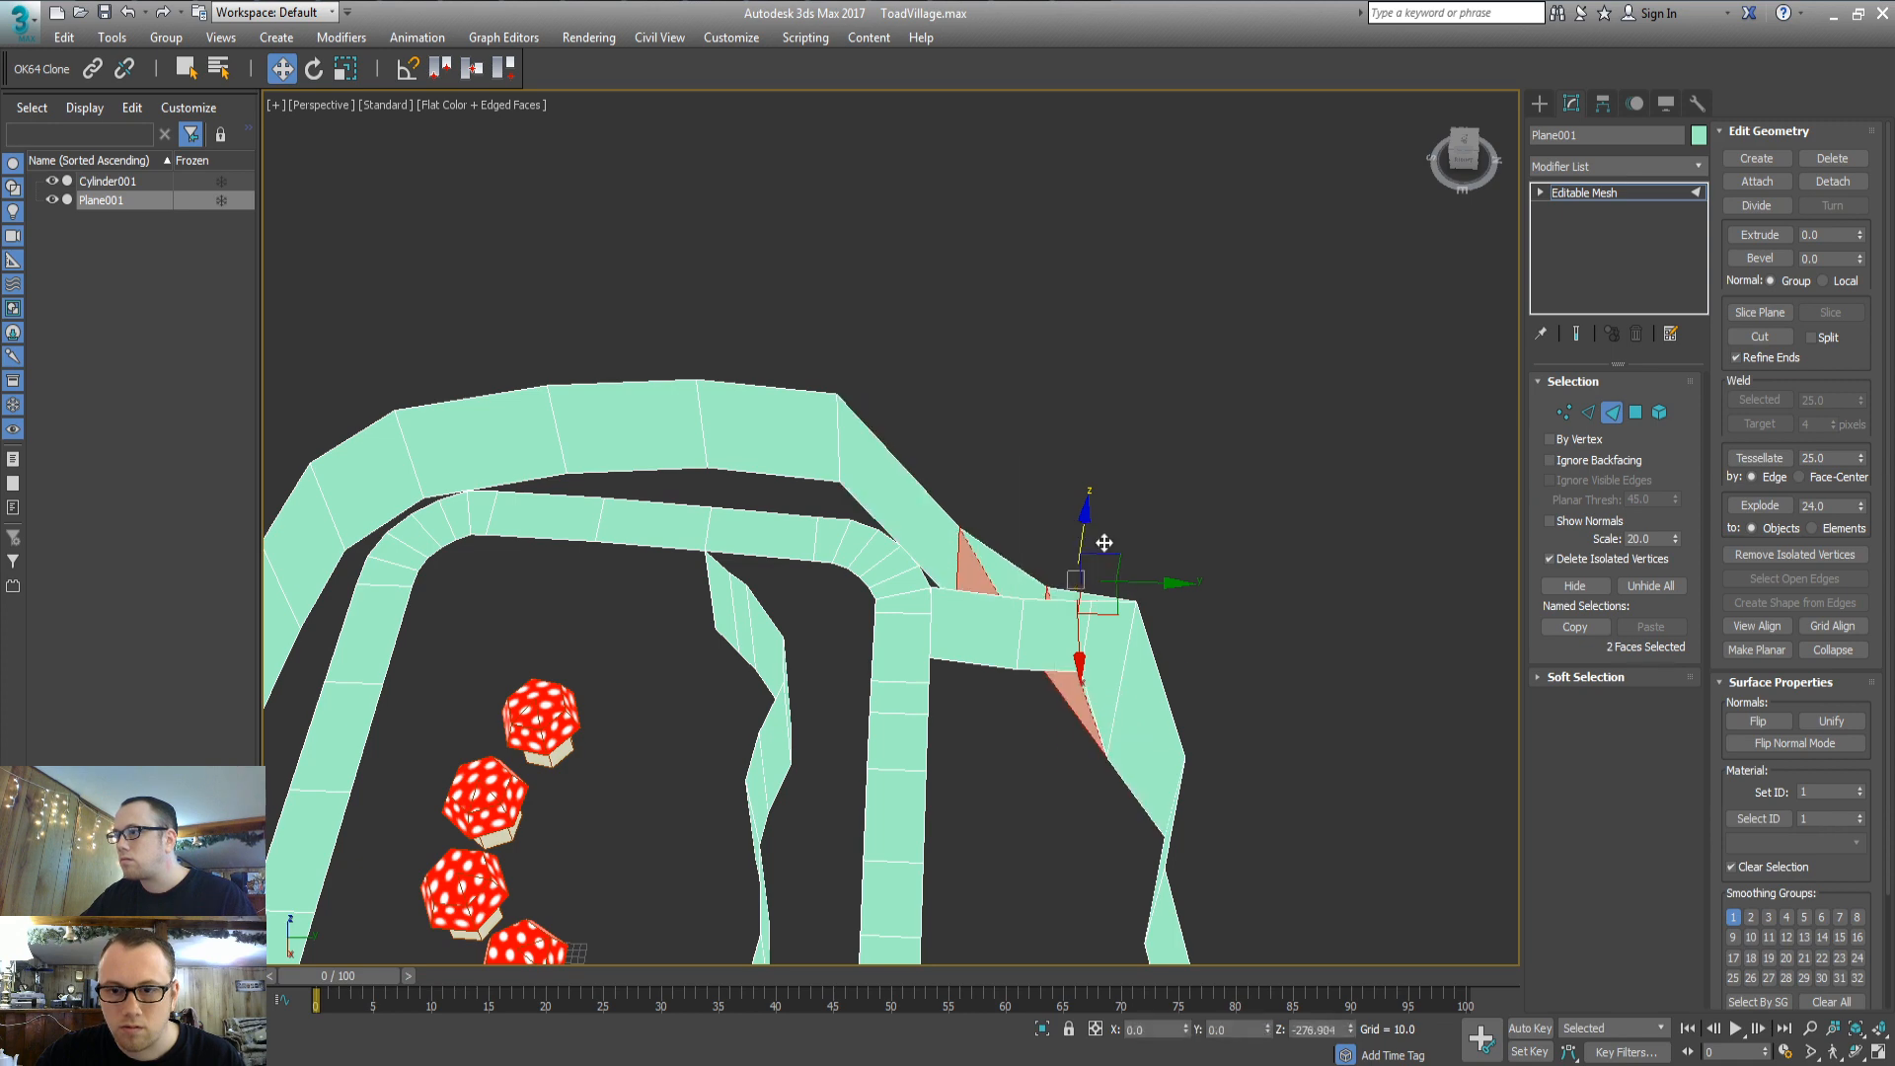
left_click(967, 455, "ctrl")
left_click_drag(1125, 533, 1126, 533)
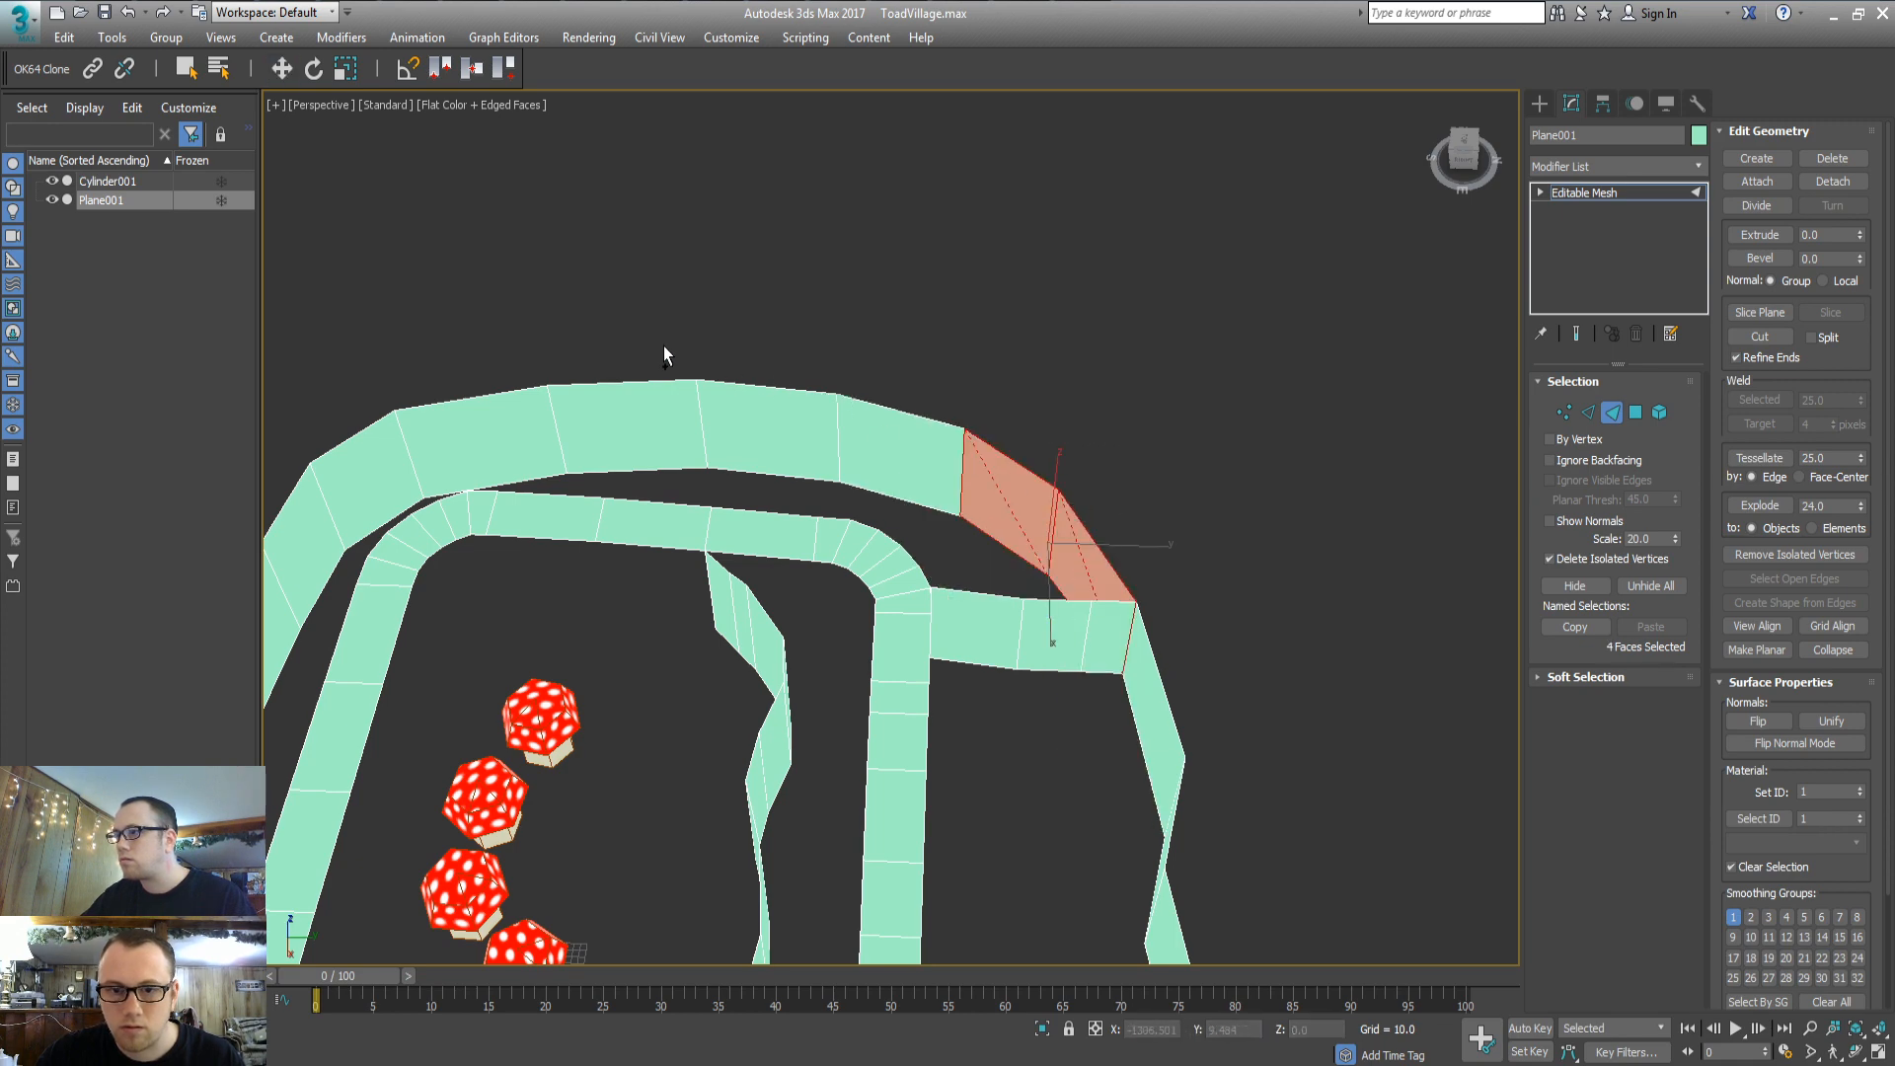
left_click_drag(1023, 496, 1023, 495, "ctrl")
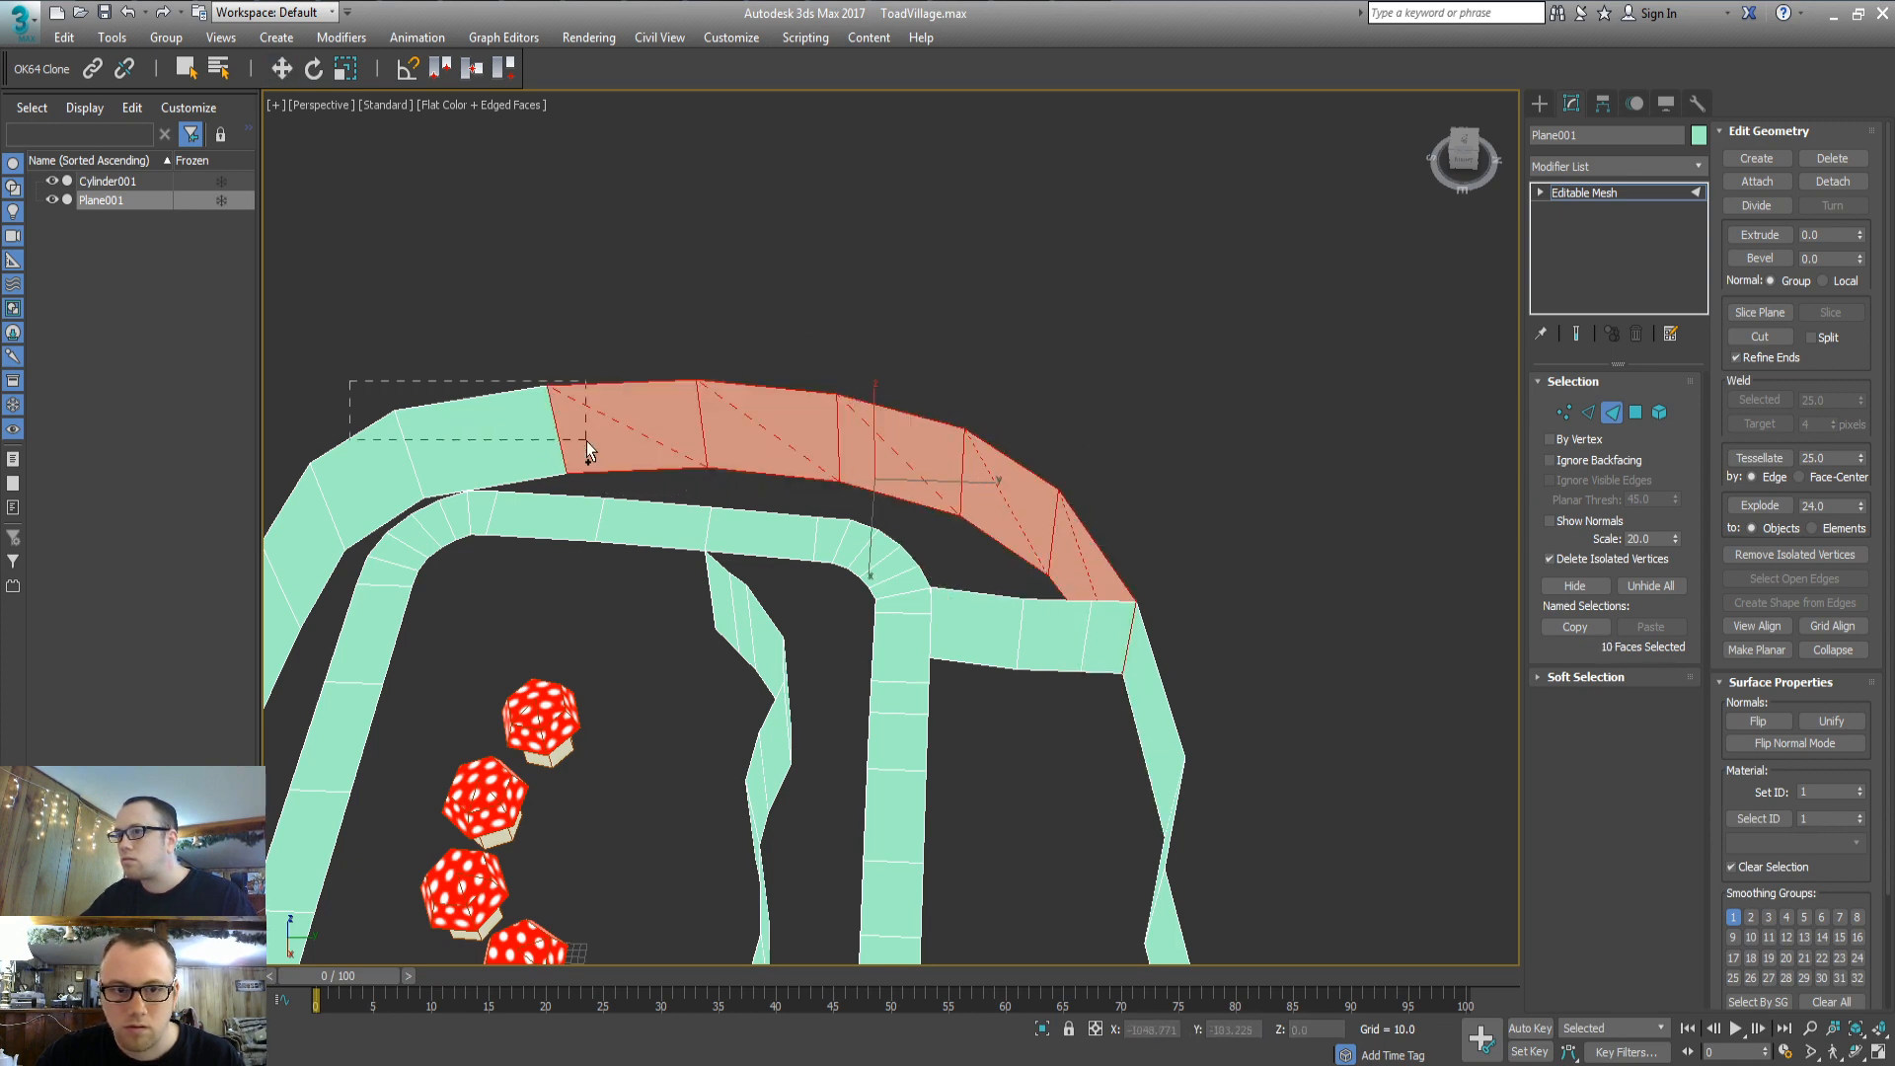
left_click_drag(586, 442, 588, 442, "ctrl")
middle_click_drag(593, 441, 1276, 262)
left_click_drag(899, 804, 898, 875, "ctrl")
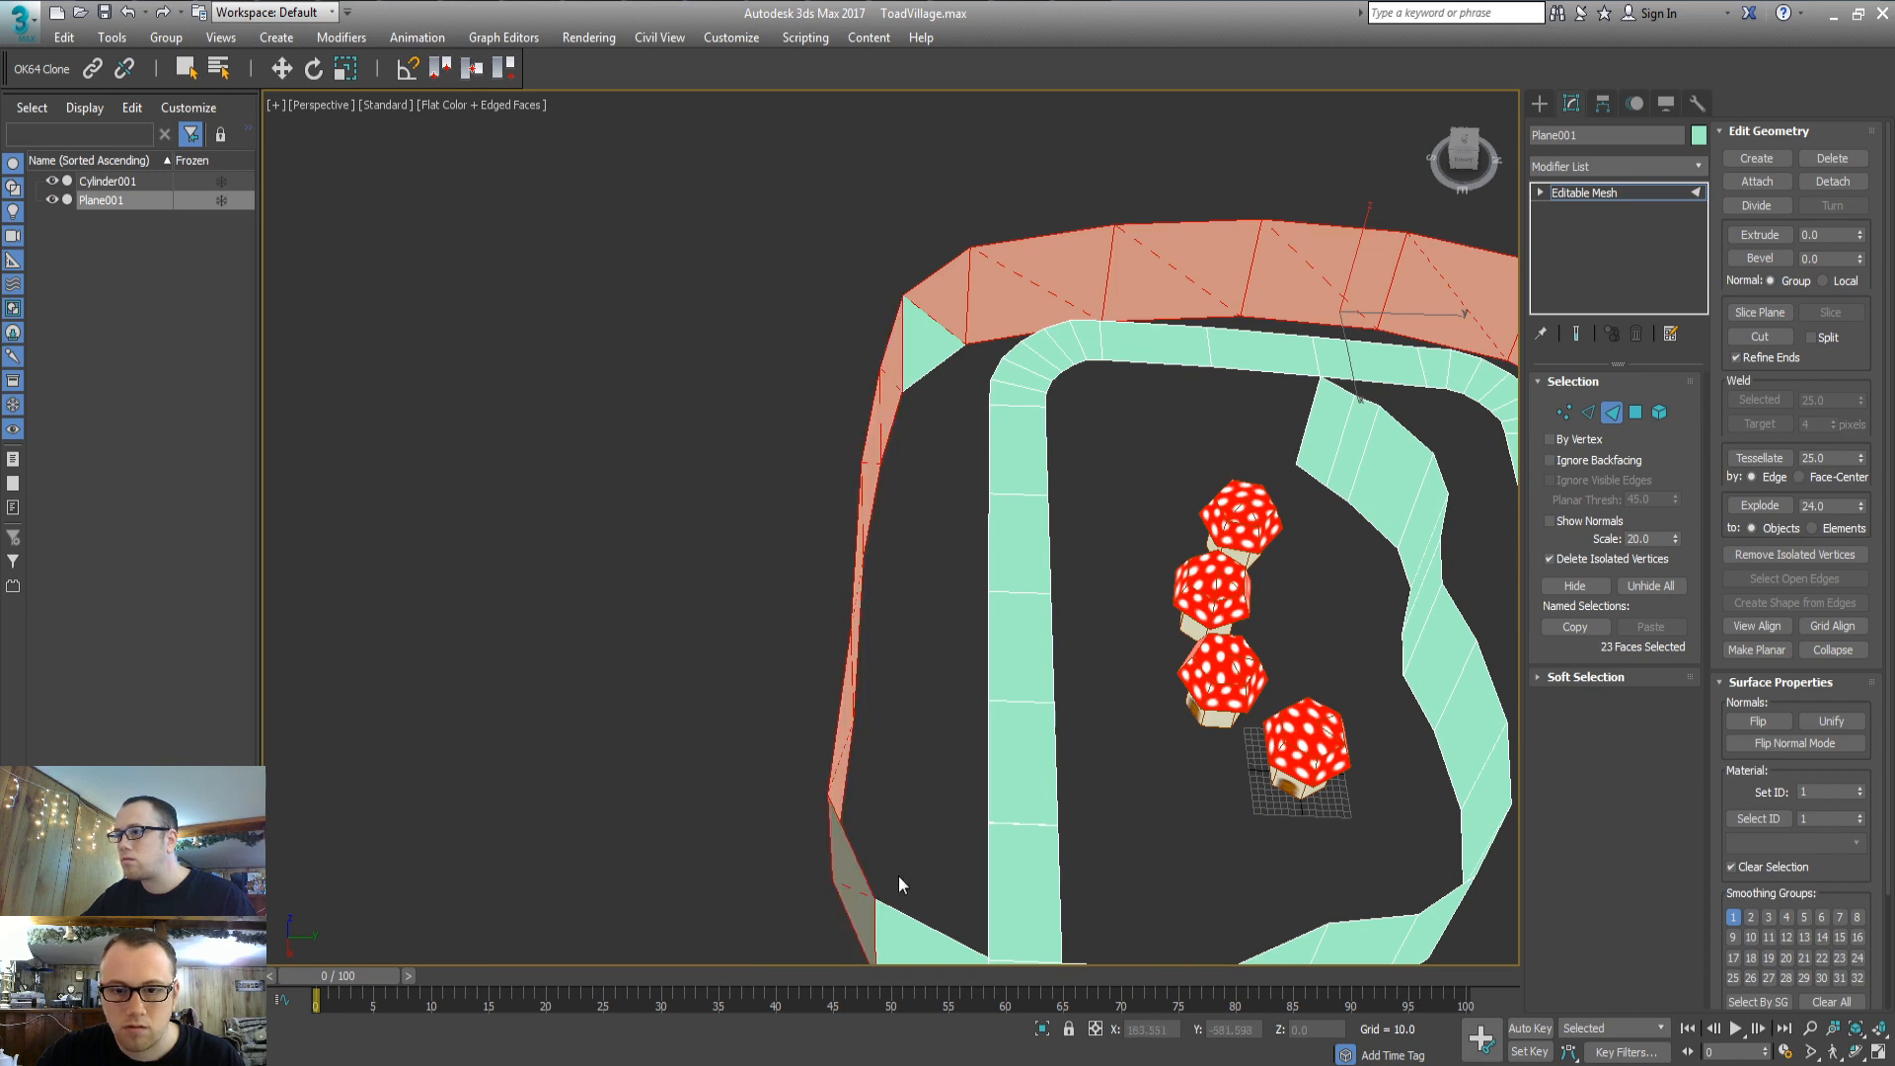
middle_click_drag(898, 874, 766, 634)
middle_click_drag(1062, 596, 944, 619, "alt")
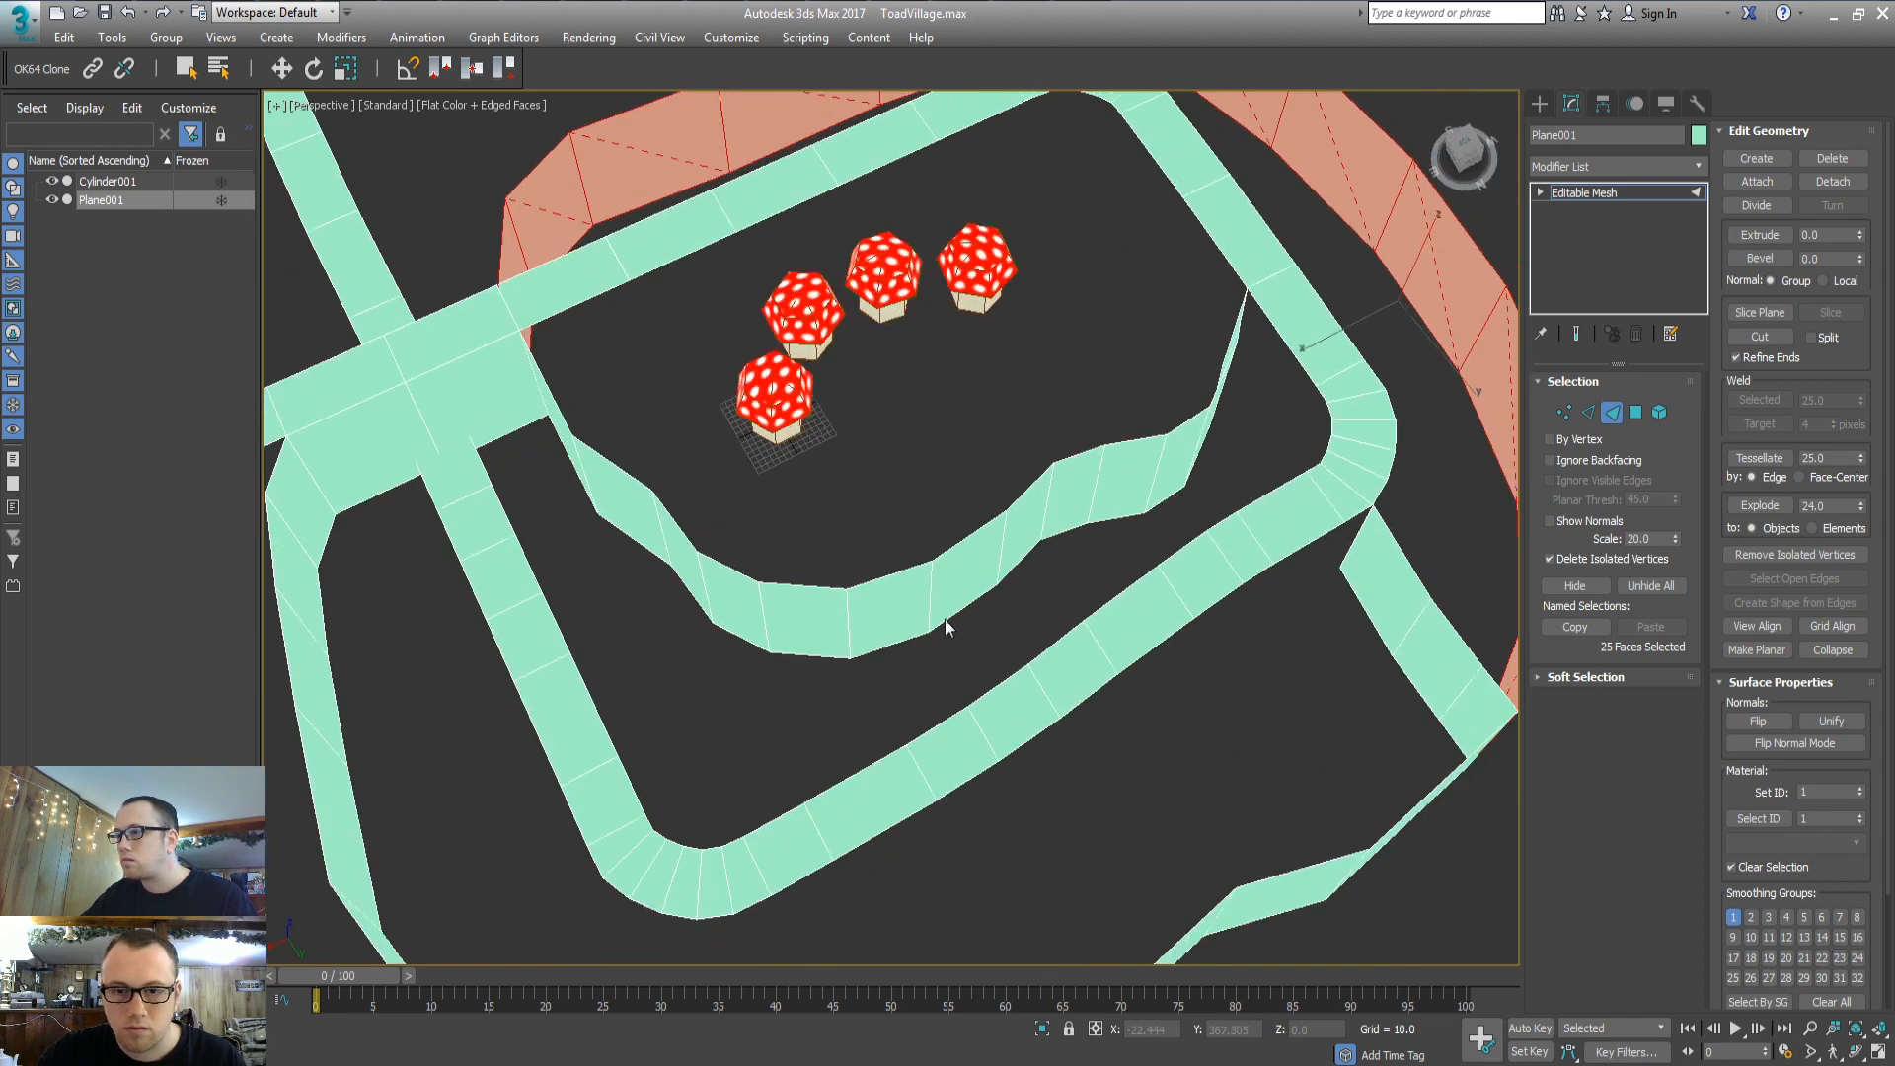
middle_click_drag(965, 346, 831, 756)
left_click(1004, 349, "ctrl")
middle_click_drag(1010, 443, 889, 509, "alt")
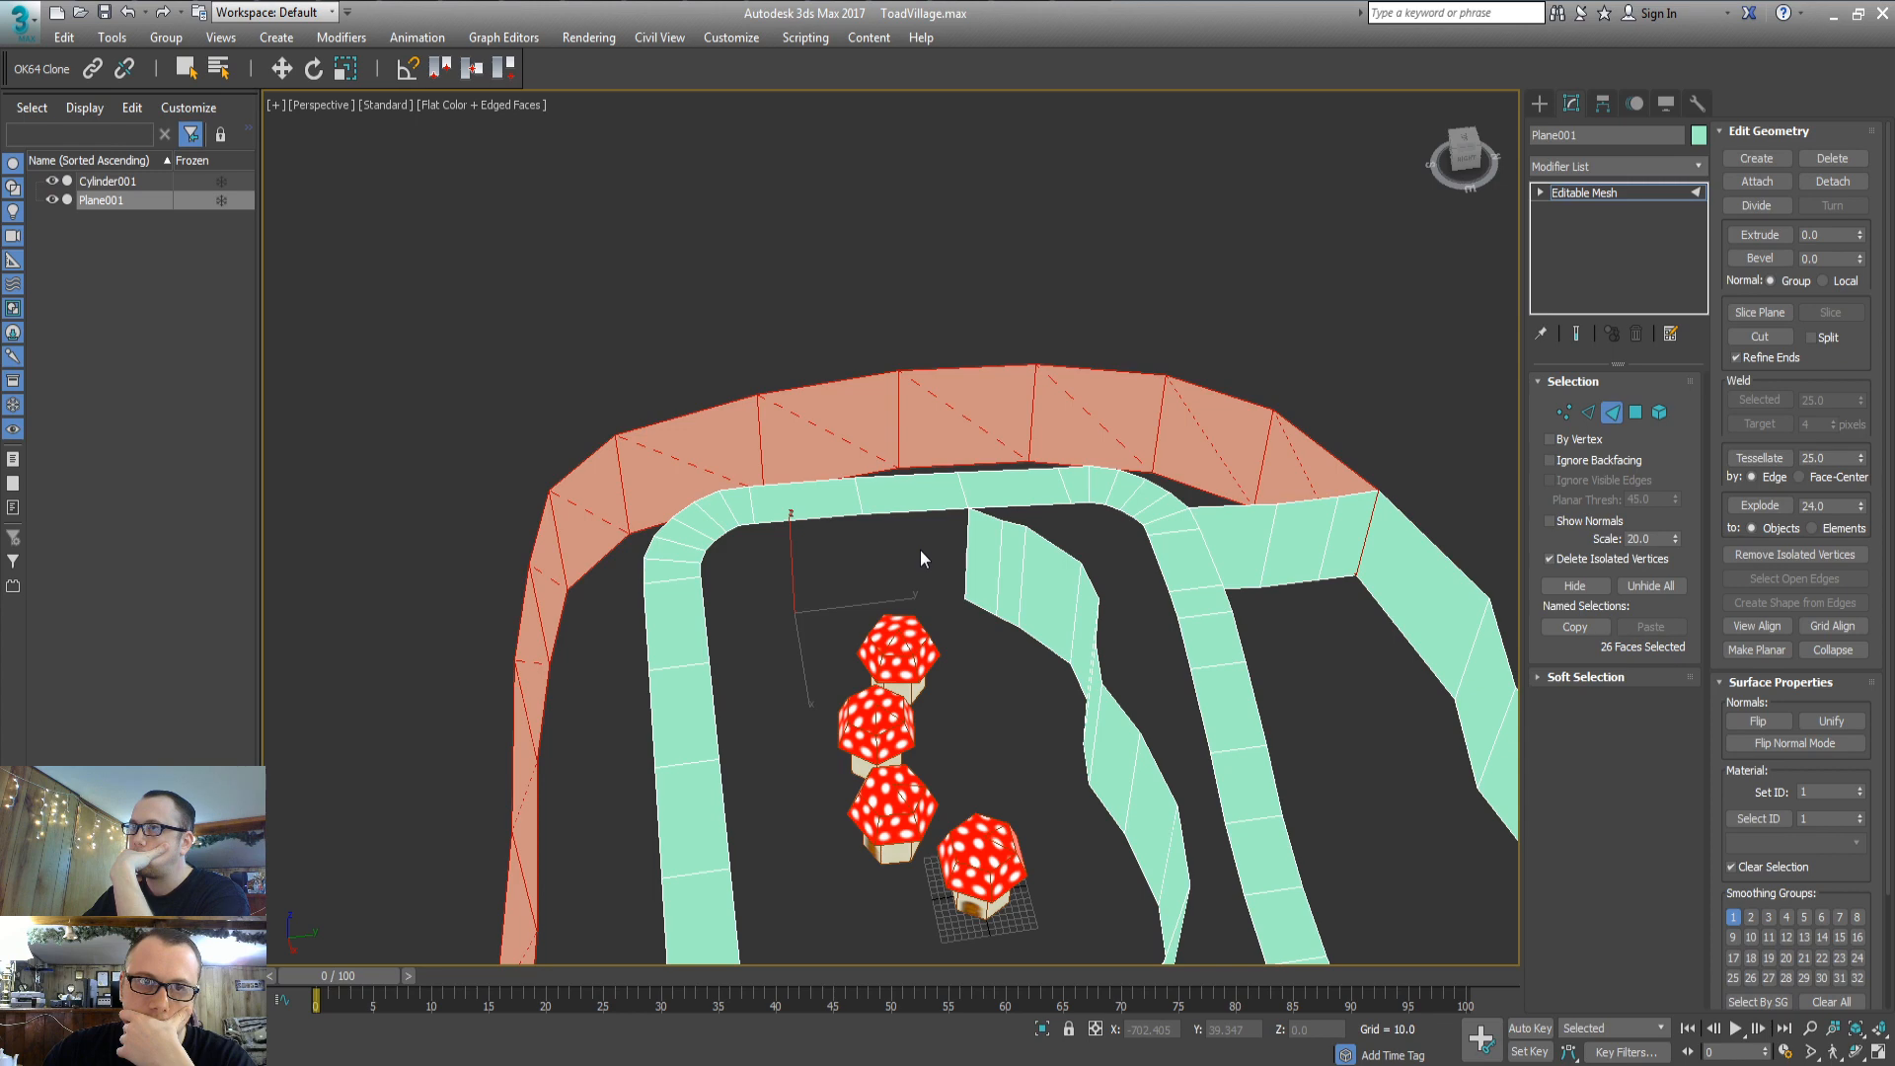
Remove the four faces nearest the crossing from the selection and detach the remaining wall faces to an element
middle_click_drag(831, 577, 832, 580, "alt")
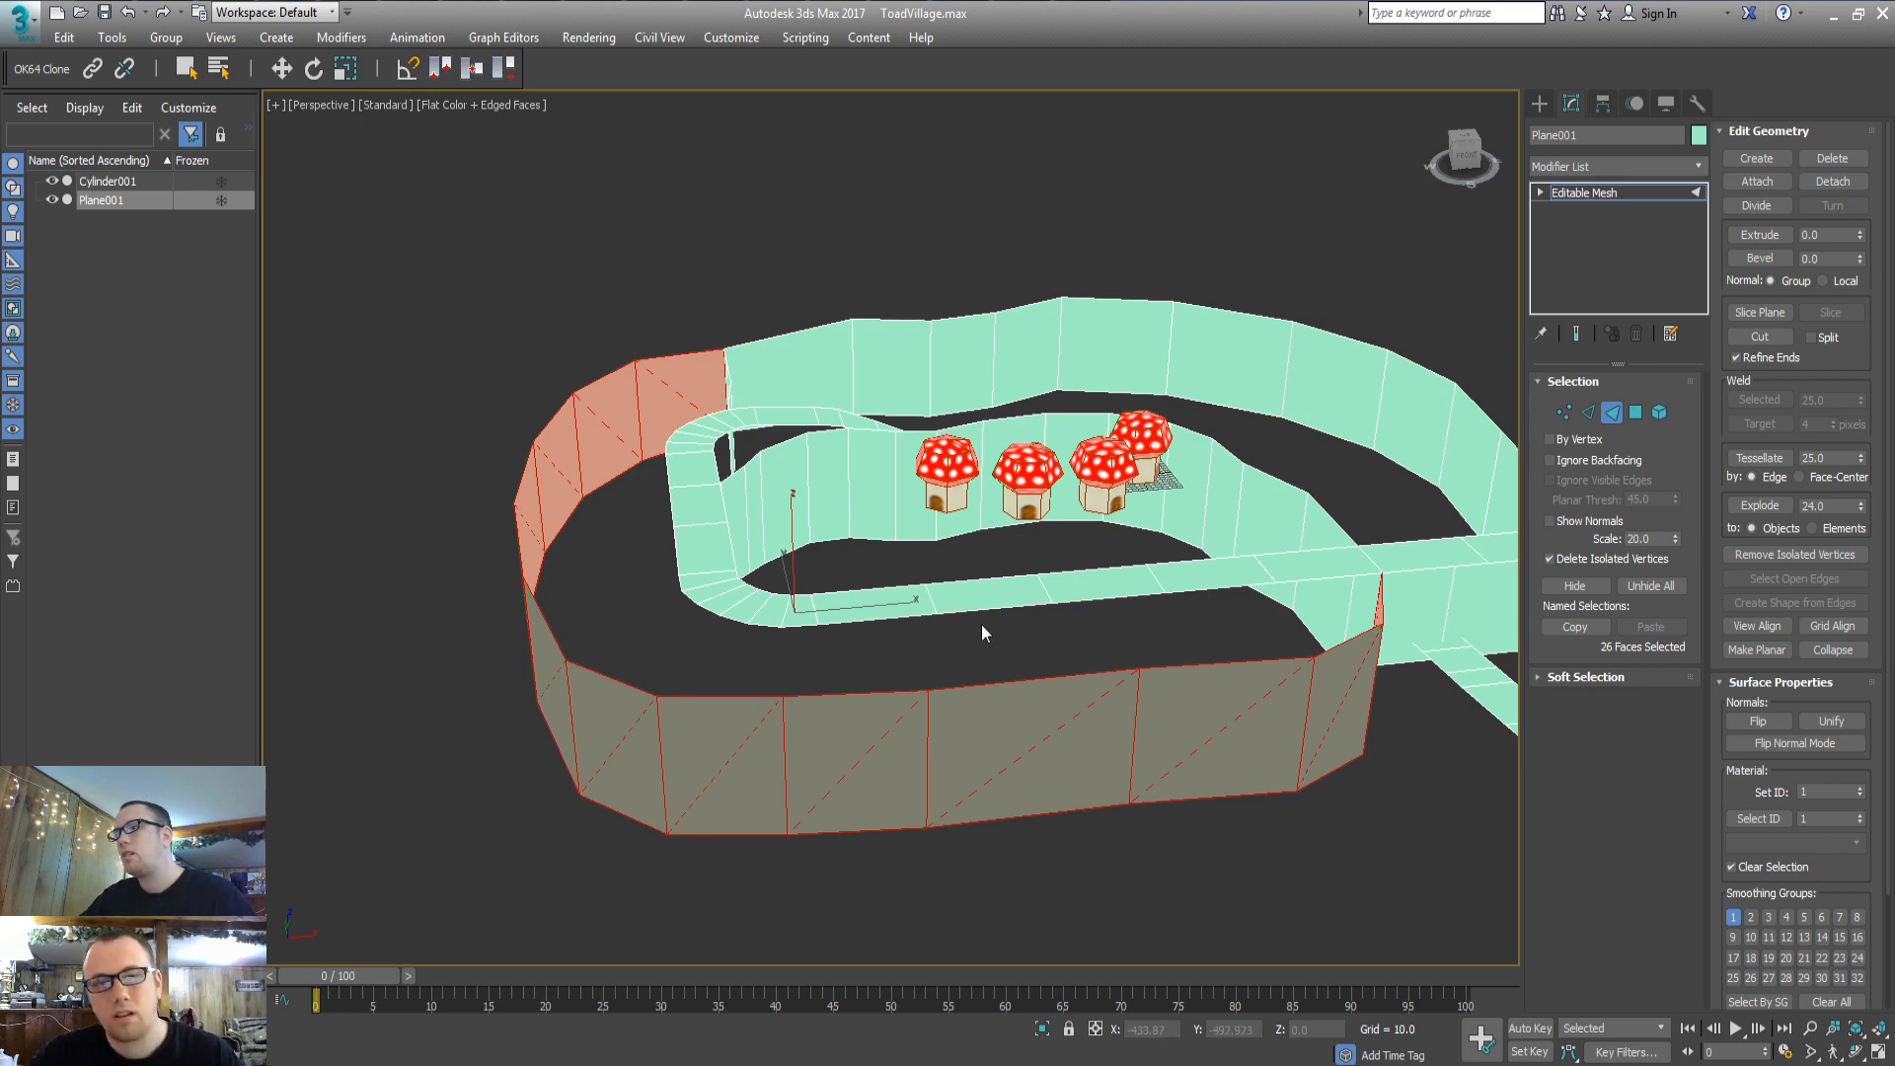
middle_click_drag(957, 626, 872, 621, "alt")
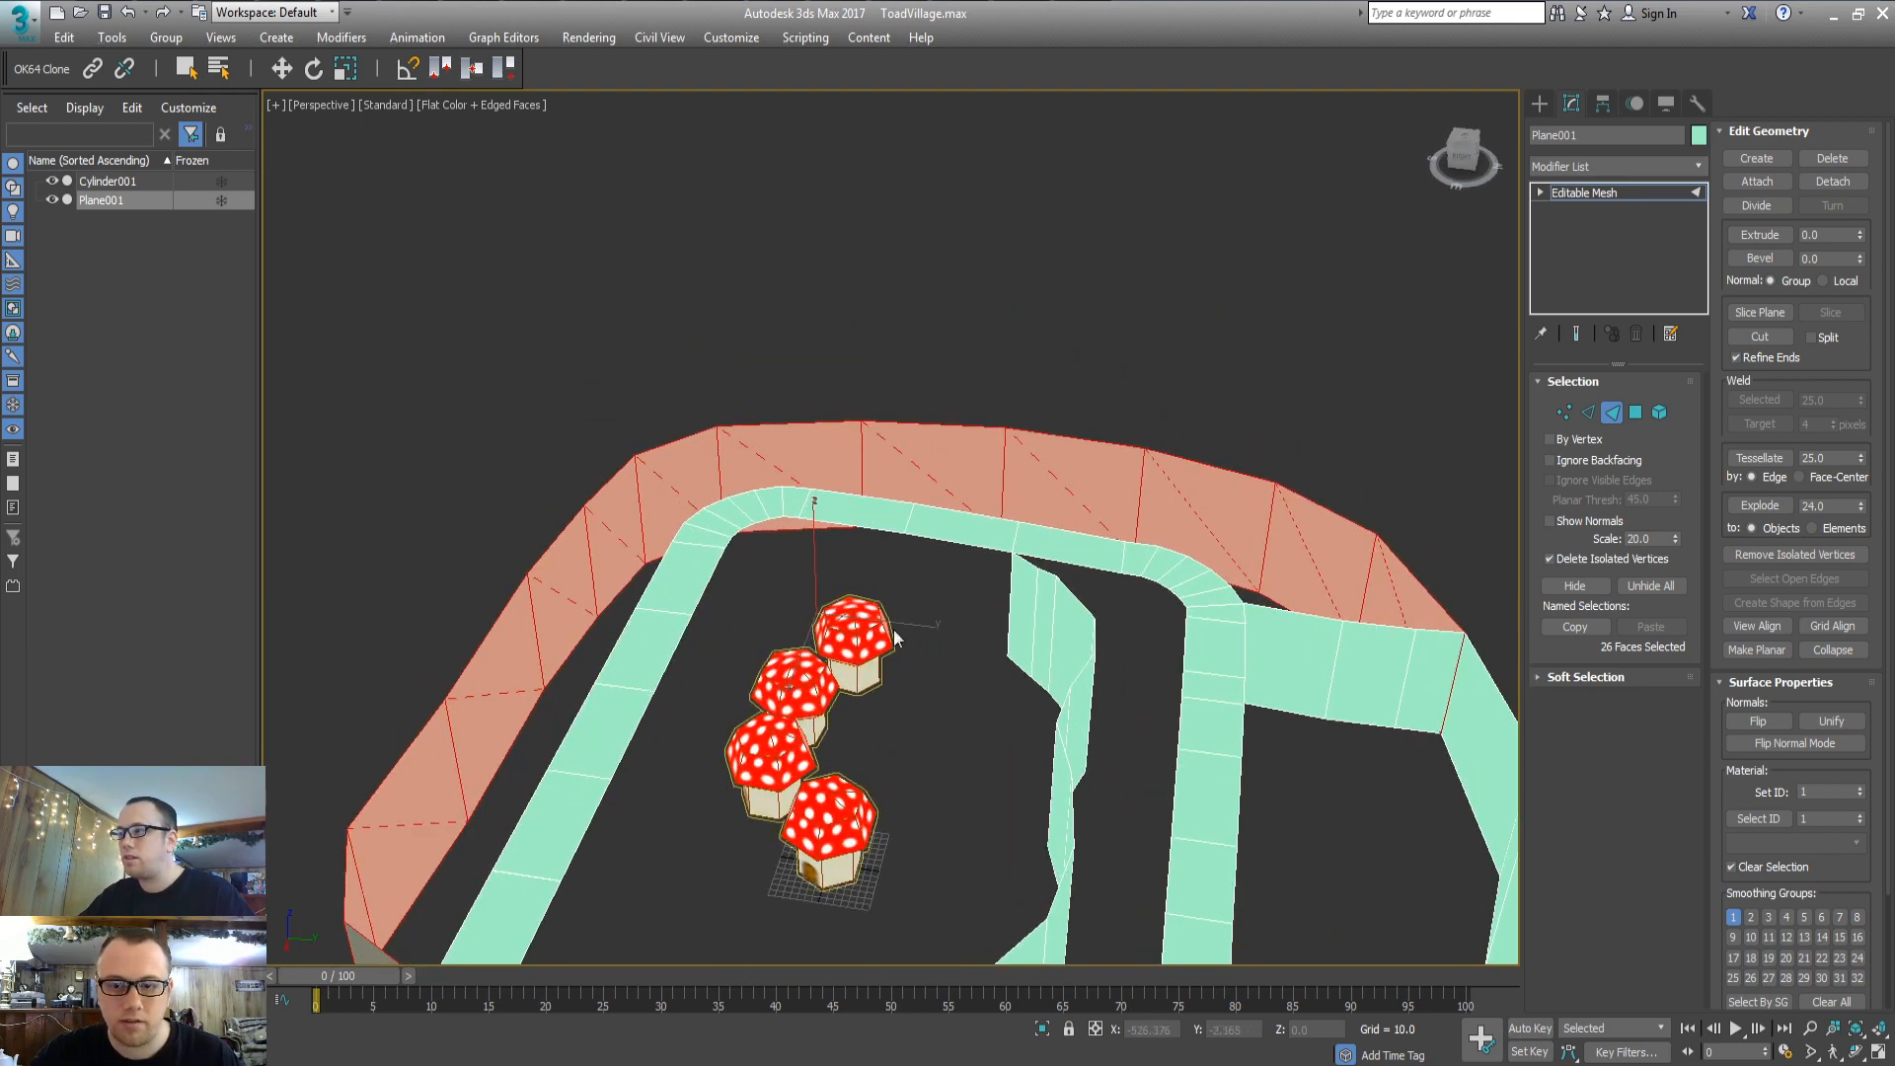
middle_click_drag(628, 667, 696, 696, "alt")
left_click_drag(909, 796, 1057, 622, "alt")
middle_click_drag(1017, 642, 927, 831)
middle_click_drag(1113, 550, 1114, 654)
left_click(1814, 185)
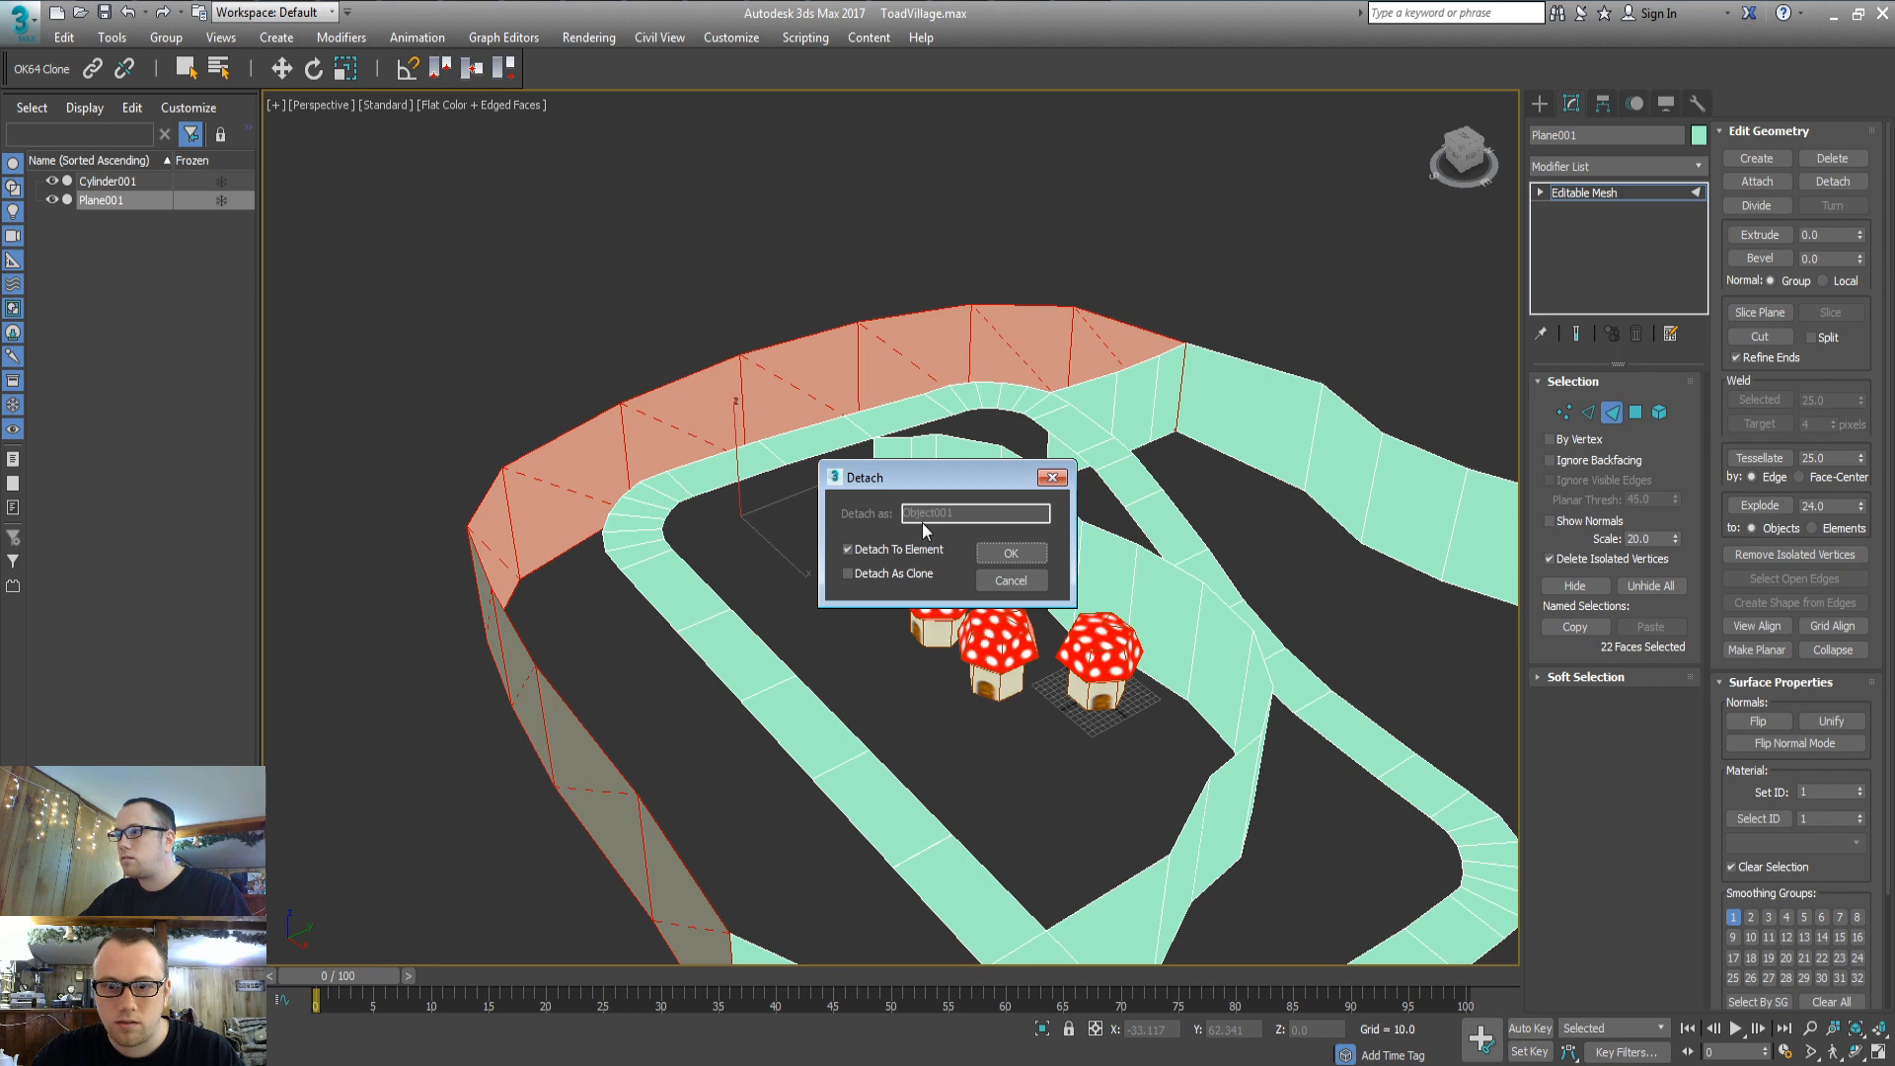
key("Return")
Raise the detached wall section to about Z 83 so it sits above the road as an upper wall
key("w")
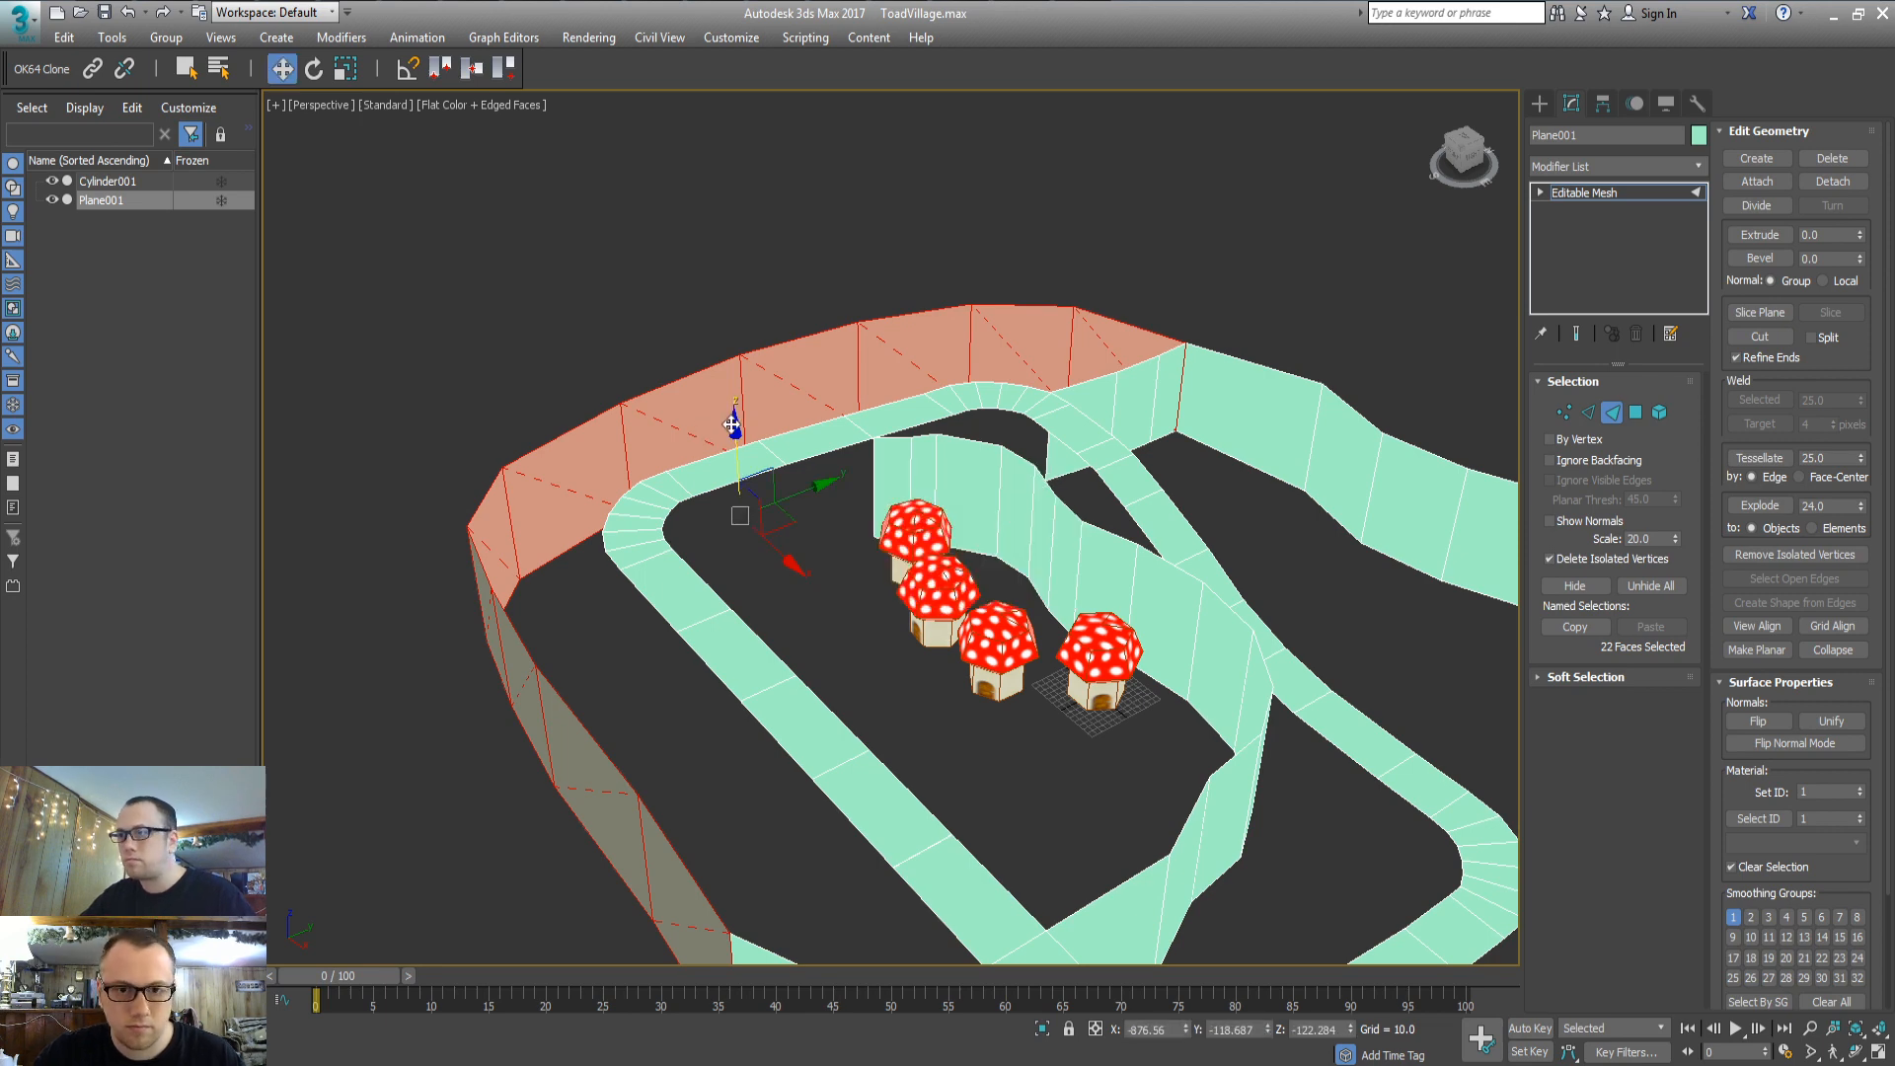
left_click_drag(739, 426, 745, 333)
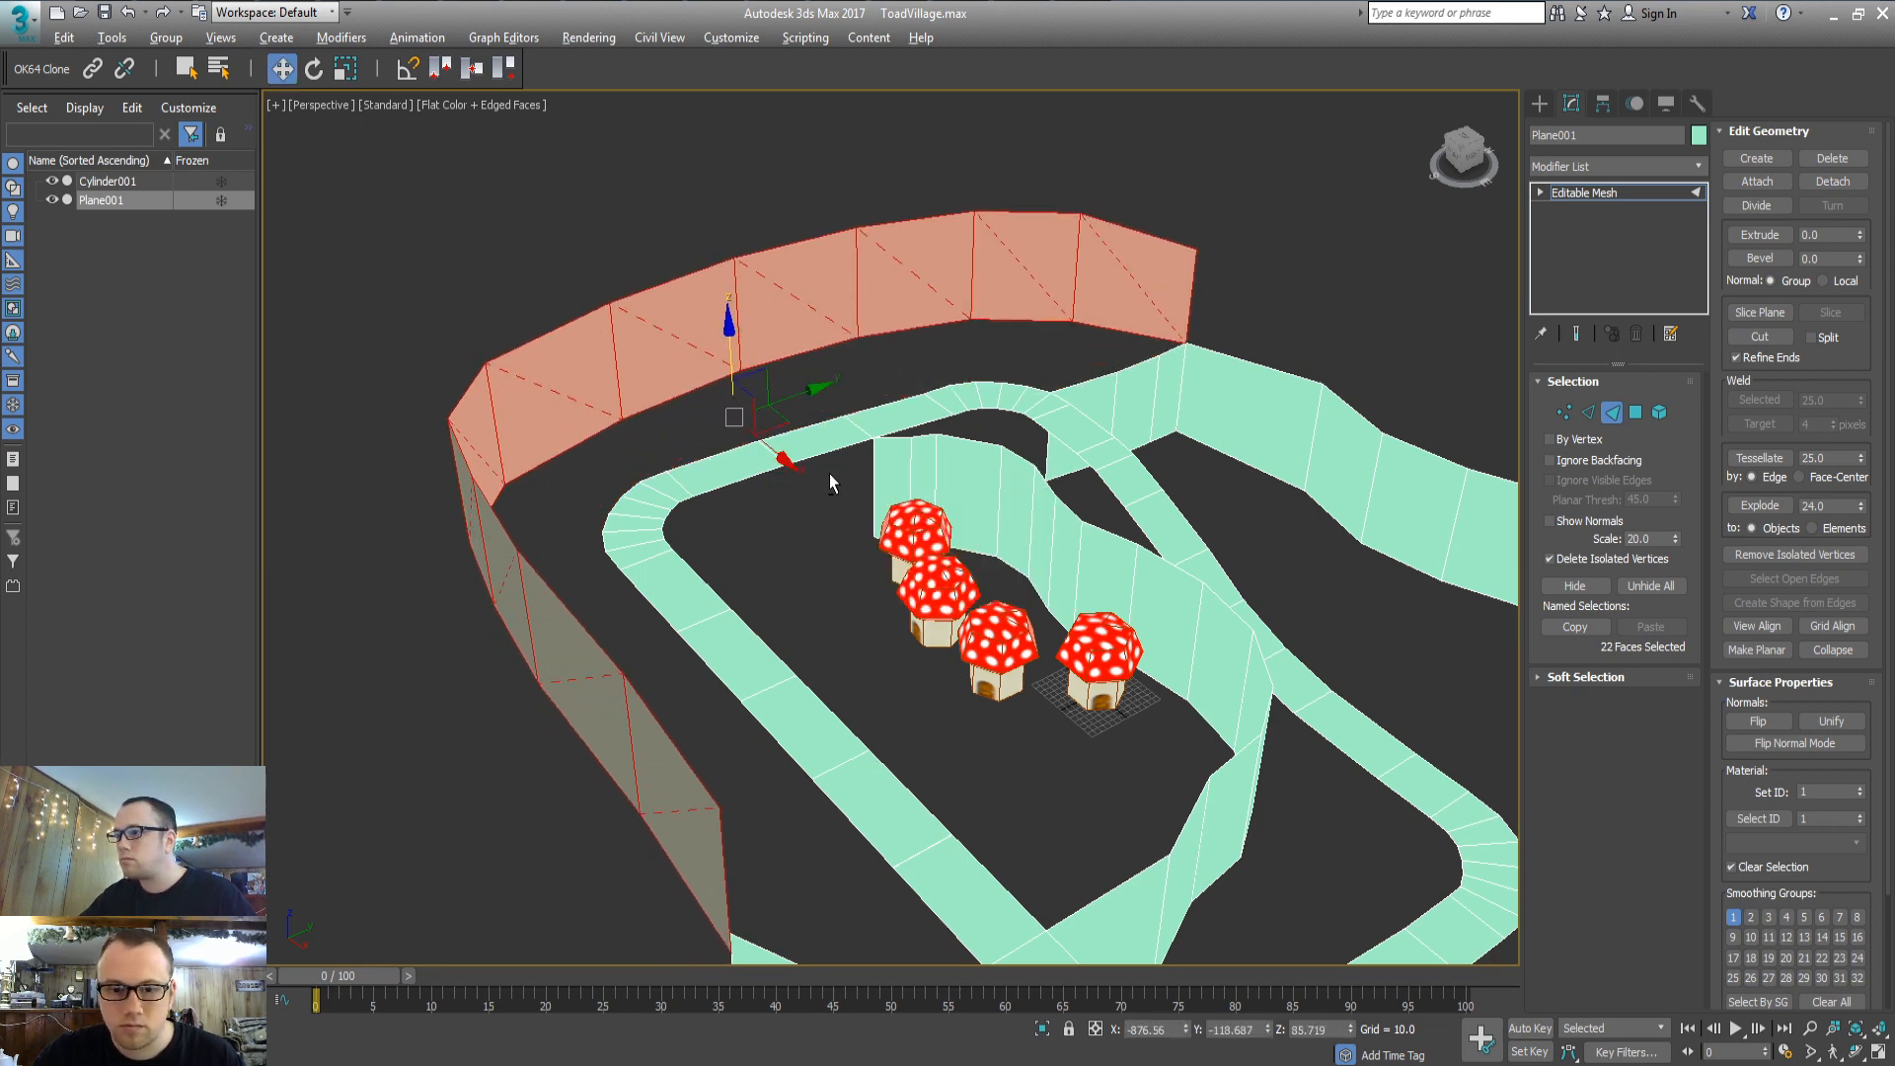
middle_click_drag(827, 478, 825, 435, "alt")
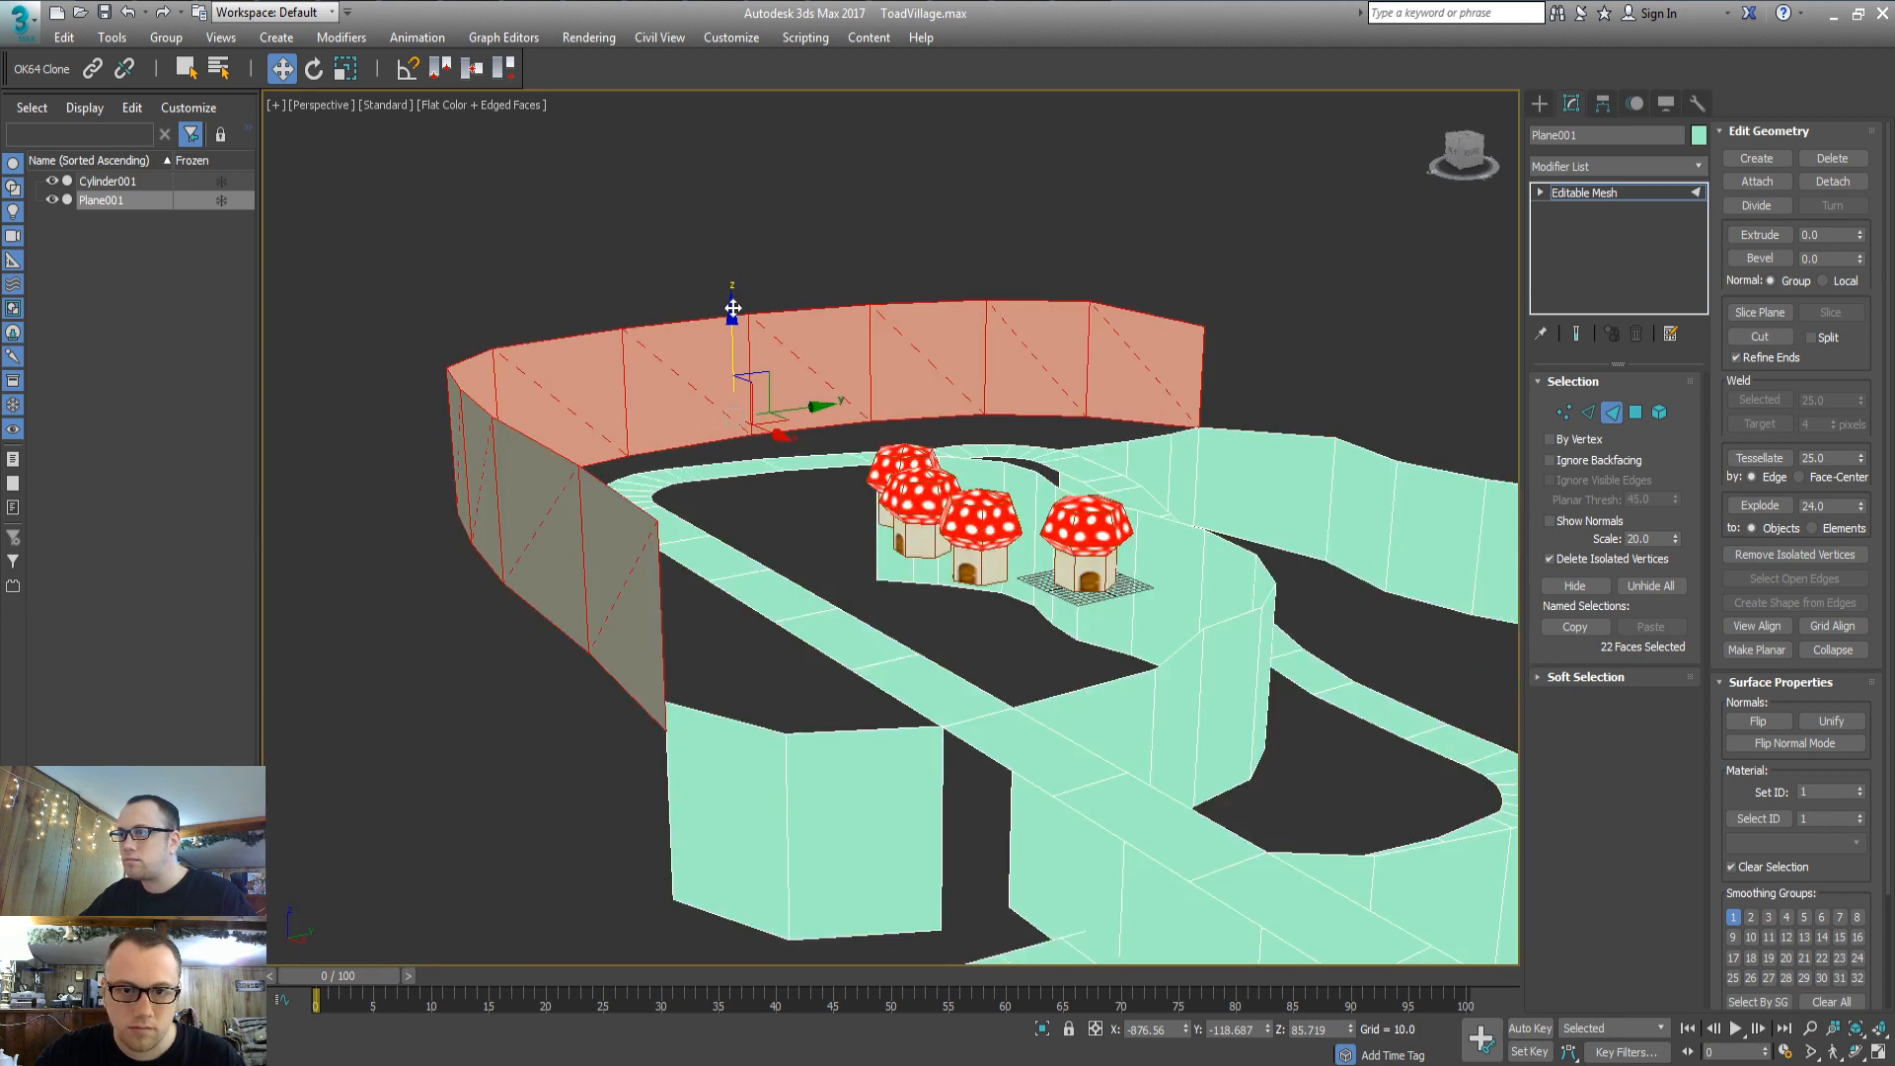
left_click_drag(727, 313, 734, 323)
Raise the lower end vertex of the upper wall near the crossing to meet the lower wall's top corner and clear the selection
key("1")
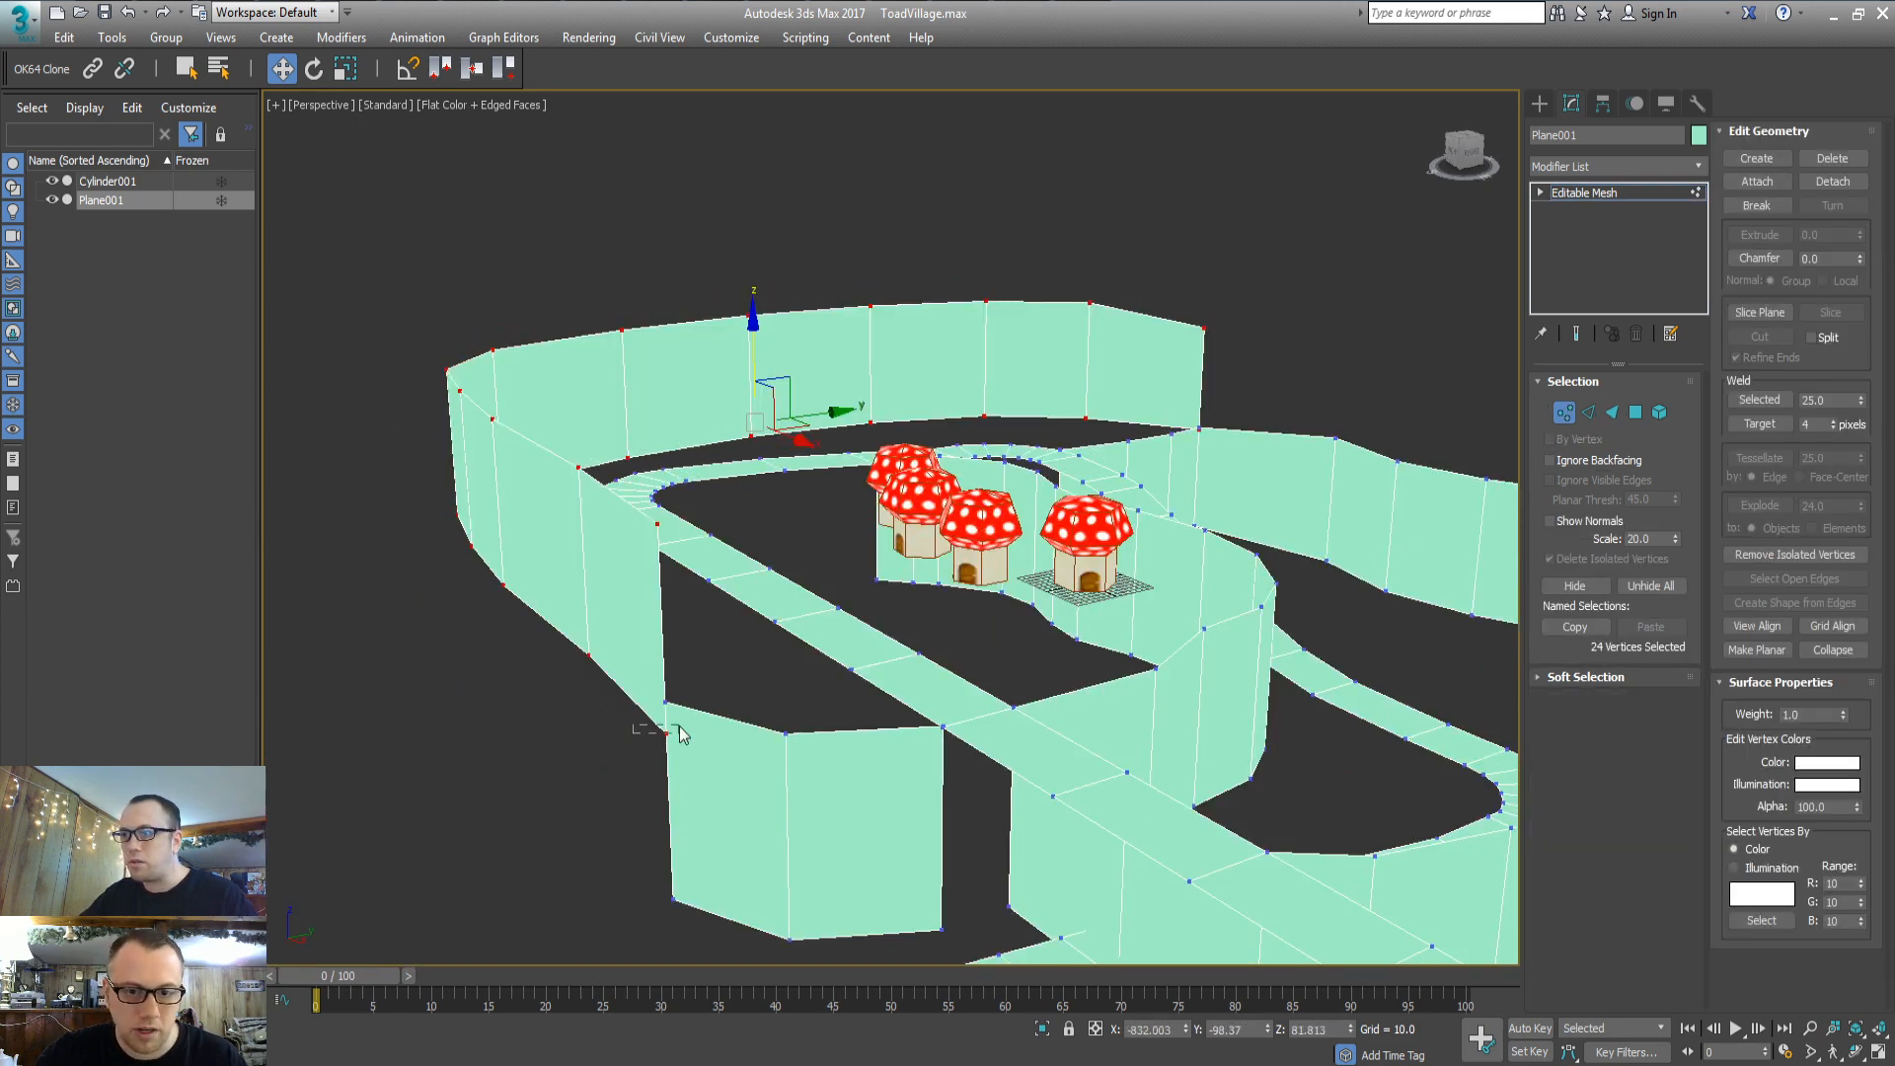
left_click(662, 642)
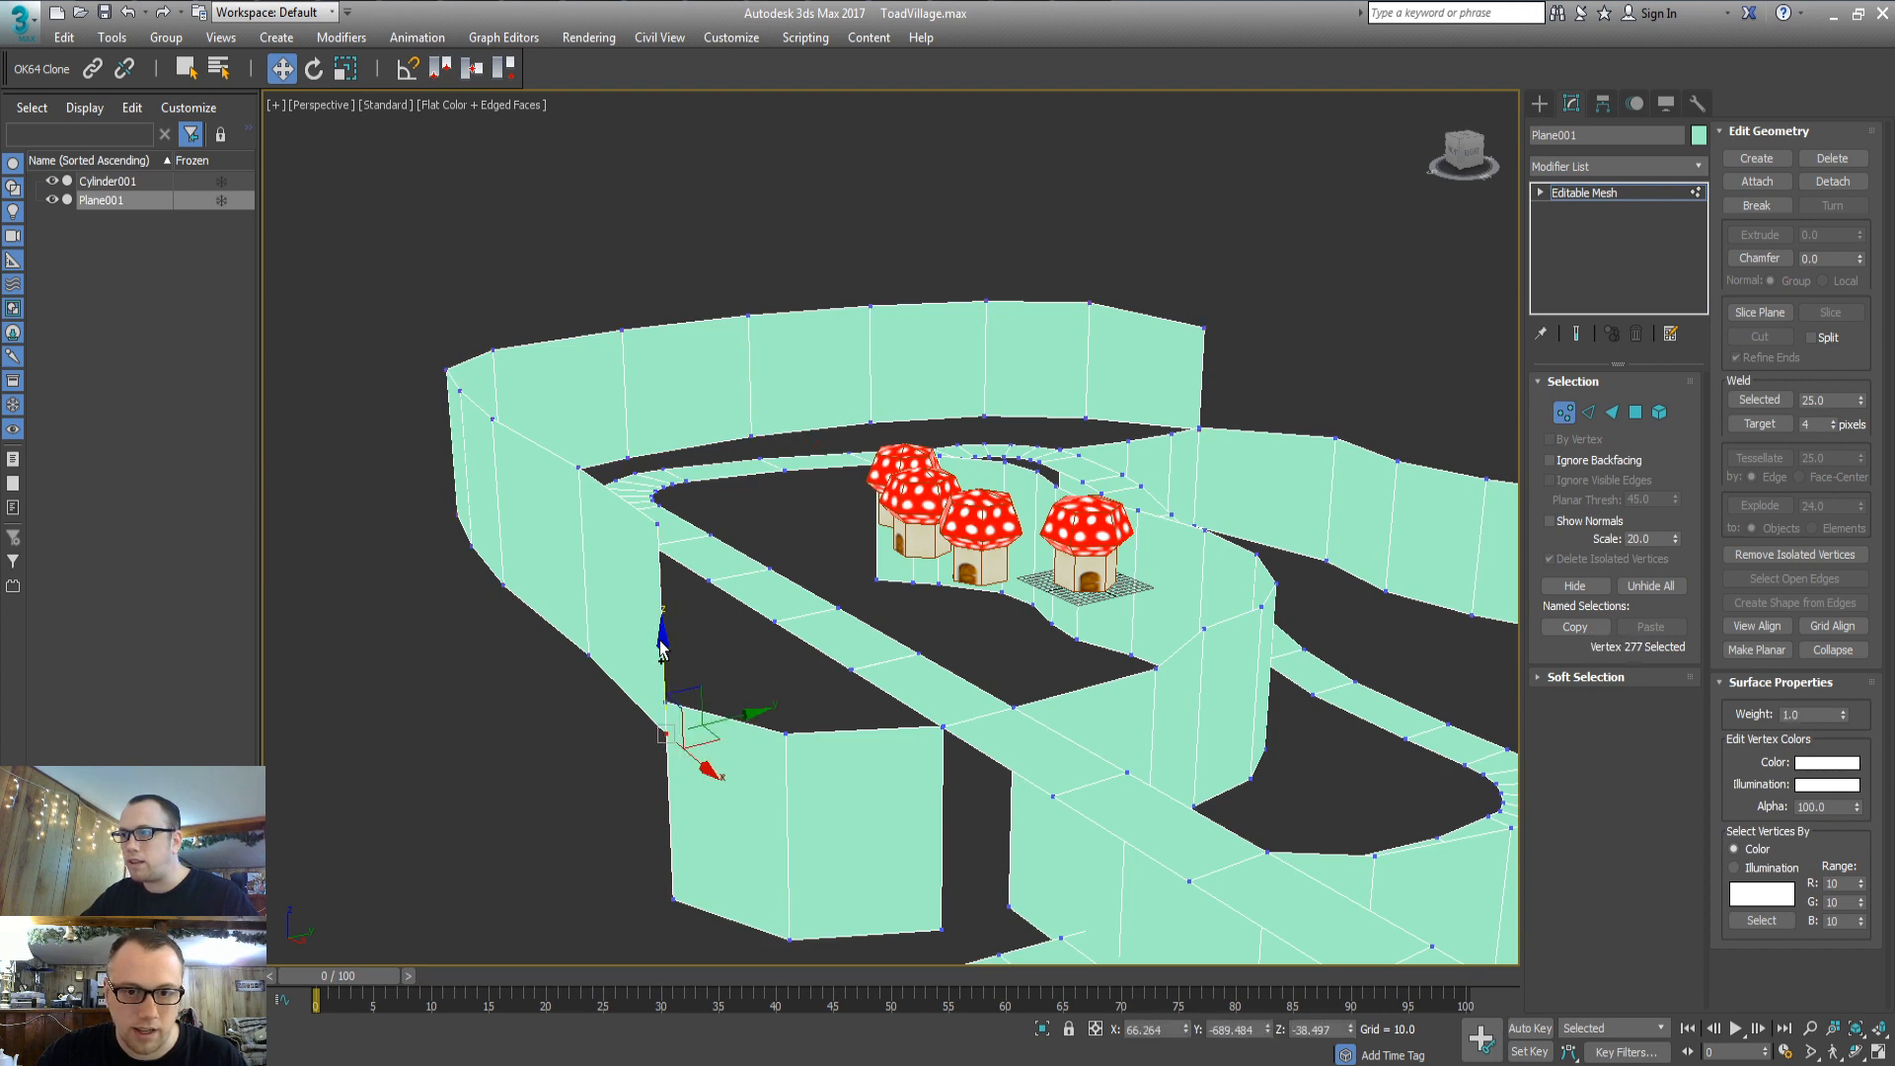
left_click_drag(660, 653, 668, 630)
left_click(857, 690)
middle_click_drag(871, 690, 749, 702, "alt")
middle_click_drag(1153, 580, 976, 607)
scroll(1010, 593, "down", 3)
Extend the two stacked end edges of the upper and lower walls near the crossing outward in two segments
key("2")
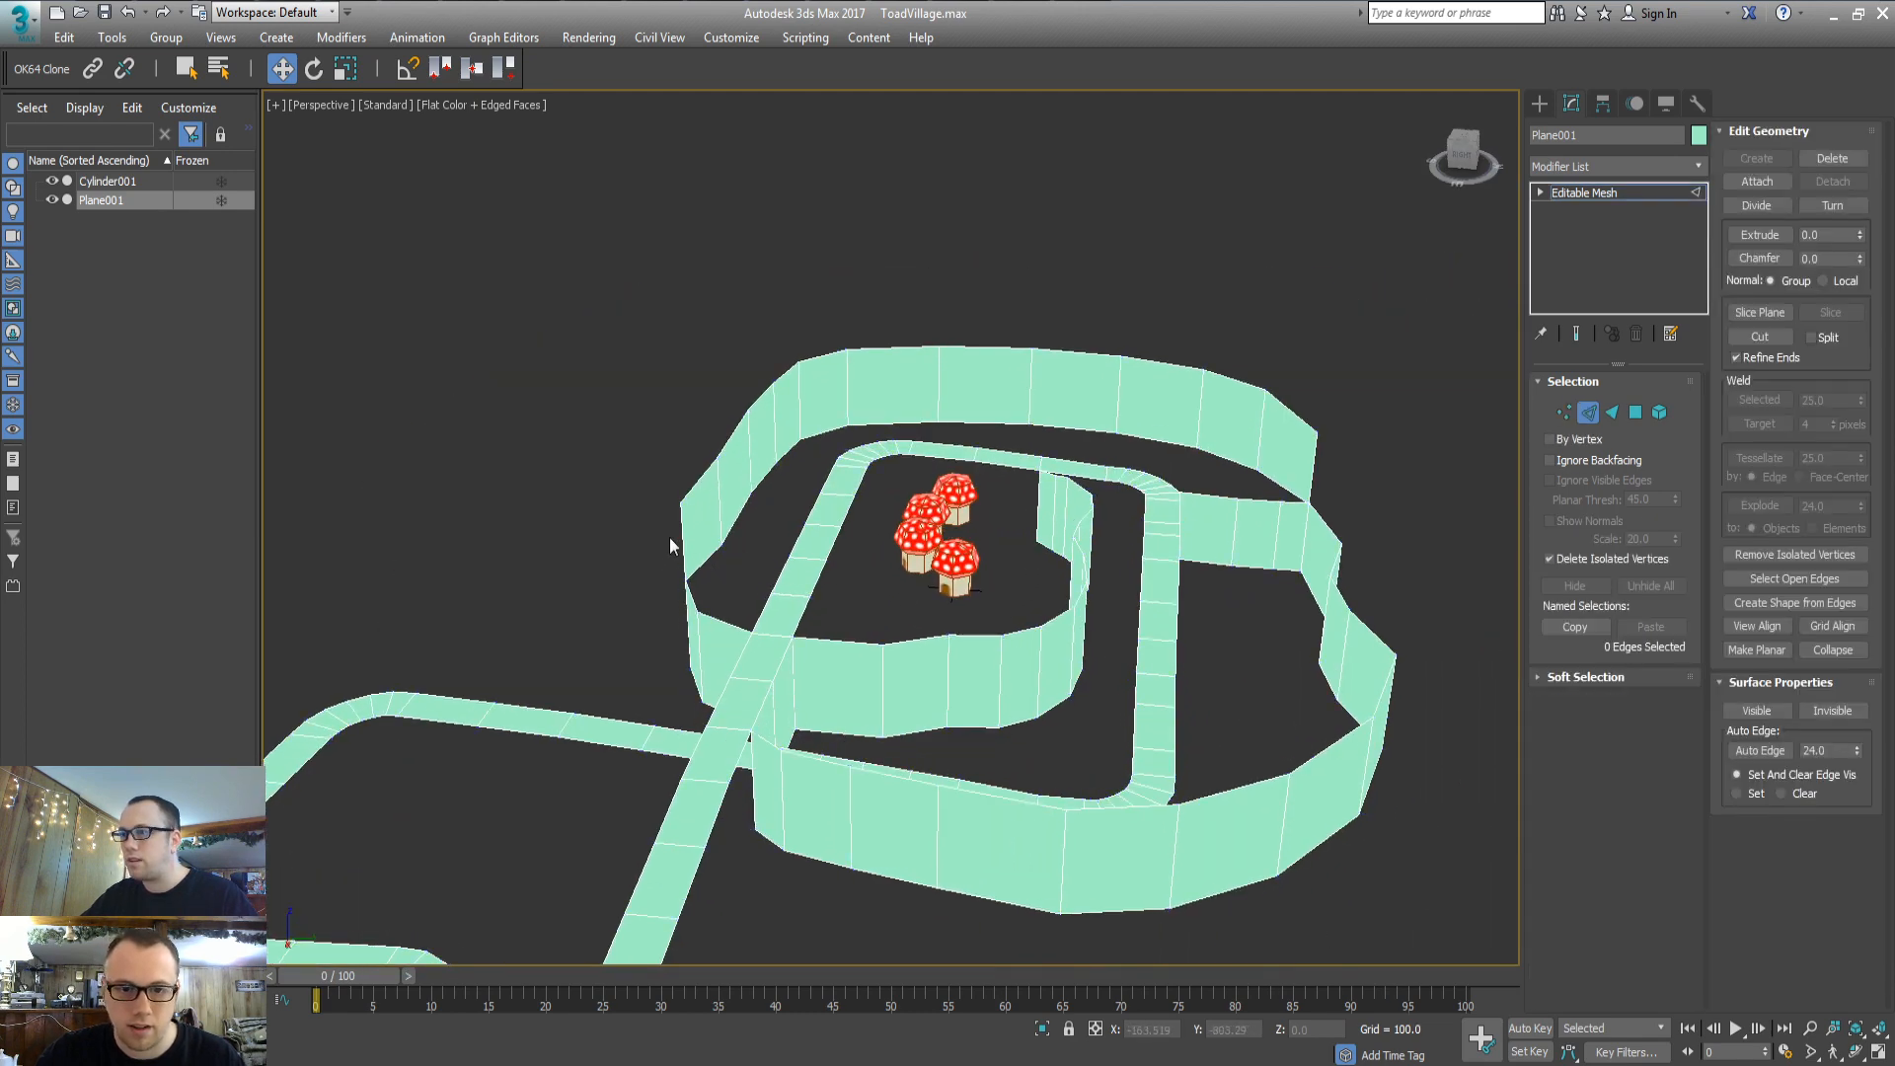
left_click(673, 539)
left_click_drag(693, 627, 694, 629, "ctrl")
middle_click_drag(695, 634, 927, 569, "alt")
scroll(732, 628, "up", 3)
middle_click_drag(928, 570, 851, 603, "alt")
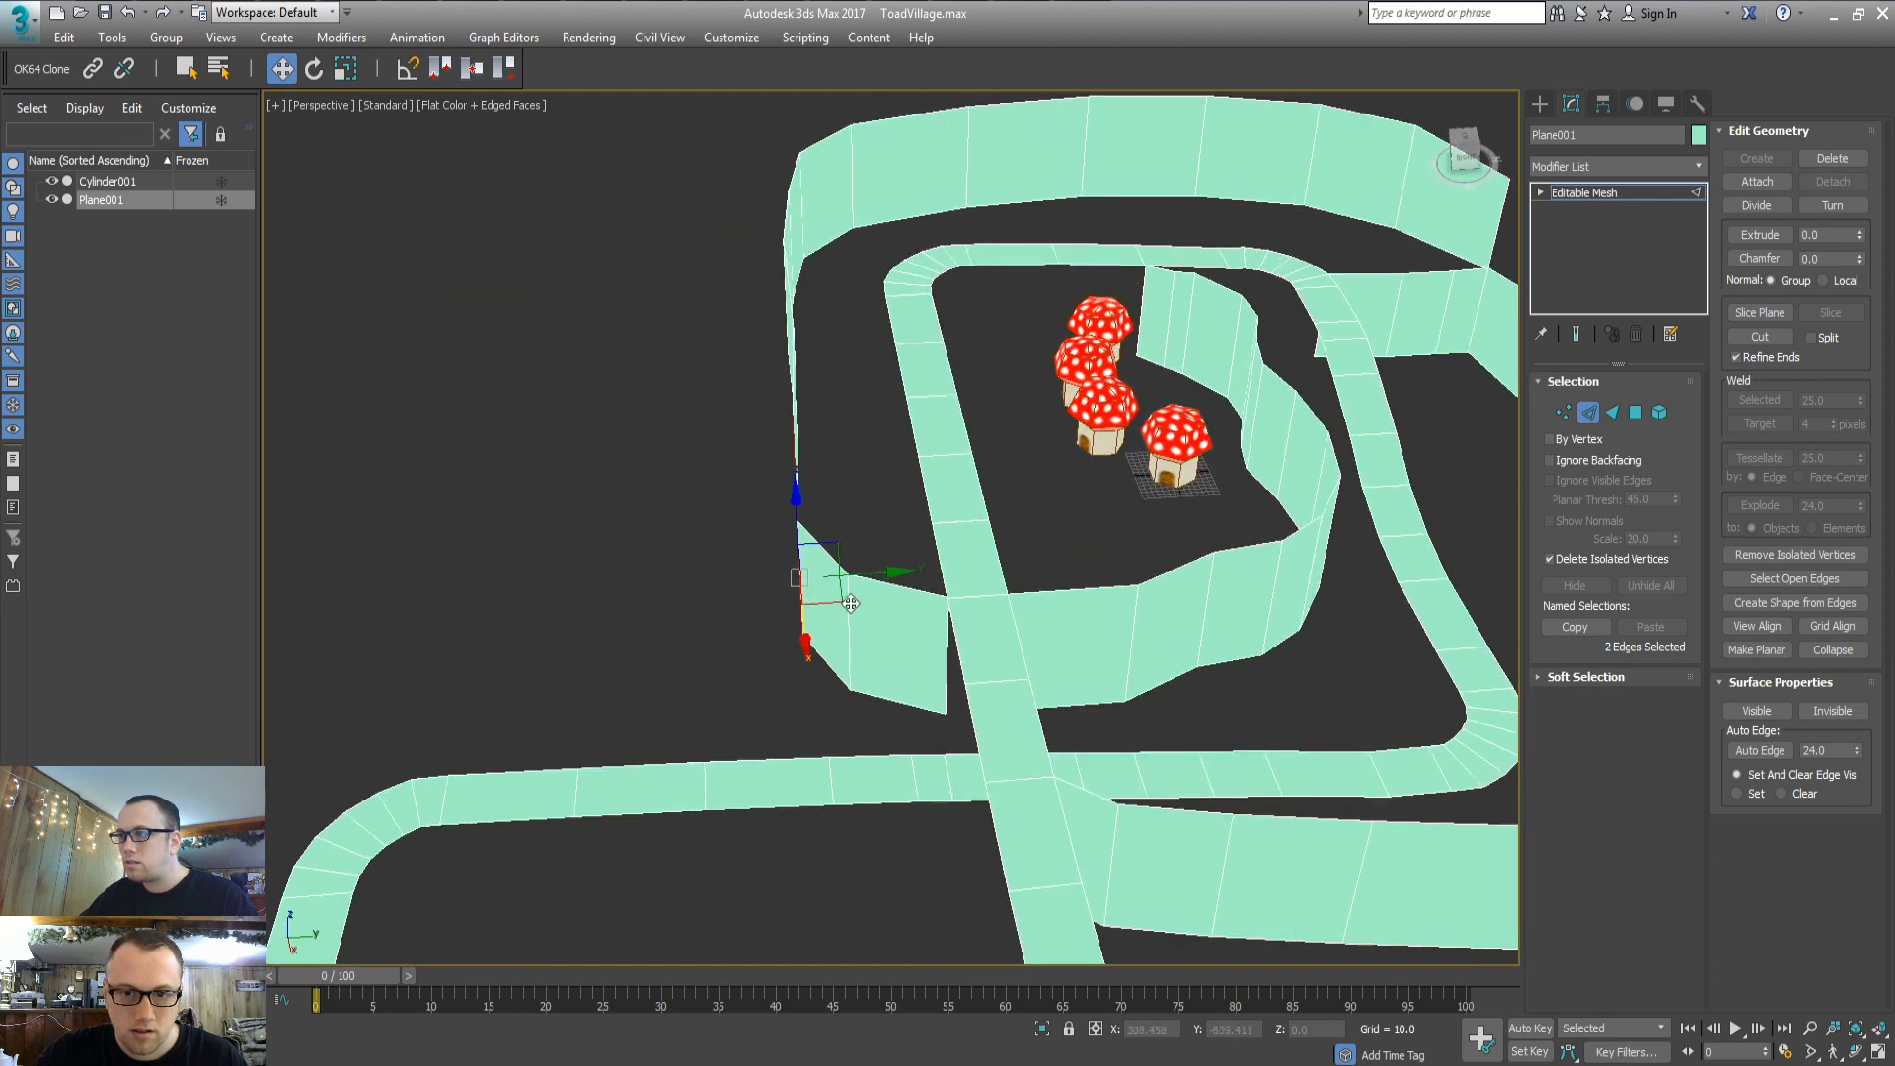
left_click_drag(904, 573, 662, 602, "shift")
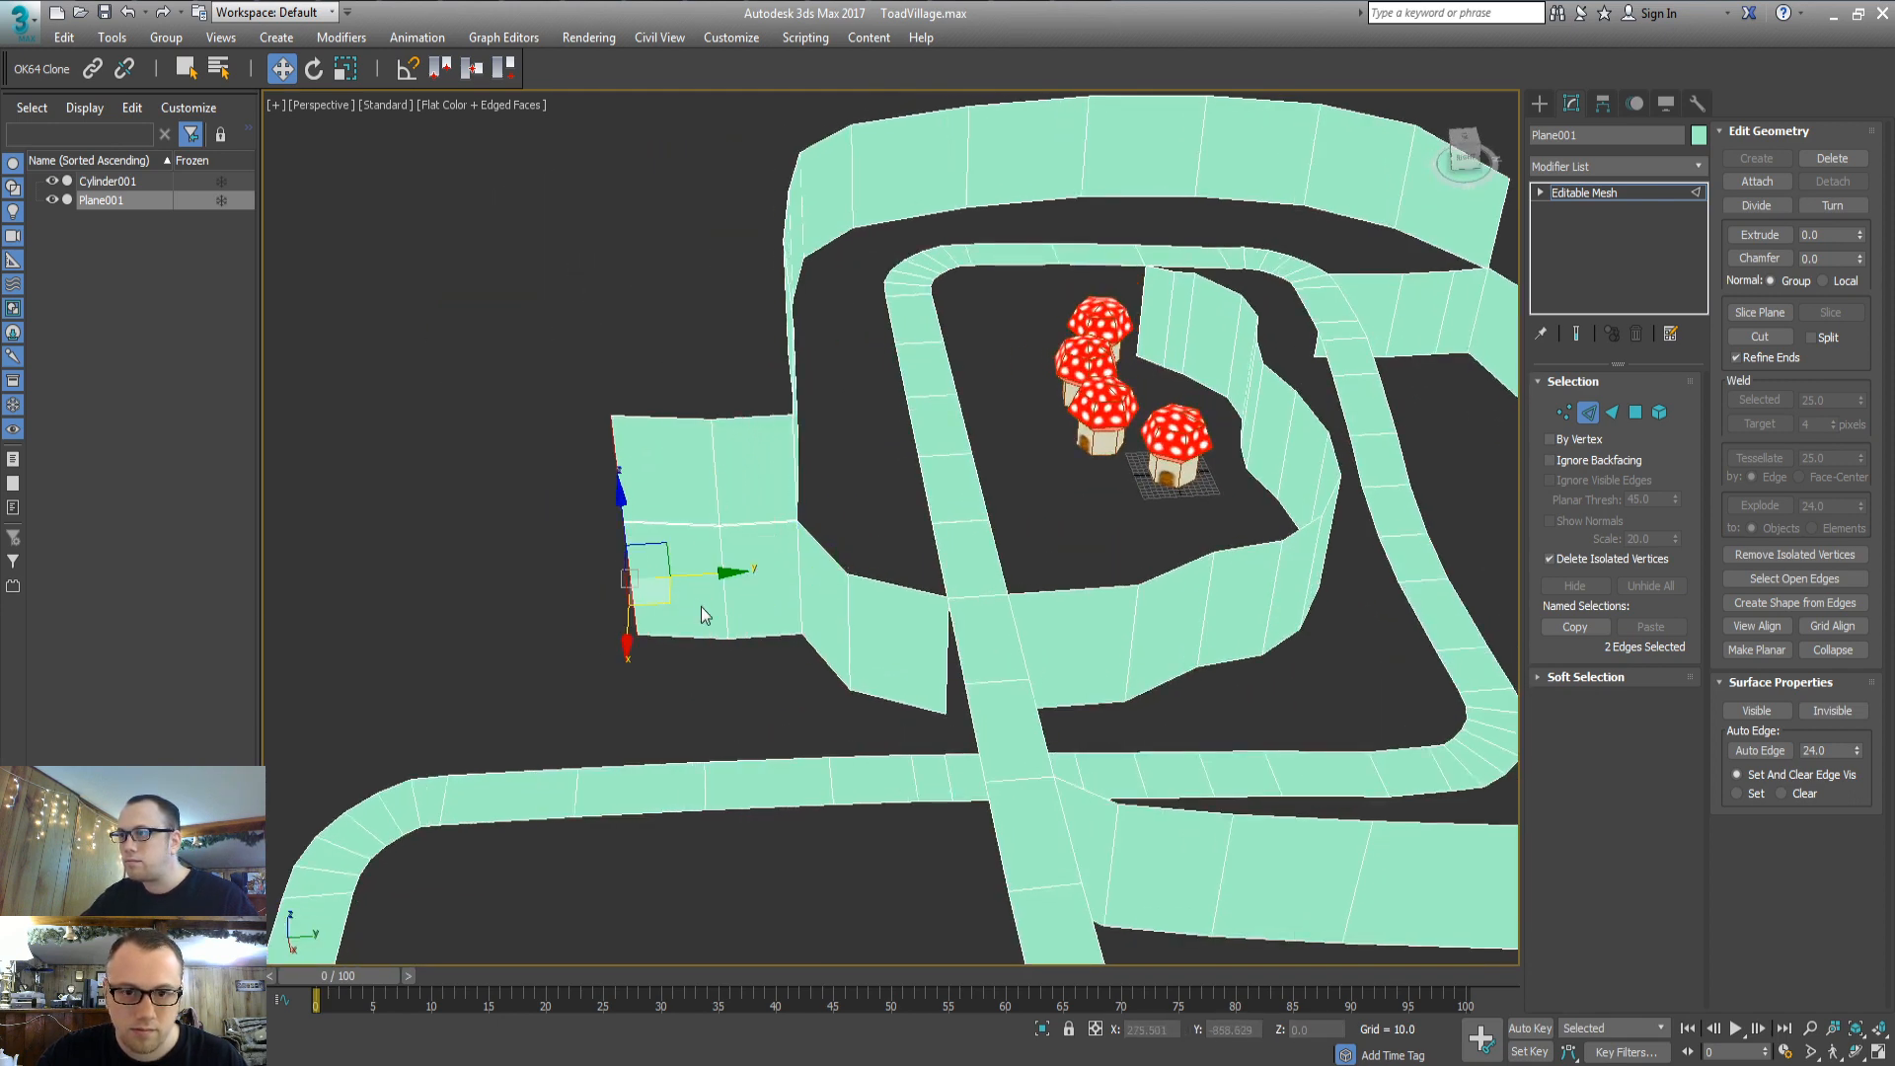
Delete the middle vertices at the stacked walls' outer end and fill the resulting notch with a triangular face
key("1")
left_click_drag(709, 541, 655, 521)
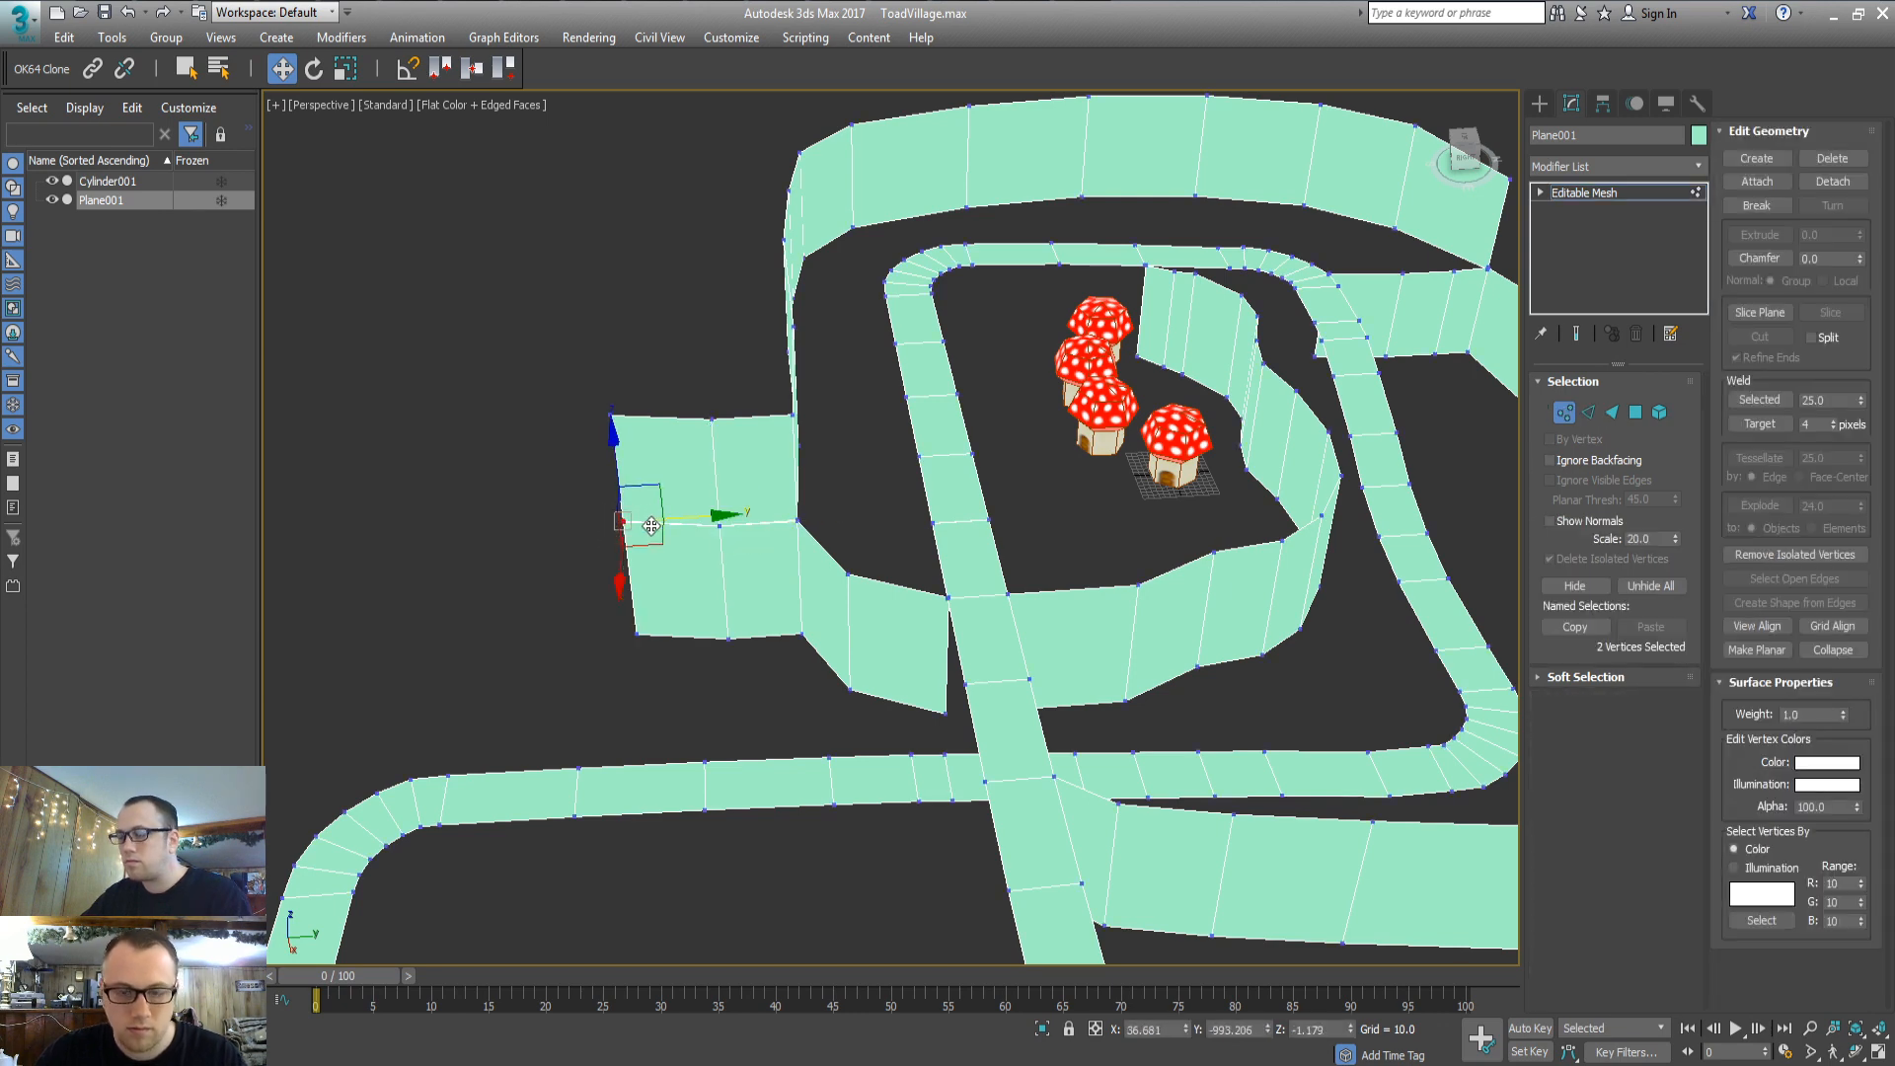
key("ctrl+z")
key("3")
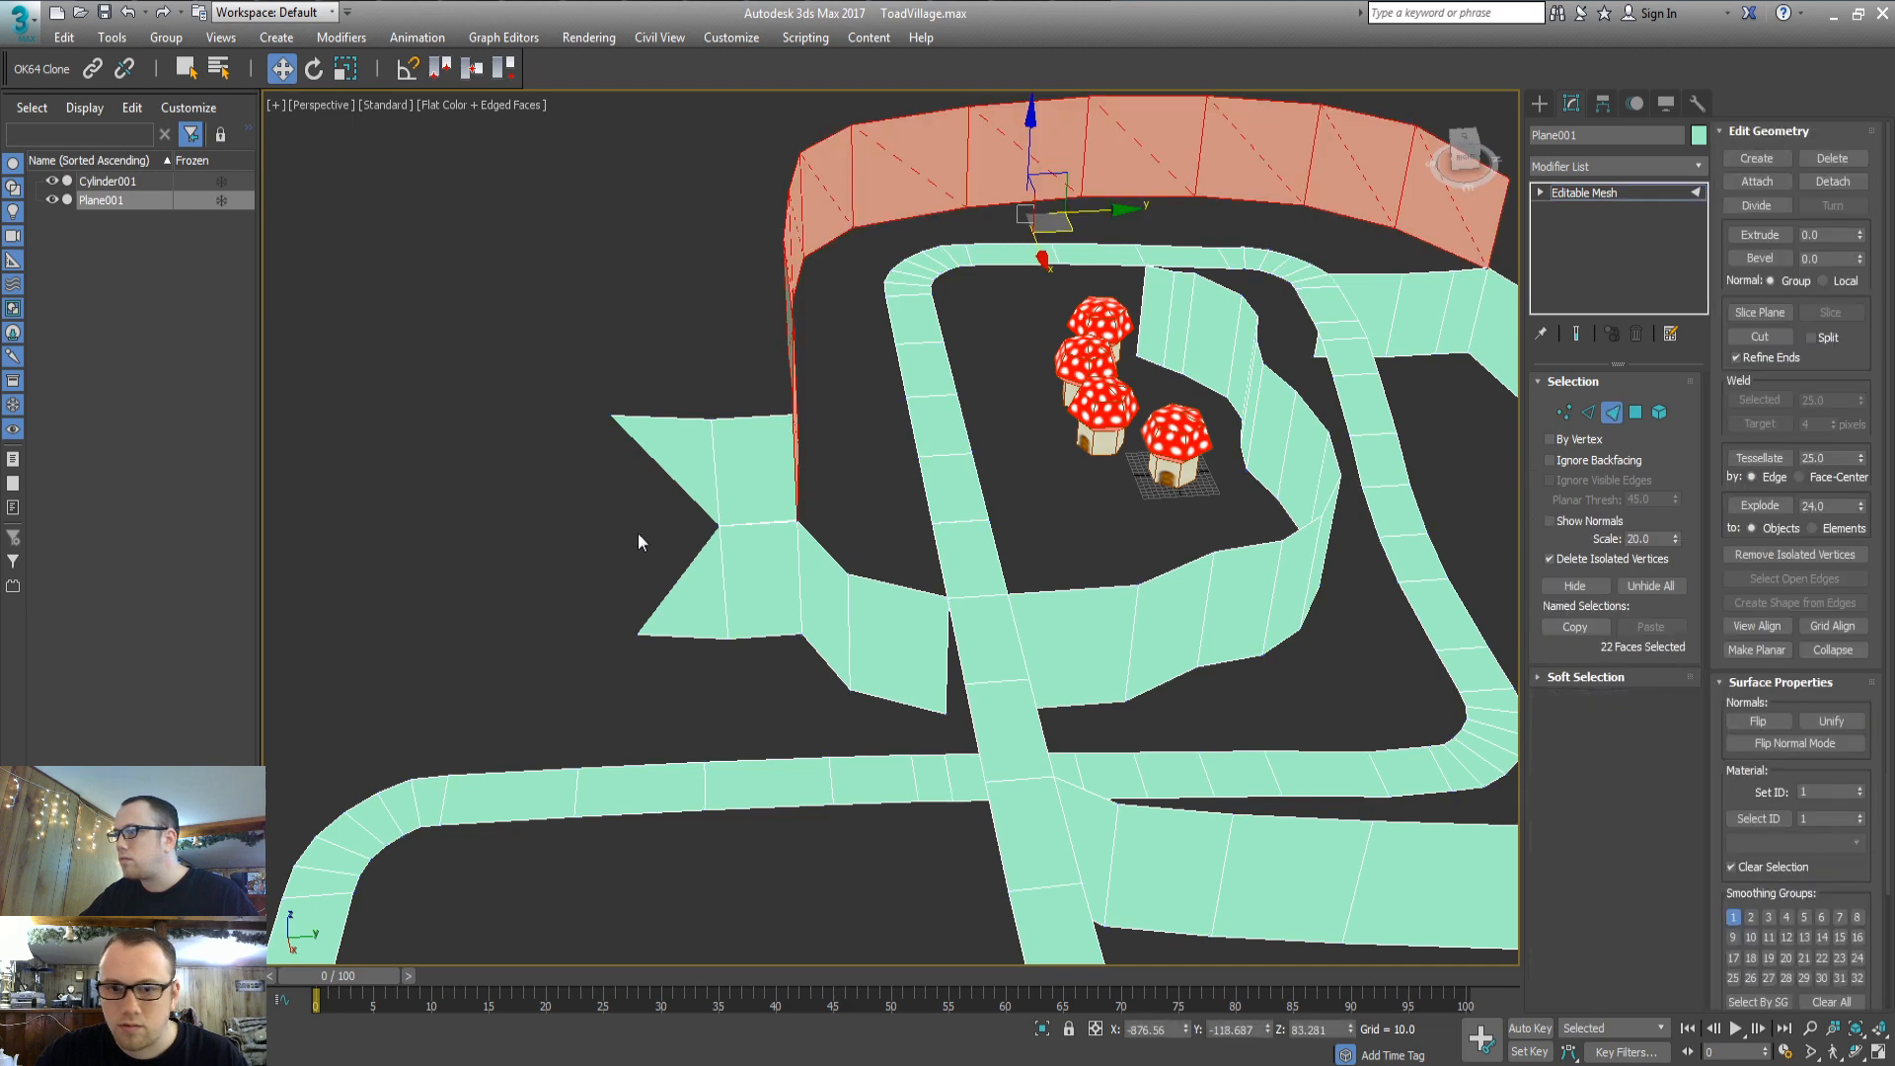
key("c")
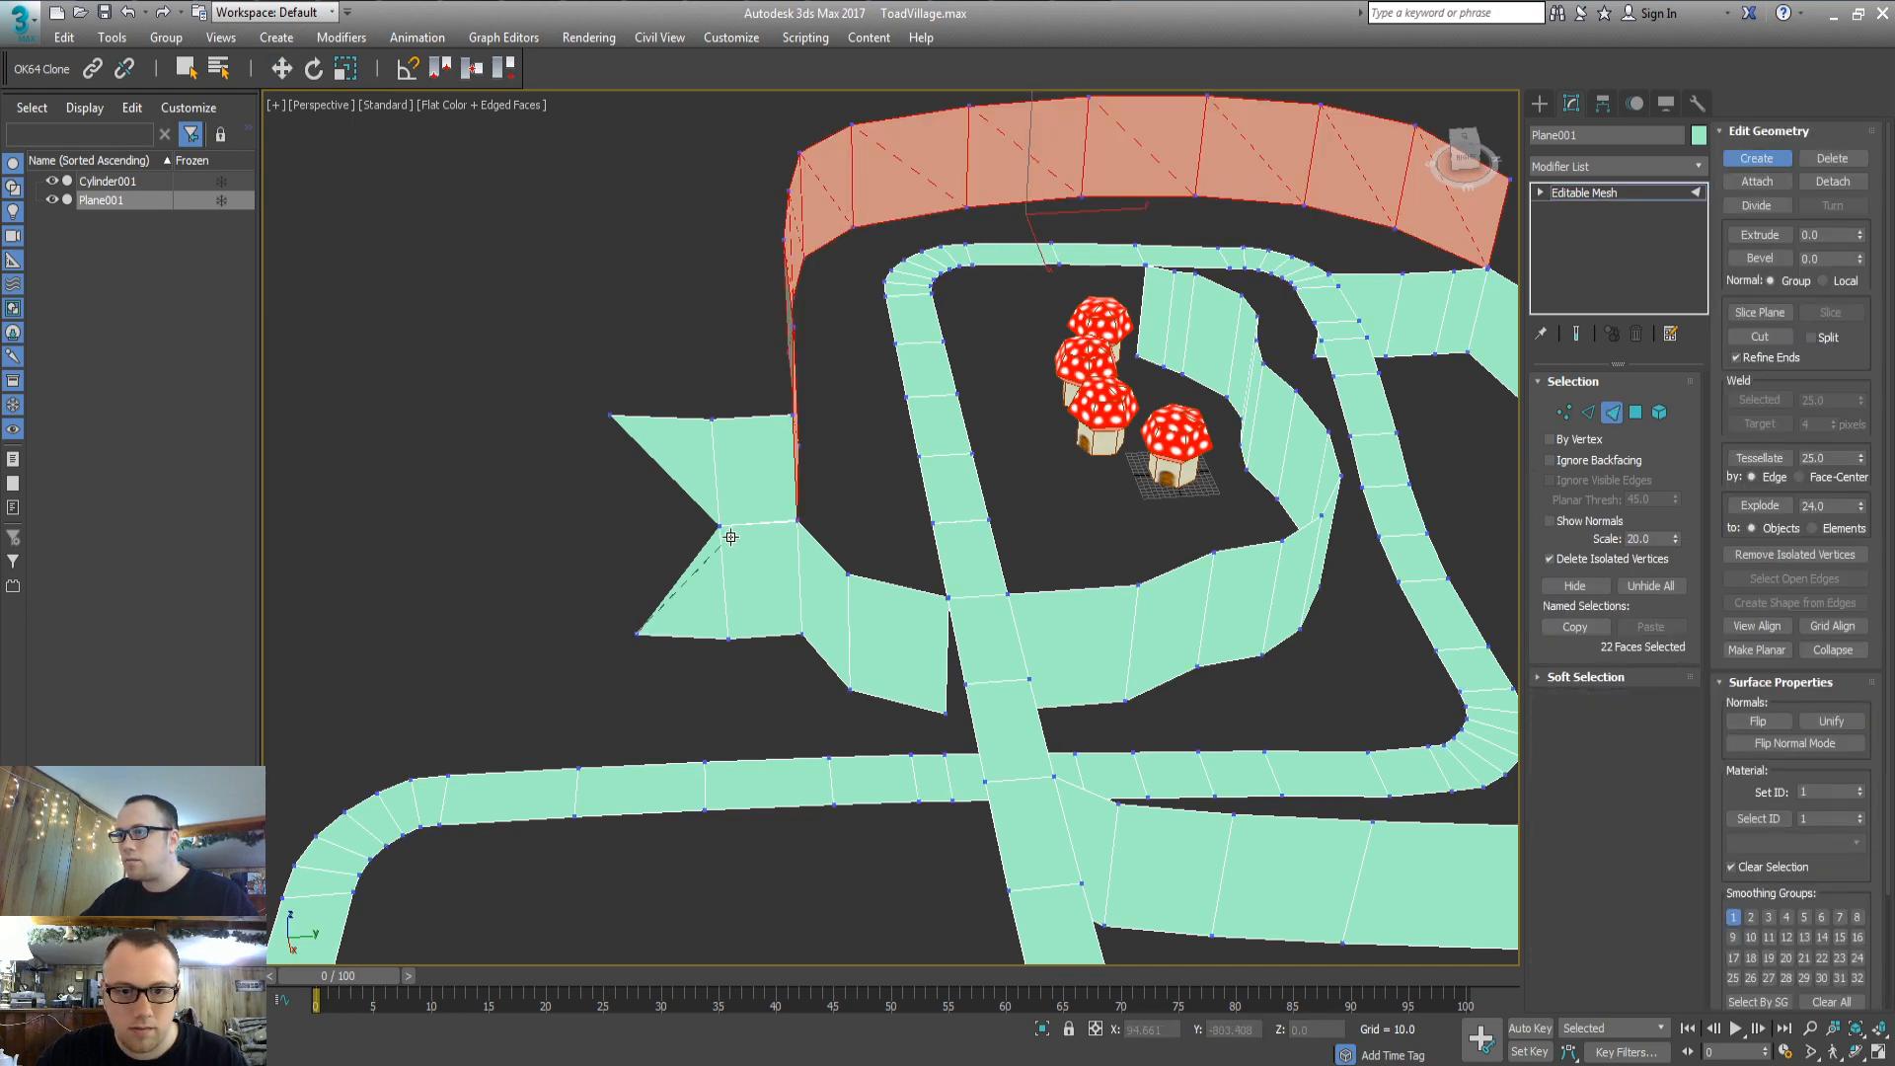
left_click(611, 416)
Extend the combined outer end edge of the wall away from the crossing in four segments that curve around
key("w")
key("2")
mouse_move(567, 551)
left_mouse_down()
mouse_move(656, 519)
mouse_move(551, 542)
left_mouse_up()
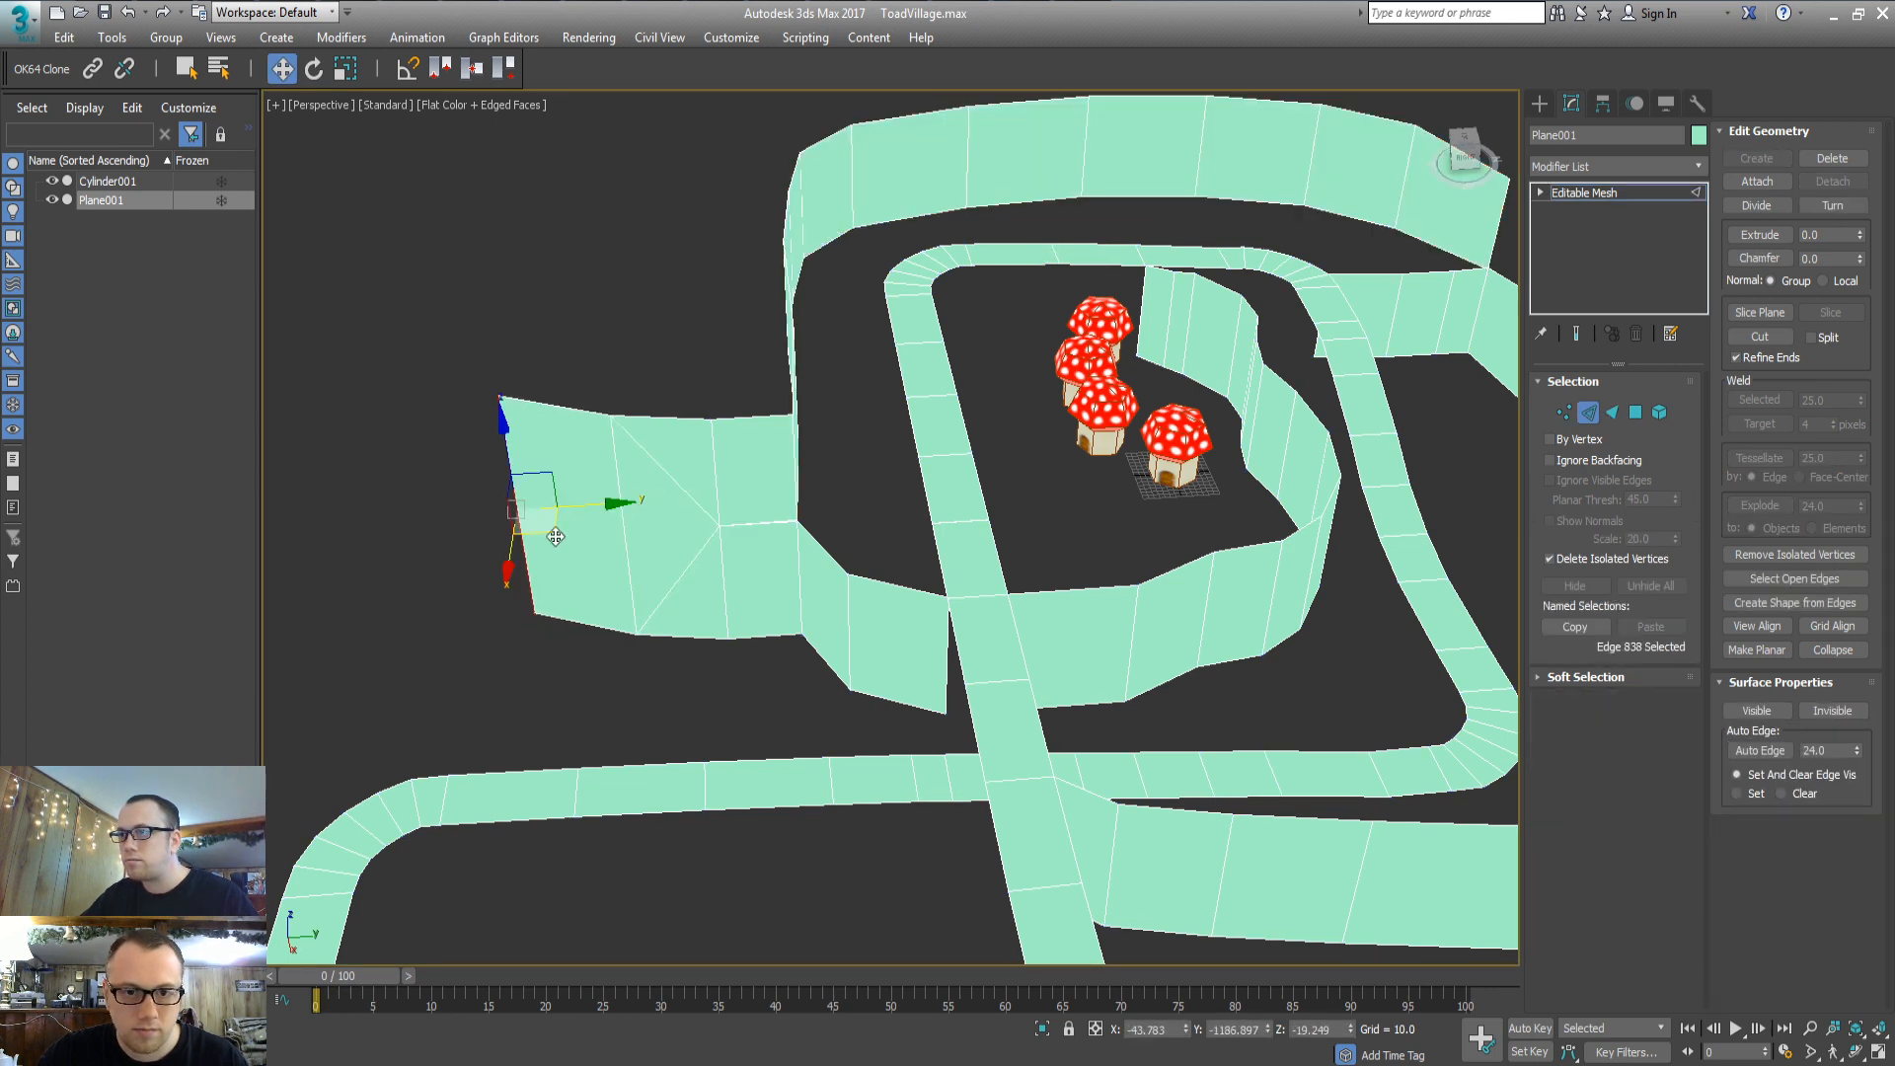
left_click_drag(550, 534, 415, 534, "shift")
middle_click_drag(429, 575, 743, 542)
left_click_drag(771, 523, 724, 515, "shift")
left_click_drag(719, 392, 747, 228, "shift")
middle_click_drag(1017, 500, 816, 570)
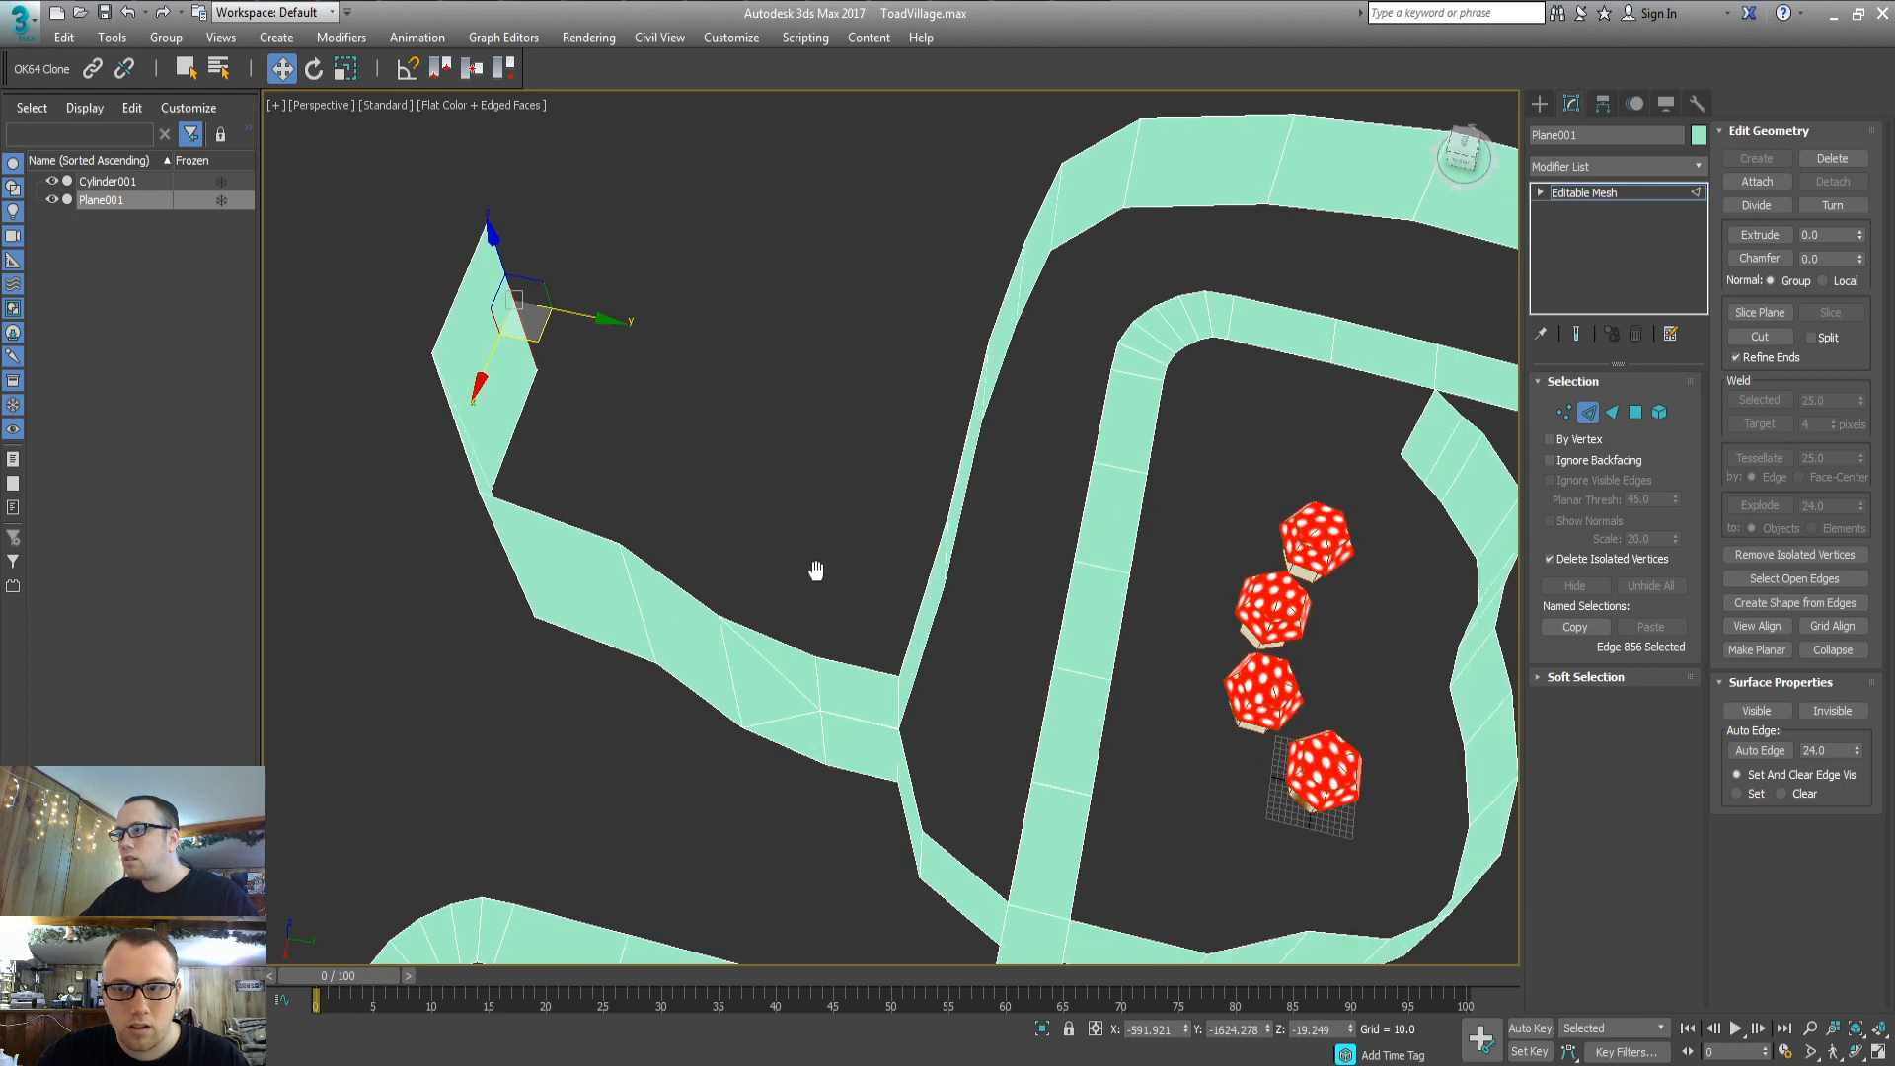
Enable Backface Cull in the object properties of Plane001 and clear the object selection
left_click(1540, 103)
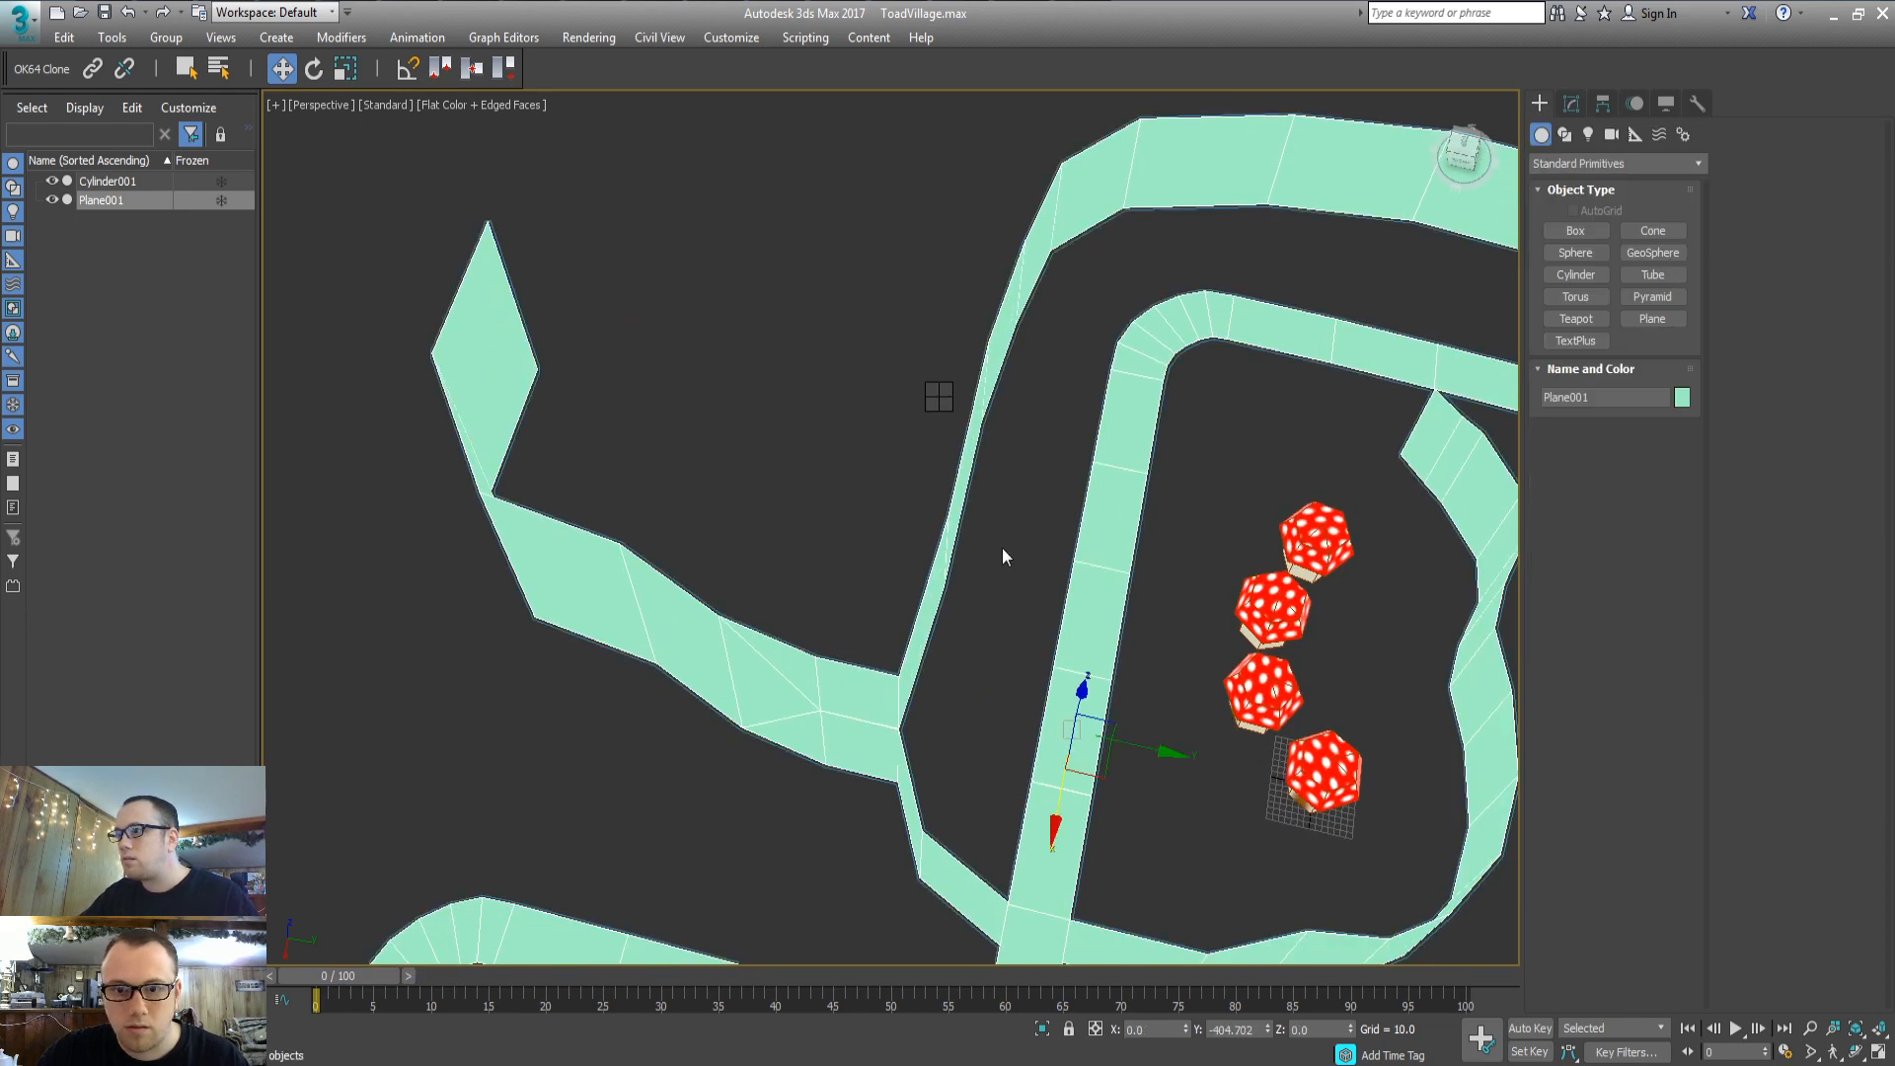
key("alt+Return")
left_click(790, 600)
left_click(1007, 825)
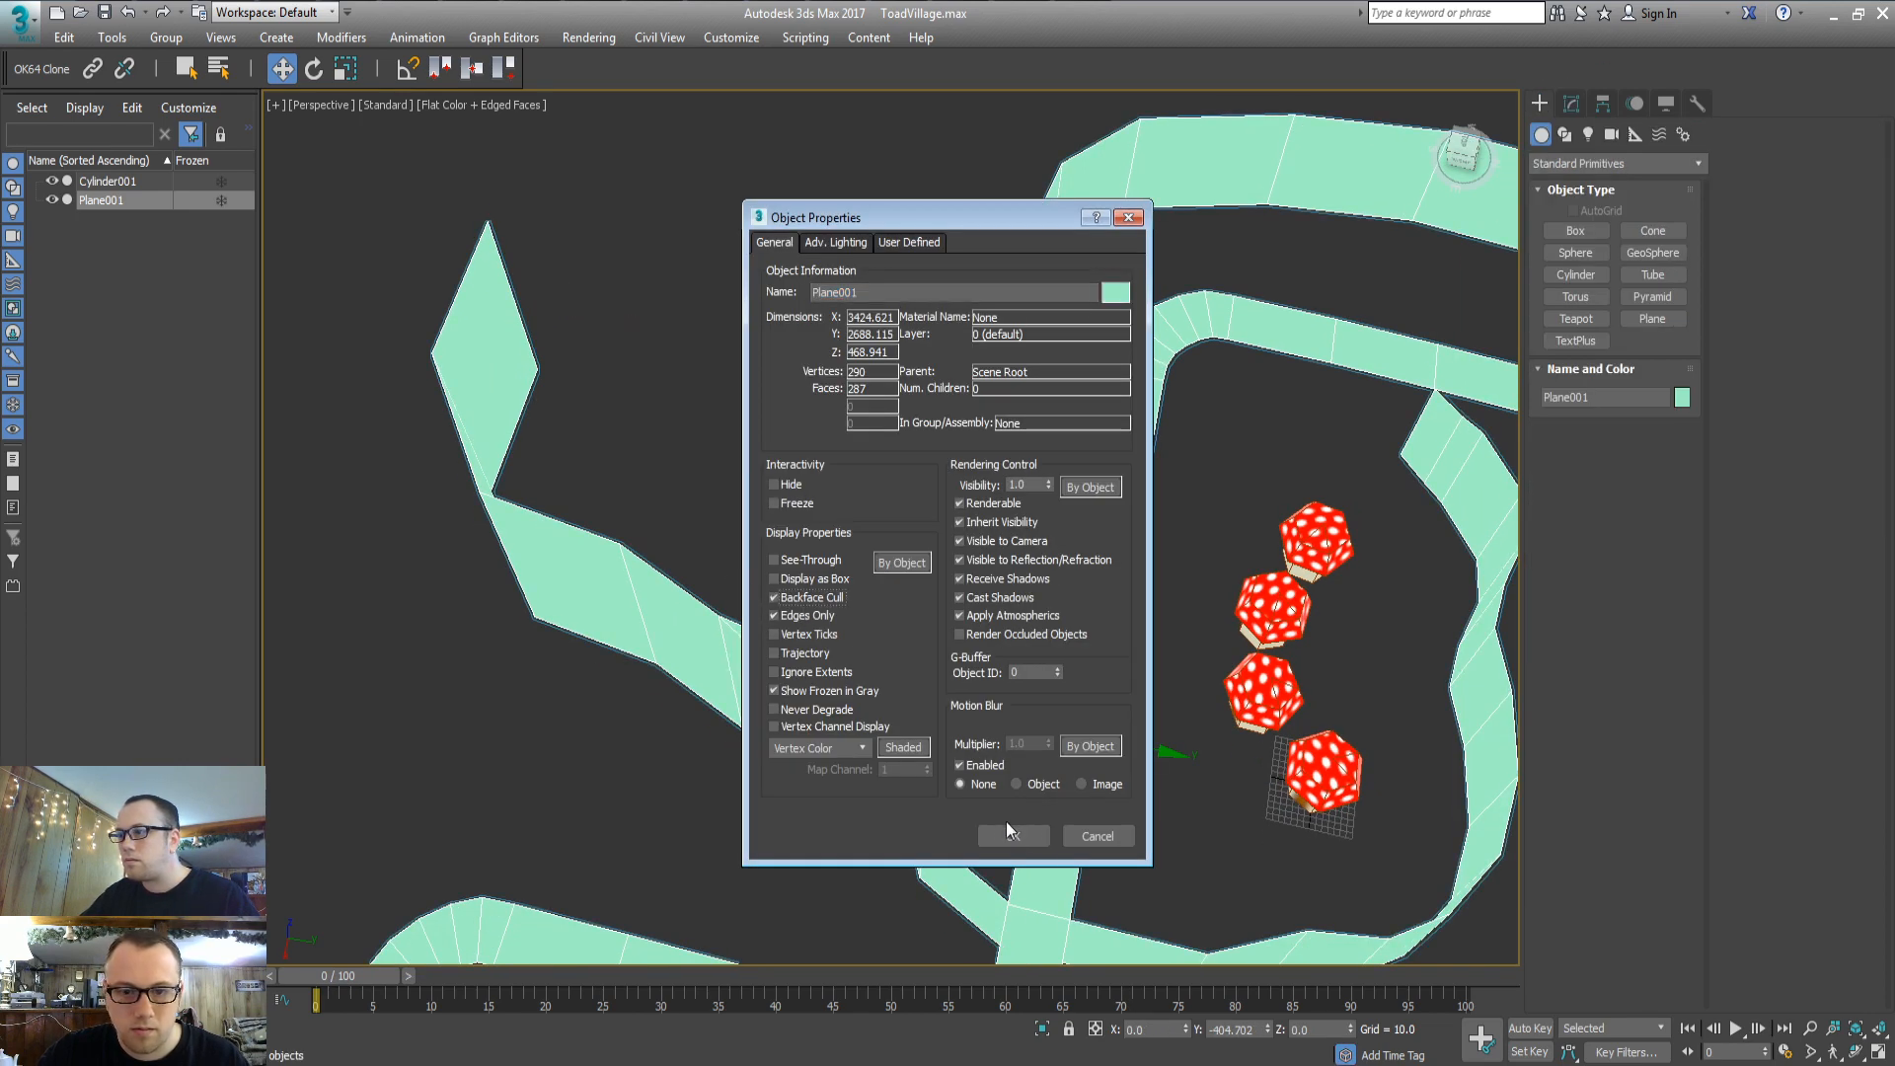
left_click(1017, 830)
left_click(871, 568)
middle_click_drag(851, 622, 944, 561, "alt")
key("2")
middle_click_drag(1099, 506, 997, 559)
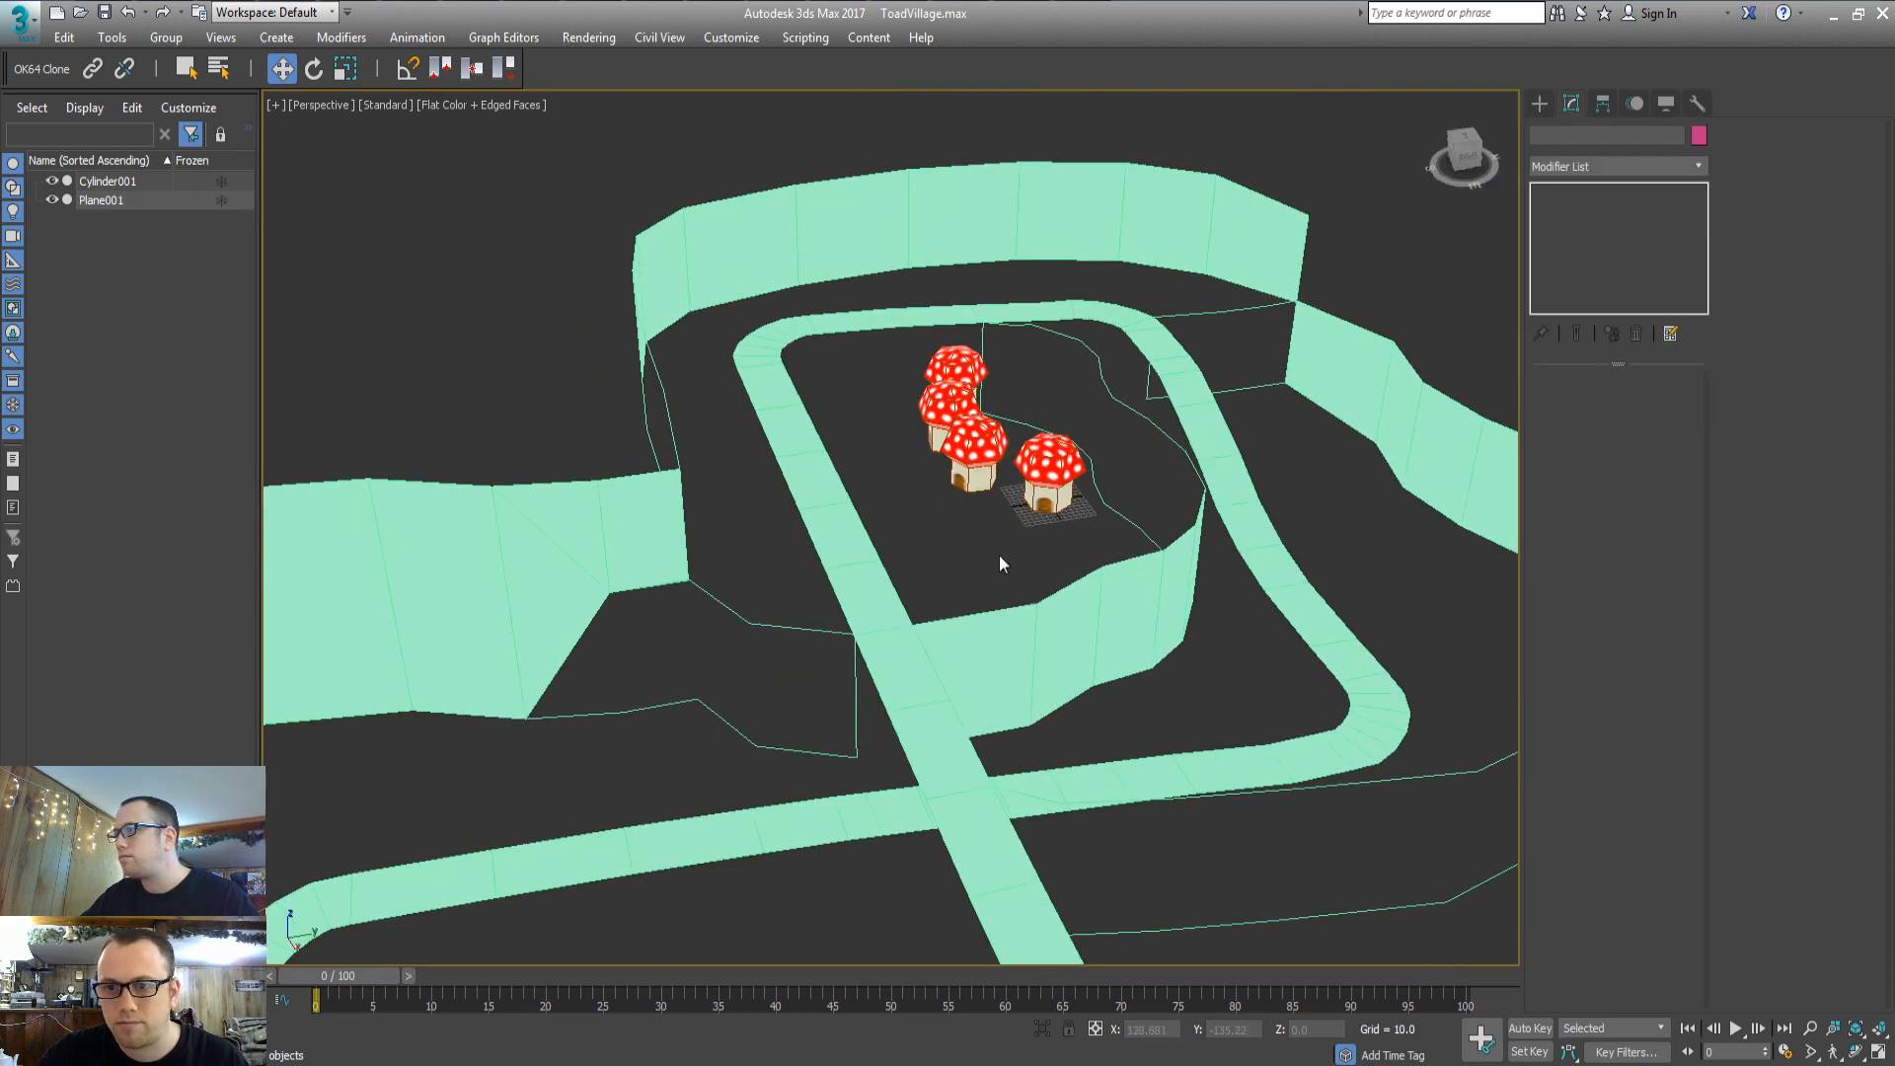
Select the seven inward-facing wall faces between the crossing and the new triangular face, flip their normals and clear the selection
left_click(1168, 576)
key("3")
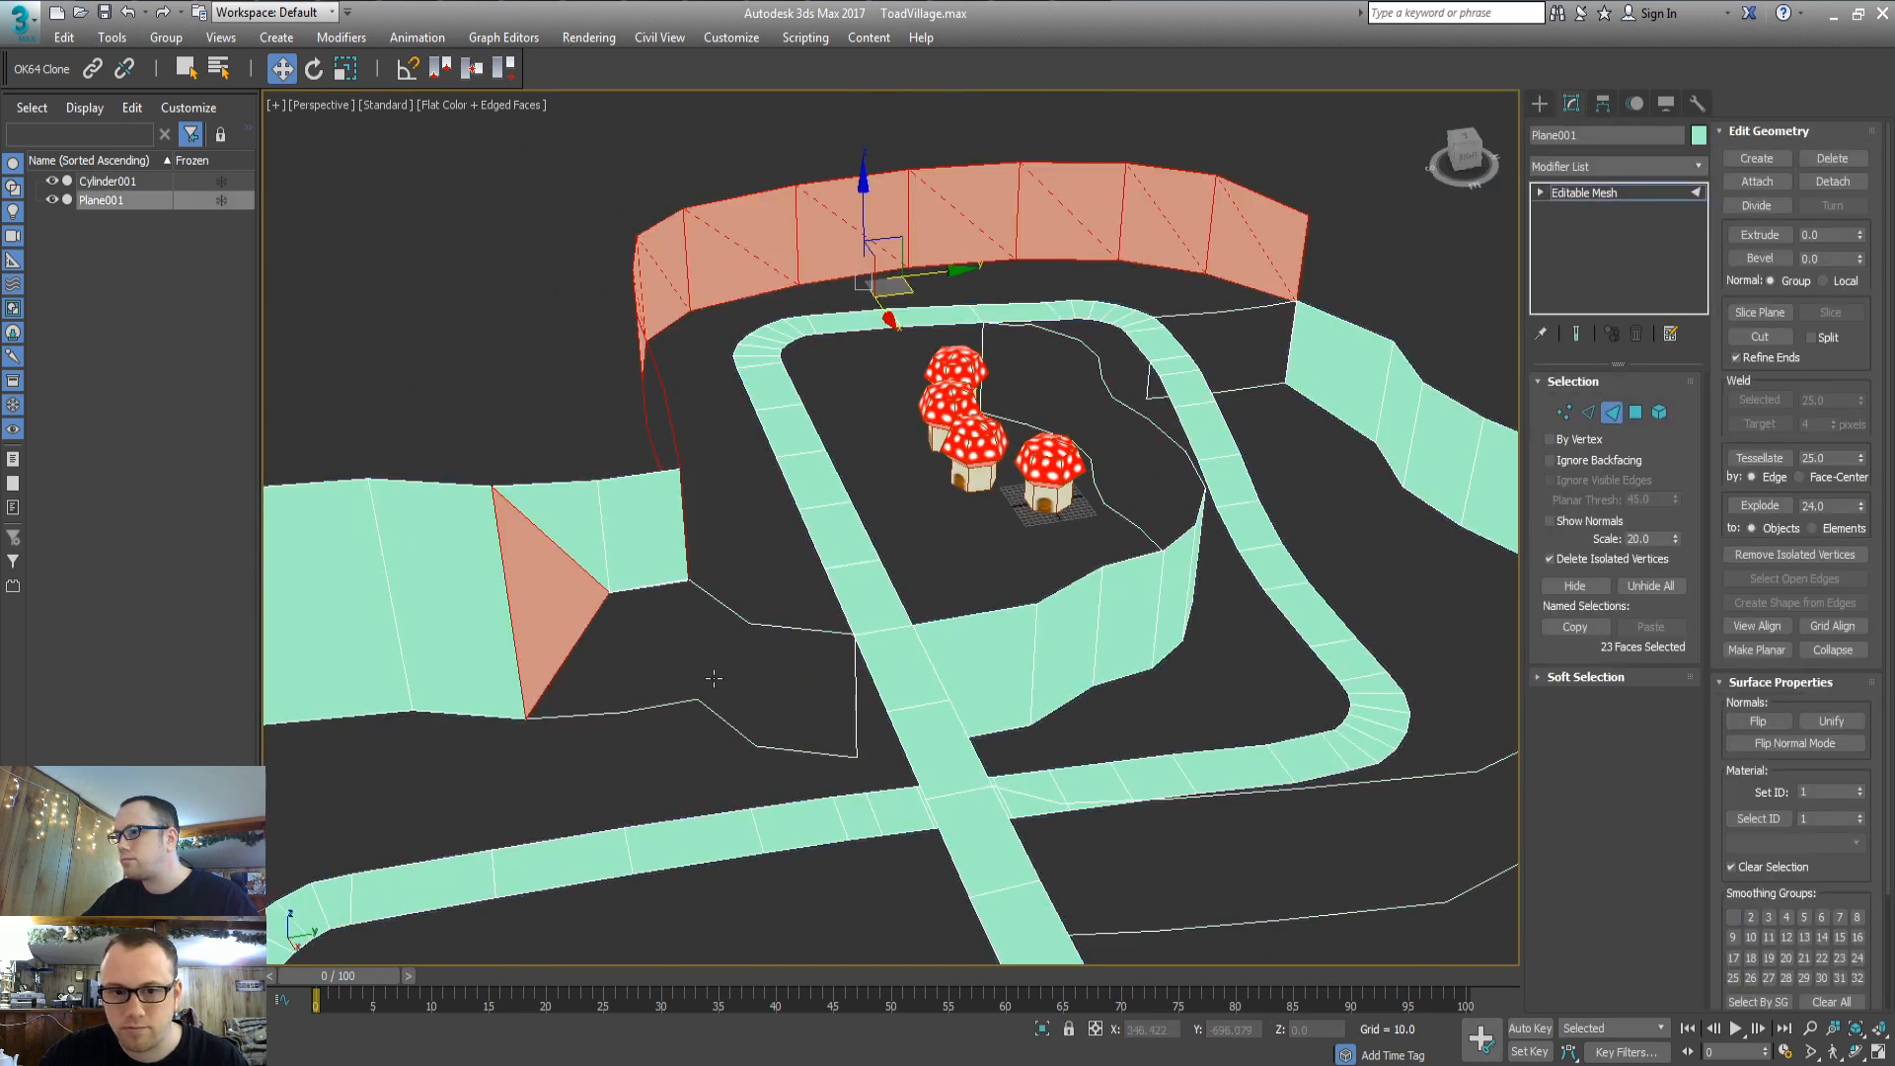
left_click(713, 679)
middle_click_drag(744, 673, 481, 714, "alt")
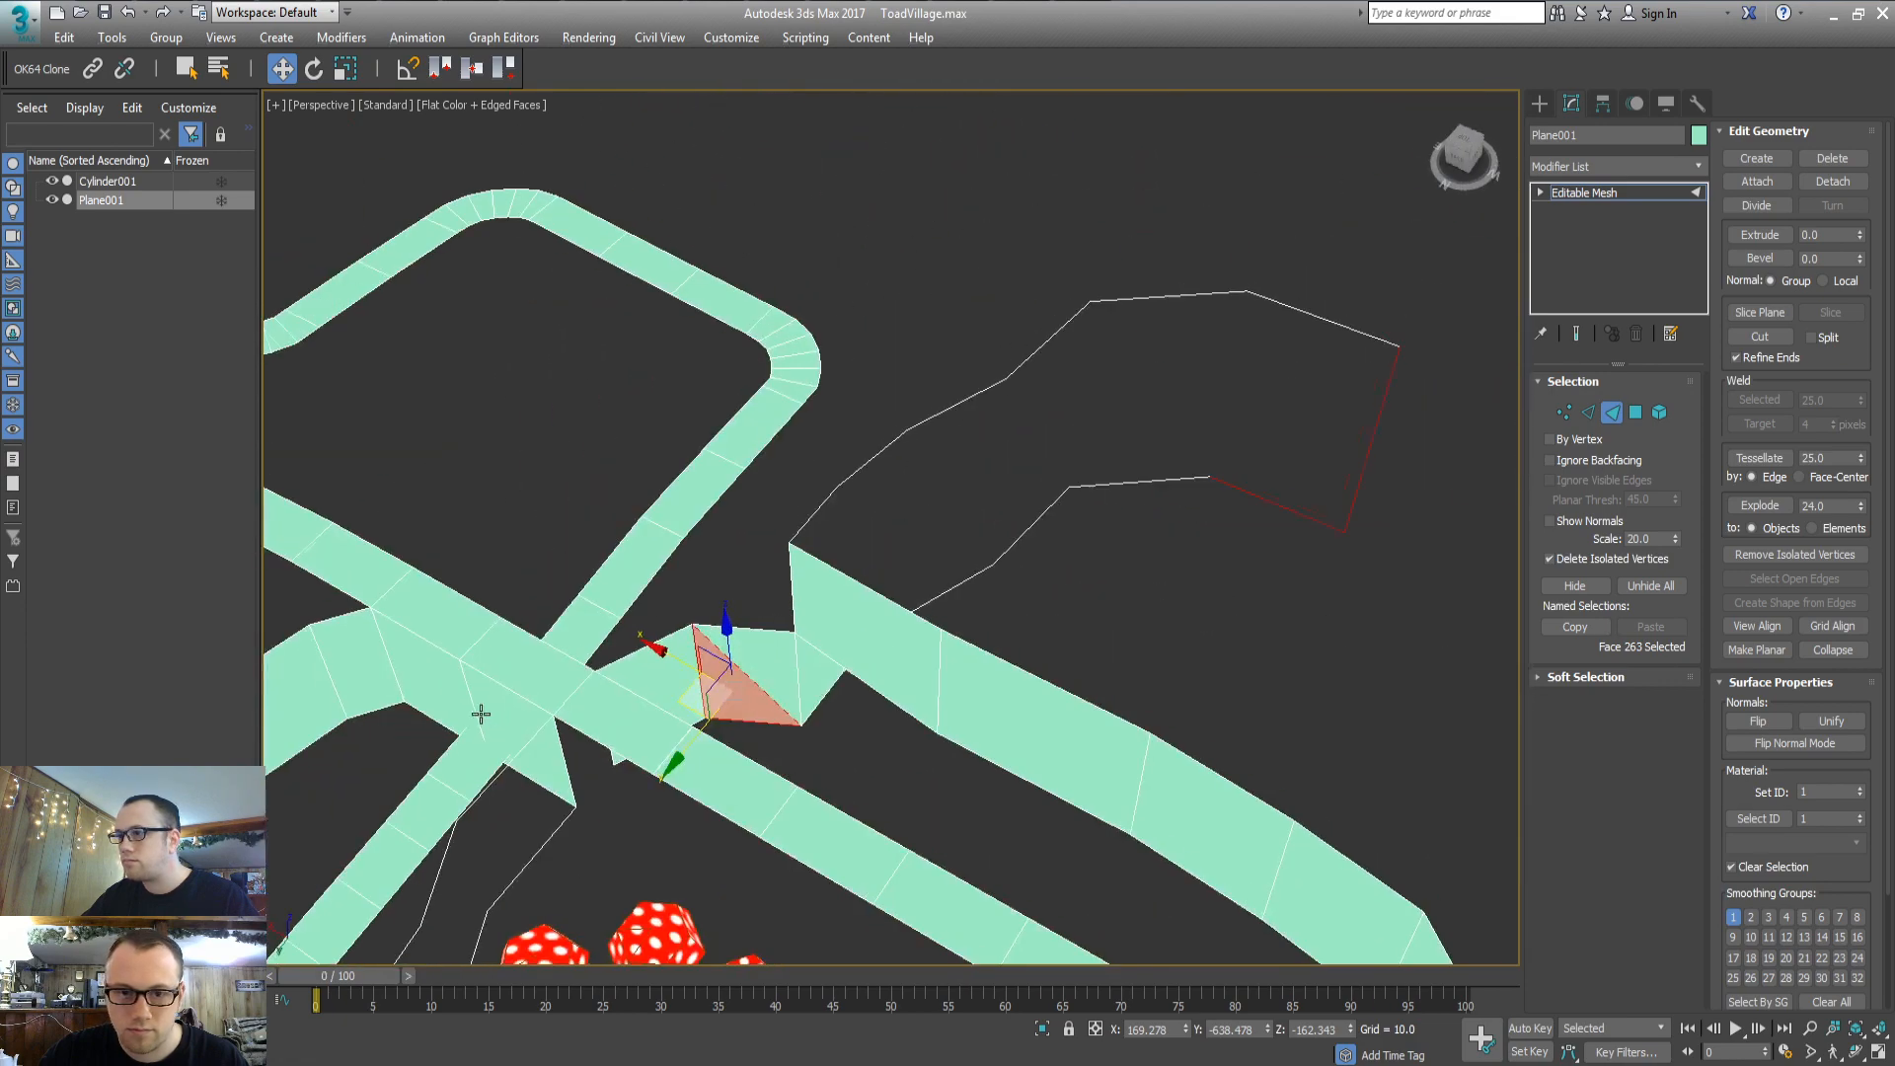
left_click_drag(667, 608, 748, 669, "ctrl")
middle_click_drag(774, 707, 642, 563, "alt")
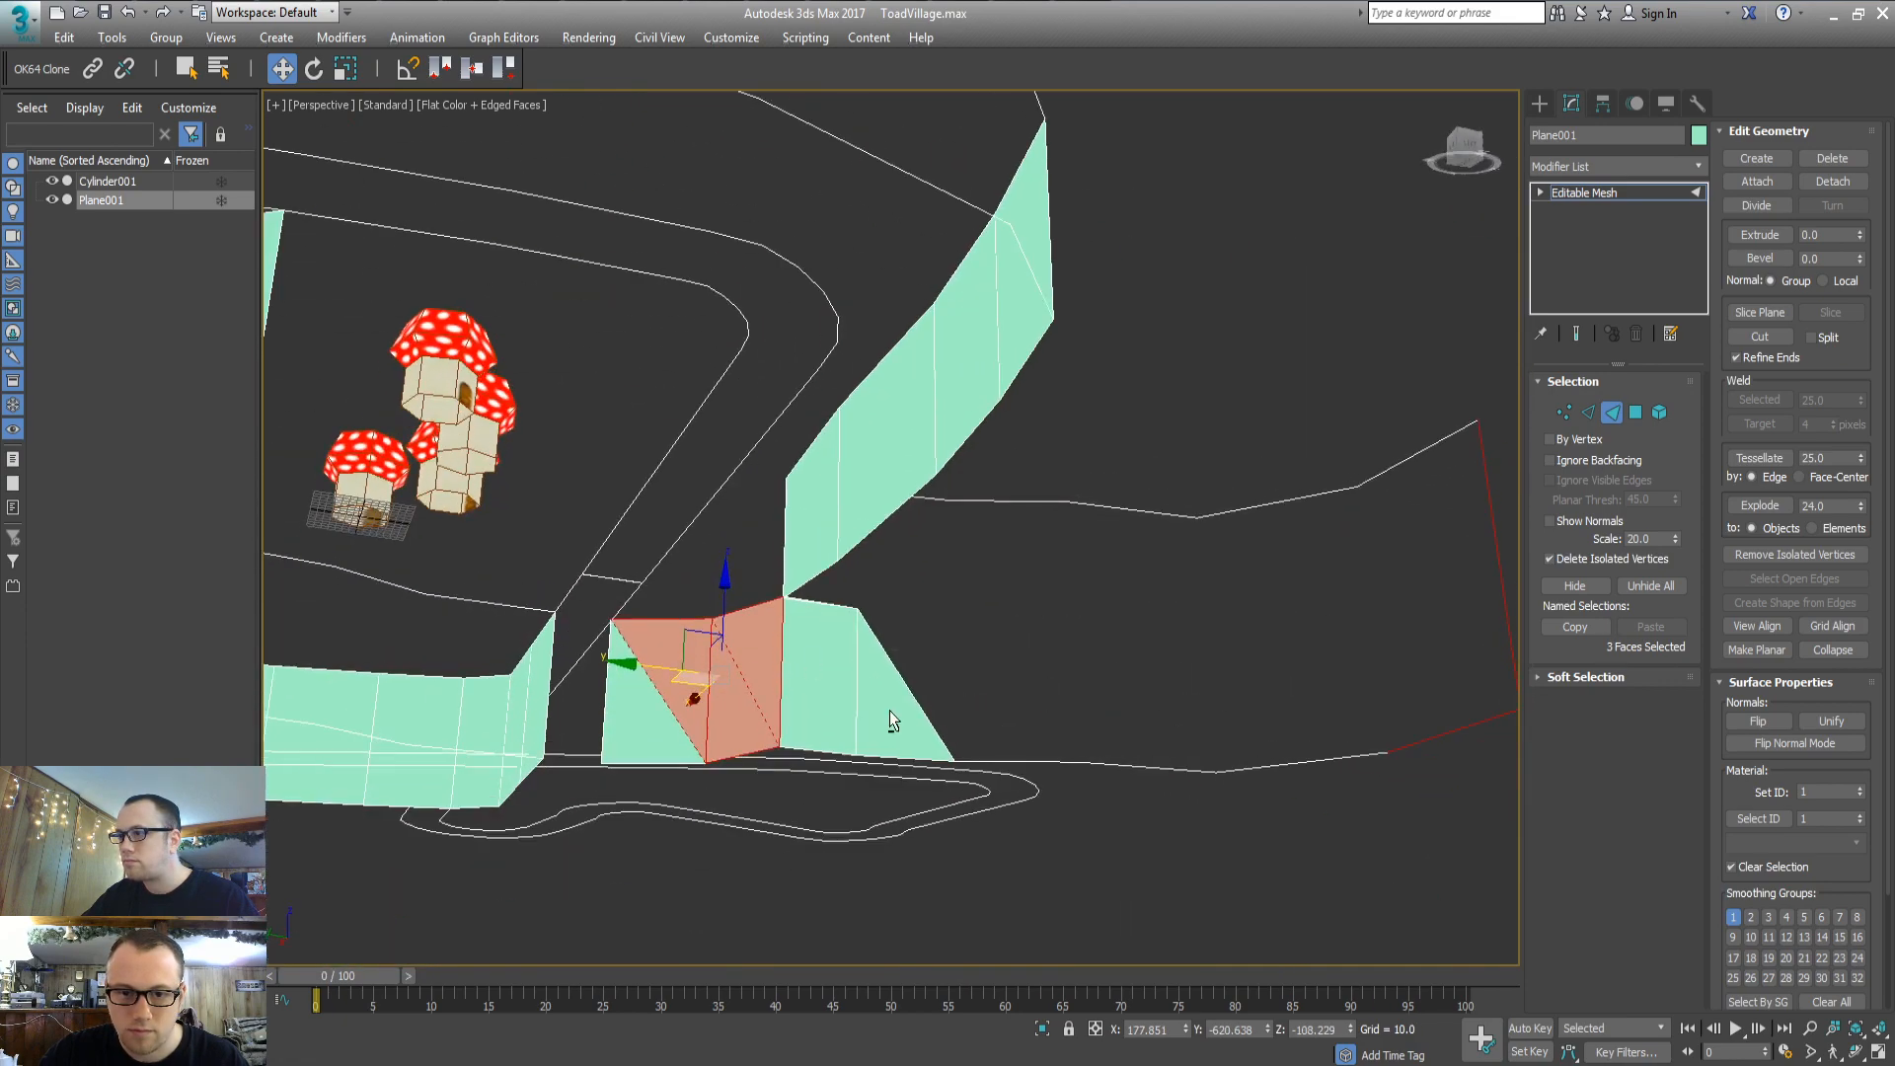
left_click(839, 660, "ctrl")
left_click(904, 691, "ctrl")
left_click(836, 713, "ctrl")
left_click(642, 740, "ctrl")
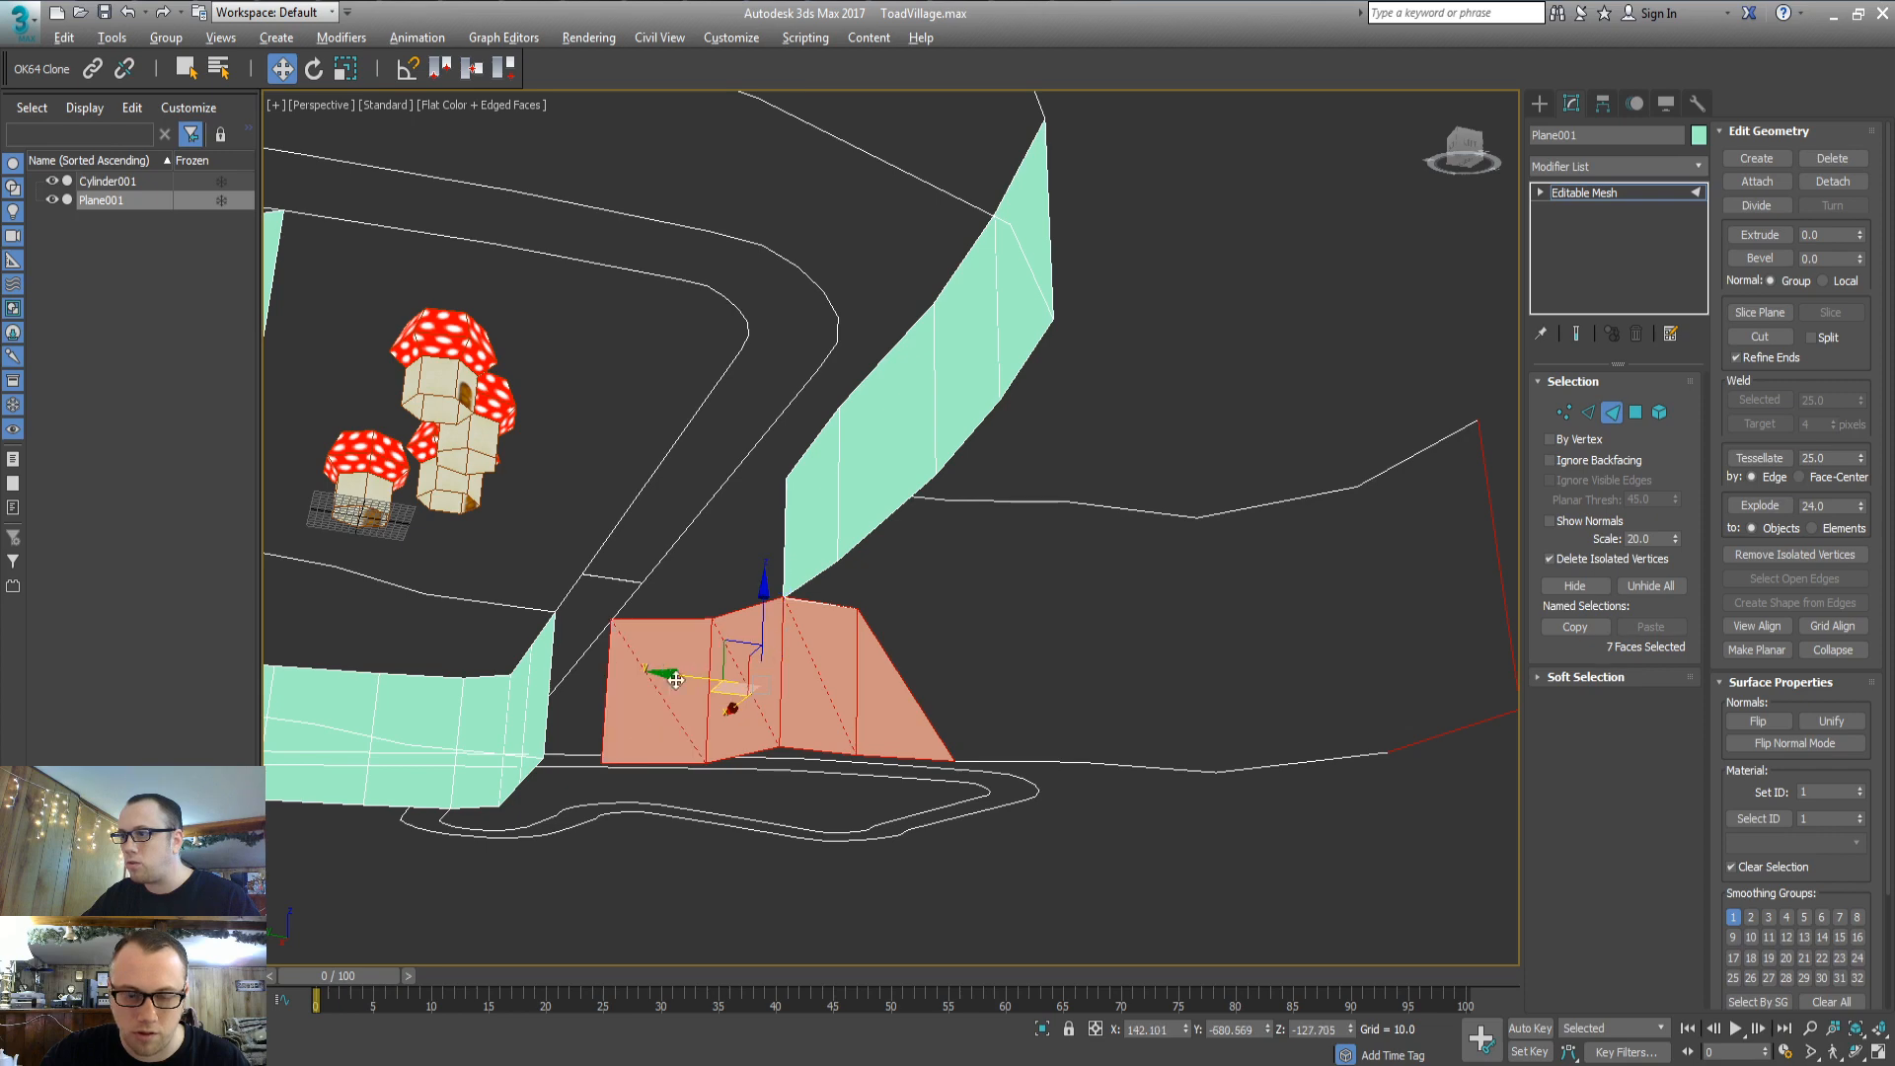
middle_click_drag(676, 682, 1136, 750, "alt")
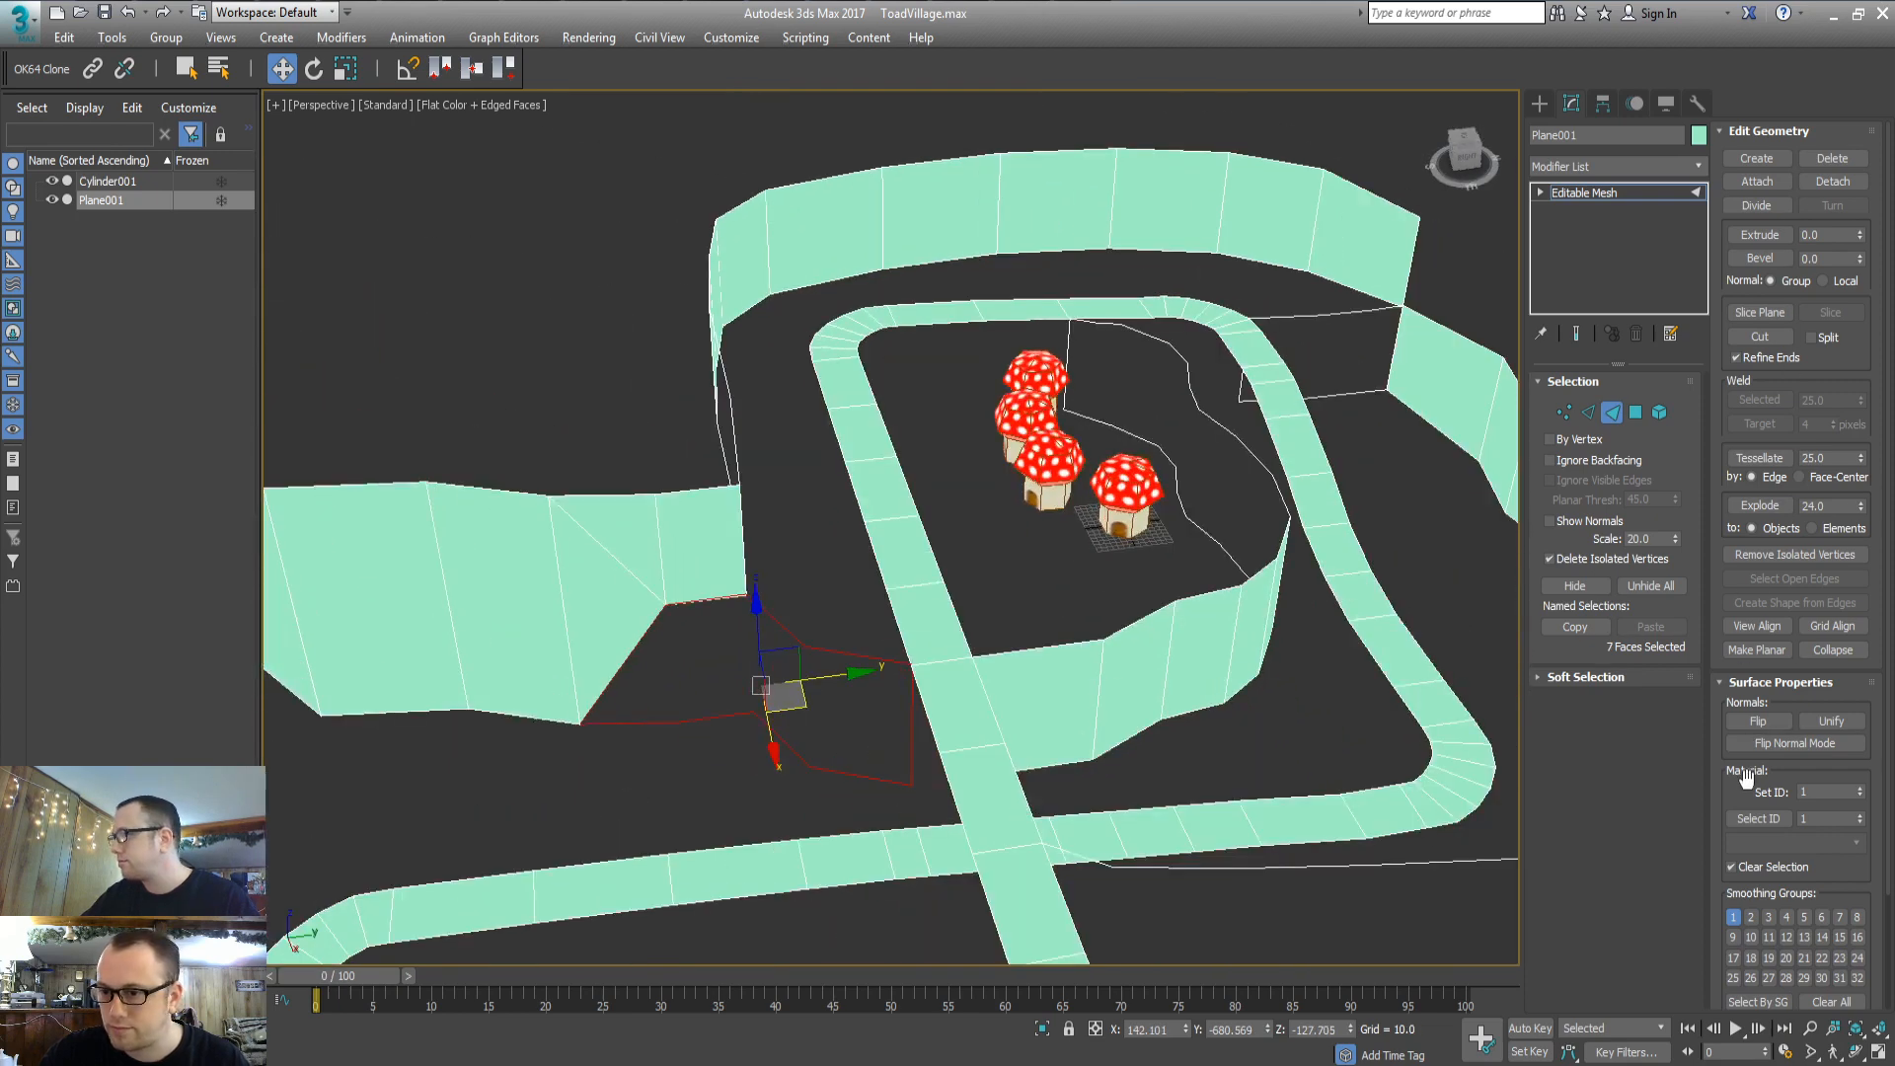
left_click(1757, 722)
left_click(705, 438)
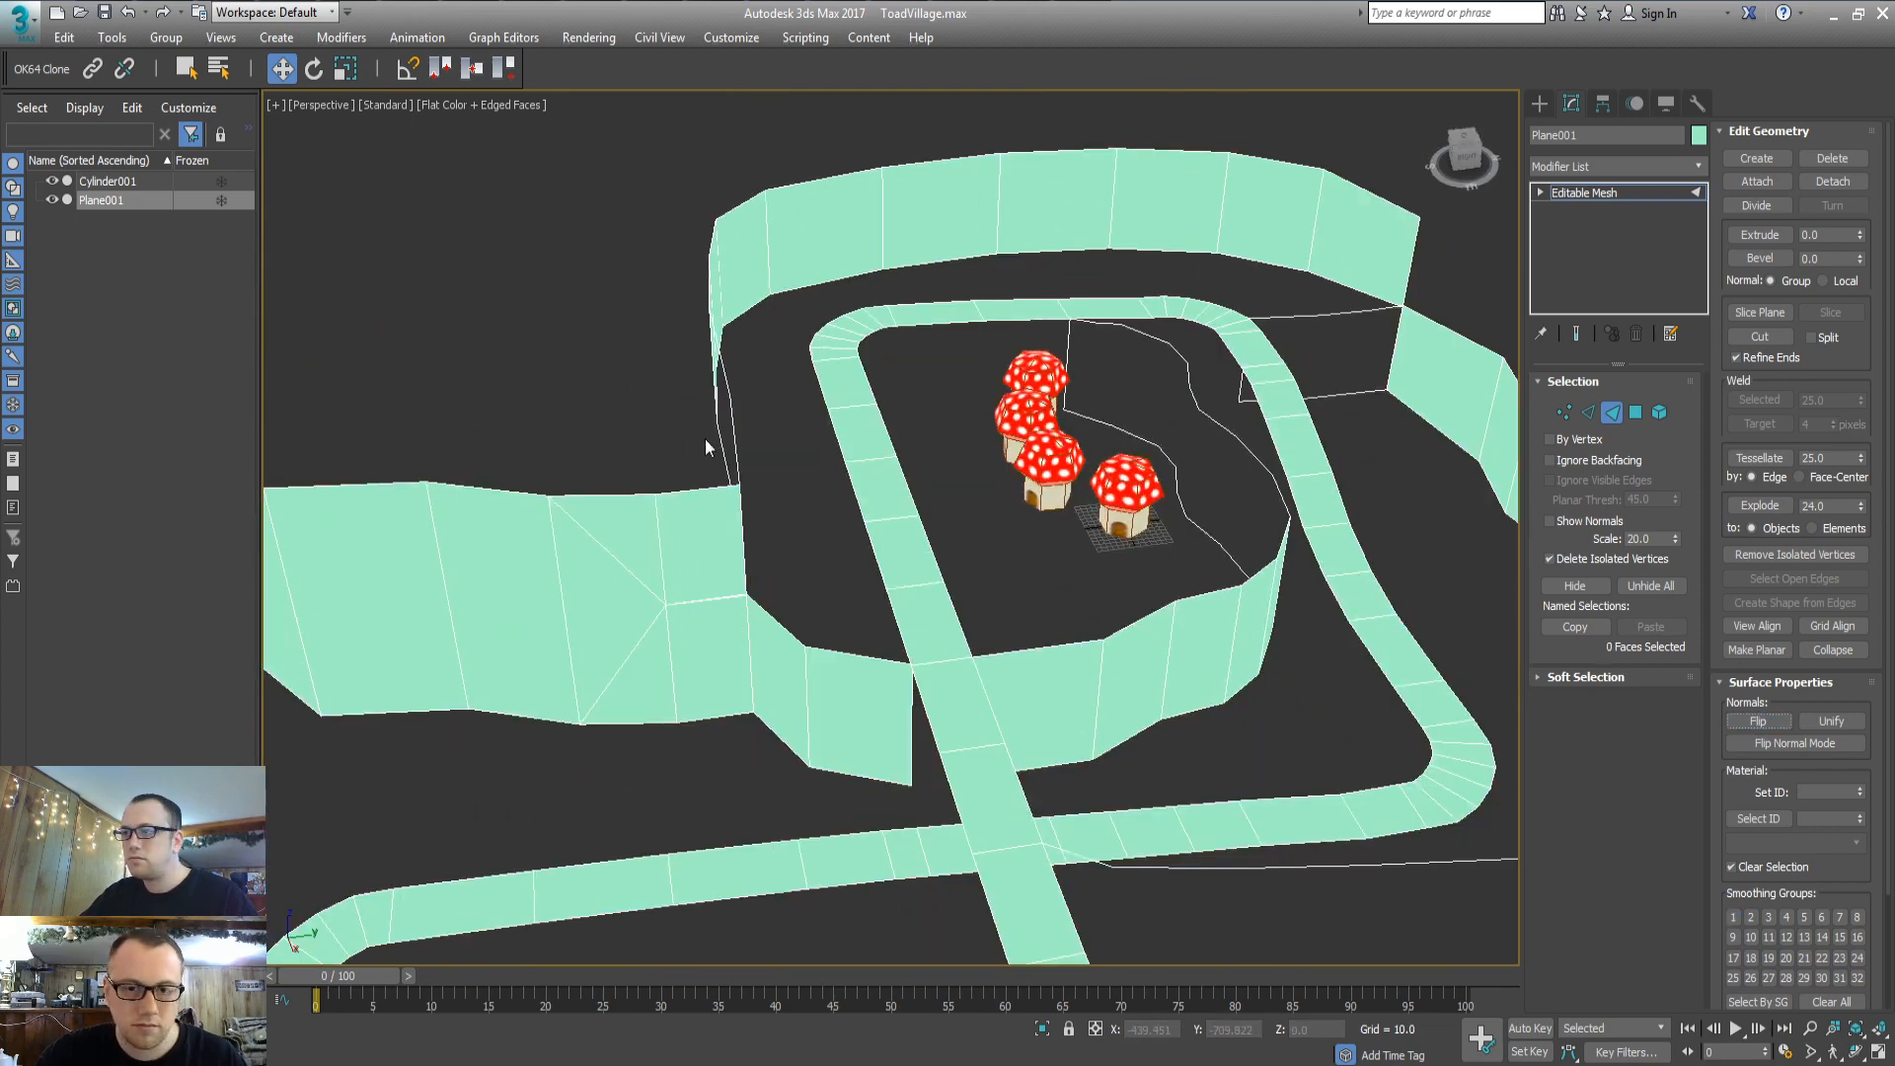
Select all vertices of the mesh and weld the coincident ones
key("1")
middle_click_drag(1093, 484, 959, 513)
key("ctrl+a")
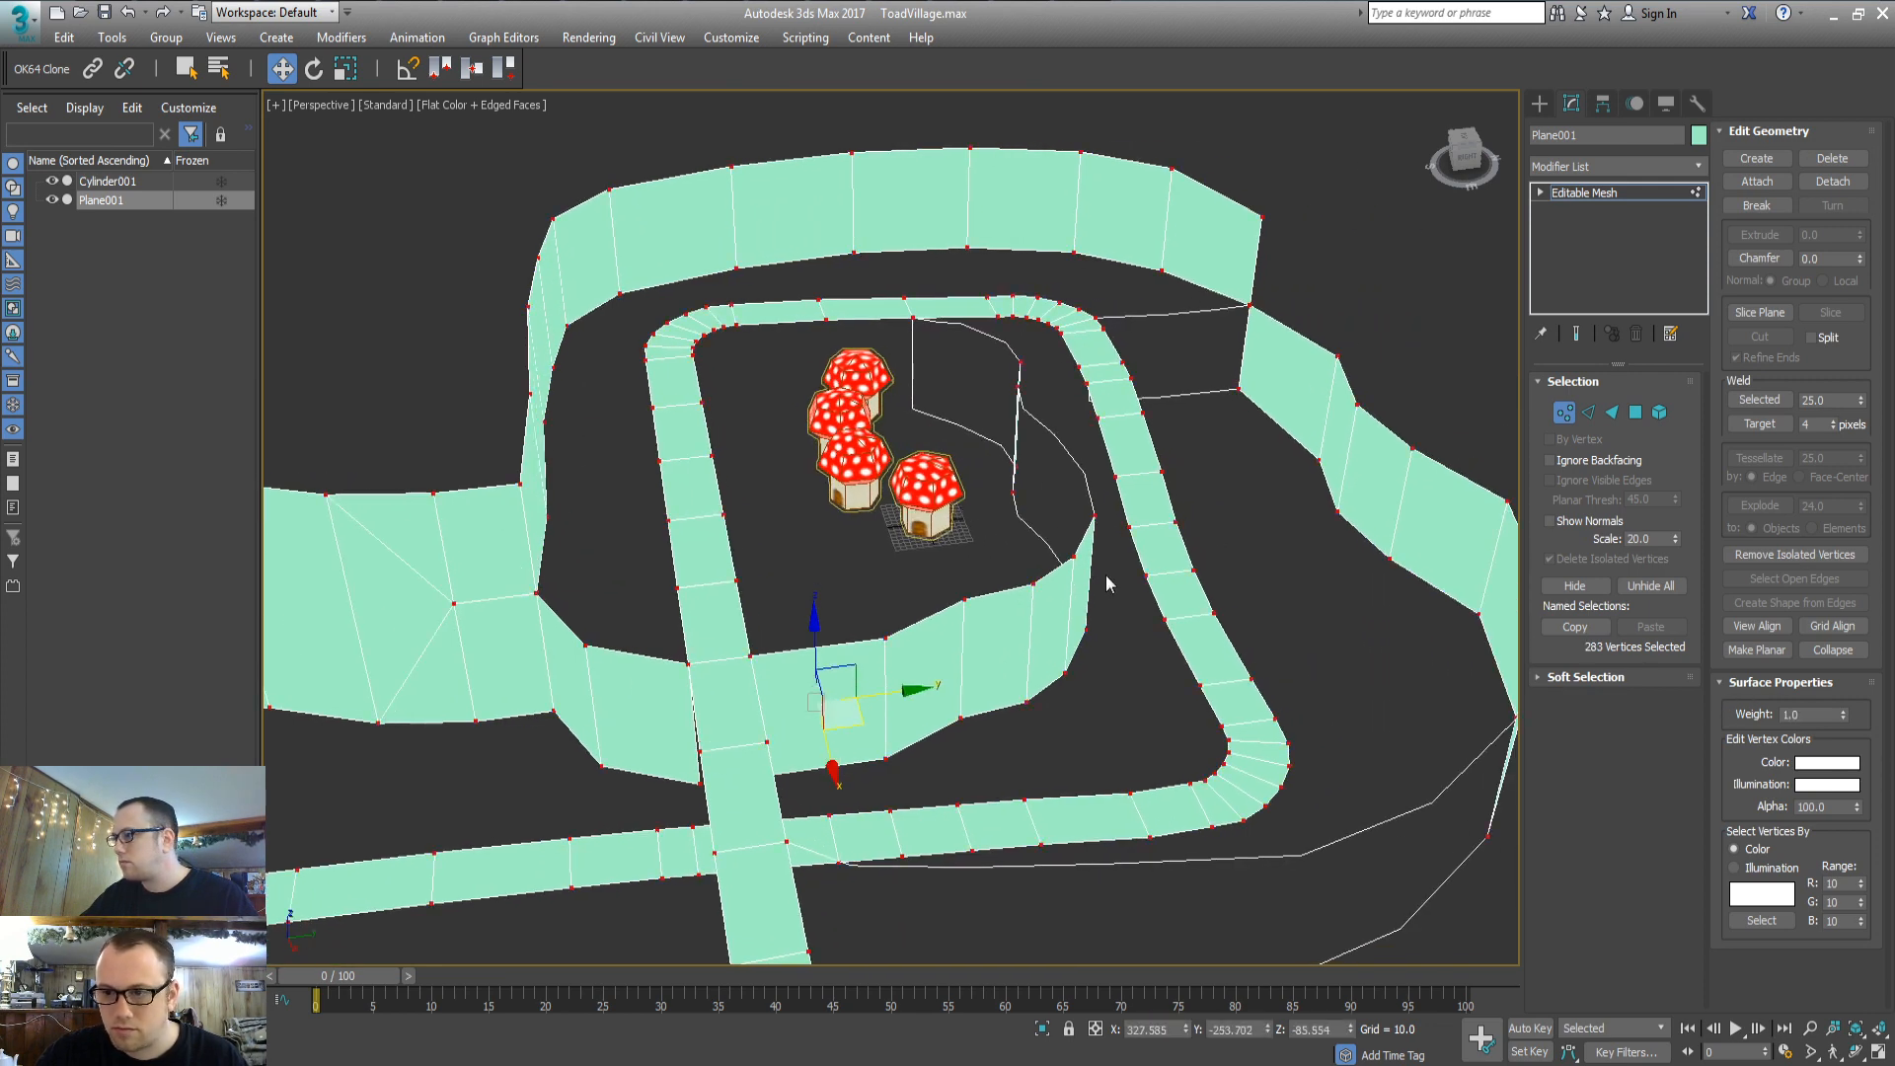
Flip the normals of the inverted outer wall faces below the far end of the upper wall, beside the road bend
key("3")
middle_click_drag(1106, 653, 992, 558, "alt")
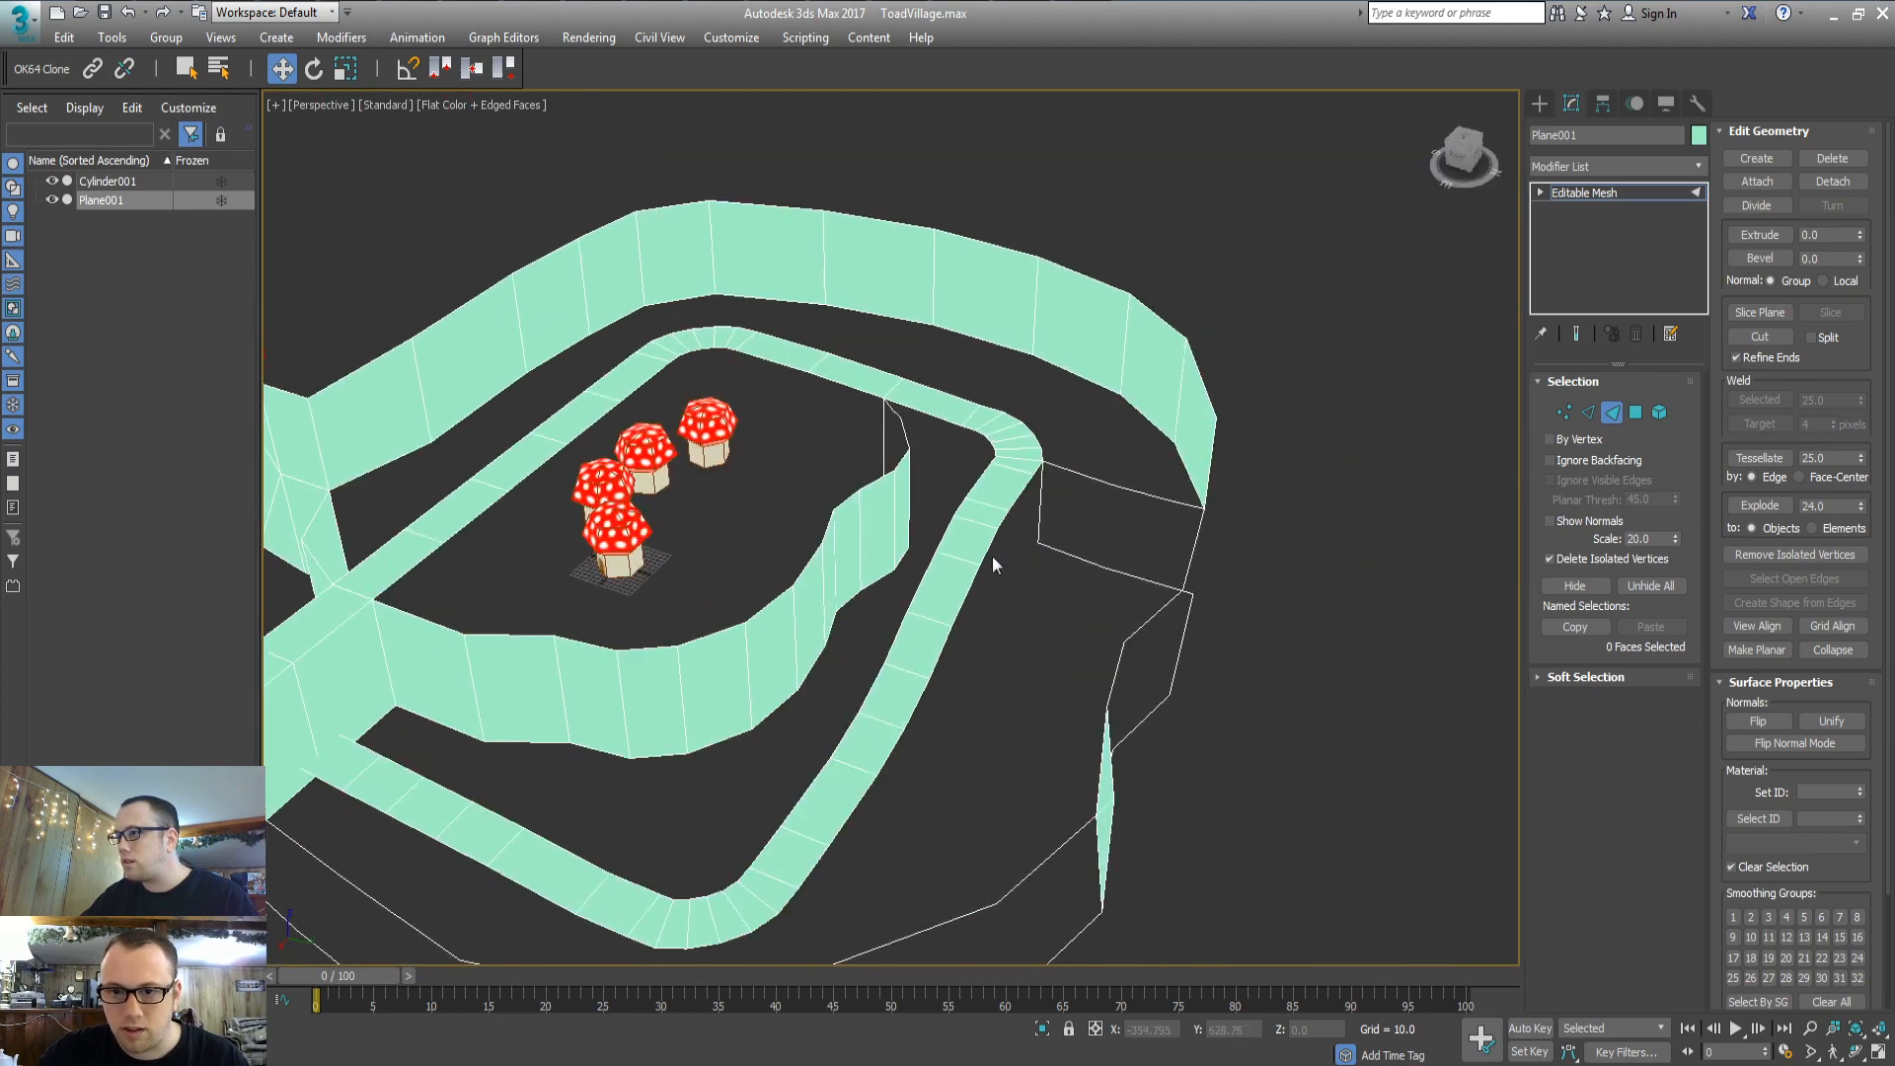
left_click_drag(1094, 515, 1090, 535)
middle_click_drag(1058, 566, 1118, 572, "alt")
left_click_drag(1124, 599, 1163, 506, "ctrl")
left_click(1222, 602)
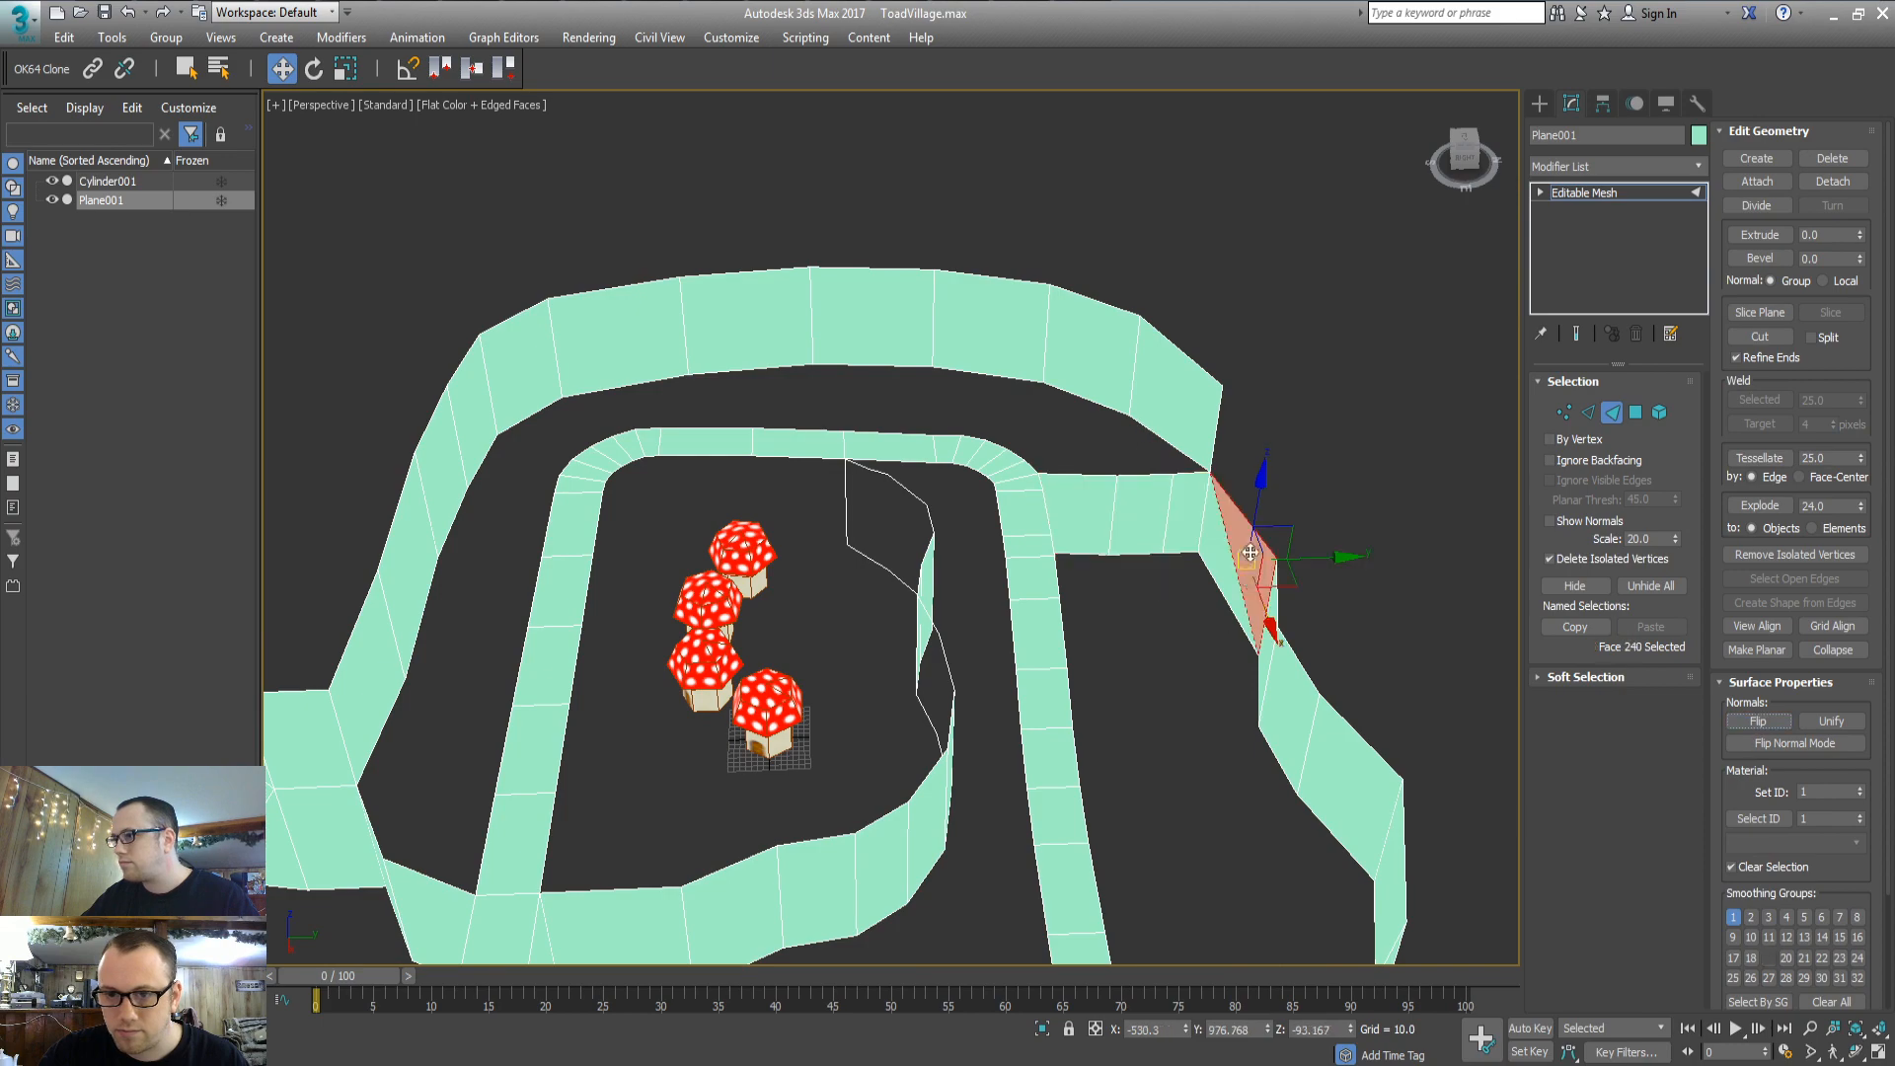
Examine the walls, road crossing and upper wall section from several angles to check which faces point the wrong way
middle_click_drag(1222, 602, 1166, 497)
scroll(1166, 533, "down", 6)
middle_click_drag(1131, 634, 1009, 691, "alt")
middle_click_drag(990, 627, 1005, 694)
scroll(978, 642, "up", 4)
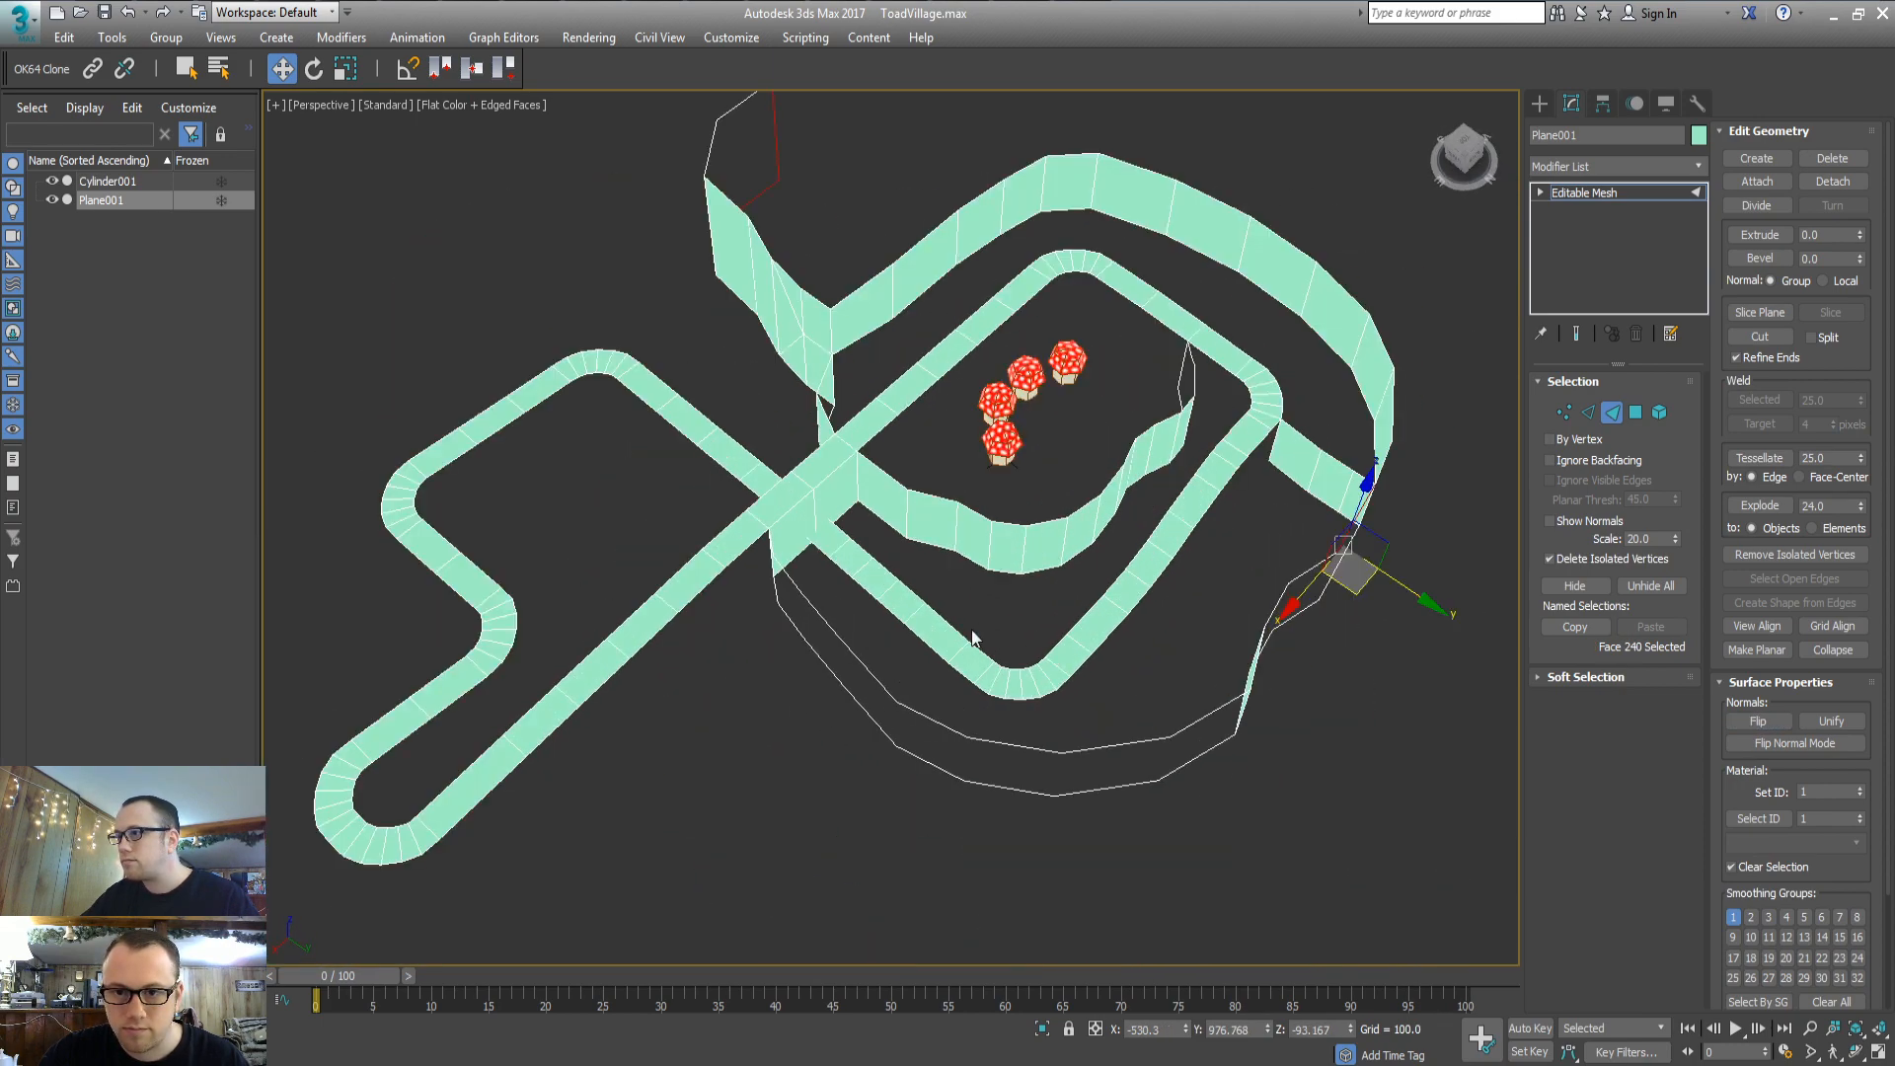
middle_click_drag(1206, 501, 775, 623)
scroll(1132, 605, "up", 3)
middle_click_drag(982, 679, 981, 451)
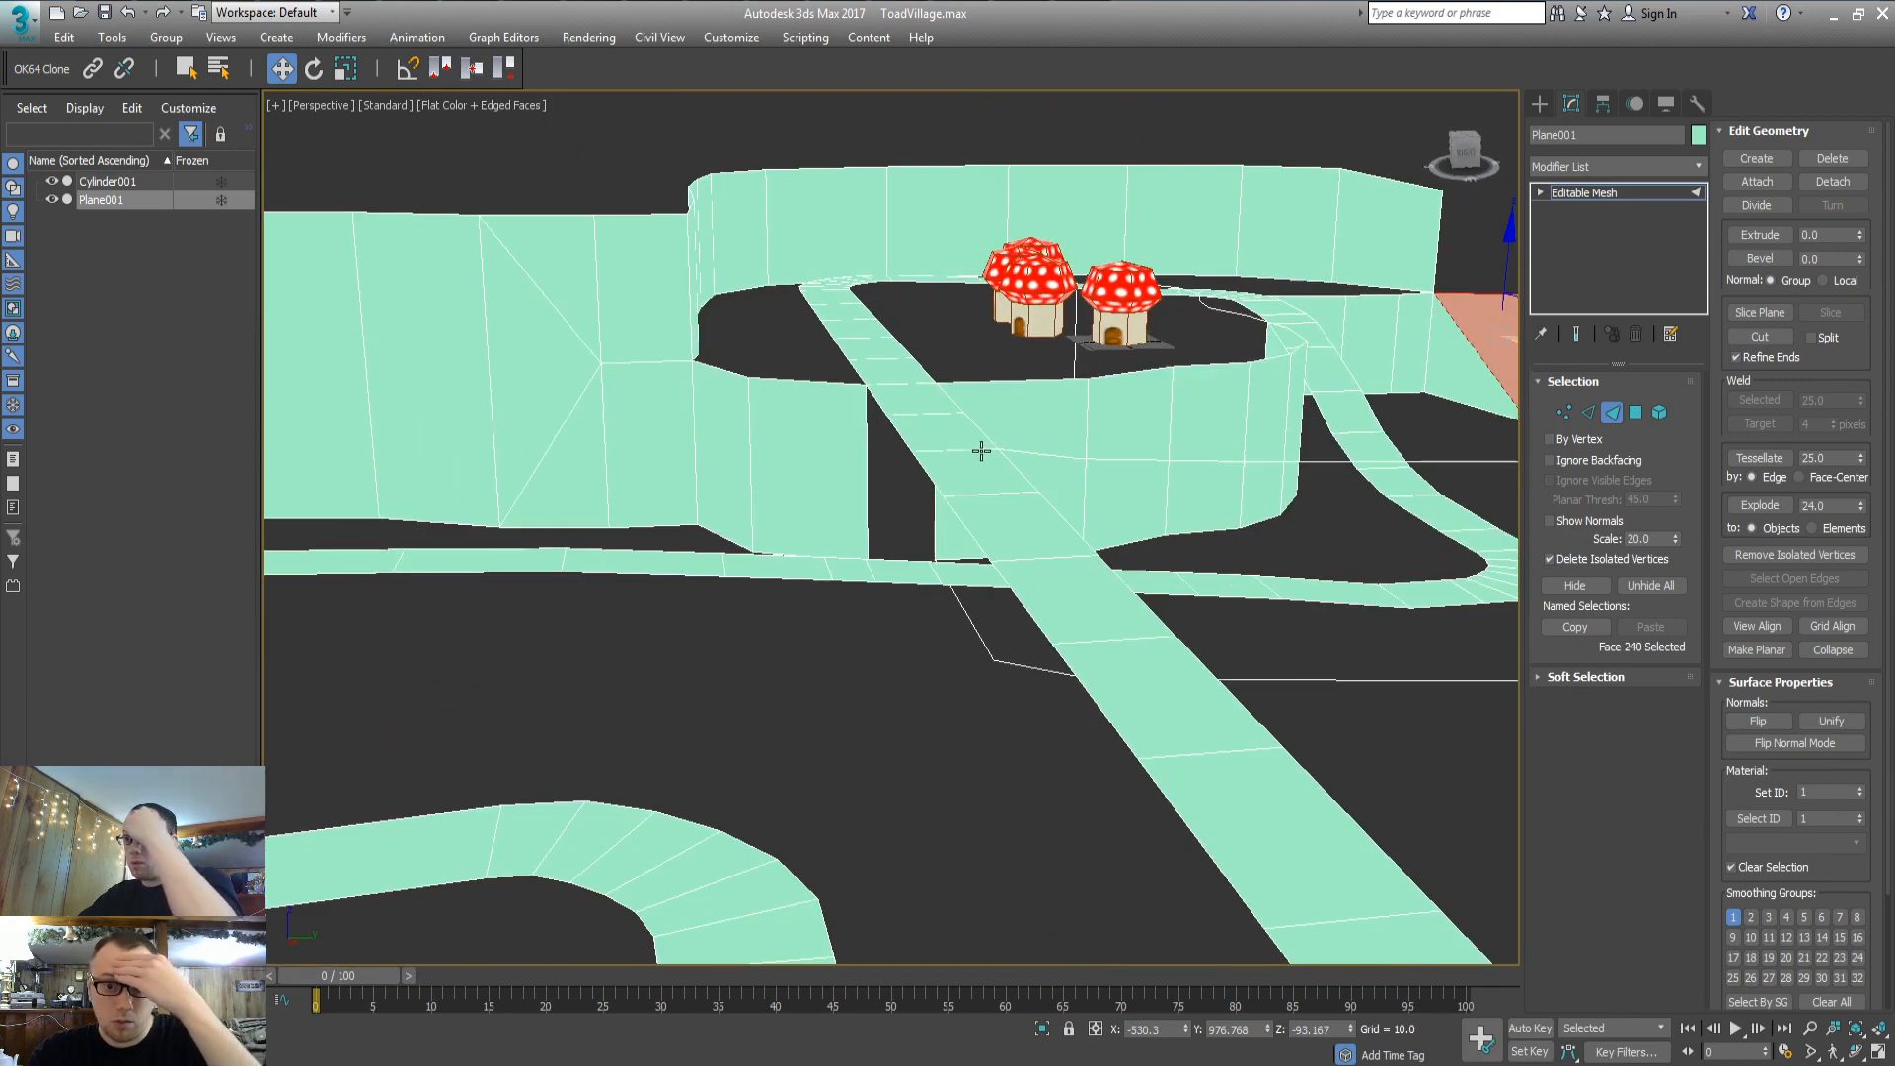
middle_click_drag(1031, 513, 1096, 592)
middle_click_drag(1096, 553, 799, 529)
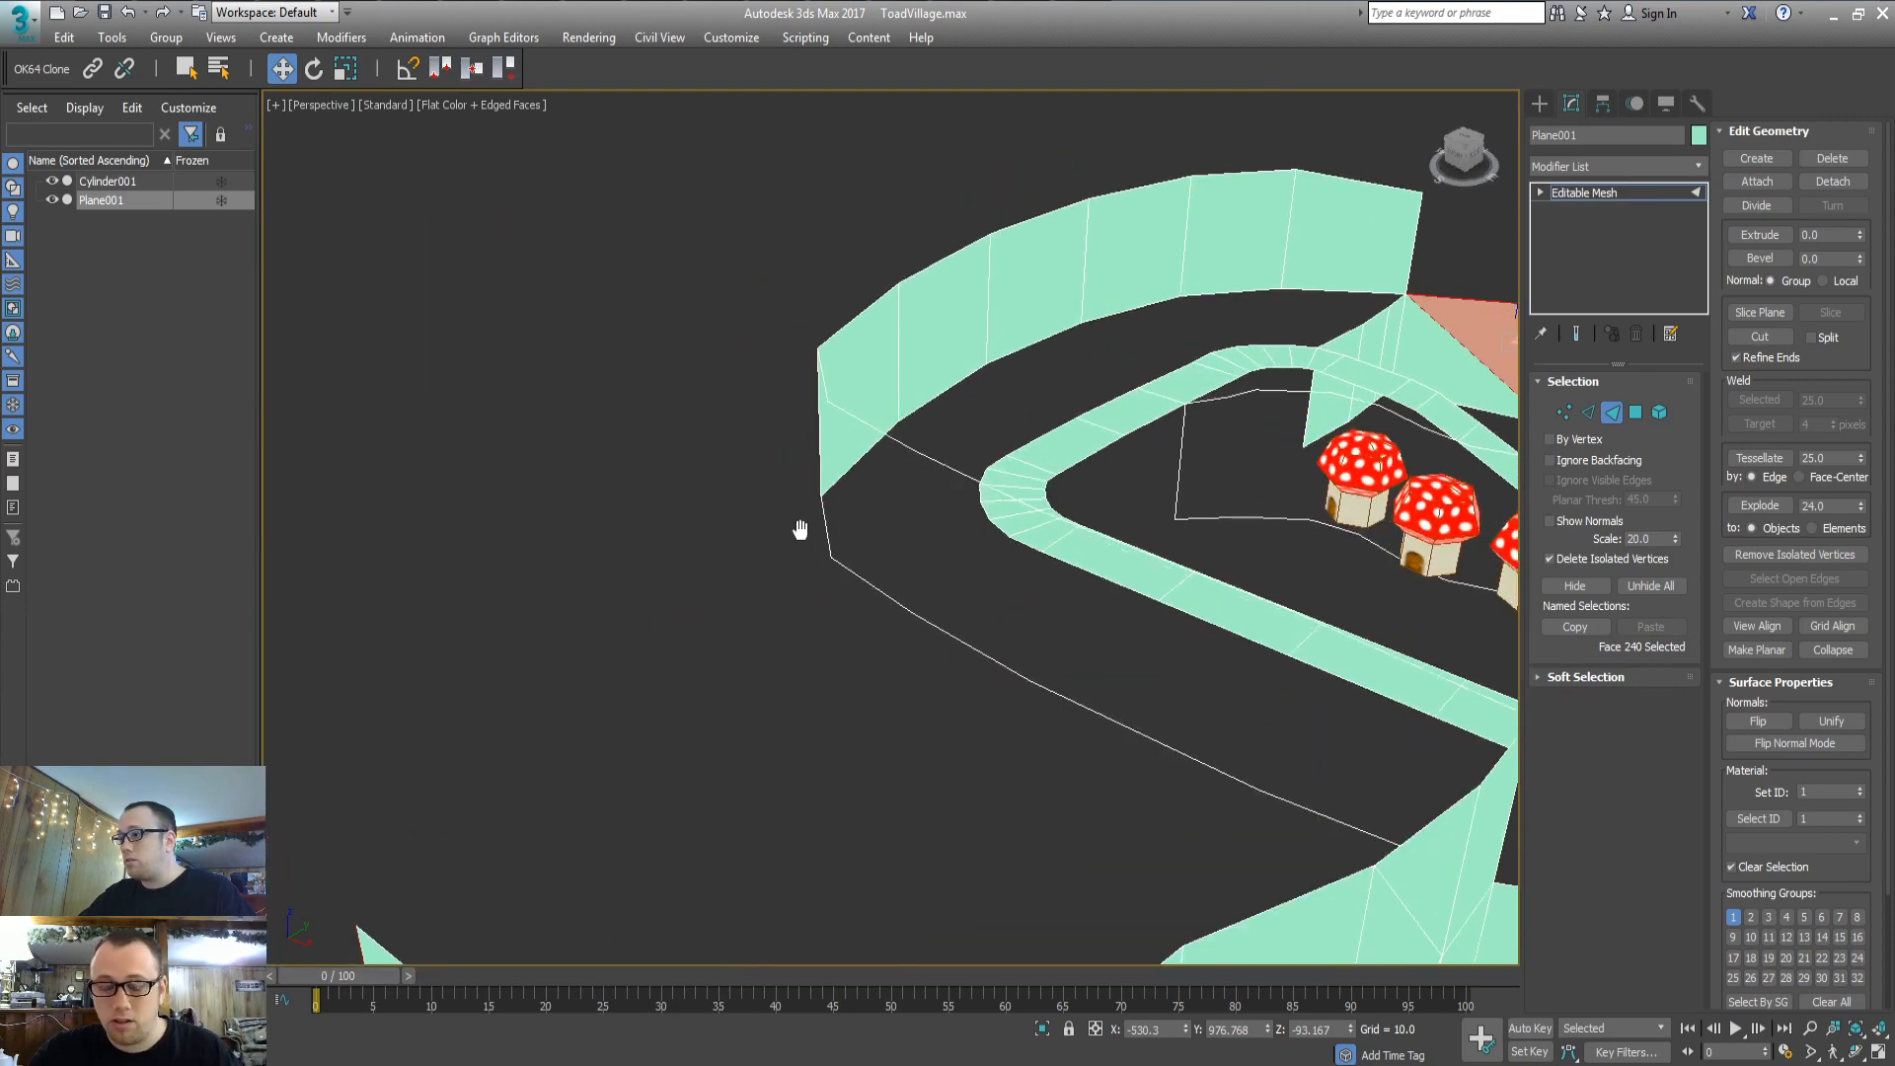
scroll(955, 668, "down", 3)
middle_click_drag(954, 667, 836, 626)
Extend two adjoining side edges of the elevated road at the crossing downward as a wall and select the new wall's end edge
key("2")
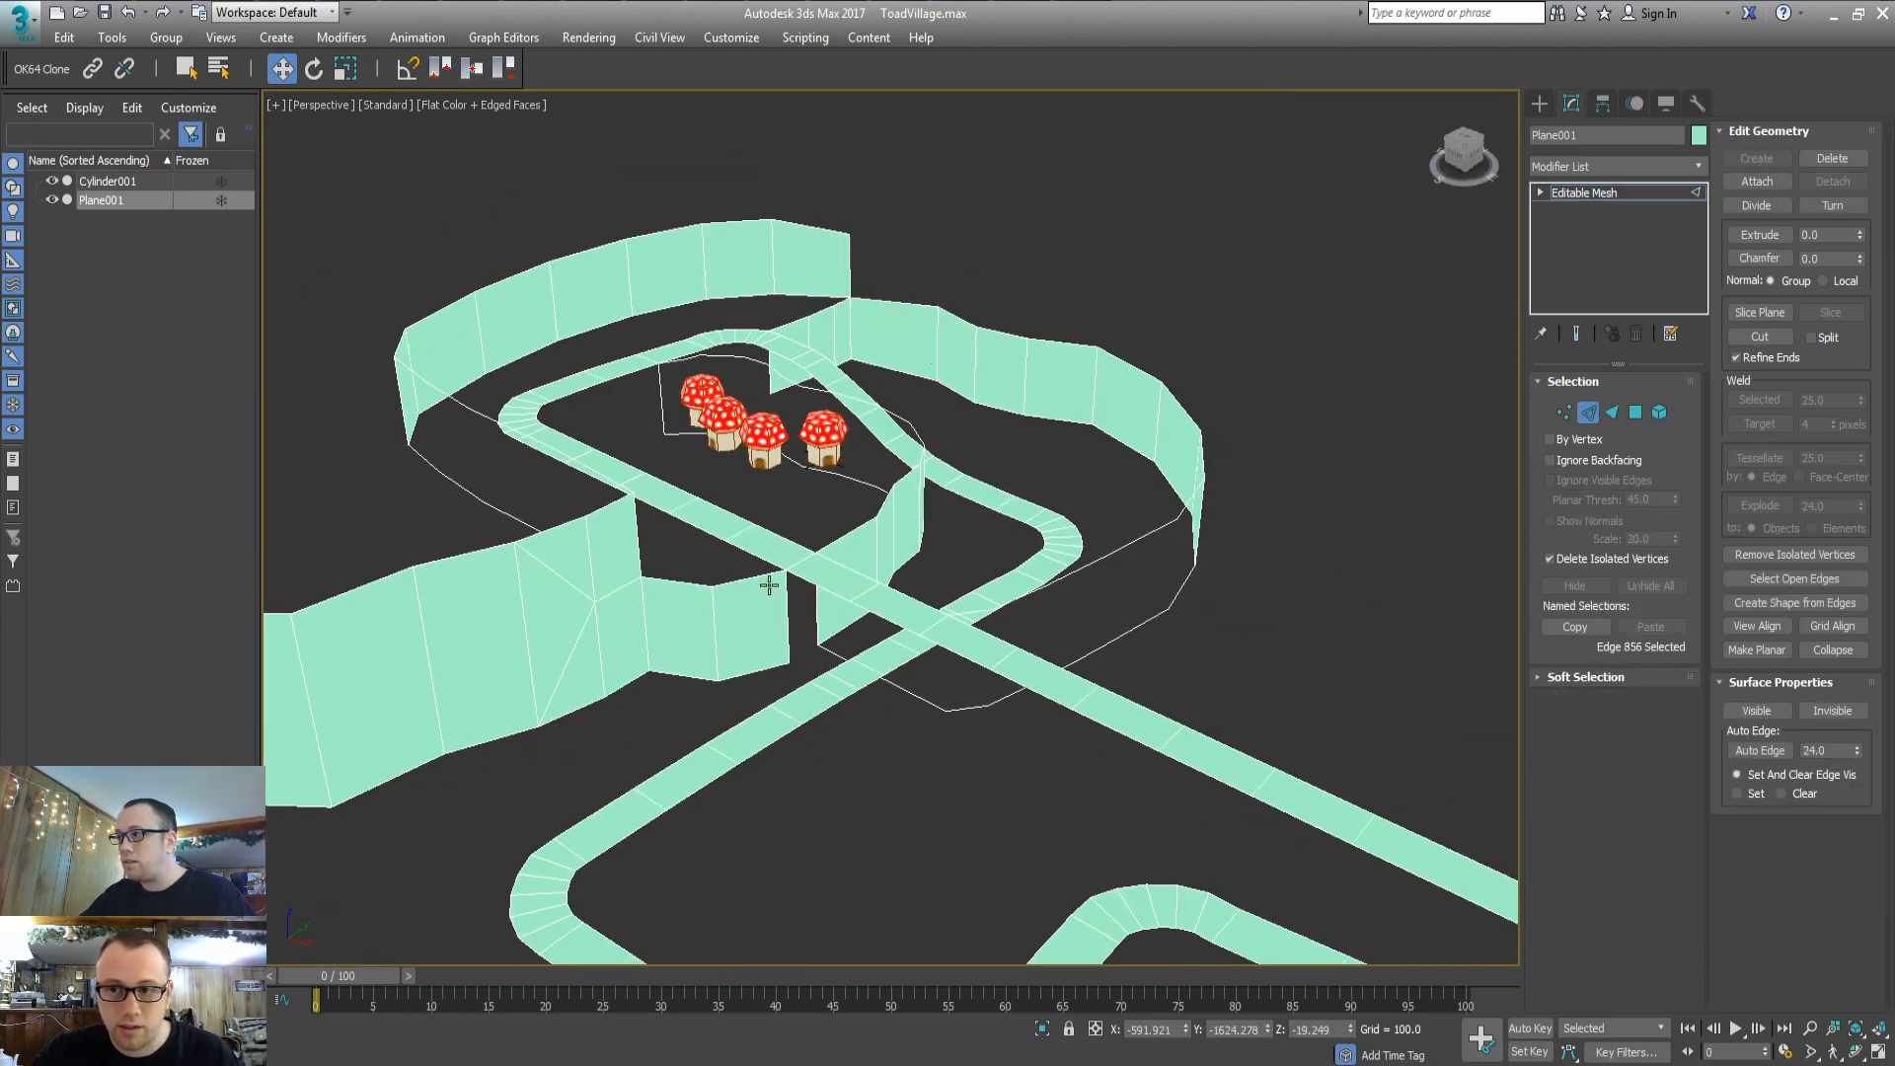
left_click(820, 586)
scroll(924, 673, "up", 5)
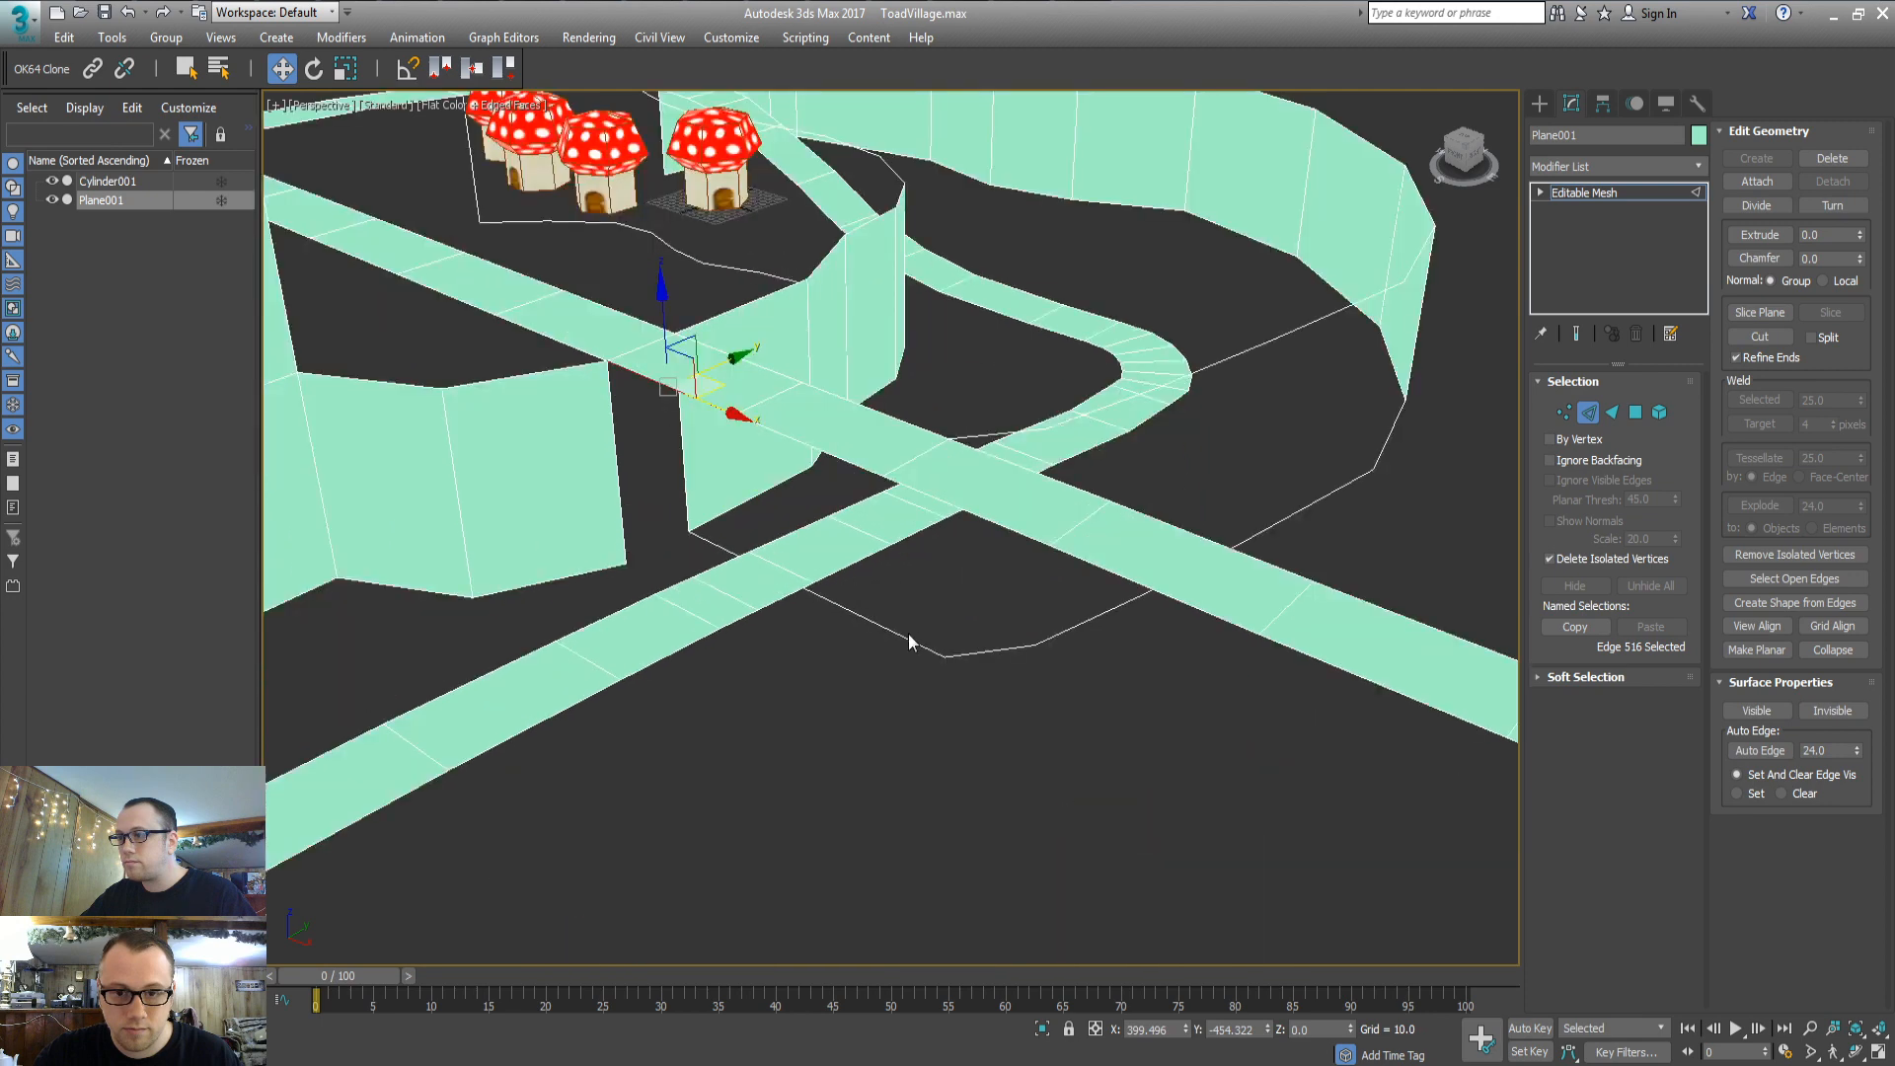
scroll(875, 537, "down", 3)
left_click(918, 445, "ctrl")
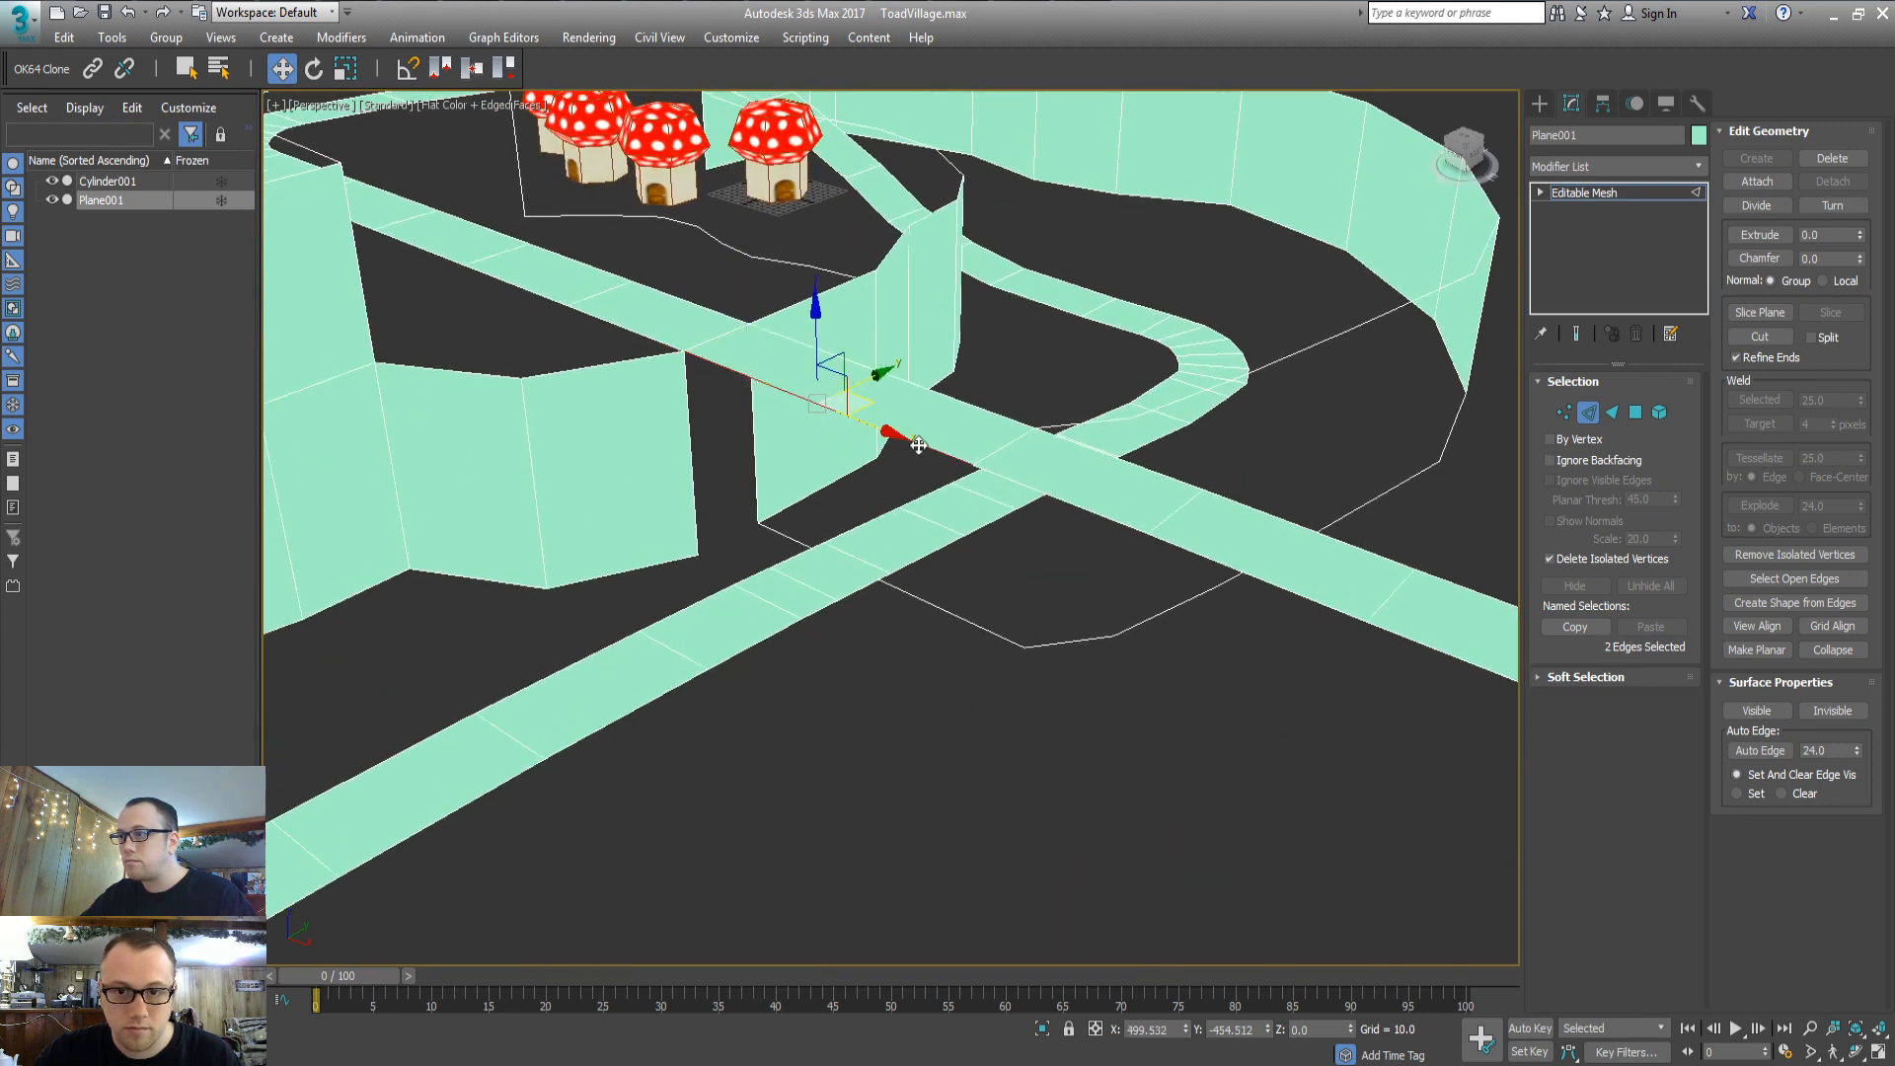
left_click_drag(815, 367, 824, 538, "shift")
mouse_move(825, 542)
middle_mouse_down("alt")
mouse_move(807, 583)
mouse_move(656, 681)
mouse_move(542, 629)
mouse_move(938, 571)
mouse_move(831, 539)
middle_mouse_up("alt")
left_click(821, 536)
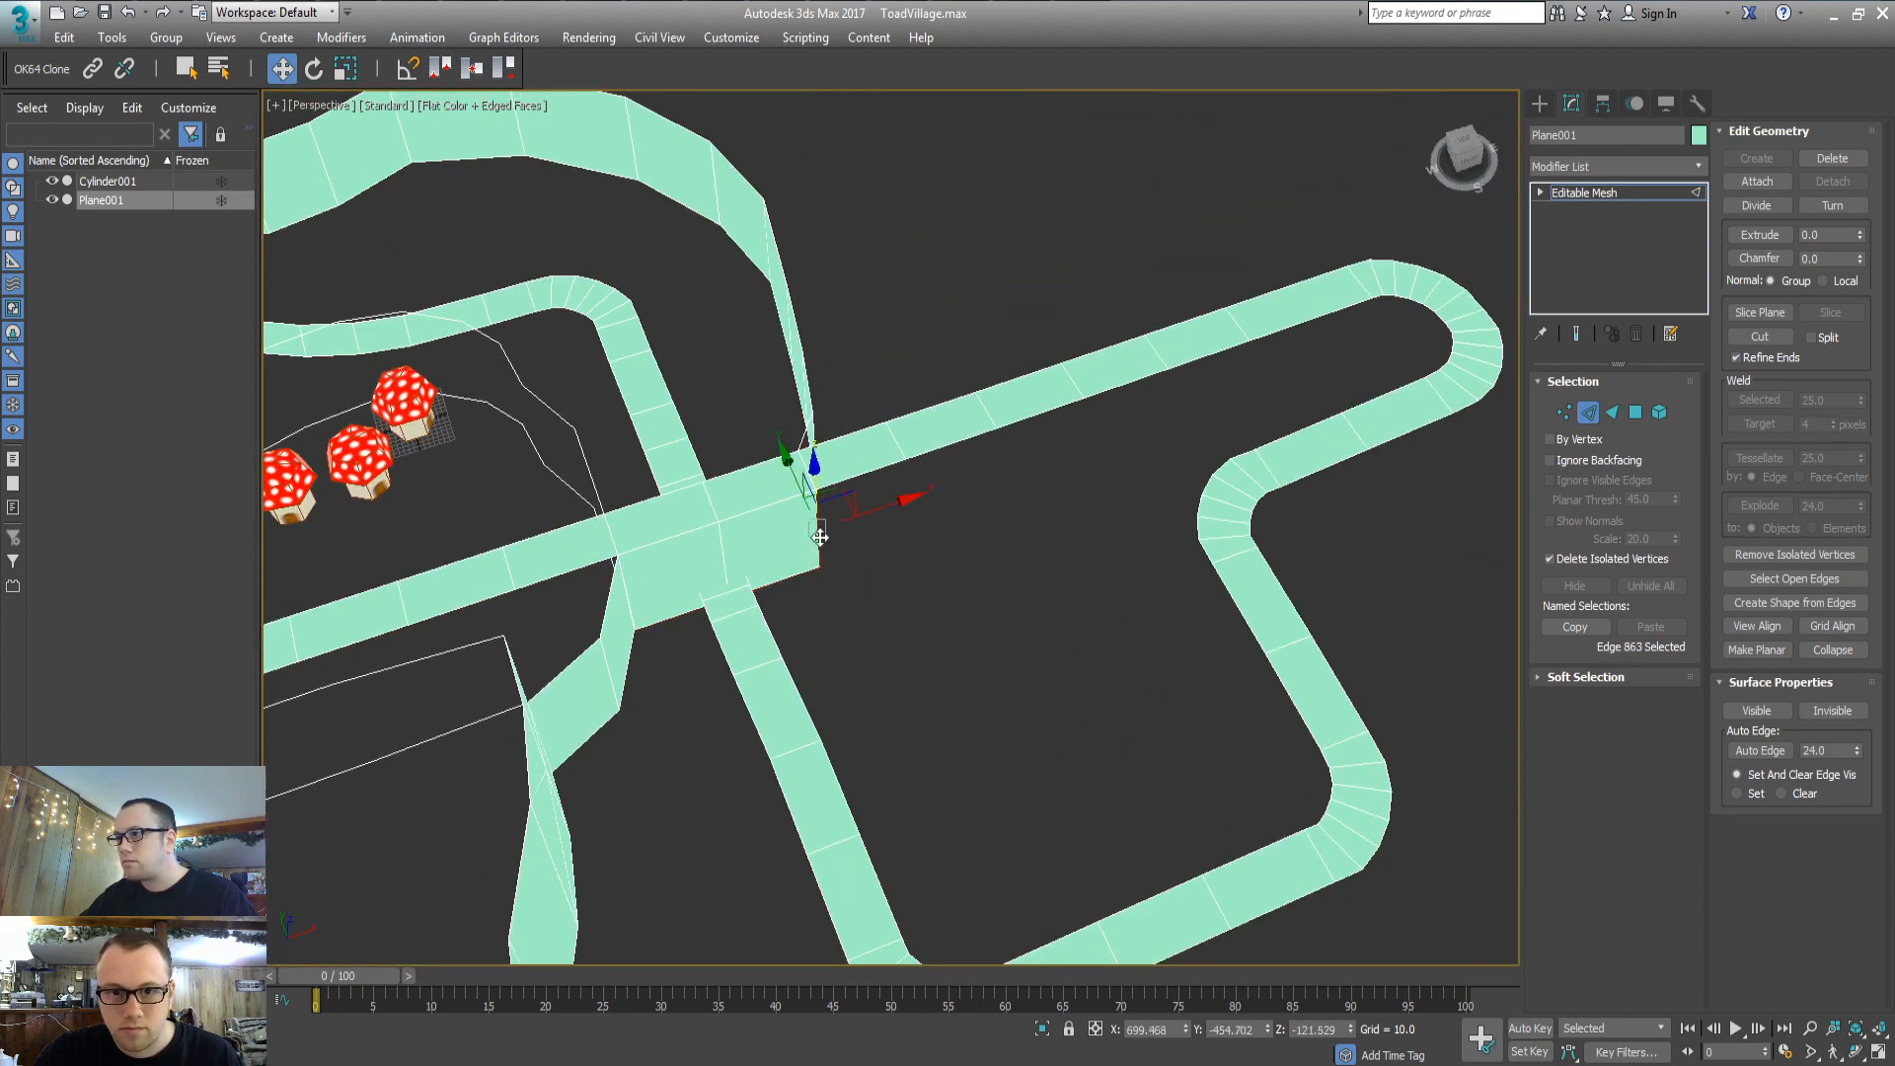
Extrude the vertical edge at the junction's end repeatedly into a winding wall that reaches the bend of the looped track
left_click(803, 509)
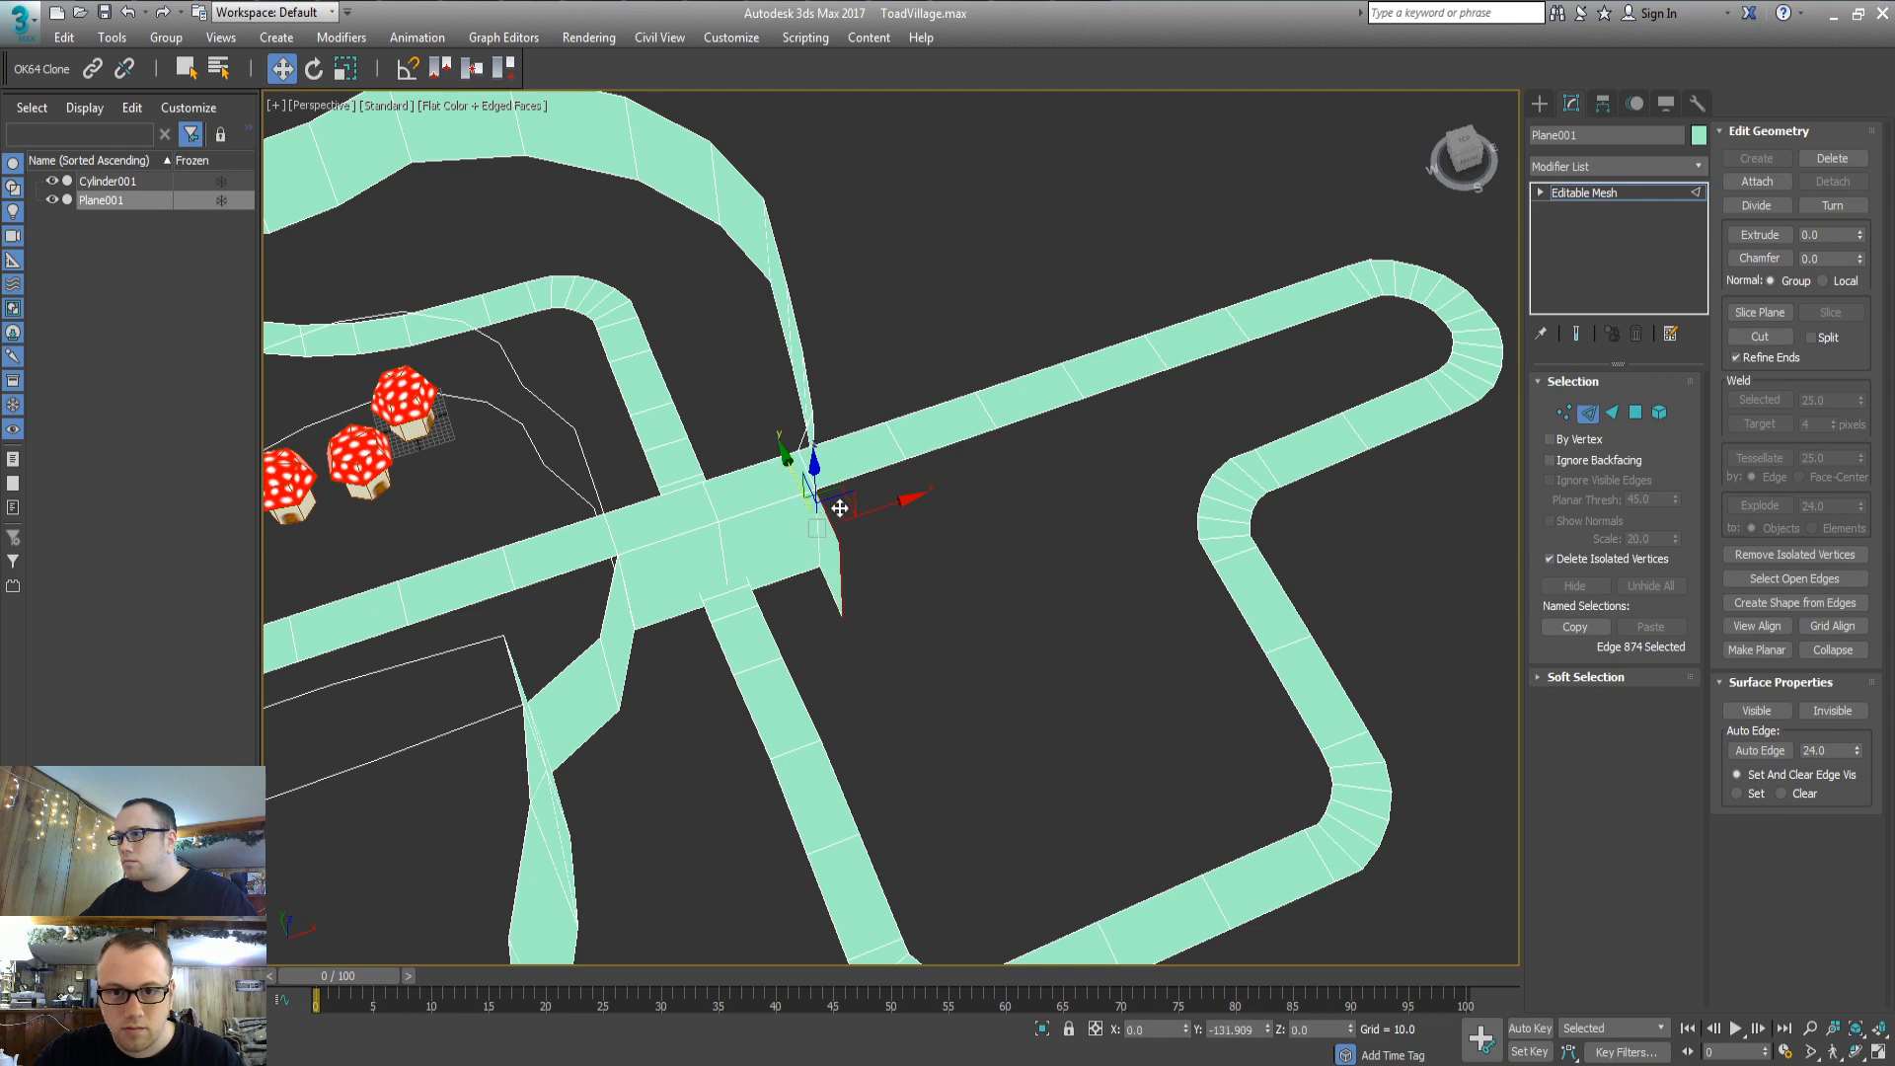
left_click_drag(840, 508, 876, 533)
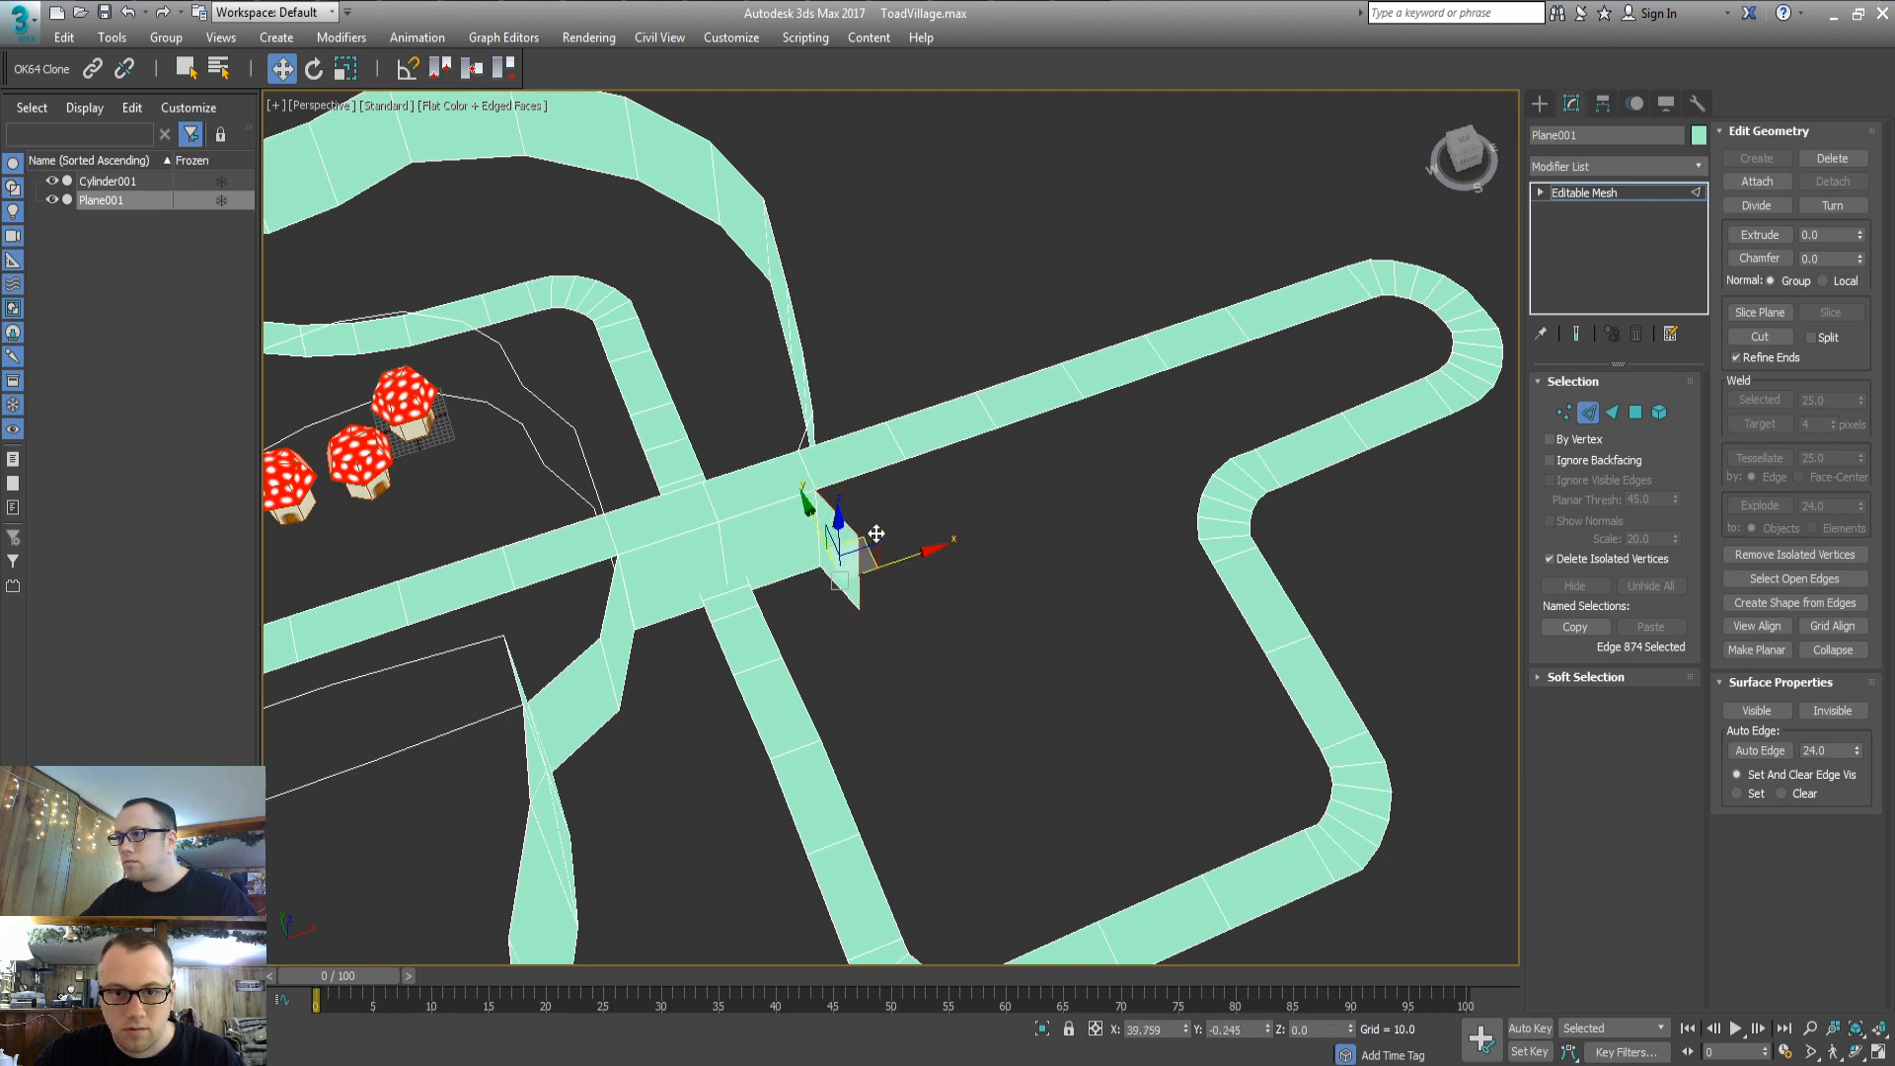
middle_click_drag(875, 571, 886, 602, "alt")
left_click_drag(880, 539, 1210, 454, "shift")
middle_click_drag(1153, 579, 837, 626)
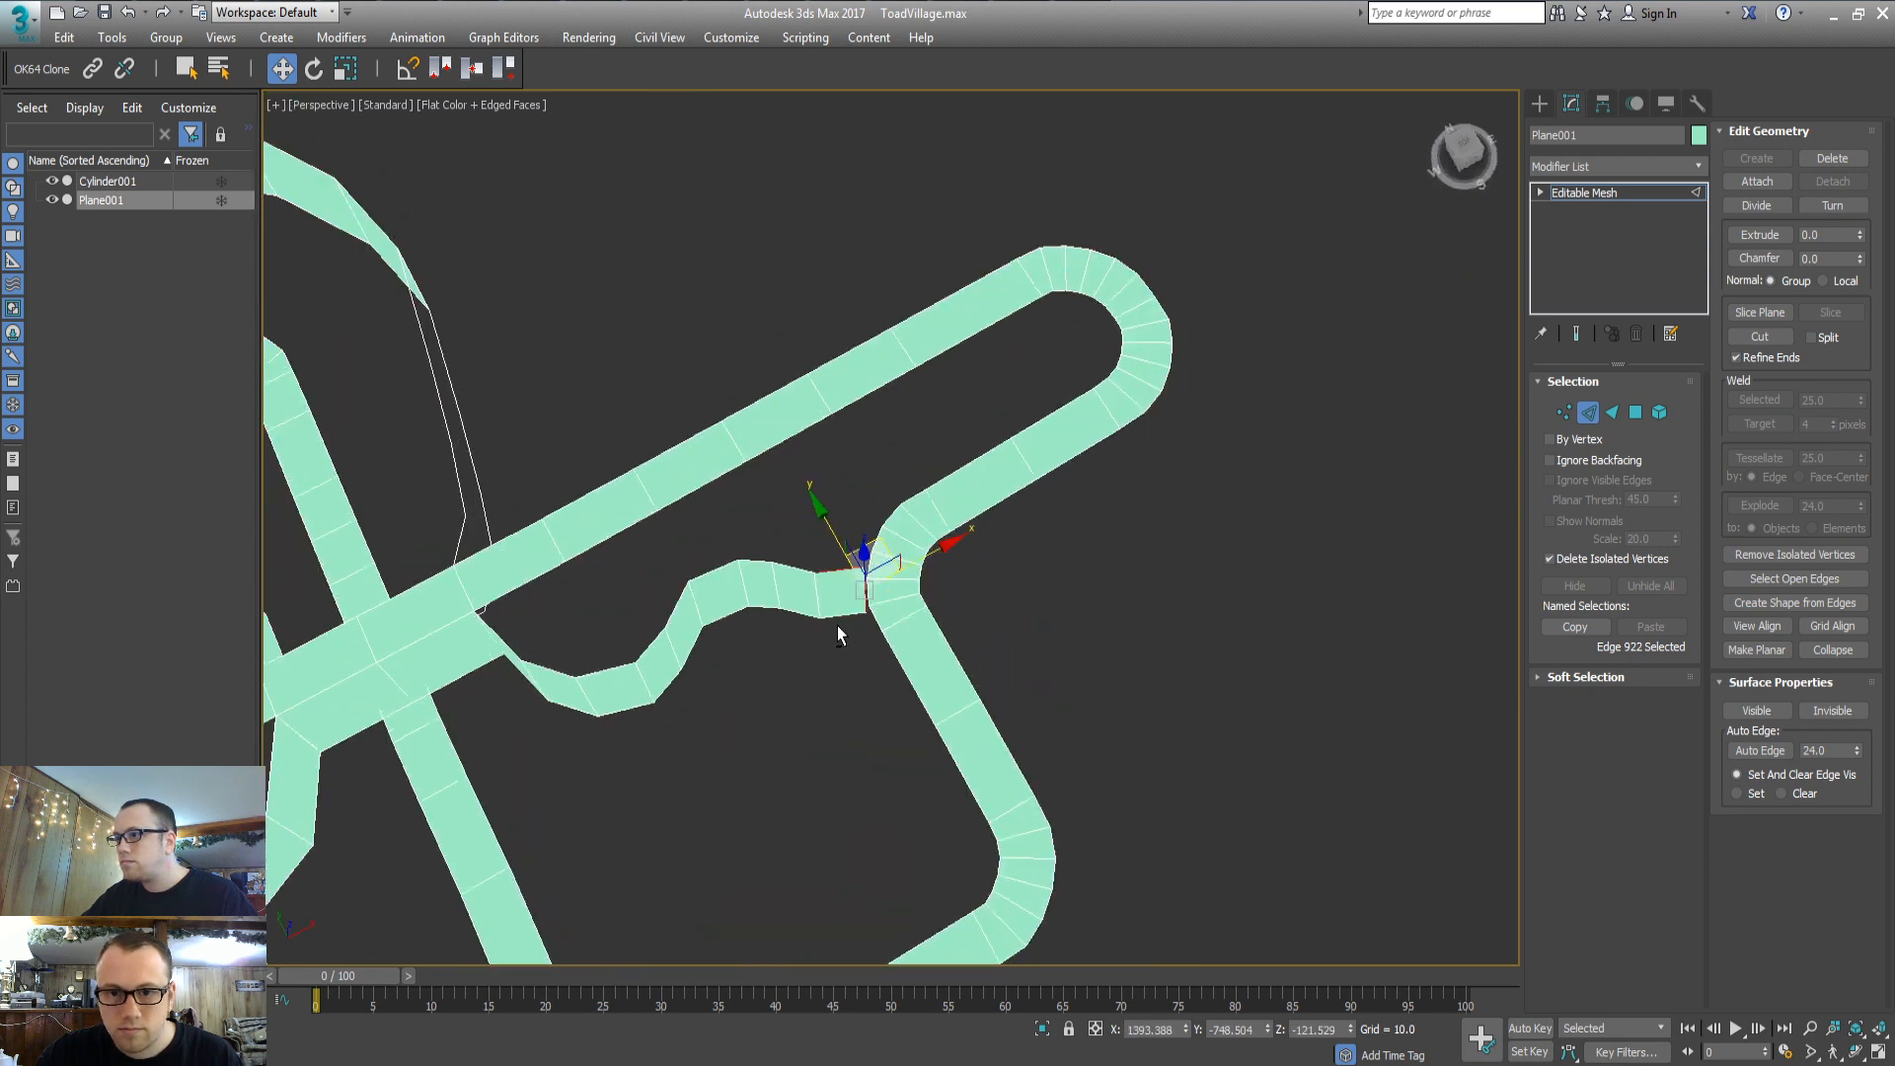
Move the winding wall's end edge back so it meets the side of the track bend
scroll(865, 626, "up", 5)
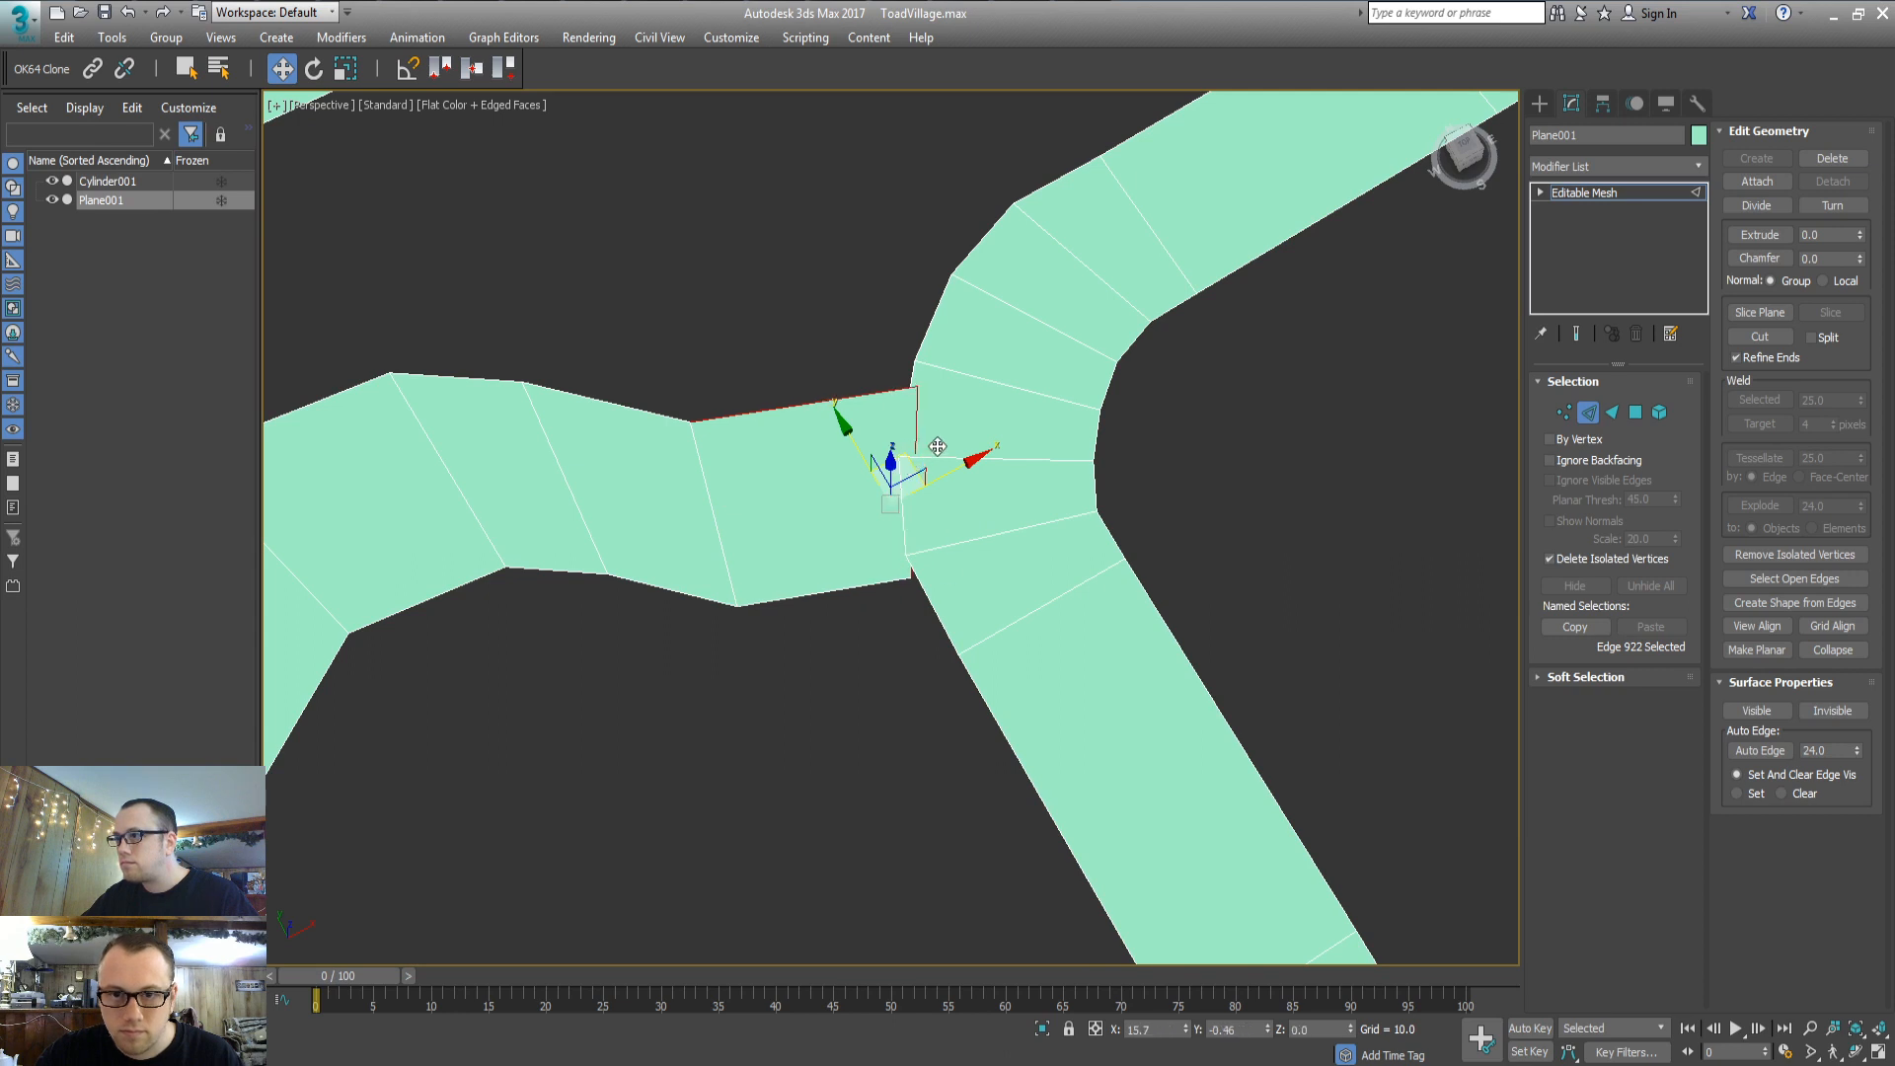
left_click_drag(938, 446, 922, 453)
left_click(844, 626)
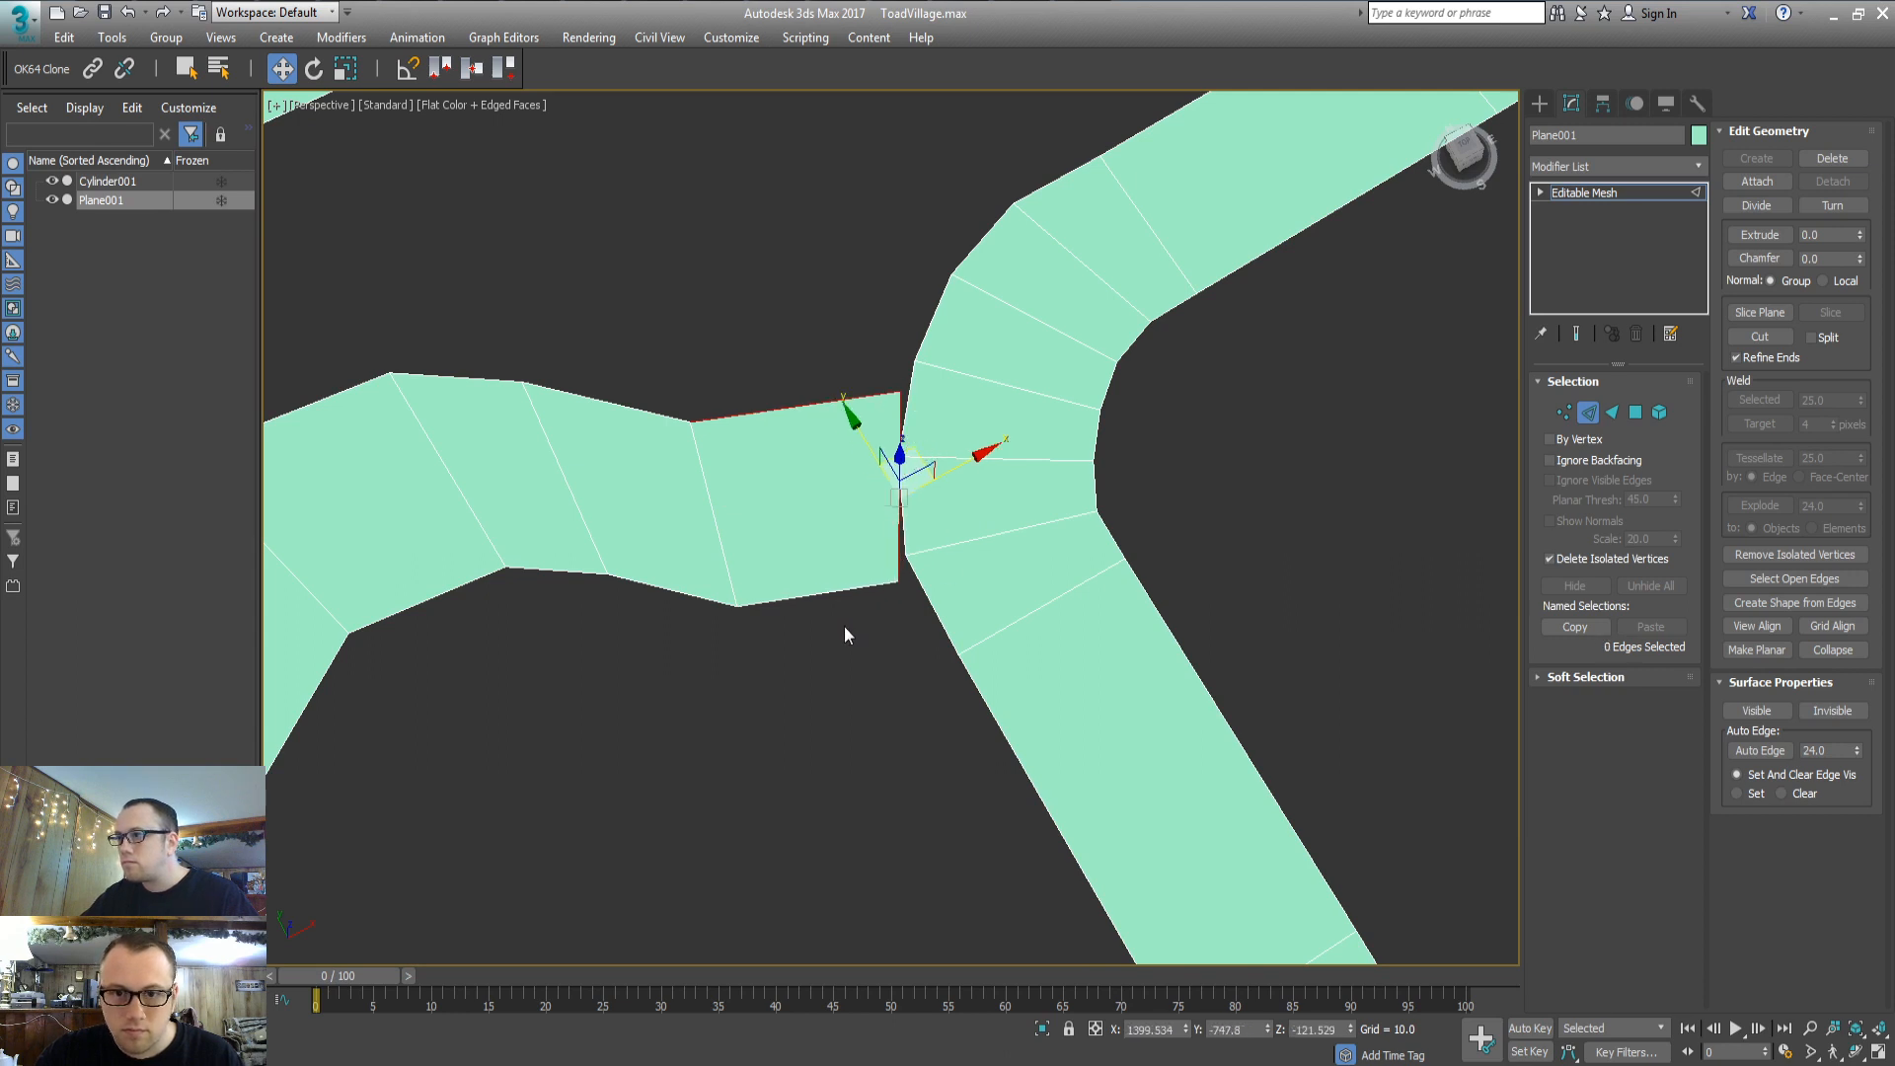
Lower the top vertex at the wall's end to track level, and lower the neighbouring top vertex slightly to slope the wall
mouse_move(815, 659)
middle_mouse_down("alt")
mouse_move(782, 567)
mouse_move(790, 643)
middle_mouse_up("alt")
key("1")
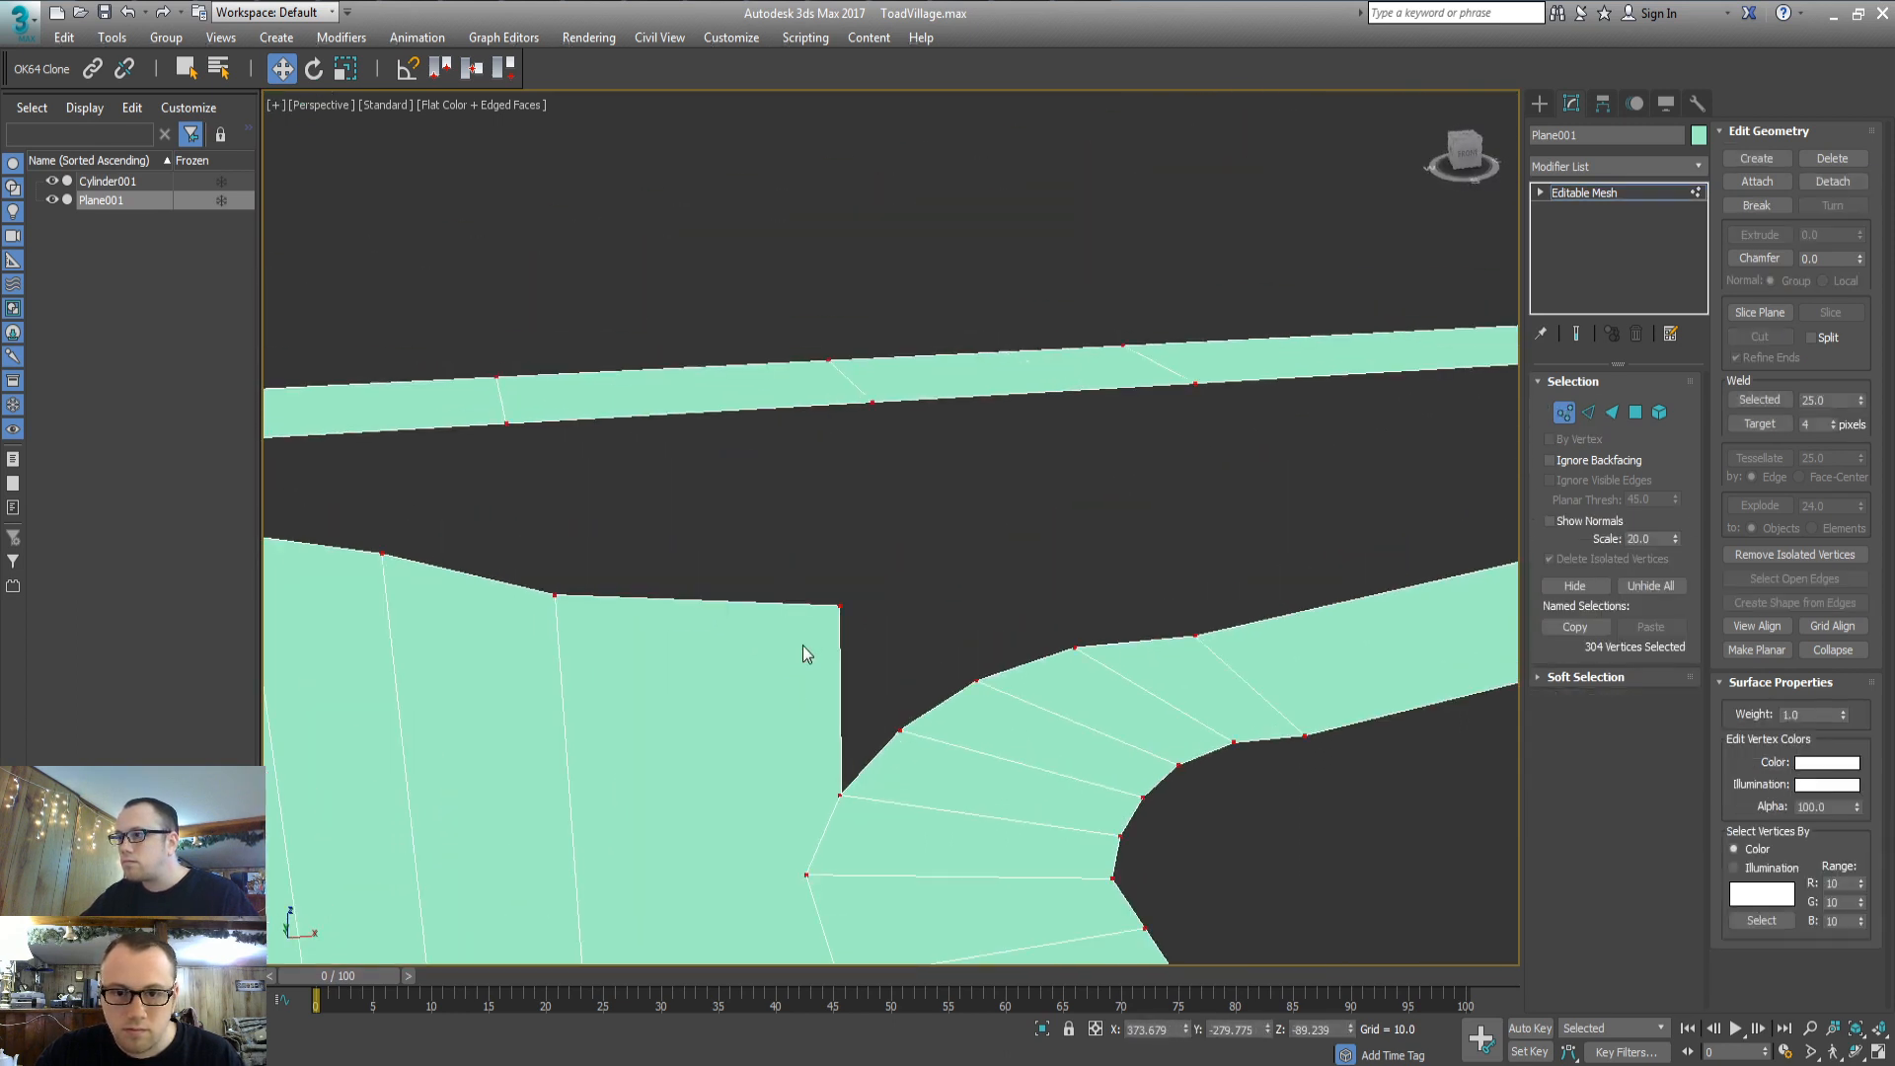
left_click(839, 605)
left_click_drag(836, 517, 831, 707)
middle_click_drag(553, 707, 715, 707)
scroll(714, 707, "down", 4)
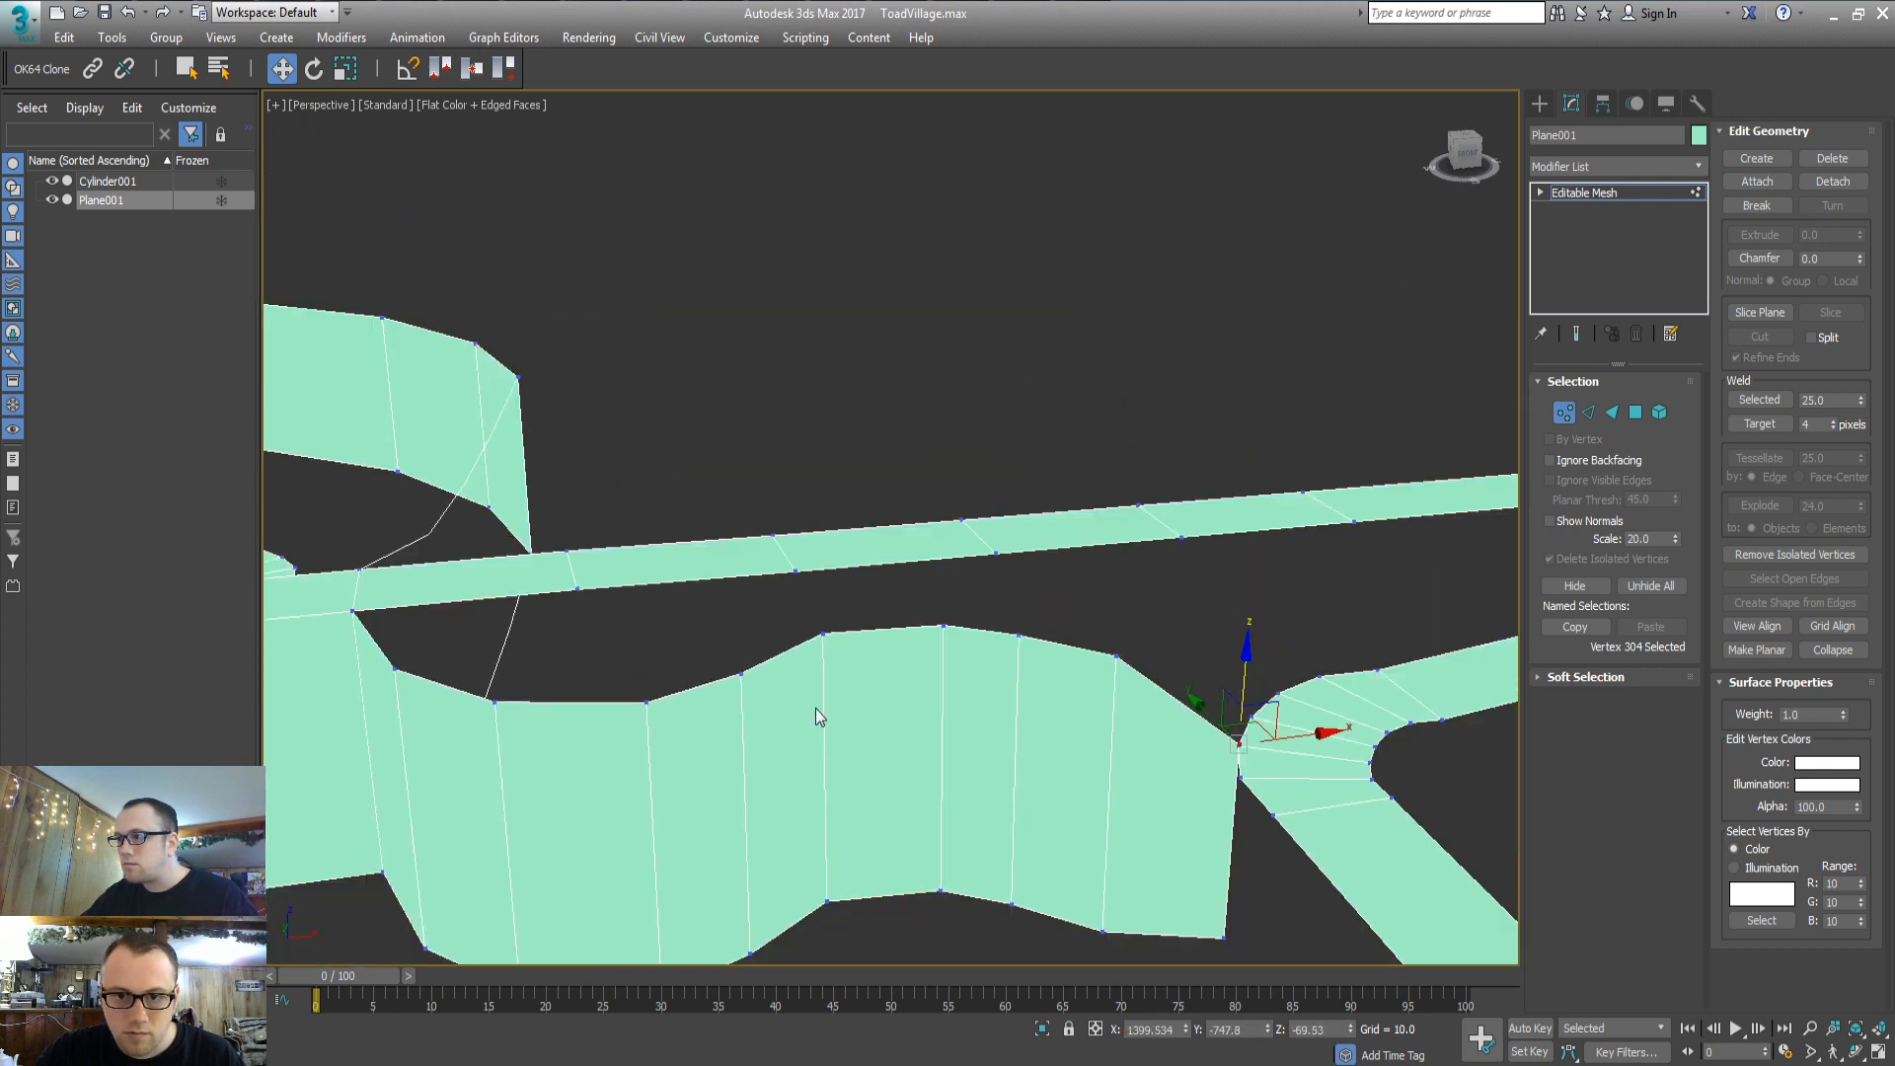
middle_click_drag(963, 683, 900, 651)
left_click_drag(1039, 581, 1040, 582)
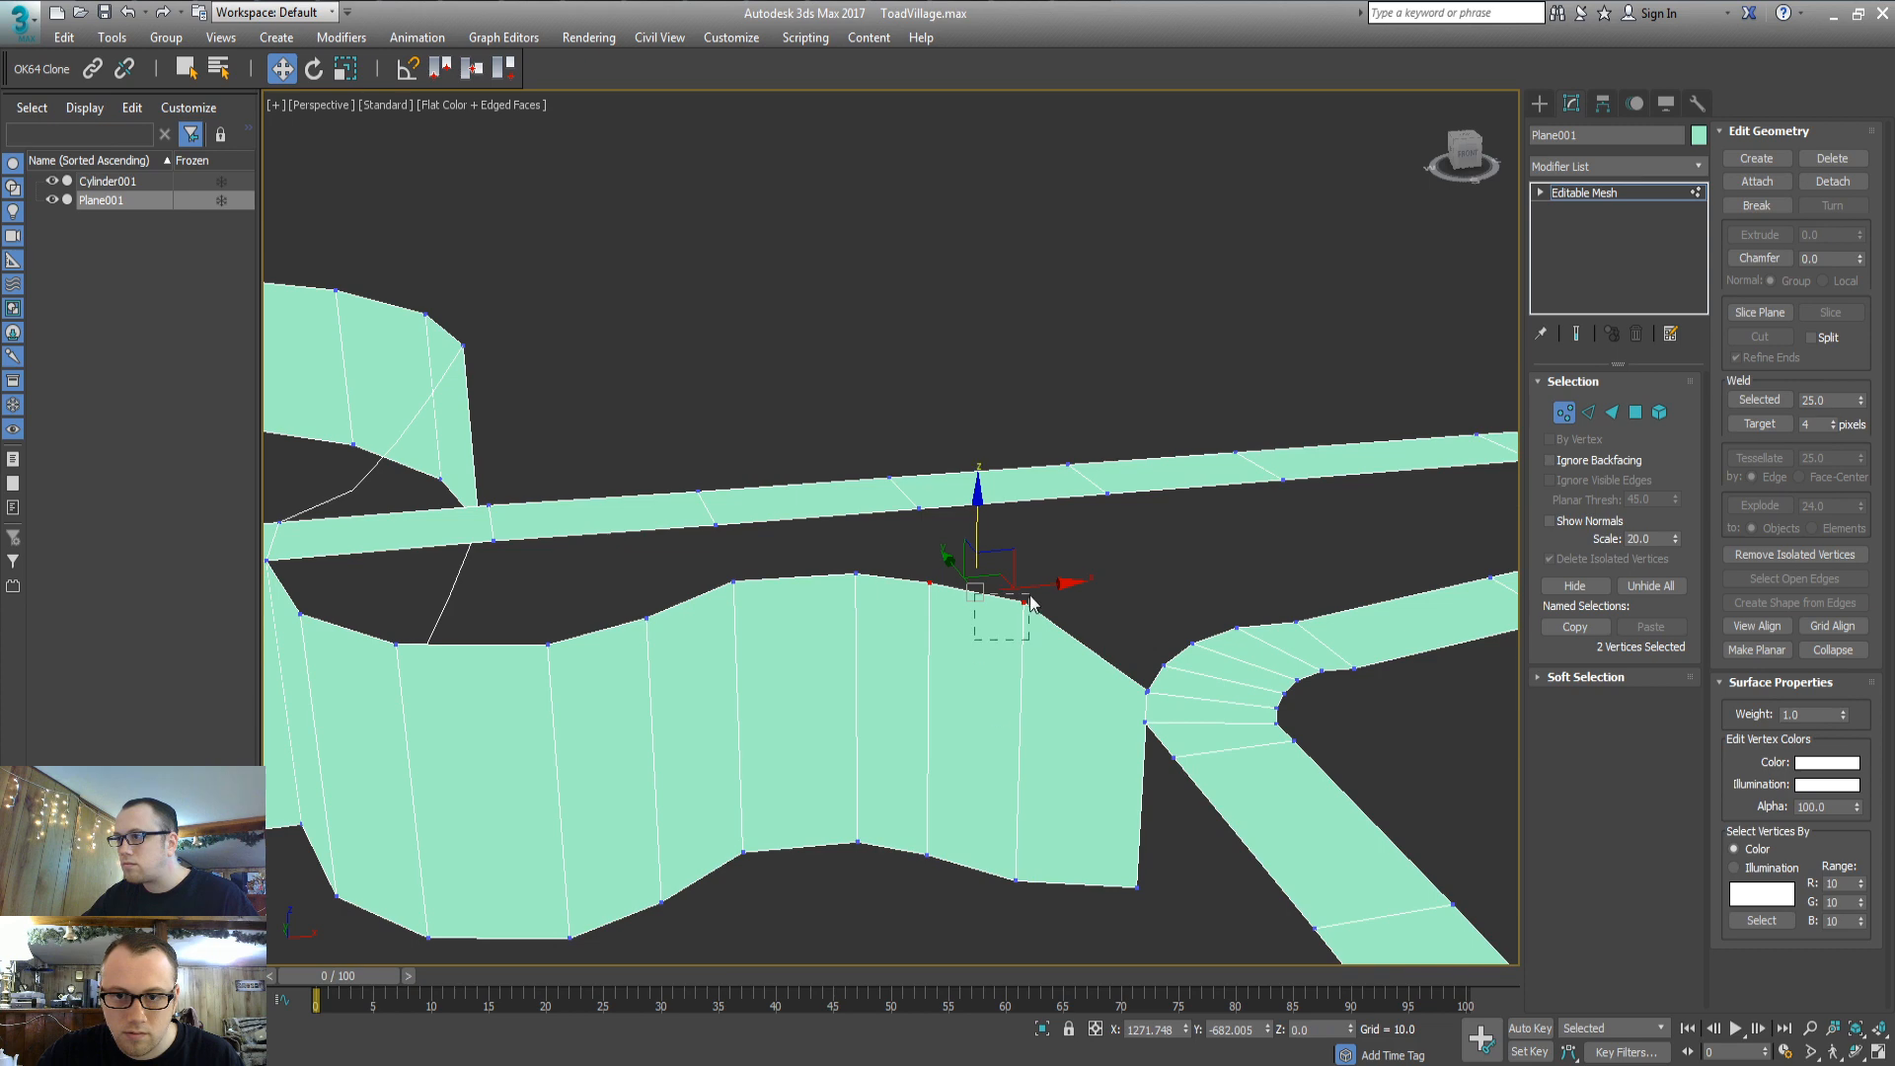
left_click(897, 829)
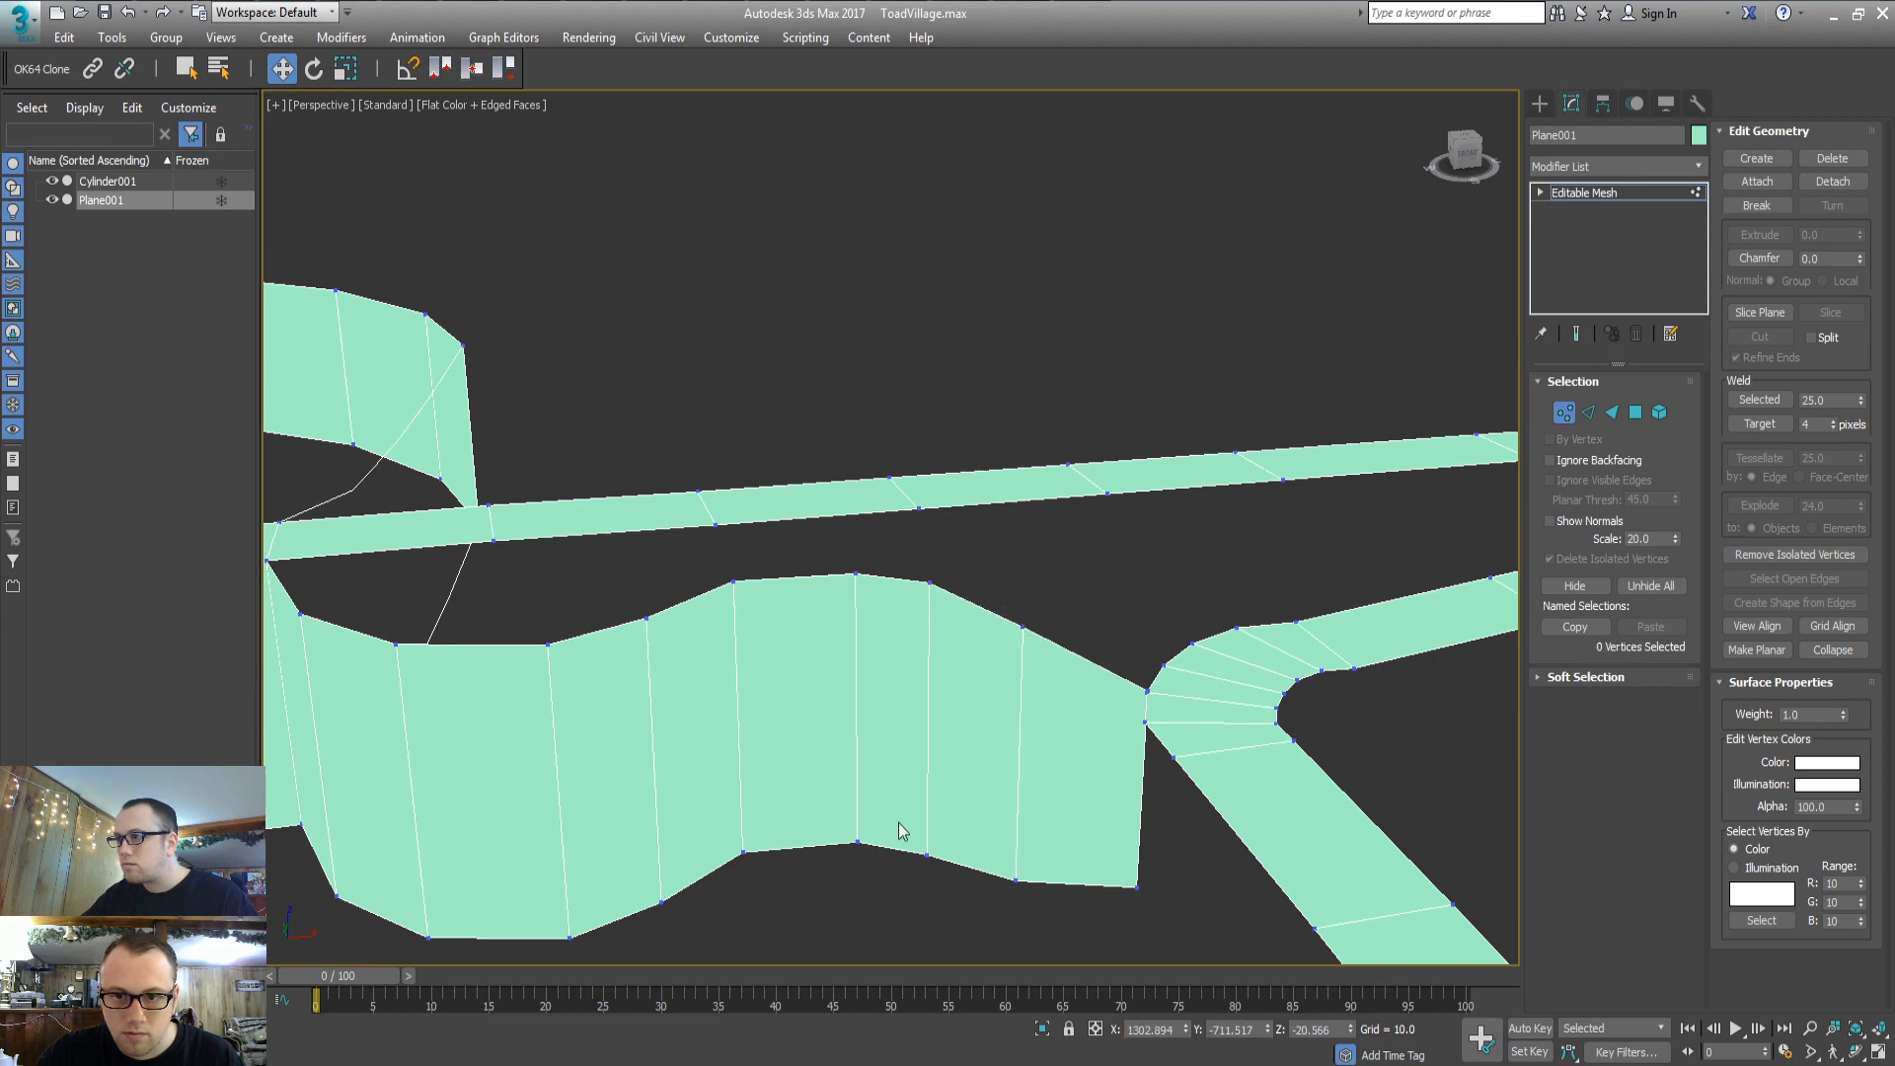
Select the inner track edges from the wall's end along the first straight, leaving out any stray edges
scroll(833, 681, "down", 5)
middle_click_drag(833, 681, 810, 636)
middle_click_drag(765, 652, 810, 612, "alt")
scroll(820, 723, "up", 4)
scroll(809, 612, "up", 4)
scroll(811, 620, "down", 5)
key("2")
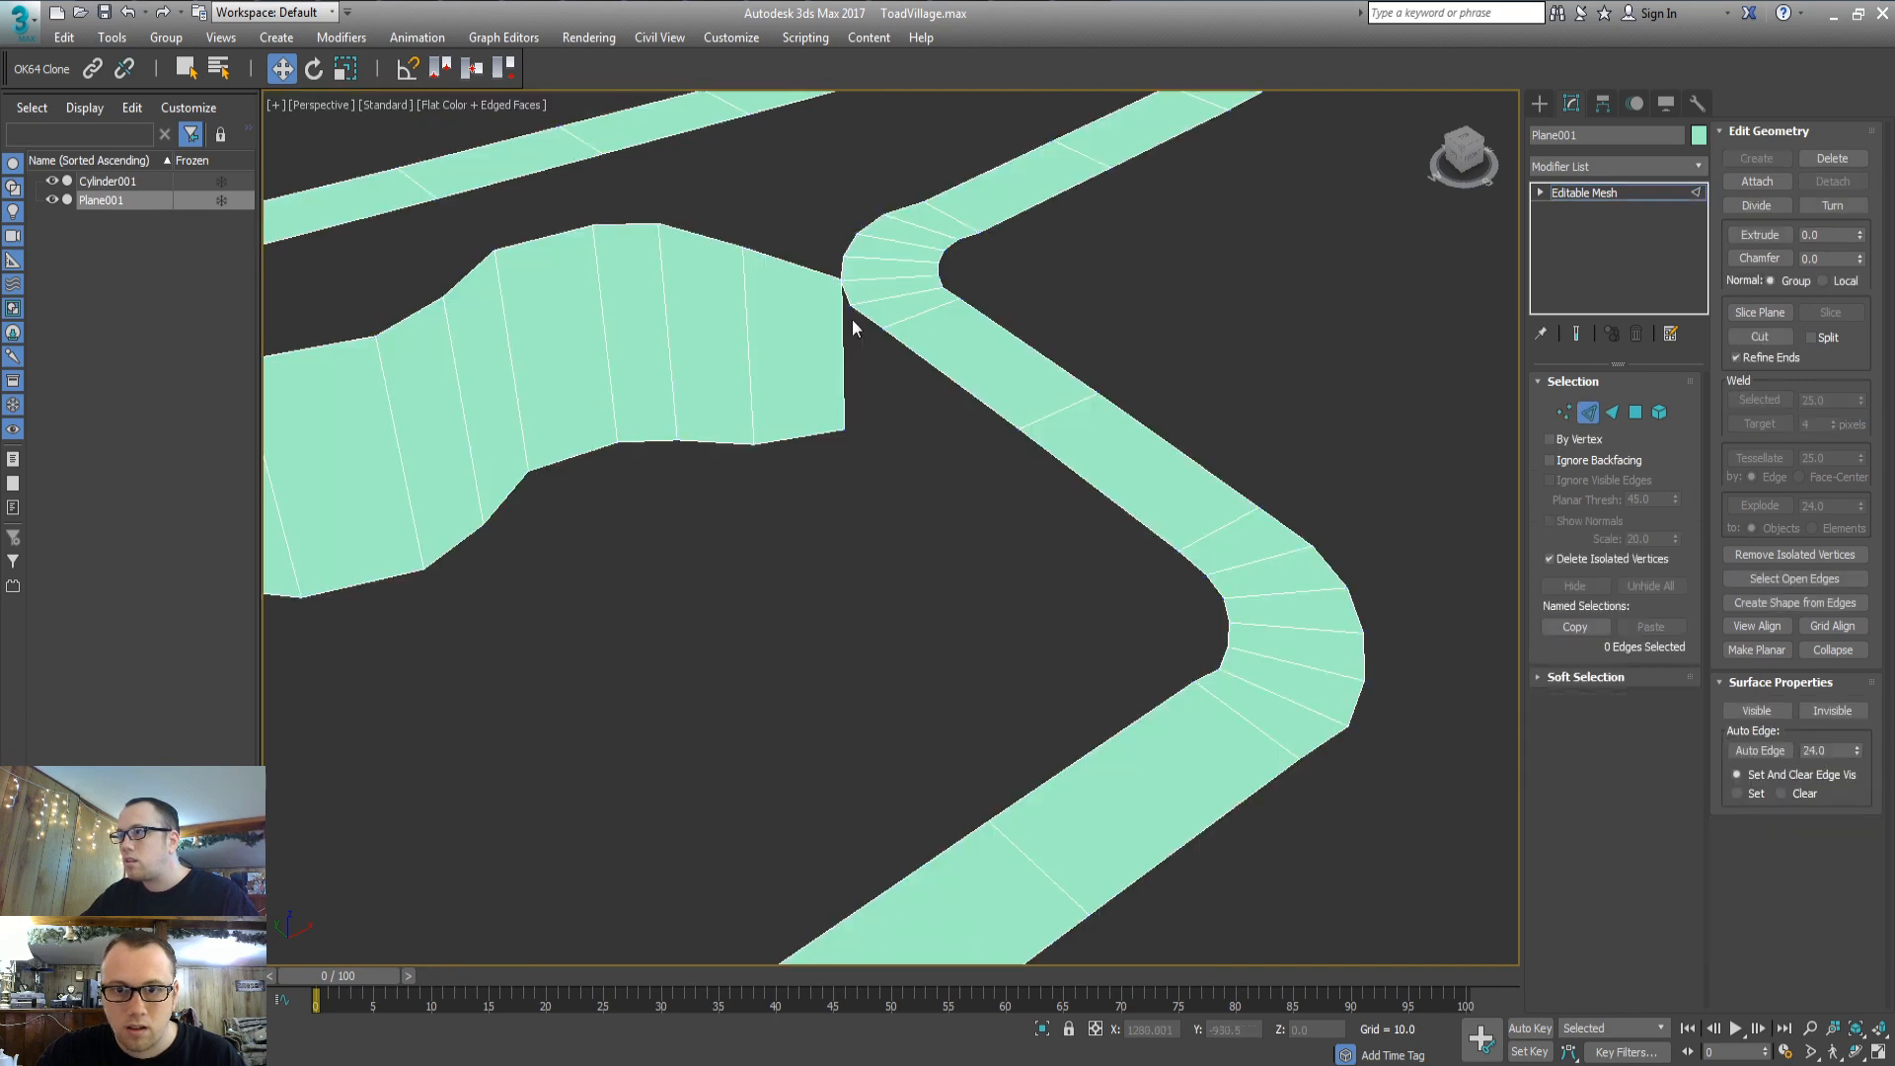
left_click(848, 294)
left_click_drag(859, 342, 870, 310, "ctrl")
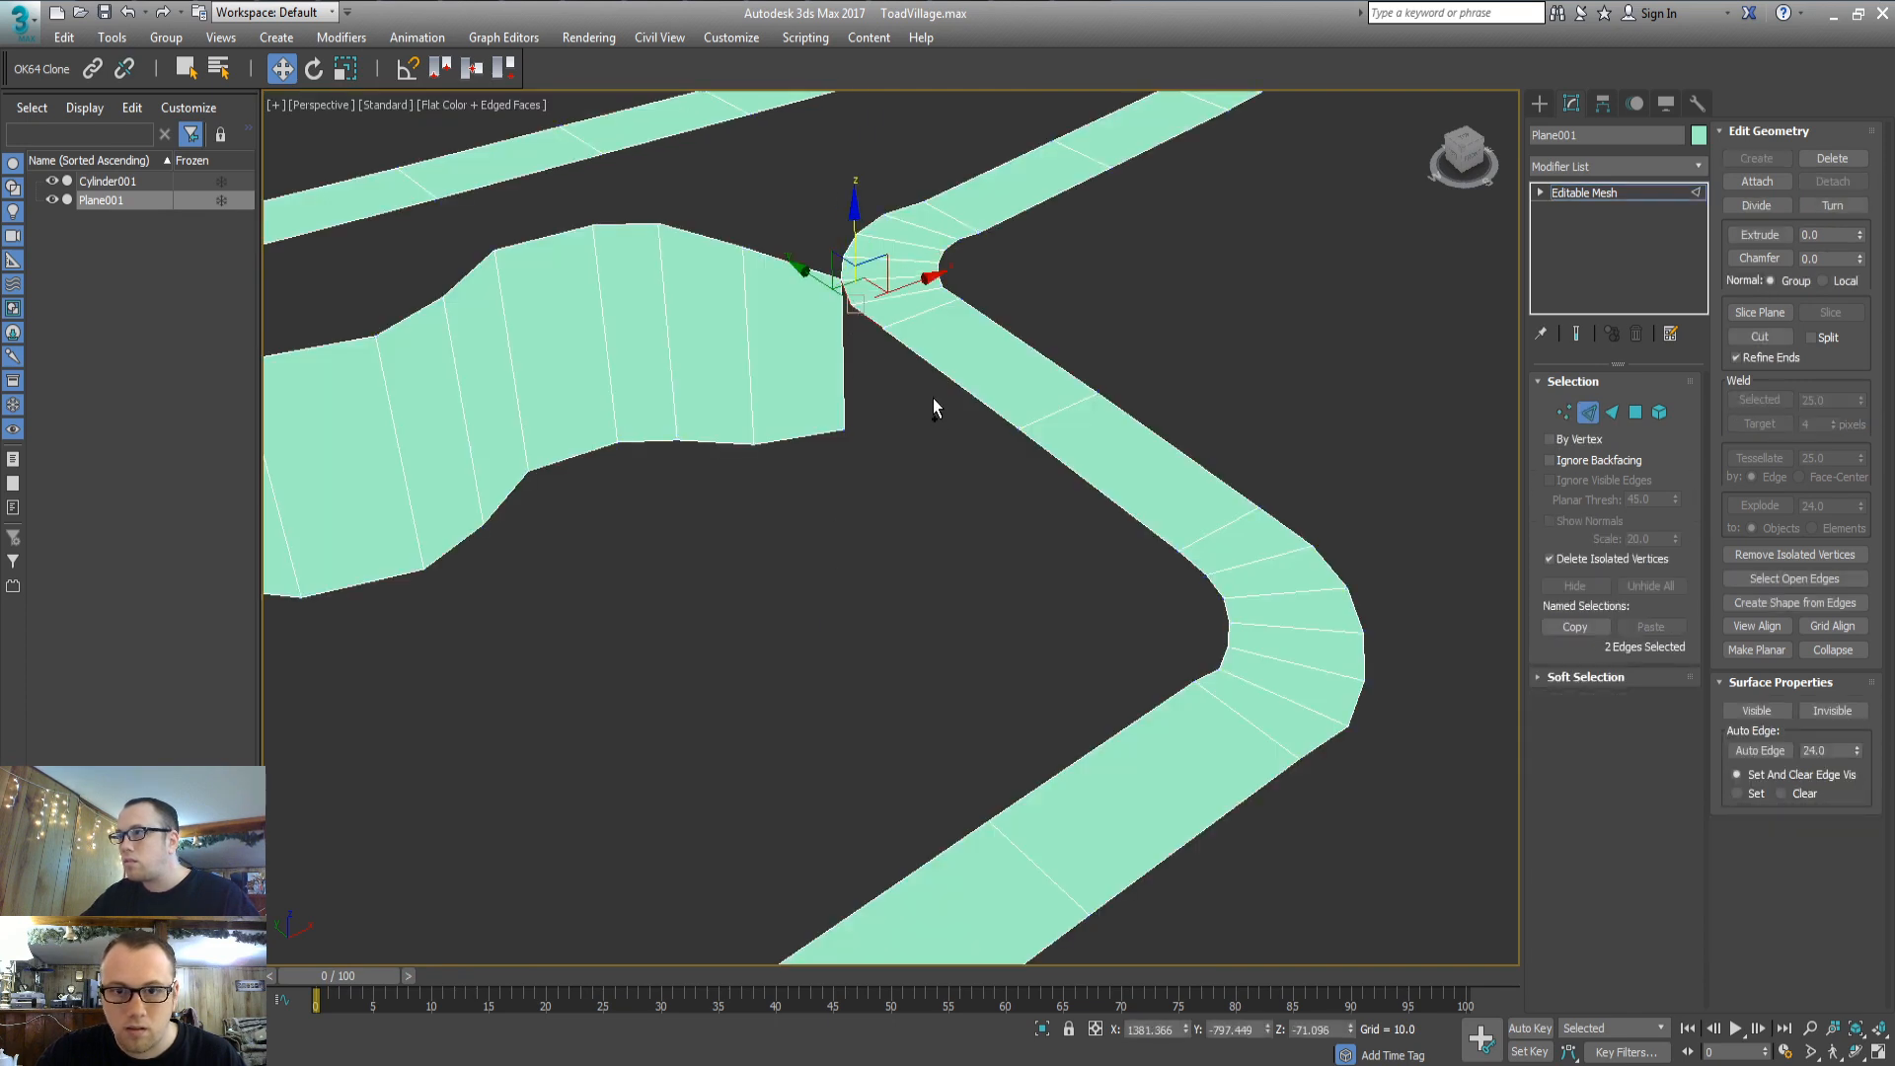
left_click_drag(933, 398, 1008, 383, "ctrl")
left_click(993, 358, "alt")
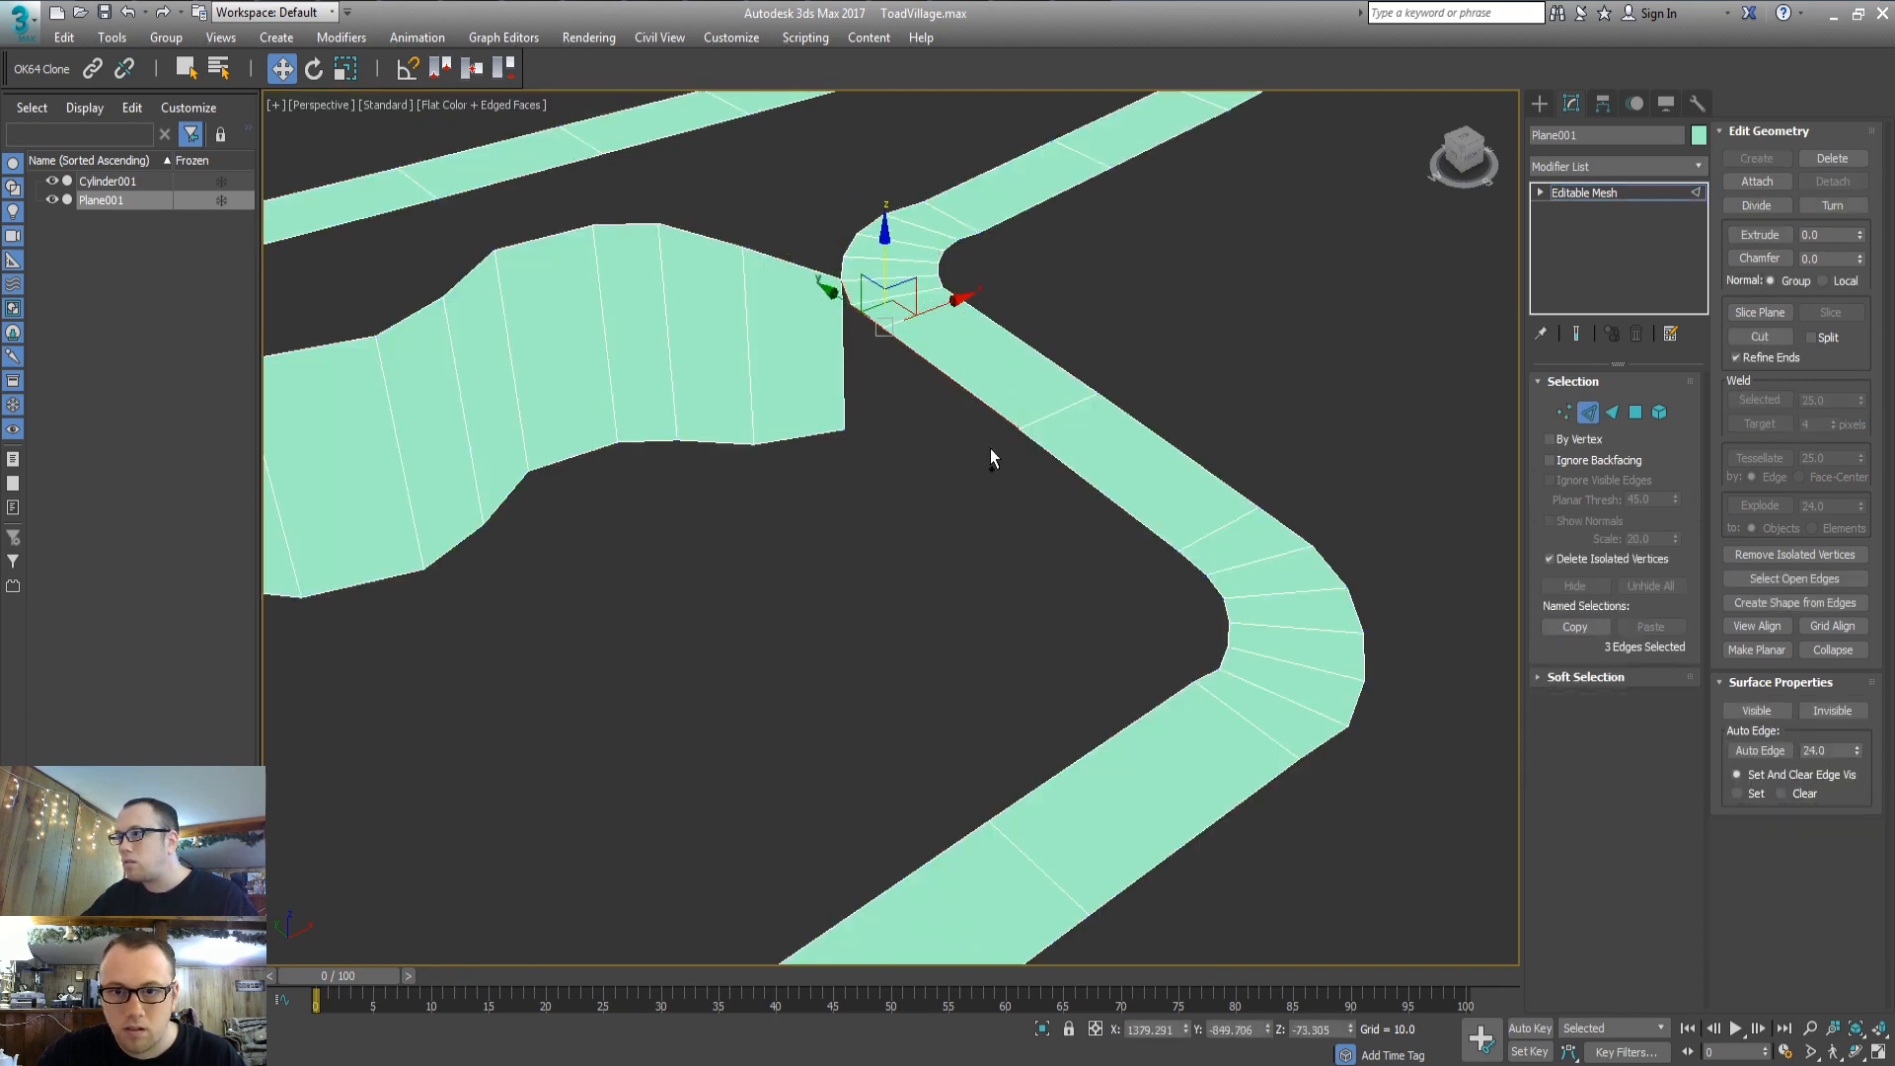
middle_click_drag(1015, 403, 914, 412, "alt")
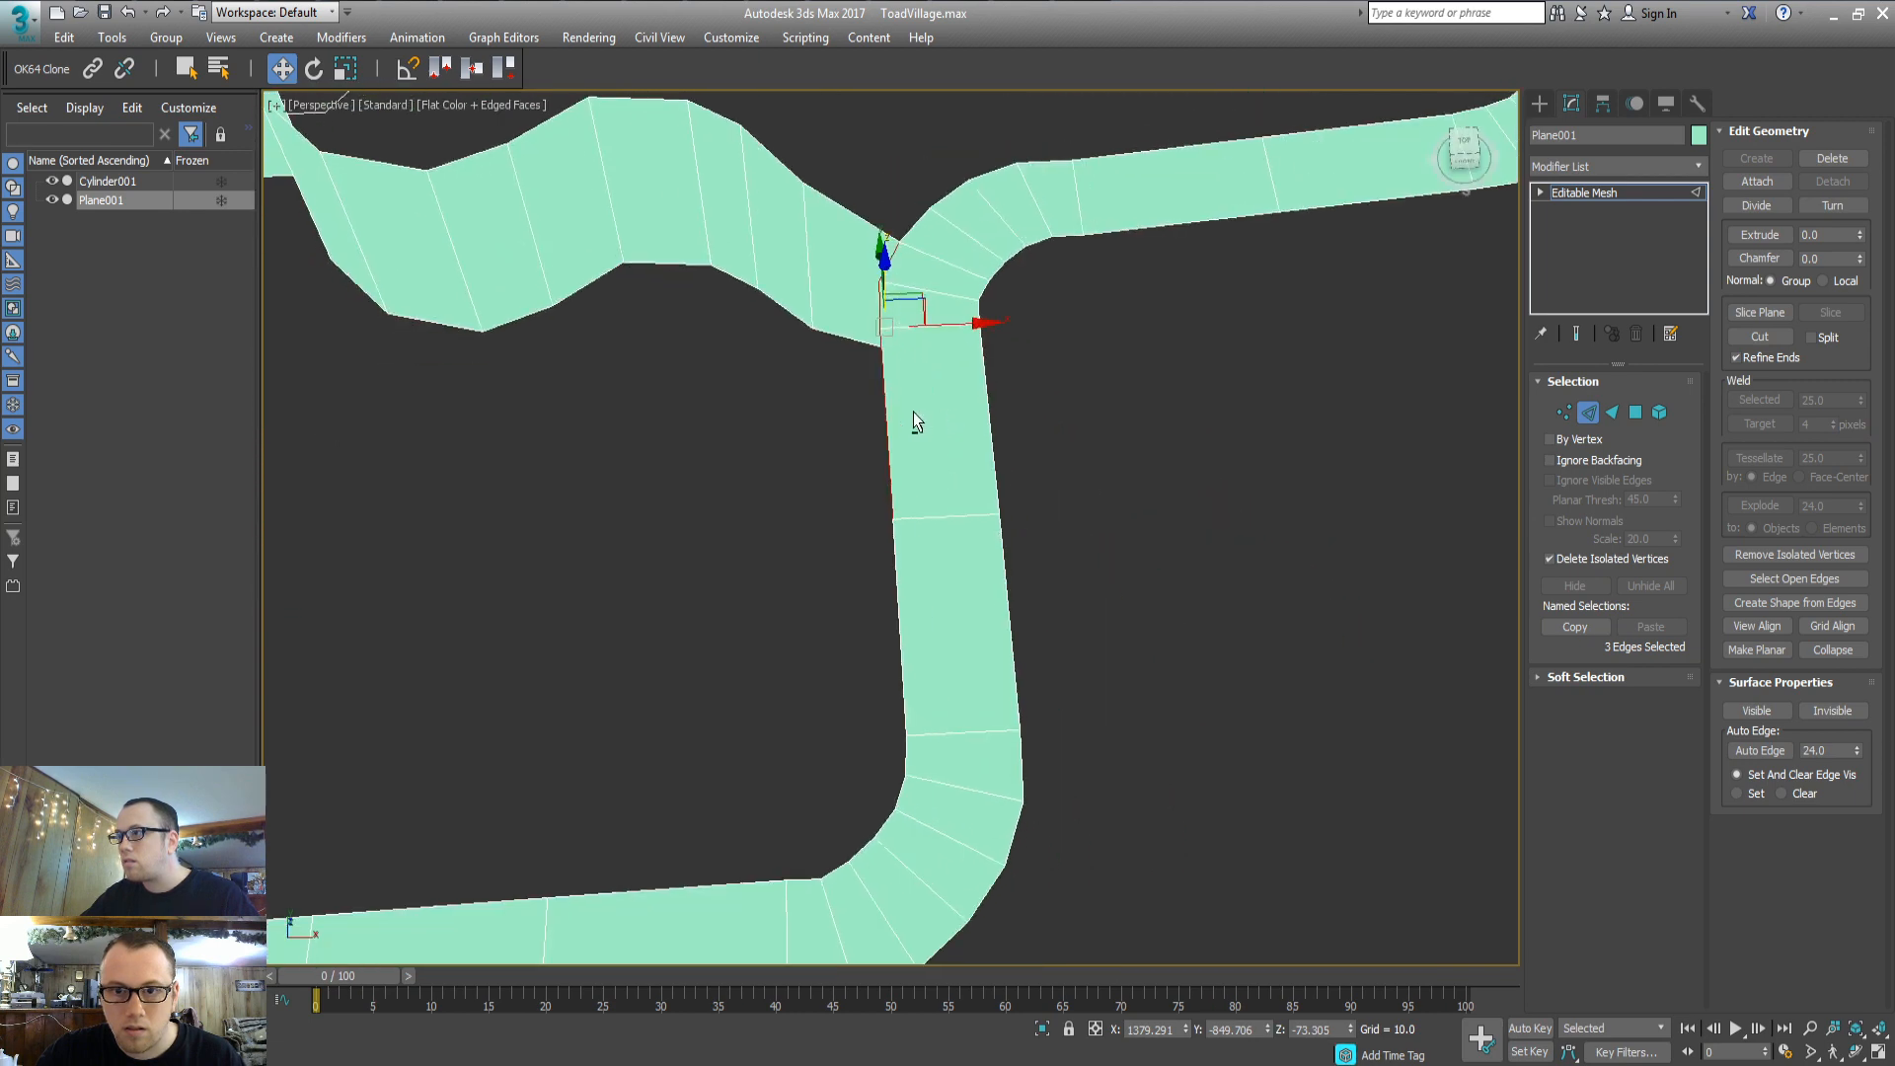
left_click_drag(1034, 233, 1035, 235, "alt")
middle_click_drag(958, 504, 1139, 454, "alt")
left_click_drag(1138, 454, 1168, 395, "ctrl")
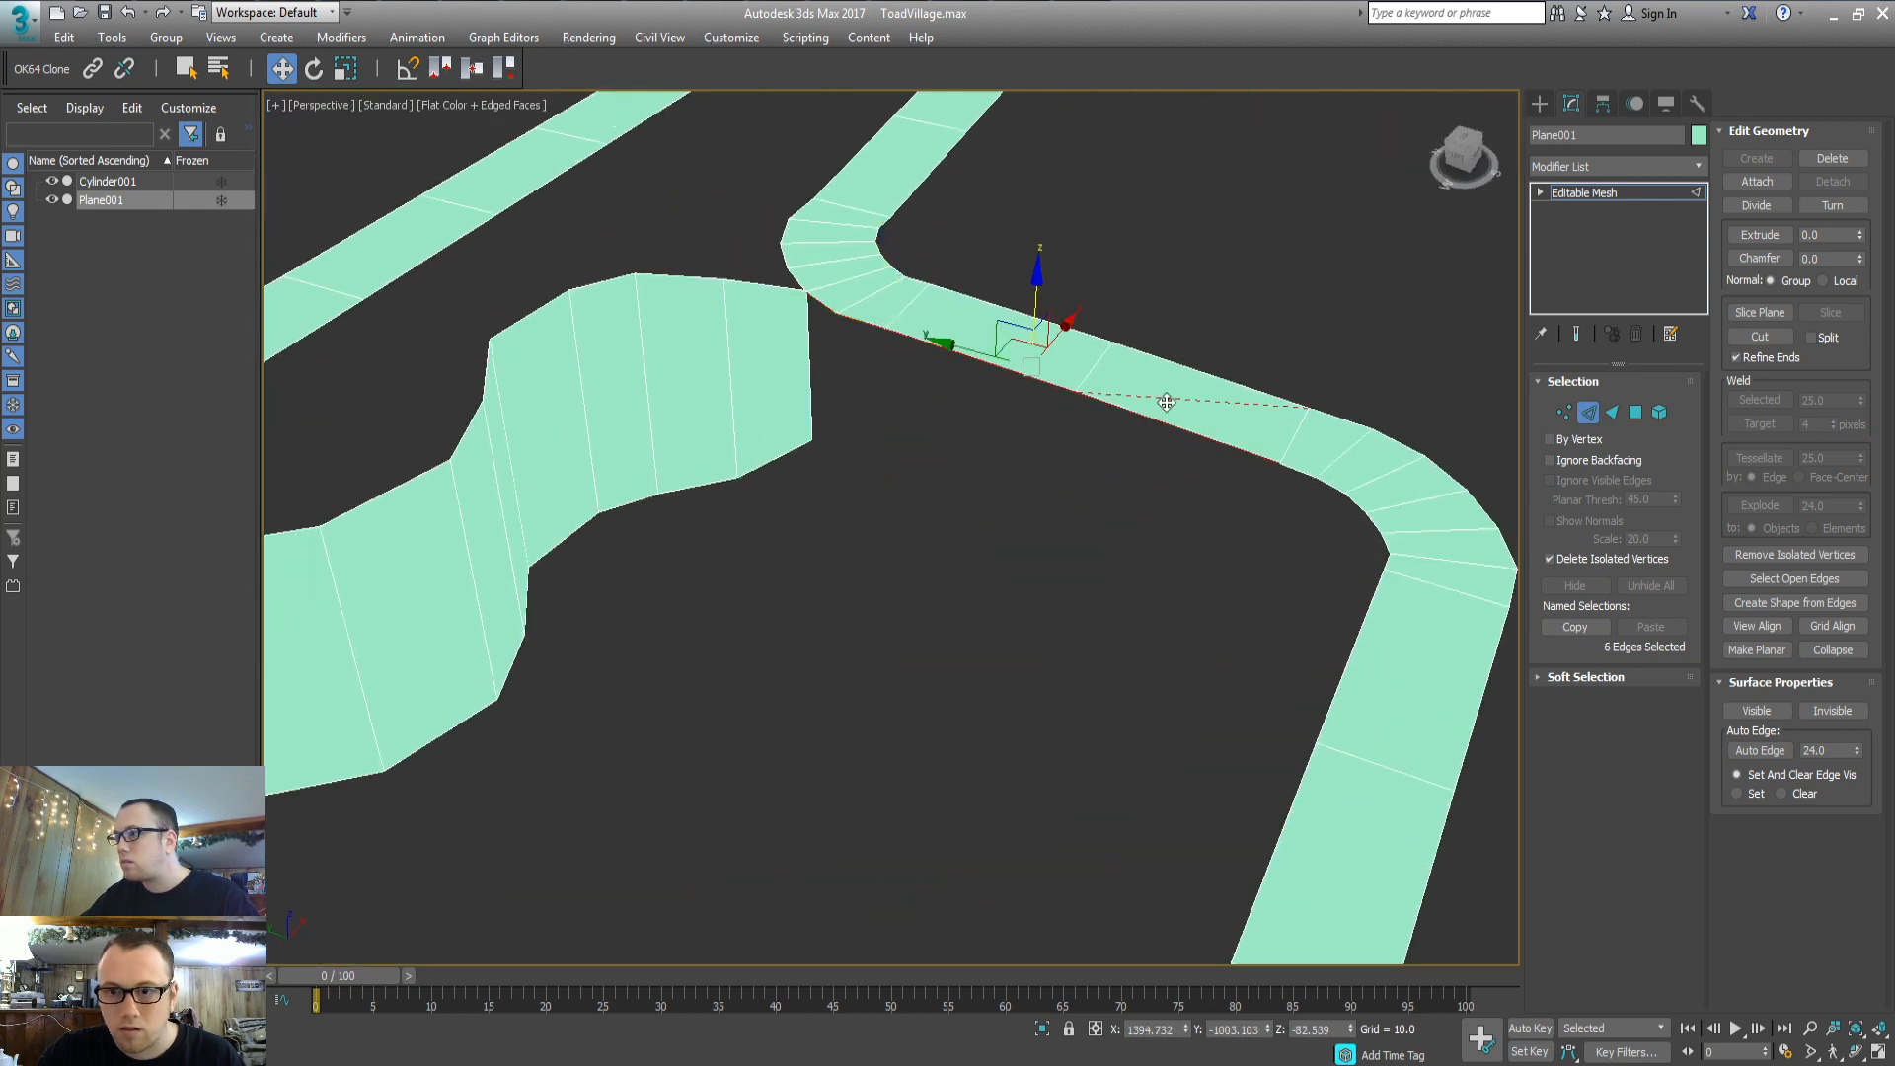
left_click(1196, 402, "alt")
Add the inner edges around the next track bend and the start of the following straight to the selection
middle_click_drag(1190, 407, 972, 405)
left_click(1113, 464, "ctrl")
left_click(1135, 478, "ctrl")
left_click(1167, 496, "ctrl")
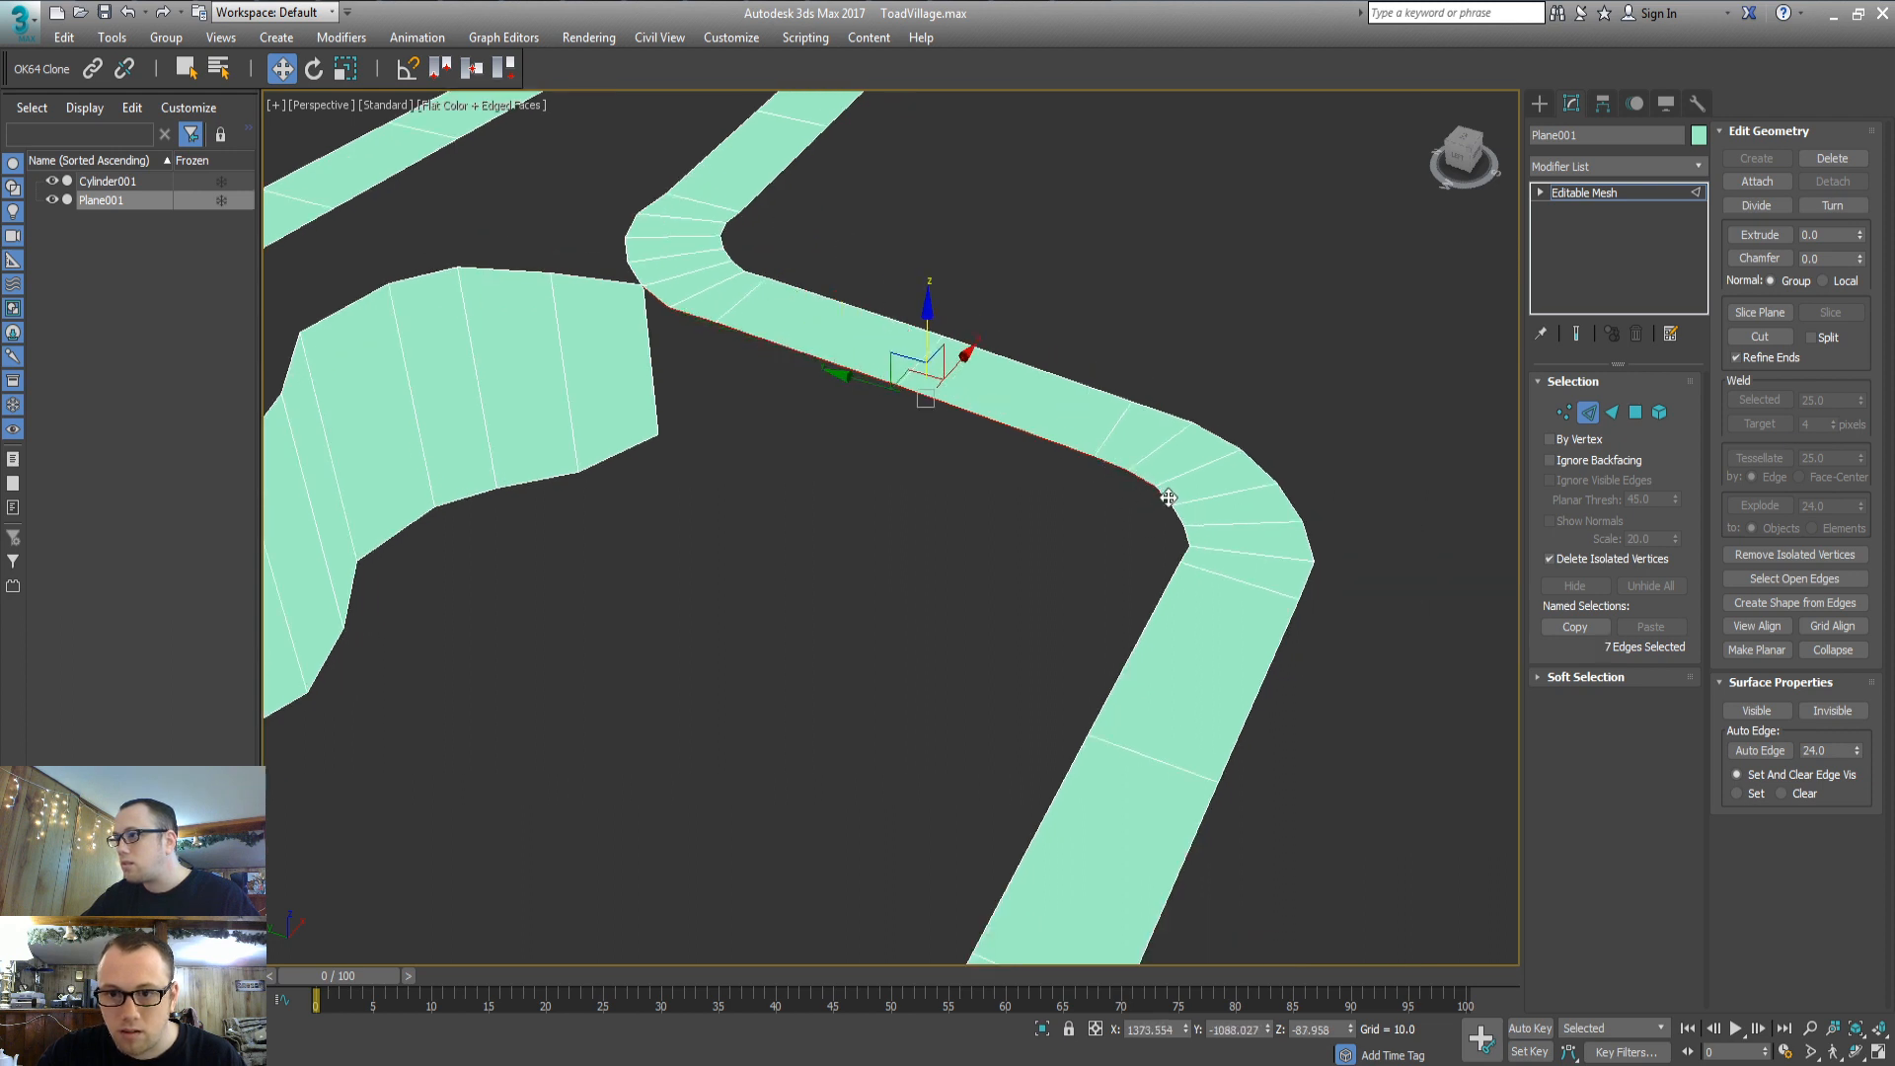
left_click(1180, 518, "ctrl")
left_click(1186, 535, "ctrl")
left_click(1160, 588, "ctrl")
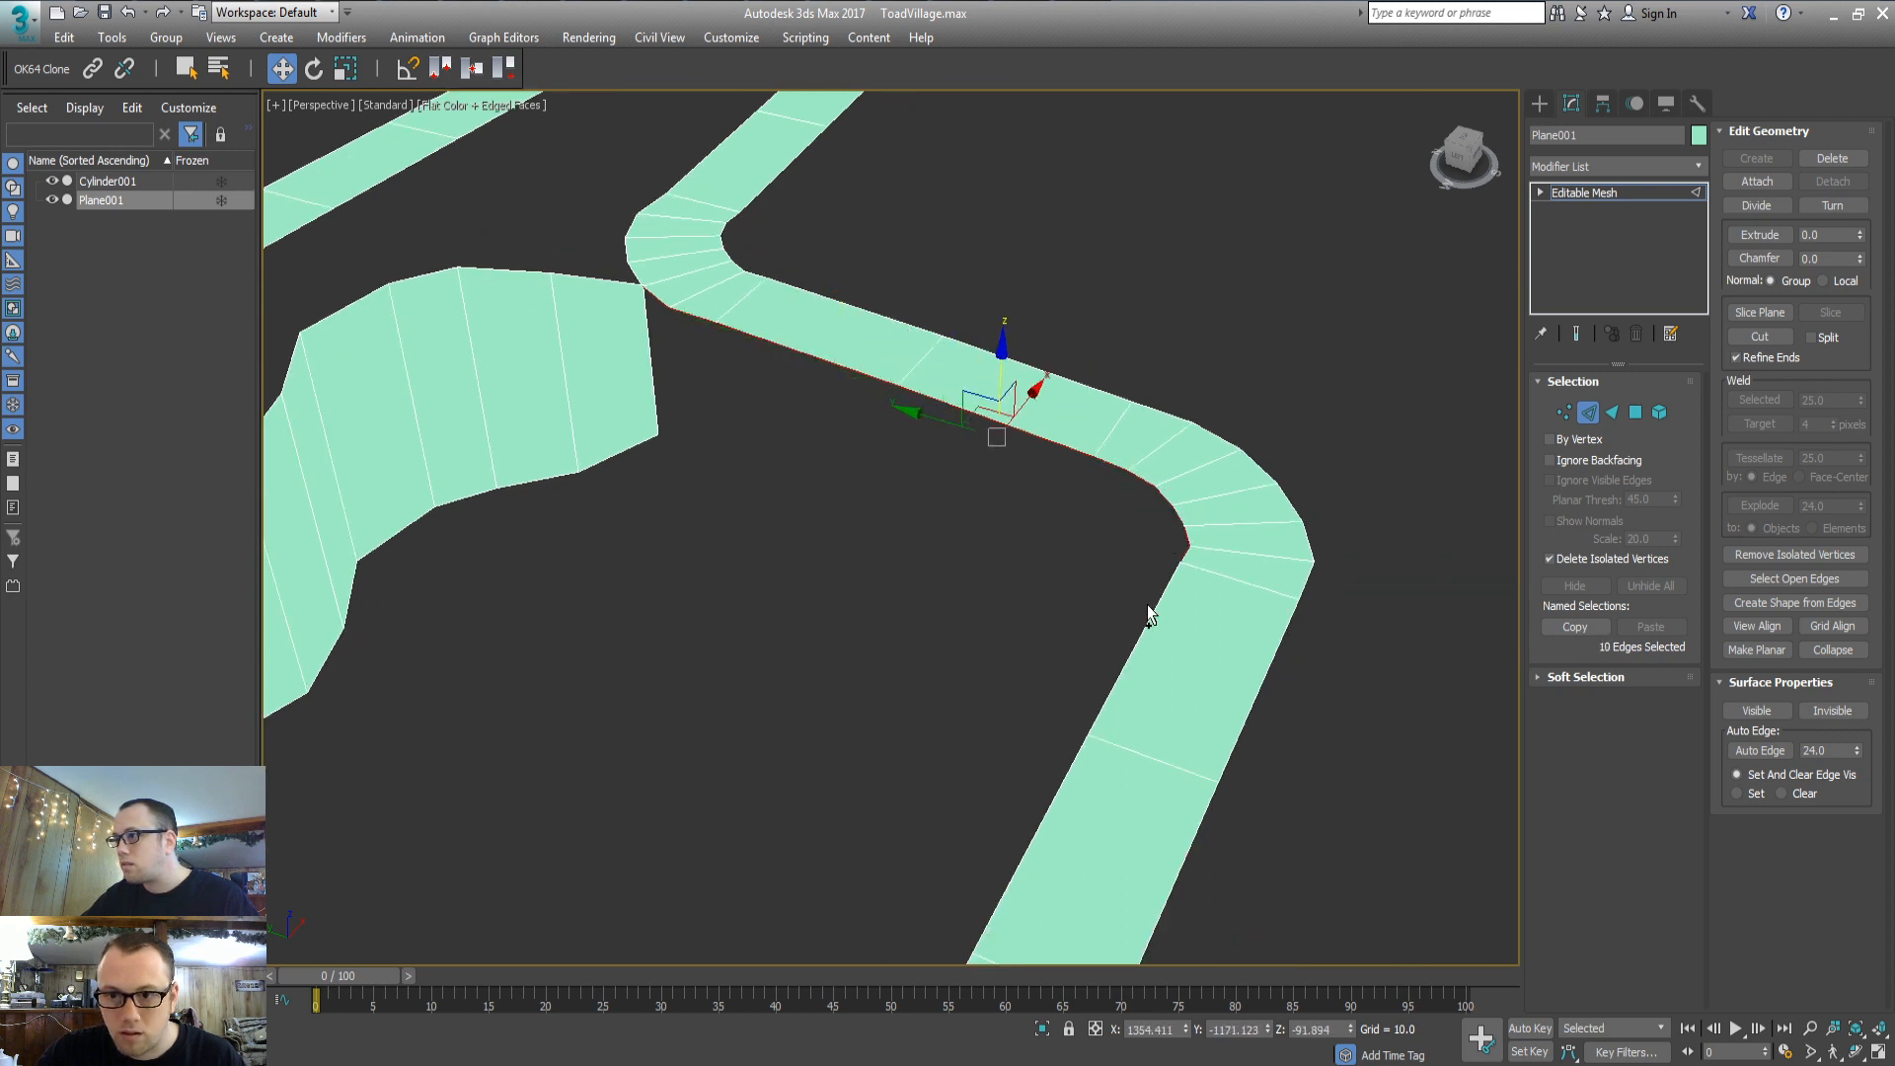
left_click(1125, 632, "ctrl")
middle_click_drag(1105, 641, 812, 508, "alt")
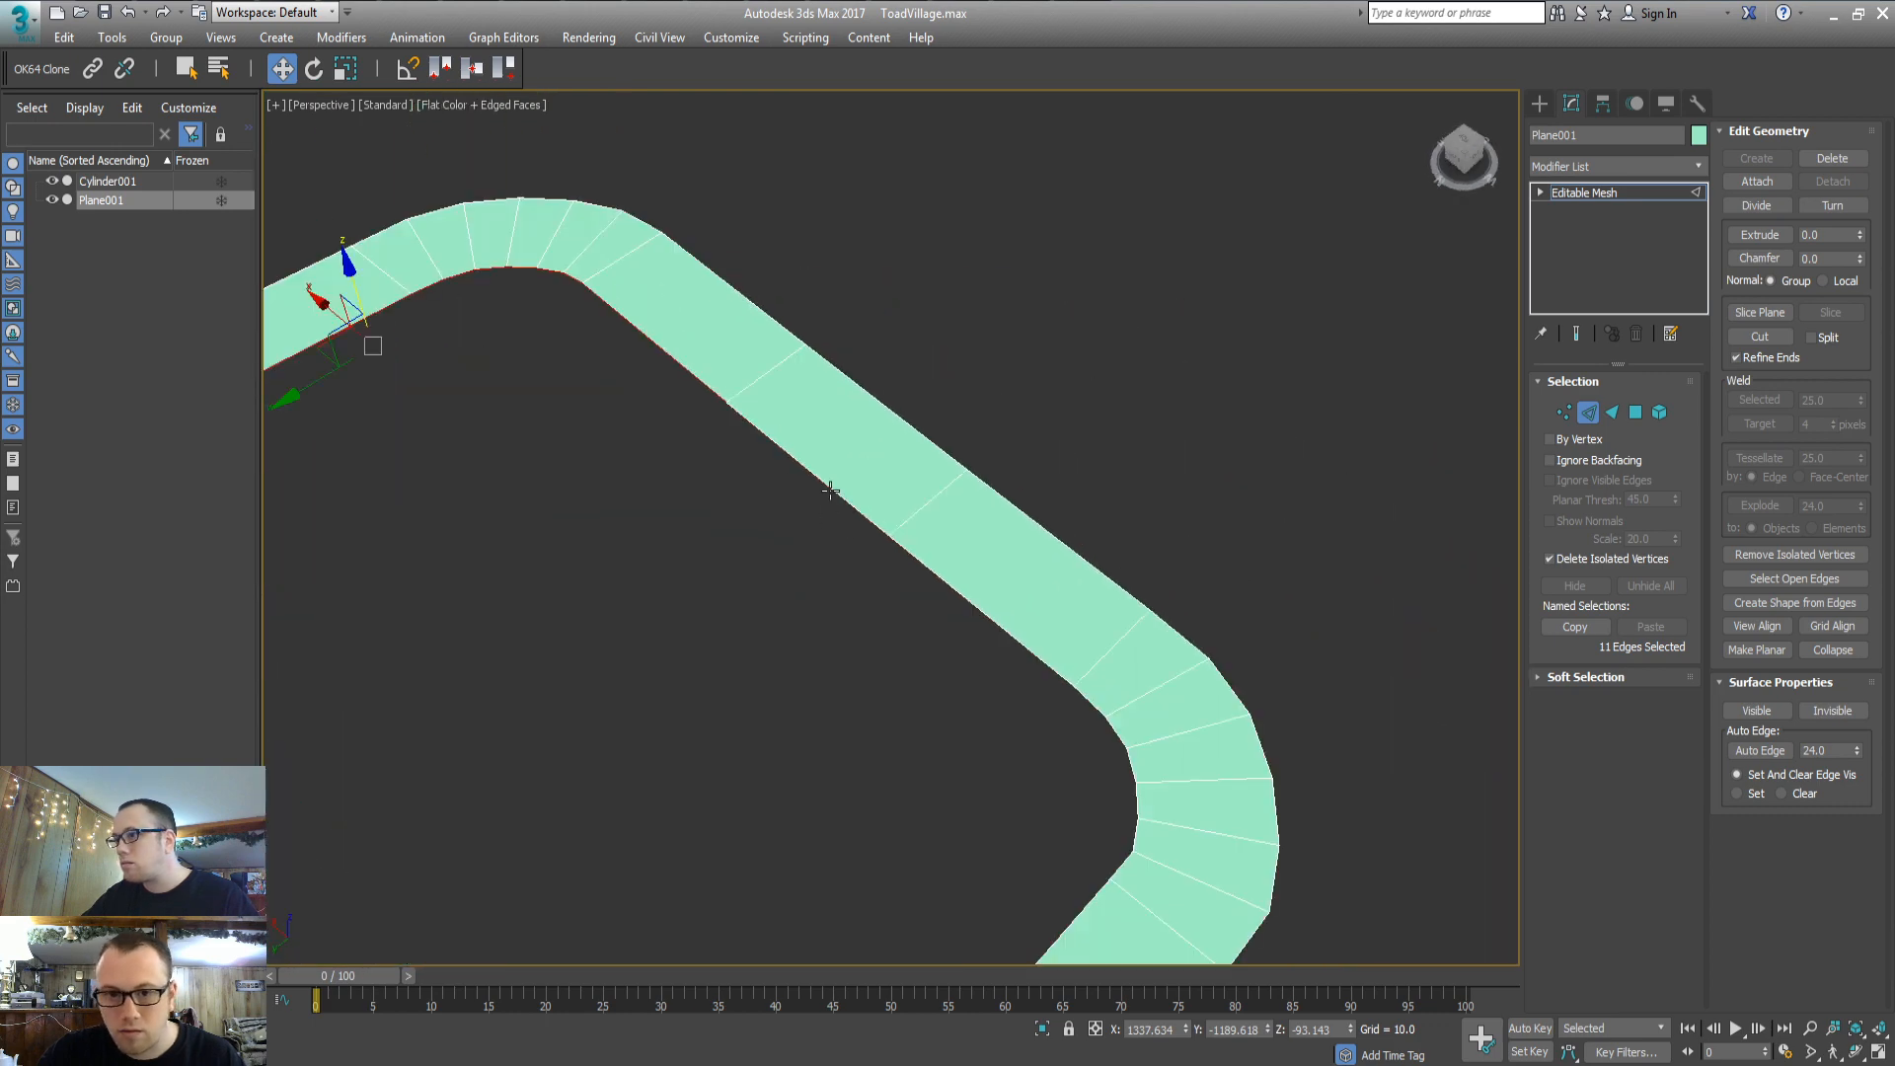
Add the rest of that straight's inner edges and those around the following bend to the selection
left_click(829, 483, "ctrl")
left_click(933, 587, "ctrl")
left_click(1108, 742, "ctrl")
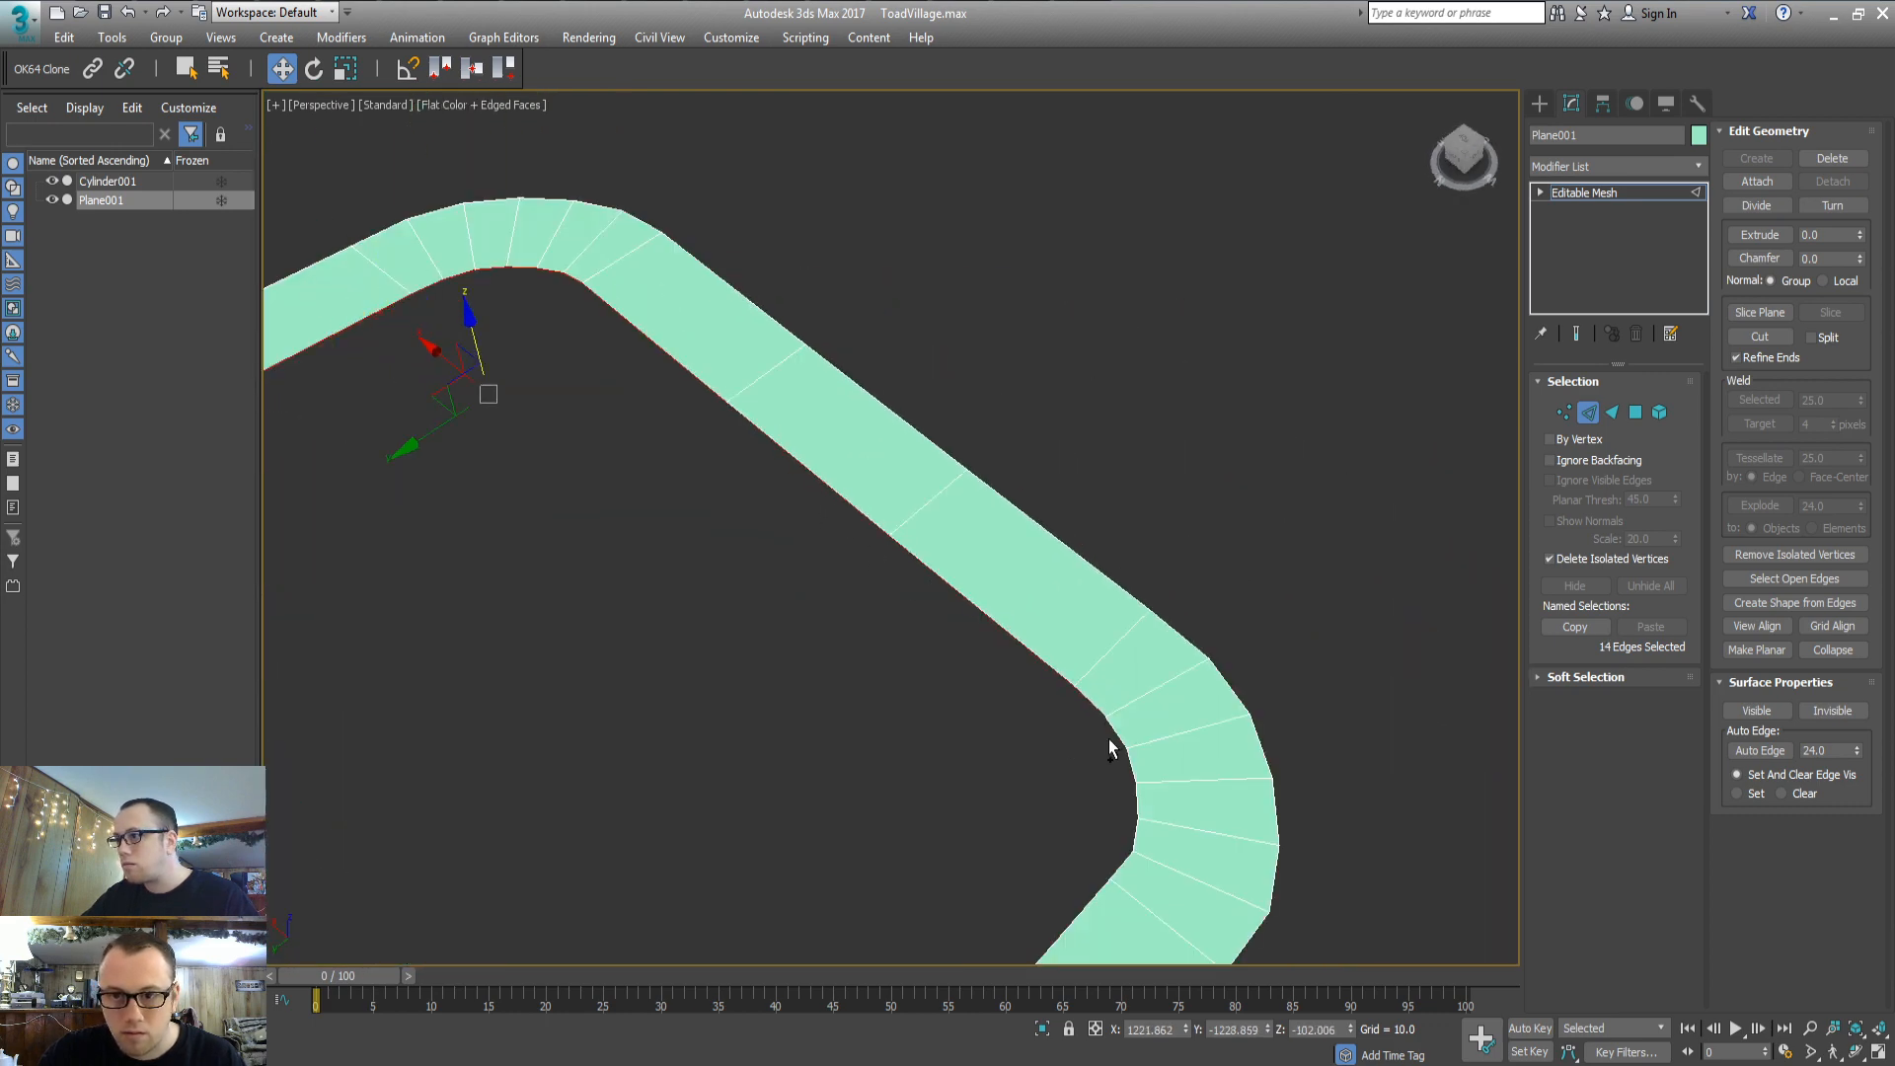
left_click(1129, 780, "ctrl")
left_click(1133, 807, "ctrl")
left_click(1128, 839, "ctrl")
left_click(1131, 840, "ctrl")
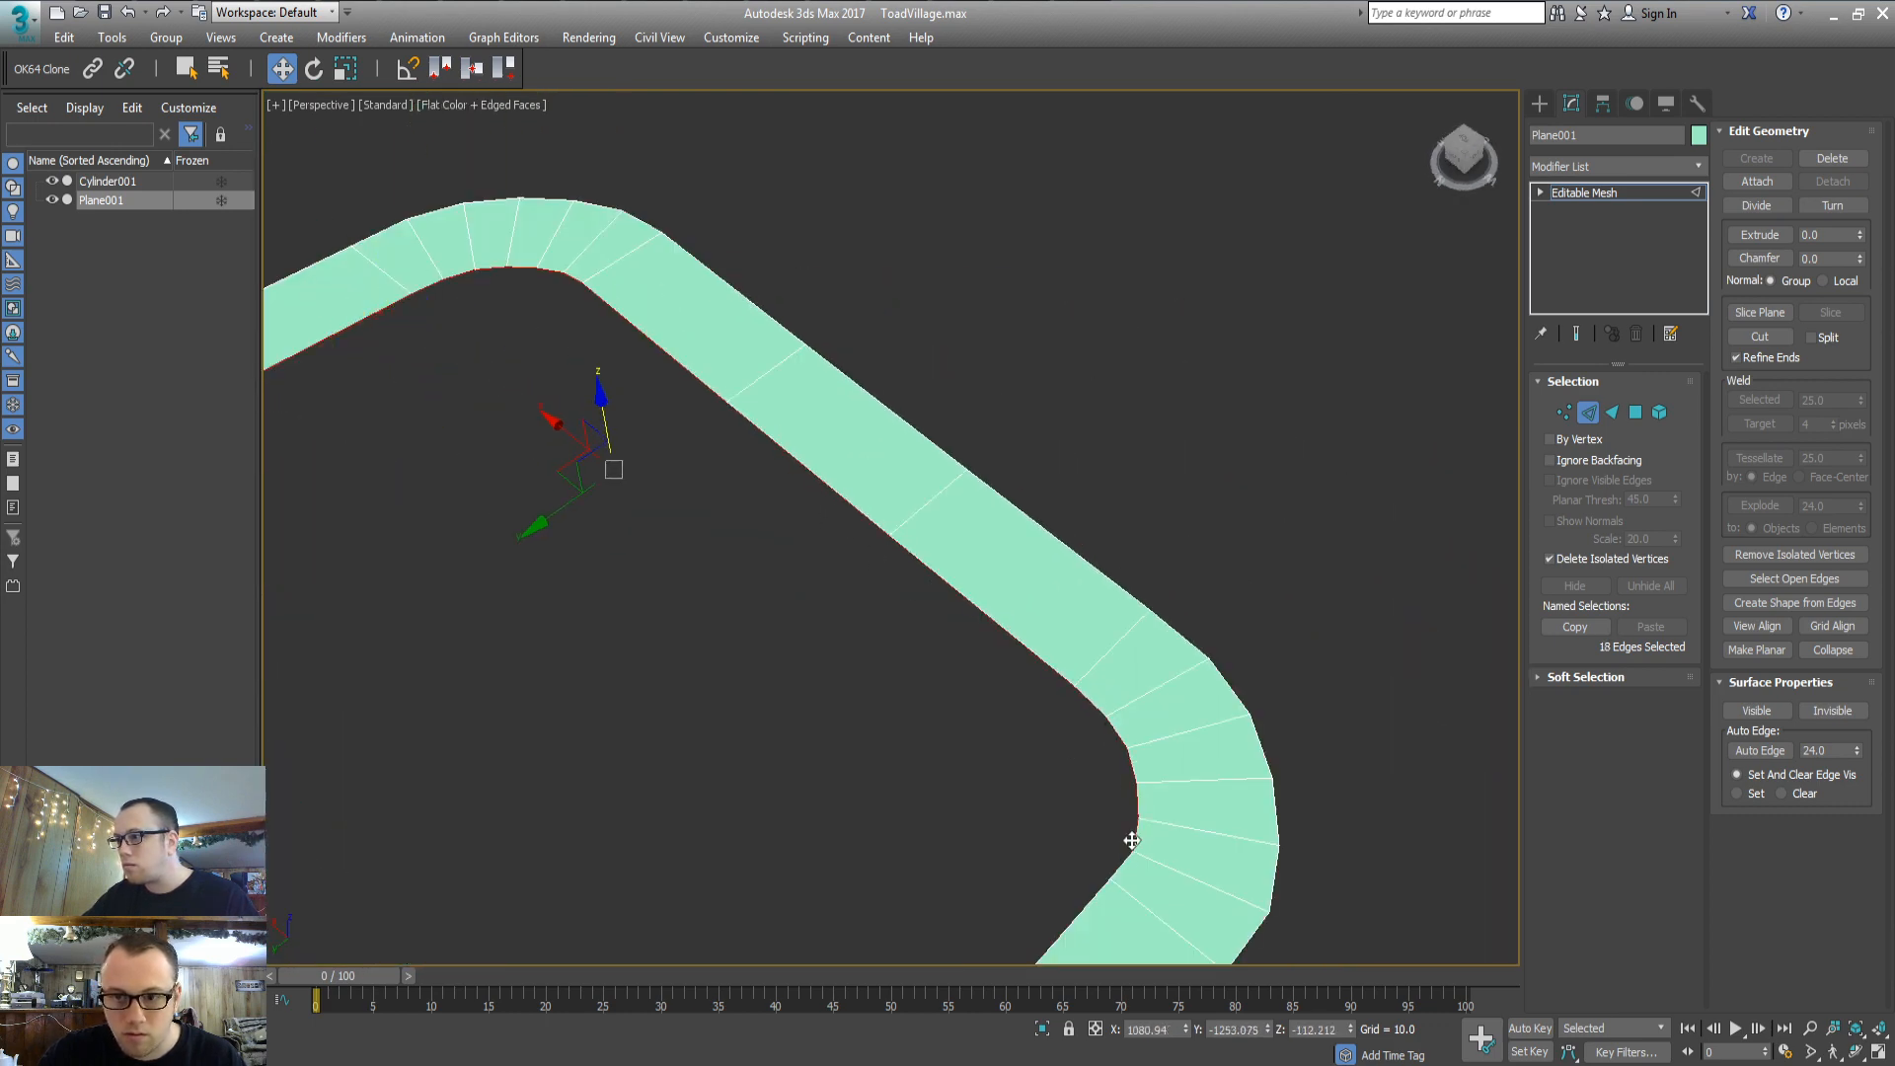
left_click(1123, 866, "ctrl")
Add the last straight's inner edges up to the tall wall, and extrude the selected edges down to about Z -247
middle_click_drag(928, 808, 815, 490, "alt")
left_click(809, 487, "ctrl")
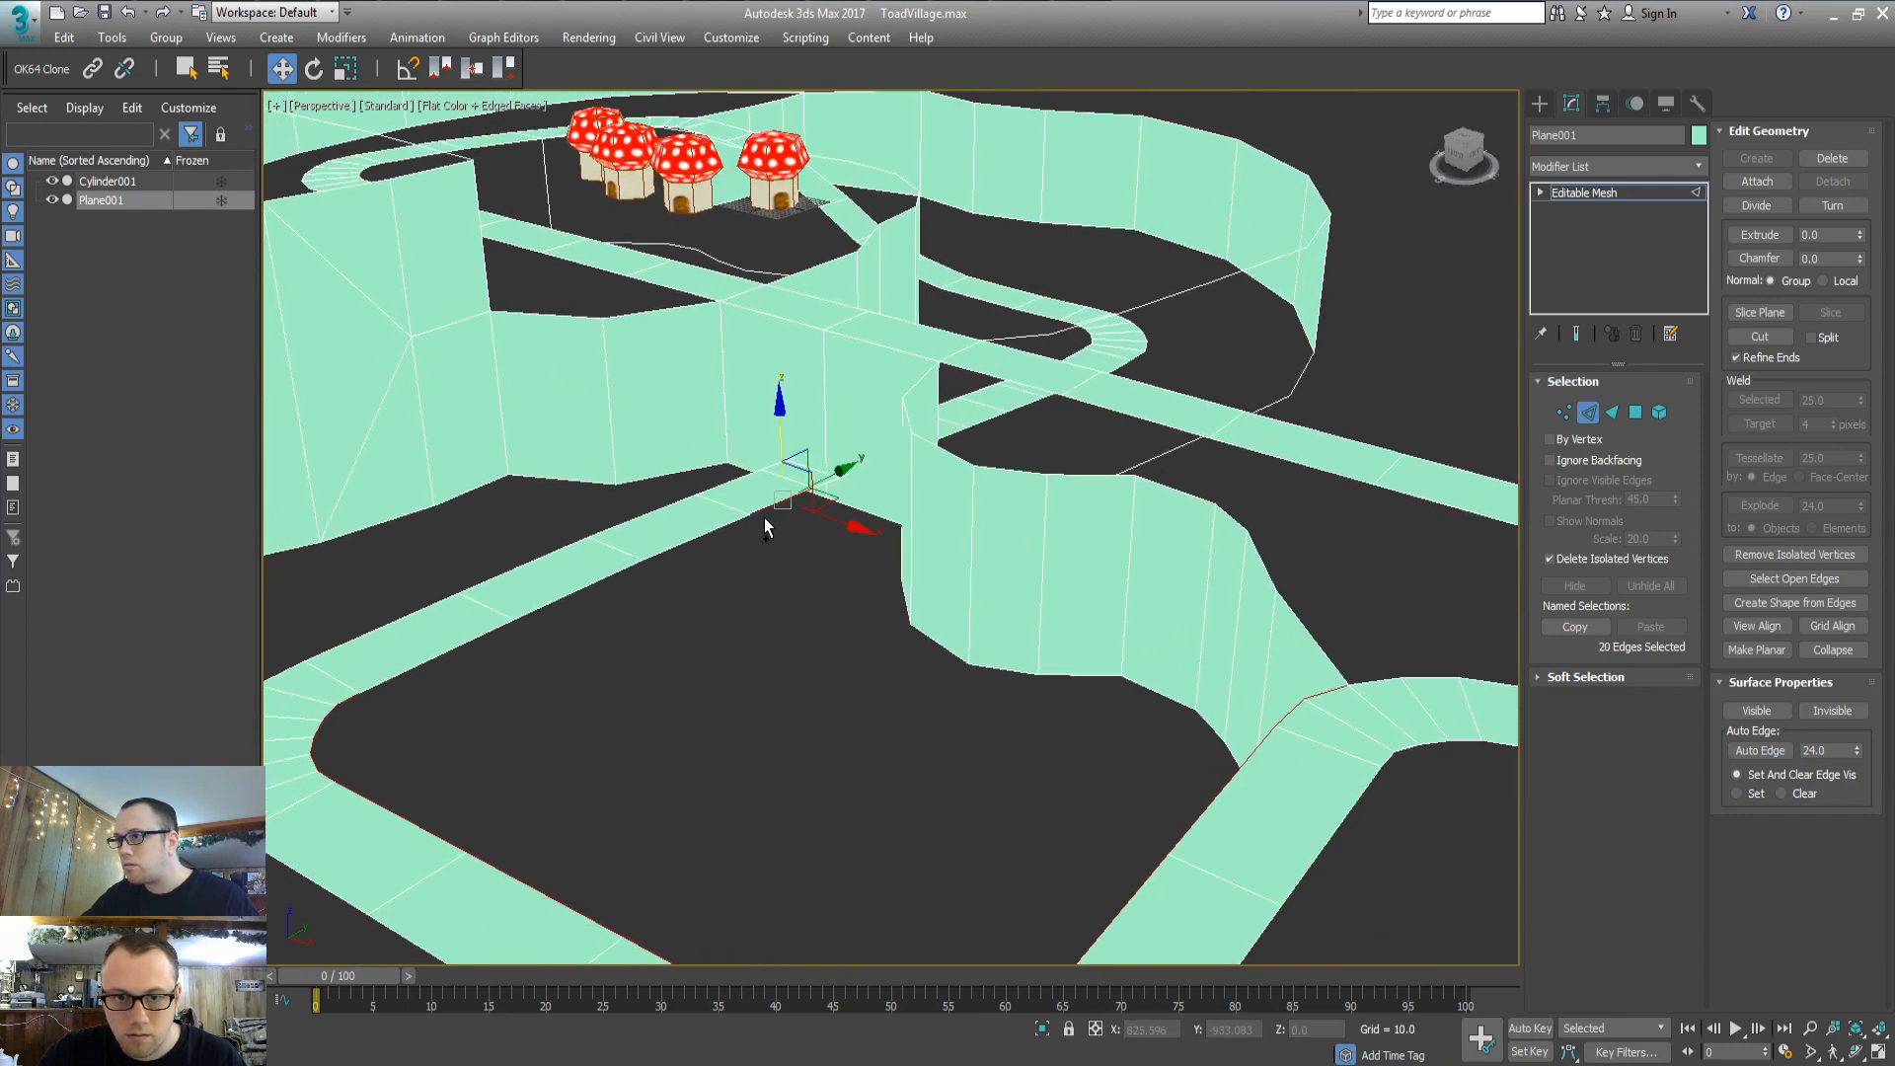
left_click(713, 529, "ctrl")
left_click(587, 589, "ctrl")
left_click(415, 665, "ctrl")
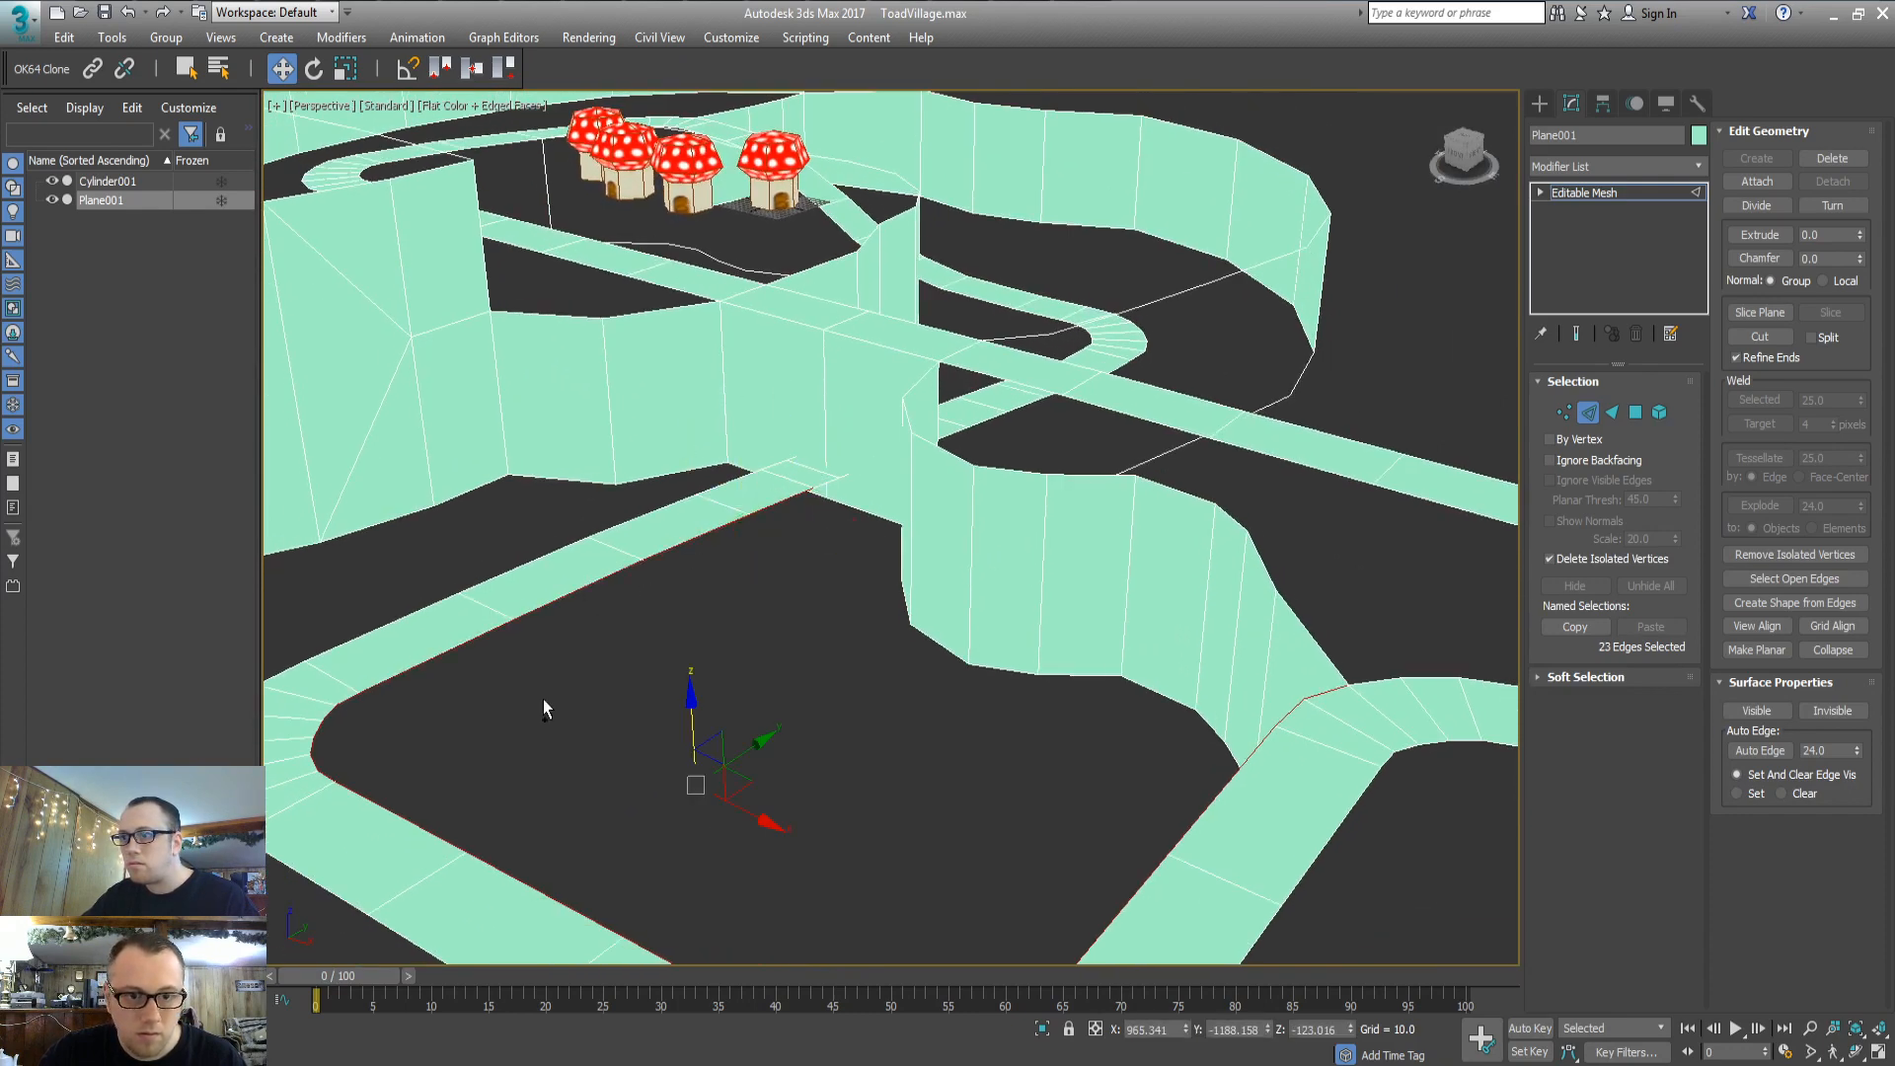
left_click_drag(696, 733, 726, 837, "shift")
middle_click_drag(746, 856, 780, 629)
Lower the extruded bottom edges far below the track to about Z -853
key("1")
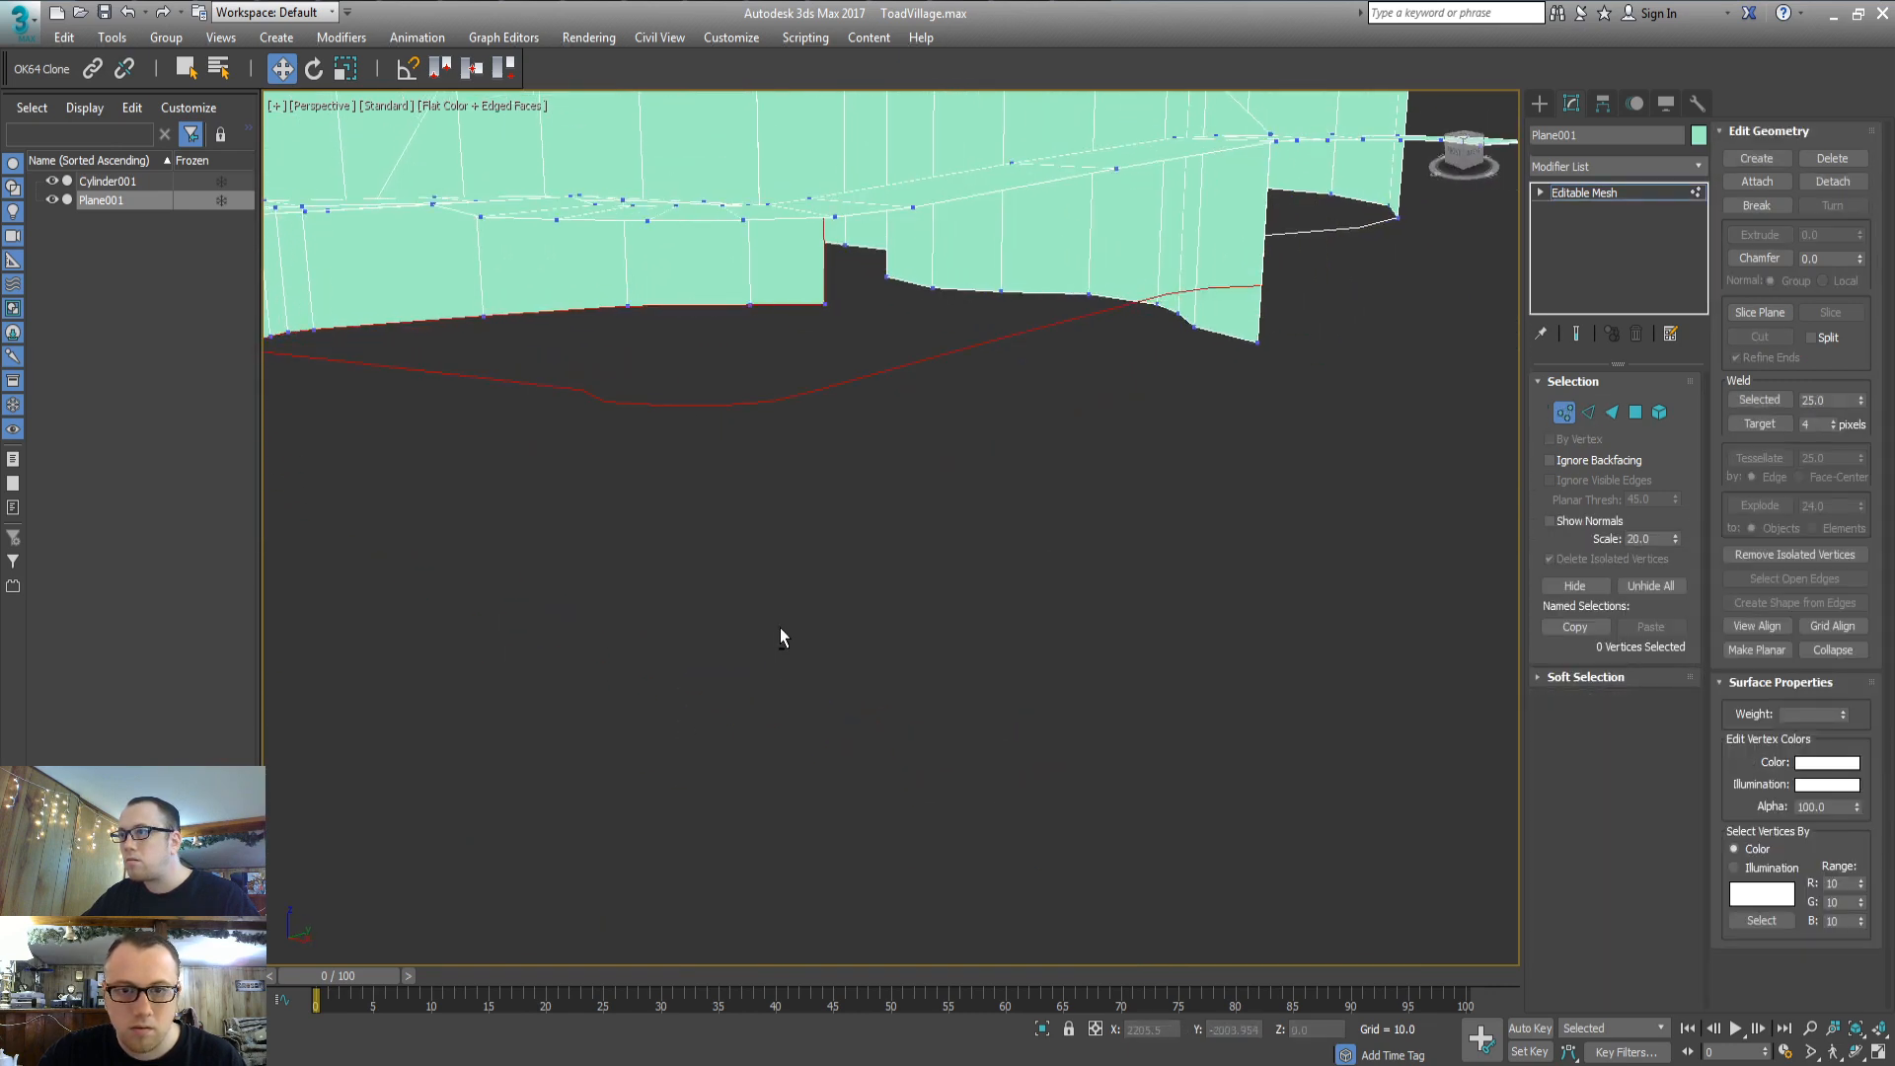
key("2")
key("z")
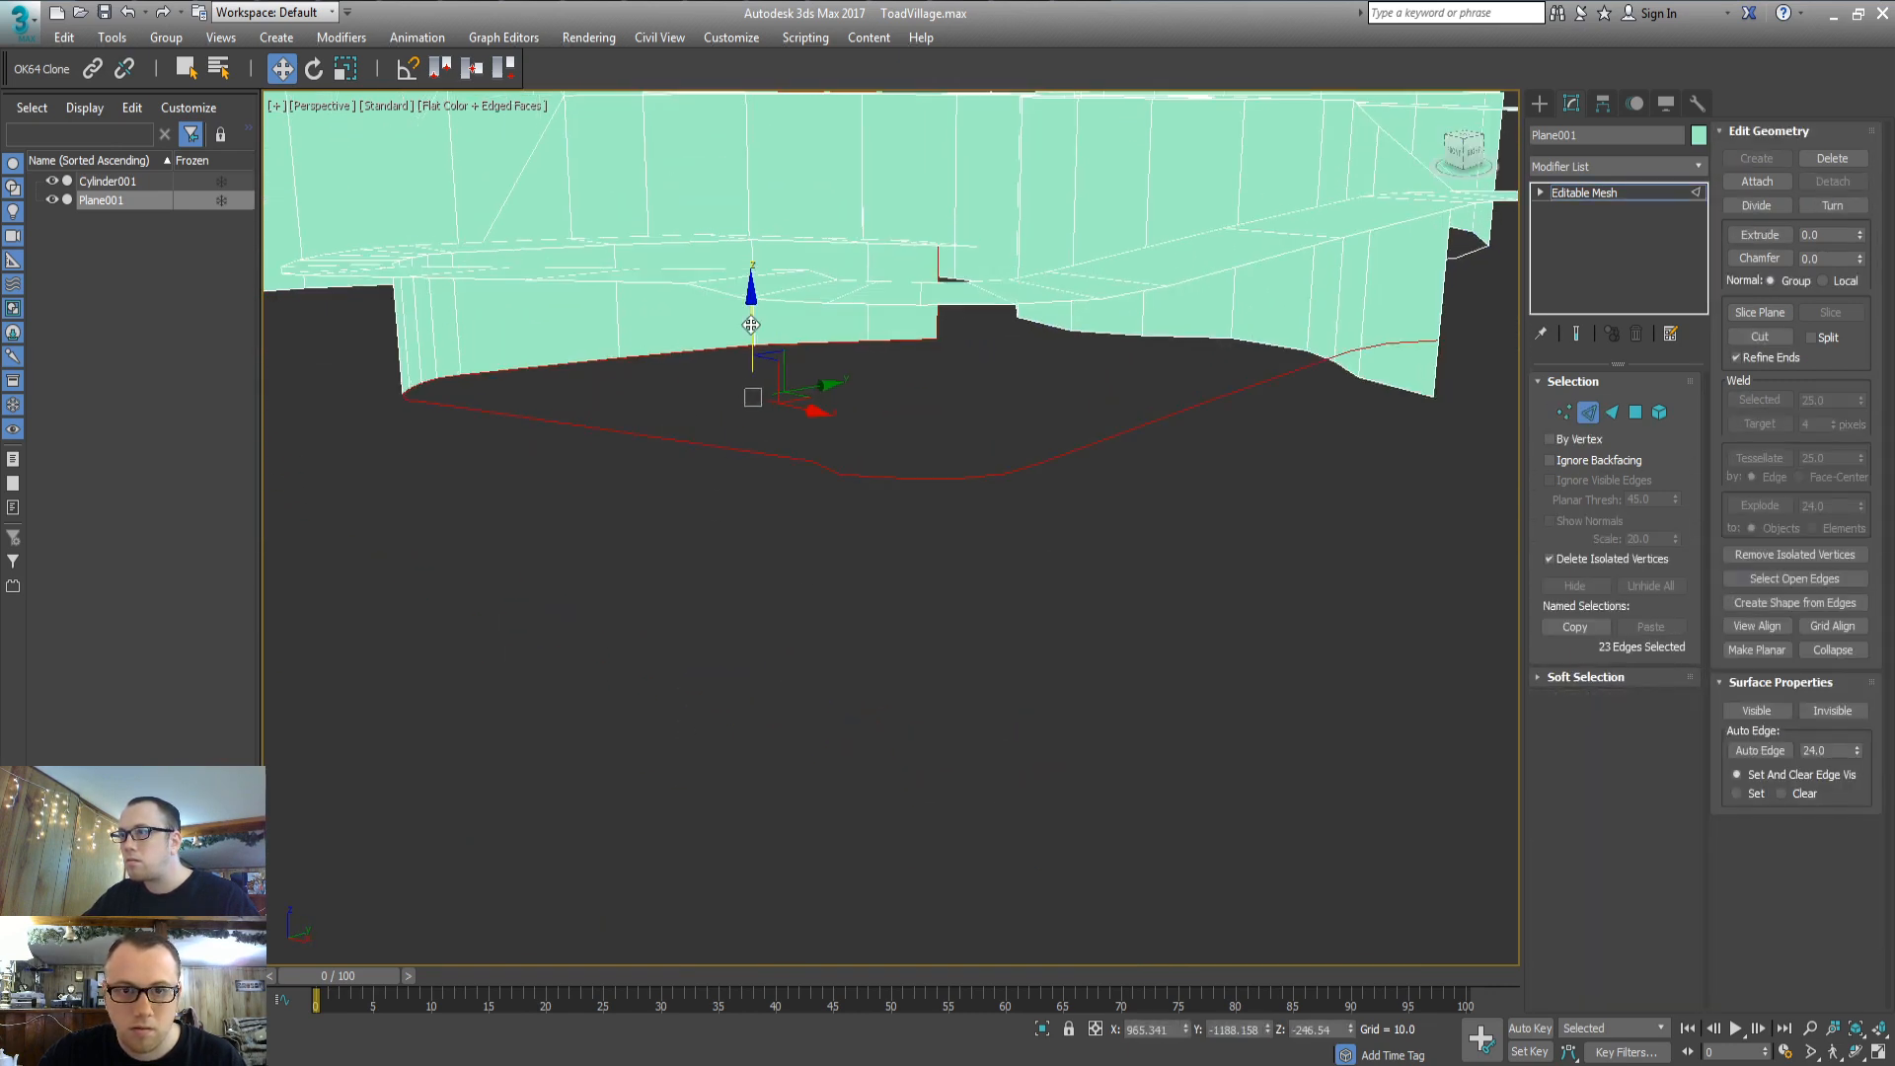
left_click_drag(751, 324, 846, 888)
scroll(834, 411, "down", 5)
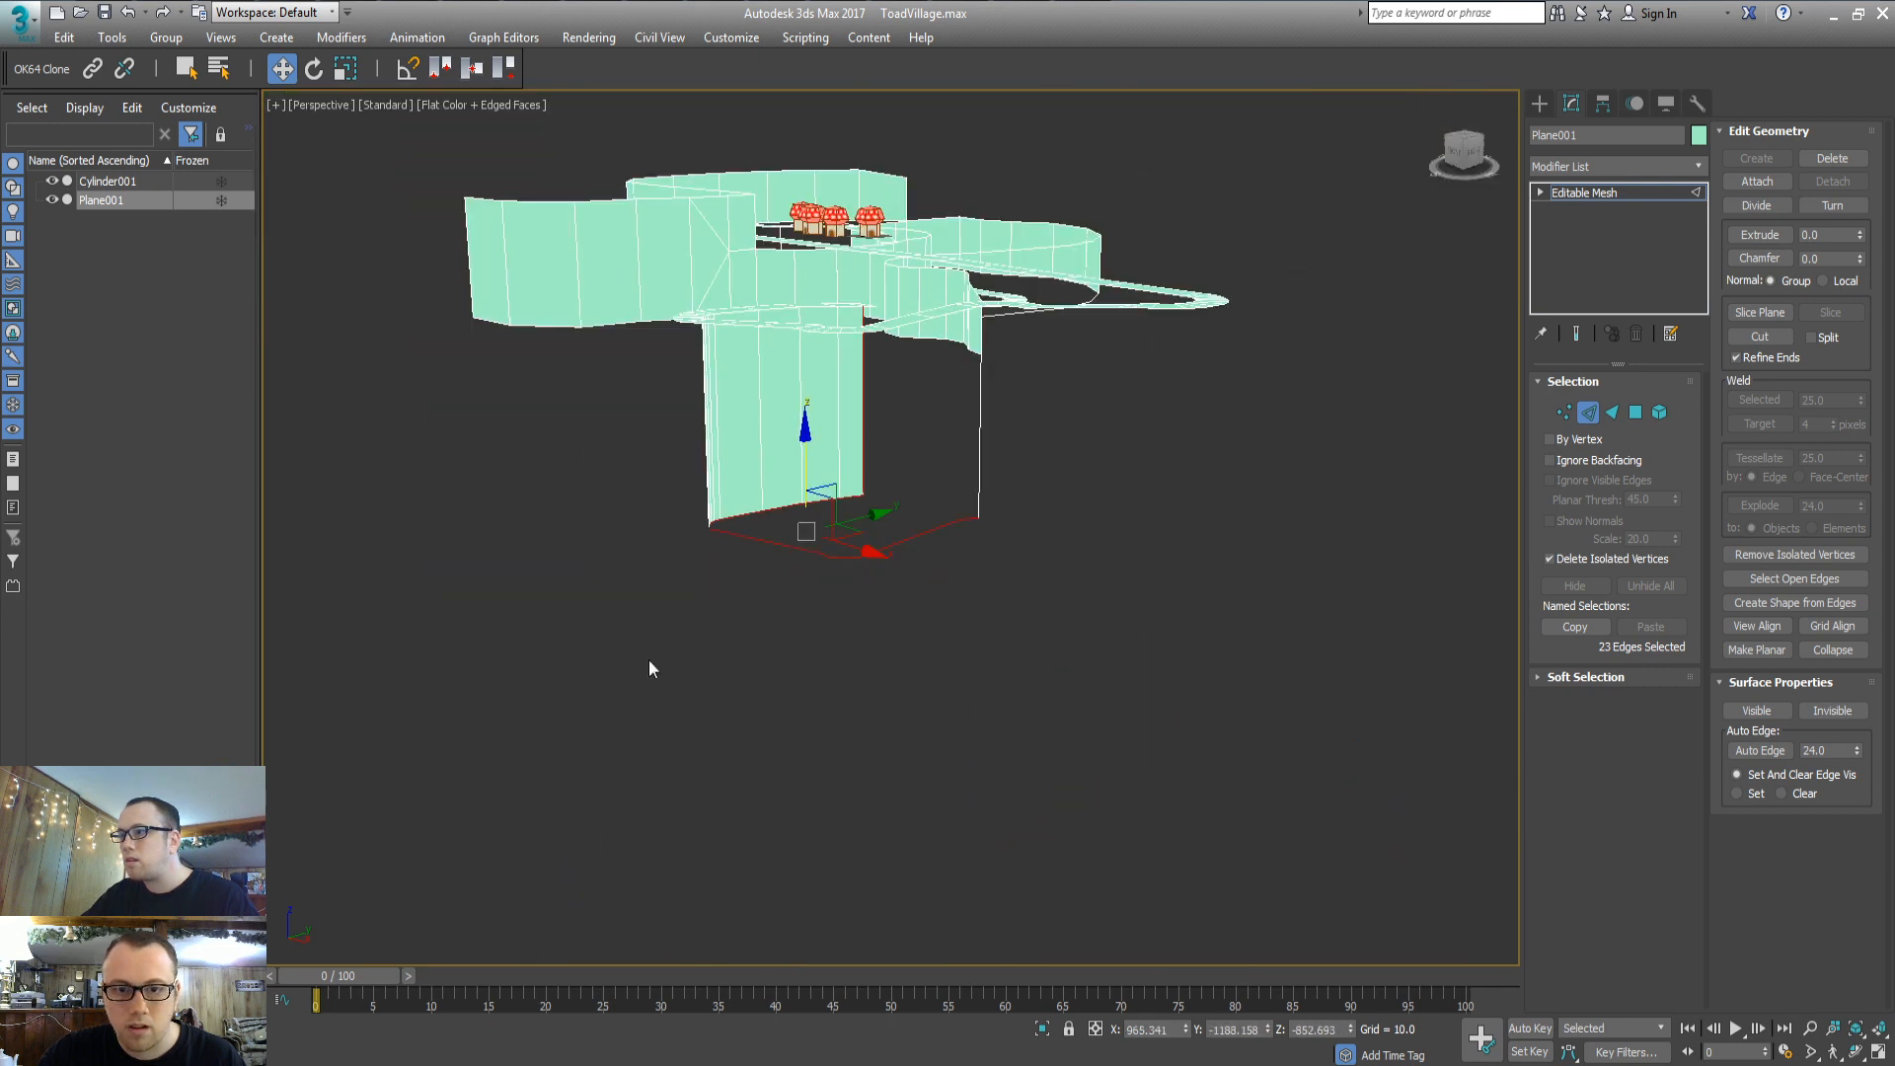
Select all vertices along the extruded wall's bottom and scale them vertically to level them out
key("1")
left_click_drag(529, 671, 862, 537)
left_click_drag(1068, 474, 1070, 474)
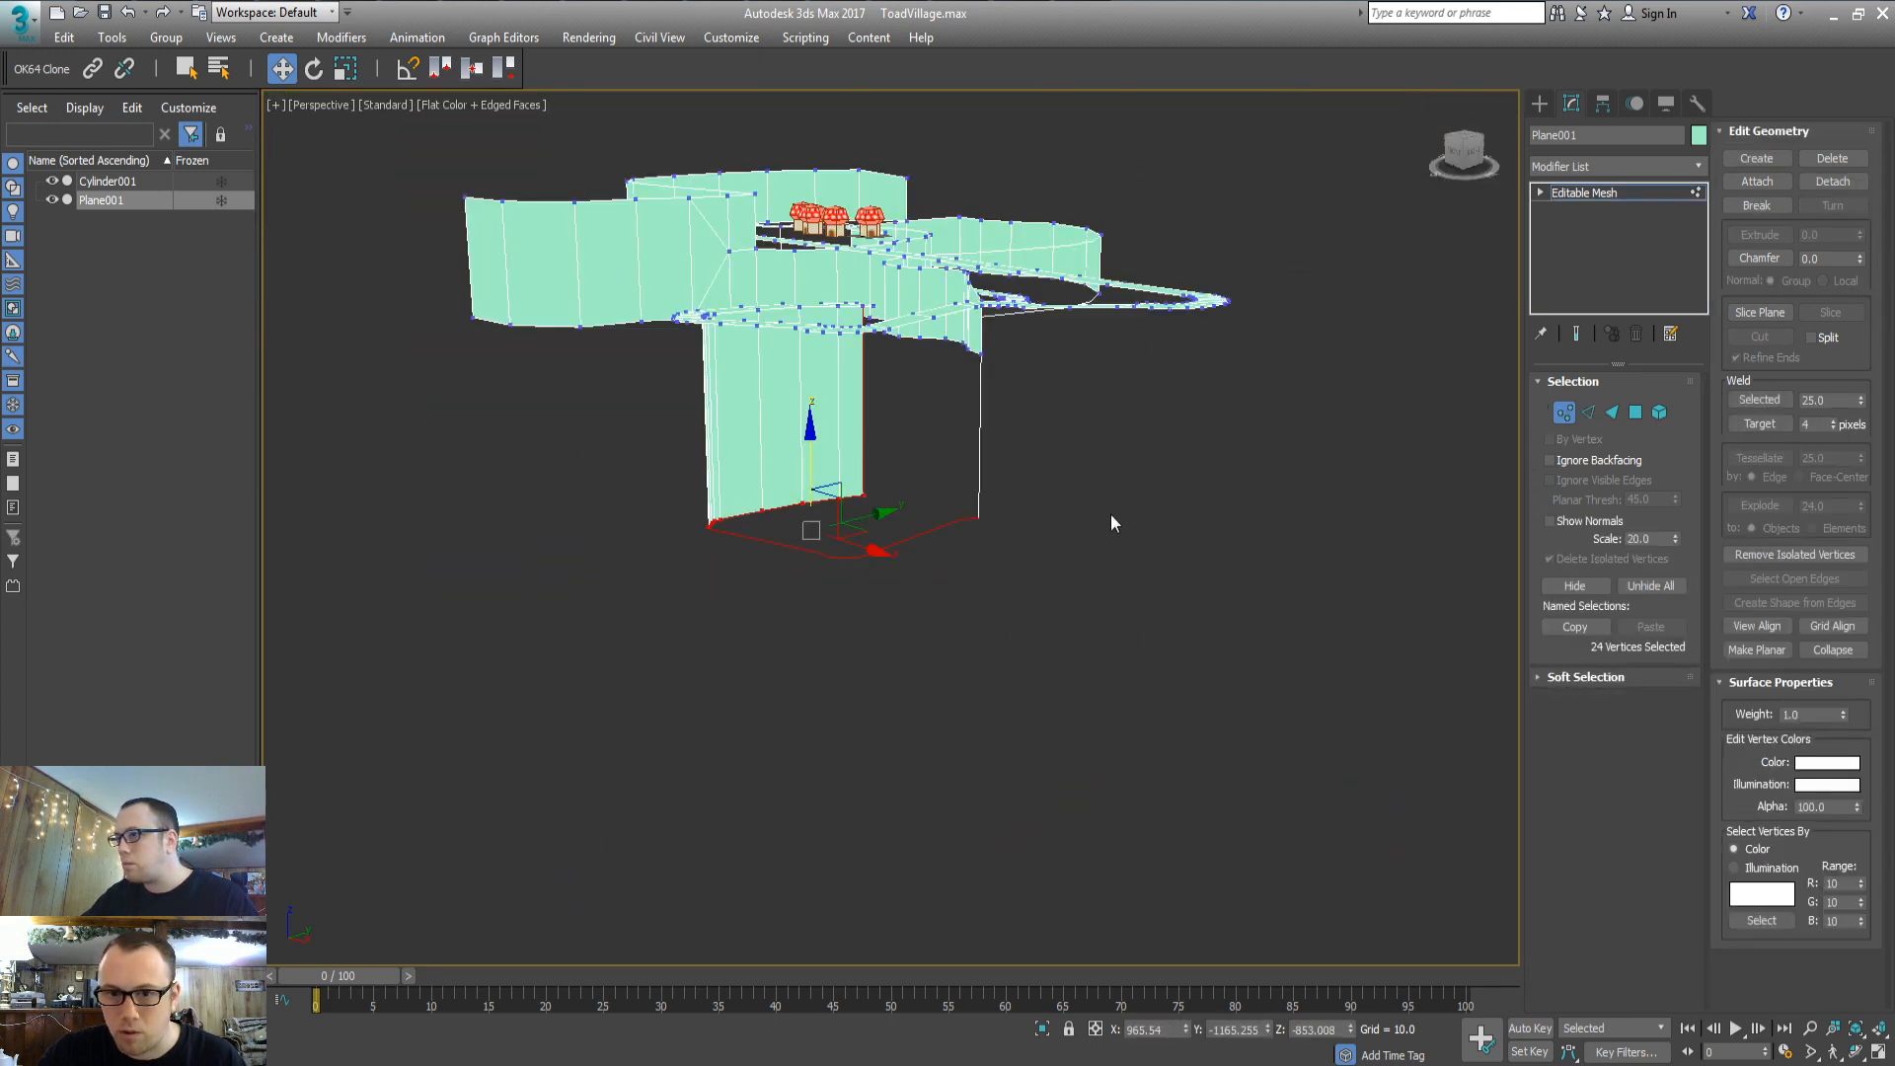
left_click(345, 69)
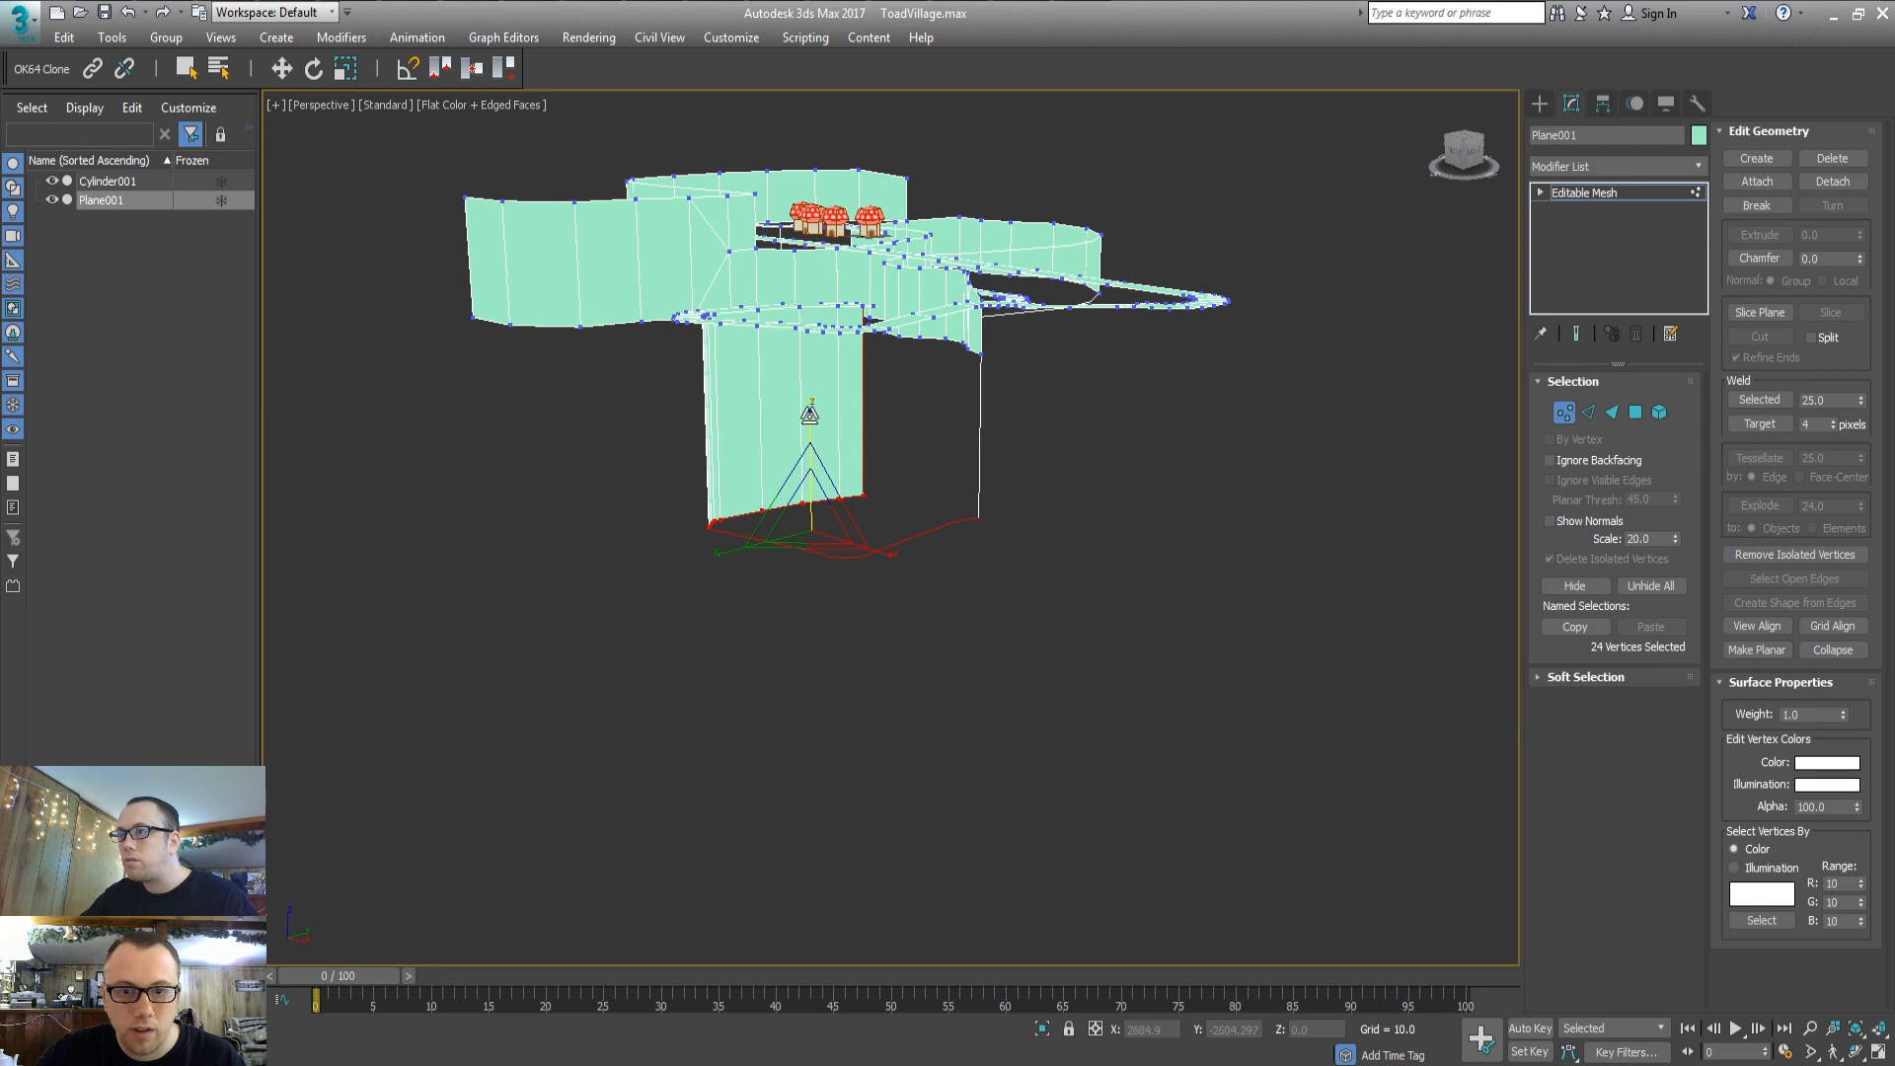
left_click_drag(810, 415, 843, 1029)
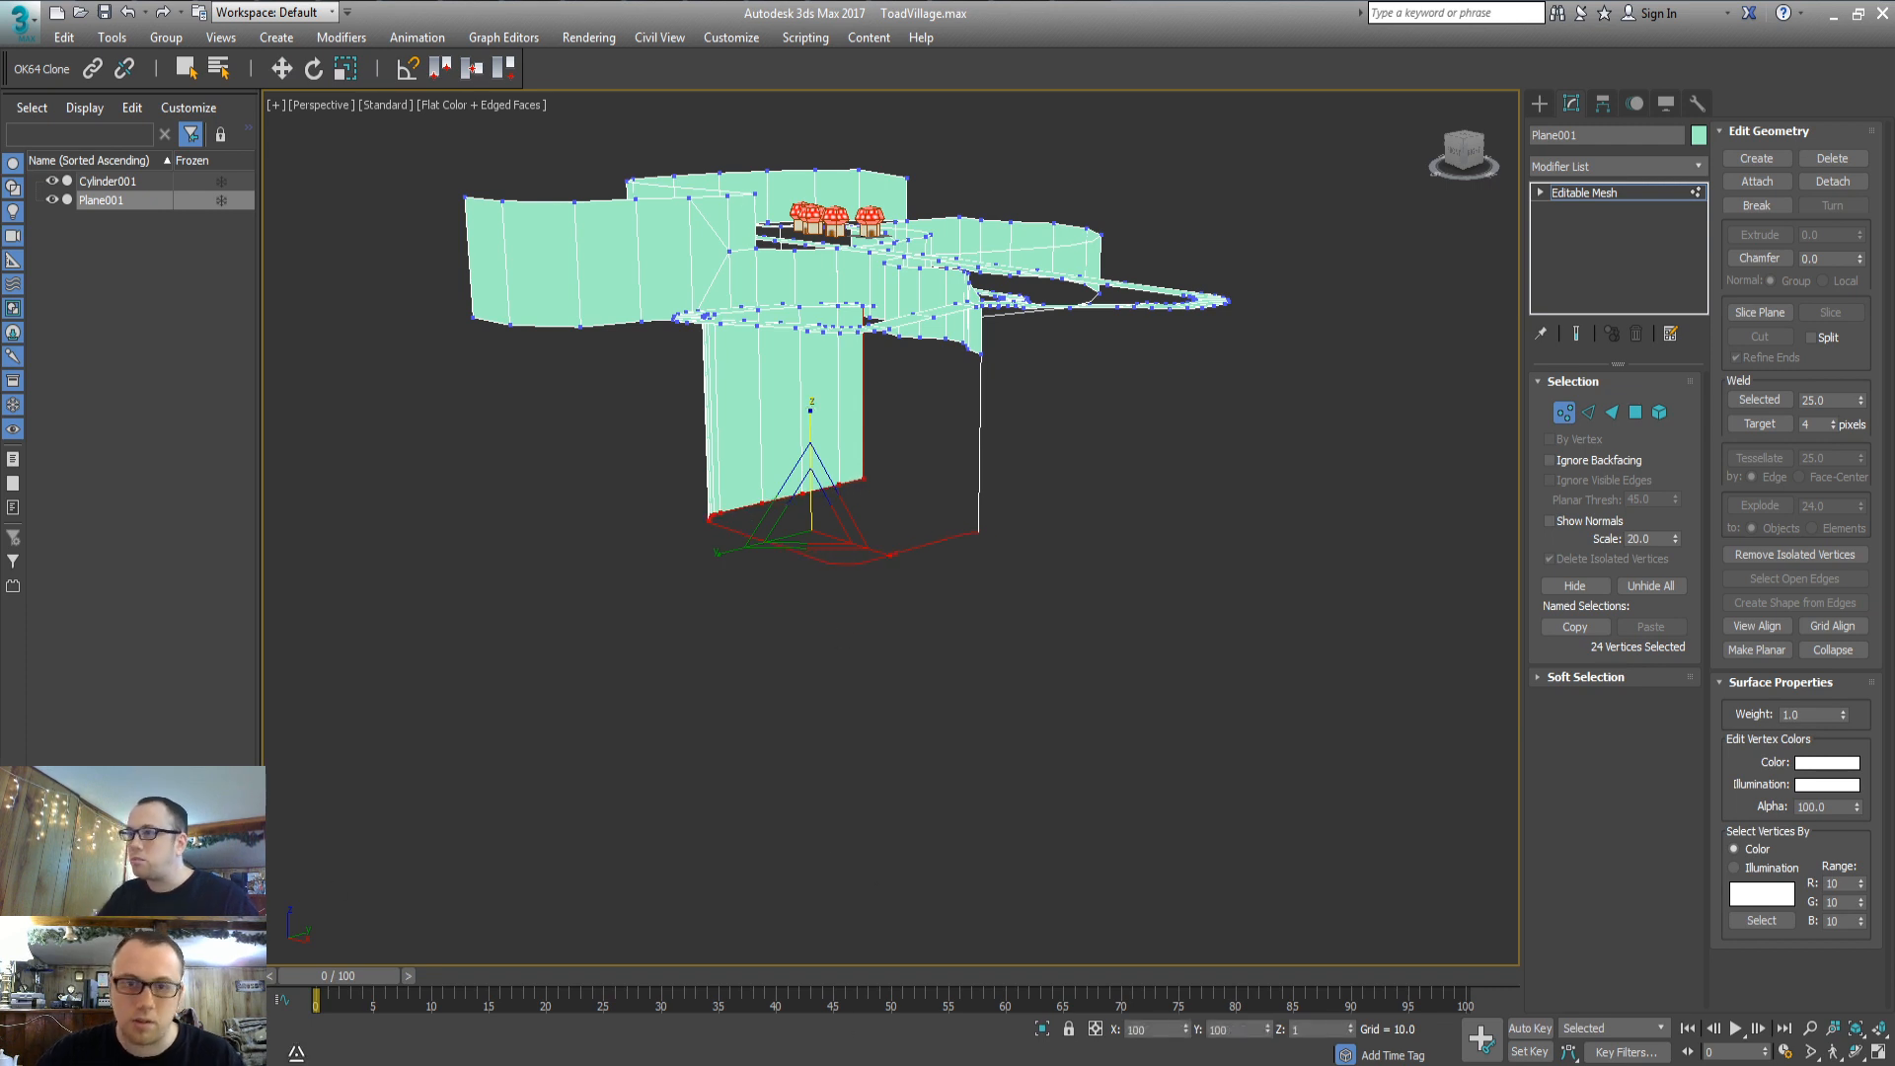
Raise the selected bottom vertices to just below the track, at about Z -205
middle_click_drag(487, 622, 534, 827)
key("w")
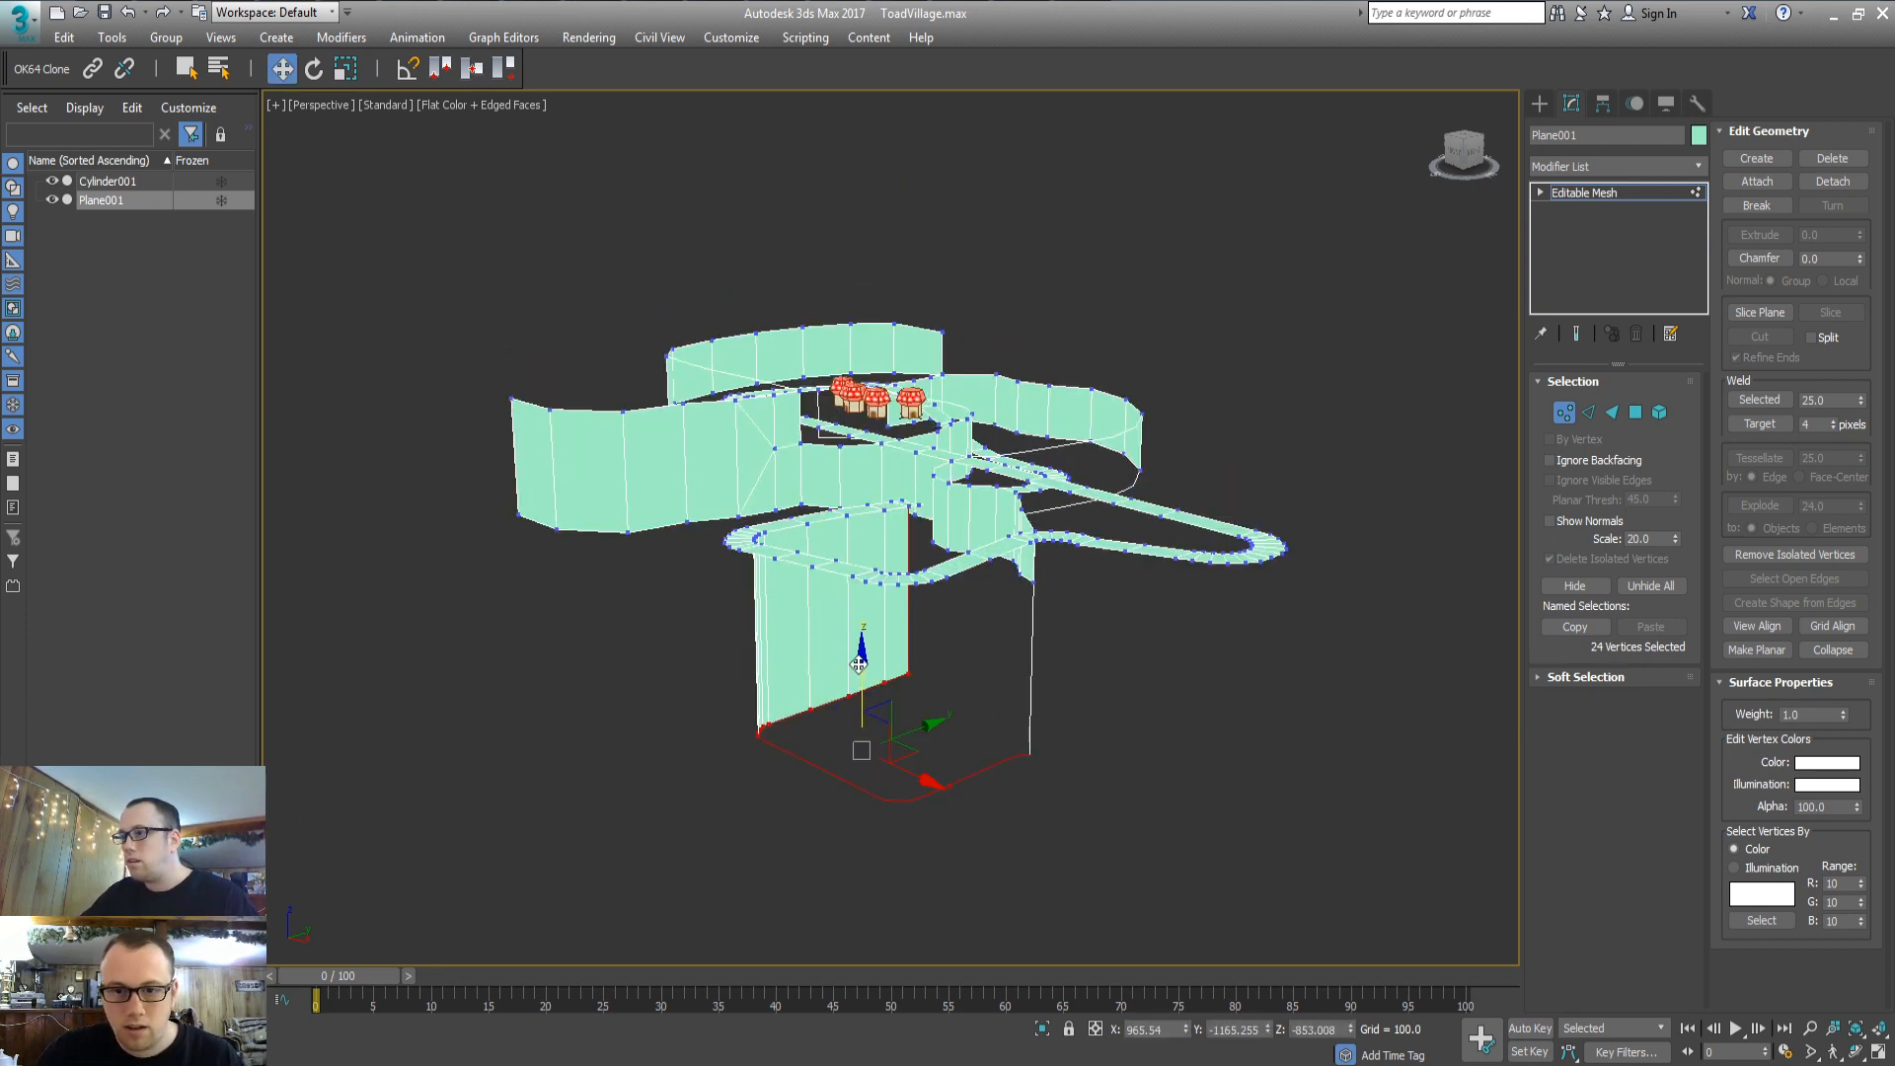
left_click_drag(858, 665, 842, 492)
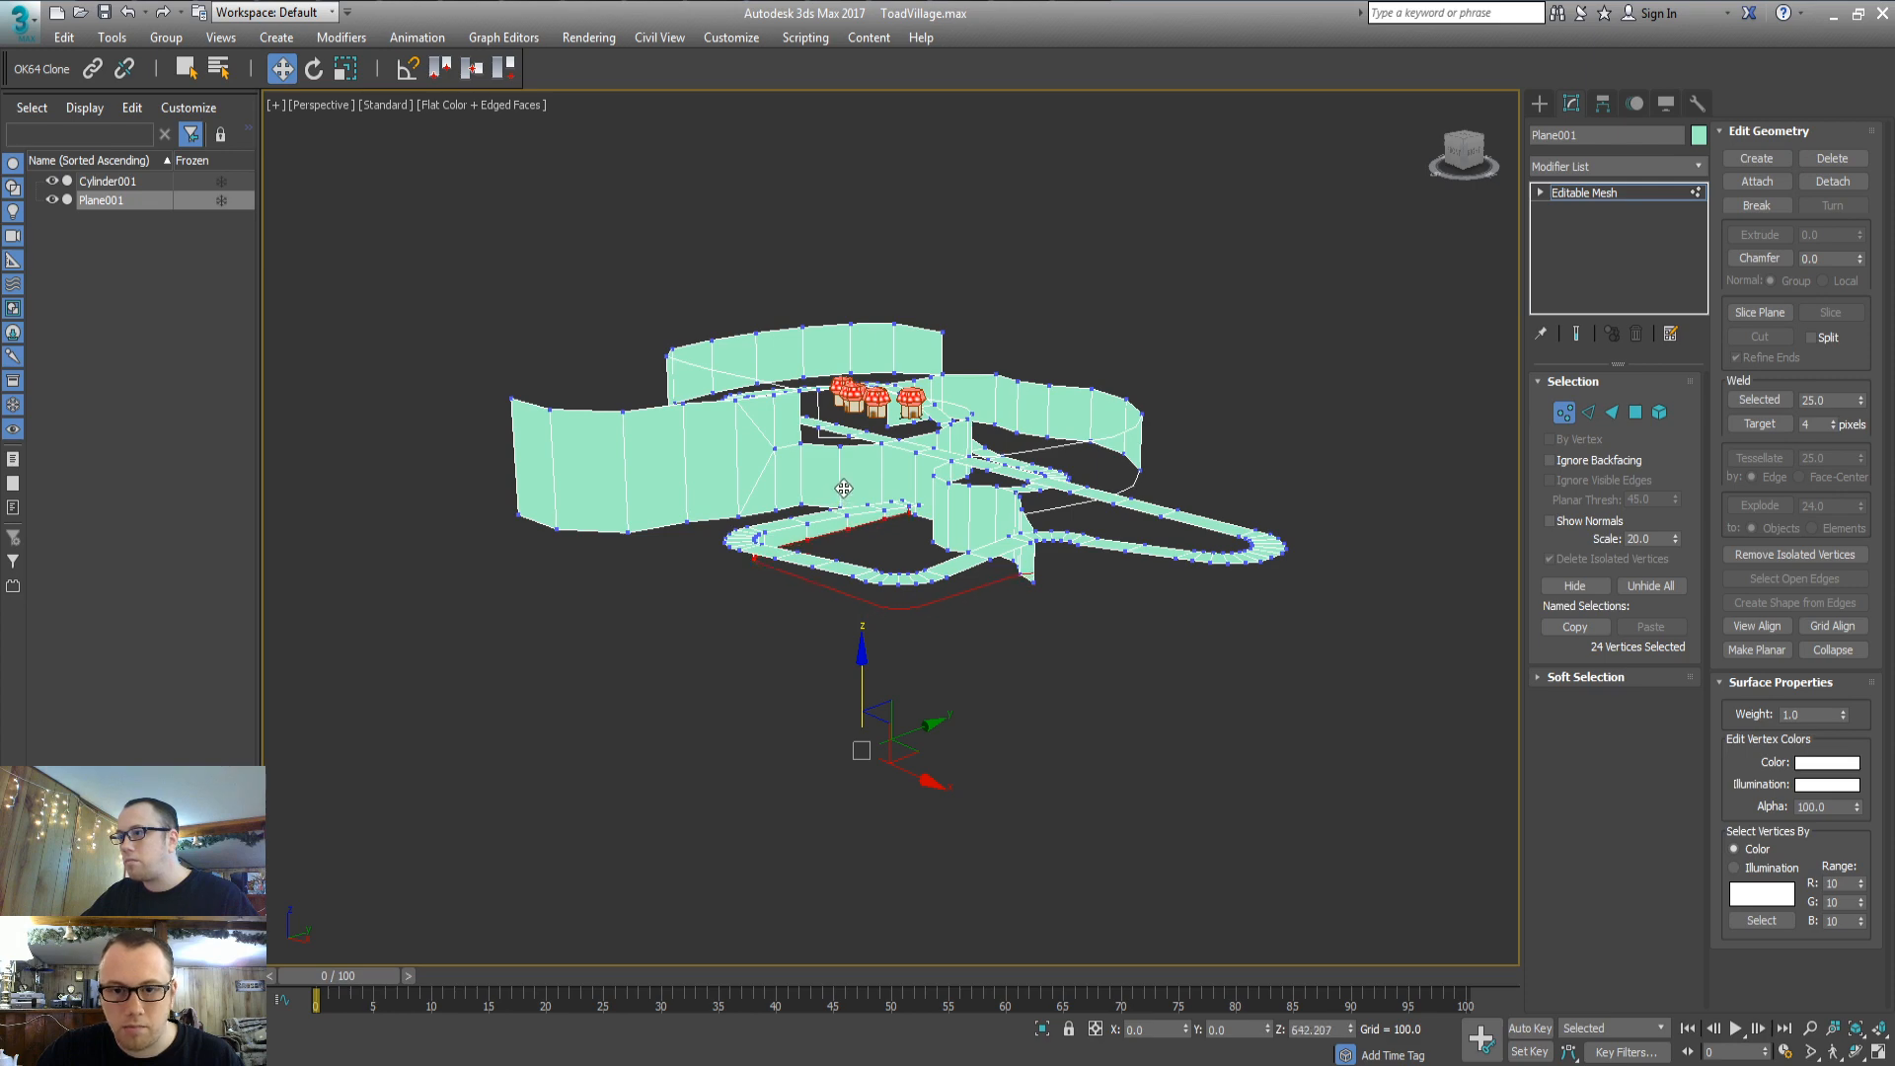
Raise the bottom vertices slightly more where the new wall meets the tall wall beneath the junction
scroll(845, 486, "up", 5)
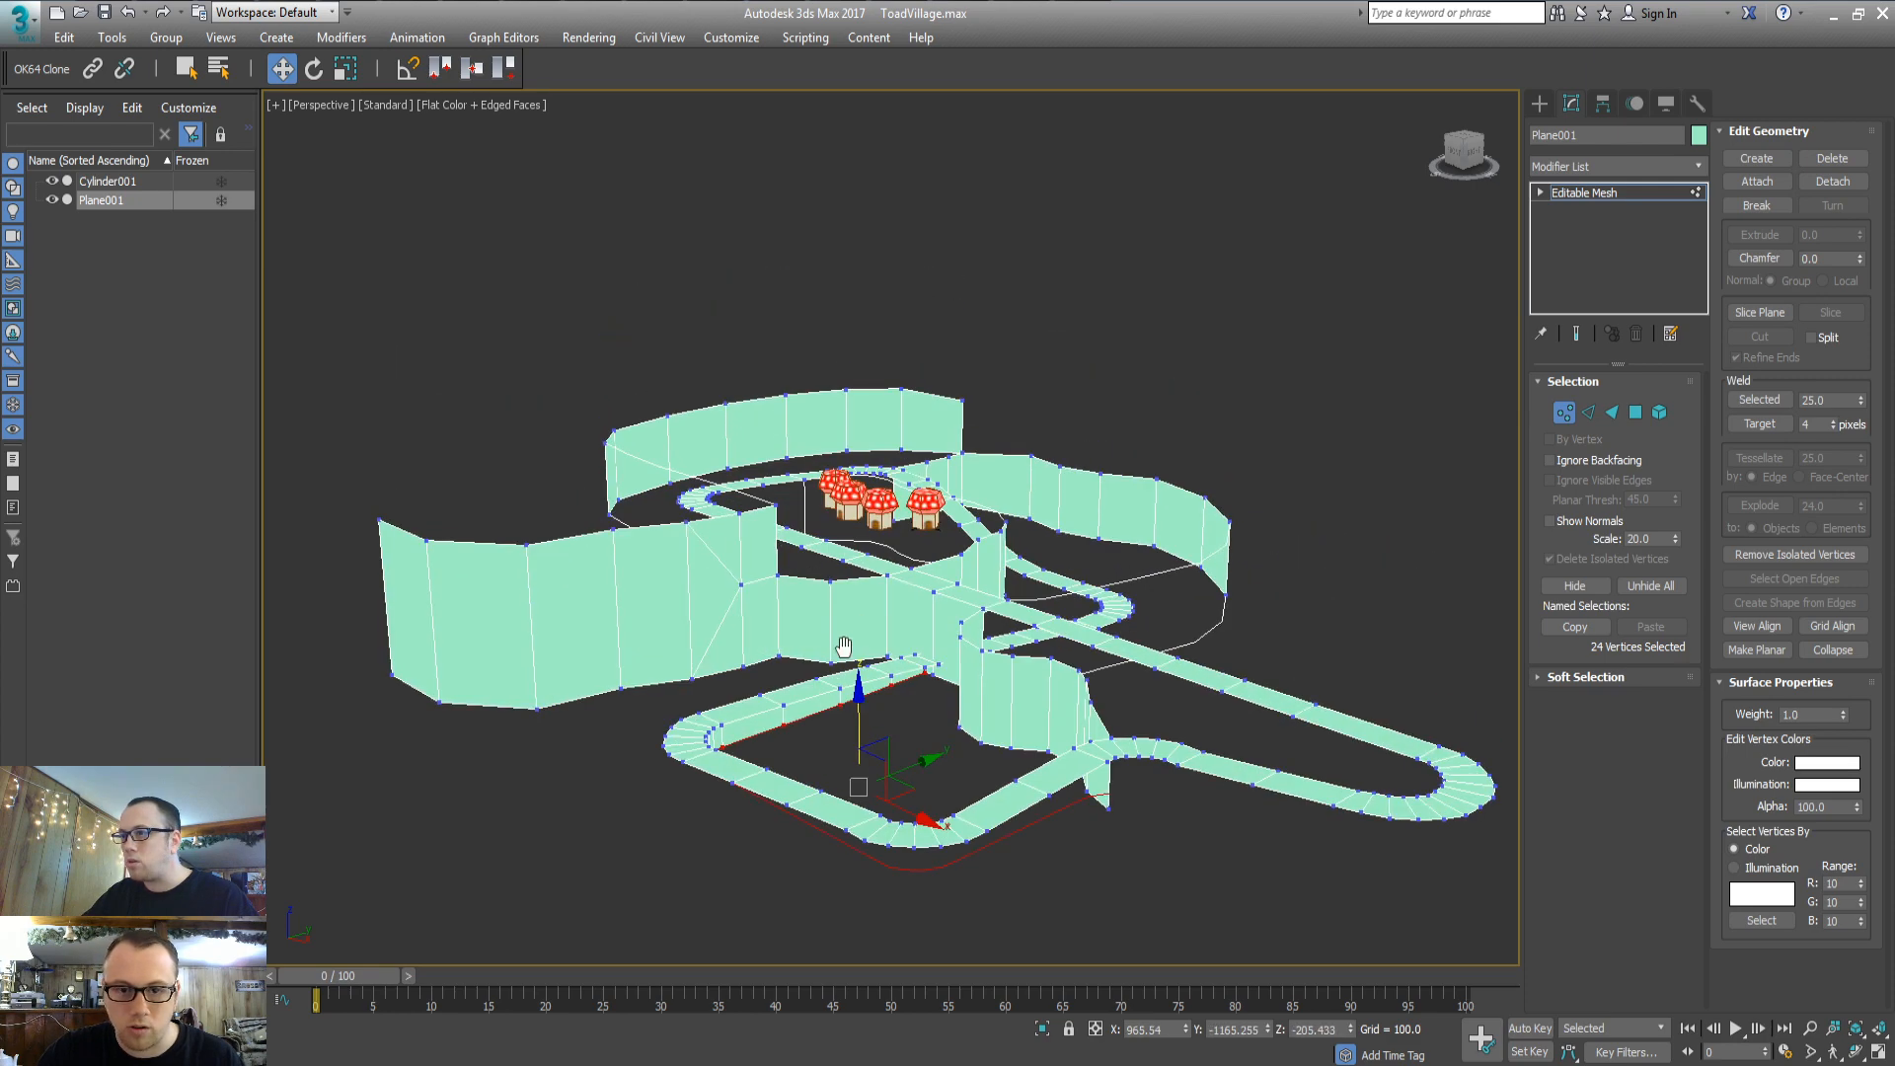
scroll(798, 612, "up", 5)
scroll(945, 496, "down", 5)
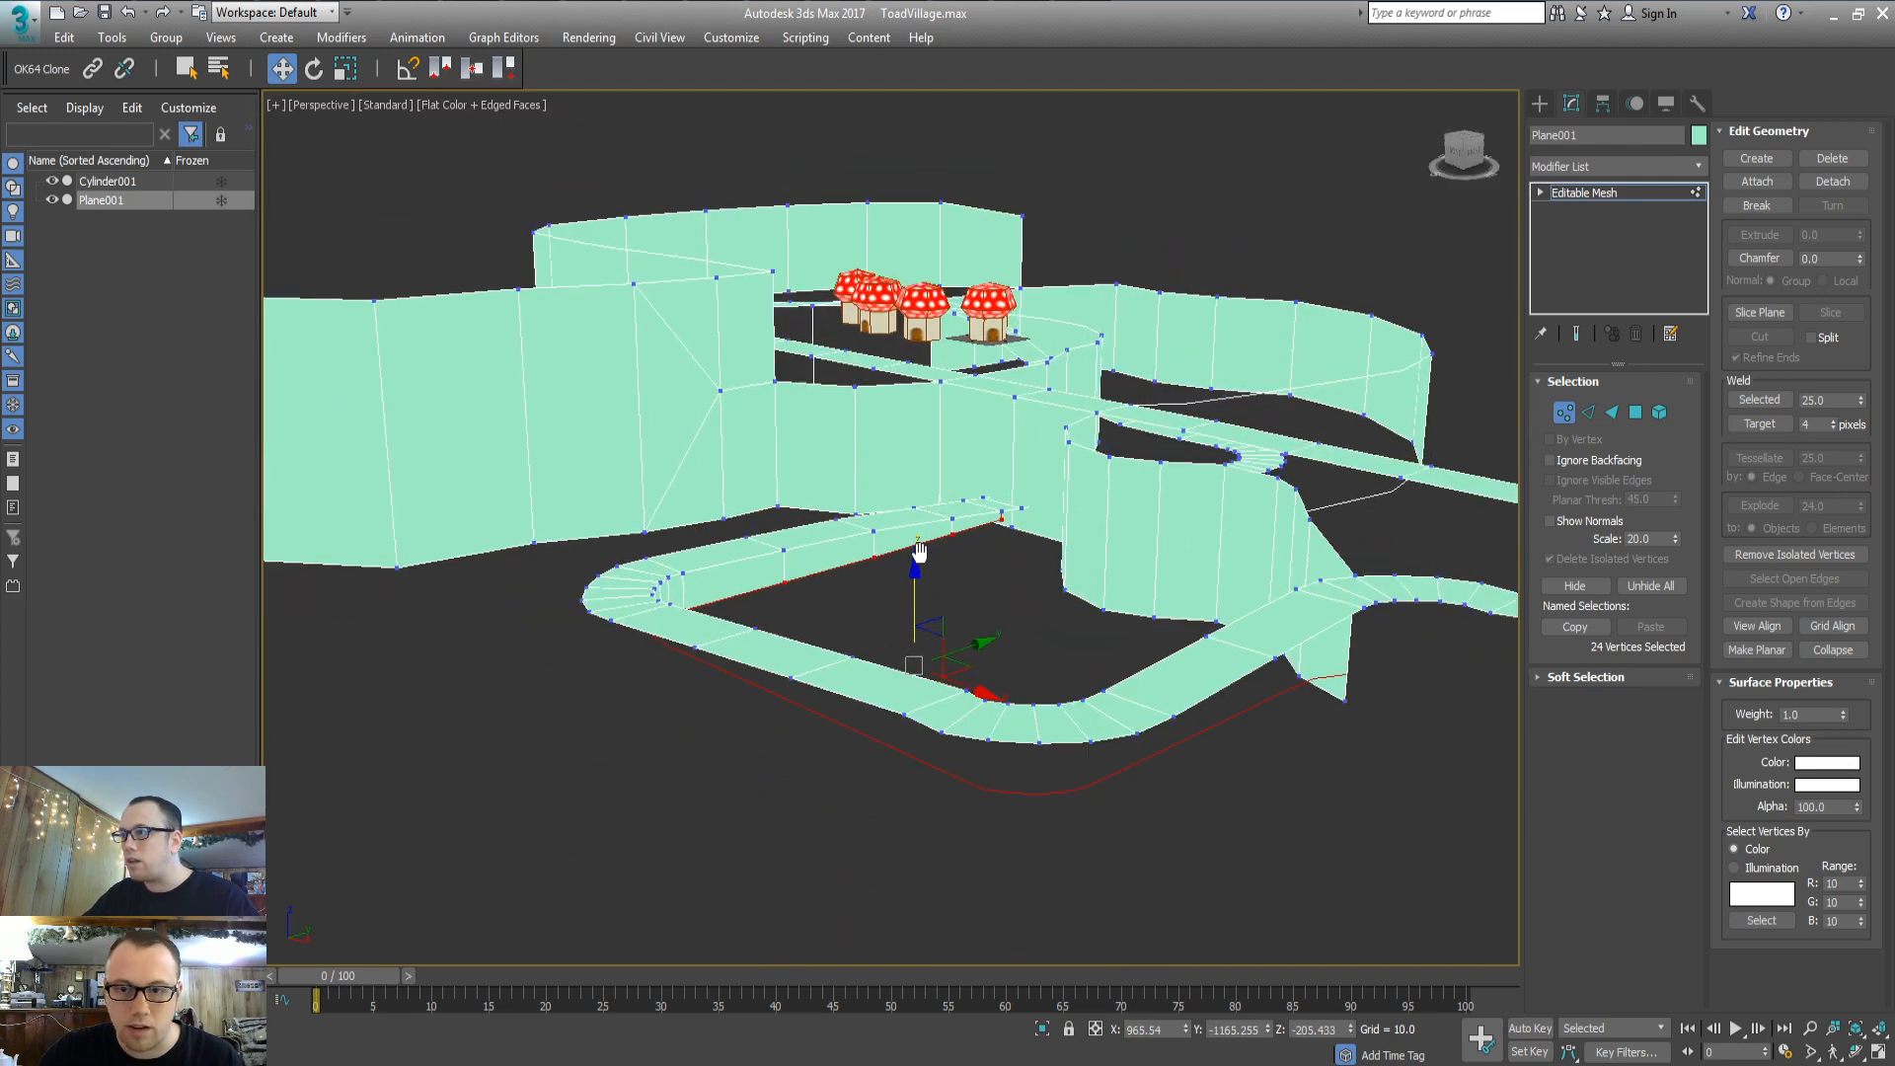
scroll(964, 529, "up", 6)
scroll(956, 543, "down", 1)
scroll(947, 543, "down", 6)
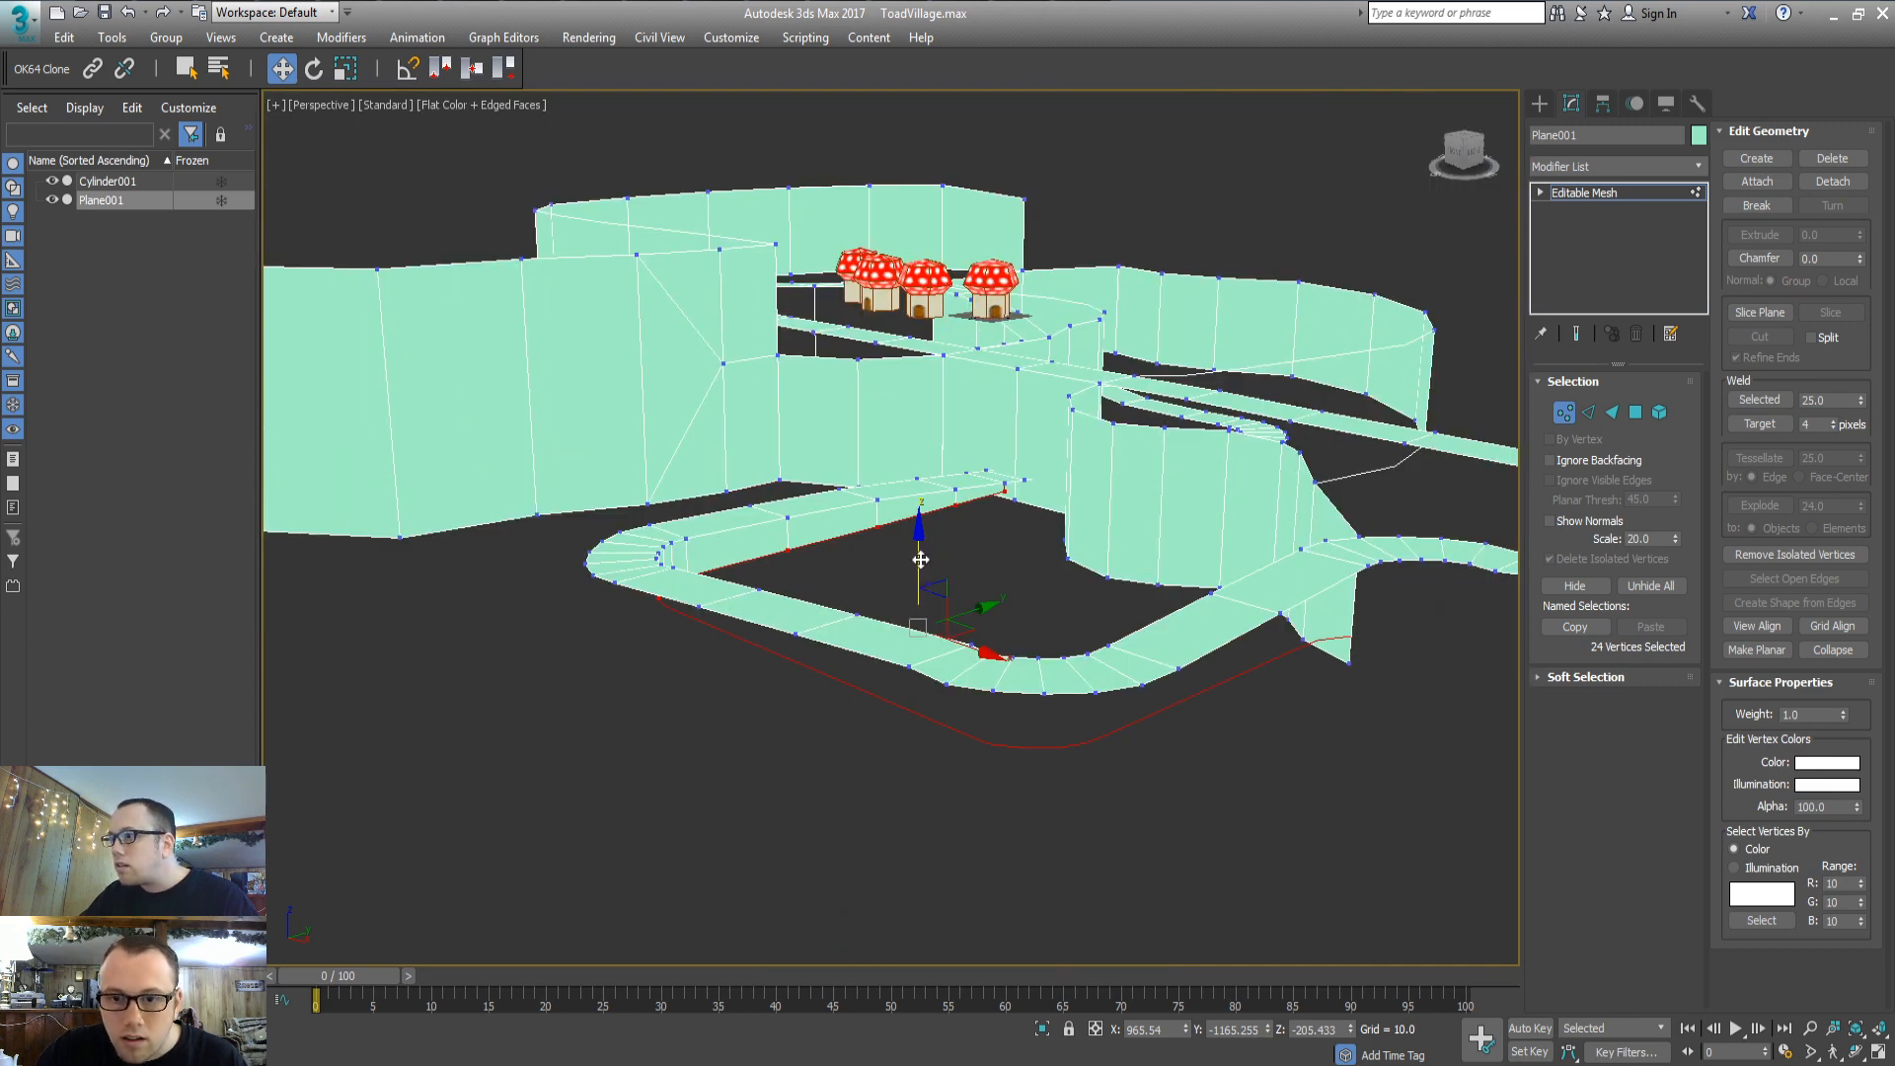
scroll(938, 543, "up", 5)
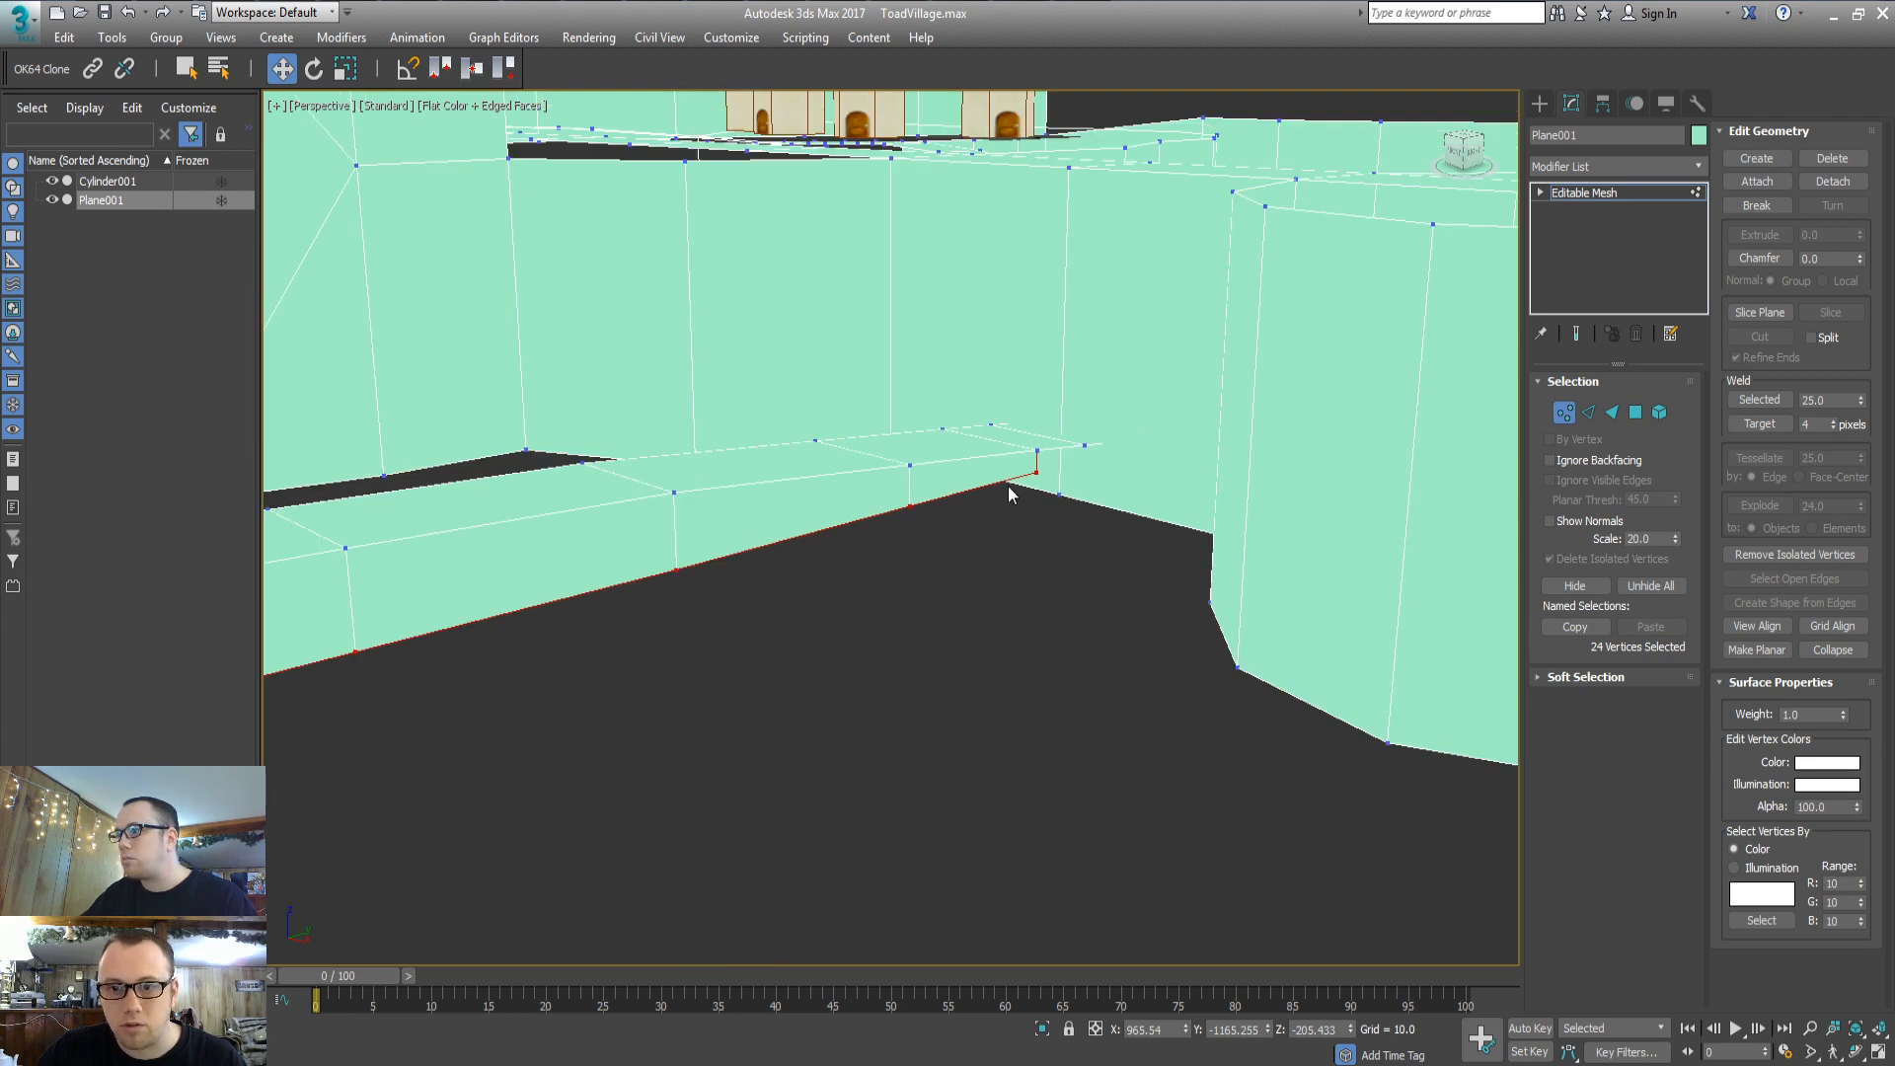
mouse_move(1038, 473)
left_mouse_down()
mouse_move(1027, 457)
mouse_move(1047, 456)
left_mouse_up()
Select the road's outer edges along the straight leading from the junction wall to the first bend of the lower loop
key("3")
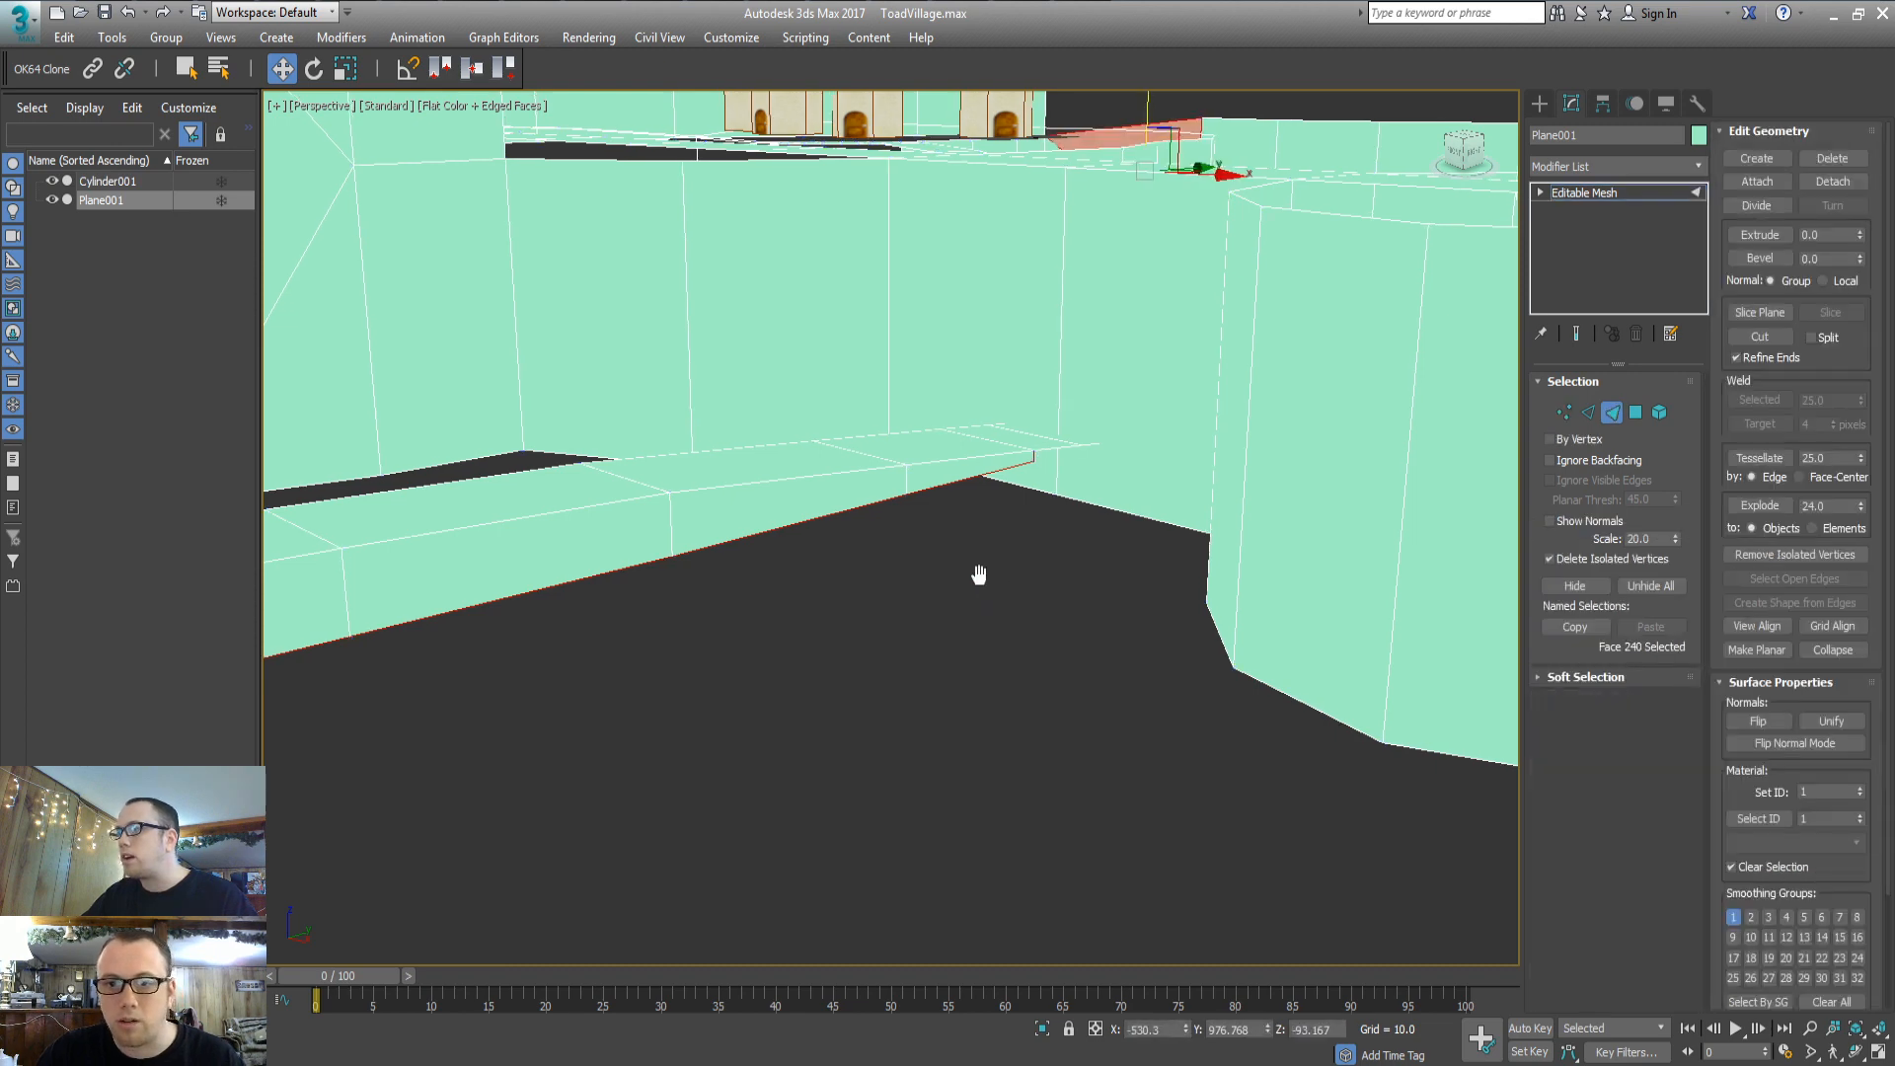
scroll(920, 593, "down", 10)
middle_click_drag(831, 630, 920, 641, "alt")
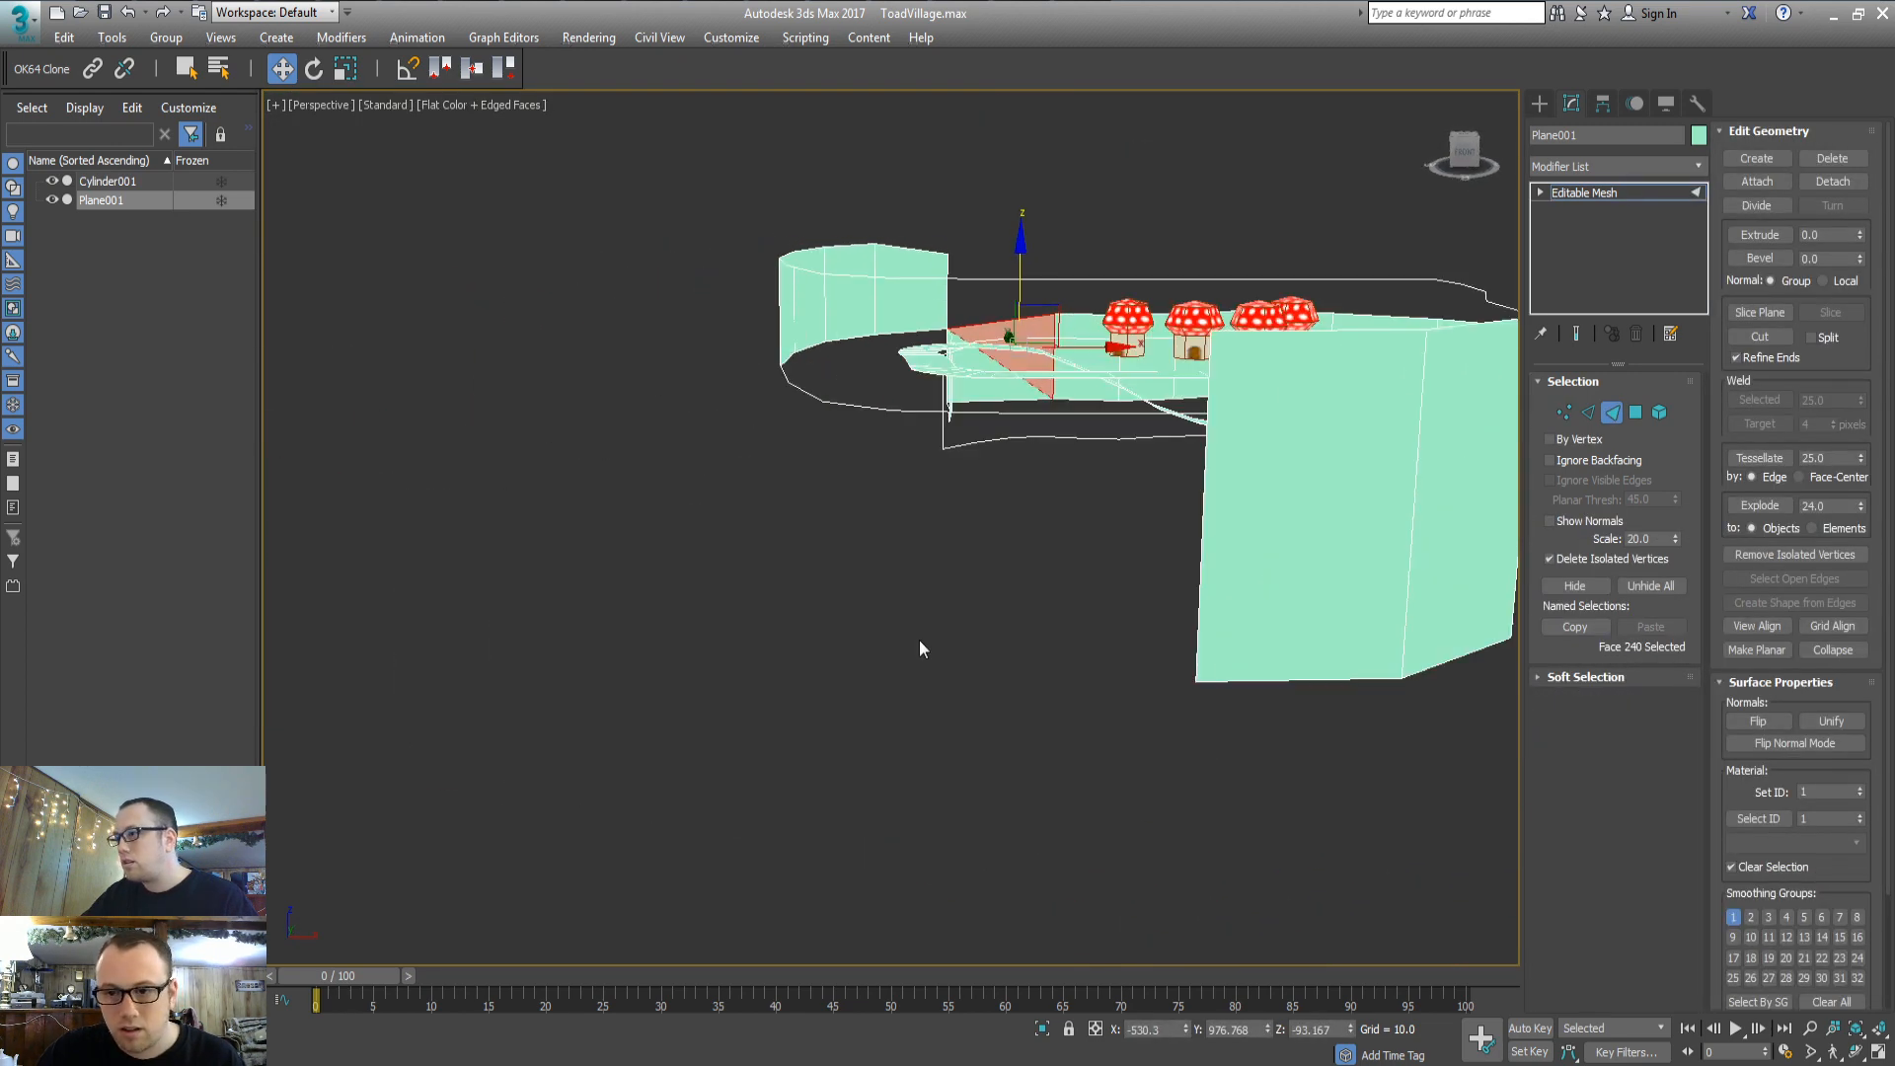
middle_click_drag(1275, 580, 910, 686)
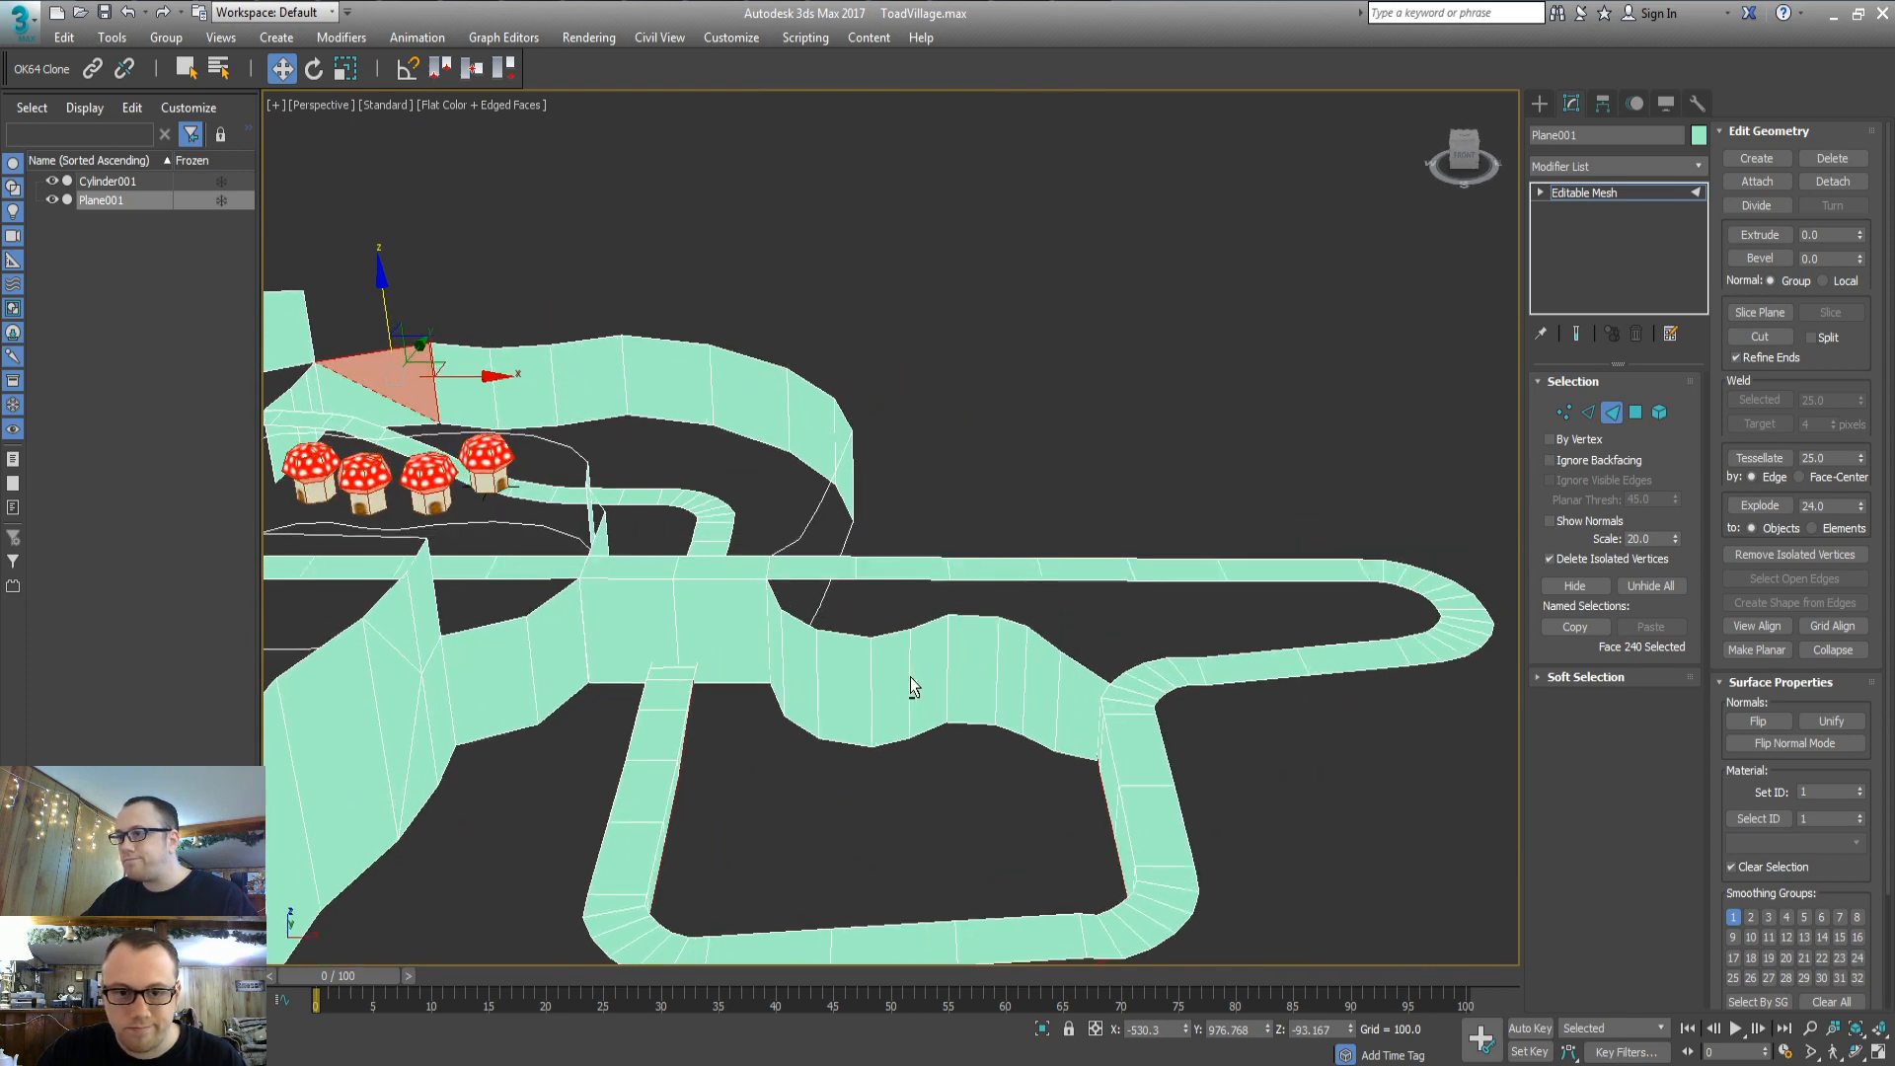
middle_click_drag(673, 906, 721, 743)
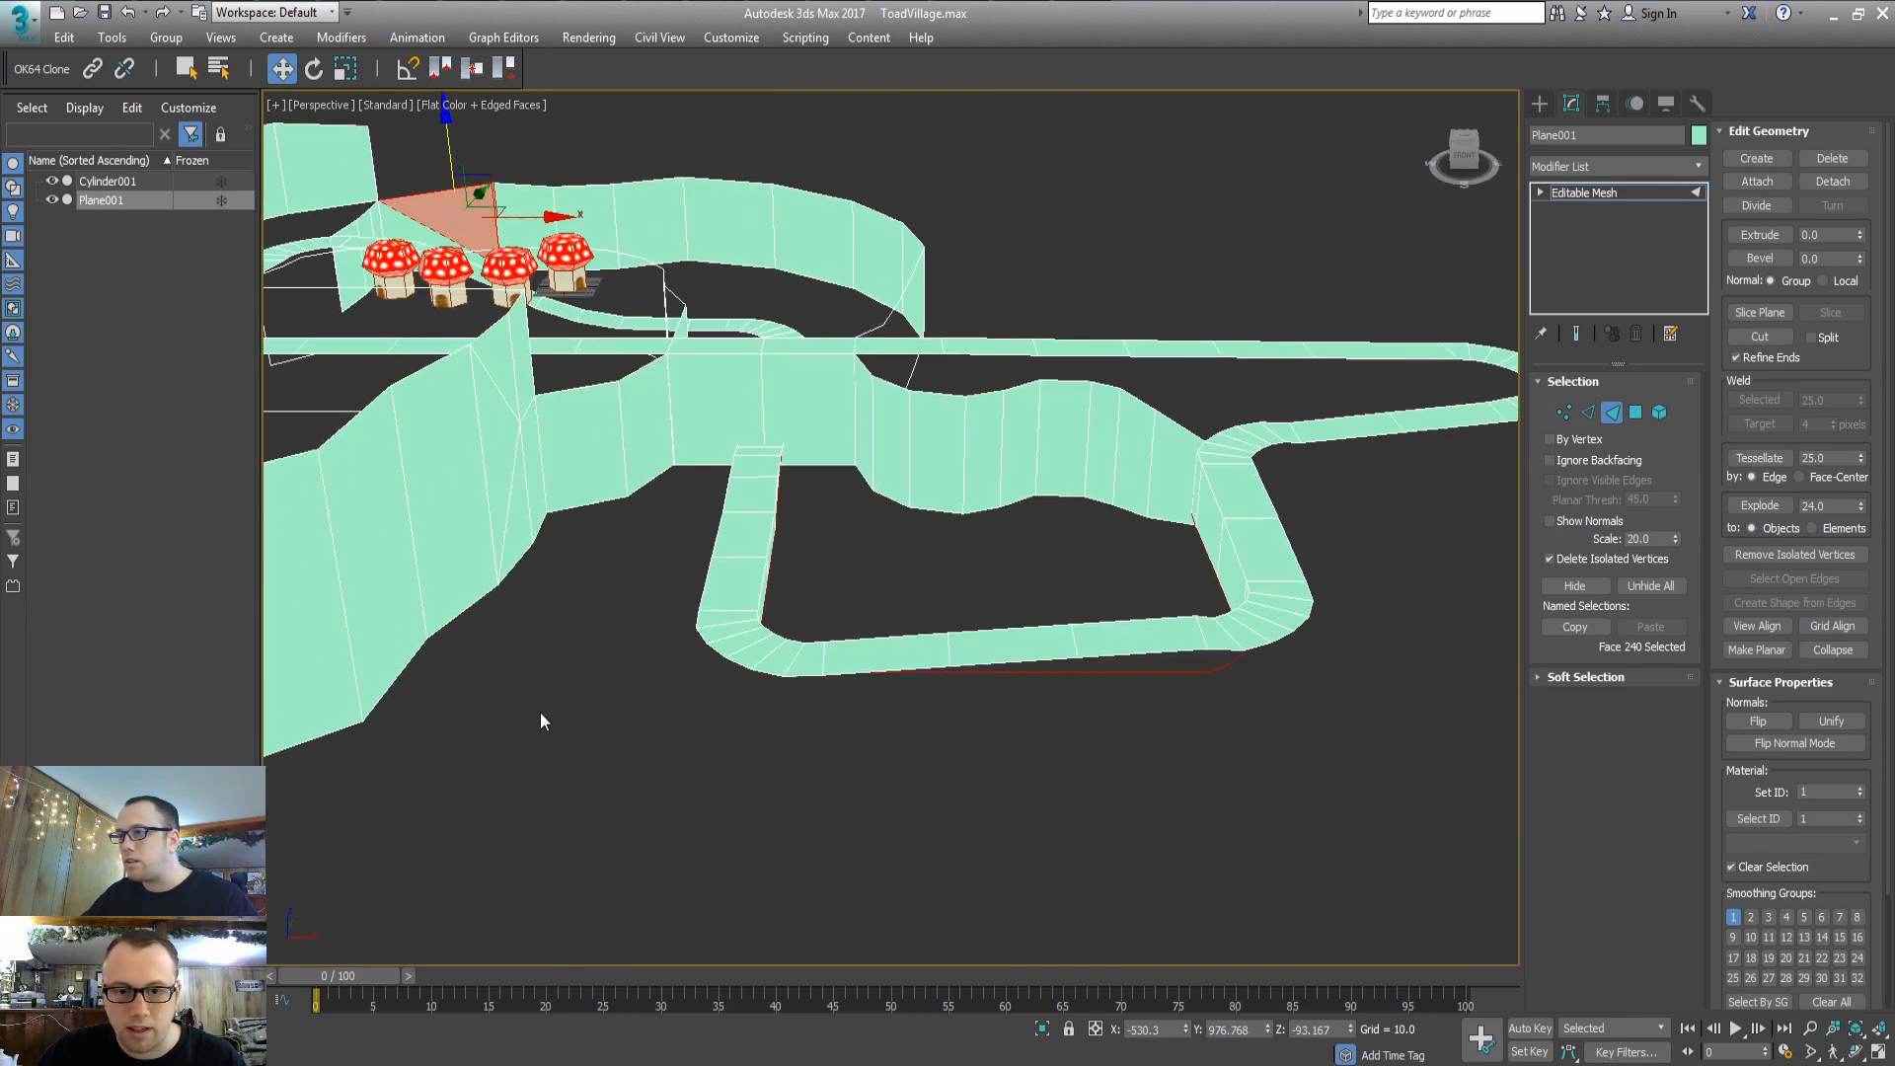
key("2")
left_click(731, 470)
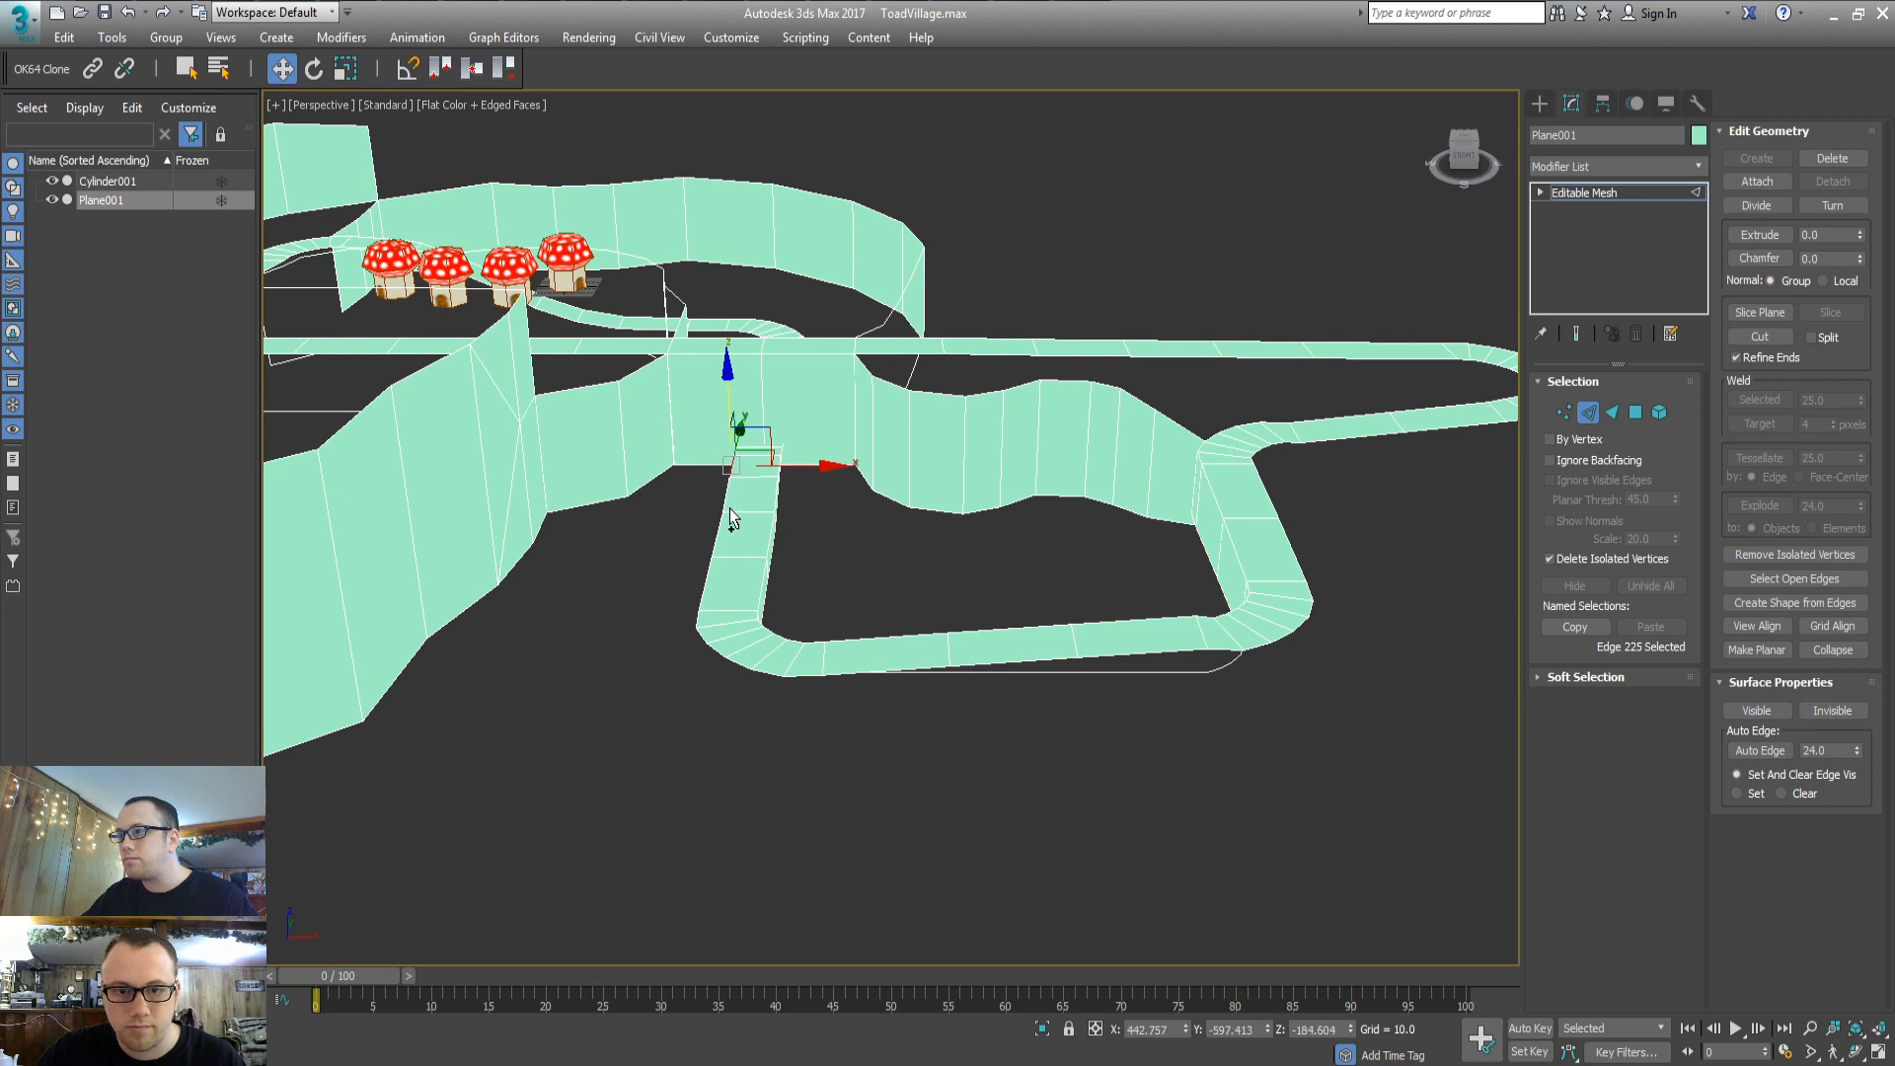
left_click(728, 489, "ctrl")
left_click(723, 533, "ctrl")
left_click(708, 572, "ctrl")
left_click(698, 620, "ctrl")
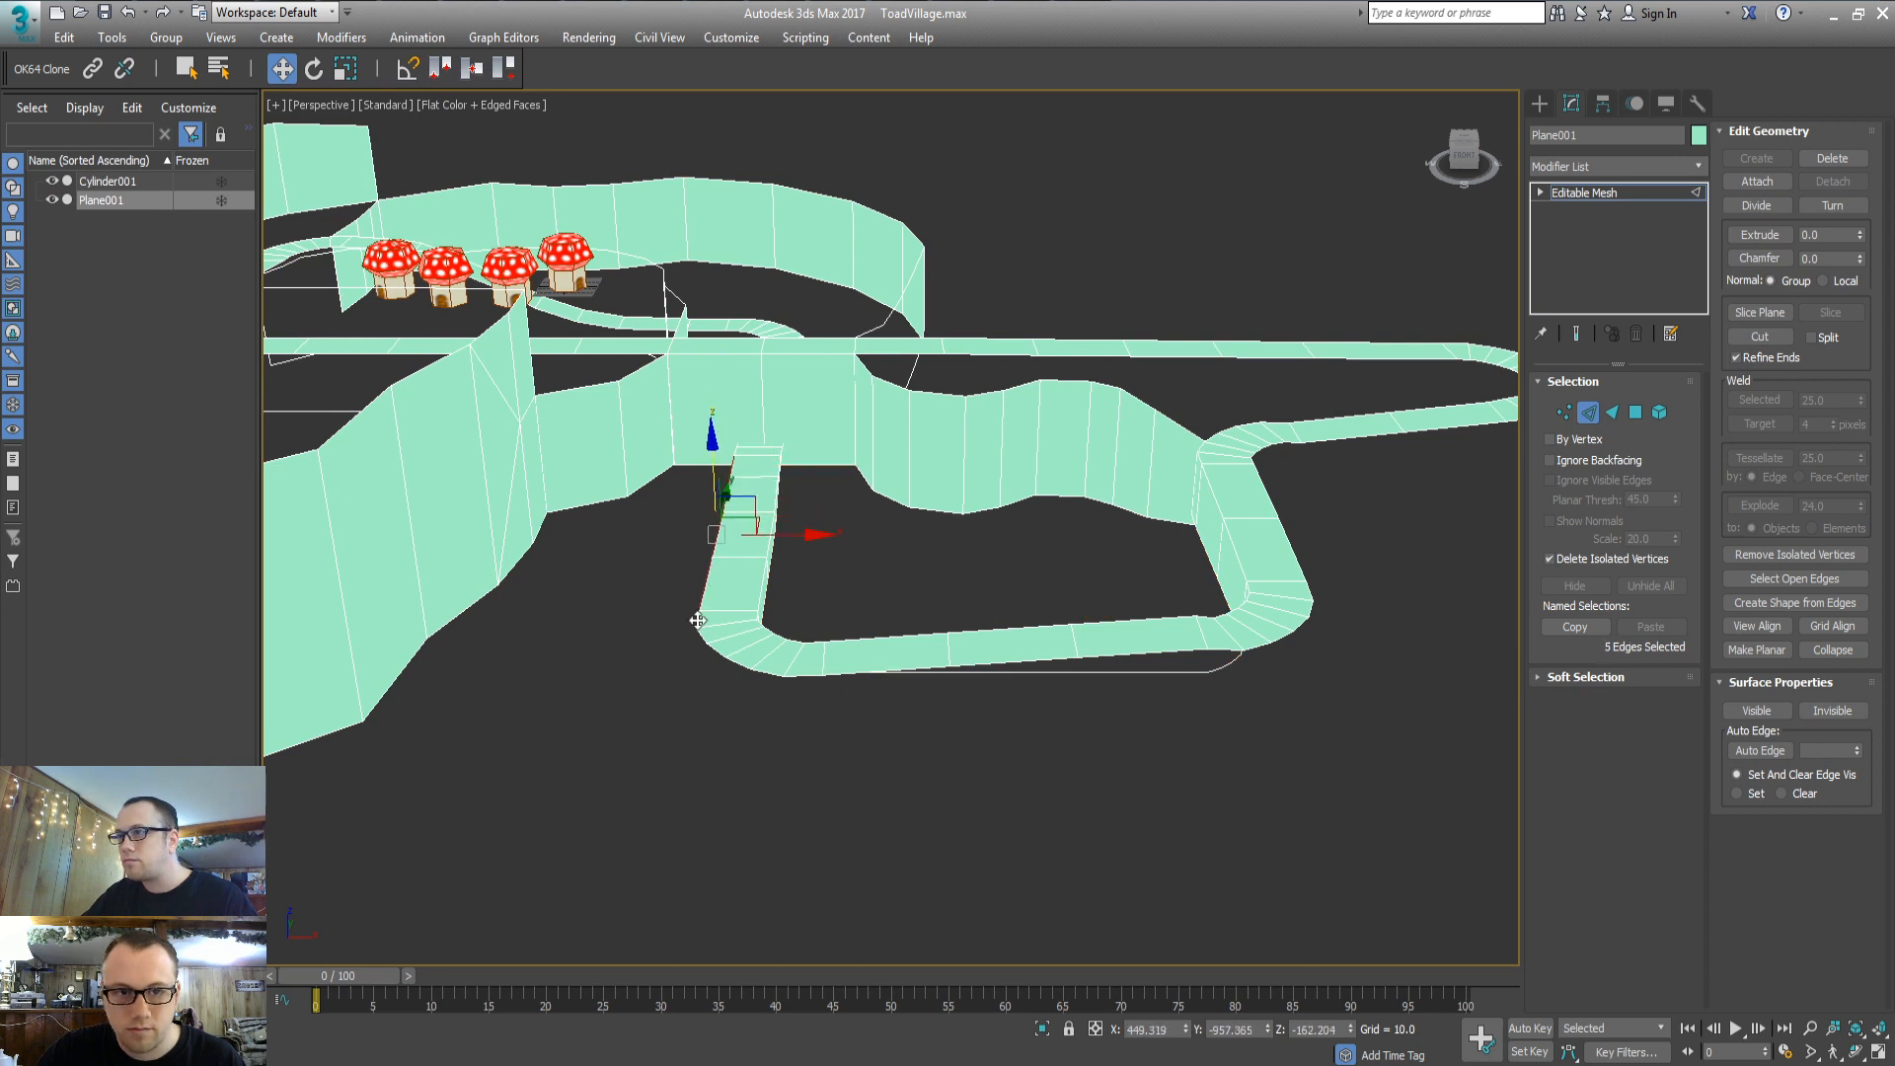
Add the outer edges around the lower loop's first bend to the selection
left_click(704, 637, "ctrl")
left_click(718, 652, "ctrl")
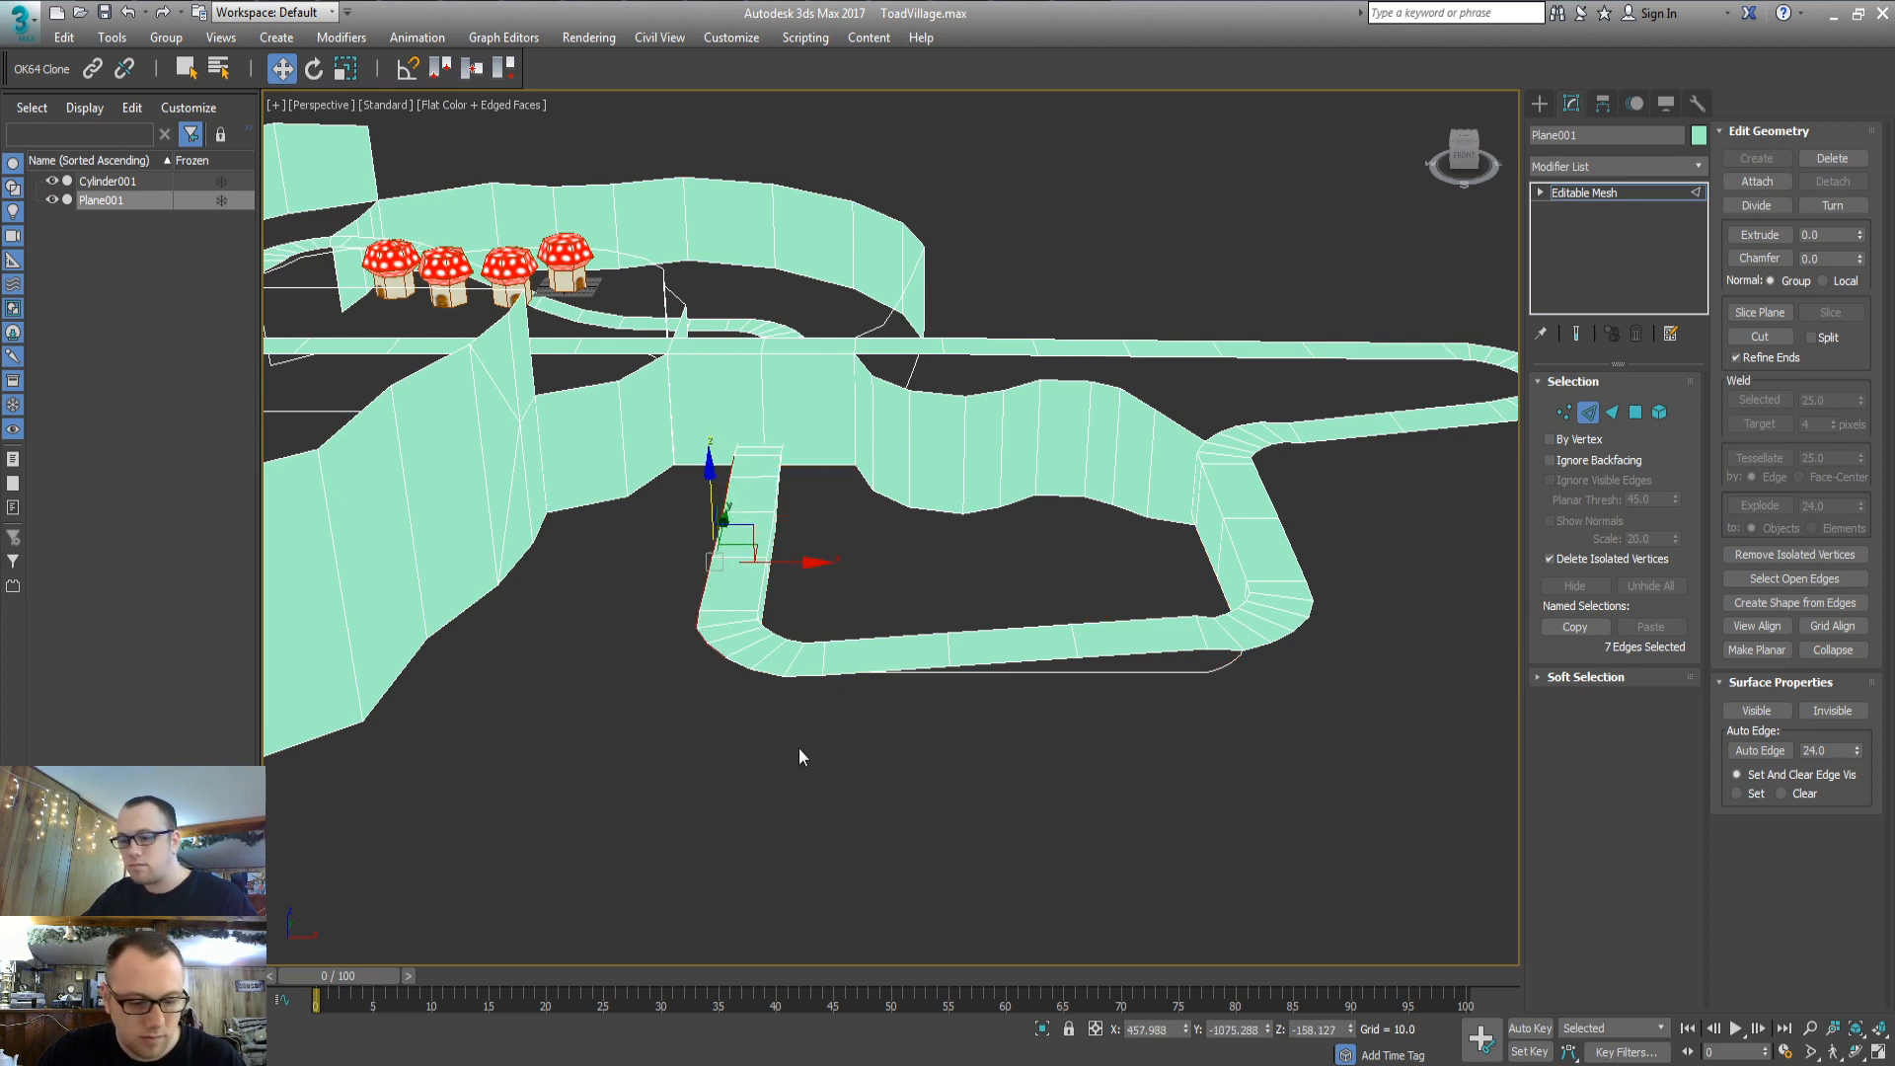
left_click(758, 672, "ctrl")
left_click(798, 676, "ctrl")
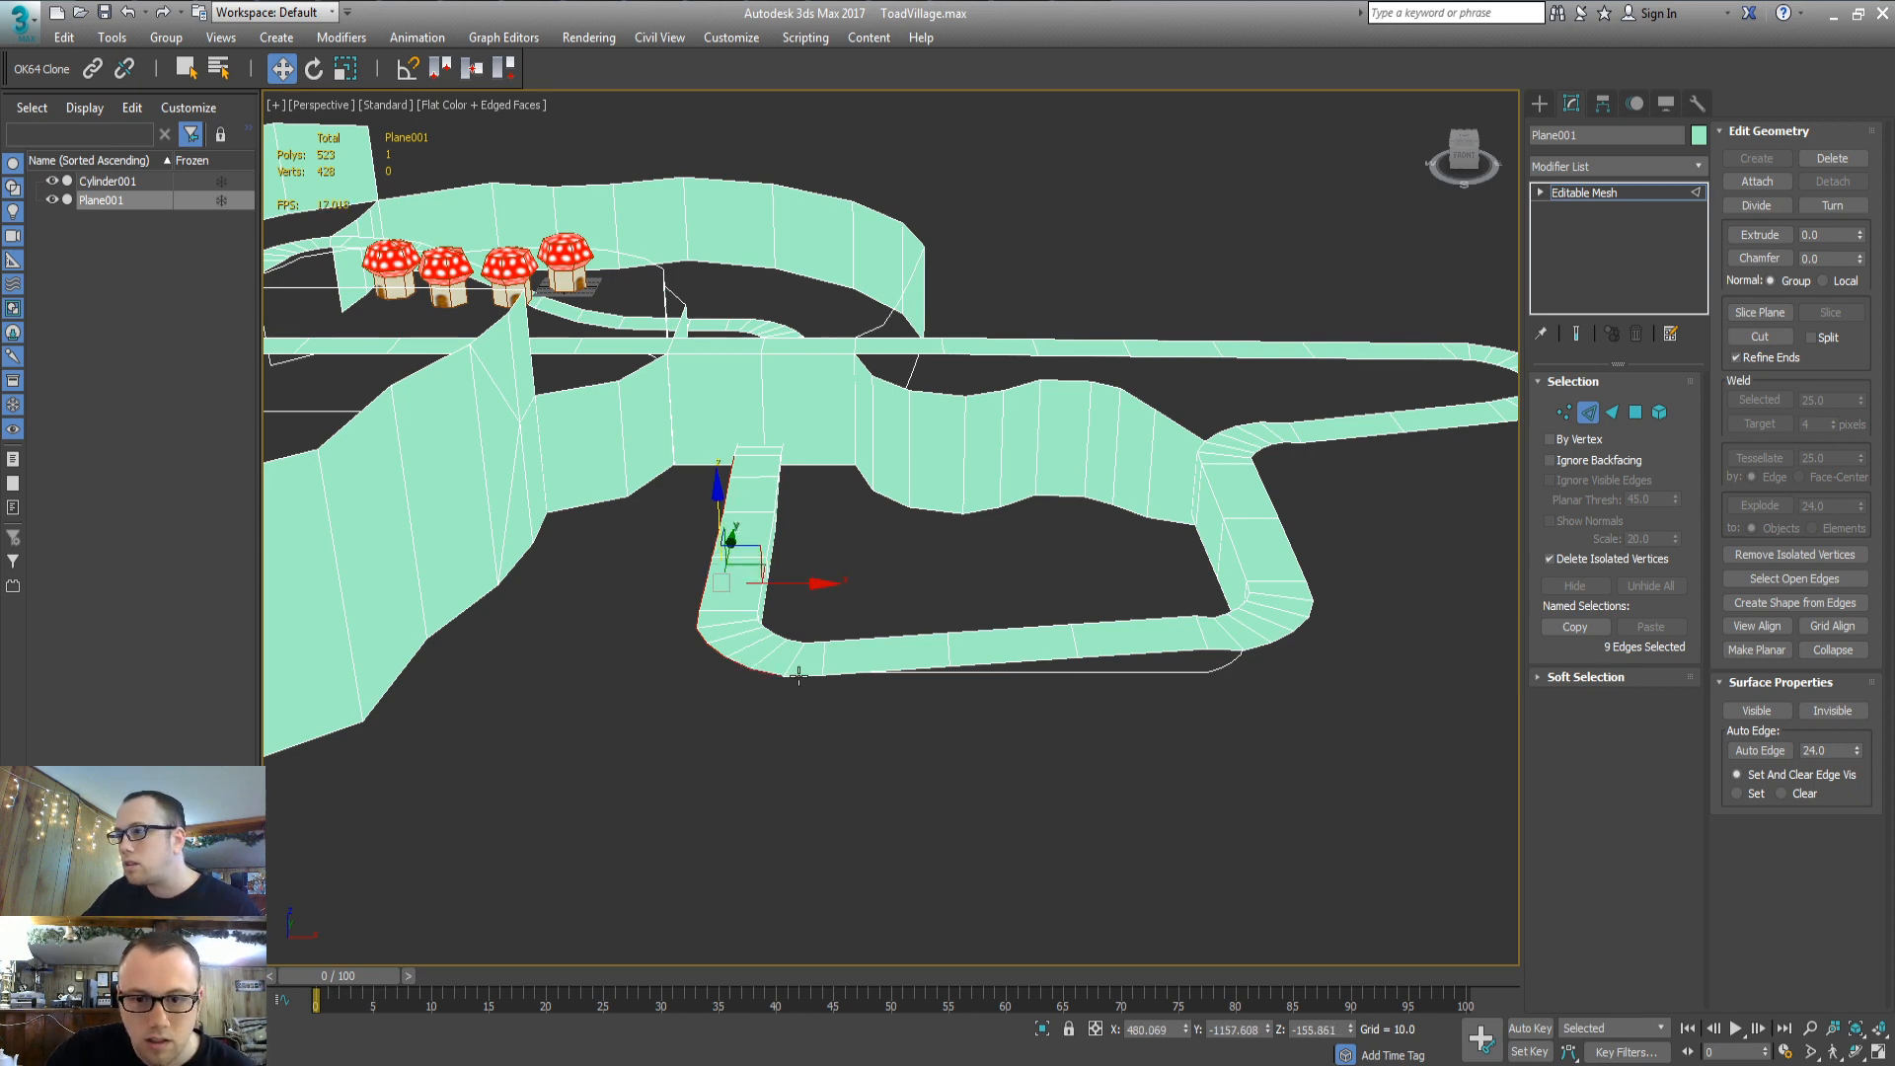
Add the outer edges of the long straight between the lower loop's two bends to the selection
left_click(847, 675, "ctrl")
left_click(1002, 673, "ctrl")
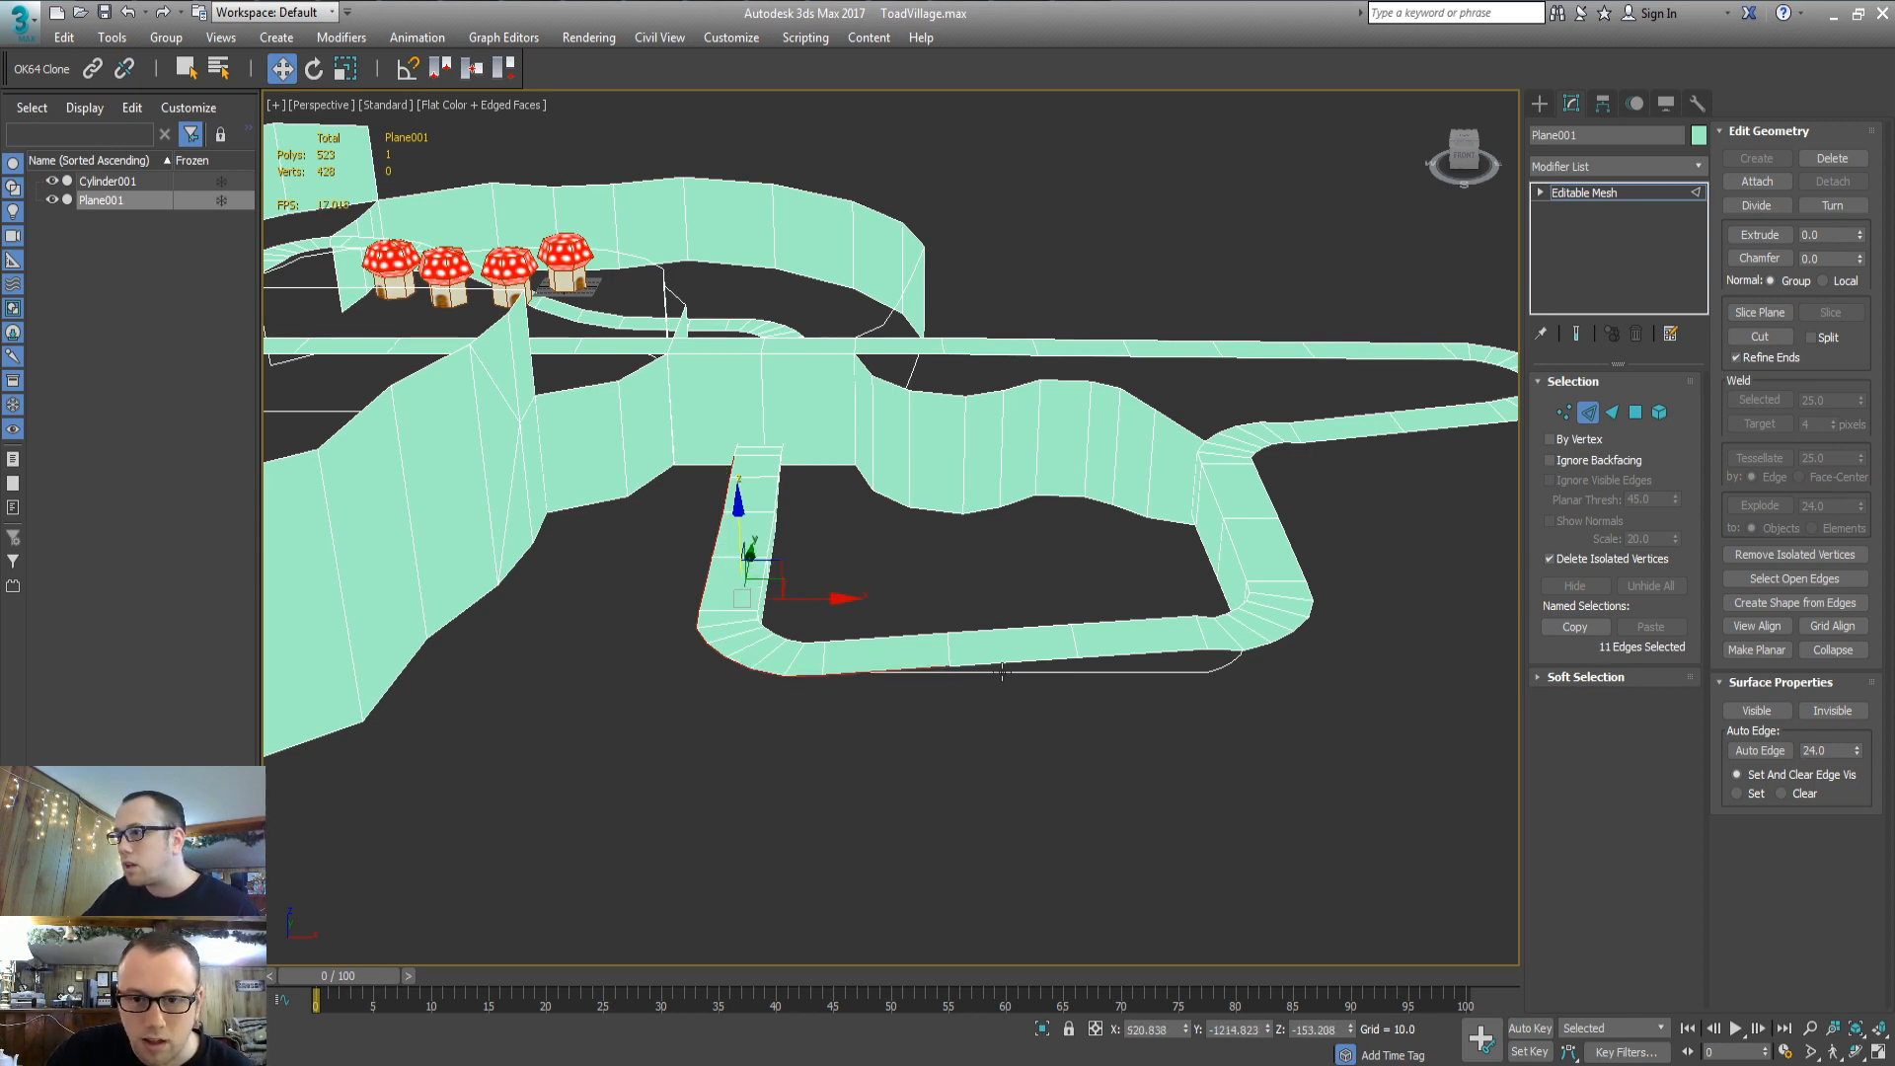
left_click(1057, 663, "ctrl")
left_click(1130, 654, "ctrl")
left_click(1135, 654, "ctrl")
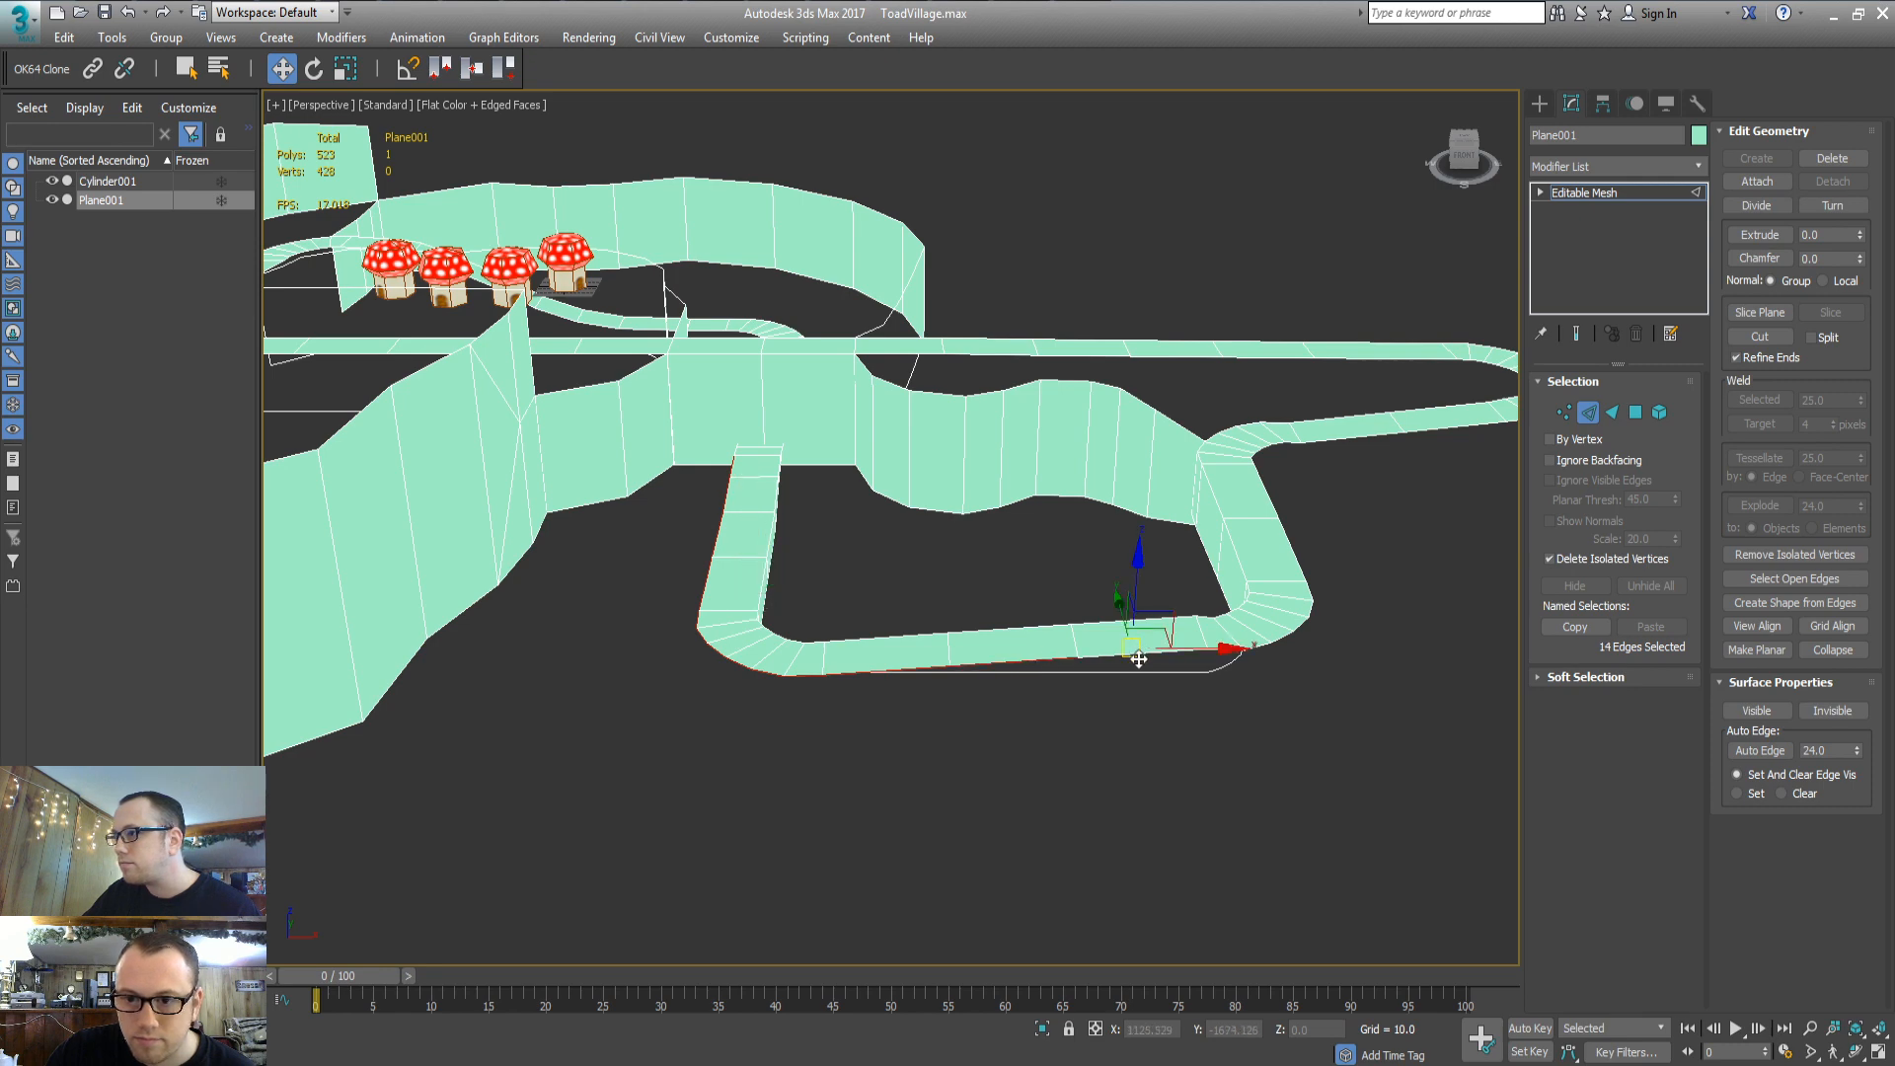
key("ctrl+z")
left_click(1135, 657, "ctrl")
left_click(1242, 659, "ctrl")
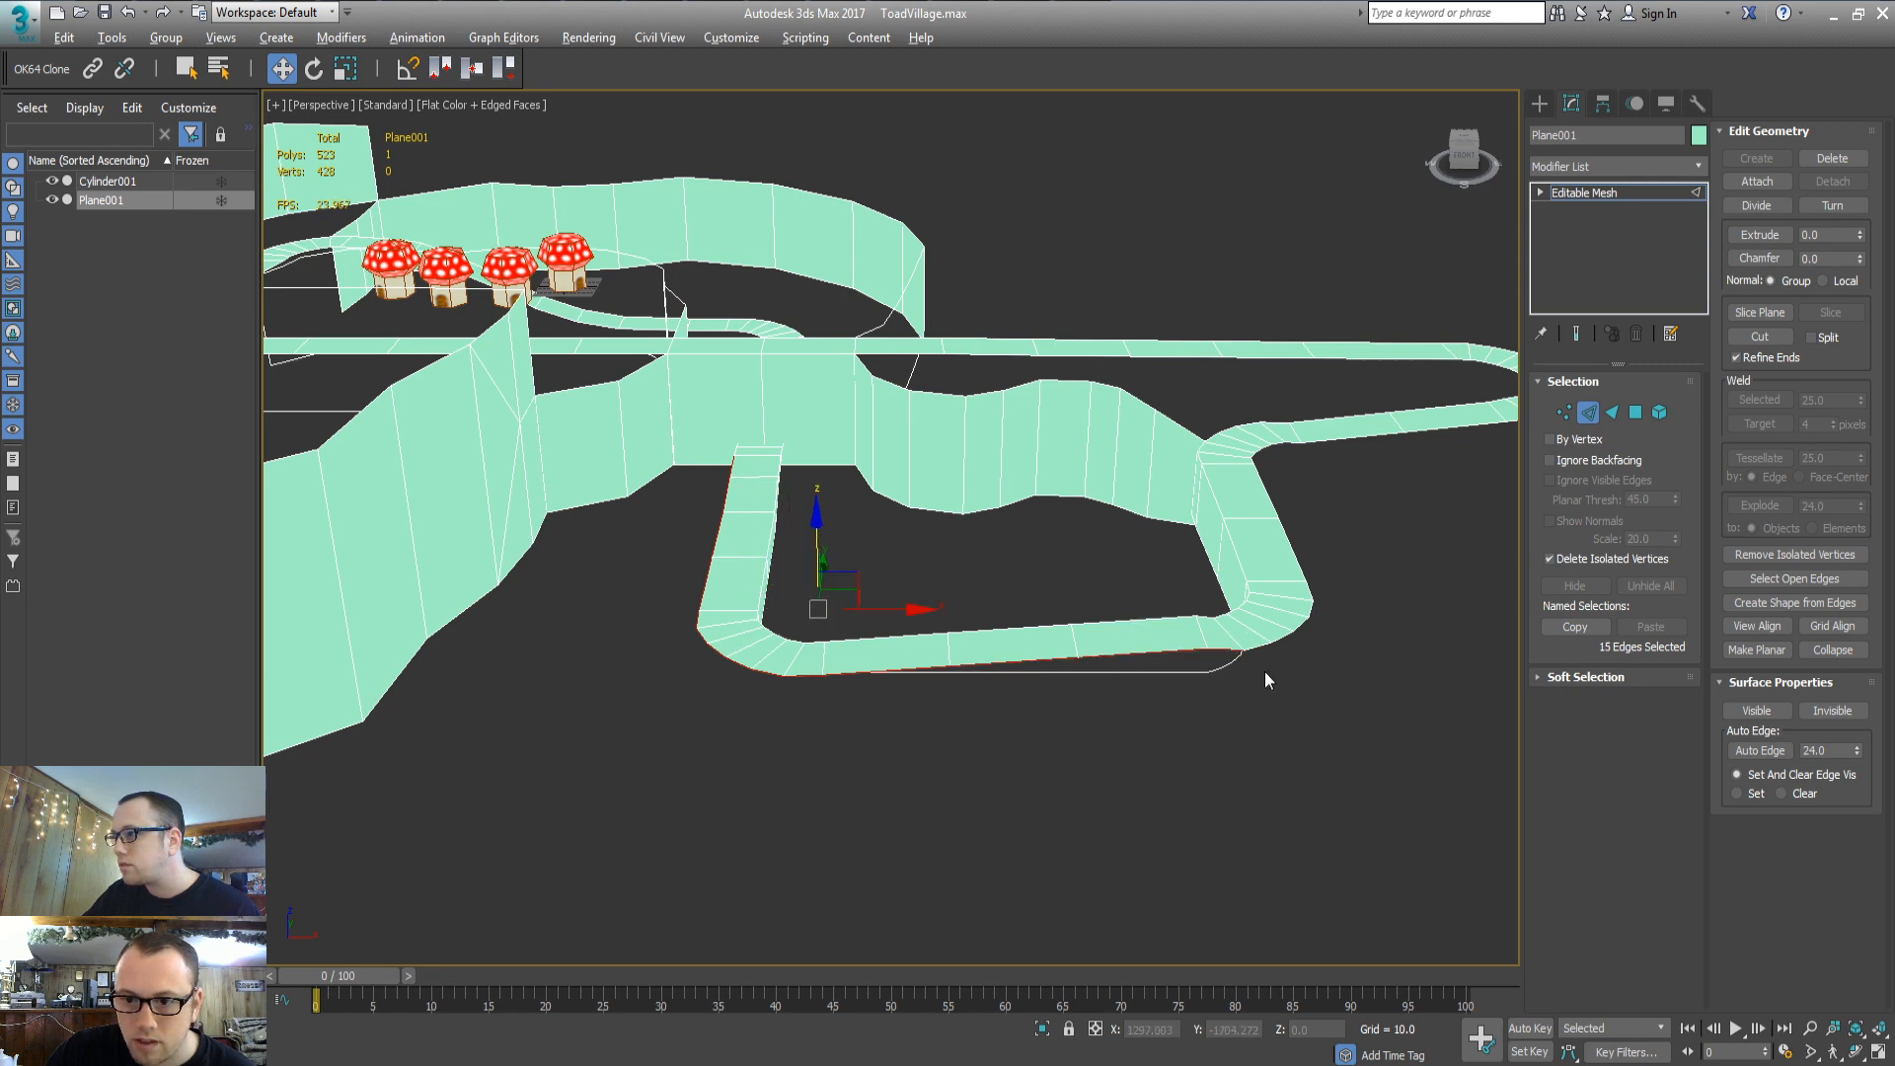
Extend the edge selection around the outside of the lower loop's second bend
scroll(1258, 696, "up", 2)
left_click(1253, 703, "ctrl")
left_click(1286, 689, "ctrl")
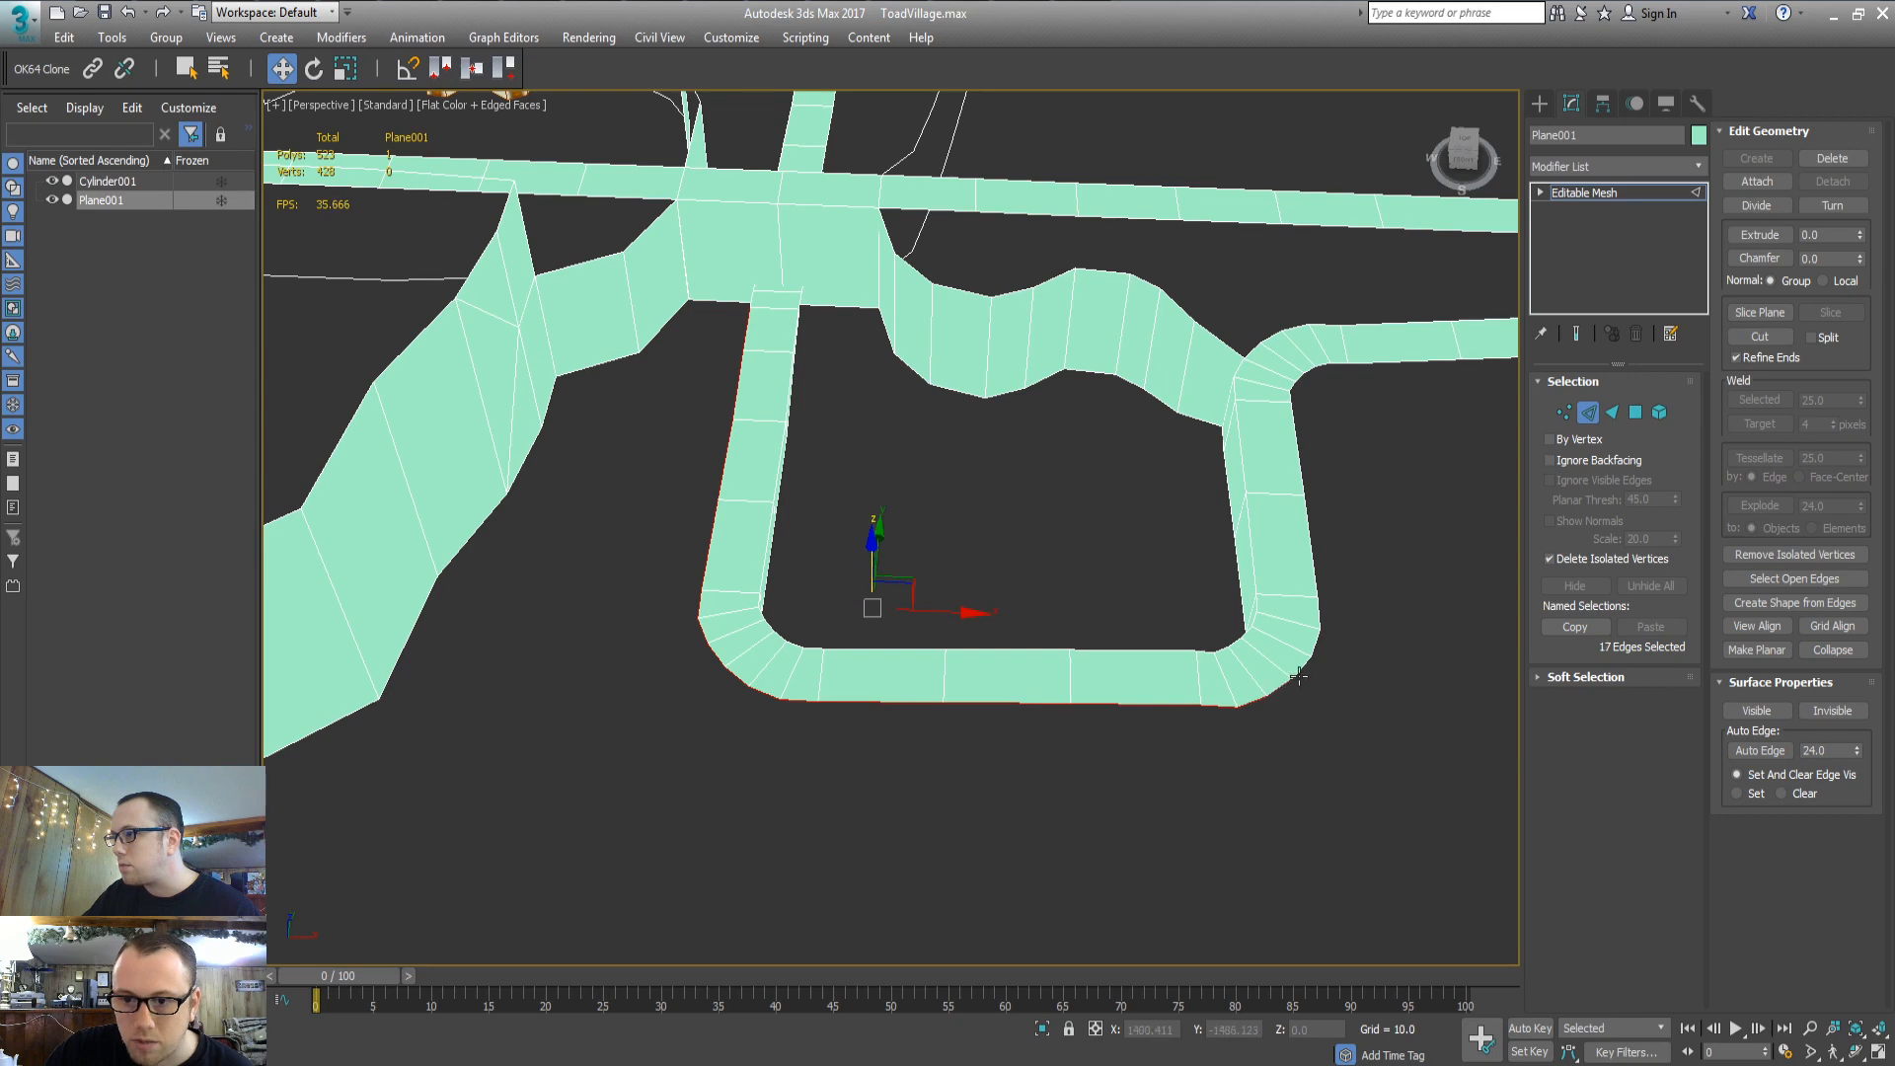
left_click(1299, 677, "ctrl")
left_click(1317, 660, "ctrl")
left_click(1318, 624, "ctrl")
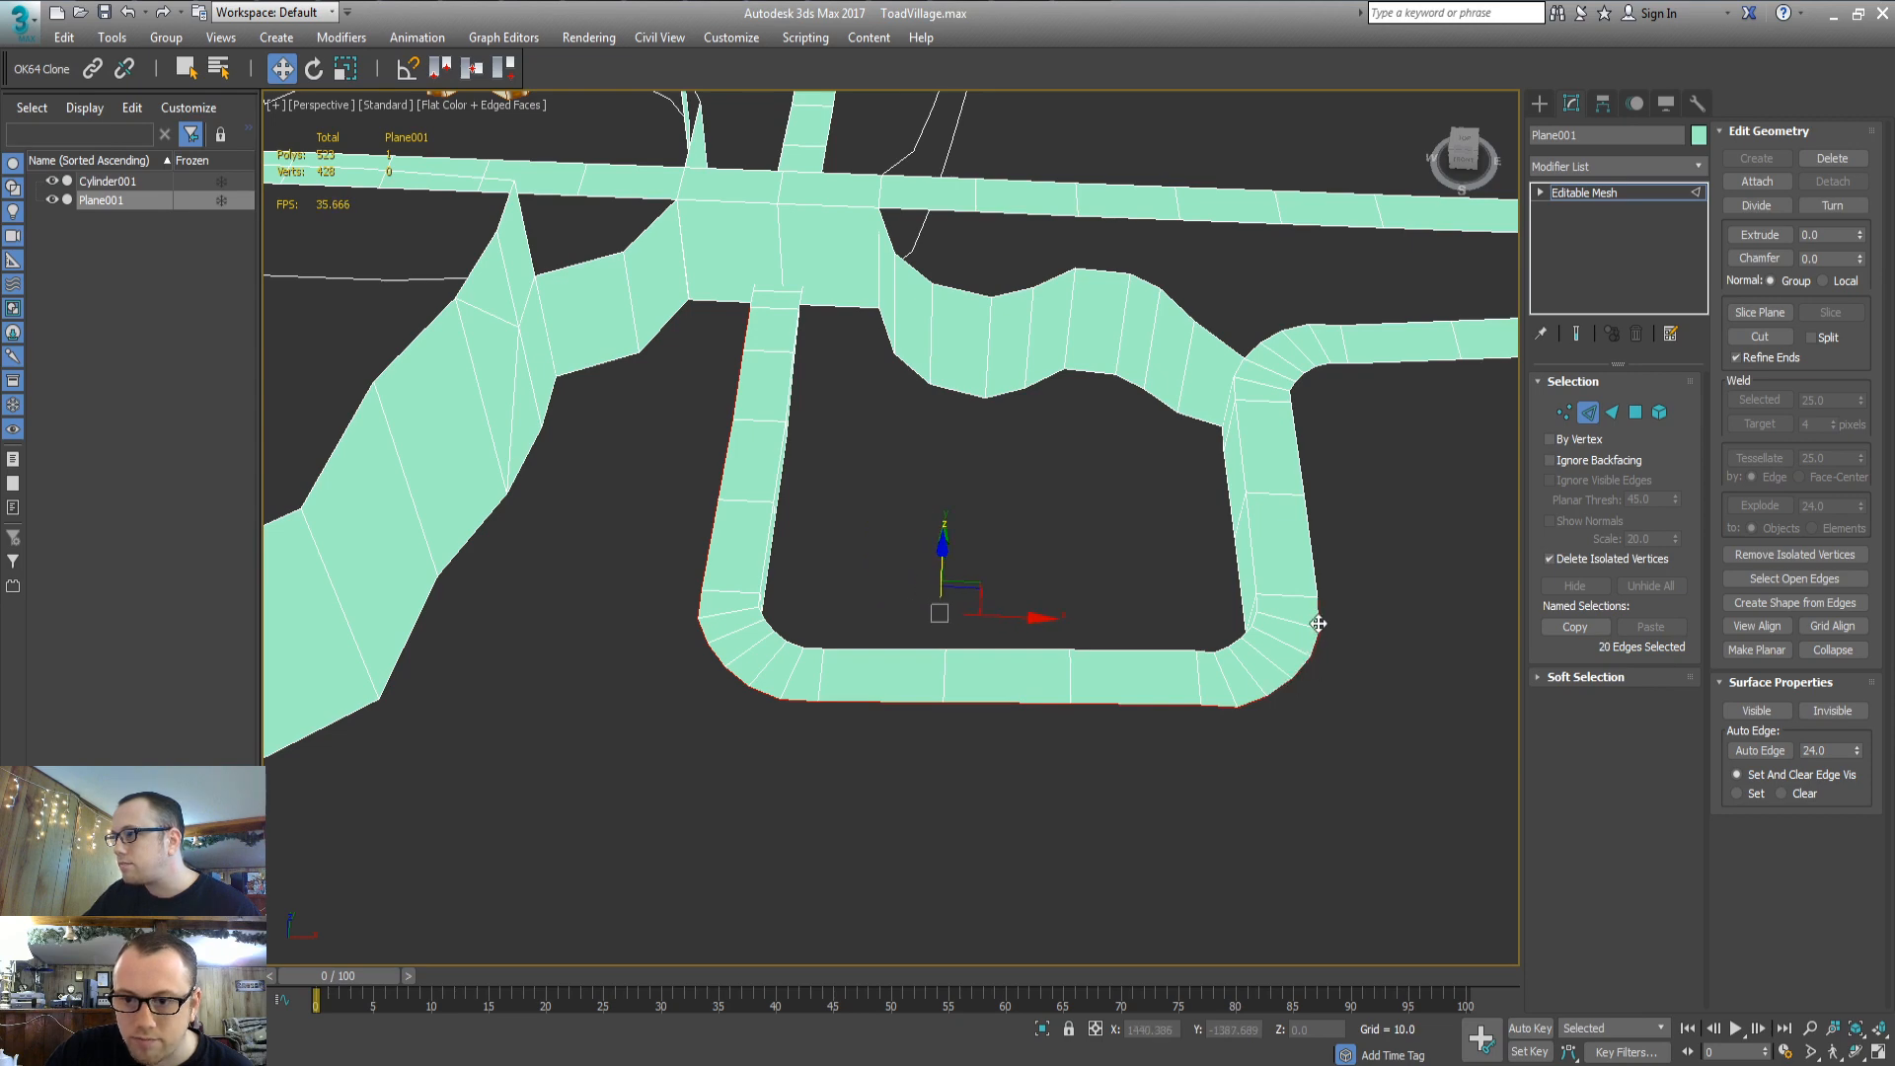
Add the outer edges of the straight running up from the second bend to the start of the reverse bend
left_click(1306, 540, "ctrl")
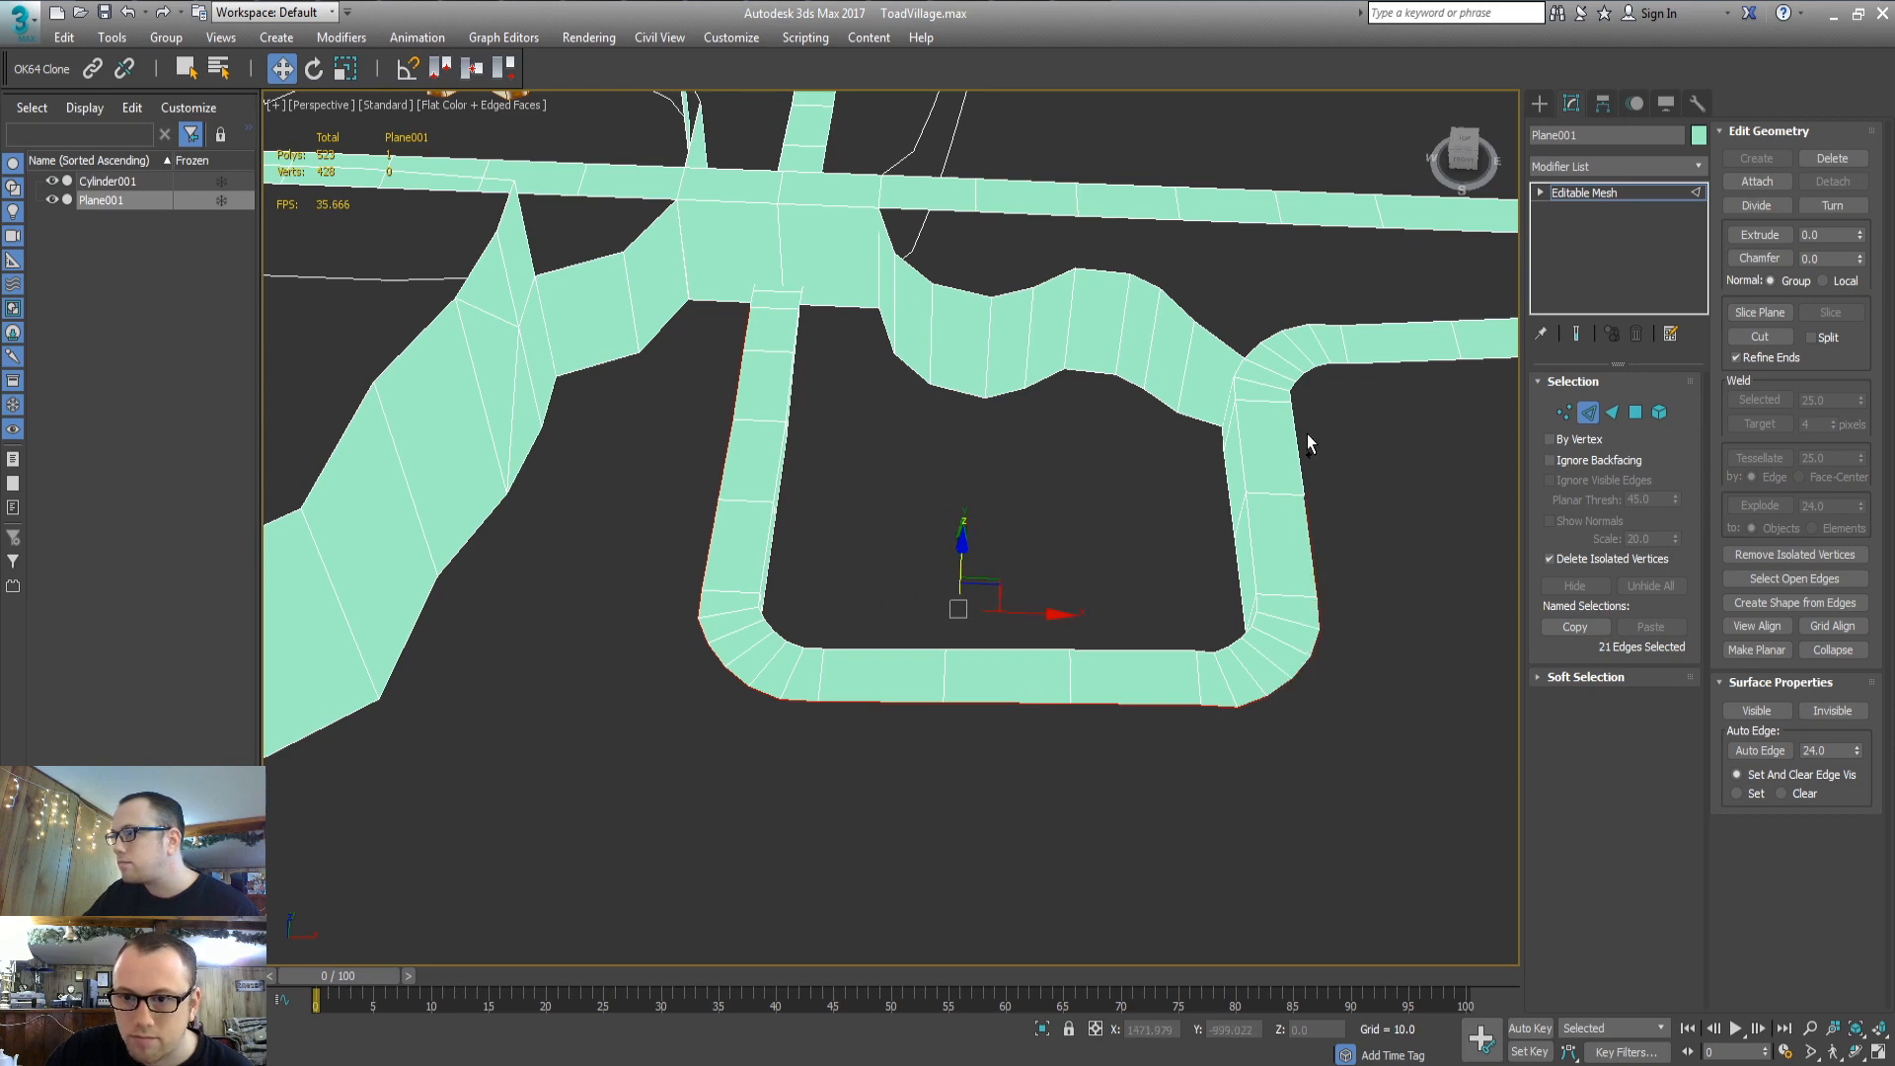
left_click(1297, 450, "ctrl")
left_click(1293, 384, "ctrl")
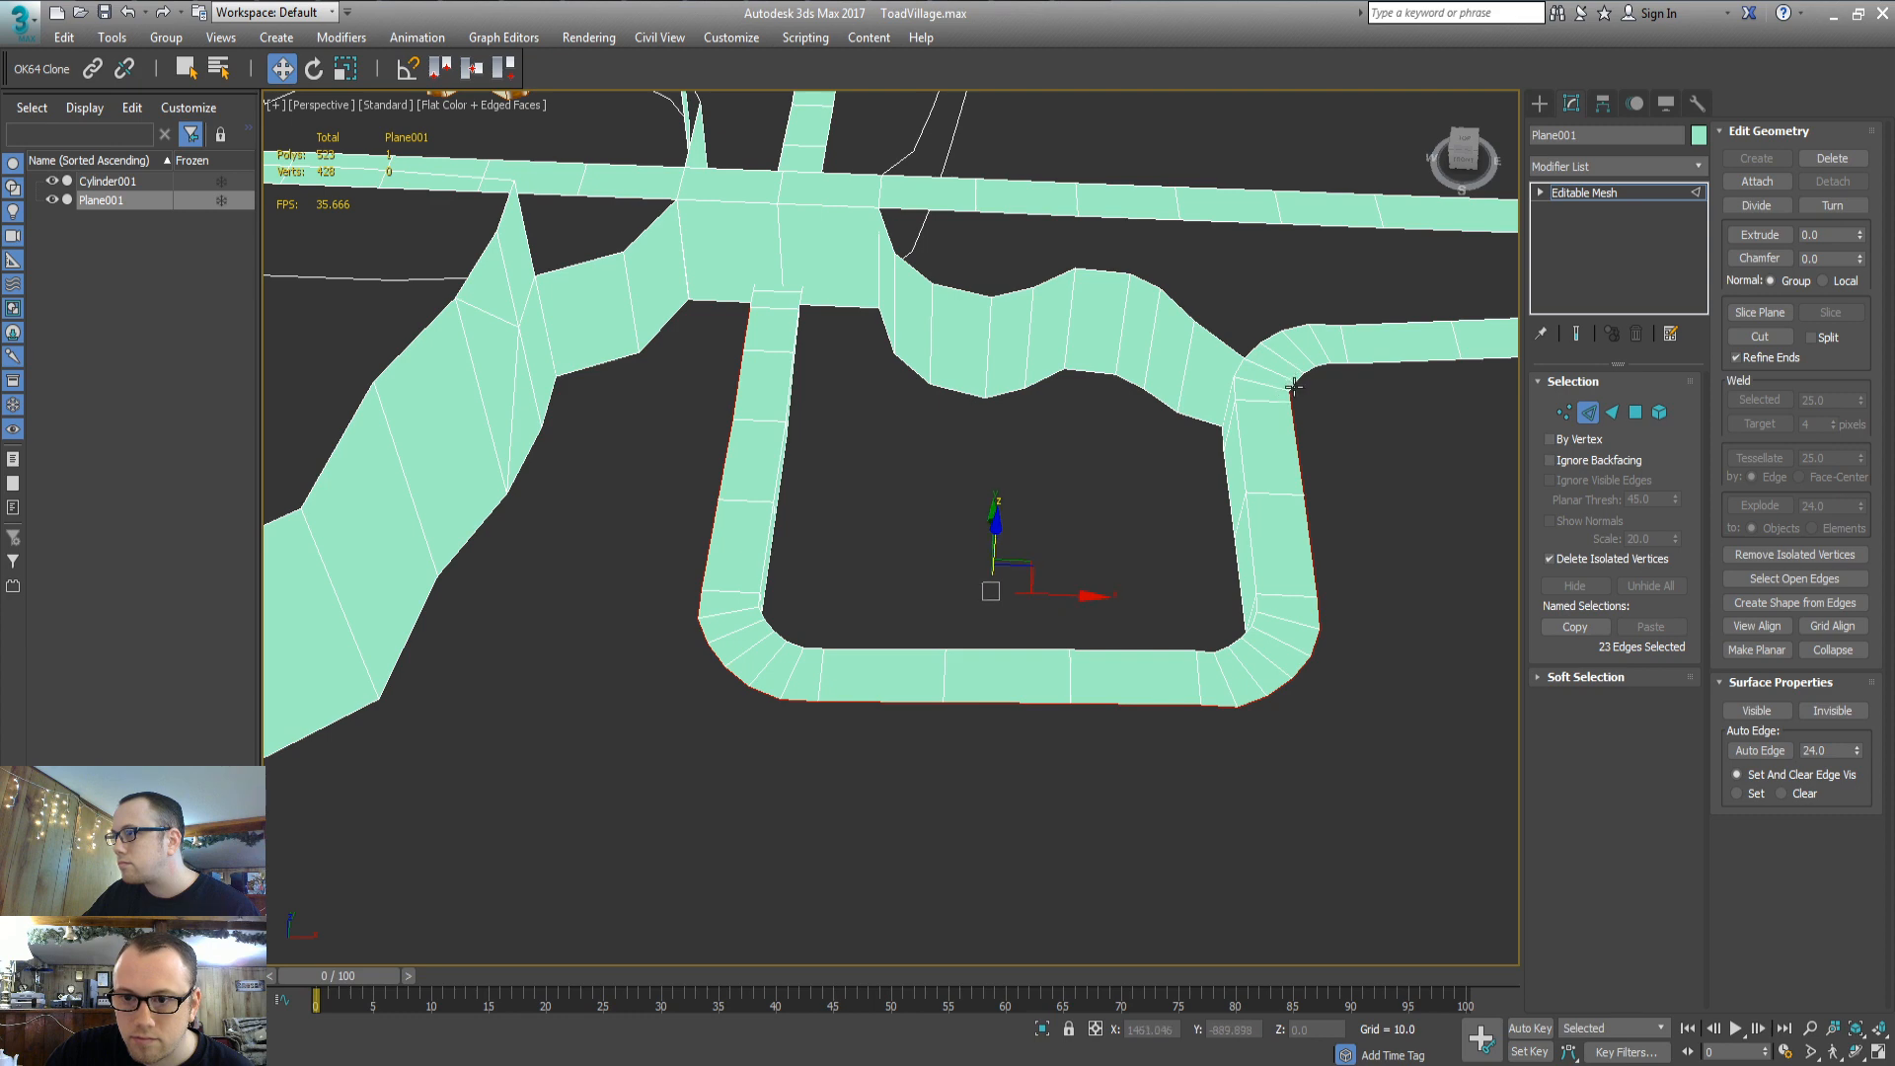
left_click(1295, 385, "ctrl")
left_click(1311, 367, "ctrl")
left_click(1308, 375, "ctrl")
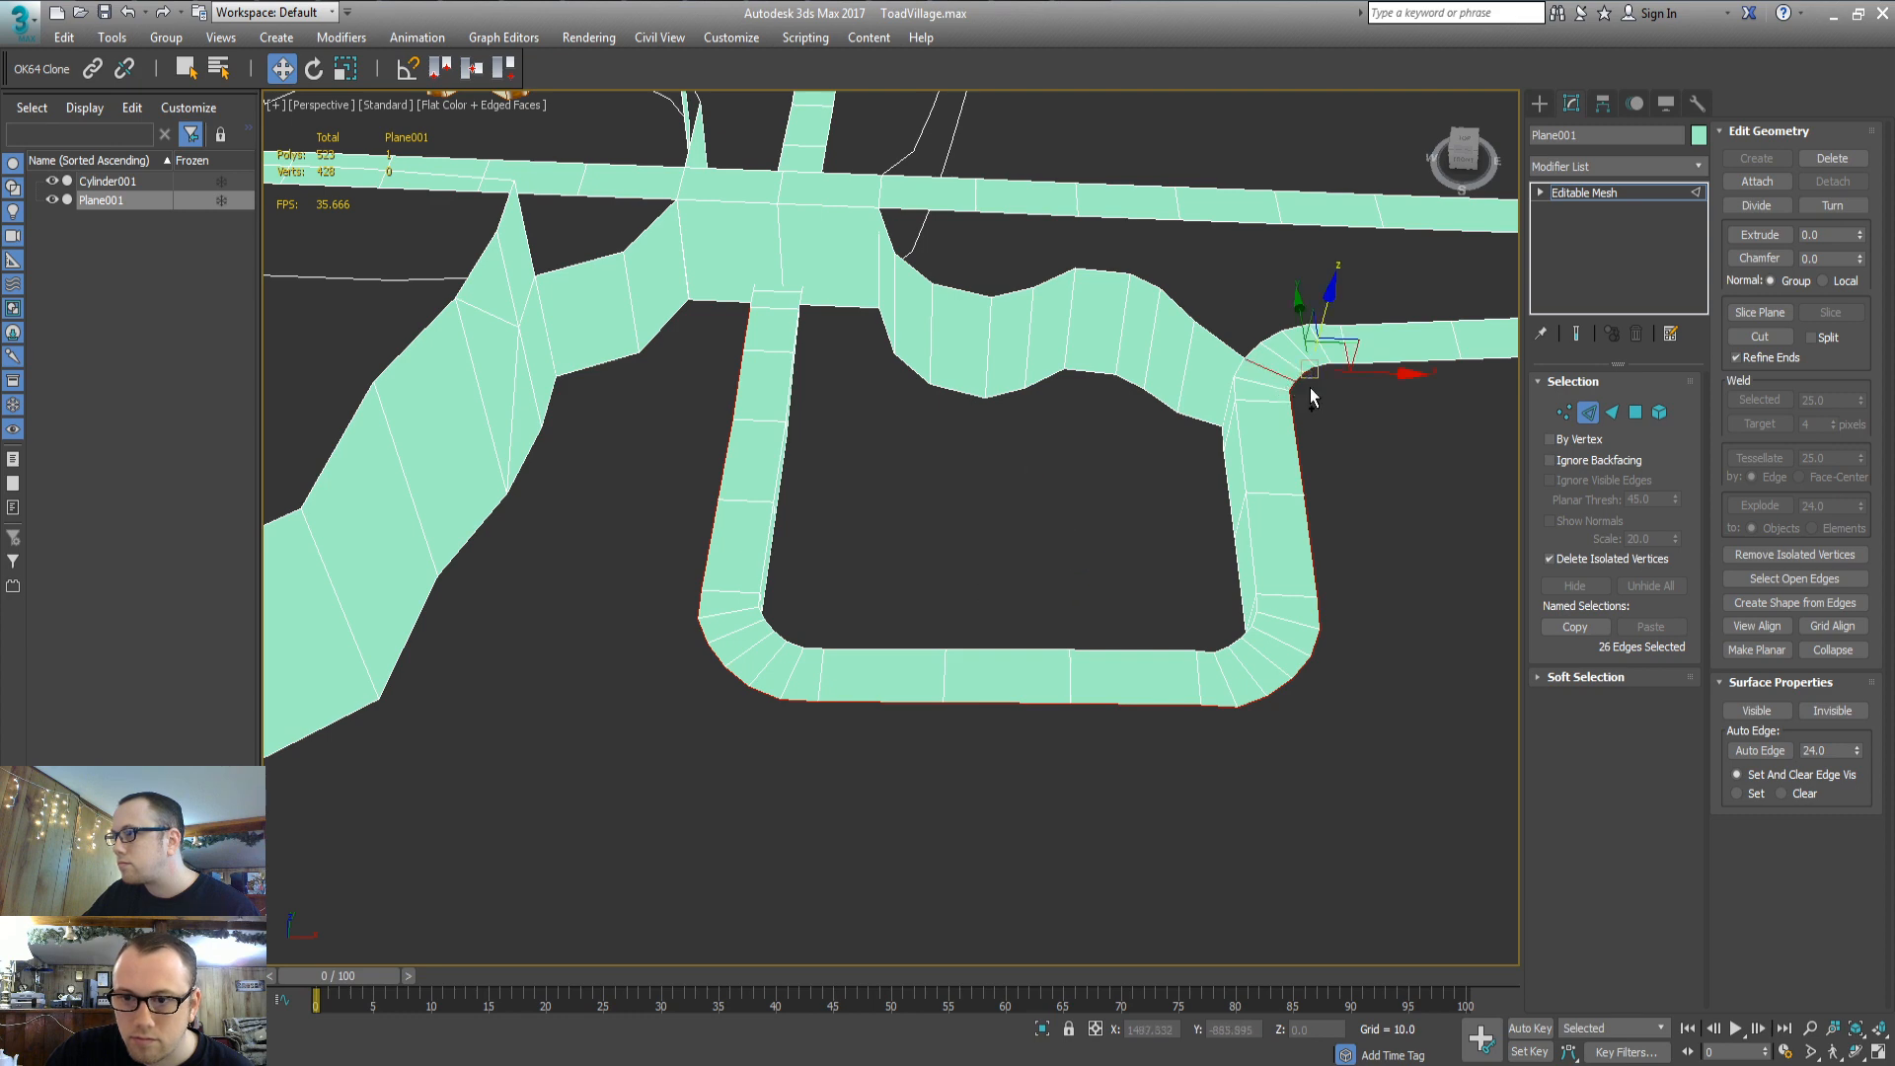
Deselect the stray edge across the road and add the outer edges past the reverse bend up to the hairpin
middle_click_drag(1329, 409, 1104, 459)
left_click_drag(1056, 410, 1058, 412, "alt")
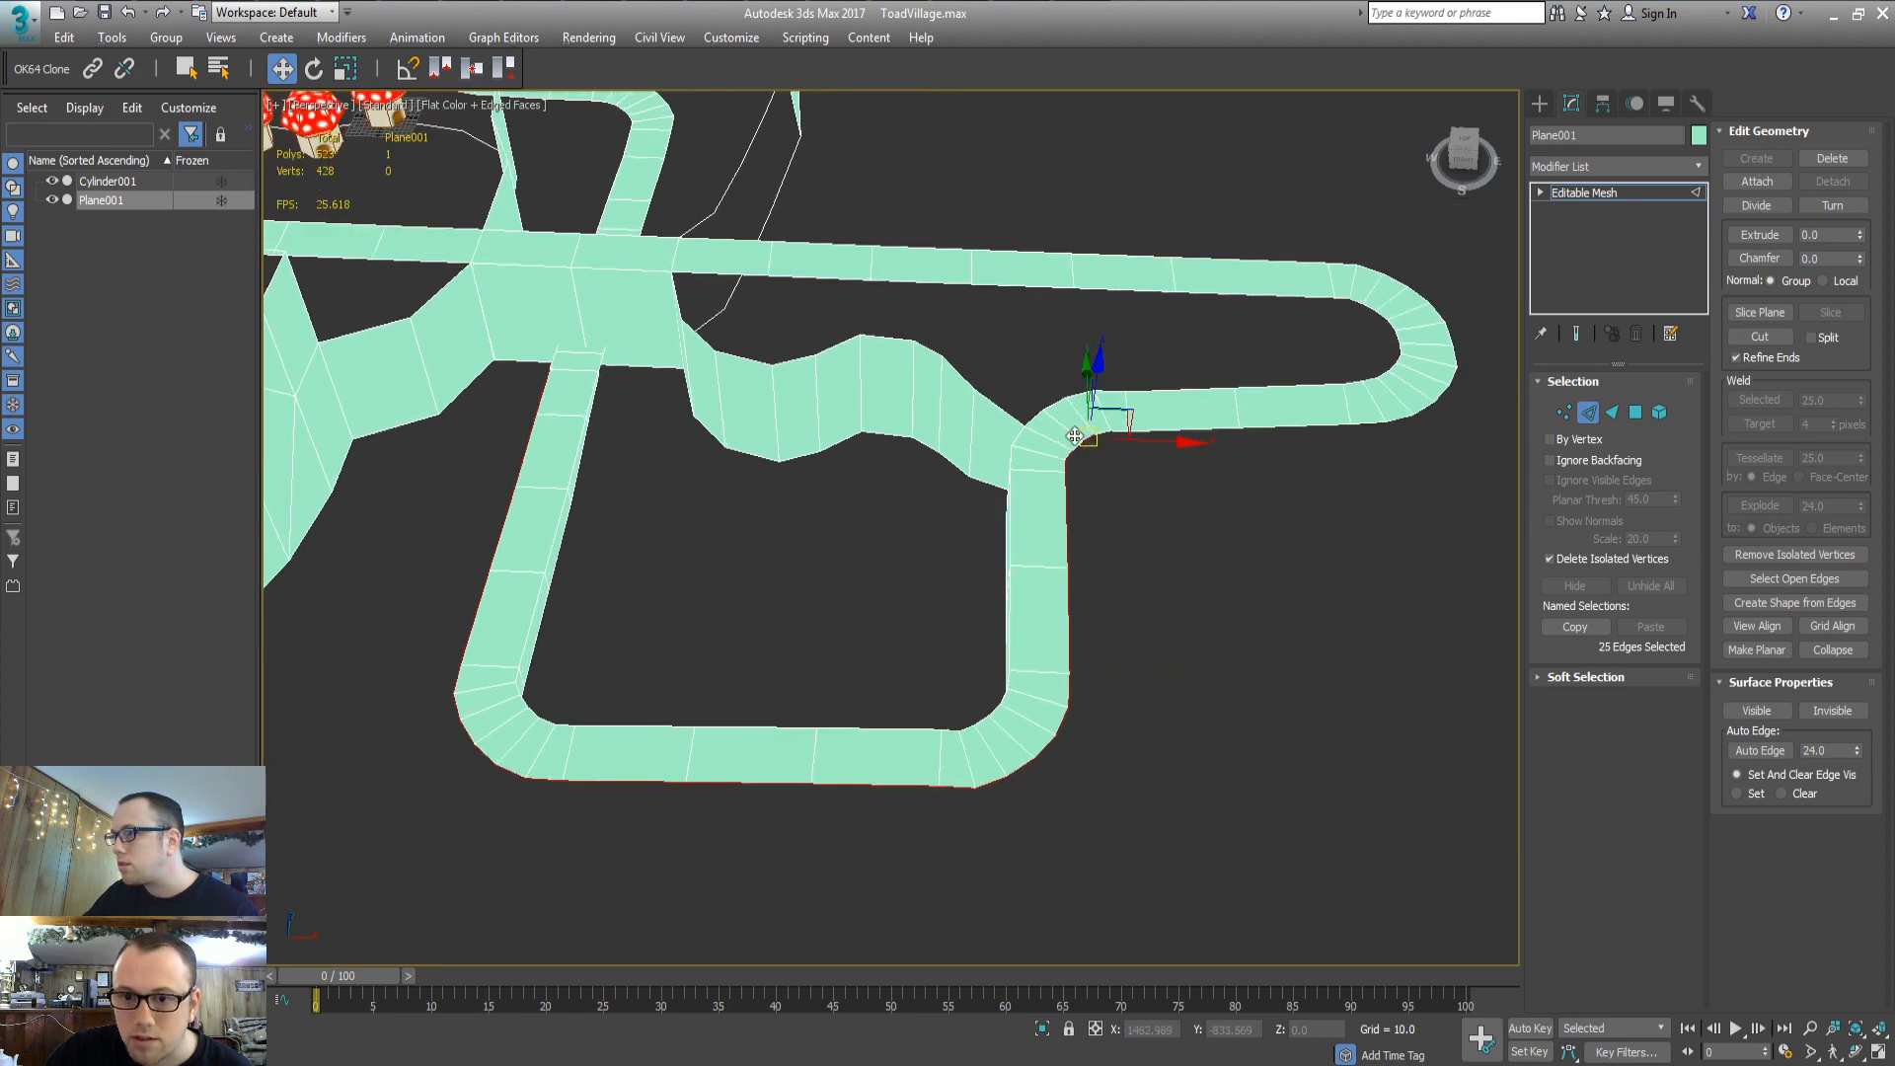
left_click(1108, 432, "ctrl")
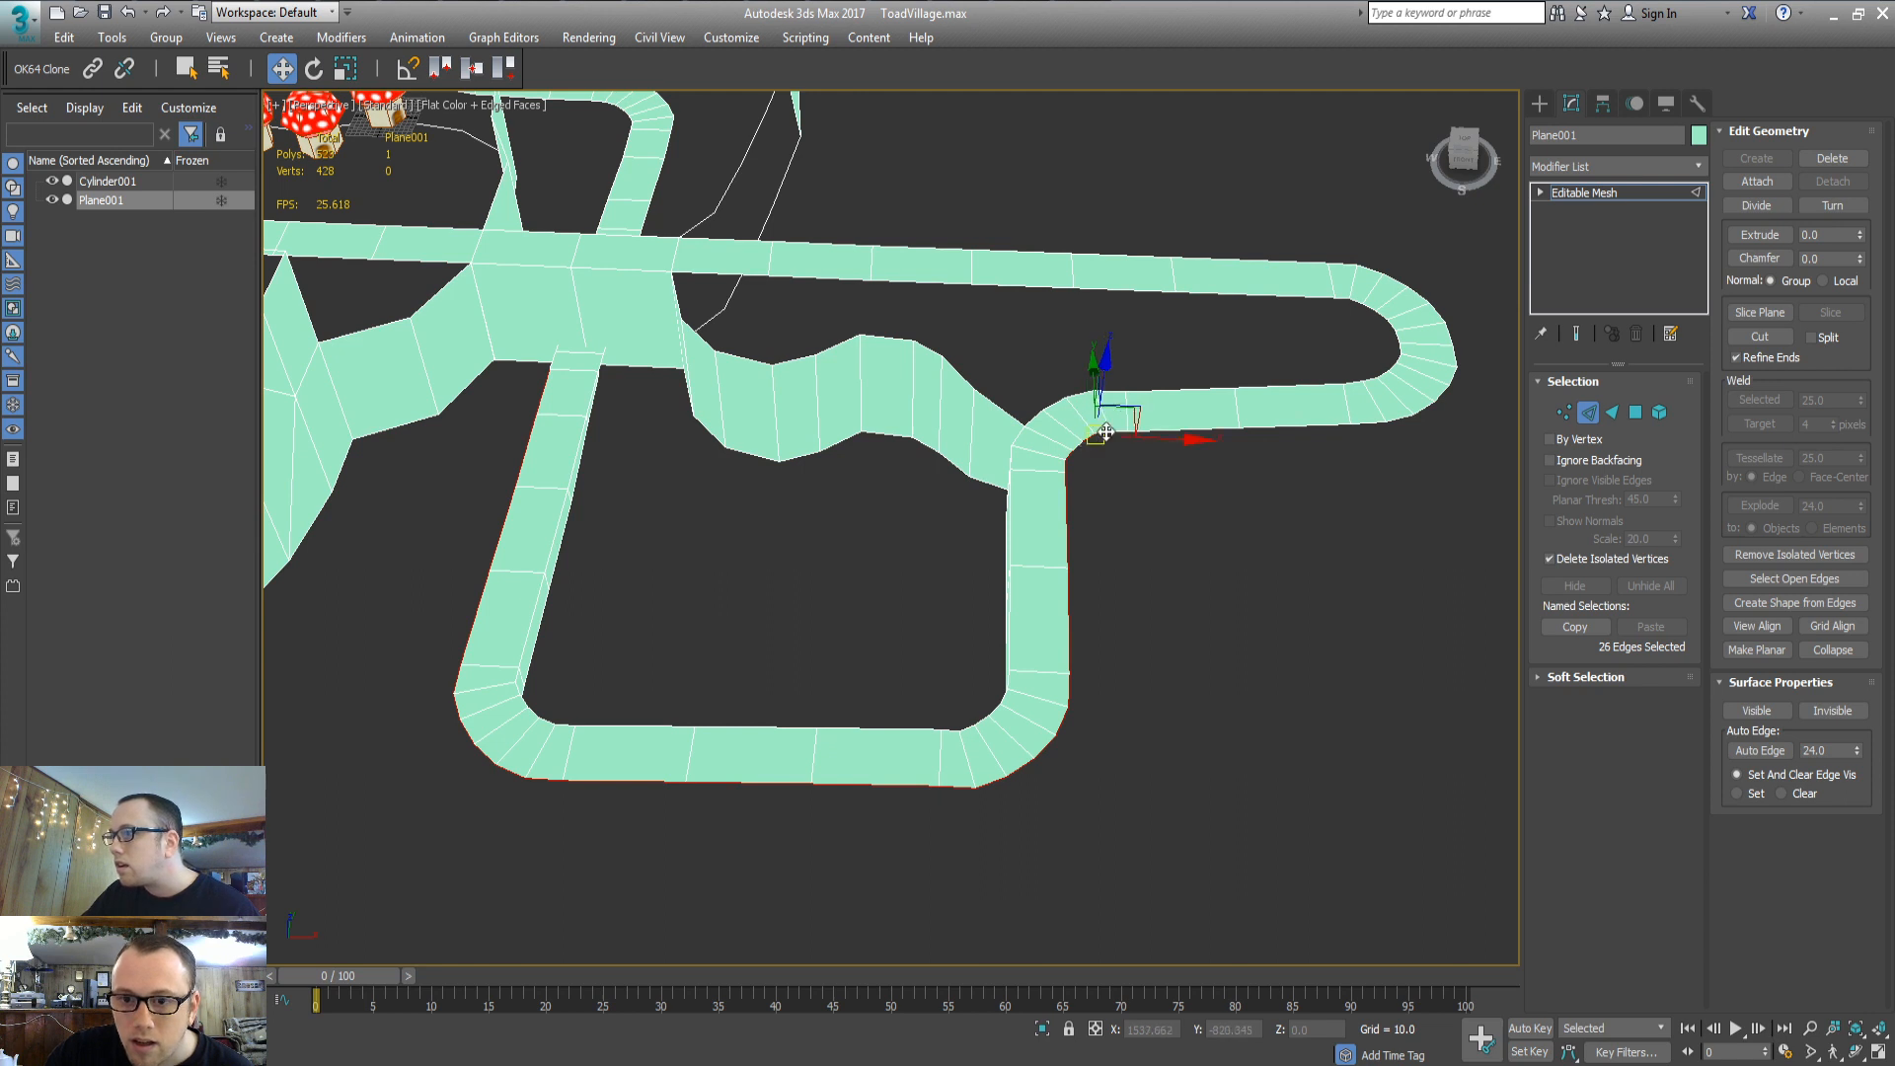
left_click(1182, 431, "ctrl")
left_click(1121, 435, "ctrl")
left_click(1315, 430, "ctrl")
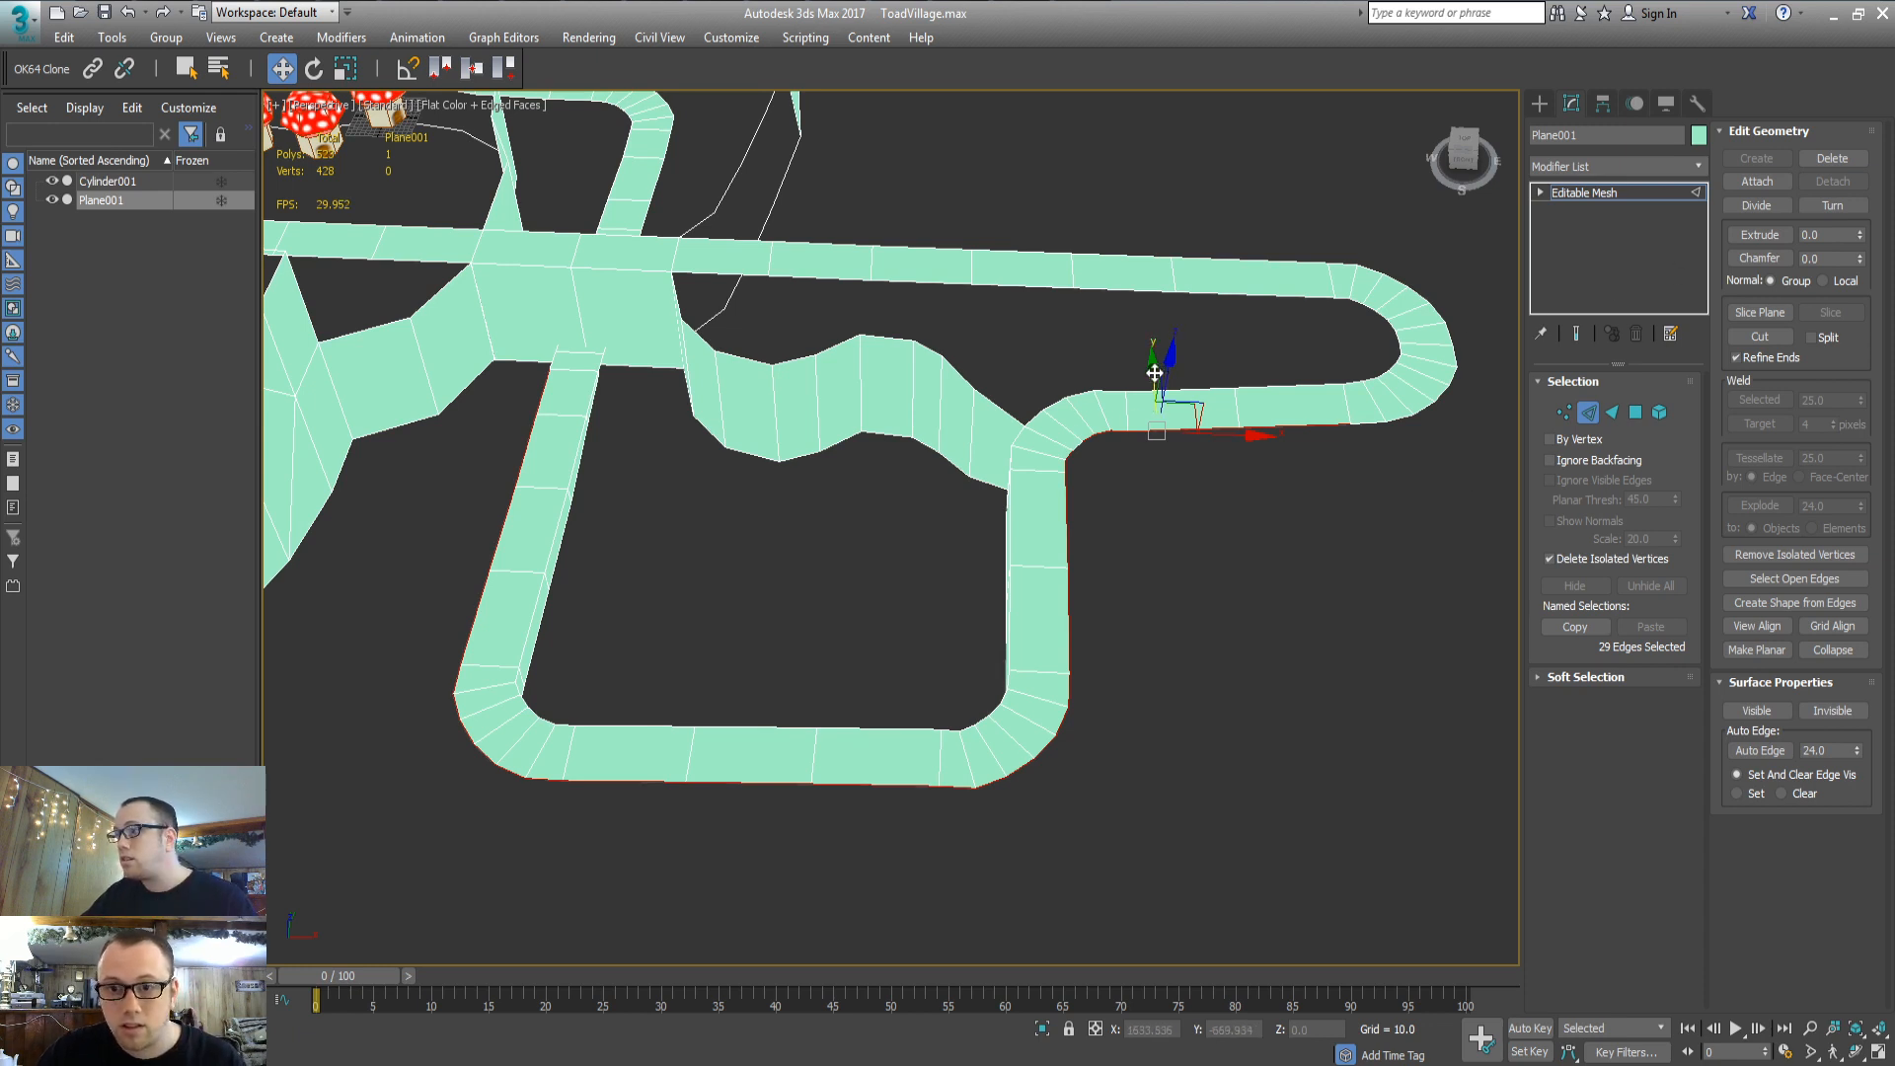
Try to extrude the selected outer road edges slightly using group normals
left_click_drag(1826, 236, 1729, 248)
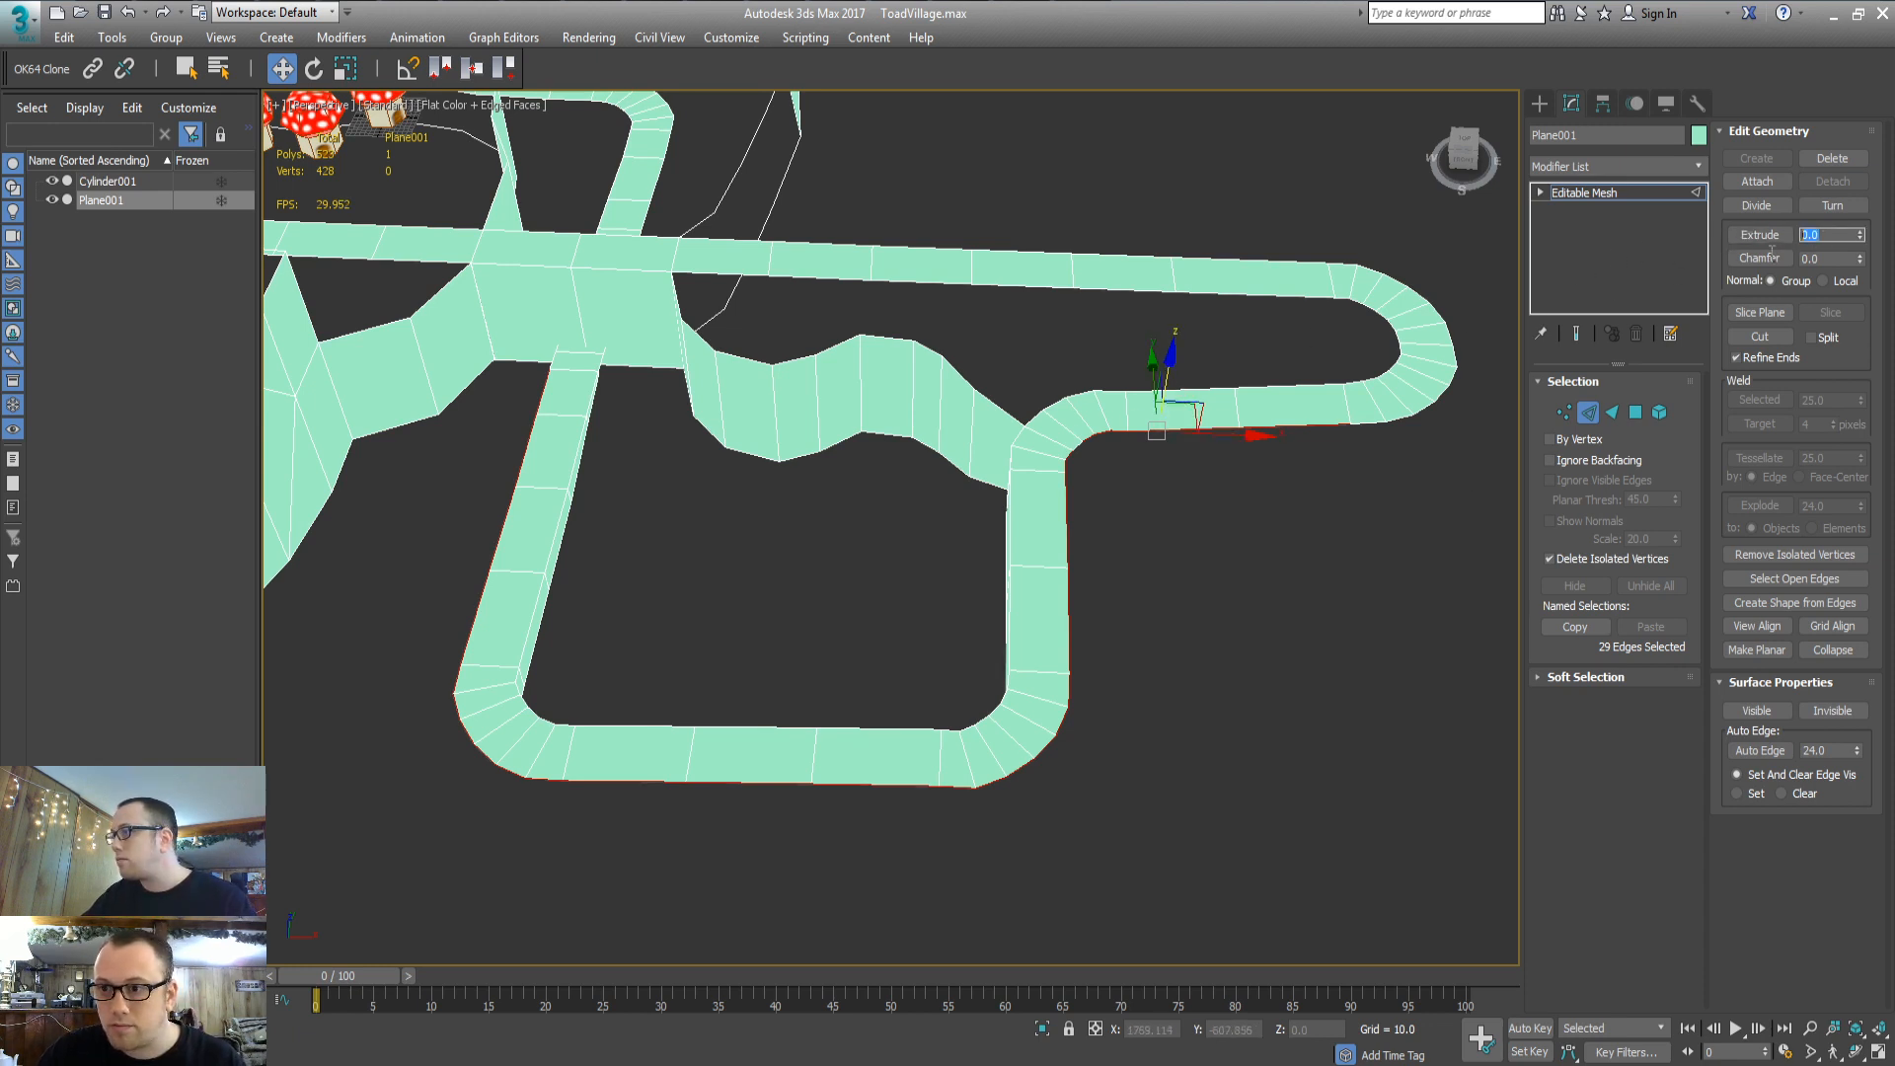
type("10")
key("Tab")
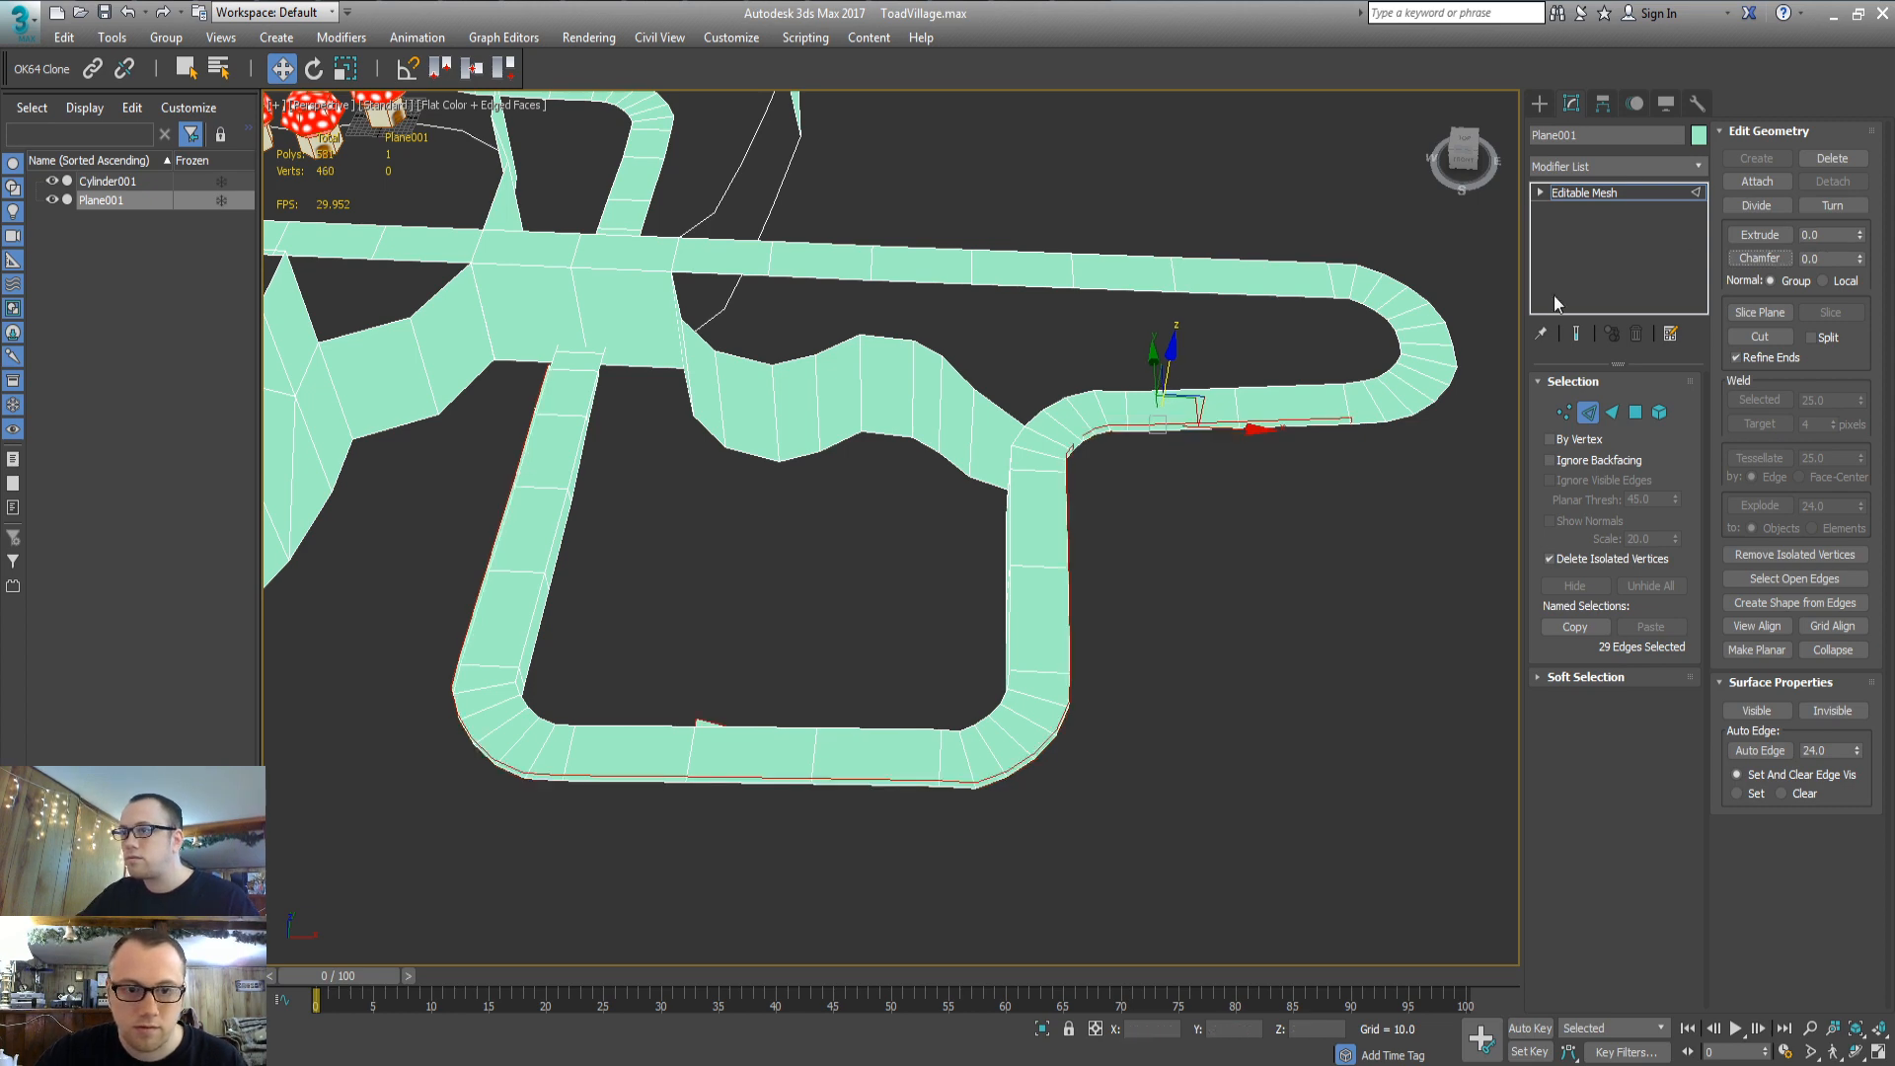
key("ctrl+z")
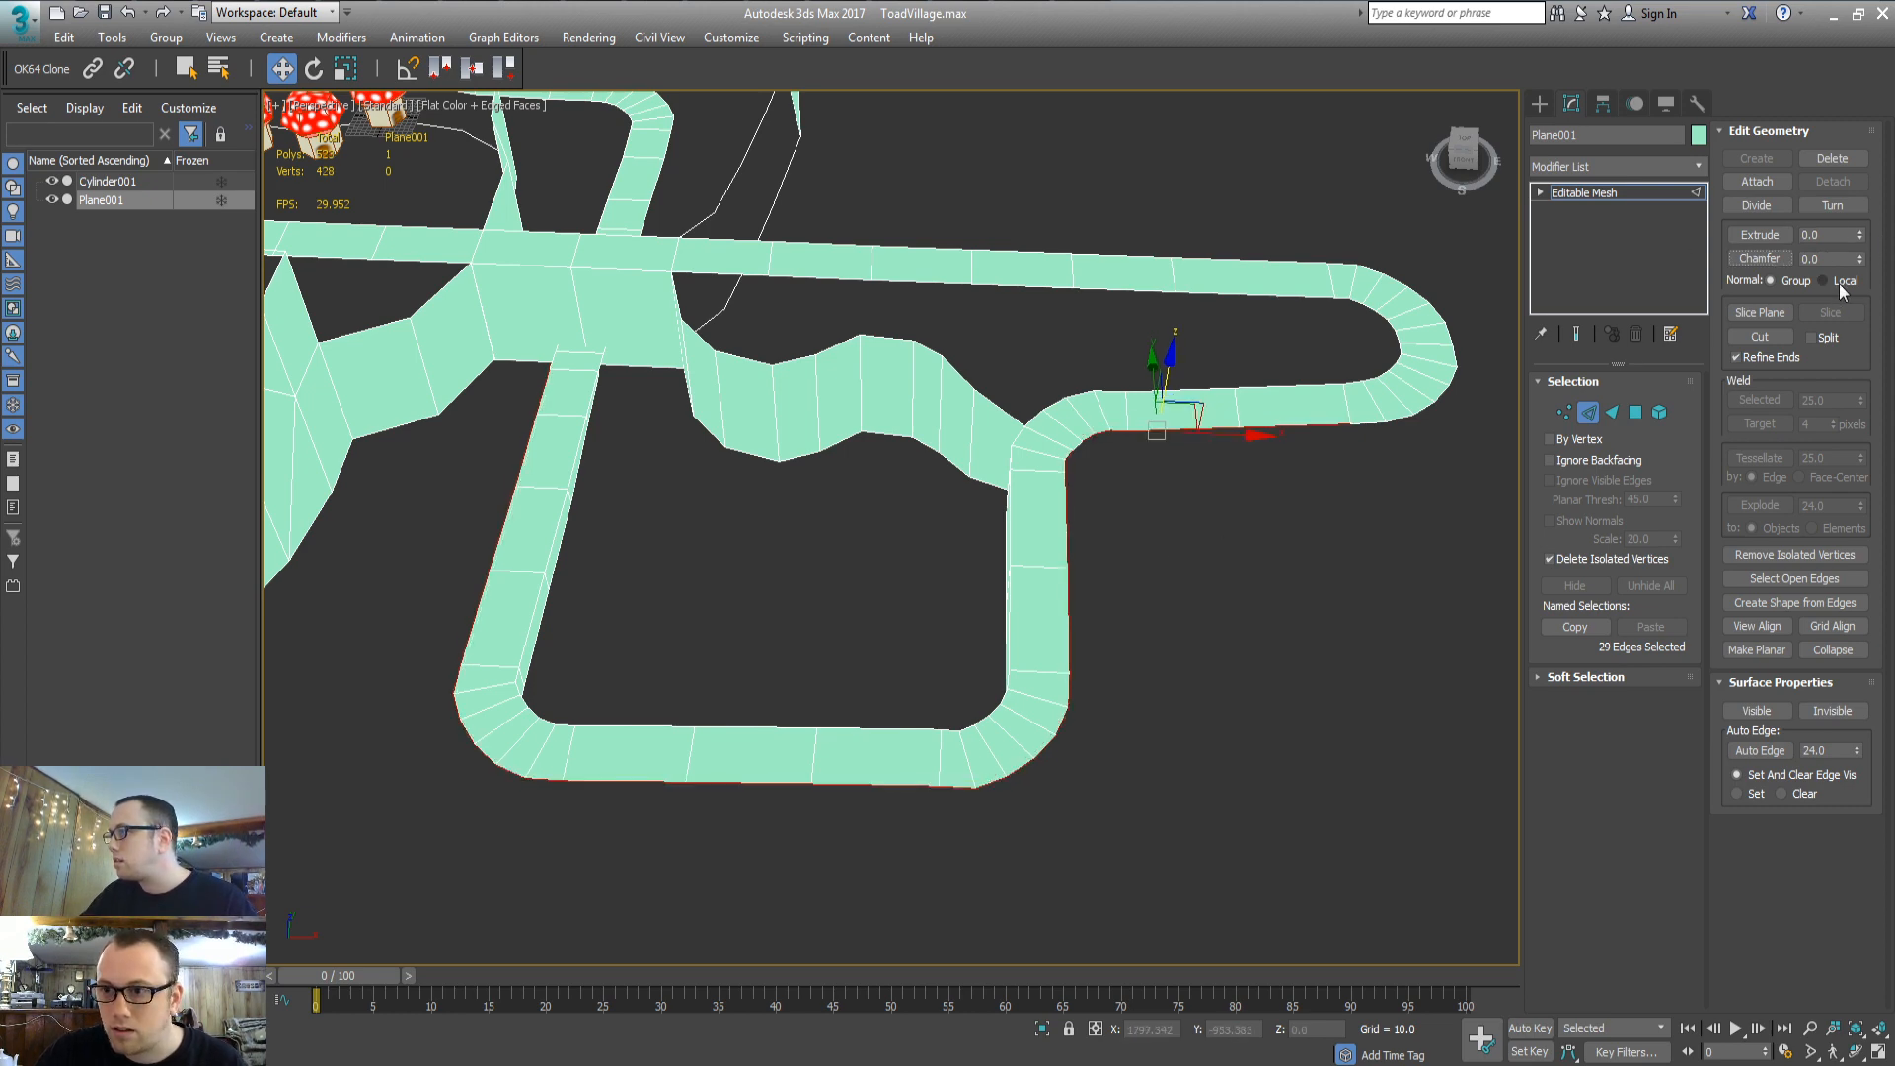
Try a taller extrusion of the selected edges, first with local normals and again with group normals
double_click(1840, 237)
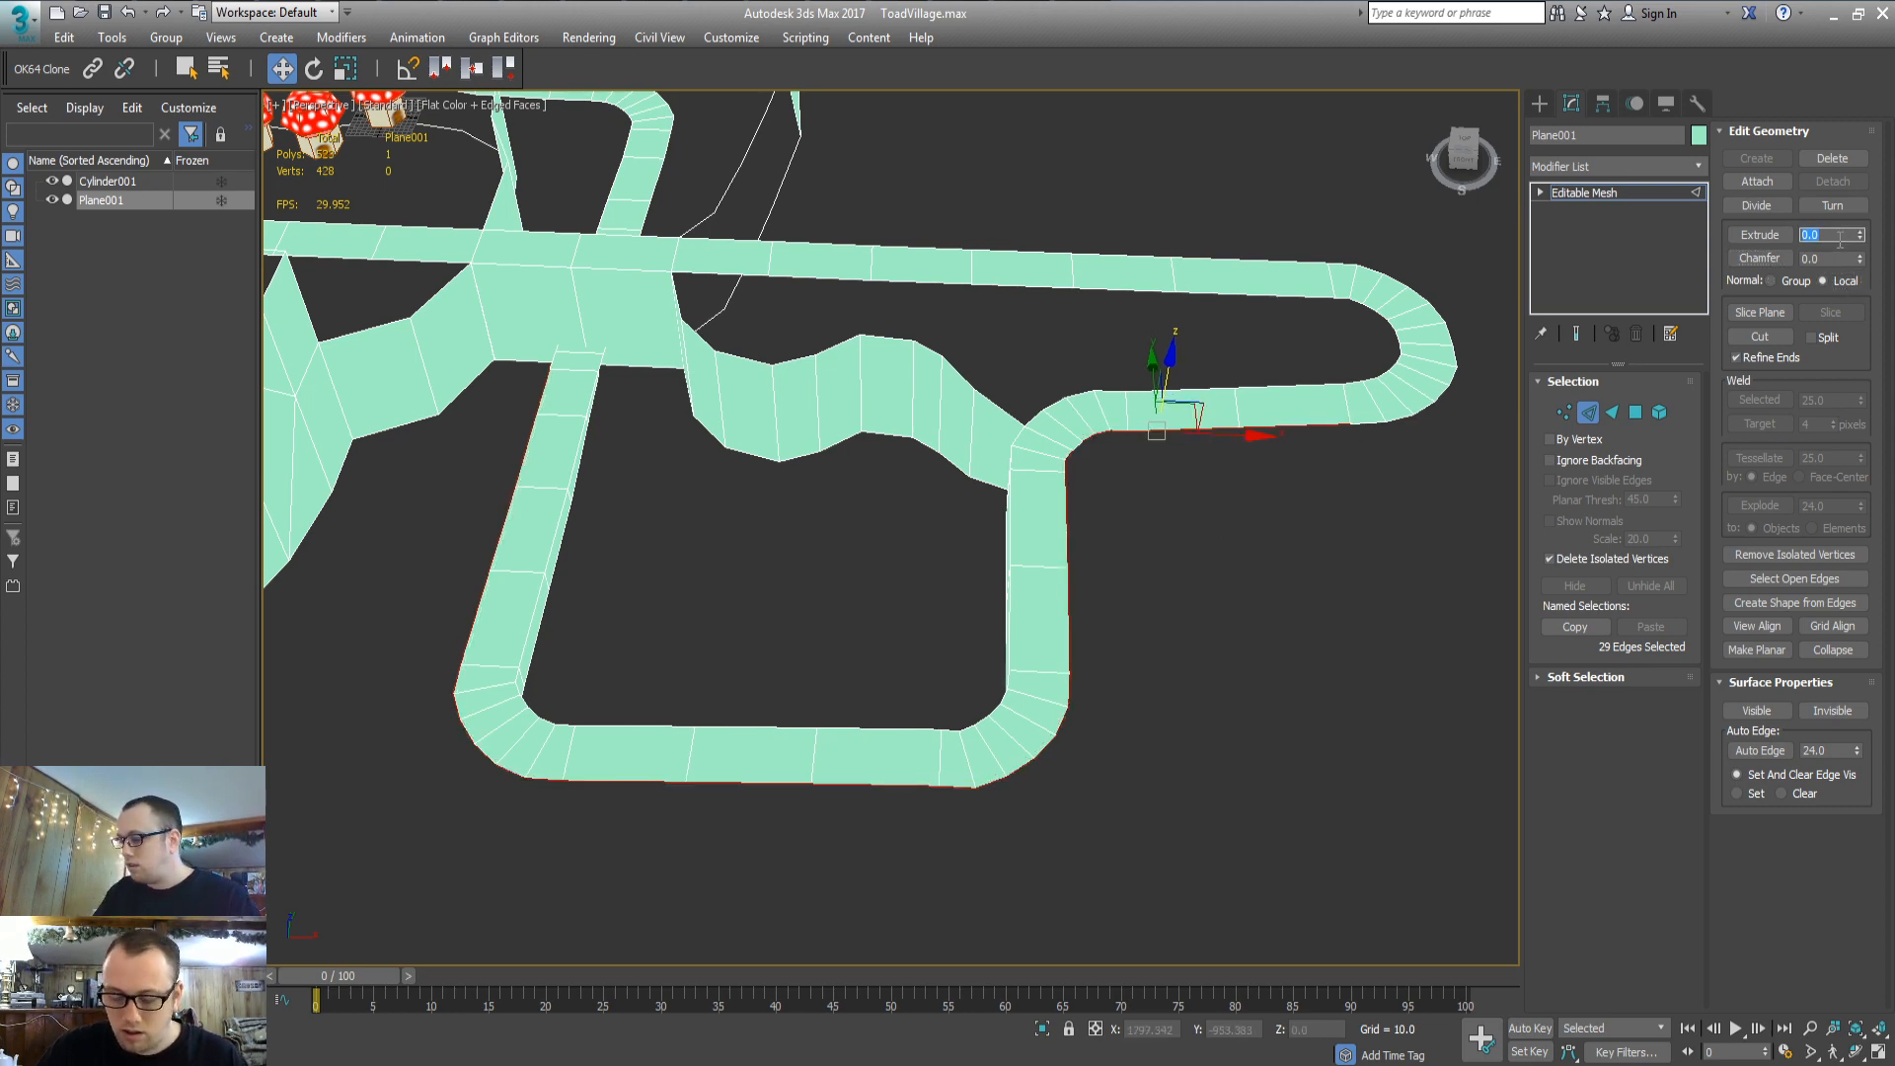
type("20")
key("Tab")
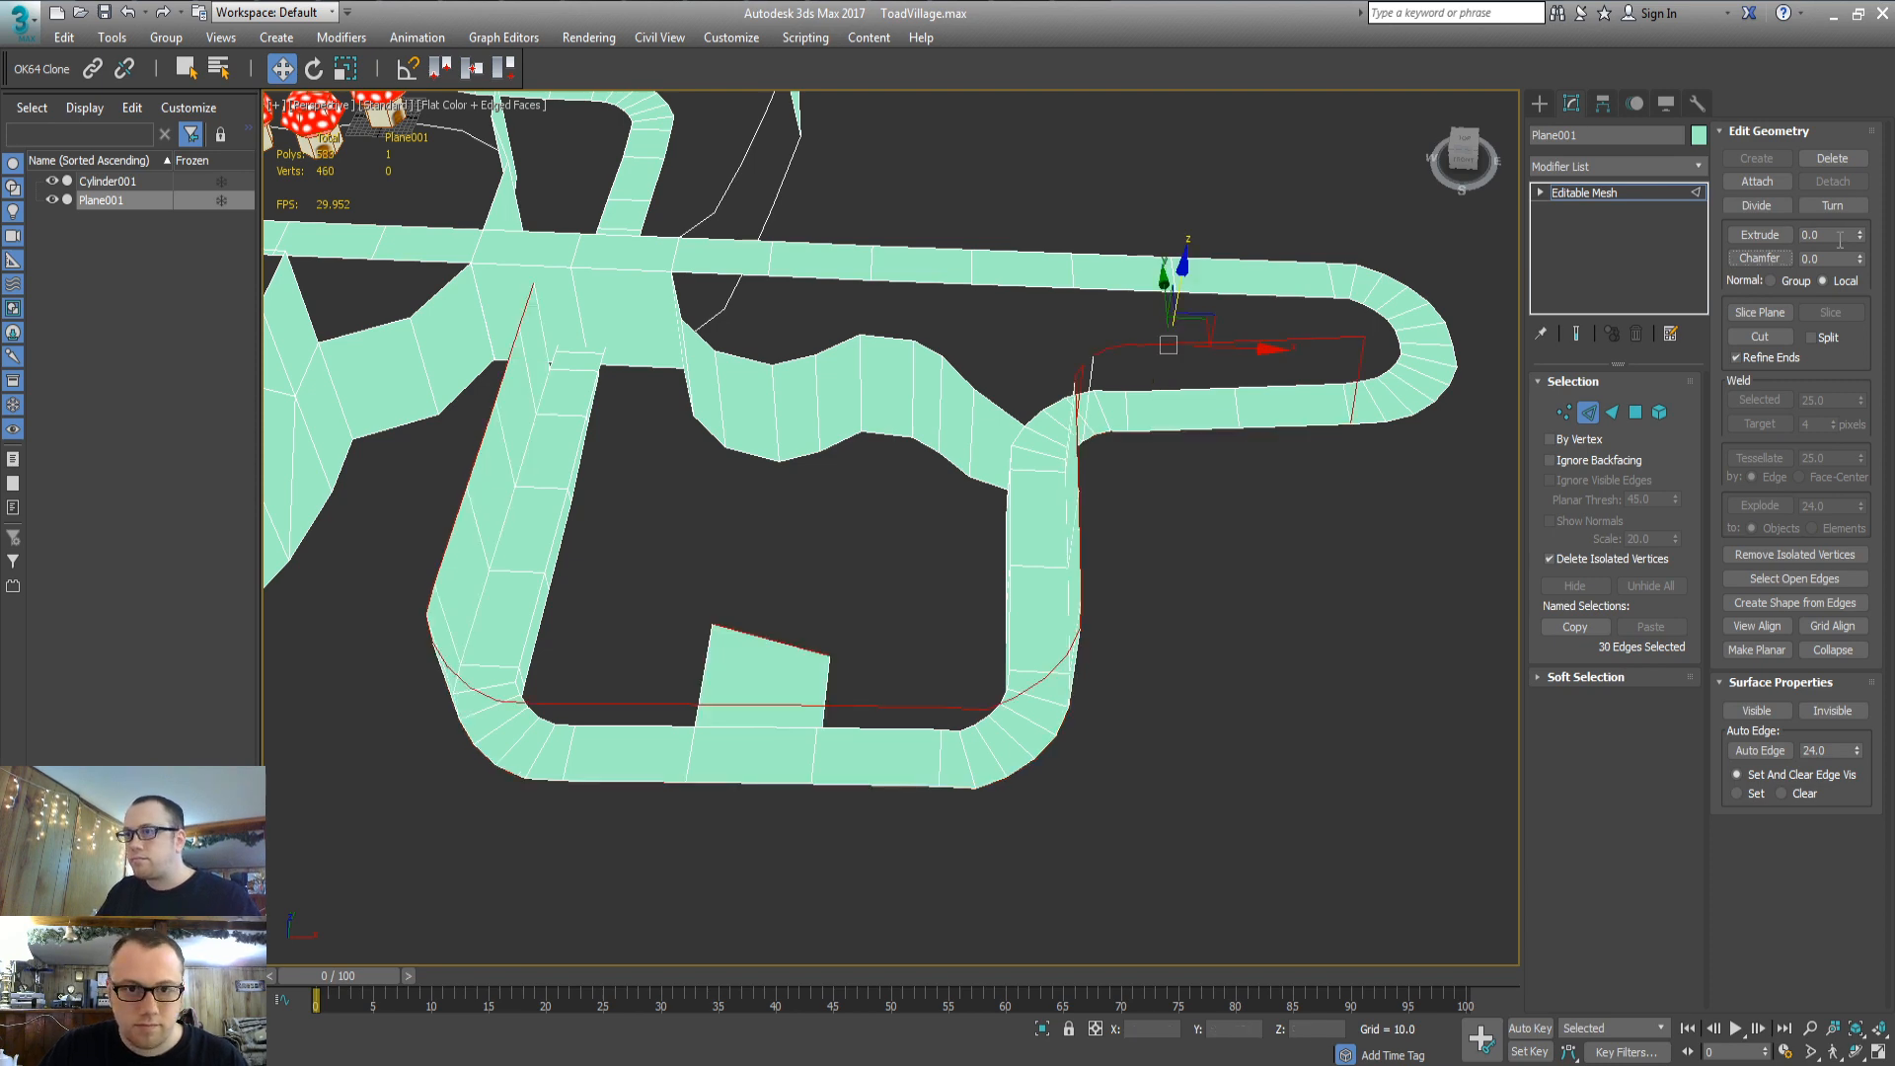
key("ctrl+z")
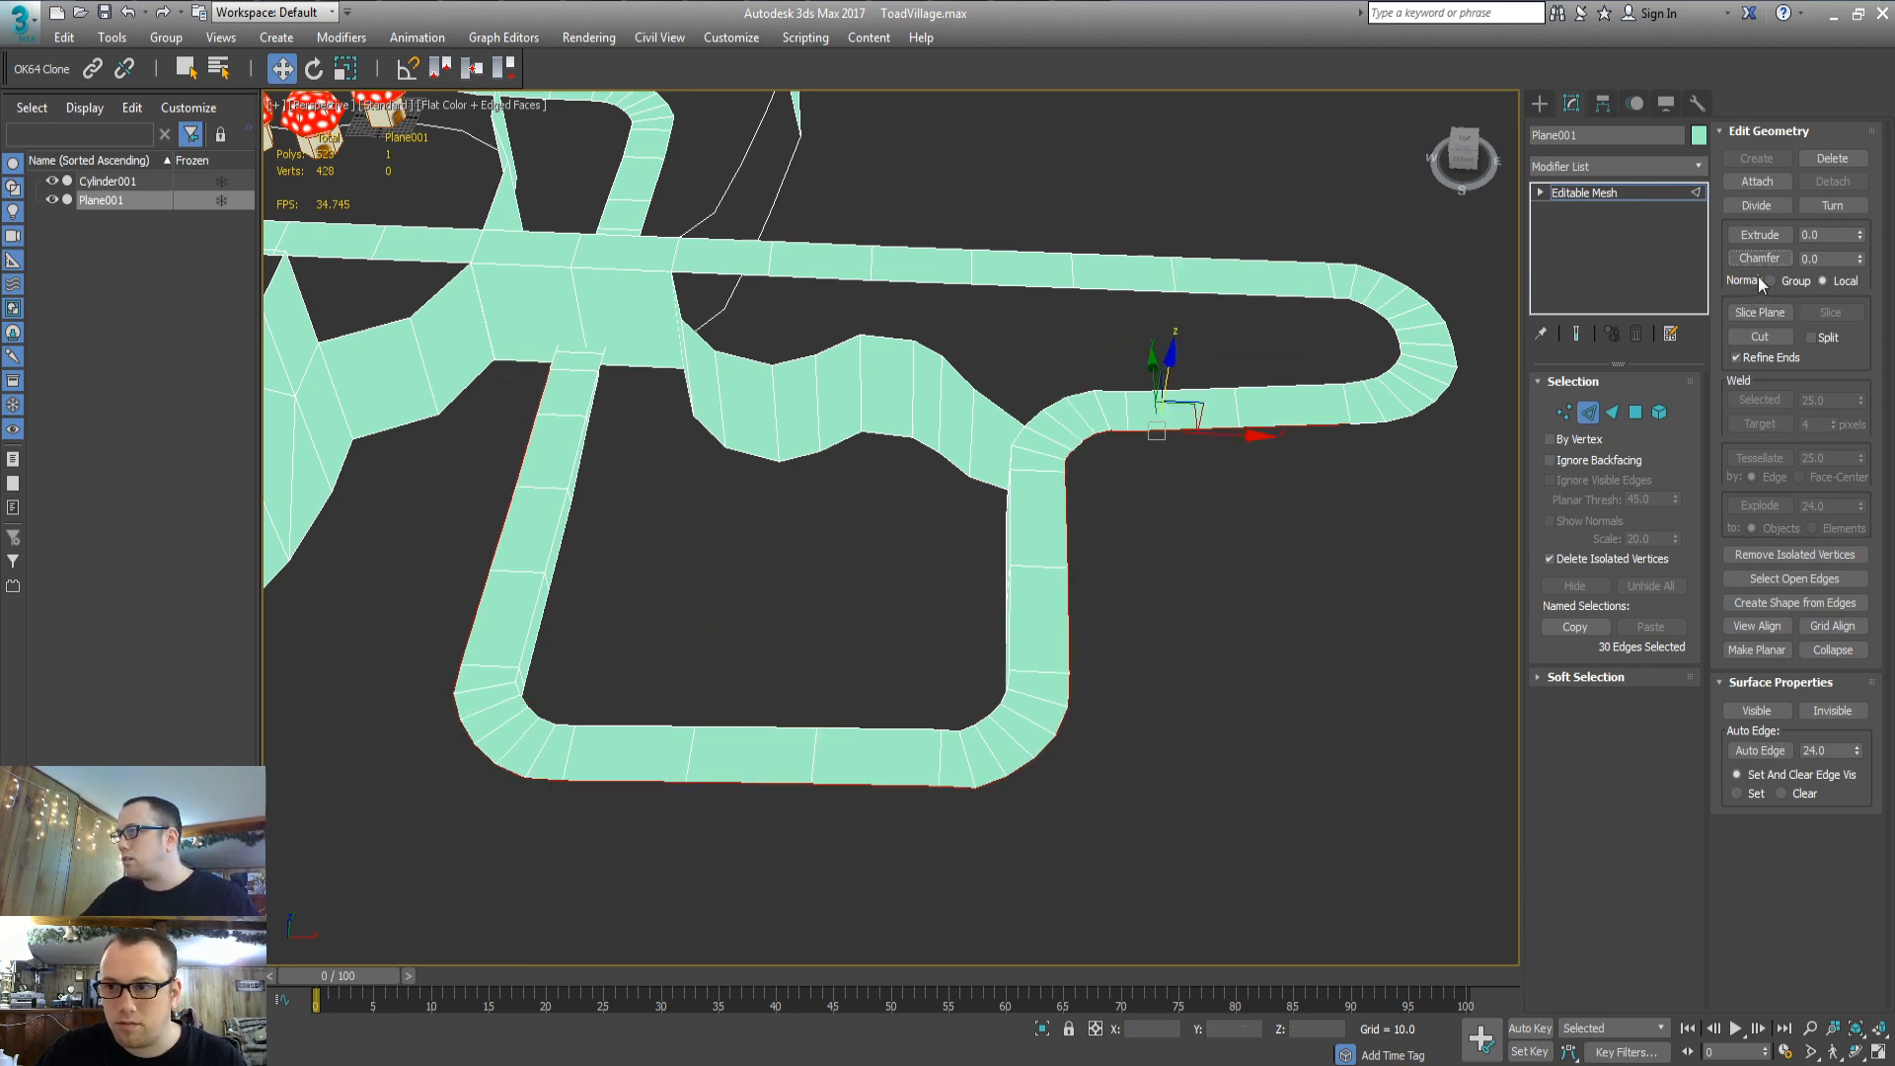
double_click(1831, 235)
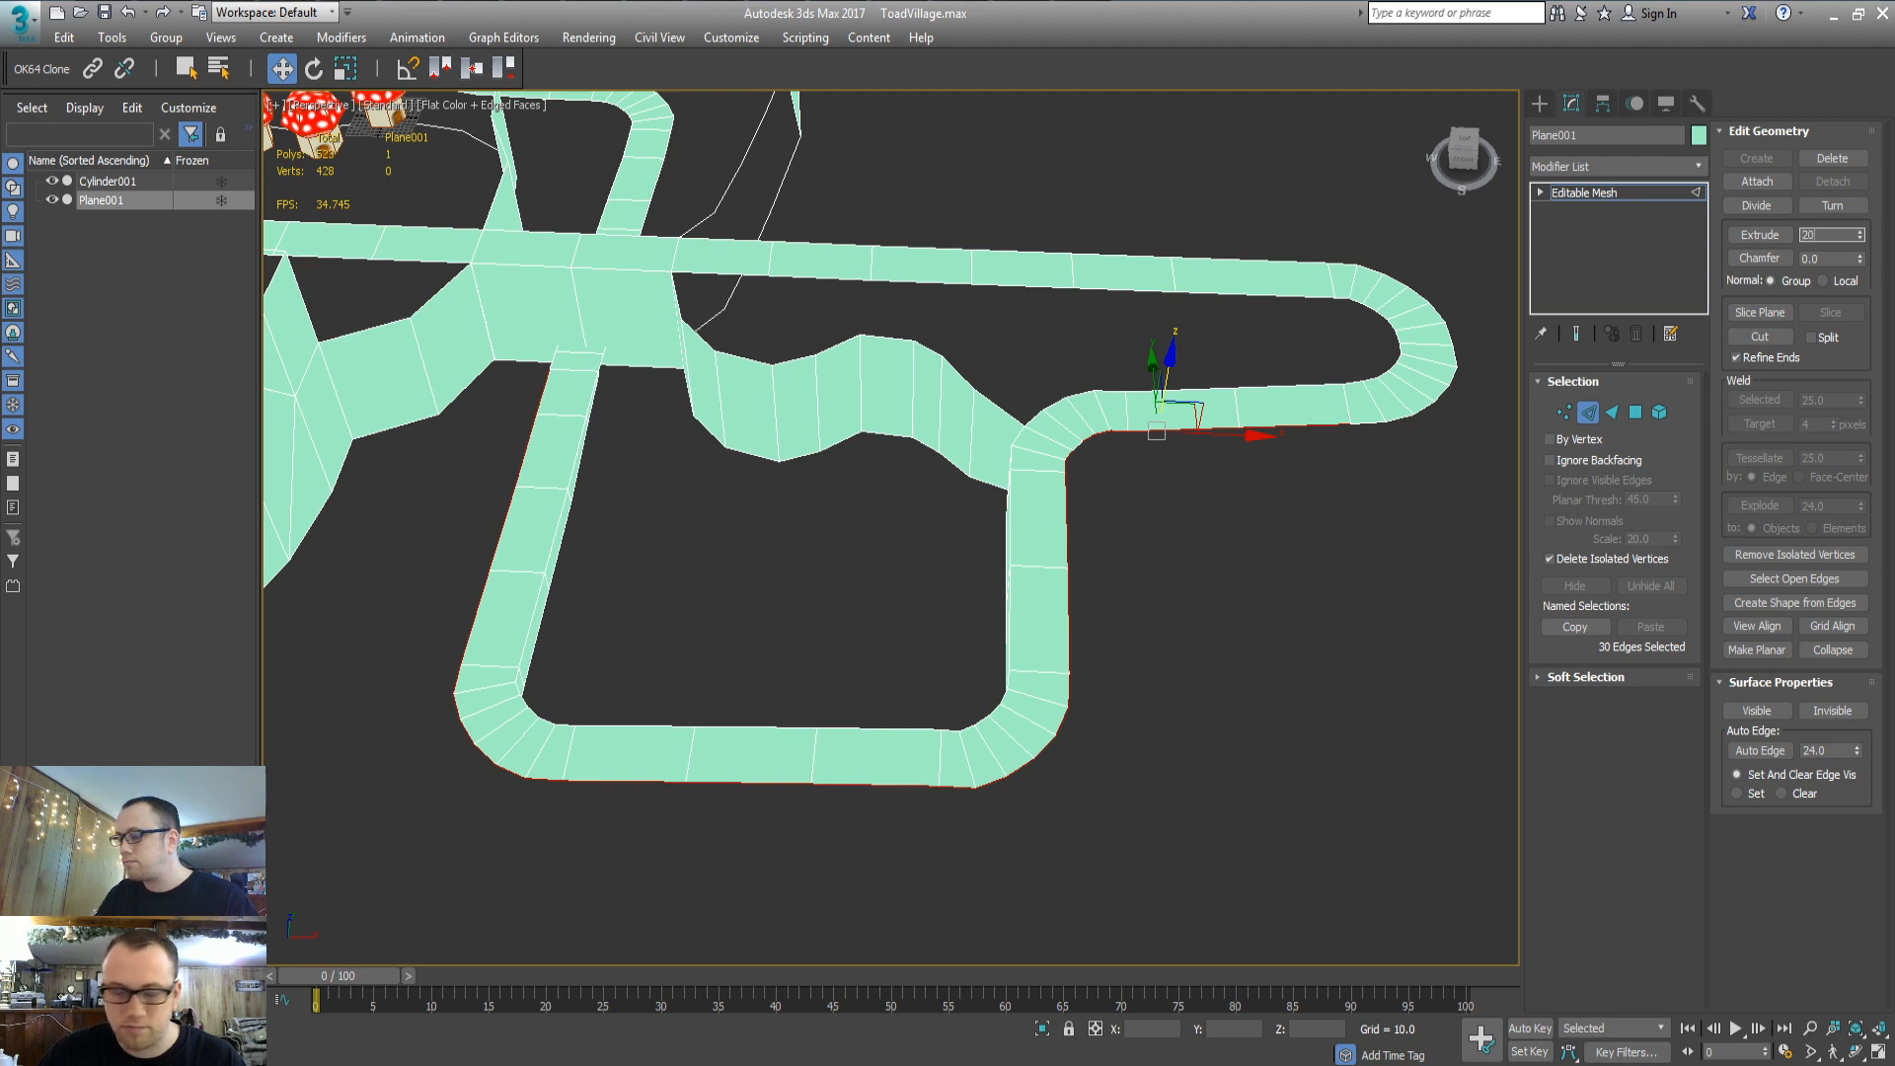
key("Tab")
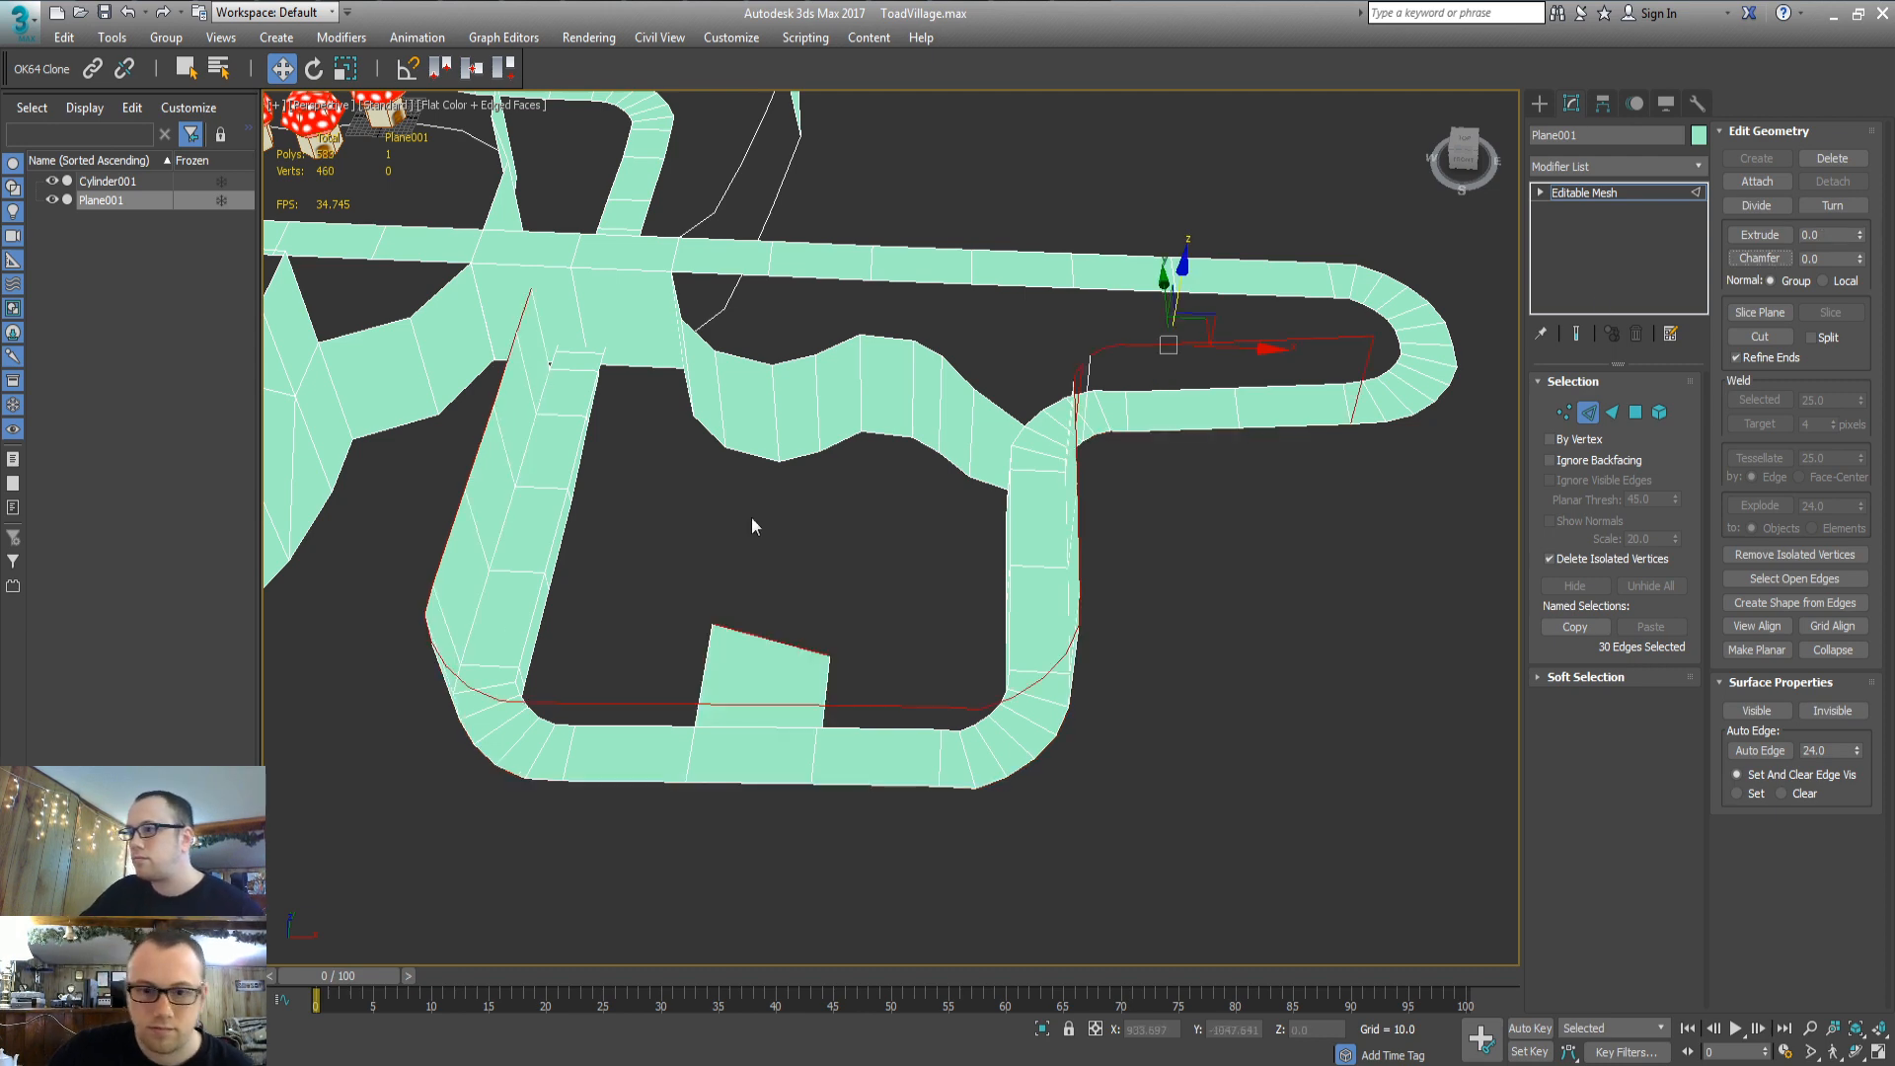
Deselect the stray edges on the inner side of the lower loop's long straight
middle_click_drag(752, 519, 1053, 624, "alt")
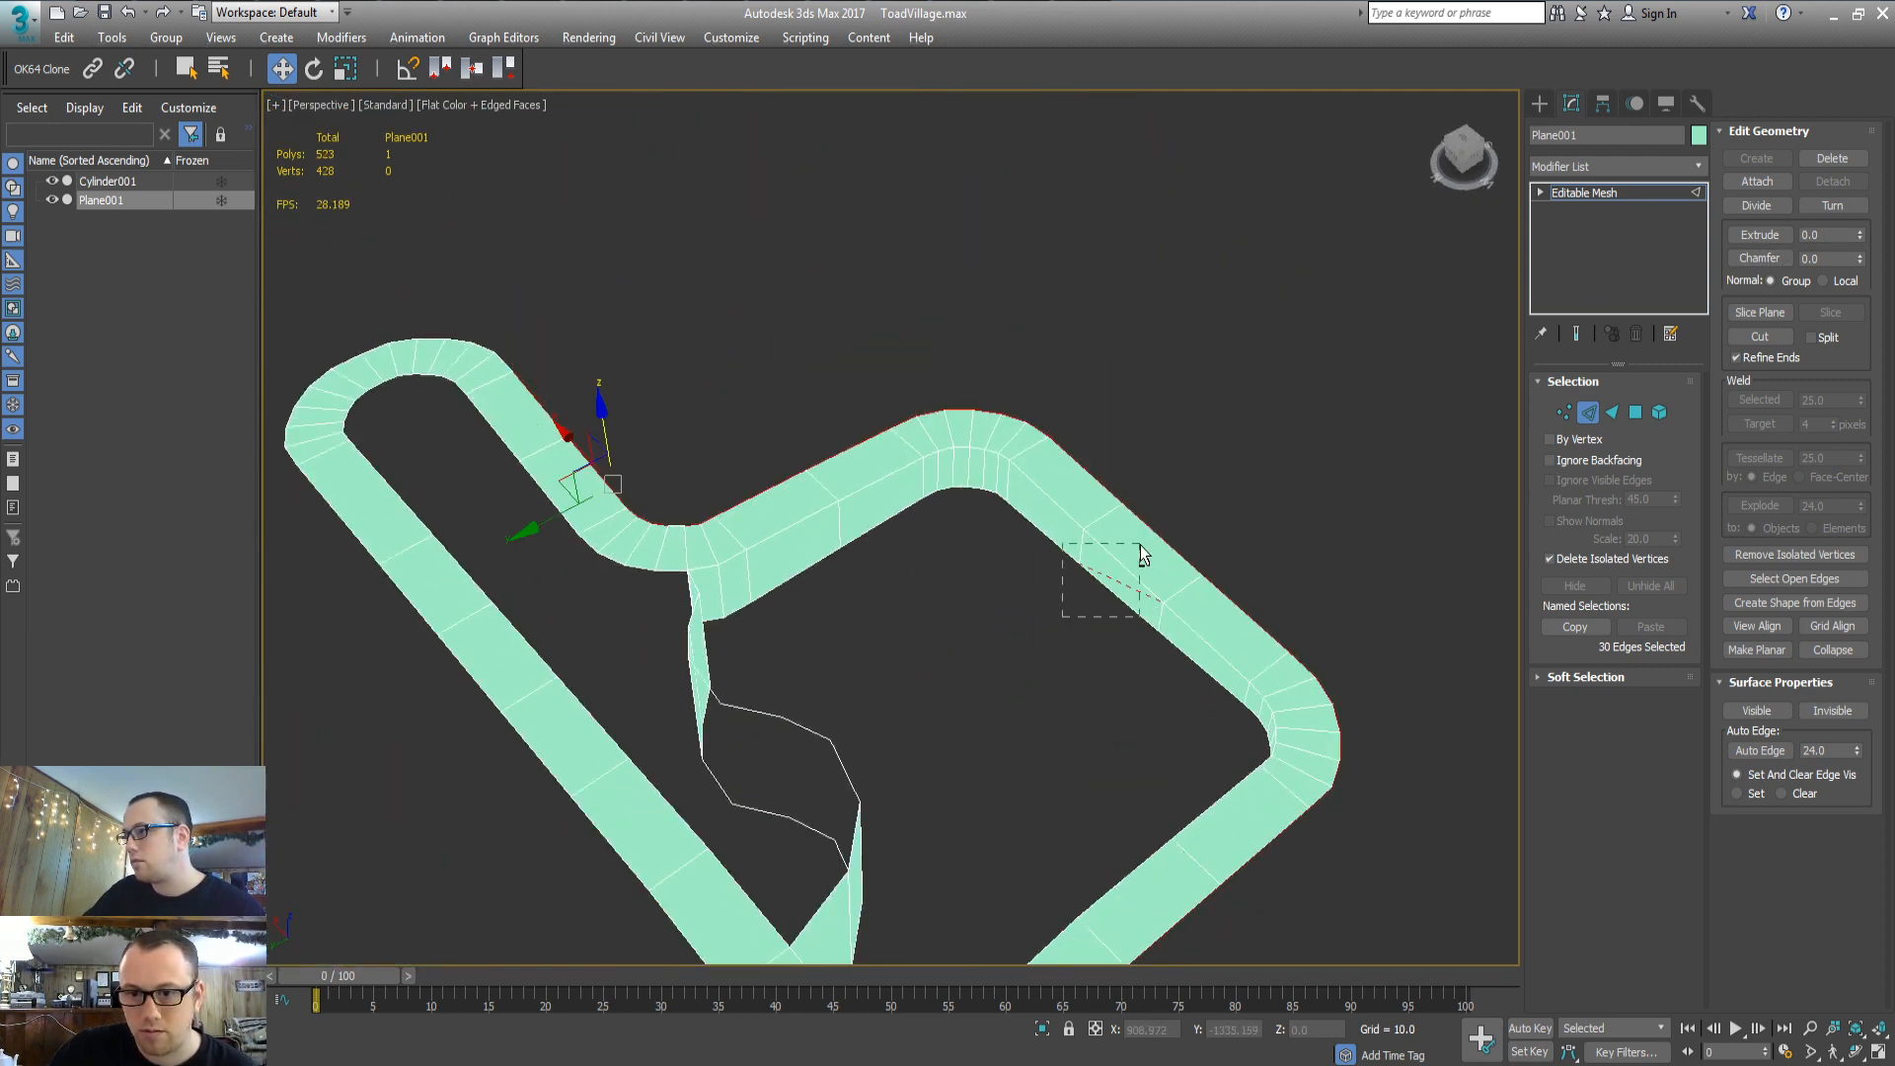
left_click_drag(1140, 553, 1135, 551, "alt")
middle_click_drag(1125, 563, 873, 587, "alt")
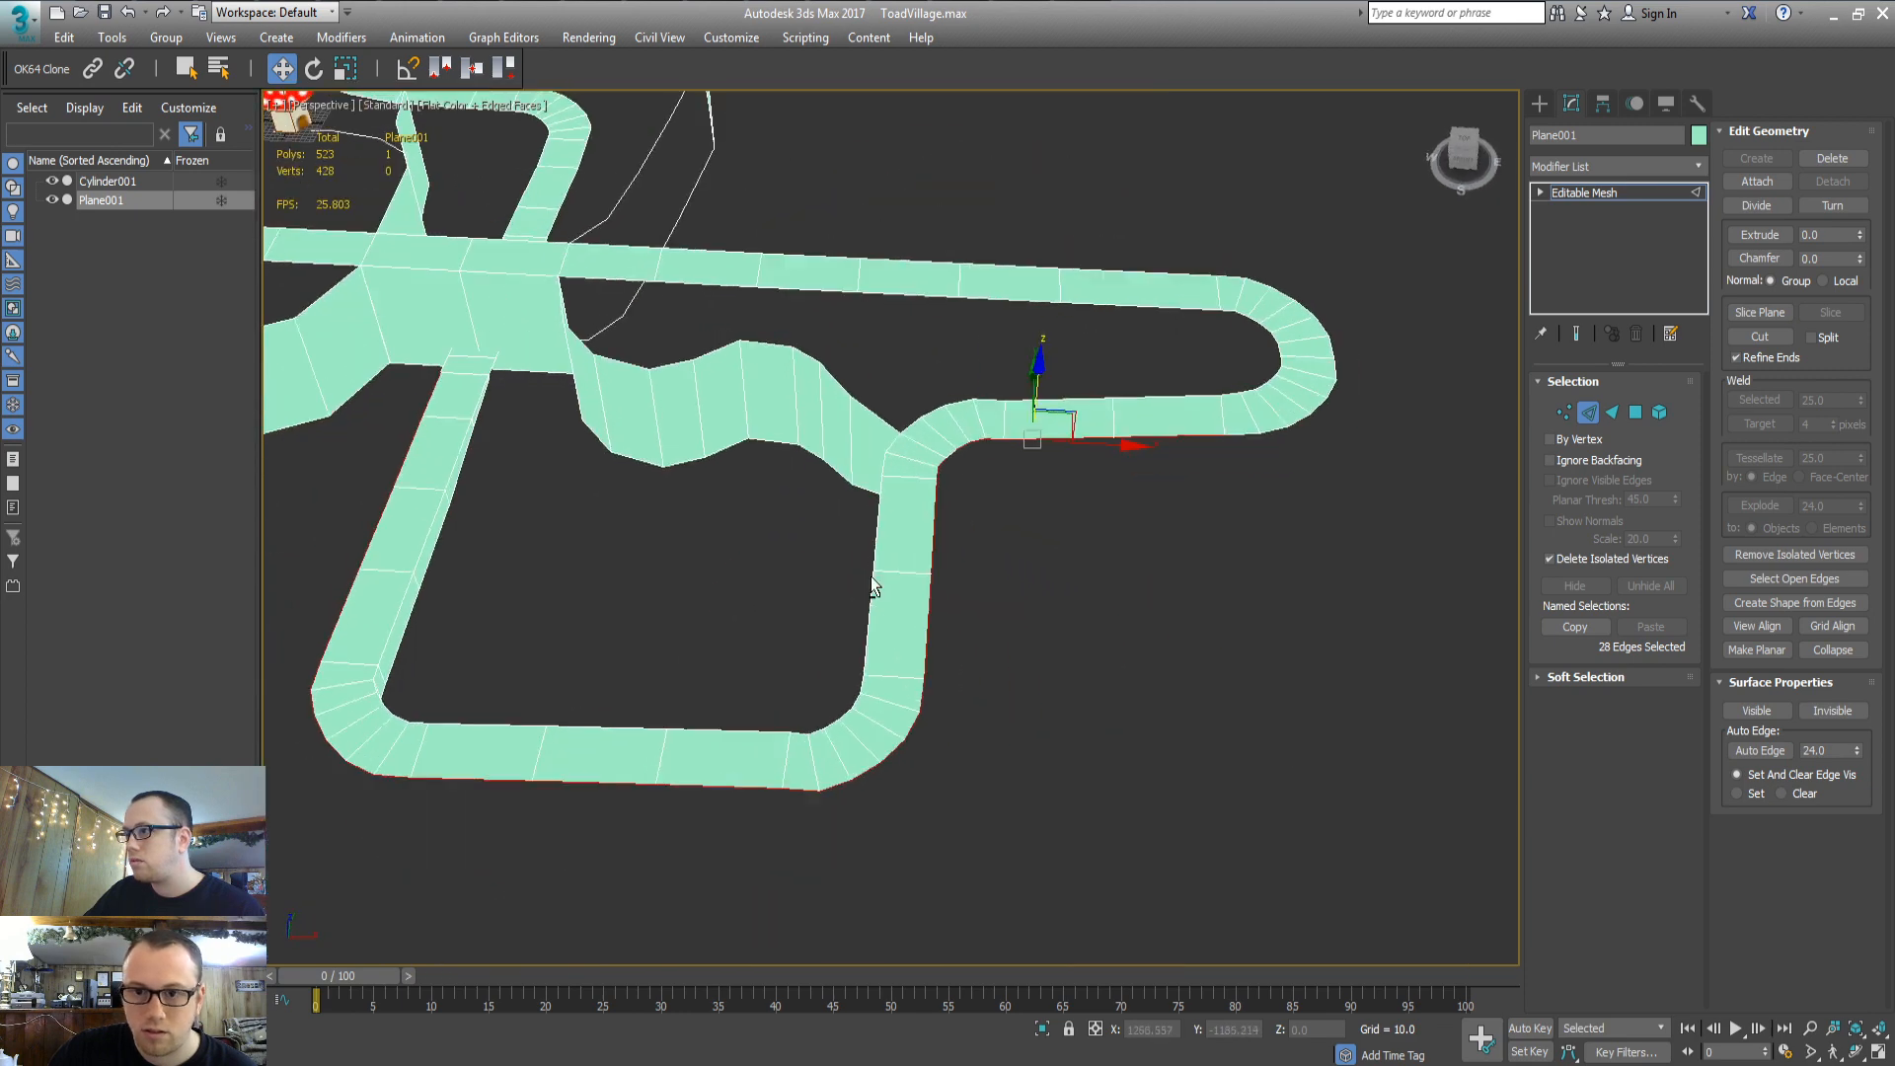
Try to extrude the cleaned-up edge selection by 200
left_click(1826, 234)
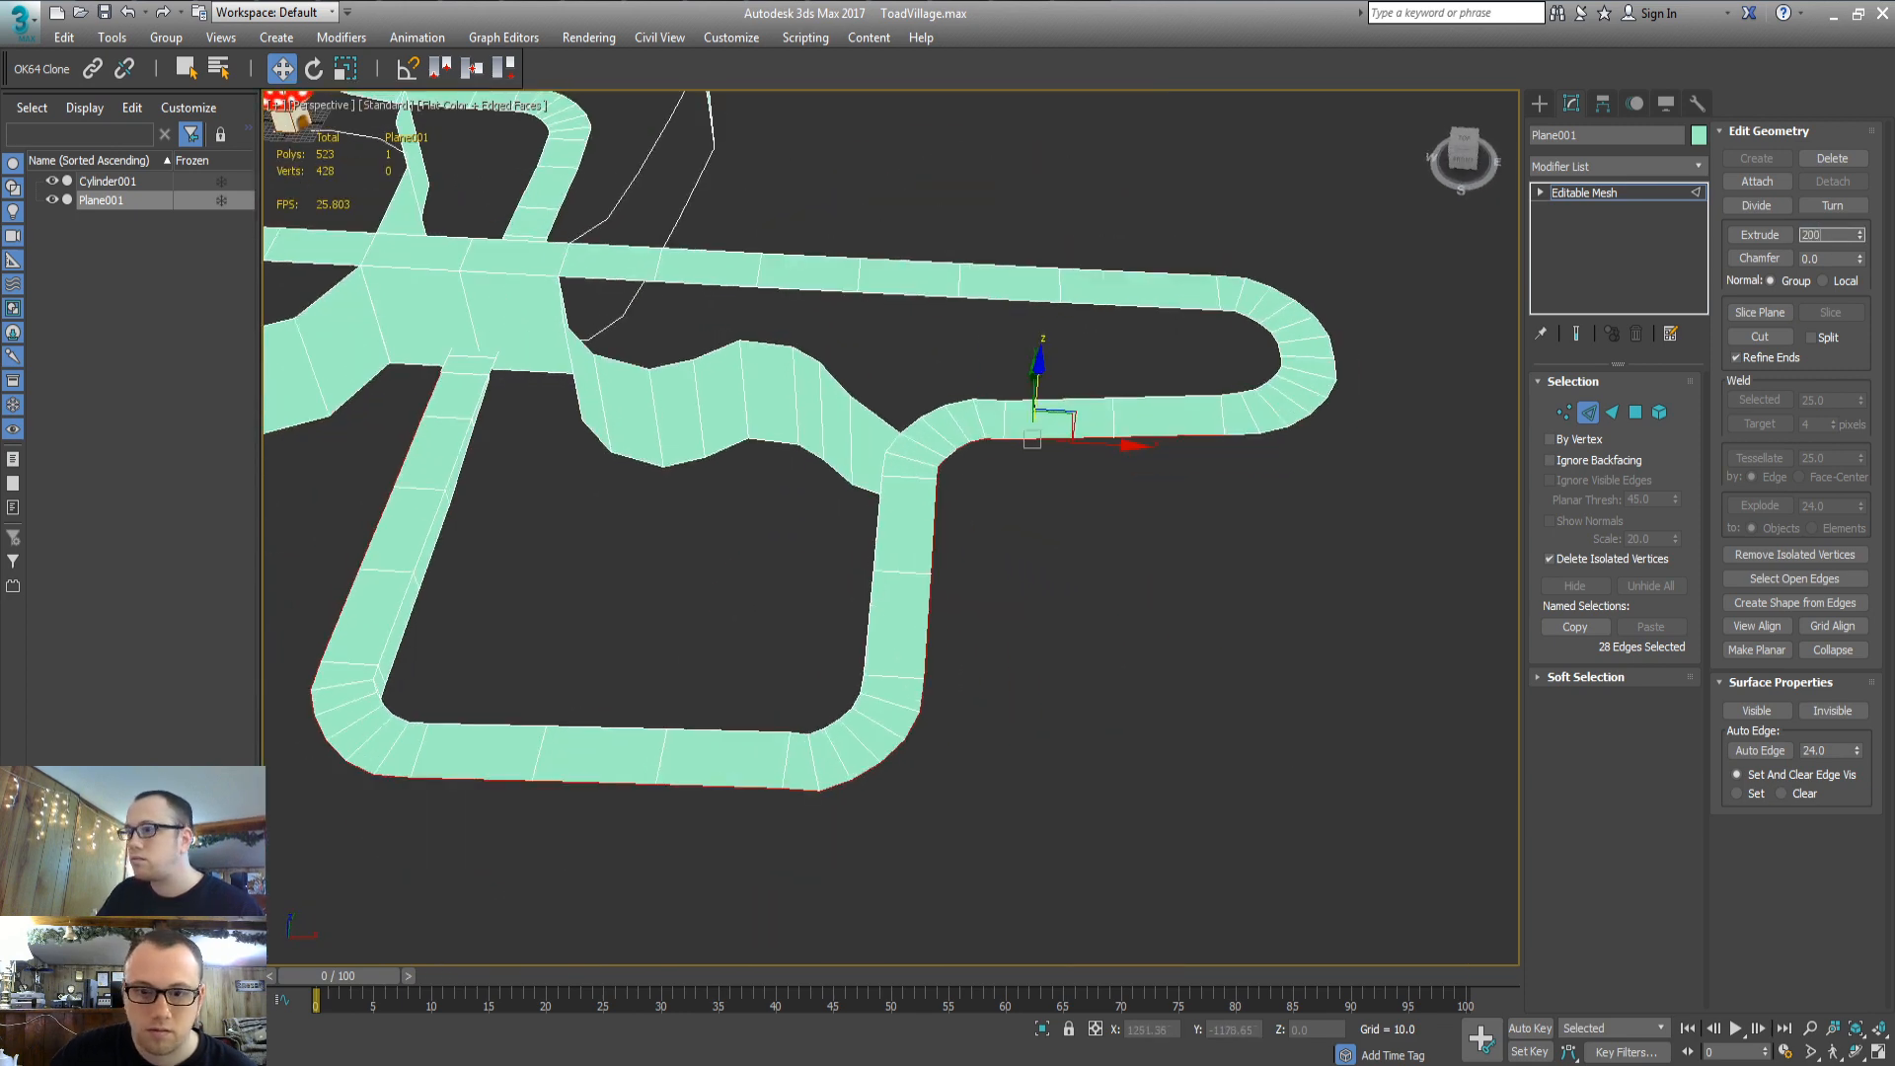
key("Return")
middle_click_drag(716, 447, 1014, 437, "alt")
key("ctrl+z")
Add the missing outer edge in the reverse bend to the selection and extrude the edges by 200 with local normals
left_click(672, 554, "ctrl")
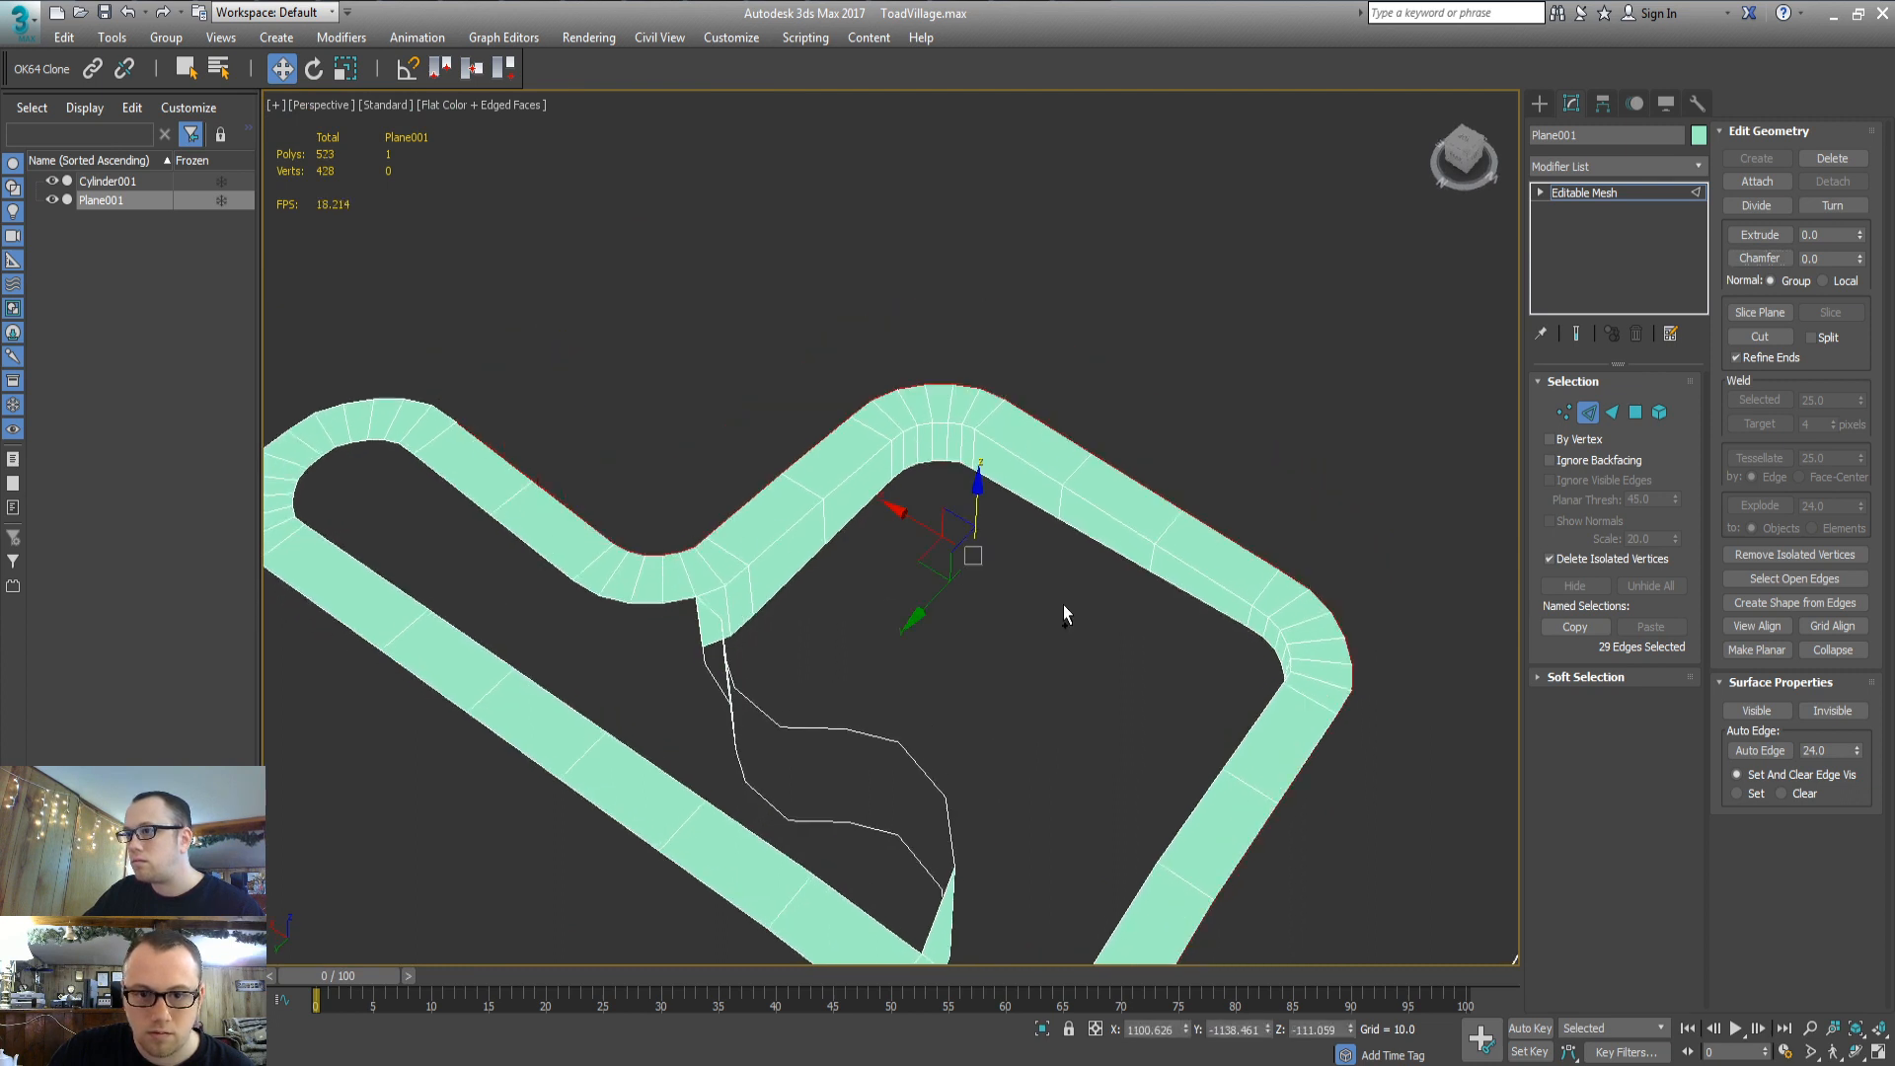
left_click(1822, 235)
type("200")
key("Return")
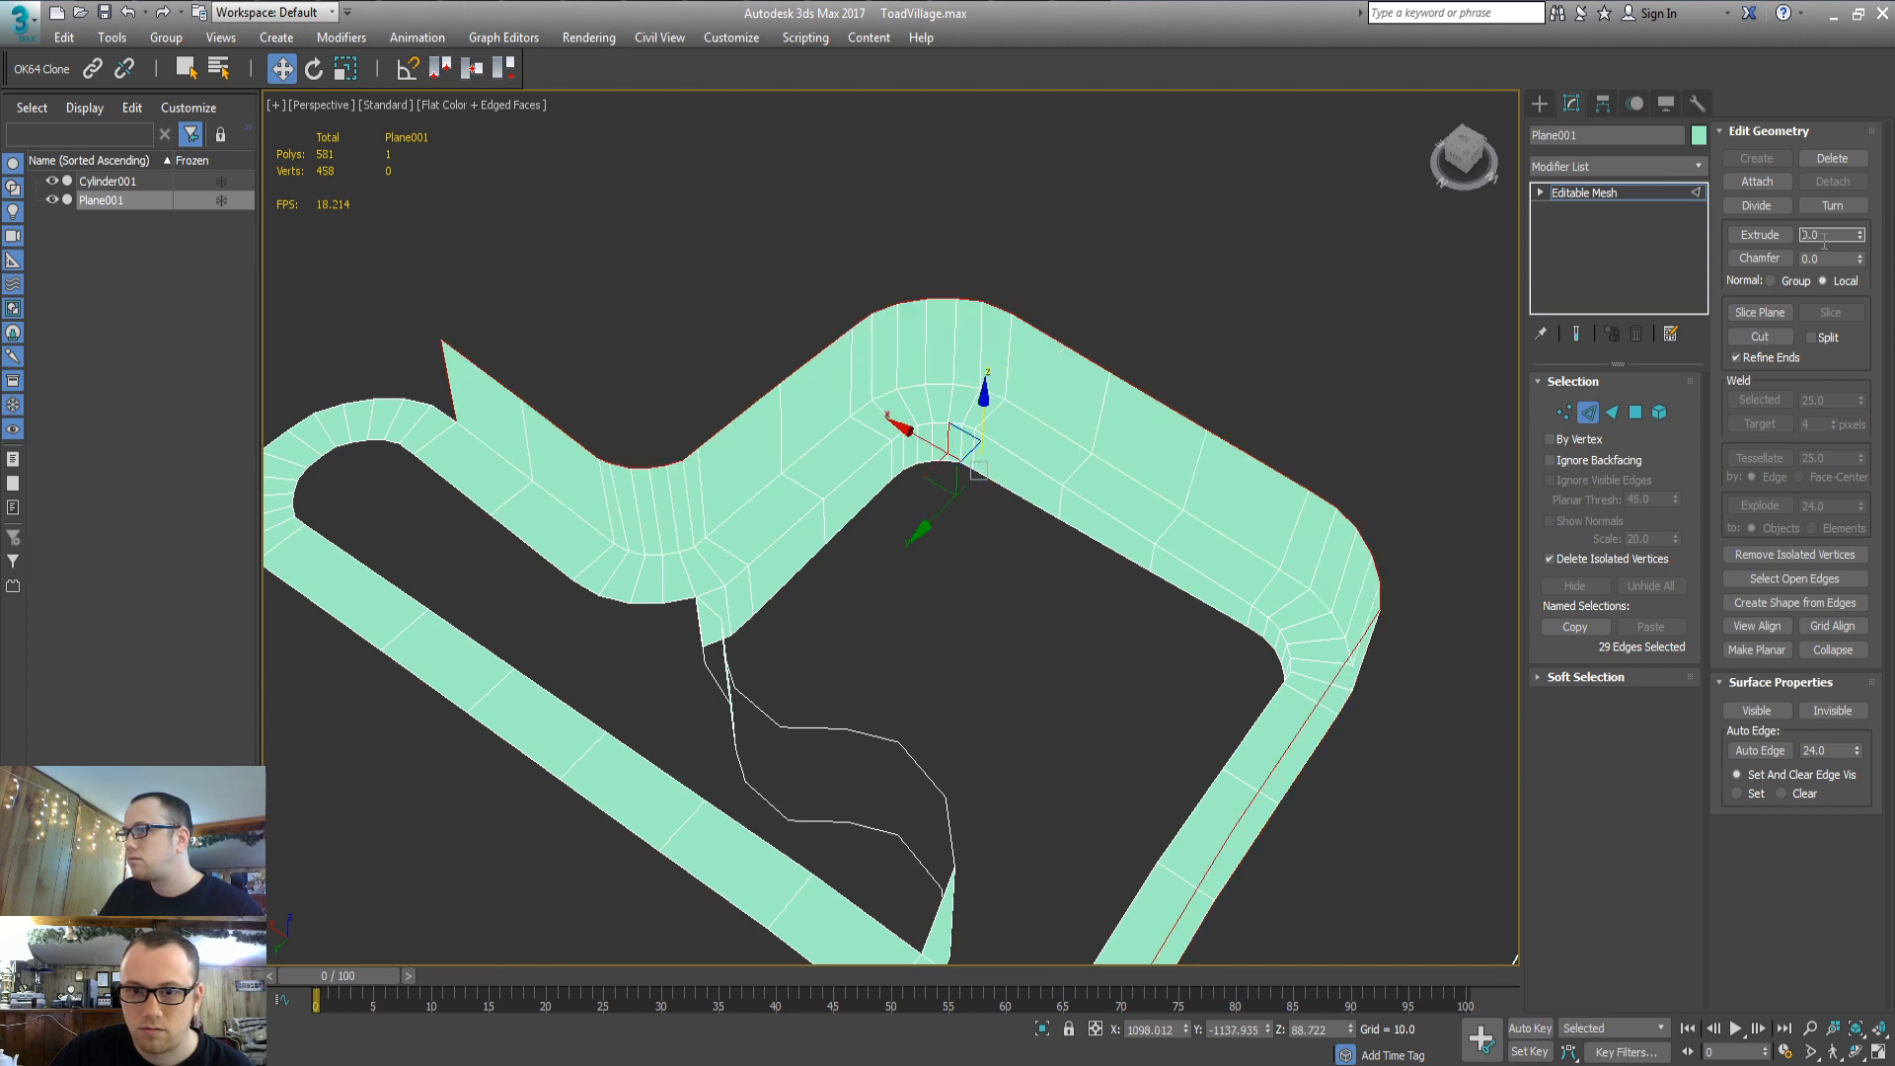
Scale the extruded edges outward so the raised wall flares into a wide slope around the lower loop
middle_click_drag(1335, 582, 684, 665, "alt")
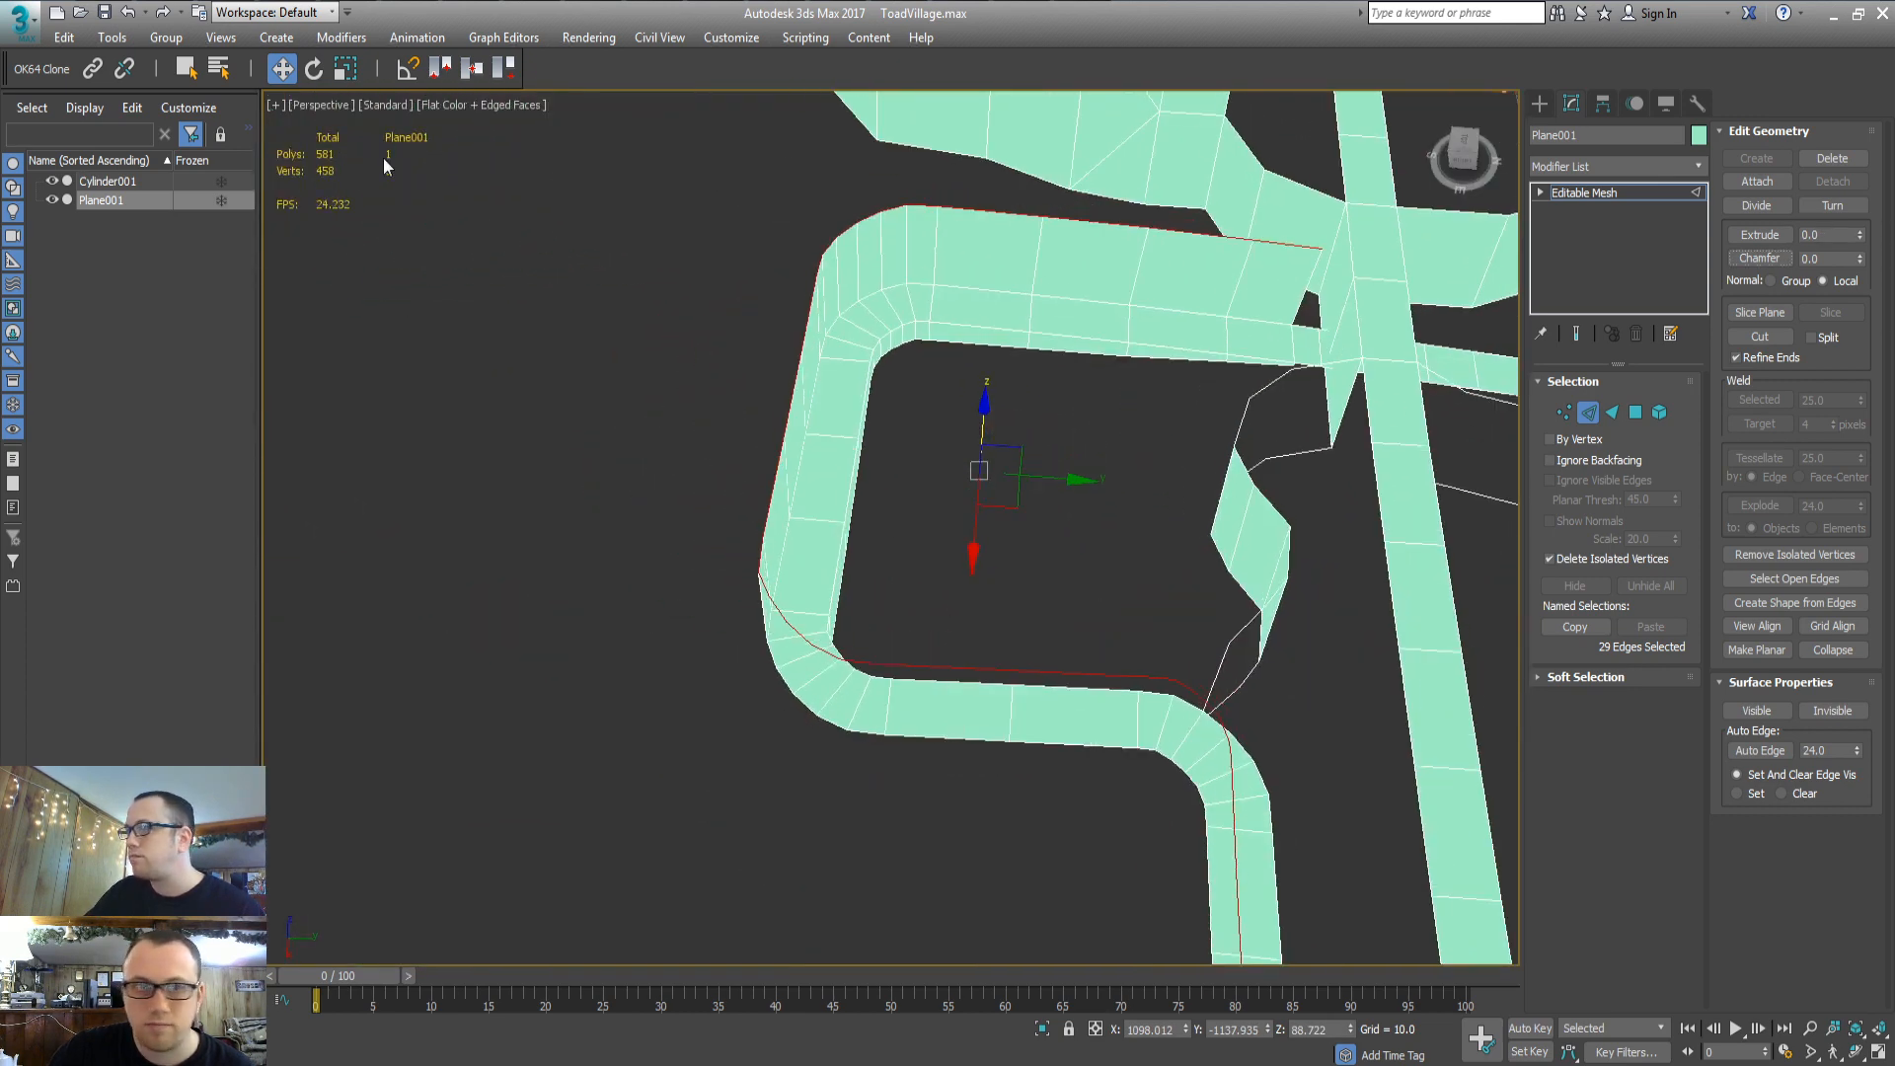
left_click(339, 75)
left_click_drag(1021, 507, 1057, 572)
key("w")
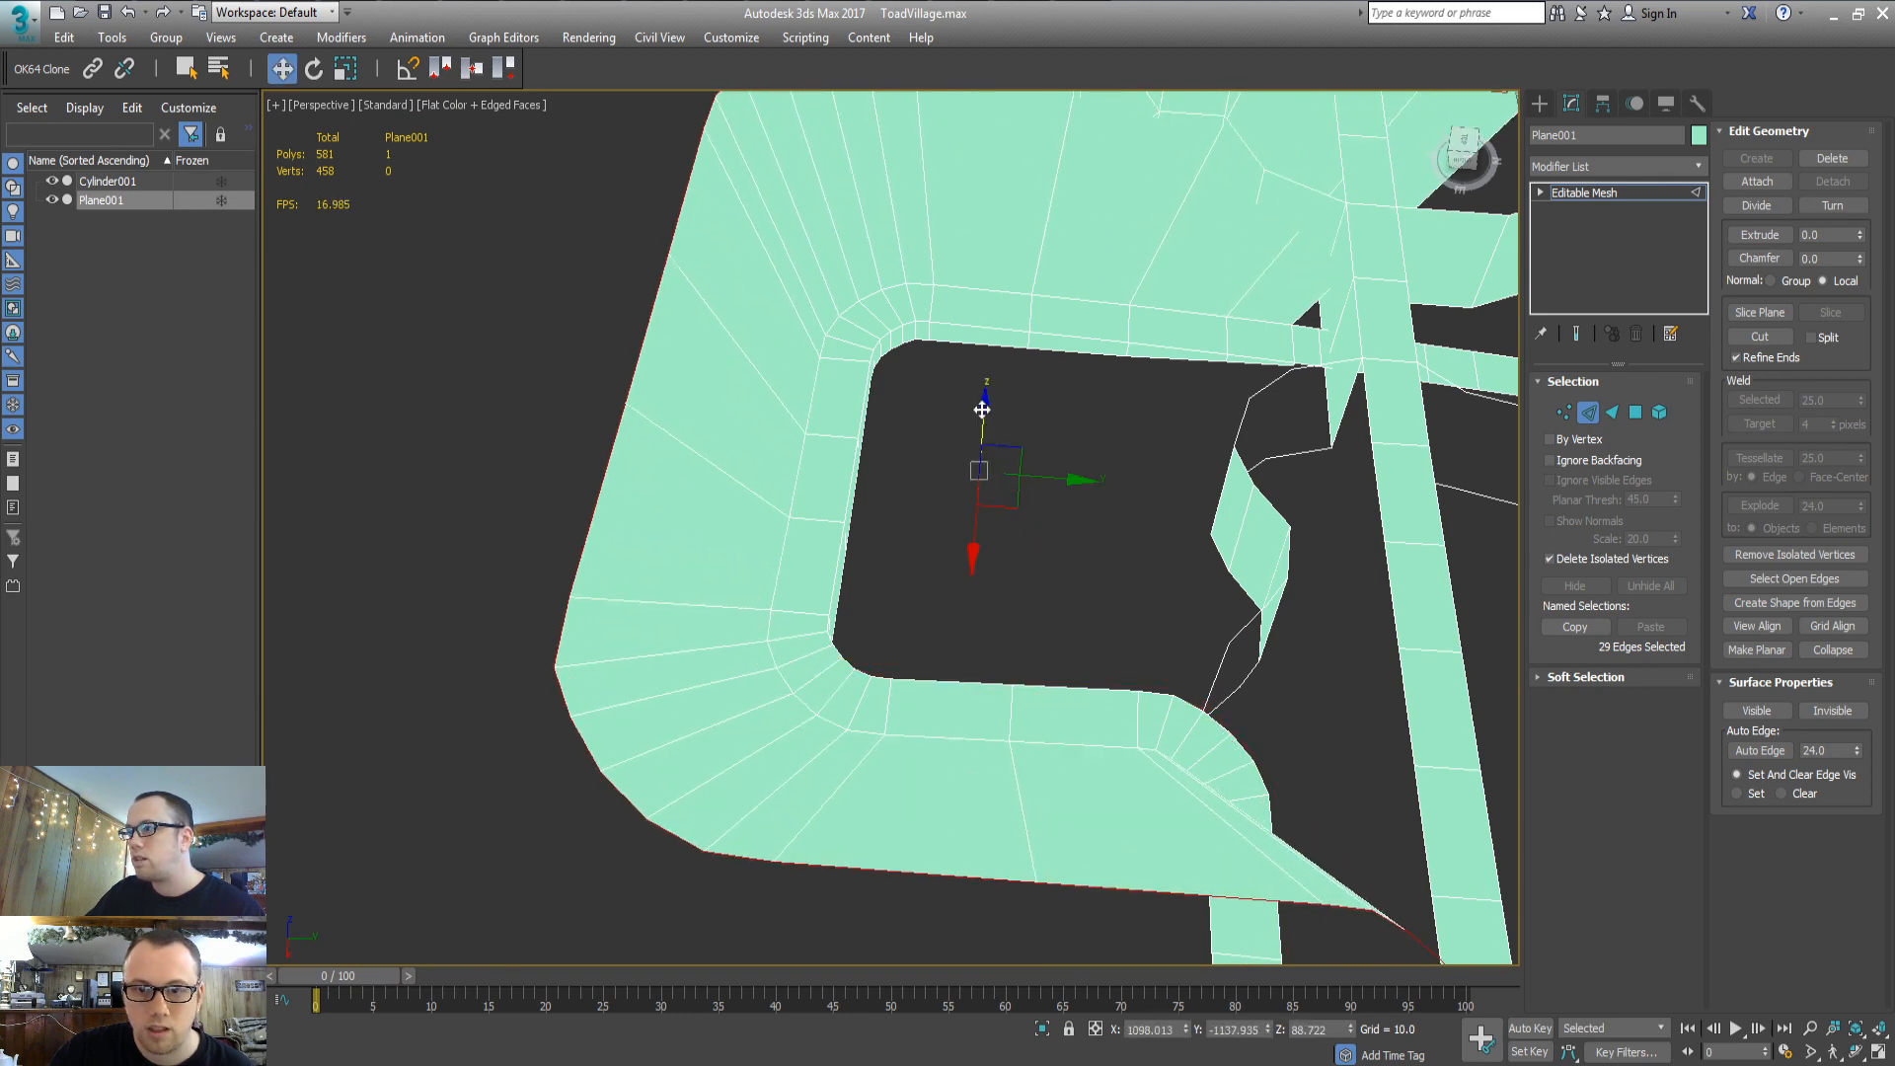
Lower the flared outer edges below the road to about Z -216
middle_click_drag(983, 413, 971, 501, "alt")
left_click_drag(971, 501, 970, 478)
middle_click_drag(906, 550, 990, 630, "alt")
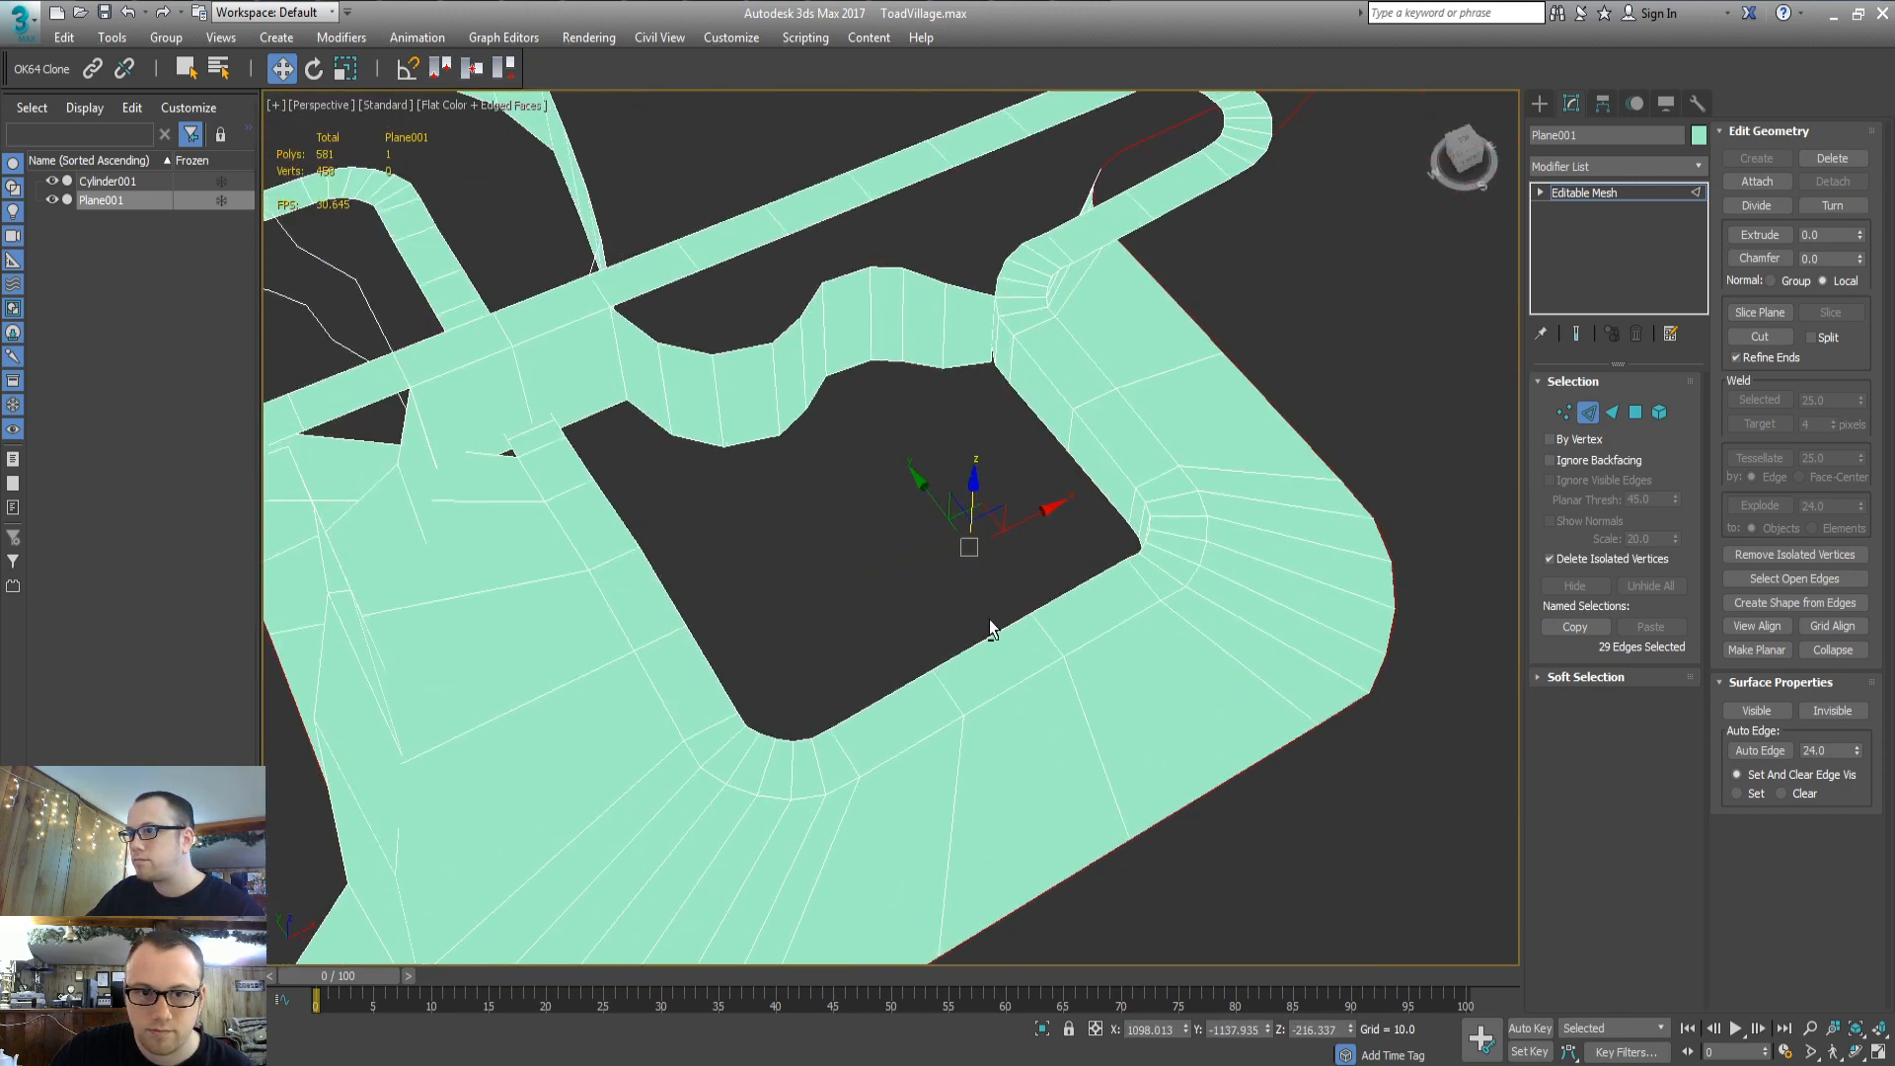
Delete the stray spike of faces extruded beyond the hairpin at the end of the long straight
middle_click_drag(974, 483, 539, 527, "alt")
scroll(754, 583, "down", 5)
middle_click_drag(1069, 545, 871, 490, "alt")
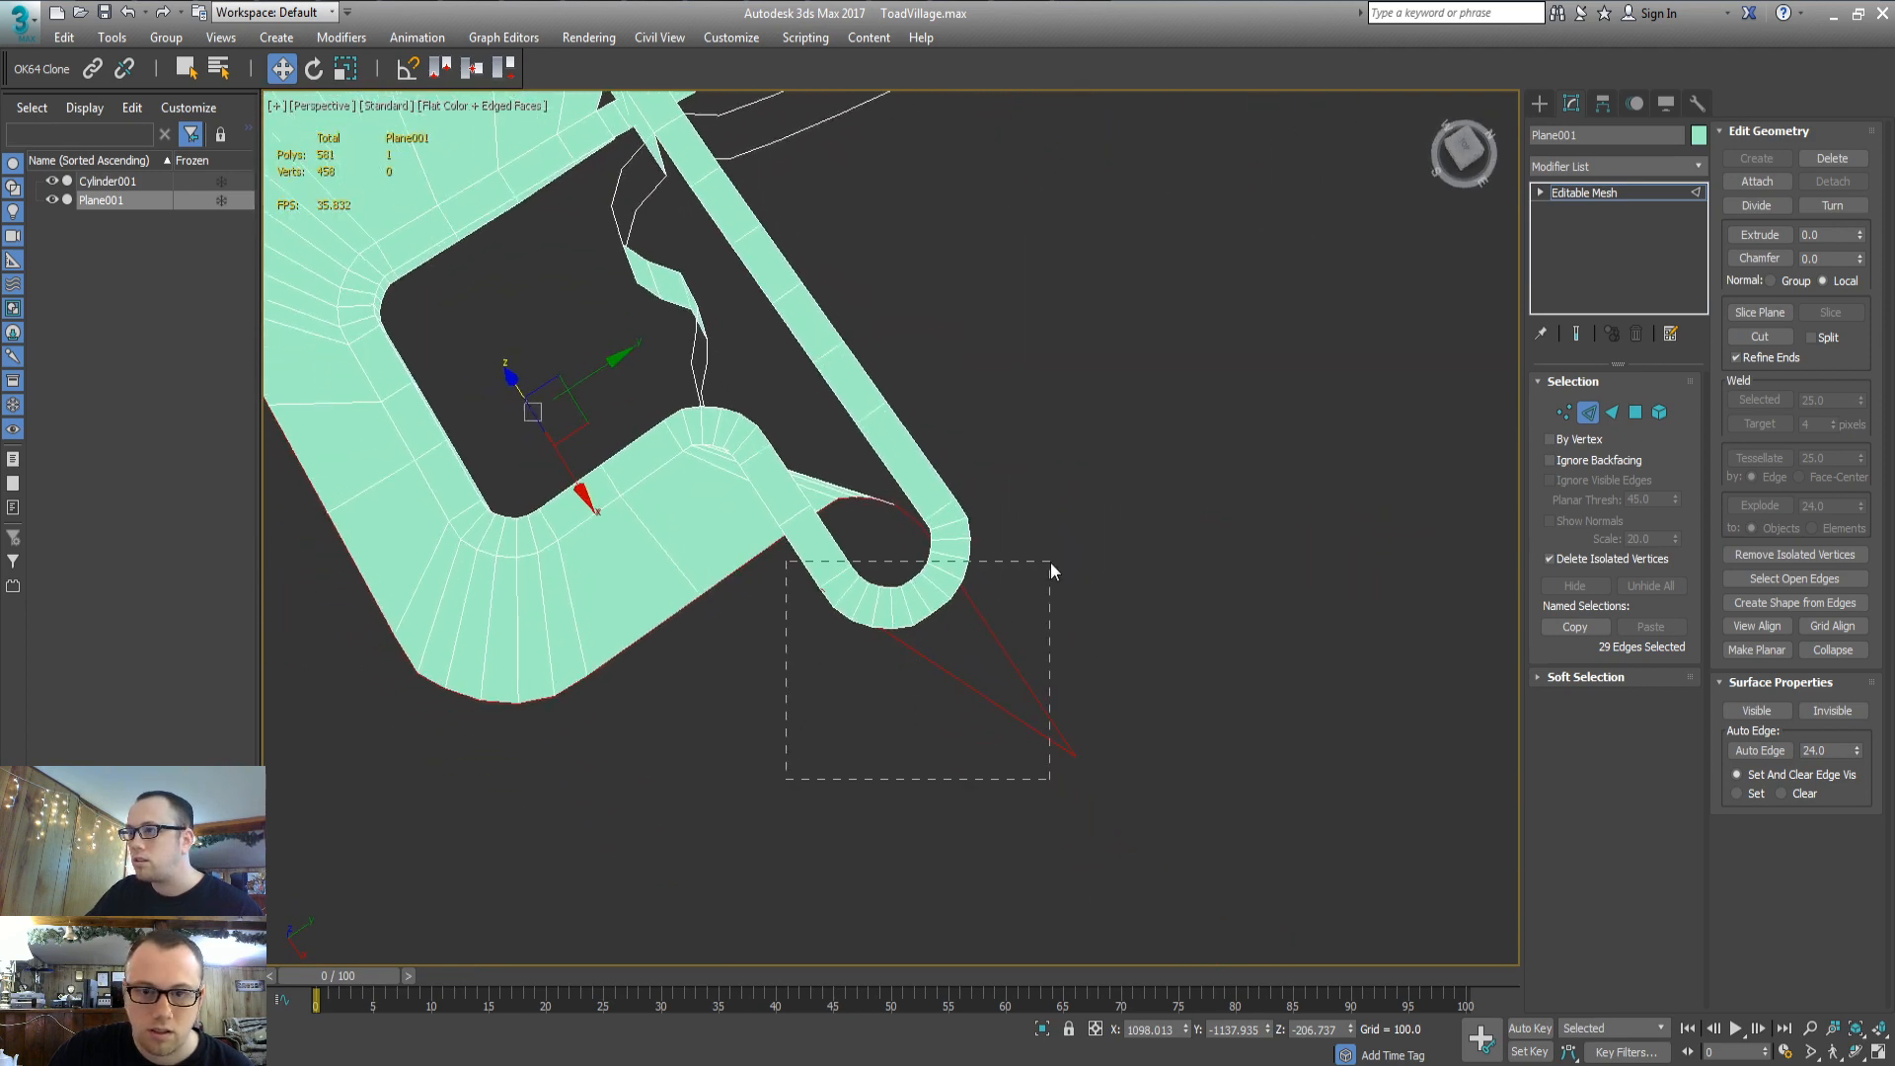
left_click_drag(833, 750, 831, 750)
middle_click_drag(819, 742, 689, 760, "alt")
middle_click_drag(921, 478, 1042, 643)
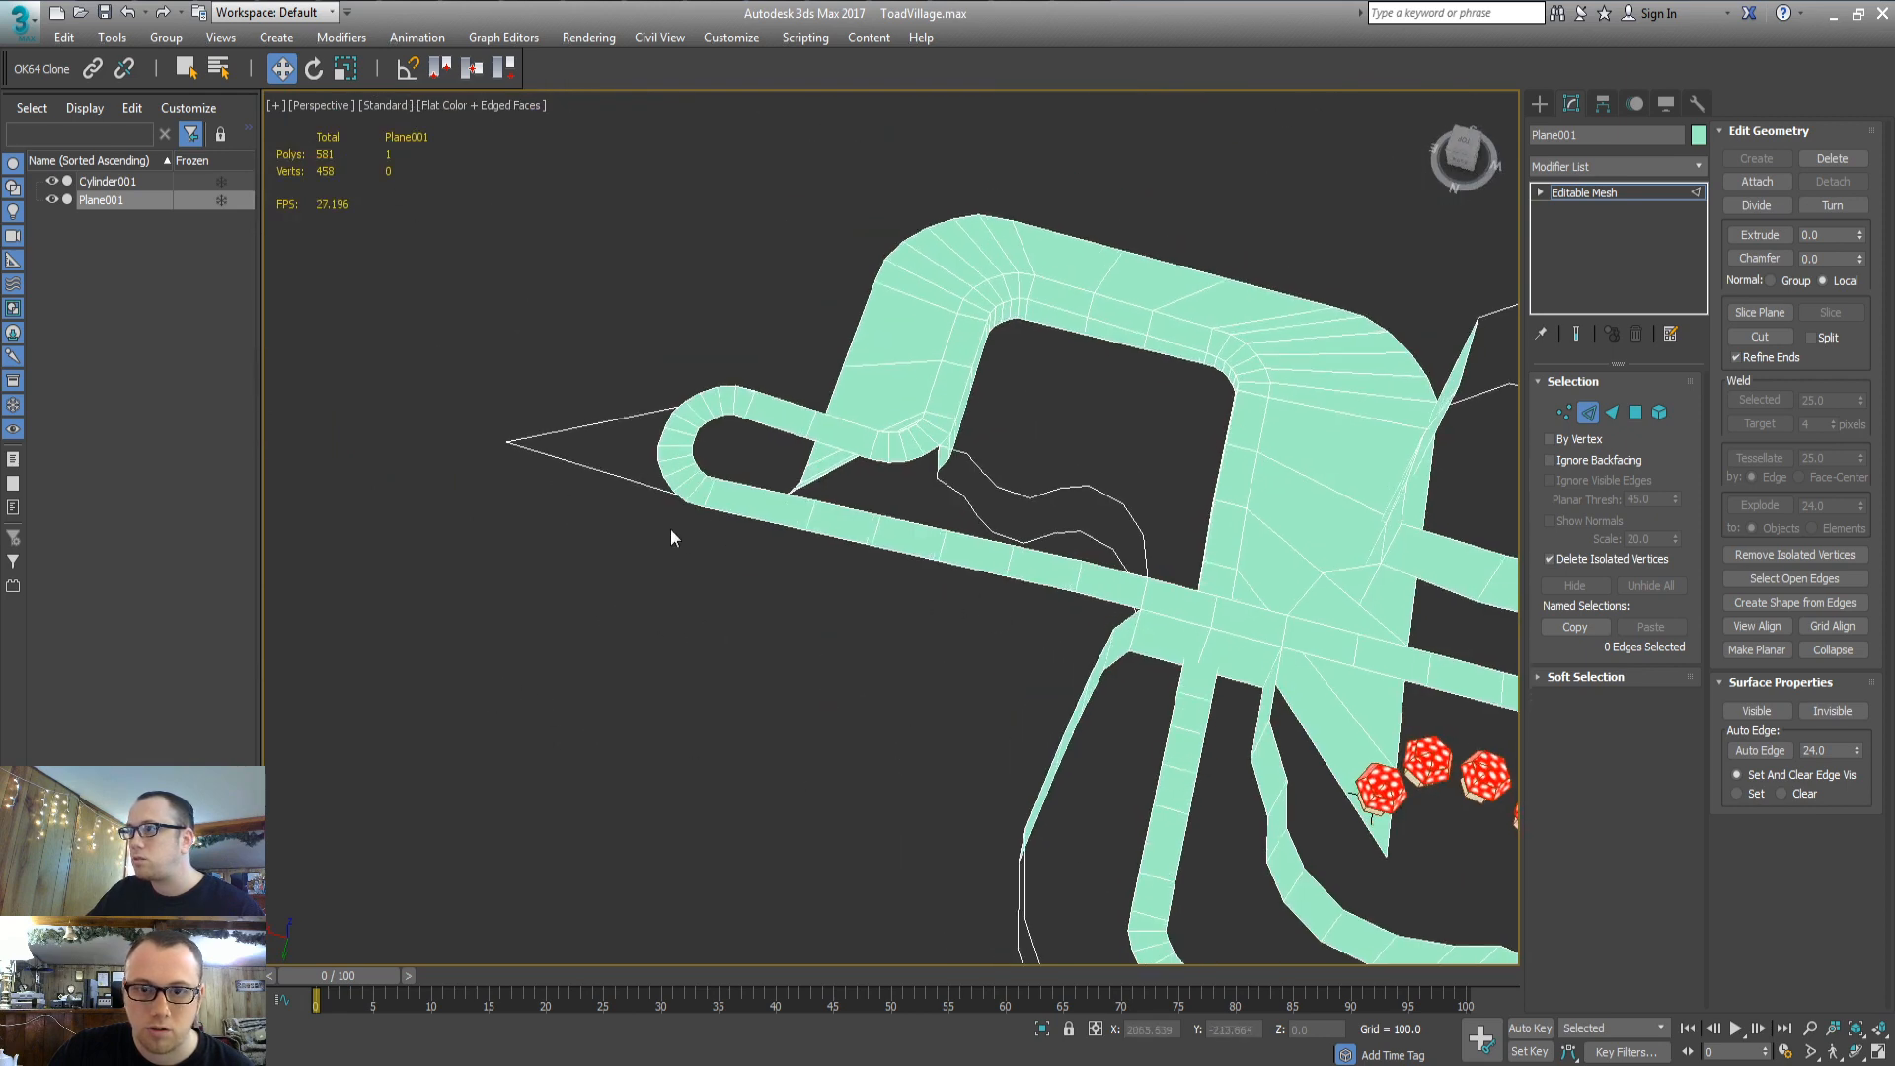
middle_click_drag(671, 533, 732, 213, "alt")
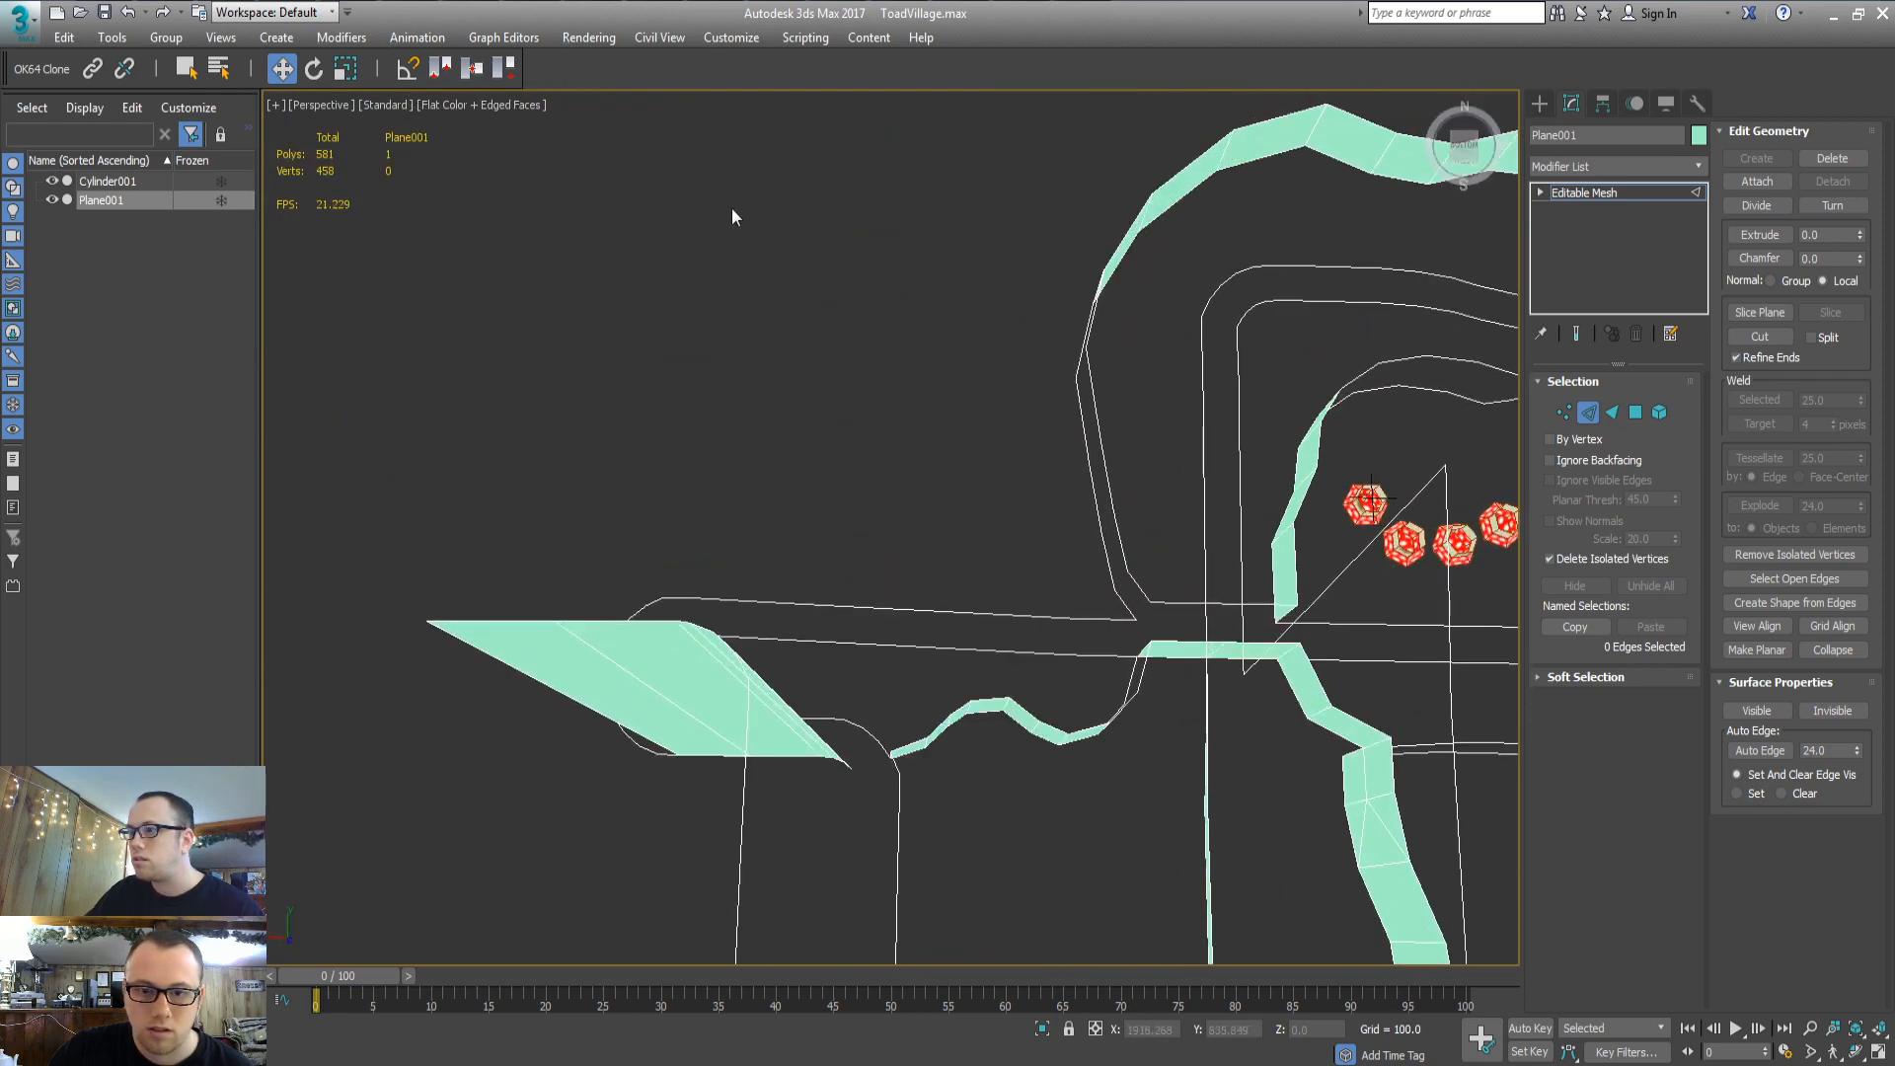
left_click_drag(547, 691, 546, 691)
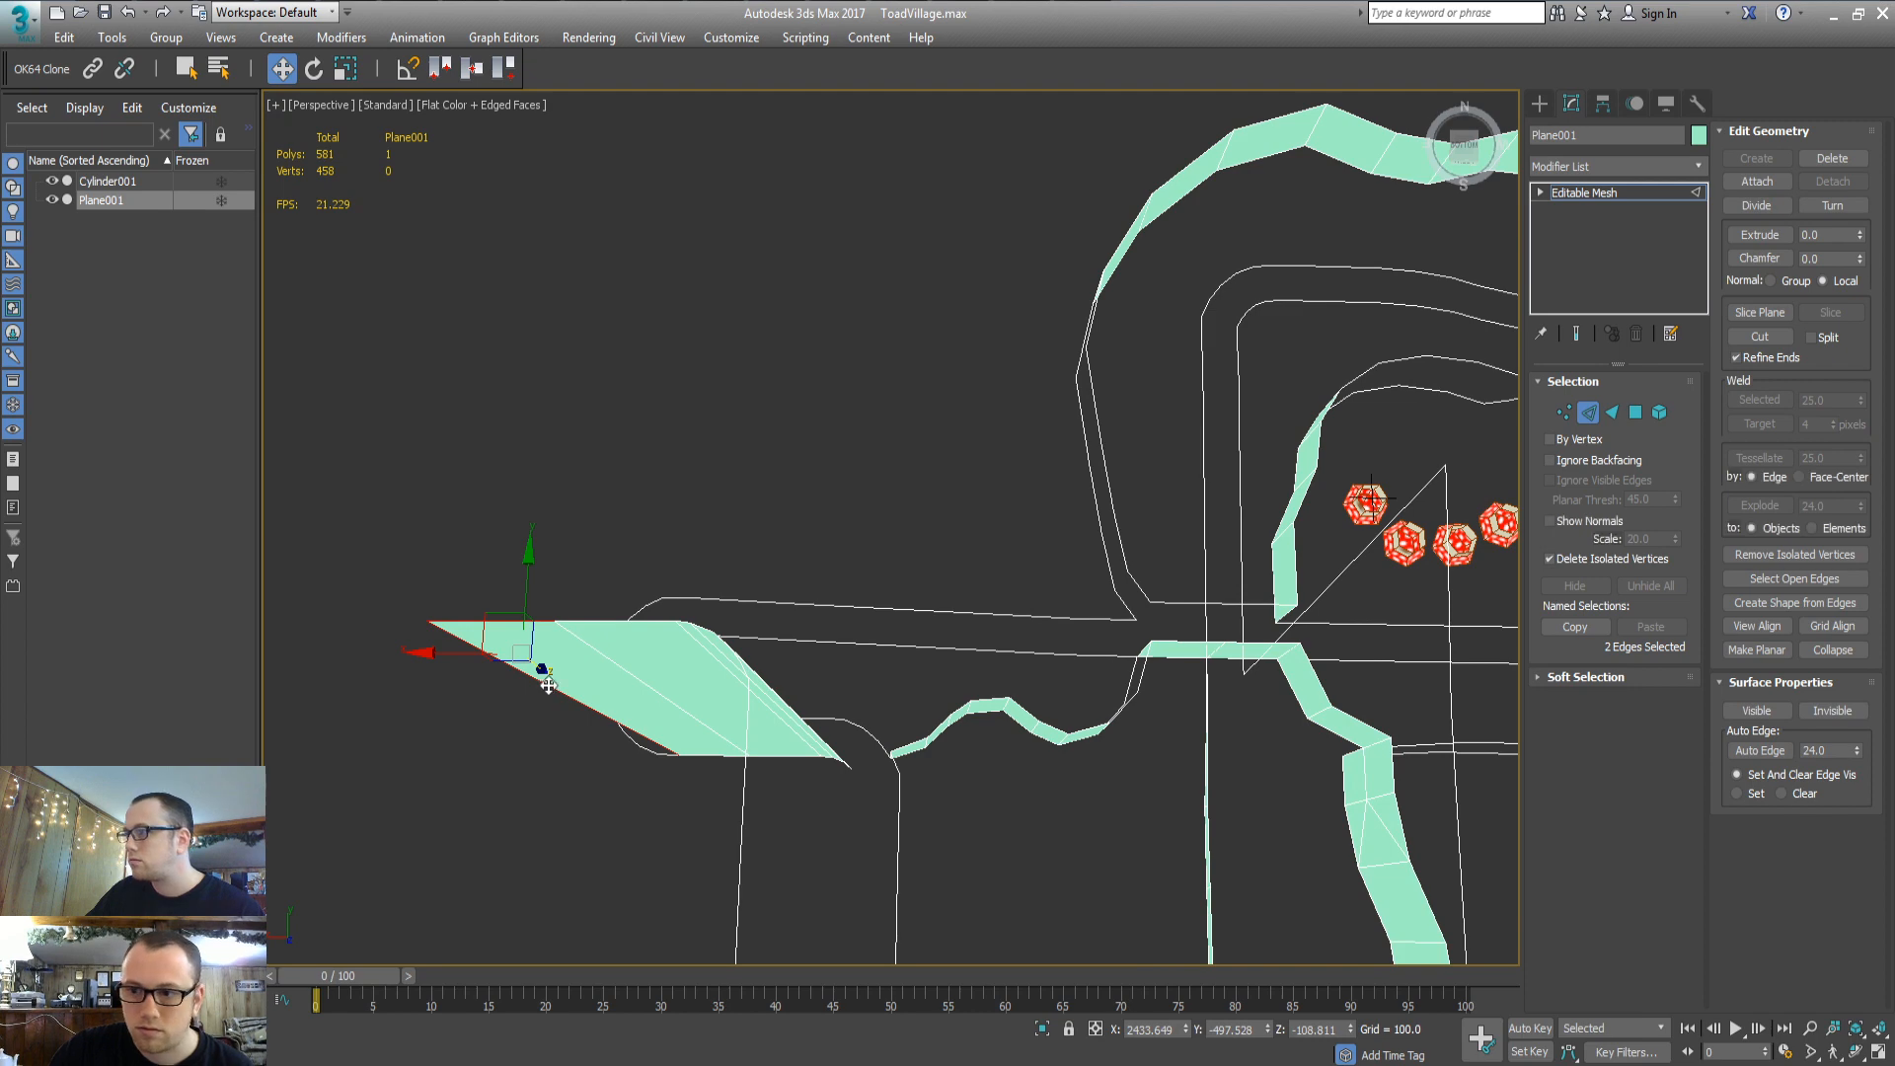
key("3")
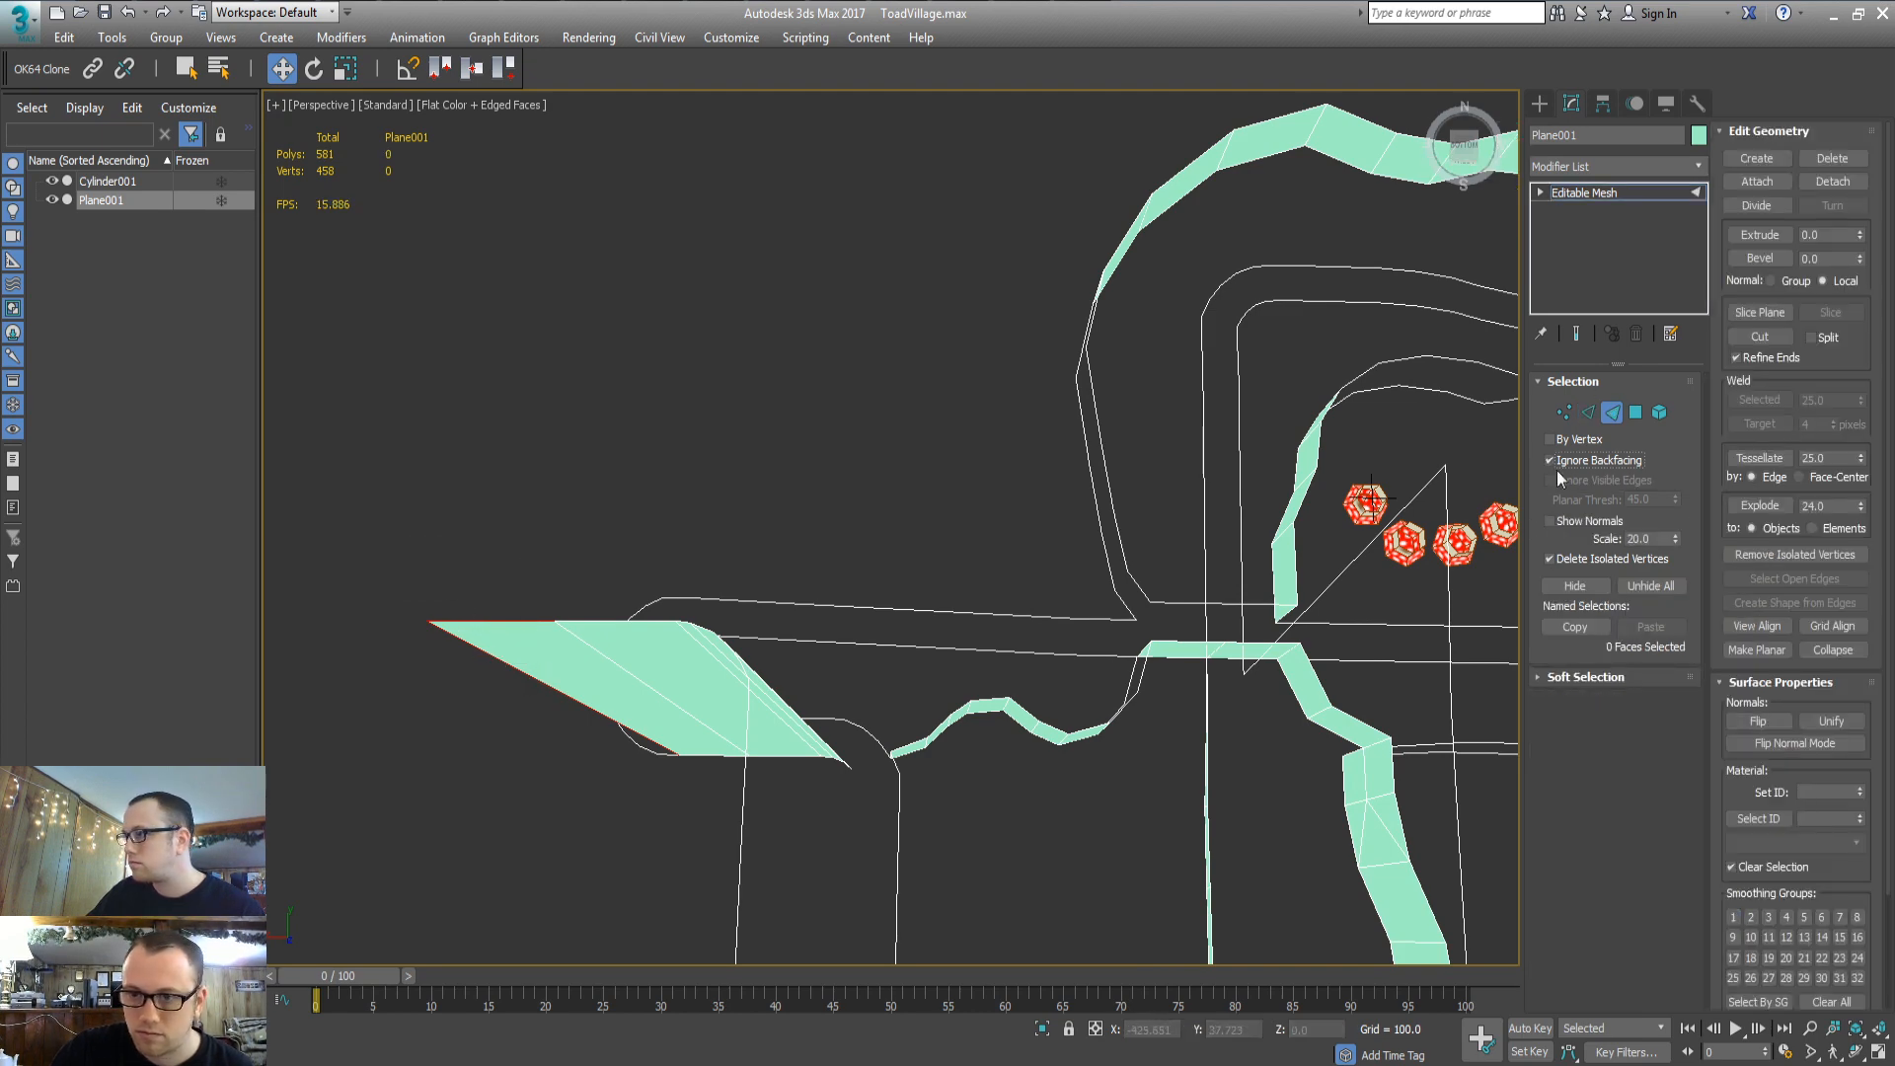
left_click_drag(878, 699, 878, 699)
middle_click_drag(879, 699, 979, 951, "alt")
key("Delete")
Delete the overlapping slope faces around the reverse bend leading into the hairpin
scroll(846, 758, "up", 5)
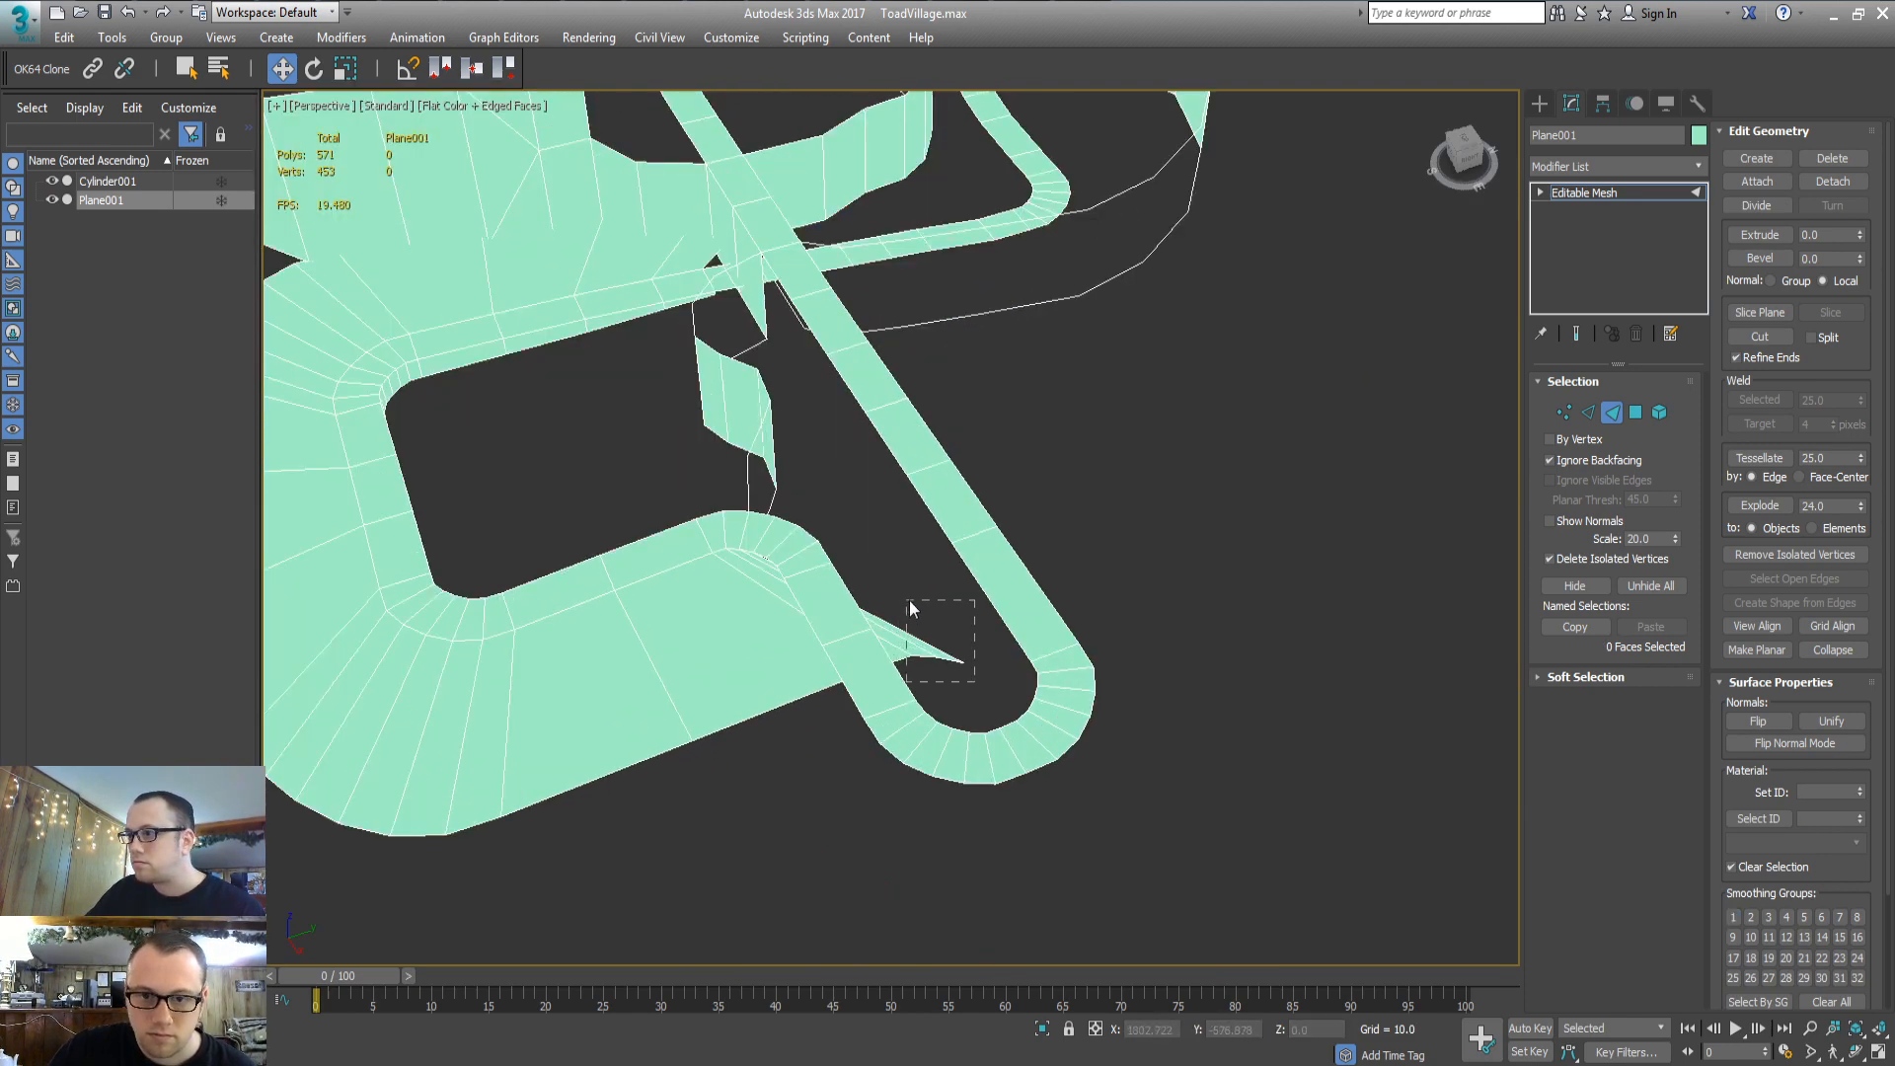
left_click_drag(909, 600, 914, 597)
left_click(896, 660, "ctrl")
left_click(701, 679, "ctrl")
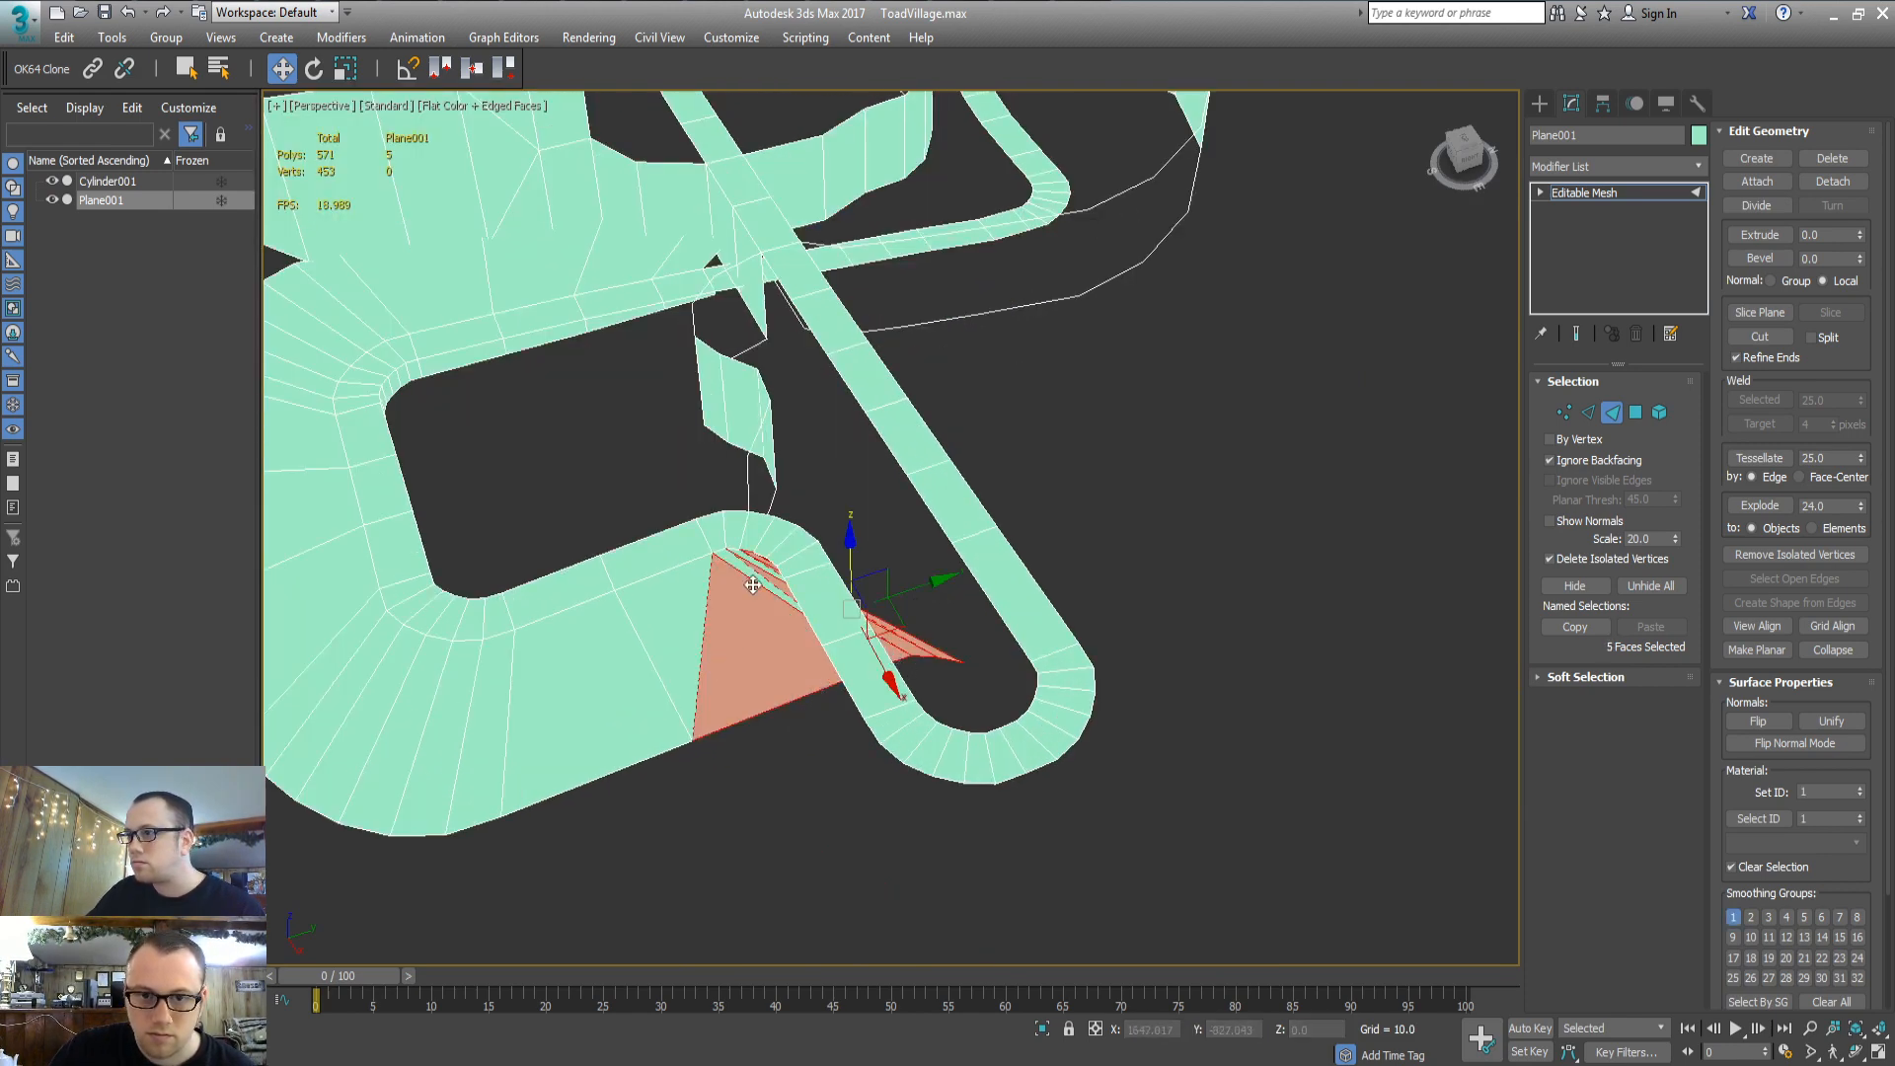
left_click(766, 565, "ctrl")
key("Delete")
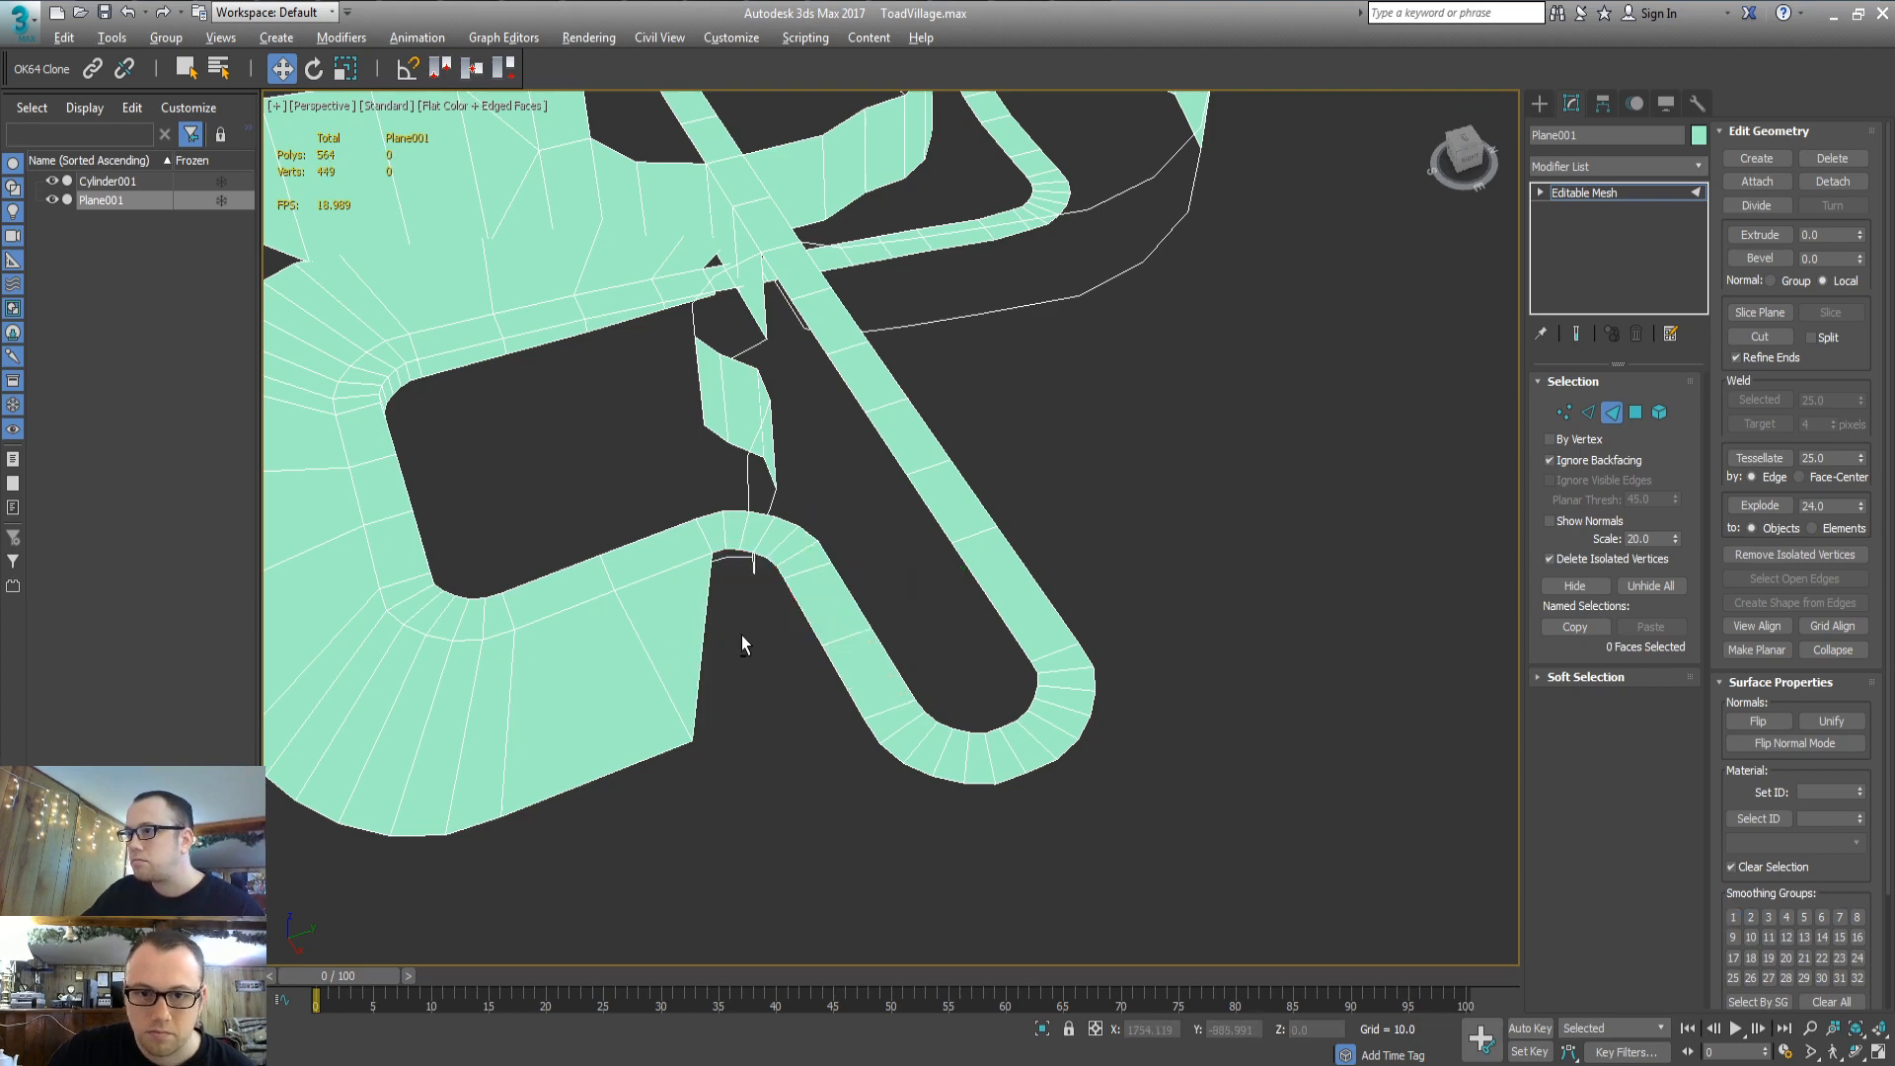
Pull the slope's outer vertices that cross the long straight back to the lower loop's side
middle_click_drag(743, 635, 908, 636, "alt")
middle_click_drag(849, 528, 884, 651)
scroll(812, 530, "up", 3)
middle_click_drag(812, 529, 863, 626)
key("1")
middle_click_drag(798, 314, 834, 533)
left_click_drag(726, 430, 838, 307)
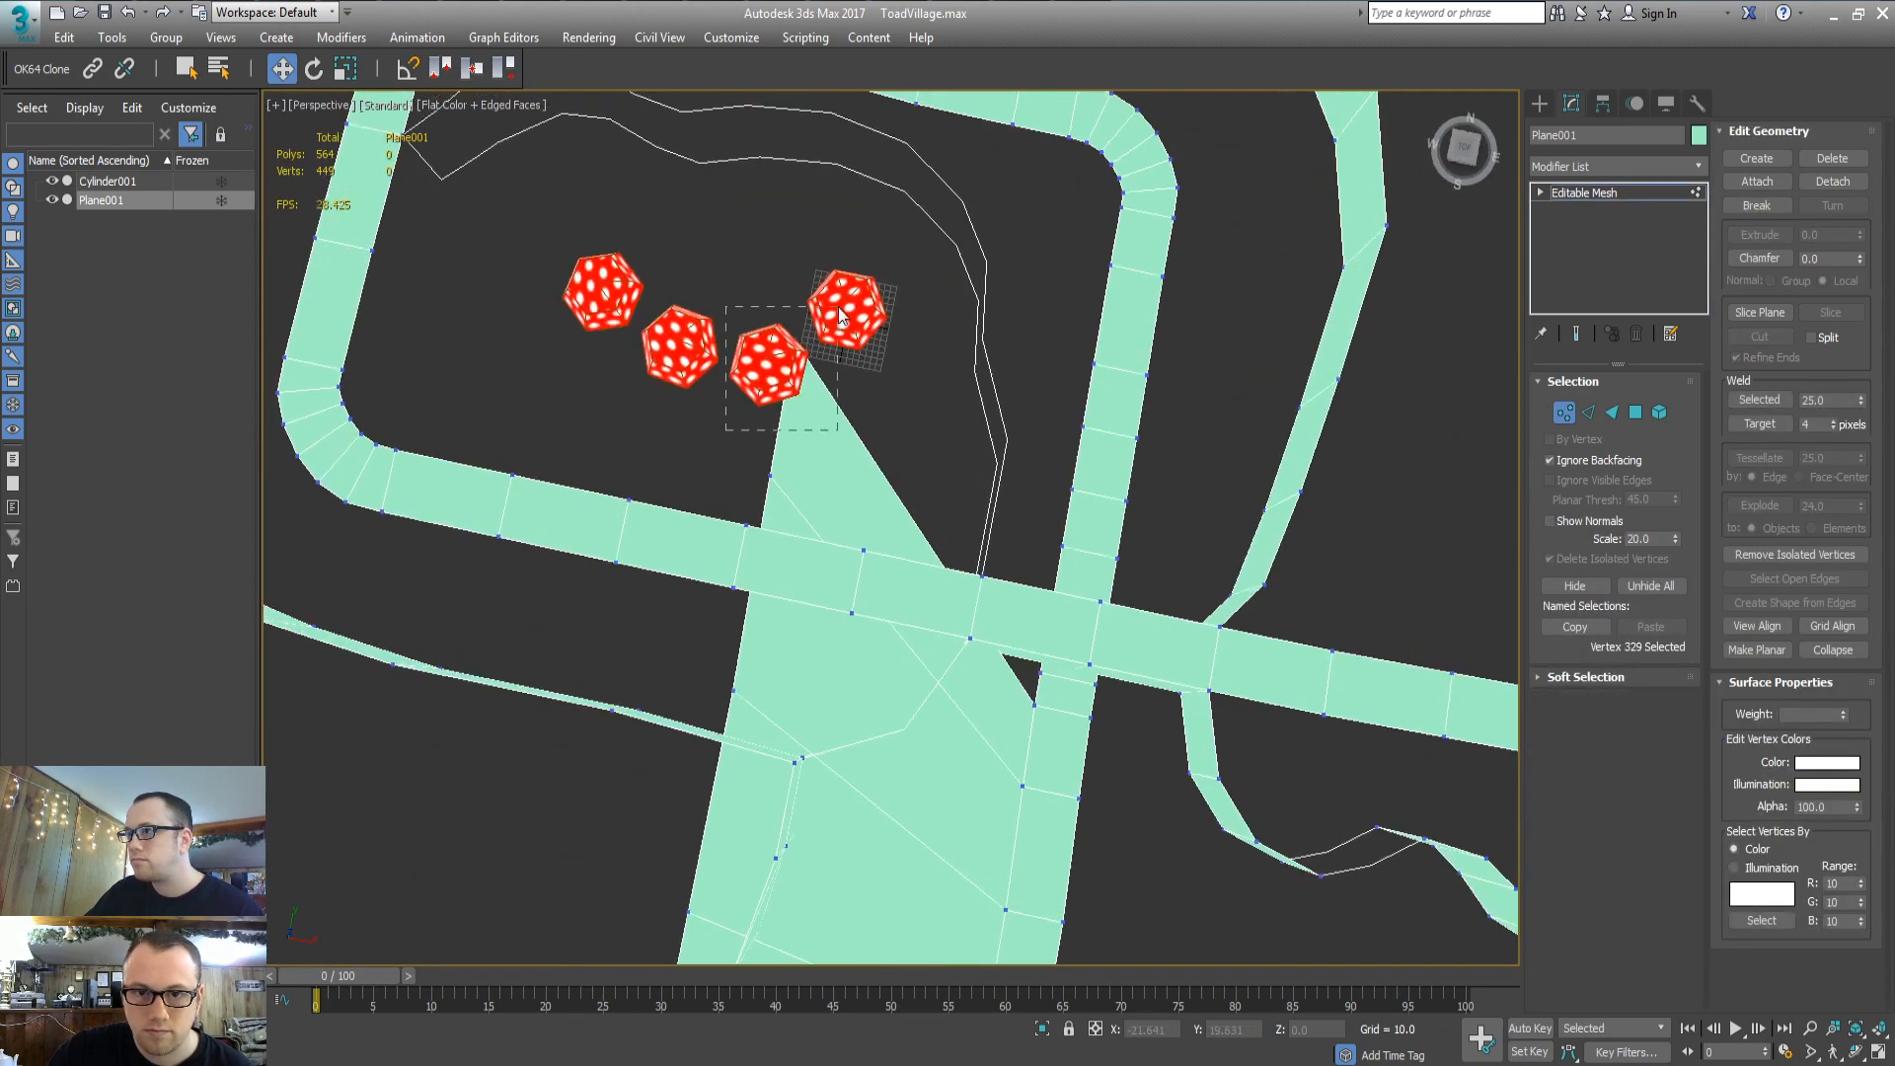
left_click_drag(722, 501, 1007, 720, "ctrl")
Move the slope's next outer vertices inward so its edge clears the wall running beside it
left_click_drag(571, 732, 726, 649)
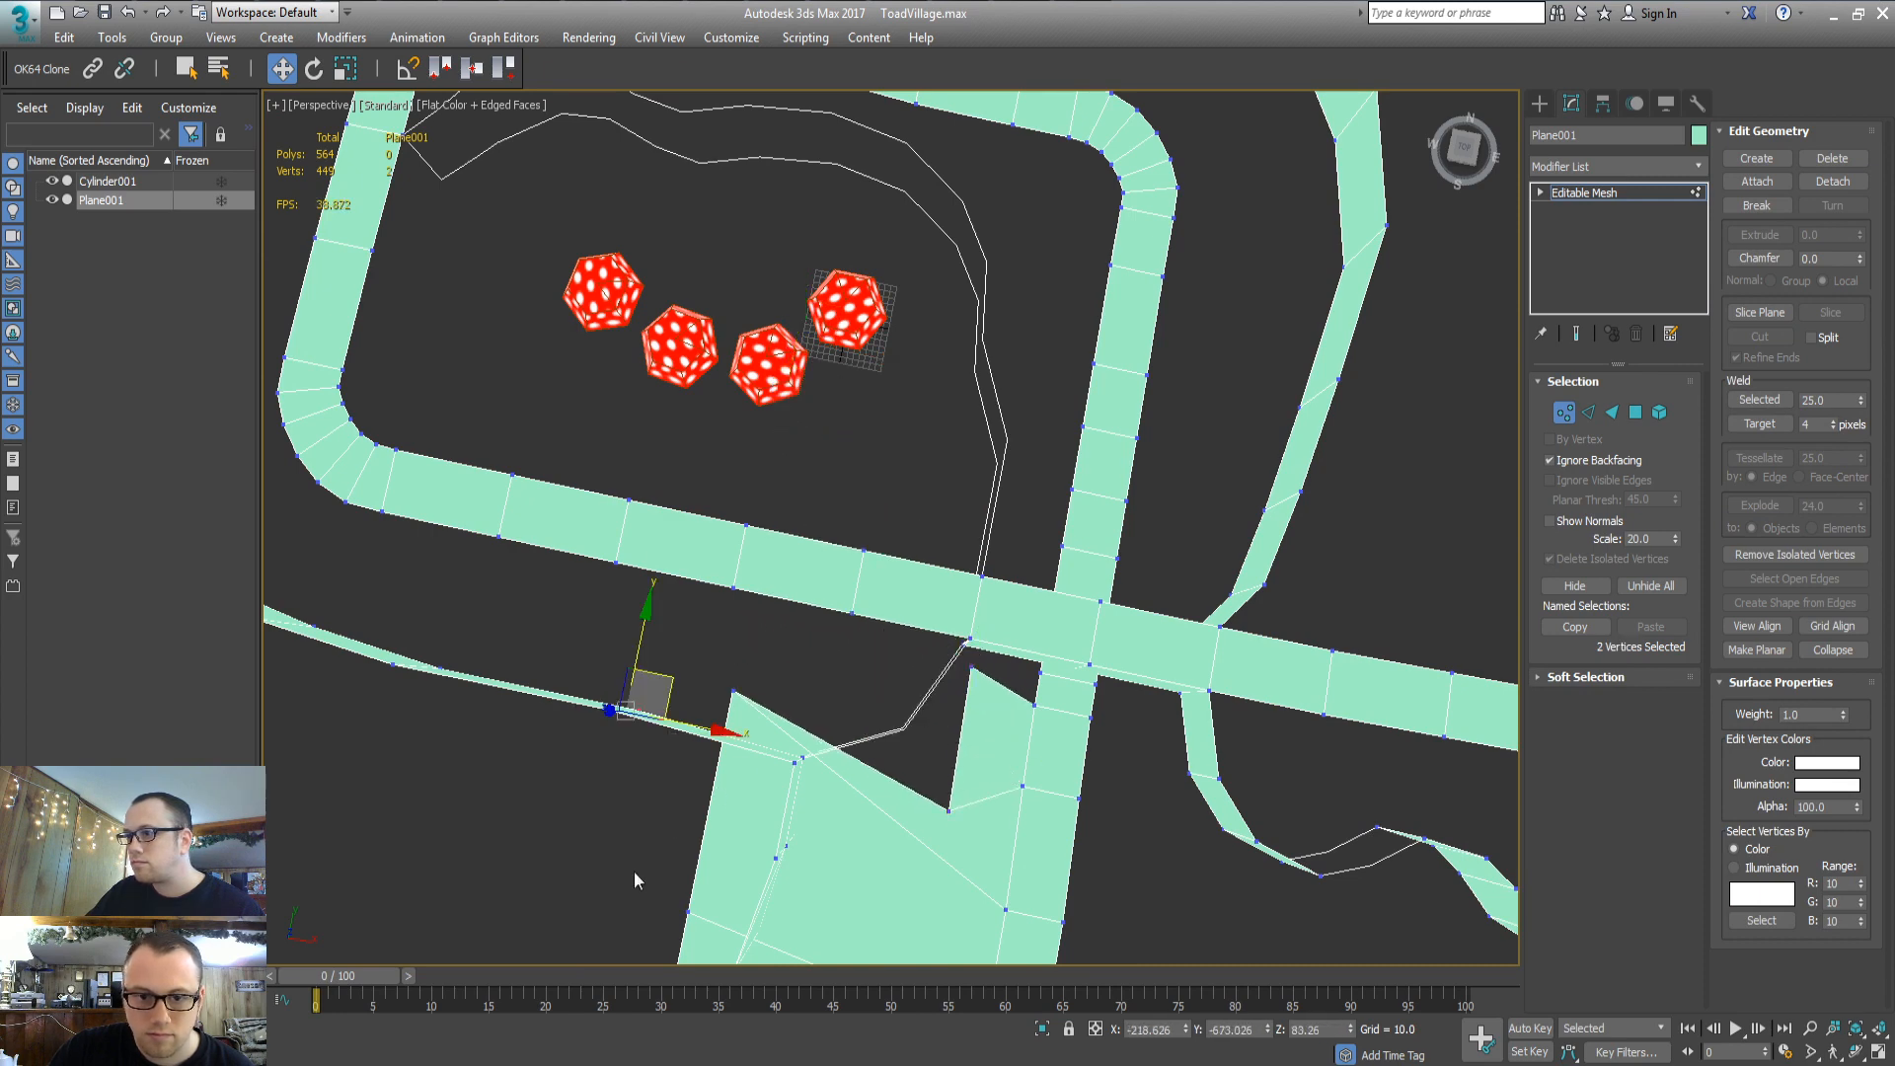
left_click_drag(731, 872, 731, 870)
left_click_drag(689, 647, 773, 721, "ctrl")
middle_click_drag(780, 796, 689, 594)
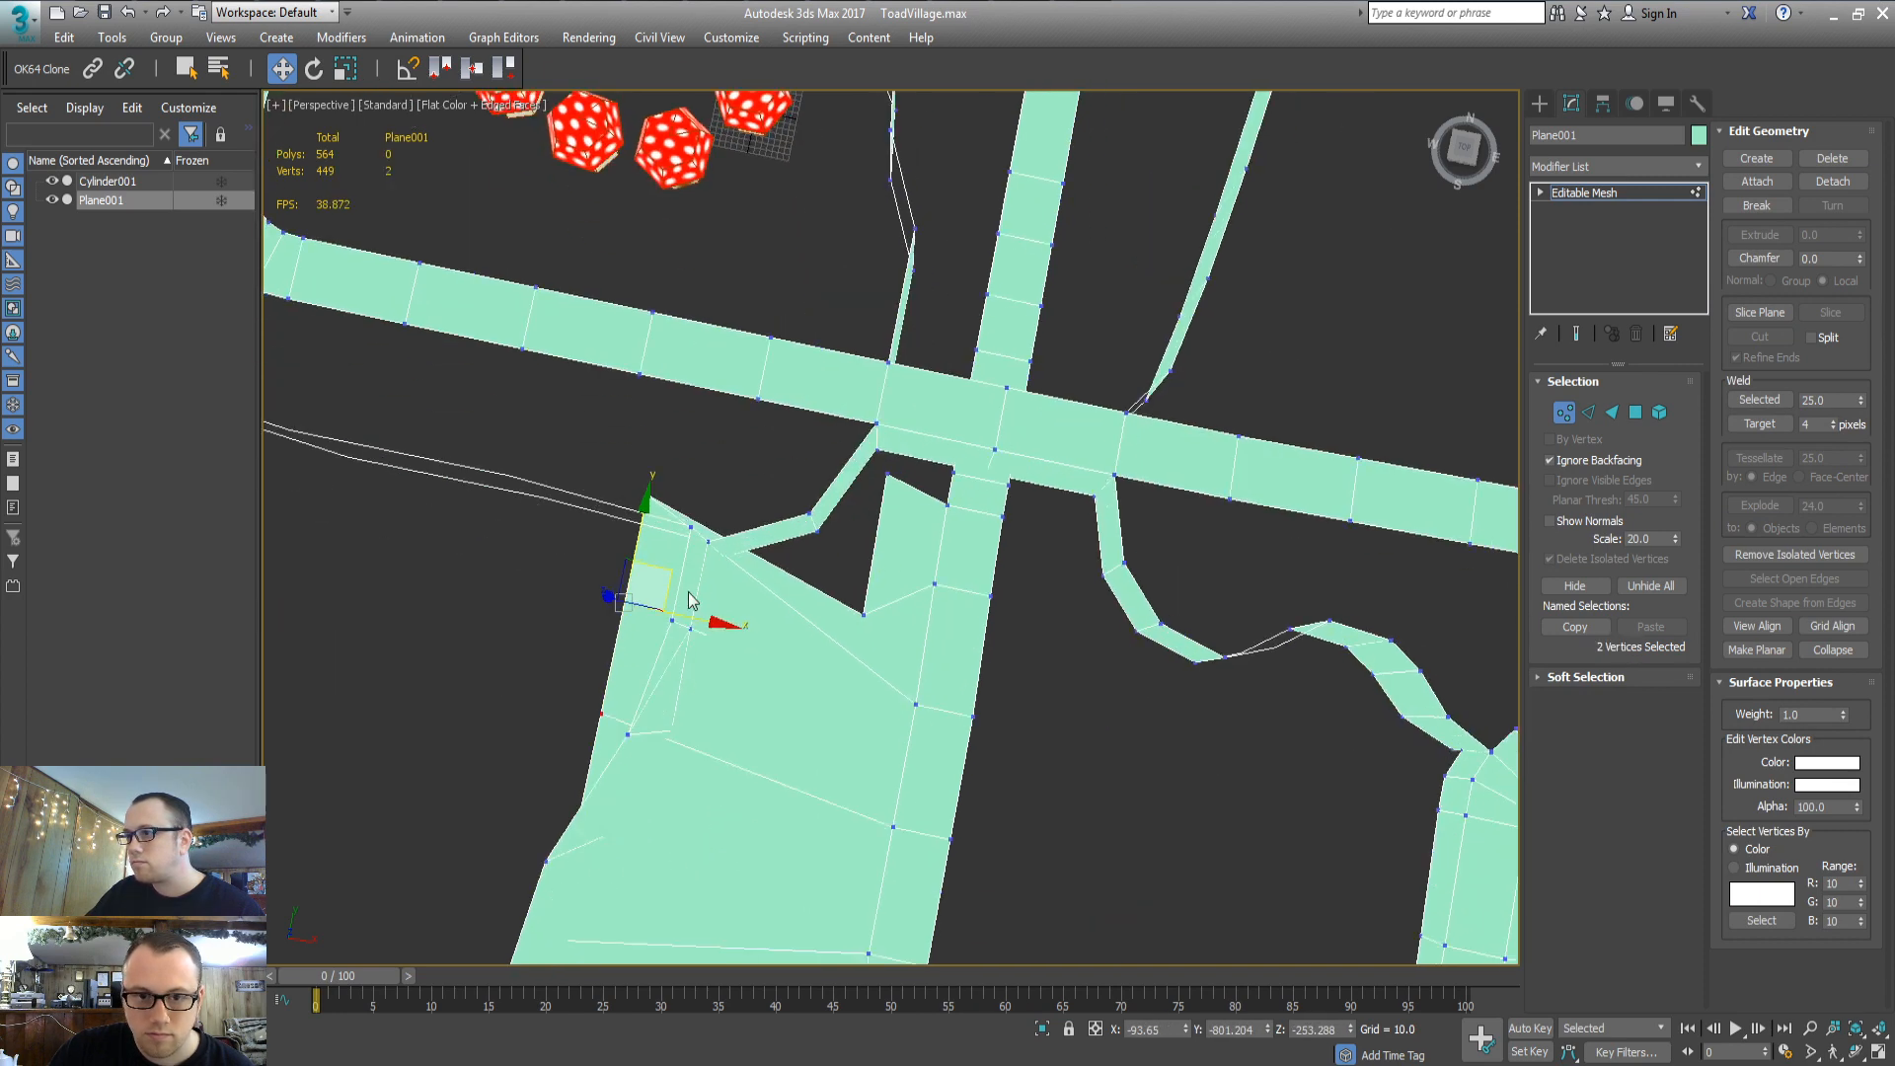
left_click_drag(675, 588, 804, 710)
middle_click_drag(795, 670, 881, 363)
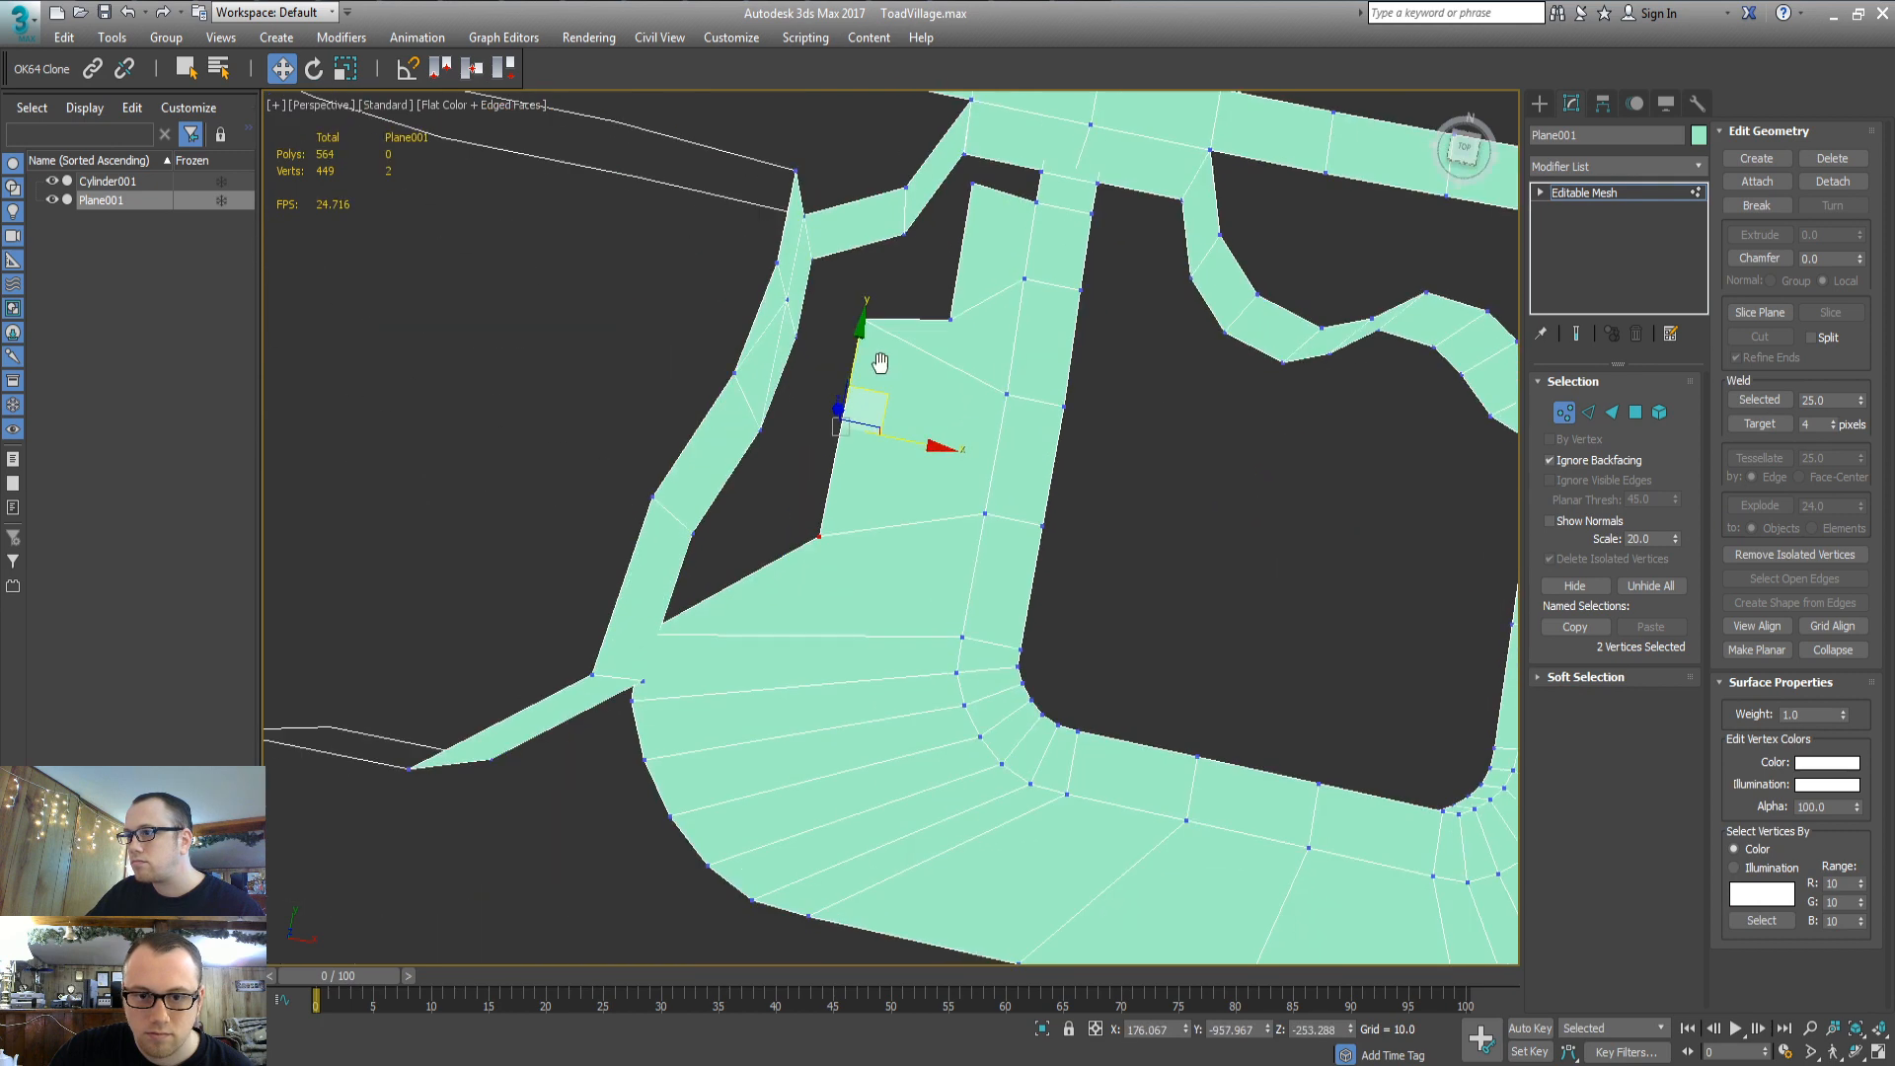
Move the five outermost slope vertices at the lower loop's curved corner inward, away from the neighbouring wall
left_click_drag(691, 604, 687, 610)
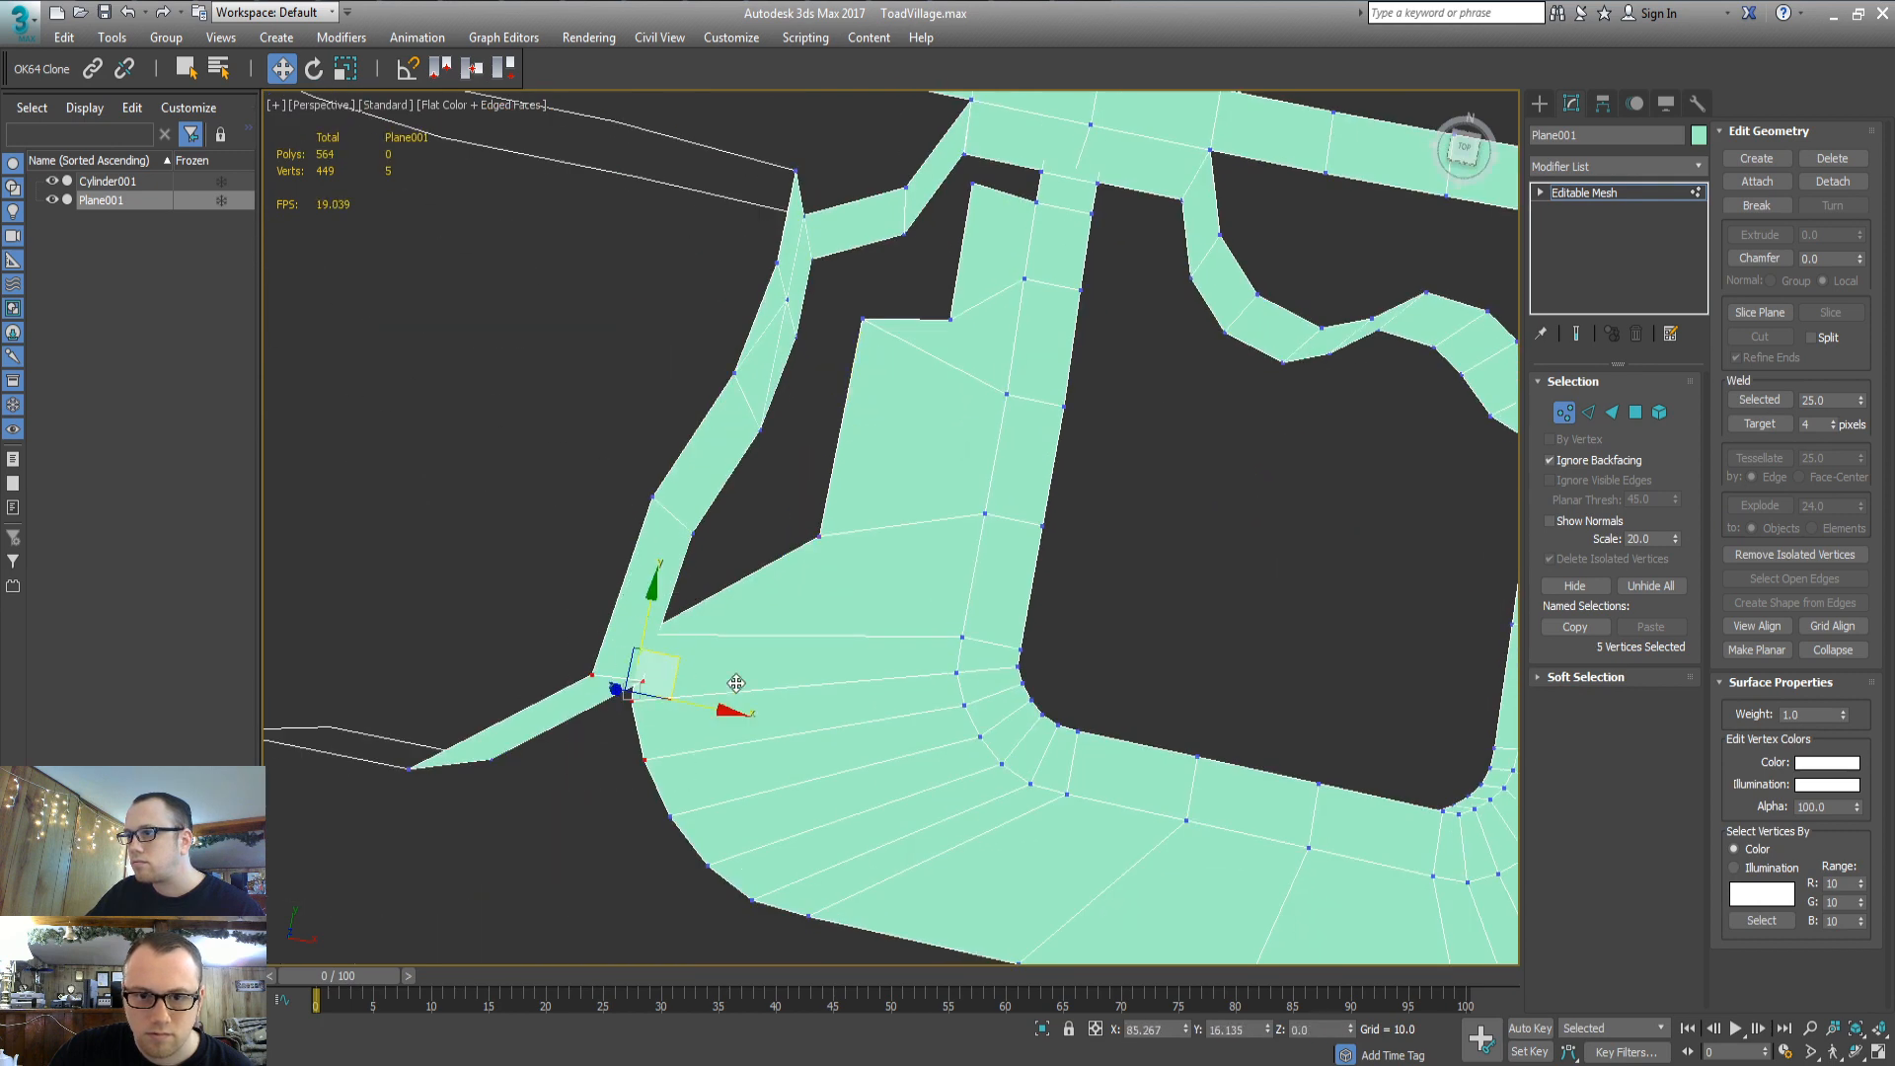
left_click_drag(671, 685, 749, 670, "alt")
left_click_drag(590, 951, 823, 822)
middle_click_drag(821, 824, 824, 809)
left_click_drag(776, 629, 776, 607)
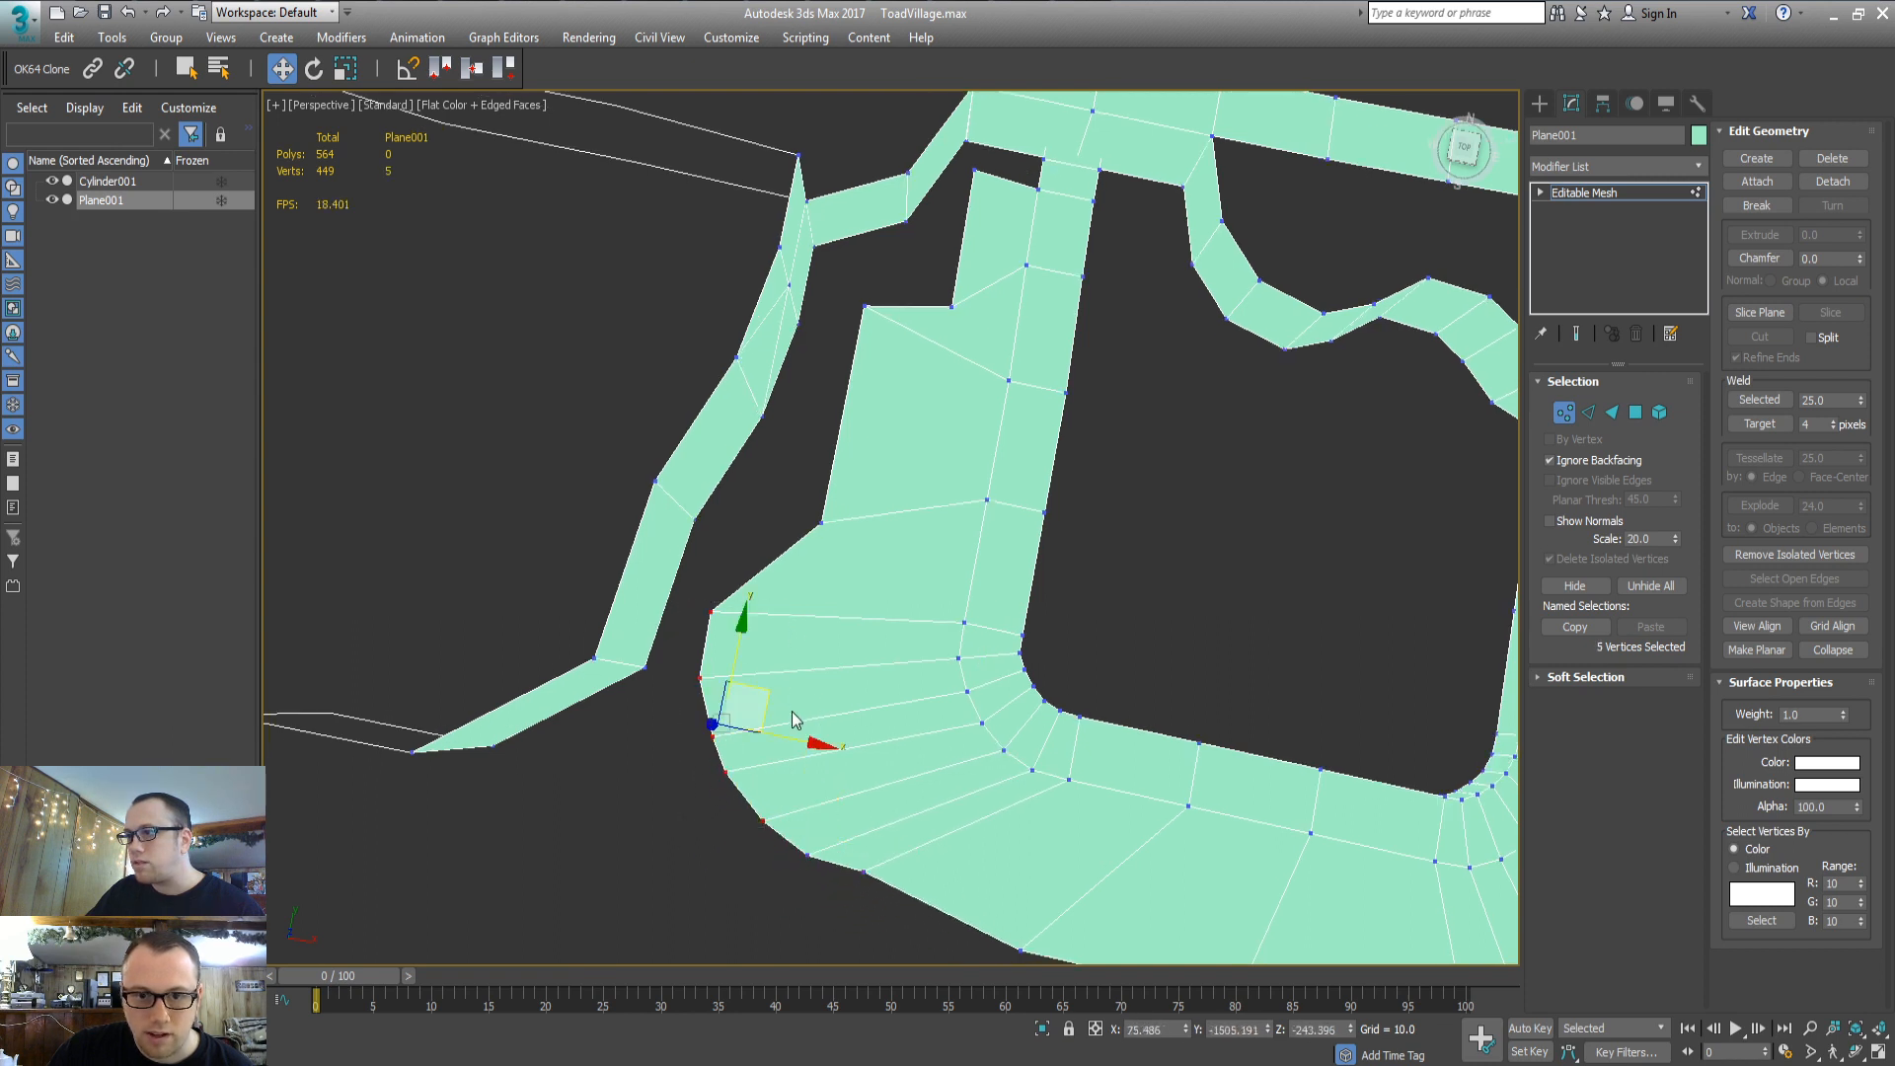
Scale the seven outer vertices of the curved corner close together and weld them with a threshold of 25
left_click_drag(745, 918, 933, 832, "ctrl")
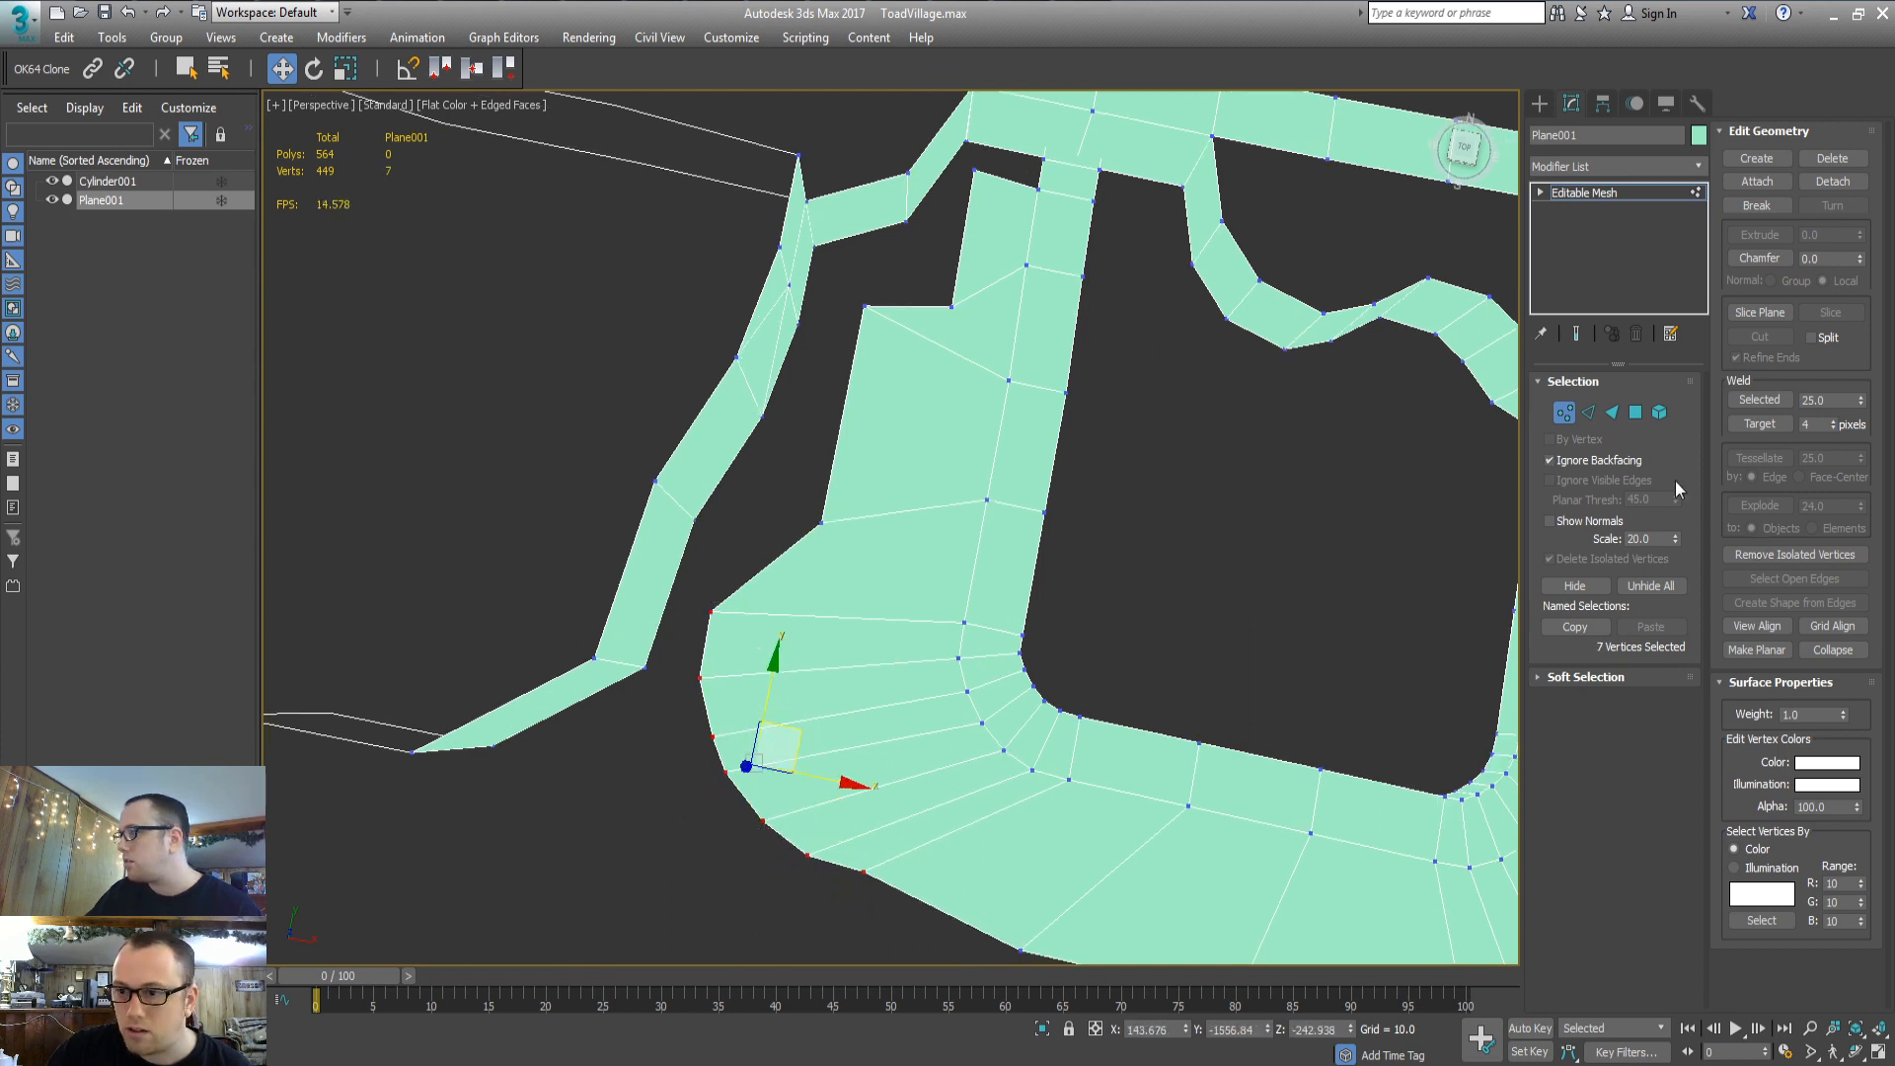
left_click(346, 69)
left_click_drag(780, 816, 678, 489)
left_click(1759, 400)
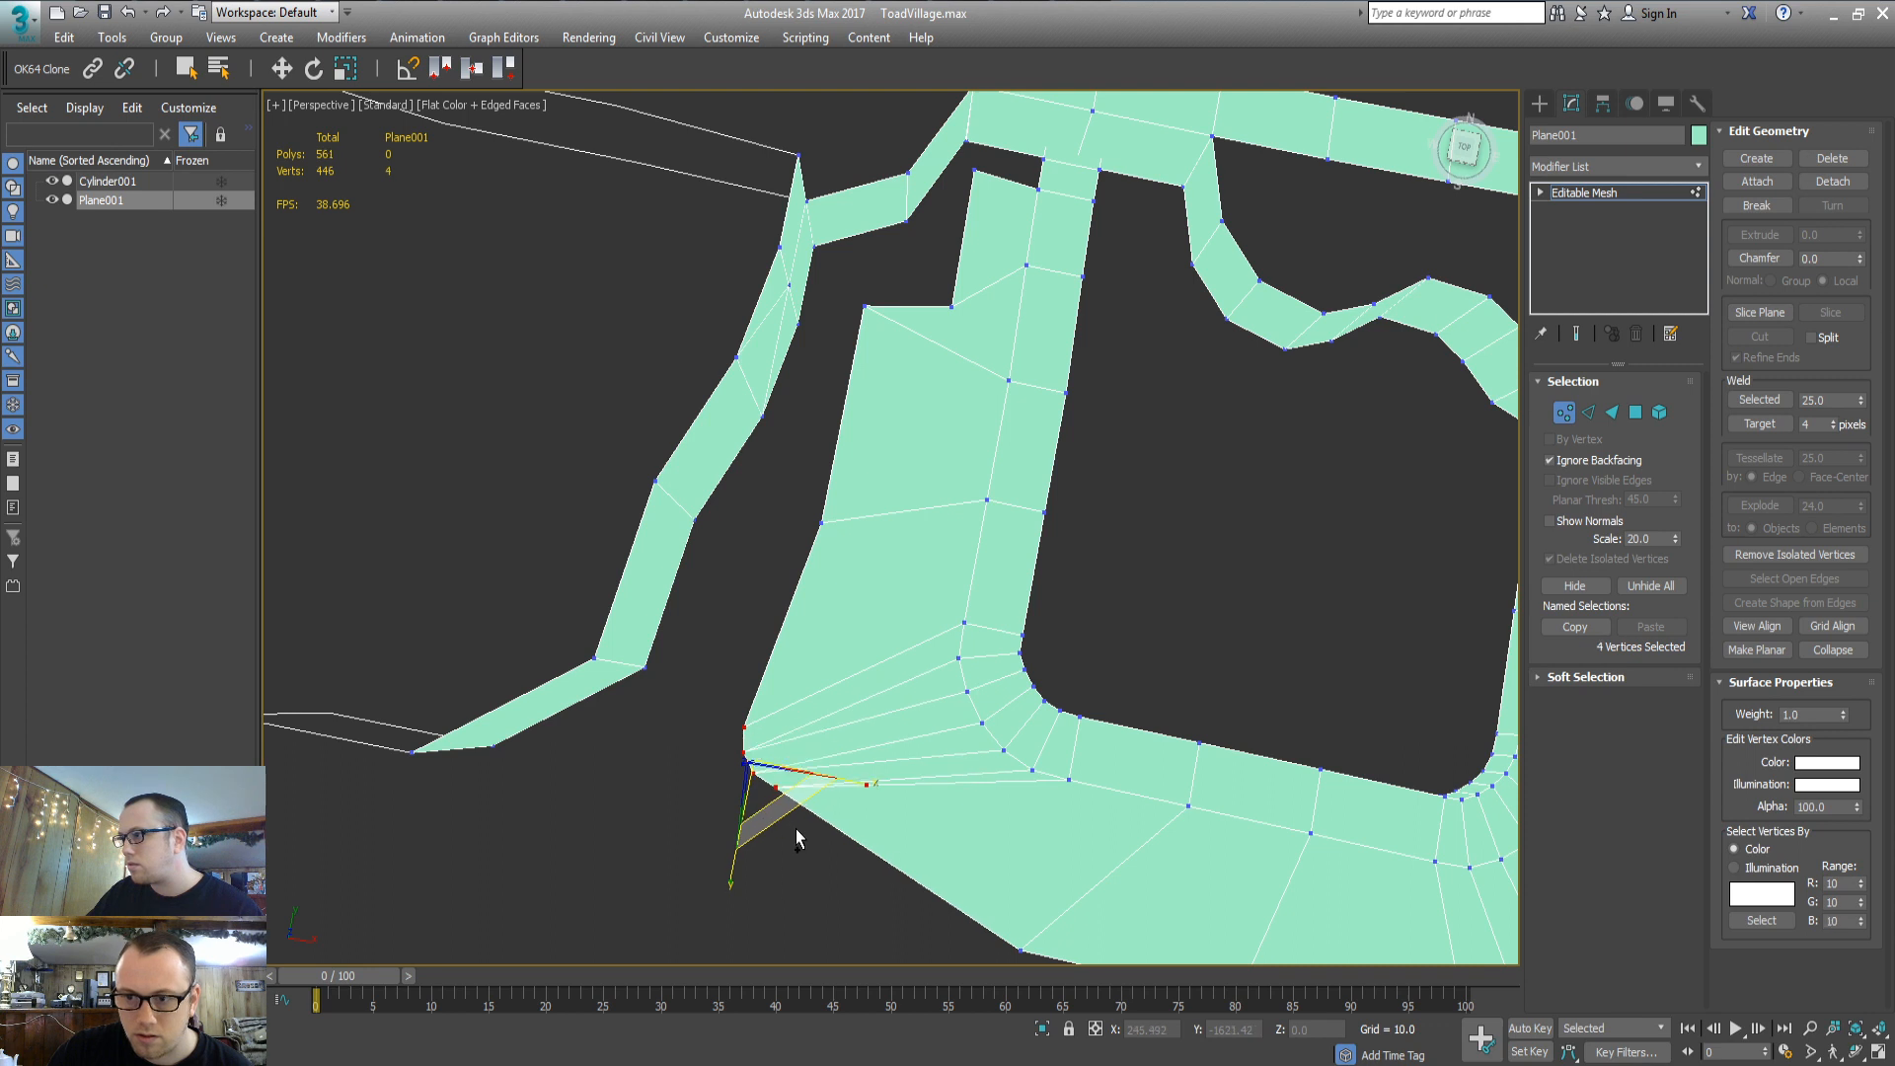
Weld the remaining clustered corner vertices further, and spread the last two apart to form a simple beveled corner
left_click_drag(787, 816, 698, 593)
key("ctrl+w")
key("Return")
key("ctrl+w")
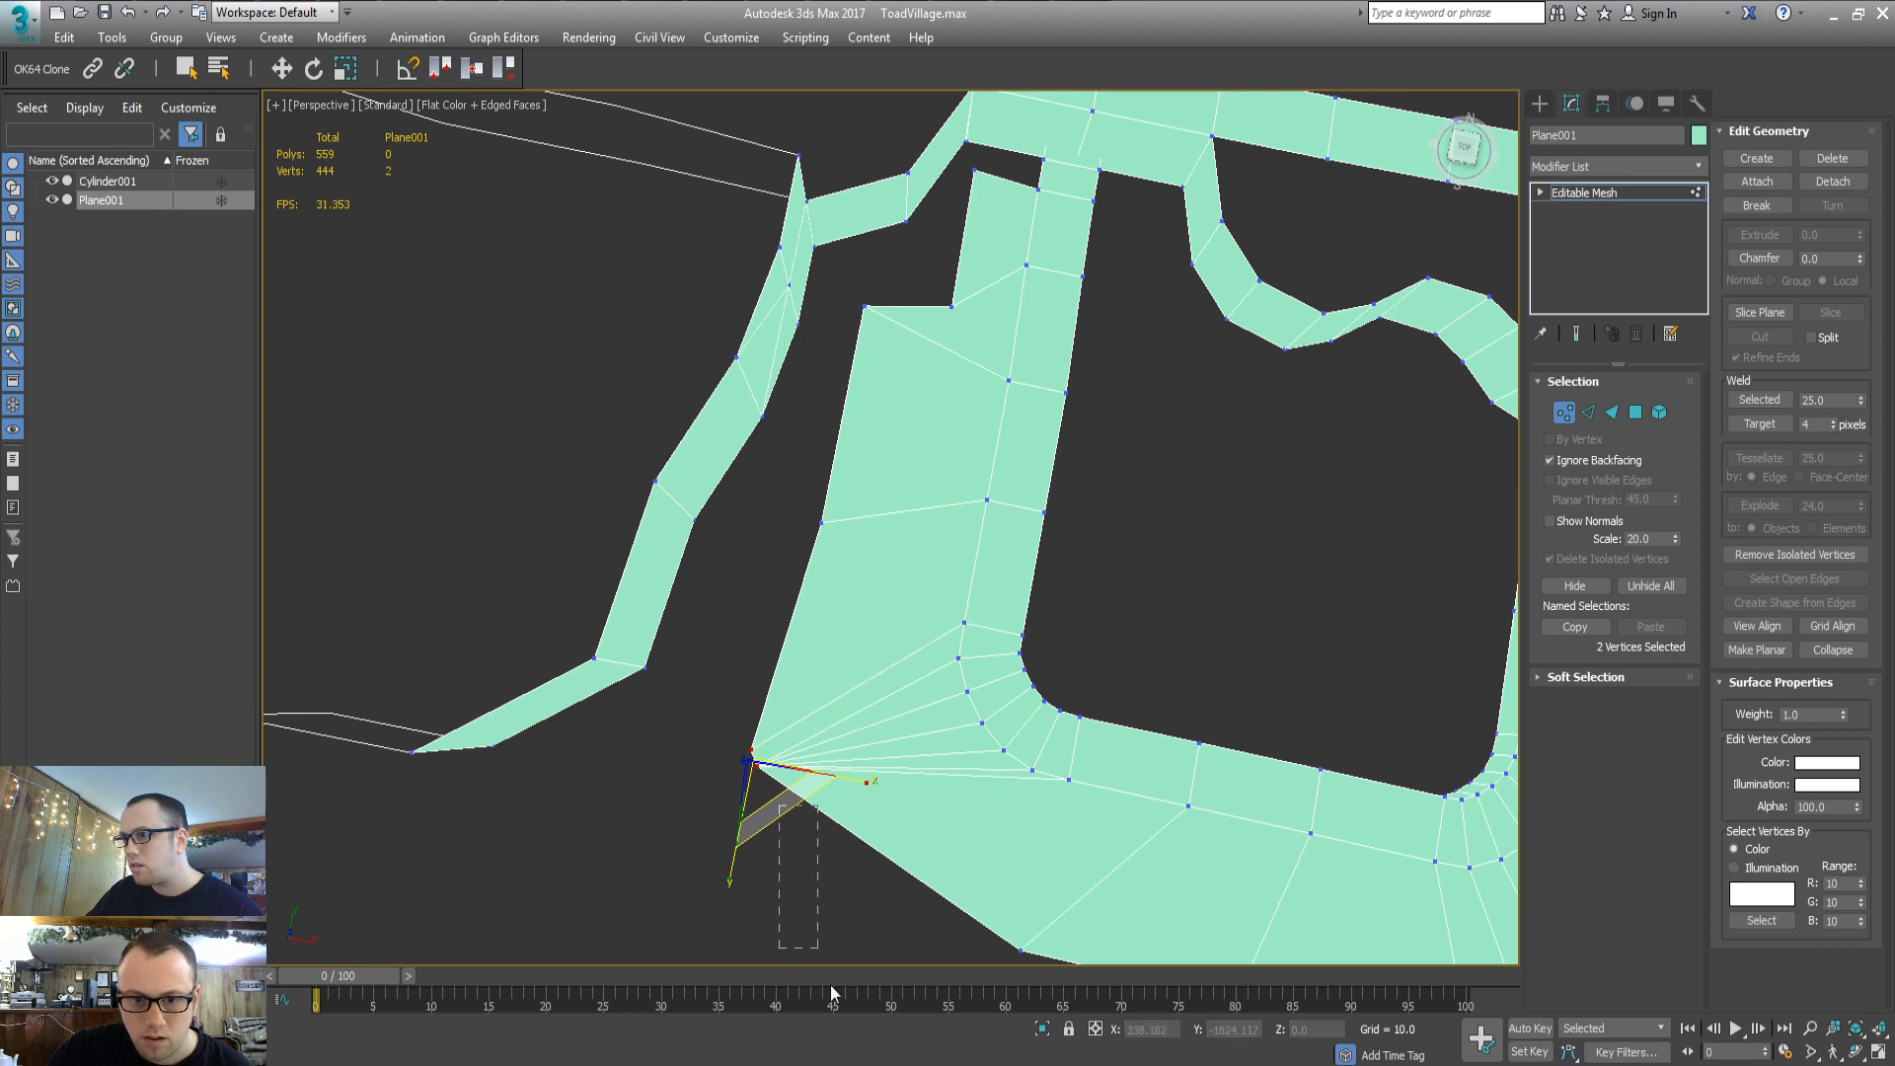
left_click_drag(778, 795, 965, 761)
Turn the fan edges inside the corner slope so the triangles divide between its two outer vertices
left_click(1588, 413)
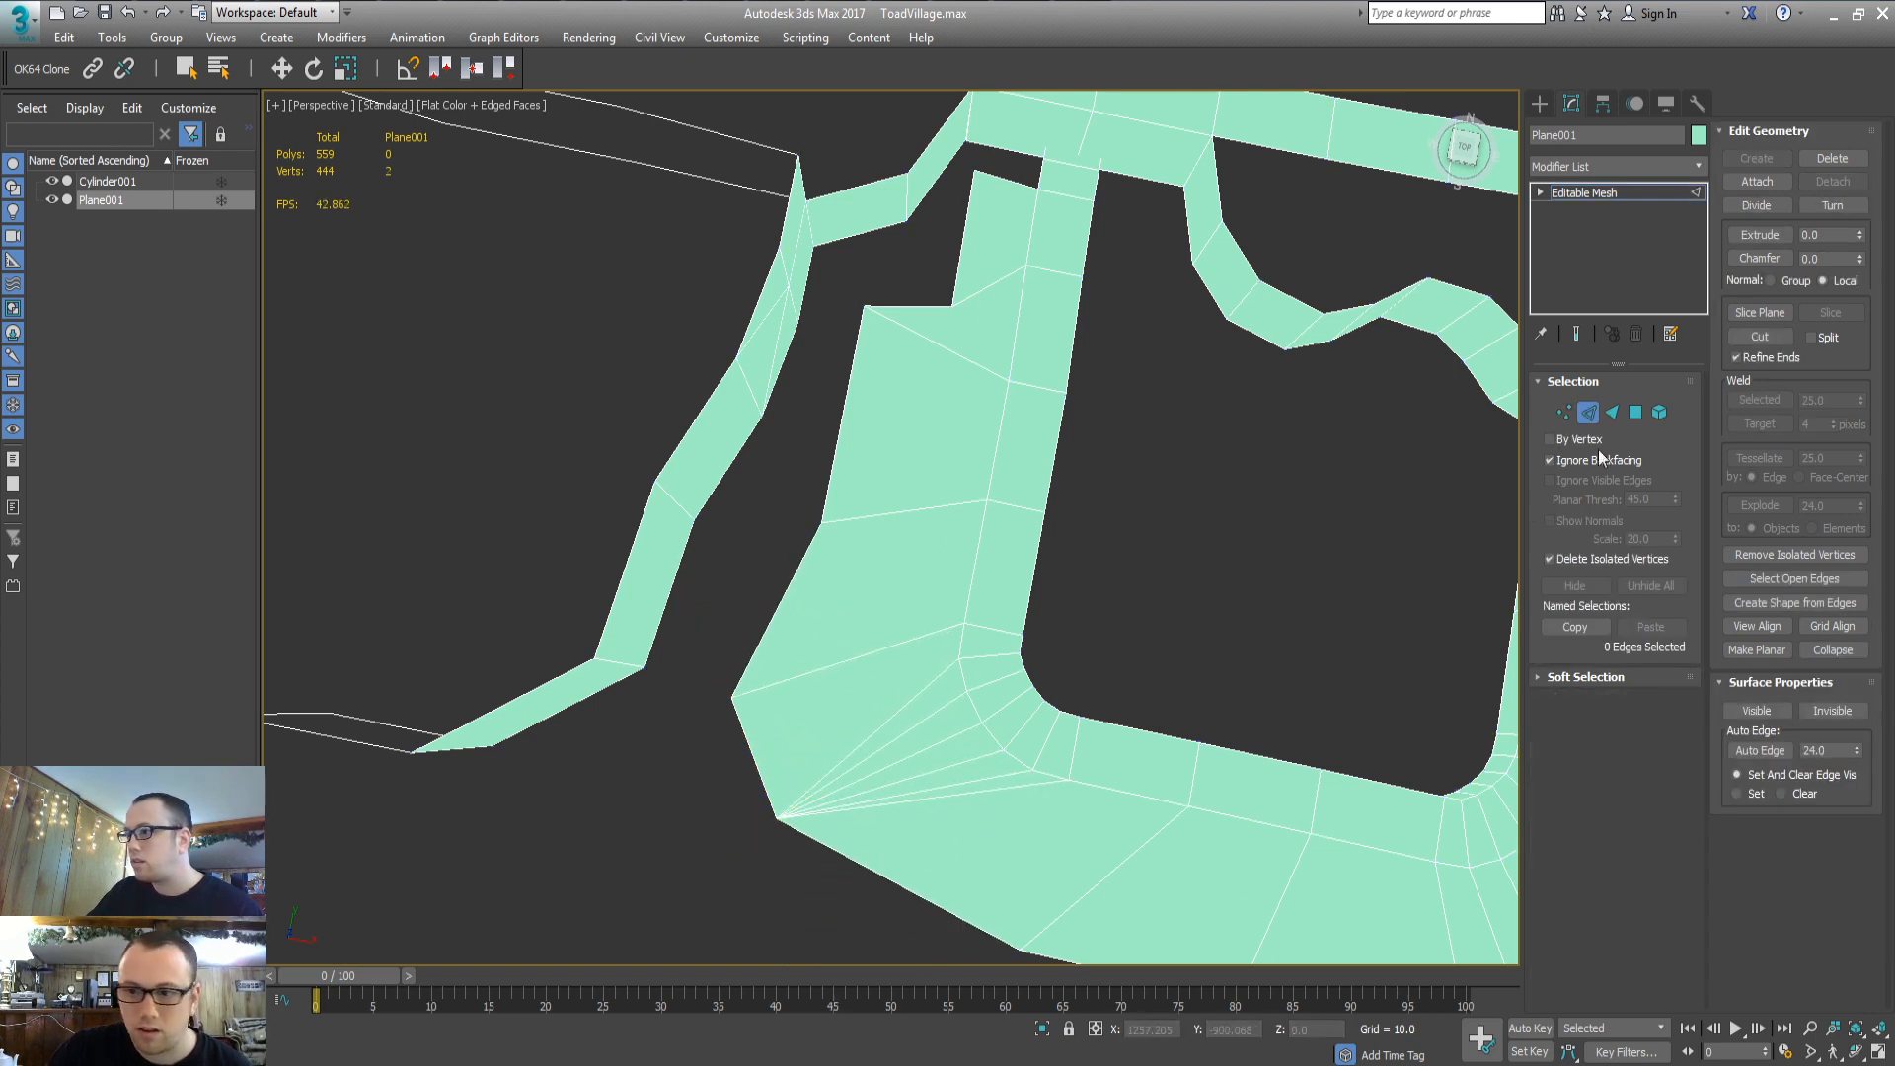
left_click(910, 698)
left_click(918, 722)
key("3")
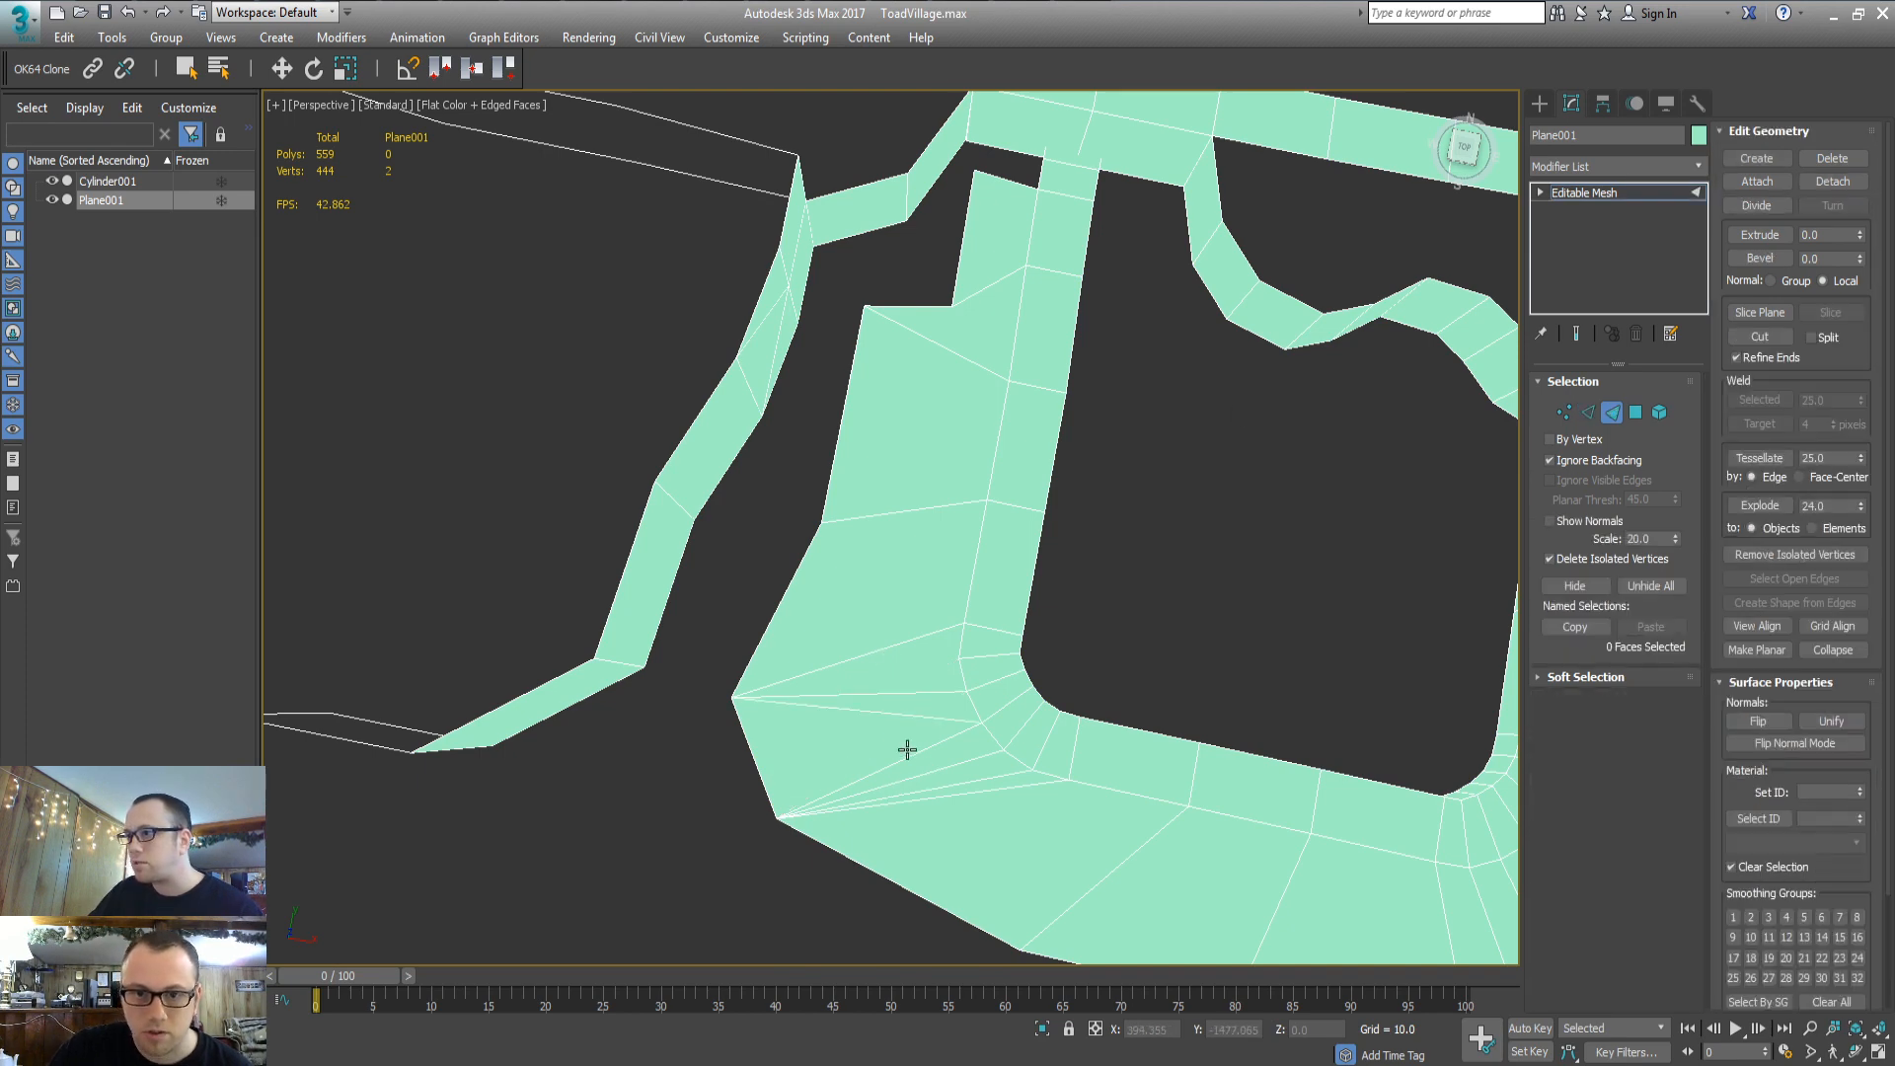
middle_click_drag(905, 748, 593, 636, "alt")
key("2")
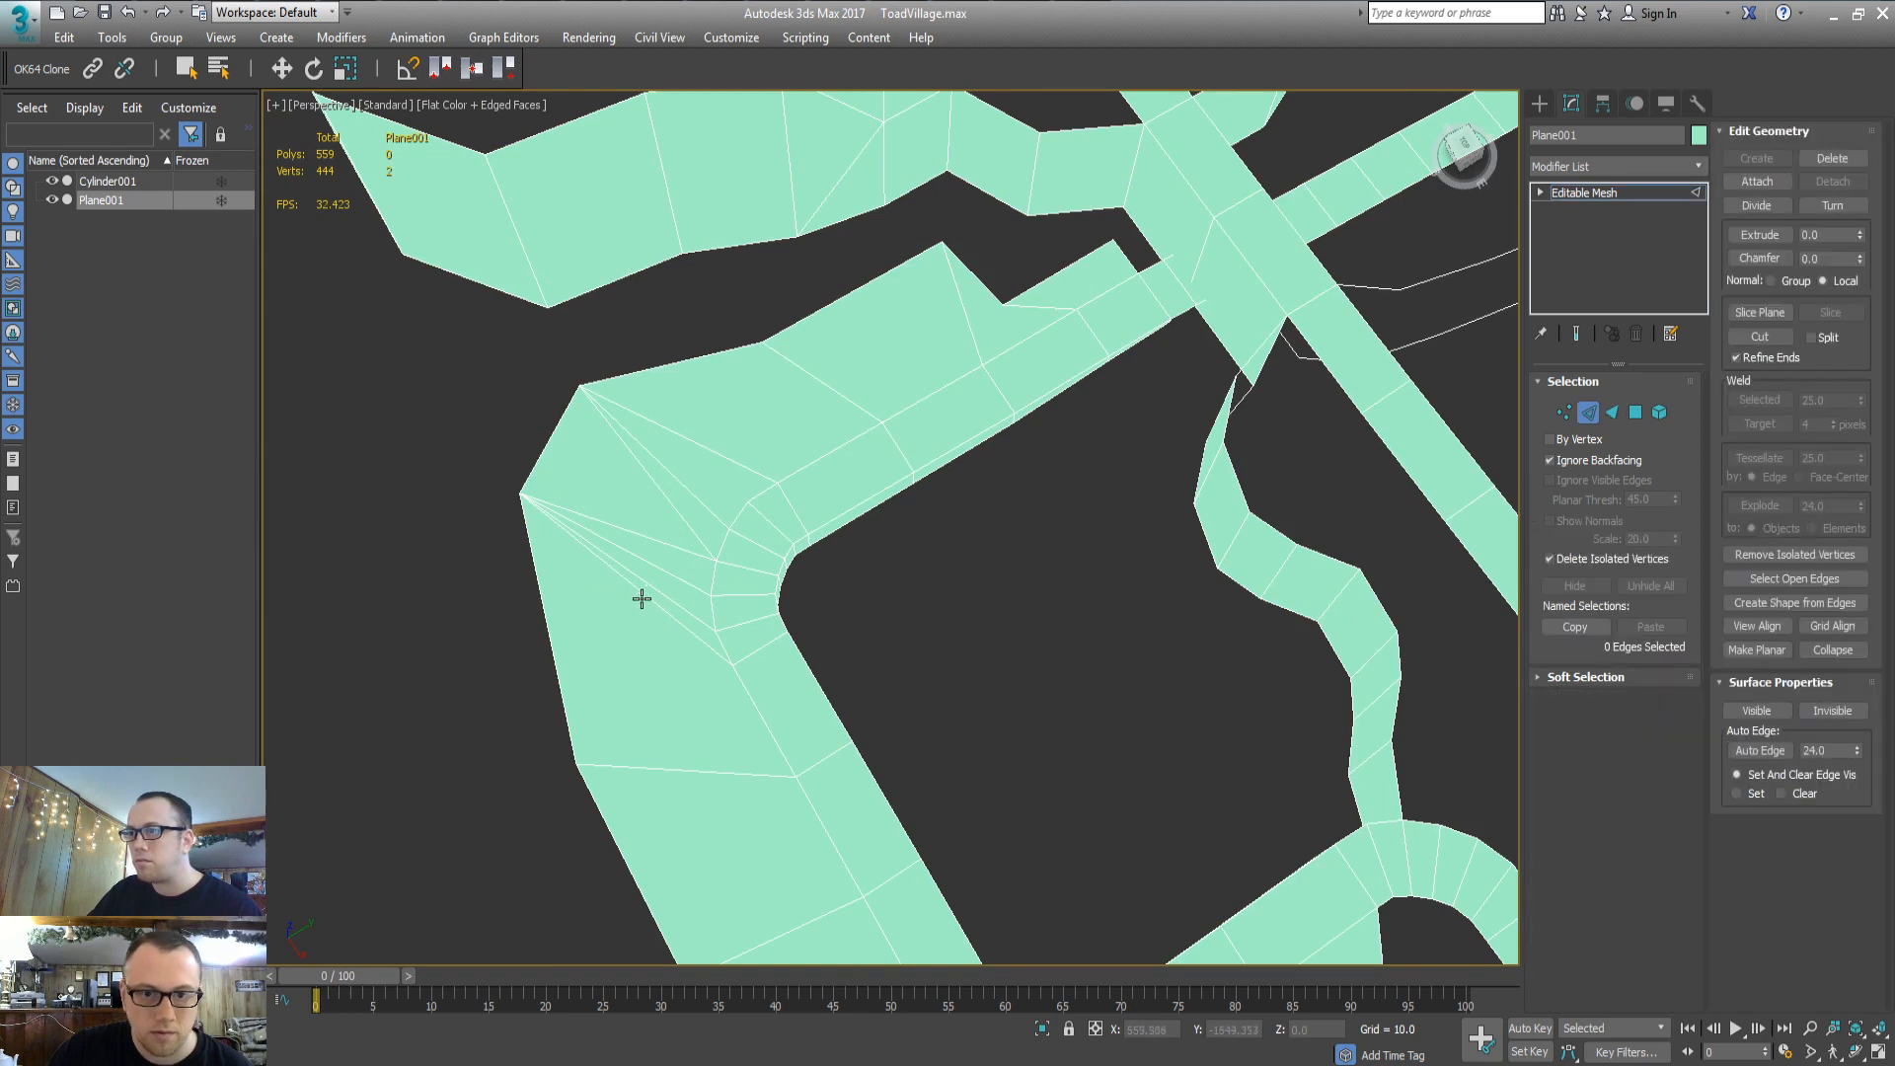
left_click(661, 607)
left_click(1832, 206)
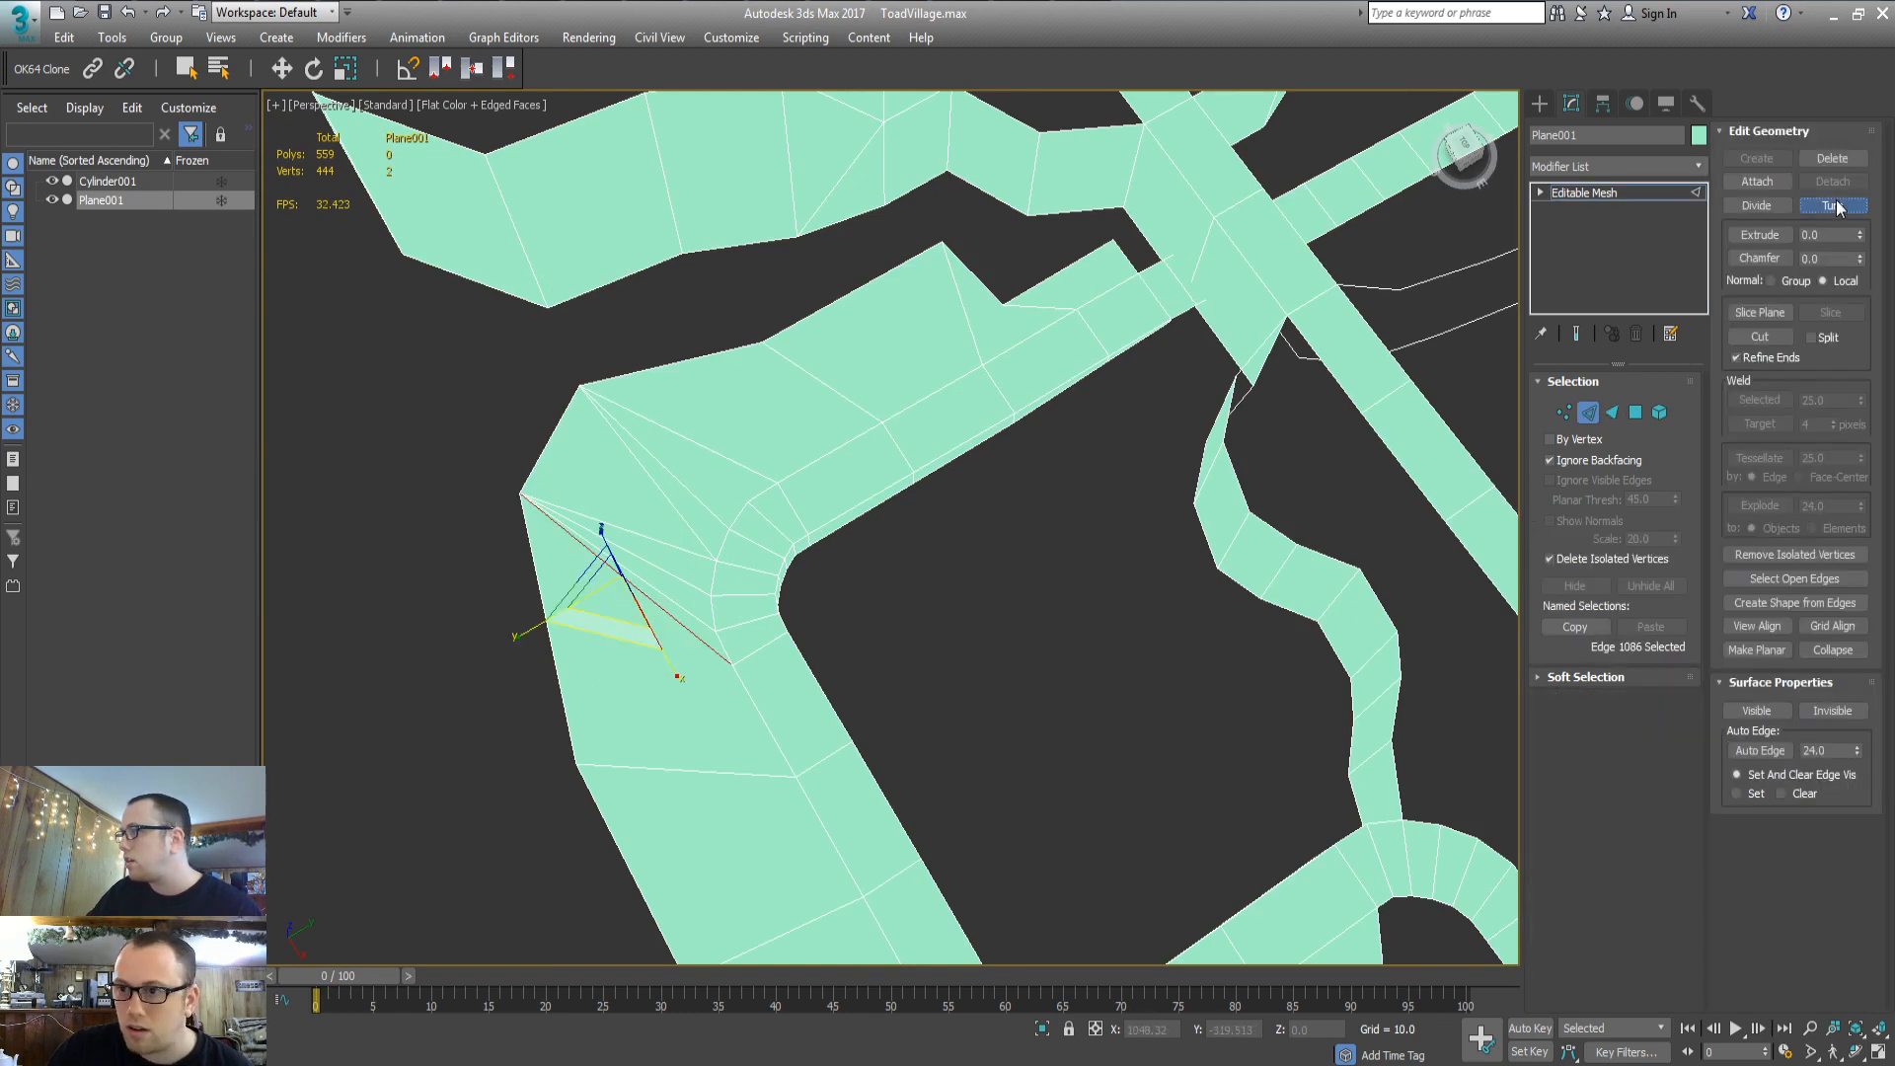
left_click(670, 614)
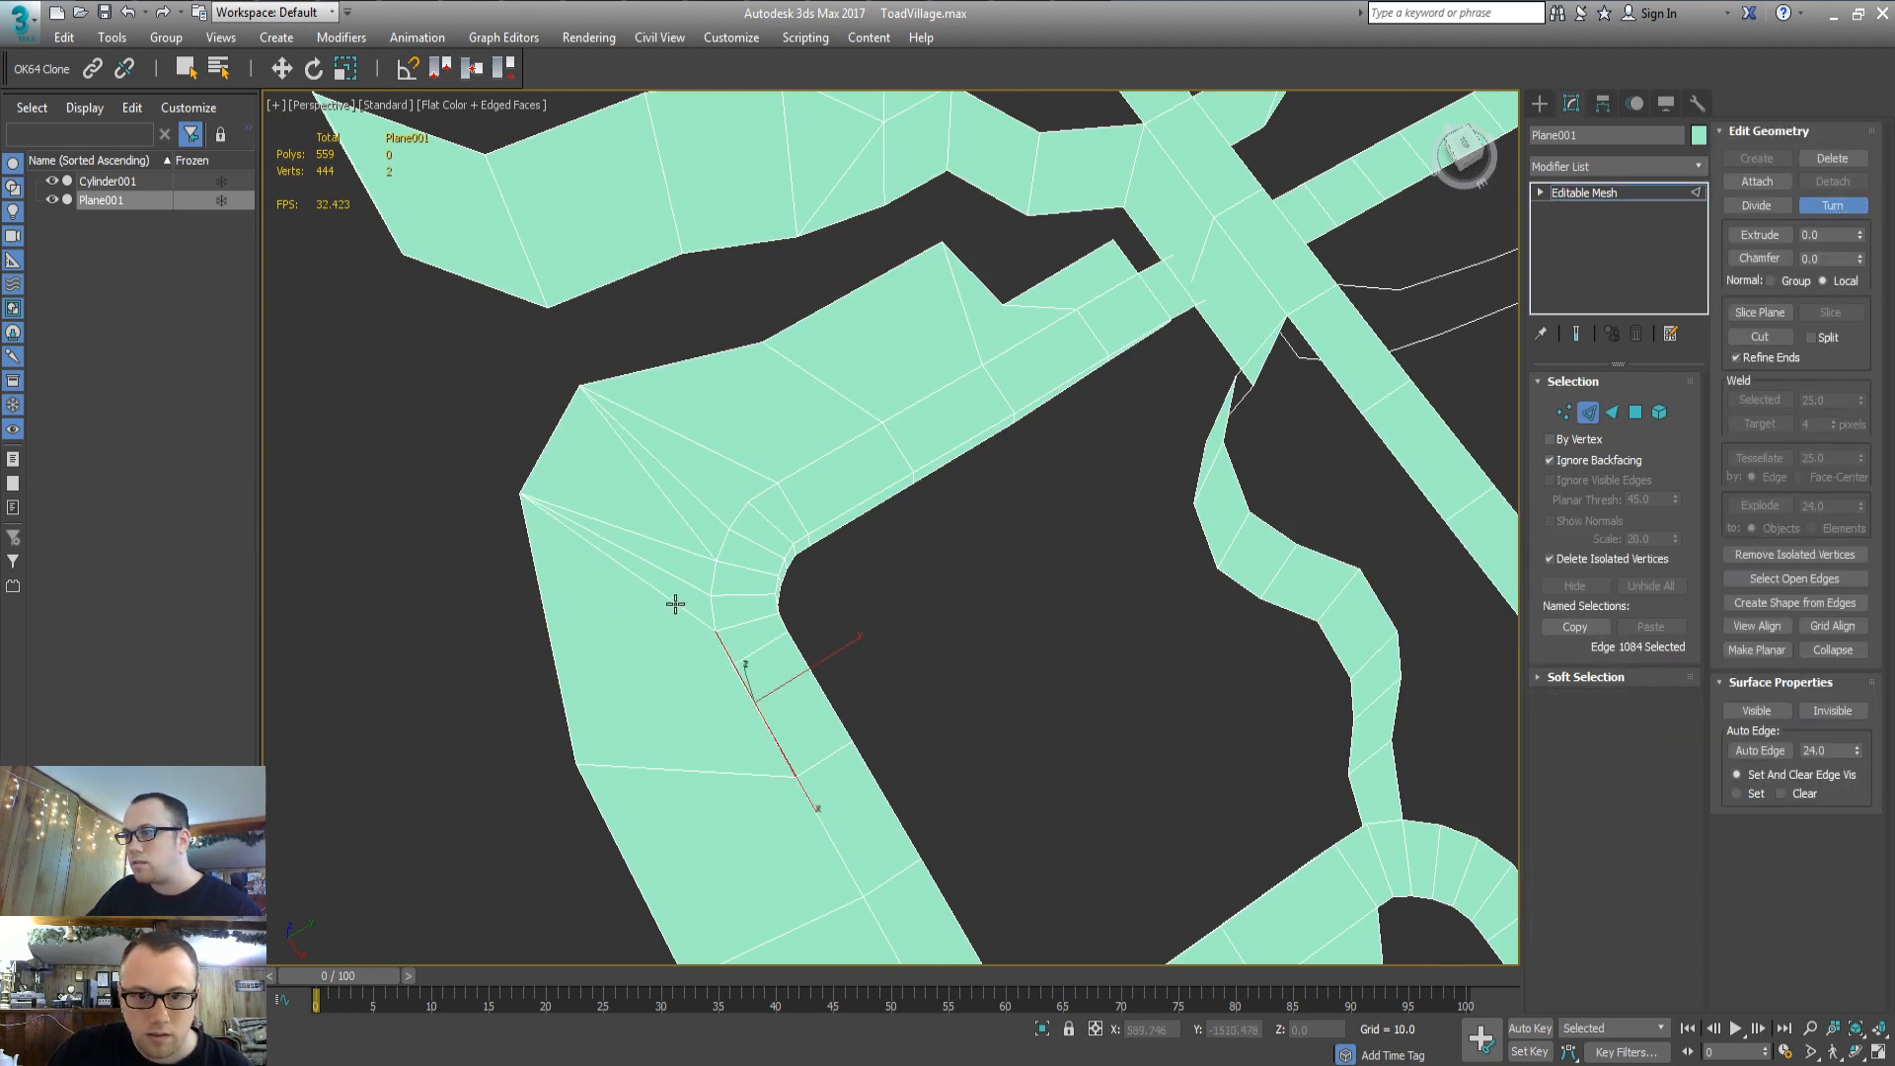
Turn the hidden diagonal in the slope faces next to the corner fan, selecting faces to check the triangulation
key("3")
left_click(710, 709)
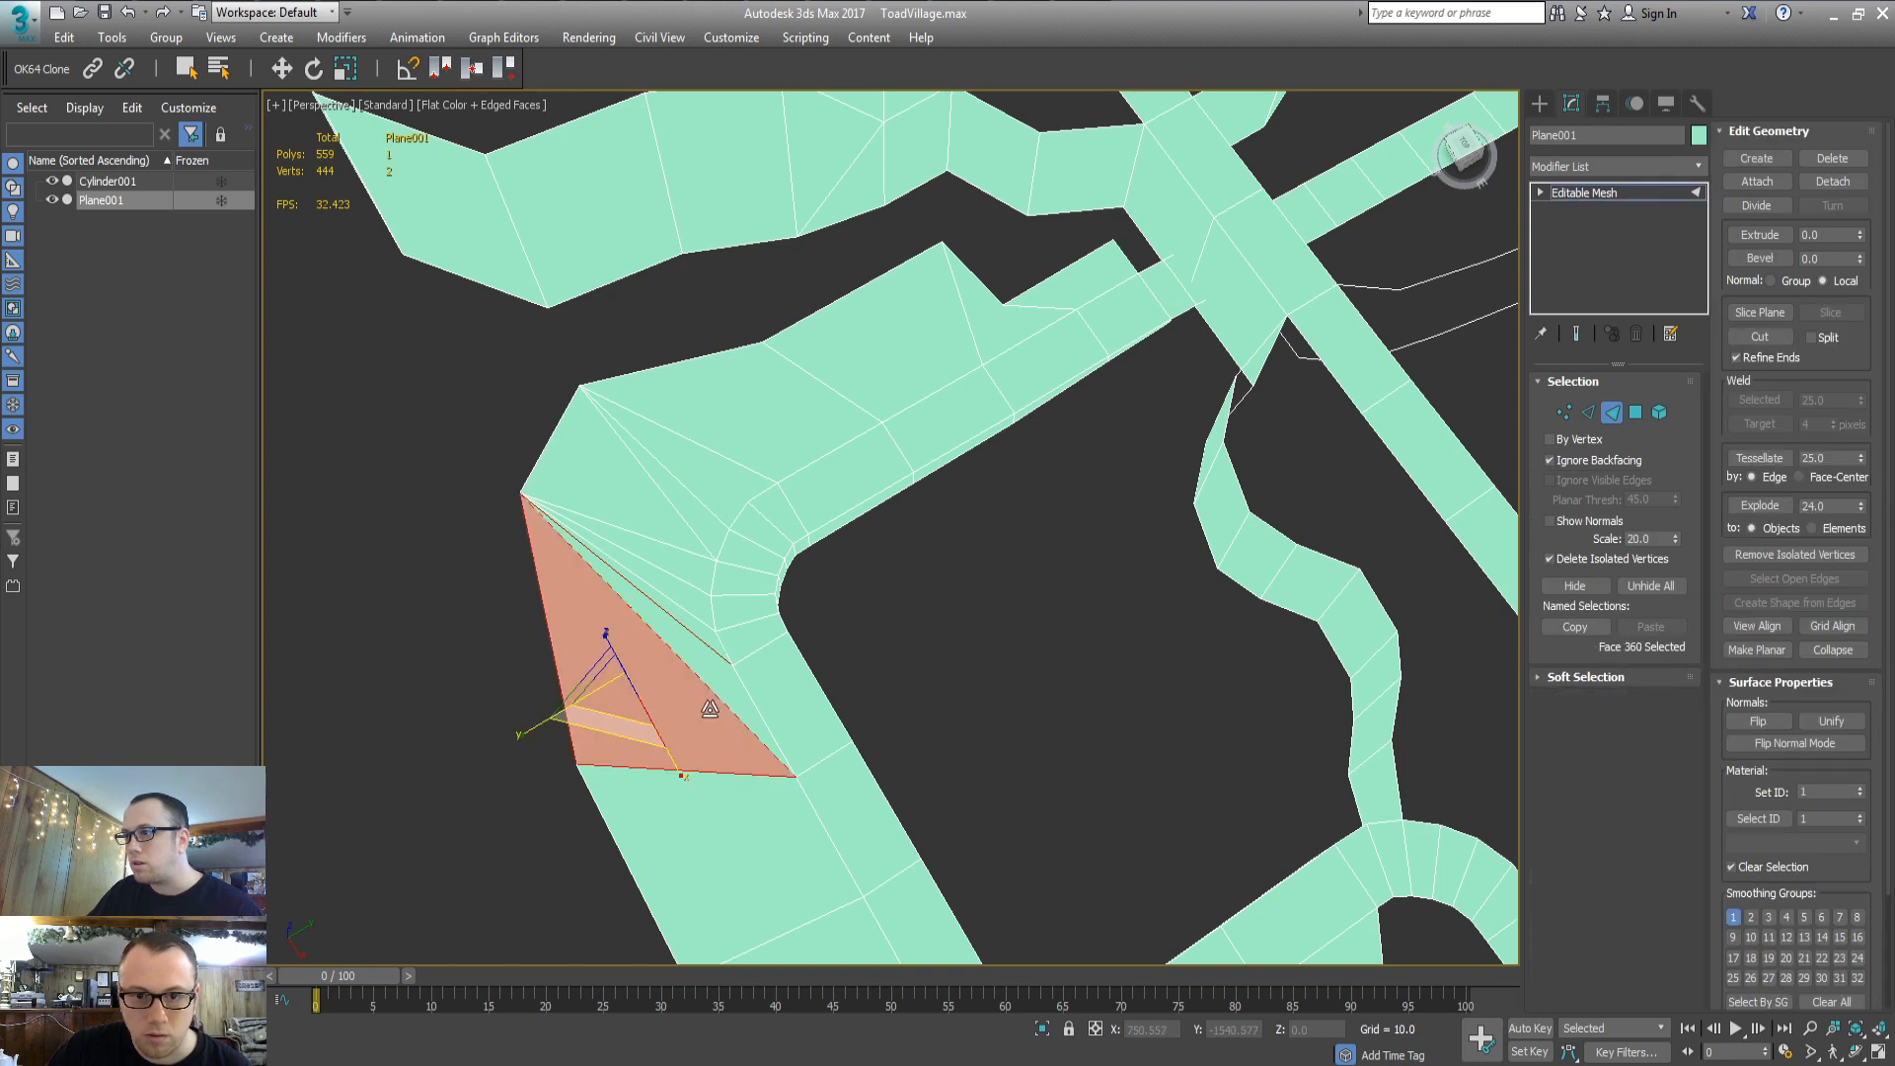
key("2")
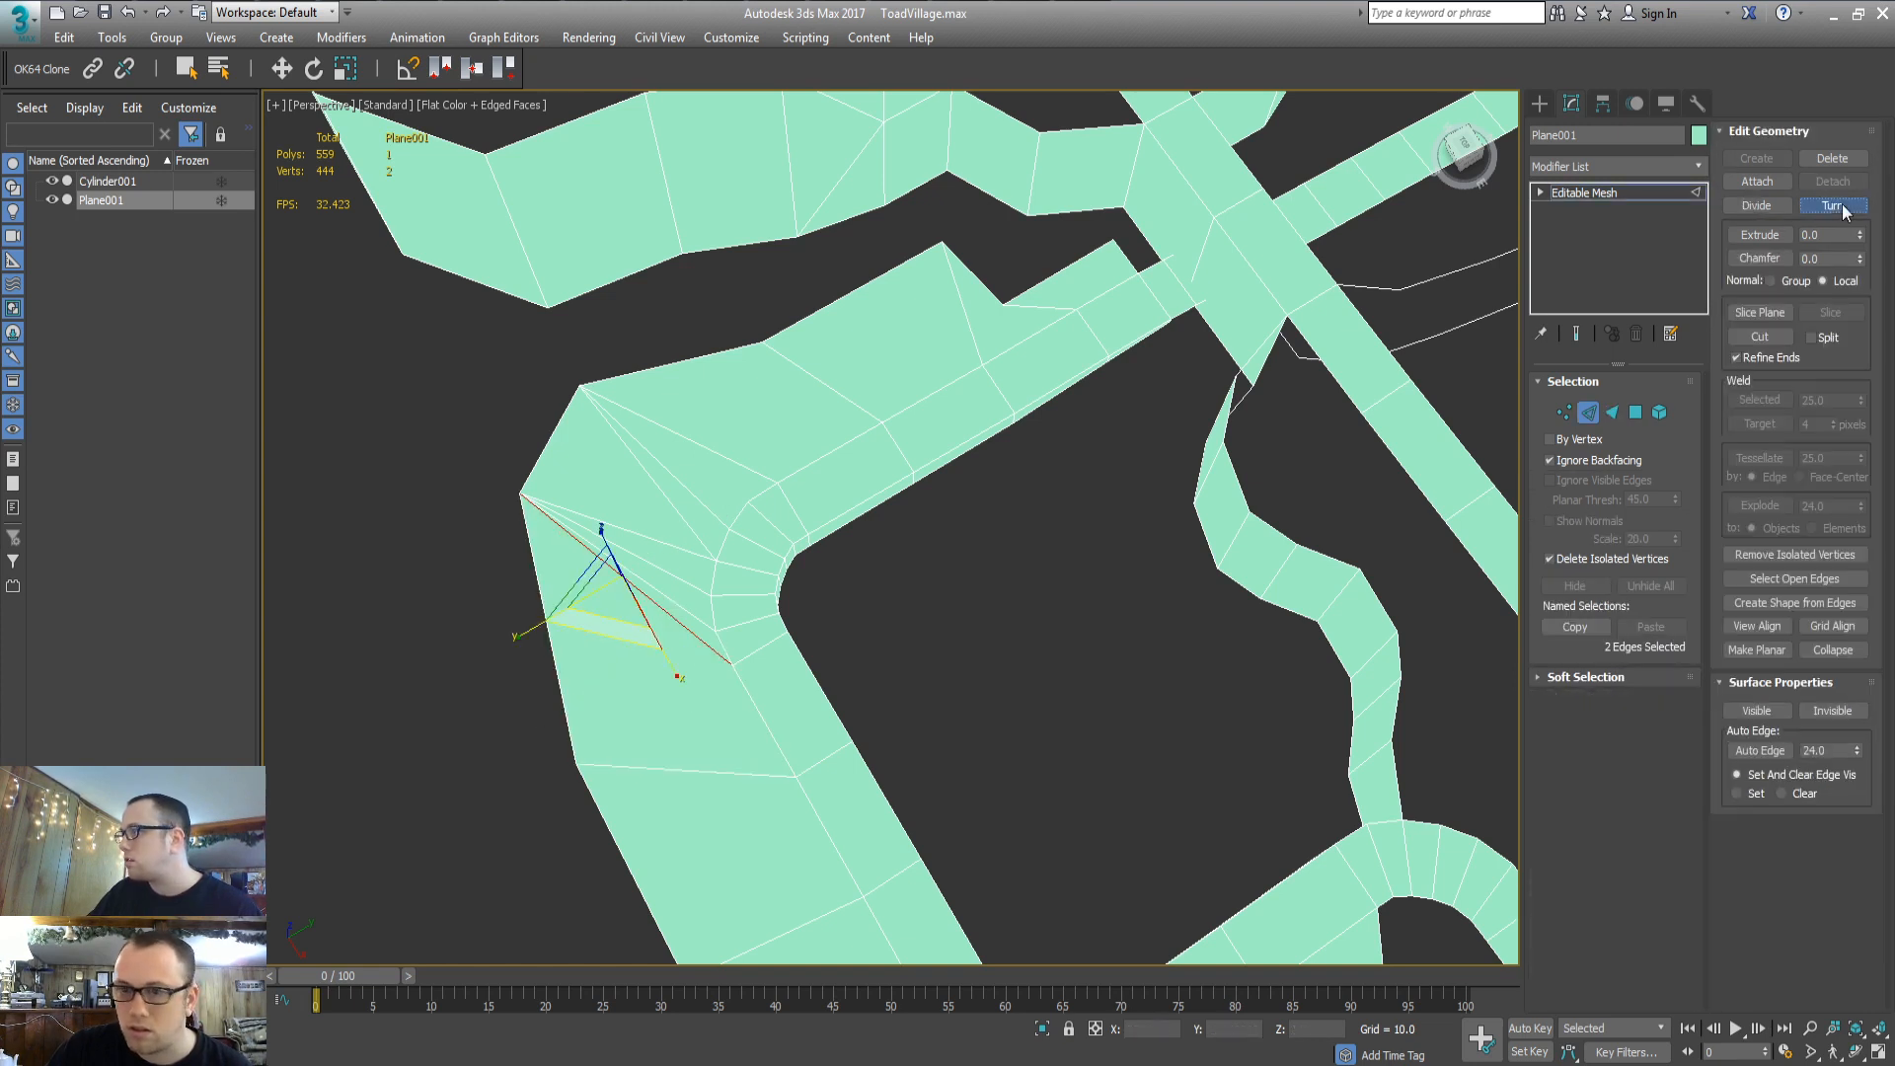
left_click(720, 666)
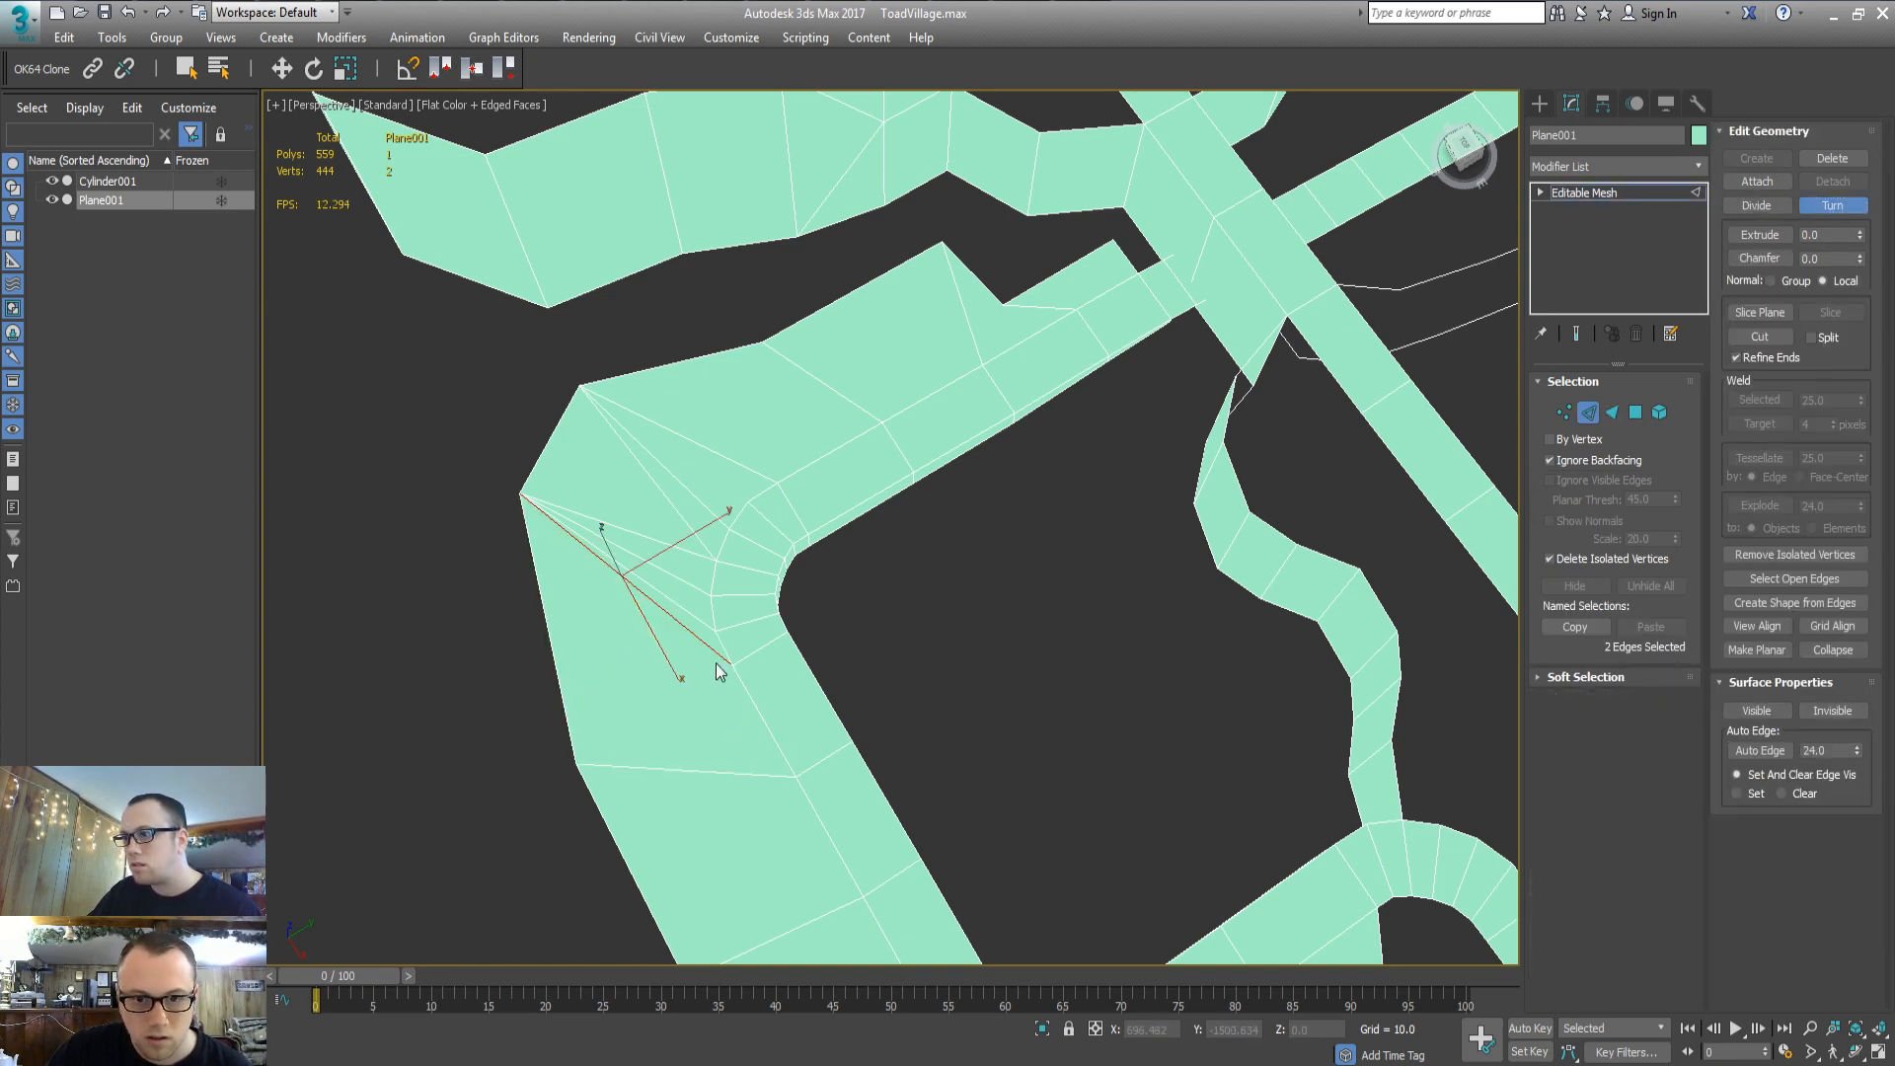
key("3")
left_click(719, 654)
left_click(730, 711)
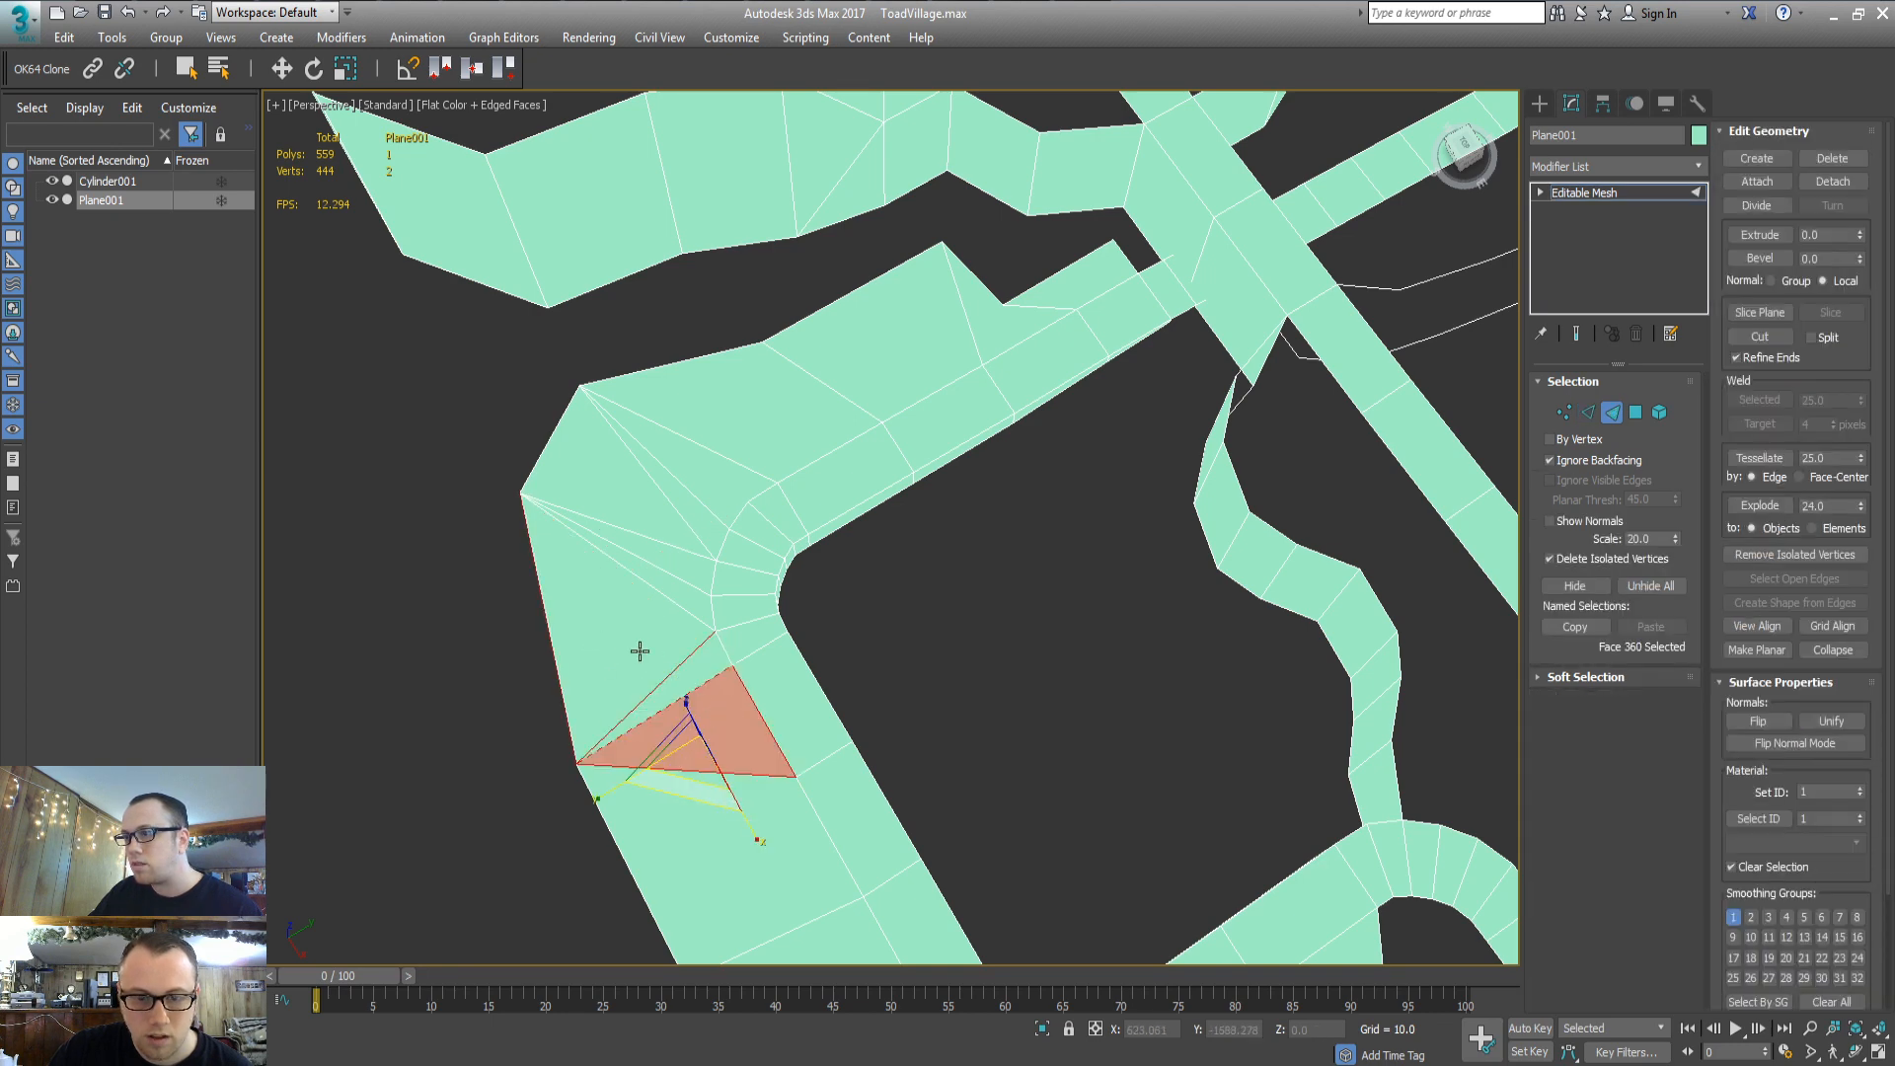
scroll(640, 651, "down", 5)
left_click(699, 569)
middle_click_drag(699, 569, 898, 504)
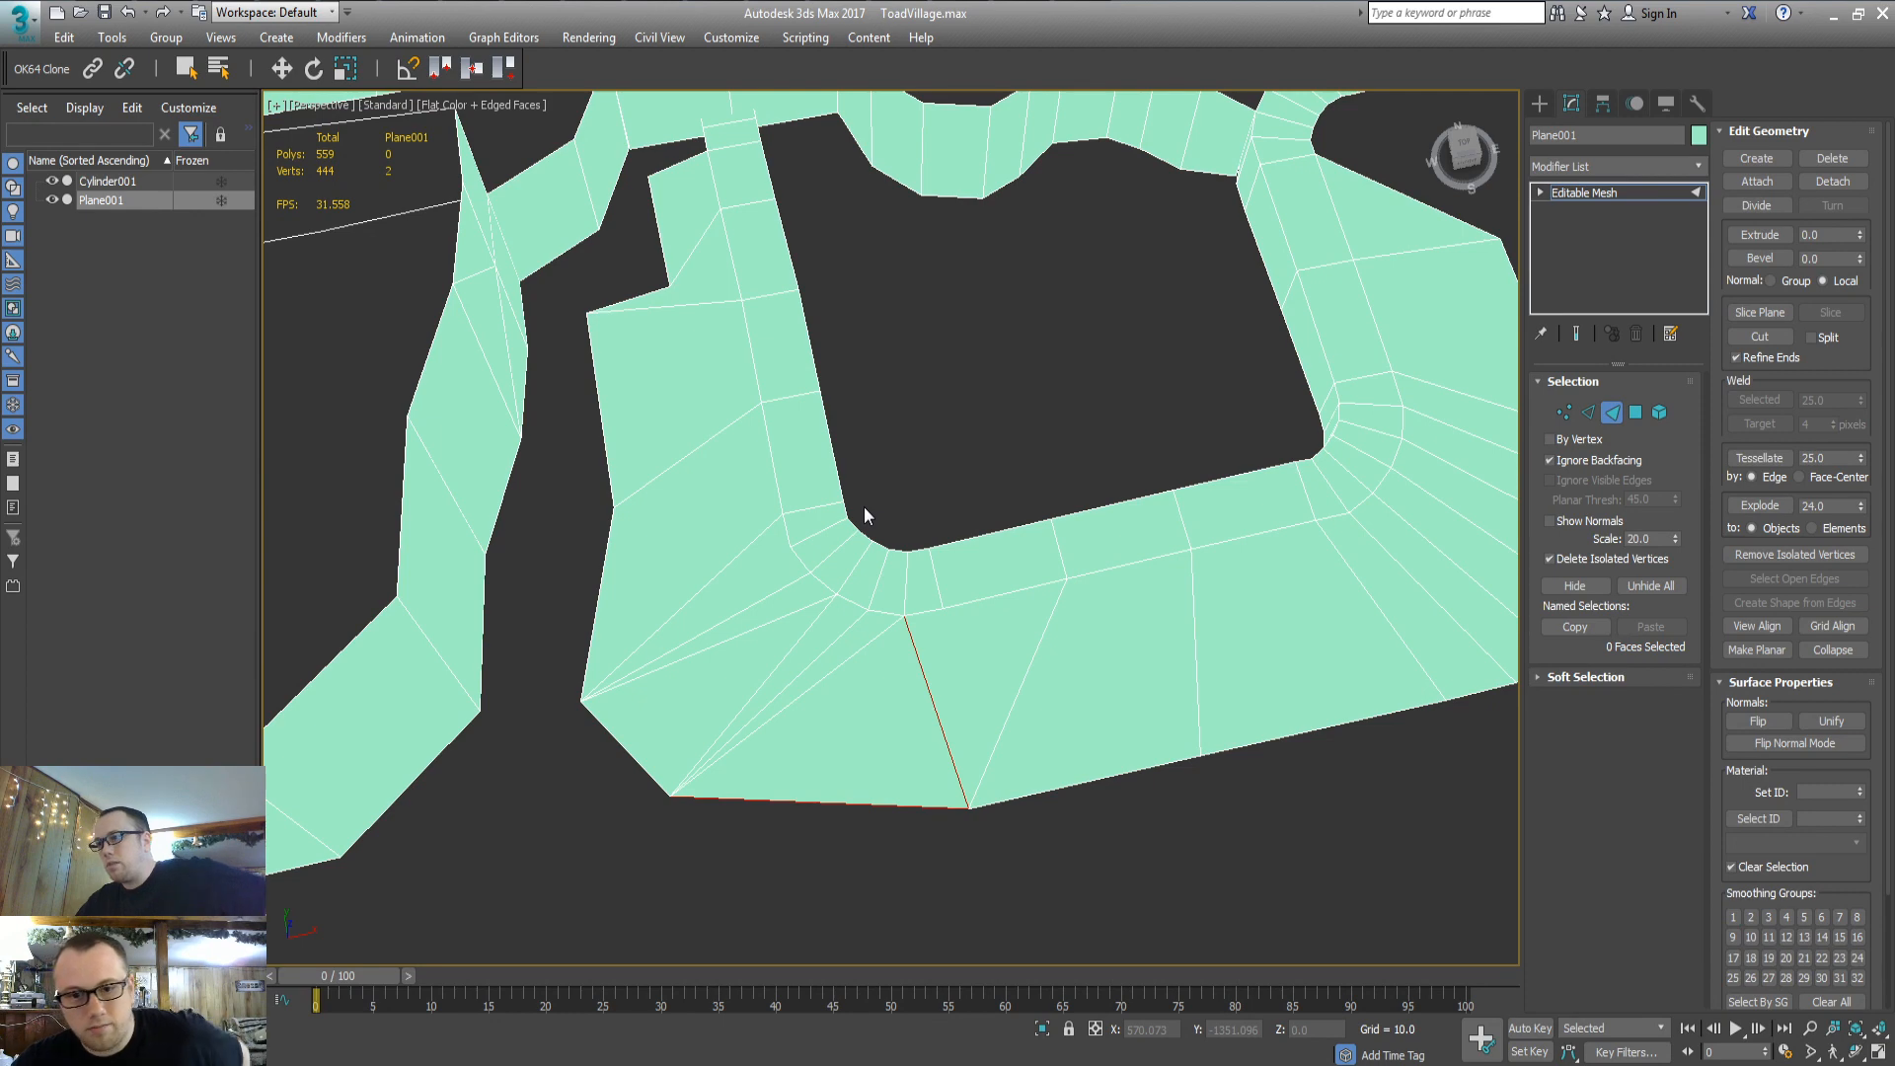
Select the eight outer slope vertices around the lower loop's corner and set their Z position to -144
middle_click_drag(794, 536, 867, 631)
middle_click_drag(761, 453, 805, 528)
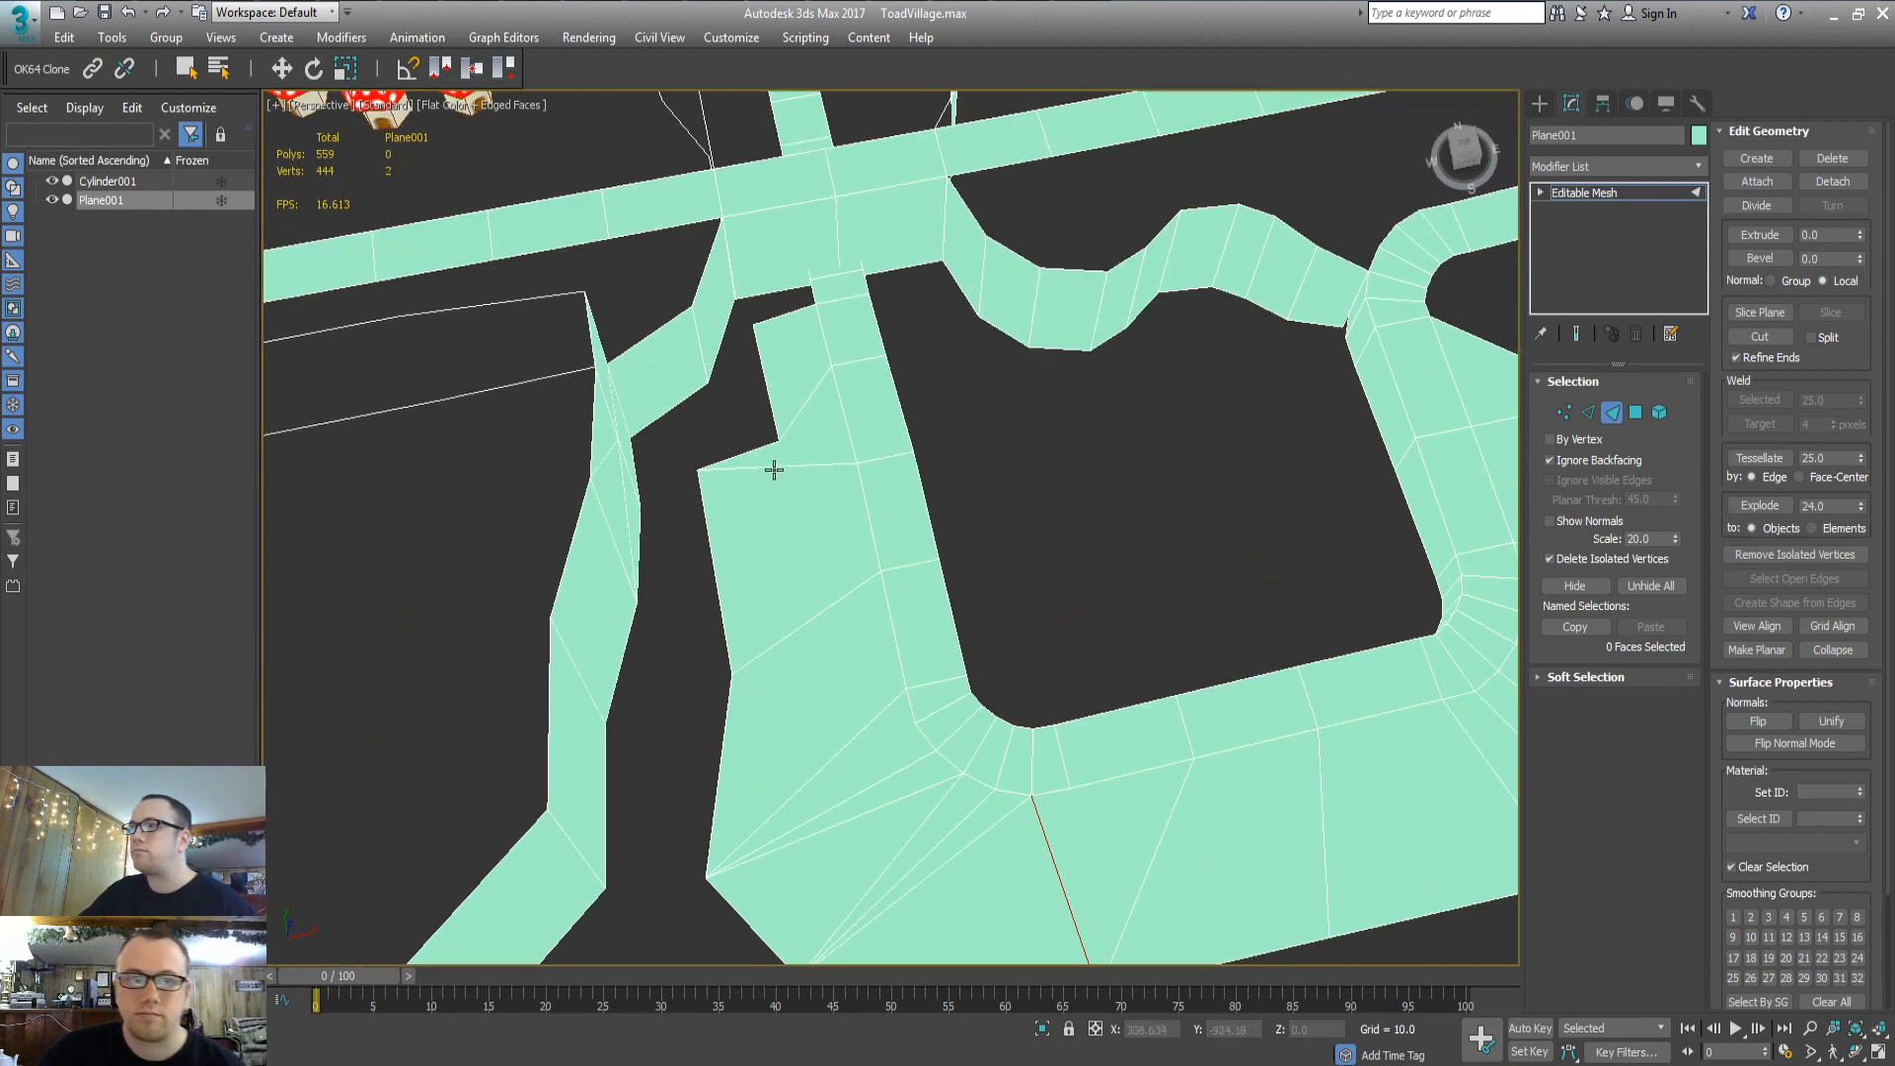
key("1")
left_click(750, 325)
key("w")
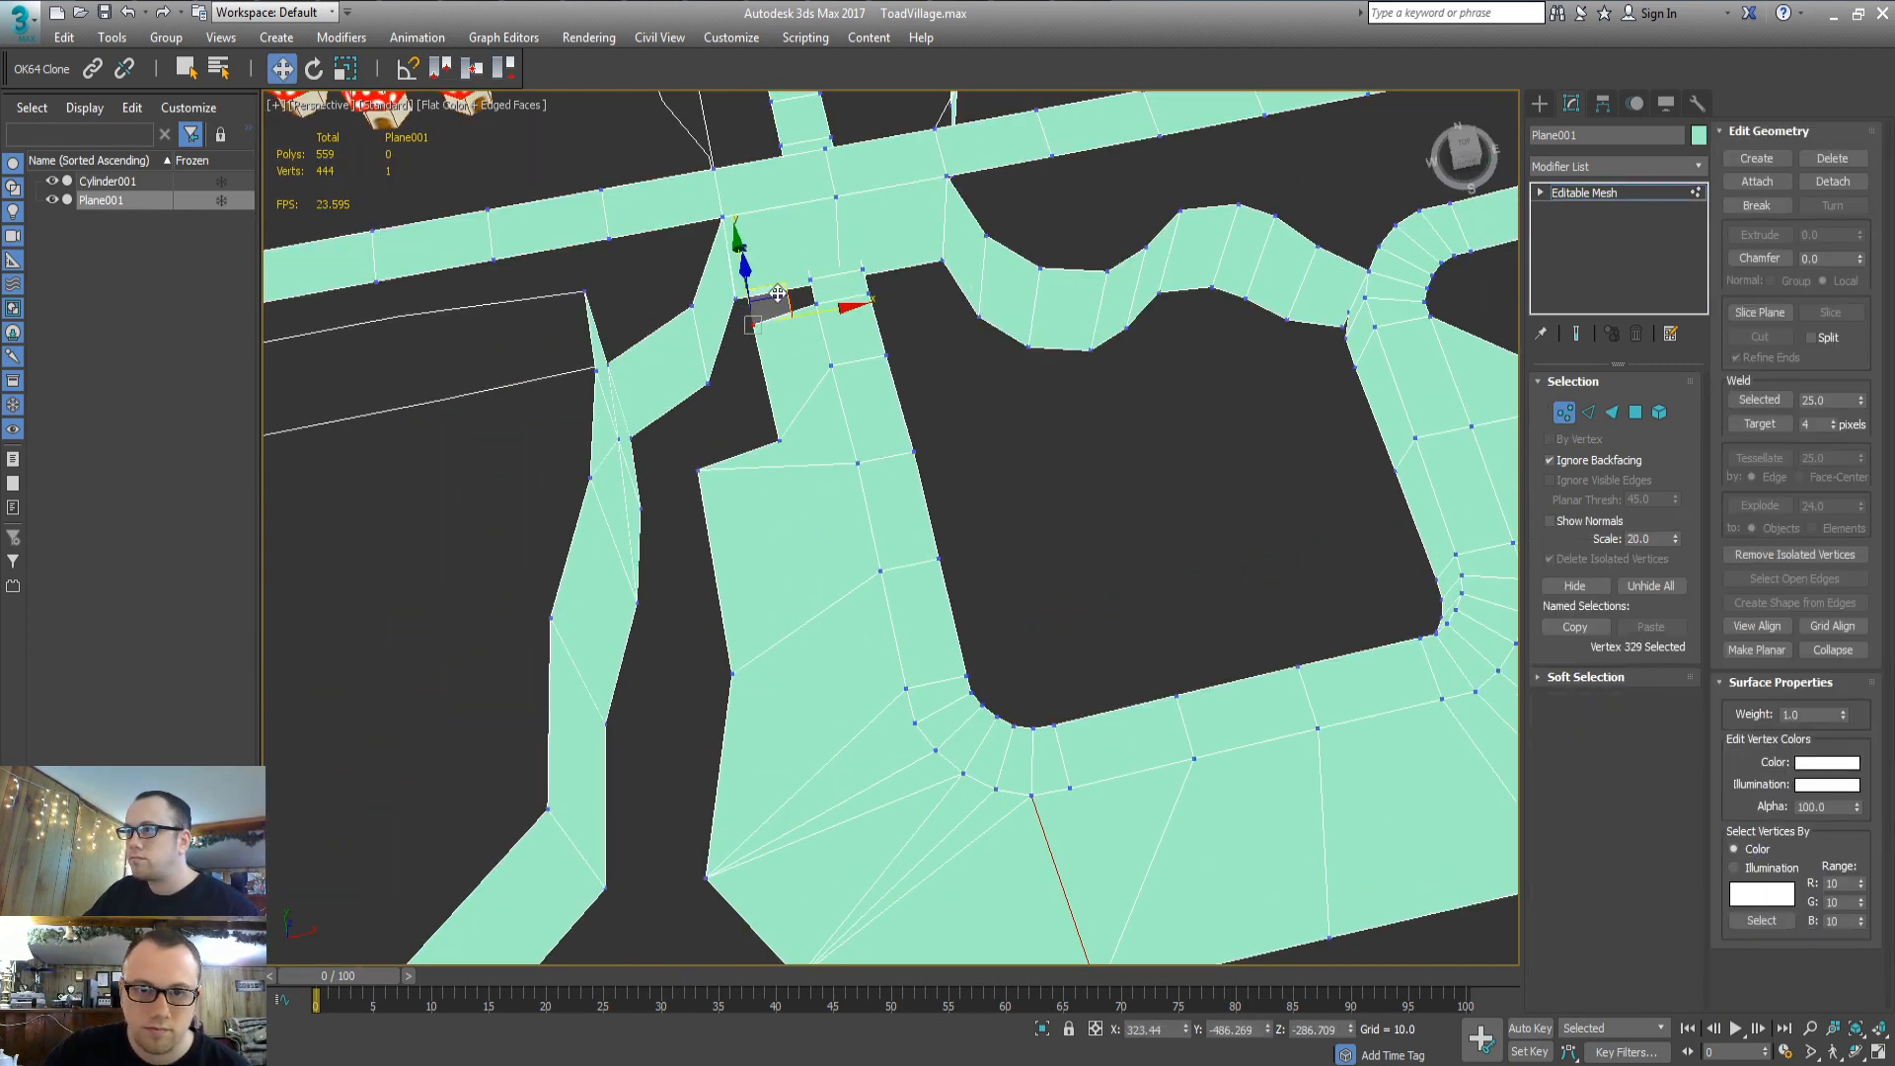
middle_click_drag(802, 299, 729, 487, "alt")
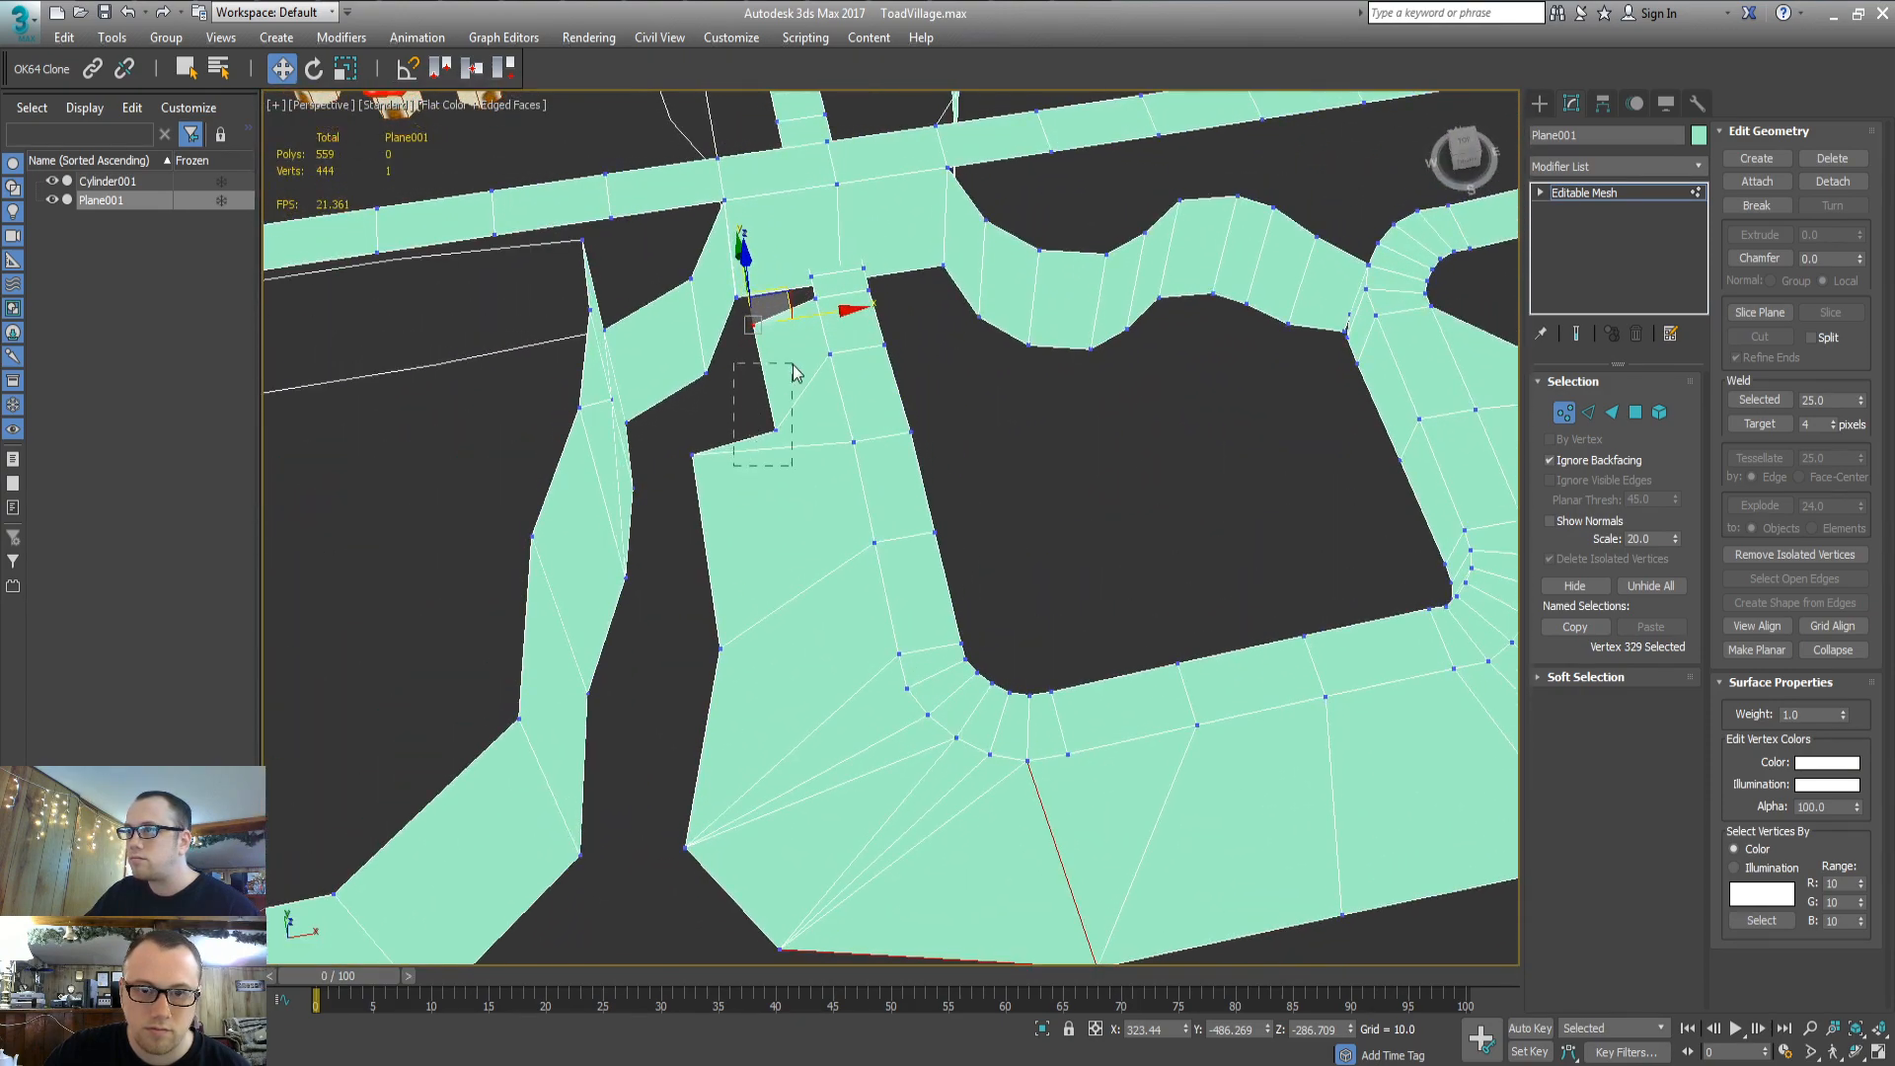
left_click_drag(797, 393, 796, 396)
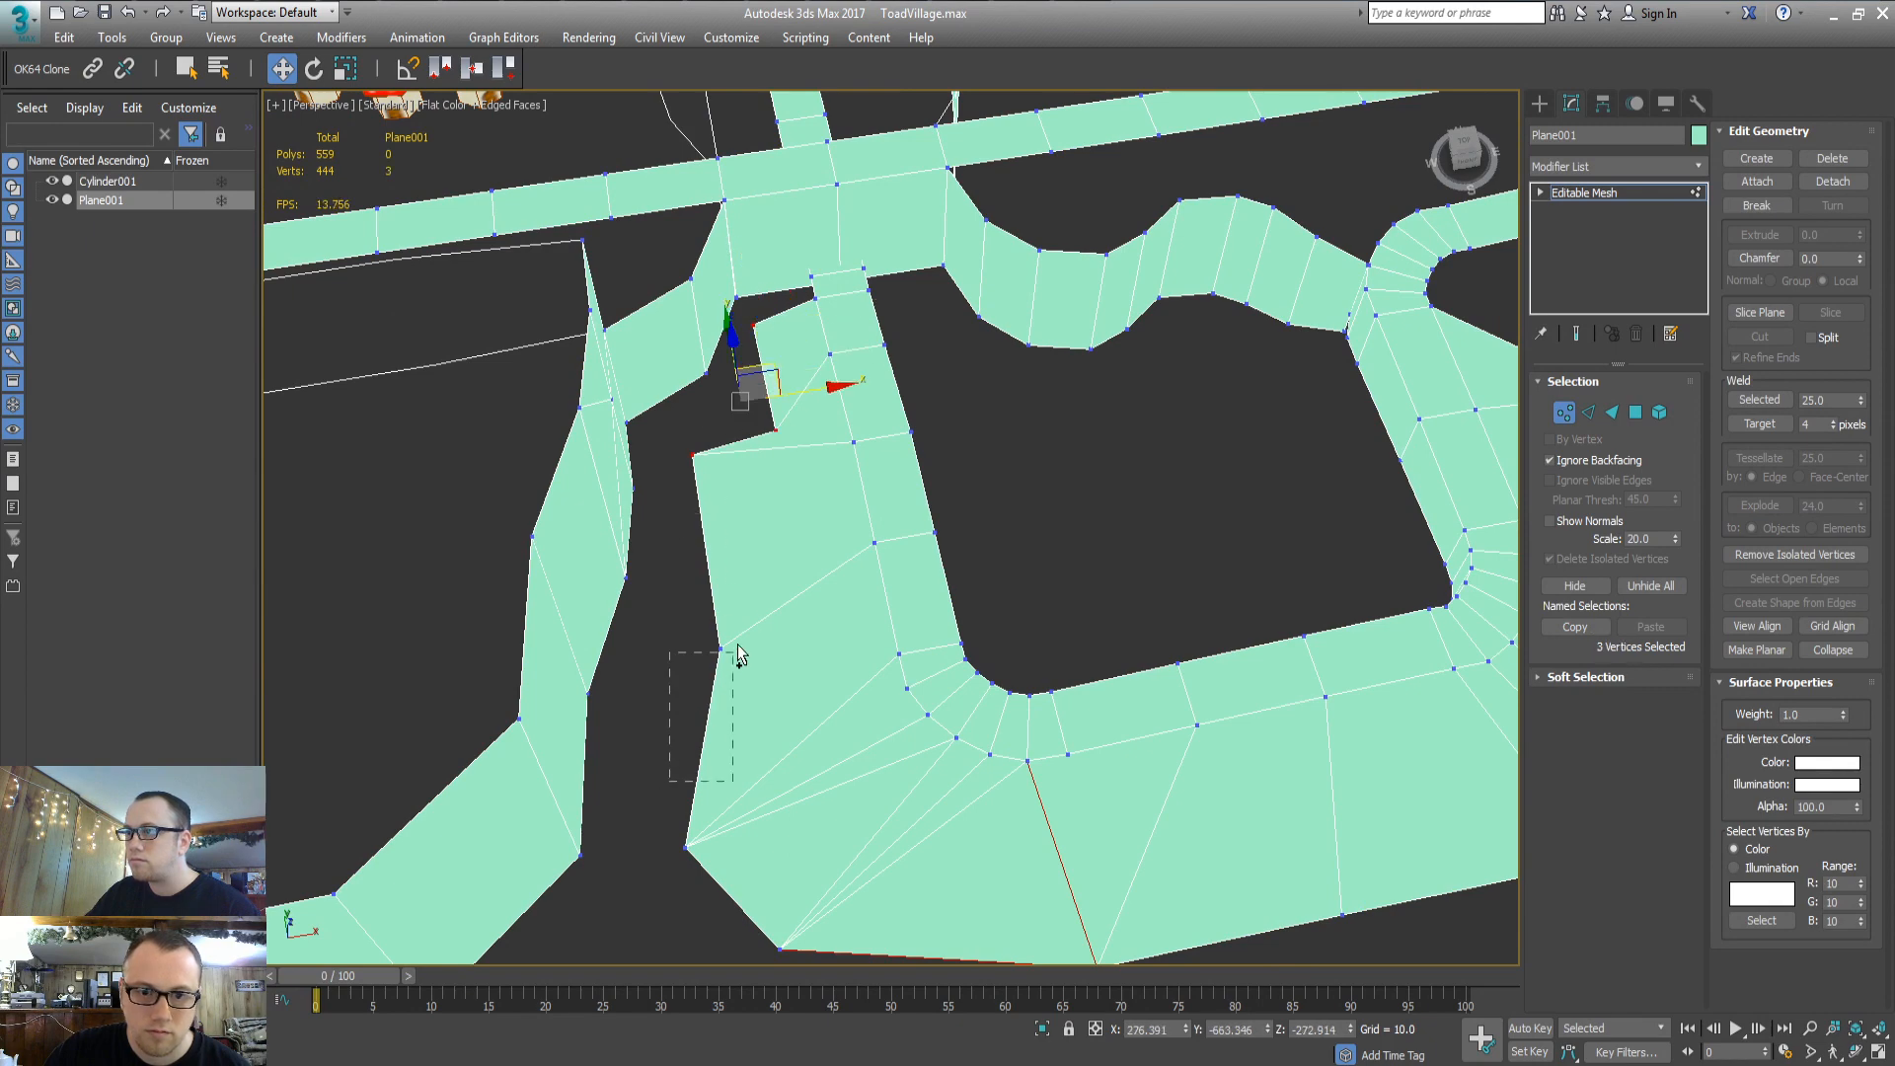
left_click_drag(738, 646, 738, 644, "ctrl")
left_click_drag(666, 892, 762, 815, "ctrl")
middle_click_drag(726, 885, 702, 791)
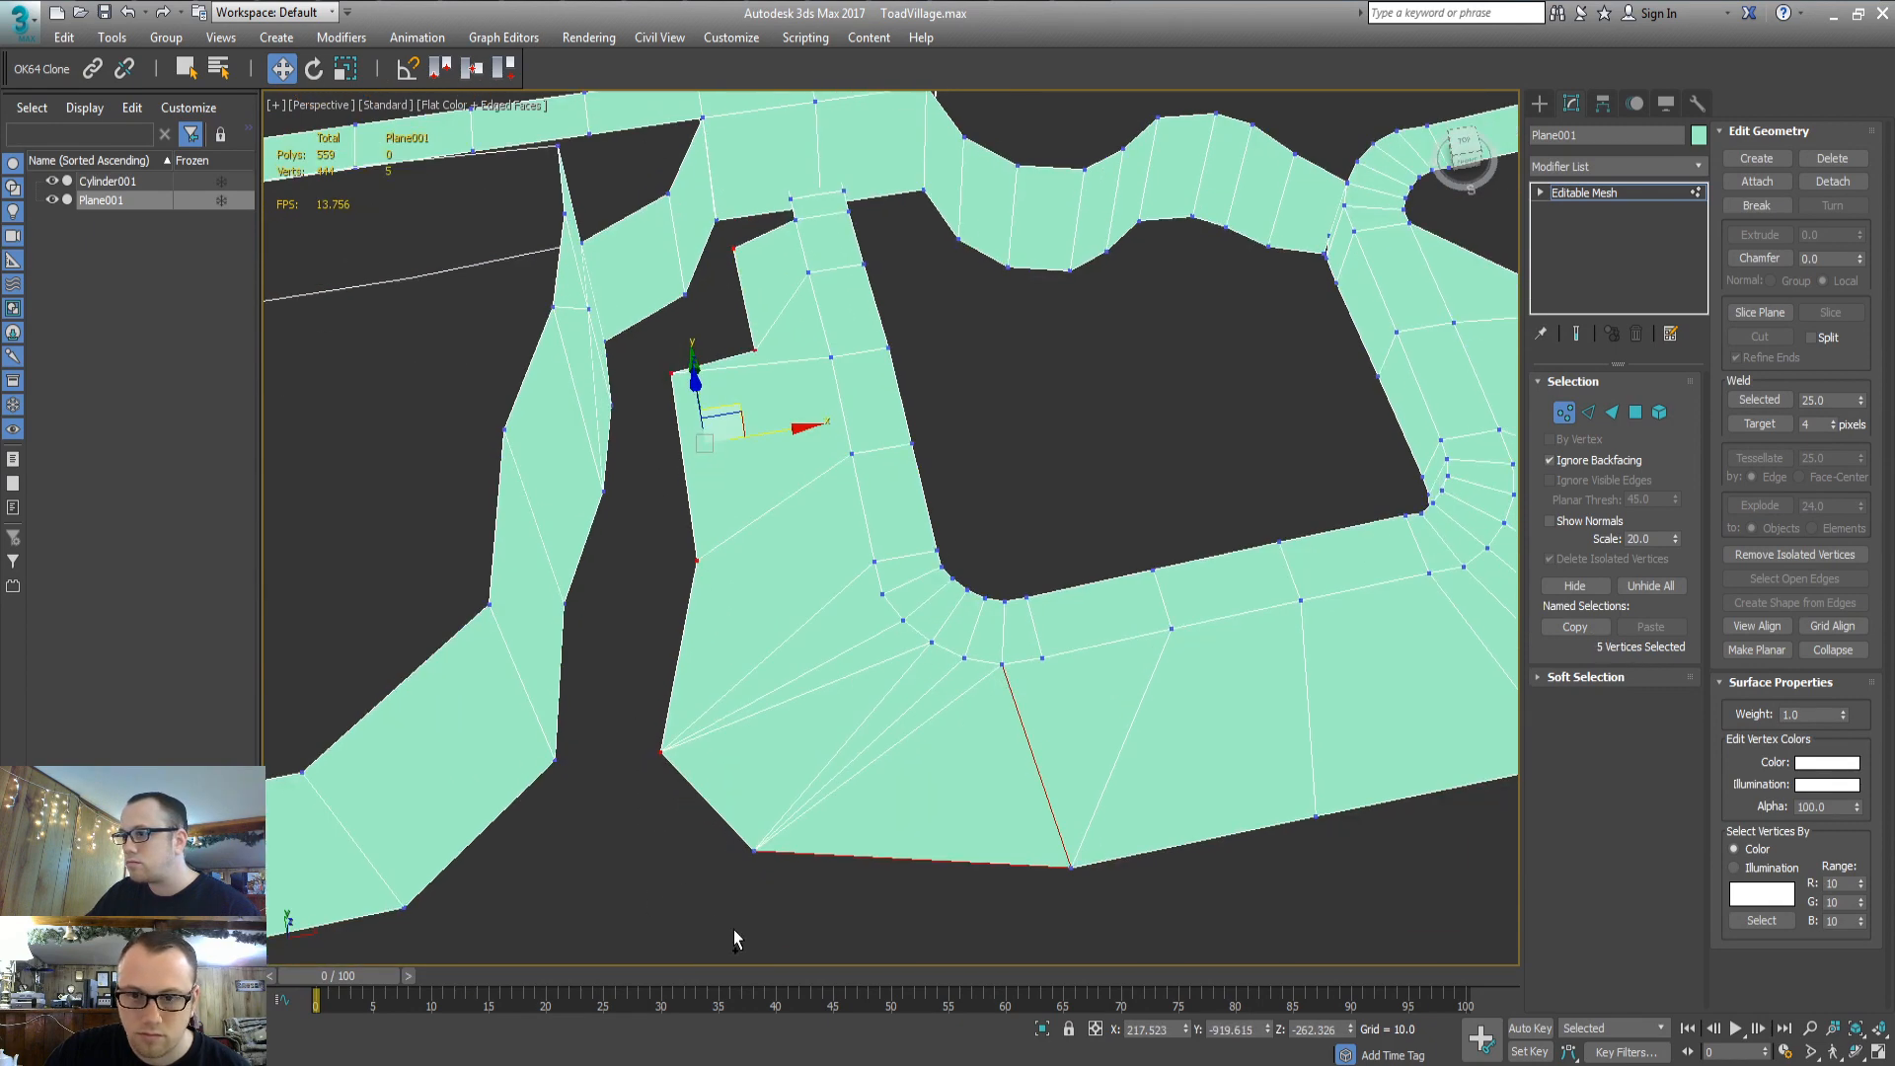
left_click_drag(734, 931, 1318, 775, "ctrl")
middle_click_drag(1217, 750, 916, 613, "alt")
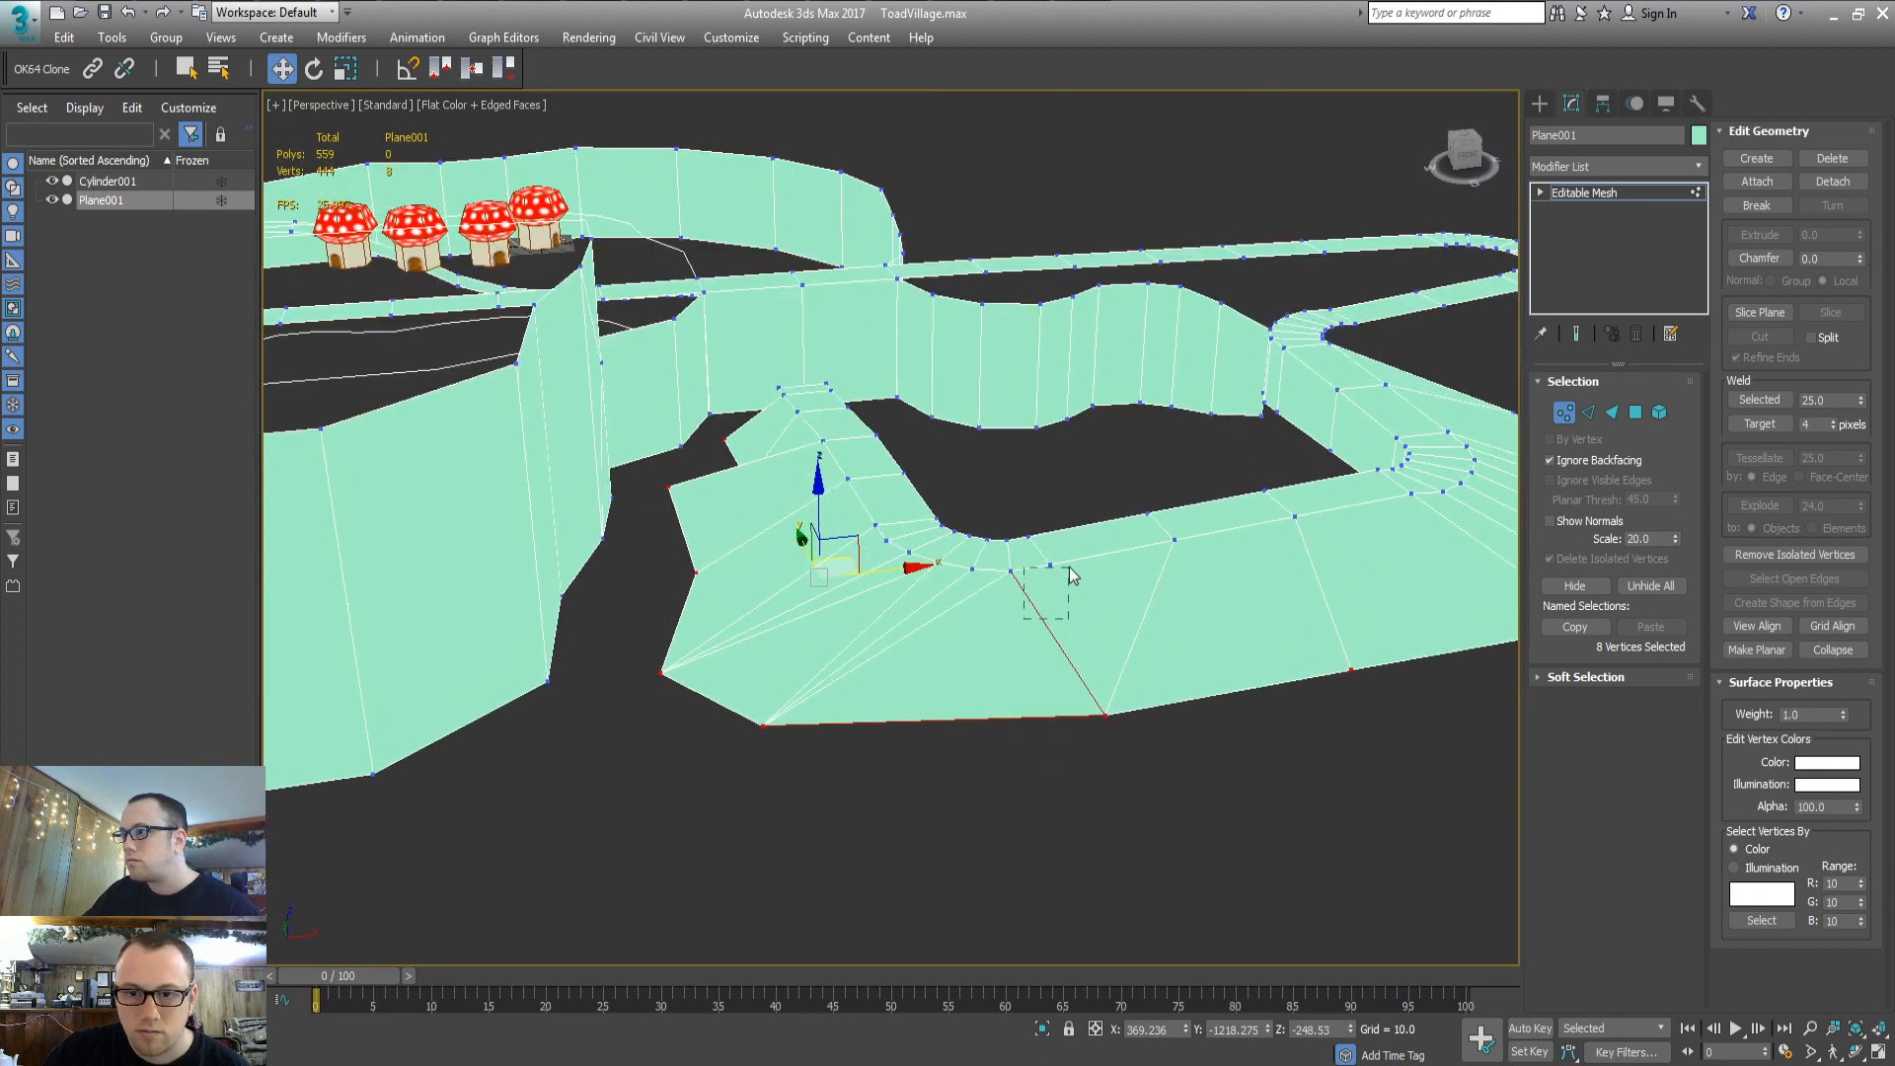
left_click_drag(1069, 567, 1068, 559)
key("ctrl+z")
double_click(1324, 1032)
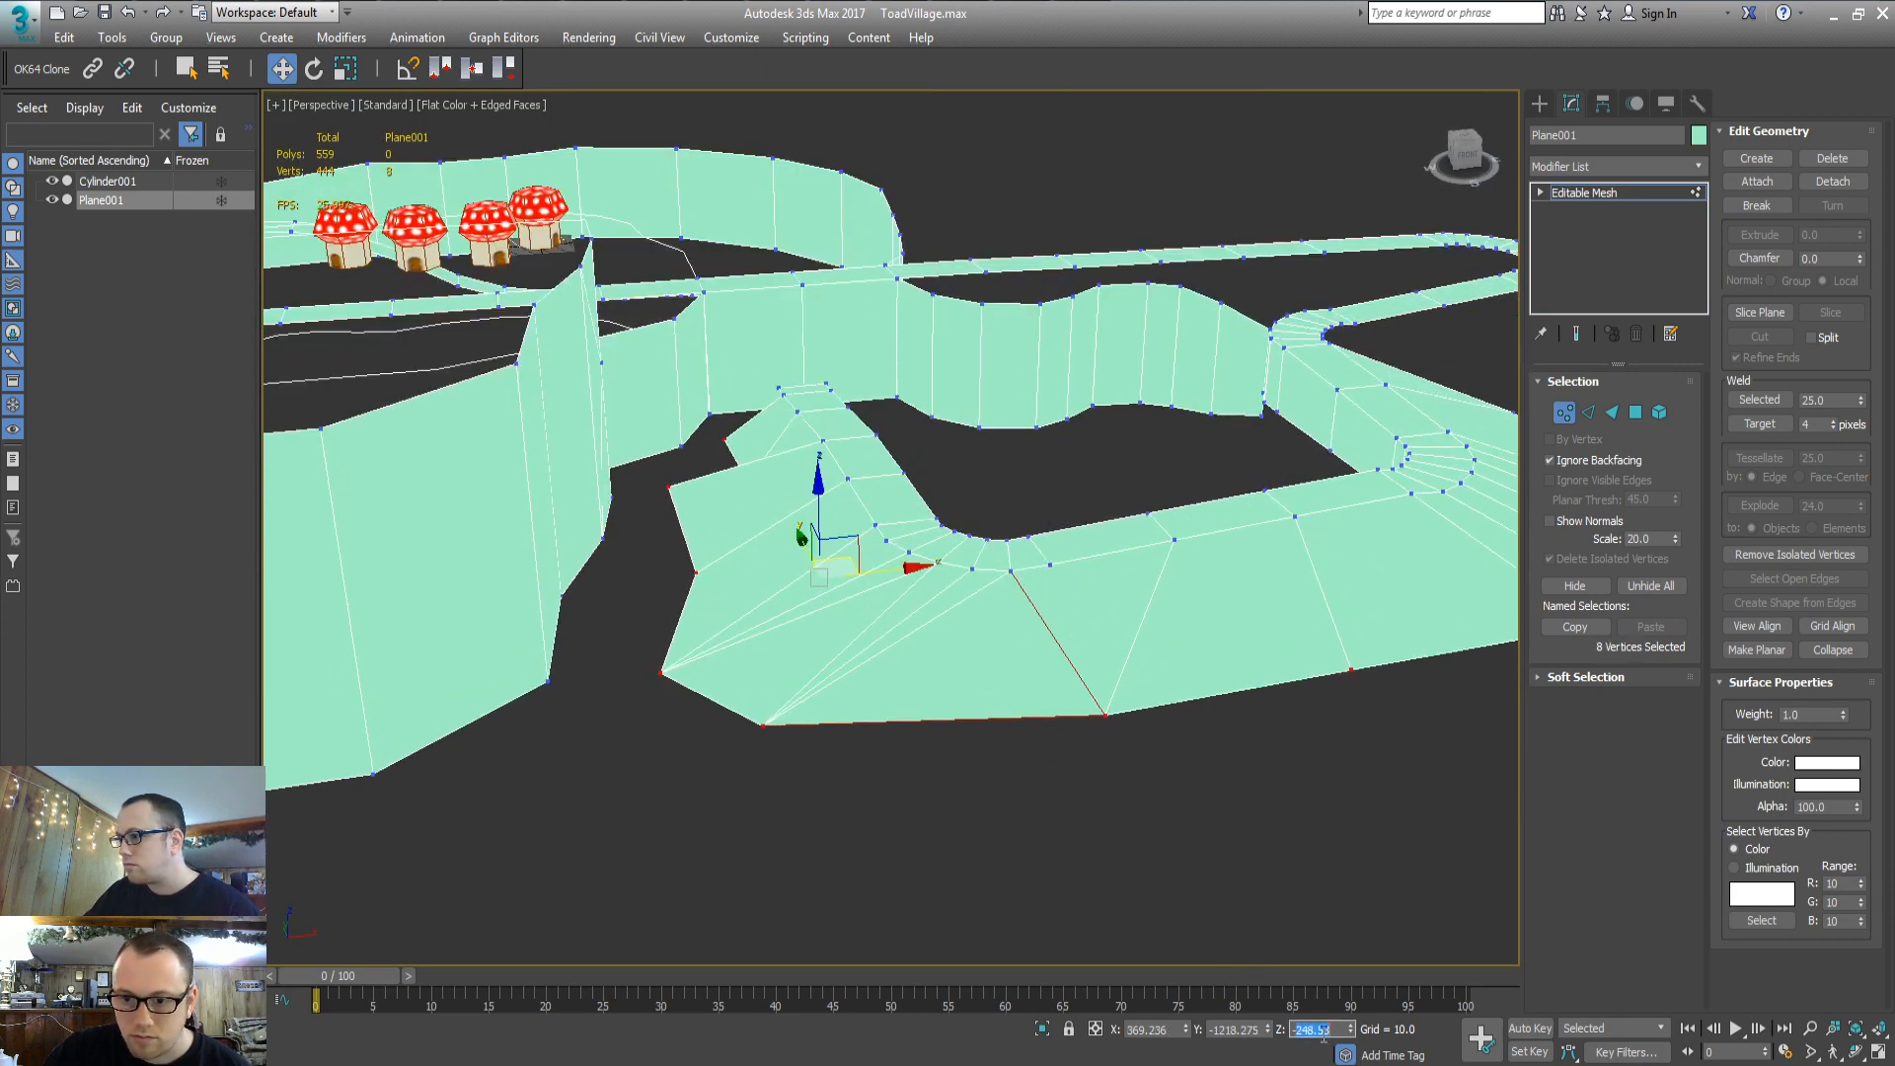
type("-144")
key("Return")
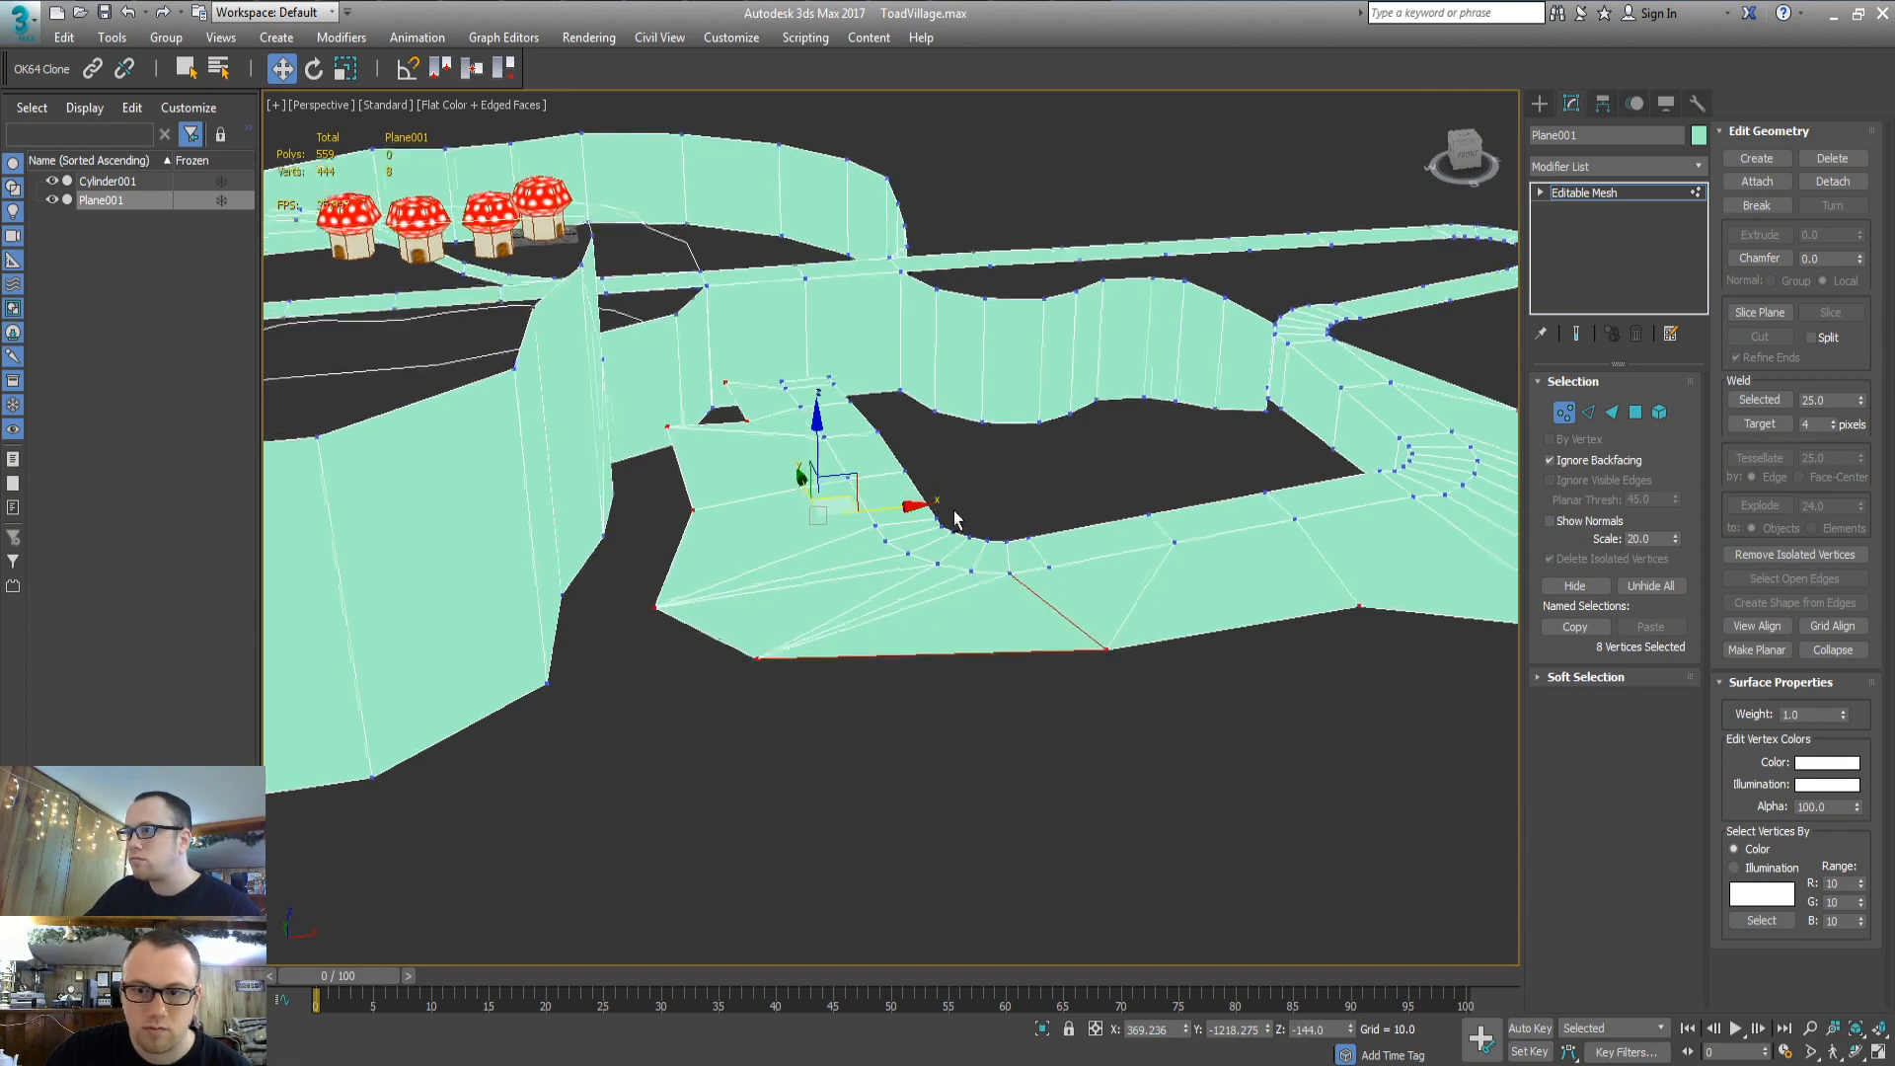
Lower the eight selected outer slope vertices around the lower loop's corner, setting their Z position to -178
middle_click_drag(954, 518, 771, 467, "alt")
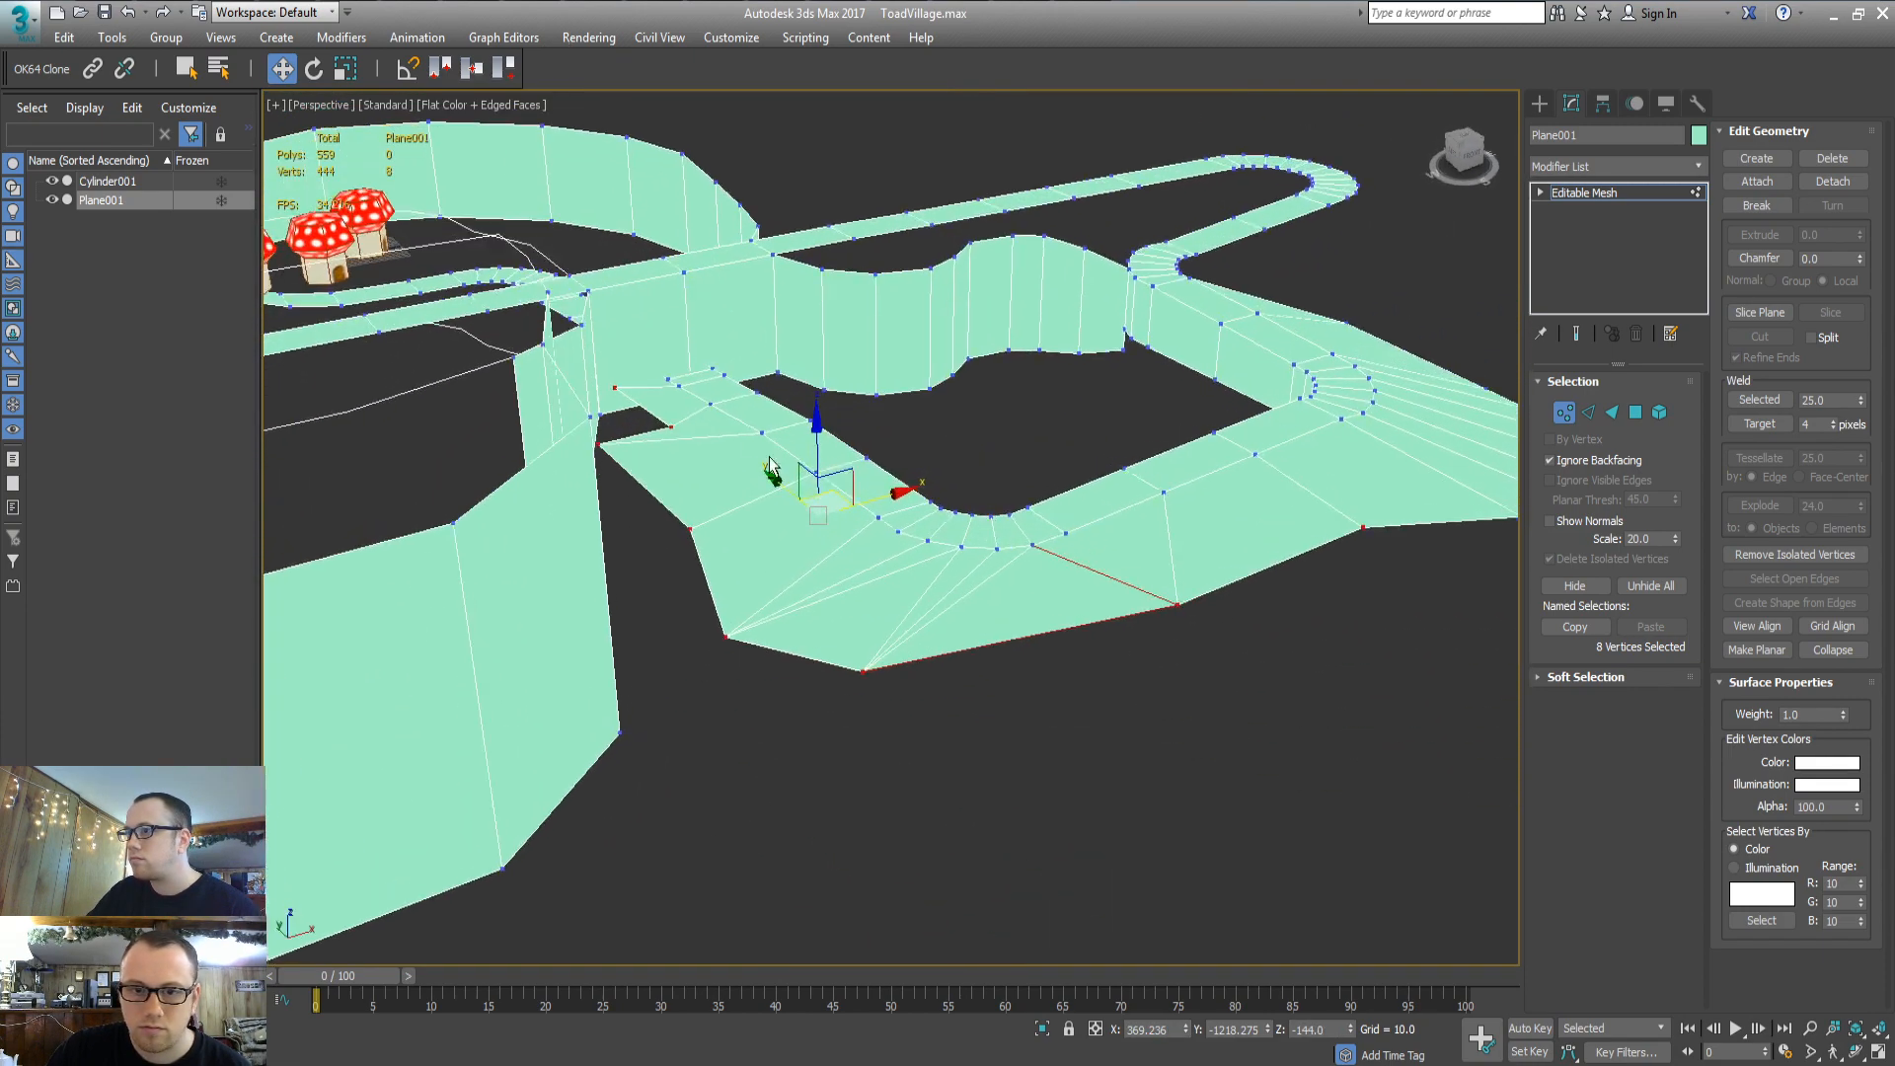
left_click_drag(713, 408, 718, 440)
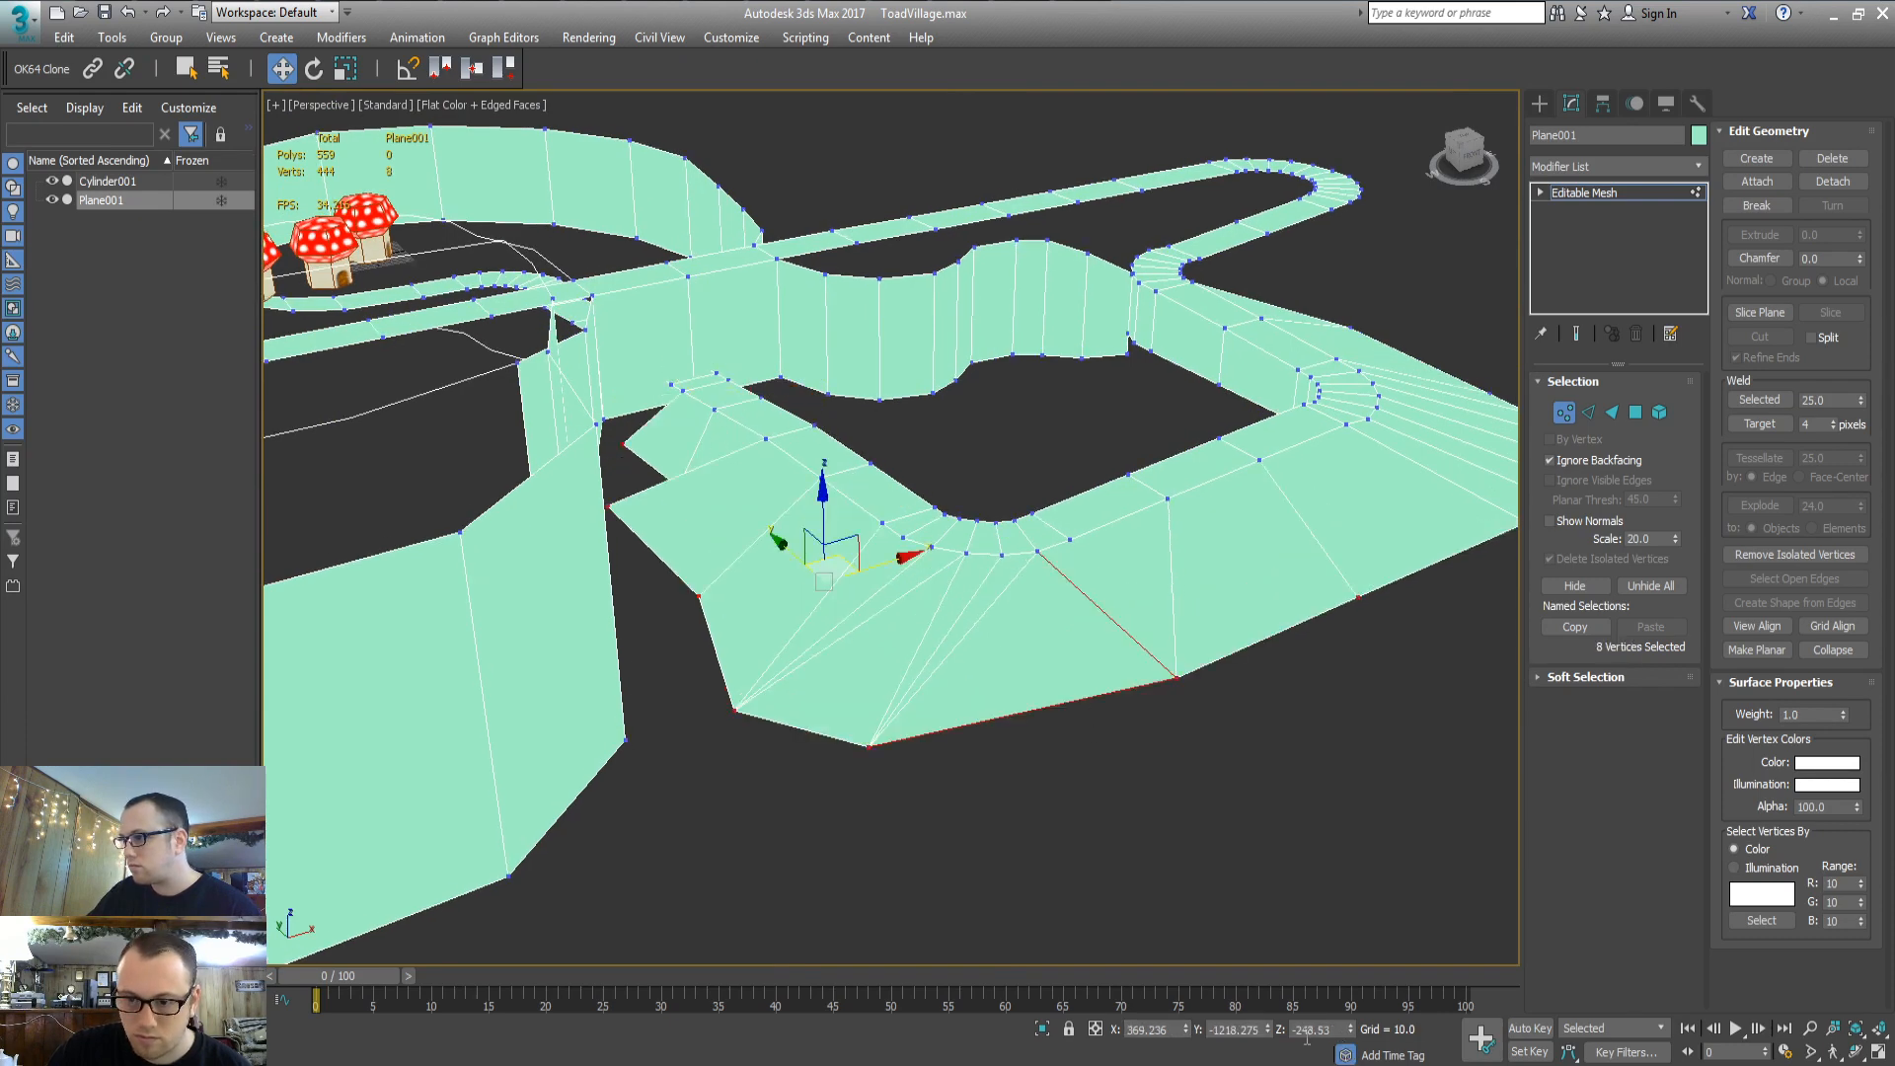
type("-178")
key("Return")
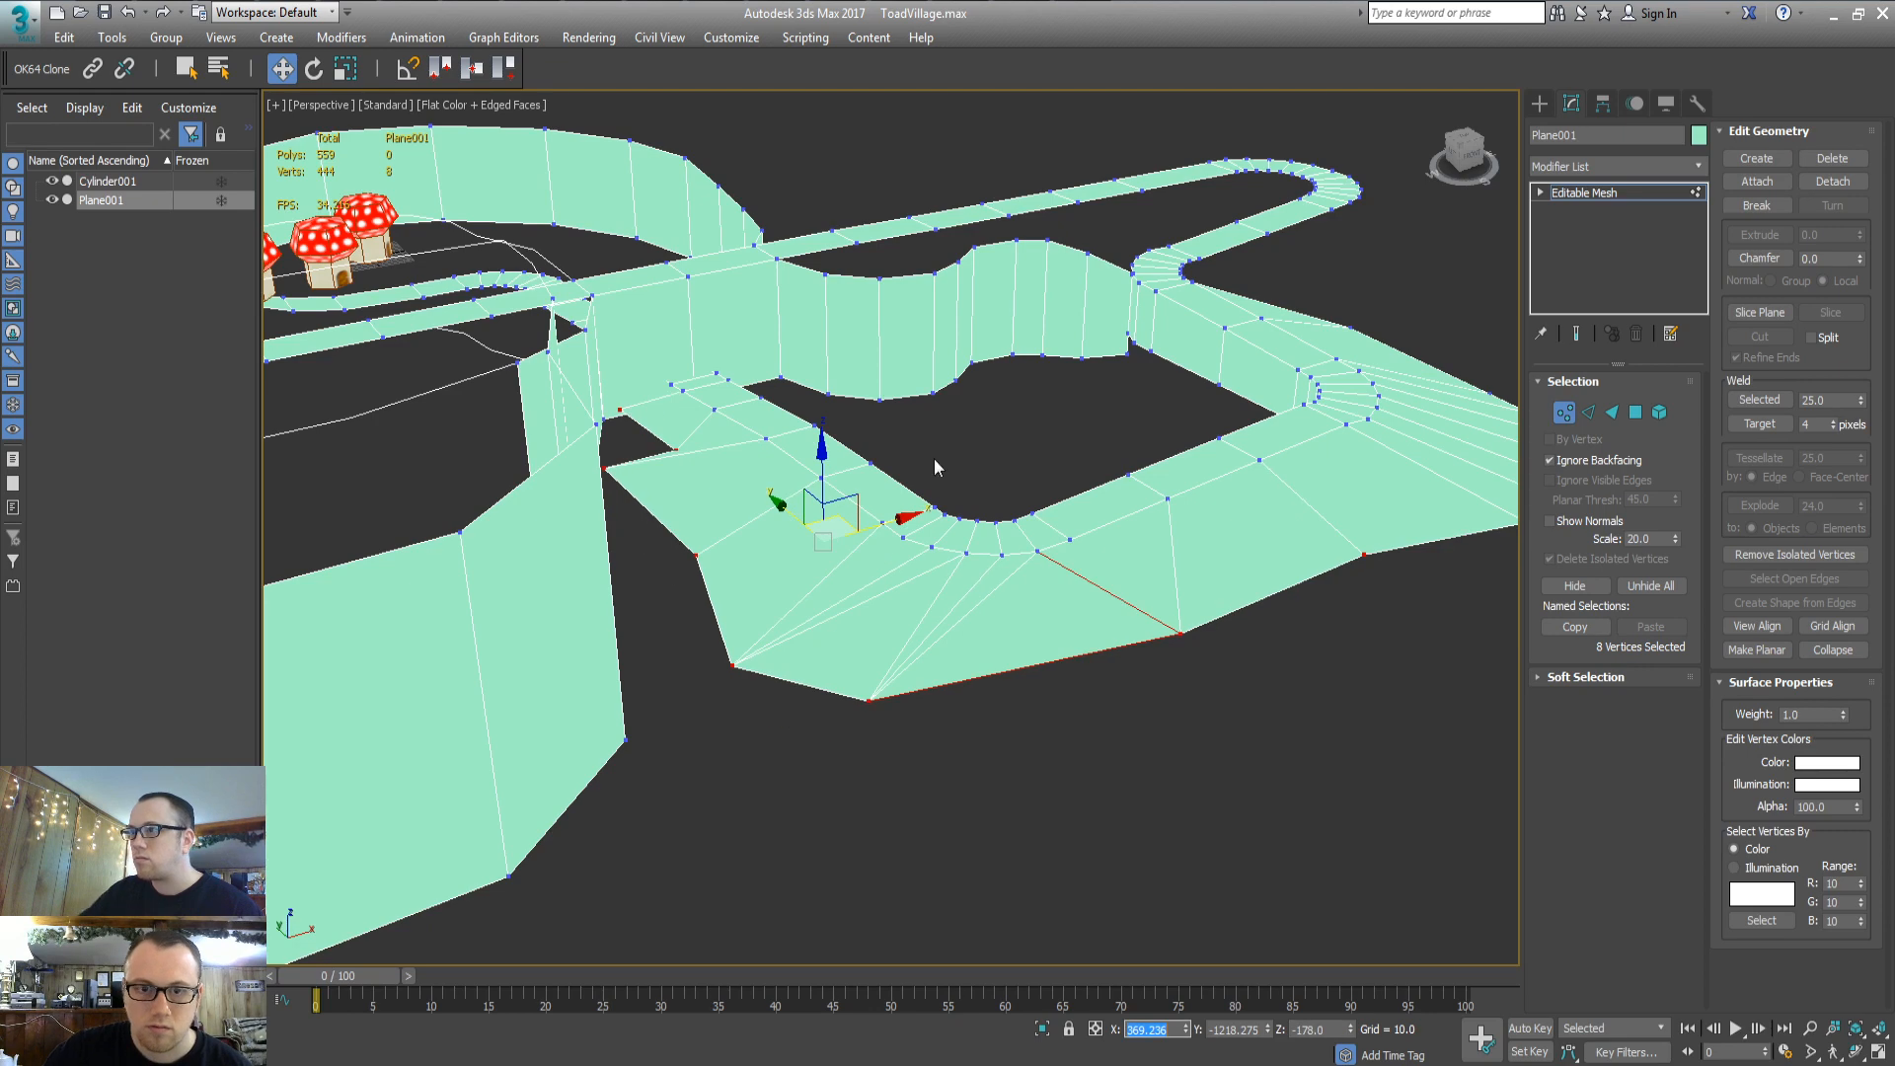
Move the slope's notch vertex over to the neighbouring wall's lower corner and try to weld the two vertices
middle_click_drag(787, 459, 742, 590)
middle_click_drag(737, 380, 751, 475)
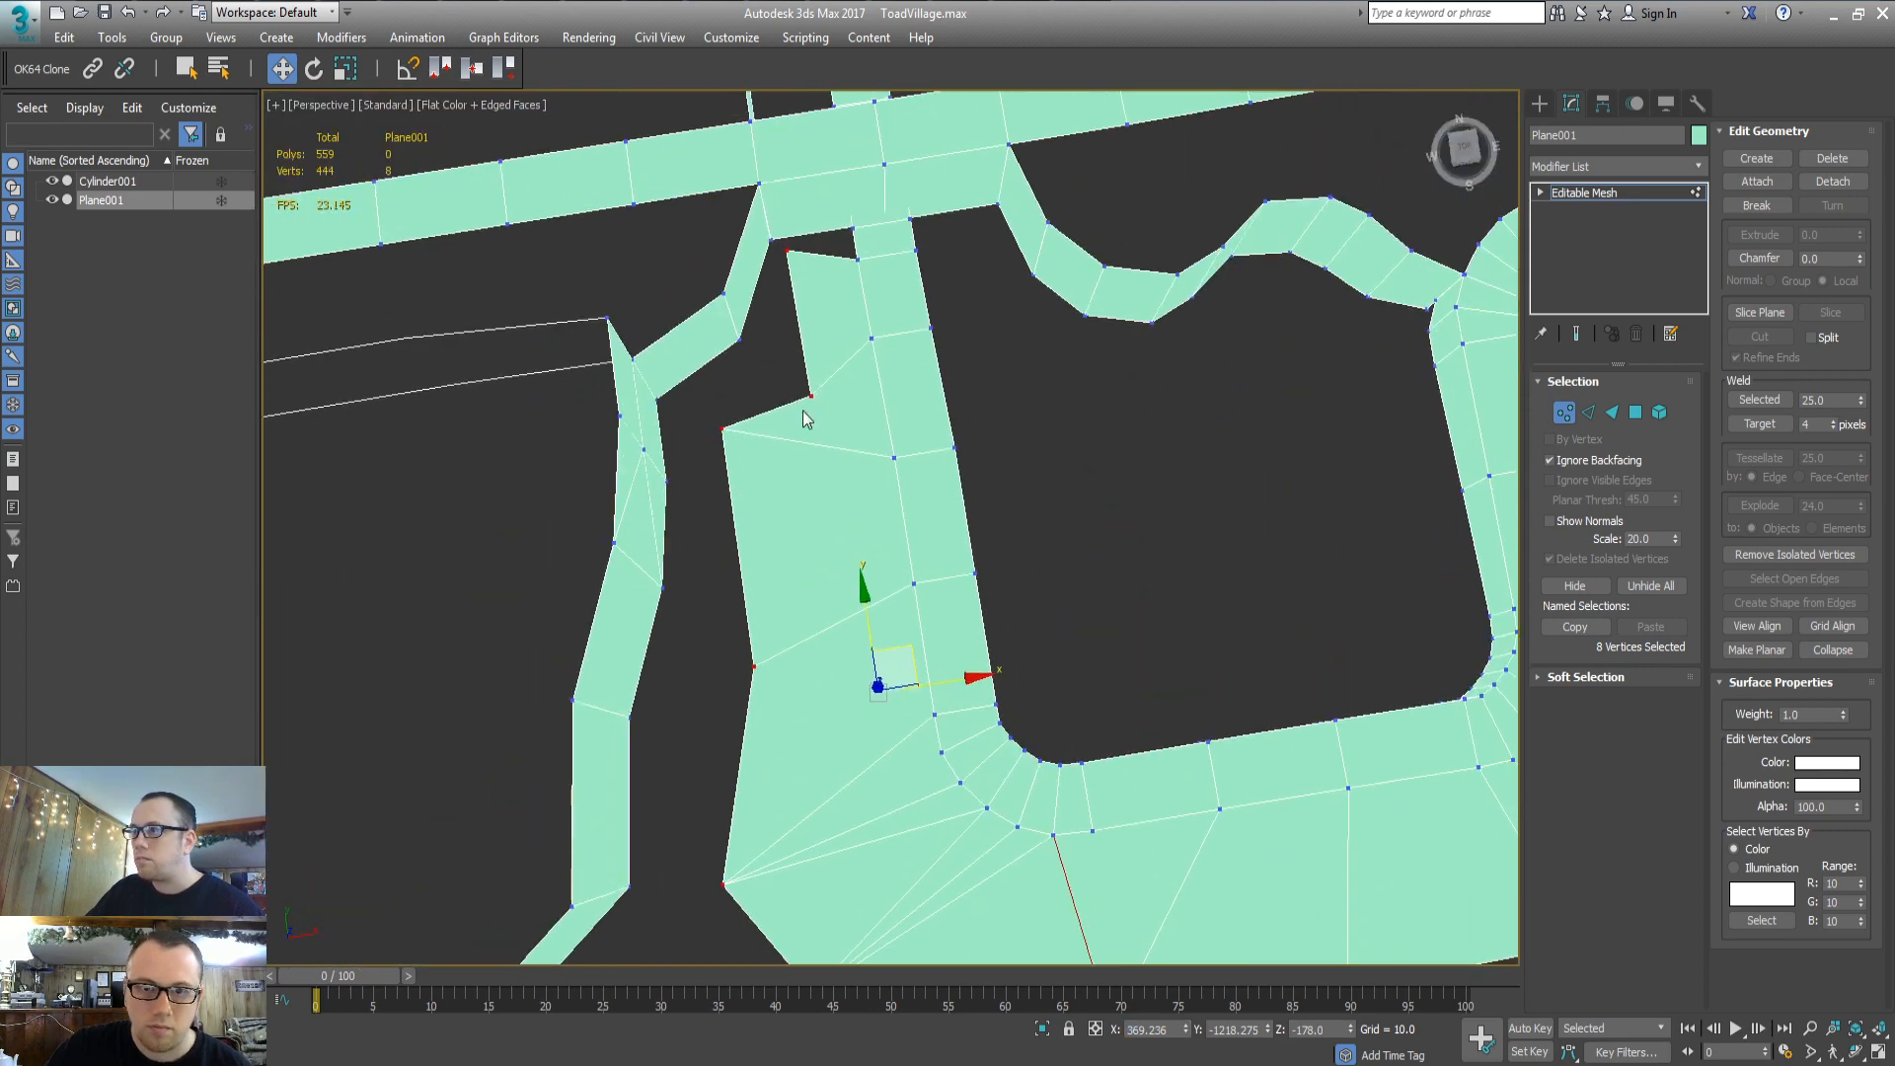
left_click(810, 396)
middle_click_drag(824, 415, 882, 451)
left_click_drag(889, 456, 817, 432)
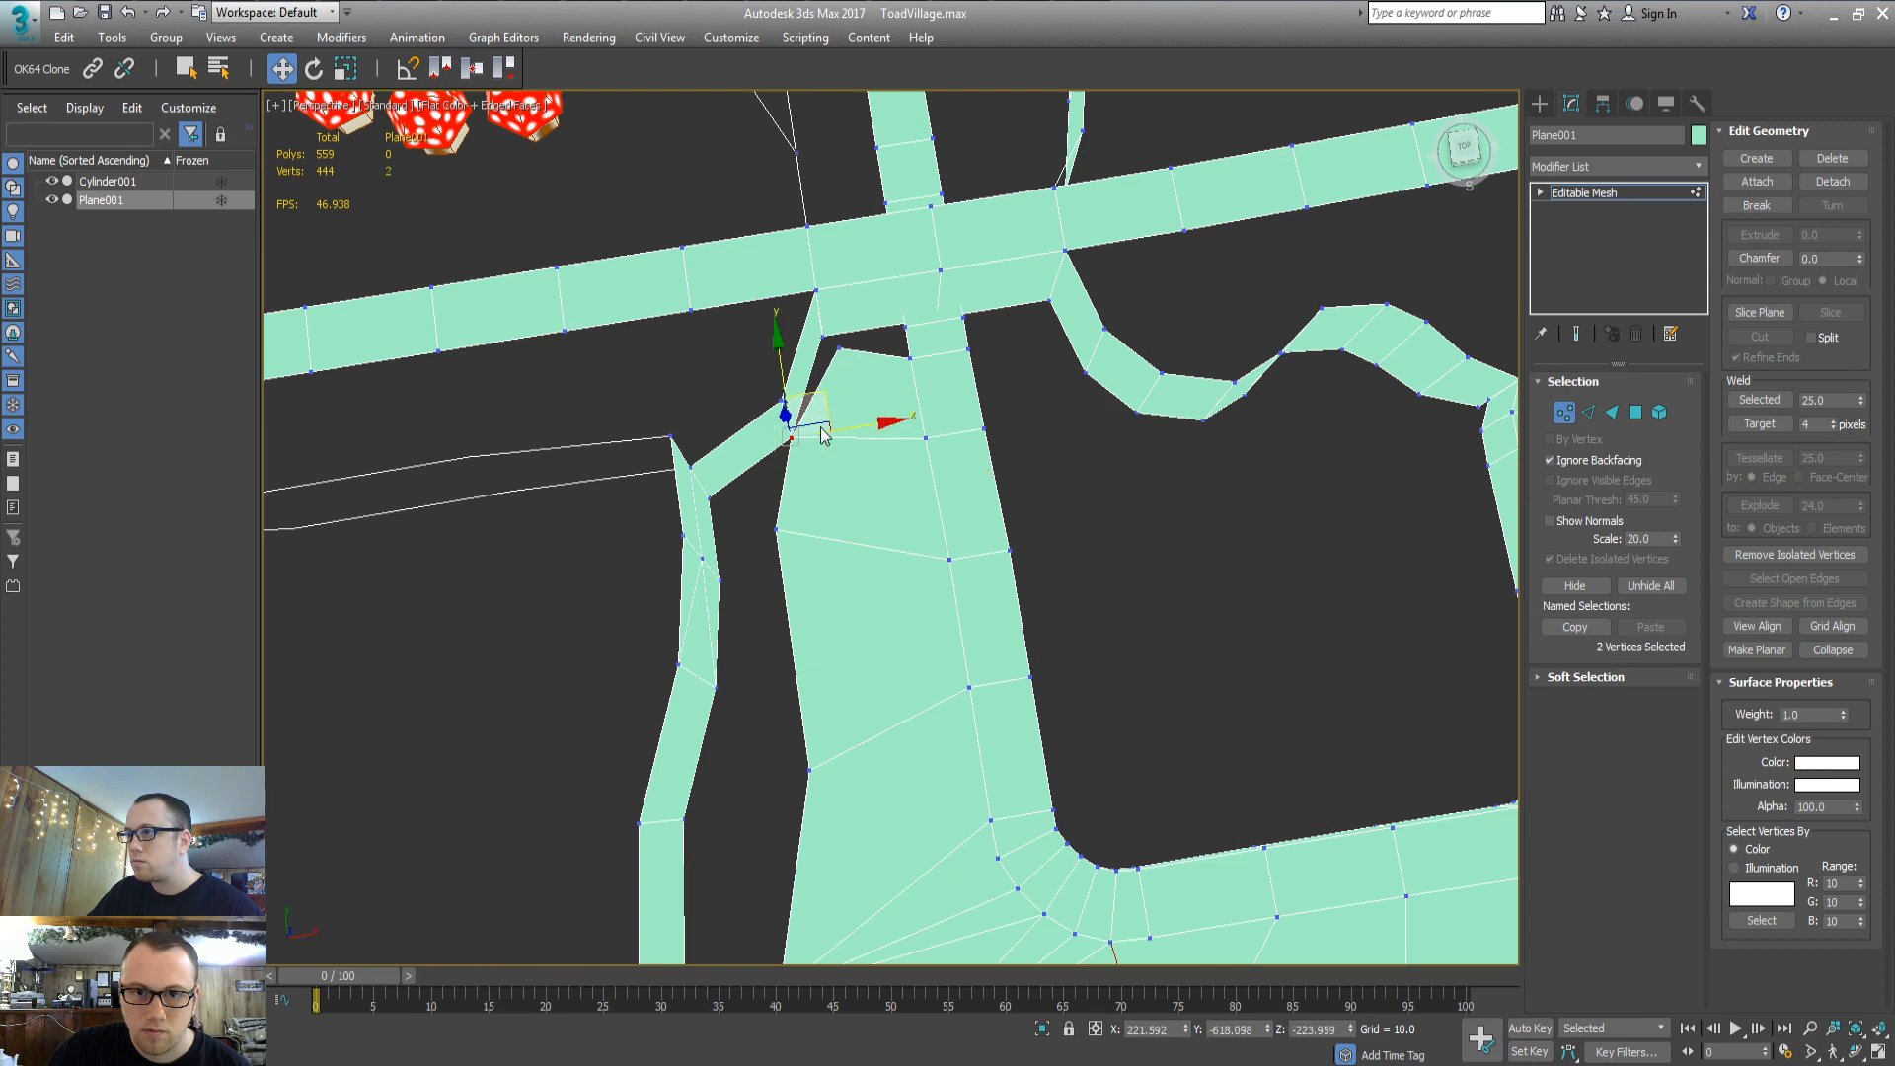
key("ctrl+w")
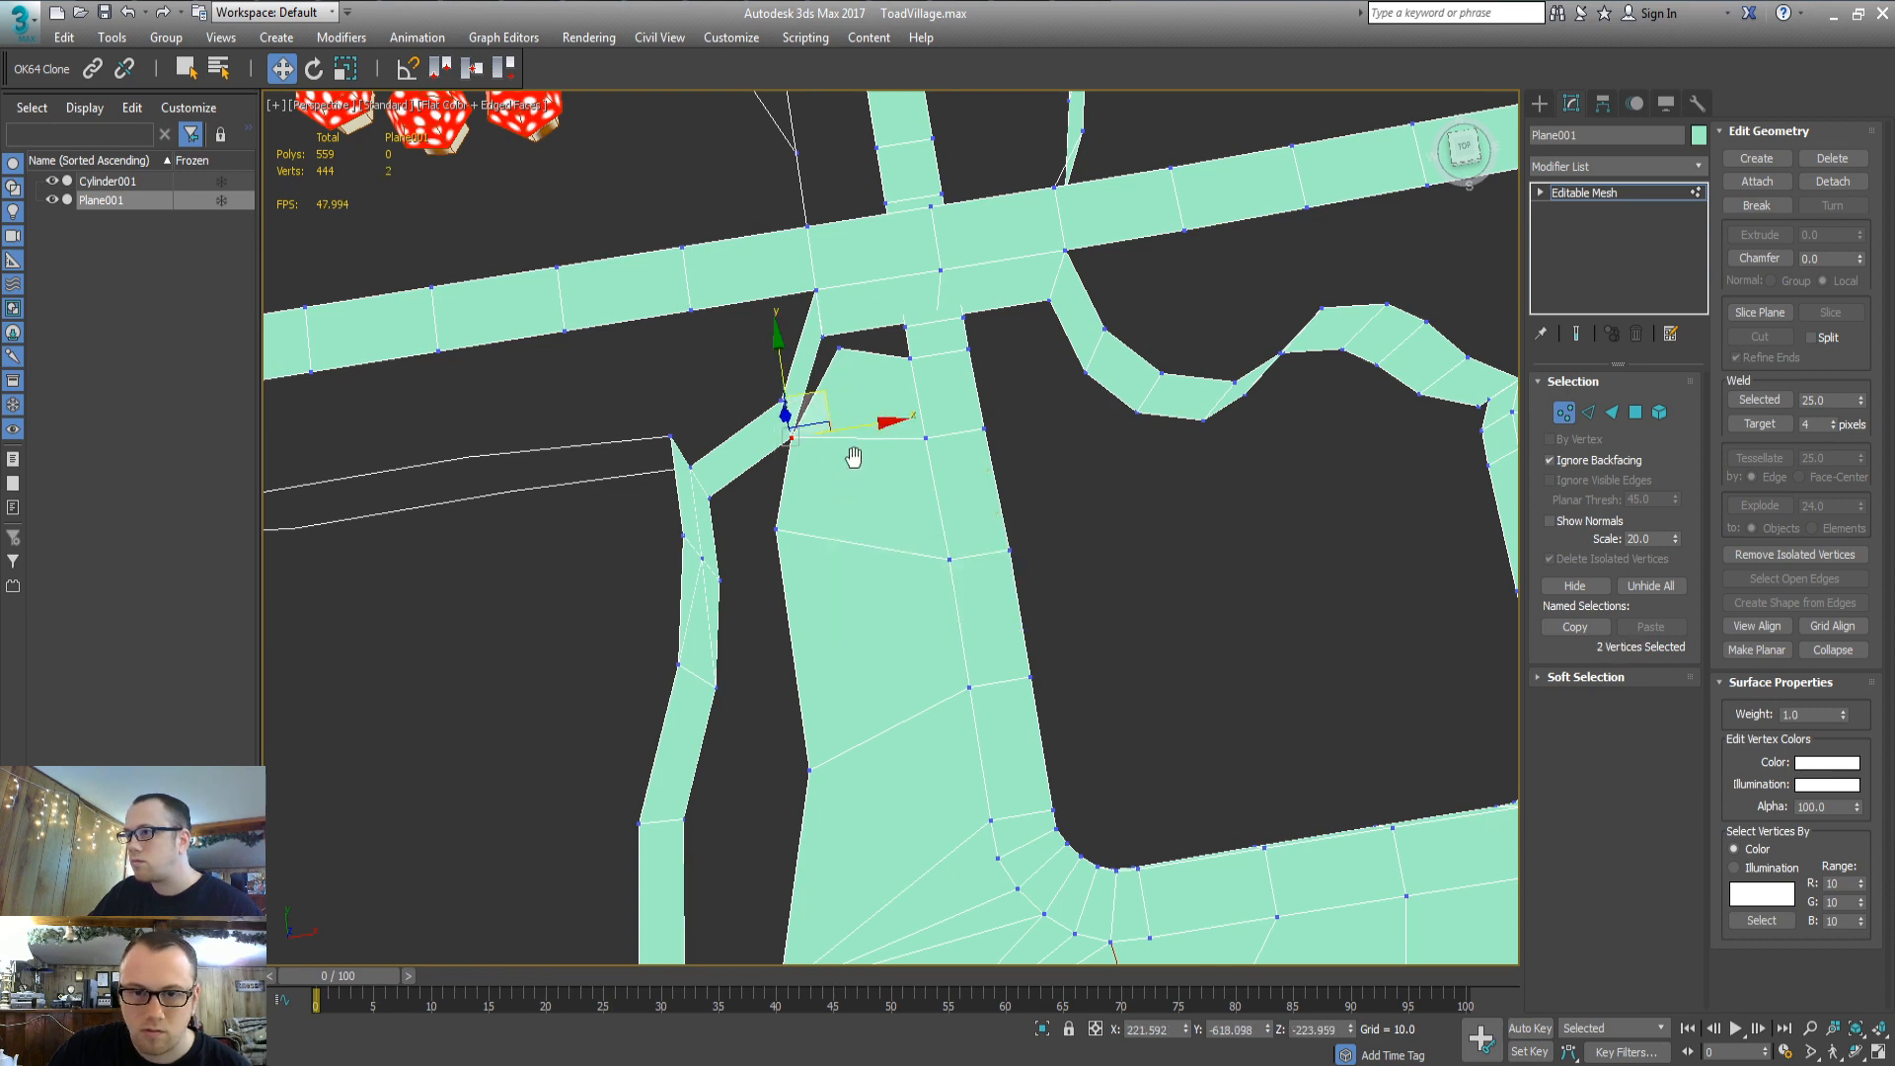
Lower the slope vertex beside the wall to a Z of about -243, align it with the wall's bottom corner vertex and weld them
middle_click_drag(839, 478, 854, 482)
key("z")
left_click_drag(789, 491, 847, 284)
scroll(908, 459, "down", 5)
key("z")
middle_click_drag(885, 447, 926, 388, "alt")
middle_click_drag(955, 536, 899, 478)
scroll(897, 432, "down", 5)
scroll(895, 467, "up", 5)
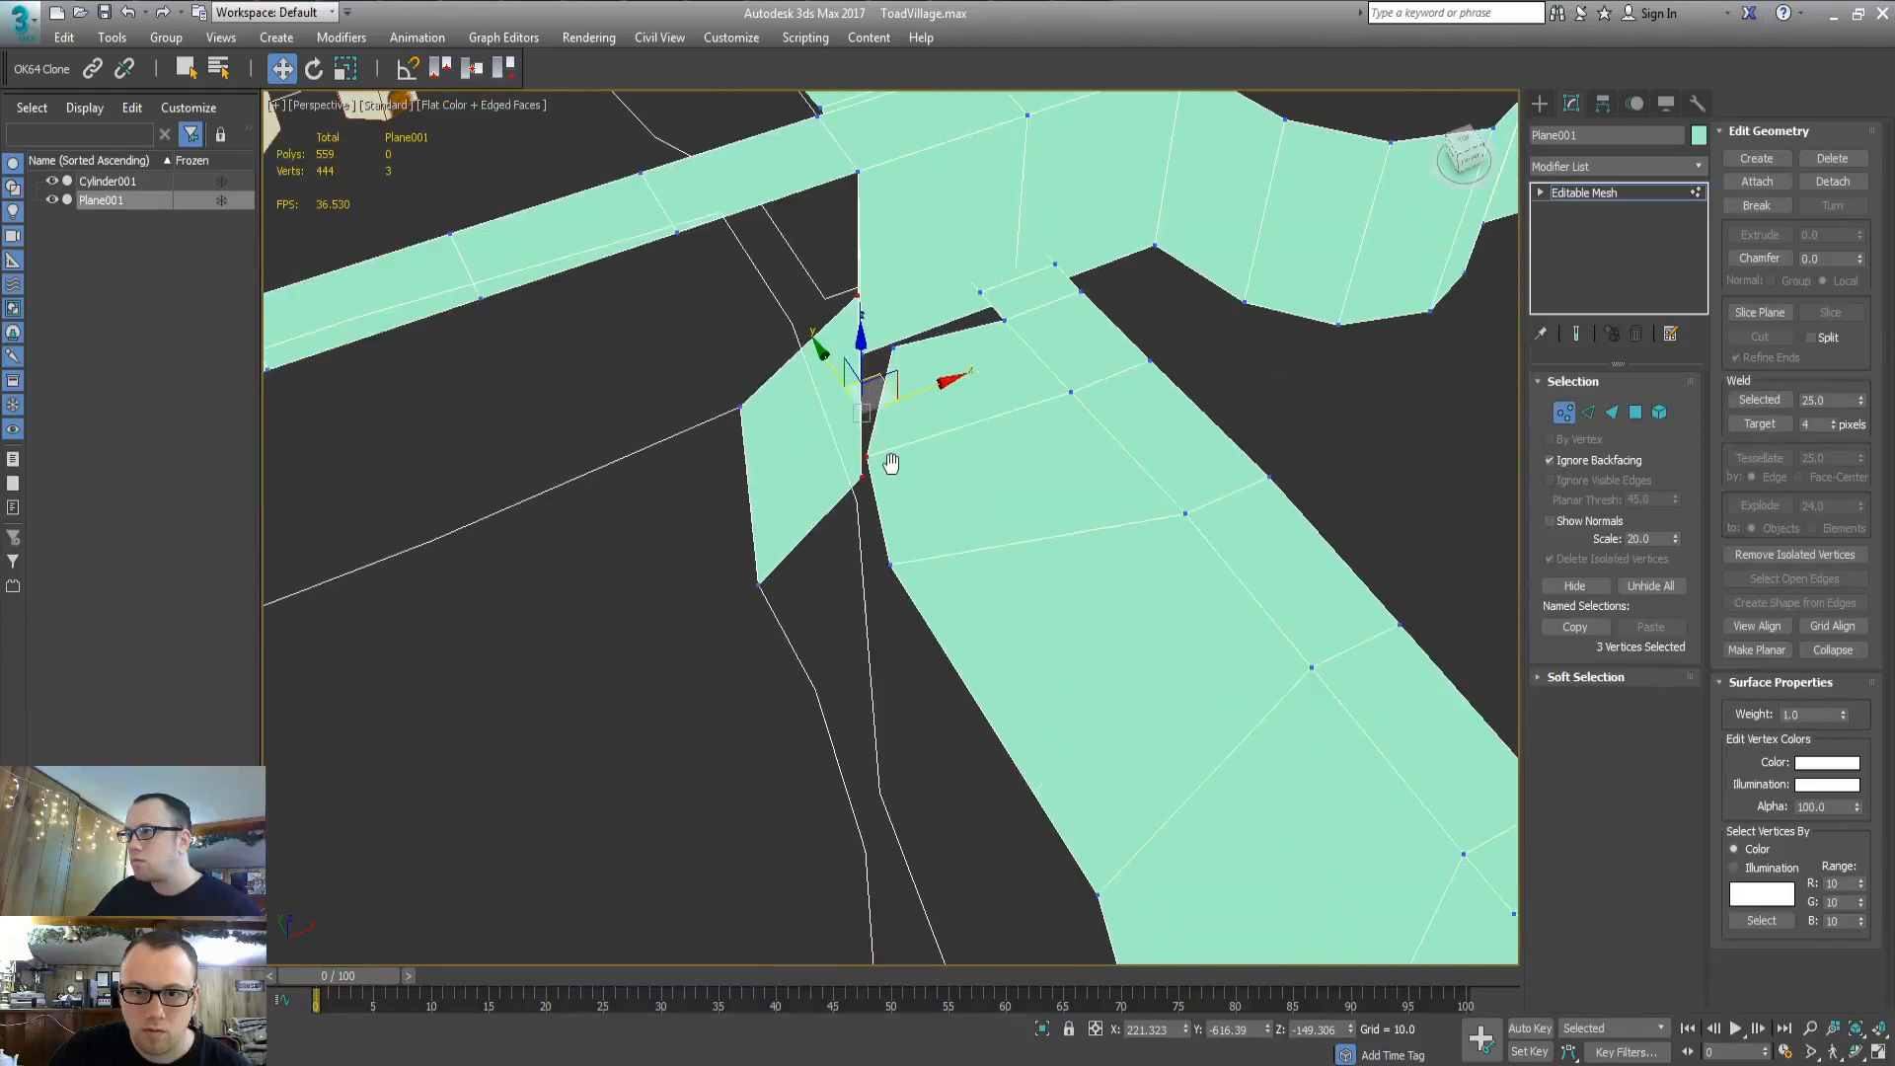
left_click(853, 455)
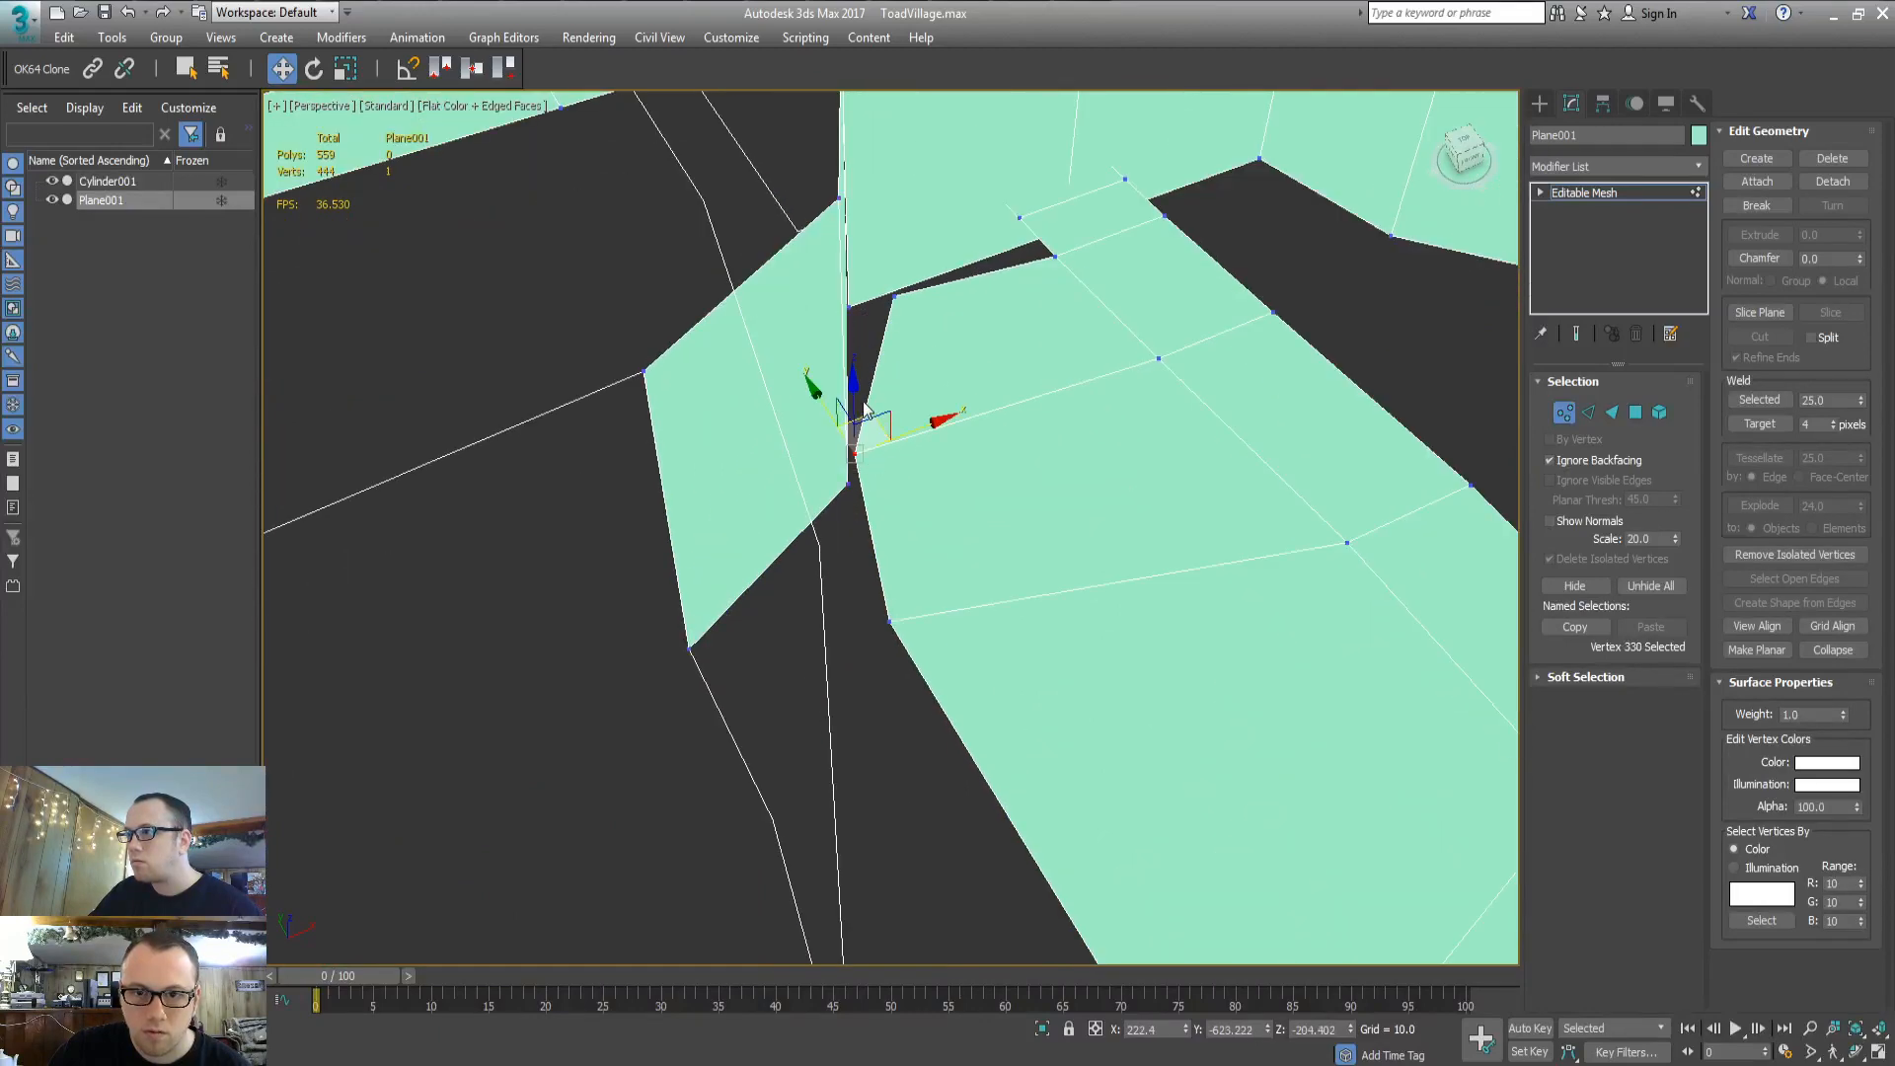
middle_click_drag(864, 410, 920, 387, "alt")
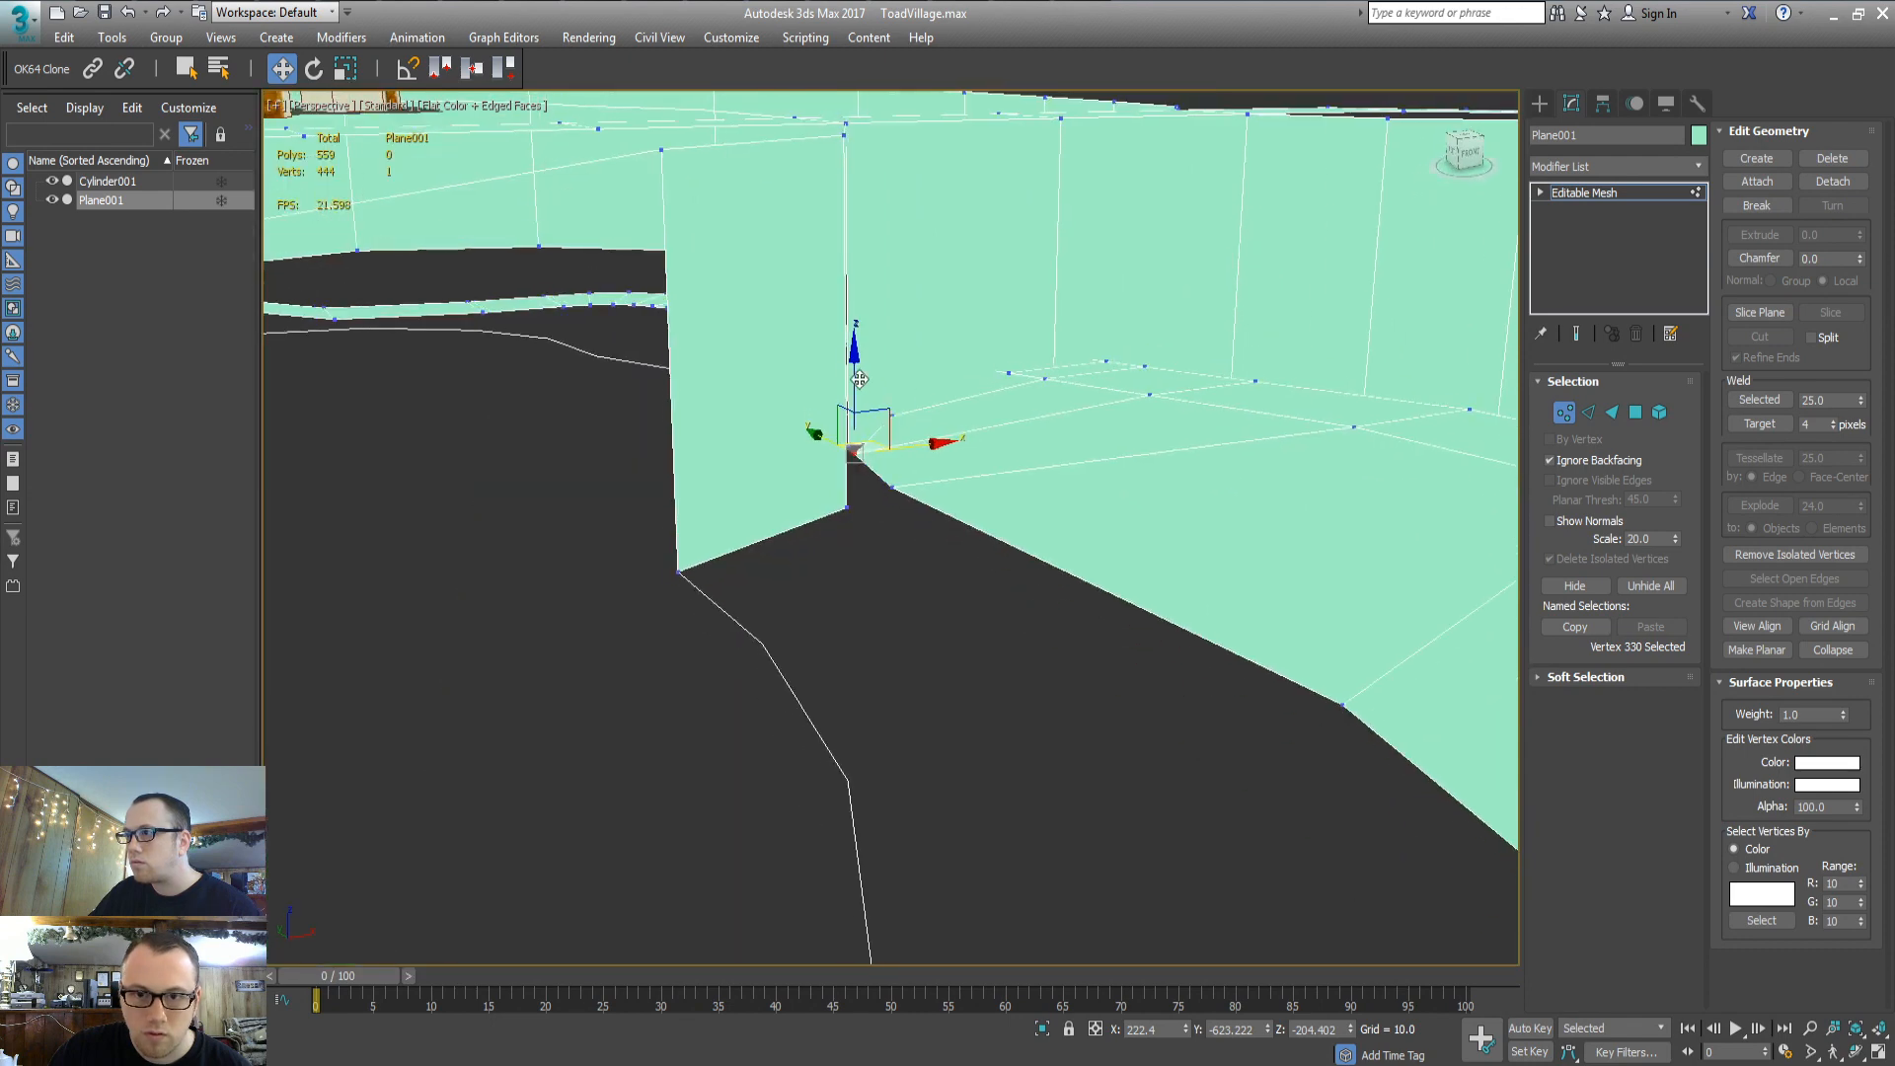
left_click_drag(860, 379, 902, 518)
middle_click_drag(902, 518, 894, 612, "alt")
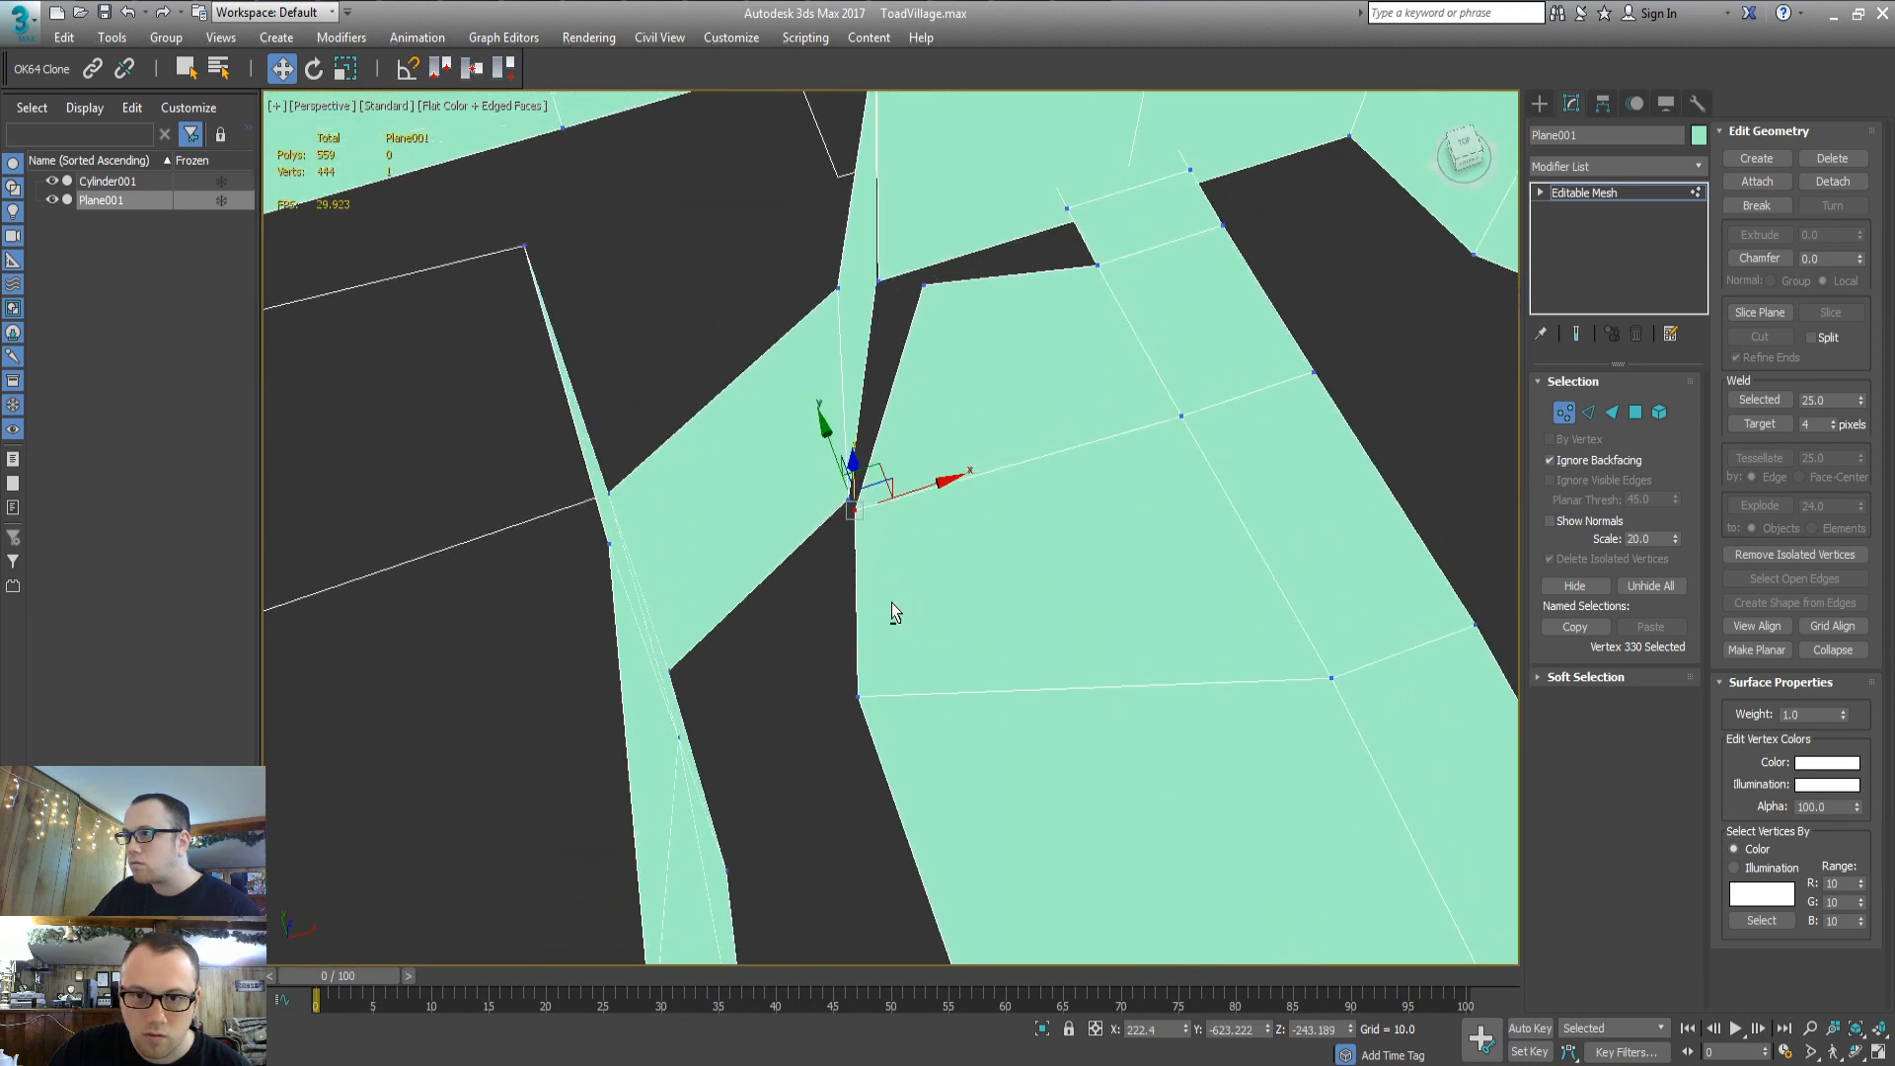
left_click_drag(885, 463, 875, 441)
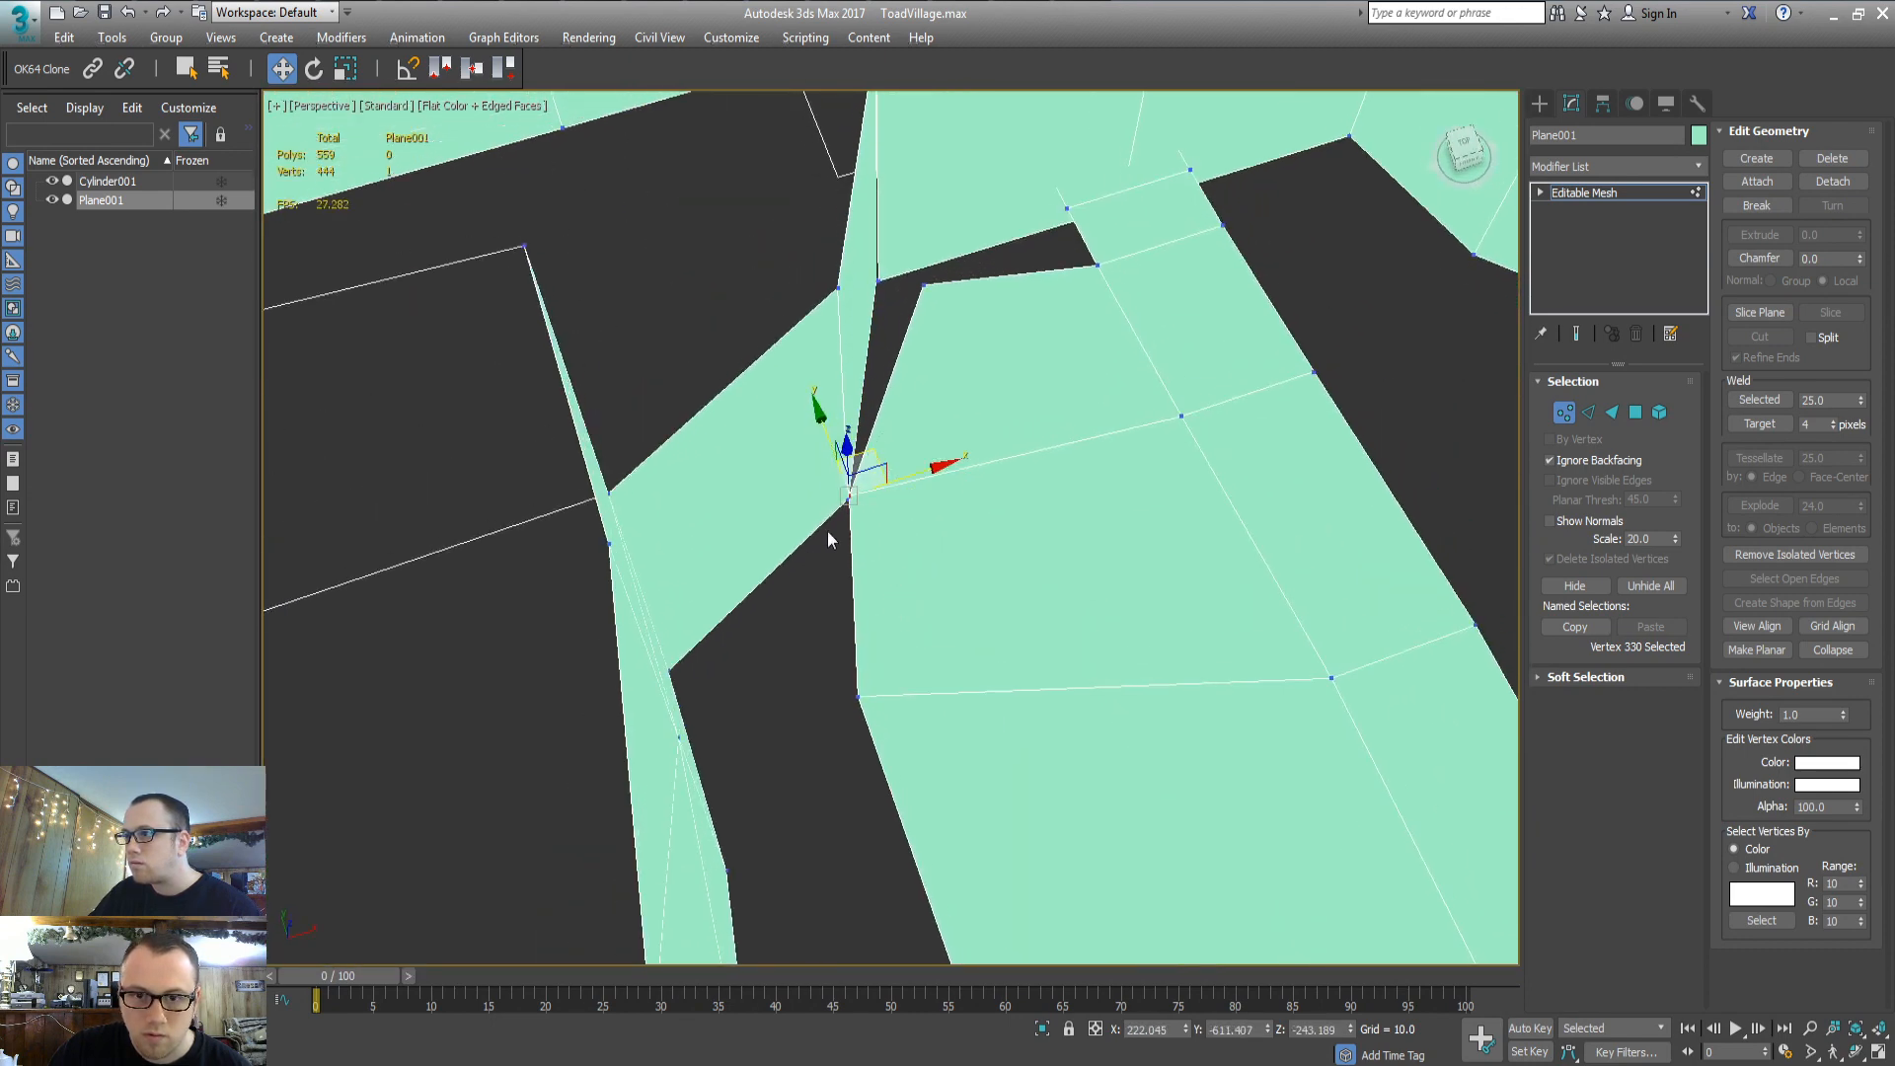
middle_click_drag(966, 405, 930, 576)
Move the slope's upper outer vertex onto the wall's inner bottom corner near the track junction and weld them
left_click(887, 454)
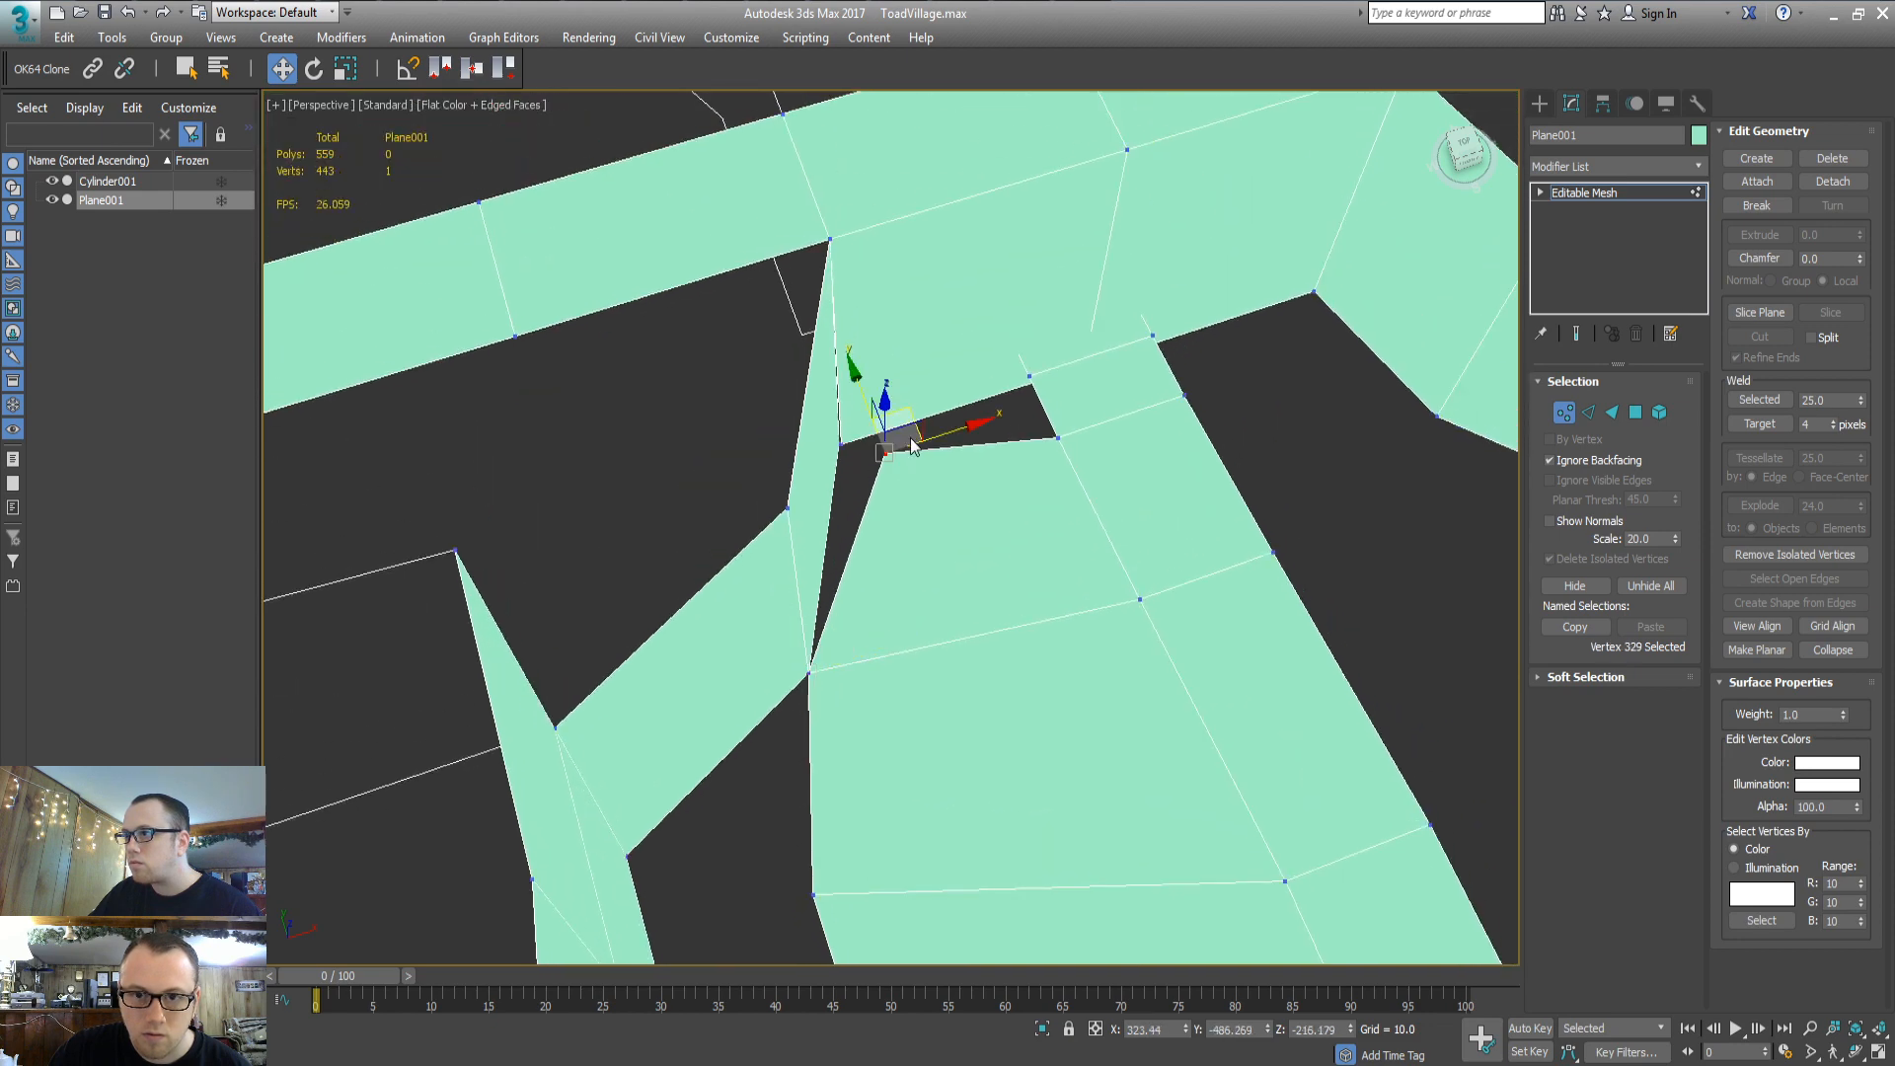
left_click_drag(909, 415, 846, 388)
left_click_drag(824, 416, 876, 464)
key("ctrl+w")
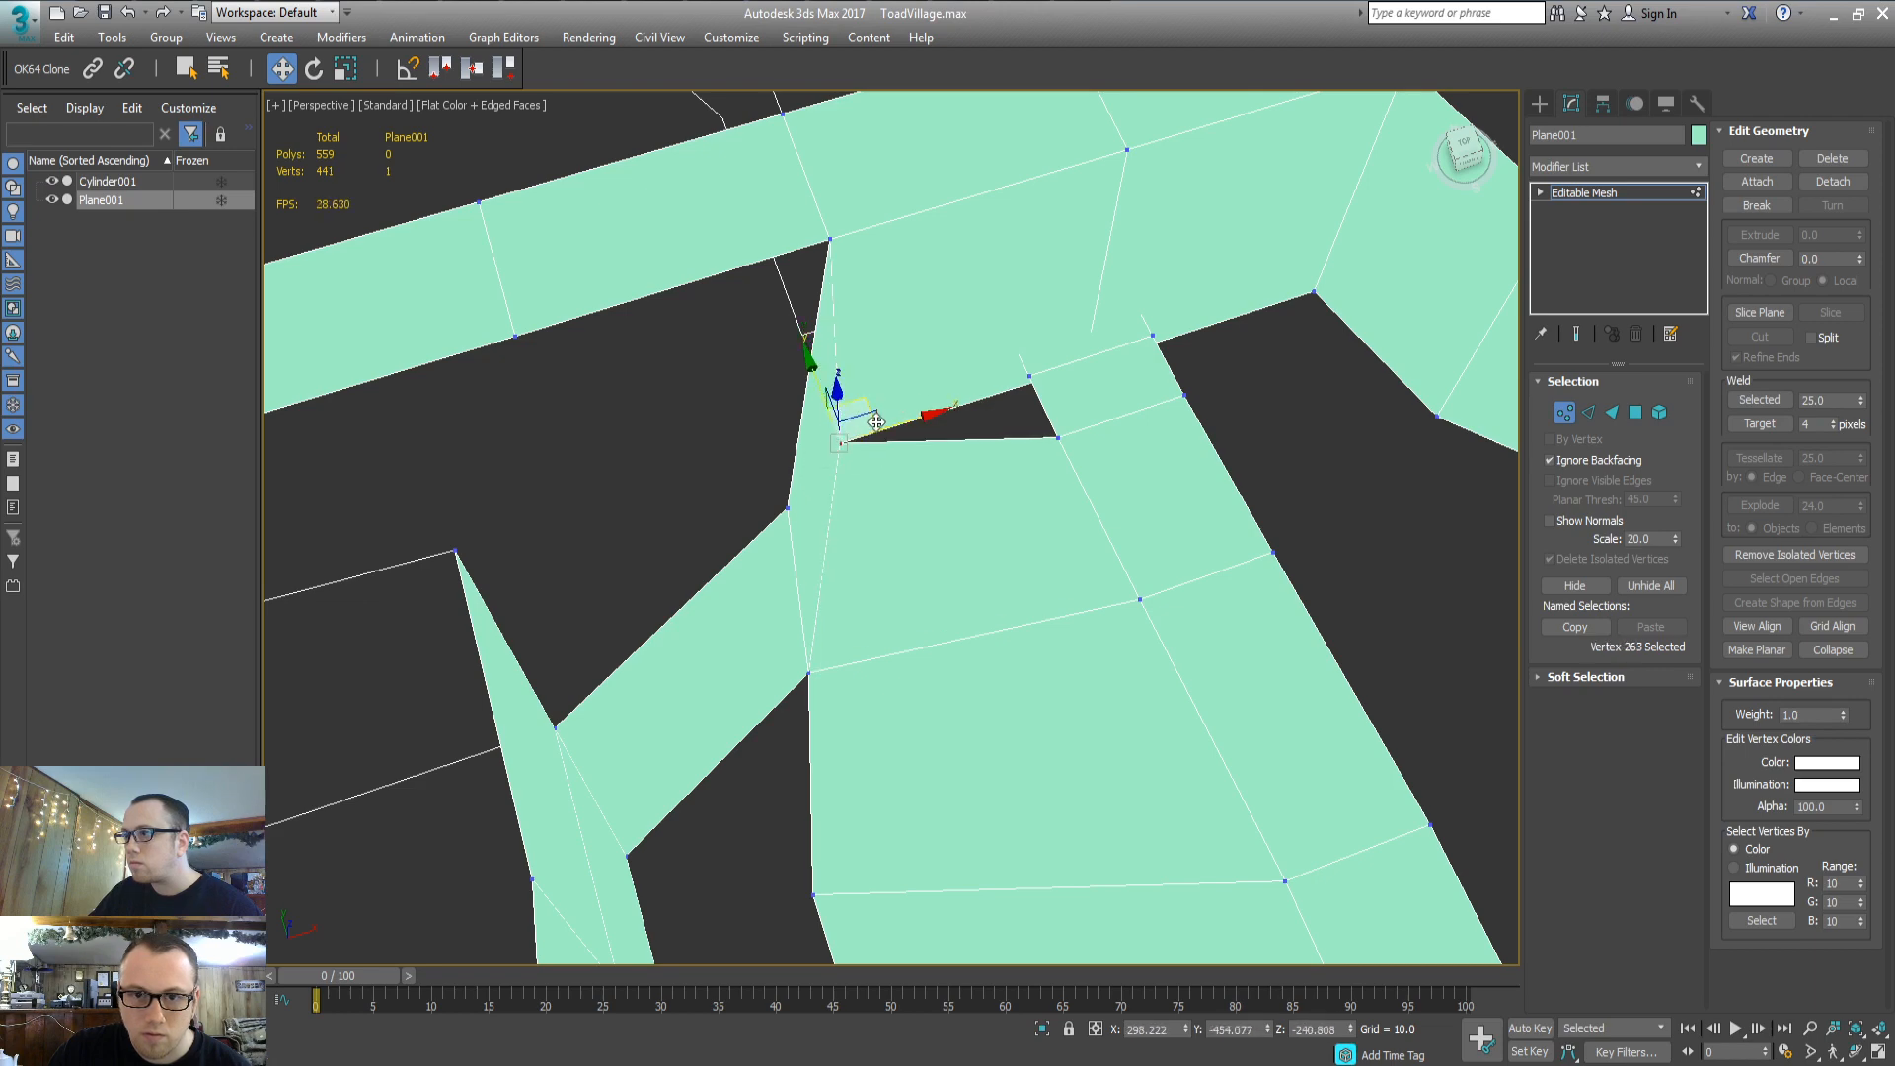
Move the next outer slope vertex over the following bottom corner of the wall and try to weld the pair
middle_click_drag(973, 462, 893, 470, "alt")
middle_click_drag(636, 731, 791, 572)
left_click(756, 530)
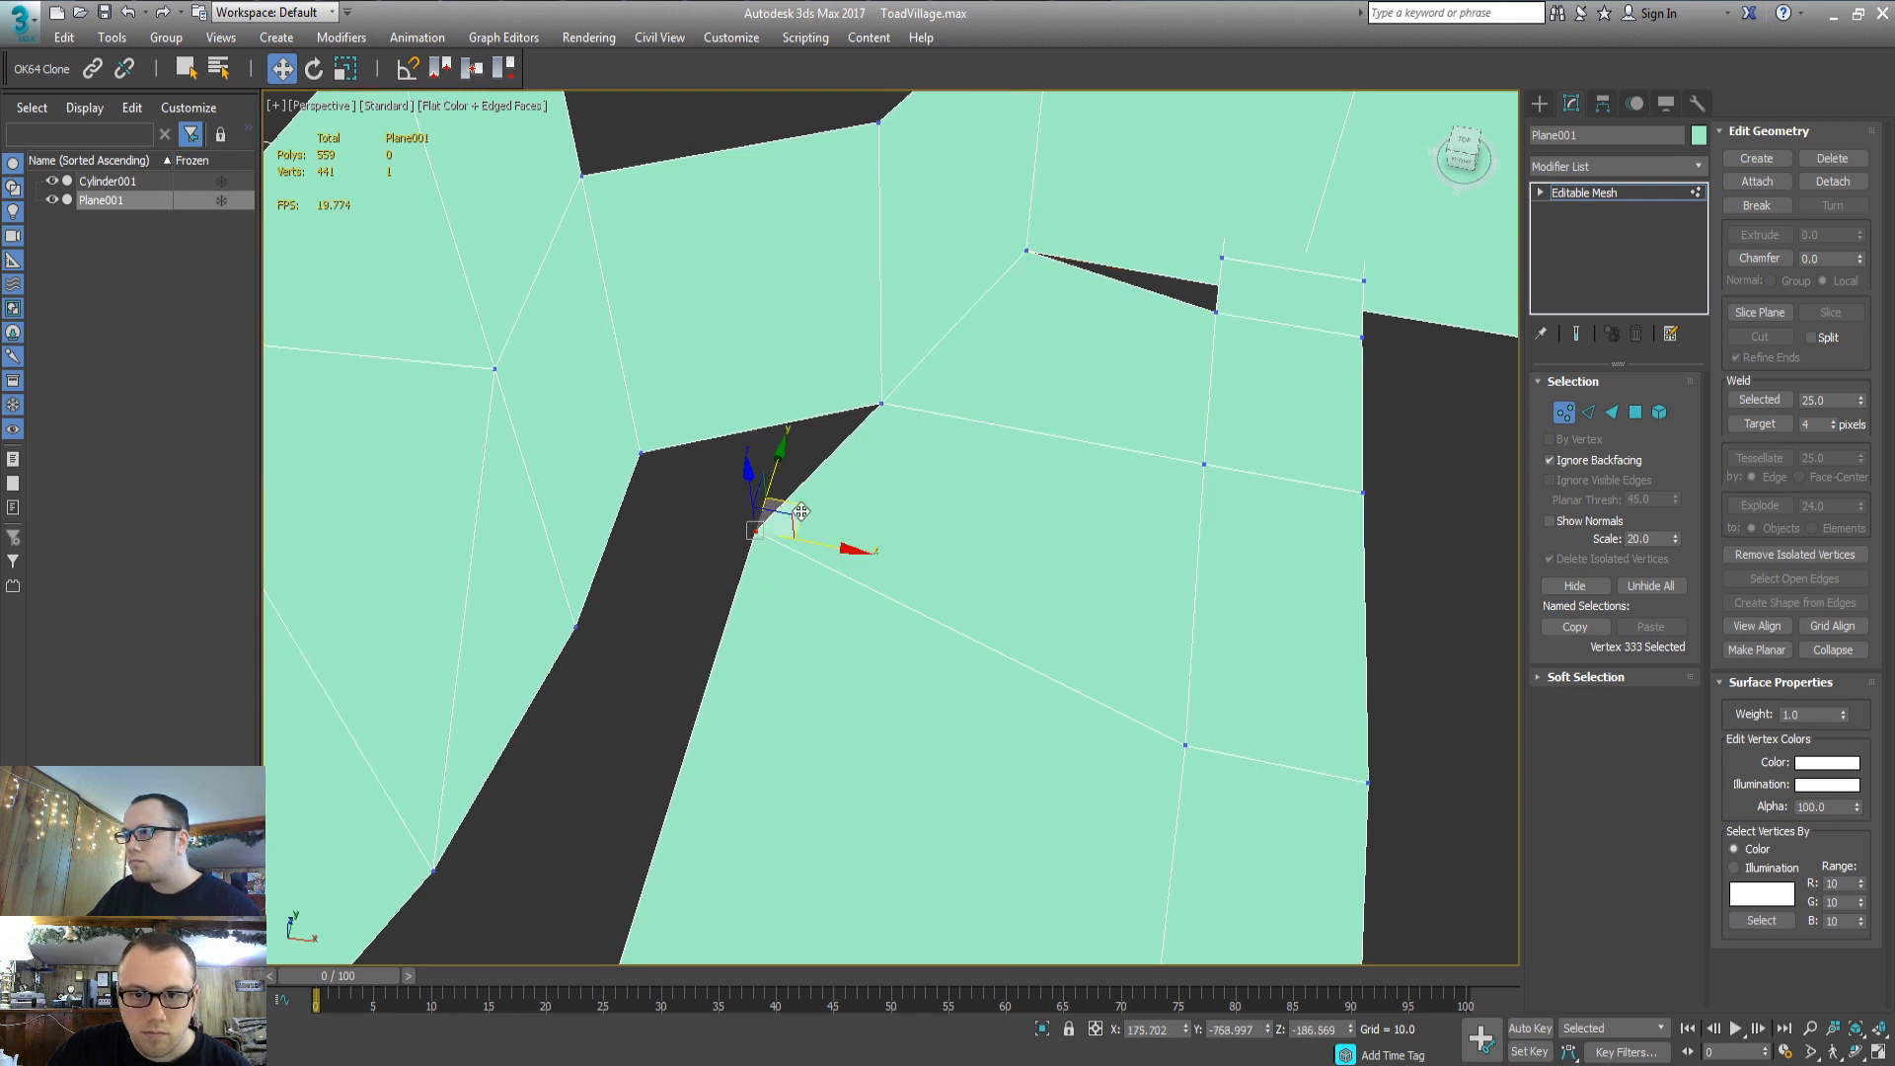
left_click_drag(801, 512, 605, 517)
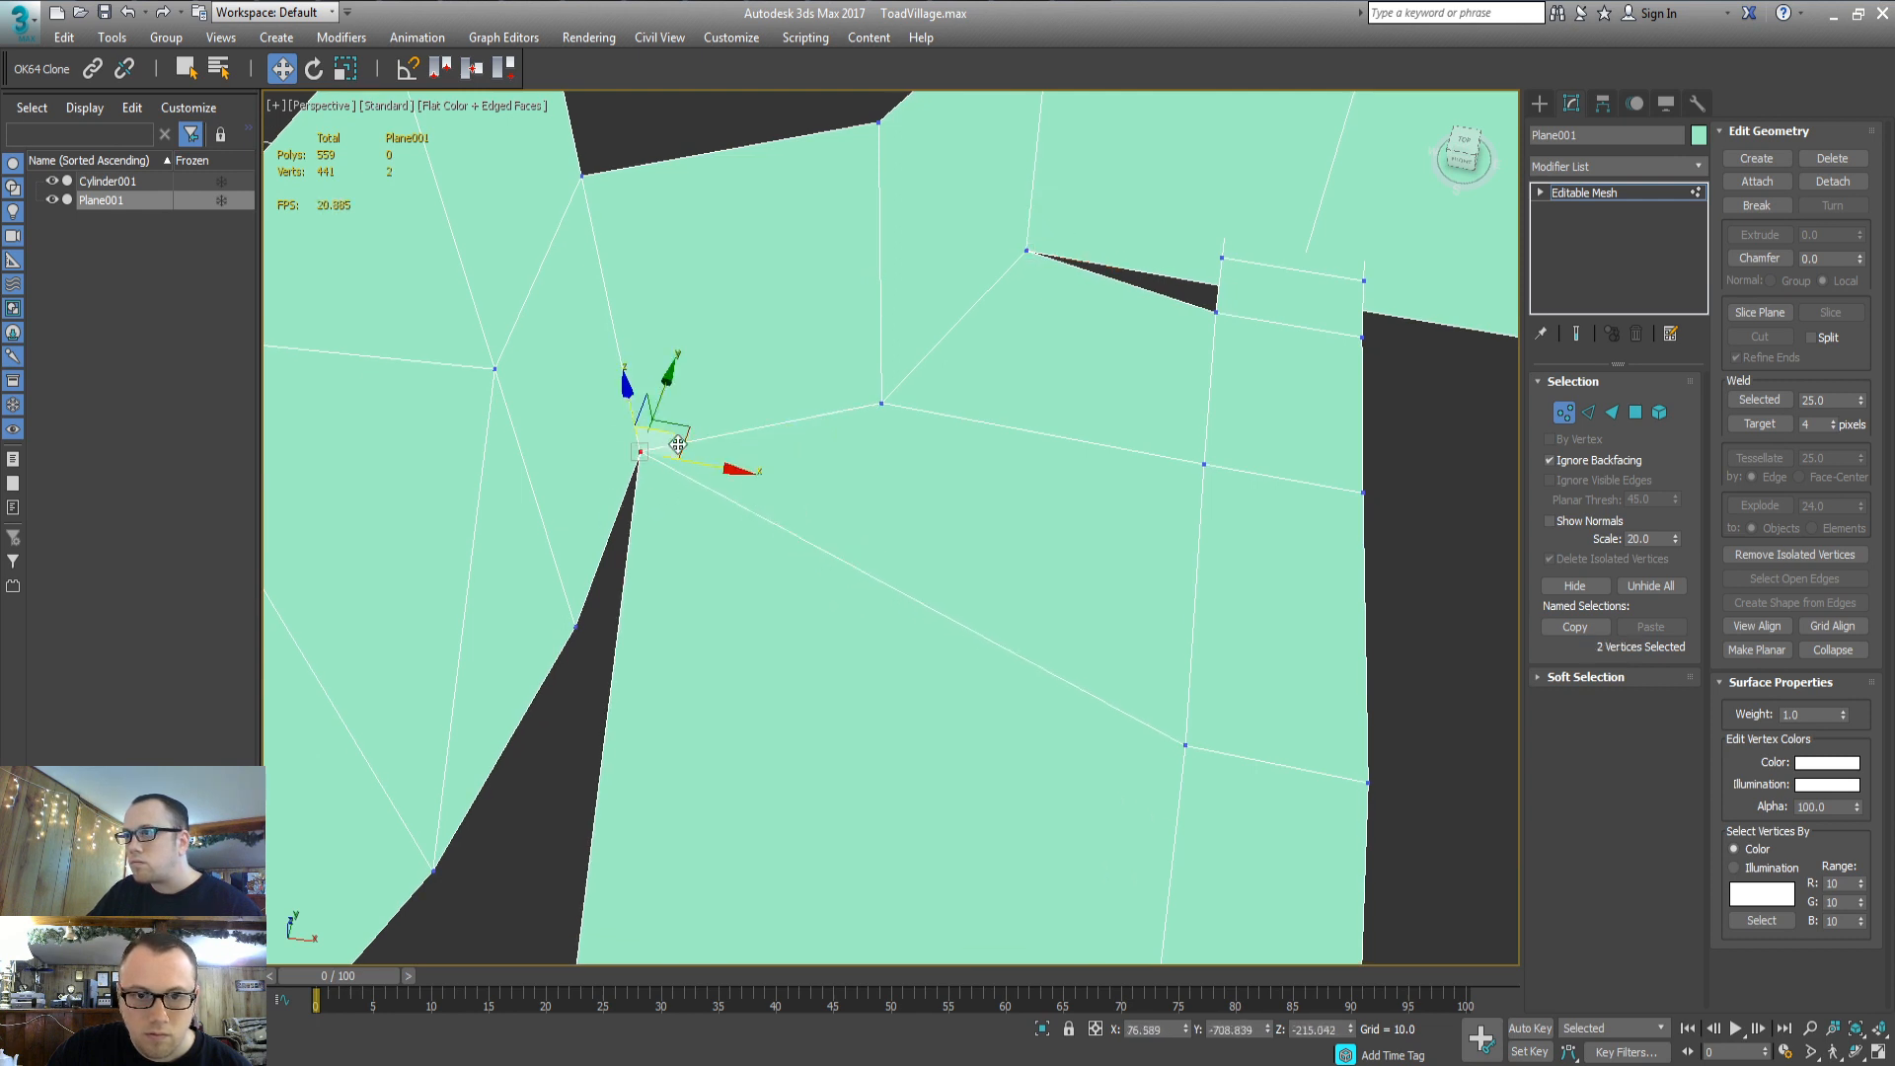
key("ctrl+w")
key("Return")
middle_click_drag(659, 545, 702, 530)
left_click(686, 372)
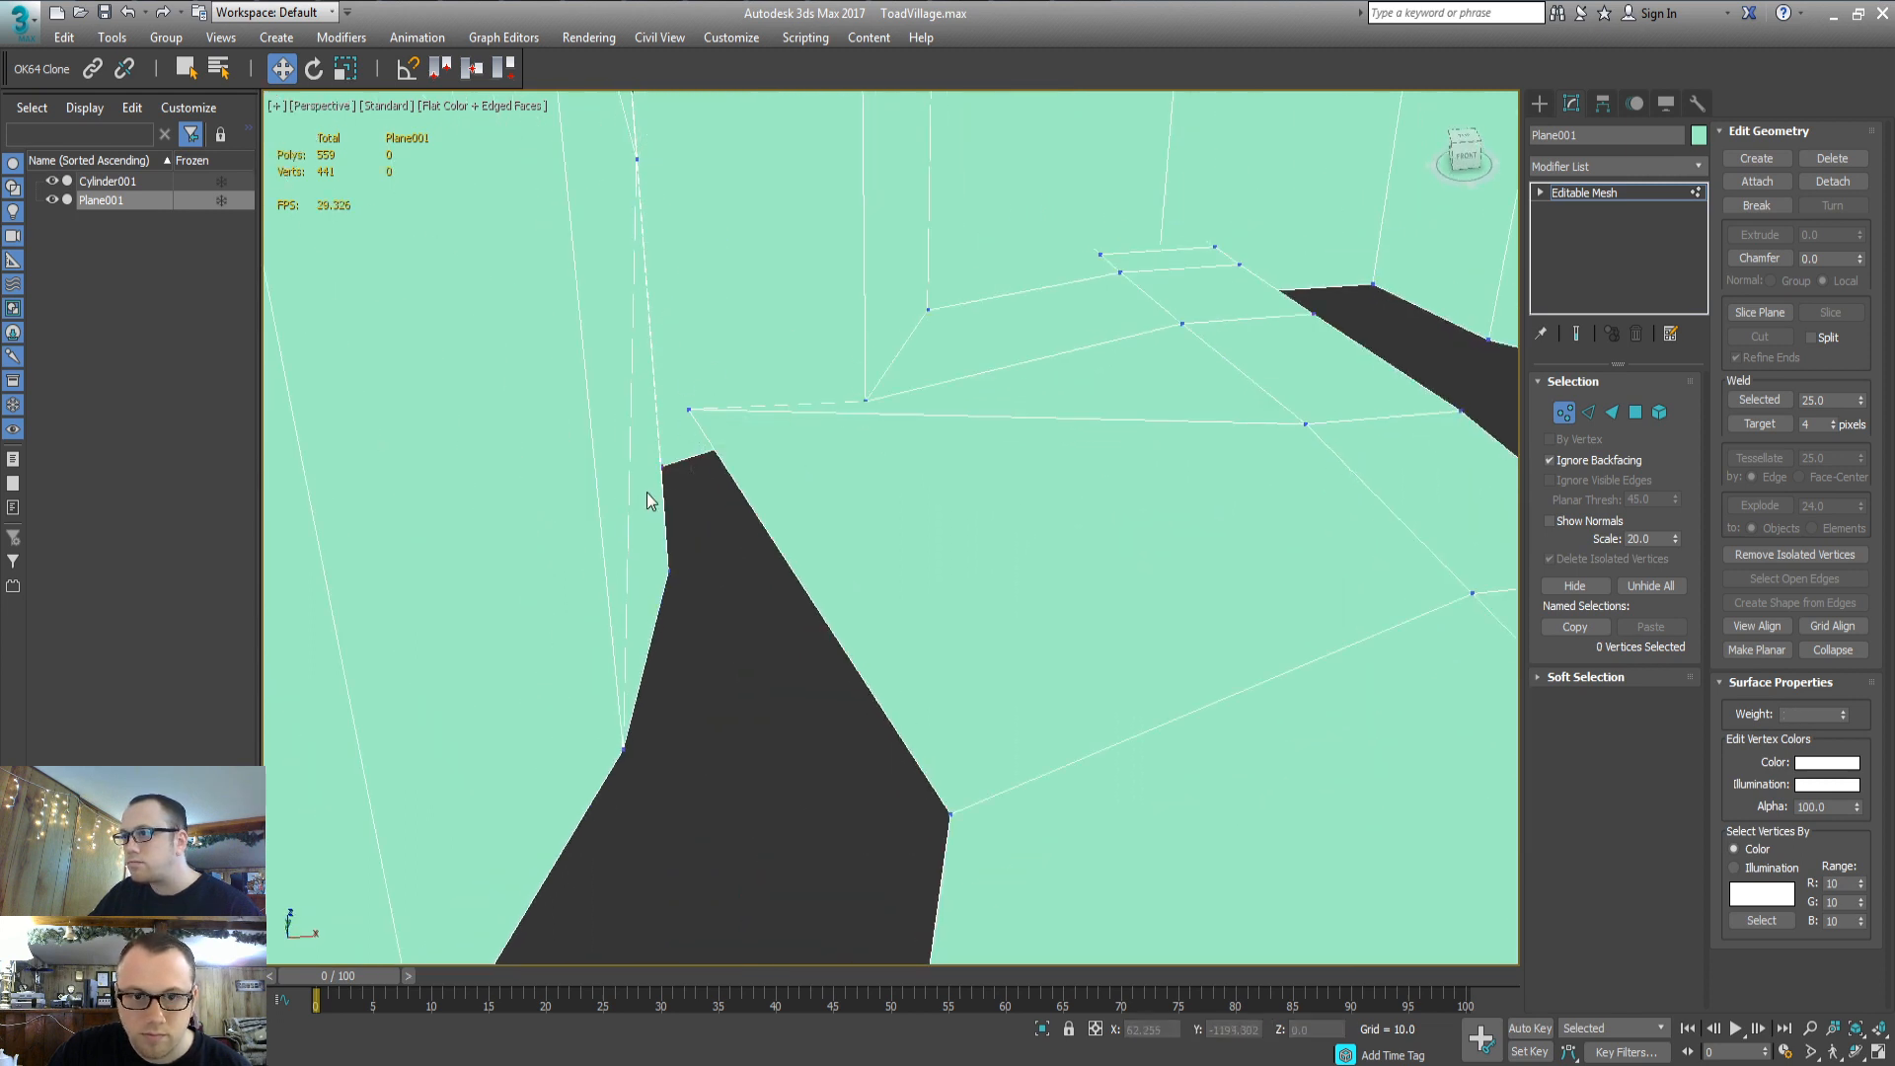
Set the unwelded slope vertex's Z position to -243, align it with the wall's bottom corner and weld them
left_click(661, 465)
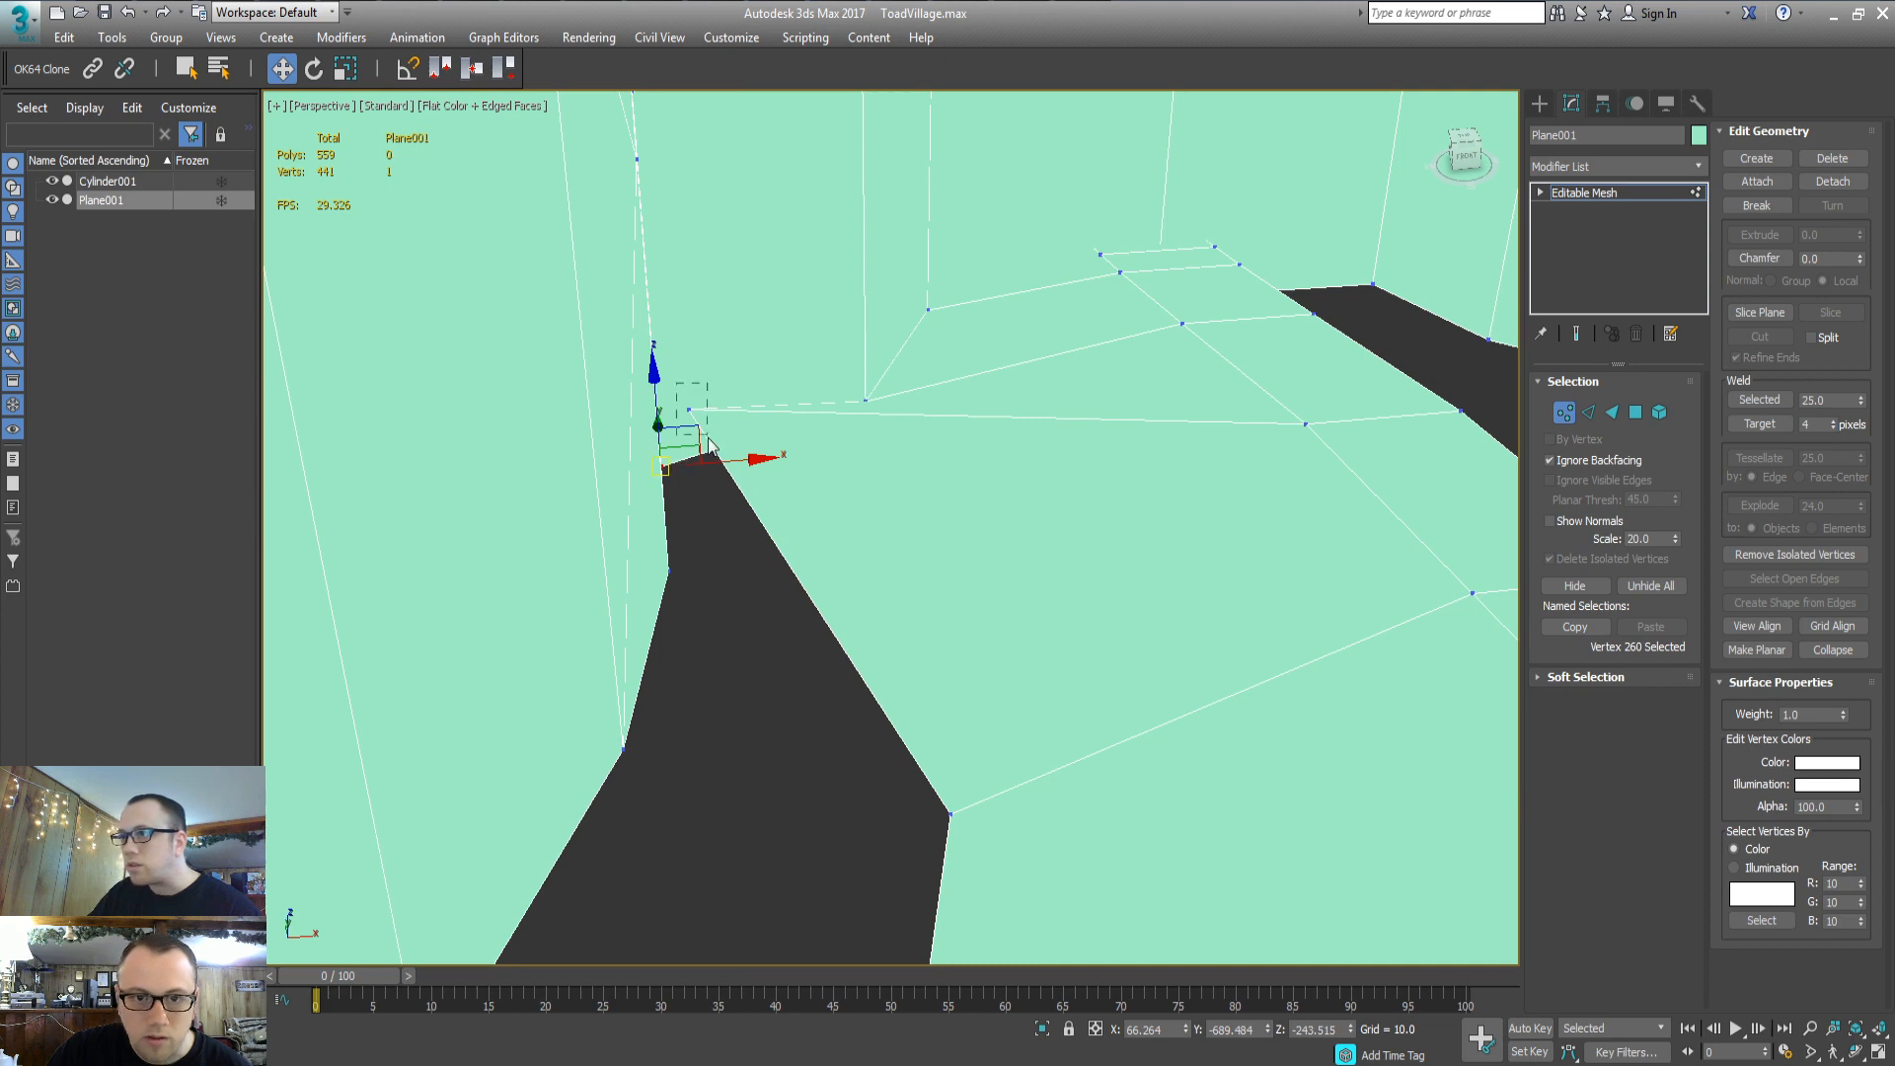
left_click(689, 409)
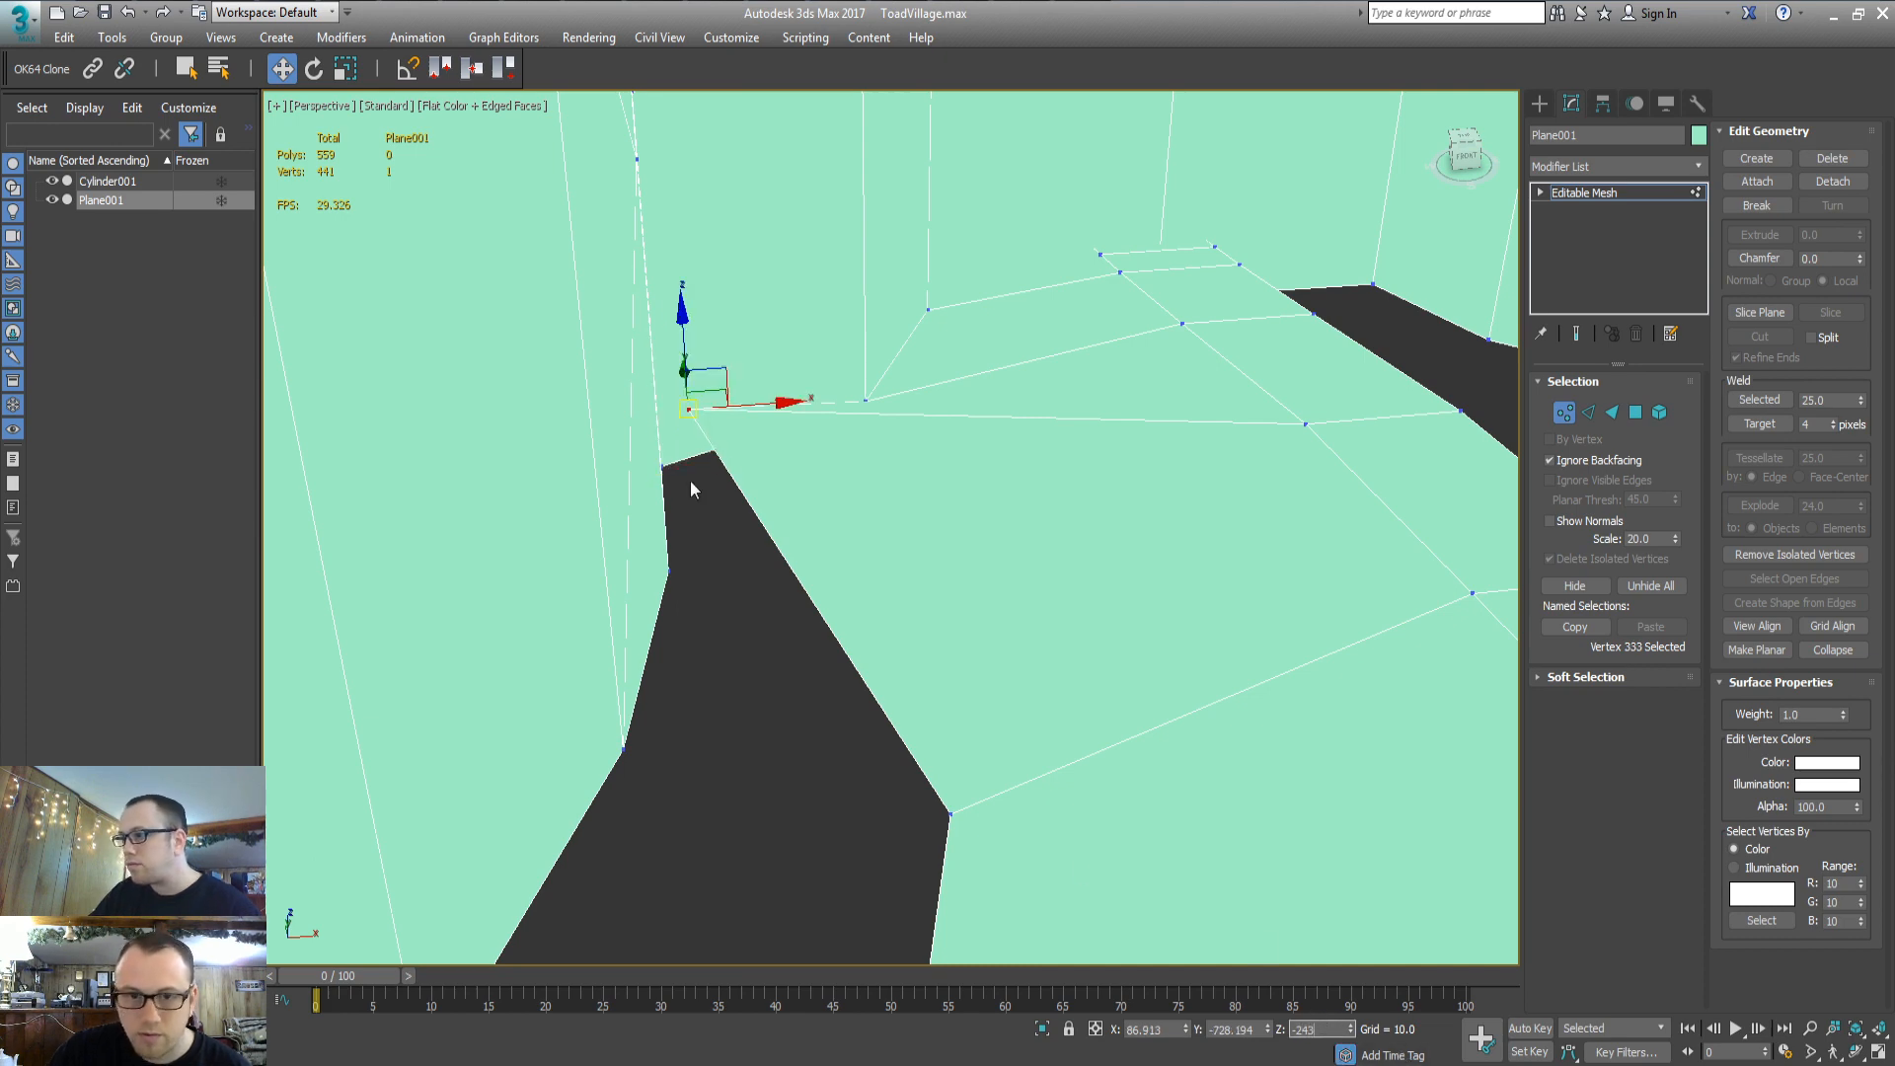
key("Tab")
middle_click_drag(658, 536, 723, 740, "alt")
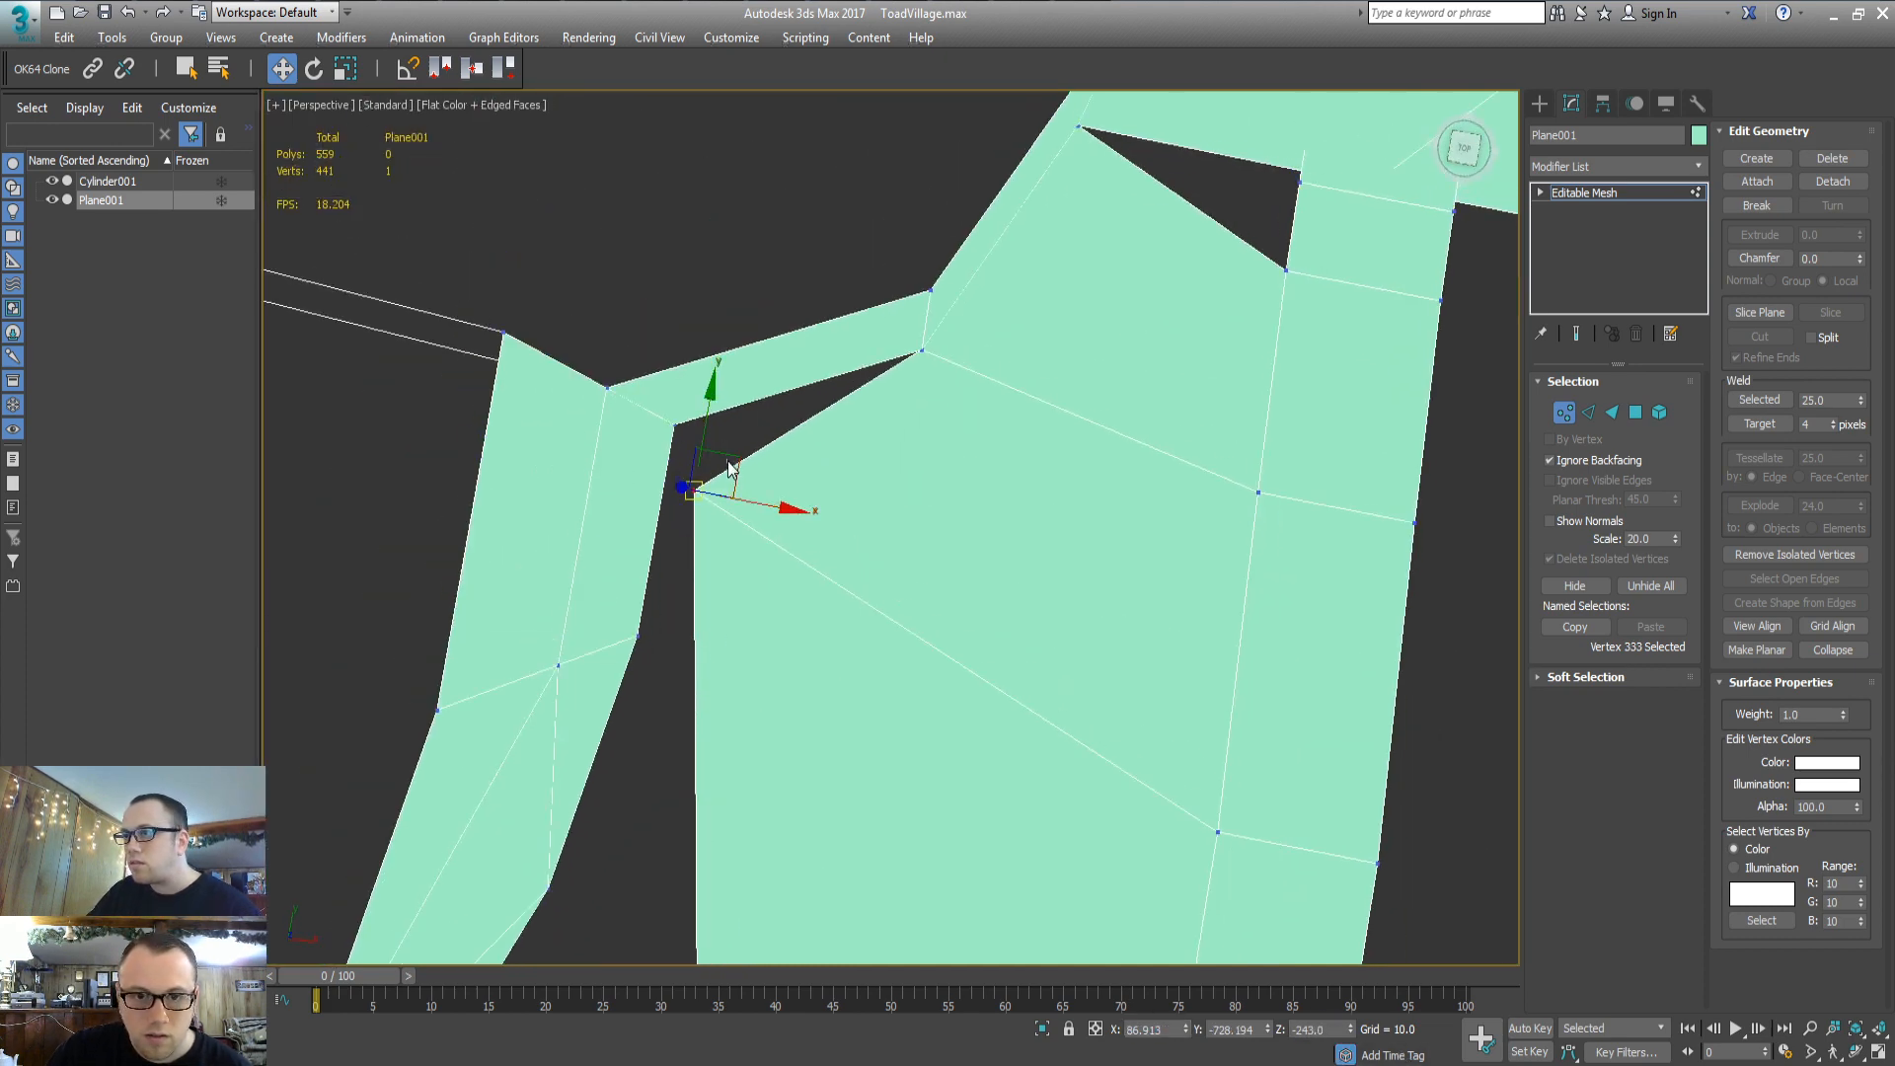
left_click_drag(729, 468, 717, 397)
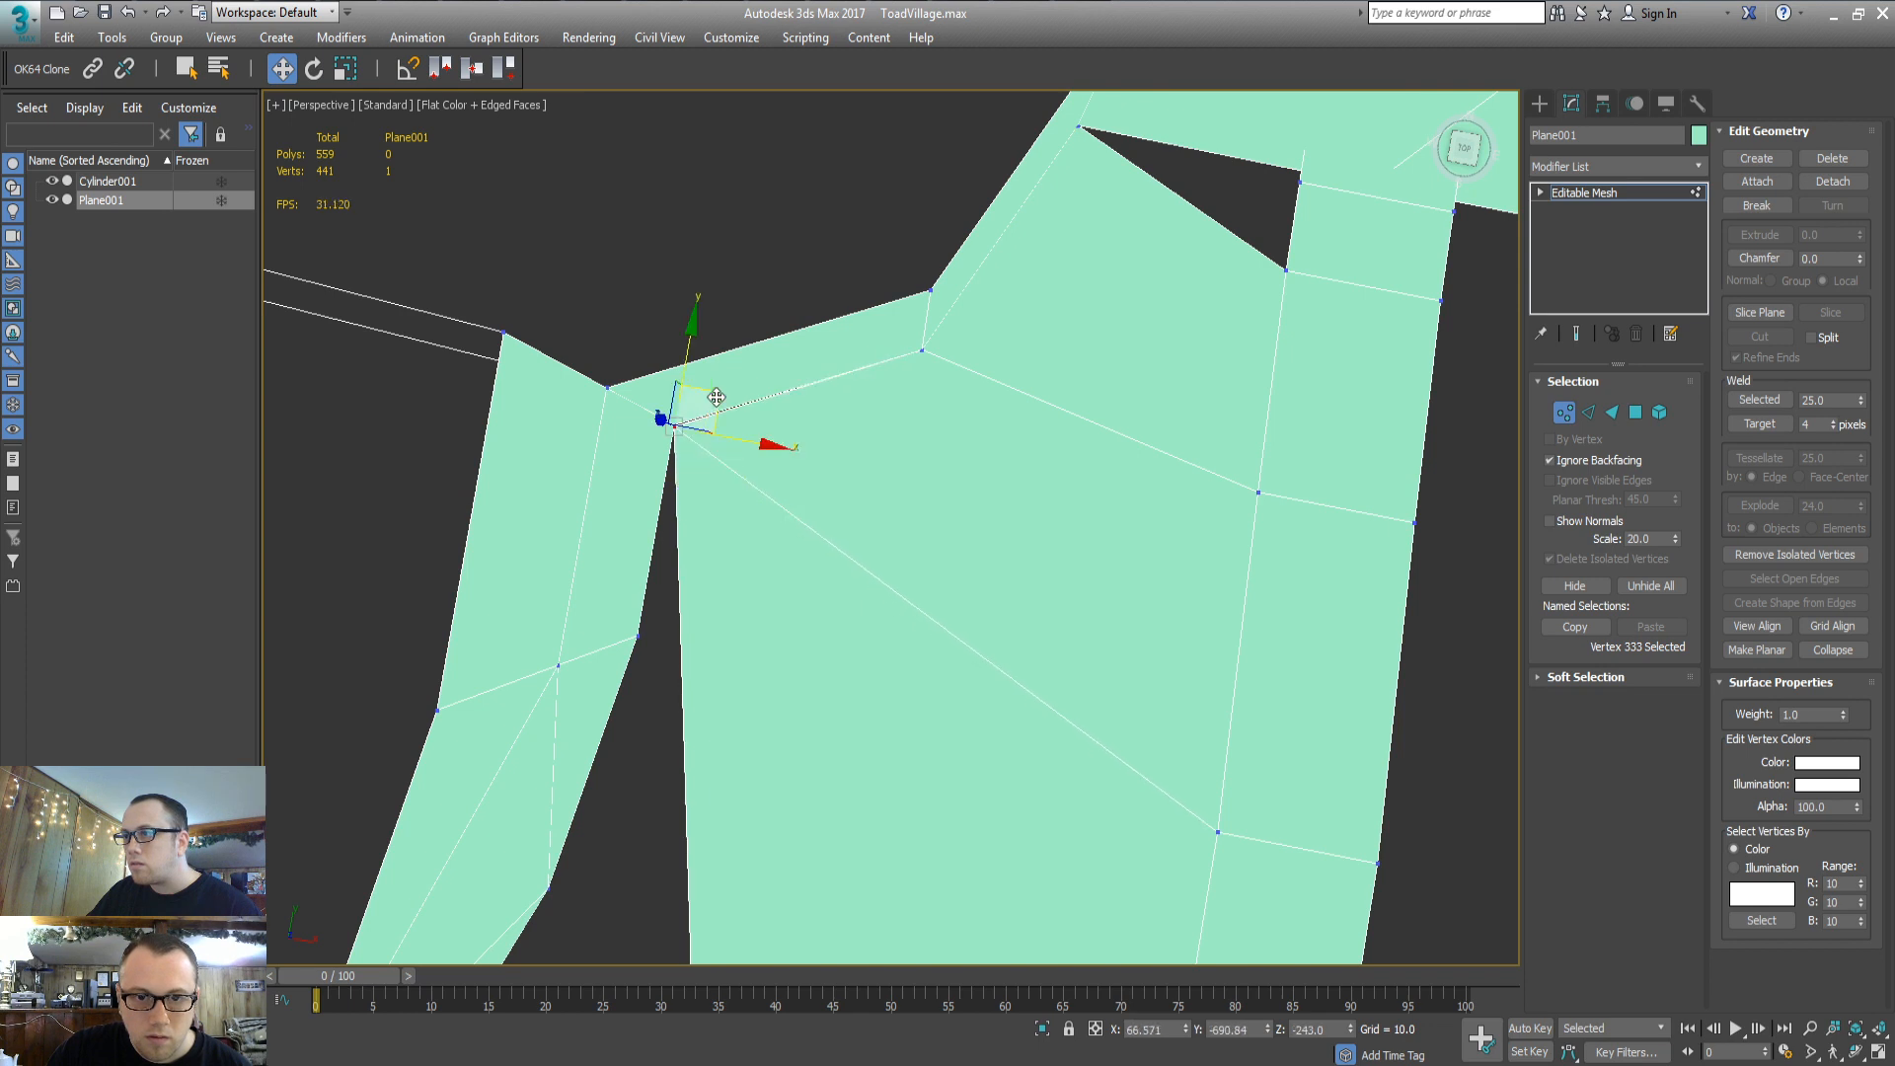
middle_click_drag(731, 613, 815, 568)
Move the next outer slope vertex up beside the wall just below the welded corner and set its Z position to -243
left_click(689, 801)
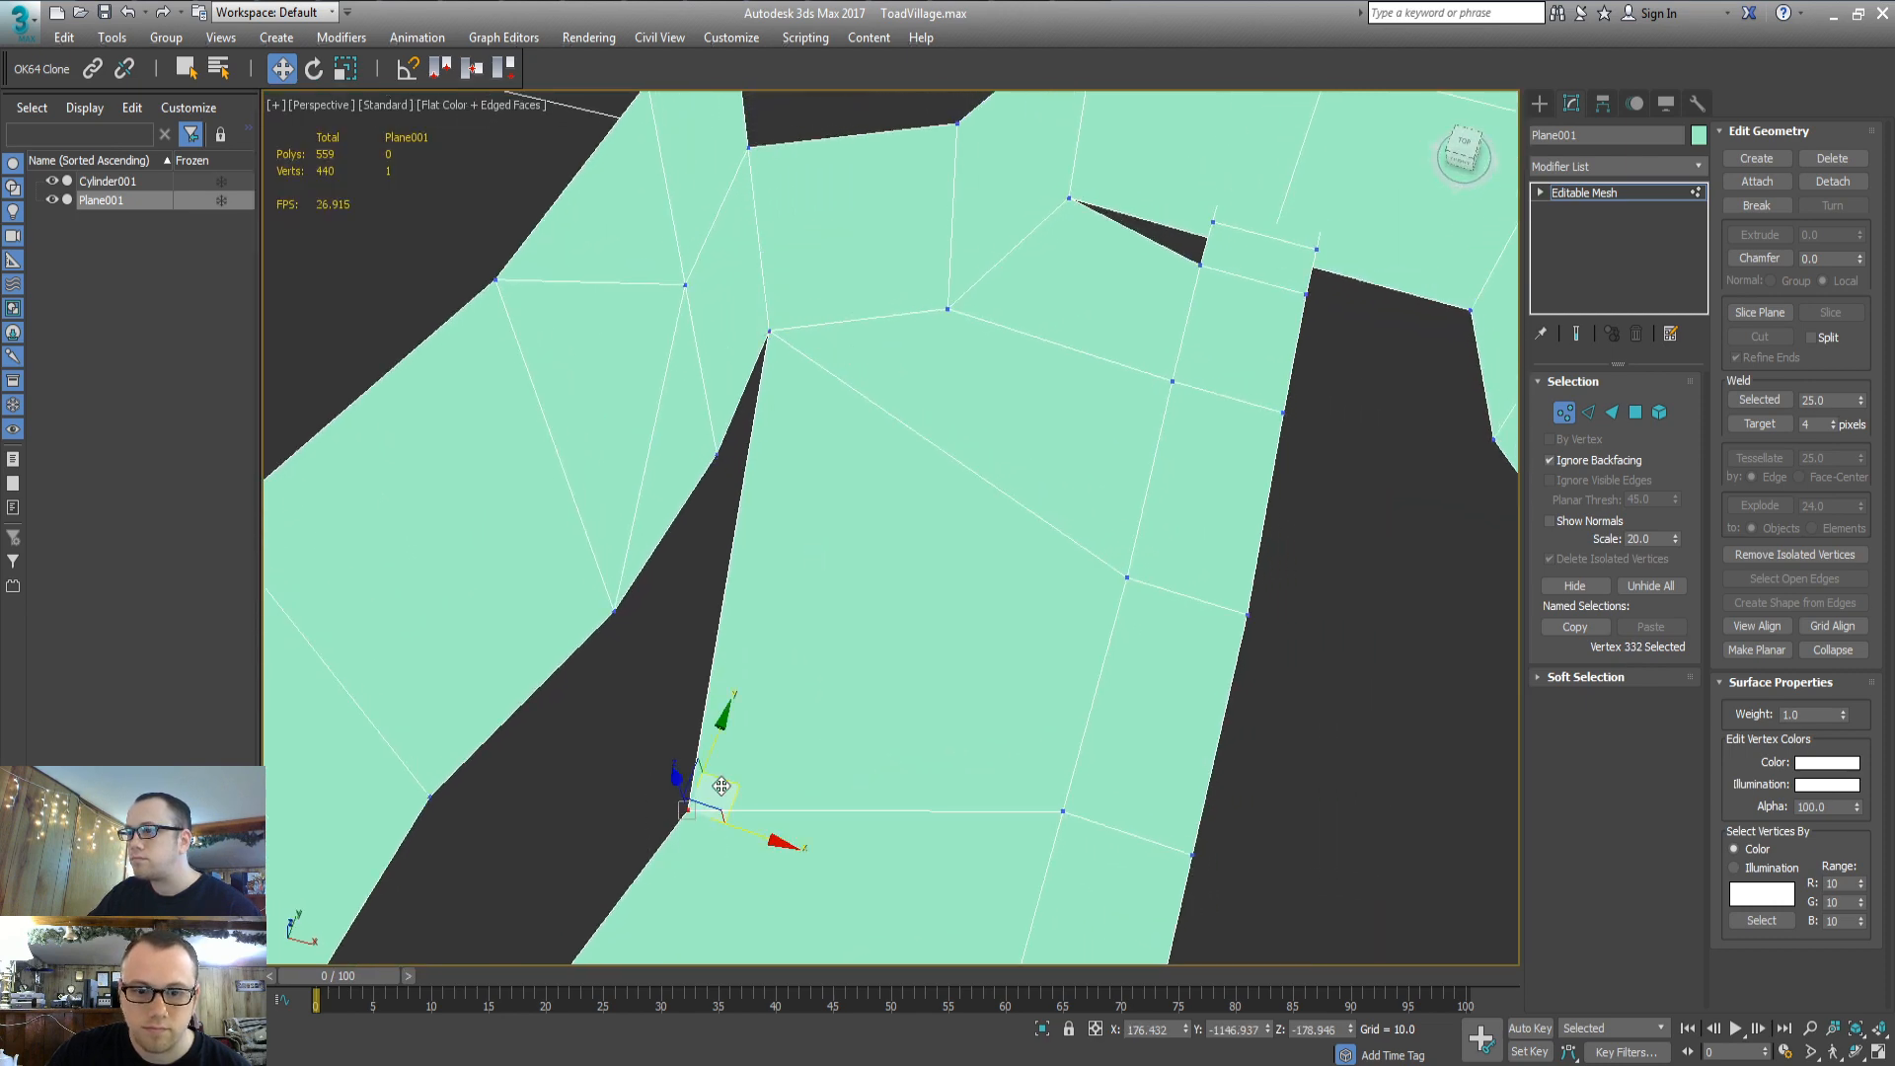
left_click_drag(737, 793, 725, 369)
middle_click_drag(707, 597, 776, 489, "alt")
scroll(738, 500, "down", 3)
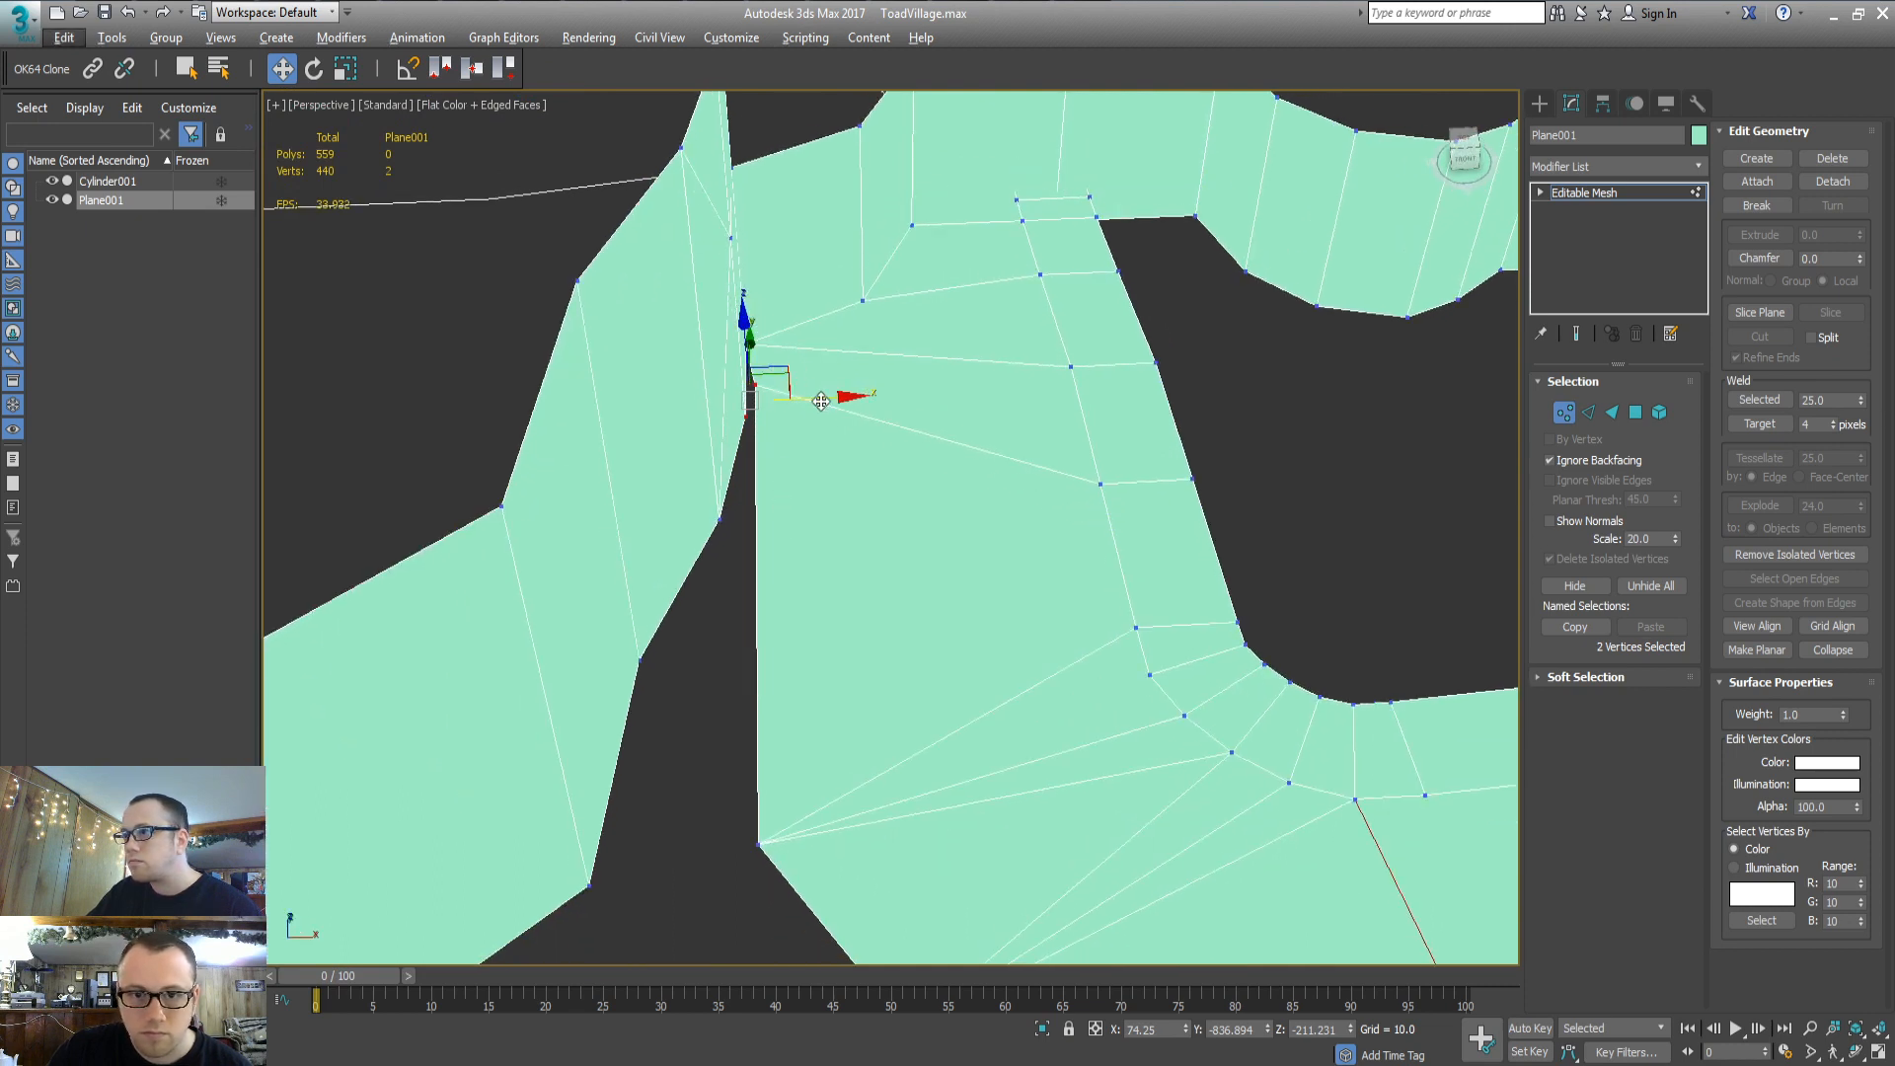
left_click(760, 385)
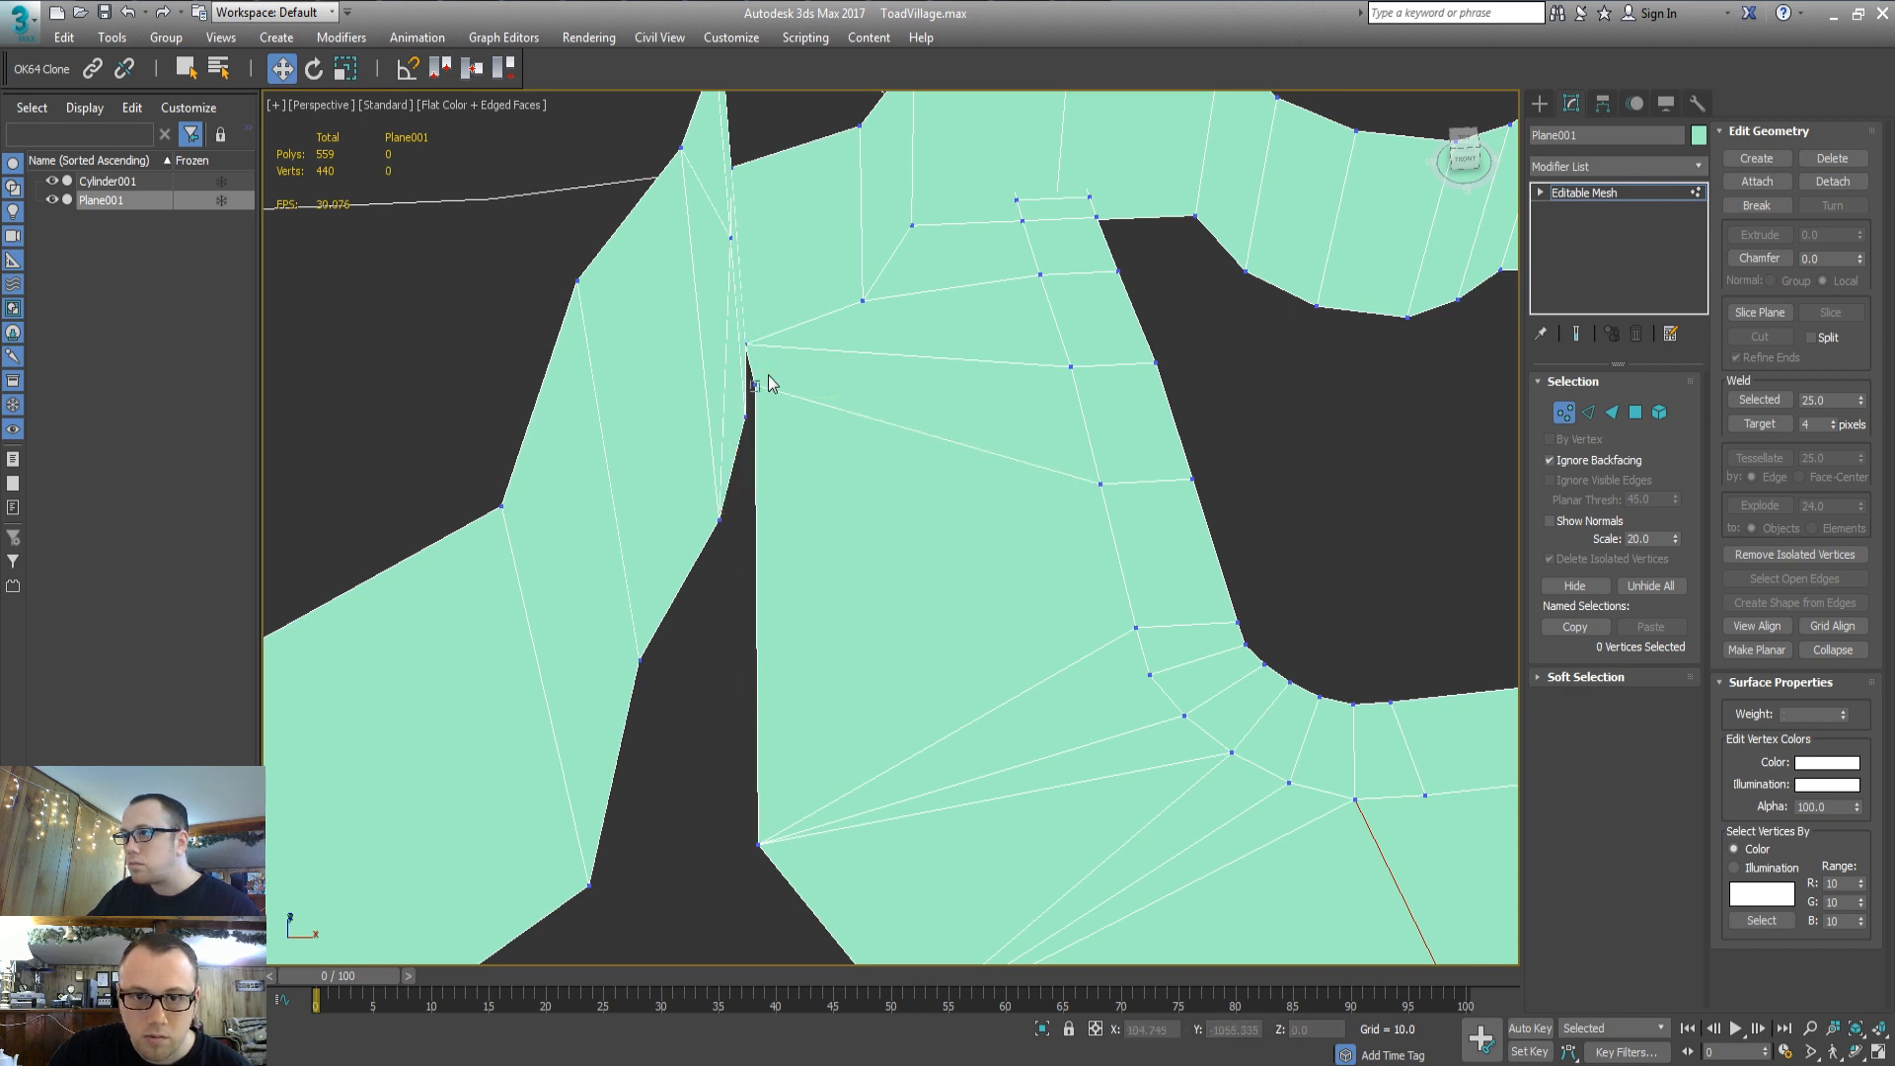
left_click_drag(797, 351, 792, 440)
middle_click_drag(792, 440, 758, 551, "alt")
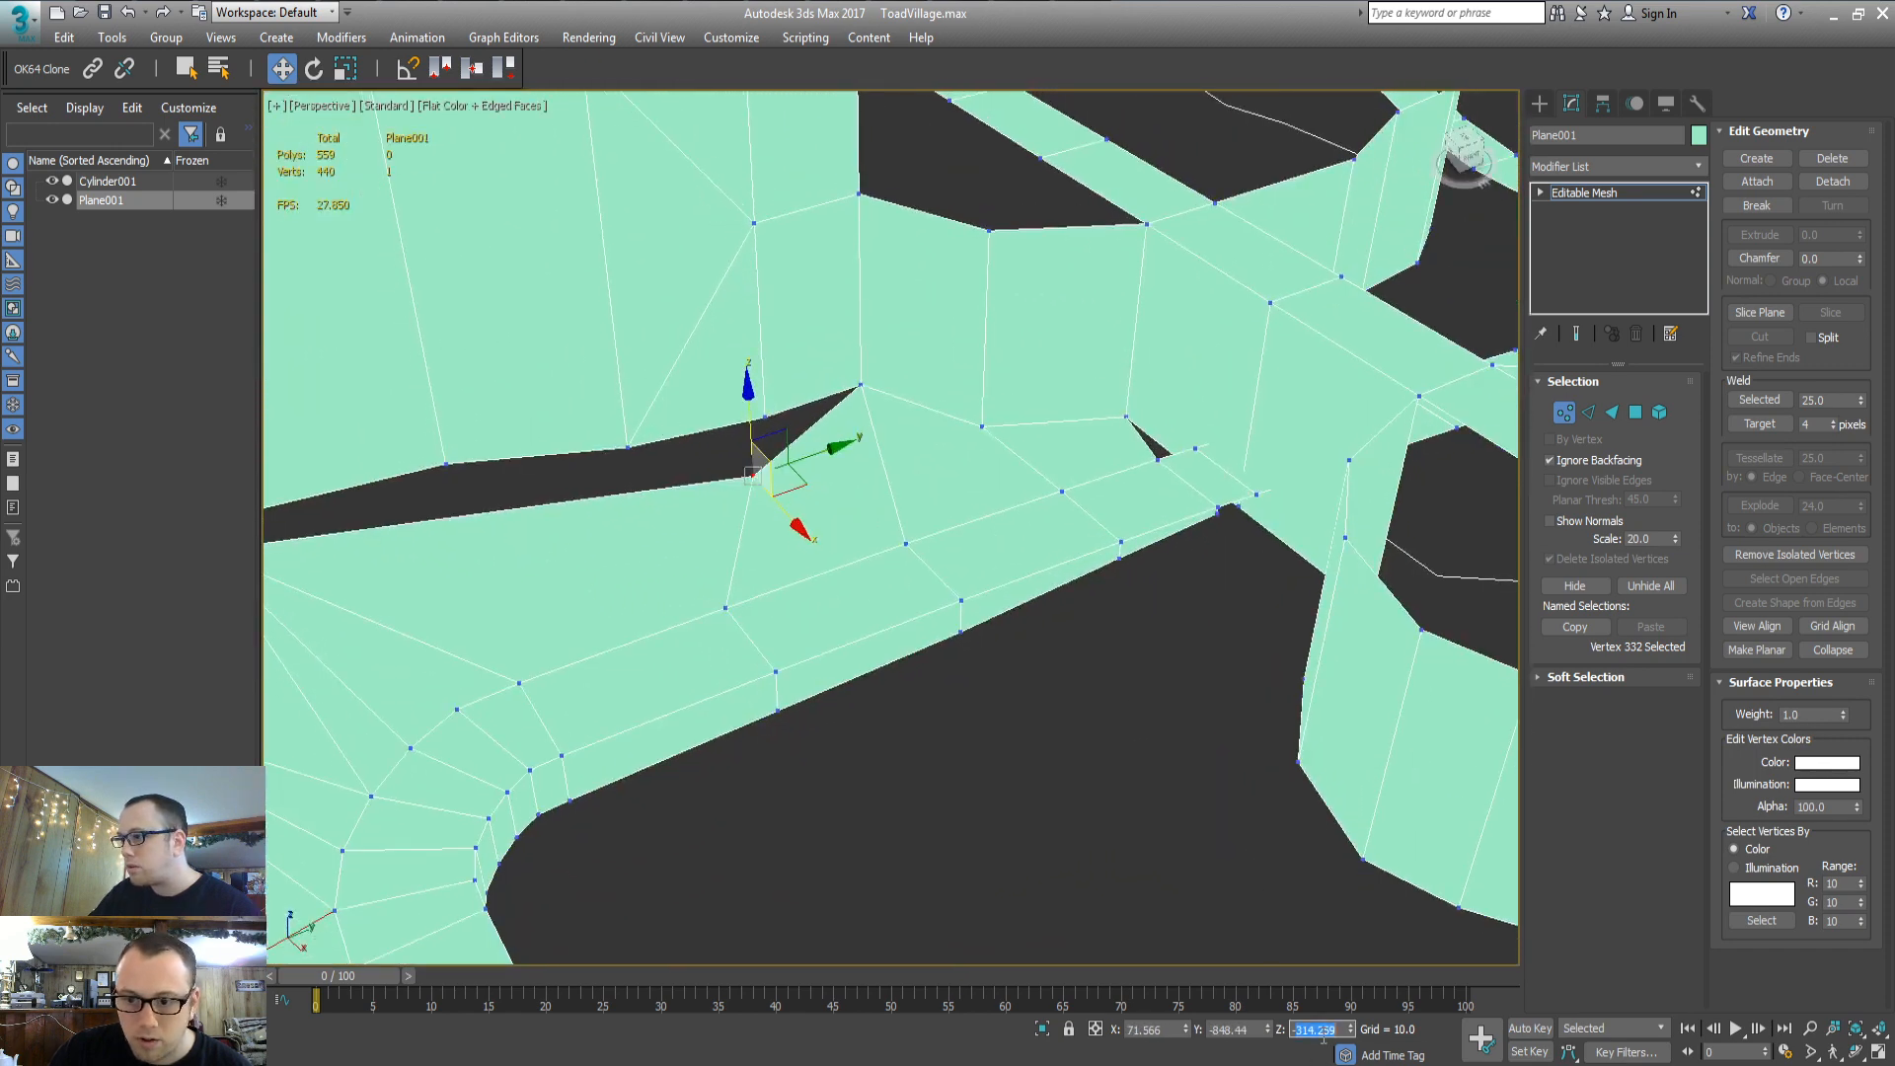
key("Return")
scroll(819, 553, "up", 4)
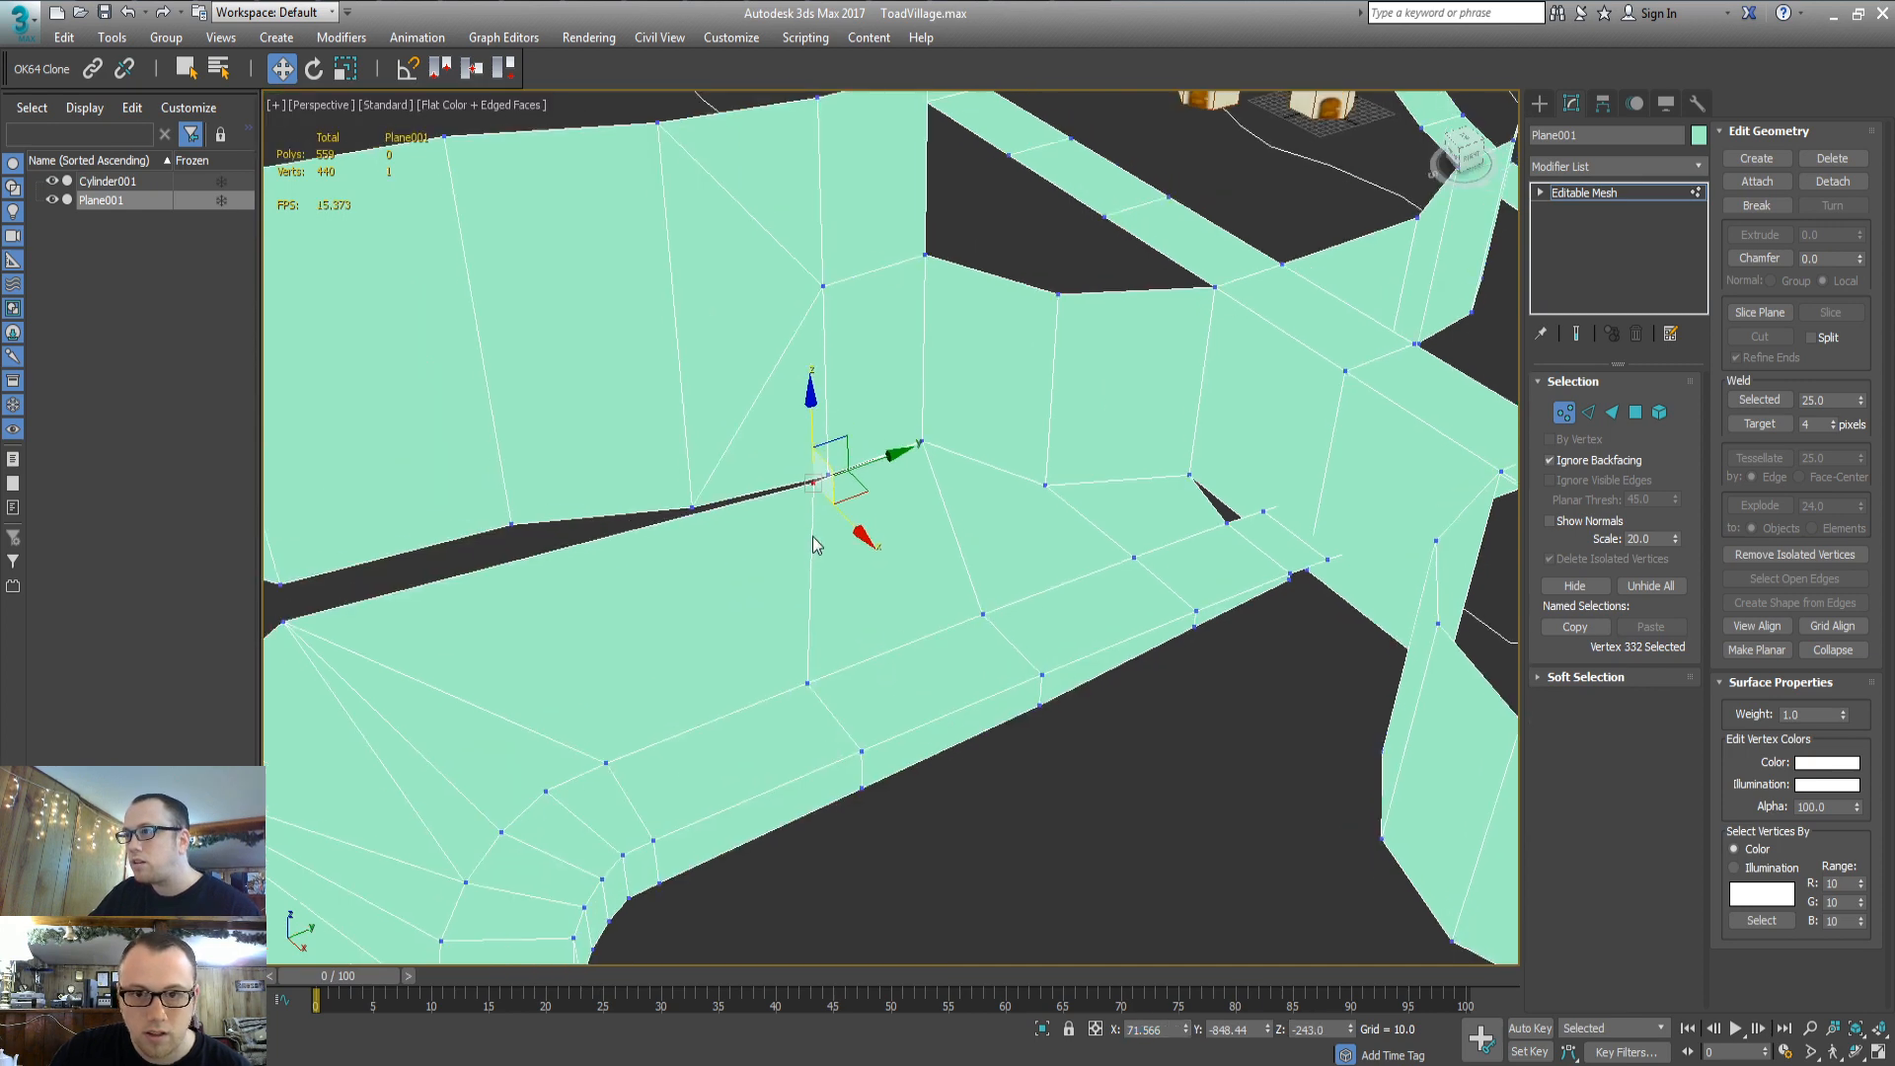
Shift the same slope vertex sideways into the wall to cover the gap and set its Z position to -241
left_click_drag(882, 431, 882, 430)
middle_click_drag(810, 547, 915, 669)
scroll(822, 592, "up", 5)
left_click_drag(958, 405, 958, 405)
middle_click_drag(960, 434, 842, 503, "alt")
scroll(964, 531, "down", 5)
left_click_drag(918, 489, 845, 489)
middle_click_drag(885, 545, 898, 402, "alt")
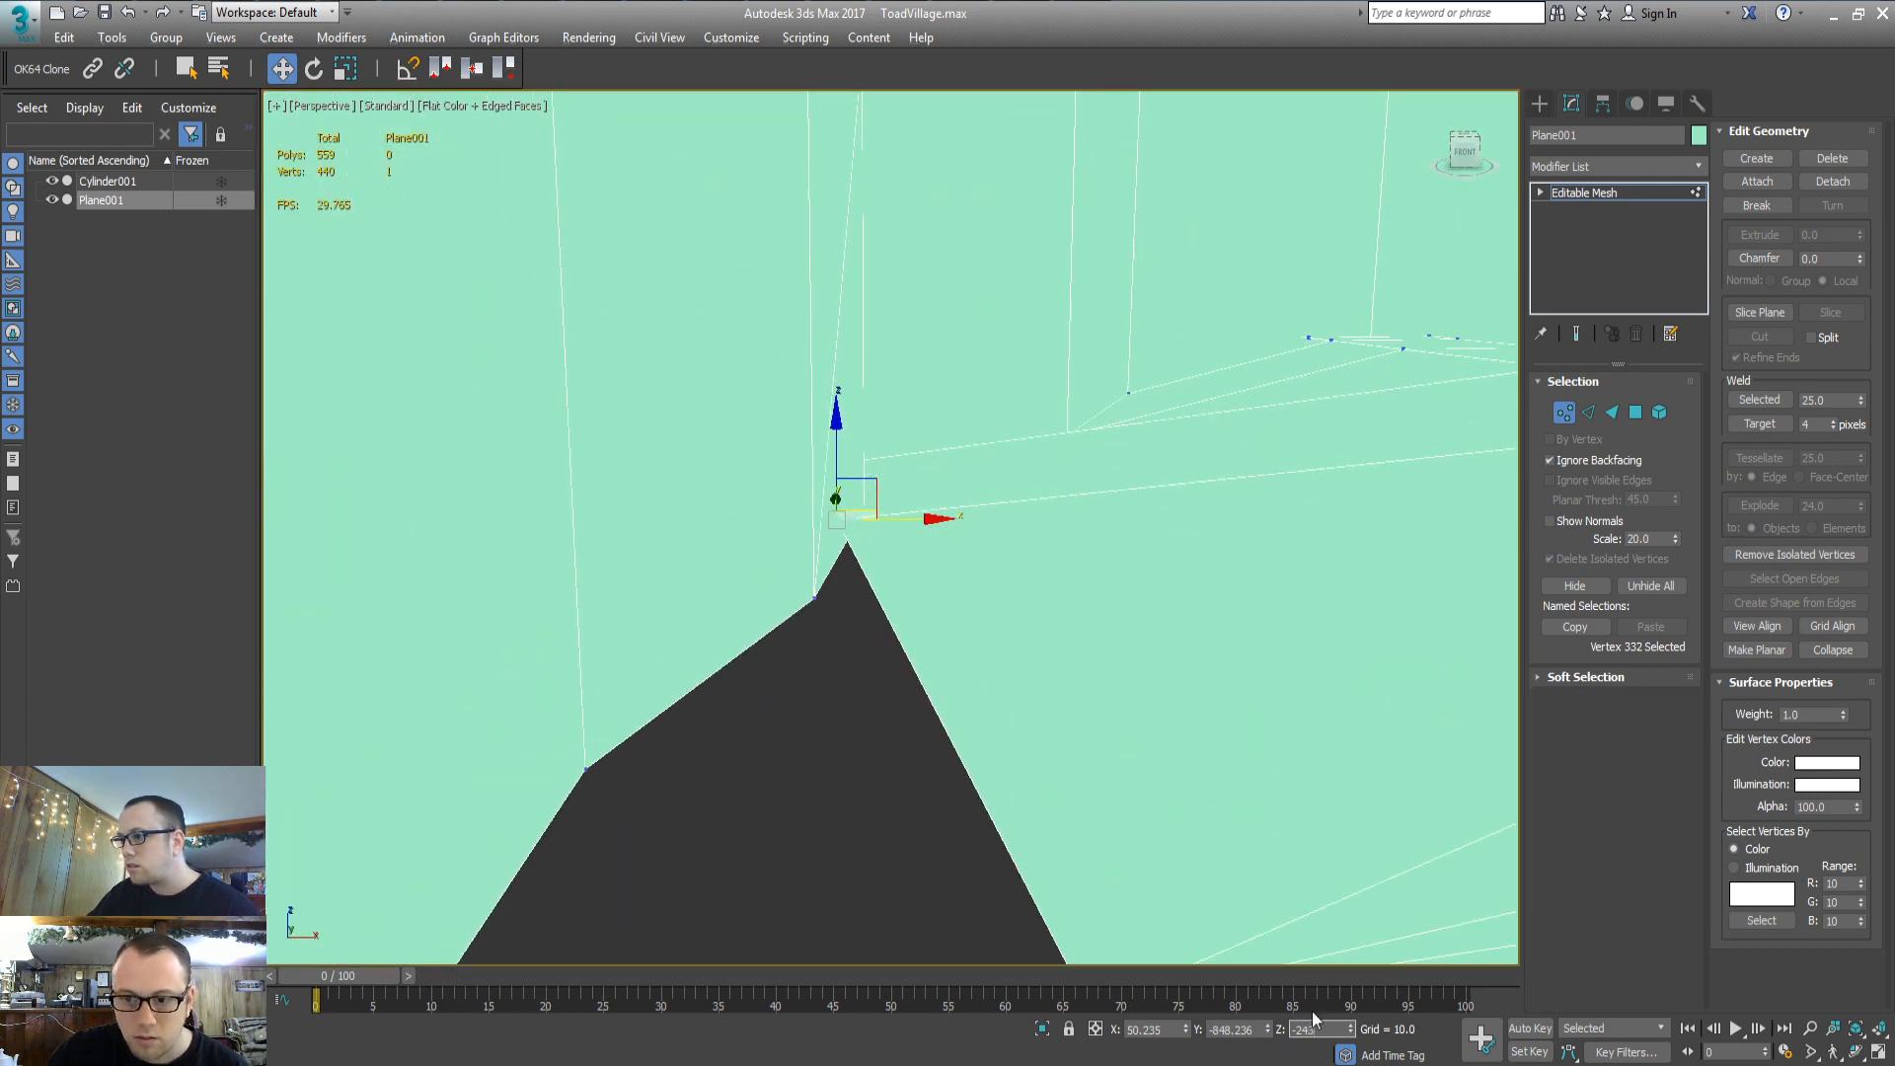
key("BackSpace")
type("1")
key("Tab")
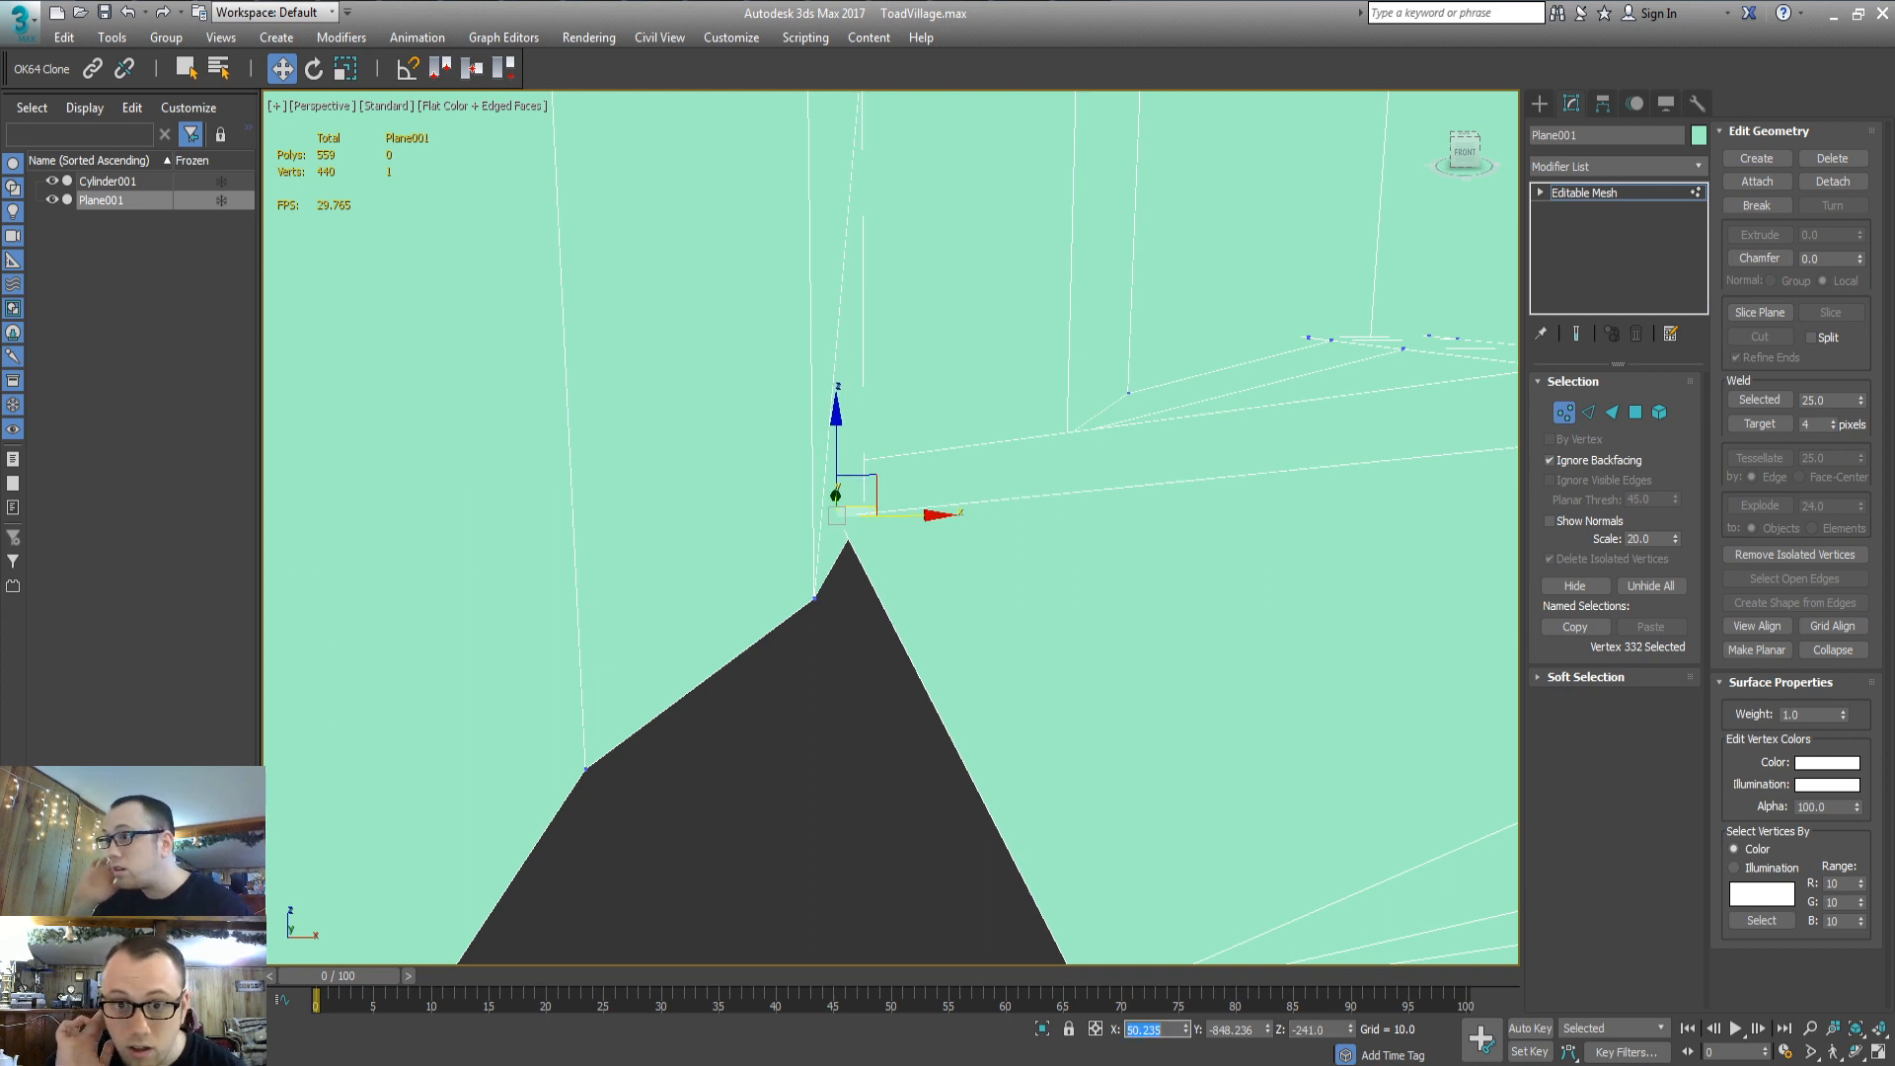
Set the lower outer corner vertex of the slope to Z -242 and move it along X through the wall to close the gap
middle_click_drag(984, 684, 918, 738, "alt")
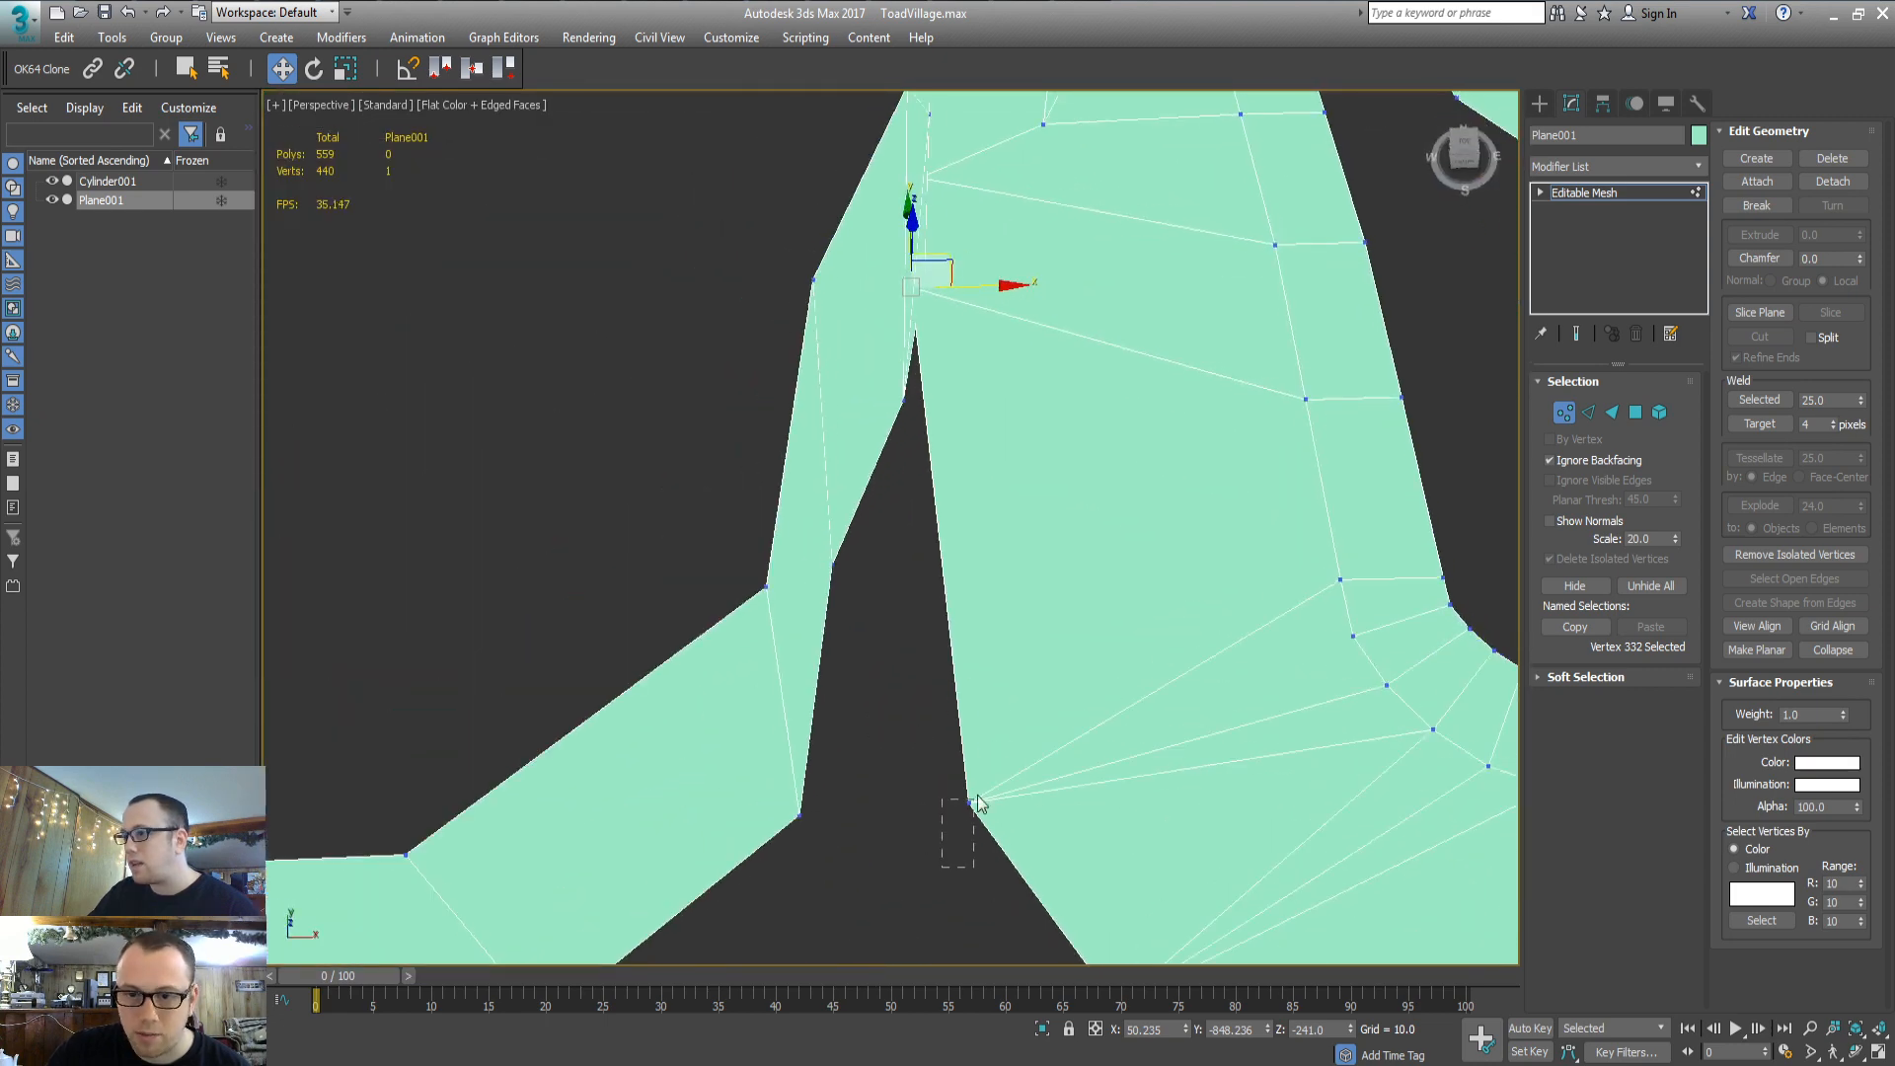
left_click_drag(977, 801, 979, 804)
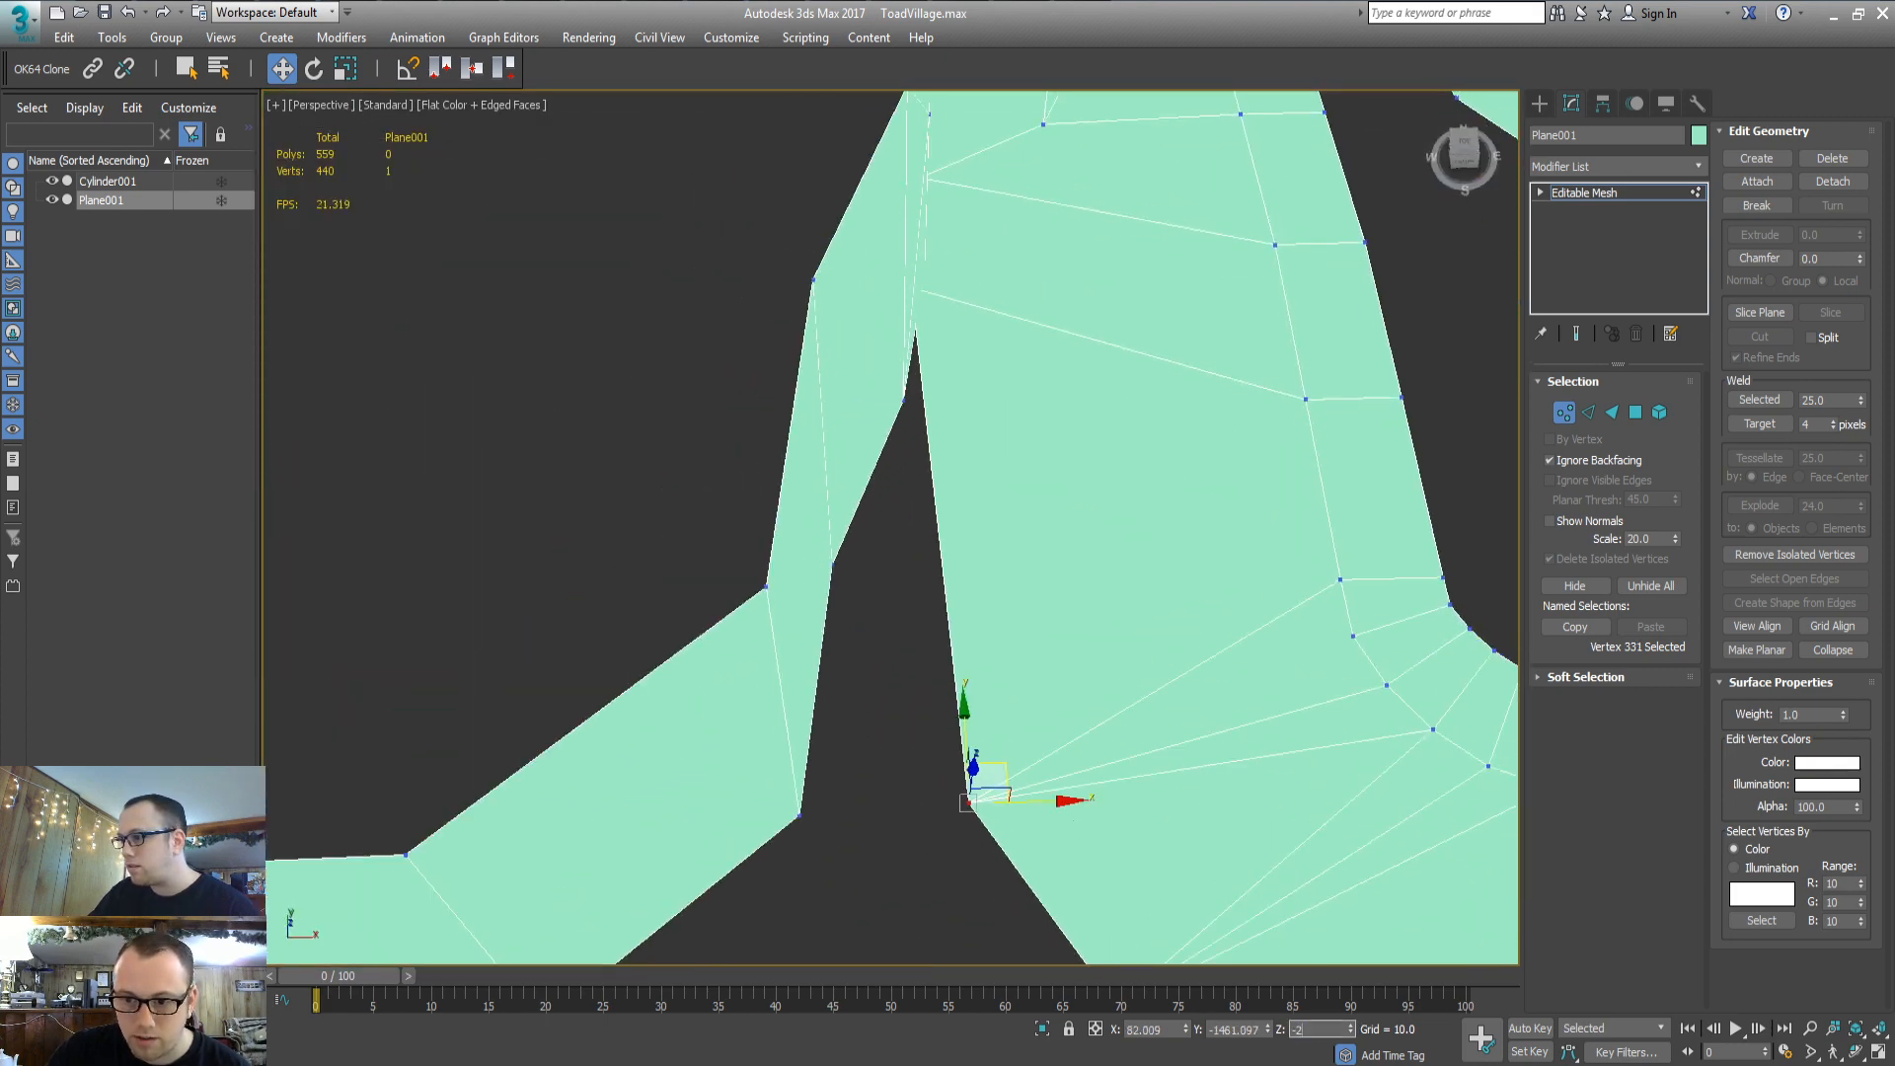
key("Return")
middle_click_drag(1117, 748, 1075, 776, "alt")
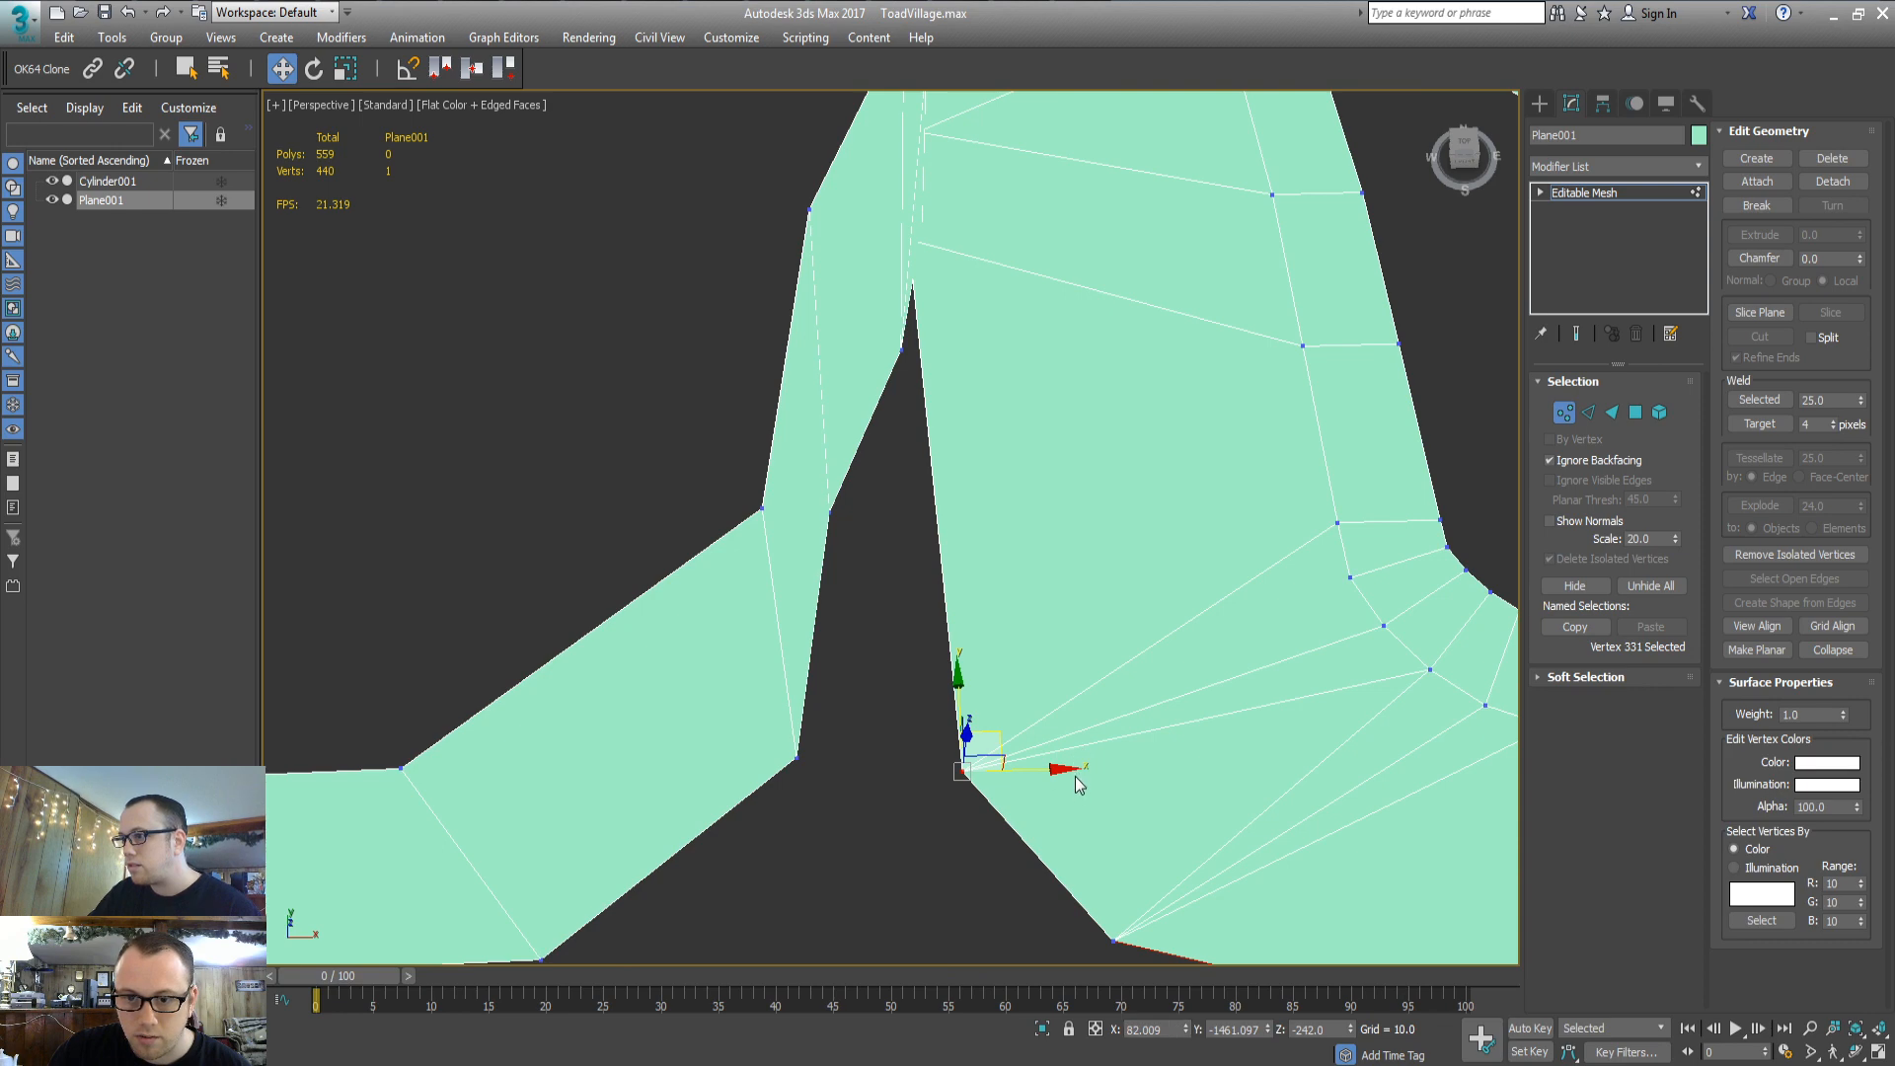
left_click_drag(1051, 769, 780, 786)
middle_click_drag(888, 562, 757, 656, "alt")
Select a wall face and the adjoining slope face to examine how the two surfaces meet
key("3")
left_click(805, 273)
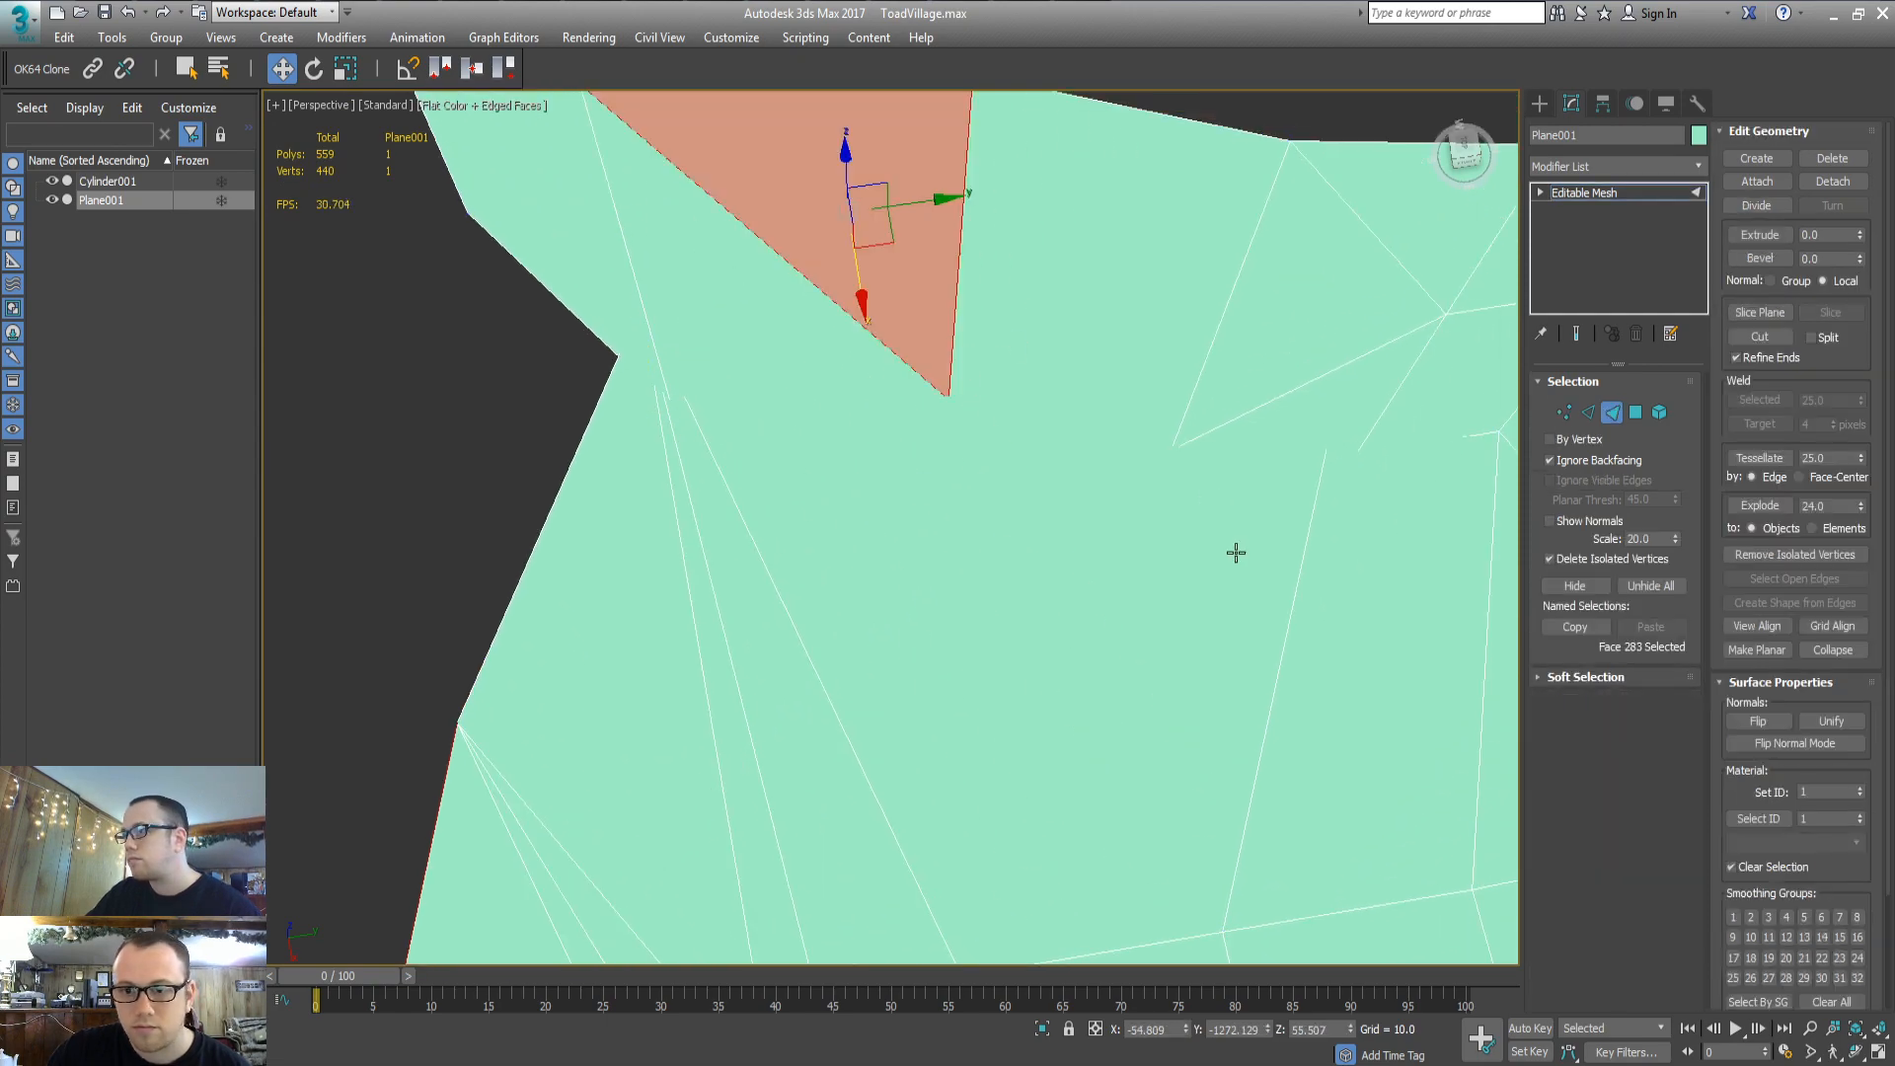
left_click(1232, 554, "ctrl")
scroll(932, 644, "down", 3)
middle_click_drag(1052, 604, 1186, 514)
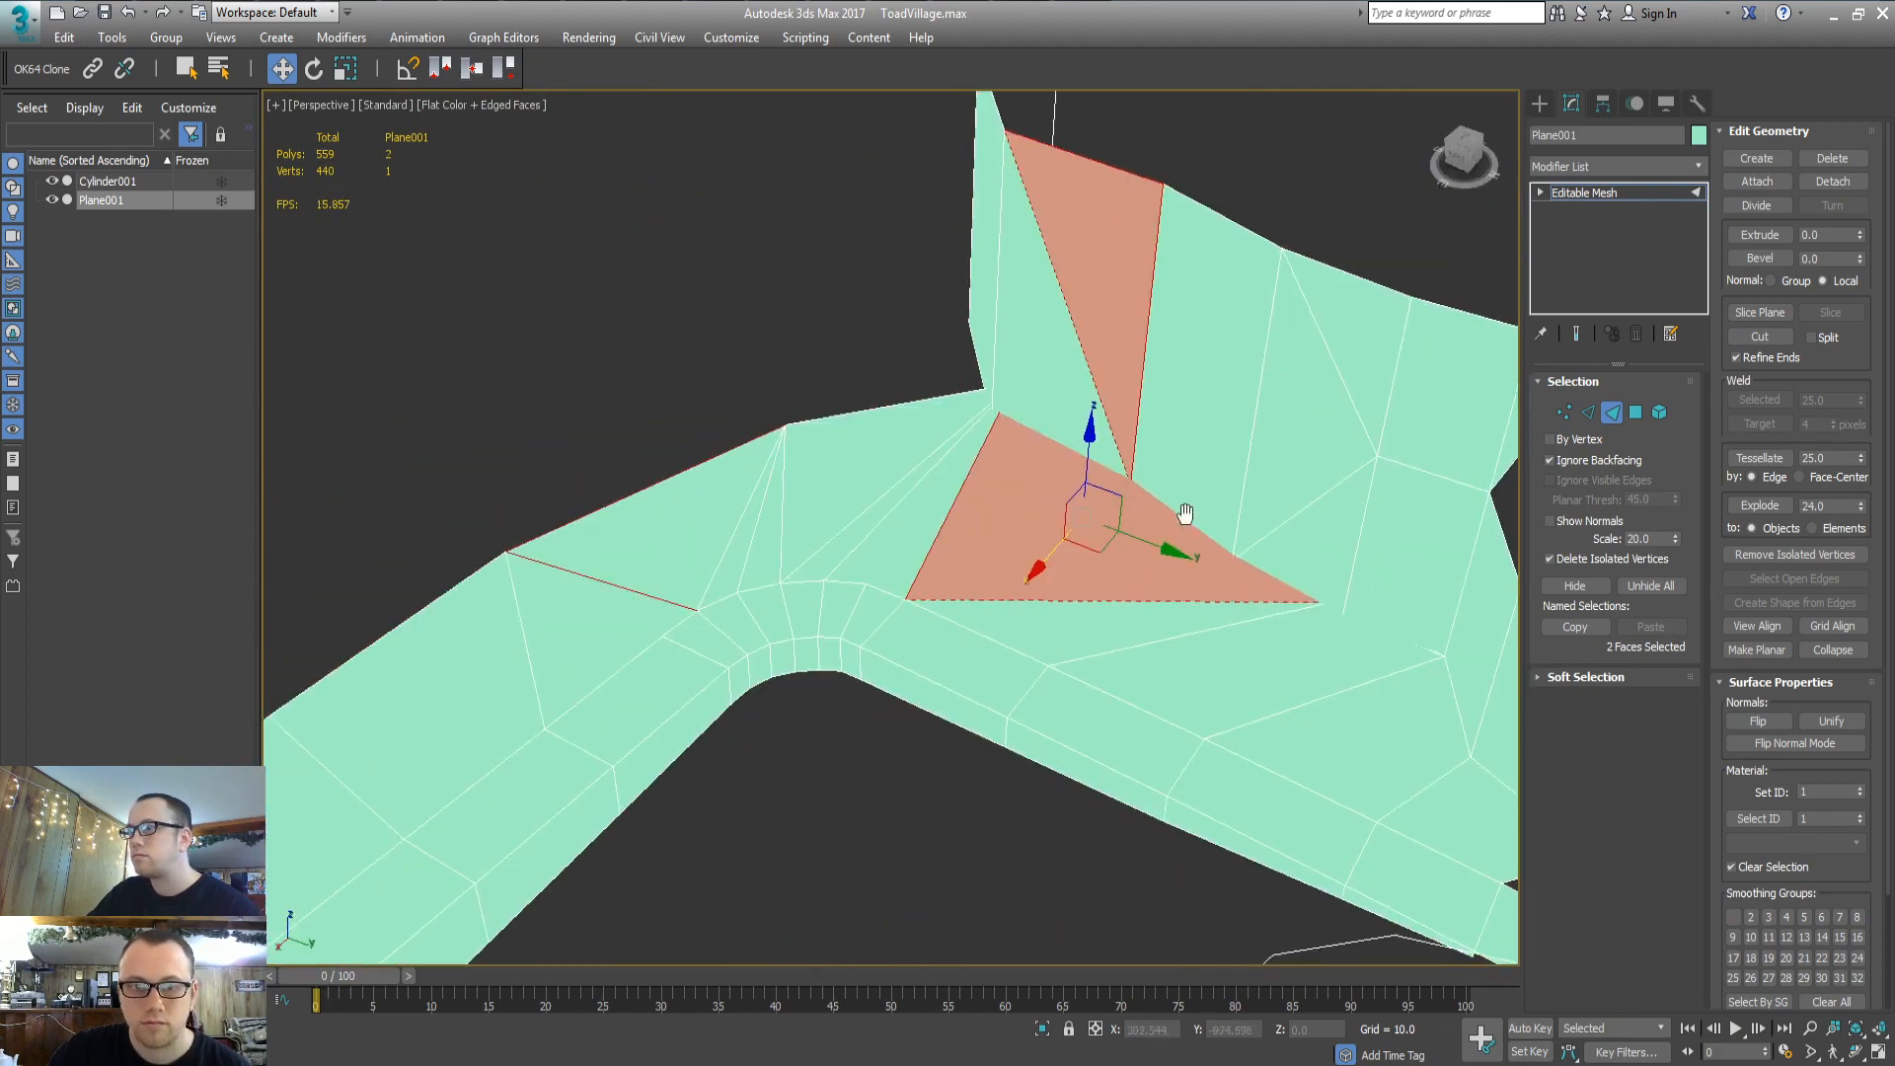
middle_click_drag(764, 540, 776, 596, "alt")
scroll(1175, 622, "down", 3)
Select the eight outer edges along the lower loop's slope and extrude them outward about 840 units in negative Y
key("2")
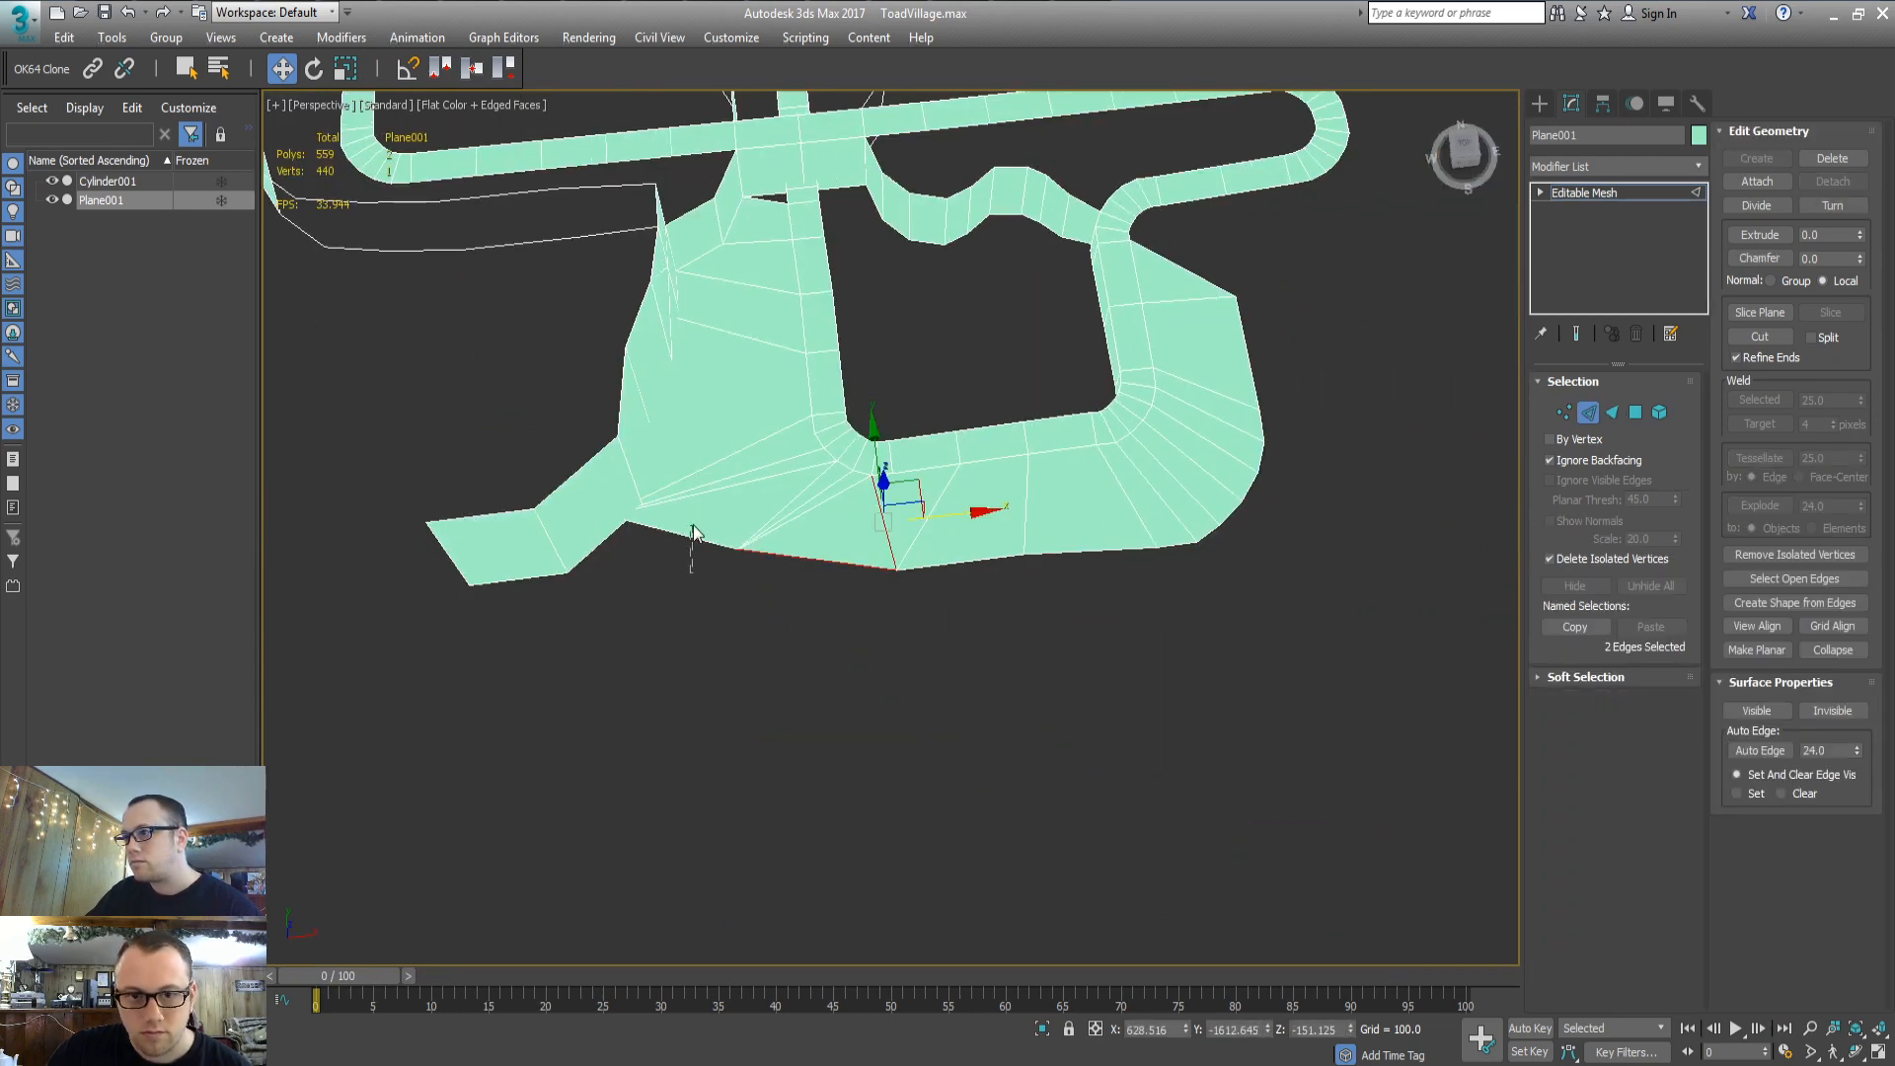
left_click_drag(693, 526, 694, 520)
left_click_drag(809, 586, 815, 533, "ctrl")
left_click_drag(979, 589, 979, 533, "ctrl")
left_click_drag(1074, 578, 1224, 546, "ctrl")
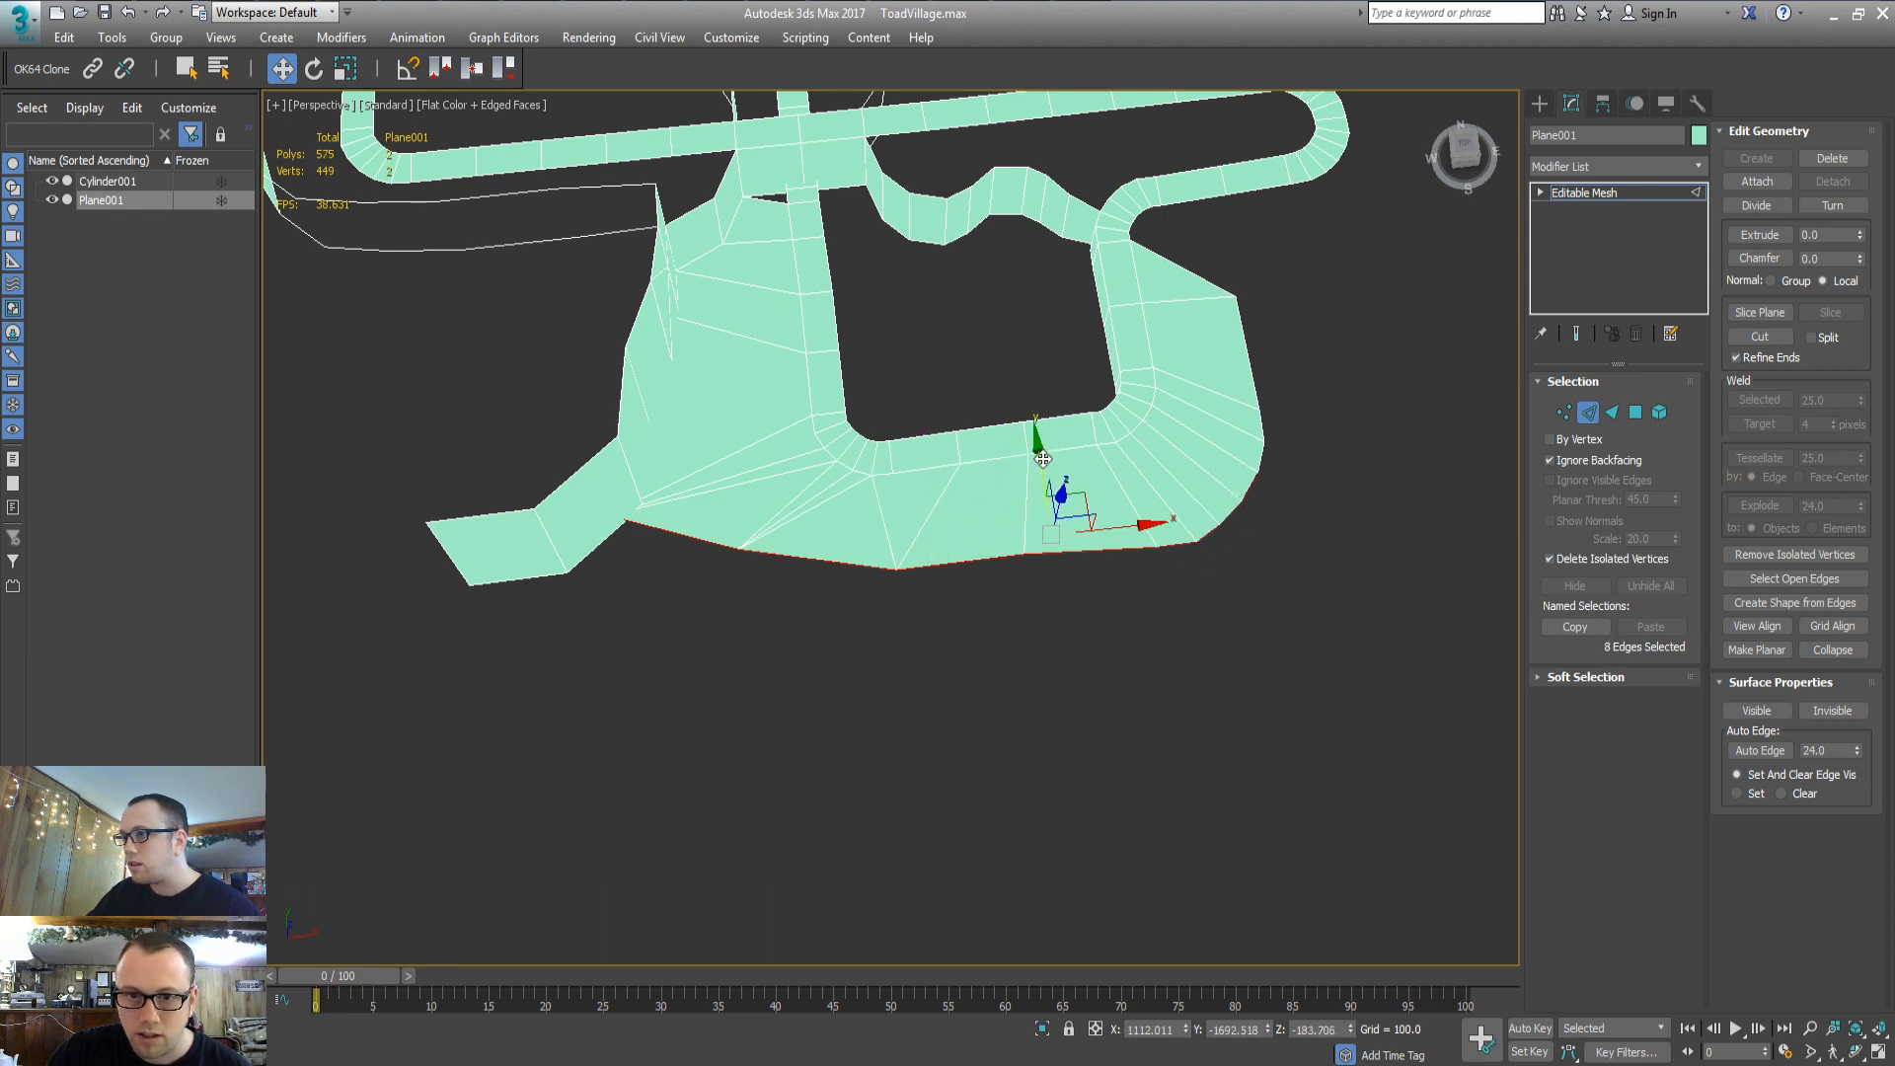
left_click_drag(1043, 459, 1071, 779, "shift")
middle_click_drag(1008, 696, 1008, 587)
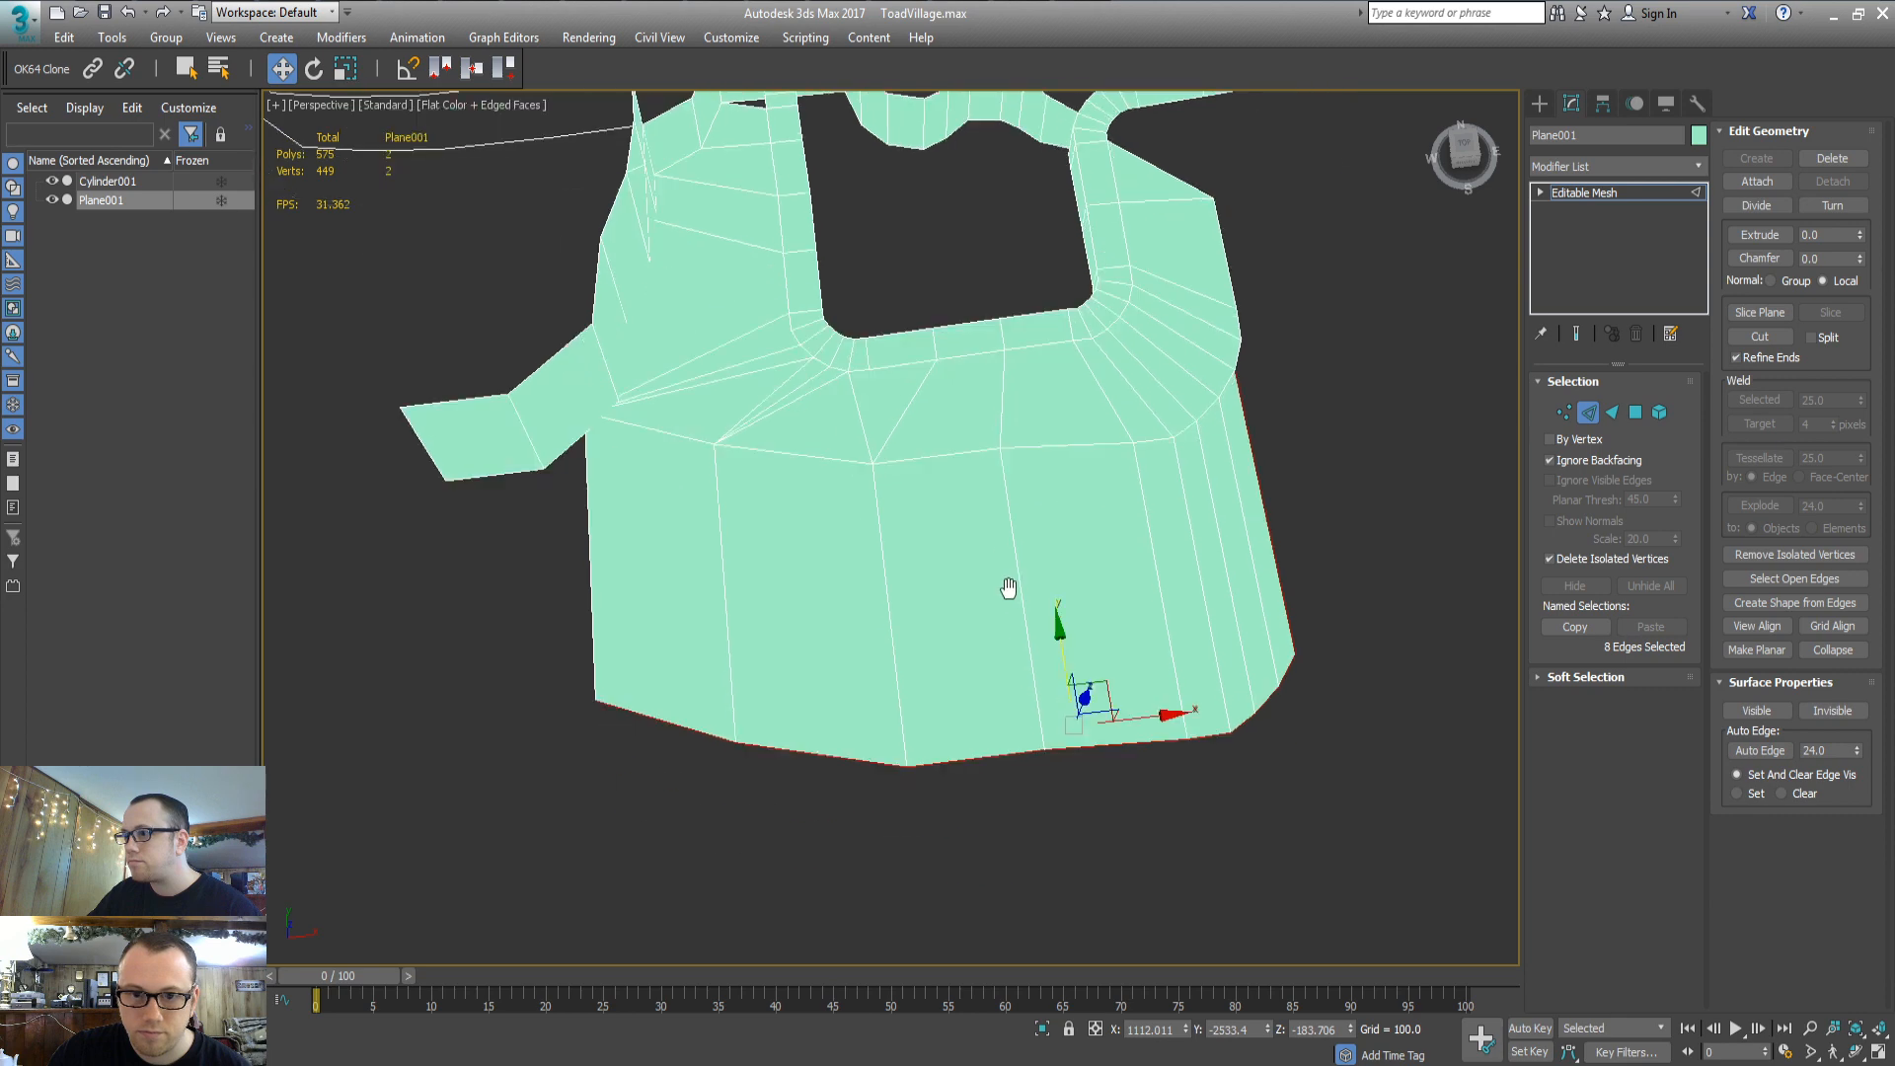
Move three outer vertices at the left end of the extruded slope to spread its outer edge into a fan
key("1")
left_click_drag(612, 691, 424, 521)
left_click_drag(690, 803, 670, 666)
left_click(907, 765)
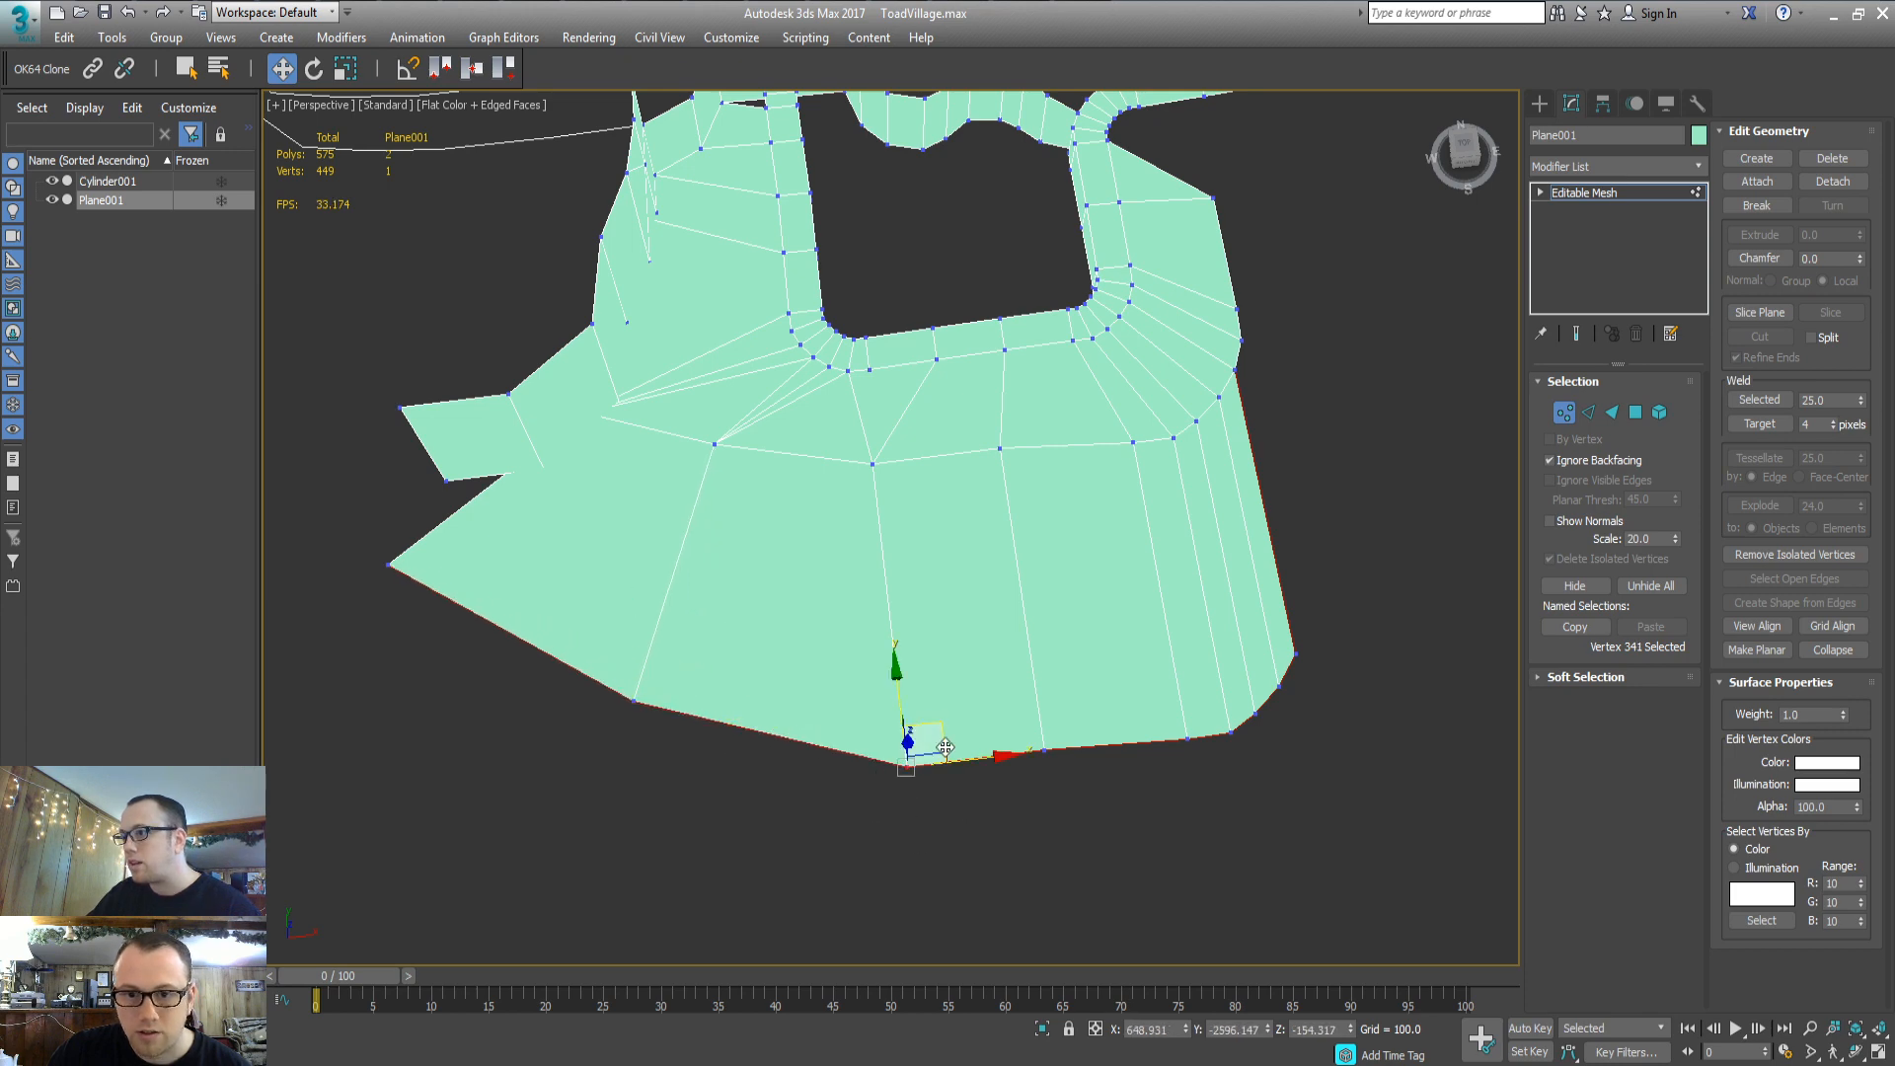
left_click_drag(942, 733, 887, 718)
Try deleting three vertices at the slope's outer right corner and moving the neighbouring vertex outward, and undo both
middle_click_drag(1164, 778, 958, 850, "alt")
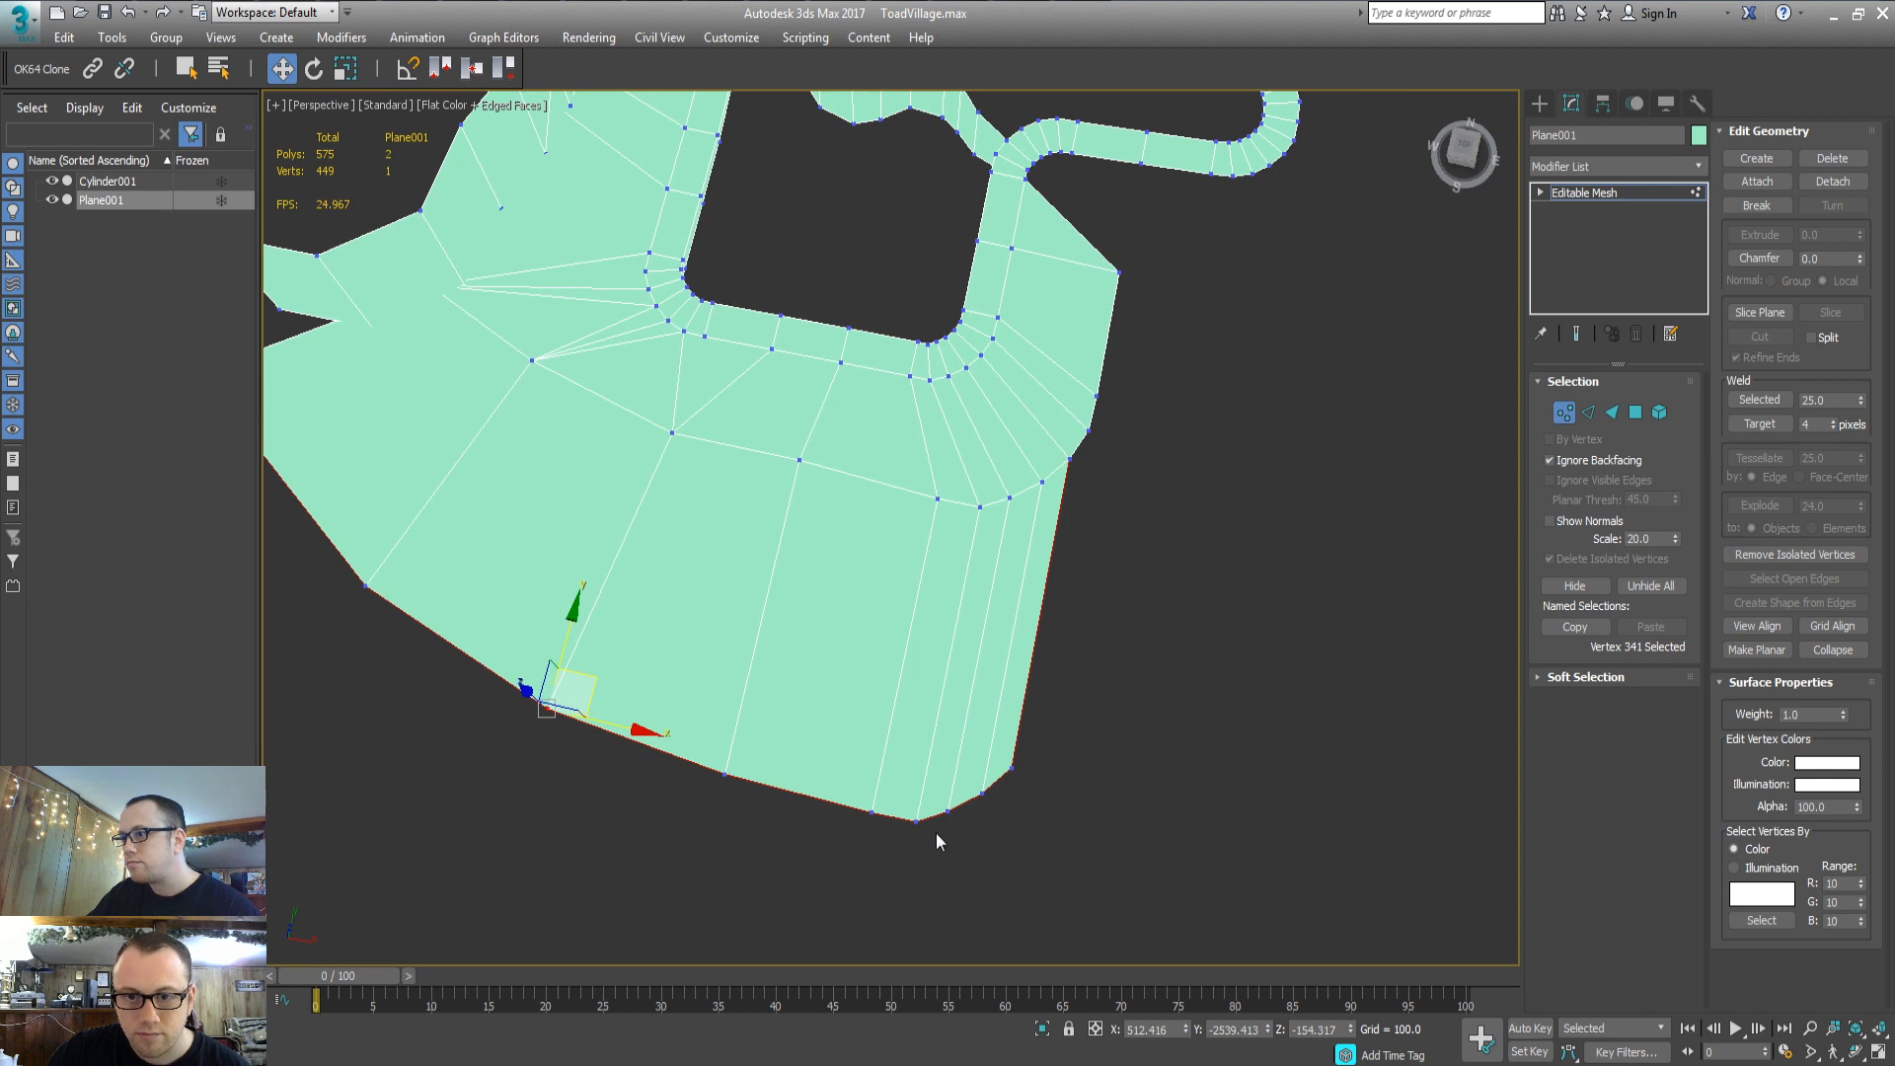
left_click_drag(1058, 754, 1059, 754)
key("Delete")
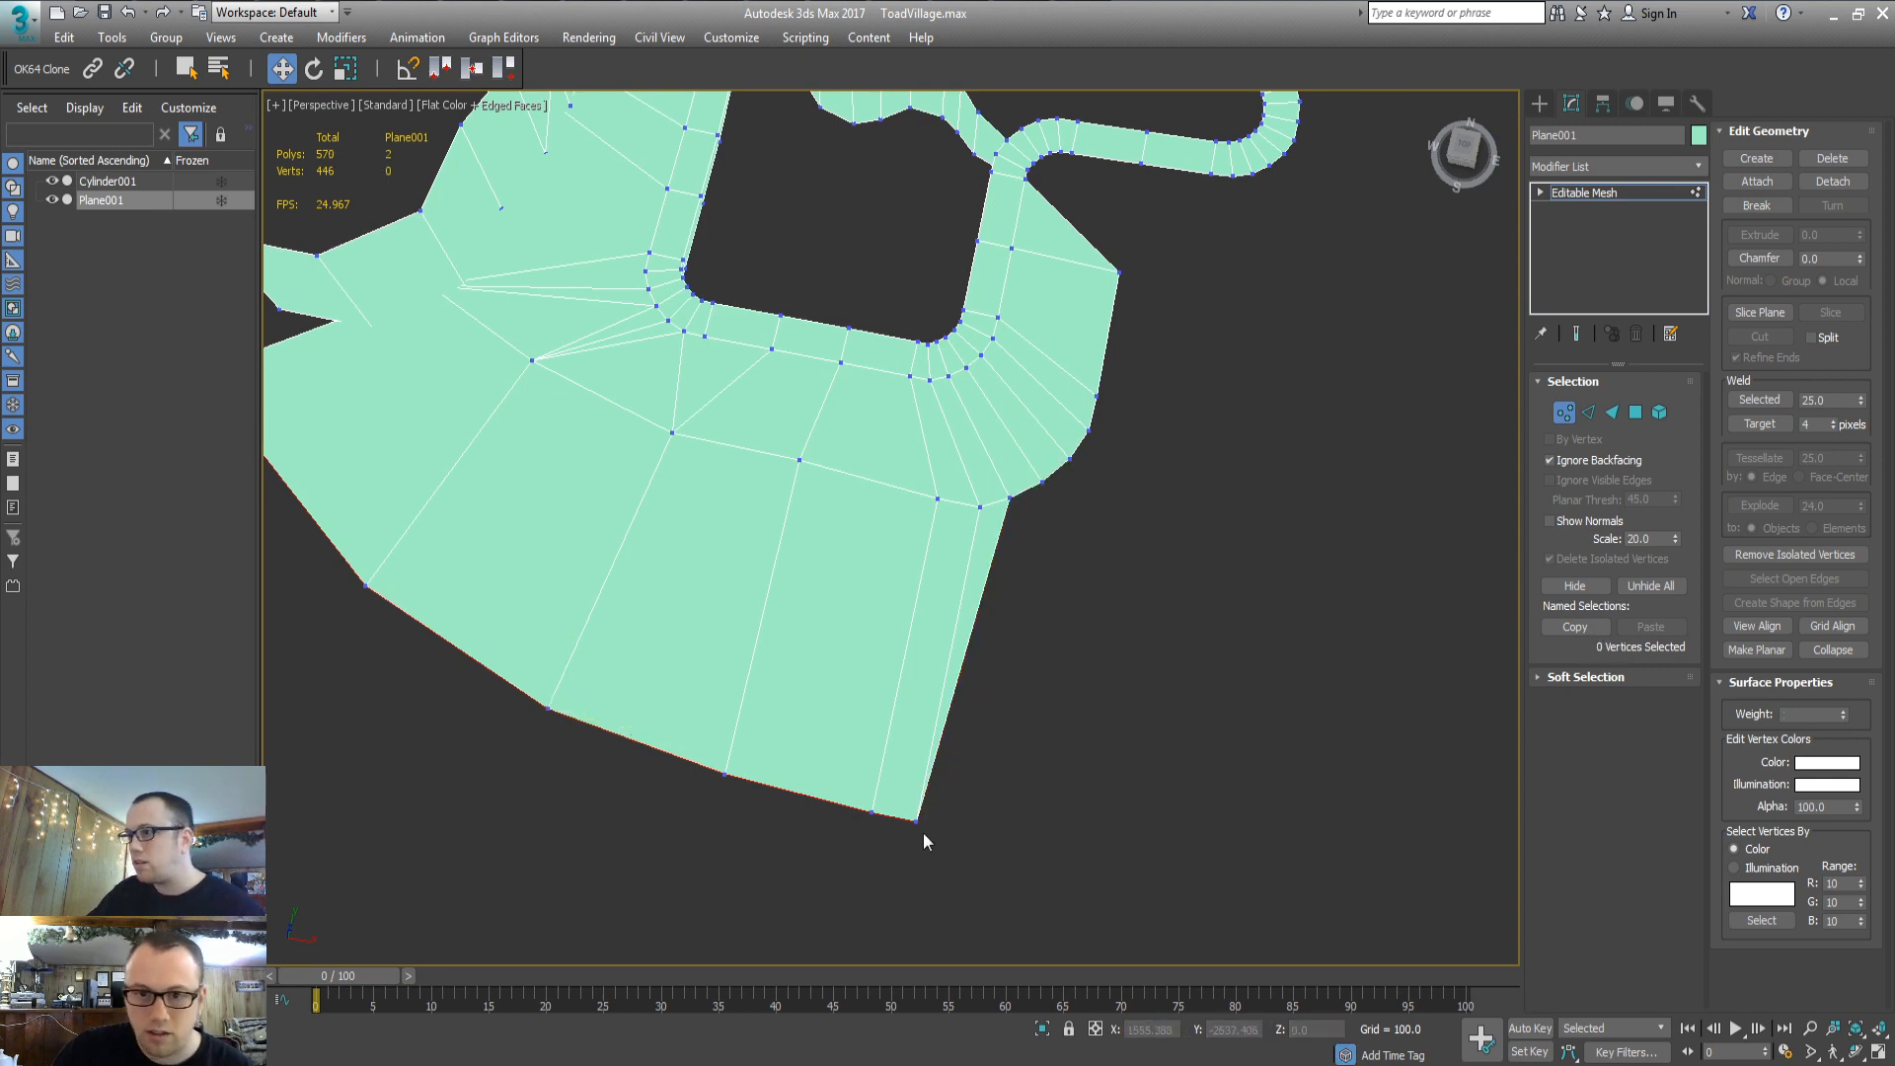
left_click_drag(965, 797, 1090, 768)
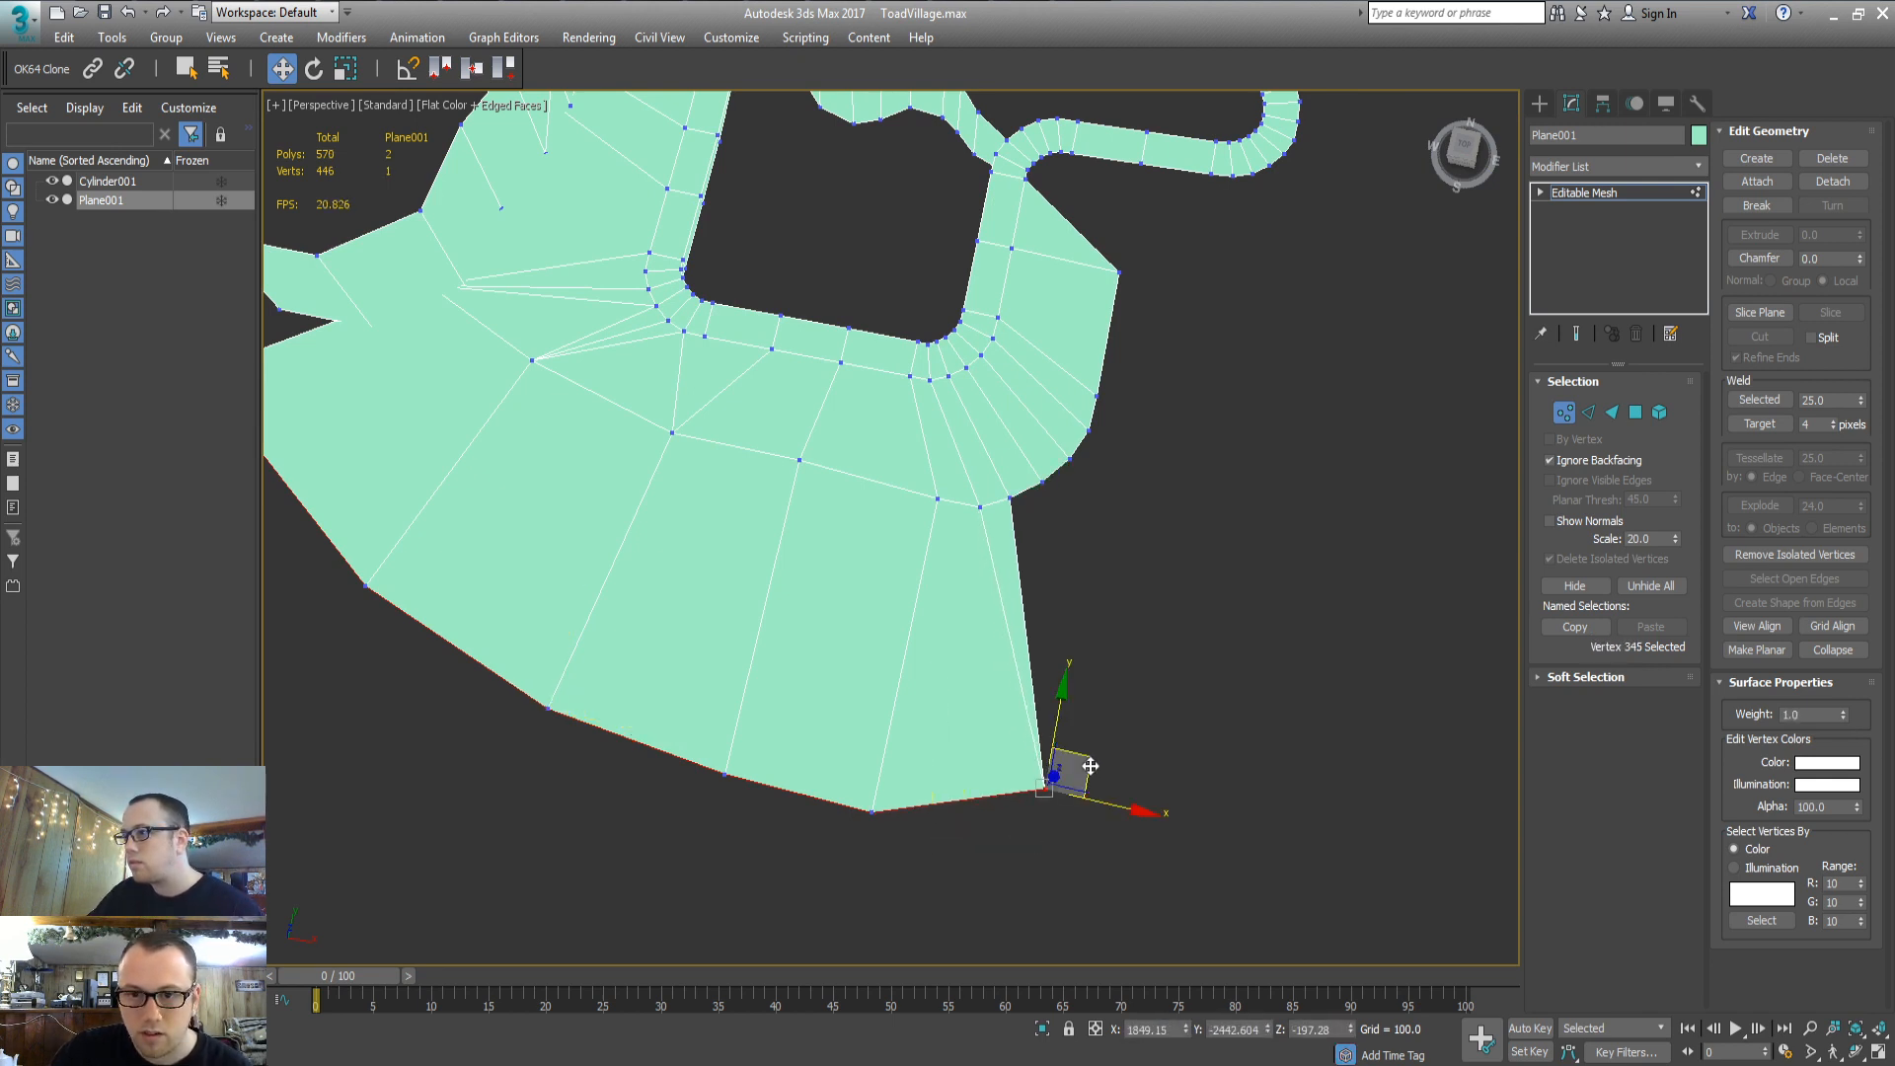
key("ctrl+z")
key("ctrl+z")
key("ctrl+z")
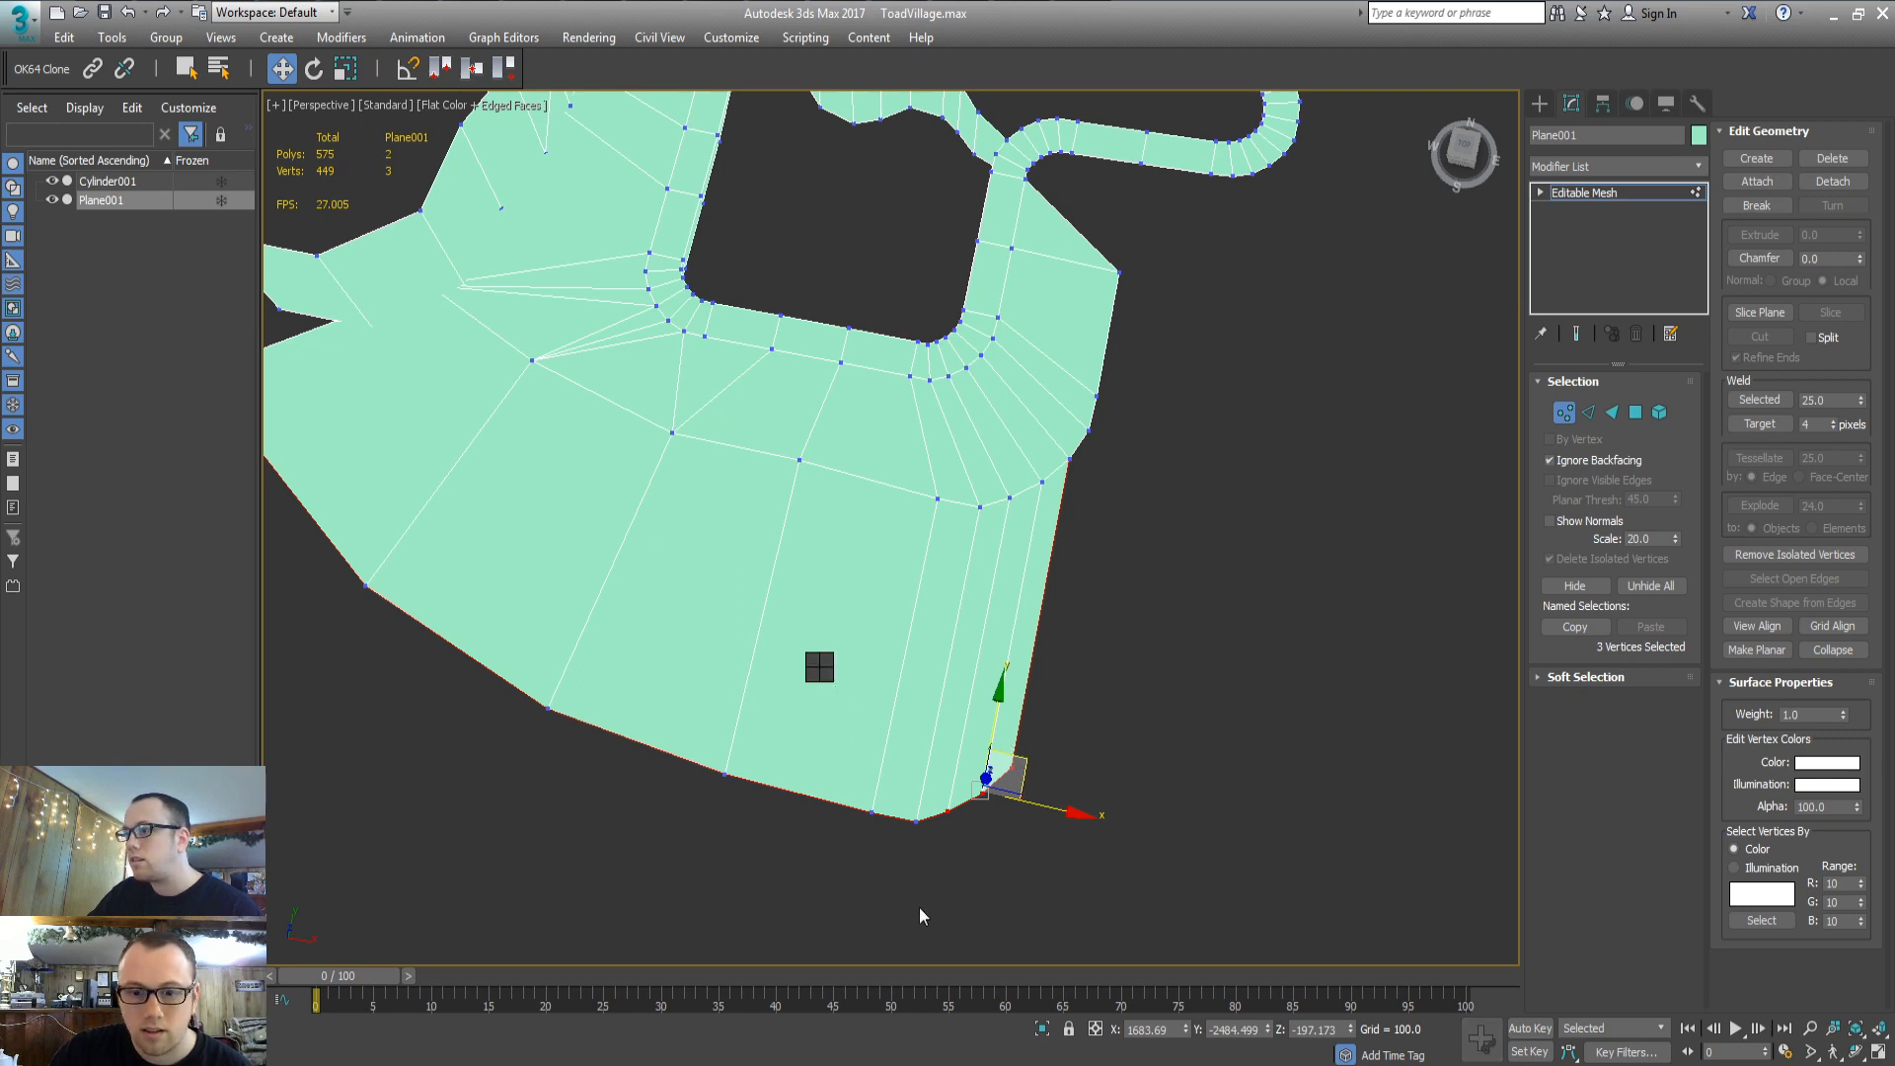
Scale the three outer right corner vertices together, weld them into one and move the corner outward along X
left_click(363, 76)
left_click_drag(1022, 837, 851, 45)
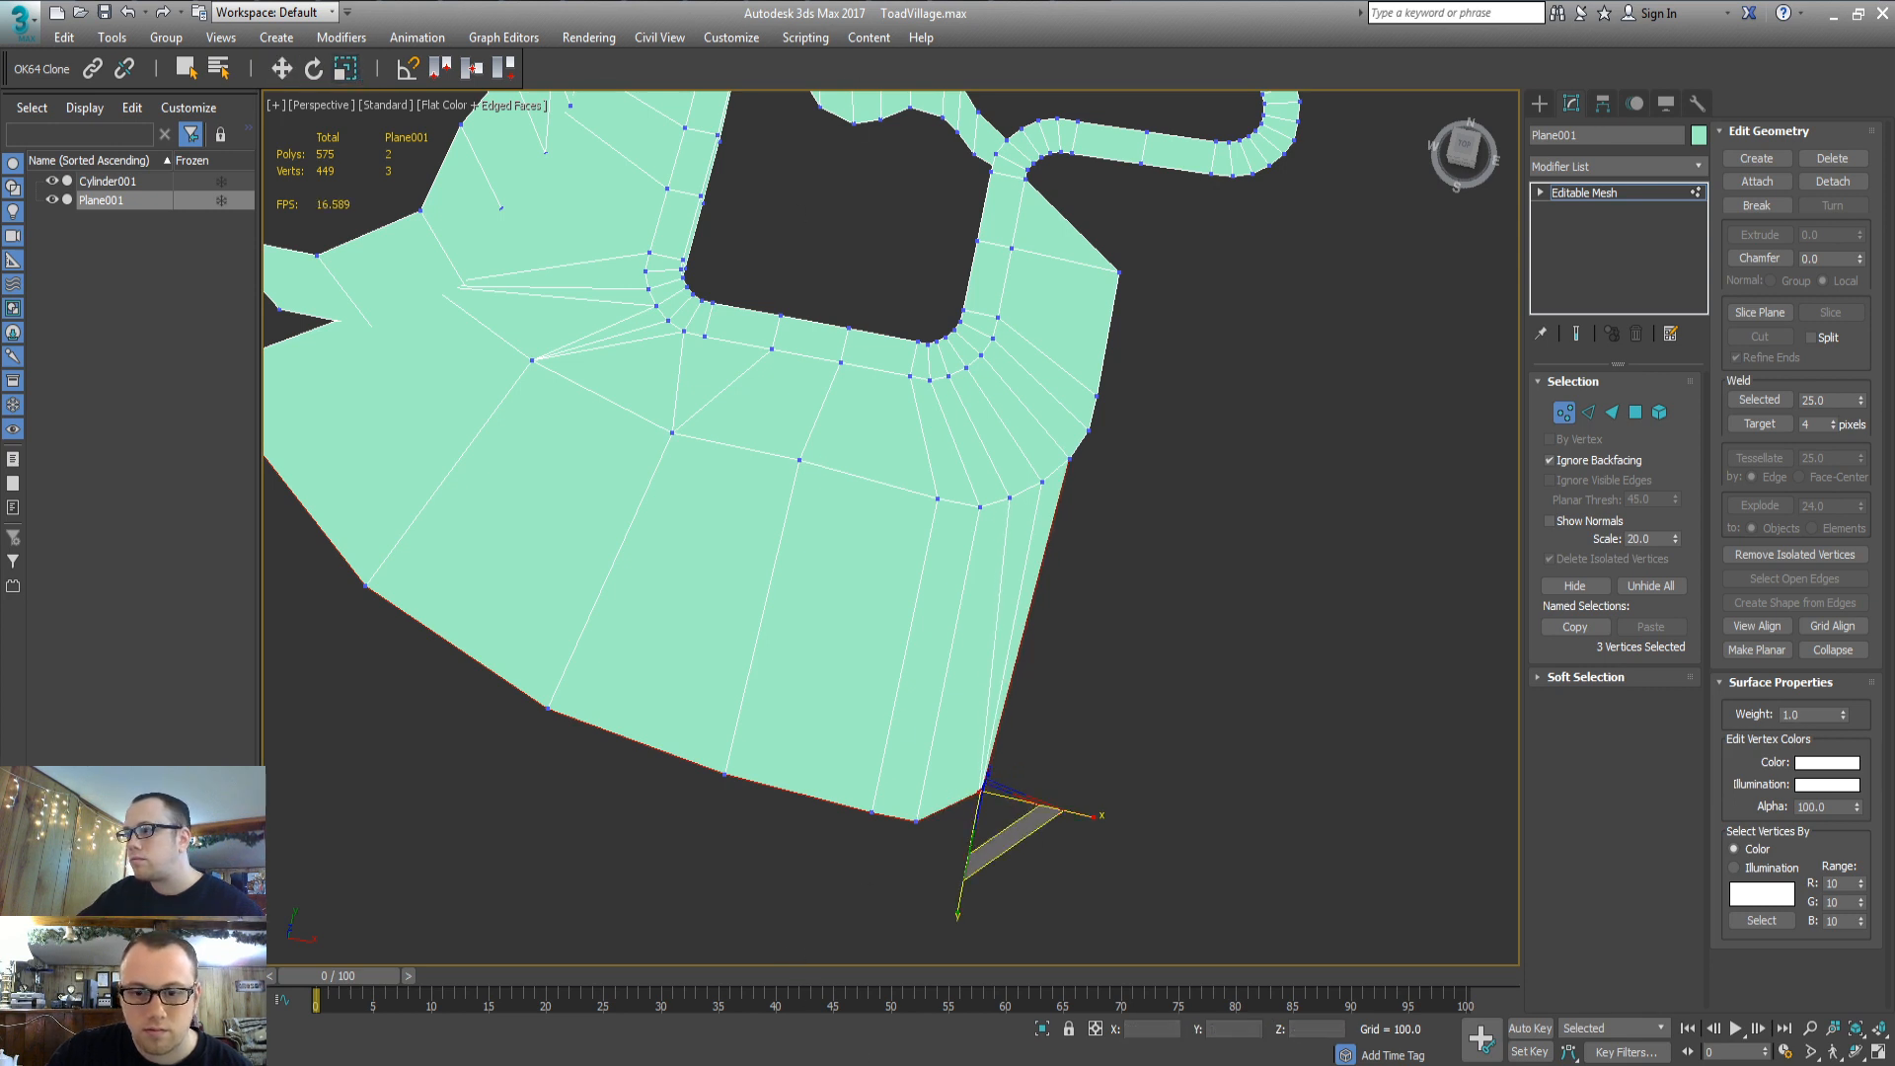
key("w")
left_click_drag(1030, 761, 1175, 759)
Move the remaining vertices near the slope's outer right corner outward to space its edges as an even fan
left_click_drag(939, 808, 1004, 791)
left_click_drag(1087, 820, 1307, 732)
left_click_drag(957, 850, 1120, 790)
left_click_drag(887, 848, 926, 786)
key("3")
middle_click_drag(749, 570, 731, 701)
Select the seven outer vertices of the fanned slope and raise them about 118 units in Z
key("1")
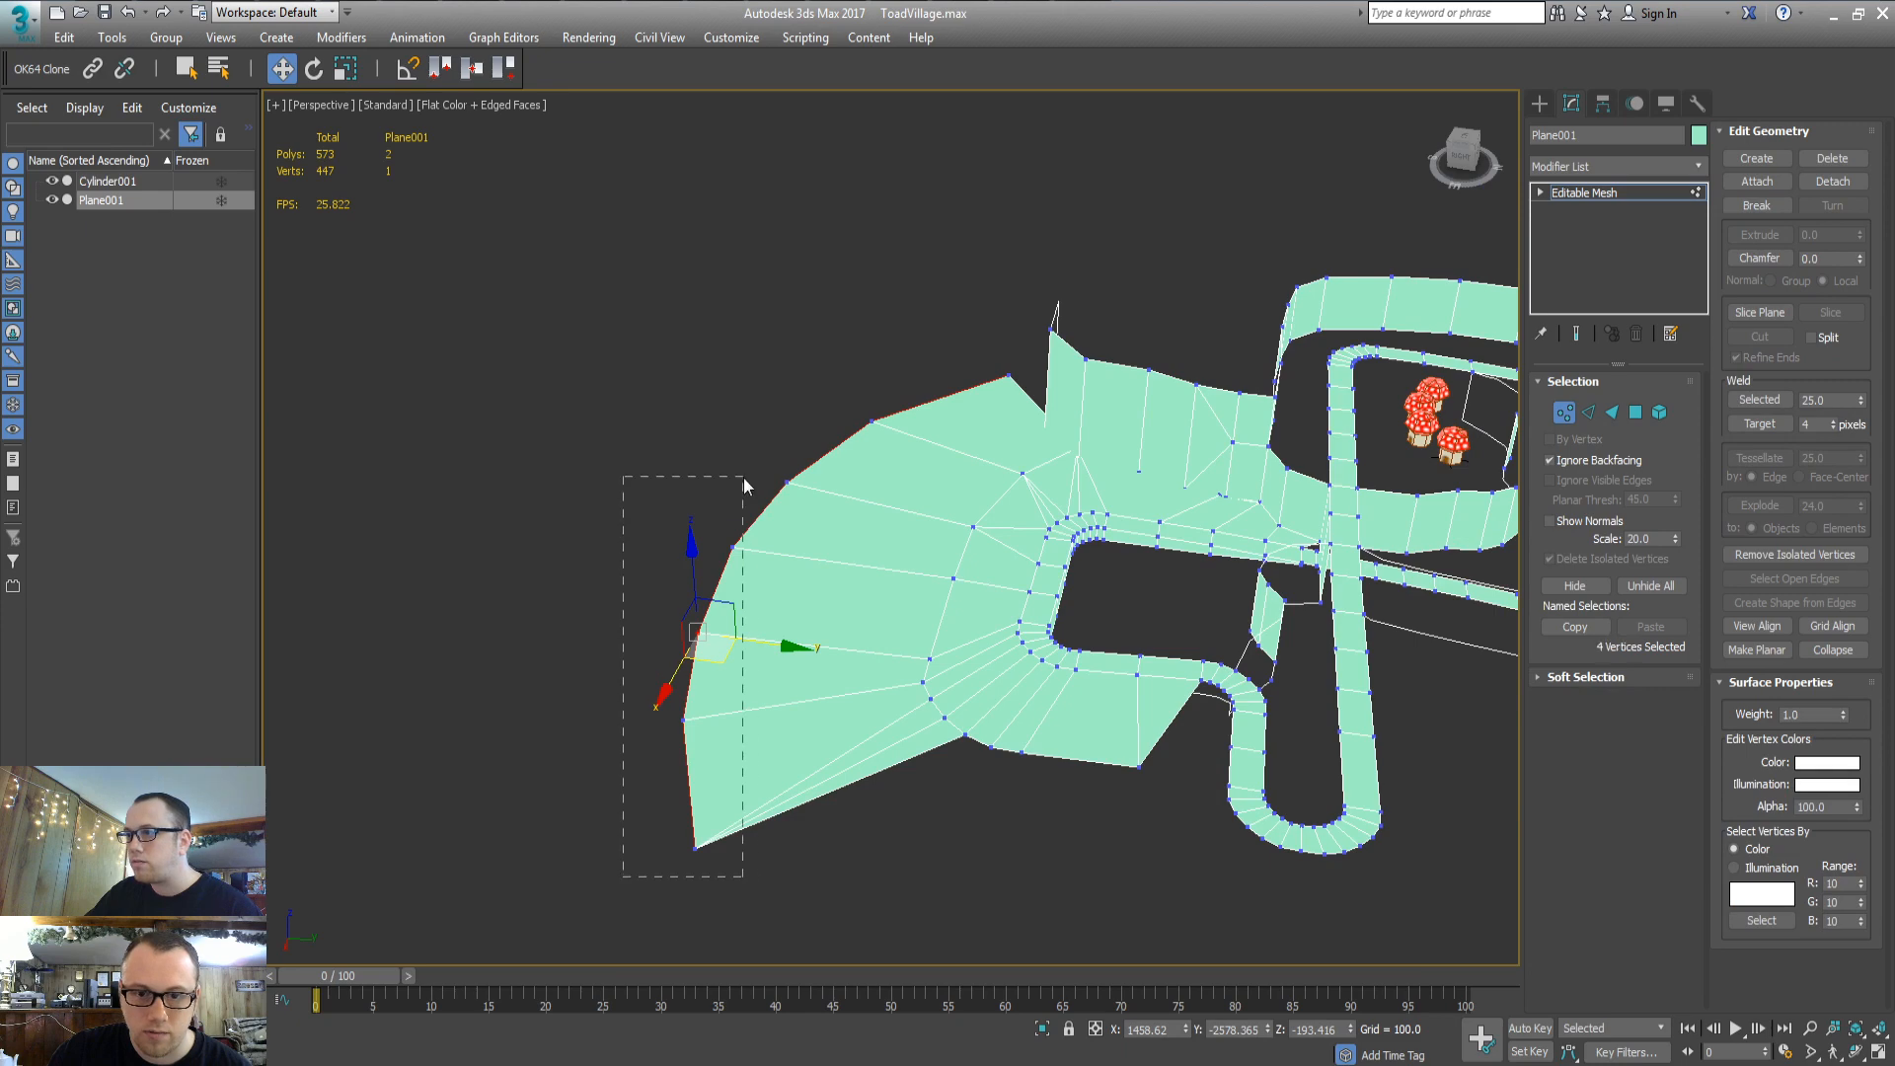
left_click_drag(743, 477, 743, 476)
left_click_drag(885, 496, 892, 494, "ctrl")
left_click_drag(857, 326, 1025, 388, "ctrl")
left_click_drag(791, 487, 791, 430)
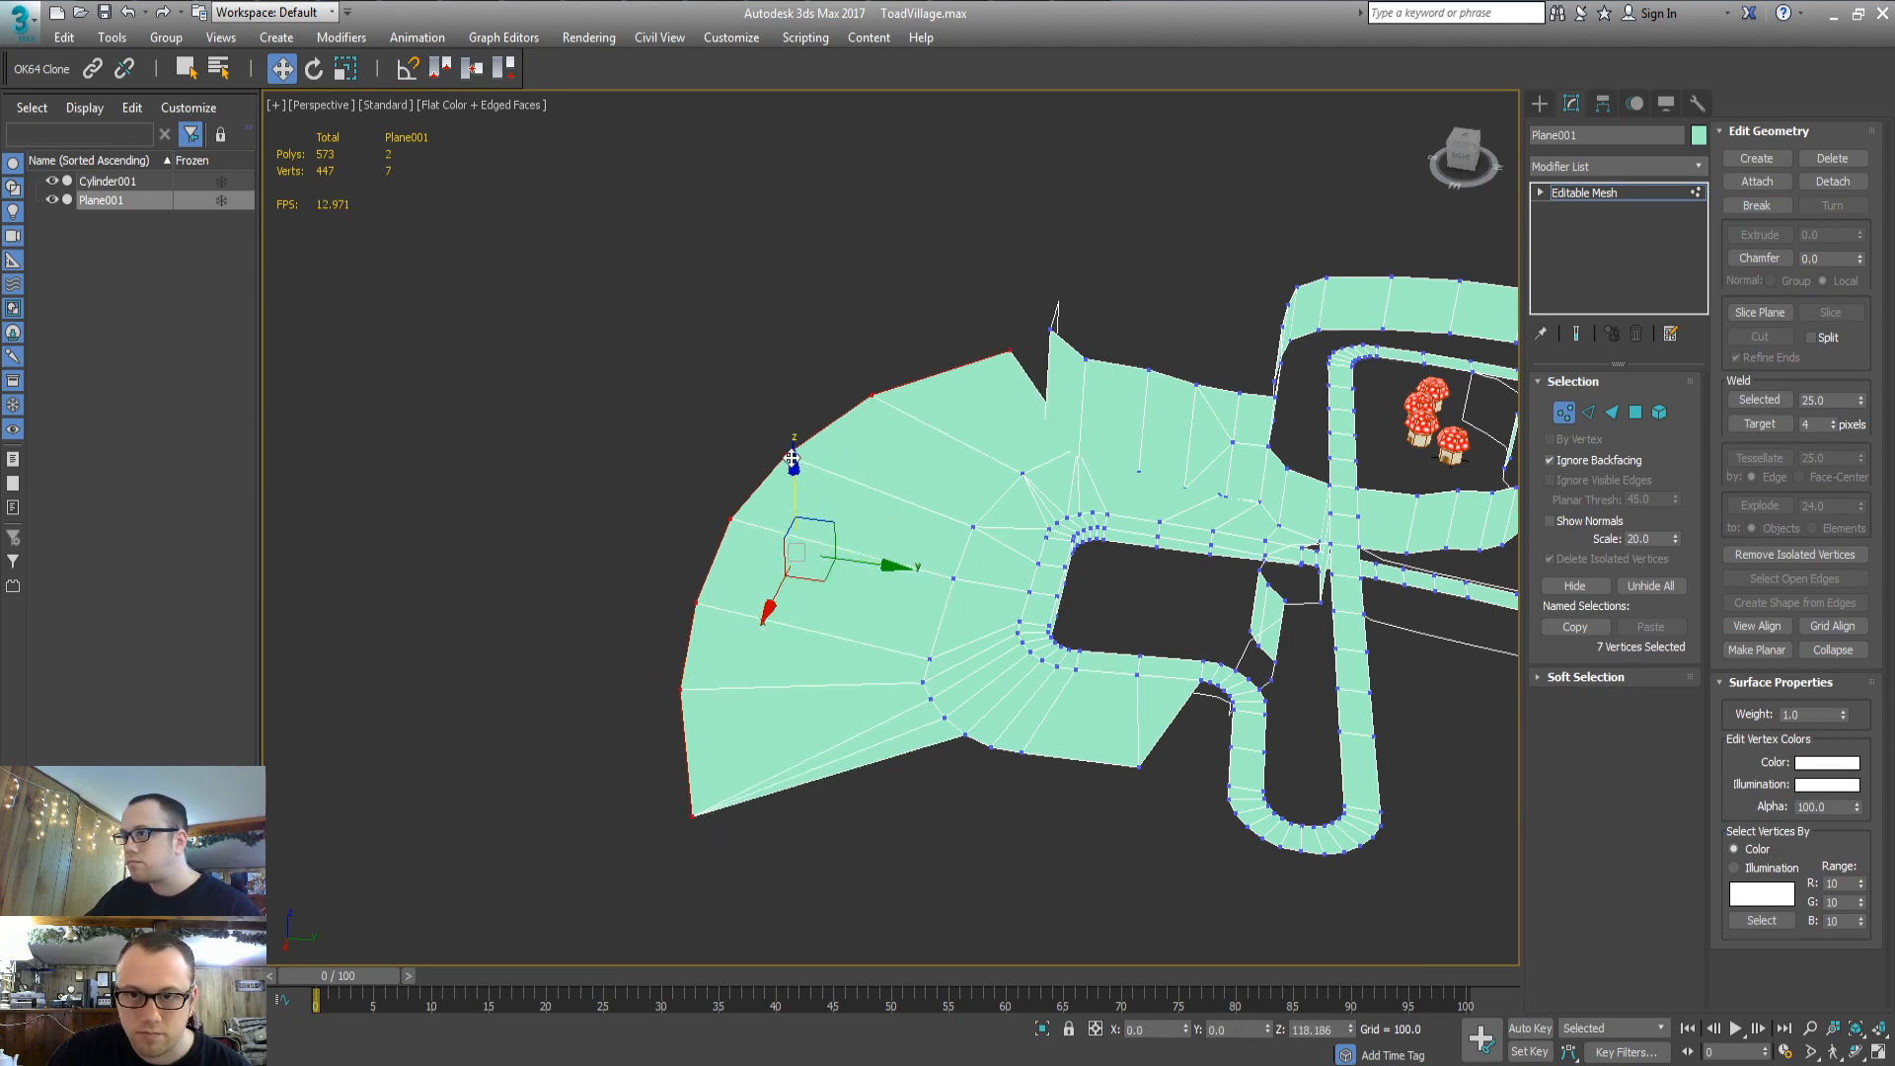
Move the two end vertices of the adjoining wall to about X -323, Y -1914 to meet the raised slope's edge
middle_click_drag(903, 466, 1031, 629, "alt")
scroll(802, 482, "up", 6)
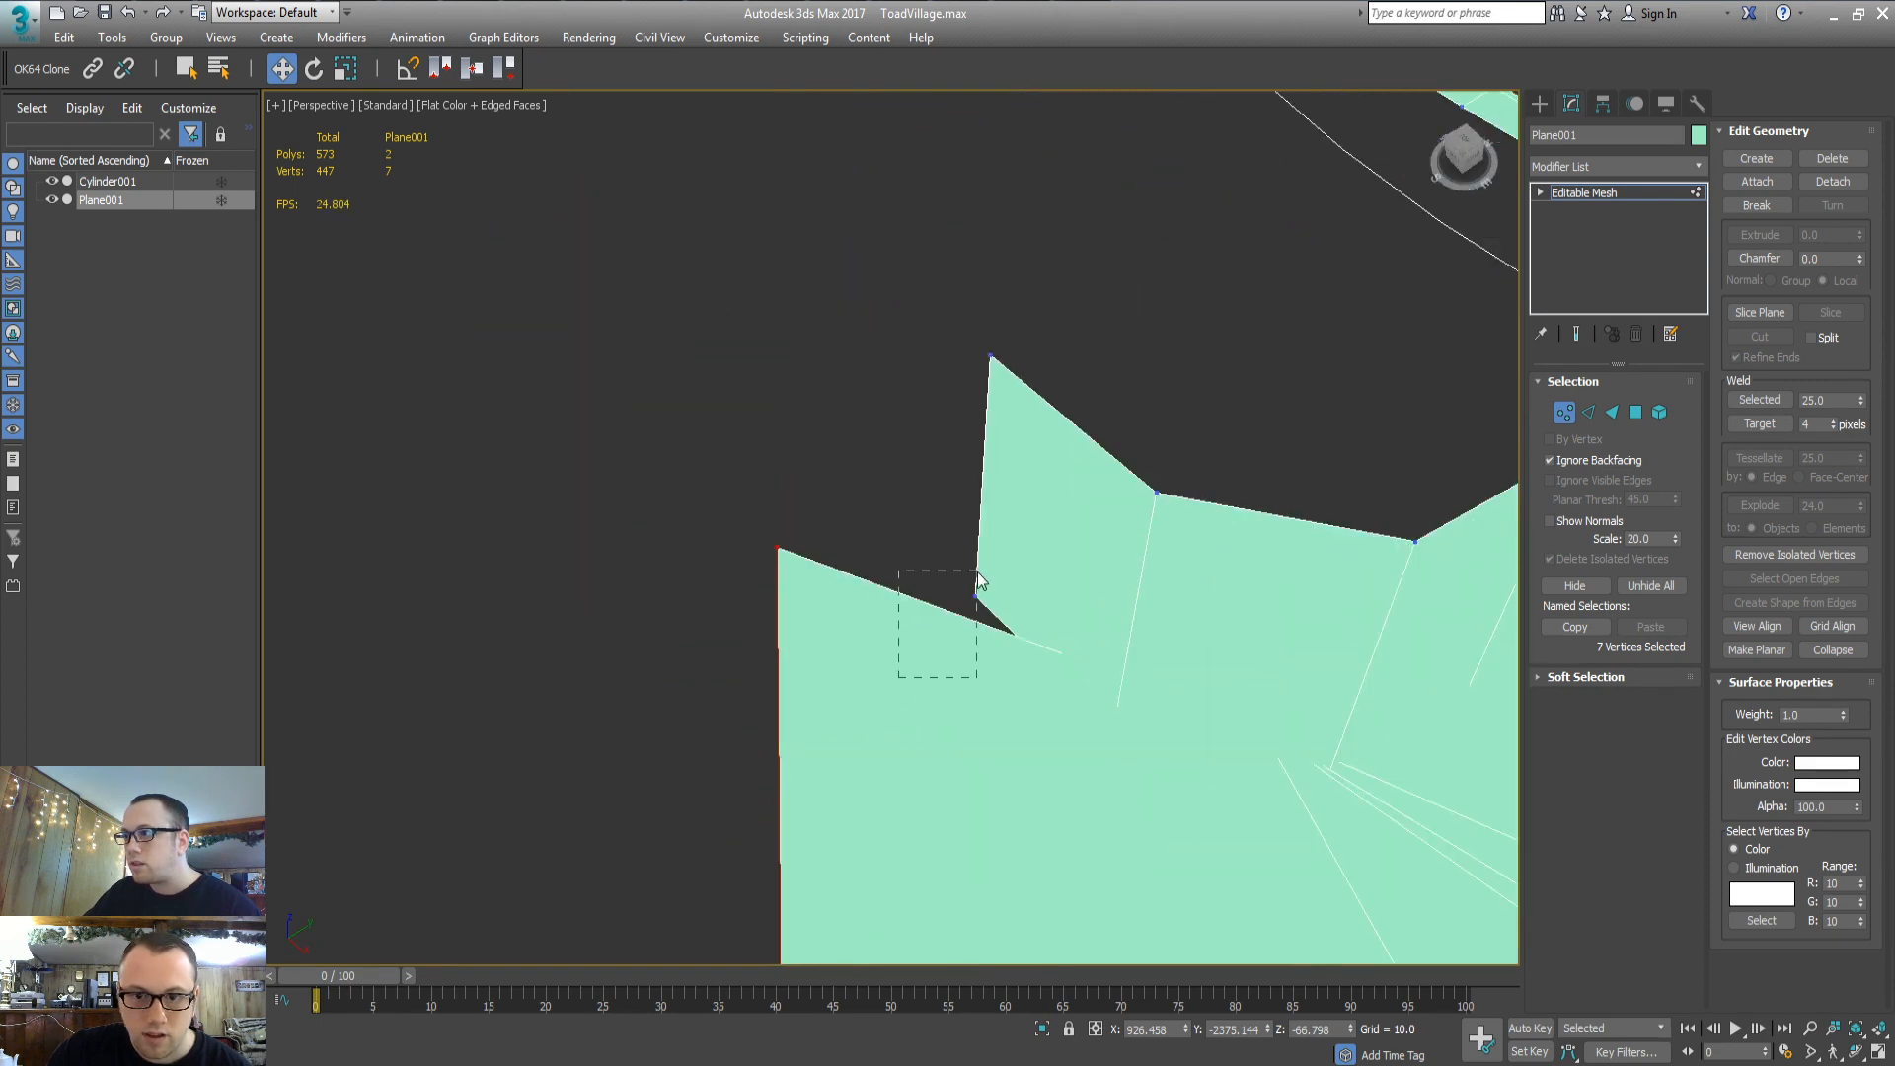
left_click_drag(980, 581, 980, 583)
left_click(990, 357, "ctrl")
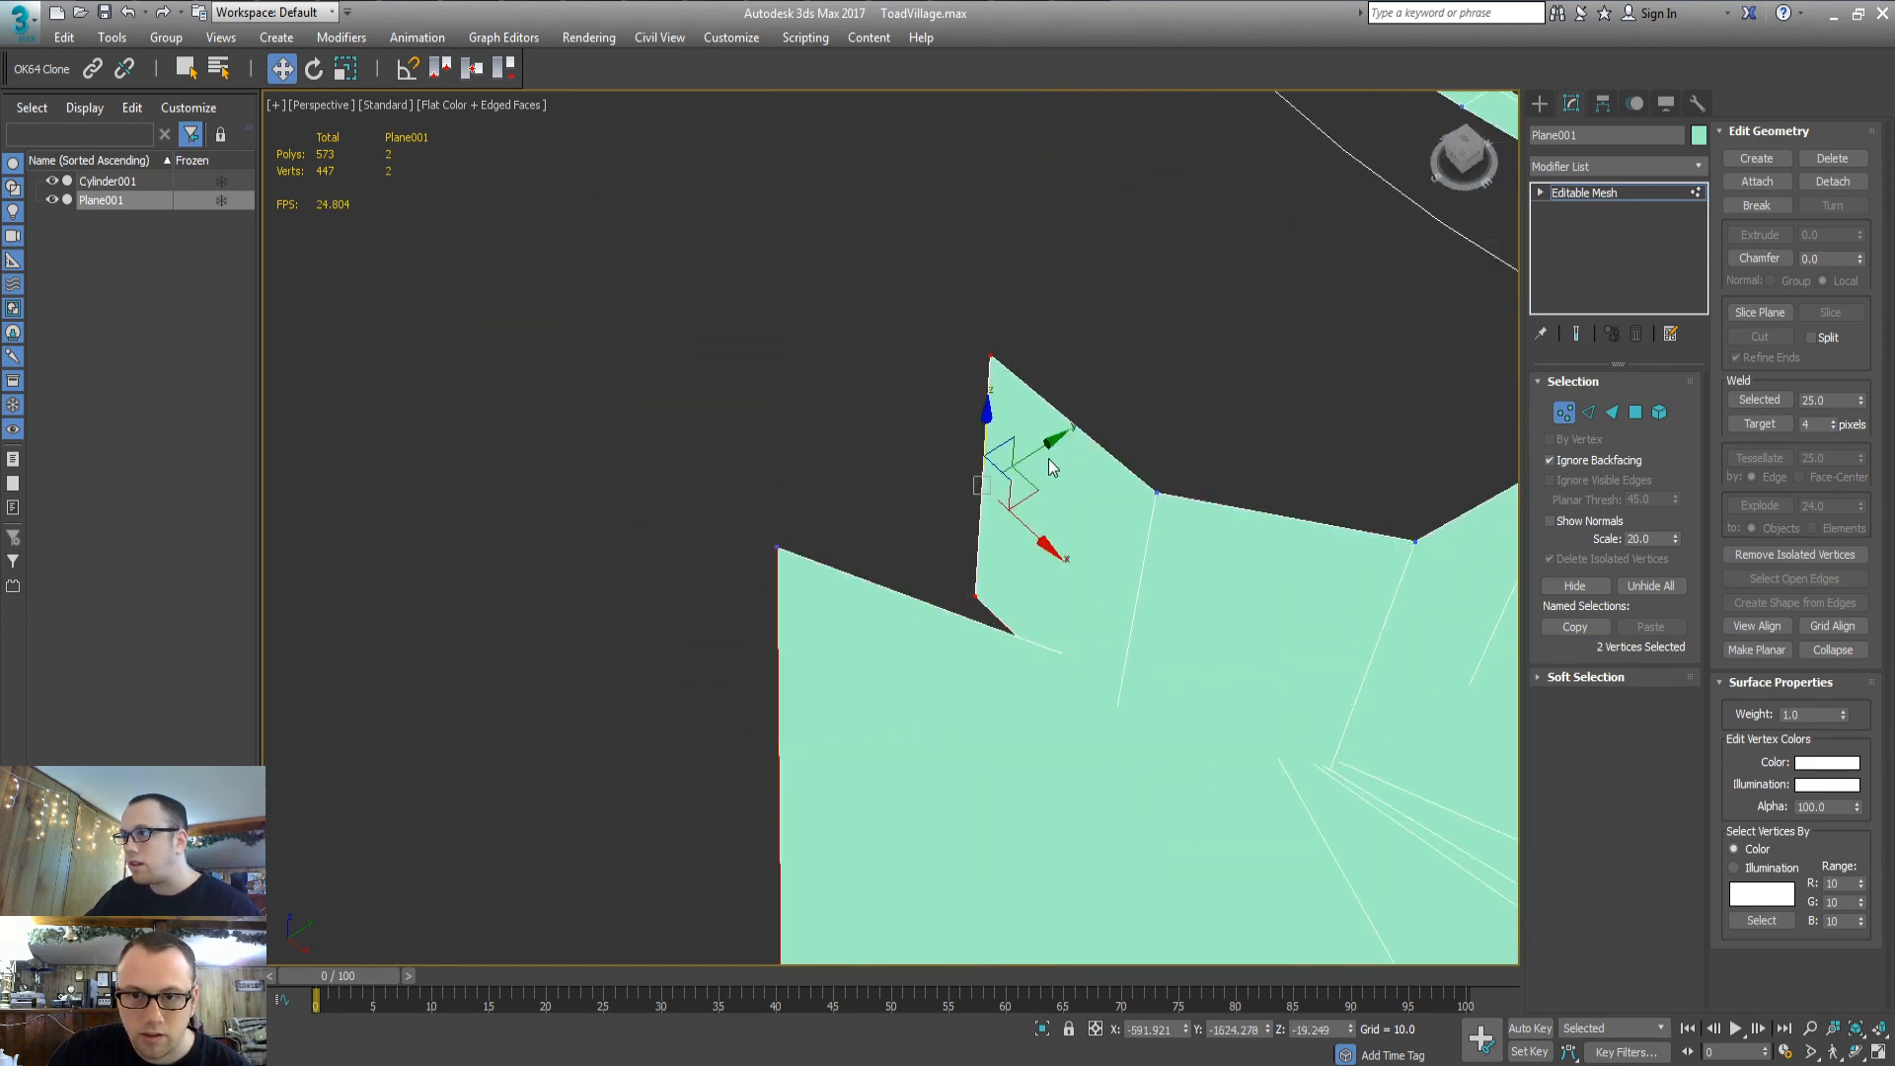
left_click_drag(1033, 497, 994, 753)
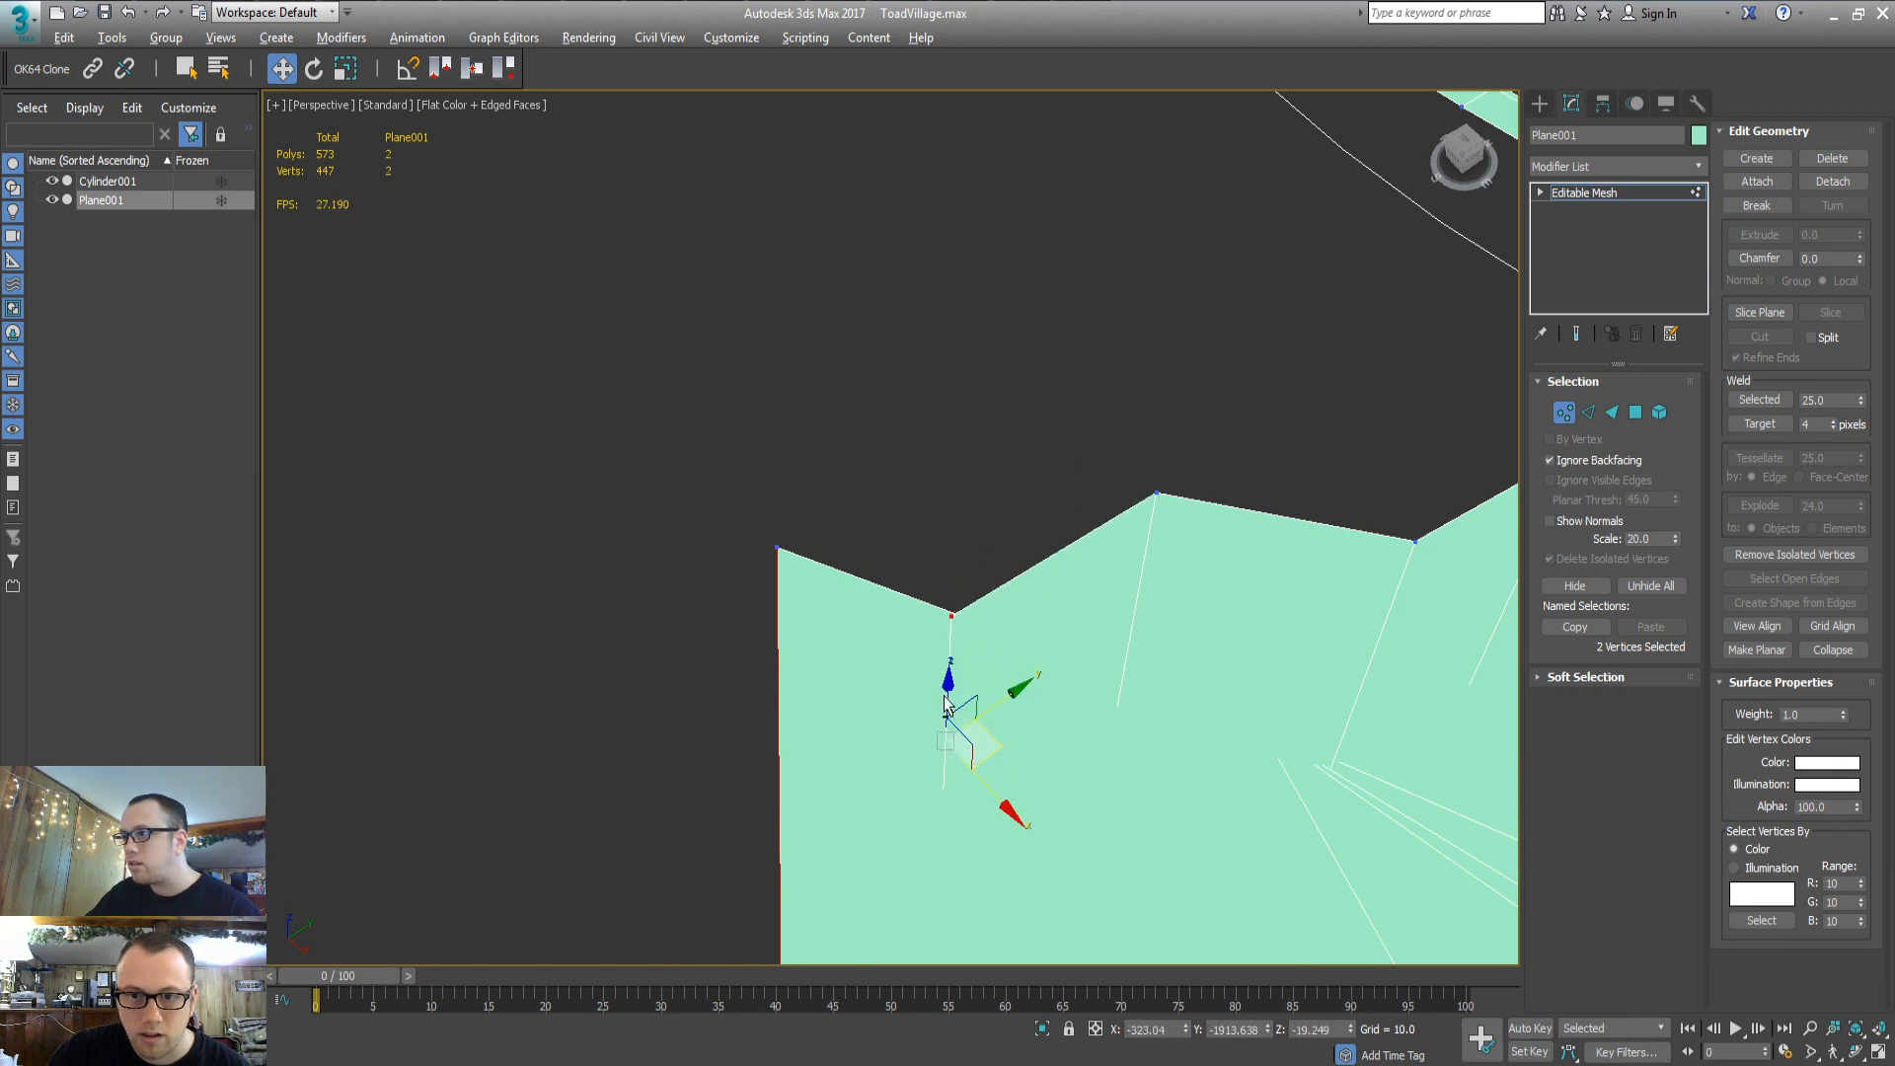
middle_click_drag(952, 707, 901, 612, "alt")
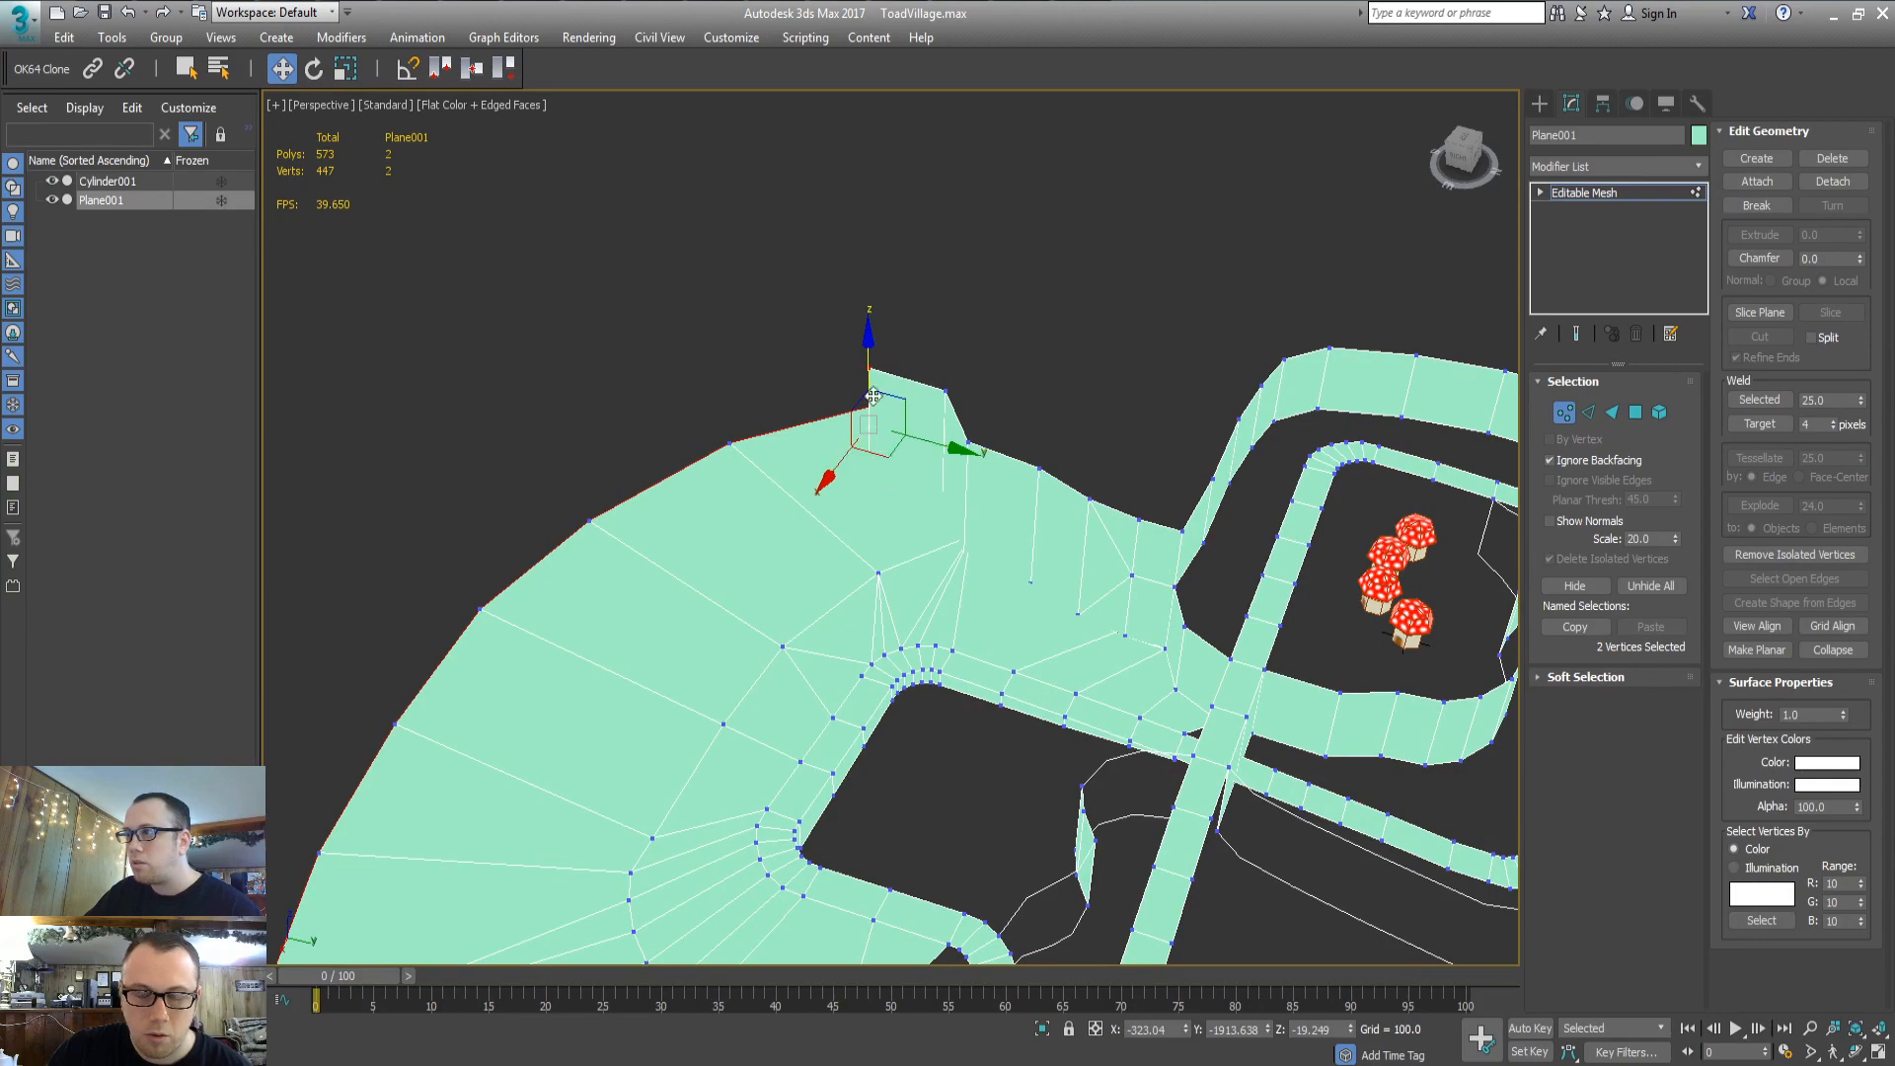
Raise the six outer edges of the fanned slope further in Z
middle_click_drag(887, 519, 838, 394, "alt")
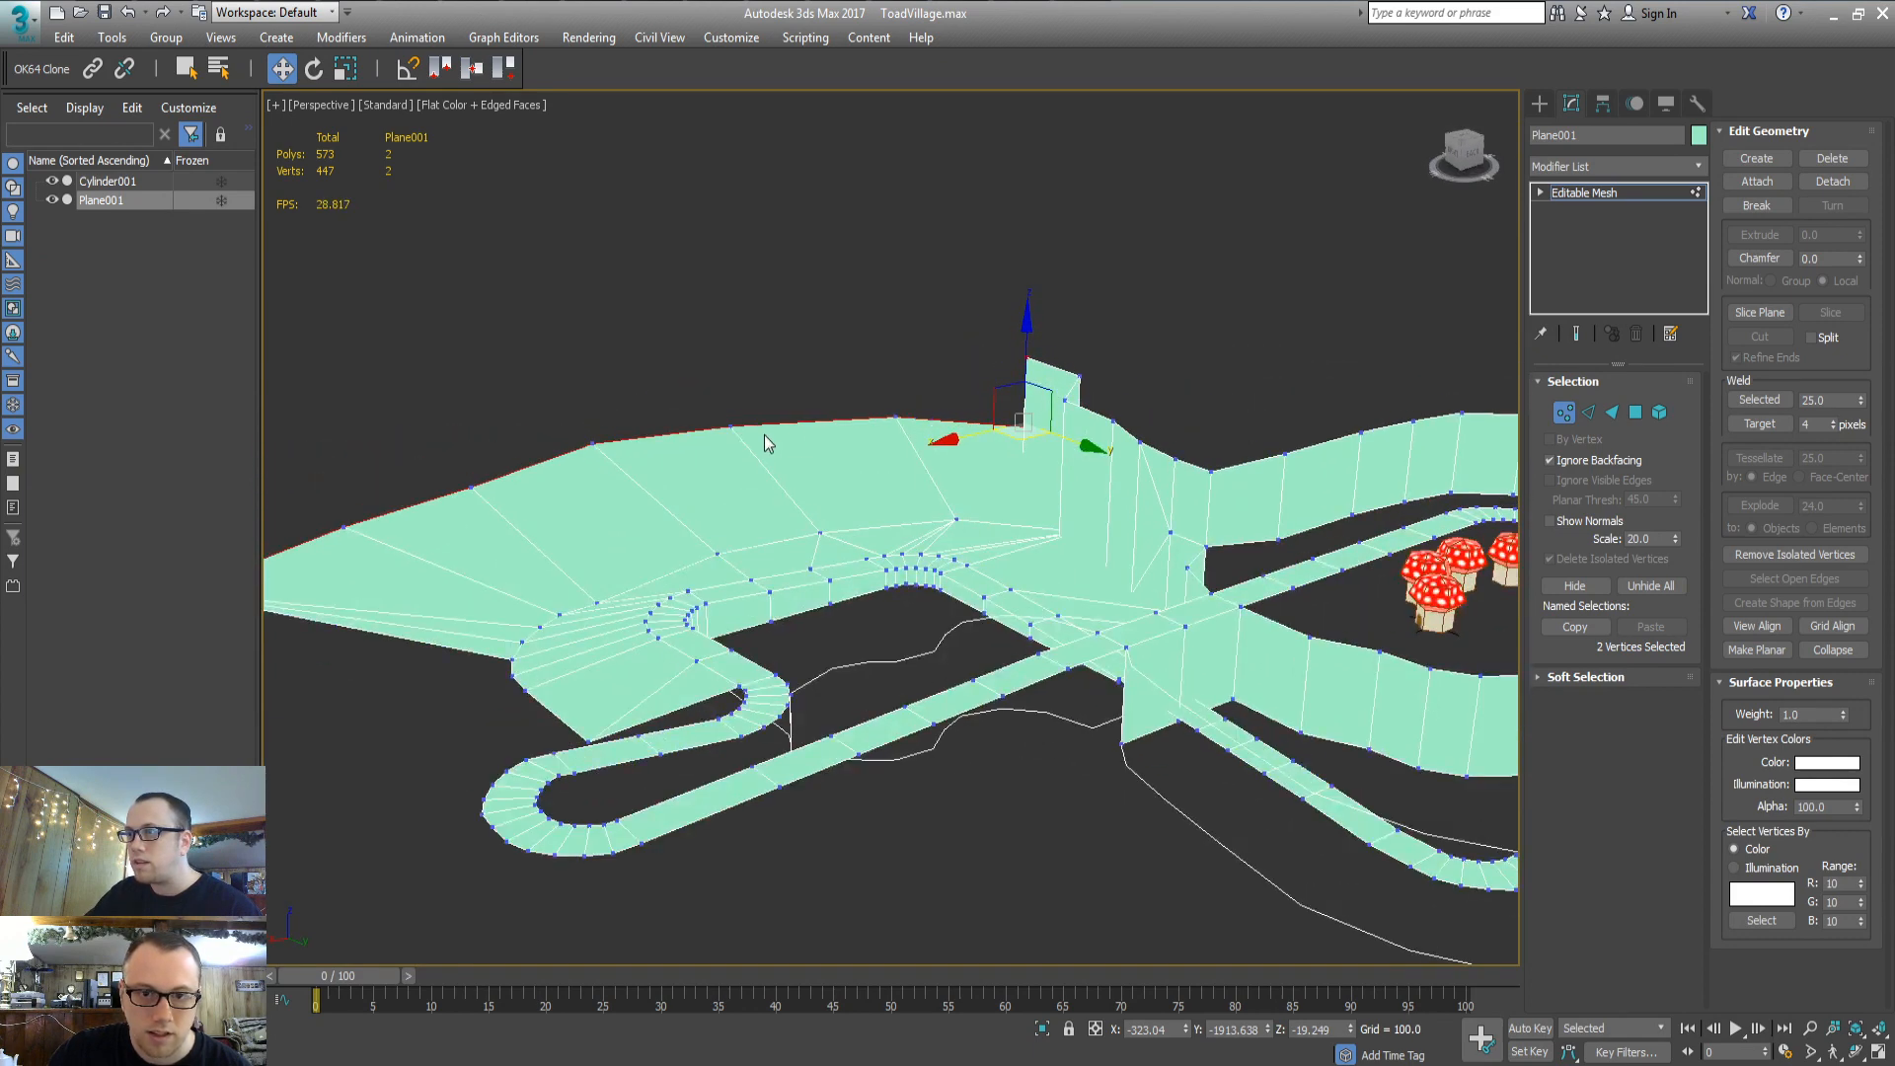
key("2")
left_click_drag(631, 413, 631, 392)
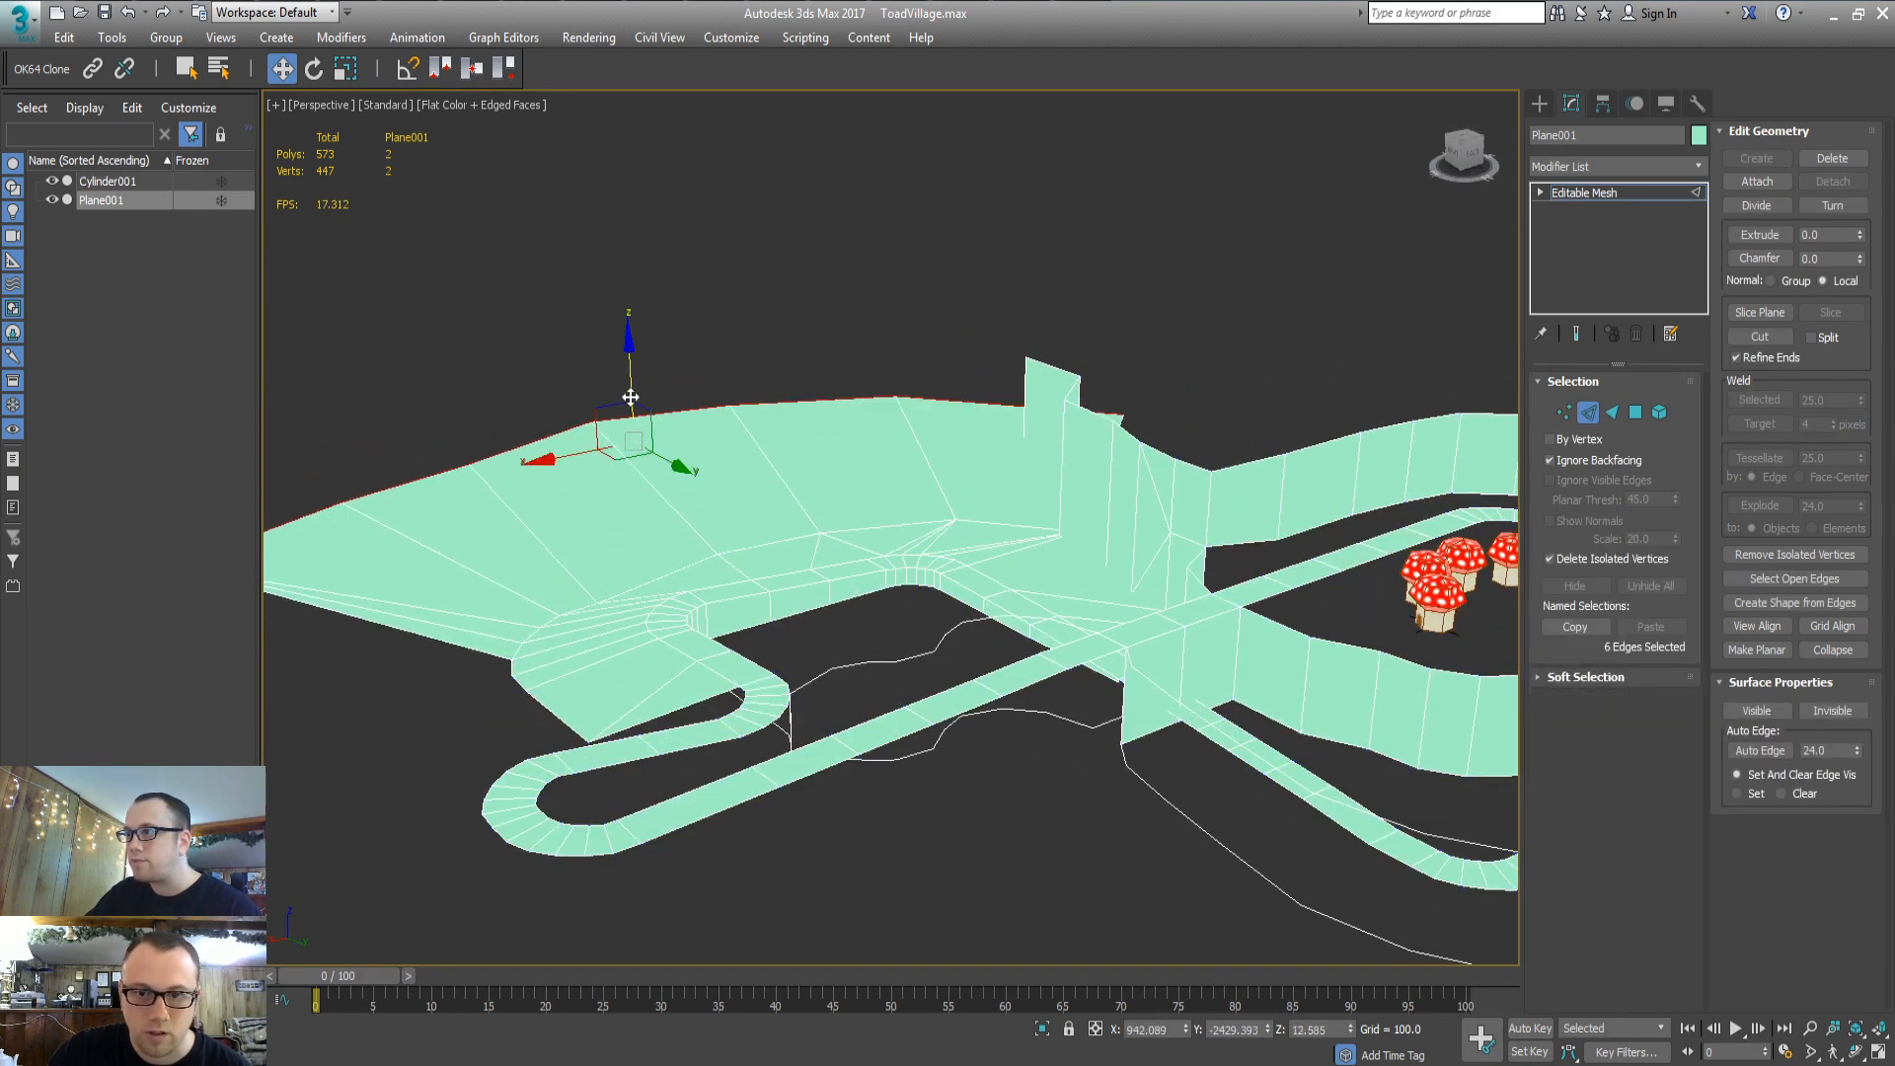
Vary the slope's outer ridge by lowering the vertex near its end about 39 units and slightly raising three middle vertices
middle_click_drag(641, 409, 599, 391, "alt")
middle_click_drag(435, 365, 613, 381)
key("1")
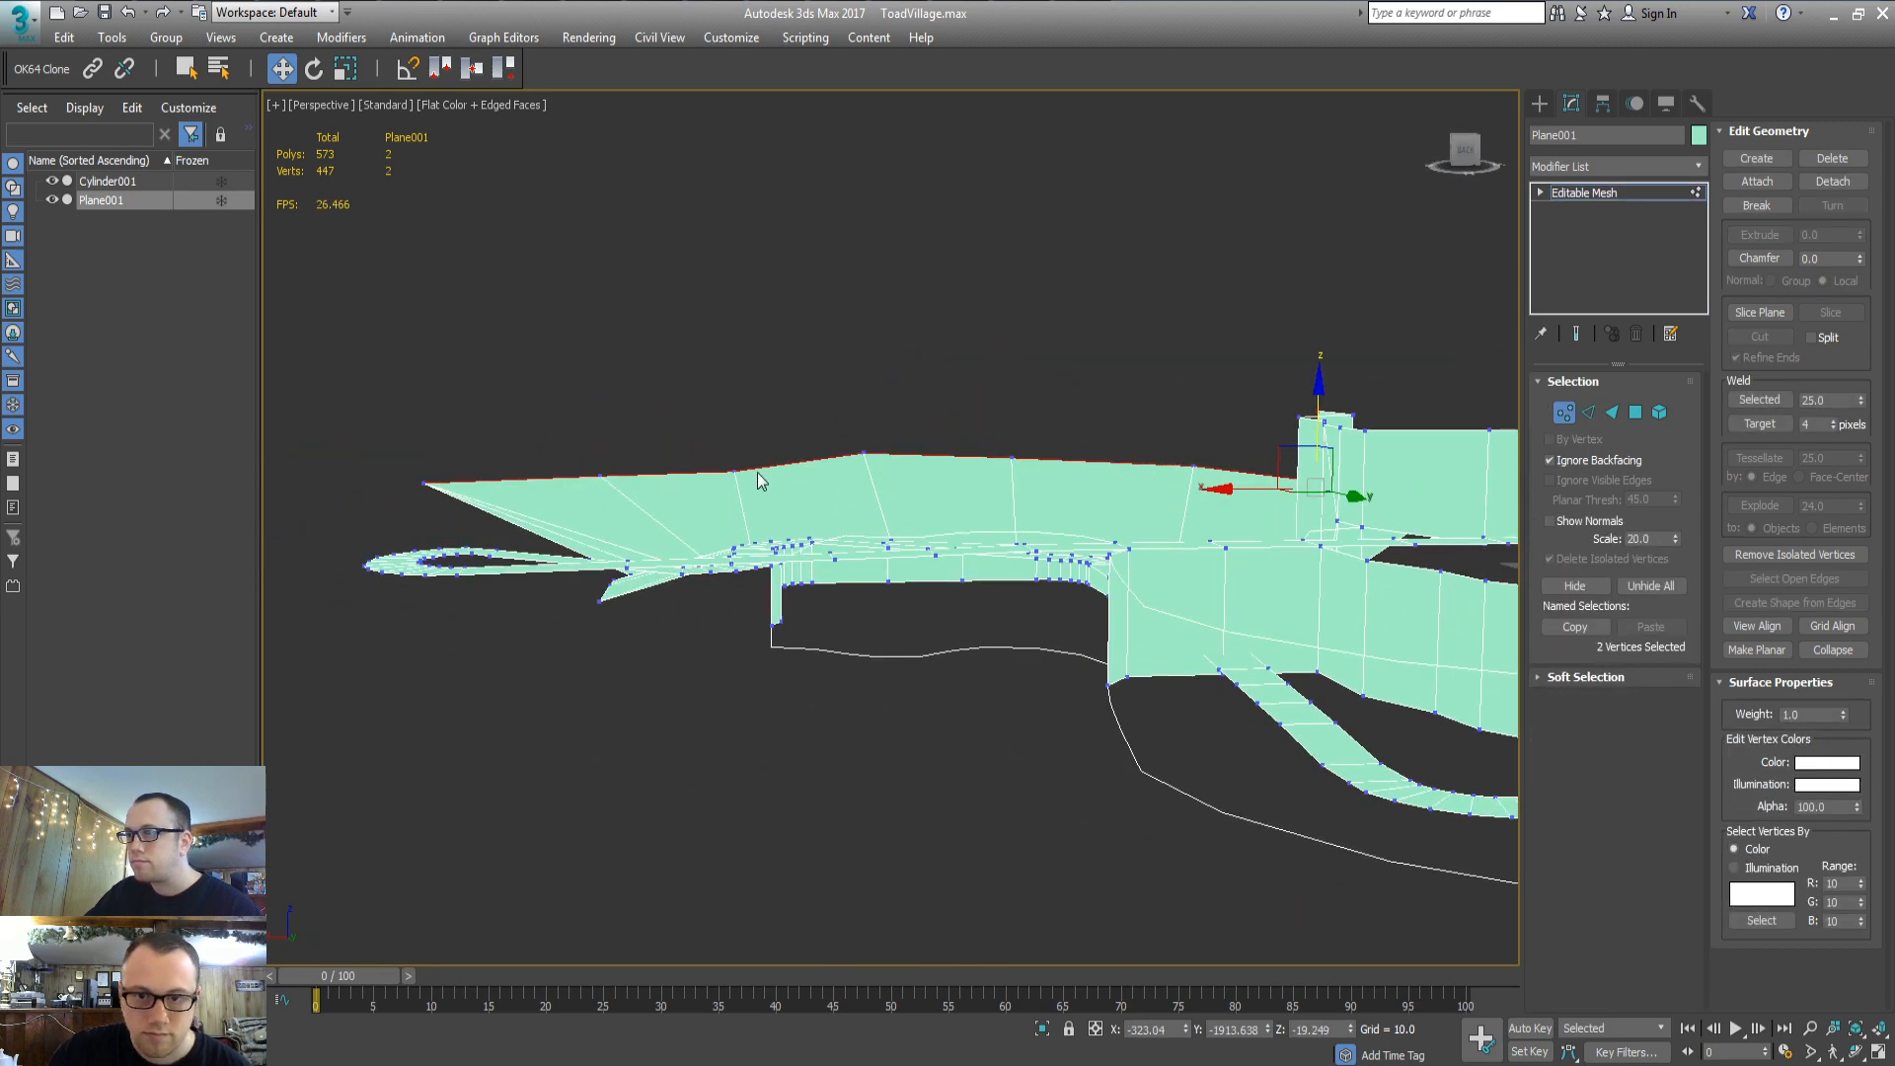
left_click(592, 482)
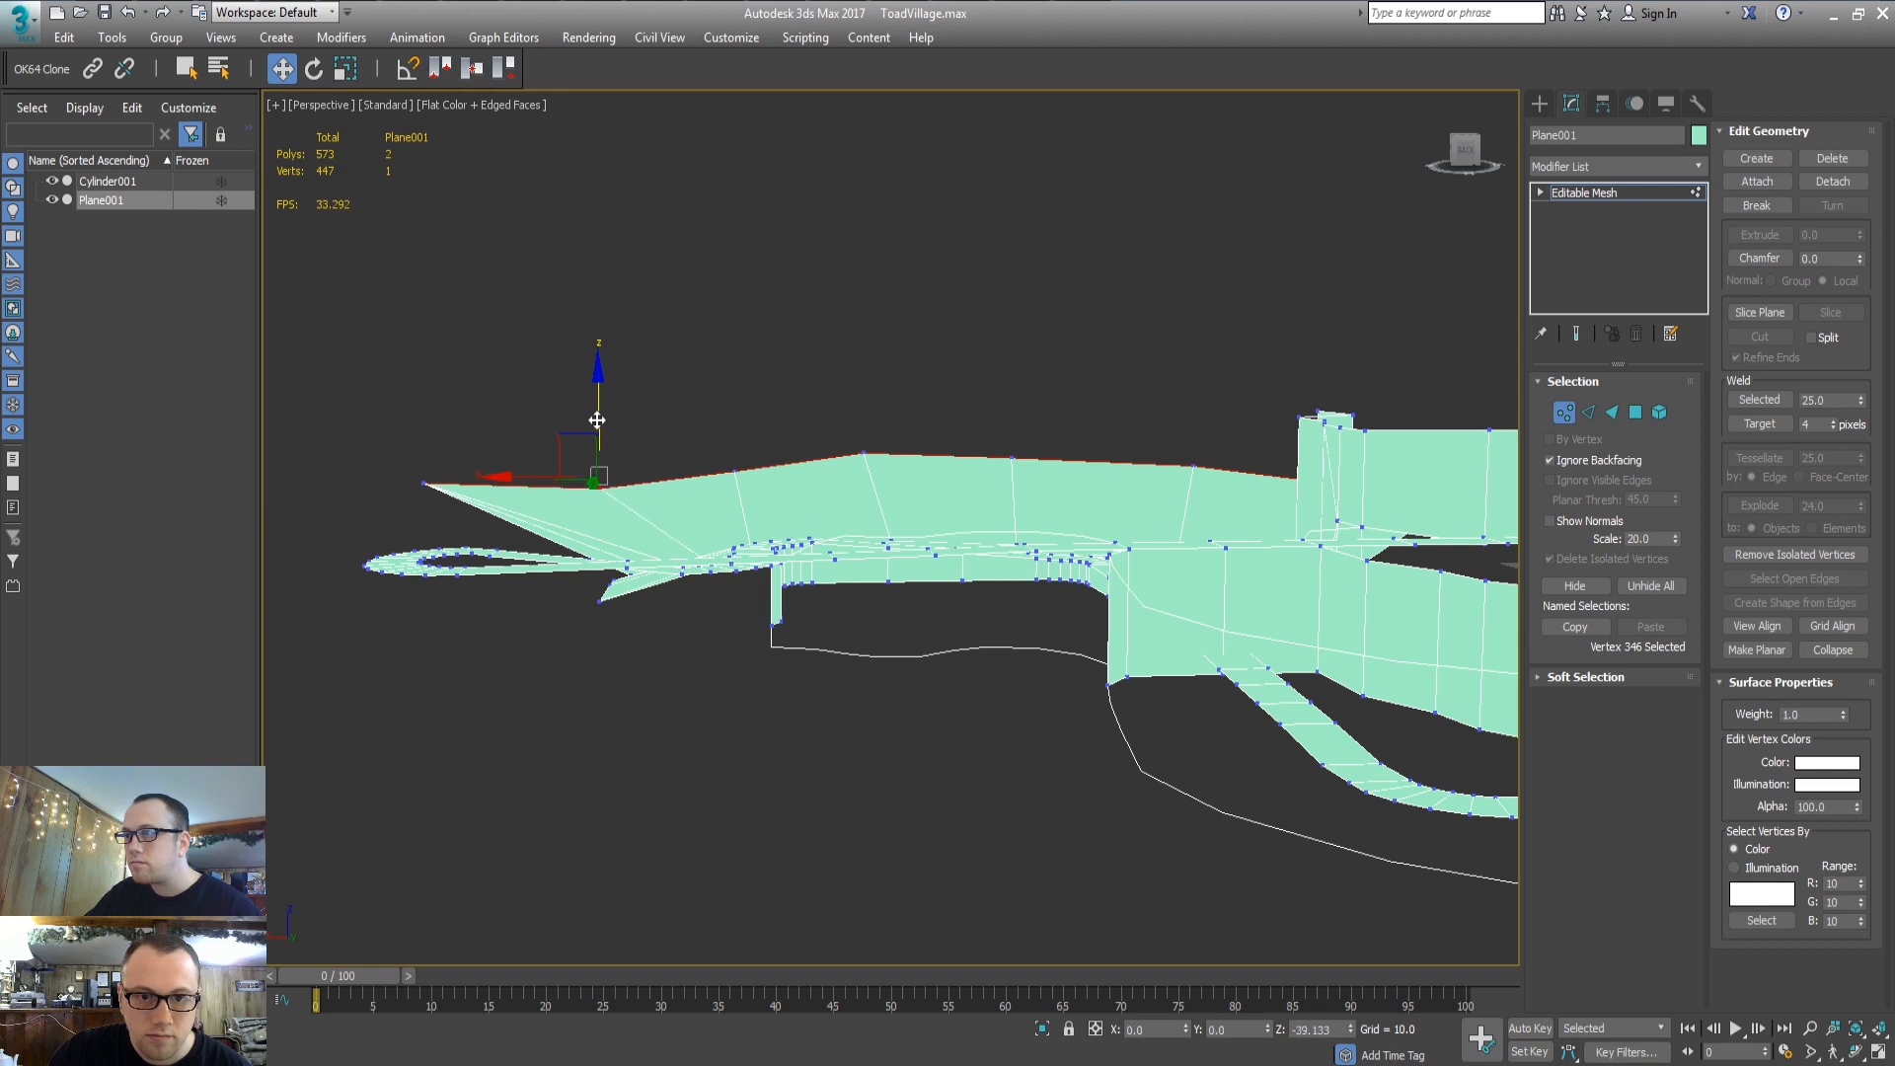
left_click(1024, 460)
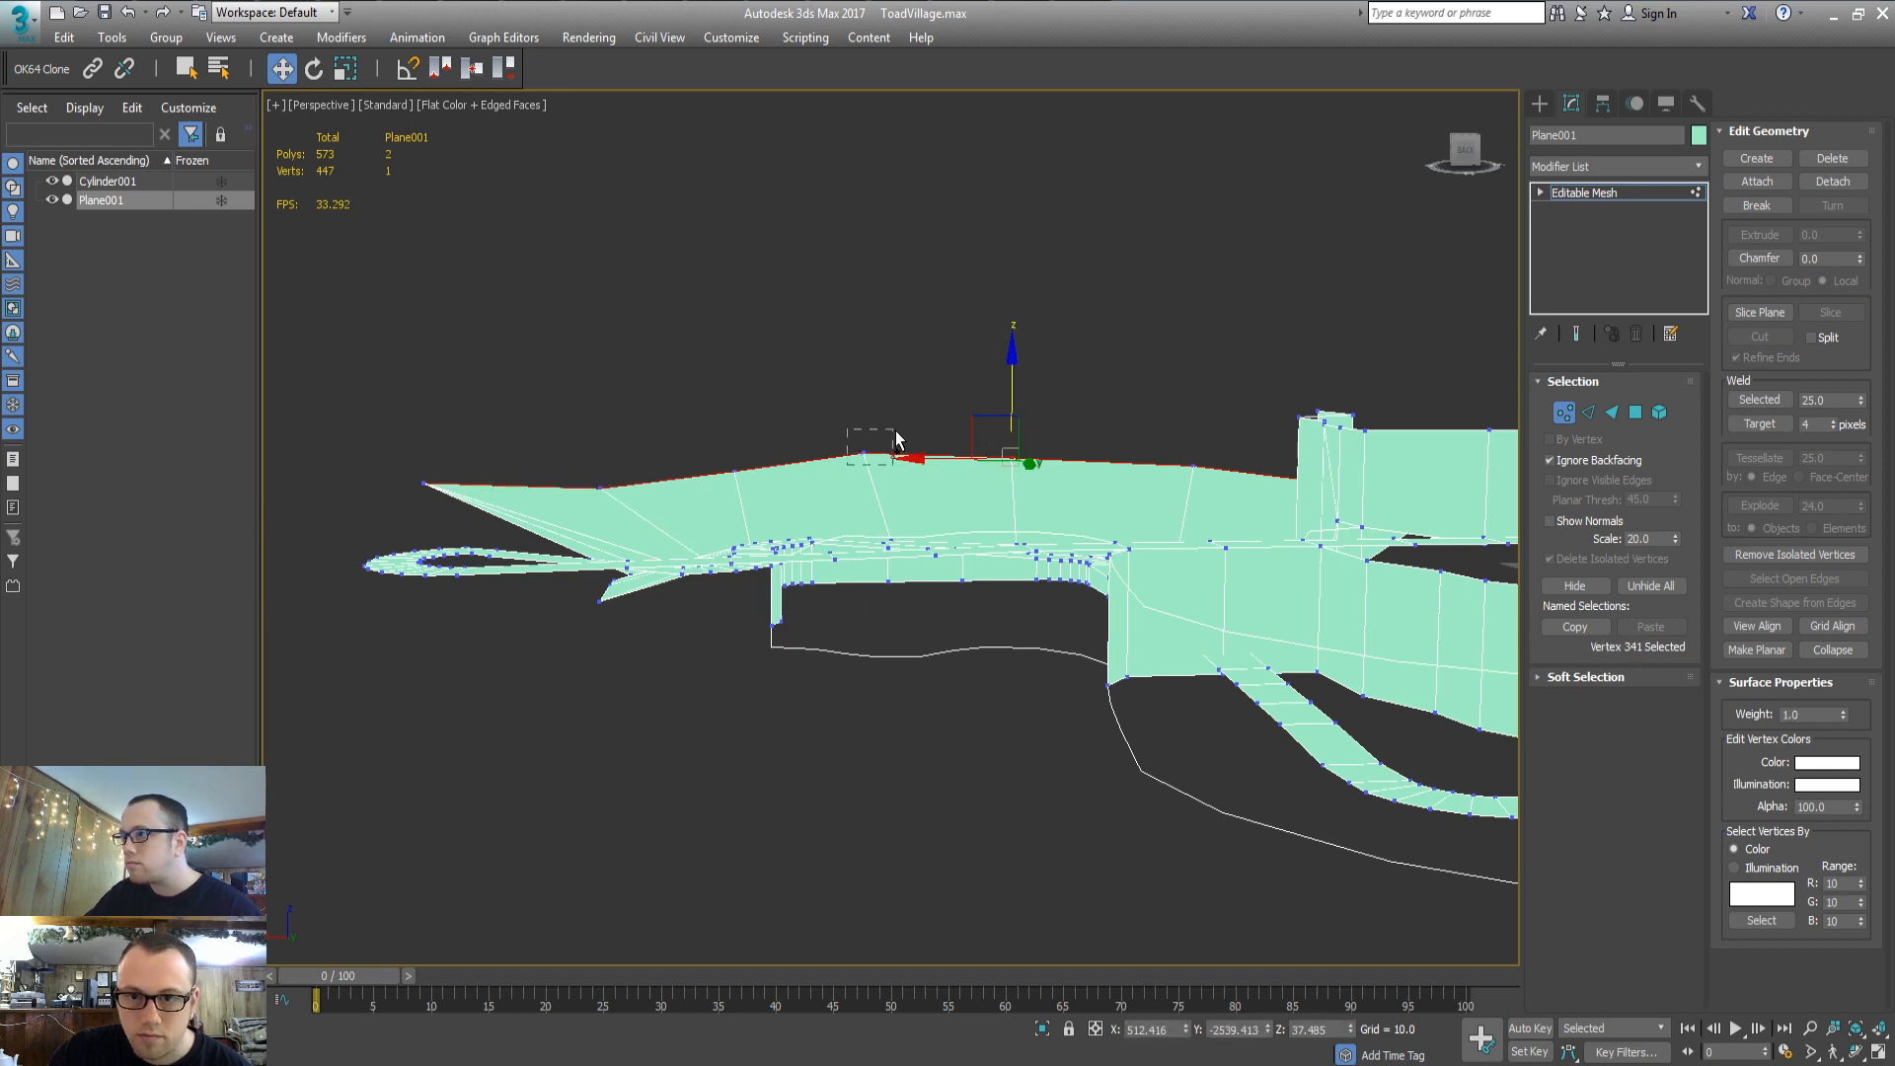
left_click(864, 453, "ctrl")
left_click_drag(939, 362, 940, 355)
left_click(718, 483)
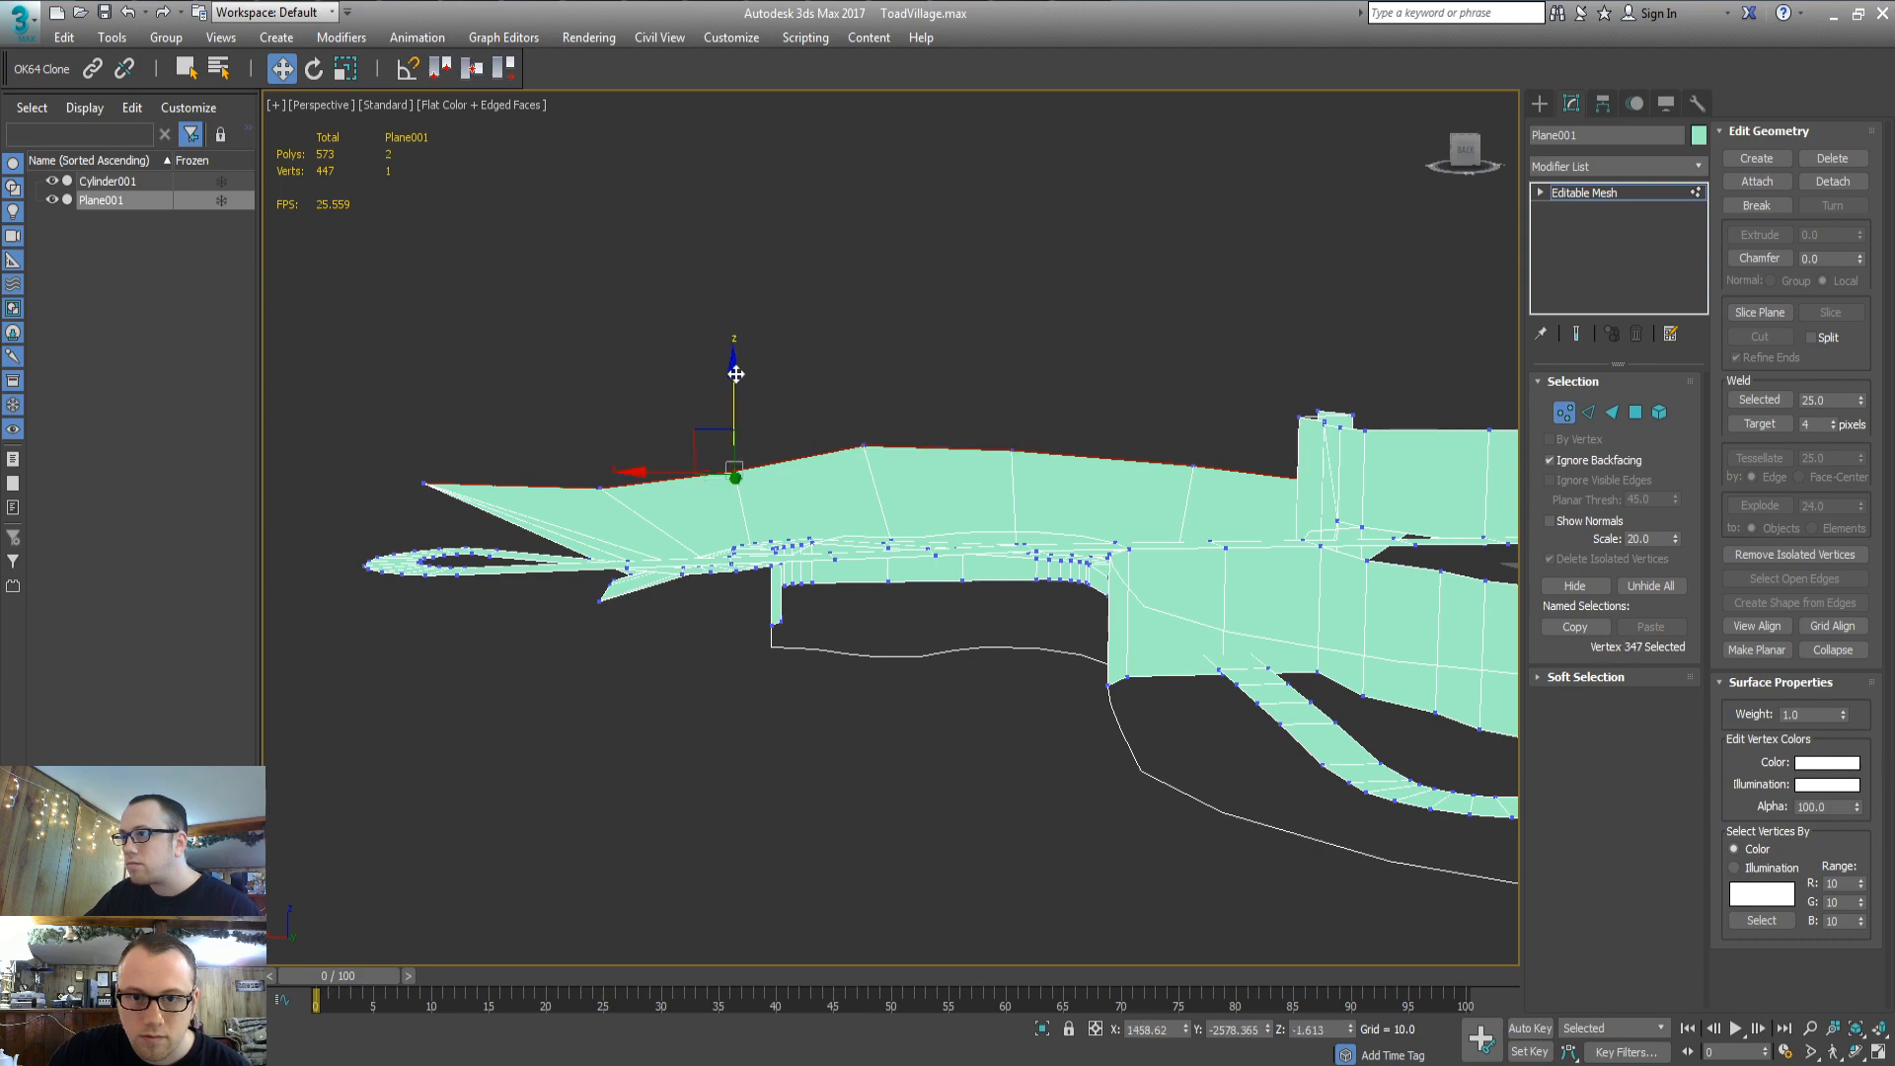
left_click_drag(736, 374, 735, 367)
left_click(814, 378)
Create a five-sided polygon in the top view covering the opening inside the track loop
middle_click_drag(853, 459, 683, 462, "alt")
middle_click_drag(536, 476, 531, 547)
scroll(1011, 639, "up", 10)
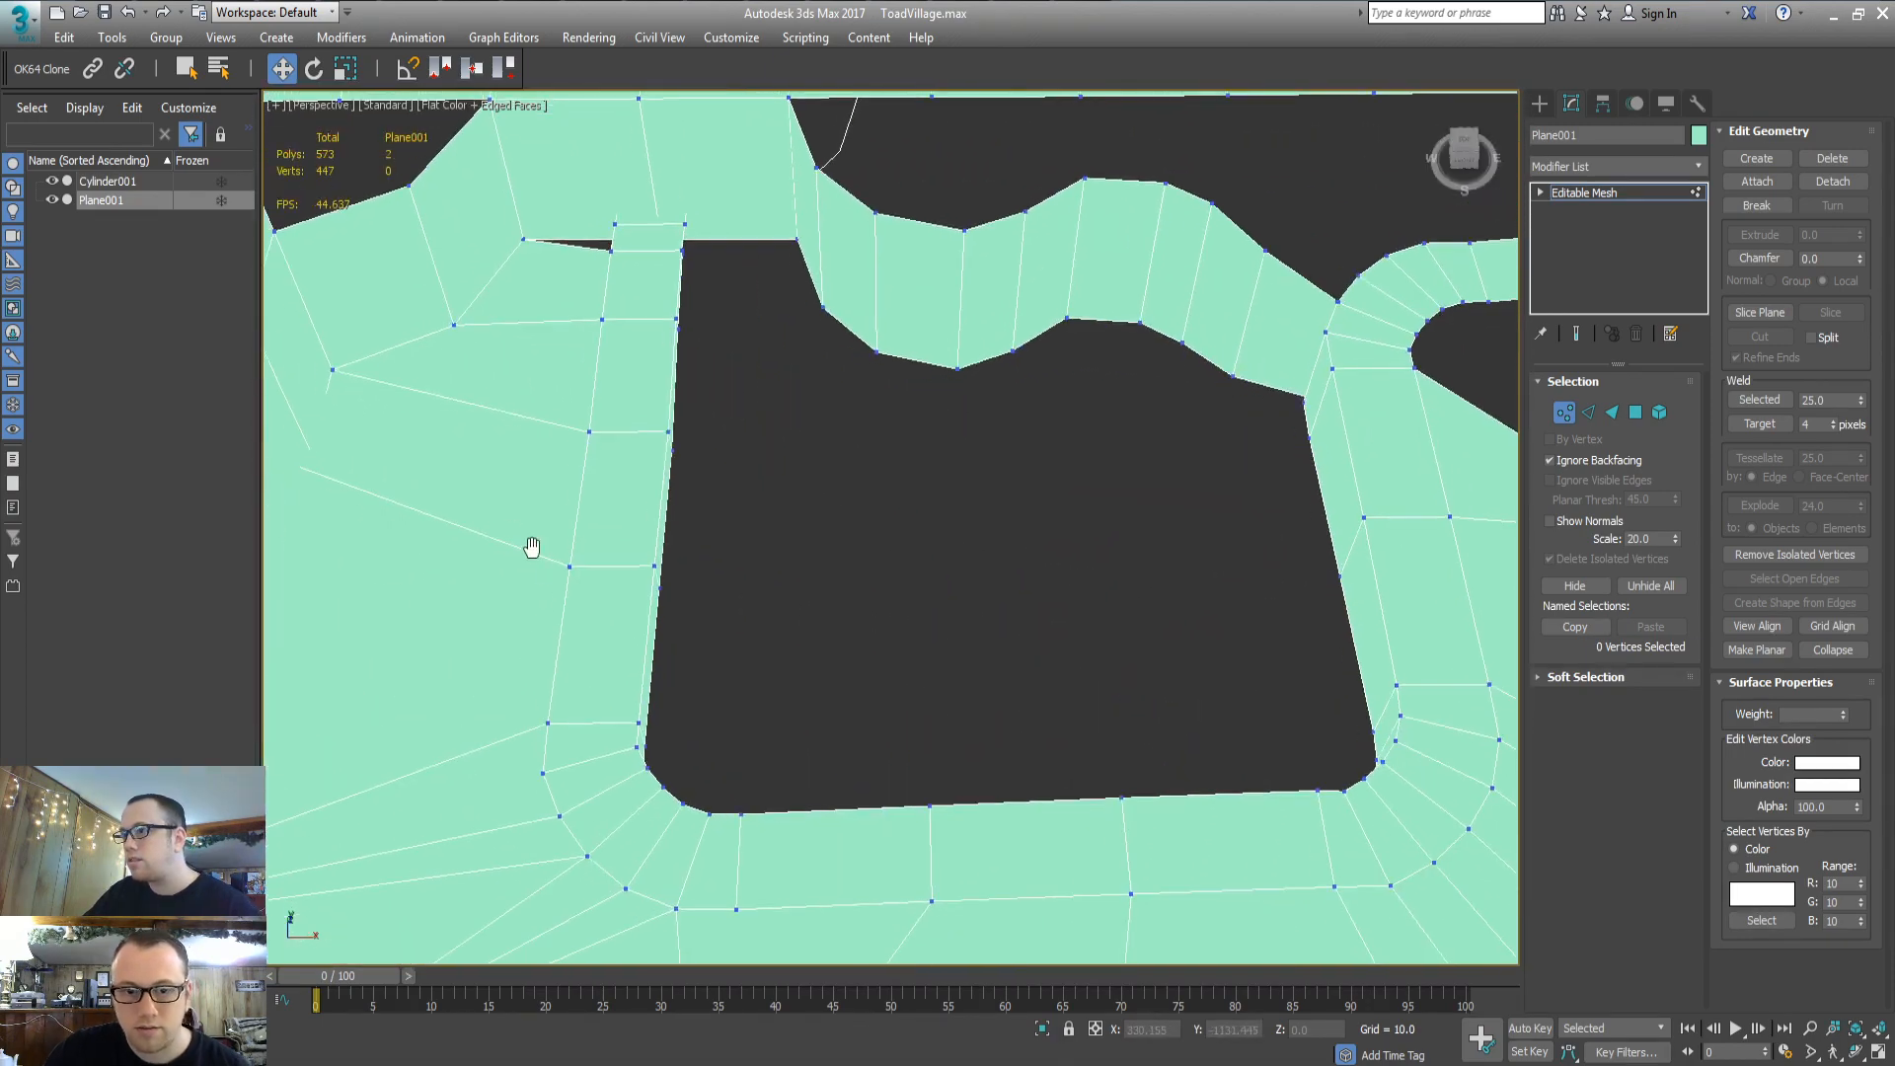
middle_click_drag(743, 524, 758, 566, "alt")
key("4")
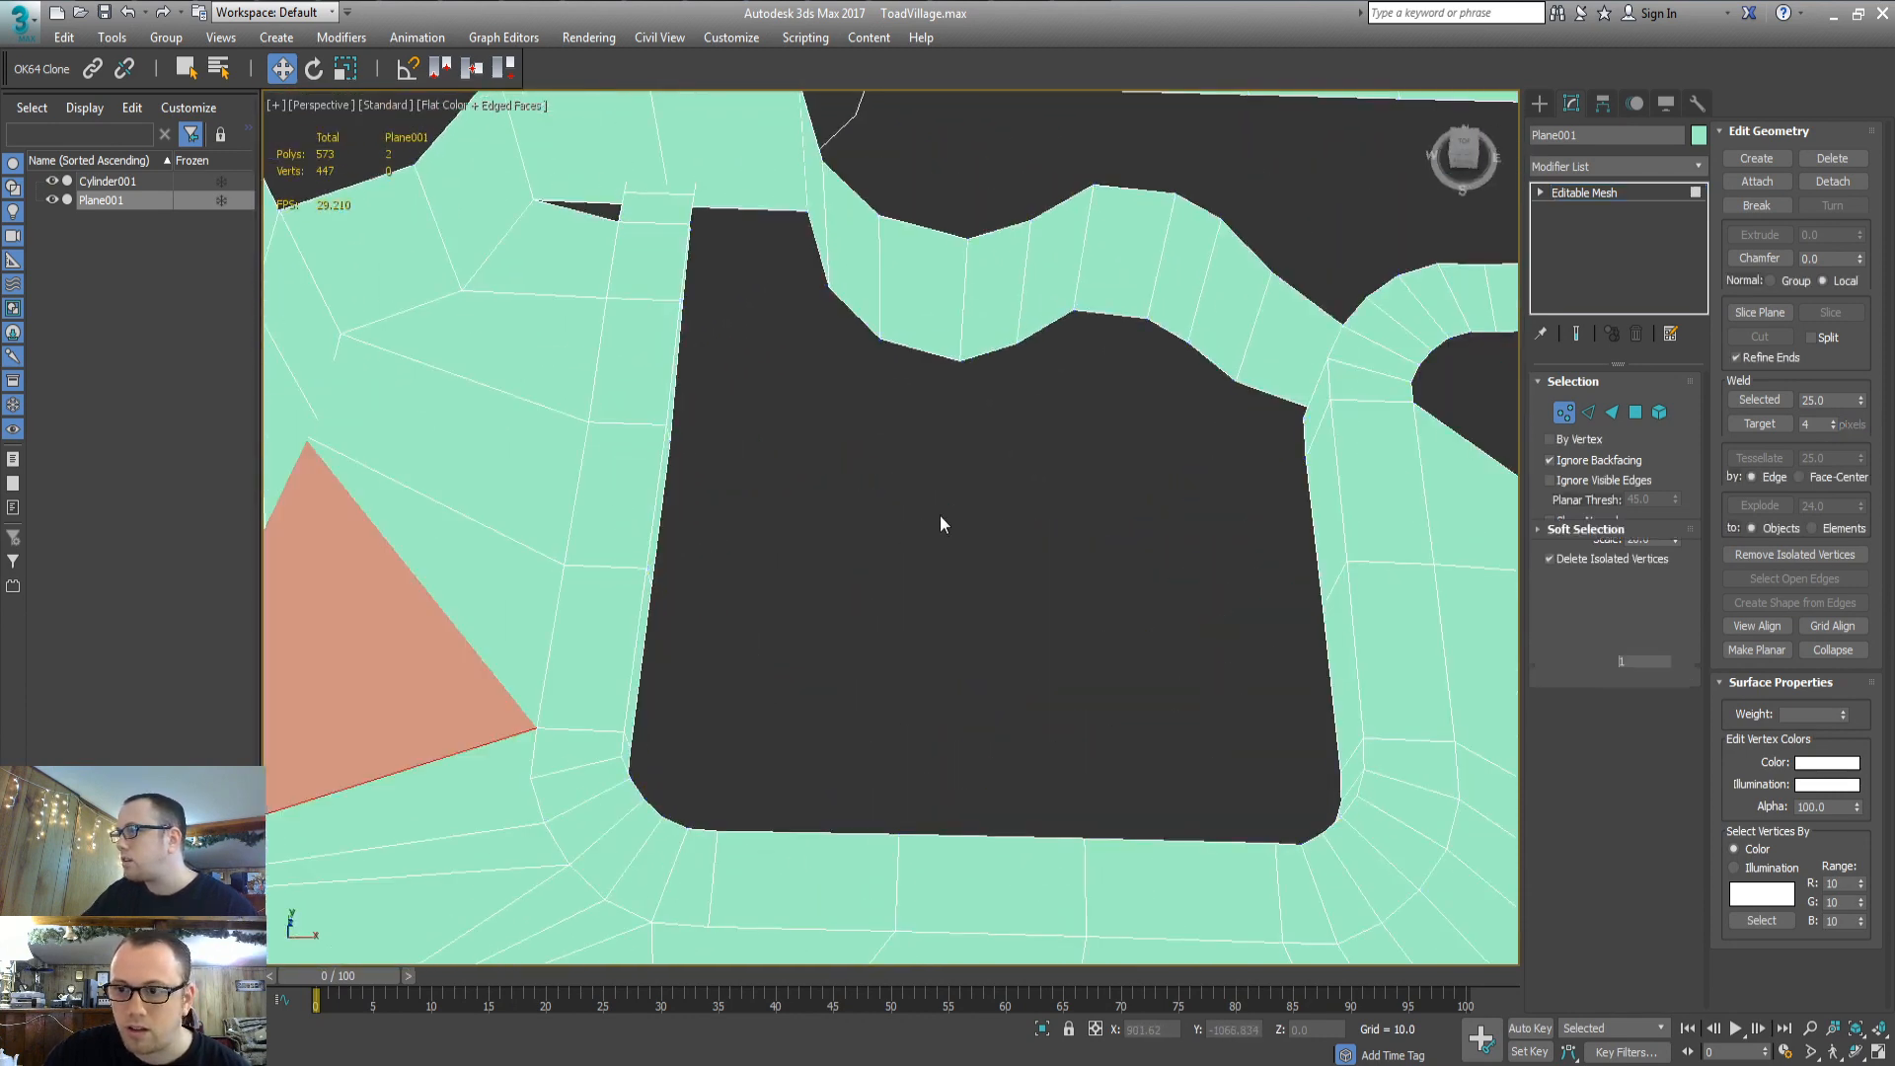
middle_click_drag(896, 524, 871, 501)
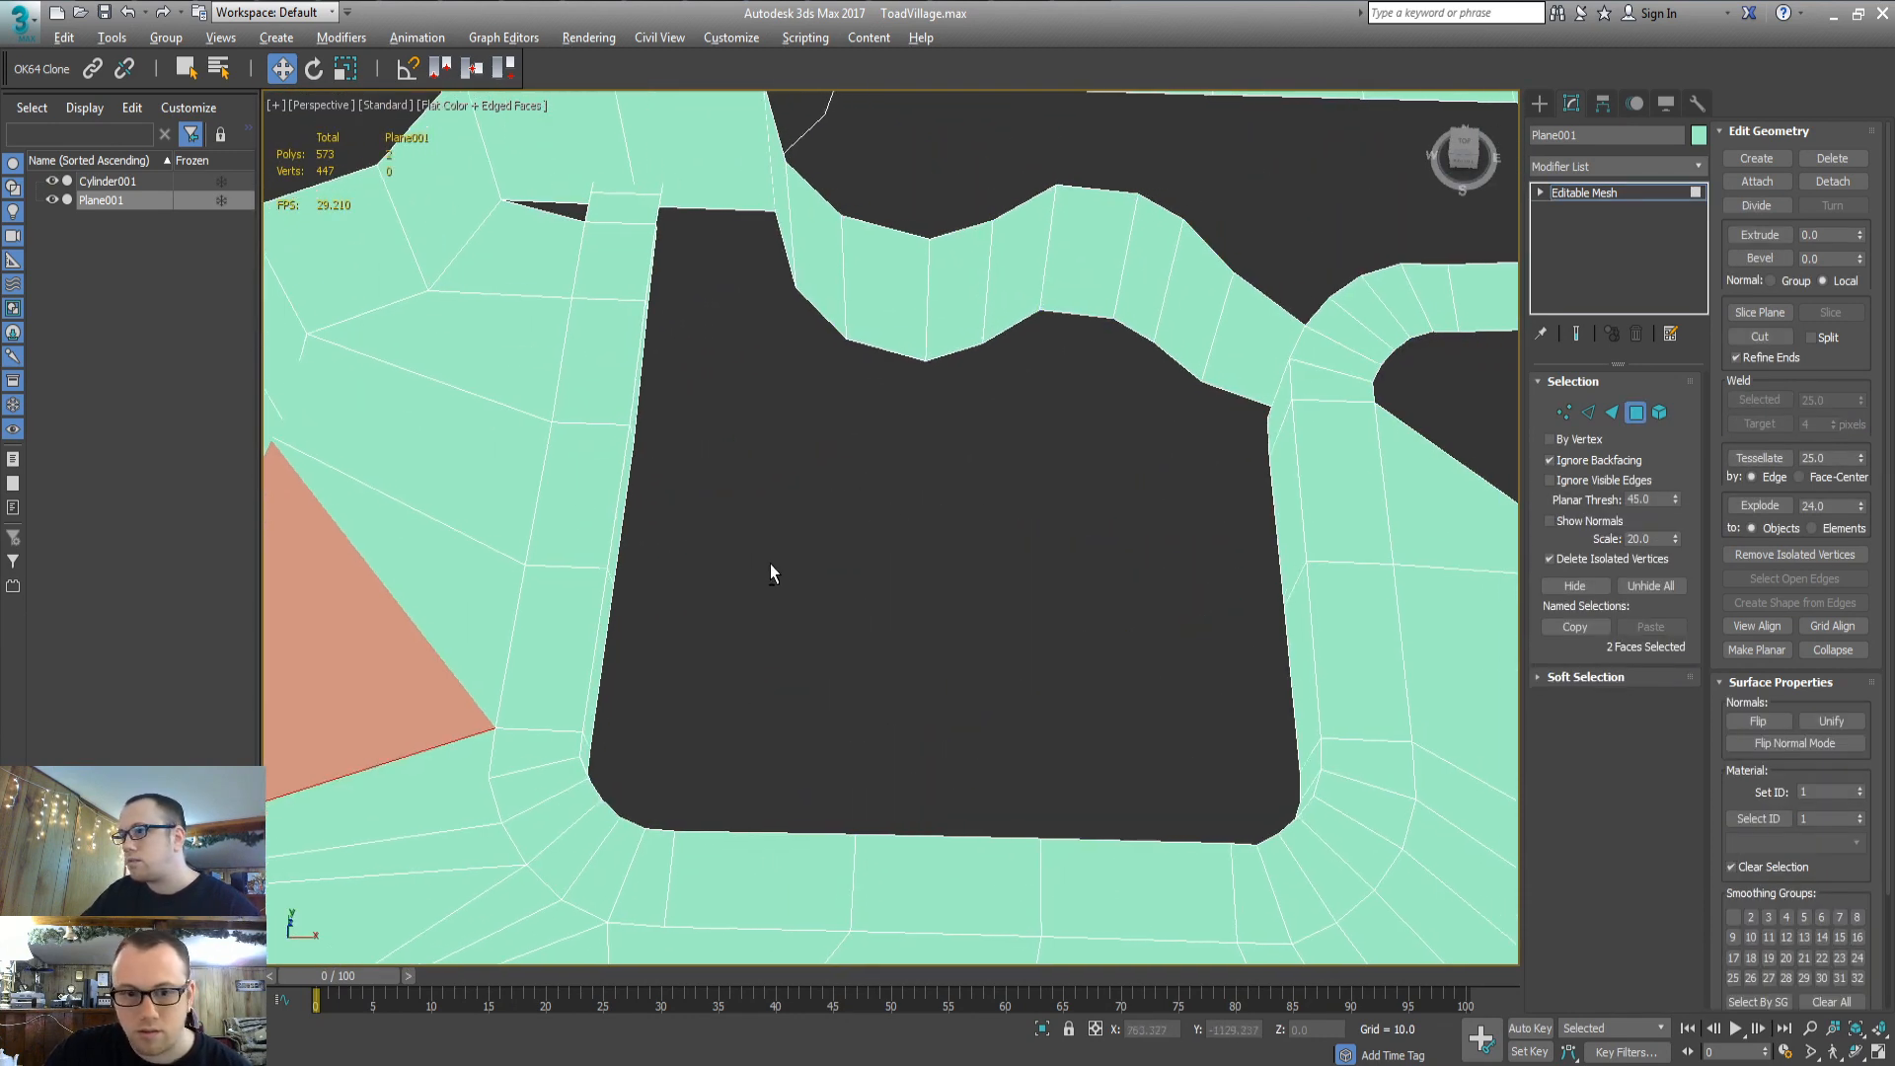
key("t")
key("z")
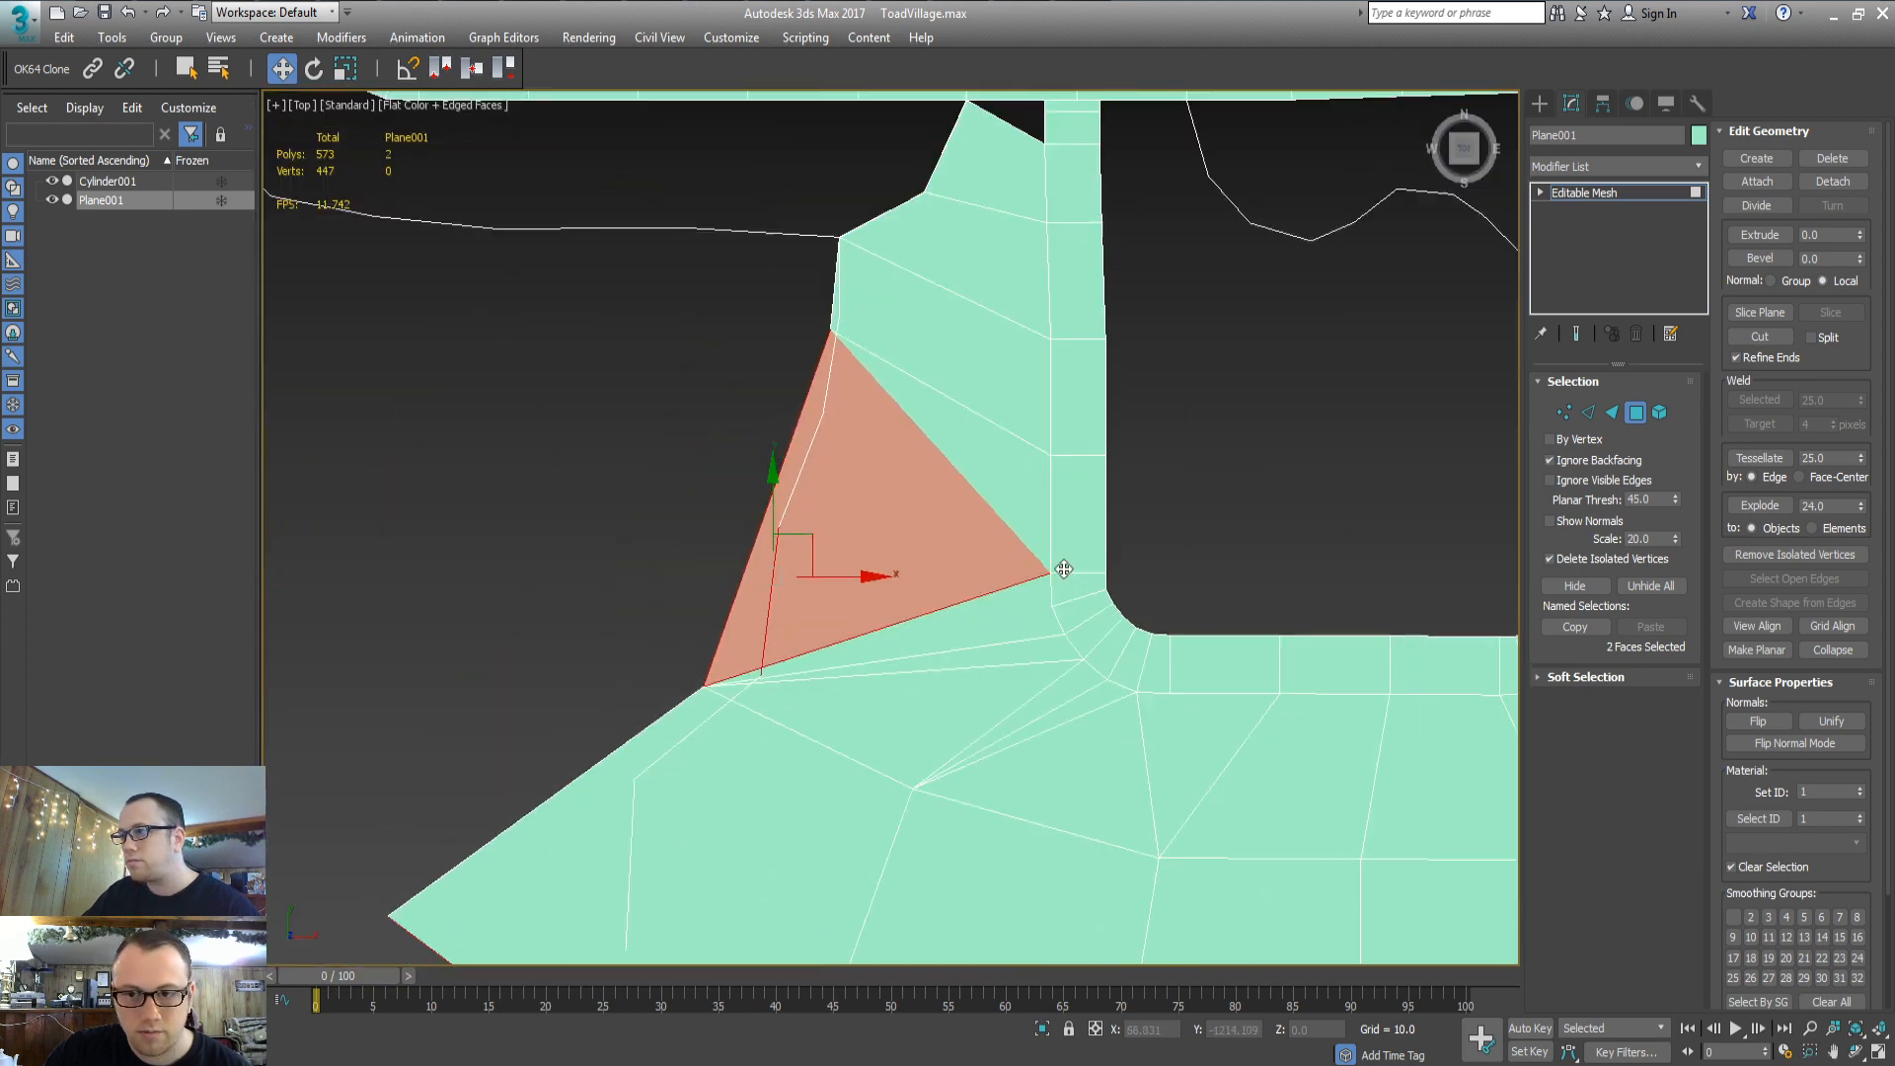
middle_click_drag(1064, 570, 628, 681)
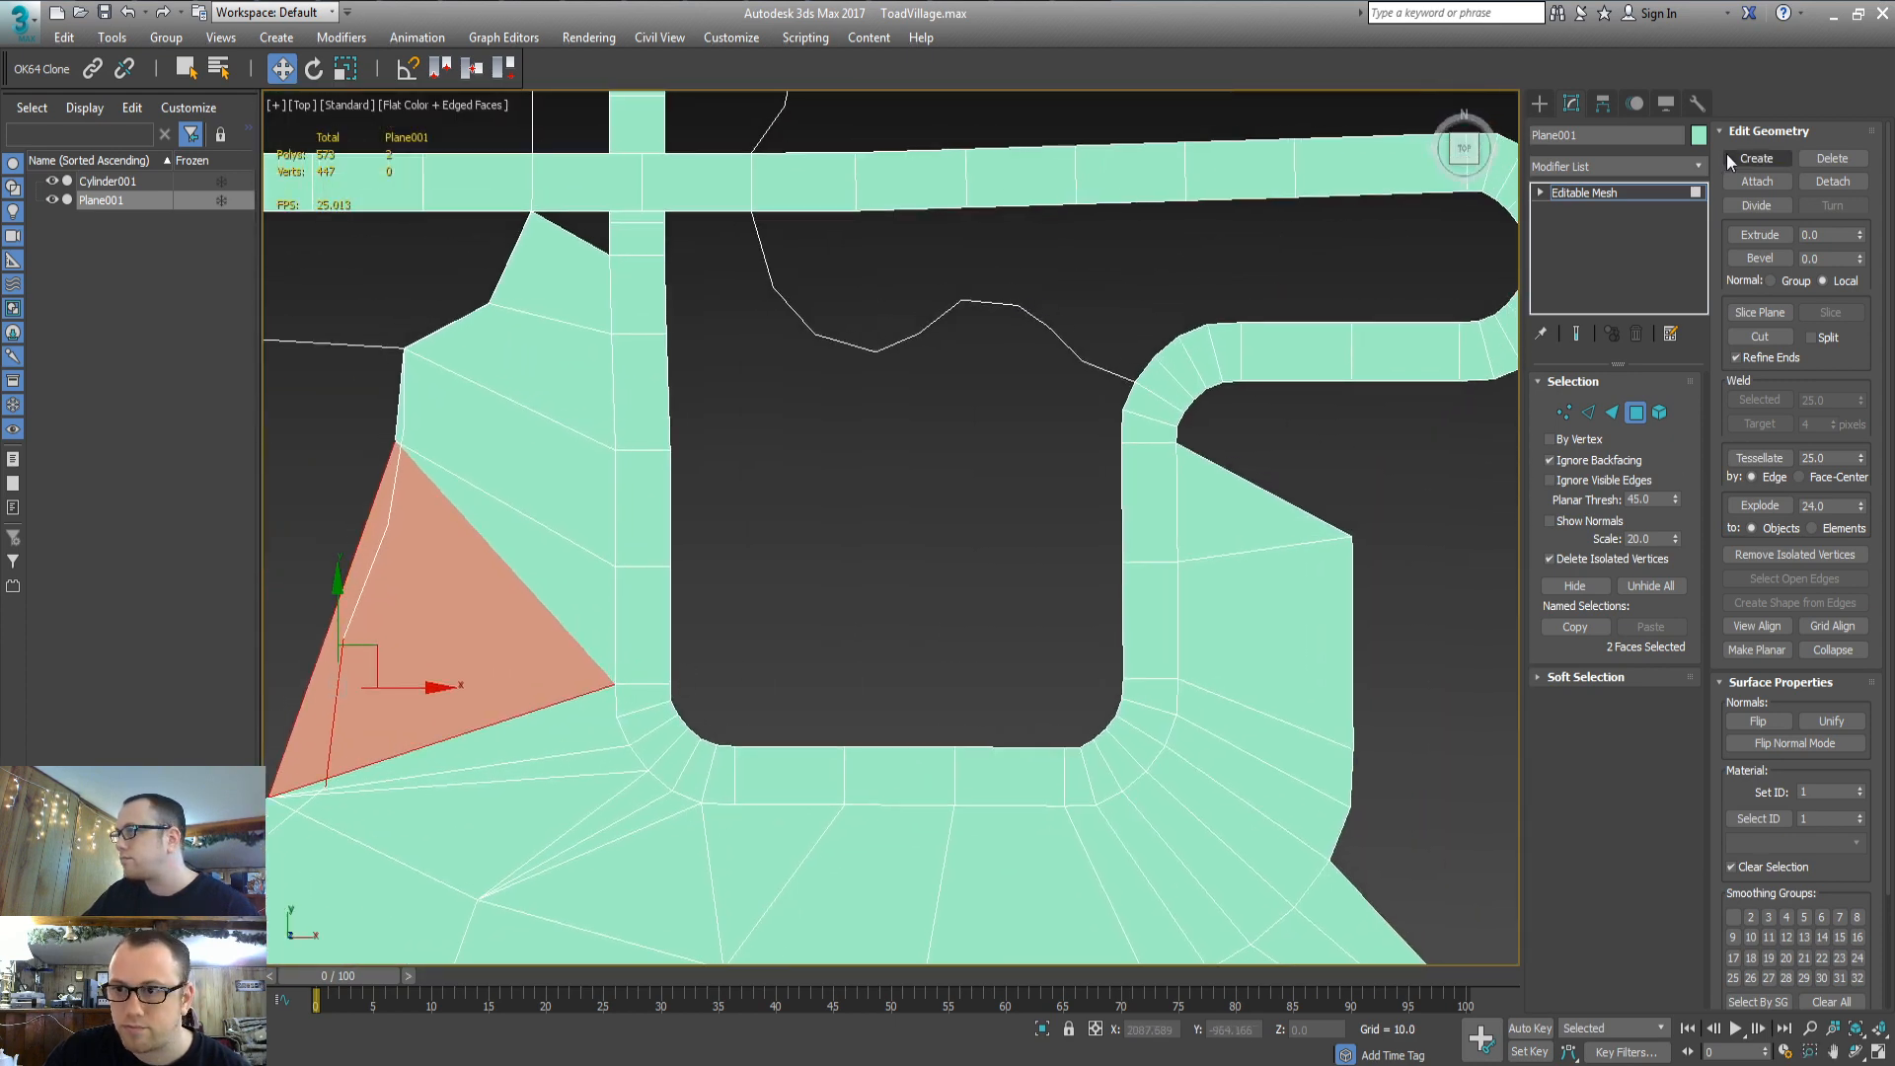
left_click(1756, 158)
left_click(628, 797)
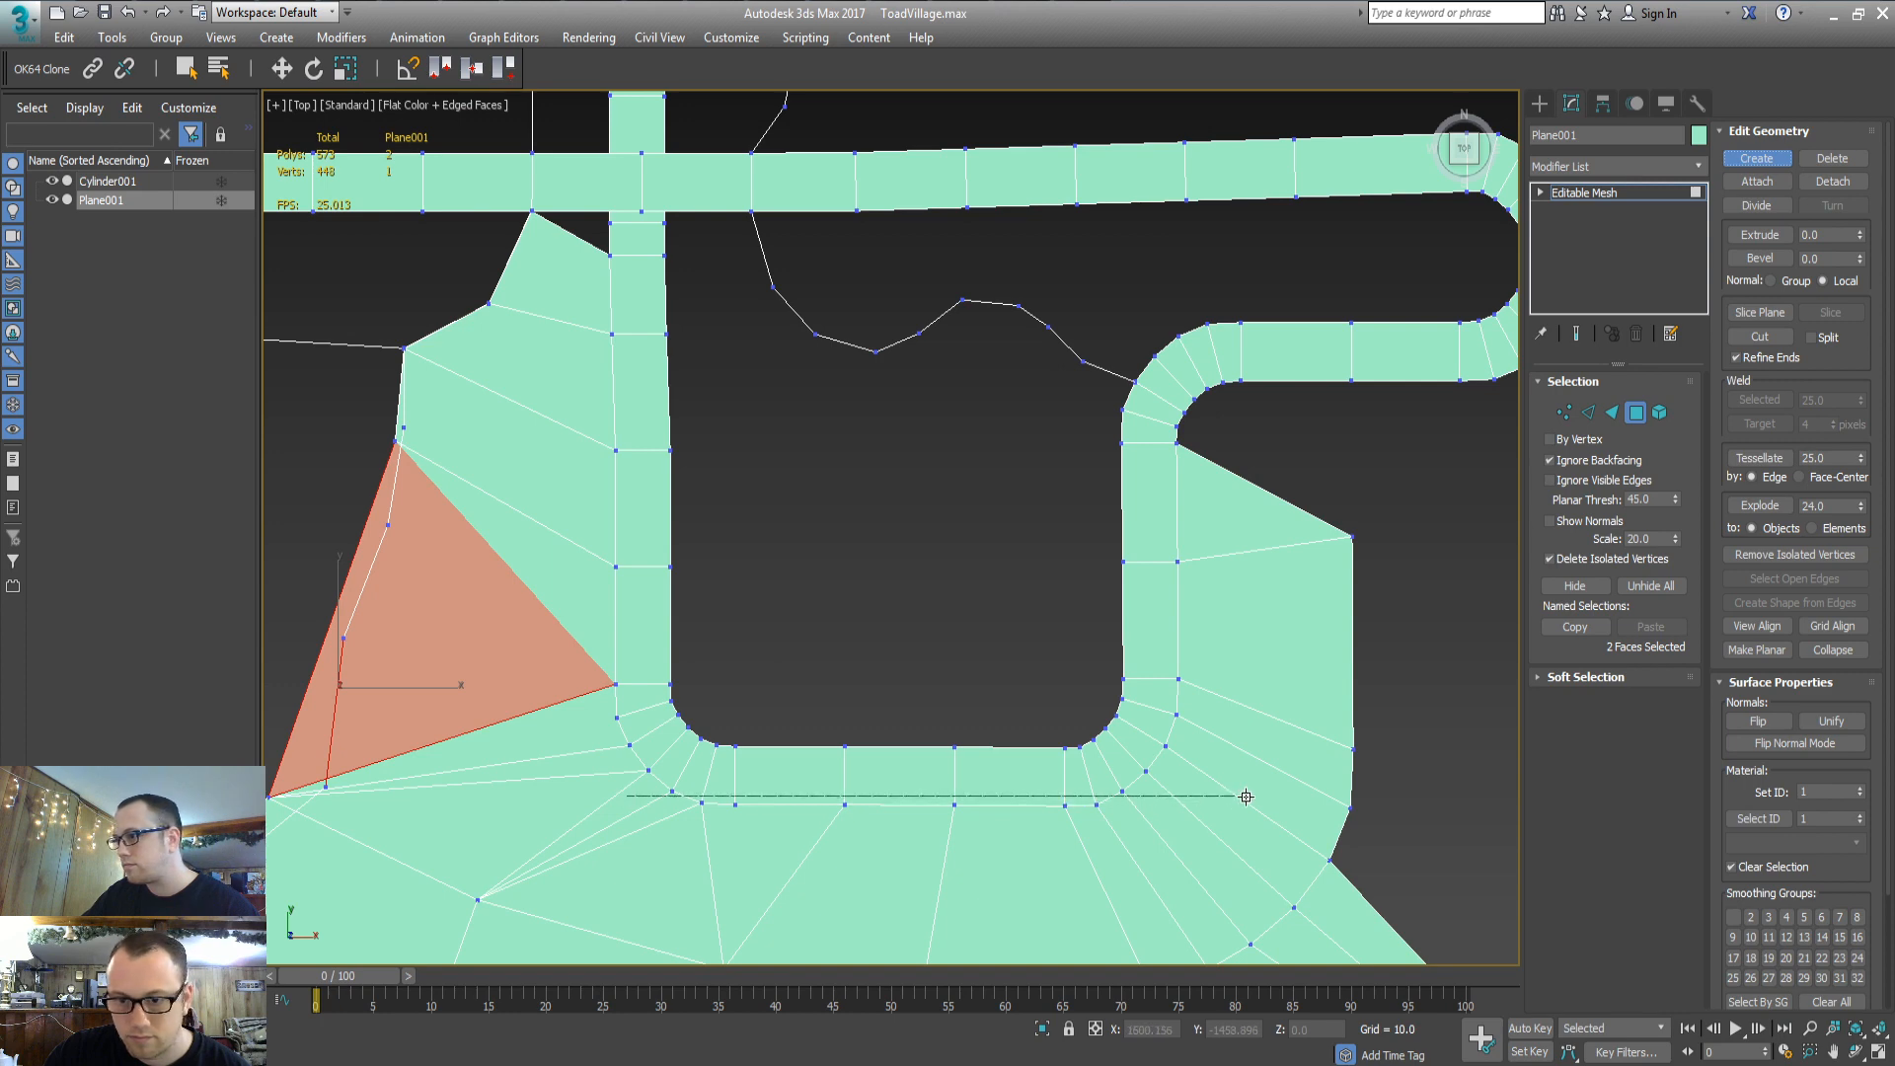
left_click(1148, 791)
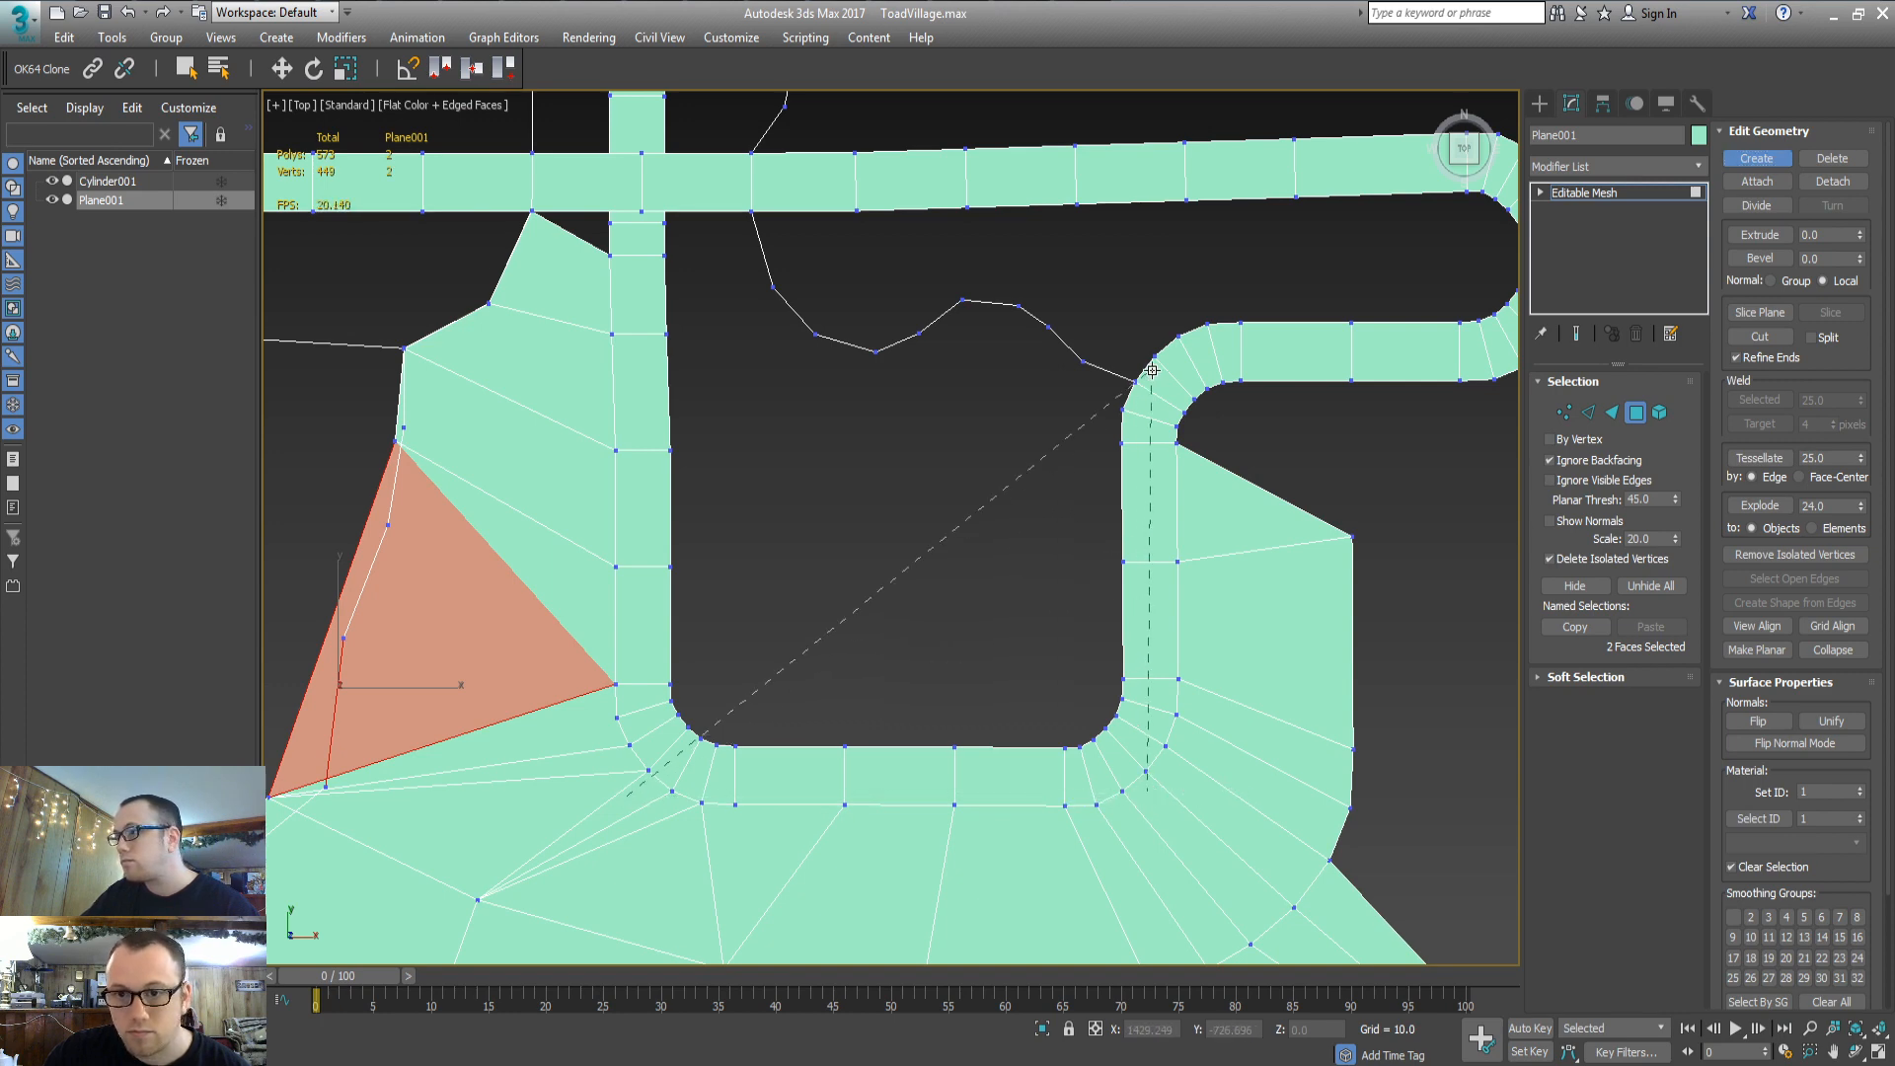
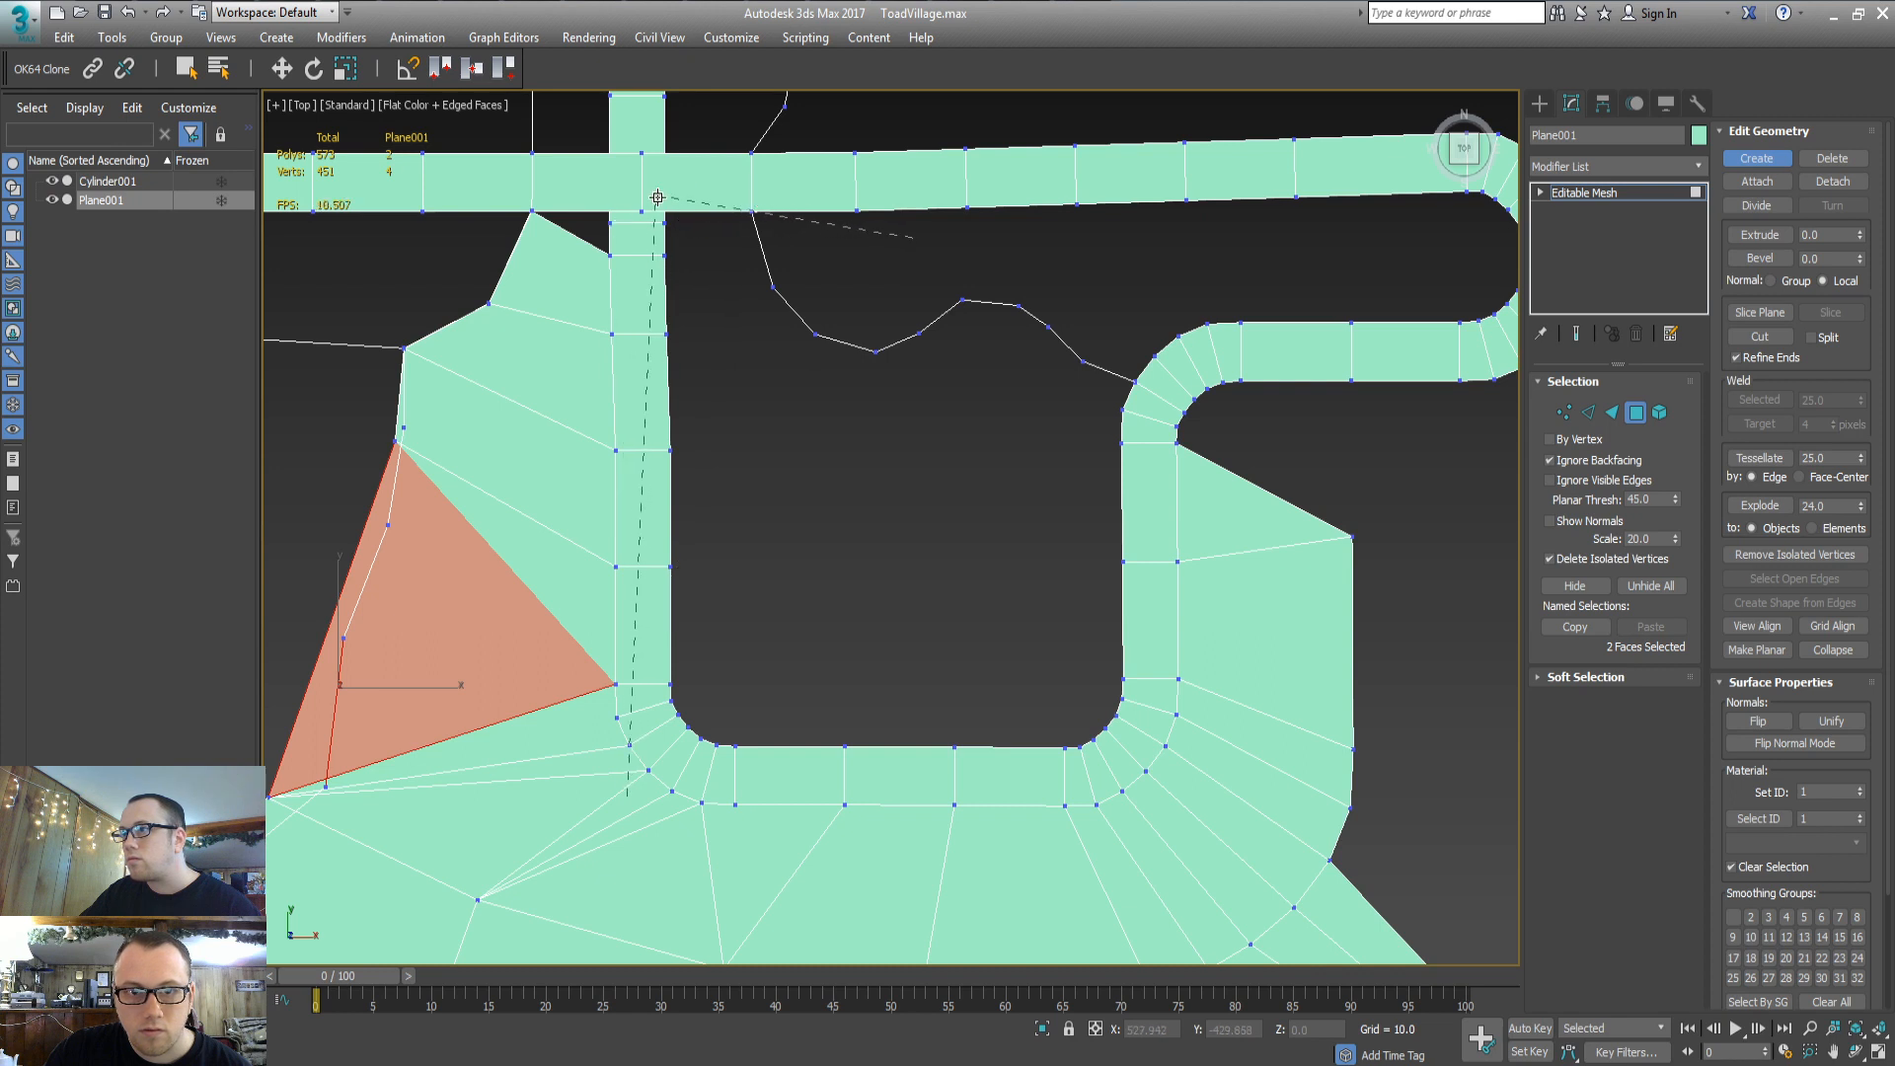
double_click(765, 308)
Move the new polygon's upper middle vertex along Y to about -438.5, onto the upper track strip
key("1")
left_click_drag(876, 273, 939, 232)
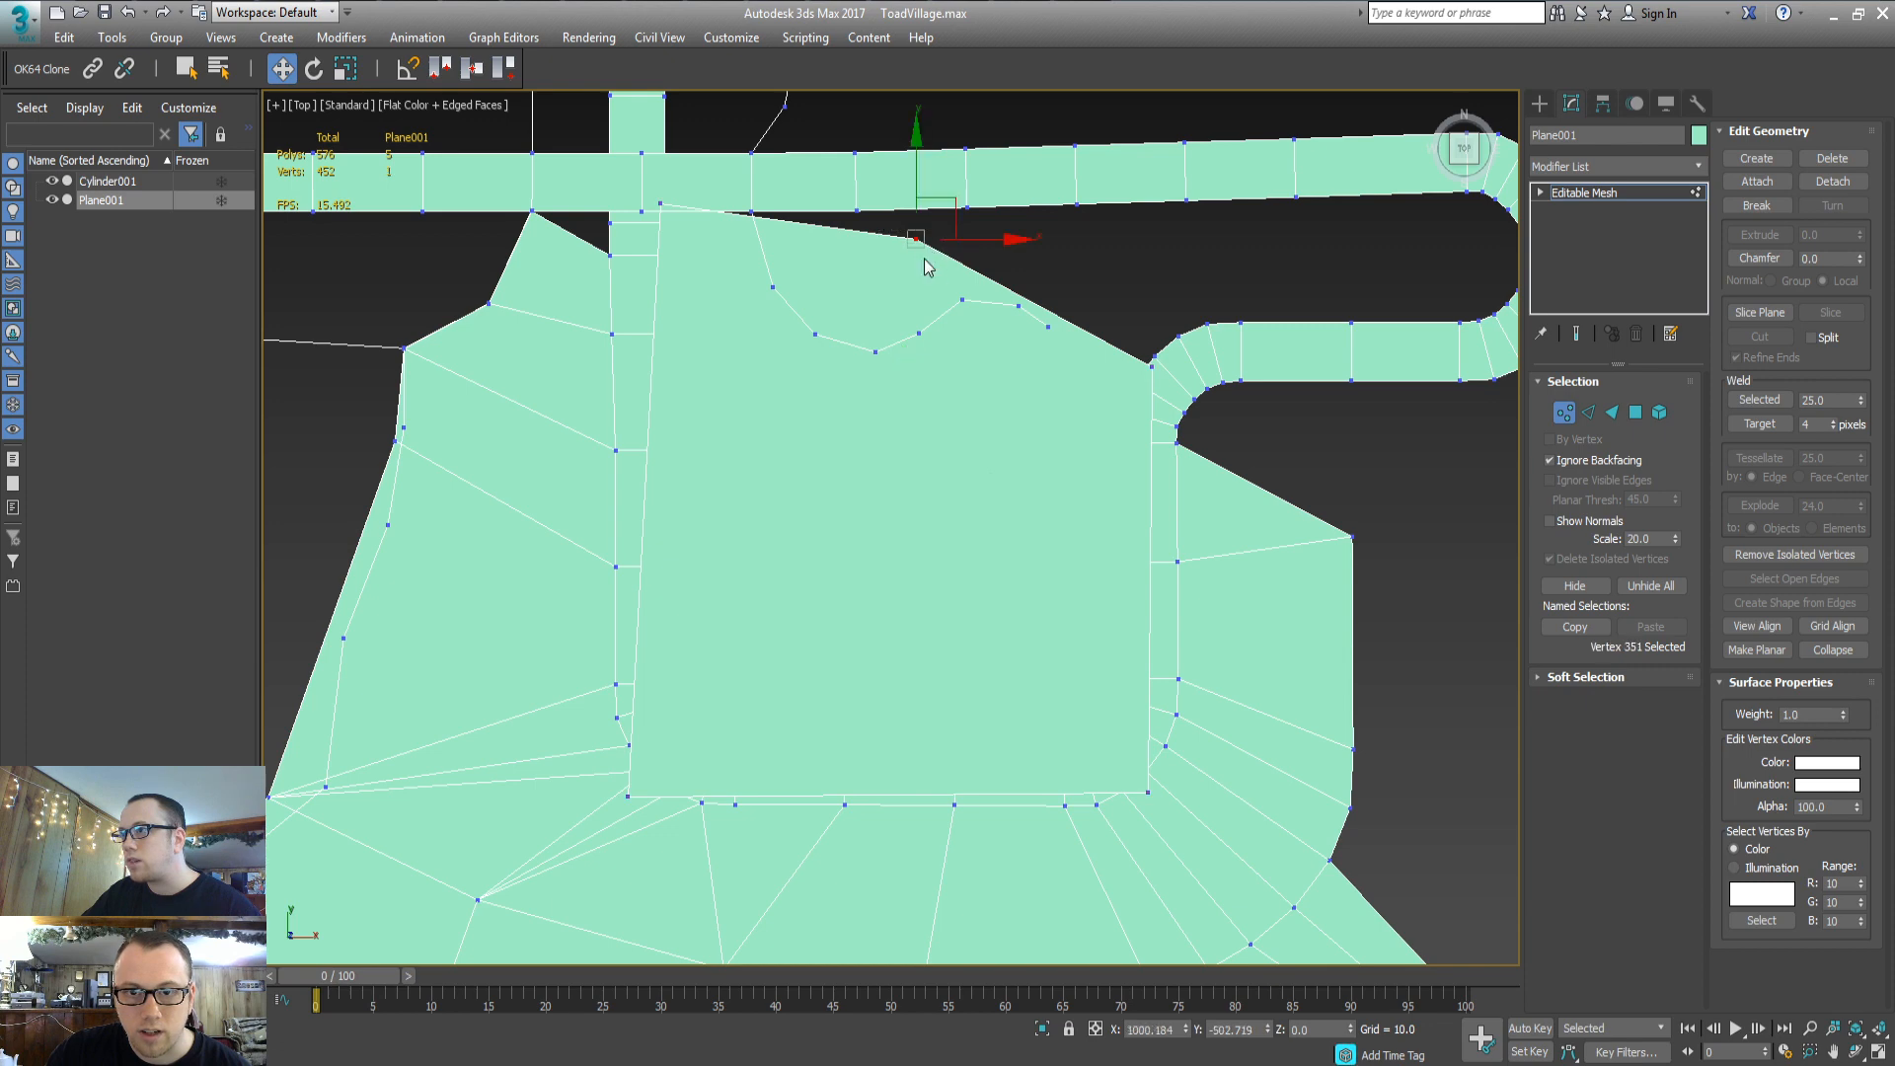
left_click_drag(918, 163, 925, 126)
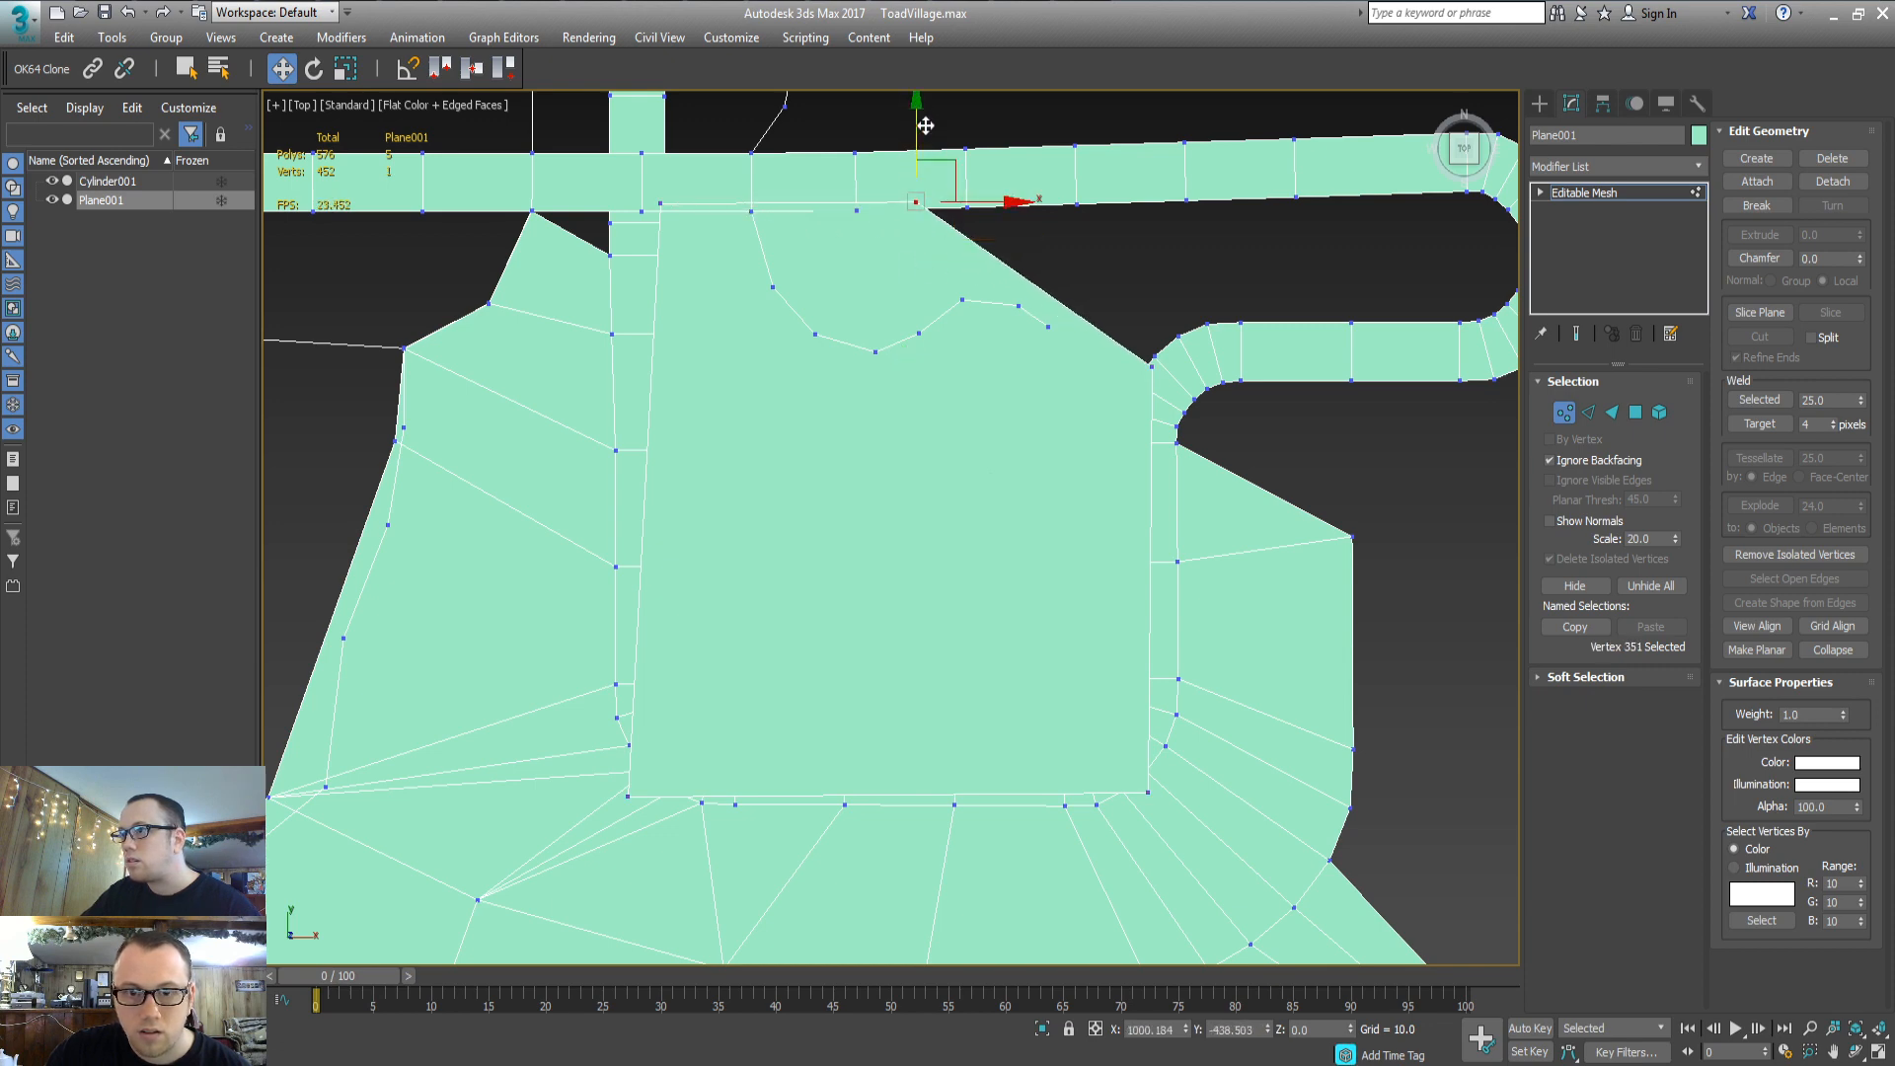
Select the new polygon's faces and remove the large triangular slope face beside the loop from the selection
key("4")
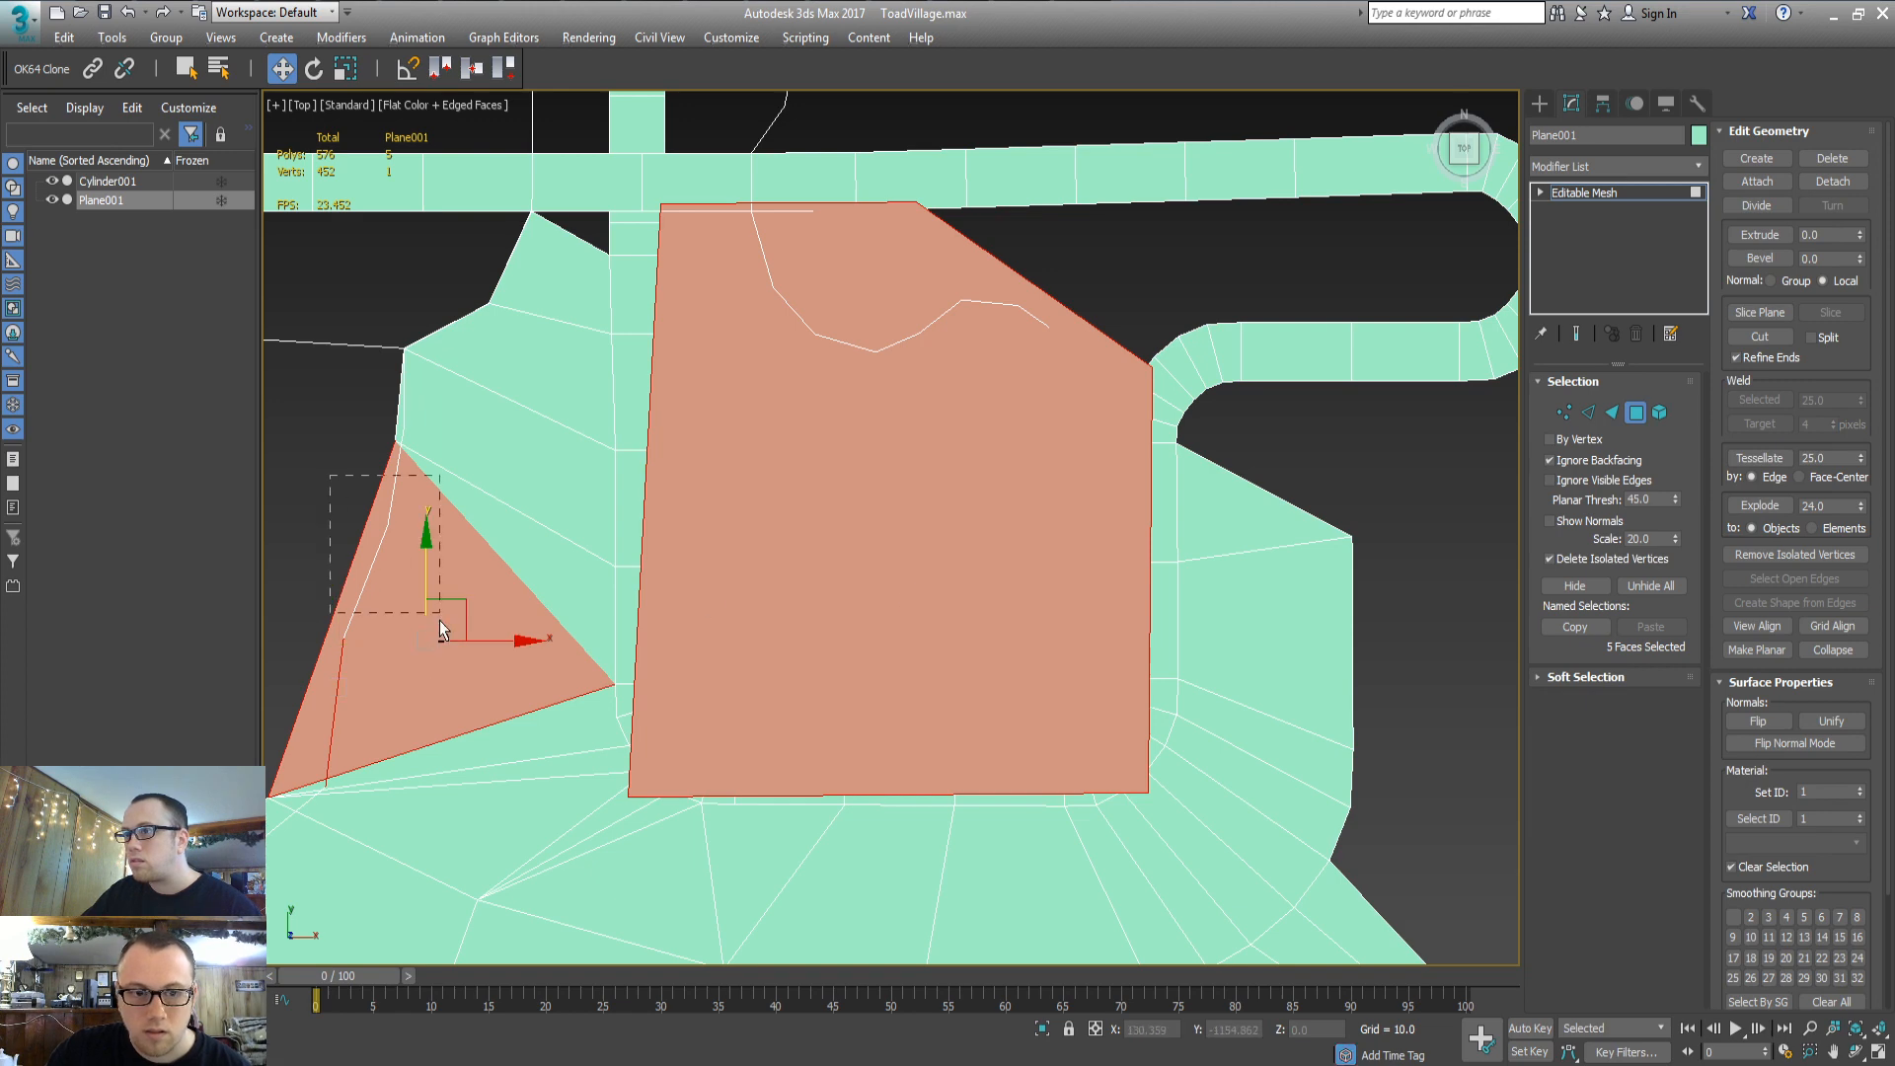
left_click_drag(440, 620, 441, 635, "alt")
middle_click_drag(640, 659, 803, 511, "alt")
middle_click_drag(699, 634, 873, 572)
scroll(782, 616, "up", 2)
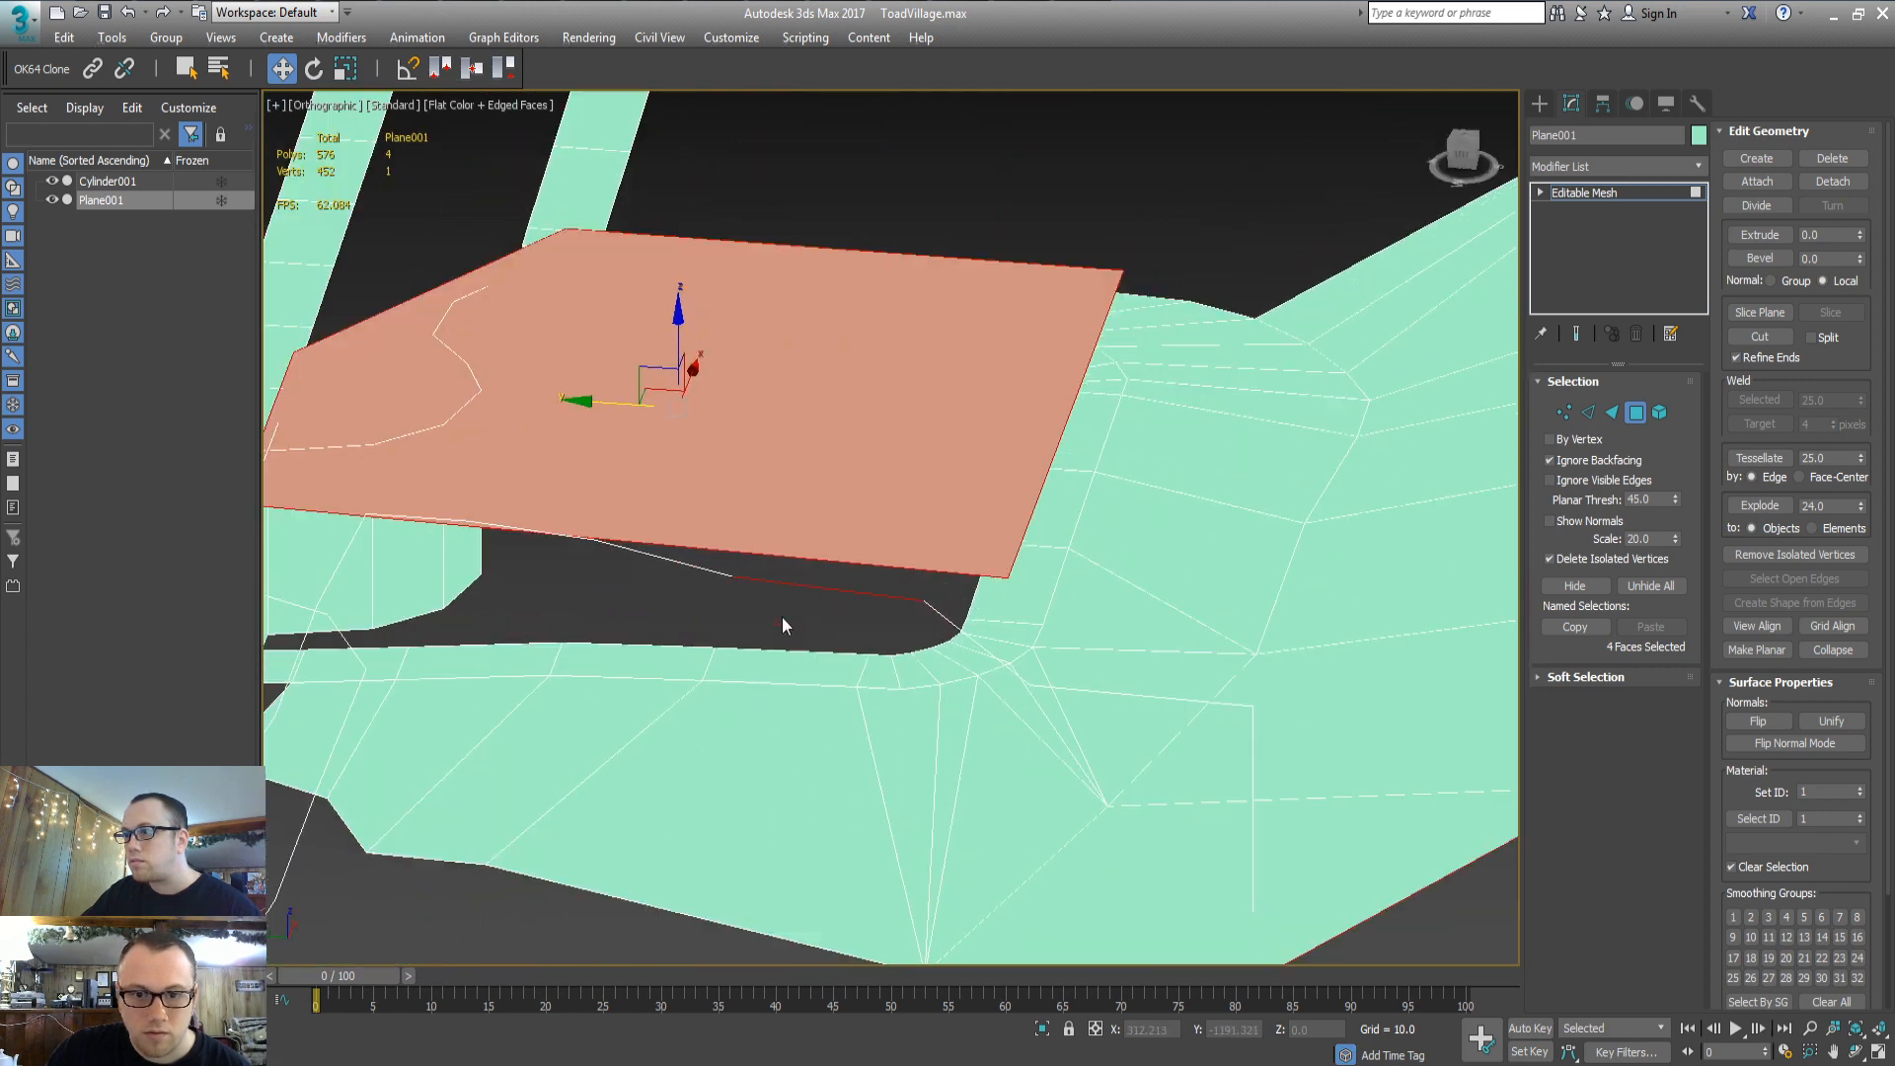
Check the Z position of a lower vertex on the loop's inner wall from a side view
middle_click_drag(782, 626, 648, 677, "alt")
key("1")
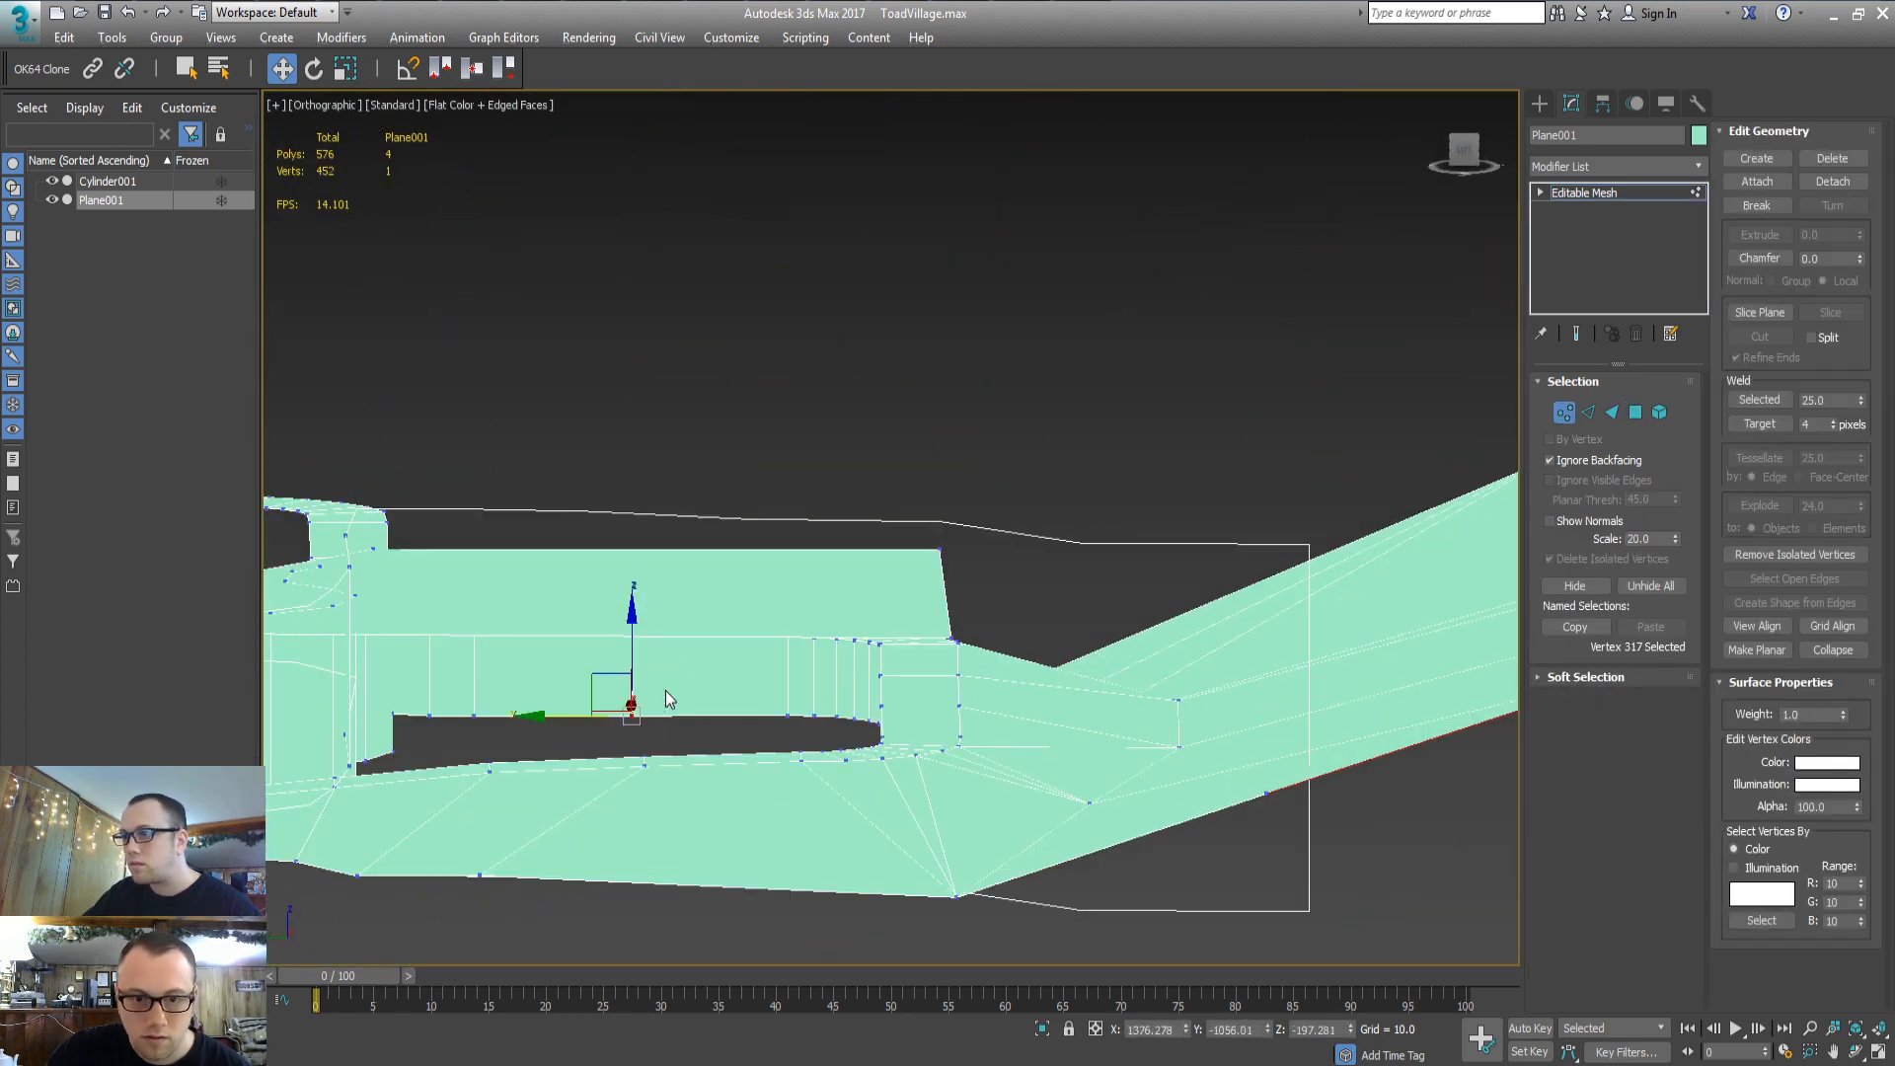
key("2")
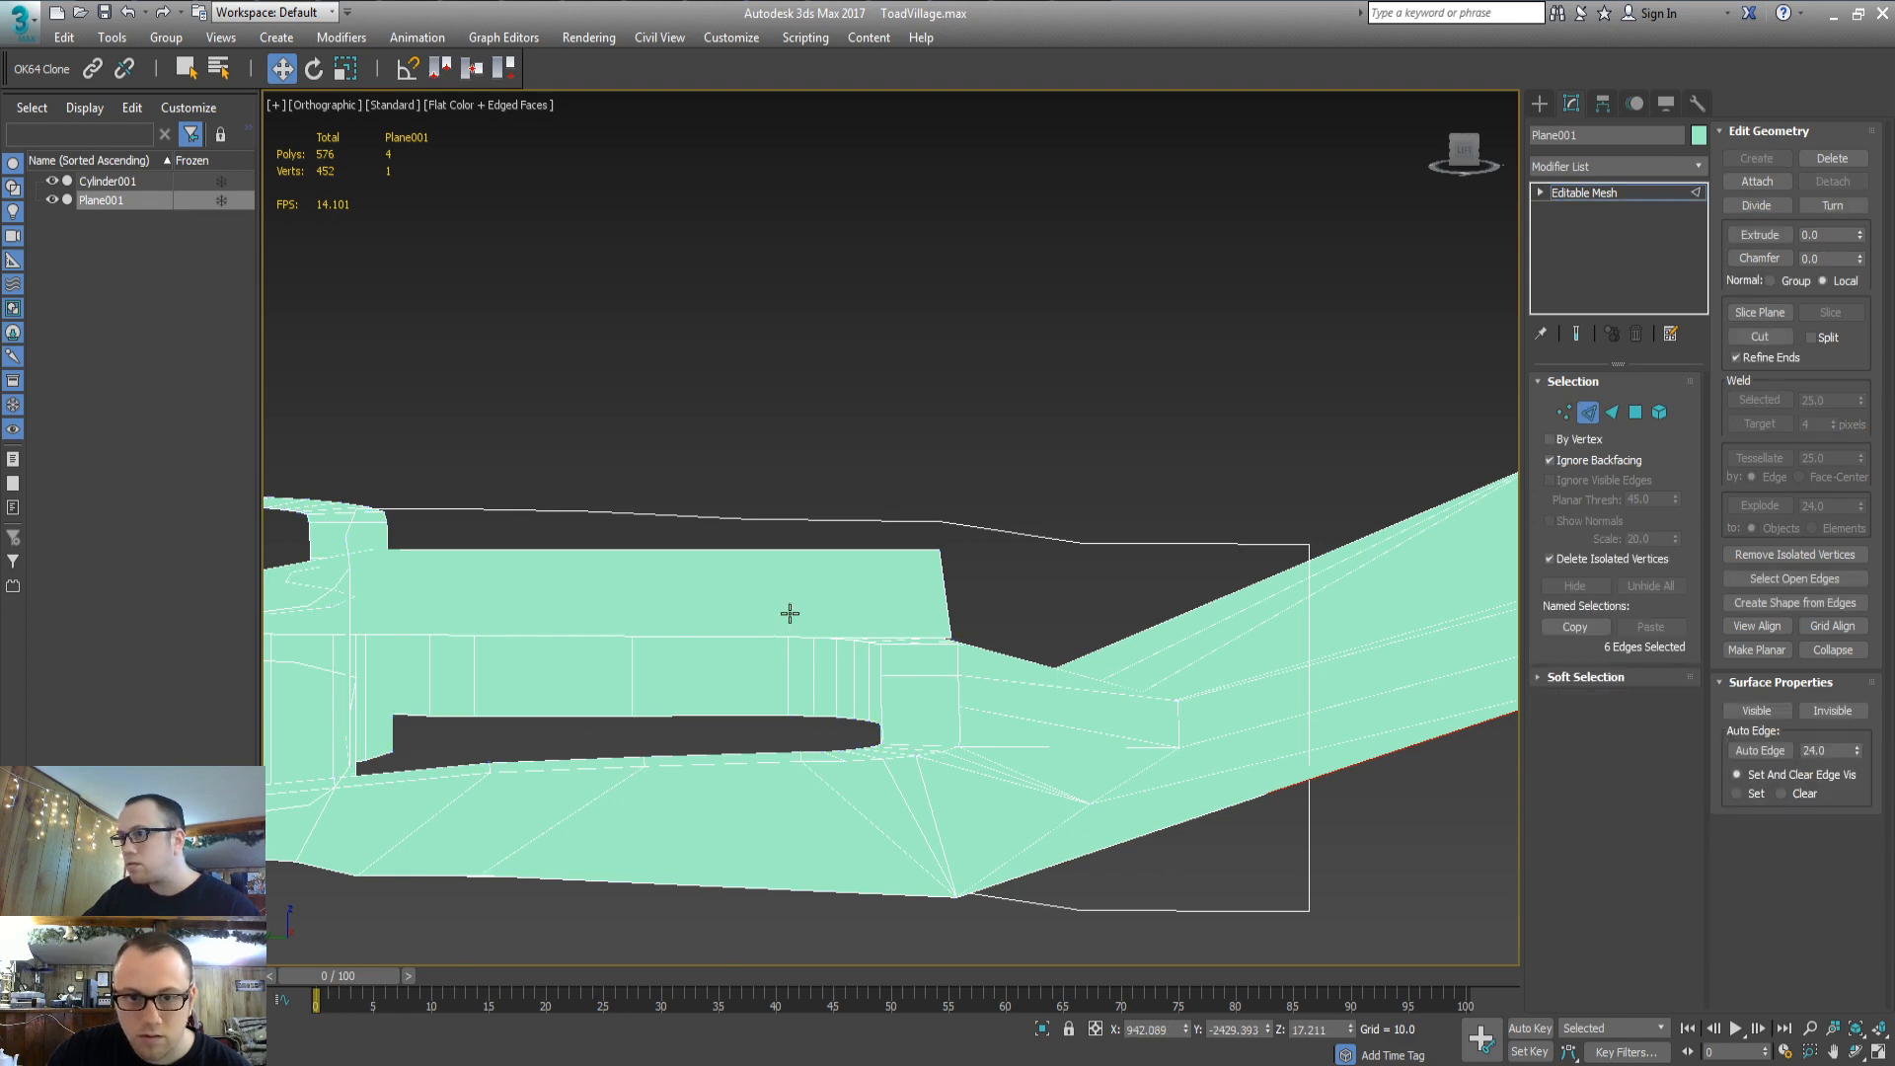
middle_click_drag(790, 613, 874, 612, "alt")
middle_click_drag(874, 612, 916, 308)
Select only the new polygon's three faces and set their Z position to -197
key("4")
left_click(922, 254)
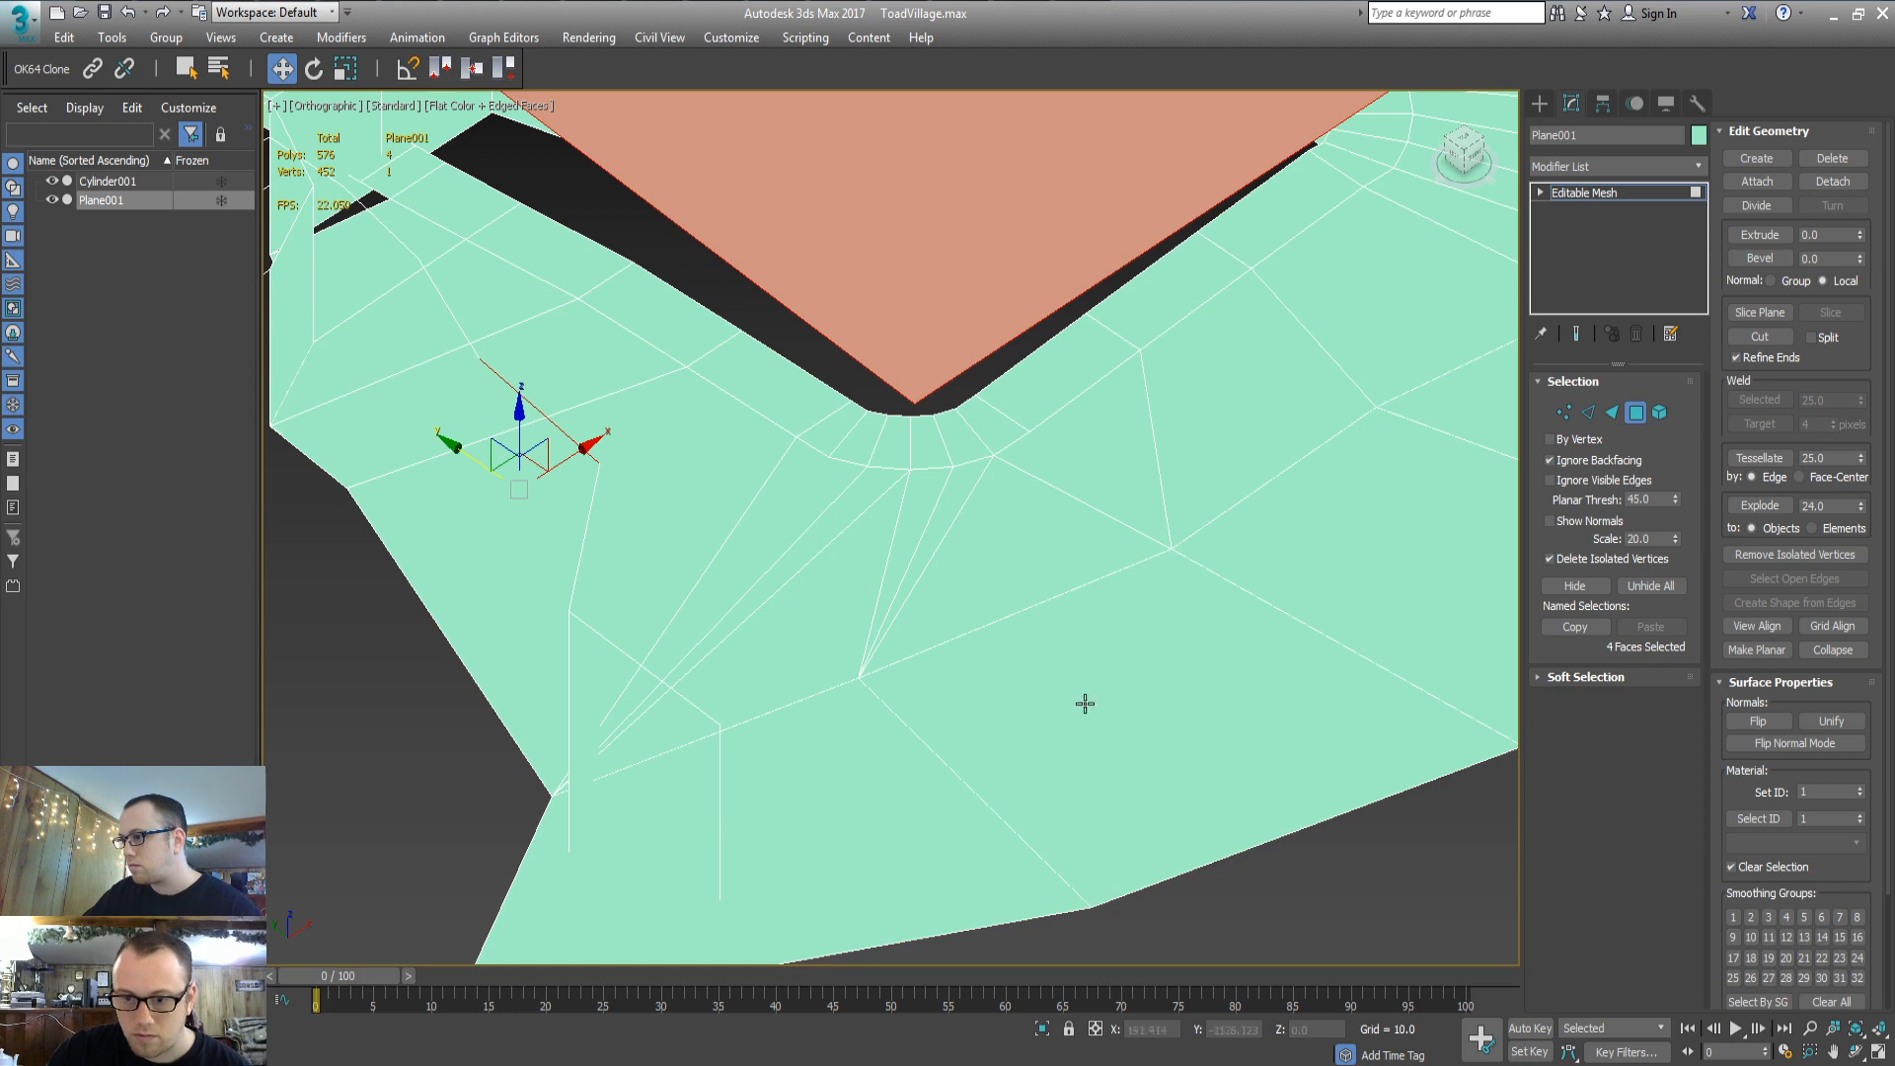
middle_click_drag(767, 214, 767, 456)
left_click(772, 387)
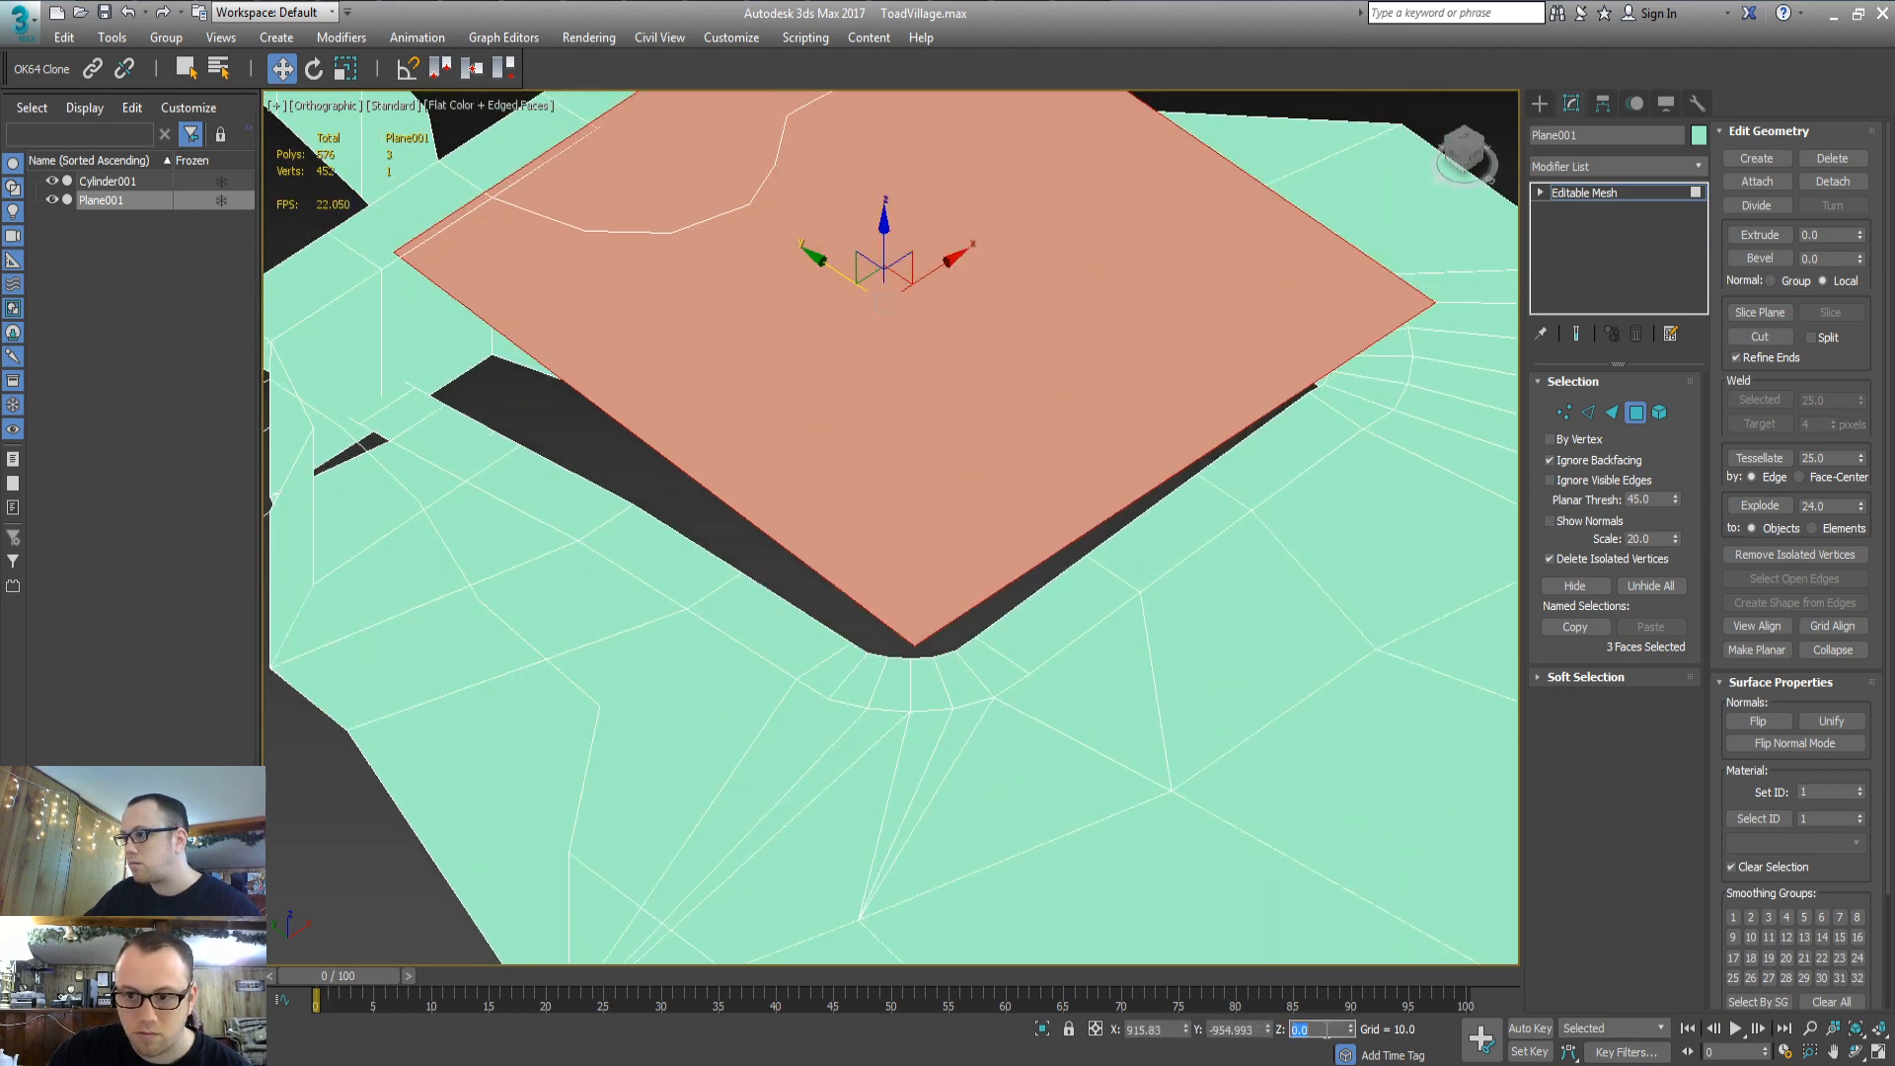
key("BackSpace")
type("-197")
key("Tab")
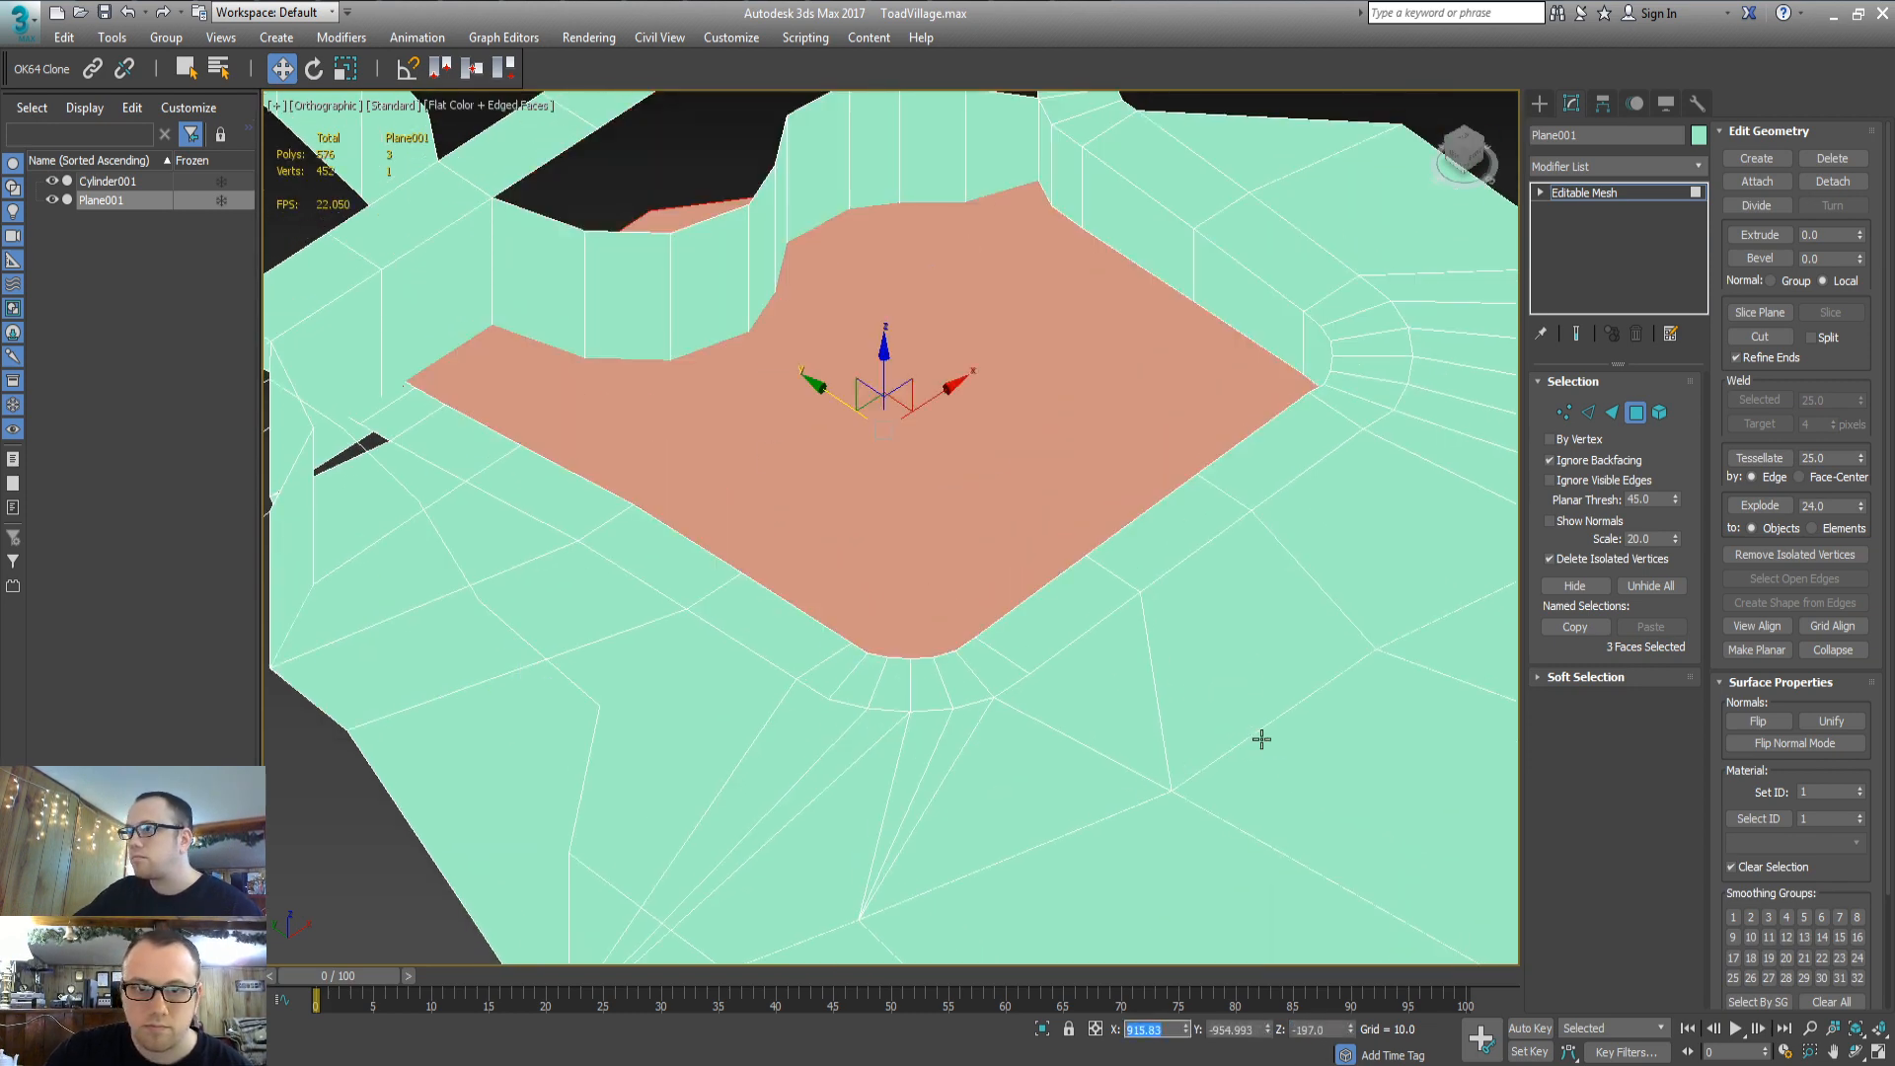
Inspect the vertices where the lower track strip meets the wall beneath the upper track
middle_click_drag(1261, 740, 1109, 549, "alt")
middle_click_drag(660, 288, 890, 625)
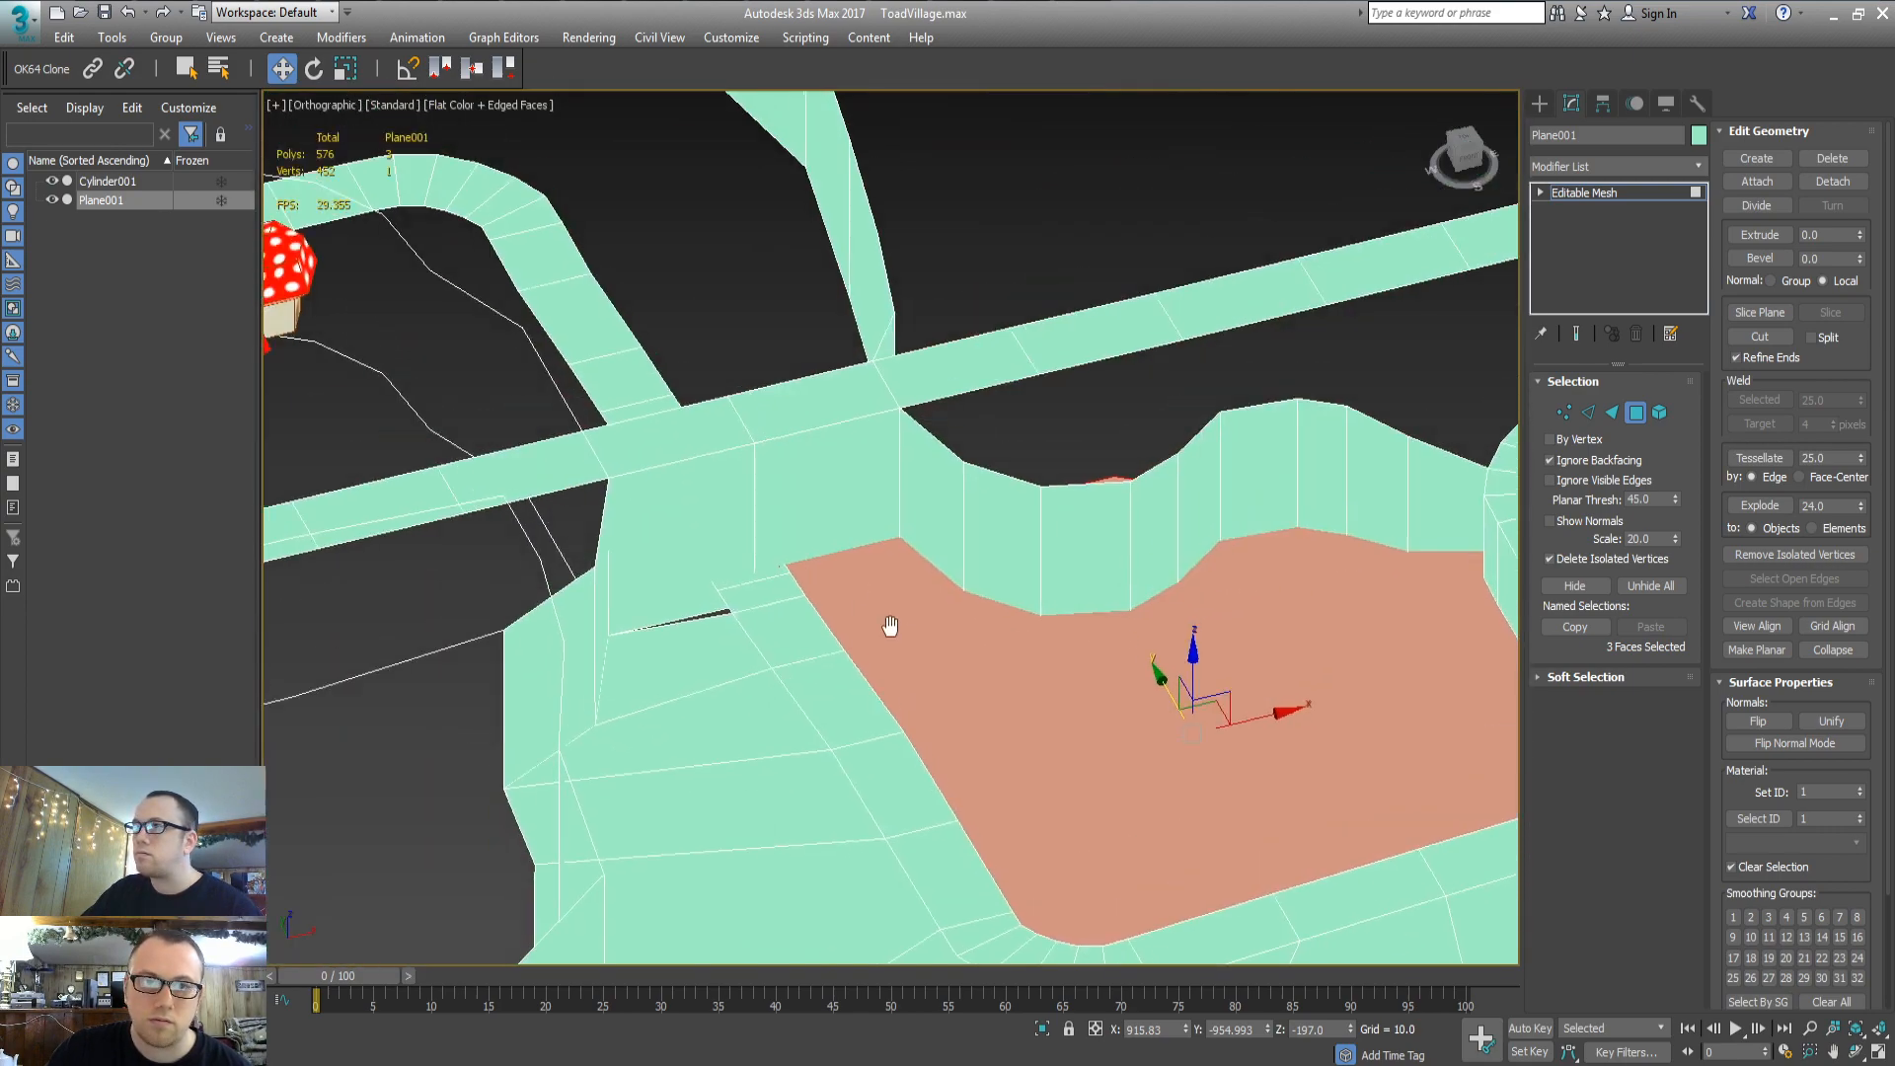
key("1")
left_click(716, 591)
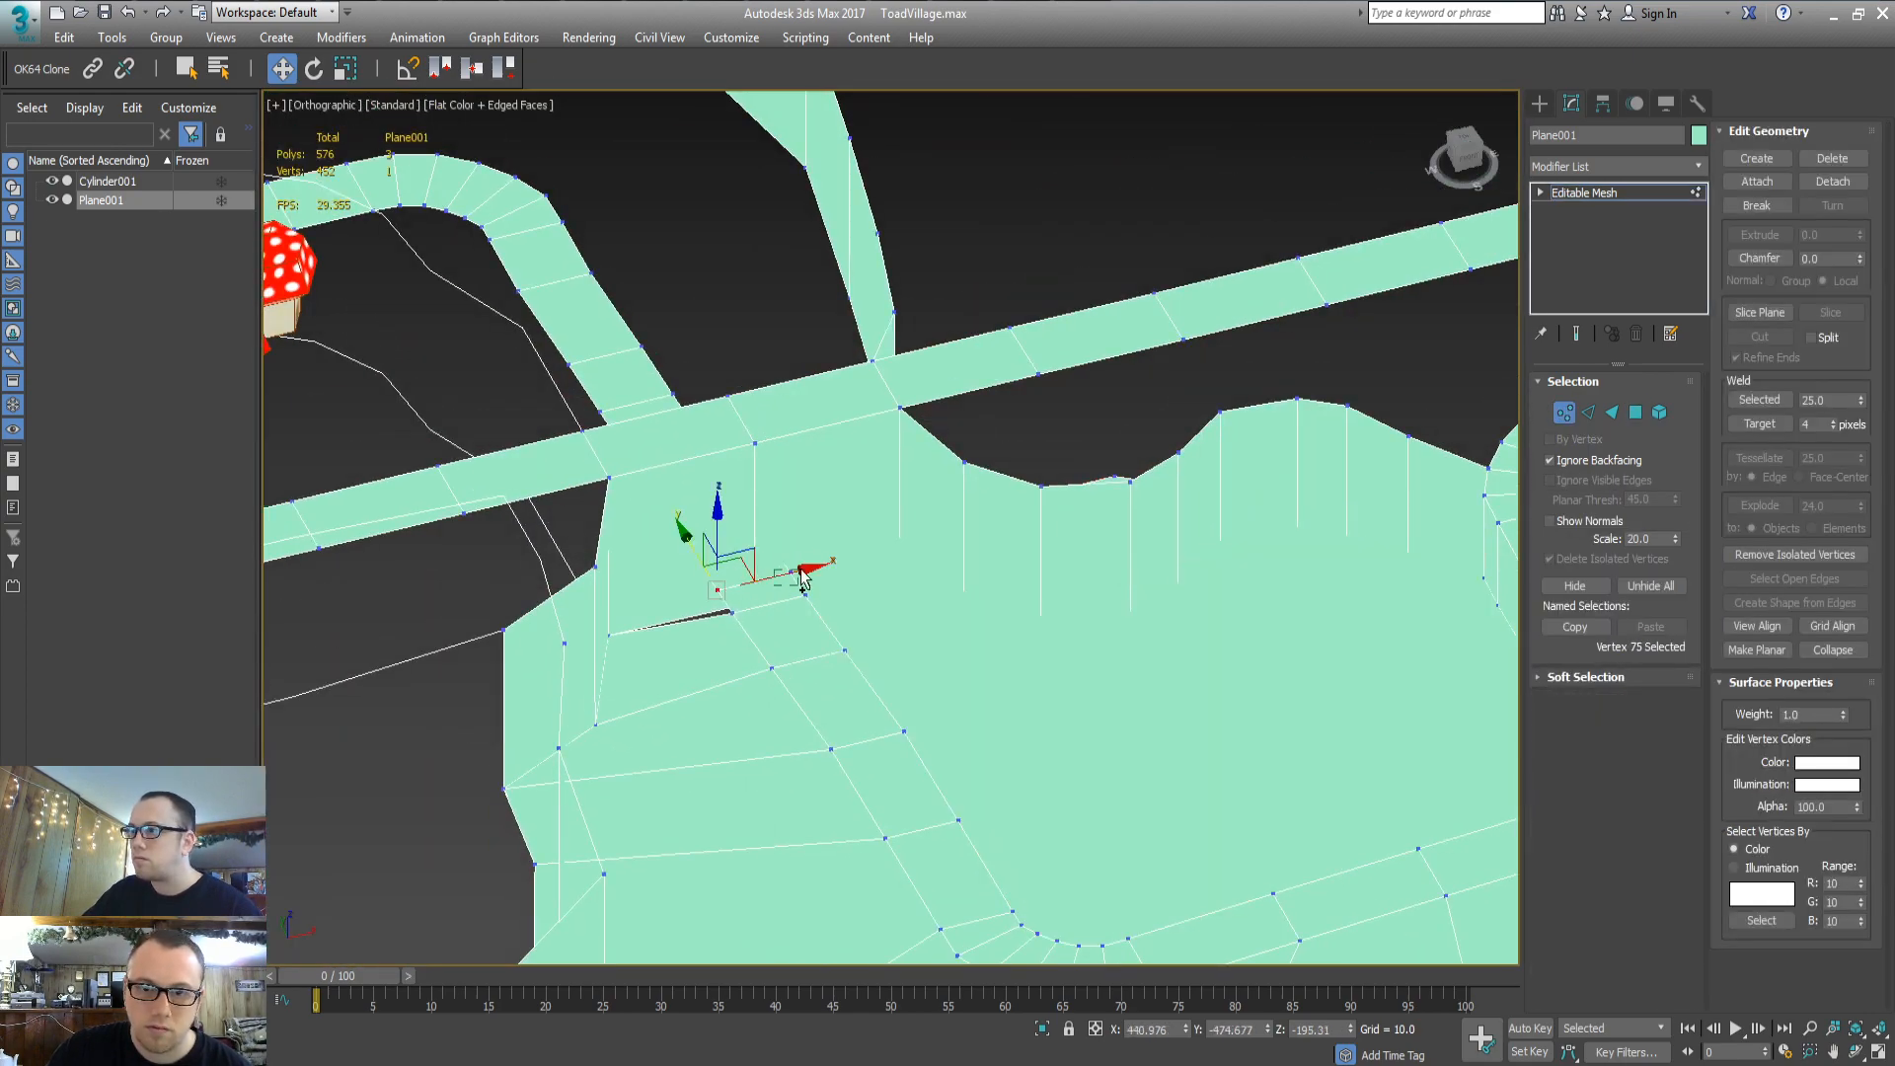
left_click_drag(801, 571, 813, 562, "ctrl")
middle_click_drag(808, 590, 750, 583, "alt")
Turn the wall's diagonal edge beneath the upper track and delete the two triangular faces blocking the lower track strip
key("3")
left_click(717, 515)
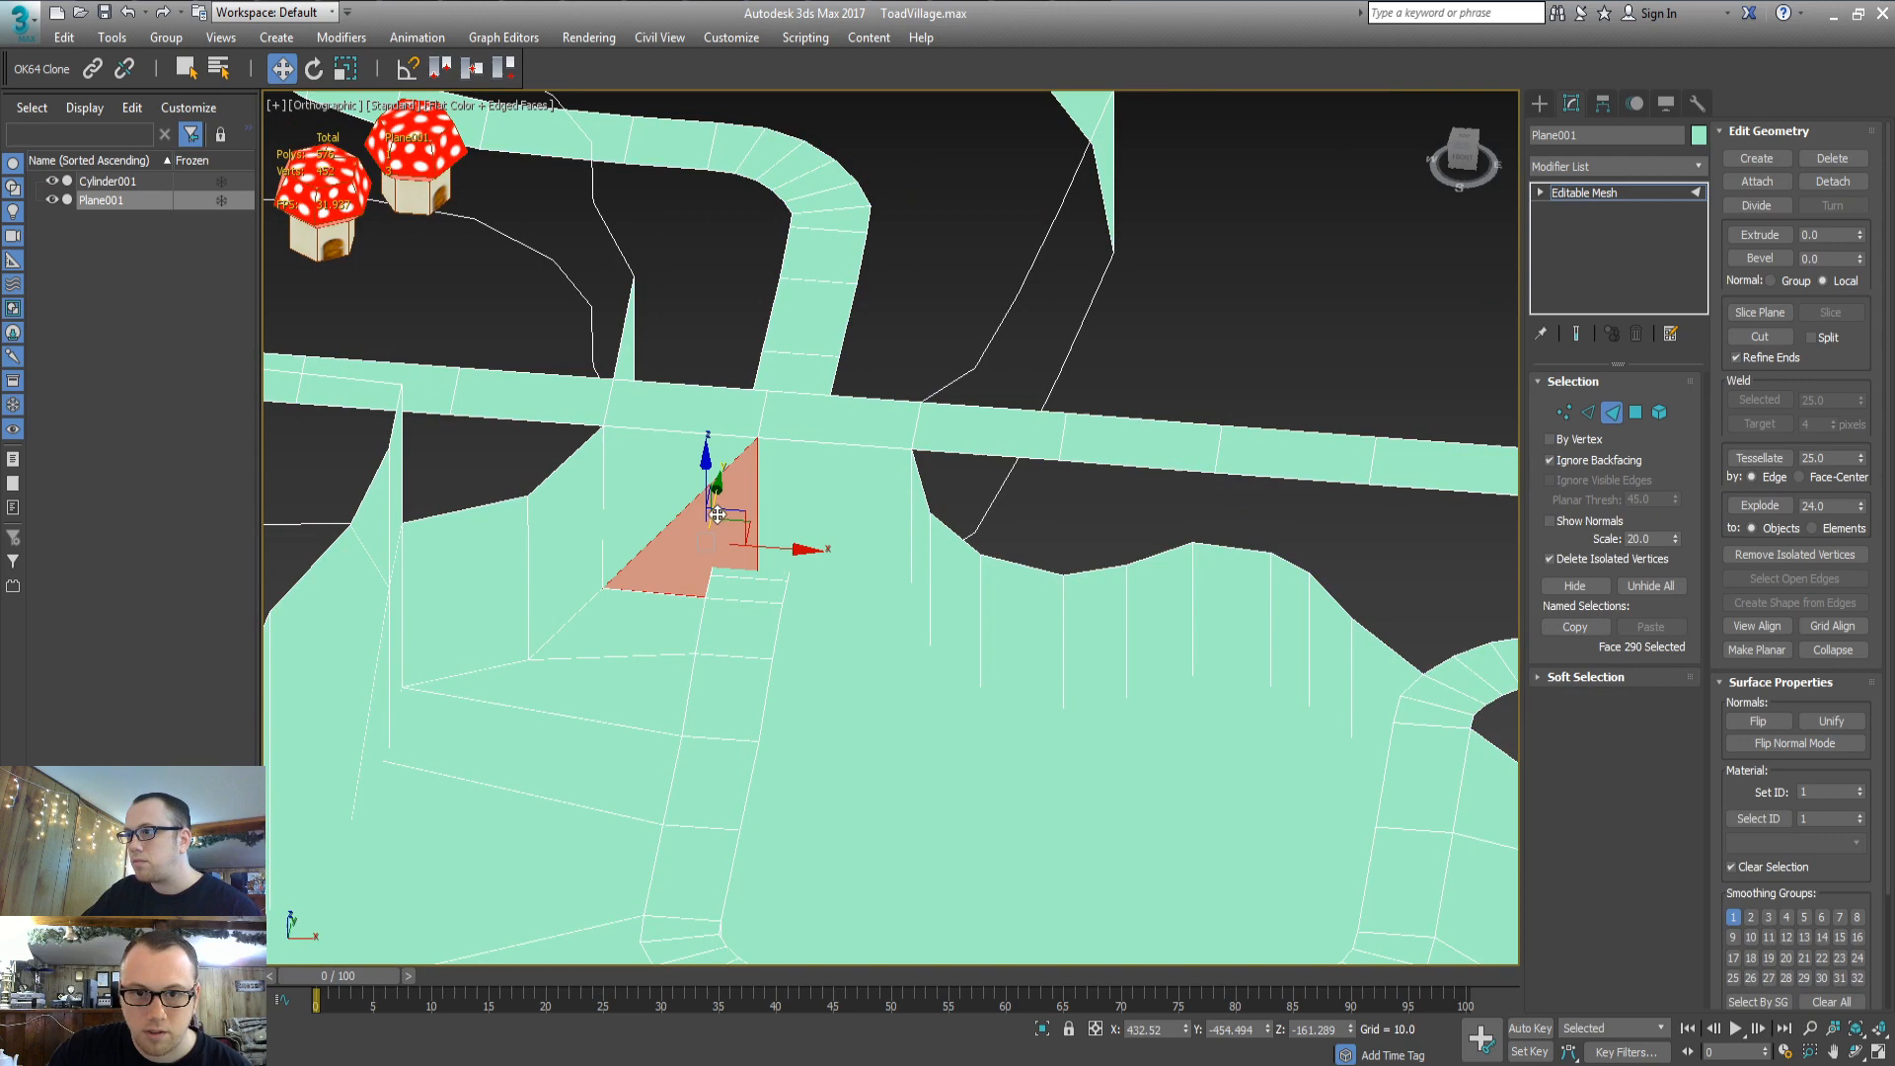
left_click(777, 514, "ctrl")
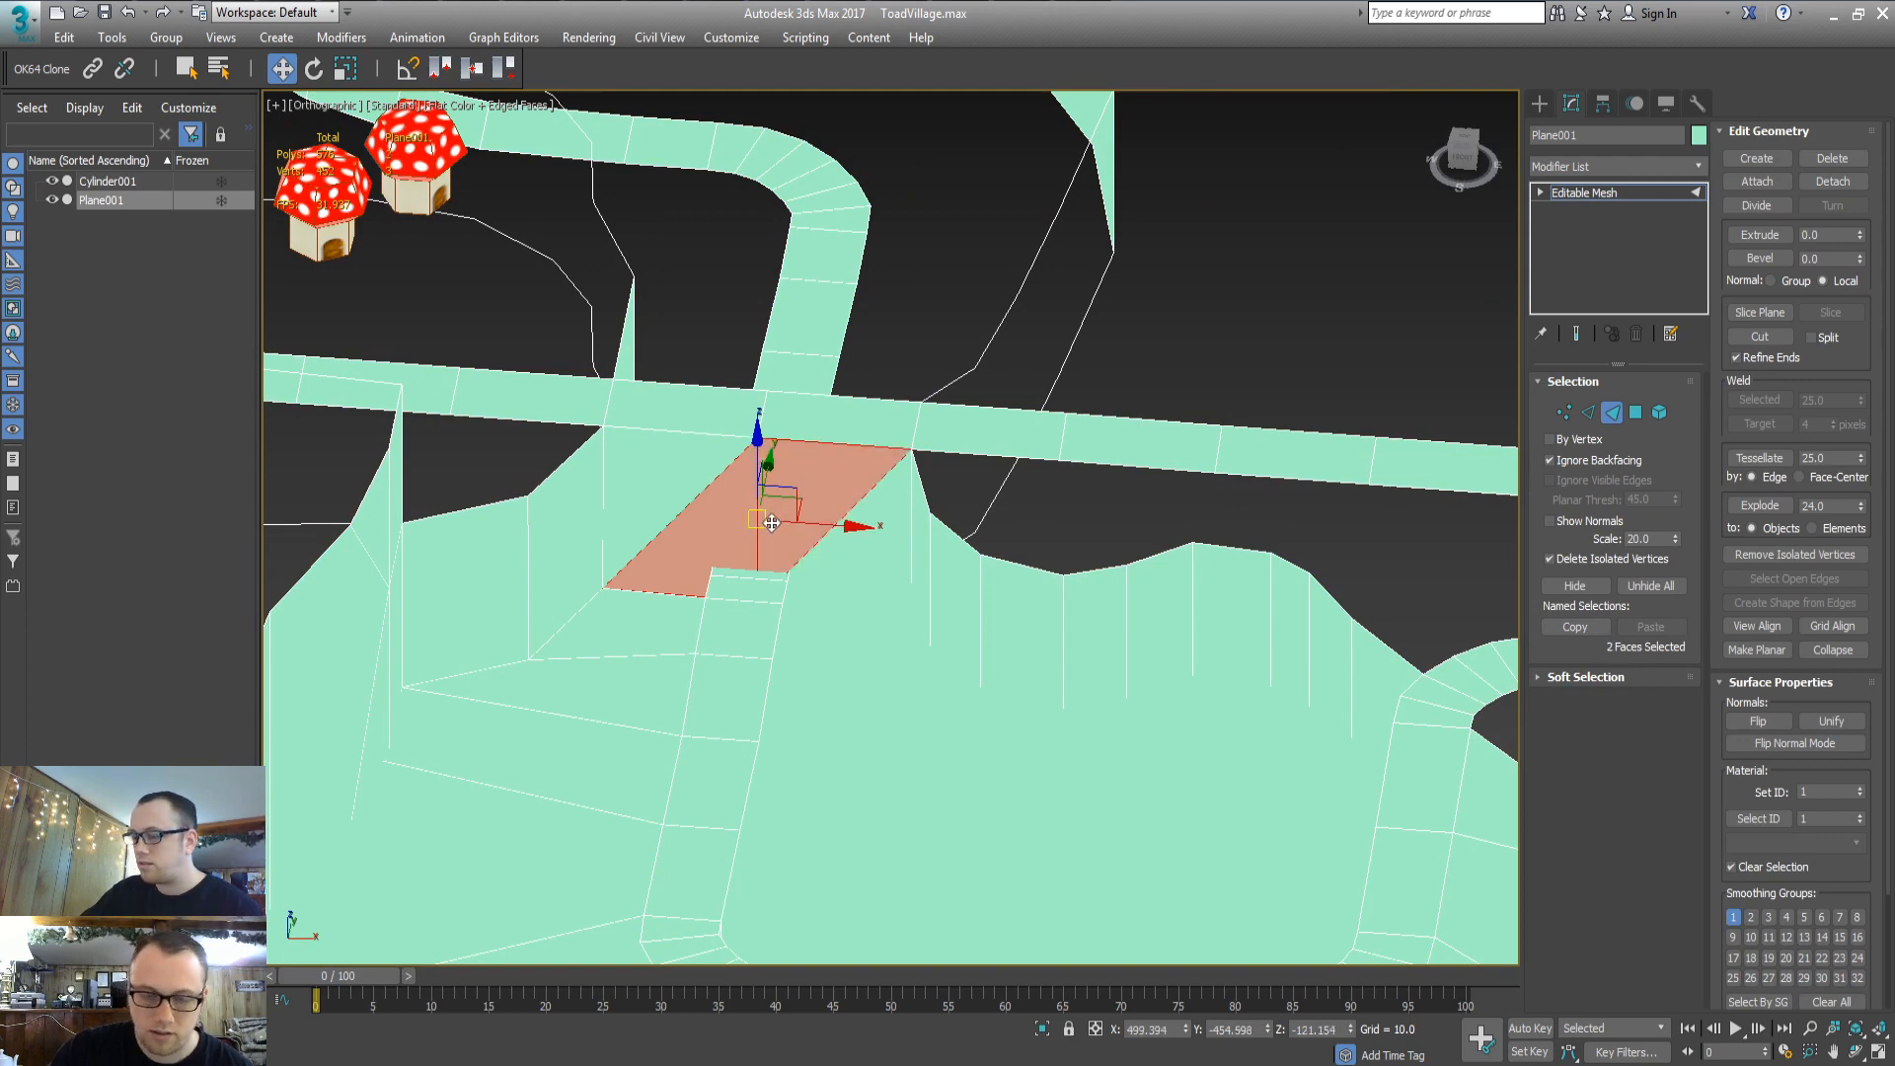
key("2")
left_click(1833, 205)
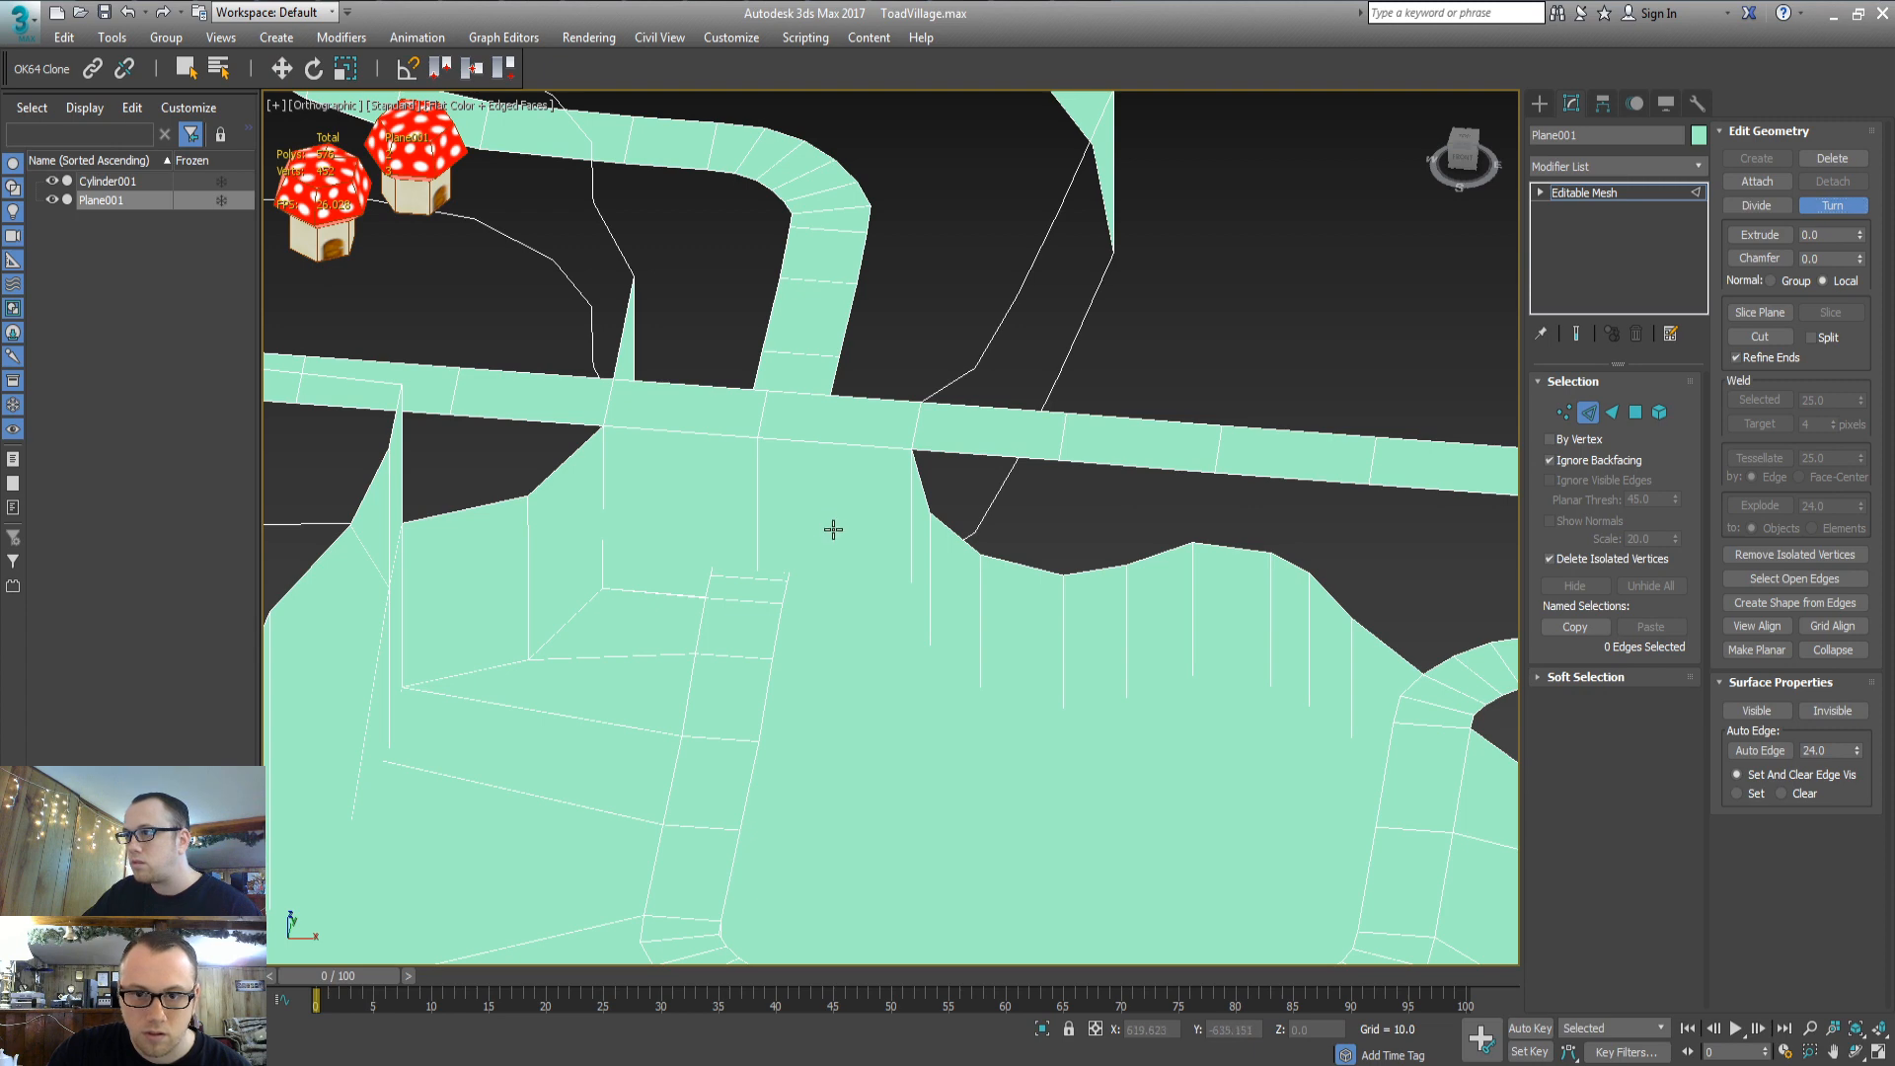
key("3")
key("w")
key("Delete")
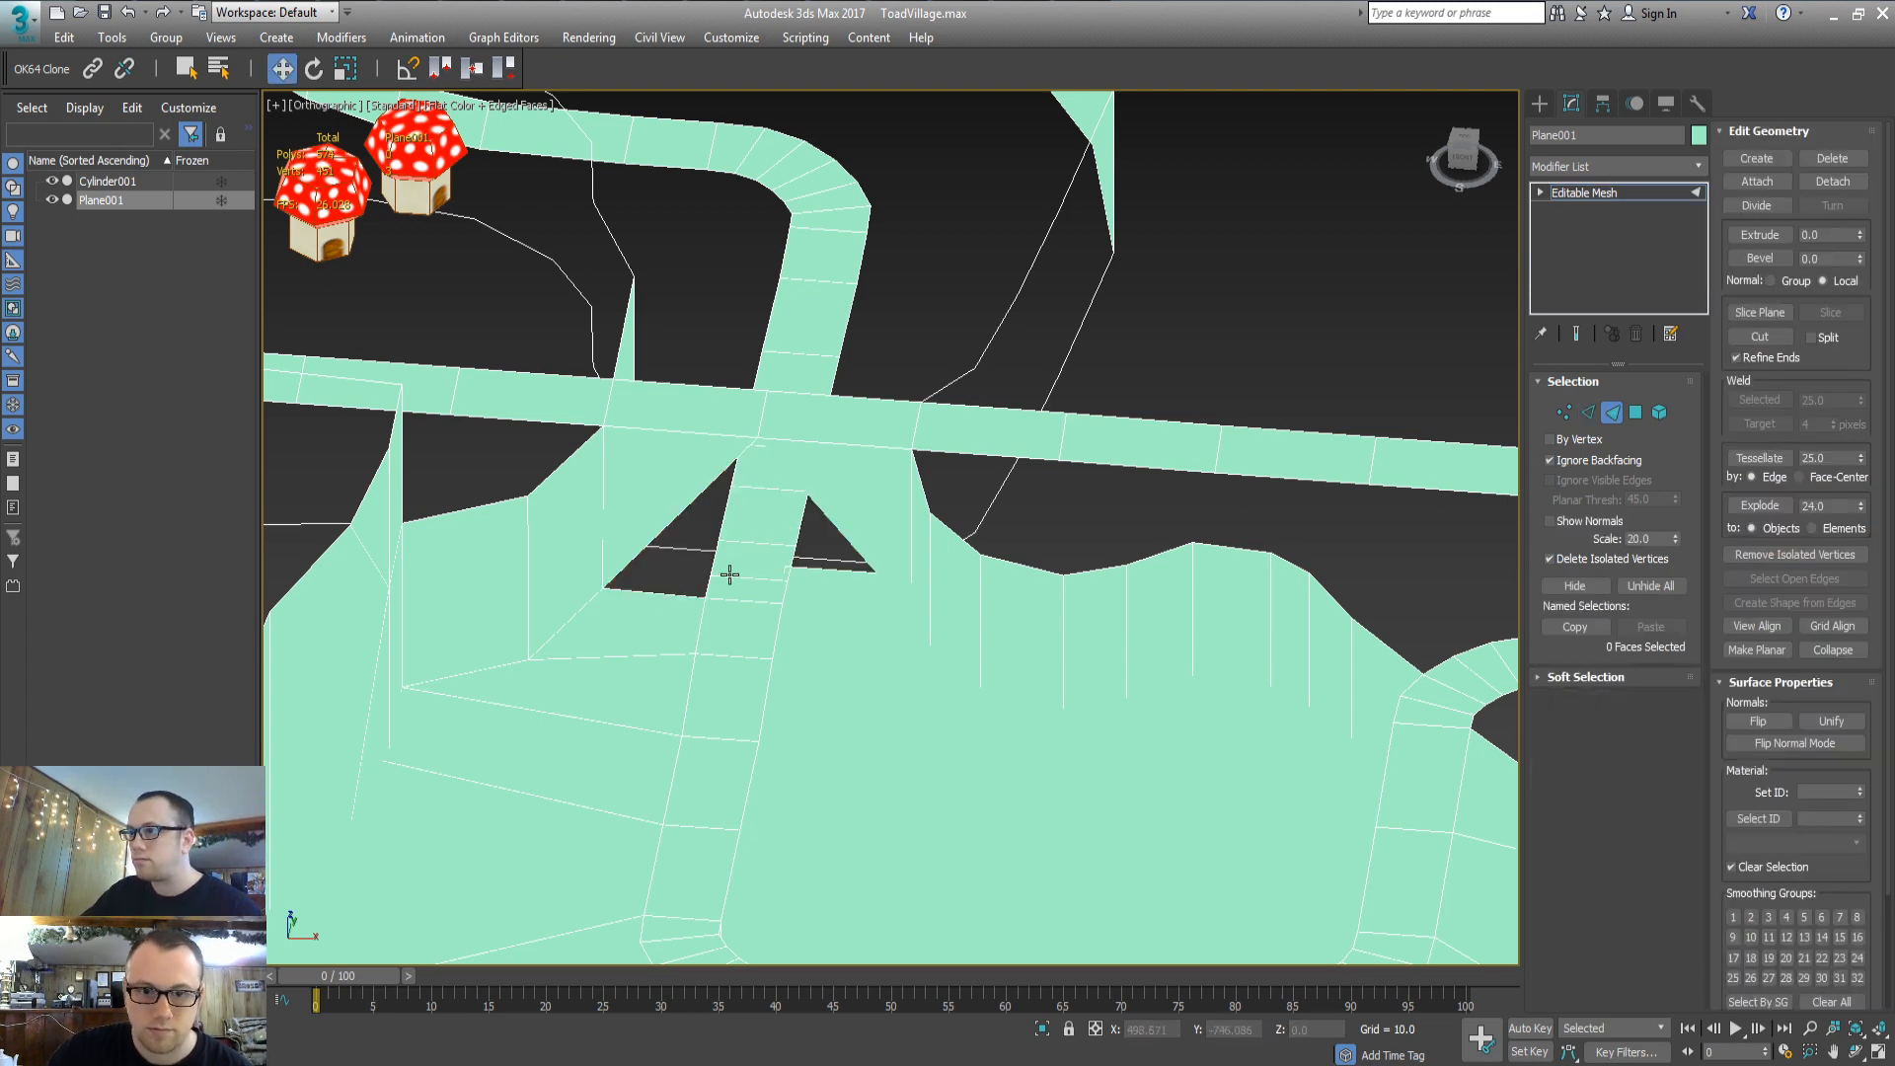
Select the side edges of the lower track strip inside the opening and extrude them upward into tunnel side walls
scroll(829, 543, "up", 5)
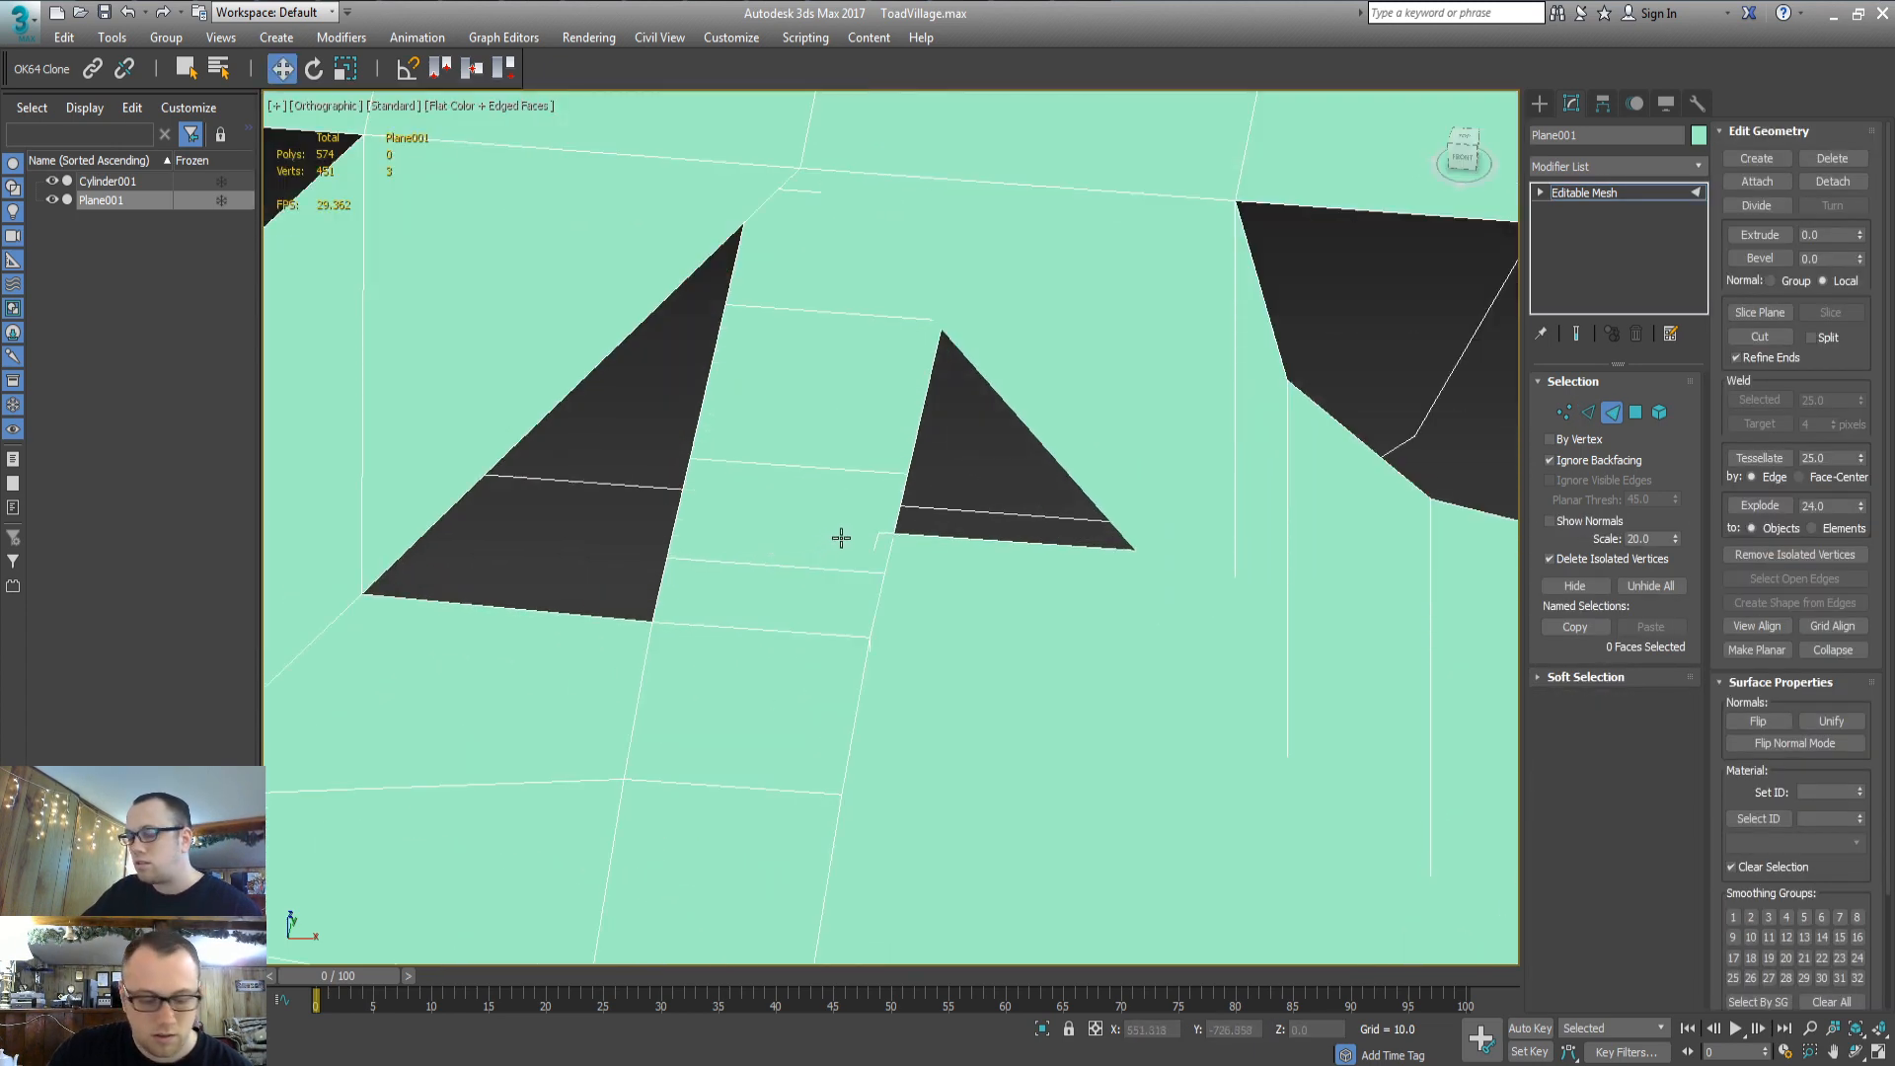
left_click(698, 562)
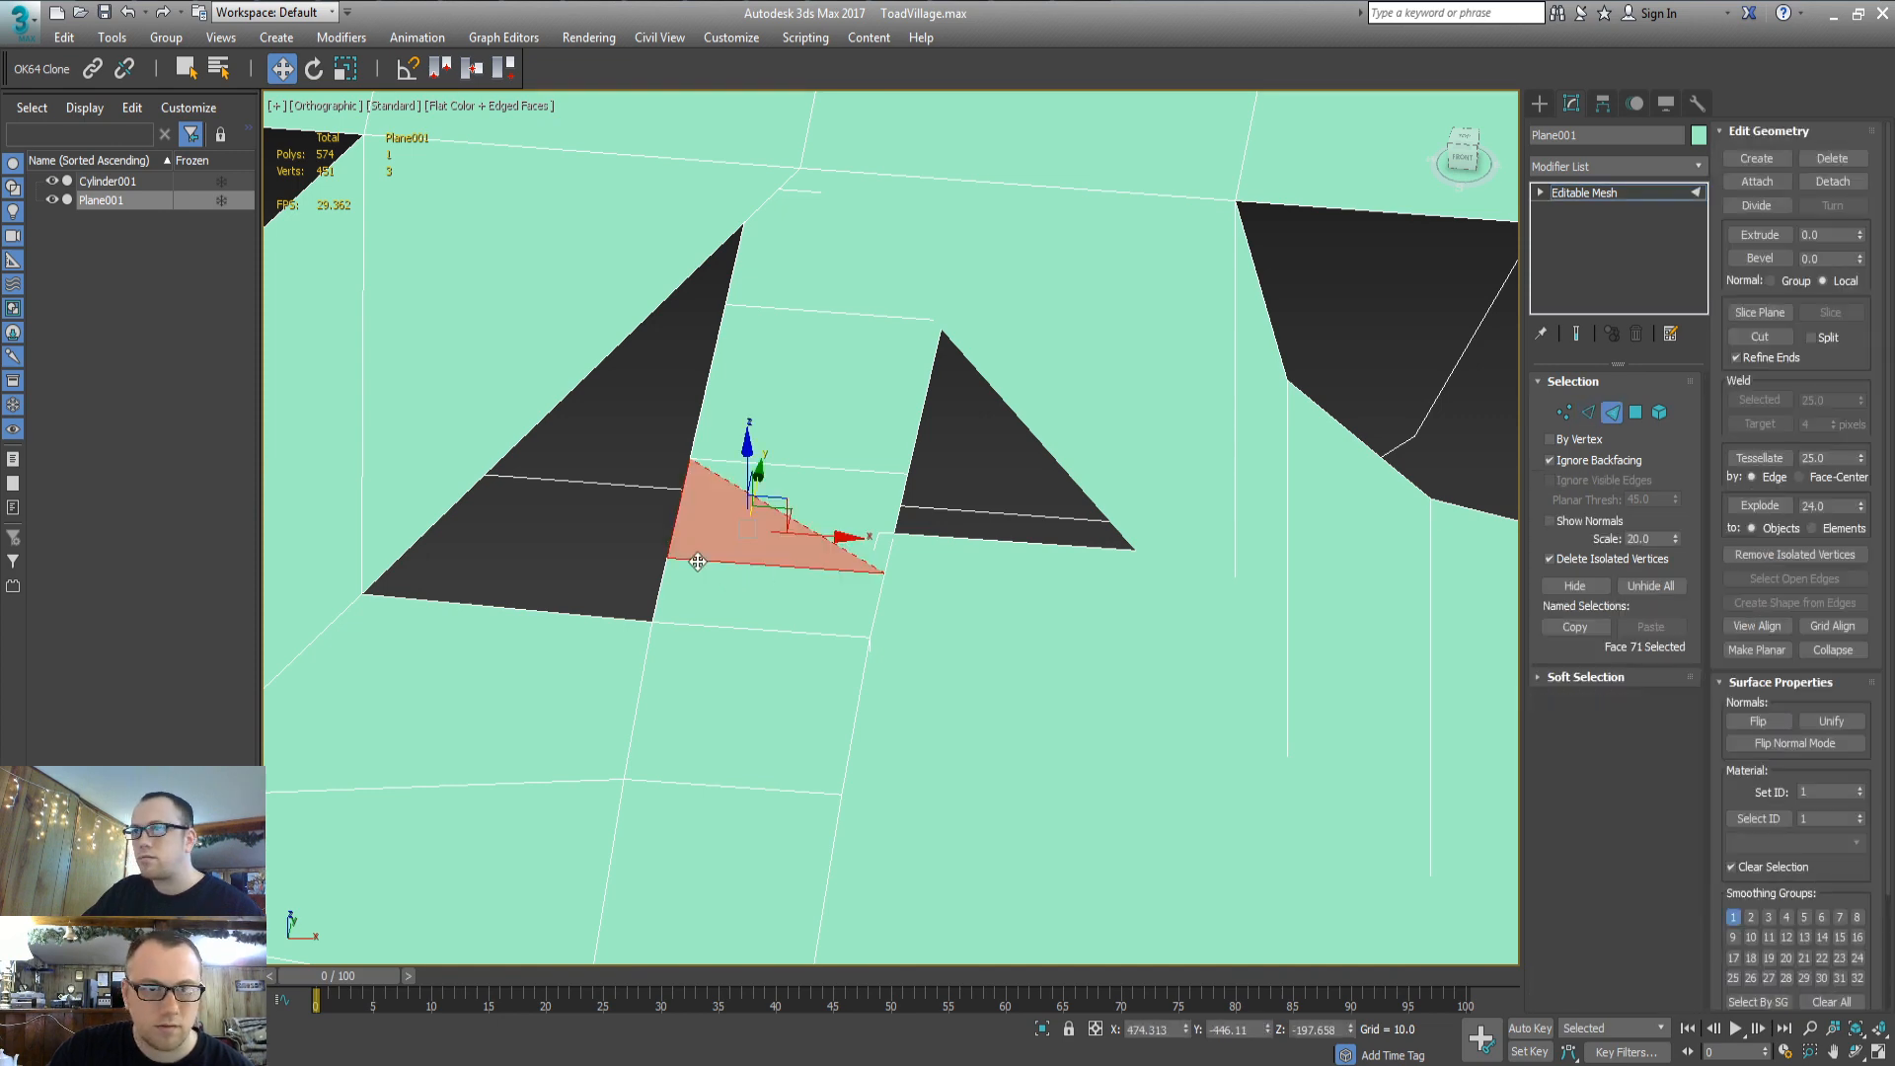
key("p")
key("z")
middle_click_drag(776, 519, 734, 506)
scroll(804, 469, "down", 5)
key("2")
left_click(727, 536)
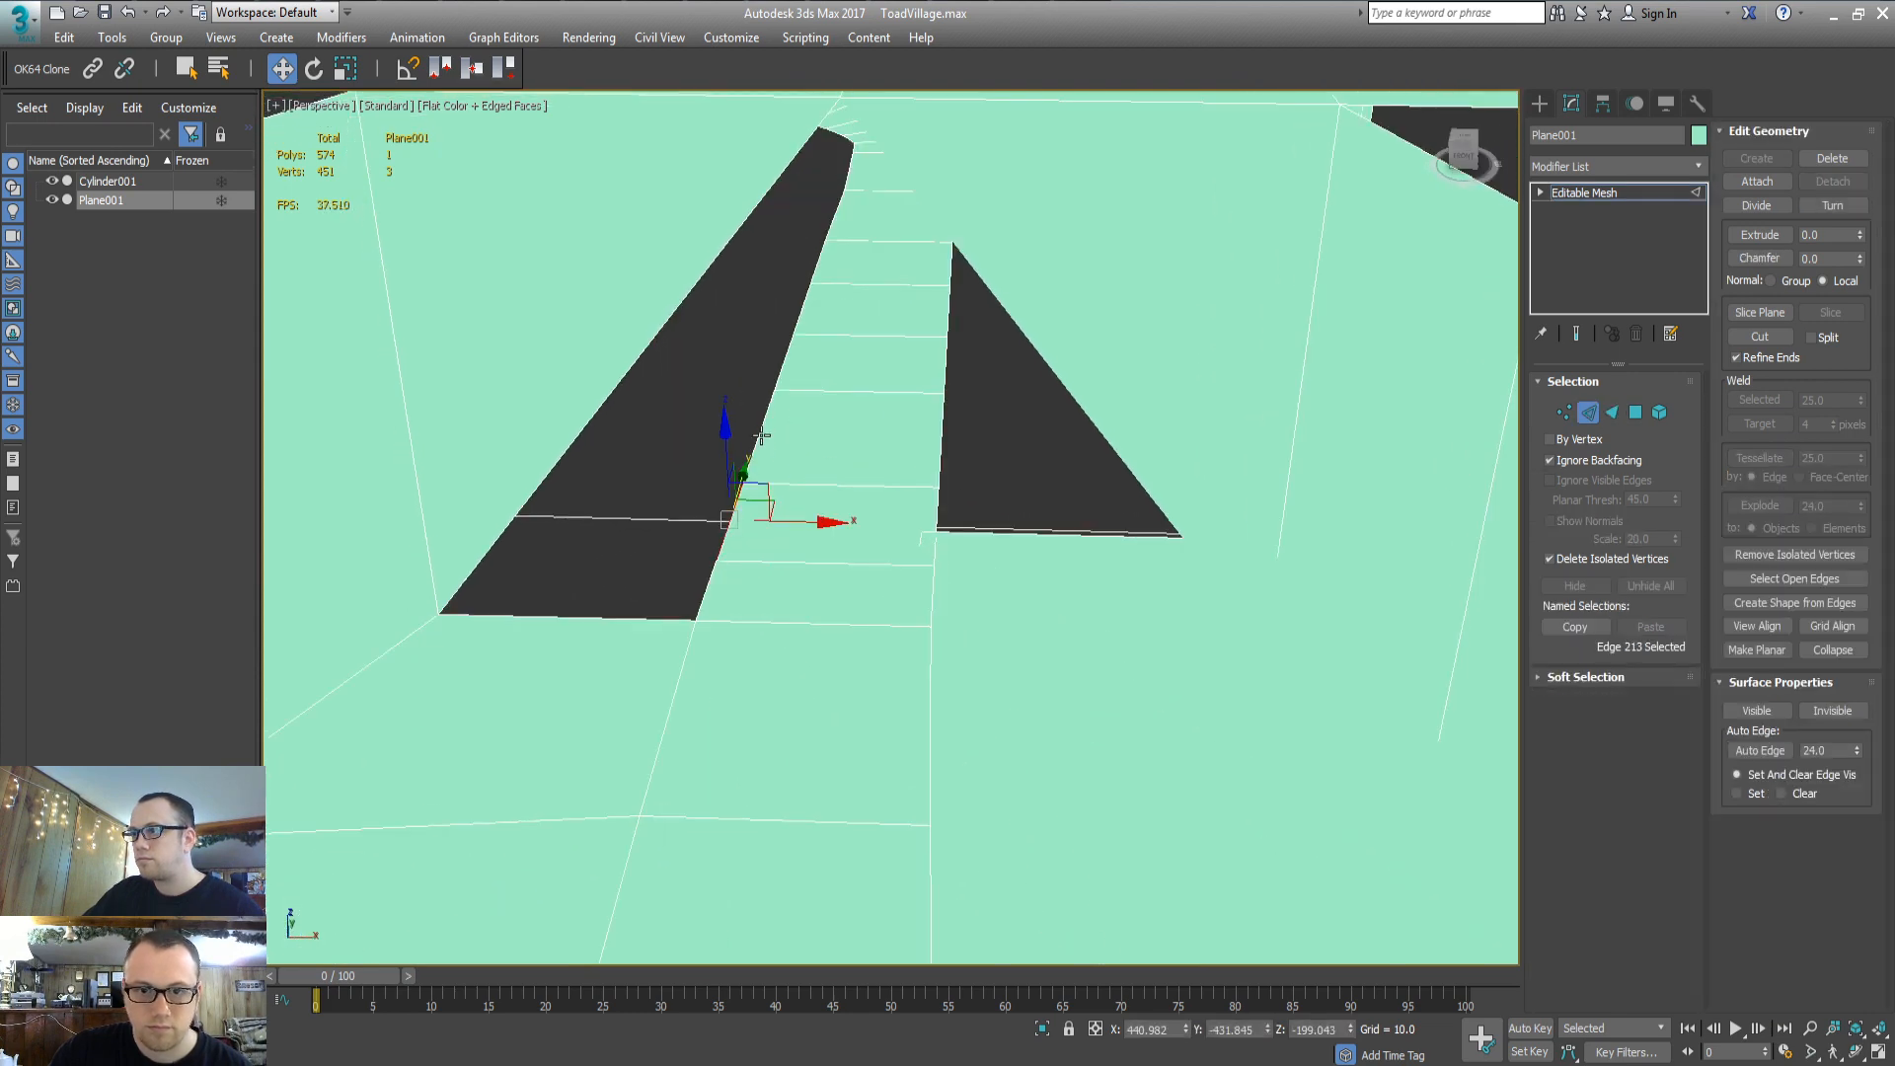
left_click(939, 441, "ctrl")
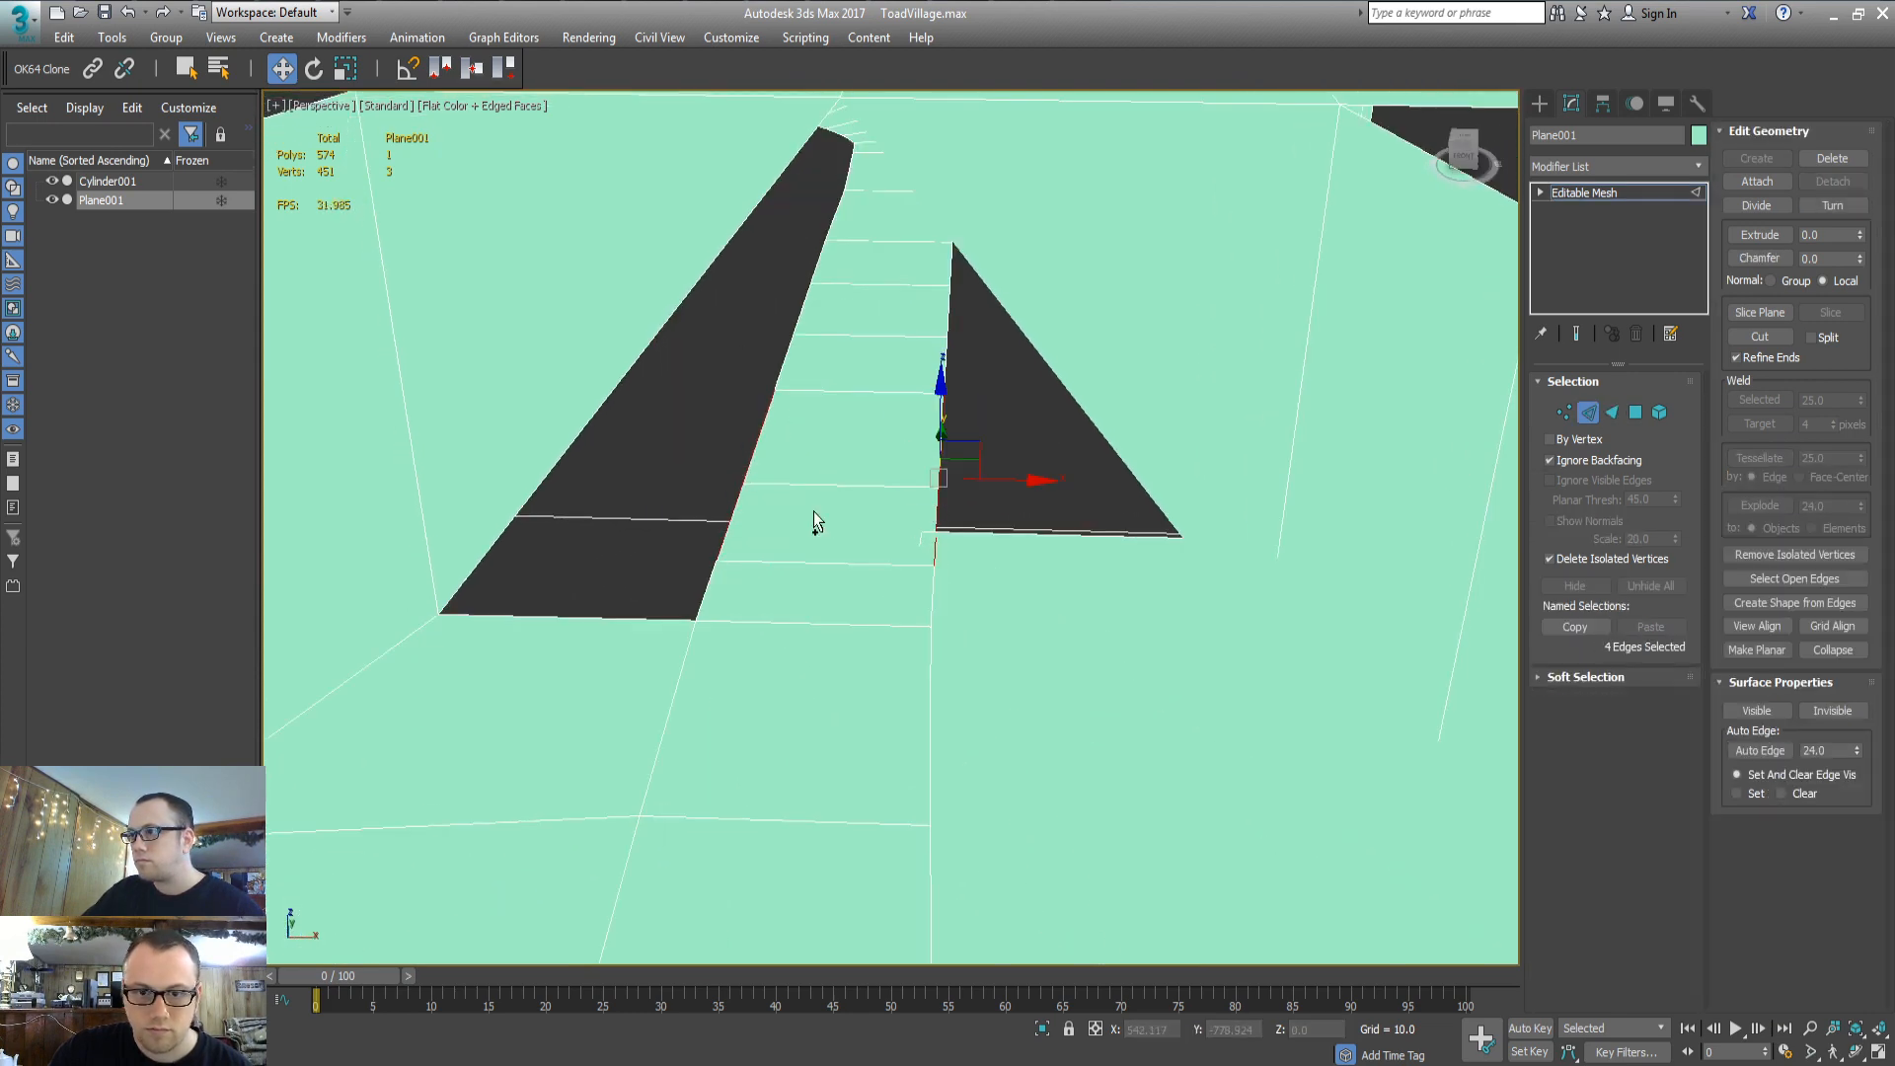
middle_click_drag(813, 511, 992, 498, "alt")
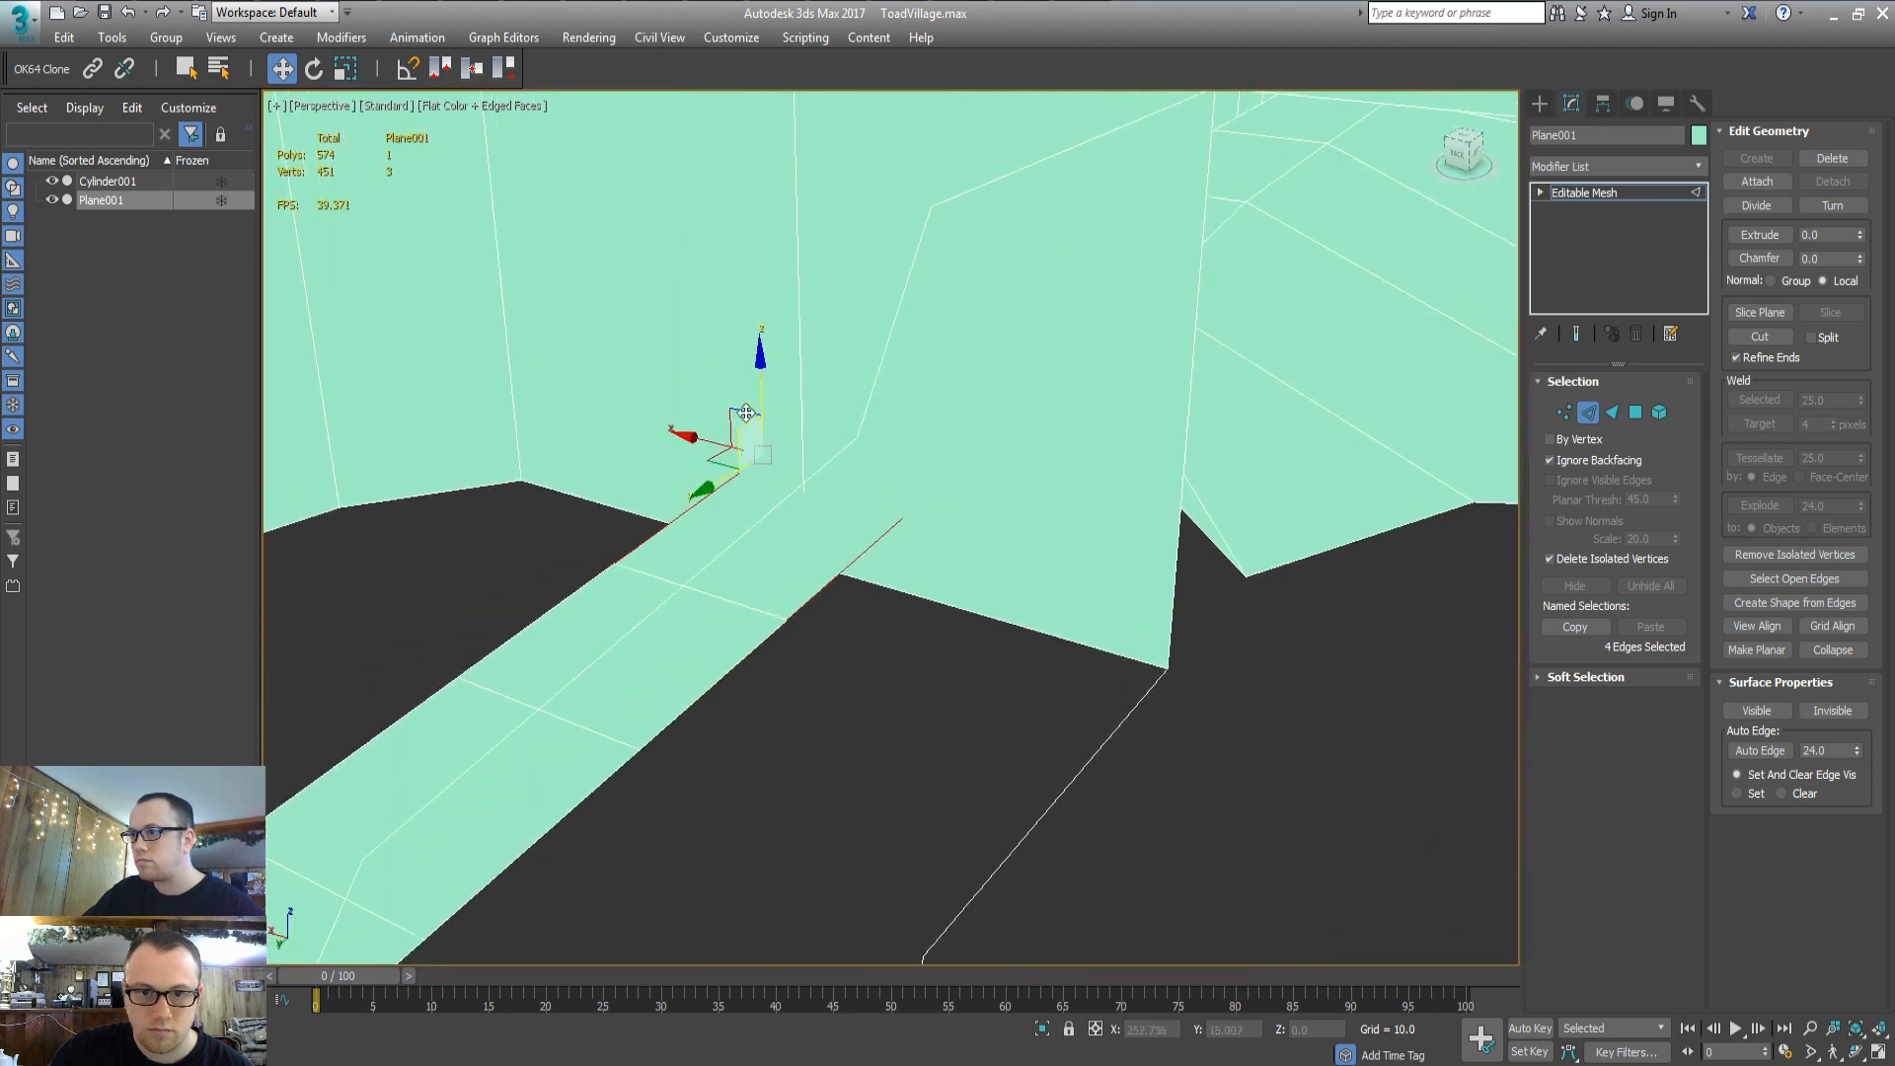
left_click_drag(760, 400, 751, 148, "shift")
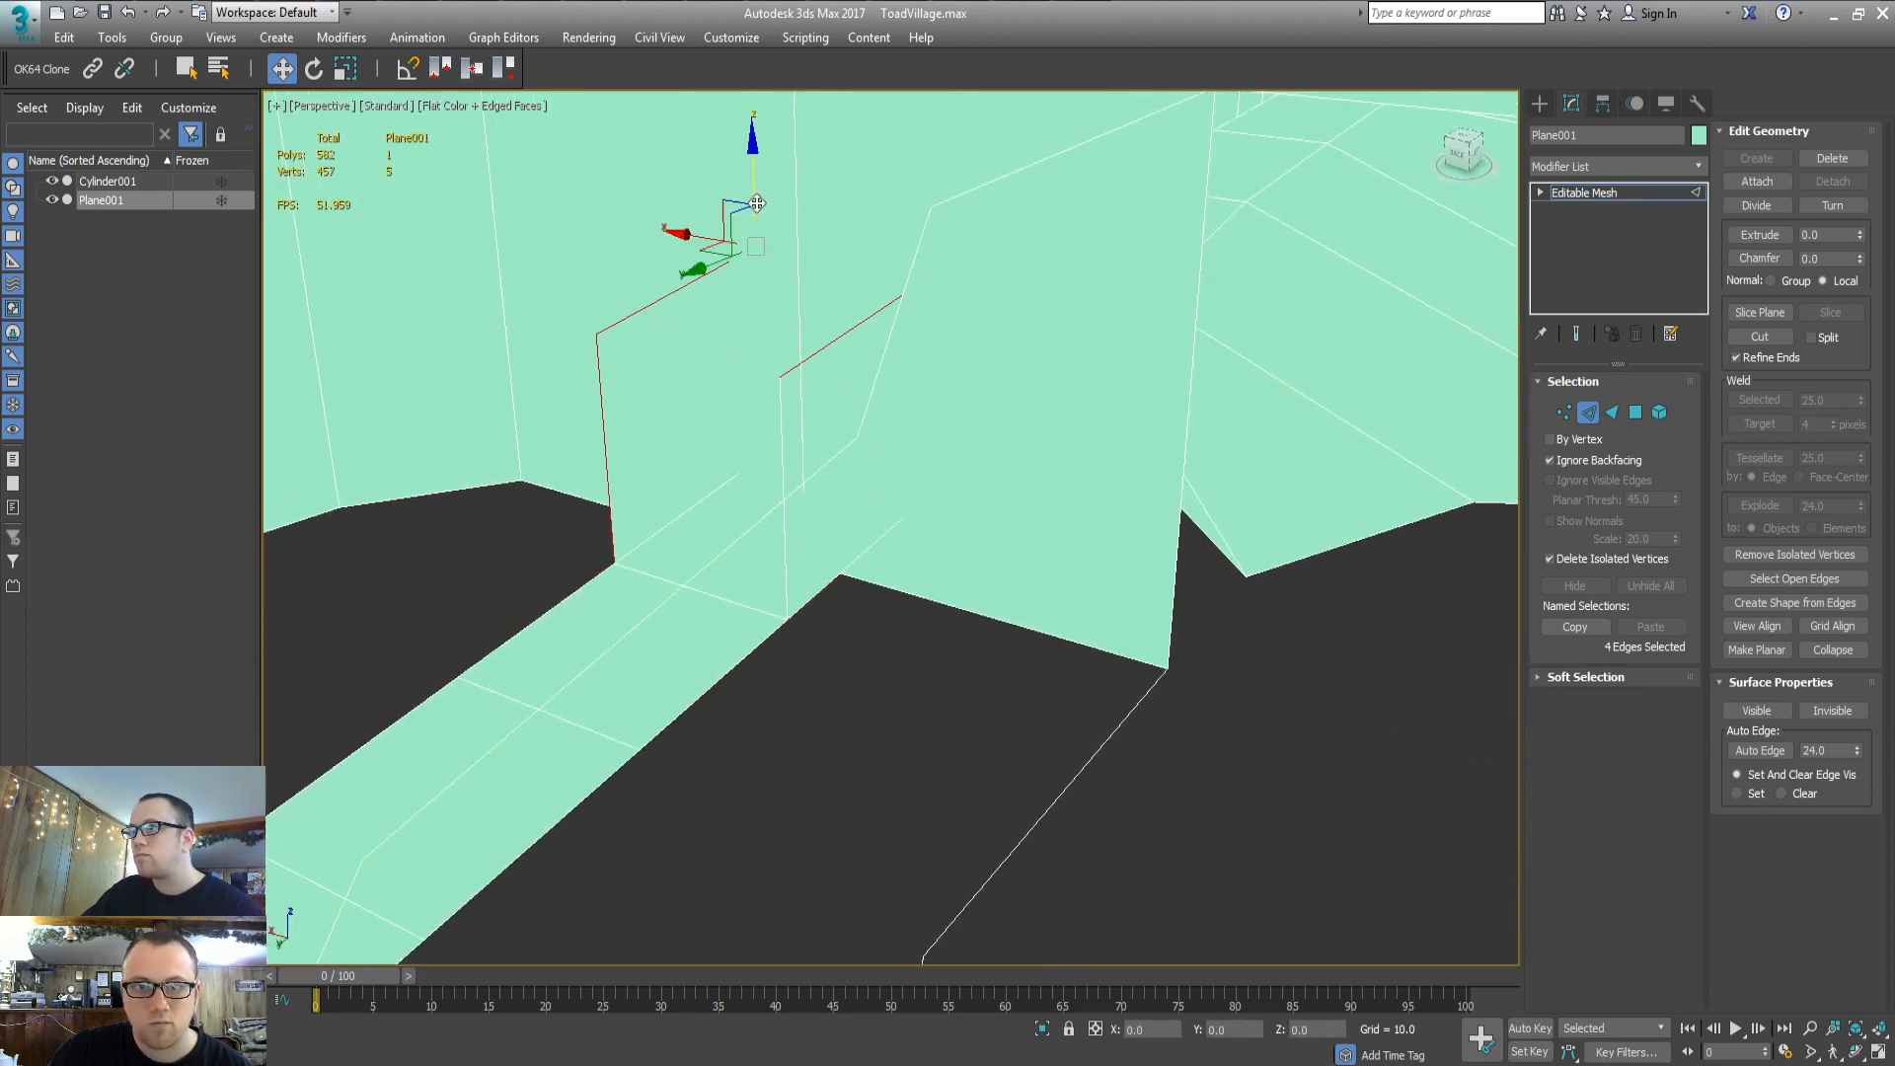
Turn the diagonal edge in the wall on the crossing's opposite side and delete the two triangular faces blocking the strip
middle_click_drag(896, 361, 939, 343, "alt")
key("3")
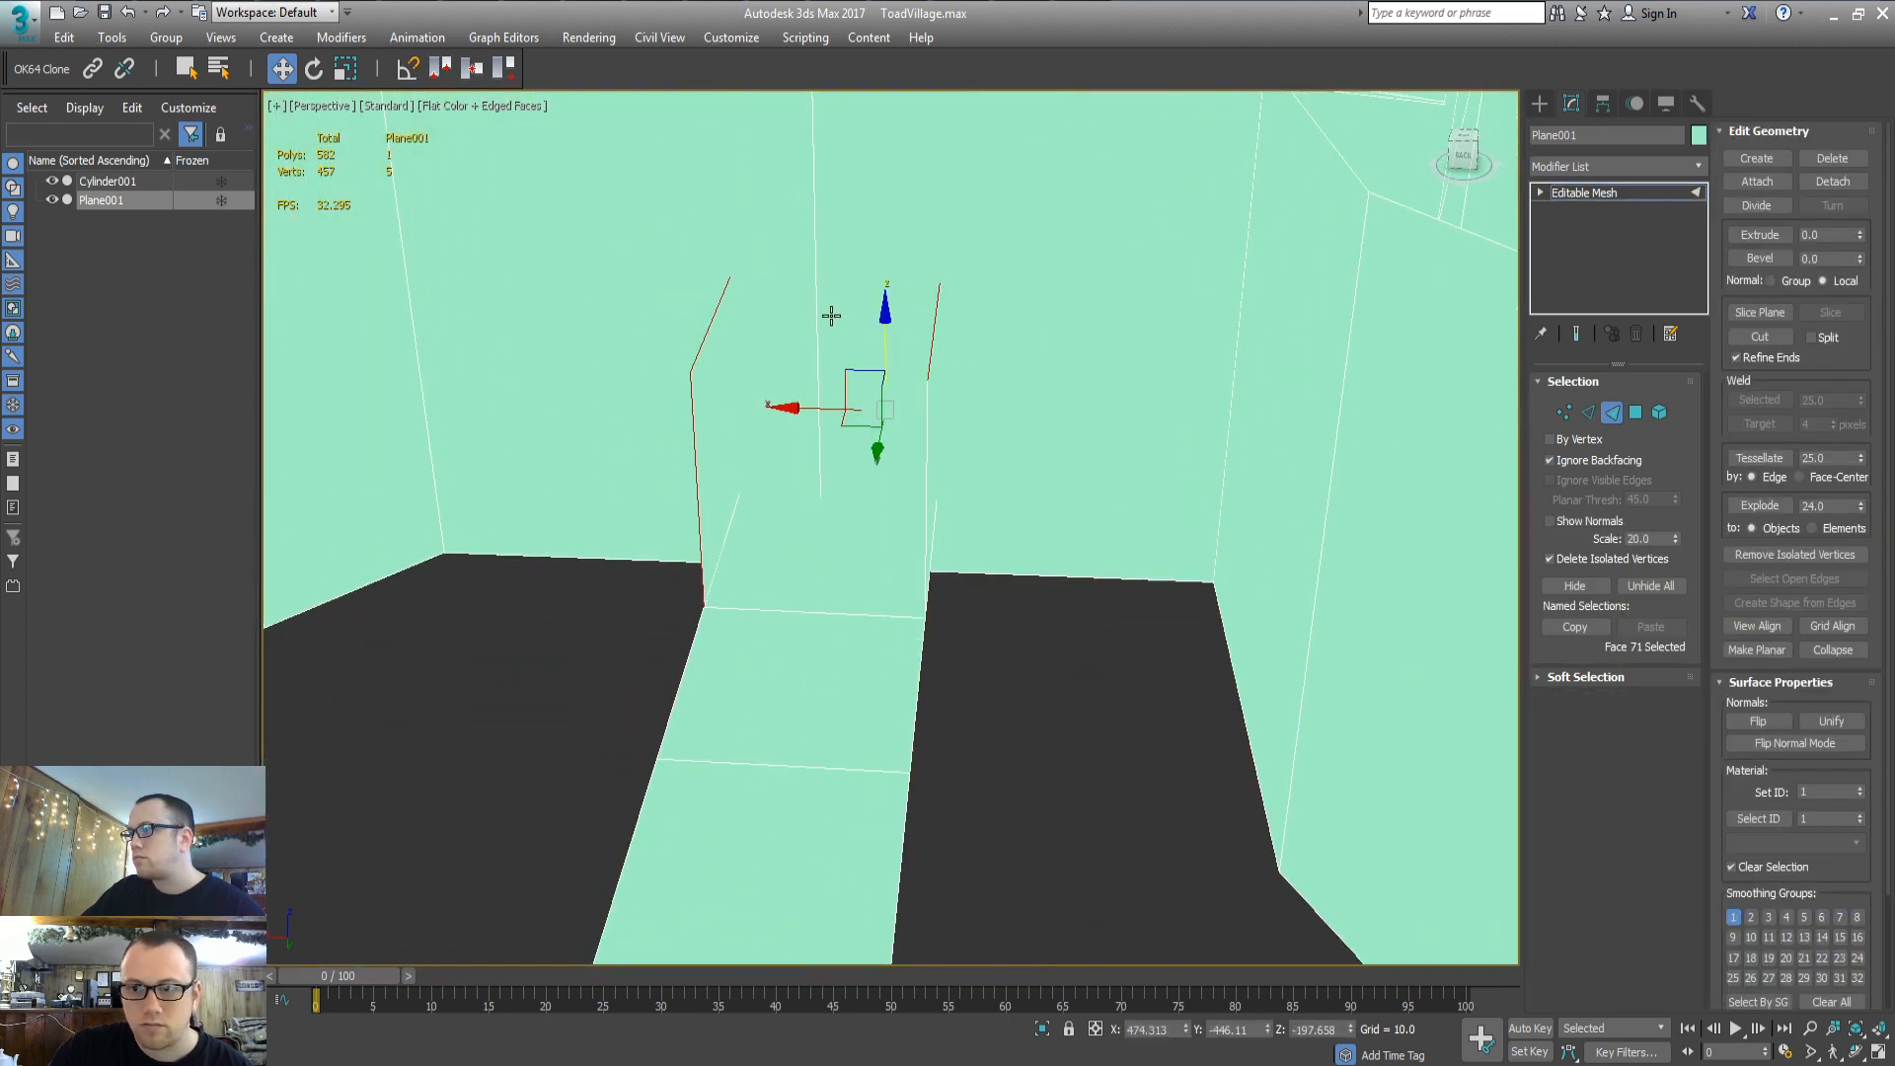
left_click(829, 314)
left_click(778, 324, "ctrl")
middle_click_drag(783, 420, 834, 543)
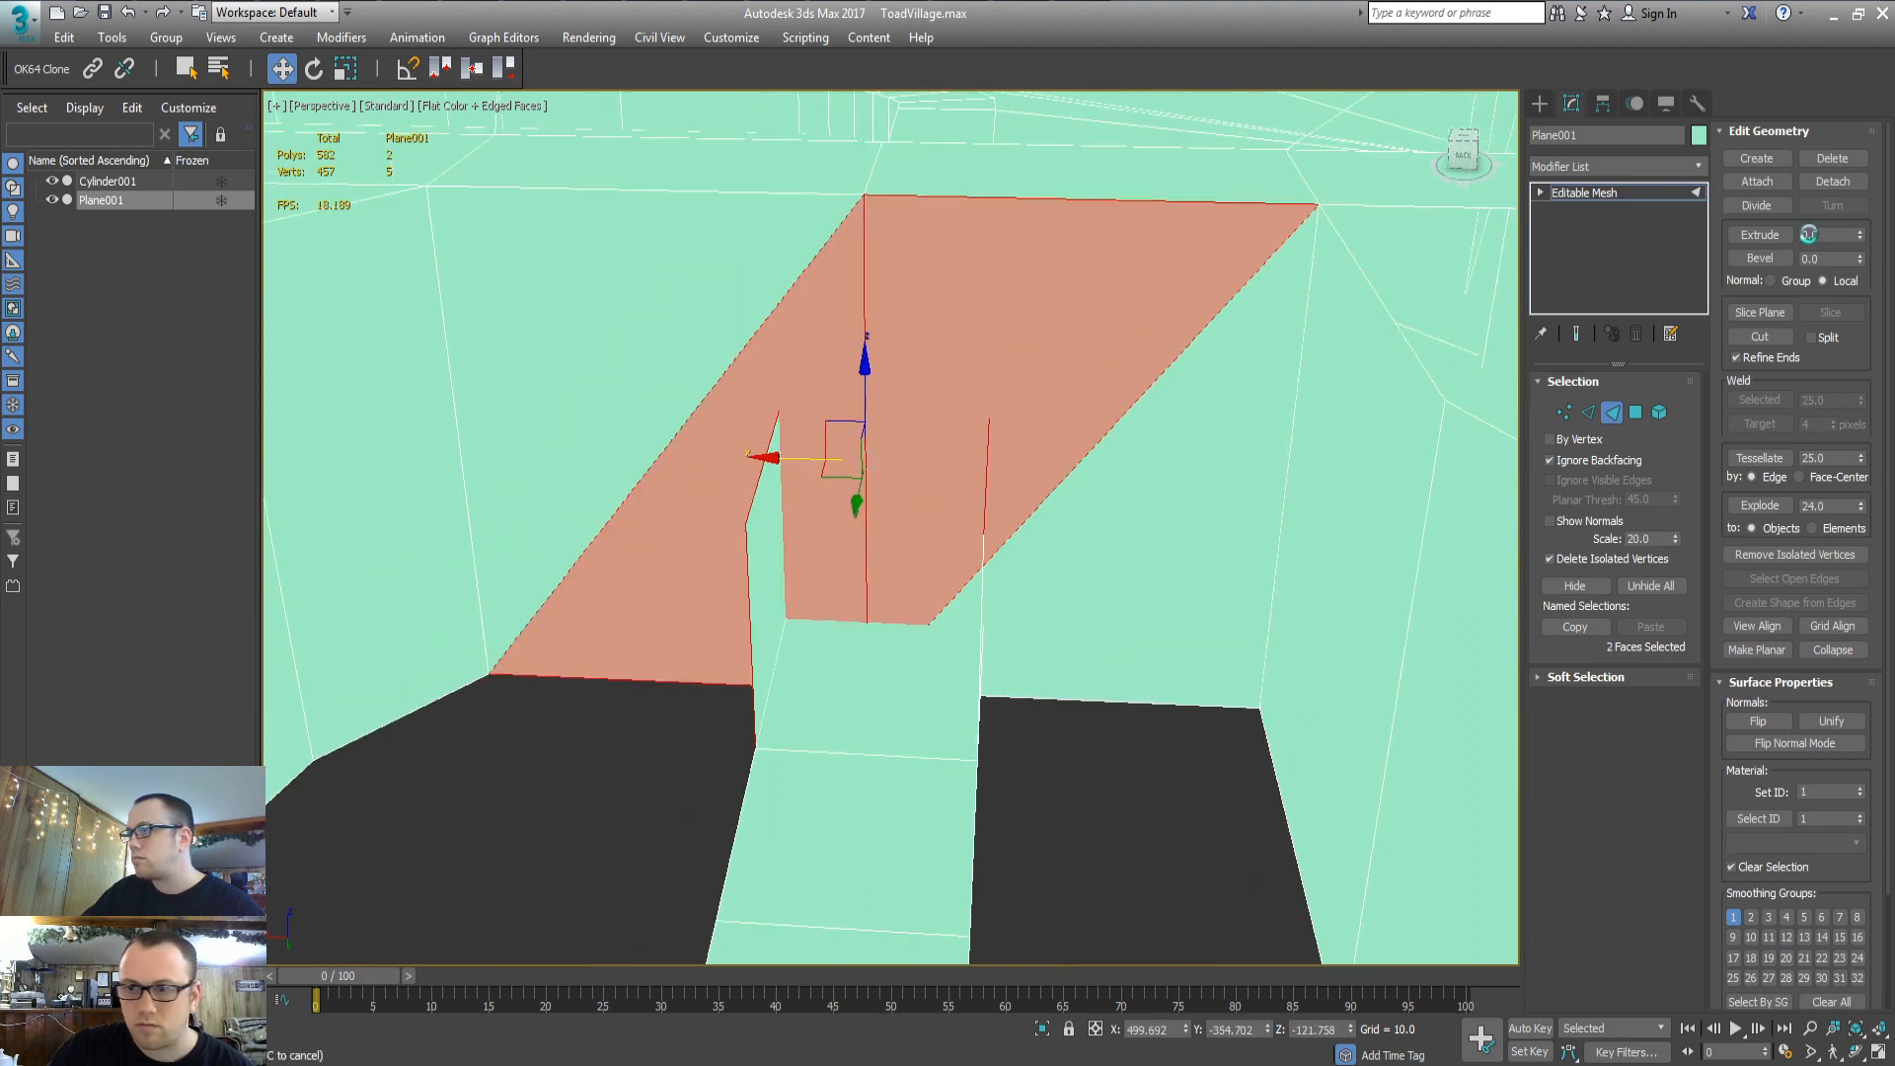
key("2")
left_click(1833, 205)
key("3")
key("w")
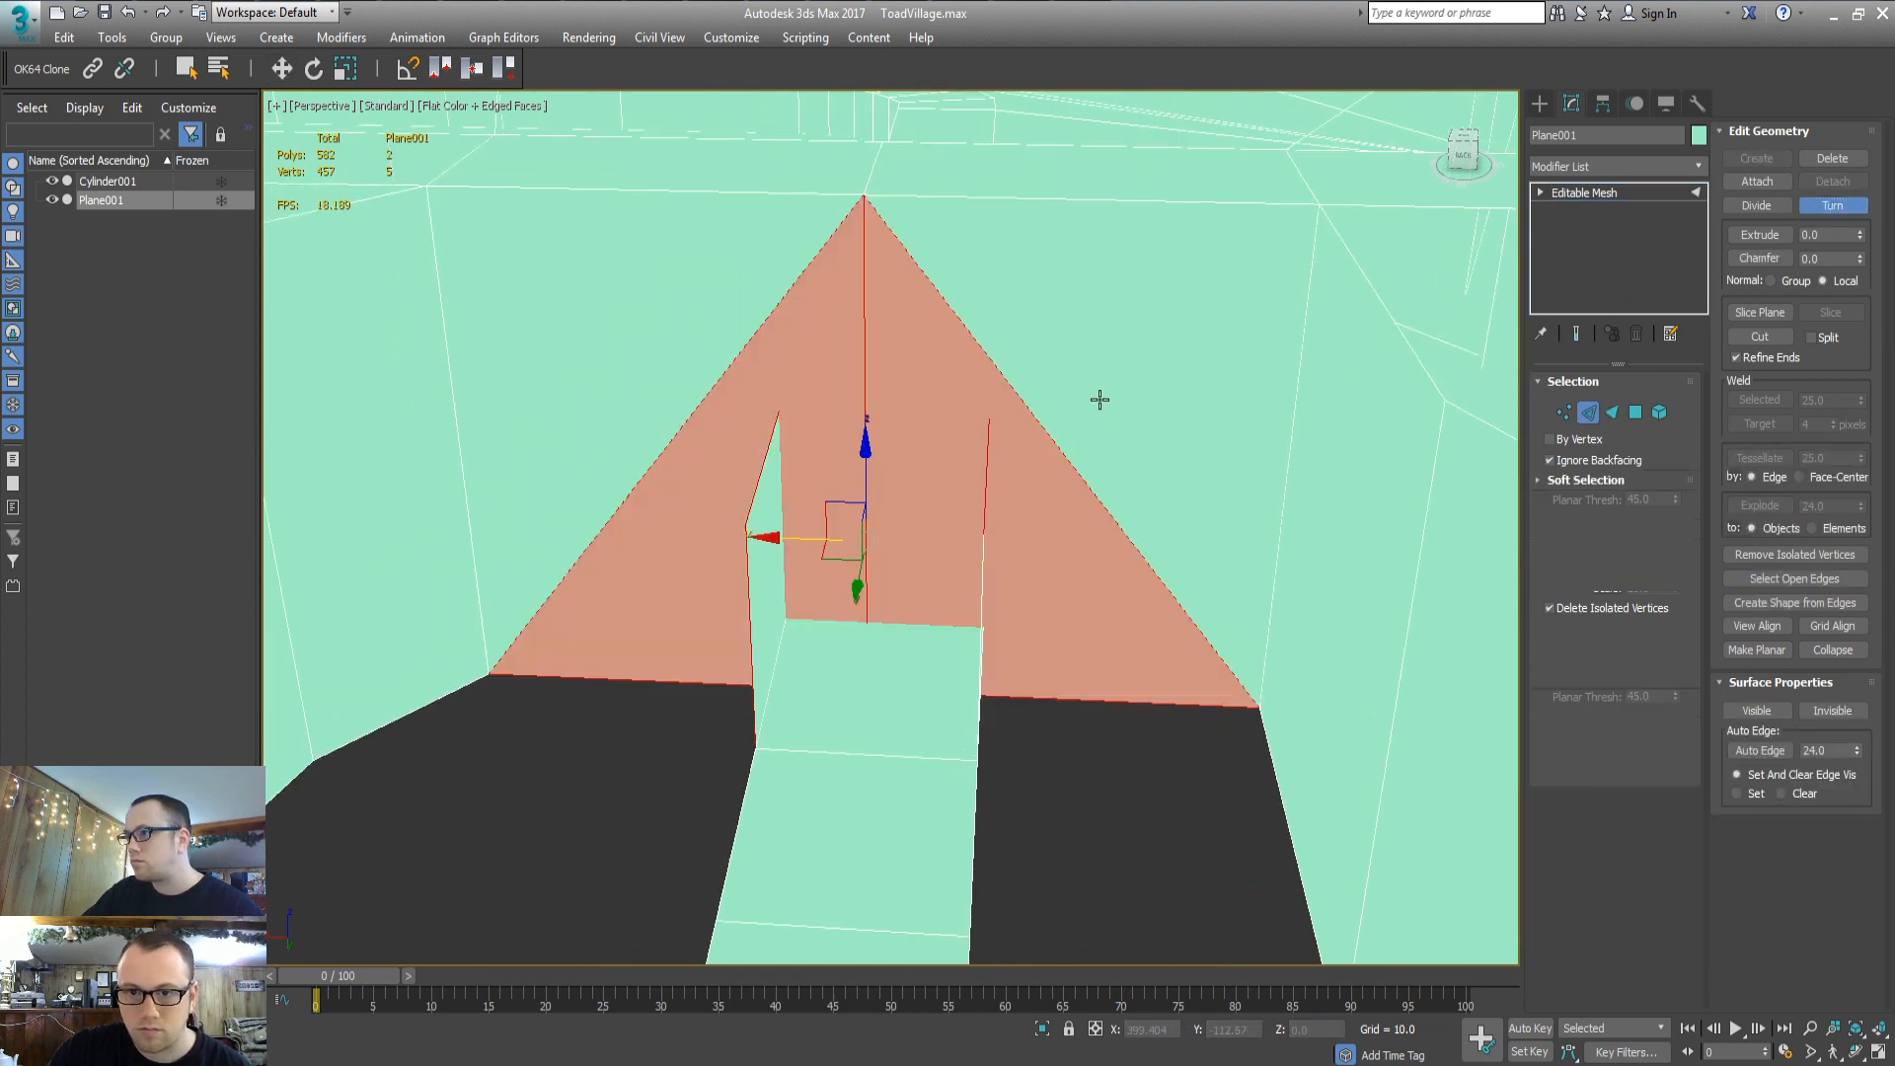
key("Delete")
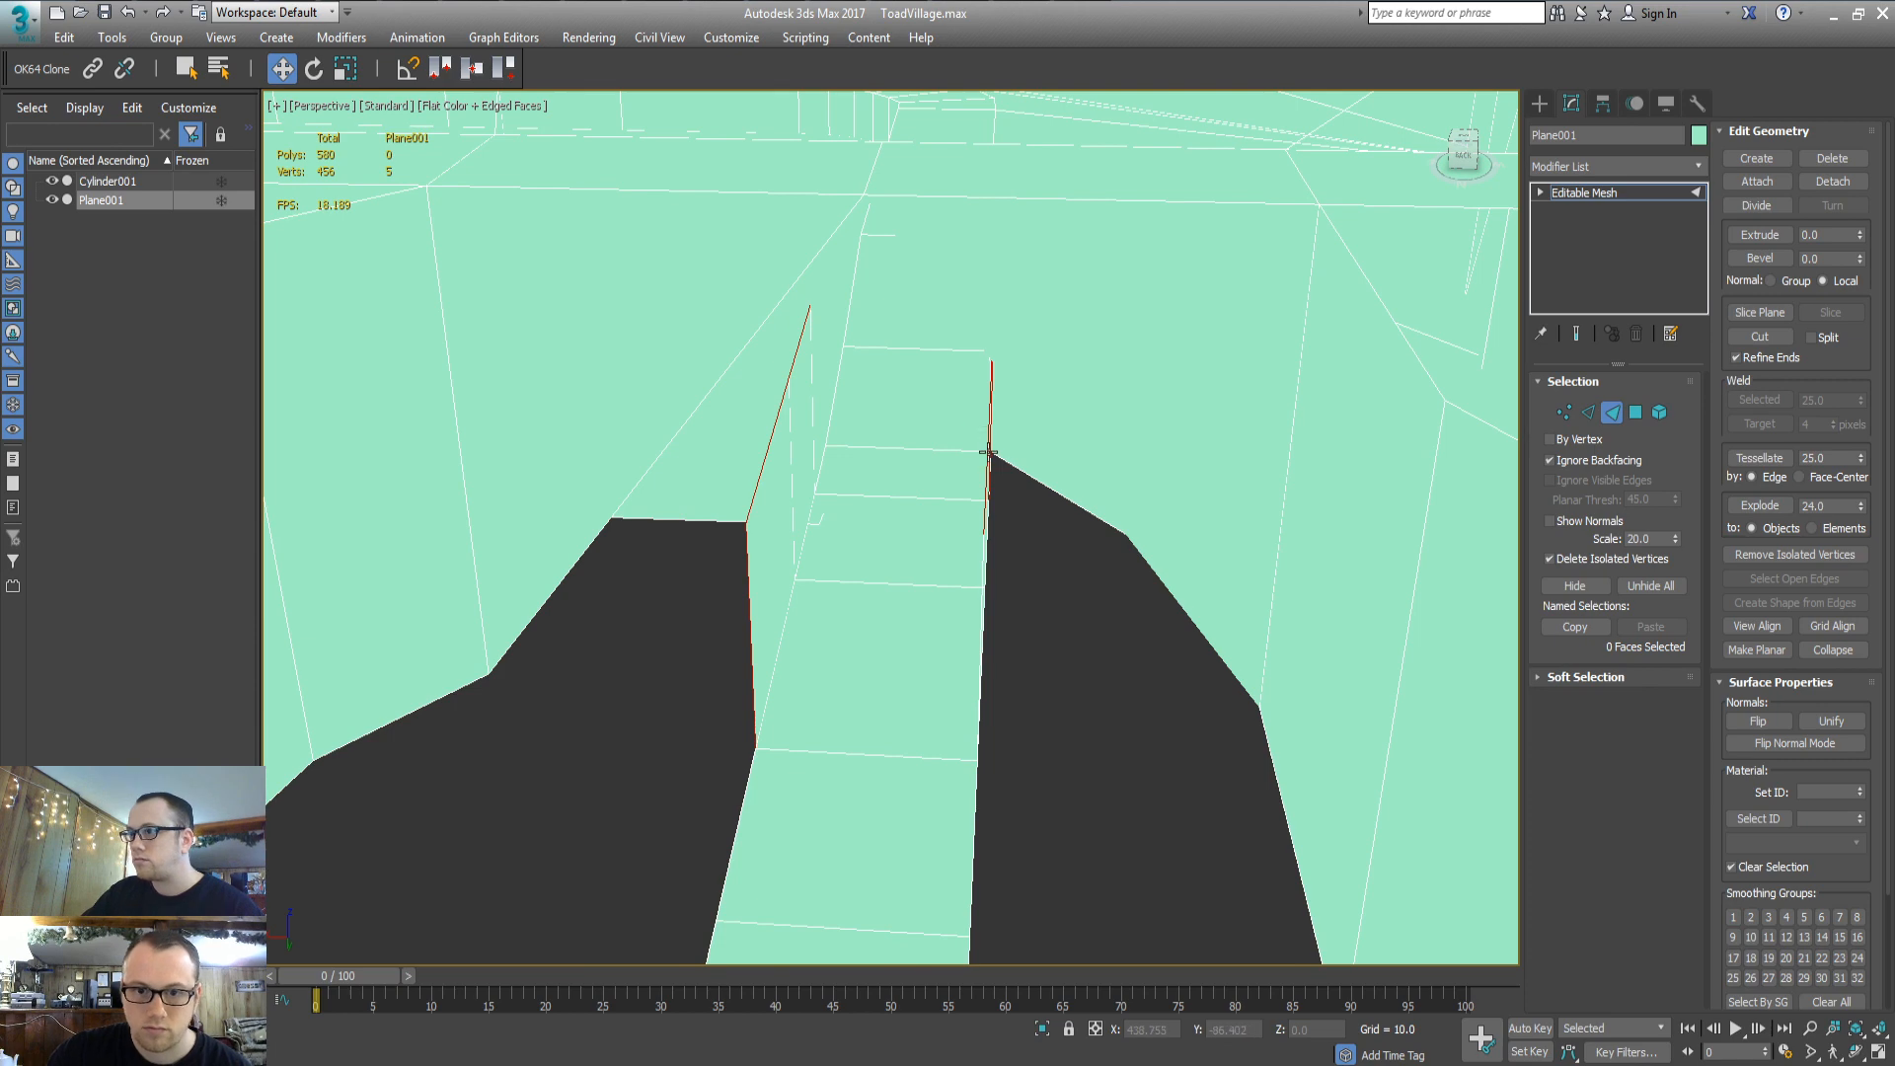
Delete the surplus extruded wall faces on both sides of the lower track strip
key("1")
middle_click_drag(876, 583, 744, 604, "alt")
key("3")
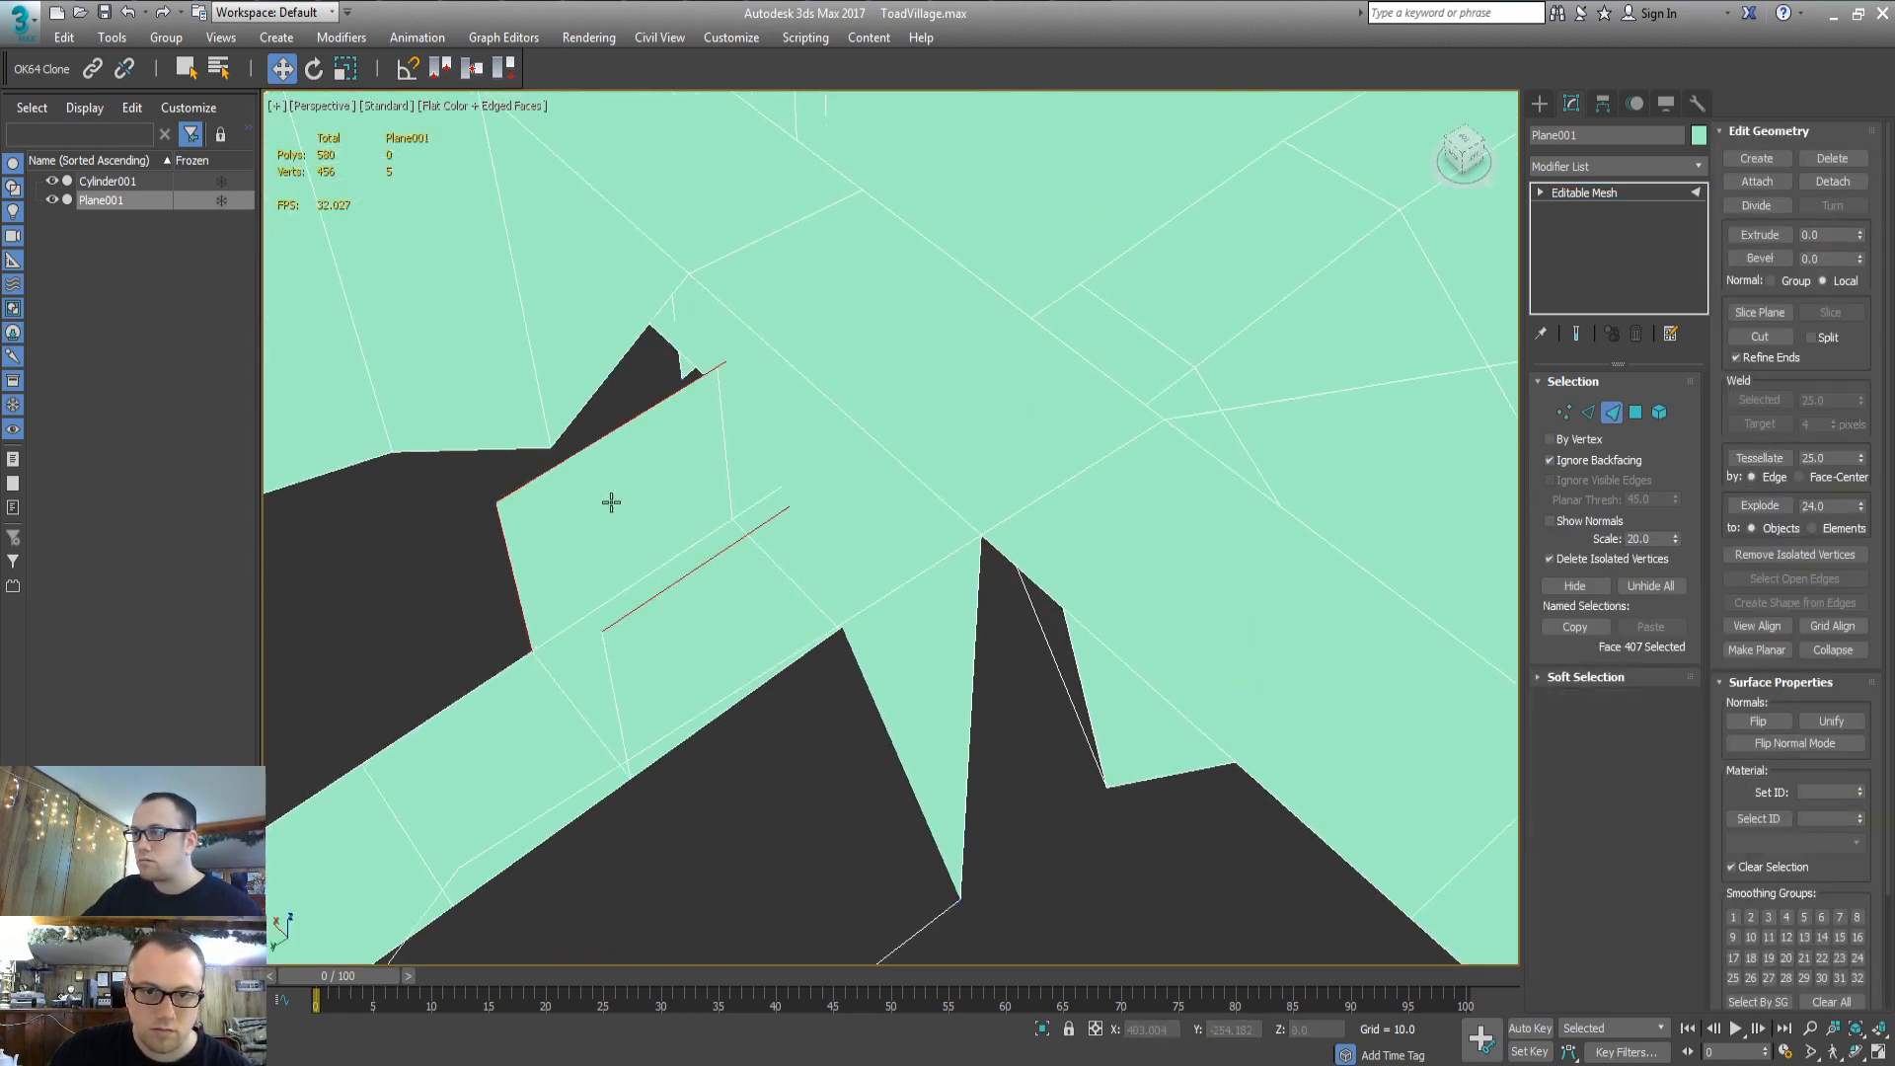
left_click(609, 500)
middle_click_drag(609, 499, 812, 534, "alt")
left_click(726, 433, "ctrl")
left_click(752, 500, "ctrl")
key("Delete")
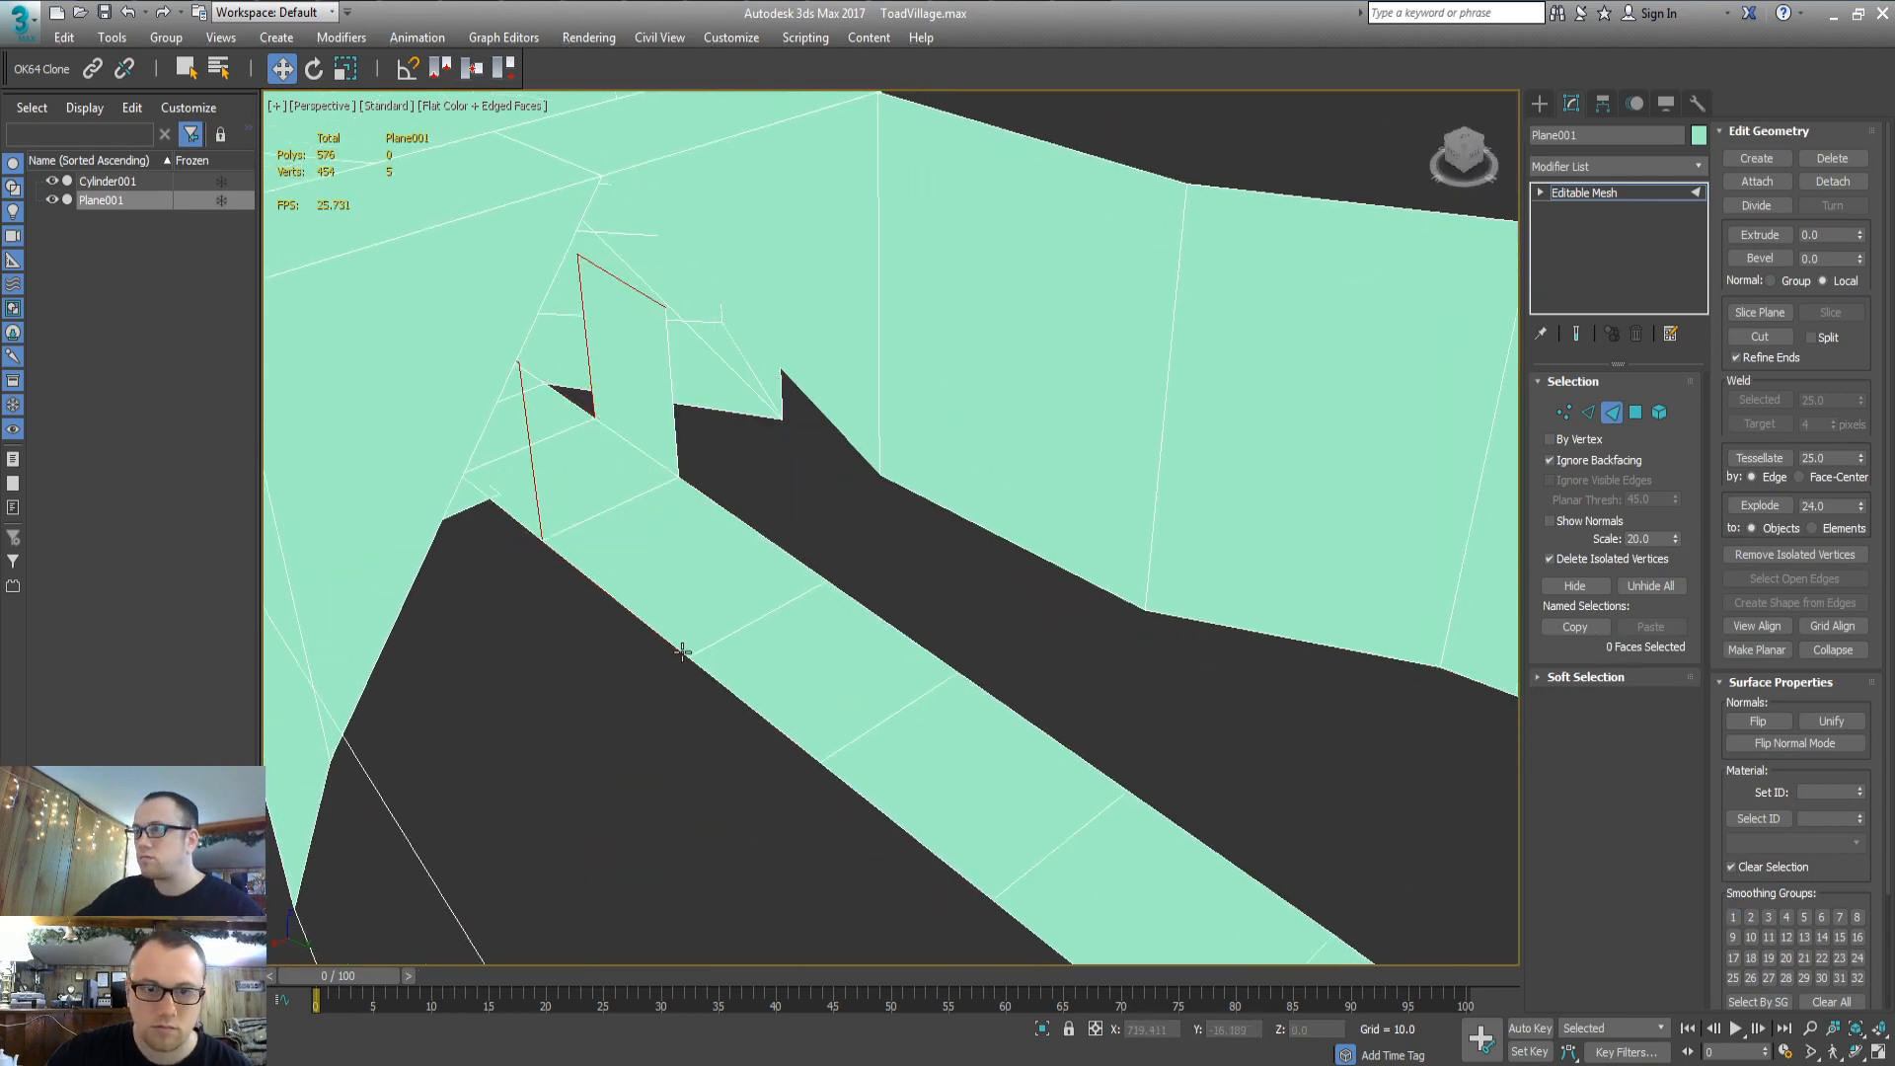
Try to set the Y position of the upper track's edge vertex above the opening to -2, and undo it
key("1")
middle_click_drag(634, 452, 669, 383, "alt")
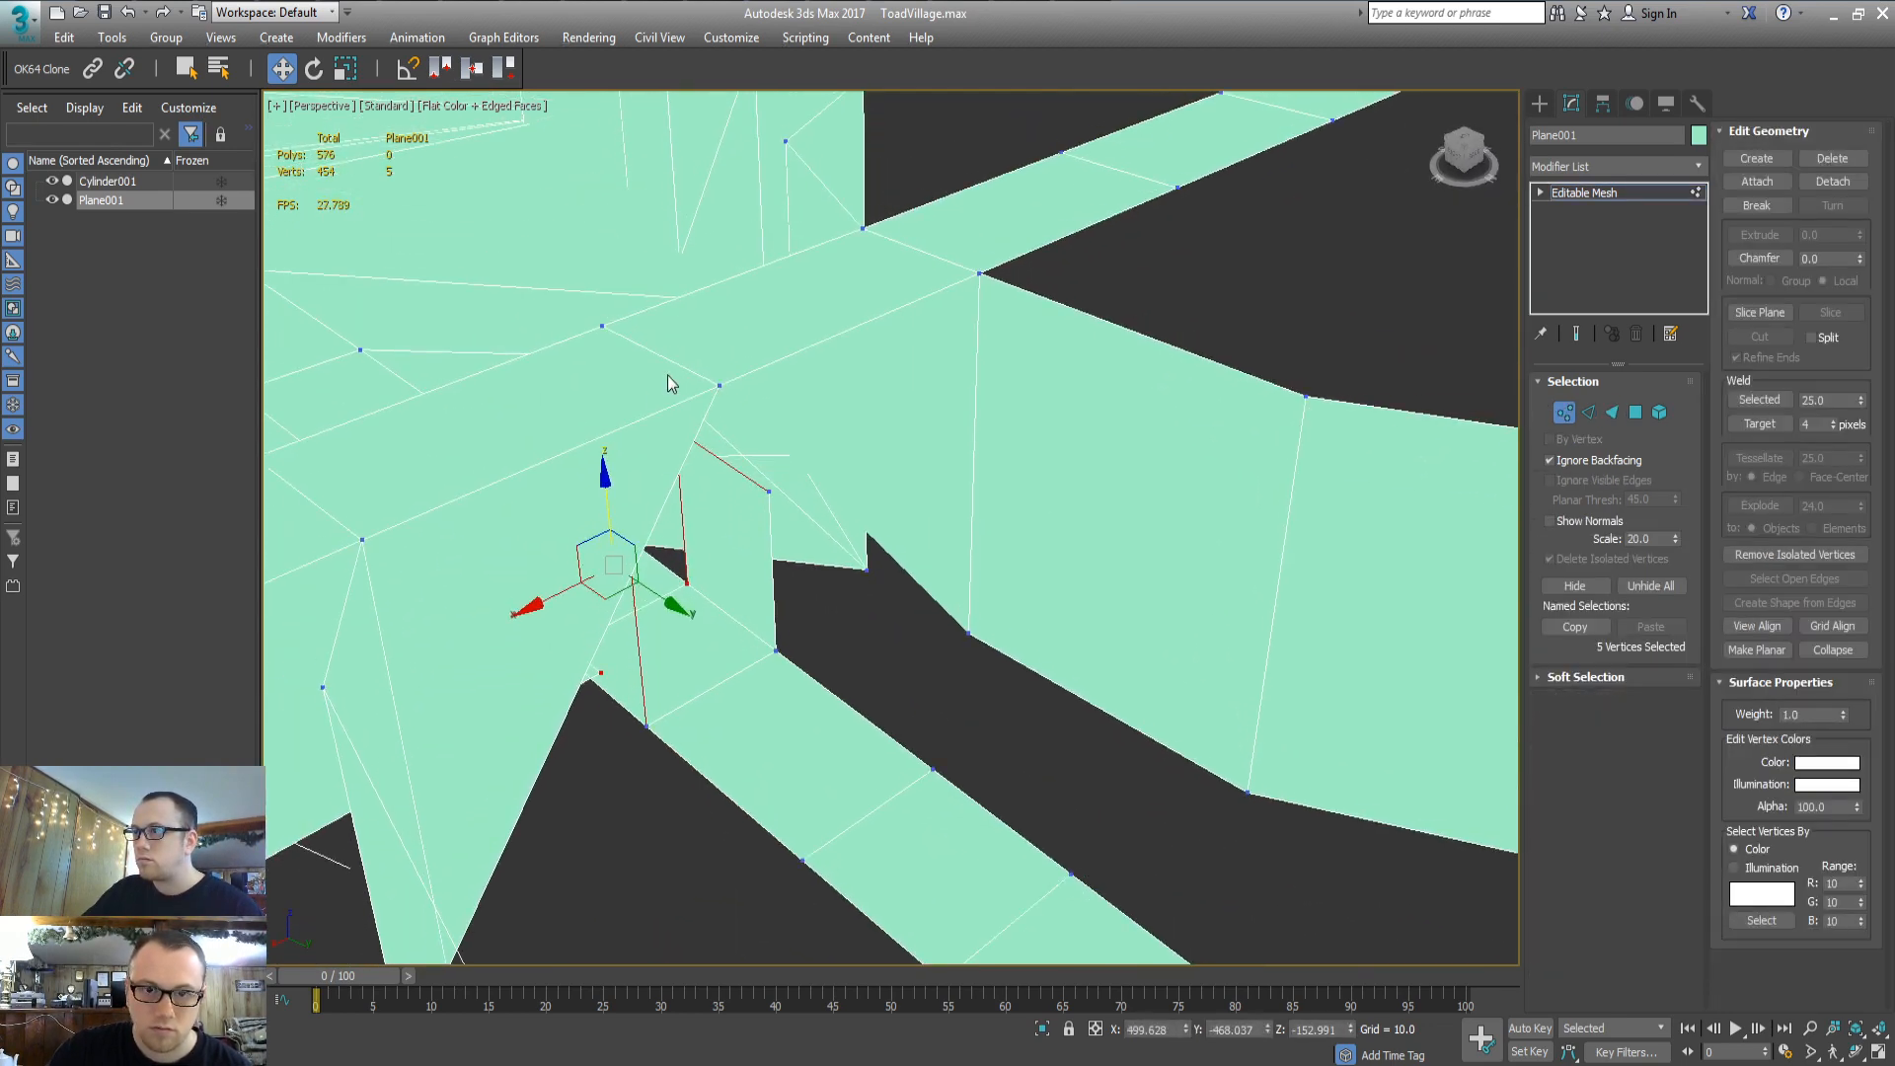
left_click(723, 392)
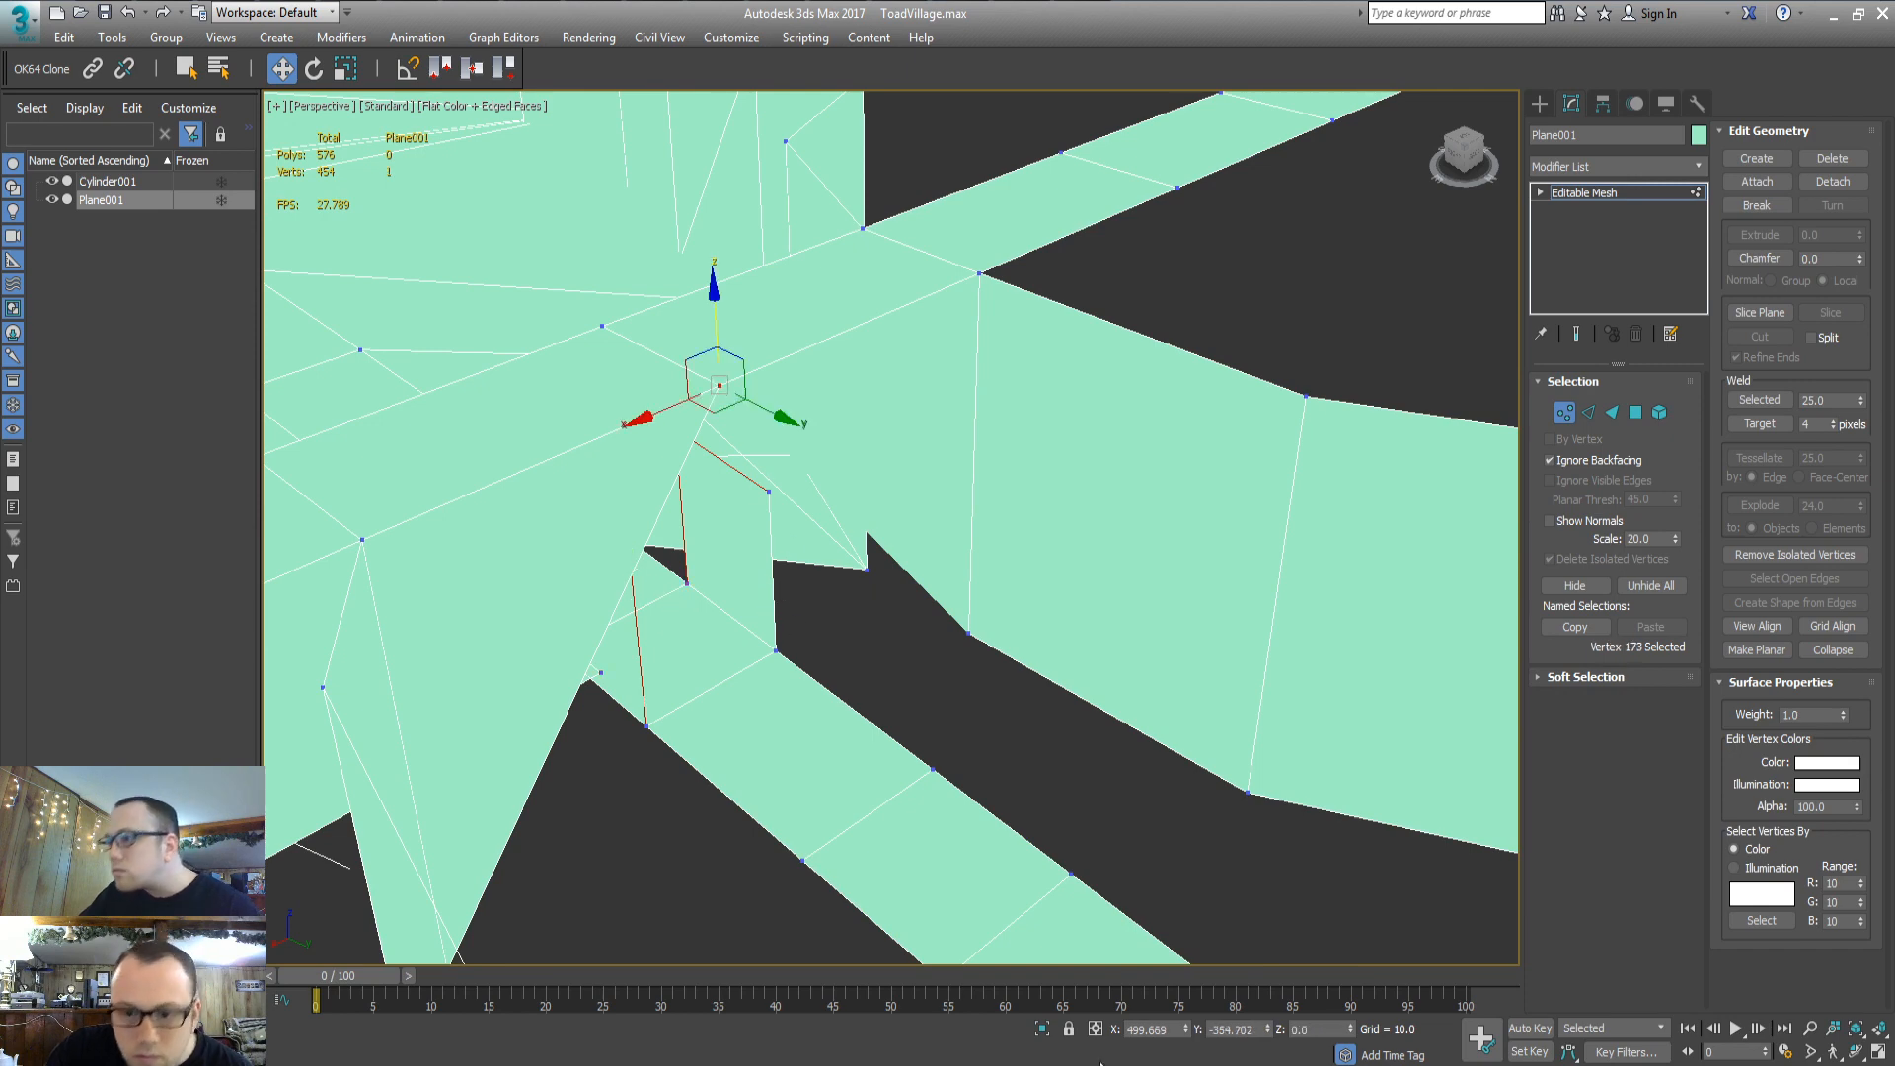
left_click(1234, 1030)
type("-2")
key("Return")
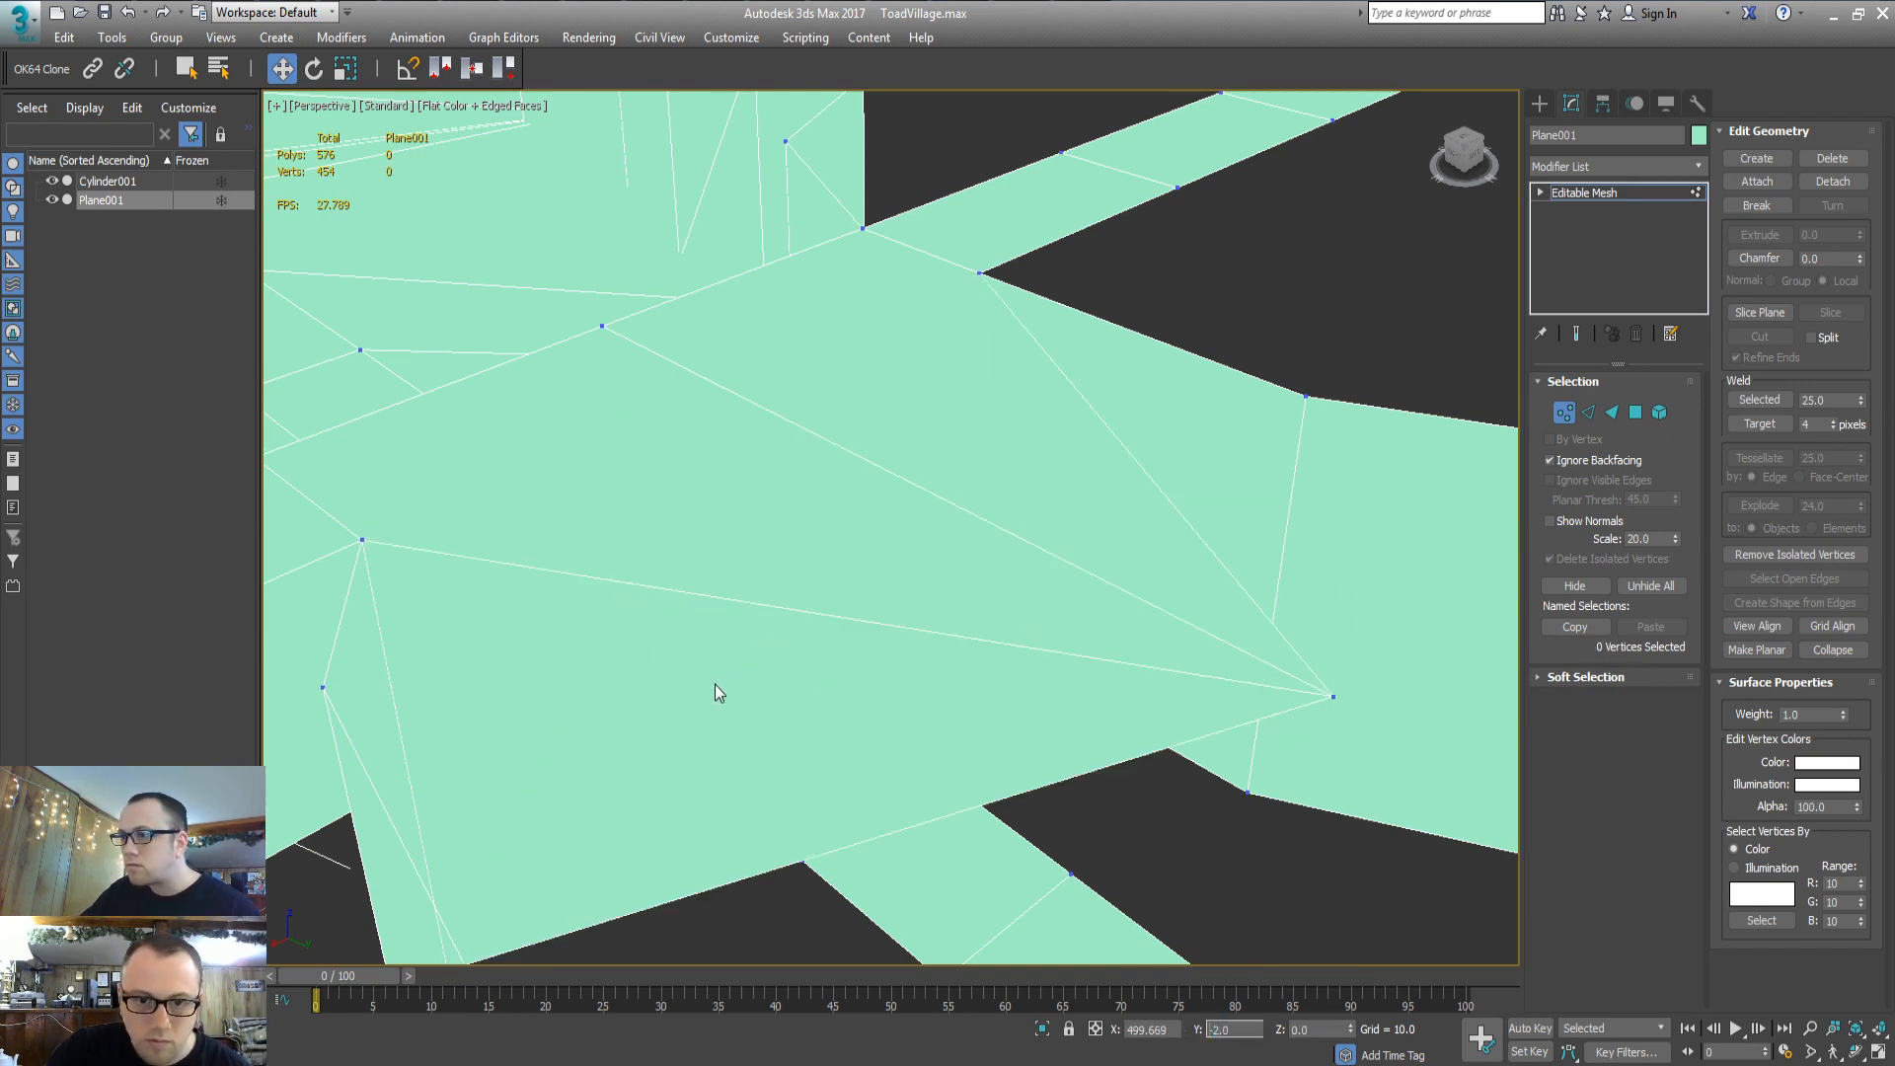
key("ctrl+z")
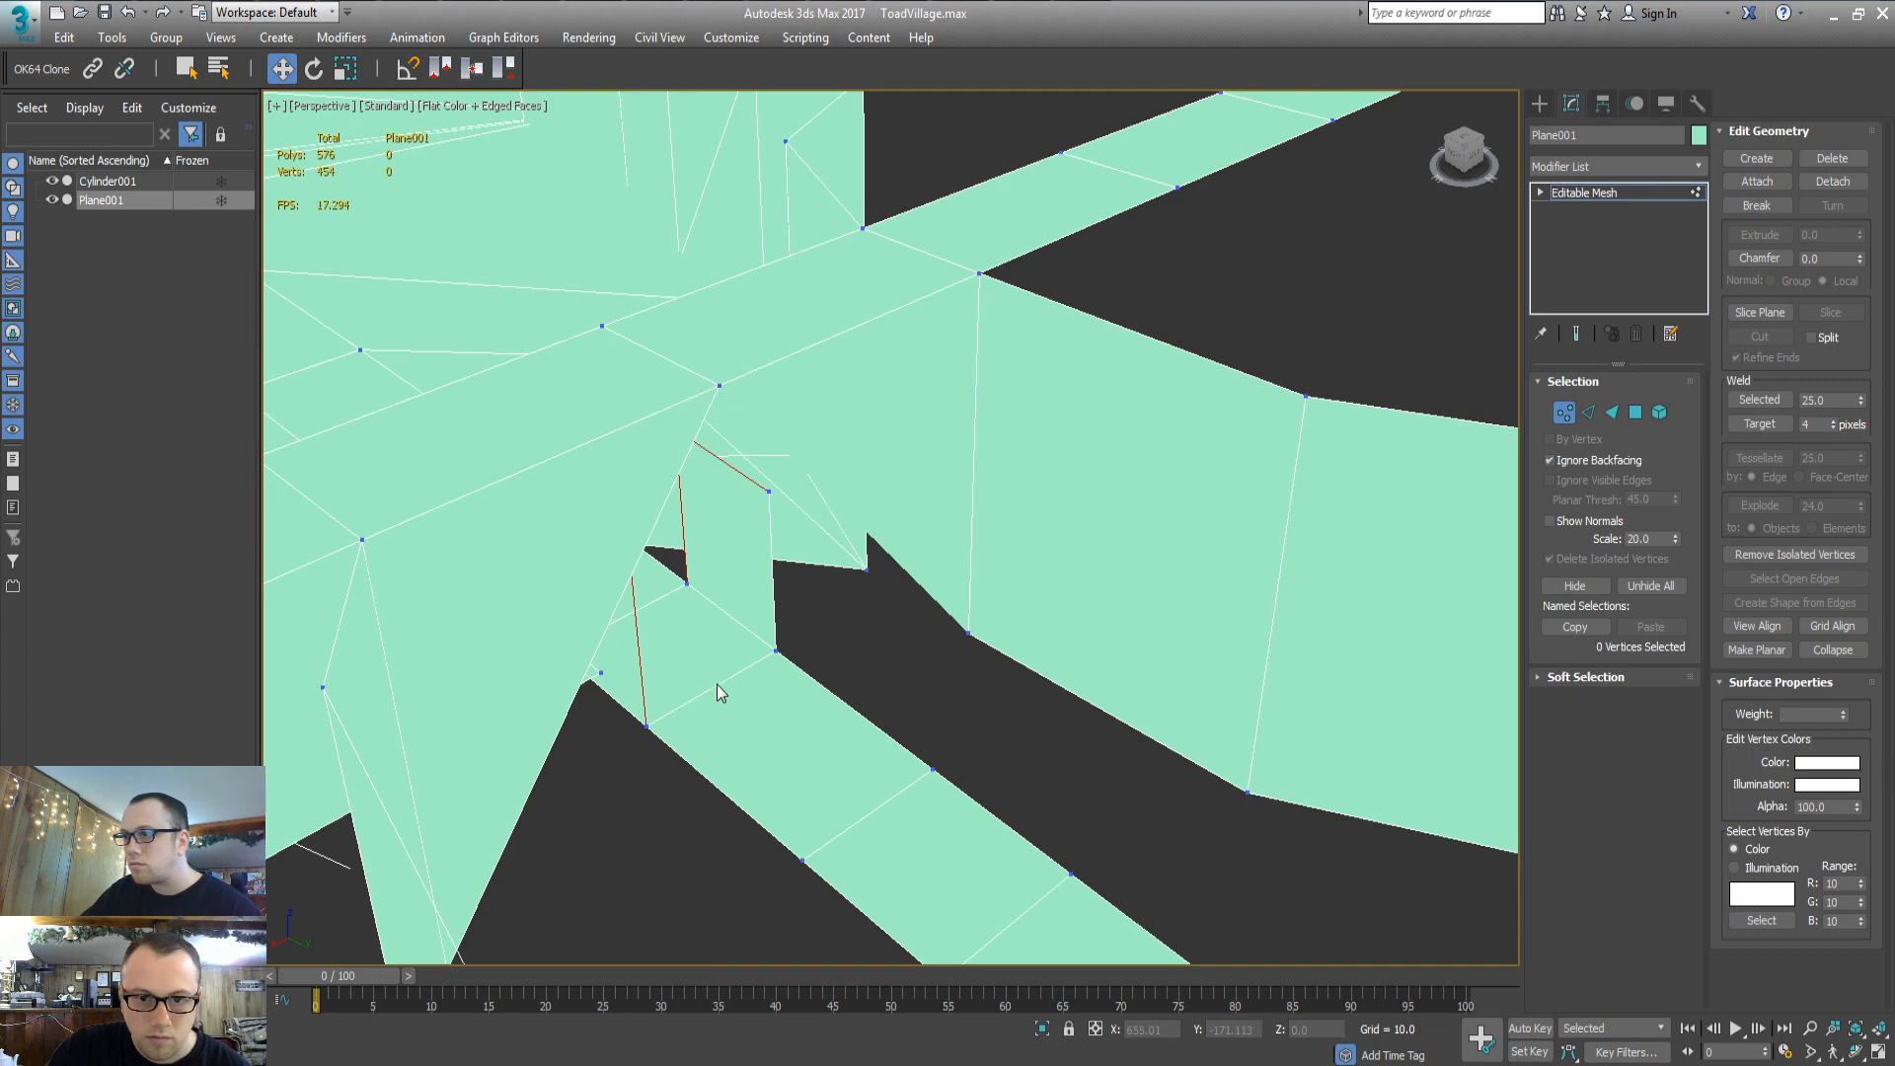
Select the cross edge of the lower track strip at the opening and set its Y position to -354.702
key("2")
left_click(718, 684)
left_click(1234, 1029)
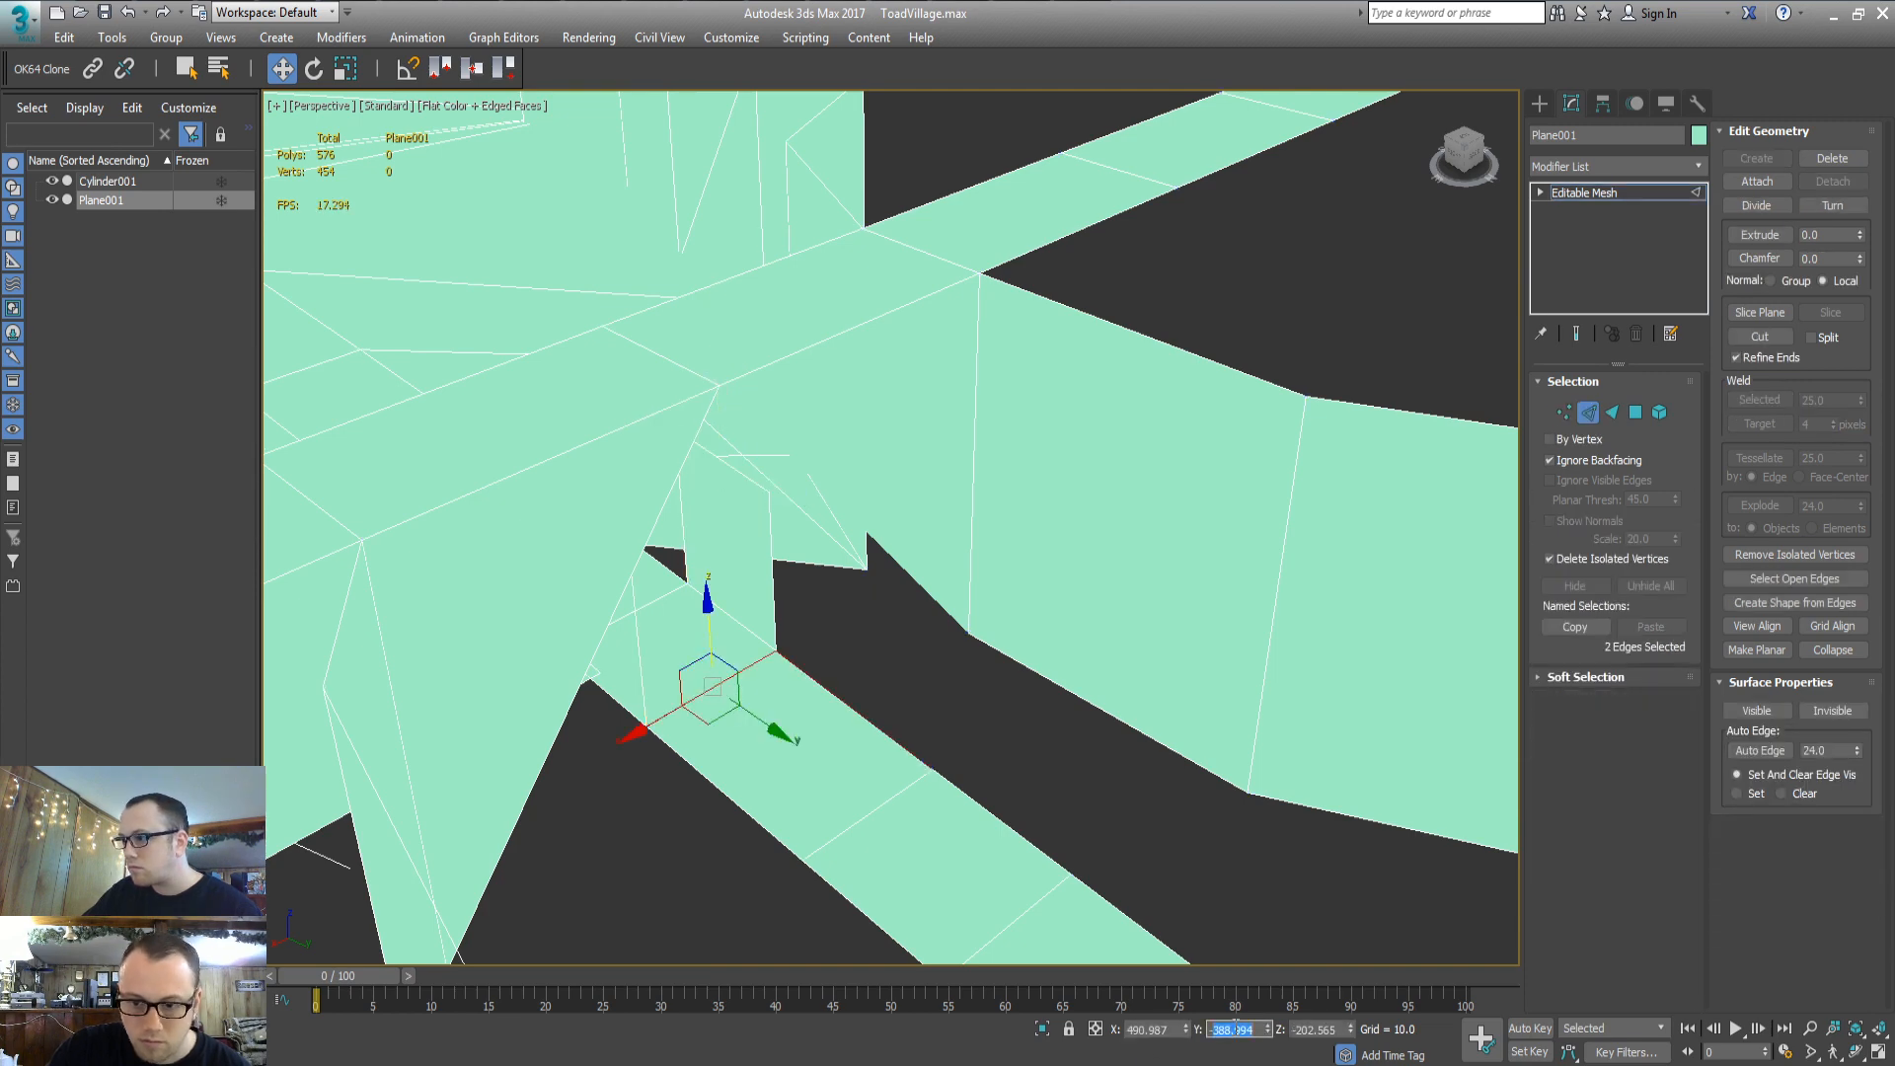
key("Tab")
middle_click_drag(838, 749, 878, 771)
middle_click_drag(757, 681, 819, 529, "alt")
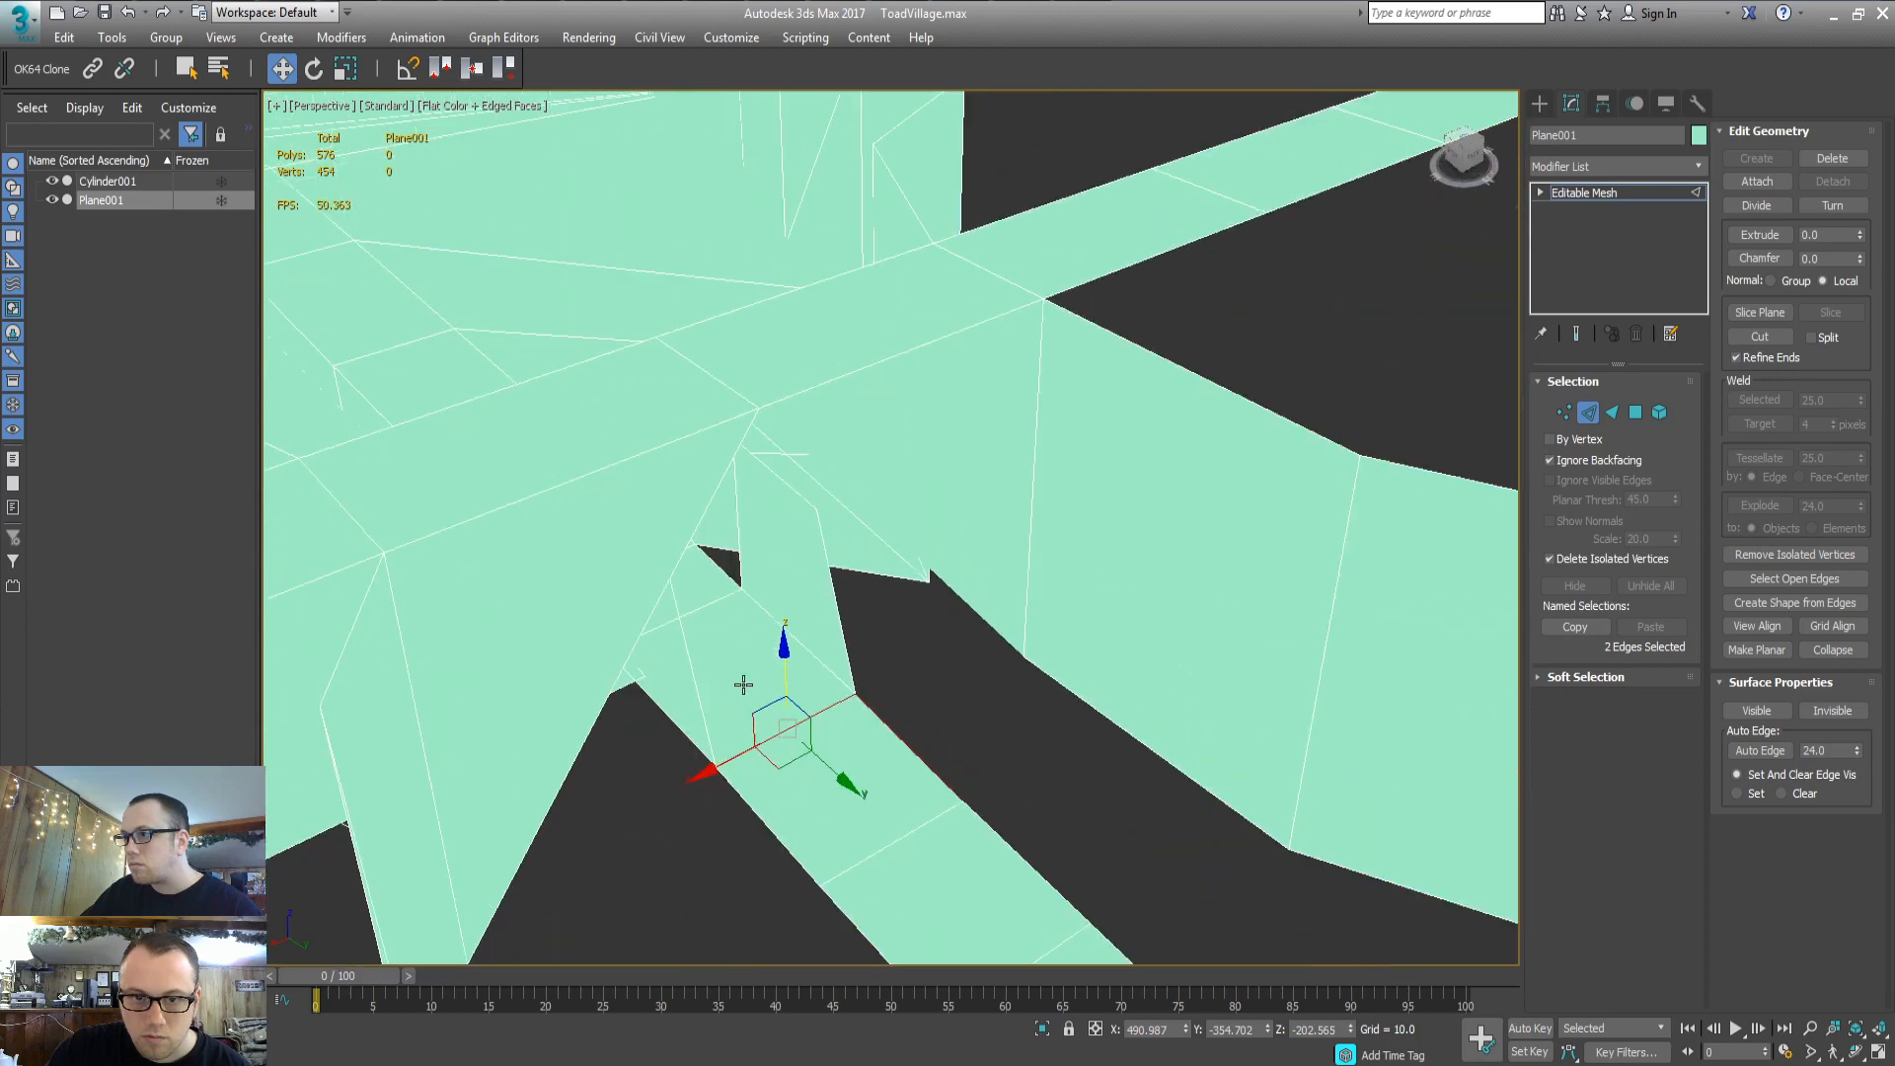
Select the two top vertices of the extruded side walls and set their Y position to -354.702
key("1")
left_click(812, 512)
middle_click_drag(798, 622, 683, 580, "alt")
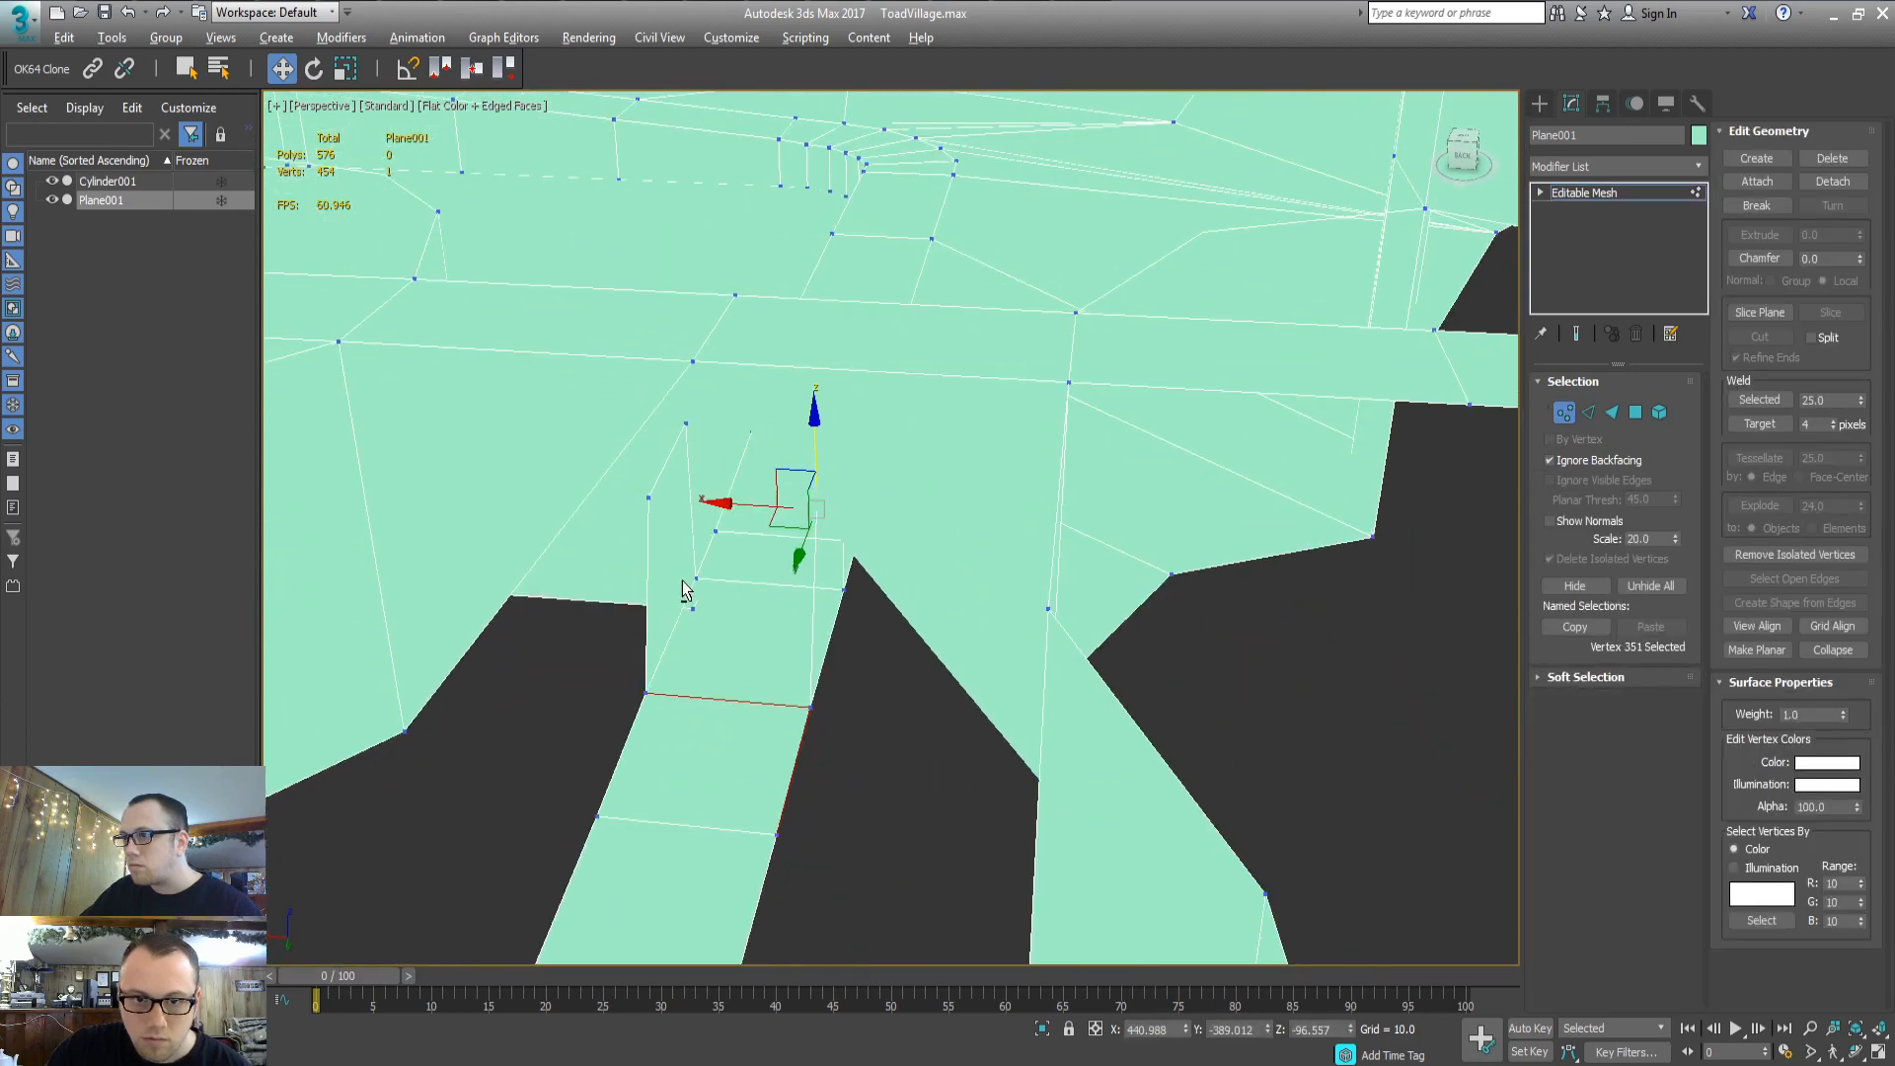
left_click(648, 497, "ctrl")
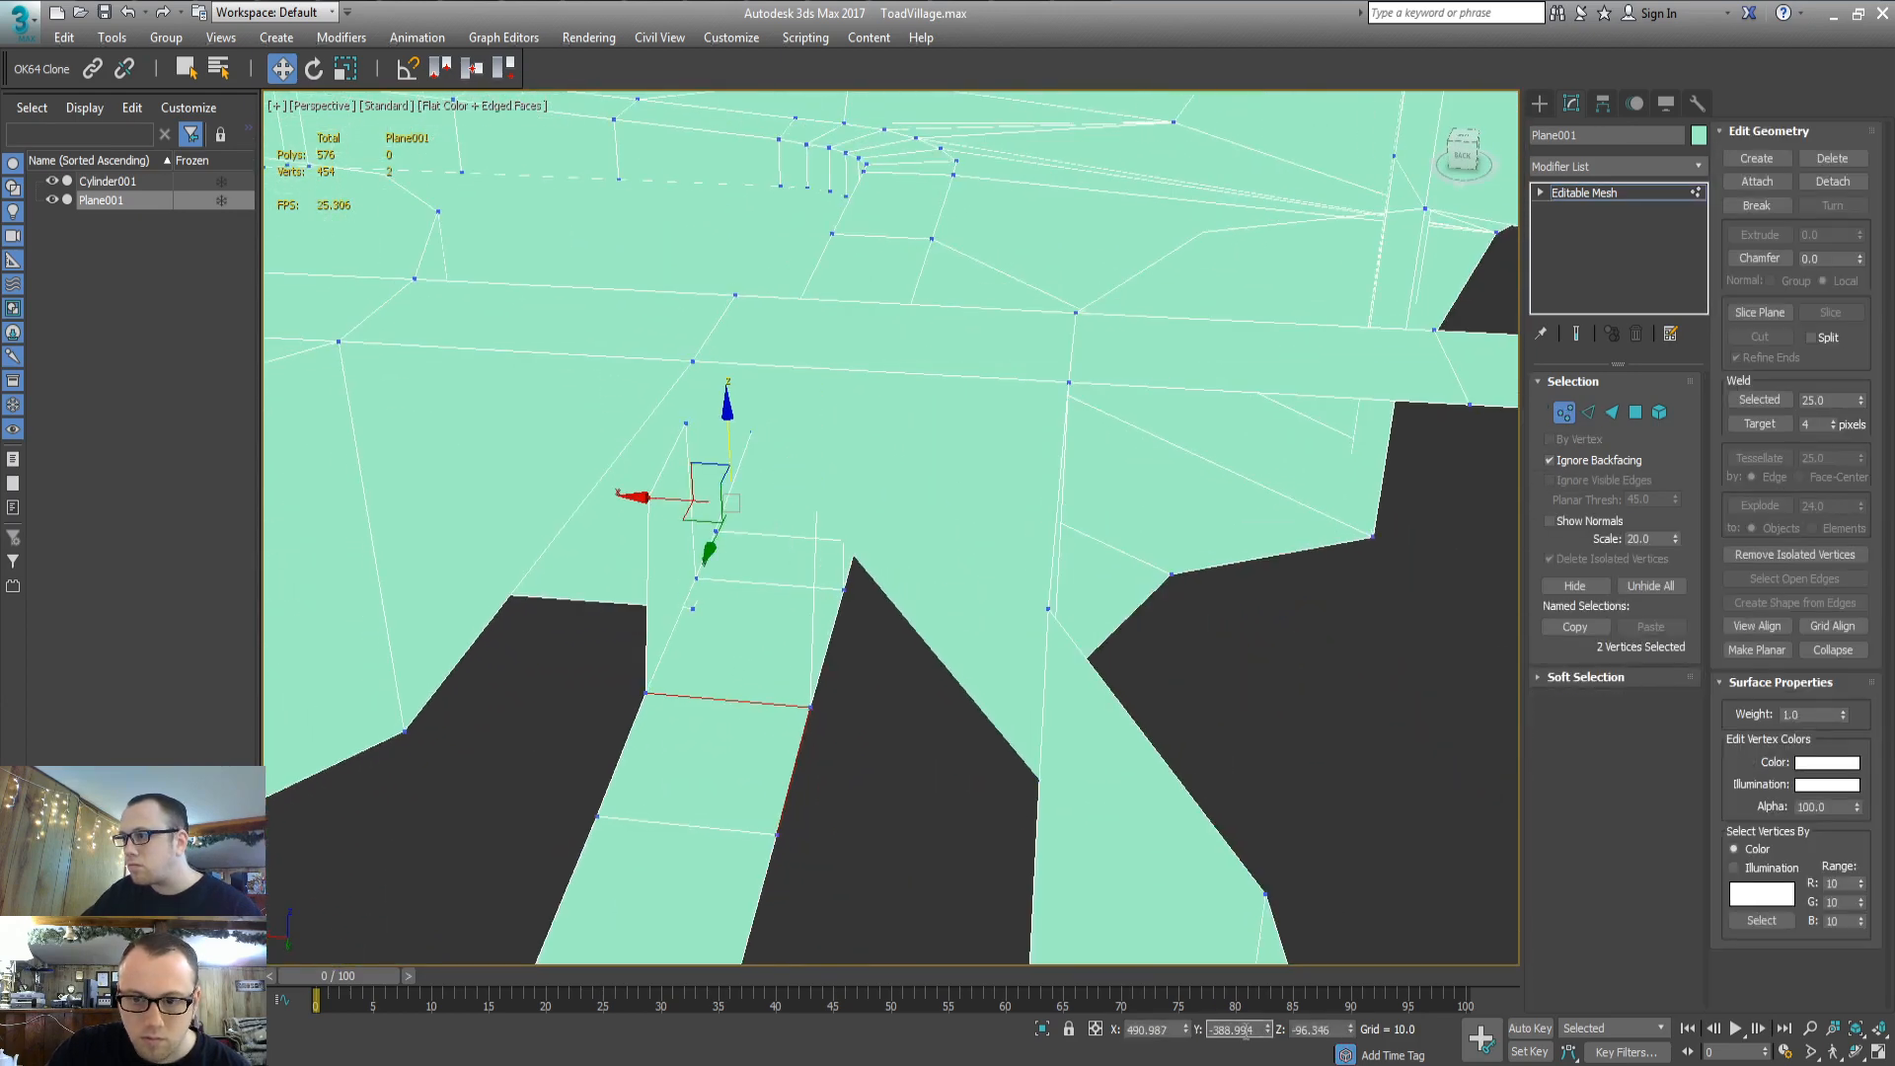
middle_click_drag(809, 691, 572, 399, "alt")
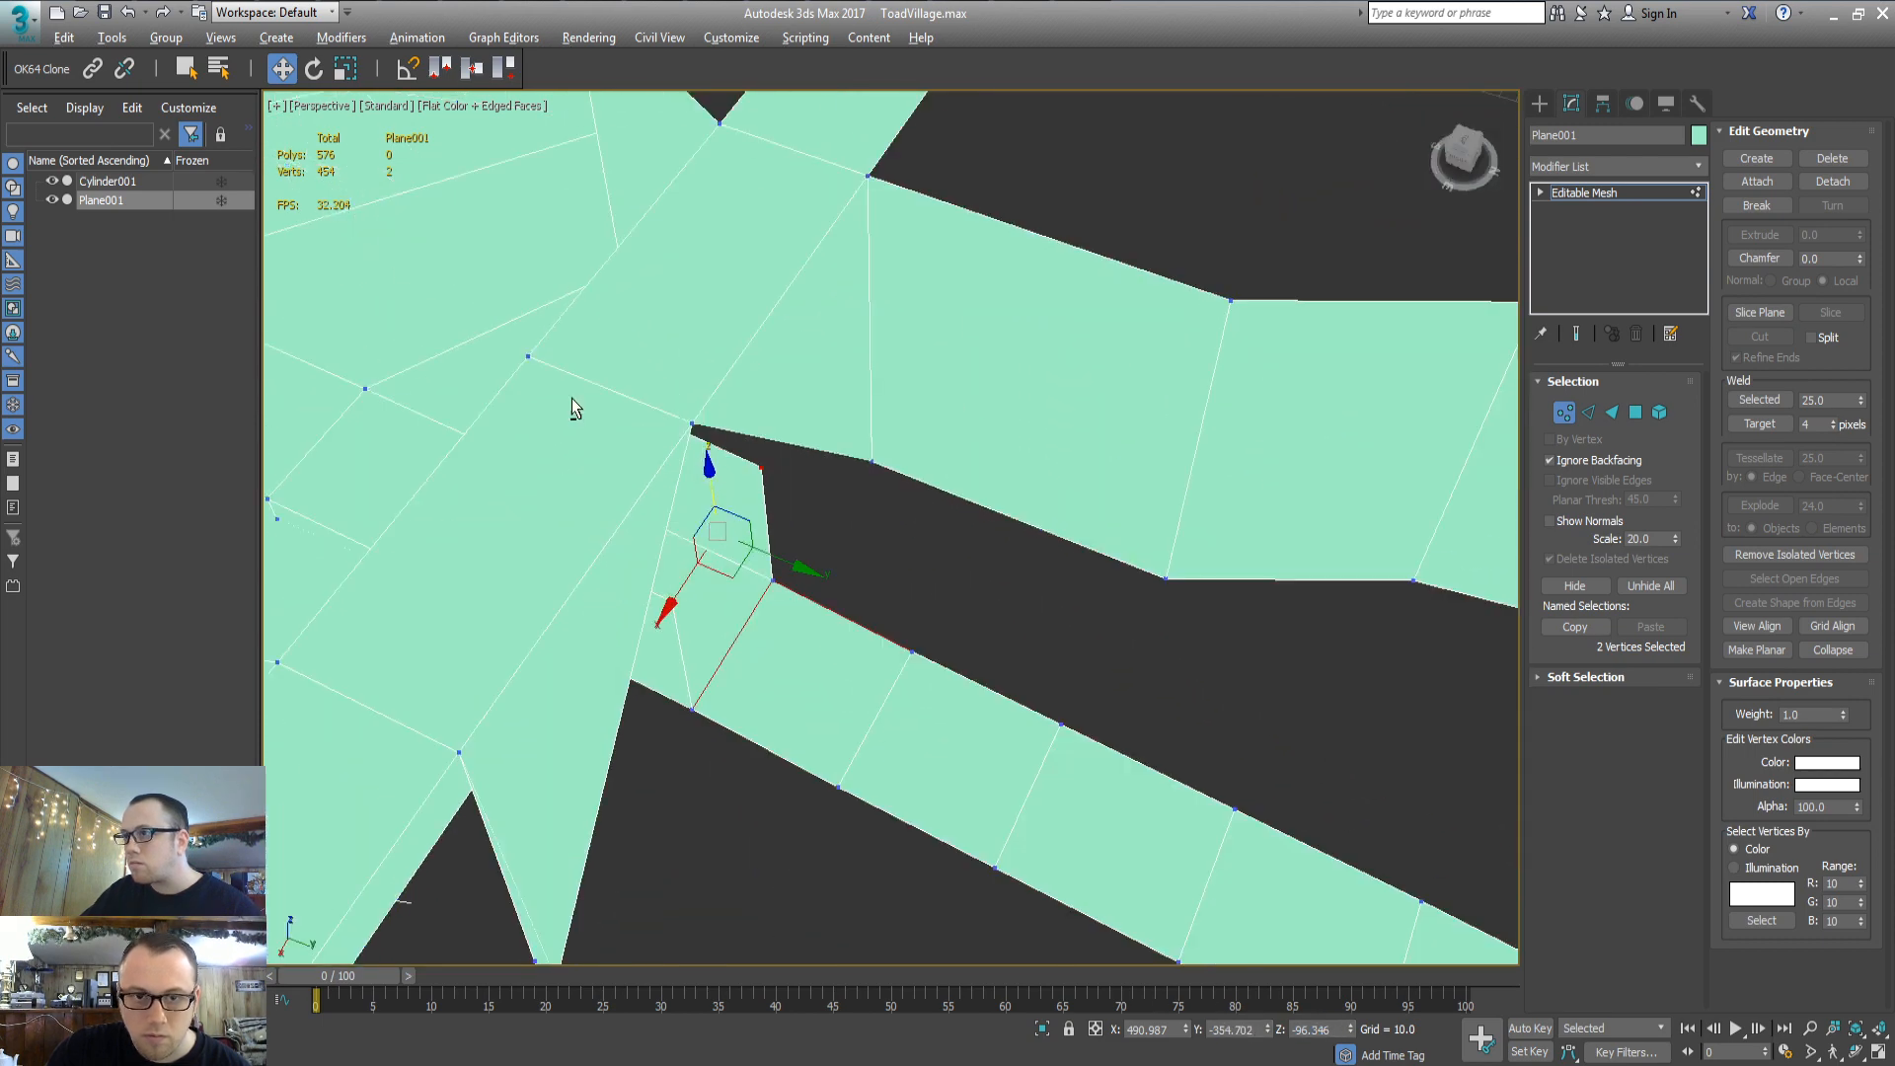
Try to set the Y position of the four floor and wall vertices at the passage's opposite end to -354.702, and undo it
left_click(523, 357)
middle_click_drag(625, 545, 849, 571, "alt")
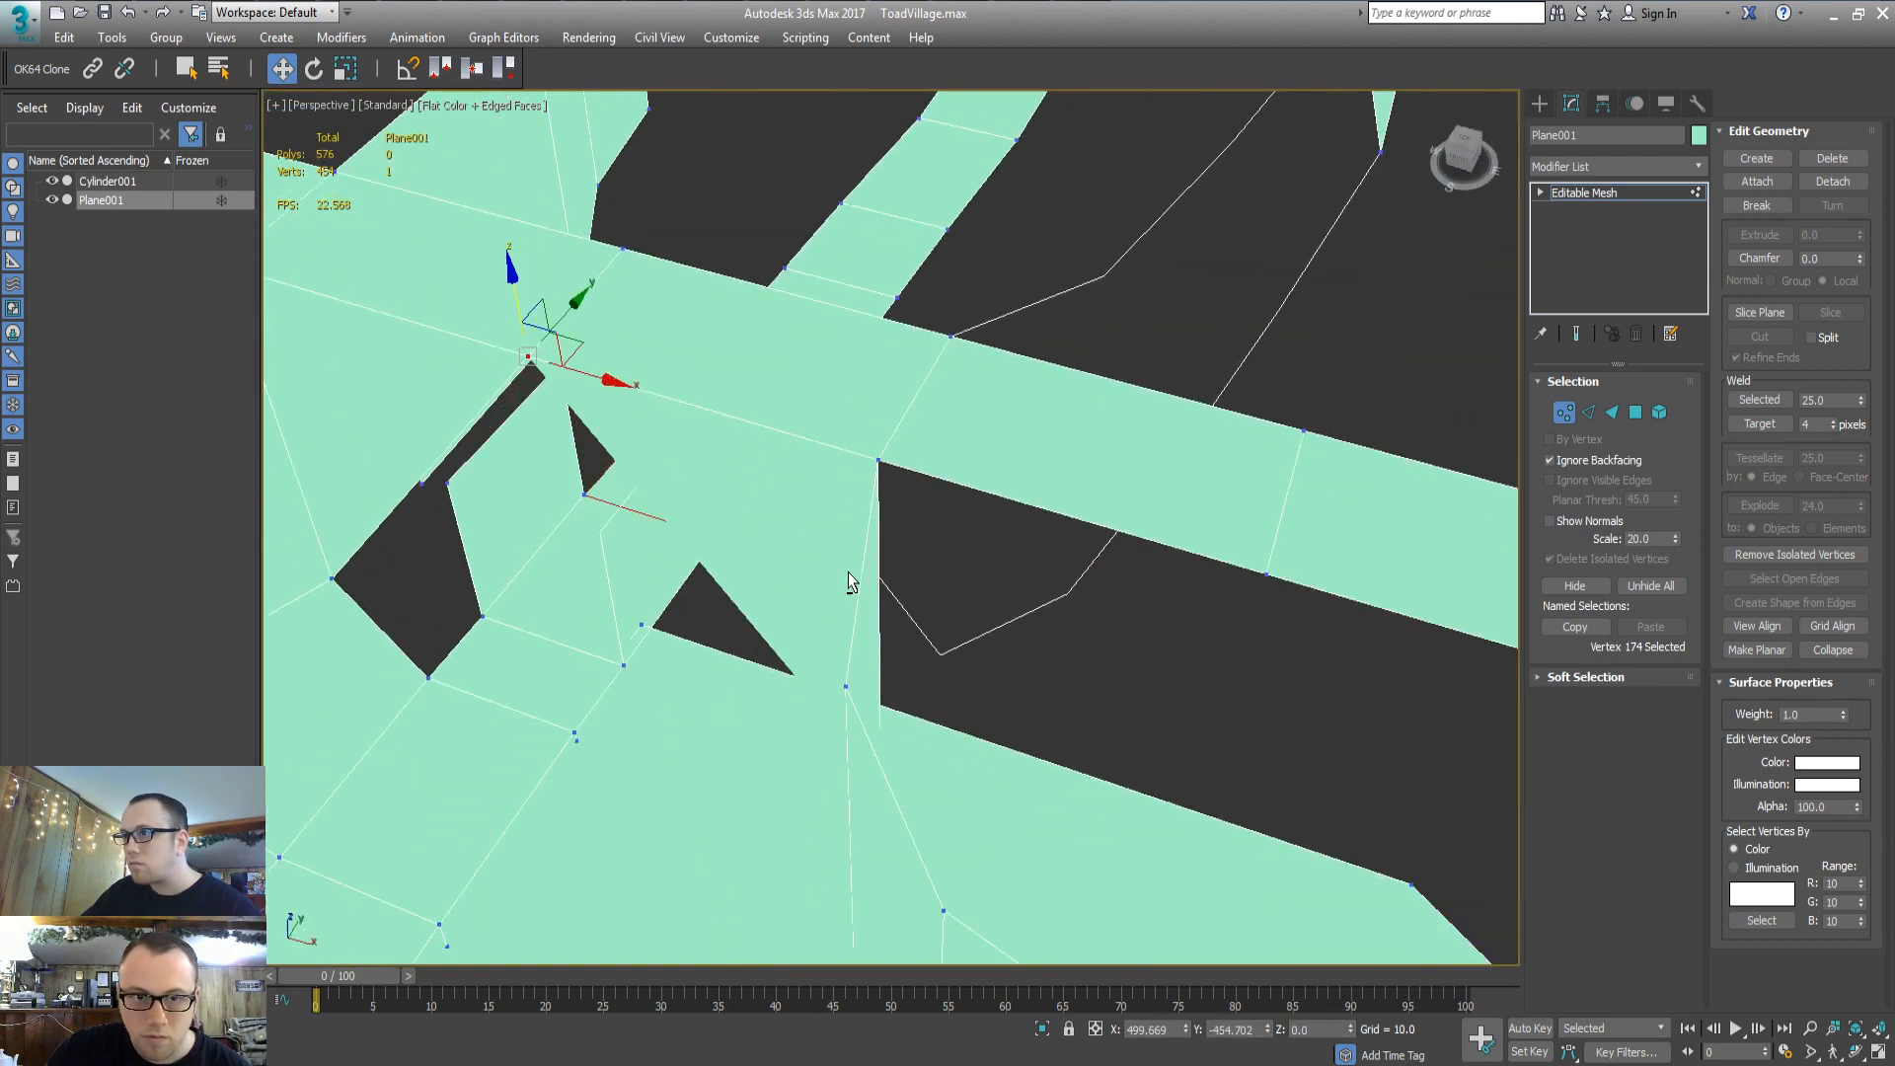
left_click(620, 669)
key("2")
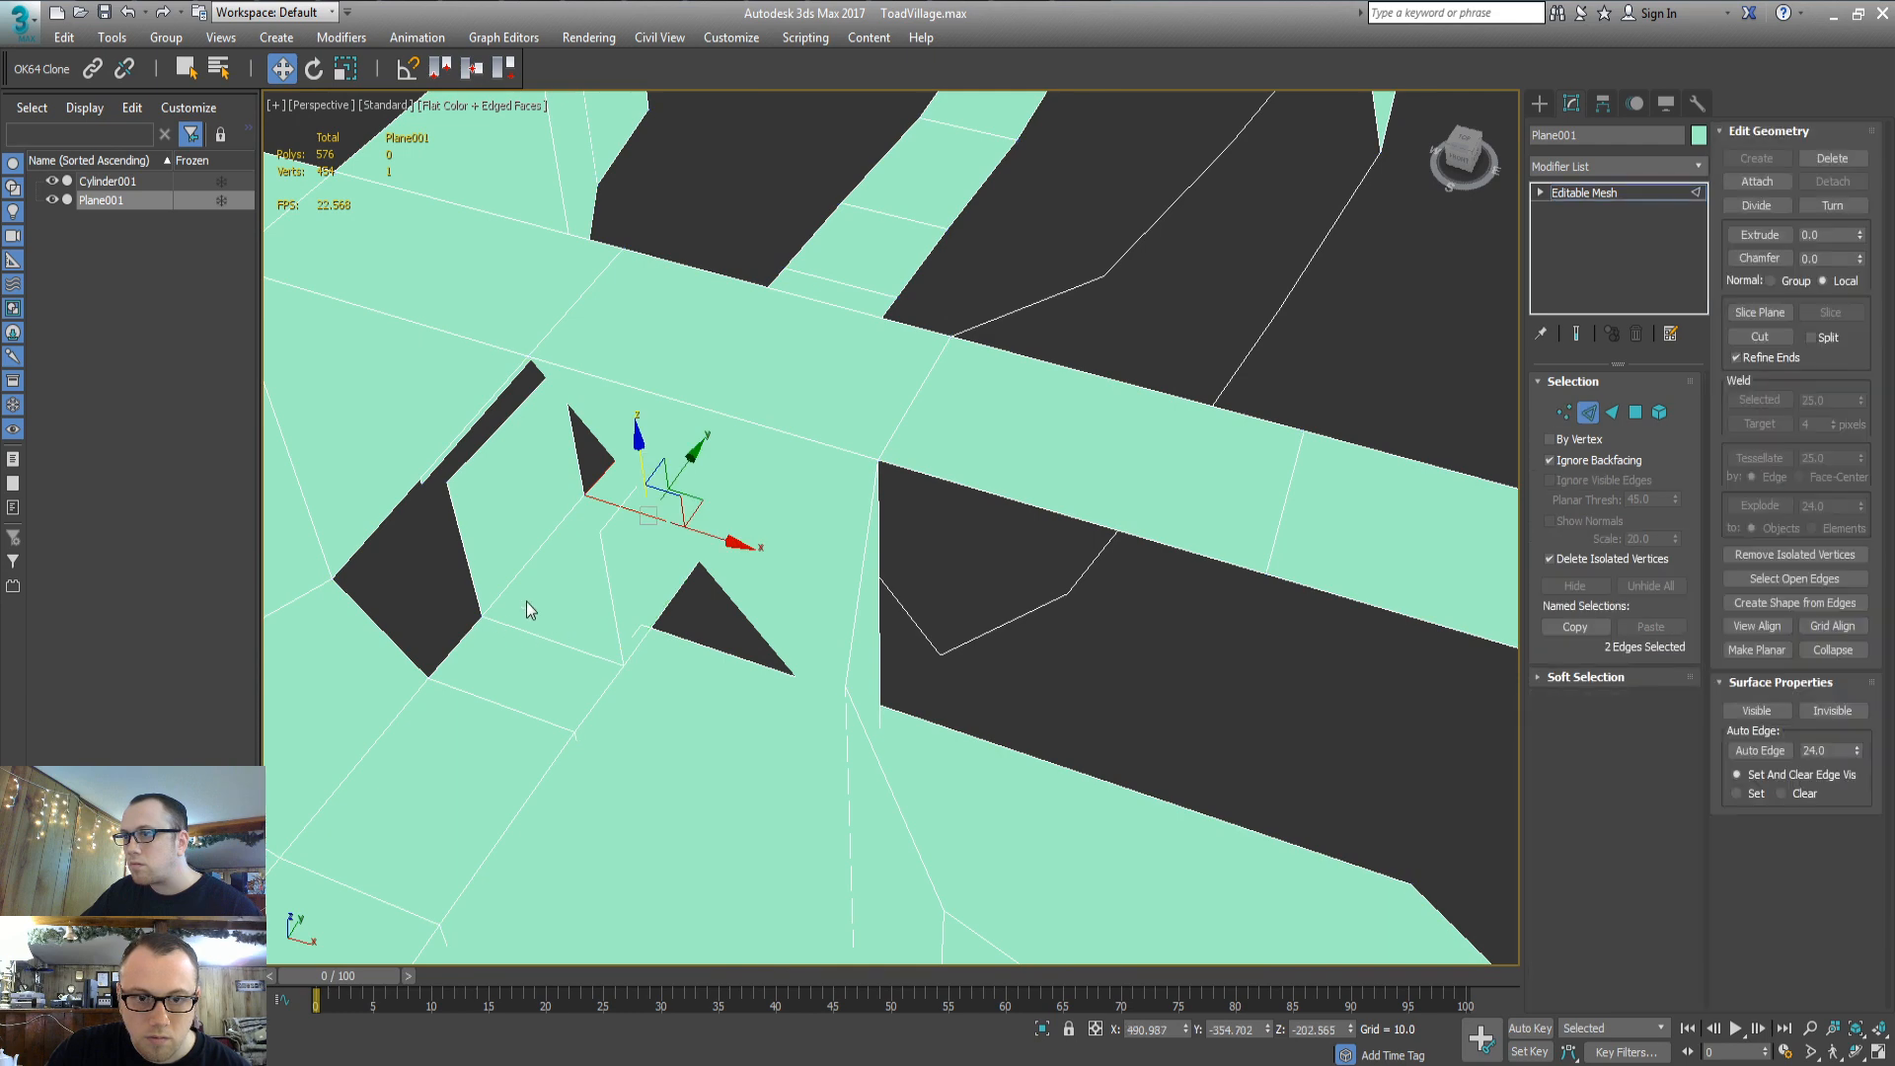
key("1")
middle_click_drag(635, 675, 748, 650, "alt")
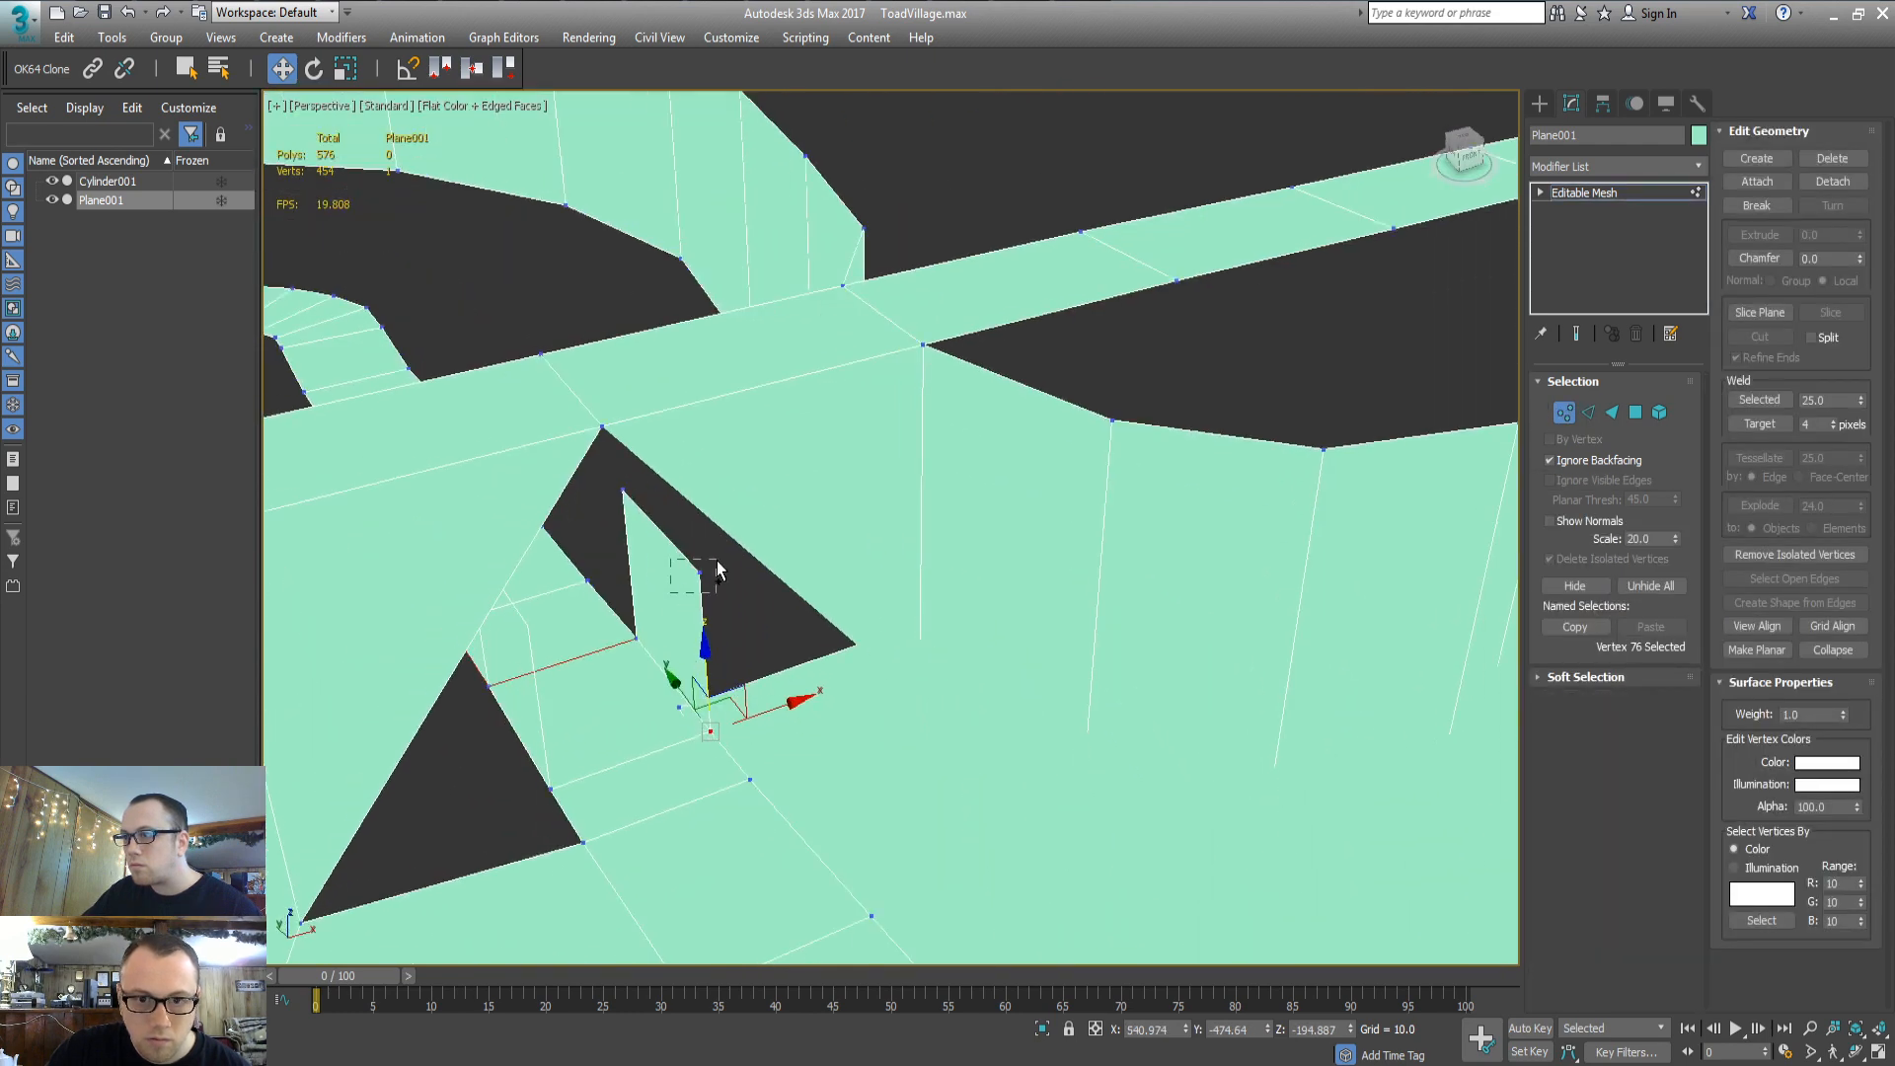
left_click_drag(717, 571, 717, 573)
middle_click_drag(718, 573, 581, 681, "alt")
left_click(601, 657, "ctrl")
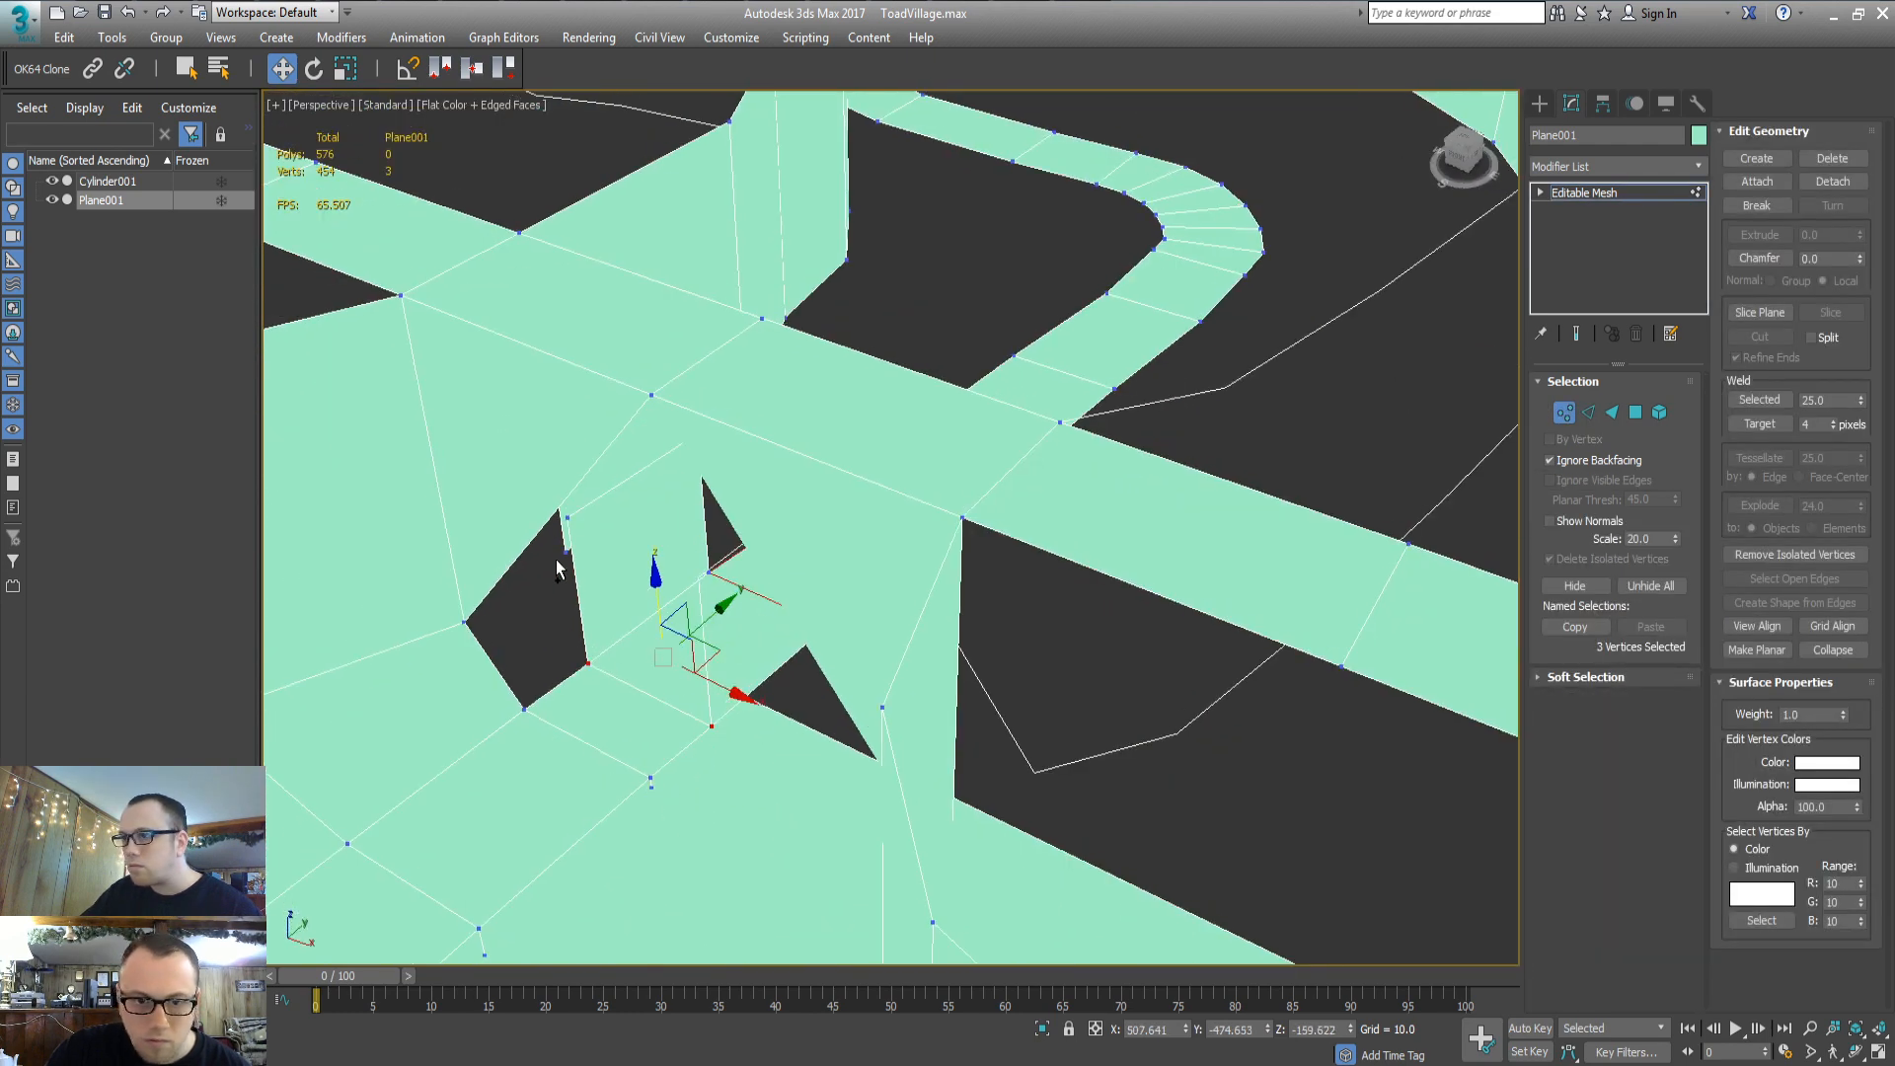
left_click(570, 518, "ctrl")
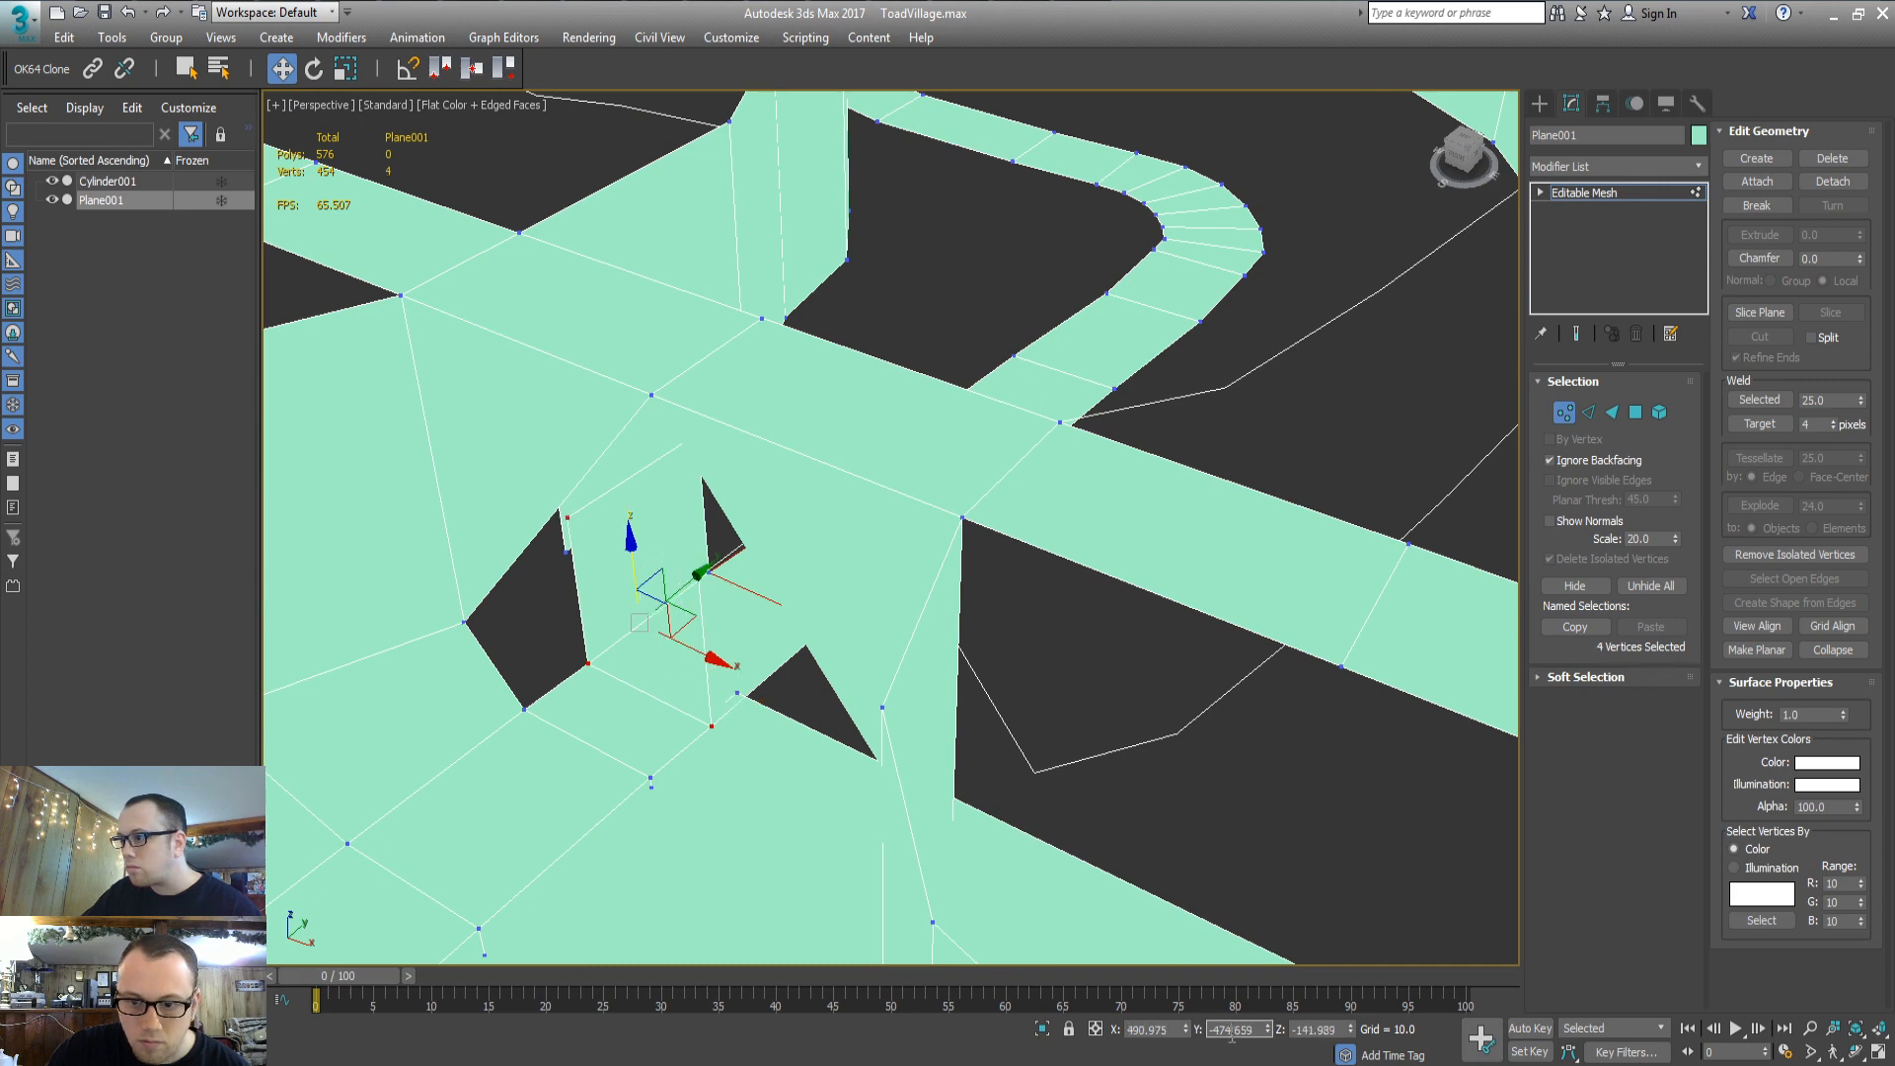
type("-354.702")
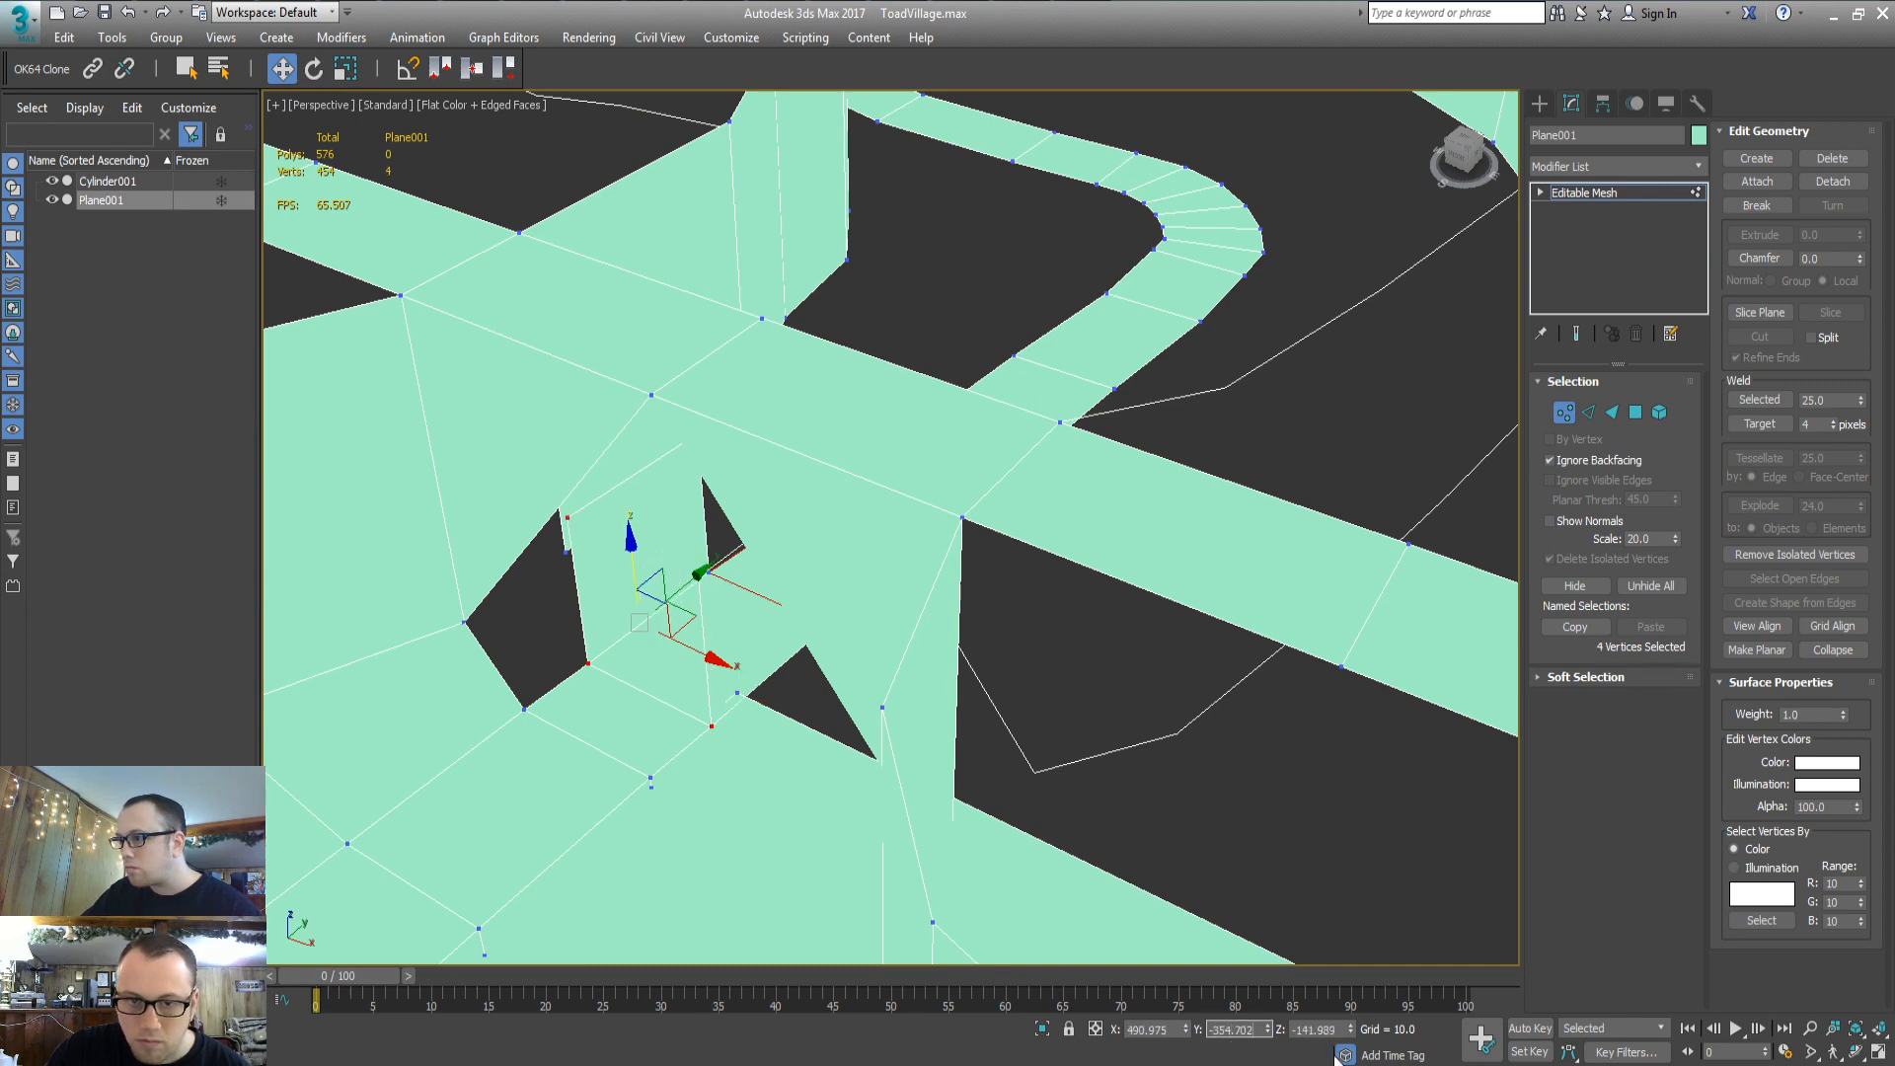
key("Tab")
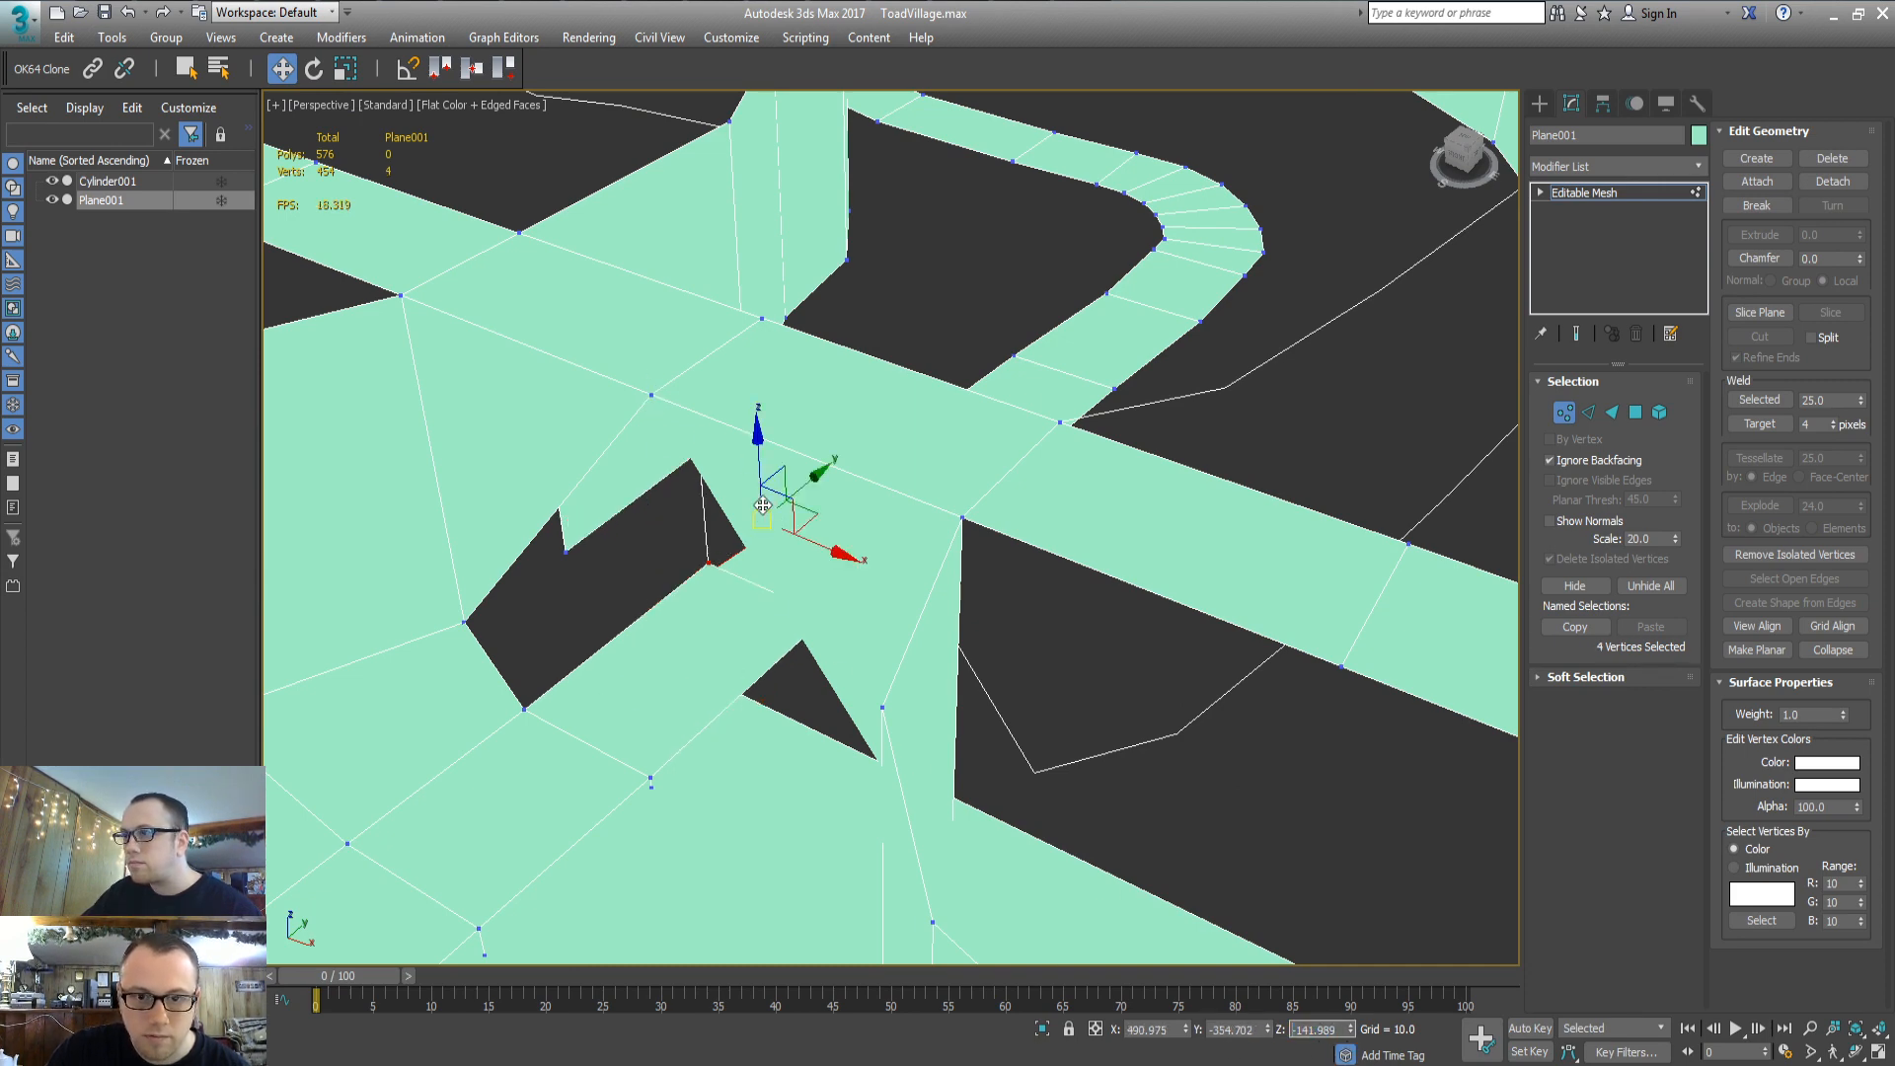
key("ctrl+z")
Match the four far-end floor and wall vertices to the upper track edge vertex by setting their Y position to -454.702
left_click(649, 394)
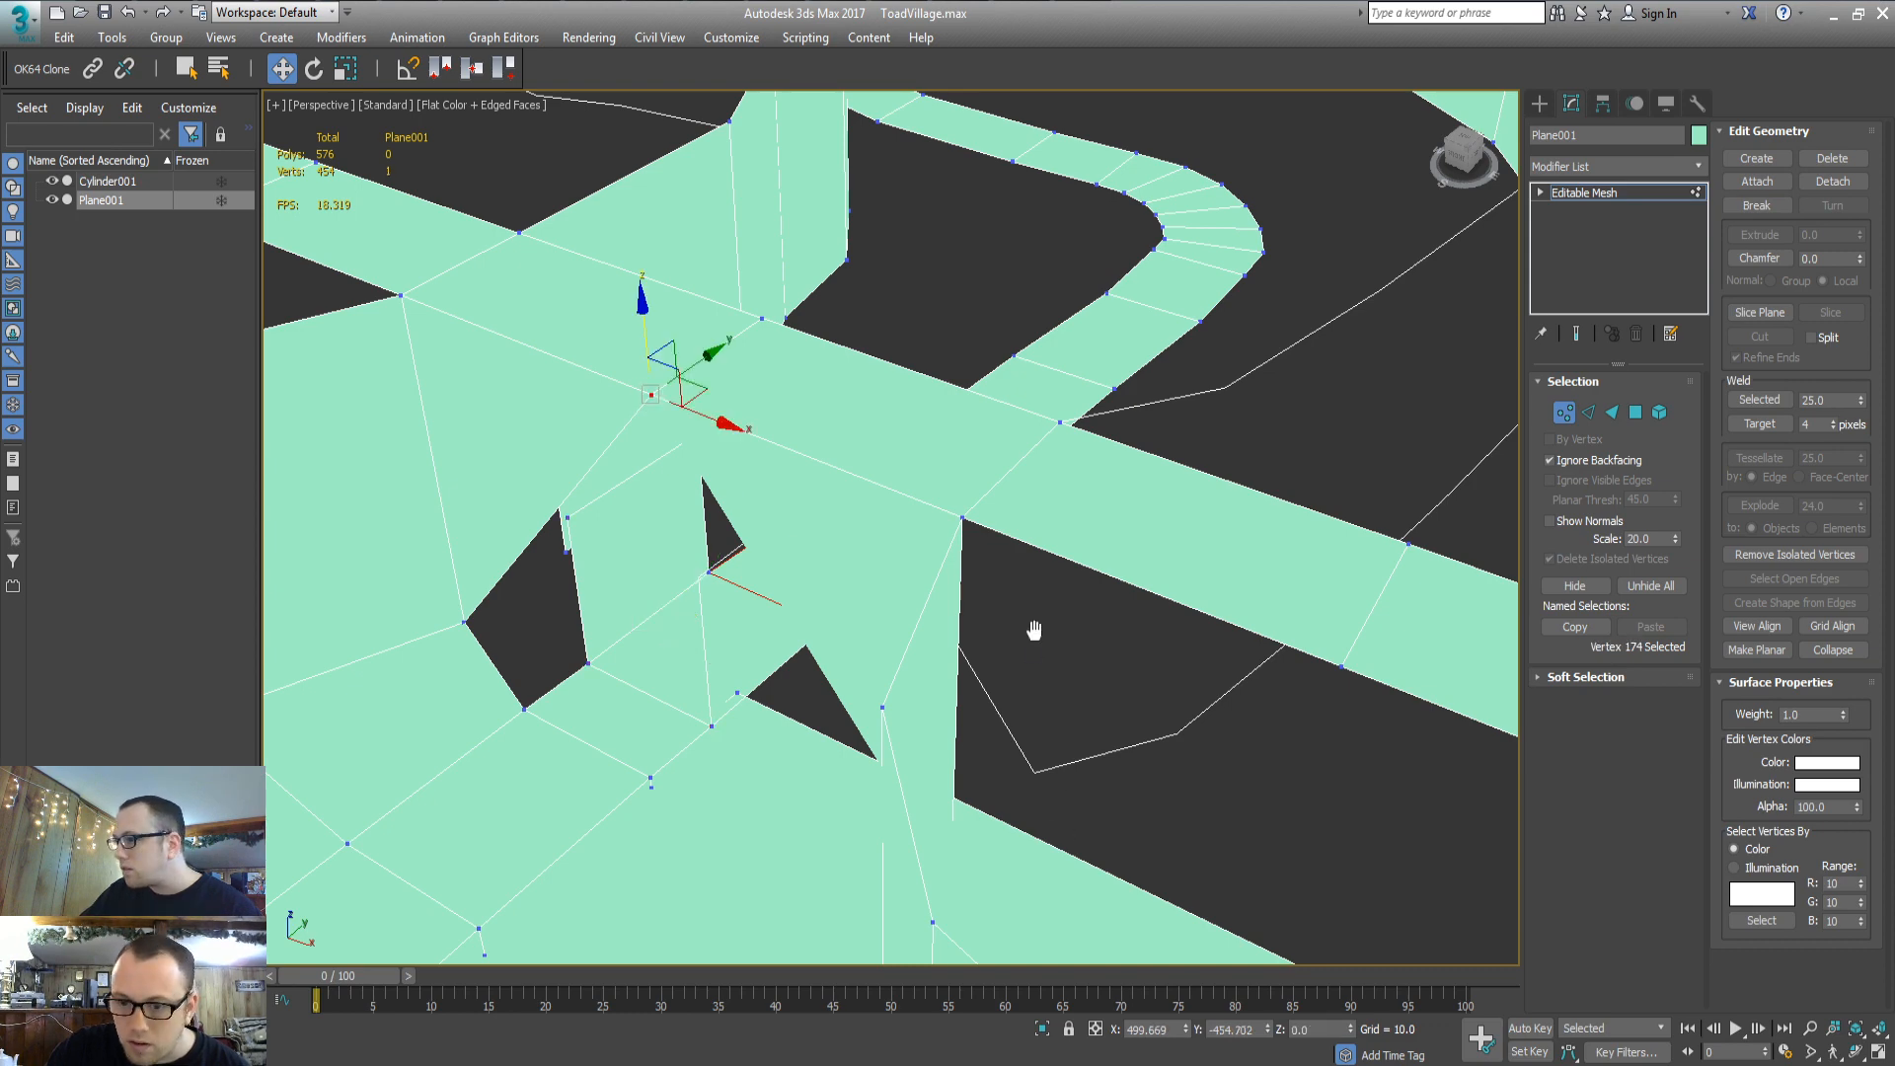
middle_click_drag(1034, 630, 1060, 605)
key("ctrl+z")
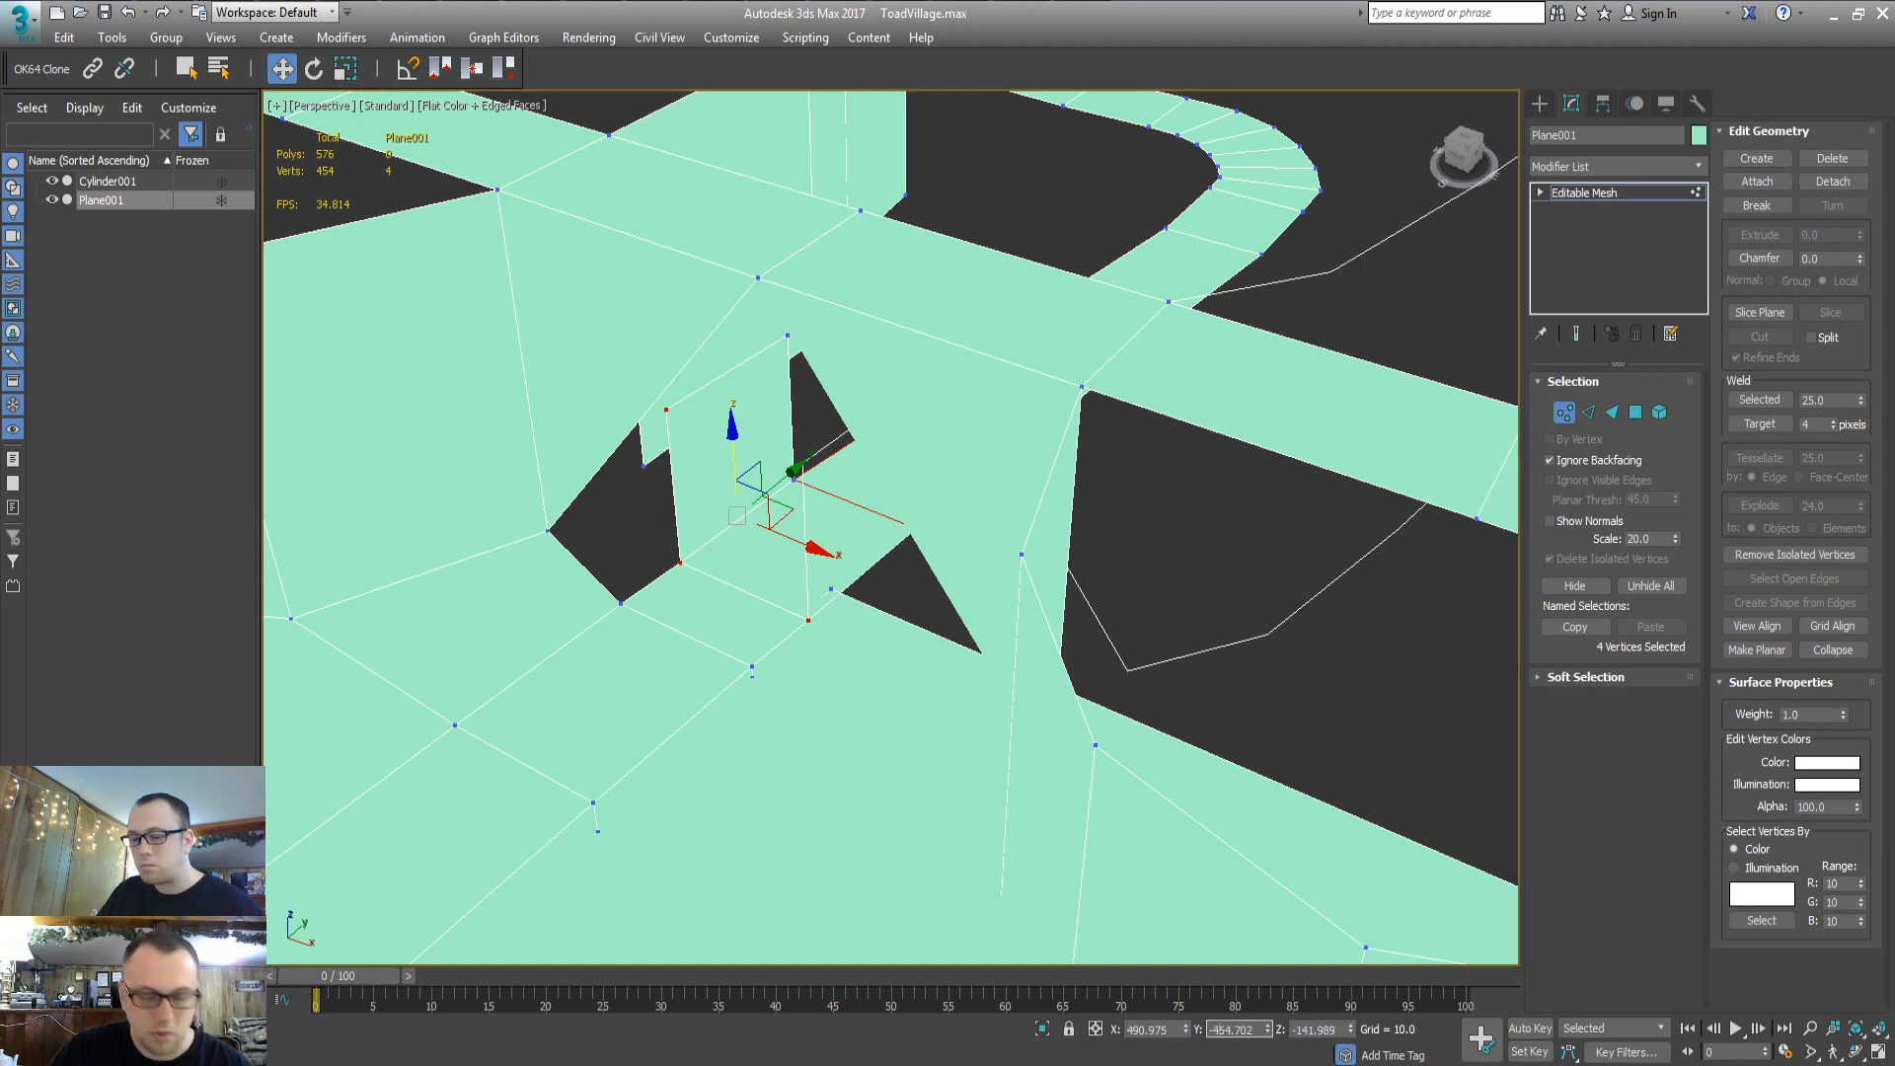
key("Return")
middle_click_drag(1111, 627, 1189, 730)
key("2")
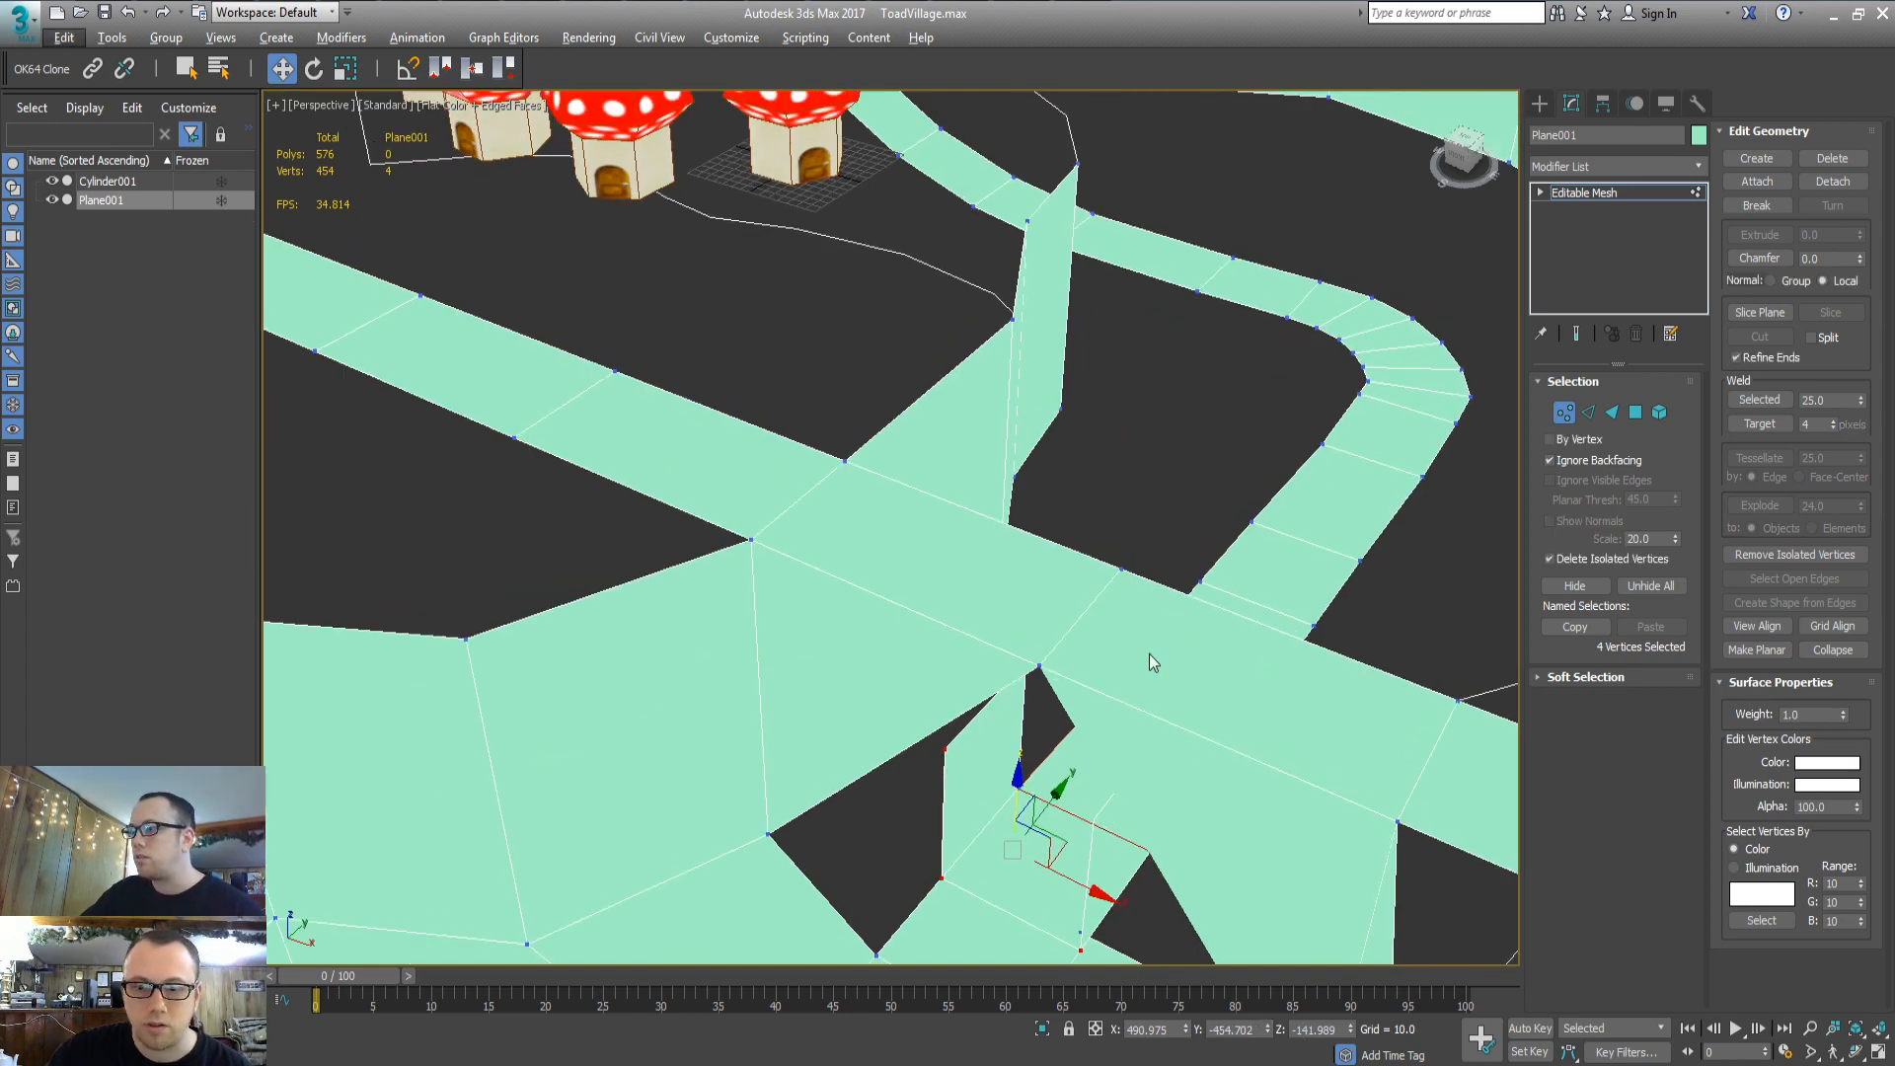
Create a triangular face on each side of the tunnel opening, joining the side wall's end vertices to the neighbouring outer wall's base vertex
middle_click_drag(1131, 659, 935, 691)
key("3")
left_click(999, 747)
scroll(936, 691, "up", 5)
scroll(1007, 582, "down", 10)
middle_click_drag(1081, 632, 993, 650, "alt")
scroll(993, 649, "up", 10)
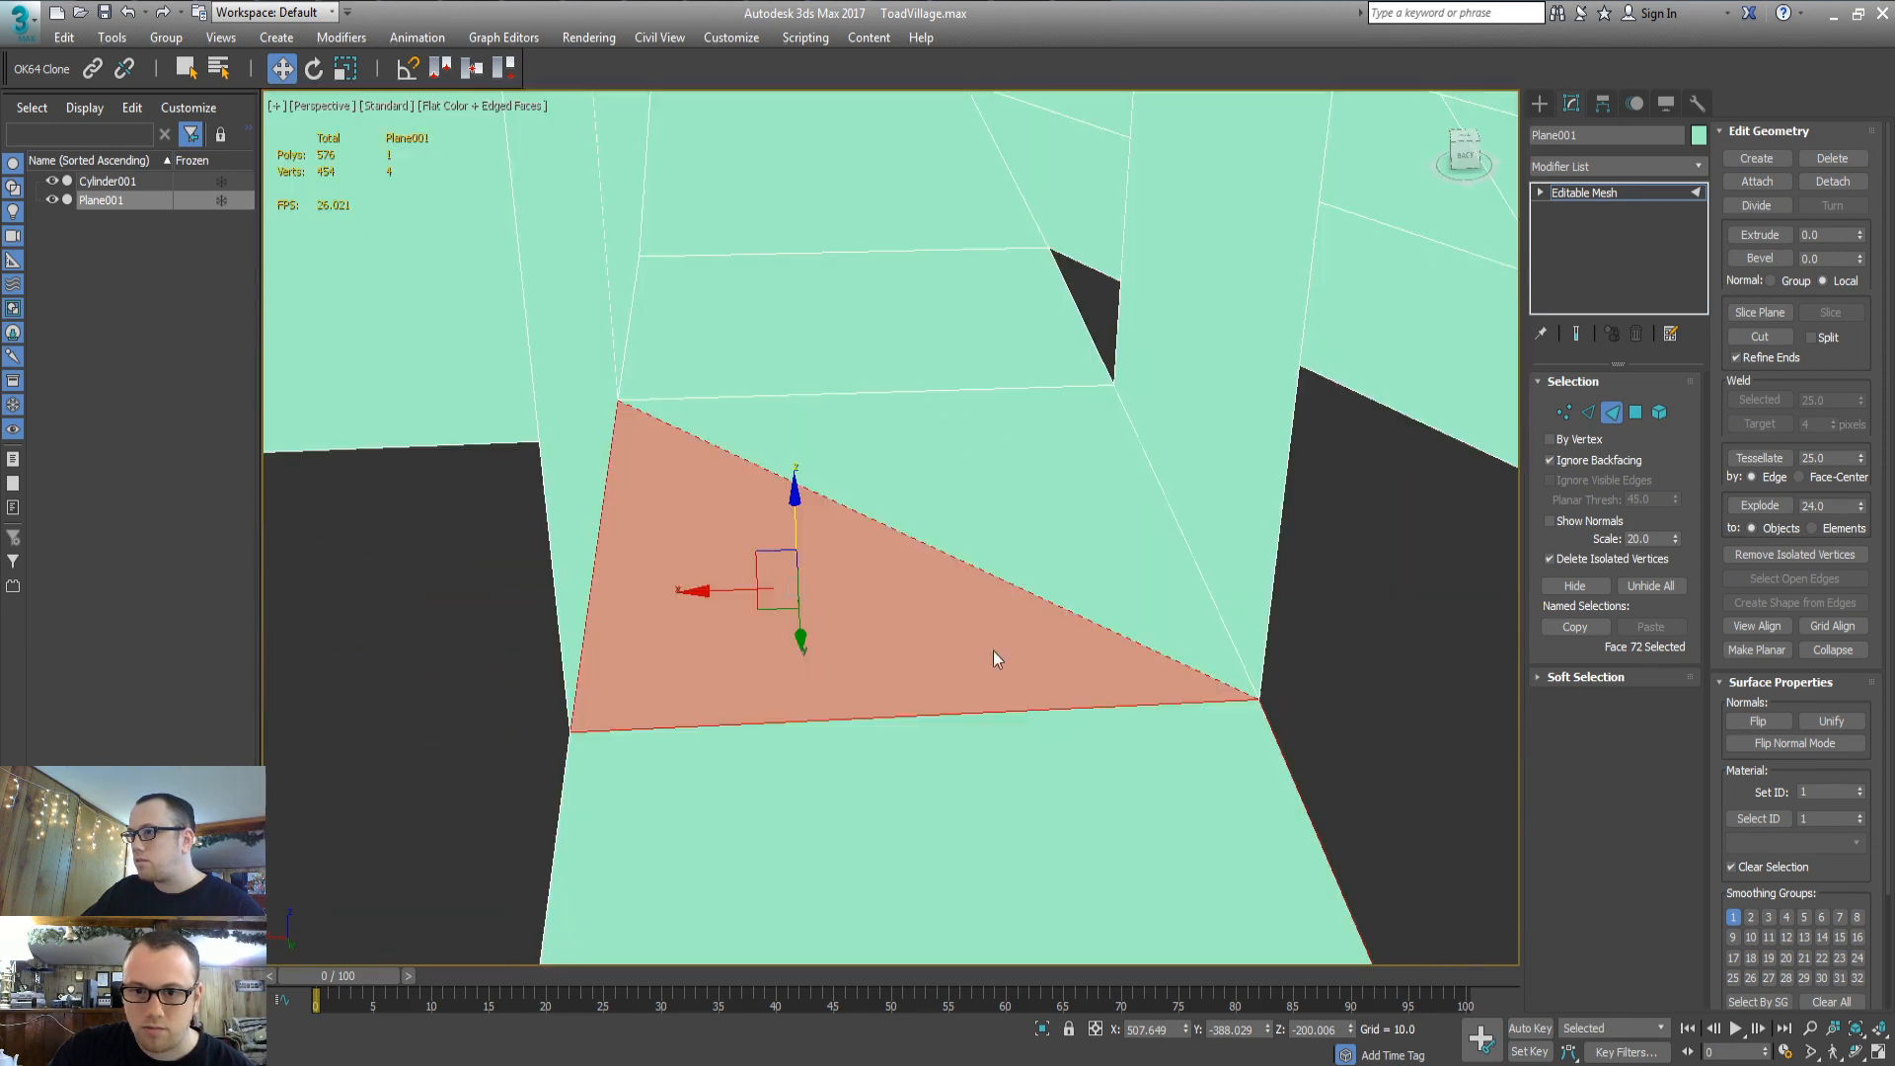
scroll(1007, 629, "down", 4)
middle_click_drag(956, 563, 893, 666)
key("c")
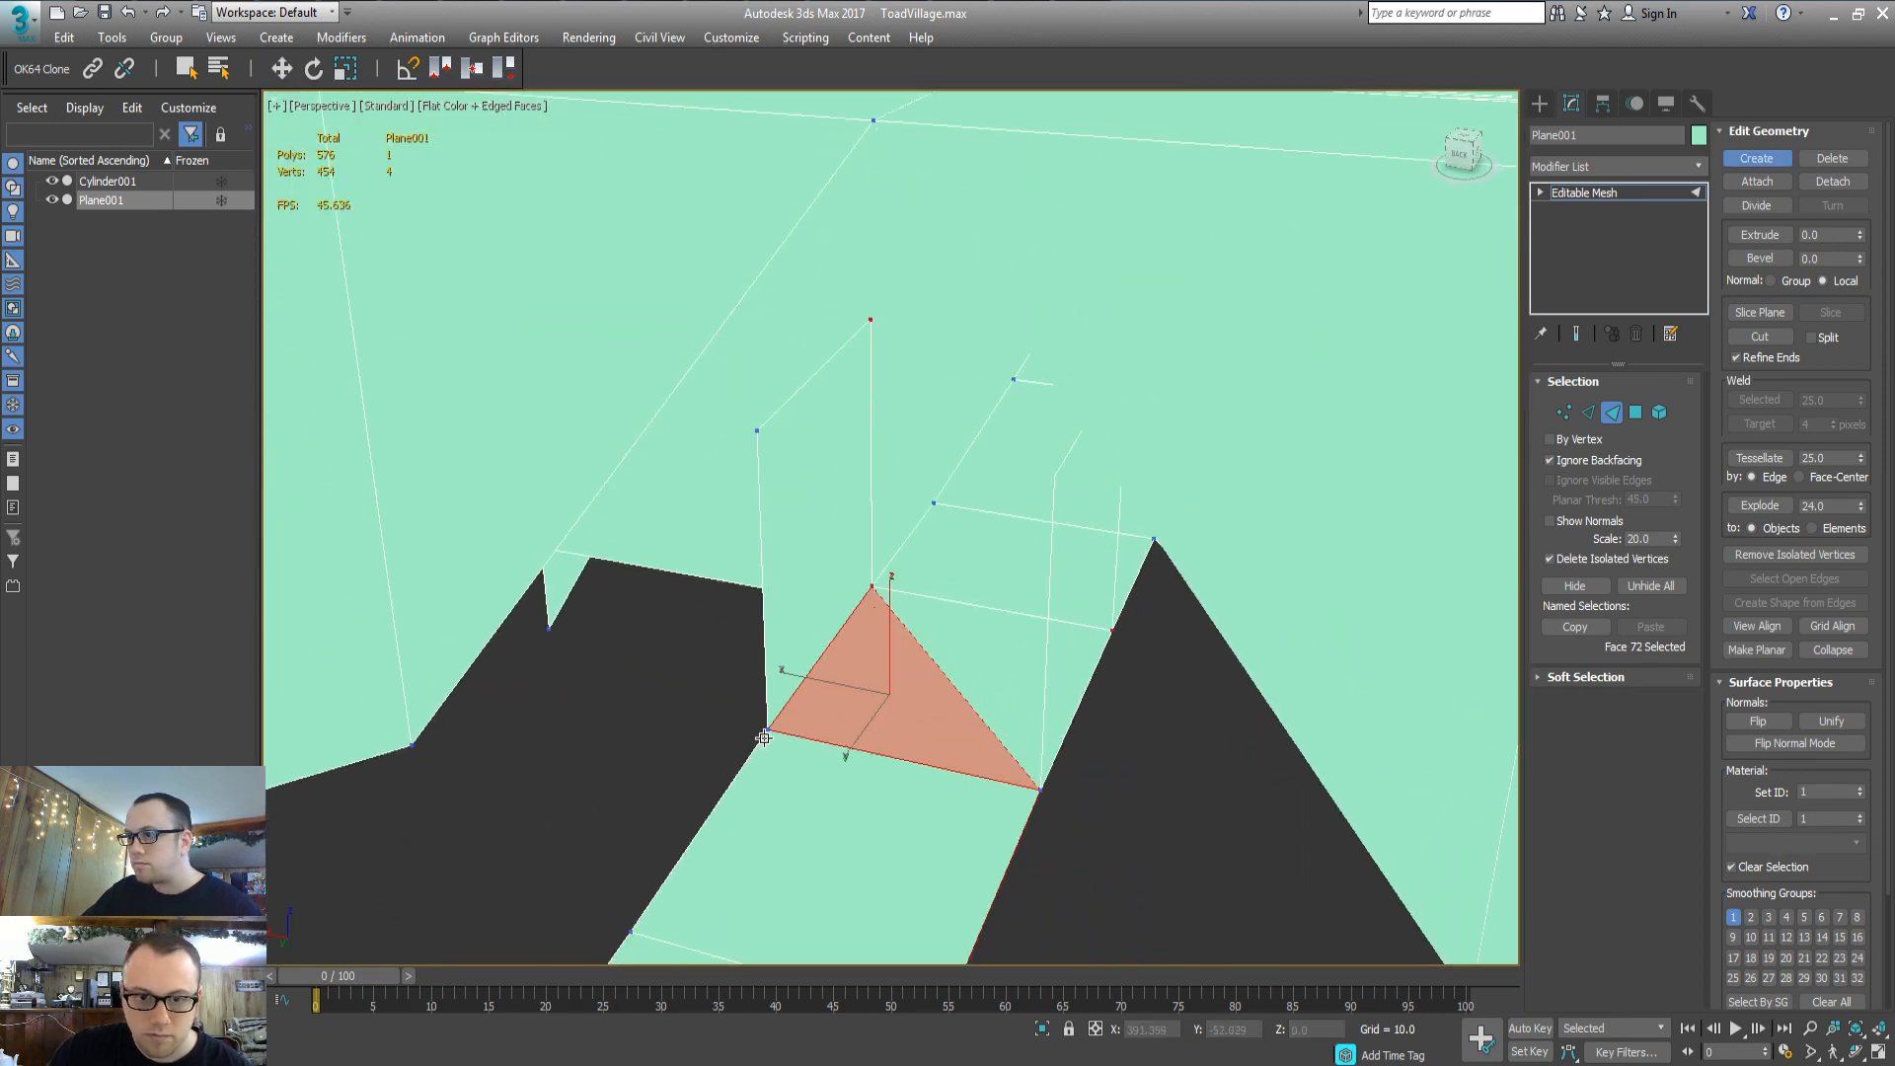
left_click(757, 430)
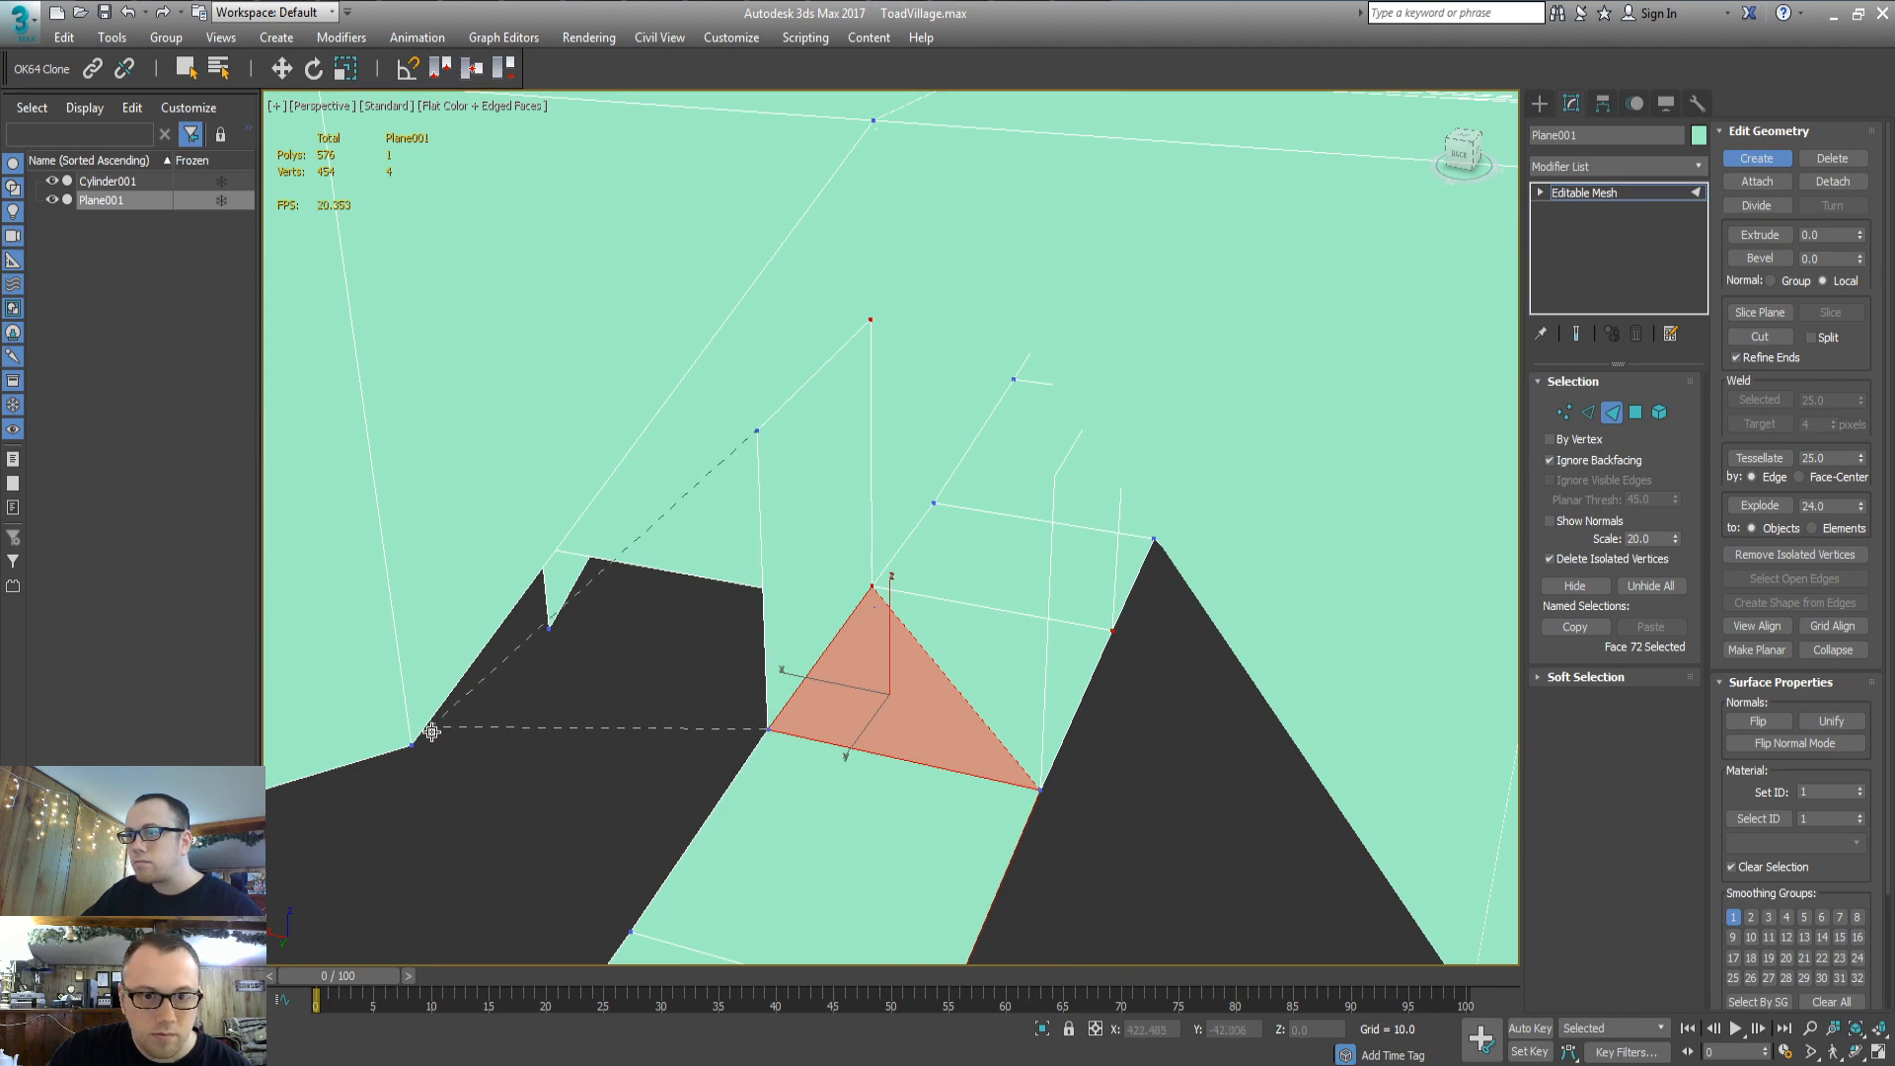
left_click(411, 745)
middle_click_drag(680, 686, 927, 605, "alt")
left_click(1256, 773)
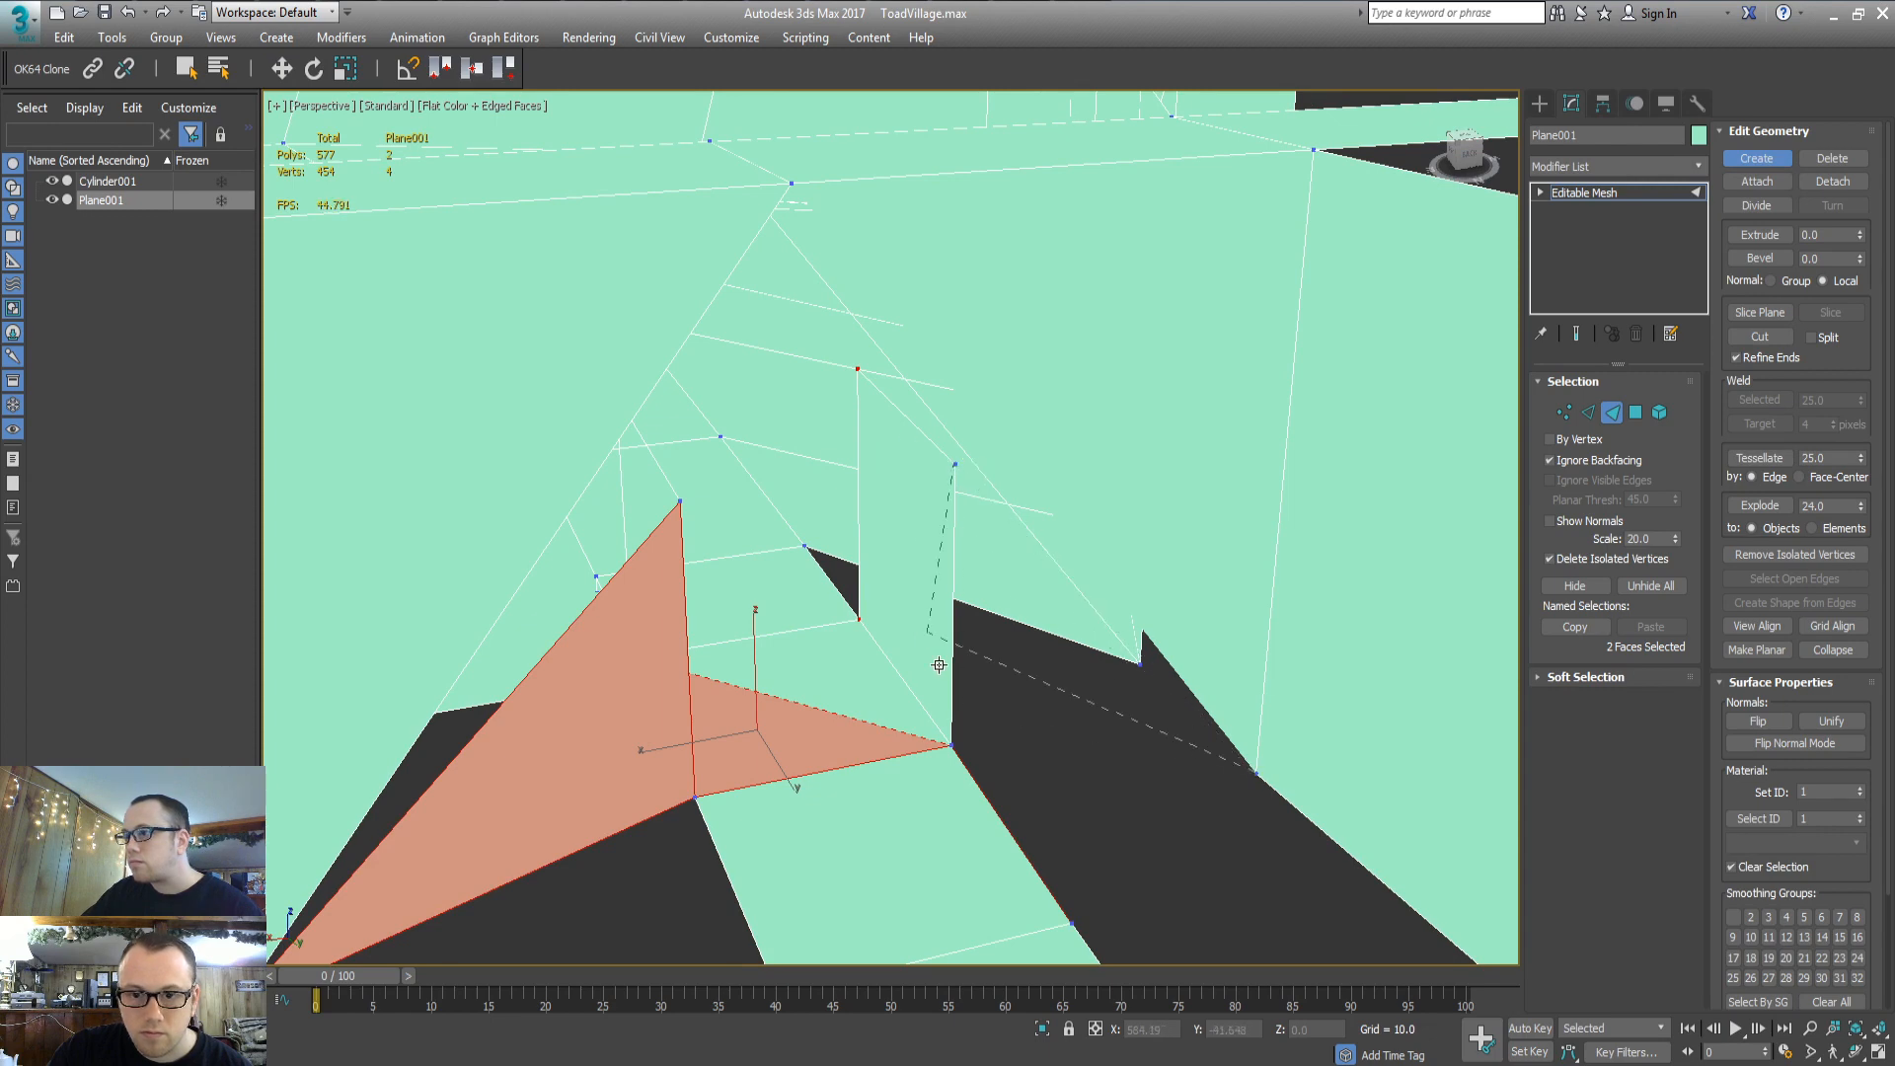
left_click(950, 746)
key("w")
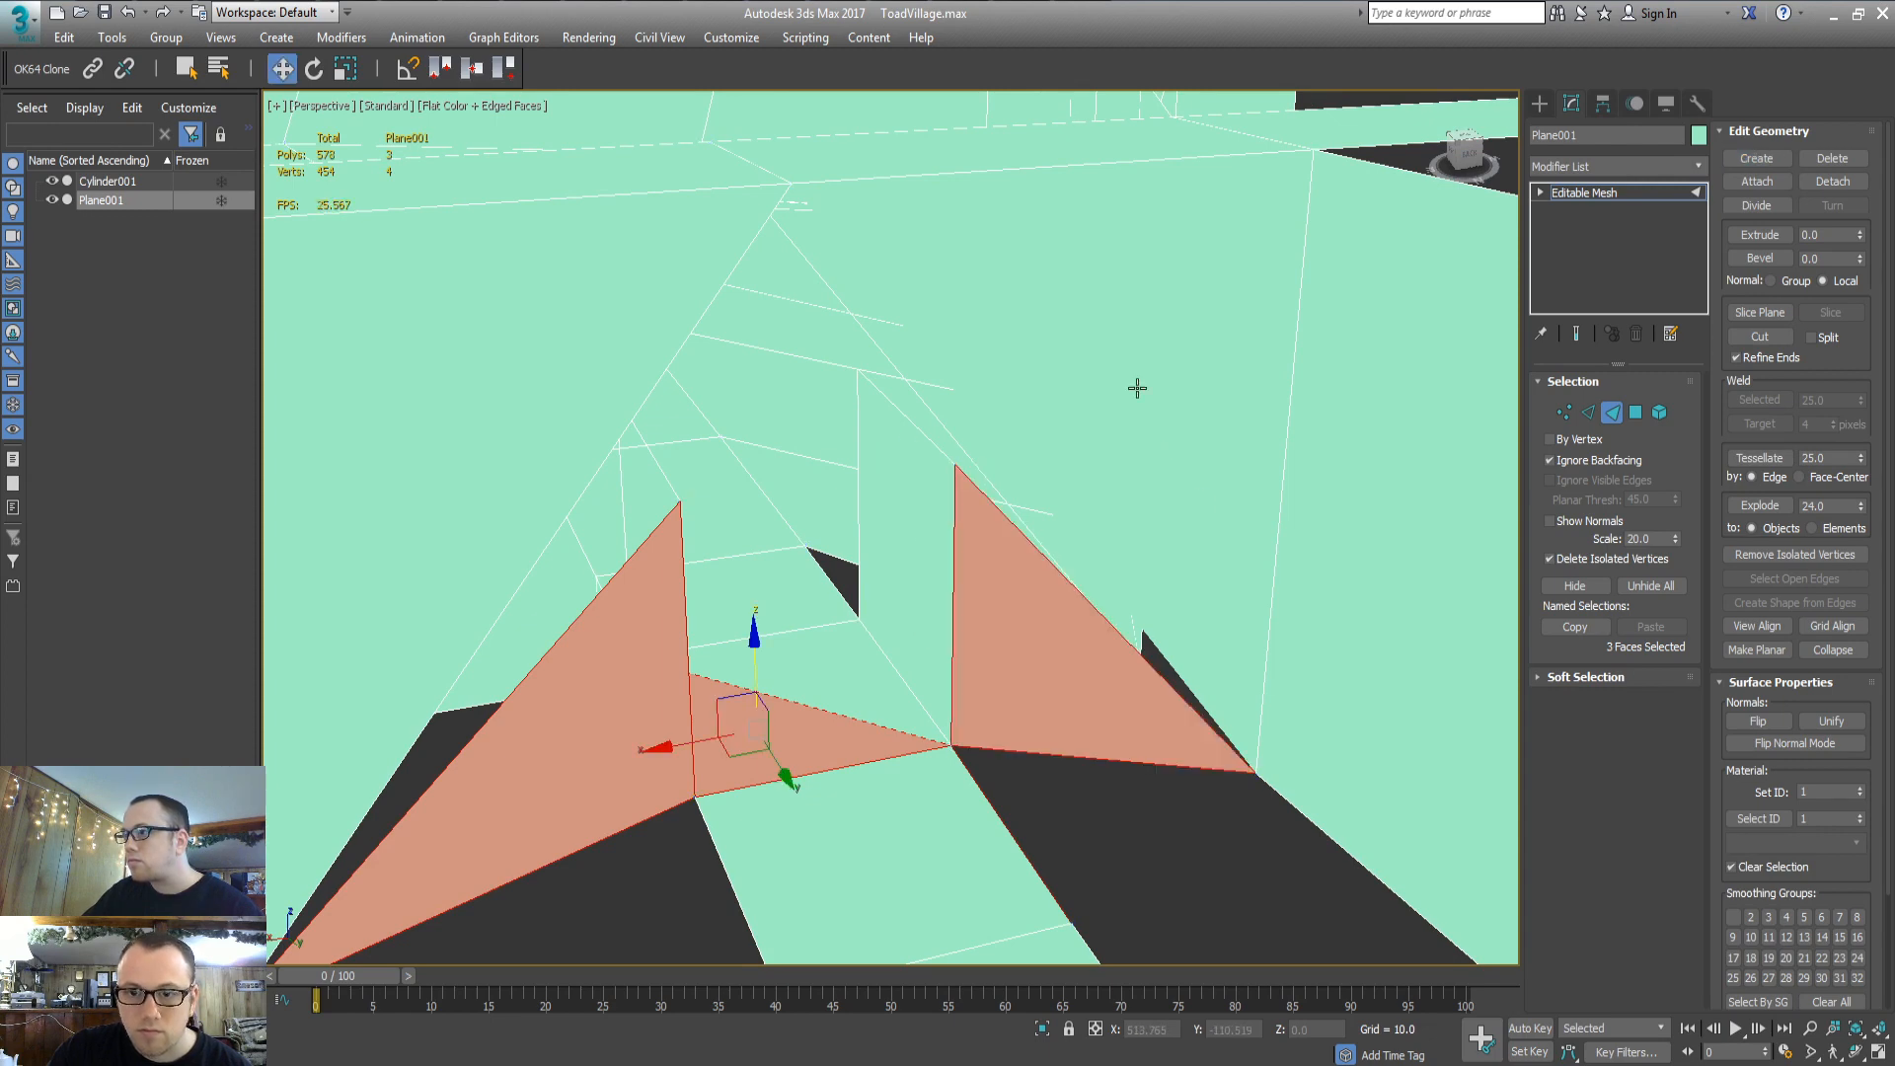
Delete the old wall face on one side of the opening and create three replacement faces beside and above the opening
left_click(1122, 357)
key("Delete")
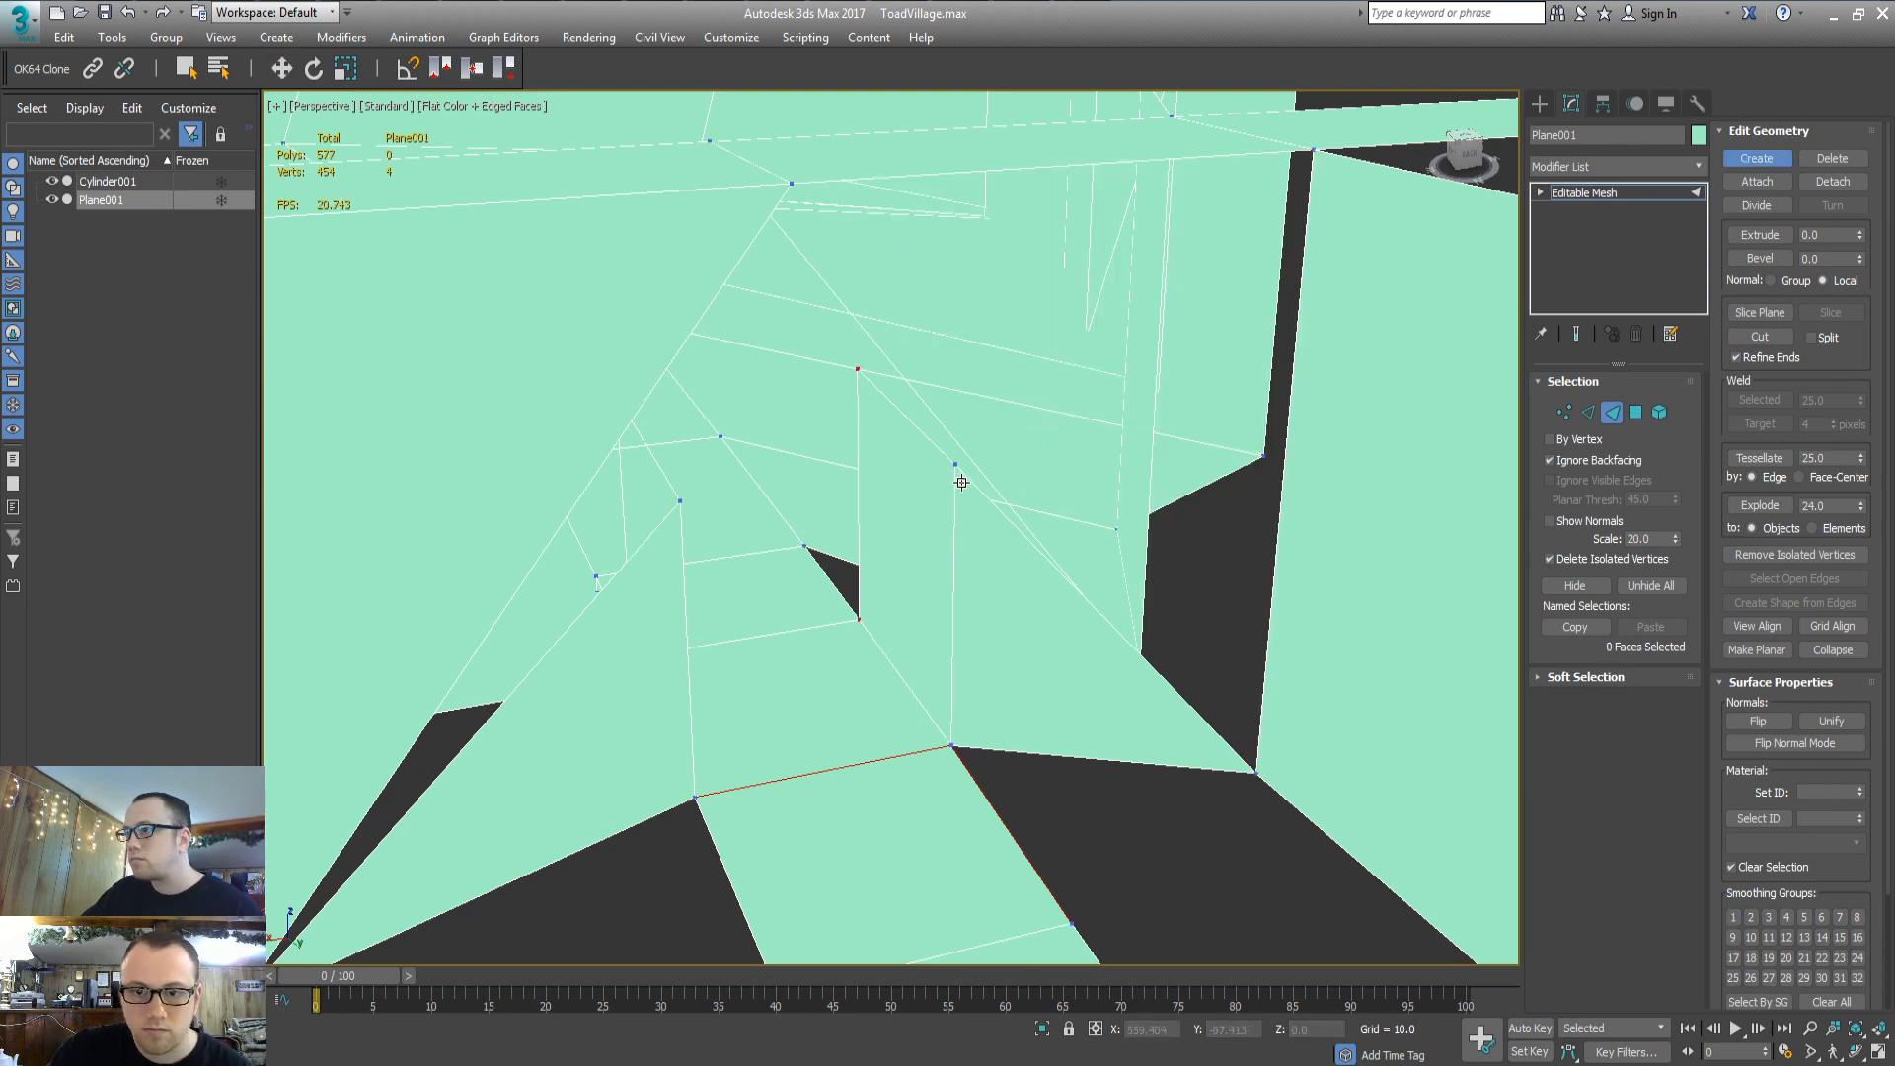
left_click(1257, 778)
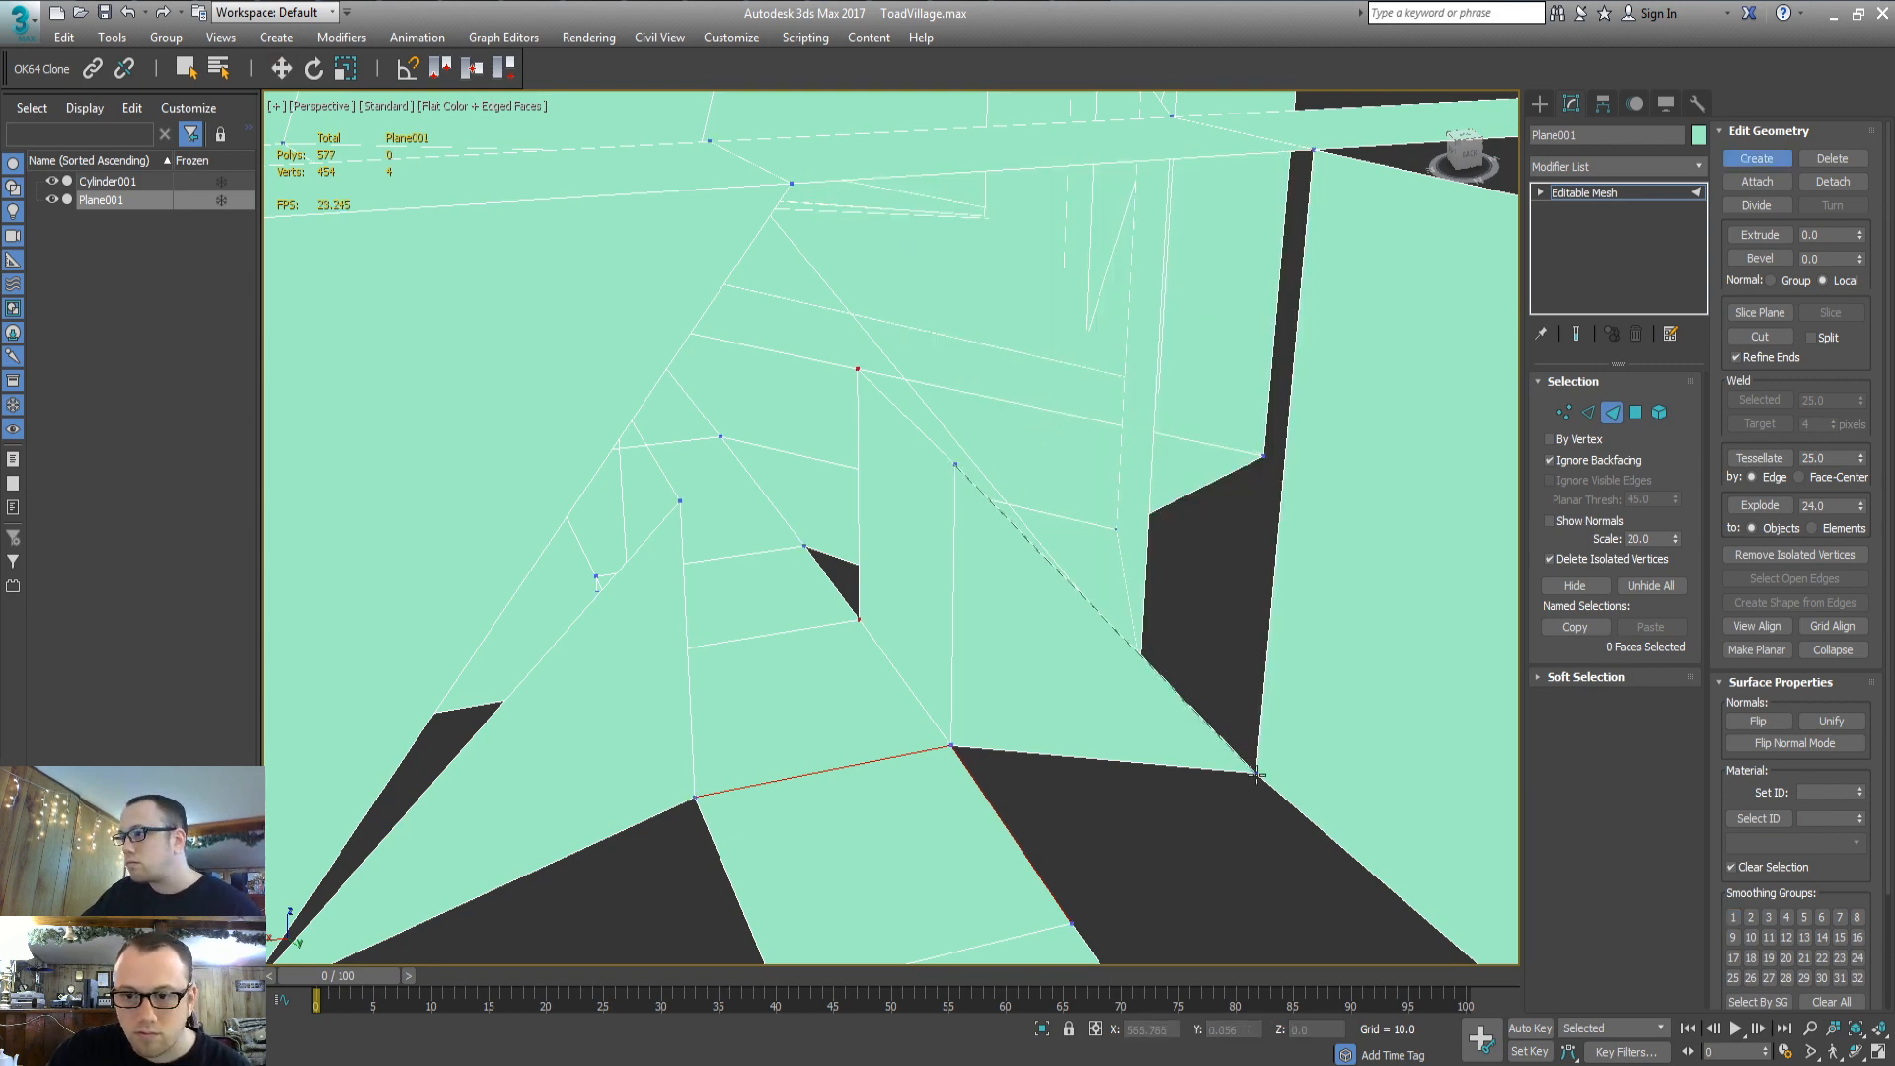
left_click(792, 184)
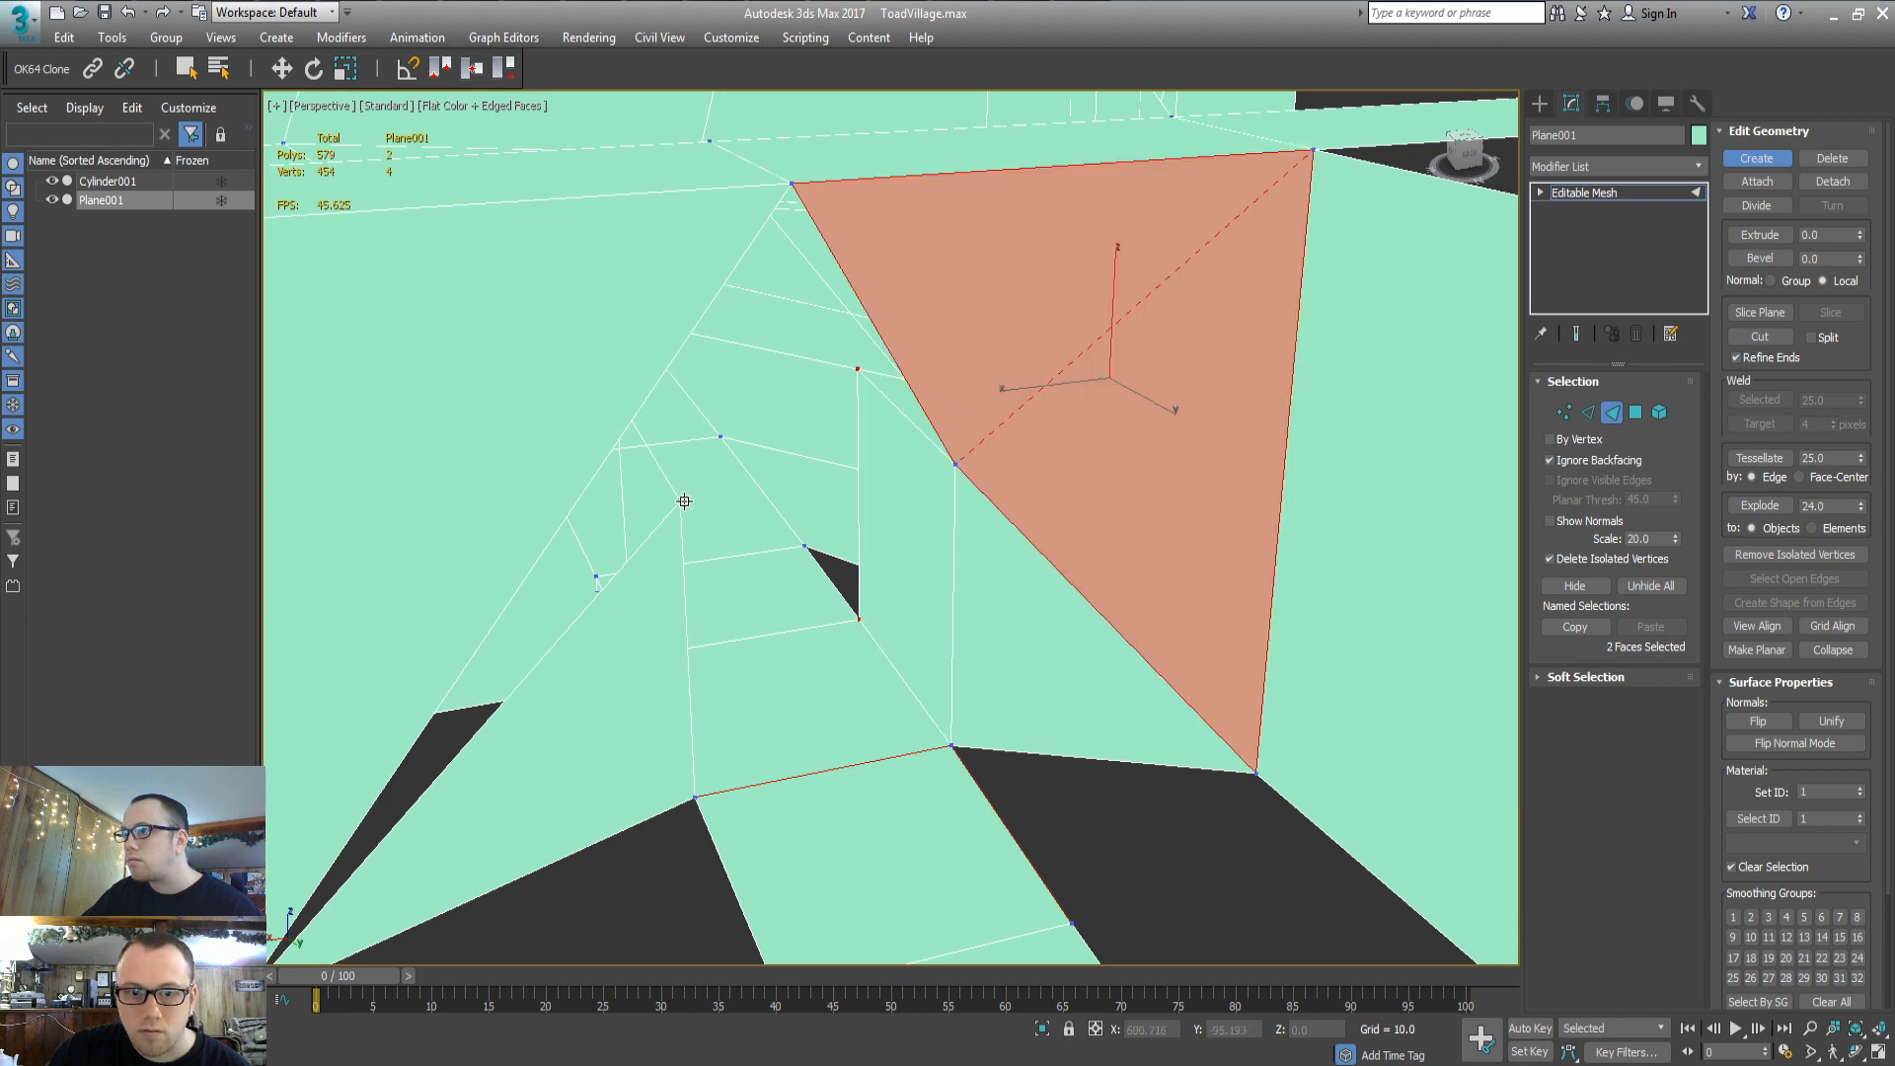
left_click(789, 180)
key("w")
middle_click_drag(805, 296, 803, 405, "alt")
key("c")
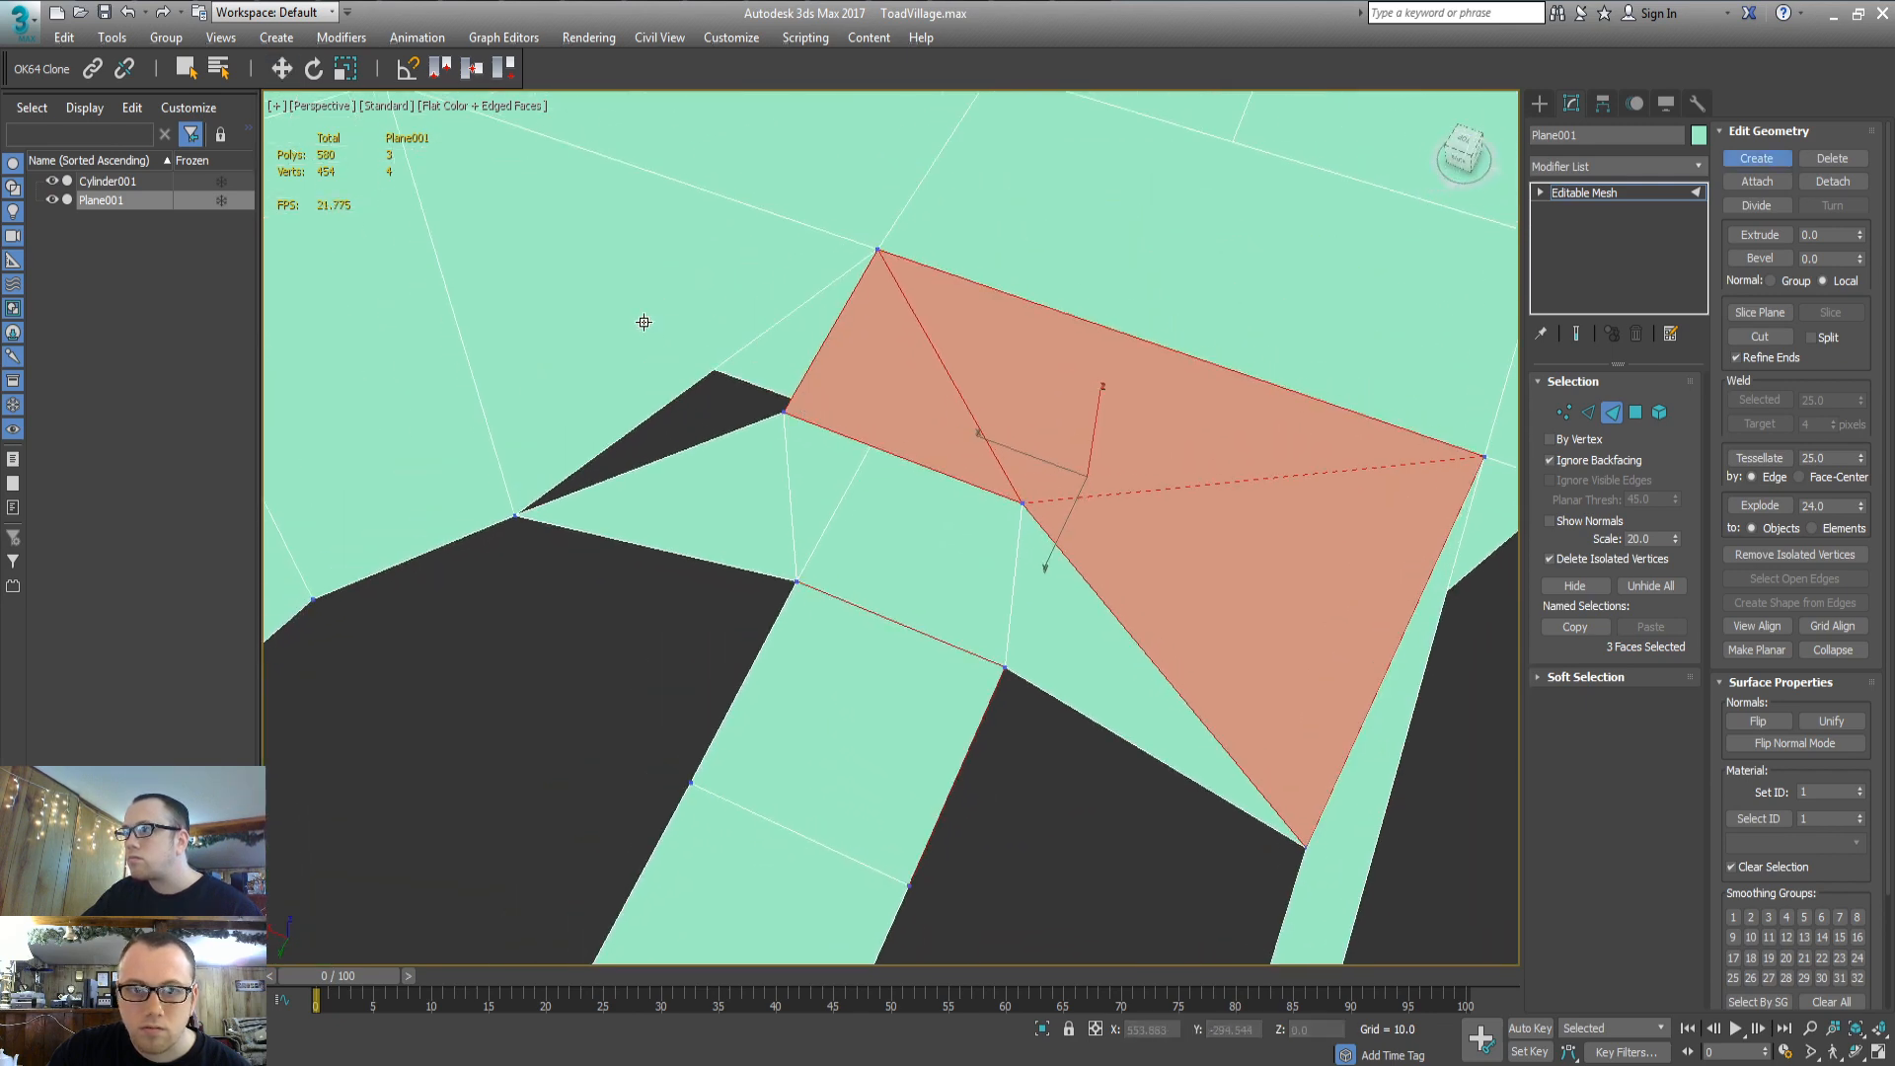
Delete the remaining old wall face on the opening's other side and create two faces joining the wall to the opening's upper corner
key("w")
left_click(629, 294)
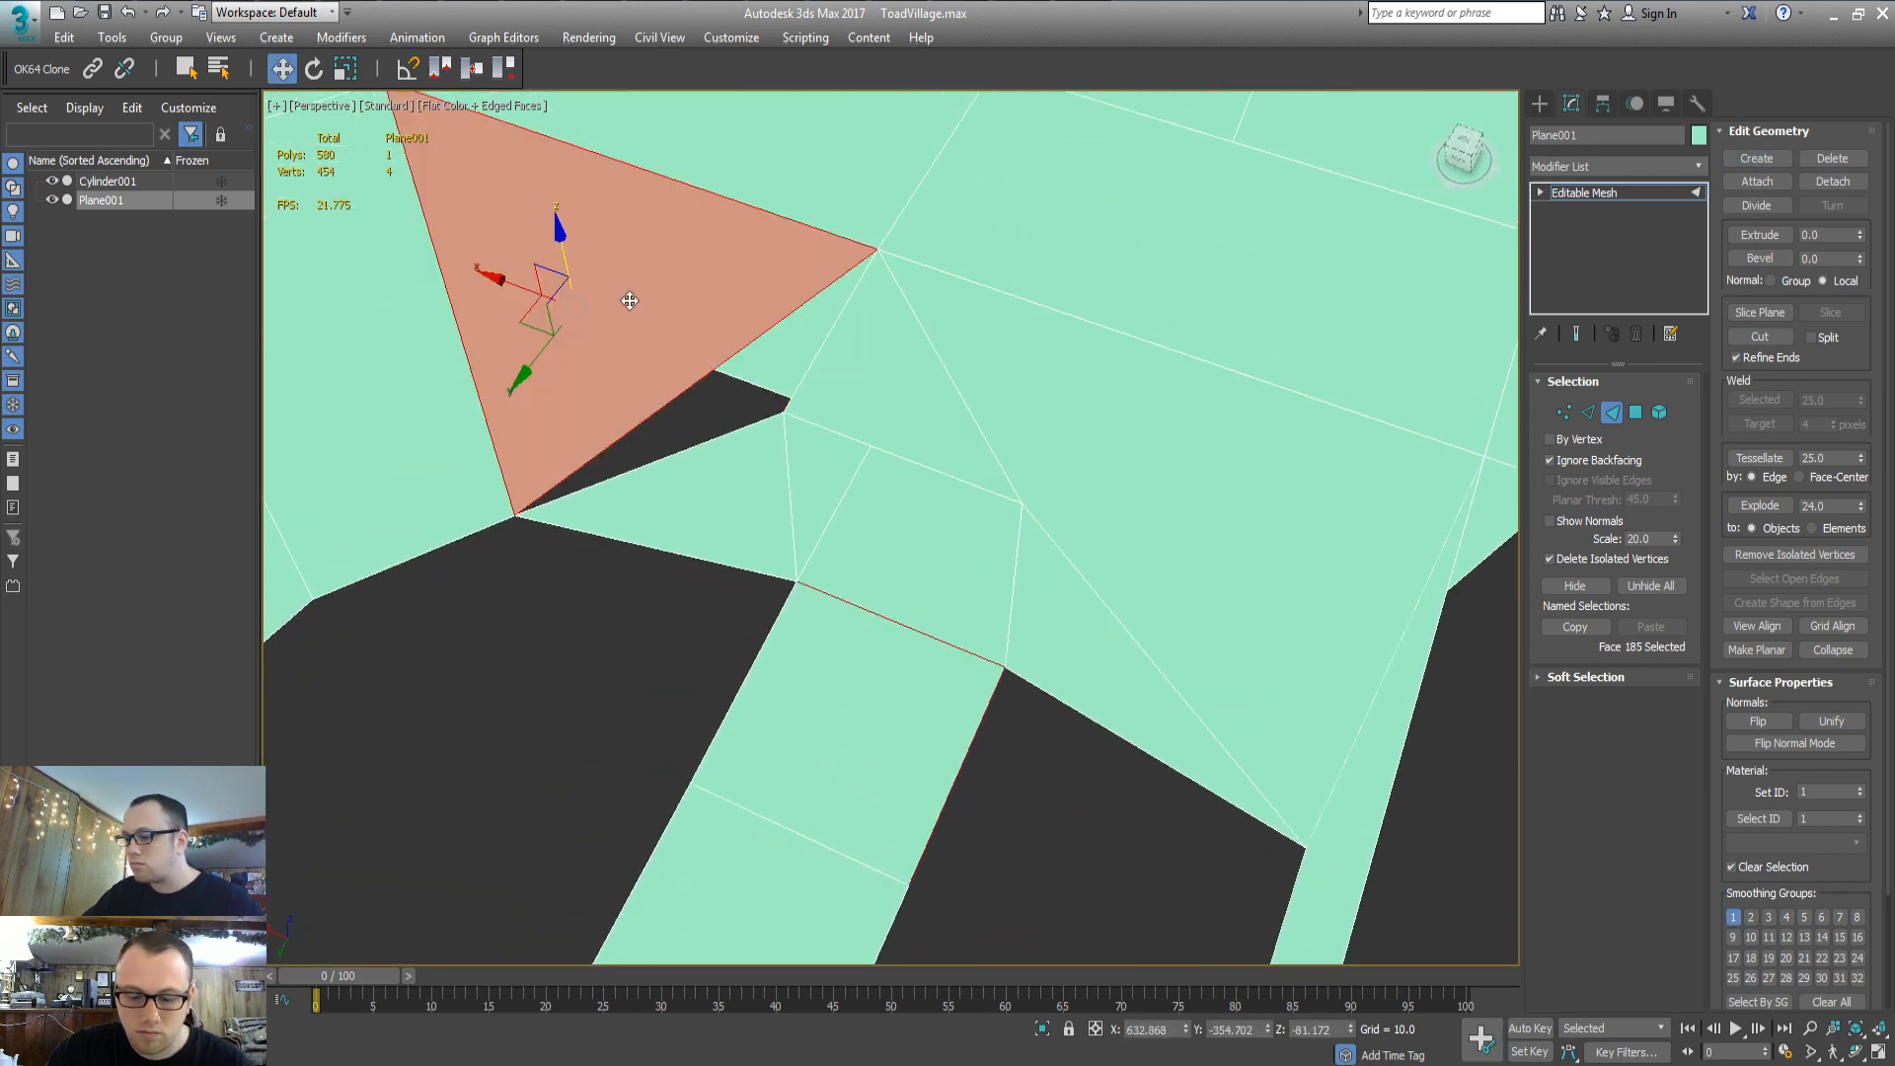
key("Delete")
middle_click_drag(632, 300, 754, 478)
key("c")
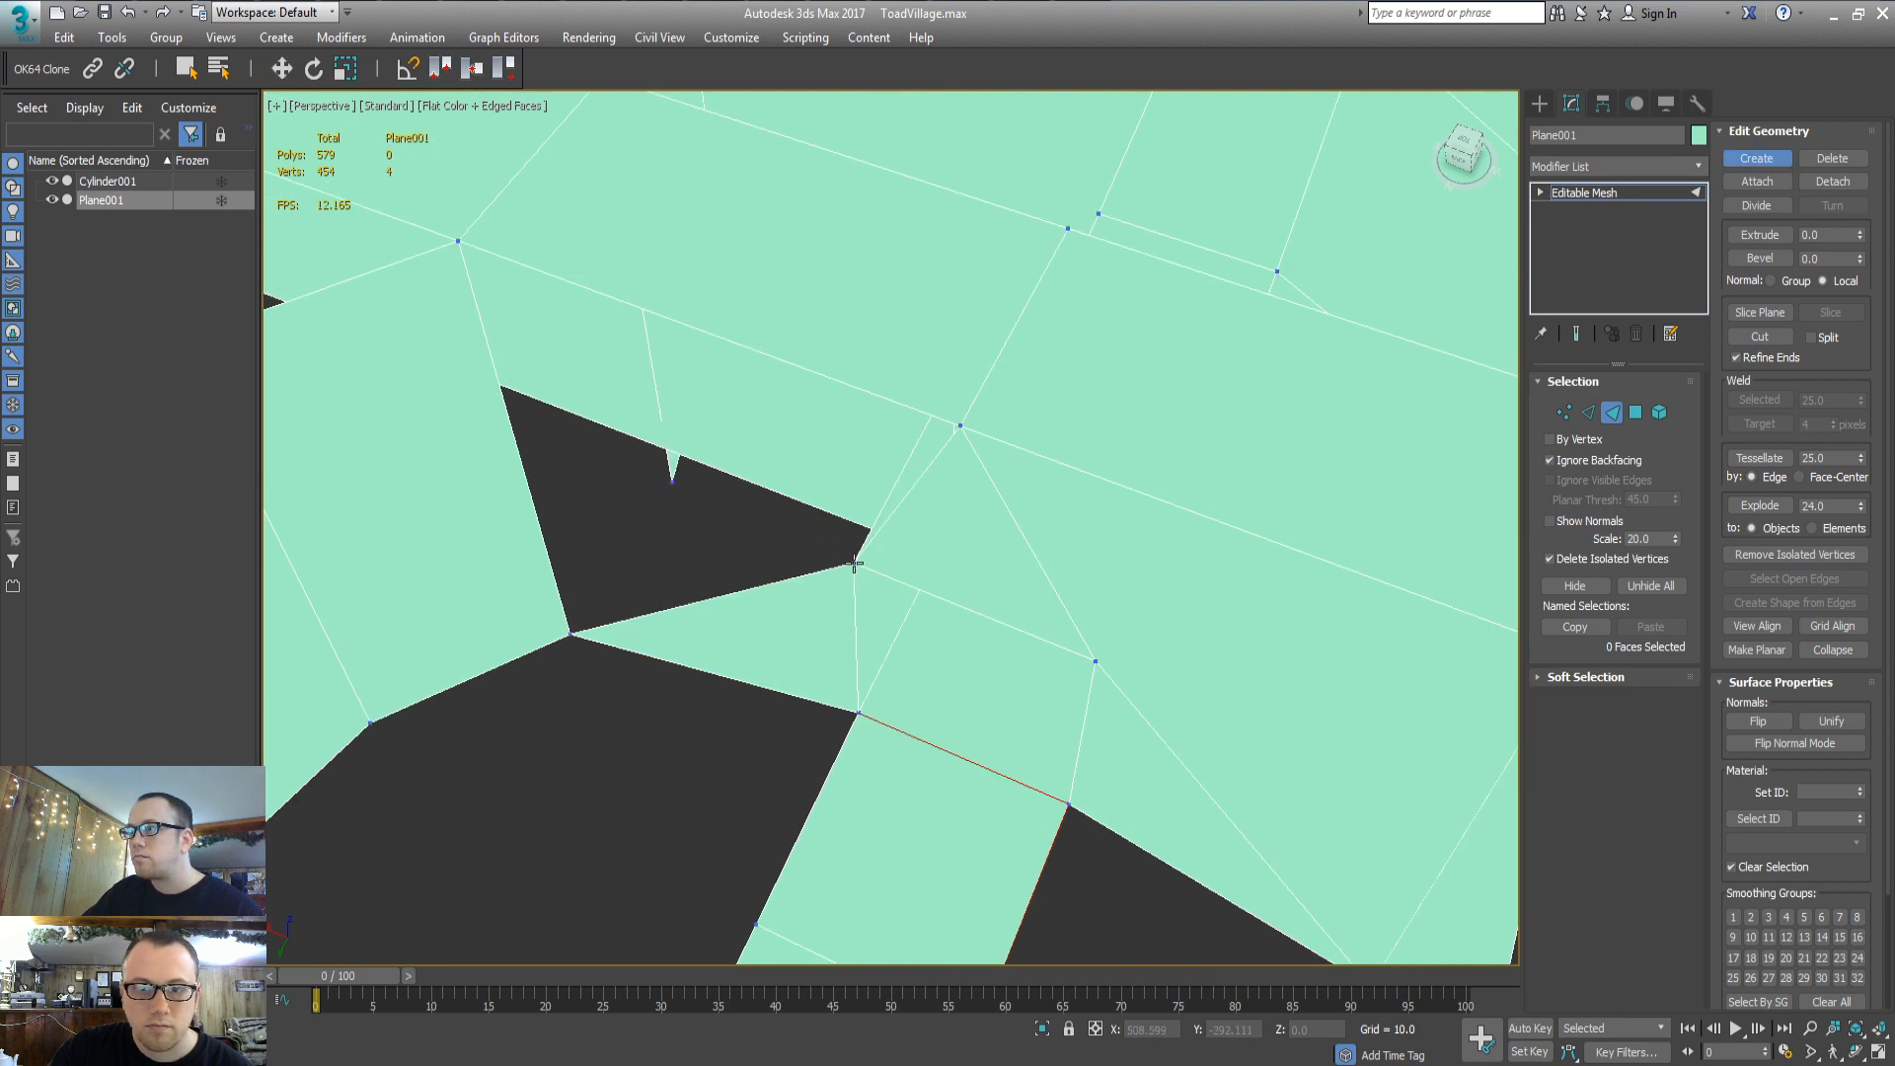
left_click(855, 563)
left_click(958, 426)
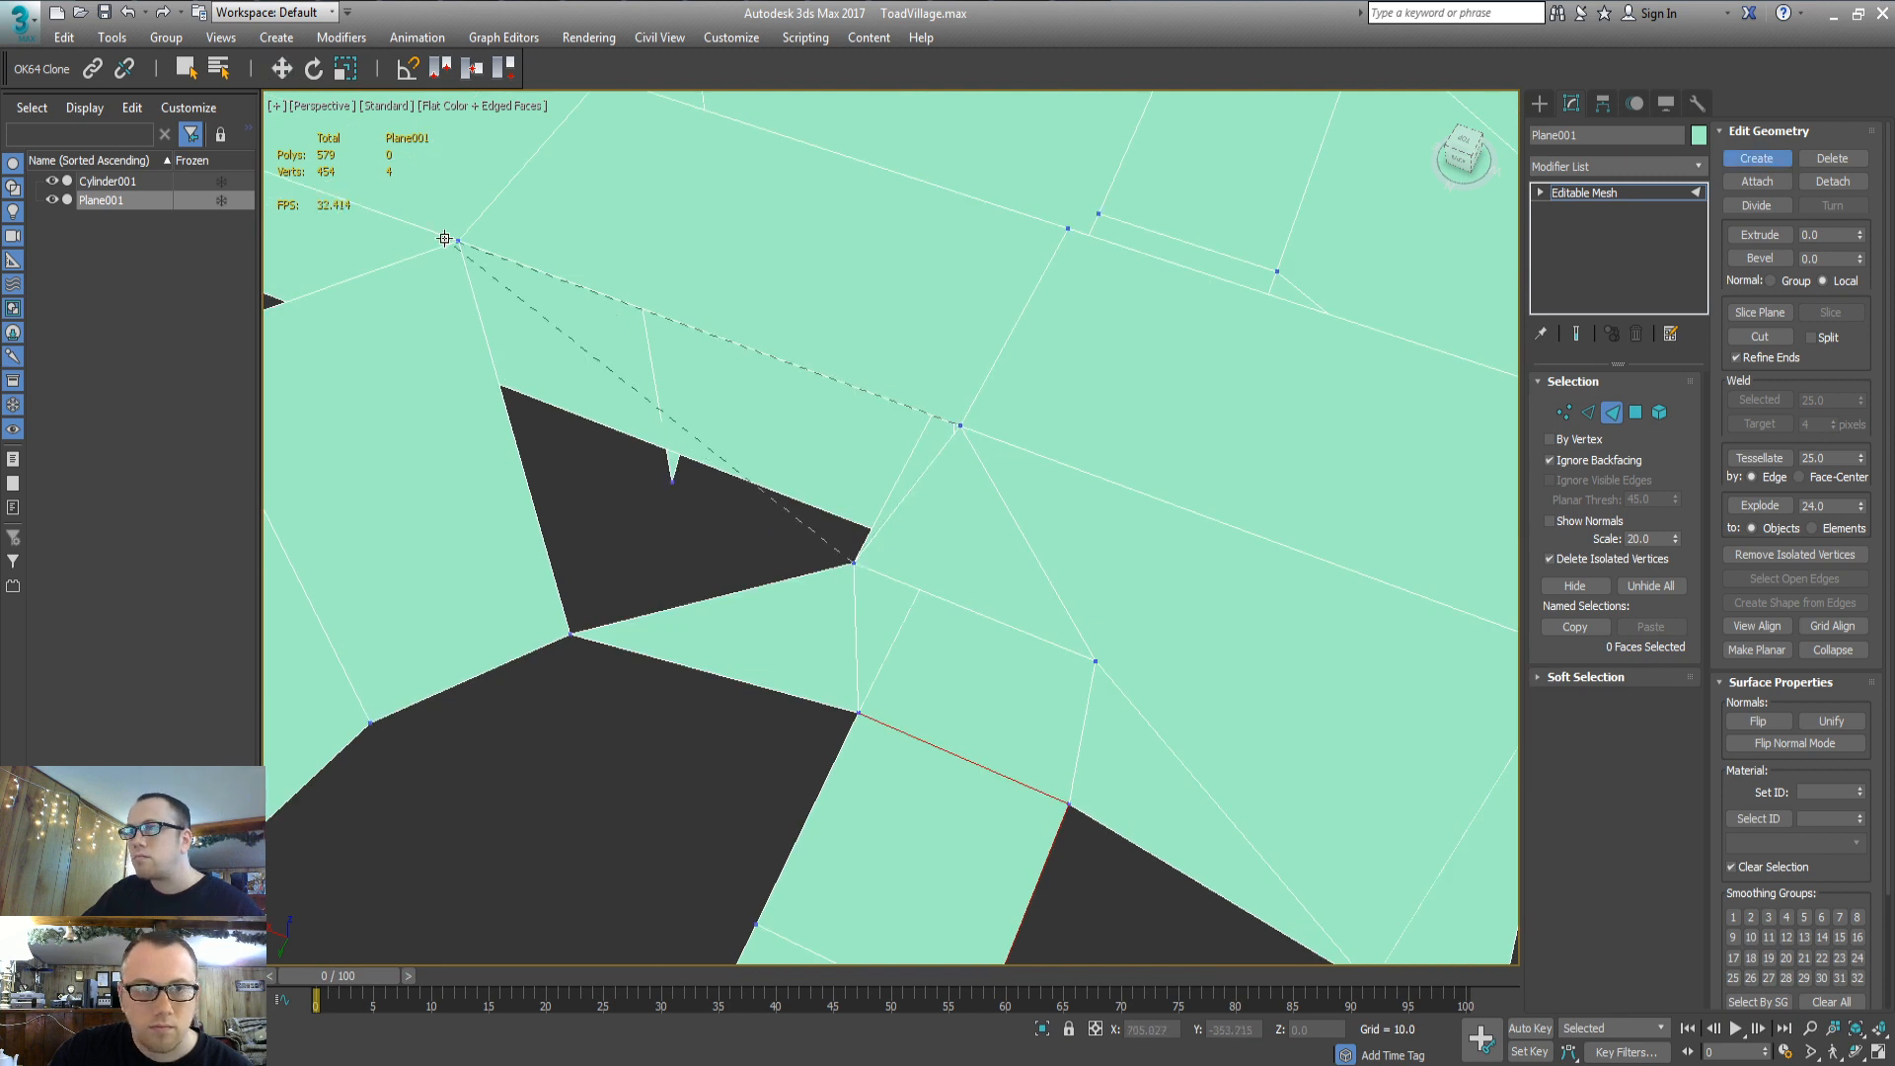
double_click(569, 634)
key("w")
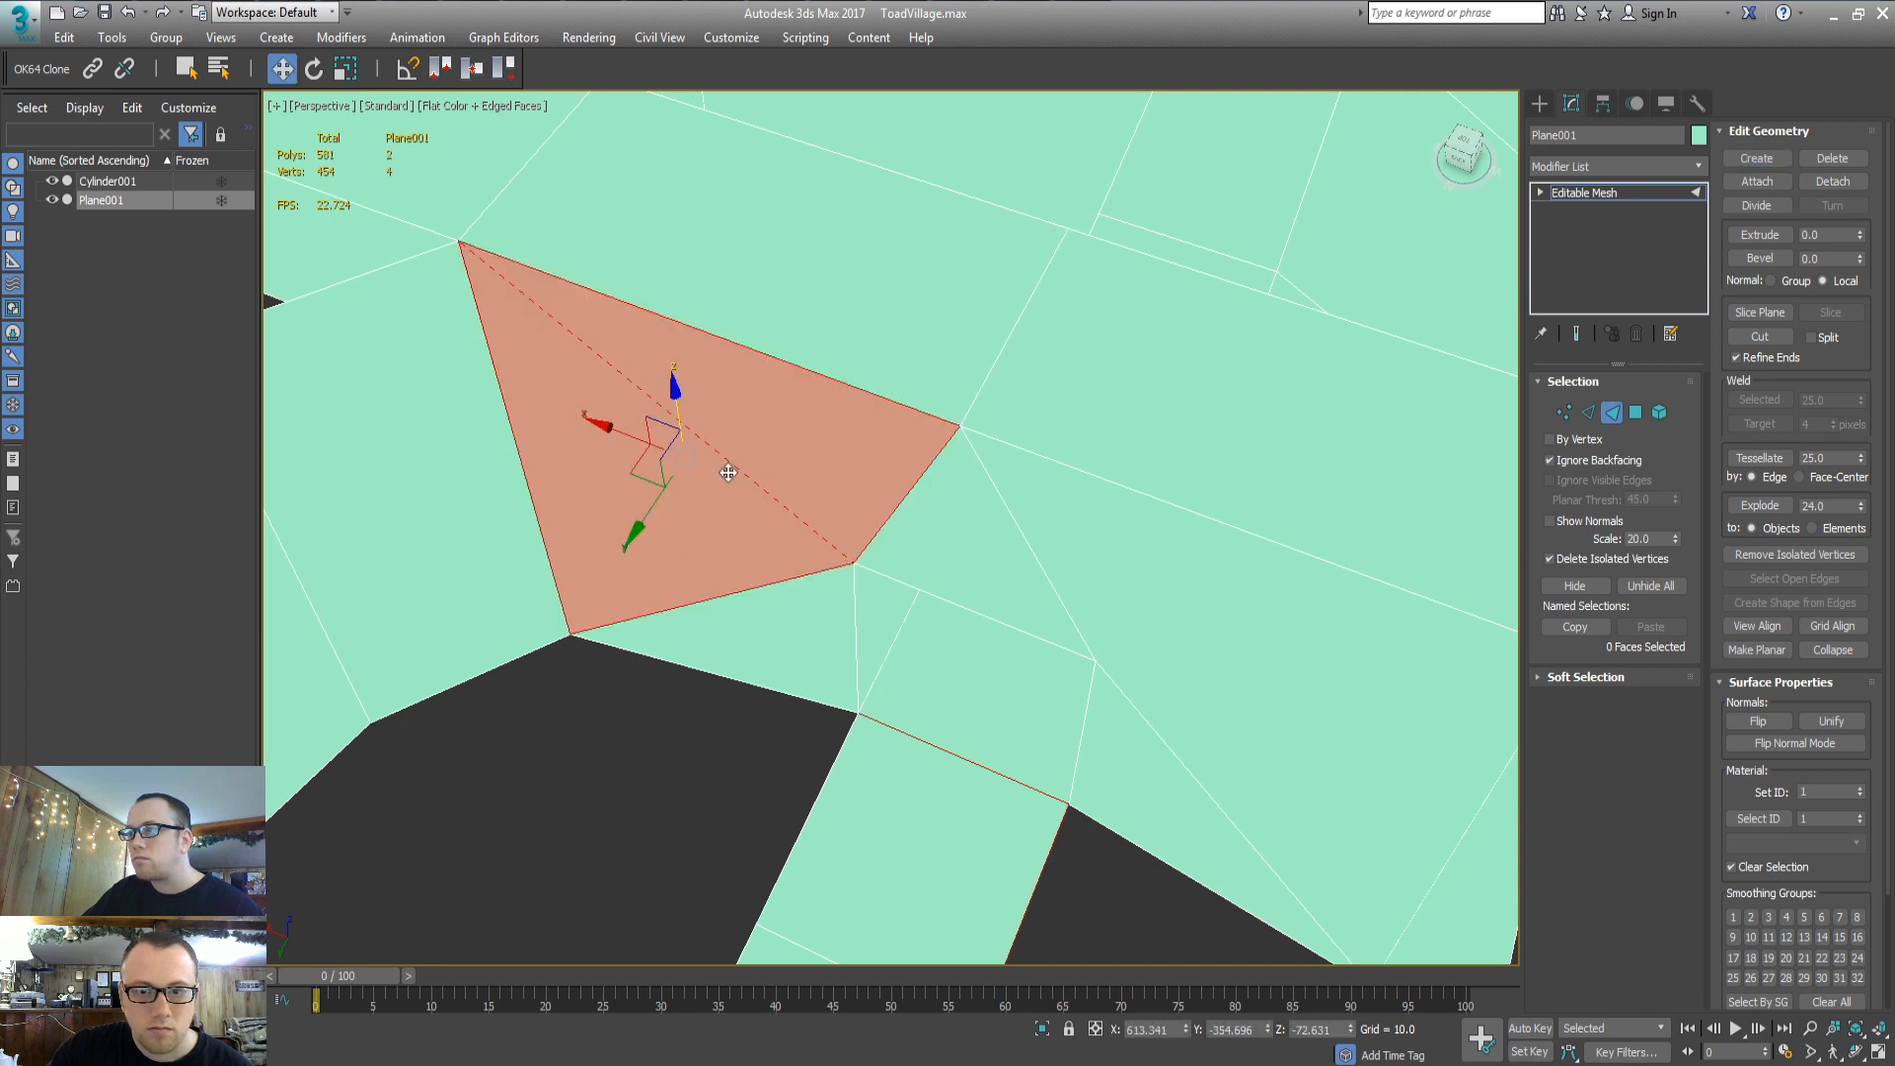
left_click(762, 703)
middle_click_drag(762, 703, 813, 551, "alt")
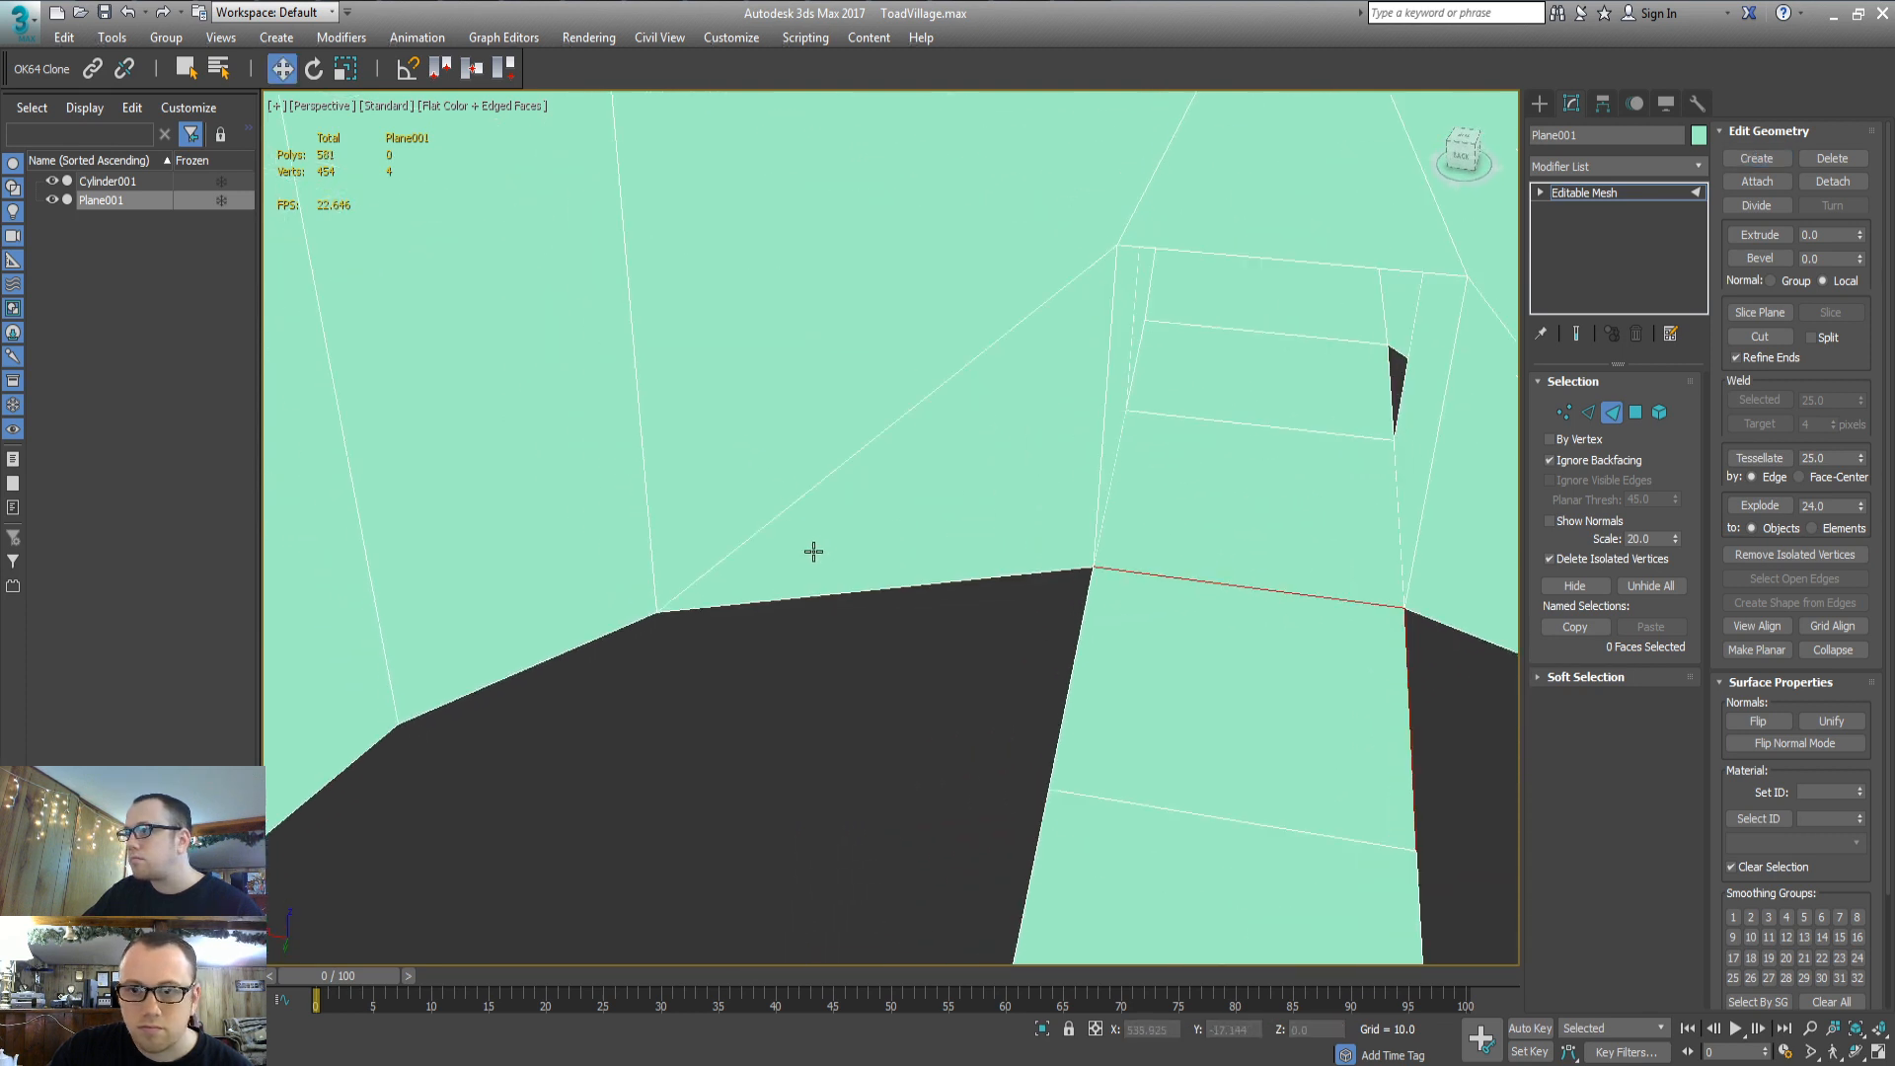
left_click(1225, 541)
left_click(926, 360, "ctrl")
middle_click_drag(927, 359, 927, 406, "alt")
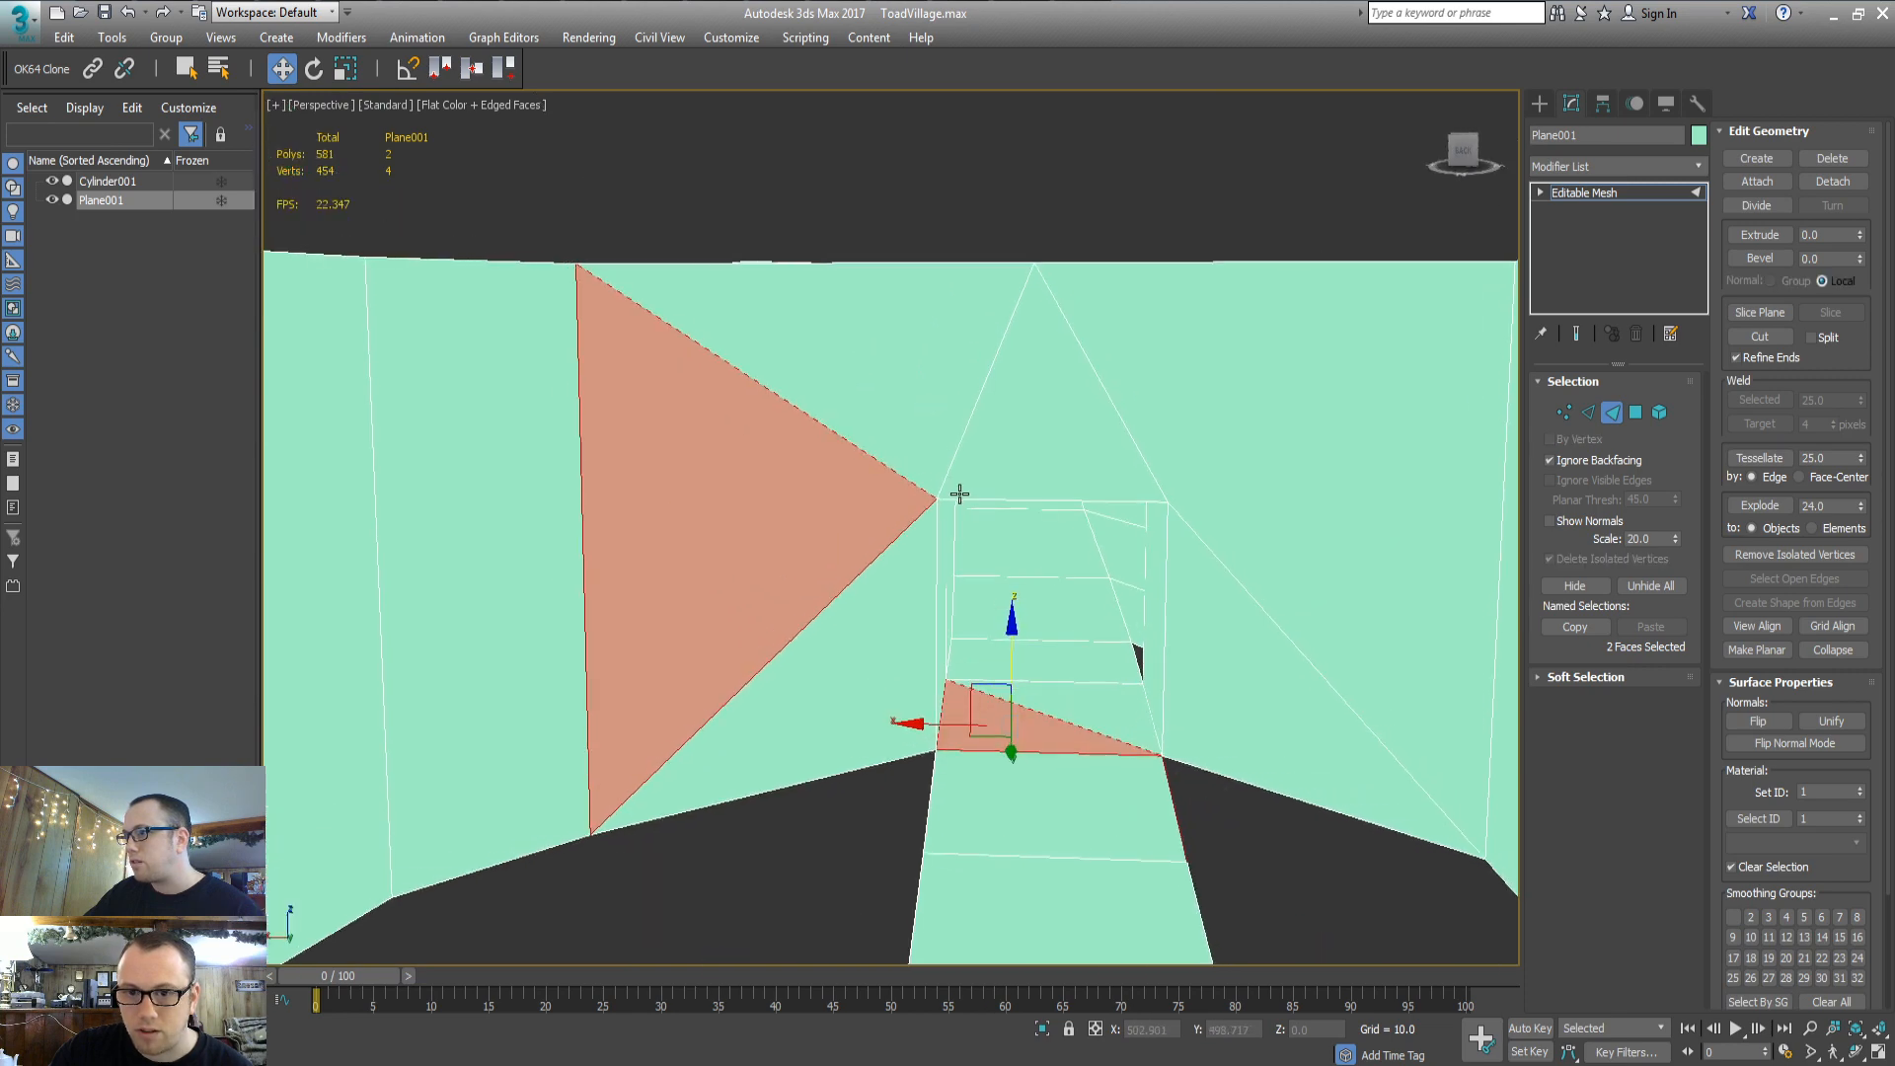
Select the four top vertices of the tunnel walls, scale them inward along X to narrow the ceiling, and lower them slightly
key("1")
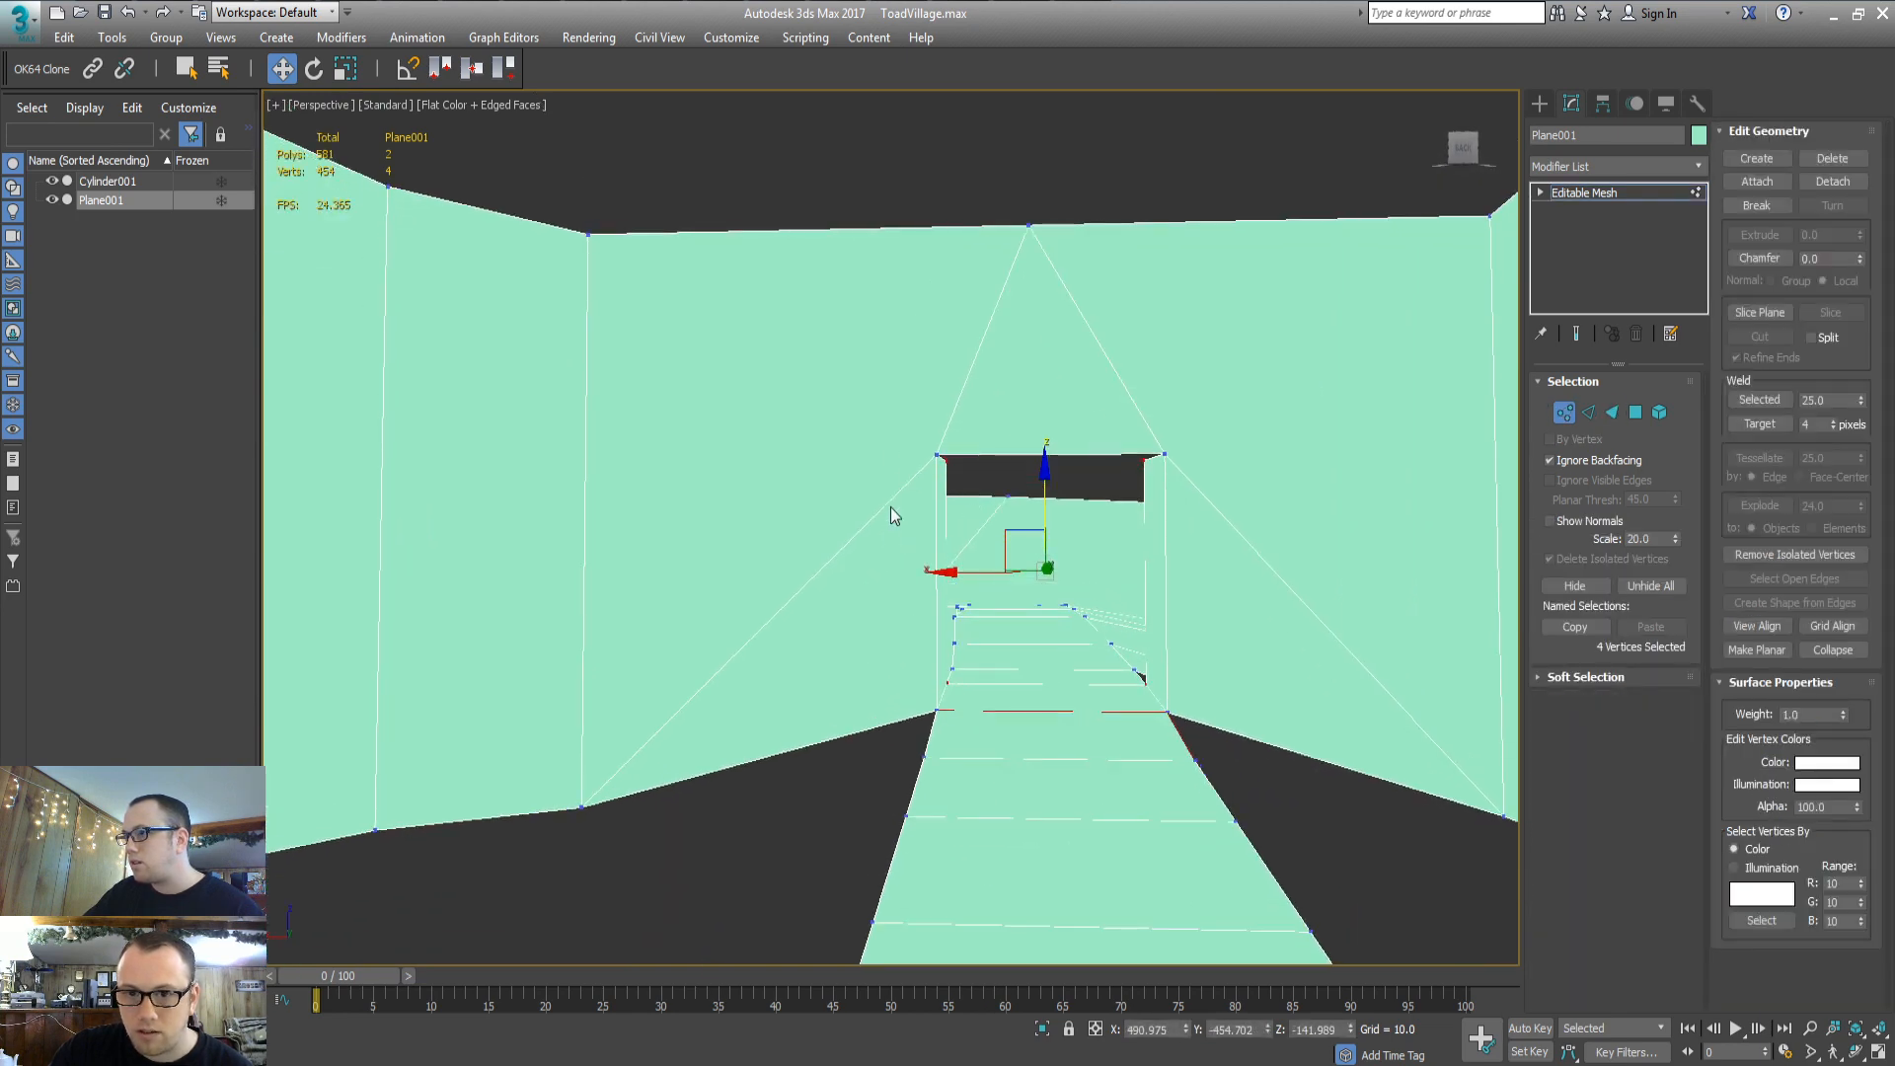
left_click_drag(1182, 442, 1200, 428)
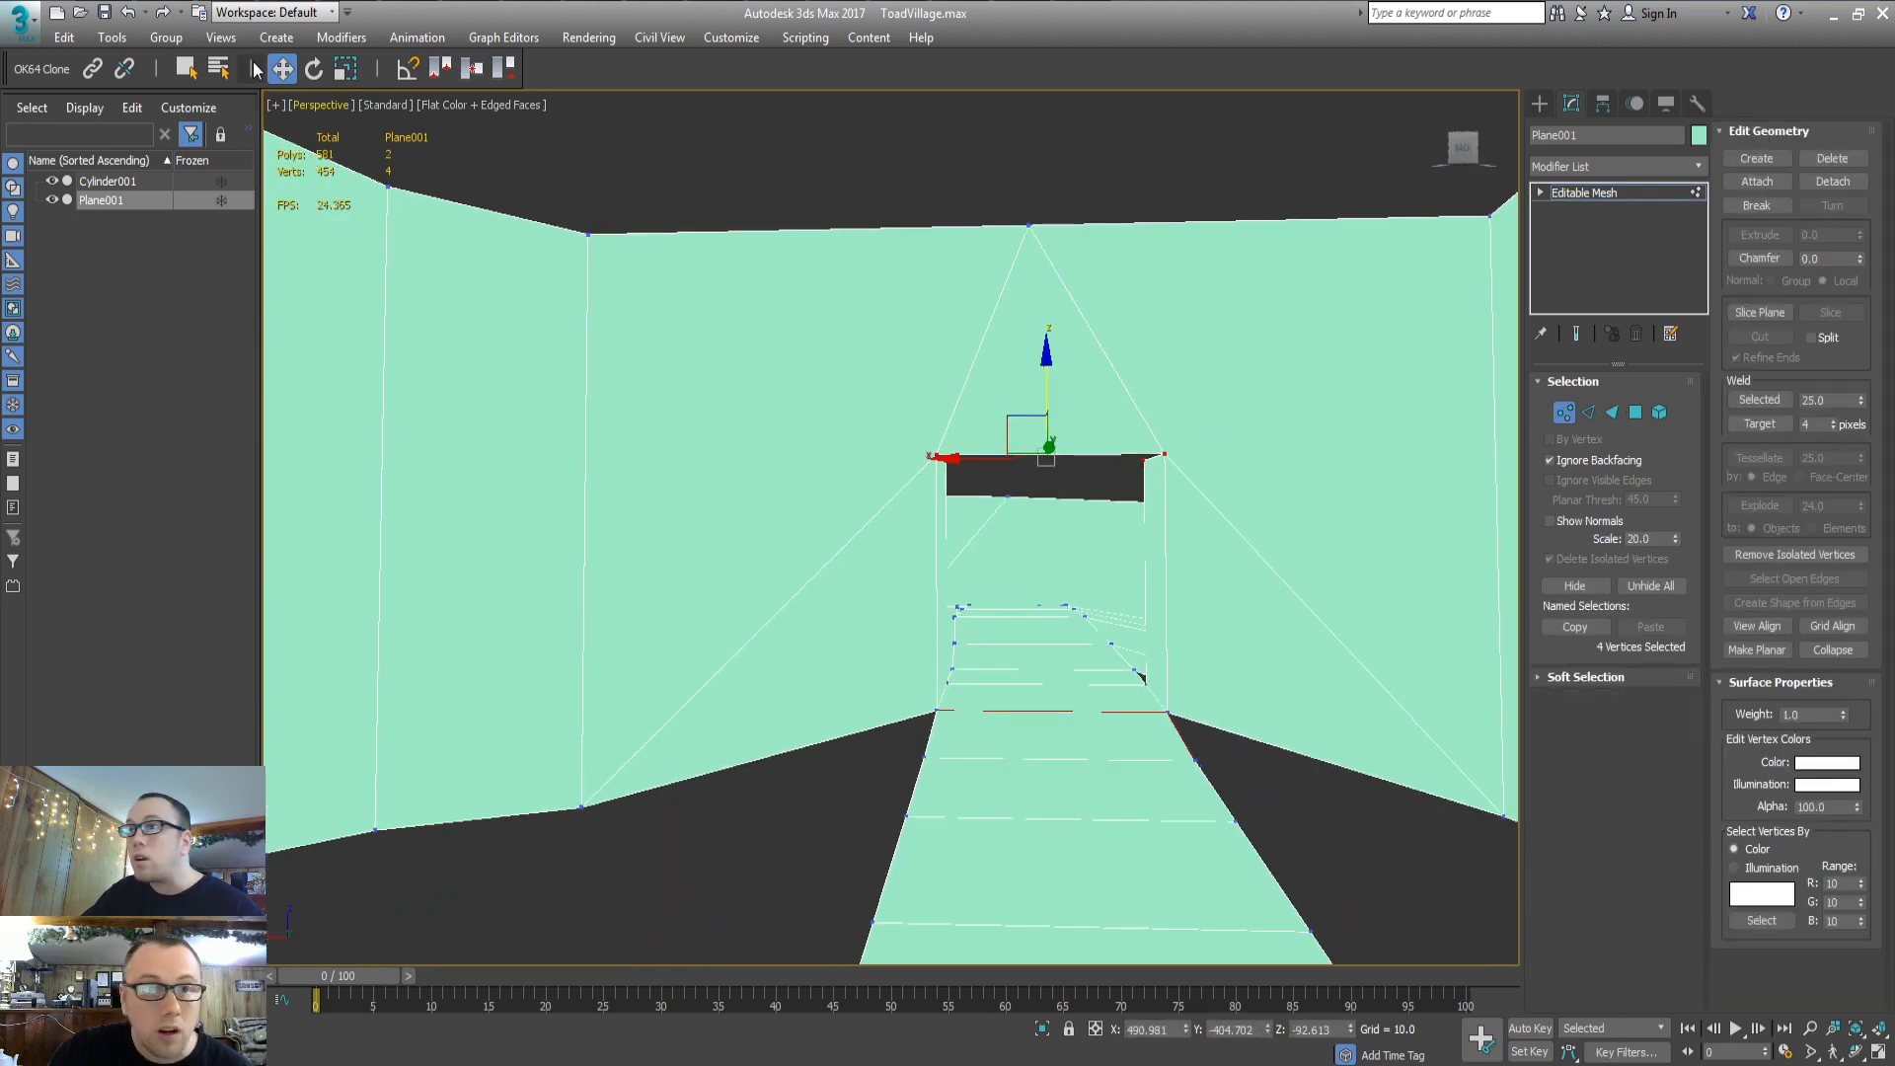
left_click(346, 68)
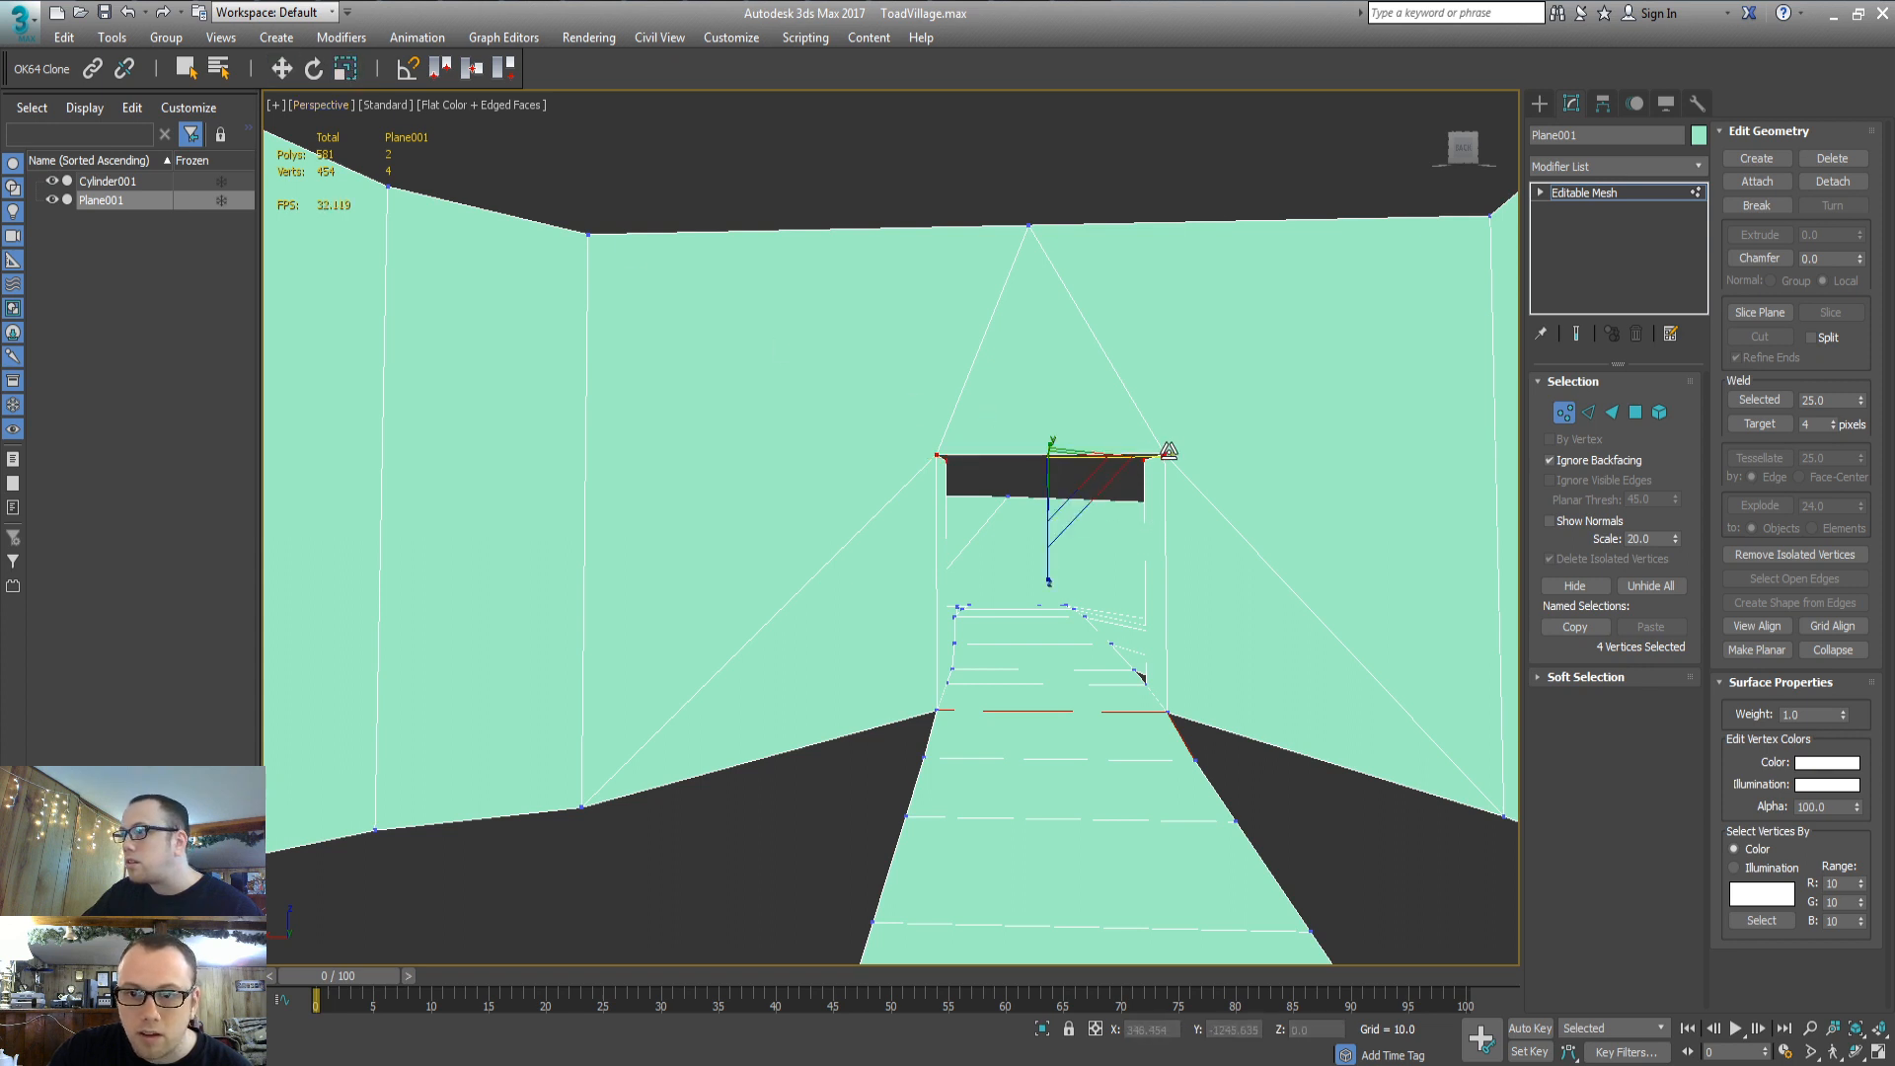
left_click_drag(1168, 451, 1135, 452)
key("w")
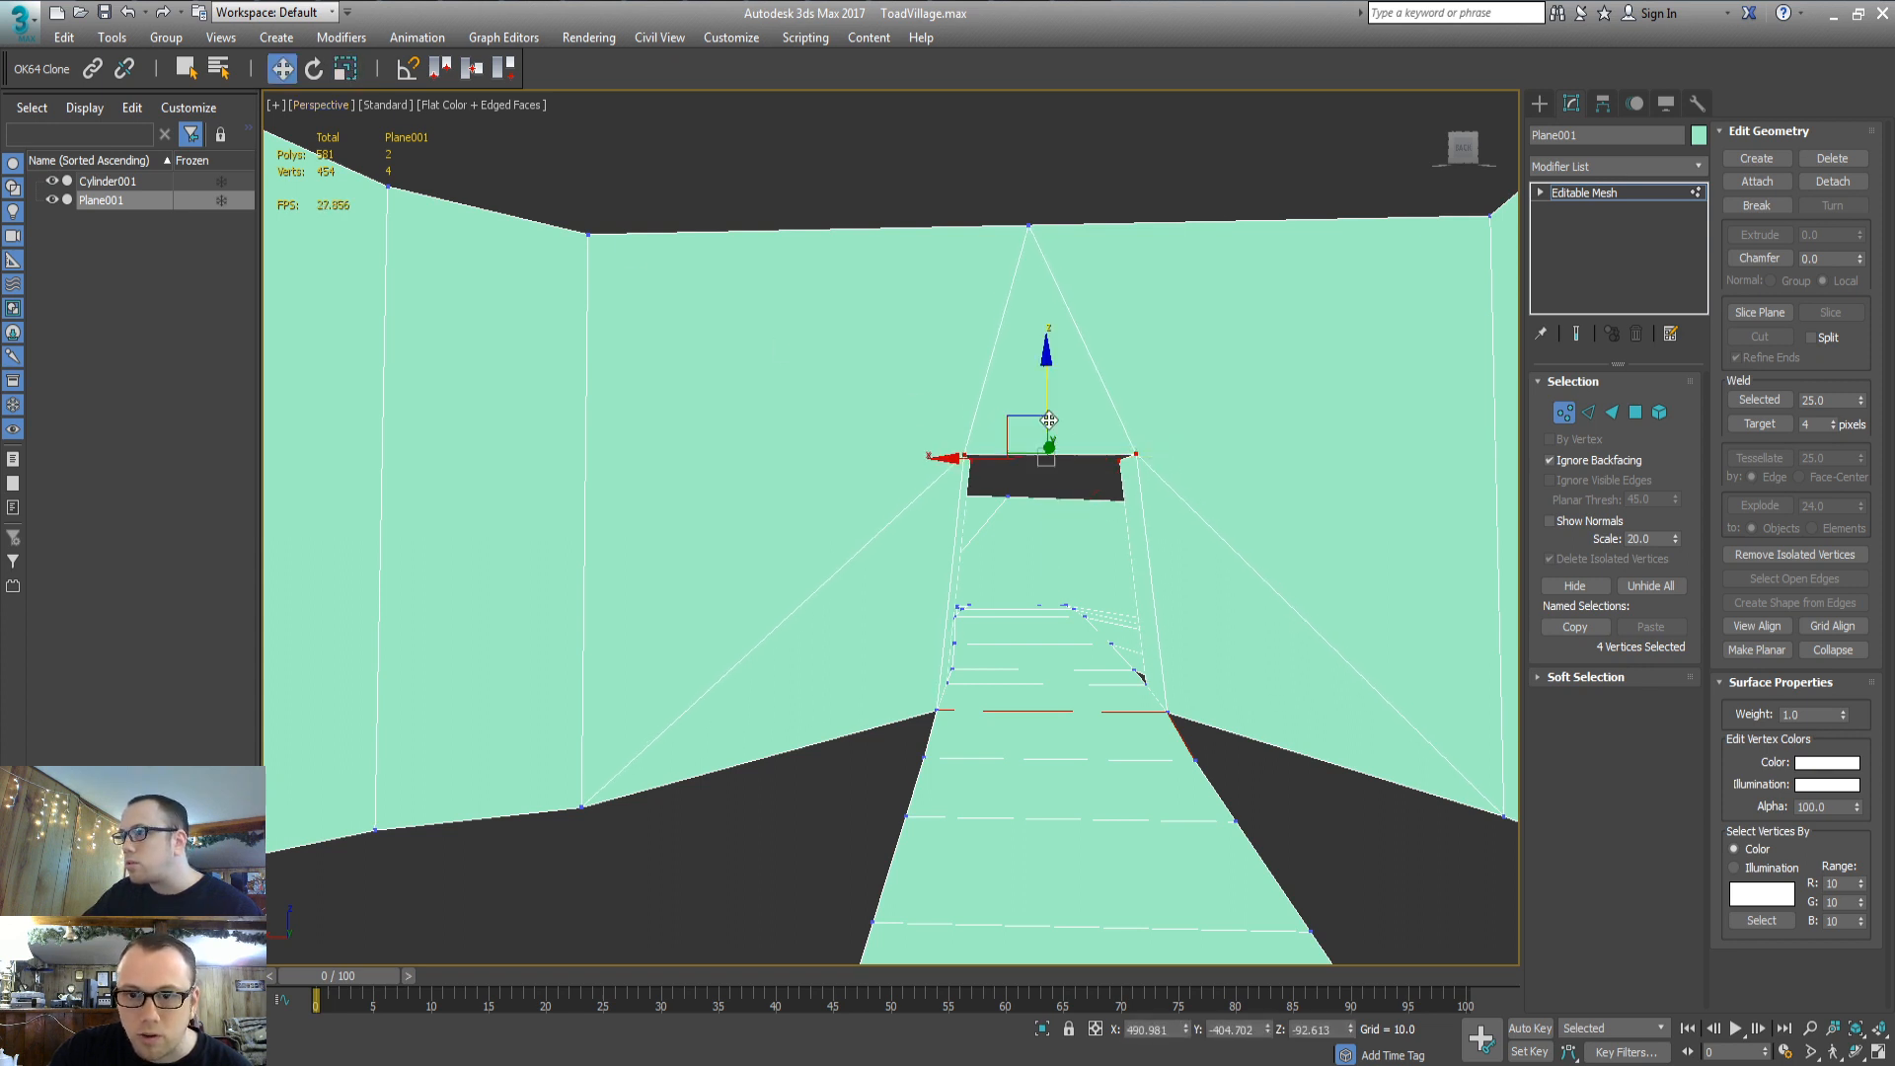
left_click_drag(1050, 380, 1050, 427)
Delete the two large wall faces below the upper track that block the tunnel's opposite end
middle_click_drag(1109, 511, 1417, 571, "alt")
key("3")
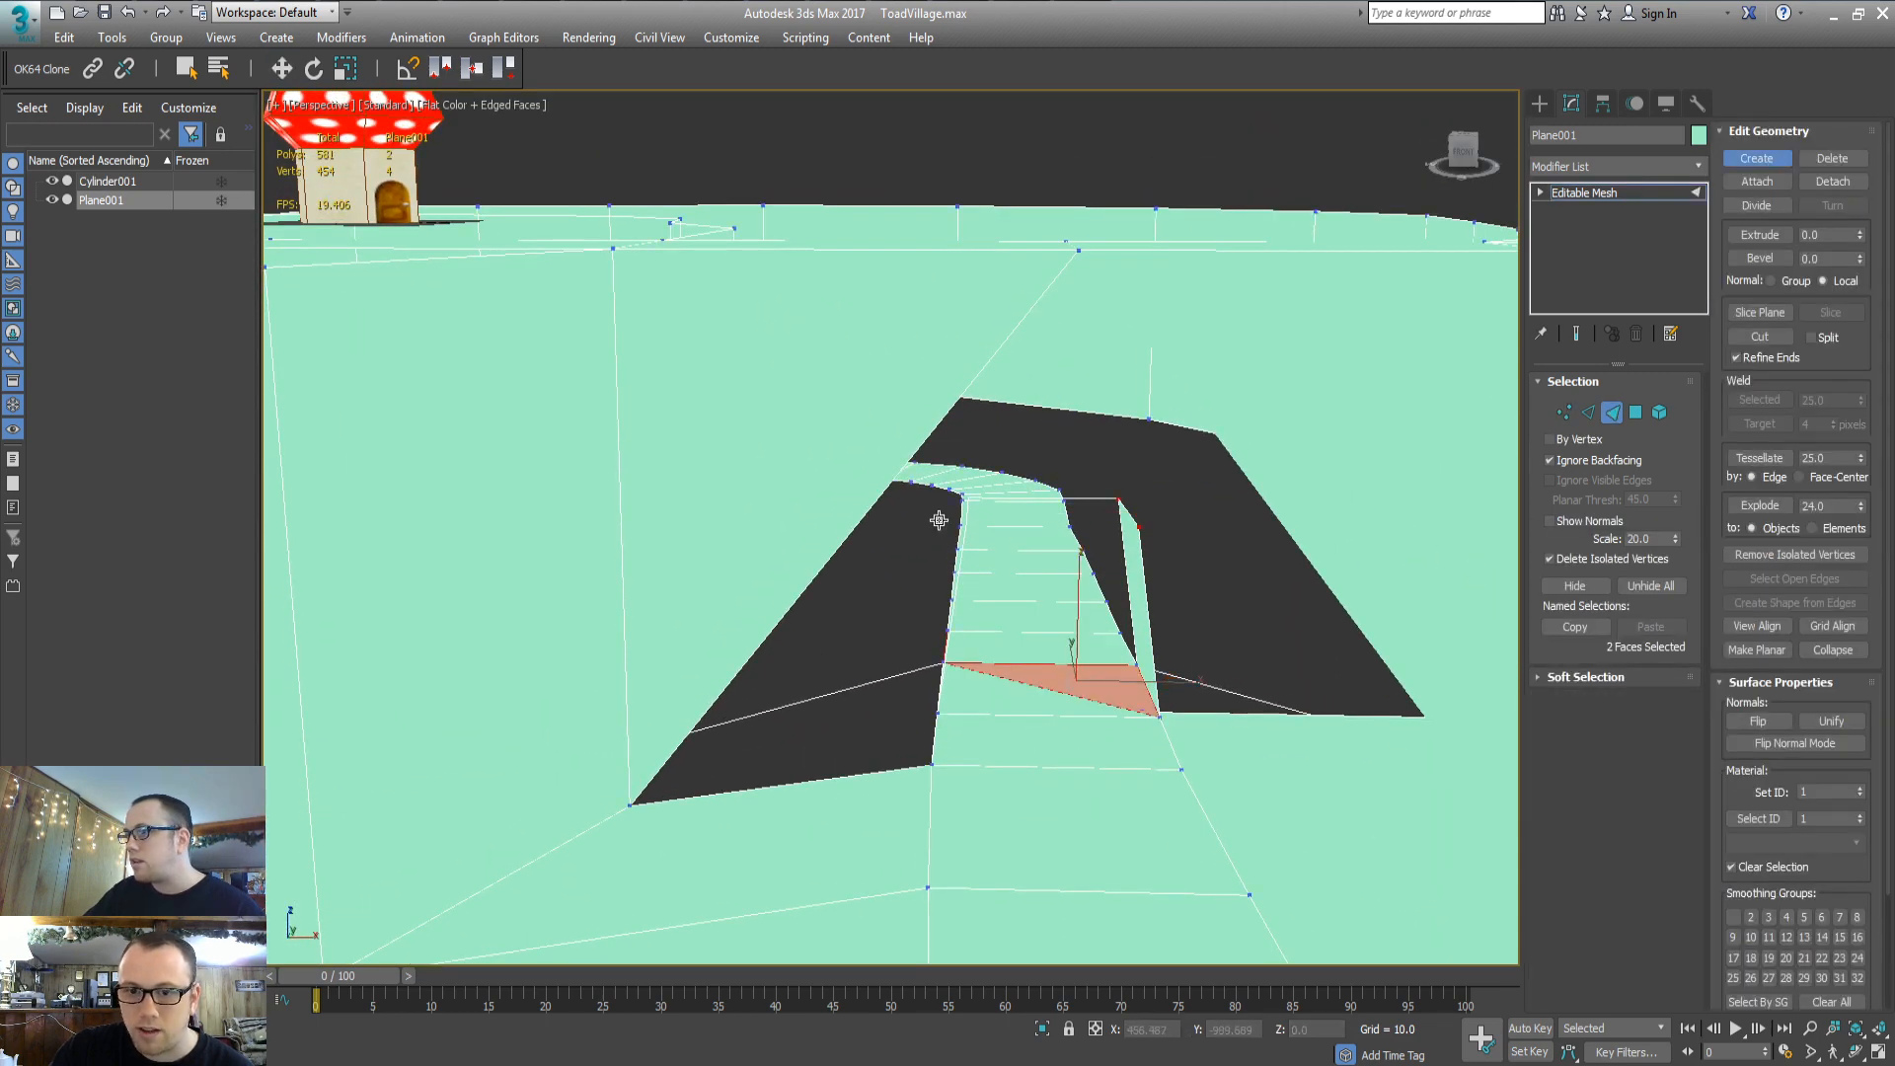
middle_click_drag(1008, 523, 1003, 551, "alt")
key("w")
left_click(840, 420)
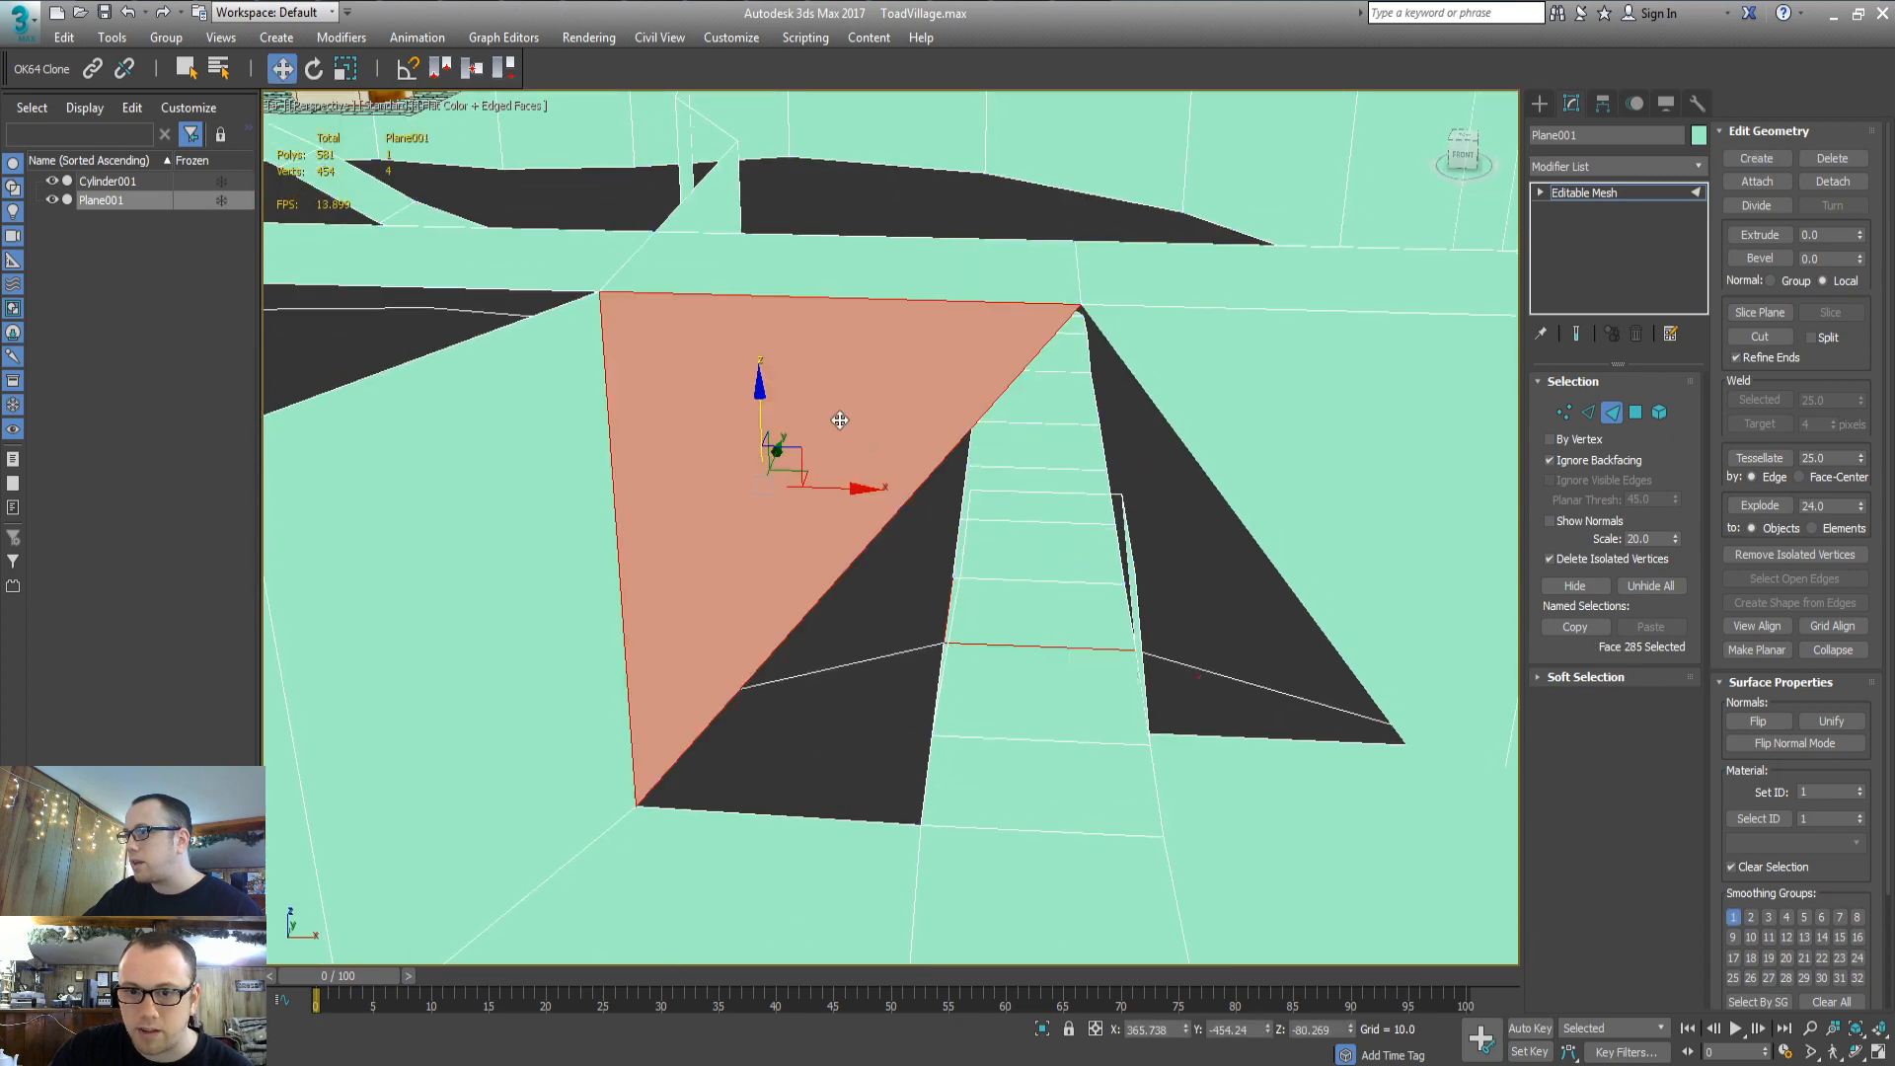
middle_click_drag(1227, 432, 1070, 474, "alt")
key("Delete")
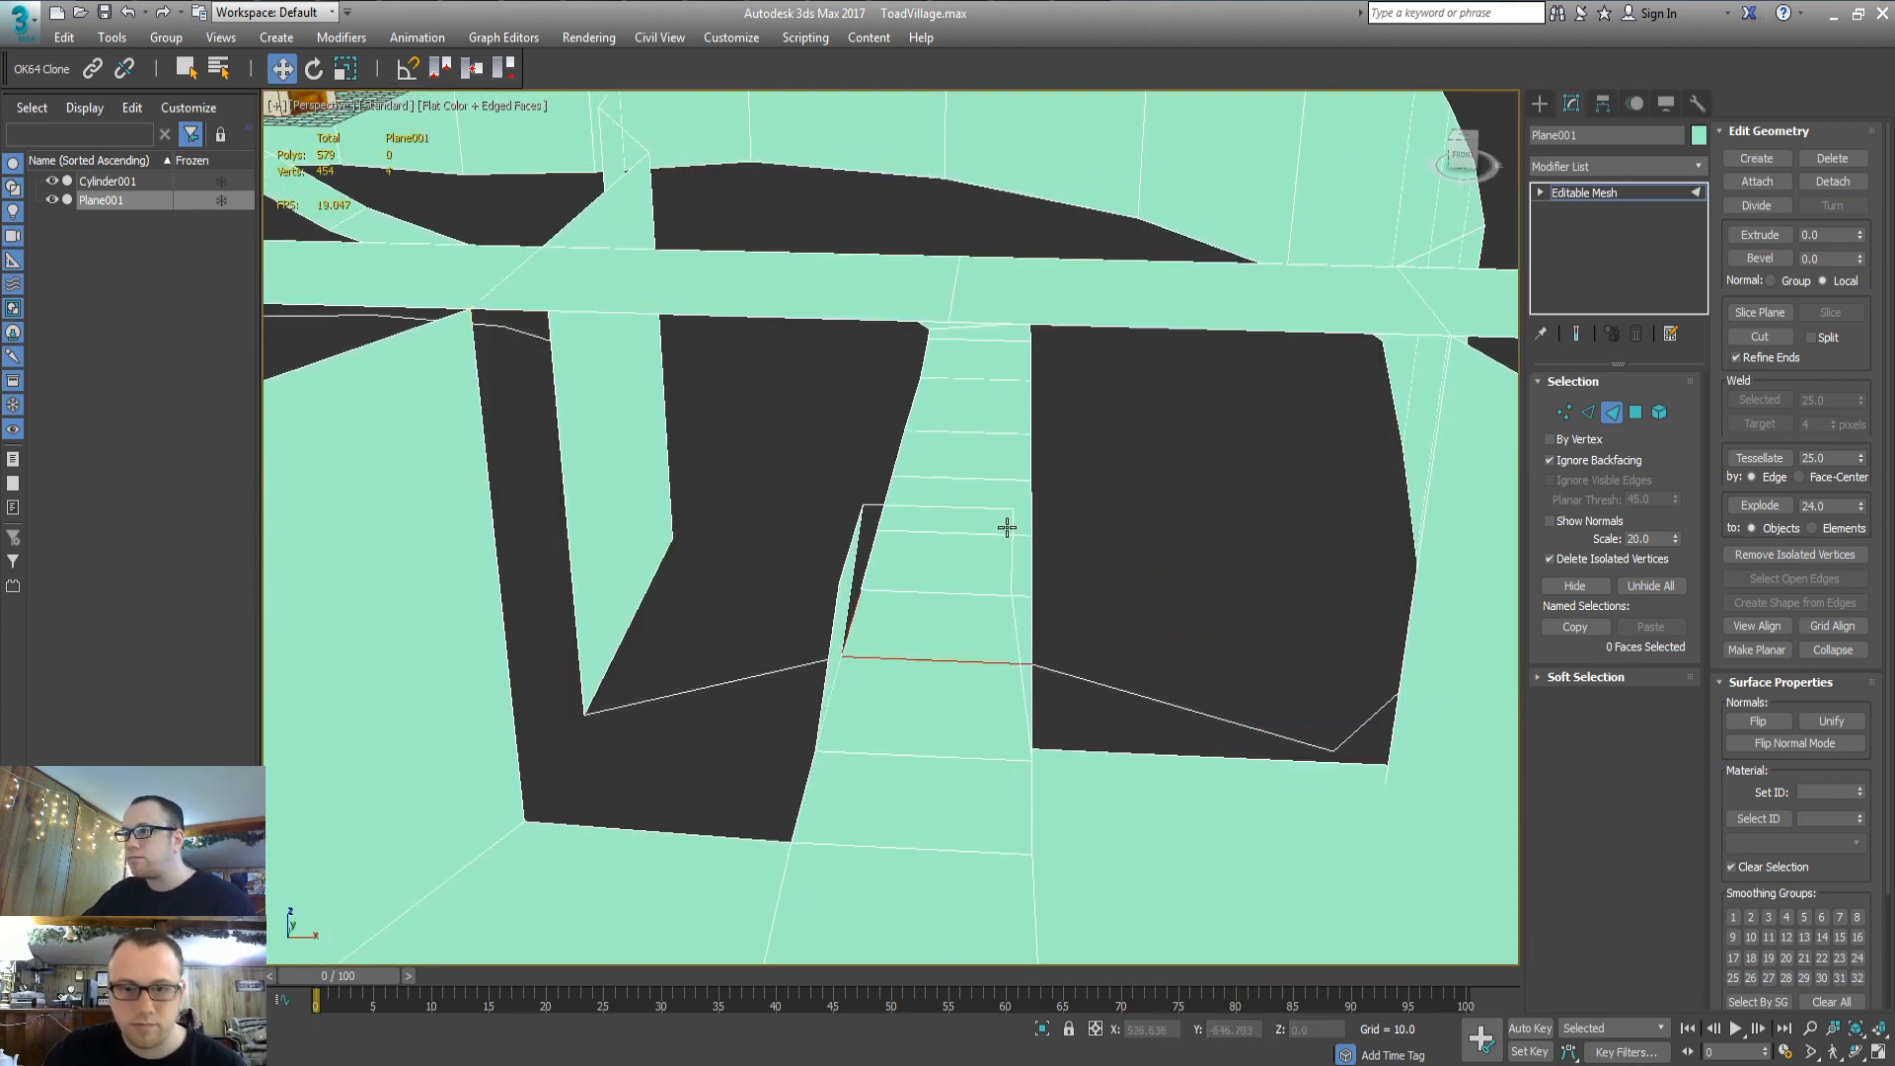
Create two faces closing the gap between one side wall of the tunnel's opposite end and the adjacent terrain wall
middle_click_drag(834, 752, 828, 805, "alt")
left_click(680, 842)
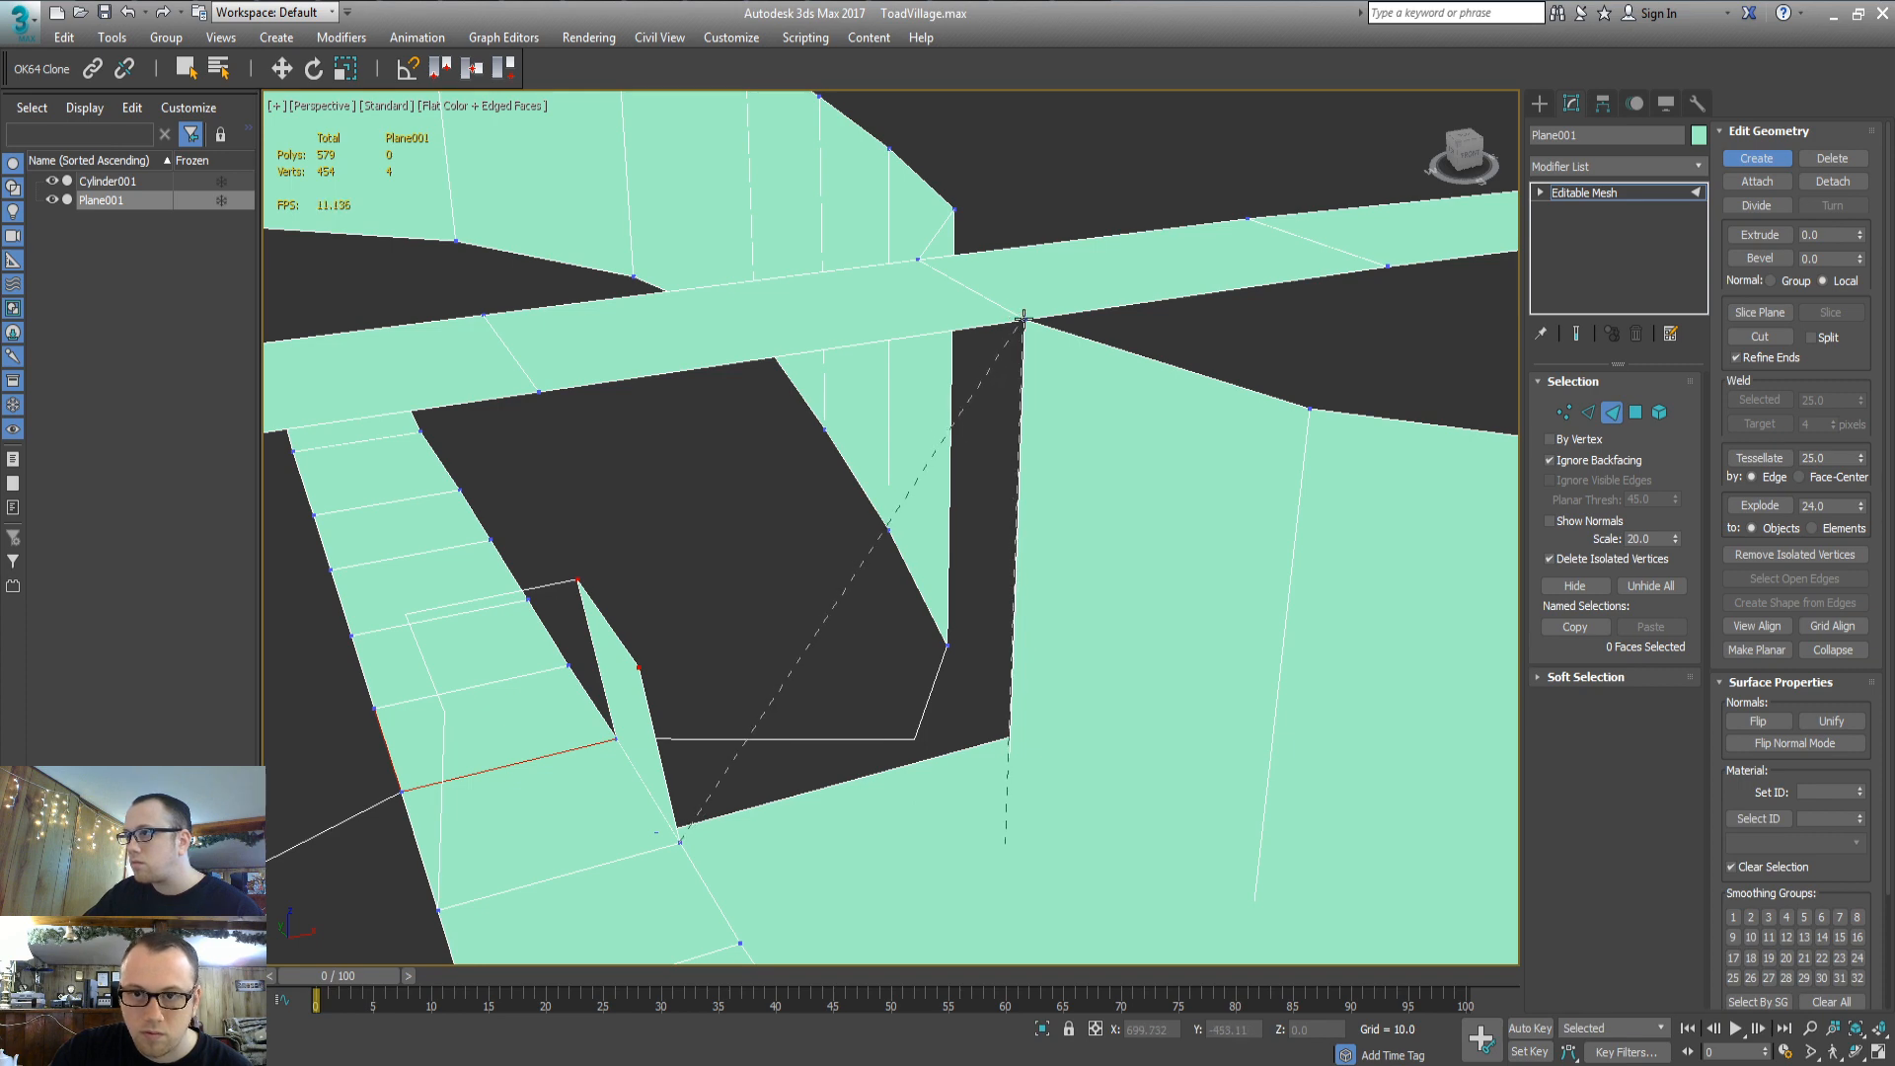
left_click(641, 668)
middle_click_drag(677, 677, 1013, 579, "alt")
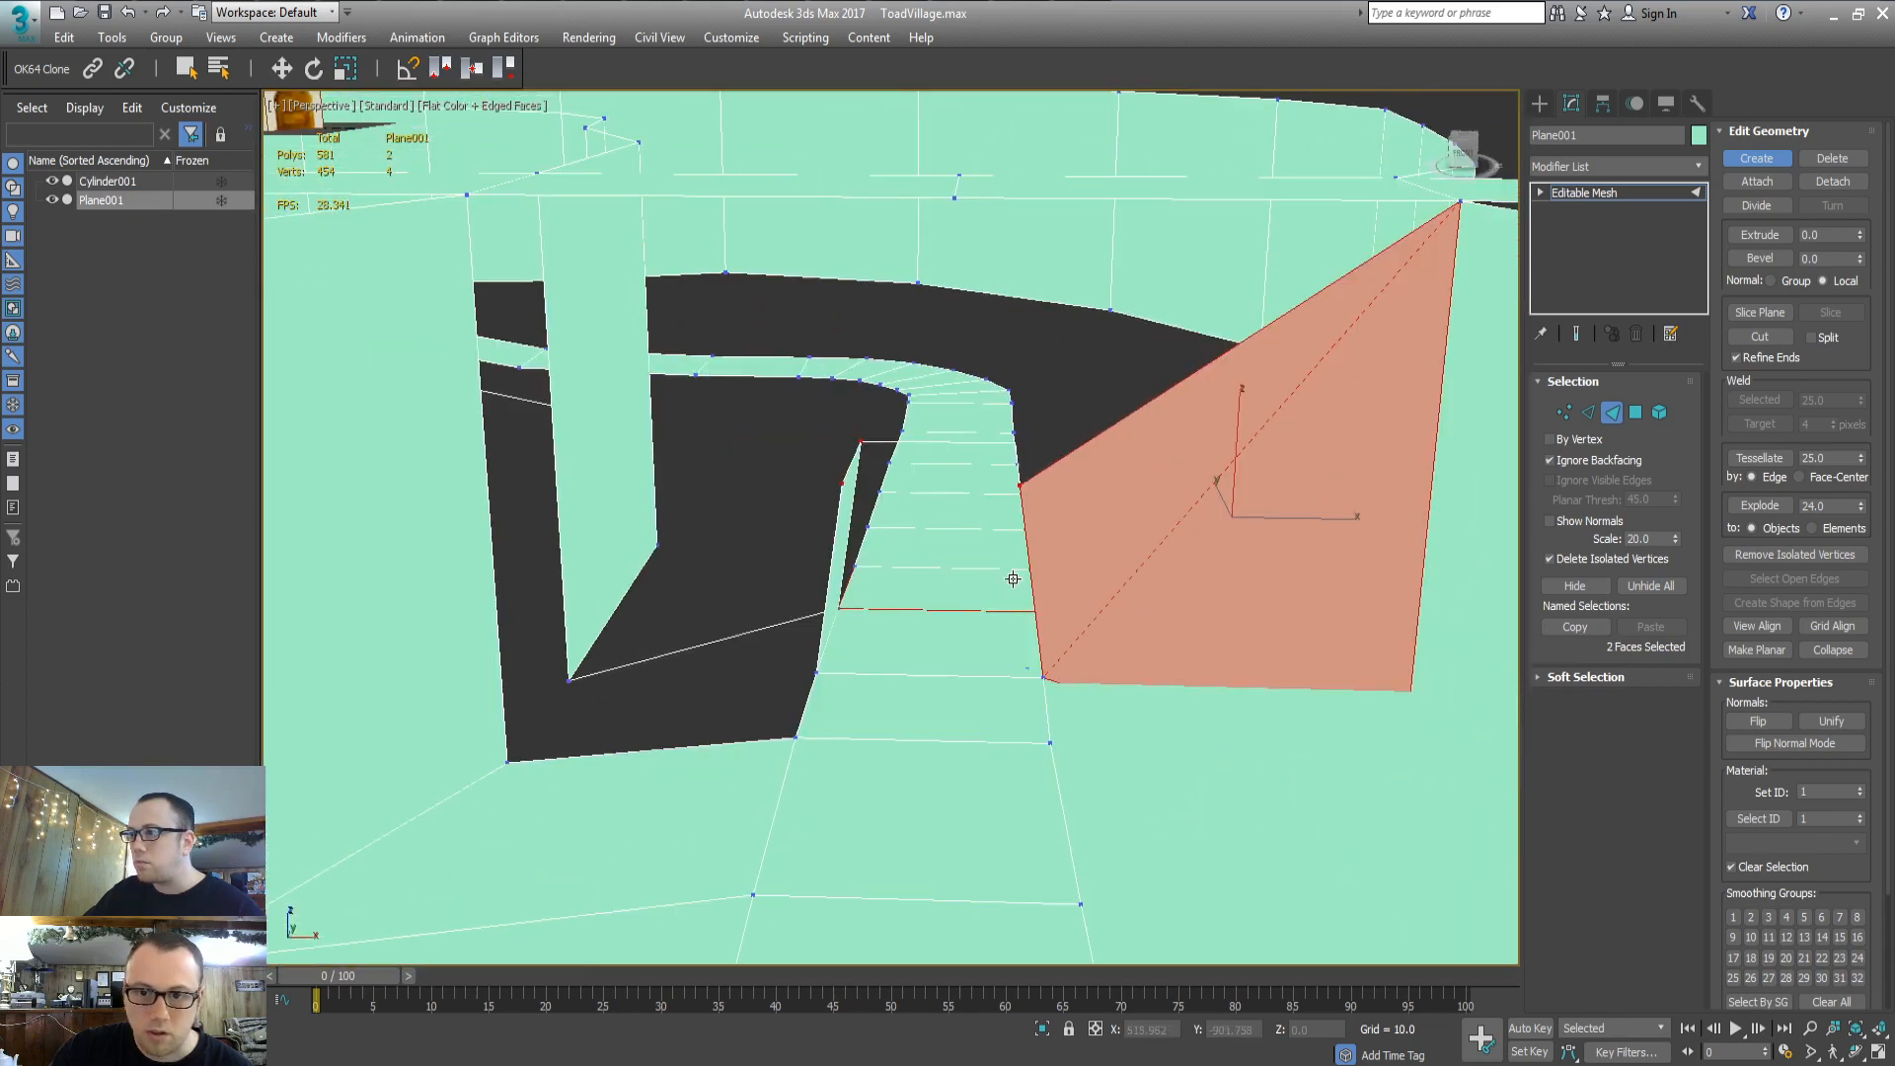
Create three faces above the tunnel's opposite opening, joining its two top corners to the upper track's edge vertices
left_click(1021, 486)
left_click(1460, 203)
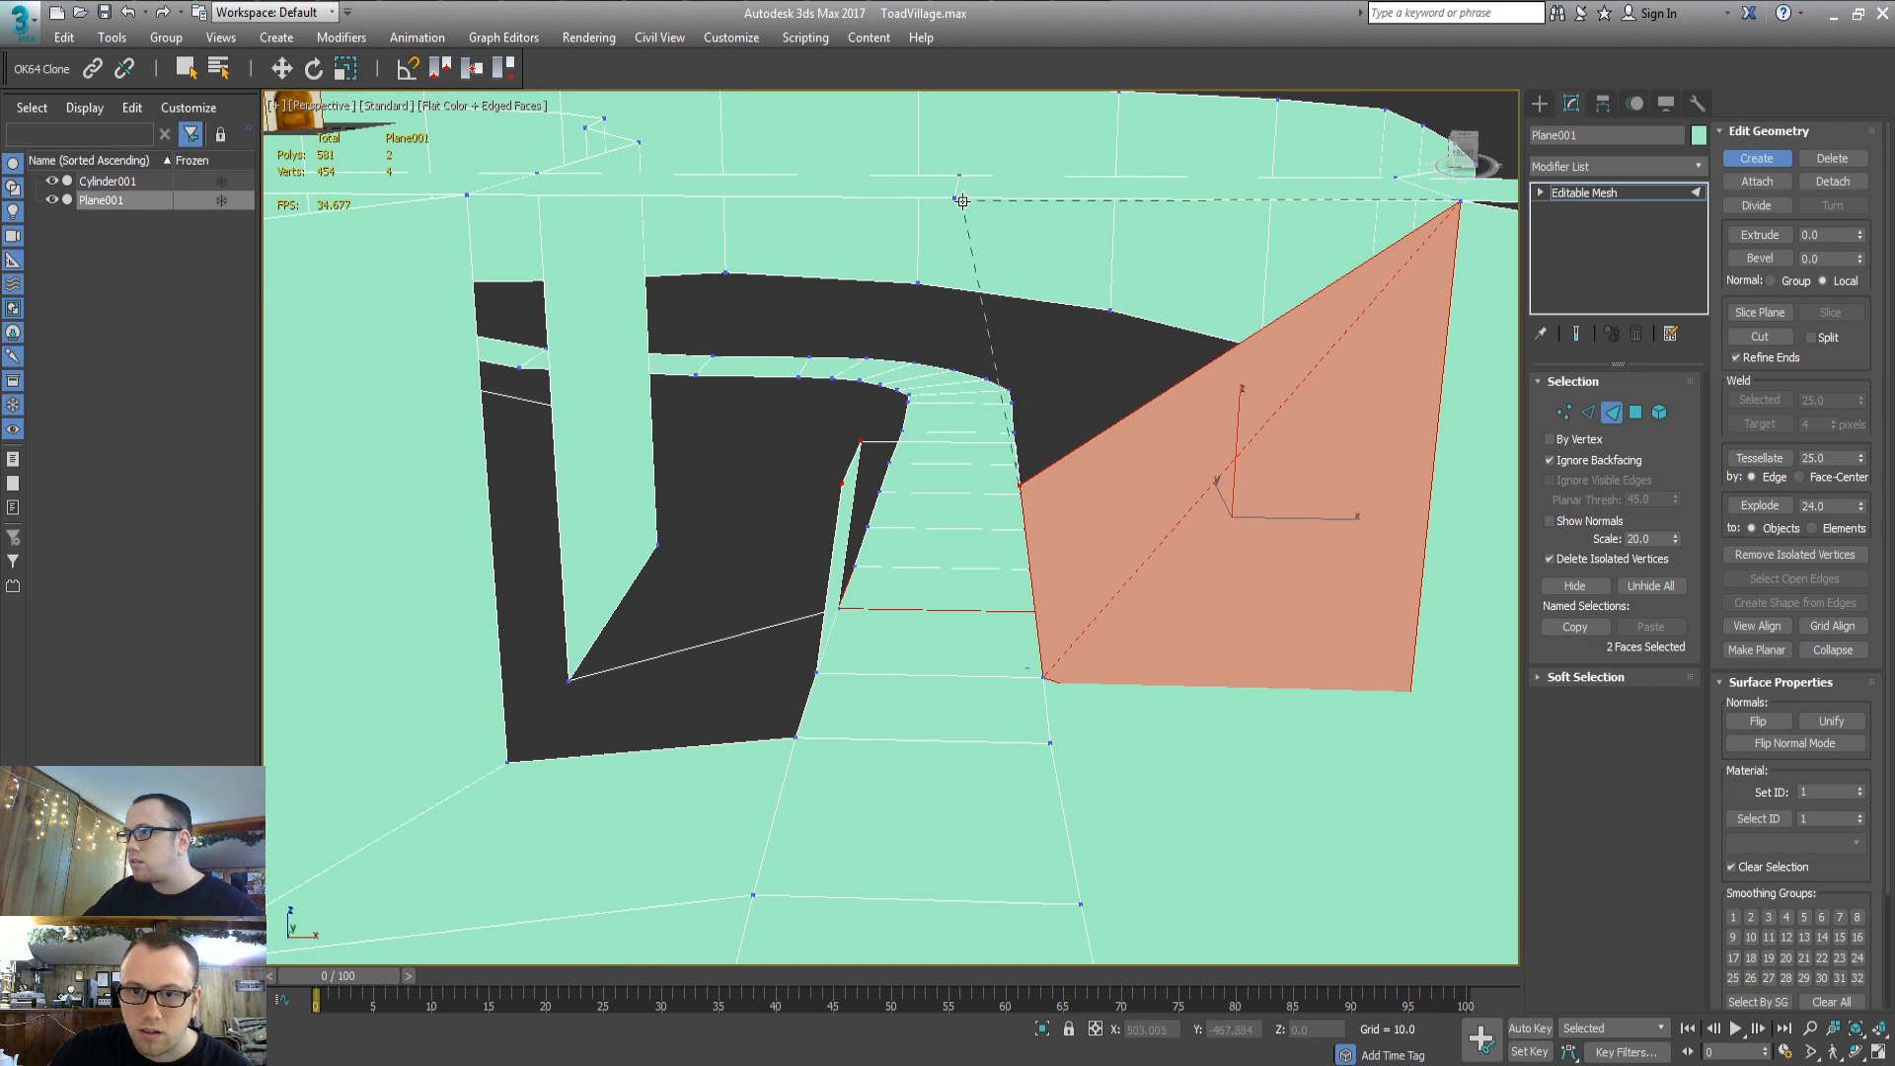
left_click(842, 483)
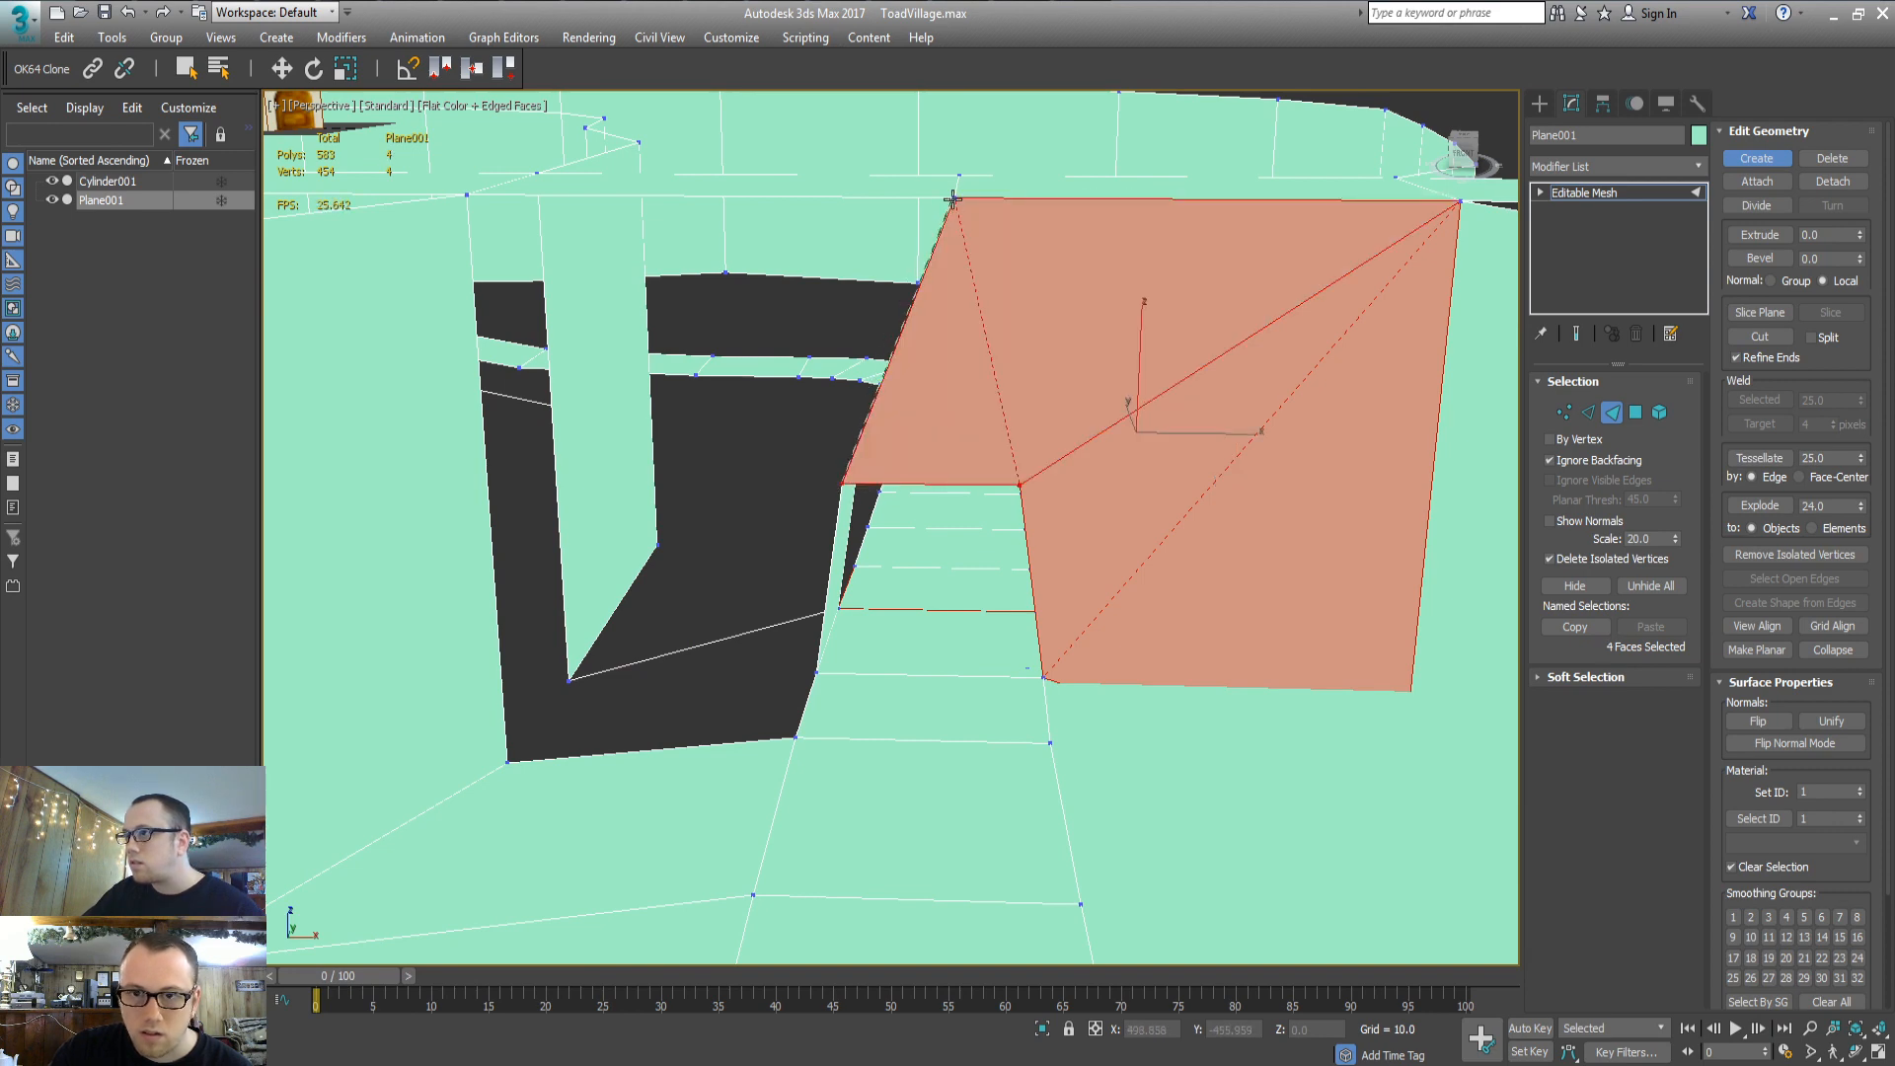
left_click(463, 195)
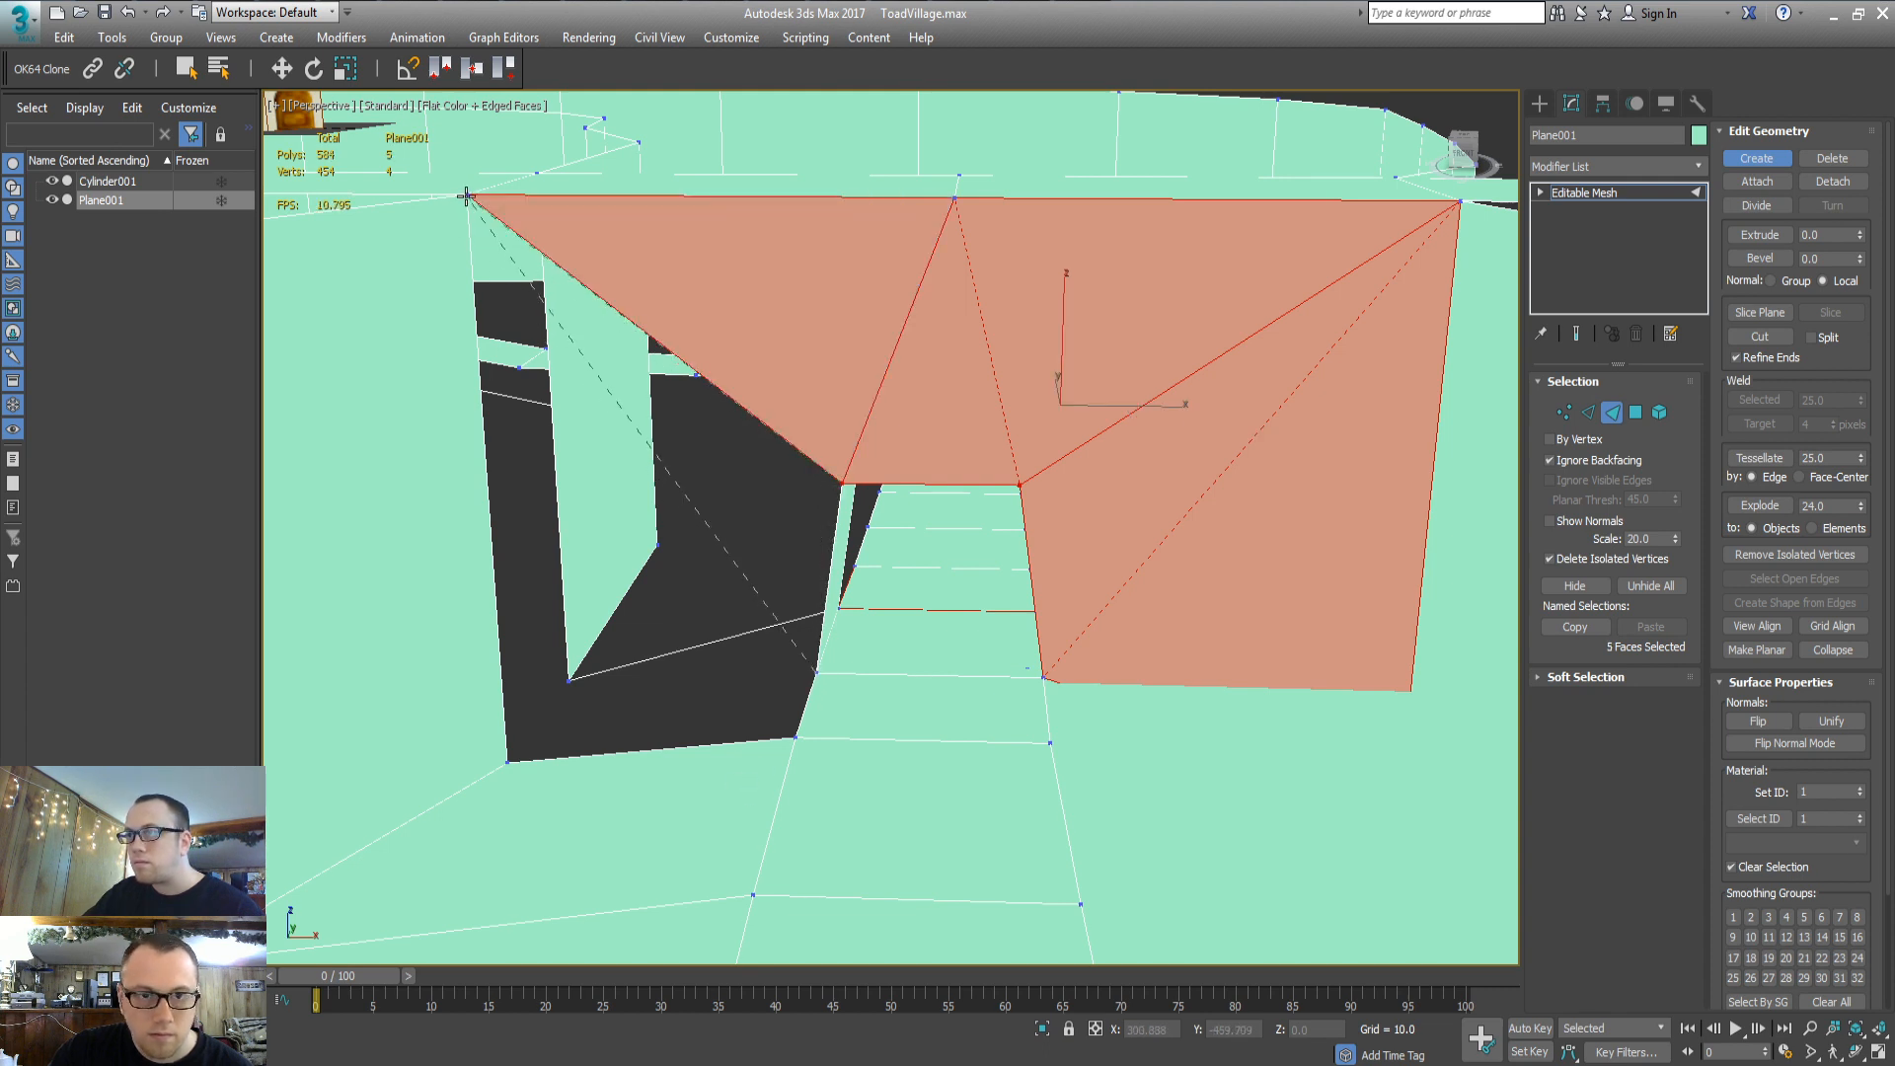
Create two wall faces on the opening's other side and a triangular ground face filling the gap at their base
left_click(509, 765)
middle_click_drag(508, 765, 853, 787, "alt")
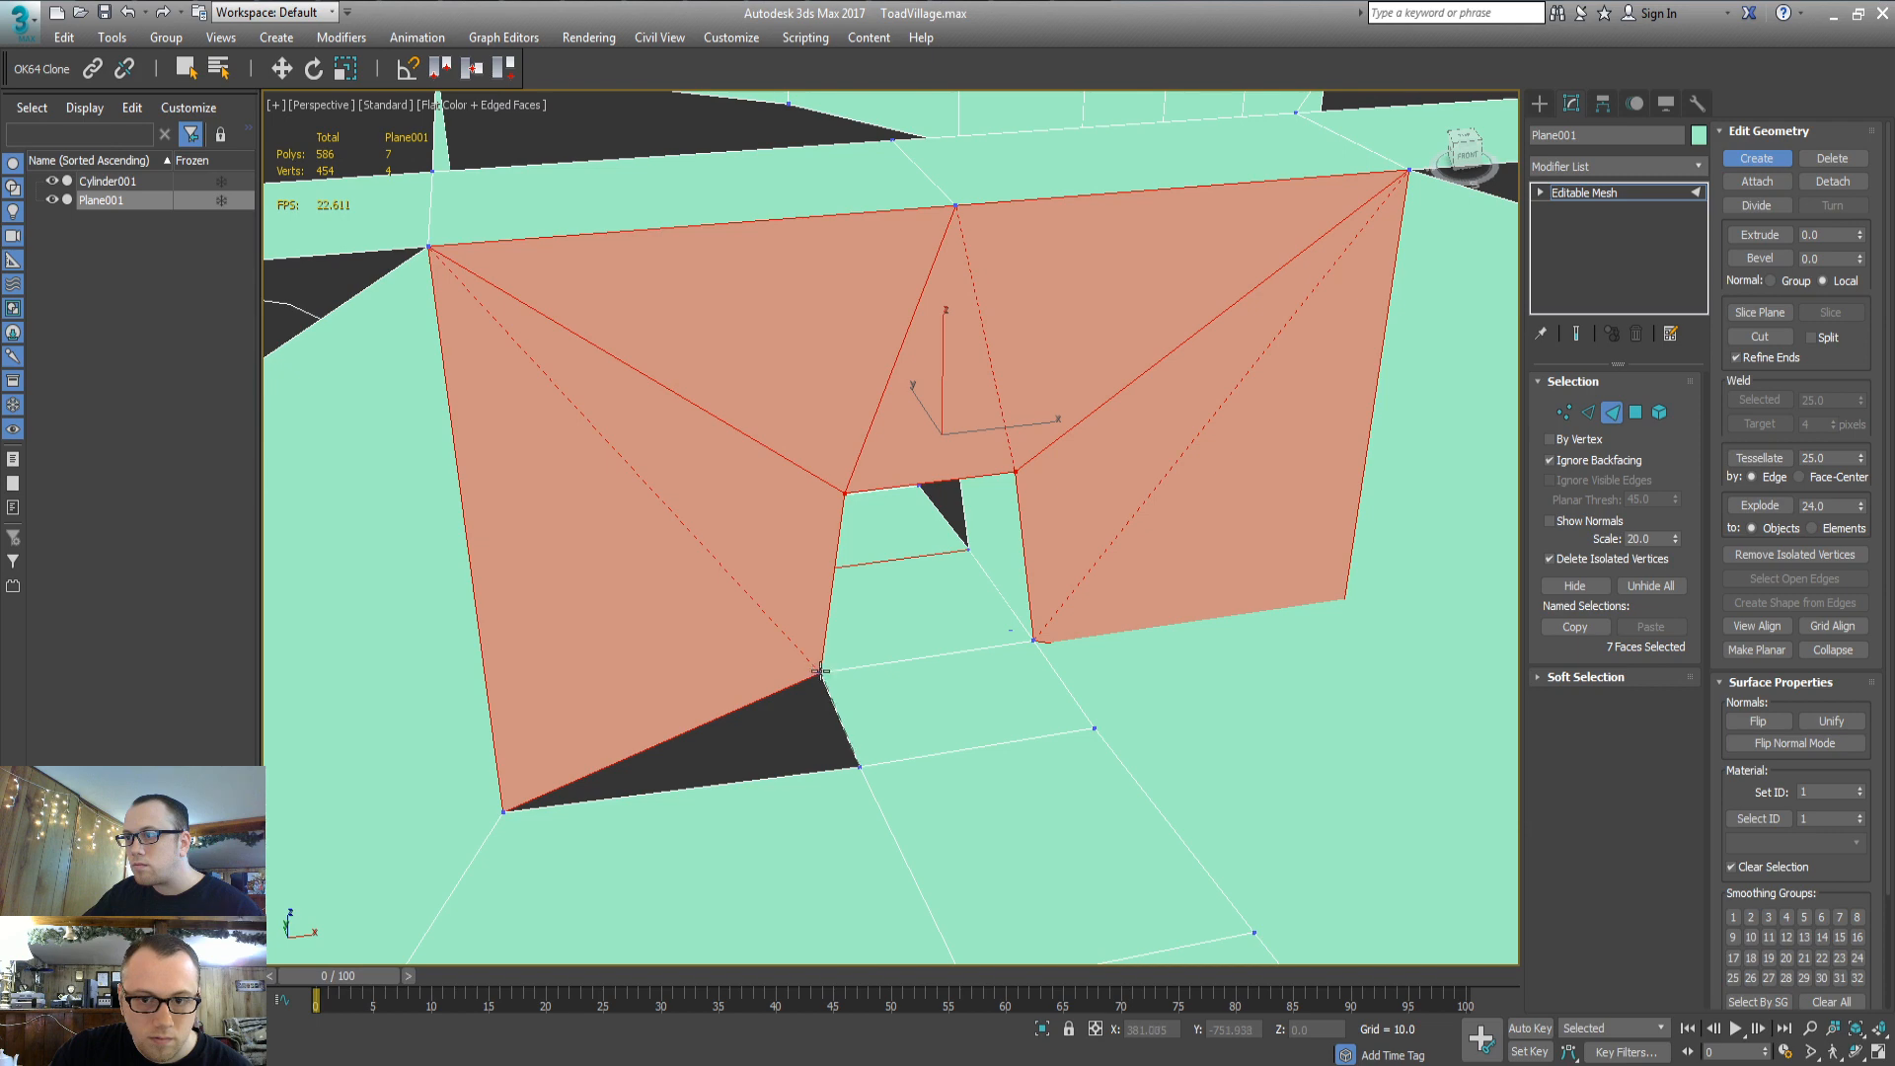
left_click(858, 766)
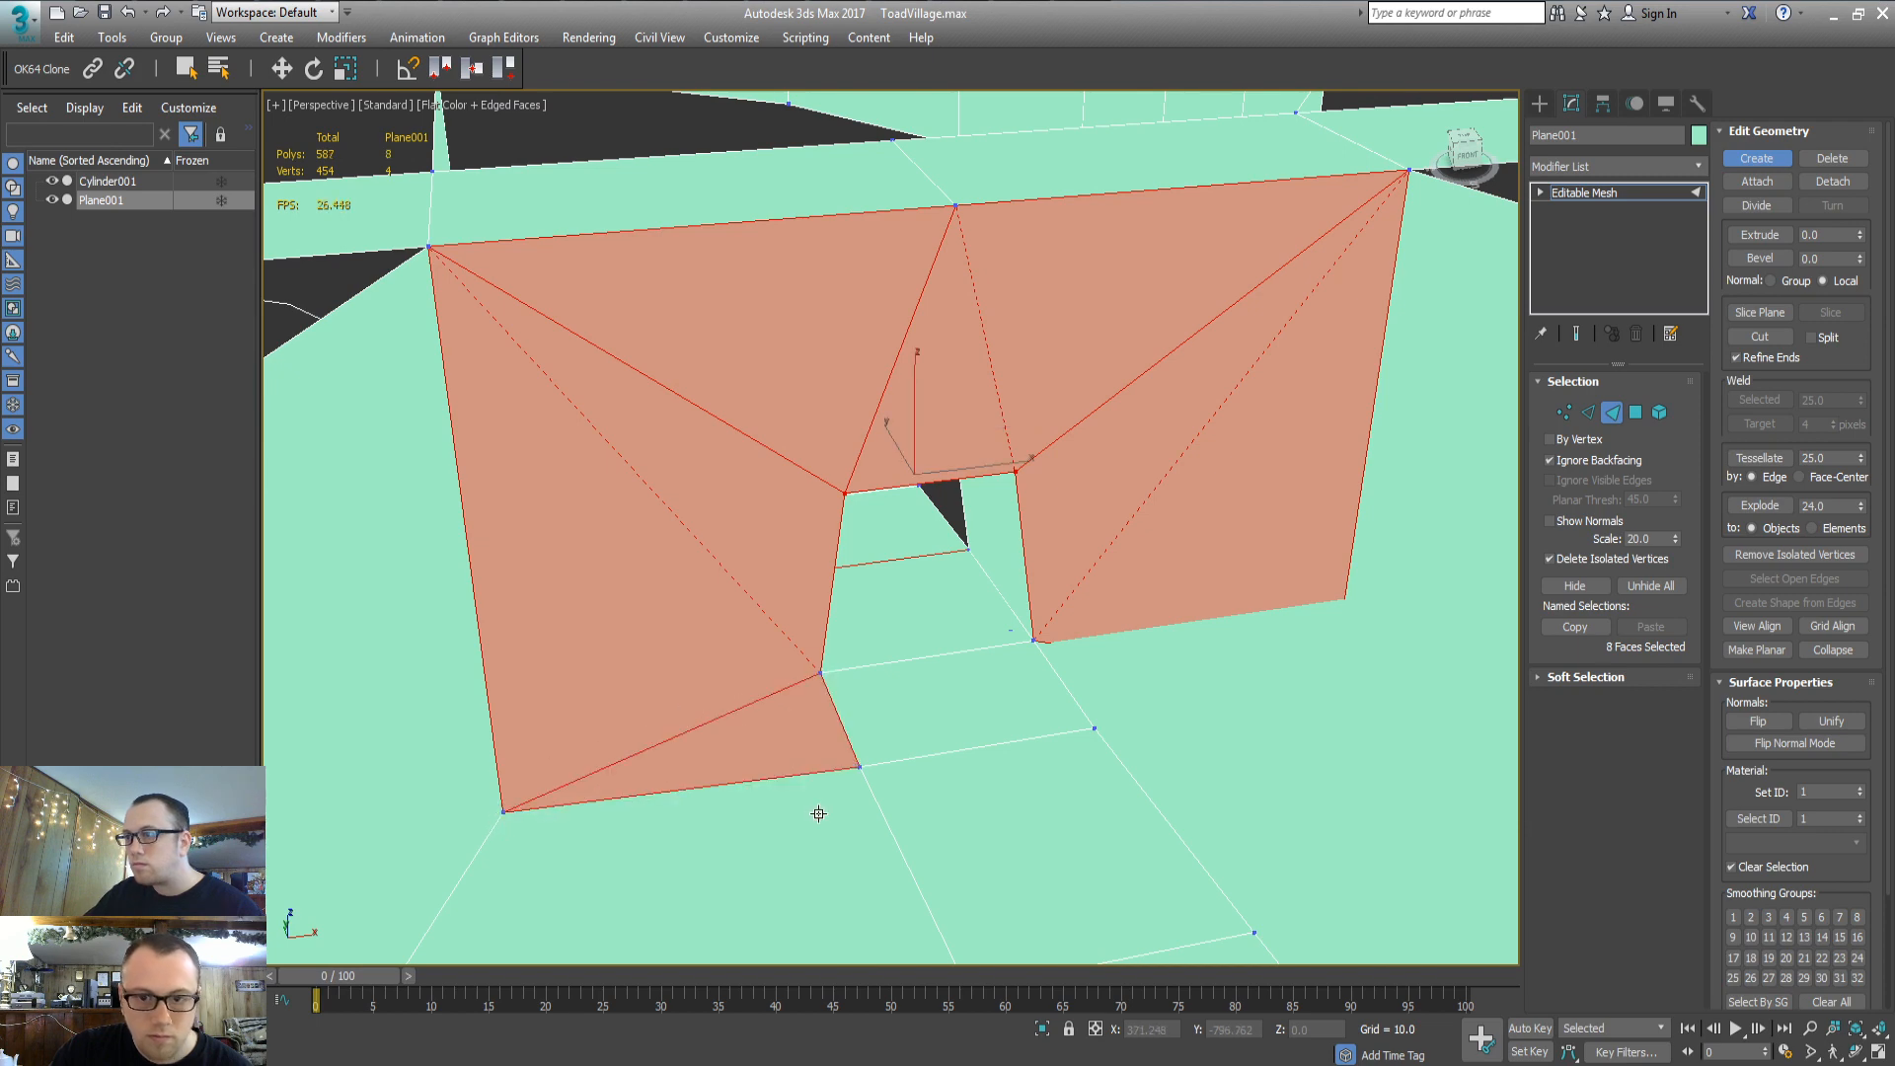
key("w")
middle_click_drag(888, 766, 843, 724, "alt")
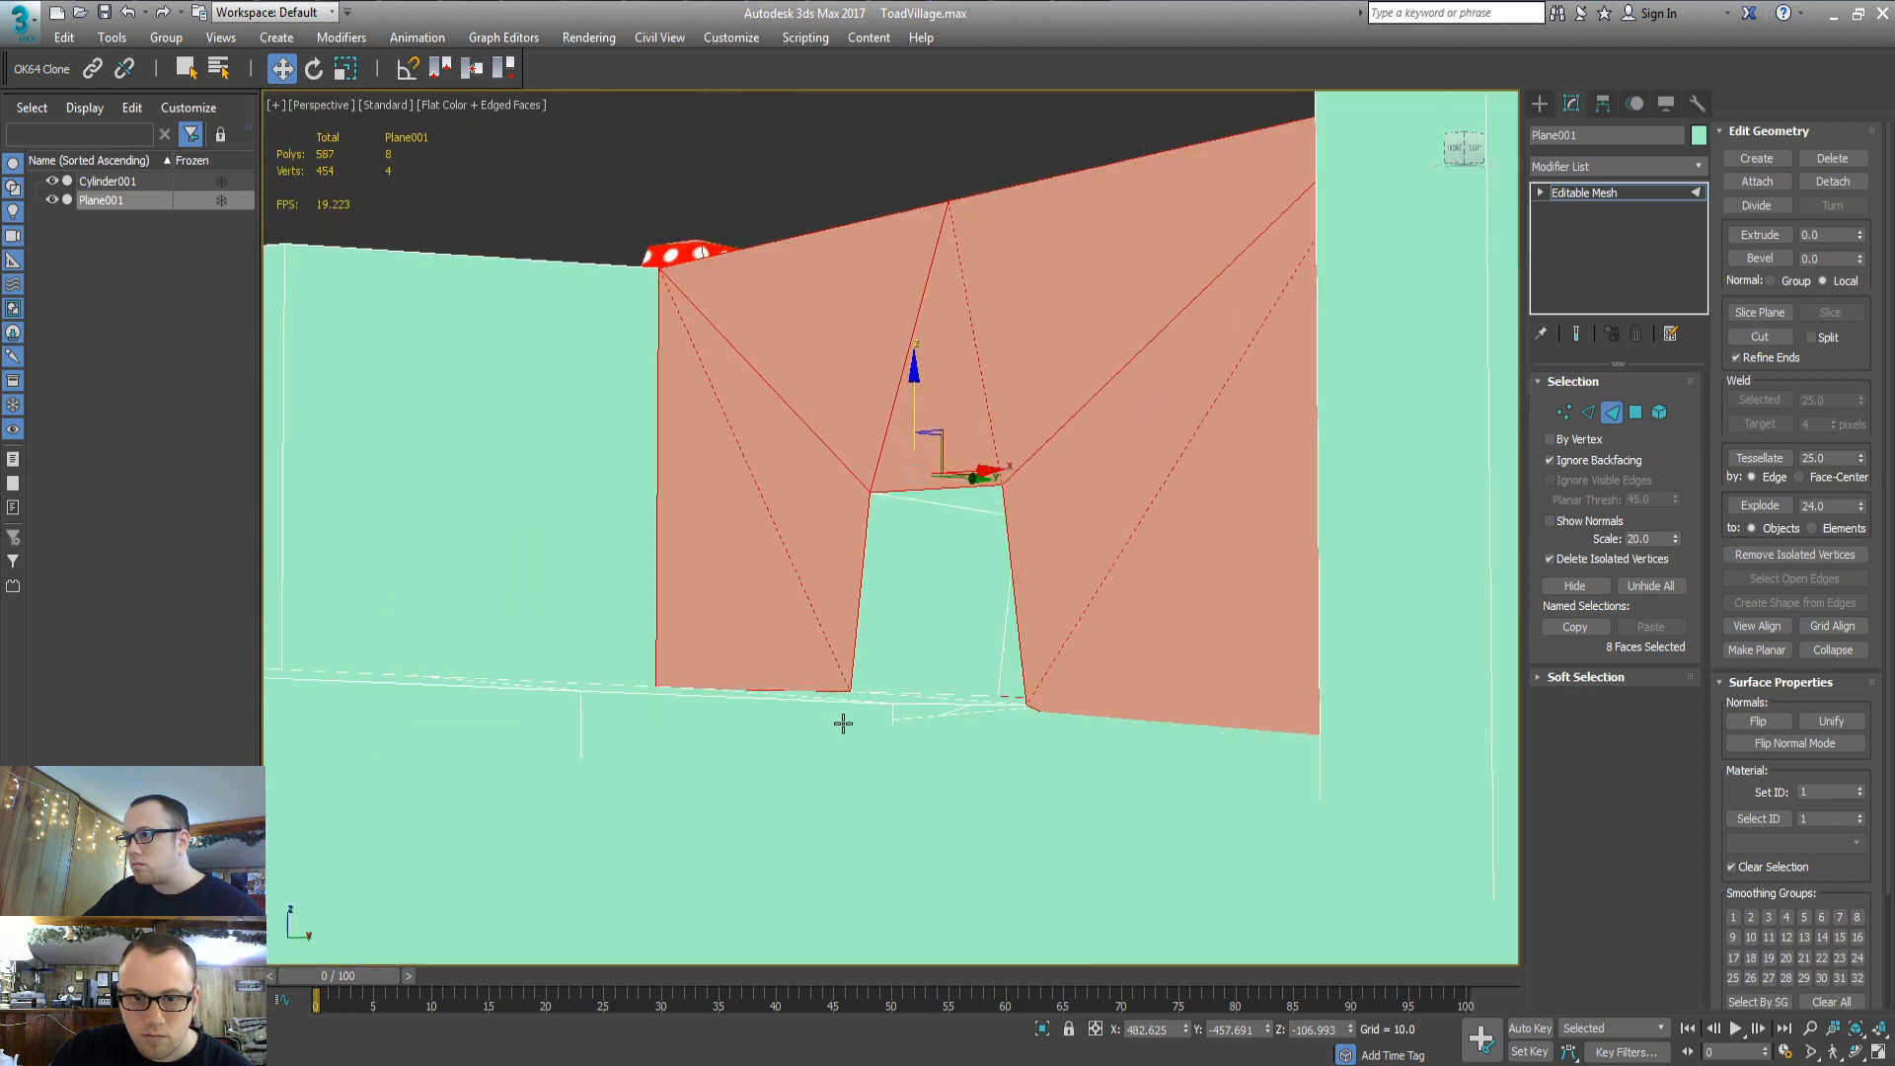
Create a thin triangular face filling the small gap at the base corner of the tunnel's opposite opening
left_click(1756, 158)
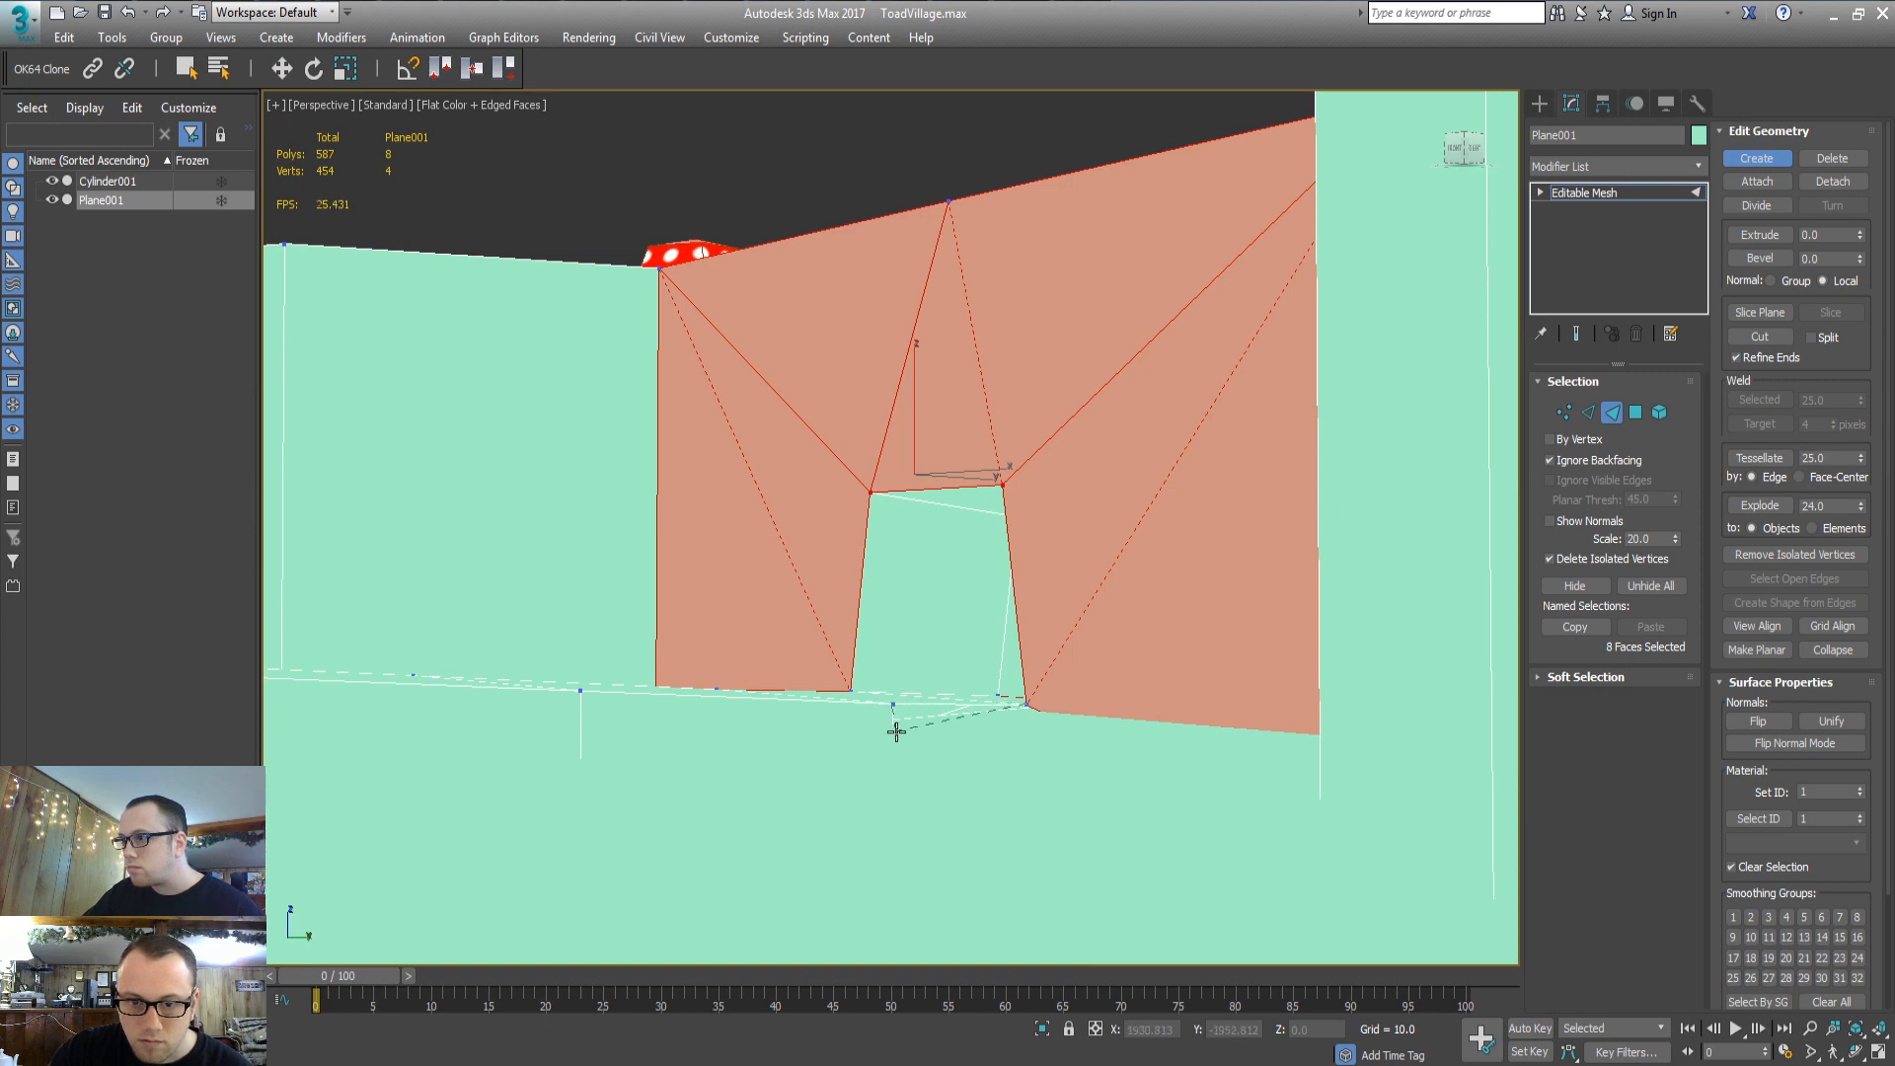
left_click(892, 729)
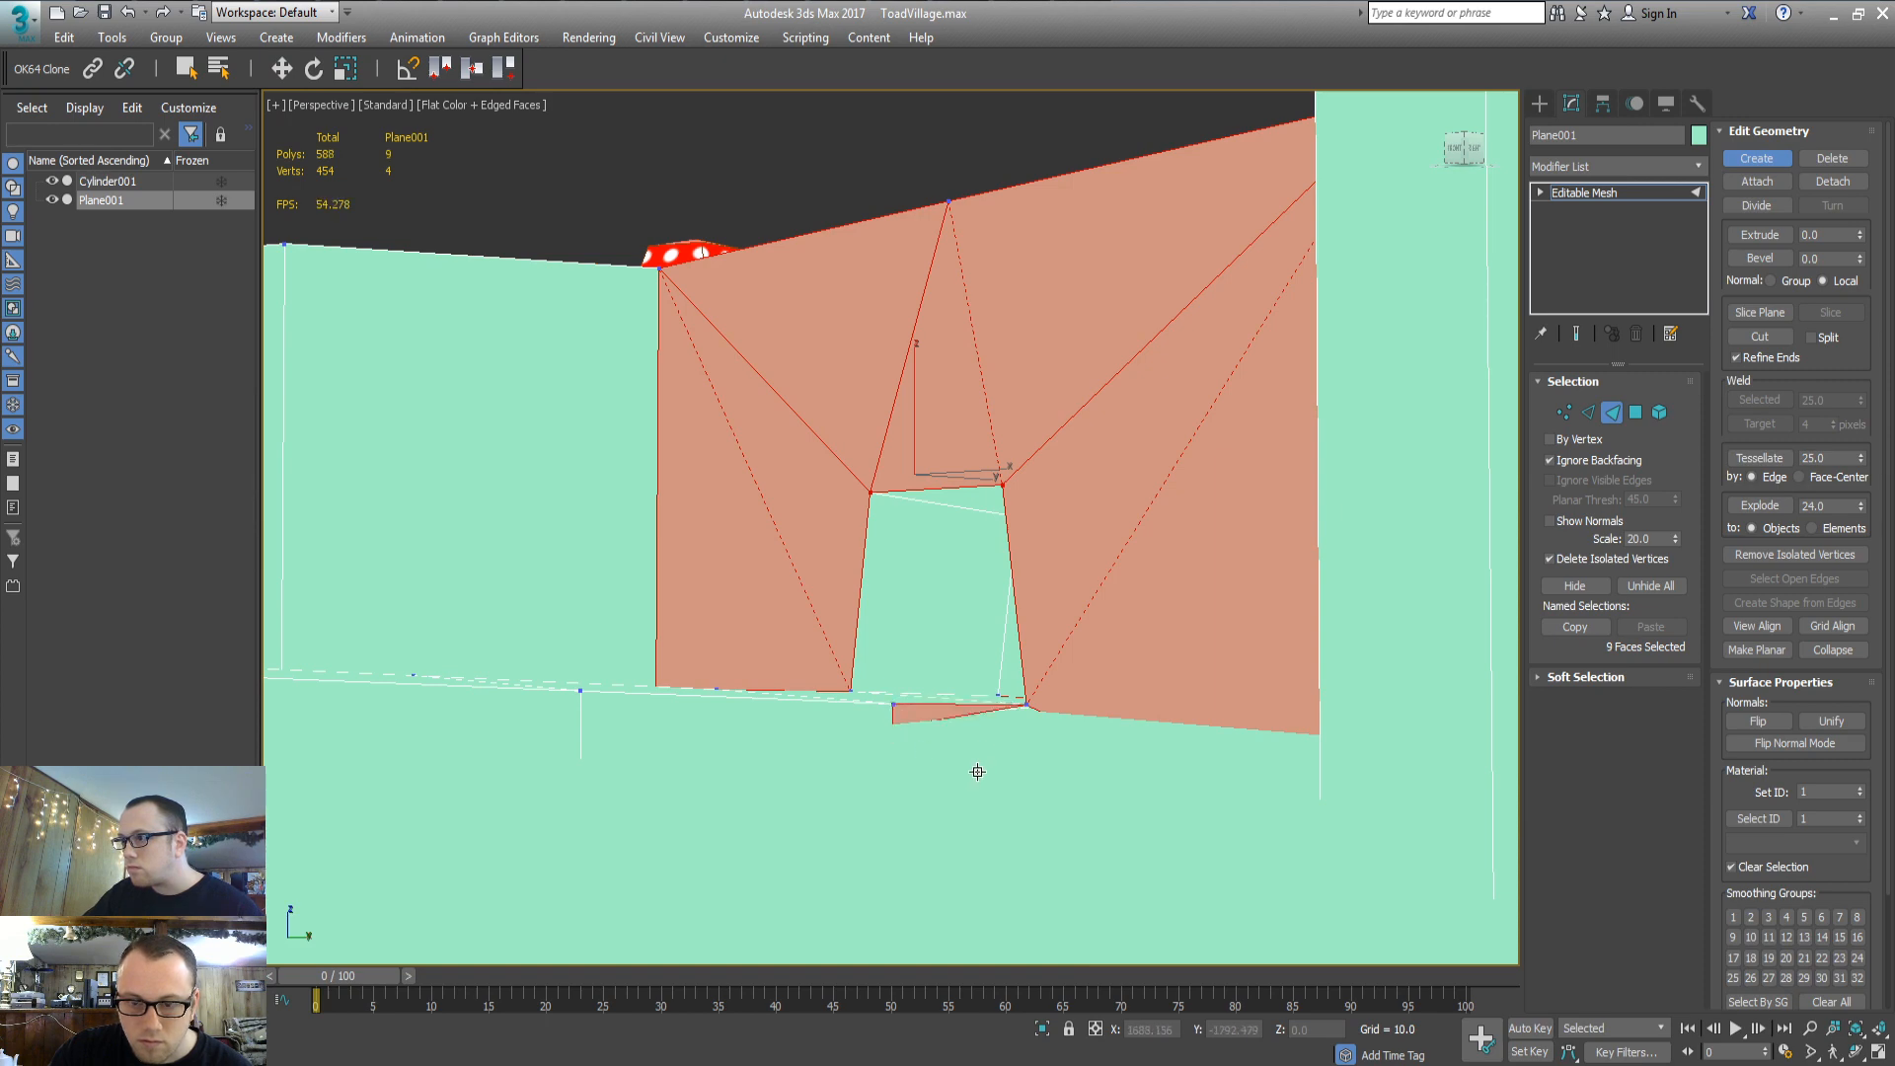
Try to create a face below the thin triangular face, from the tunnel opening's base corner to a free point
middle_click_drag(977, 772, 856, 676, "alt")
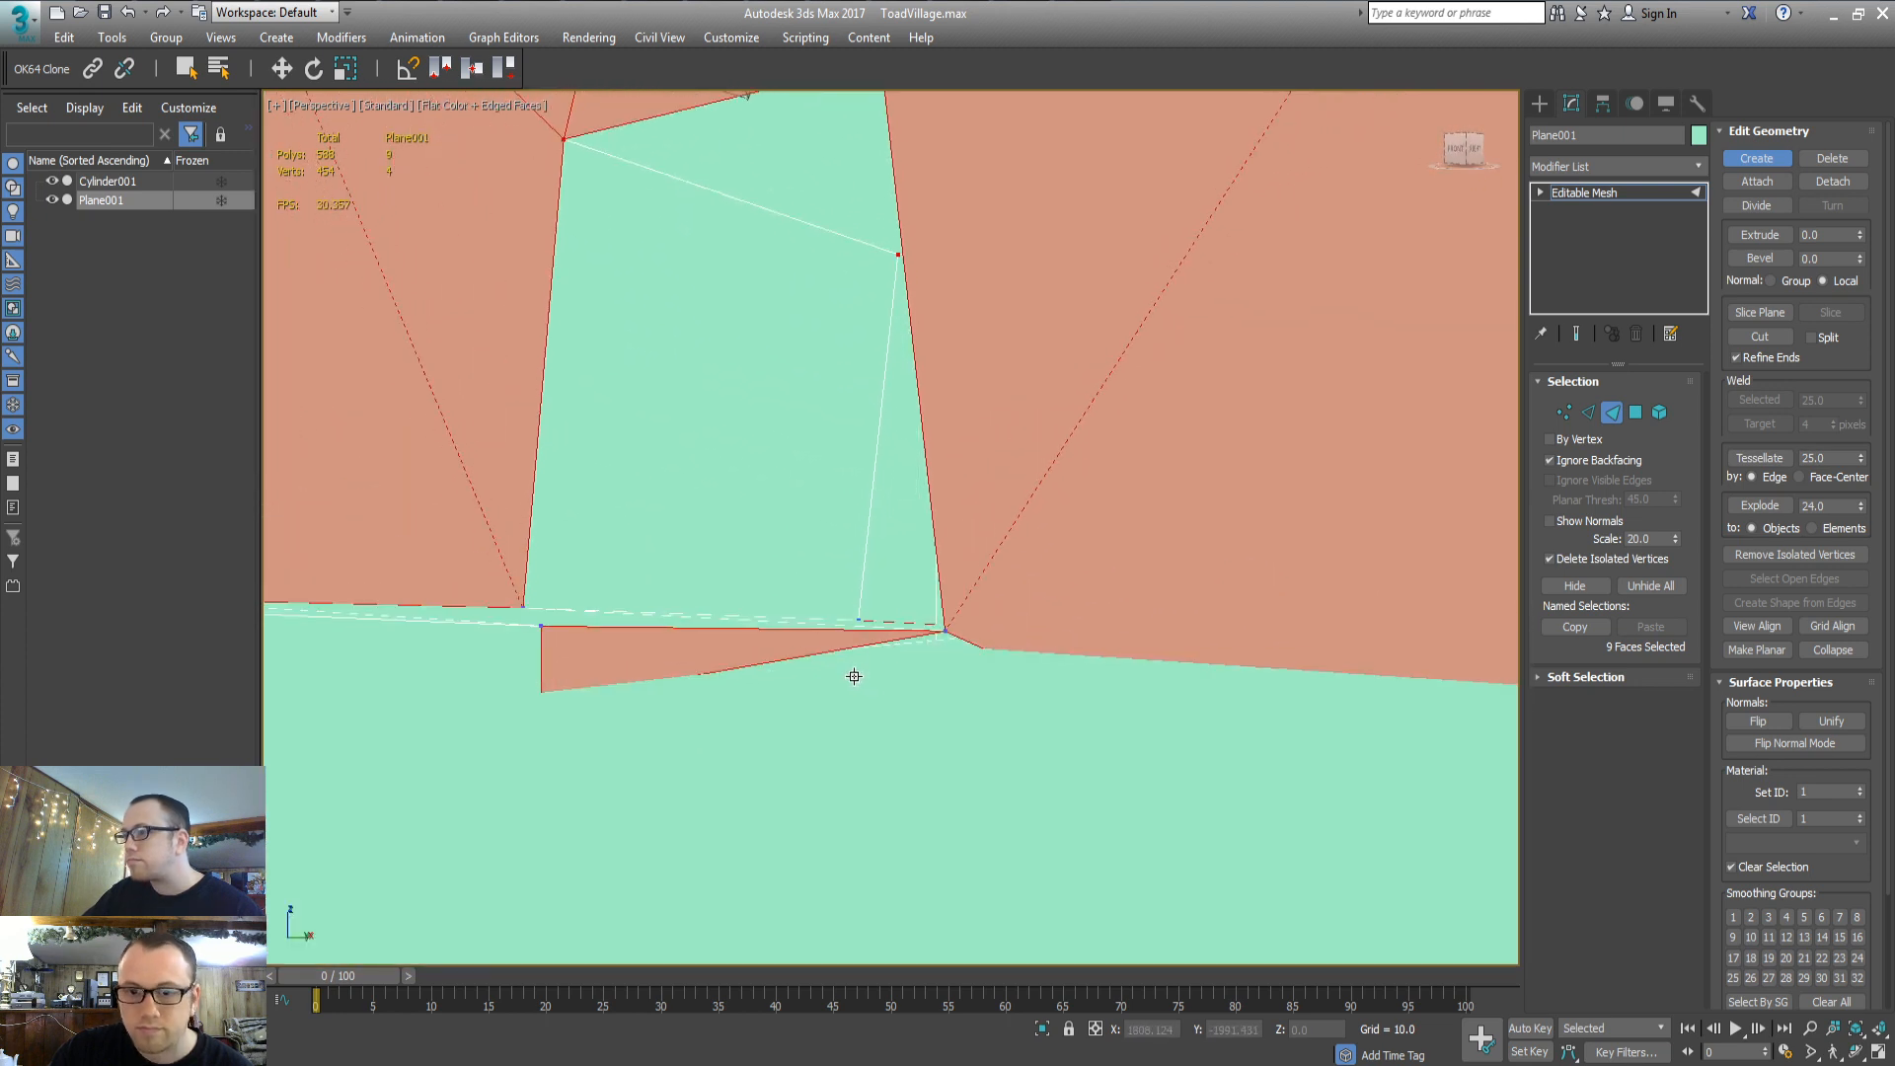
left_click(944, 630)
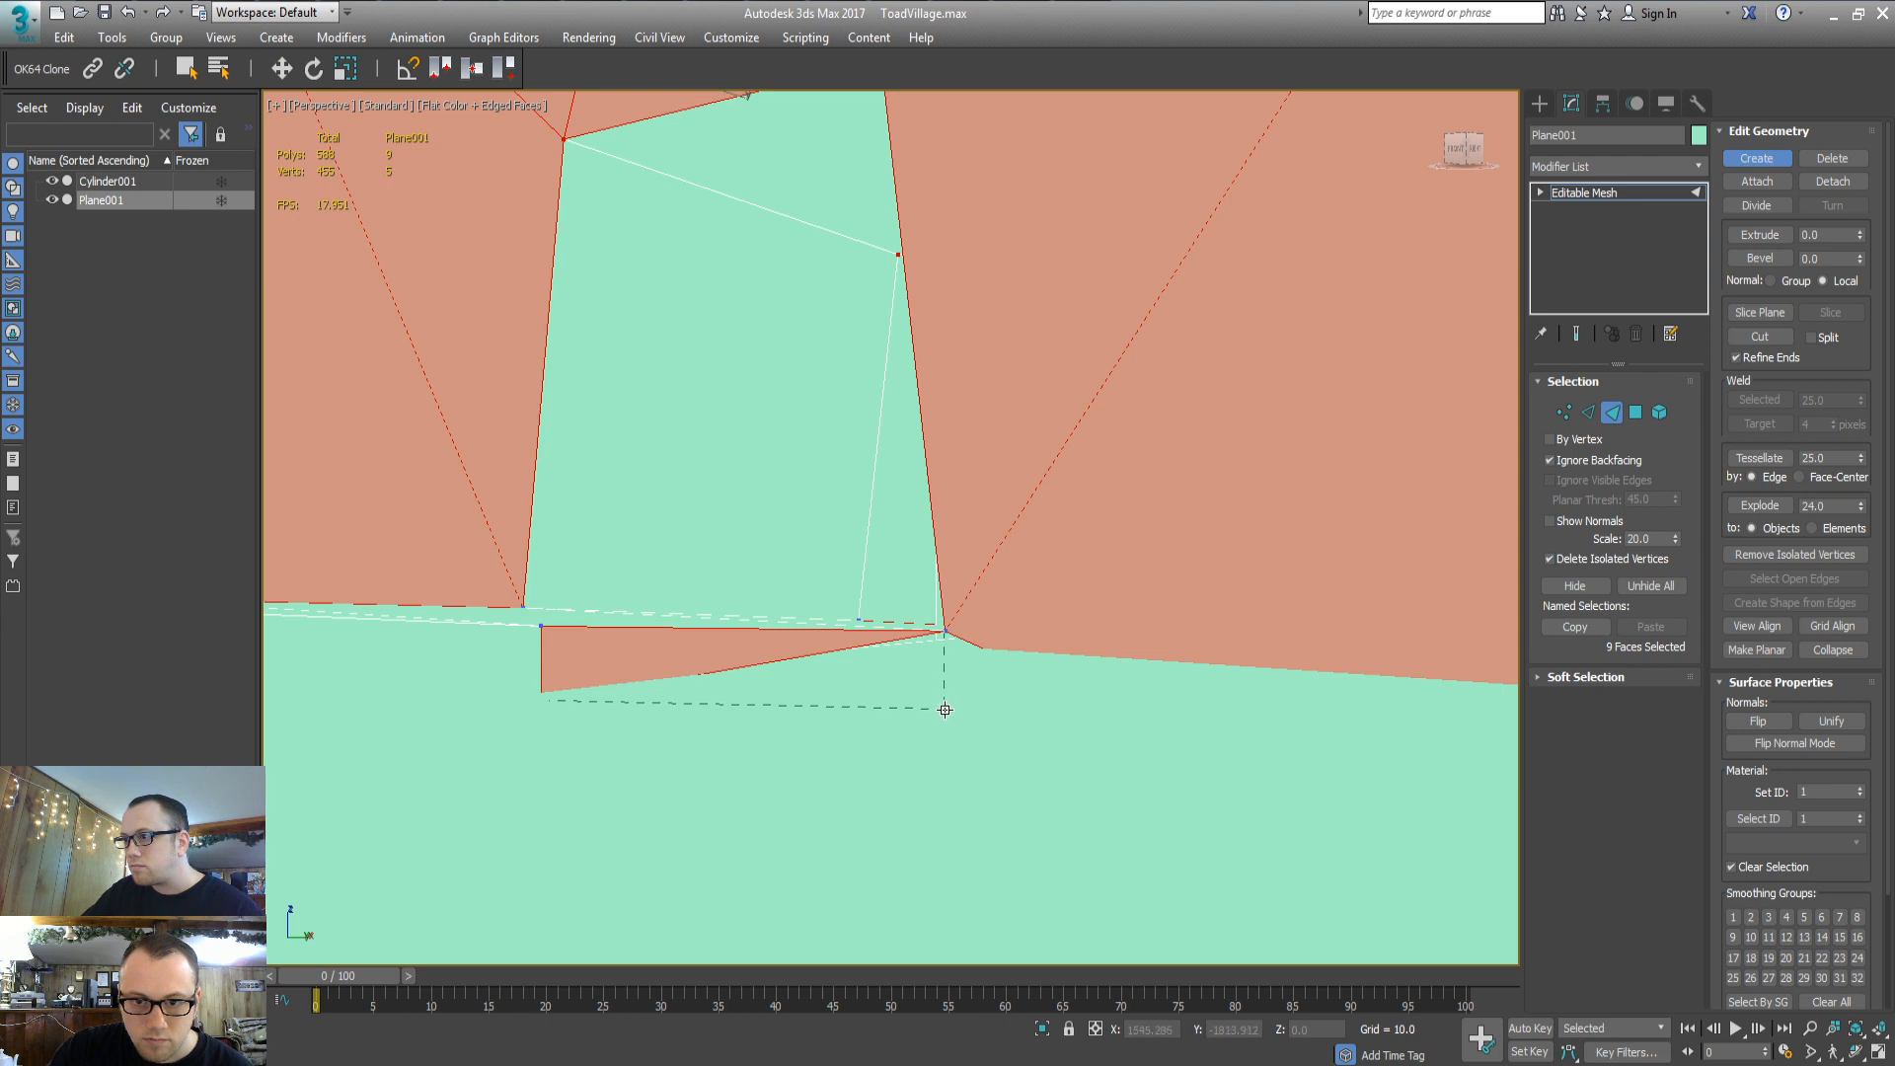
left_click(995, 763)
mouse_move(978, 734)
middle_mouse_down("alt")
mouse_move(987, 749)
mouse_move(949, 723)
middle_mouse_up("alt")
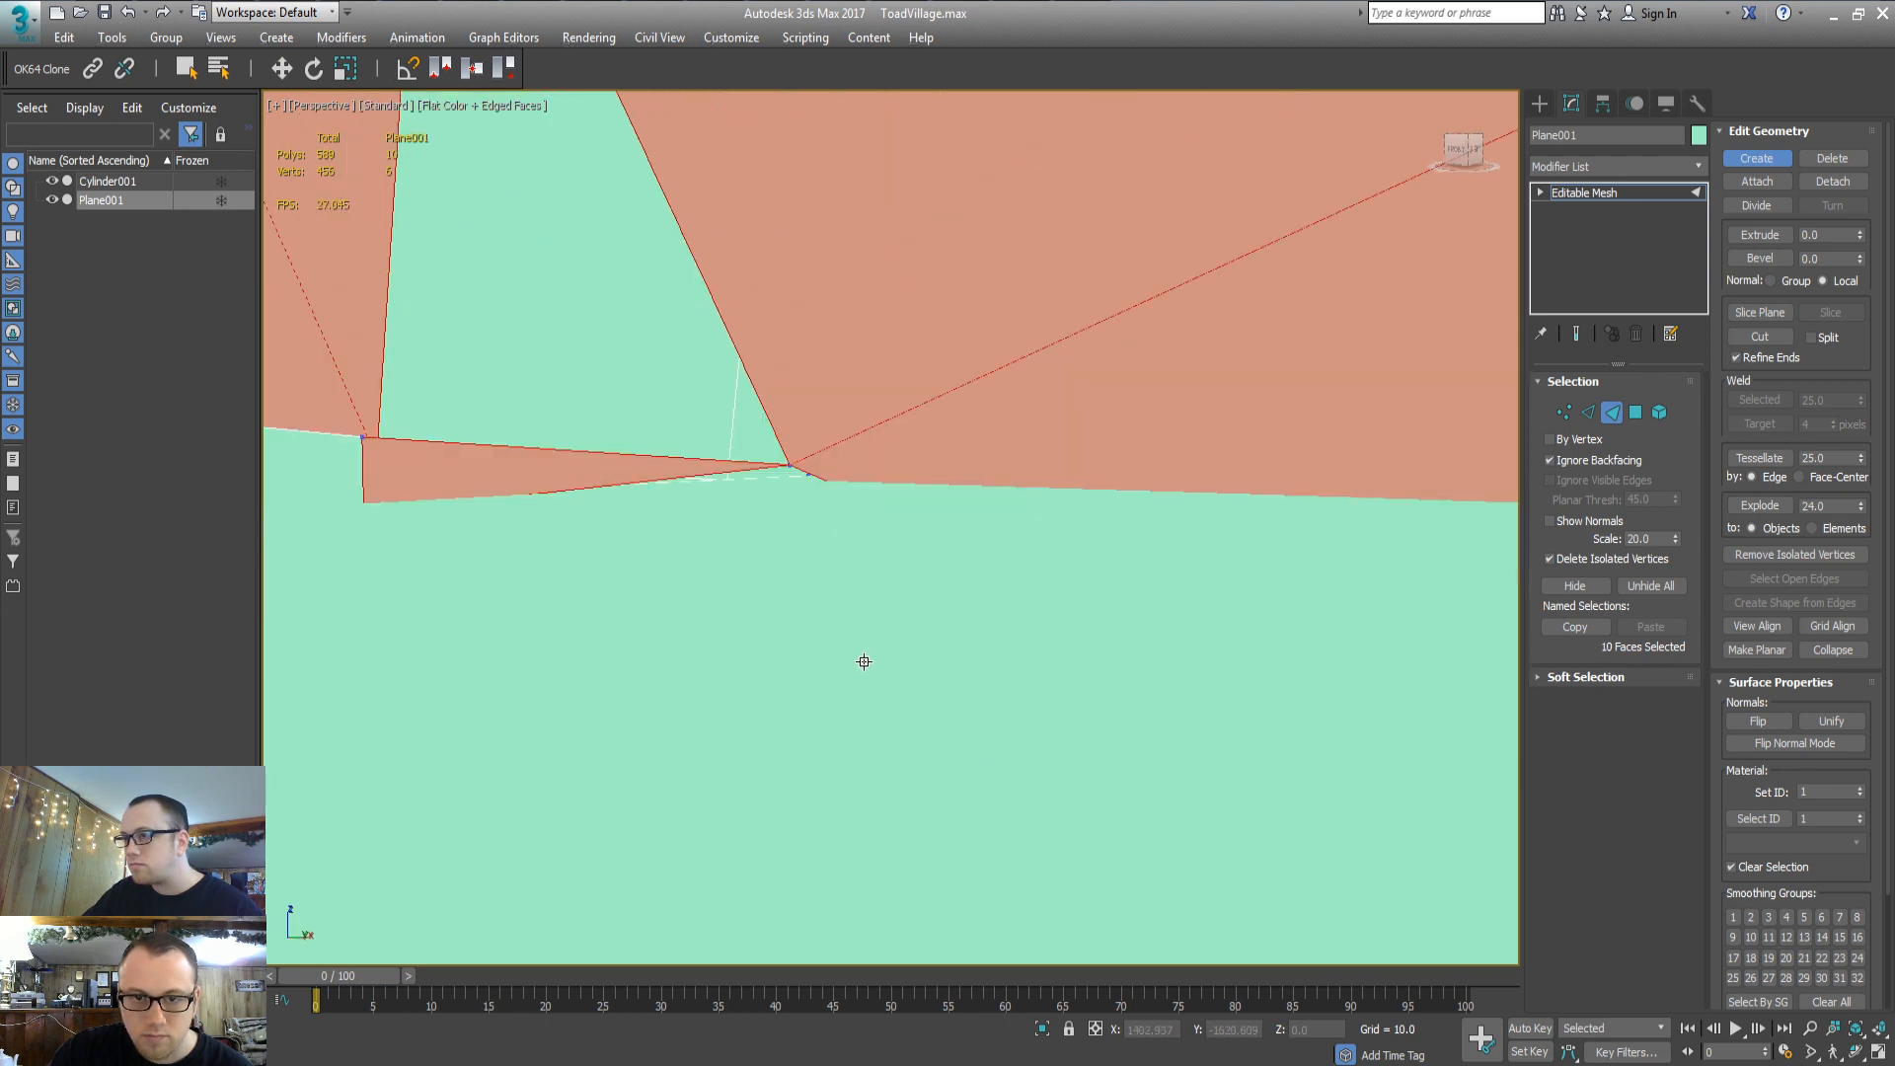
key("ctrl+z")
Examine the tunnel's vertices and the surrounding track layout from several sides
key("1")
middle_click_drag(863, 640, 919, 566, "alt")
key("z")
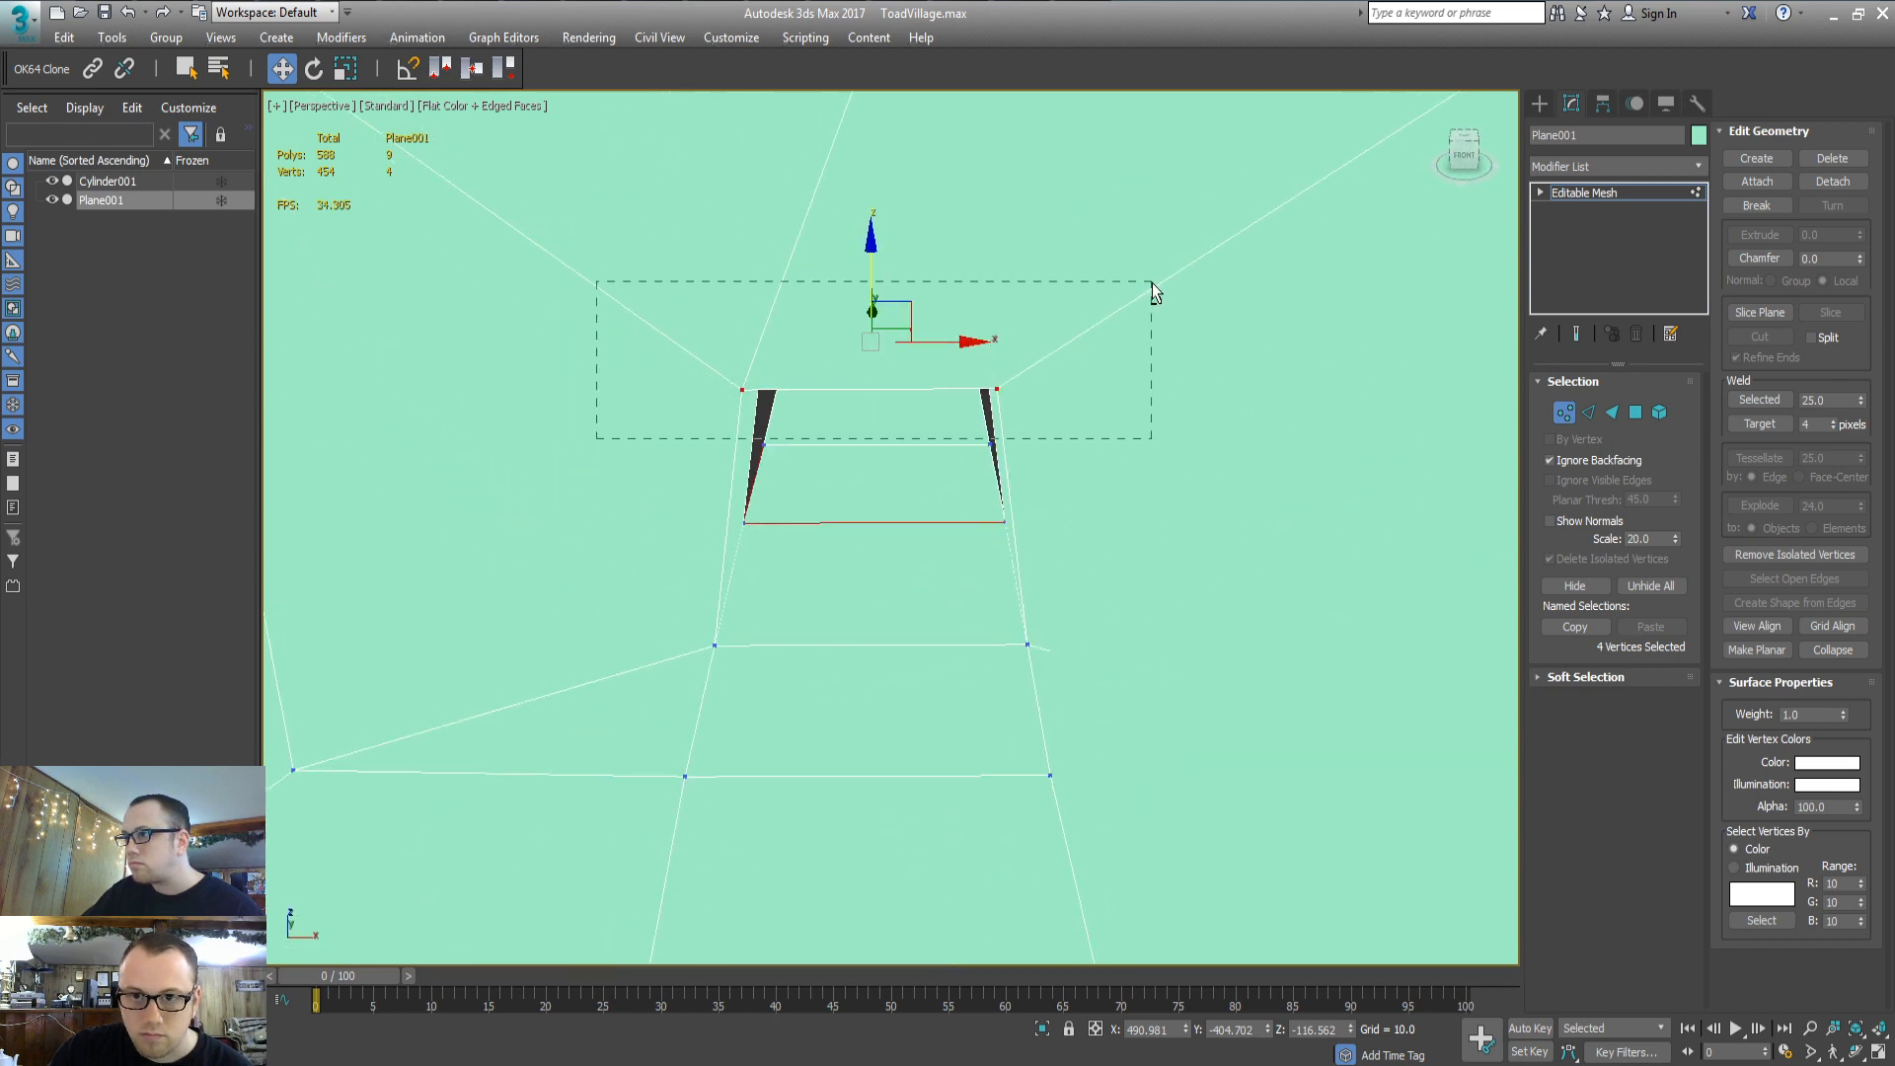
left_click_drag(1152, 282, 1175, 256)
scroll(1141, 459, "down", 5)
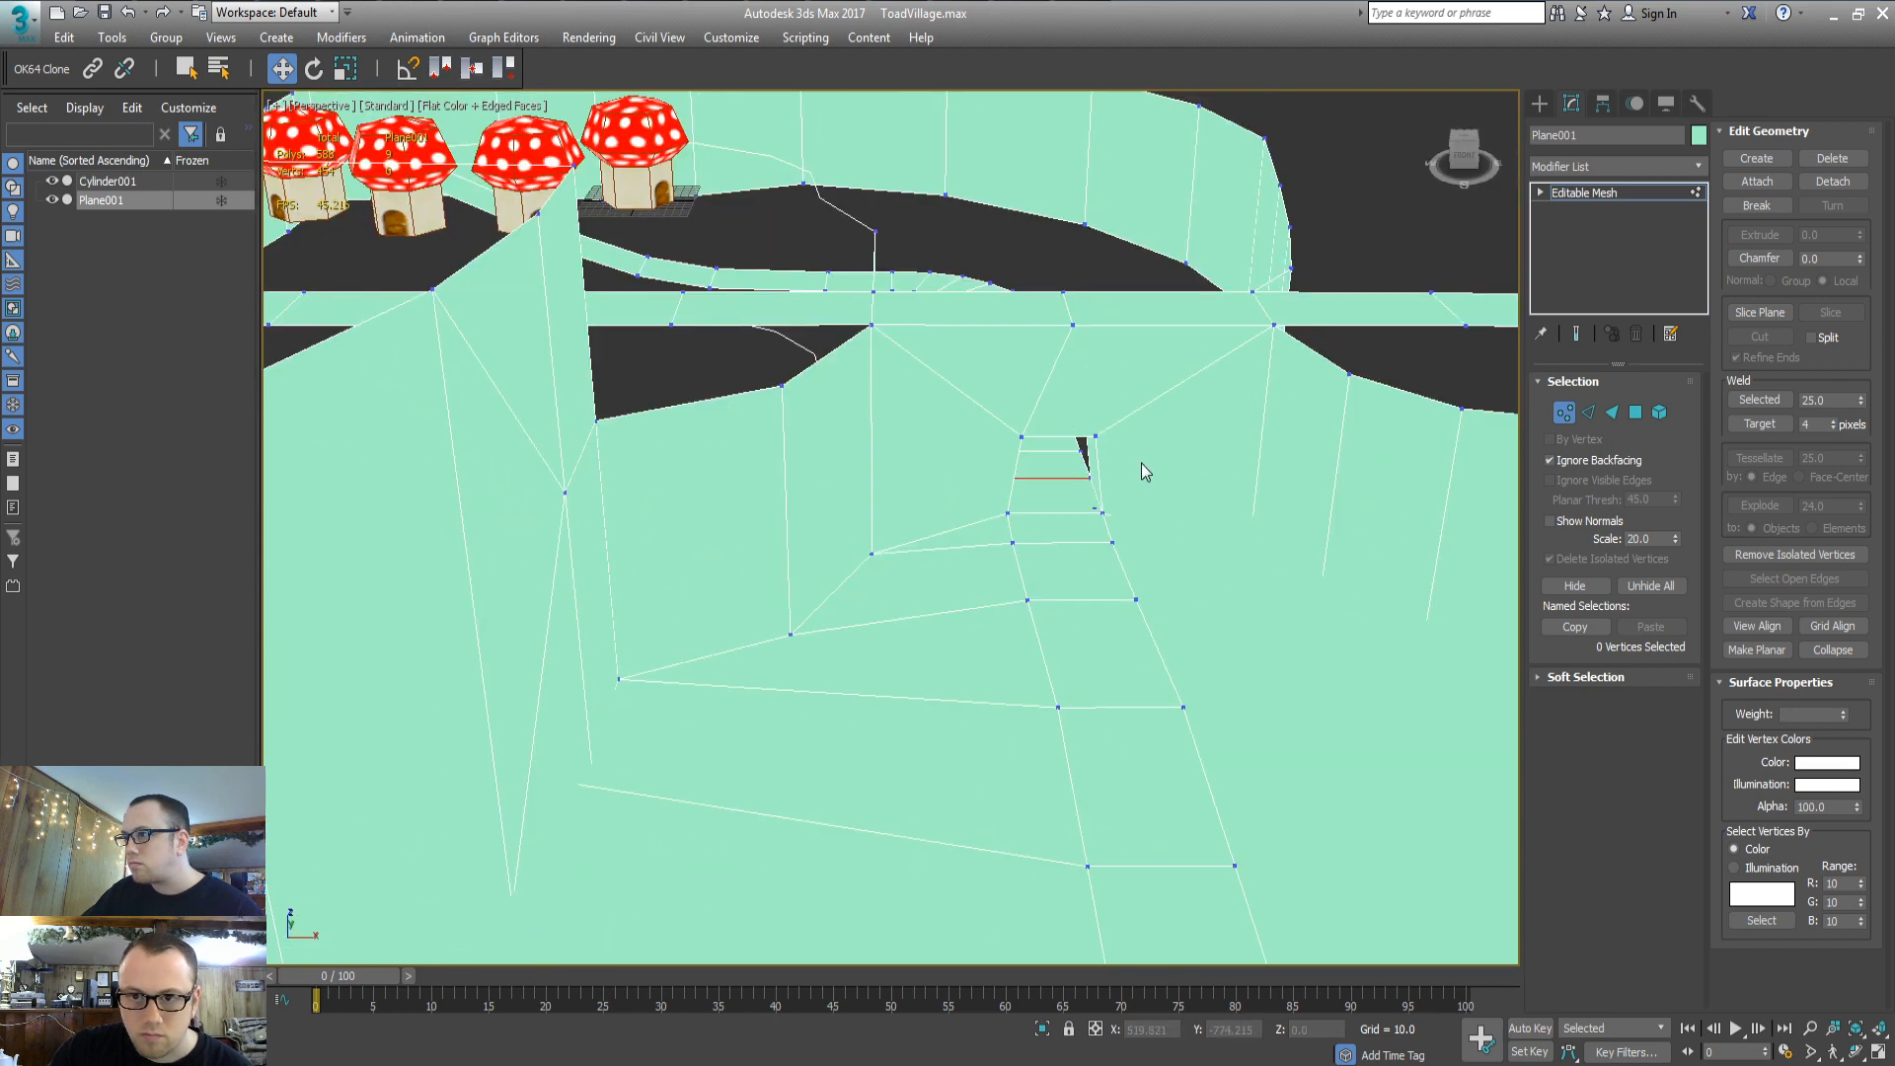
scroll(1141, 464, "down", 8)
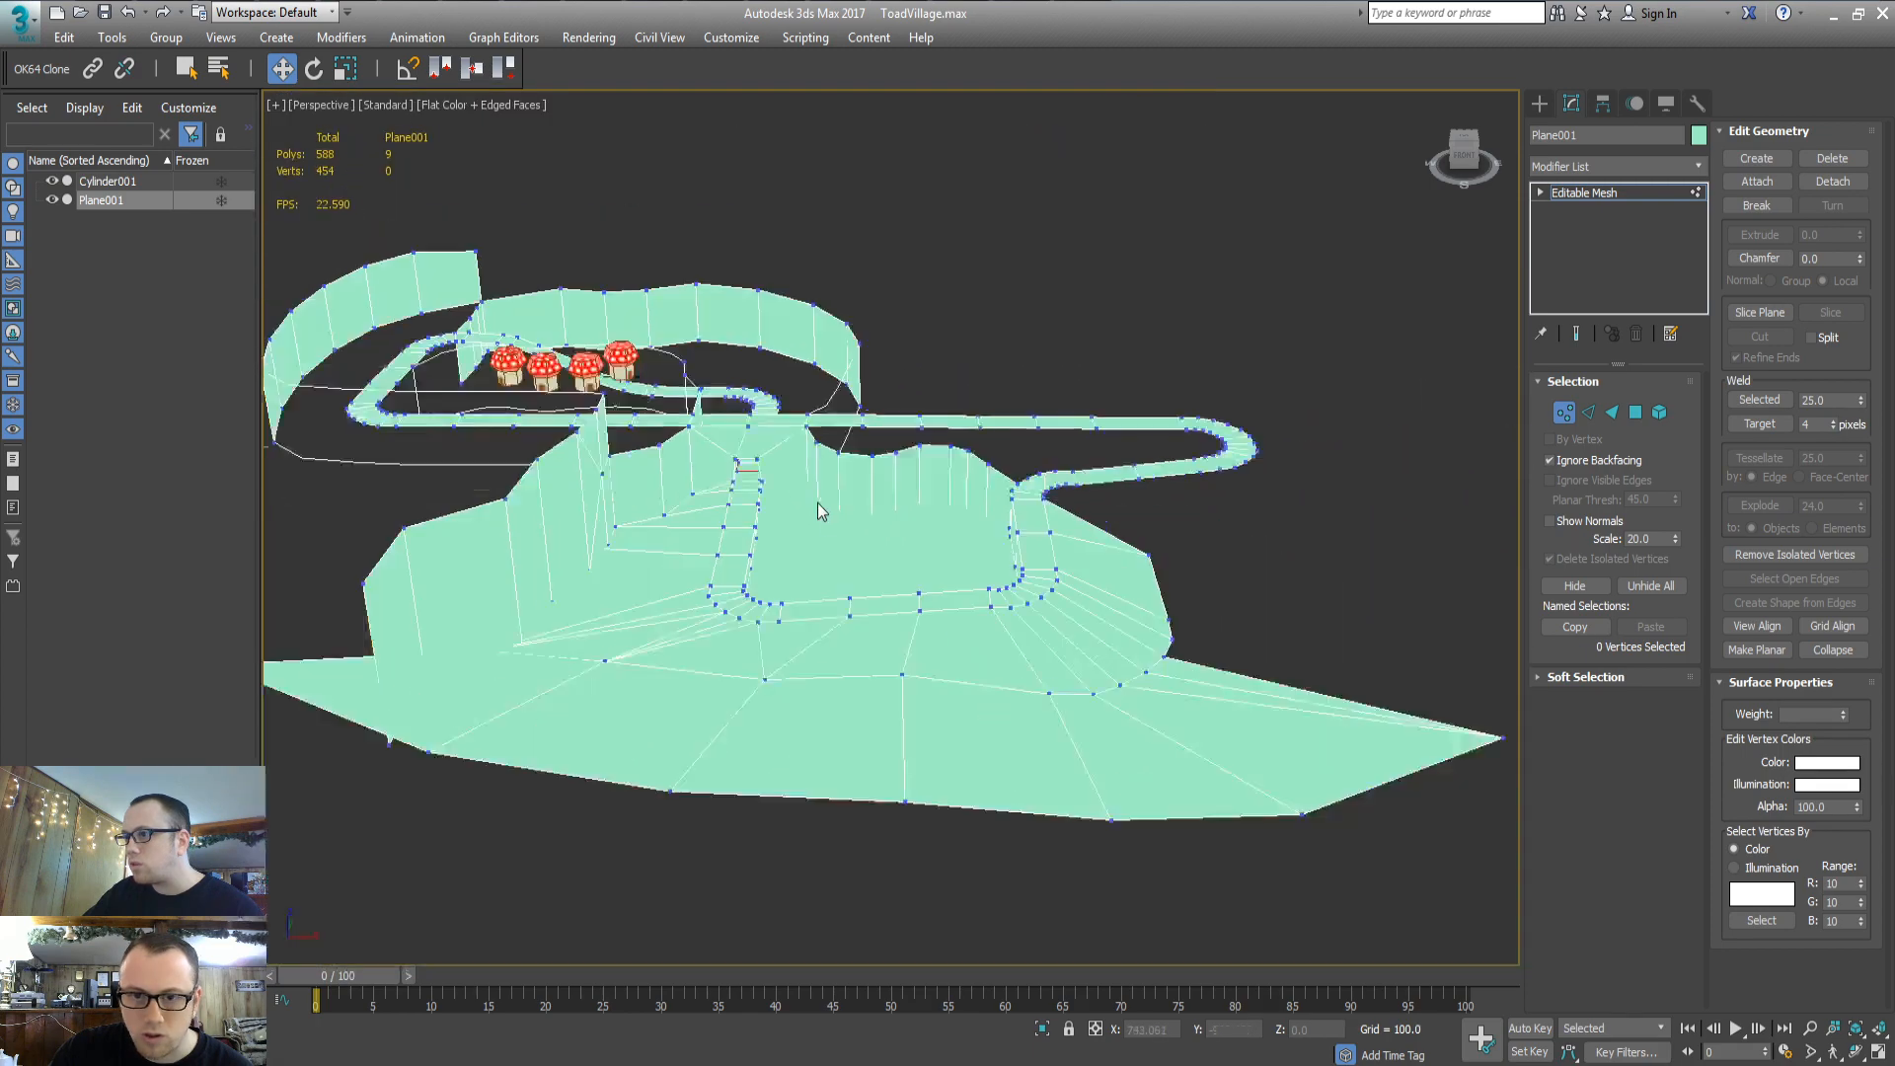
middle_click_drag(837, 520, 1124, 517, "alt")
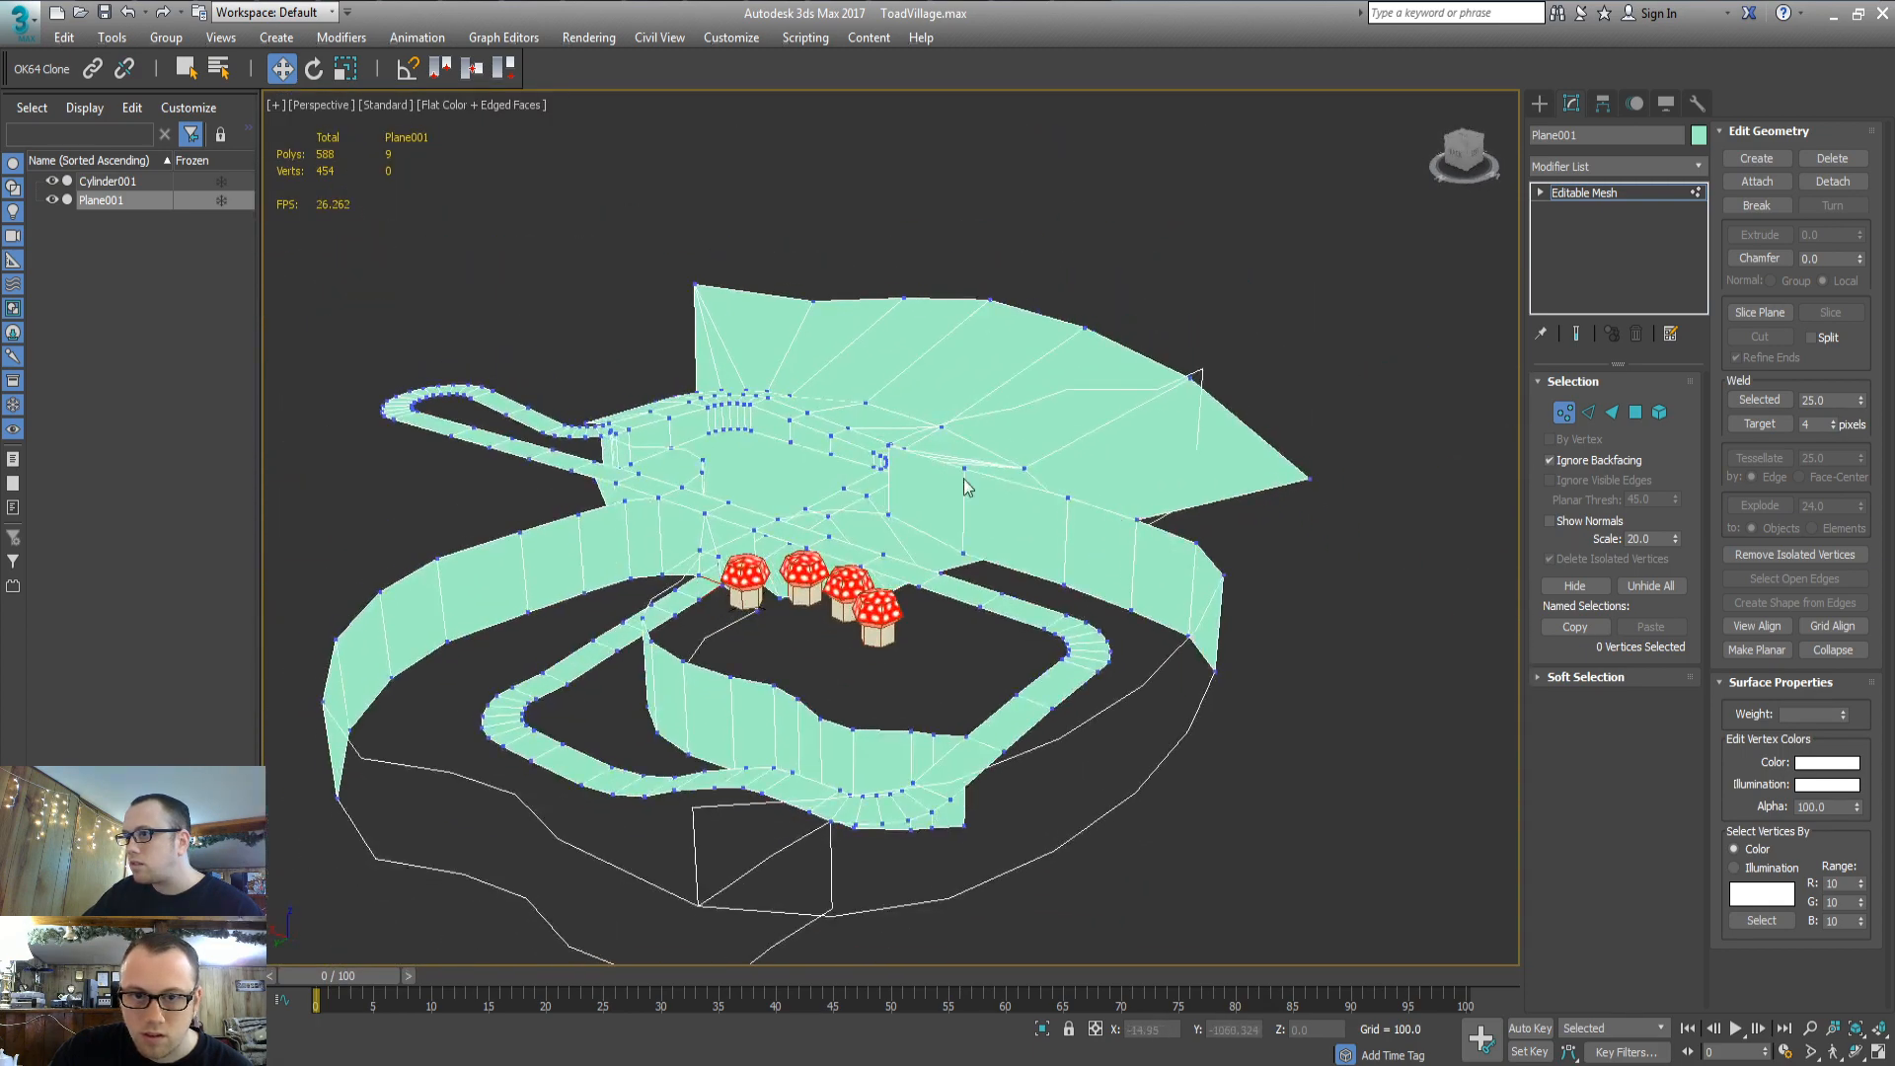
middle_click_drag(965, 480, 719, 529, "alt")
key("ctrl+z")
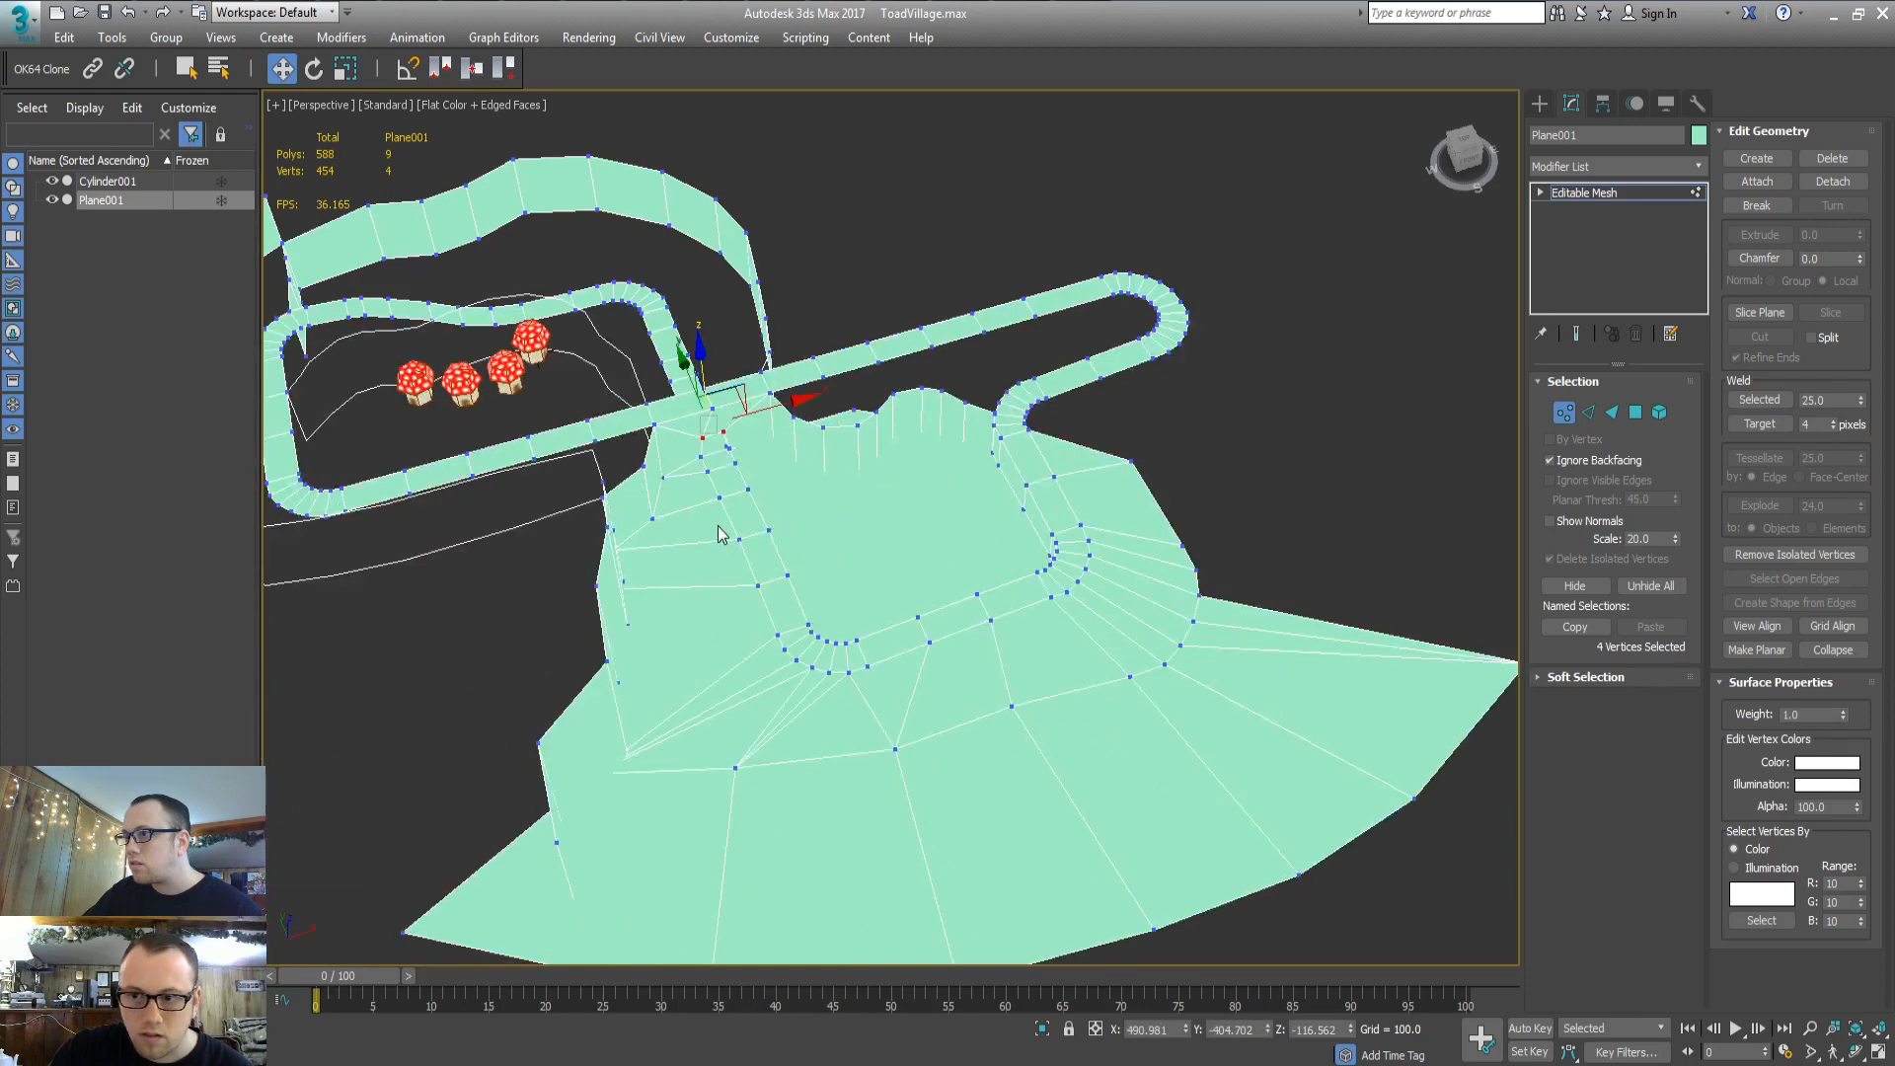
key("z")
scroll(774, 549, "down", 3)
Select the thin triangular face at the tunnel opening's base corner and examine the gap beneath it
key("3")
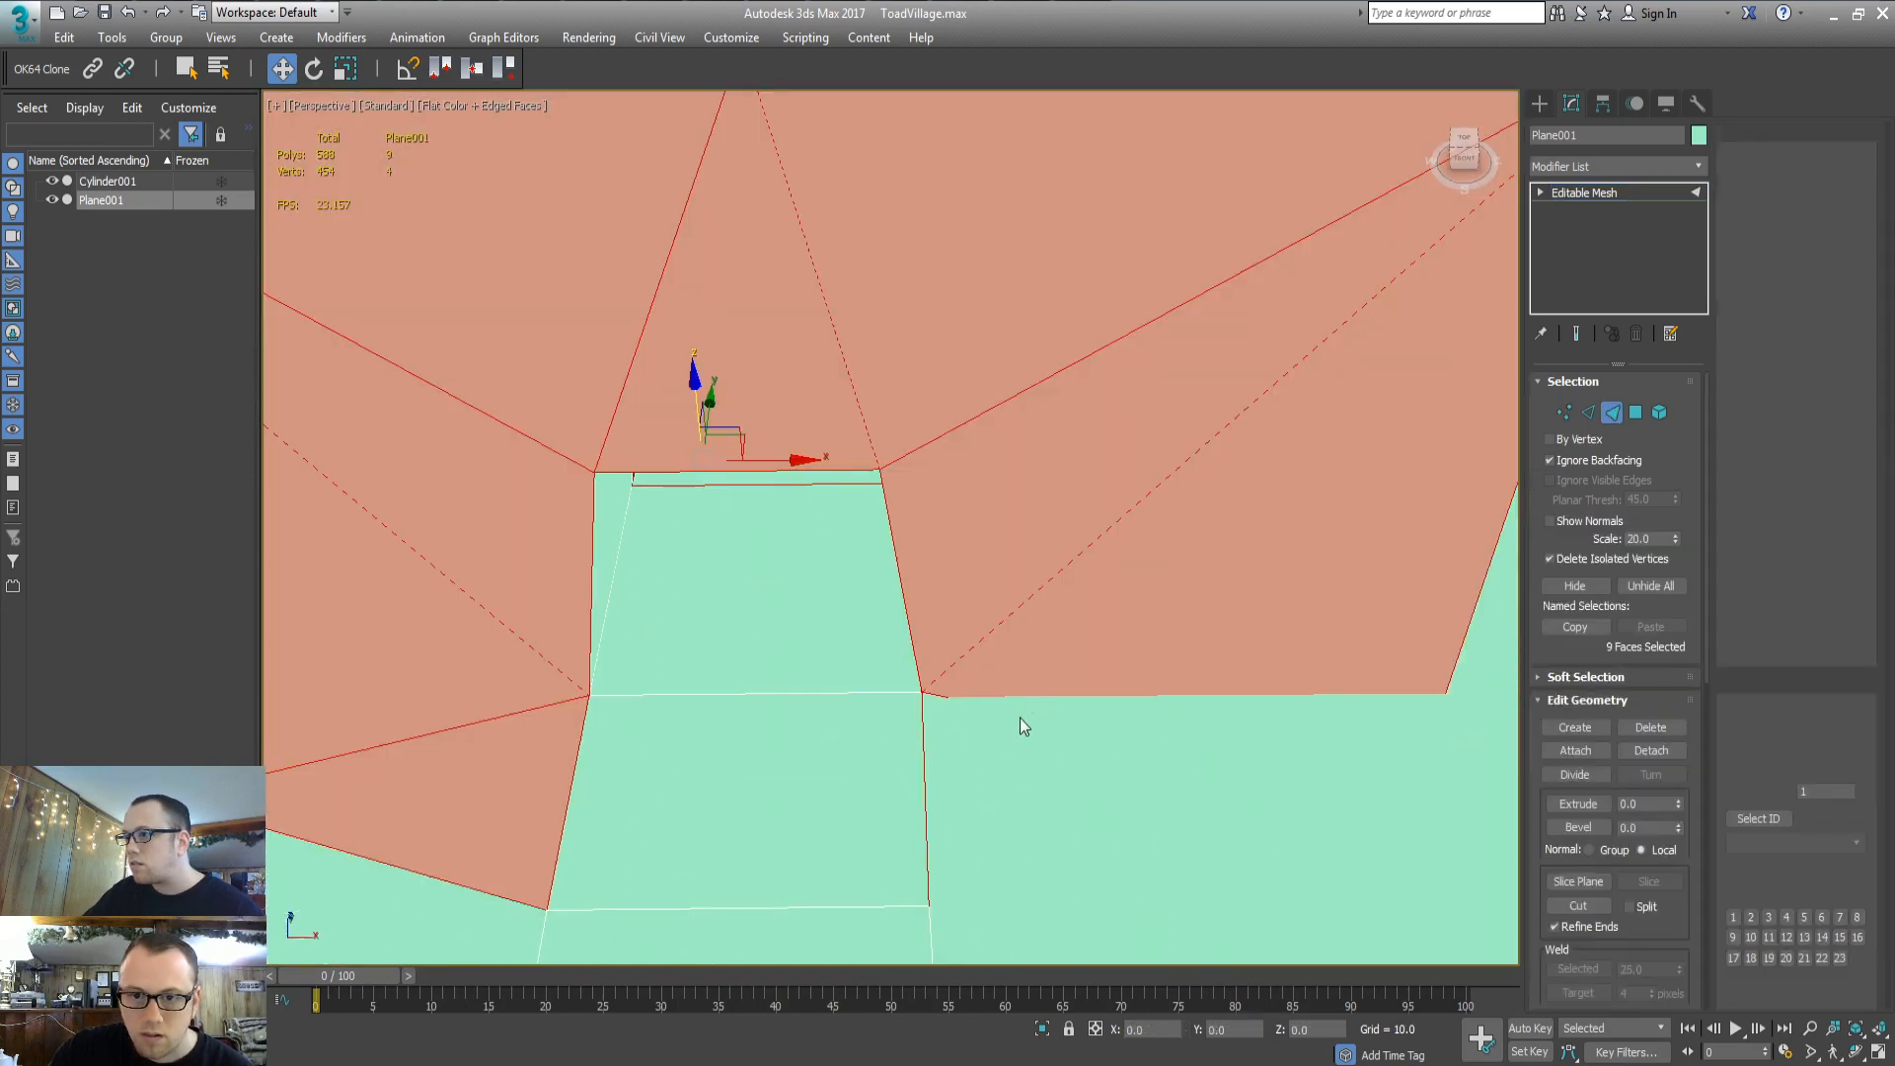
middle_click_drag(1020, 727, 865, 669, "alt")
left_click(949, 837)
scroll(736, 683, "down", 5)
middle_click_drag(740, 681, 816, 629, "alt")
key("ctrl+z")
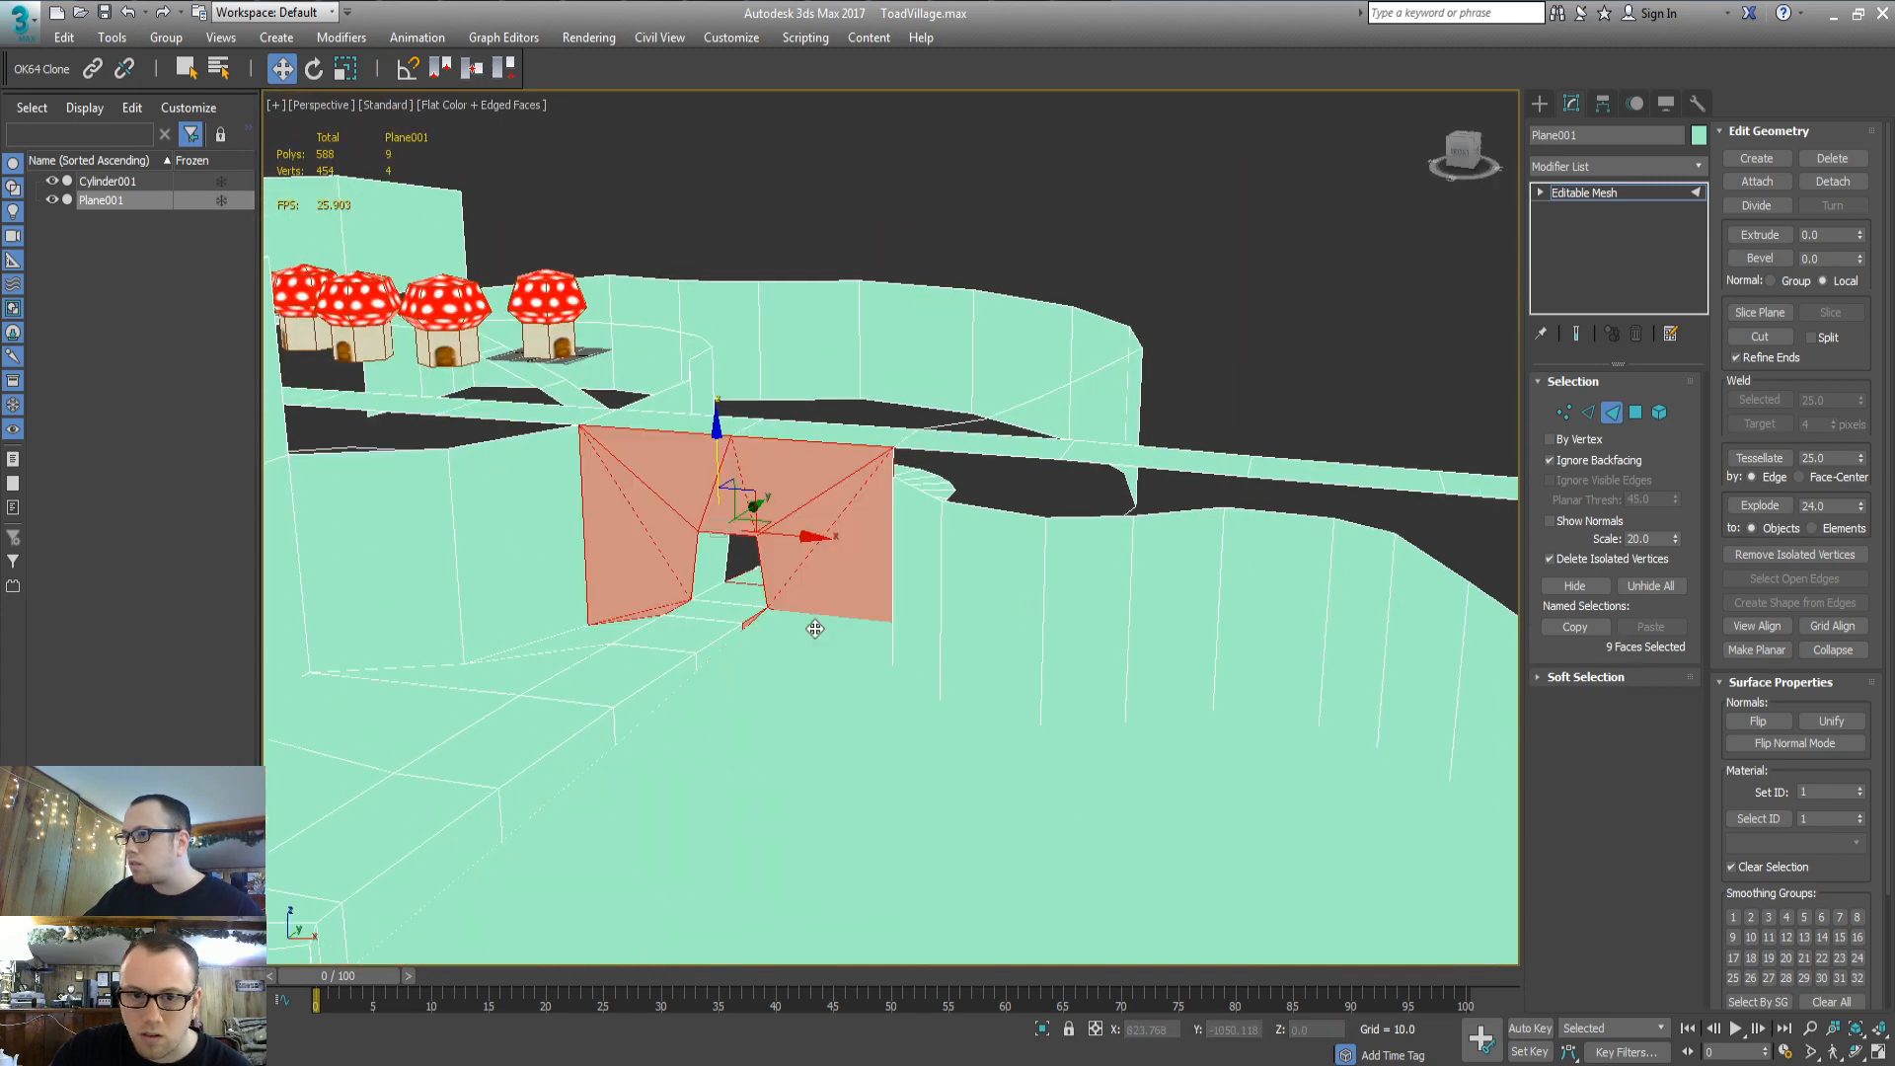
key("ctrl+z")
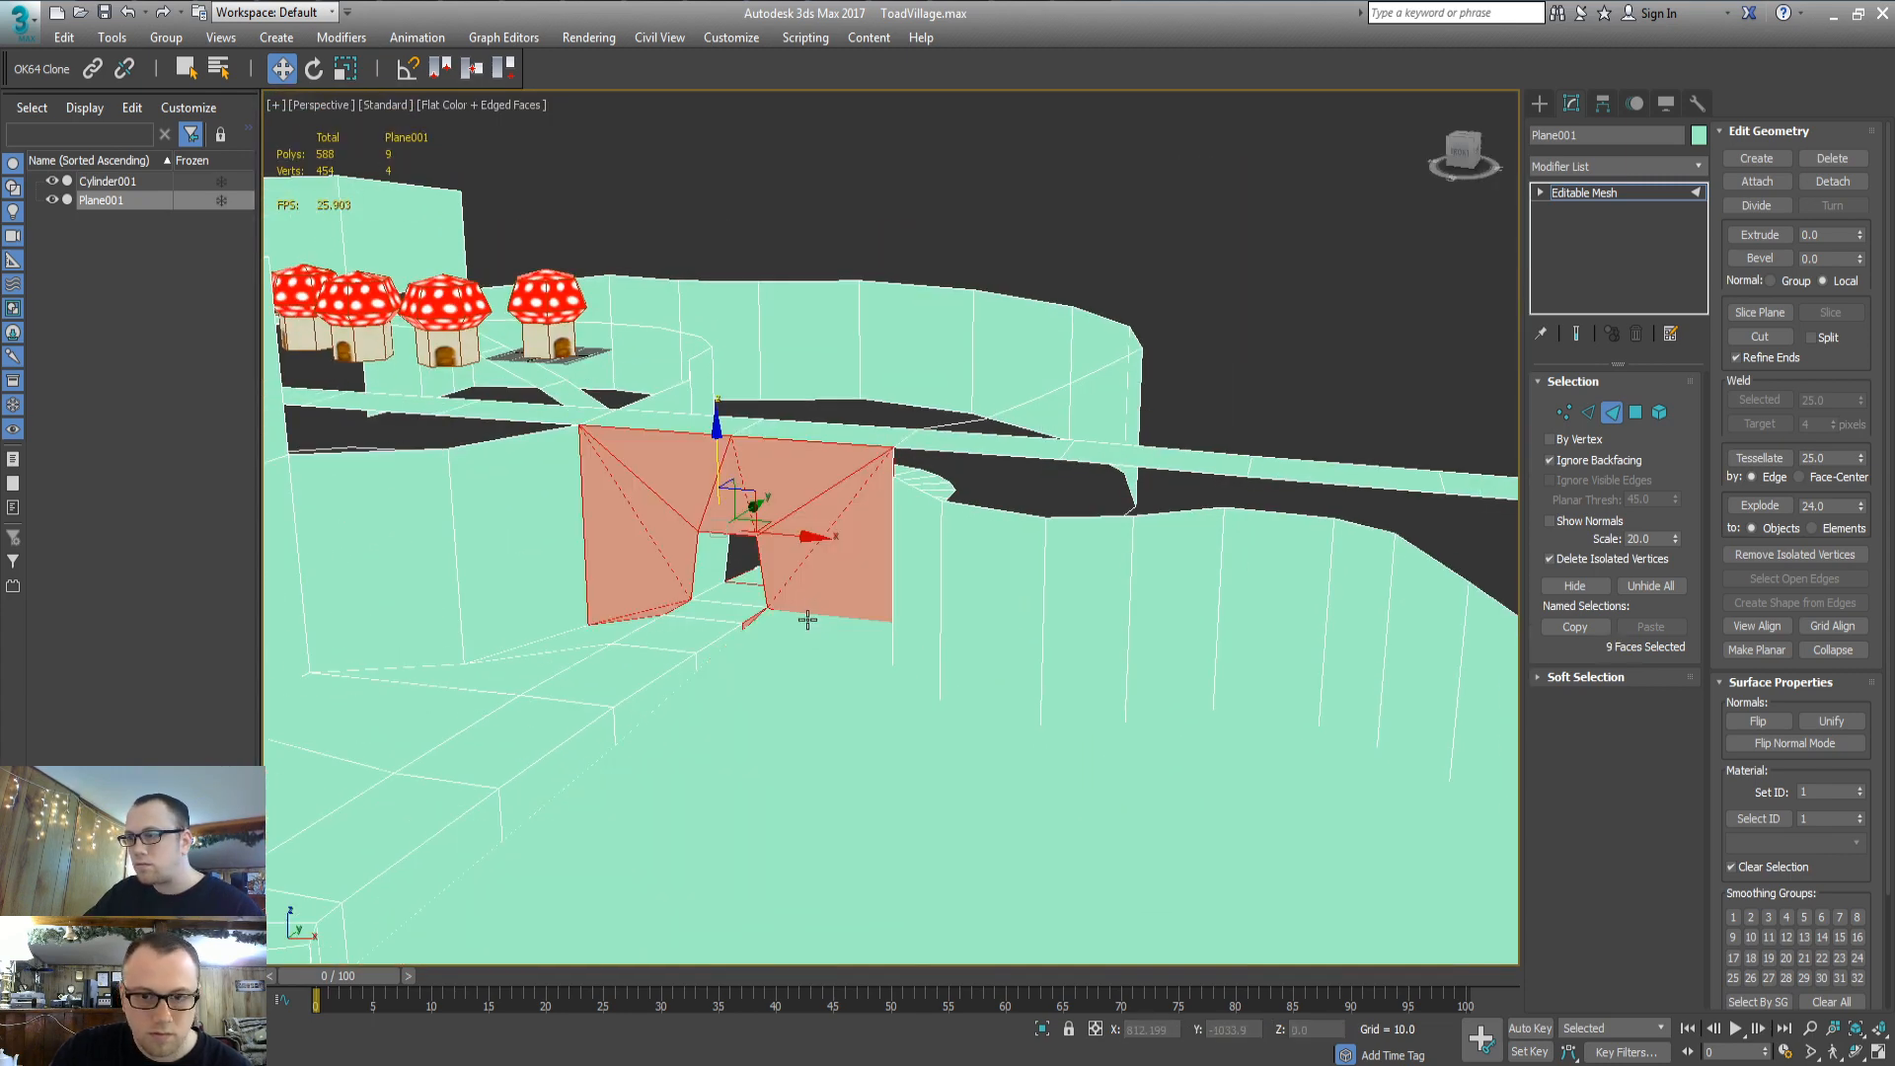
key("ctrl+y")
left_click_drag(957, 594, 957, 591)
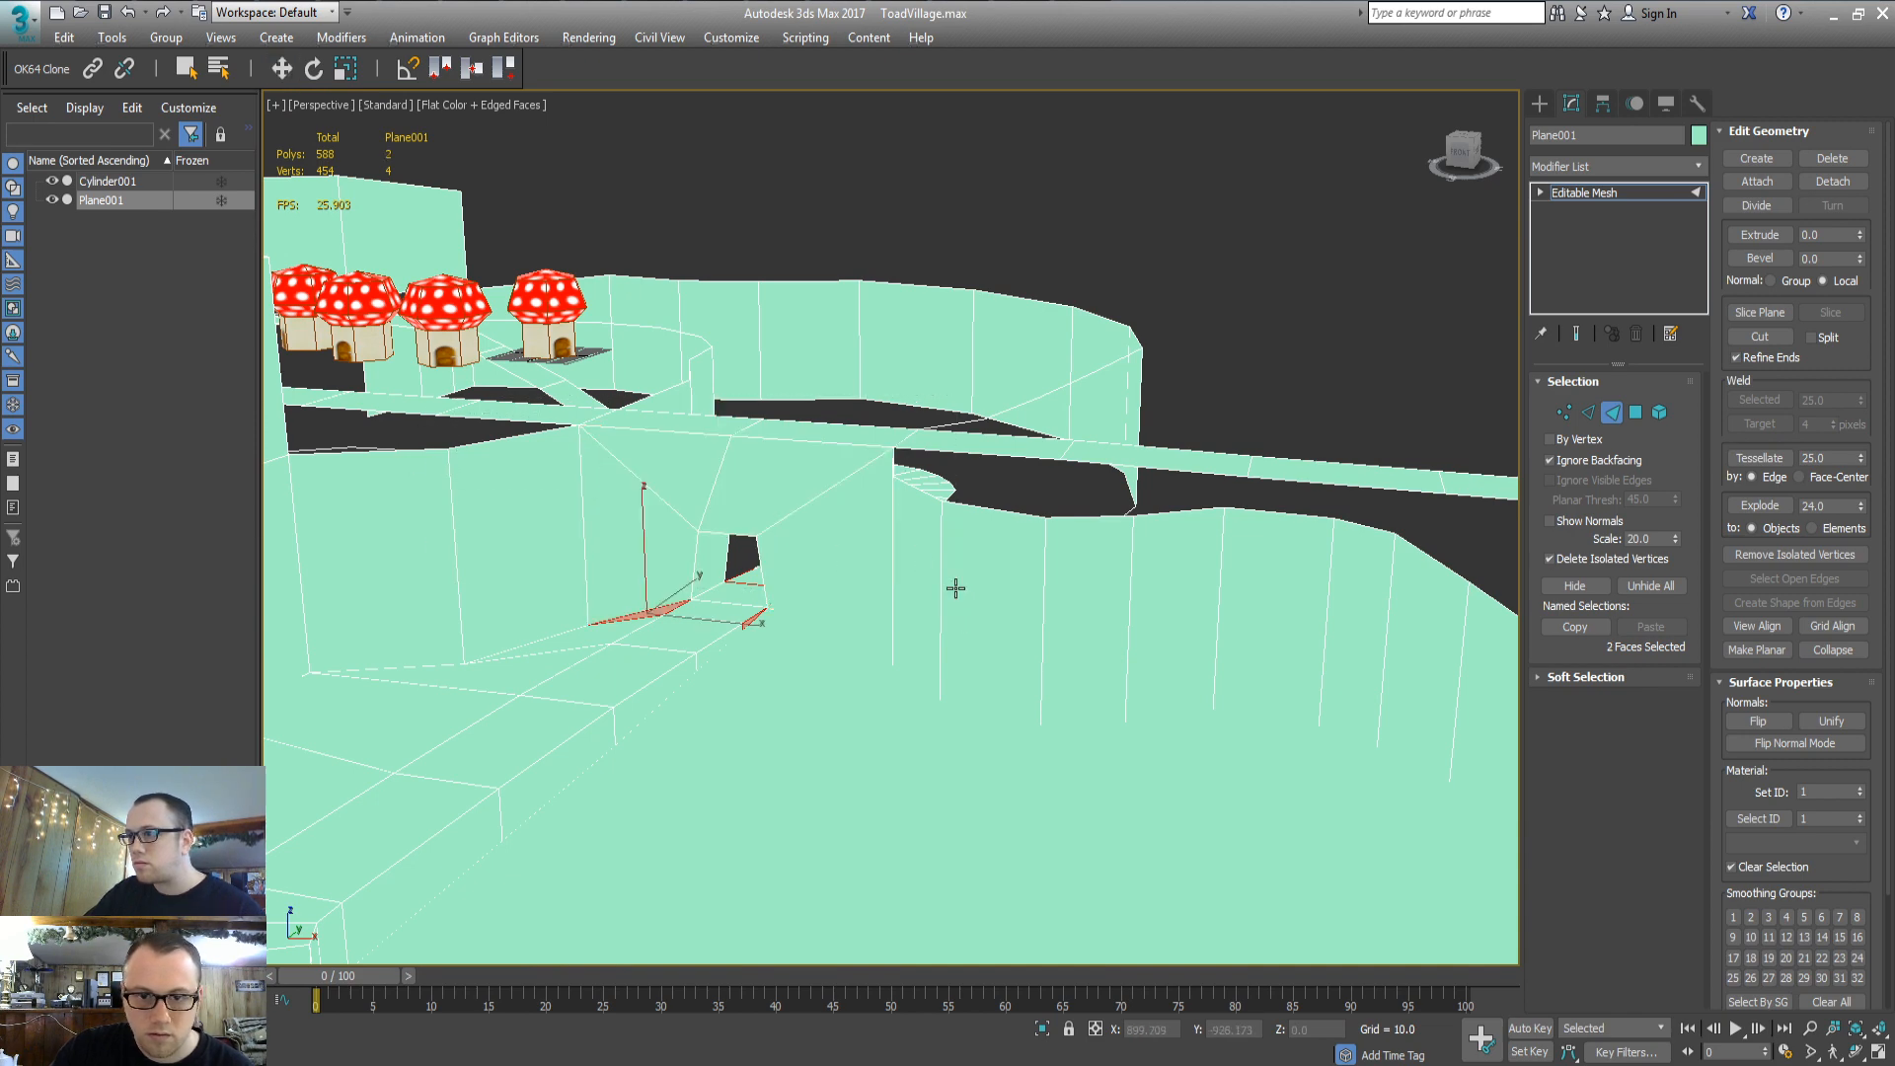
left_click_drag(731, 470, 731, 470)
key("z")
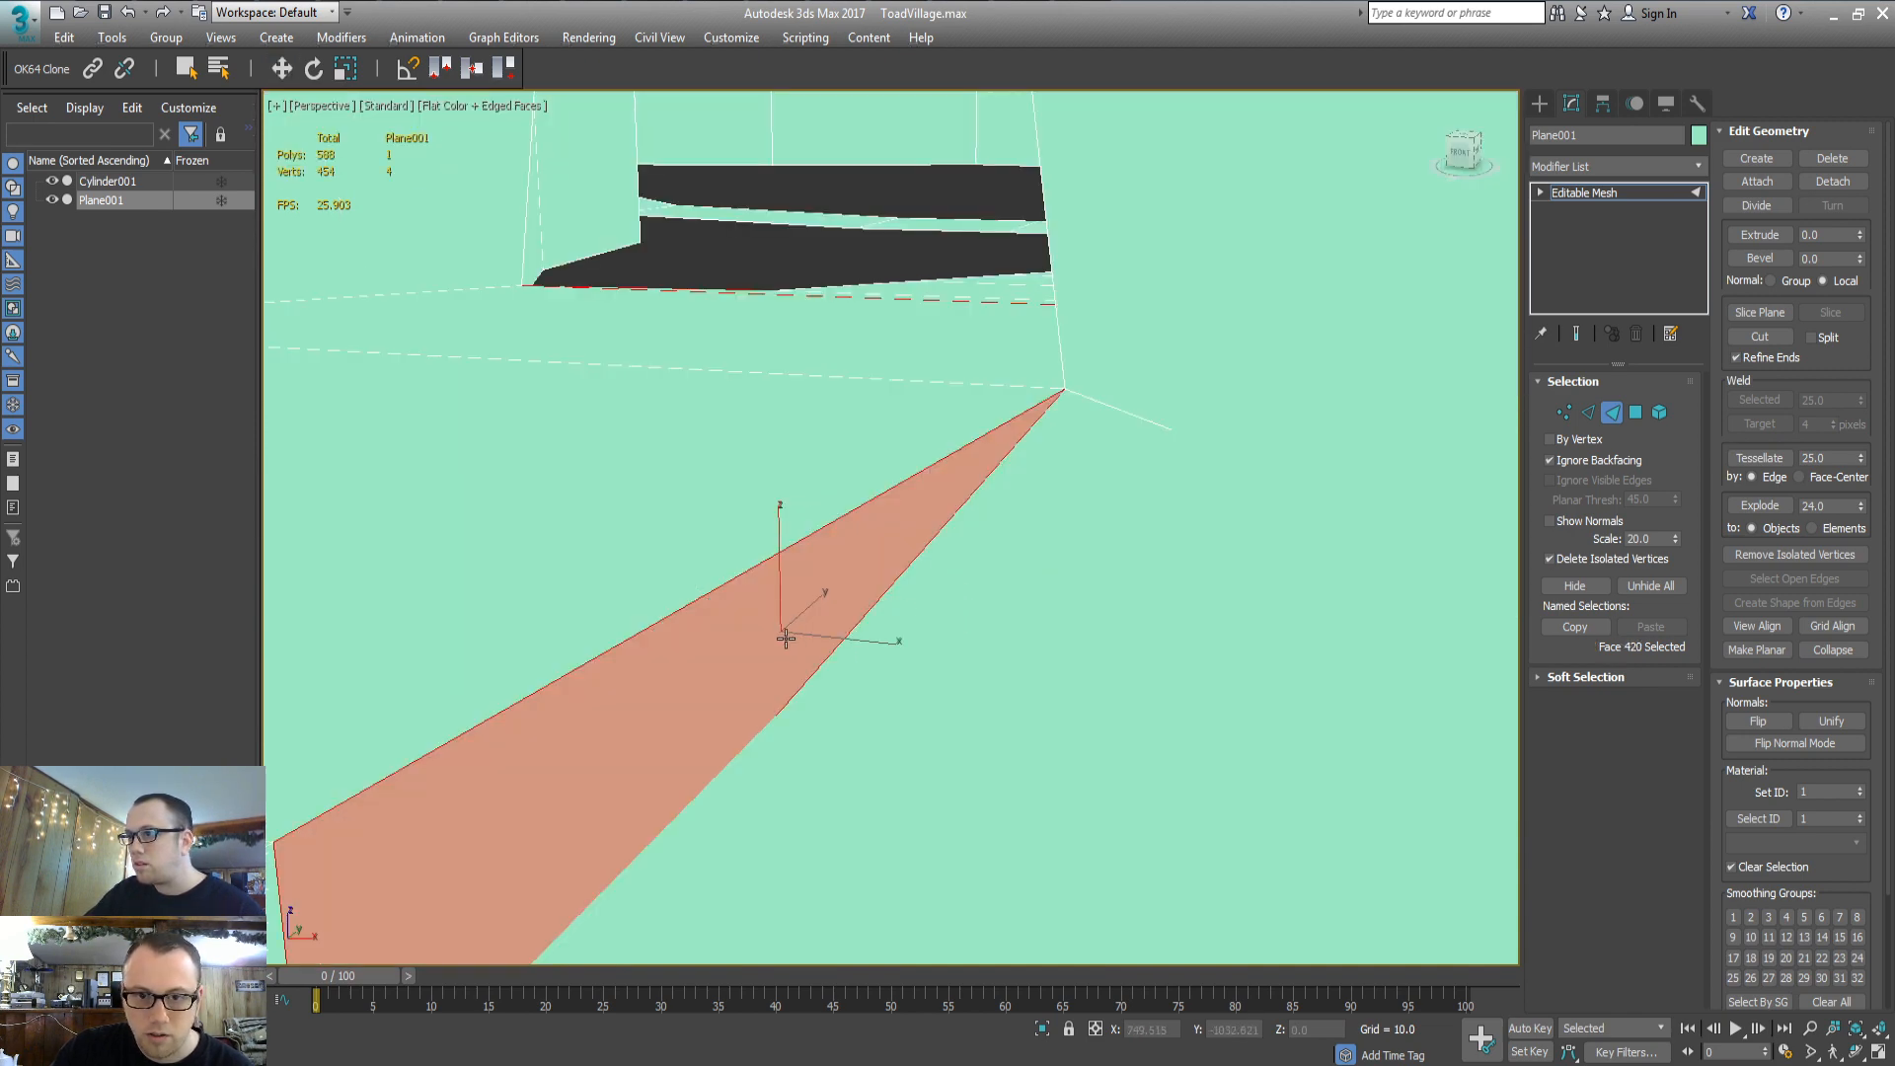
middle_click_drag(1185, 328, 685, 371, "alt")
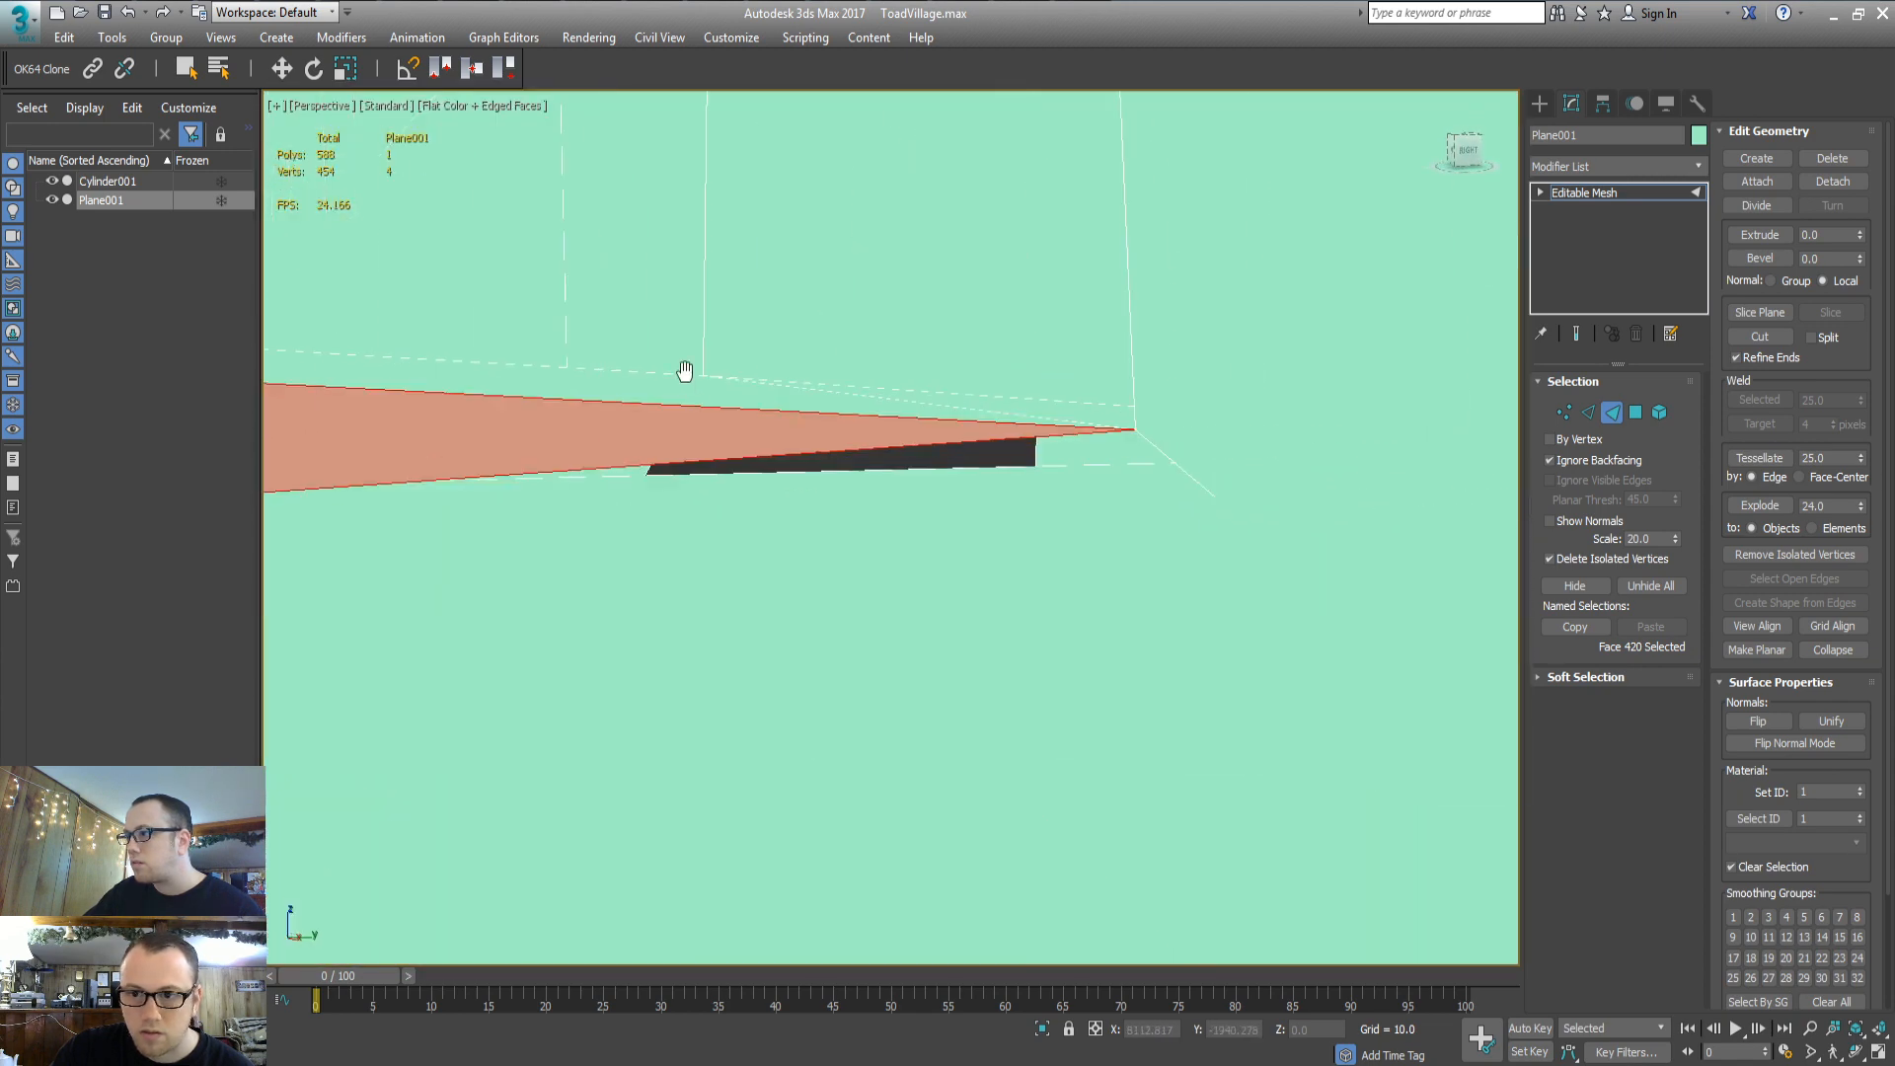
middle_click_drag(1023, 578, 1096, 583, "alt")
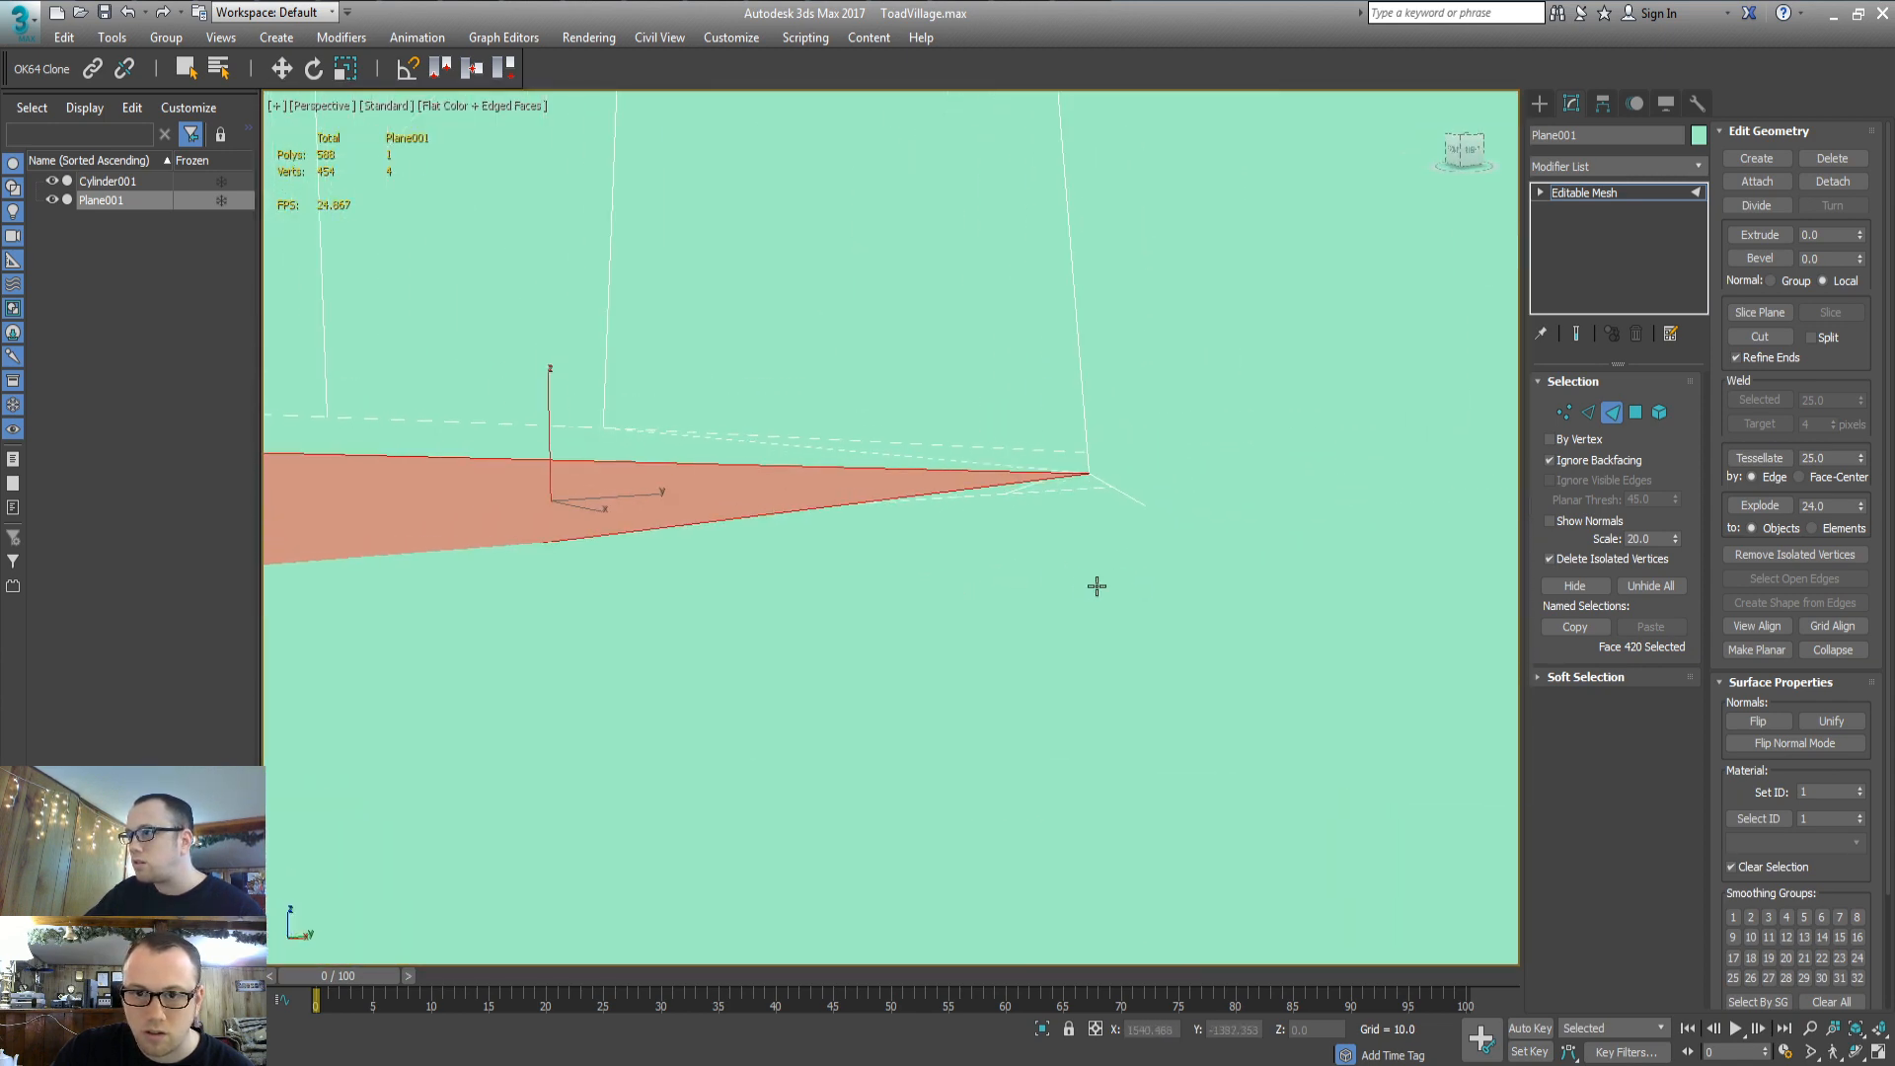
Create a face from the thin face's lower corner and the tunnel opening's base corner to a new free point
key("ctrl+z")
key("ctrl+z")
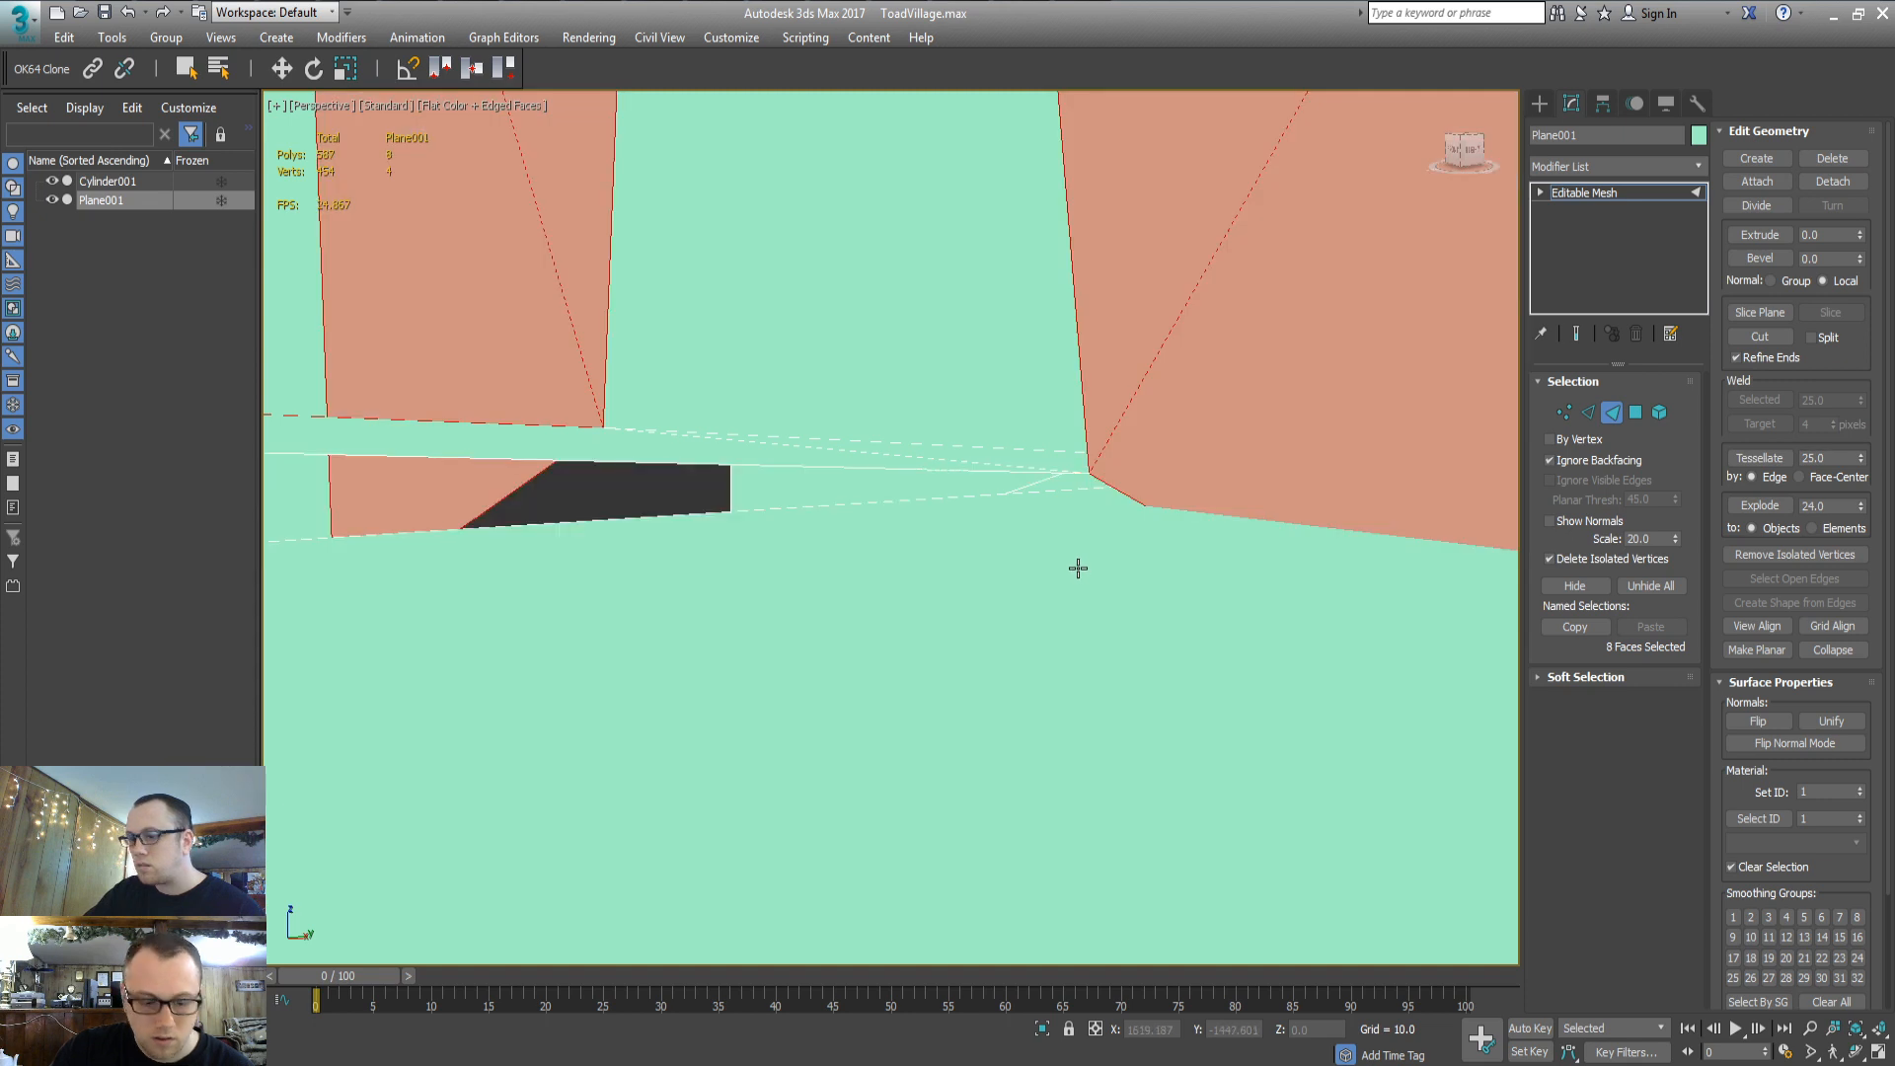
key("ctrl+z")
key("c")
mouse_move(1016, 583)
middle_mouse_down()
mouse_move(1049, 580)
mouse_move(1024, 586)
middle_mouse_up()
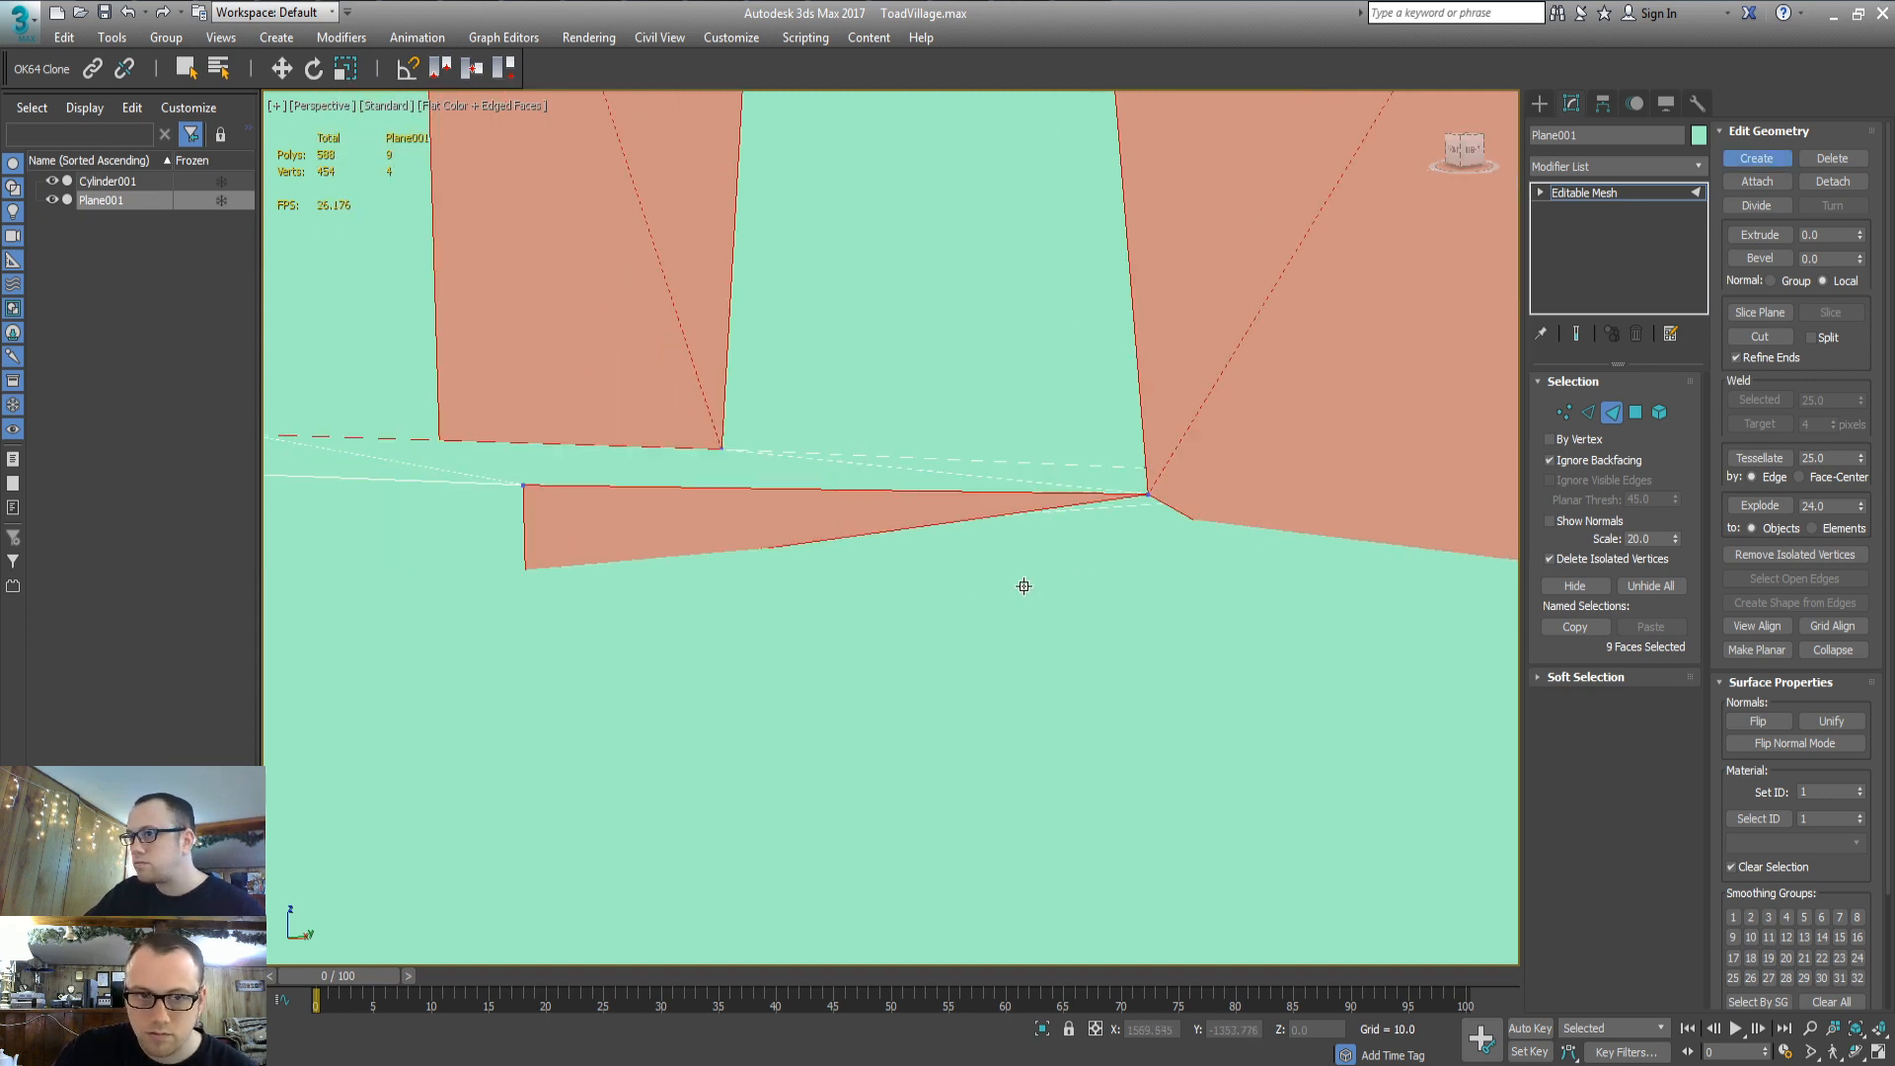
left_click(526, 570)
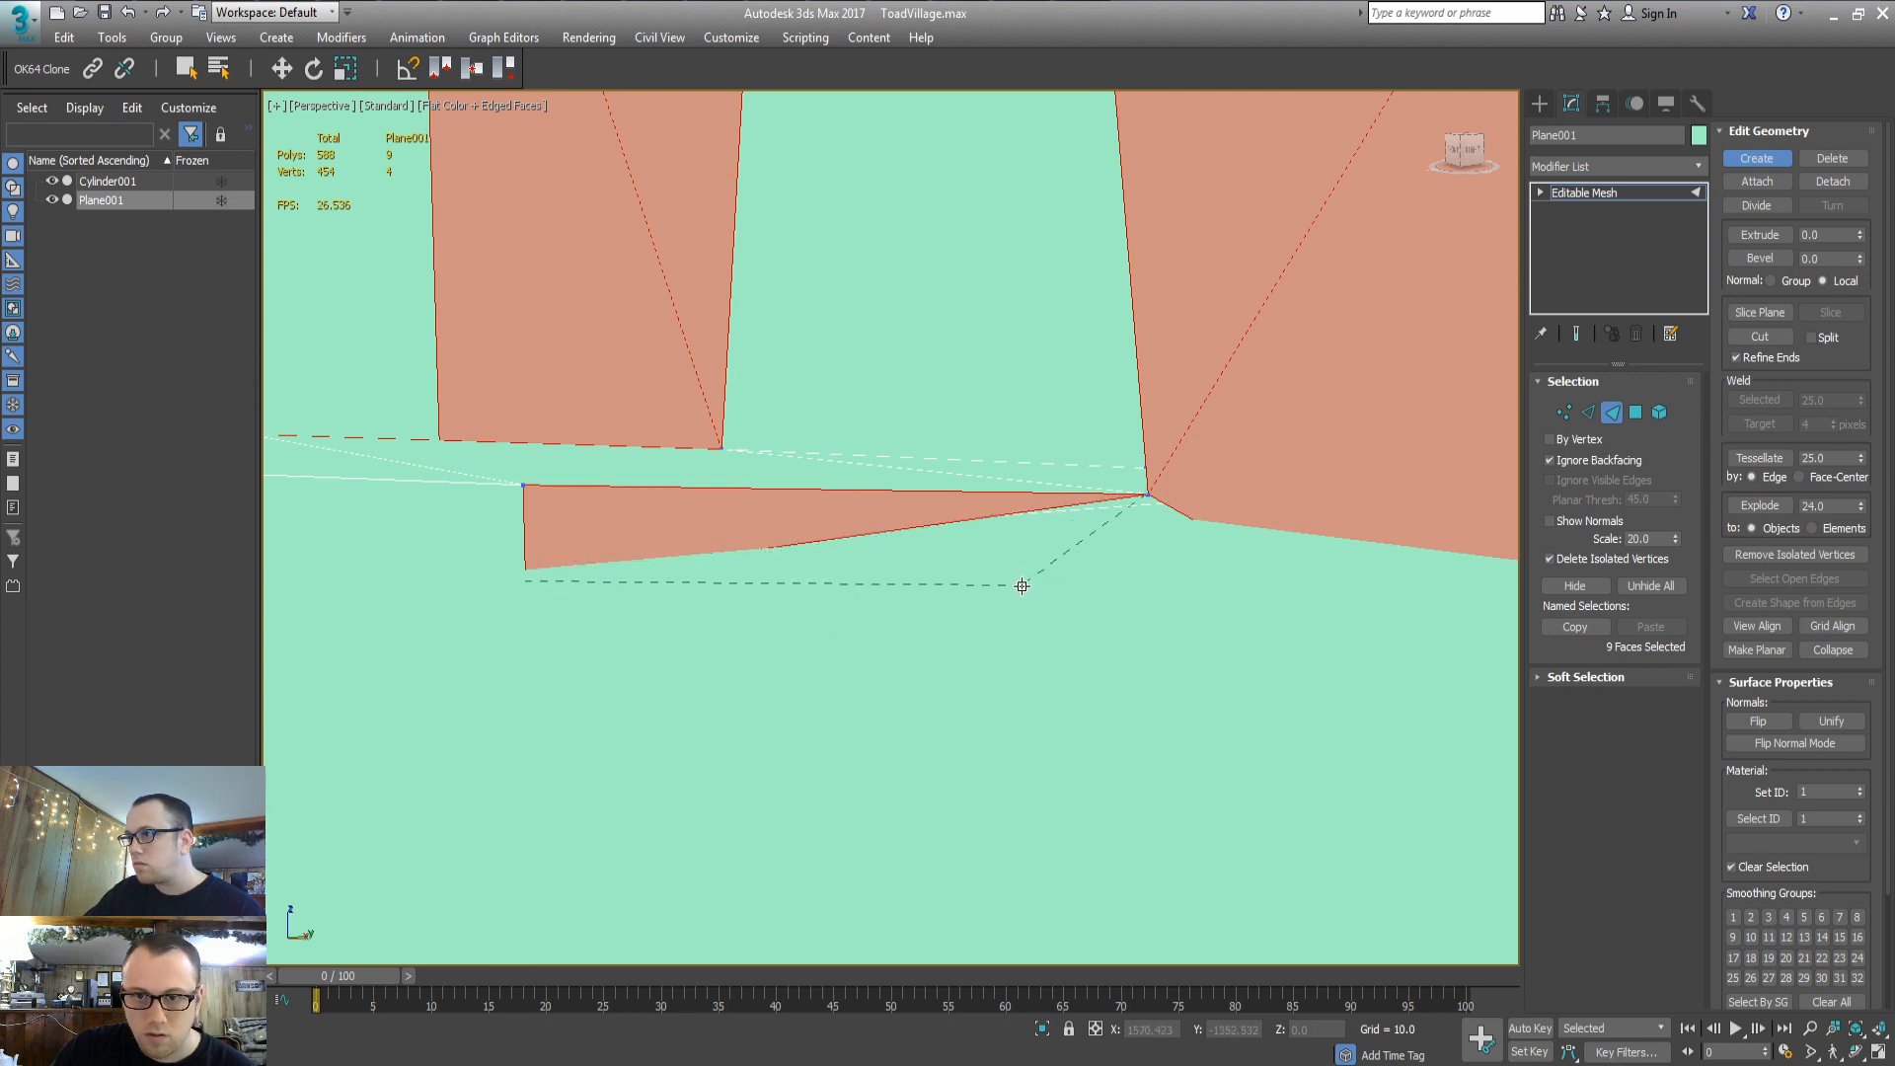
left_click(1131, 613)
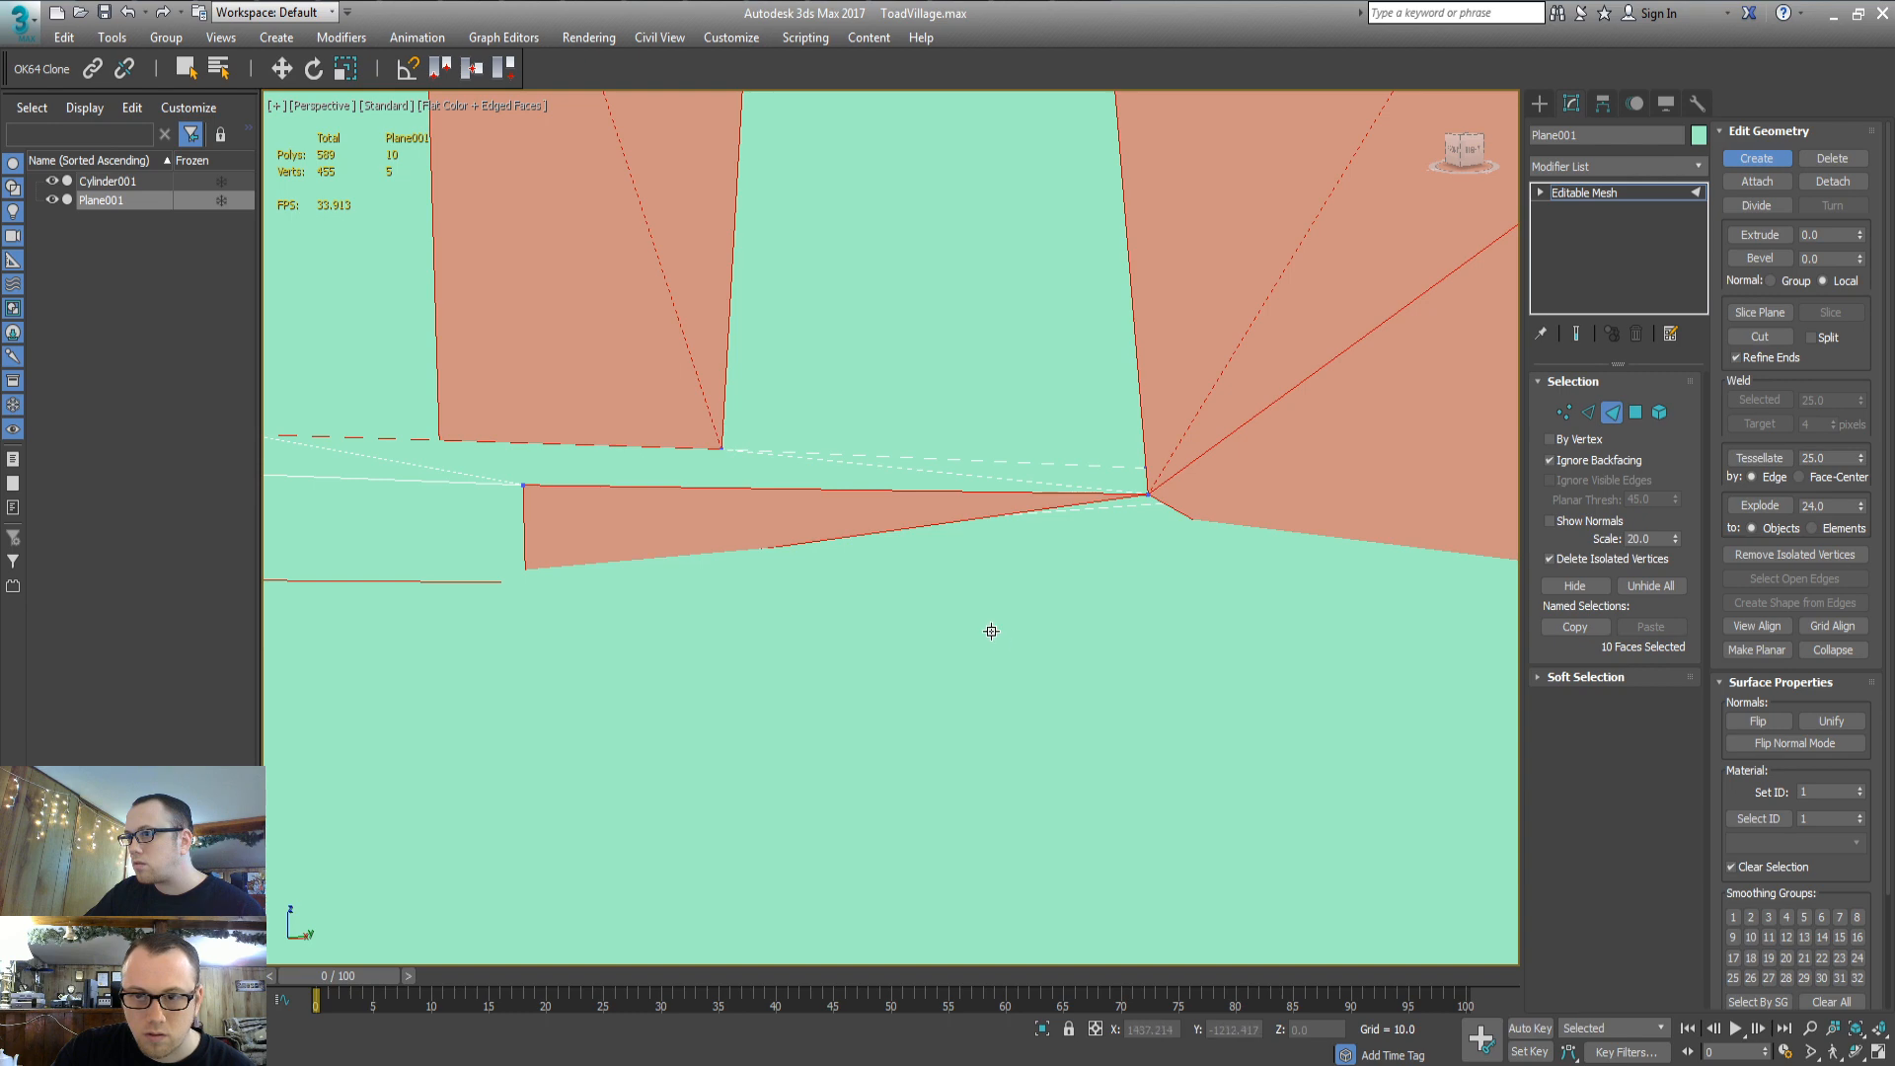
middle_click_drag(991, 632, 1083, 664)
scroll(1002, 613, "down", 4)
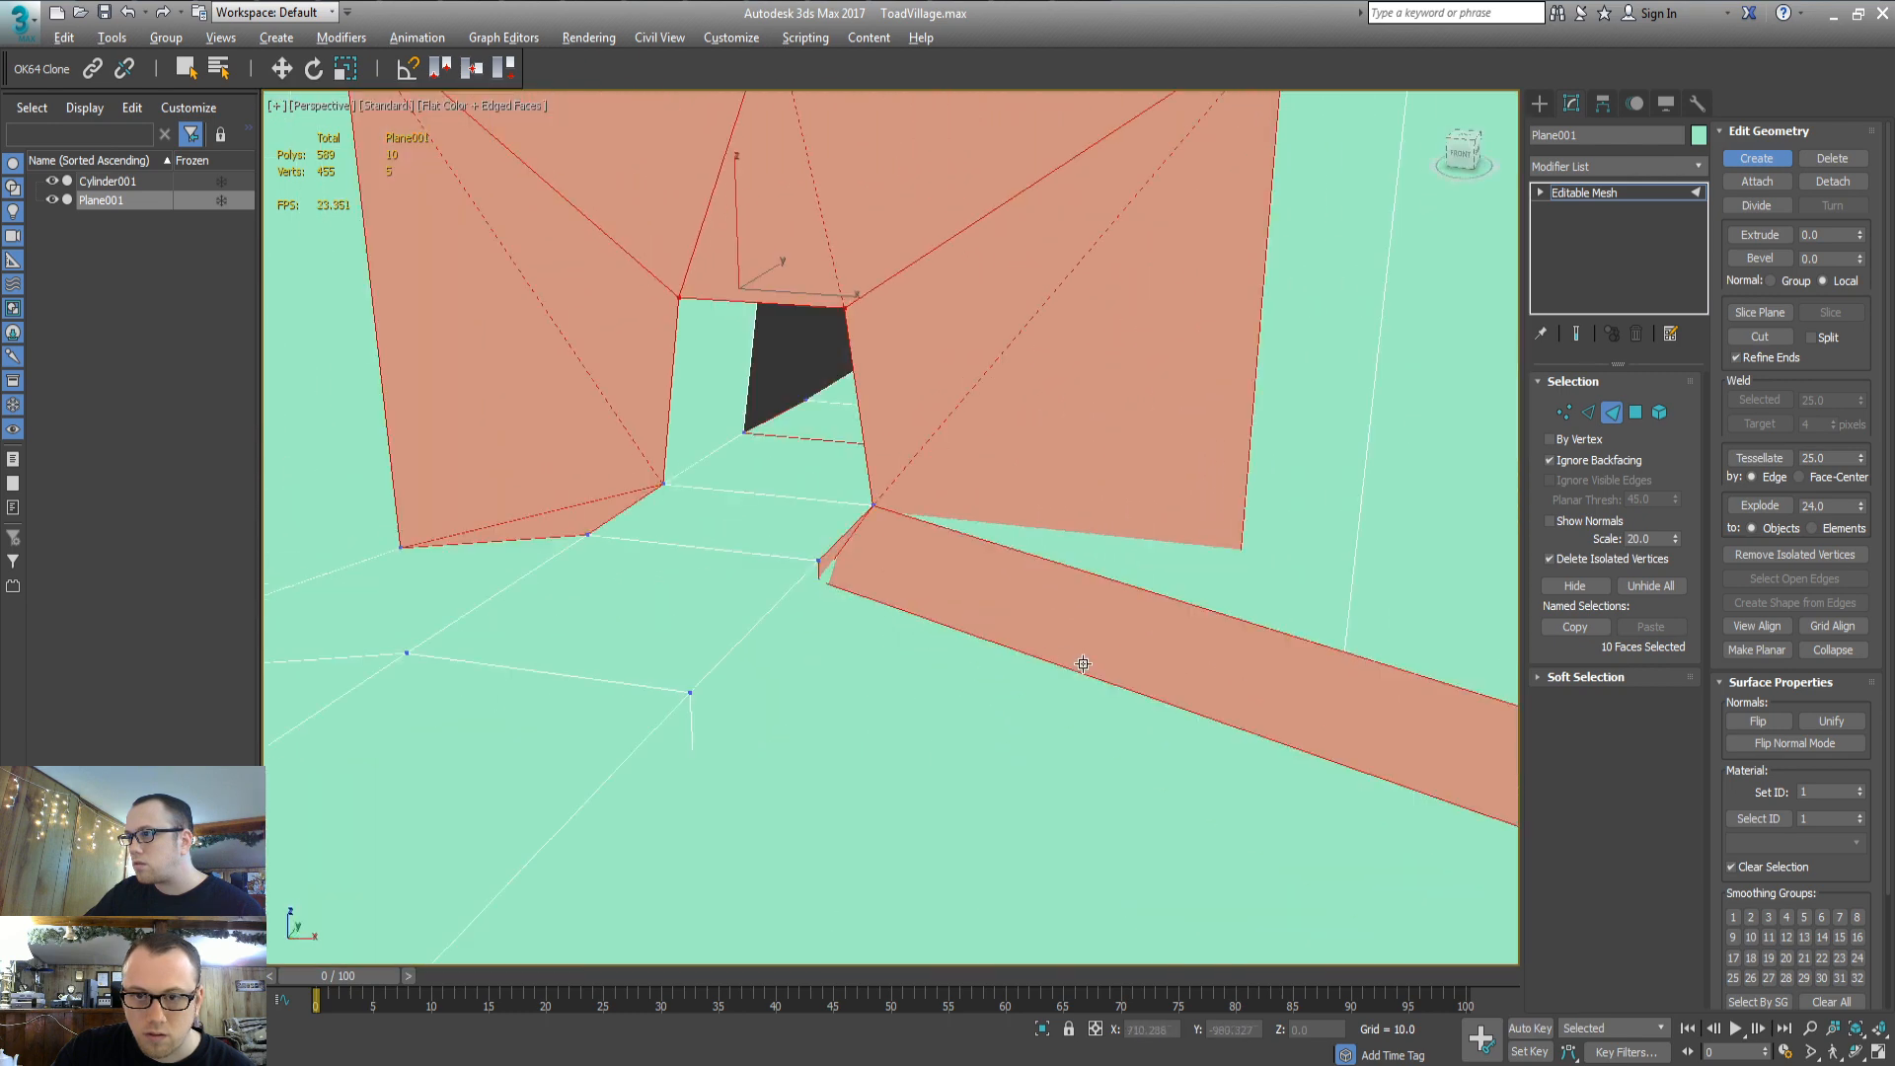
Turn off Ignore Backfacing and isolate the new face's far free vertex in the vertex selection
scroll(1082, 664, "down", 6)
key("1")
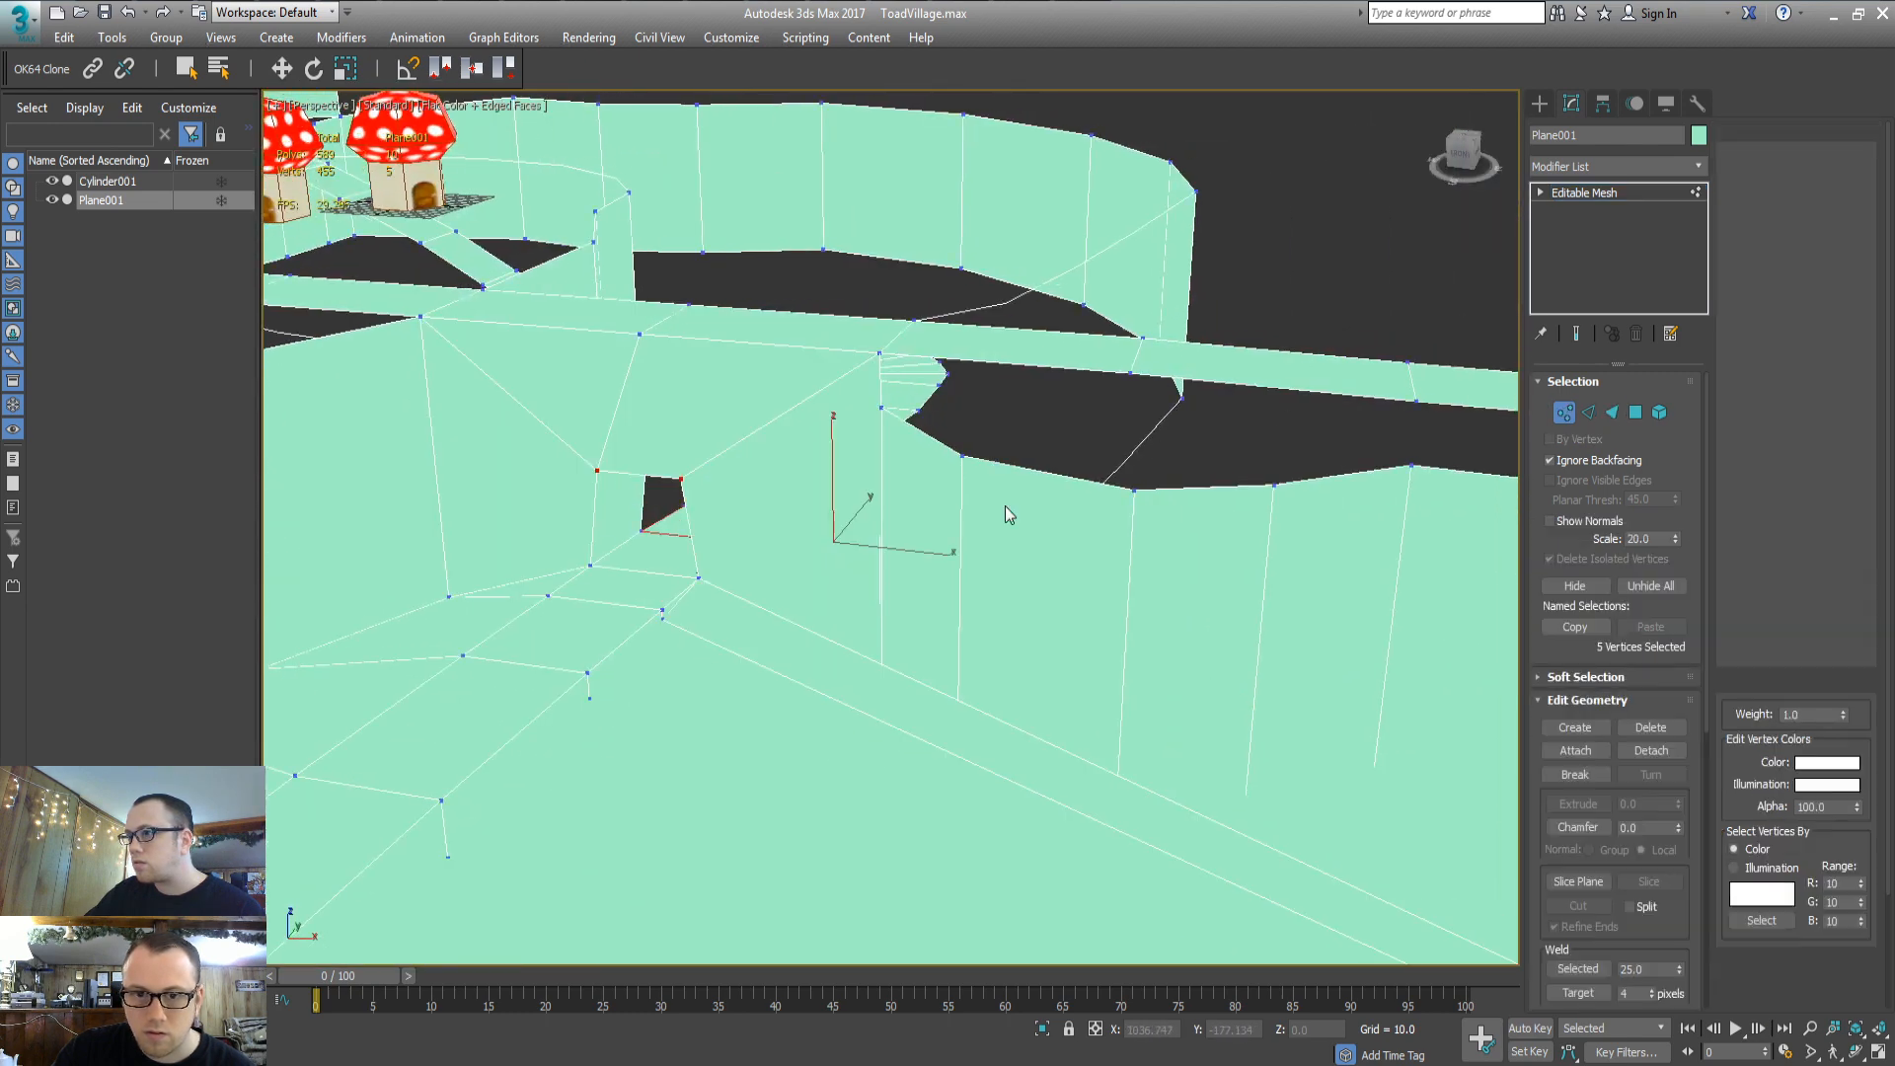
left_click_drag(992, 308, 992, 308)
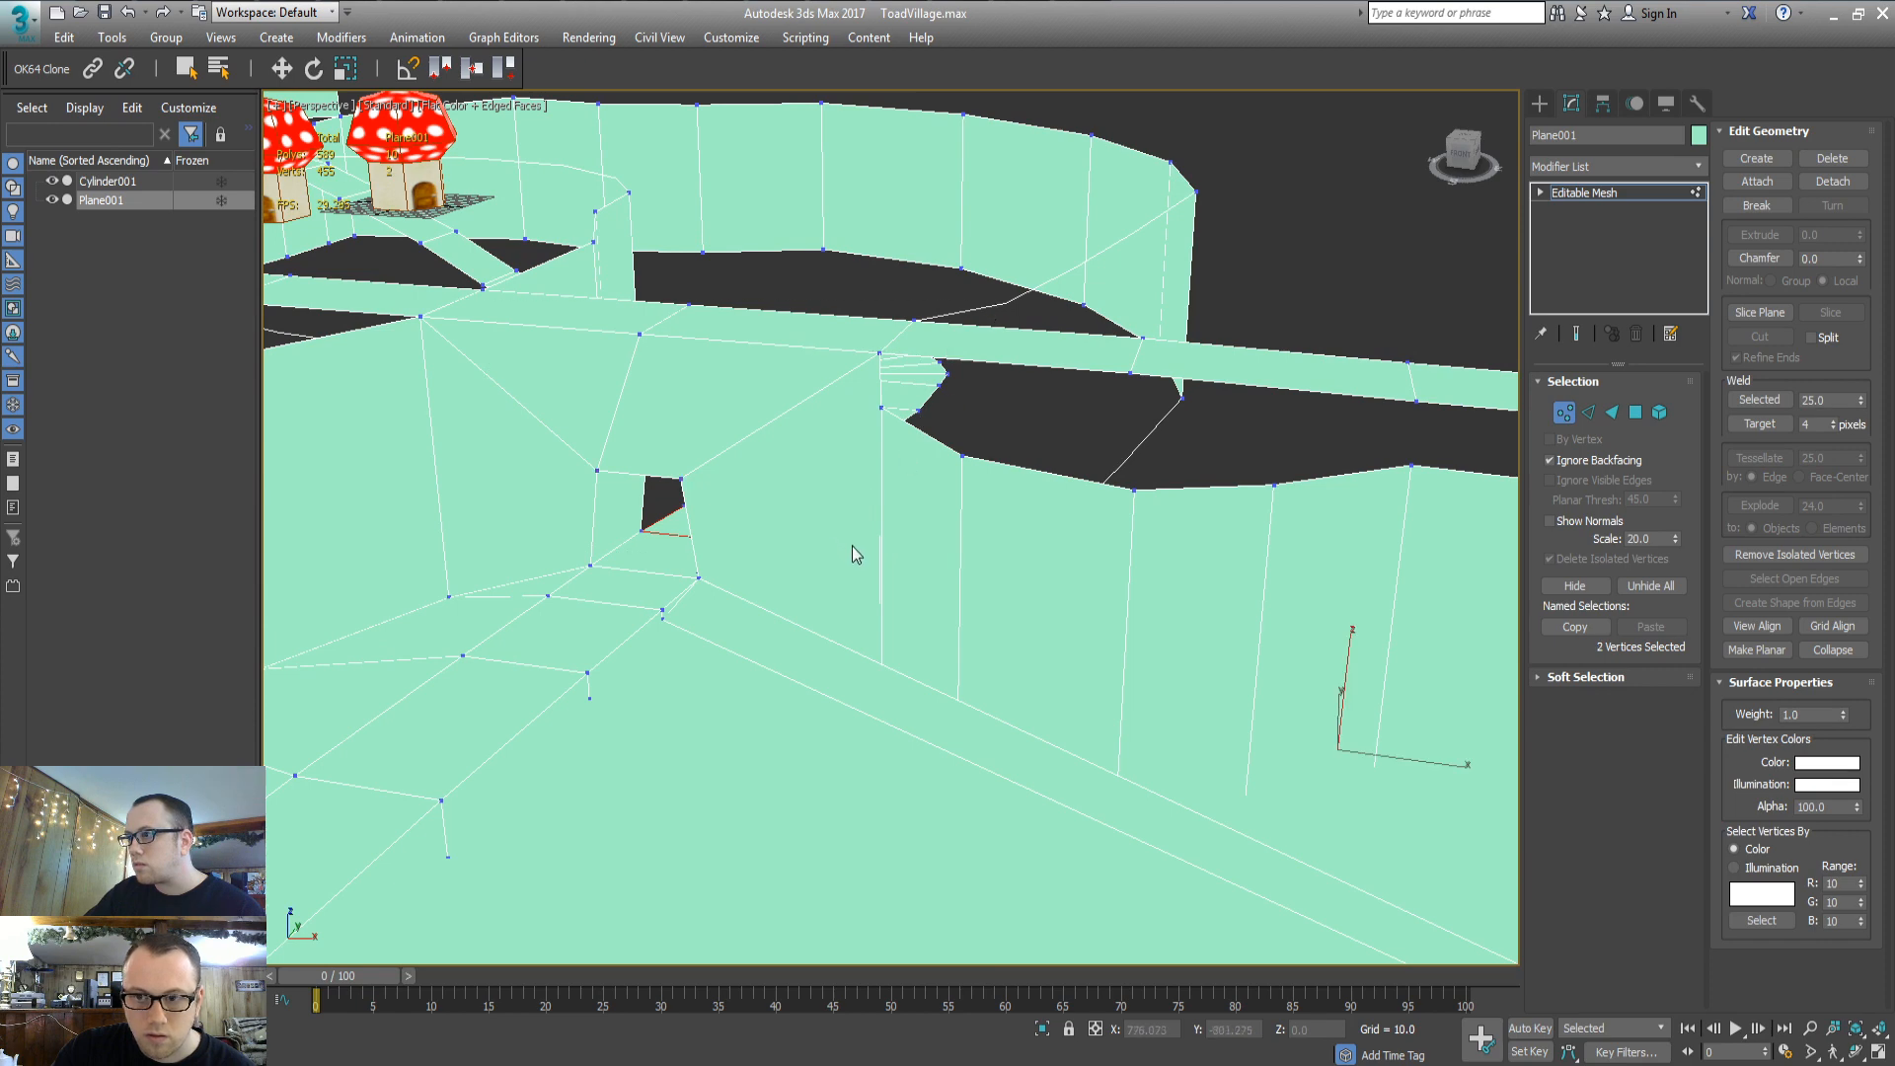
scroll(855, 550, "down", 4)
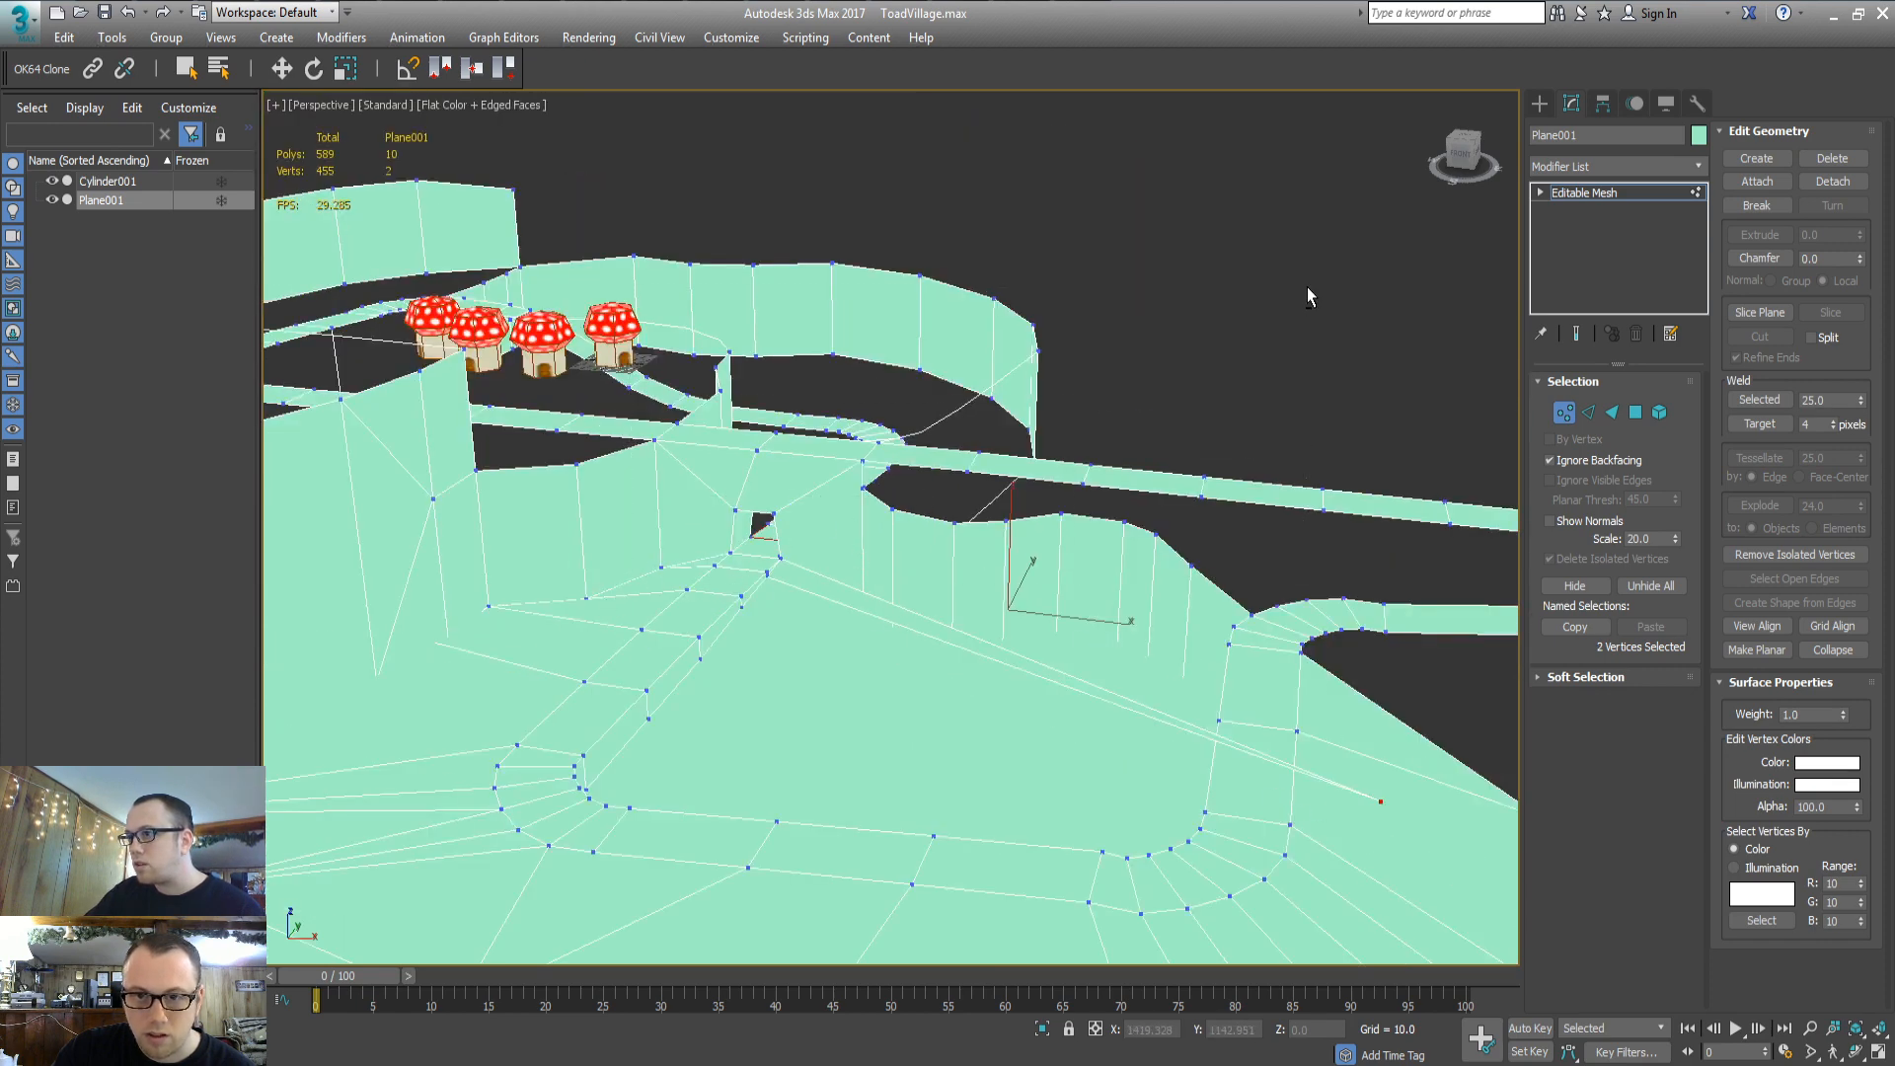
key("w")
middle_click_drag(1190, 454, 962, 588, "alt")
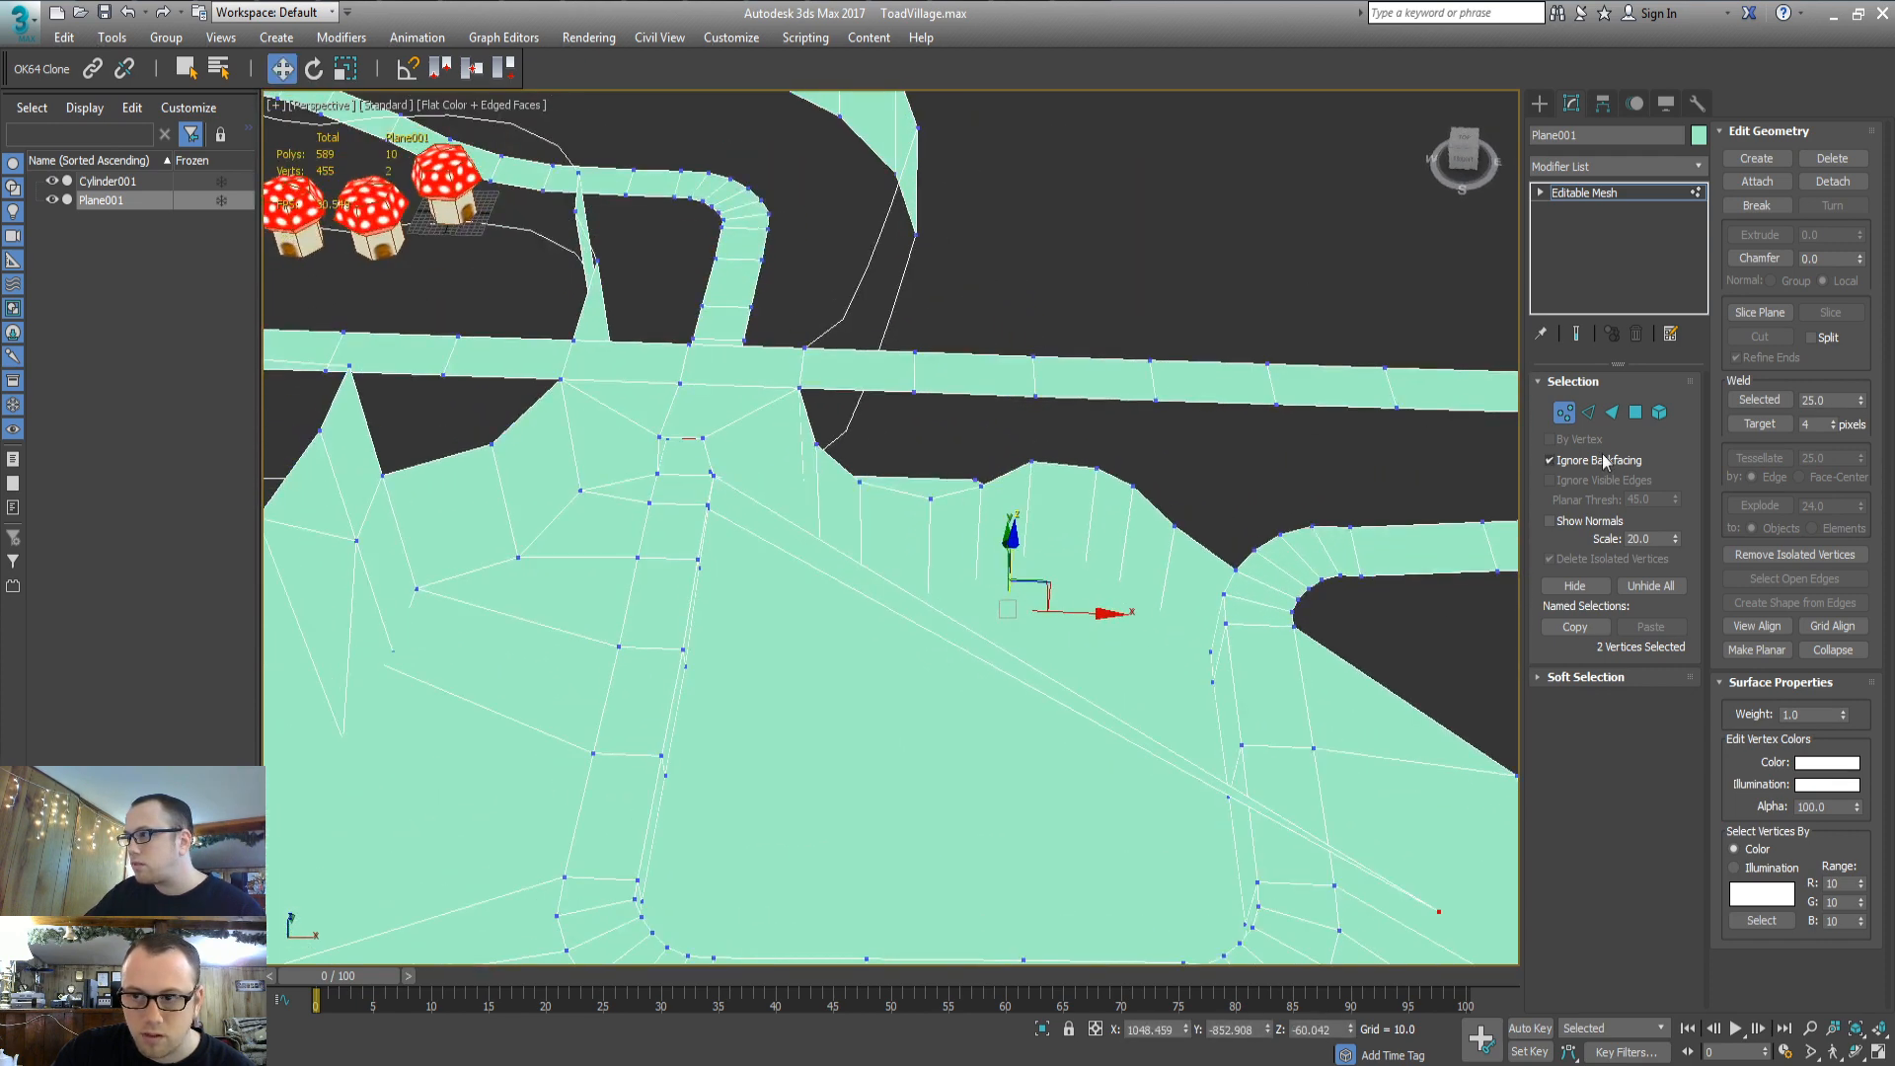
left_click_drag(526, 515, 903, 287, "alt")
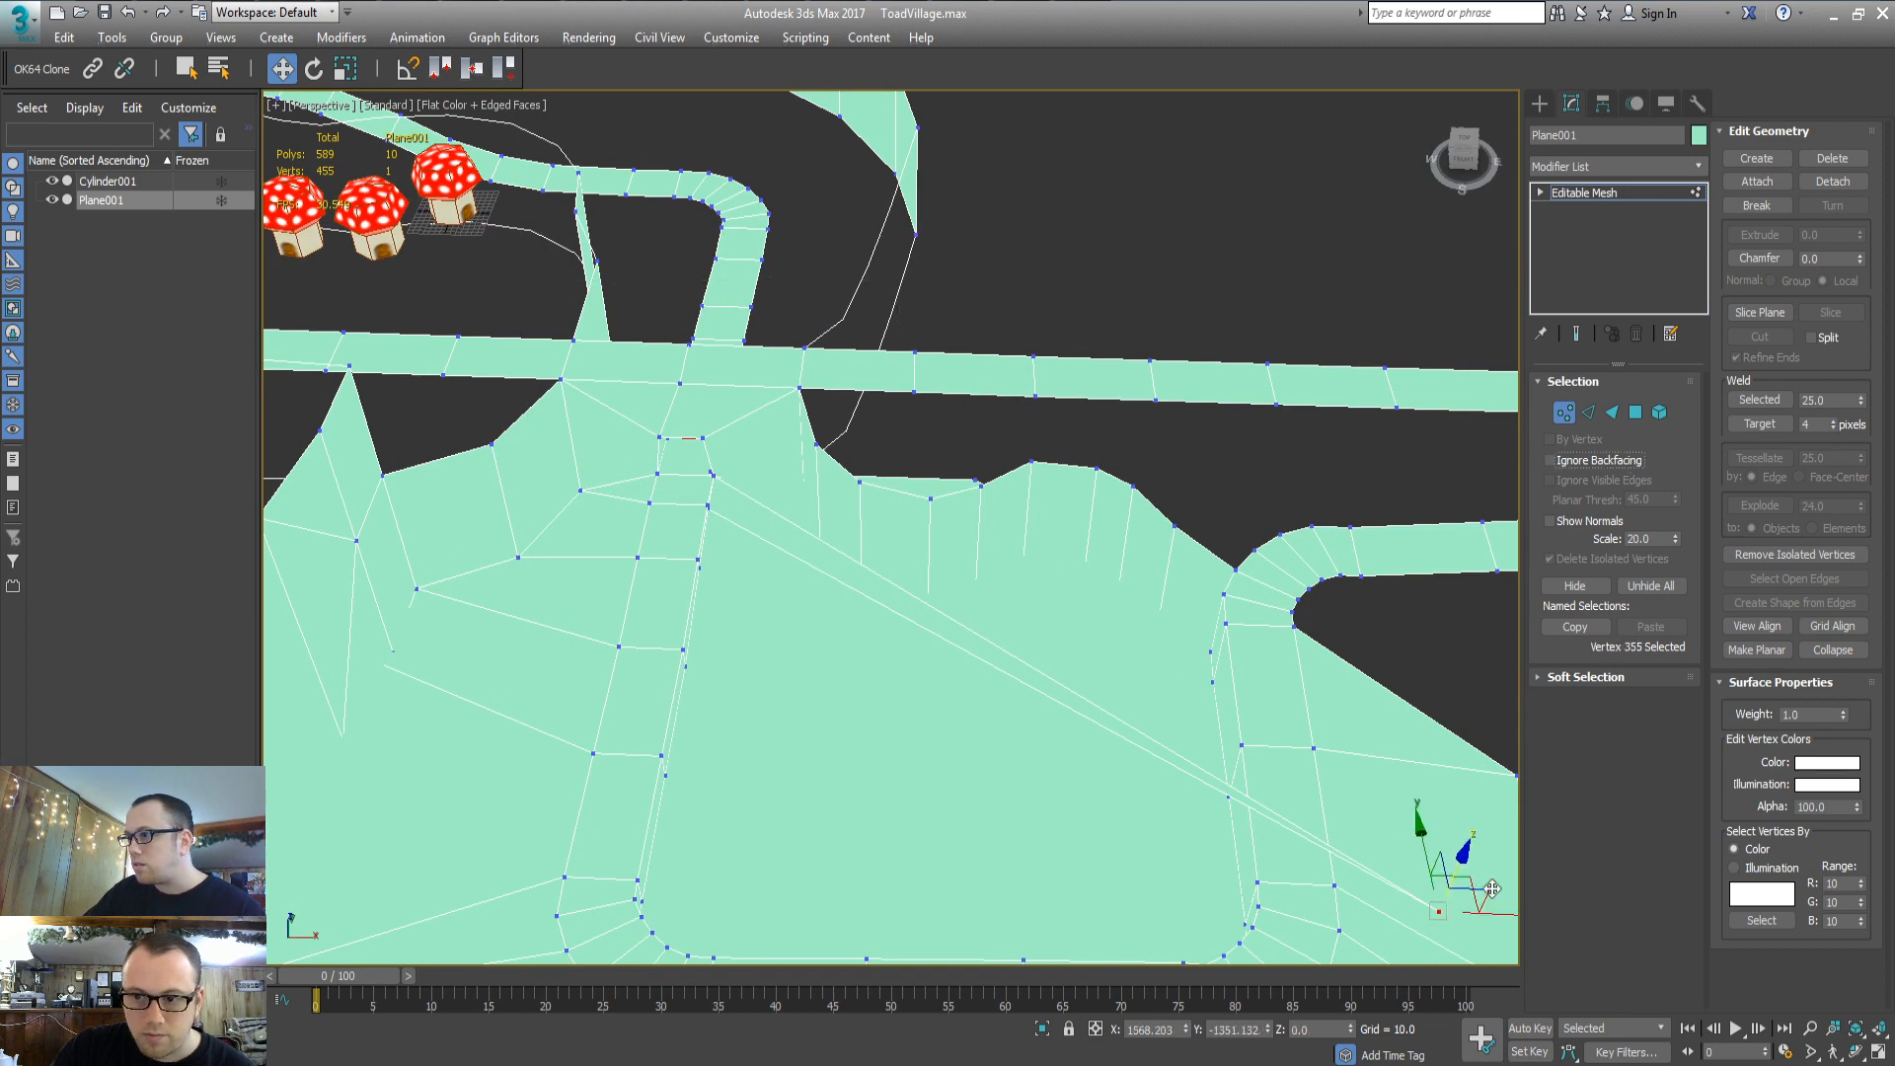
Move the free vertex next to the tunnel opening's base corner, at about X 551, Y -451, Z -210
left_click_drag(1492, 889, 728, 405)
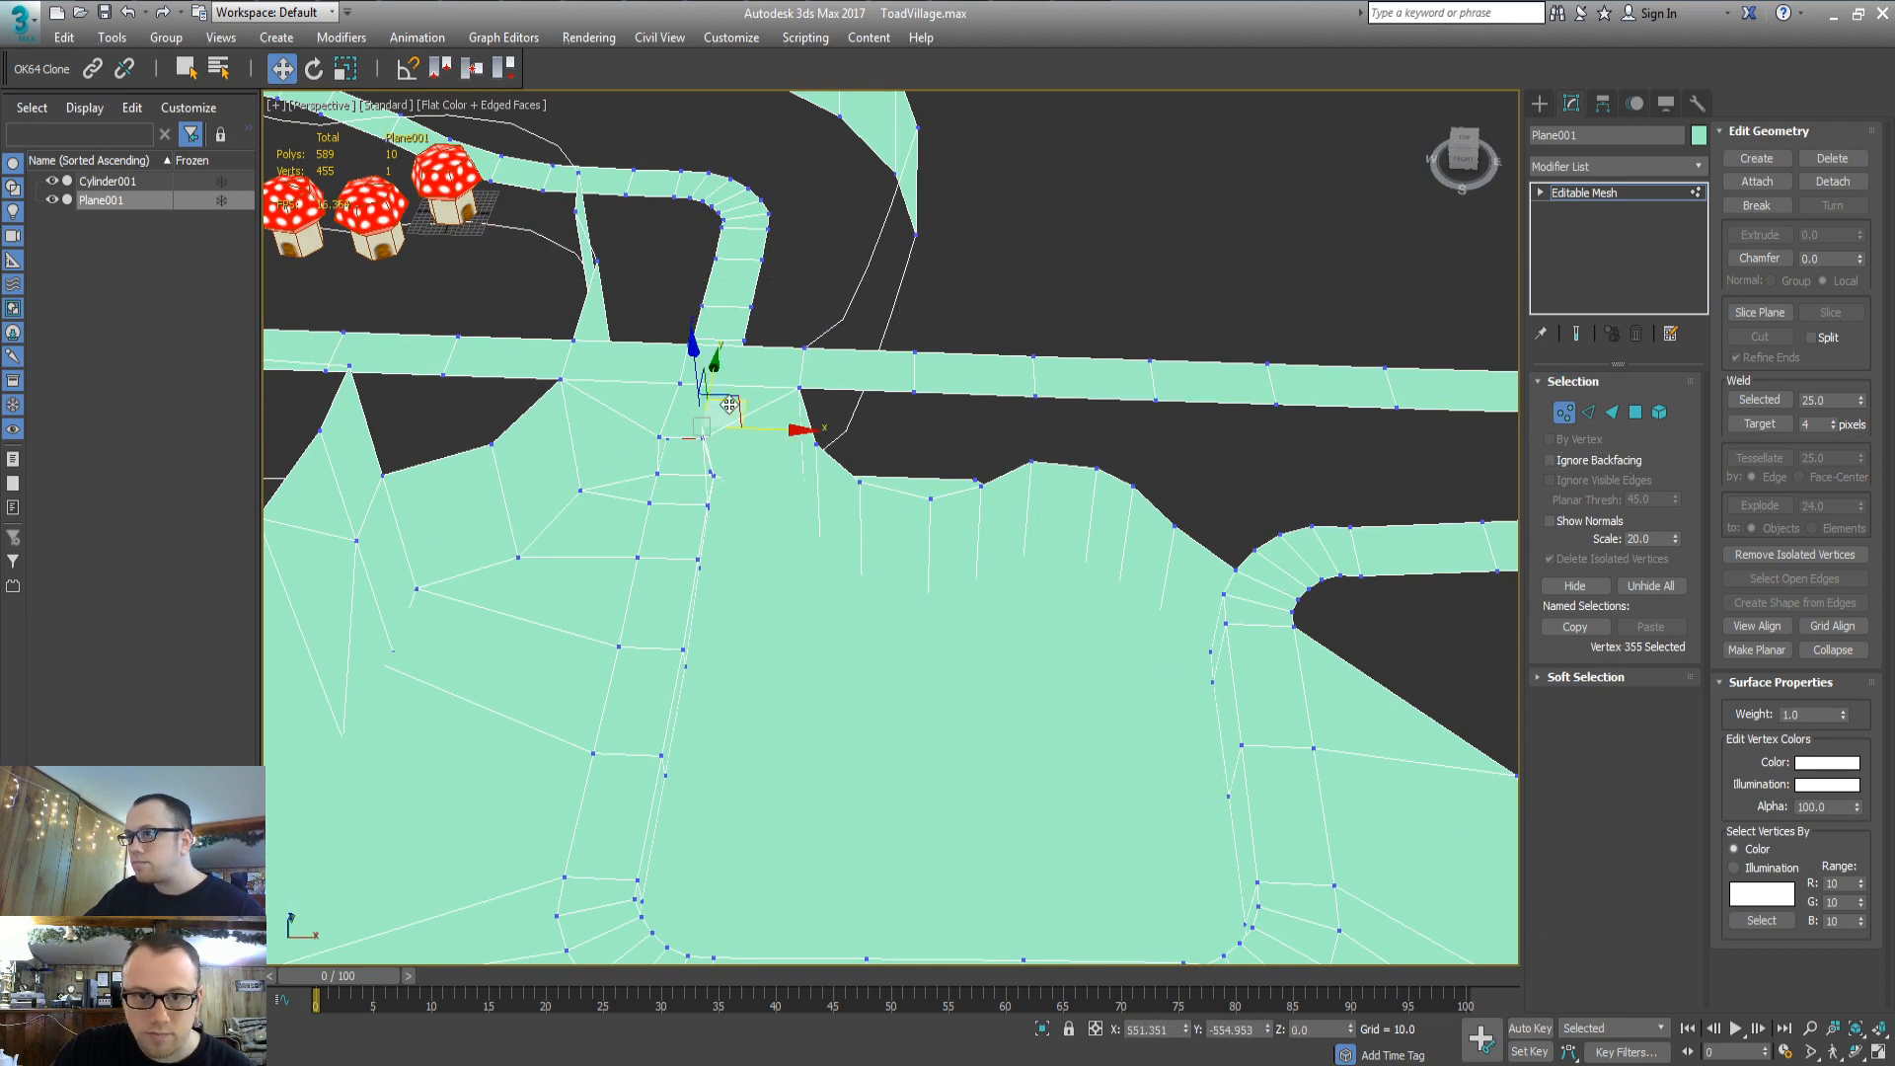
middle_click_drag(729, 405, 601, 383, "alt")
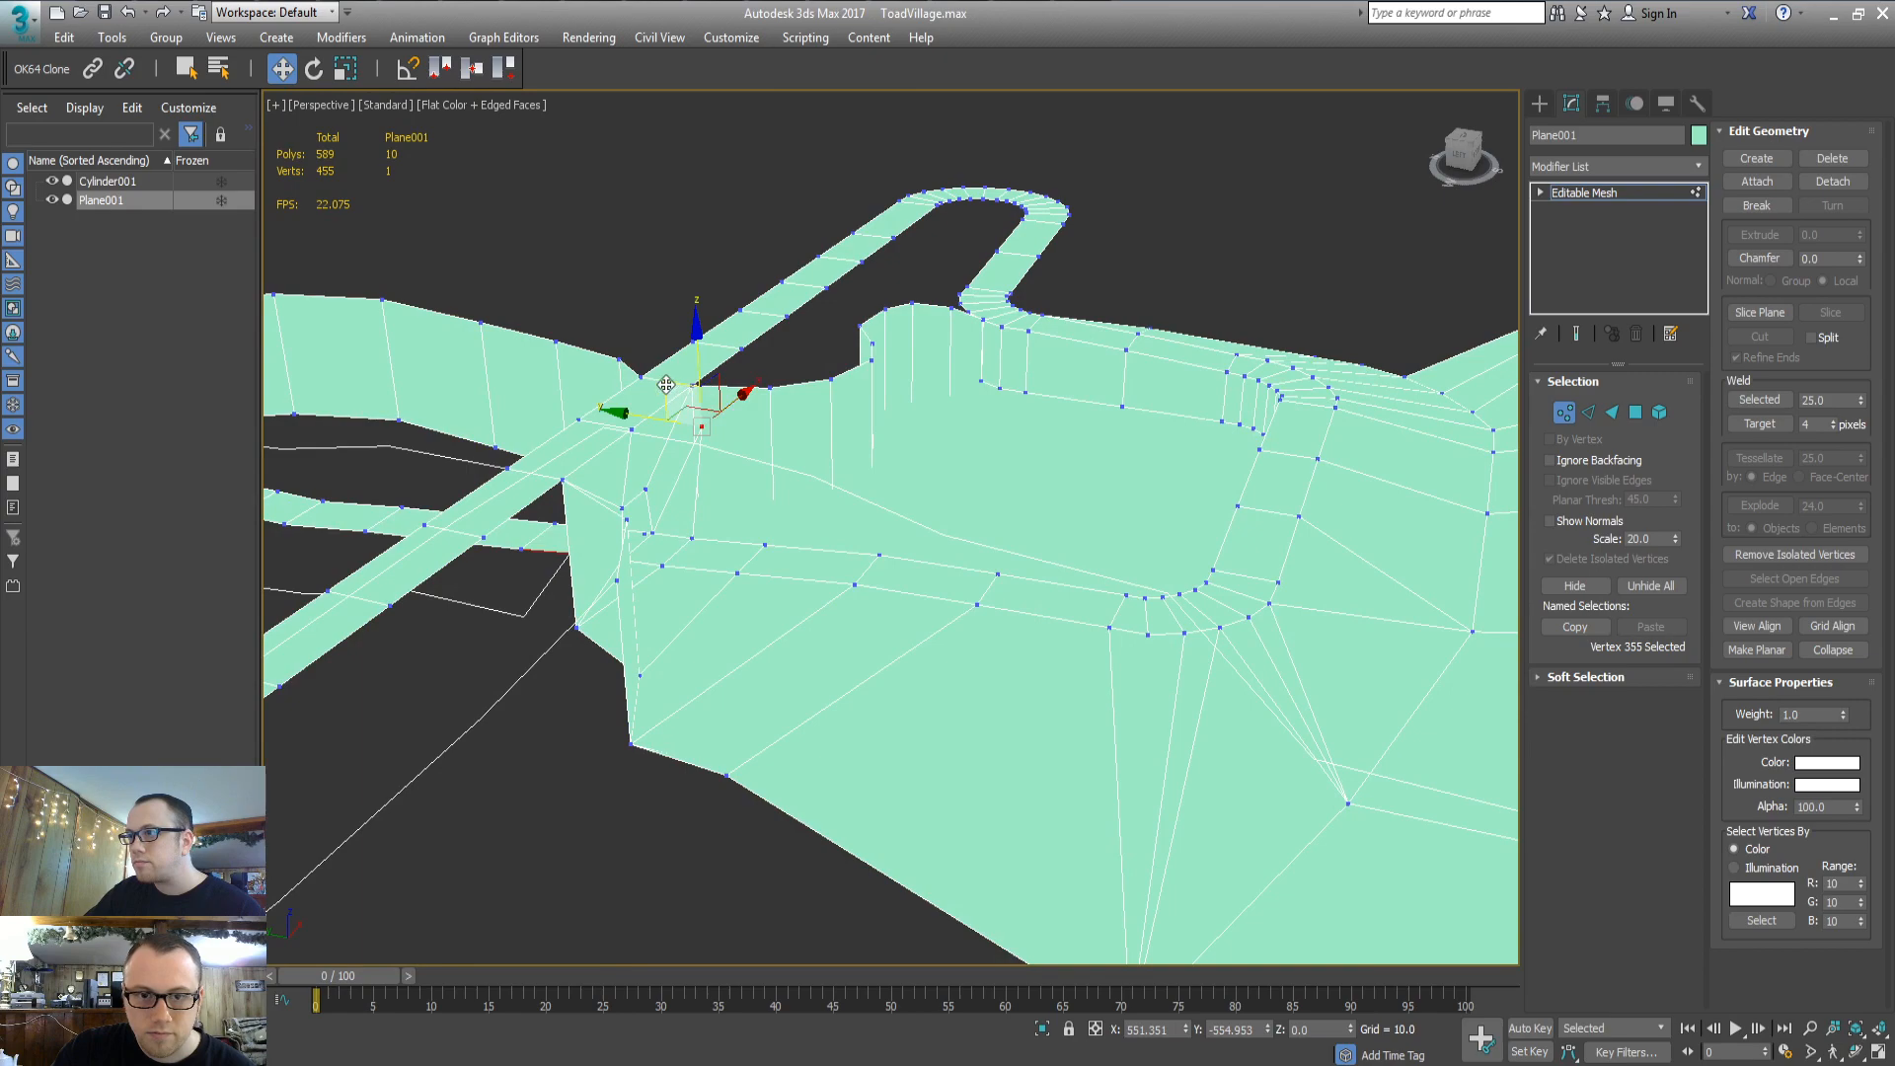
left_click_drag(711, 387, 632, 476)
middle_click_drag(623, 494, 717, 472, "alt")
scroll(738, 527, "down", 5)
scroll(582, 526, "up", 6)
Examine the faces around the tunnel's far end and its track strip, picking individual faces to identify them
key("3")
scroll(901, 405, "down", 8)
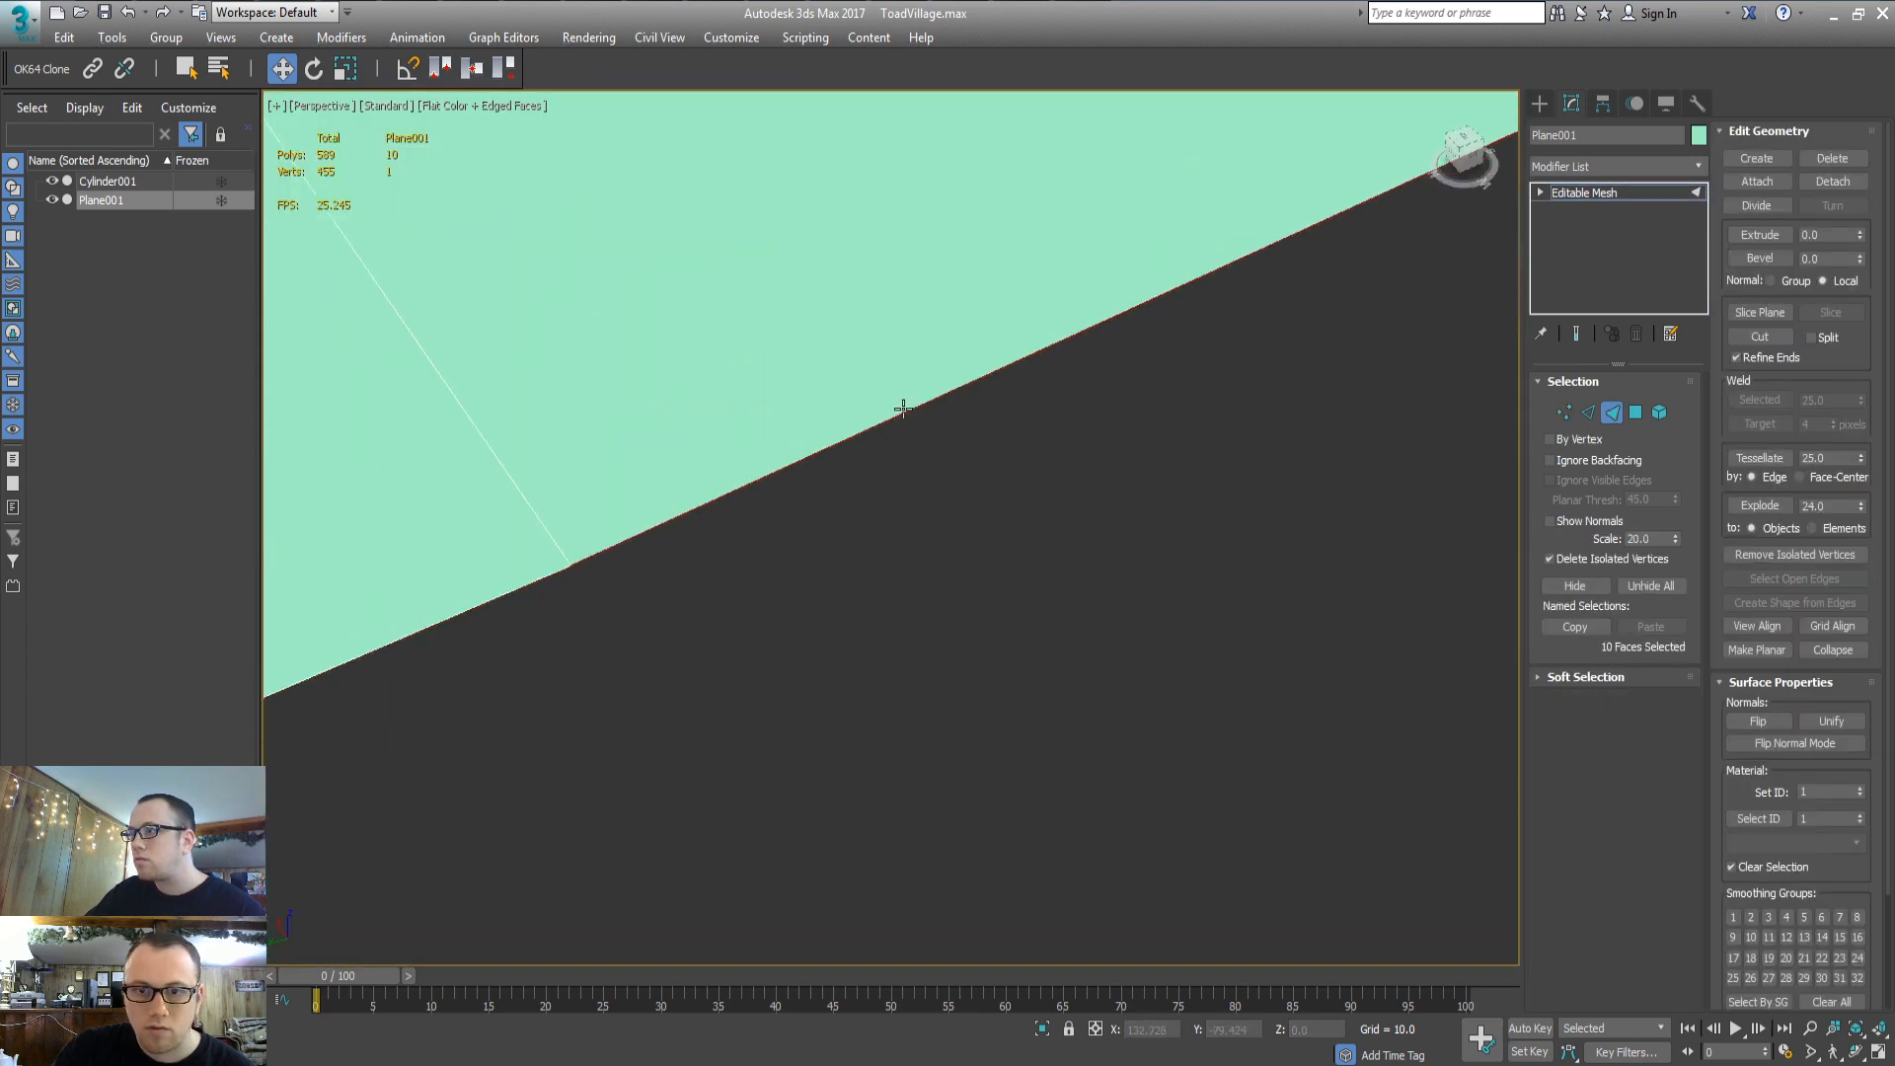
middle_click_drag(904, 407, 933, 433)
left_click(972, 356)
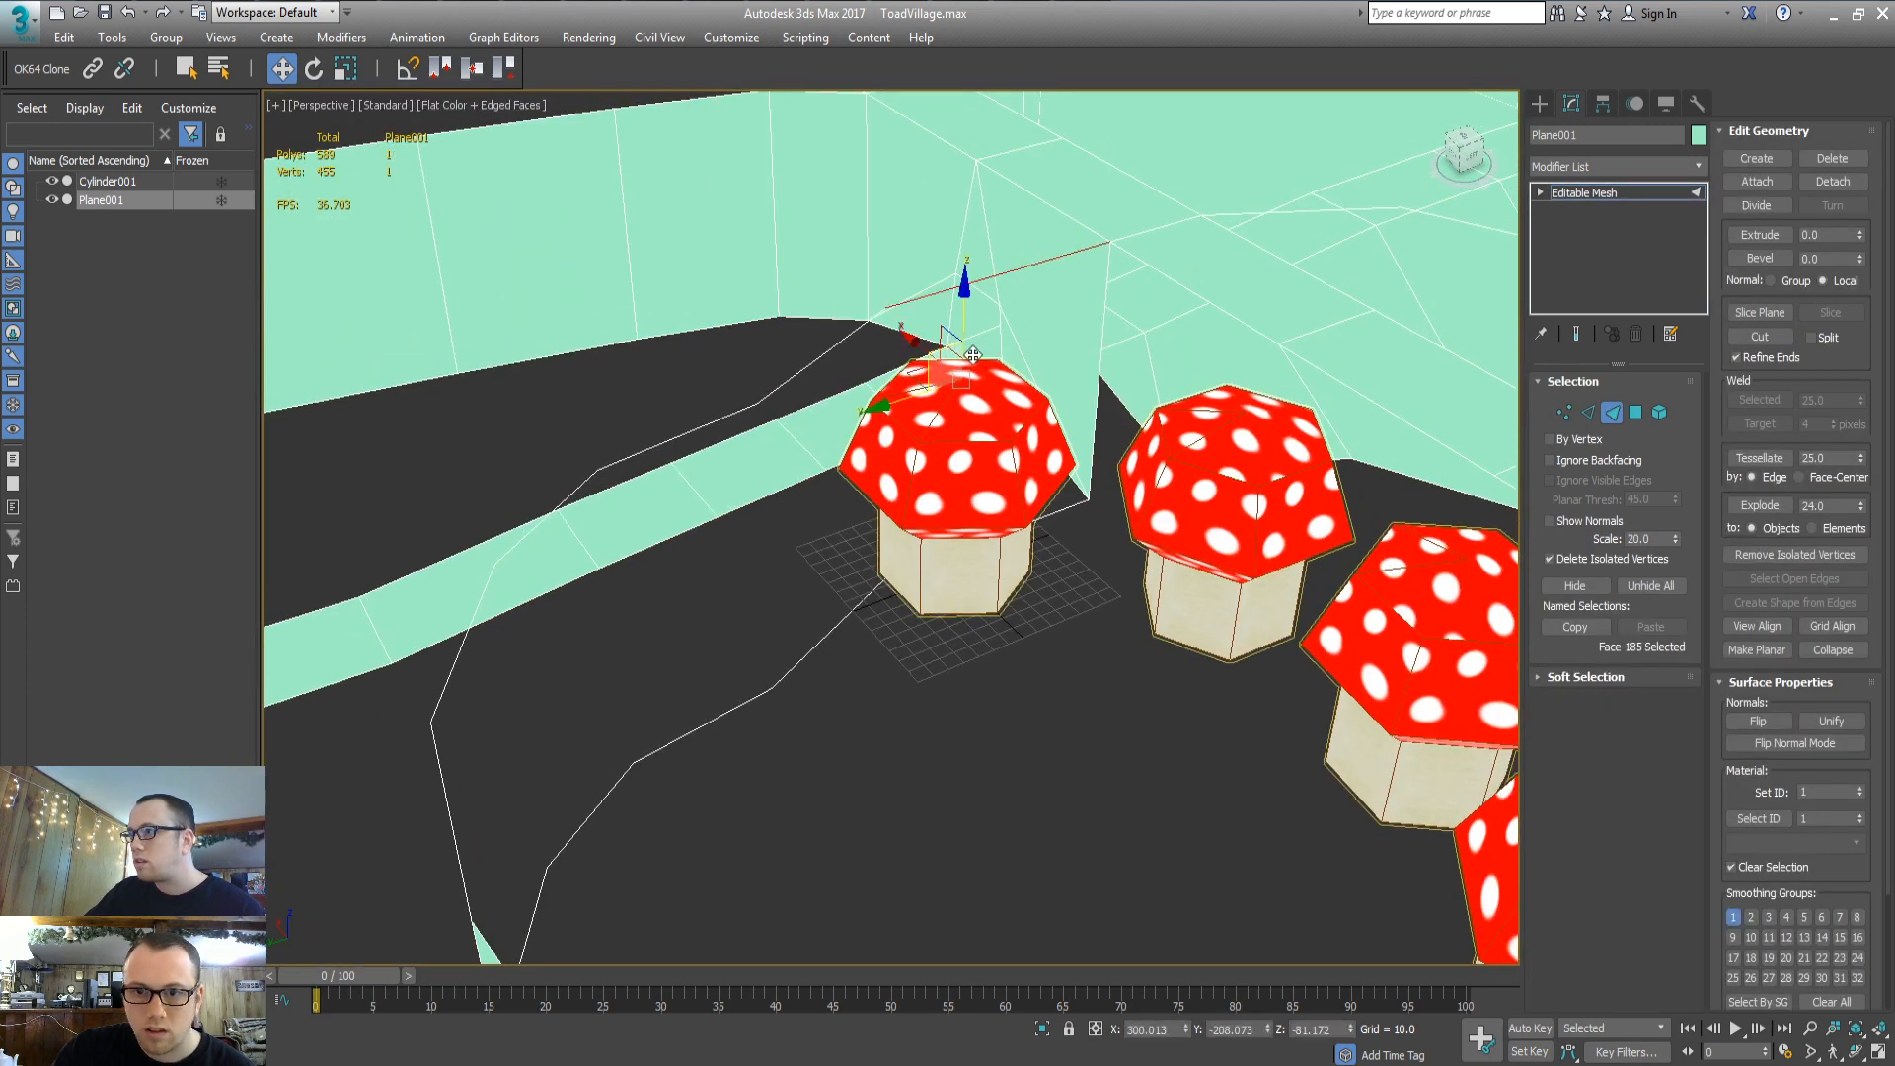
scroll(972, 356, "up", 5)
mouse_move(972, 356)
middle_mouse_down("alt")
mouse_move(964, 394)
mouse_move(1009, 392)
middle_mouse_up("alt")
left_click(612, 458)
middle_click_drag(612, 458, 851, 482)
scroll(851, 481, "up", 4)
mouse_move(804, 469)
middle_mouse_down("alt")
mouse_move(742, 438)
mouse_move(822, 469)
middle_mouse_up("alt")
scroll(1065, 450, "down", 8)
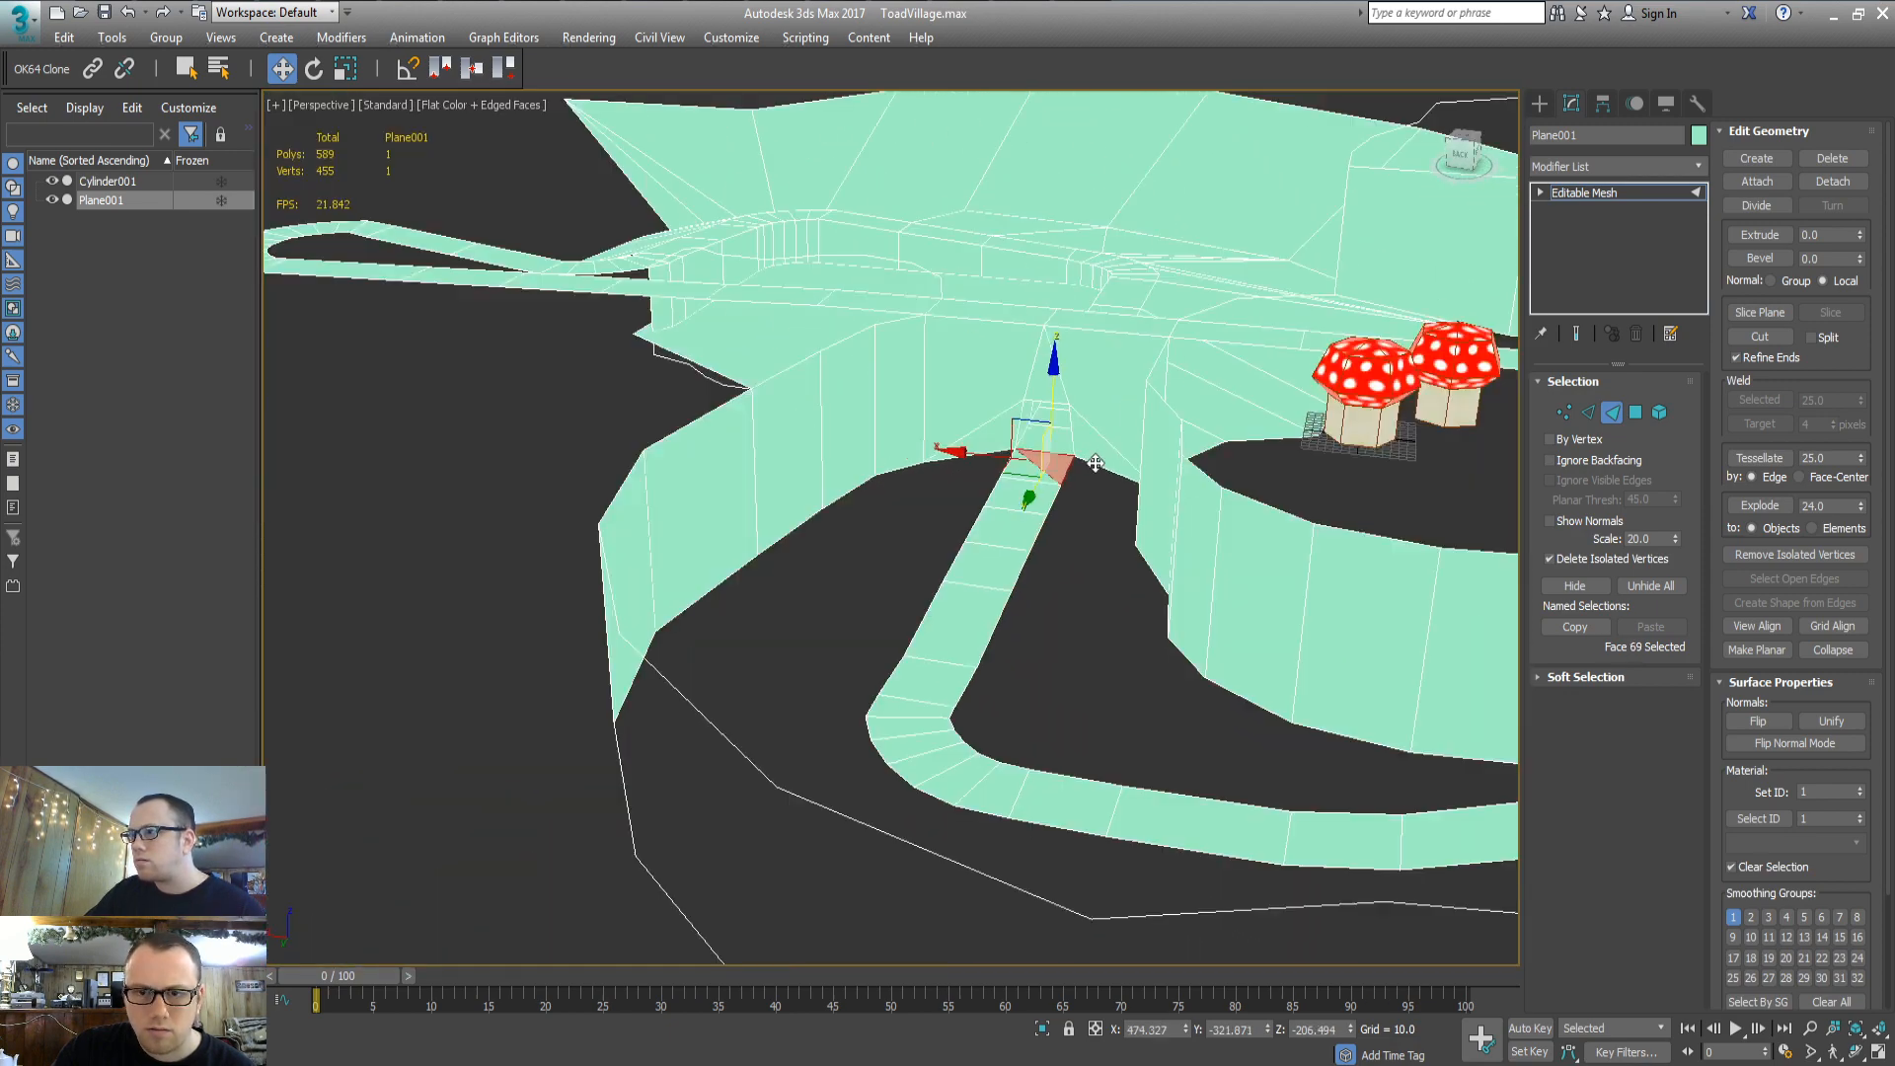
Select the small track face beside the tunnel opening's base corner and inspect that corner up close
middle_click_drag(1094, 458, 660, 513, "alt")
left_click(982, 516)
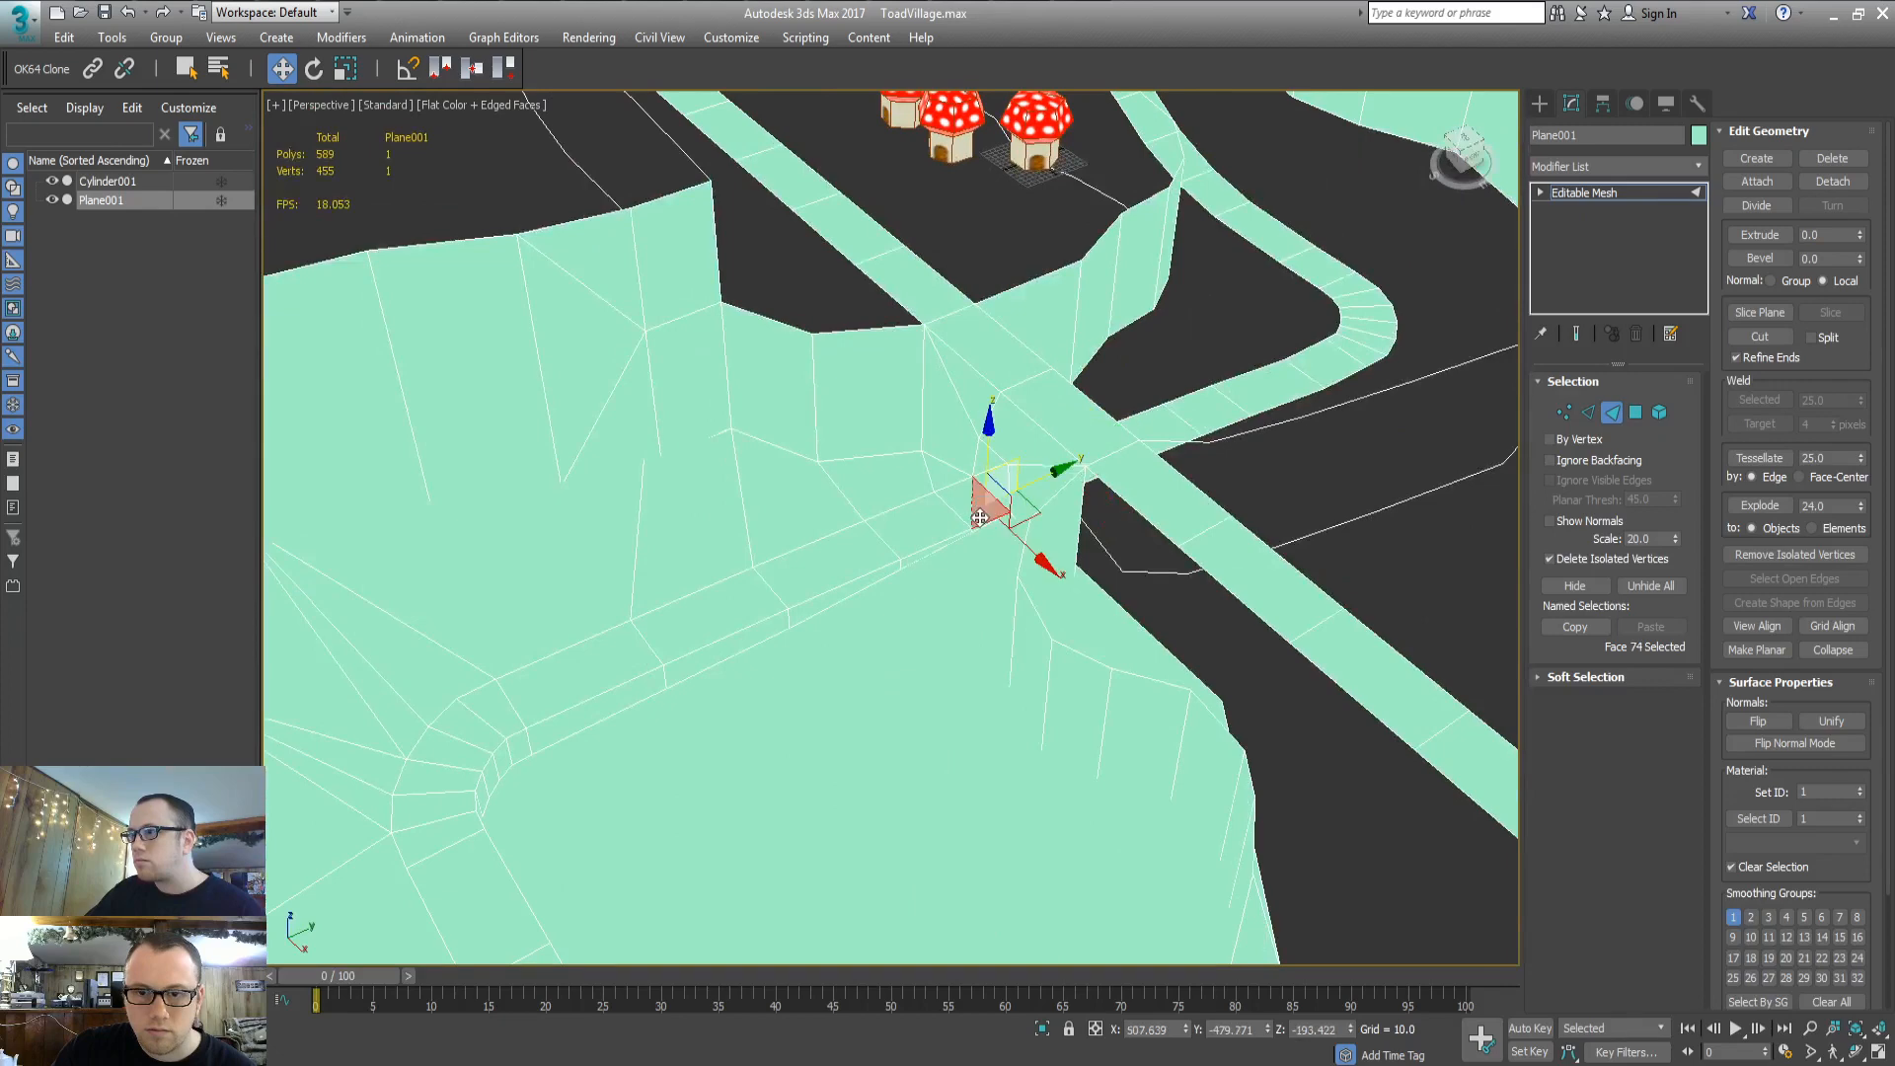
key("z")
middle_click_drag(938, 529, 929, 511, "alt")
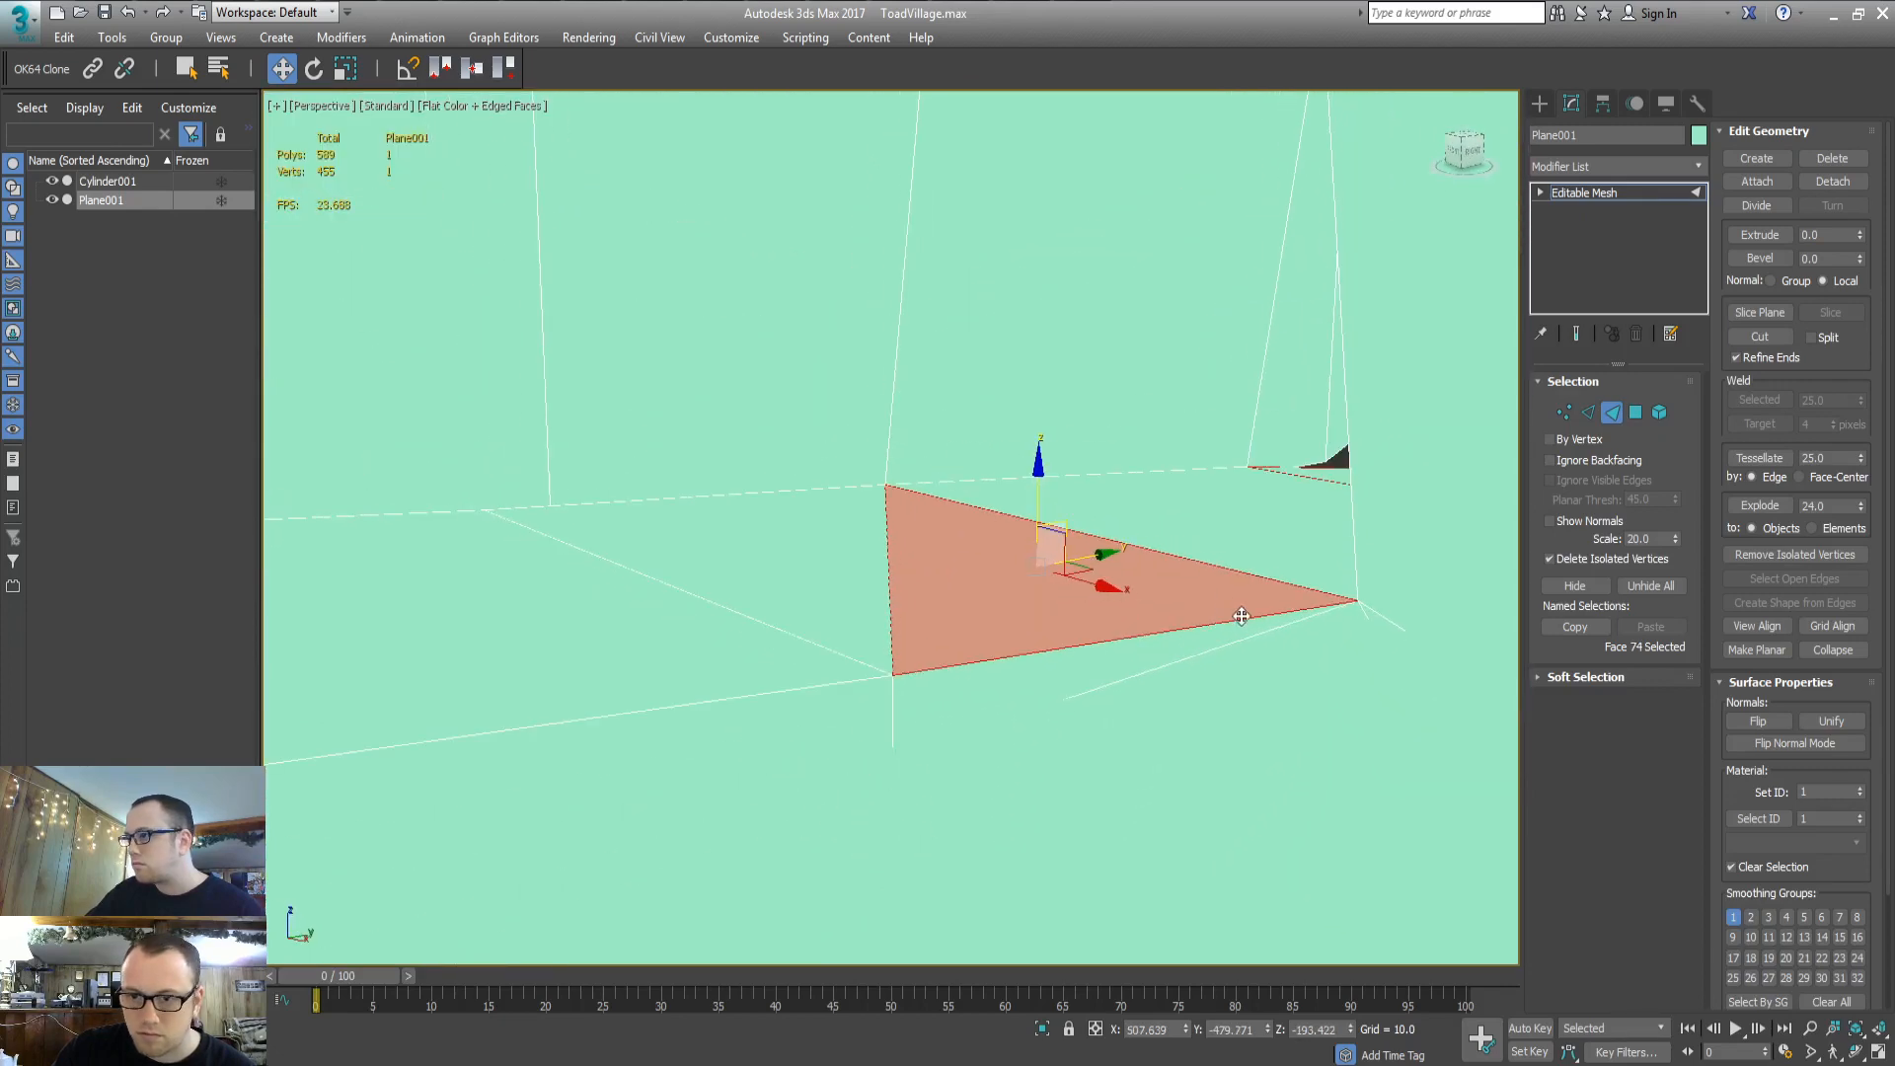
left_click(1320, 628)
mouse_move(1302, 638)
middle_mouse_down("alt")
mouse_move(1184, 601)
mouse_move(1070, 630)
mouse_move(1318, 656)
middle_mouse_up("alt")
Set the free vertex's X to 540.974 and Y to -454.684 to line it up with the tunnel opening's base corner vertex
key("1")
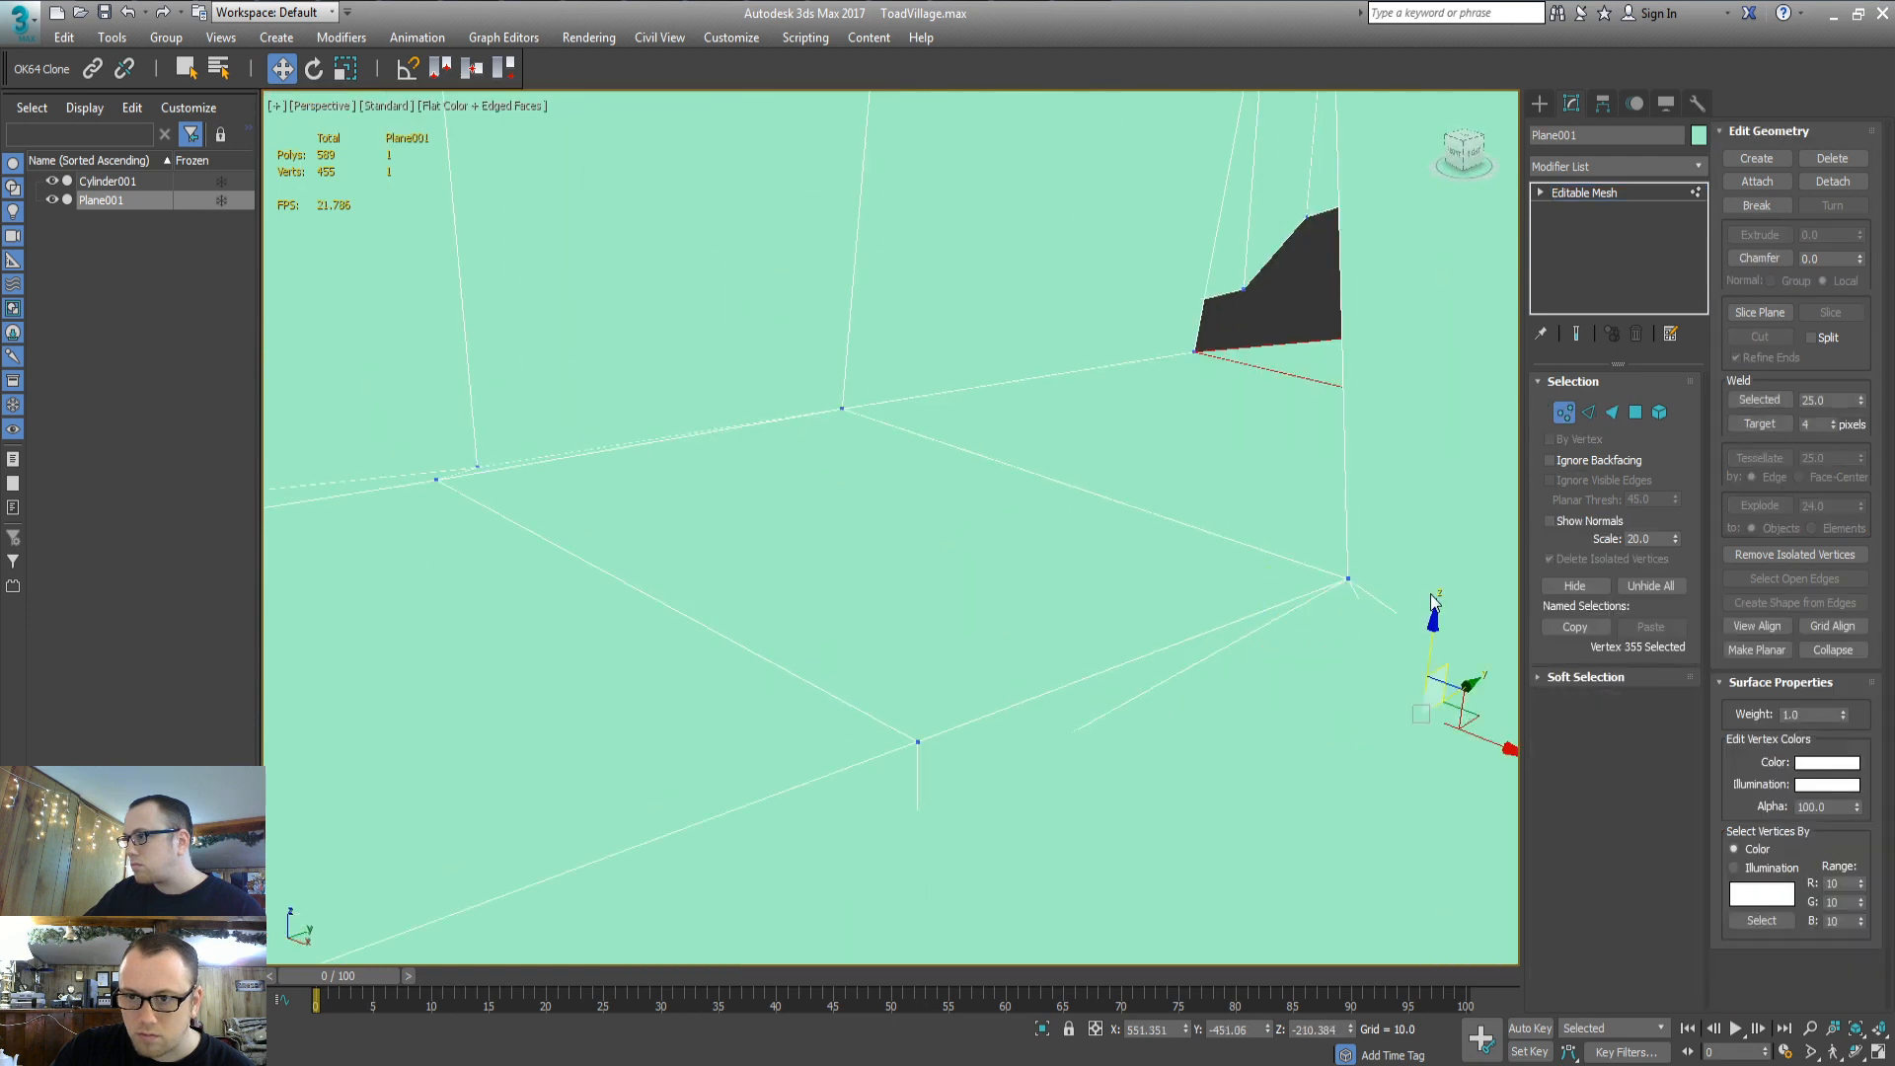
middle_click_drag(1354, 579, 1152, 561)
left_click(1130, 554)
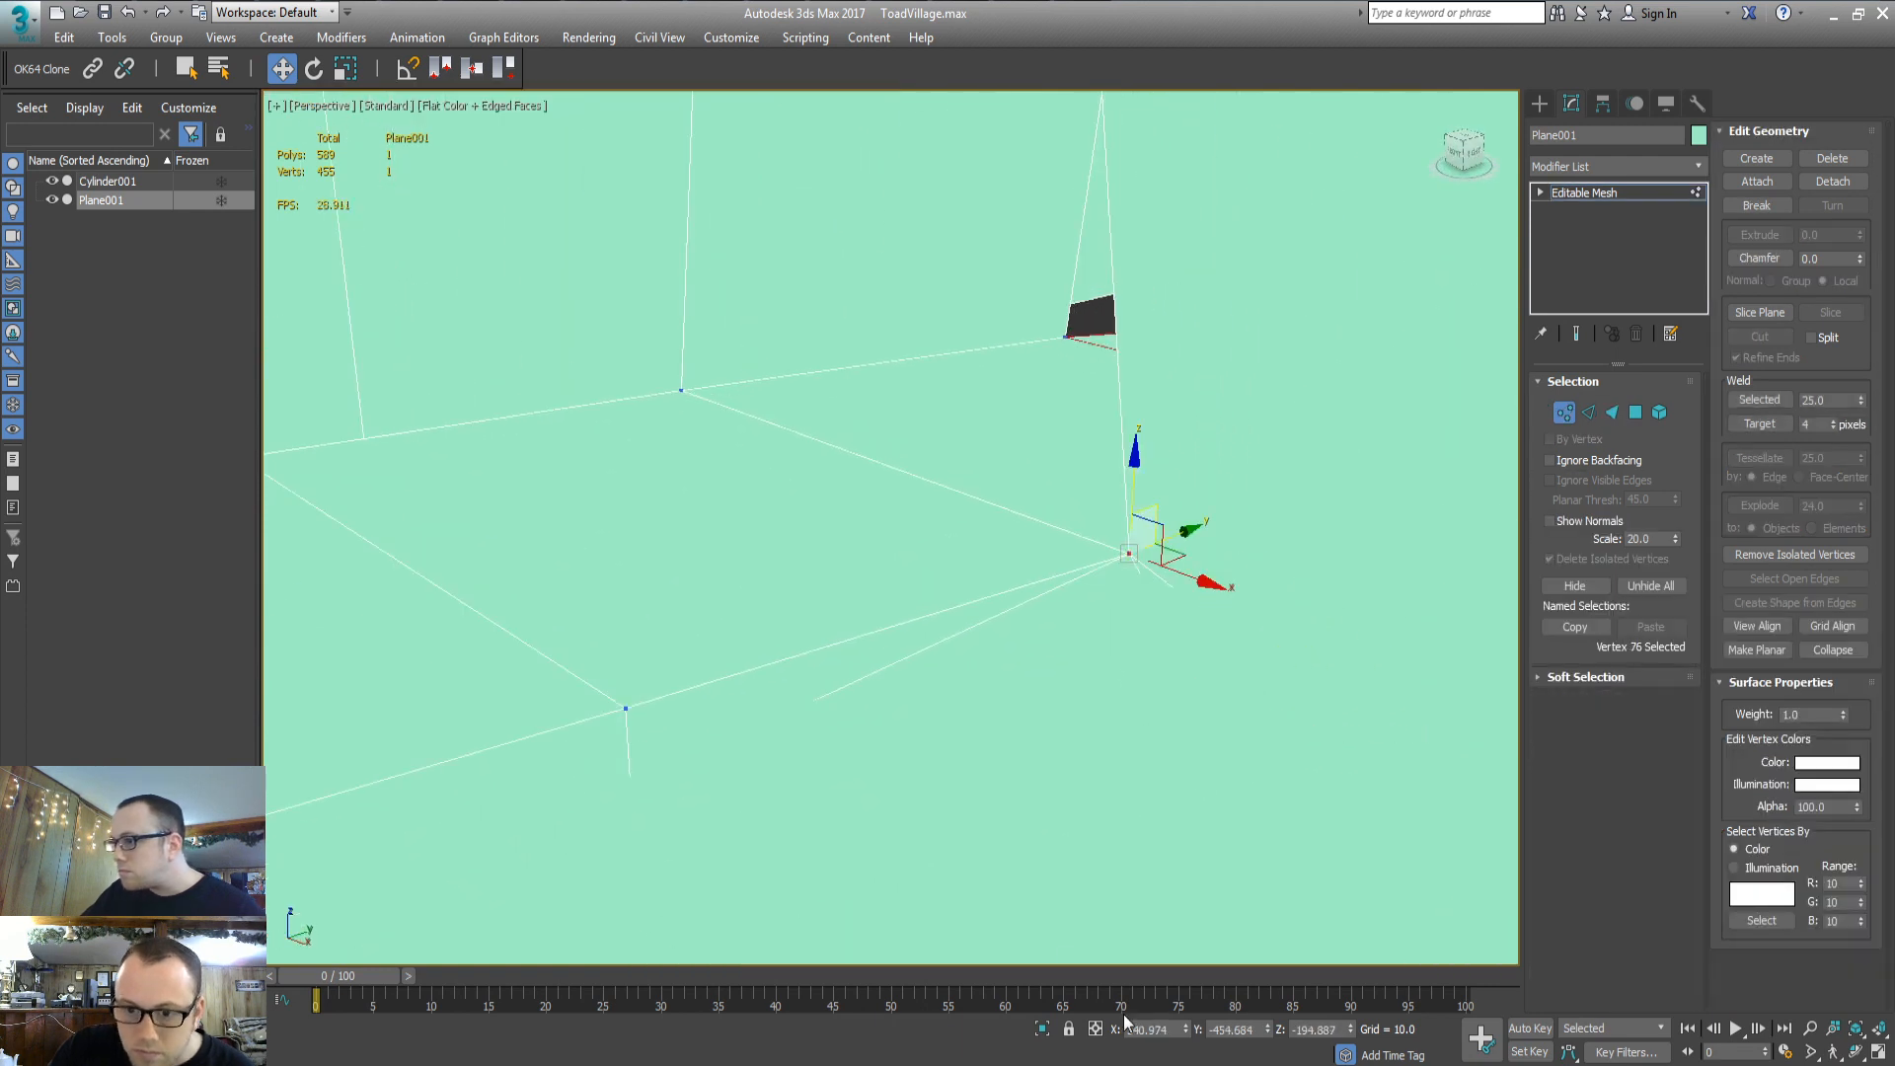
middle_click_drag(996, 661, 906, 637)
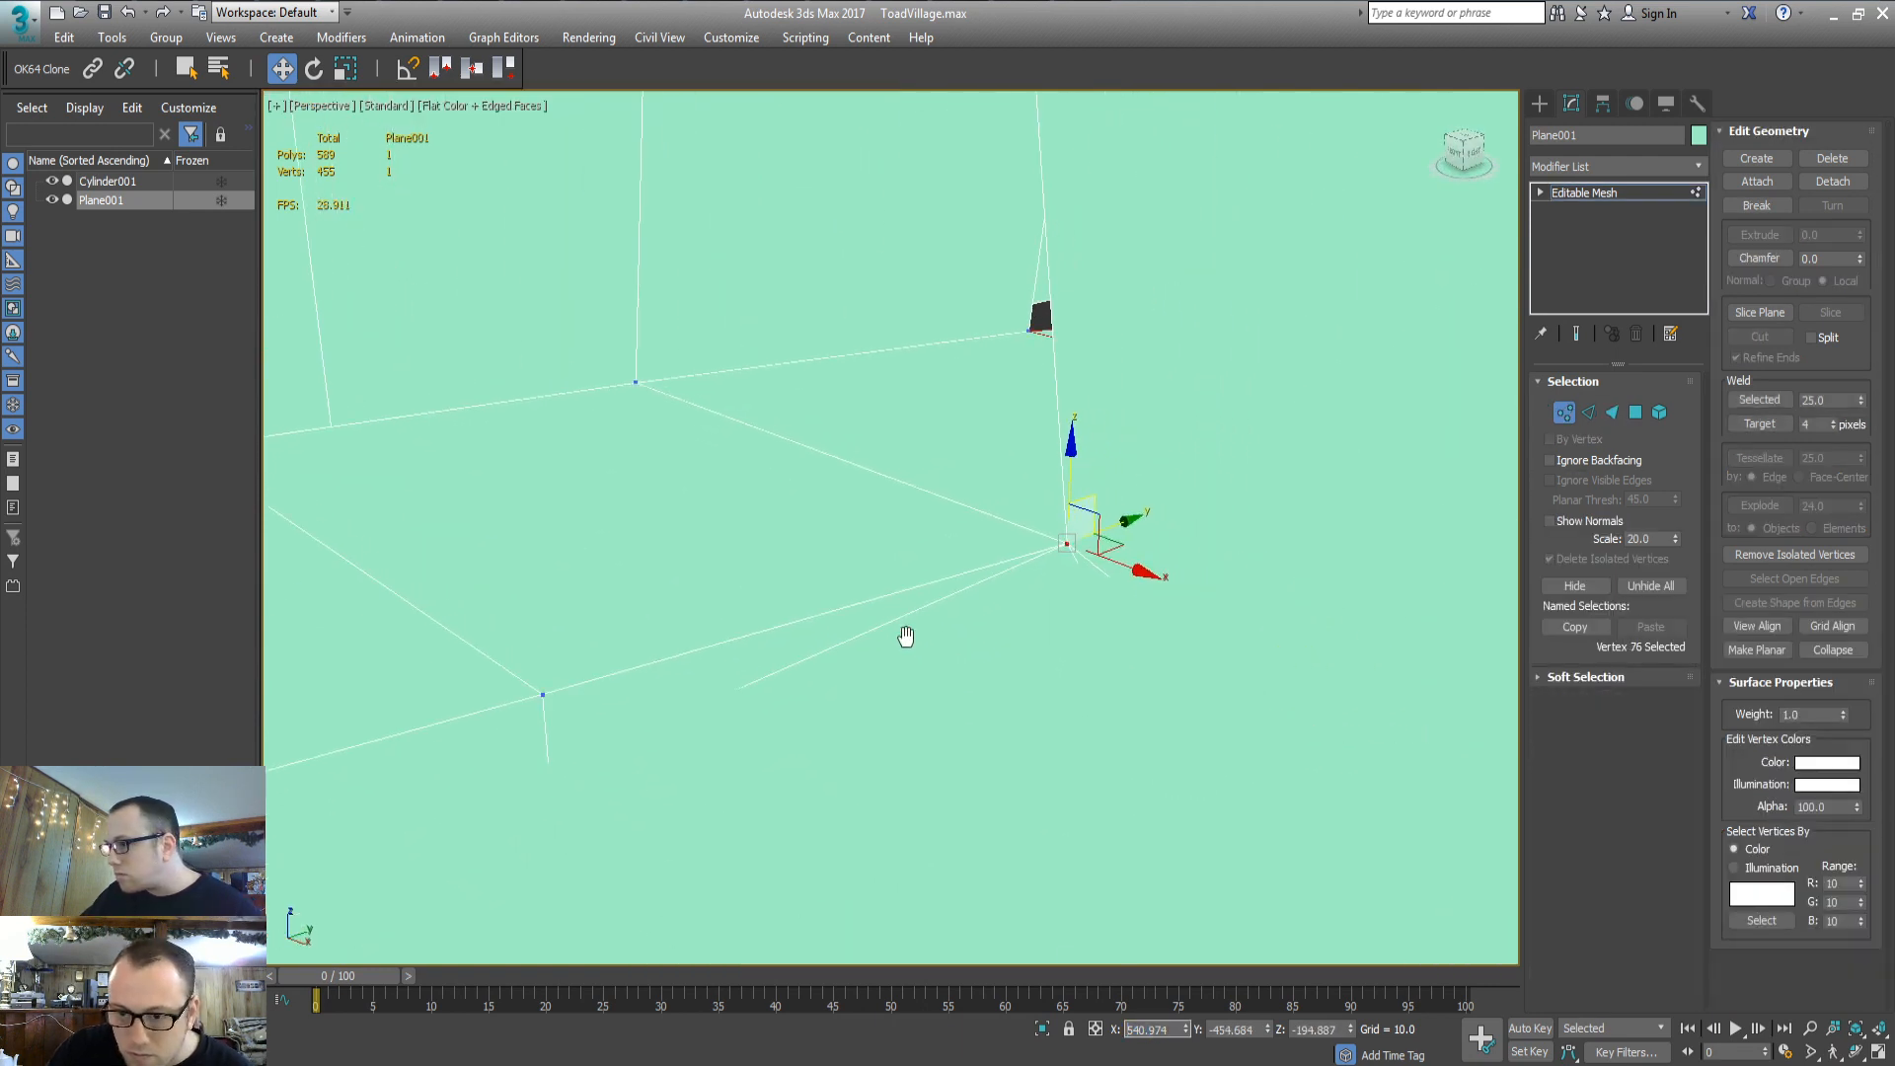
key("ctrl+z")
left_click(1250, 1031)
type("-4")
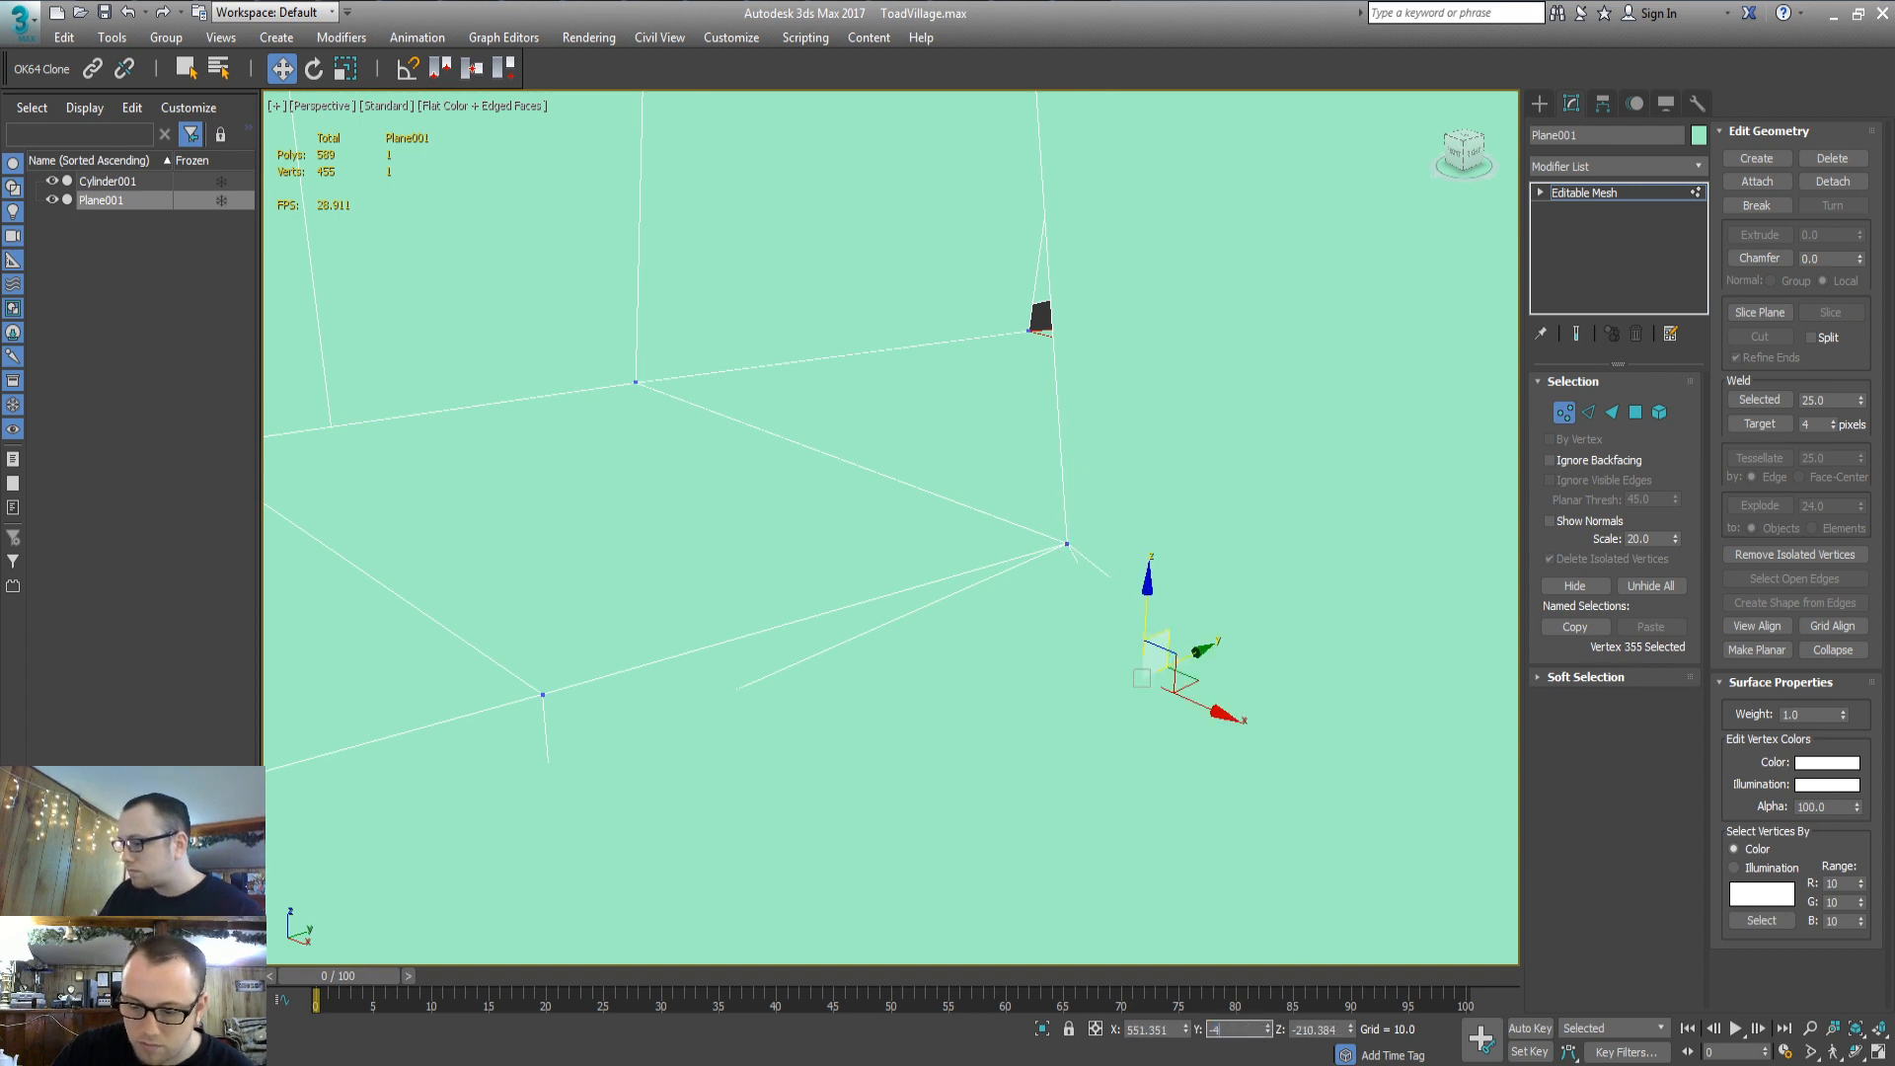
key("shift+Tab")
type("540.974")
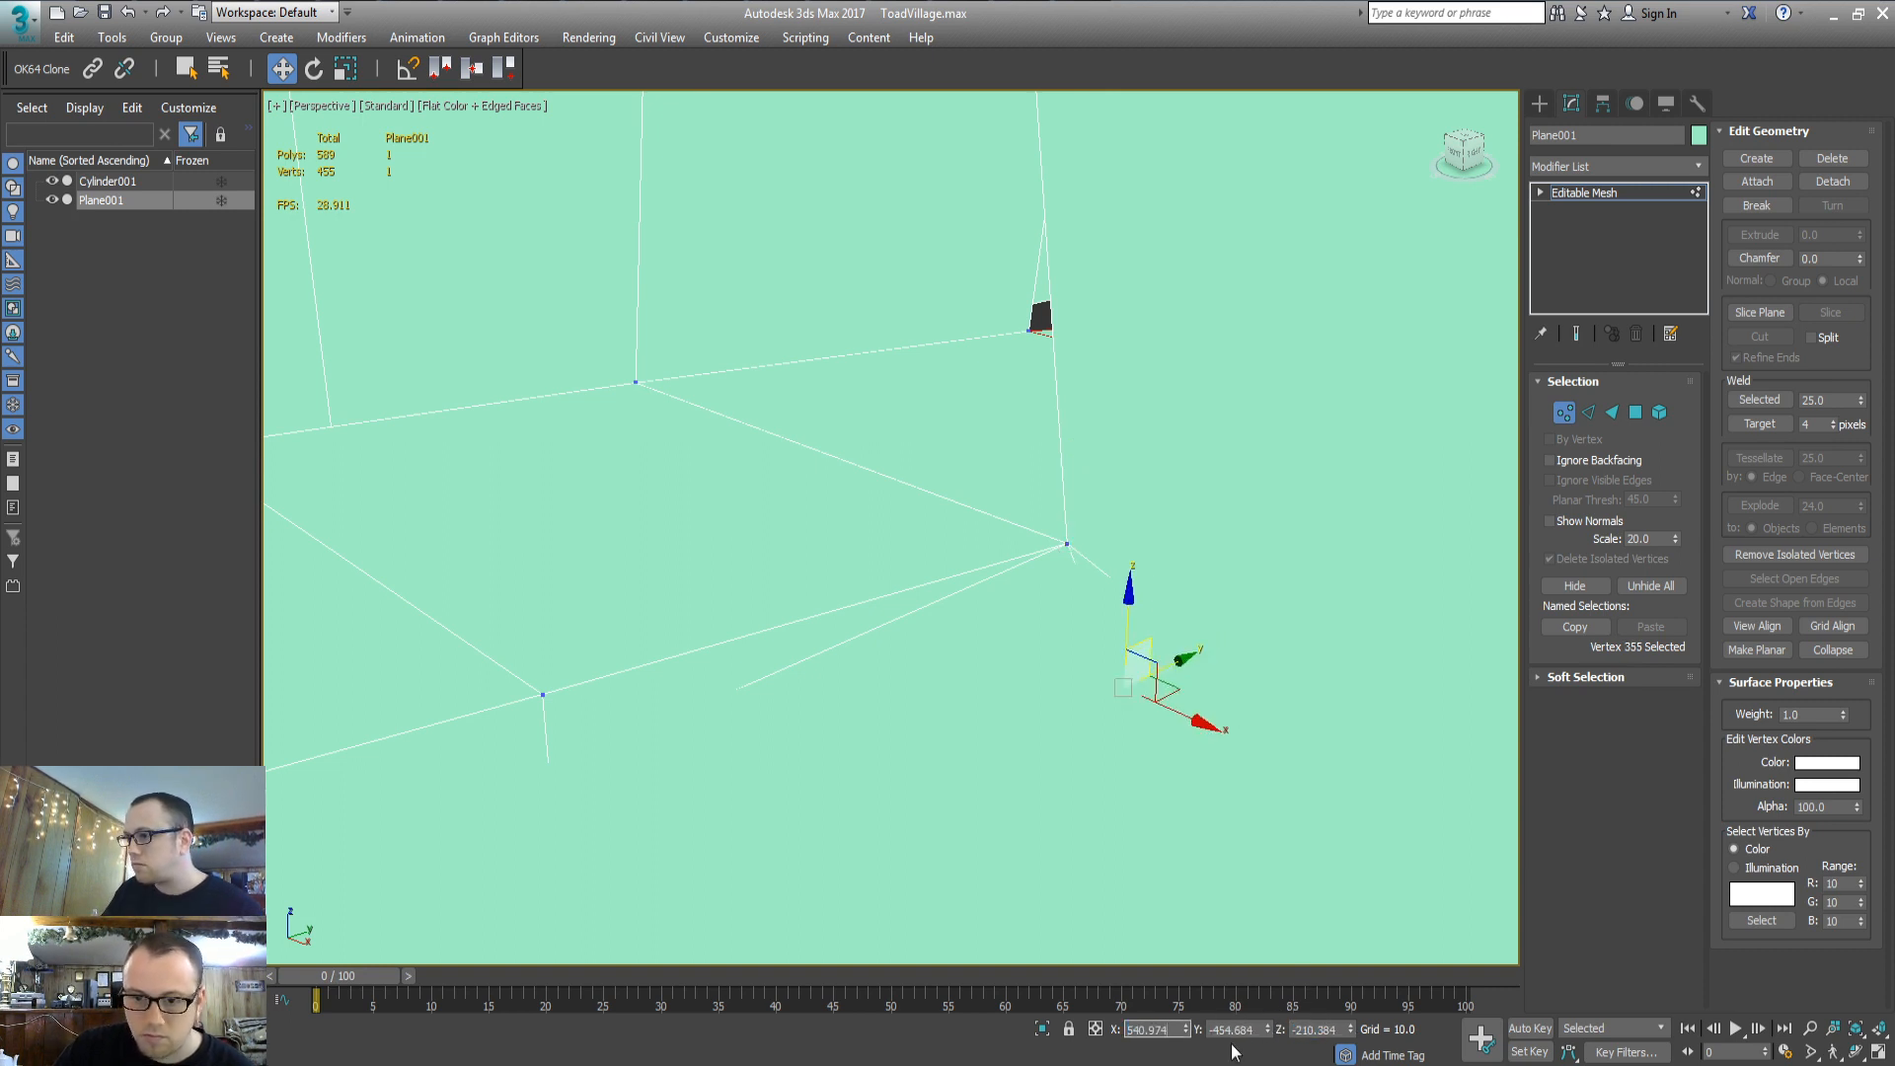
key("Tab")
Check the free vertex from the side and shift it along the Y axis, outward past the tunnel opening's base corner
middle_click_drag(1205, 610, 1224, 598)
key("3")
middle_click_drag(975, 640, 868, 581, "alt")
key("1")
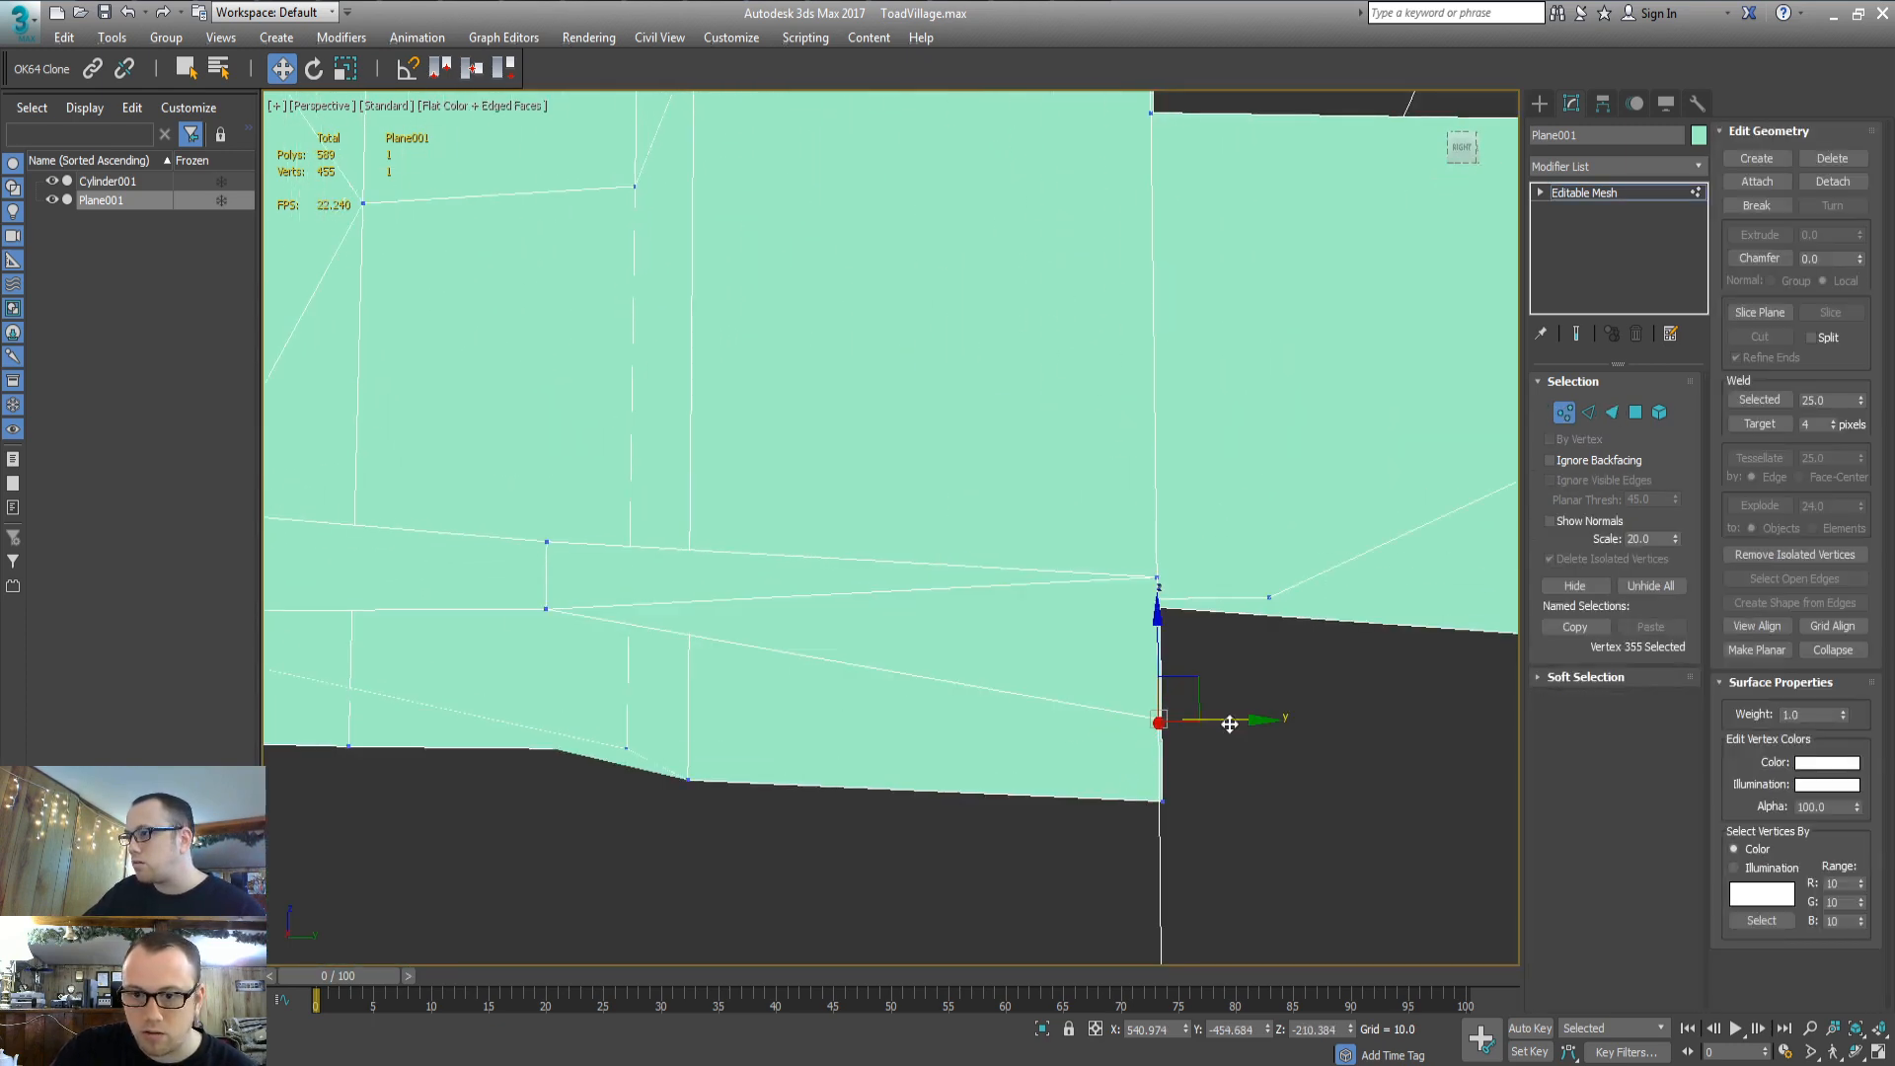
left_click_drag(1268, 721, 1389, 712)
middle_click_drag(998, 643, 1088, 676, "alt")
Identify the individual faces meeting at the tunnel's base corner and examine the large triangular wall face beside the opening
key("3")
left_click(1186, 626)
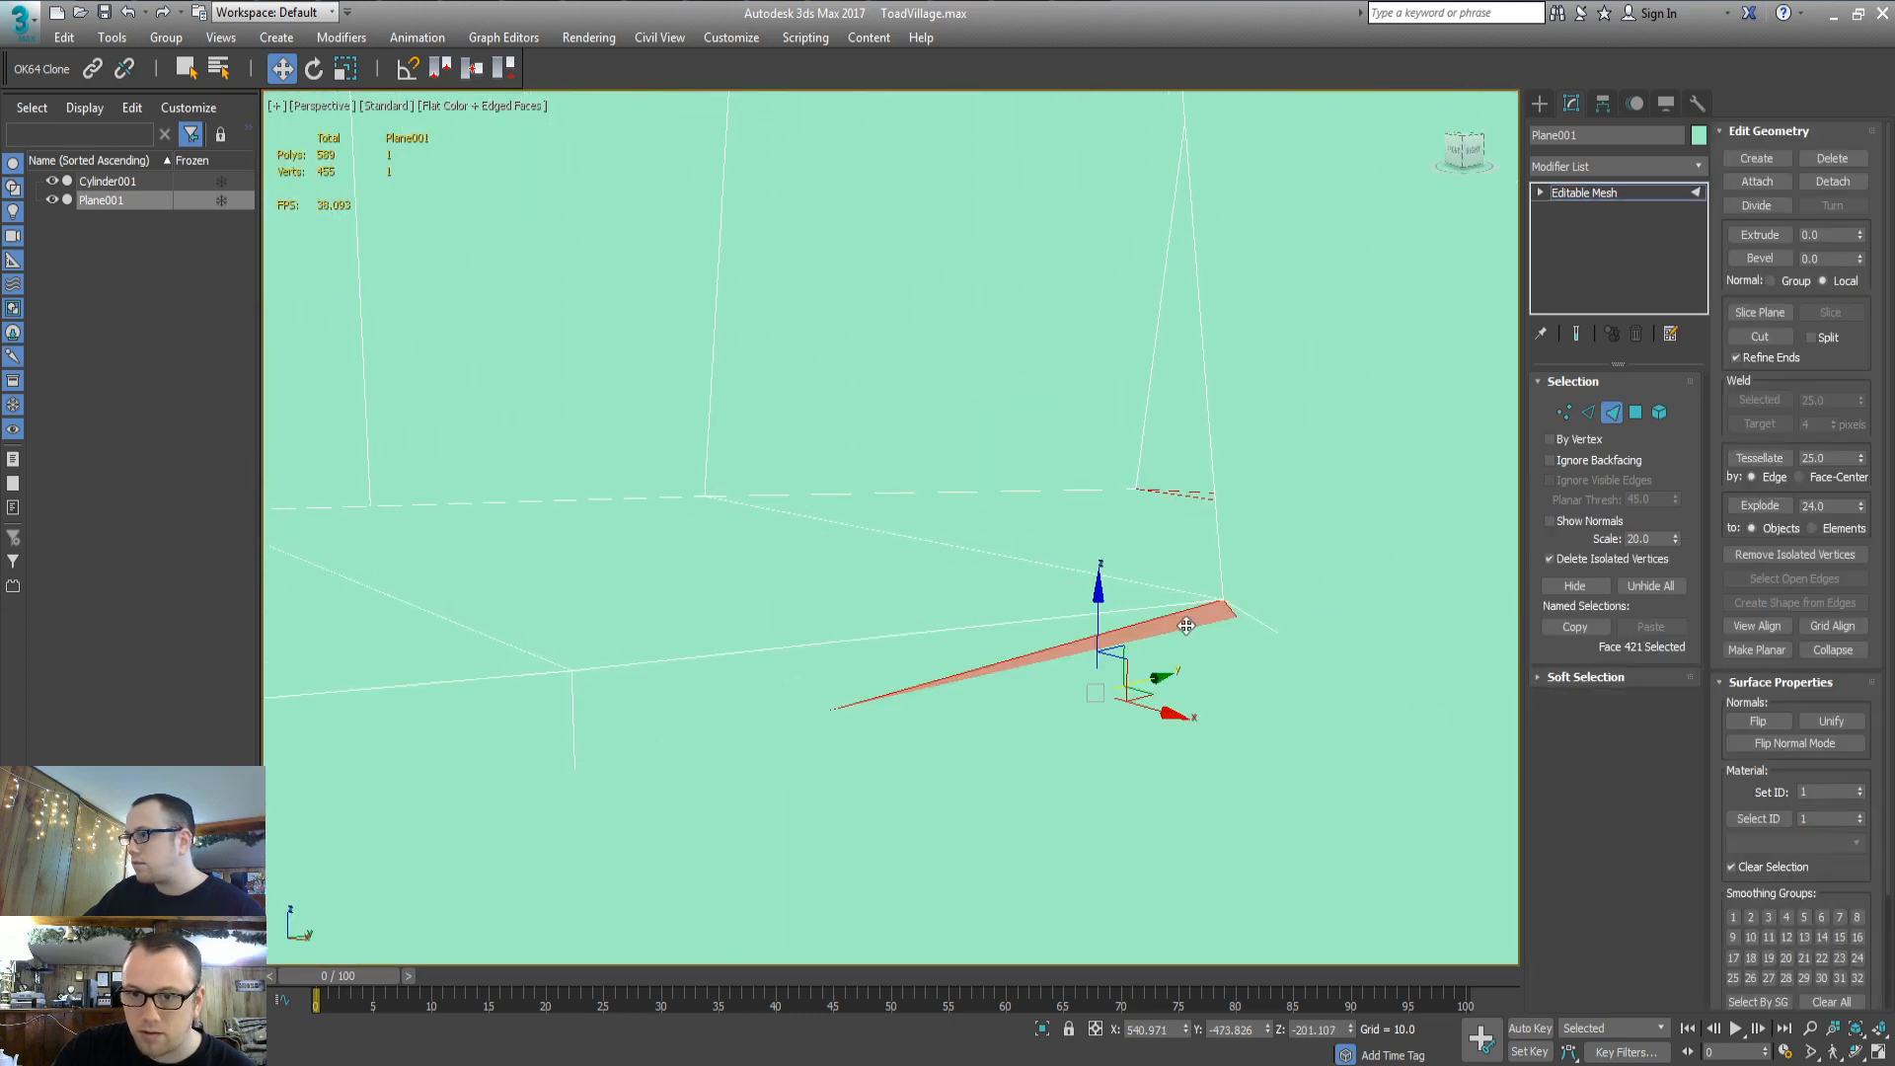
key("q")
left_click(1246, 608)
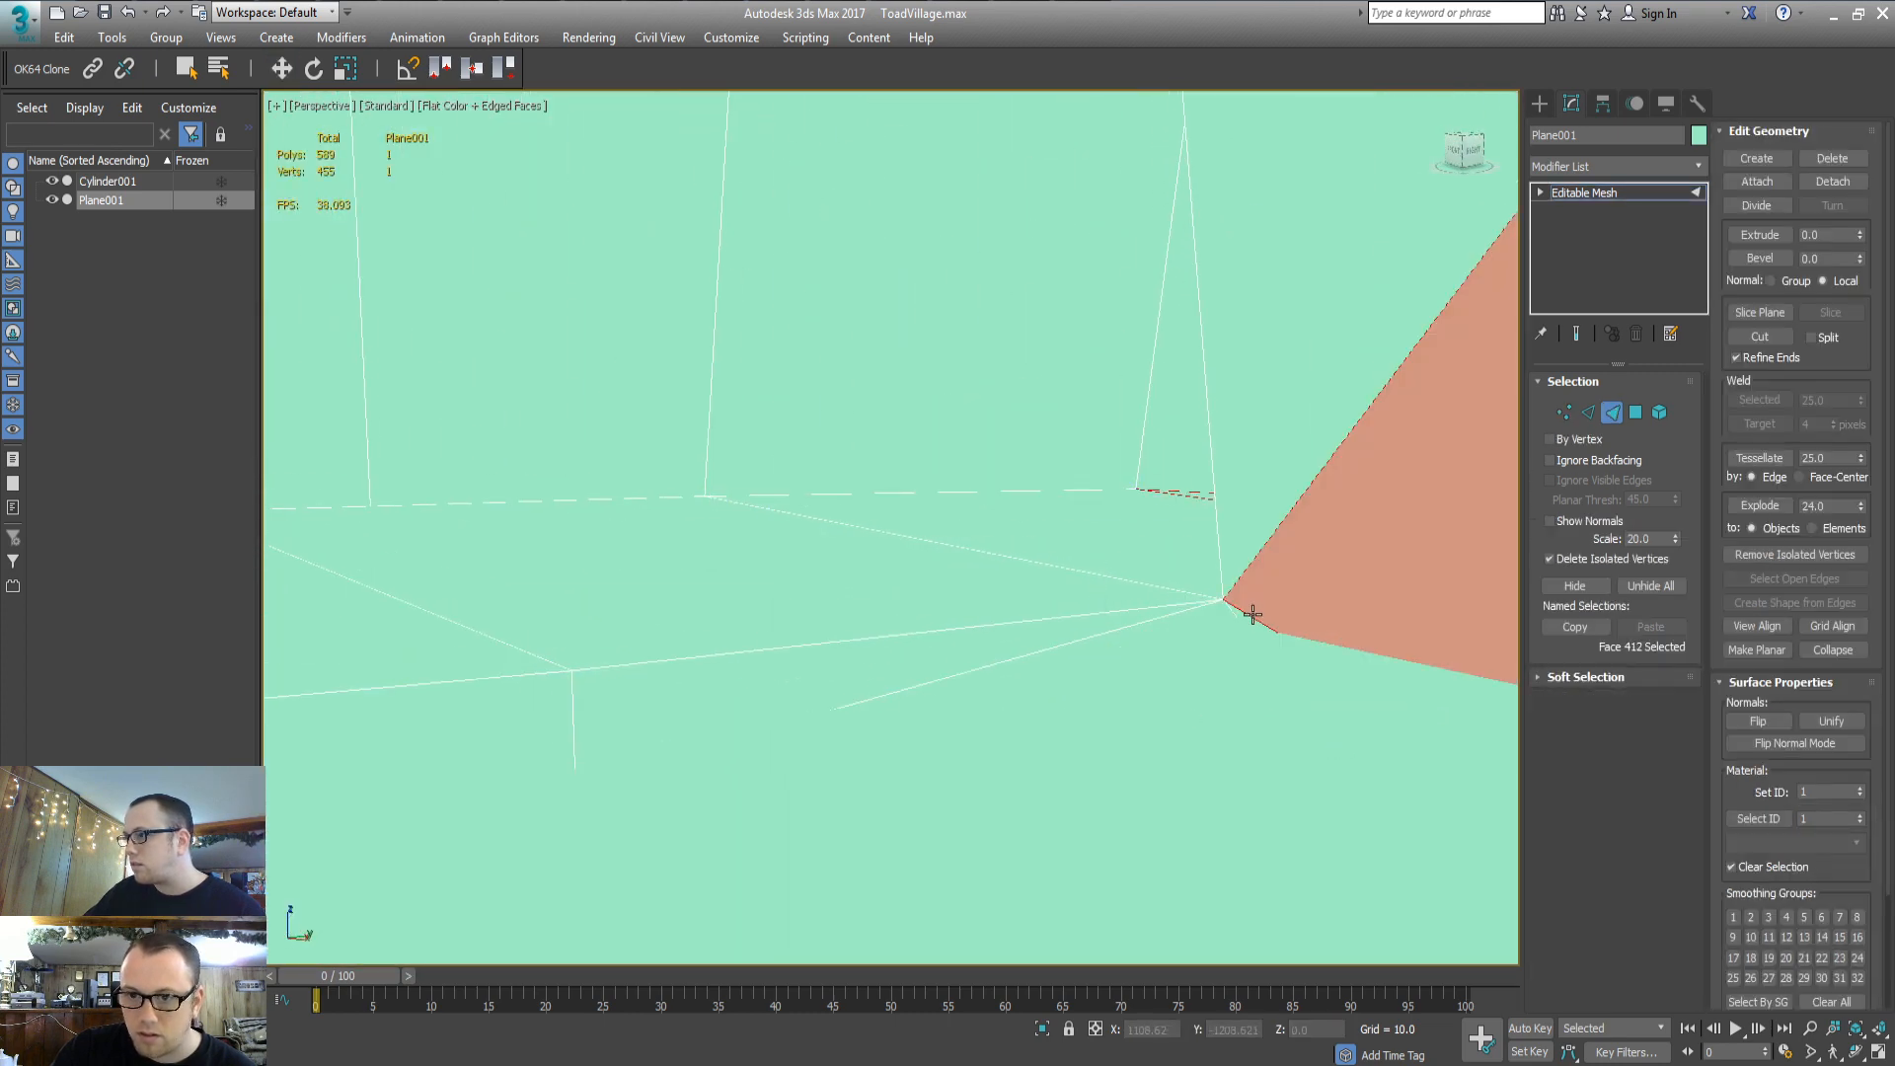
left_click(1246, 617)
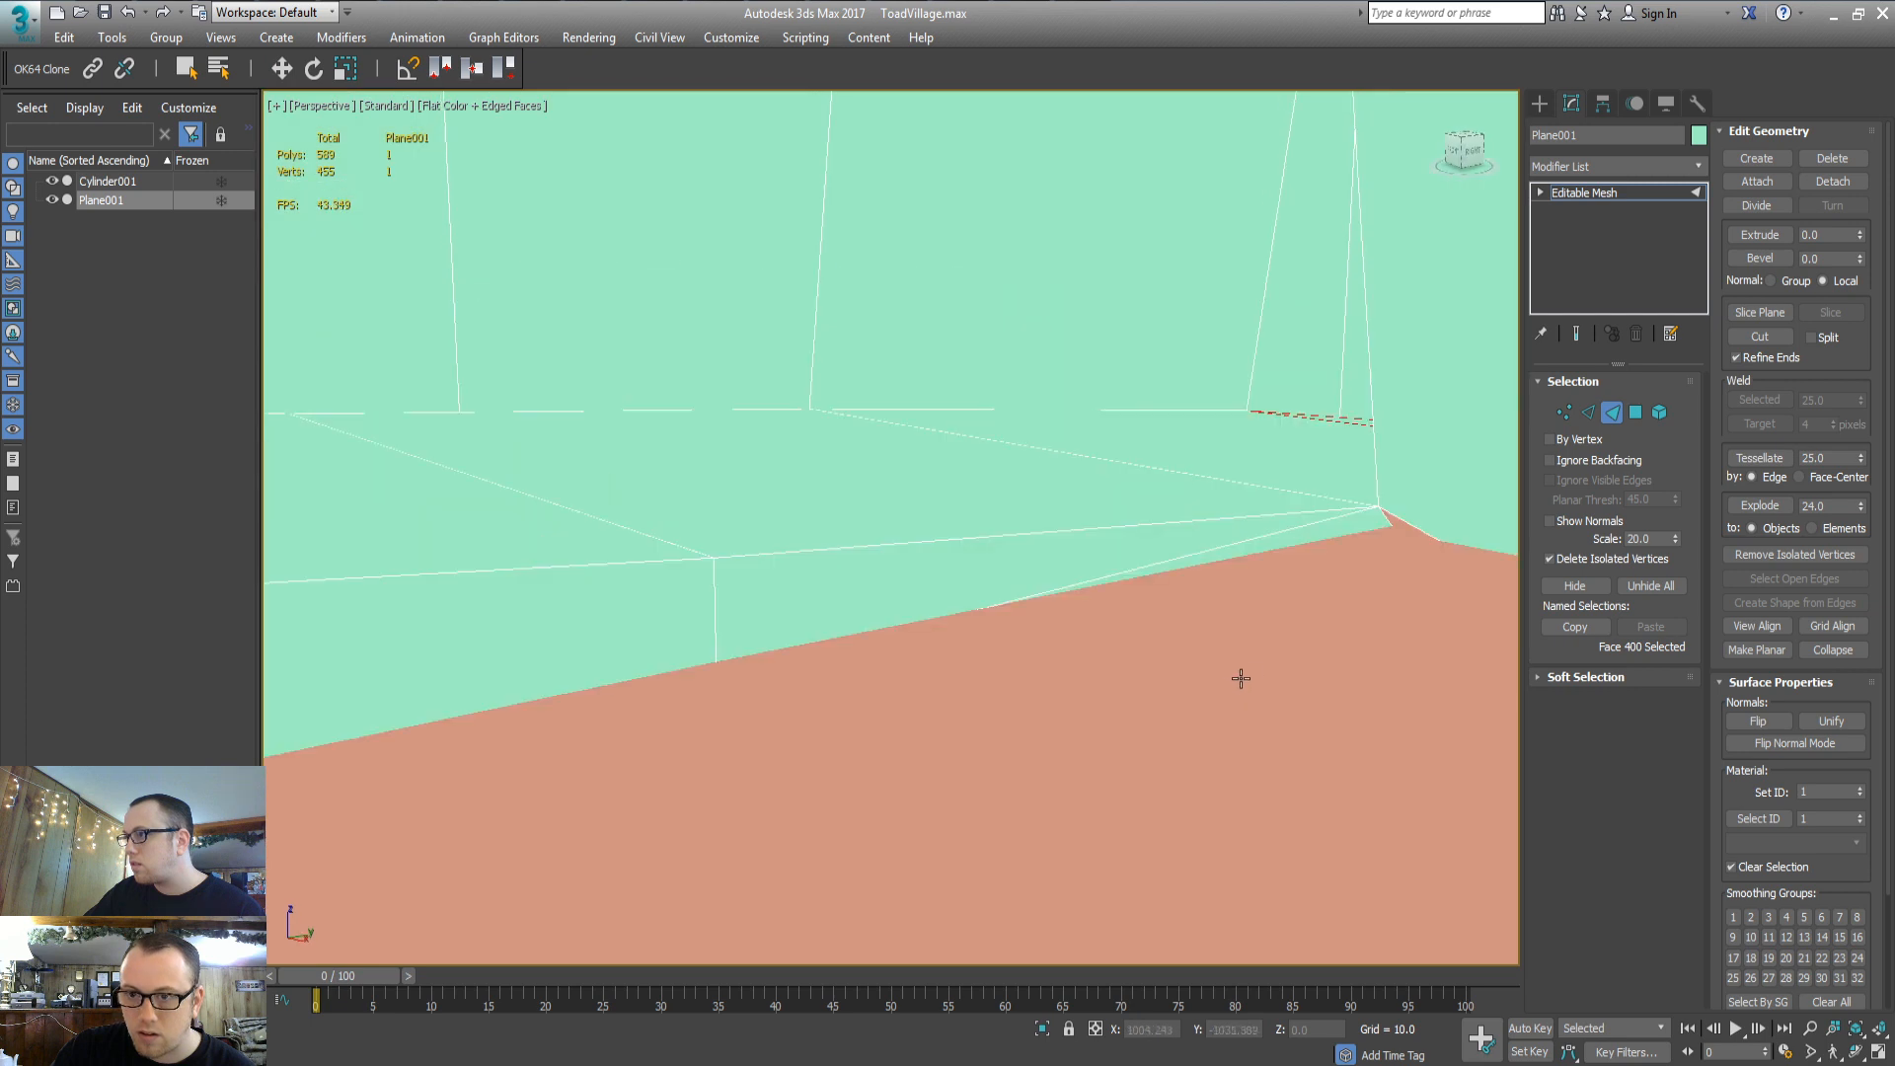
middle_click_drag(1240, 678, 1205, 744)
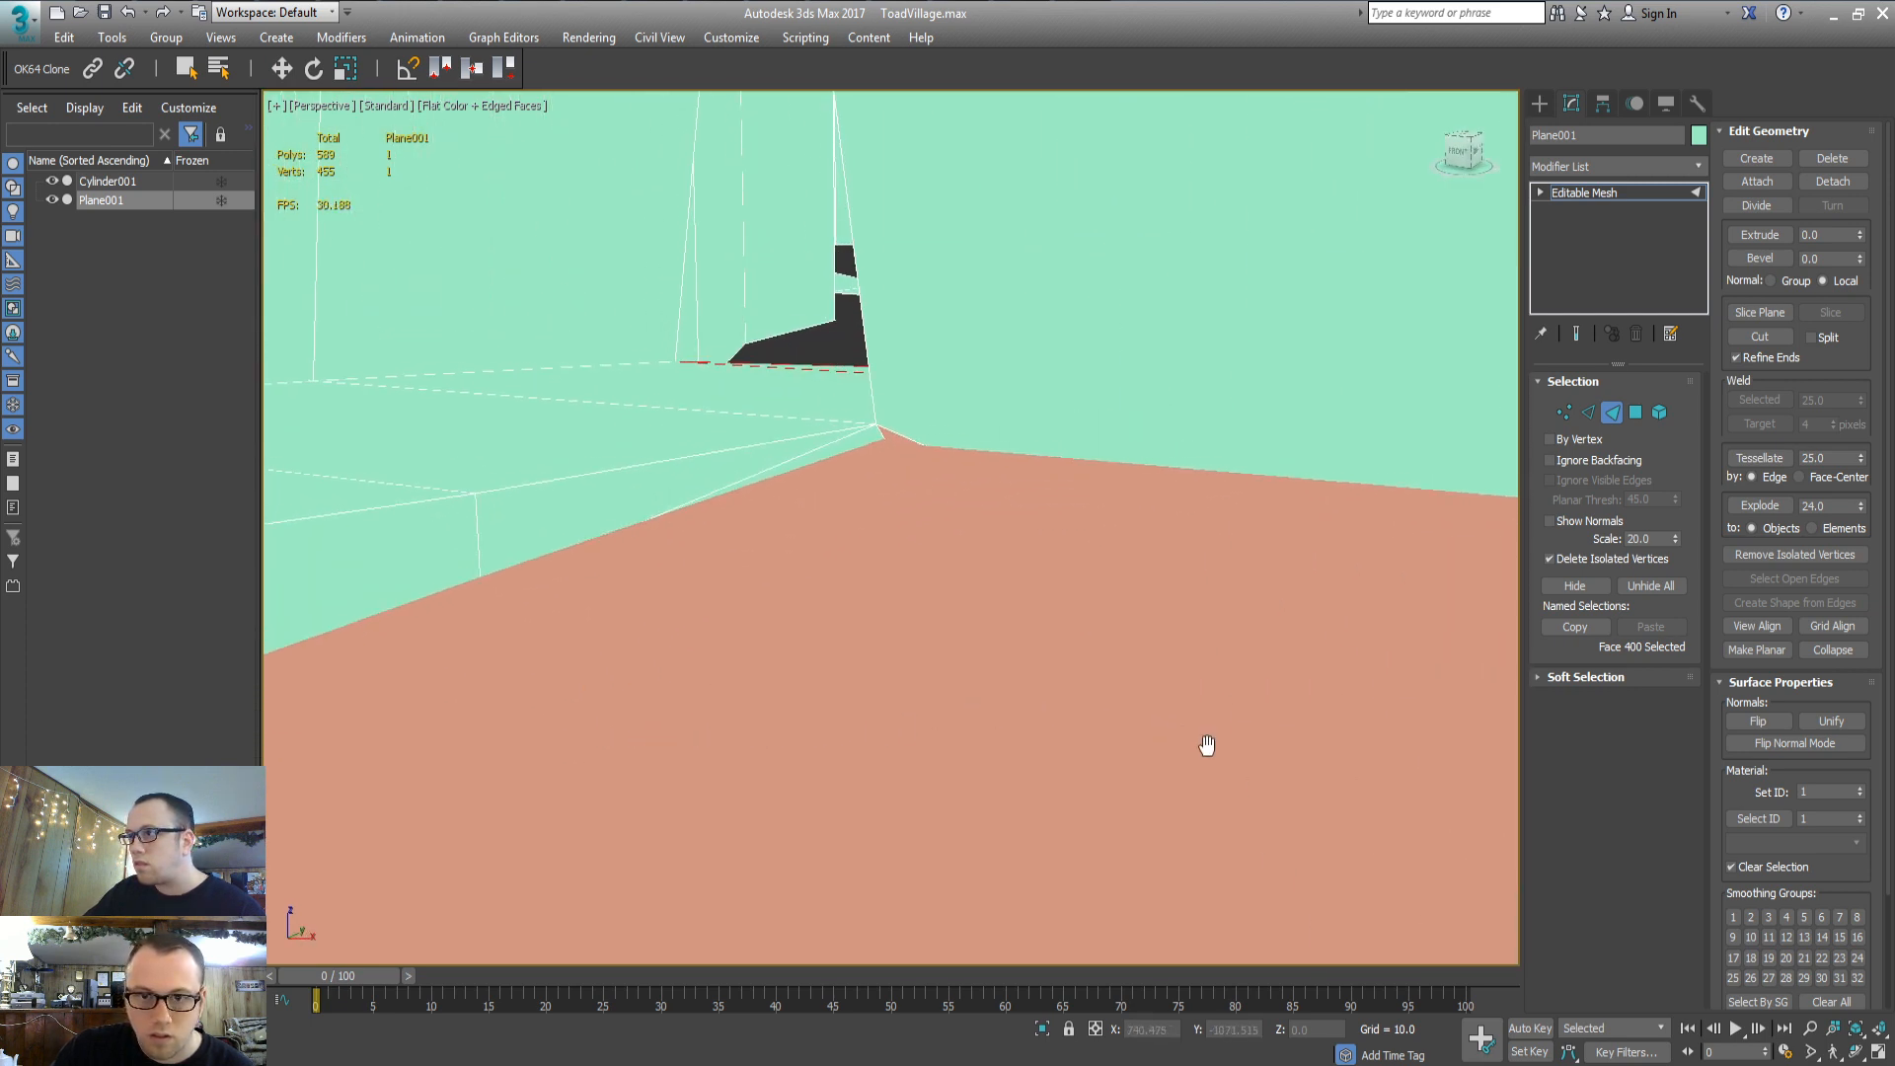
key("1")
key("3")
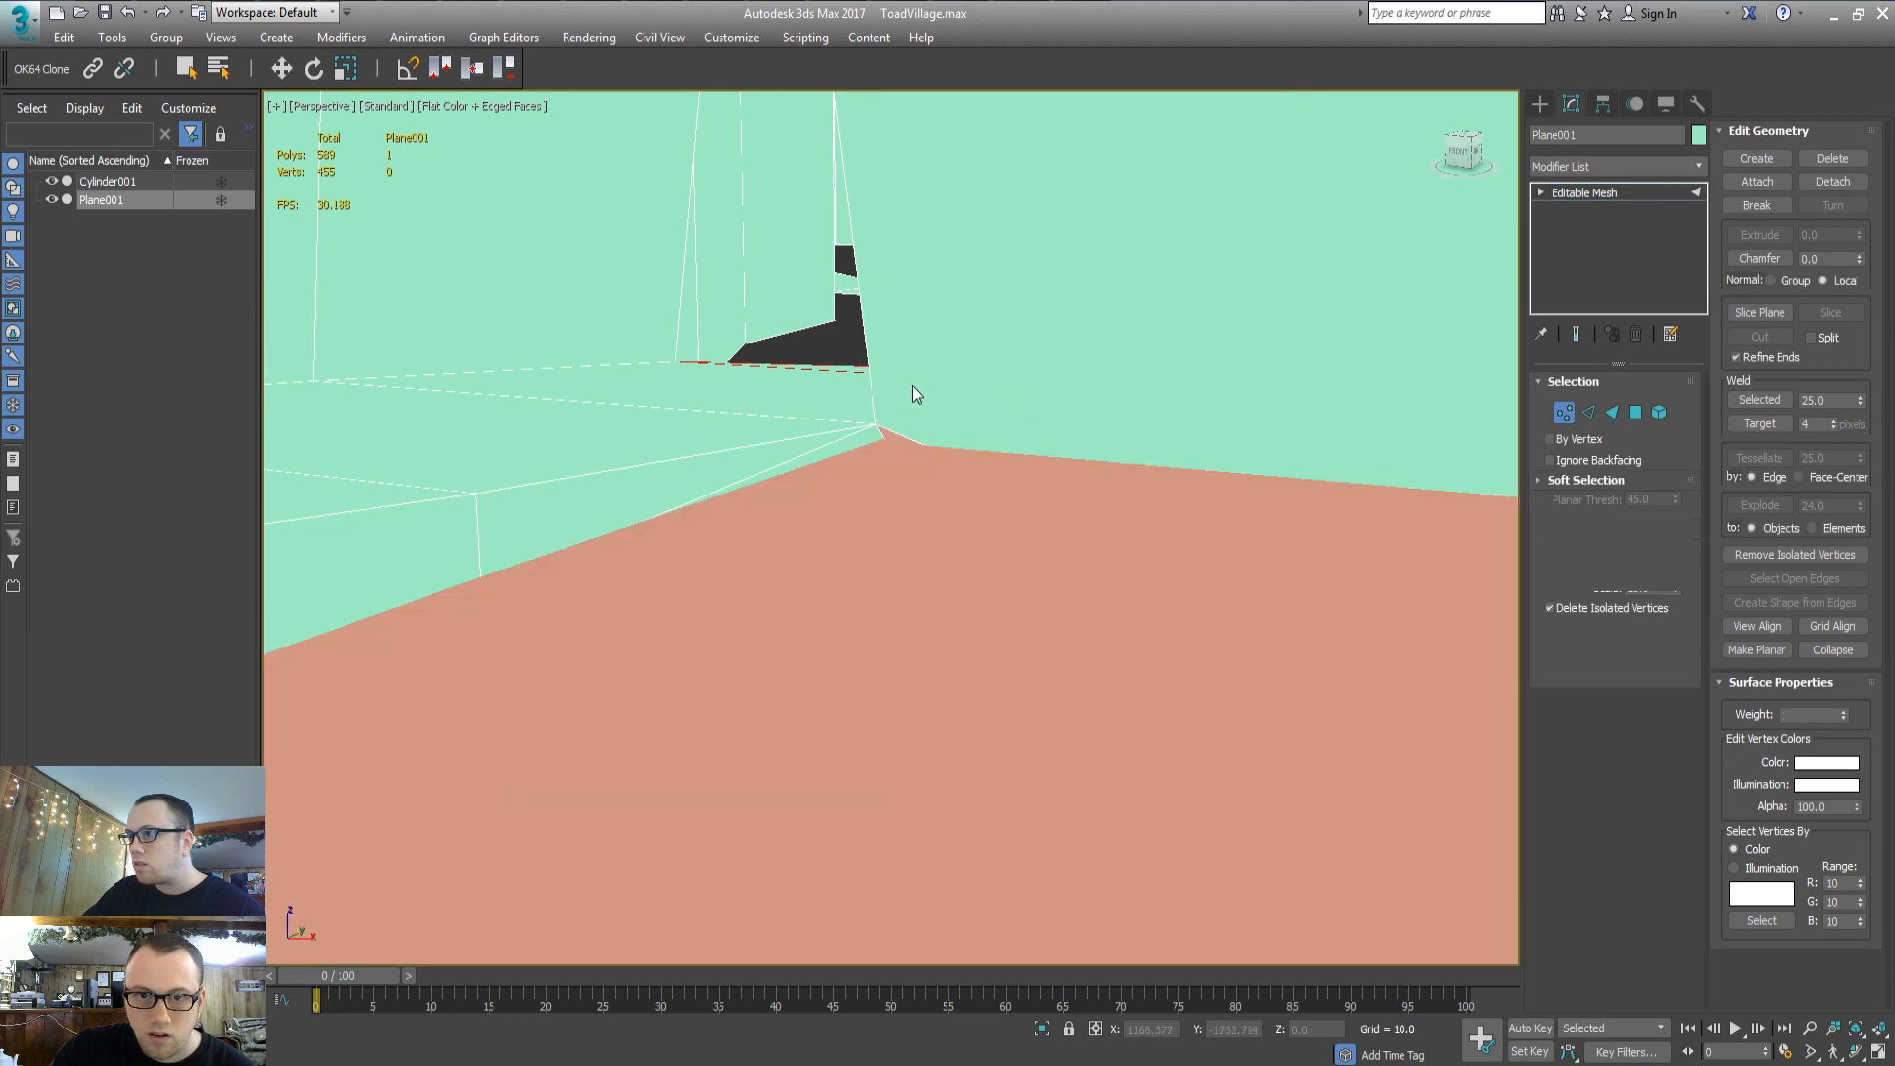
left_click(912, 385)
left_click(892, 436)
left_click(961, 410)
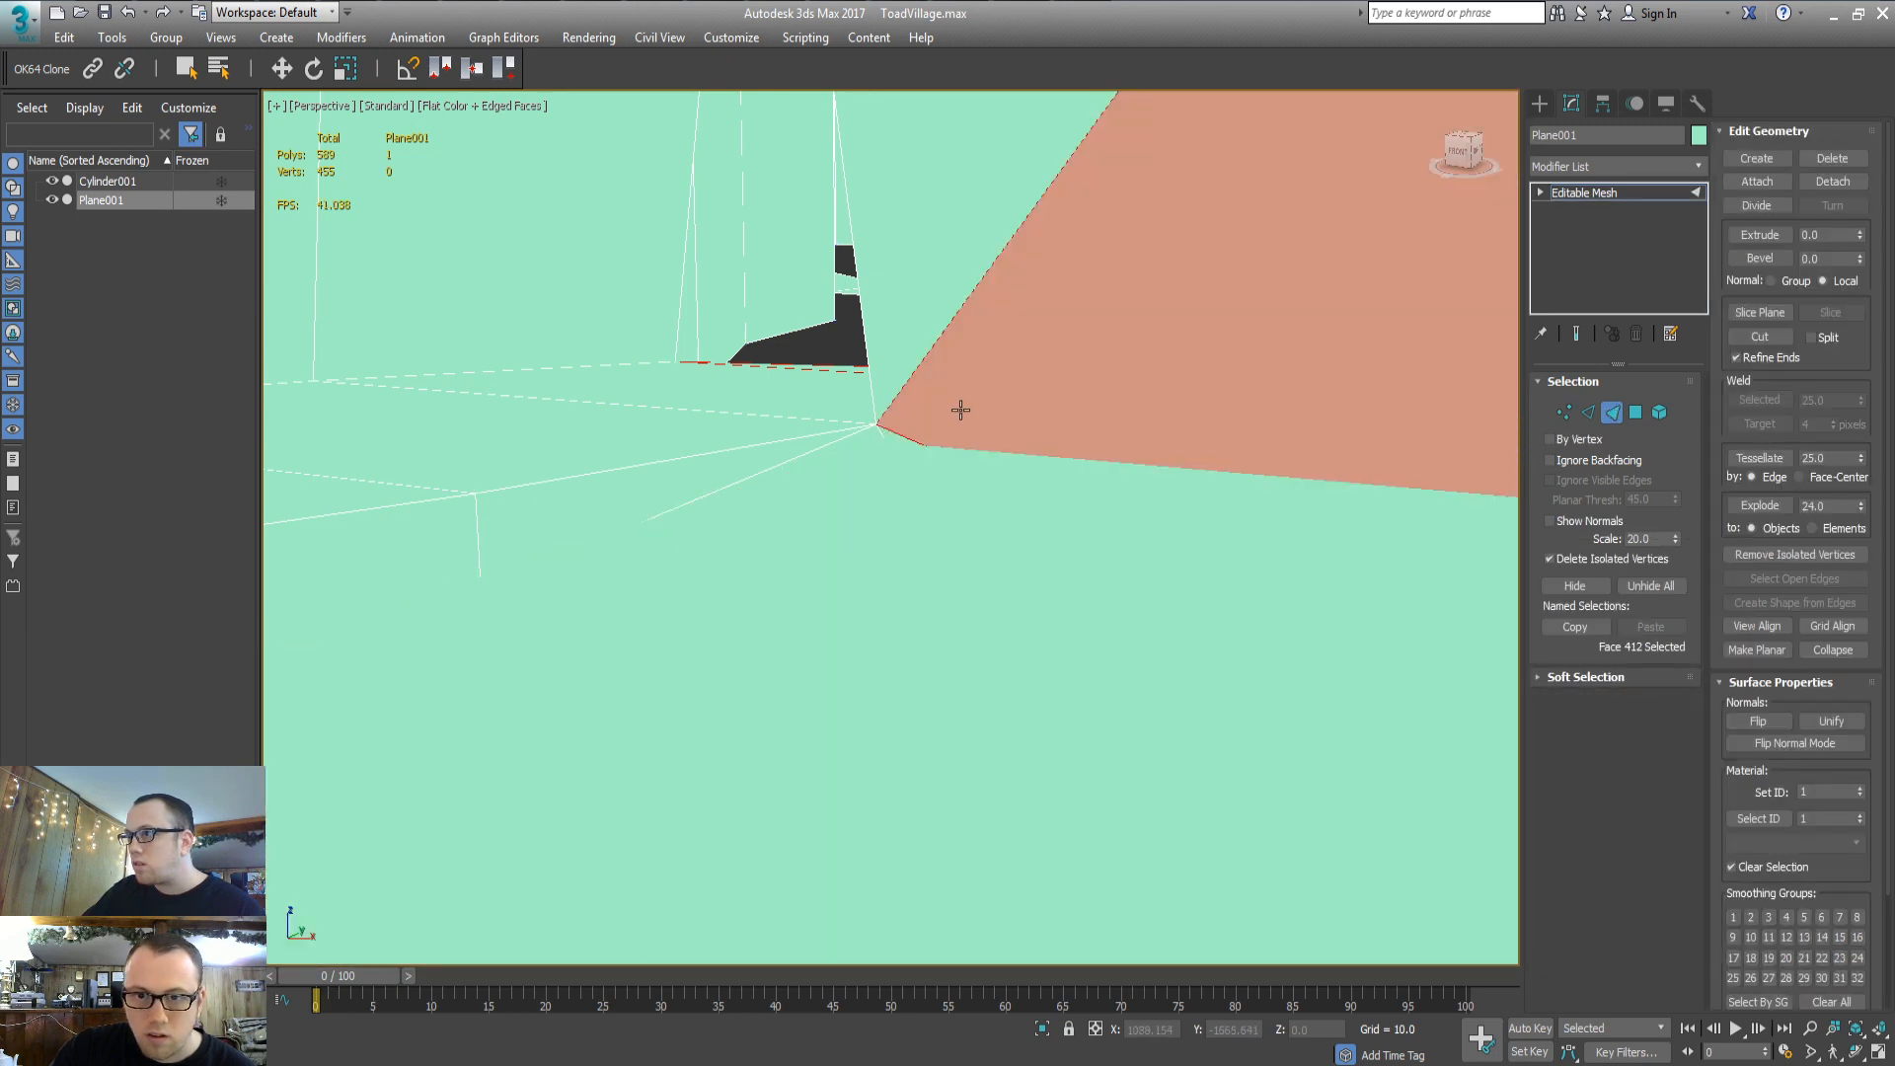
key("z")
middle_click_drag(990, 517, 1032, 468, "alt")
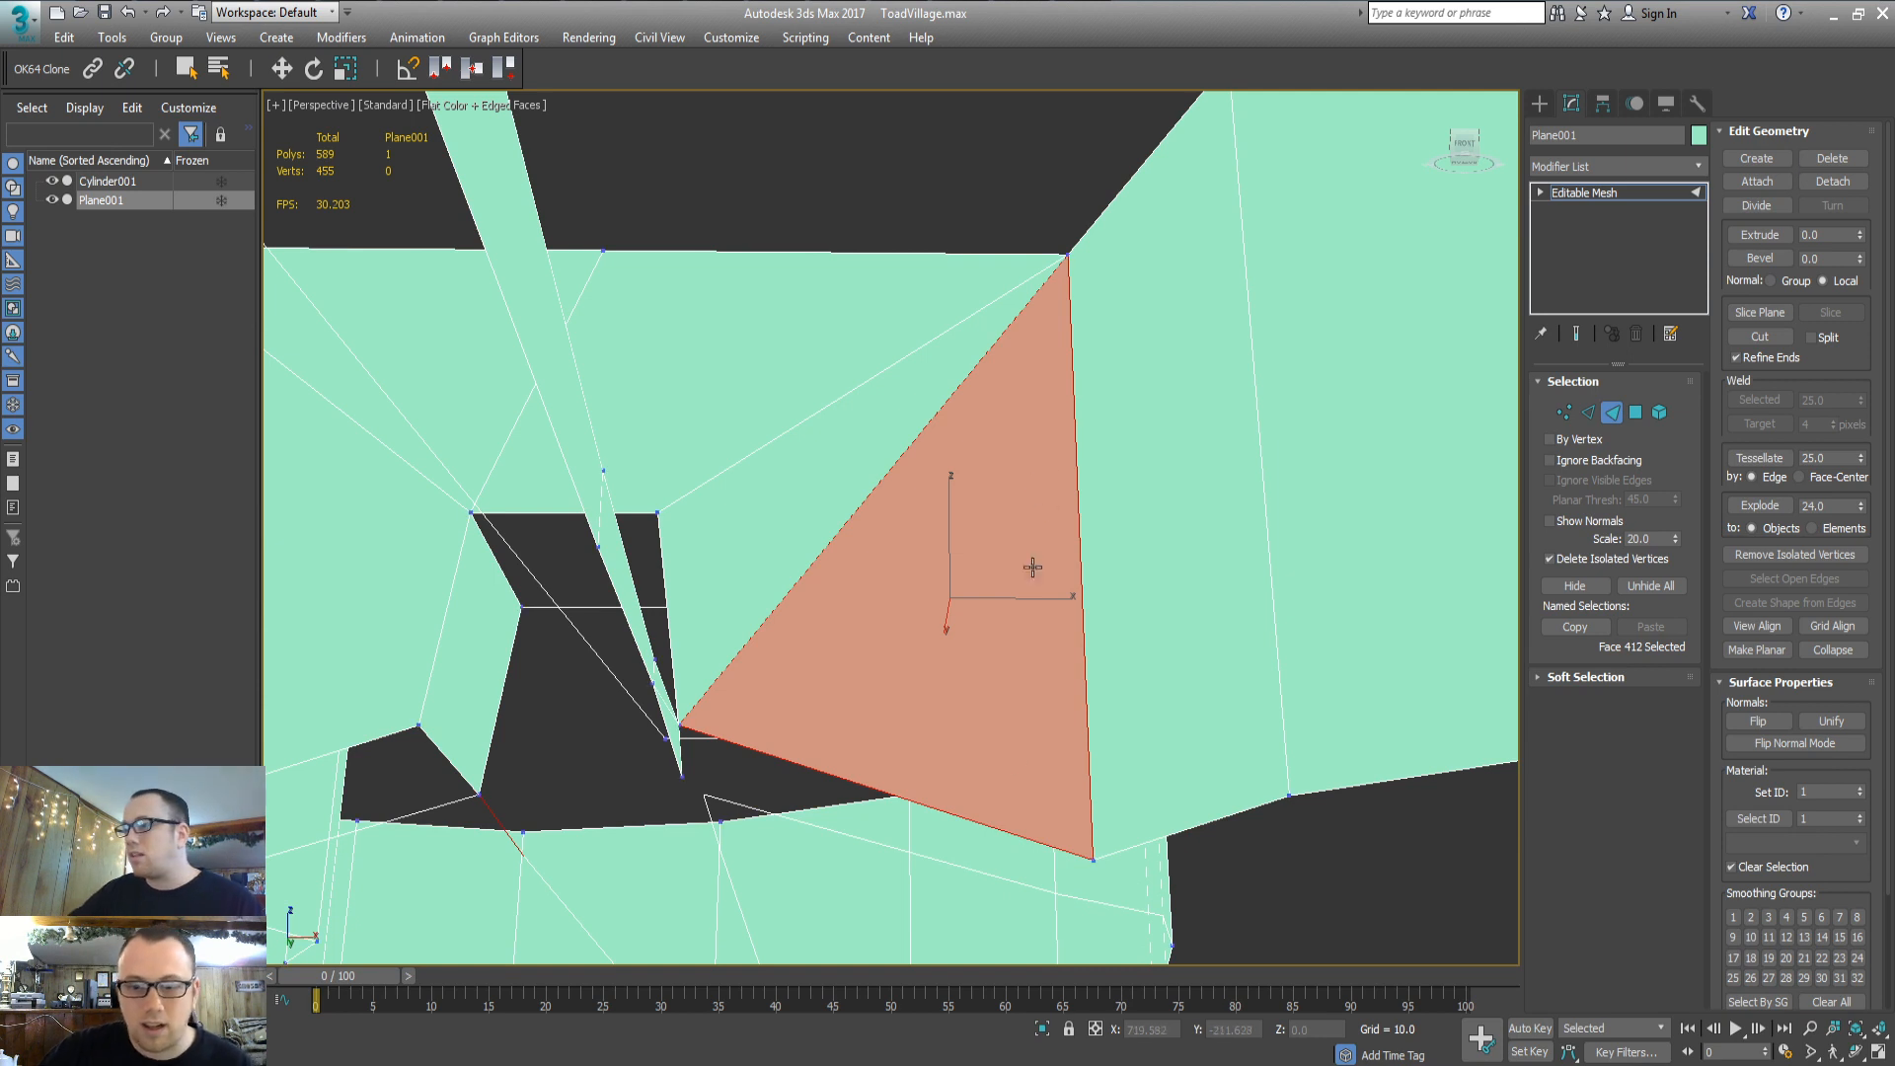
Create a triangular face from the wall face's lower edge to the free vertex below the tunnel corner and clear the face selection
key("c")
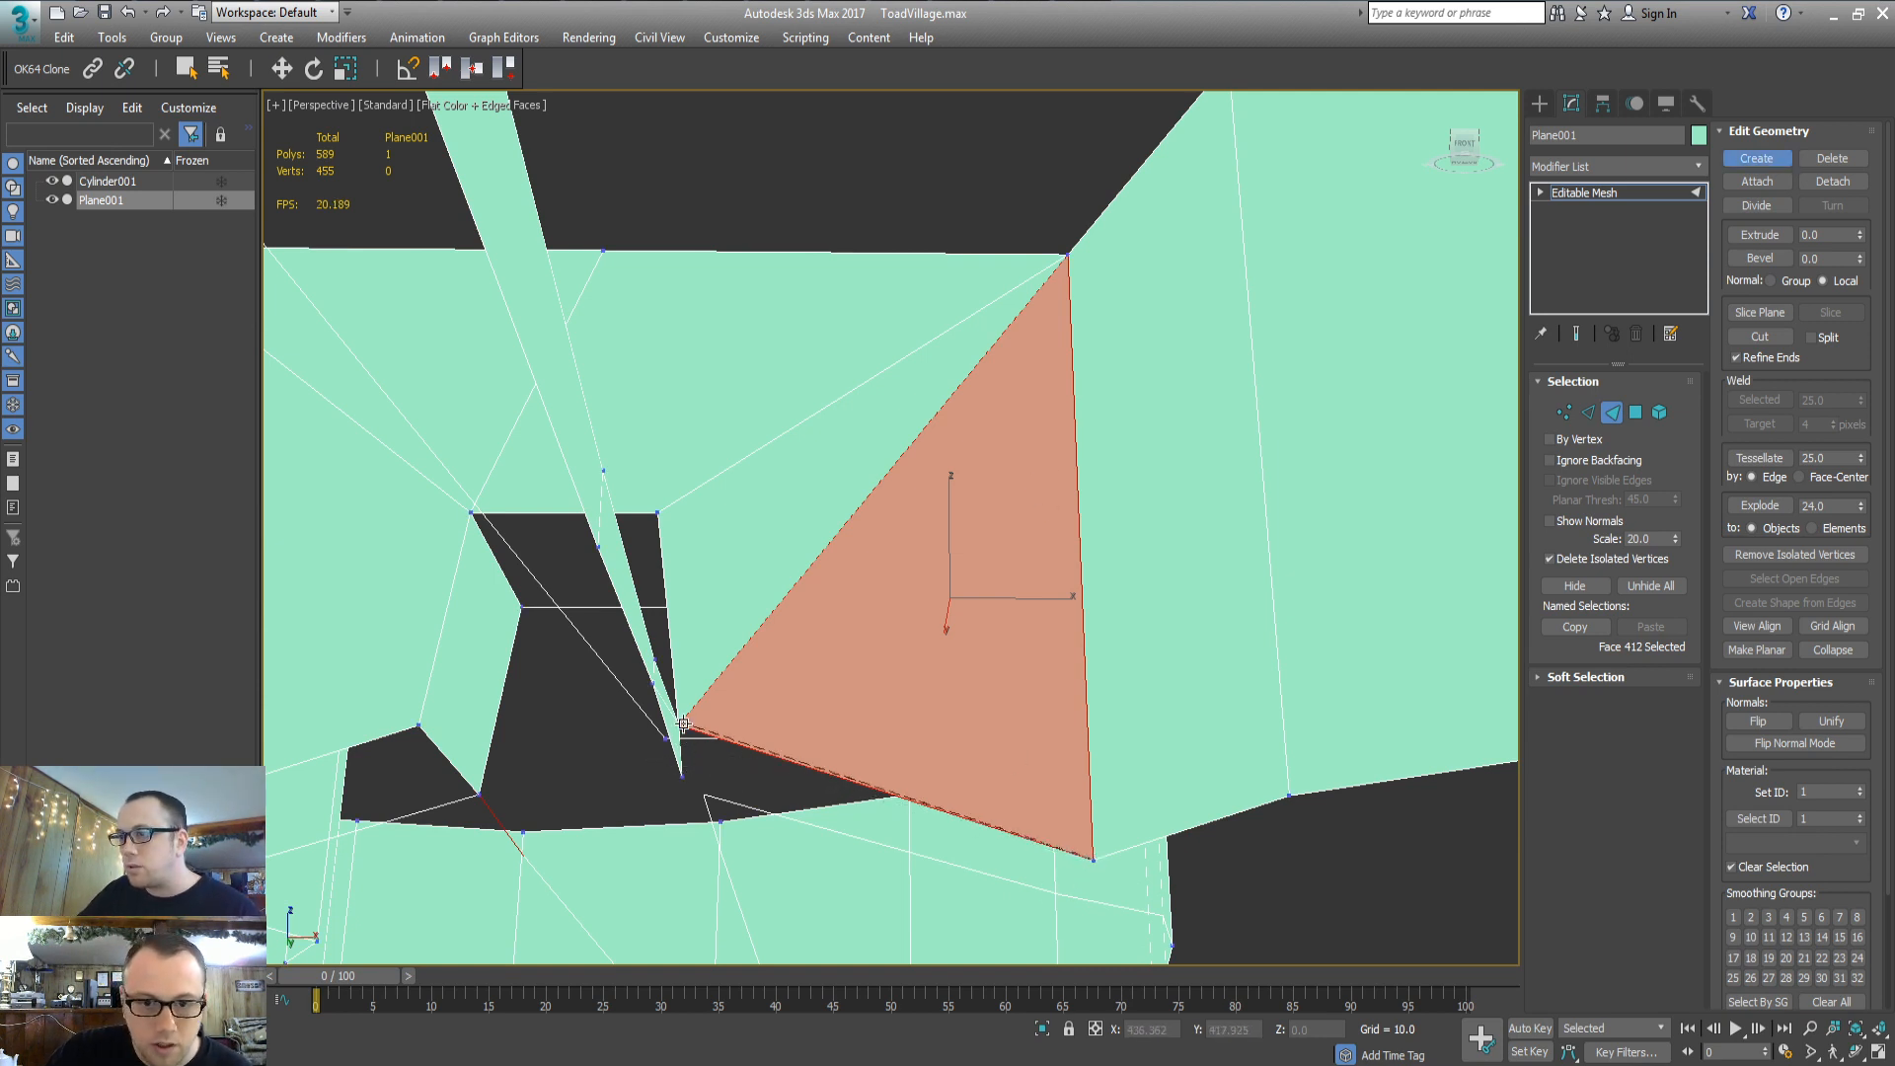
left_click(684, 780)
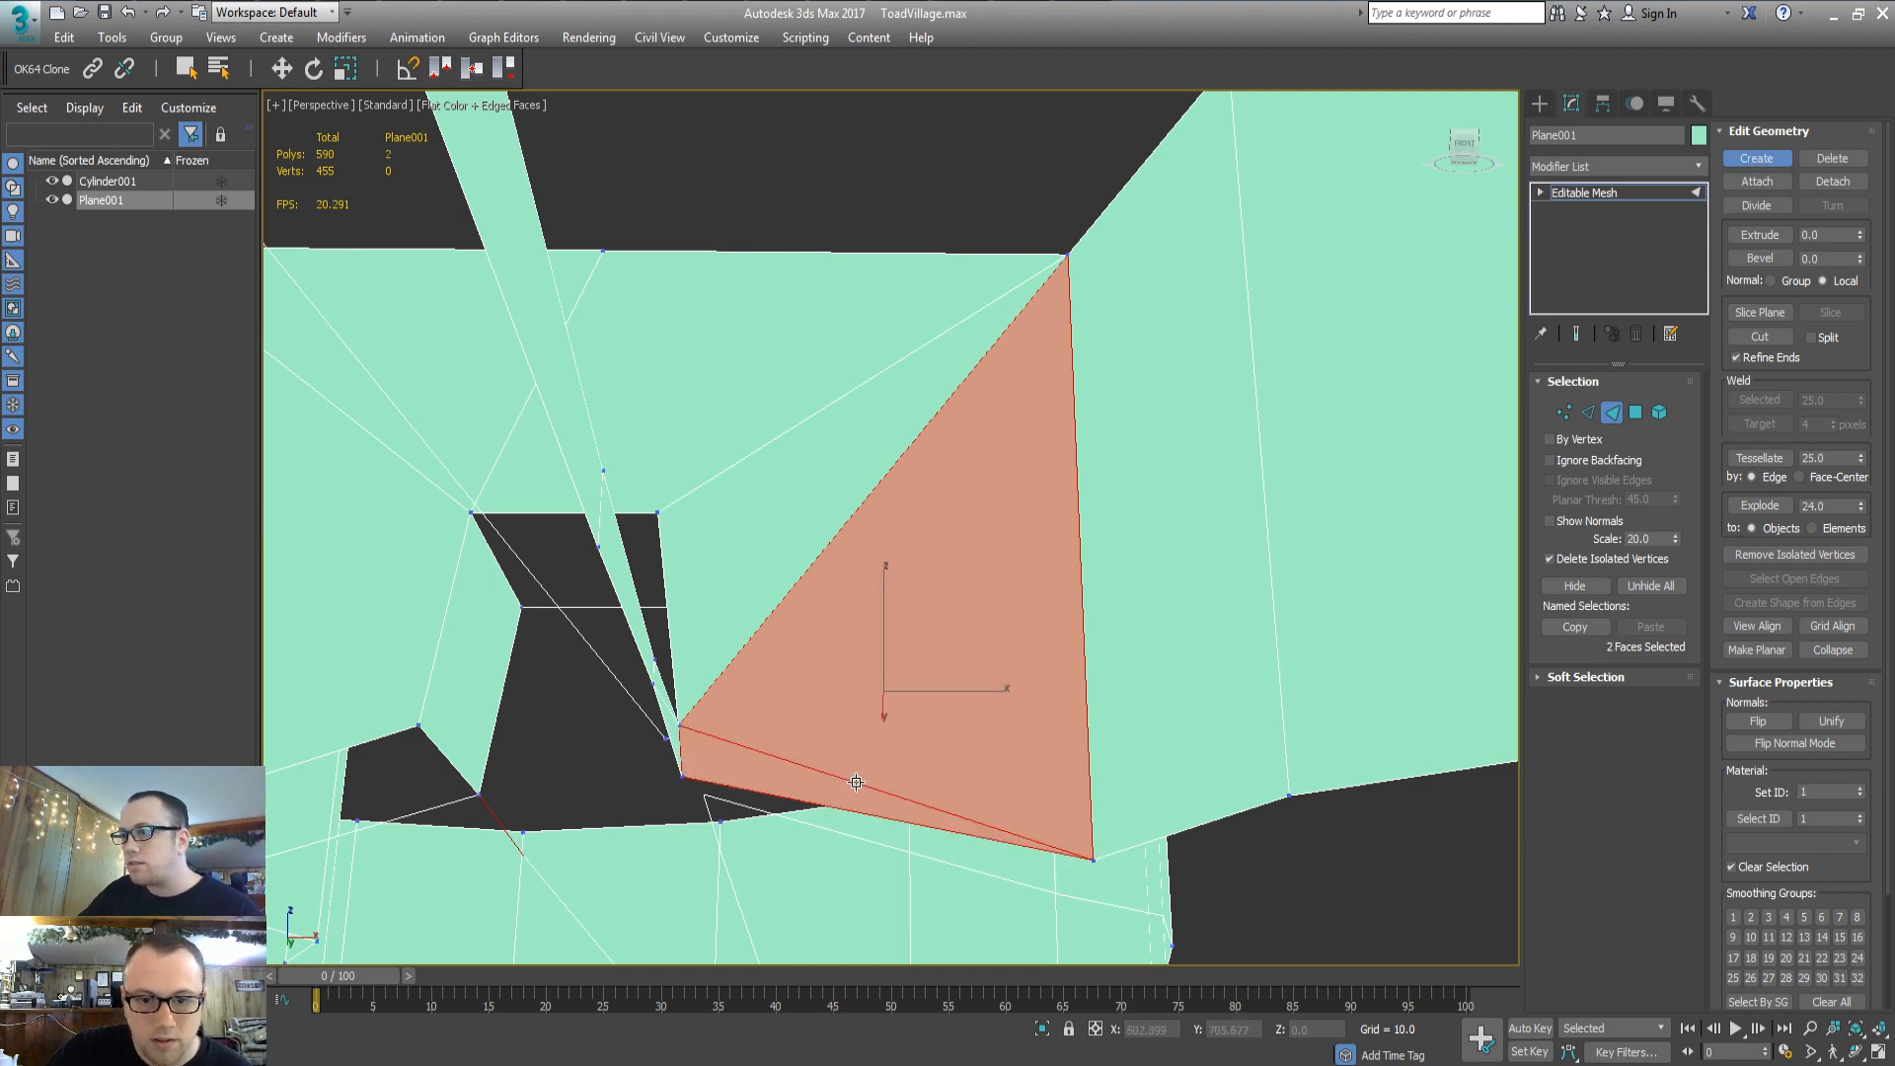
right_click(686, 780)
middle_click_drag(886, 709, 874, 774, "alt")
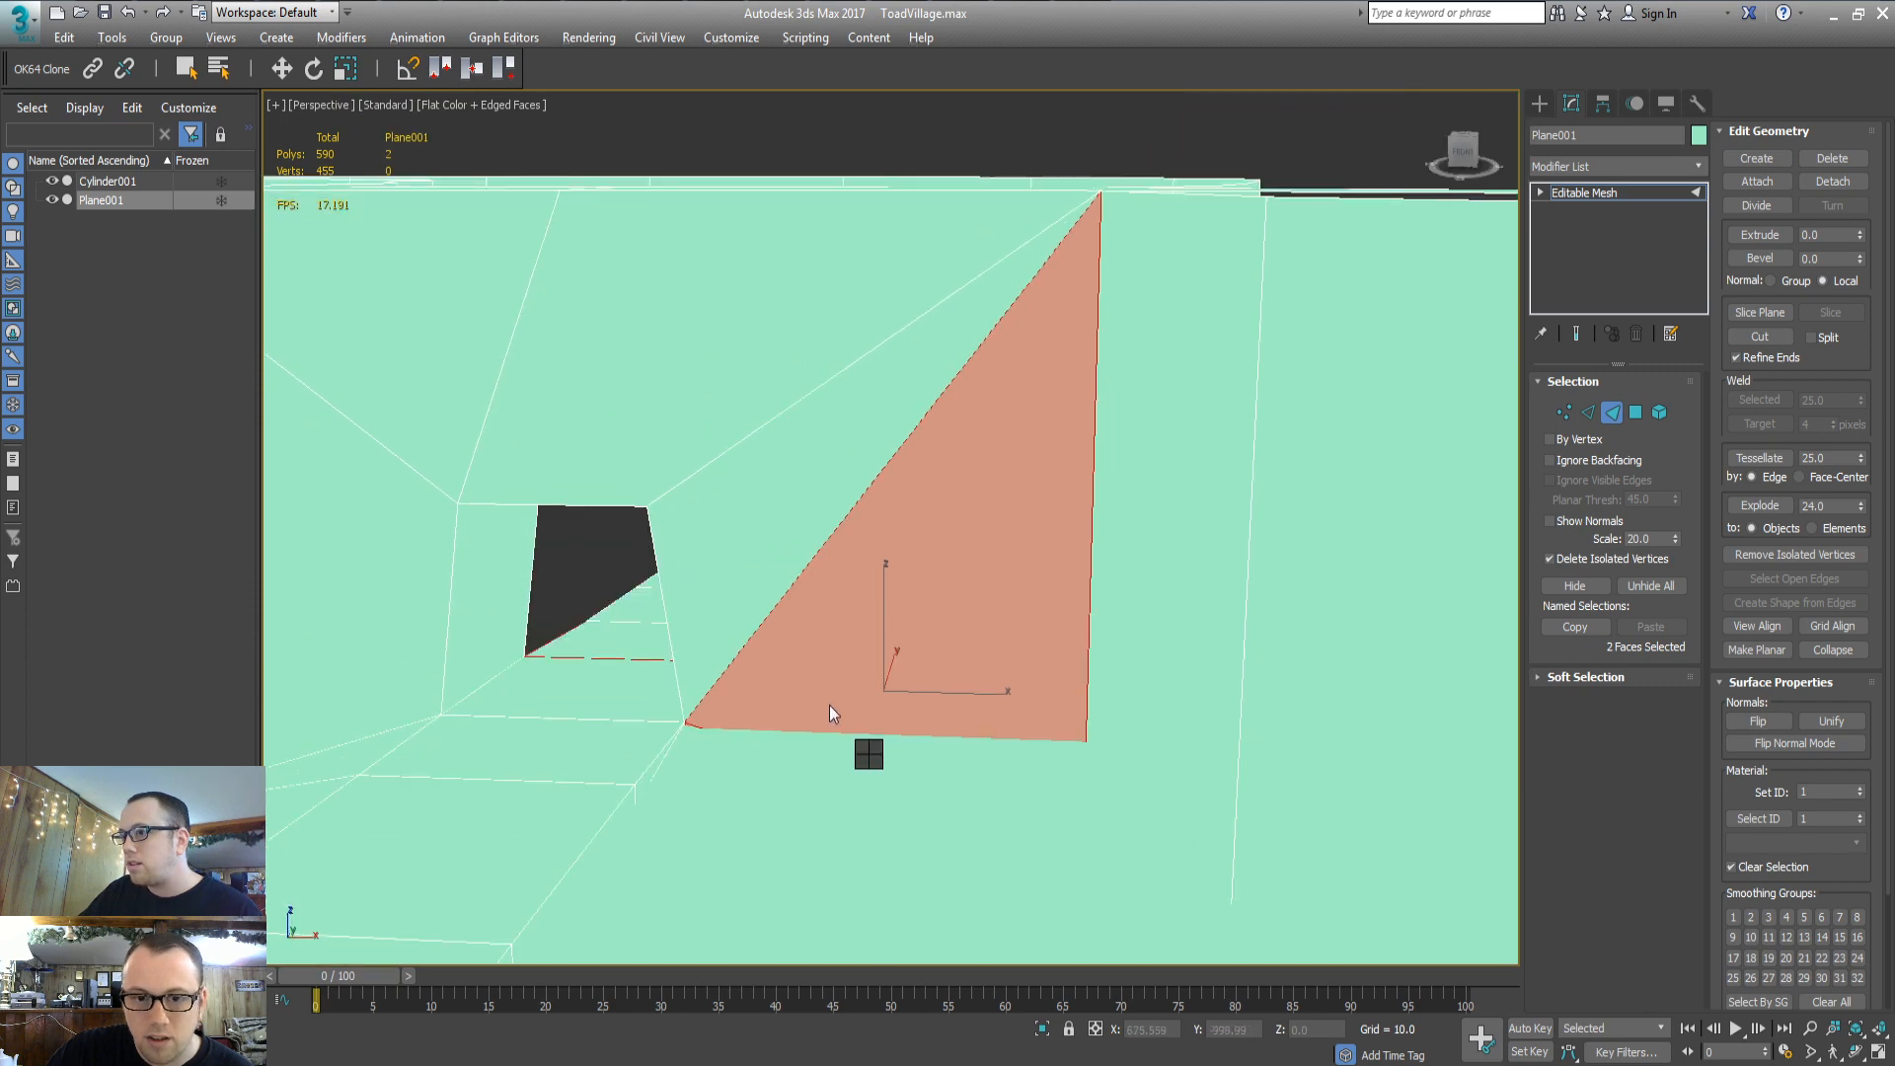
left_click(883, 171)
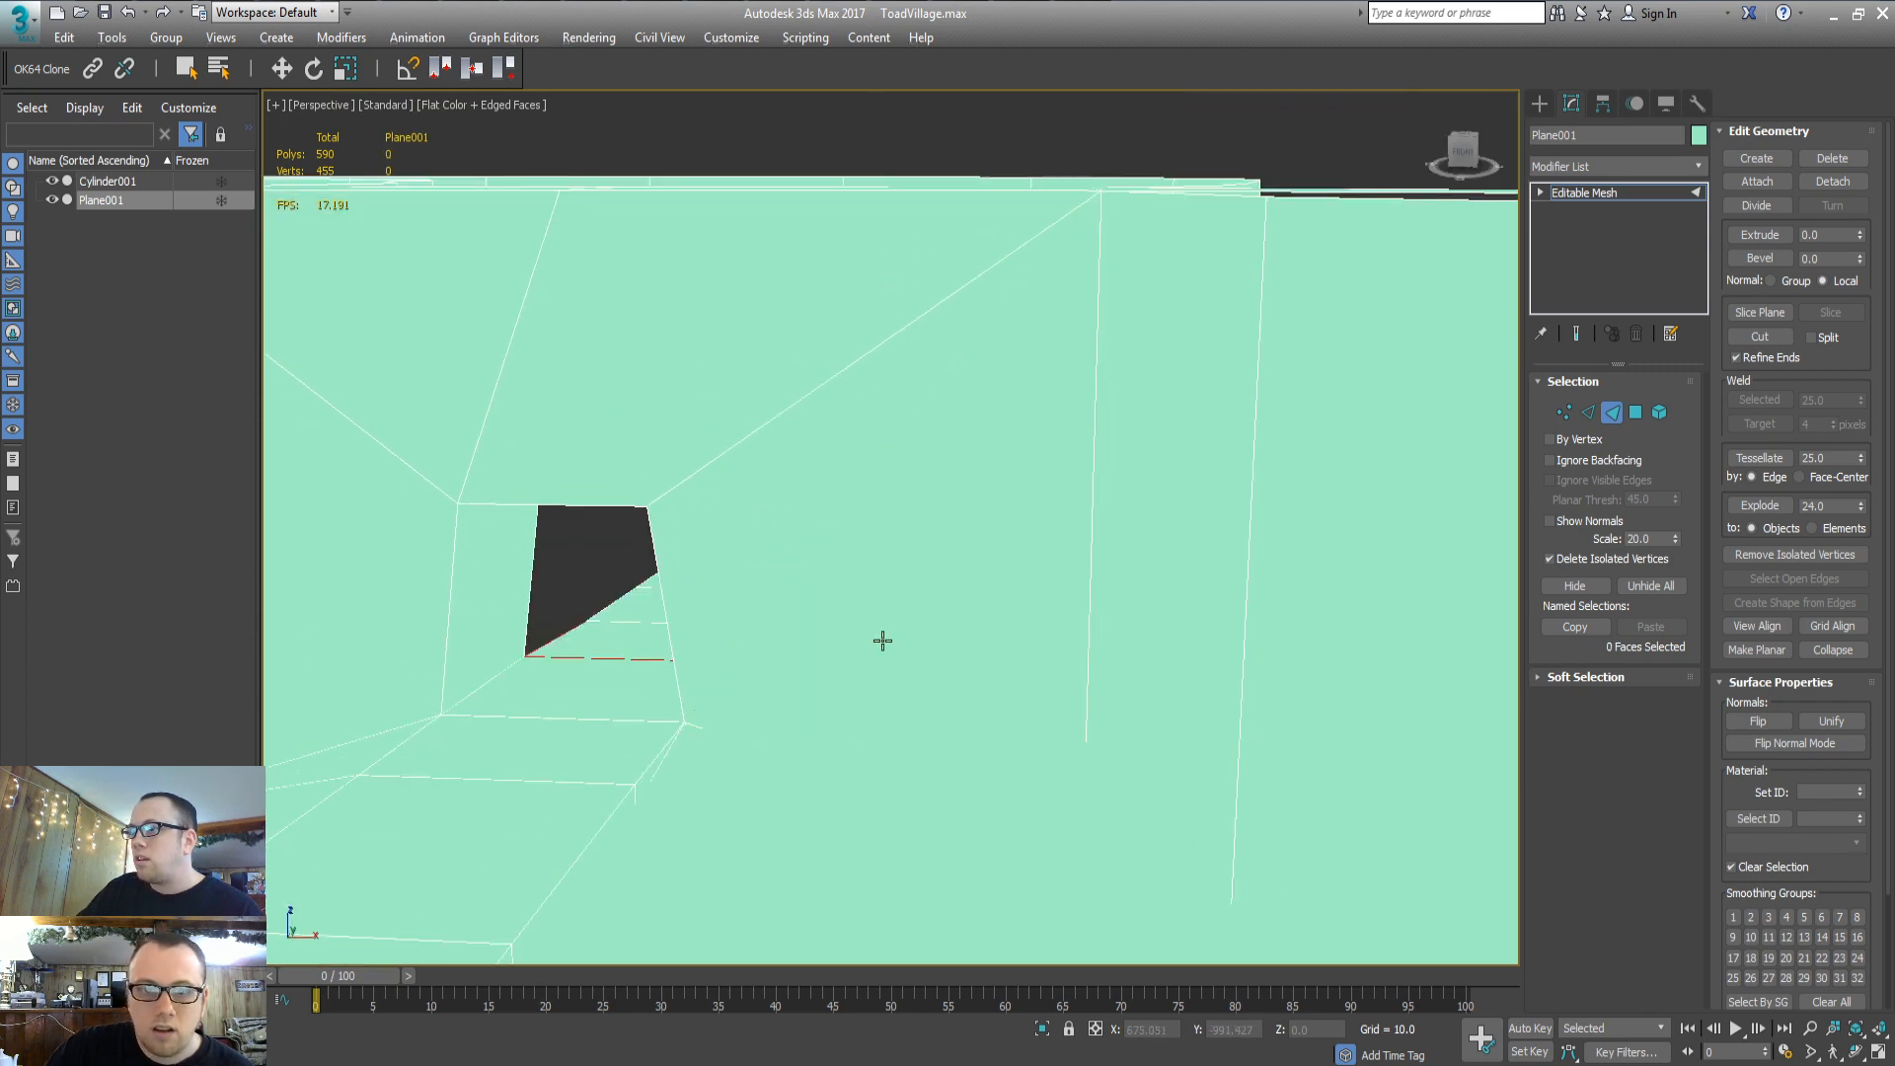
Review the whole track and terrain mesh, highlighting all its faces to look for remaining open areas
middle_click_drag(872, 798, 888, 697)
scroll(893, 686, "down", 3)
middle_click_drag(906, 622, 761, 588)
scroll(912, 556, "down", 4)
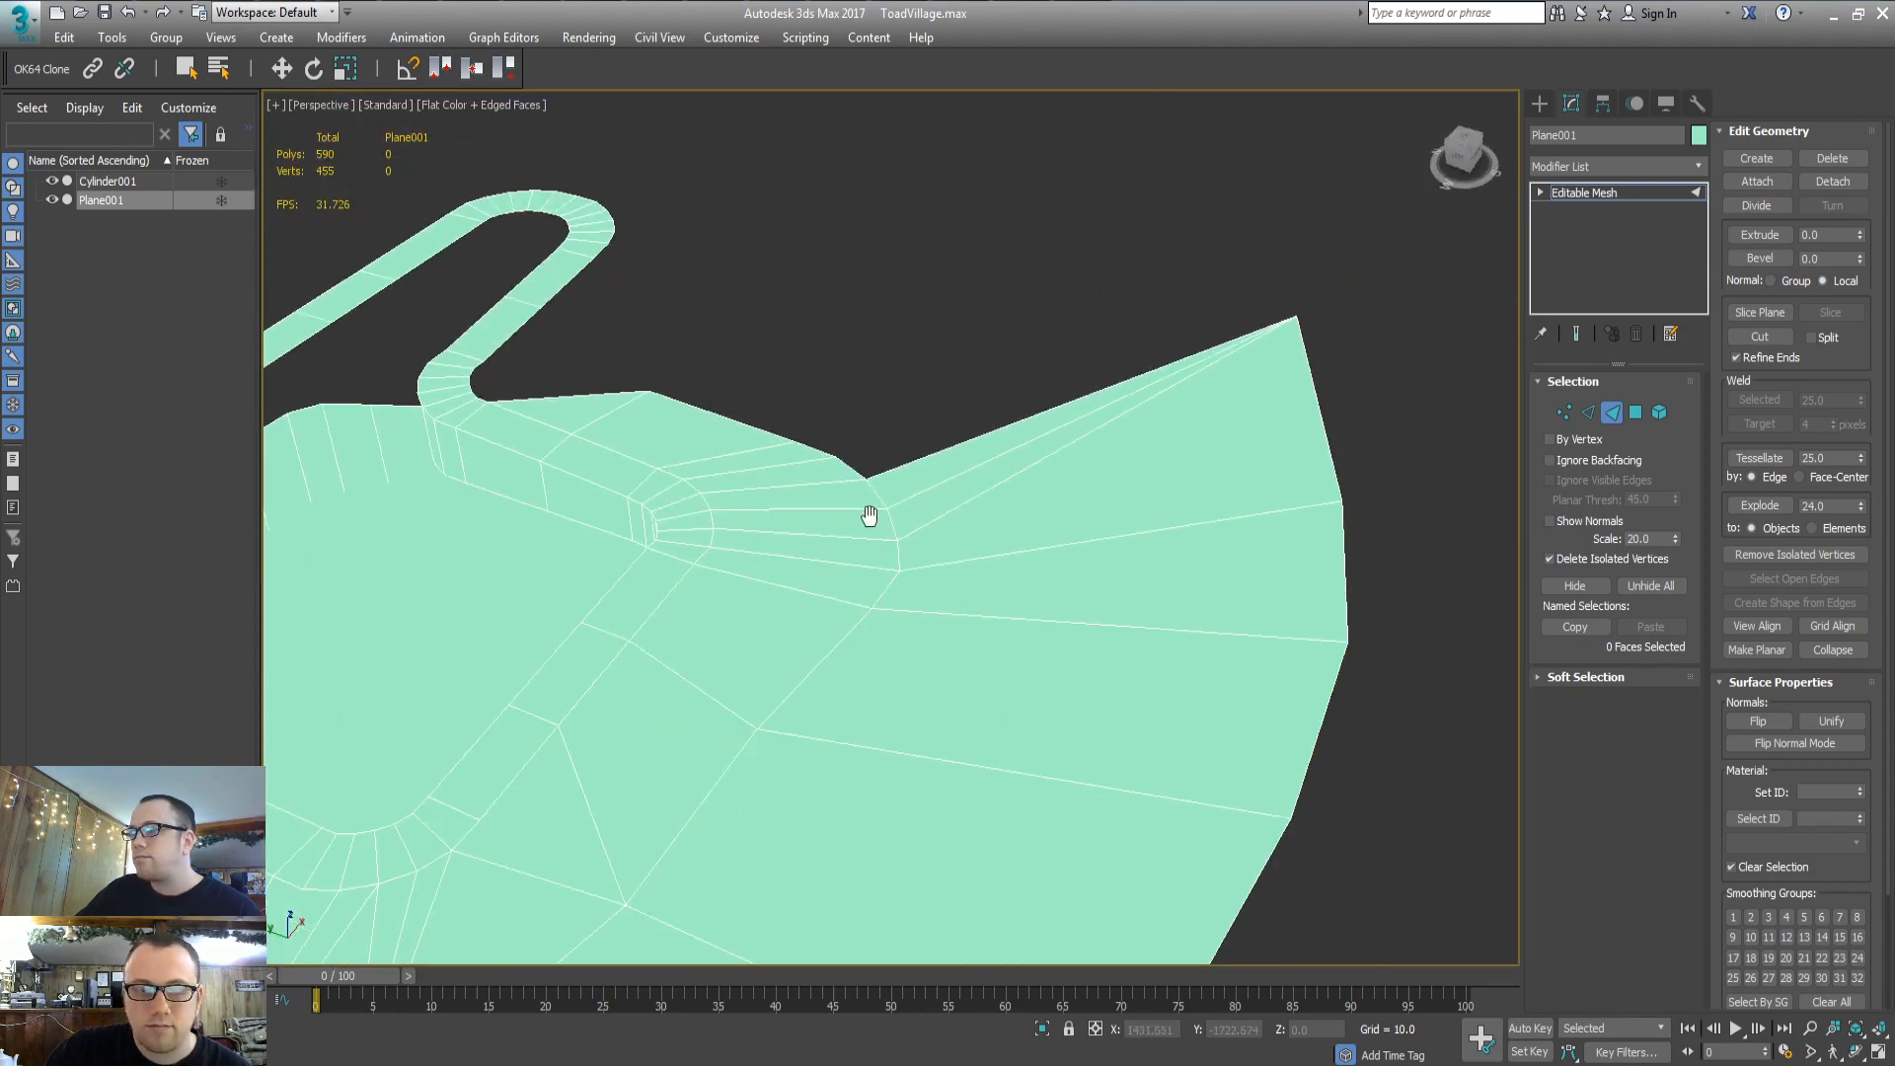
scroll(869, 515, "down", 10)
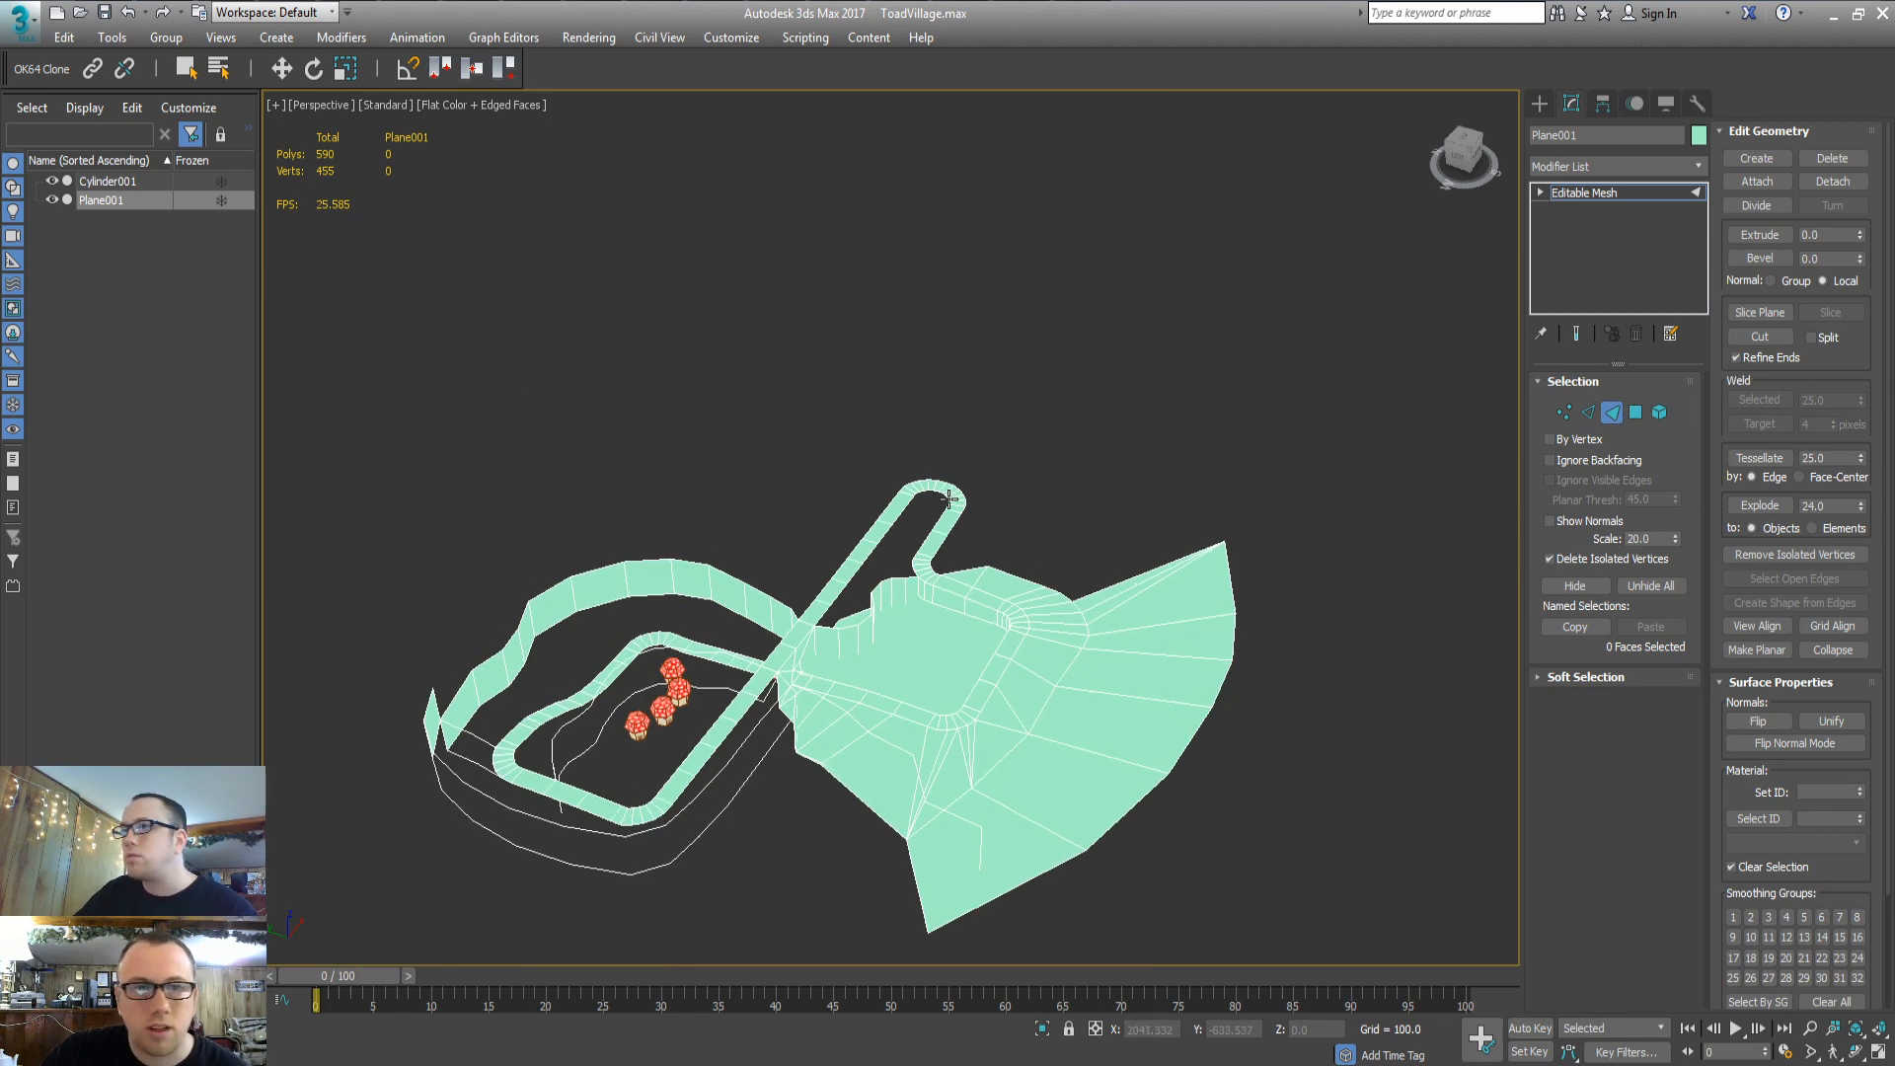
key("ctrl+a")
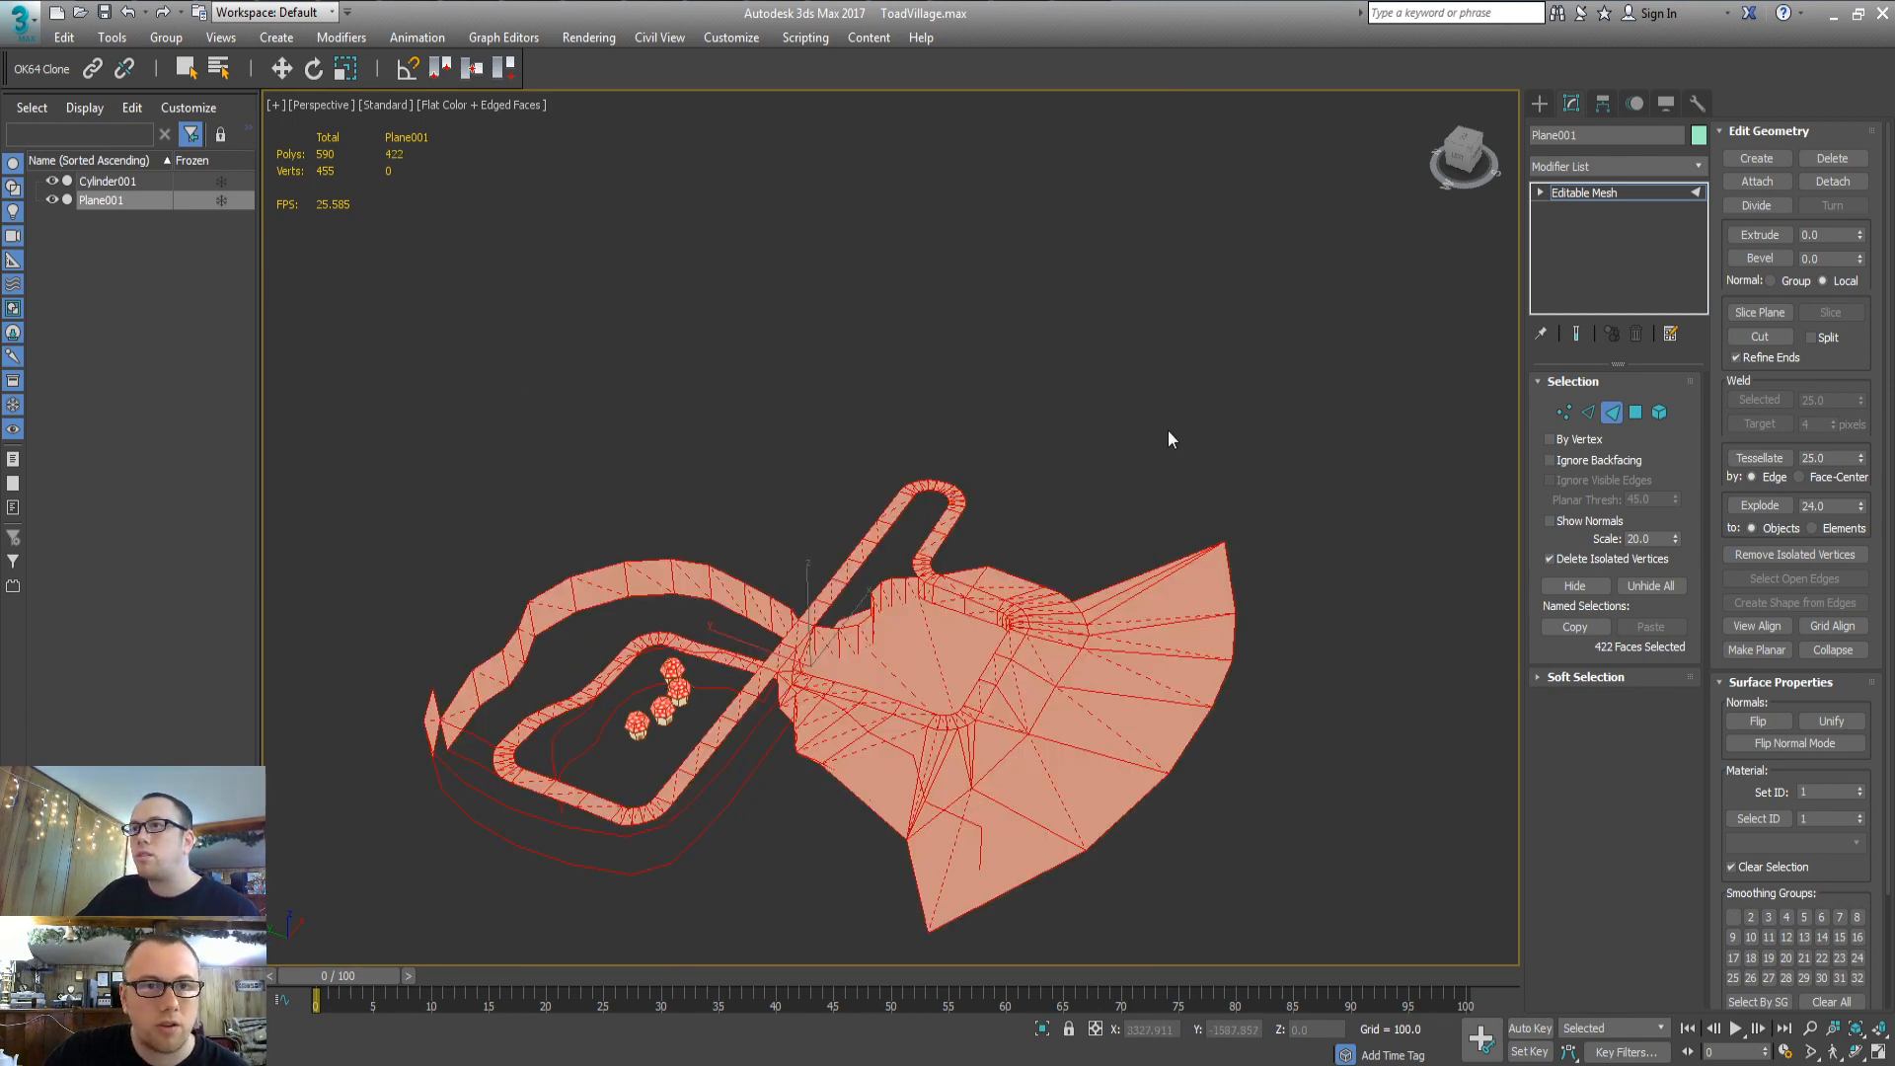
left_click(1069, 496)
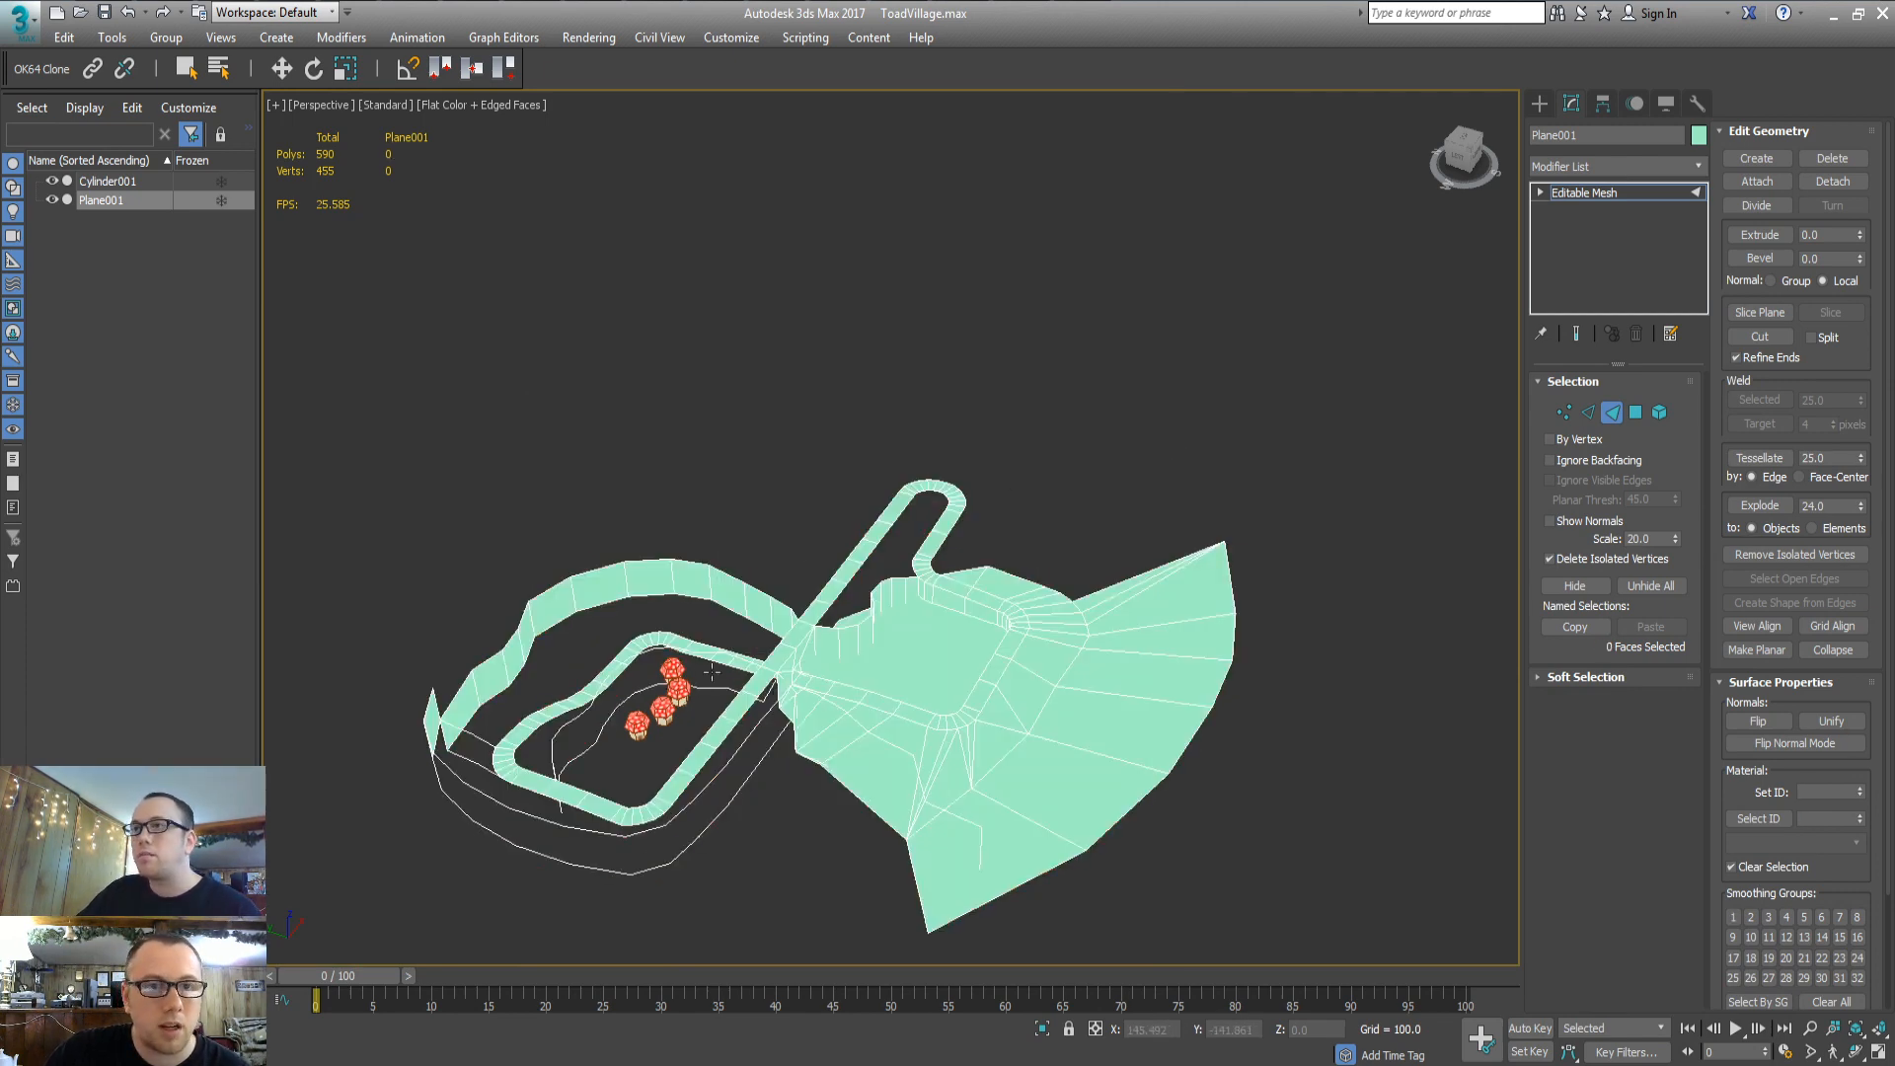
scroll(712, 672, "up", 3)
middle_click_drag(804, 677, 842, 657)
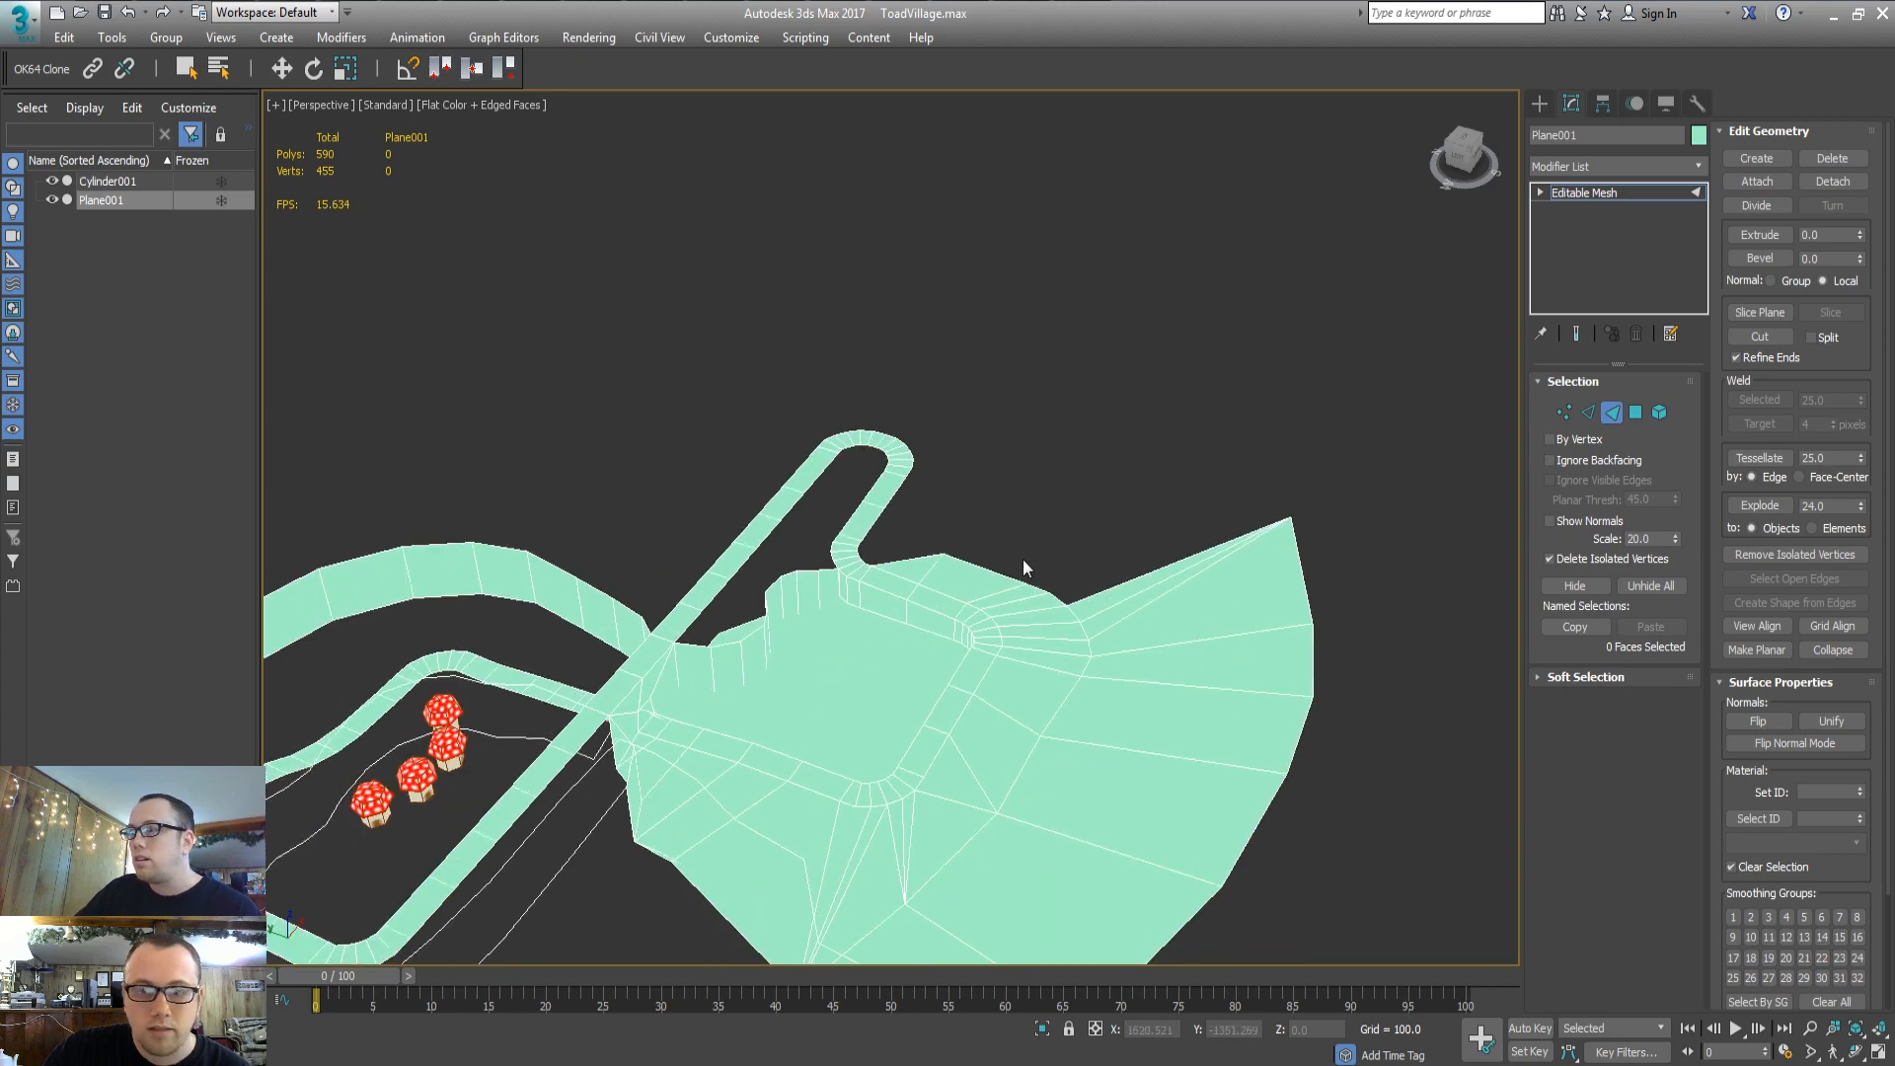
Create a triangular face from the hill's peak and the terrain notch to a new vertex in the open space behind the track bend
left_click(1002, 578)
scroll(964, 668, "up", 4)
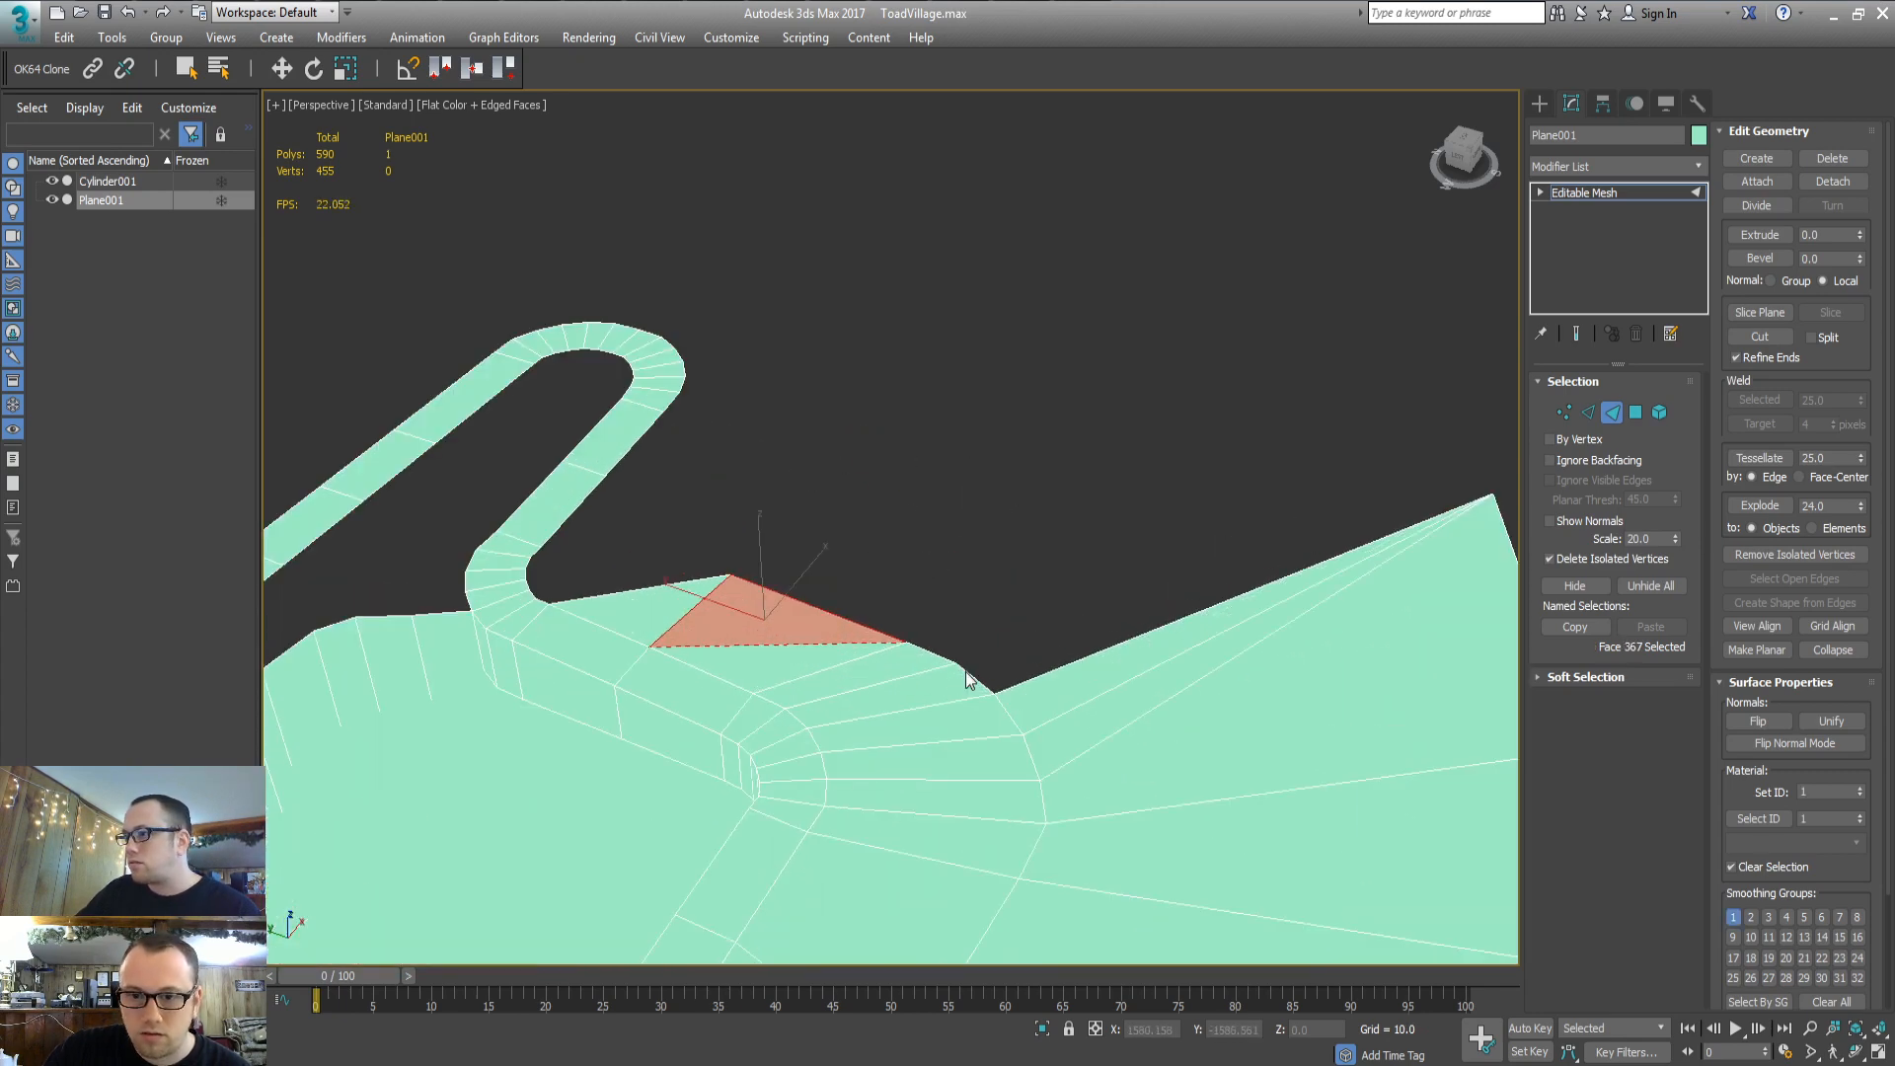
middle_click_drag(1103, 628, 1017, 644)
key("c")
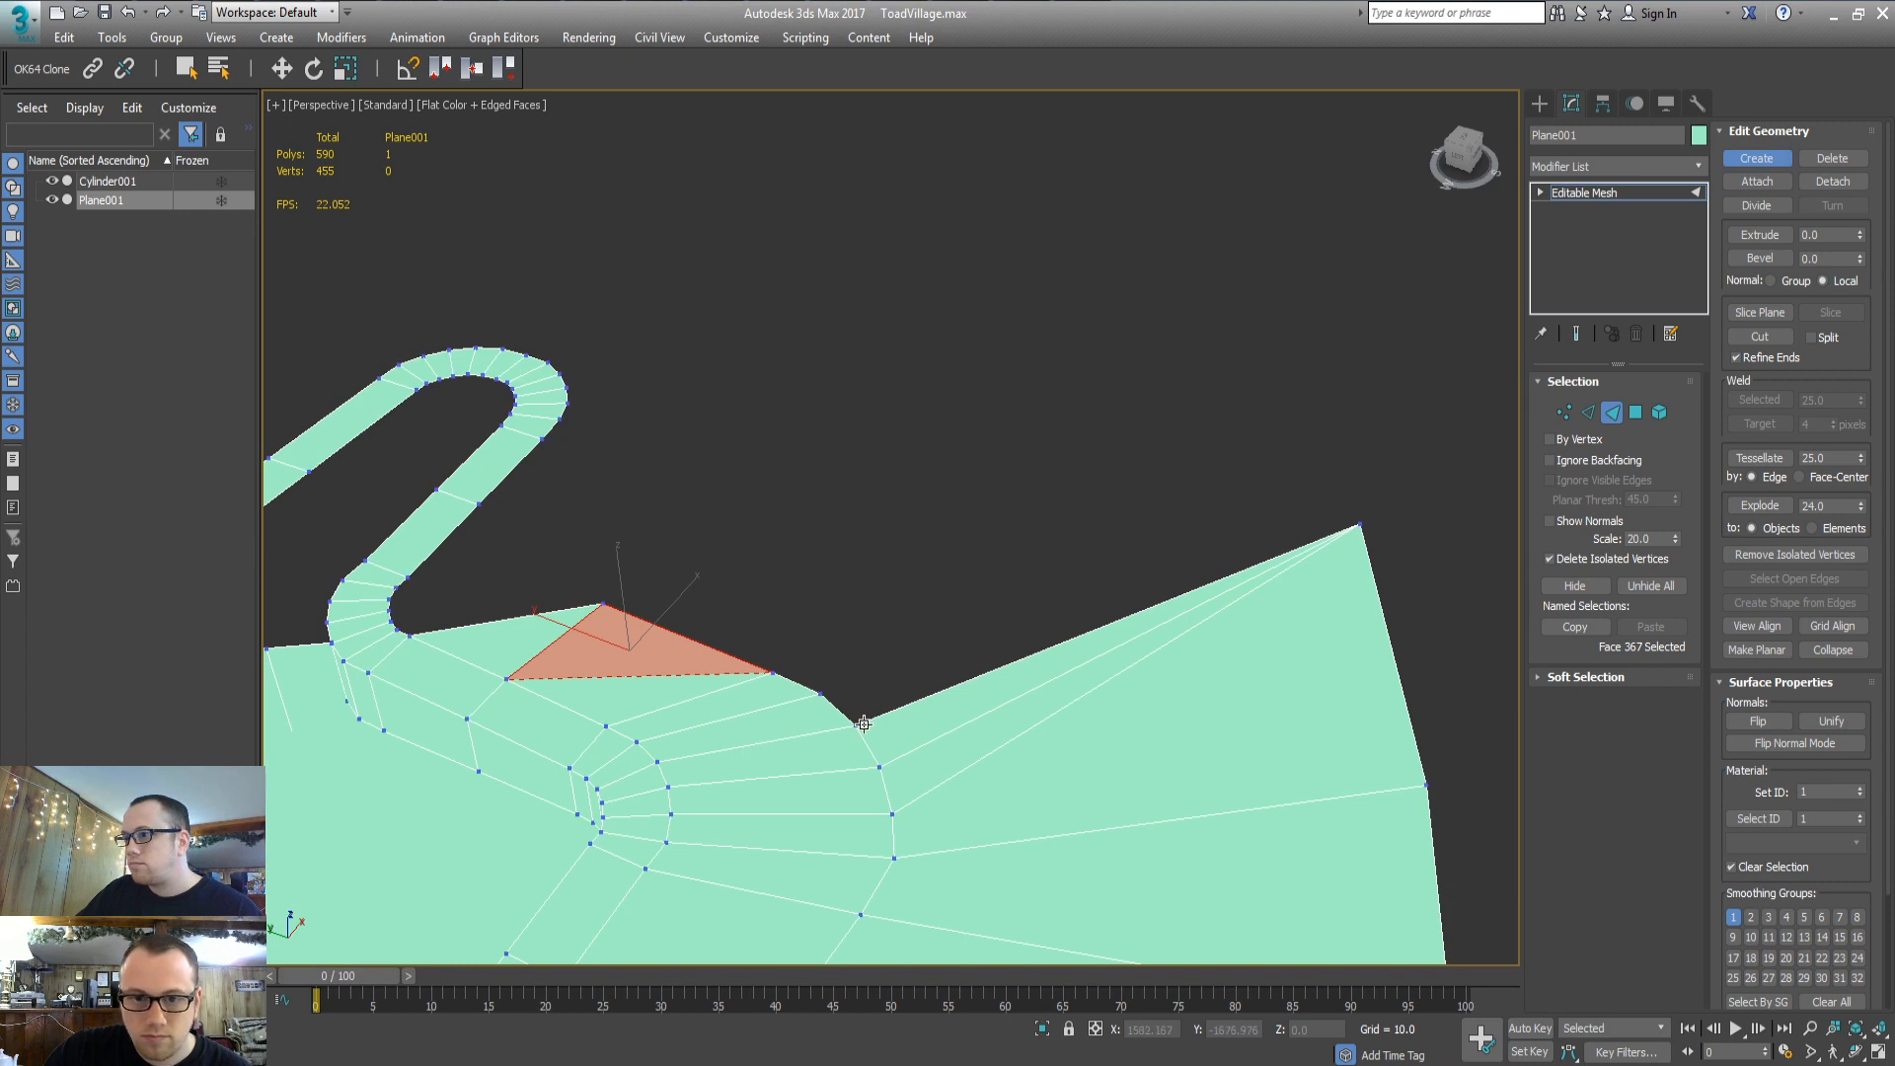
left_click(859, 726)
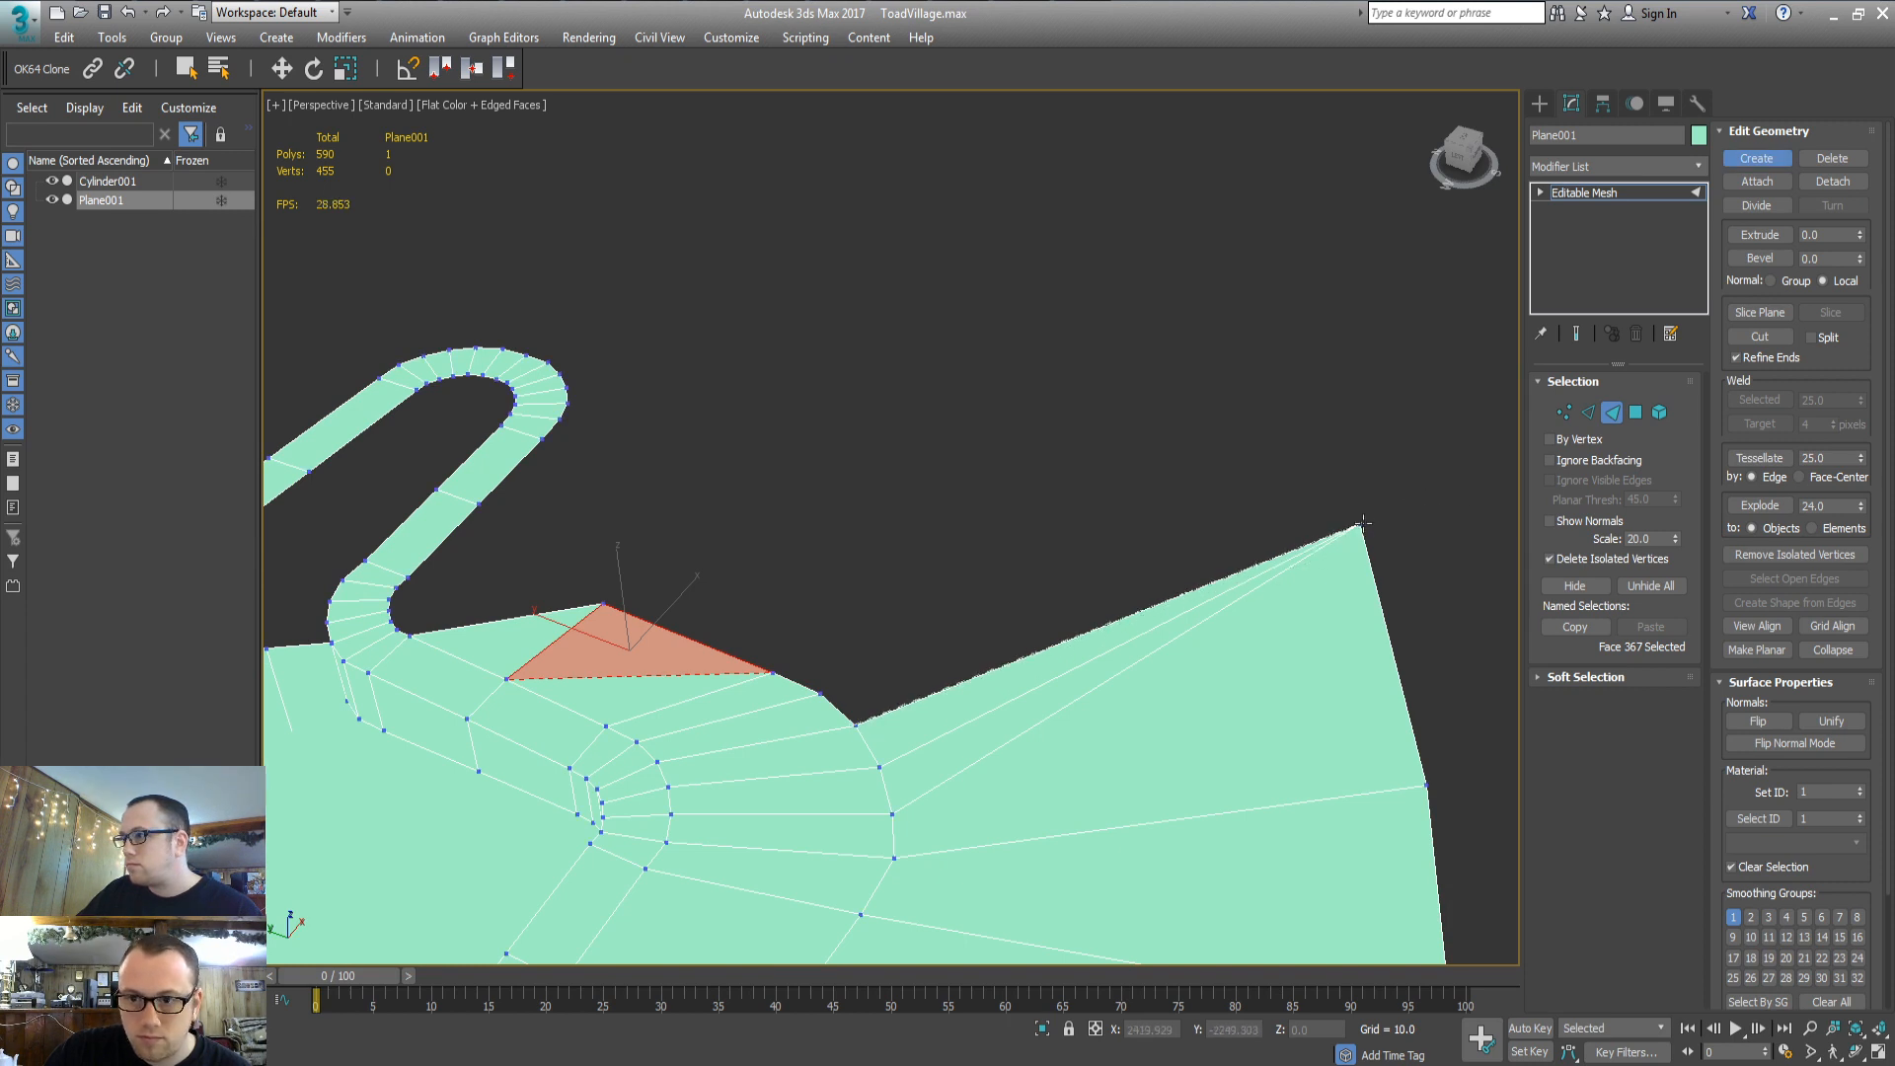
left_click(951, 445)
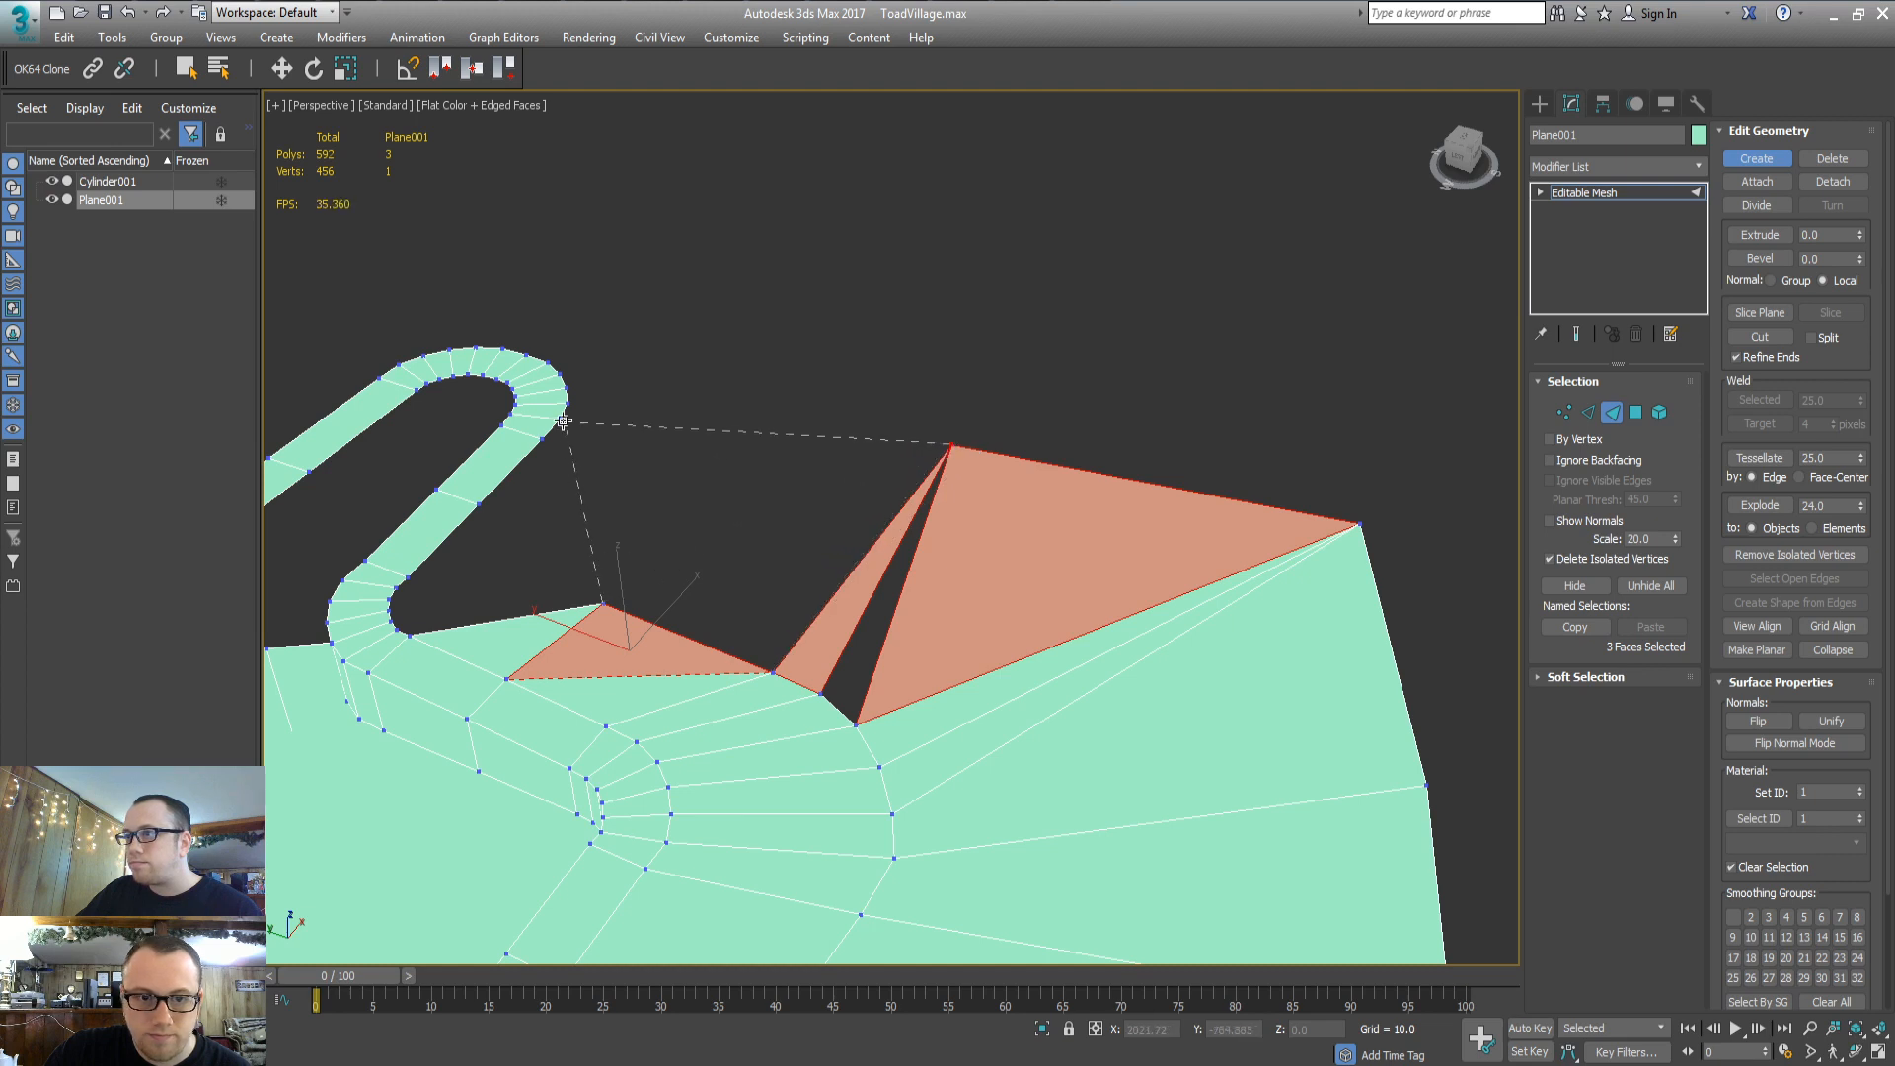
Create the remaining faces joining the new vertex to the terrain's curved edge and the outside of the track's hairpin, closing the narrow gap
left_click(603, 603)
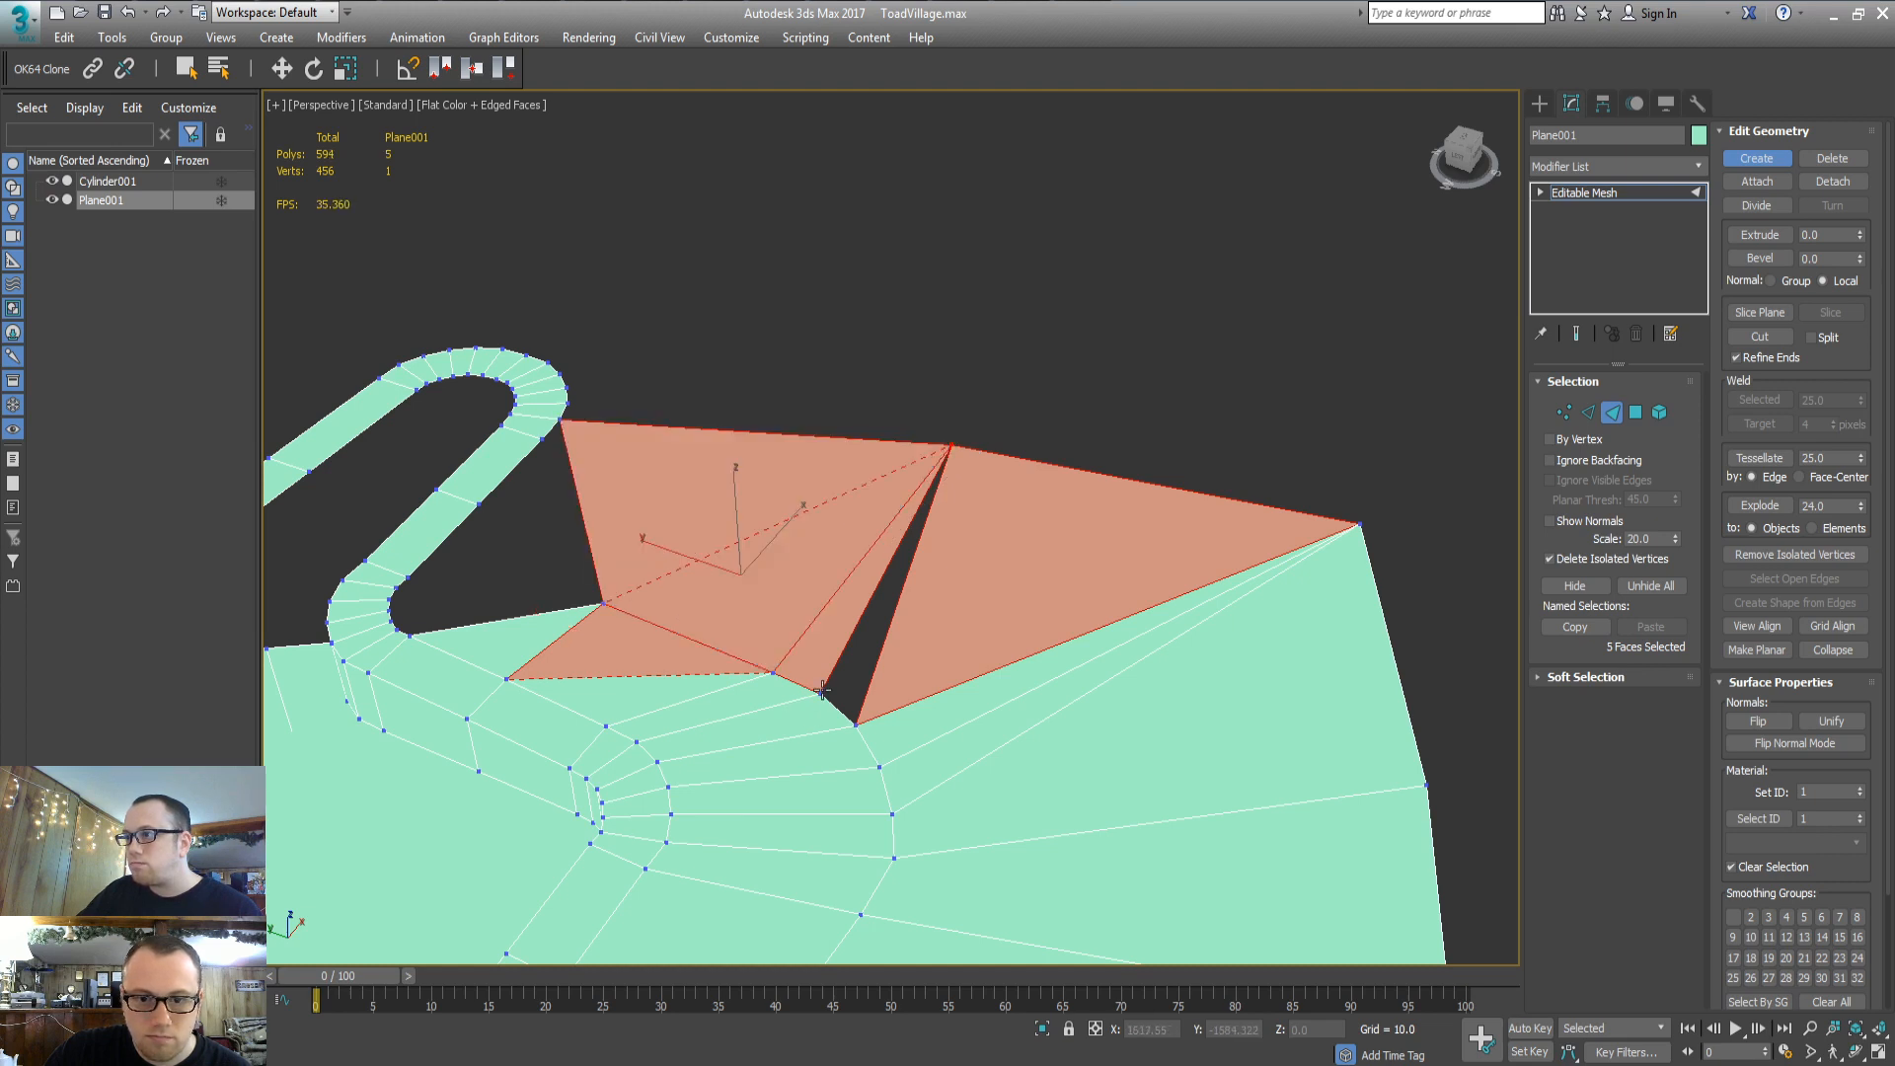
left_click(949, 444)
middle_click_drag(827, 594, 866, 549, "alt")
key("ctrl+z")
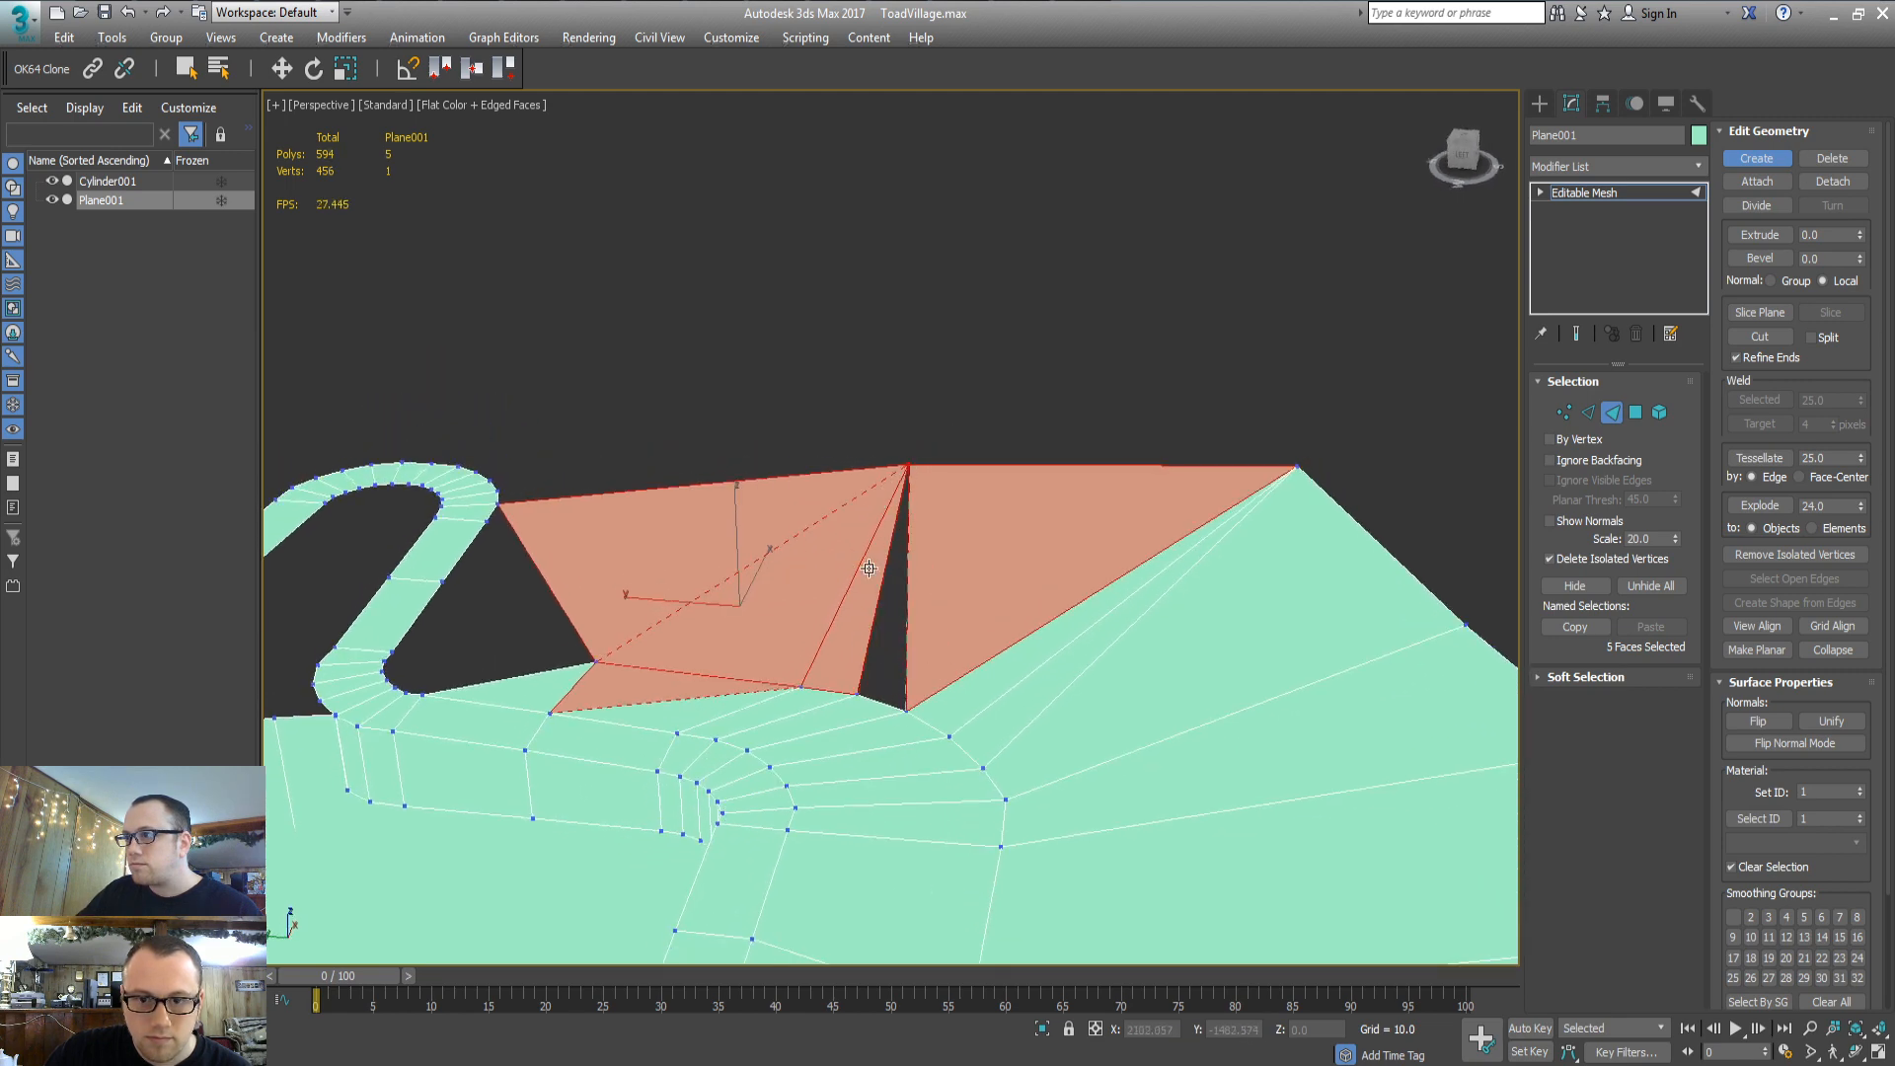
left_click(856, 696)
middle_click_drag(856, 696, 811, 780, "alt")
Select the eight vertices along the terrain's inner curved edge and raise them to about Z -102
key("1")
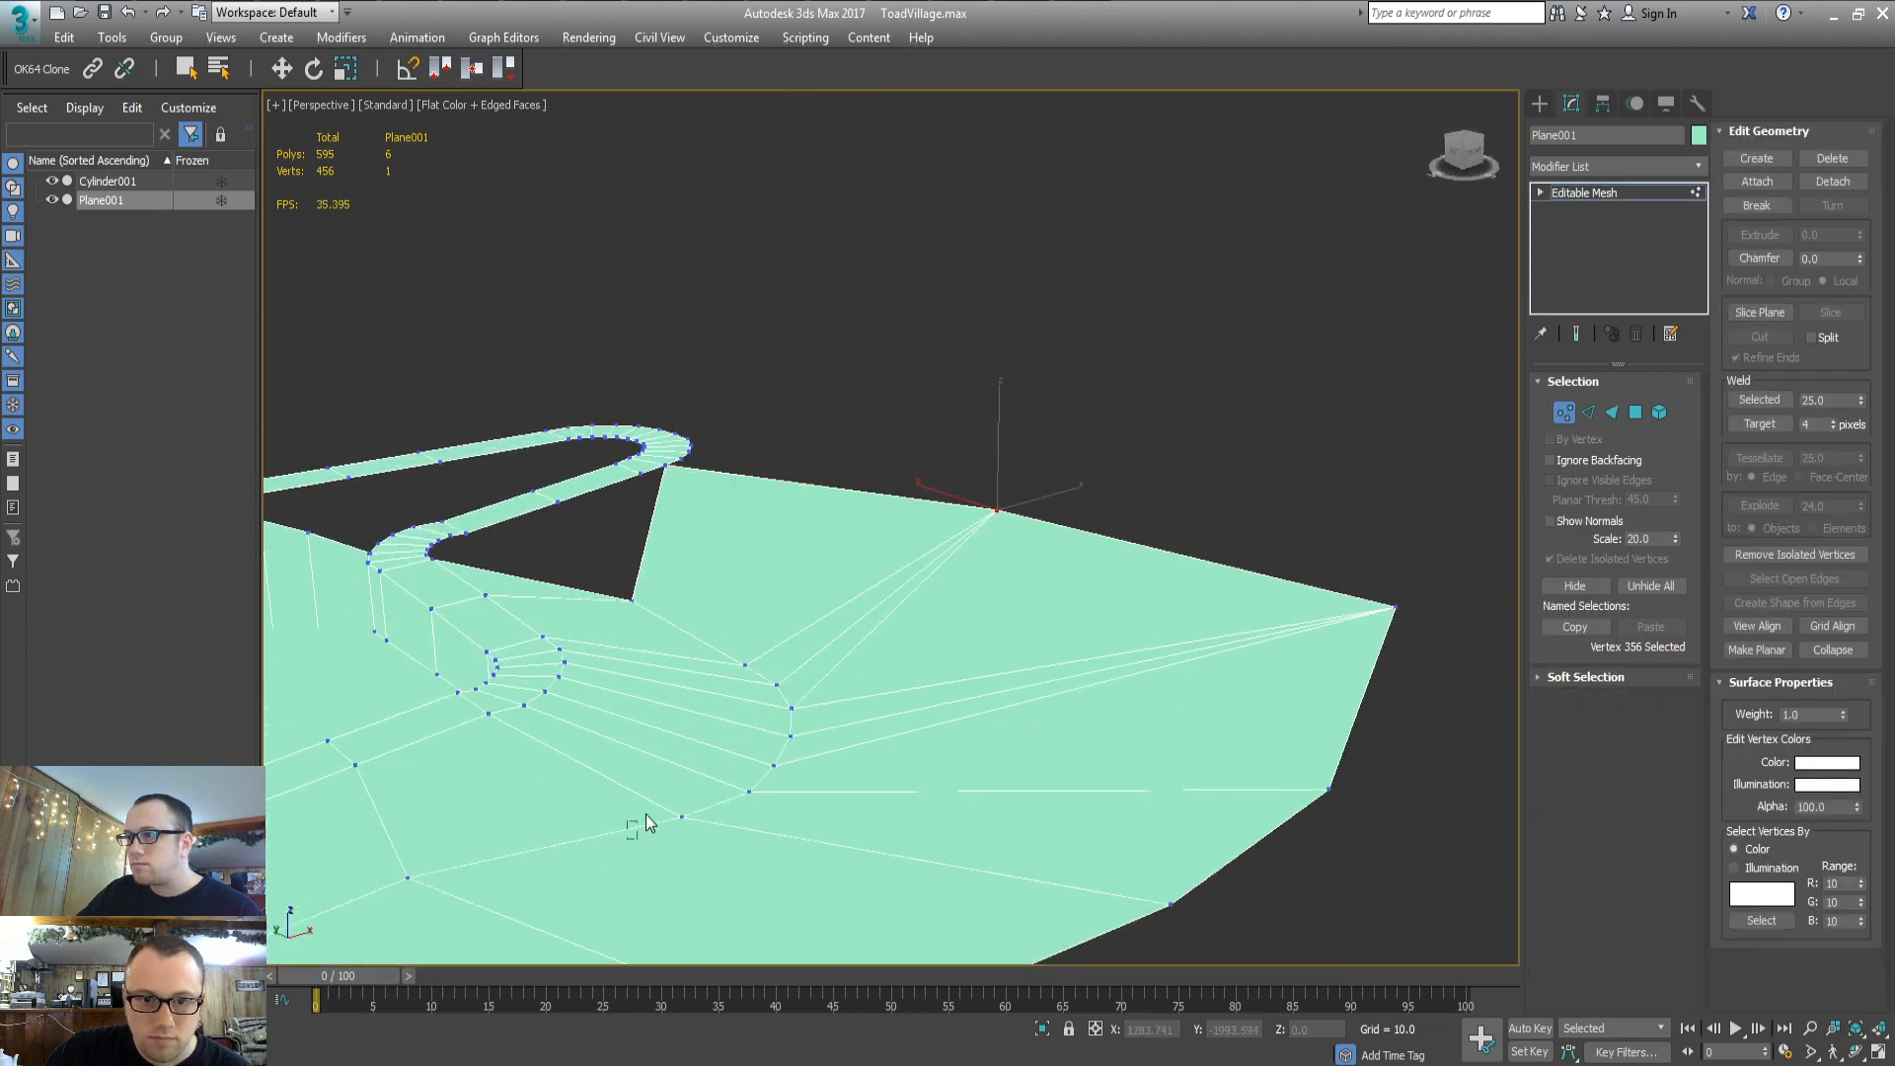
left_click_drag(888, 578, 889, 581)
middle_click_drag(891, 602, 853, 665, "alt")
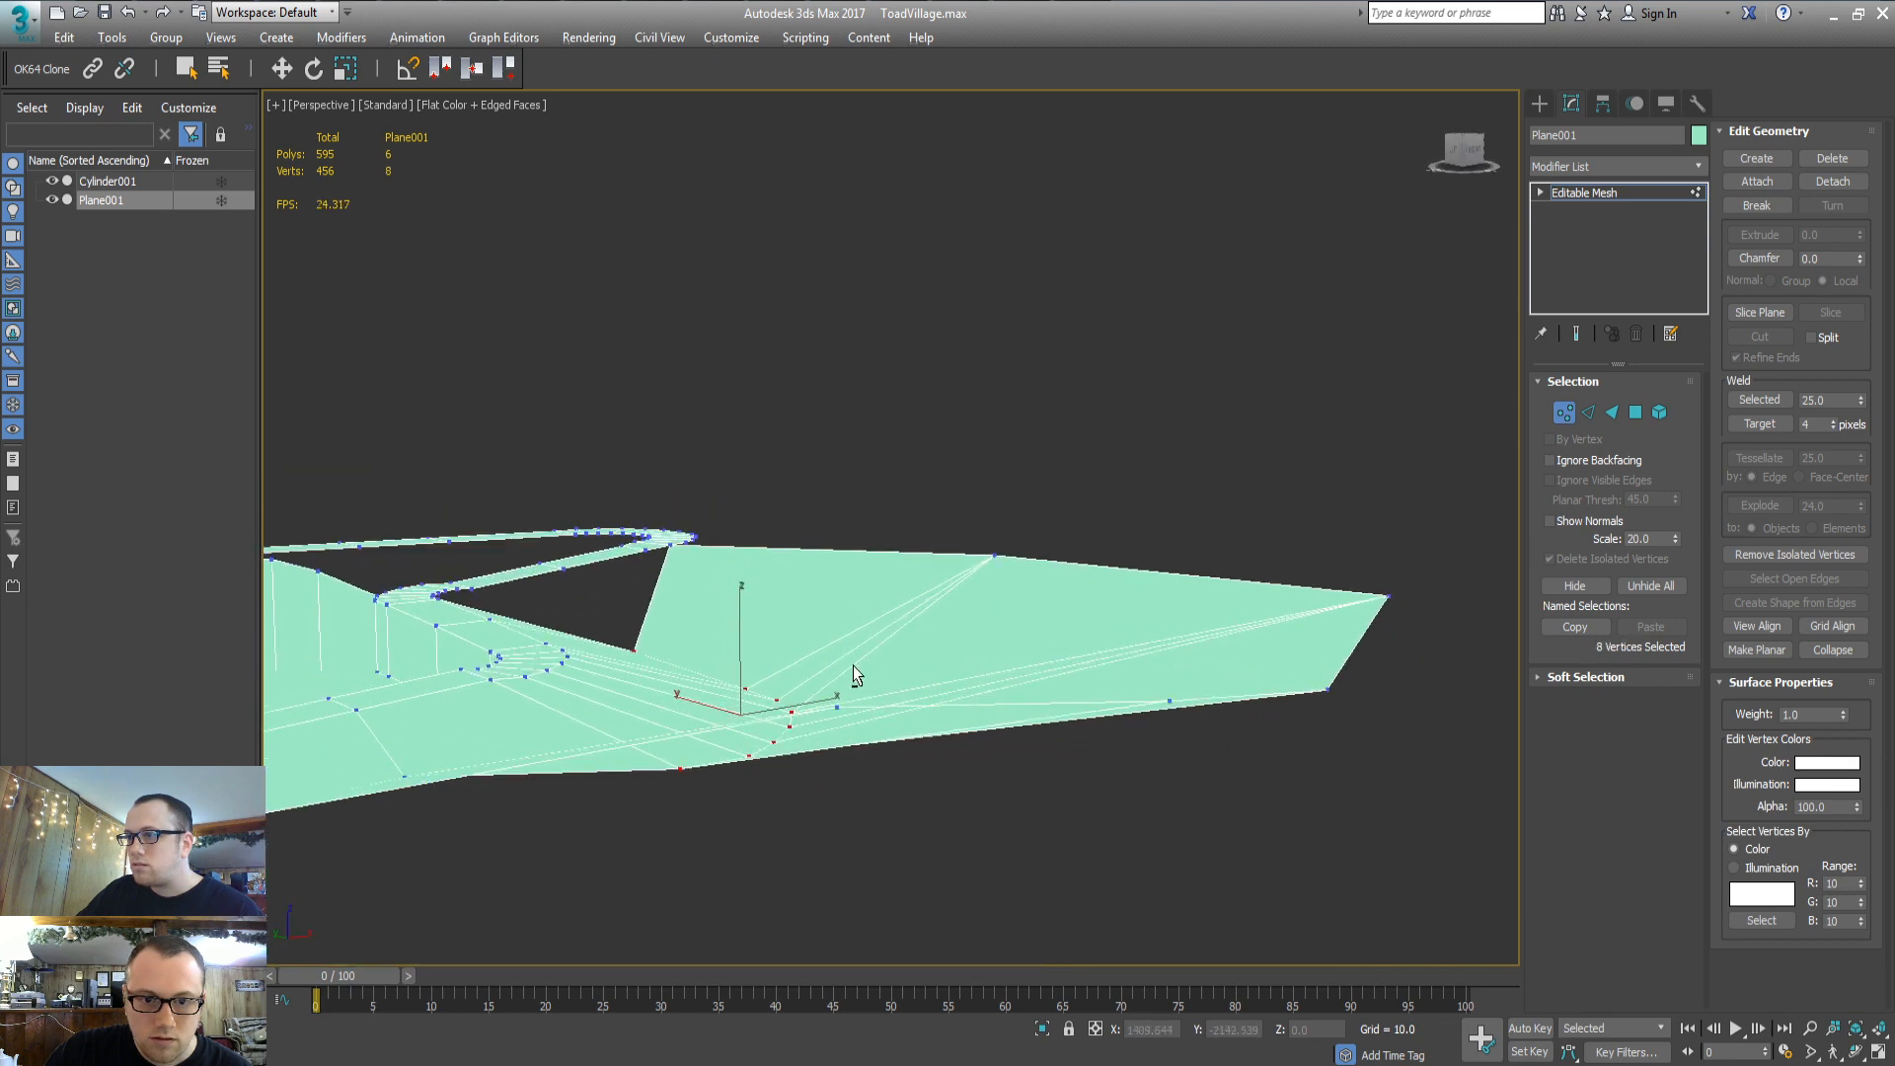
key("w")
left_click_drag(743, 638, 742, 582)
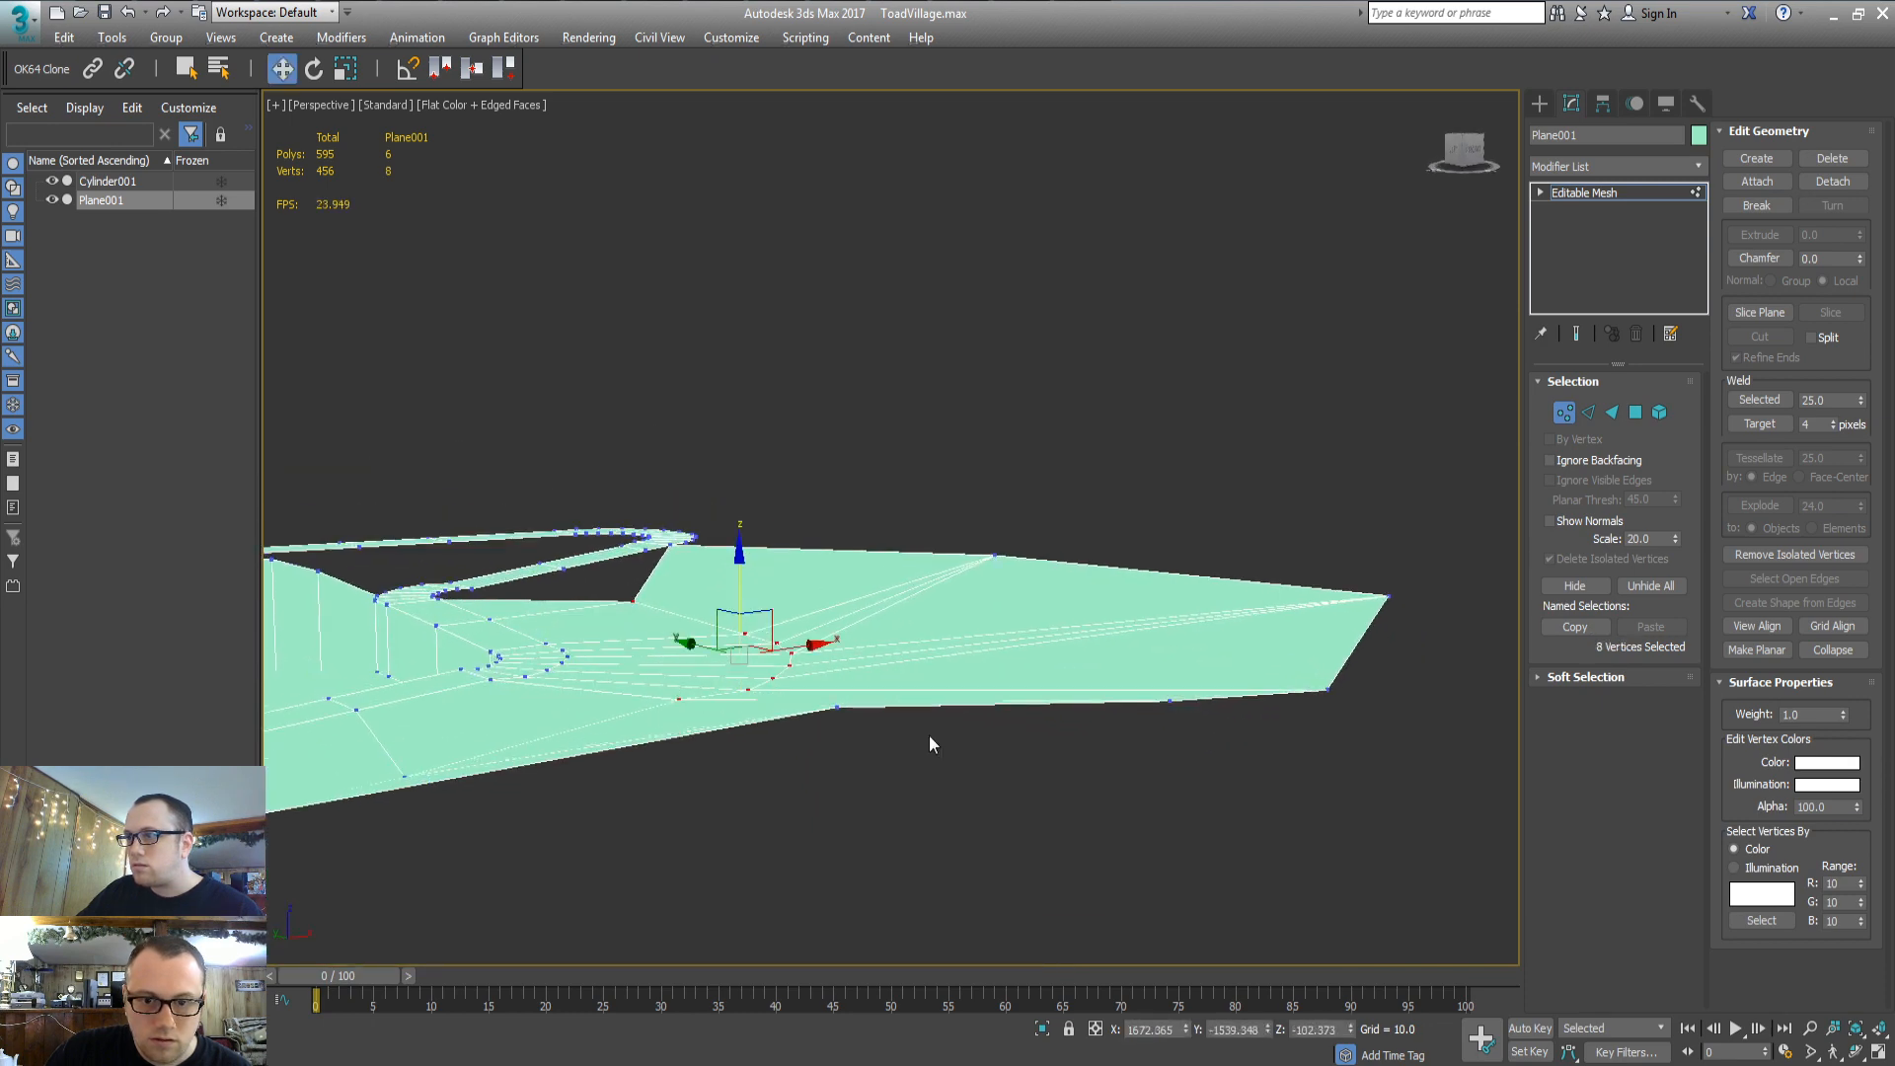
Raise the four vertices on the terrain's outer rim, lift two of the rim's vertices further, and clear the selection
left_click_drag(908, 788, 1175, 645)
left_click_drag(1517, 431, 1516, 431)
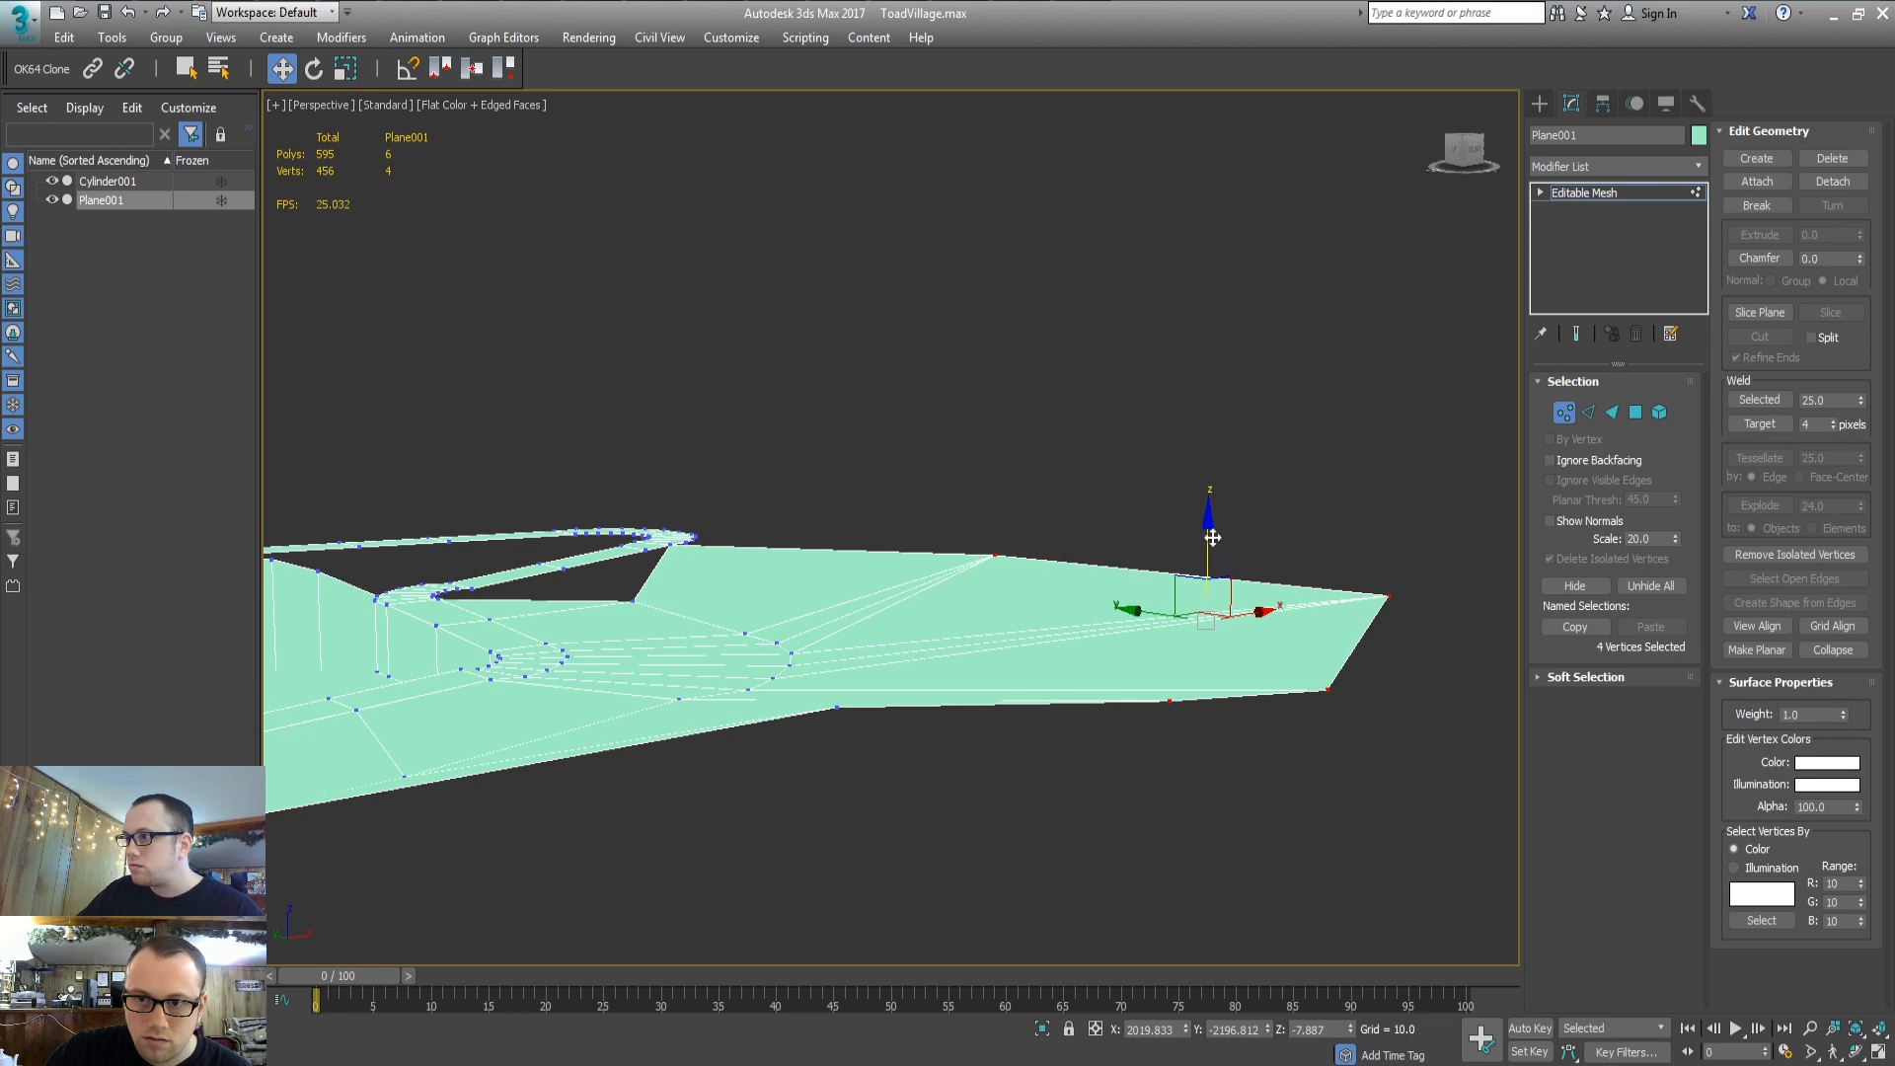
left_click_drag(1212, 537, 1213, 483)
middle_click_drag(1212, 484, 937, 690, "alt")
left_click_drag(1220, 523, 1221, 525)
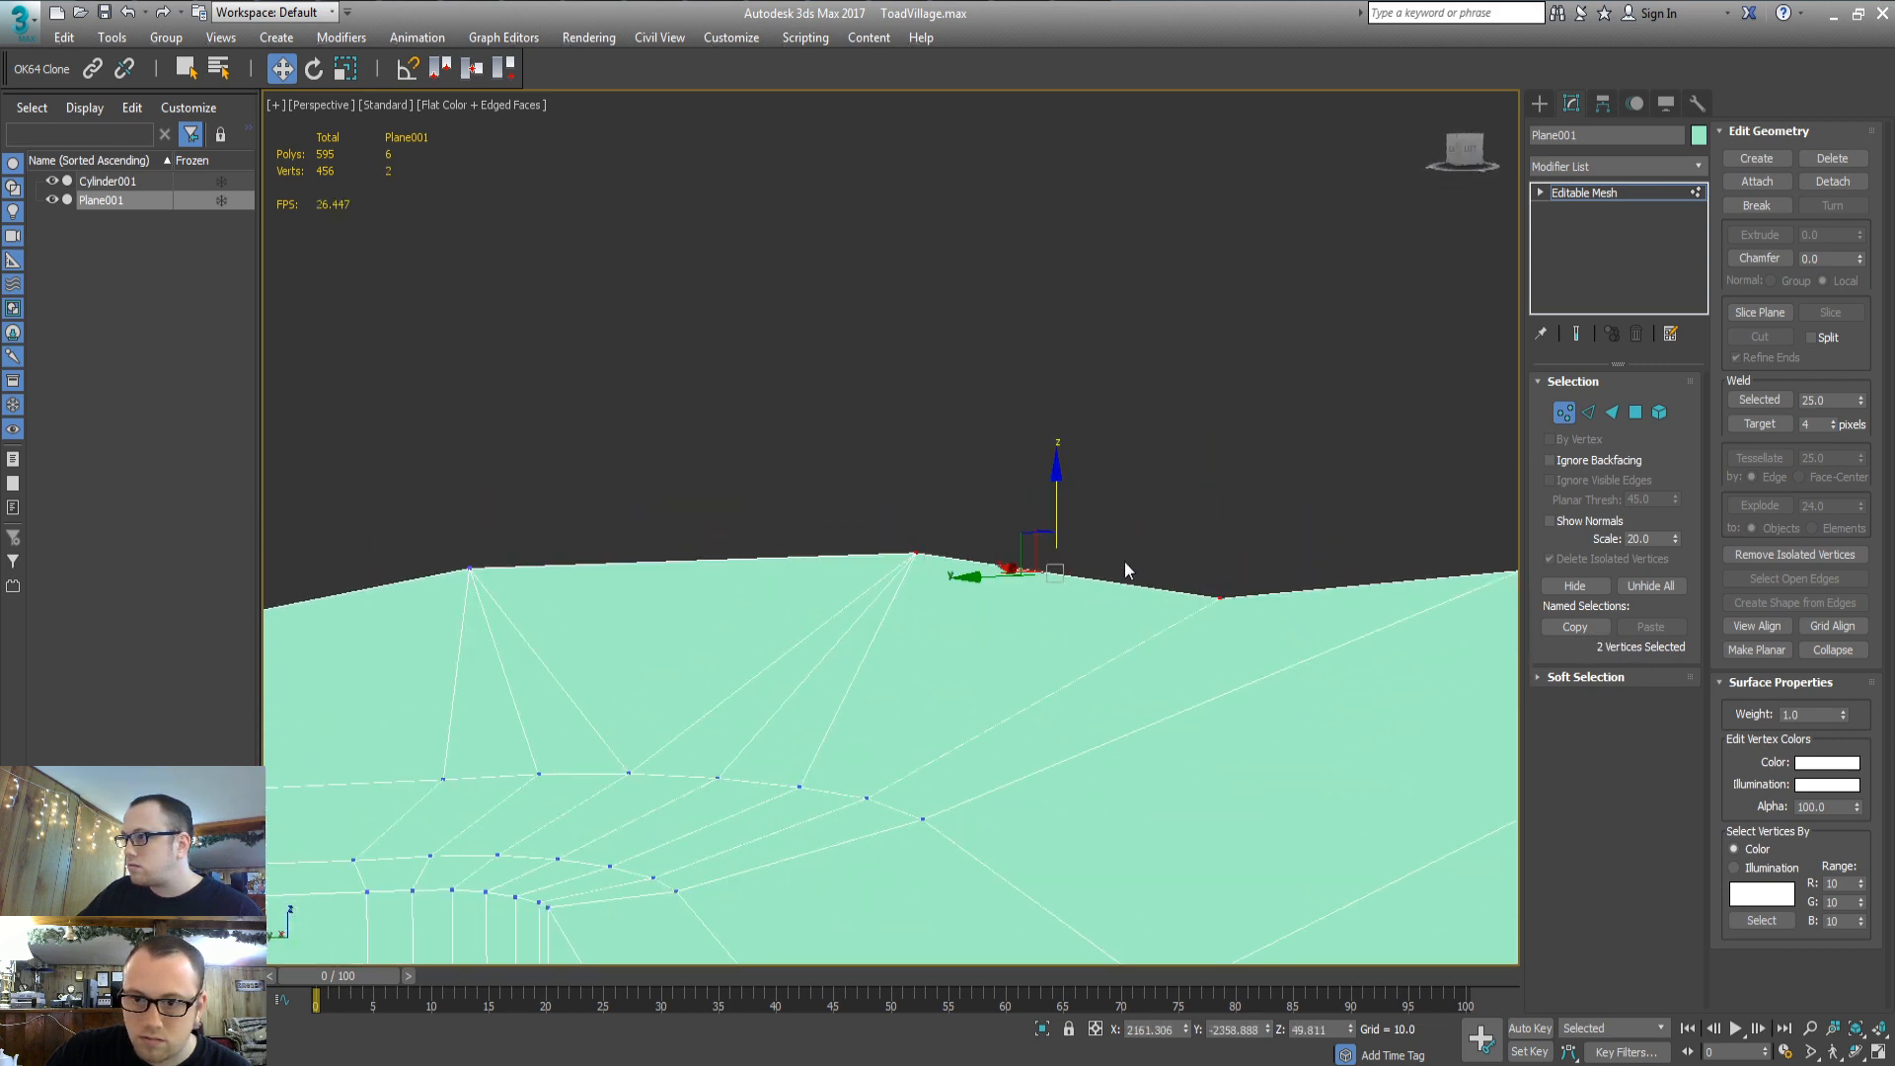
left_click_drag(1053, 497, 1057, 460)
left_click(1057, 624)
Examine the raised hills and the new terrain faces around the track's hairpin from several angles
middle_click_drag(881, 681, 896, 553)
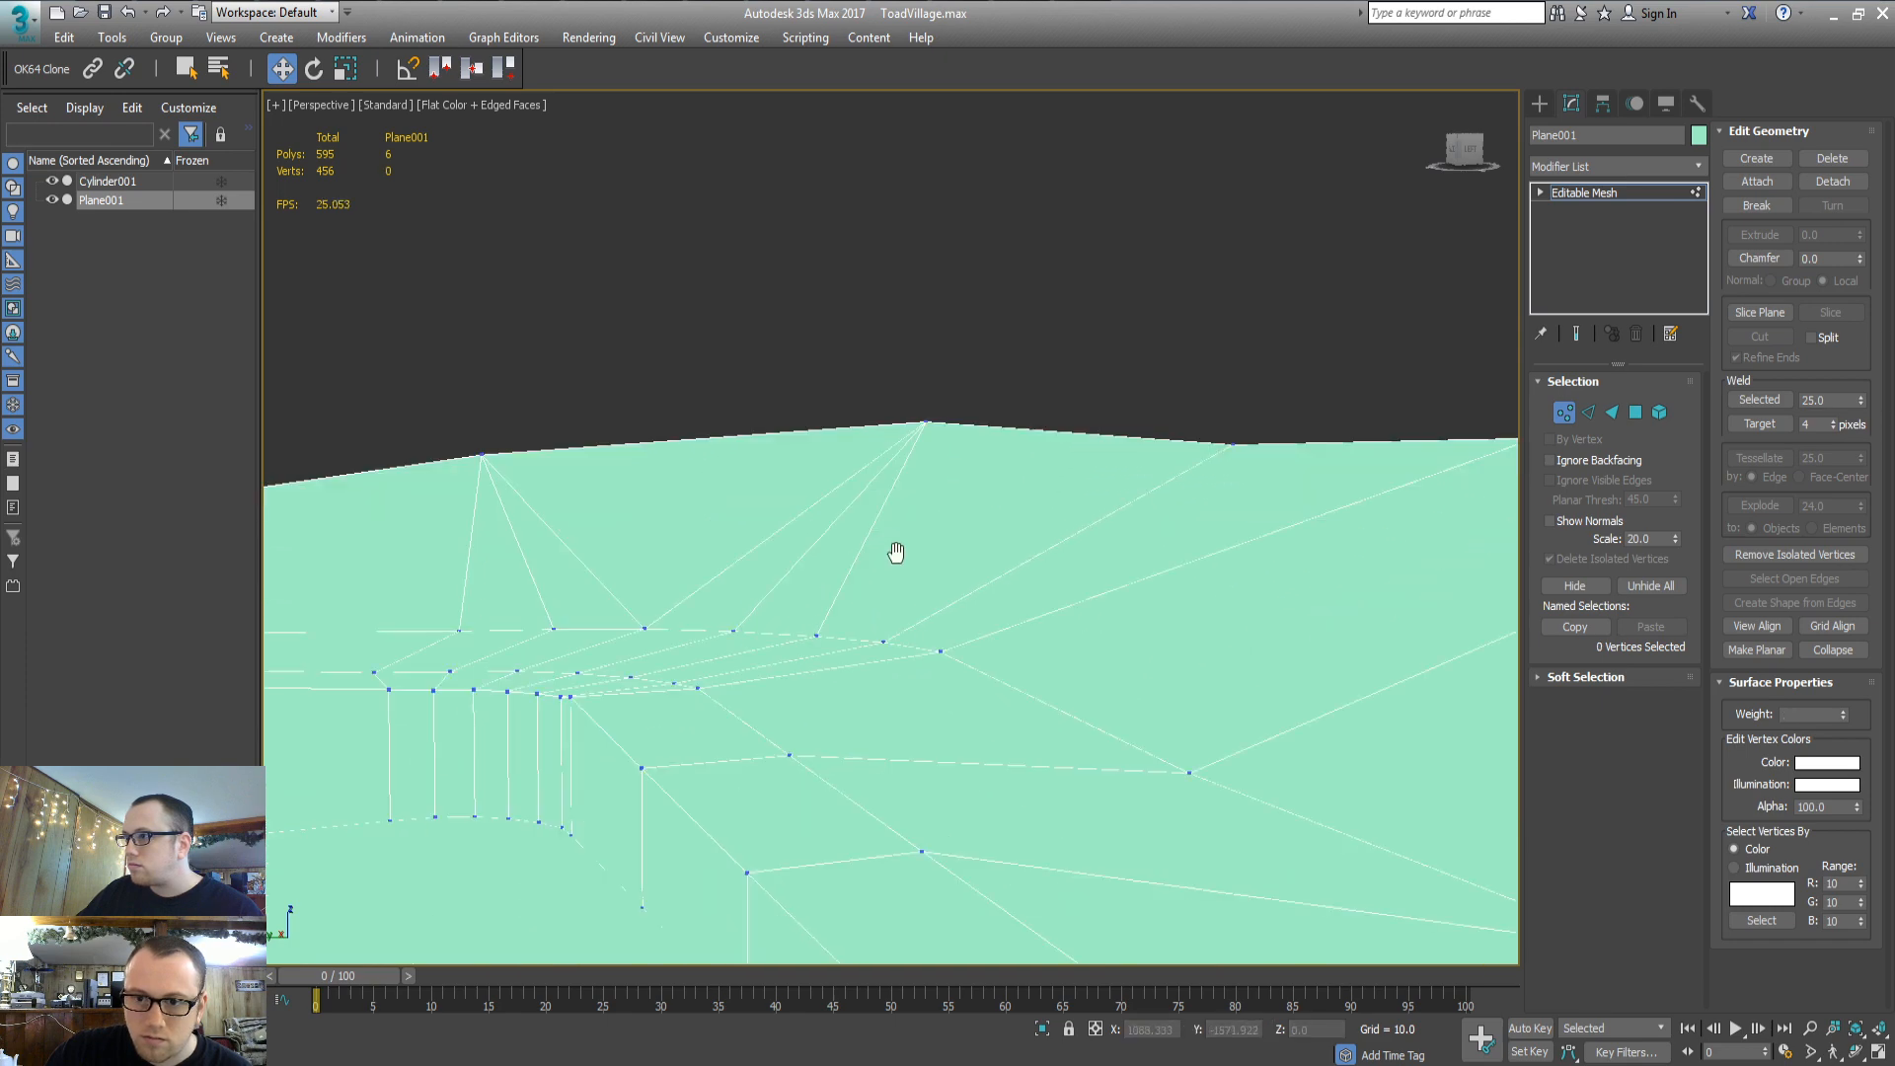
scroll(928, 659, "down", 2)
middle_click_drag(927, 659, 853, 655, "alt")
middle_click_drag(1254, 681, 889, 655)
key("3")
key("ctrl+a")
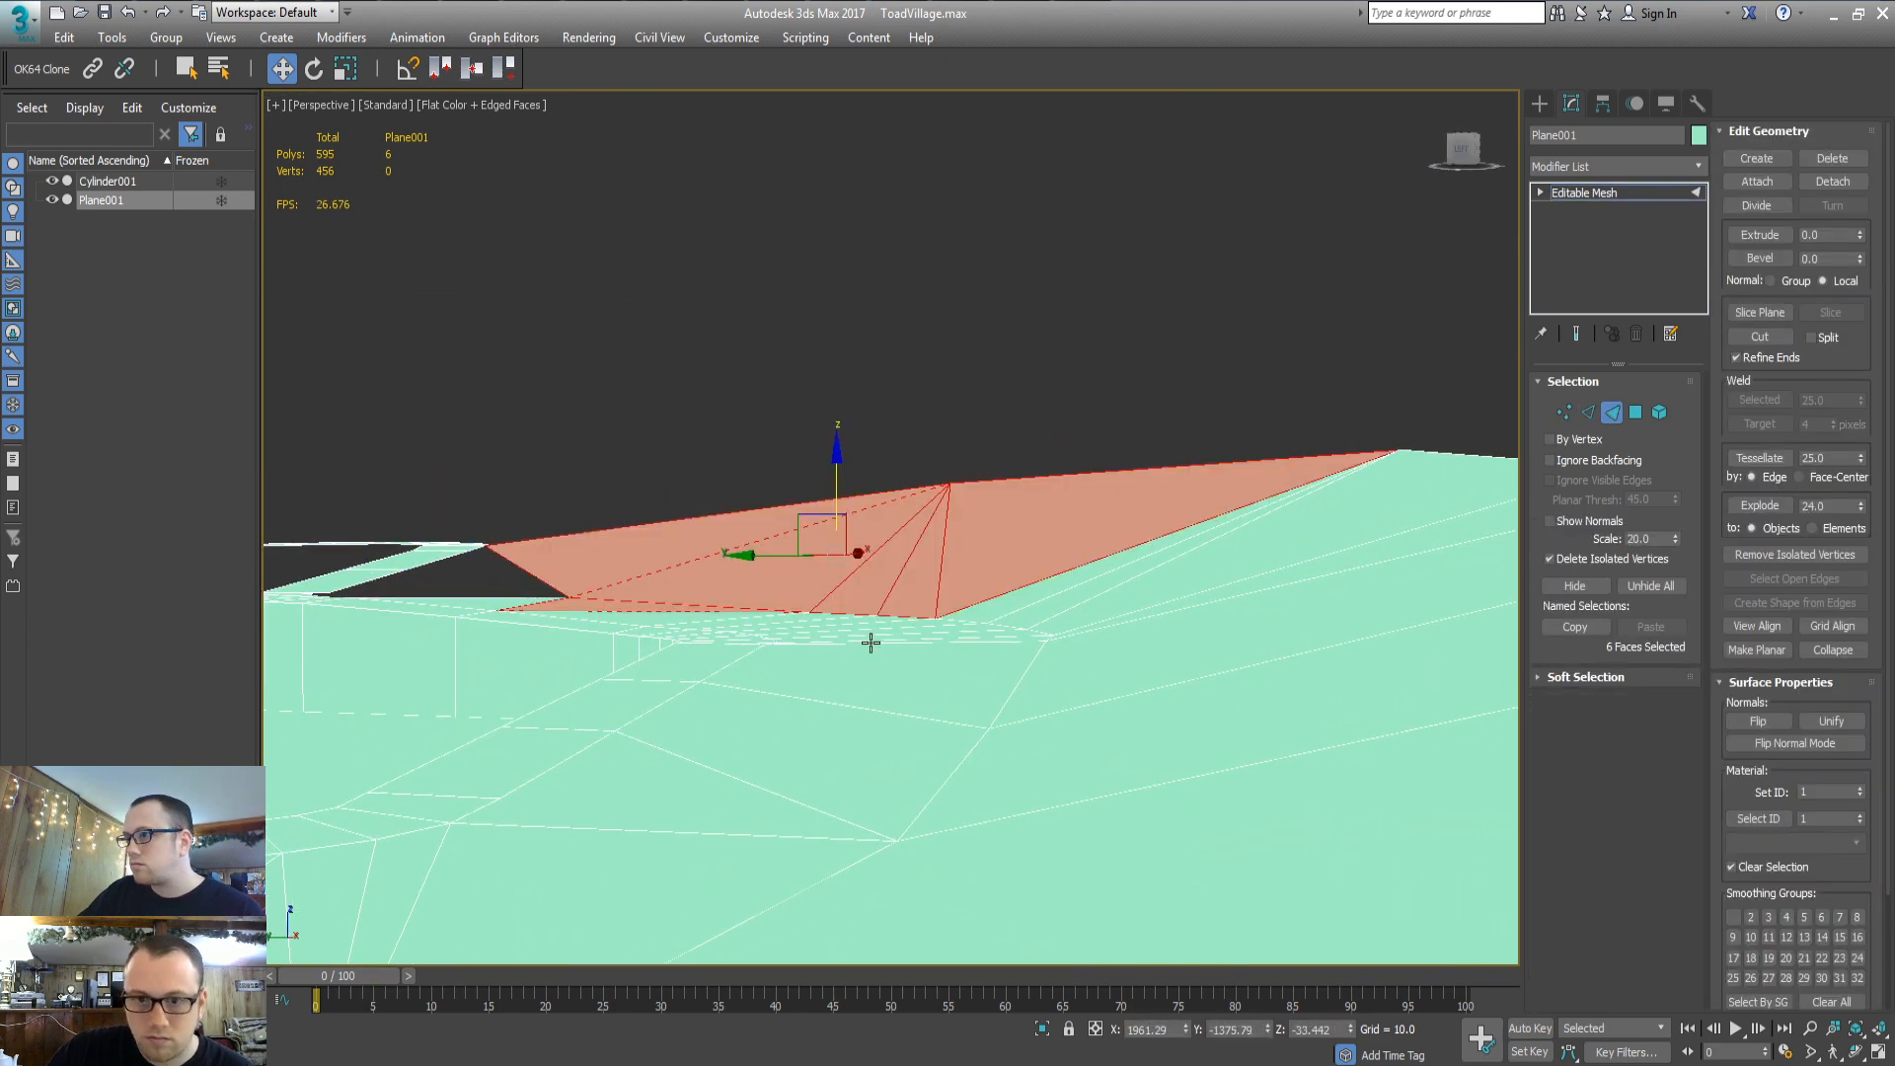
left_click(804, 626)
left_click(894, 637)
middle_click_drag(902, 664, 1044, 367, "alt")
scroll(994, 415, "down", 5)
middle_click_drag(994, 445, 1103, 566)
middle_click_drag(790, 491, 902, 417, "alt")
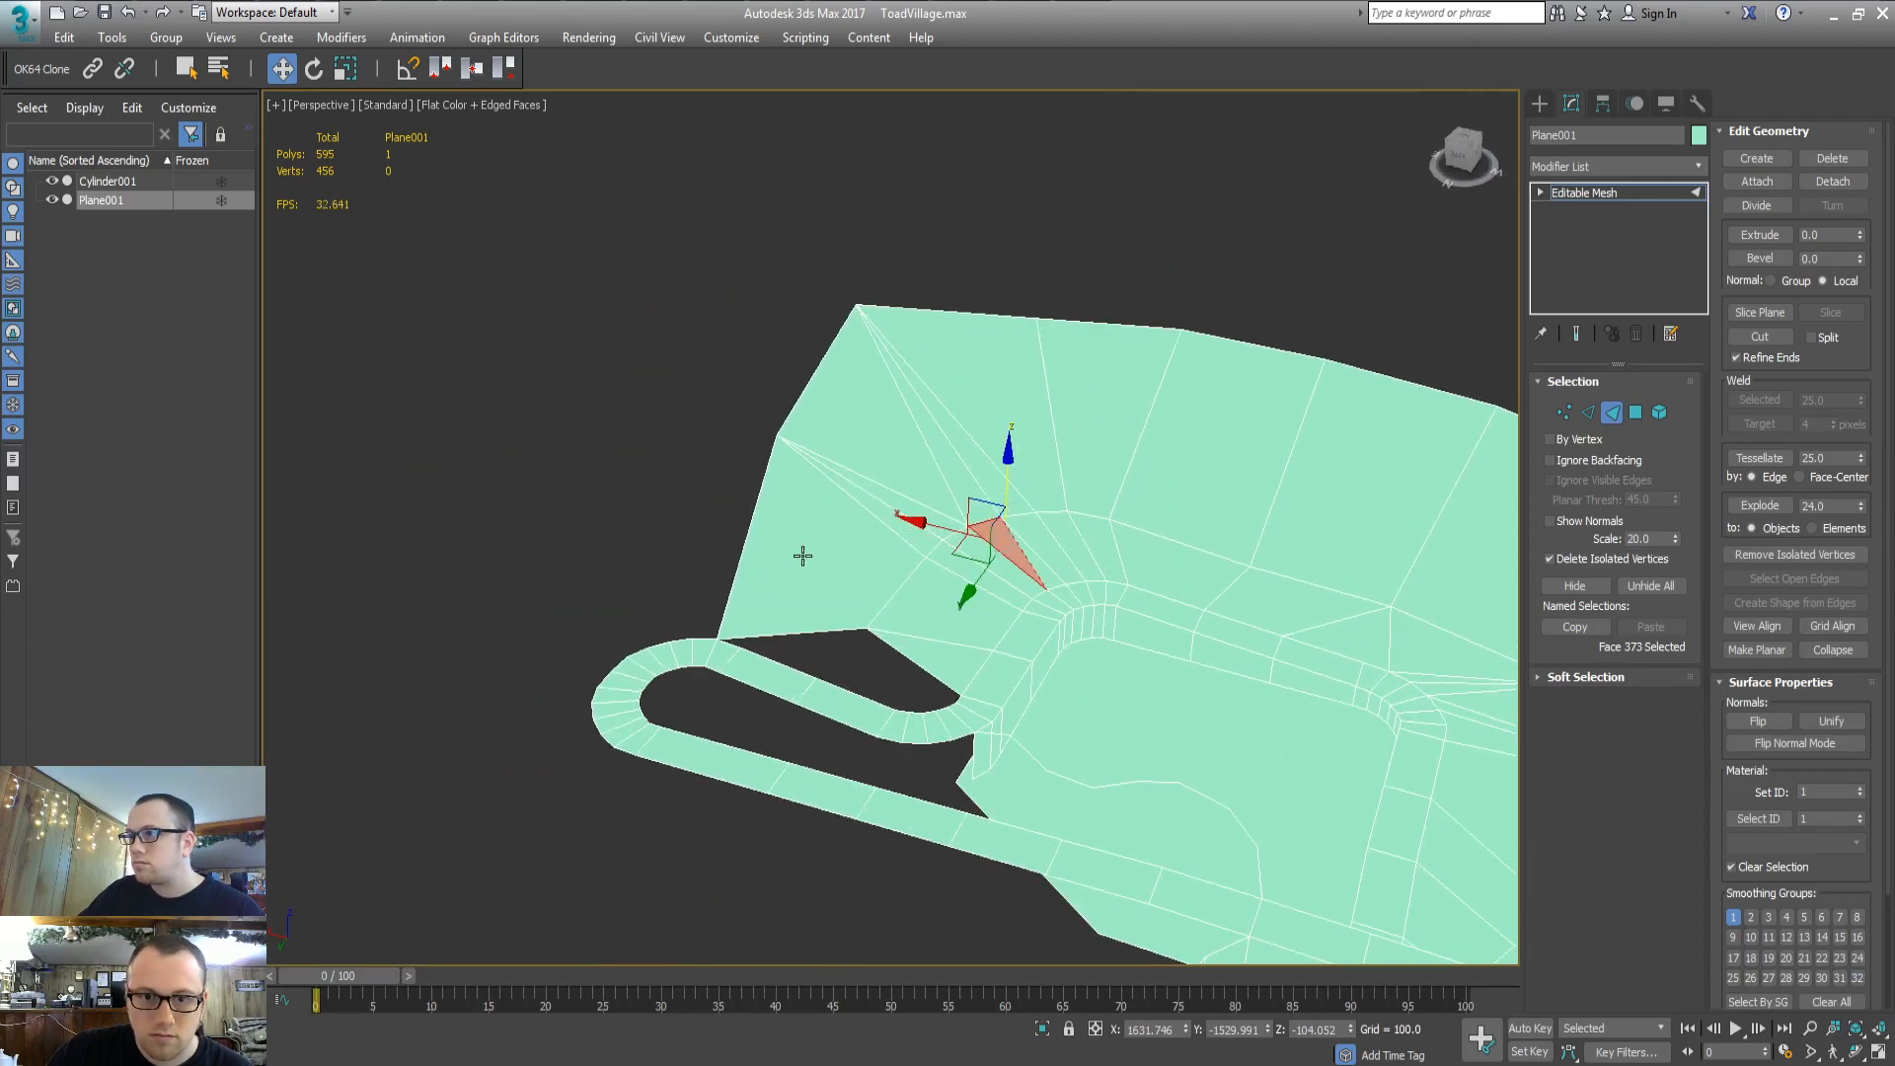
key("c")
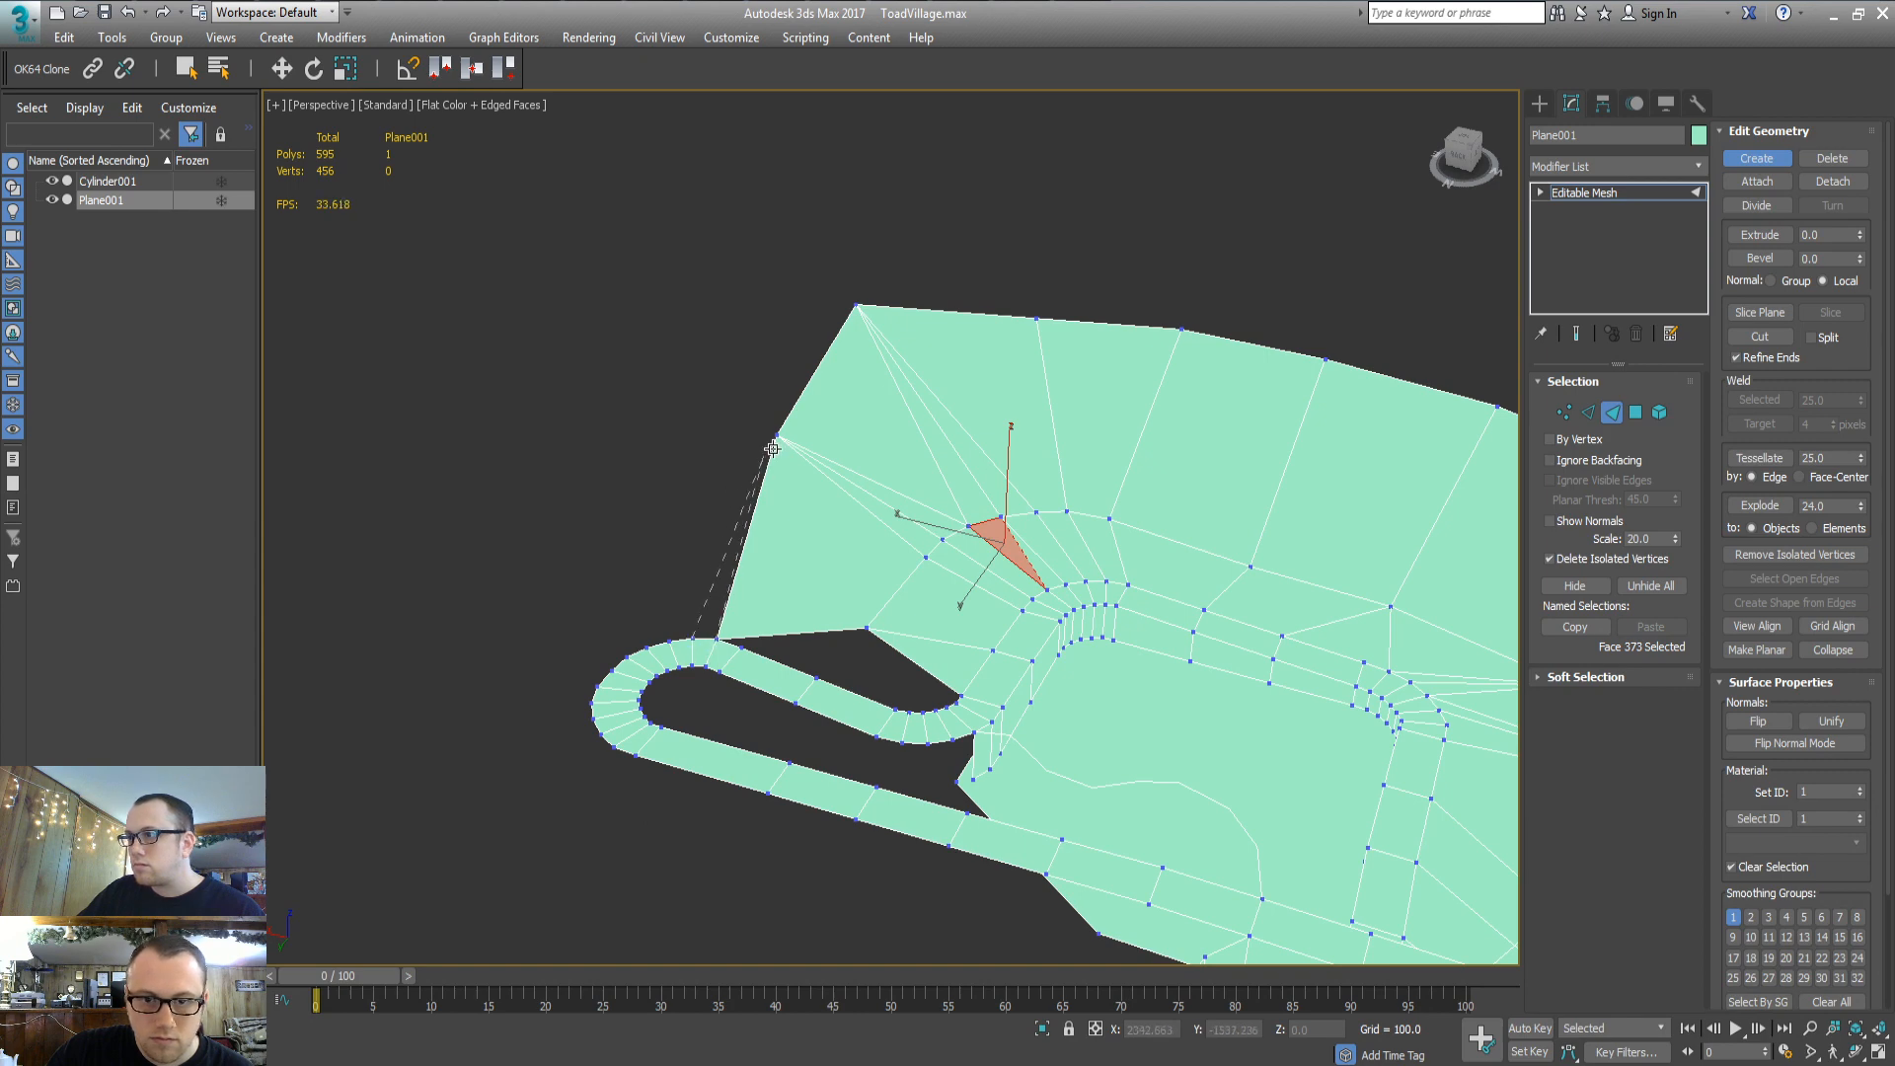
left_click(499, 443)
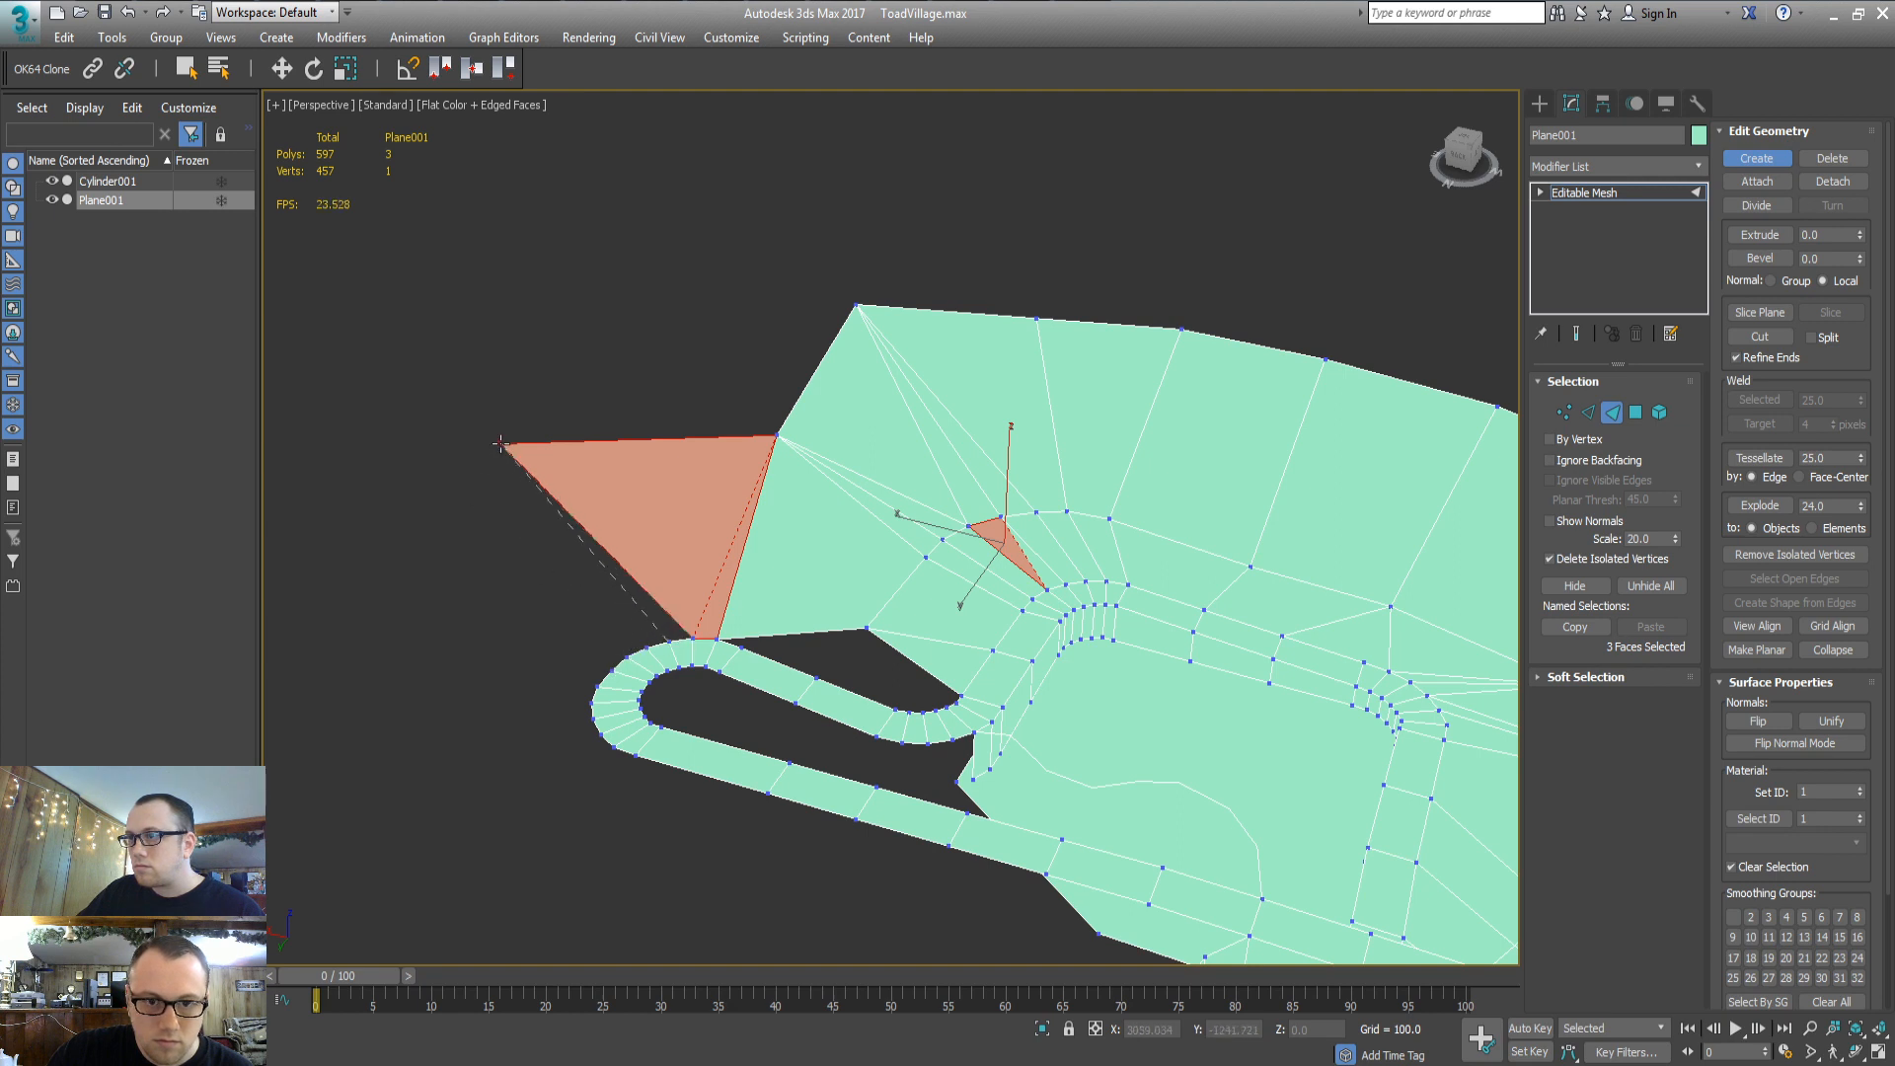
left_click(645, 646)
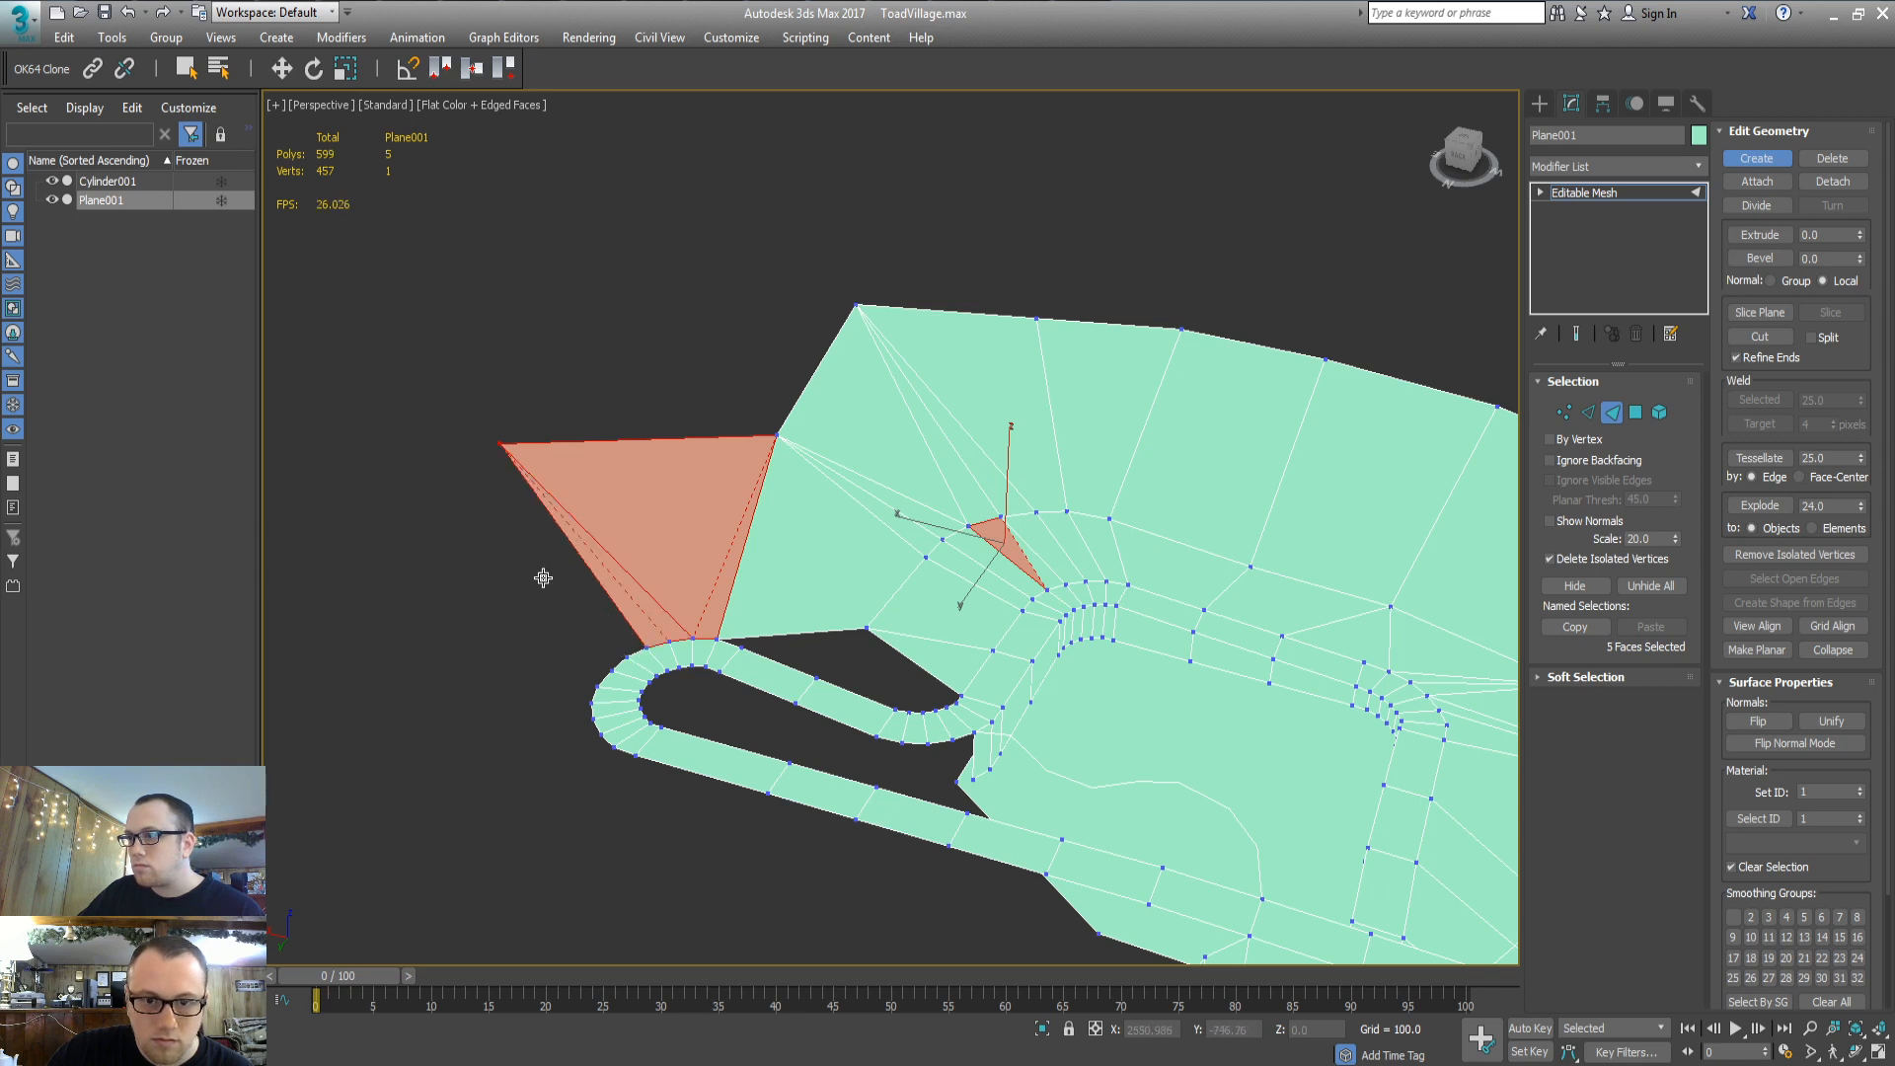
key("Delete")
Select the ten outer edges around the track's hairpin bend
key("2")
middle_click_drag(689, 652, 782, 740, "alt")
middle_click_drag(673, 714, 867, 246)
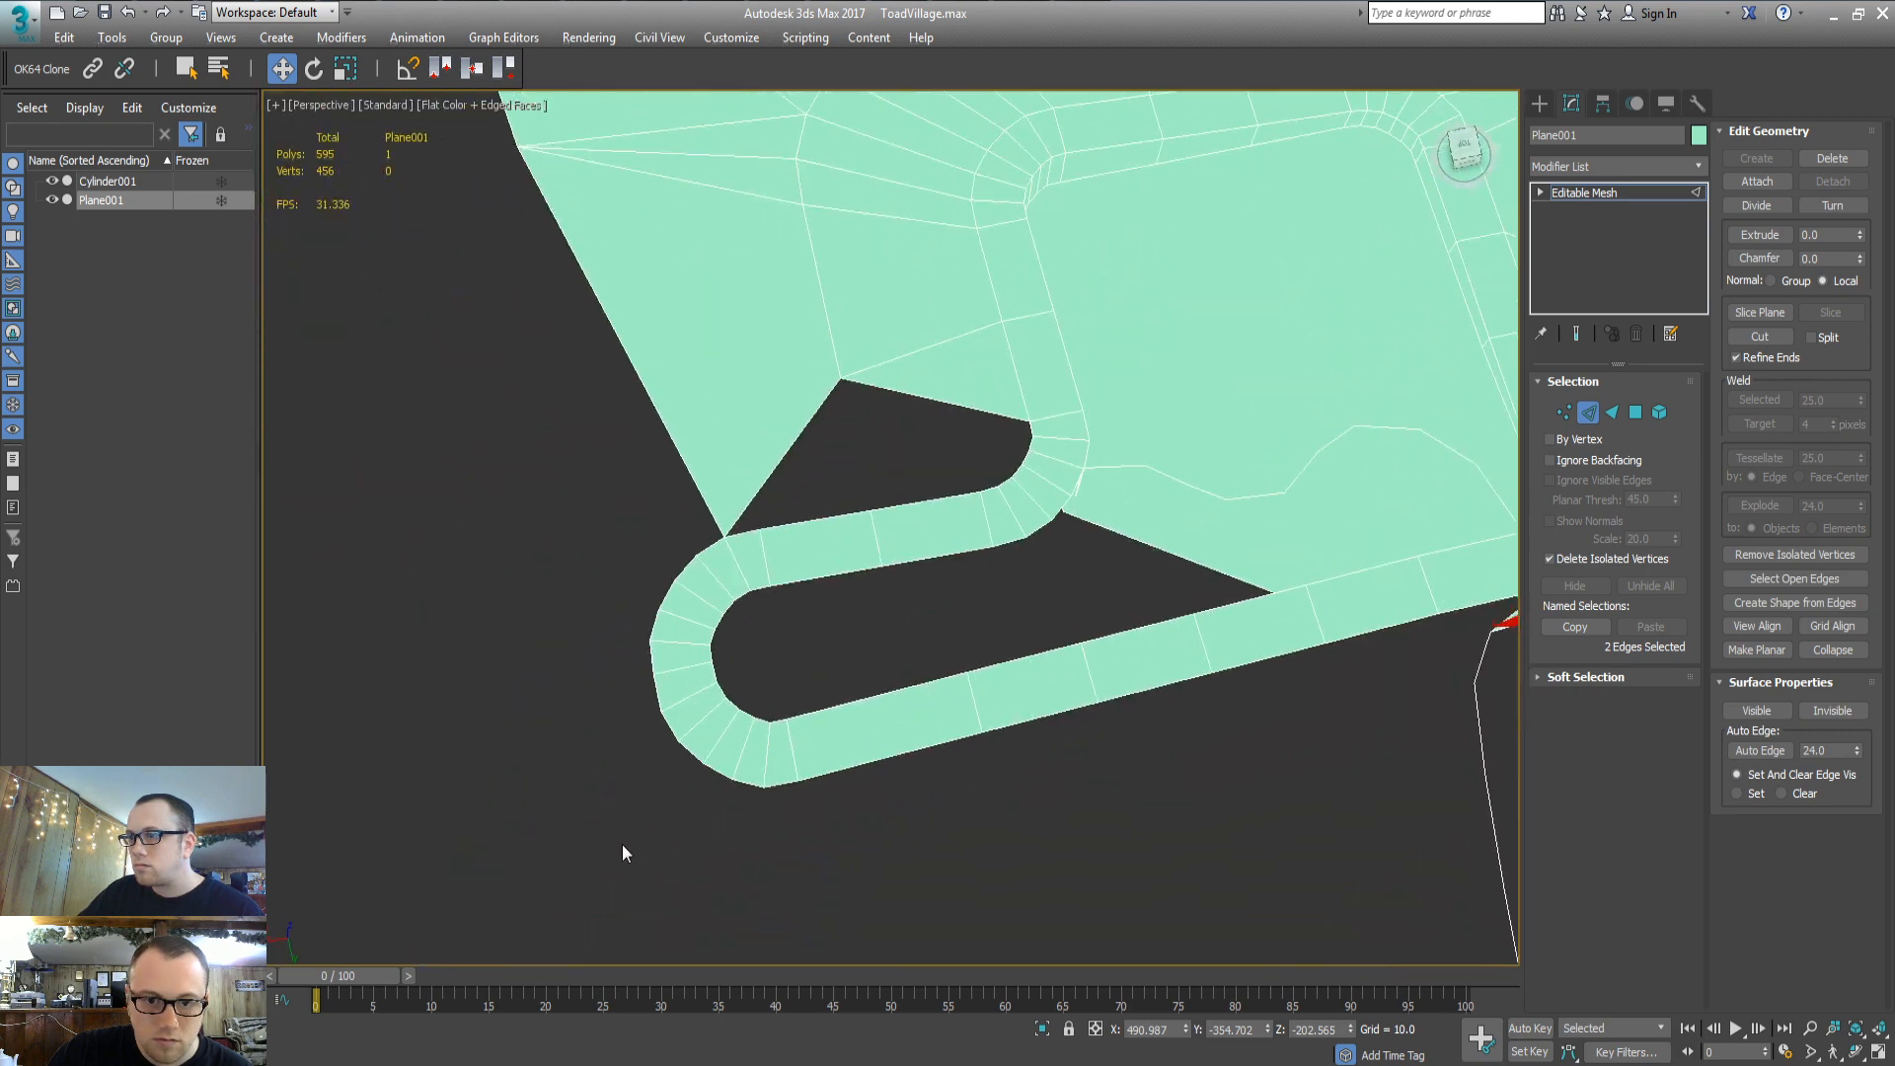
left_click(686, 563)
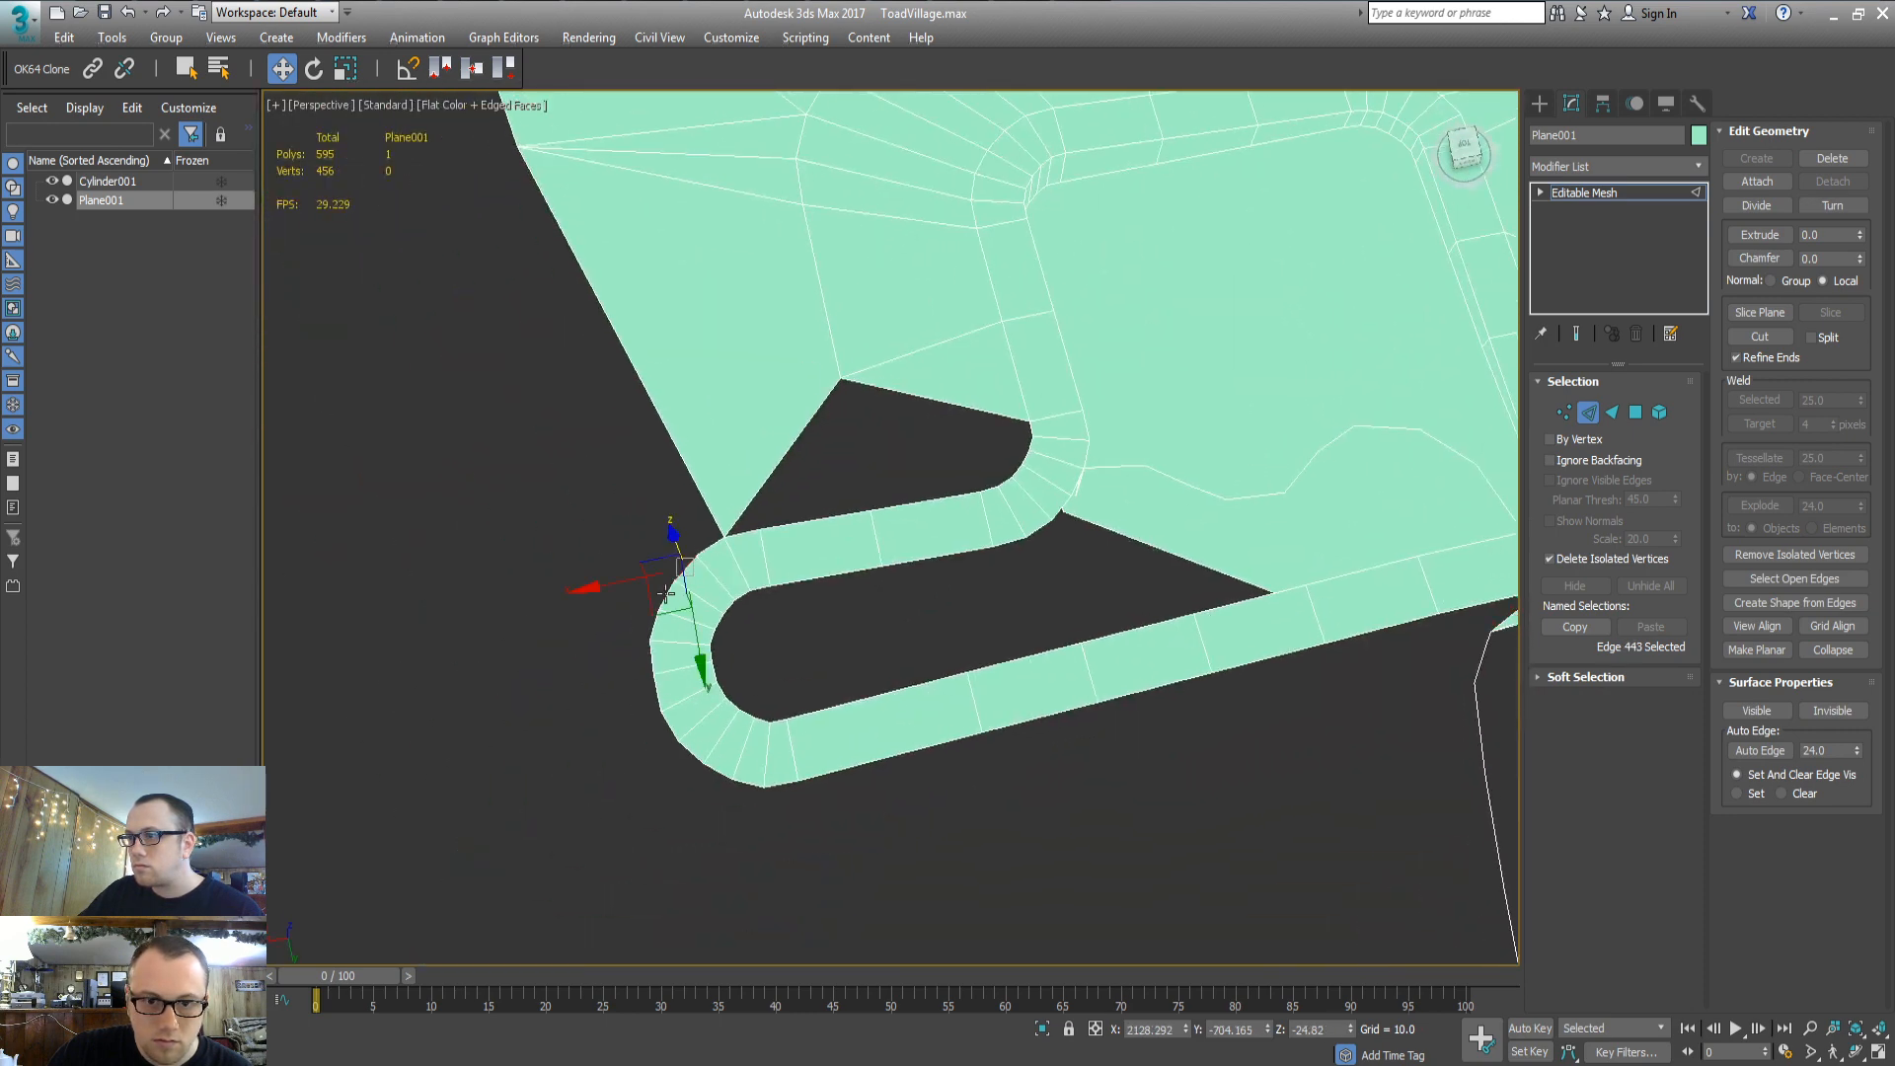
left_click(665, 594, "ctrl")
left_click(655, 627, "ctrl")
left_click(652, 690, "ctrl")
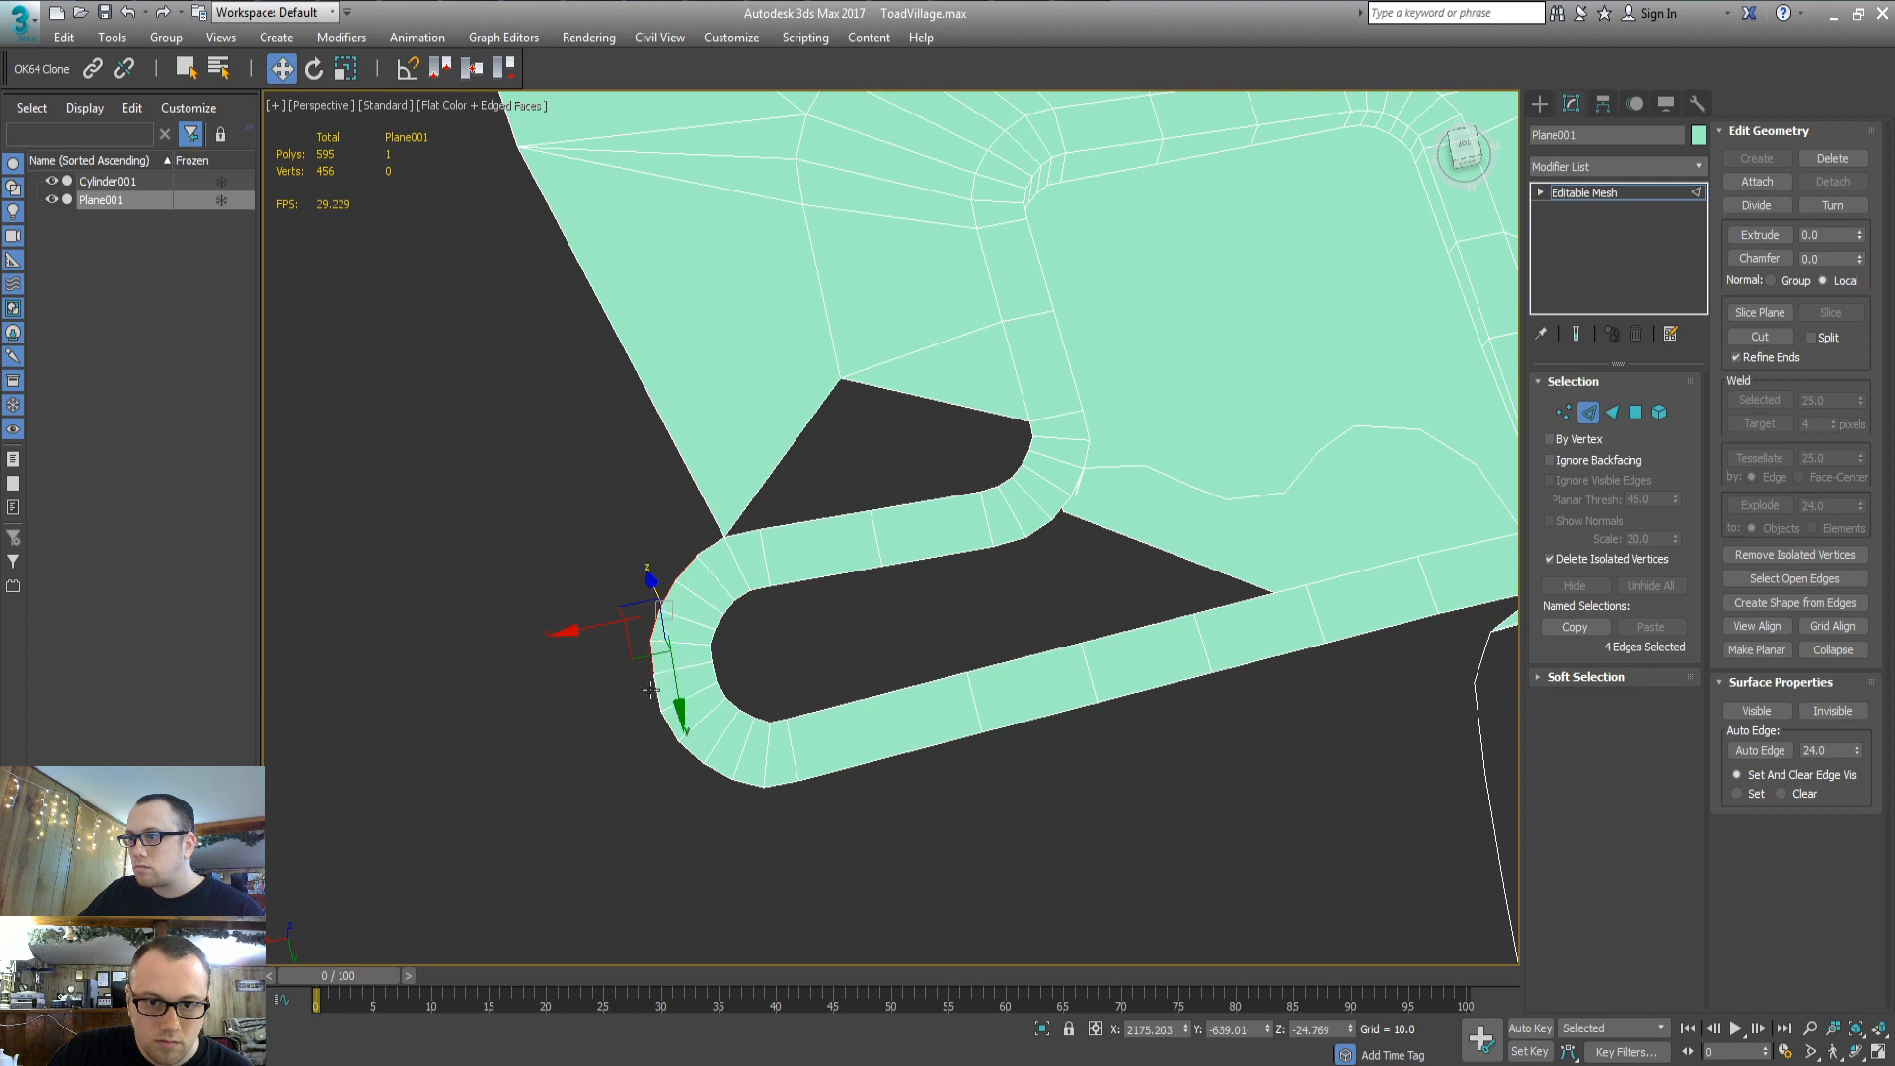
left_click(665, 732, "ctrl")
left_click(681, 770, "ctrl")
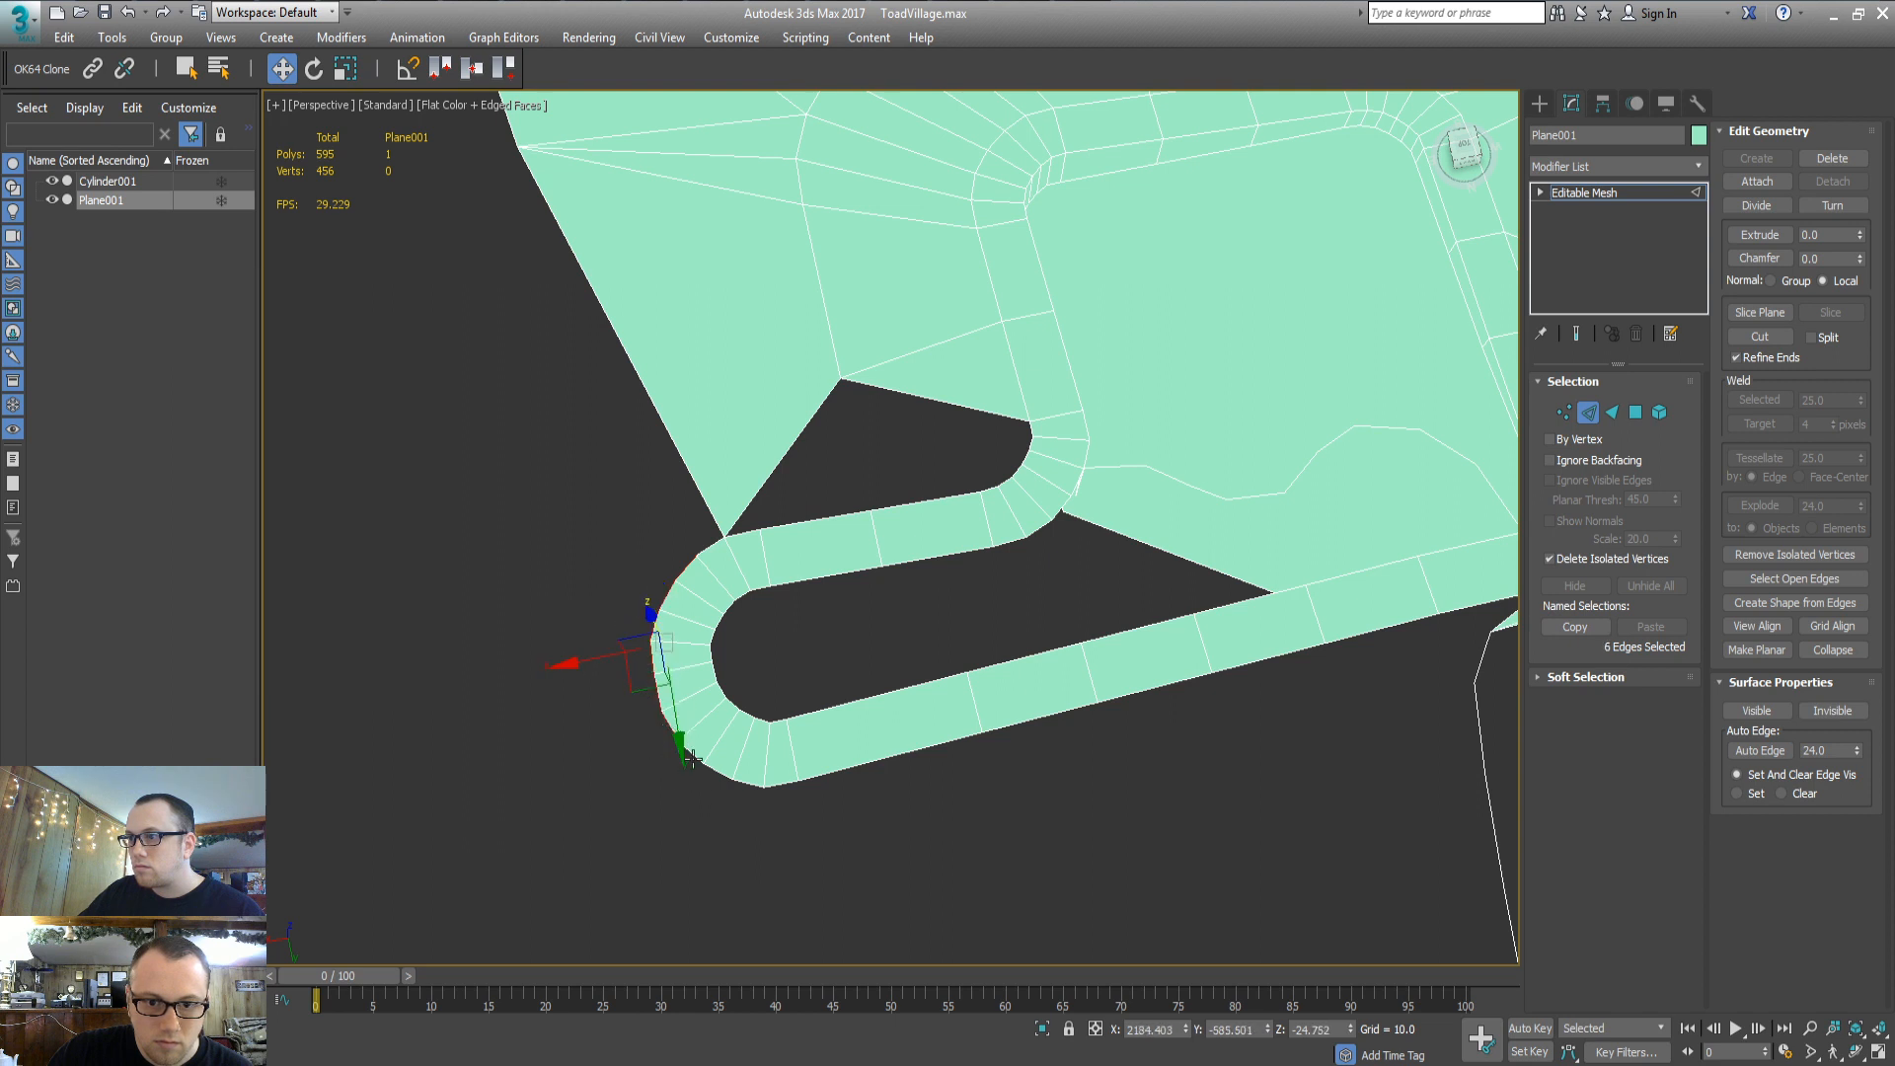
left_click(692, 757, "ctrl")
left_click(719, 775, "ctrl")
left_click(755, 786, "ctrl")
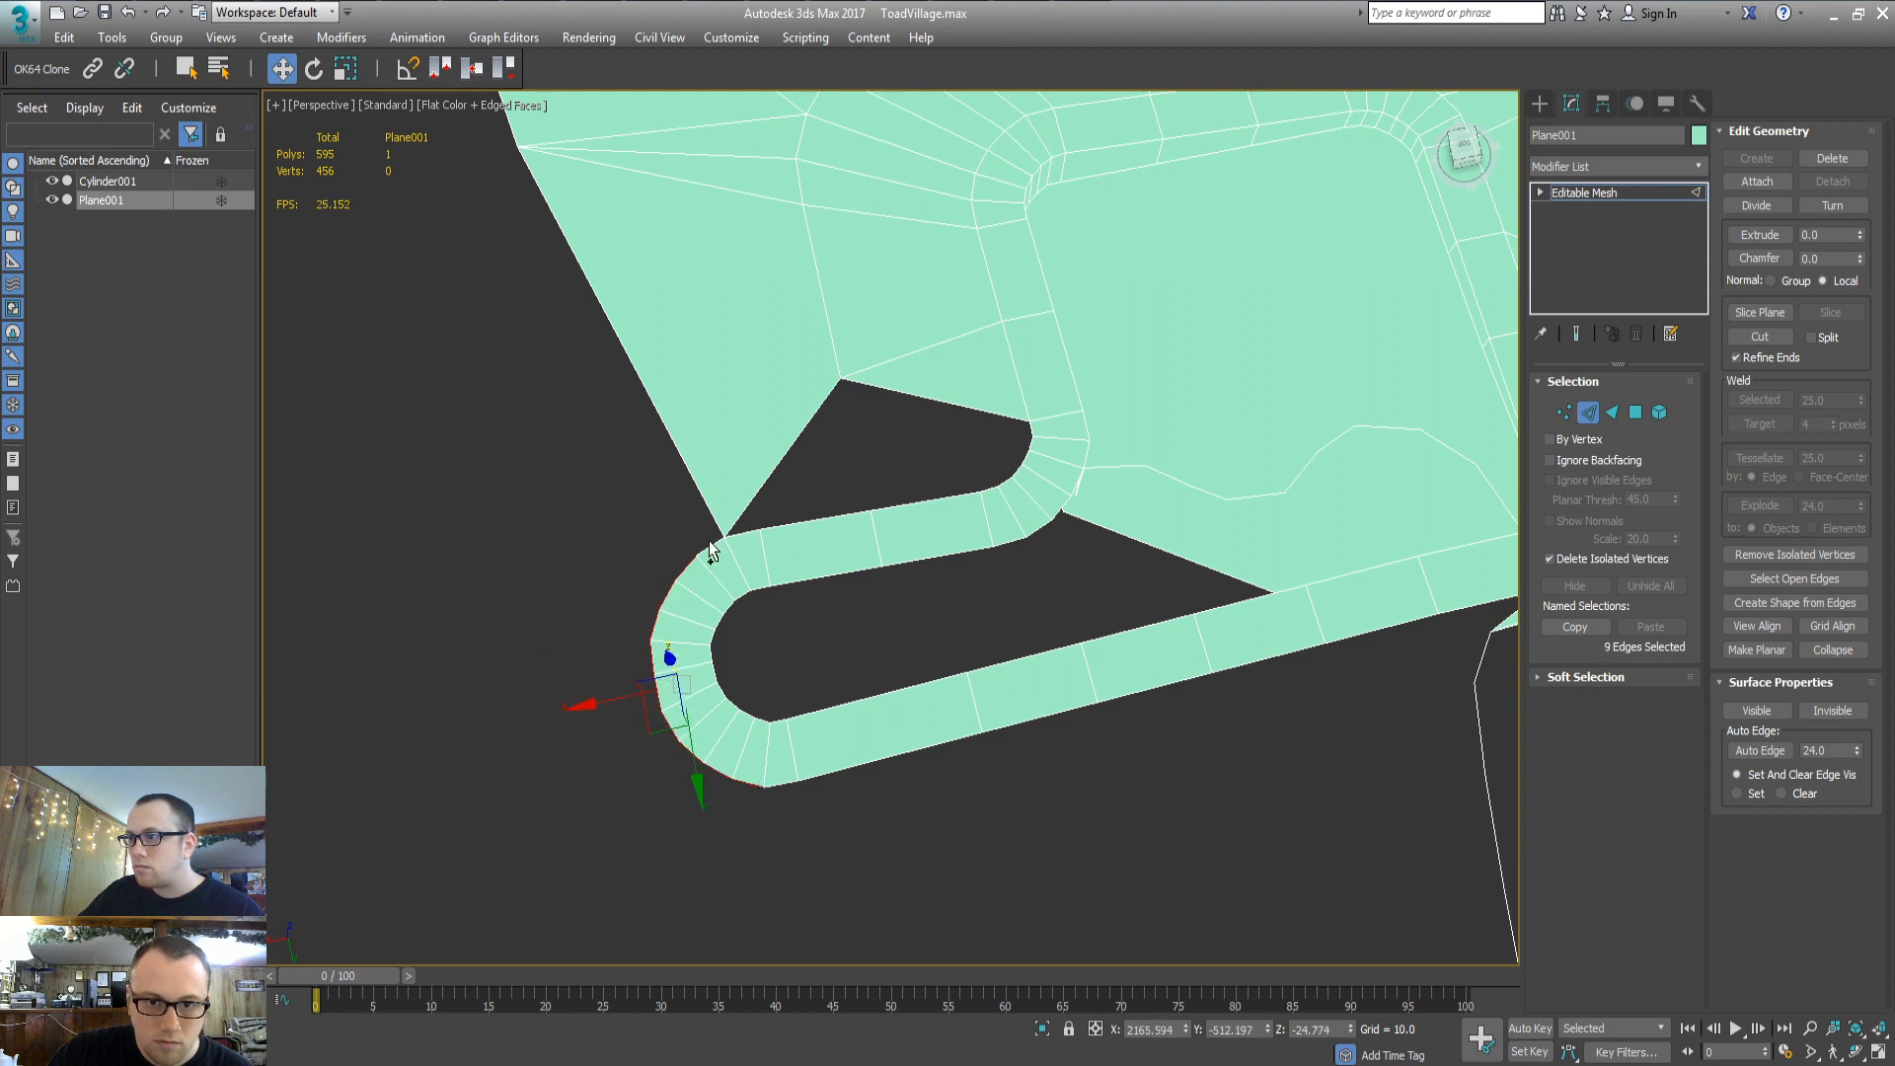
left_click(711, 542, "ctrl")
Extrude the selected hairpin edges outward along X and stretch the new strip's outer edge along Y
left_click_drag(604, 708, 537, 720, "shift")
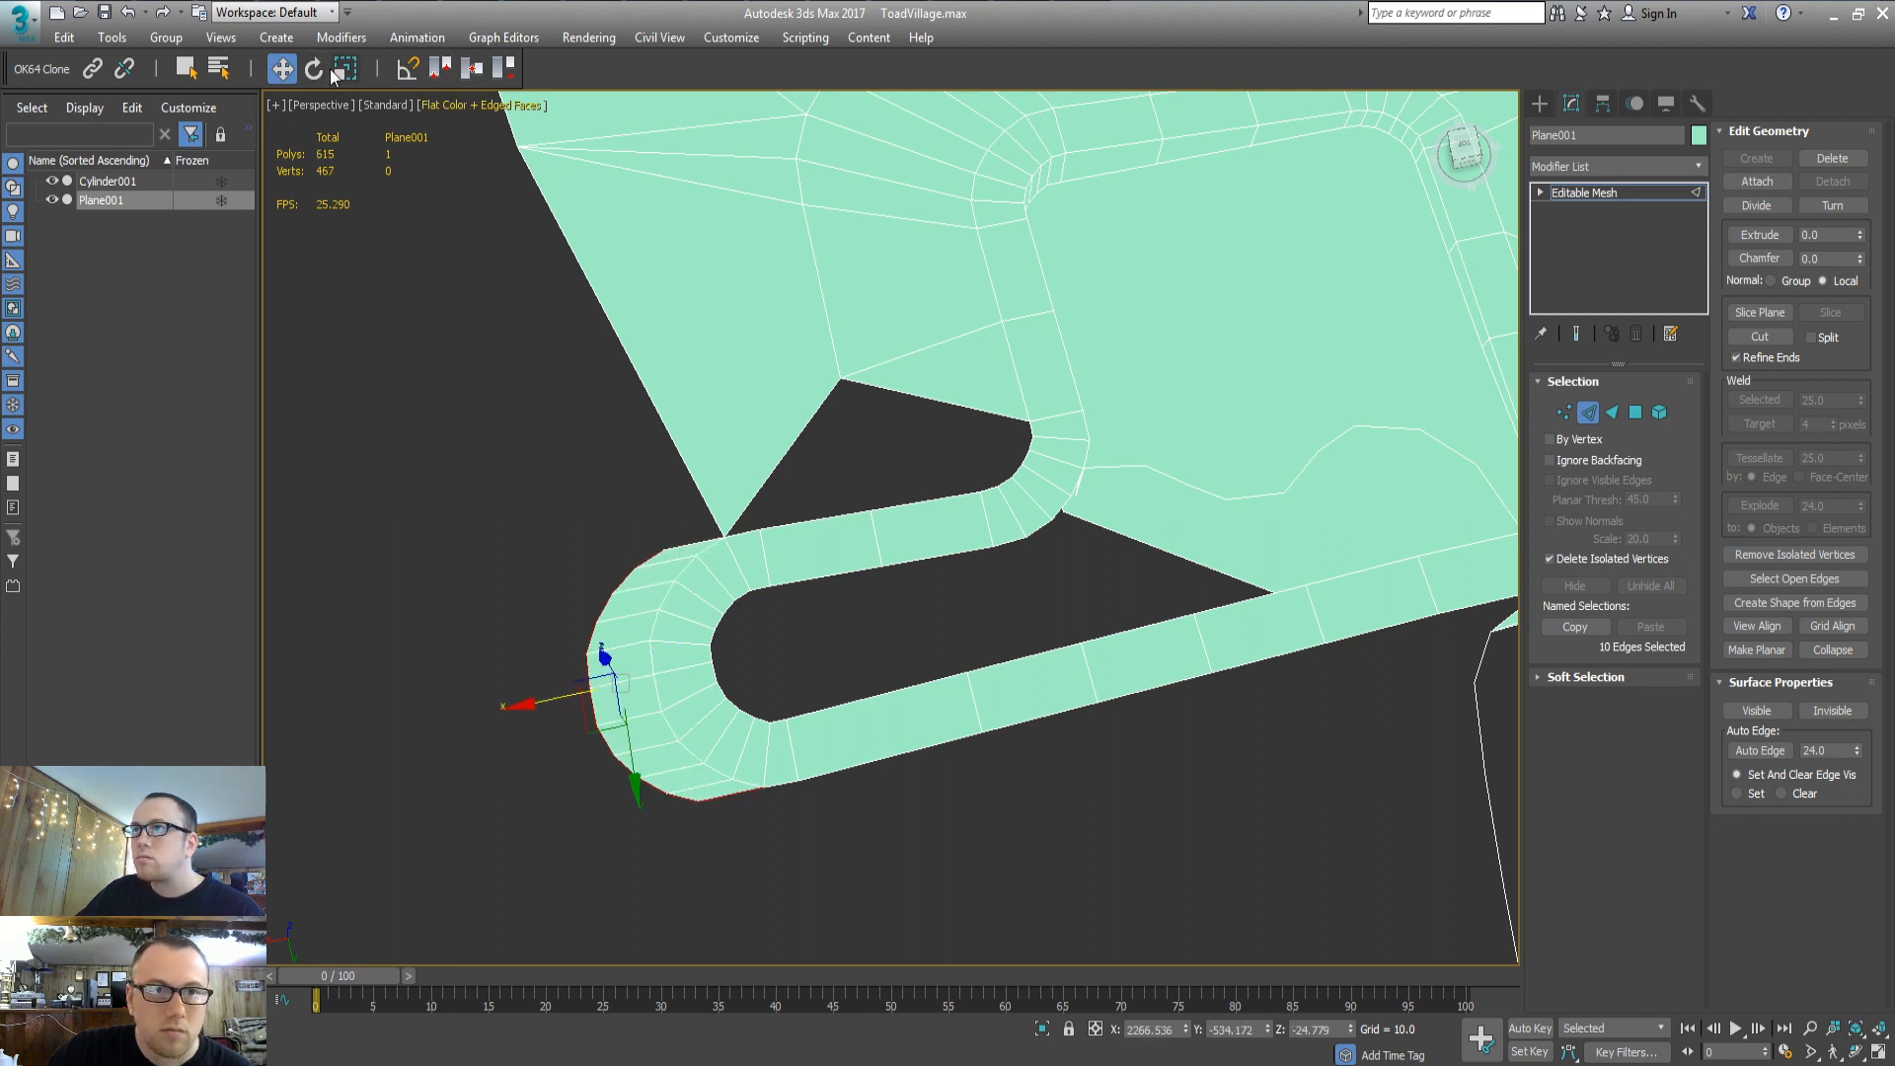
key("e")
left_click_drag(639, 797, 637, 839)
Delete the large triangular terrain face that joins the hill to the start of the hairpin
key("4")
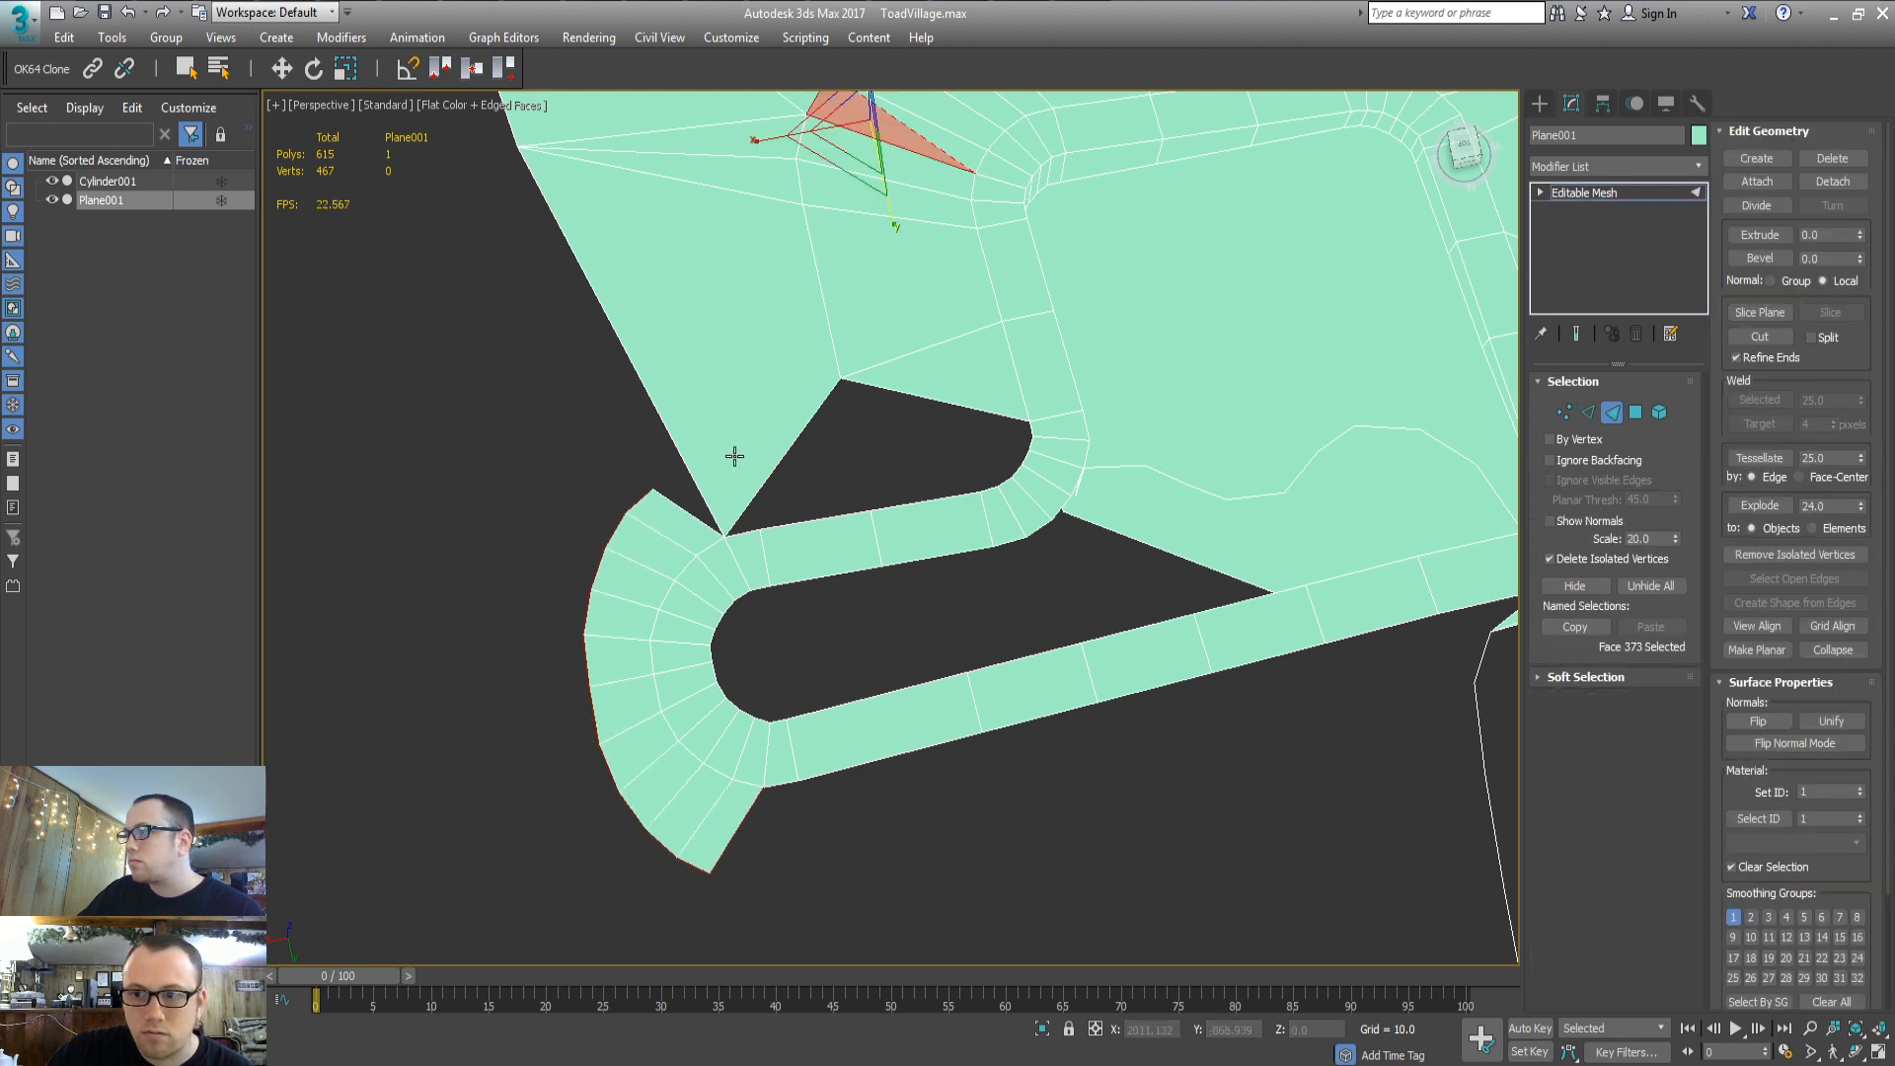
left_click(736, 454)
key("Delete")
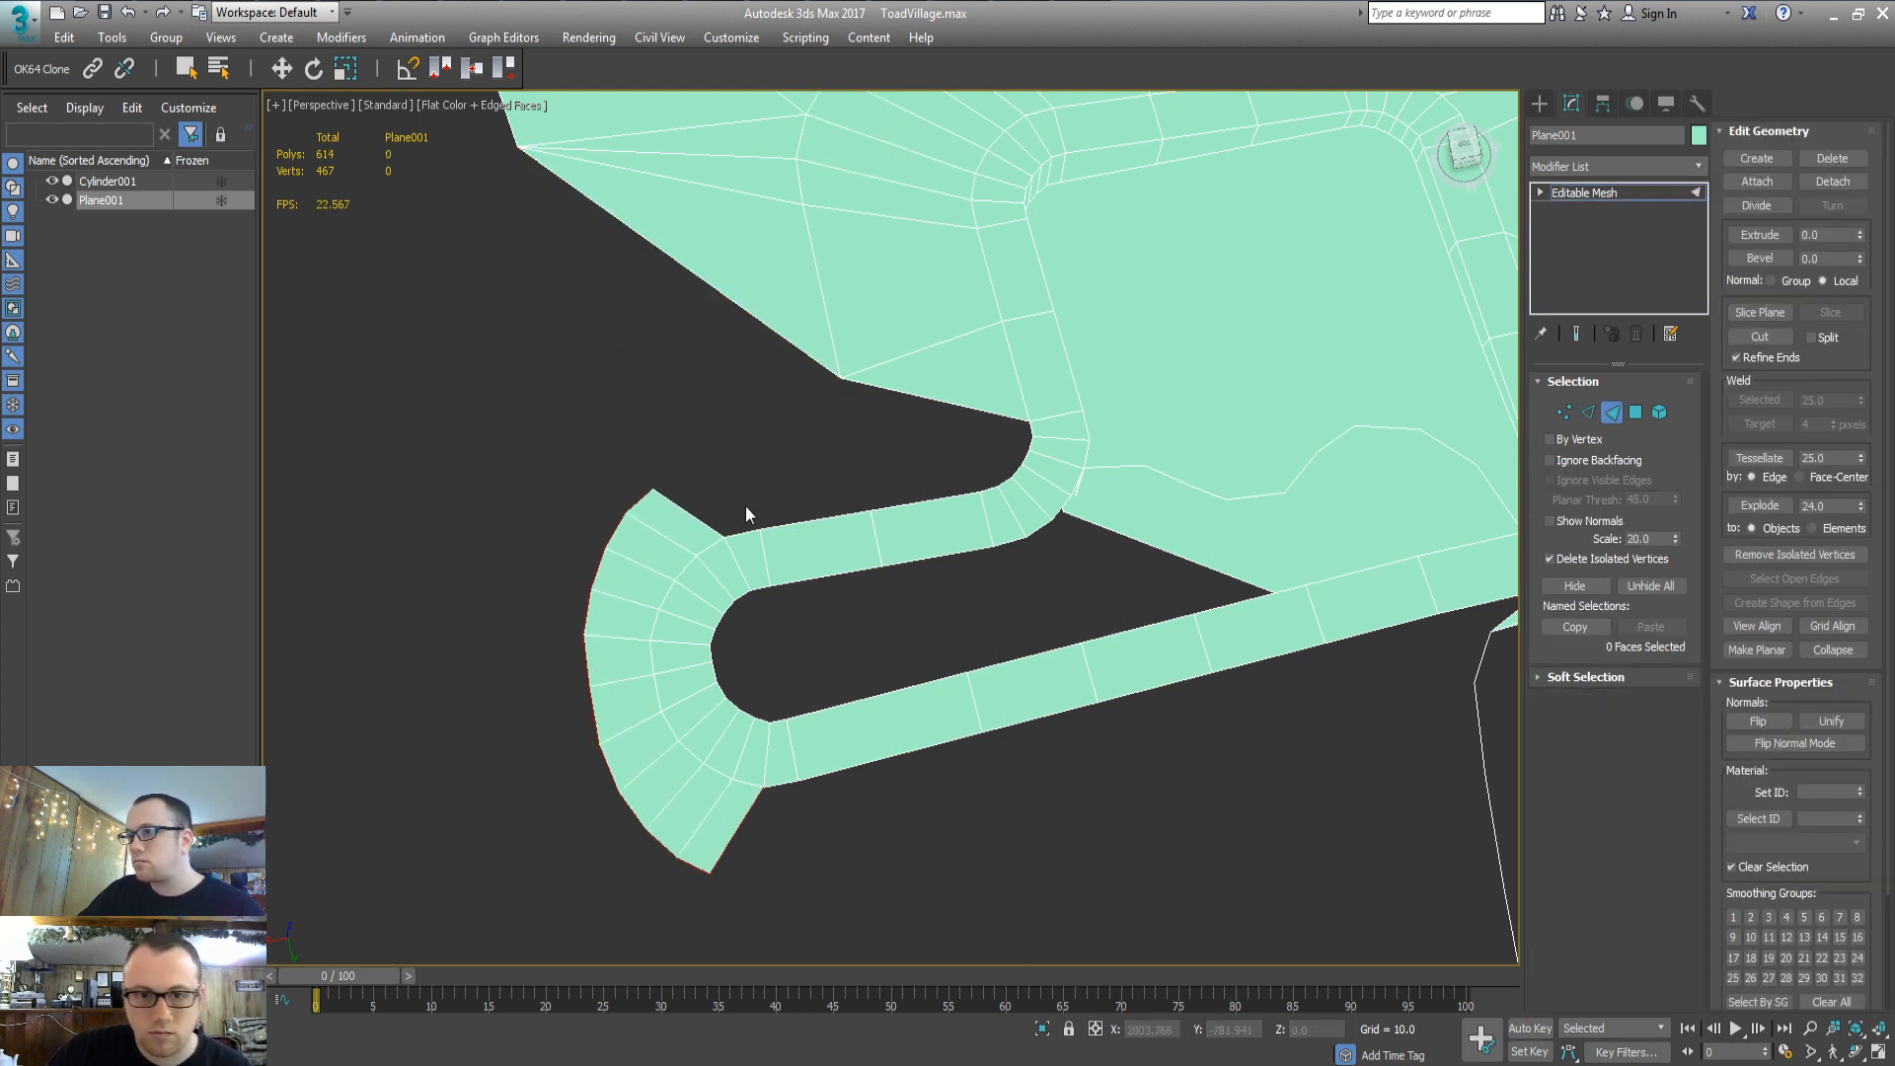
Move the two end vertices of the hairpin's outer strip inward along X
key("2")
key("1")
left_click(654, 492)
key("w")
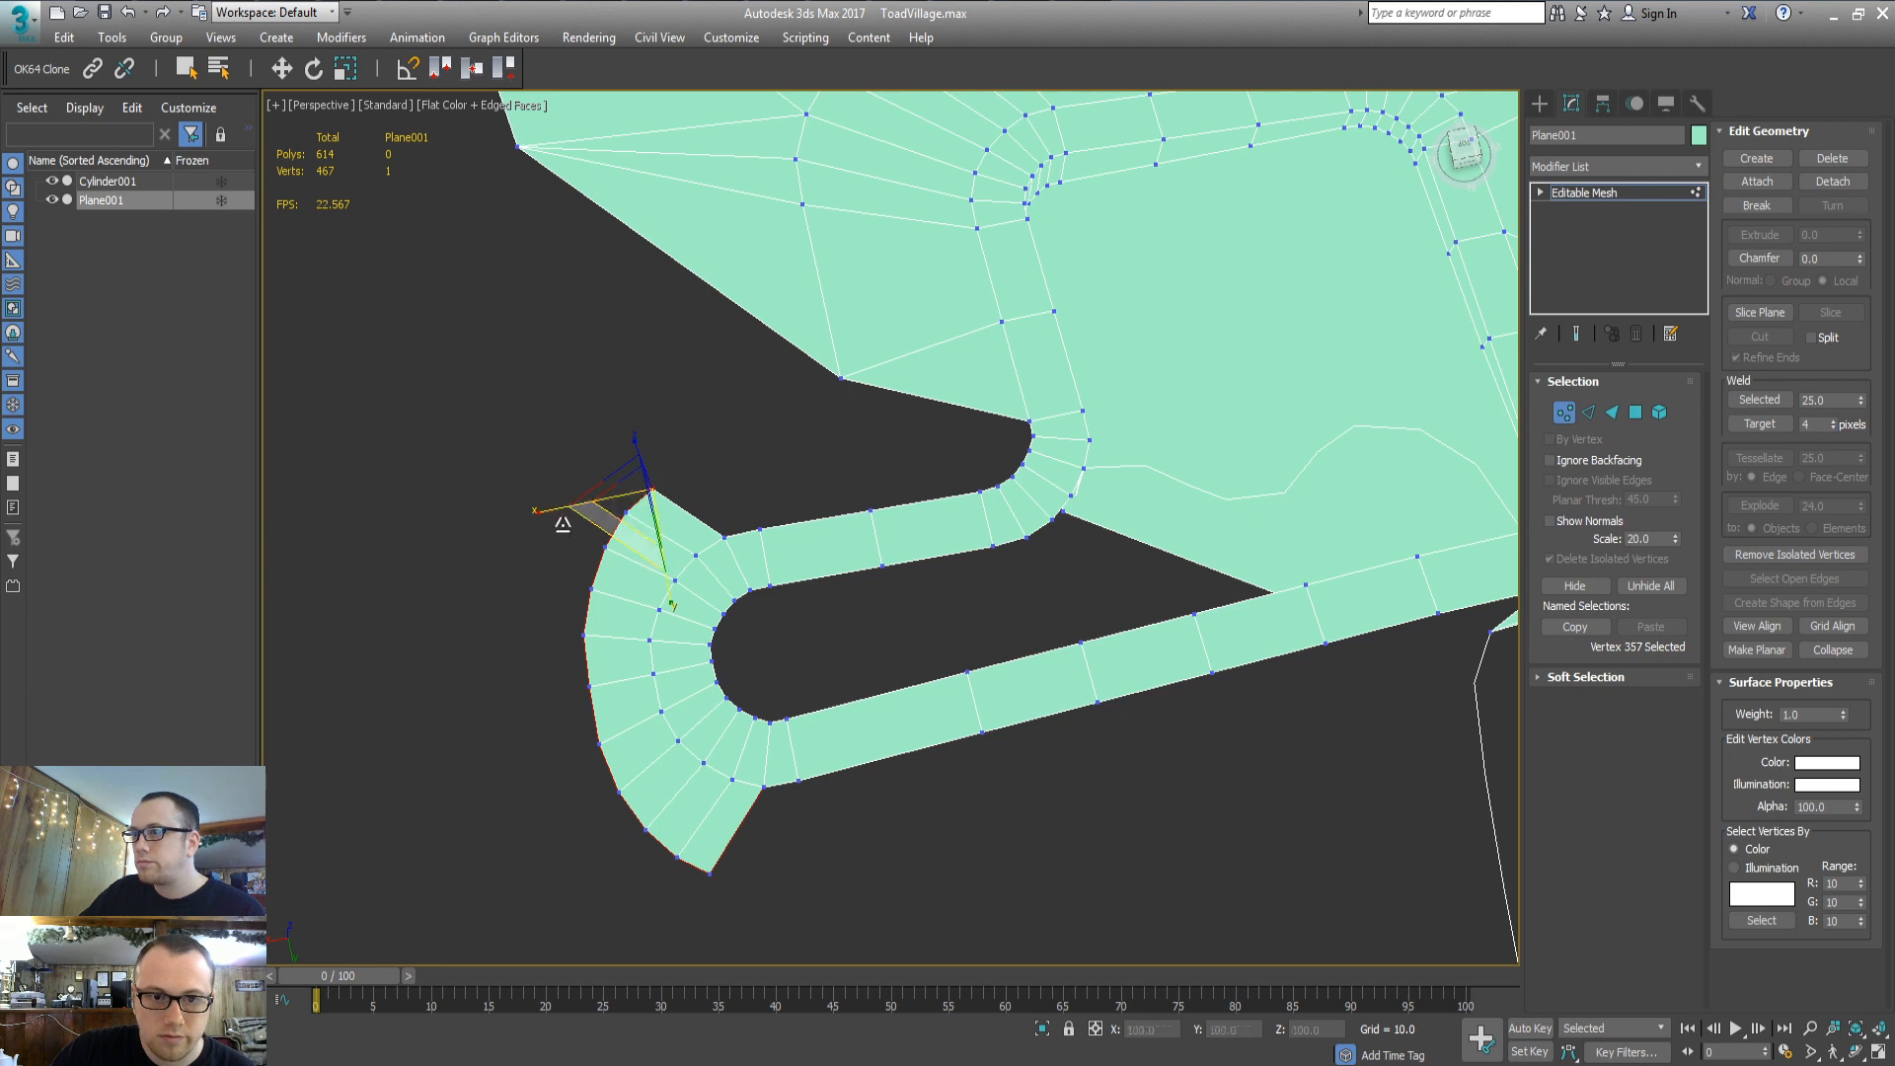
left_click(708, 873, "ctrl")
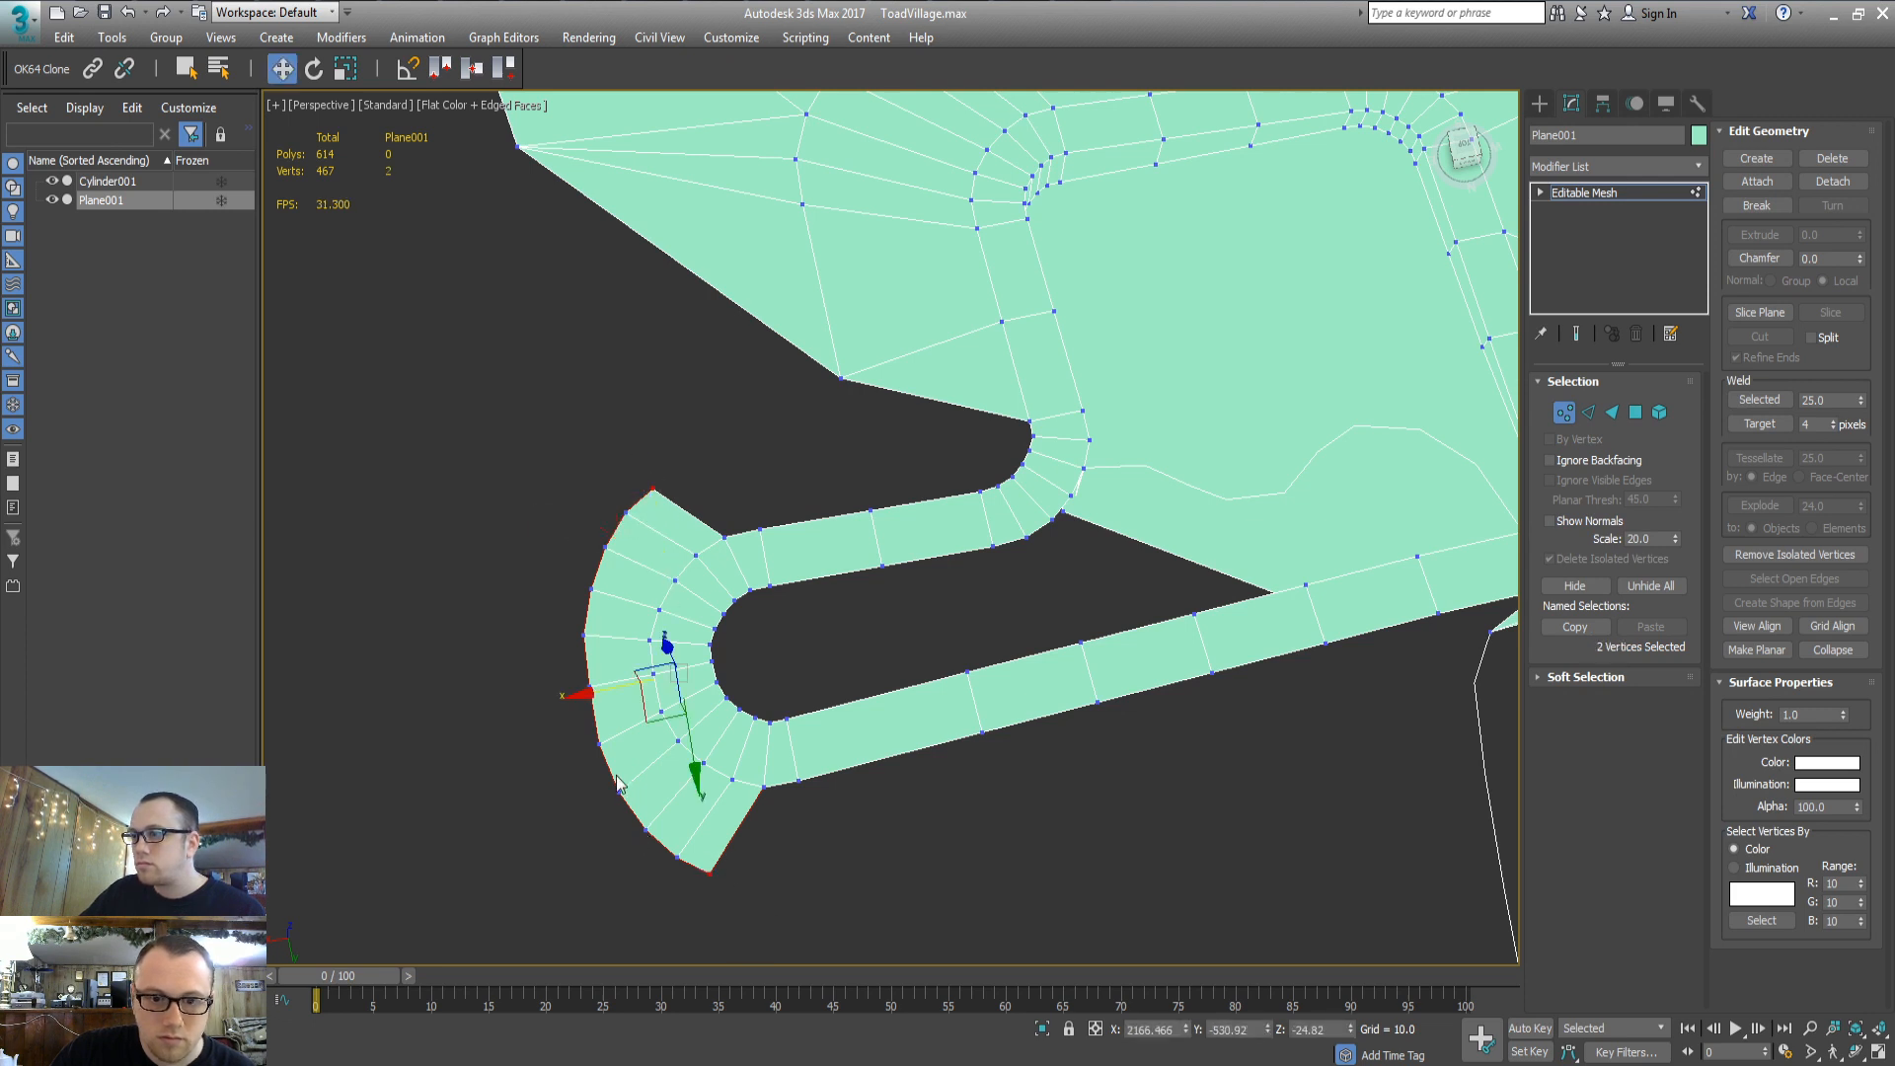
left_click_drag(589, 696, 647, 693)
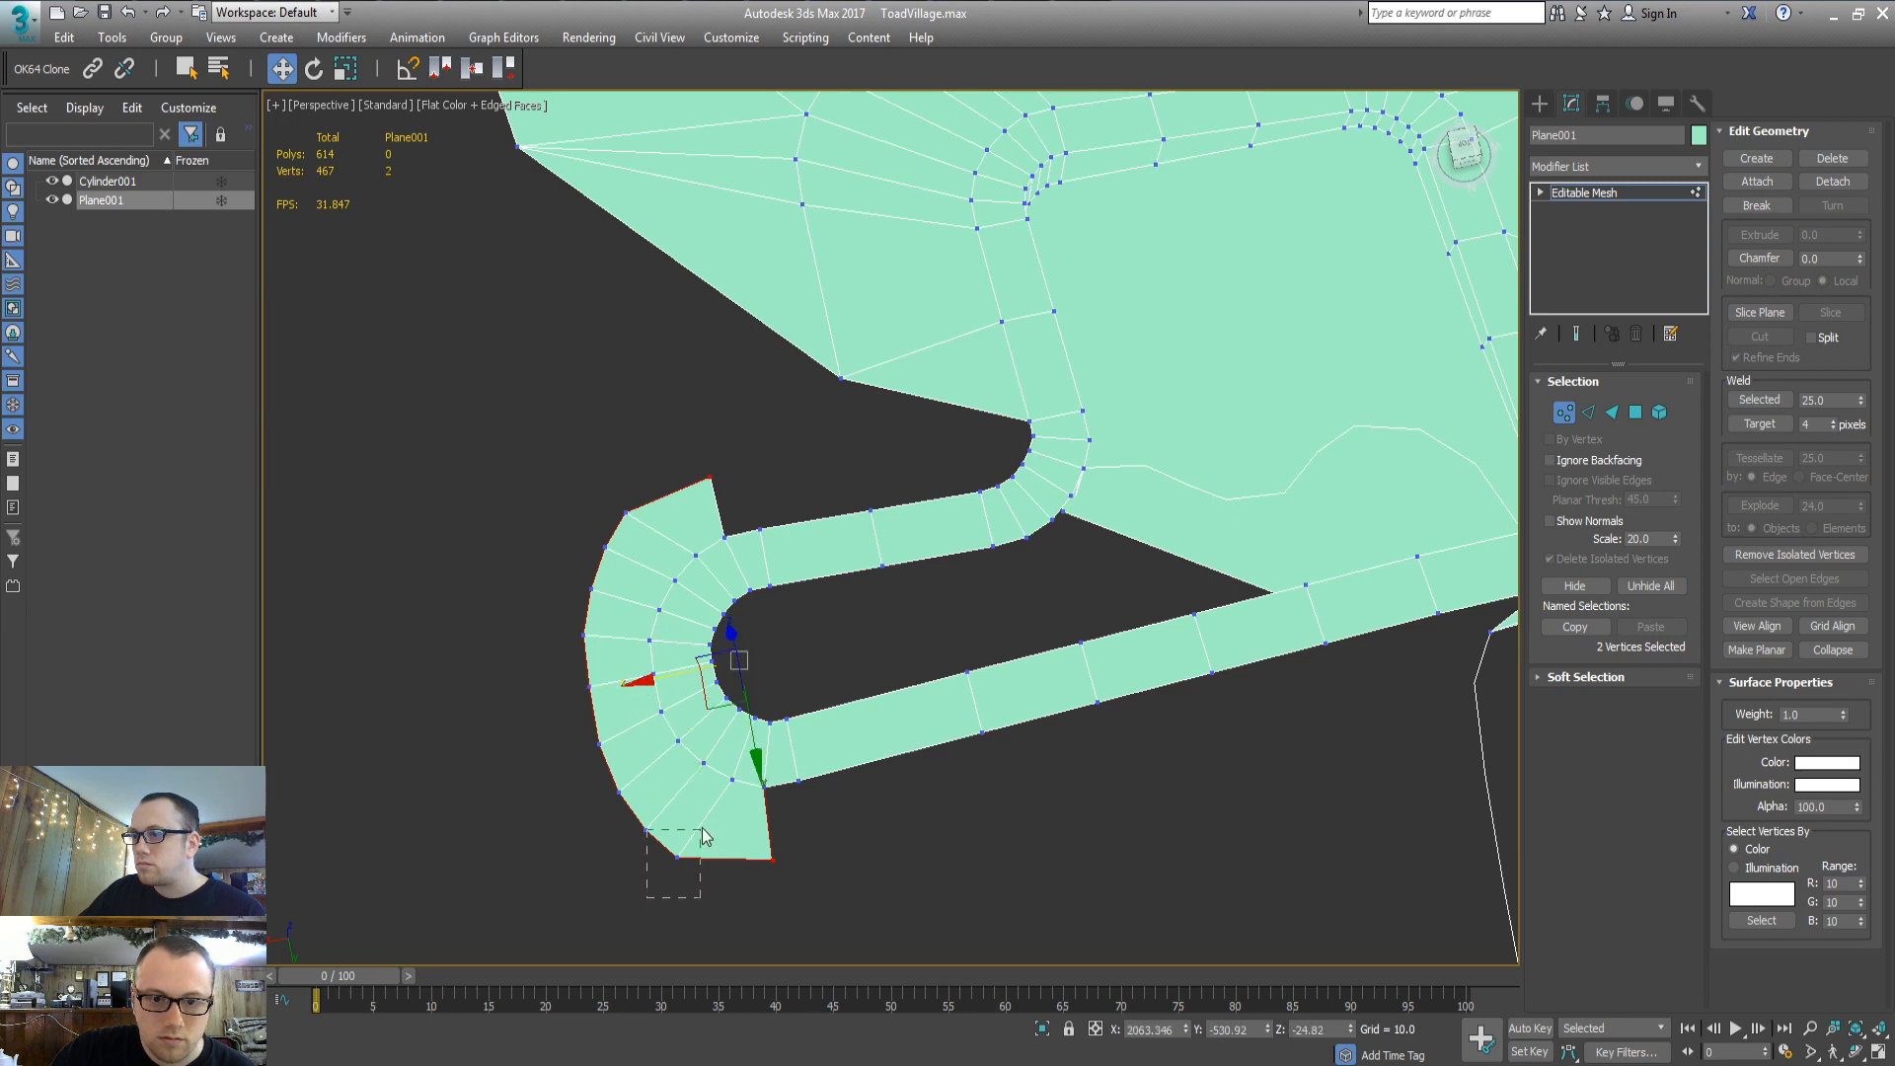
Pull the next pair of vertices on the strip's outer rim inward, shift the remaining rim vertices slightly along X, and clear the selection
left_click_drag(702, 834, 728, 841)
left_click(634, 516, "ctrl")
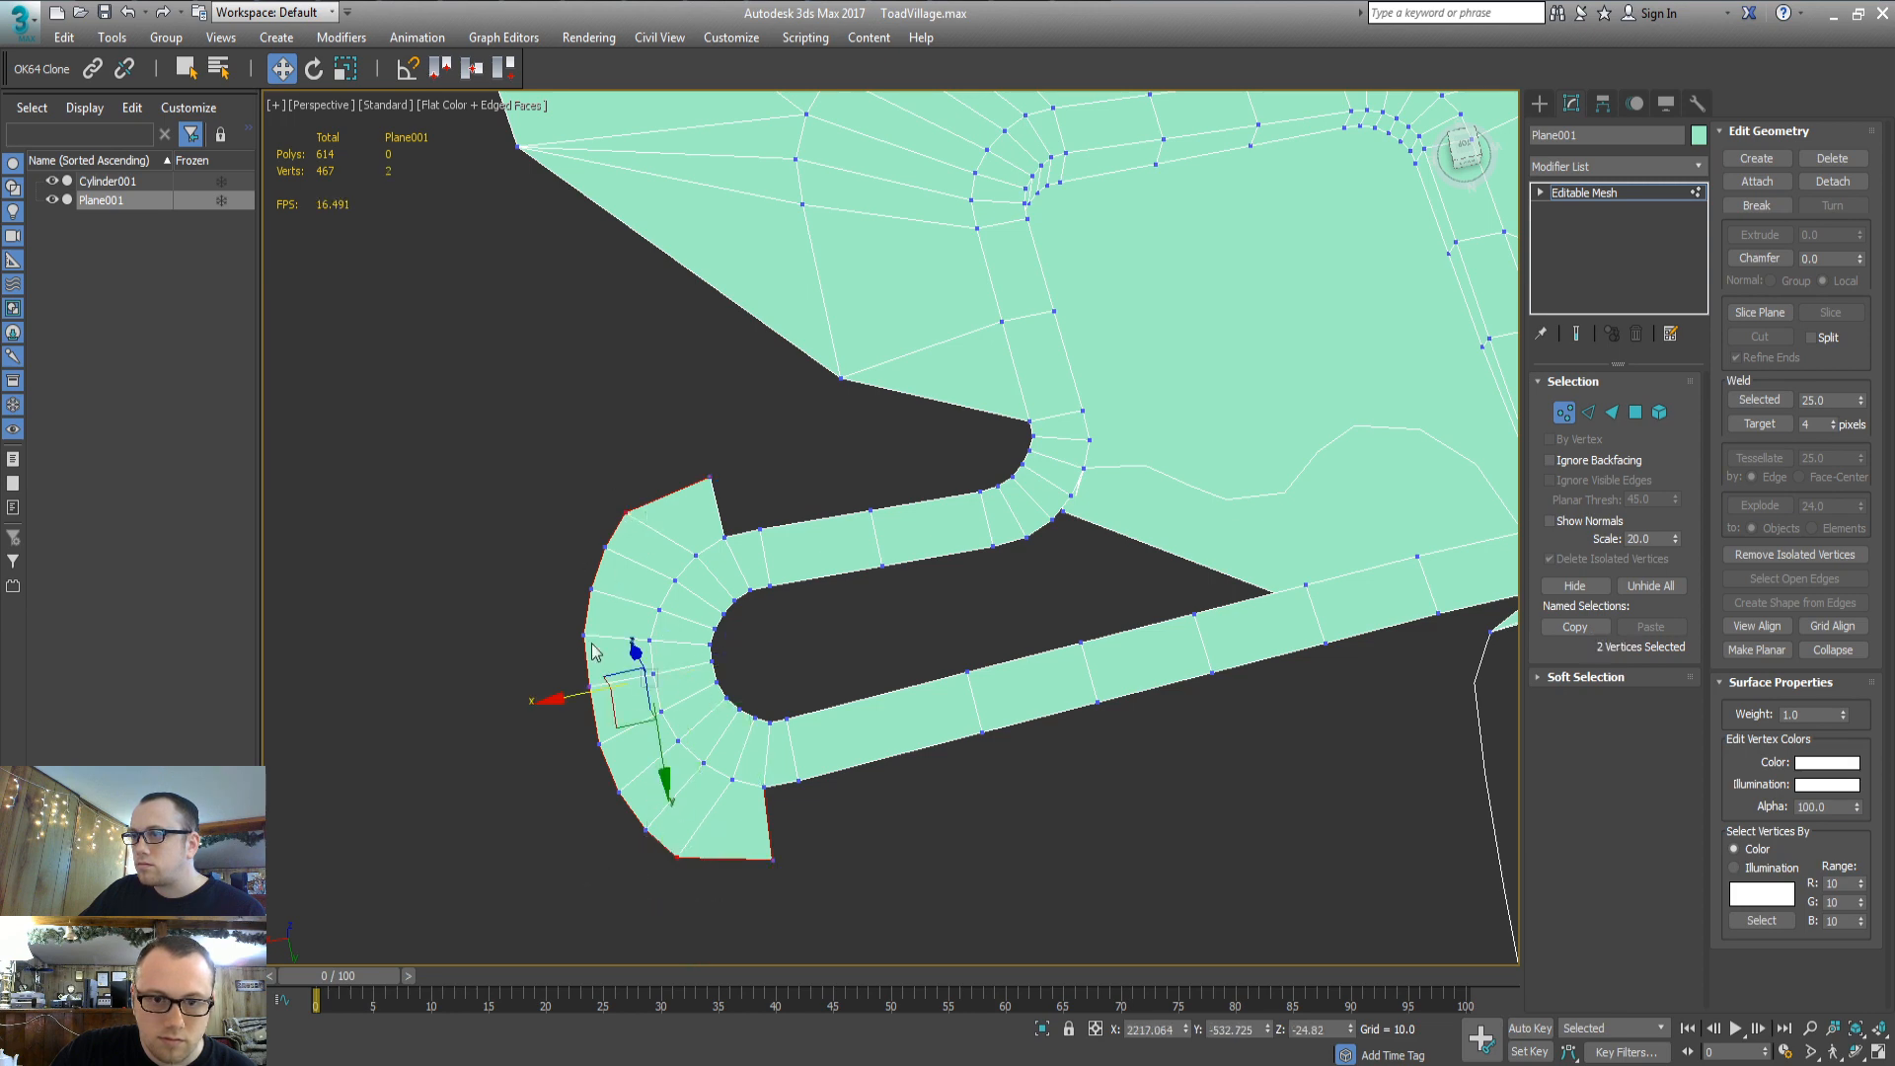
left_click_drag(554, 705, 607, 735)
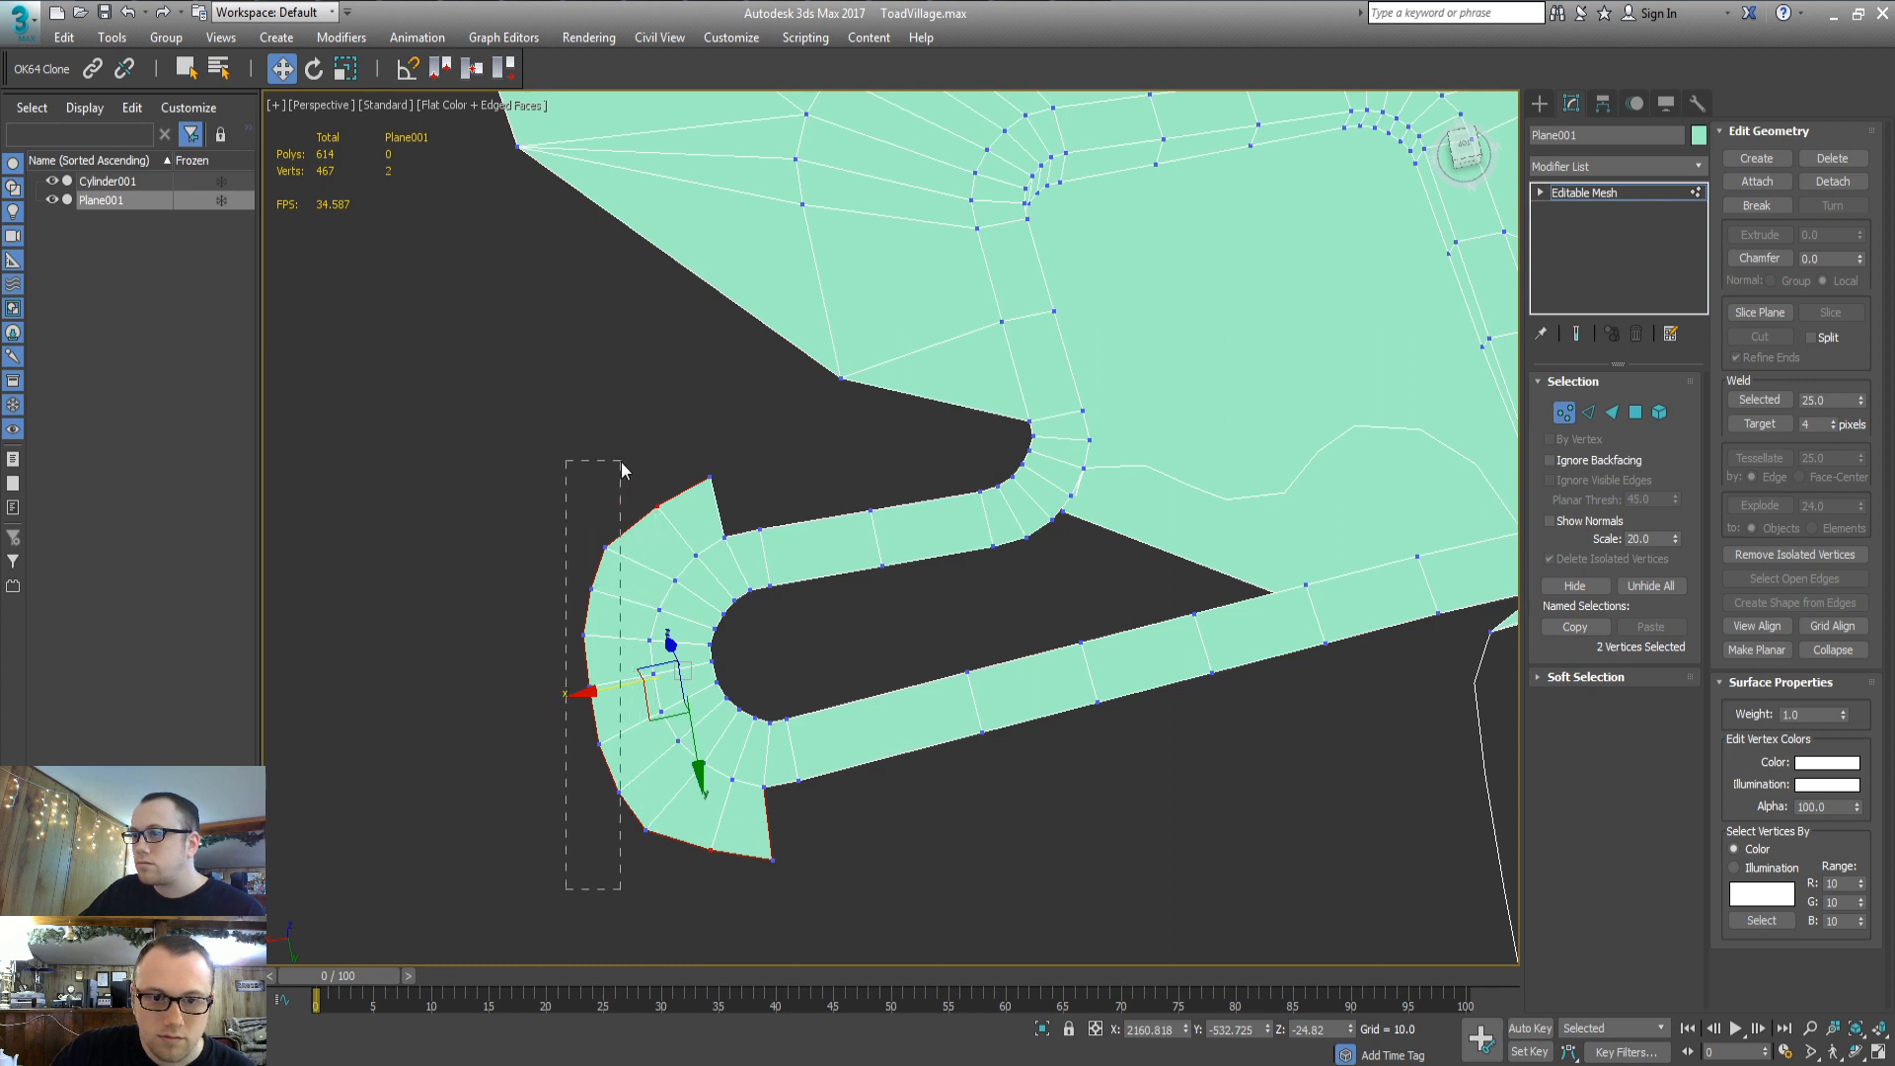
left_click_drag(622, 464, 622, 466)
left_click_drag(520, 709, 541, 707)
left_click(864, 612)
Examine the widened hairpin and the open gap between the track's straight section and the hill
middle_click_drag(863, 604, 795, 396, "alt")
middle_click_drag(796, 396, 837, 579)
key("3")
left_click_drag(619, 620, 991, 395)
scroll(914, 525, "up", 10)
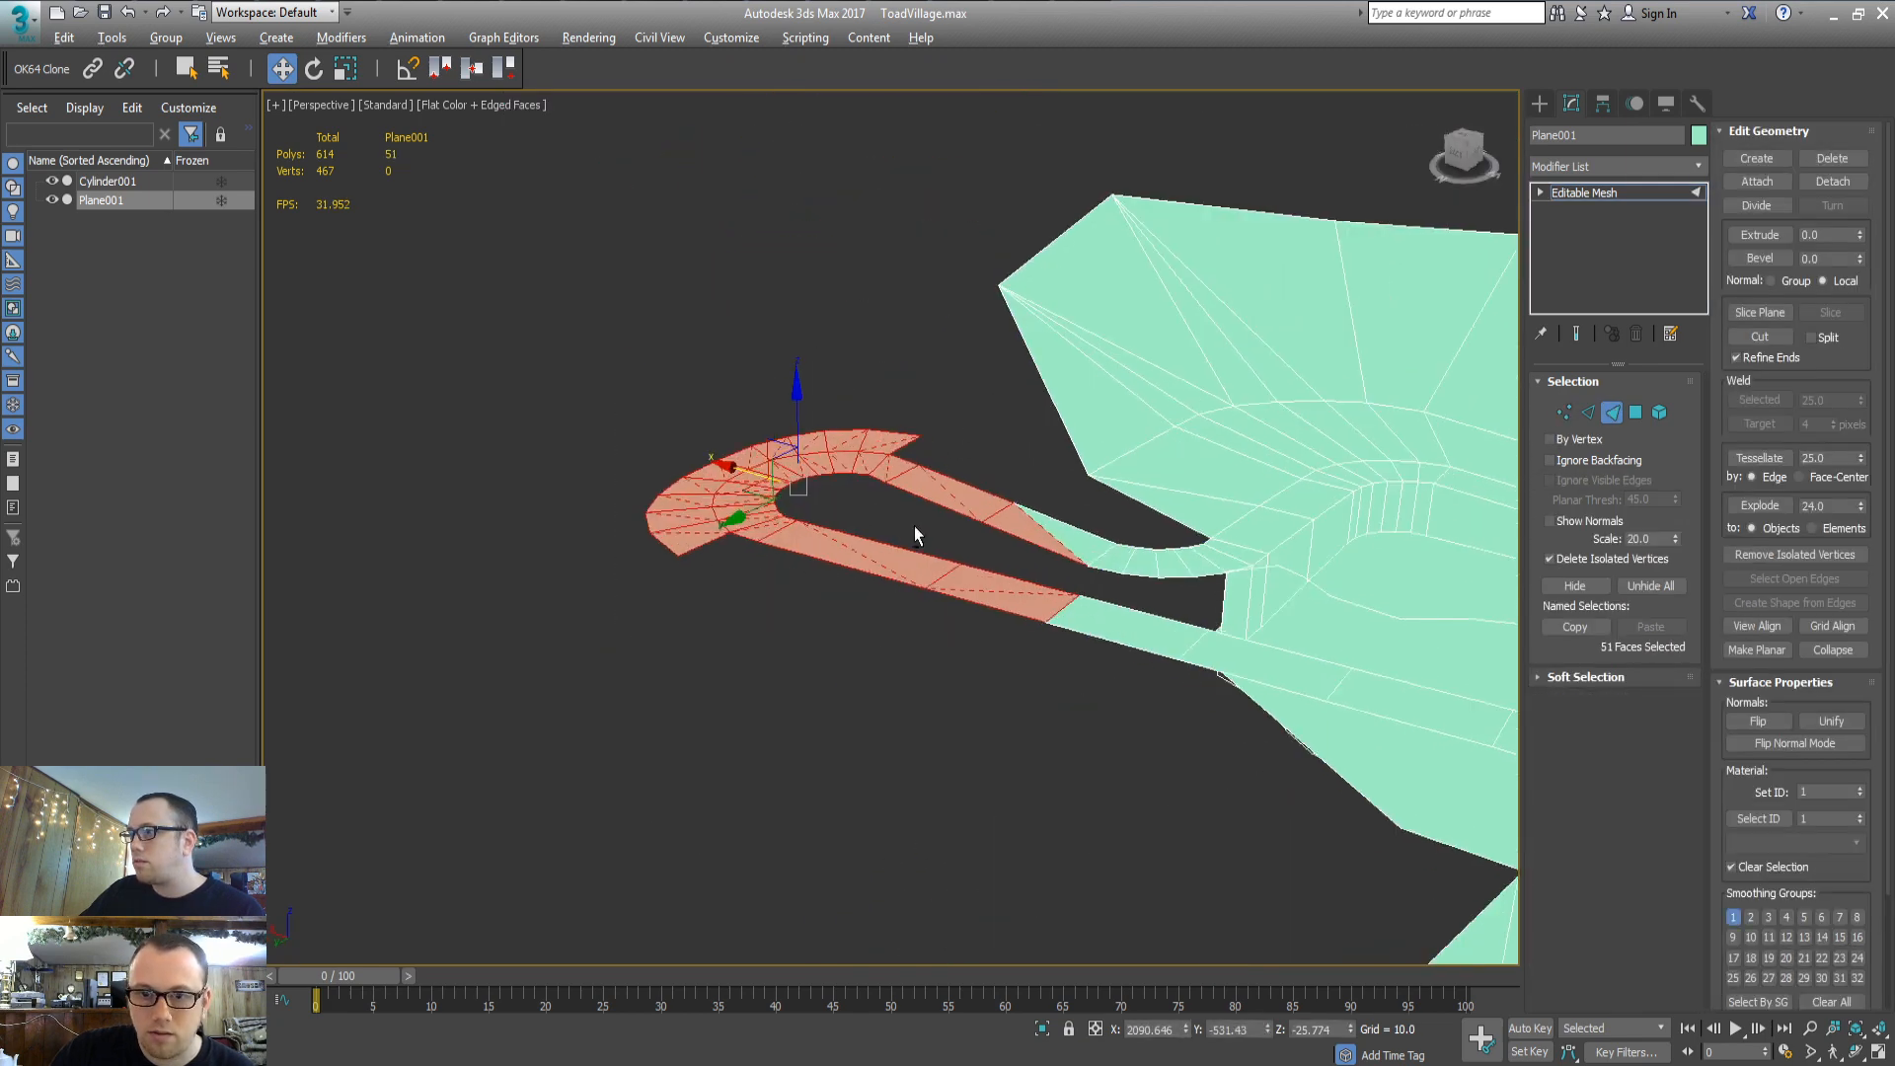
middle_click_drag(906, 437, 801, 219)
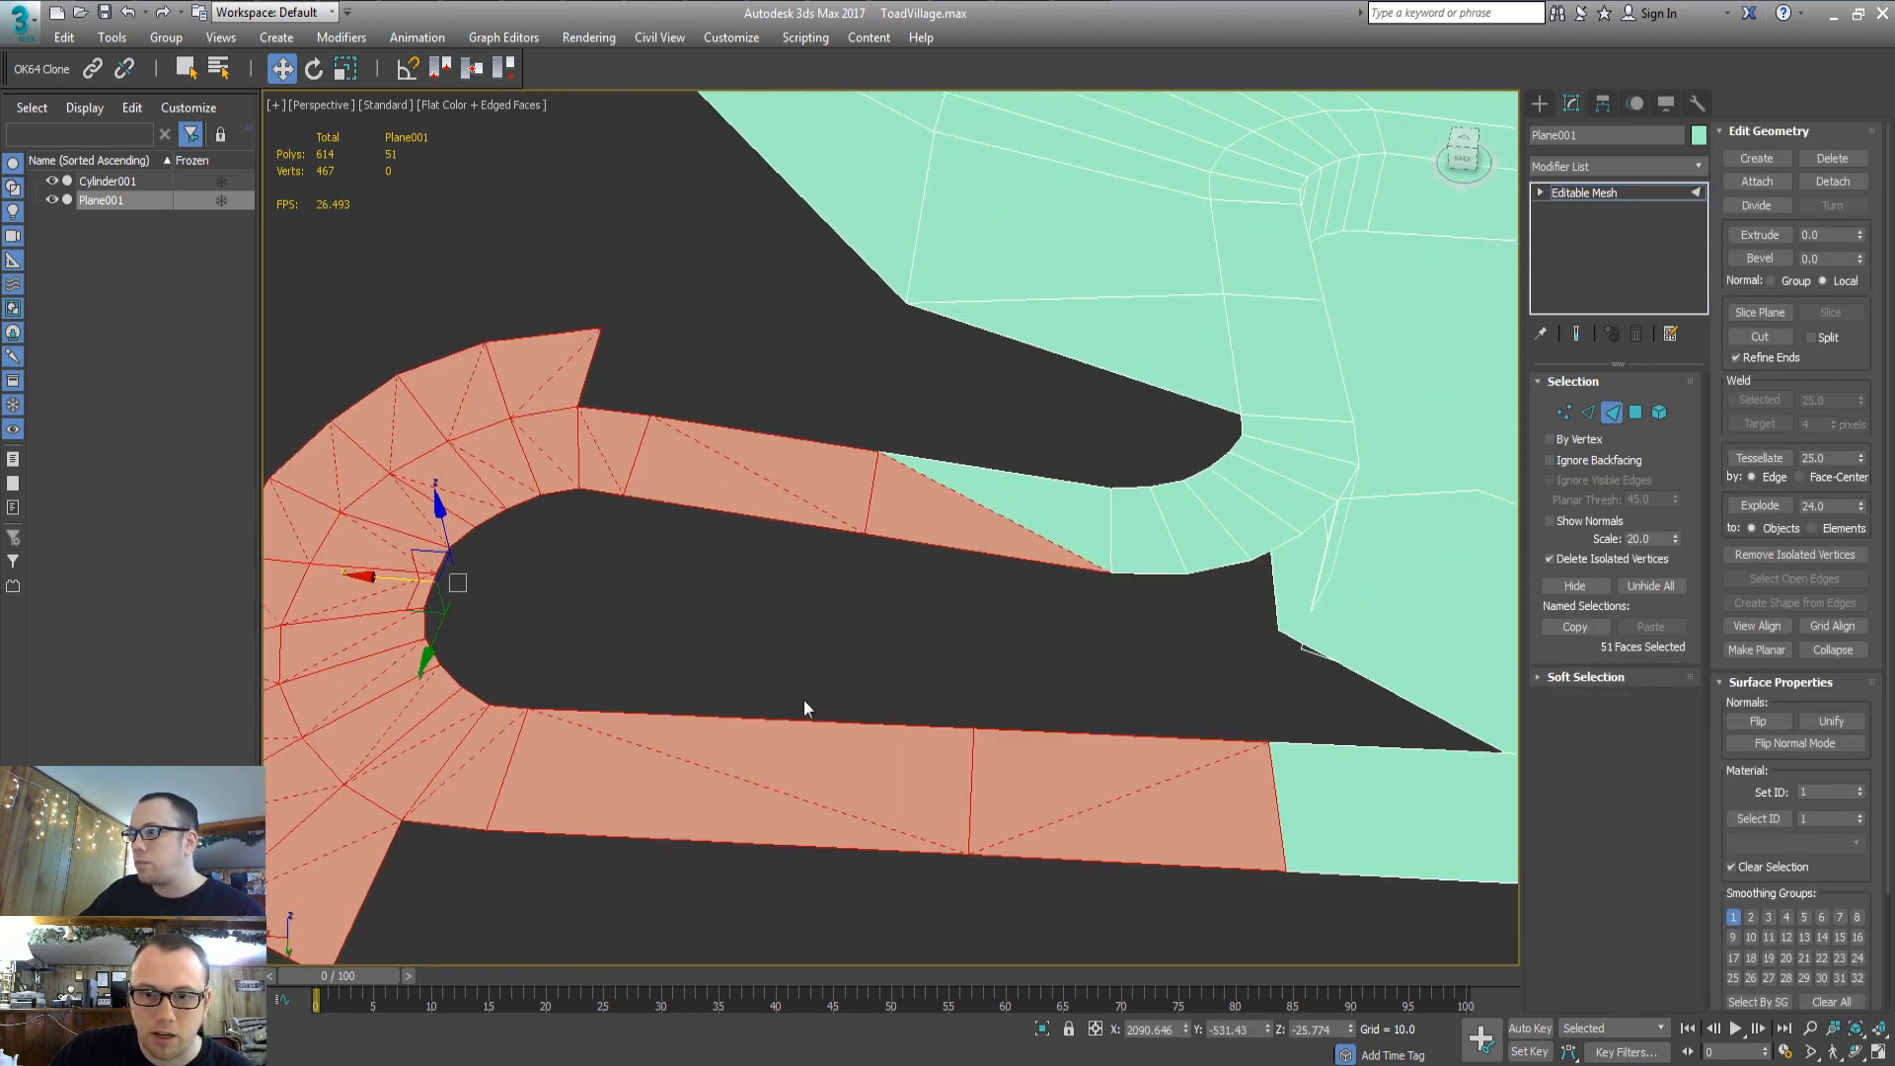
left_click_drag(803, 701, 998, 499)
middle_click_drag(998, 500, 948, 550, "alt")
middle_click_drag(949, 551, 766, 427)
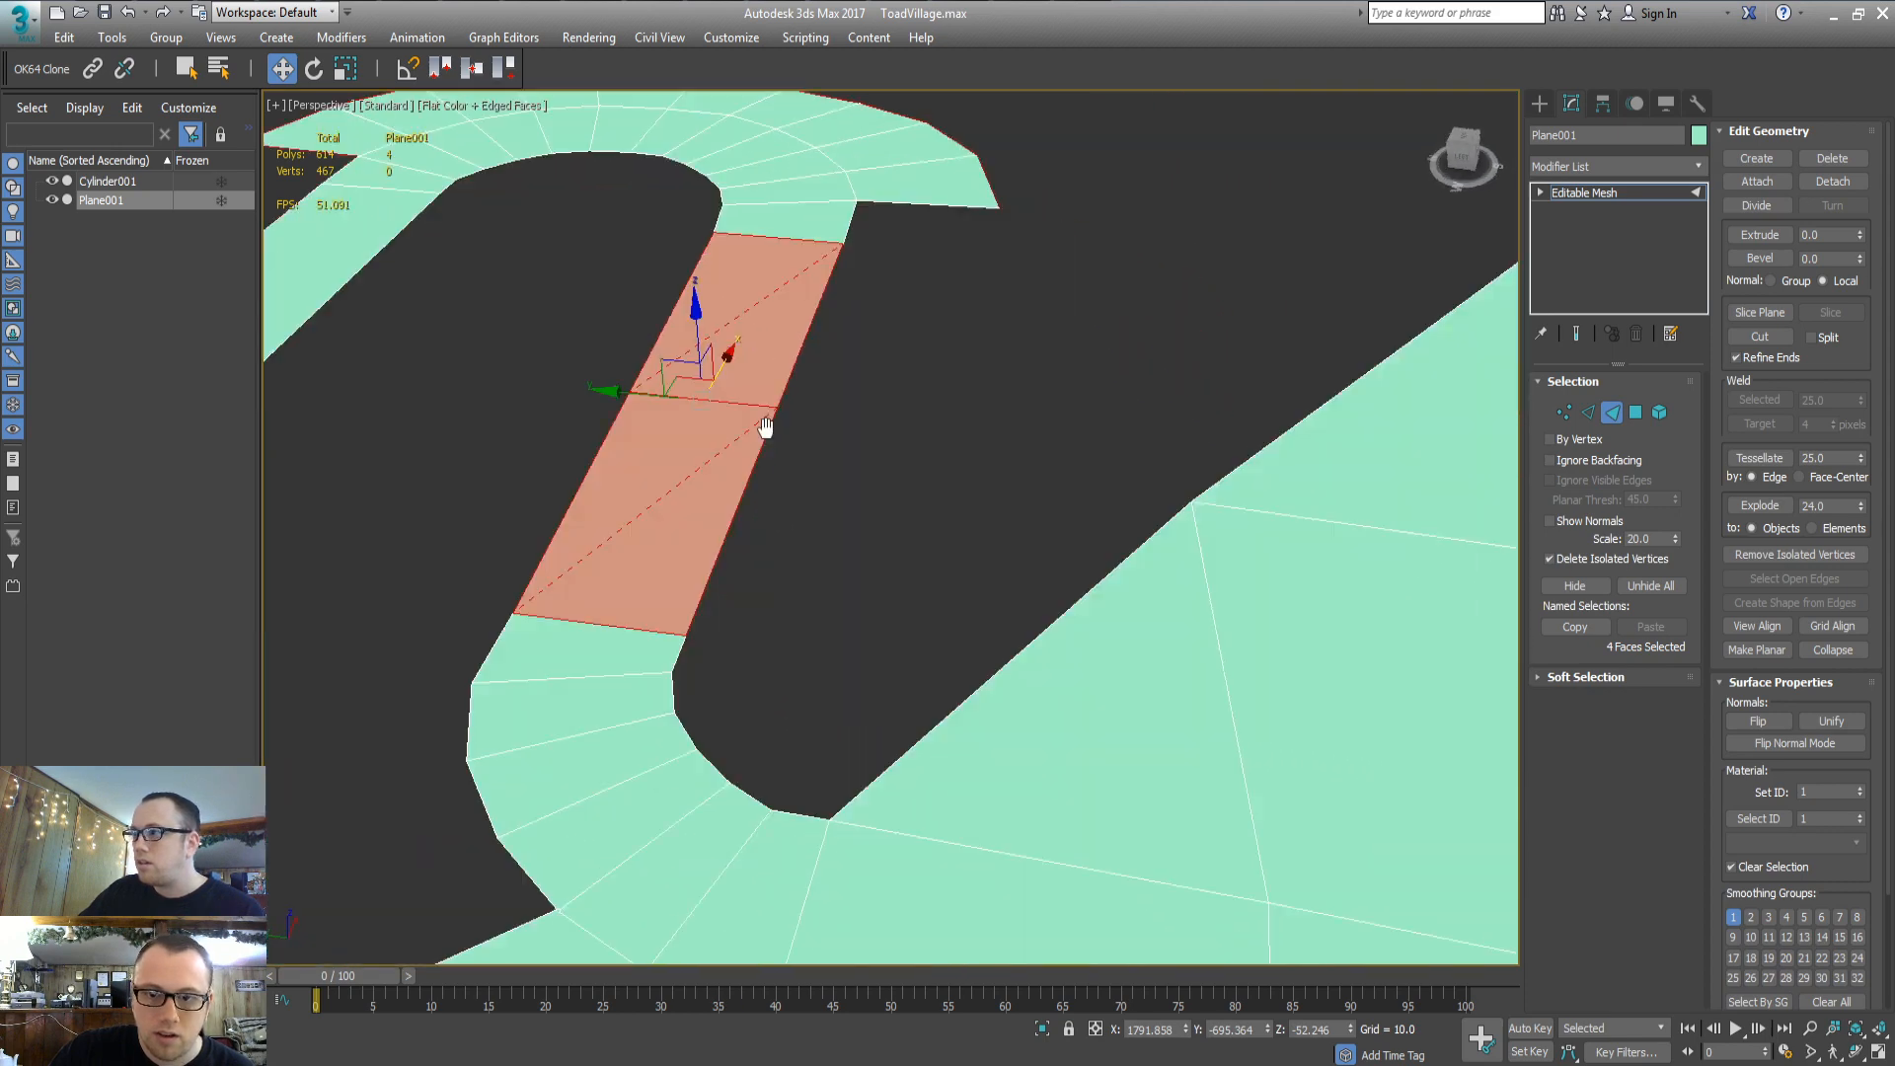
scroll(885, 537, "down", 3)
middle_click_drag(874, 504, 842, 534, "alt")
left_click(862, 483)
Create four triangular faces fanning from the hill's corner vertex to the strip's end and along the track's straight edge
key("c")
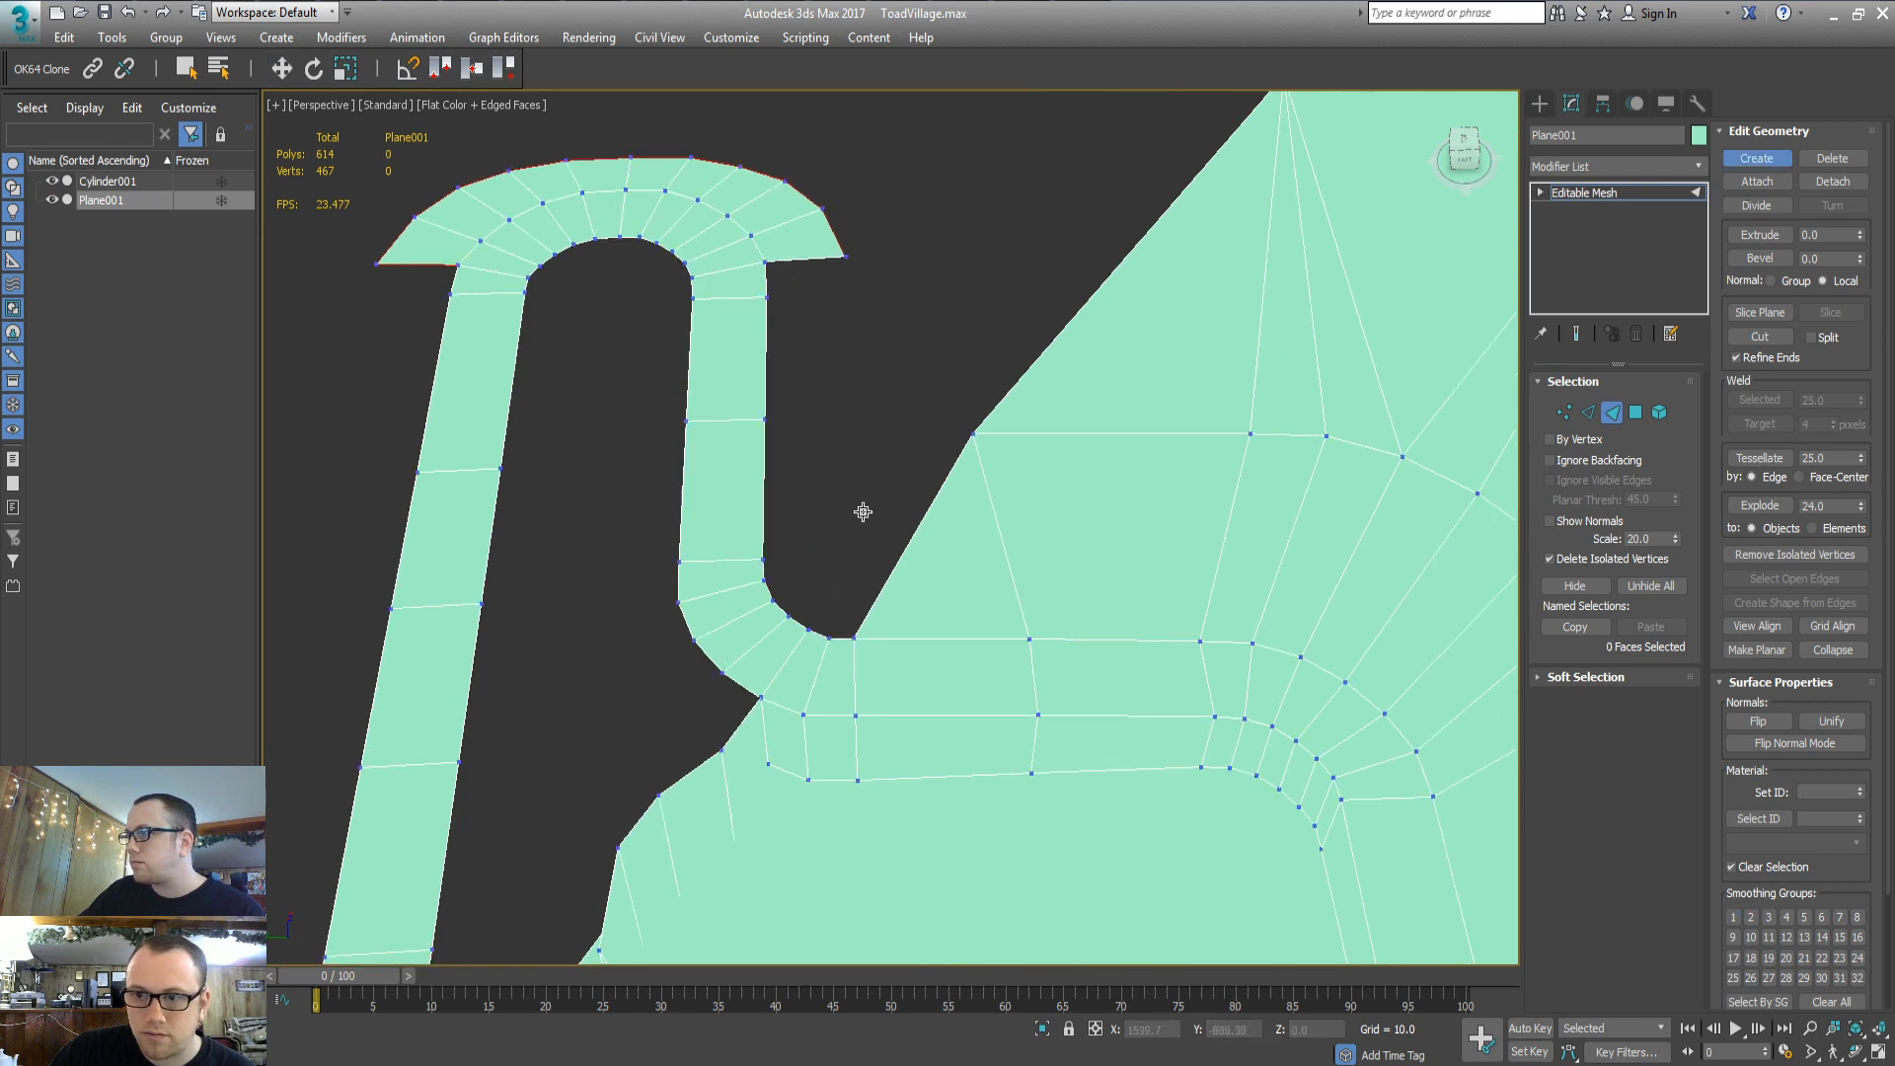
left_click(972, 434)
left_click(846, 258)
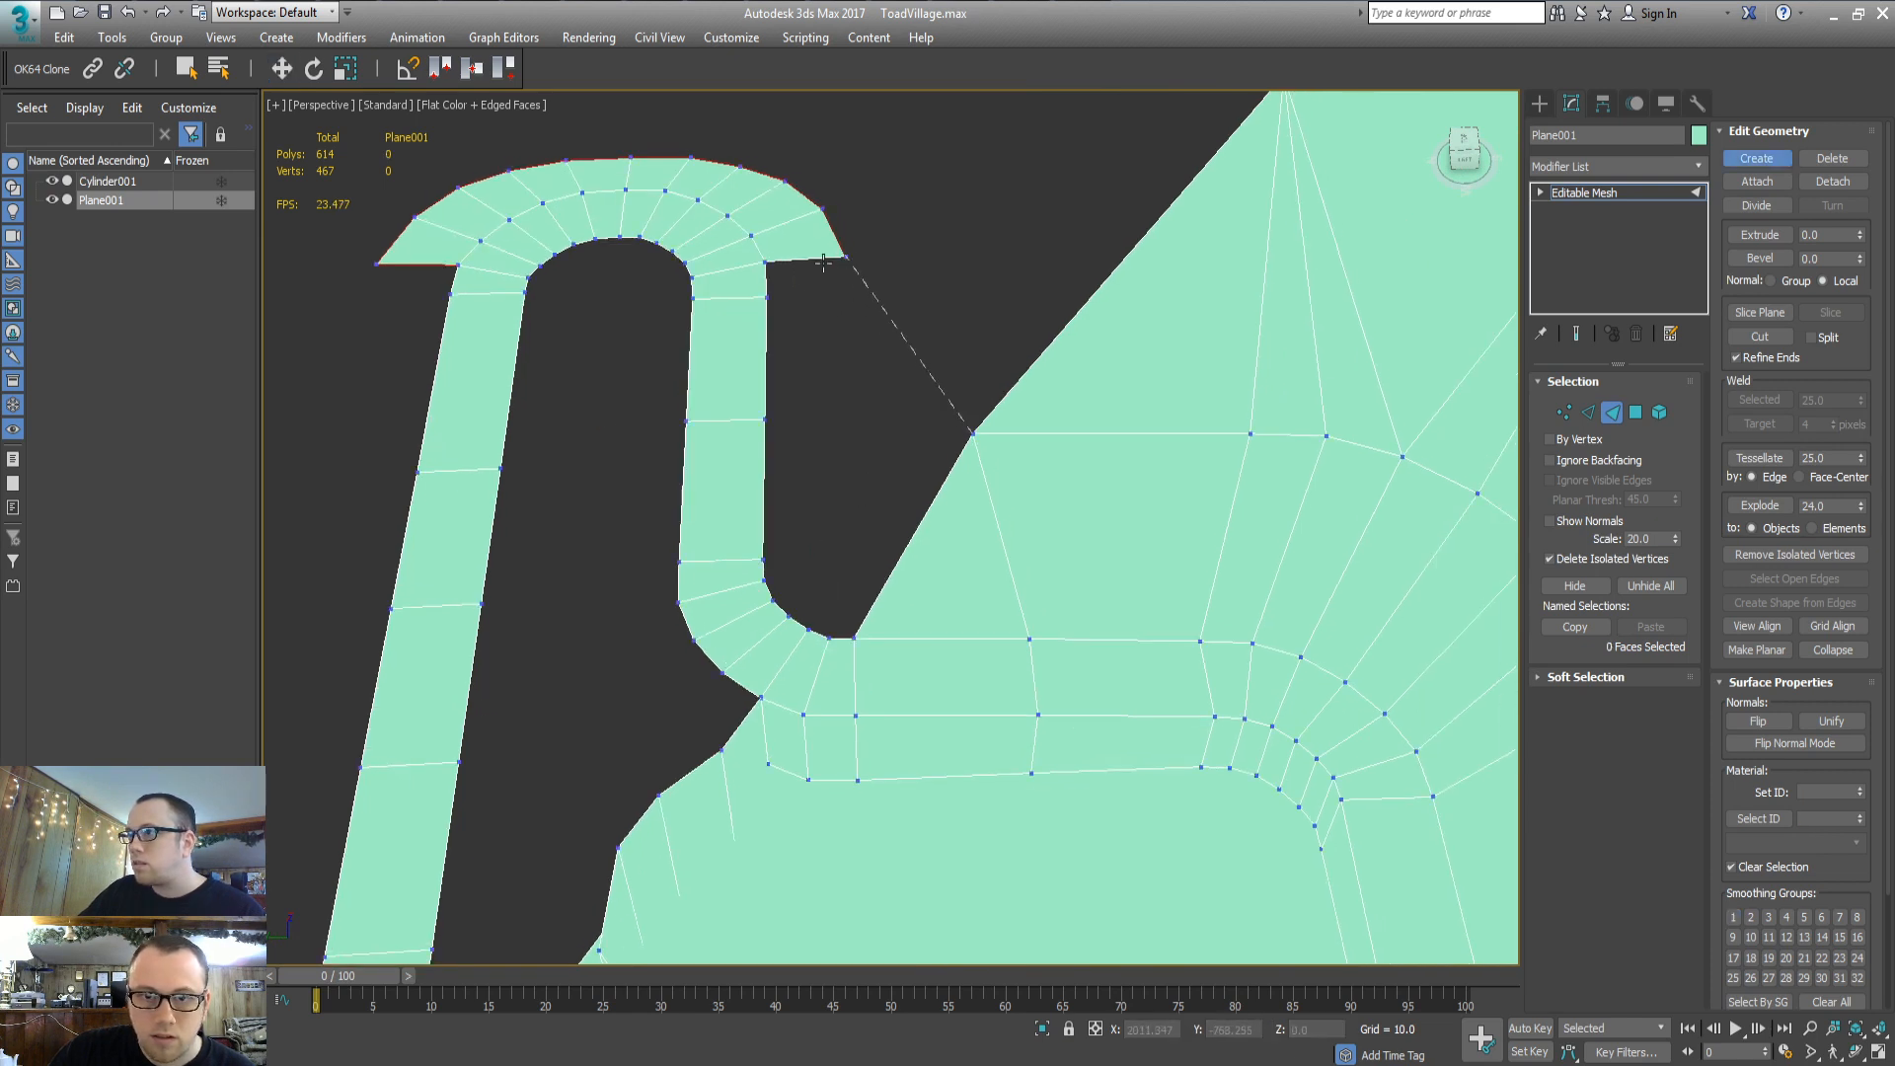
left_click(766, 262)
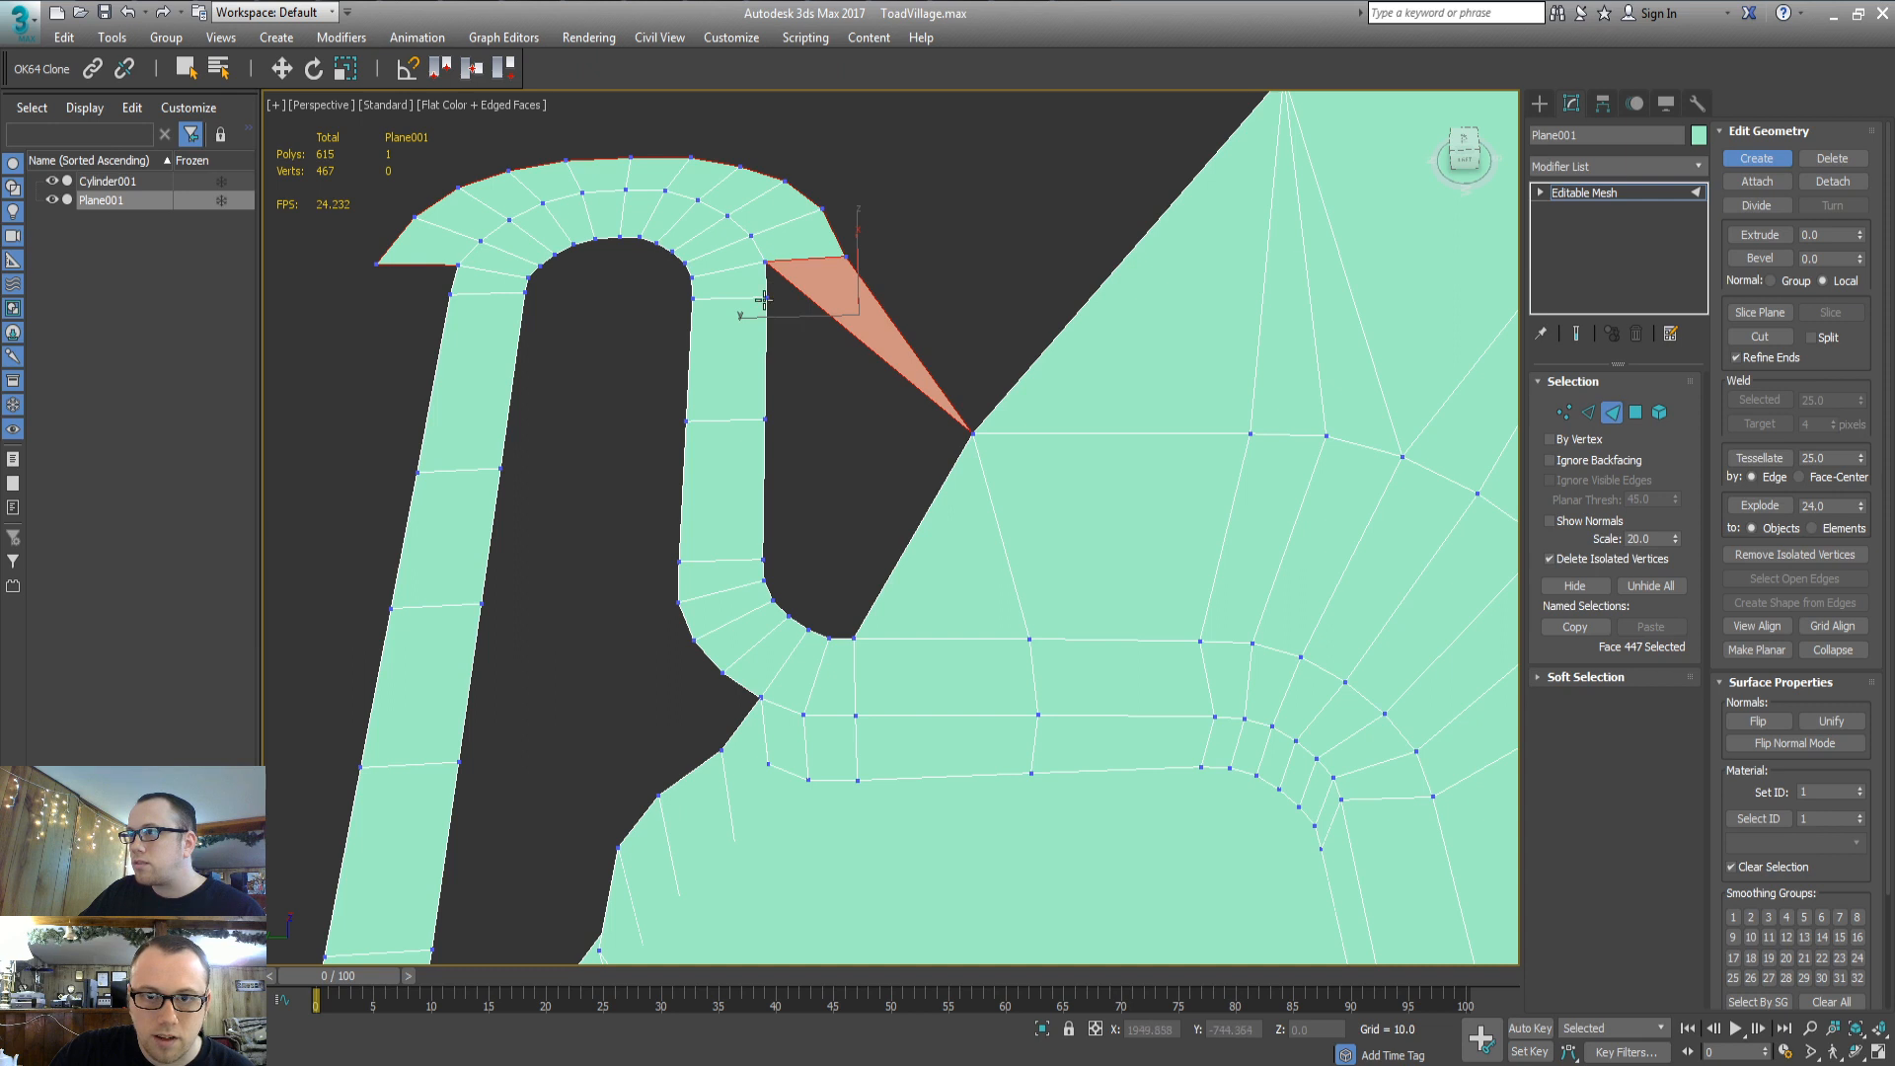
left_click(972, 434)
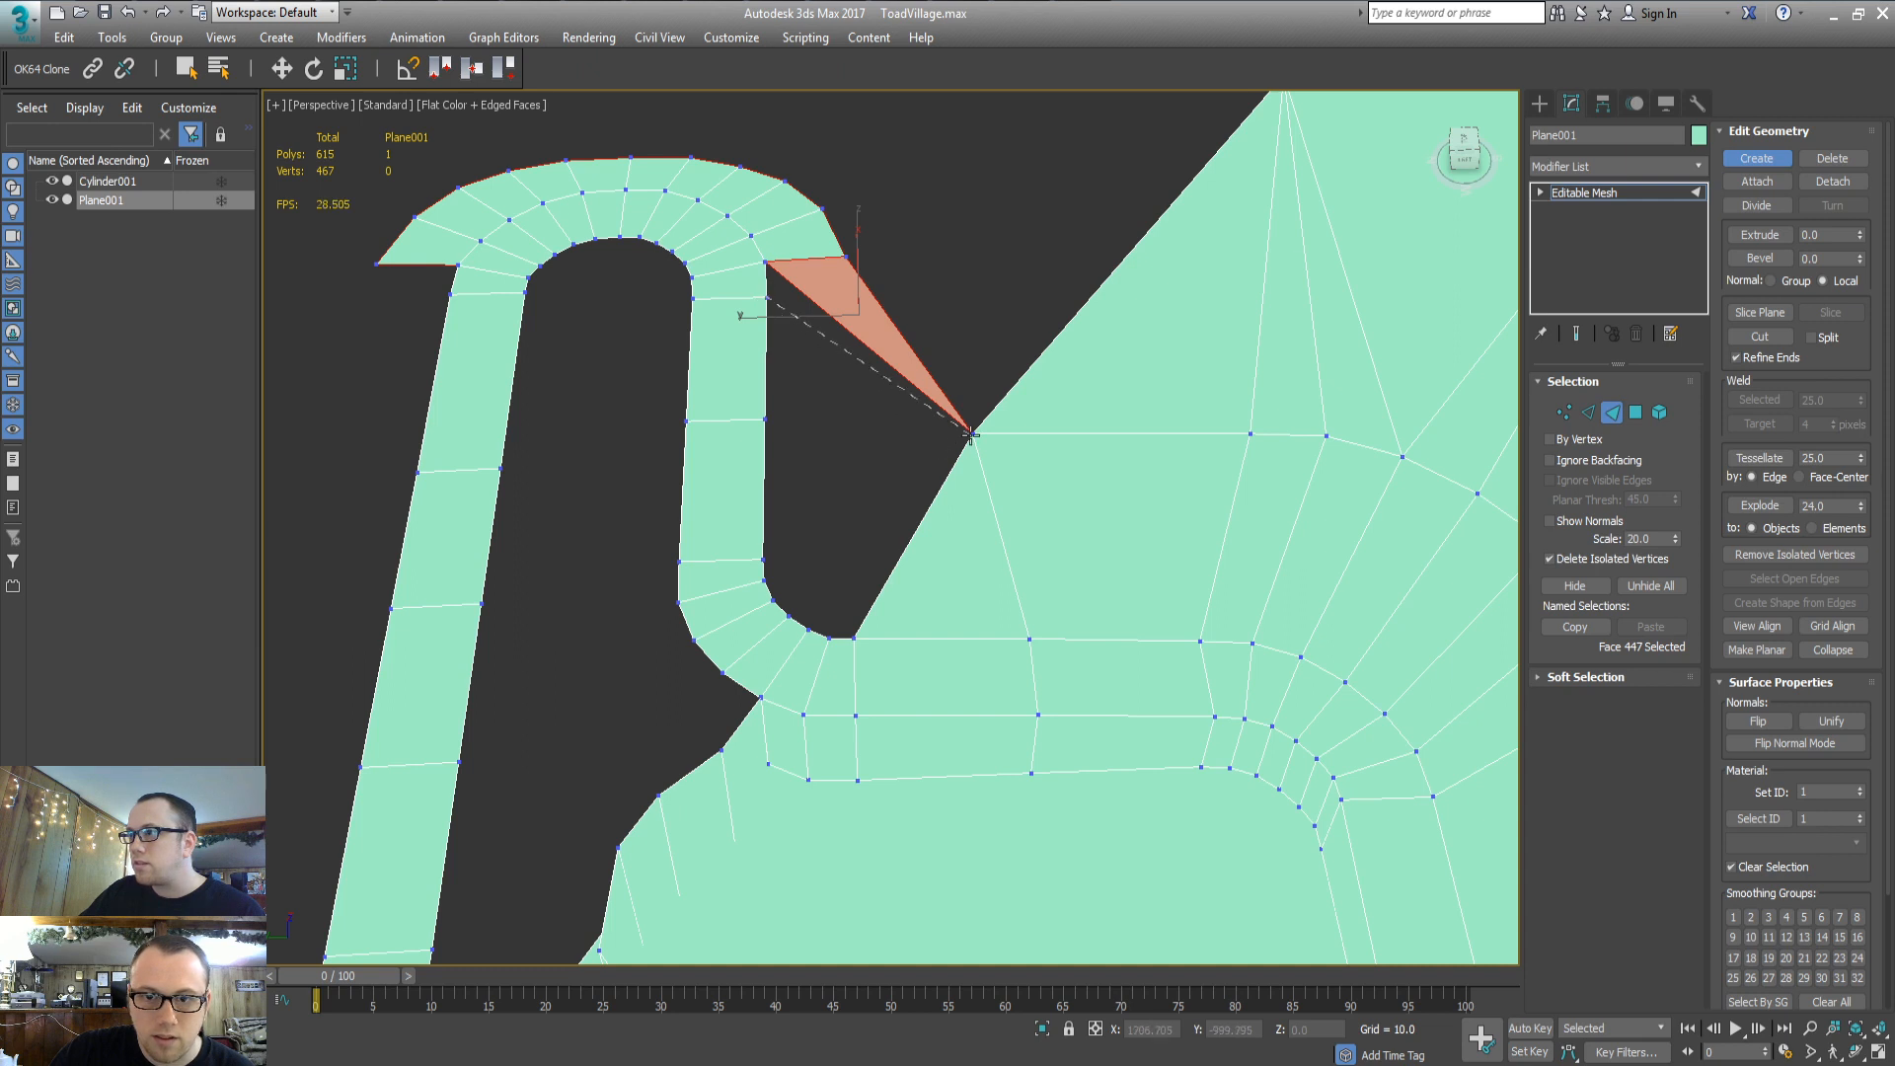
left_click(766, 264)
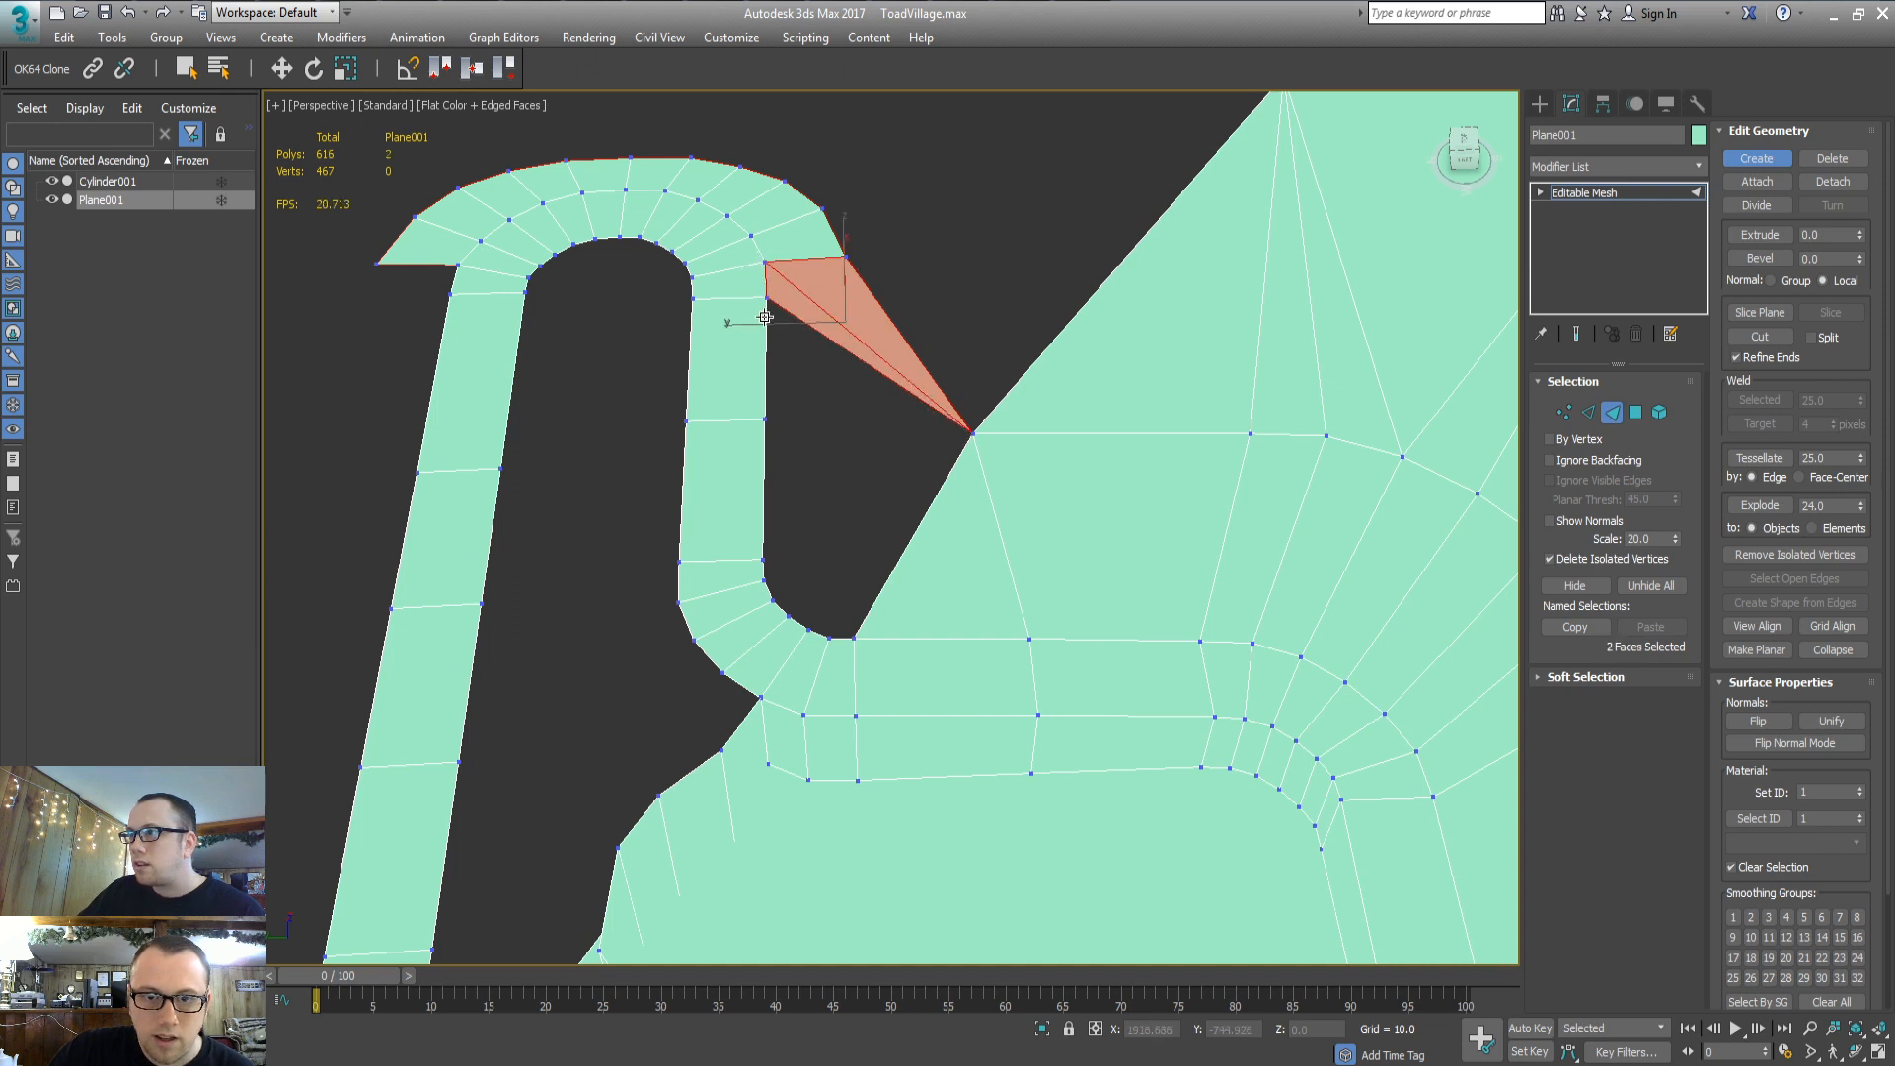
left_click(765, 422)
left_click(972, 431)
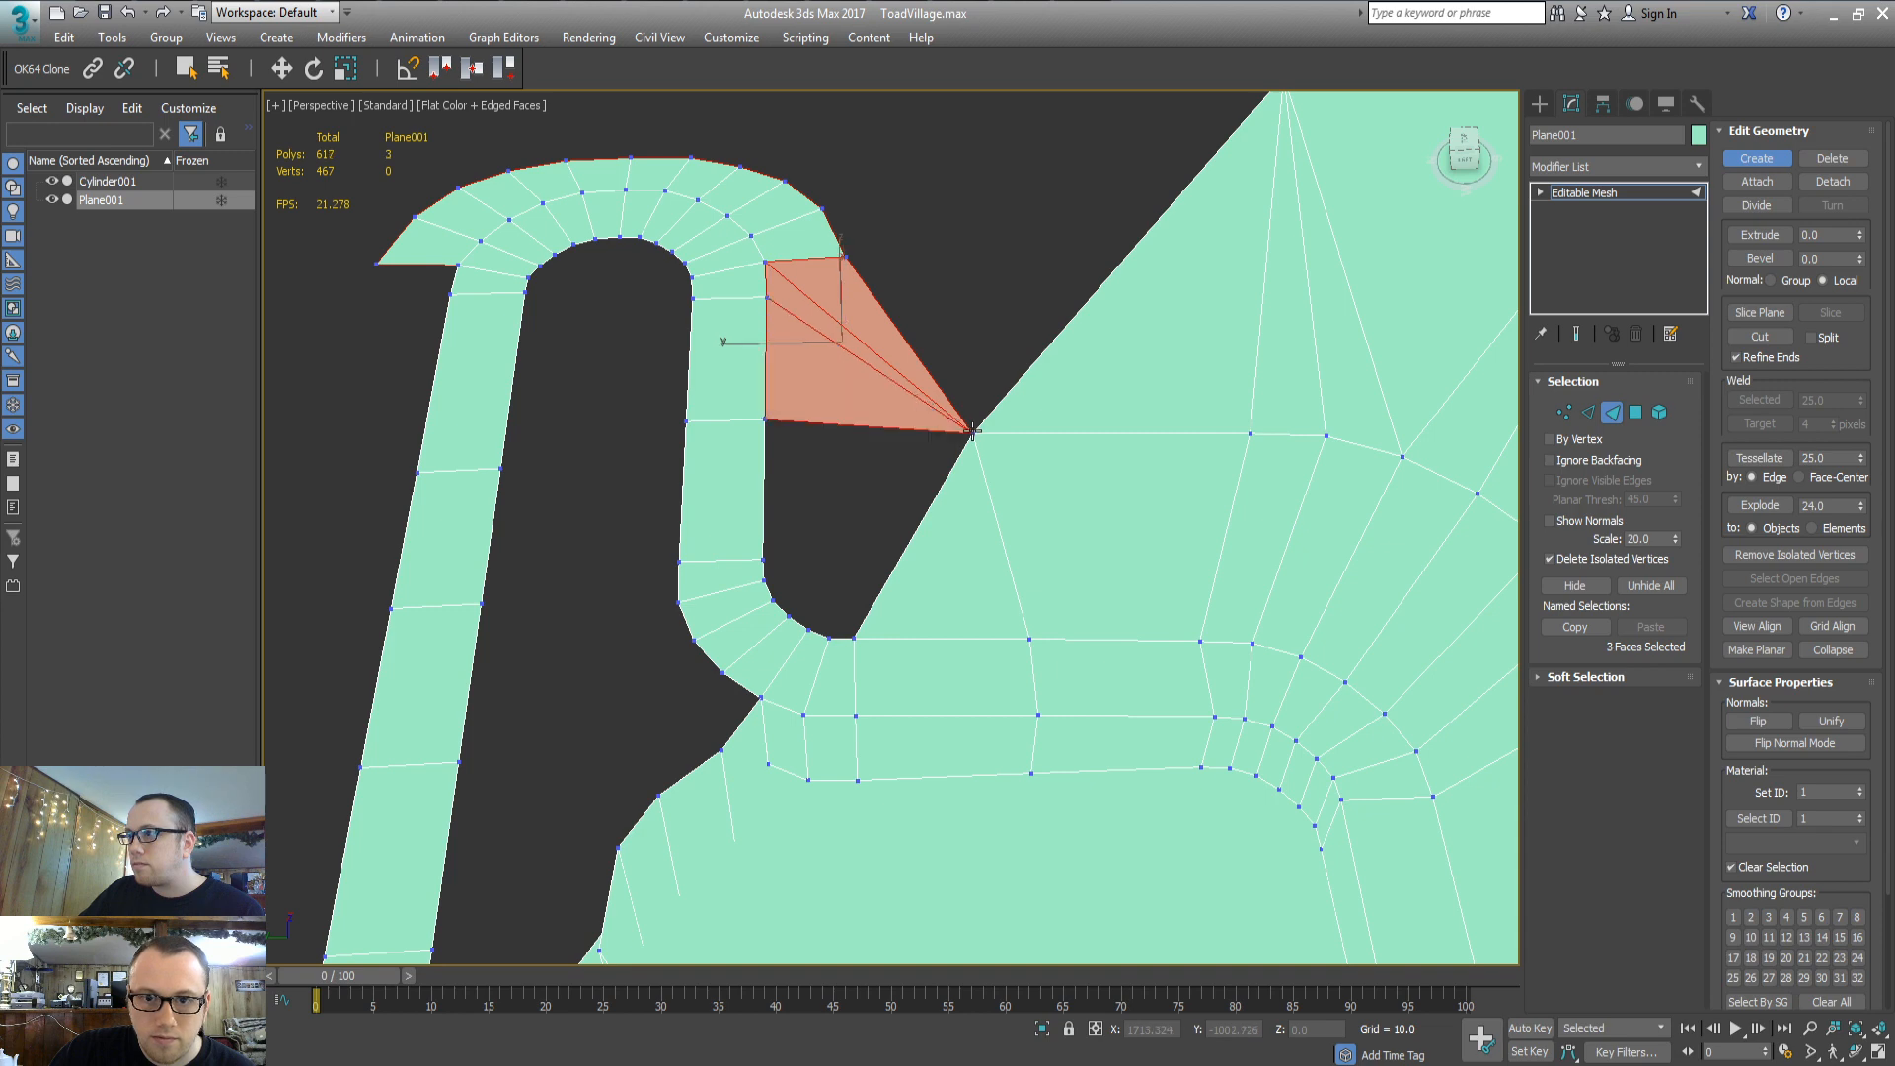
left_click(762, 564)
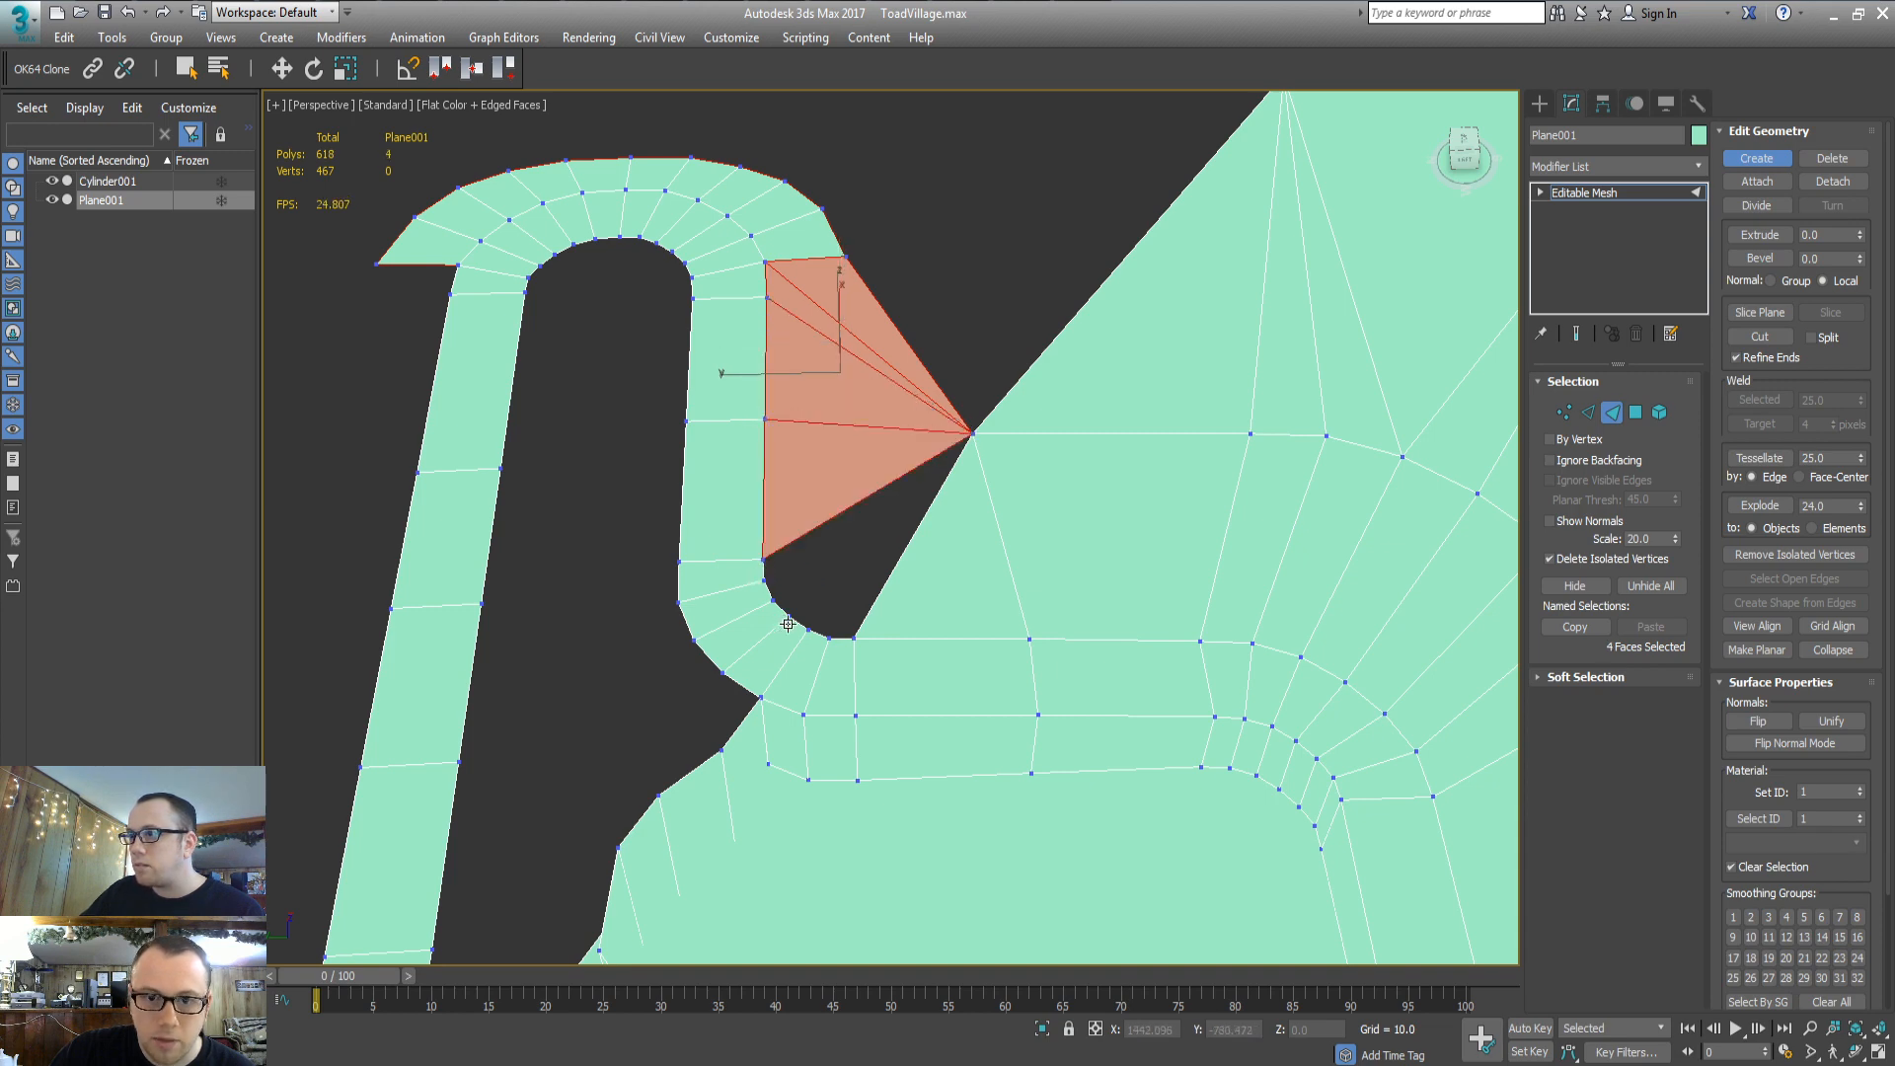
Create two more triangular faces from the hill's corner vertex to the middle of the track's inner bend
left_click(789, 617)
left_click(972, 432)
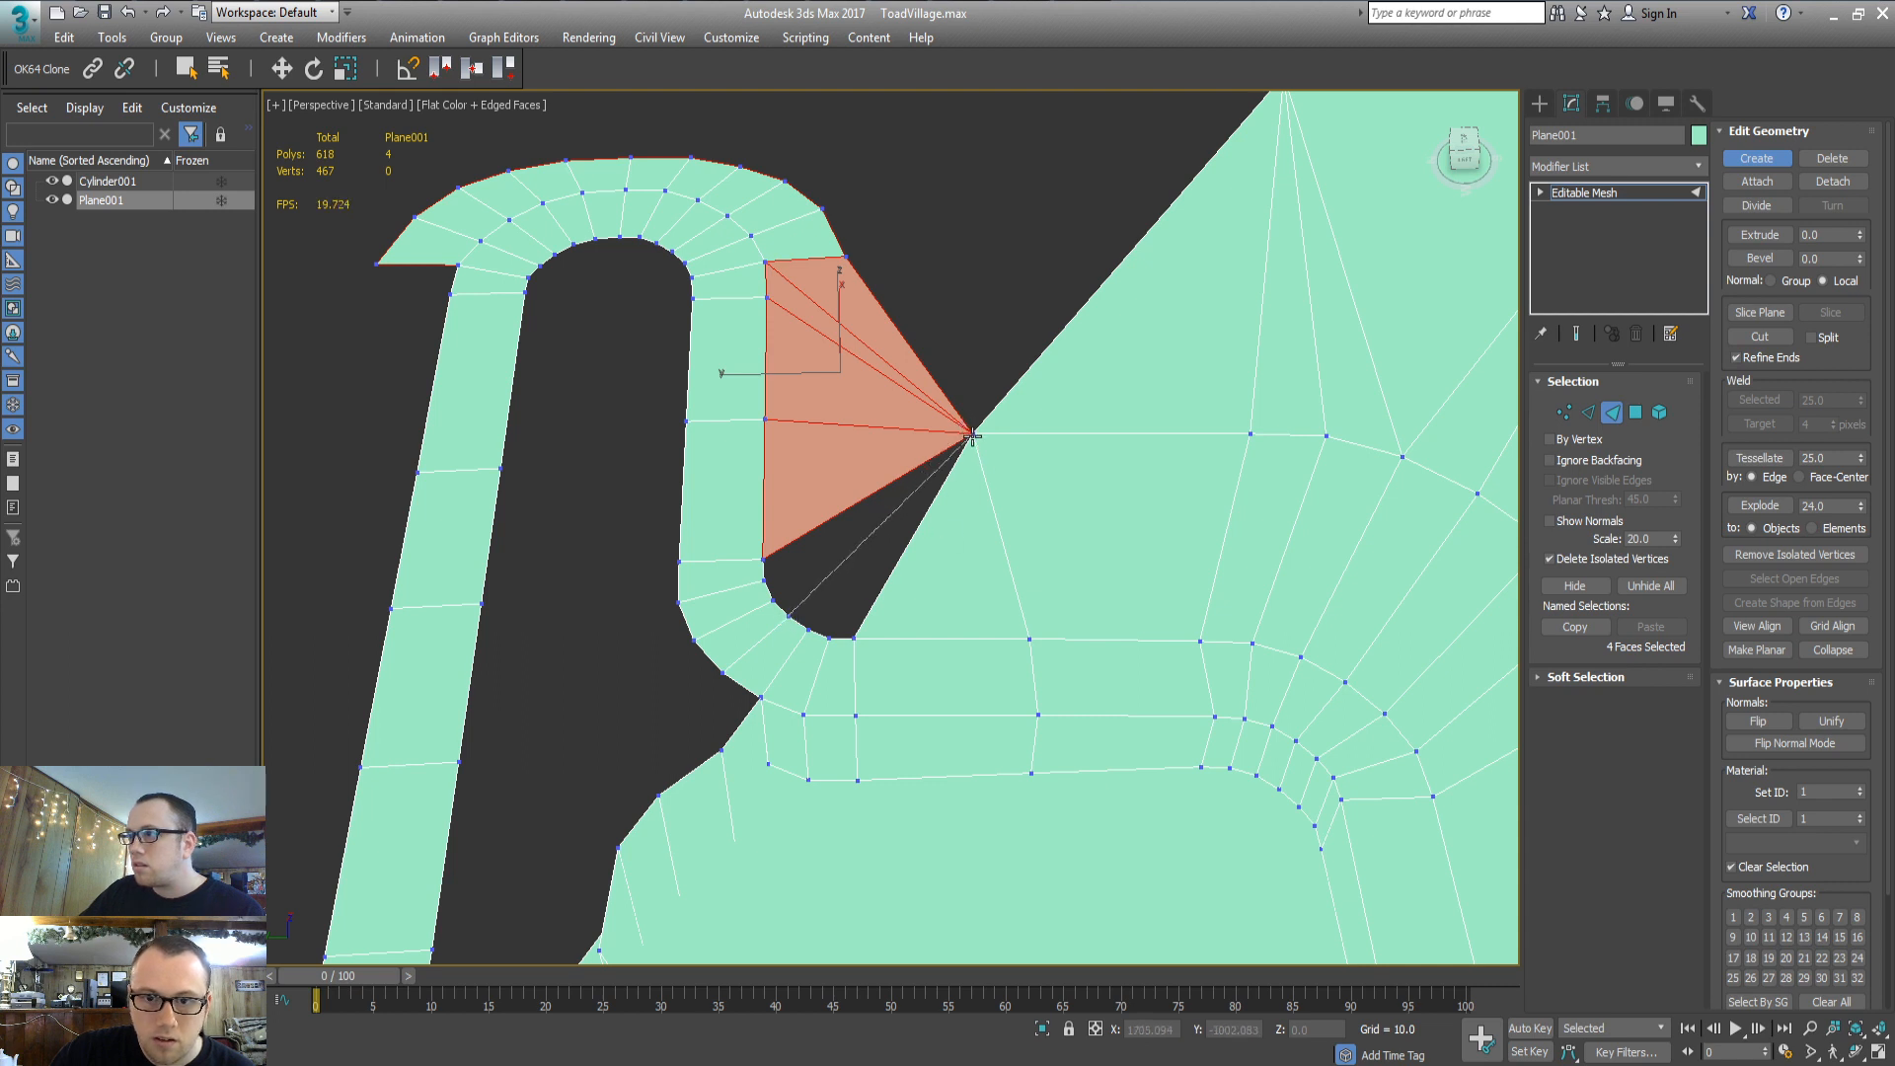
left_click(771, 599)
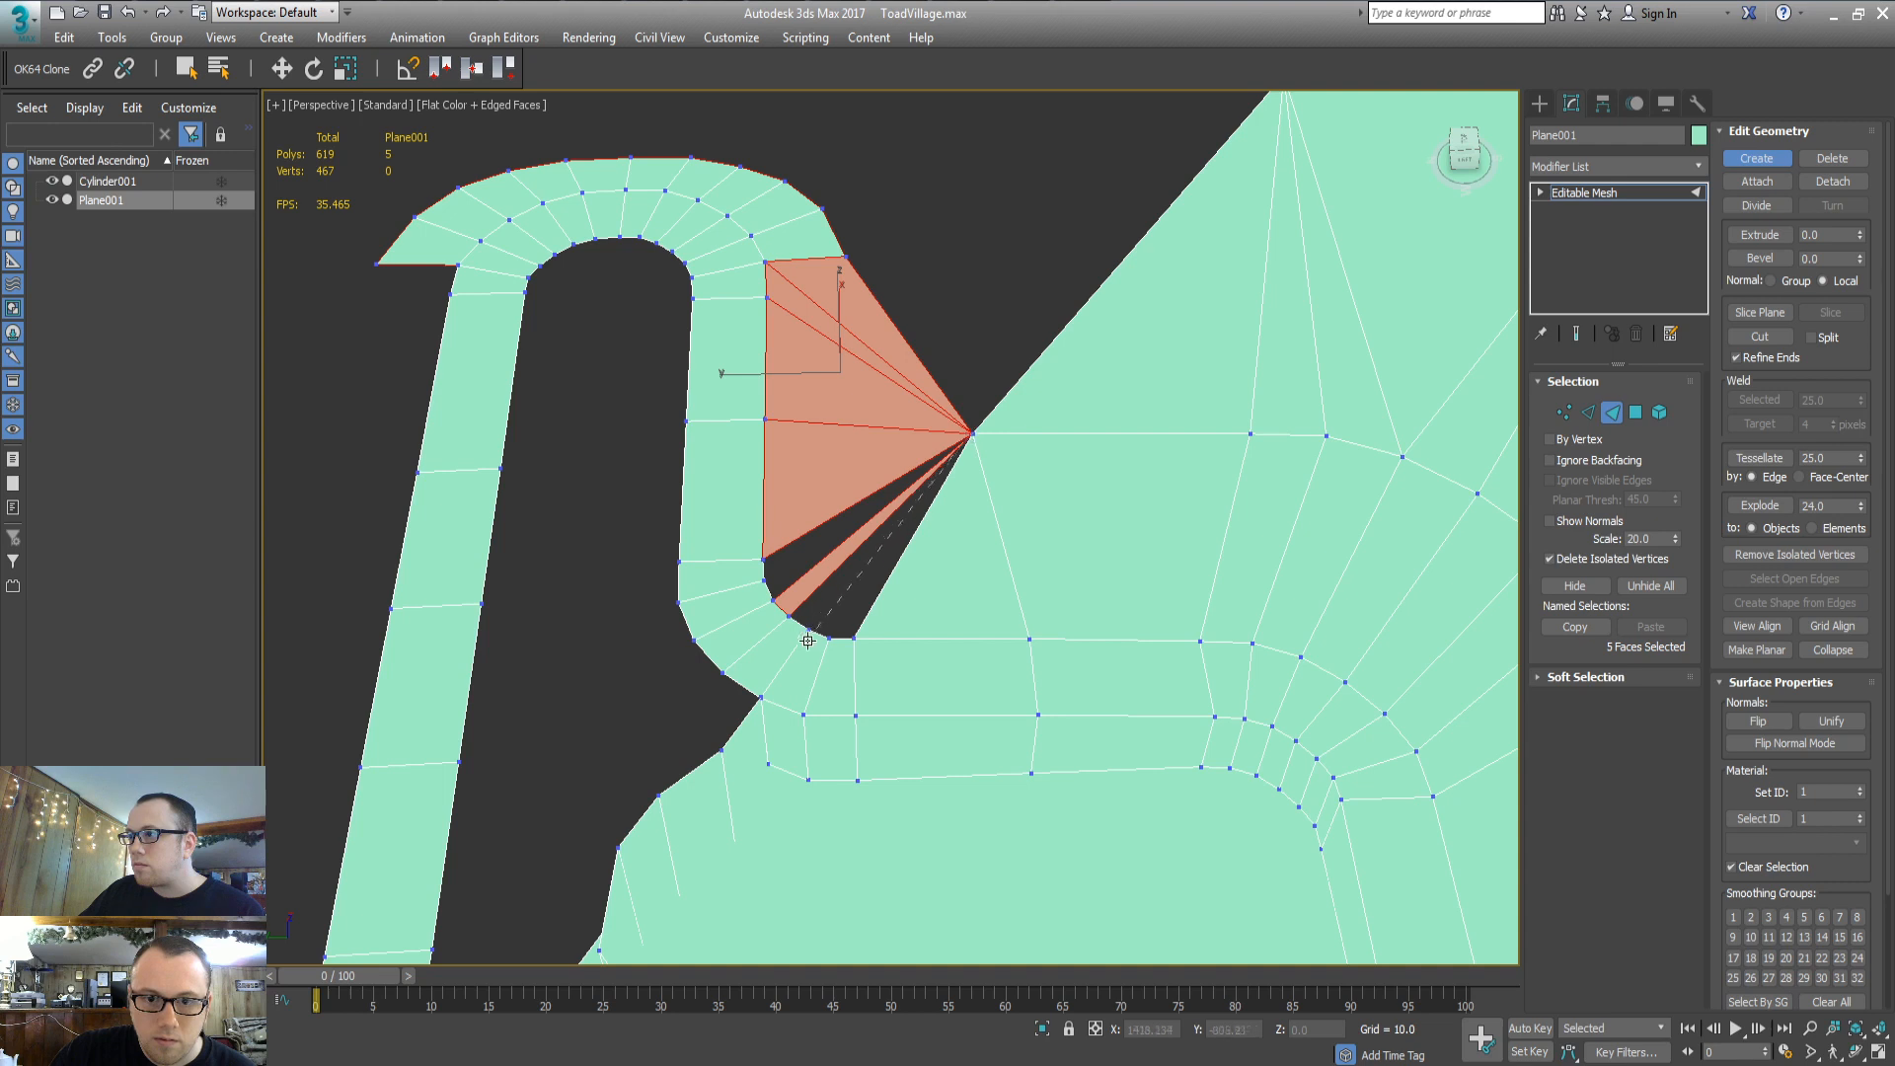
left_click(808, 629)
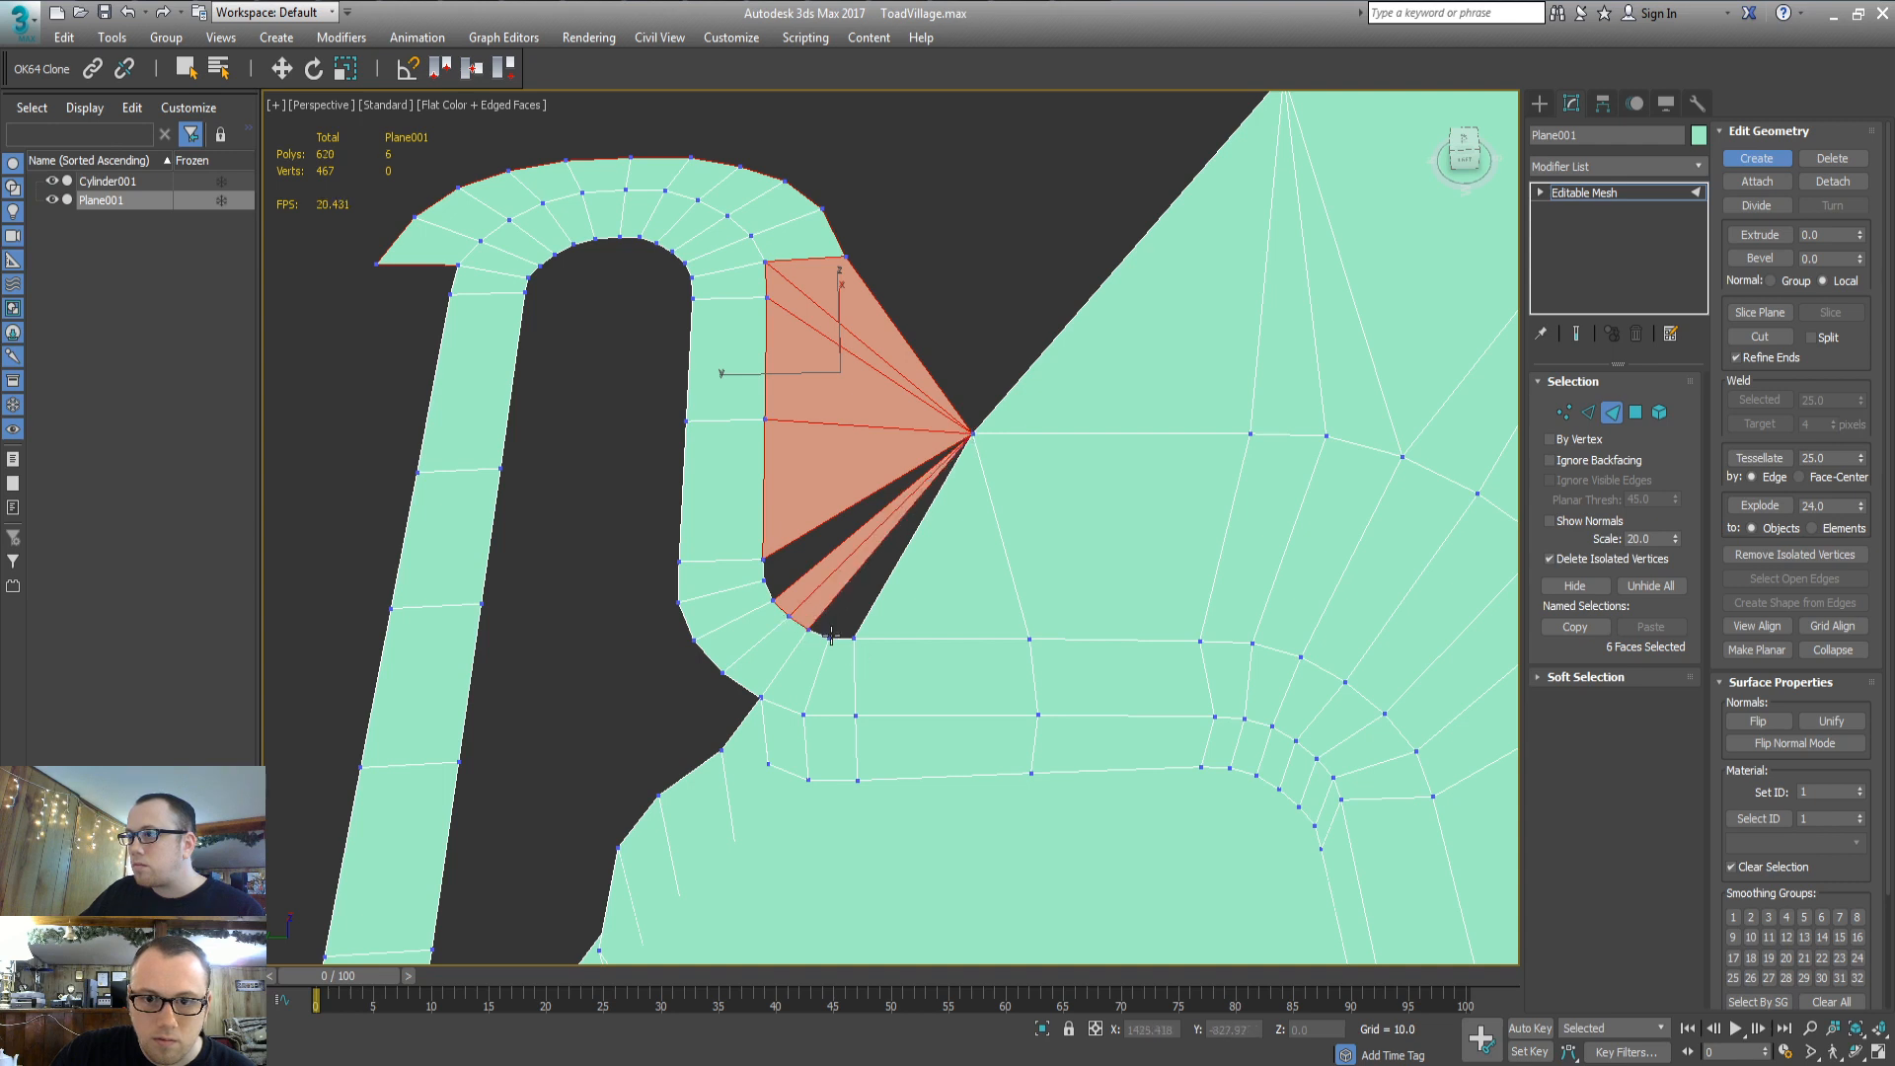
left_click(974, 434)
left_click(796, 617)
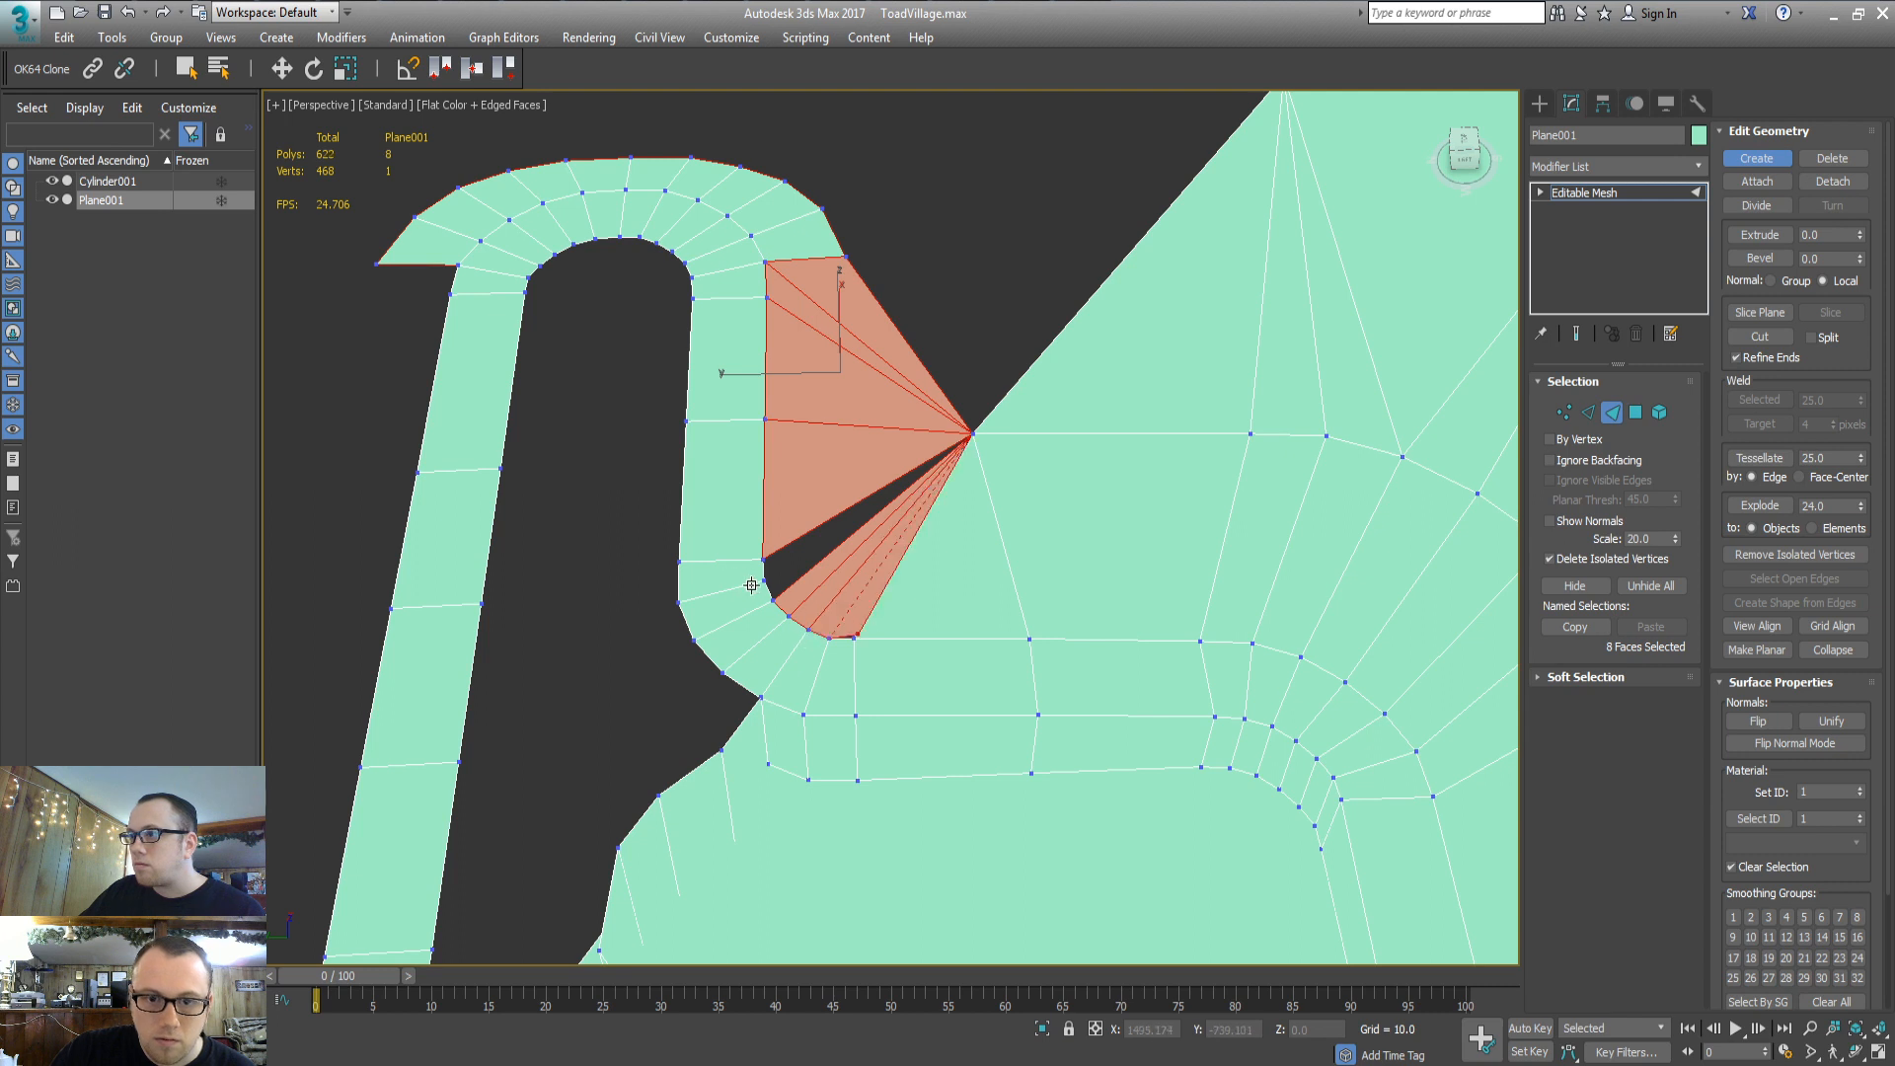
left_click(772, 598)
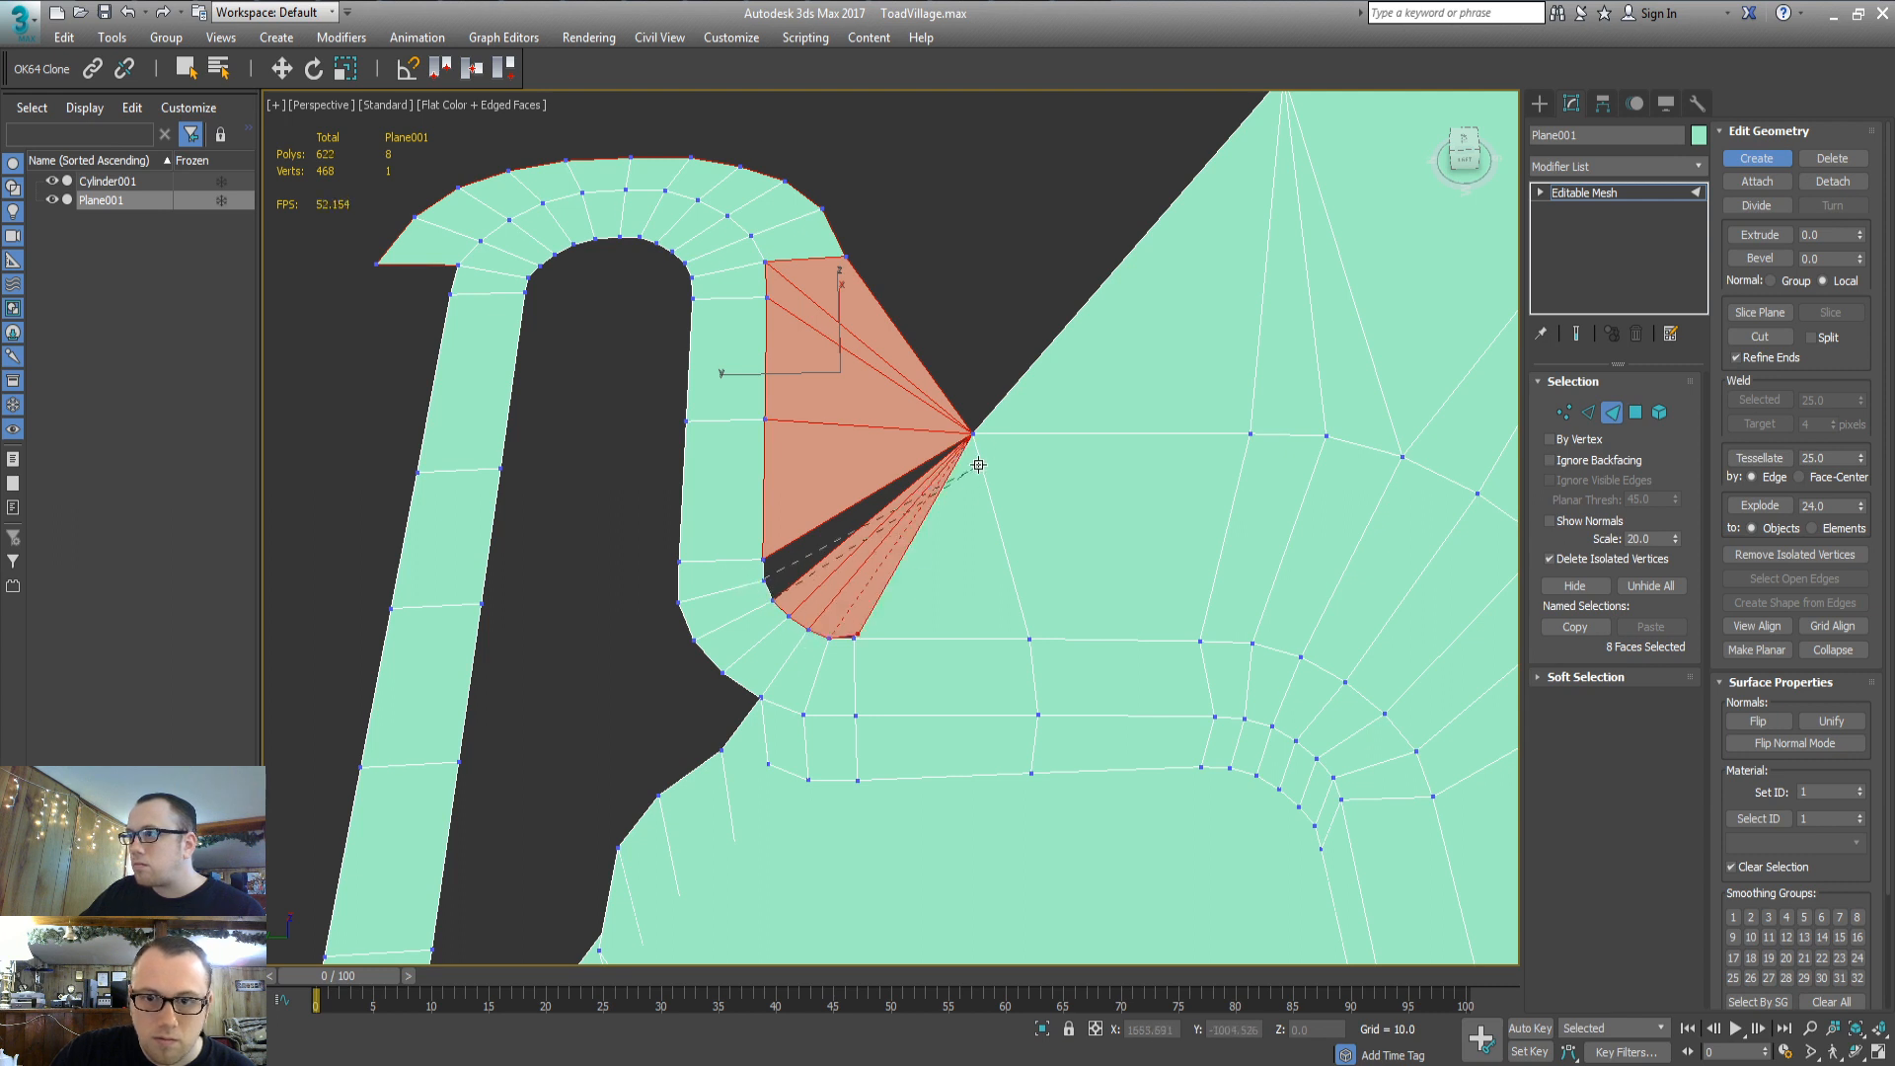
key("ctrl+z")
key("ctrl+z")
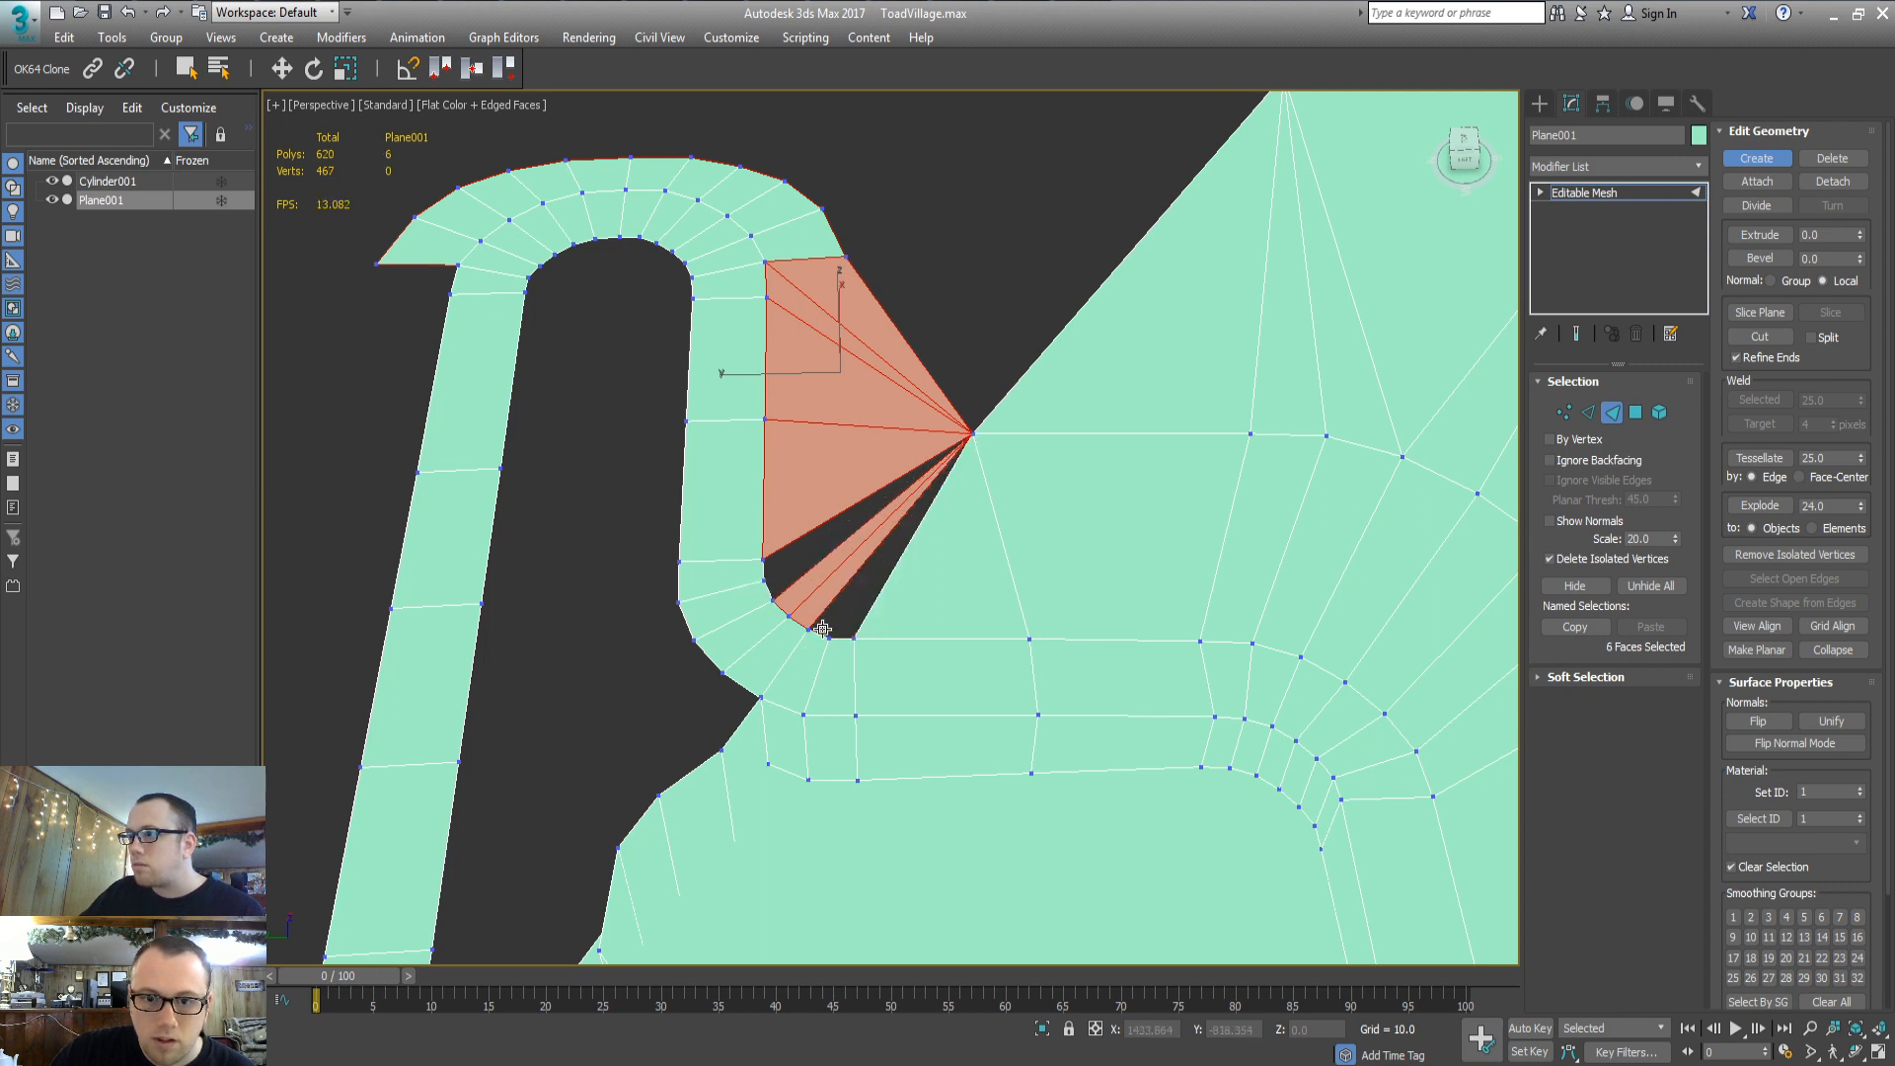
Close the remaining gaps at the track's inner bend with four triangular faces fanning from the hill's corner vertex
left_click(972, 433)
left_click(806, 626)
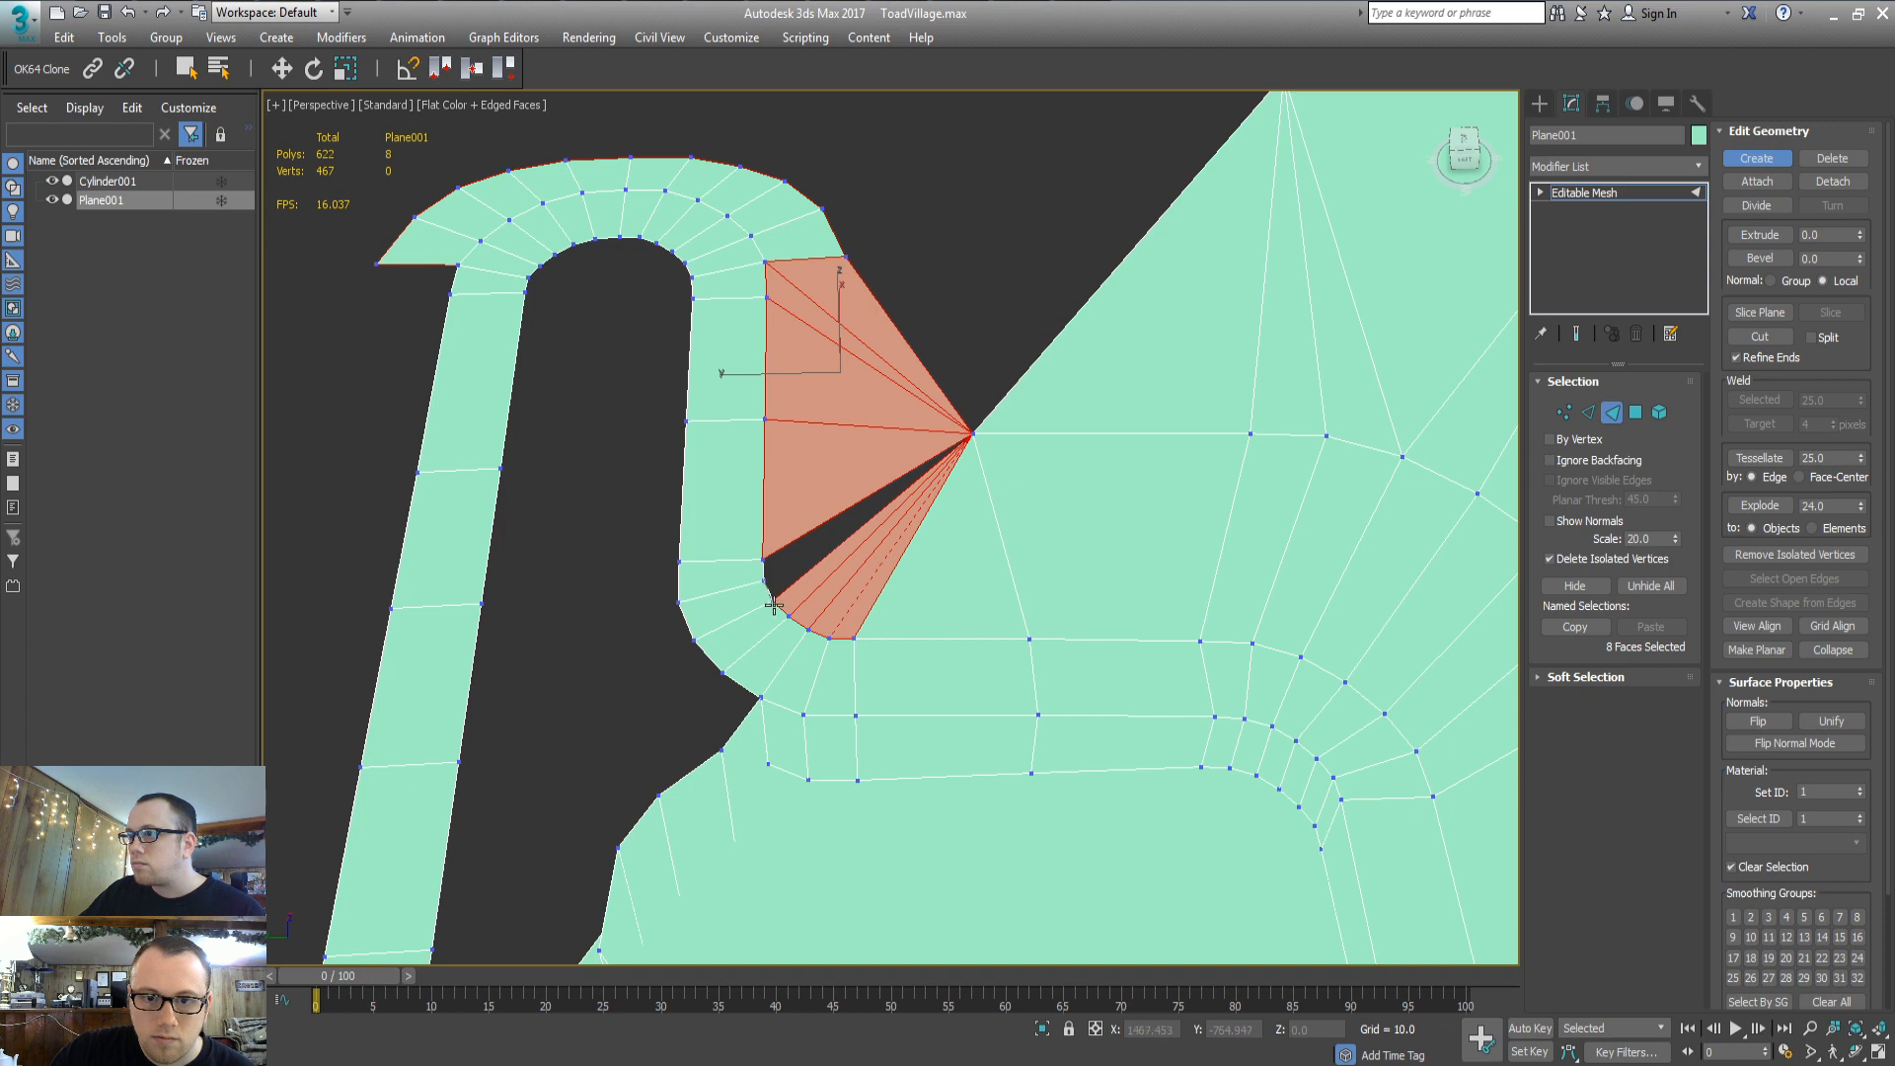
left_click(973, 432)
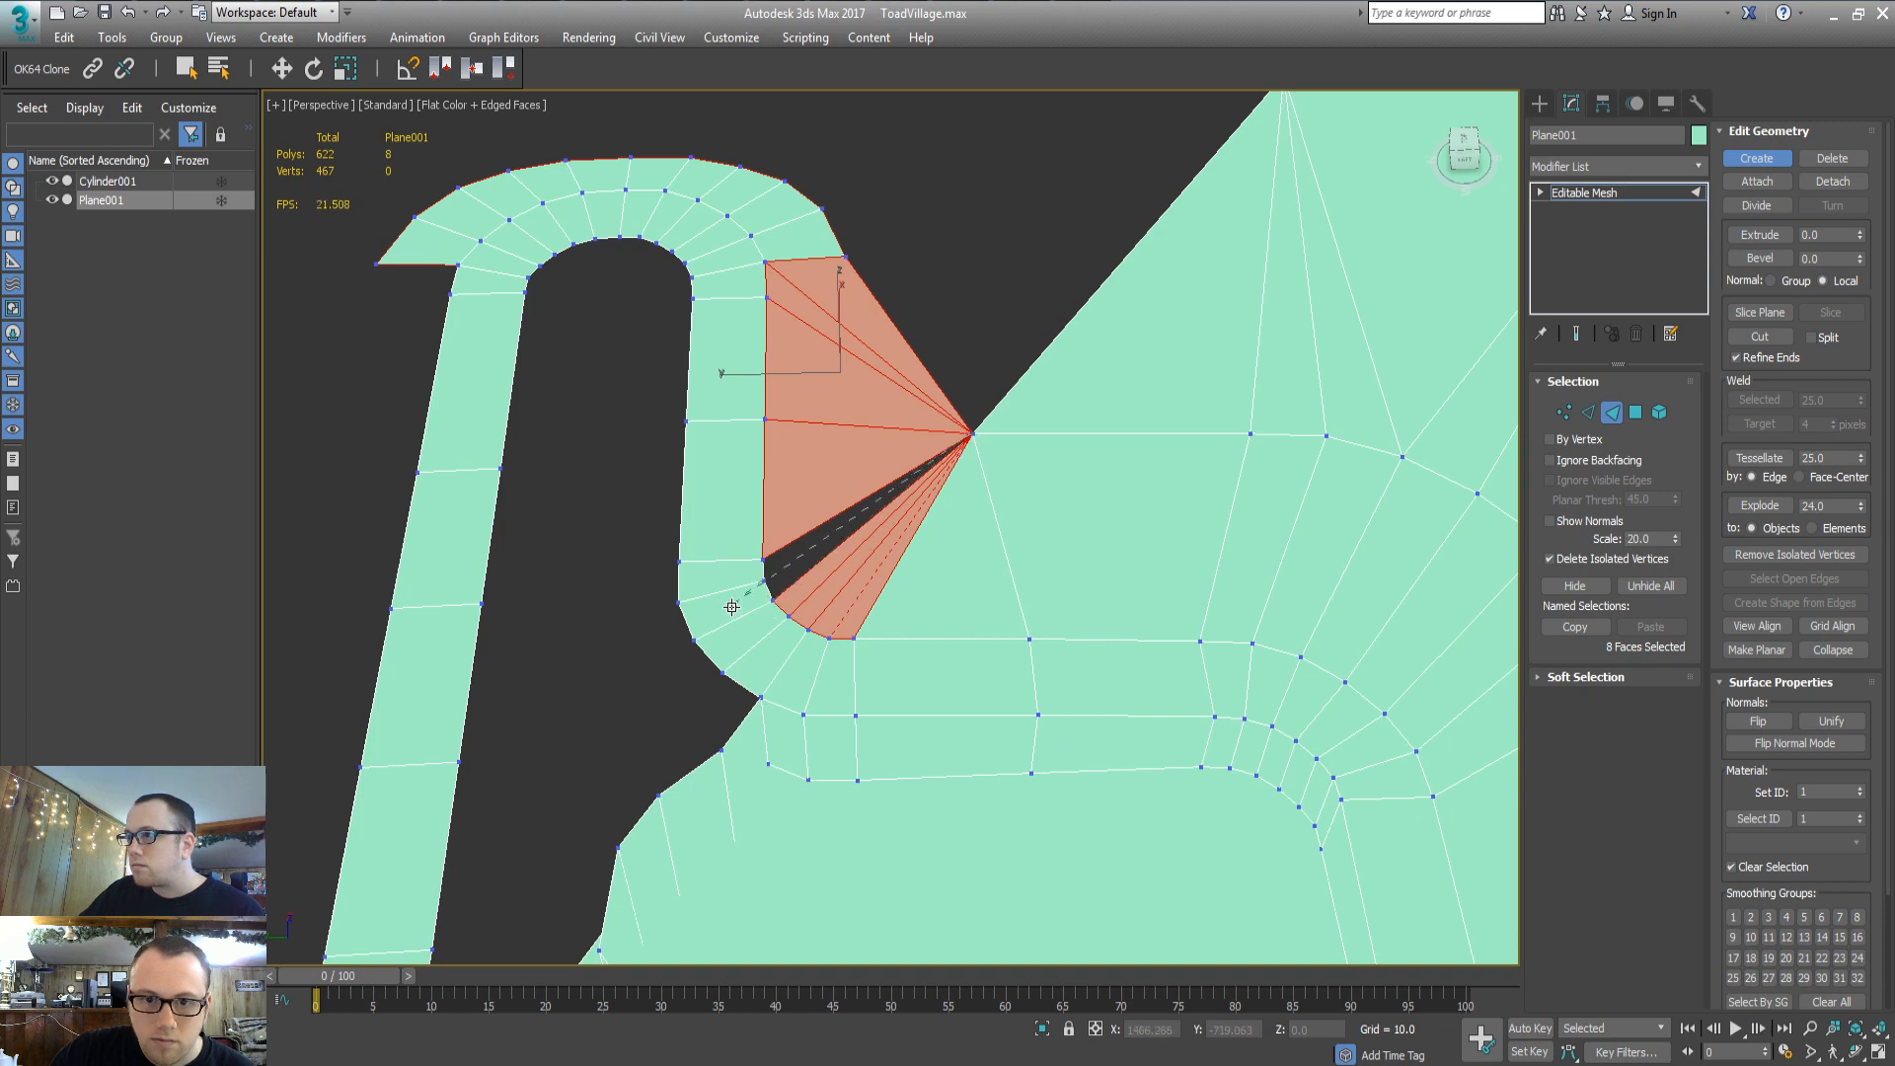
left_click(764, 561)
left_click(764, 580)
double_click(773, 600)
Create a large four-sided face joining the hill's corner and peak vertices, a new outer point and the end of the hairpin strip
middle_click_drag(898, 545, 675, 575)
key("w")
key("c")
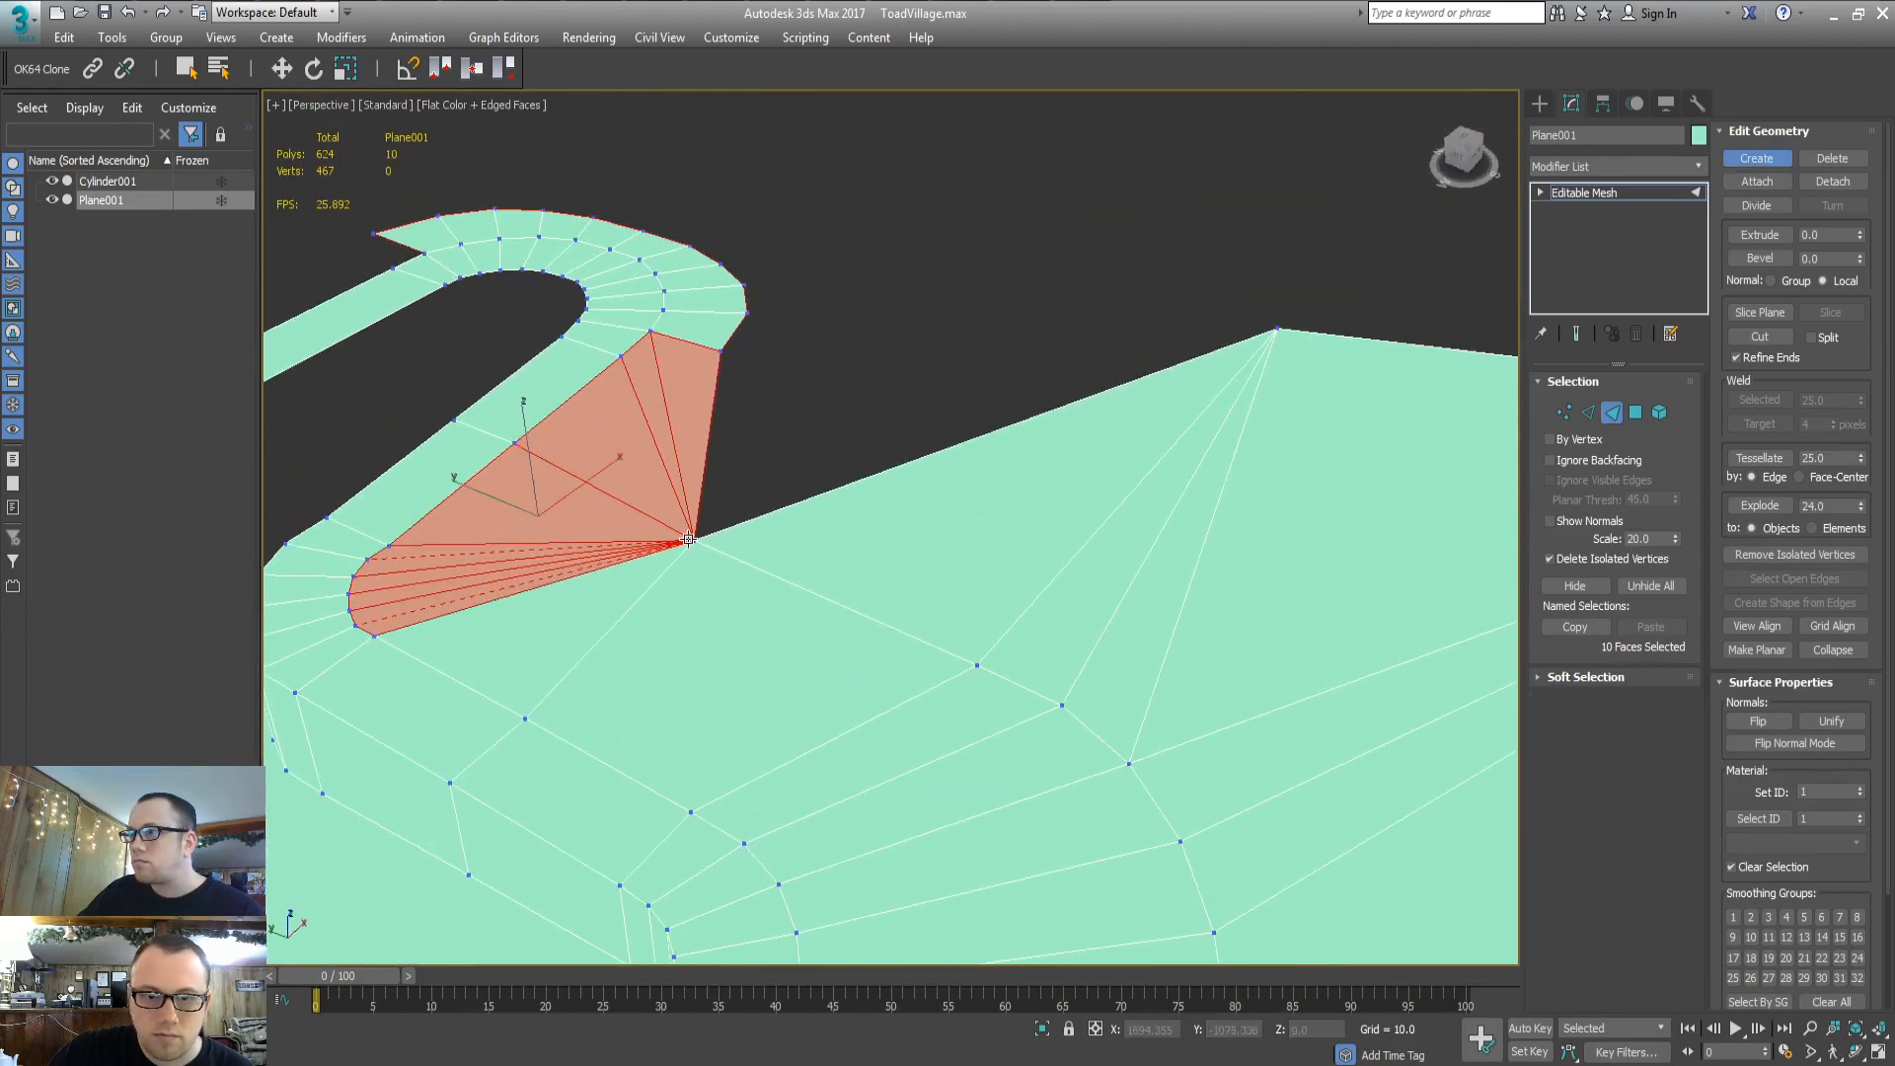
left_click(1275, 329)
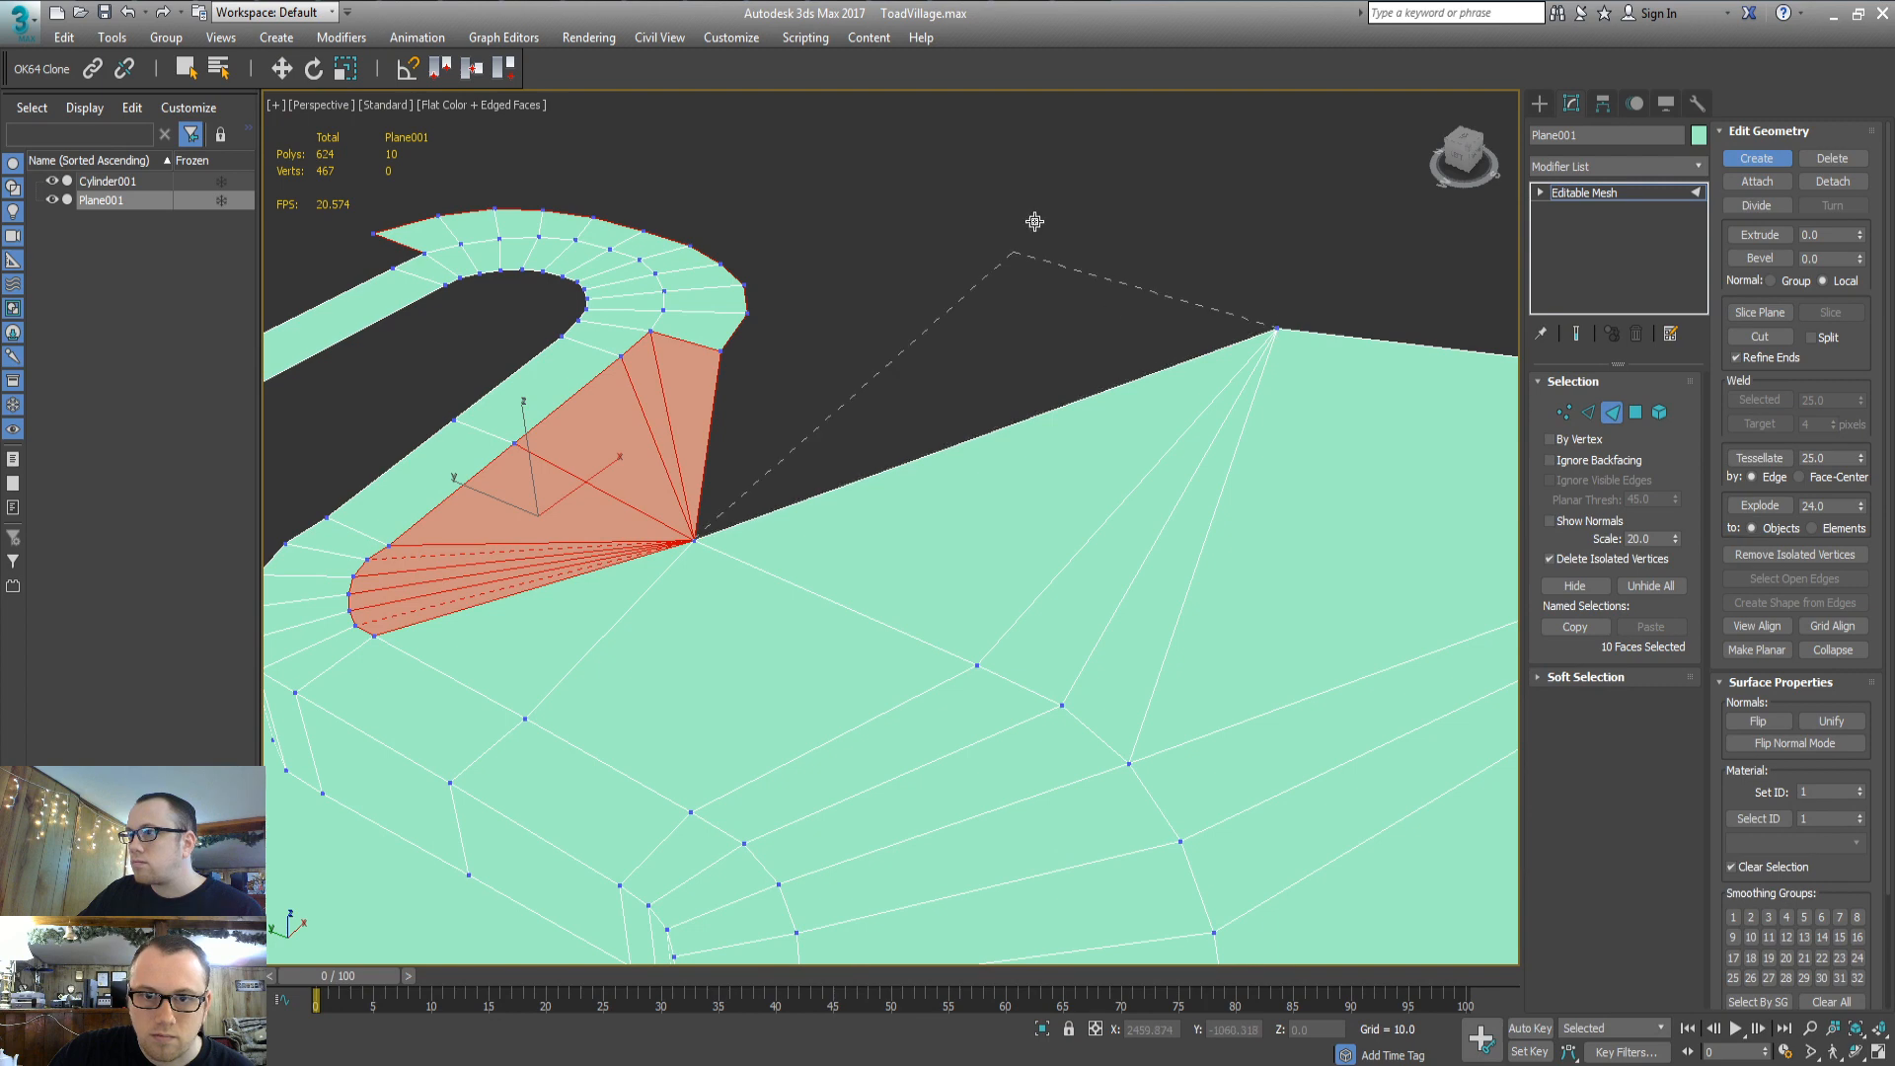
left_click(1138, 123)
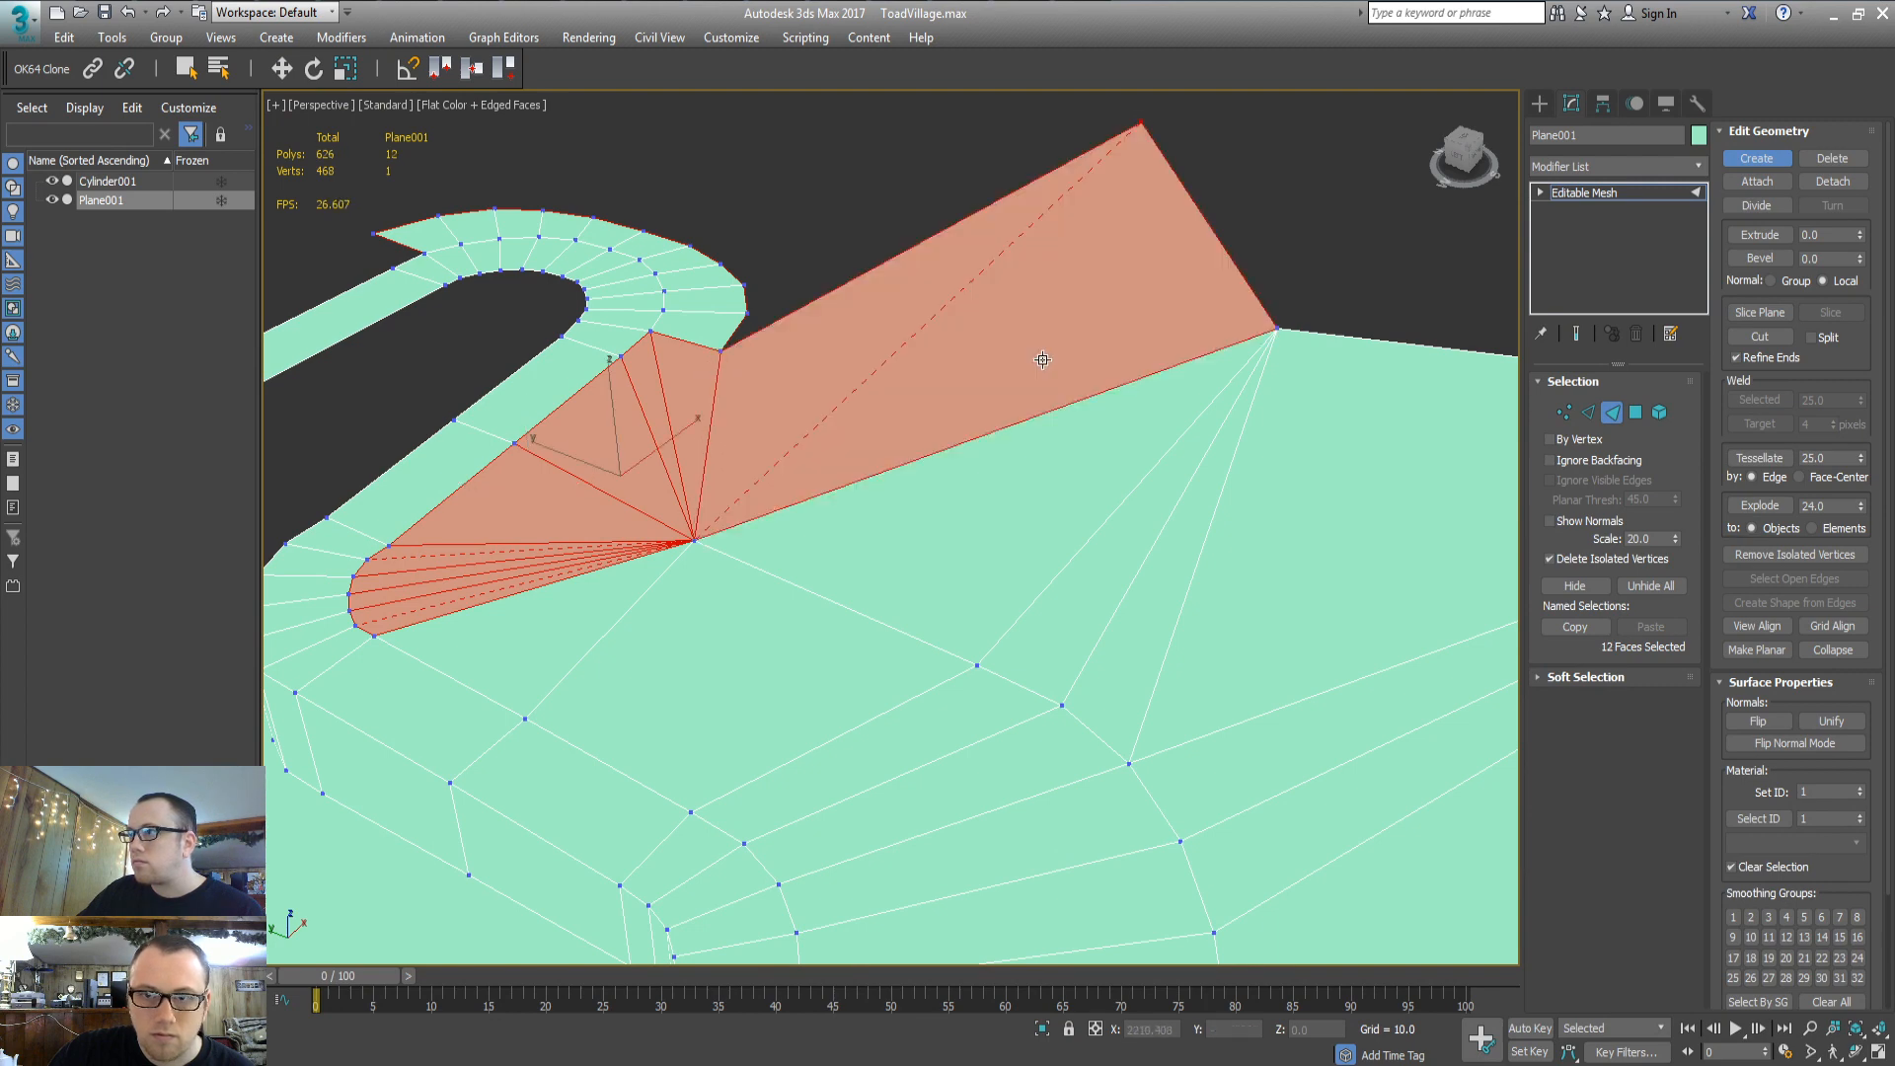
Set the new outer vertex's Z height to 75, close to the hill's peak vertex, and nudge it slightly
middle_click_drag(1008, 400, 936, 493)
key("1")
left_click(1203, 419)
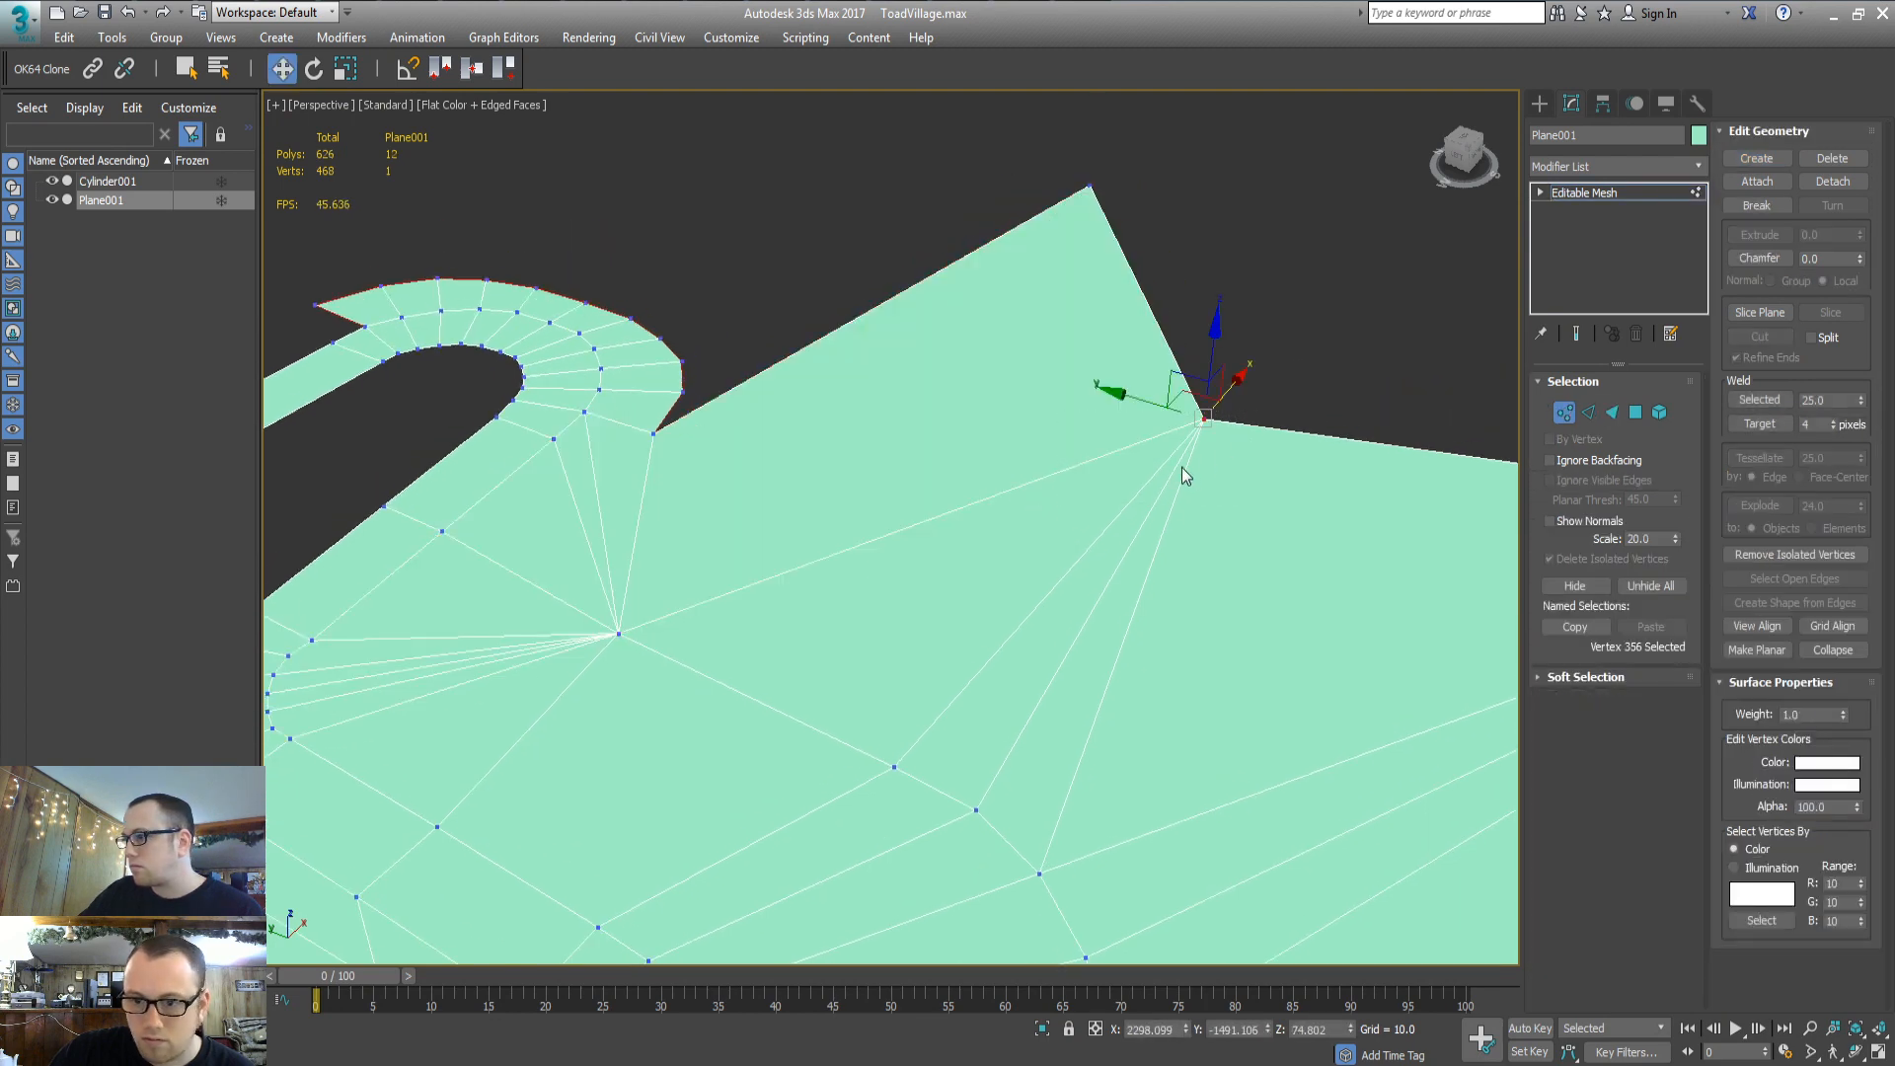
left_click_drag(1137, 187, 1138, 190)
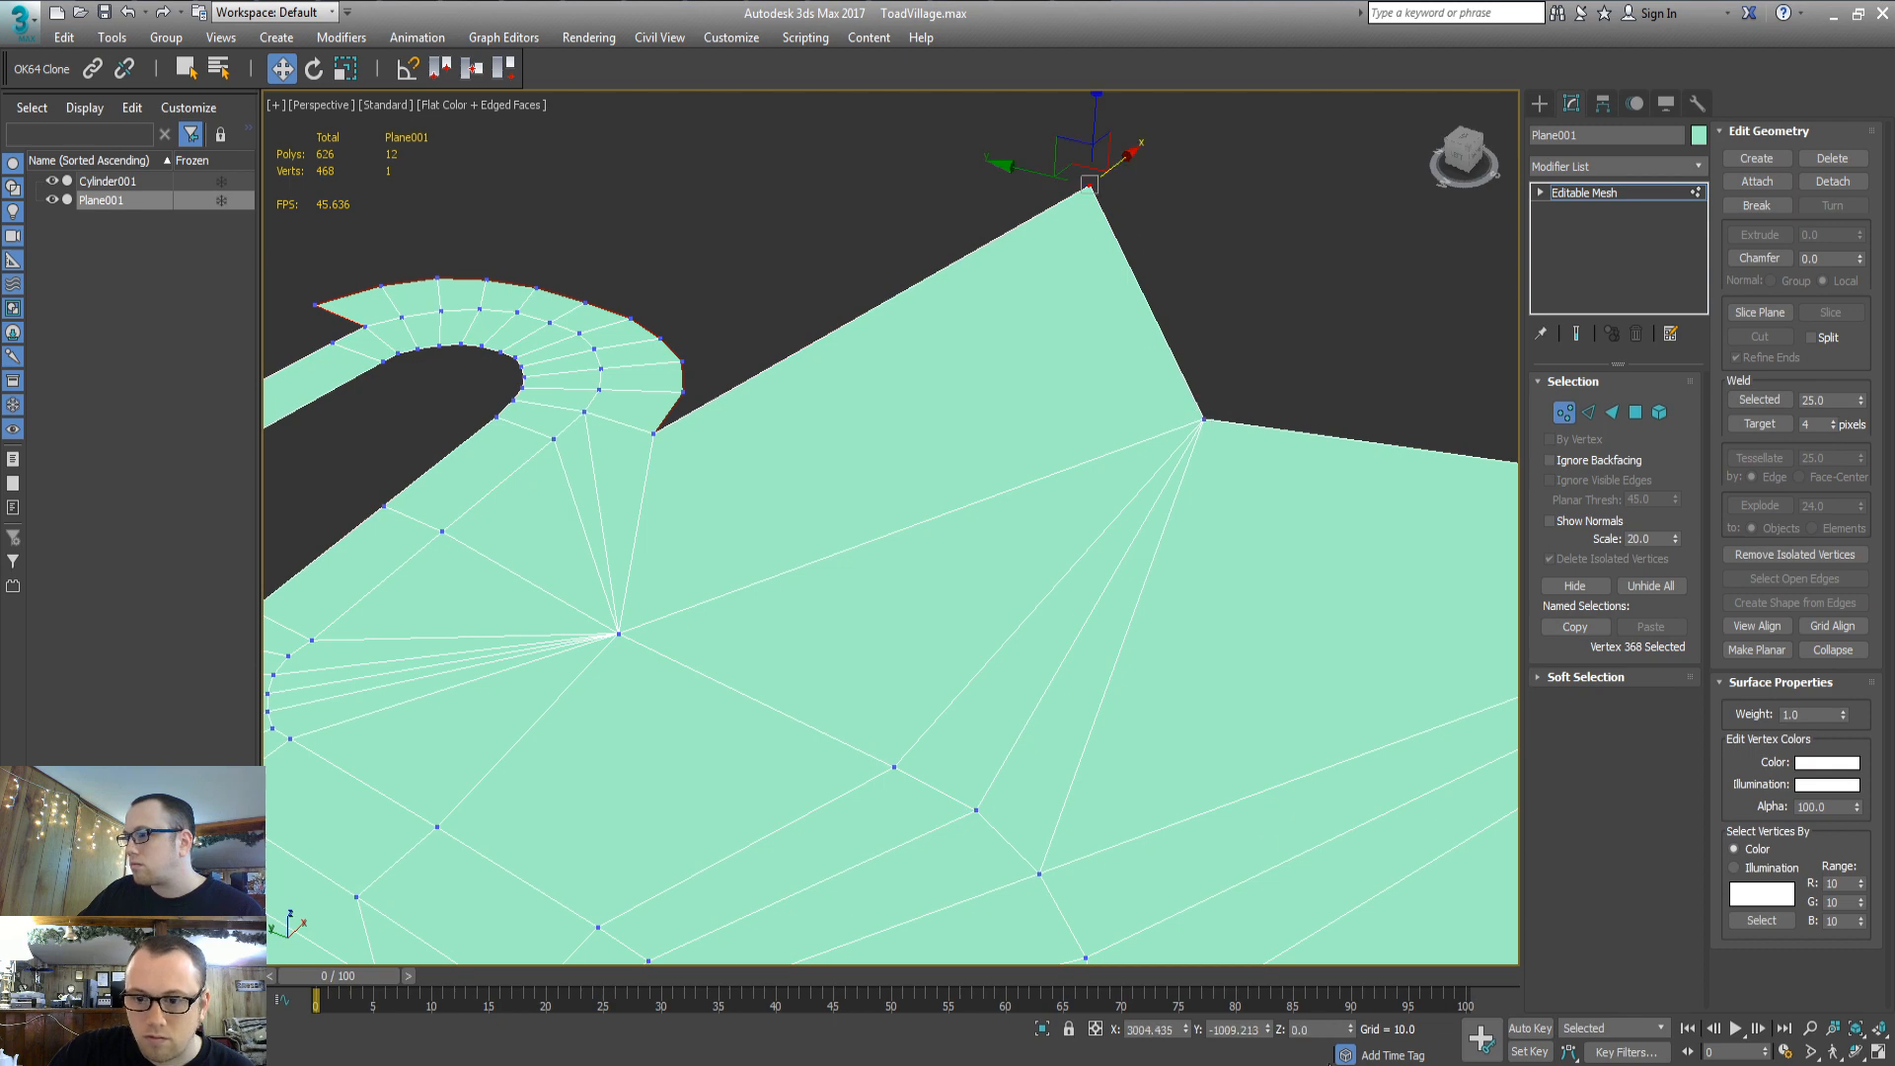
double_click(1318, 1030)
type("75")
key("Tab")
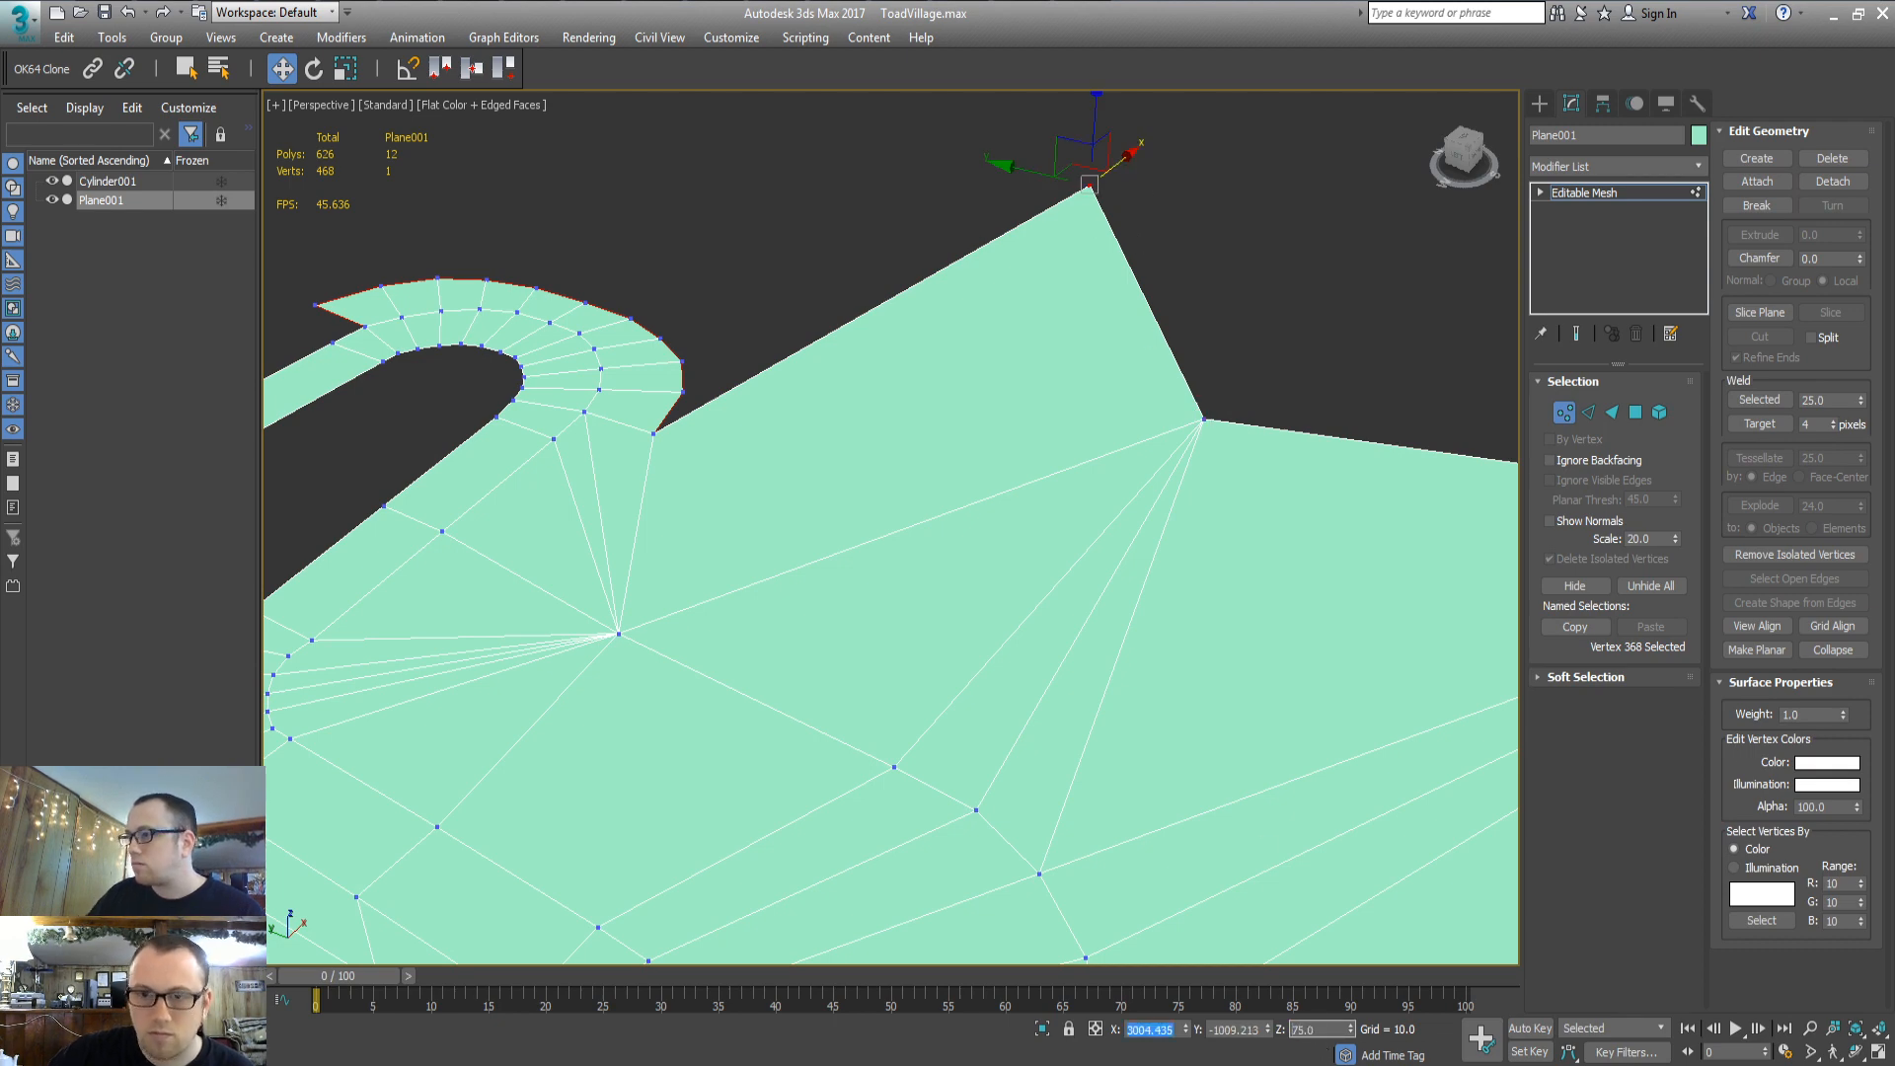
middle_click_drag(1206, 372, 964, 460, "alt")
left_click_drag(1037, 130, 1041, 109)
Create a four-sided face from the hairpin's last two outer rim vertices to the raised vertex and a new outer point beside it
middle_click_drag(1033, 229, 1001, 468, "alt")
key("2")
key("3")
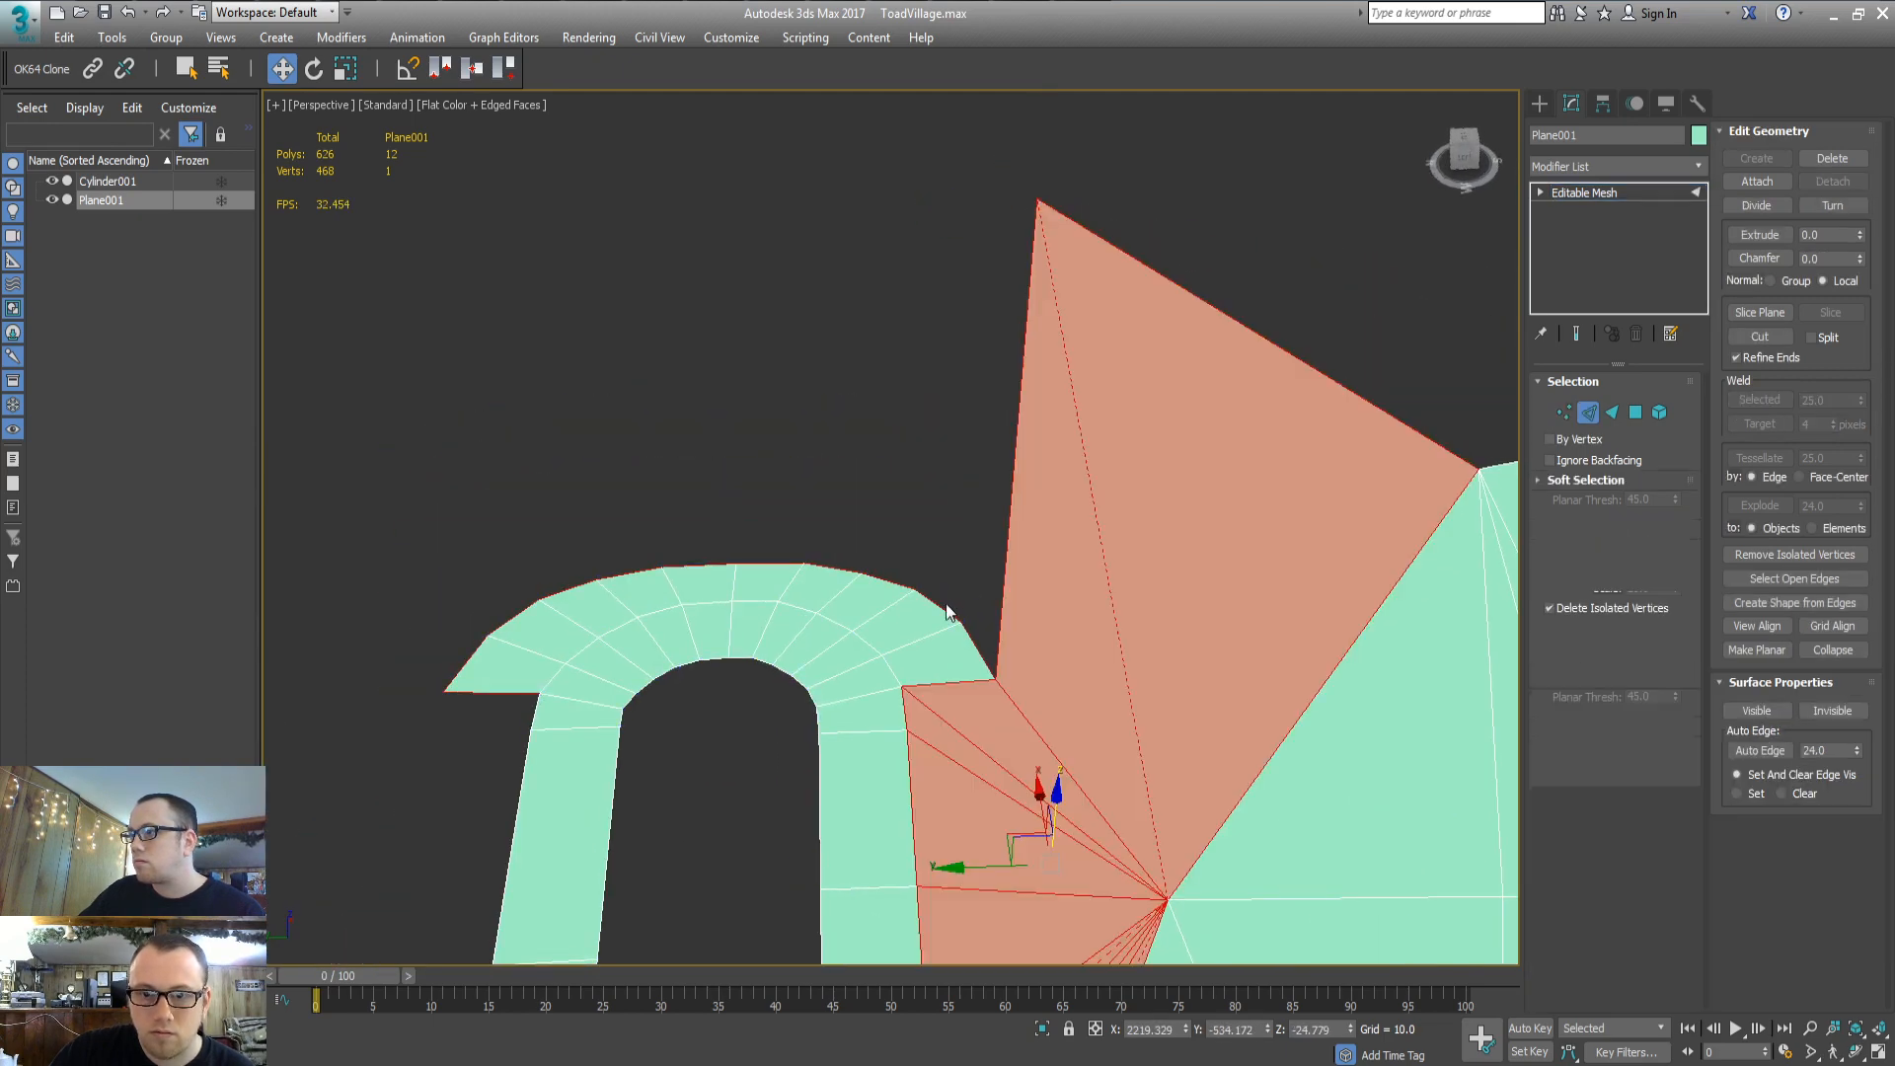
key("c")
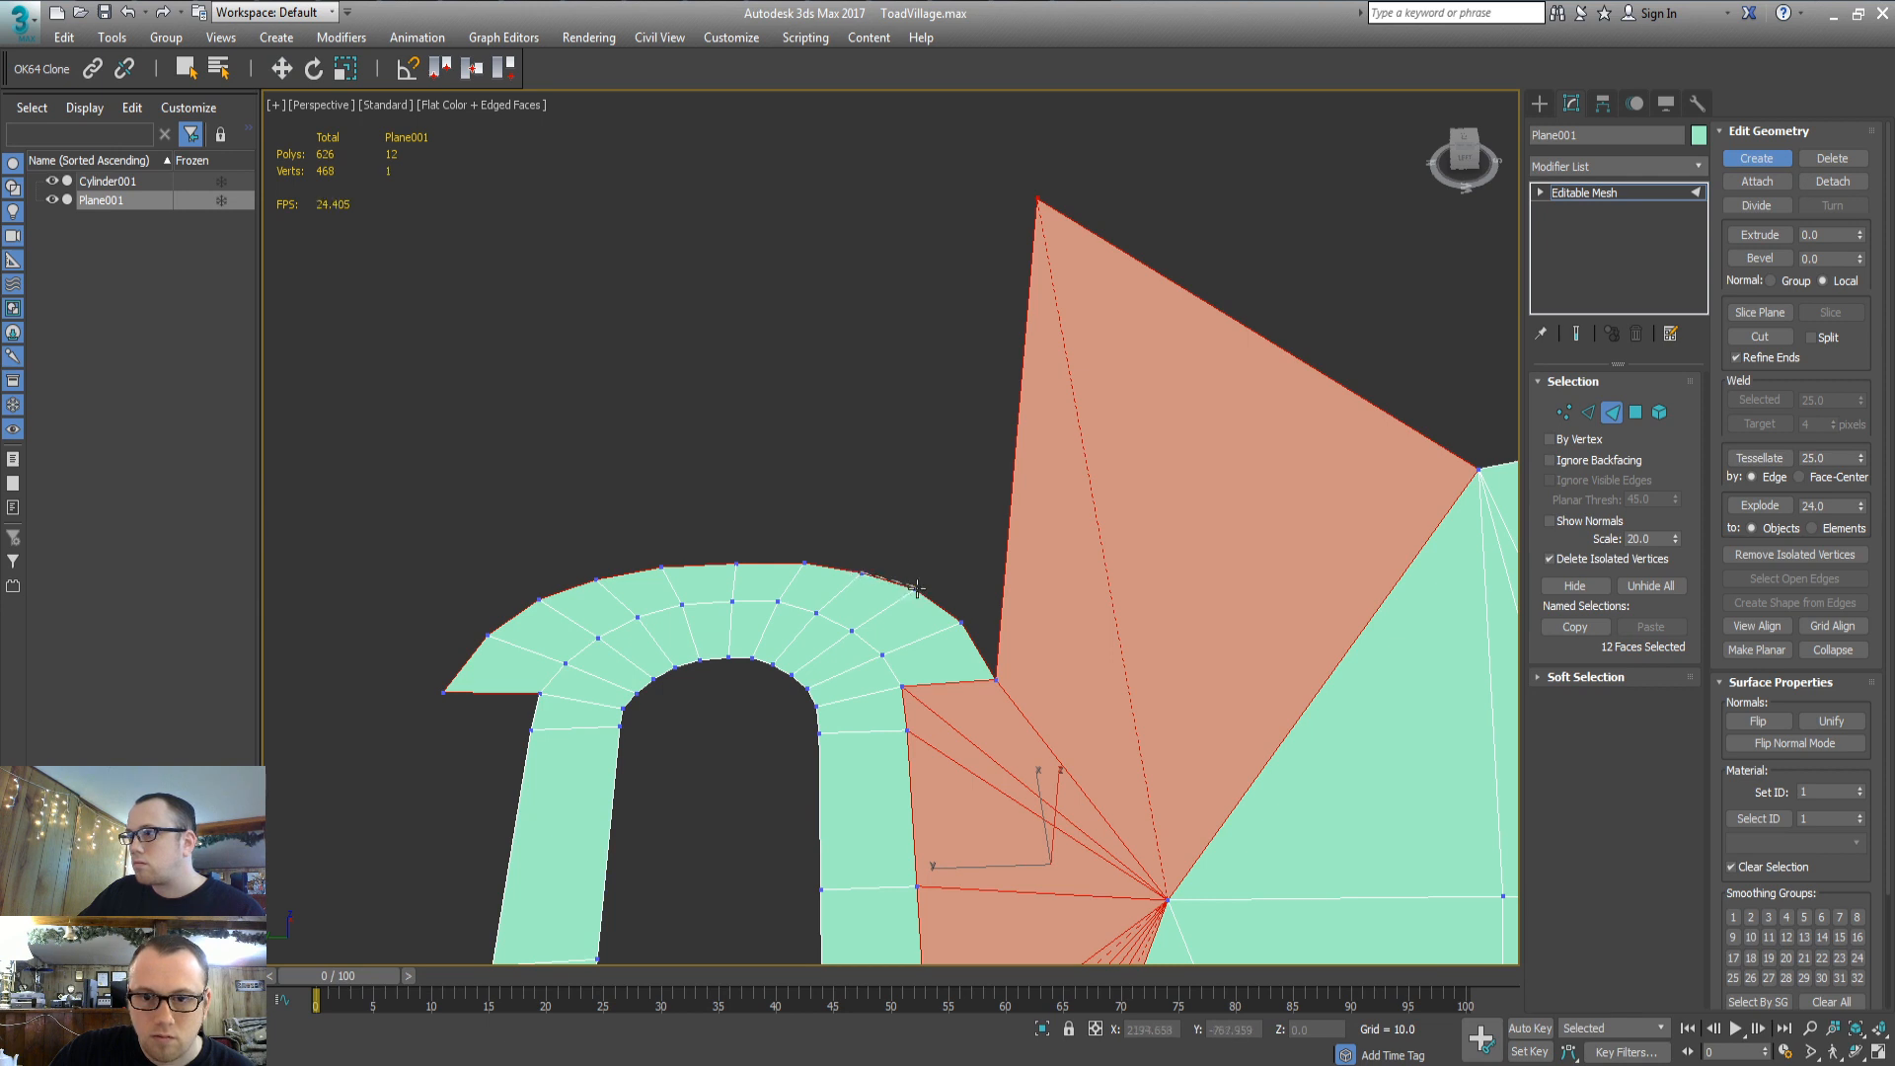
left_click(963, 624)
left_click(1034, 200)
left_click(909, 237)
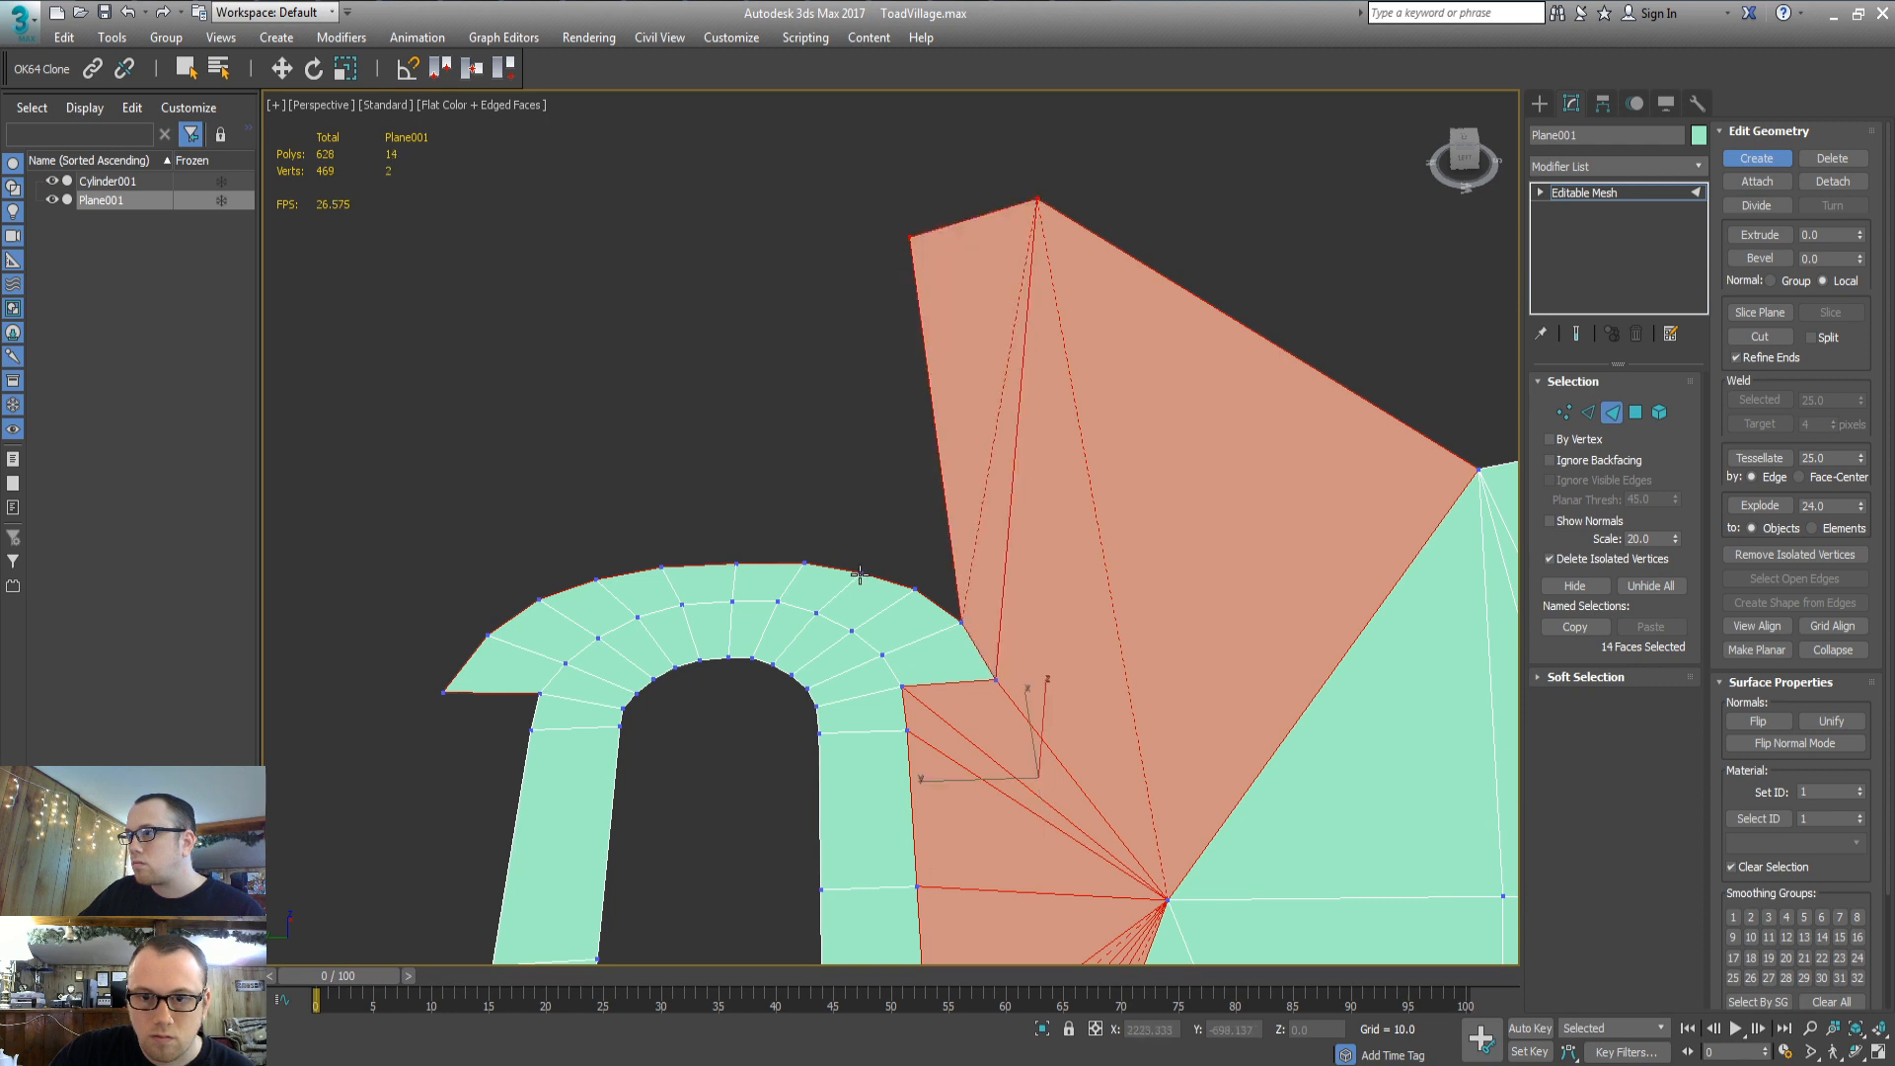
left_click(902, 591)
double_click(804, 564)
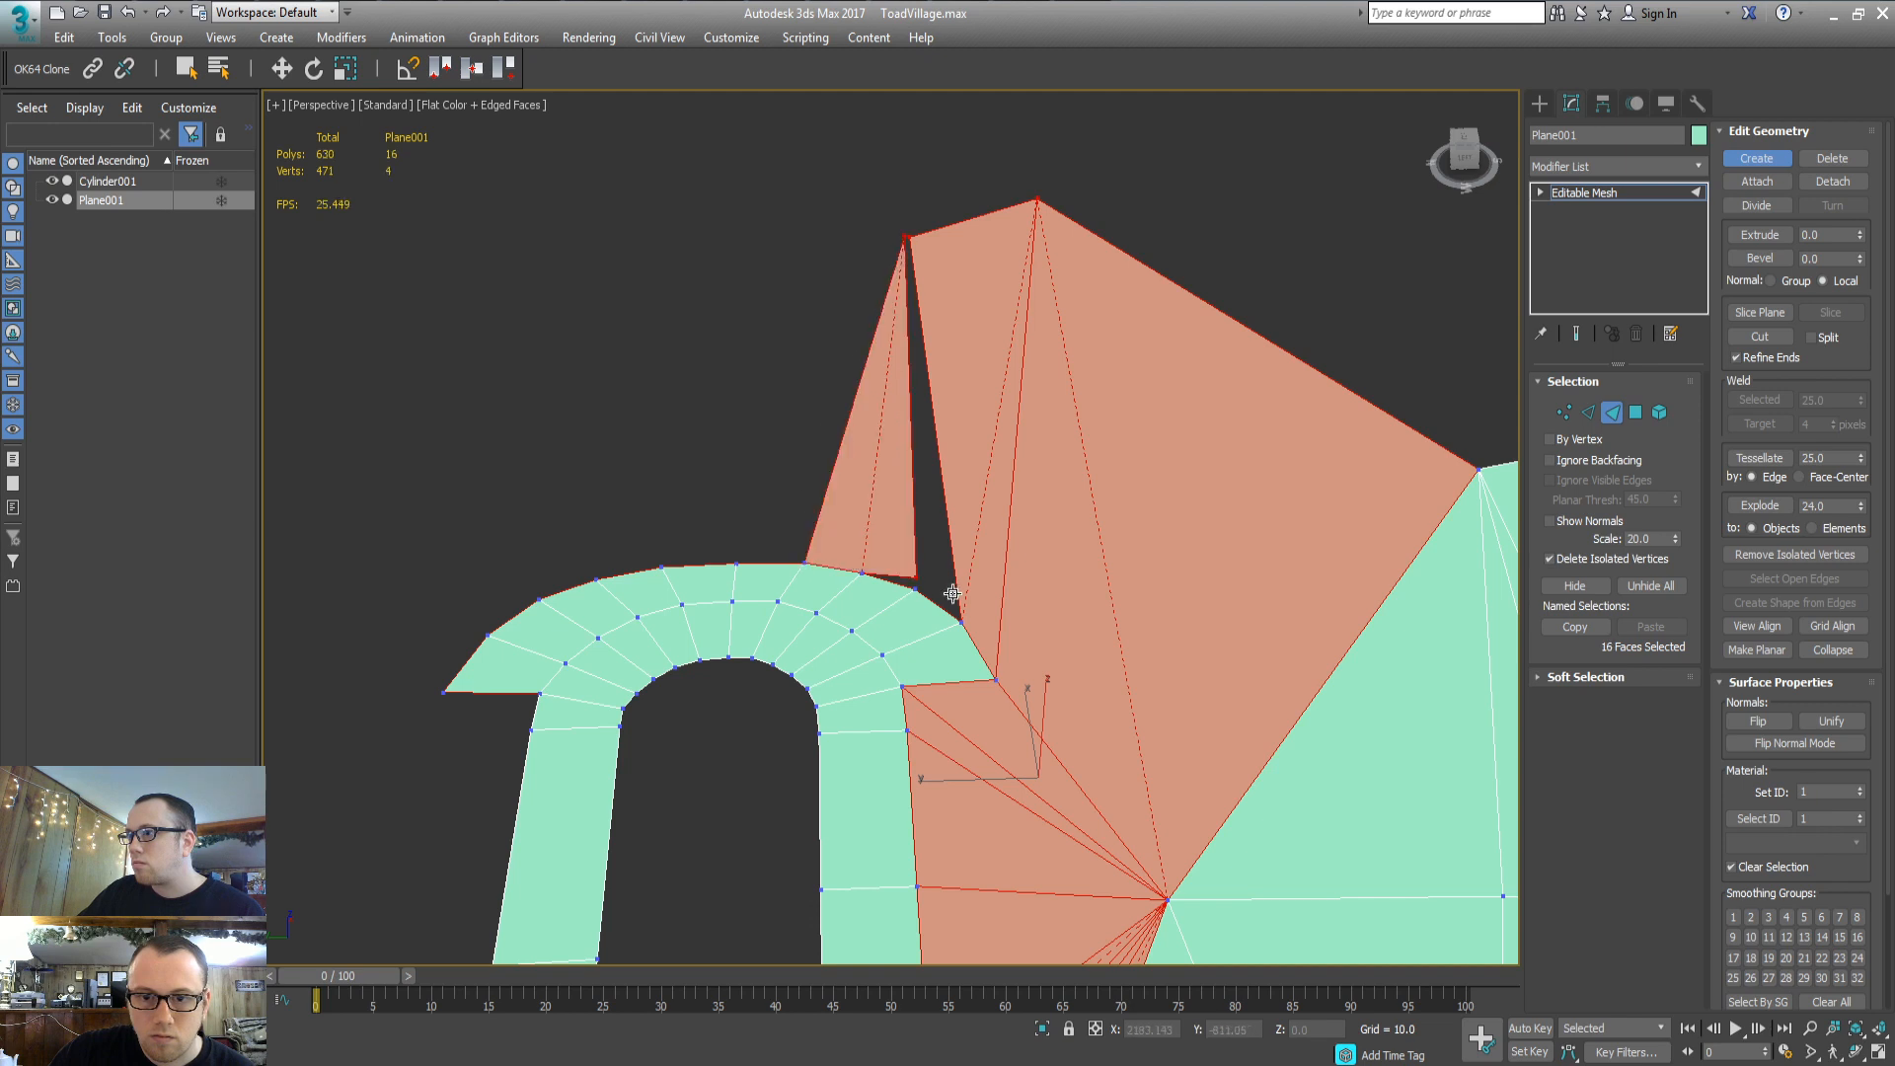
key("ctrl+z")
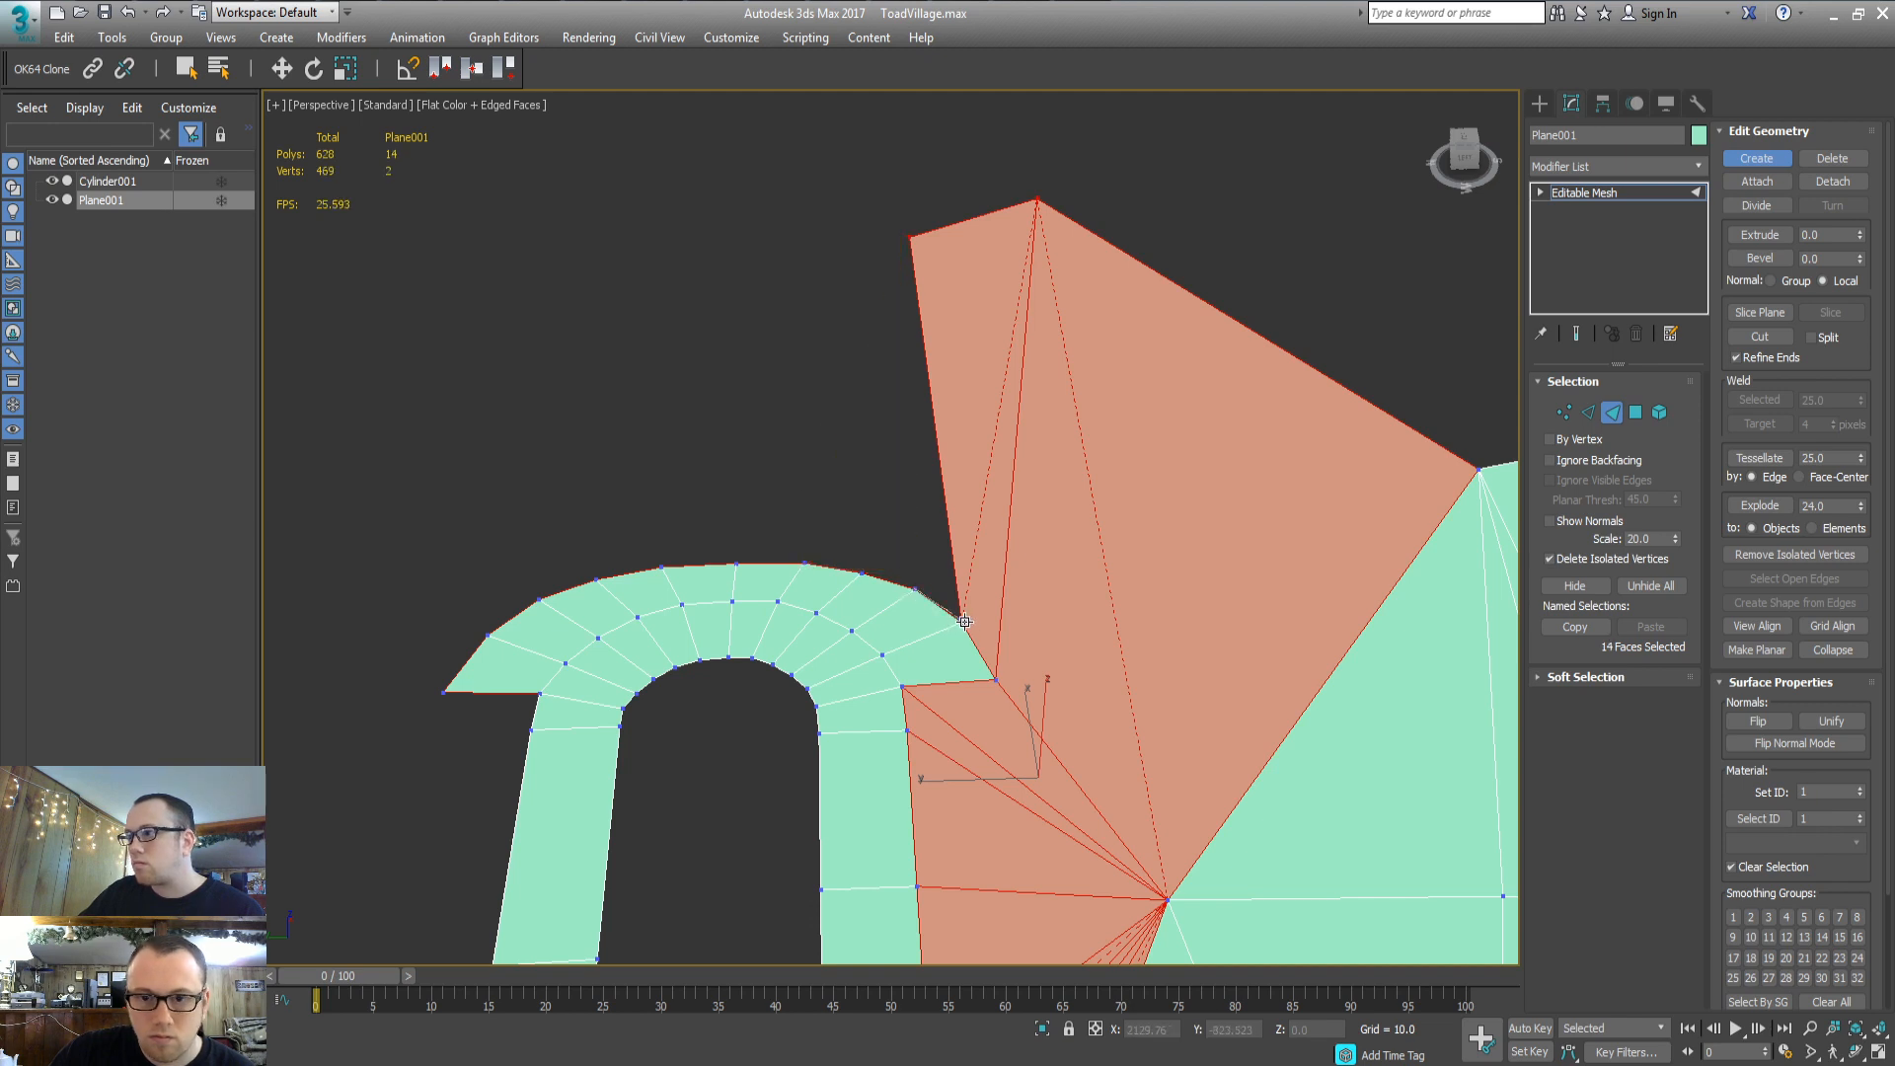
Create a face joining the newest outer corner to the next two rim vertices, and begin the adjoining face outward from the hairpin's top
left_click(909, 236)
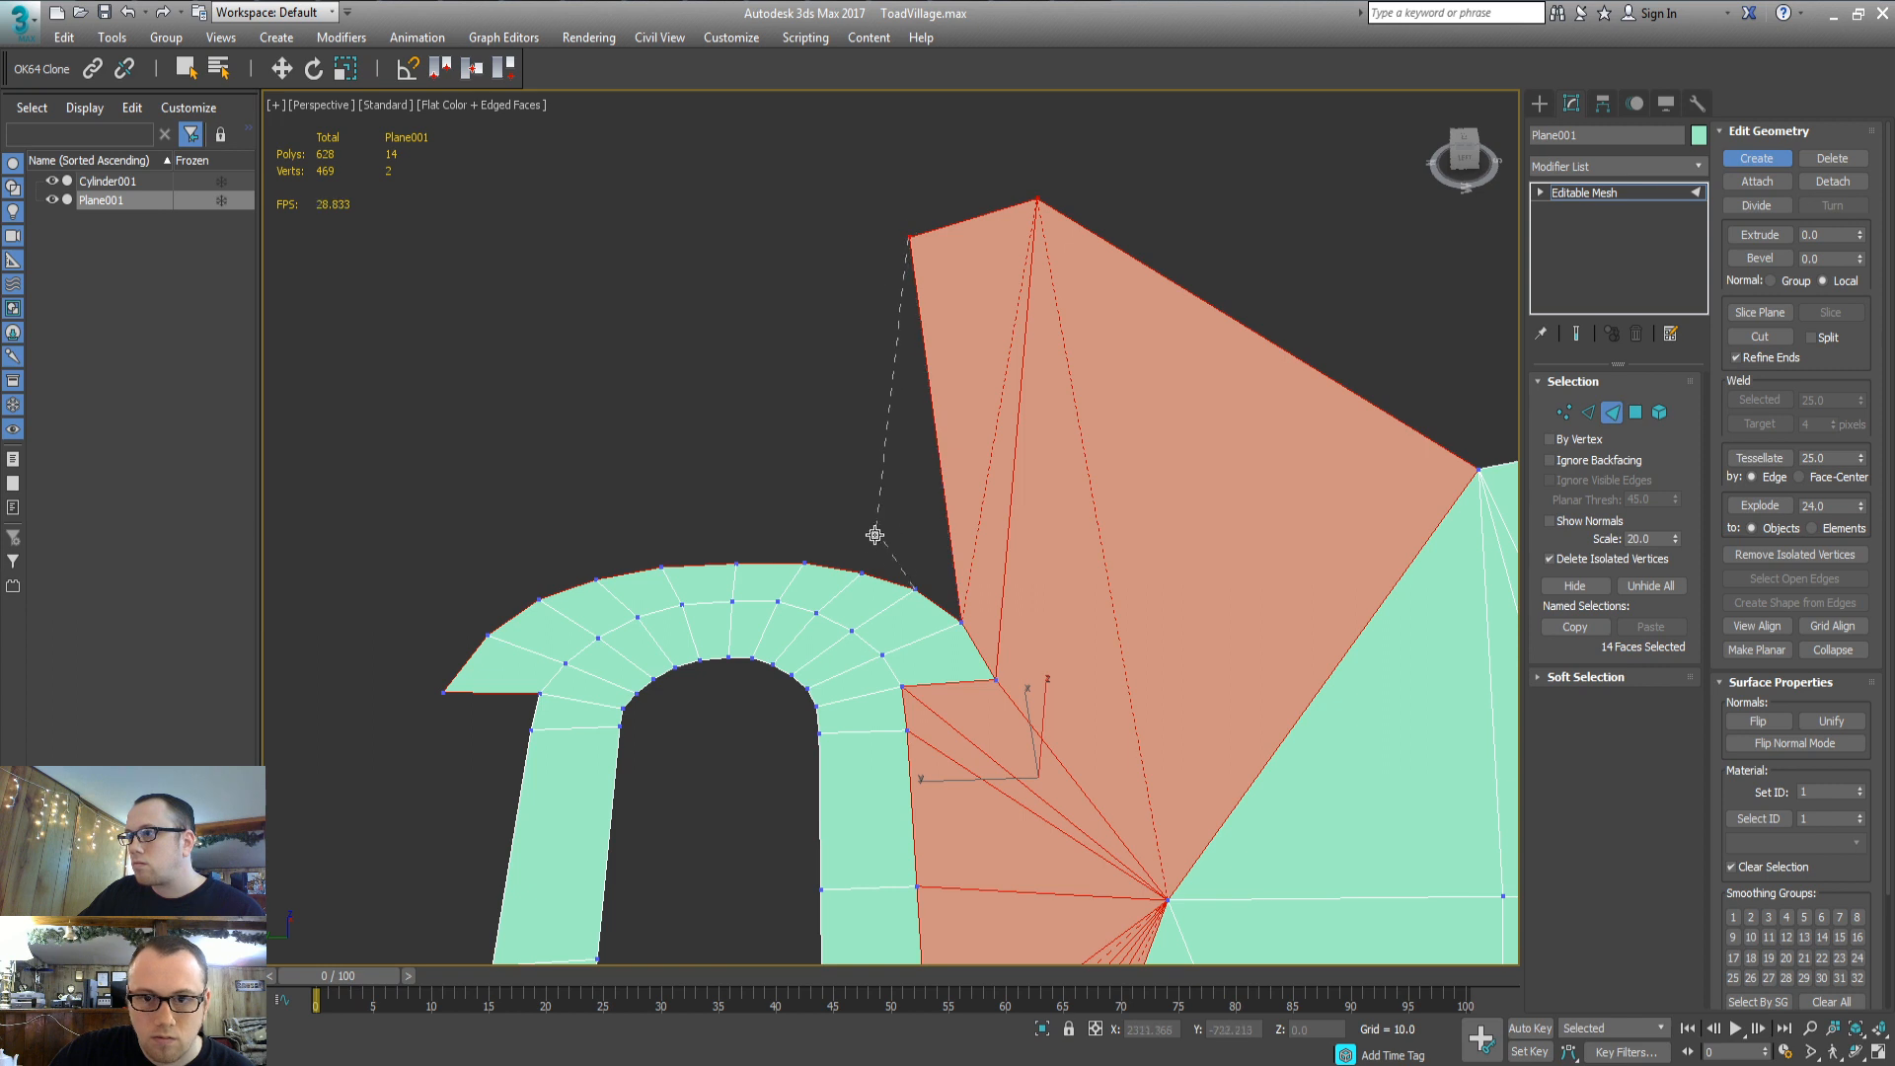
double_click(862, 573)
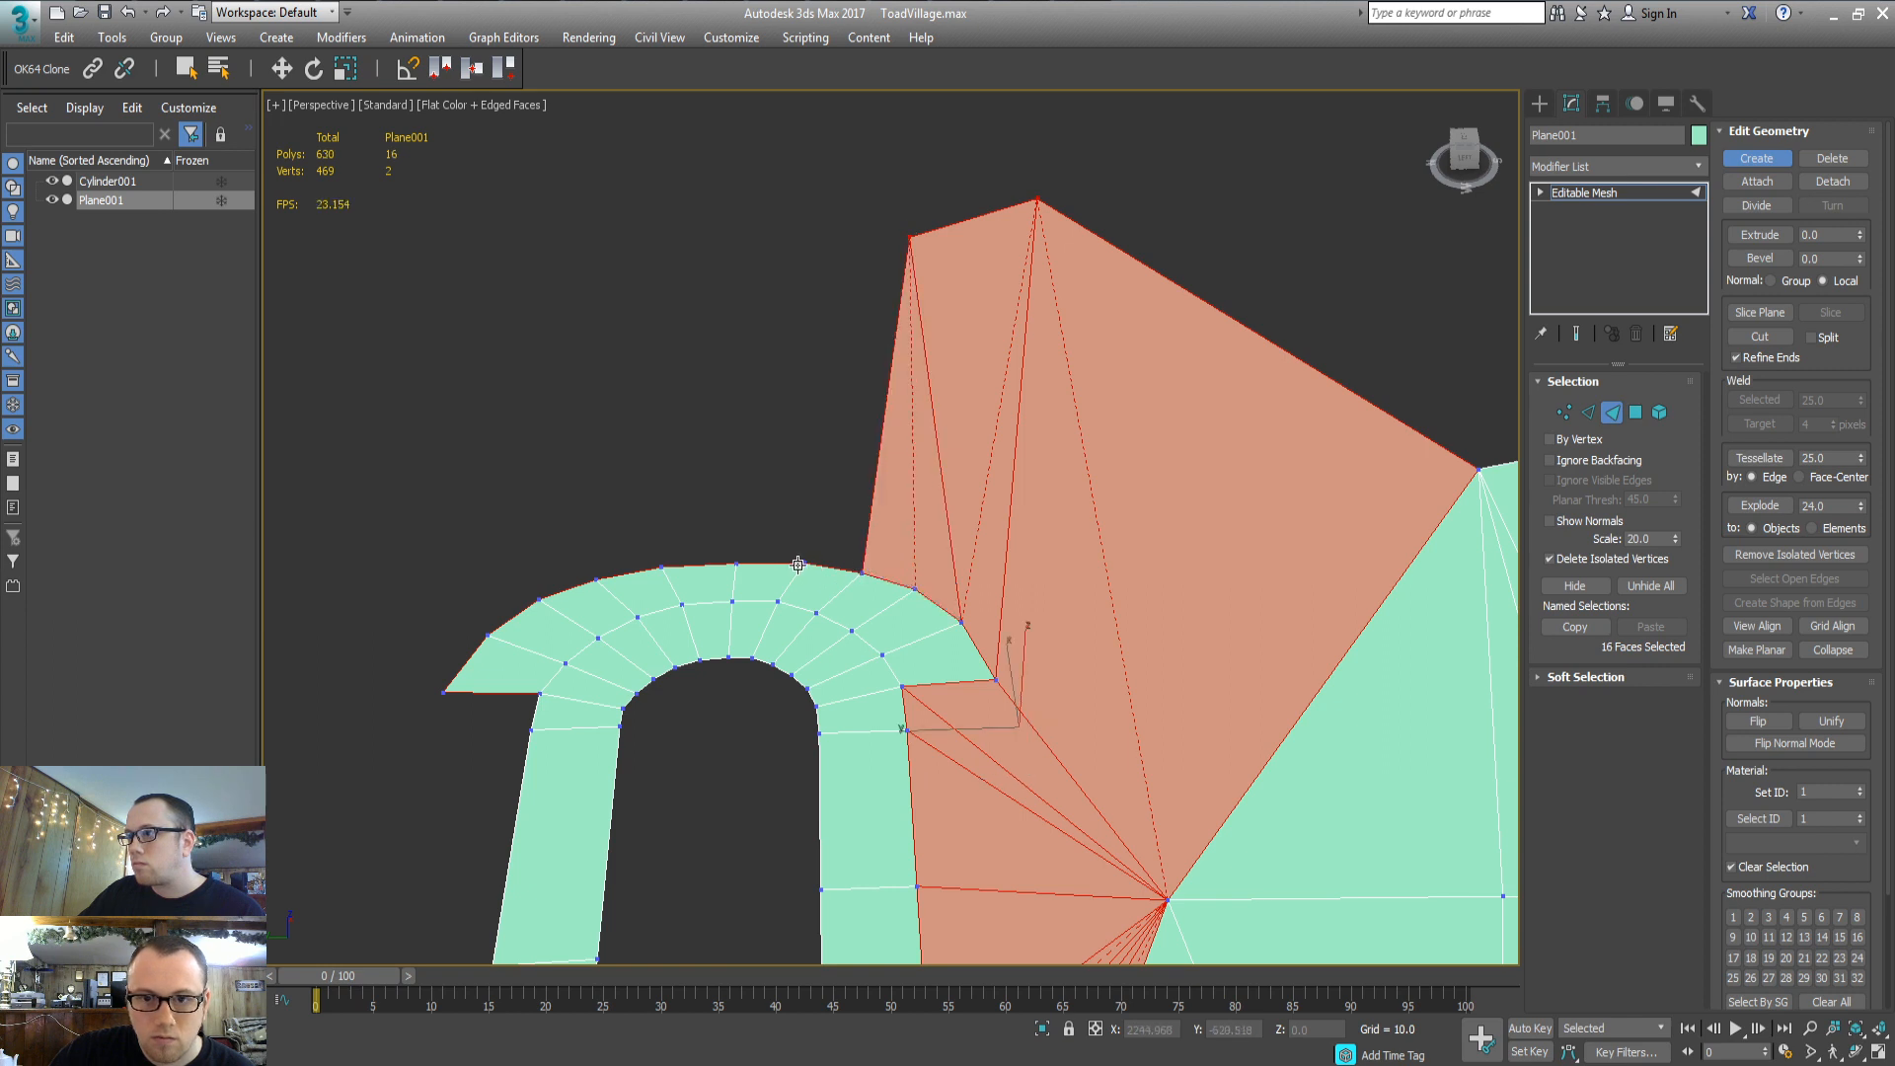
left_click(804, 563)
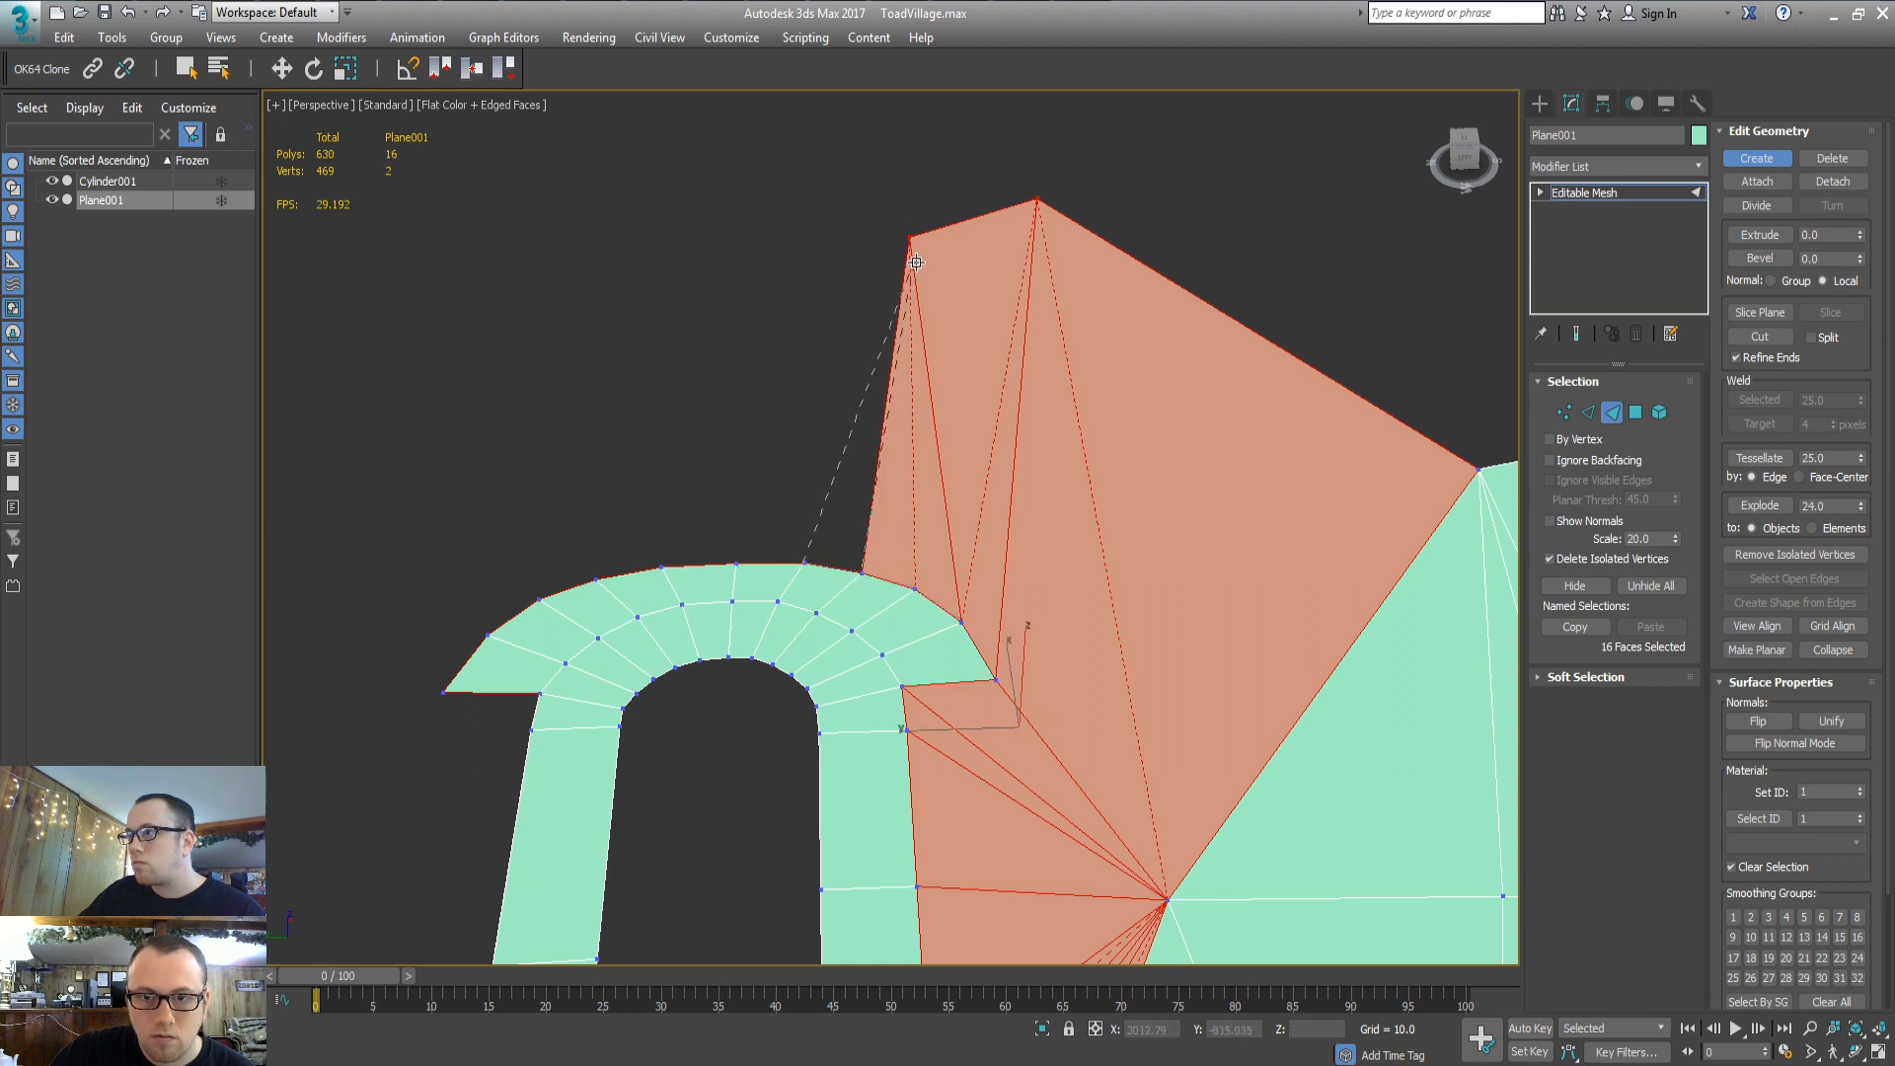
left_click(779, 264)
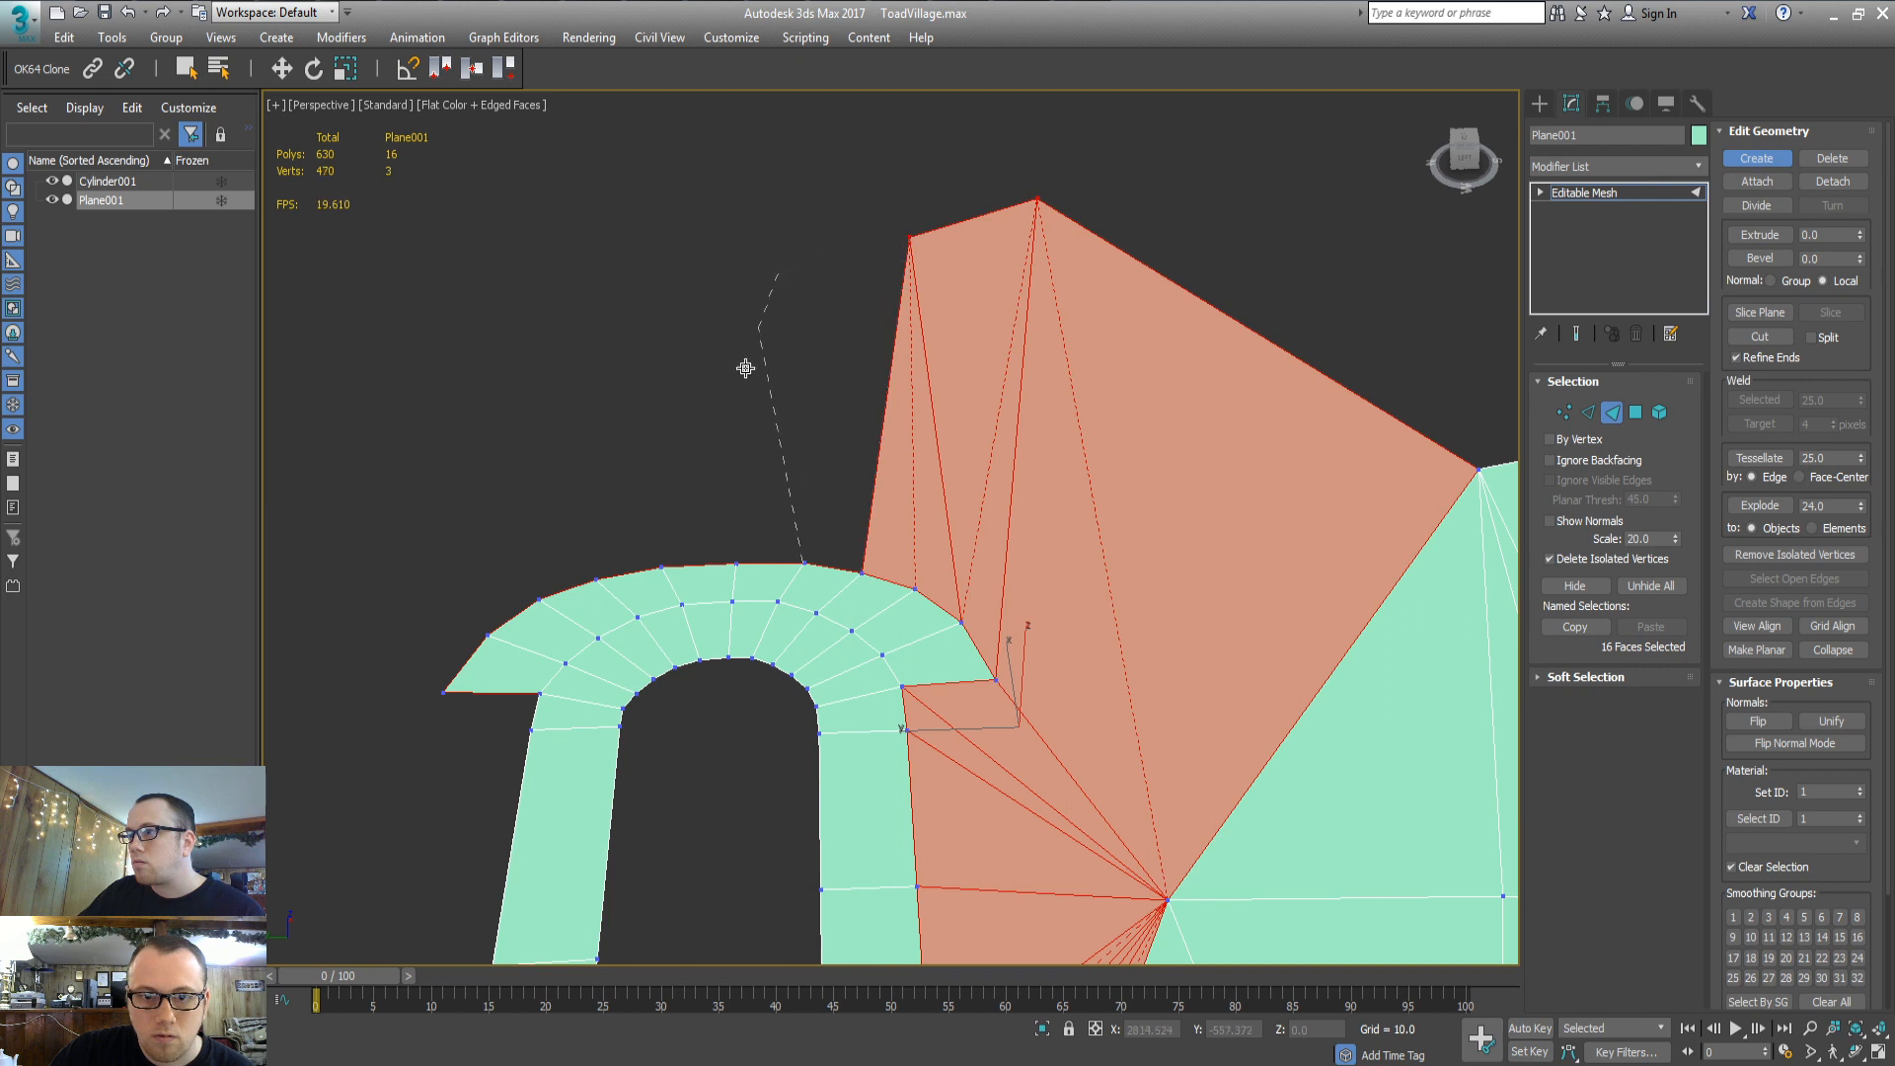
Create the remaining polygons linking the outer edge of the curved path end to the loose outer vertices
left_click(734, 565)
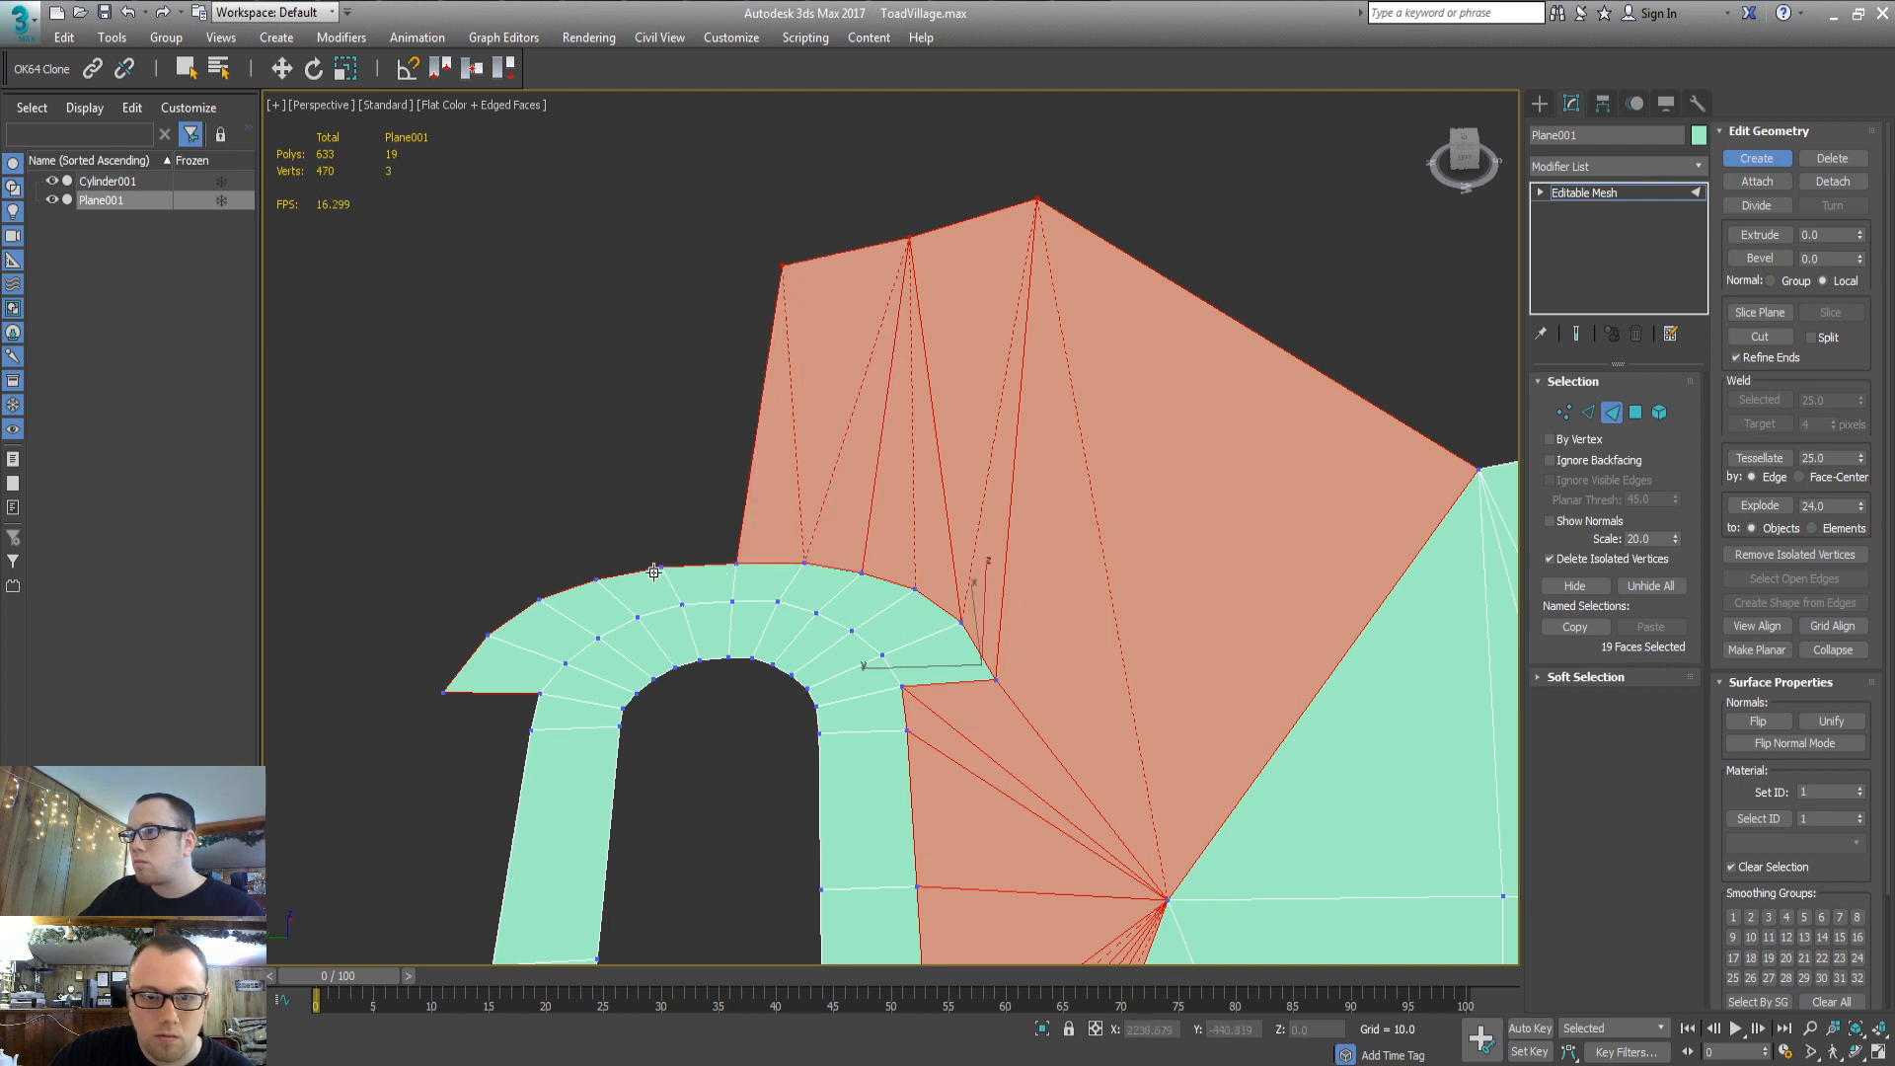
left_click(734, 567)
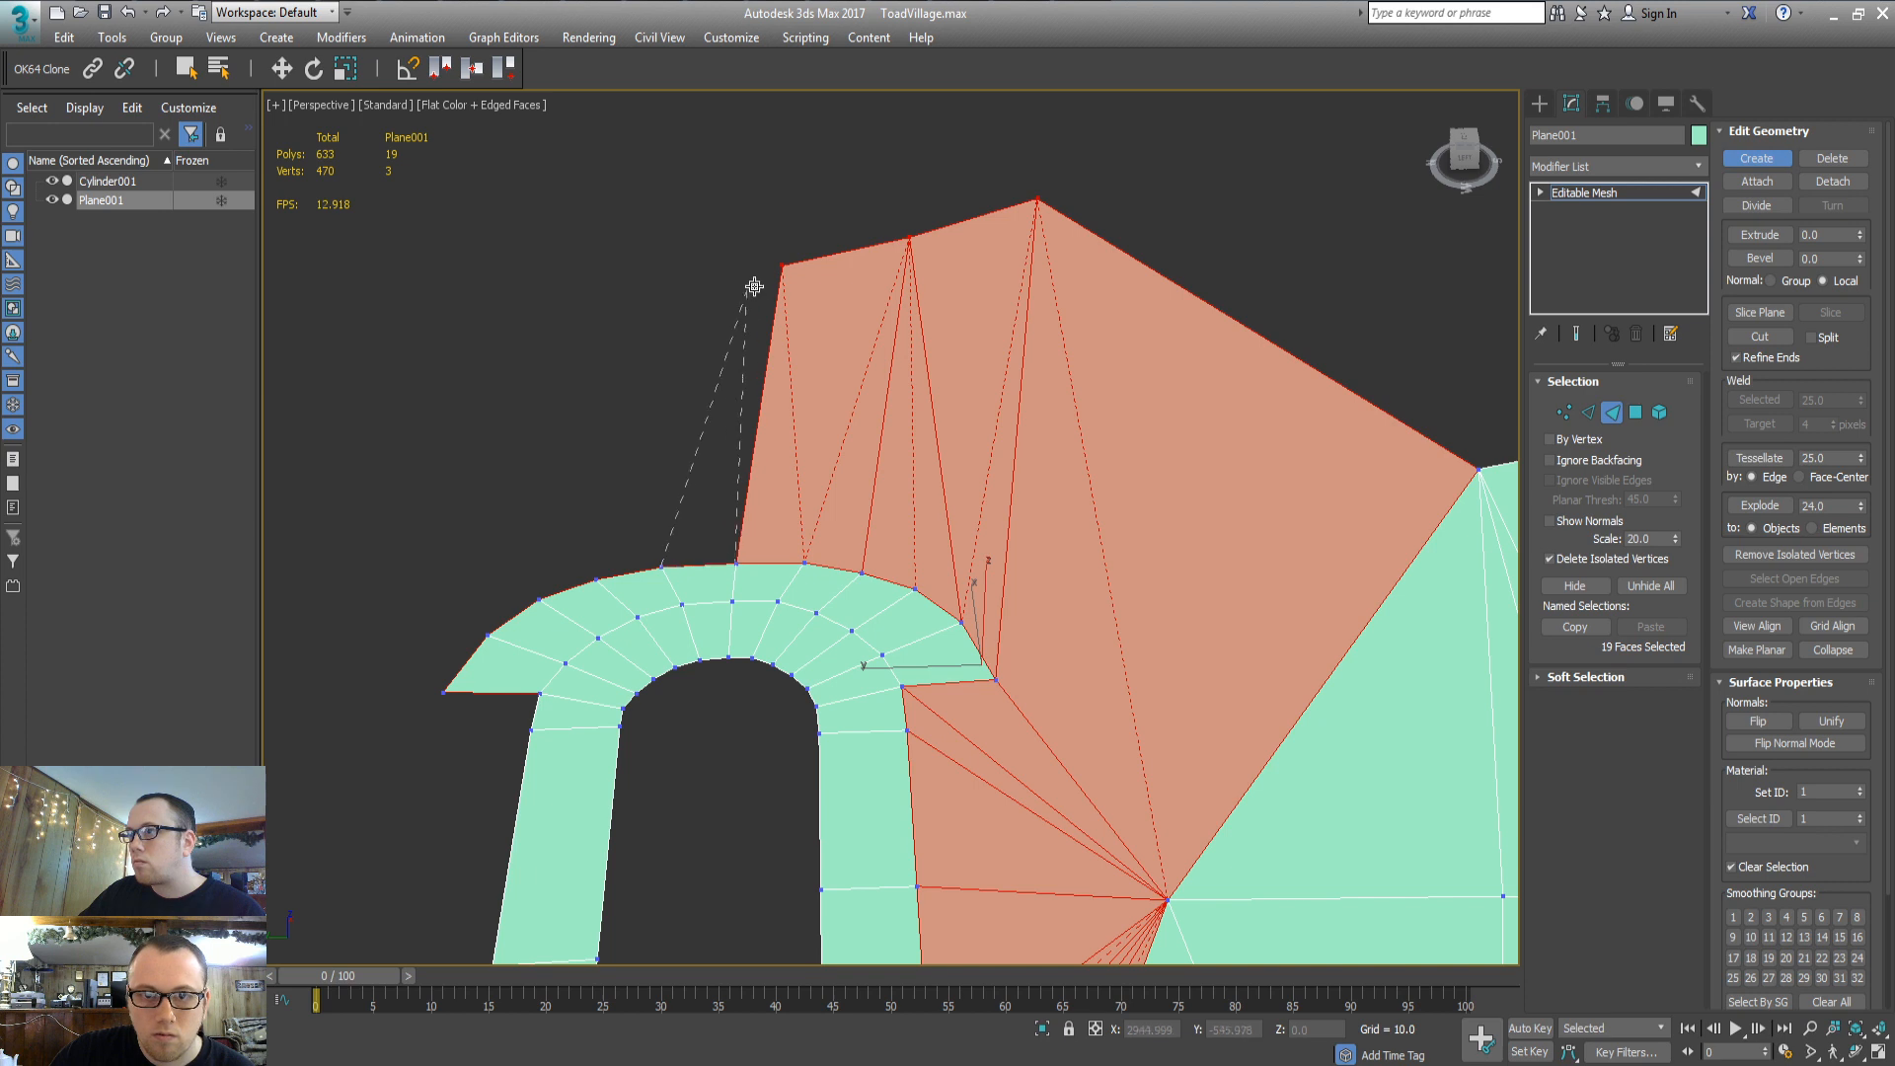
left_click(541, 324)
left_click(594, 580)
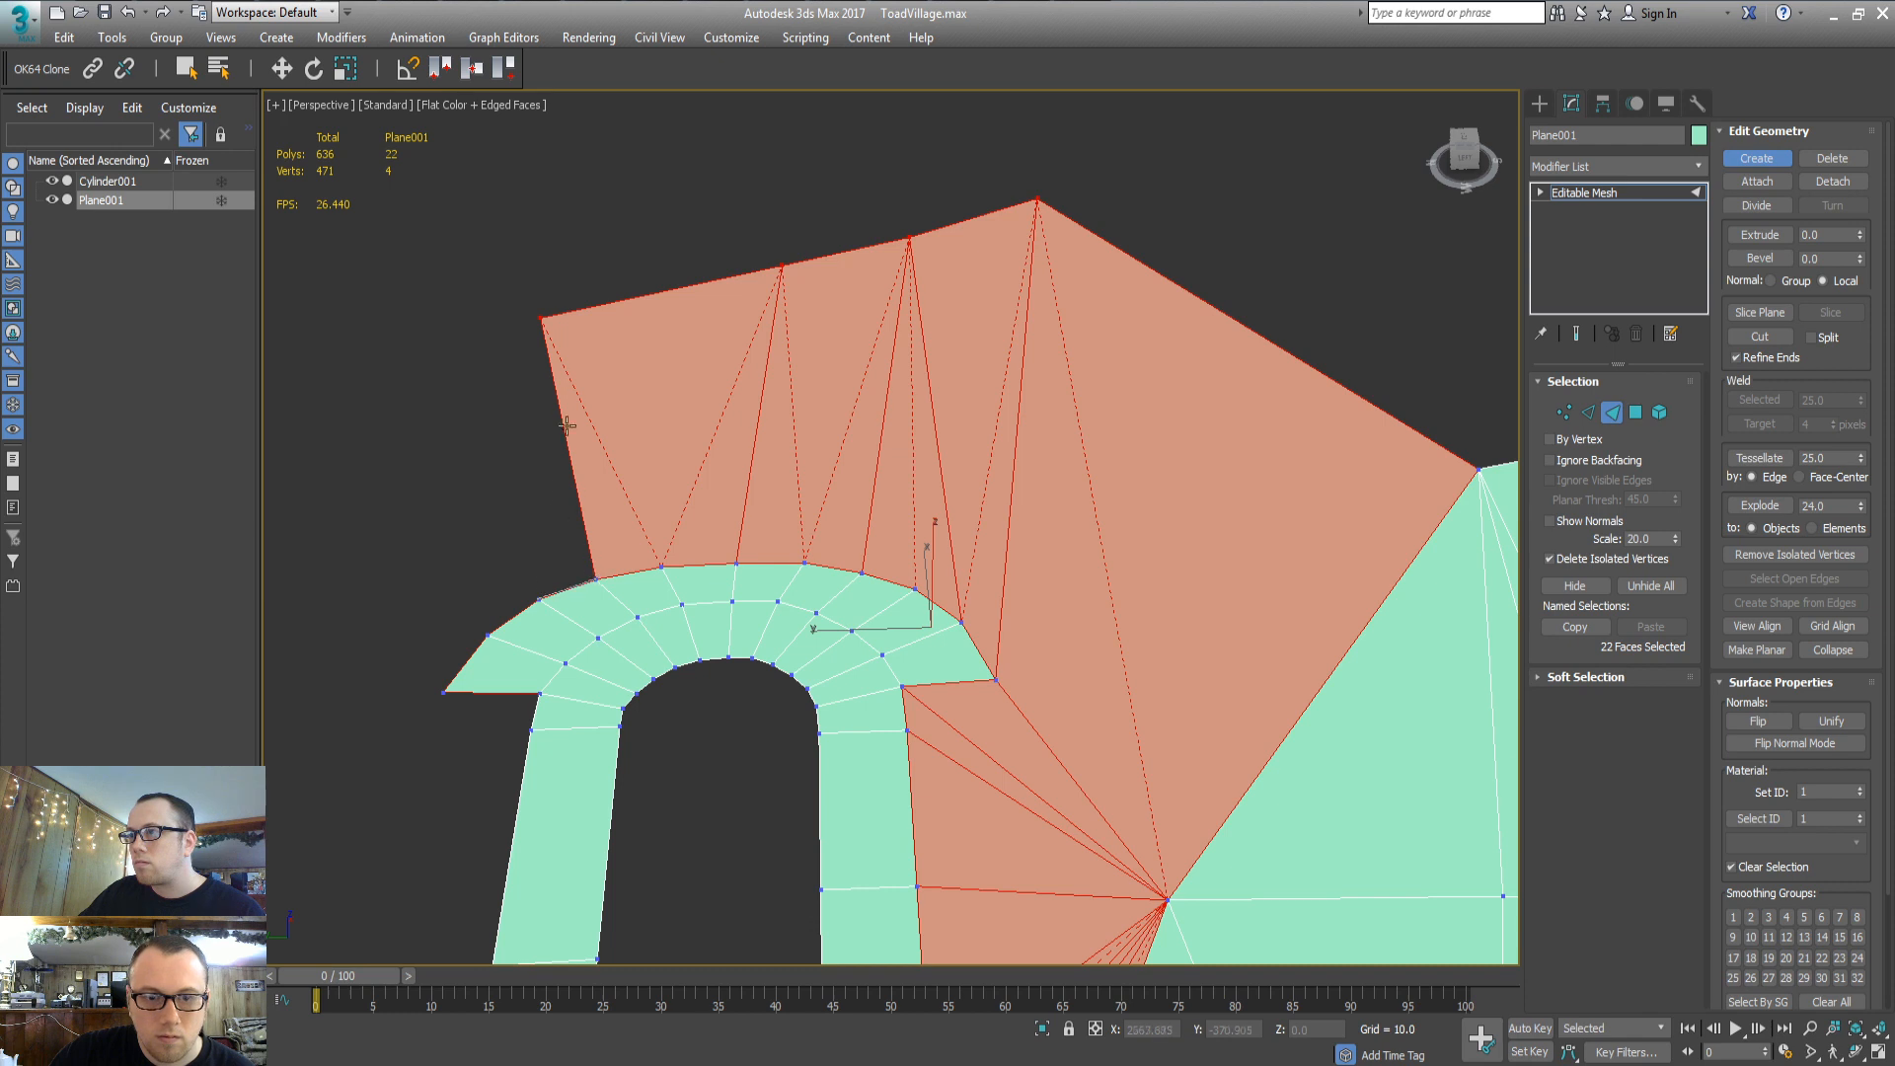
left_click(366, 425)
left_click(443, 693)
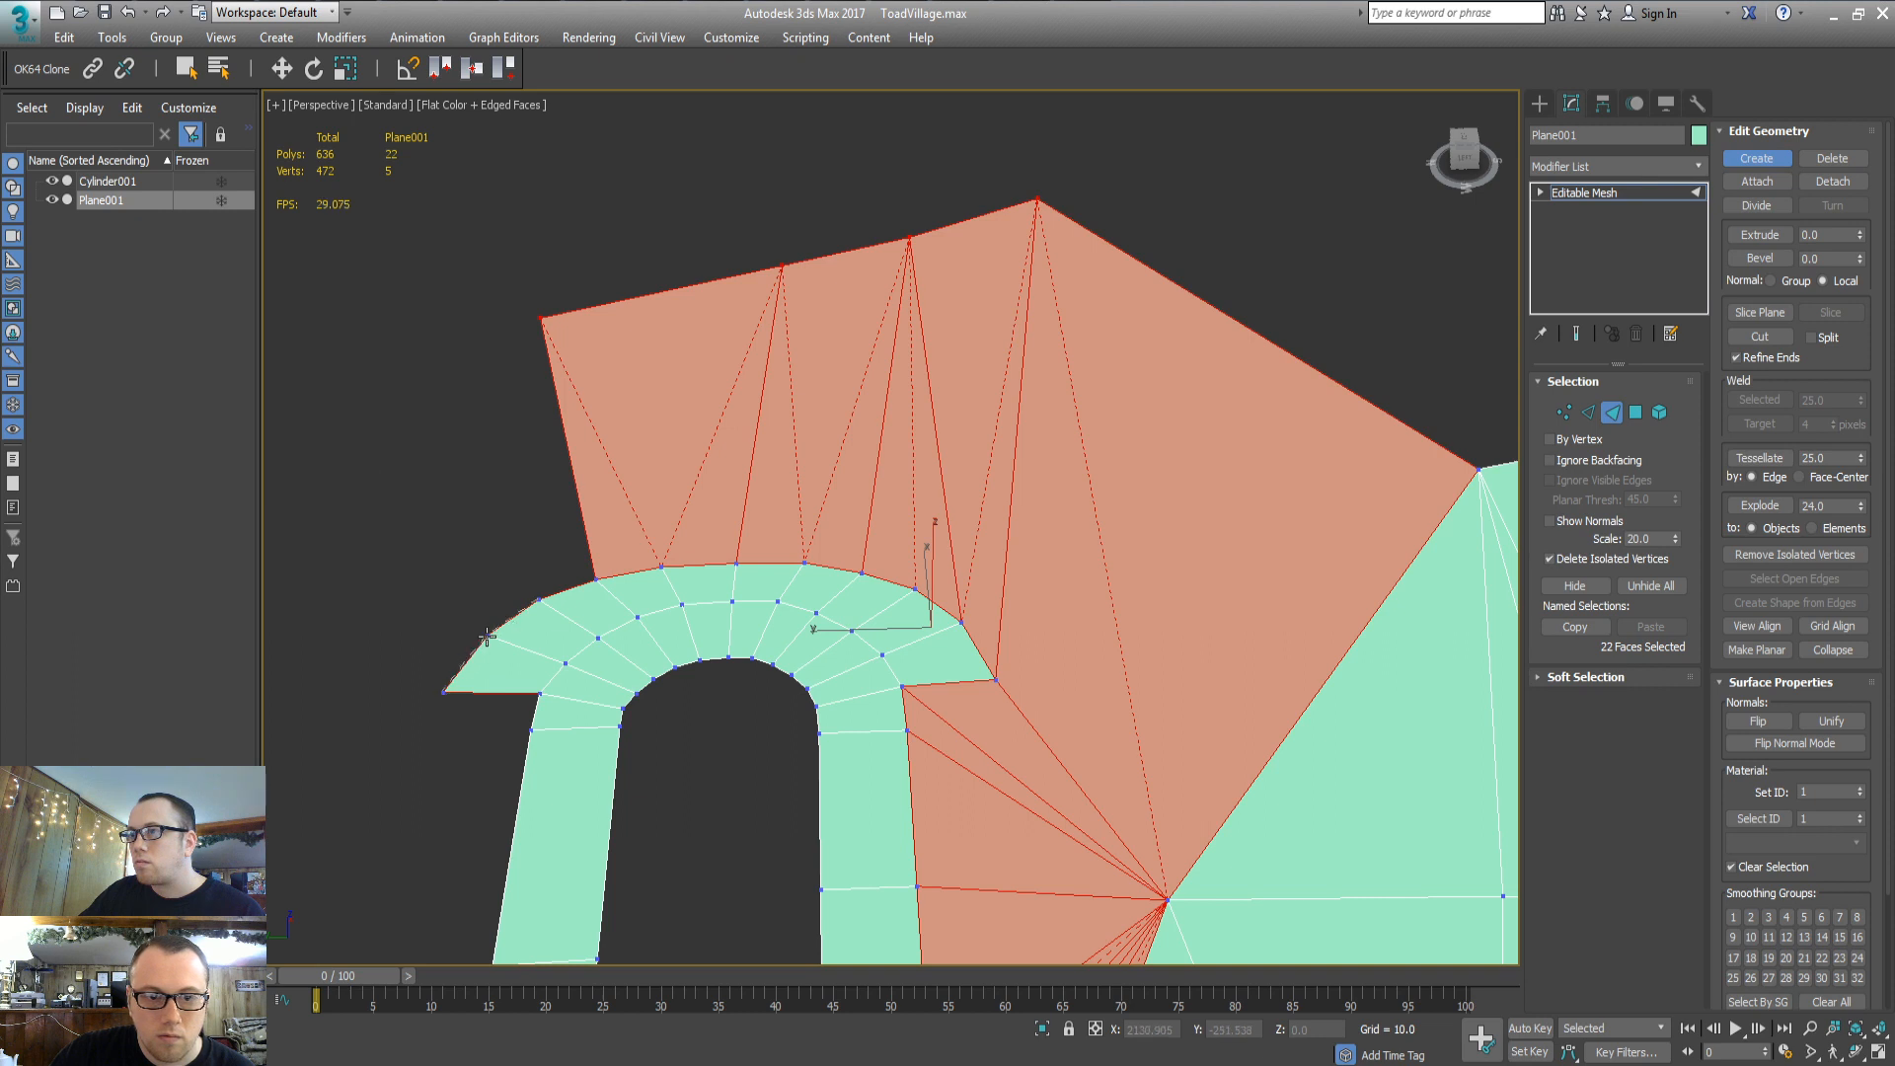
left_click(485, 634)
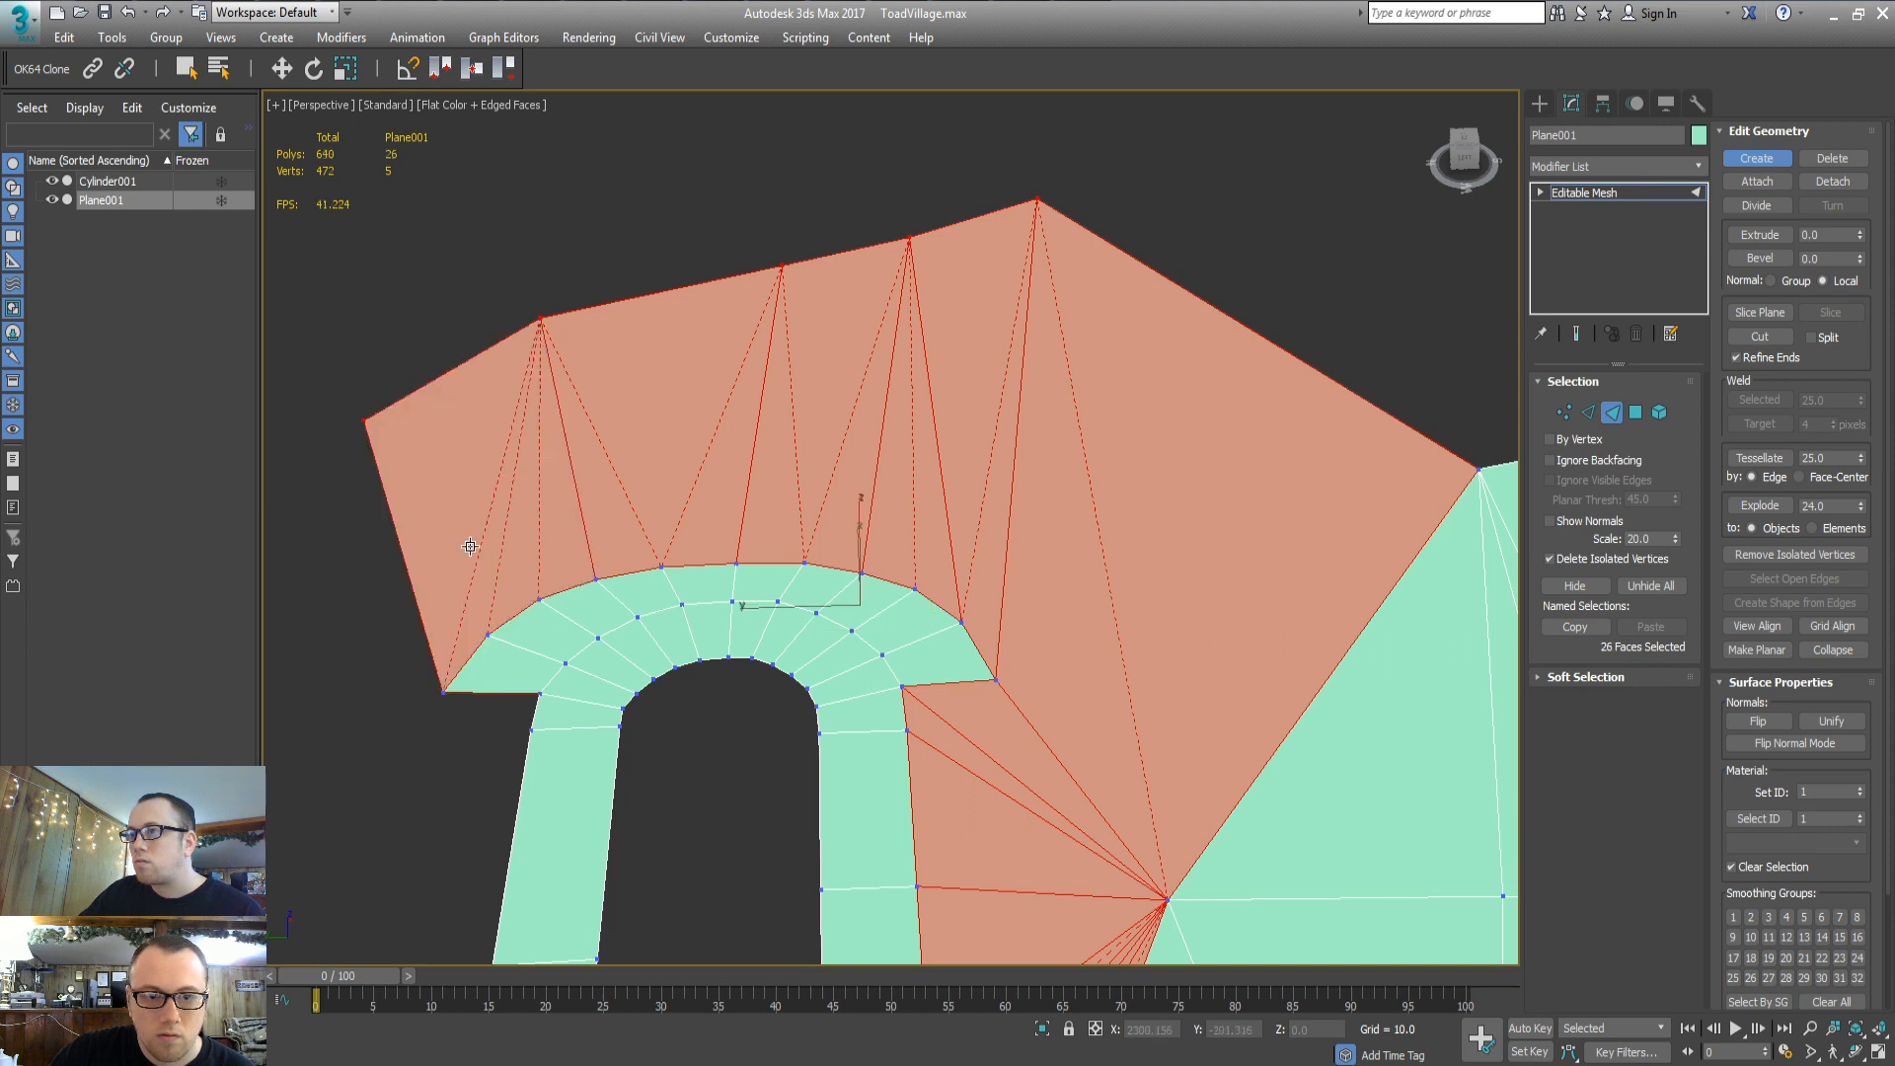
Try Wireframe Override on the viewport to expose the hidden edges, and restore the flat color display
key("2")
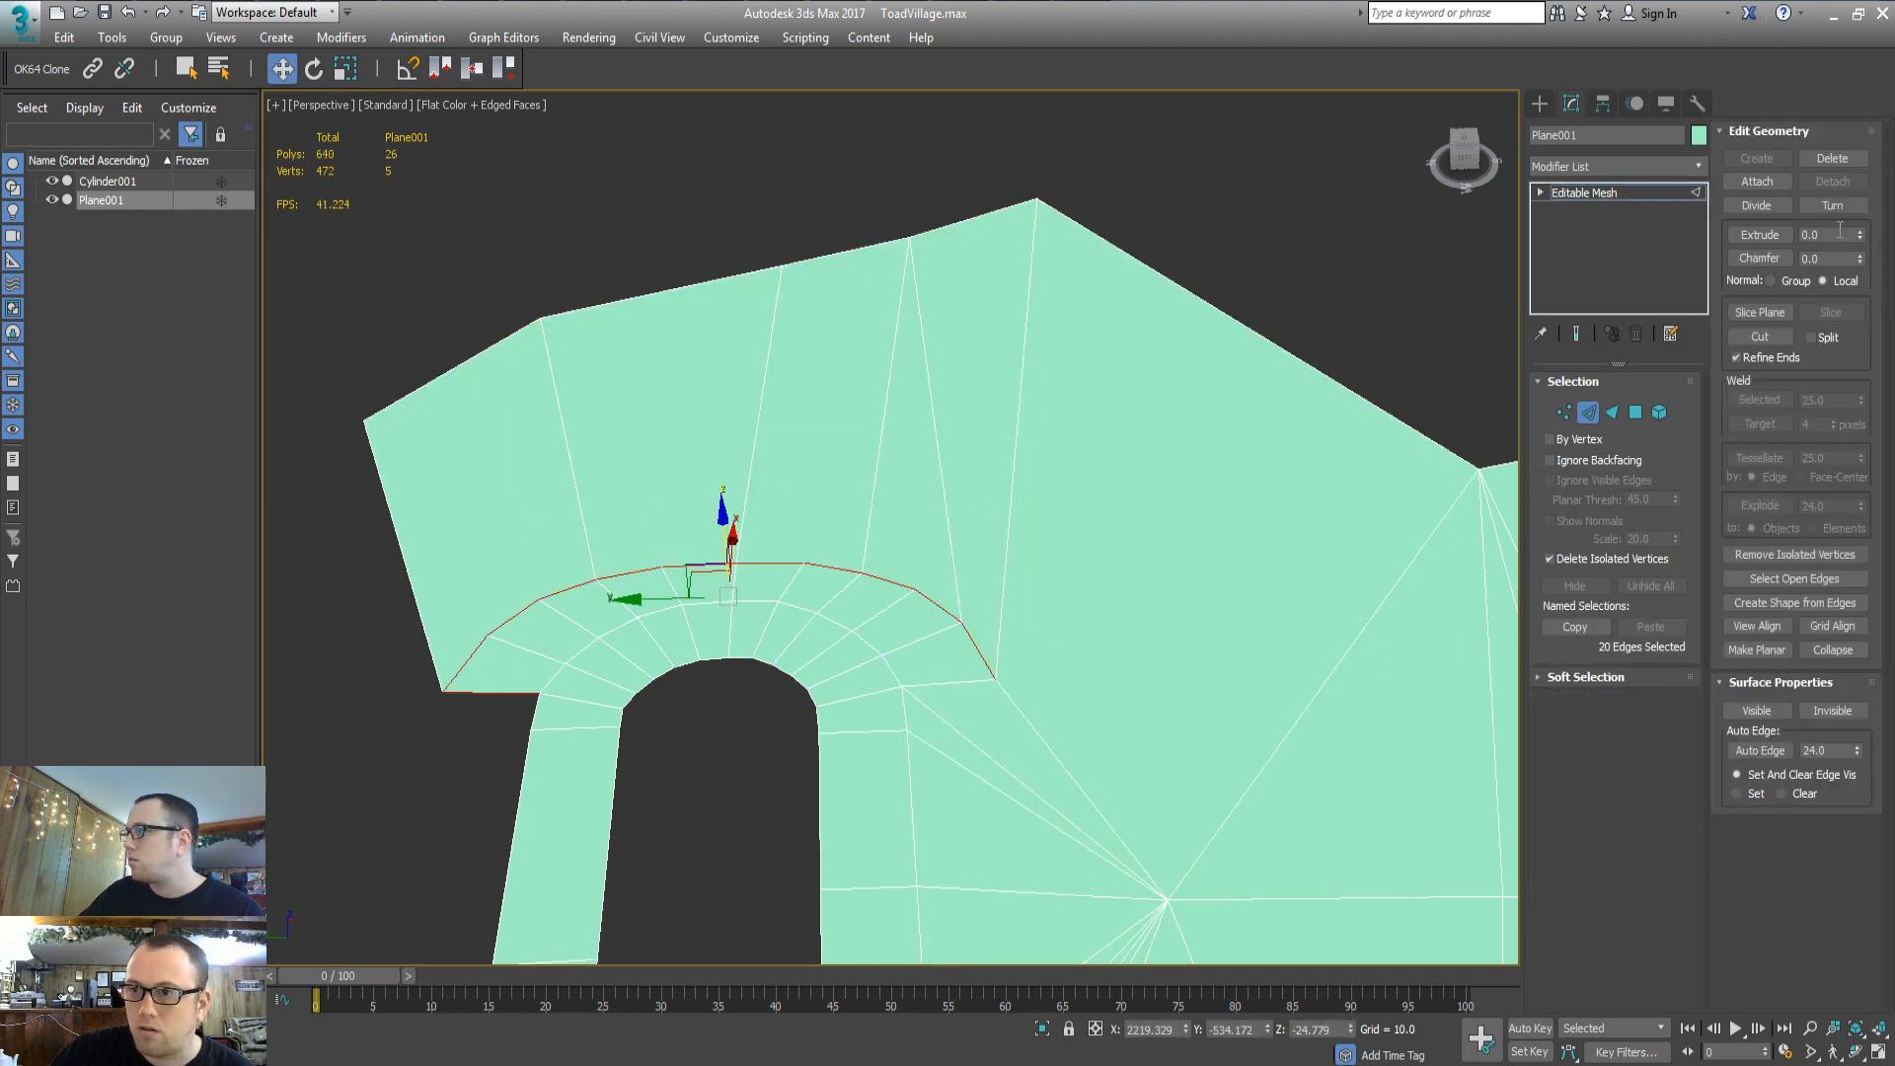
left_click(1832, 205)
left_click(499, 104)
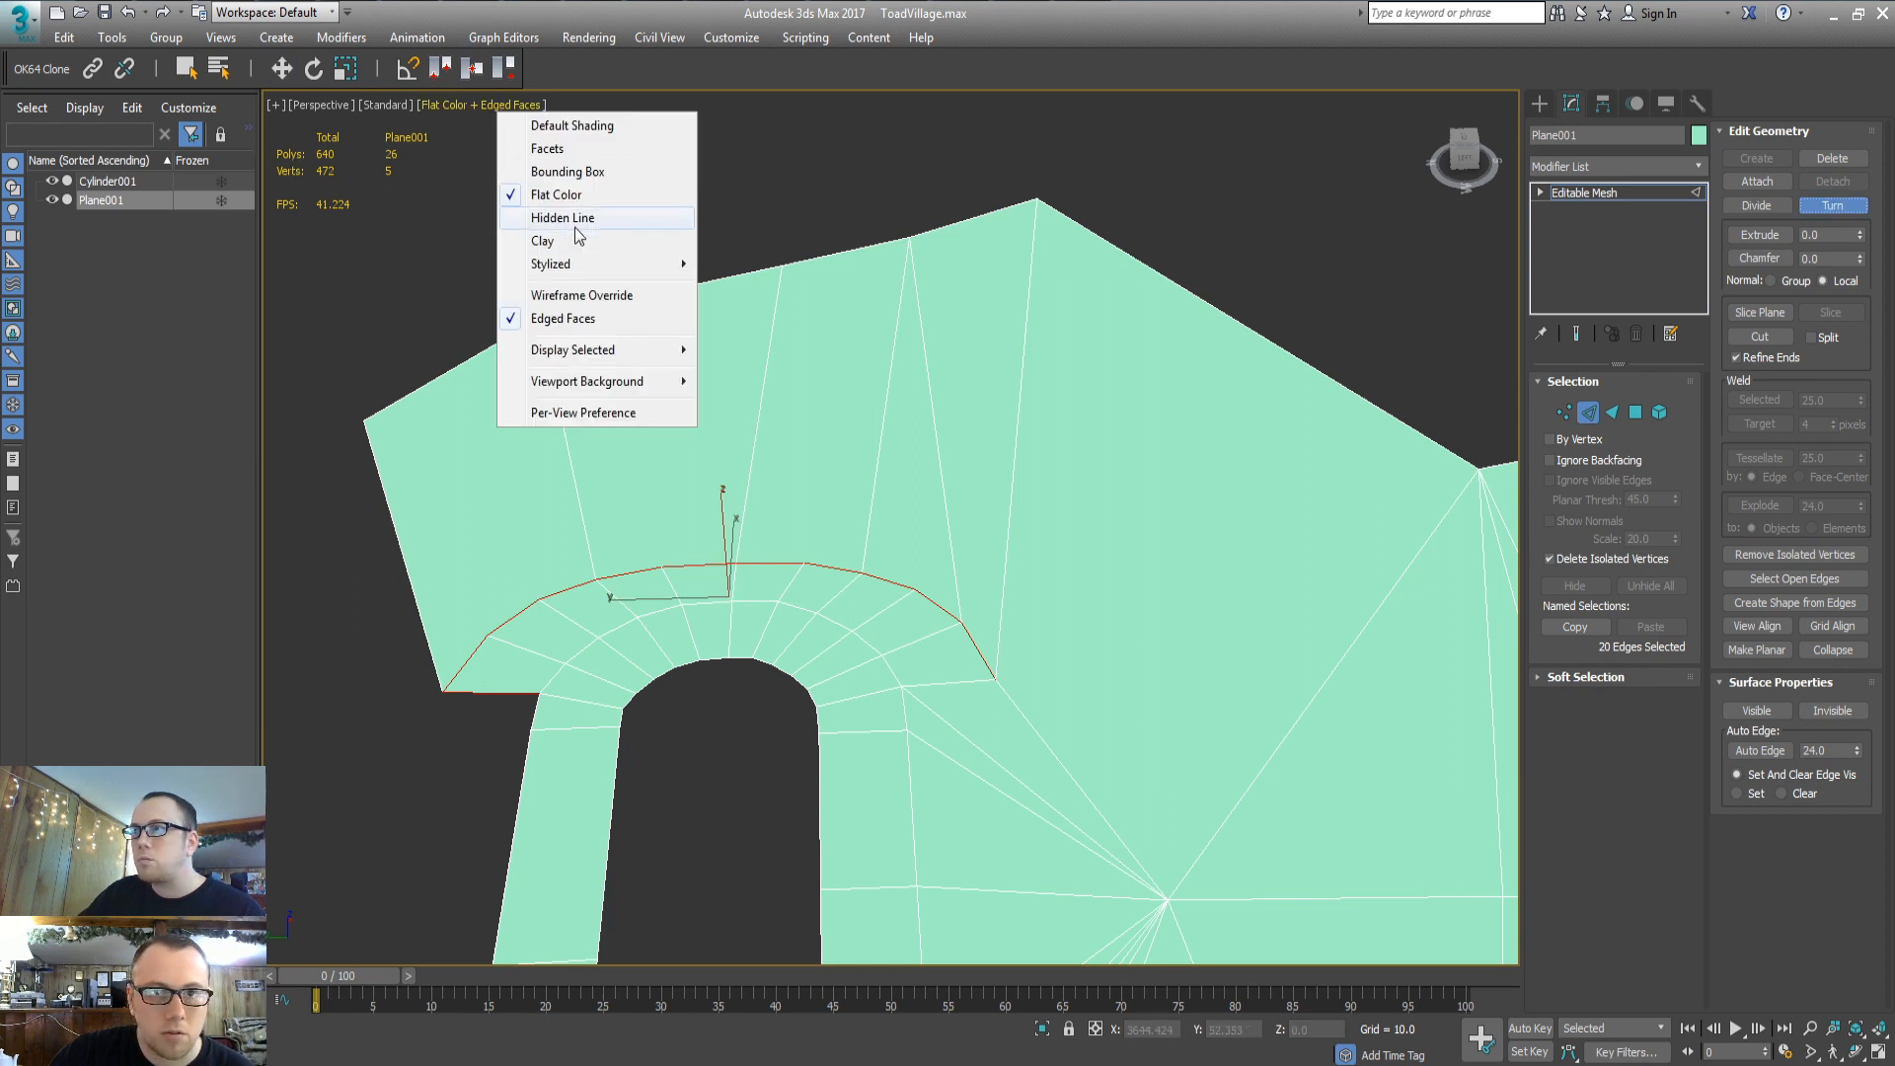
left_click(583, 296)
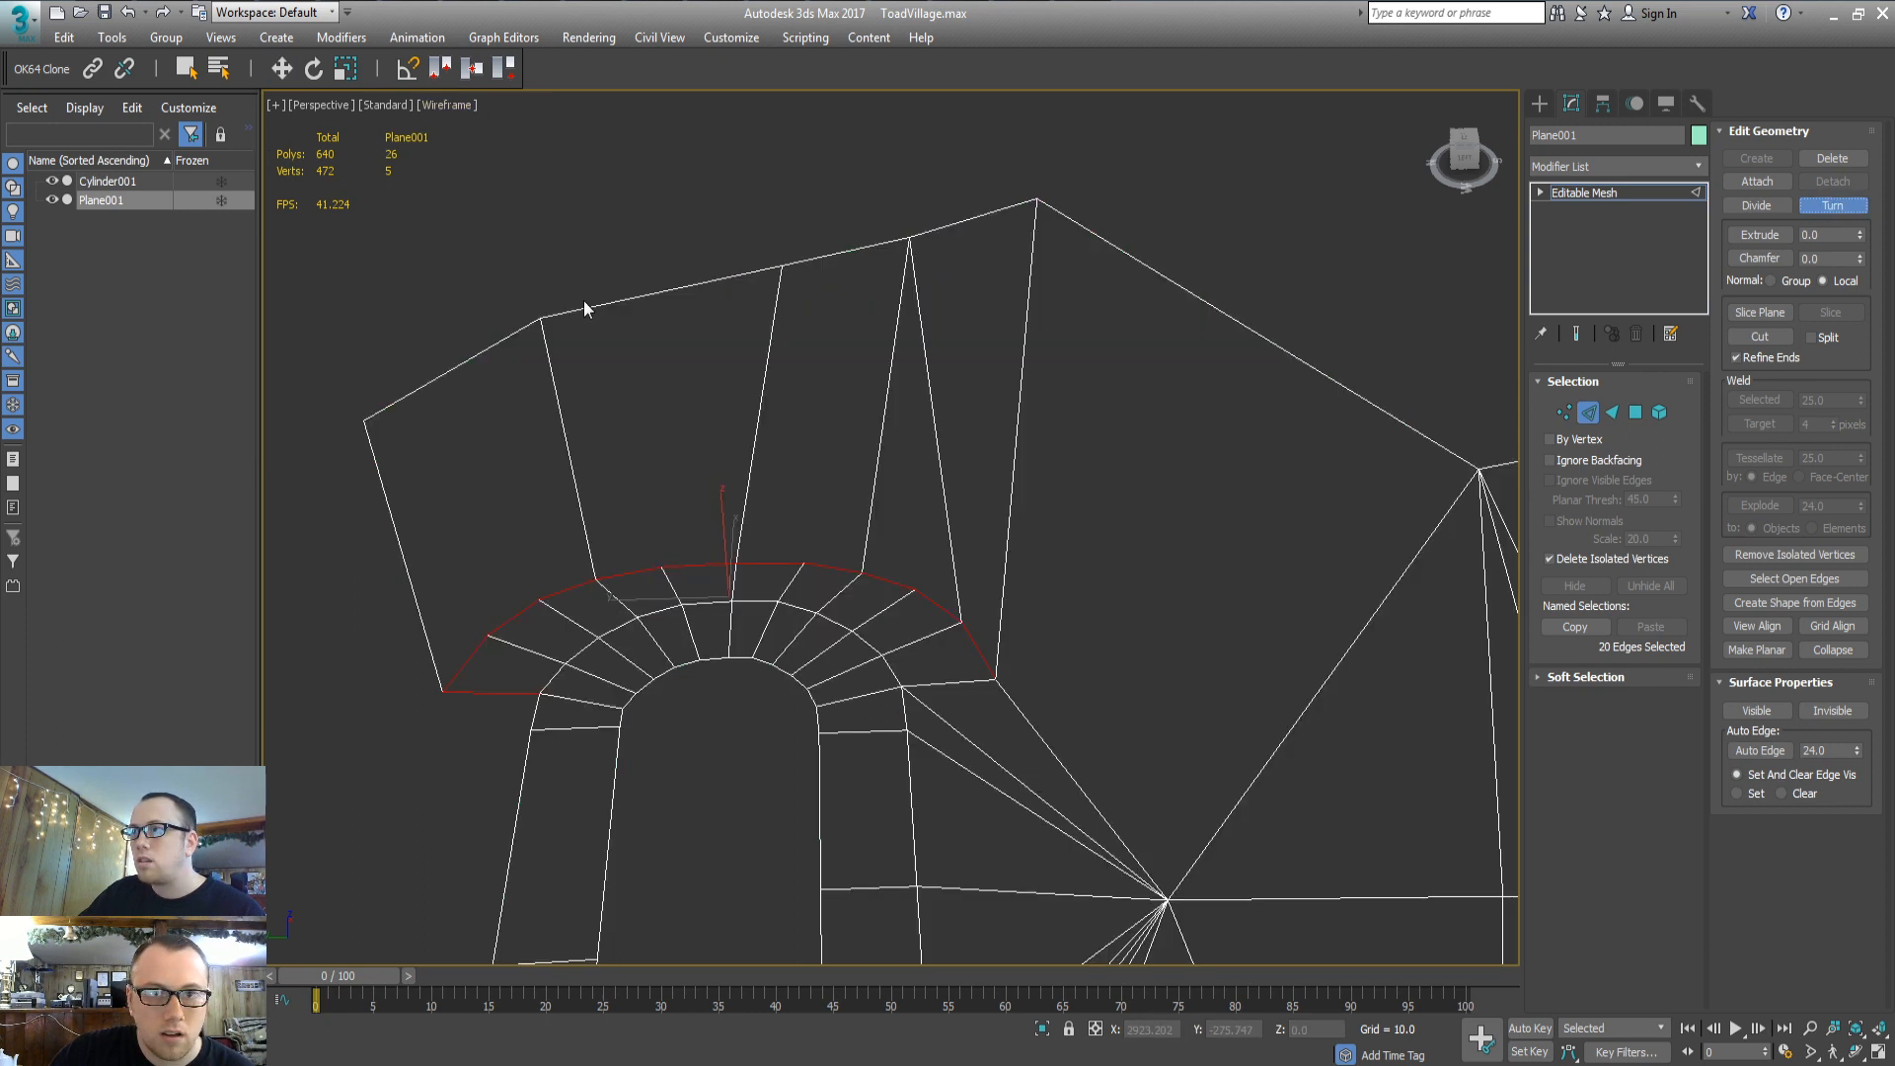
left_click(438, 107)
left_click(505, 299)
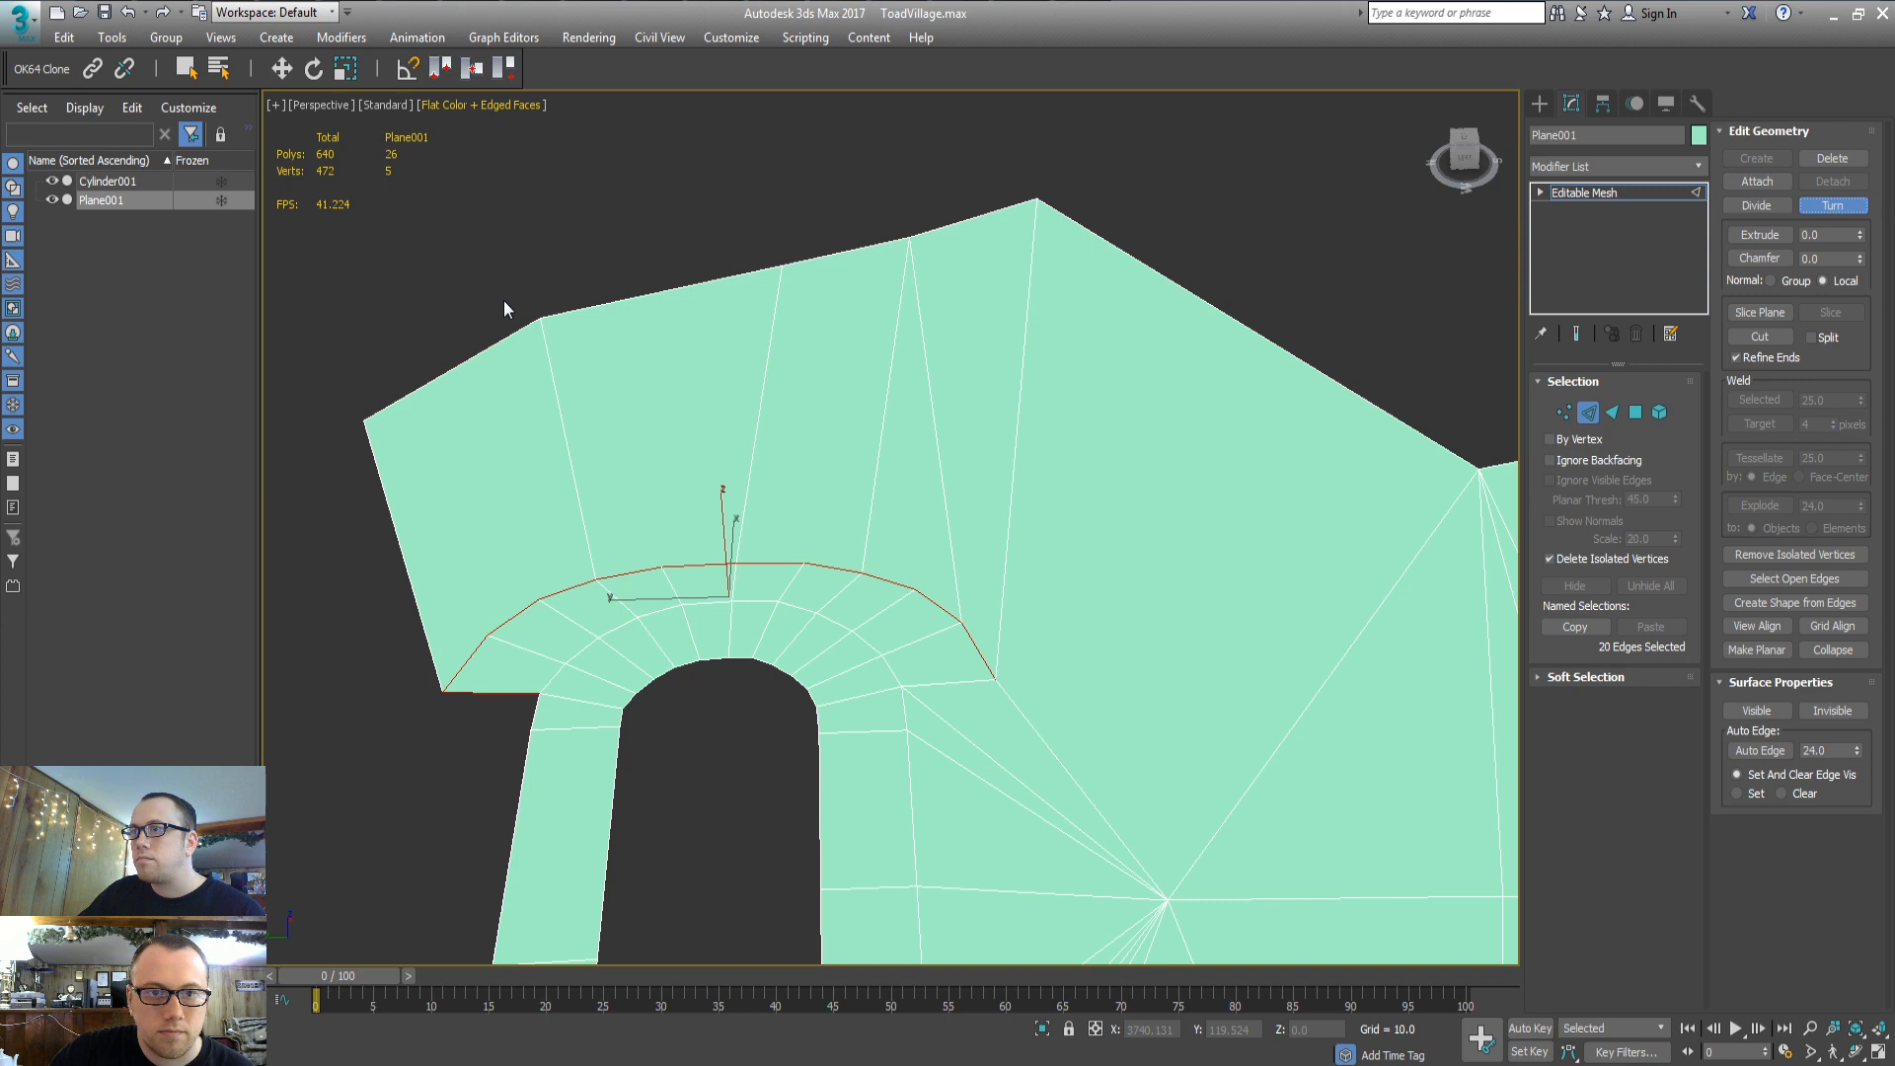
Examine the hidden triangulation at the open end of the new polygons by selecting individual faces
middle_click_drag(715, 358, 824, 357)
key("3")
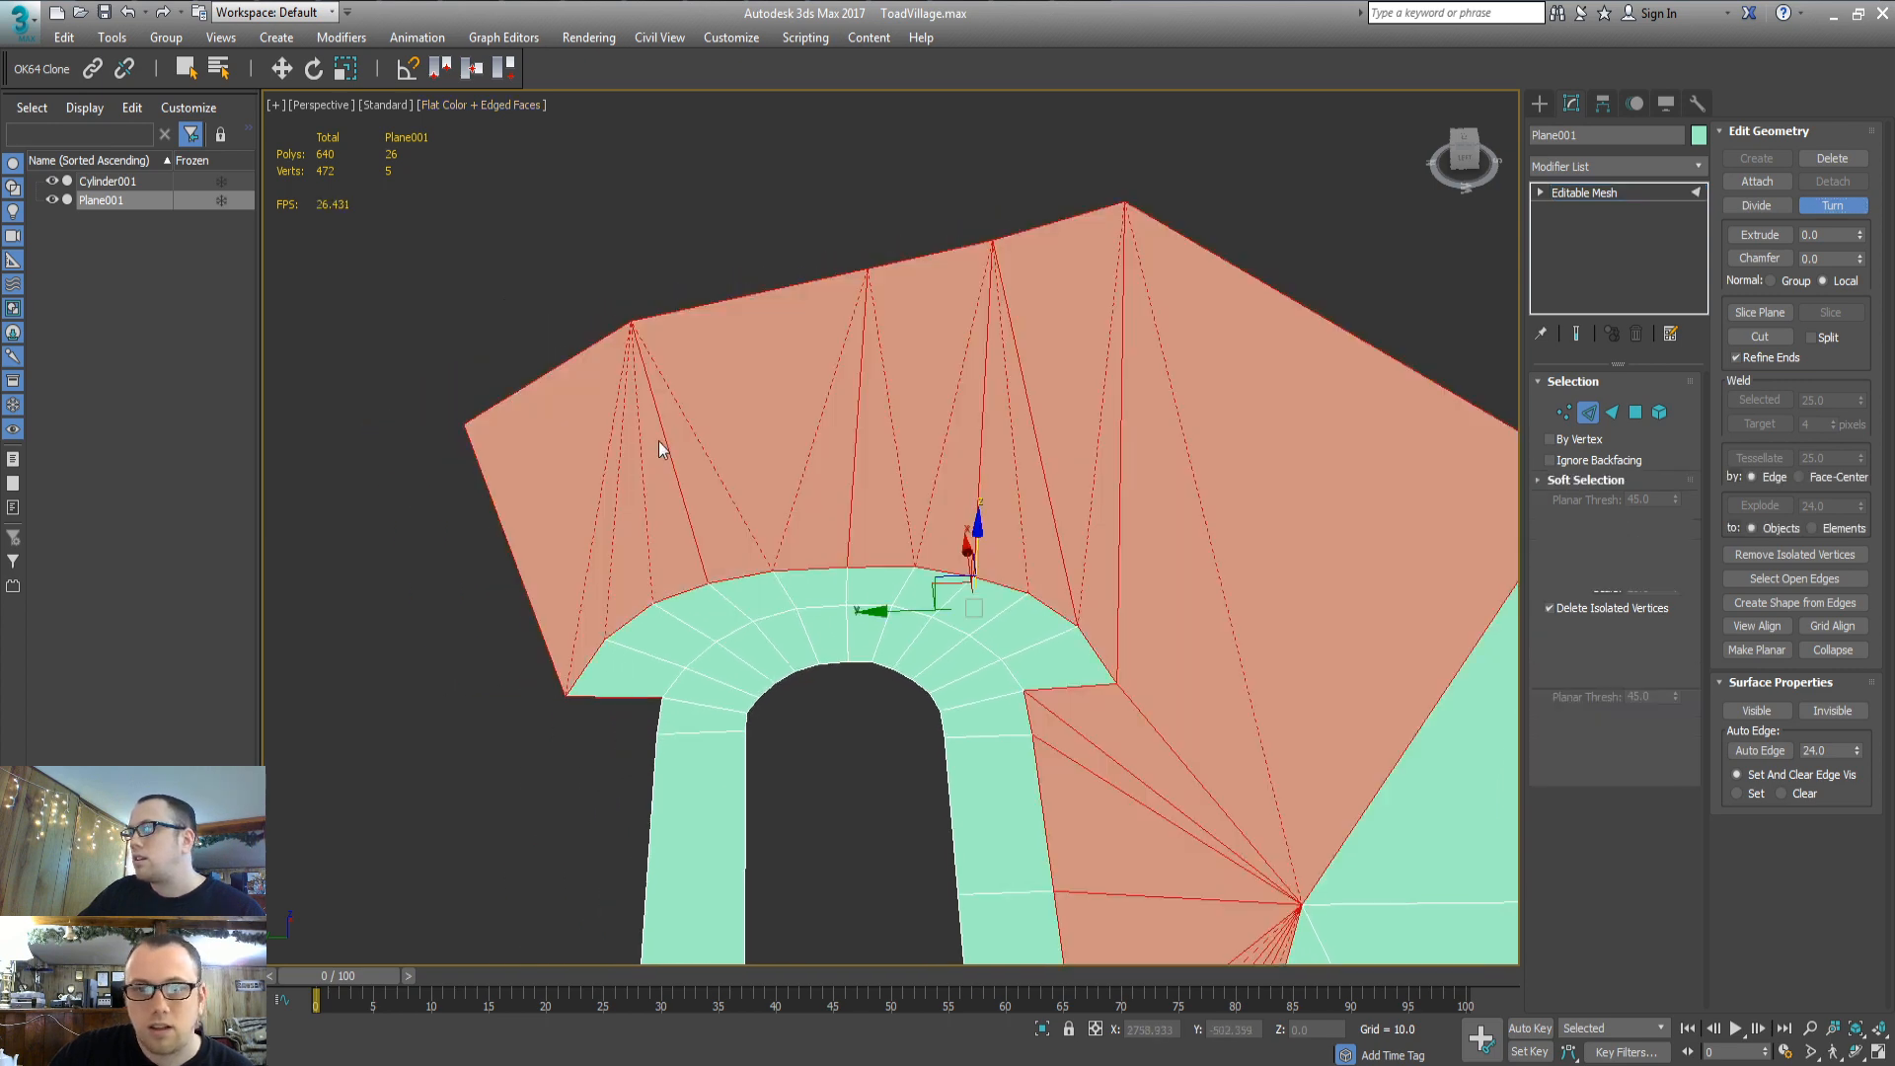
left_click(578, 459)
key("2")
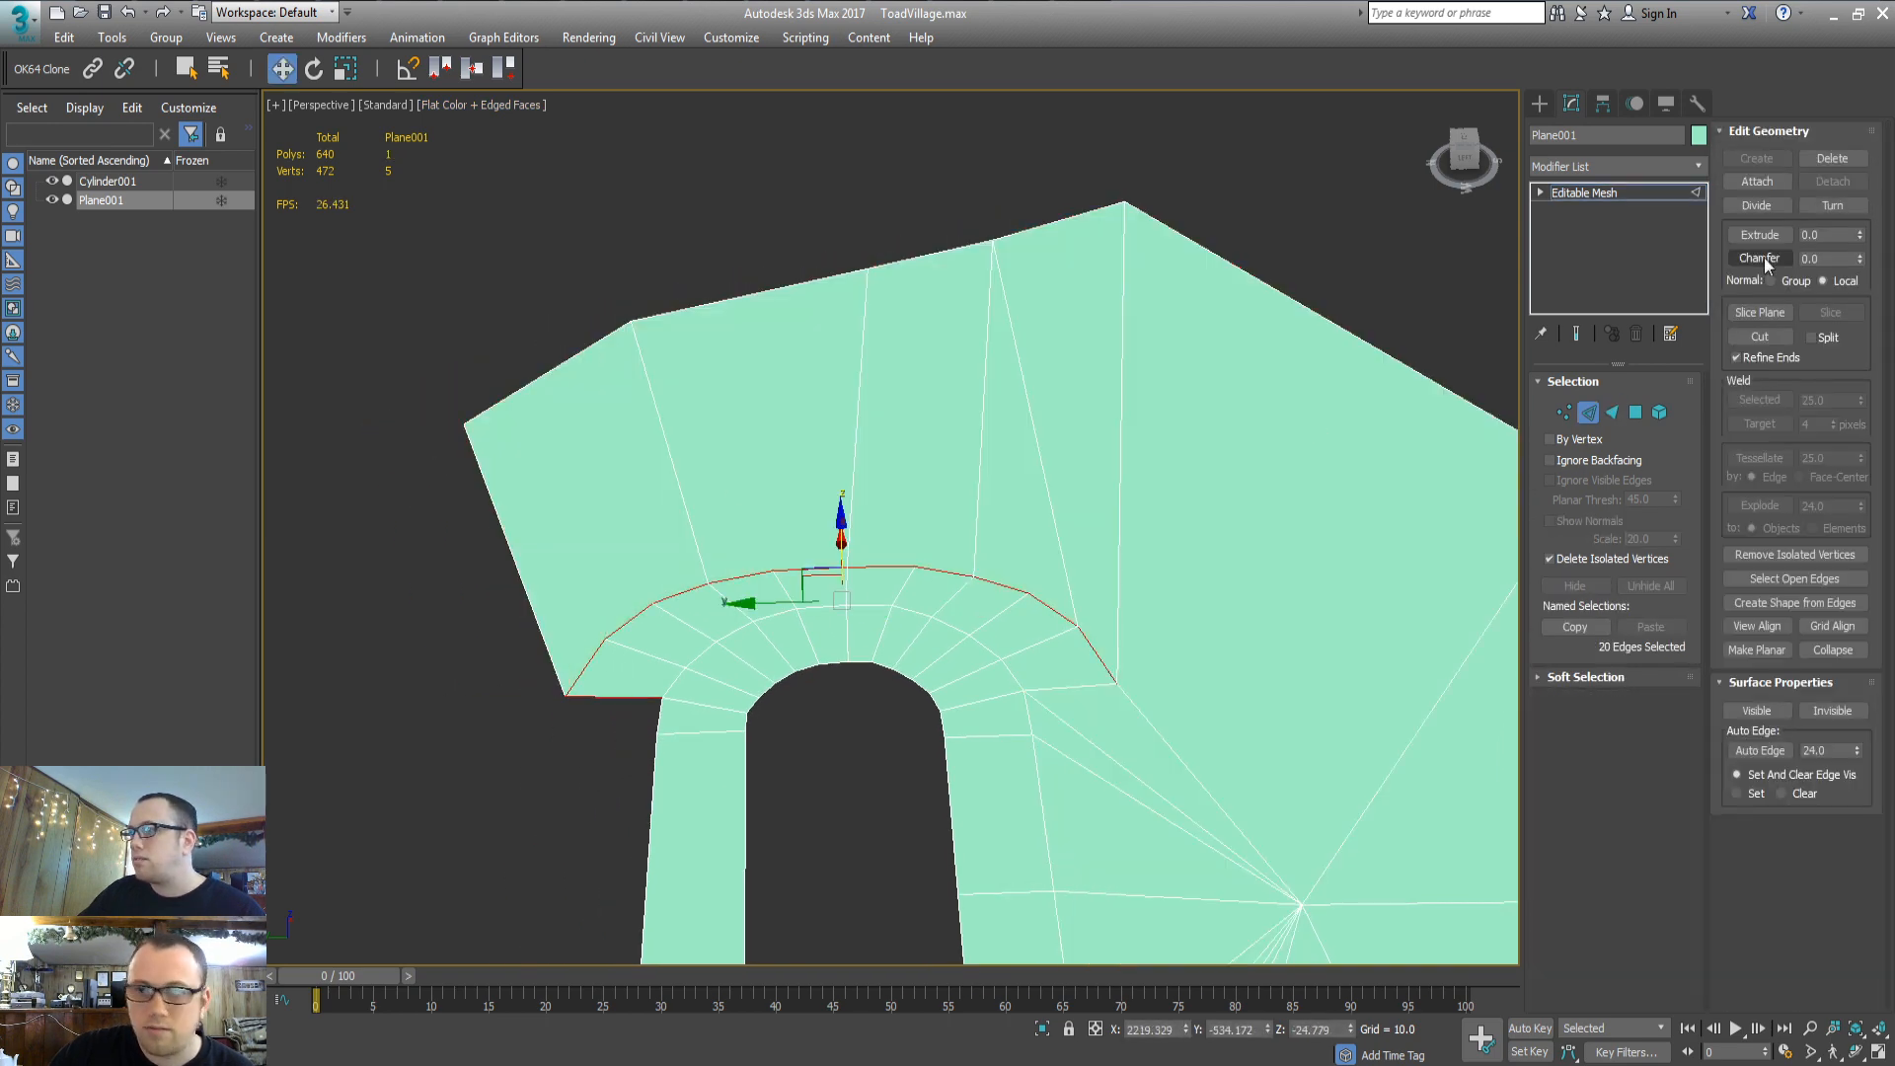
left_click(1824, 205)
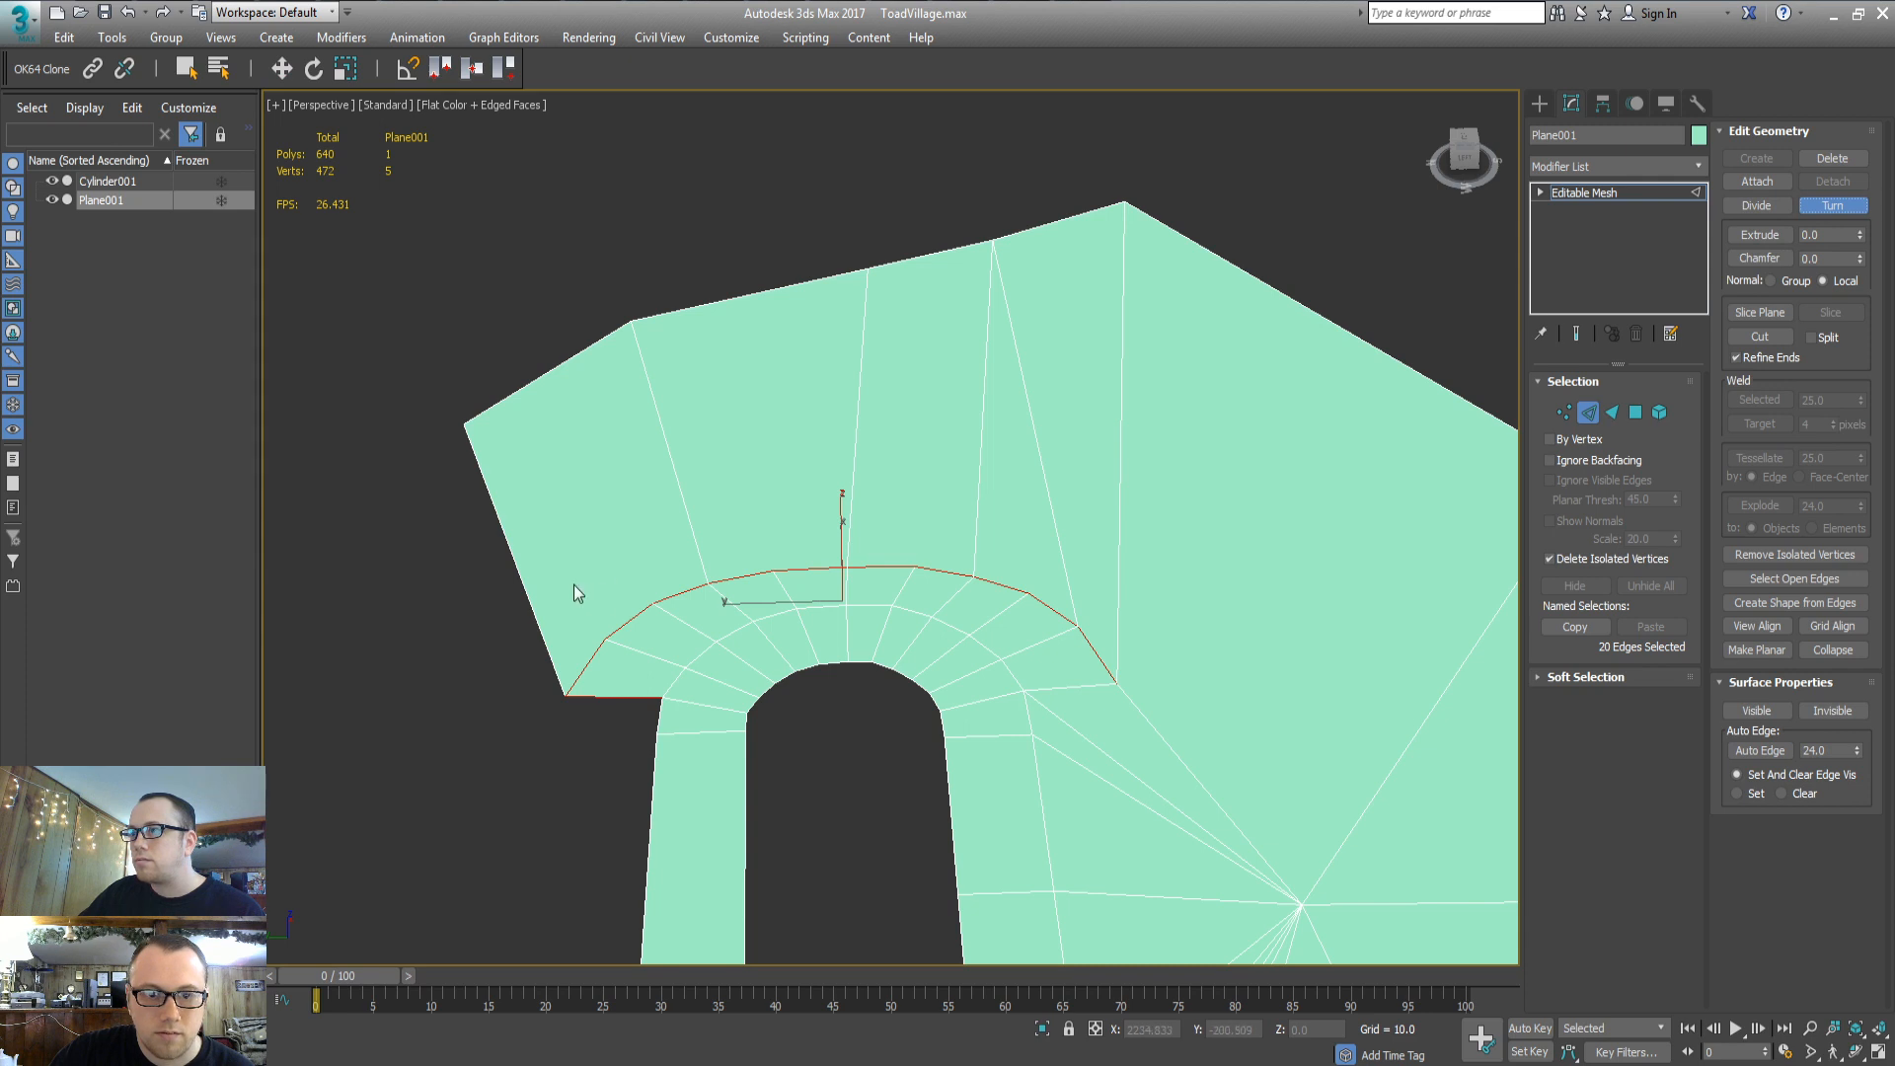
key("3")
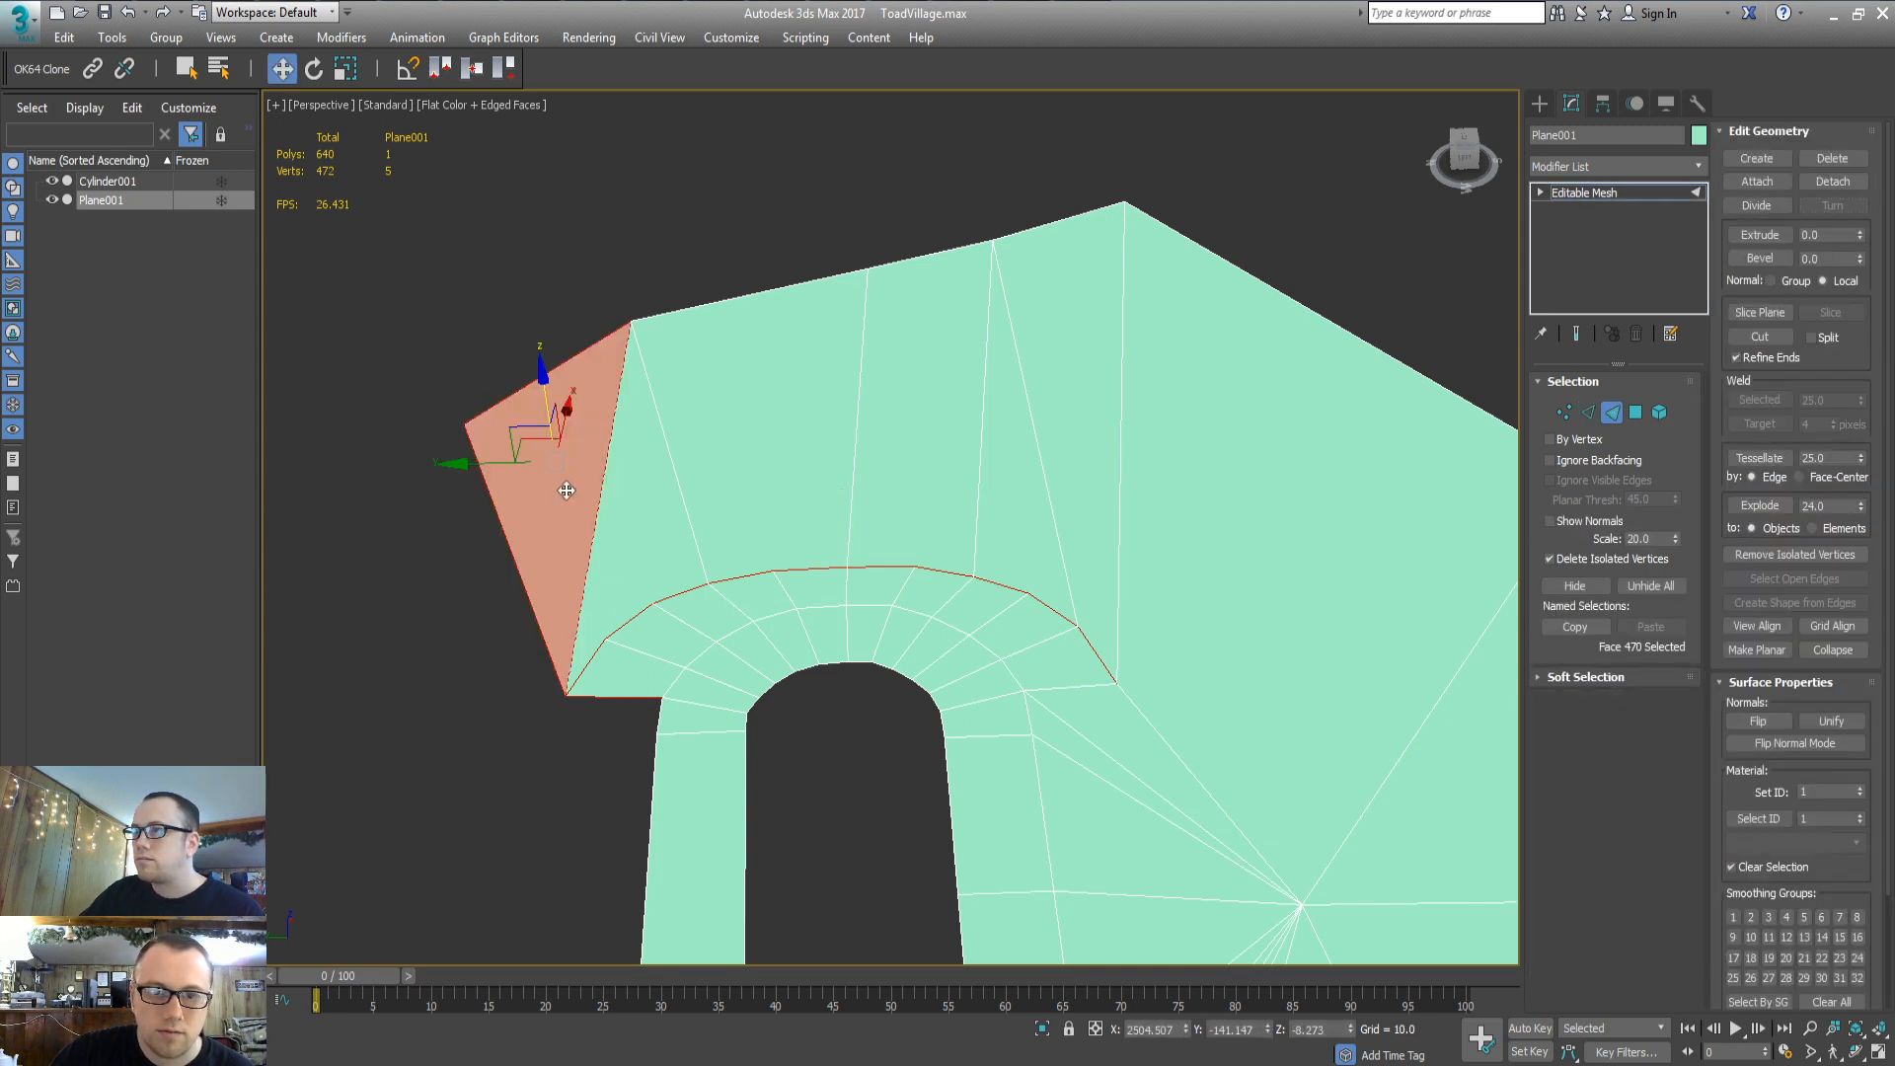
left_click(660, 474)
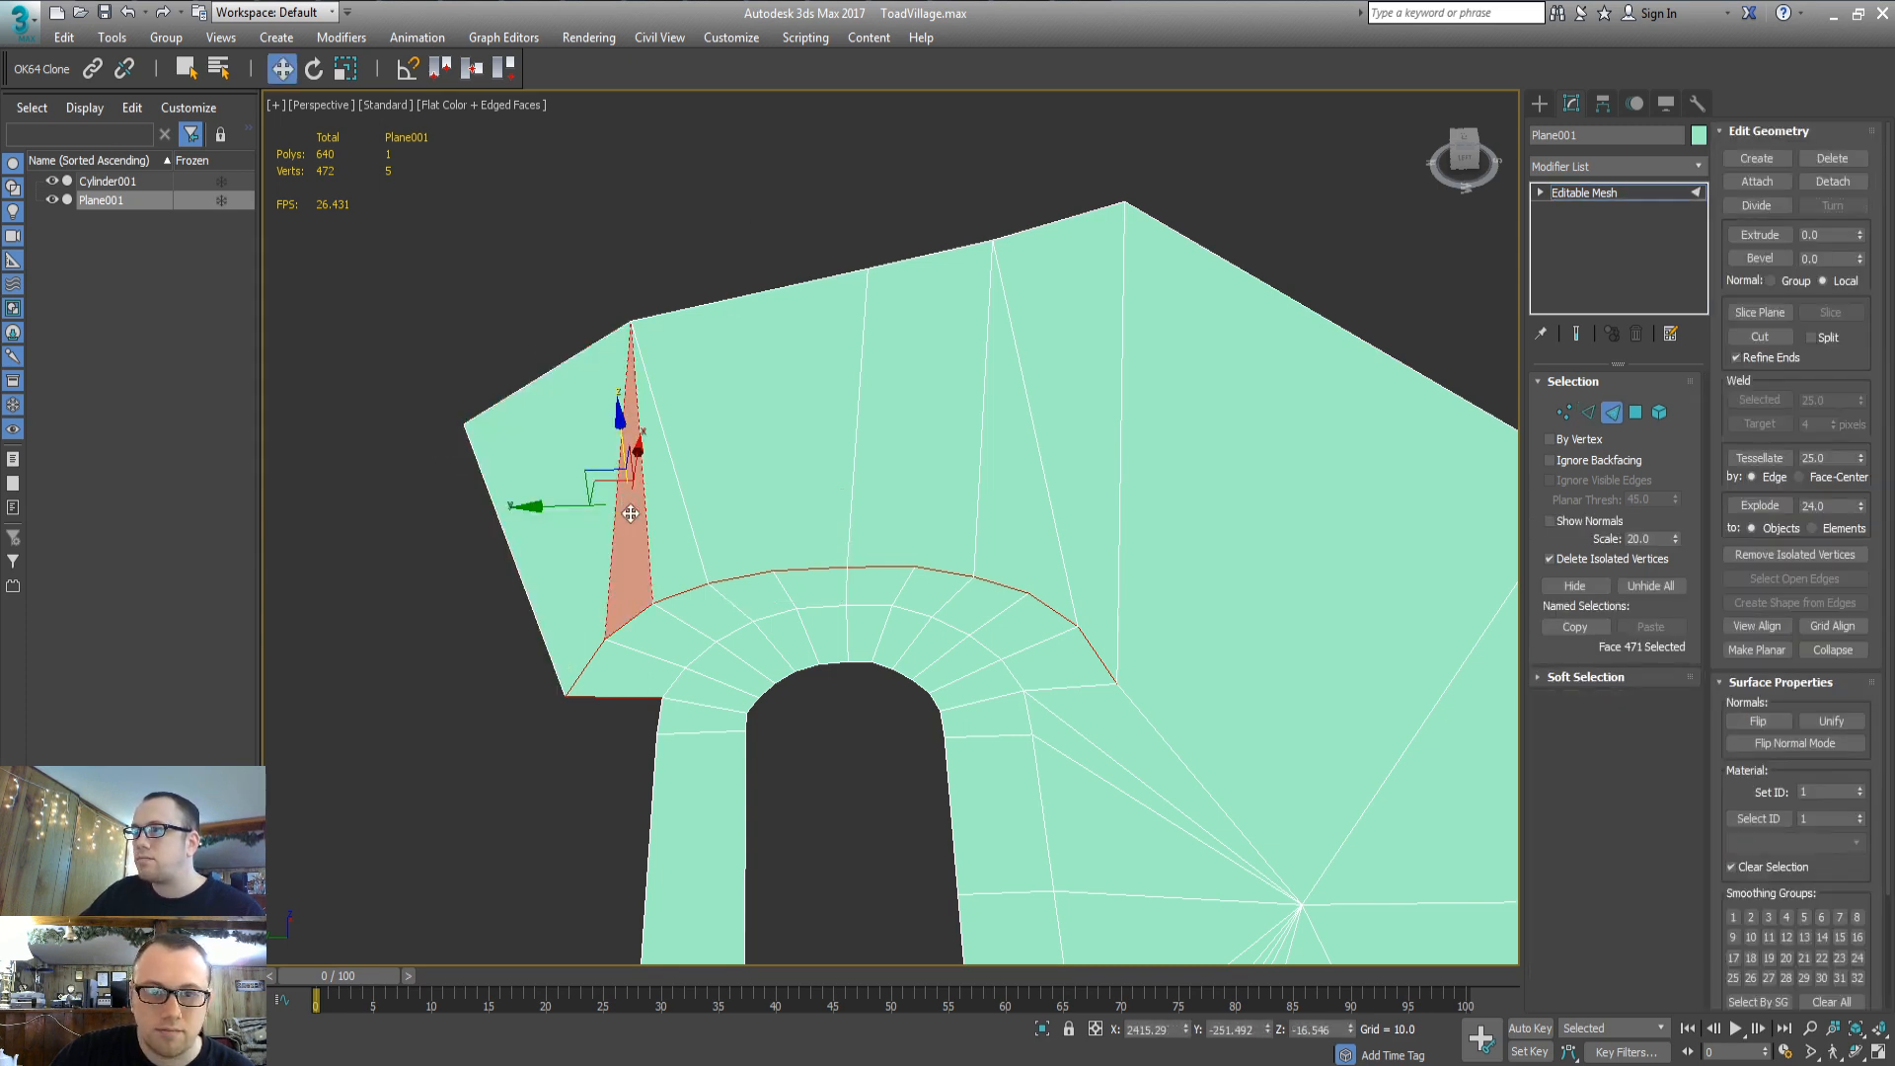
key("q")
left_click(568, 578)
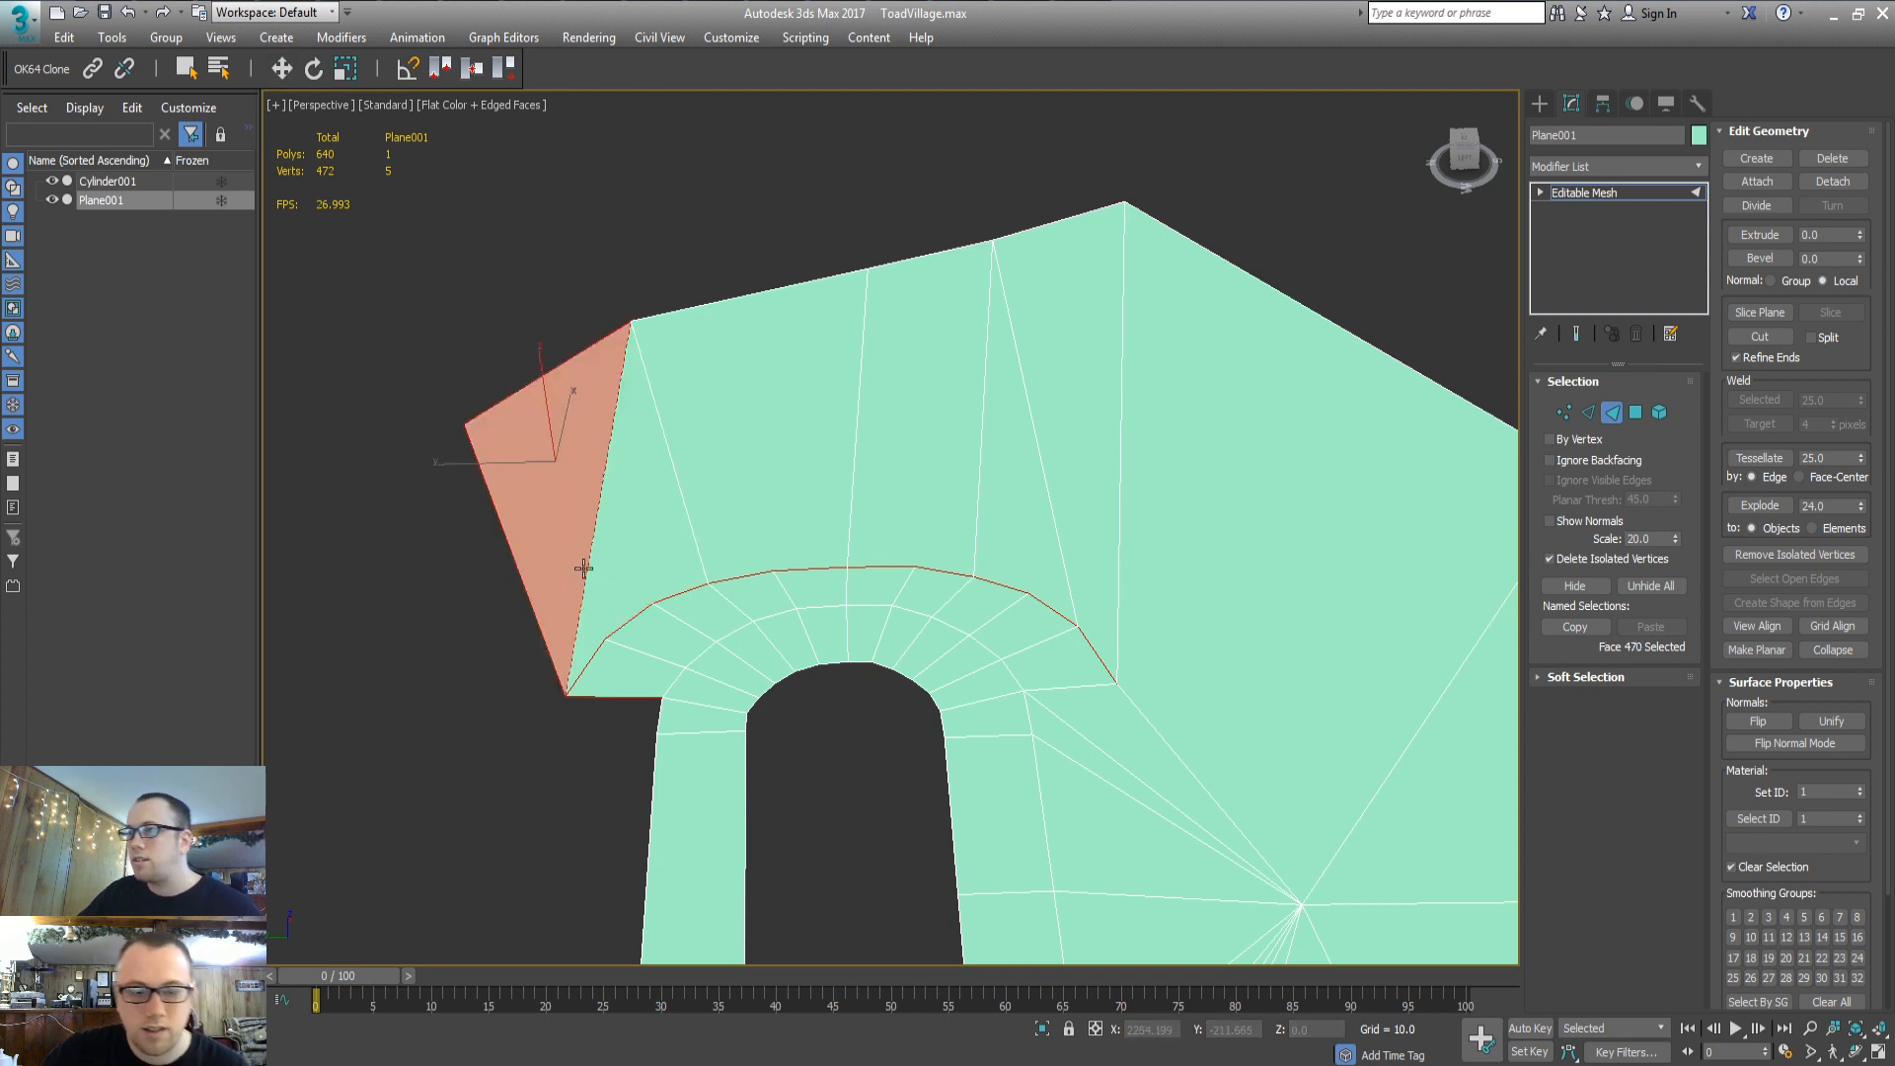
left_click(593, 595)
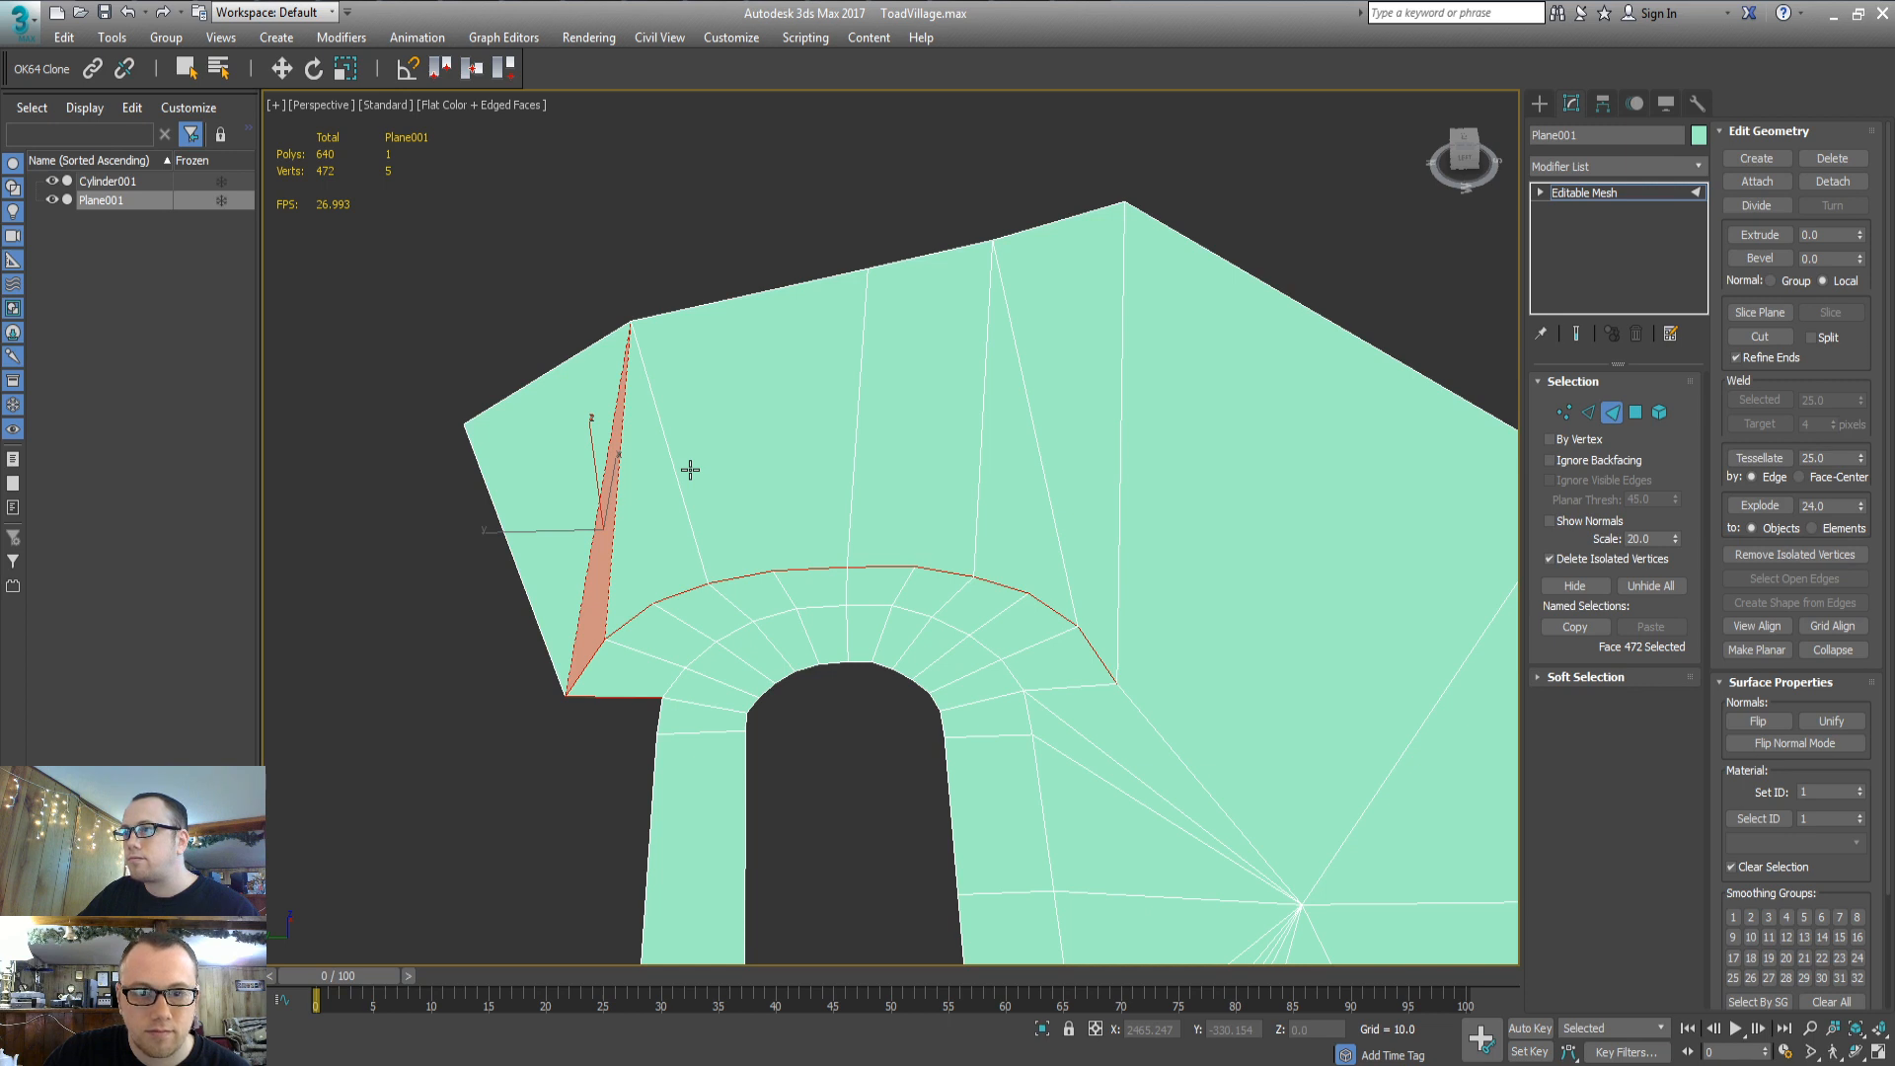
Turn the hidden edge at the open end to run from the outermost corner to the first inner curve vertex
key("2")
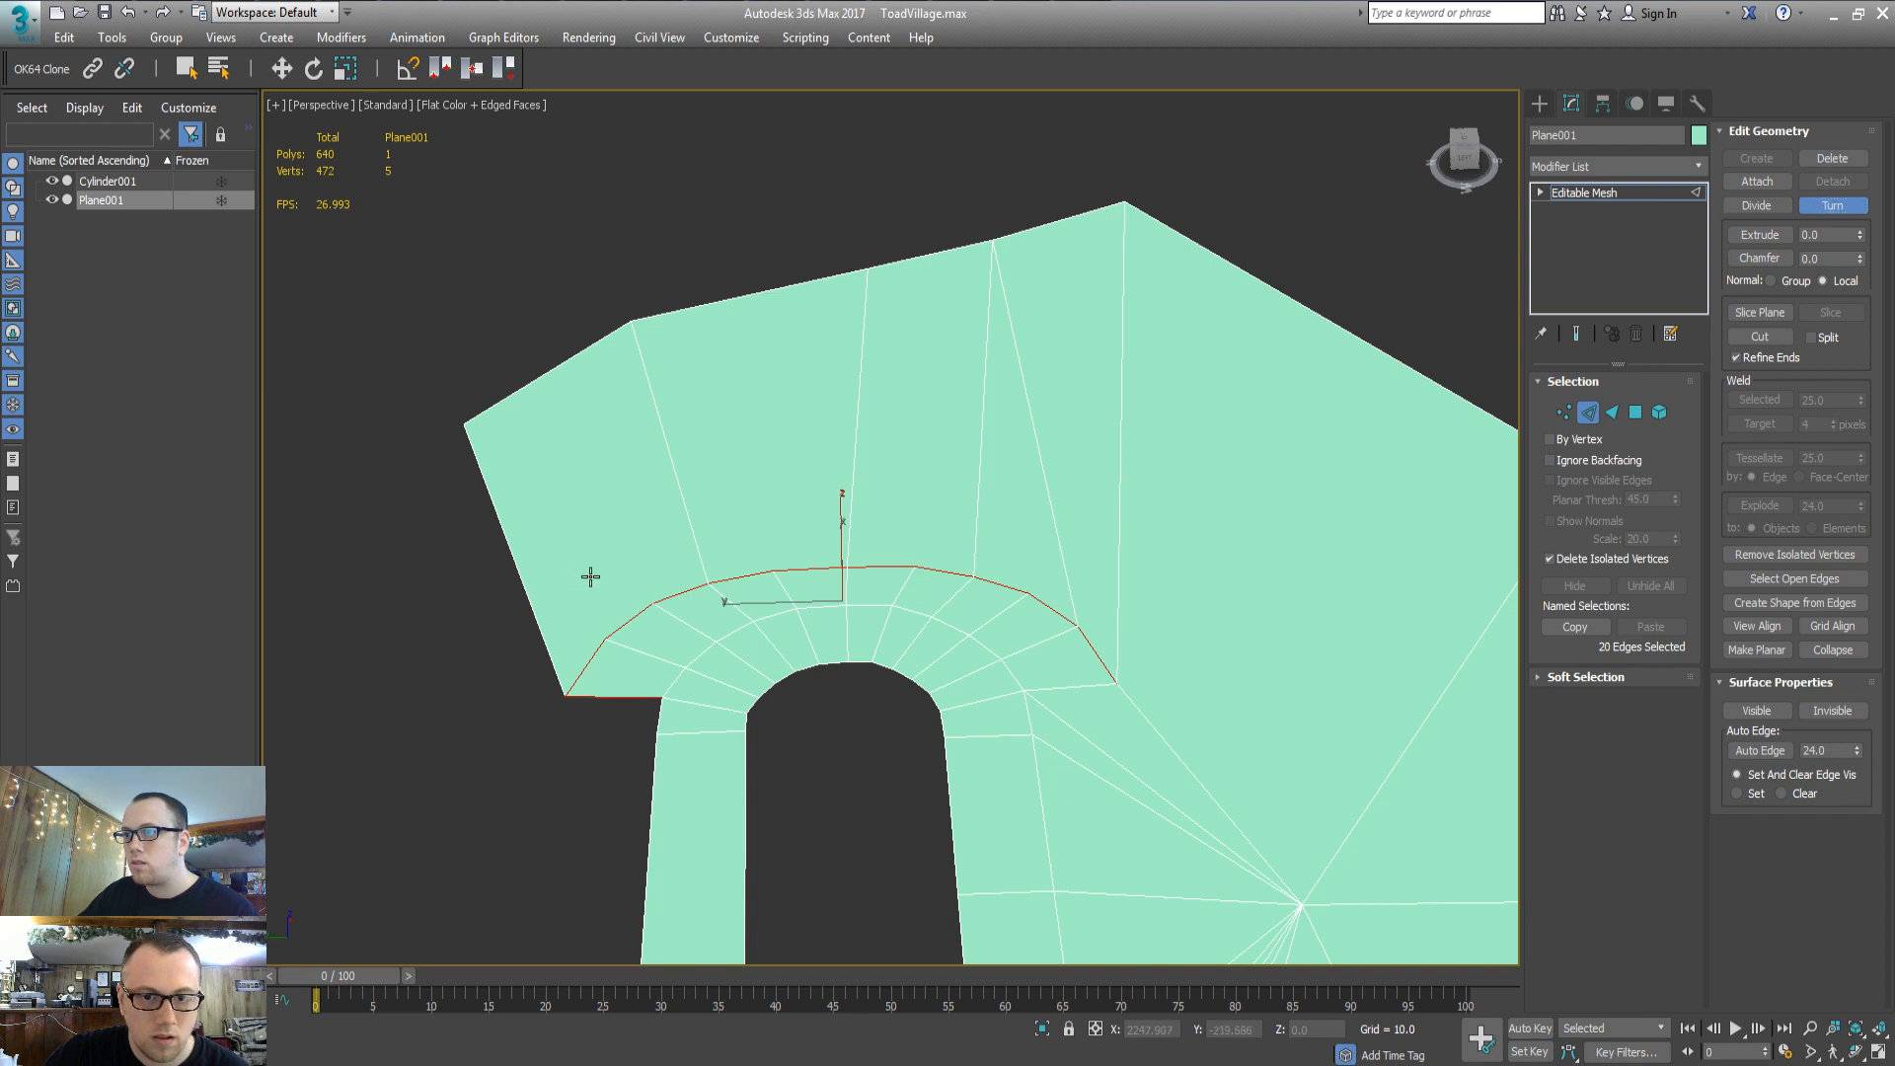
key("3")
left_click(590, 576)
left_click(554, 605)
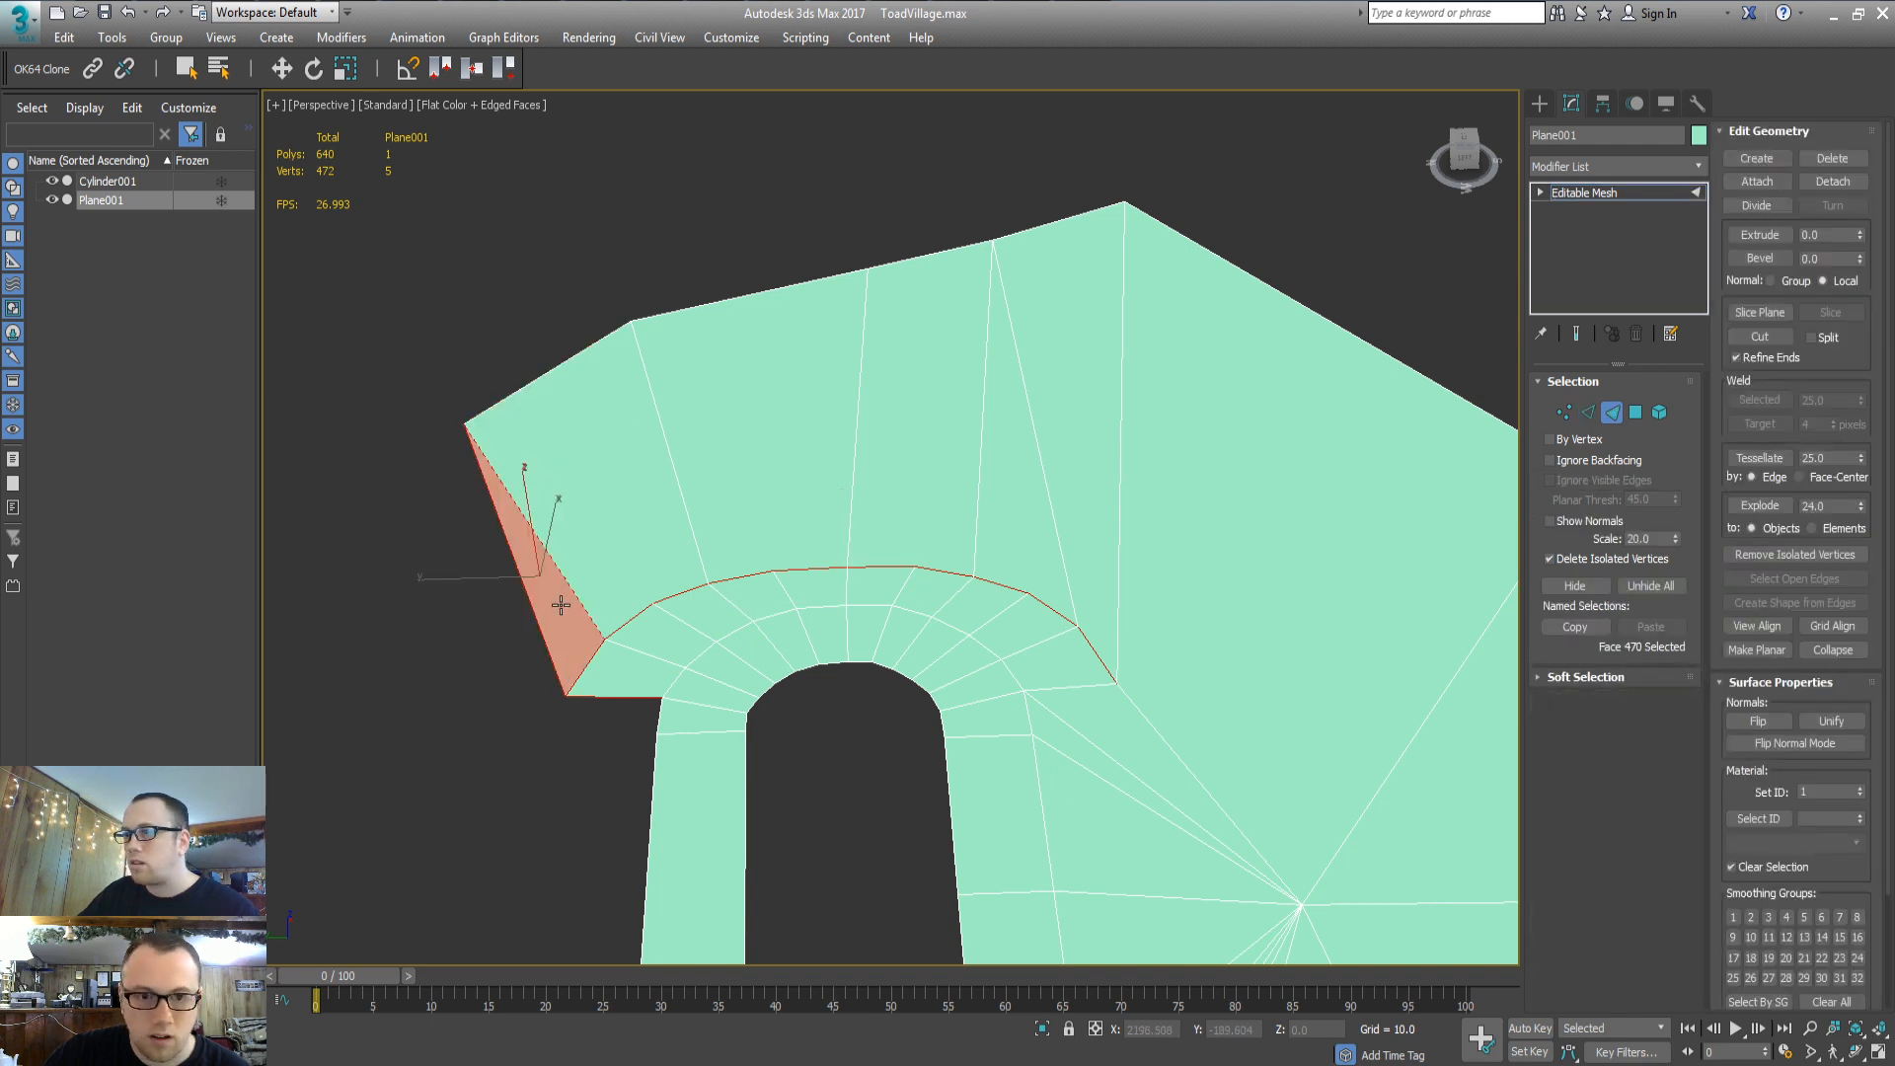
left_click(592, 579)
left_click(646, 578)
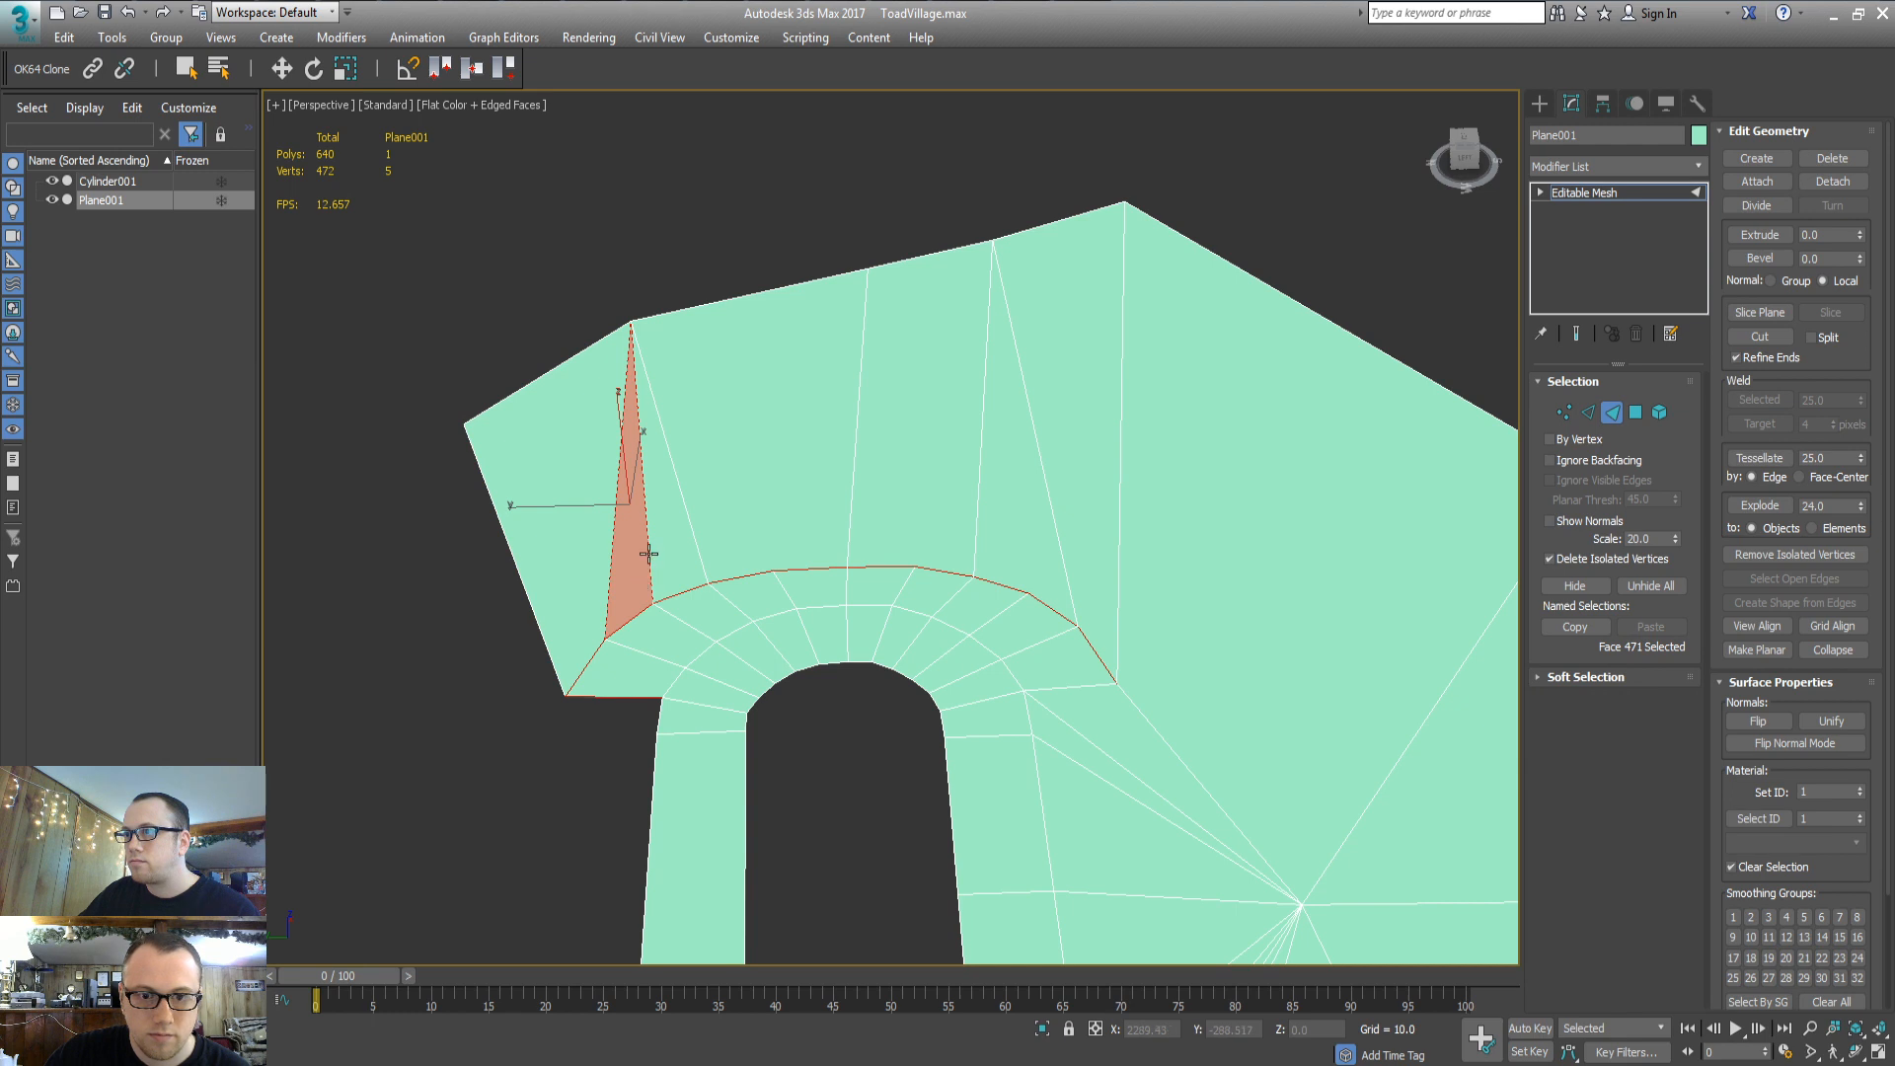
Turn the neighboring hidden edge to connect the same outermost corner to the second inner curve vertex
key("2")
left_click(1822, 207)
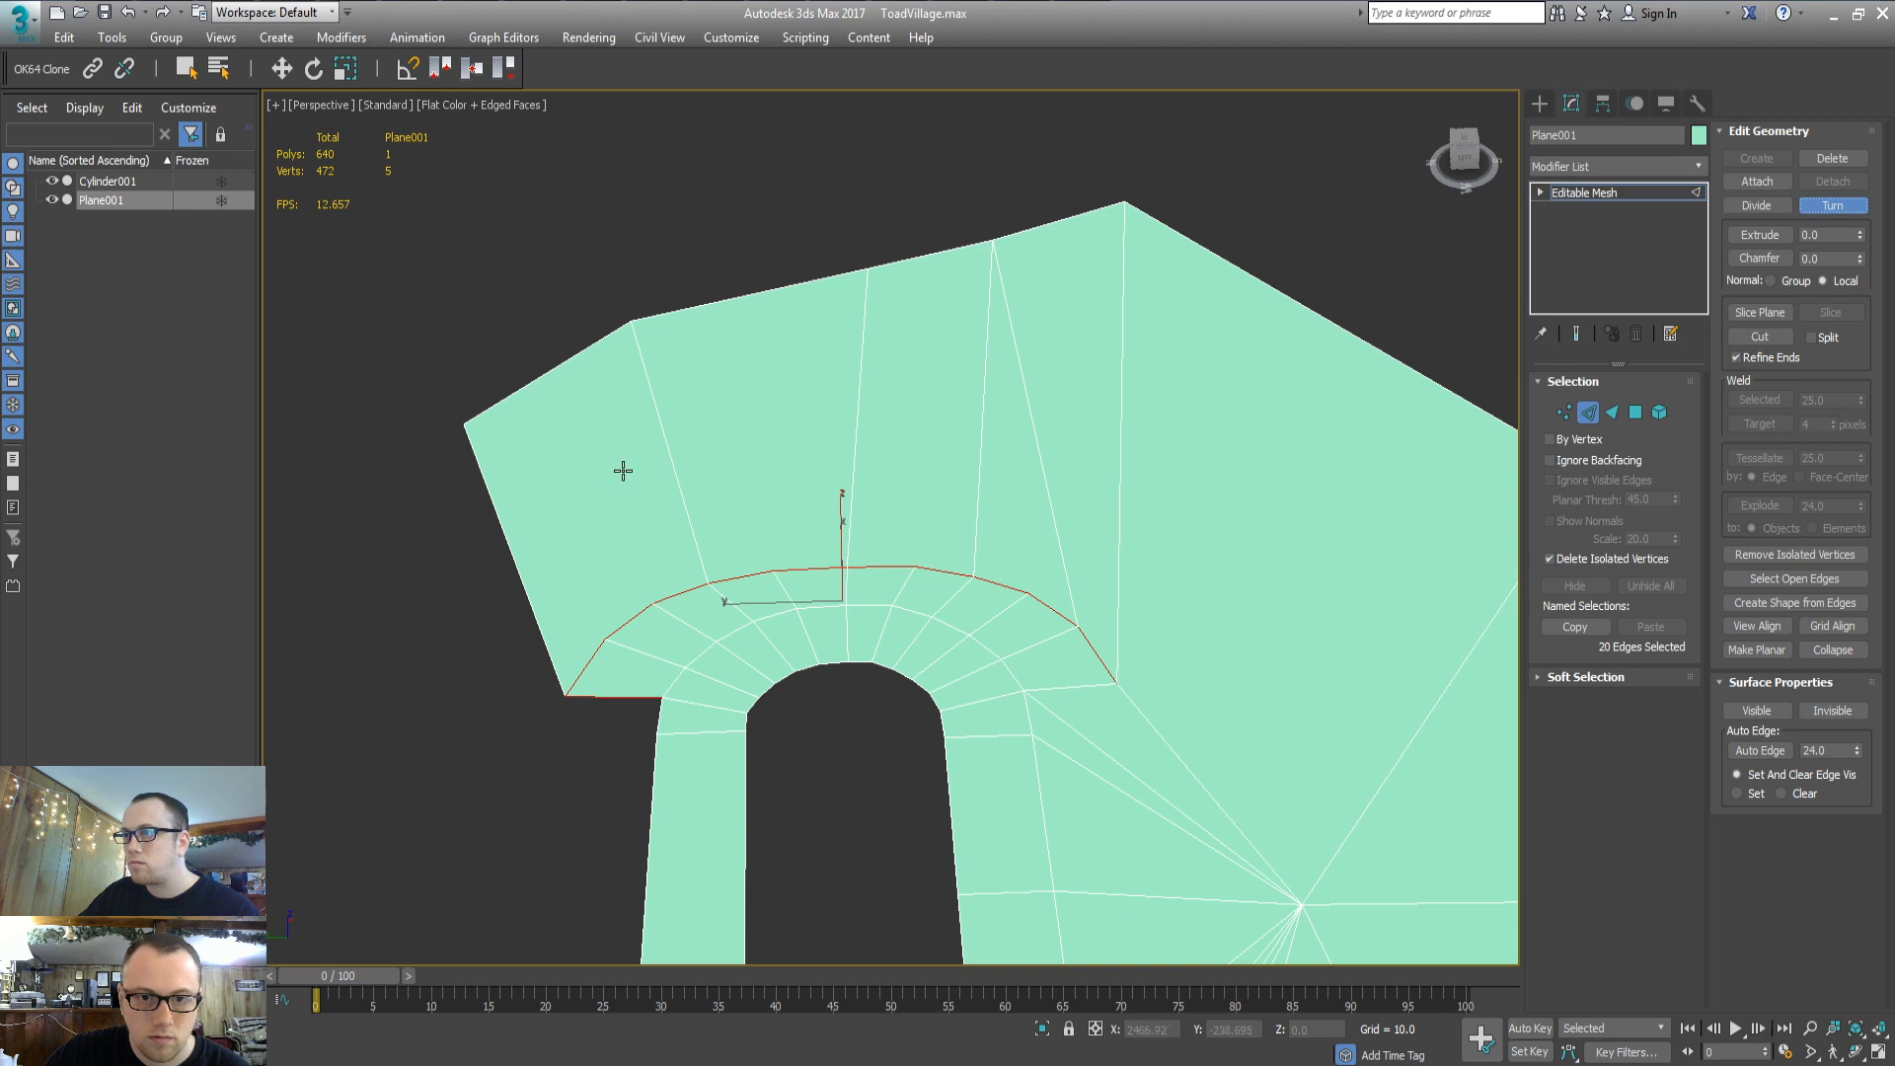
key("3")
left_click(612, 482)
left_click(559, 562)
left_click(602, 568)
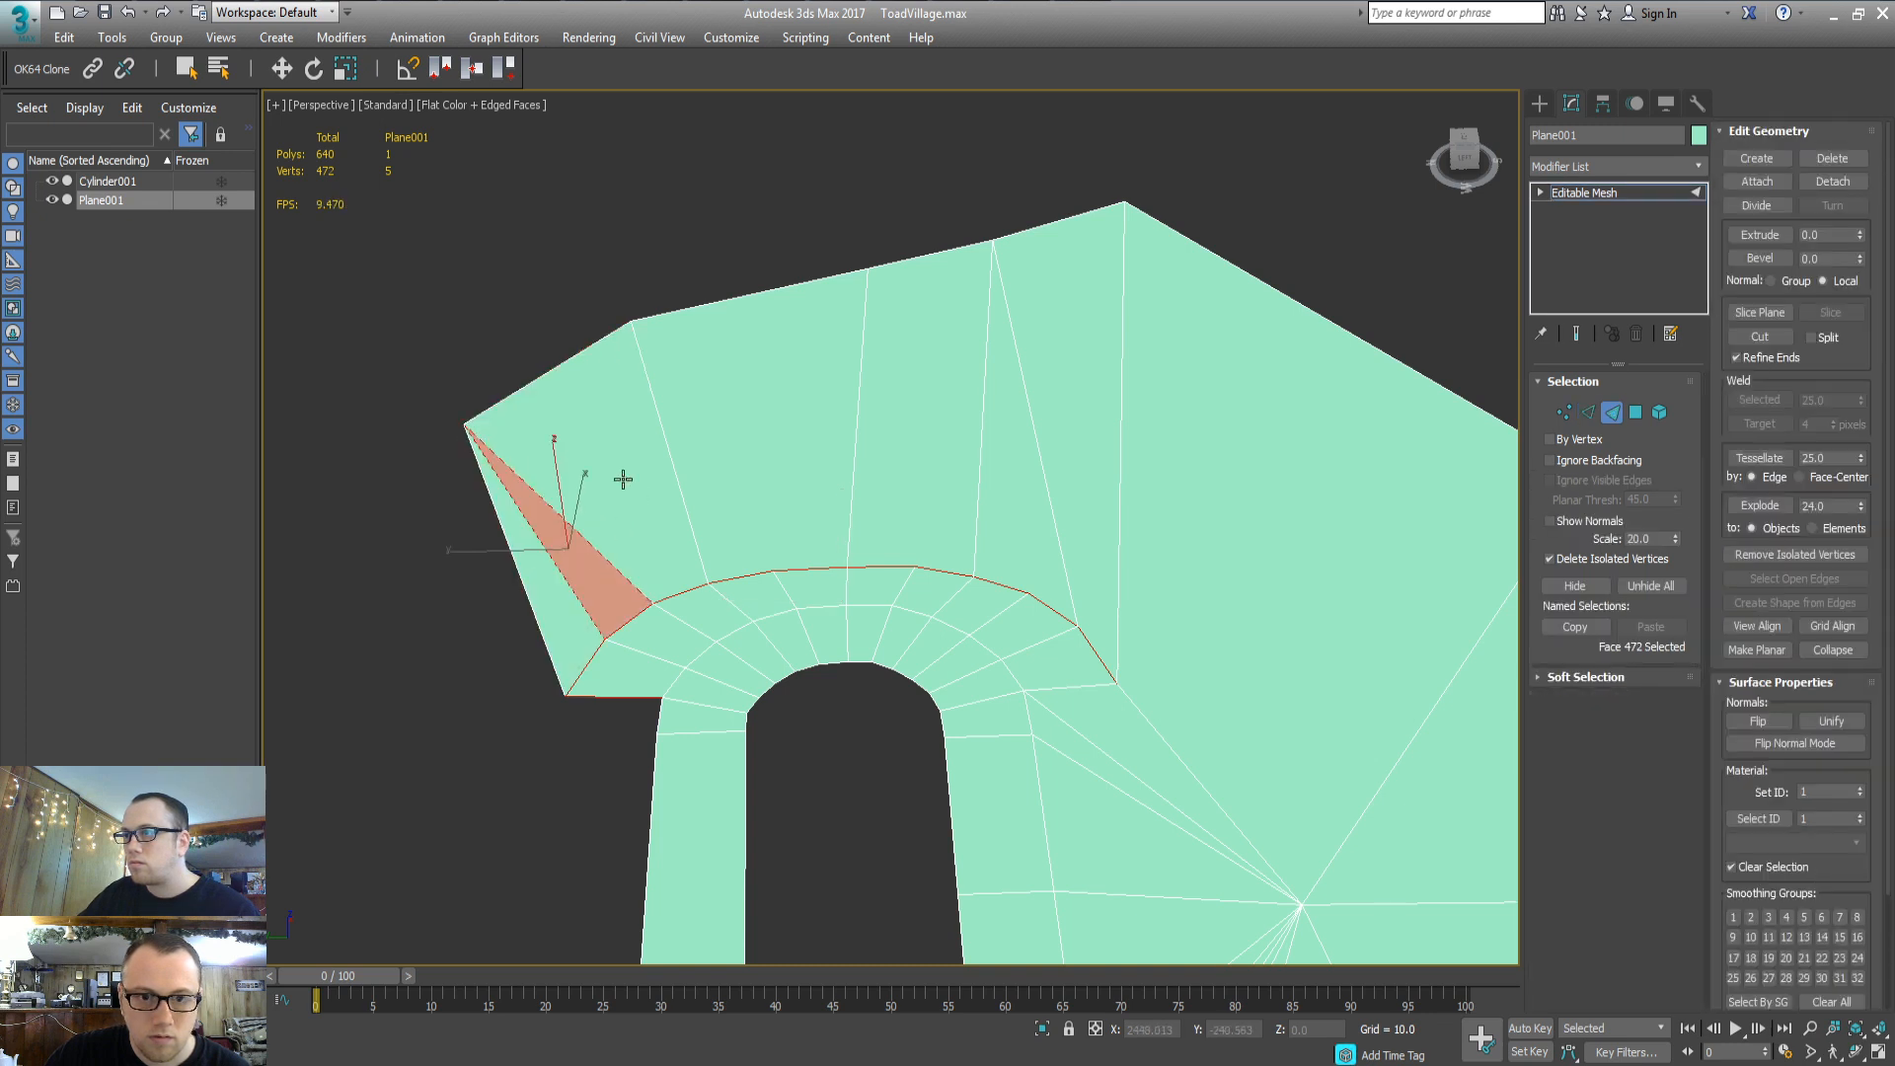
Examine the triangulation across the rest of the new band by selecting its faces one after another
left_click(622, 478)
left_click(656, 504)
left_click(703, 483)
left_click(774, 441)
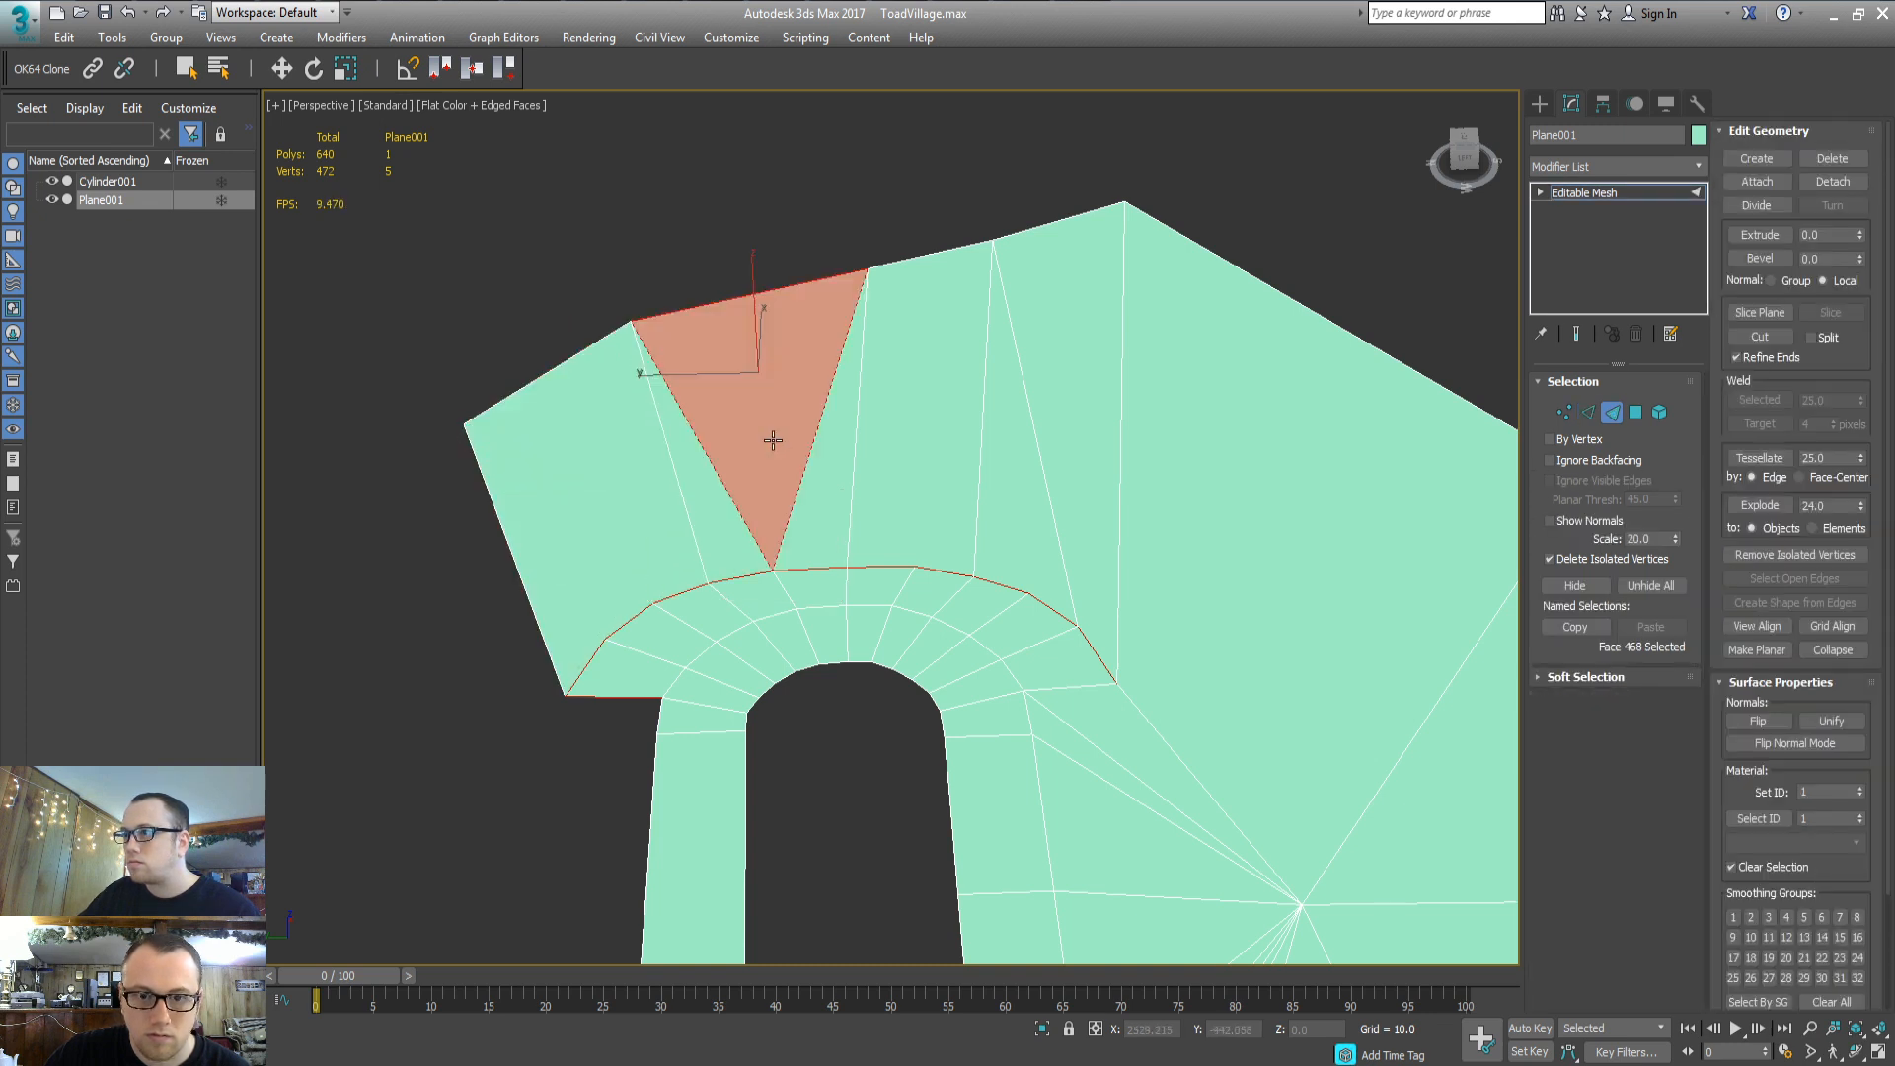
left_click(836, 453)
left_click(916, 471)
left_click(965, 472)
left_click(1015, 470)
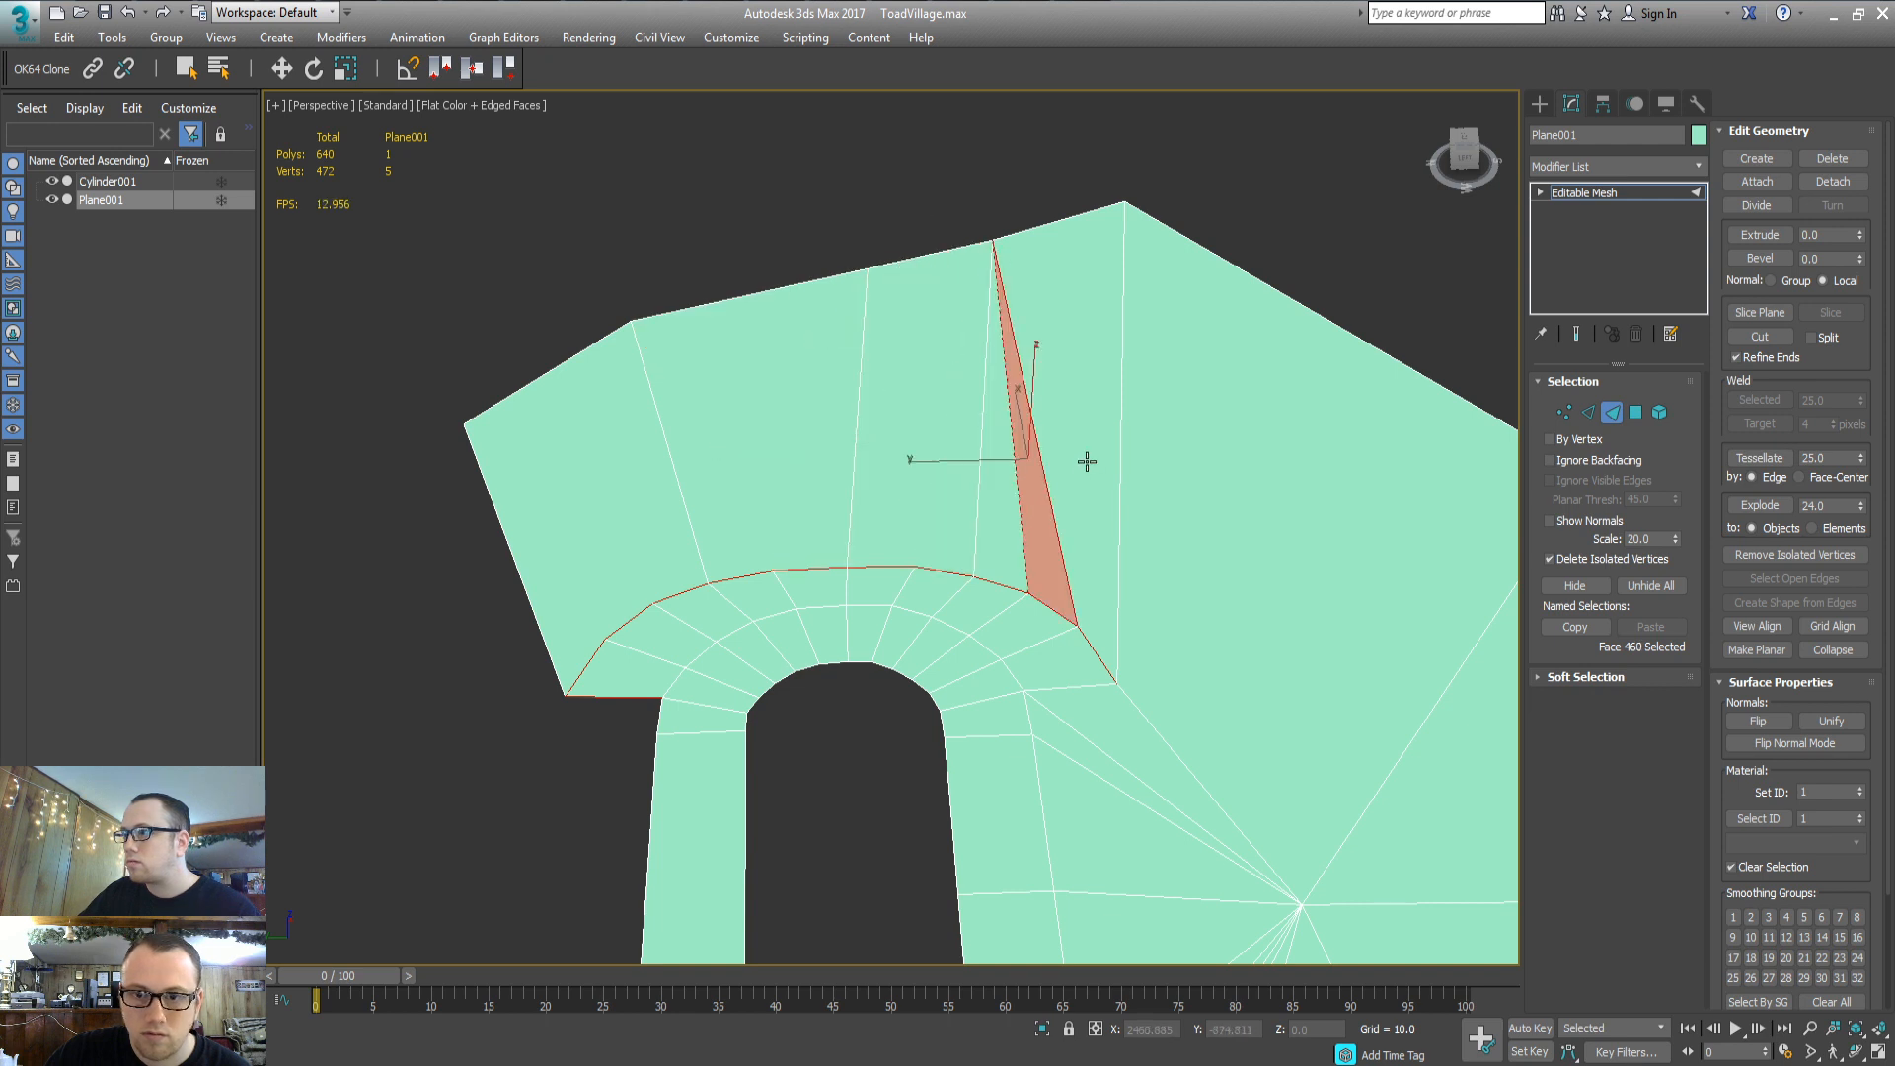
left_click(1086, 459)
left_click(1087, 478)
left_click(1037, 519)
Turn the crossing edge near the band's peak to link the peak vertex to the curve, and check the adjoining faces
key("2")
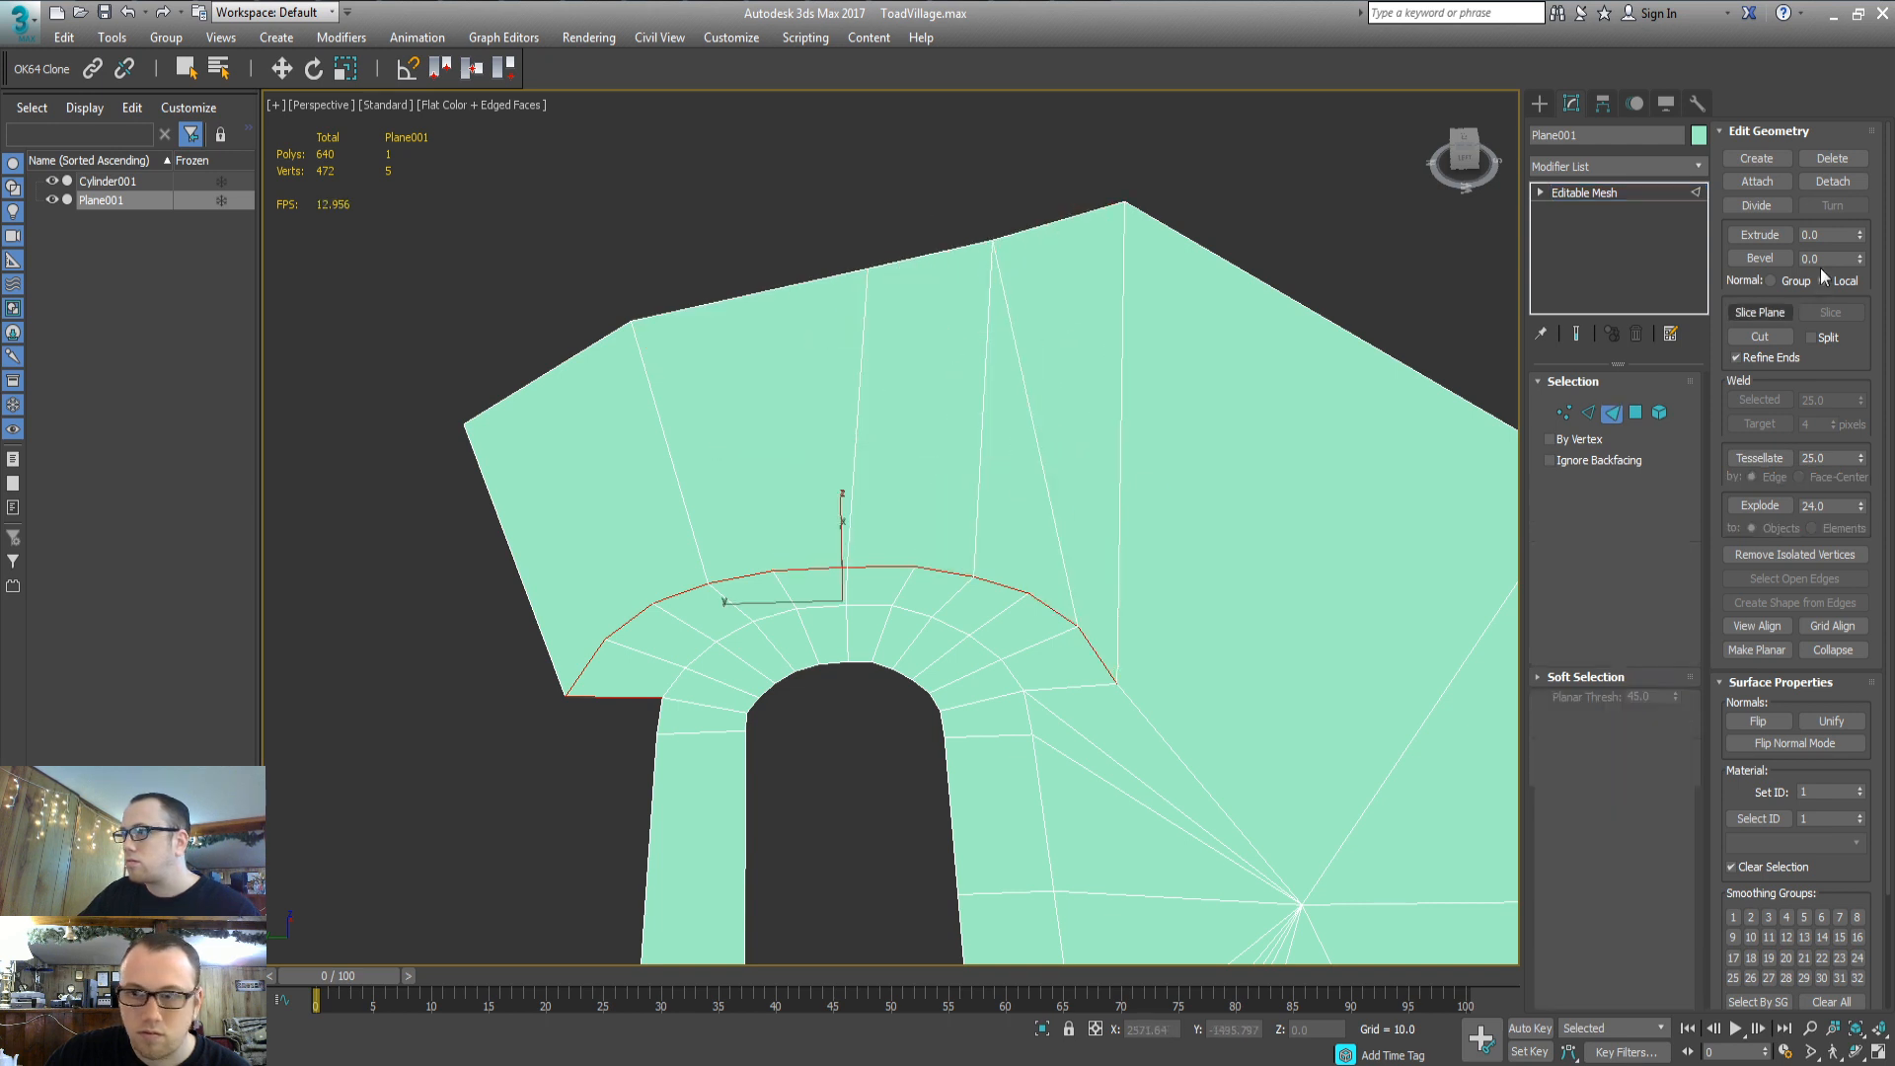
left_click(1038, 455)
key("3")
left_click(1043, 432)
left_click(1008, 503)
left_click(1077, 528)
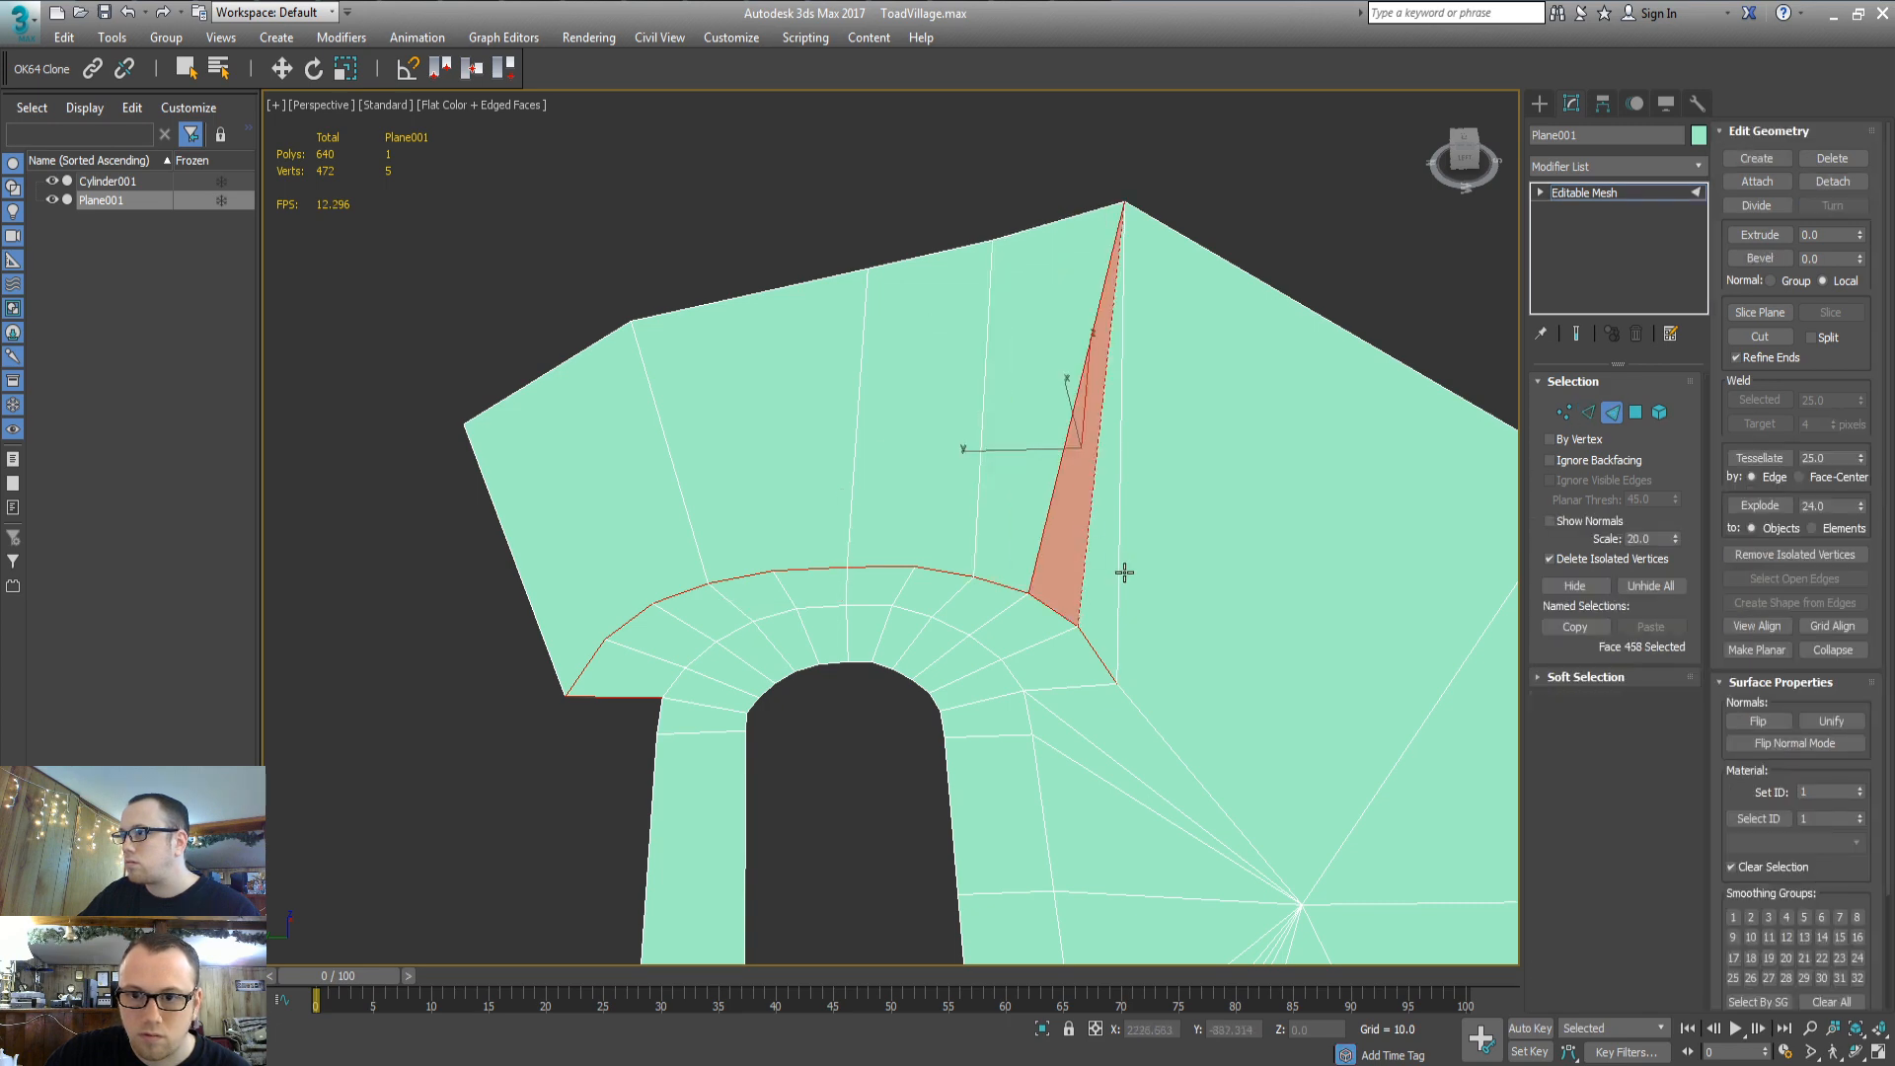
left_click(1124, 572)
Raise the five selected outer rim vertices together along the Z axis
middle_click_drag(922, 579, 829, 524, "alt")
key("1")
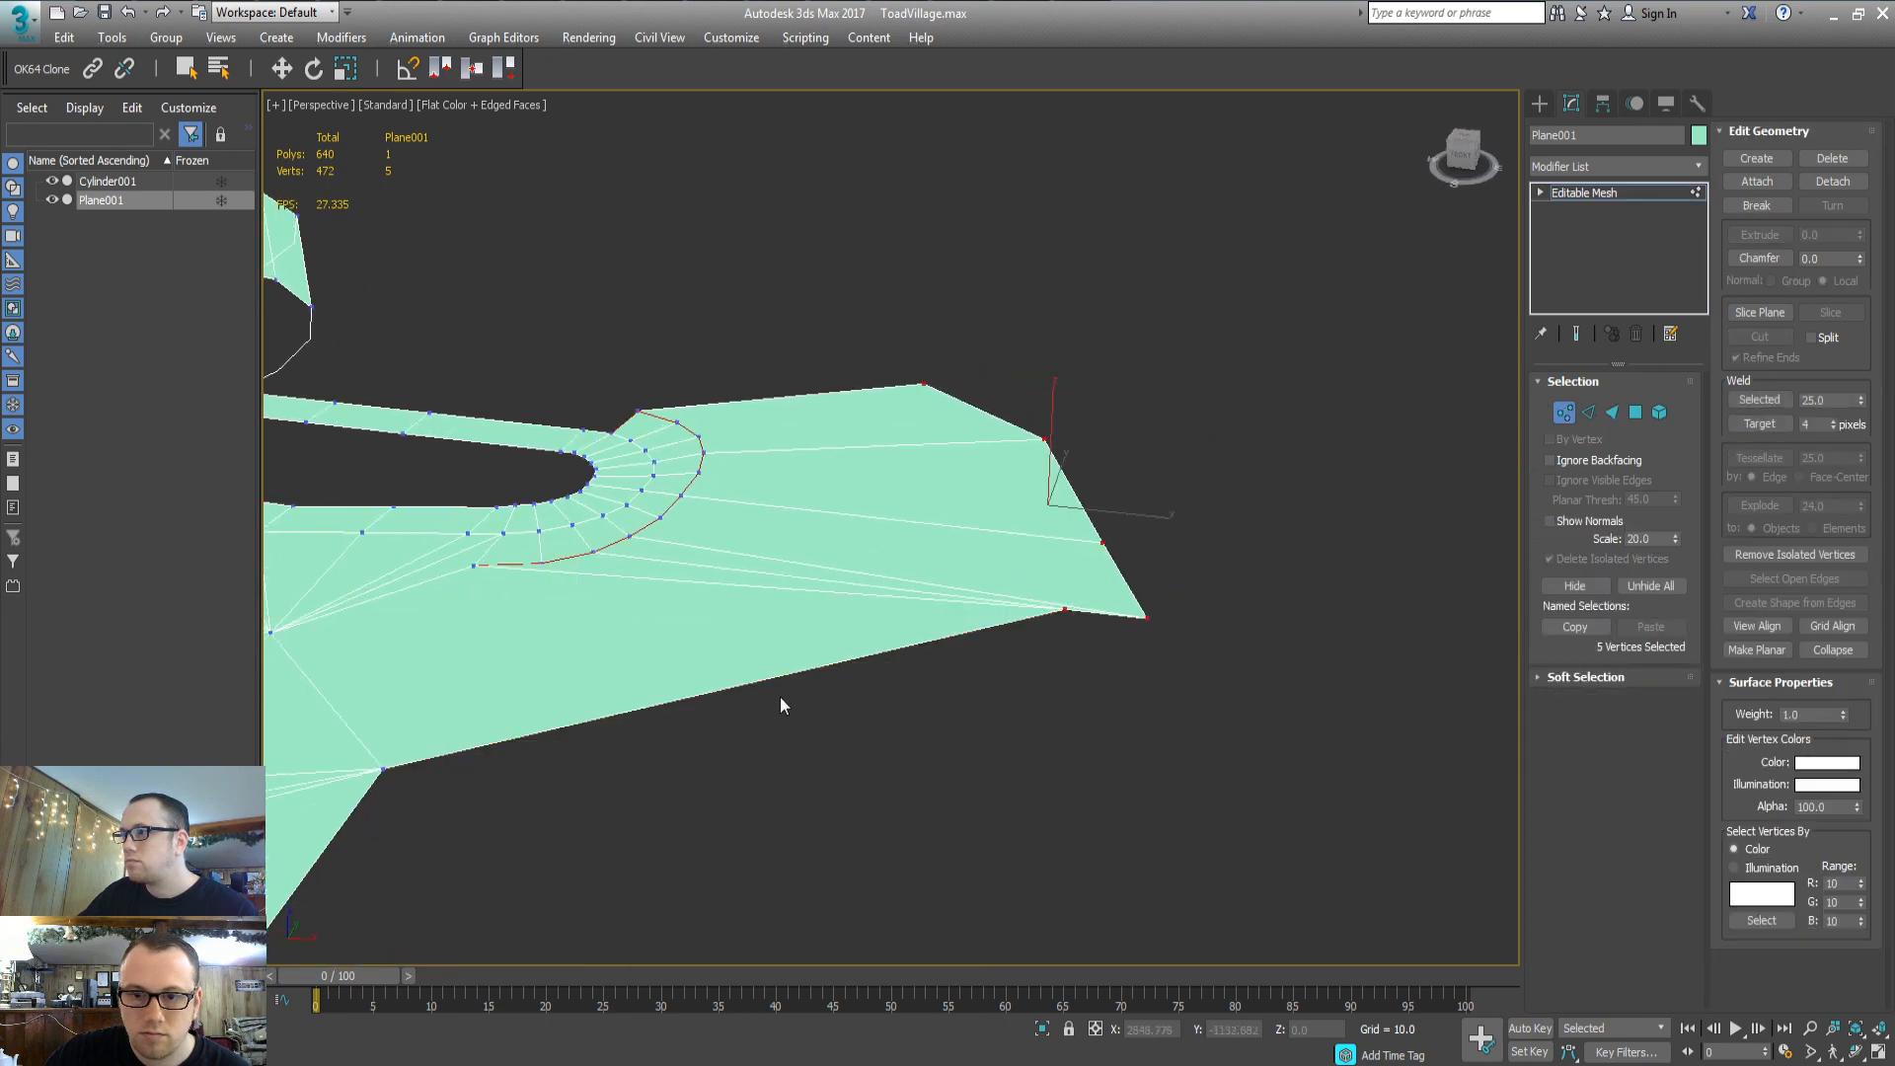
key("w")
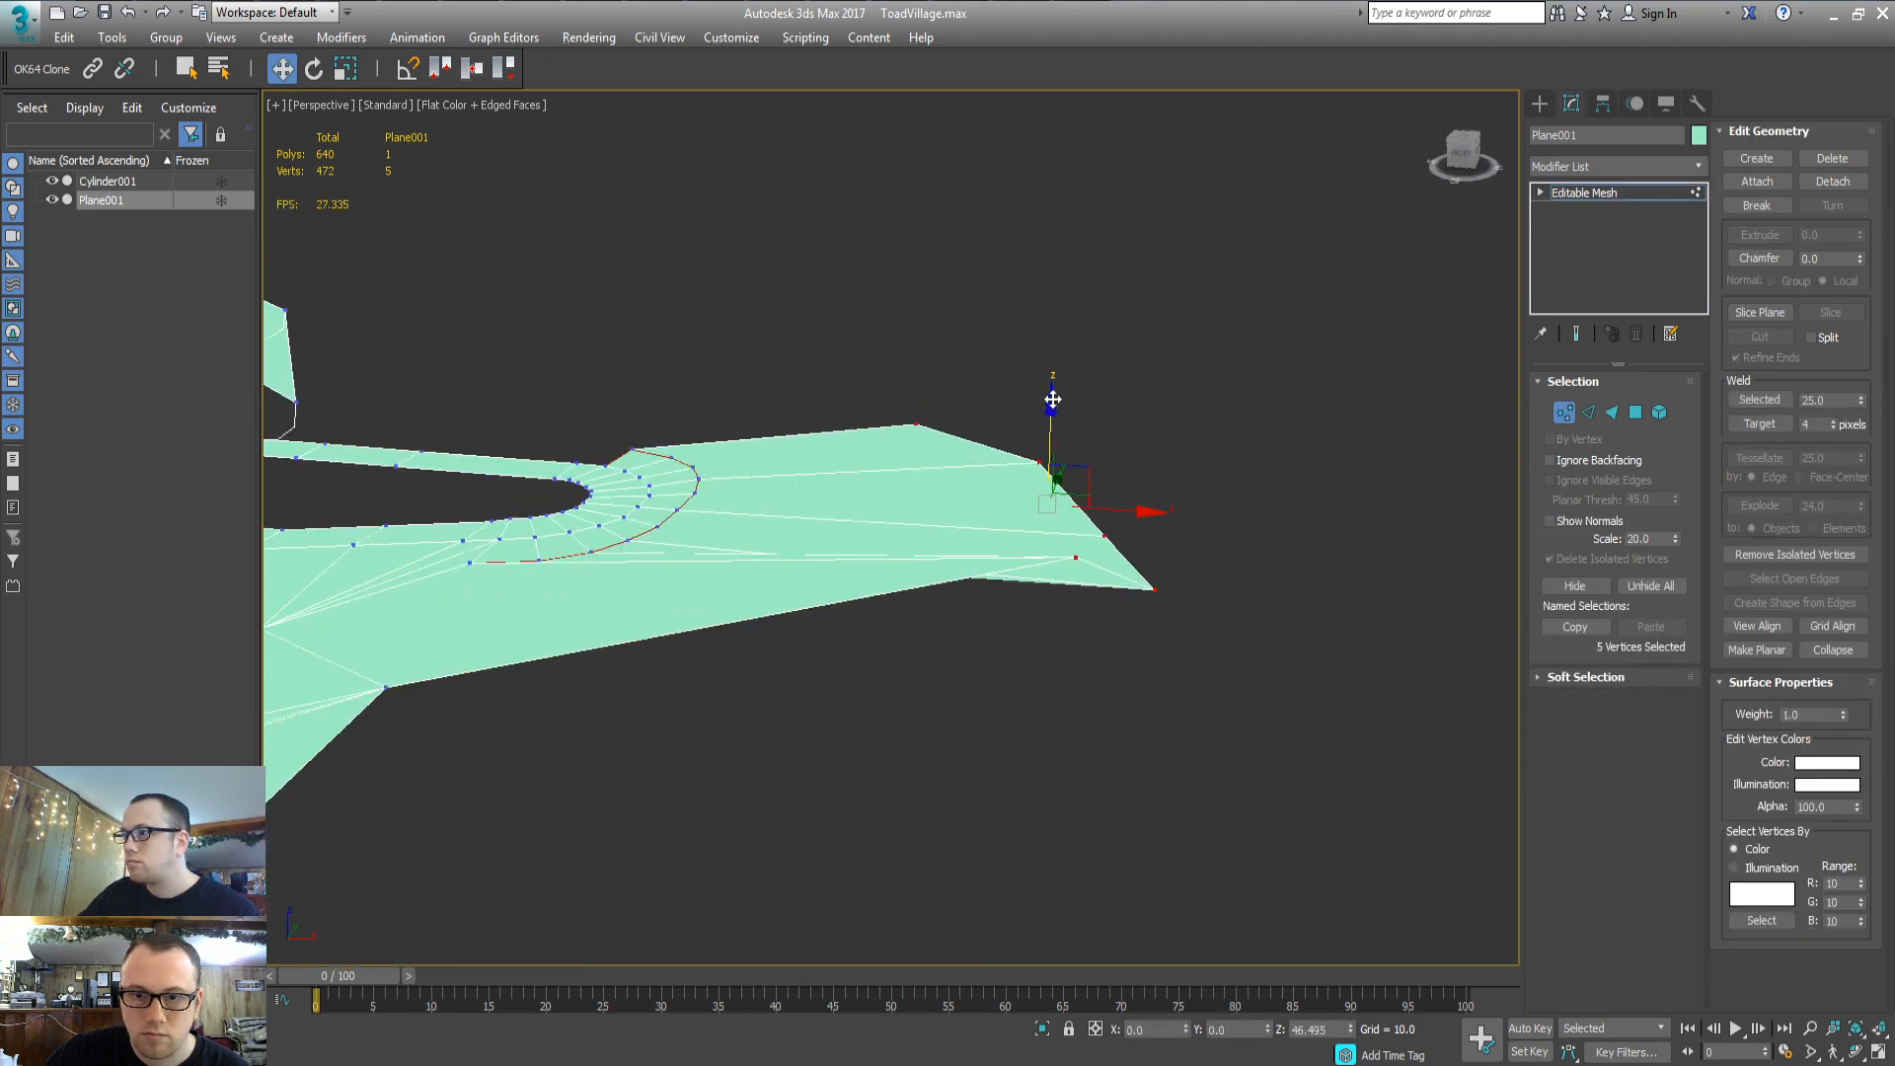
left_click_drag(1050, 405, 1046, 282)
Move the rim vertex beside the existing terrain inward and down to about X 2596 and Z 184
left_click(1072, 488)
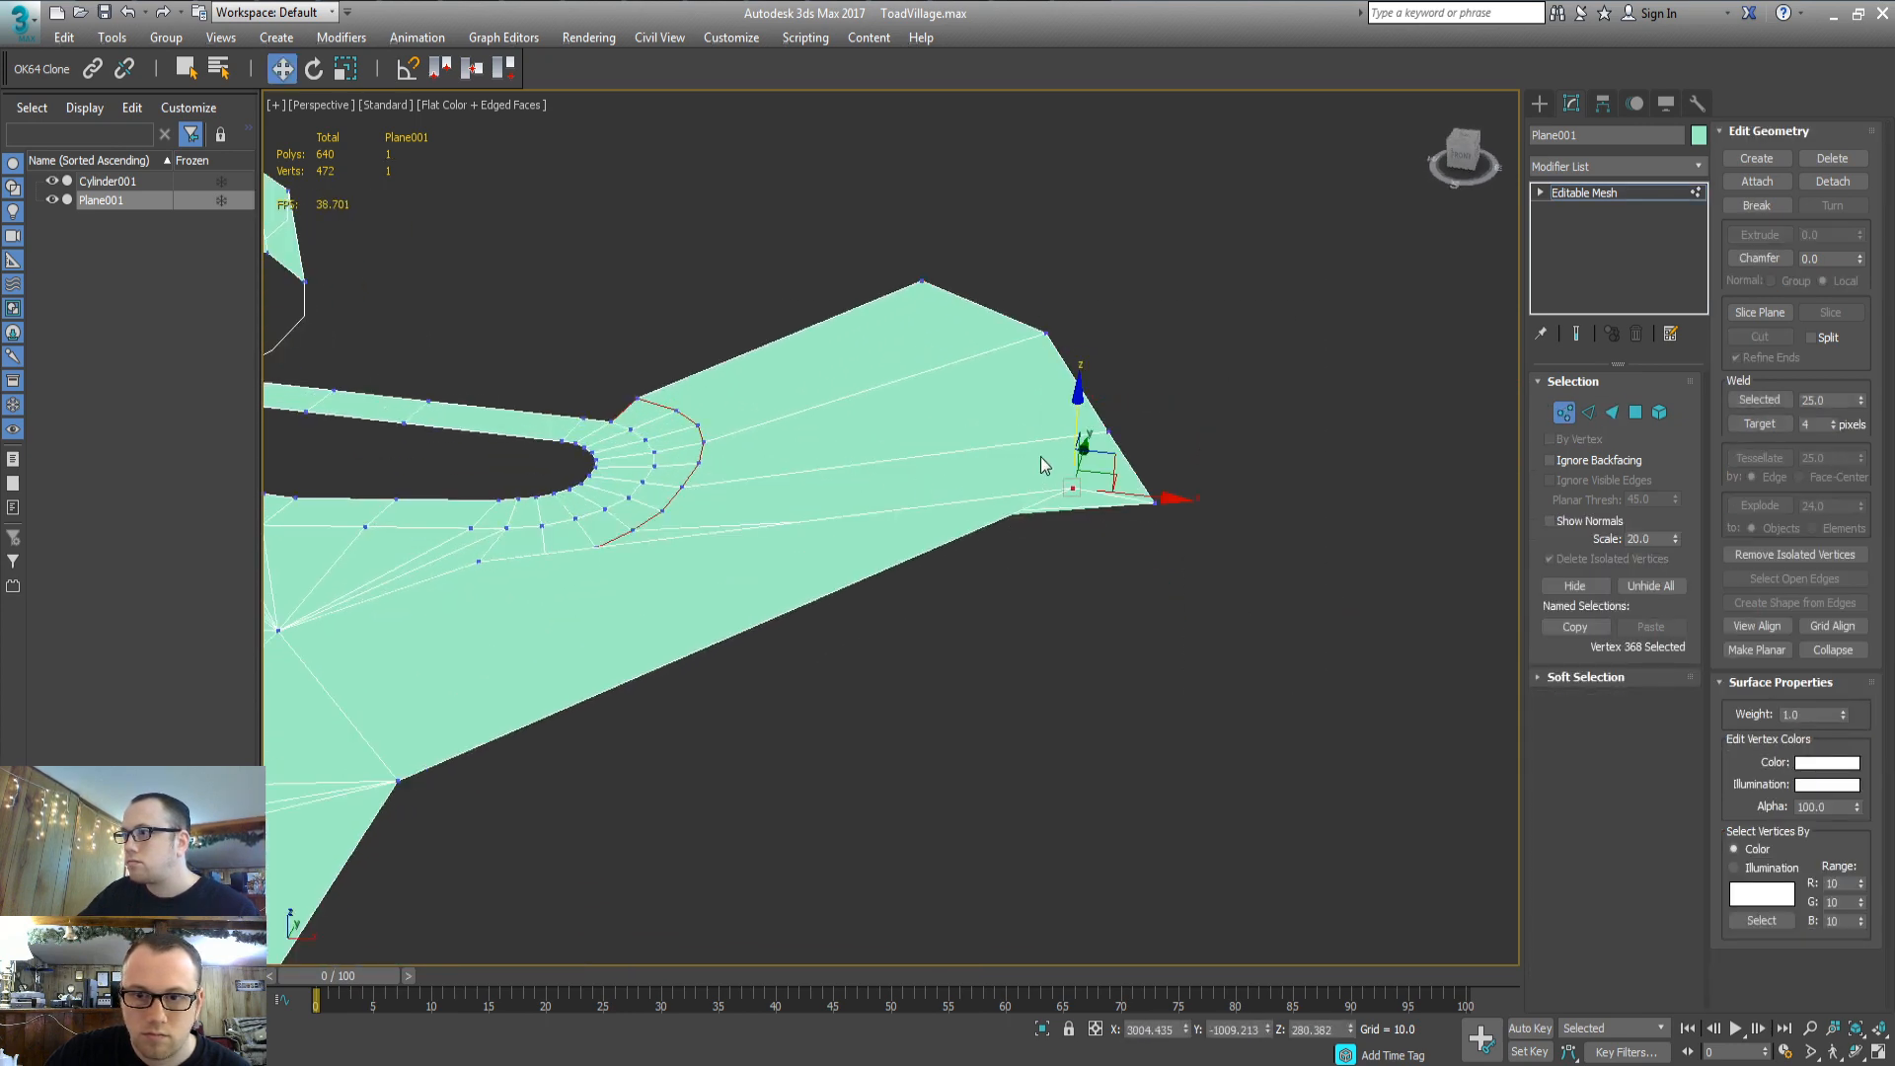
left_click_drag(1075, 419, 1073, 462)
middle_click_drag(1040, 457, 731, 624, "alt")
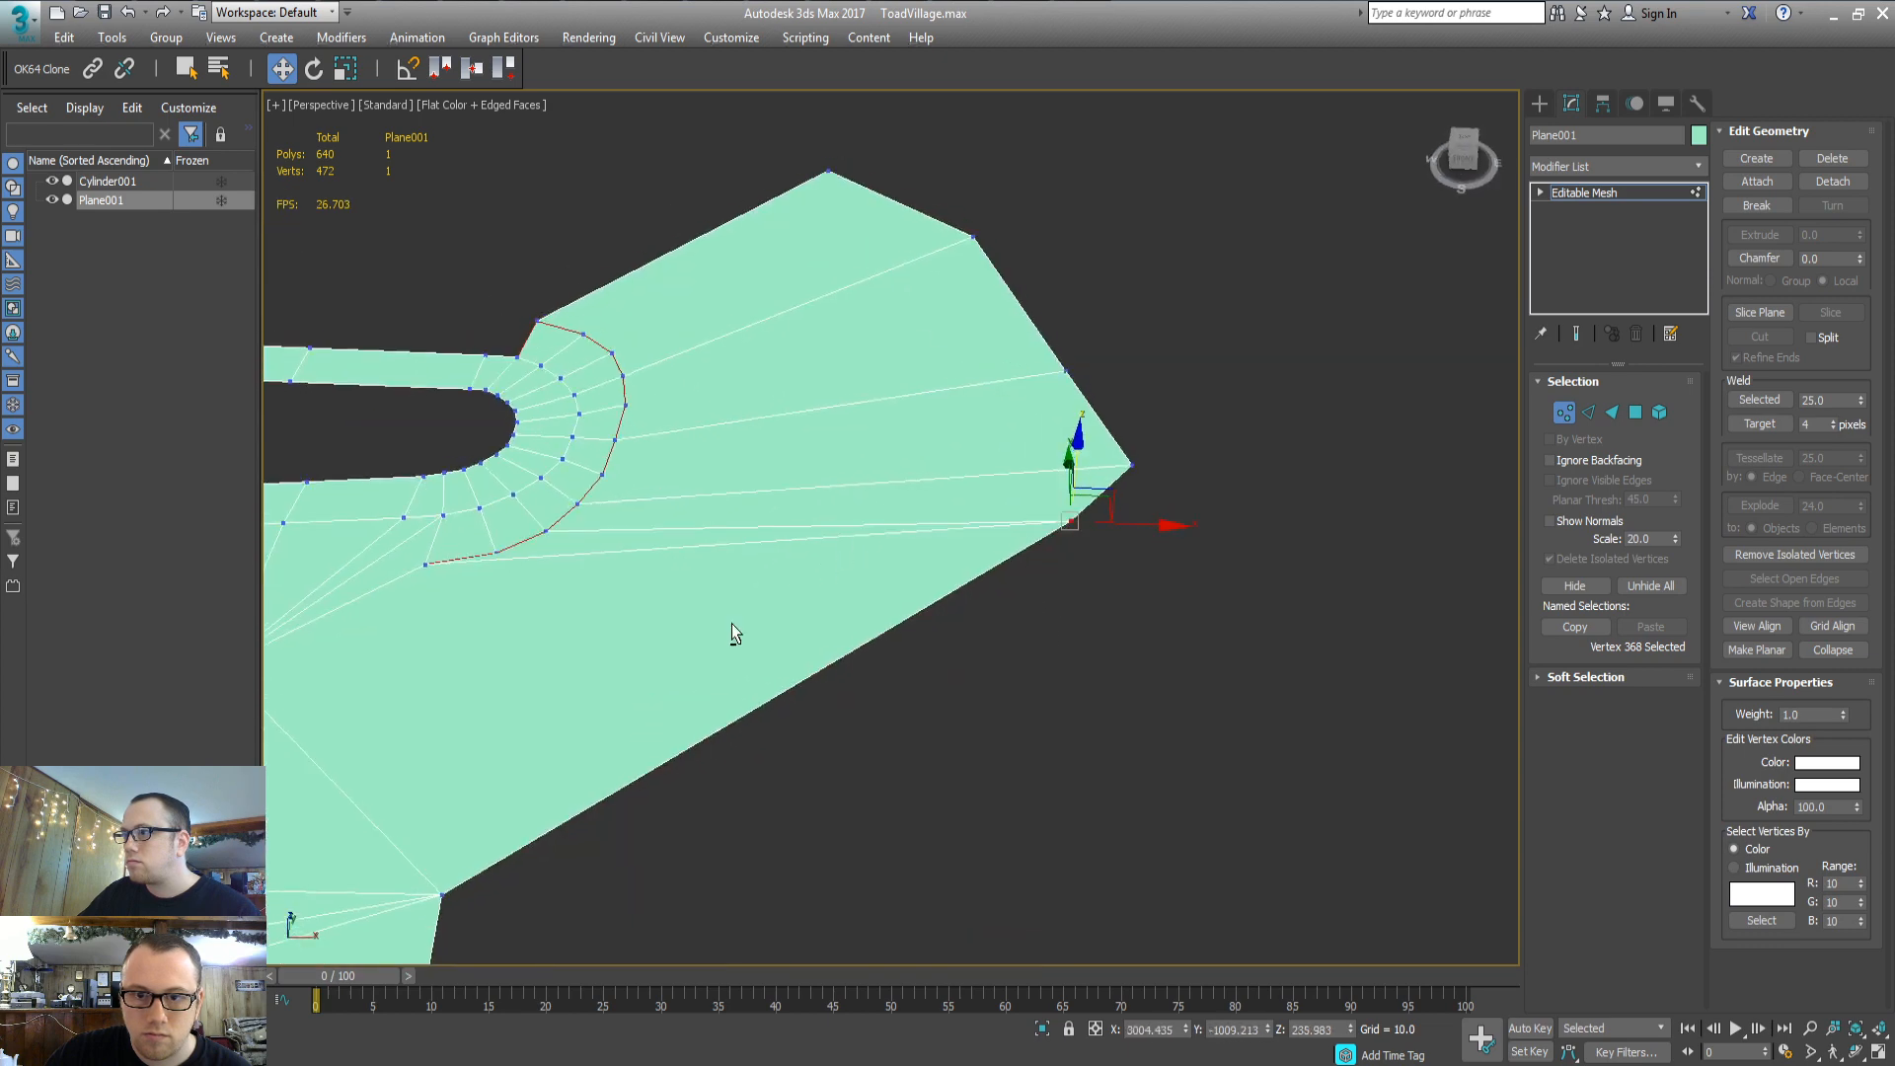
left_click_drag(1193, 143, 1192, 148)
left_click_drag(1083, 336, 790, 369)
middle_click_drag(791, 369, 973, 424, "alt")
left_click_drag(877, 234, 896, 186)
middle_click_drag(855, 423, 558, 271, "alt")
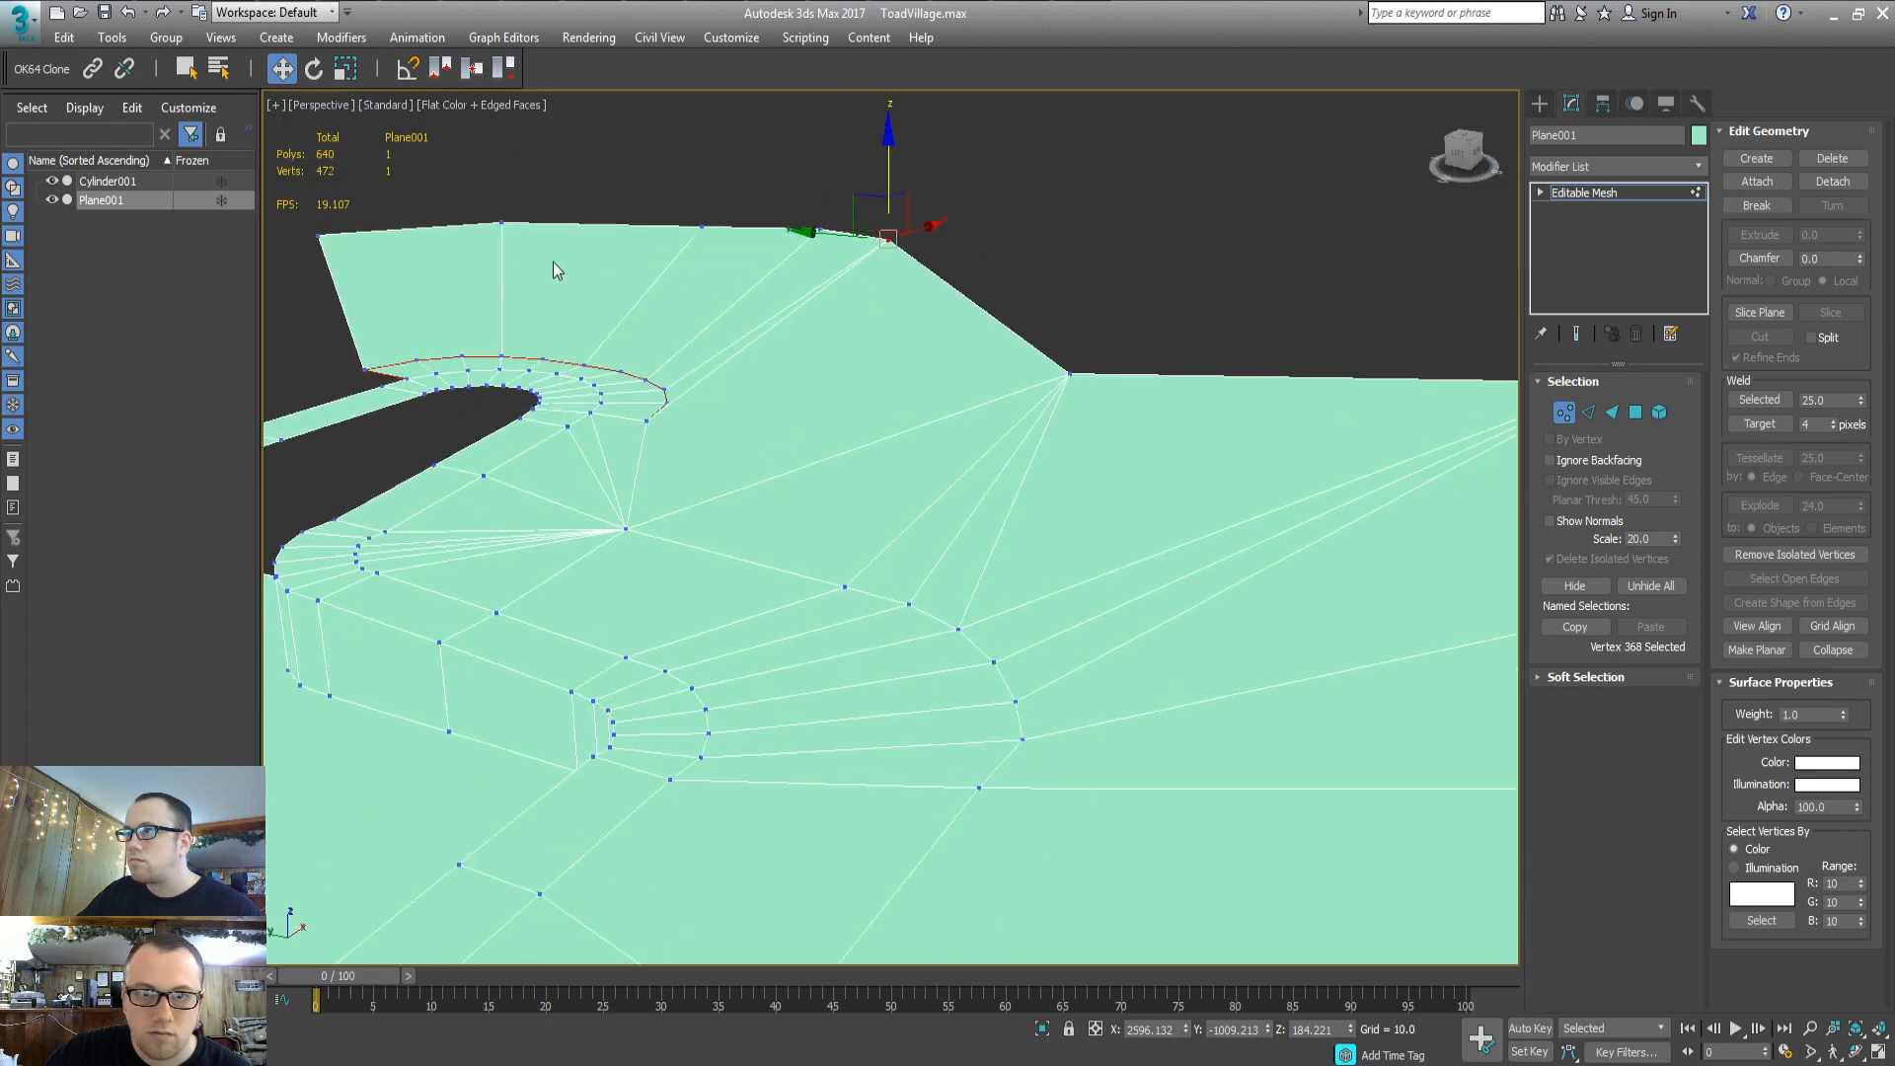
Adjust the heights of the outer rim vertices to shape the raised ground around the curved path end
left_click_drag(806, 215, 825, 237)
left_click_drag(664, 170, 701, 105)
left_click(700, 193)
left_click(805, 489)
mouse_move(806, 491)
middle_mouse_down("alt")
mouse_move(822, 501)
mouse_move(833, 478)
middle_mouse_up("alt")
left_click_drag(832, 582, 874, 570)
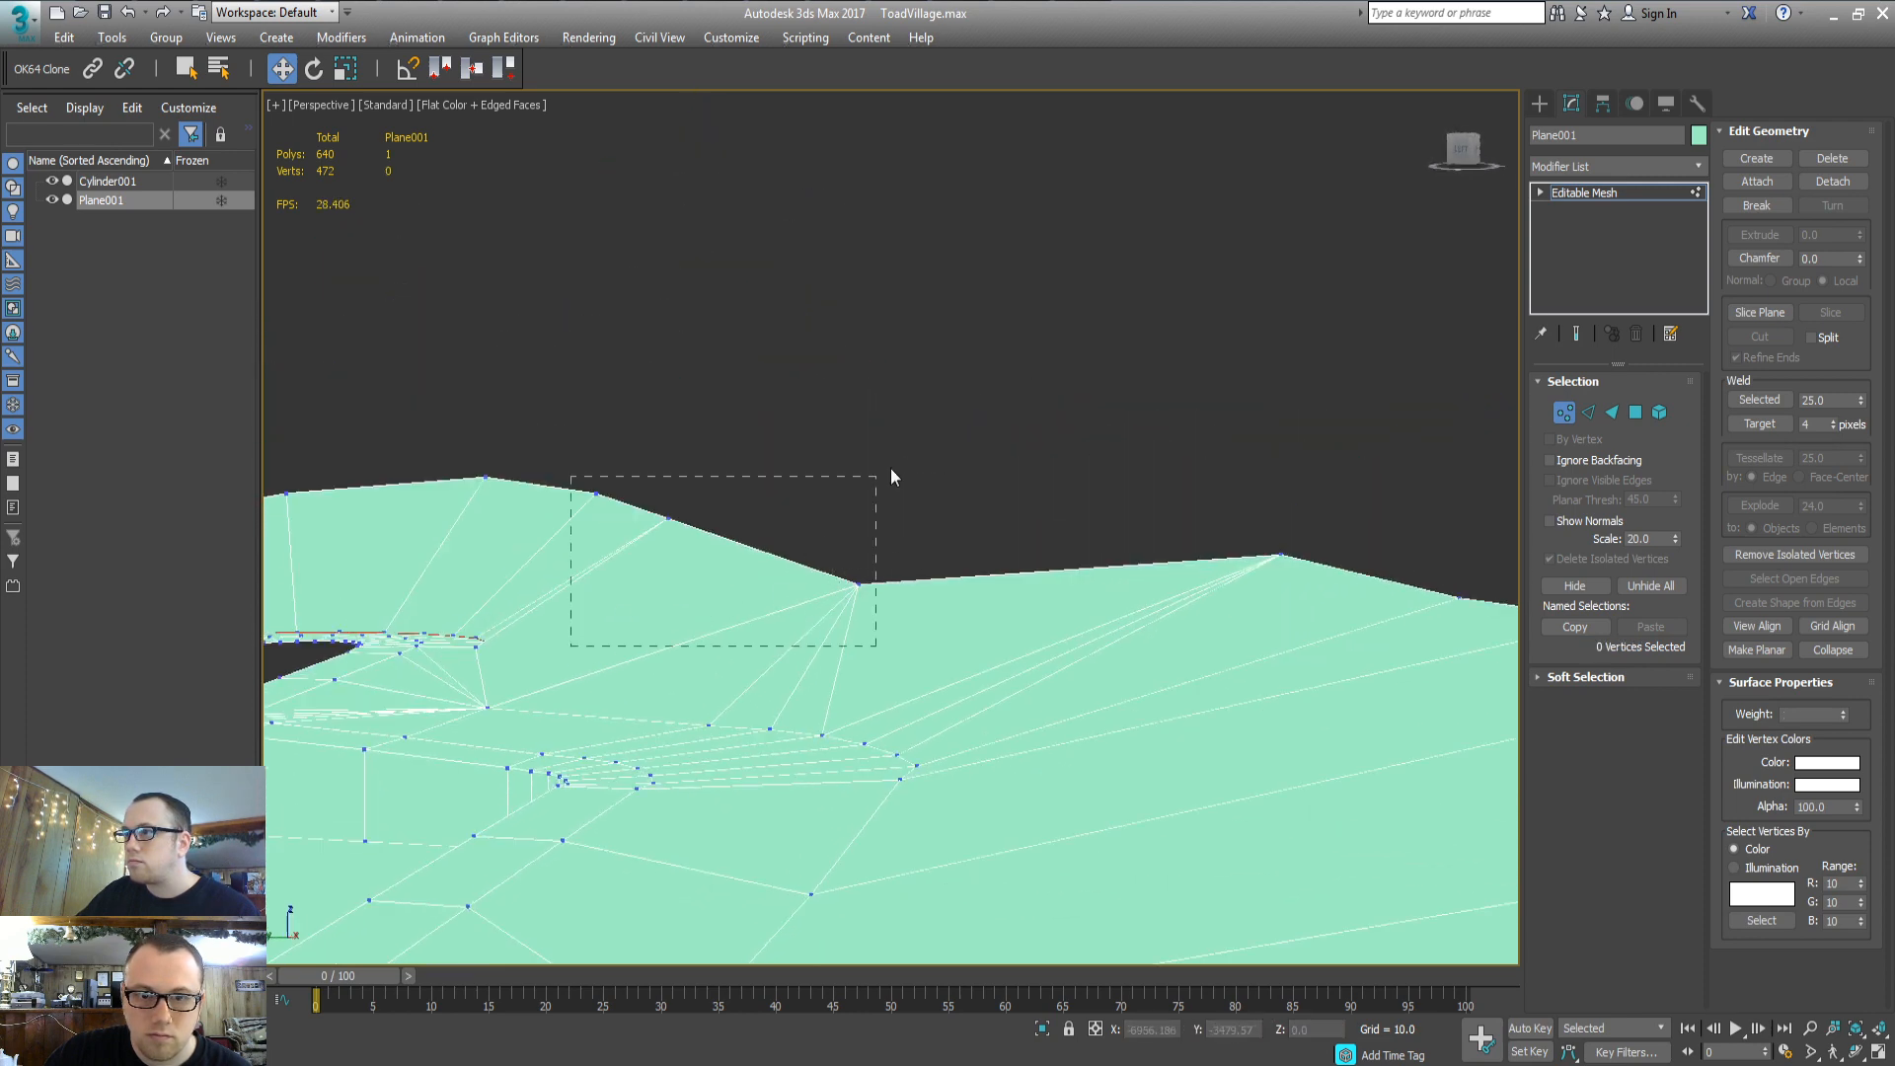
left_click_drag(891, 471, 889, 474)
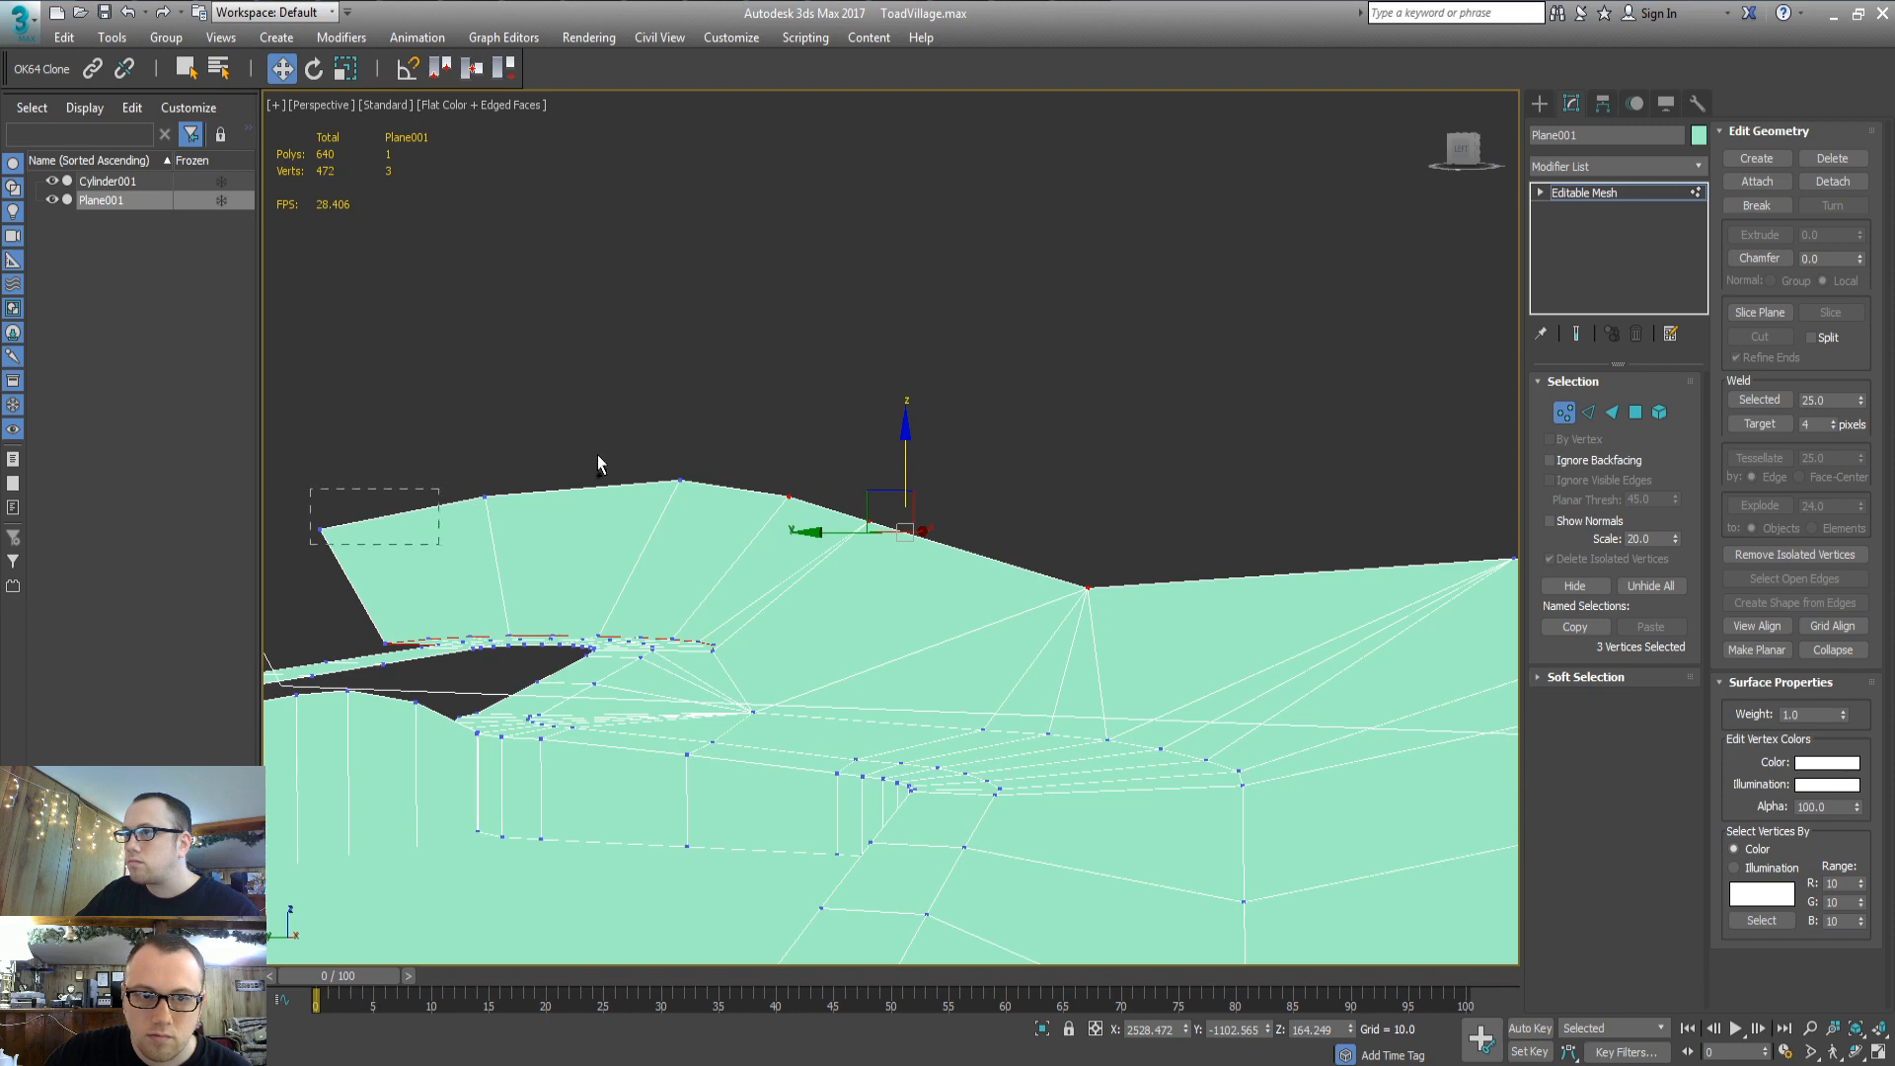
left_click_drag(597, 462, 702, 385, "ctrl")
left_click(952, 654)
scroll(971, 599, "down", 3)
middle_click_drag(970, 598, 1023, 622, "alt")
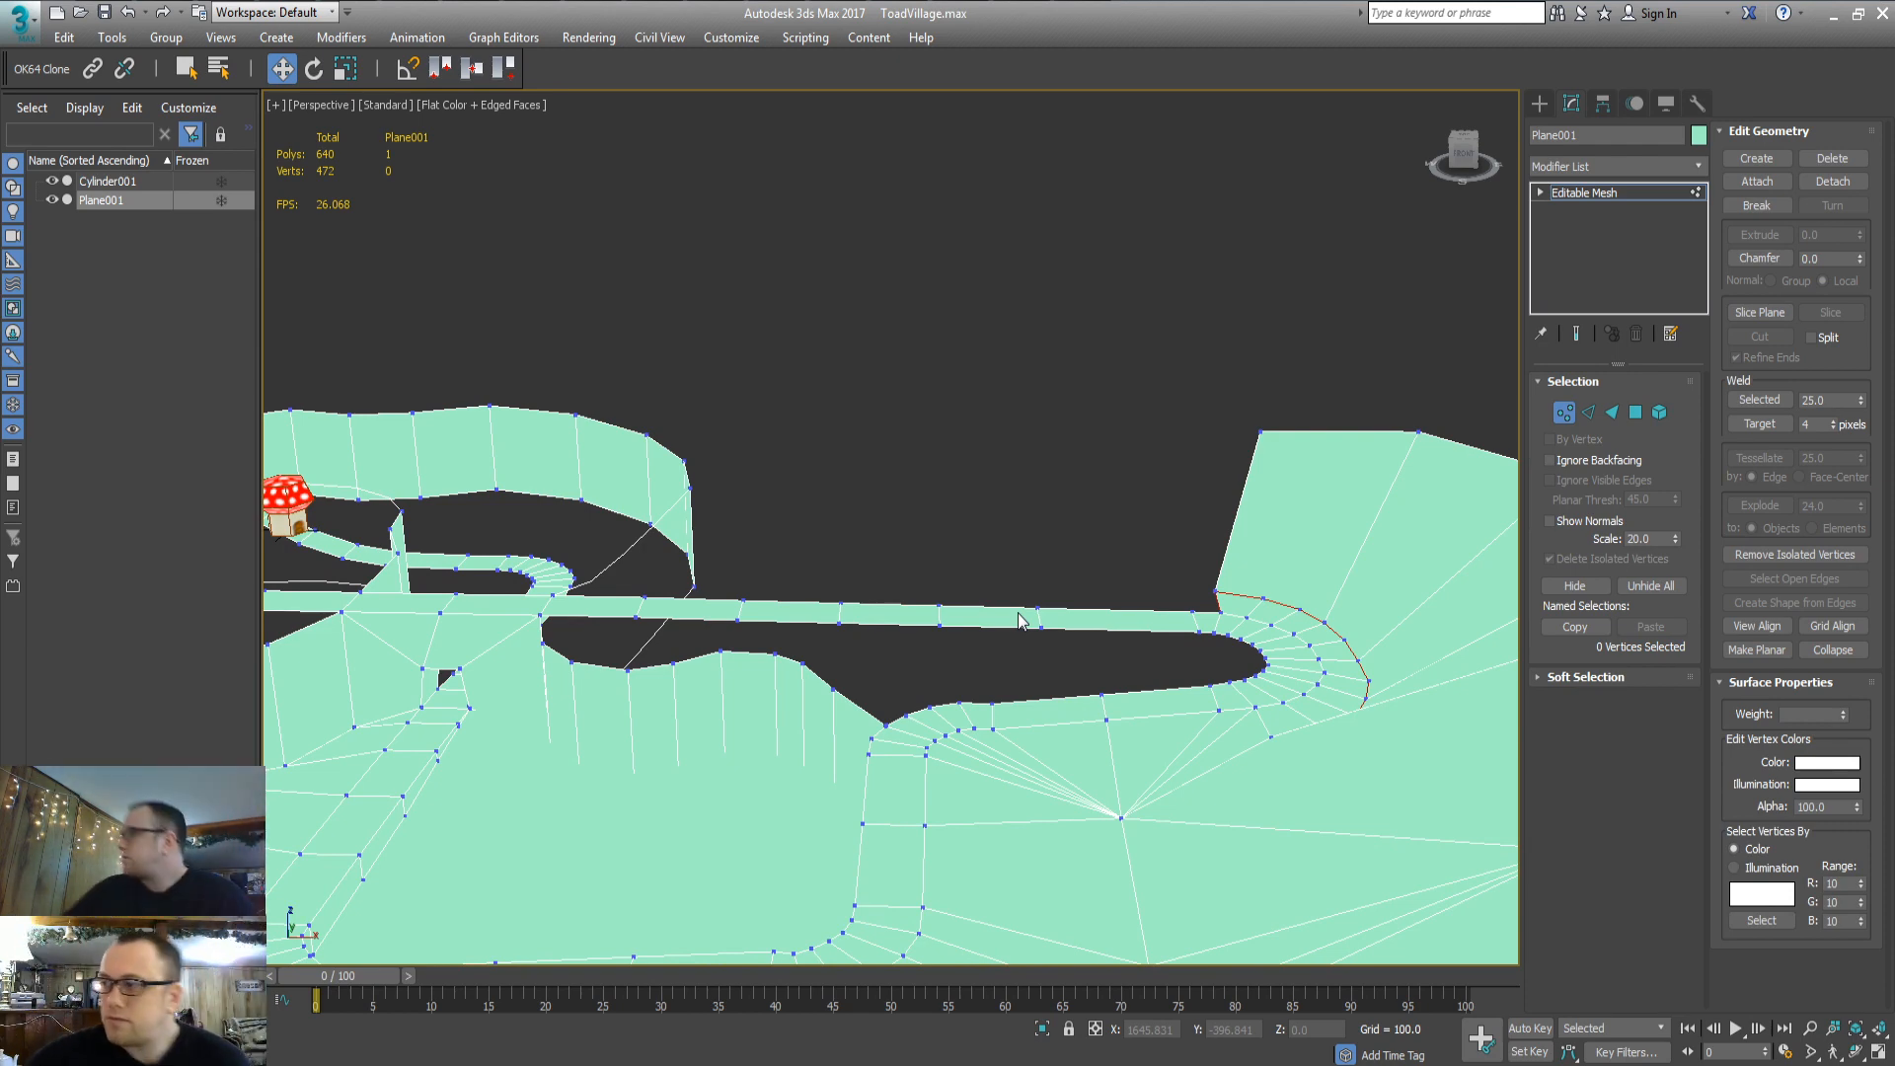
middle_click_drag(973, 601, 801, 659, "alt")
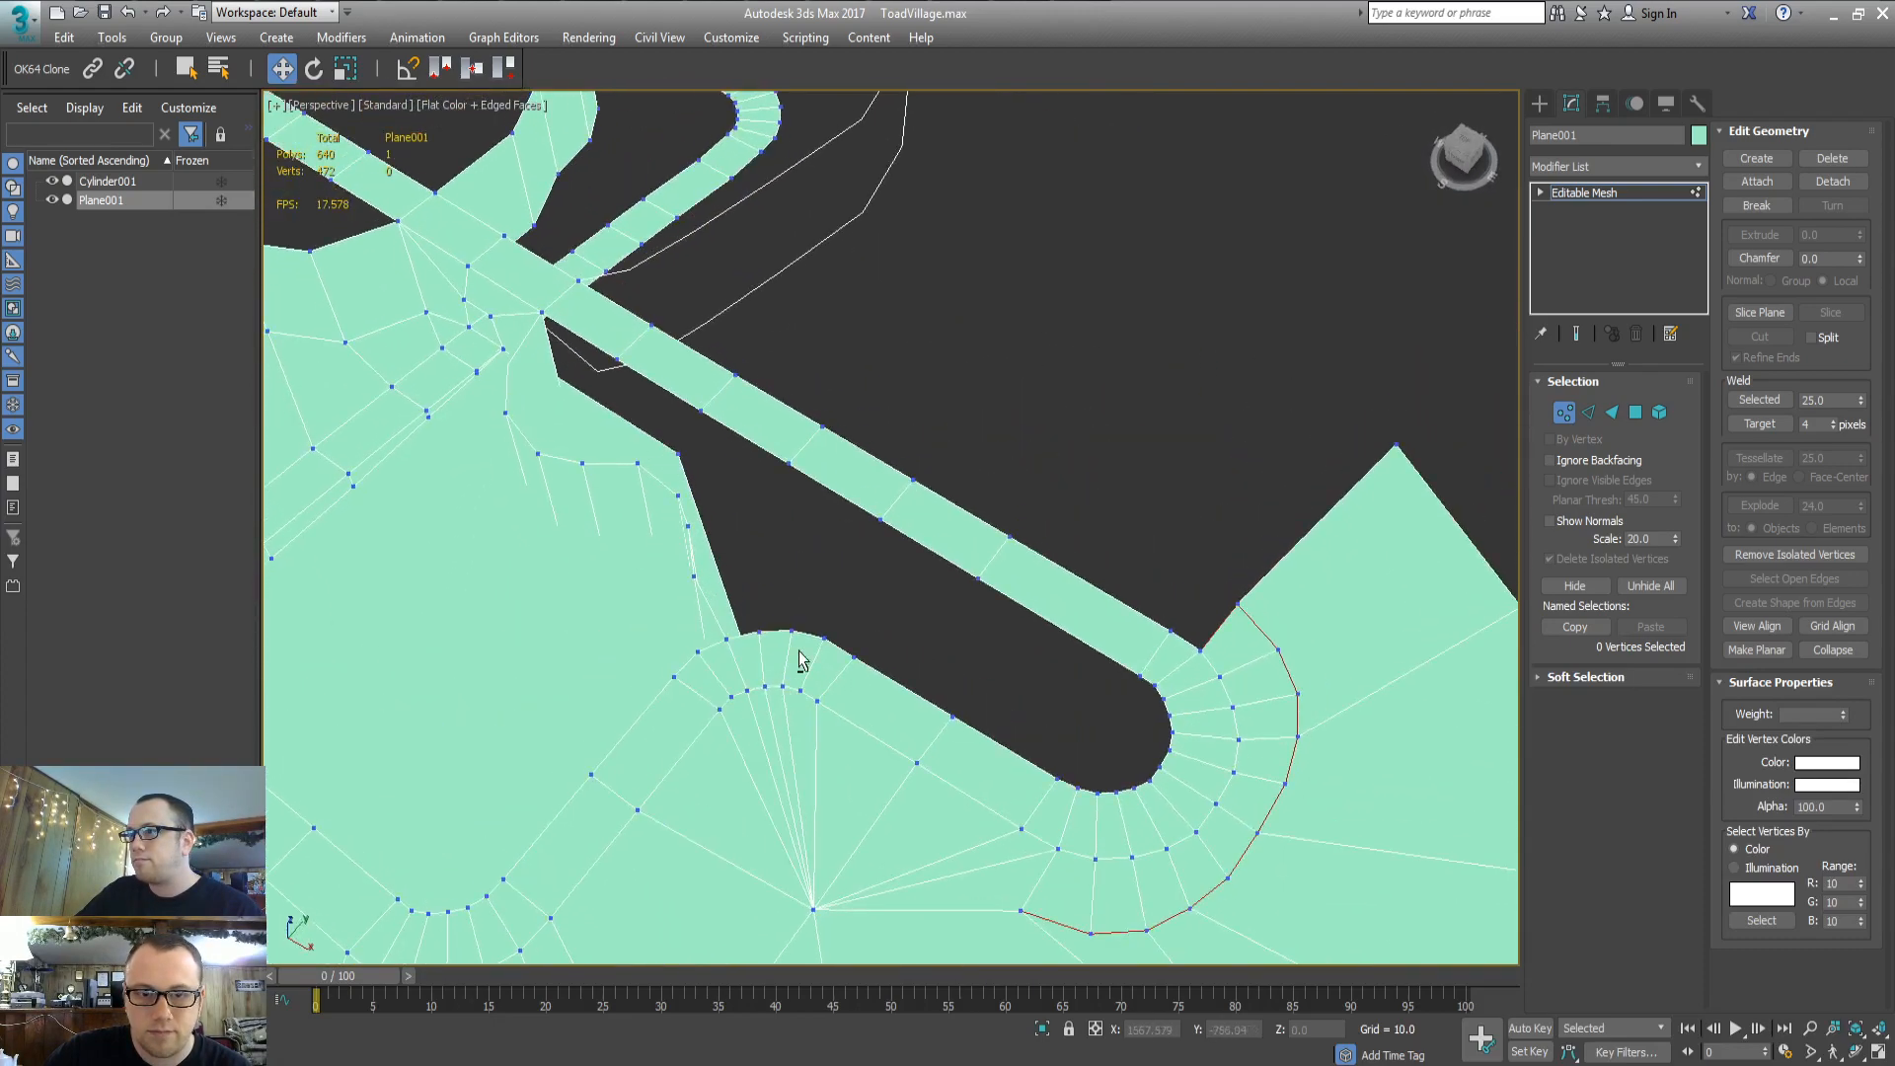
middle_click_drag(954, 730, 808, 807)
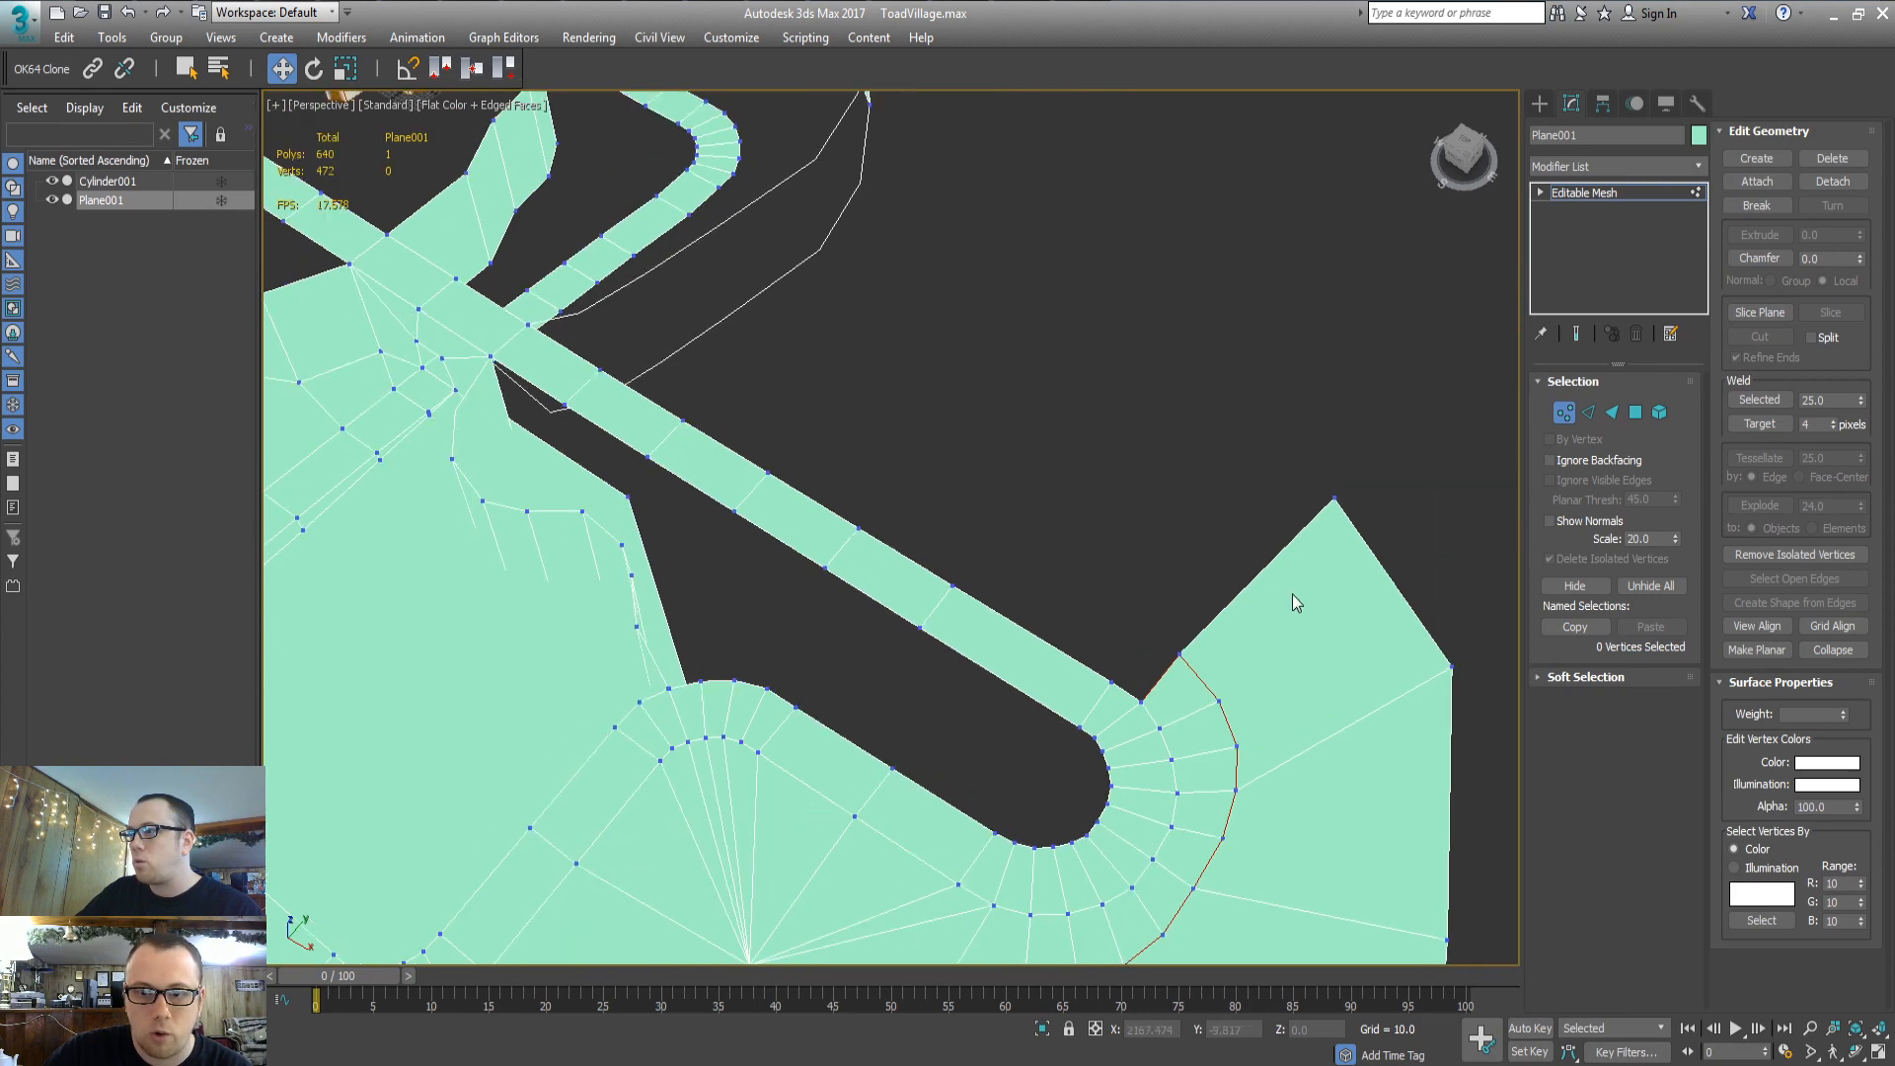
Select the two open end edges of the raised terrain beside the straight path and extend them along X into a new strip
middle_click_drag(819, 312, 818, 634, "alt")
key("2")
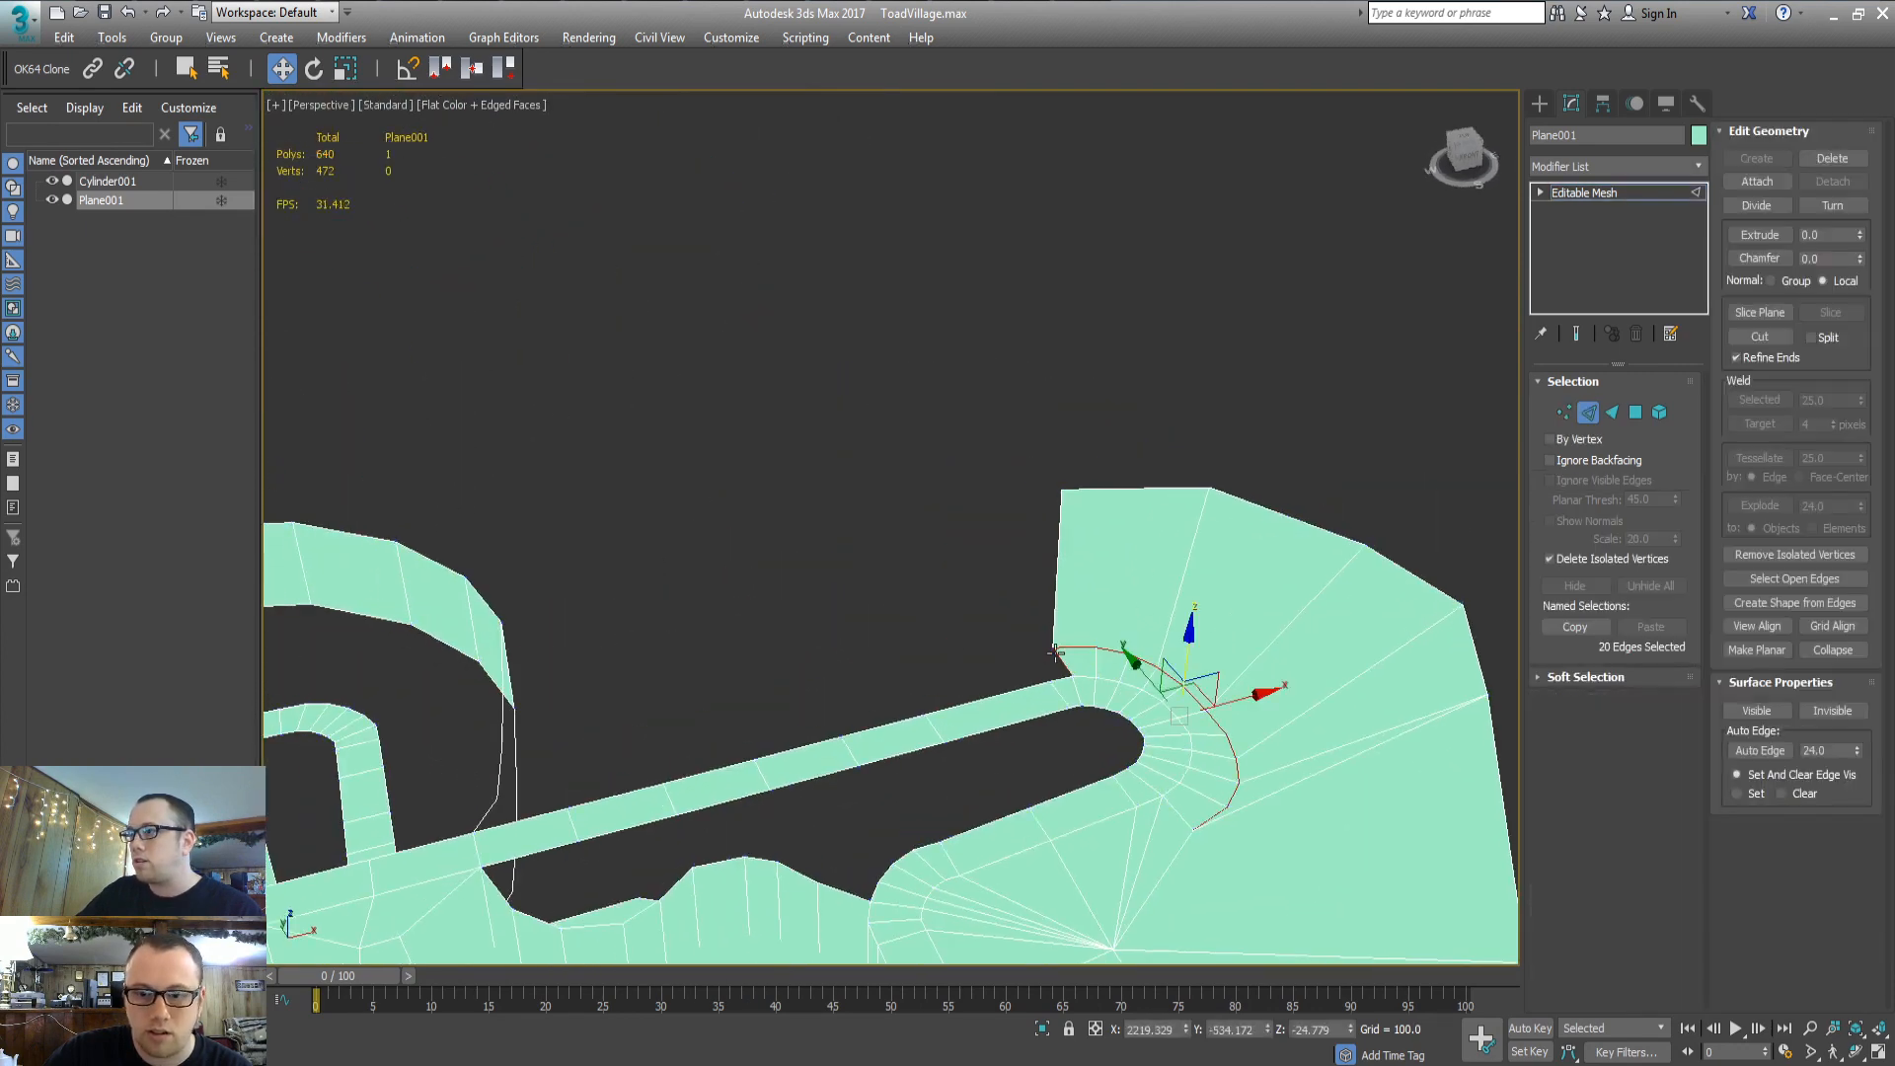
left_click(1069, 614)
left_click(1058, 552, "ctrl")
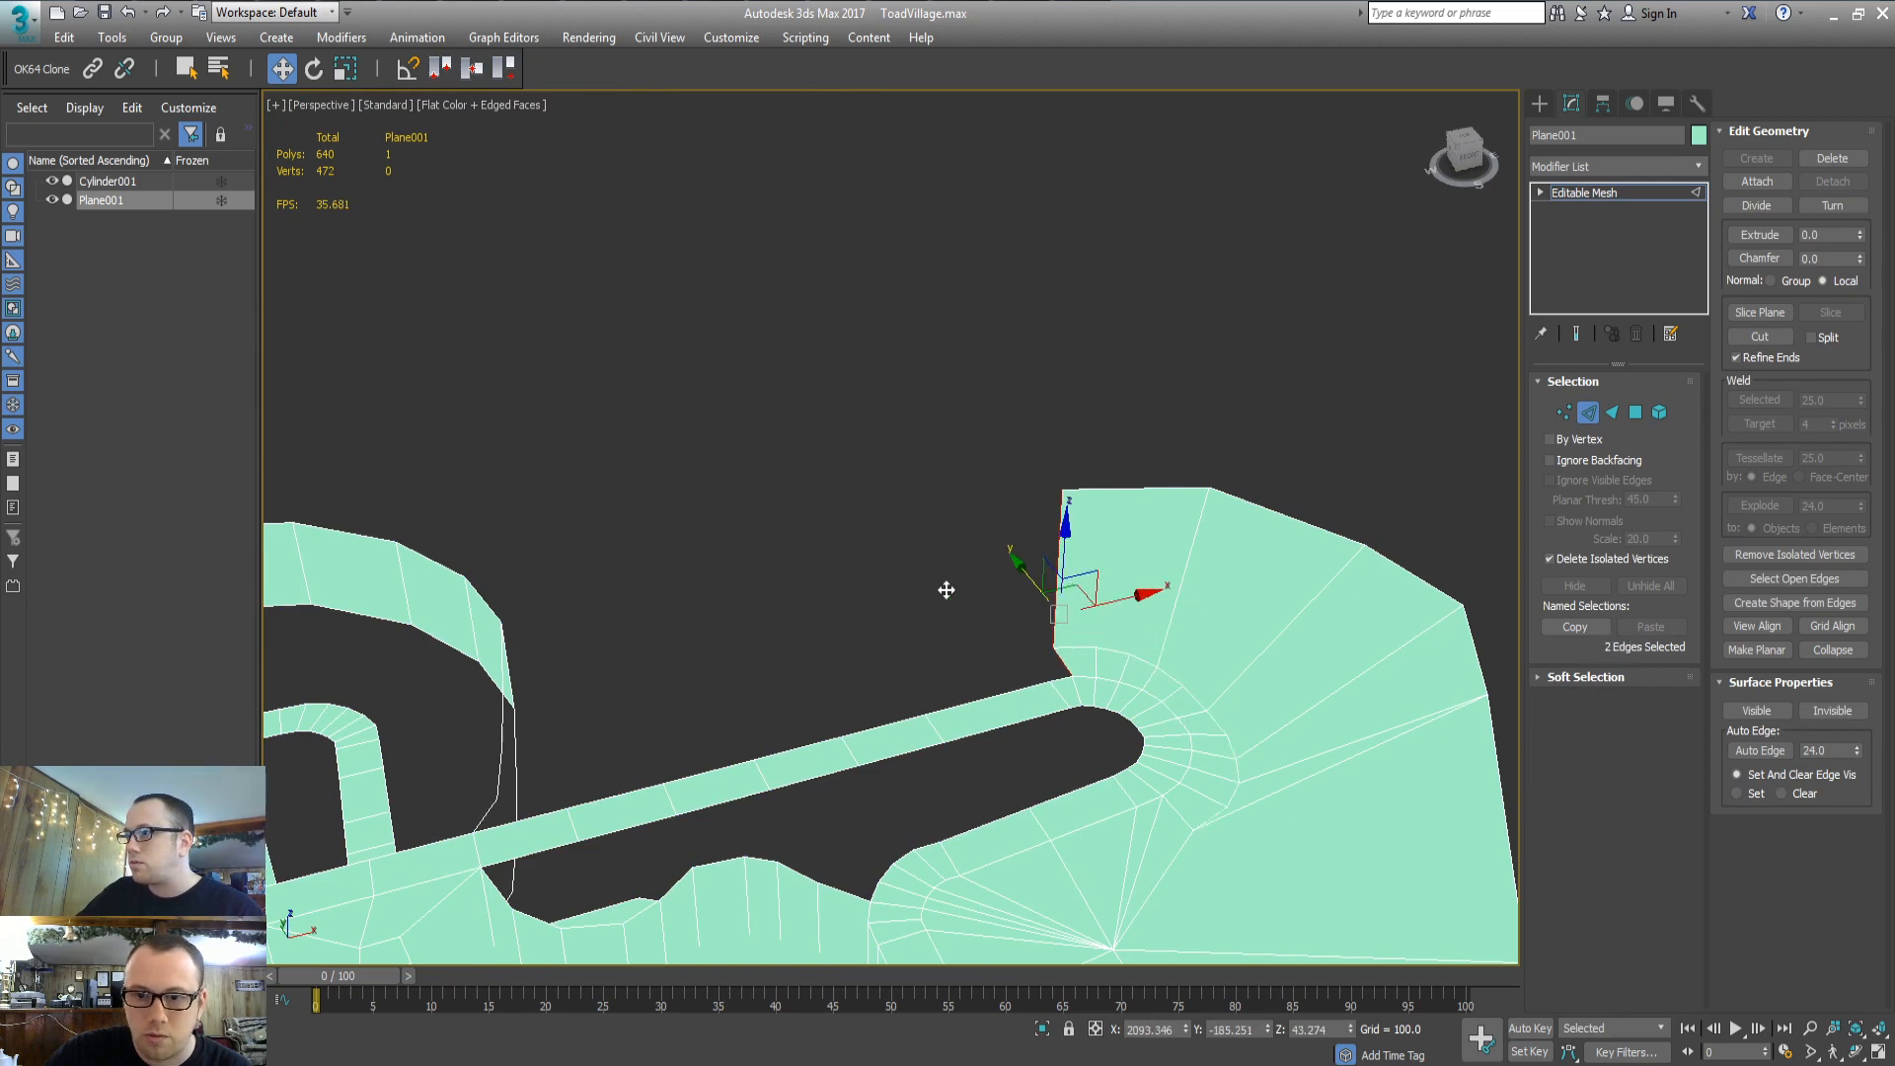
middle_click_drag(948, 589, 918, 665, "alt")
middle_click_drag(1105, 590, 900, 558)
scroll(899, 556, "up", 3)
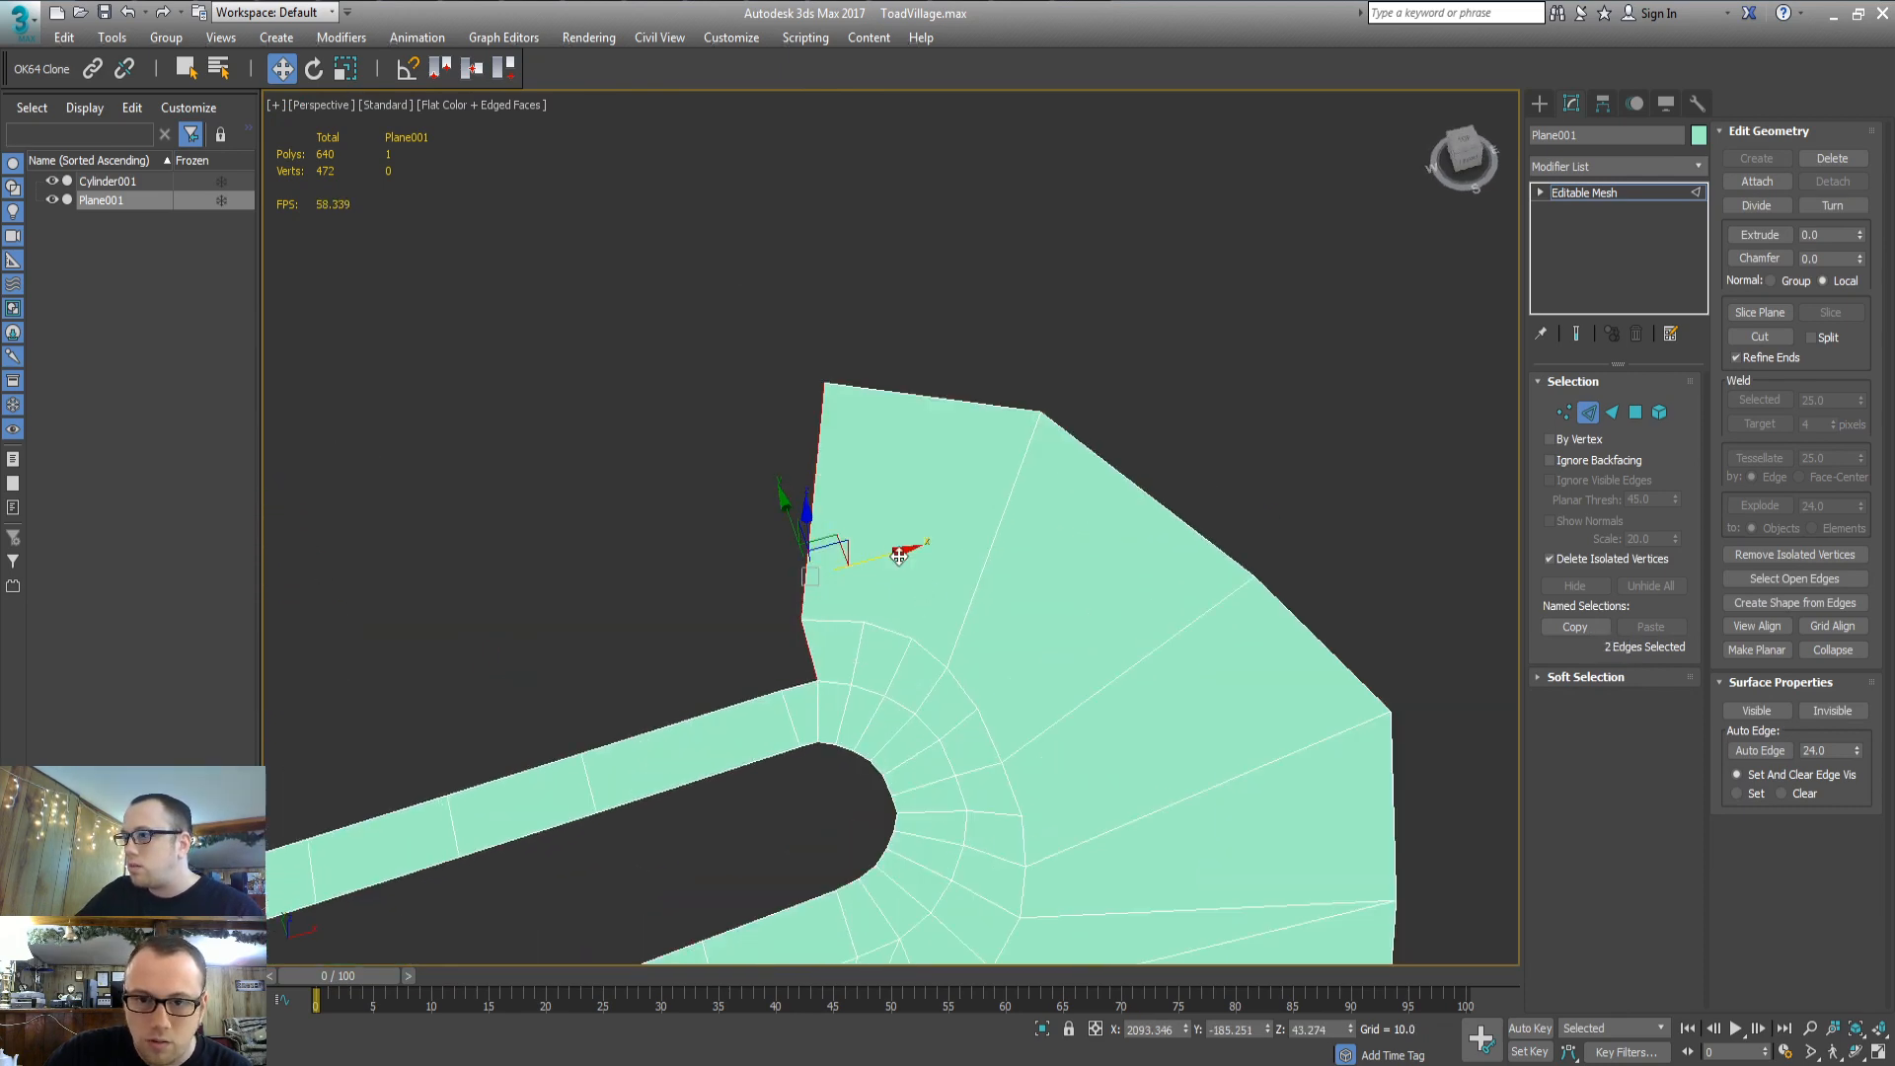
left_click_drag(895, 553, 860, 563, "shift")
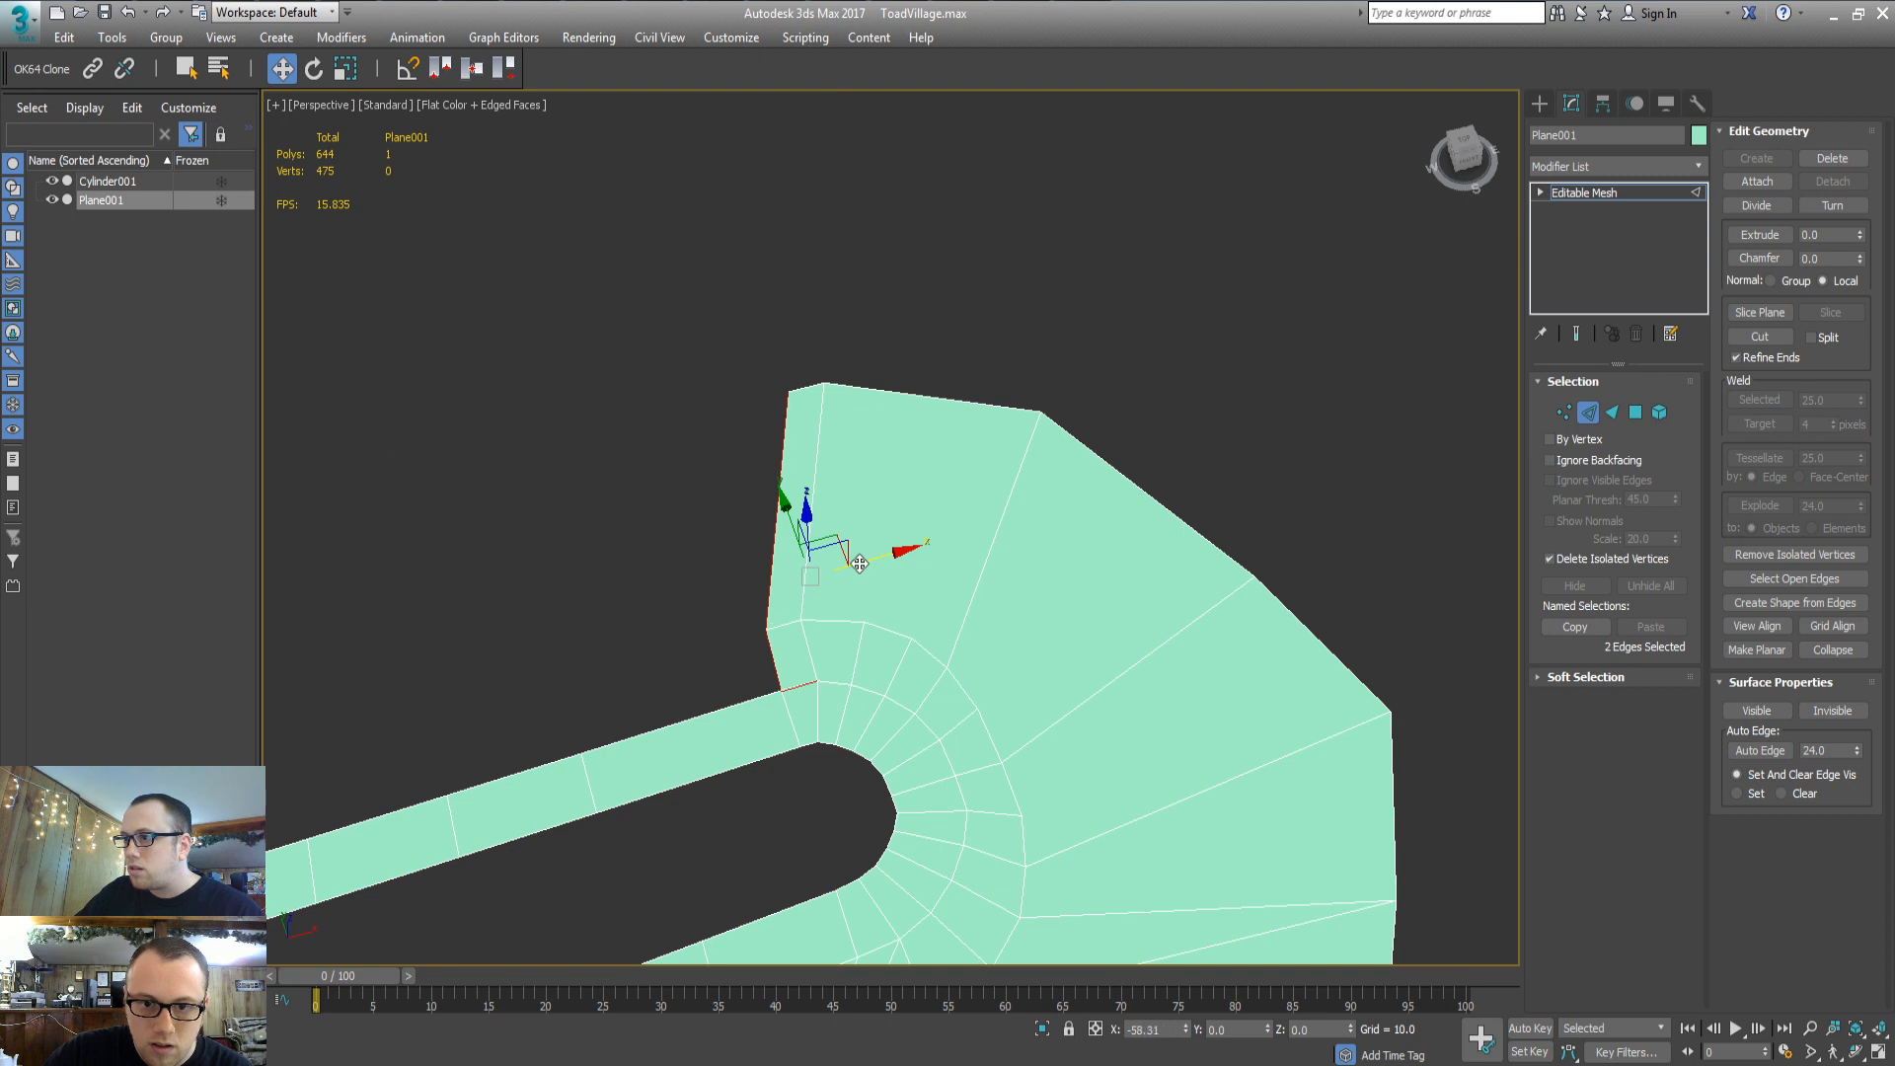
Extend the terrain's end edges alongside the straight path with further strips, matching the path's segments up to near the curved band
left_click_drag(793, 543, 662, 617)
middle_click_drag(654, 652, 840, 537)
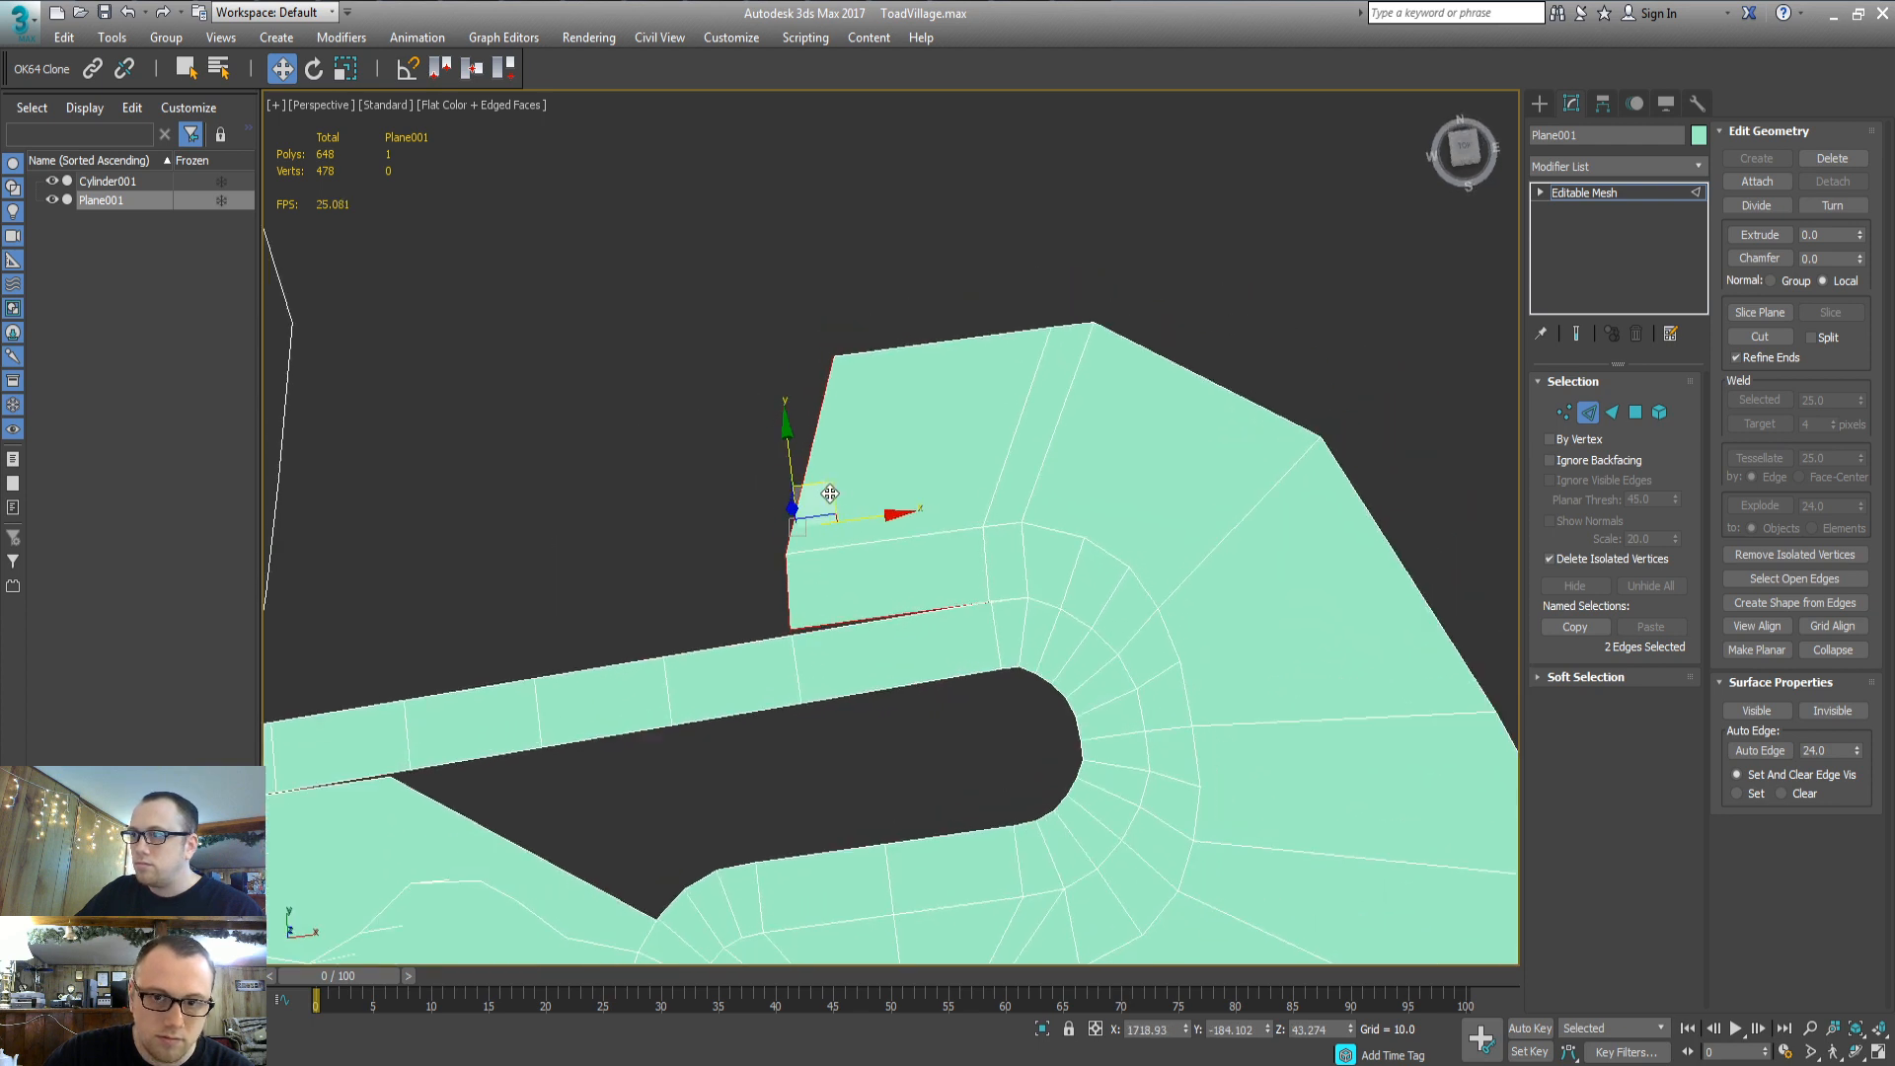
left_click_drag(793, 461, 431, 554)
middle_click_drag(620, 622, 976, 533)
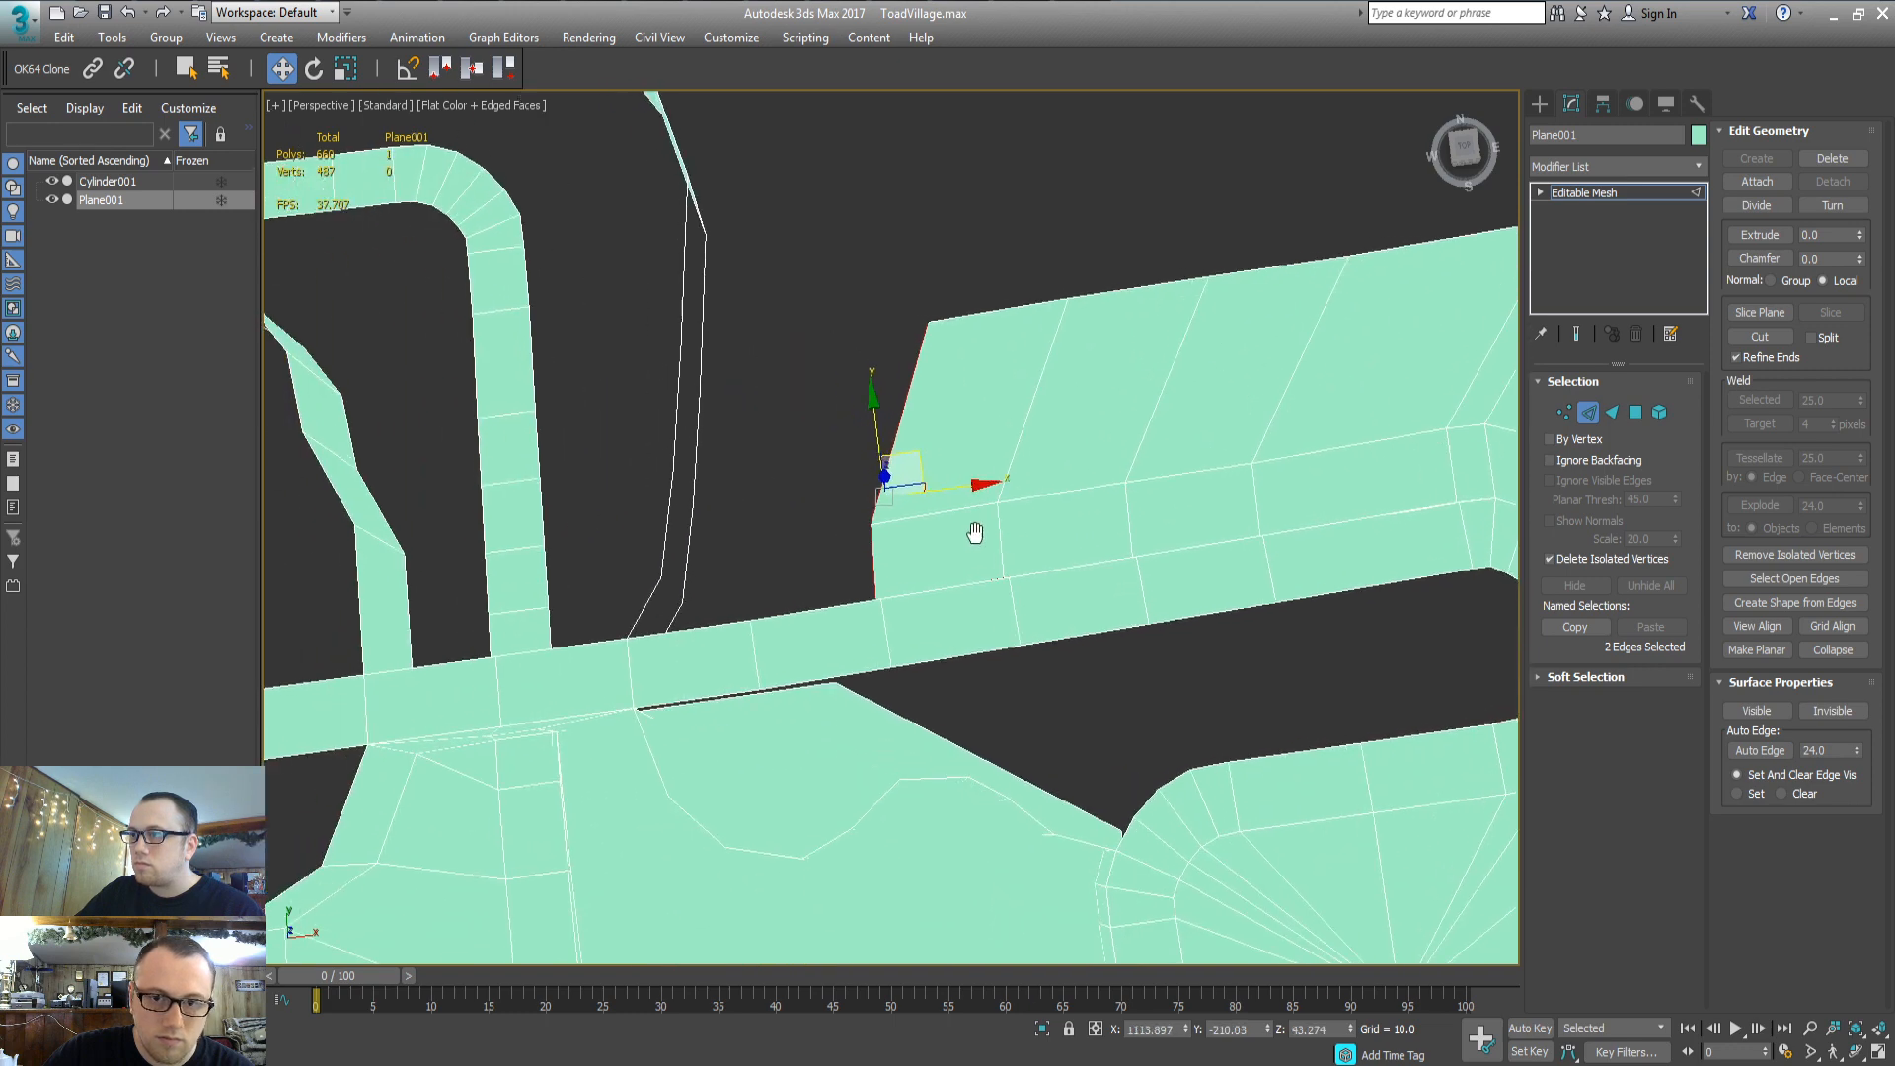
left_click_drag(917, 467, 787, 490, "shift")
Select the six outer vertices of the newest strips and move them away from the path in the XY plane
key("1")
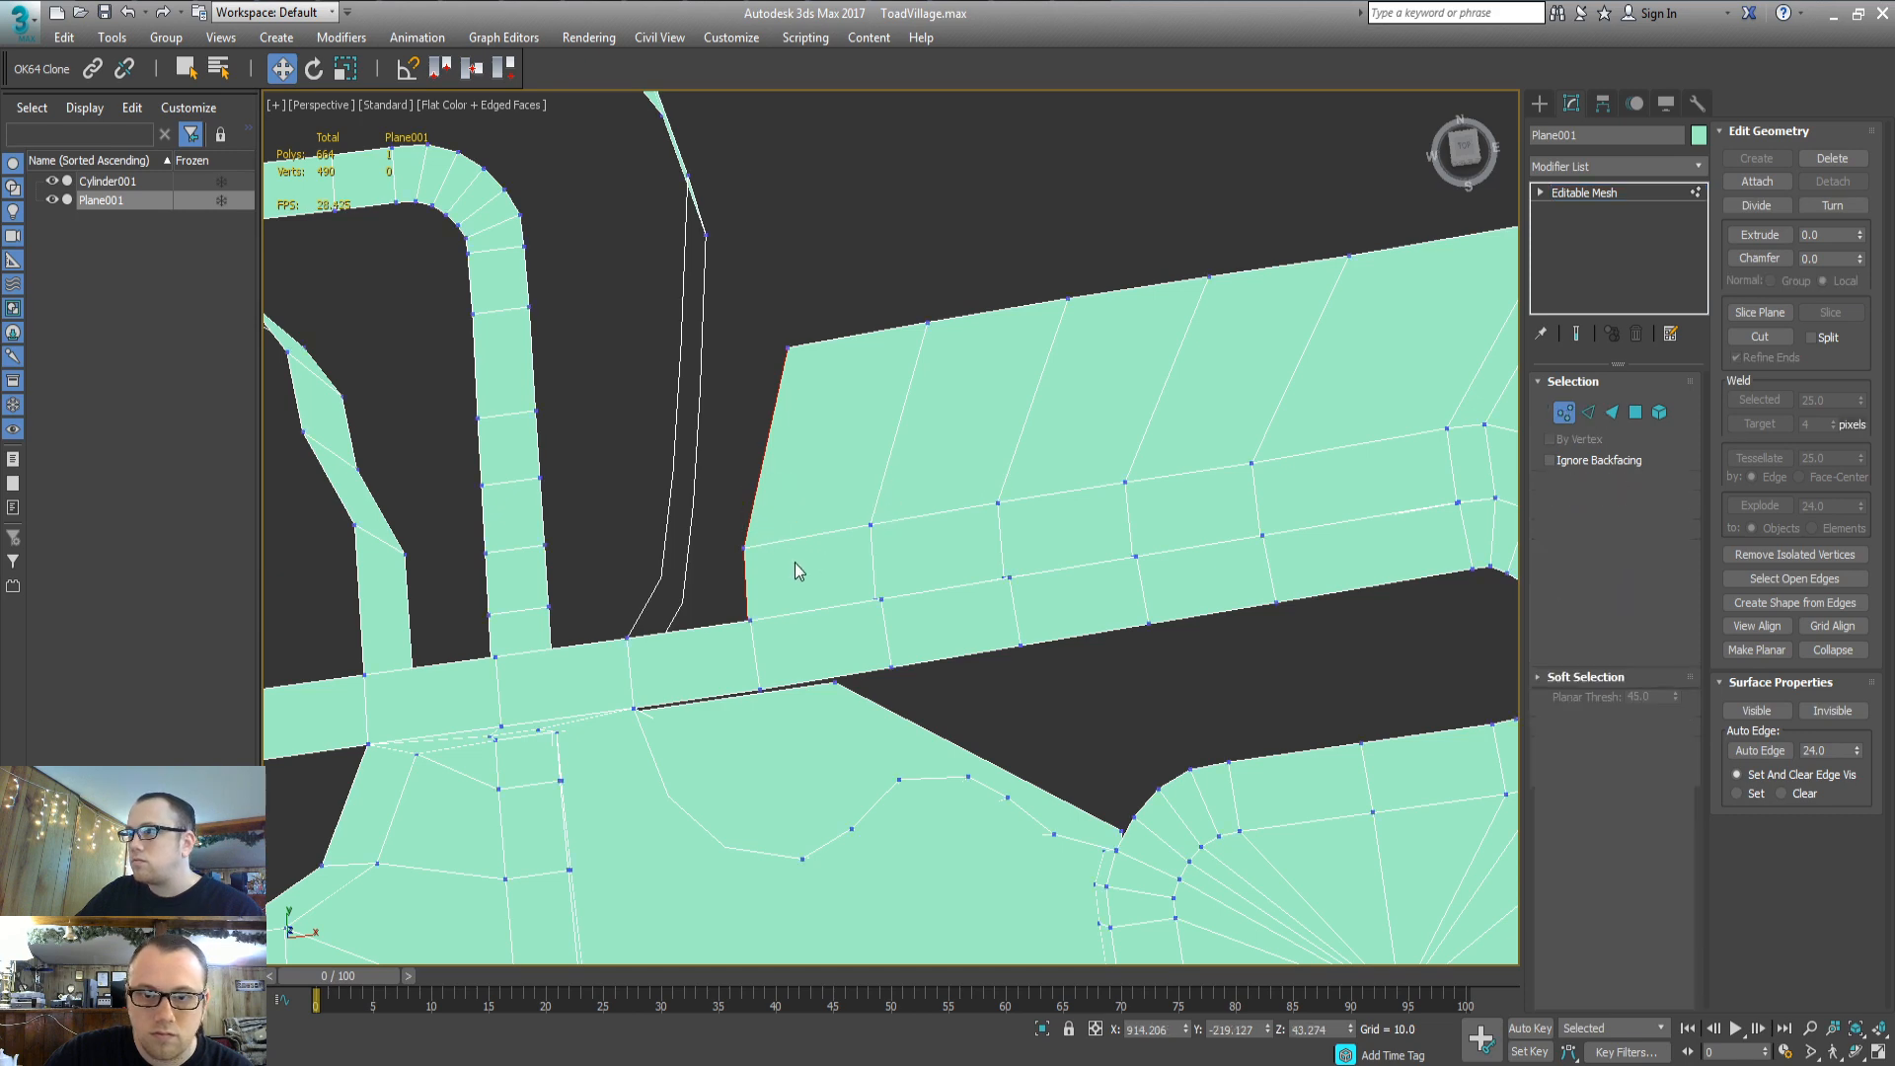
left_click_drag(1028, 269, 1027, 268)
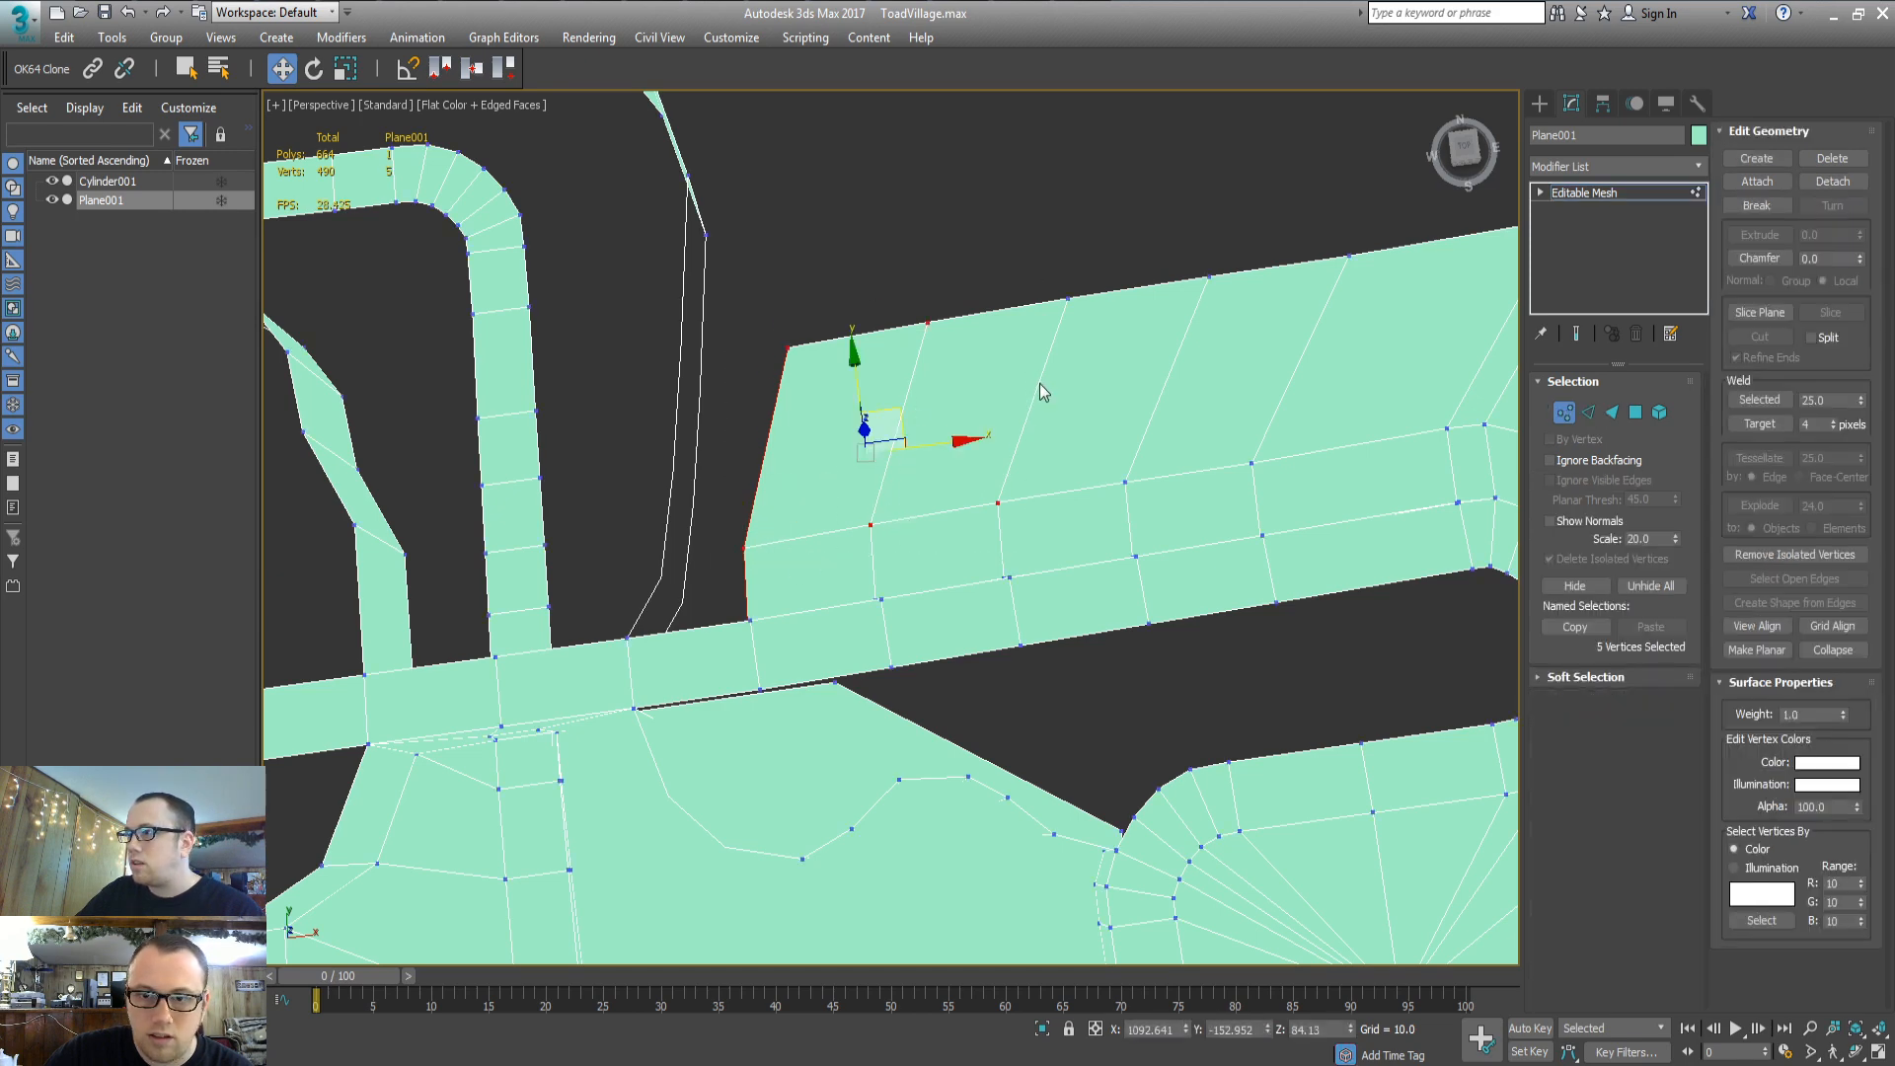
middle_click_drag(1039, 383, 995, 407)
left_click(1033, 357, "ctrl")
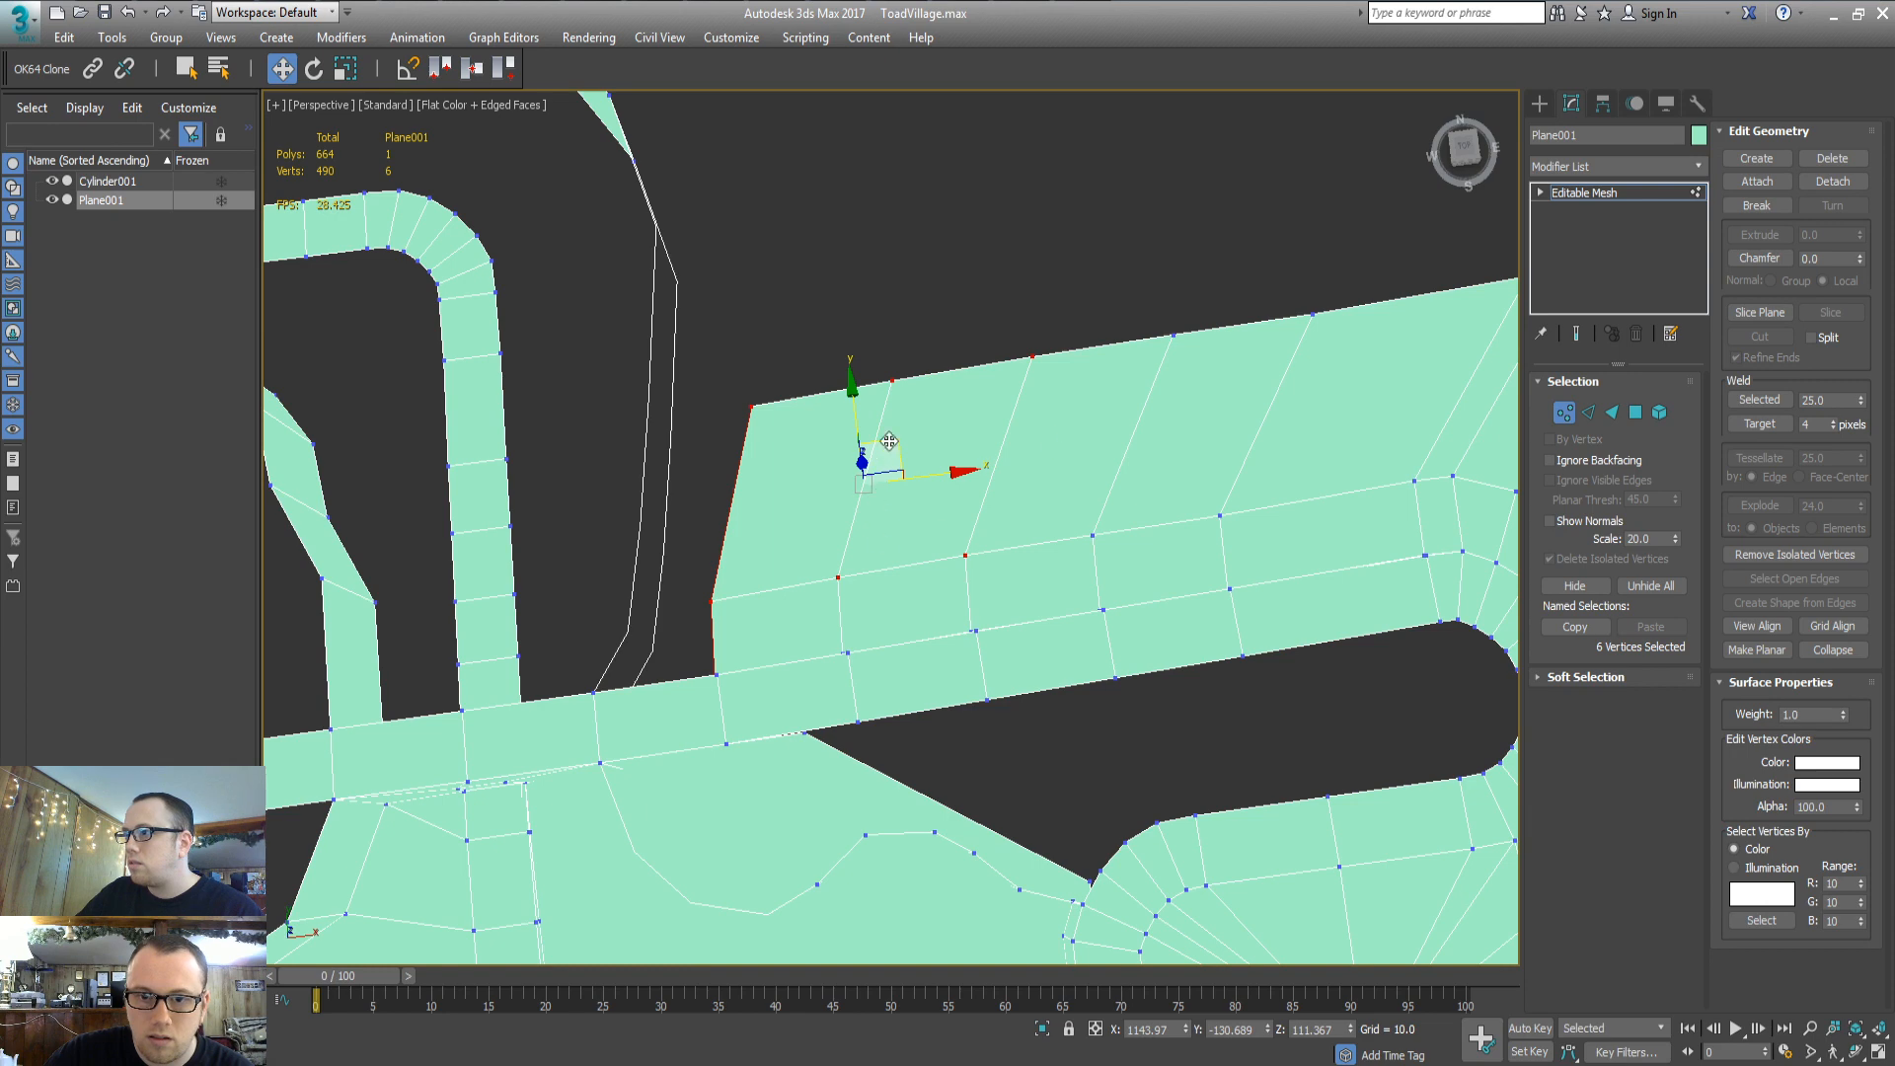
left_click_drag(889, 442, 885, 332)
Rotate the four end vertices about -18 degrees around Z and move them about 156 units farther out along Y
key("e")
left_click_drag(868, 500, 830, 524)
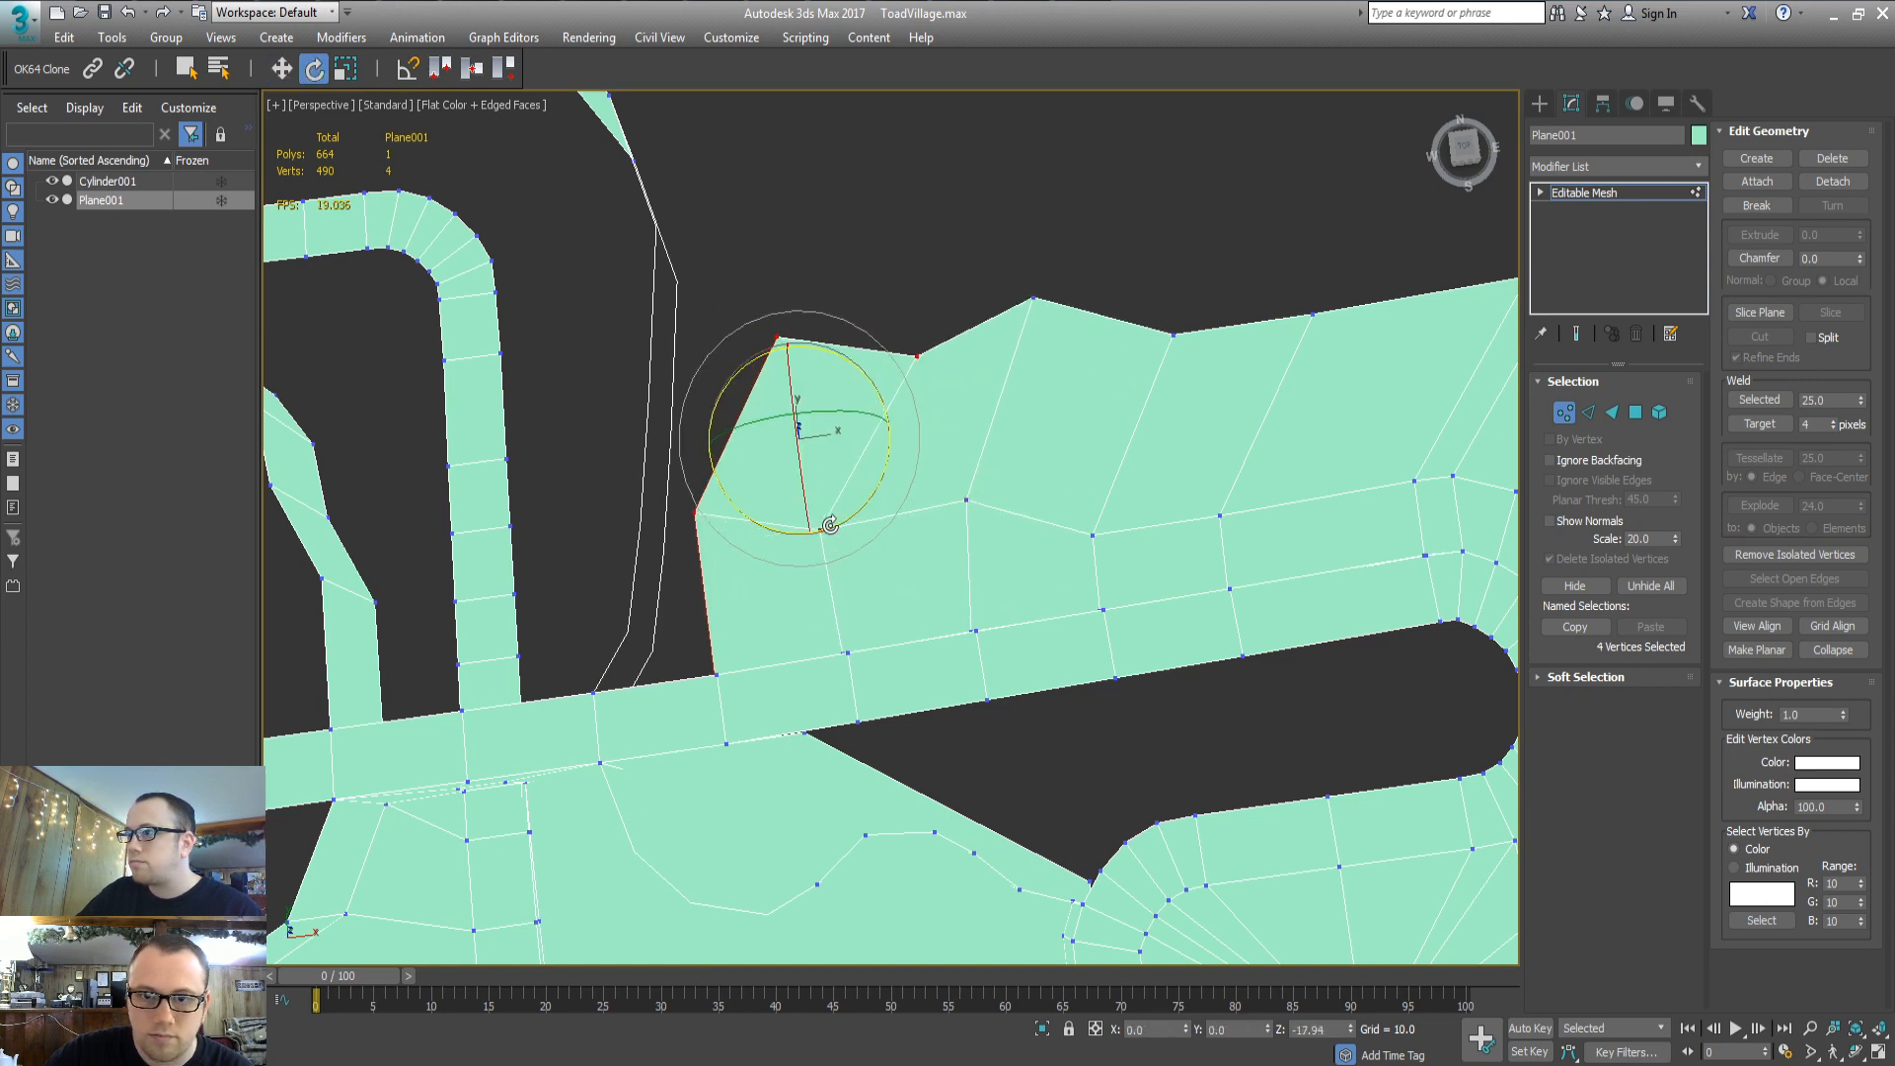
key("w")
left_click_drag(839, 411, 845, 292)
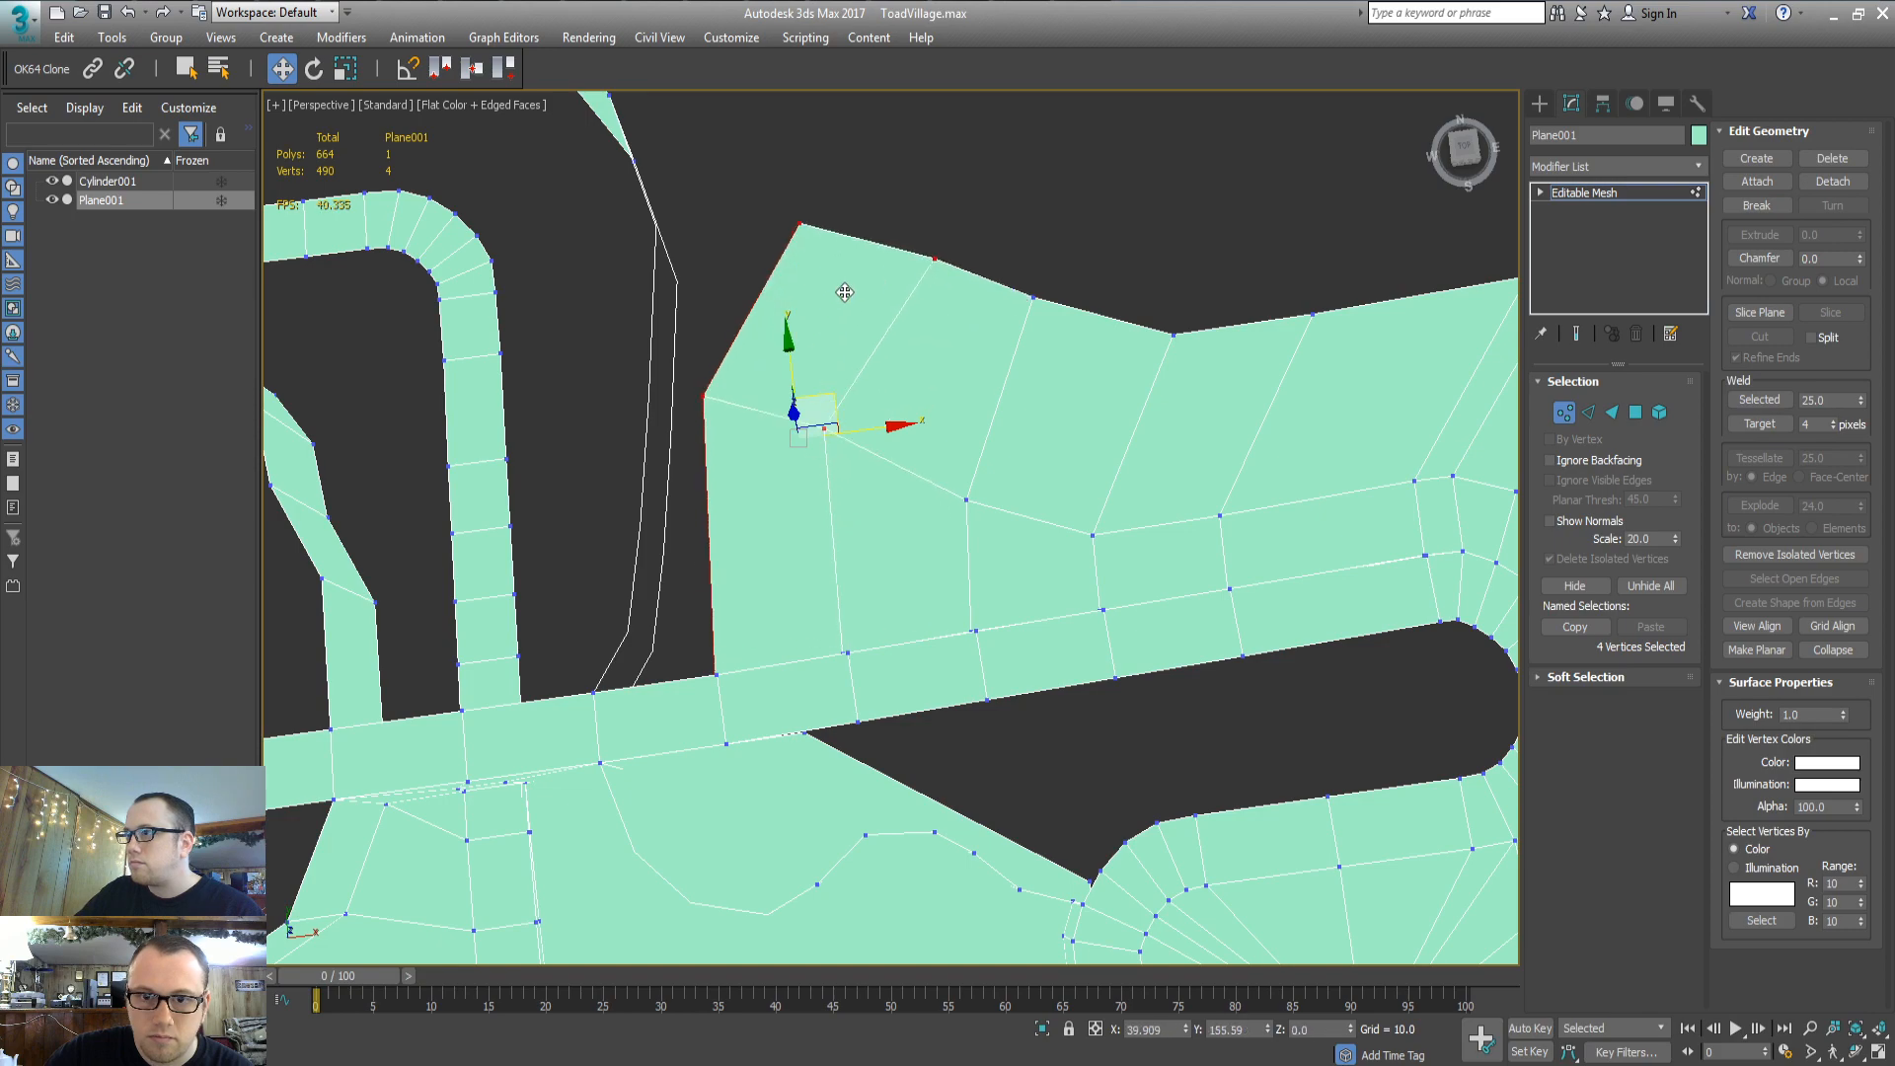
Raise the four inner vertices of the new strips one by one along Z to meet the path's edge
middle_click_drag(846, 296, 795, 600, "alt")
scroll(835, 446, "up", 3)
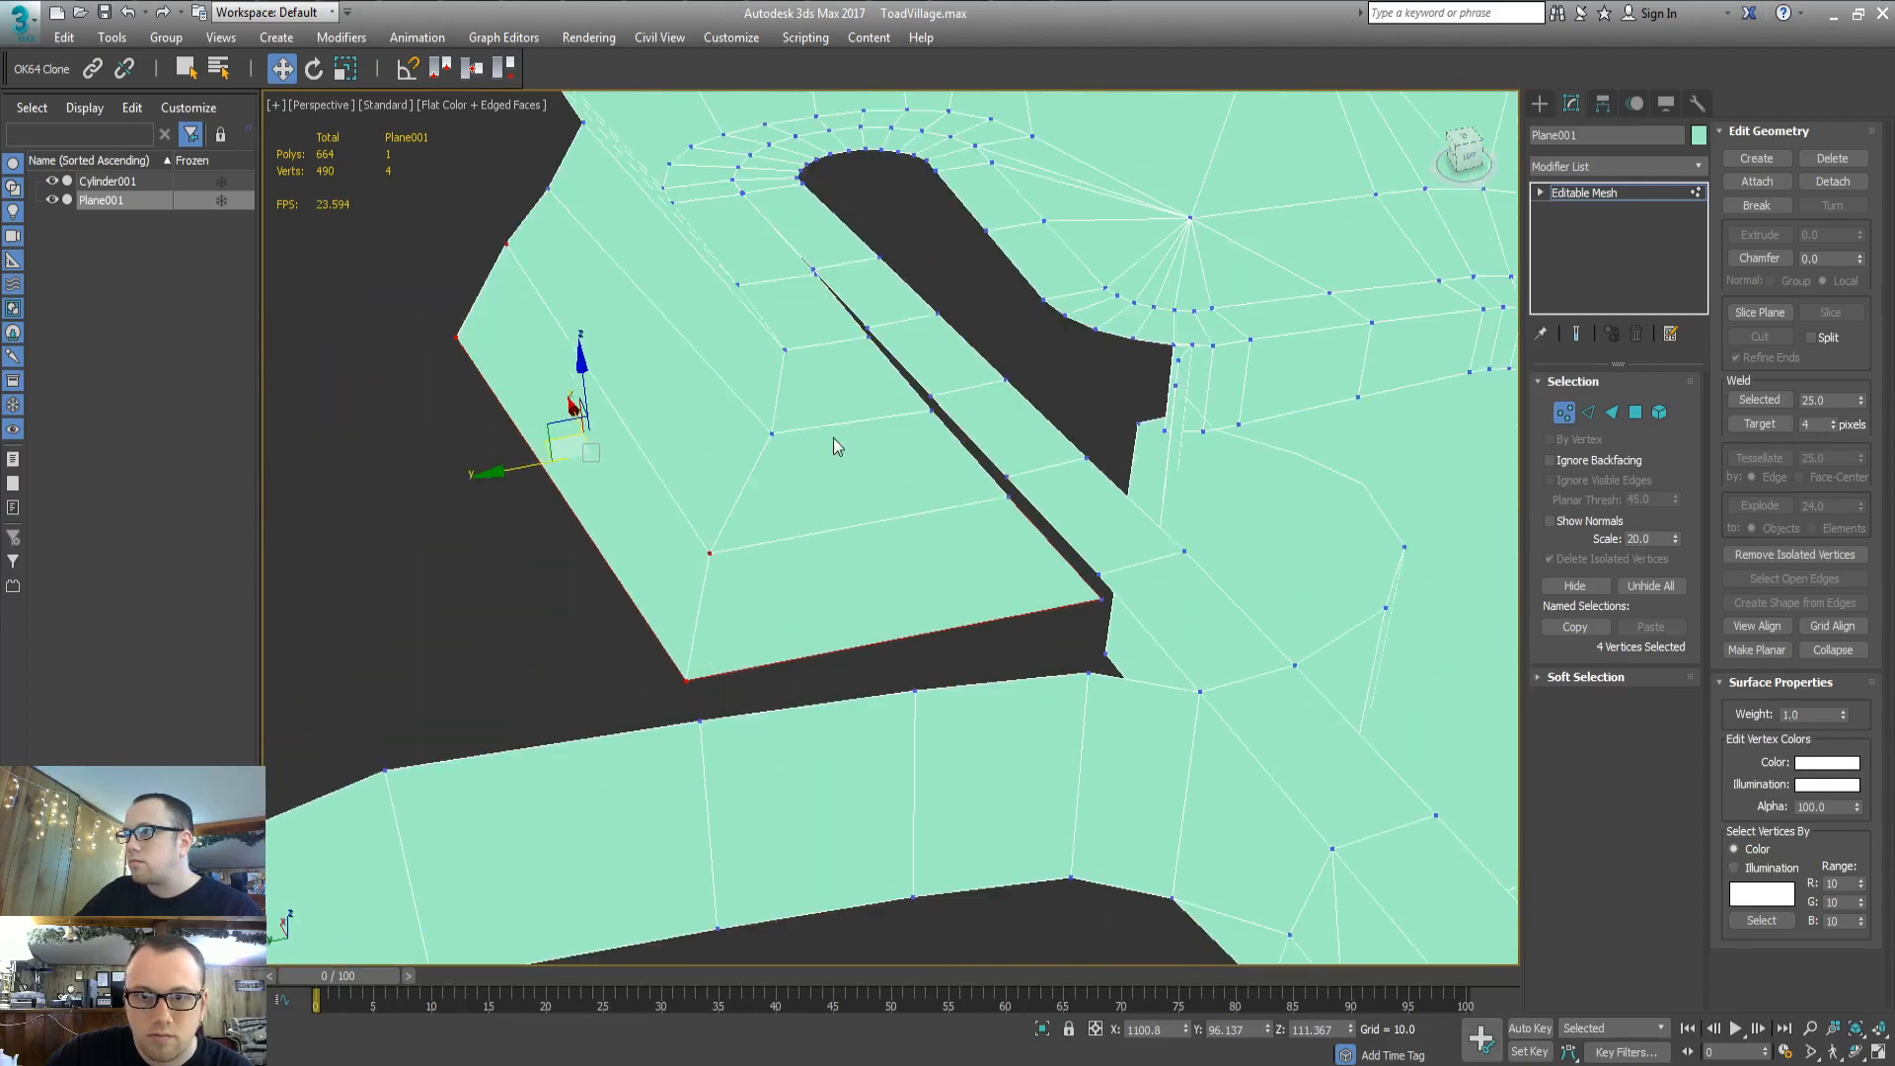
left_click(869, 332)
left_click_drag(871, 283, 871, 269)
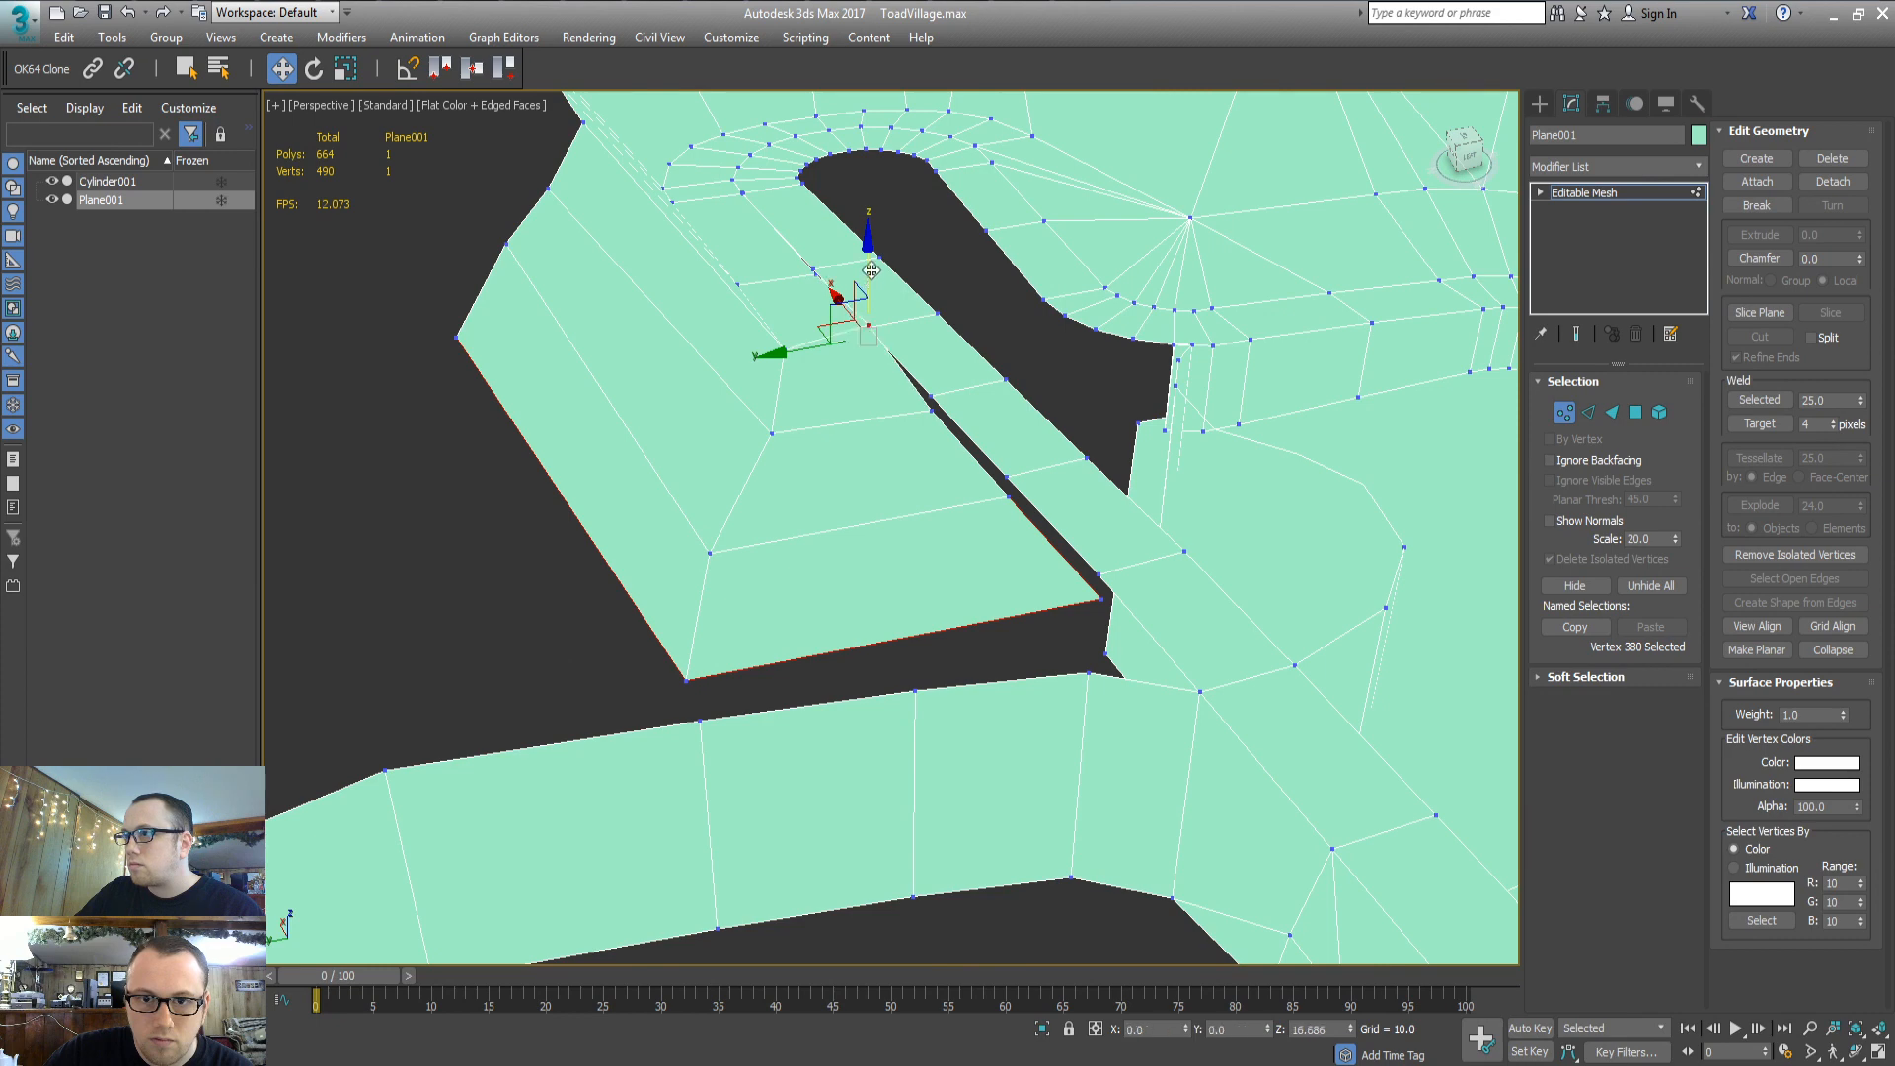
left_click(930, 410)
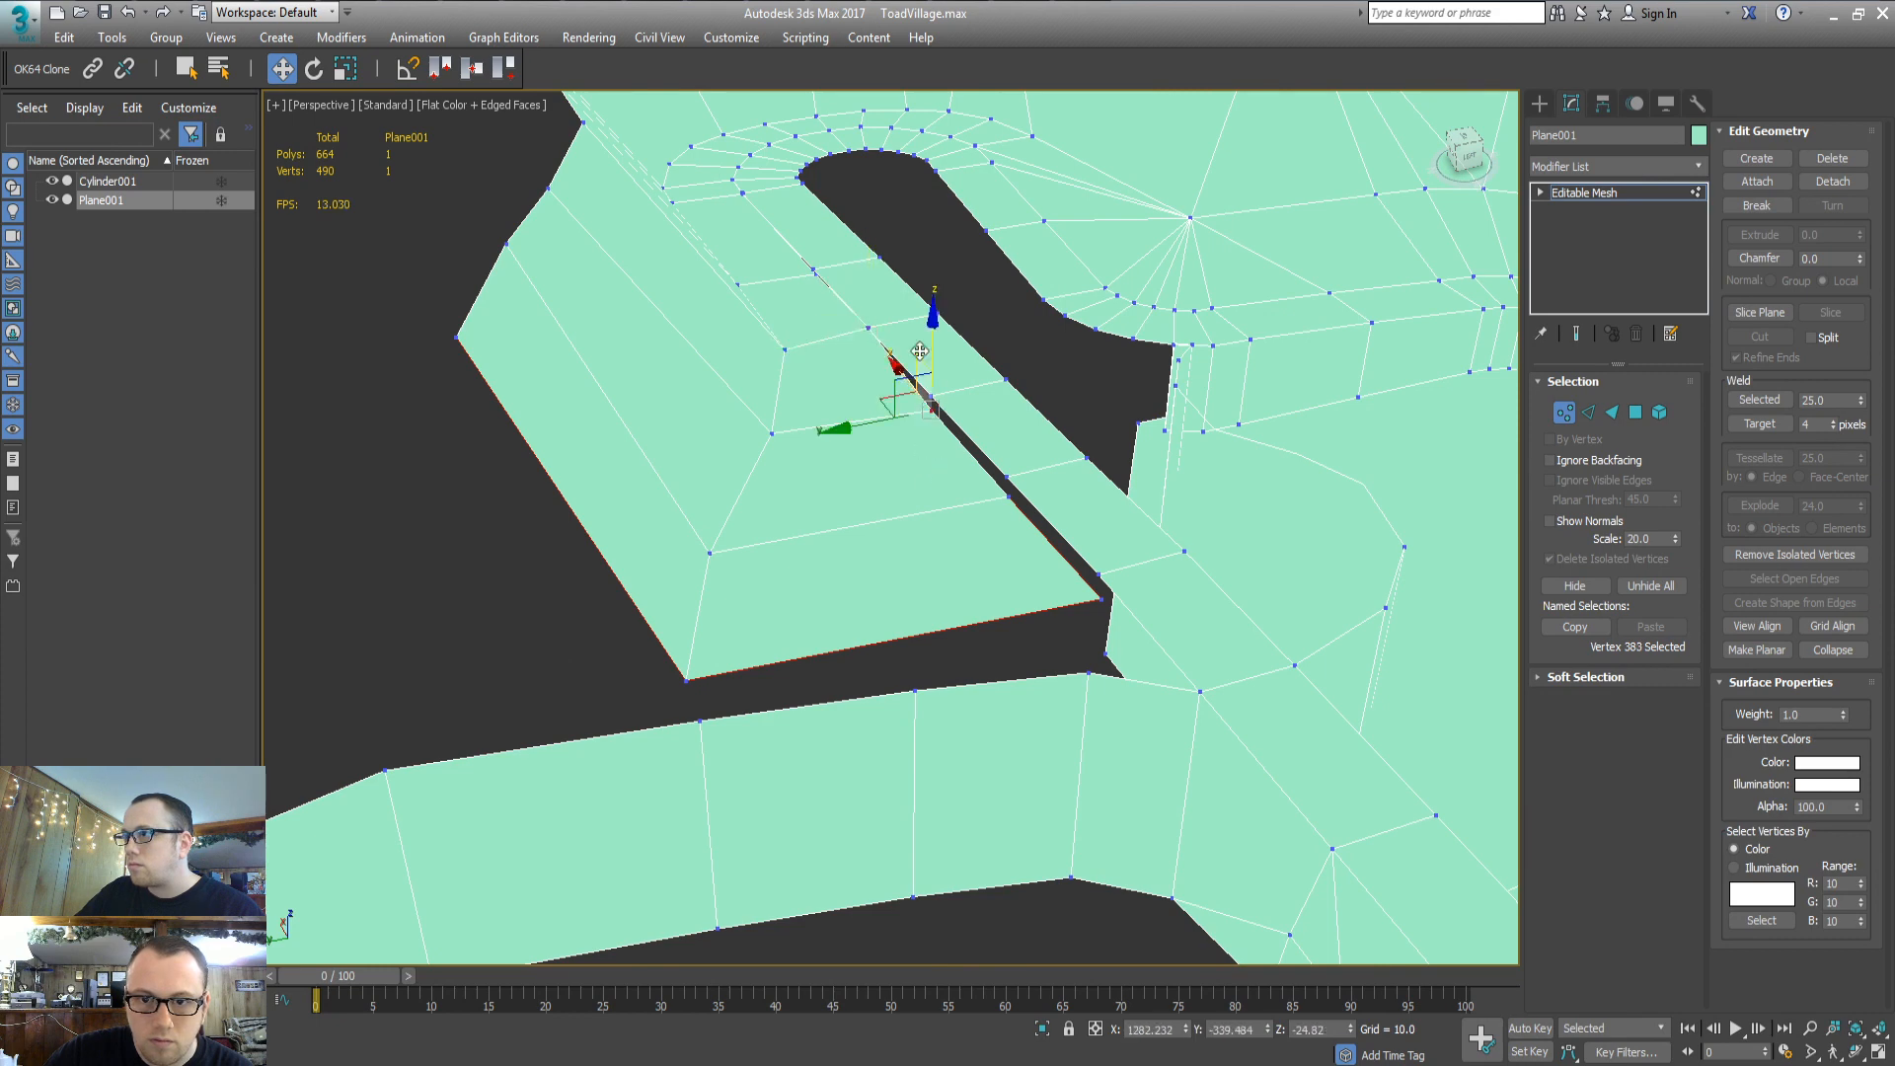
left_click_drag(932, 347, 932, 332)
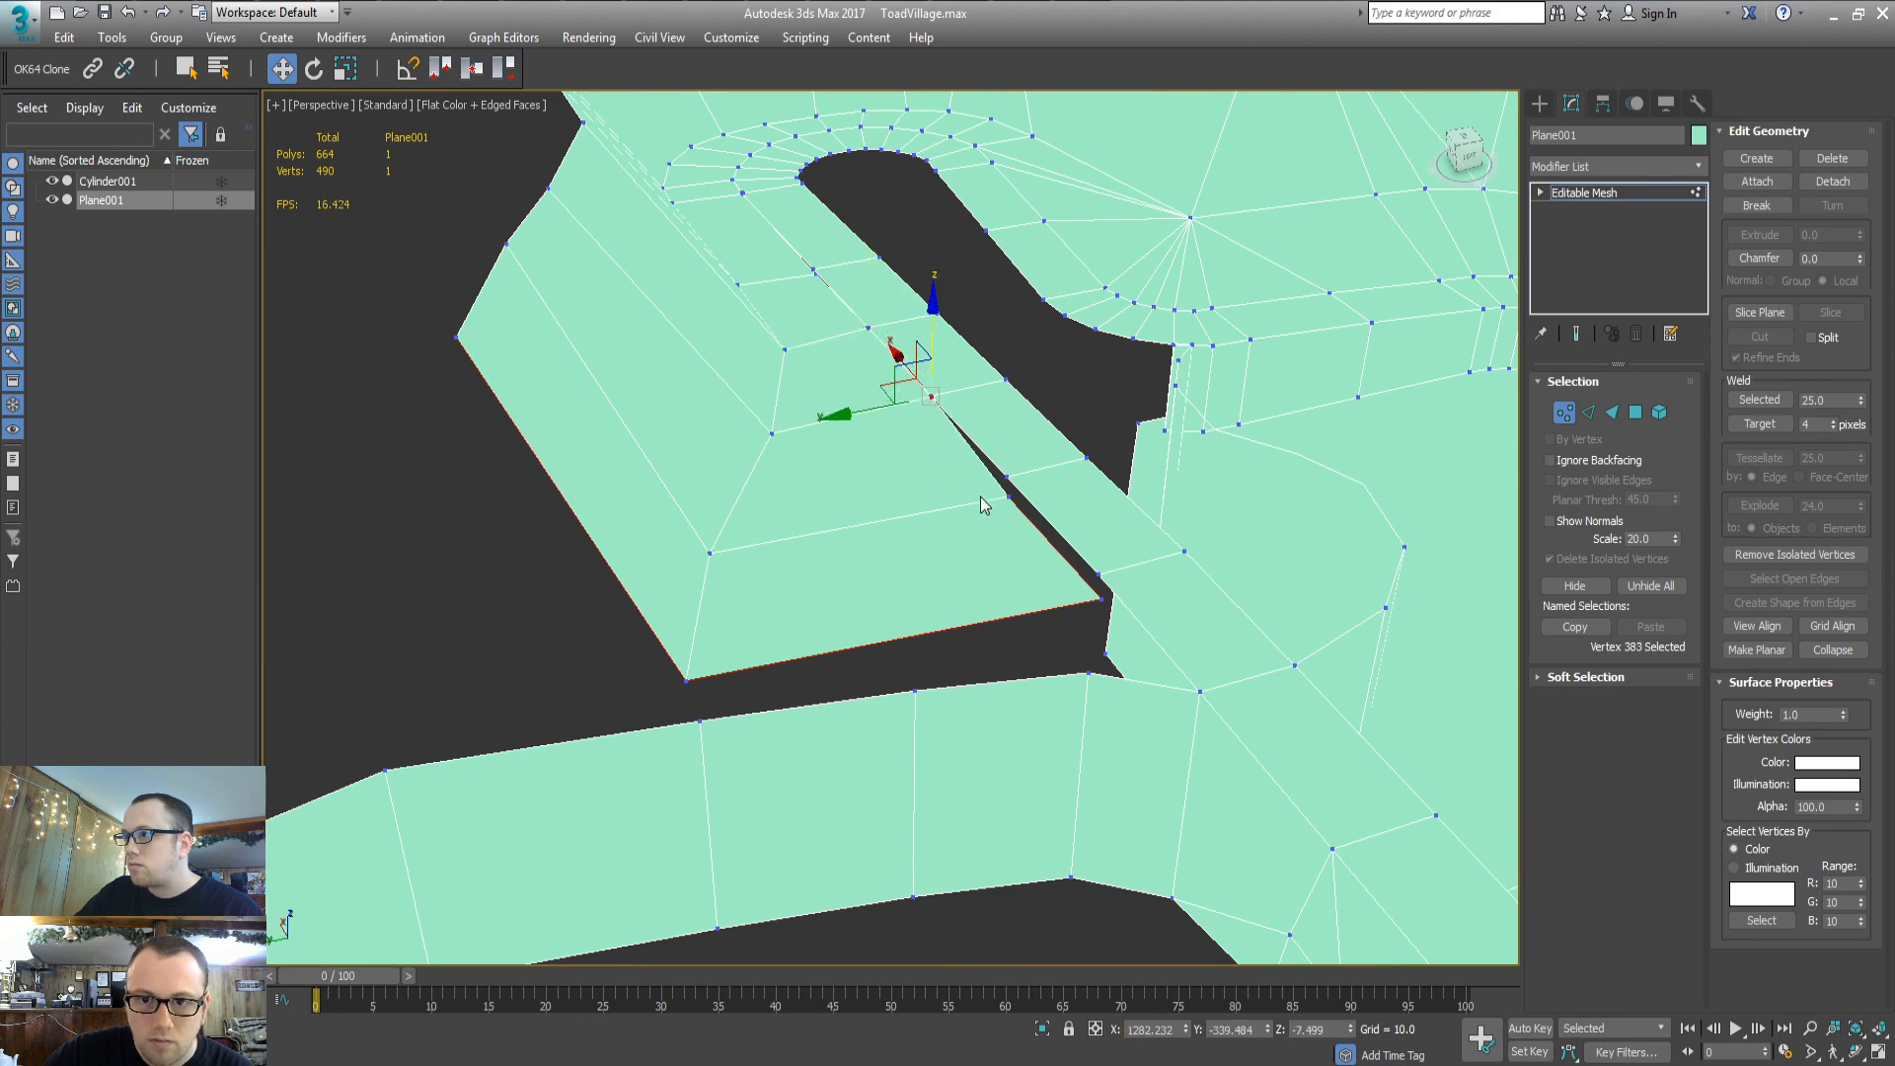
left_click(1006, 477)
left_click_drag(1014, 407, 1017, 405)
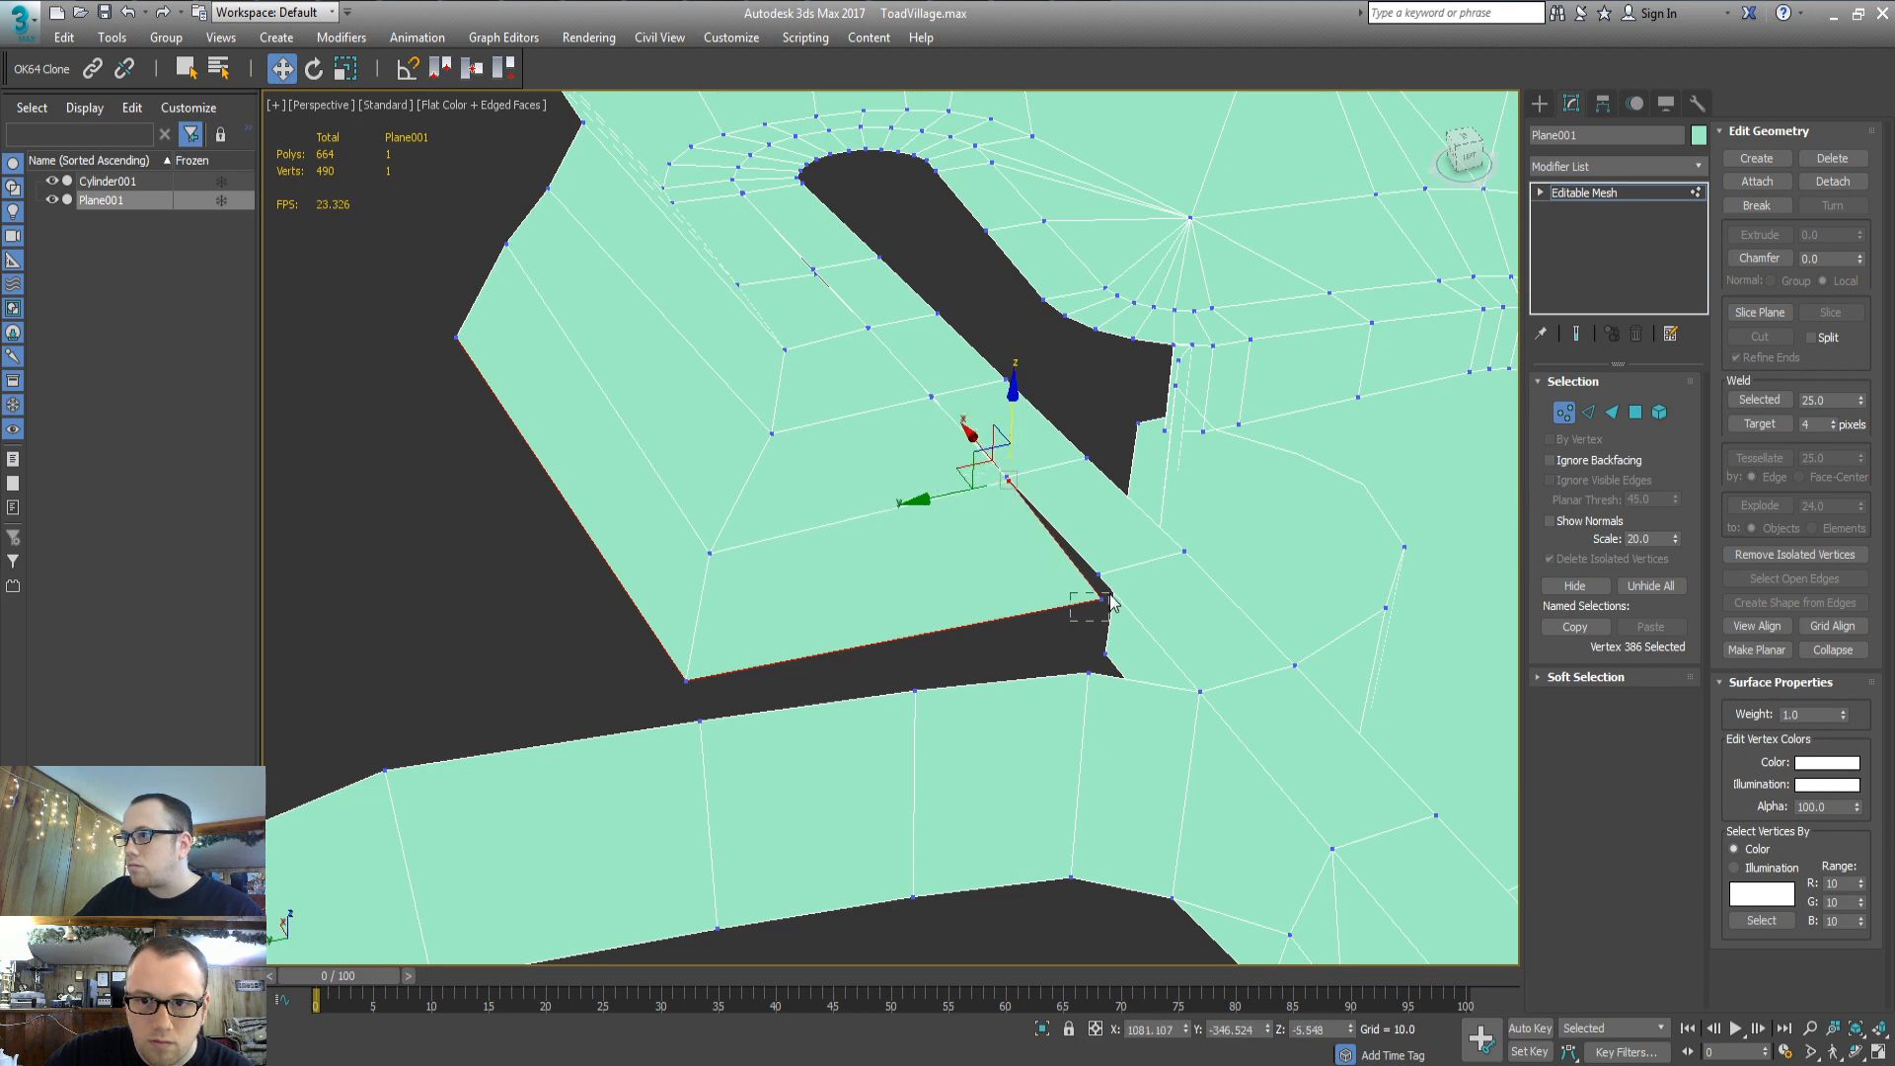
left_click_drag(1110, 597, 1109, 597)
left_click_drag(1112, 518, 1114, 501)
Weld the paired vertices along the seam between the new strips and the path with a threshold of 155
middle_click_drag(1100, 553, 834, 665, "alt")
left_click_drag(689, 708, 983, 651)
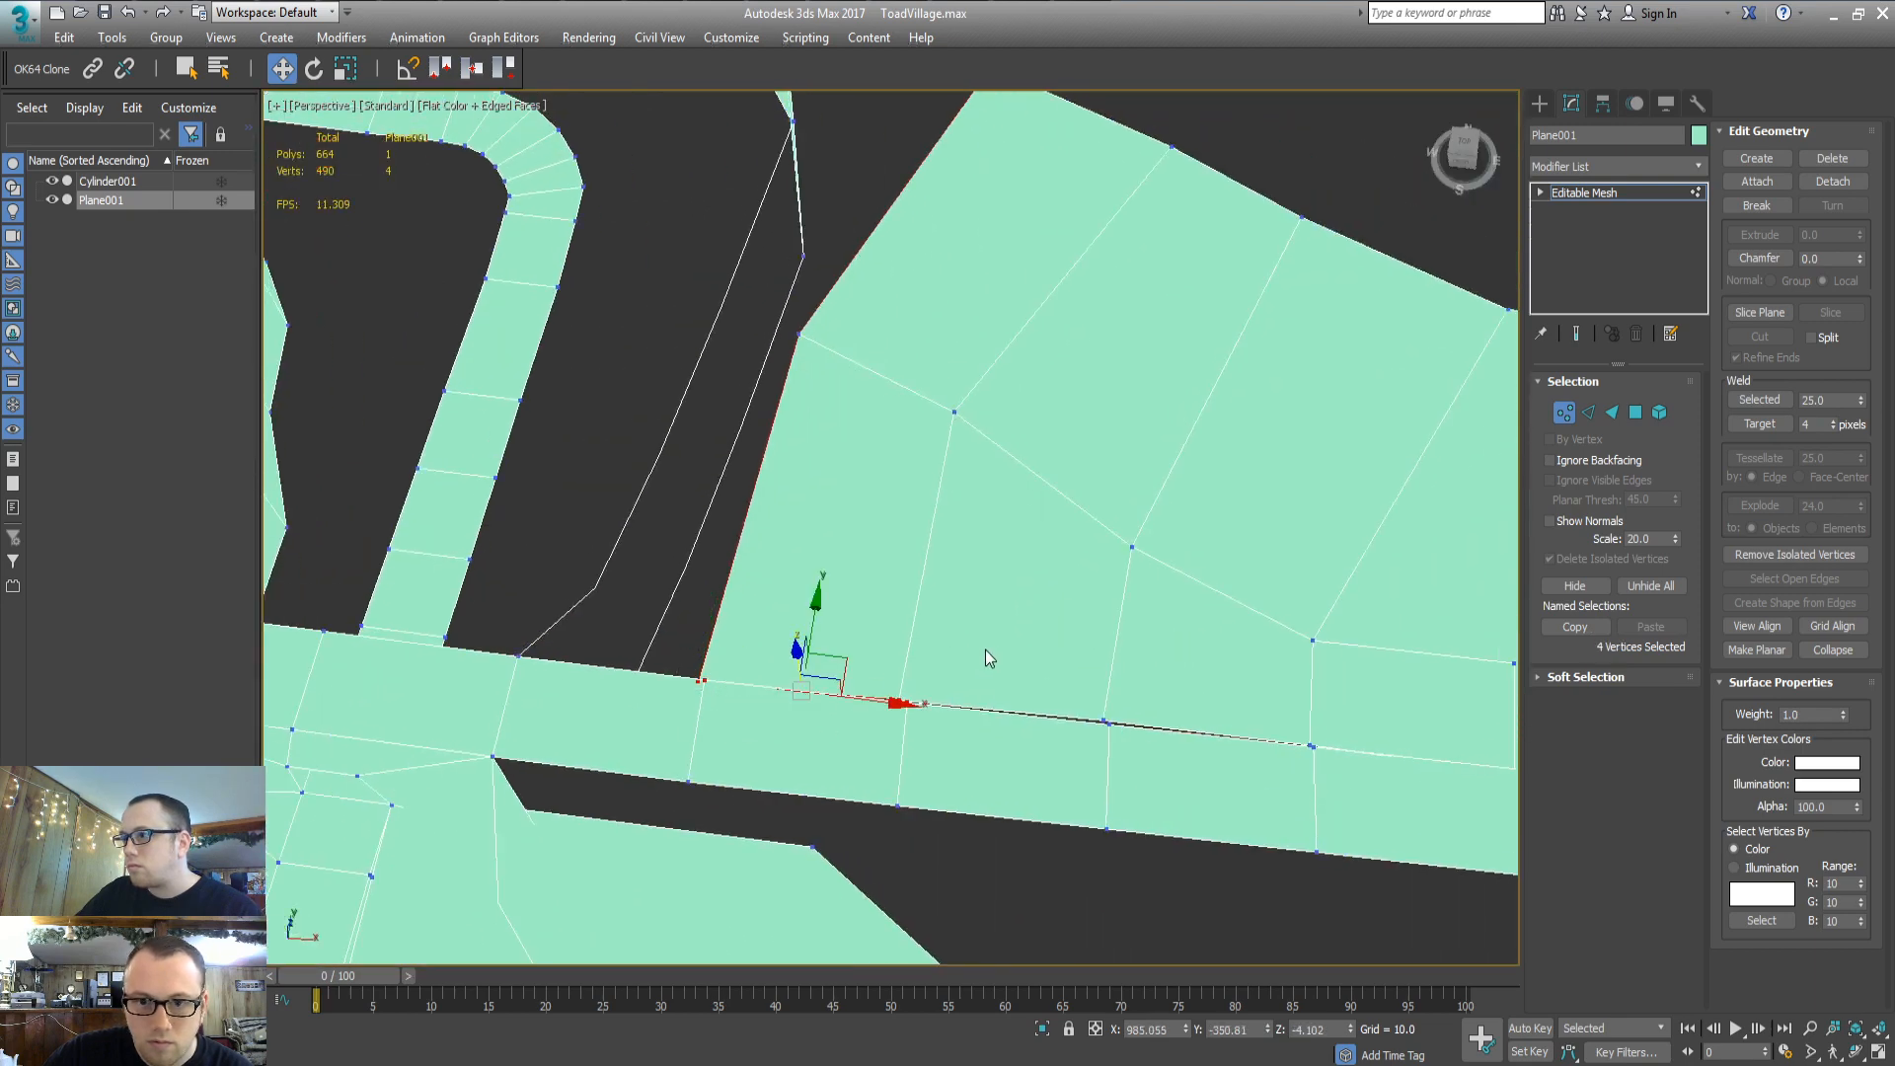
left_click_drag(1024, 758, 1376, 692)
middle_click_drag(1299, 693, 1117, 720)
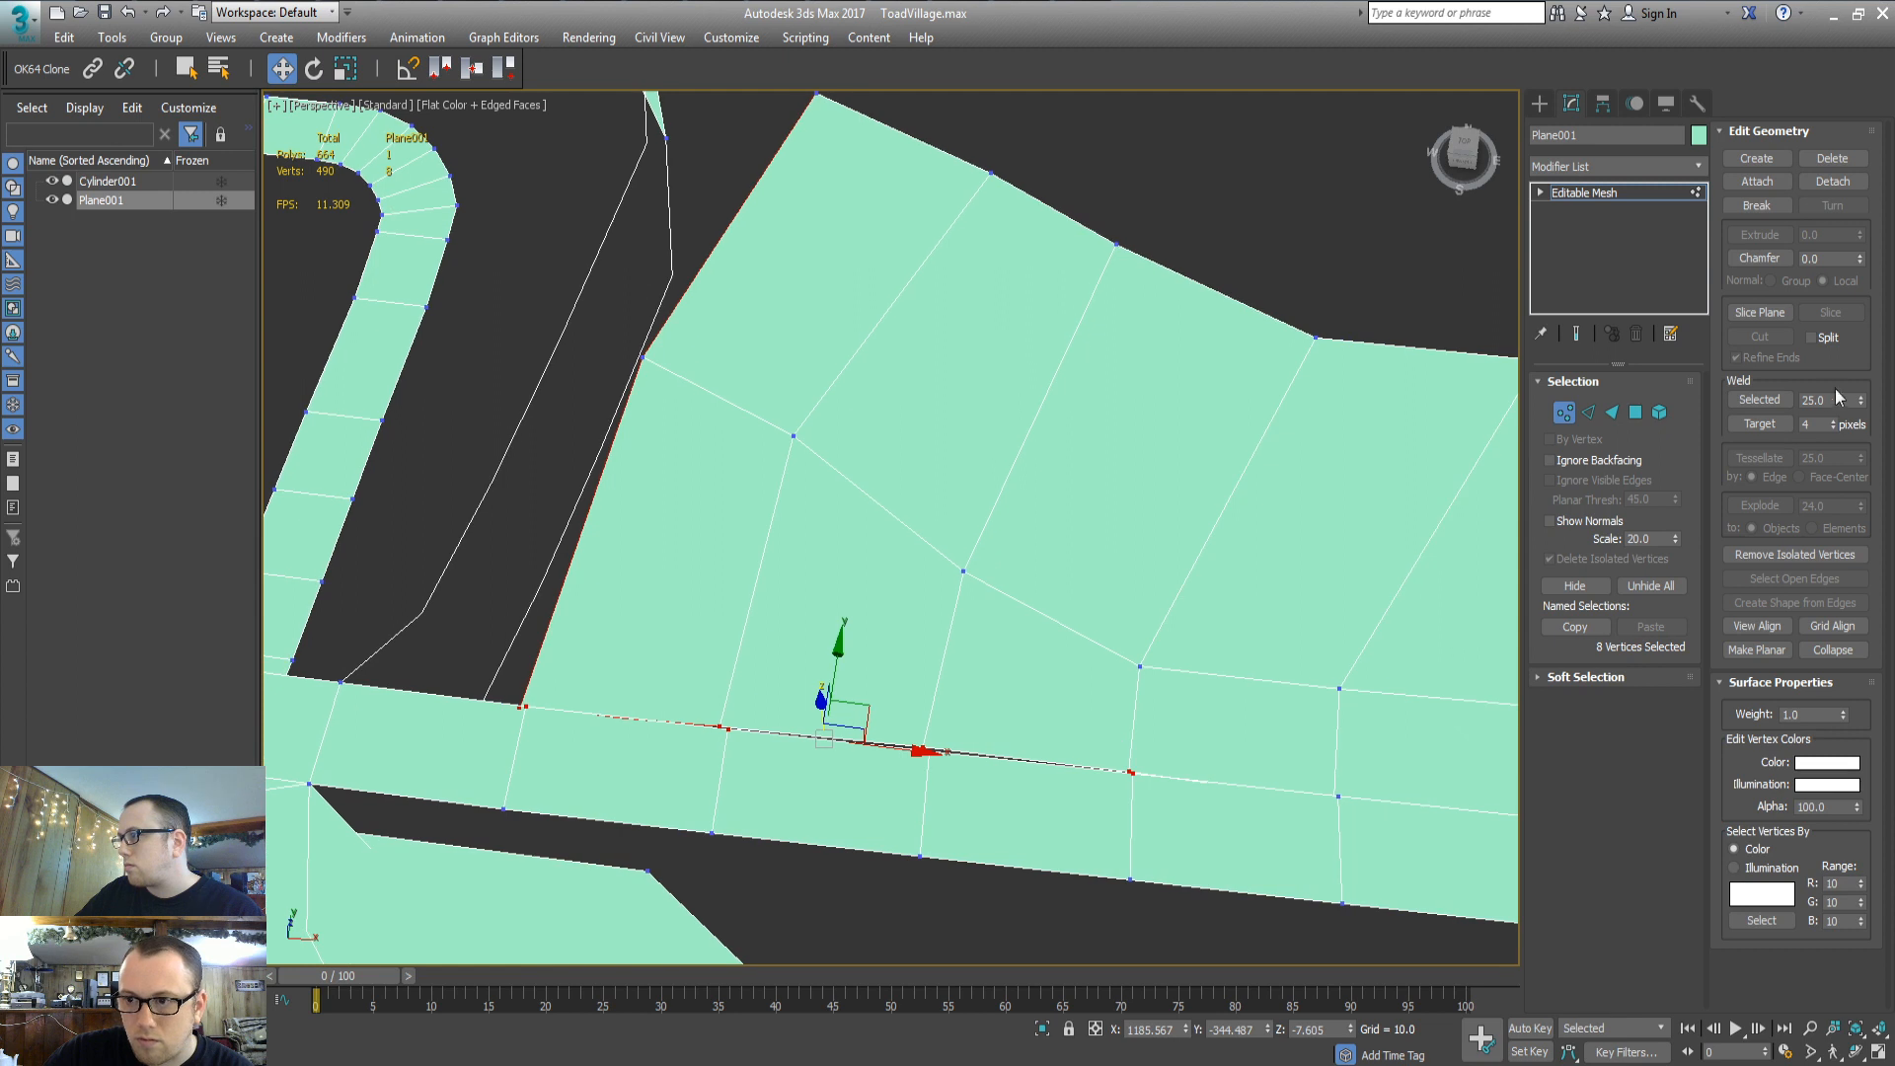
type("155")
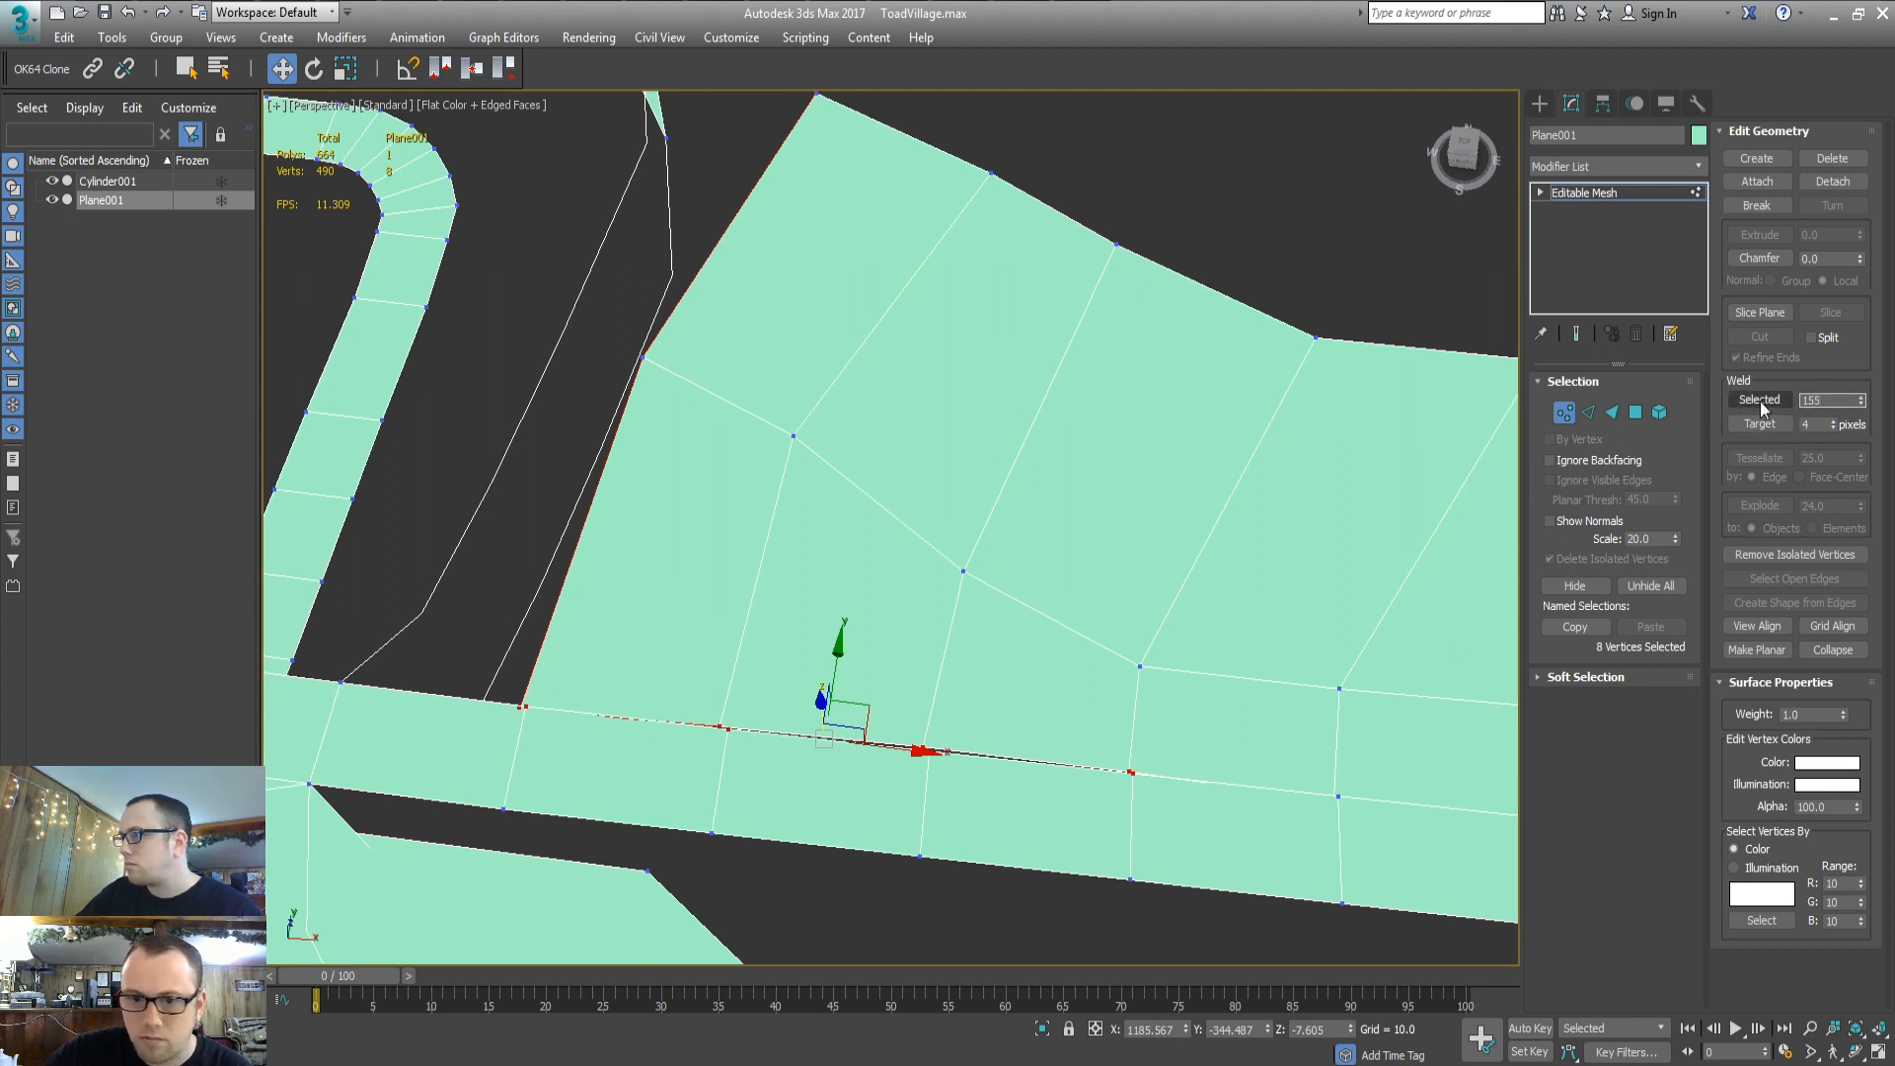
left_click(1761, 401)
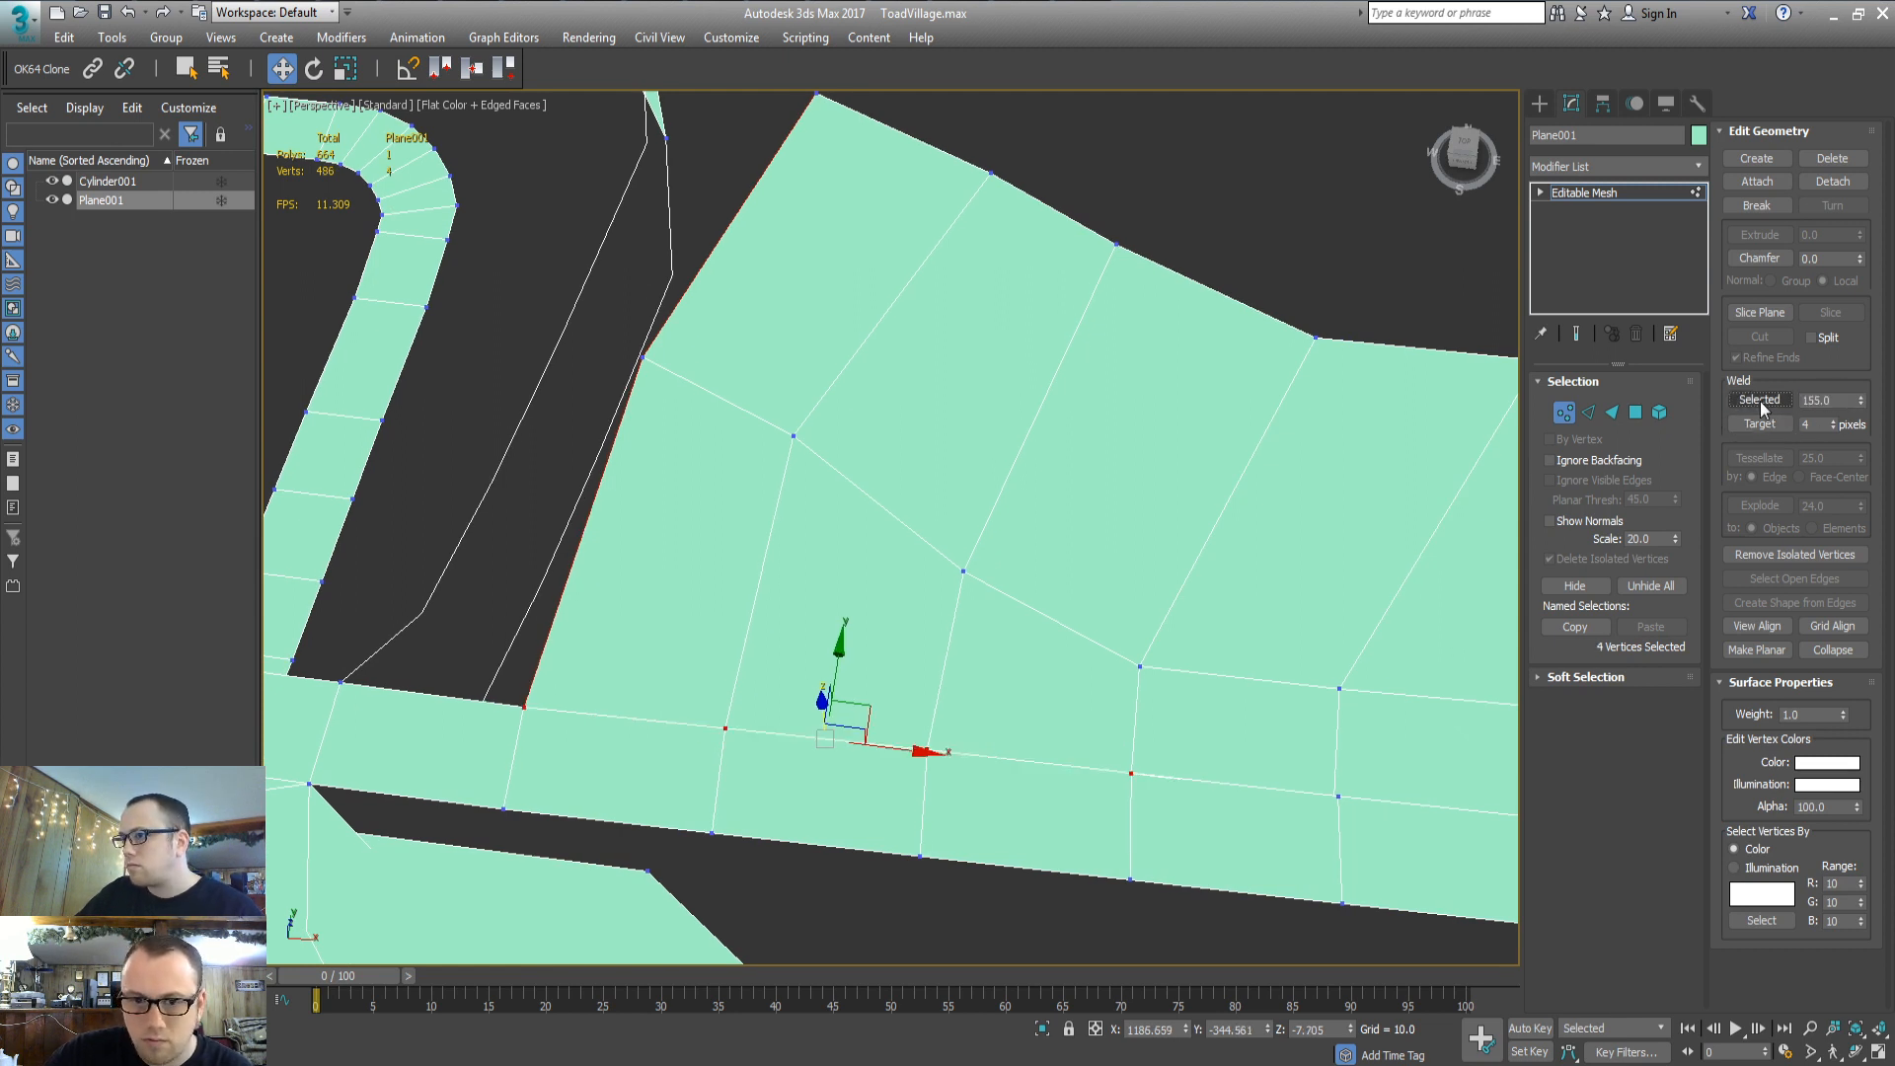
Set the threshold for welding selected vertices to 15
key("4")
key("1")
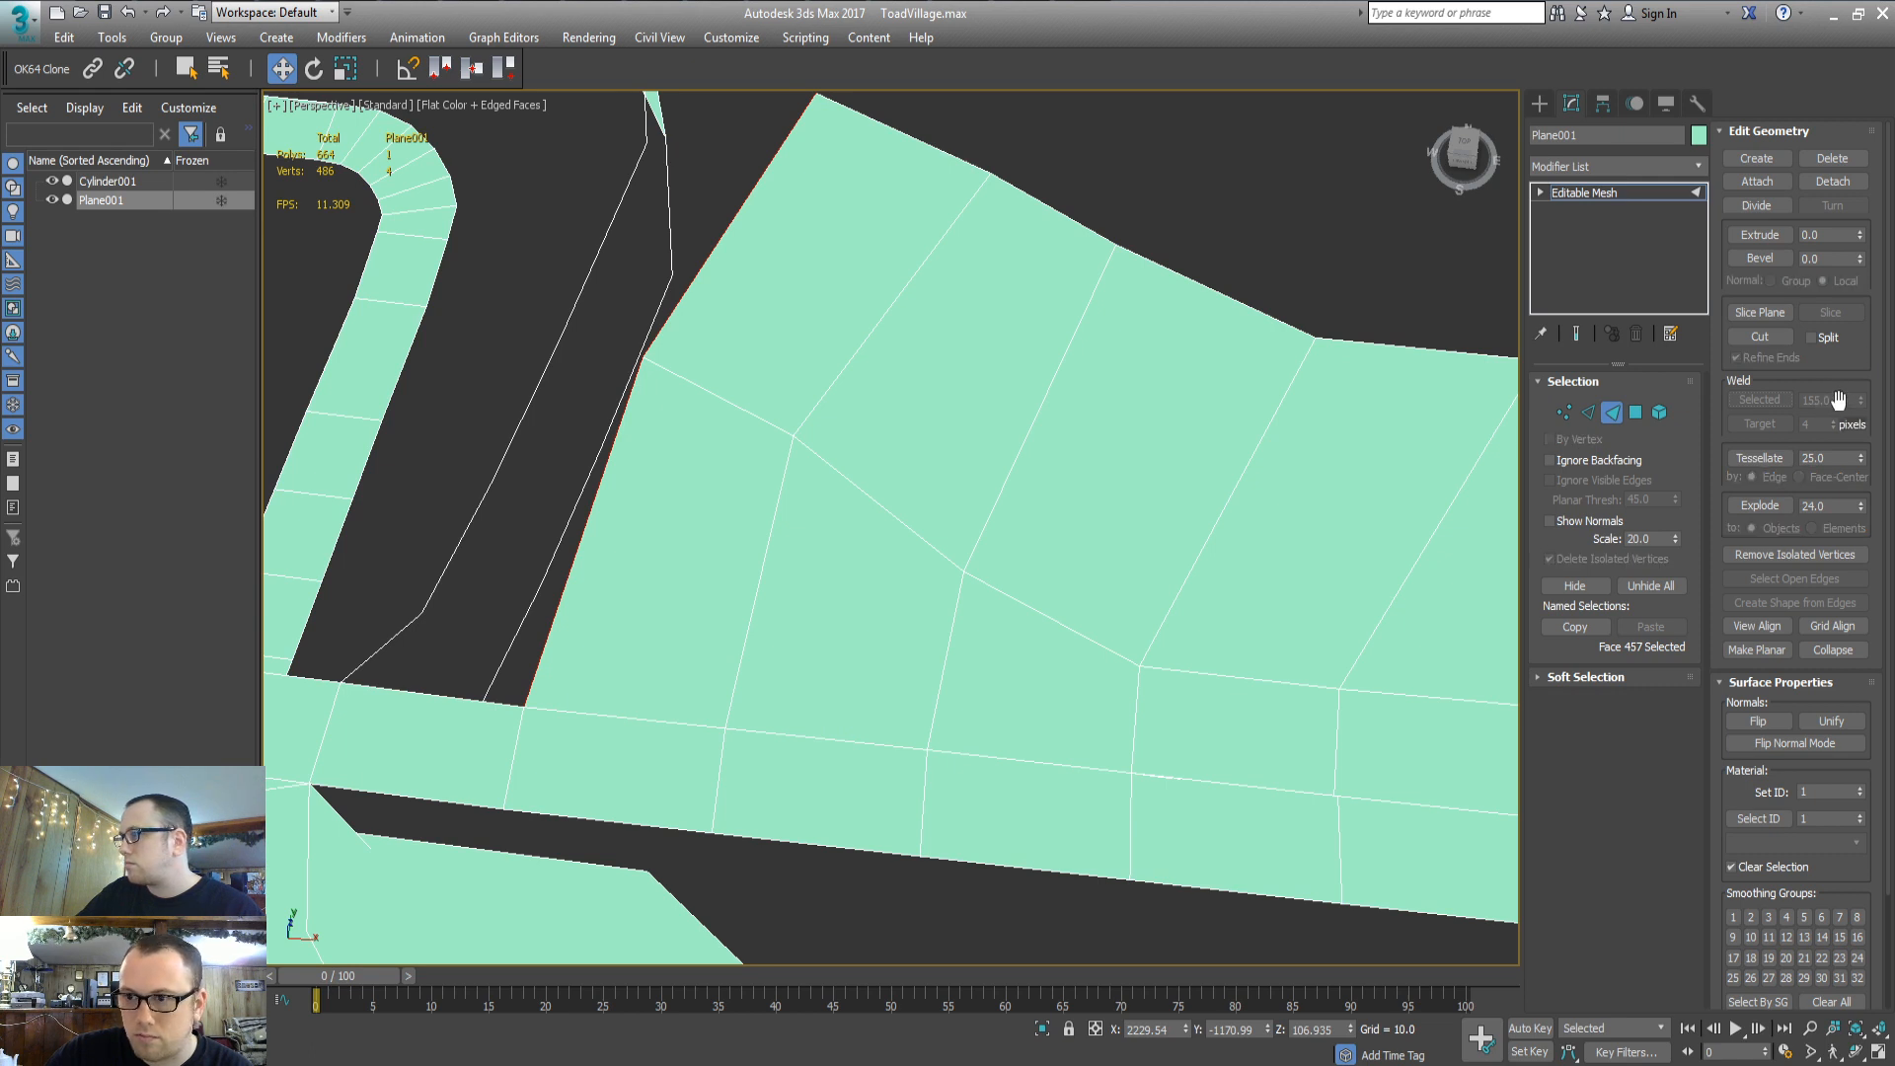
double_click(1834, 401)
key("3")
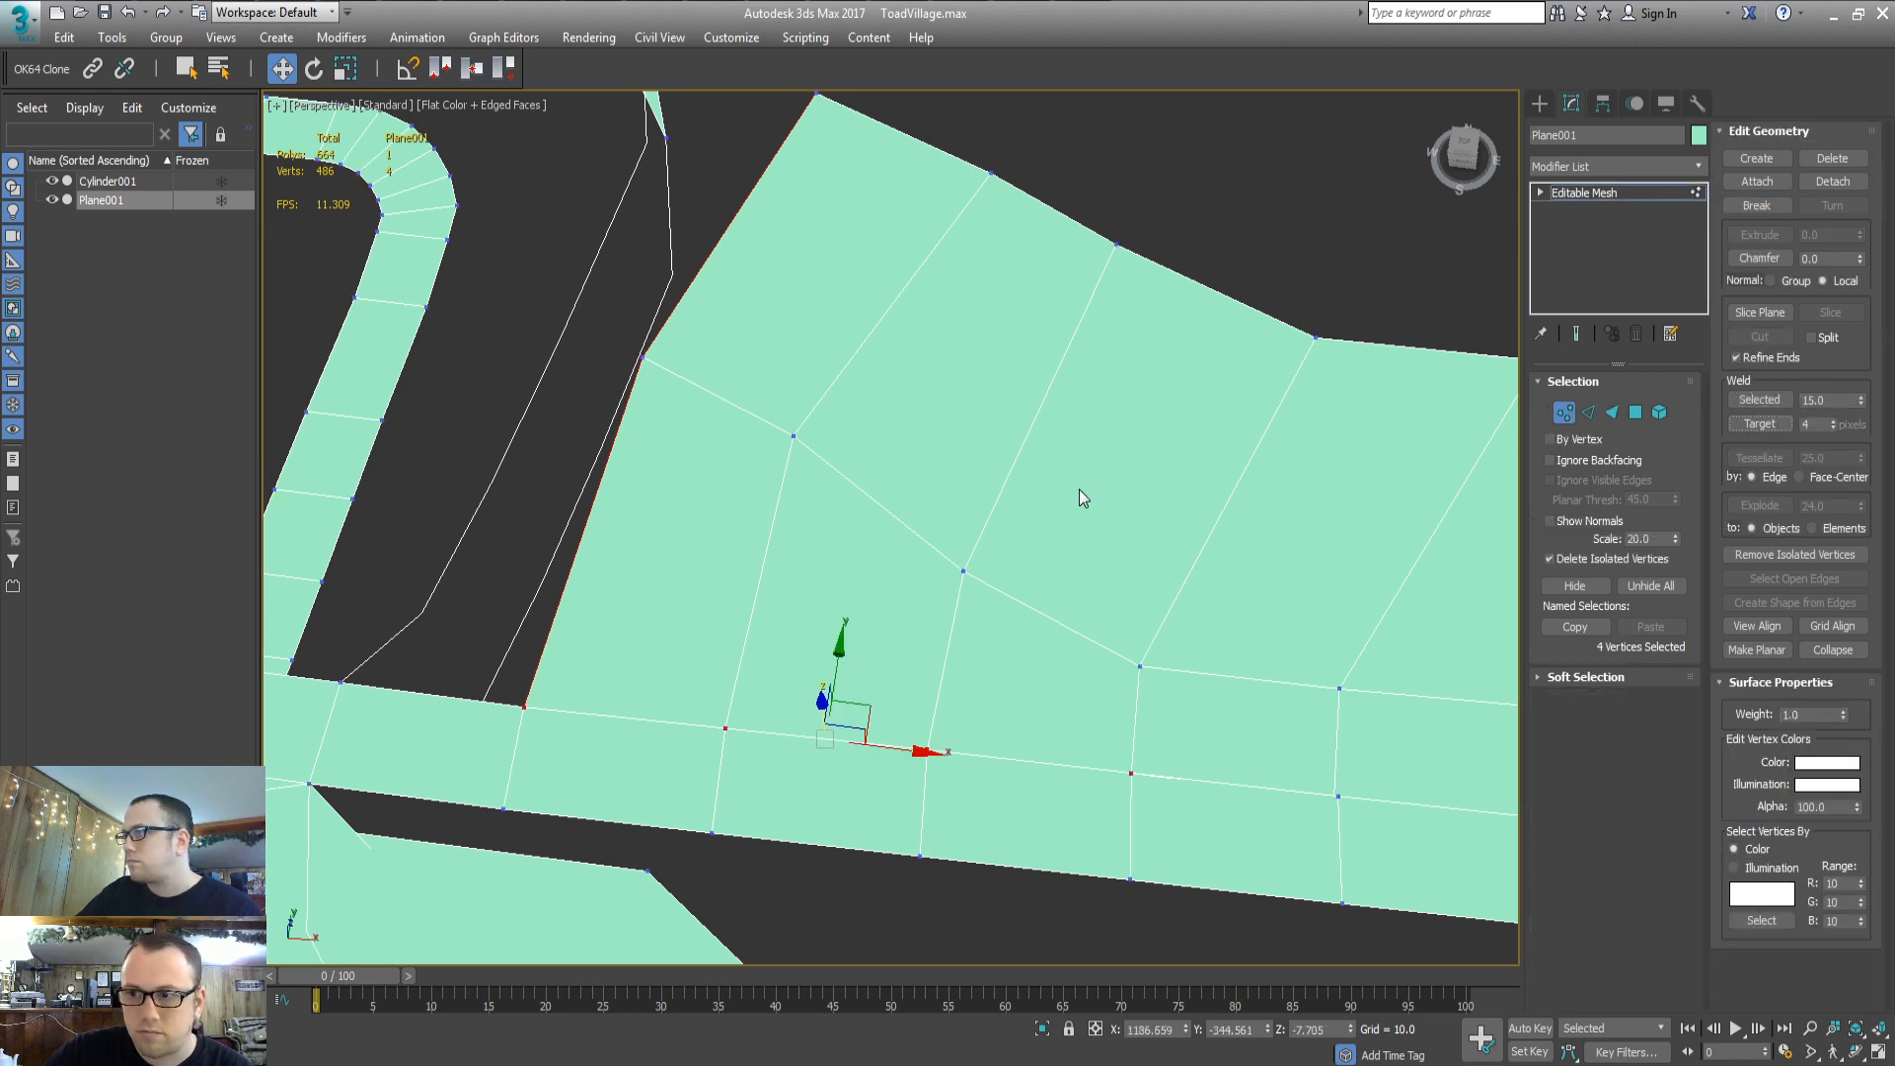
Create faces filling the gap between the terrain's inner end edge and the neighbouring curved band
mouse_move(900, 531)
middle_mouse_down()
mouse_move(880, 537)
mouse_move(1004, 532)
mouse_move(908, 548)
middle_mouse_up()
key("ctrl+a")
key("z")
key("ctrl+d")
left_click(908, 548)
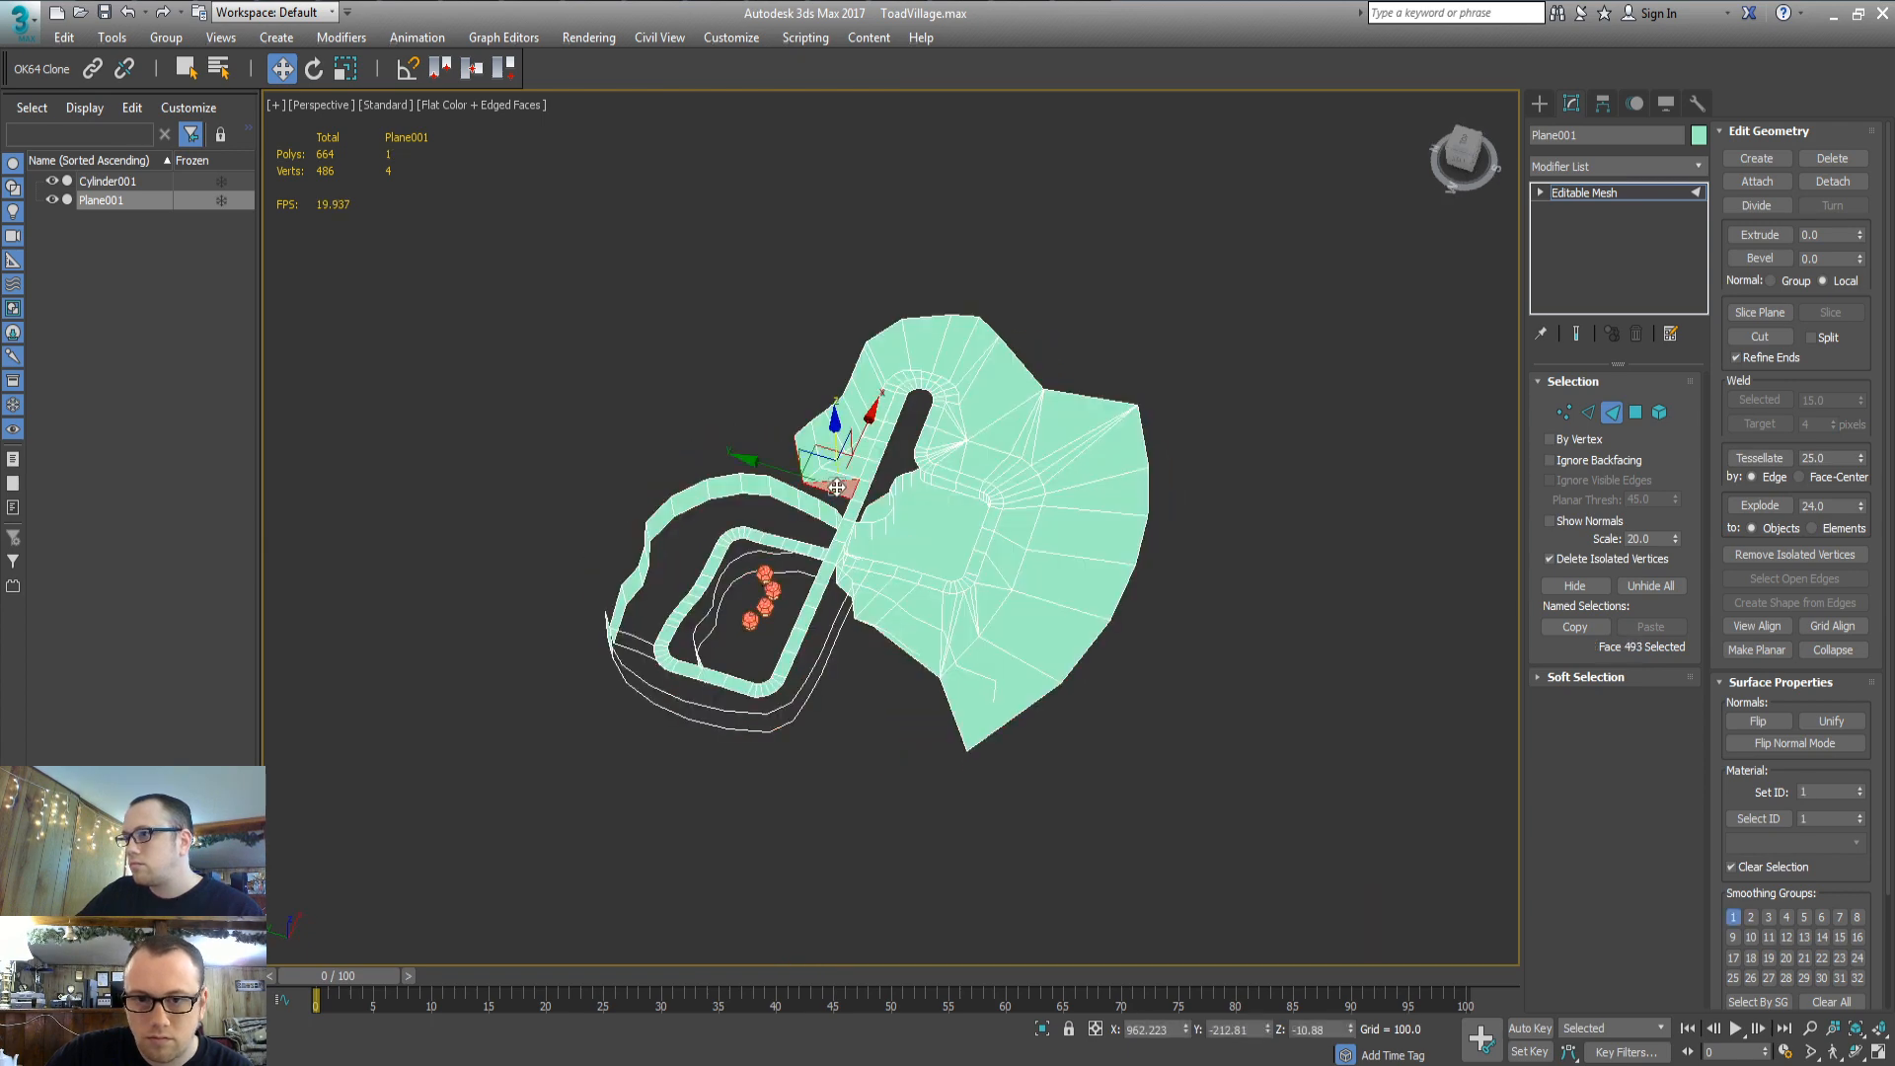
key("z")
key("c")
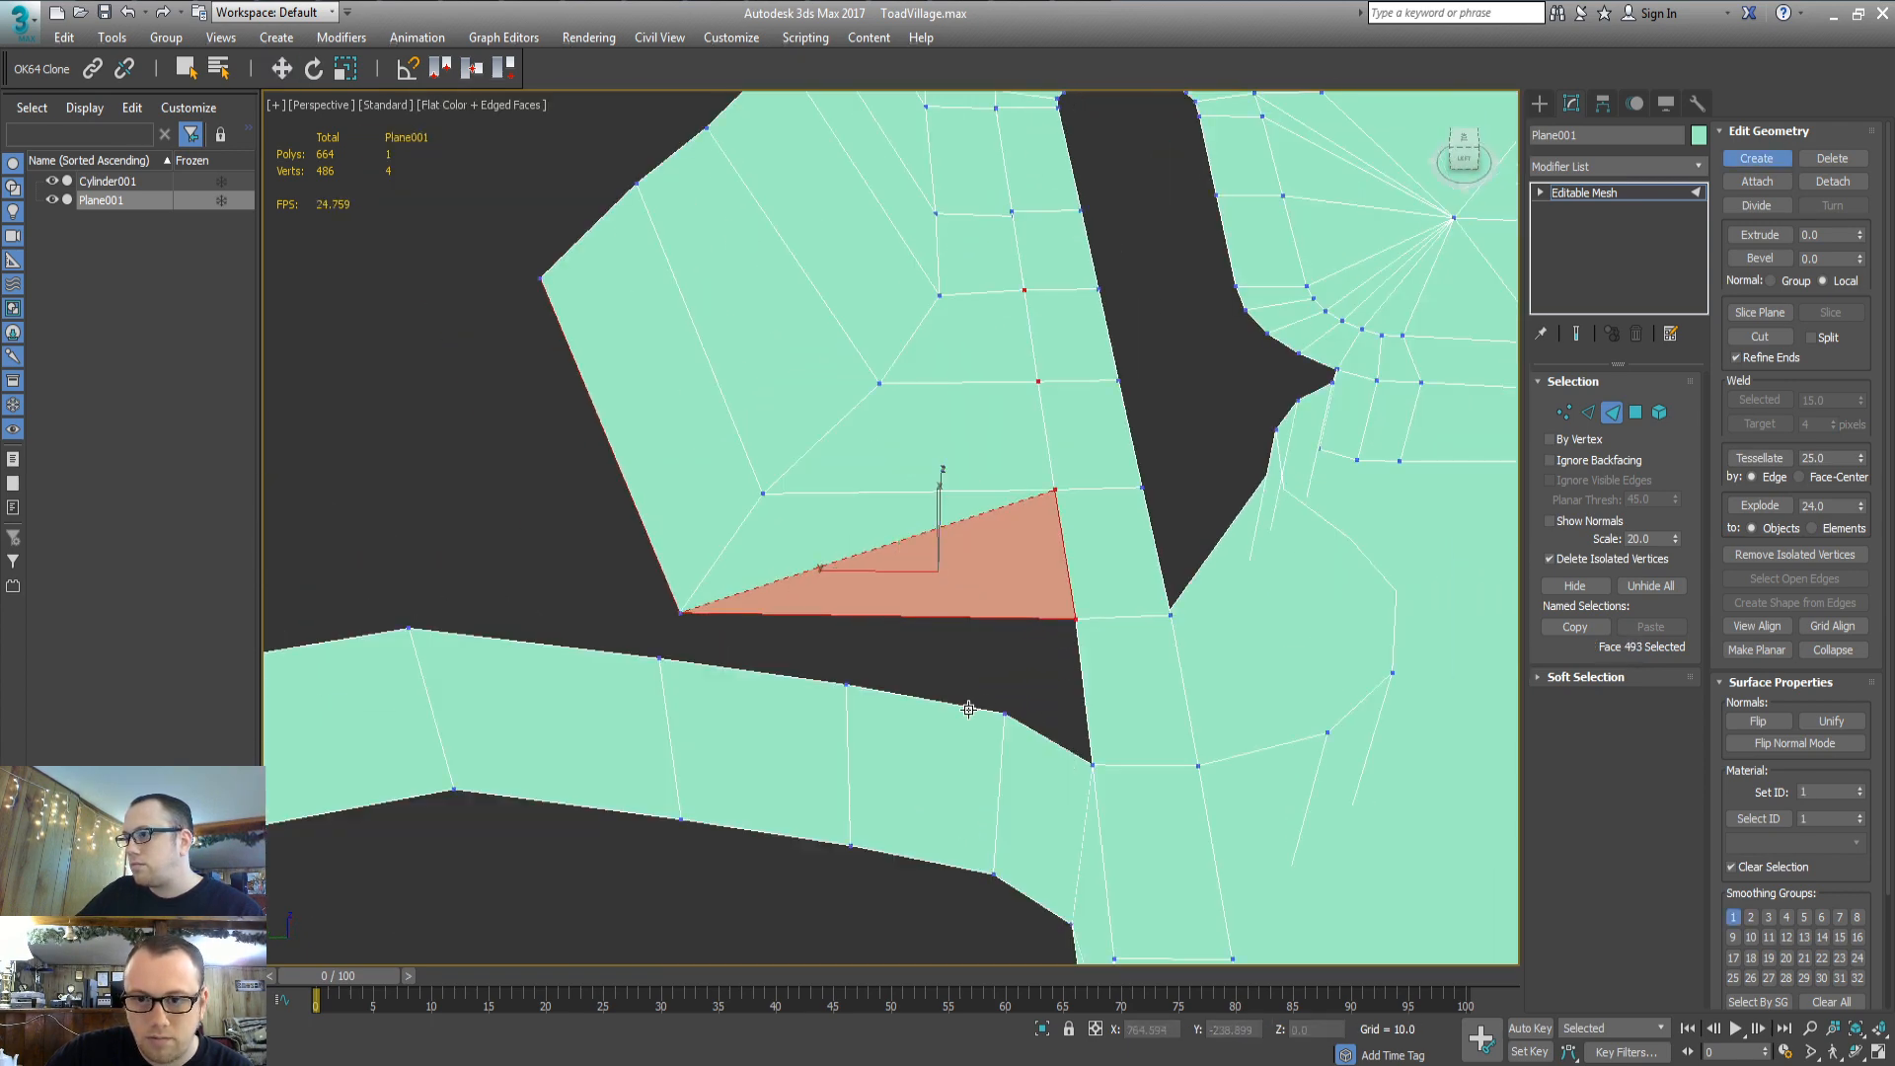
left_click(1076, 619)
left_click(1092, 765)
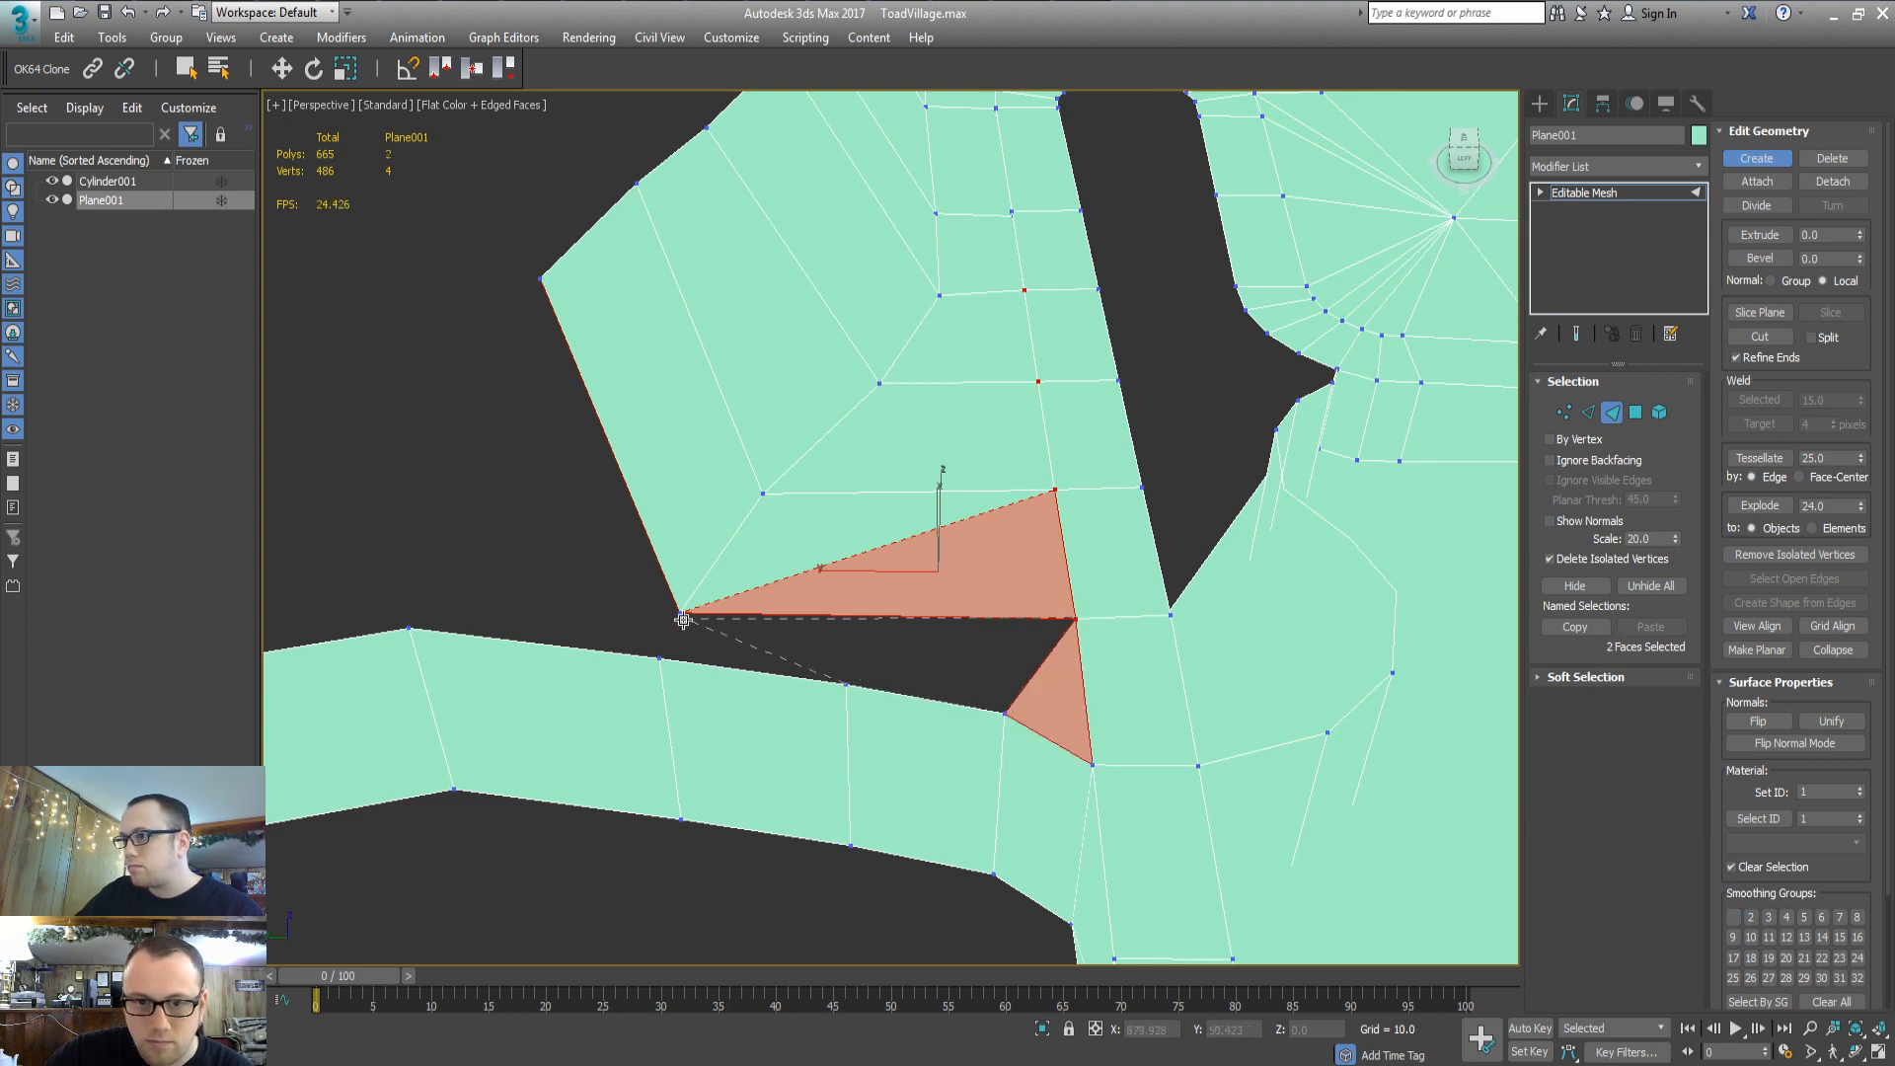
left_click(660, 657)
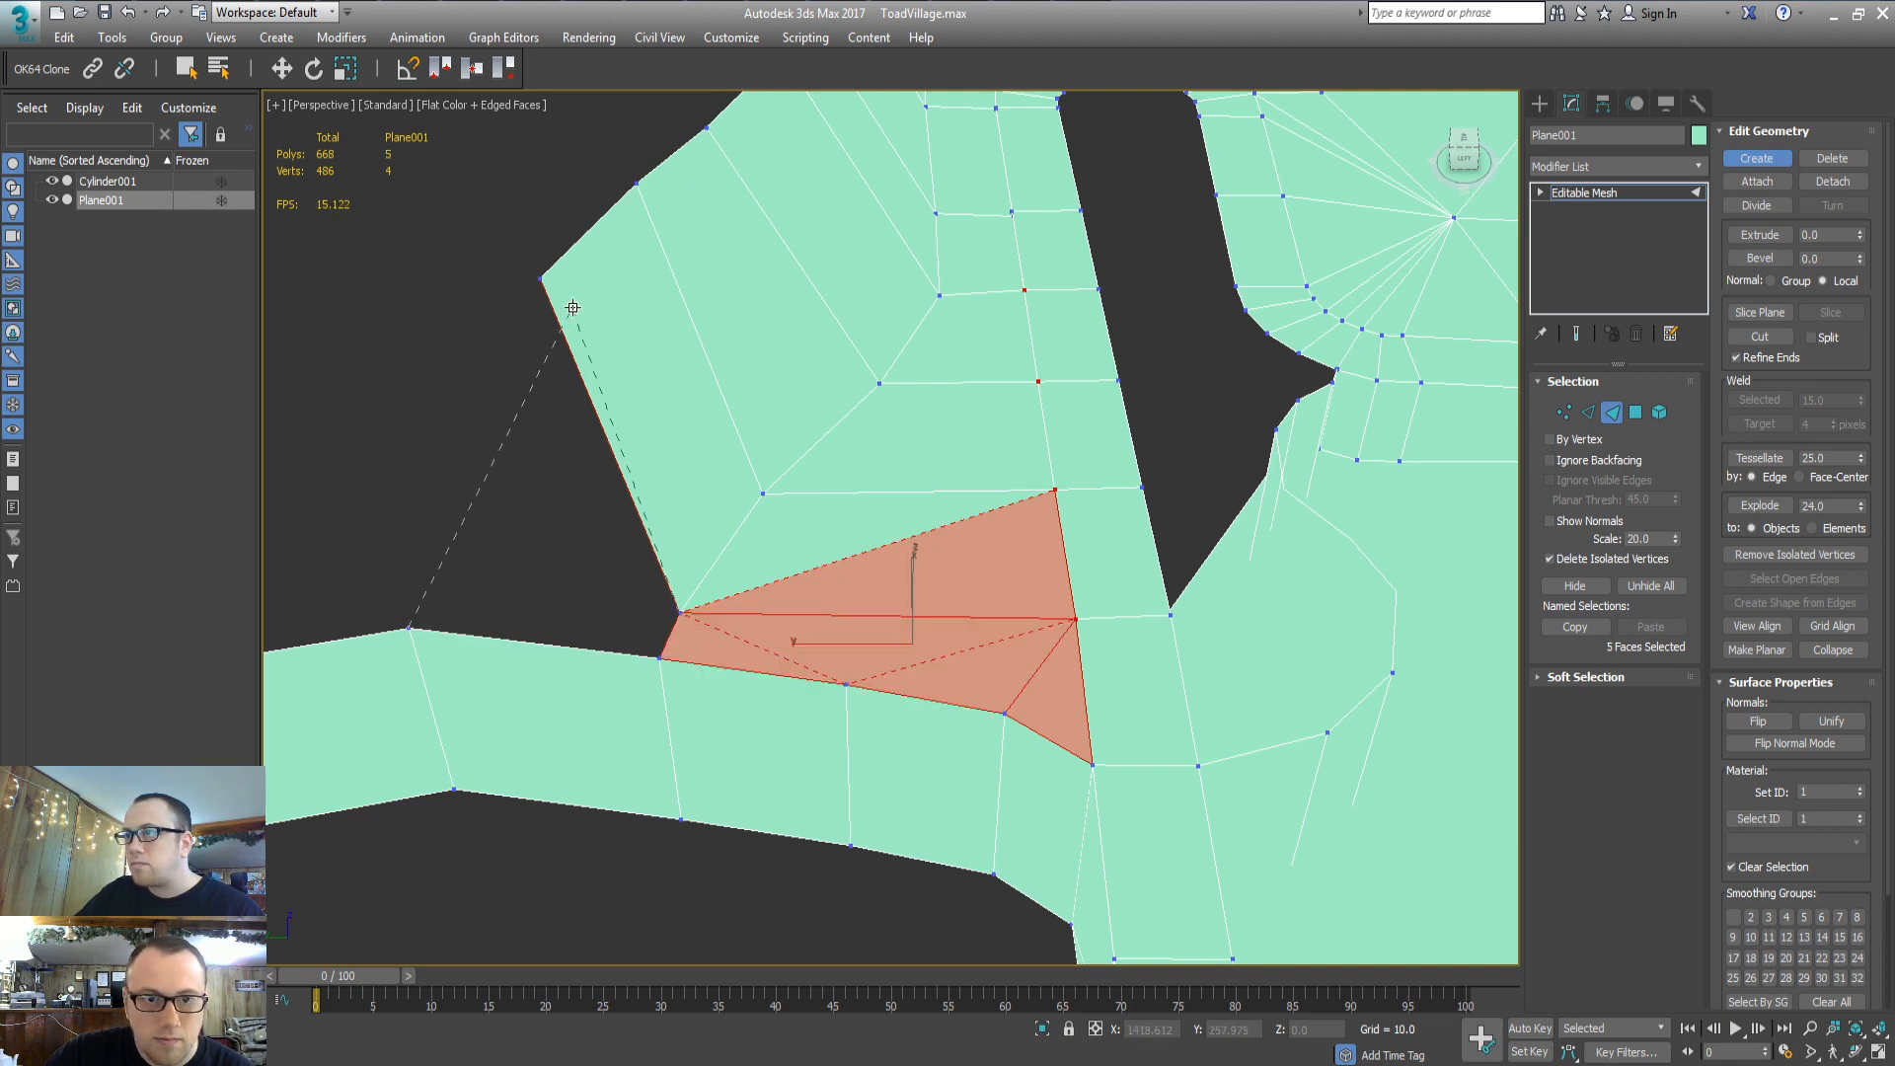
Create faces linking the terrain's outer end edge to the curved band's next vertex
left_click(540, 282)
left_click(408, 628)
middle_click_drag(409, 630, 546, 673)
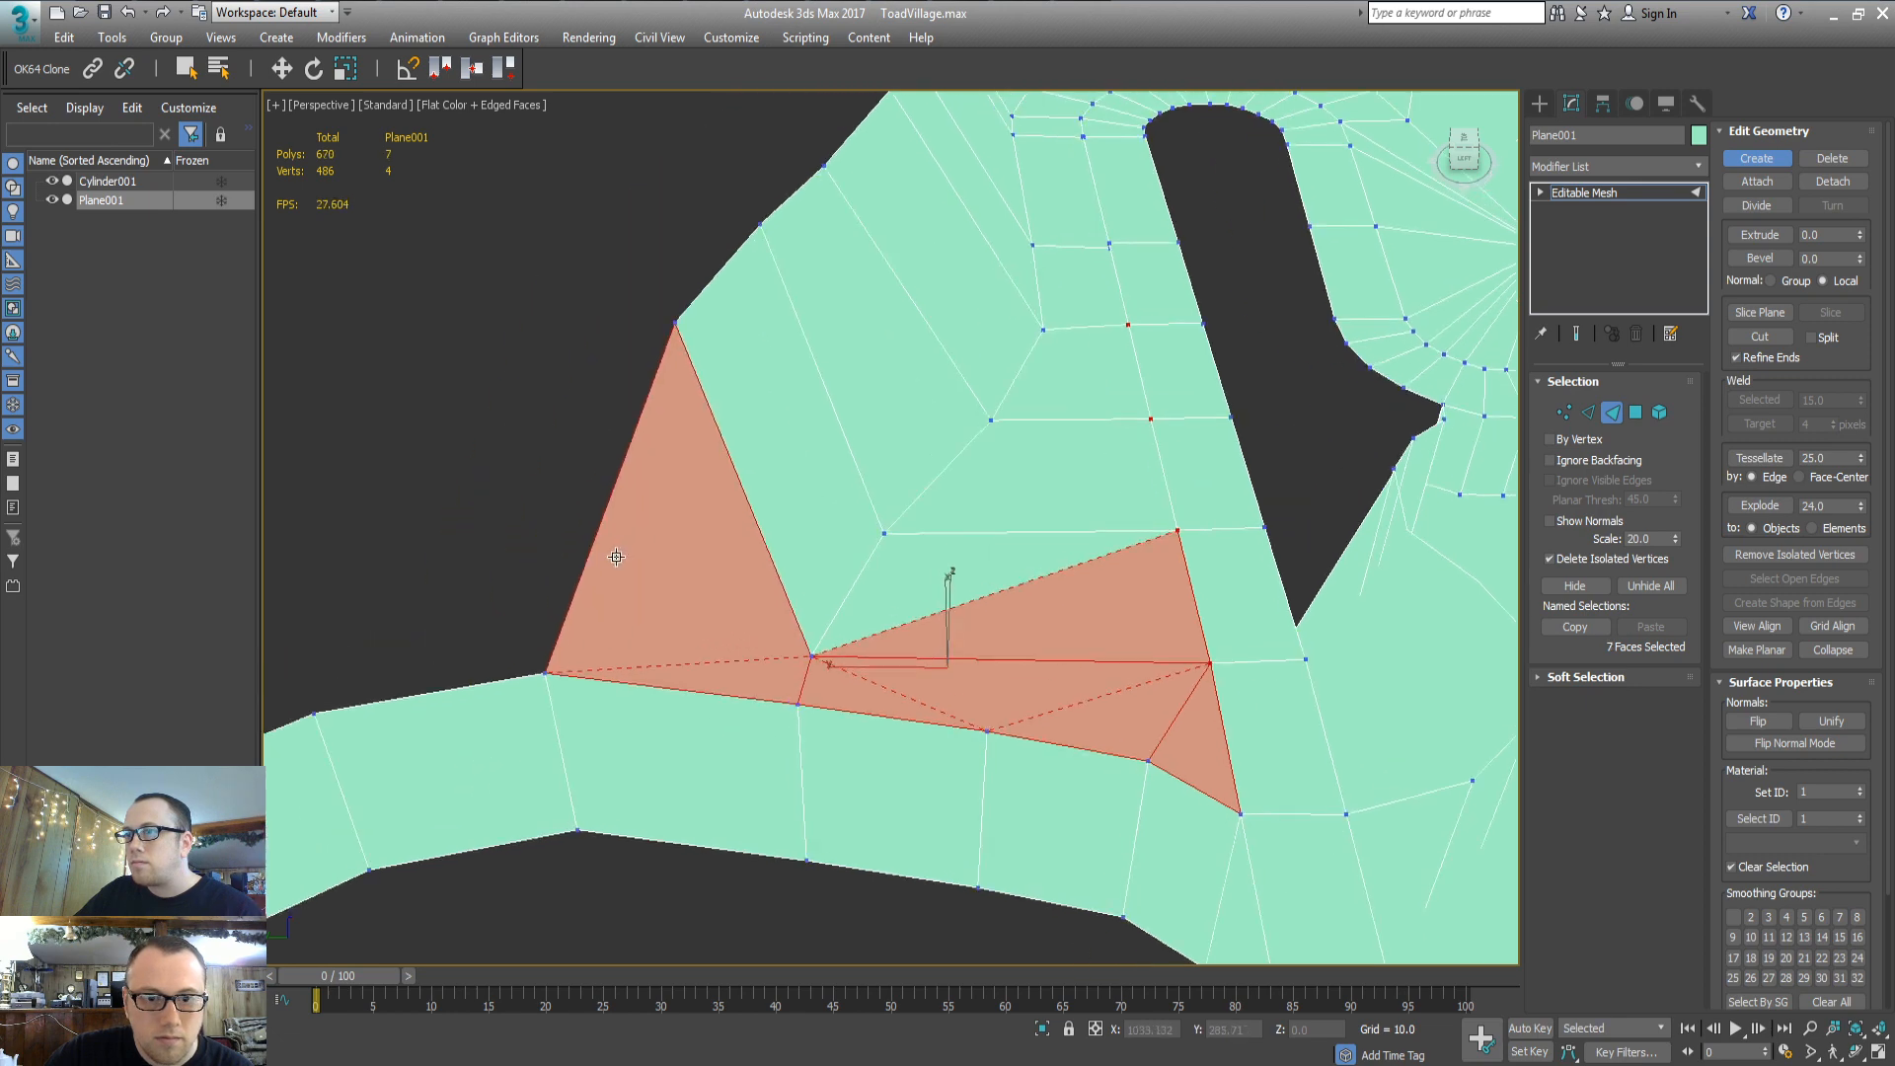
Move the outer corner vertex at the terrain's end along X toward the curved band
key("2")
left_click(594, 541)
middle_click_drag(605, 551, 783, 589, "alt")
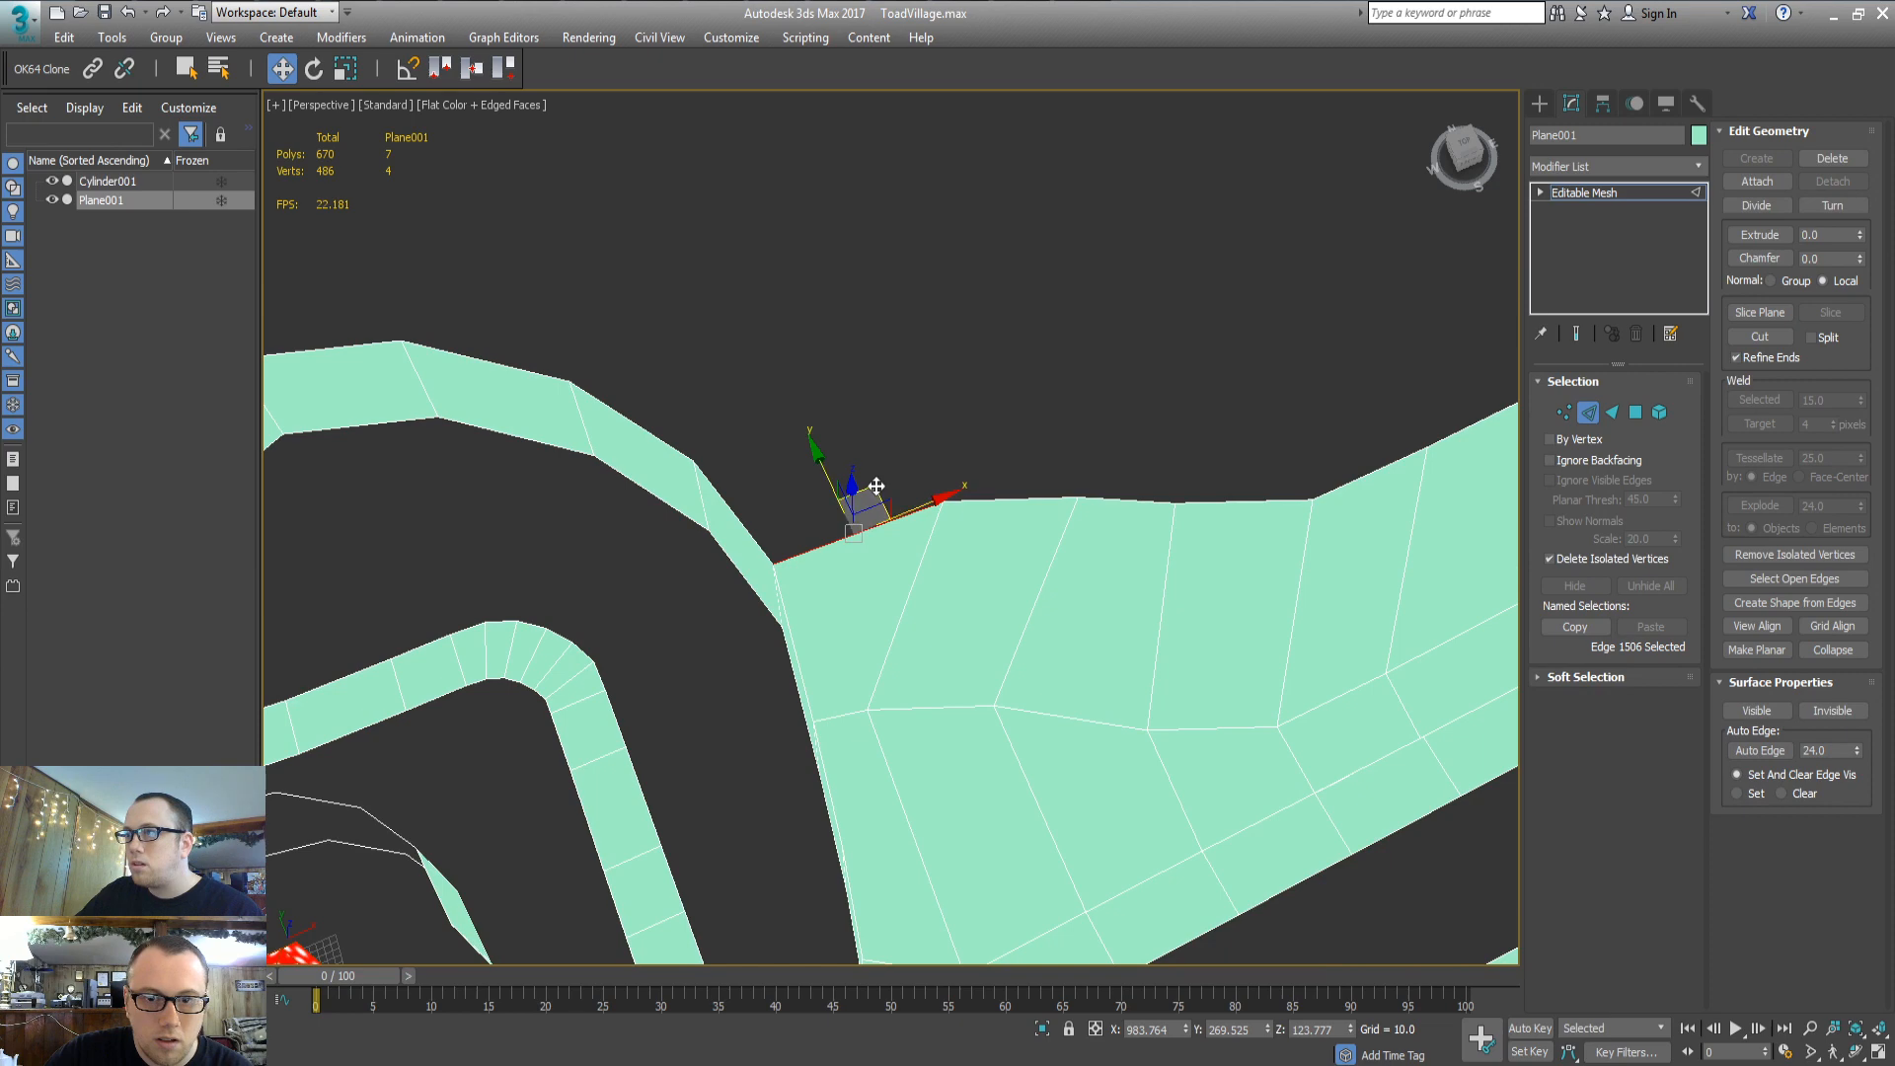
key("1")
left_click(940, 505)
middle_click_drag(942, 521, 1039, 474, "alt")
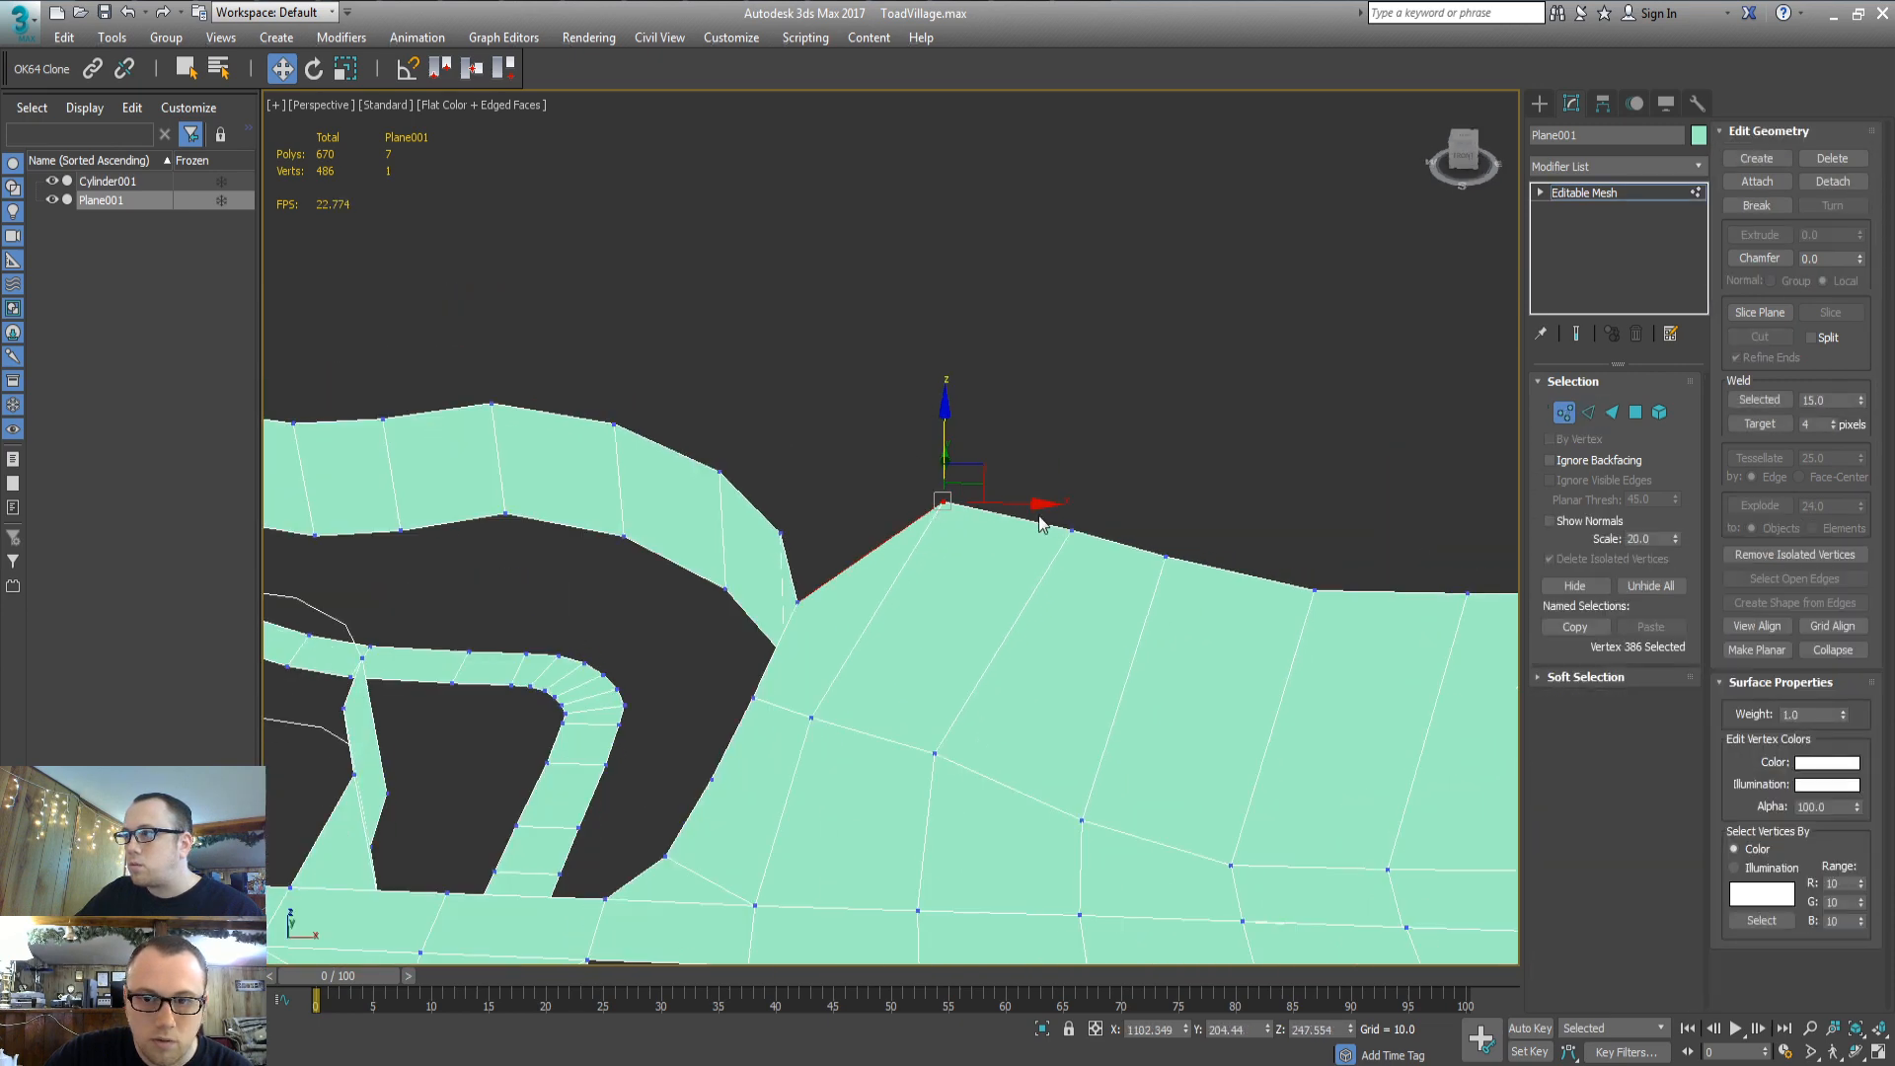
left_click_drag(1038, 505, 992, 501)
Select the next six outer rim vertices and slide them along X toward the curved band
left_click_drag(1016, 639, 1490, 494)
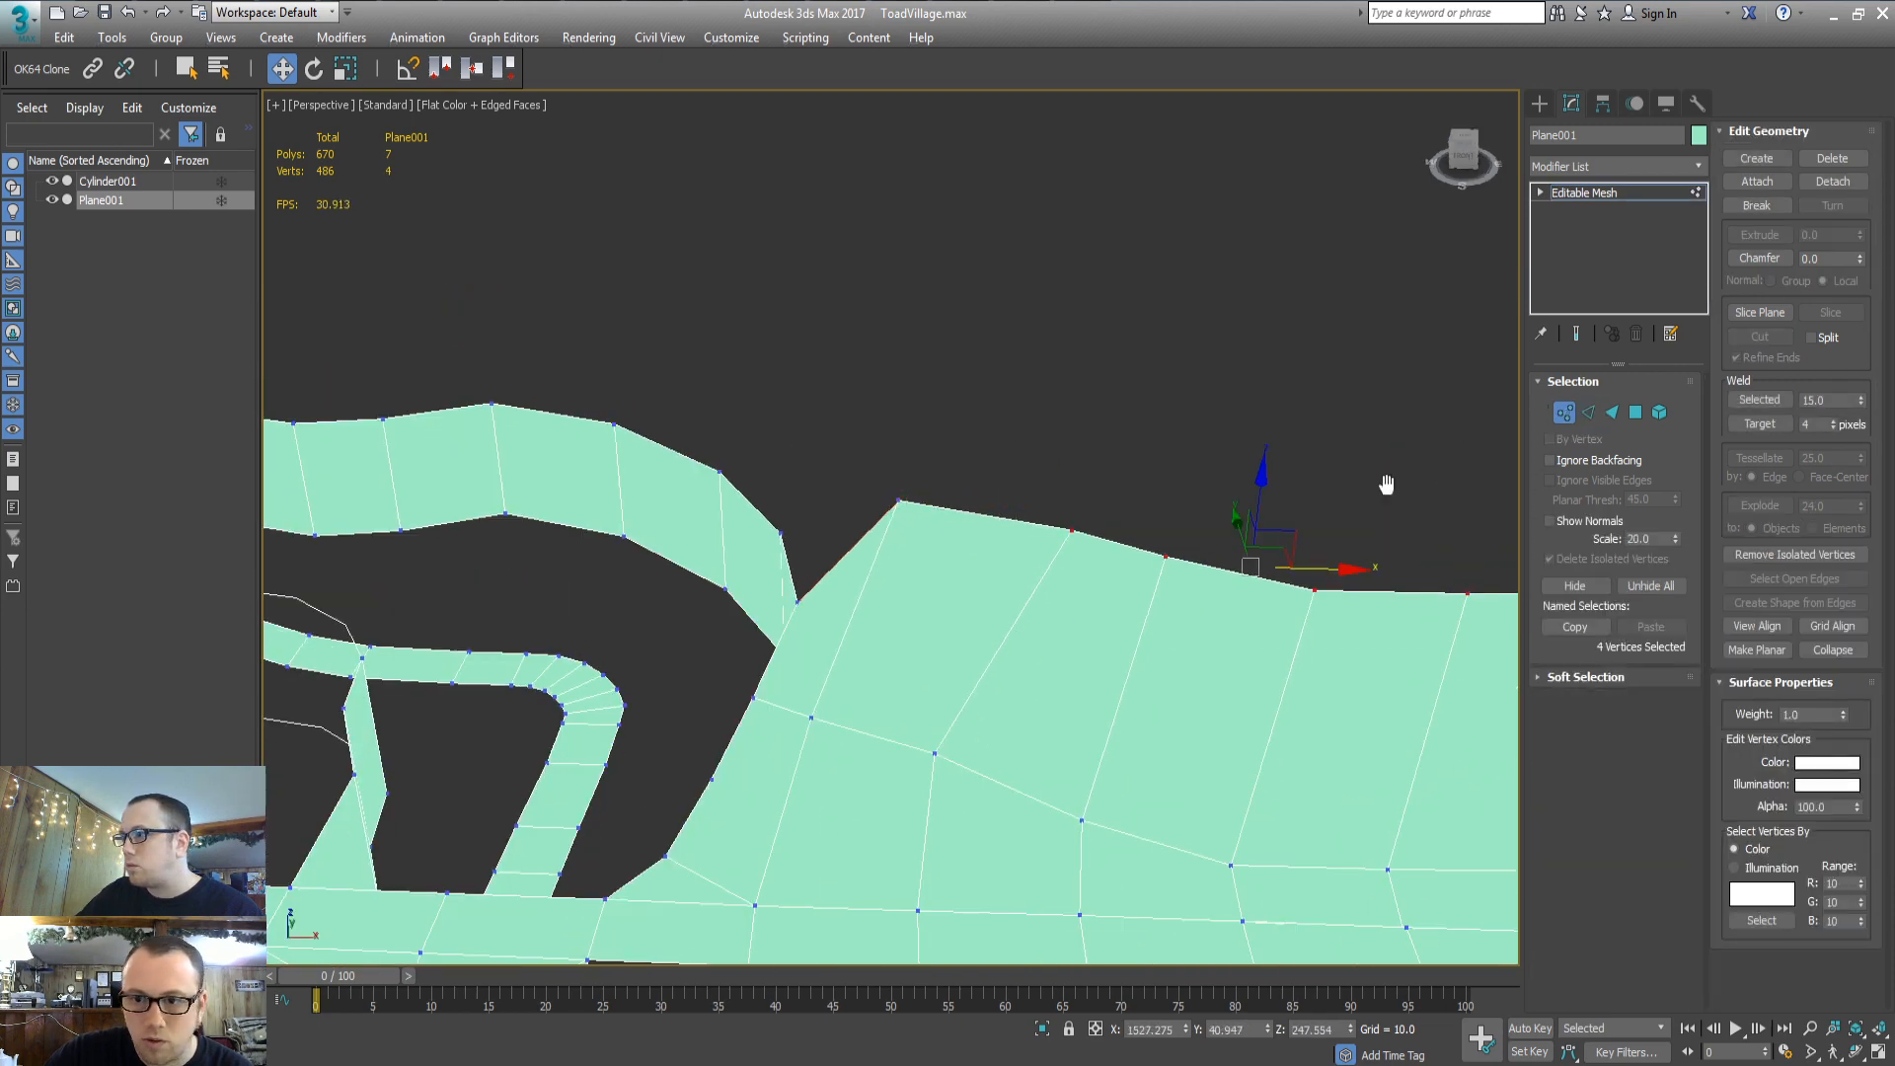
middle_click_drag(1386, 484, 1115, 568)
left_click_drag(1257, 546, 1260, 549, "ctrl")
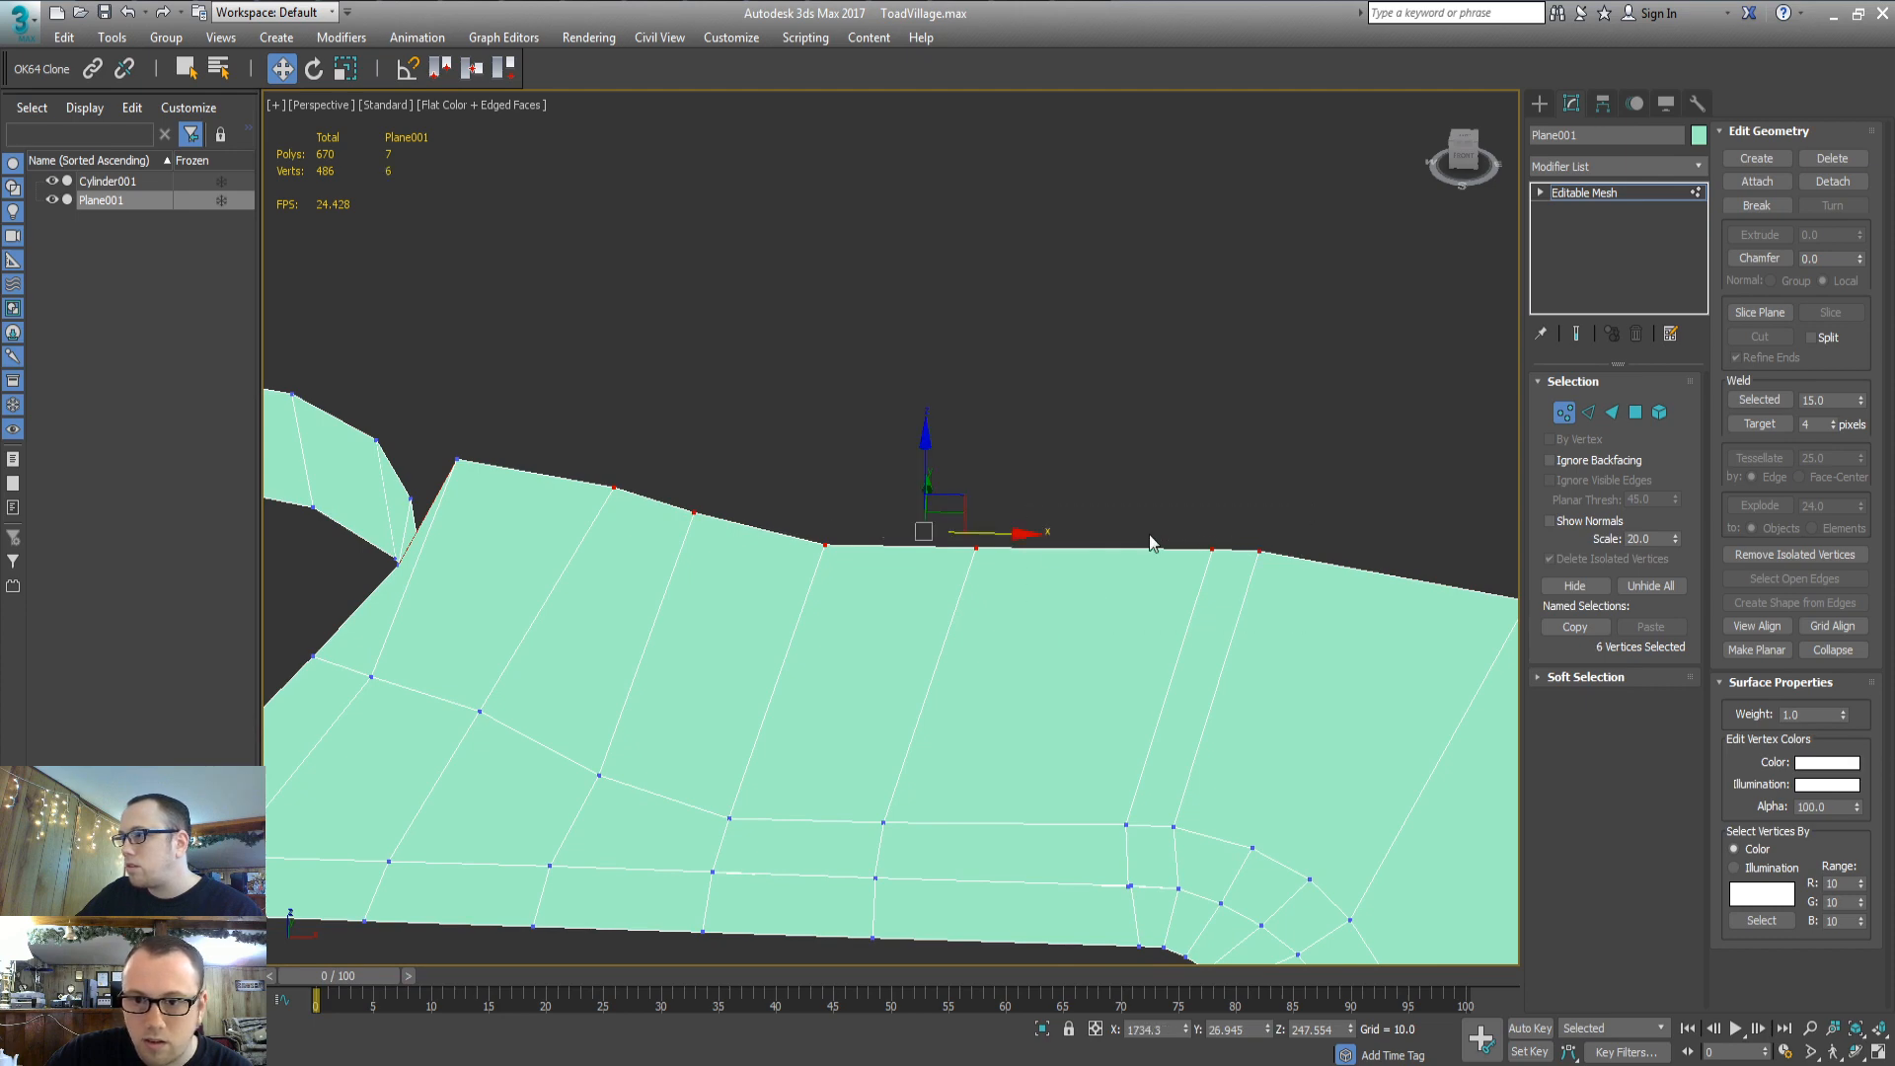
left_click_drag(1020, 536, 953, 537)
Lower the six rim vertices to about Z 228 and rotate them to slope the rim toward the curved band
middle_click_drag(874, 591, 915, 544, "alt")
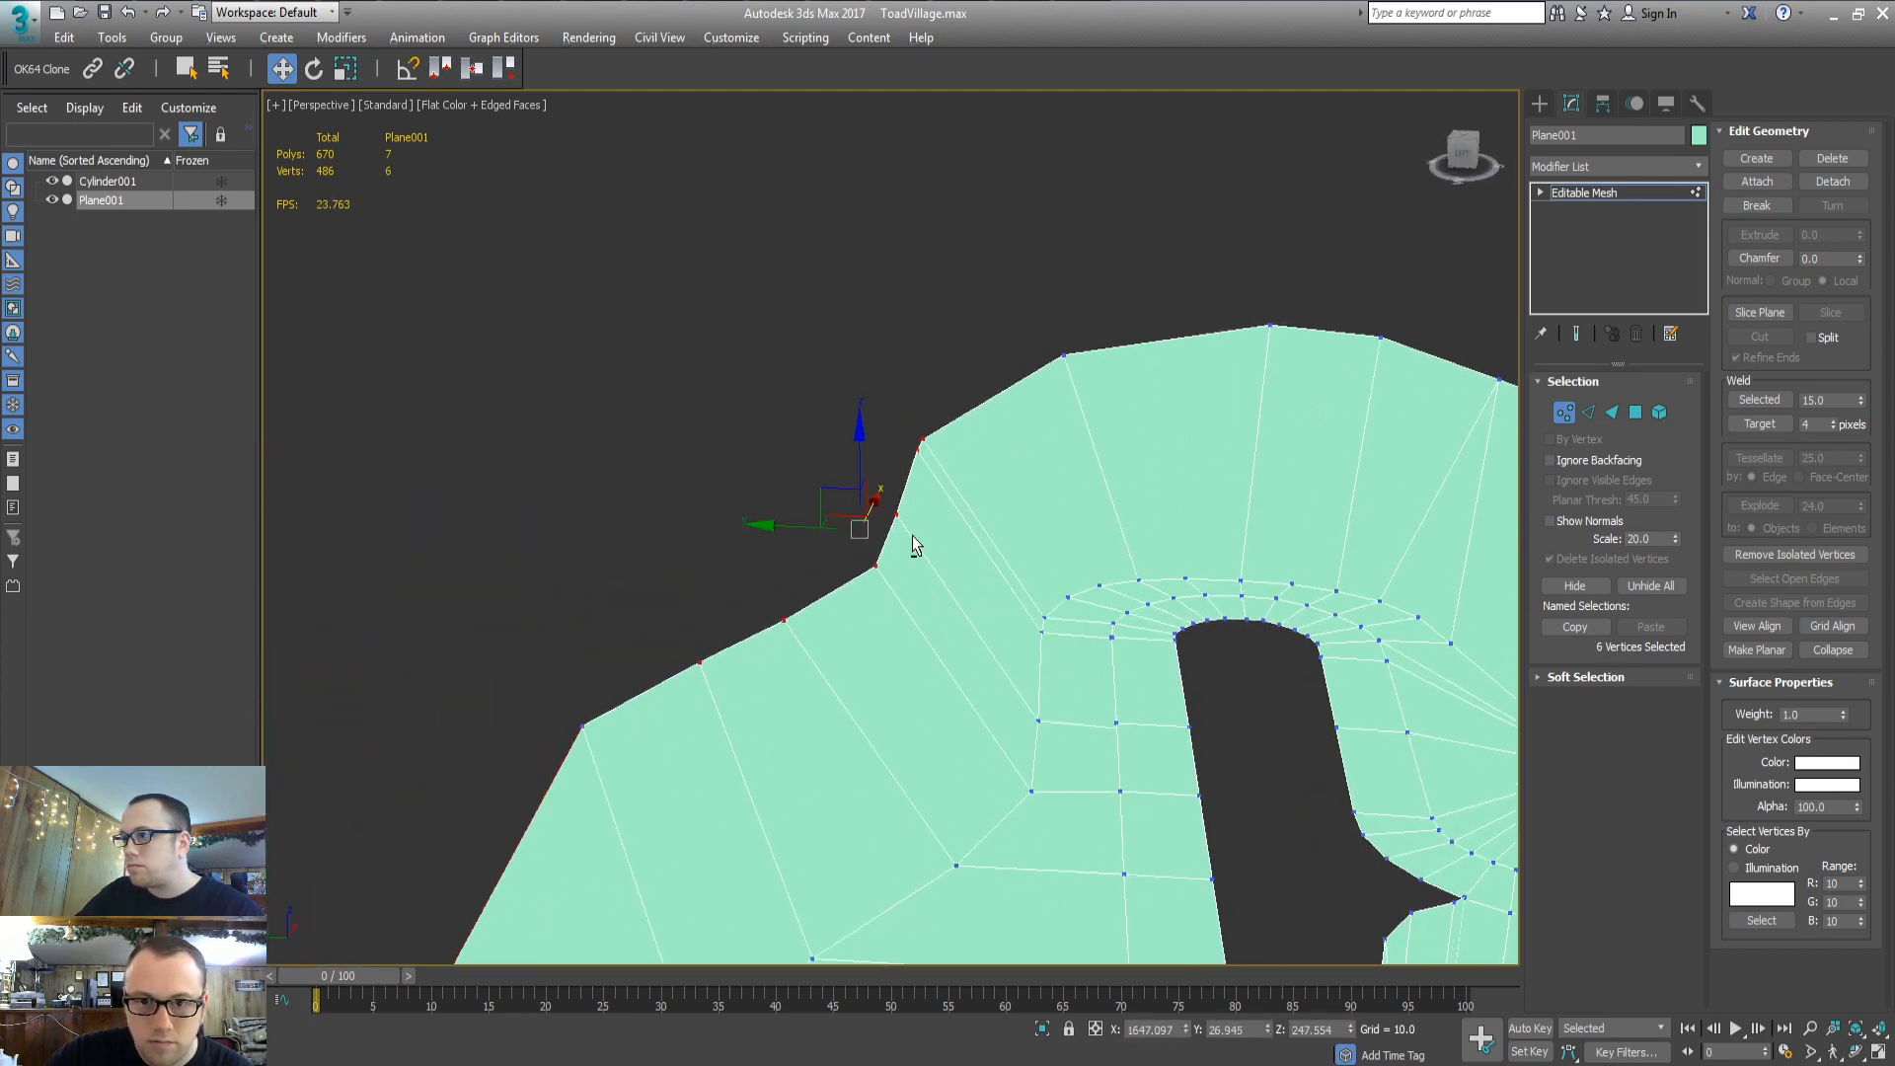
mouse_move(866, 453)
left_mouse_down()
mouse_move(839, 538)
mouse_move(859, 469)
left_mouse_up()
key("e")
key("w")
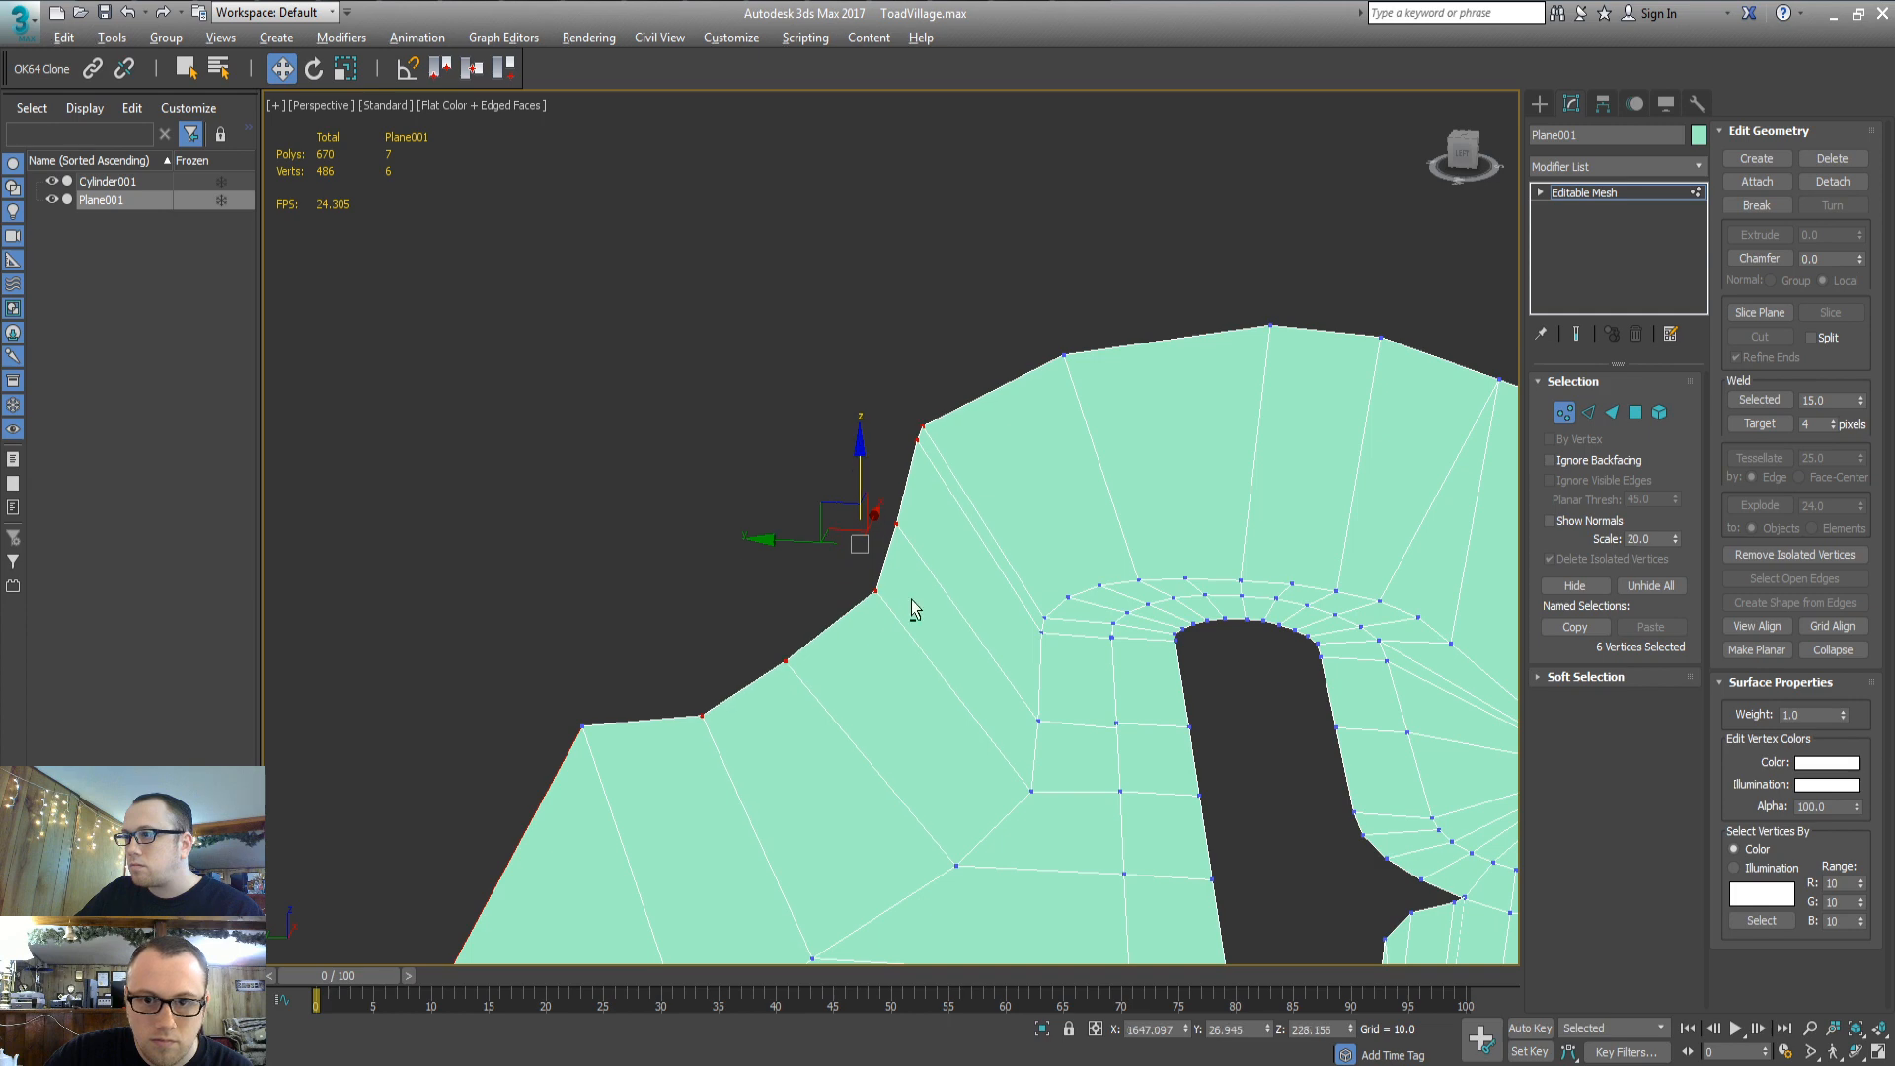
Lower the outer corner vertex at the terrain's end to about Z 162
middle_click_drag(910, 600, 778, 559, "alt")
left_click(371, 539)
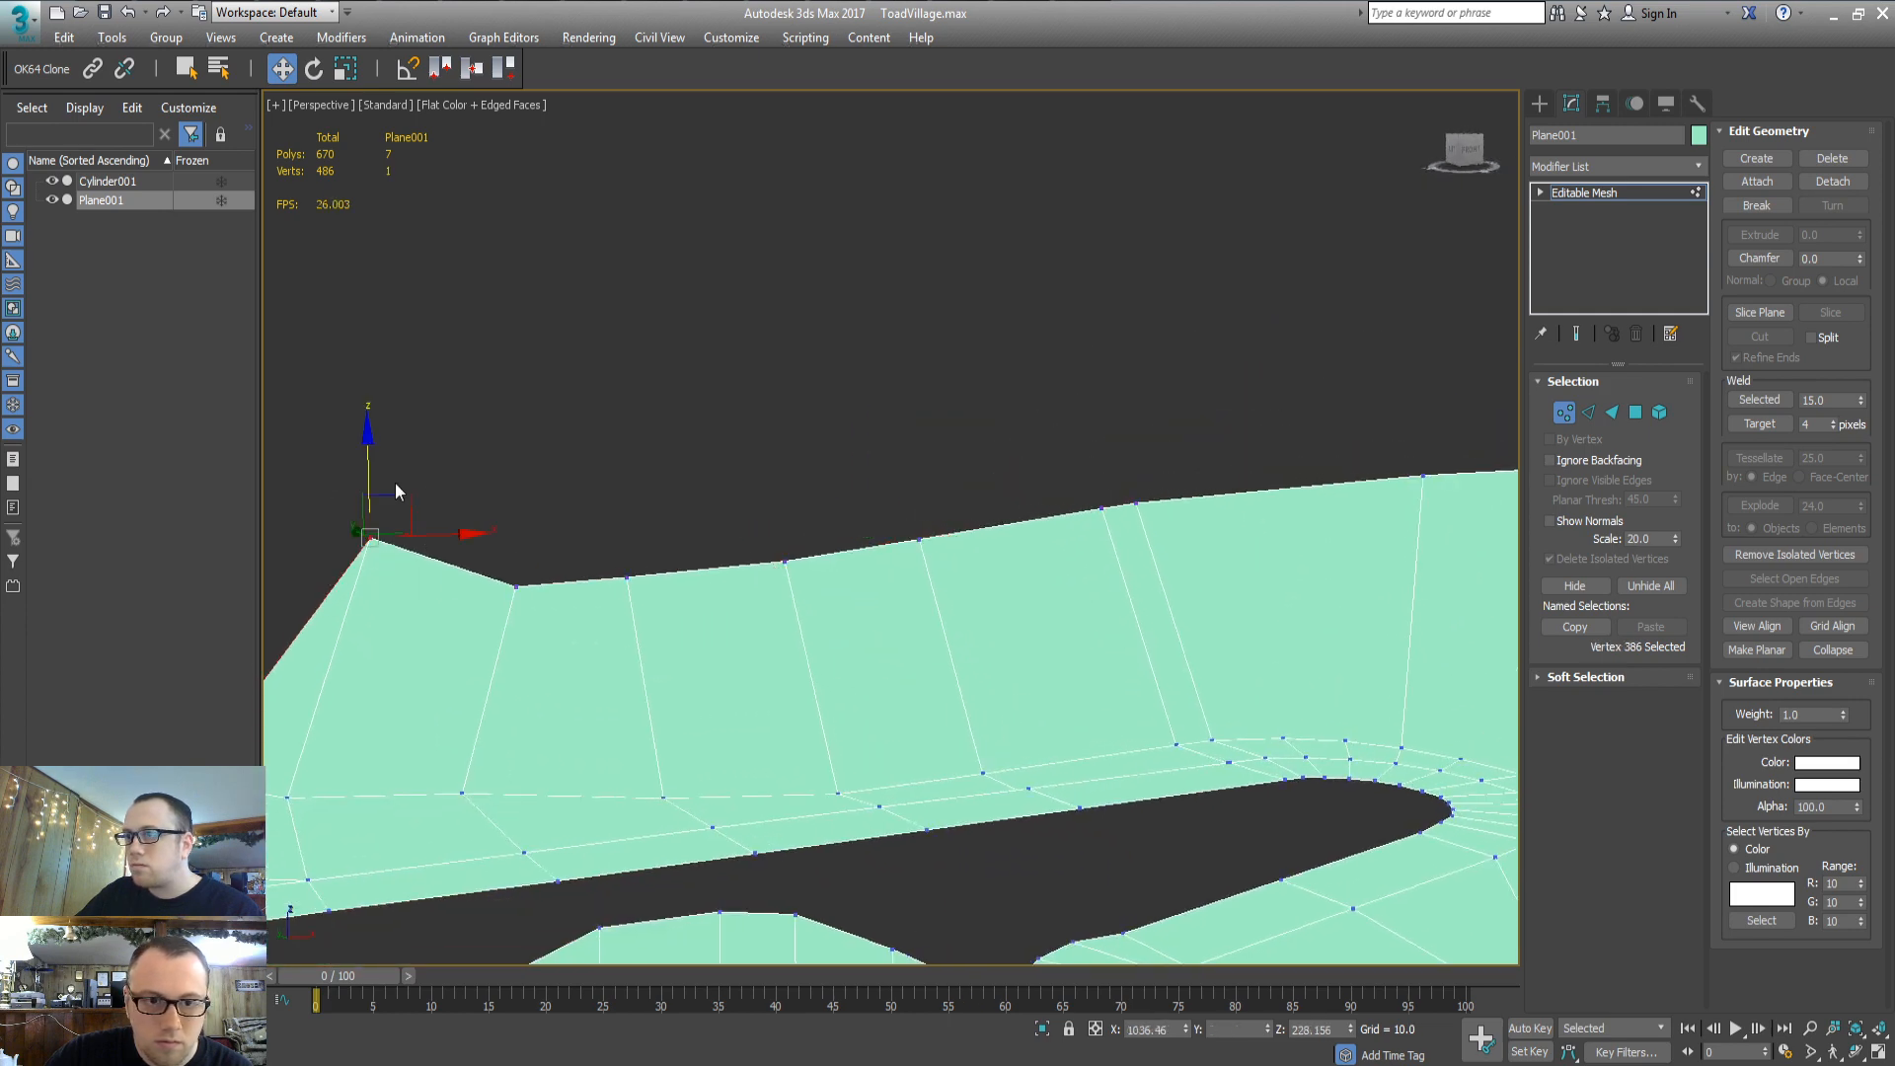
left_click_drag(367, 455, 367, 525)
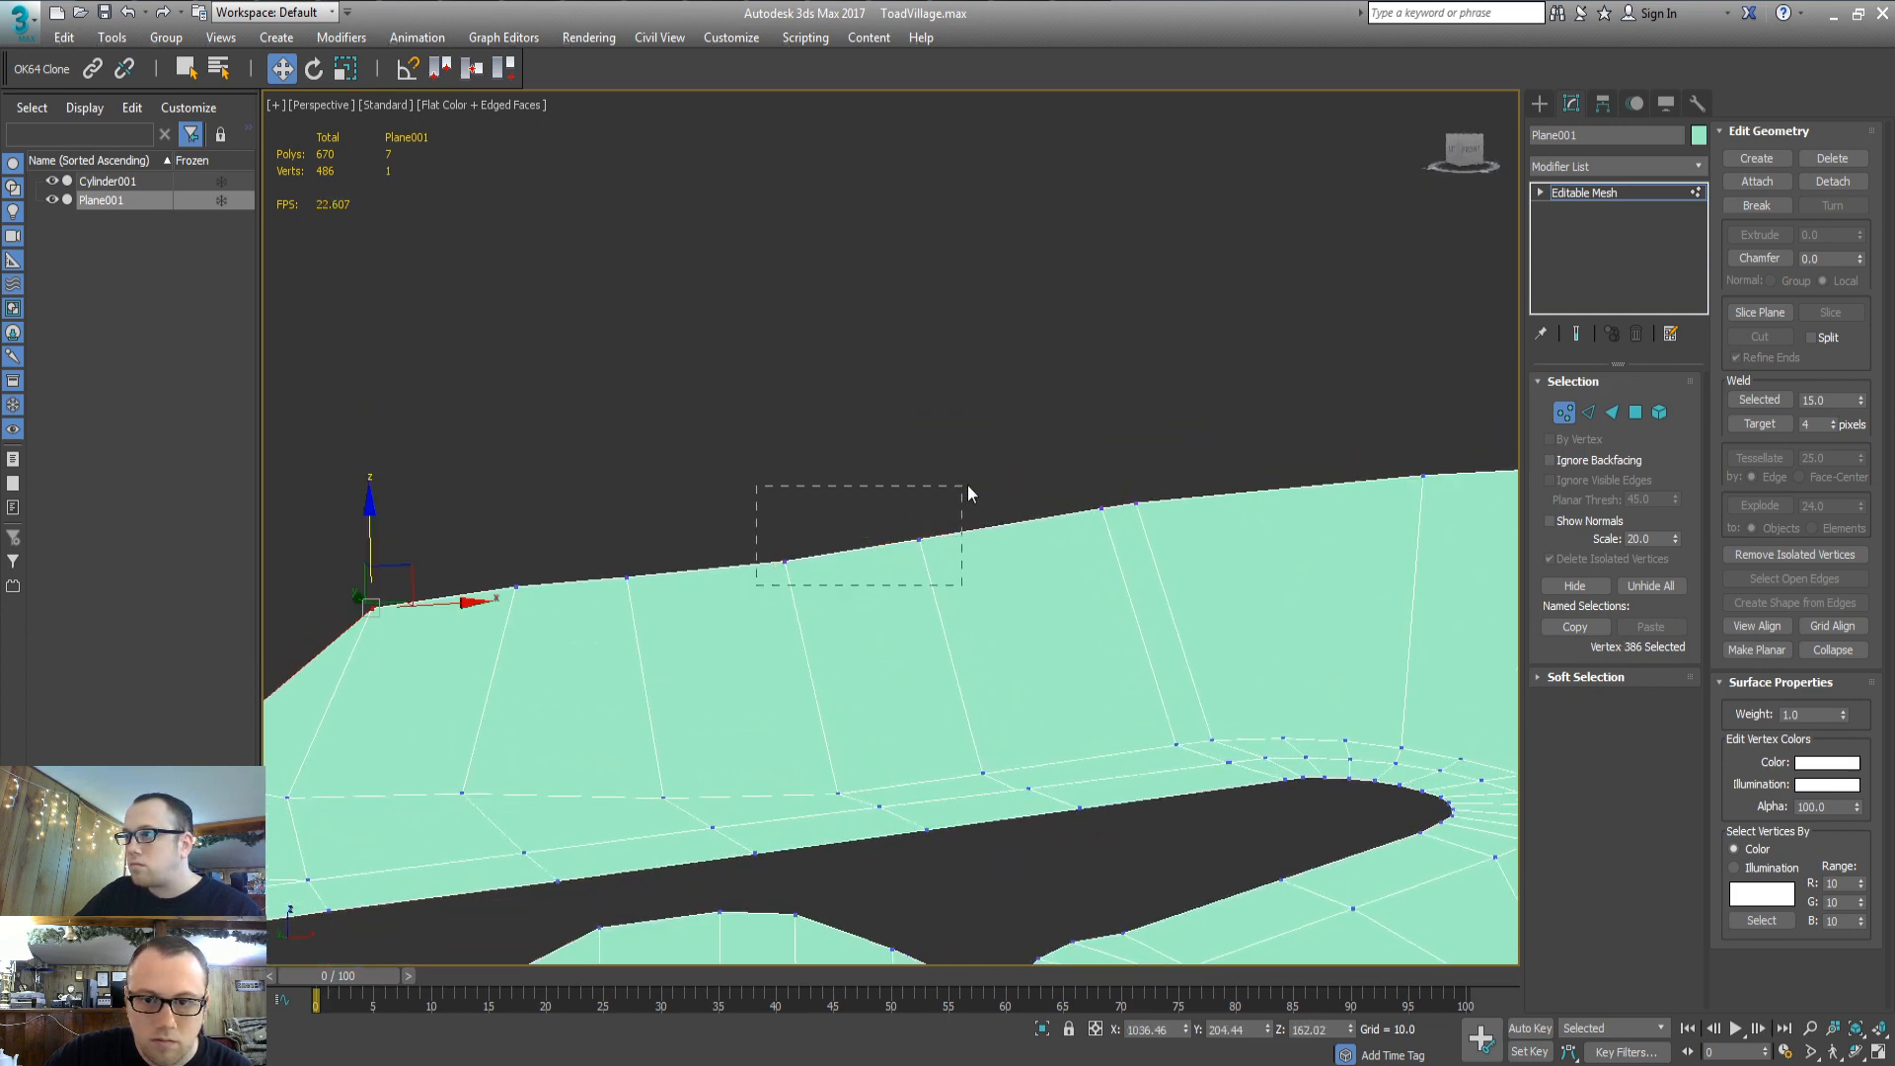
Select the next two outer rim vertices and lower them by about 33 units
left_click_drag(968, 488, 966, 487)
left_click_drag(856, 468, 858, 496)
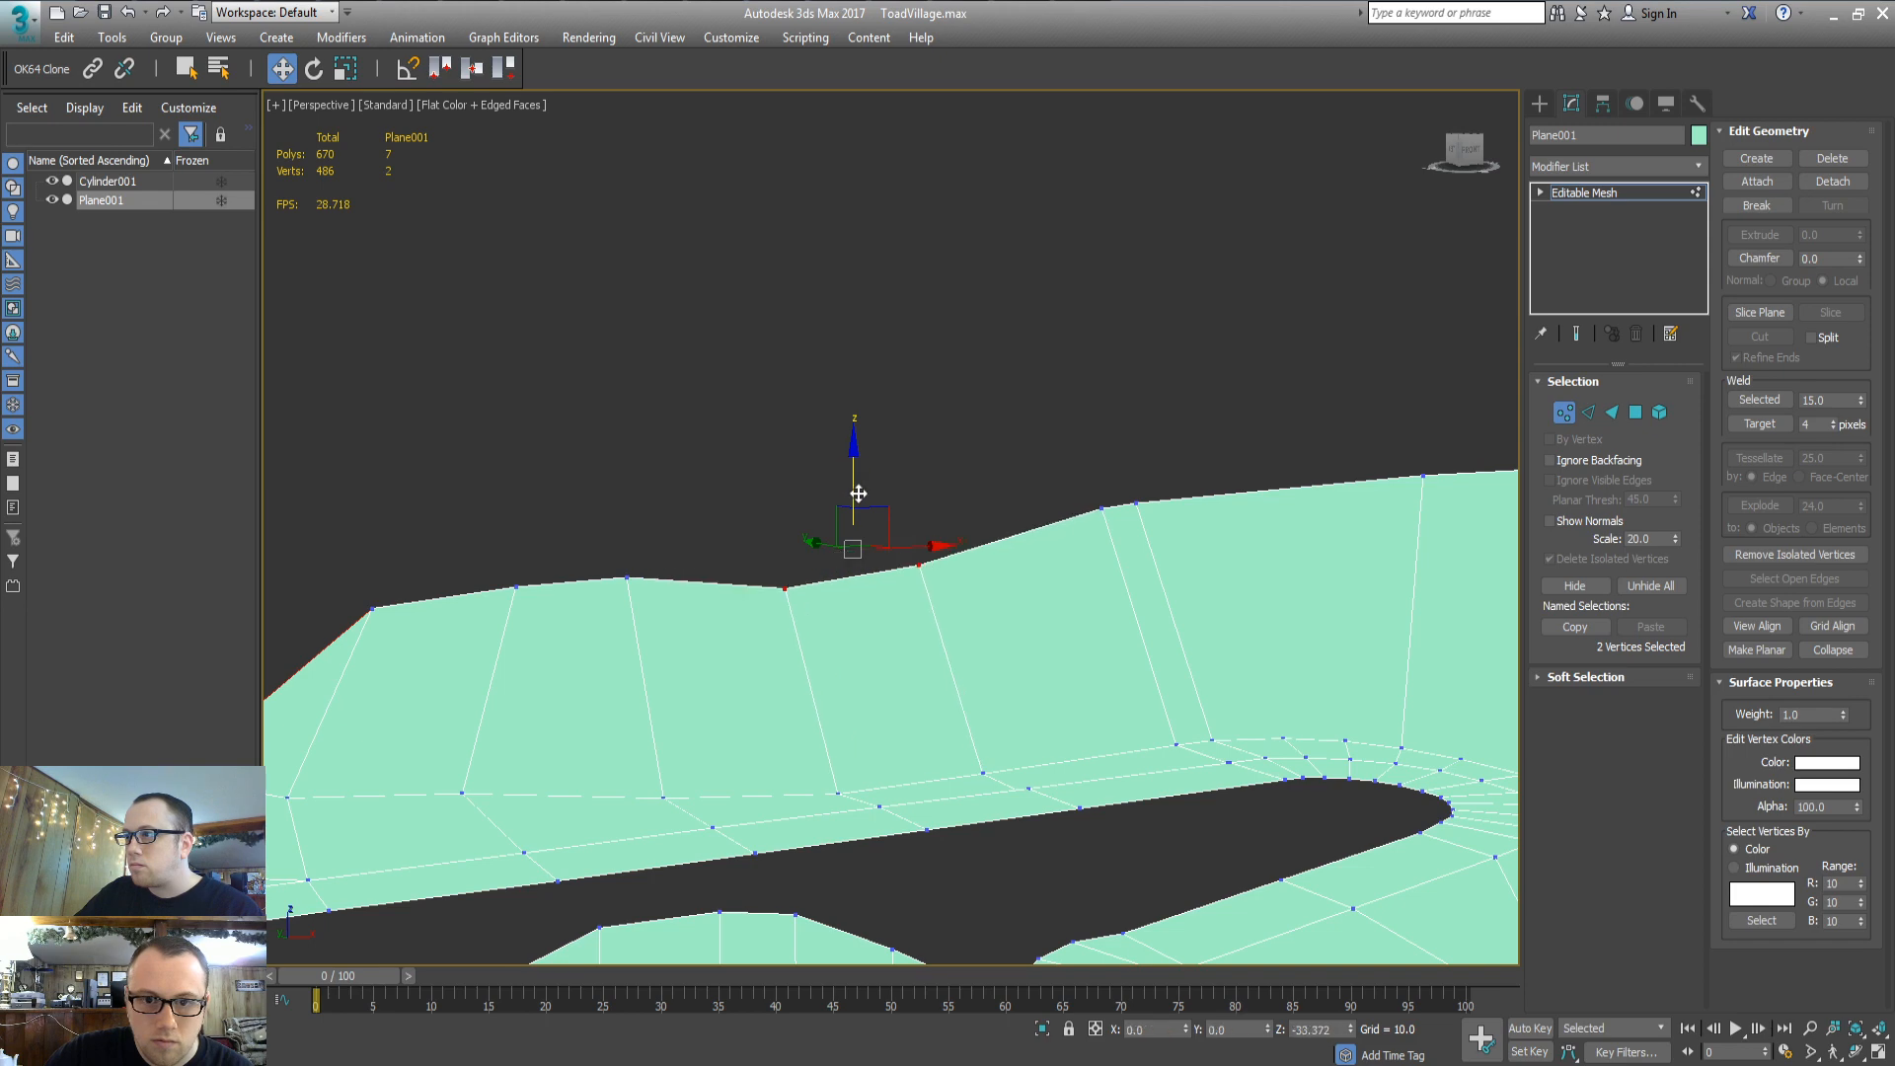
left_click(658, 699)
Extend the outer rim edge toward the curved band, rotate it about 53° around Z and move it to meet the band's corner
middle_click_drag(616, 742, 679, 666)
middle_click_drag(527, 594, 819, 609)
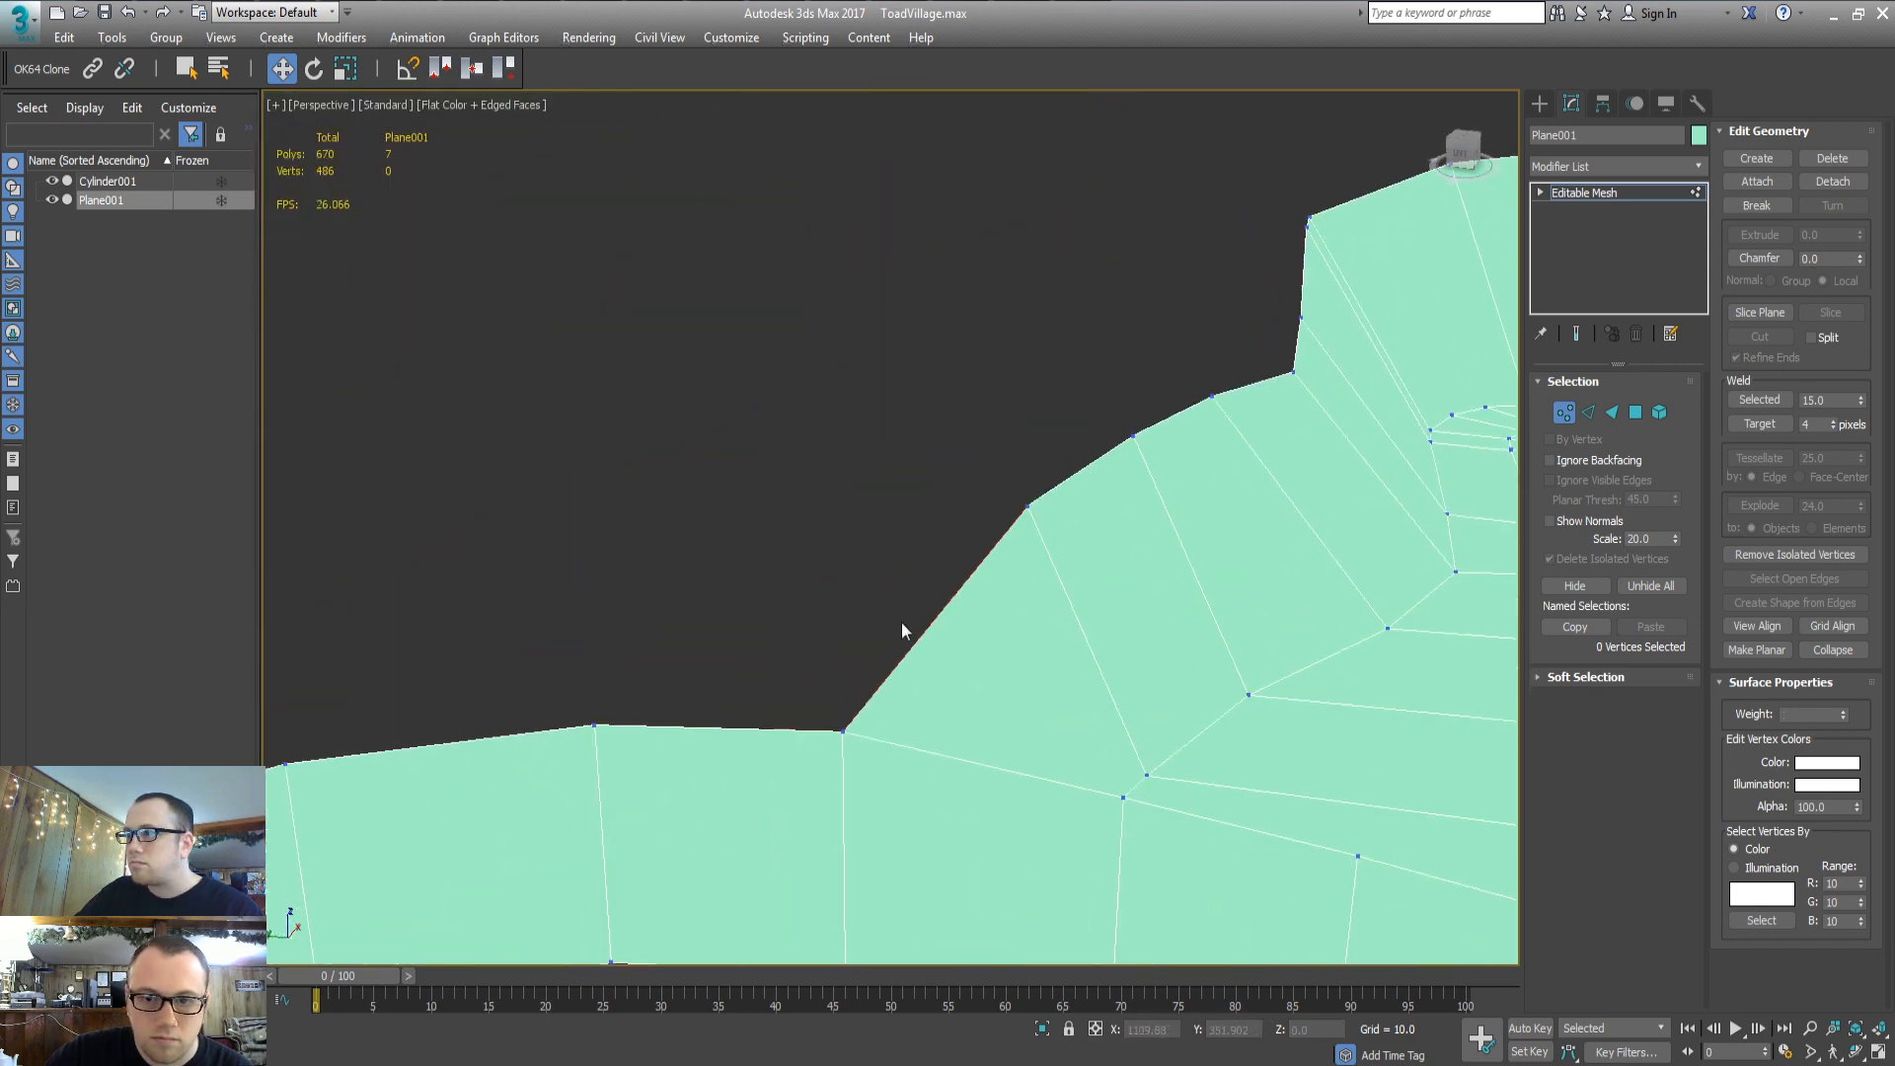
key("2")
left_click(923, 637)
left_click_drag(864, 609, 618, 599, "shift")
middle_click_drag(647, 622, 721, 764, "alt")
key("e")
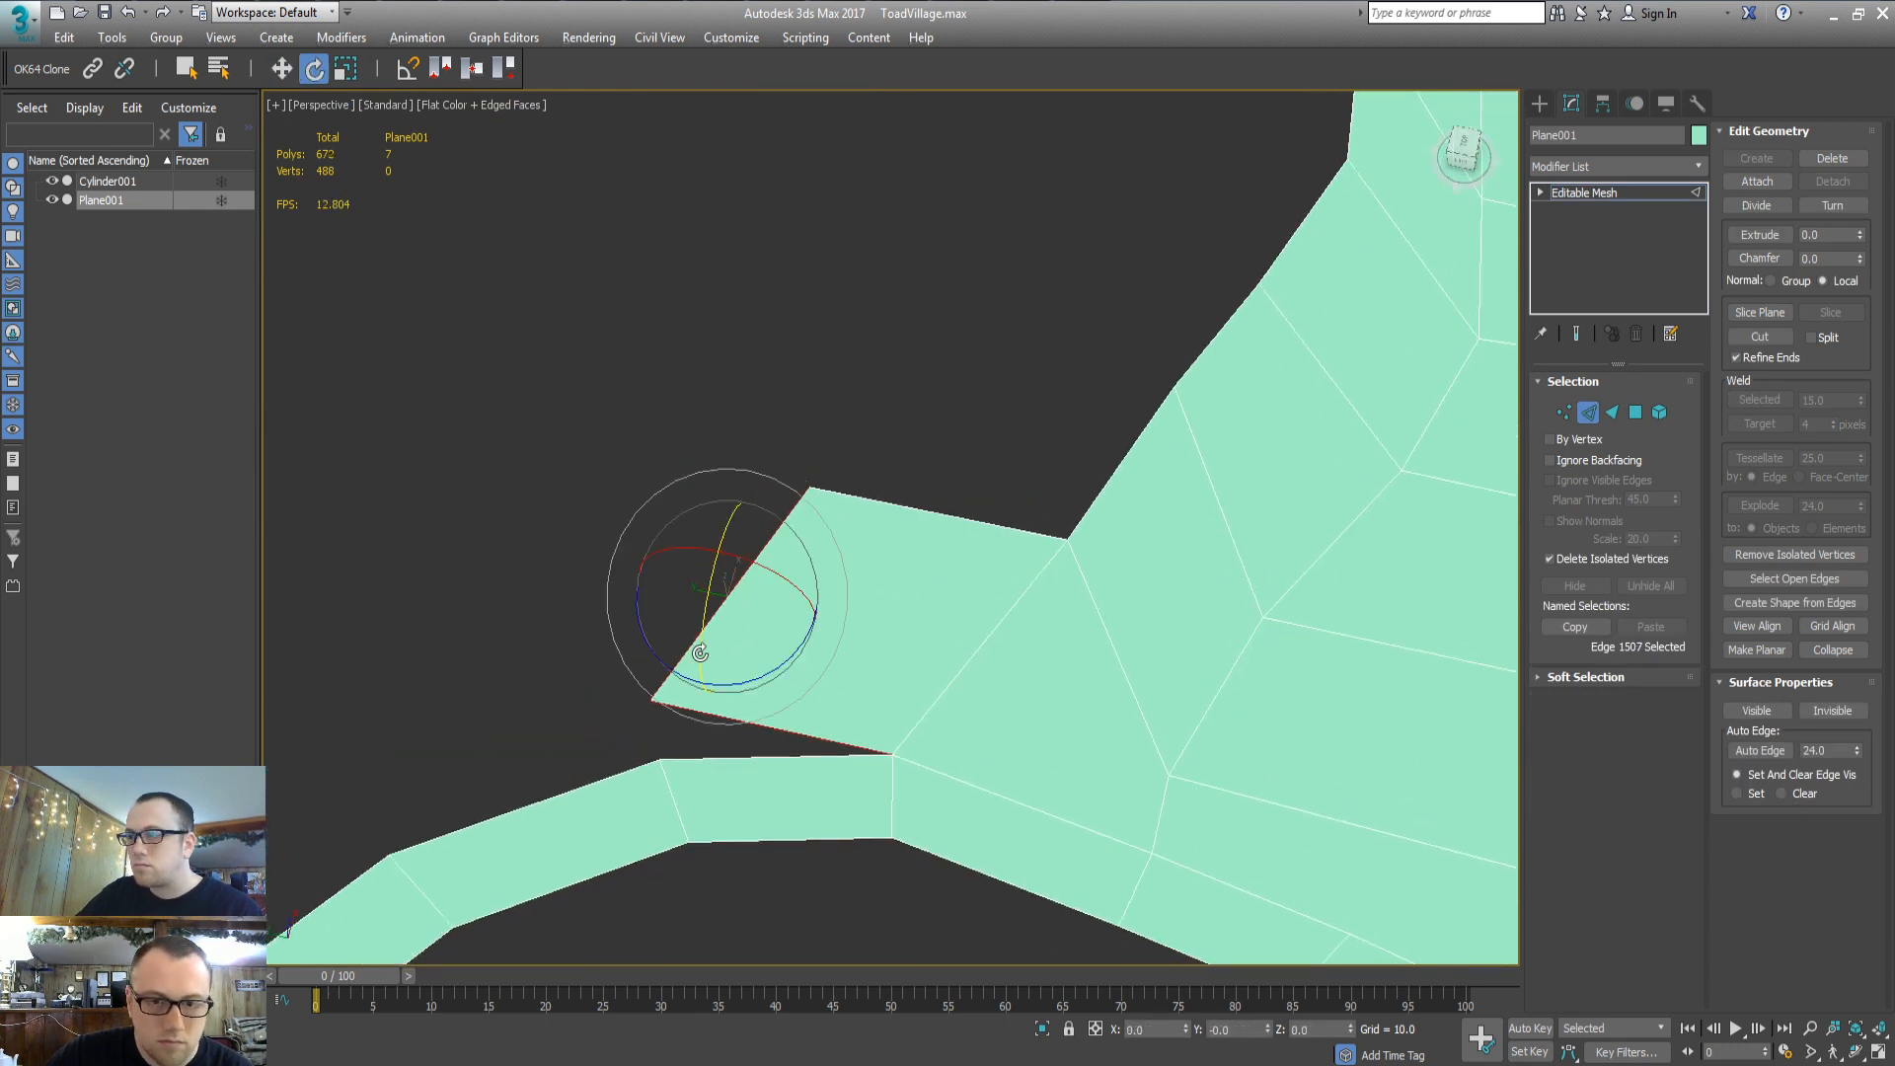
left_click_drag(723, 697, 829, 648)
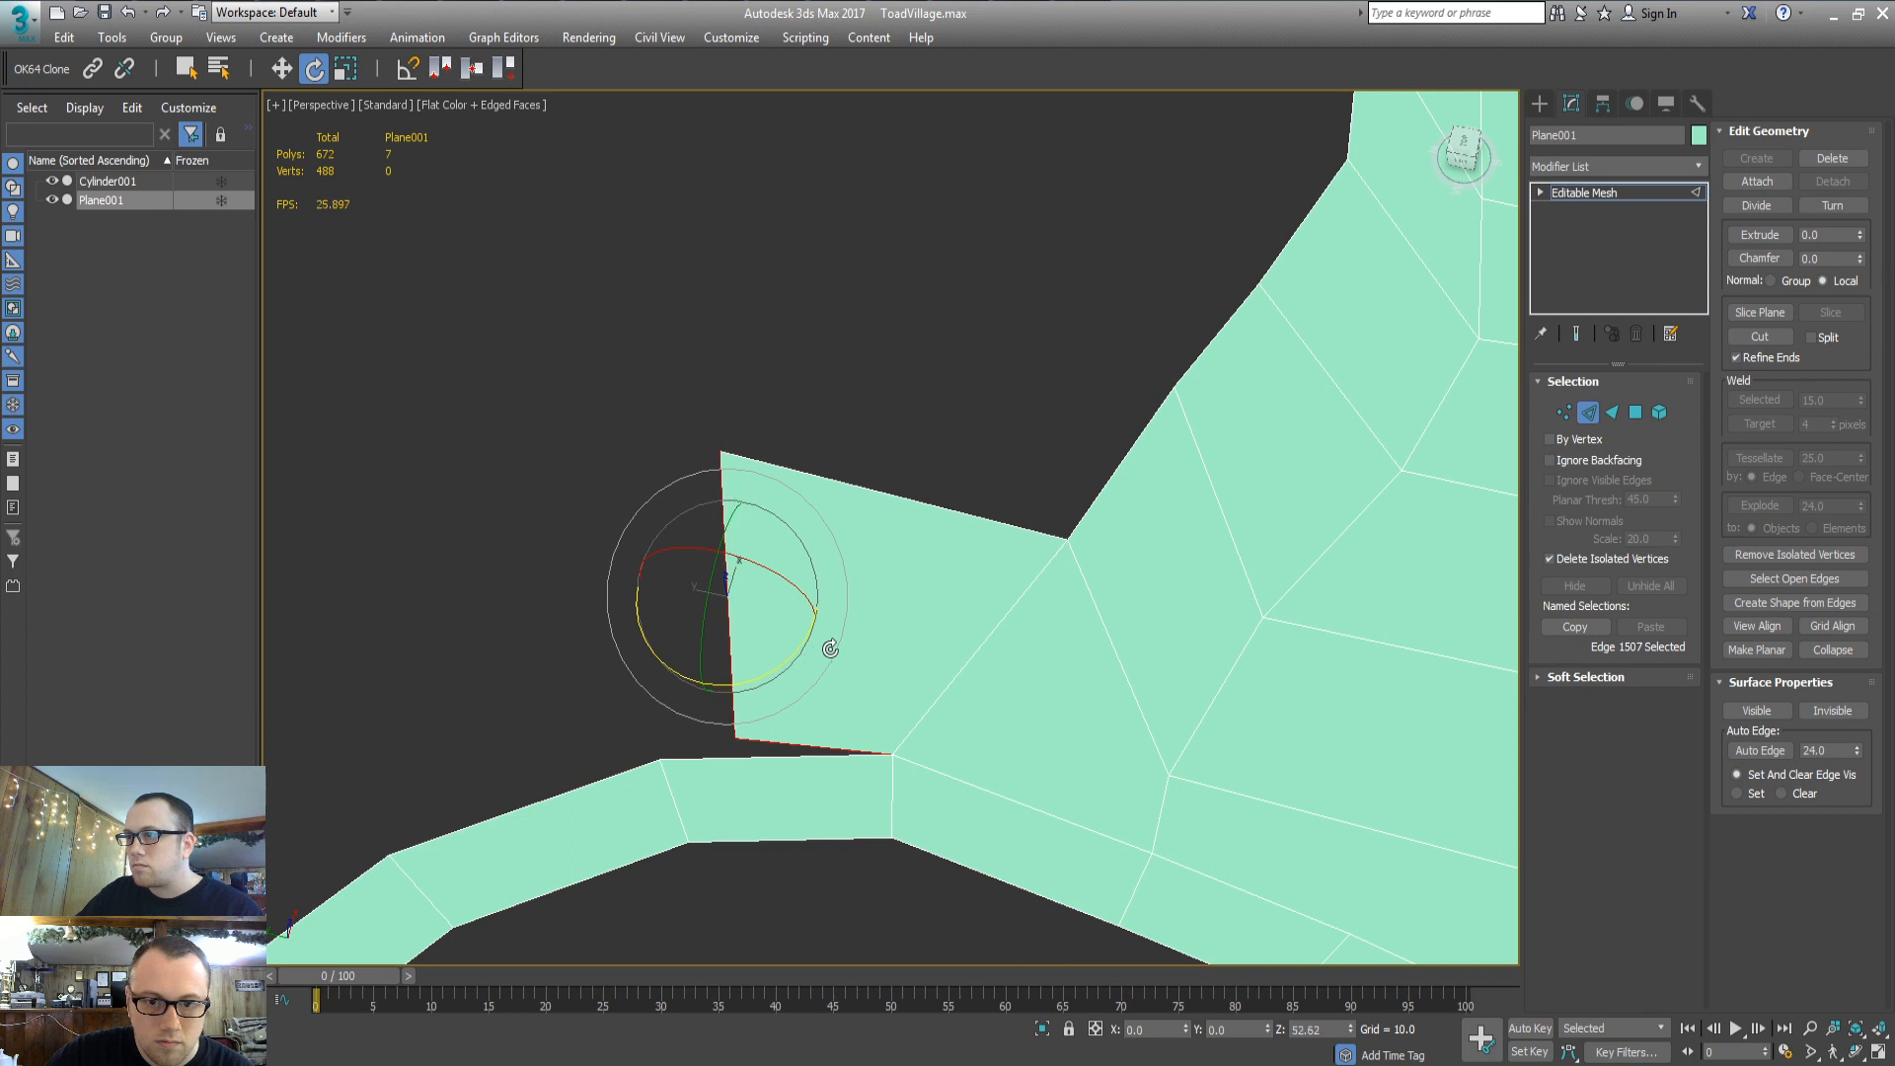
key("w")
mouse_move(625, 579)
left_mouse_down()
mouse_move(601, 579)
mouse_move(625, 580)
left_mouse_up()
Weld the extended edge's lower vertex to the matching outer vertex of the curved band
middle_click_drag(693, 757, 779, 557, "alt")
key("1")
left_click_drag(778, 679, 778, 681)
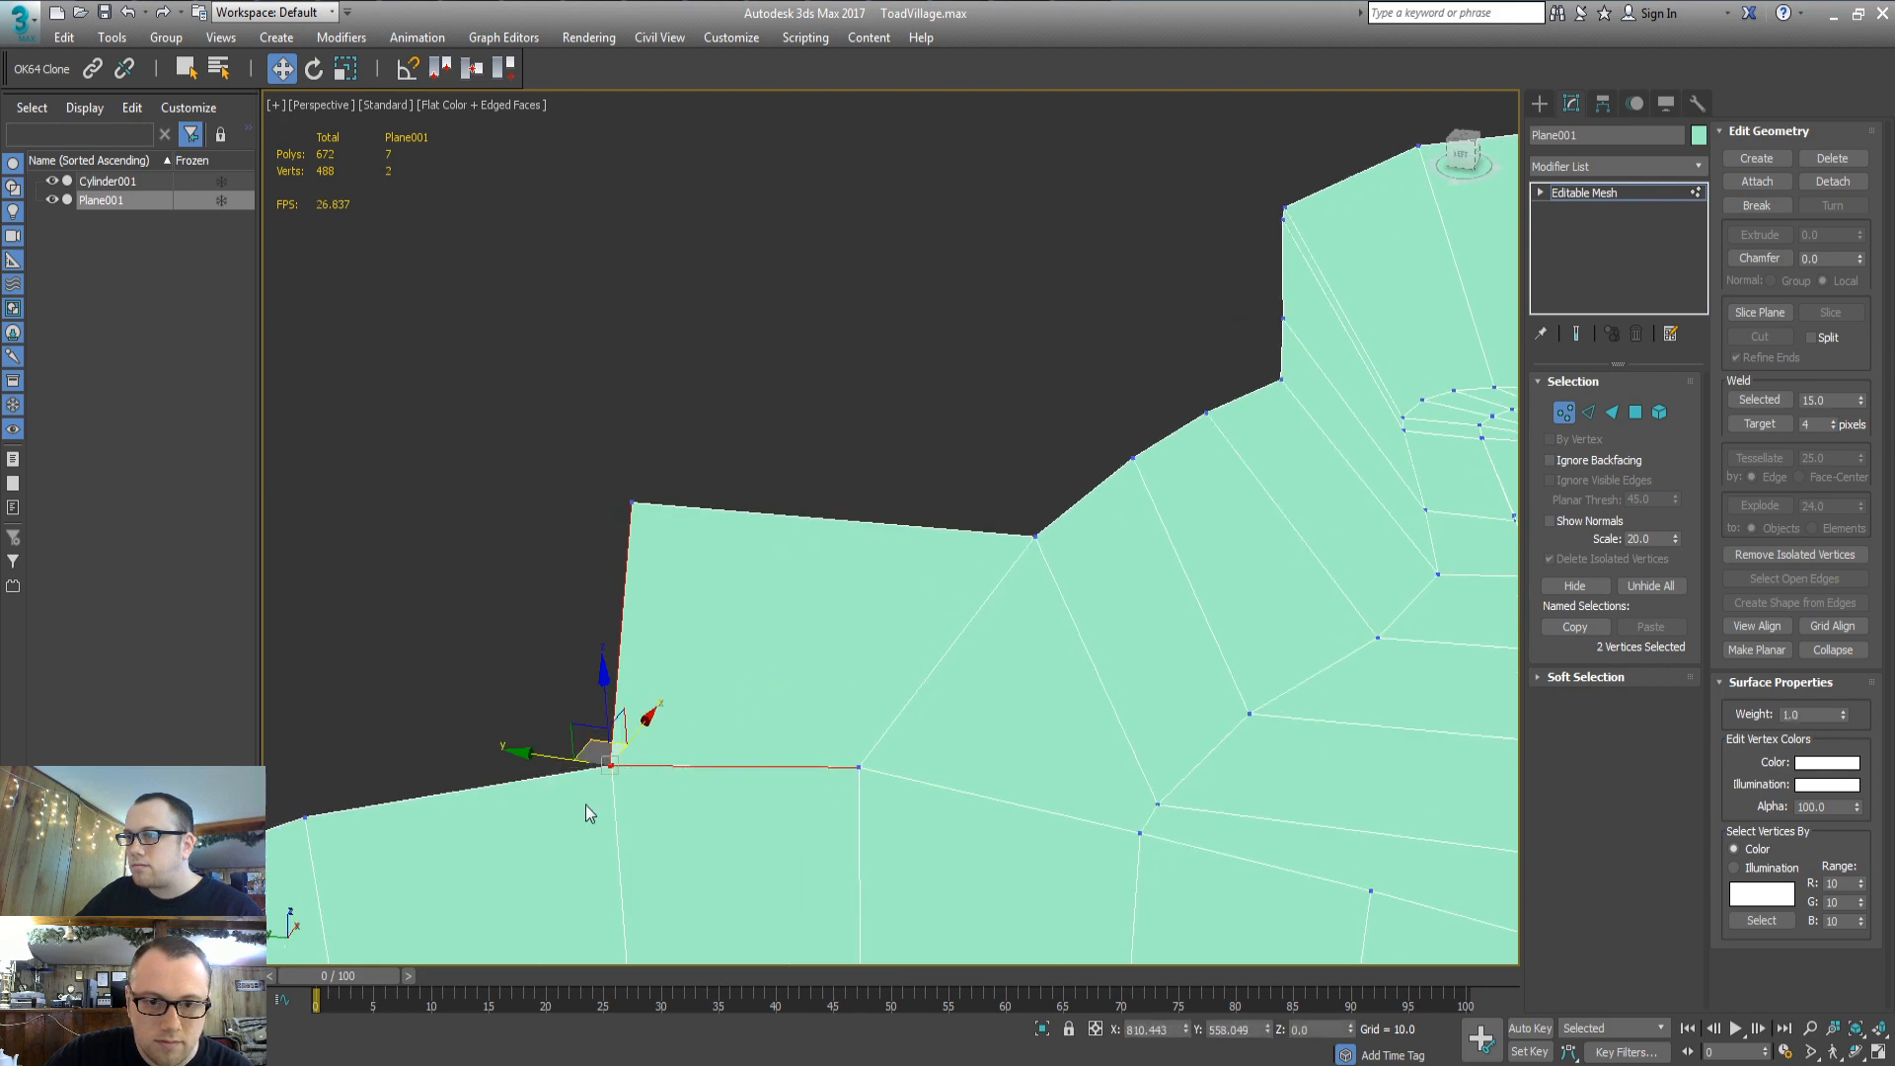
key("ctrl+w")
scroll(821, 719, "down", 4)
middle_click_drag(787, 740, 766, 790)
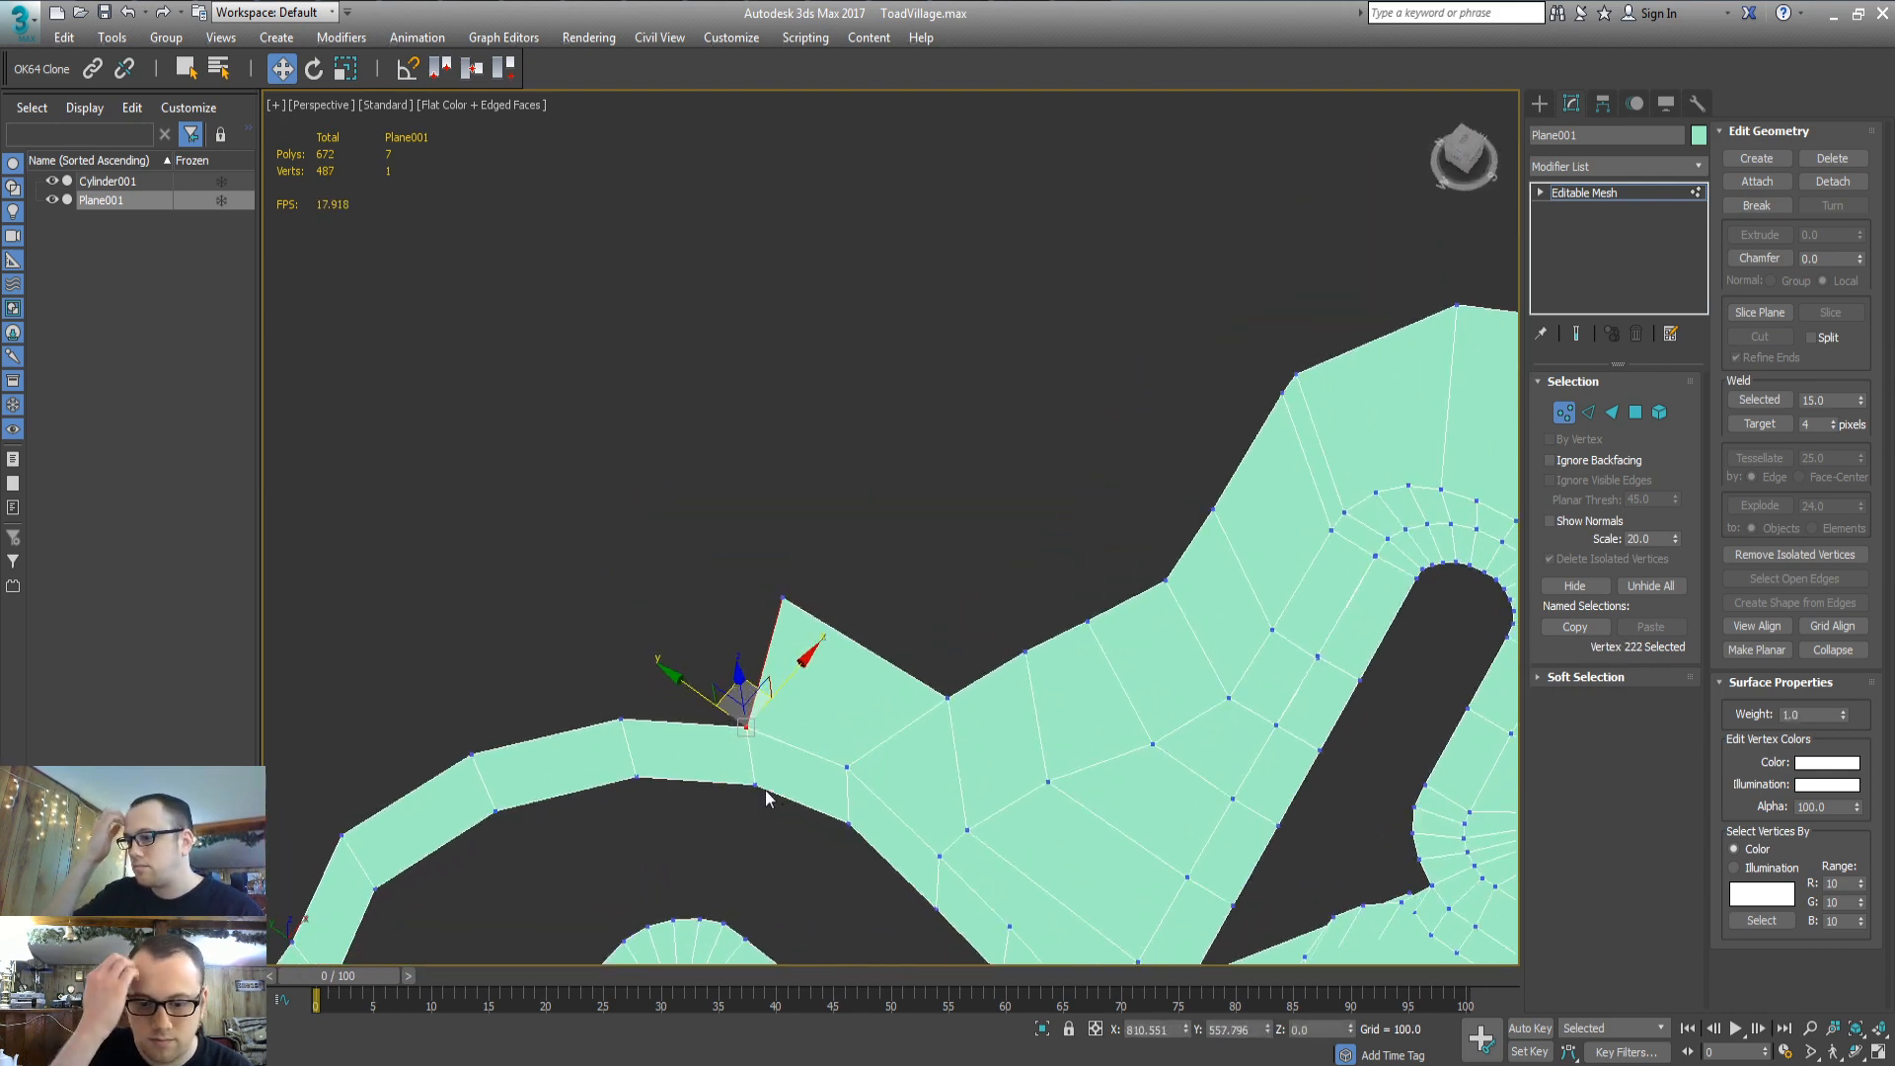
Extend the free end edge of the new rim along the curved band to the band's next vertex
key("2")
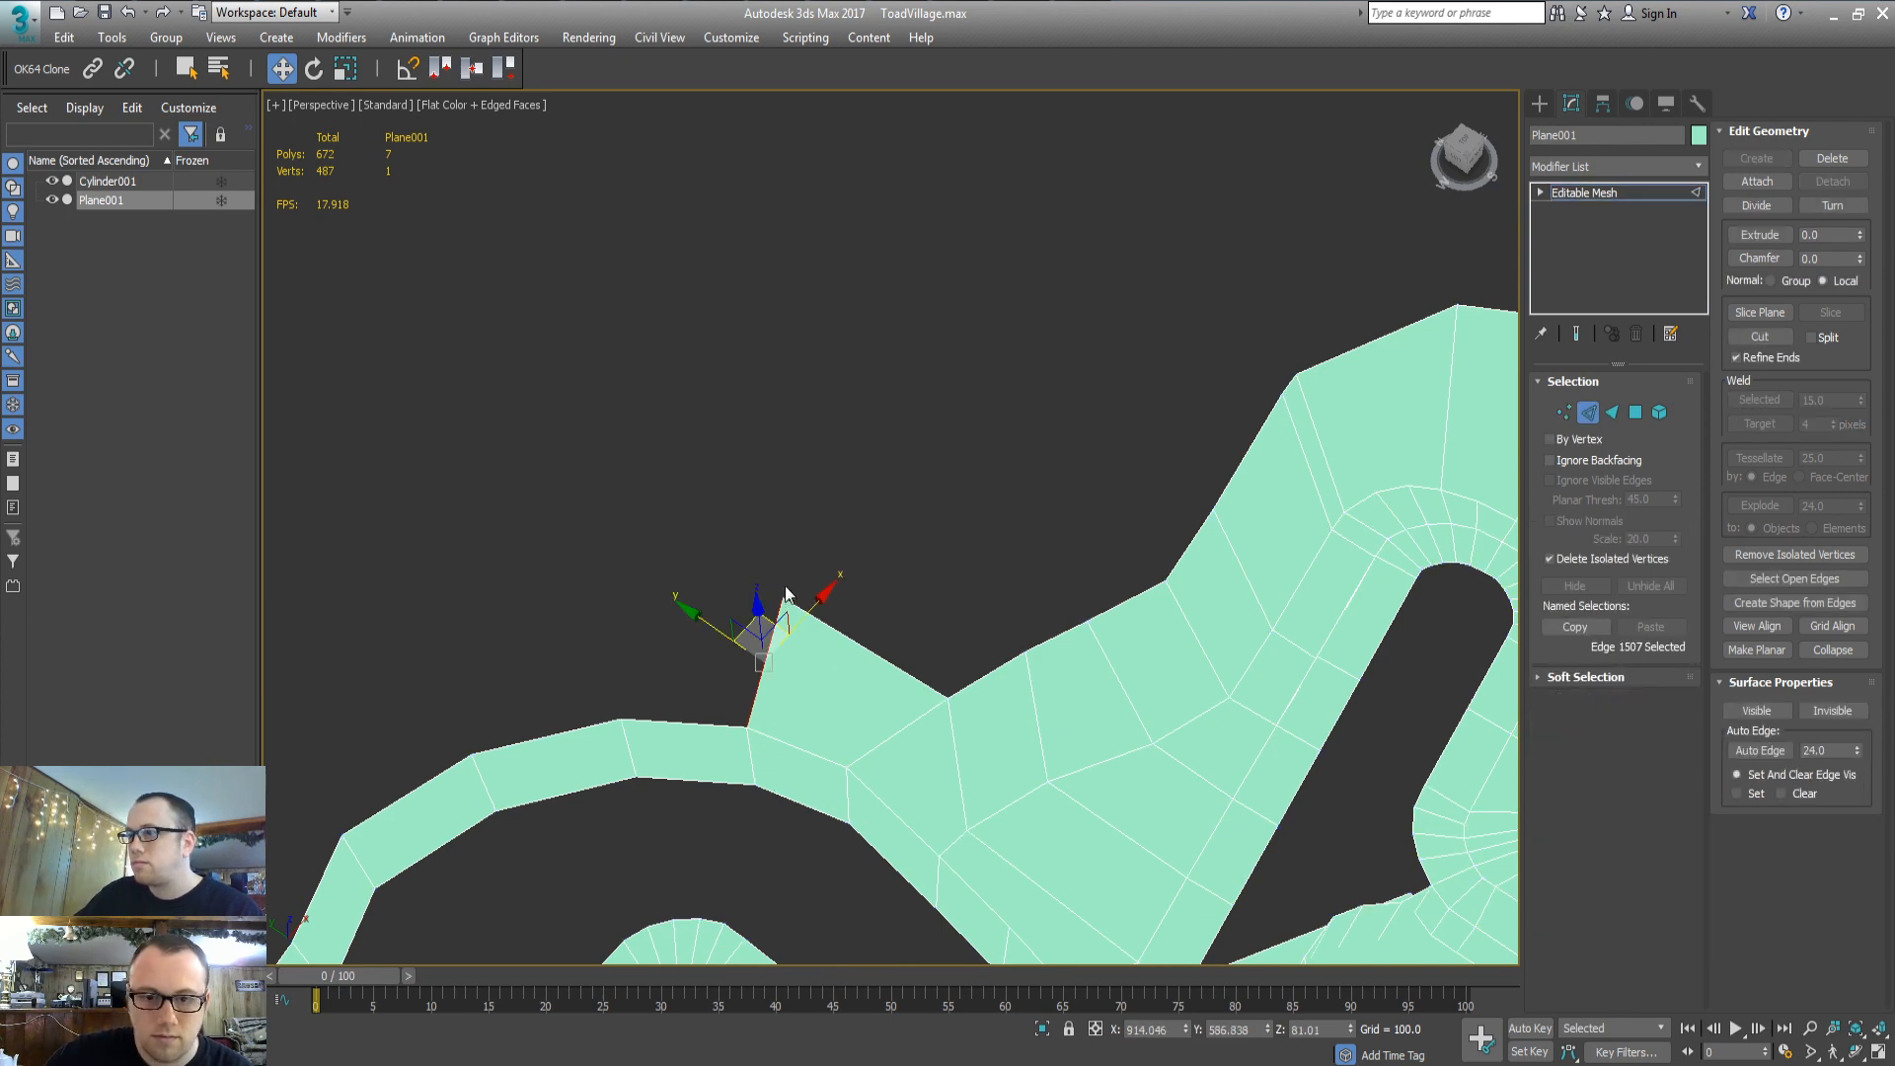
middle_click_drag(754, 687, 757, 635, "alt")
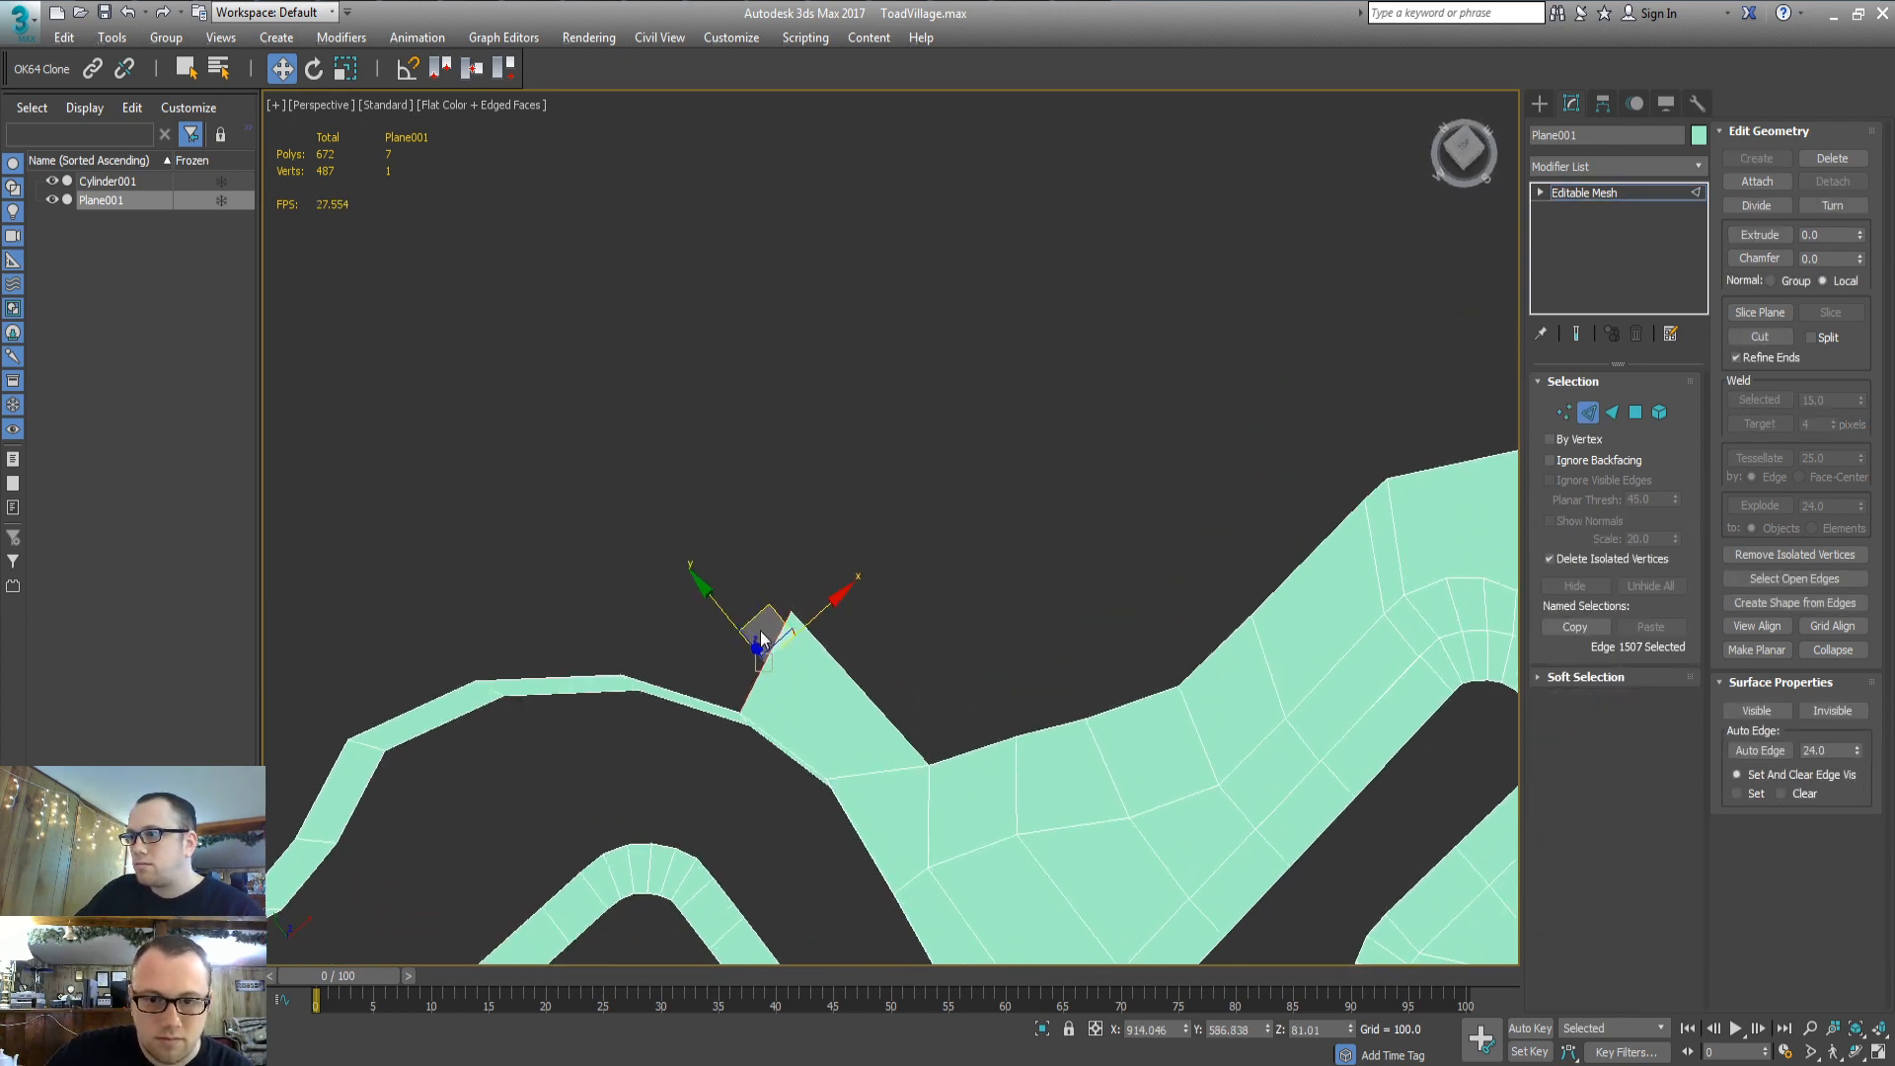
left_click_drag(775, 612, 650, 574, "shift")
middle_click_drag(750, 721, 974, 626)
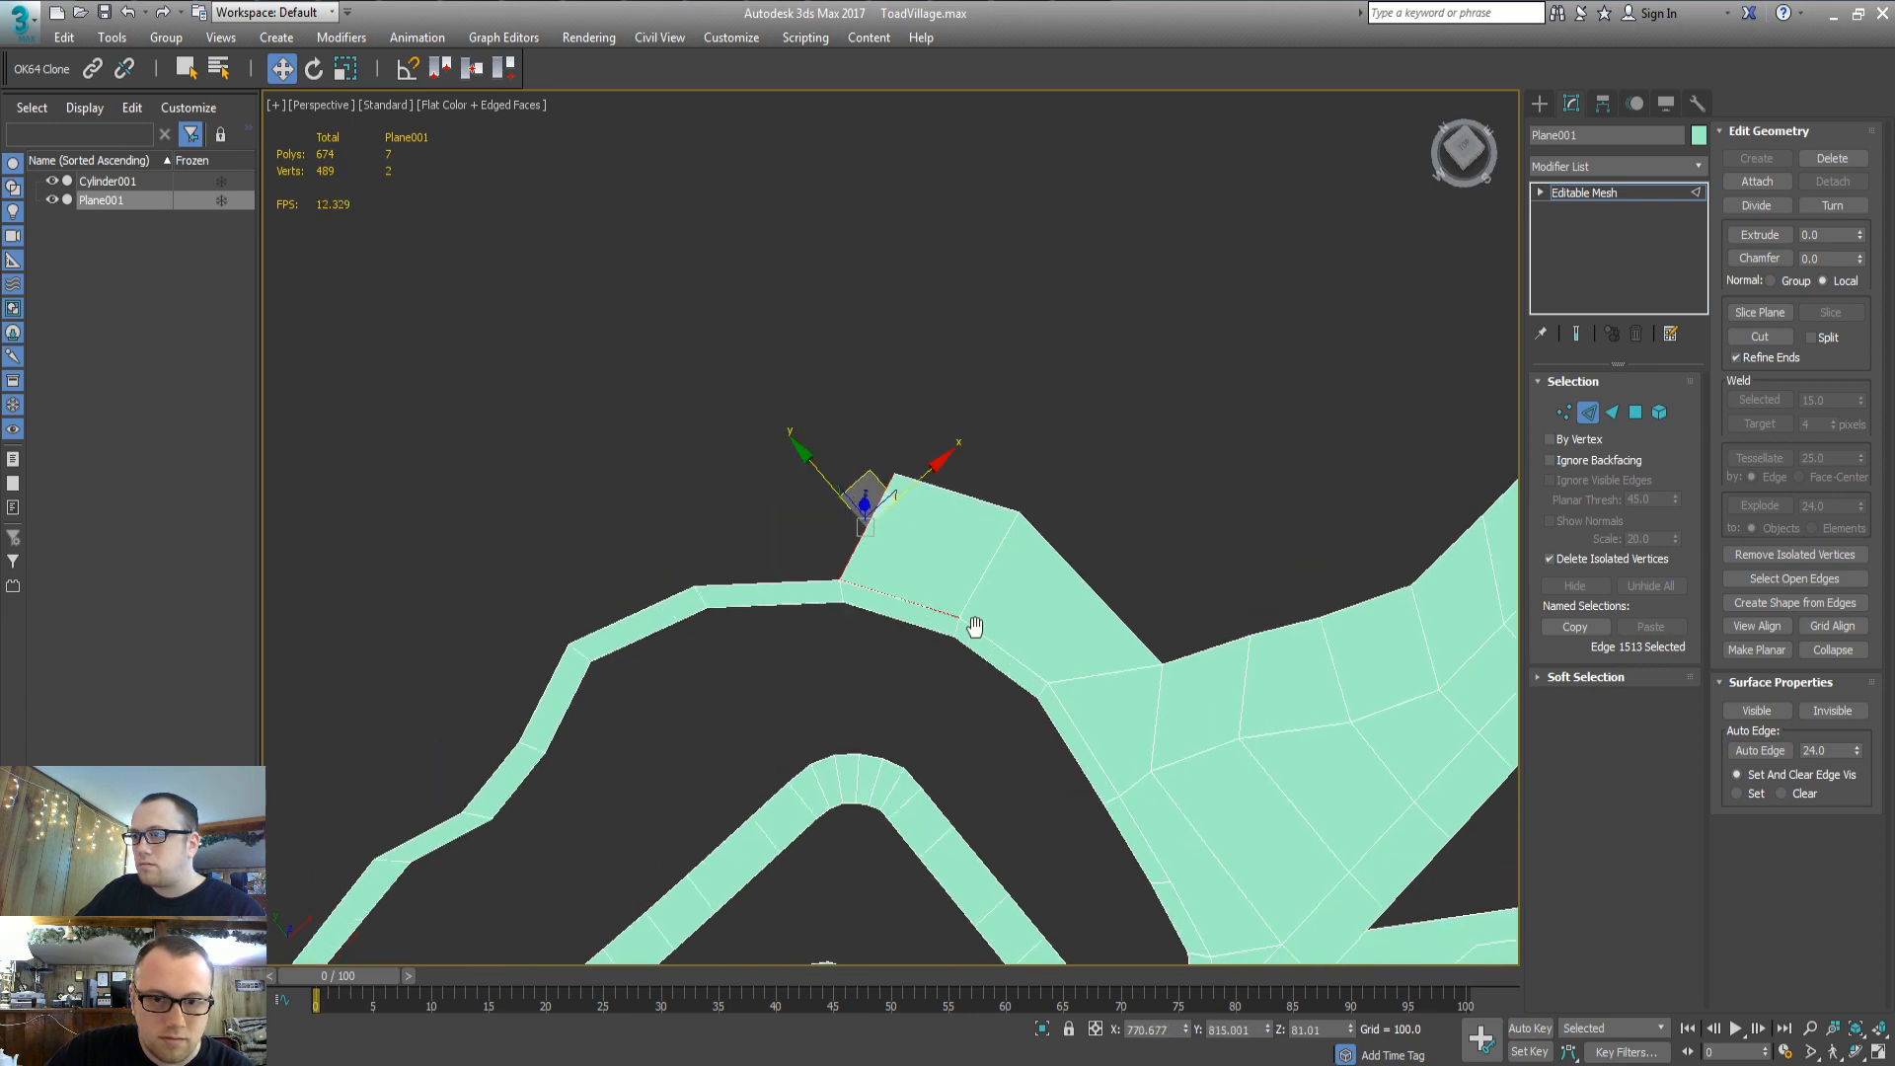
Add another segment from the end edge, rotating it about 53° around Z and moving it to the band's next vertex
middle_click_drag(732, 671, 722, 589, "alt")
scroll(811, 613, "up", 3)
middle_click_drag(850, 601, 909, 669)
key("e")
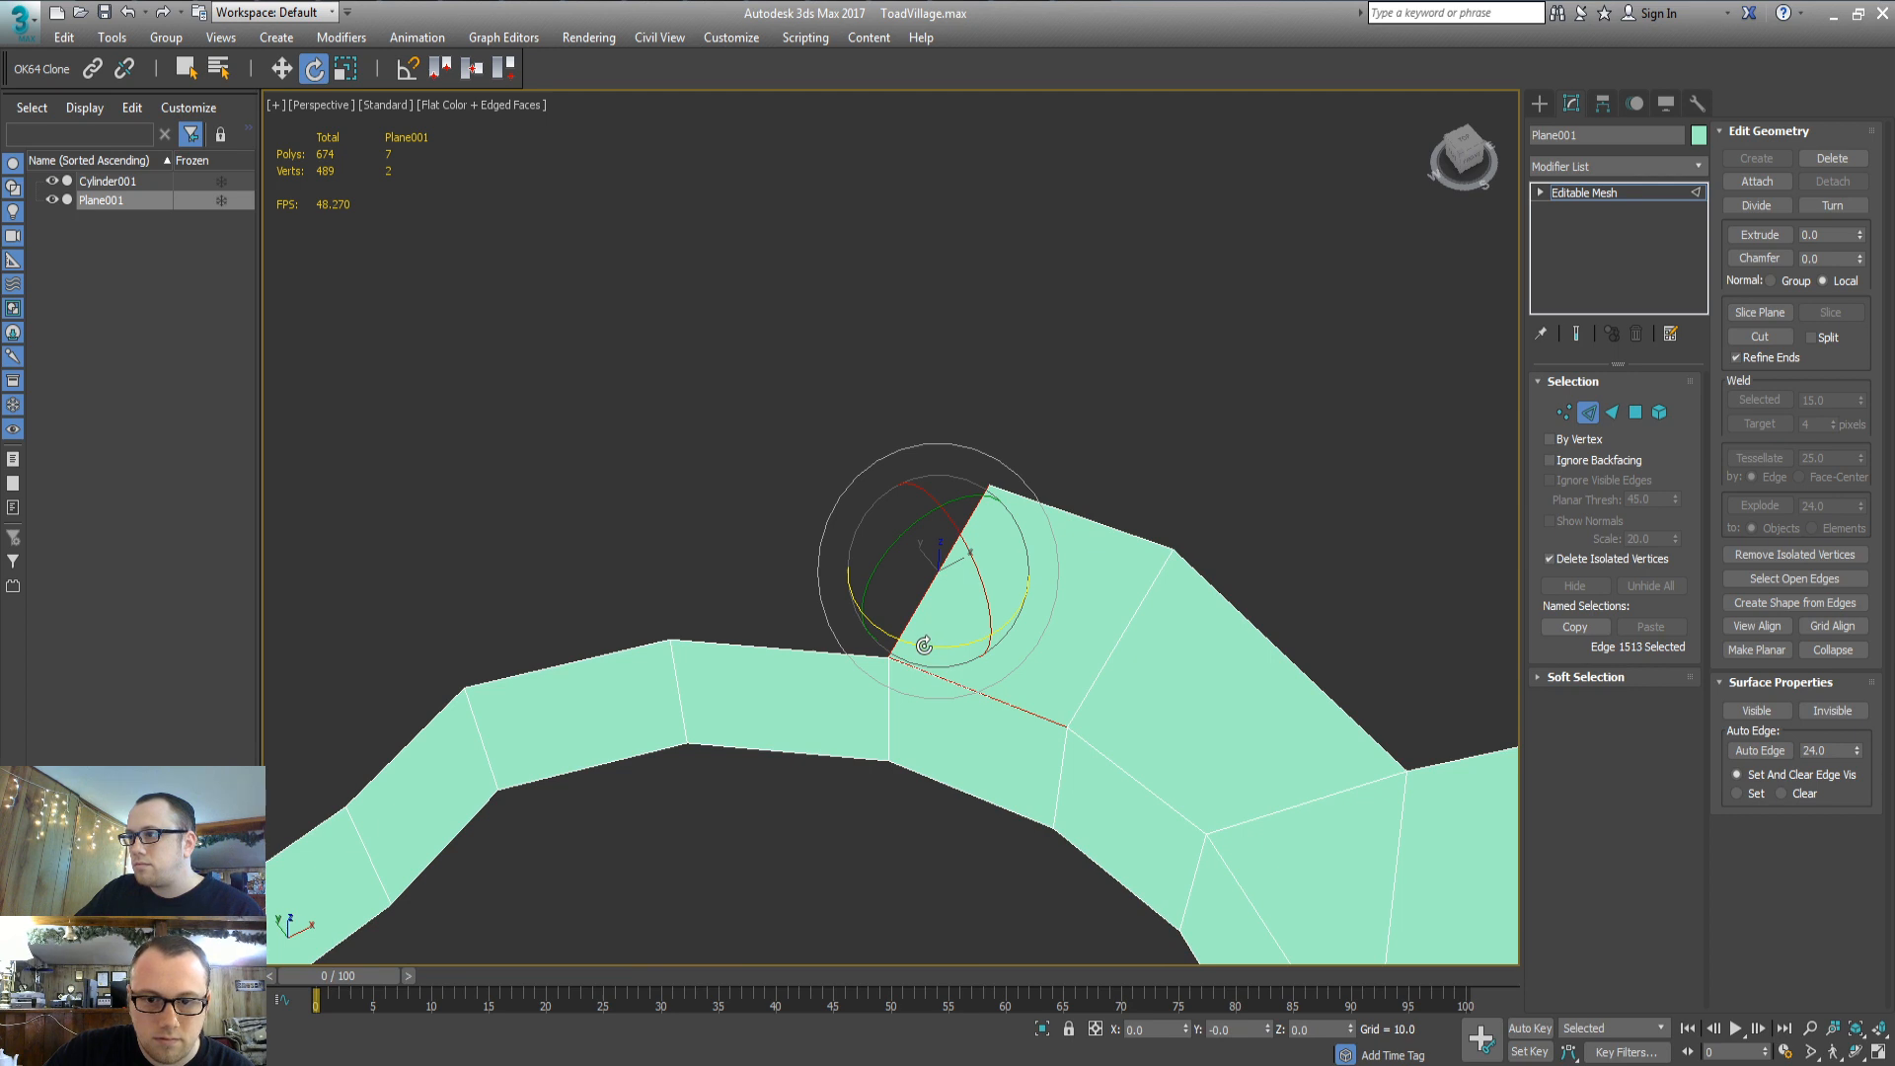
left_click_drag(924, 646, 1024, 642)
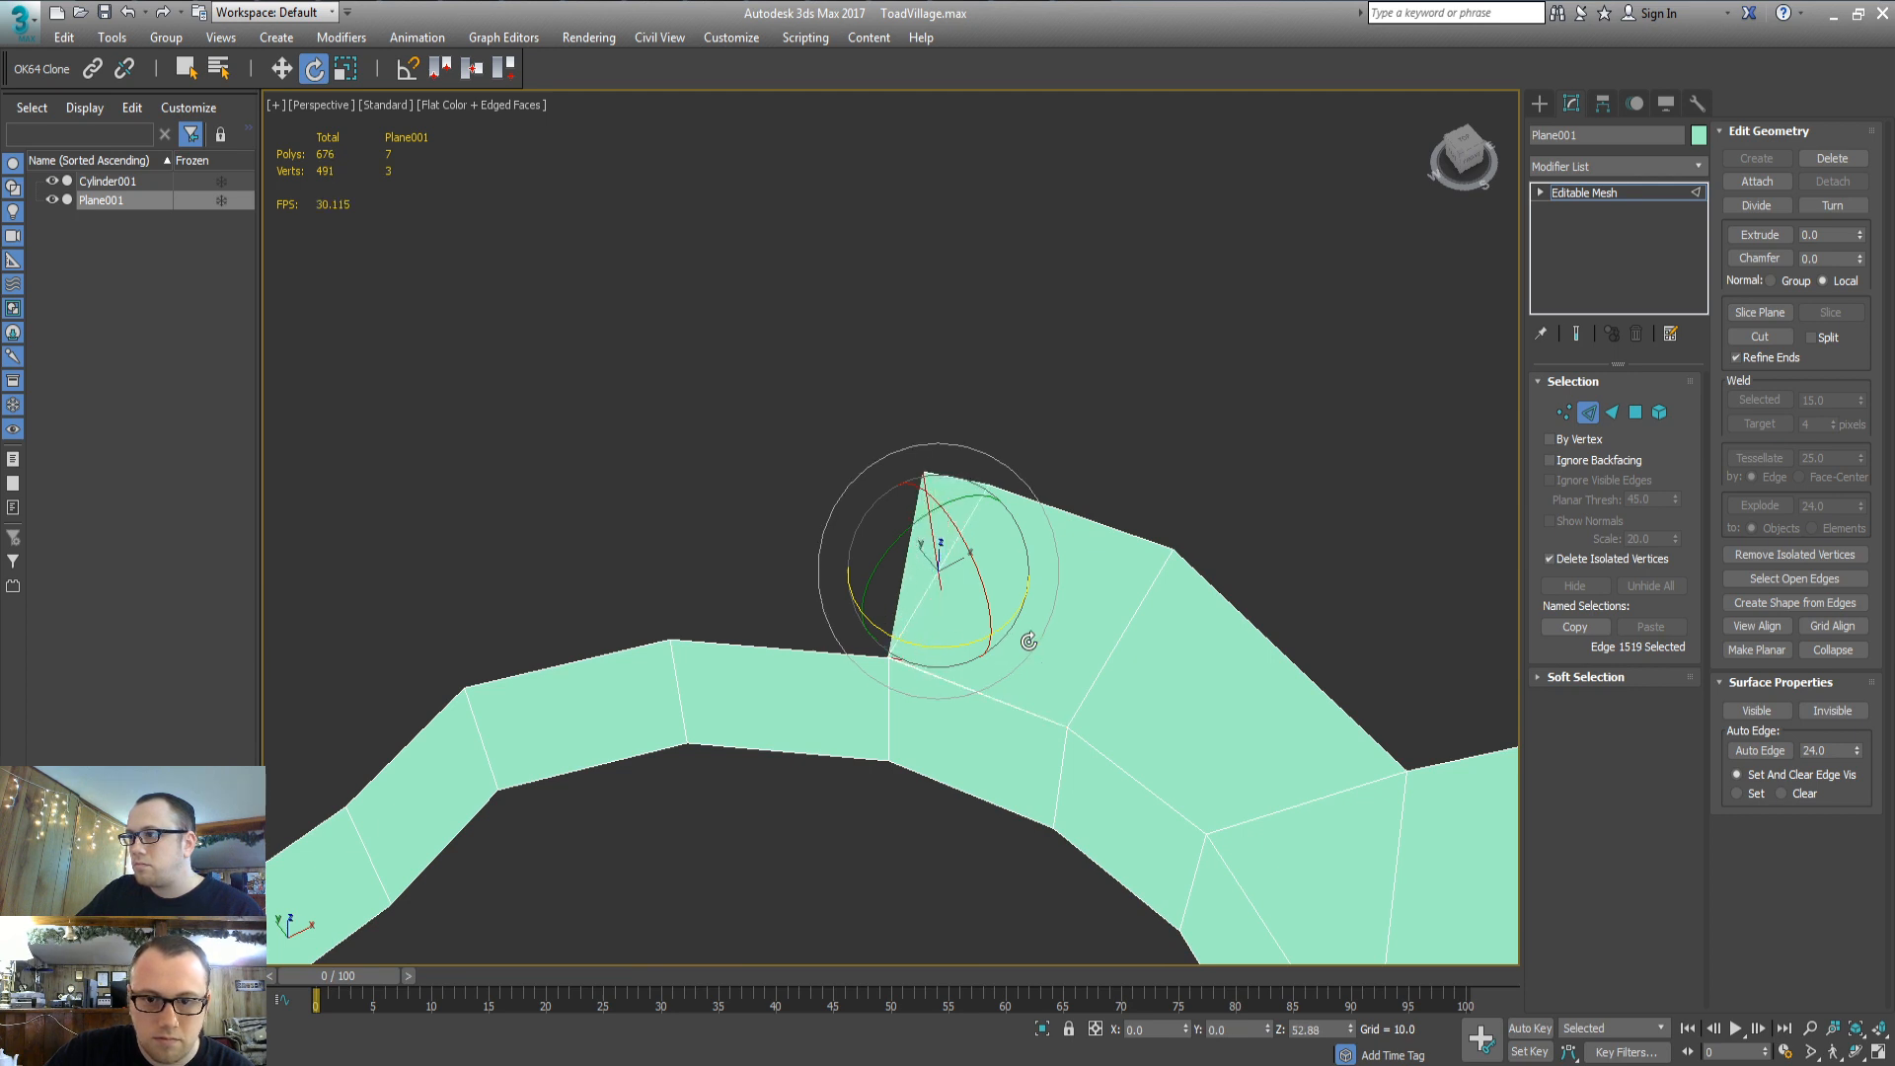
key("w")
left_click_drag(965, 536, 664, 505, "shift")
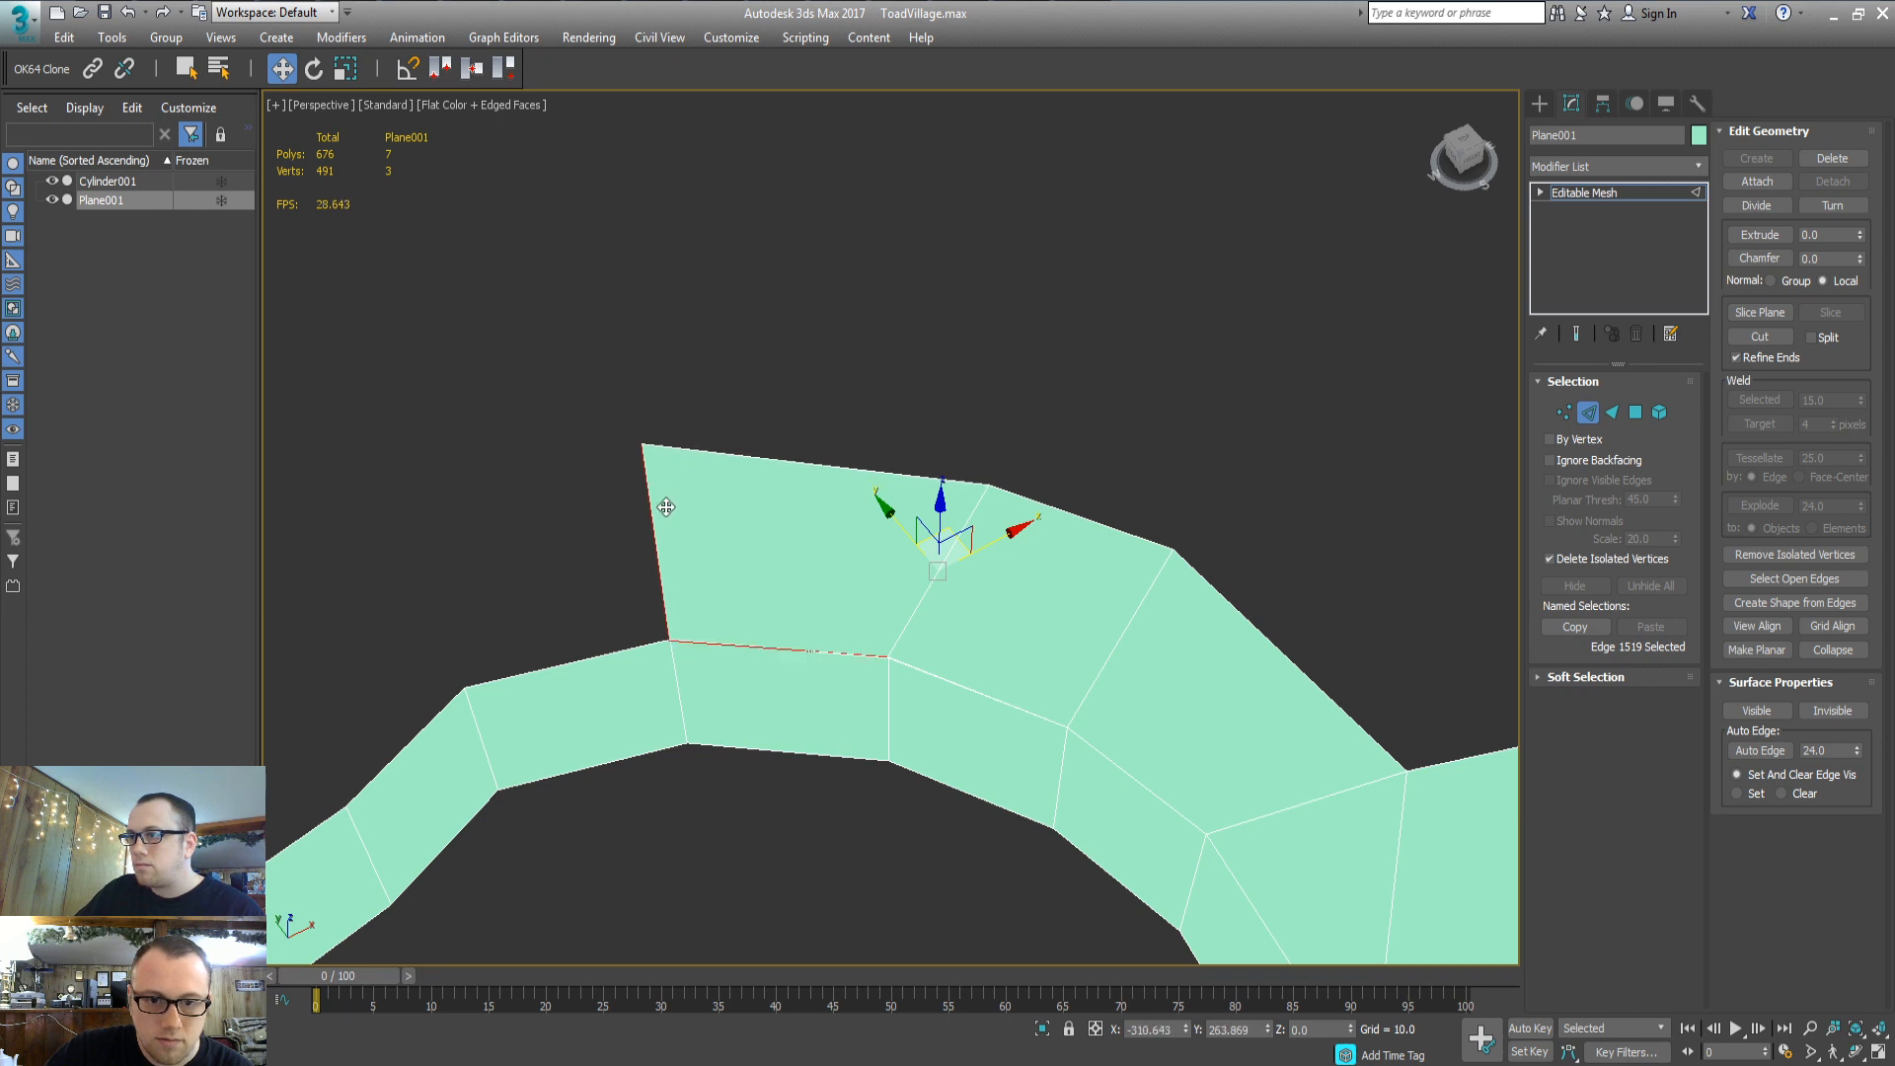
Weld the overlapping vertices where the new rim segments meet the curved band
key("1")
left_click_drag(731, 648, 970, 569)
key("ctrl+w")
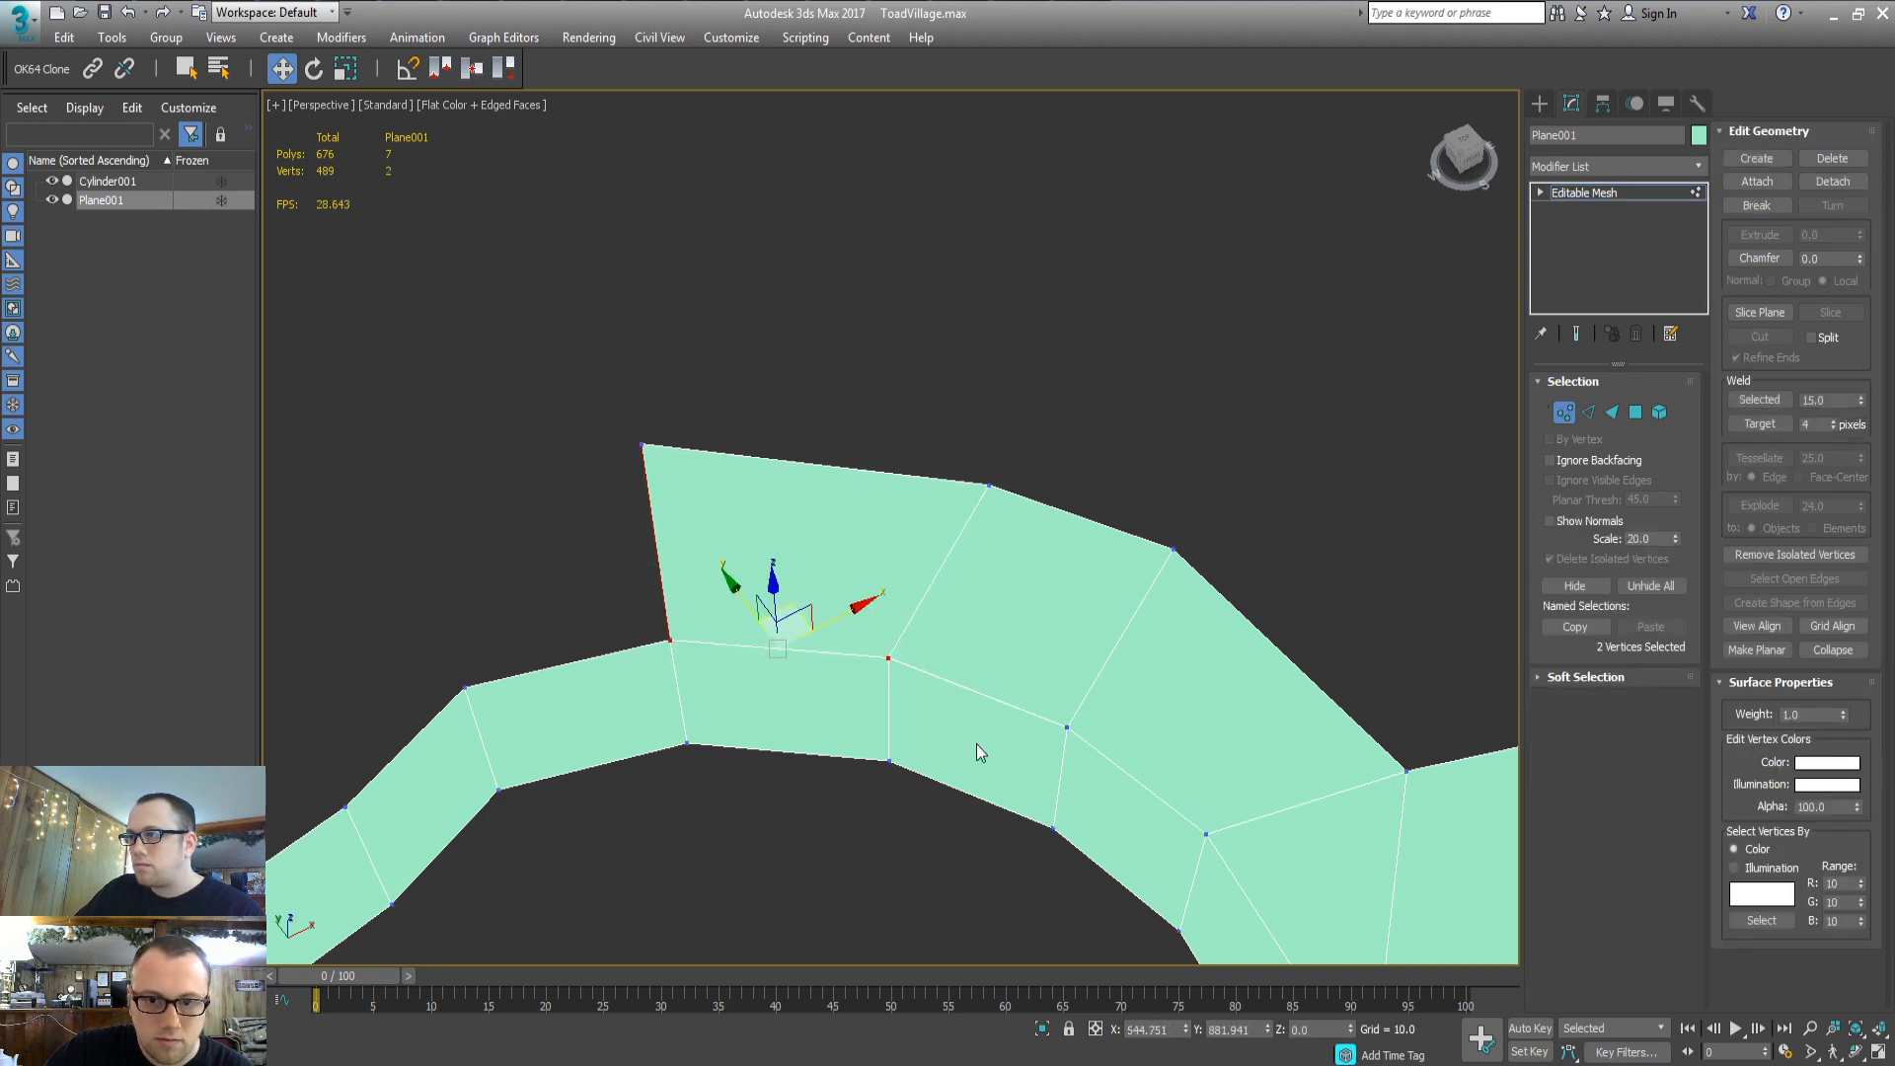
left_click_drag(975, 743, 1119, 697)
key("ctrl+w")
key("Return")
Select the band's next five outer edges and extend them outward and up to about Y 1207, Z 157
key("2")
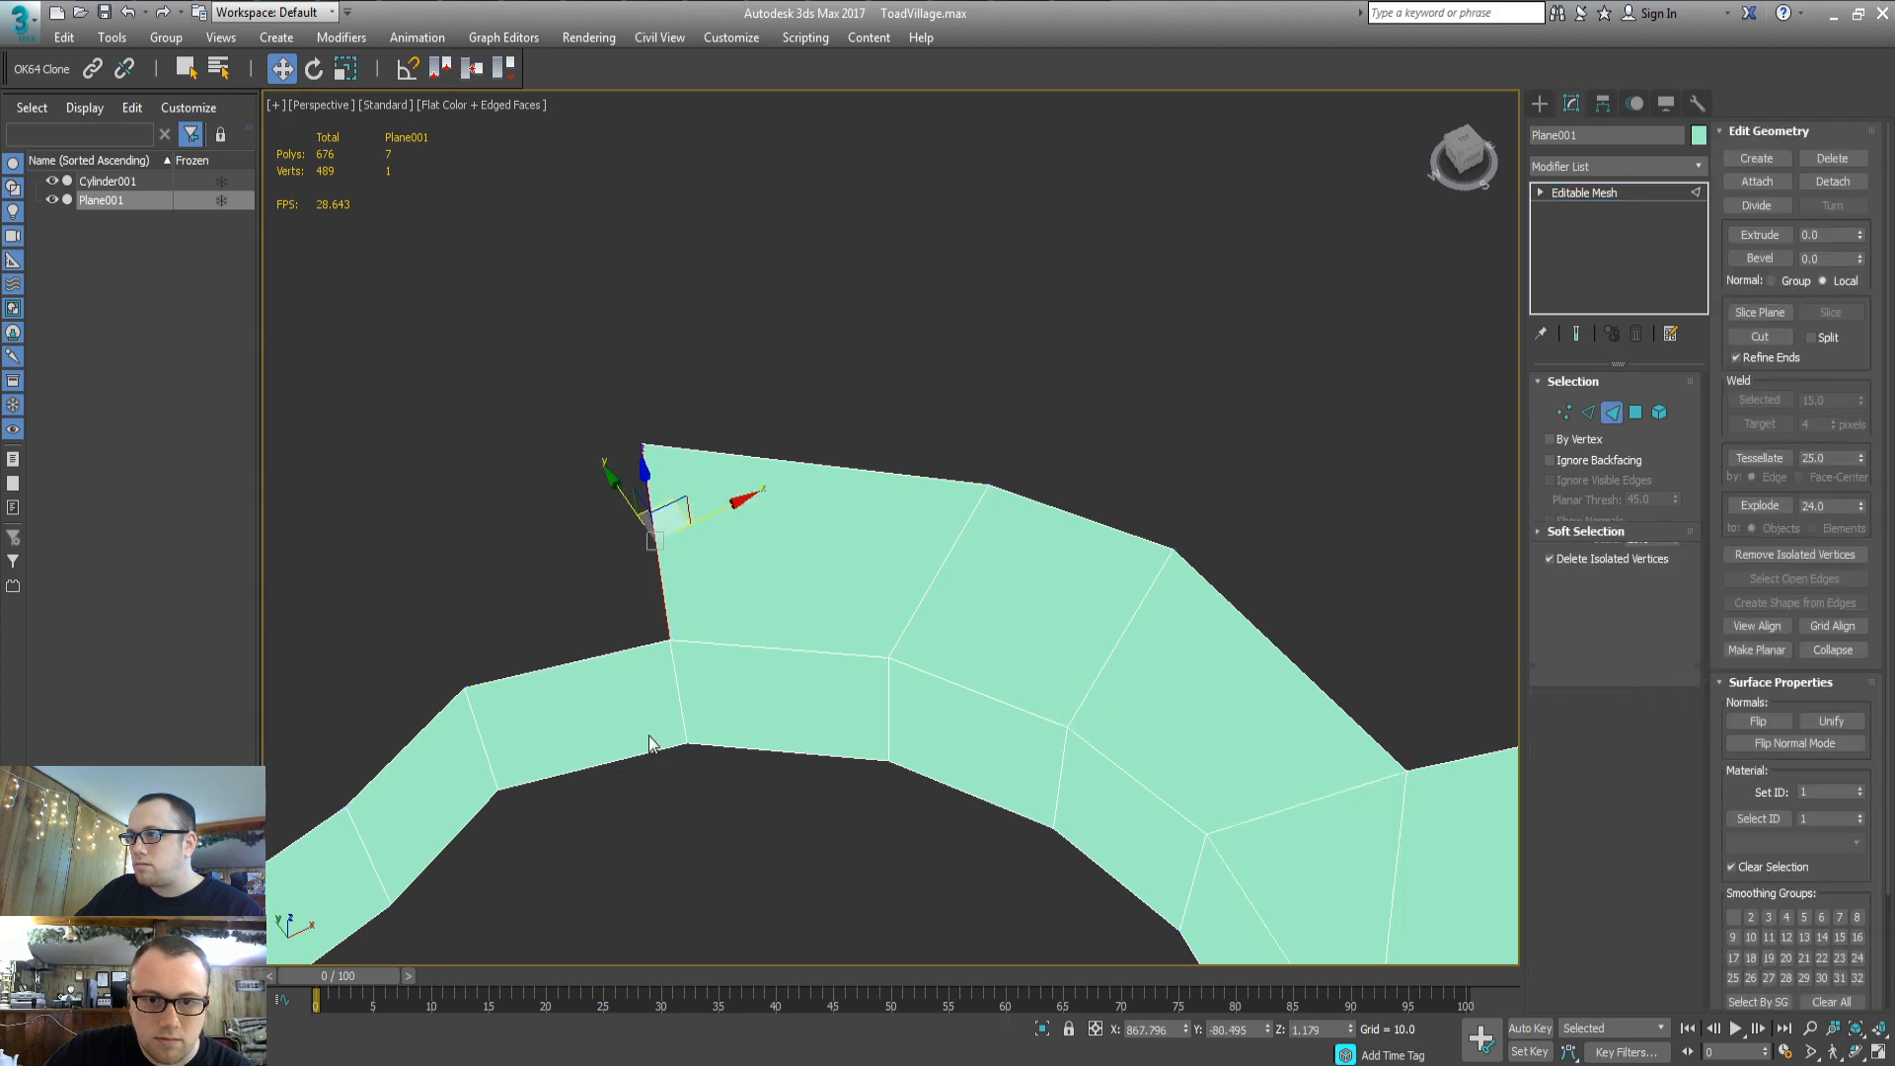
middle_click_drag(656, 745, 731, 743)
middle_click_drag(870, 684, 708, 677, "alt")
scroll(780, 732, "down", 7)
middle_click_drag(790, 745, 805, 696, "alt")
scroll(805, 703, "up", 5)
left_click(541, 644)
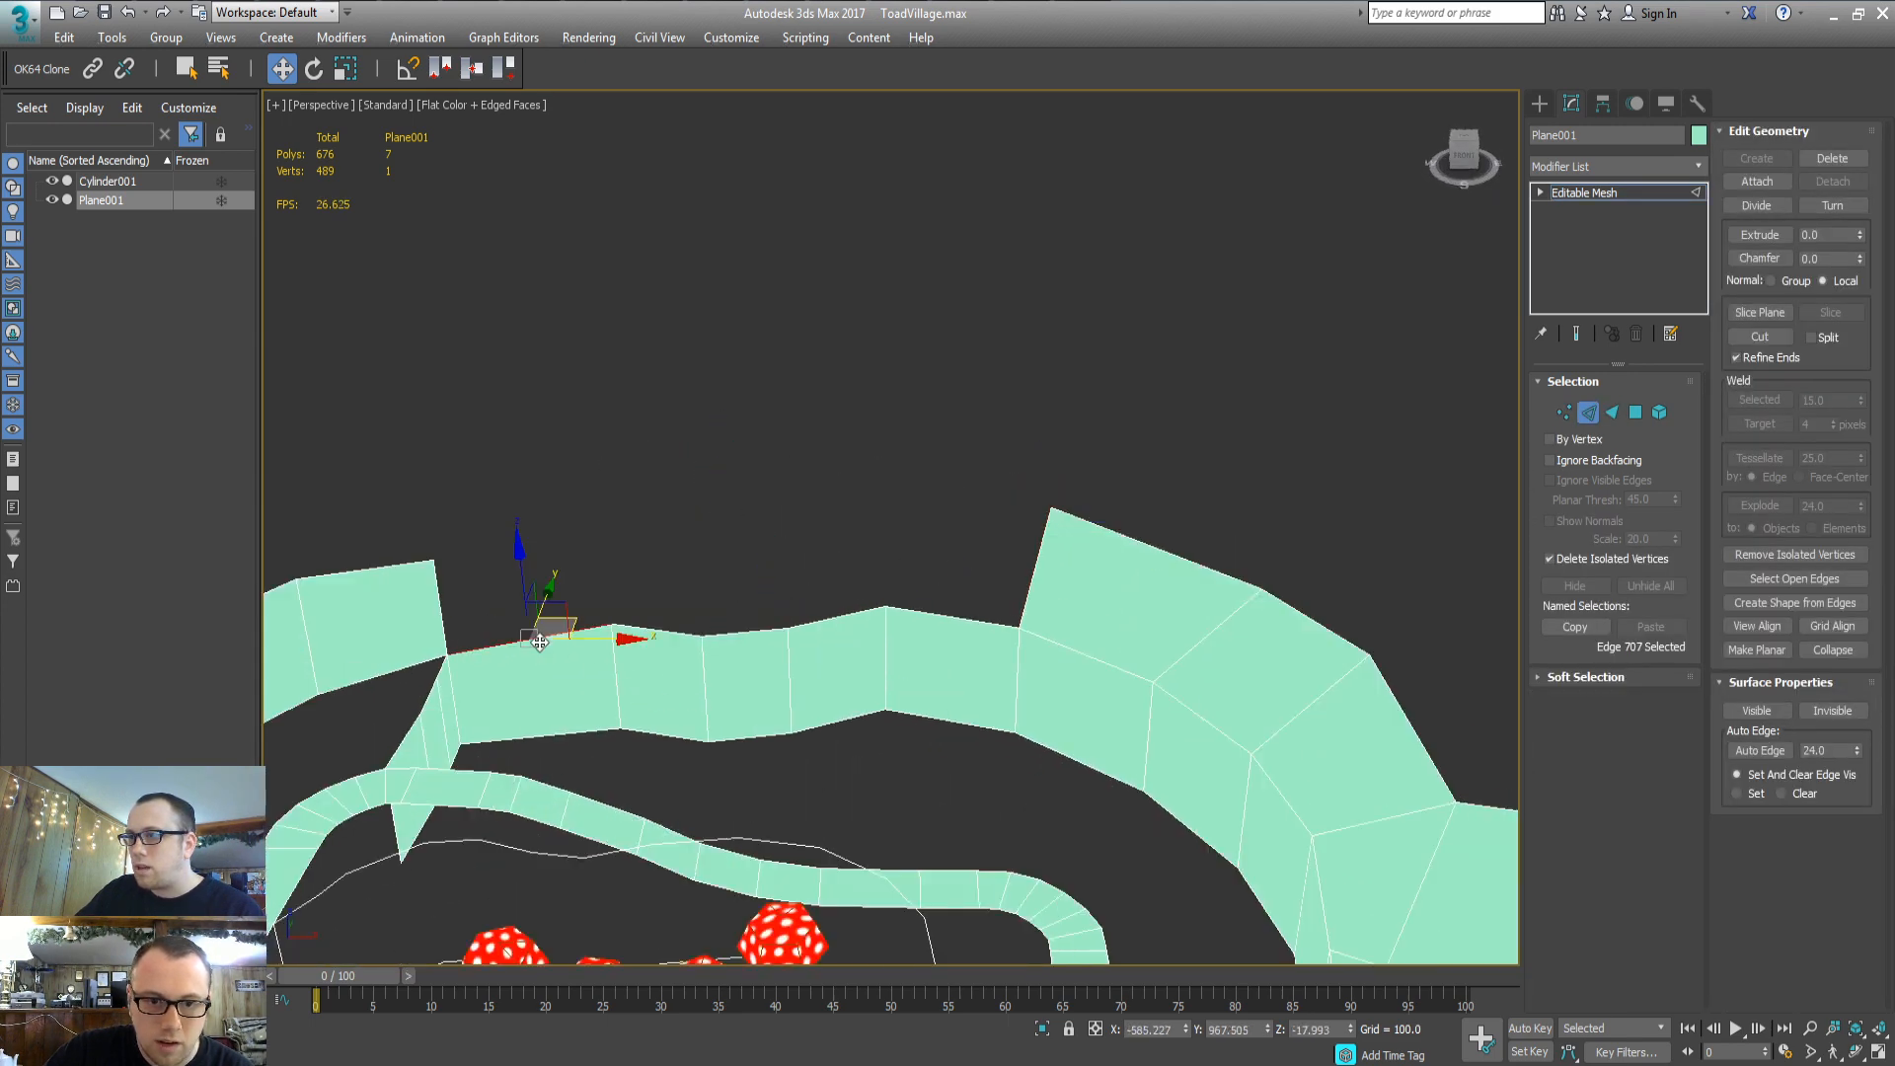
left_click(662, 633, "ctrl")
left_click(757, 632, "ctrl")
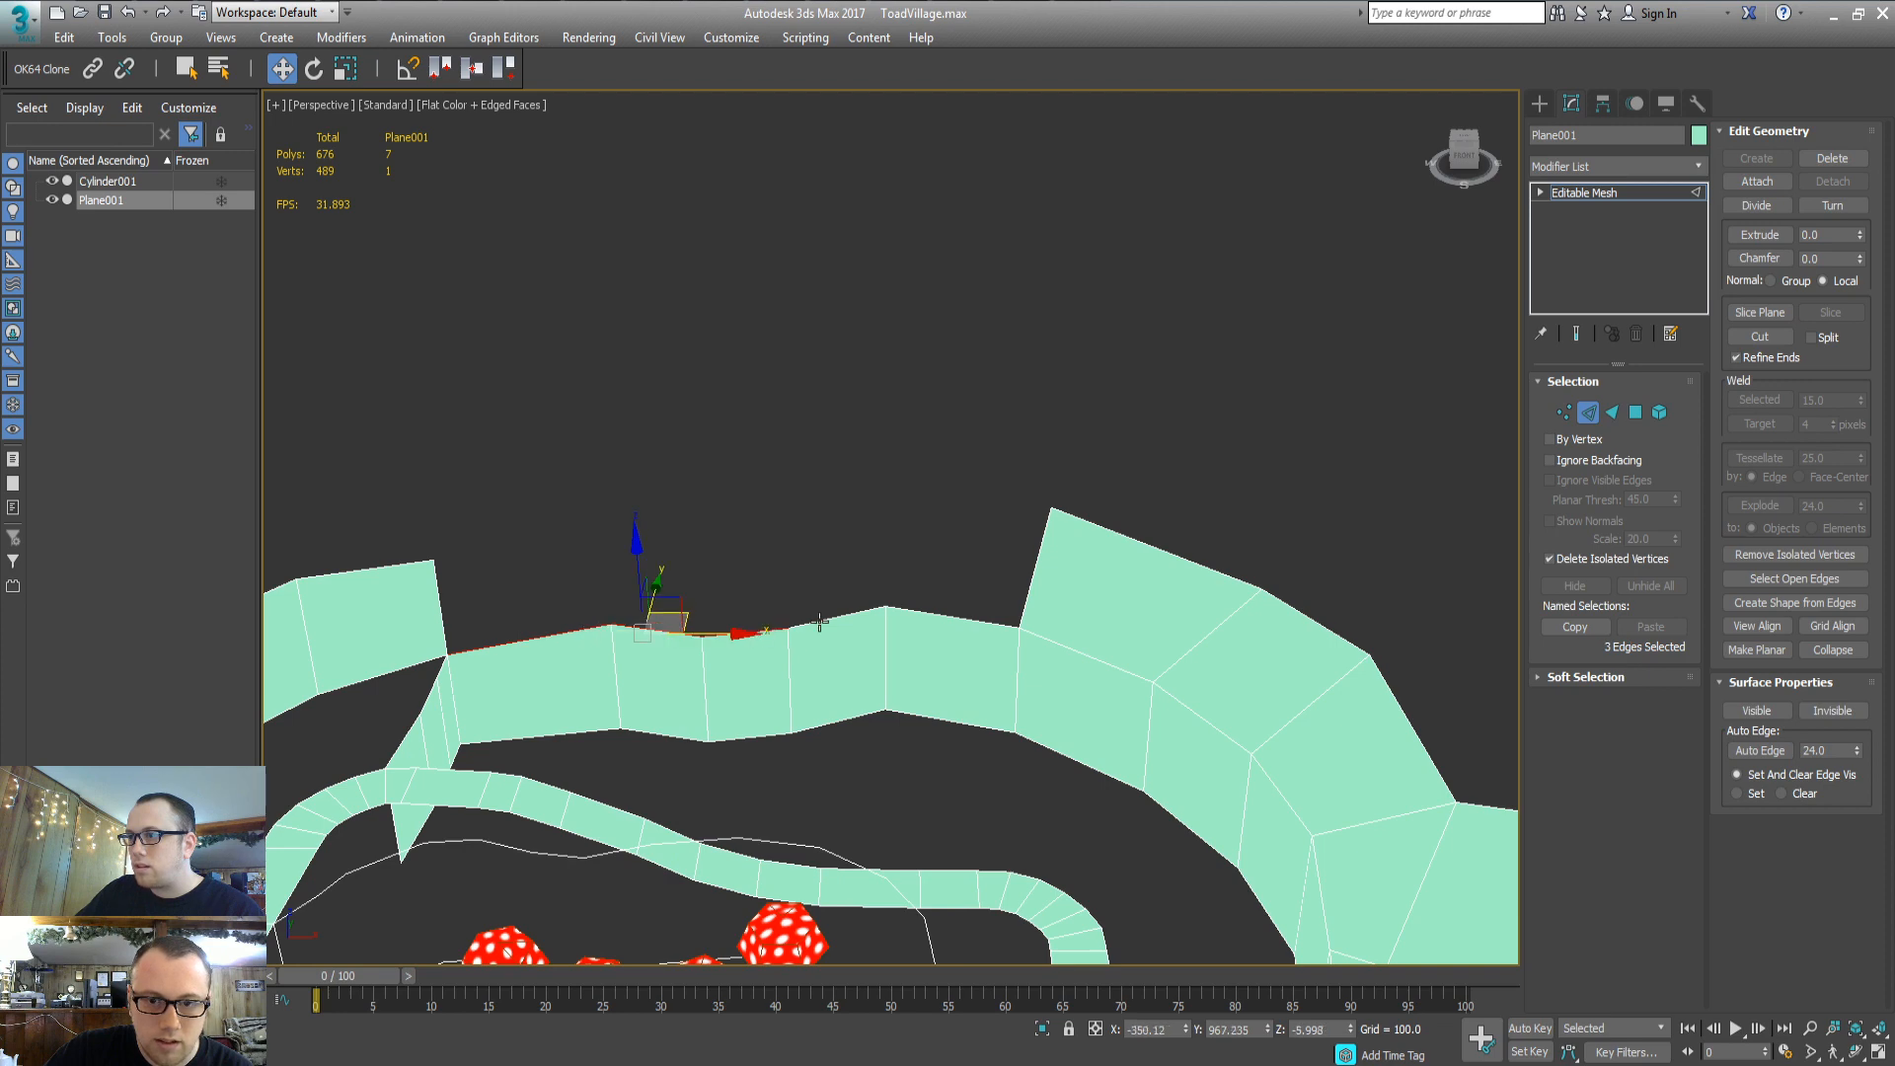
left_click(837, 621, "ctrl")
left_click(955, 618, "ctrl")
middle_click_drag(1009, 677, 1013, 674, "alt")
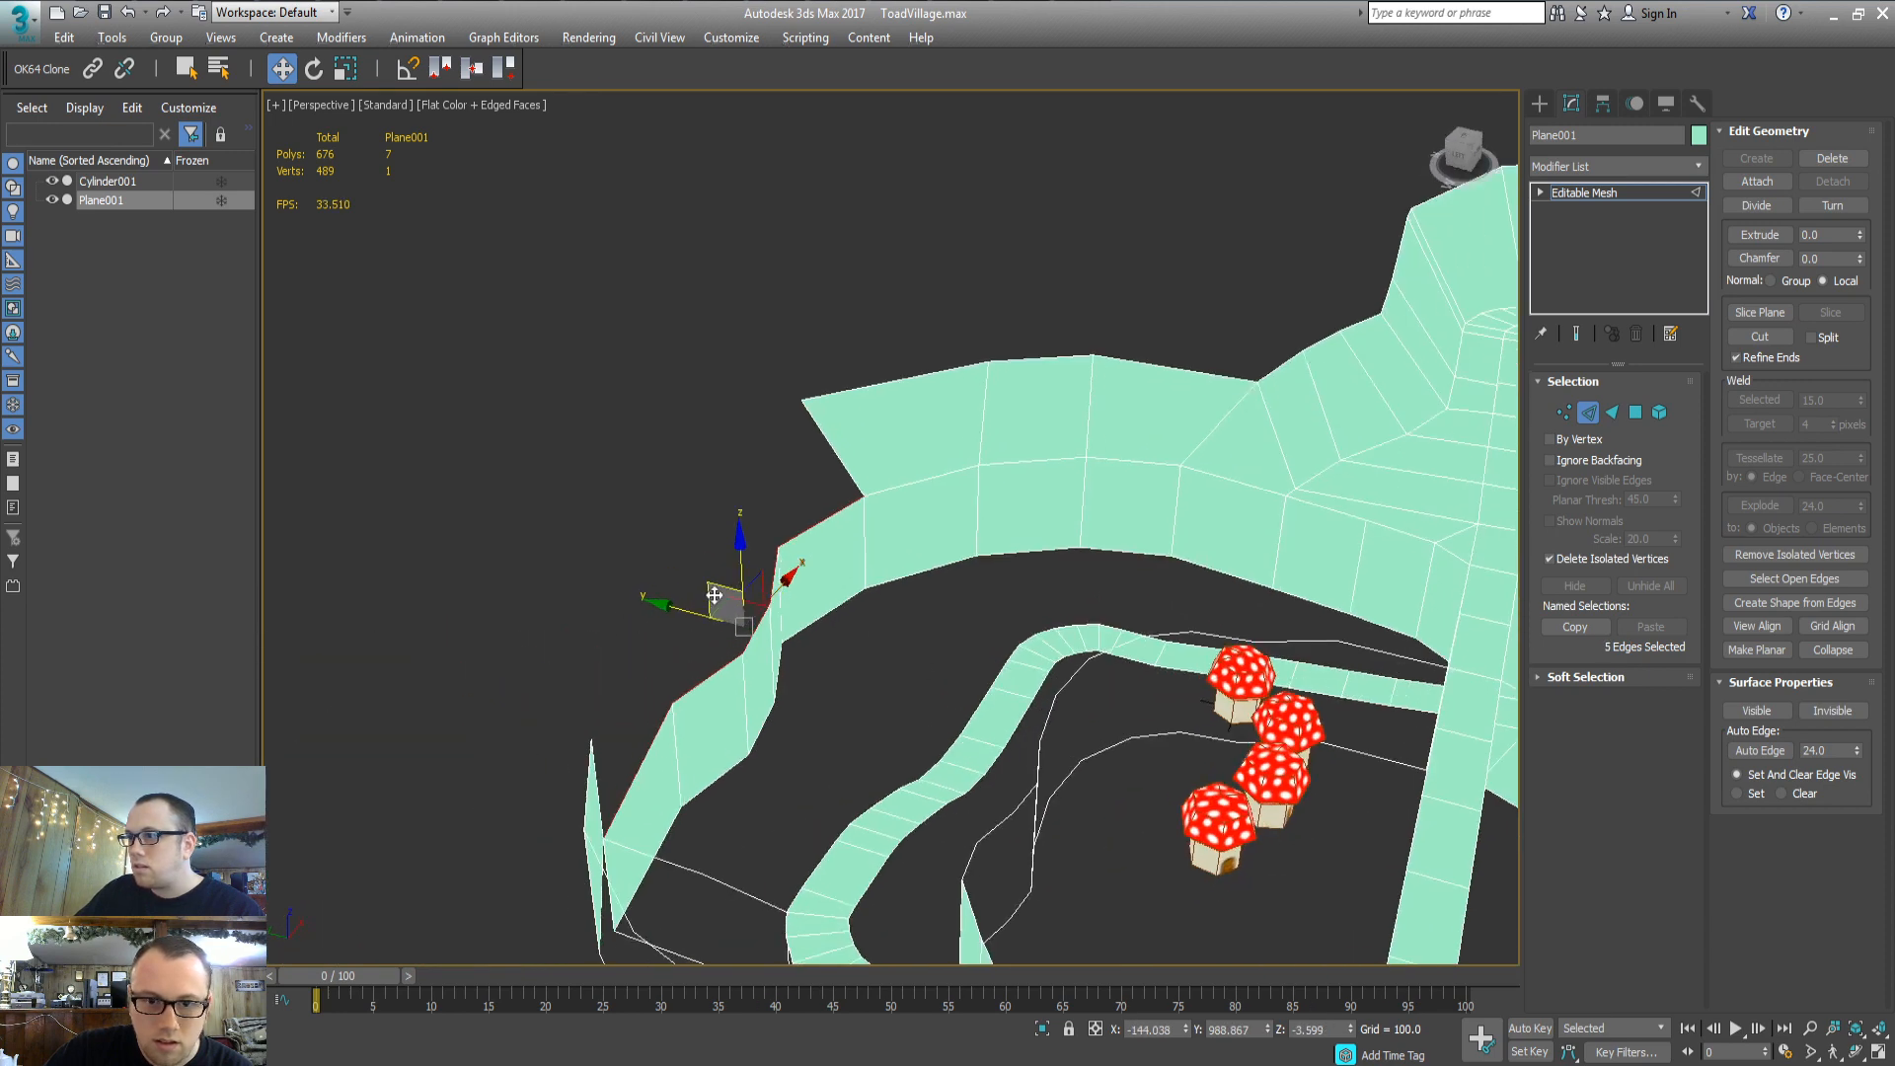
left_click(714, 594)
key("ctrl+z")
left_click_drag(714, 594, 634, 486, "shift")
middle_click_drag(635, 486, 551, 604, "alt")
left_click_drag(686, 518, 661, 651)
middle_click_drag(662, 651, 901, 602, "alt")
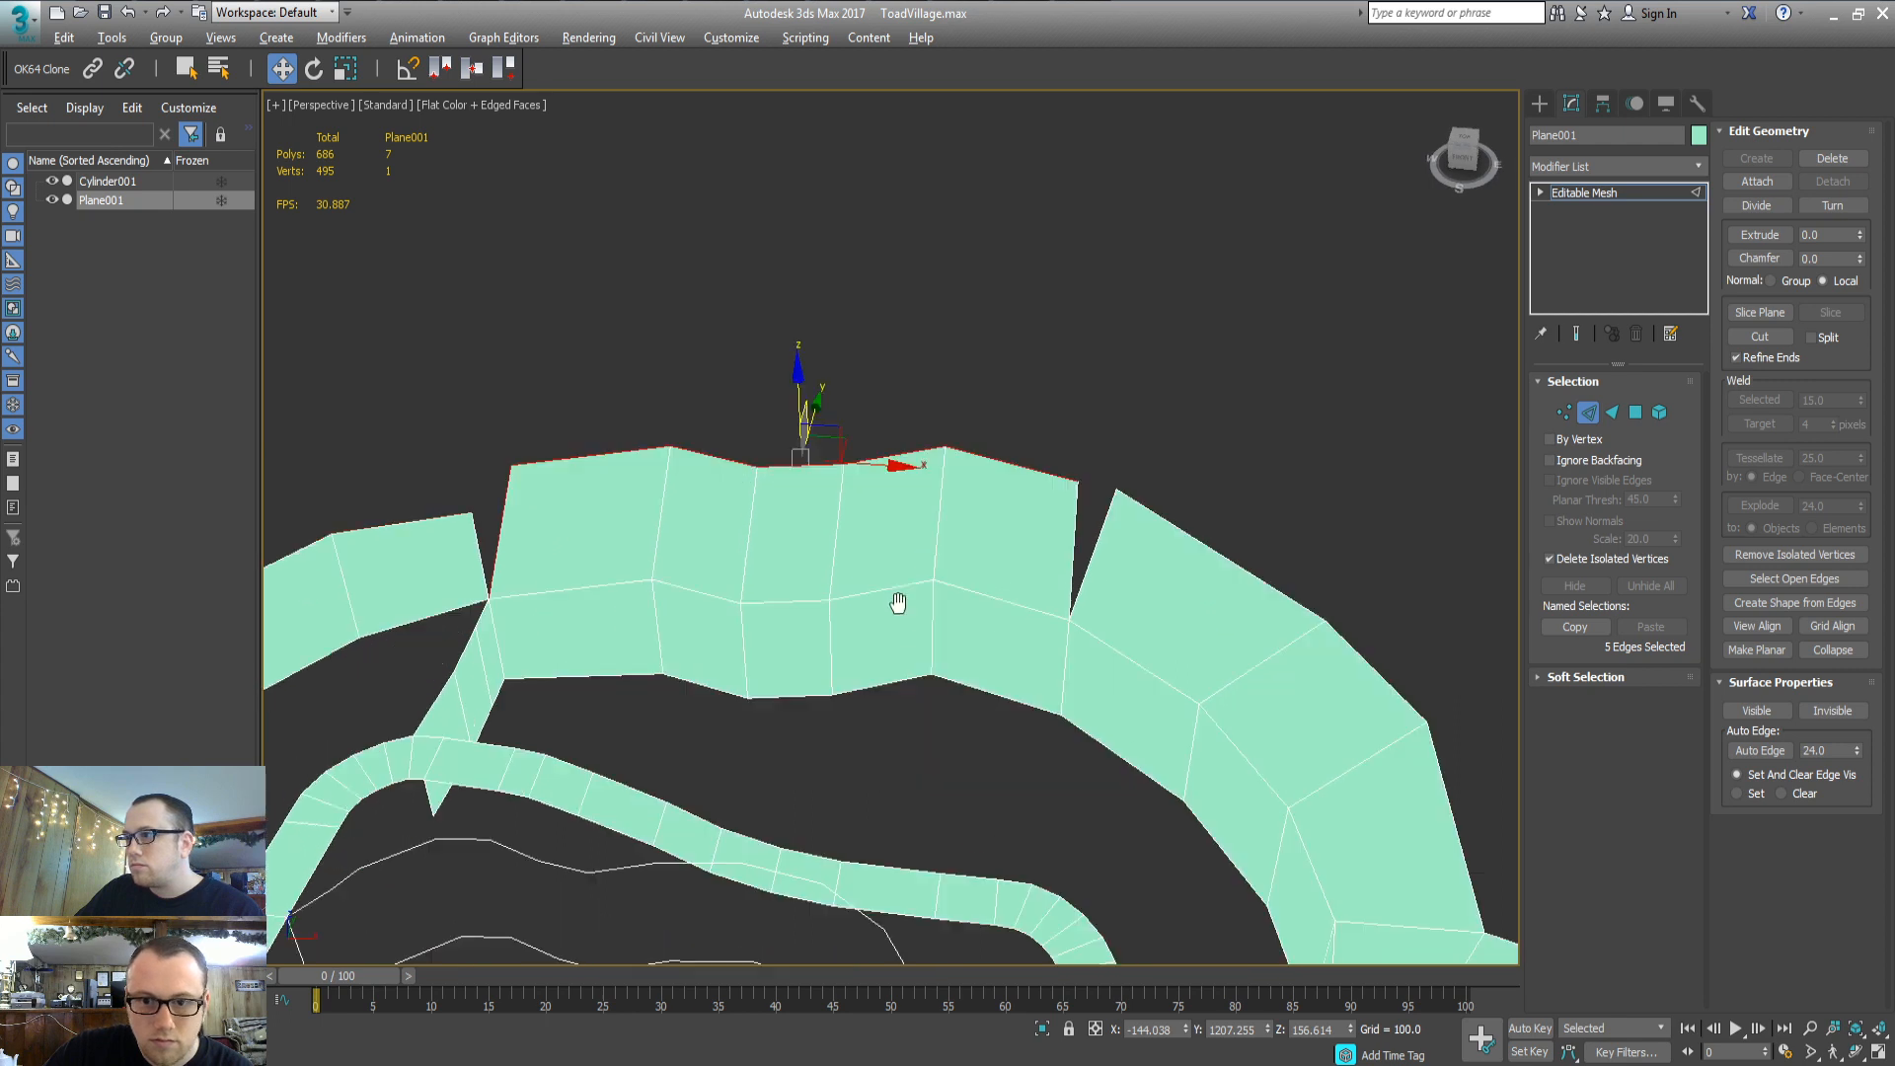
Weld the two outer corner vertices across the gap between the two raised rim sections
key("1")
left_click_drag(1181, 446, 1175, 452)
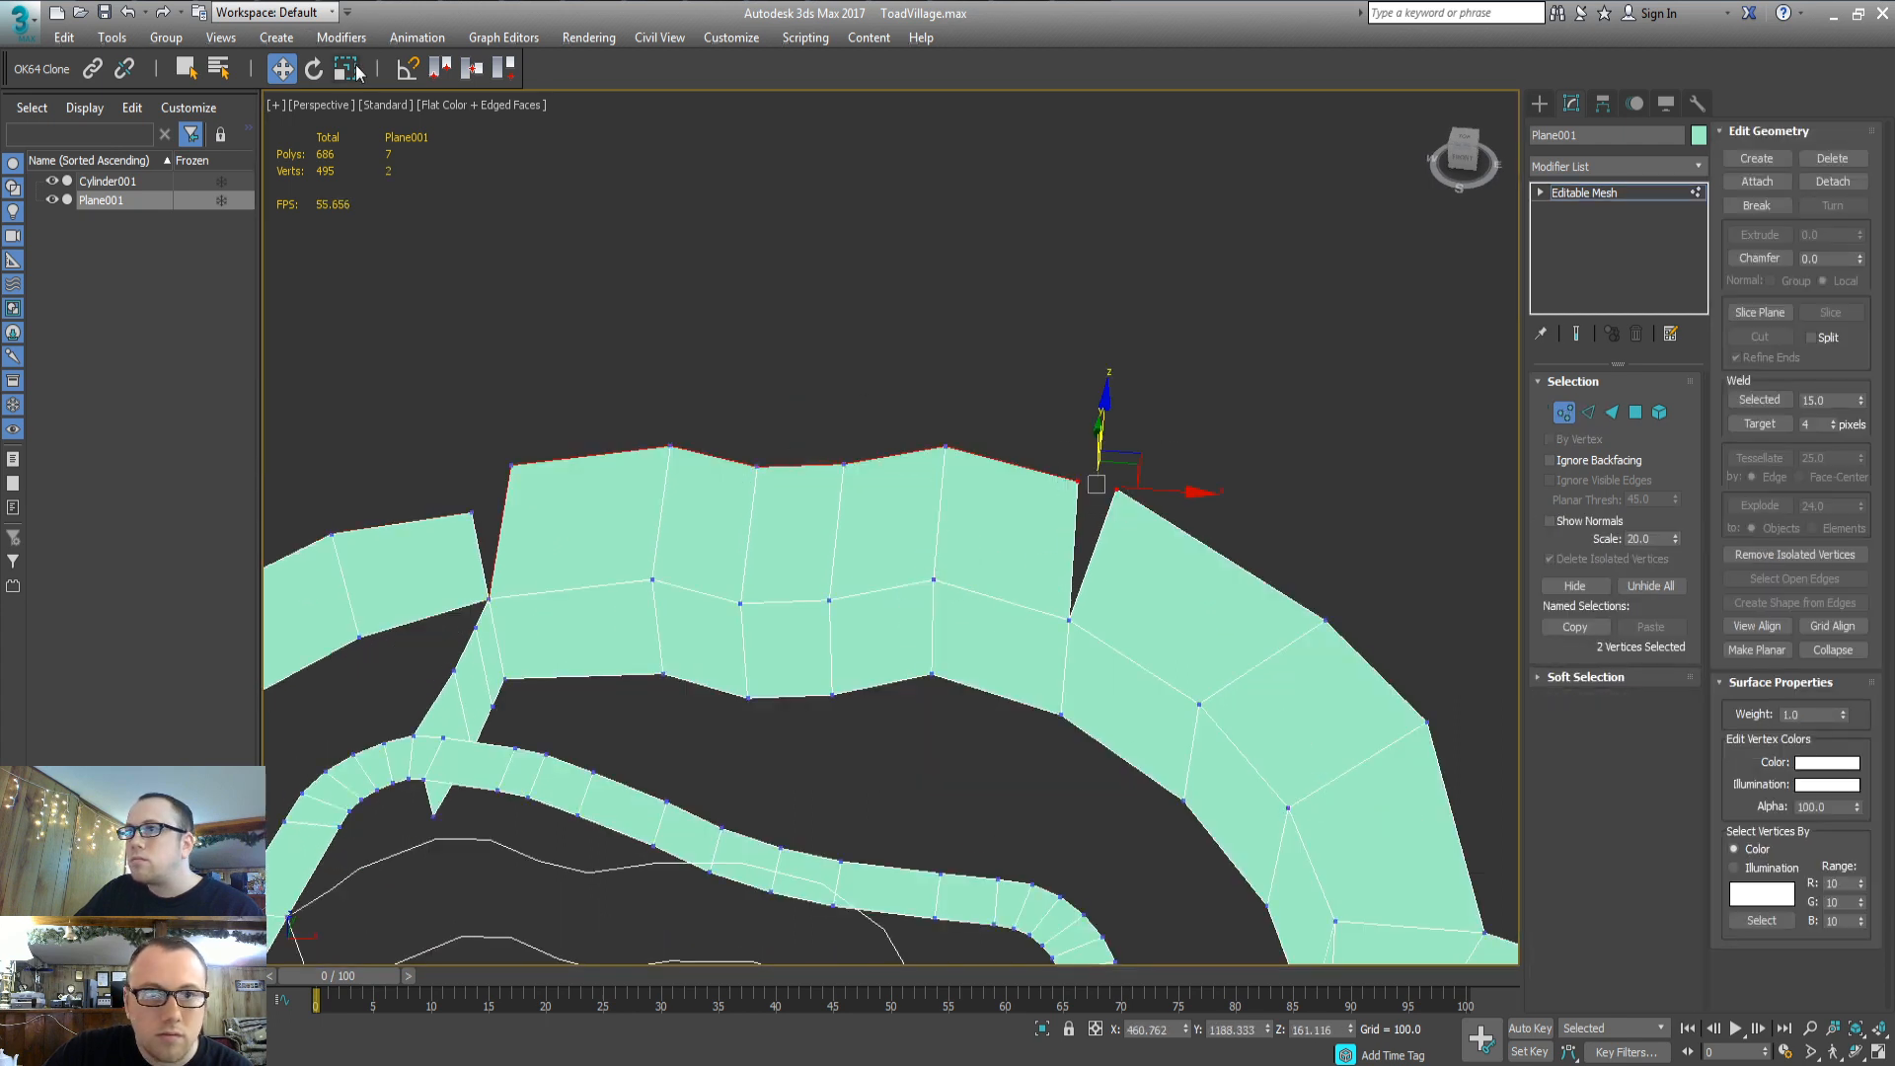
key("ctrl+w")
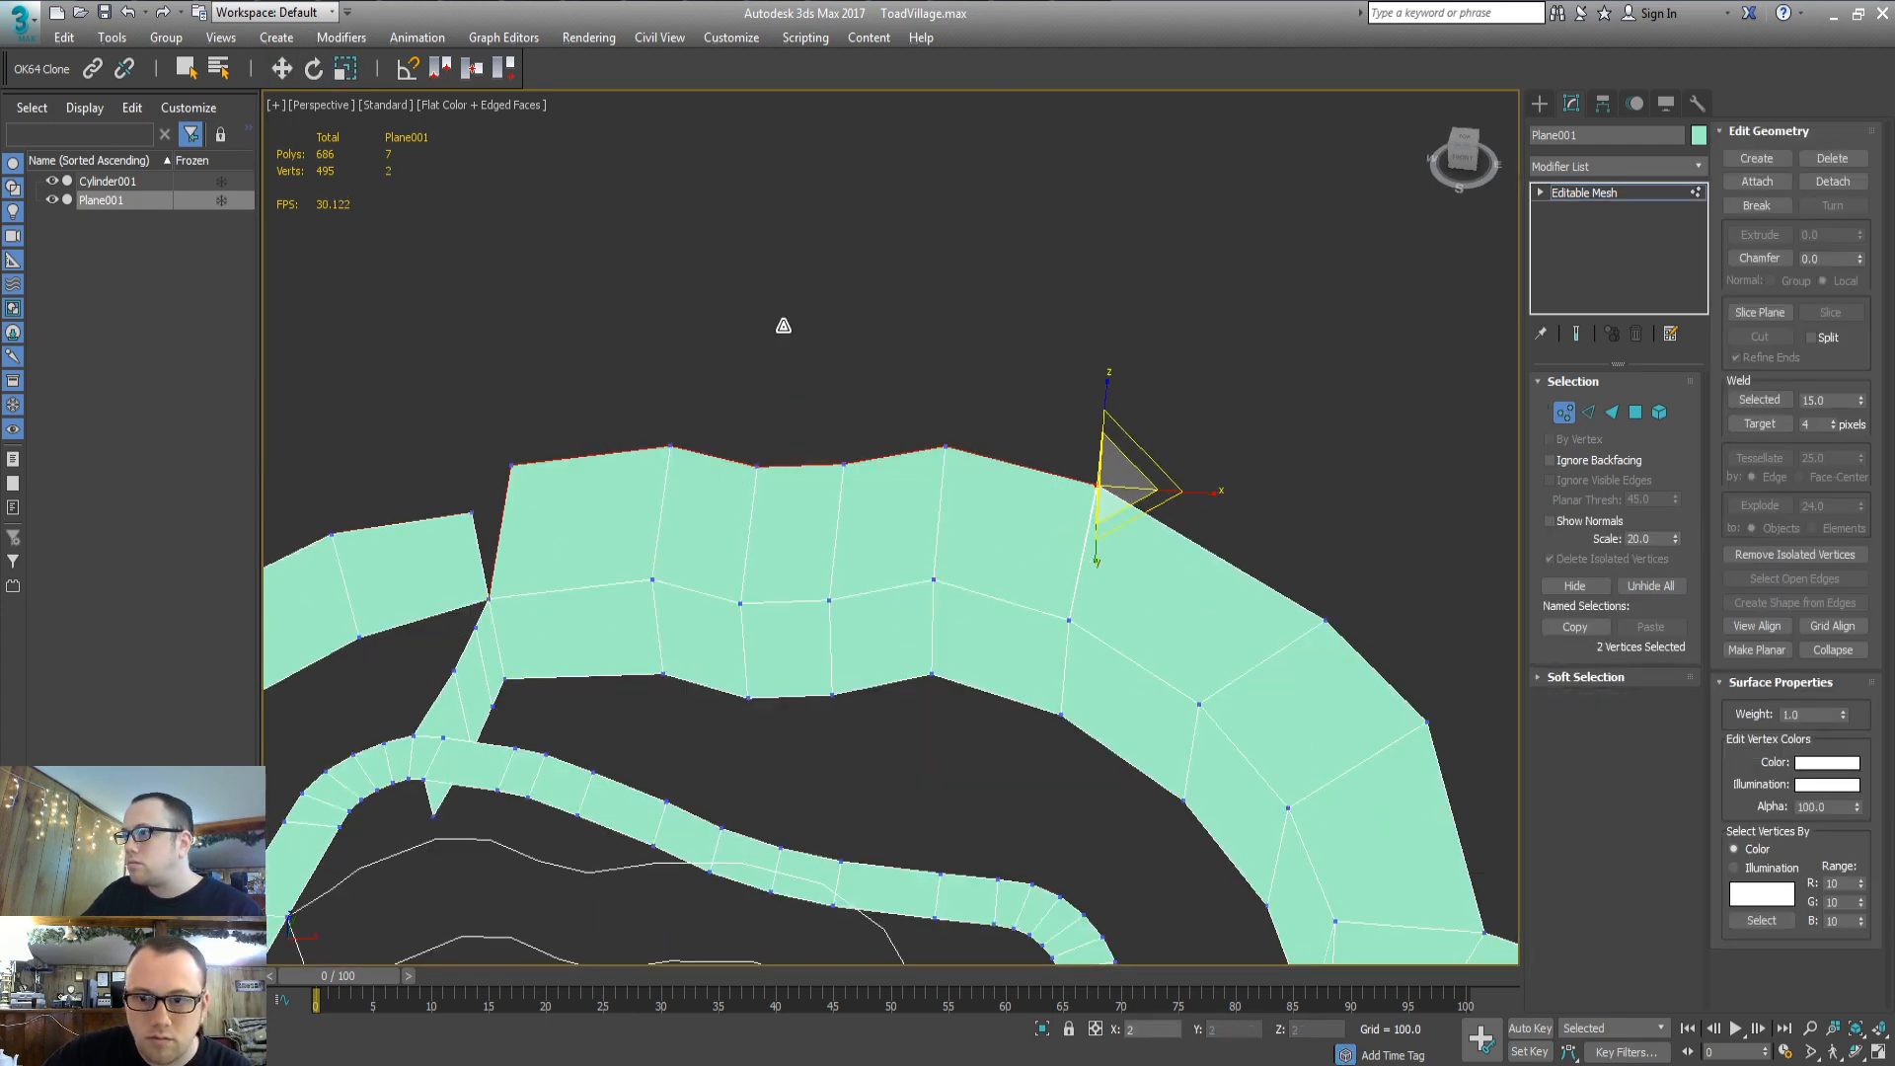
Extend the raised rim's open end edge along the adjoining band and move its outer corner vertex inward along Y
key("3")
middle_click_drag(542, 508, 928, 435)
middle_click_drag(928, 435, 817, 500, "alt")
middle_click_drag(1451, 489, 951, 512)
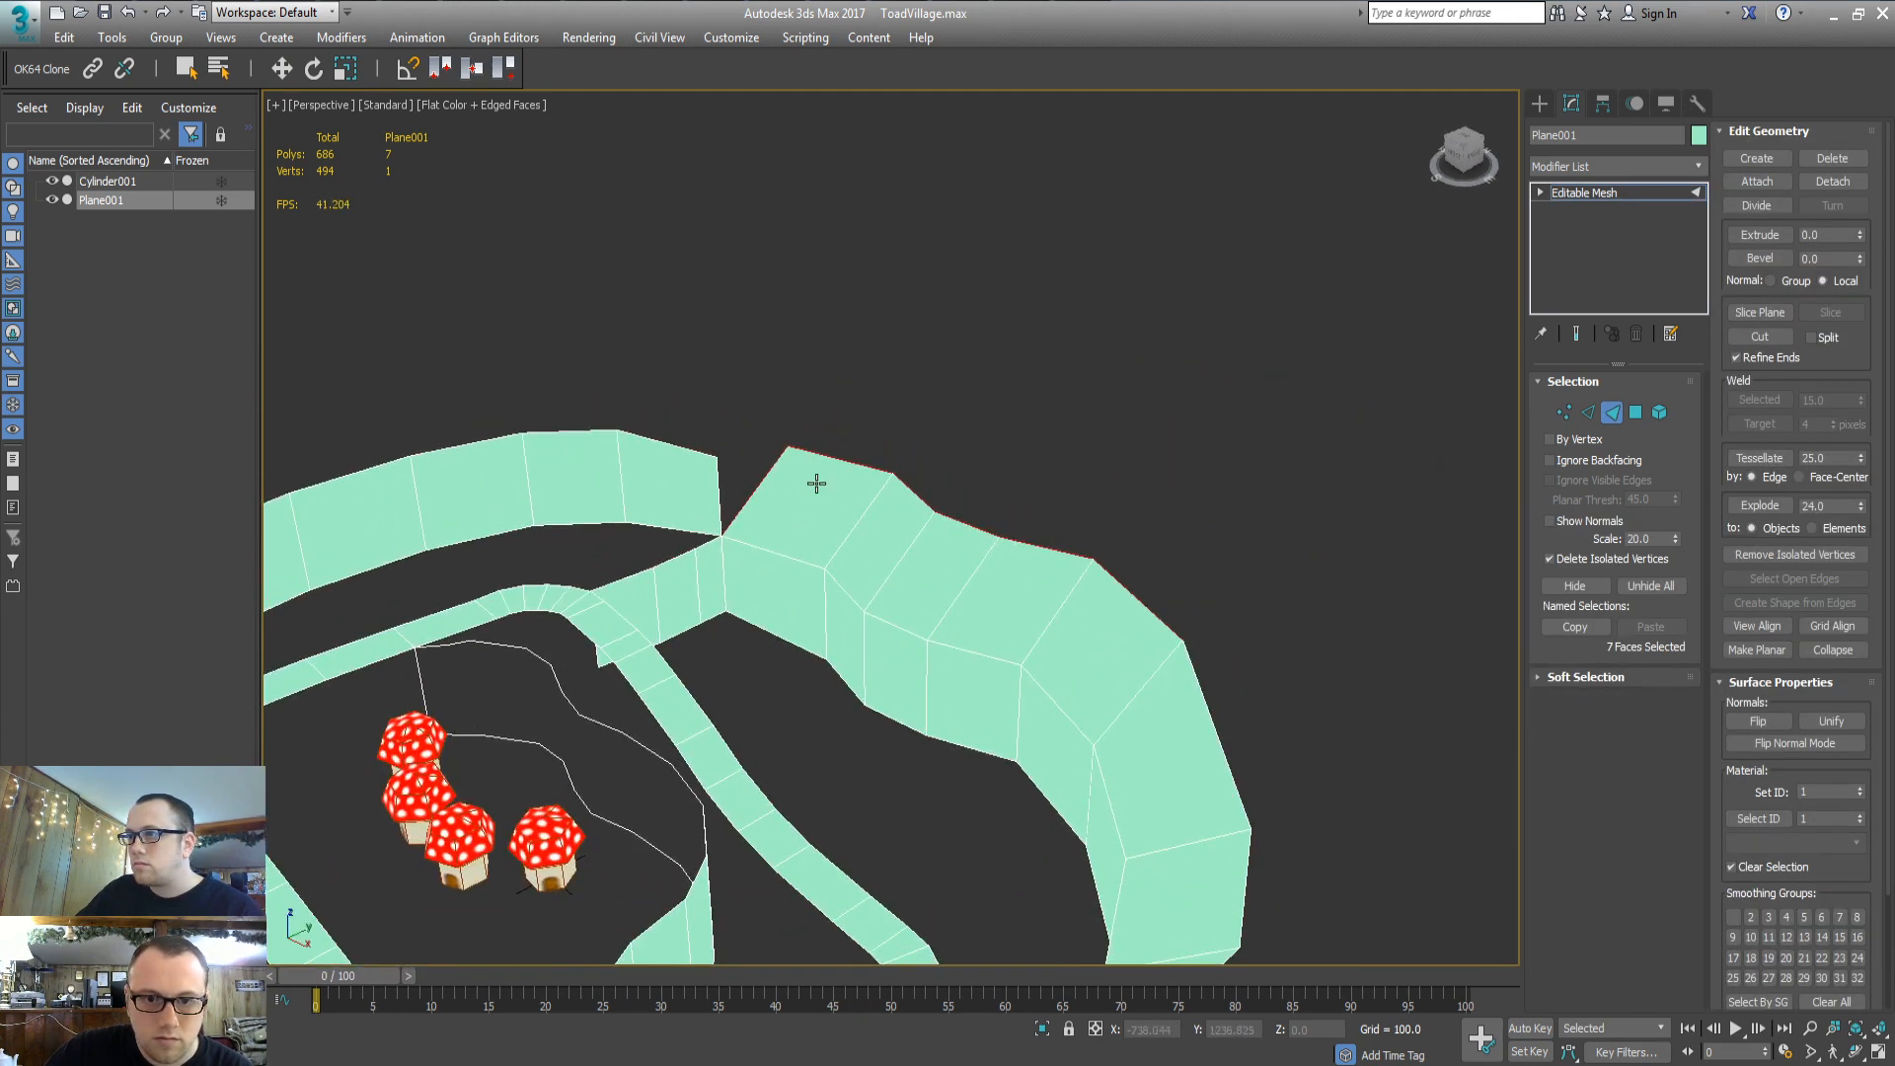
scroll(789, 474, "up", 3)
middle_click_drag(792, 500, 801, 348)
key("2")
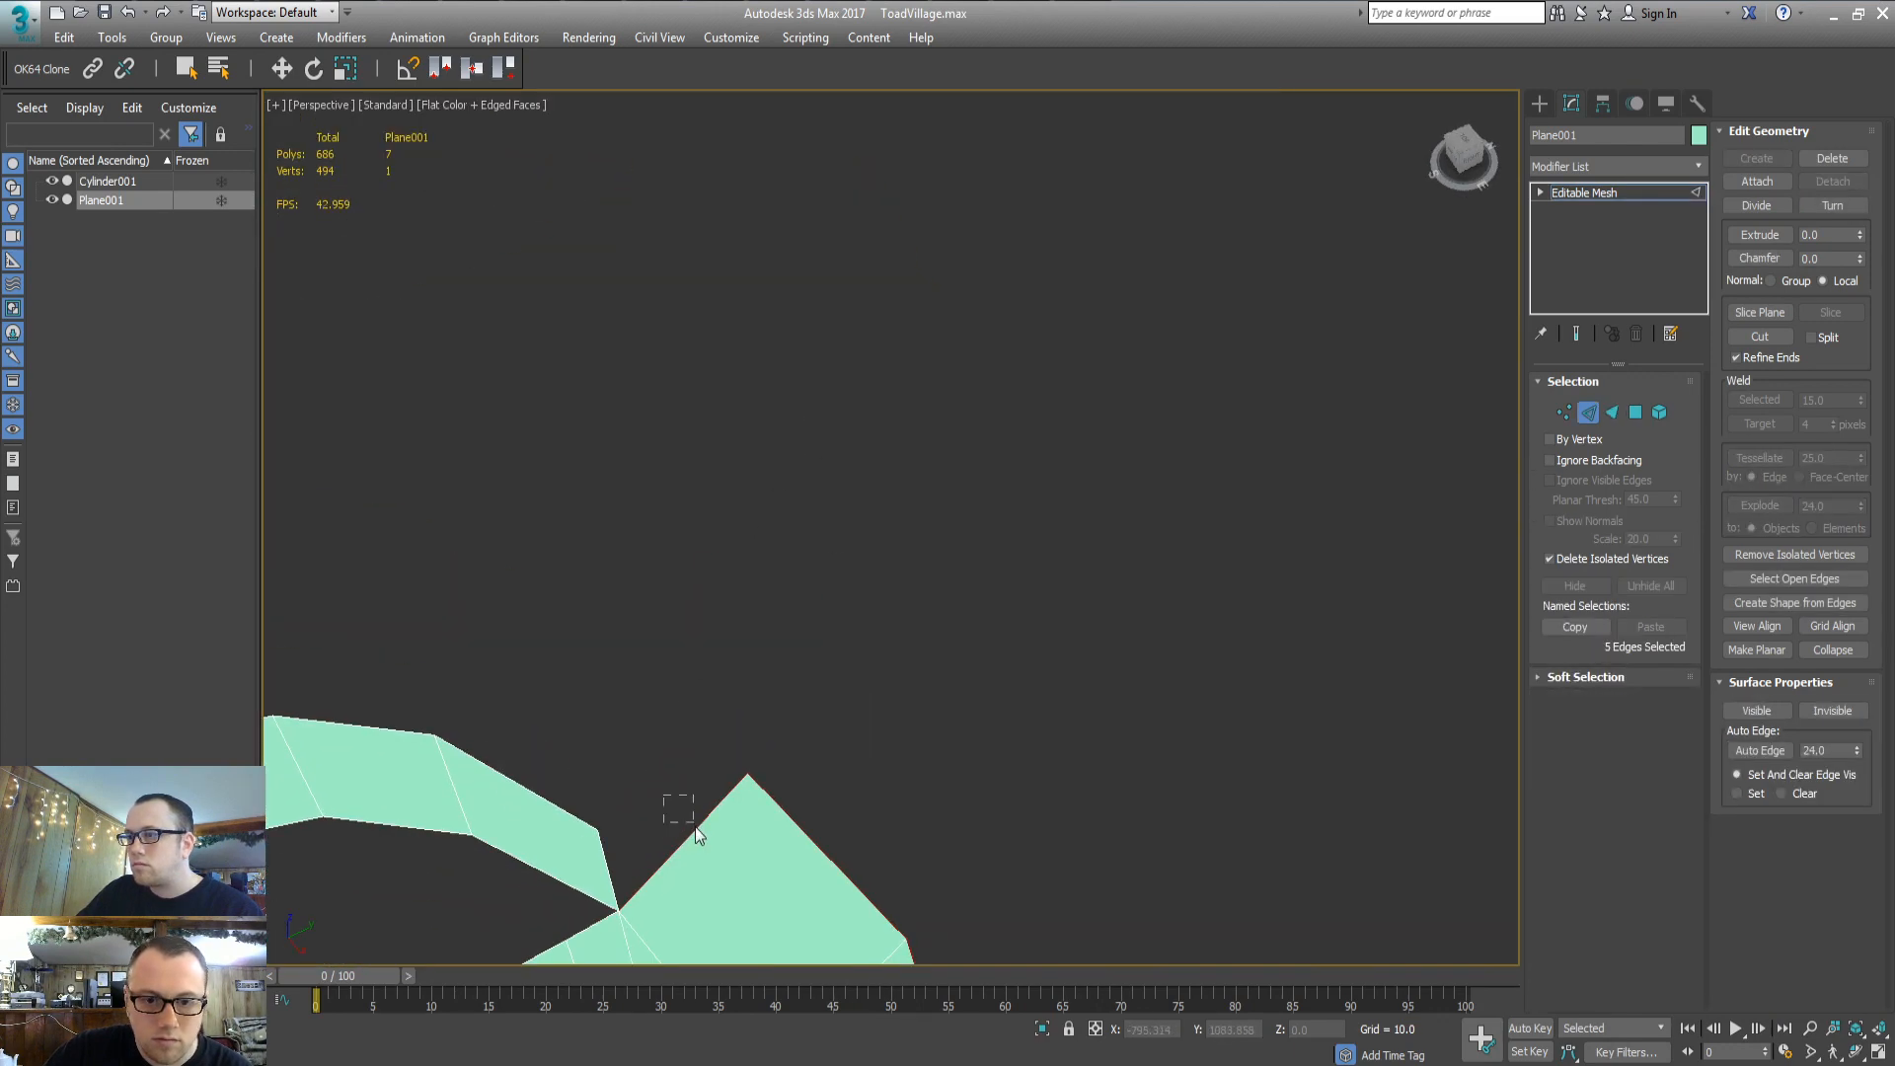
left_click(681, 829)
key("w")
middle_click_drag(756, 873, 851, 747, "alt")
left_click_drag(779, 718, 499, 718, "shift")
key("1")
left_click_drag(501, 587, 481, 657)
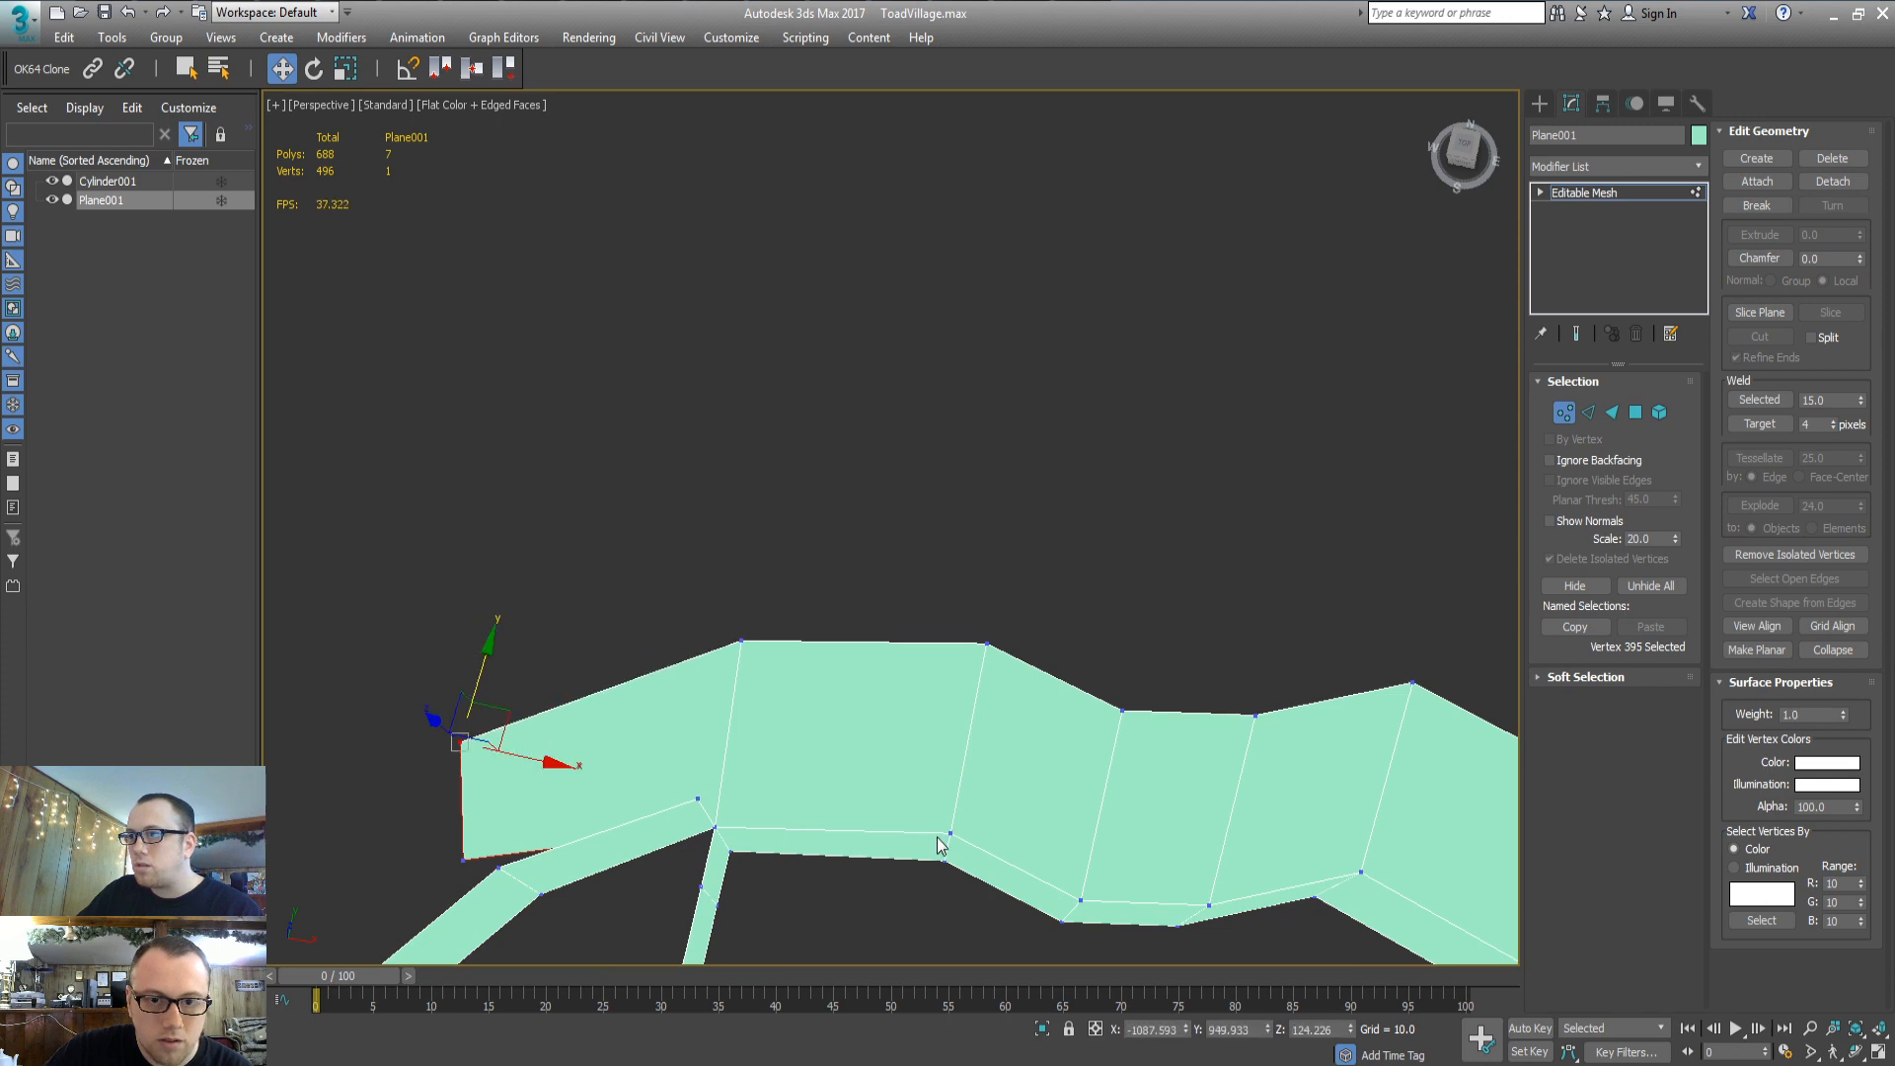
left_click(939, 847)
Examine the raised rim and the whole terrain around the path and mushroom houses from several angles
middle_click_drag(939, 847, 710, 609, "alt")
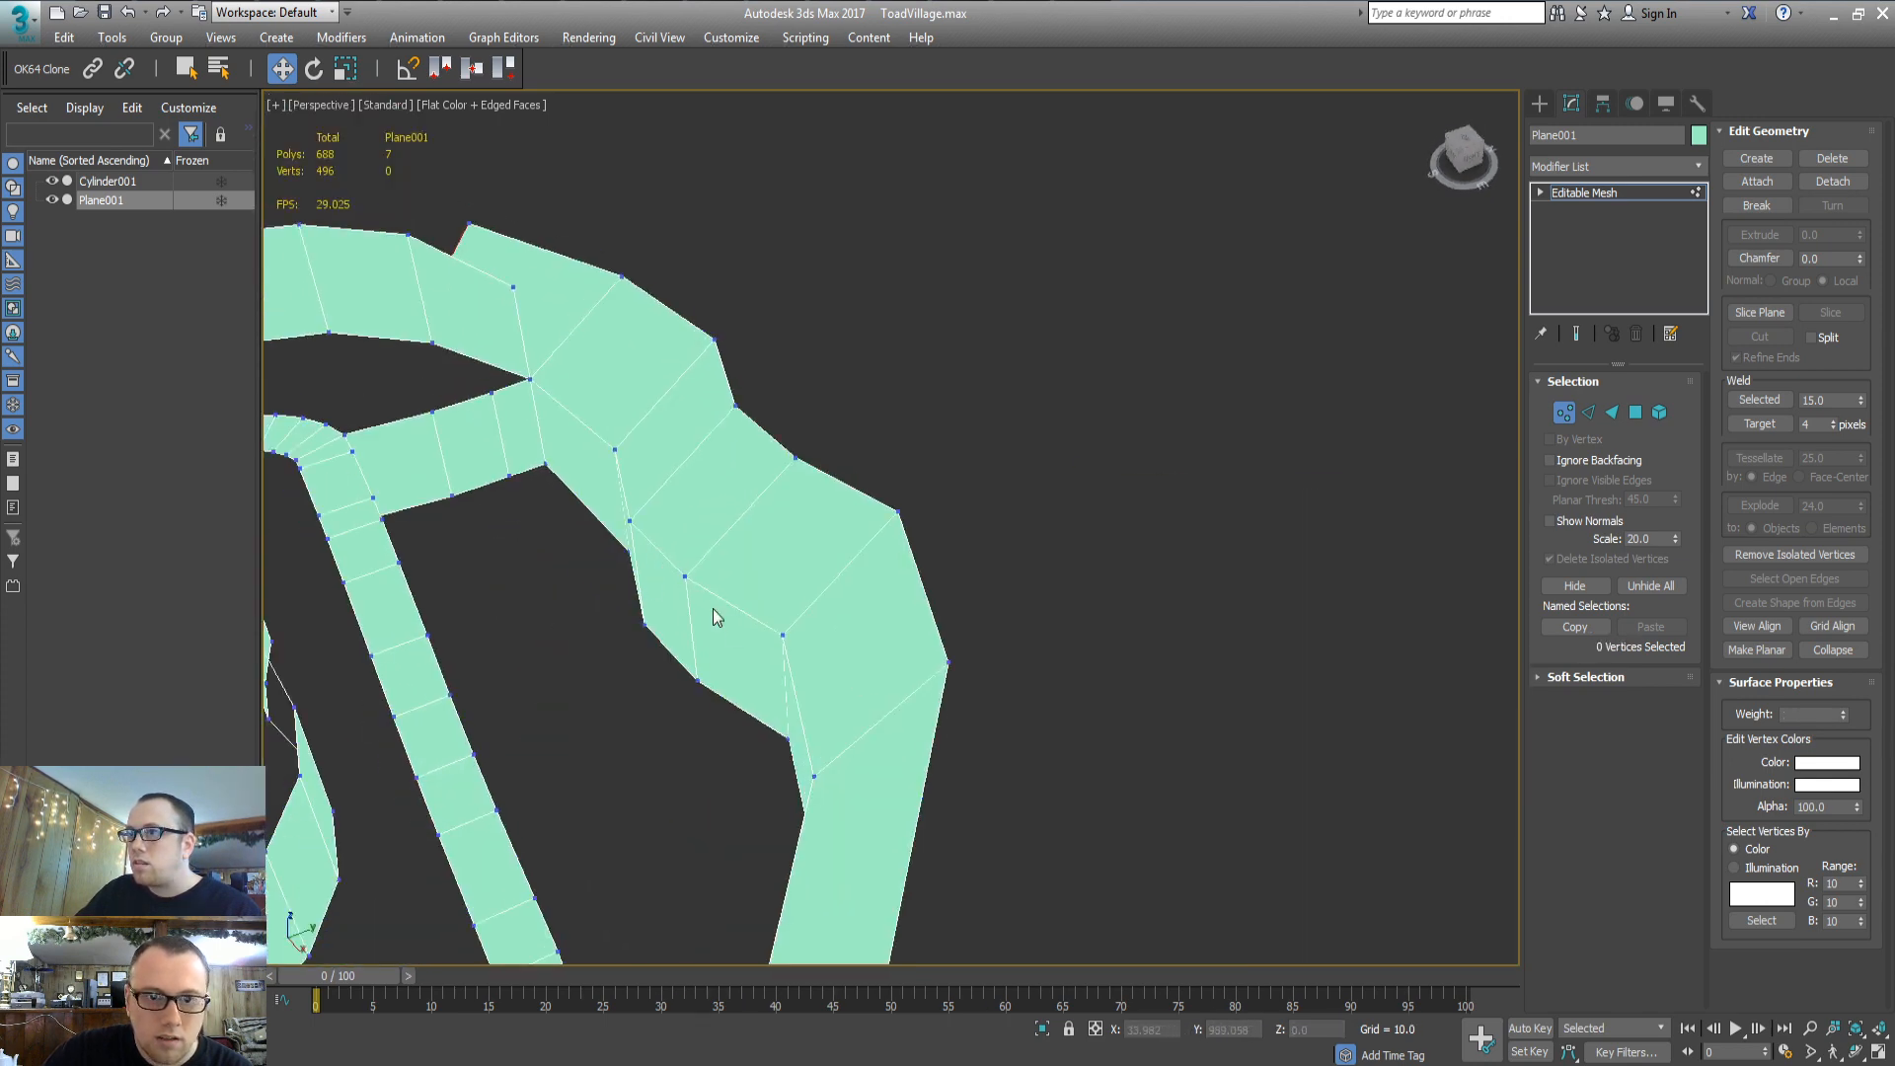
key("3")
left_click_drag(558, 661, 863, 545)
middle_click_drag(745, 647, 809, 715, "alt")
mouse_move(804, 474)
middle_mouse_down("alt")
mouse_move(753, 495)
mouse_move(681, 459)
mouse_move(741, 437)
mouse_move(1003, 546)
mouse_move(899, 542)
mouse_move(818, 481)
middle_mouse_up("alt")
left_click(899, 543)
key("ctrl+a")
left_click(1241, 383)
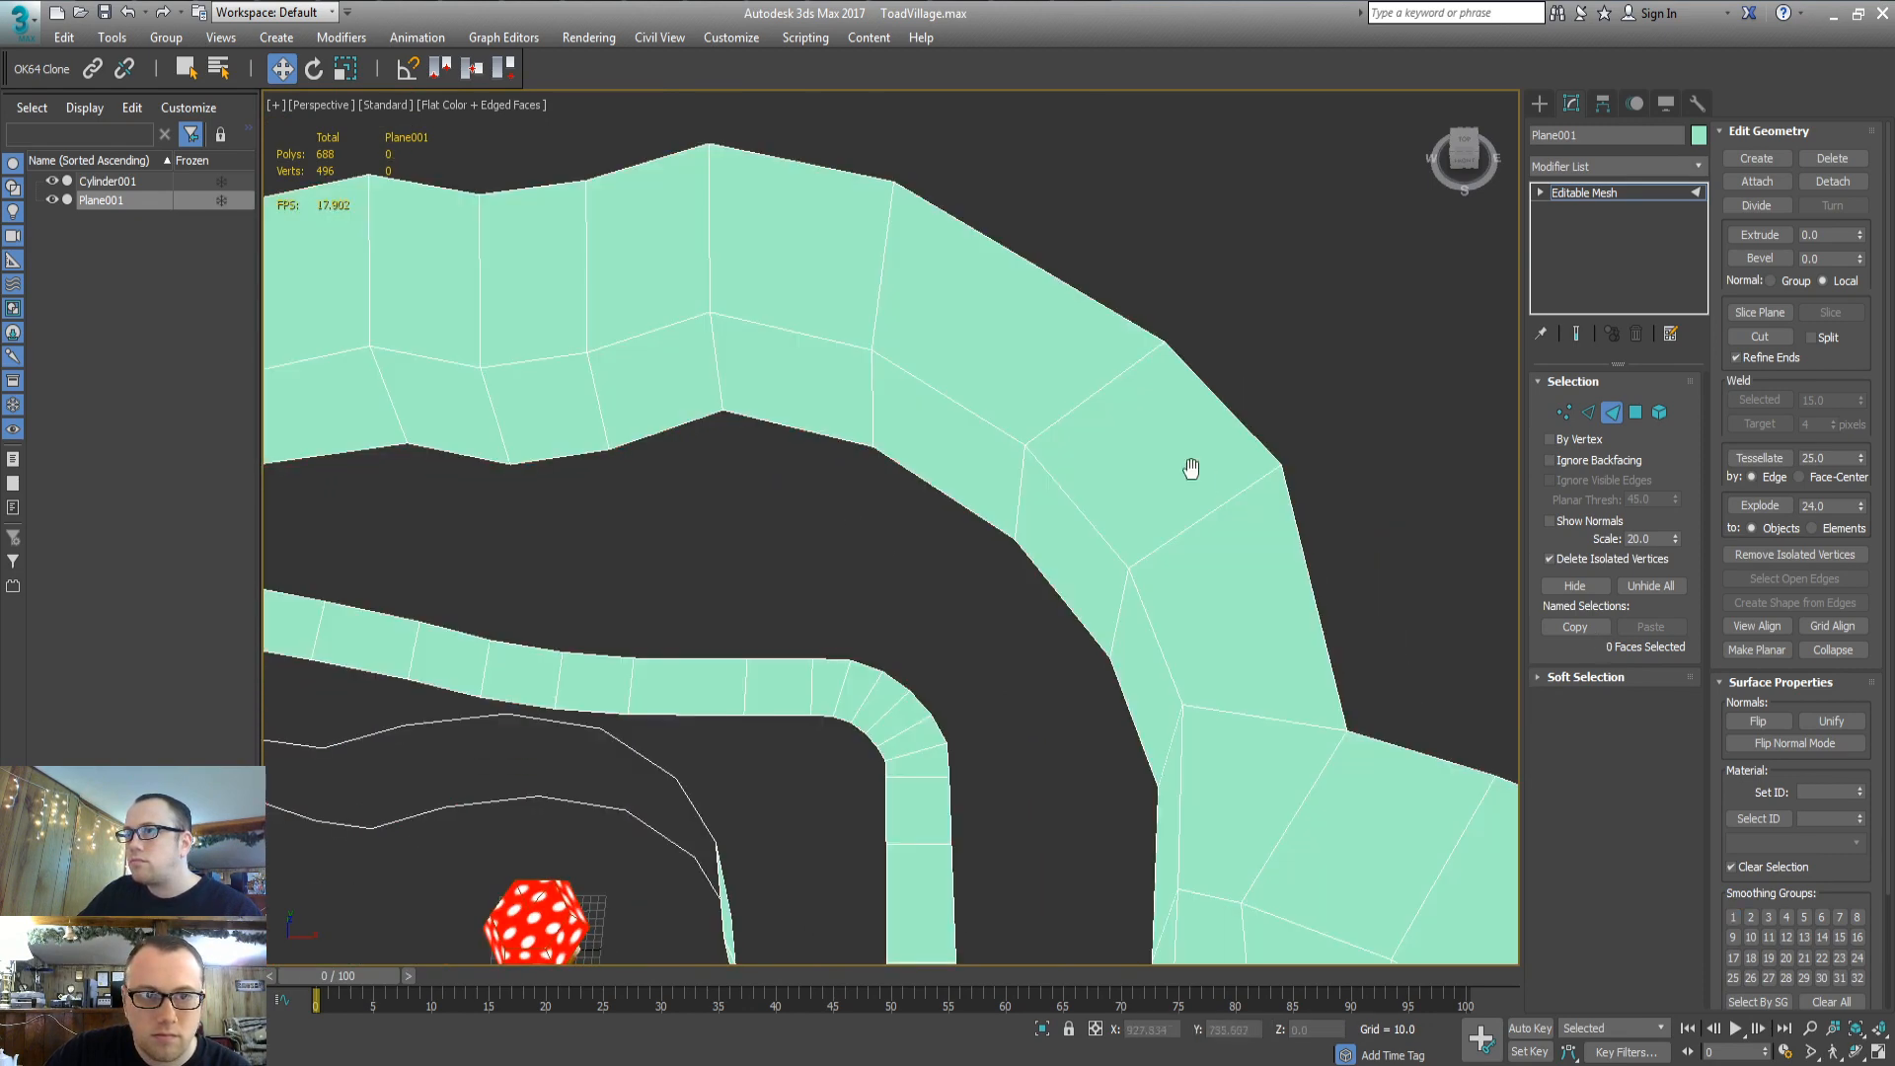
scroll(1193, 470, "down", 6)
middle_click_drag(1125, 647, 922, 613)
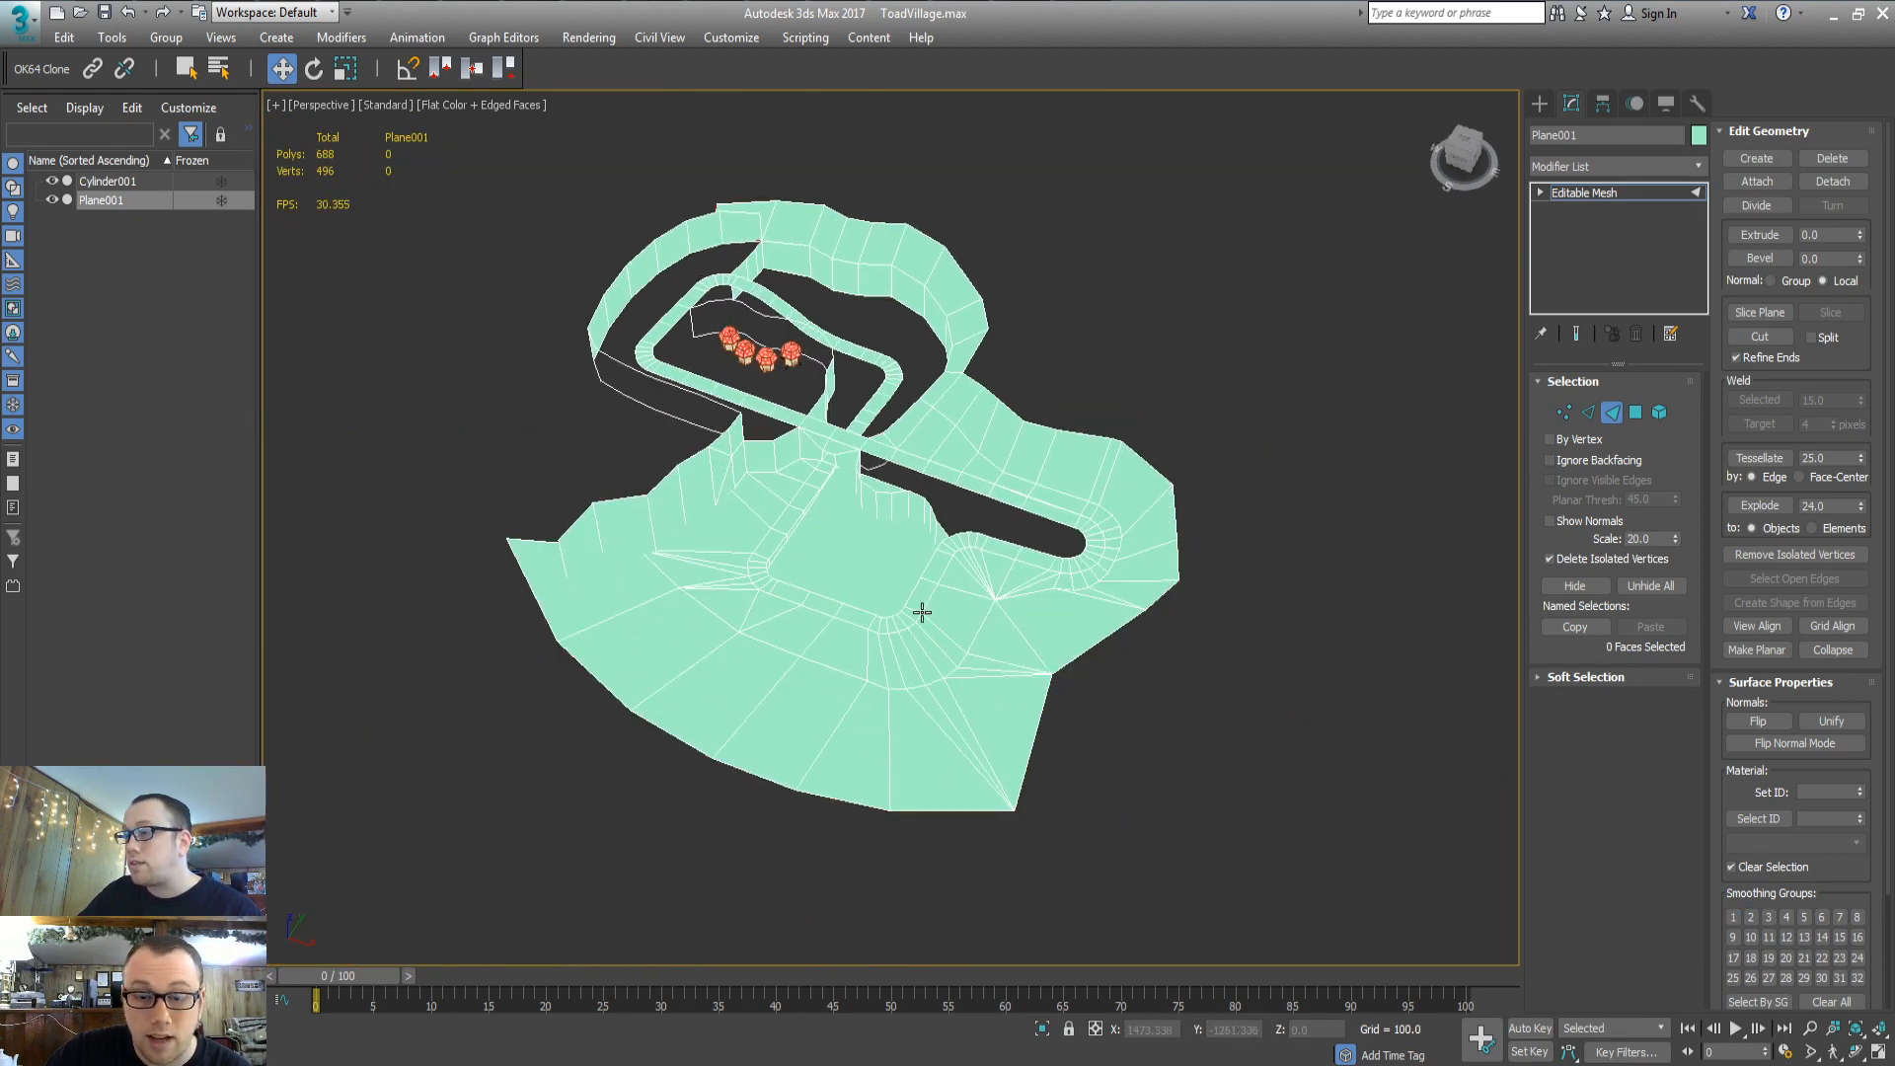
scroll(916, 567, "up", 3)
middle_click_drag(900, 528, 743, 612)
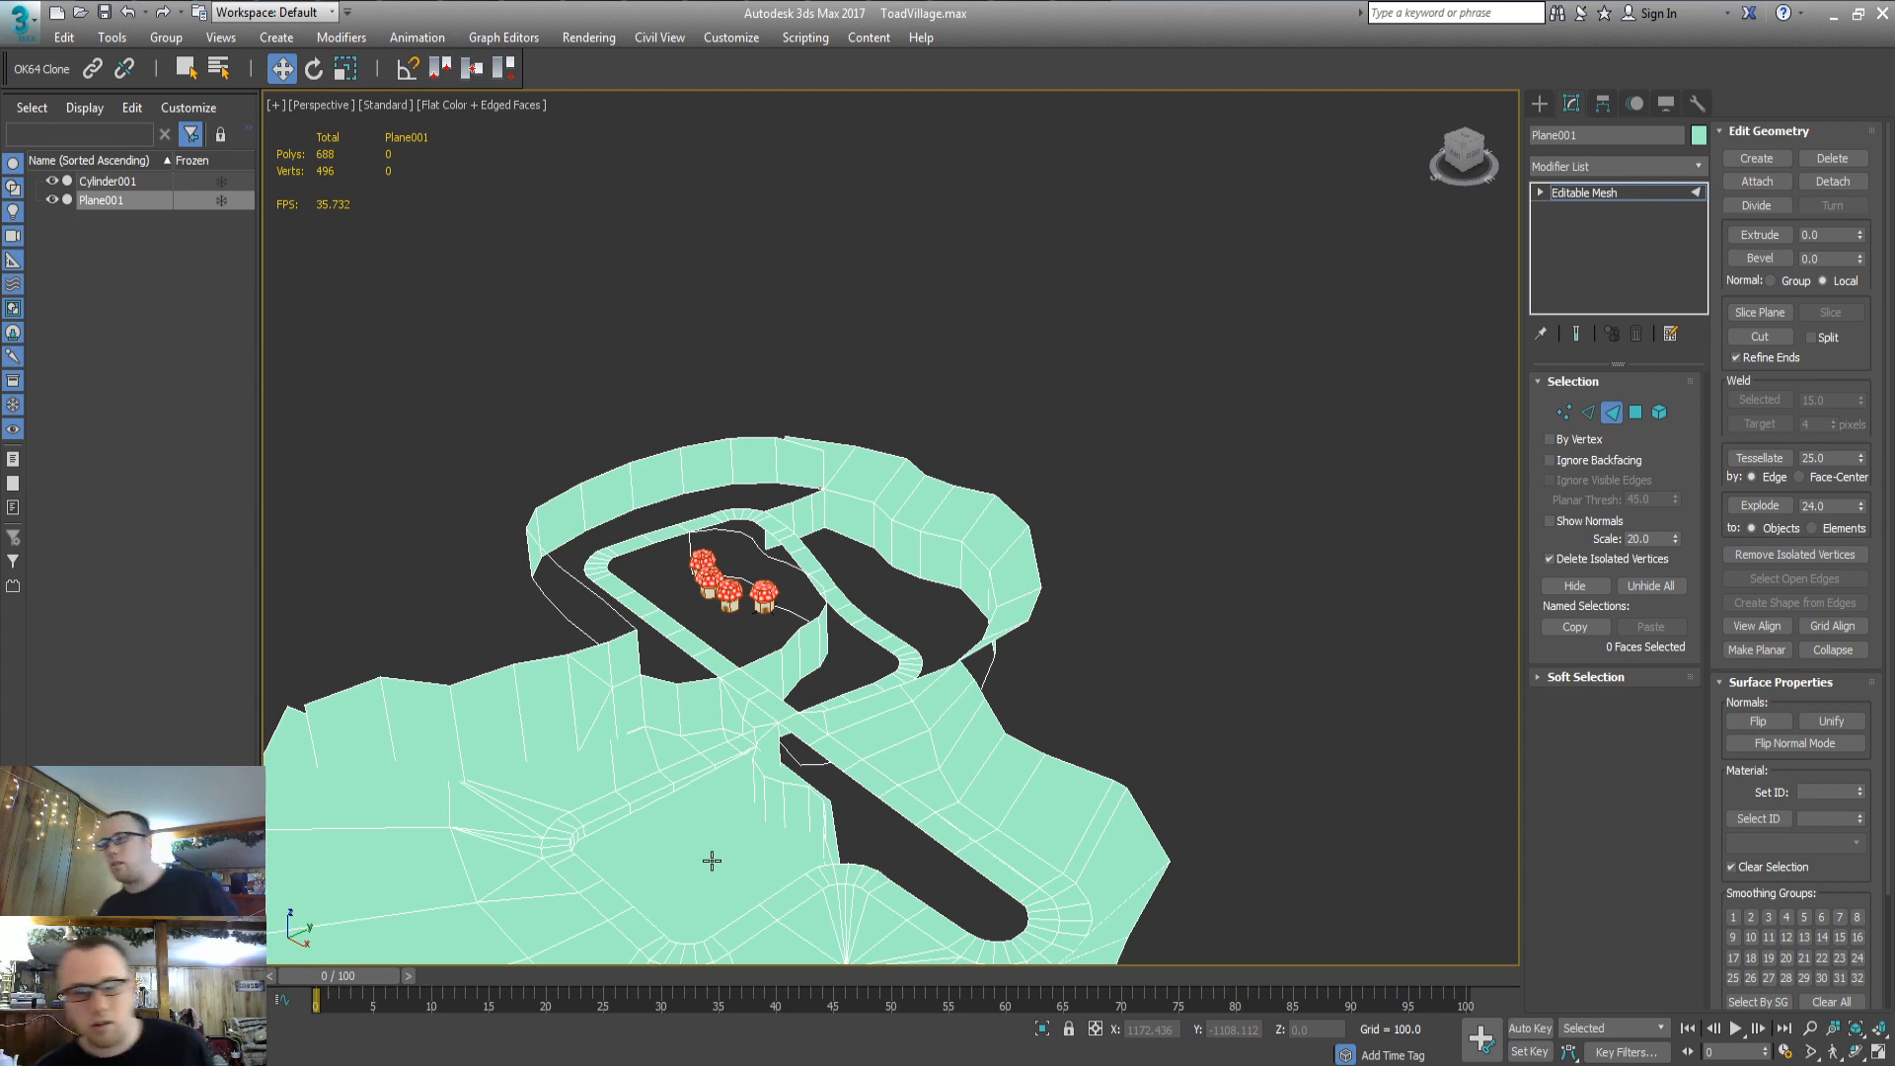
scroll(711, 848, "up", 1)
scroll(816, 690, "up", 2)
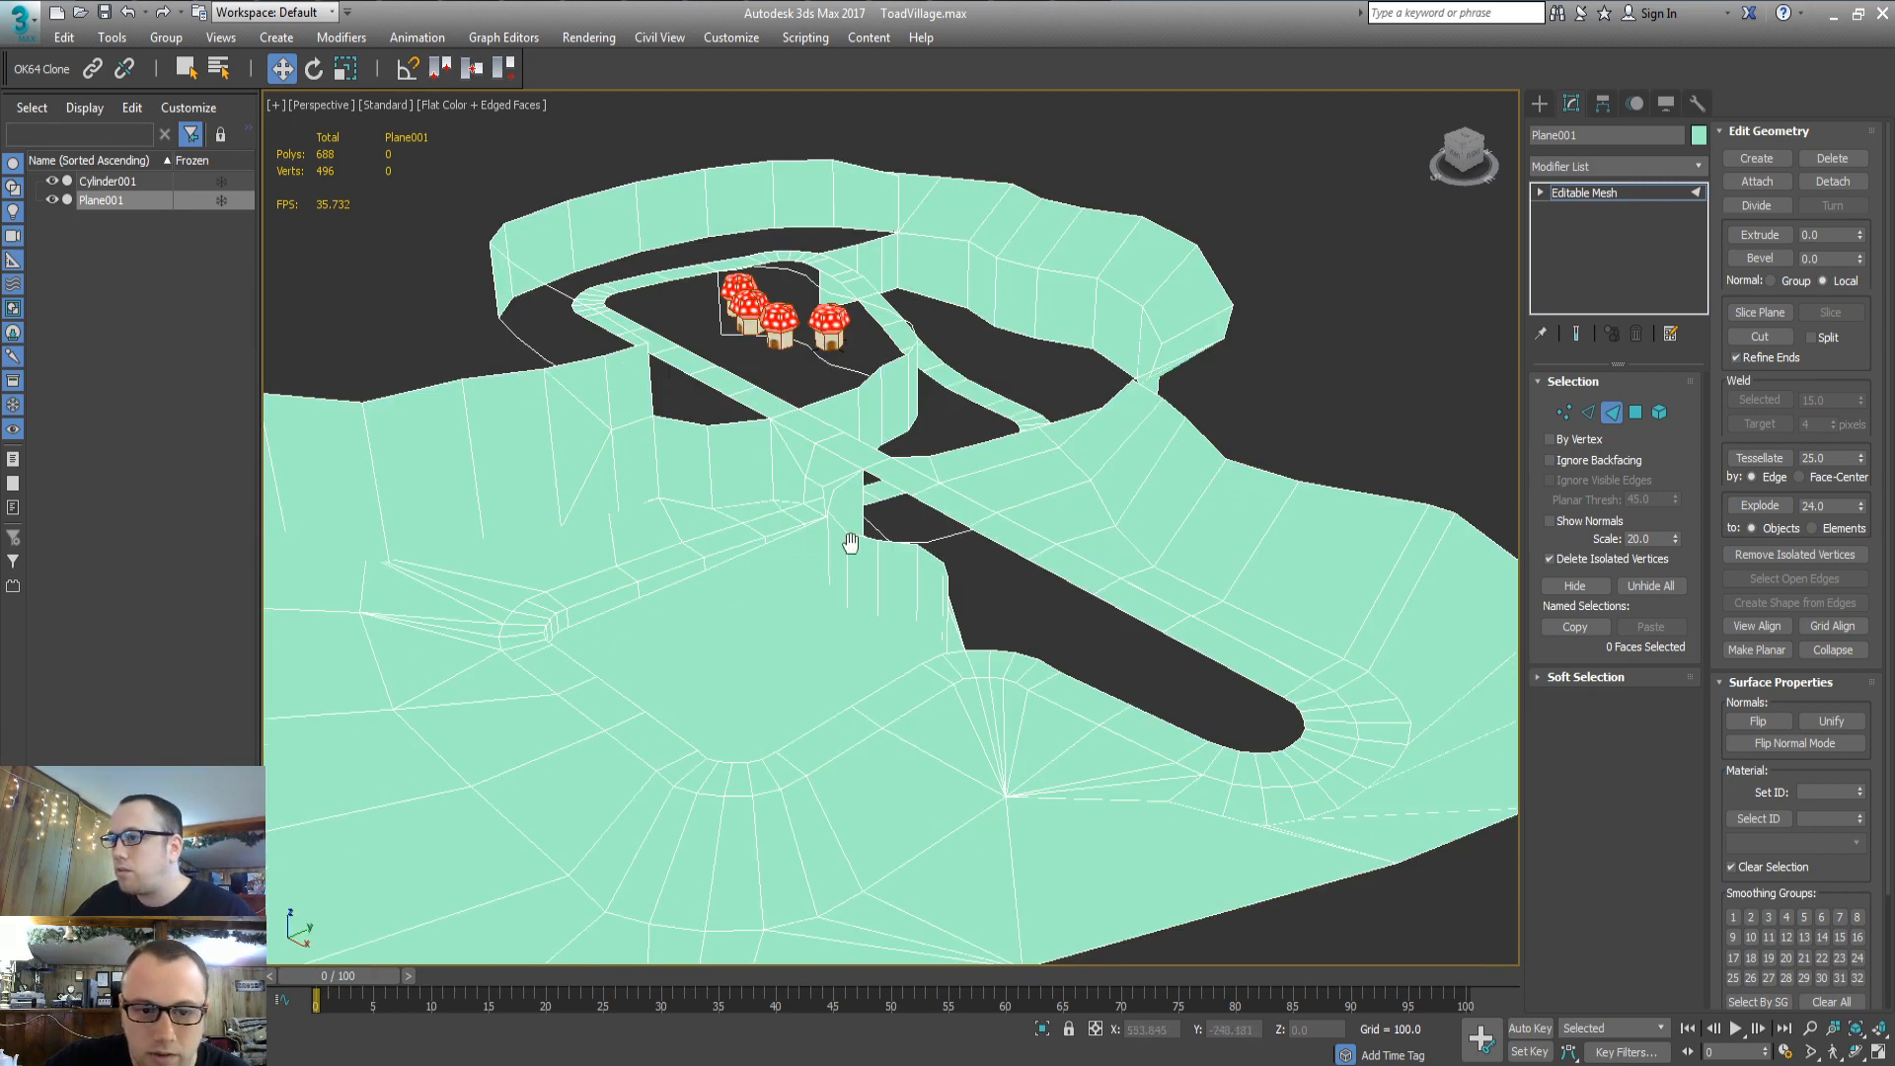
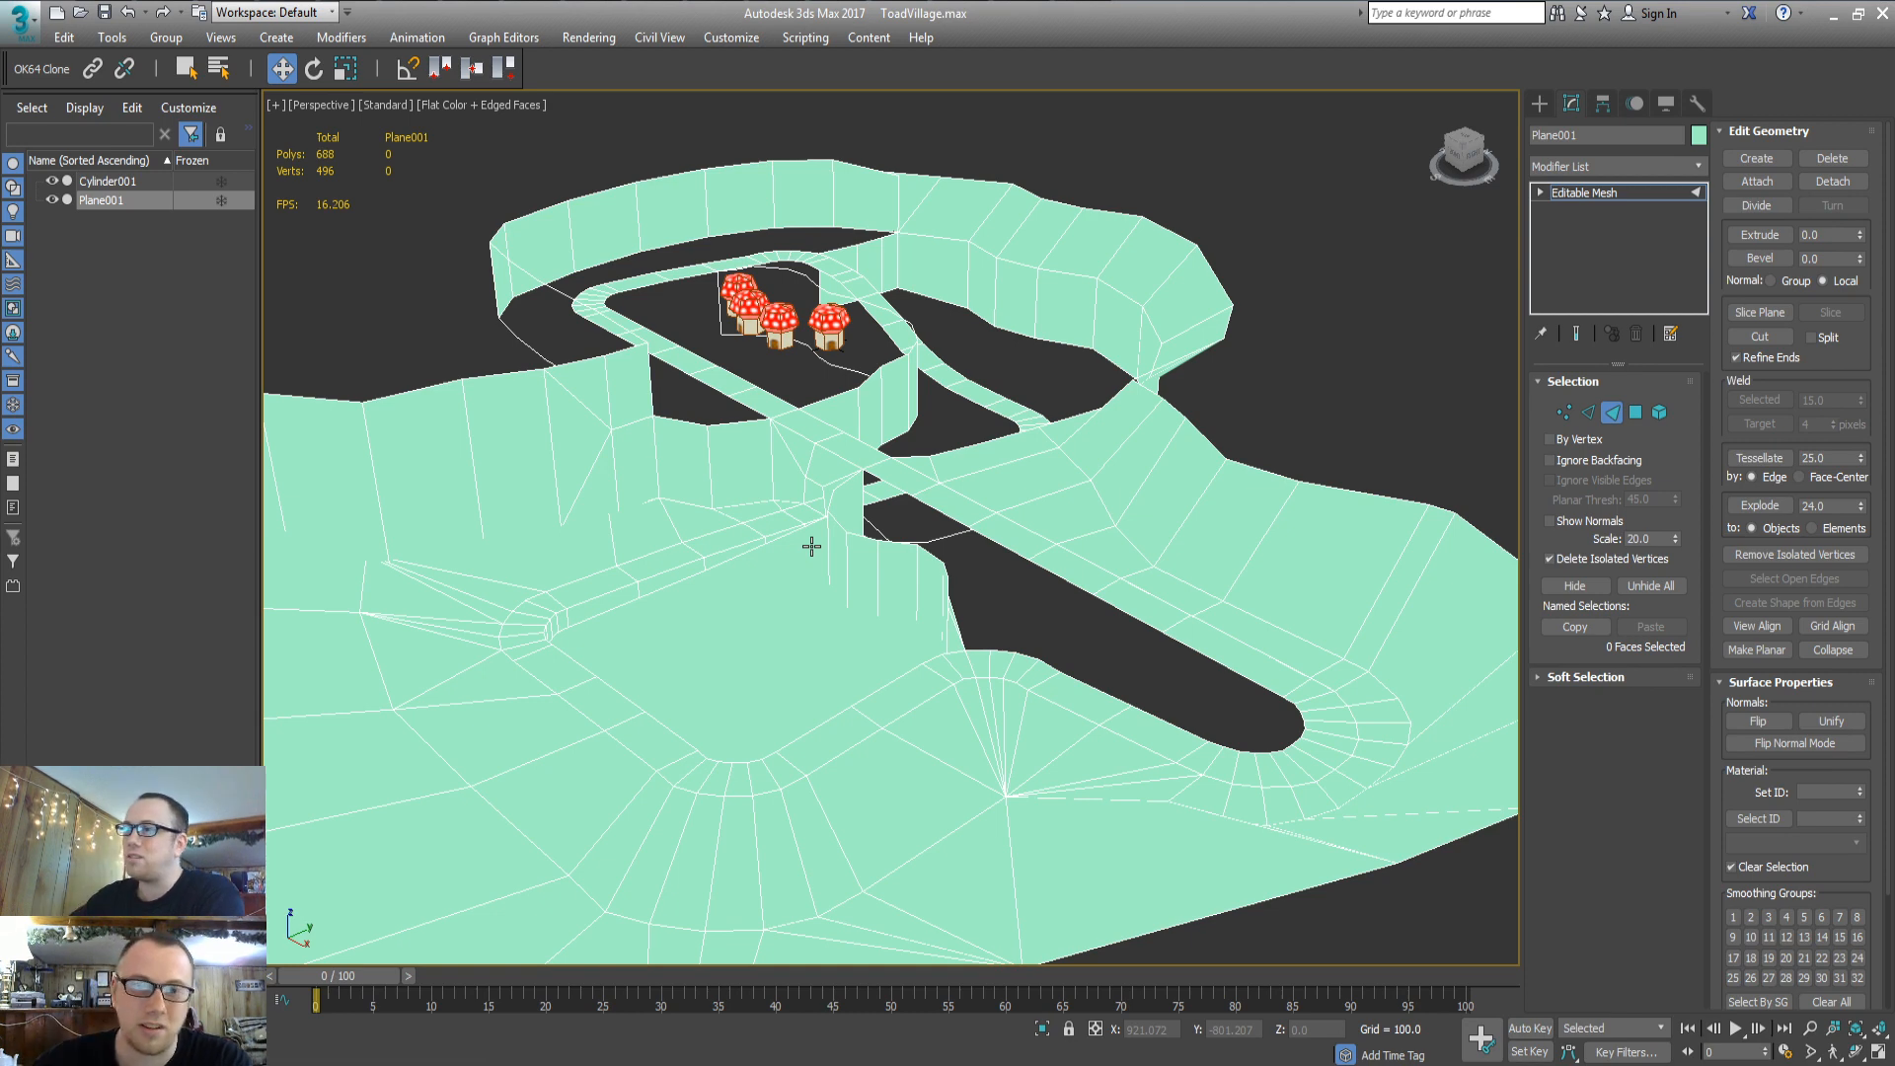
Create a four-sided face bridging the path's edge and the cliff top at the narrow end of the long gap
left_click(570, 536)
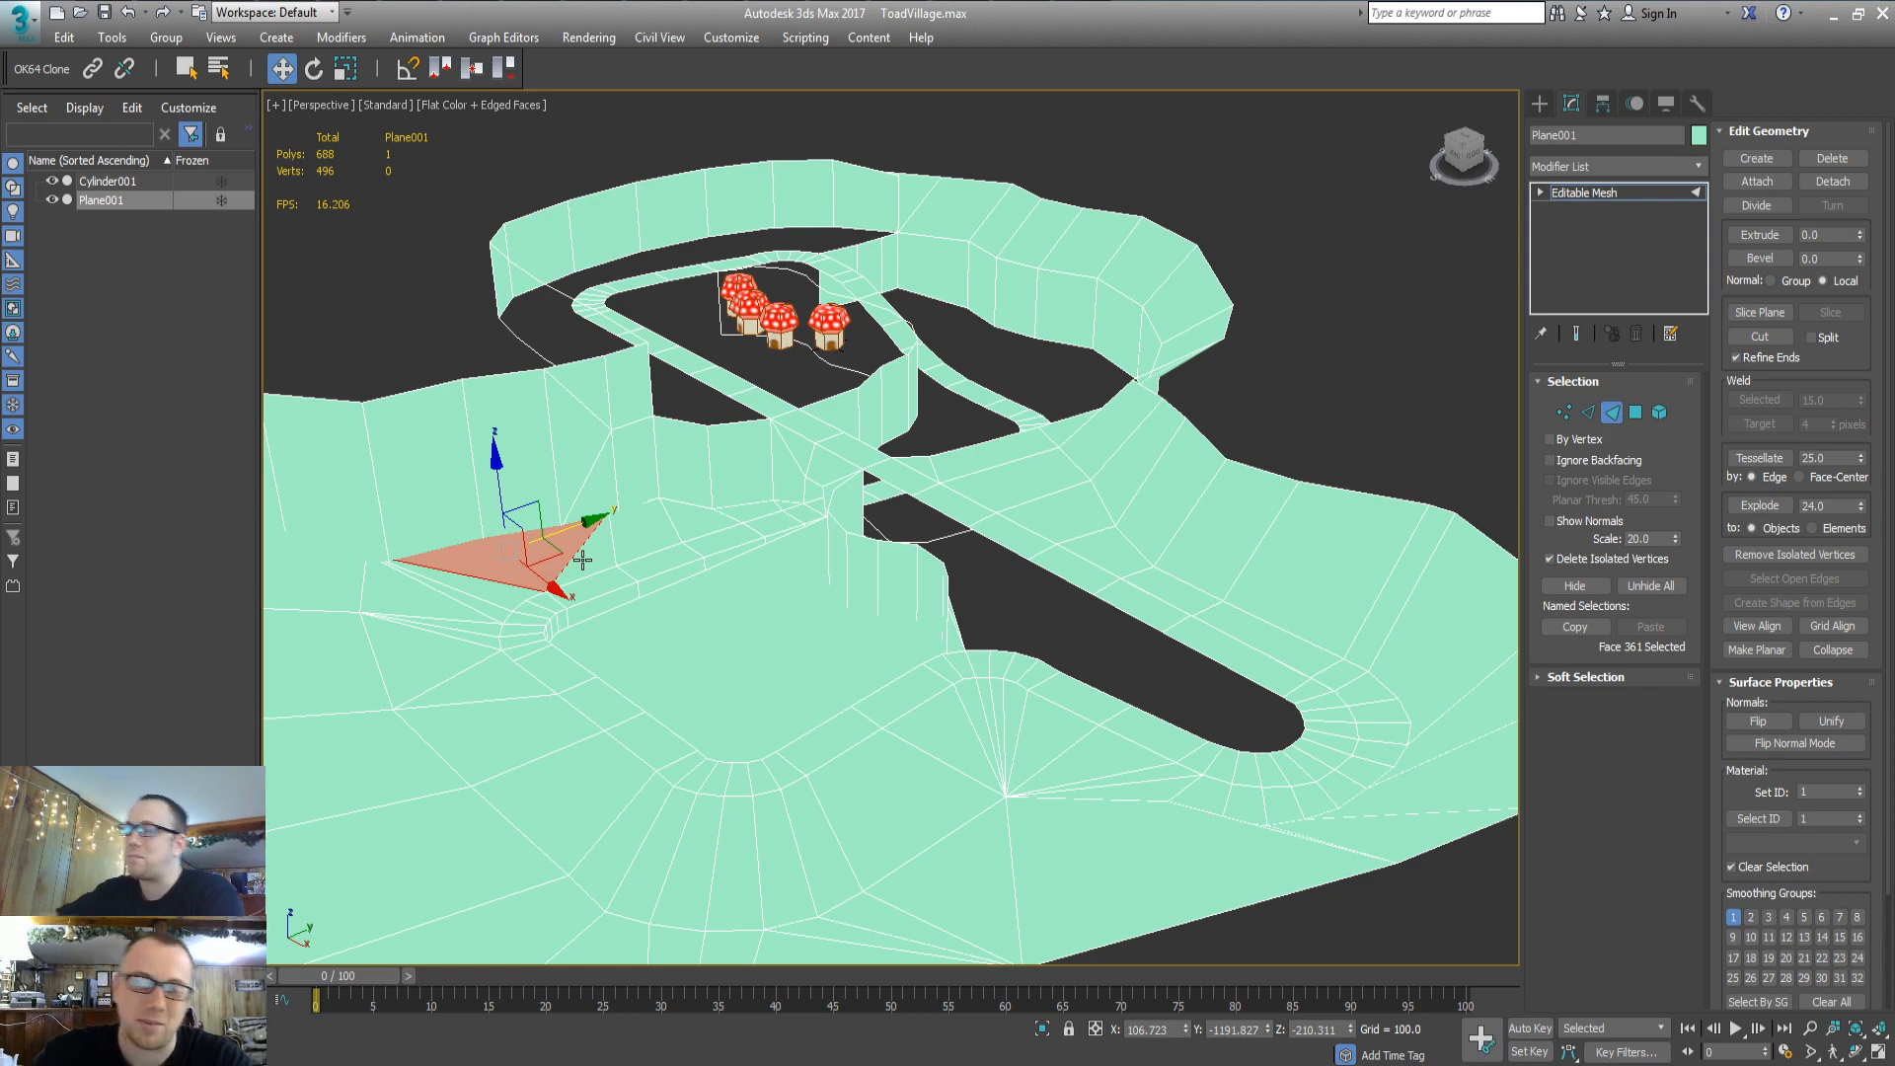
middle_click_drag(825, 554, 950, 692, "alt")
left_click(775, 471)
scroll(768, 486, "up", 6)
scroll(887, 523, "down", 3)
middle_click_drag(813, 454, 824, 571)
key("c")
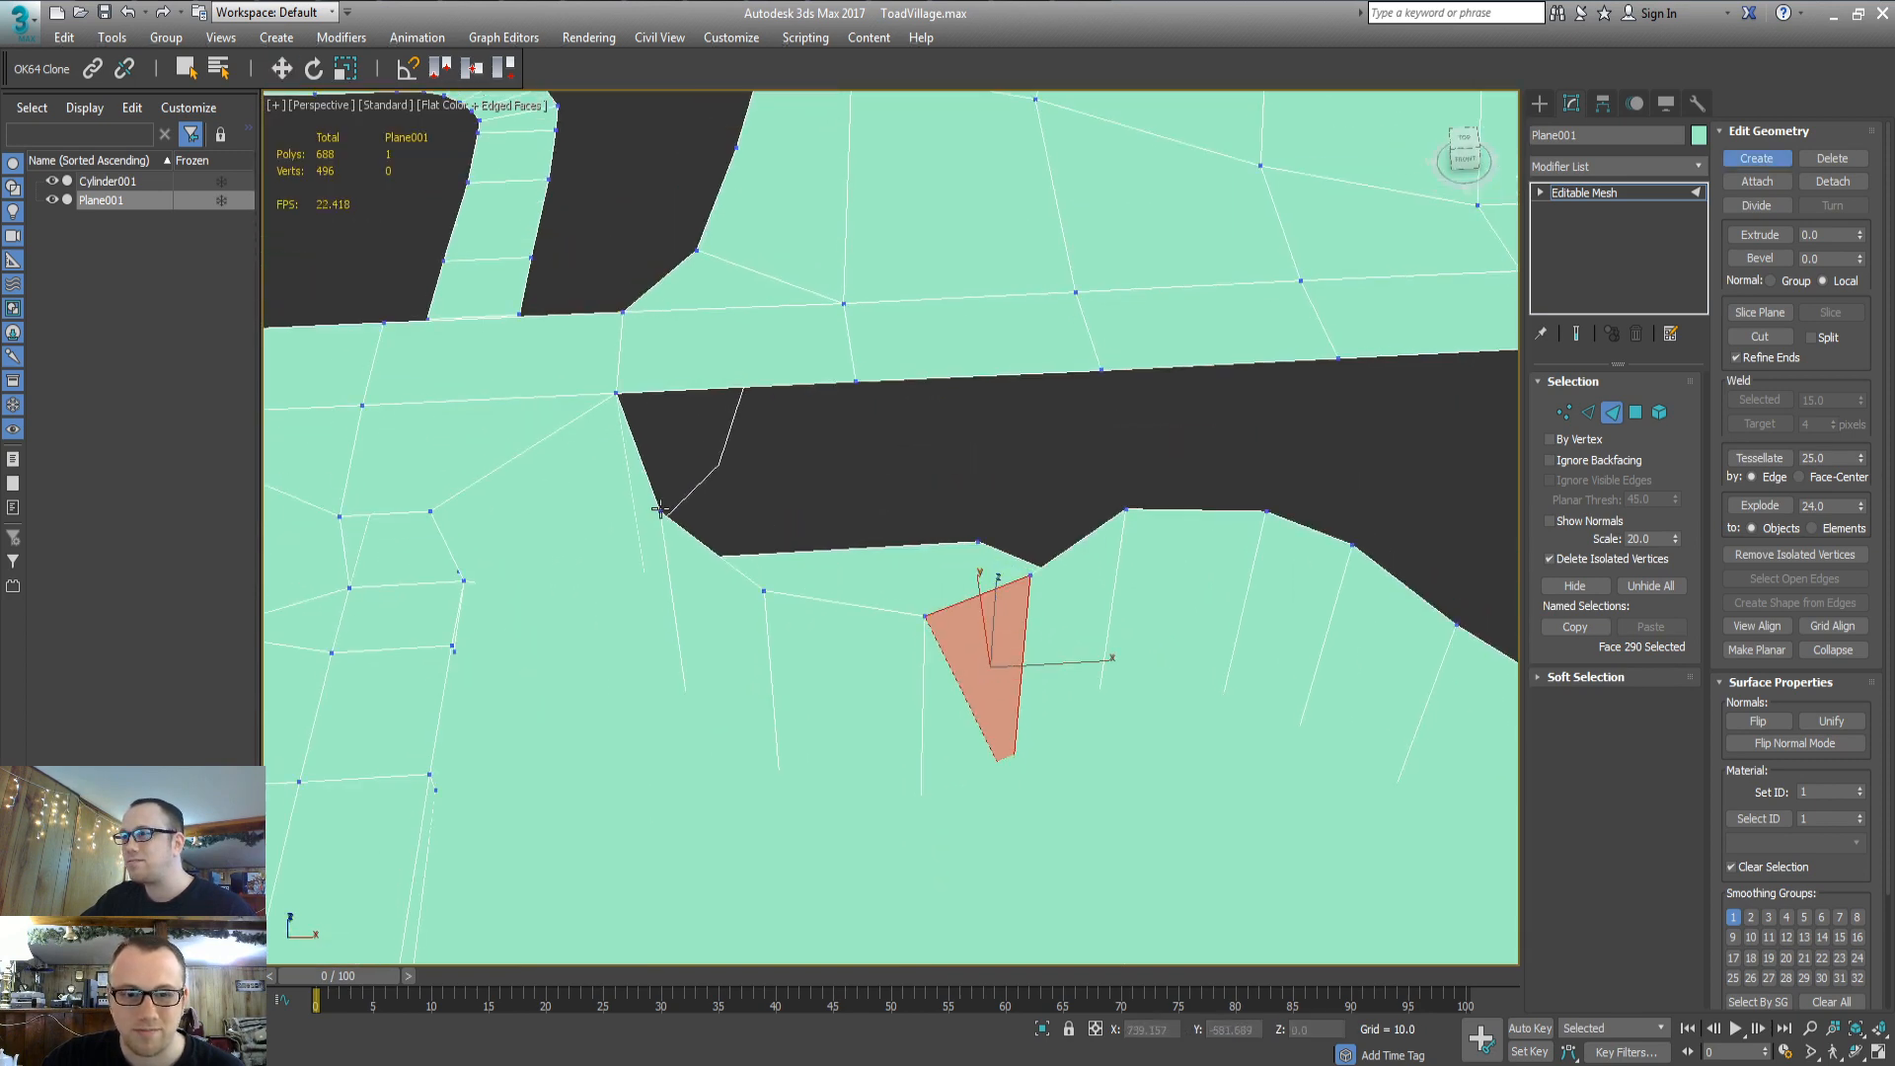
left_click(661, 511)
left_click(764, 589)
left_click(854, 382)
double_click(616, 392)
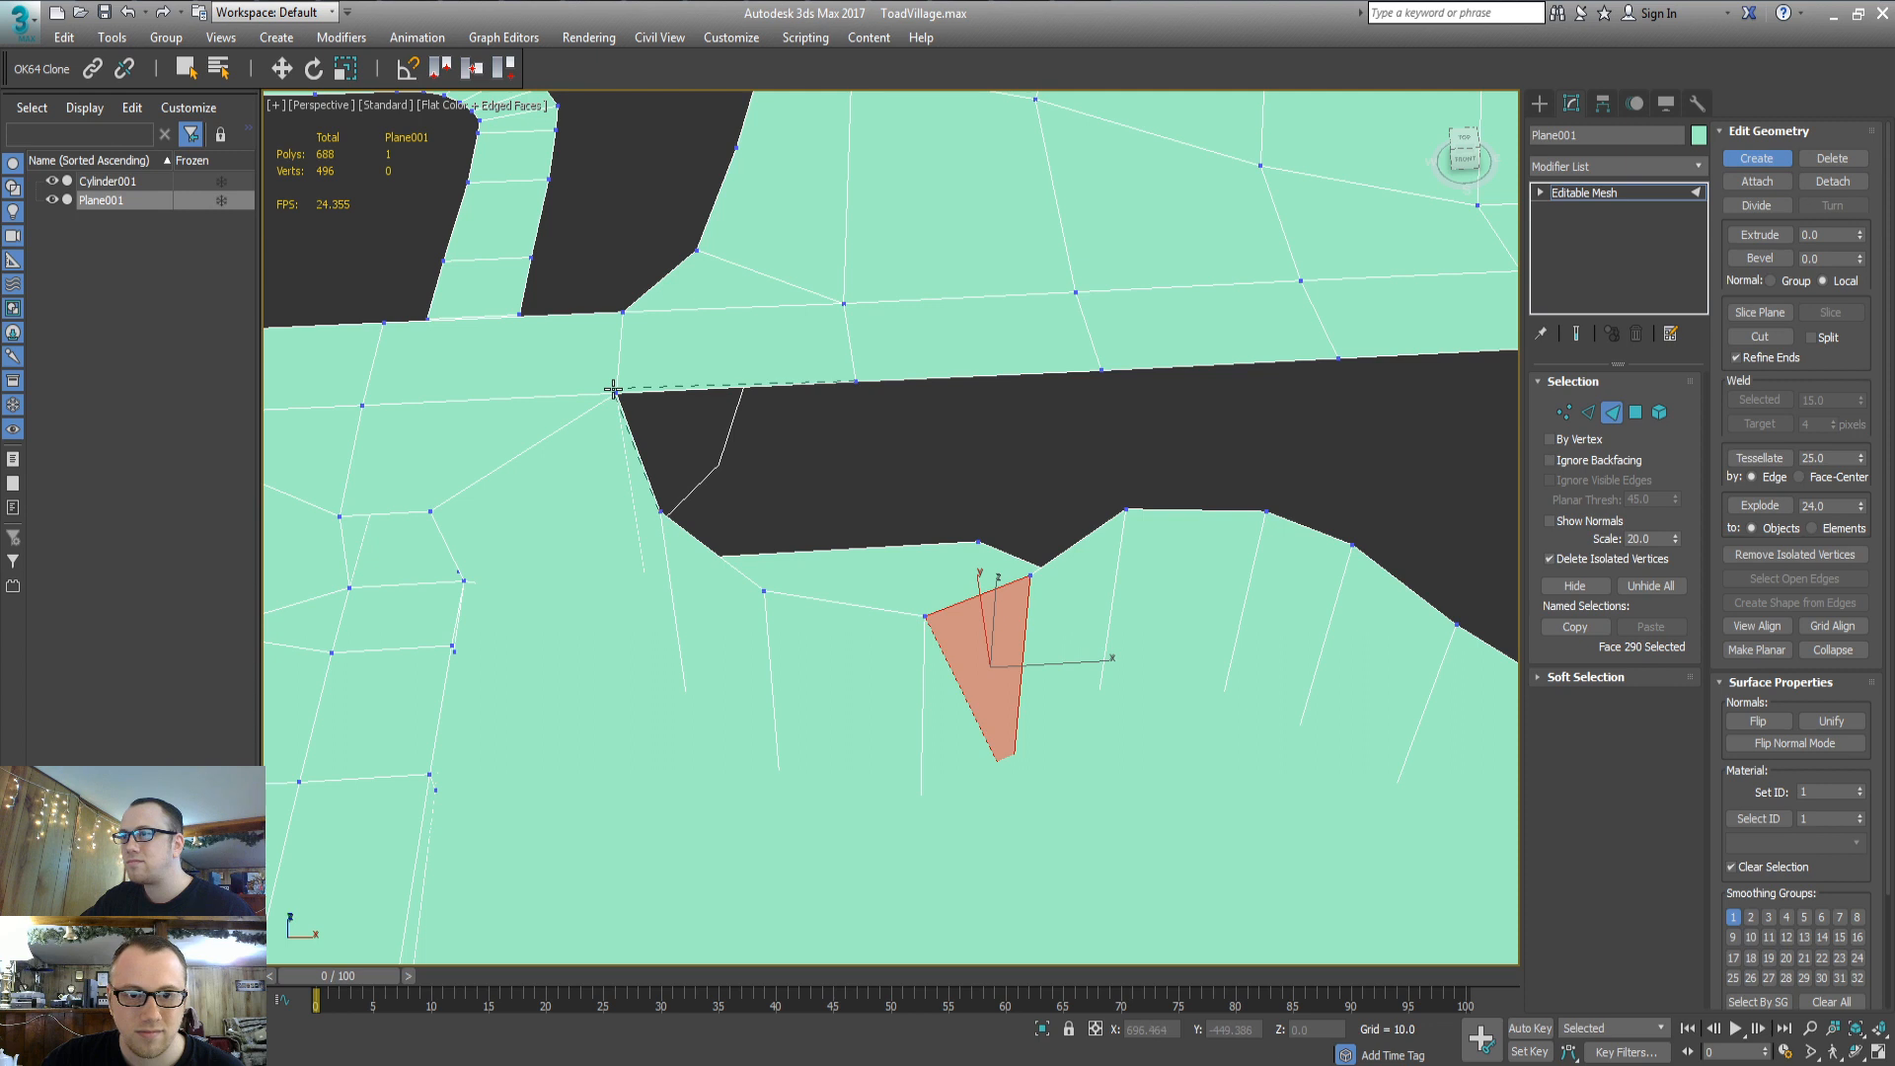
Create a four-sided face along the cliff top beside the bridging face to fill the notch in the gap's edge
left_click(762, 591)
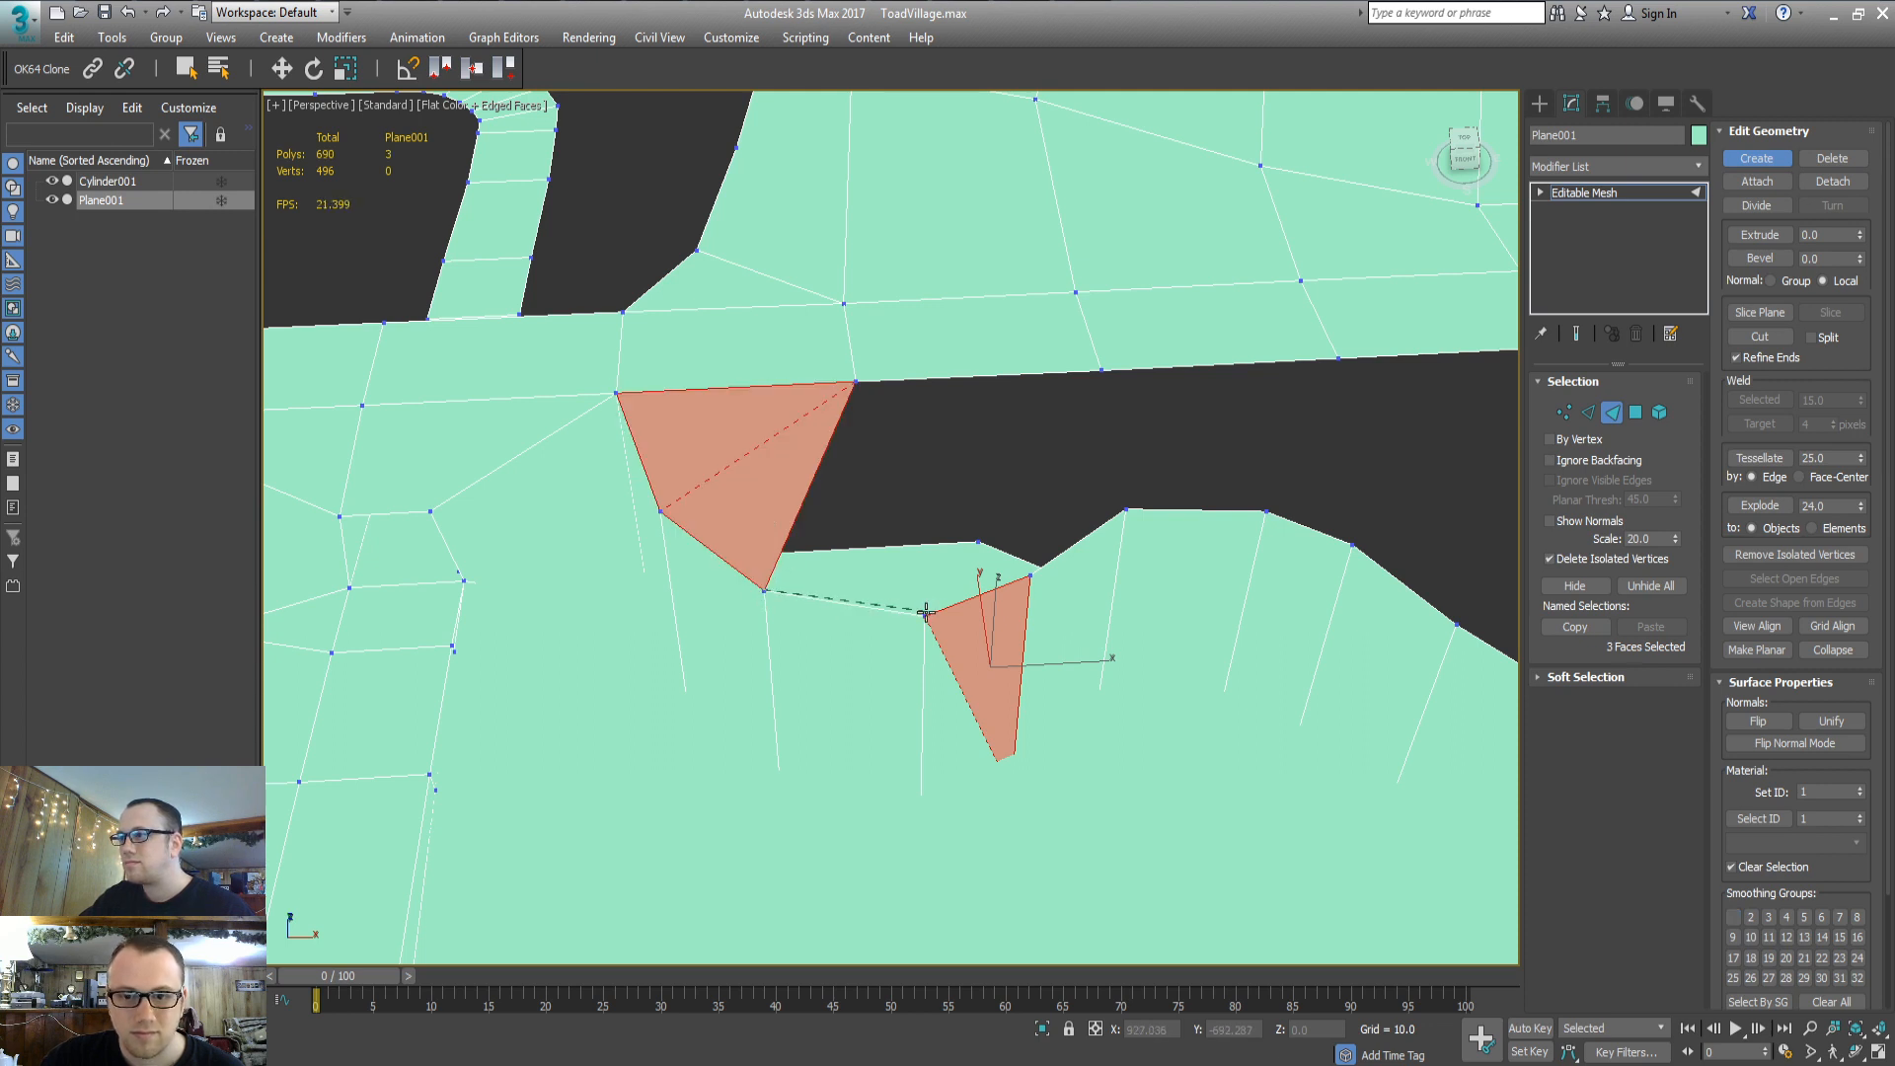
left_click(925, 614)
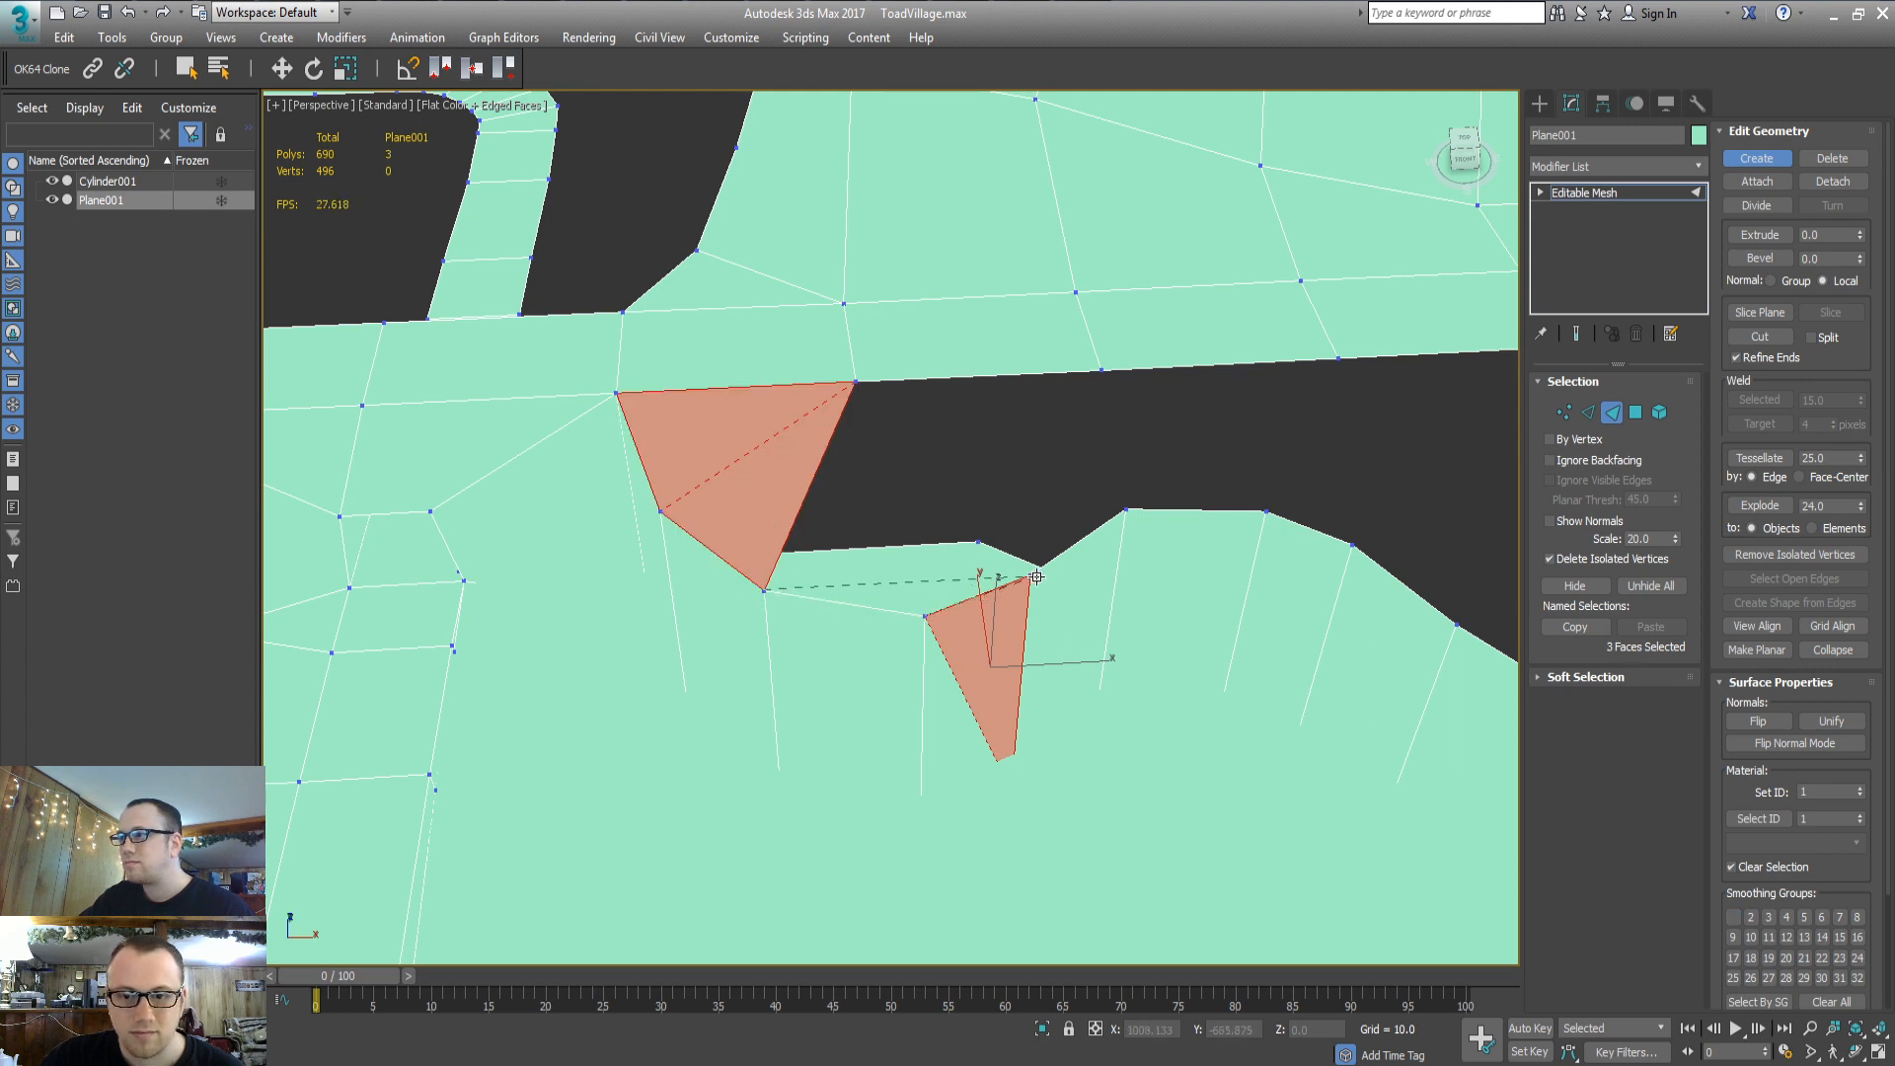
left_click(1129, 509)
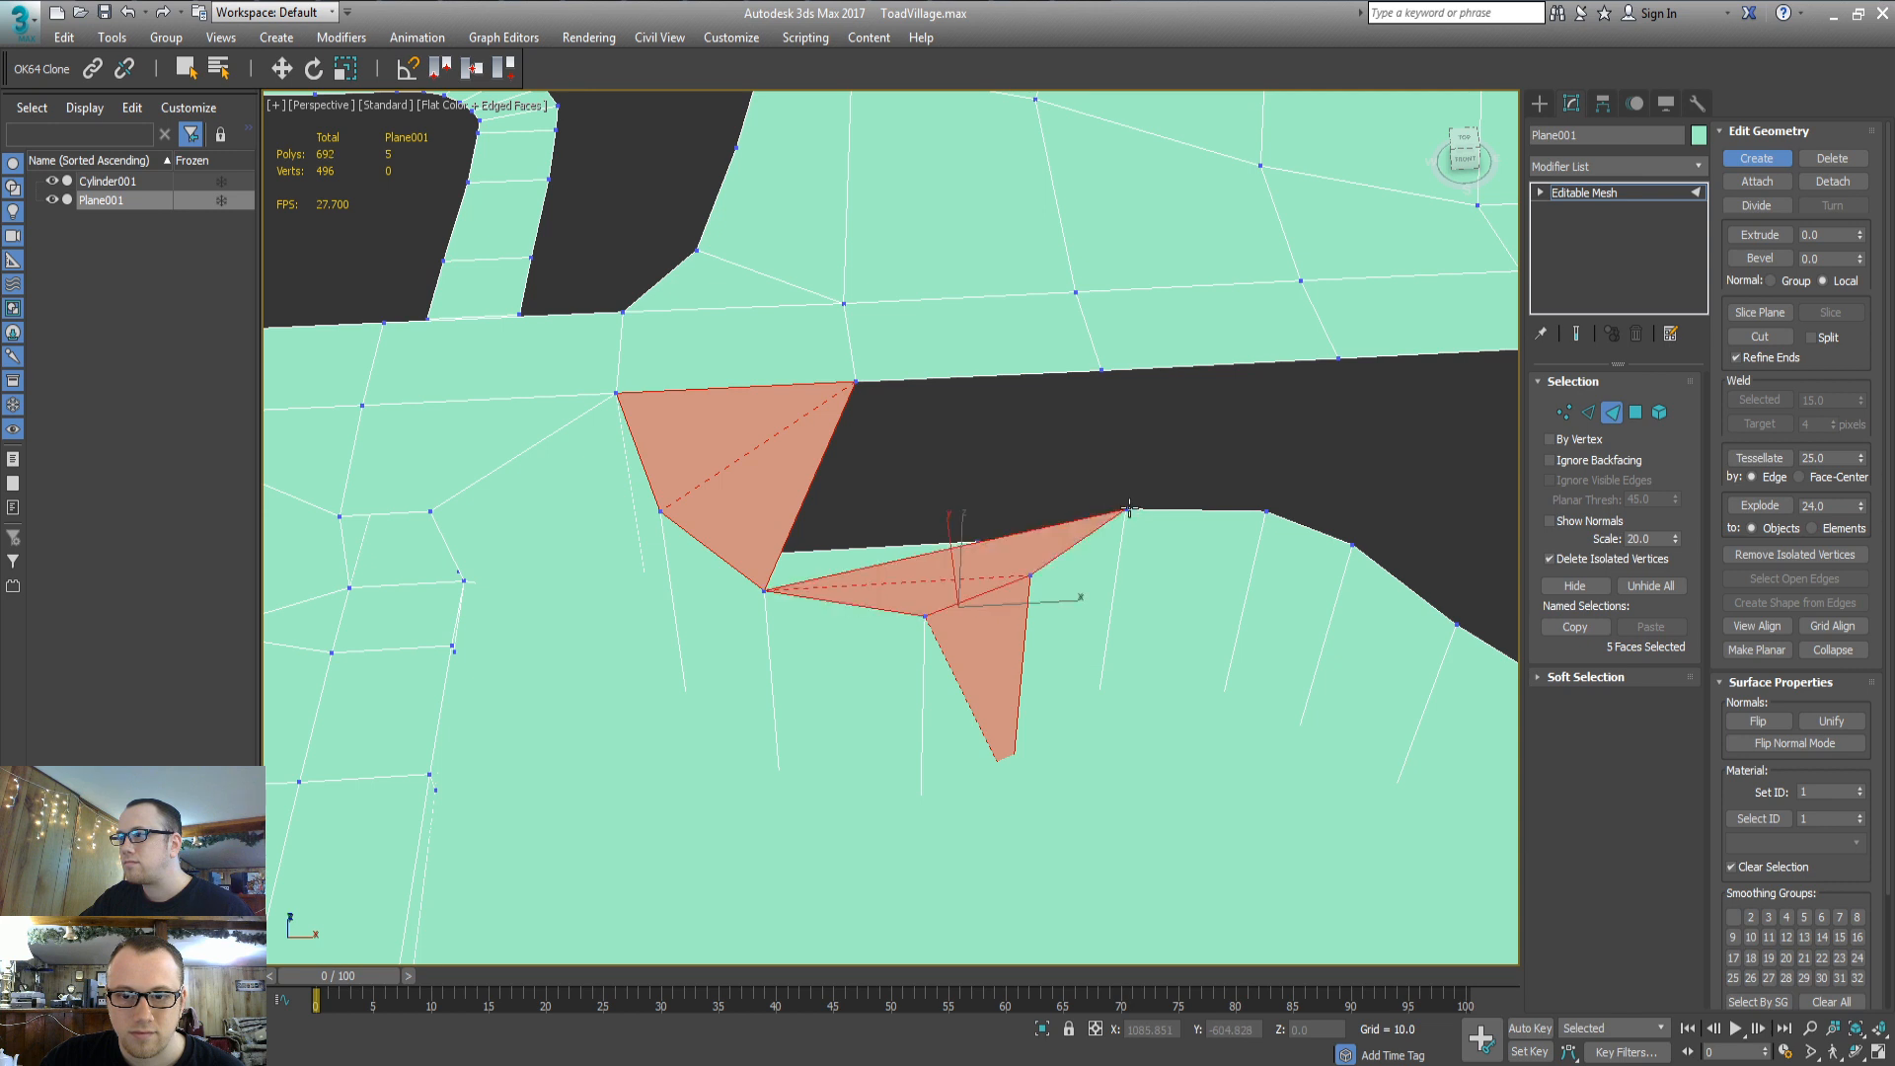
Try to create a four-sided face from the cliff top across the gap to the path's edge, beside the bridging face
left_click(1102, 370)
left_click(859, 382)
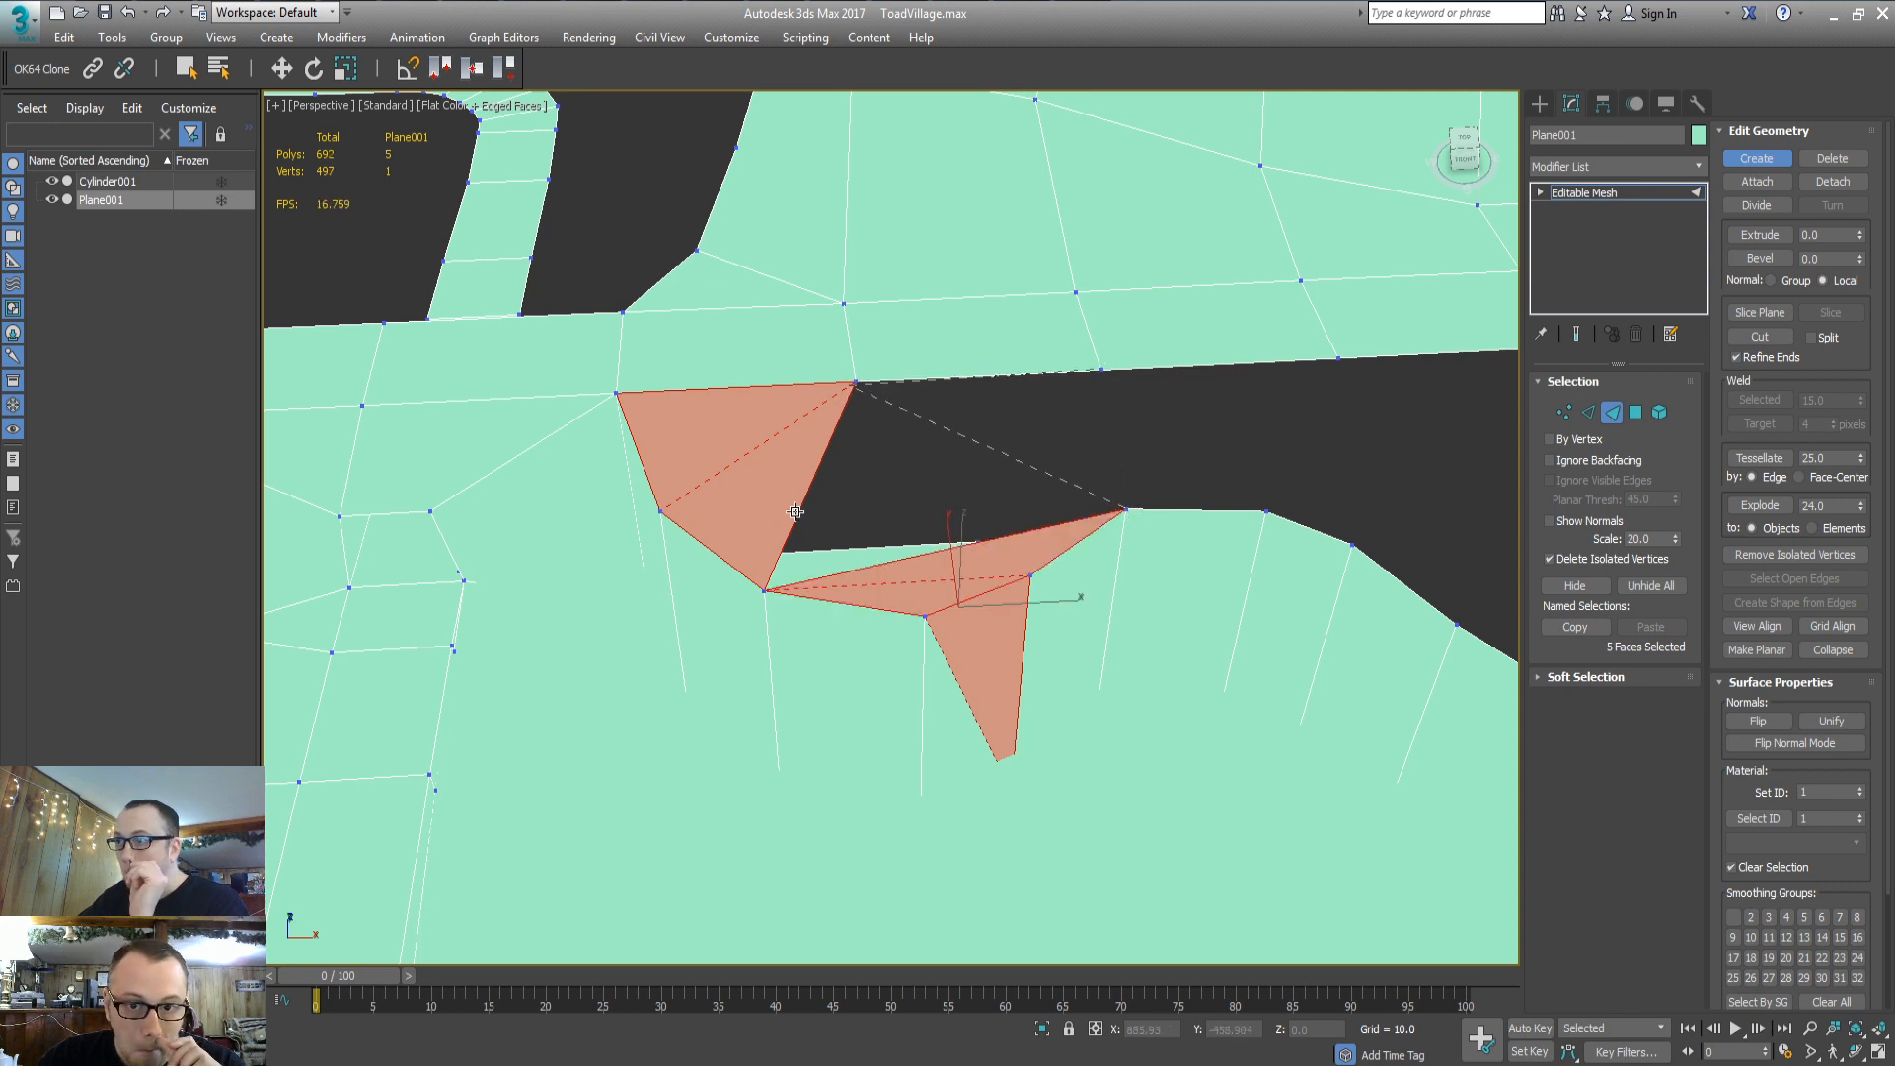
double_click(767, 593)
middle_click_drag(989, 574, 803, 586)
middle_click_drag(938, 552, 821, 551)
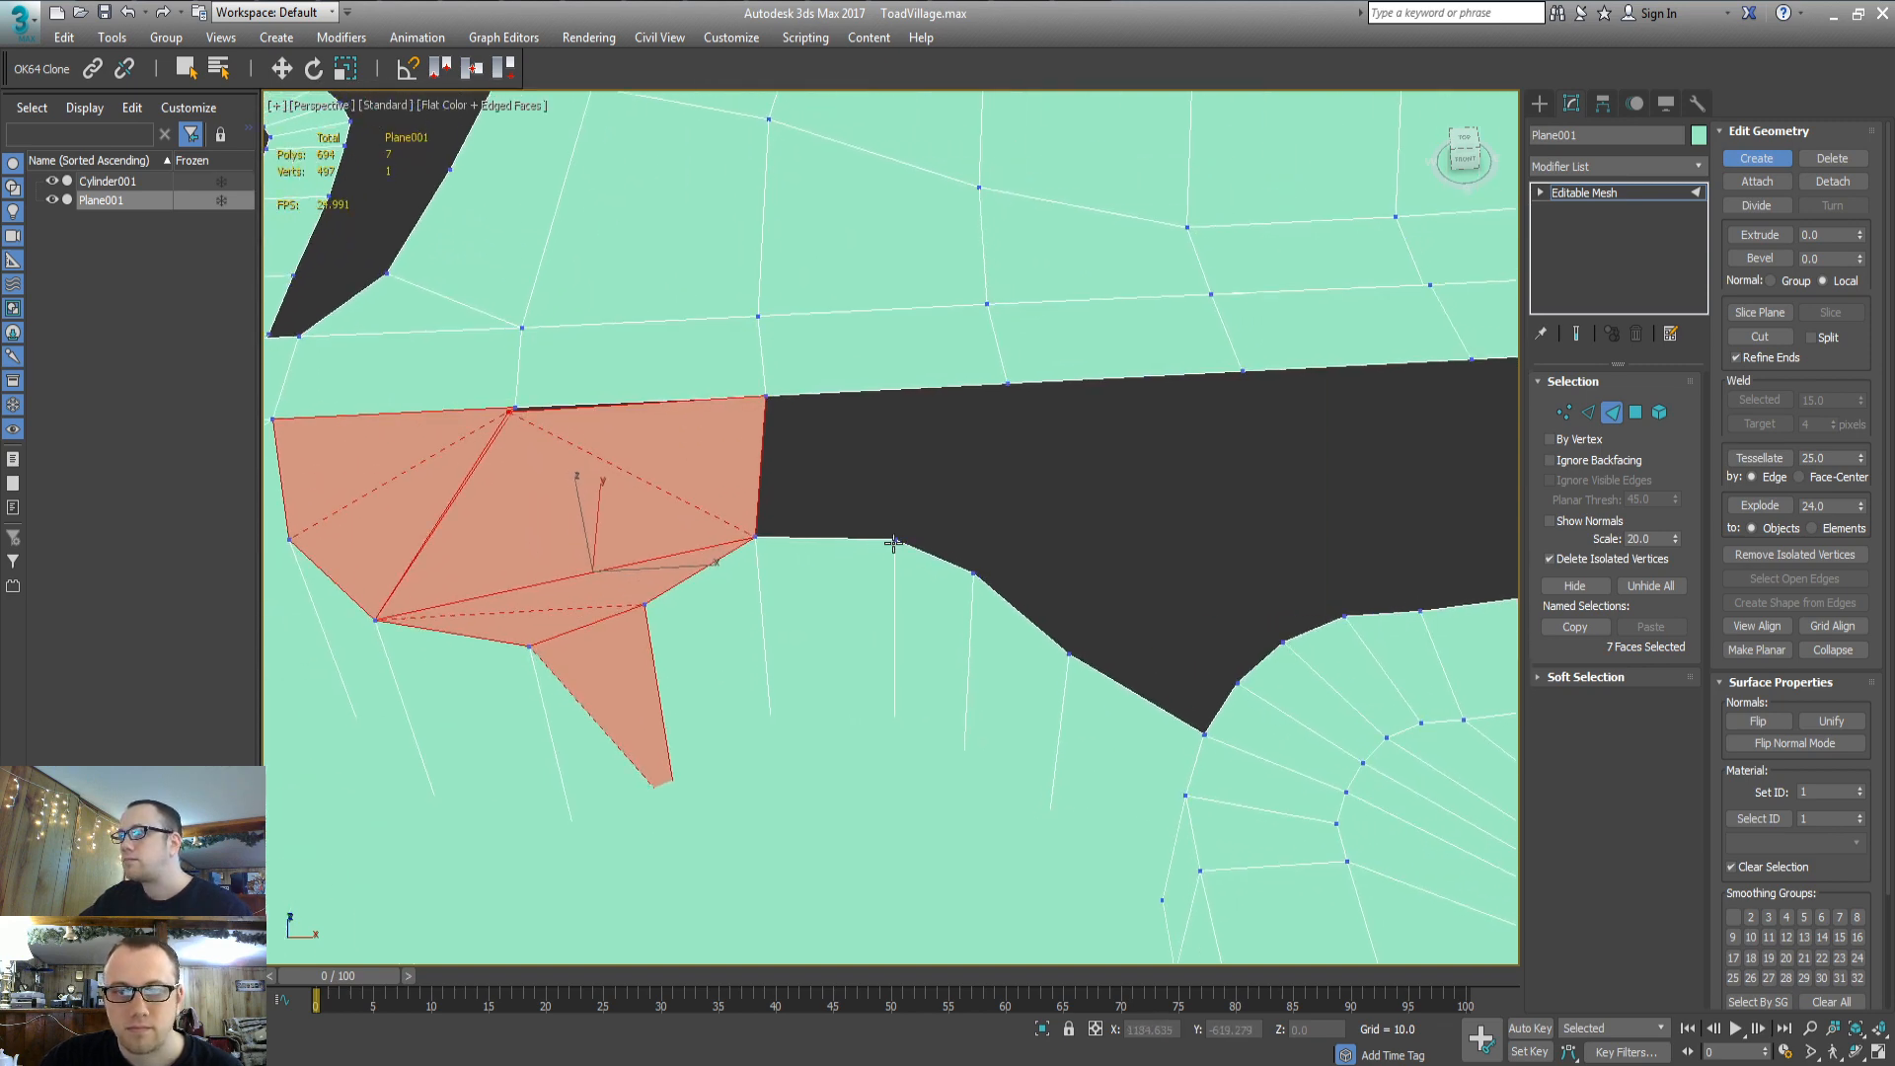
Abandon the face being drawn and undo the last two faces, back to the bridging face at the gap's narrow end
left_click(893, 541)
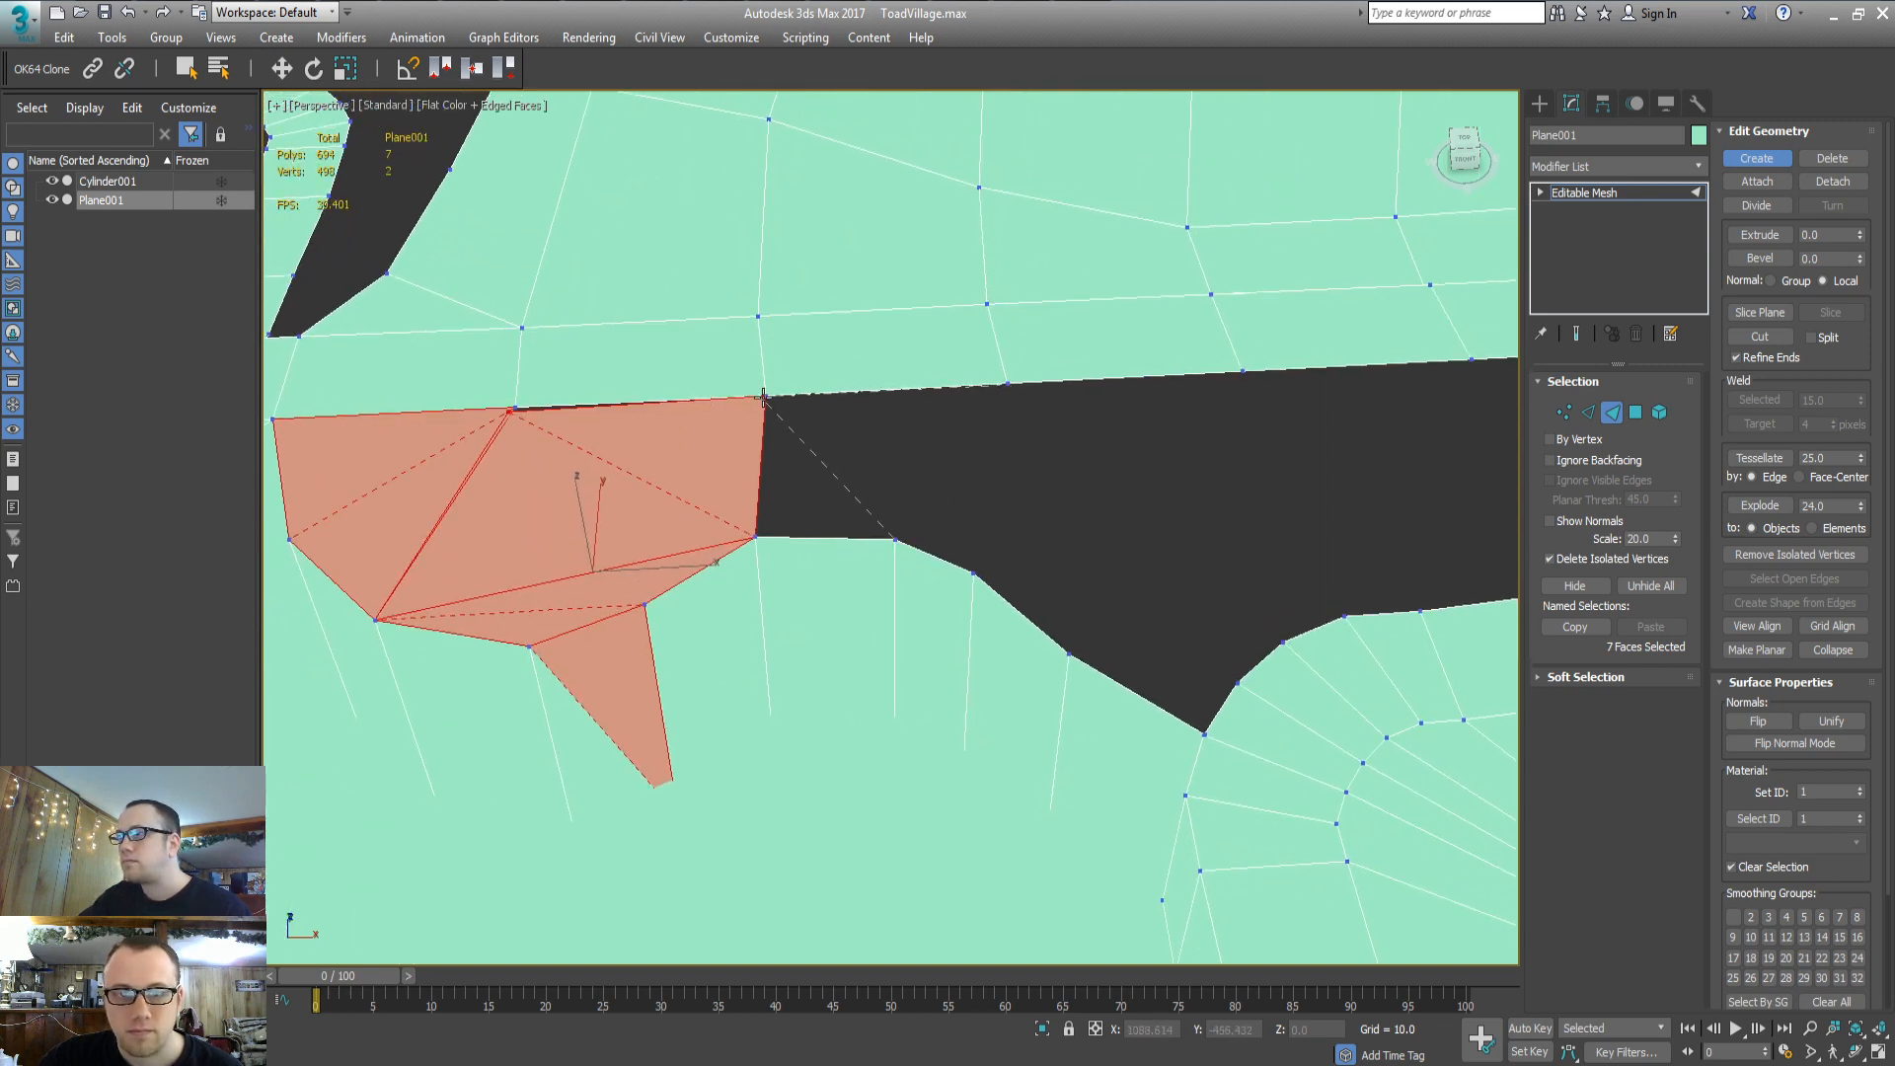
key("ctrl+z")
left_click(756, 538)
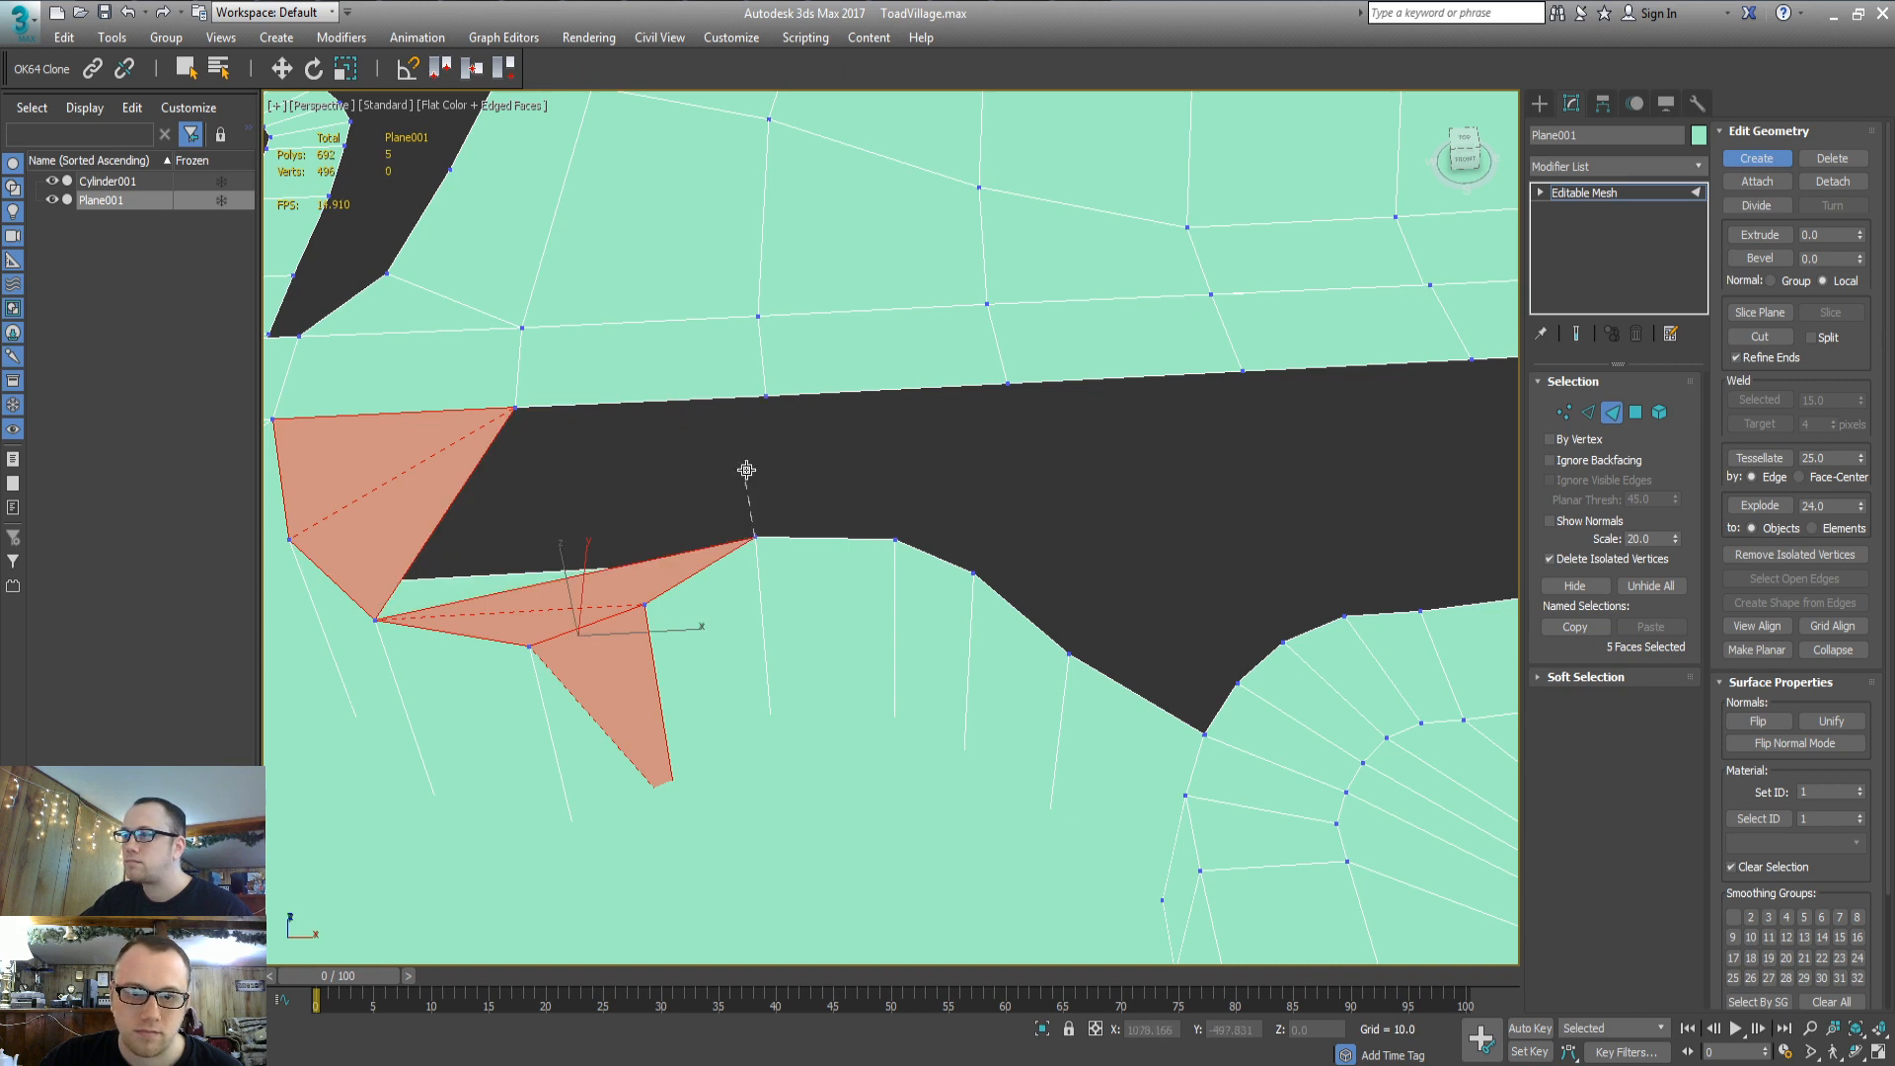
key("ctrl+z")
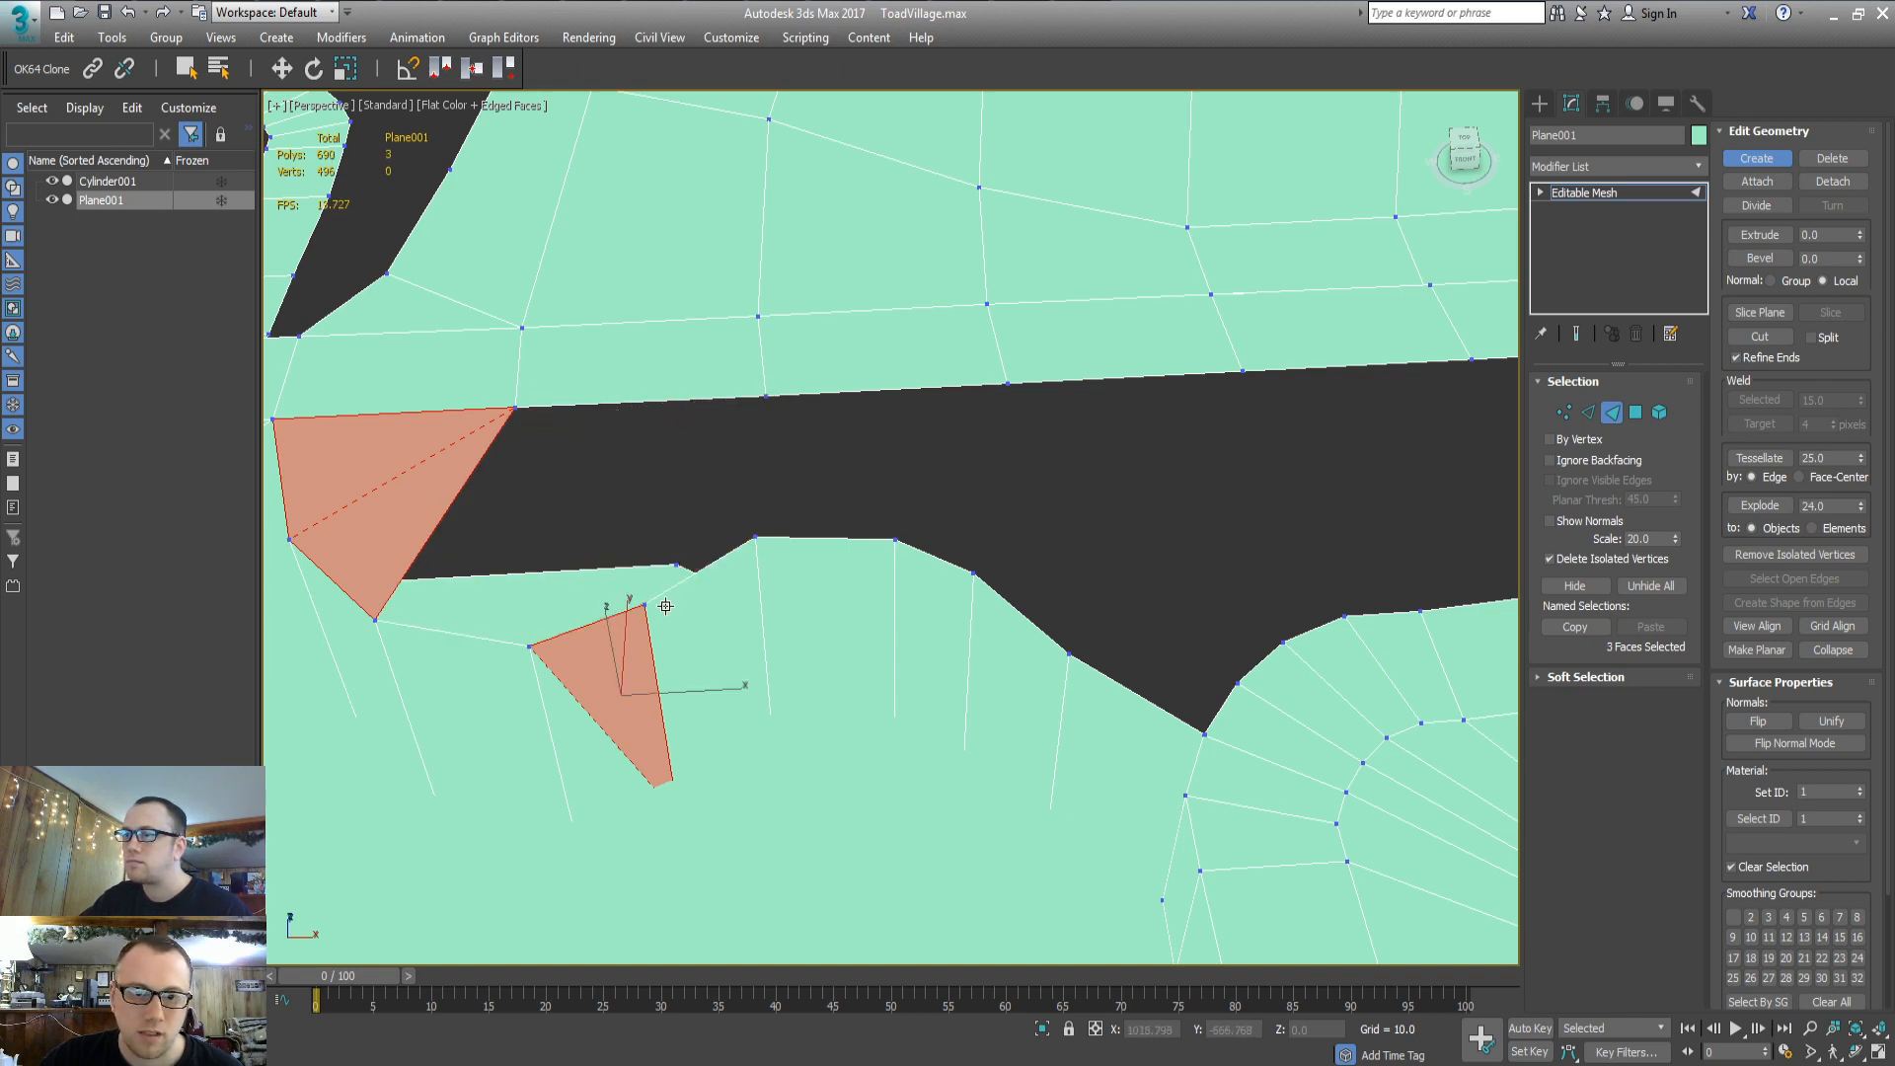
left_click(645, 604)
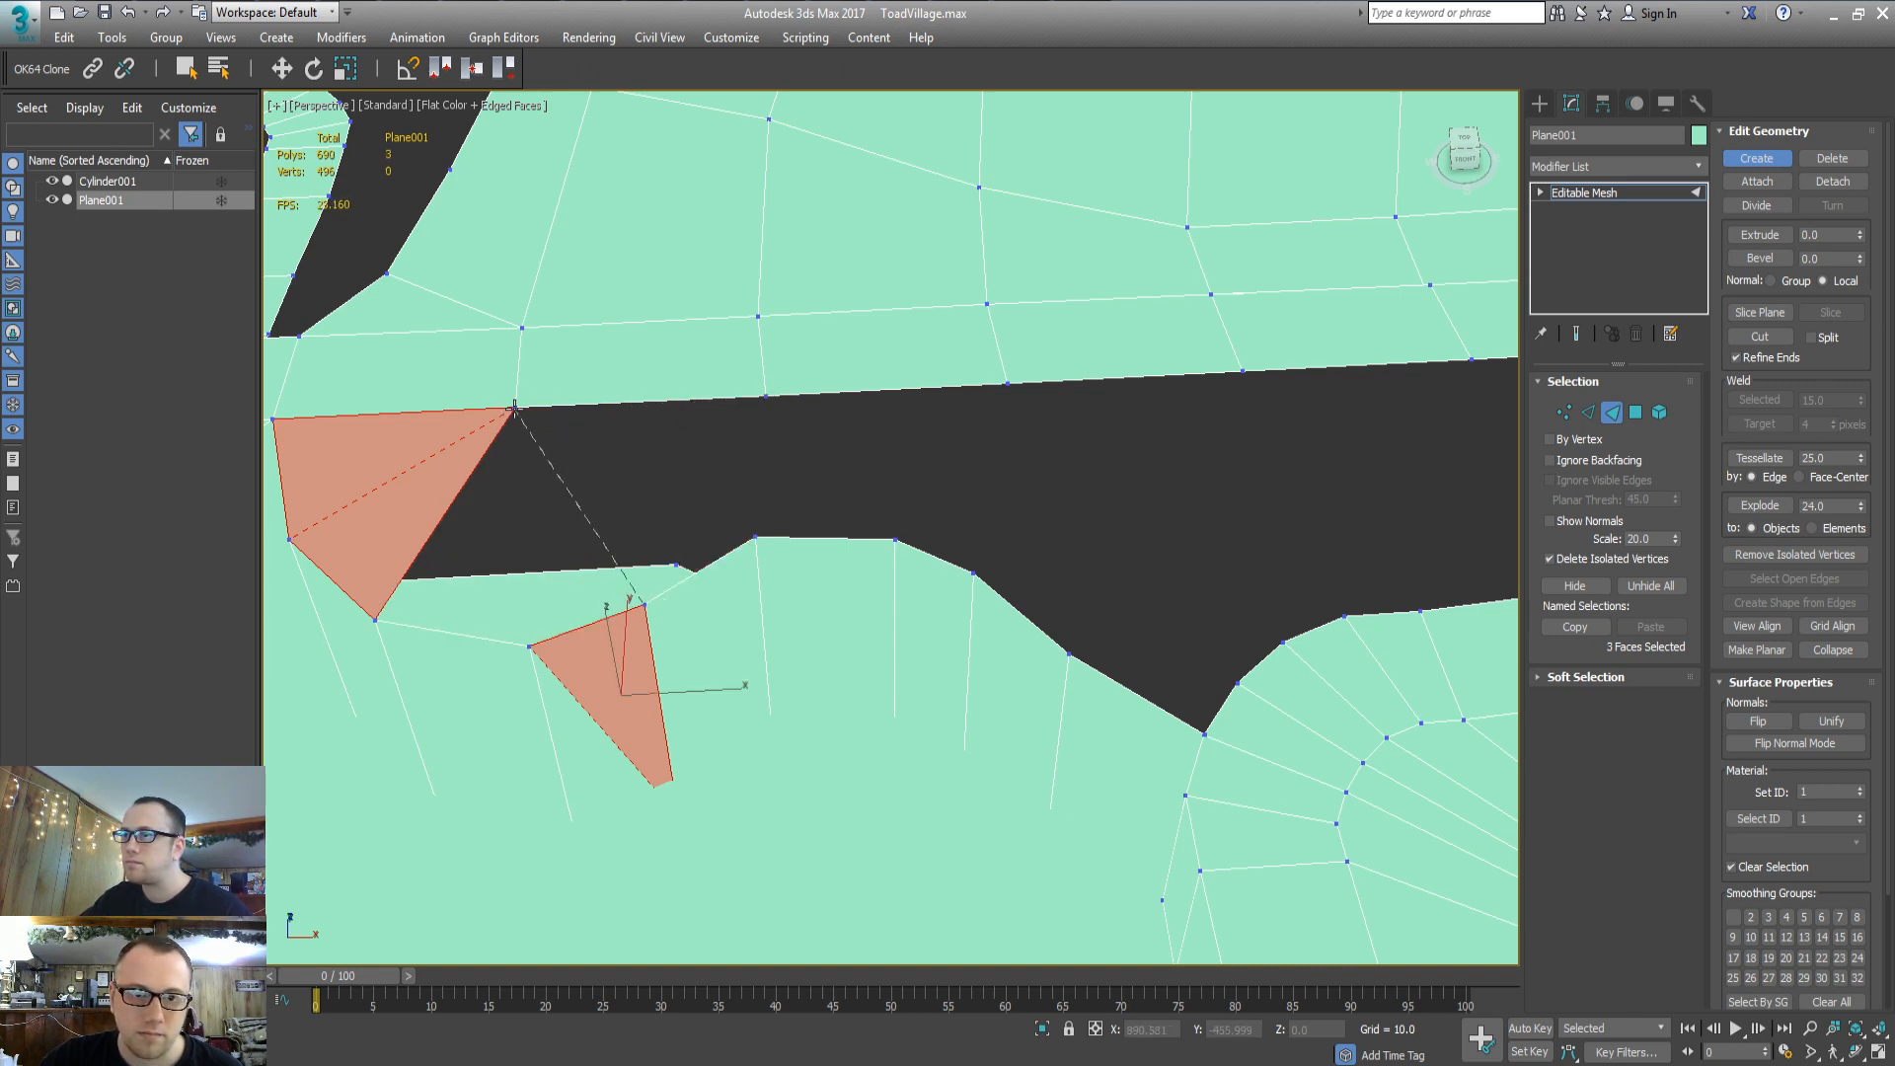
left_click(375, 620)
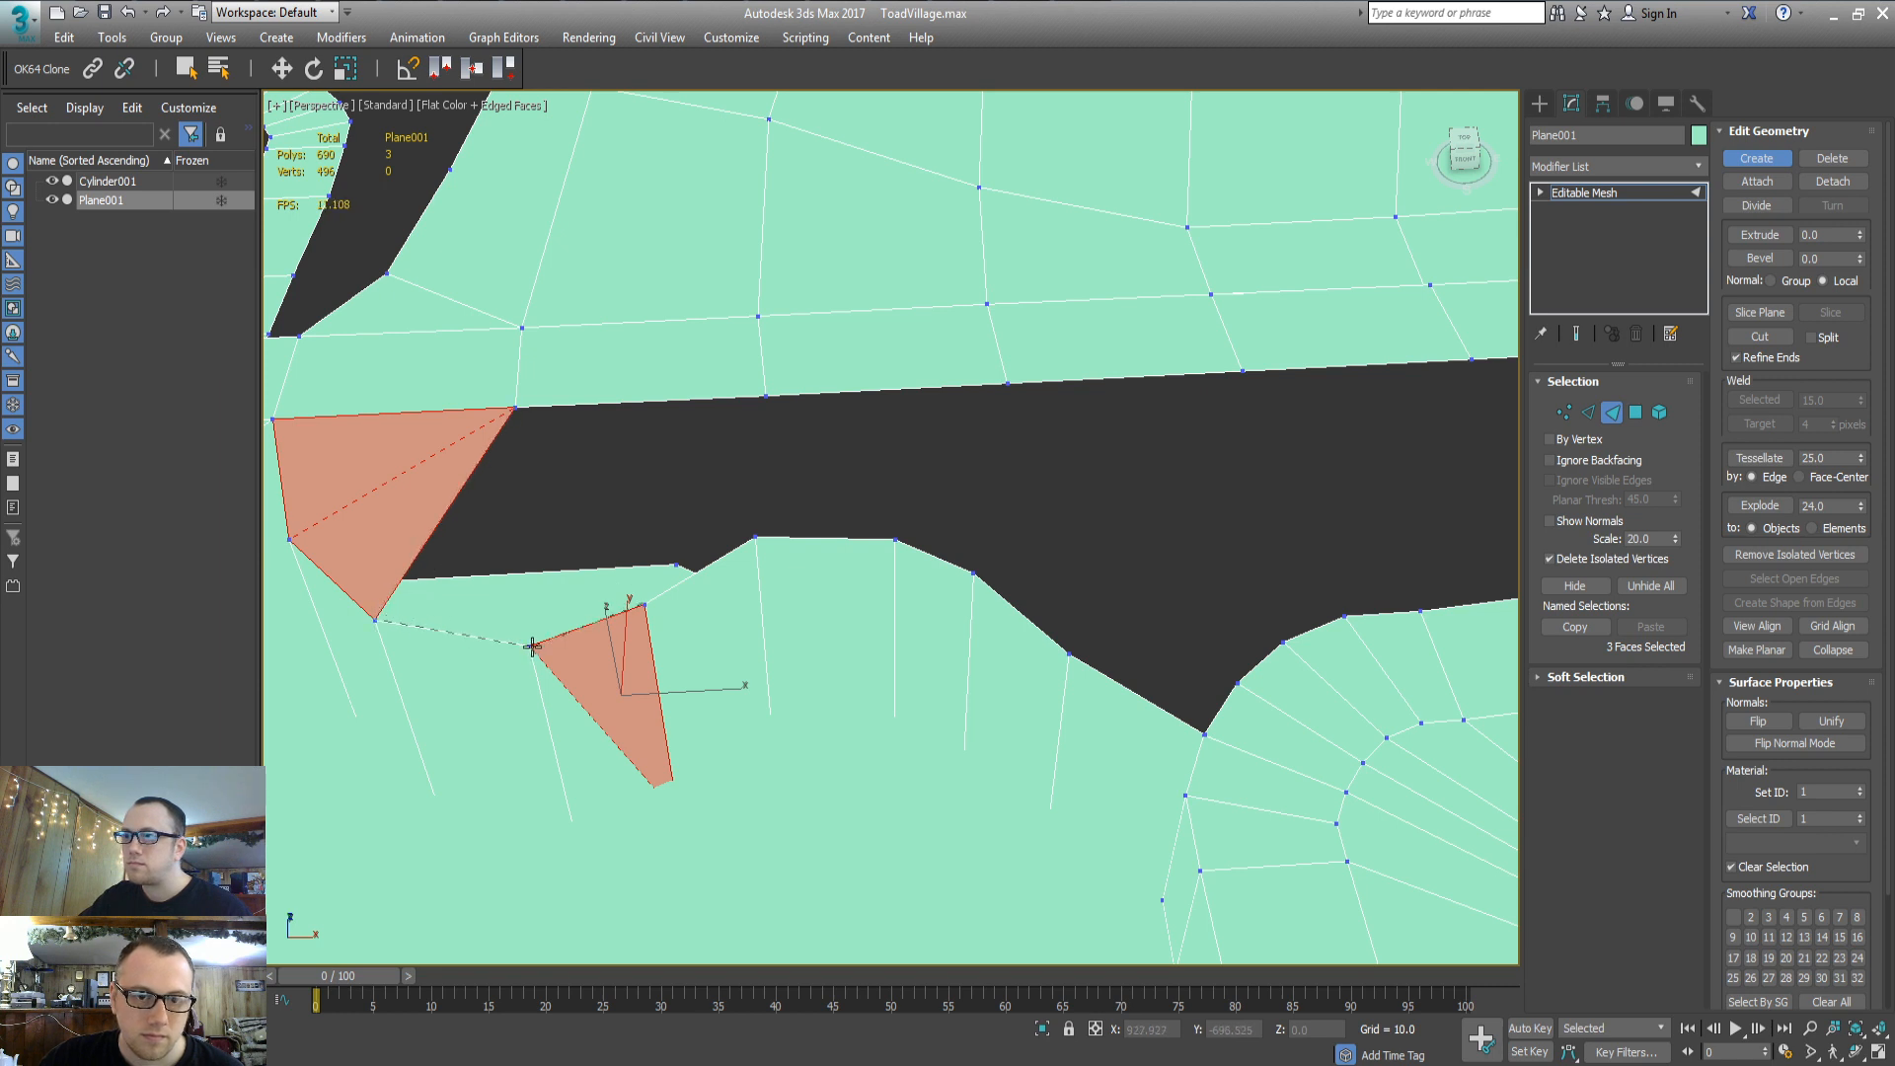
left_click(529, 646)
left_click(645, 605)
key("ctrl+z")
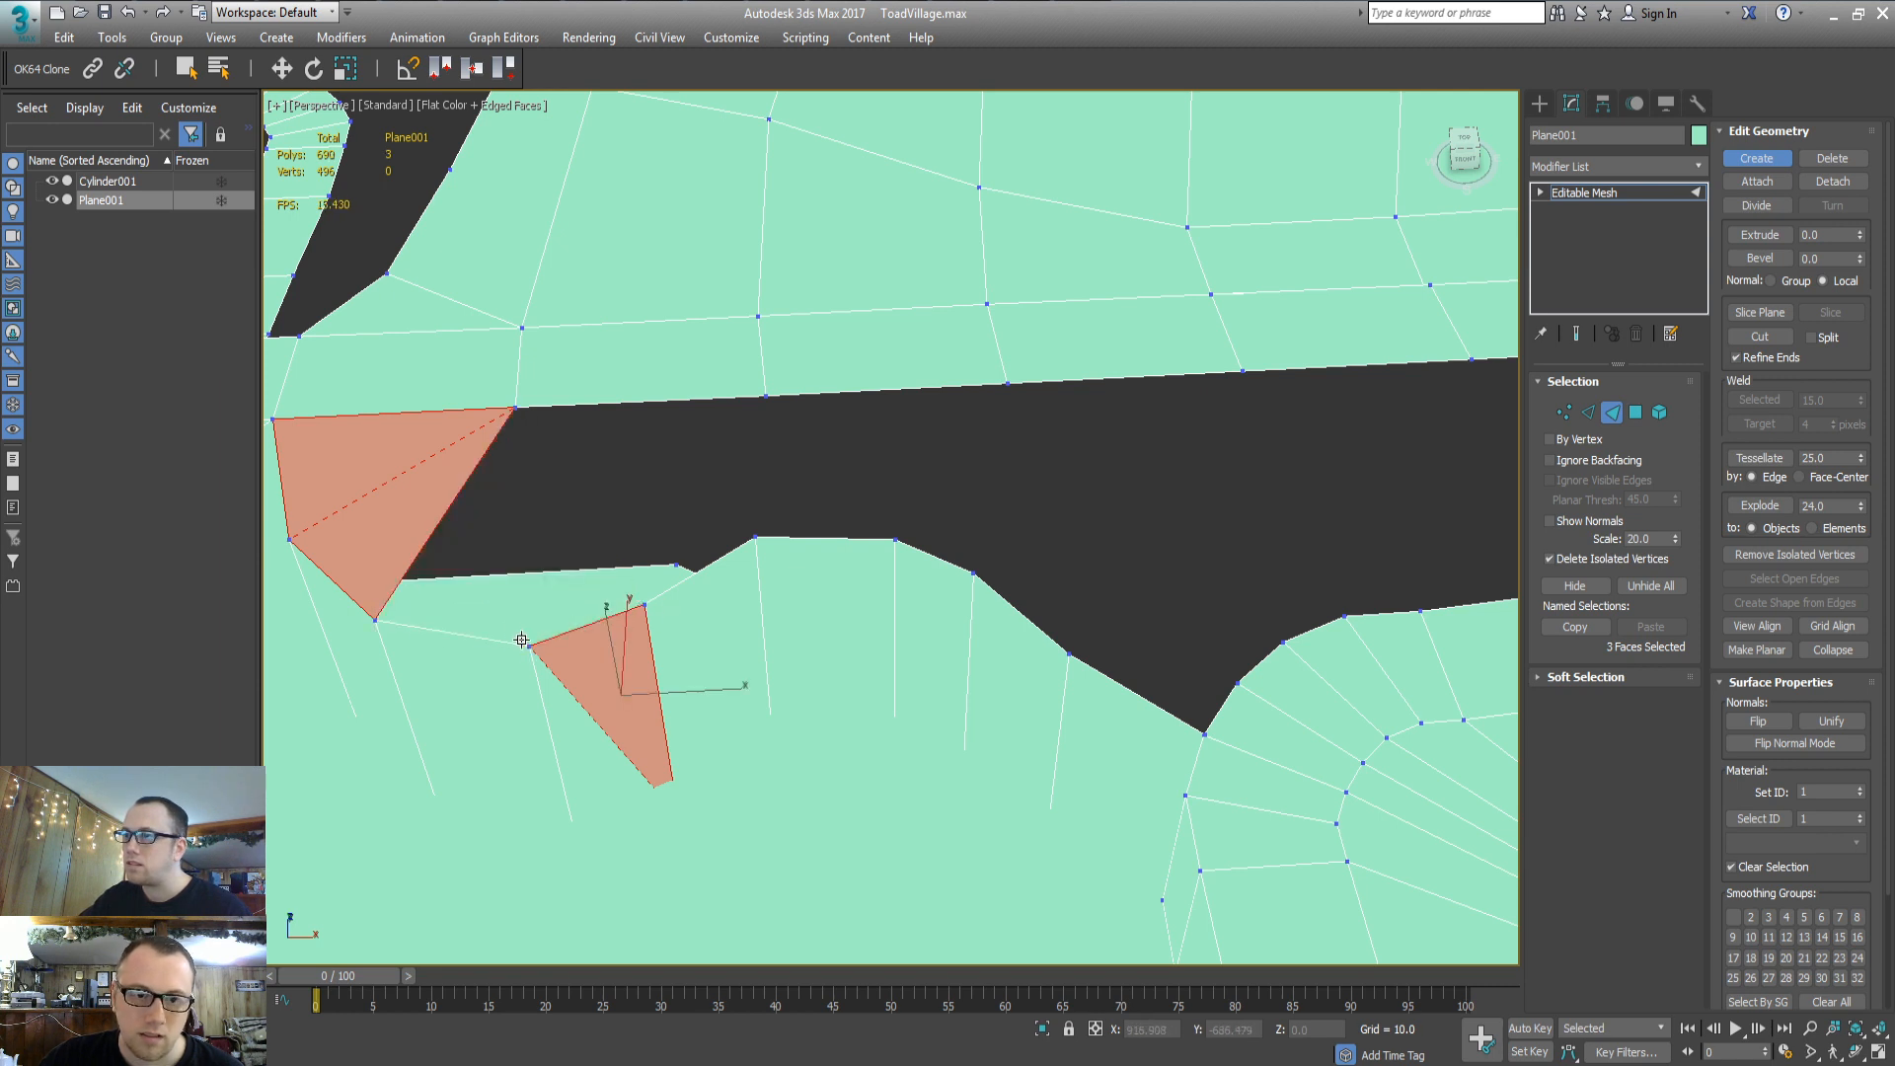
Create a four-sided face joining the next cliff-top edge to the path corner and the existing bridging face
left_click(529, 646)
left_click(645, 605)
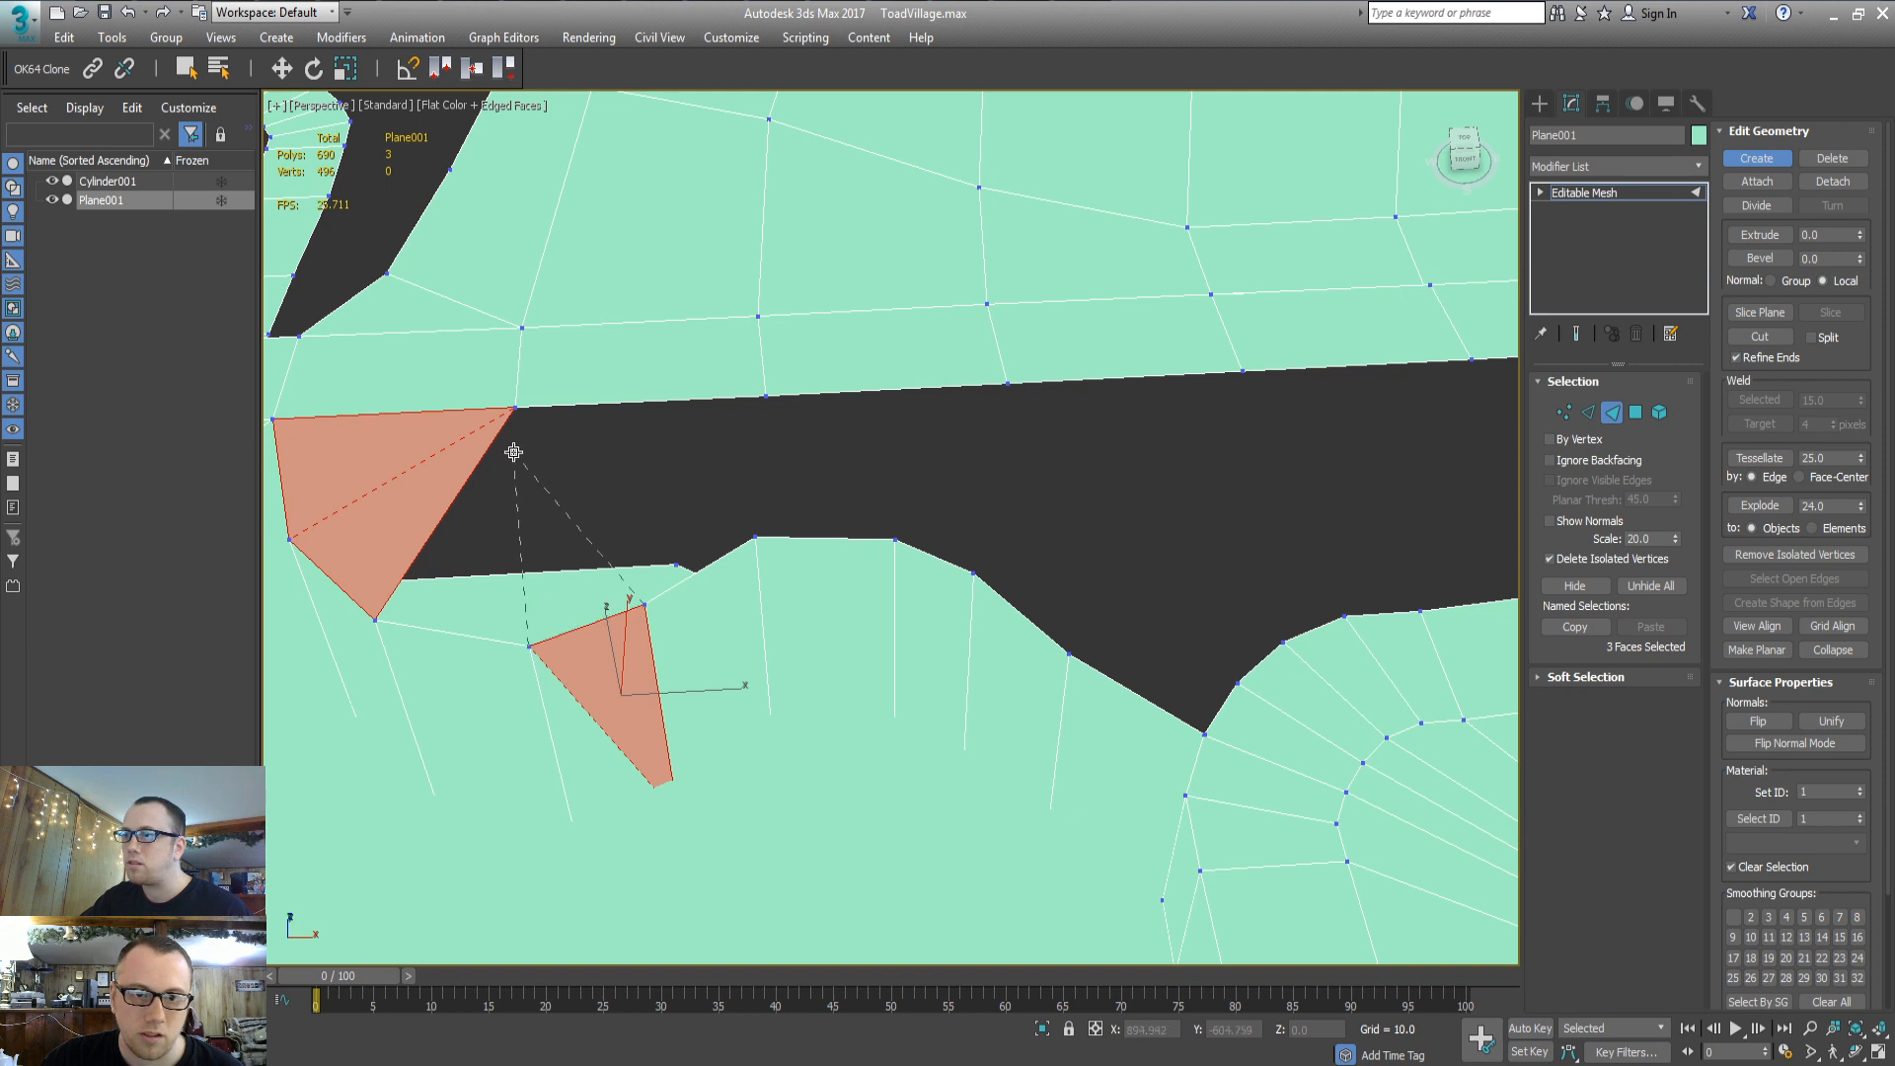
left_click(512, 411)
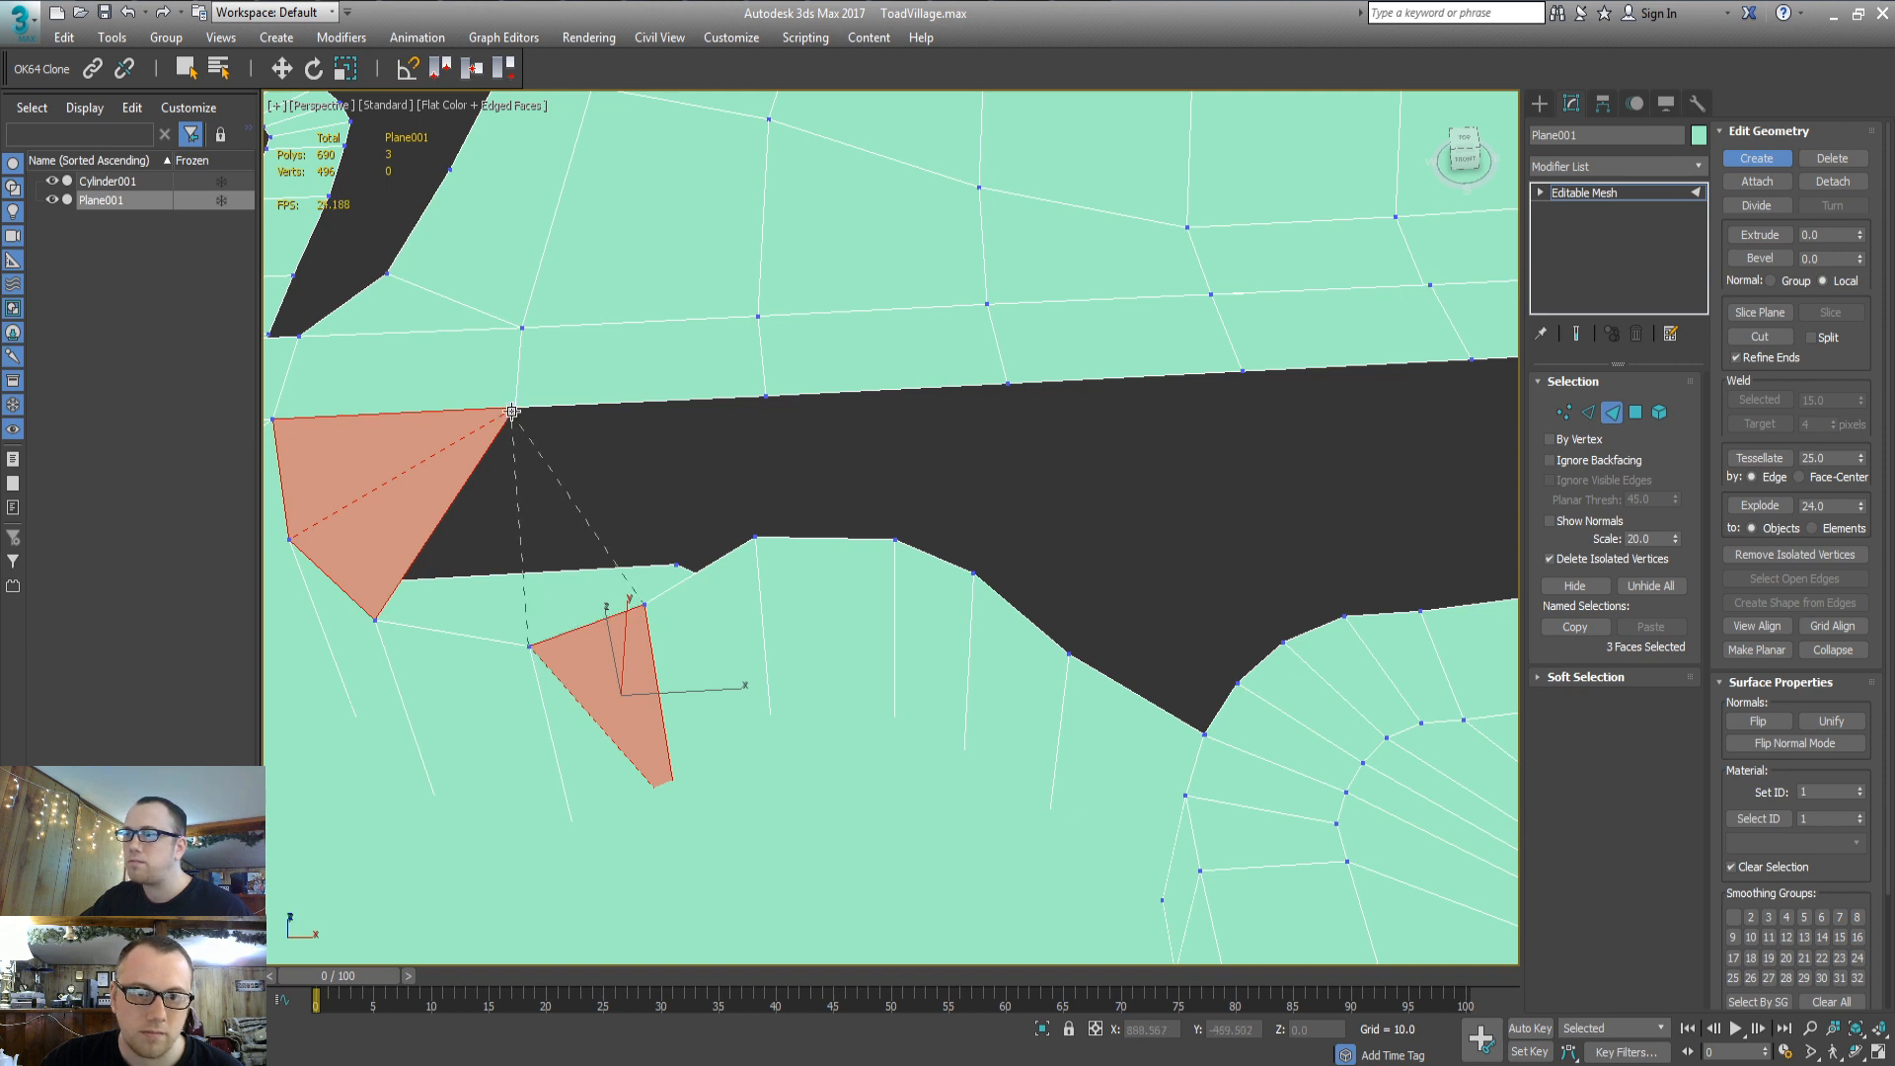
double_click(374, 621)
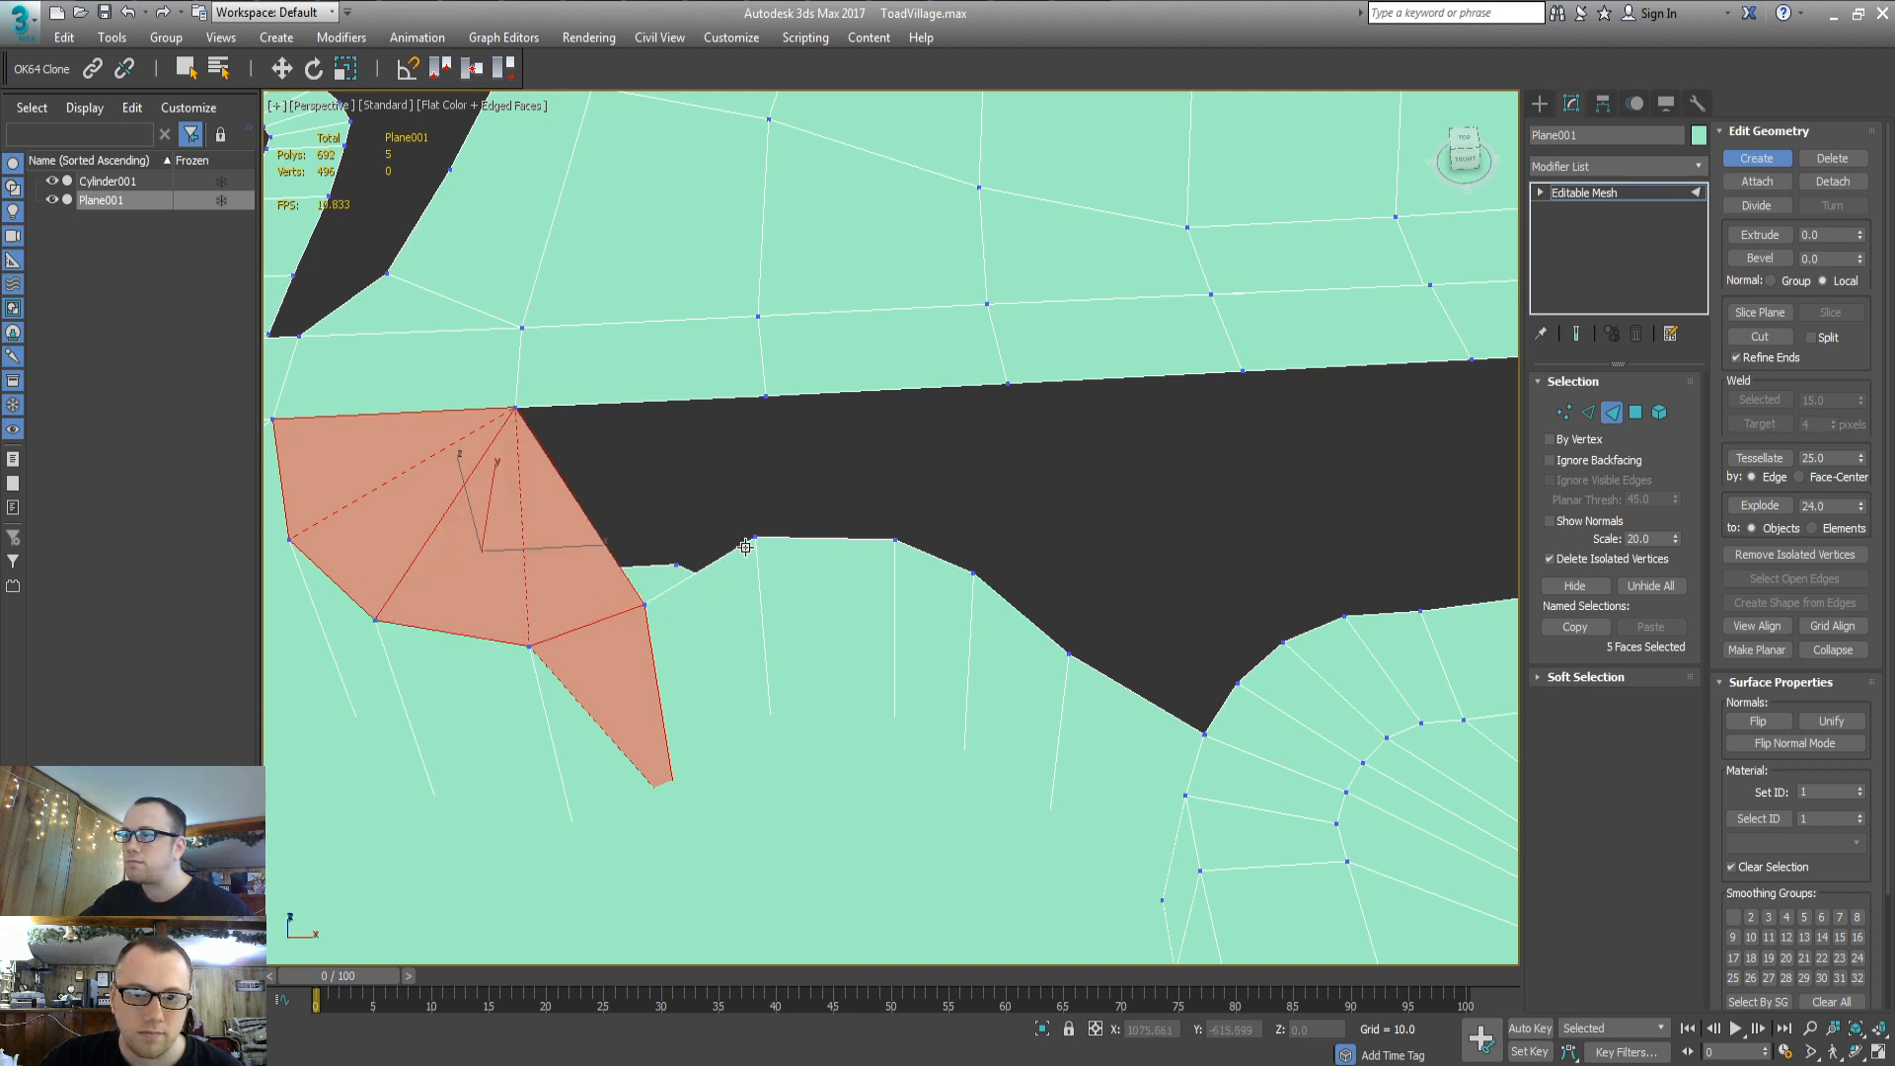
Create two four-sided faces between the next cliff-top edges and the path's edge to continue filling the gap
left_click(892, 539)
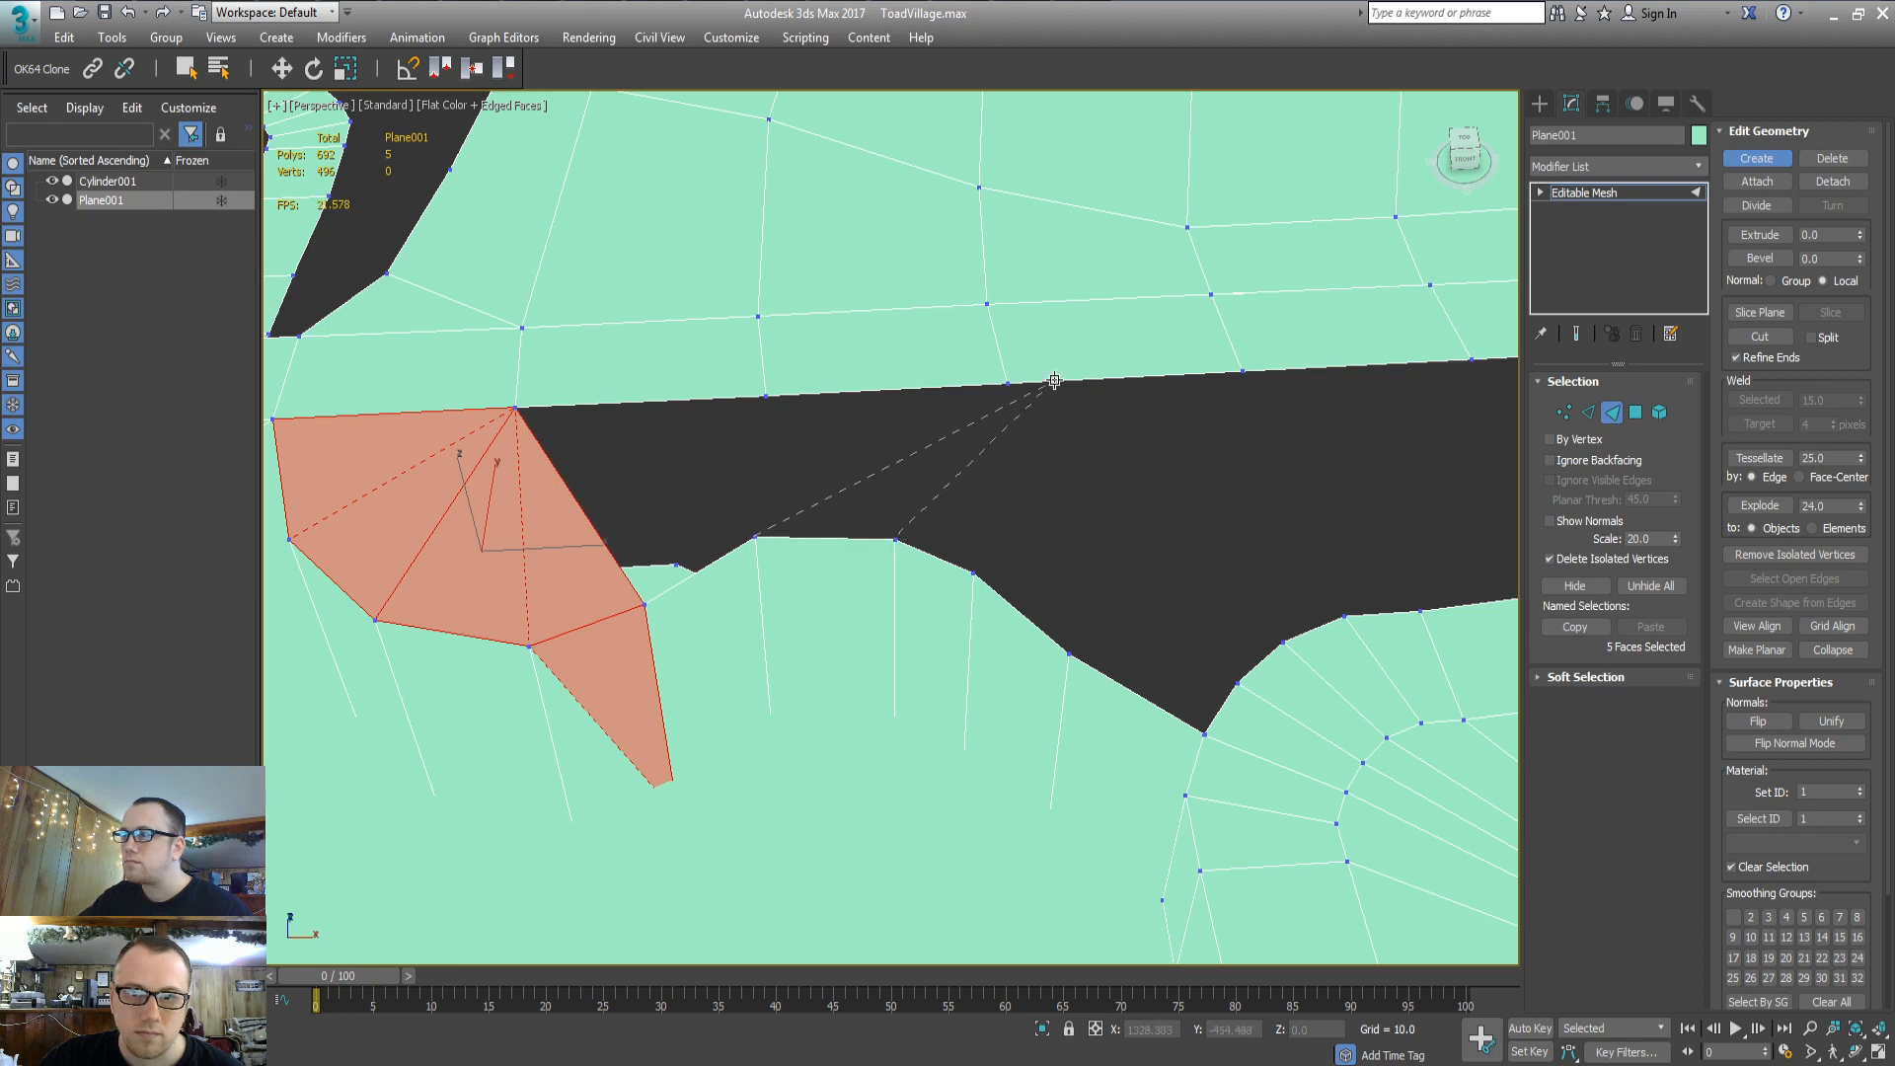
left_click(765, 396)
left_click(514, 406)
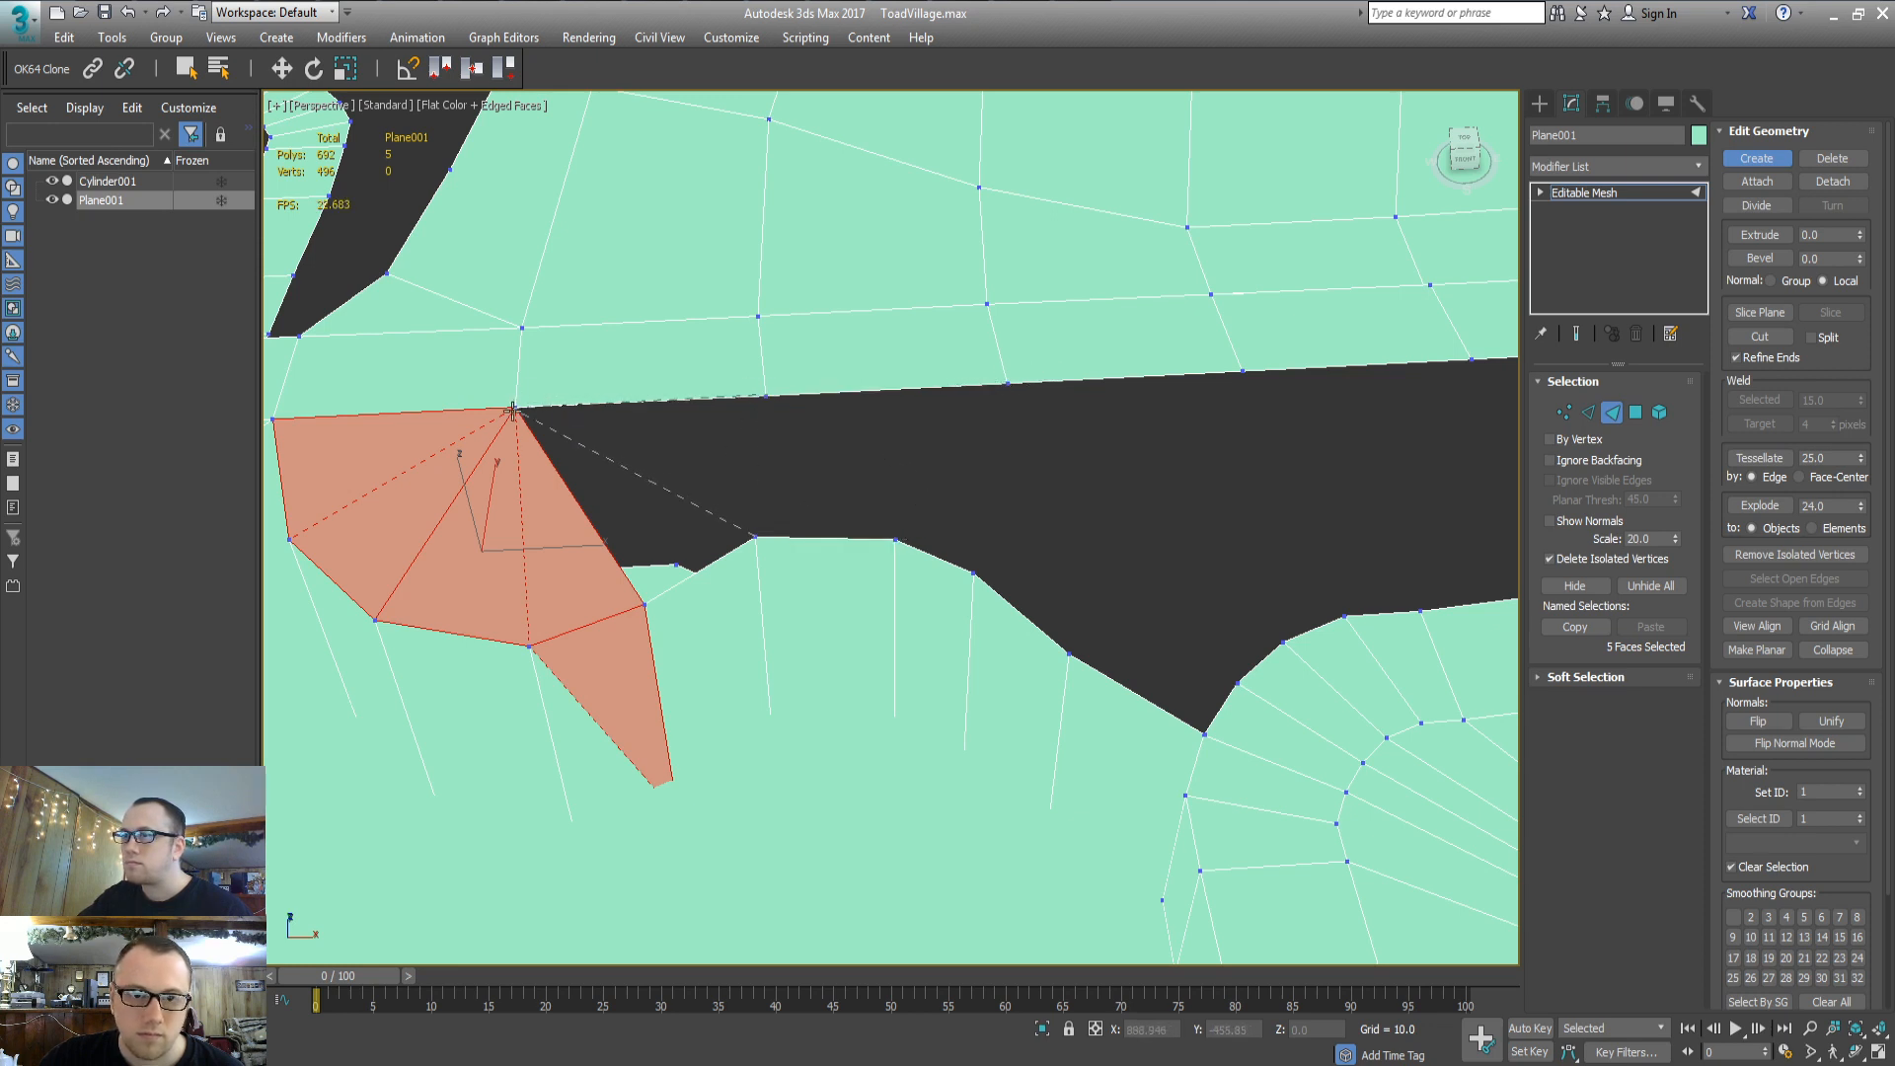
left_click(645, 604)
Create a five-sided face from the last filled edge across the next two cliff-top edges to the following path vertex
middle_click_drag(817, 592, 761, 595)
left_click(815, 587)
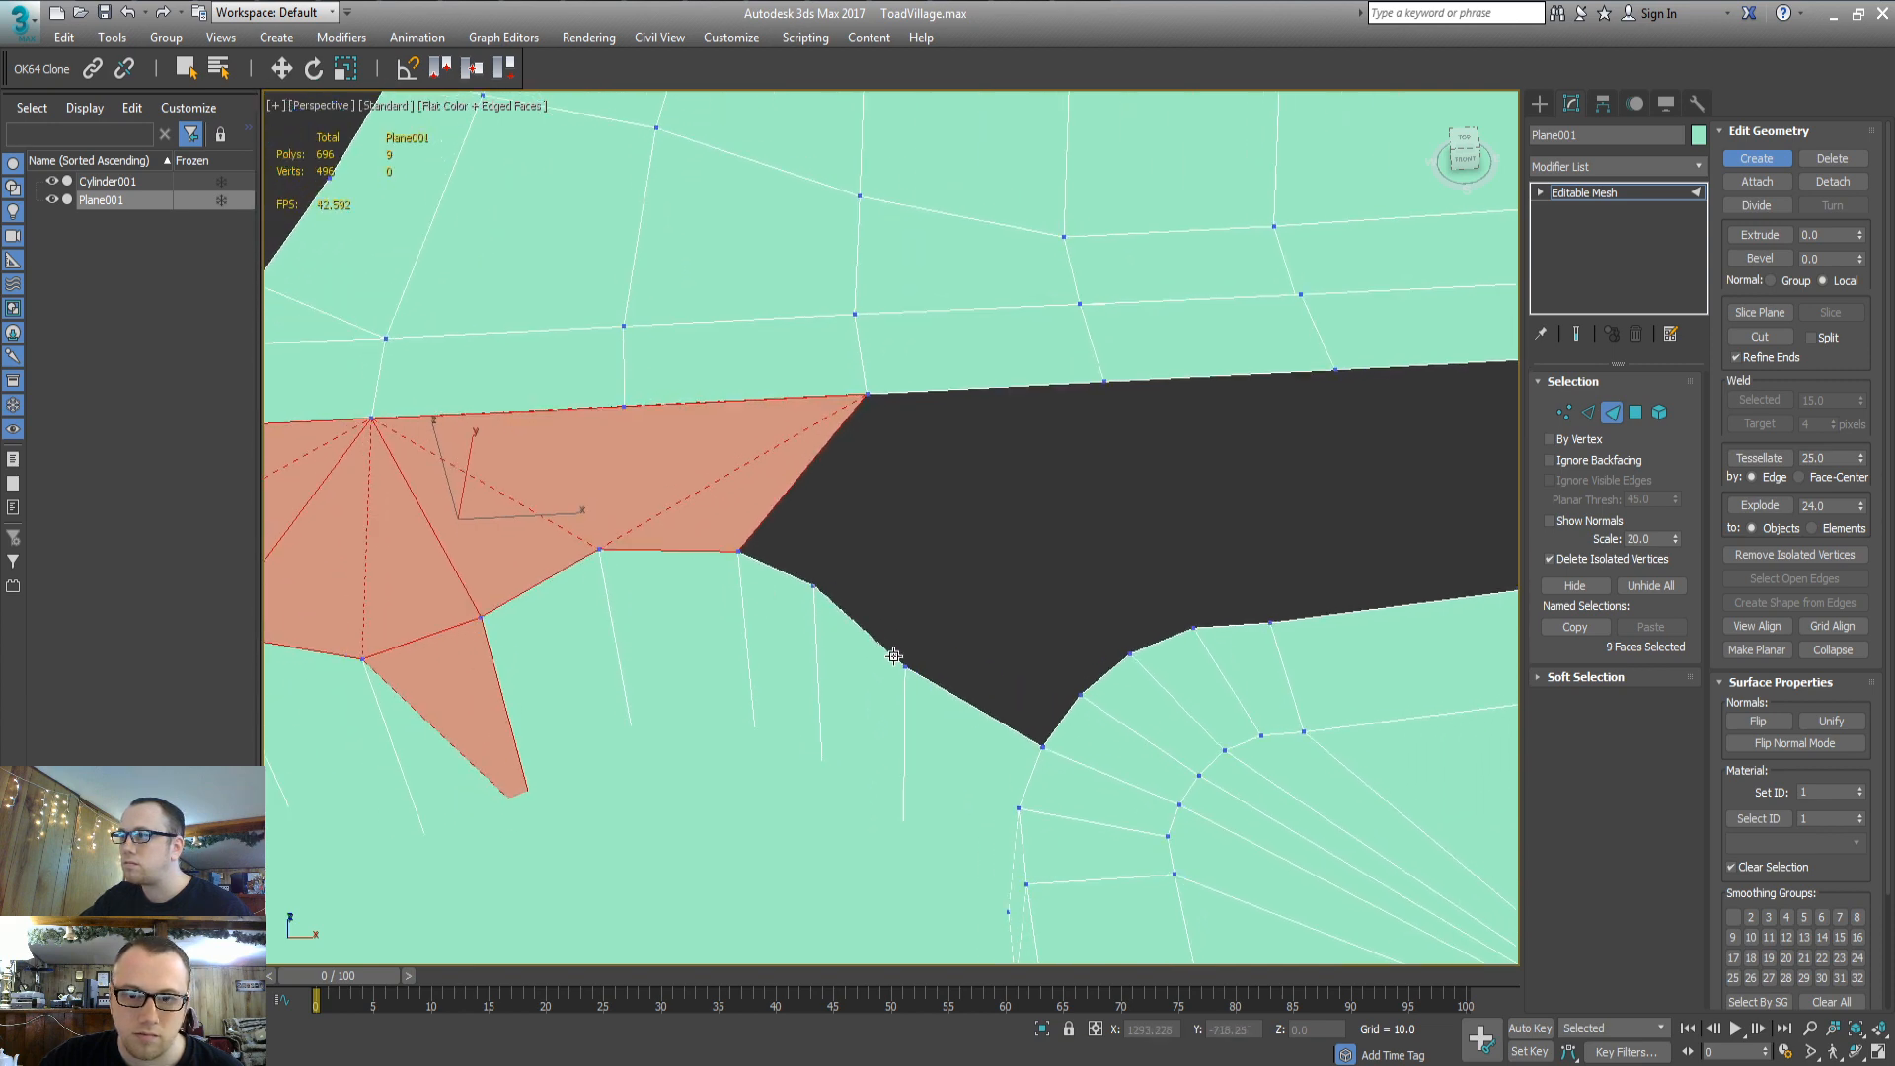
left_click(905, 667)
left_click(1102, 384)
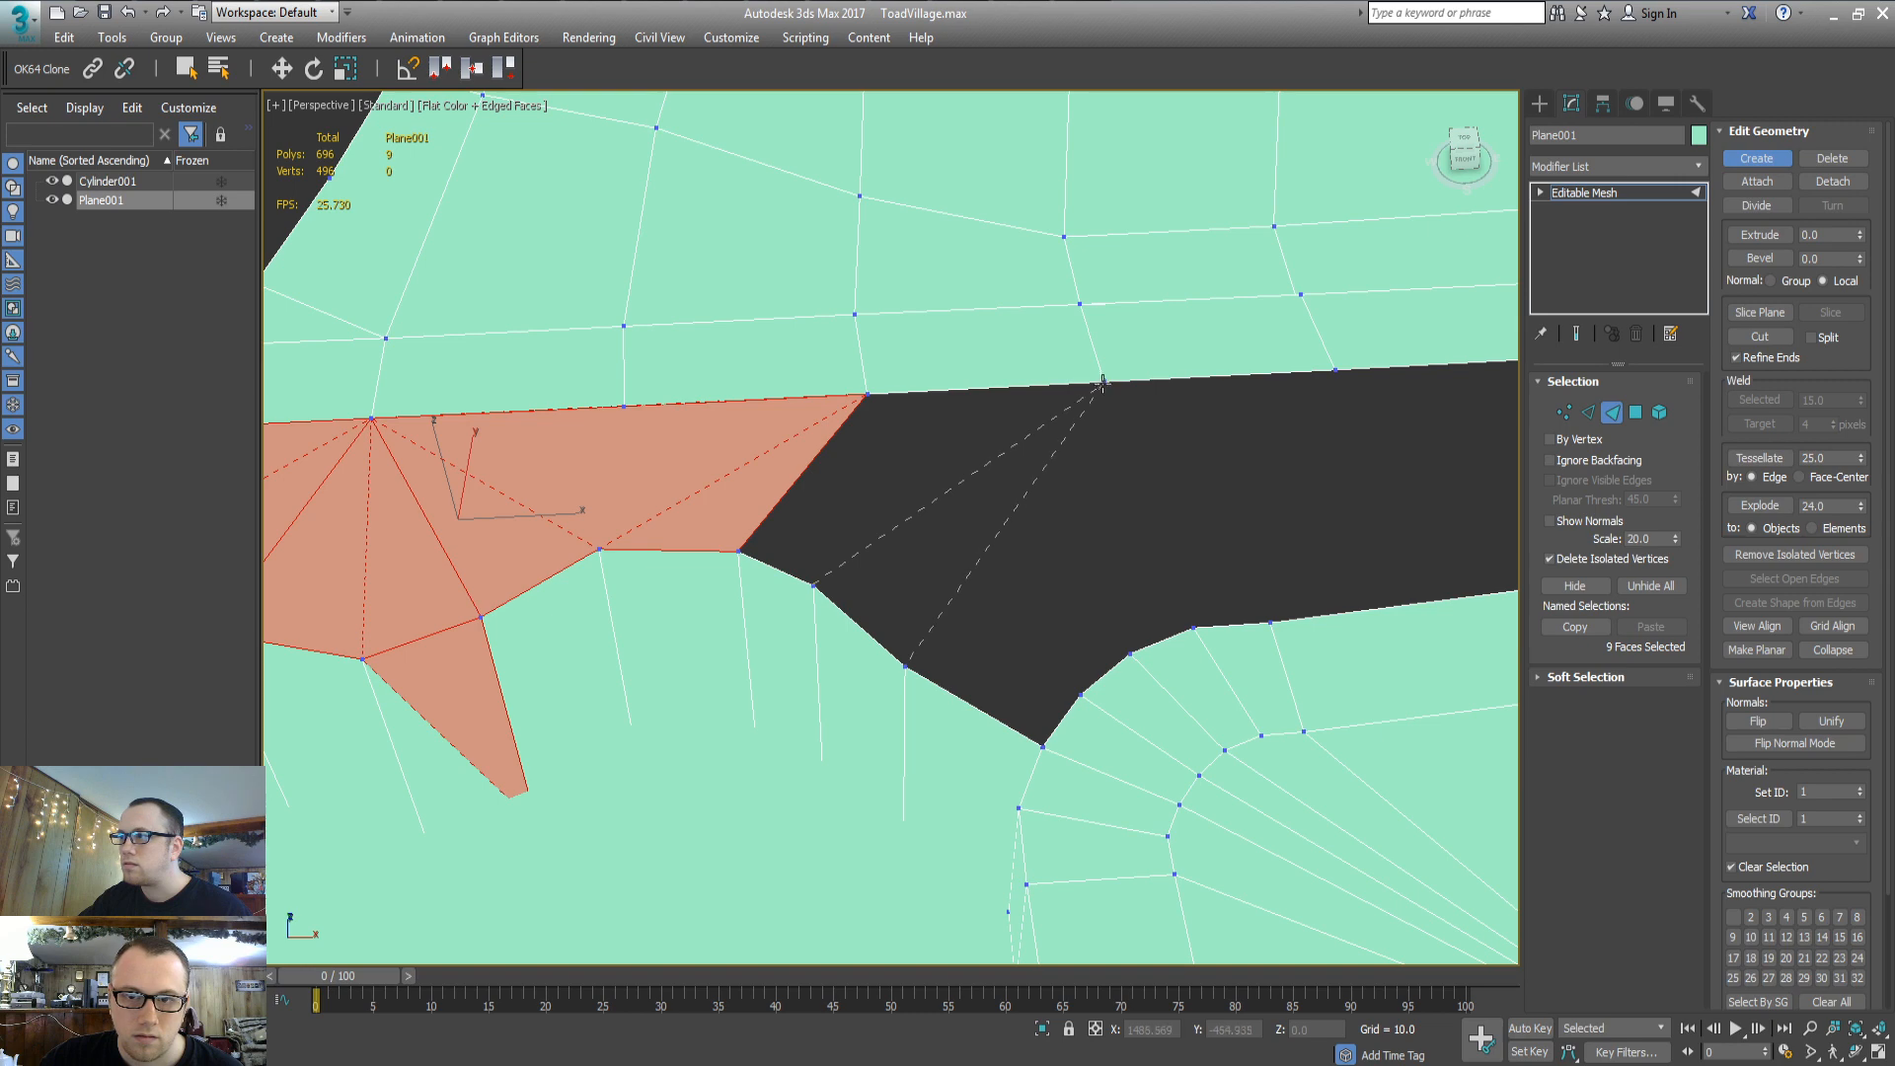
left_click(867, 395)
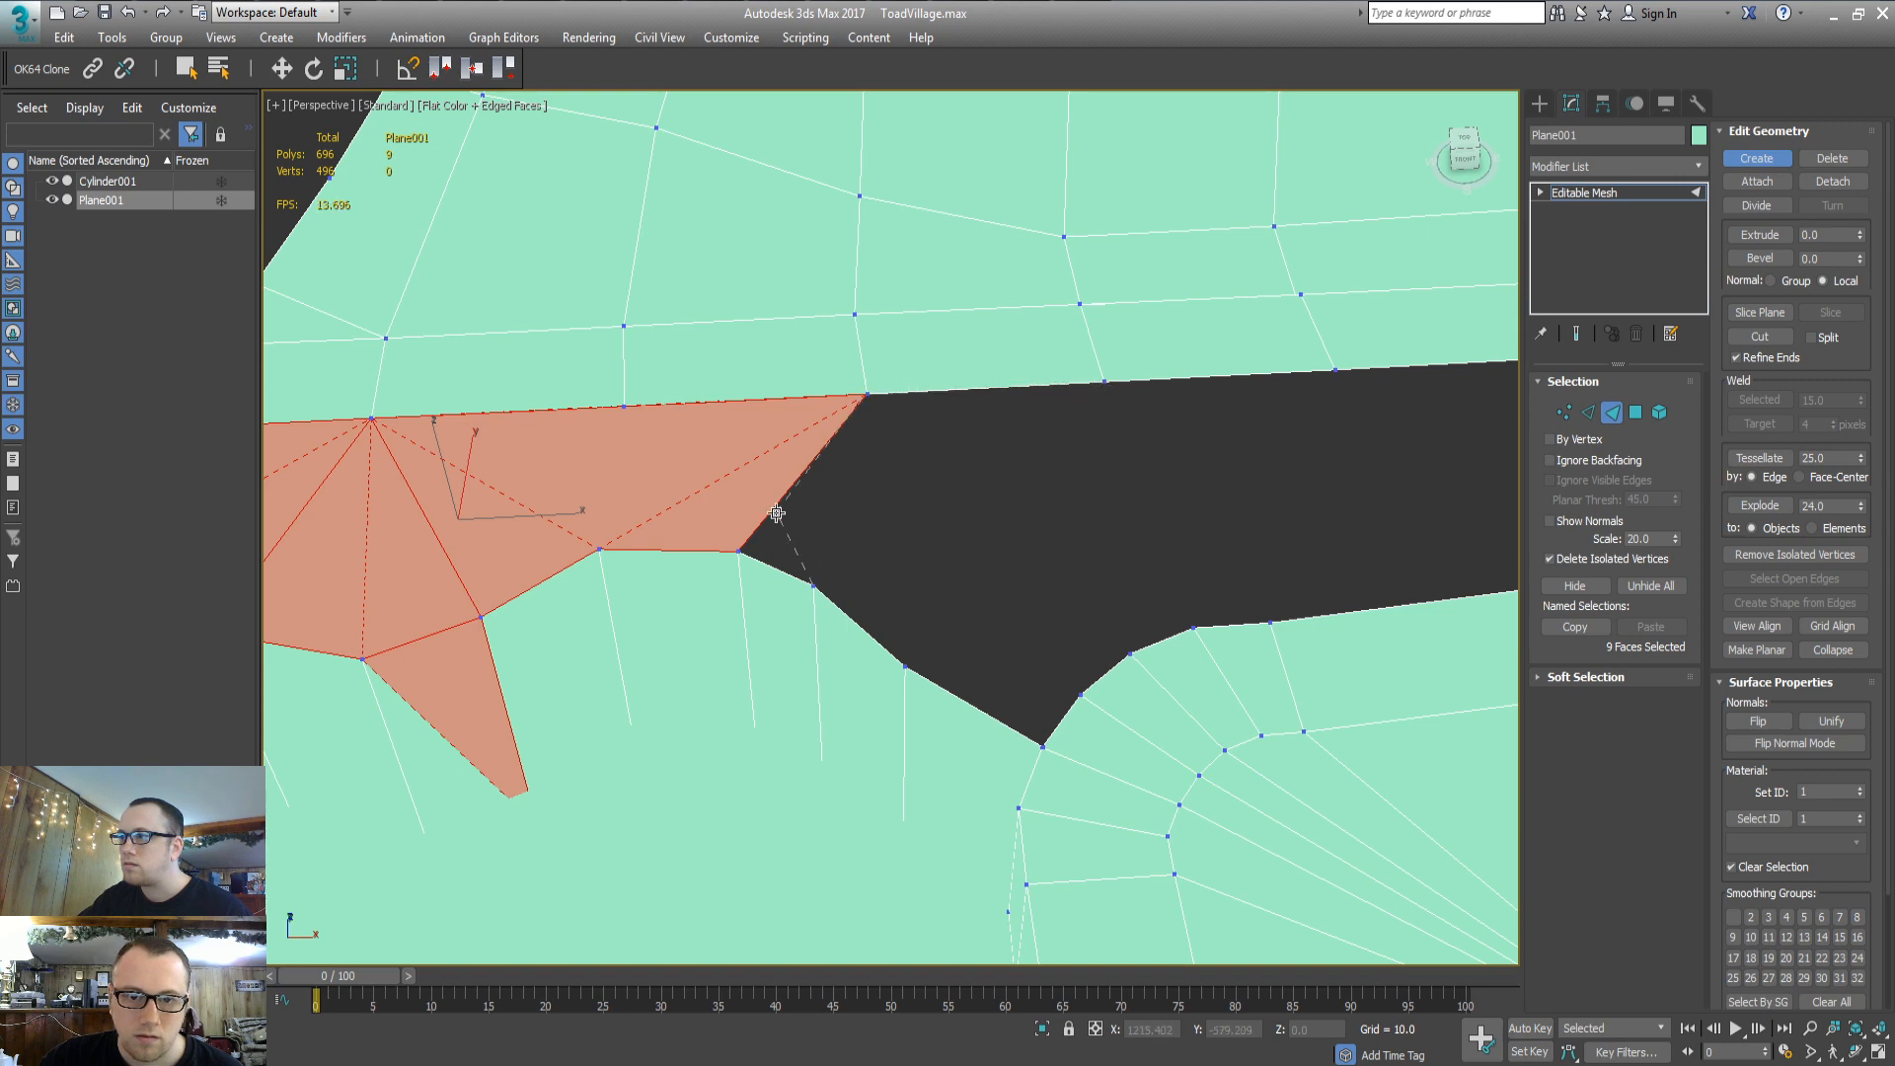
double_click(739, 550)
Select the six open edges along the curved near side of the remaining gap
middle_click_drag(1003, 631, 850, 654)
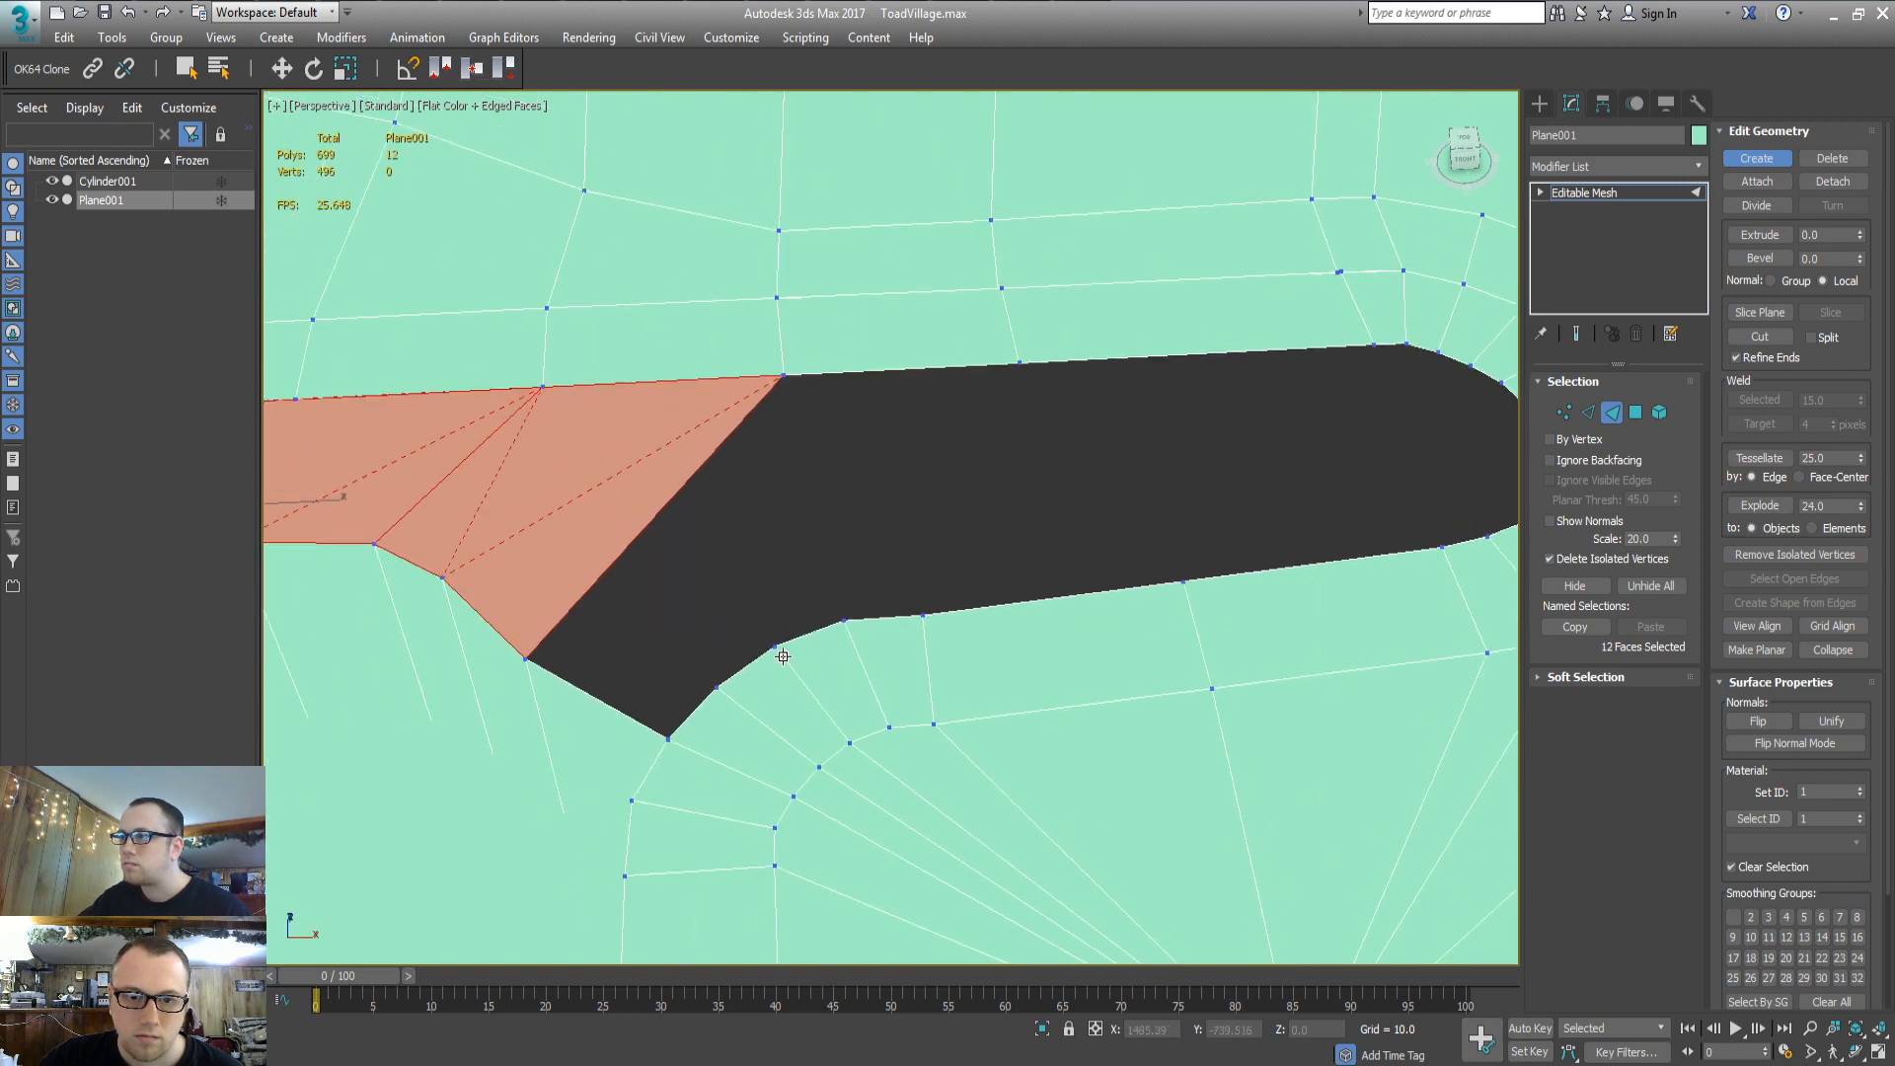
mouse_move(656, 672)
middle_mouse_down("alt")
mouse_move(698, 783)
mouse_move(798, 633)
mouse_move(643, 647)
middle_mouse_up("alt")
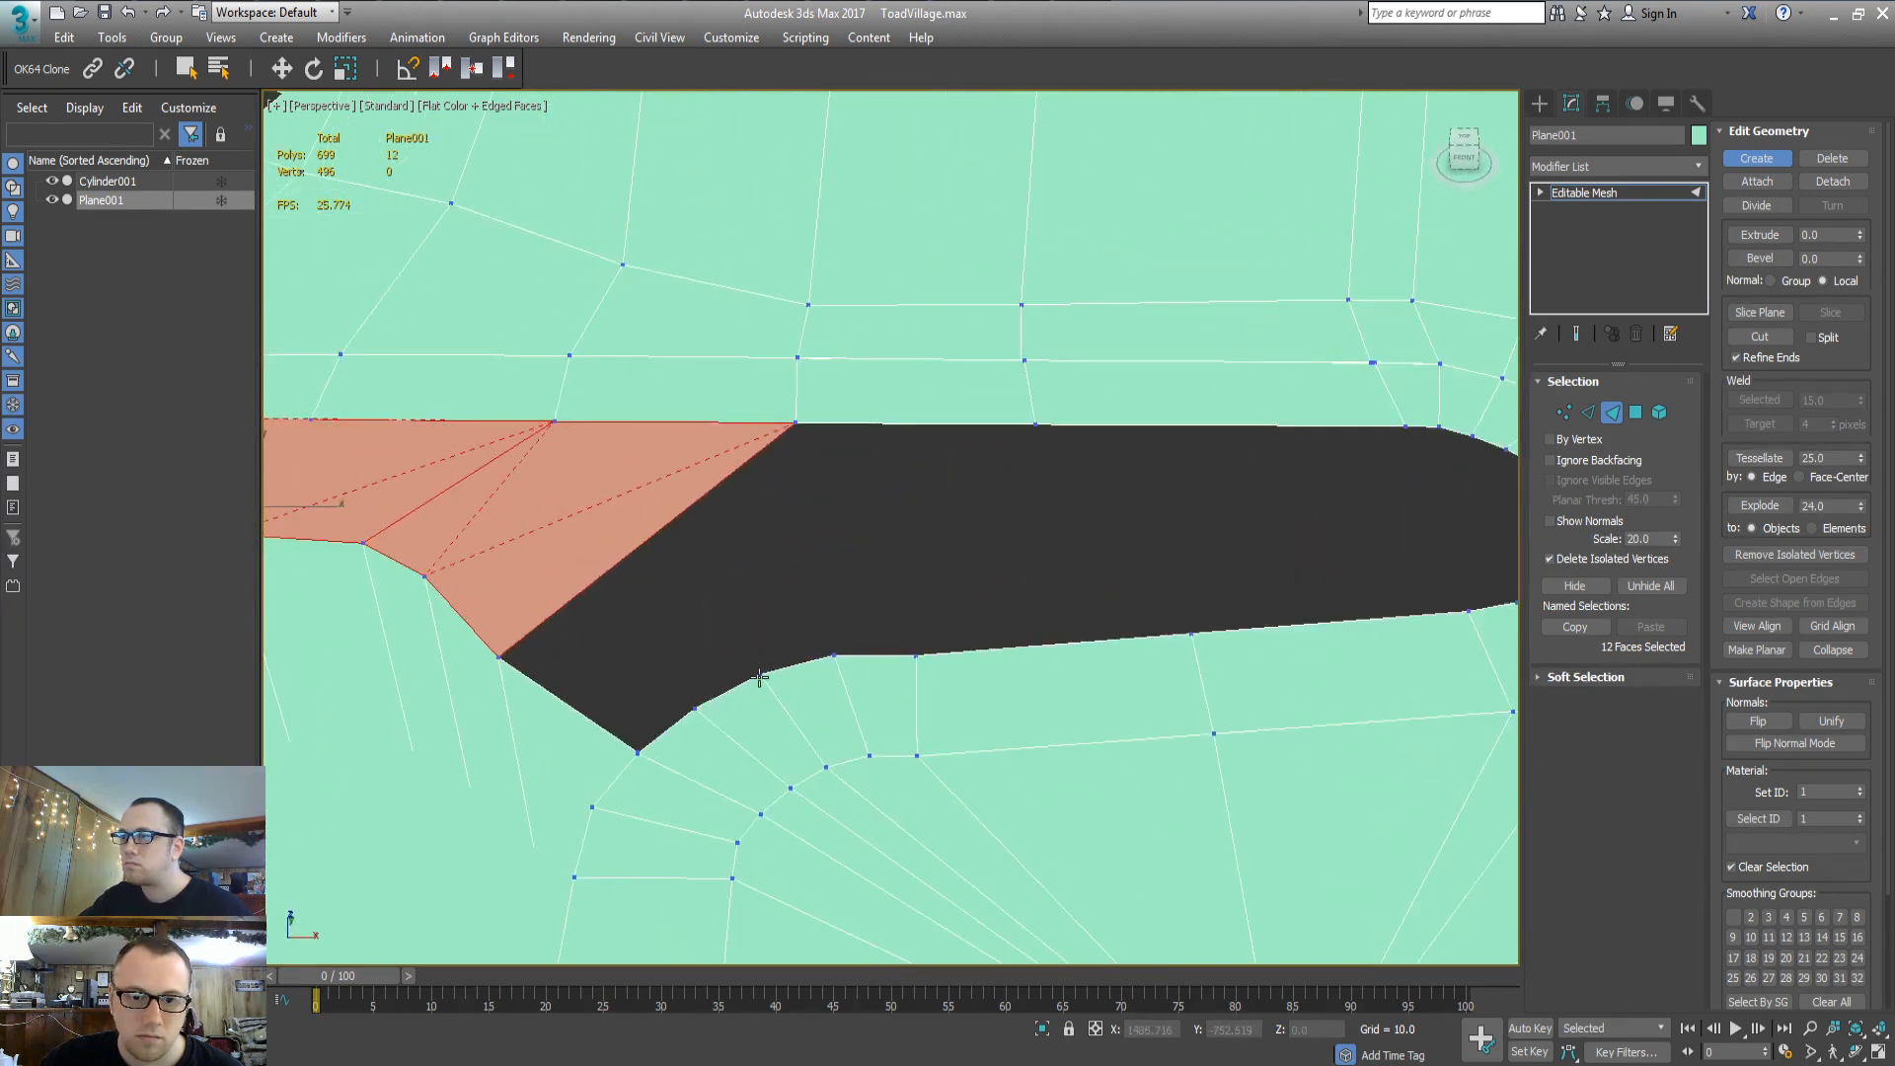
key("2")
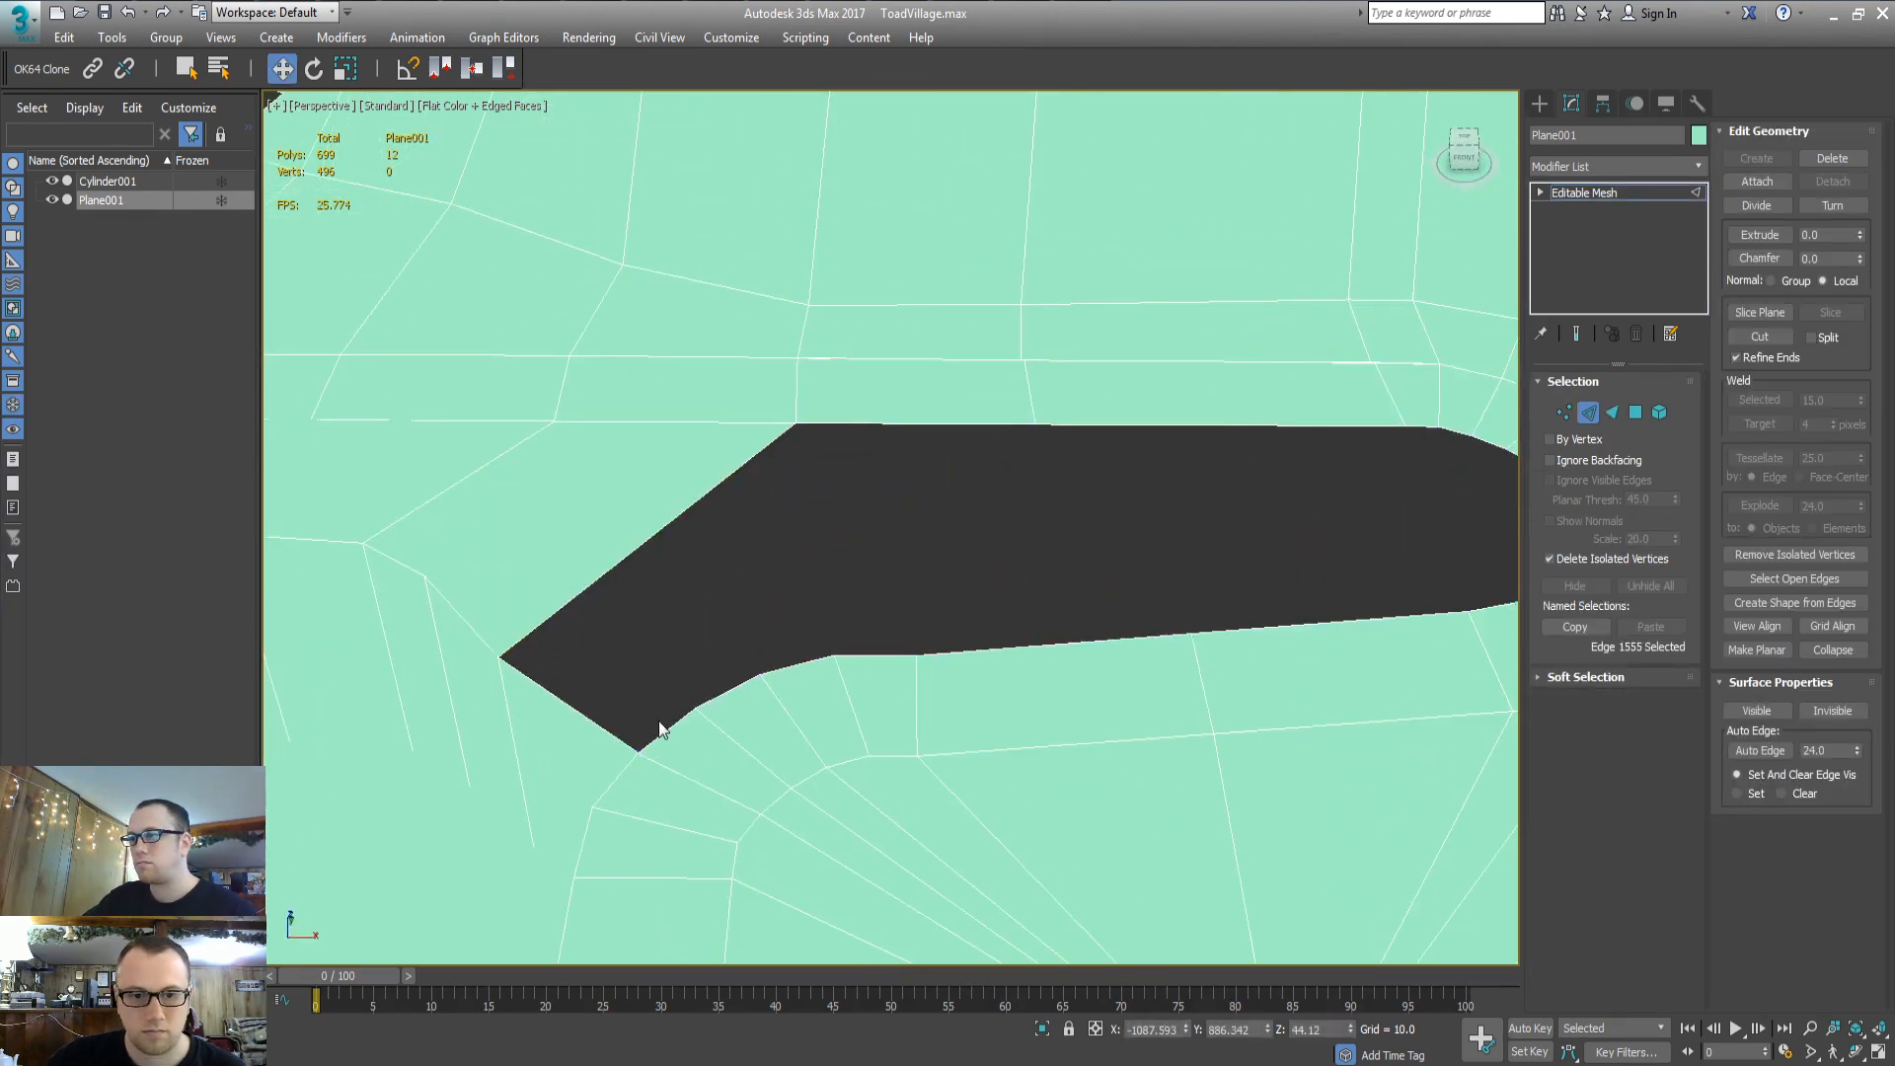
left_click(665, 728)
key("w")
left_click(743, 684, "ctrl")
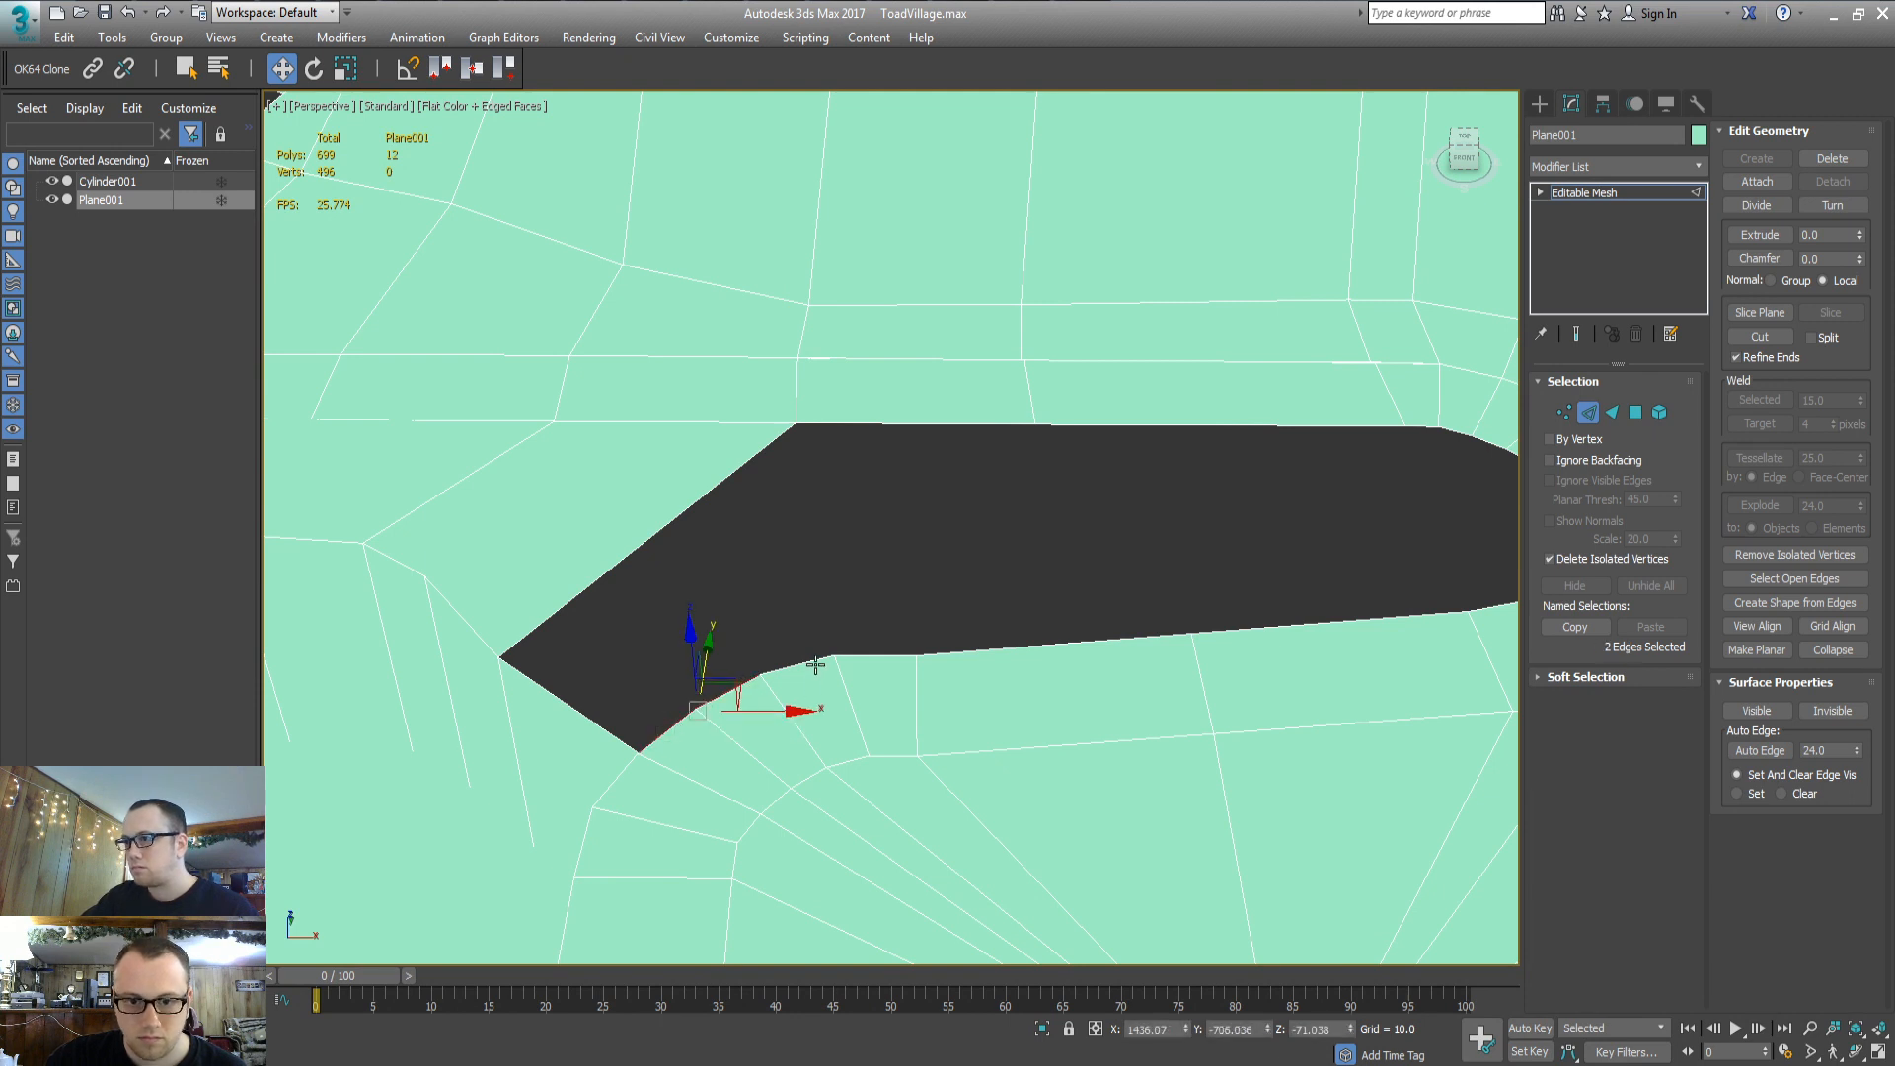
left_click(797, 664, "ctrl")
left_click(874, 654, "ctrl")
left_click(1205, 641, "ctrl")
left_click(1227, 638, "ctrl")
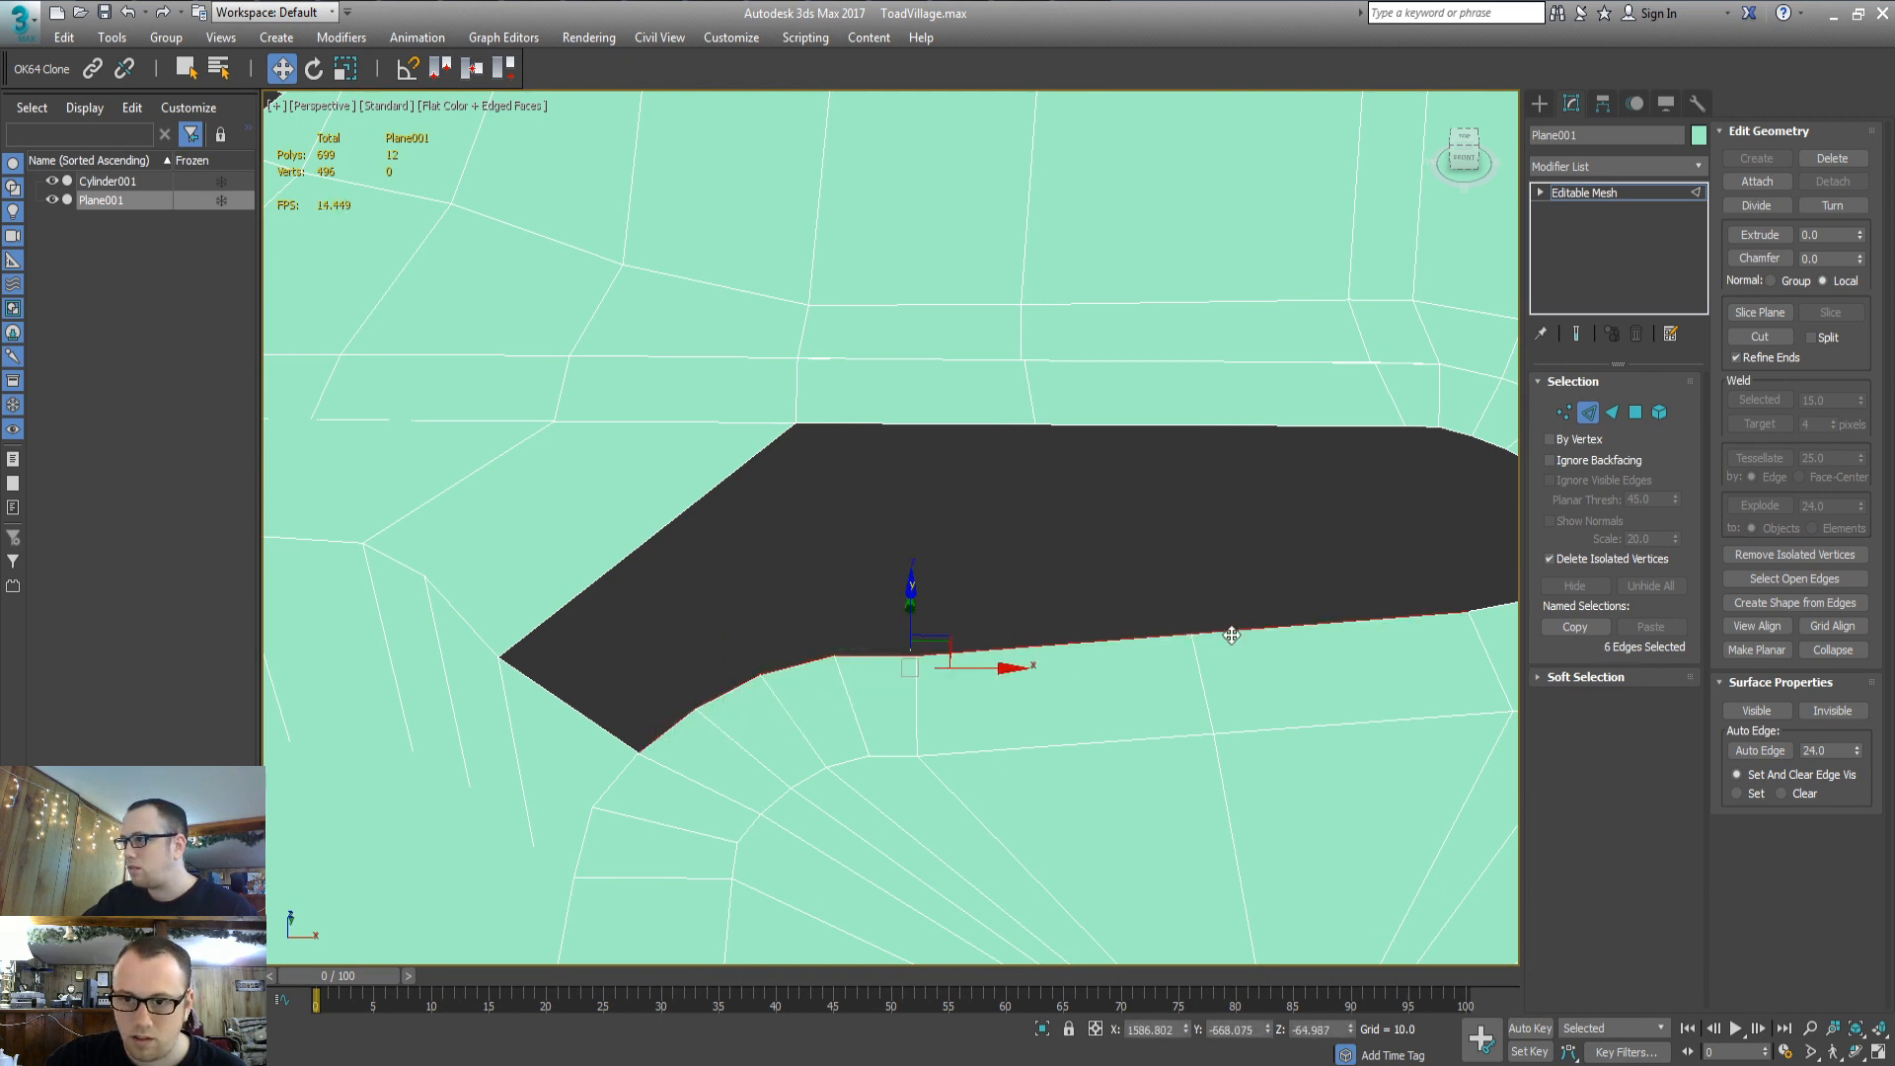
Try to extend the six selected edges upward along Z into a wall
middle_click_drag(1227, 631, 1100, 647)
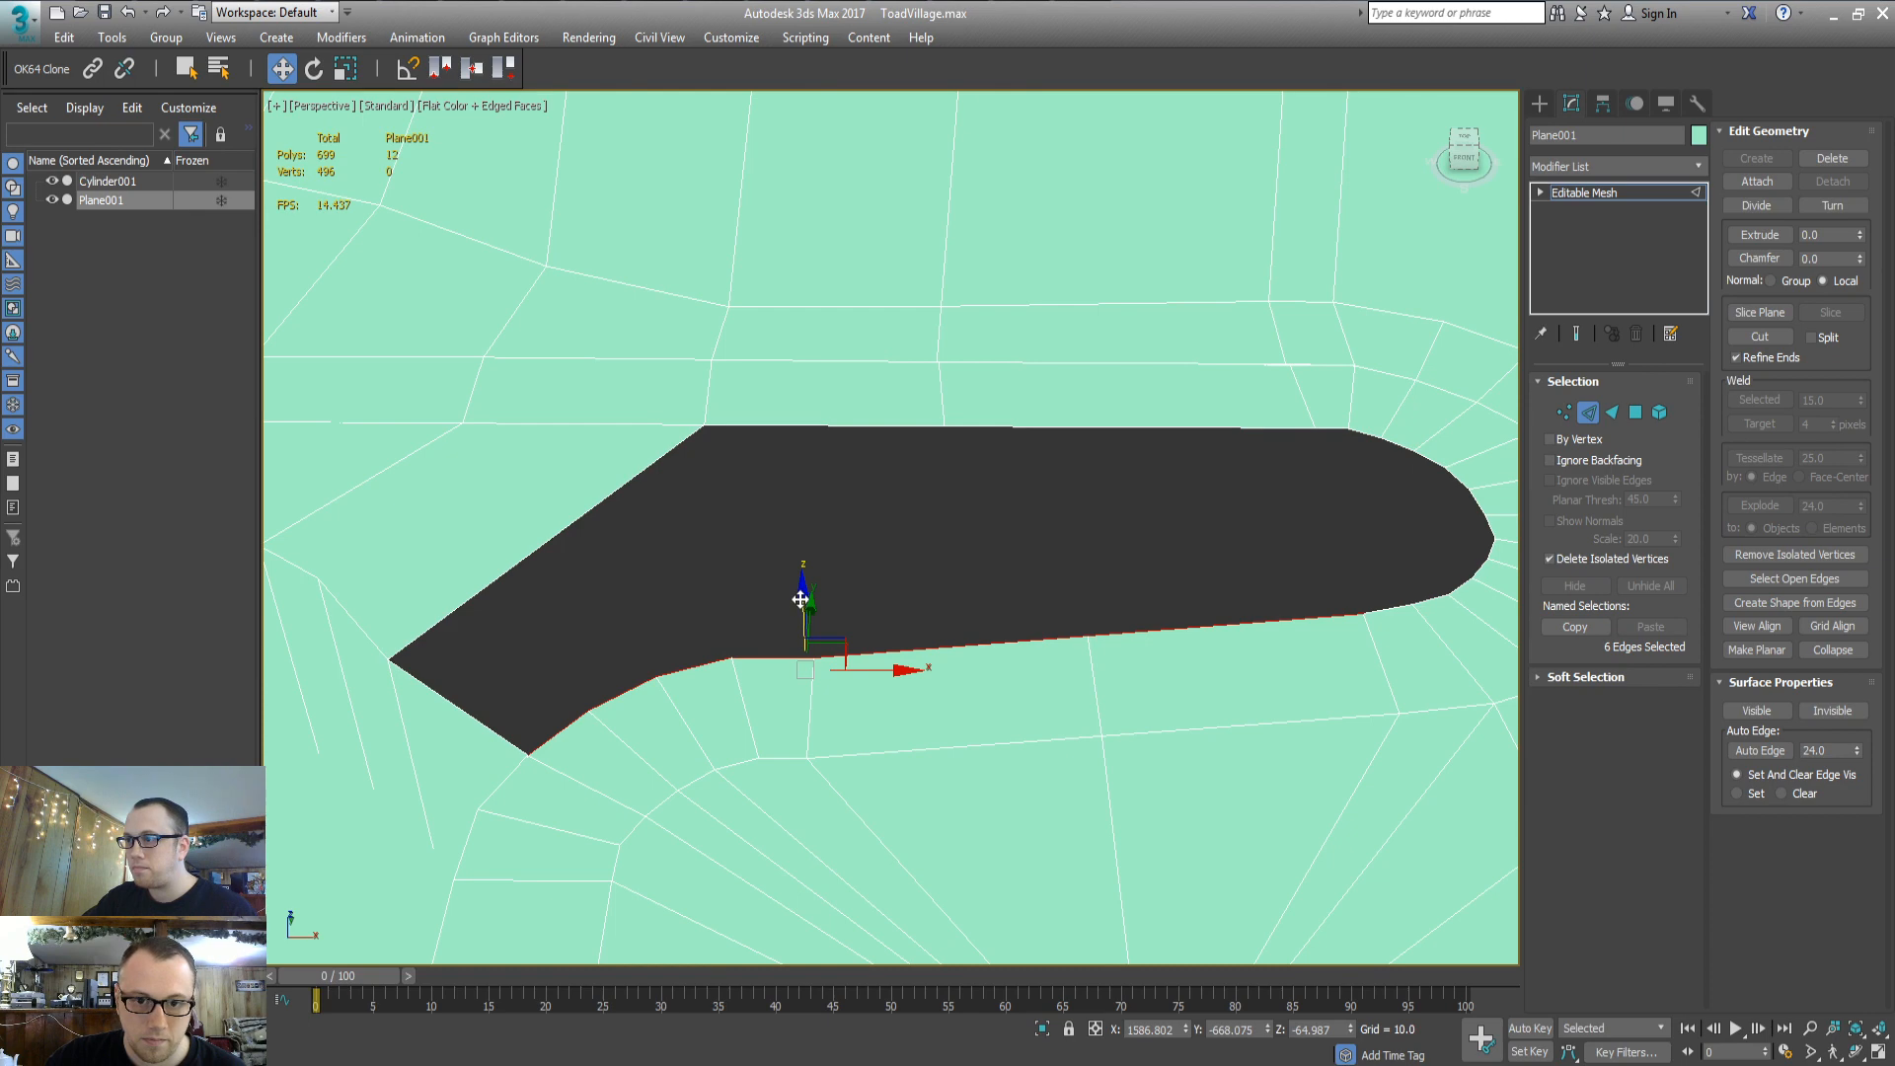
left_click_drag(801, 599, 804, 527, "shift")
middle_click_drag(639, 799, 641, 627, "alt")
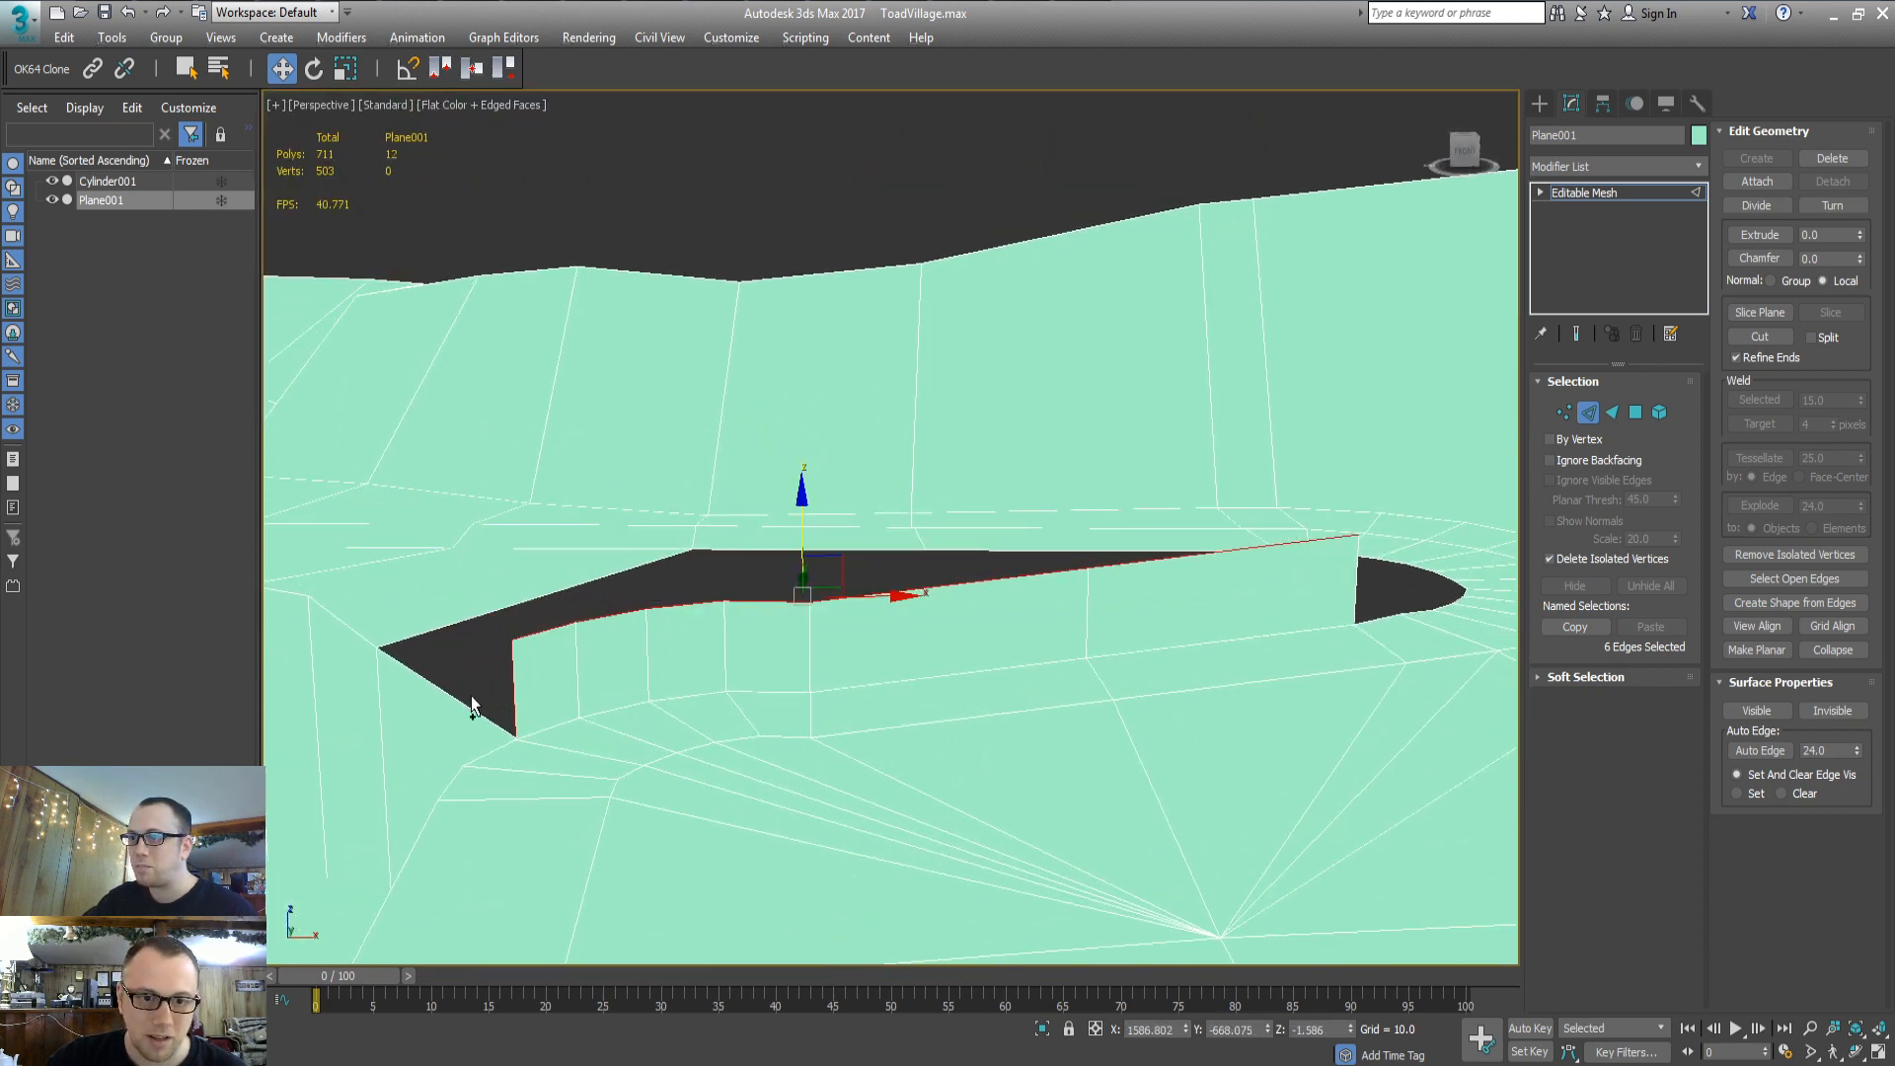
key("ctrl+z")
Try to extend seven open edges upward, including the one at the gap's narrow end, and flatten their top with scaling
left_click_drag(791, 620, 902, 313, "shift")
left_click(345, 69)
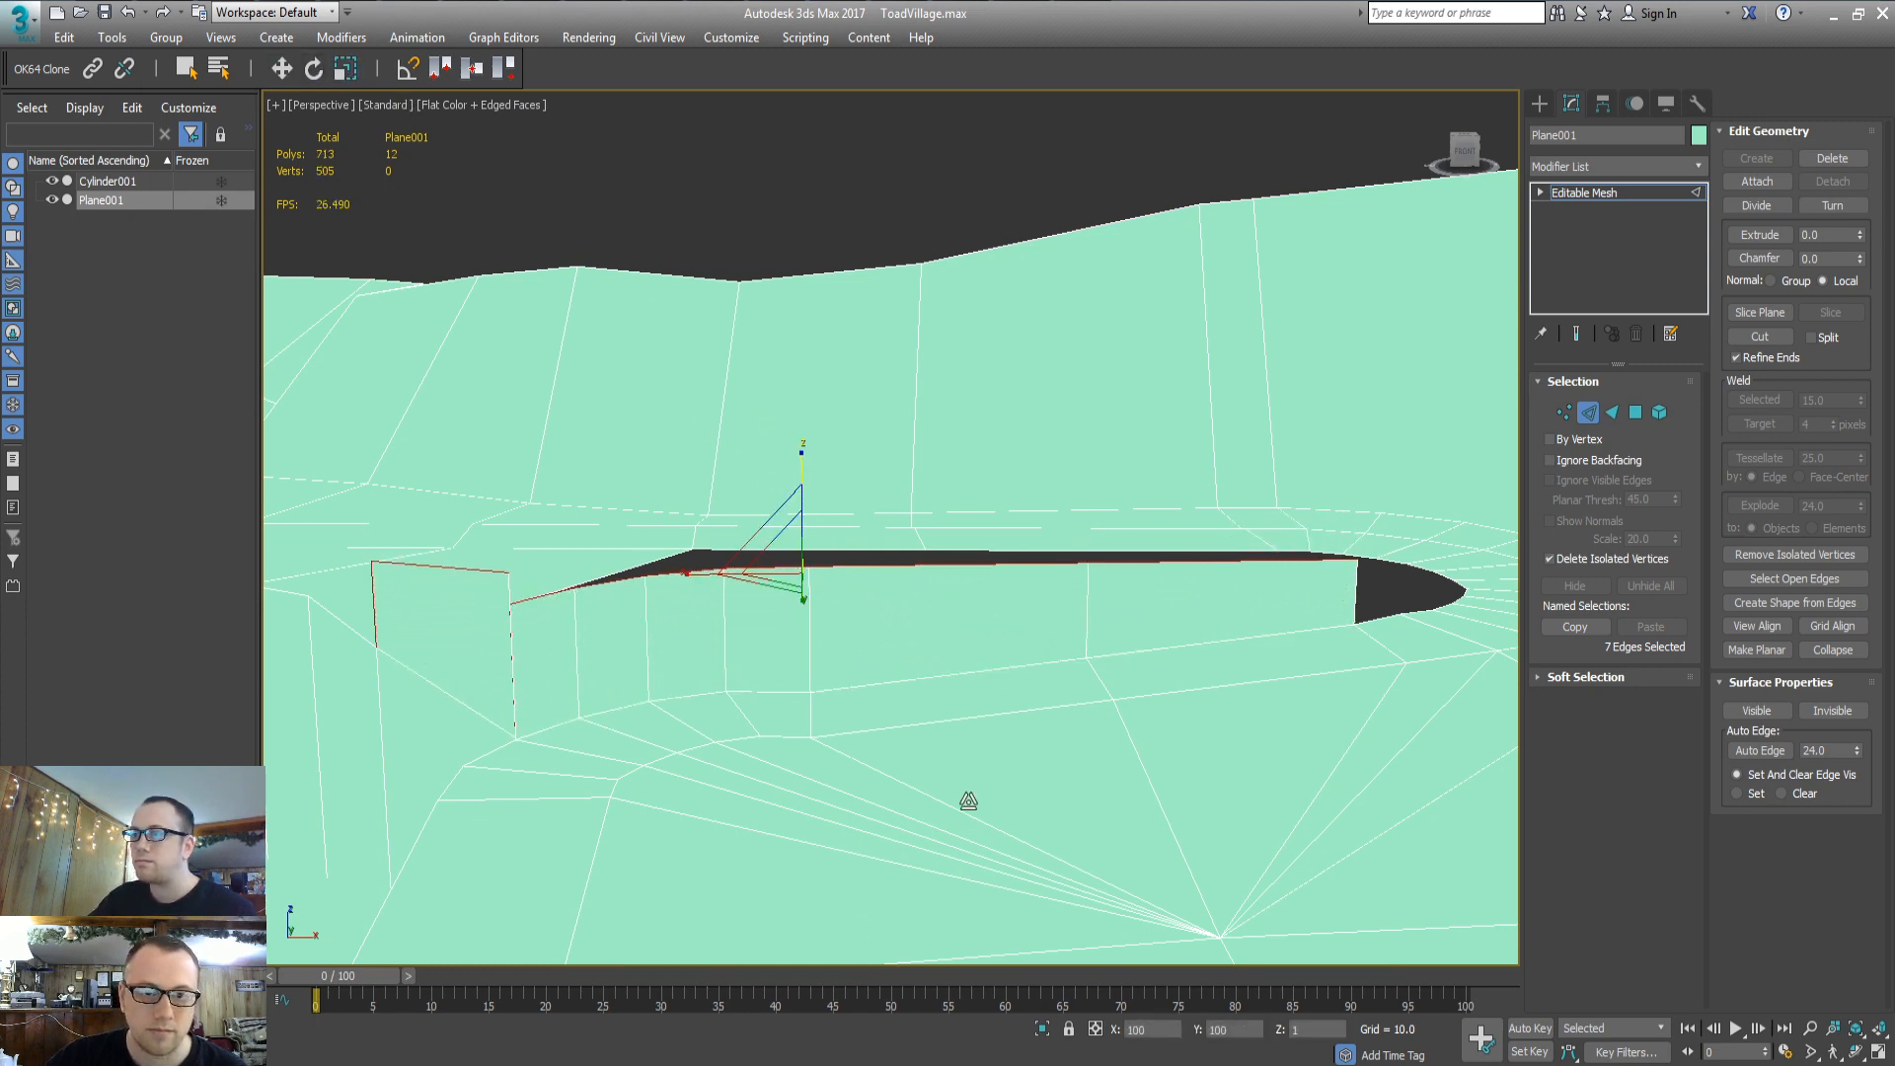
key("ctrl+z")
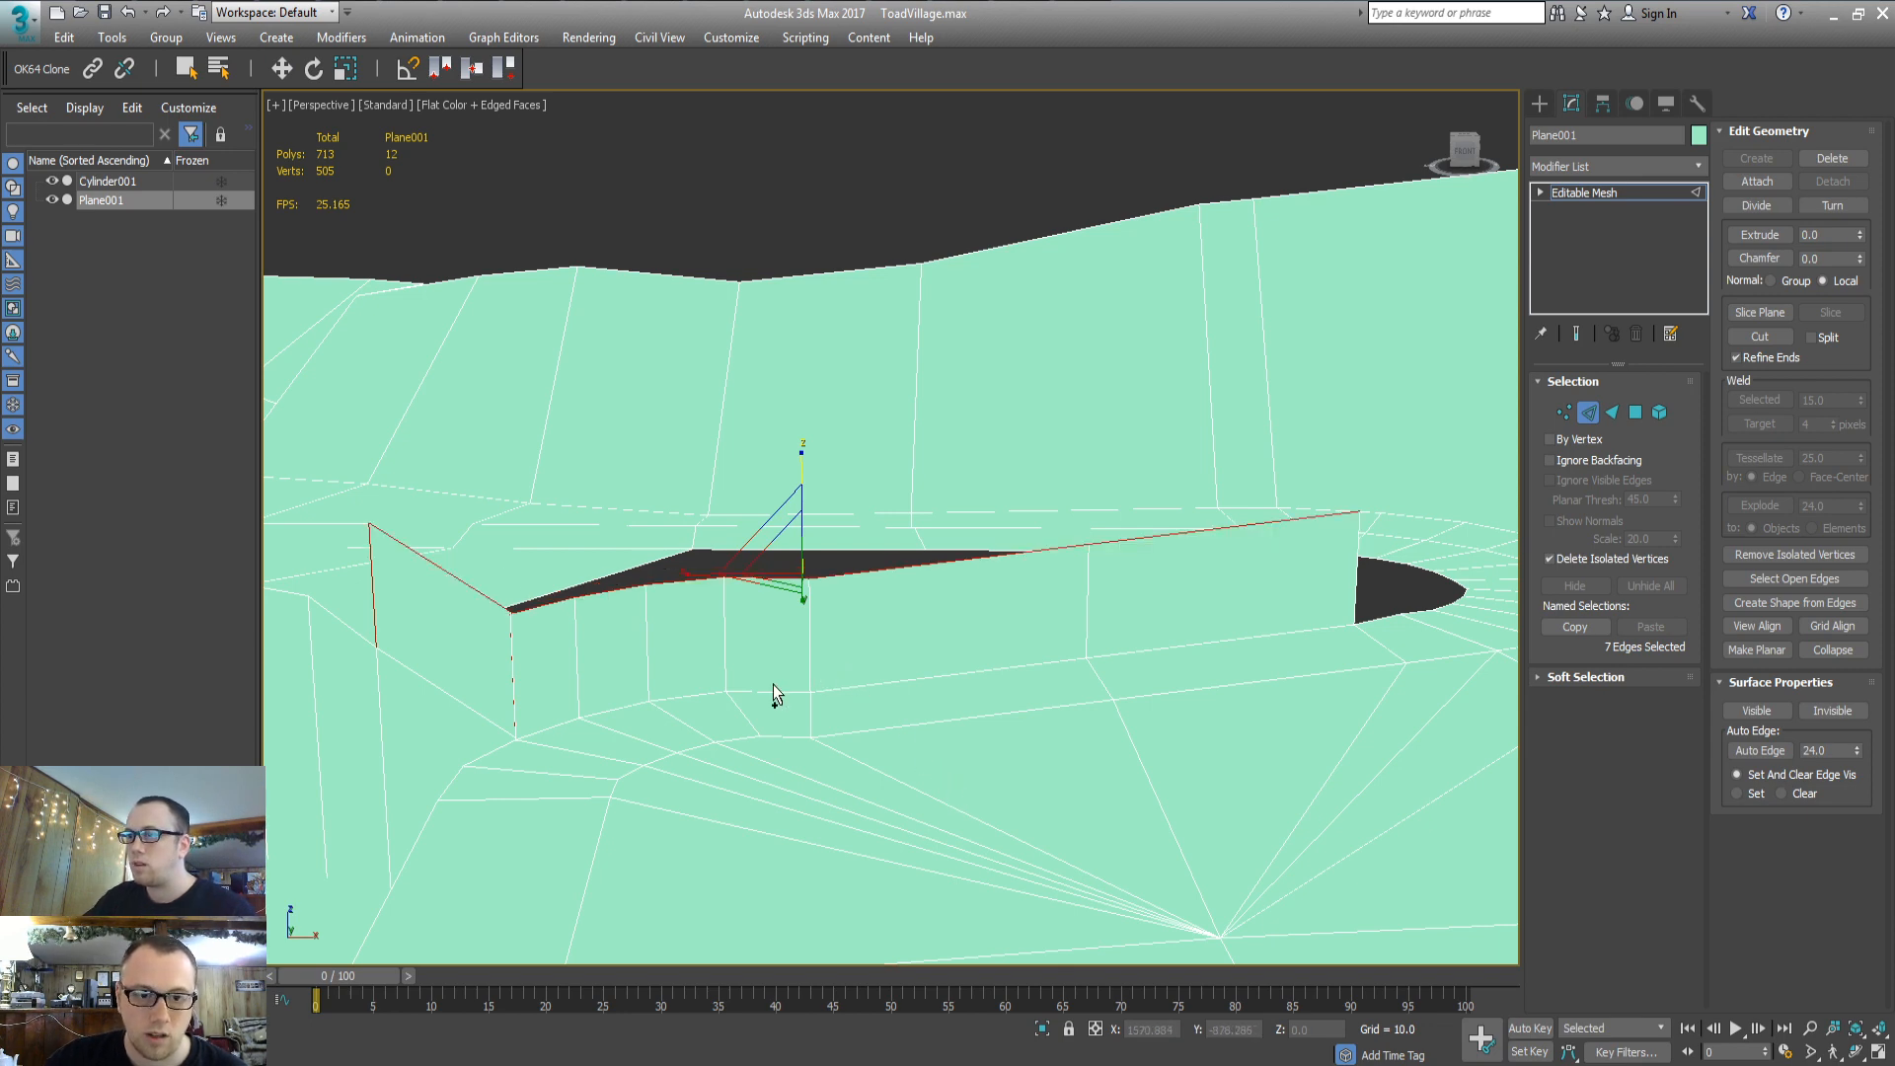
key("ctrl+z")
Weld the overlapping vertices at the gap's near corner and extend the seven selected edges upward along Z
key("1")
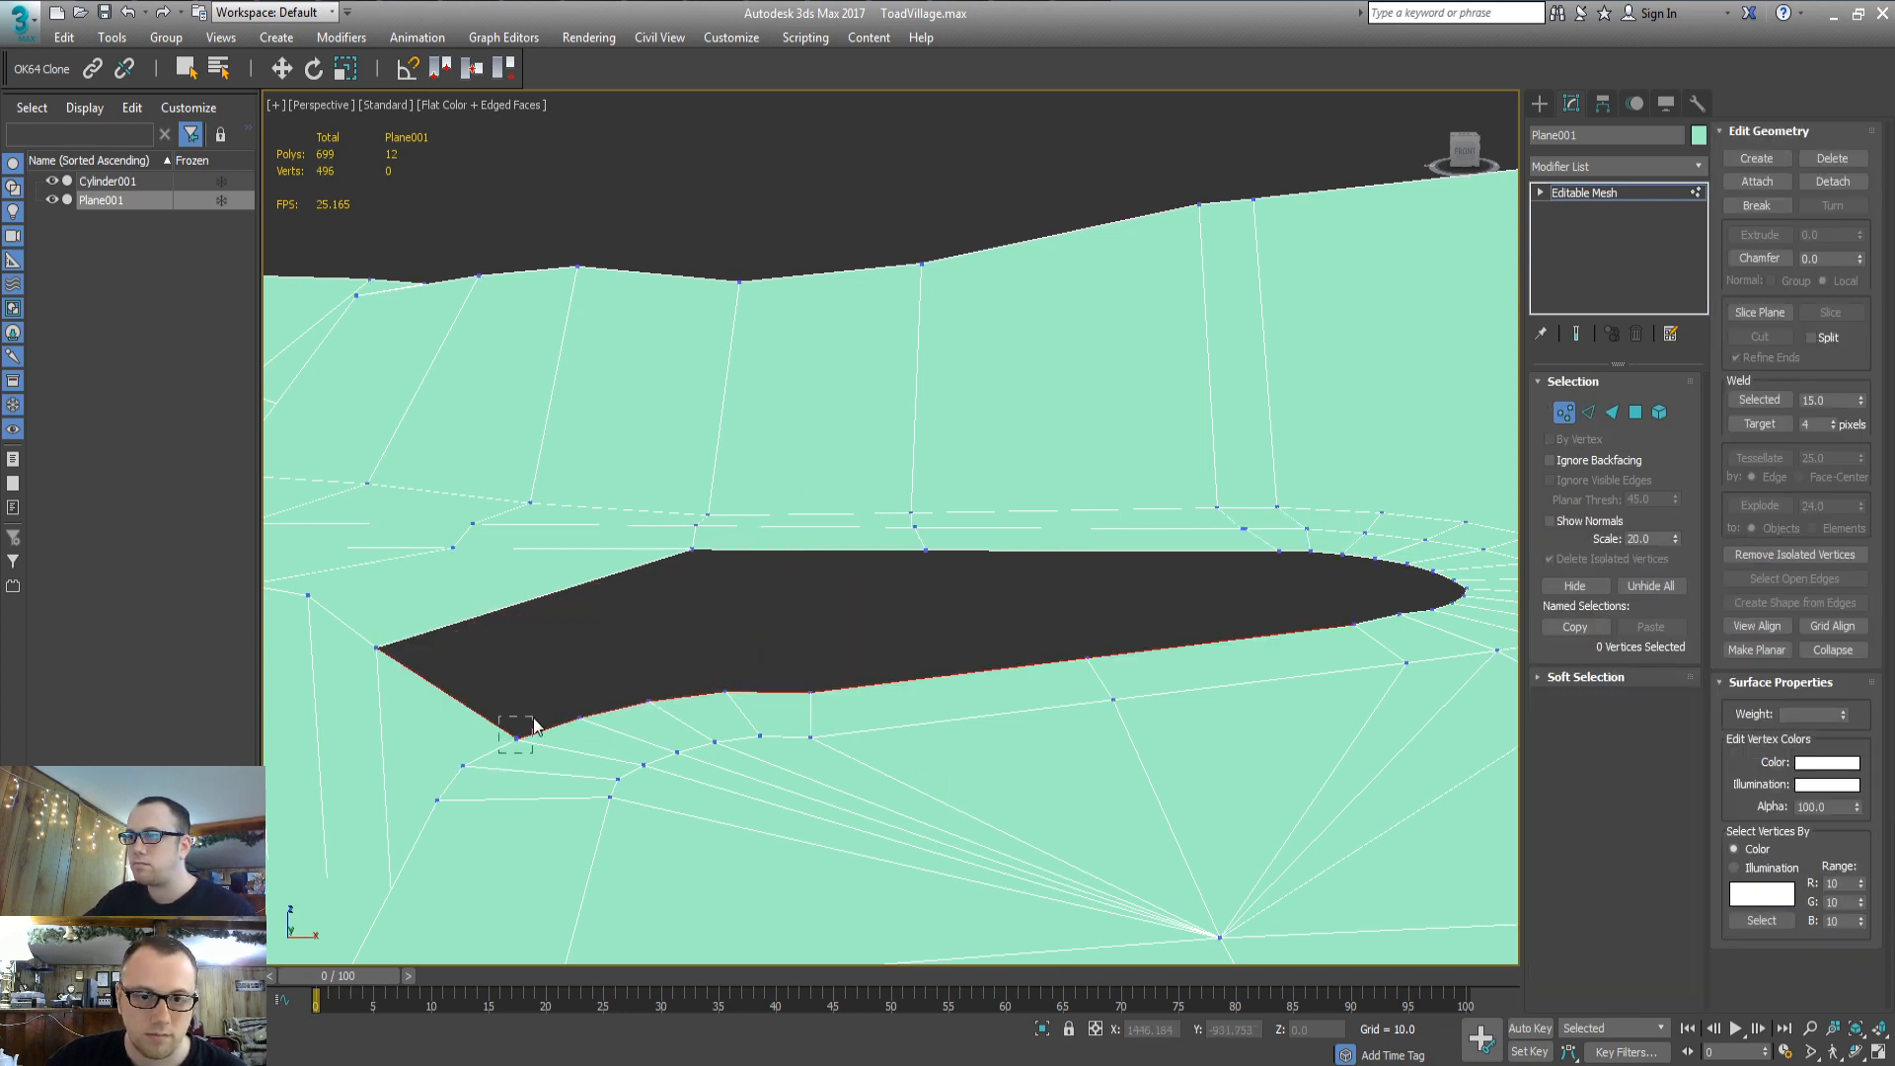
left_click_drag(534, 726, 535, 720)
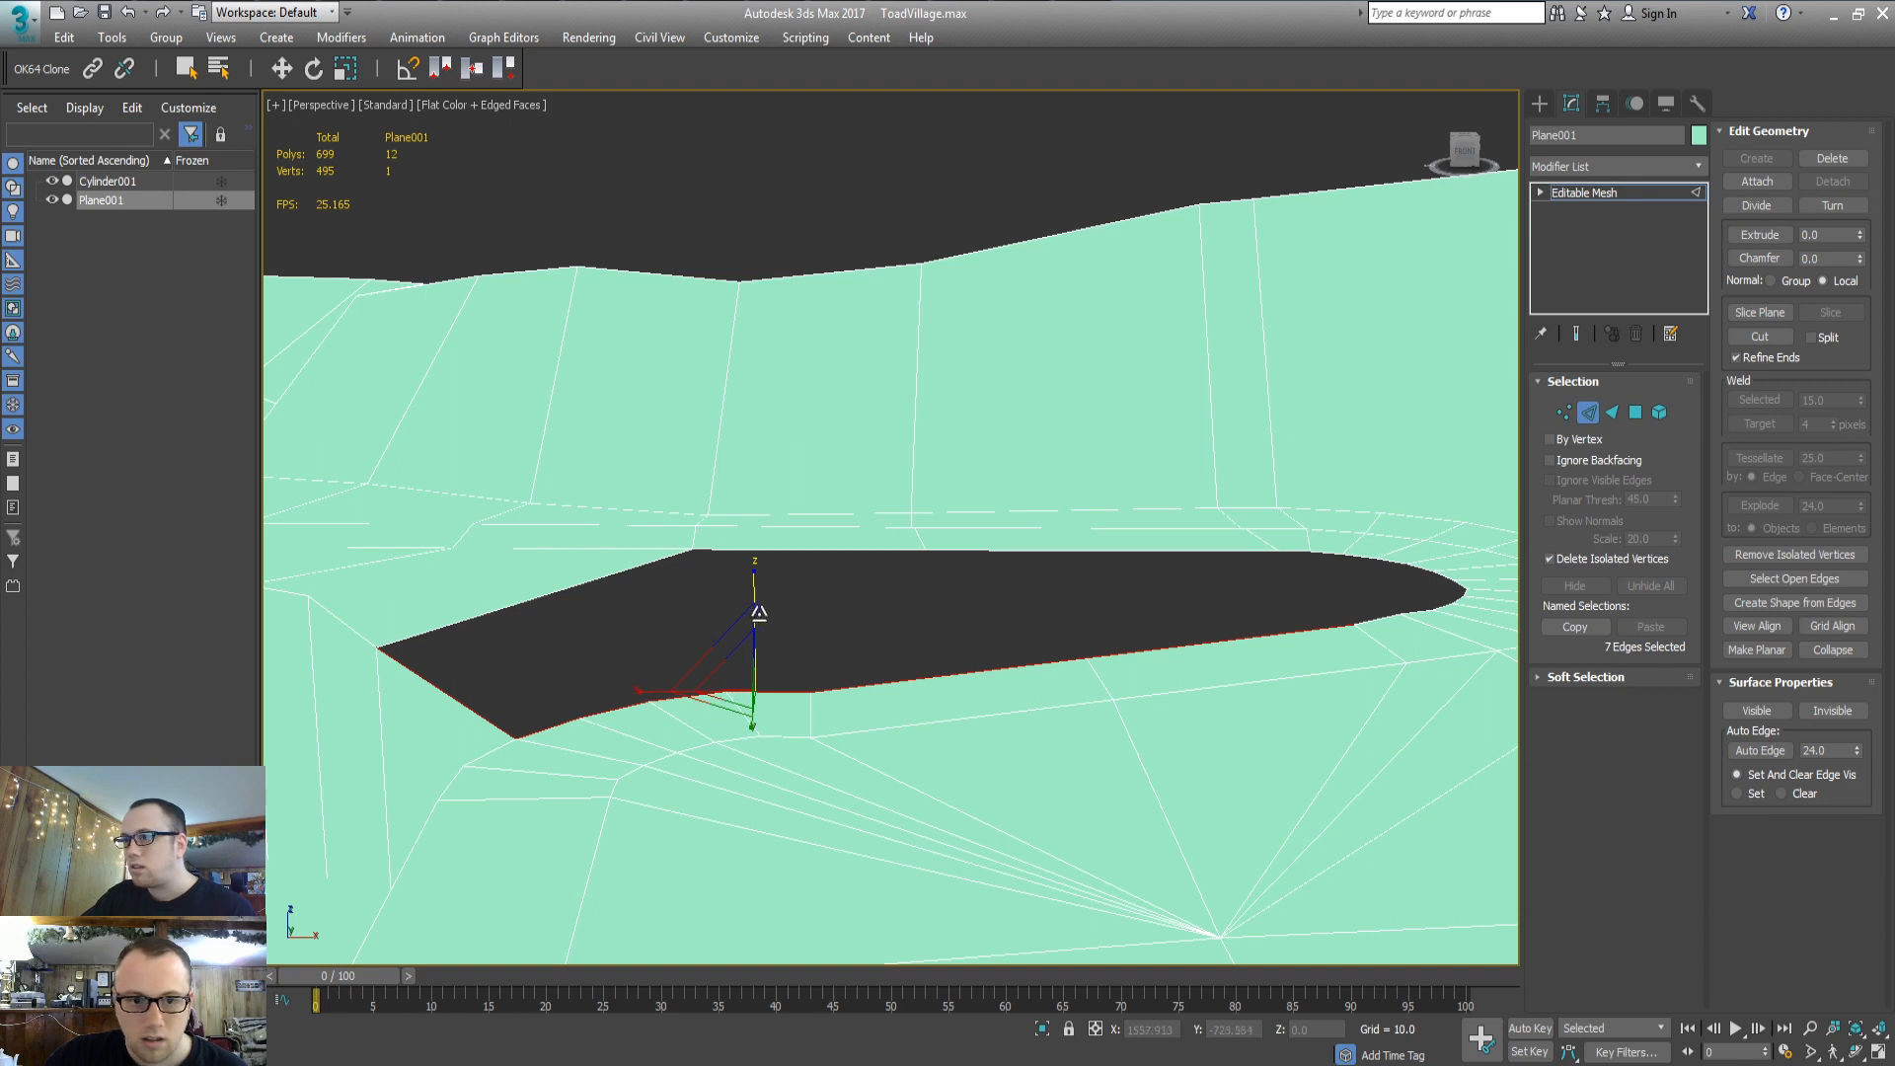
key("w")
left_click_drag(758, 600, 761, 350, "shift")
Flatten the new wall's top edges vertically with scaling and lower them along Z to form a low wall
left_click(335, 71)
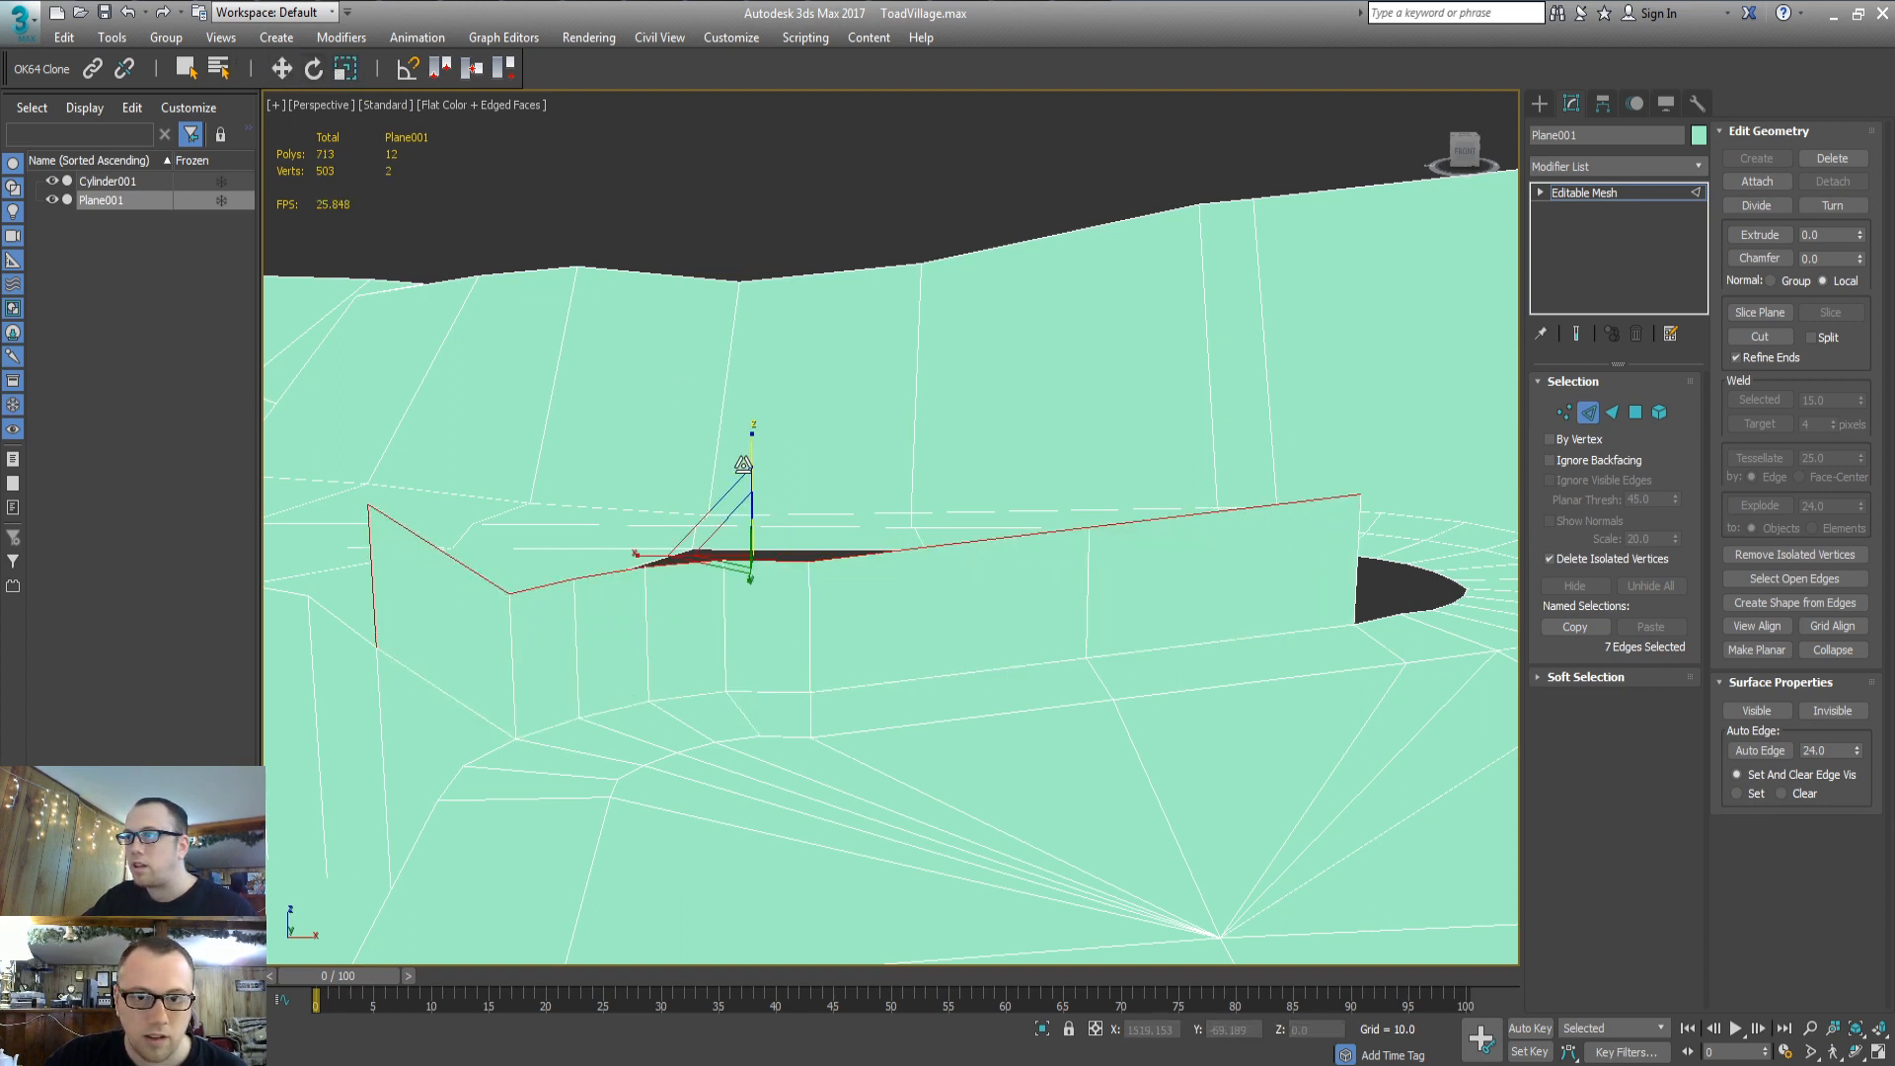
left_click_drag(758, 452, 753, 542)
key("w")
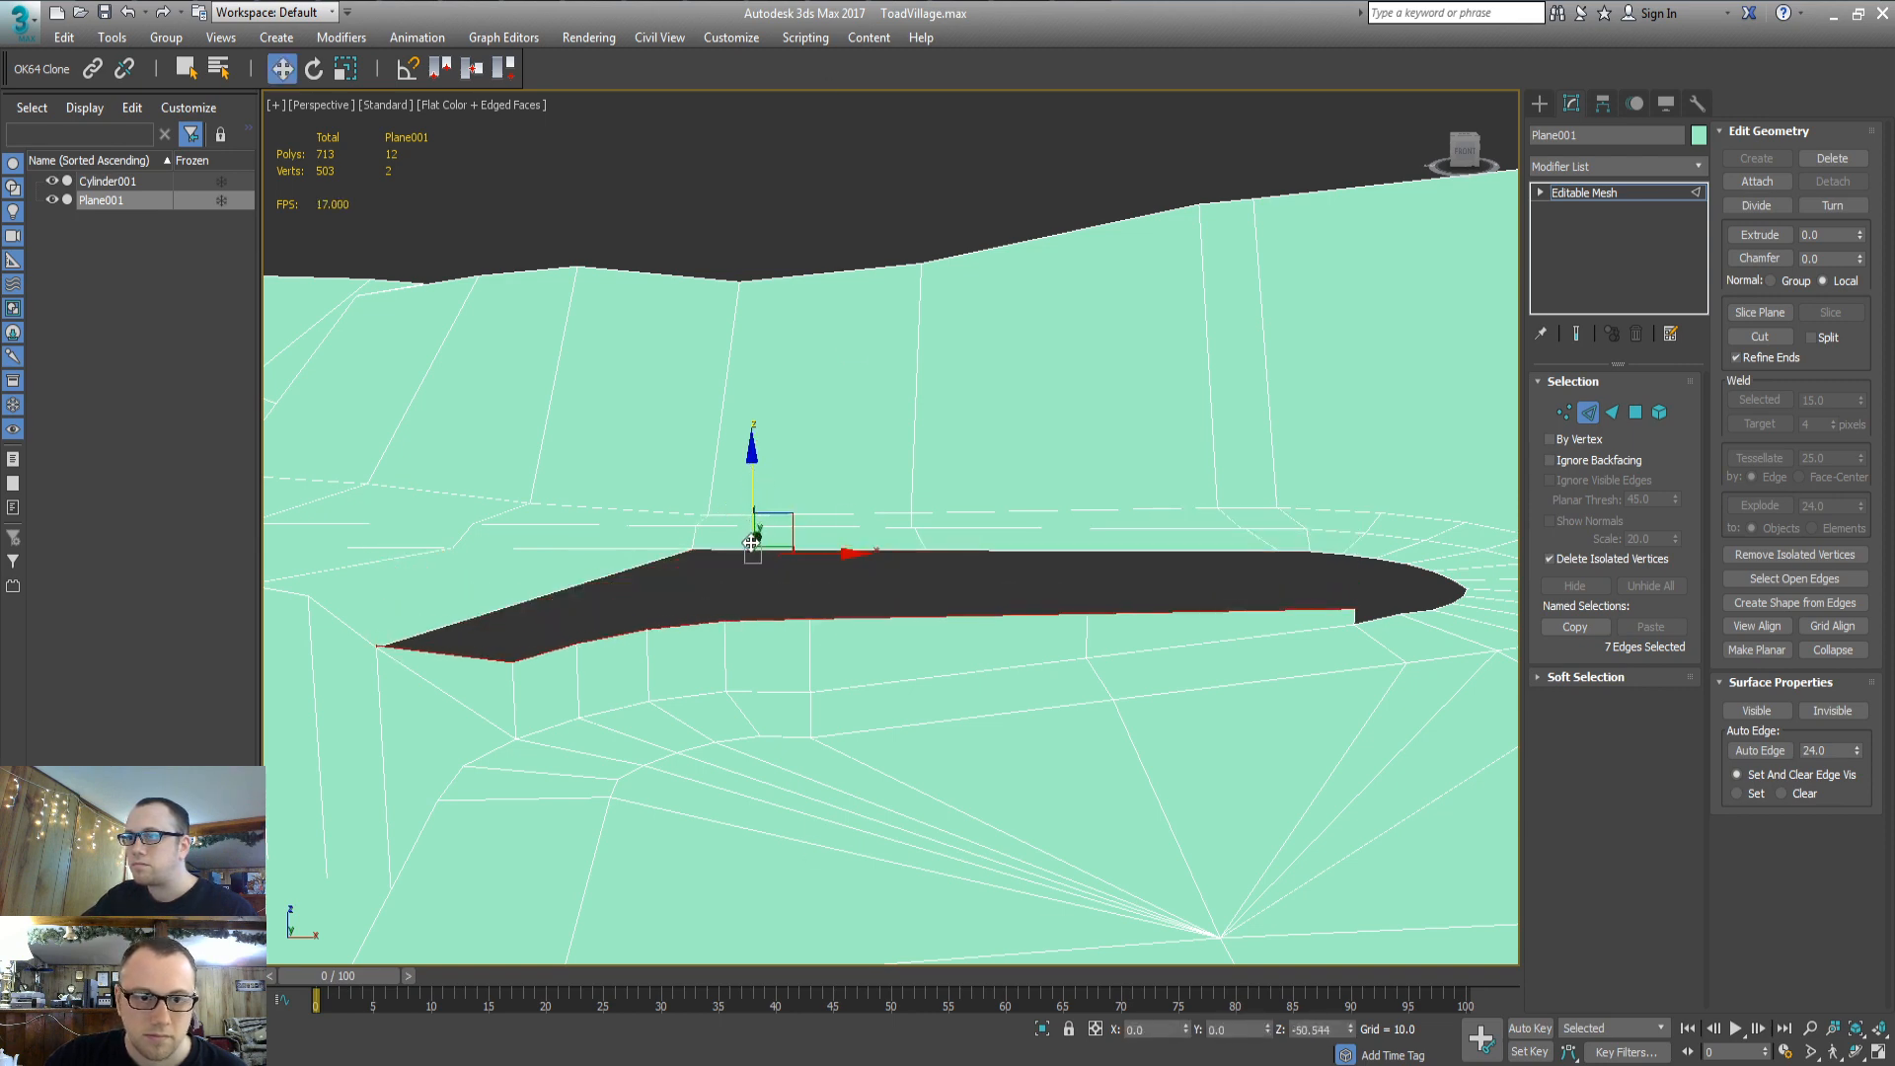
Weld the new wall's end vertex to the terrain vertex at the narrow tip of the gap
mouse_move(675, 632)
middle_mouse_down("alt")
mouse_move(703, 596)
mouse_move(687, 645)
middle_mouse_up("alt")
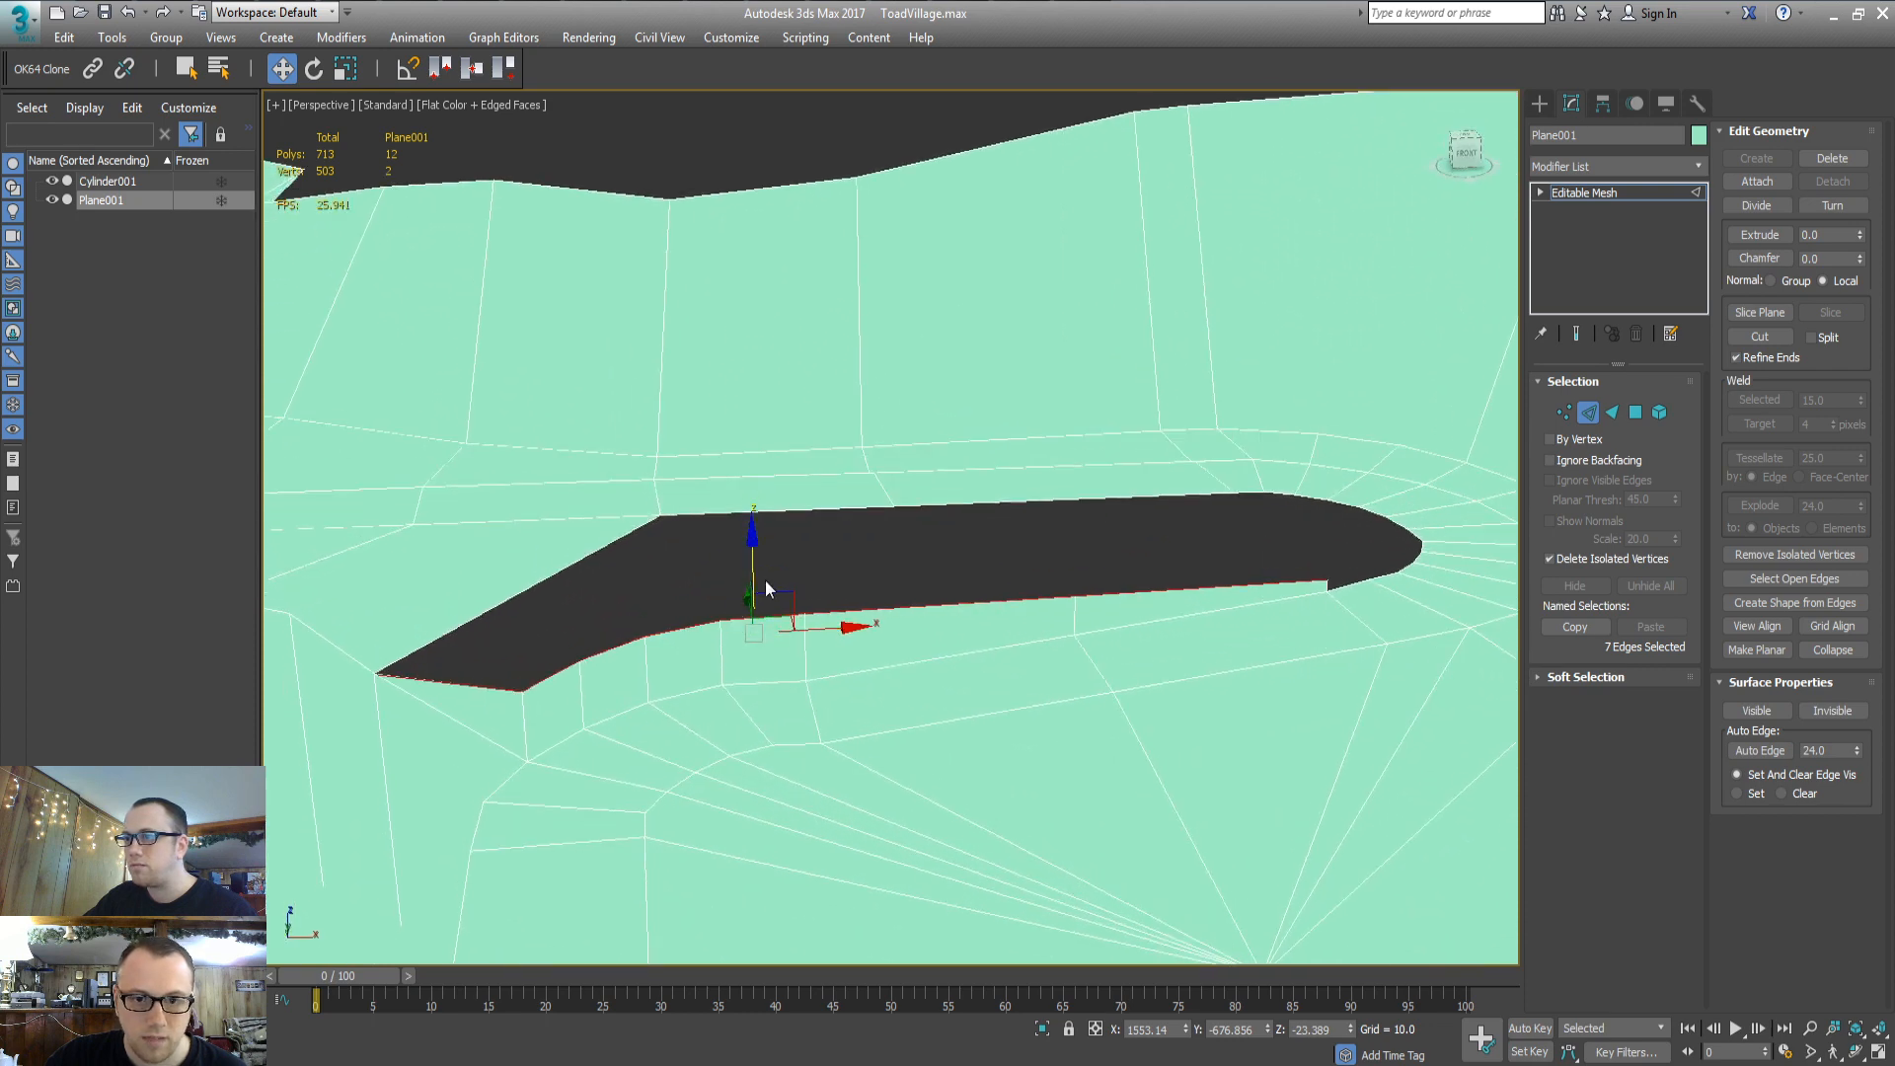
key("1")
left_click(387, 681)
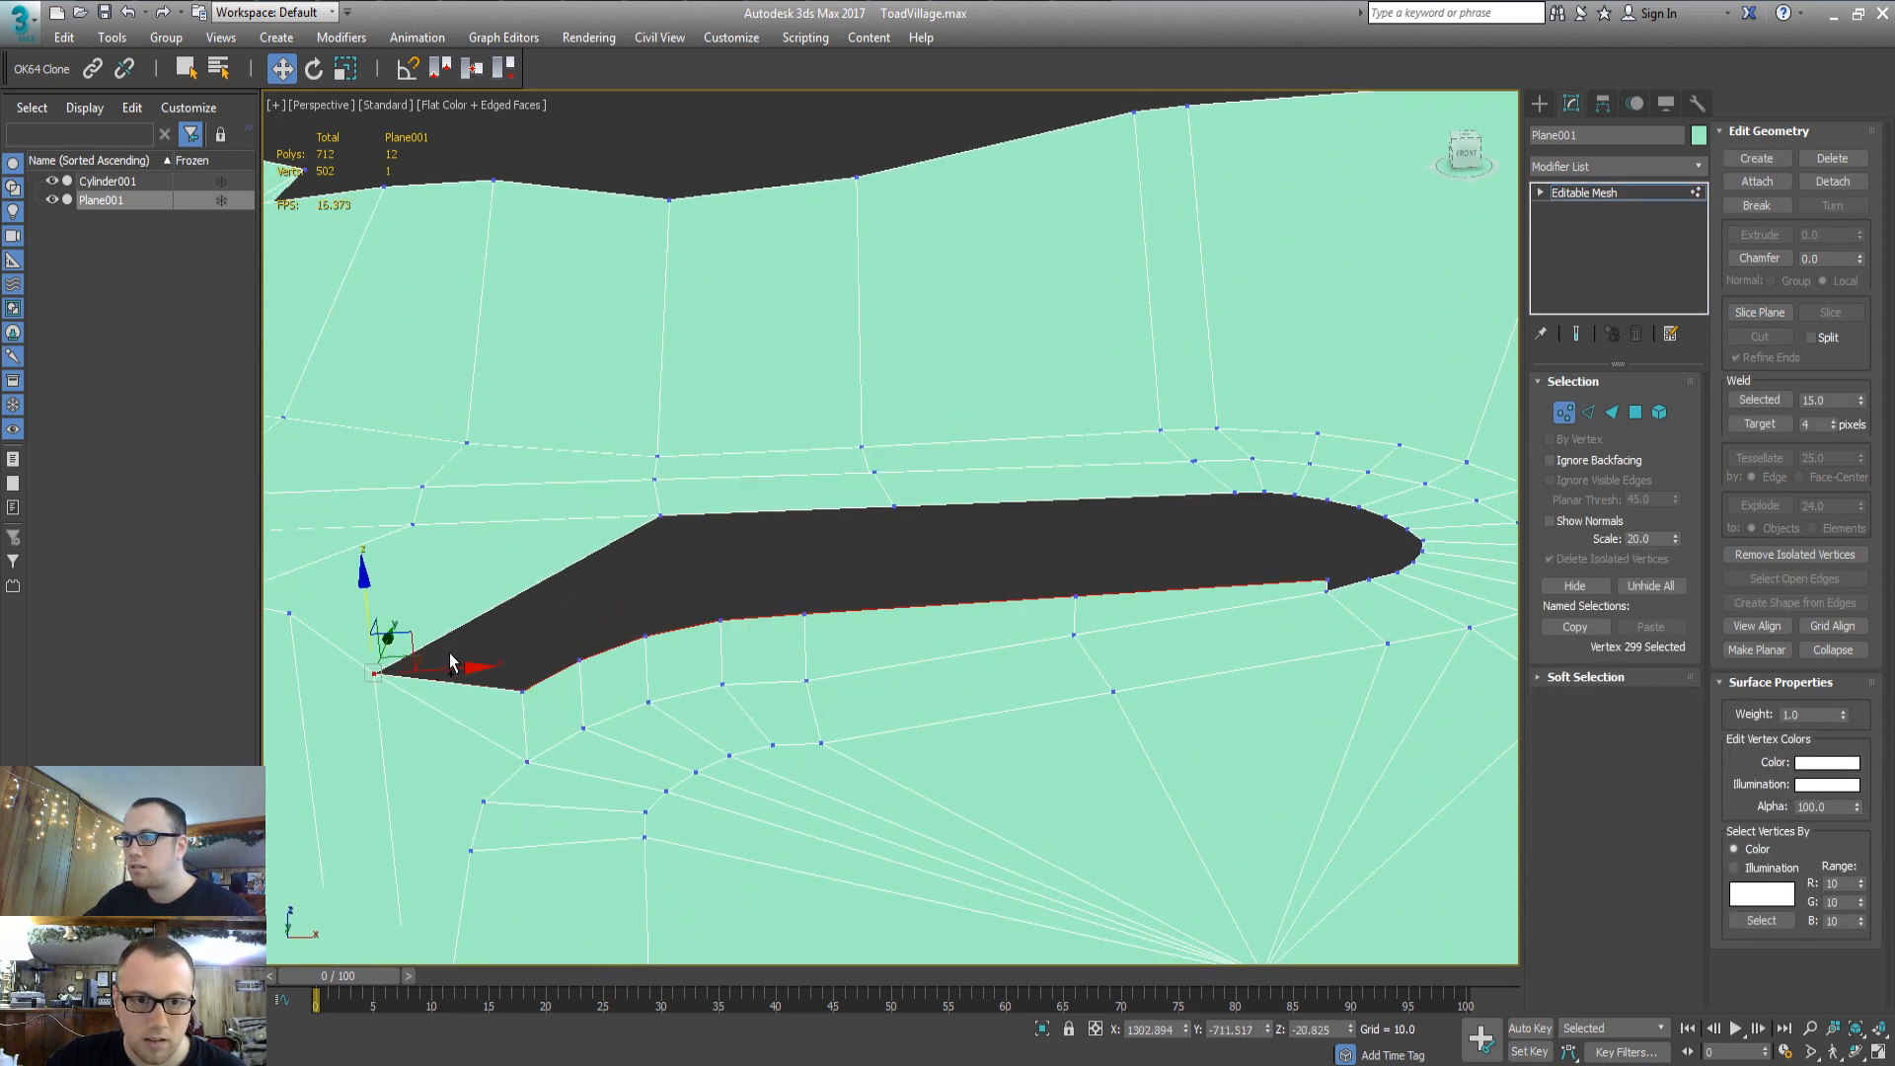
Create a triangular face between the gap's narrow tip and the first edge along the top of the low wall
key("3")
middle_click_drag(683, 597, 733, 614, "alt")
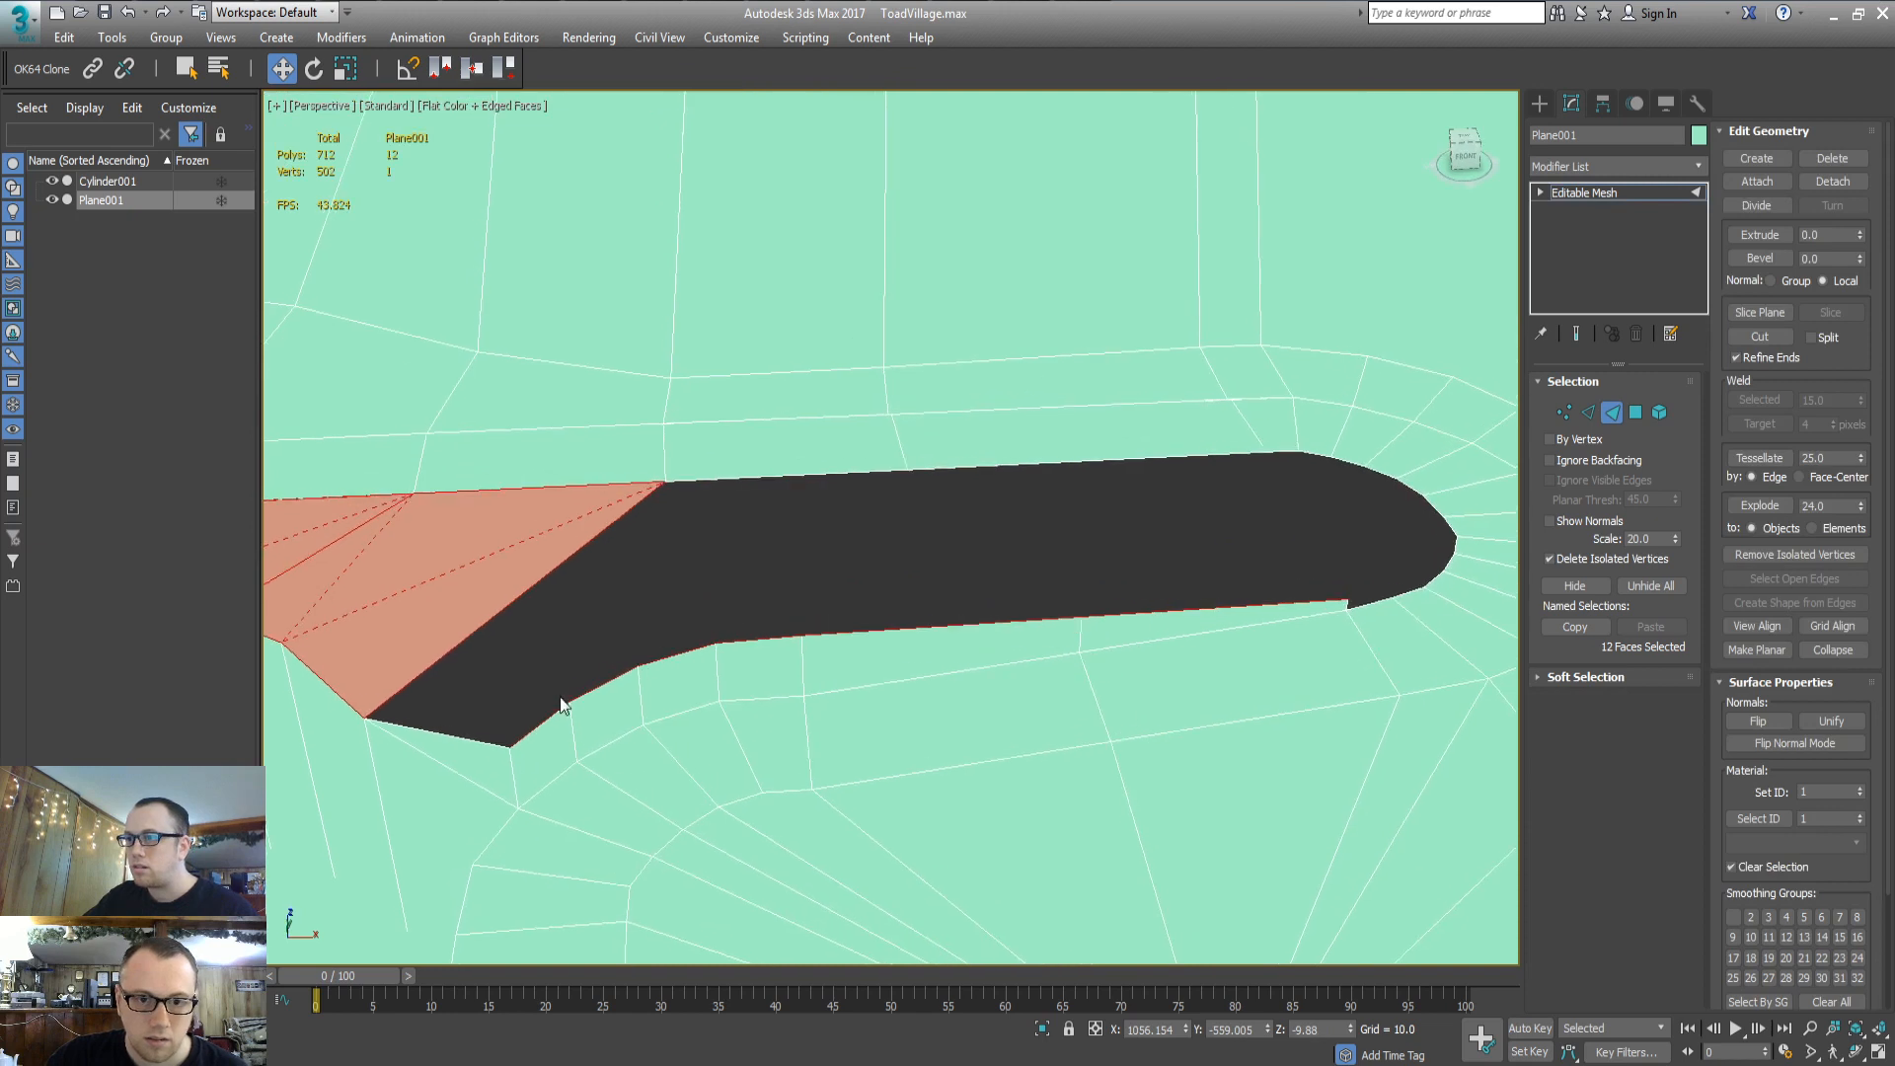
key("c")
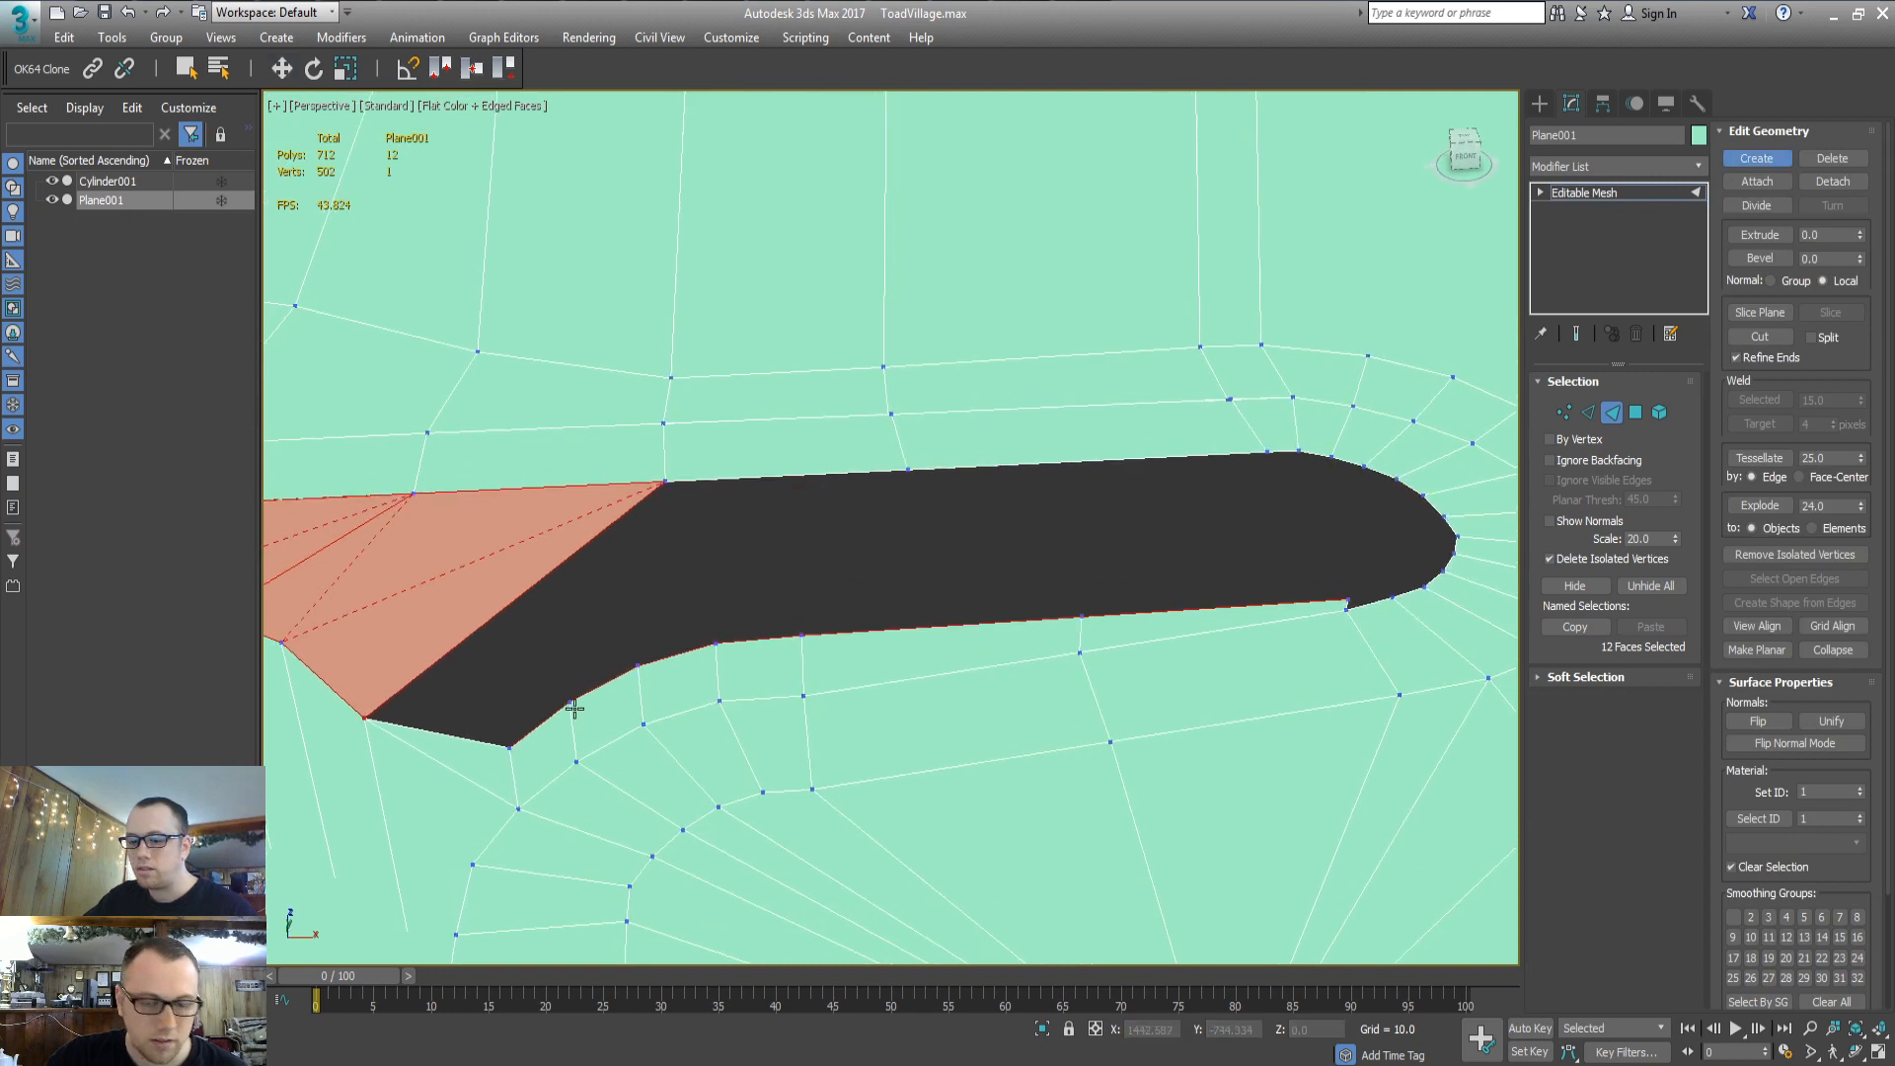
left_click(509, 747)
left_click(573, 703)
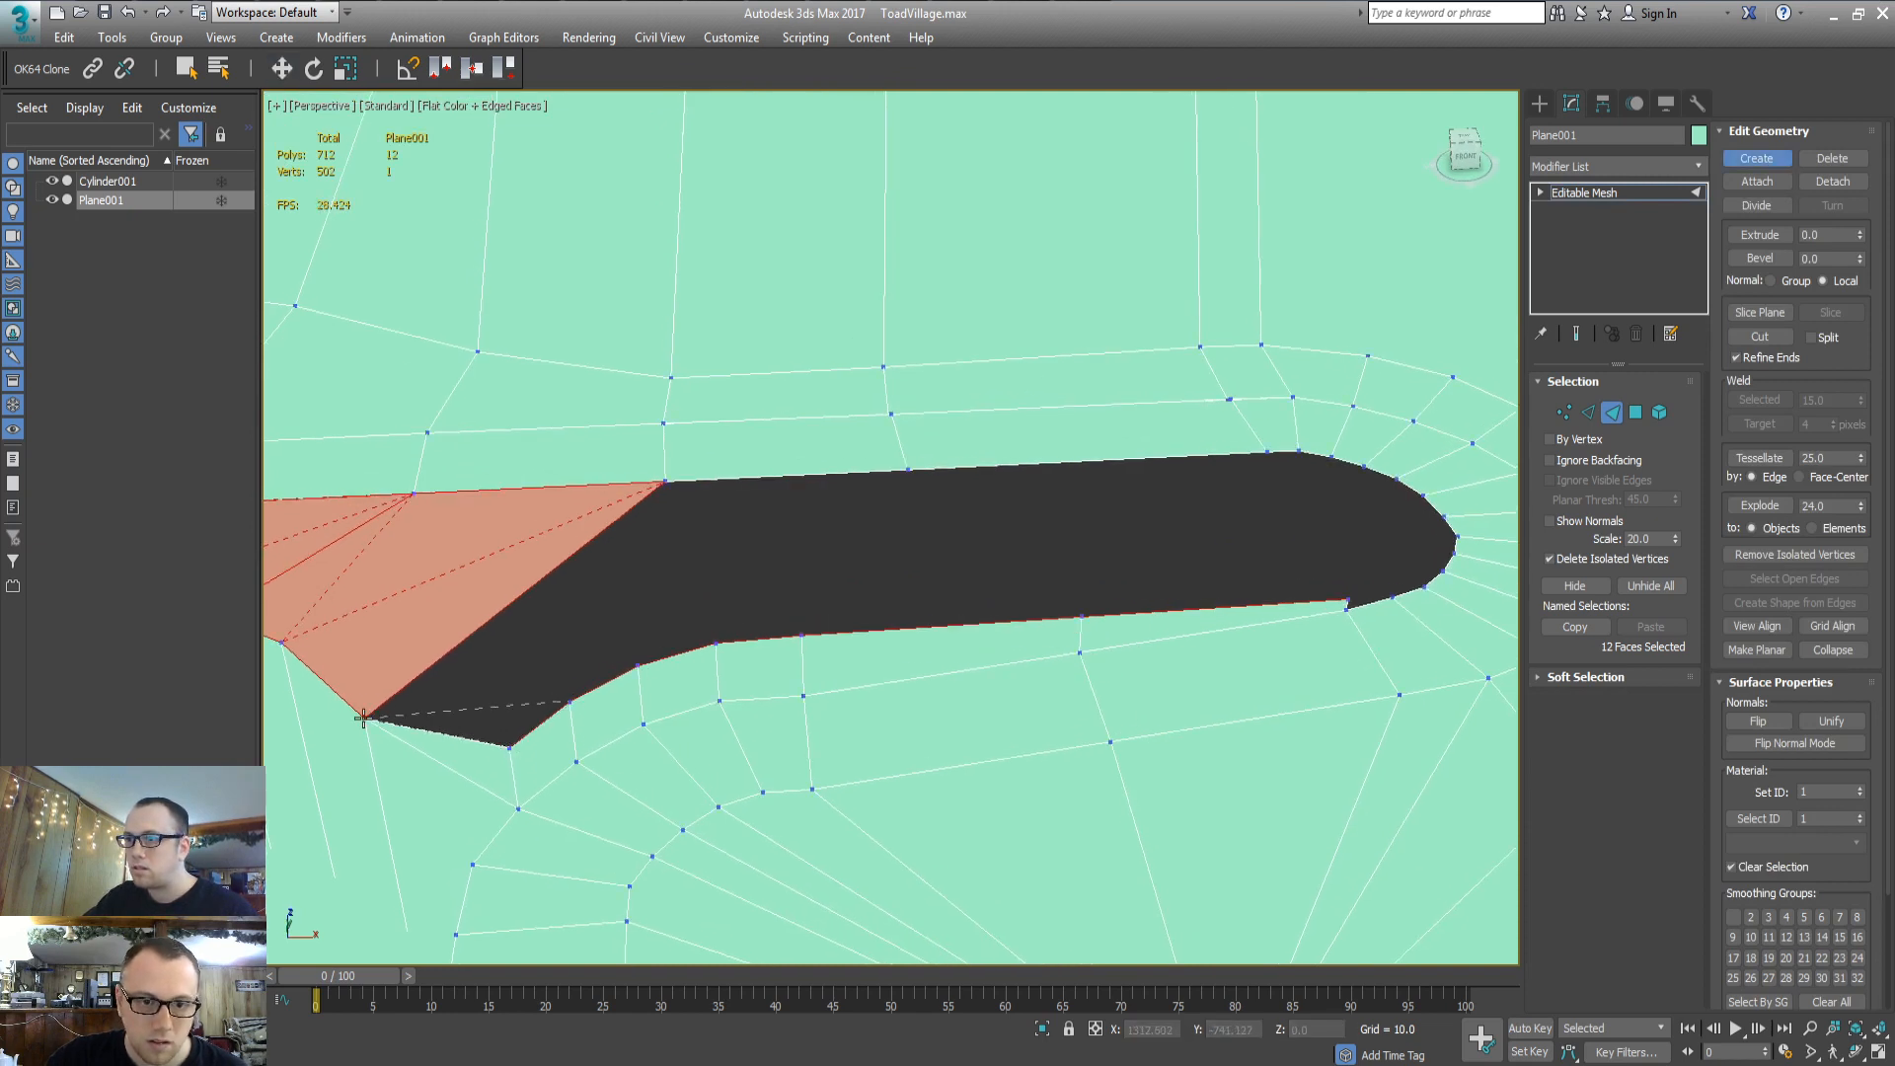
left_click(365, 718)
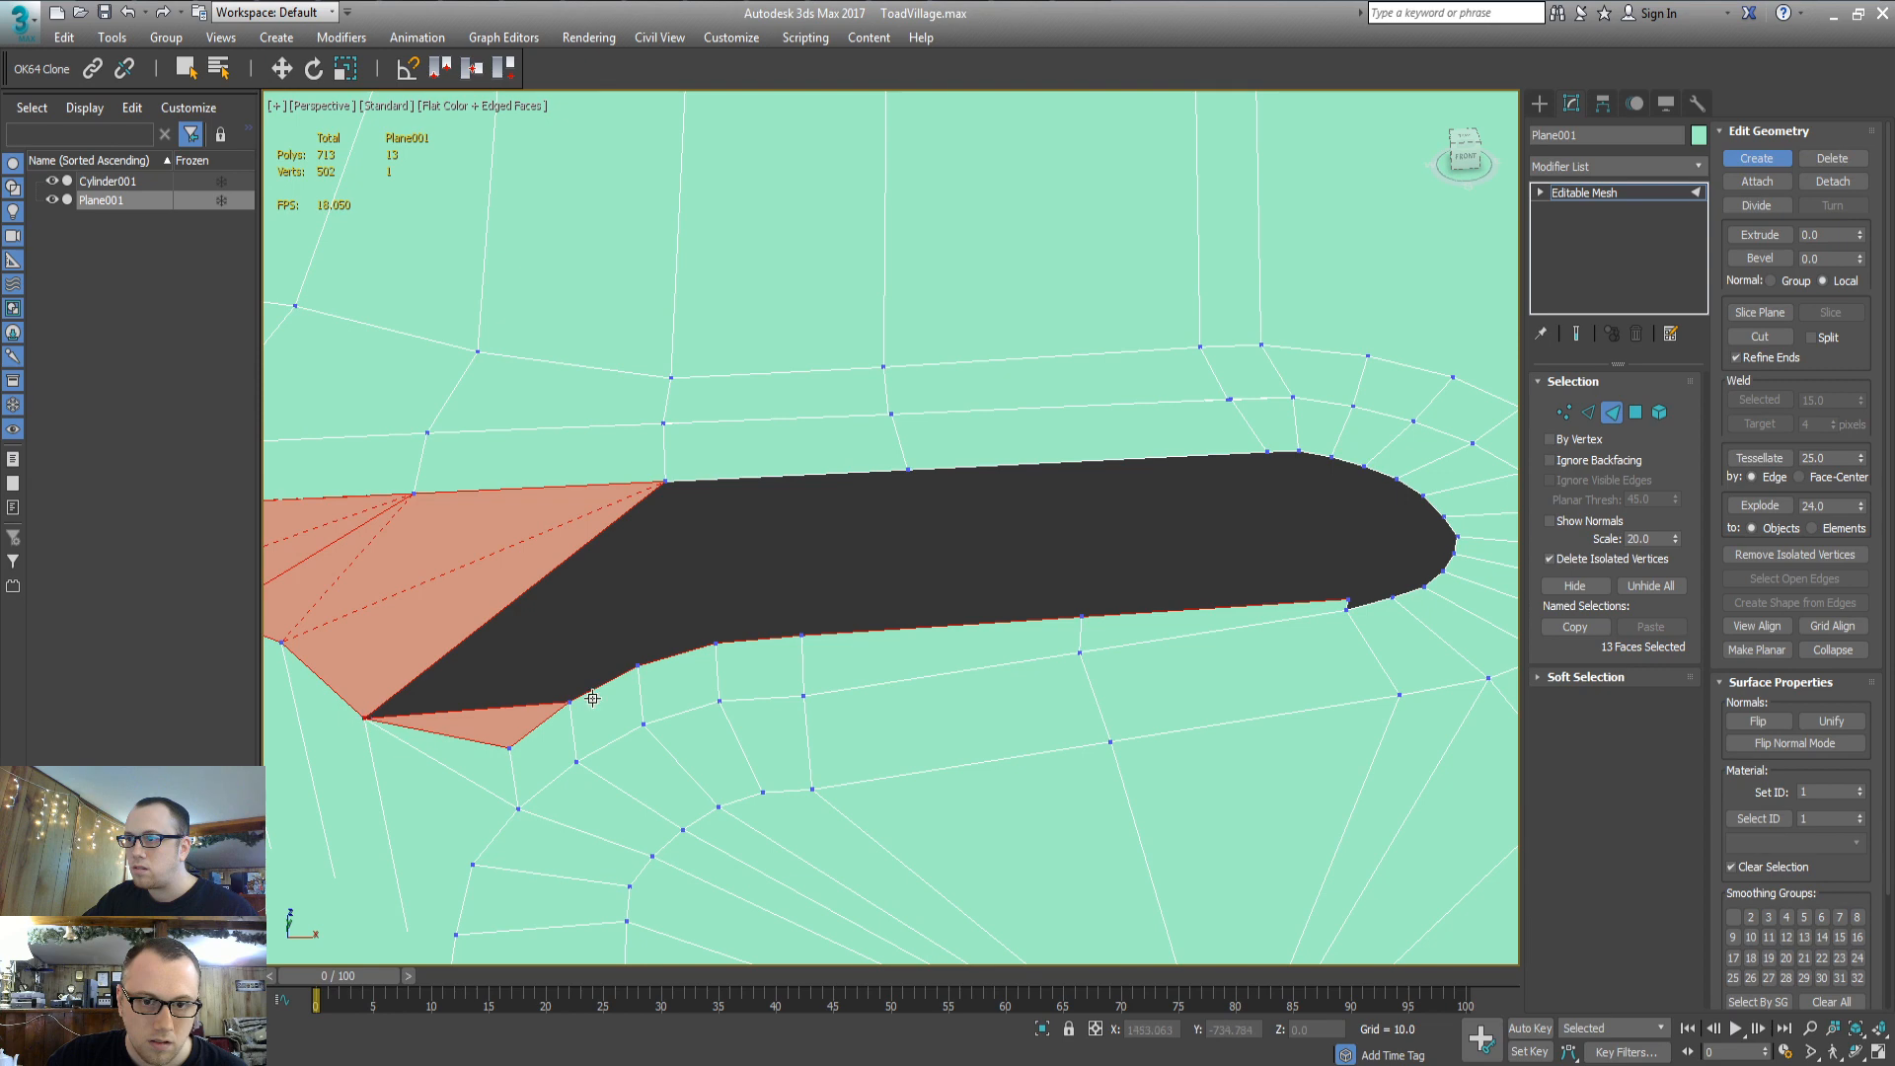
Create a four-sided face joining the gap's narrow tip, the next two low-wall vertices and the path-edge corner
left_click(637, 666)
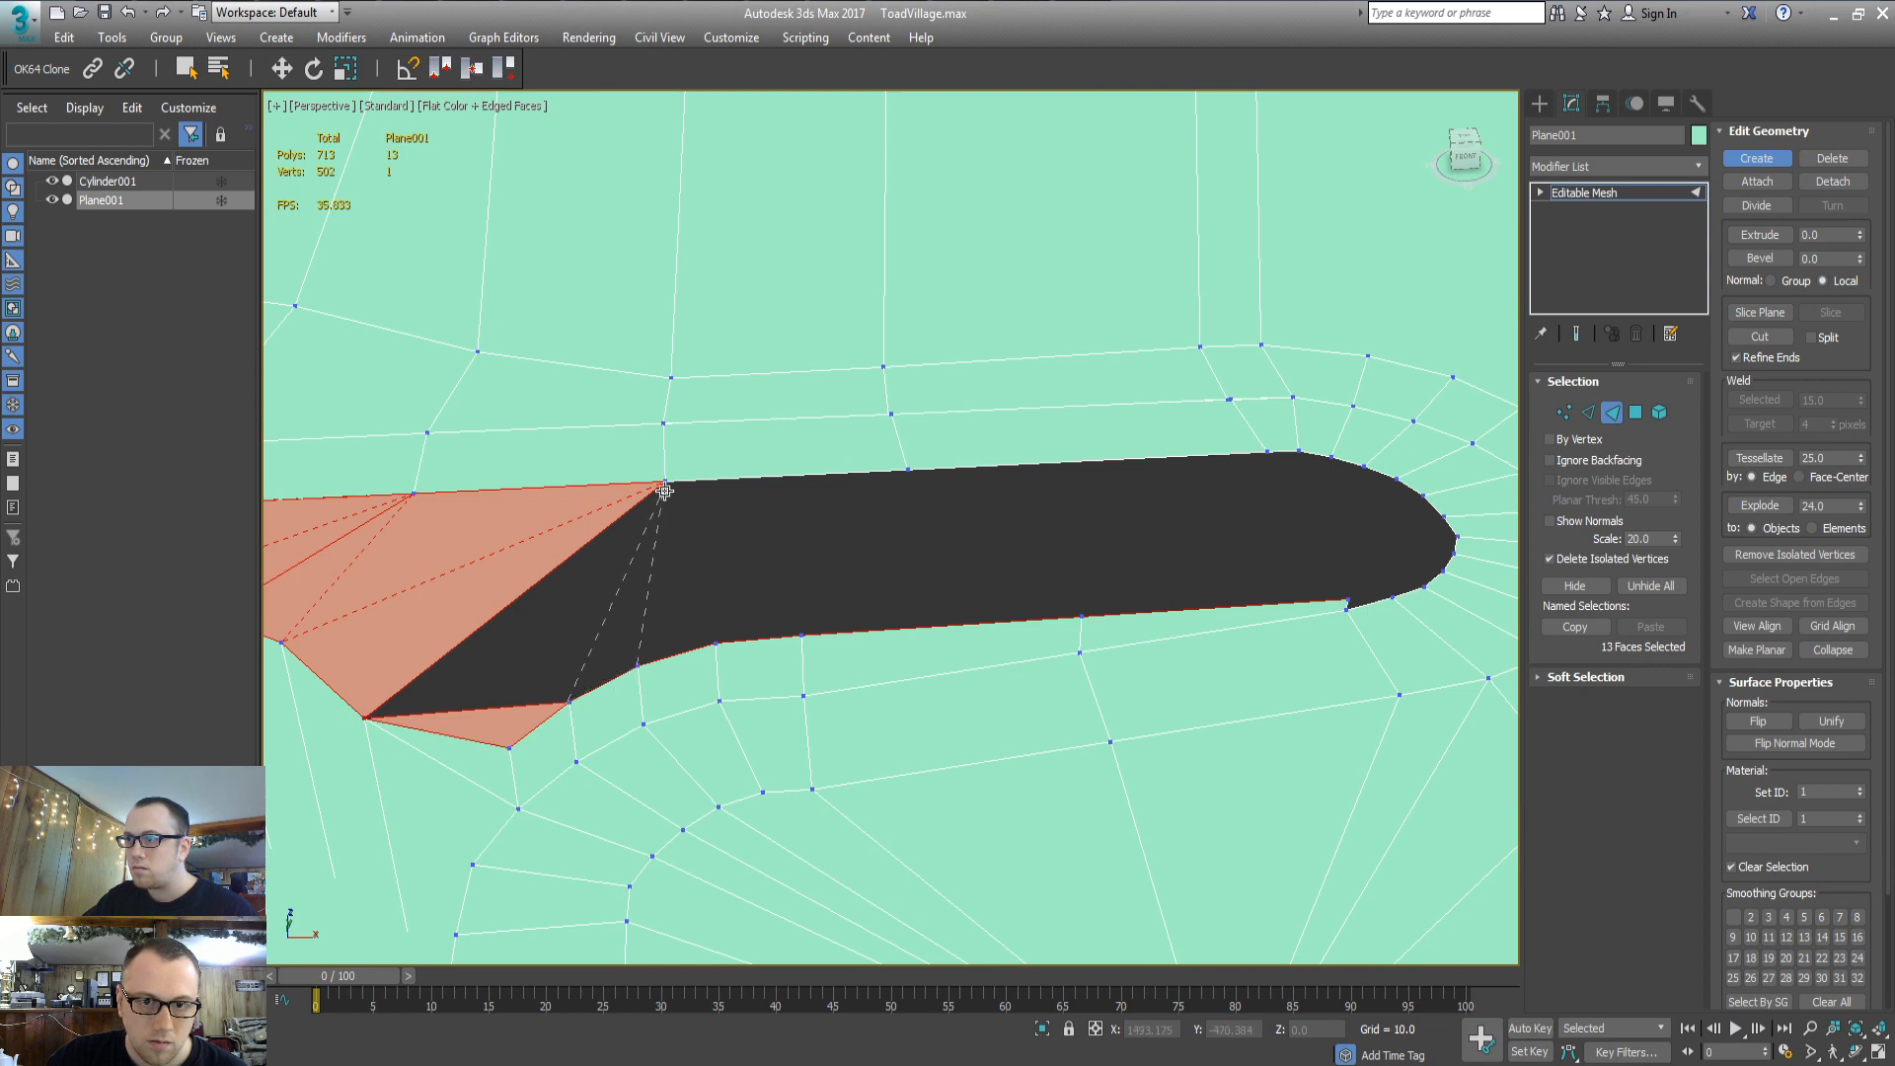
left_click(365, 717)
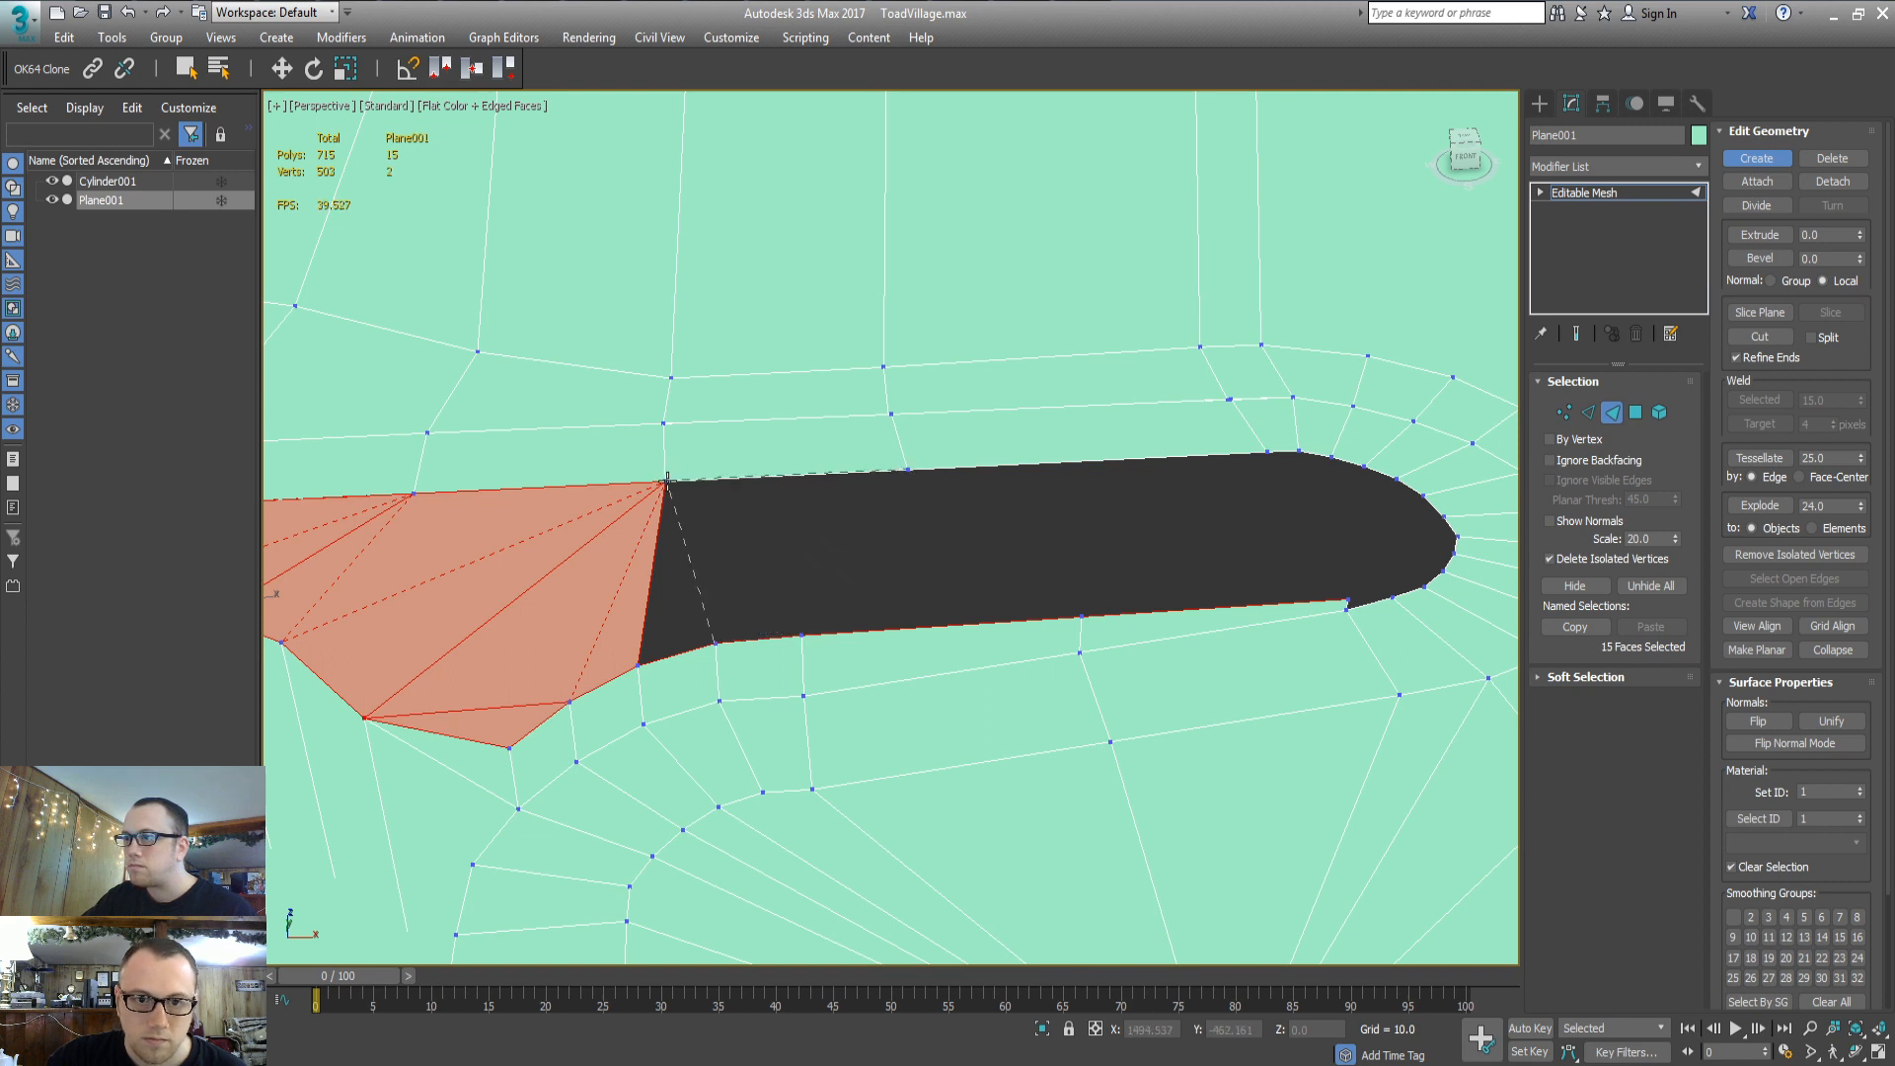
left_click(637, 669)
left_click(800, 637)
middle_click_drag(783, 642, 751, 648)
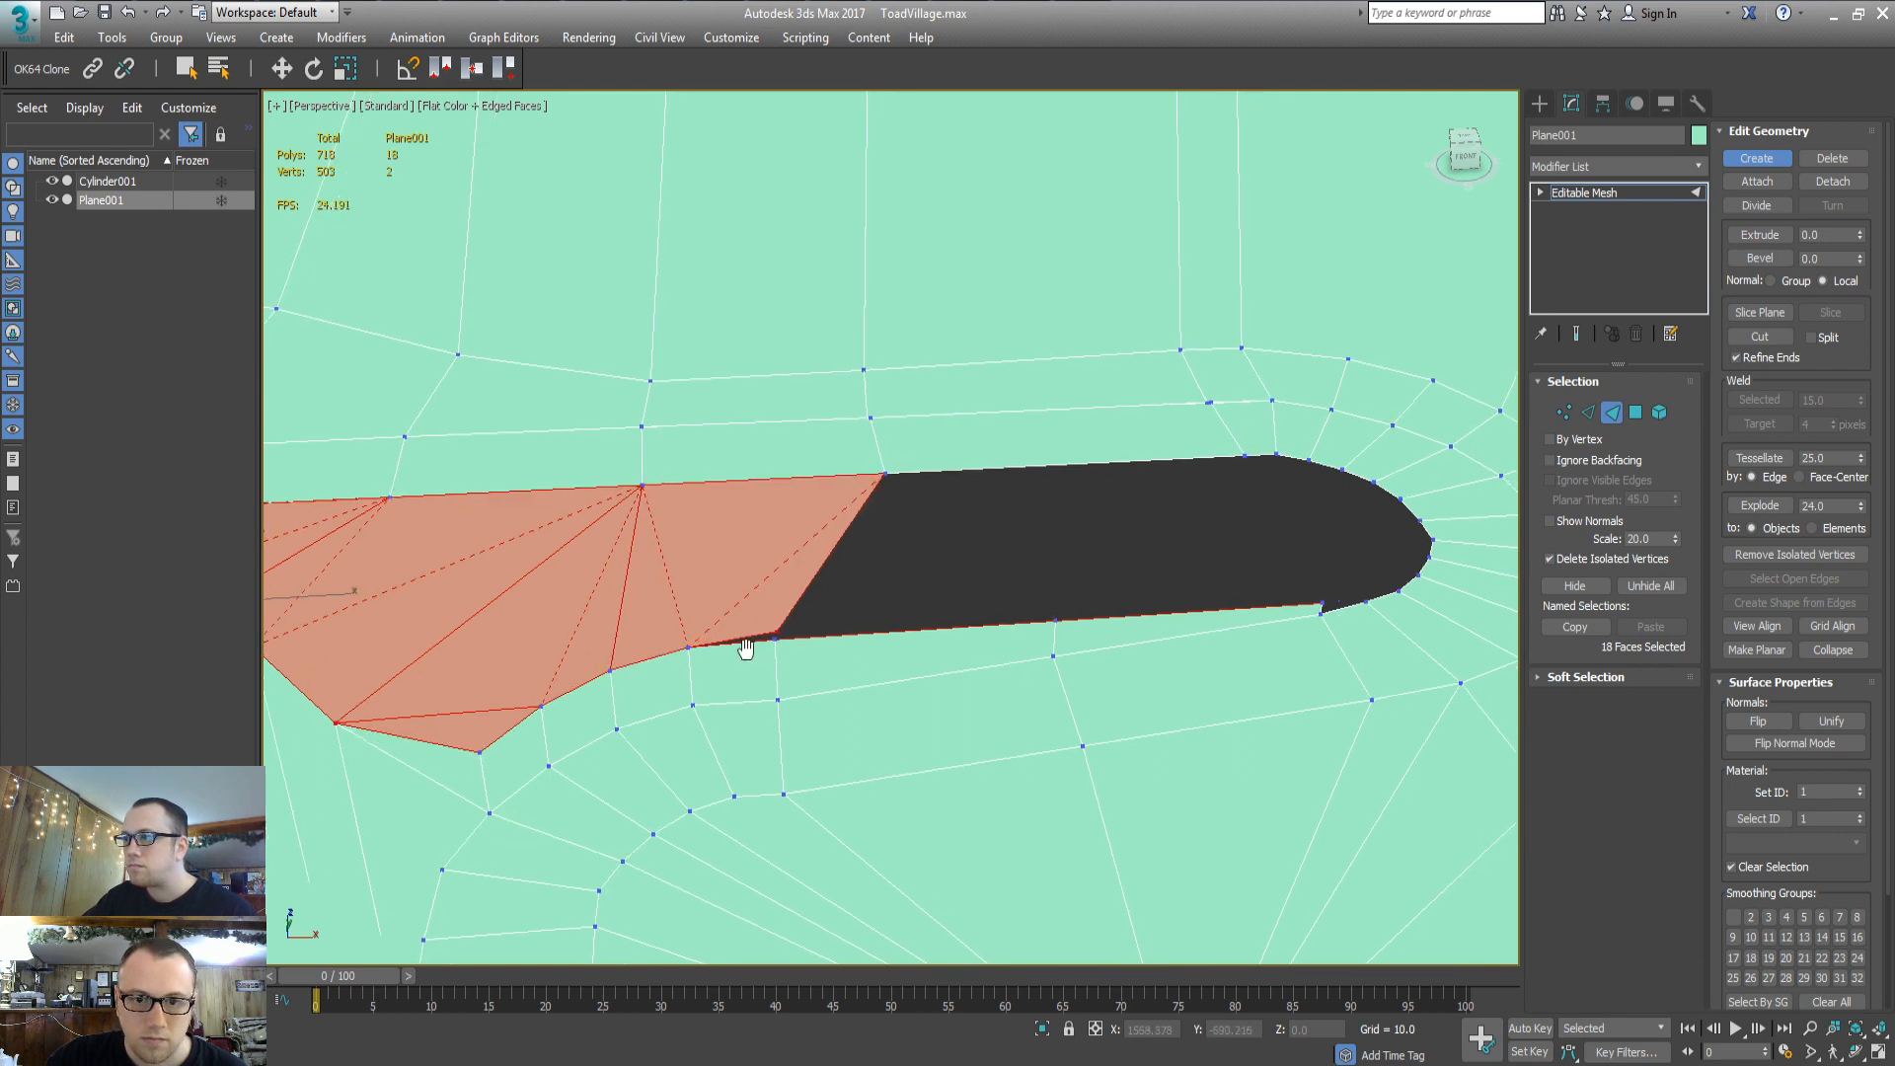
key("ctrl+z")
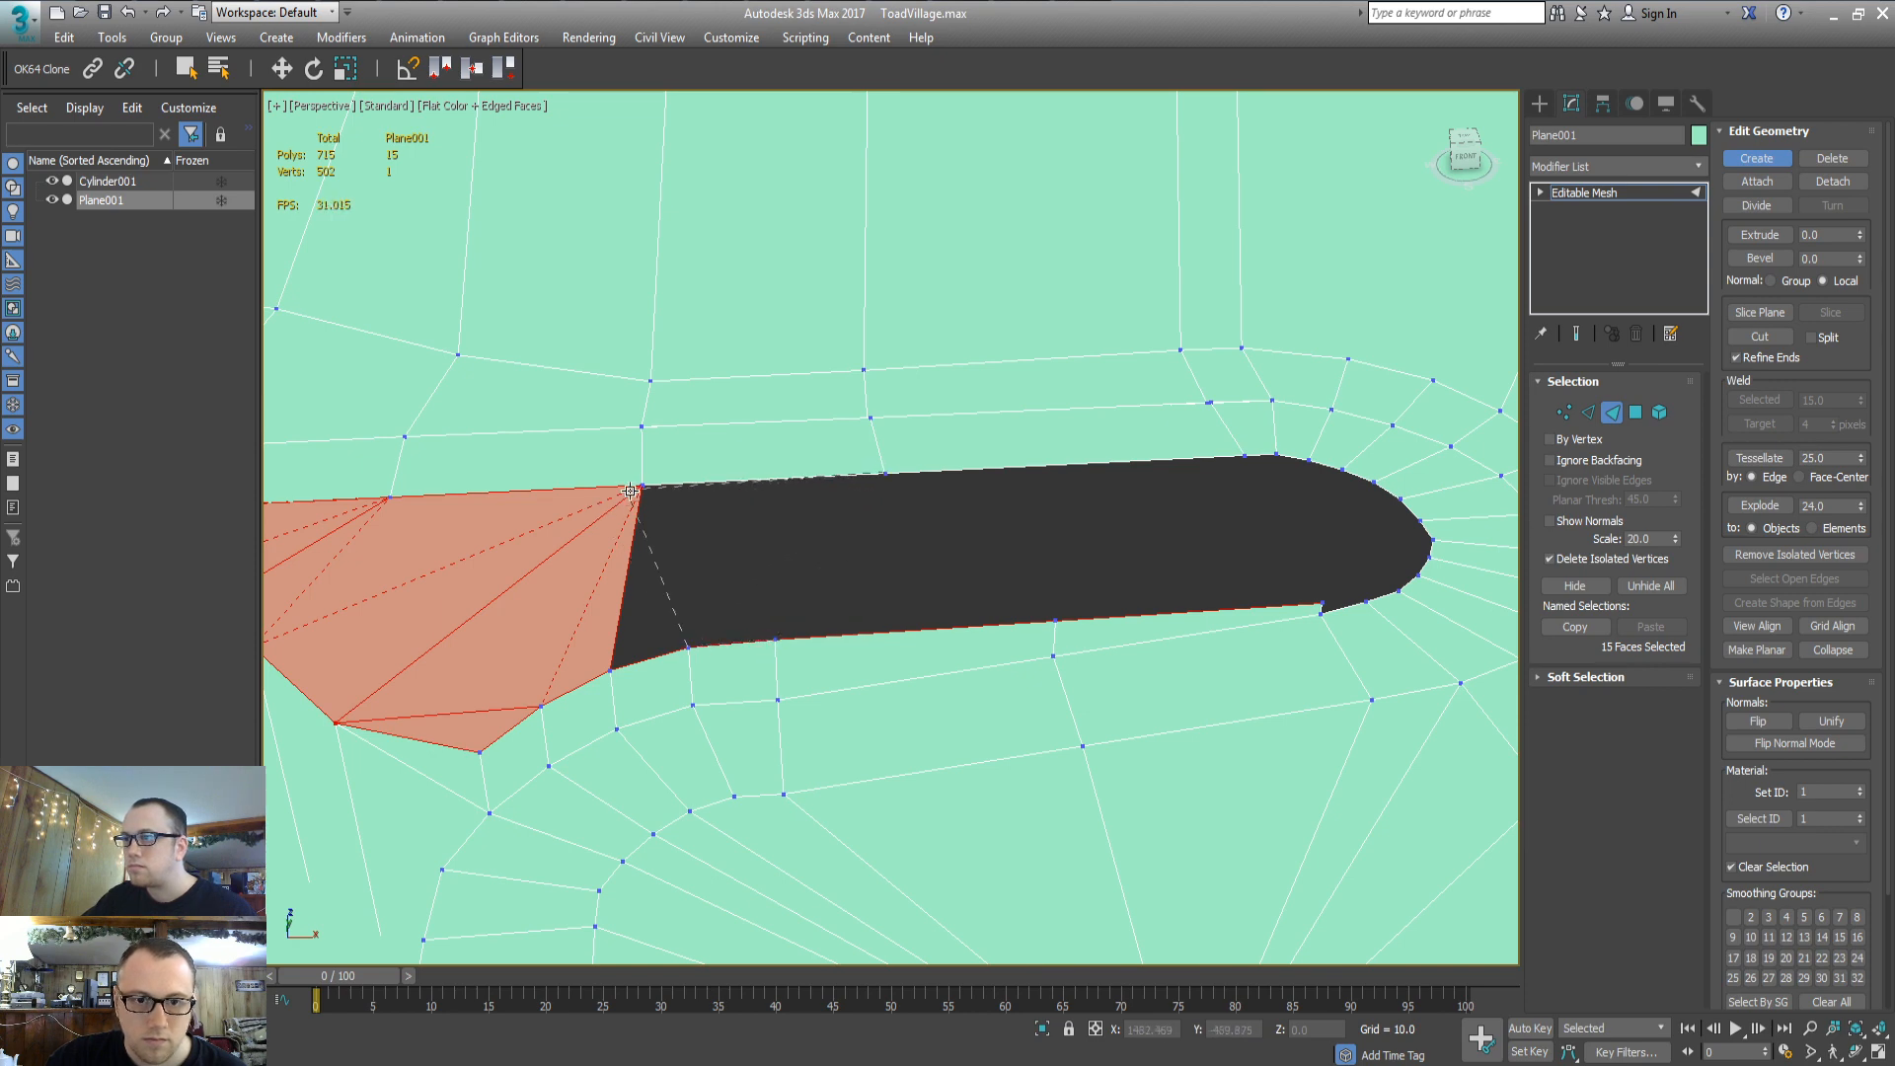
Create faces across the middle of the gap, joining the path edge to the next three vertices along the low wall
left_click(611, 669)
left_click(1054, 620)
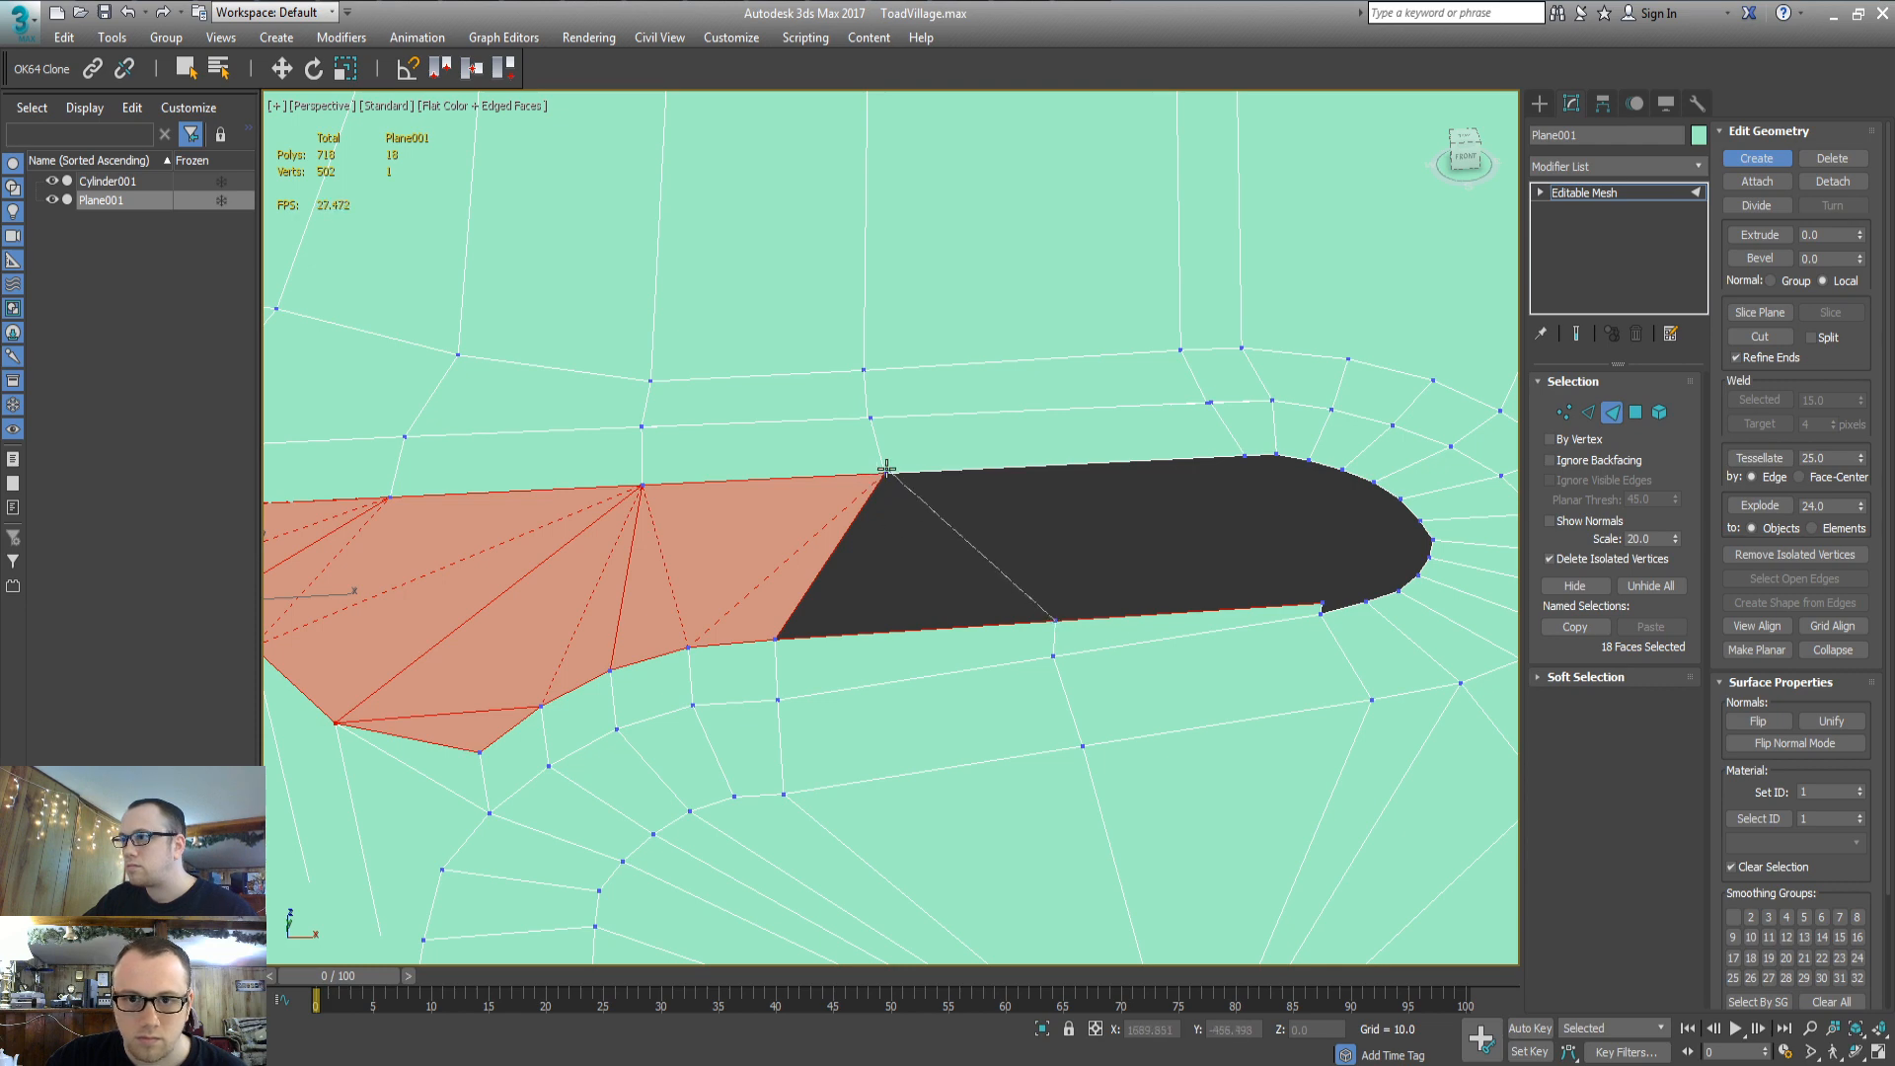
left_click(775, 639)
Weld the low wall's far end vertex to the terrain vertex where the gap's rounded end begins
middle_click_drag(1071, 605, 965, 657)
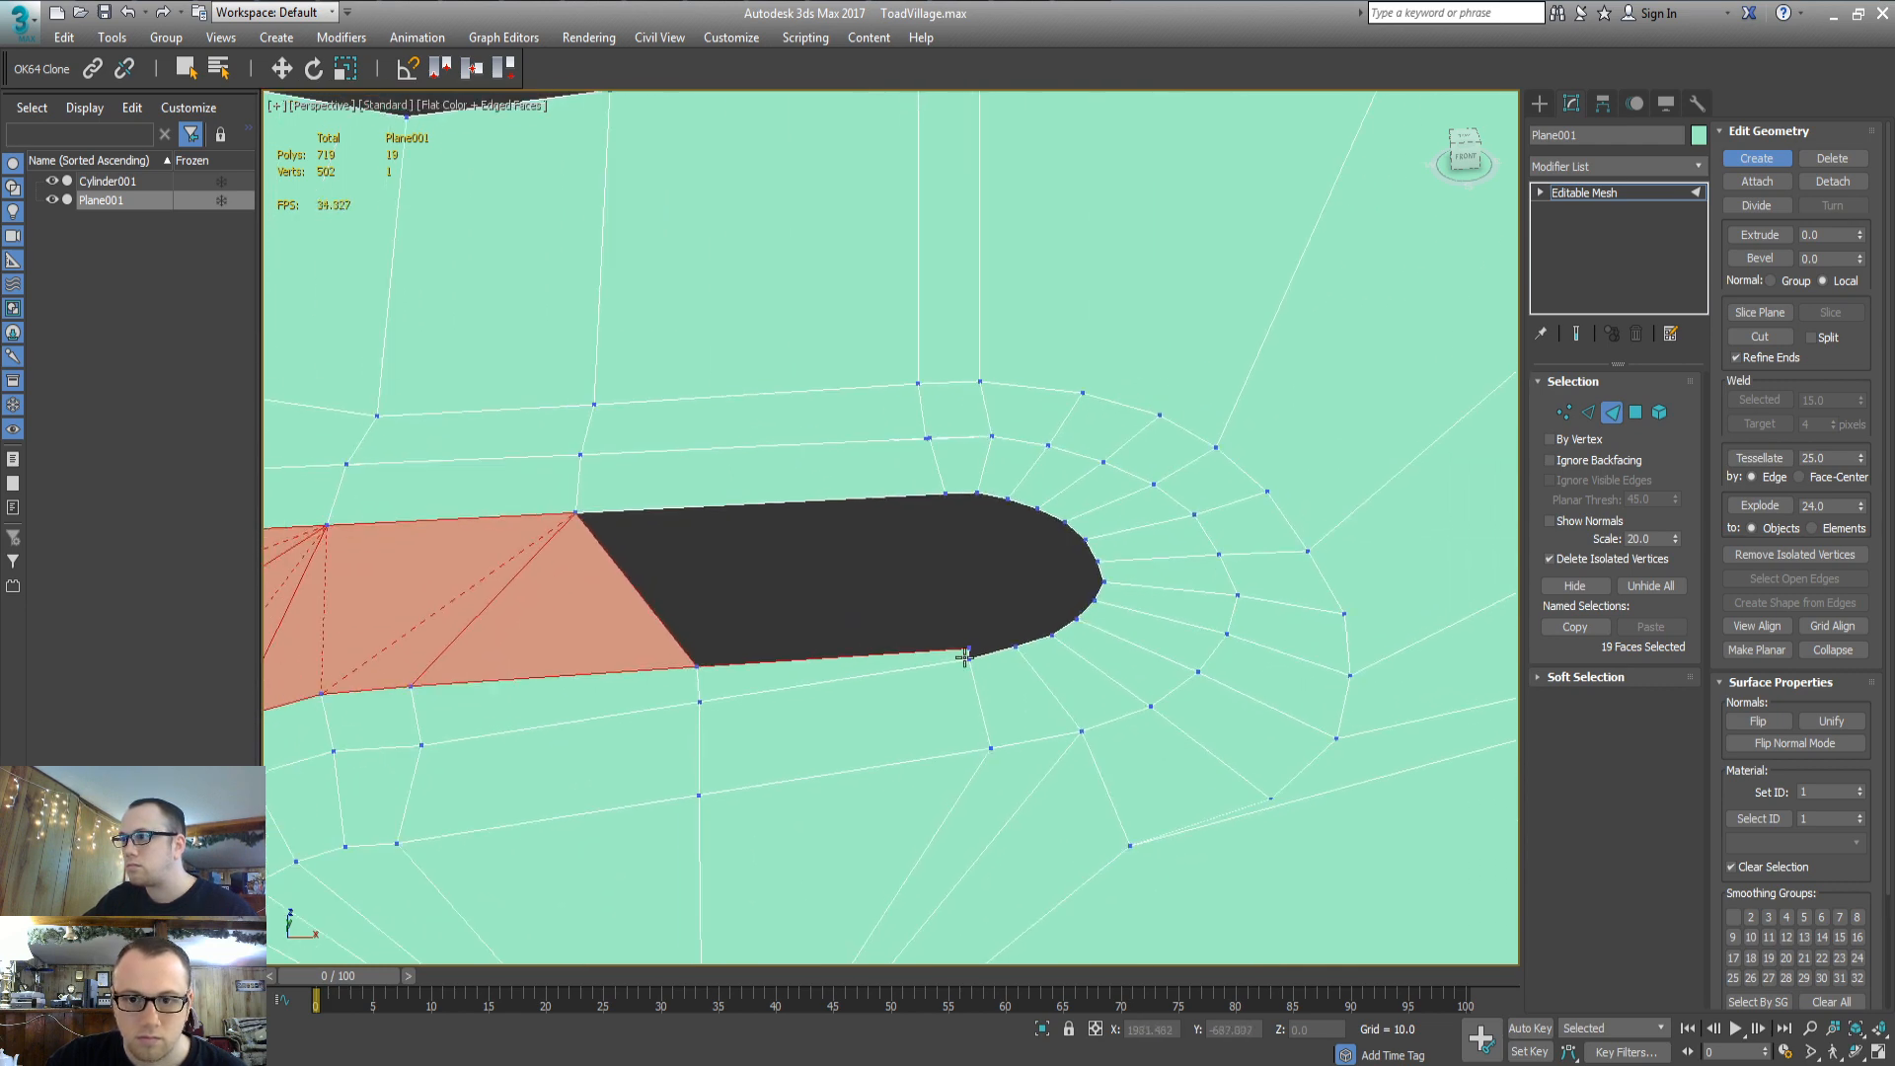
key("1")
left_click_drag(960, 689, 992, 636)
key("ctrl+w")
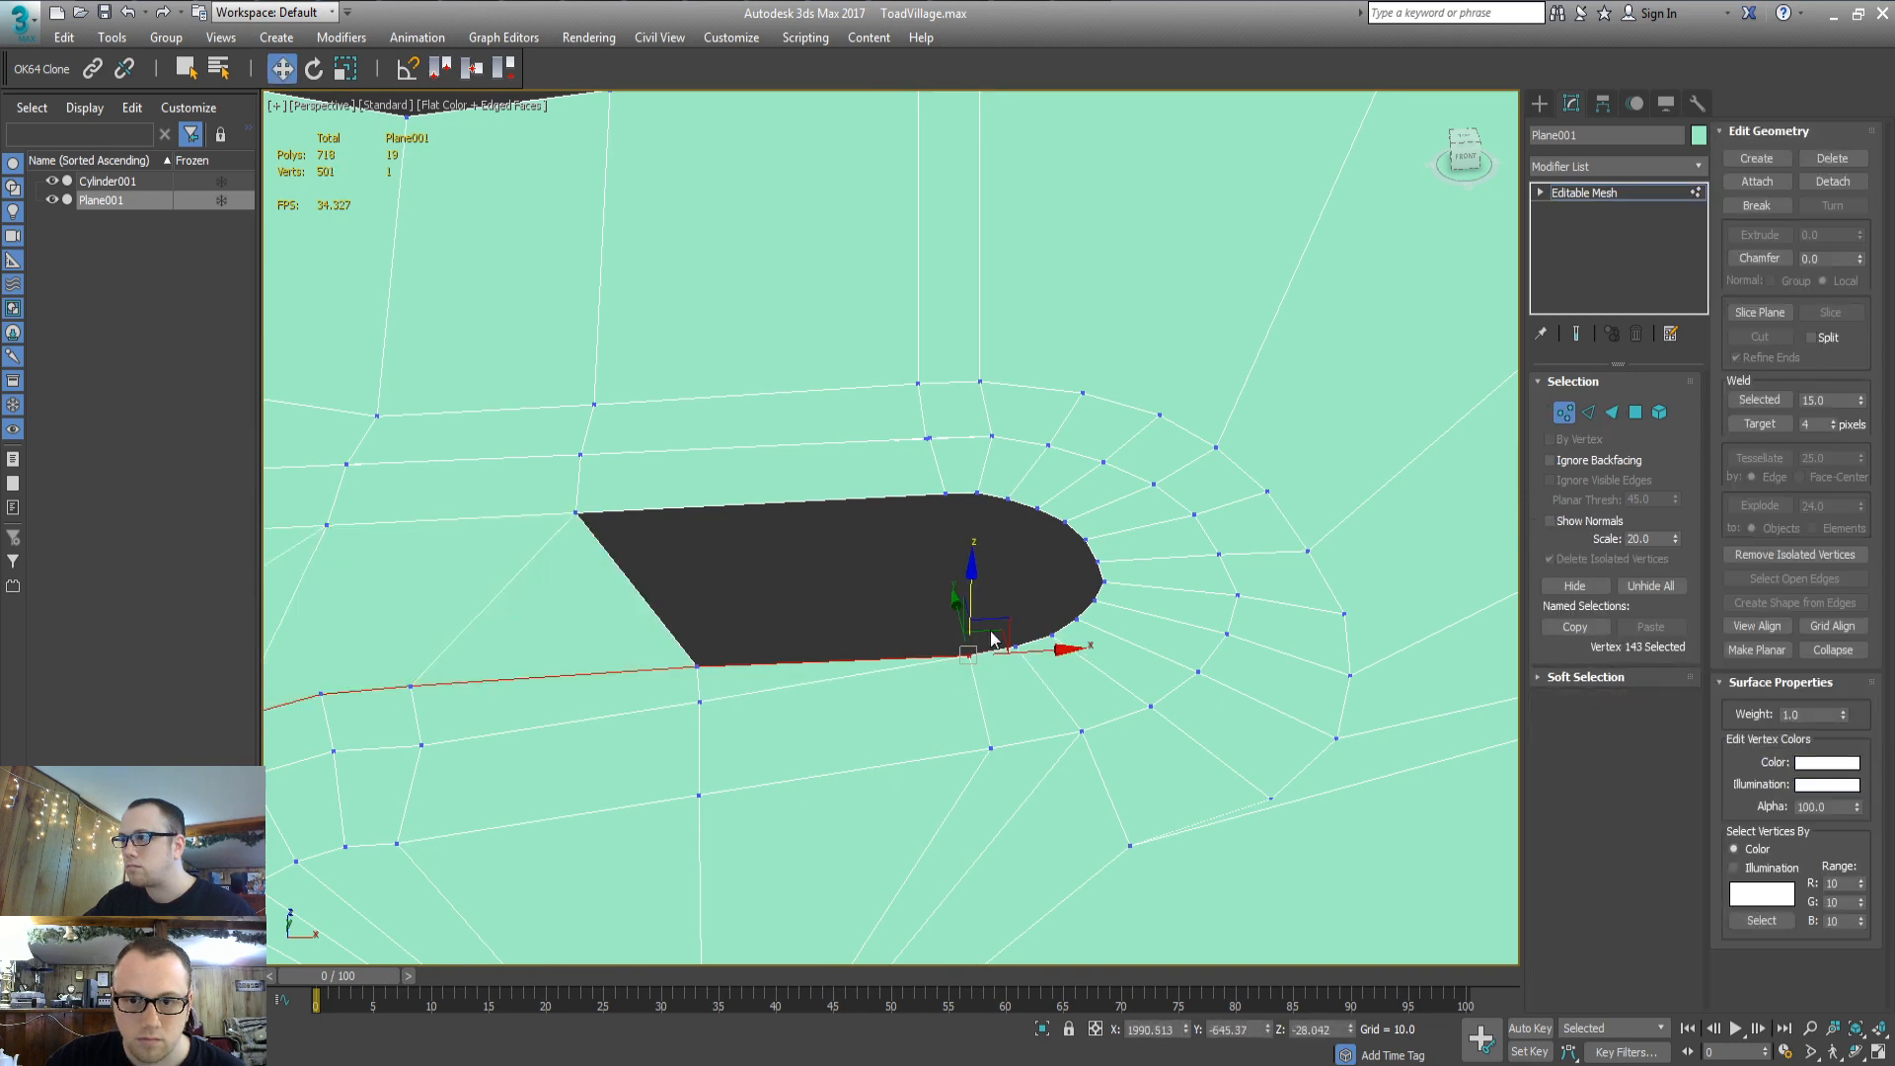
Create a four-sided face filling the last straight stretch of the gap up to its rounded end
key("3")
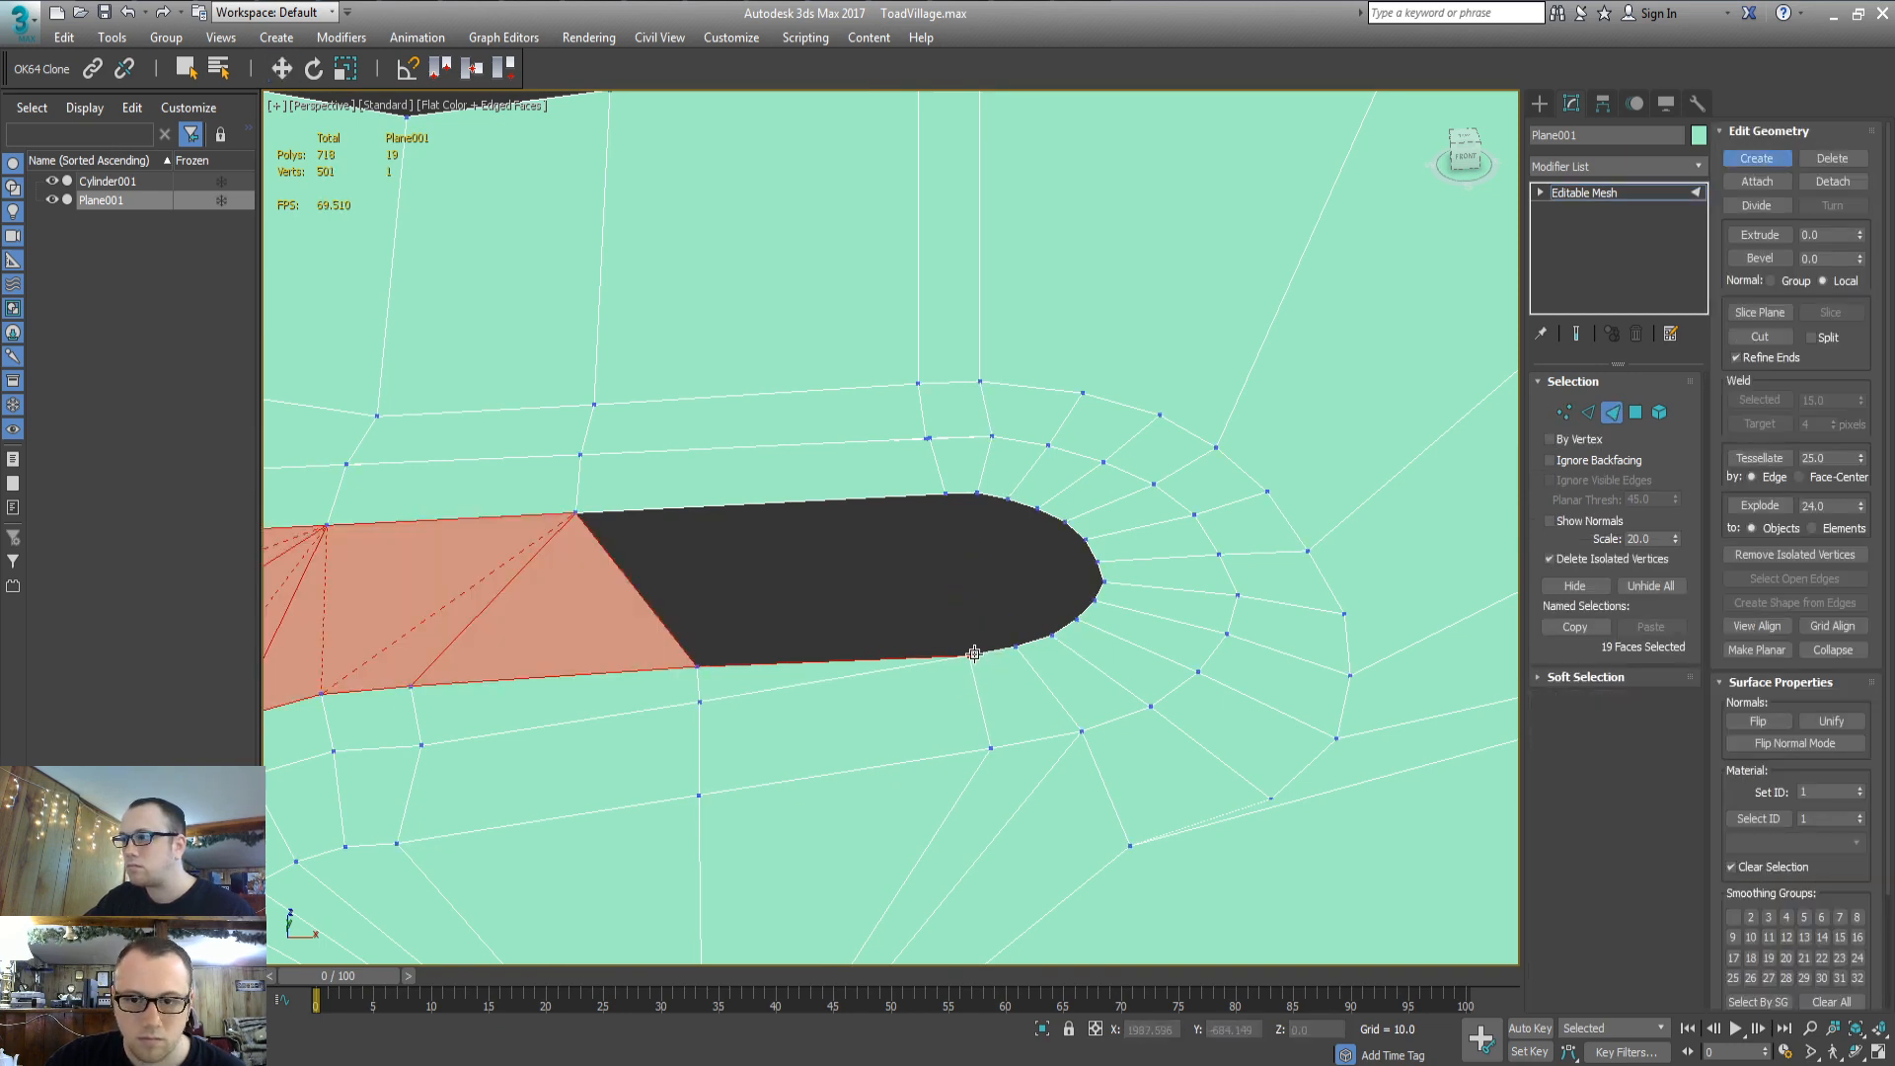
left_click(969, 657)
left_click(946, 493)
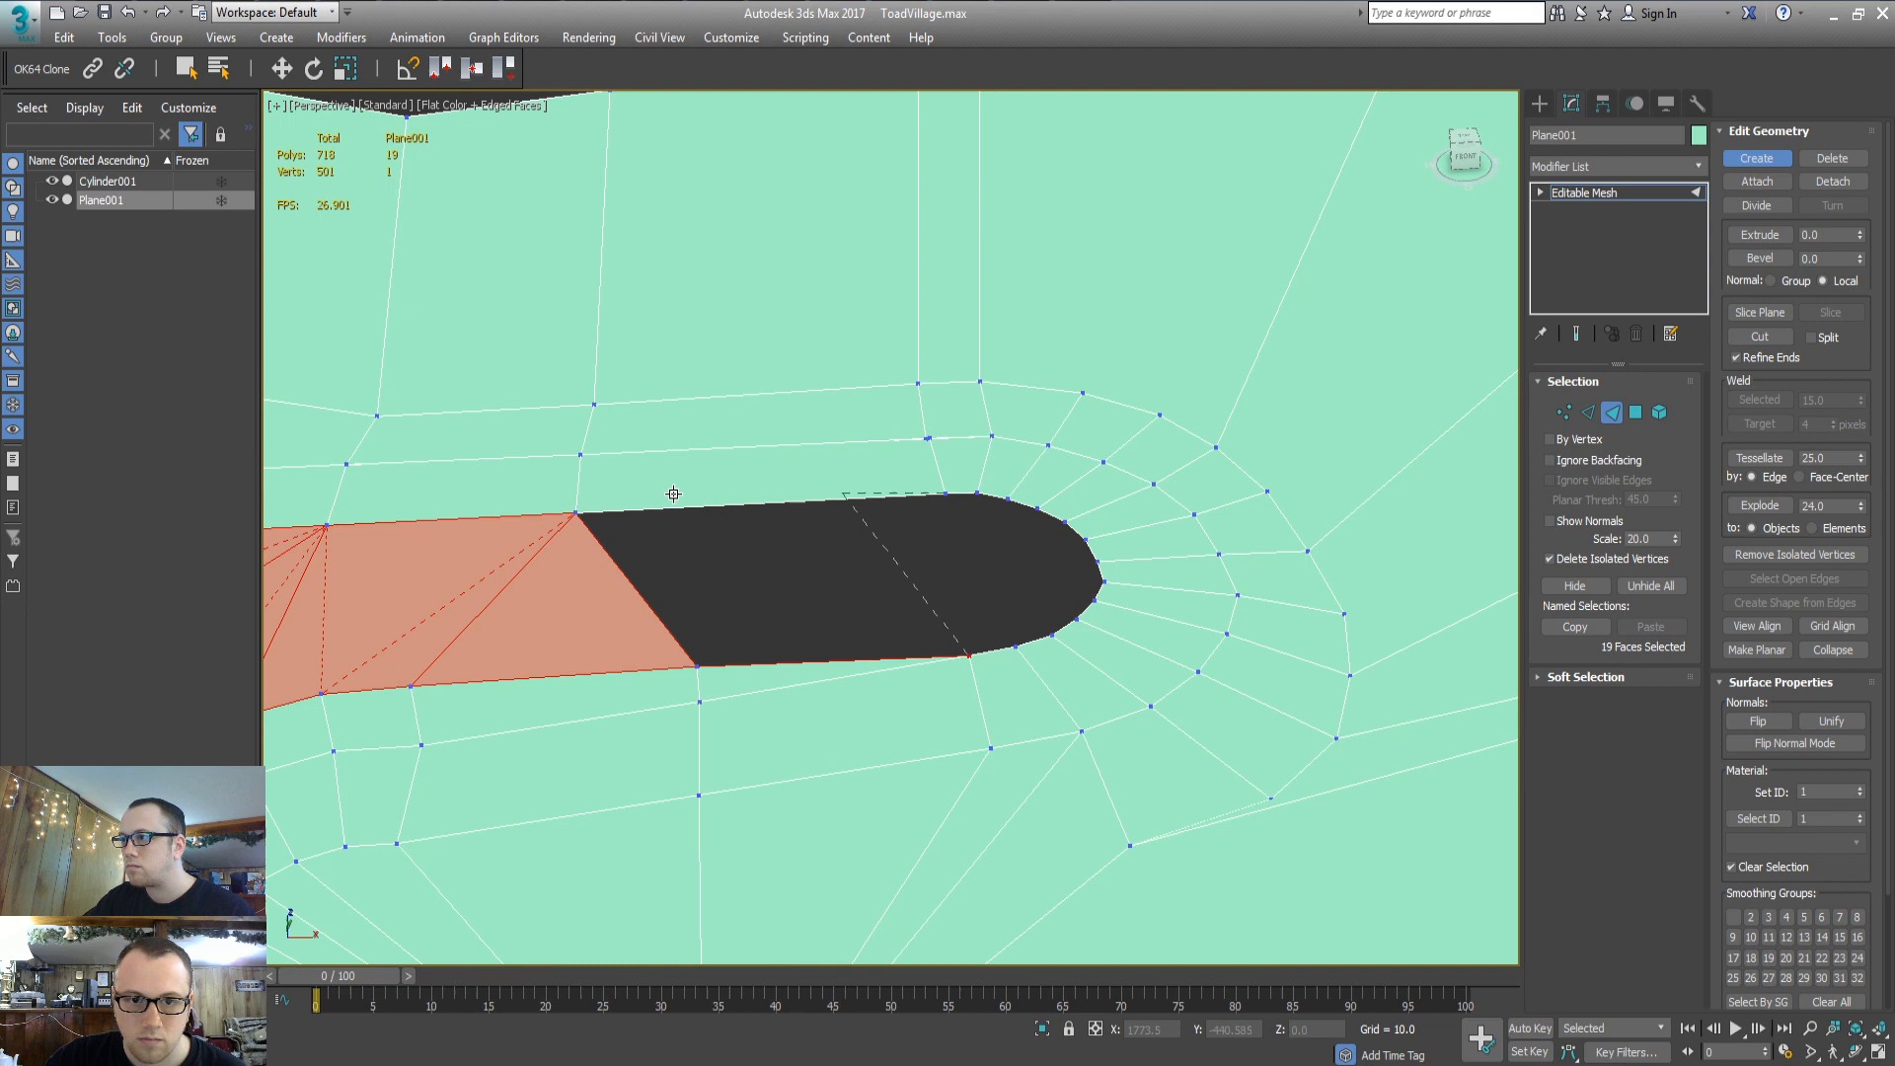
left_click(576, 511)
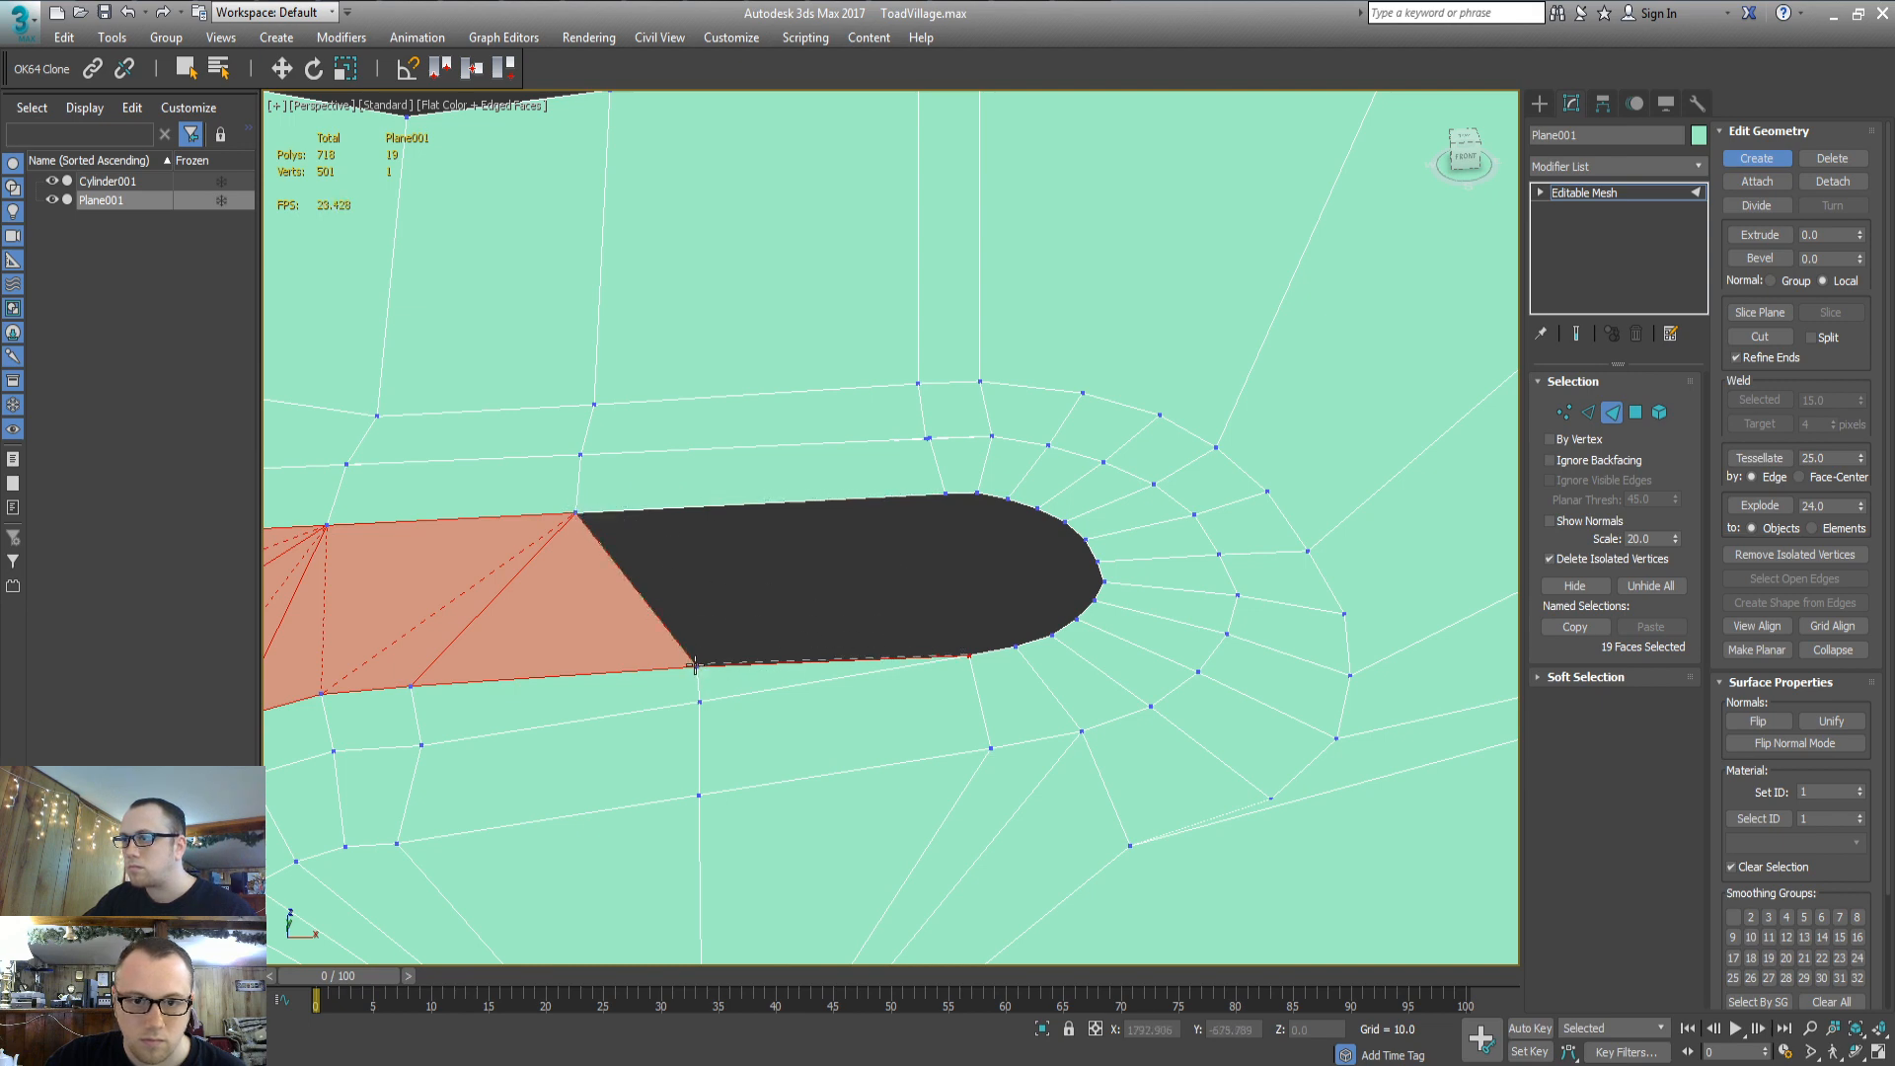
left_click(696, 666)
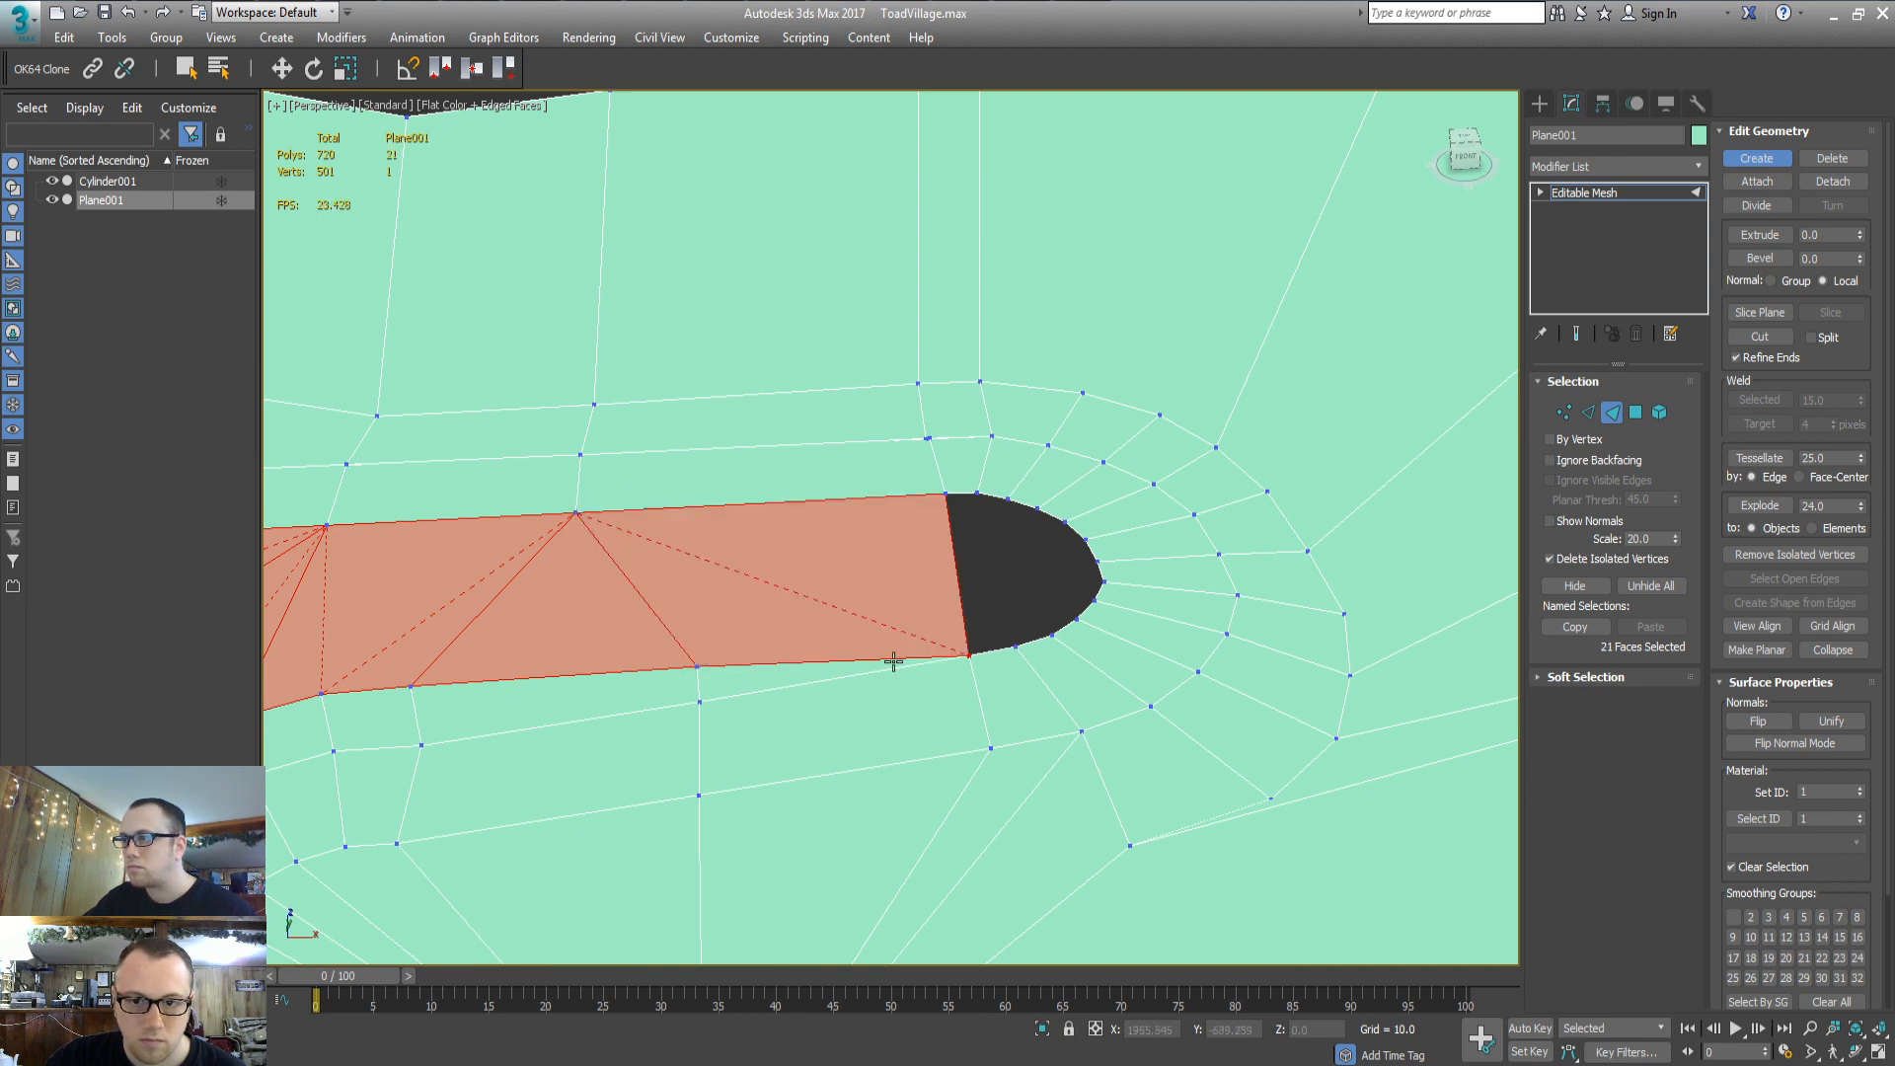
left_click(1014, 646)
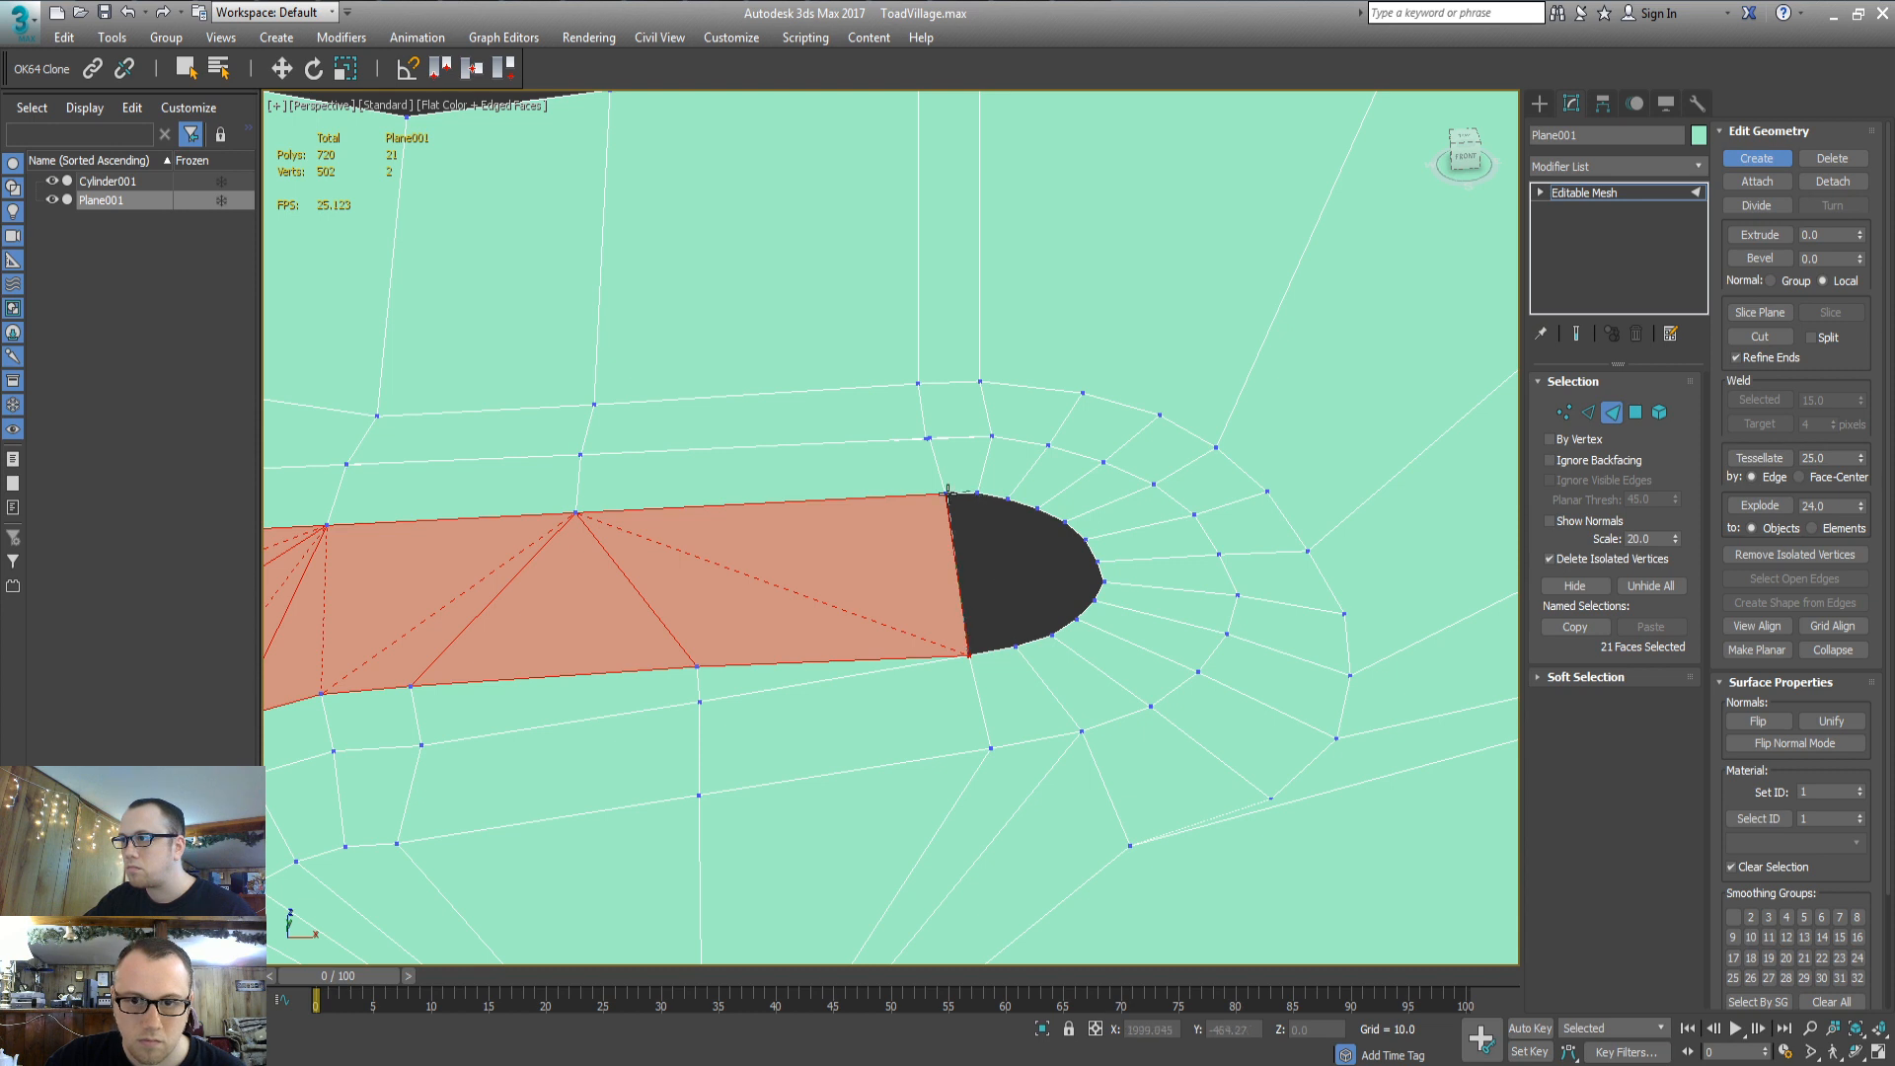
left_click(979, 498)
key("ctrl+z")
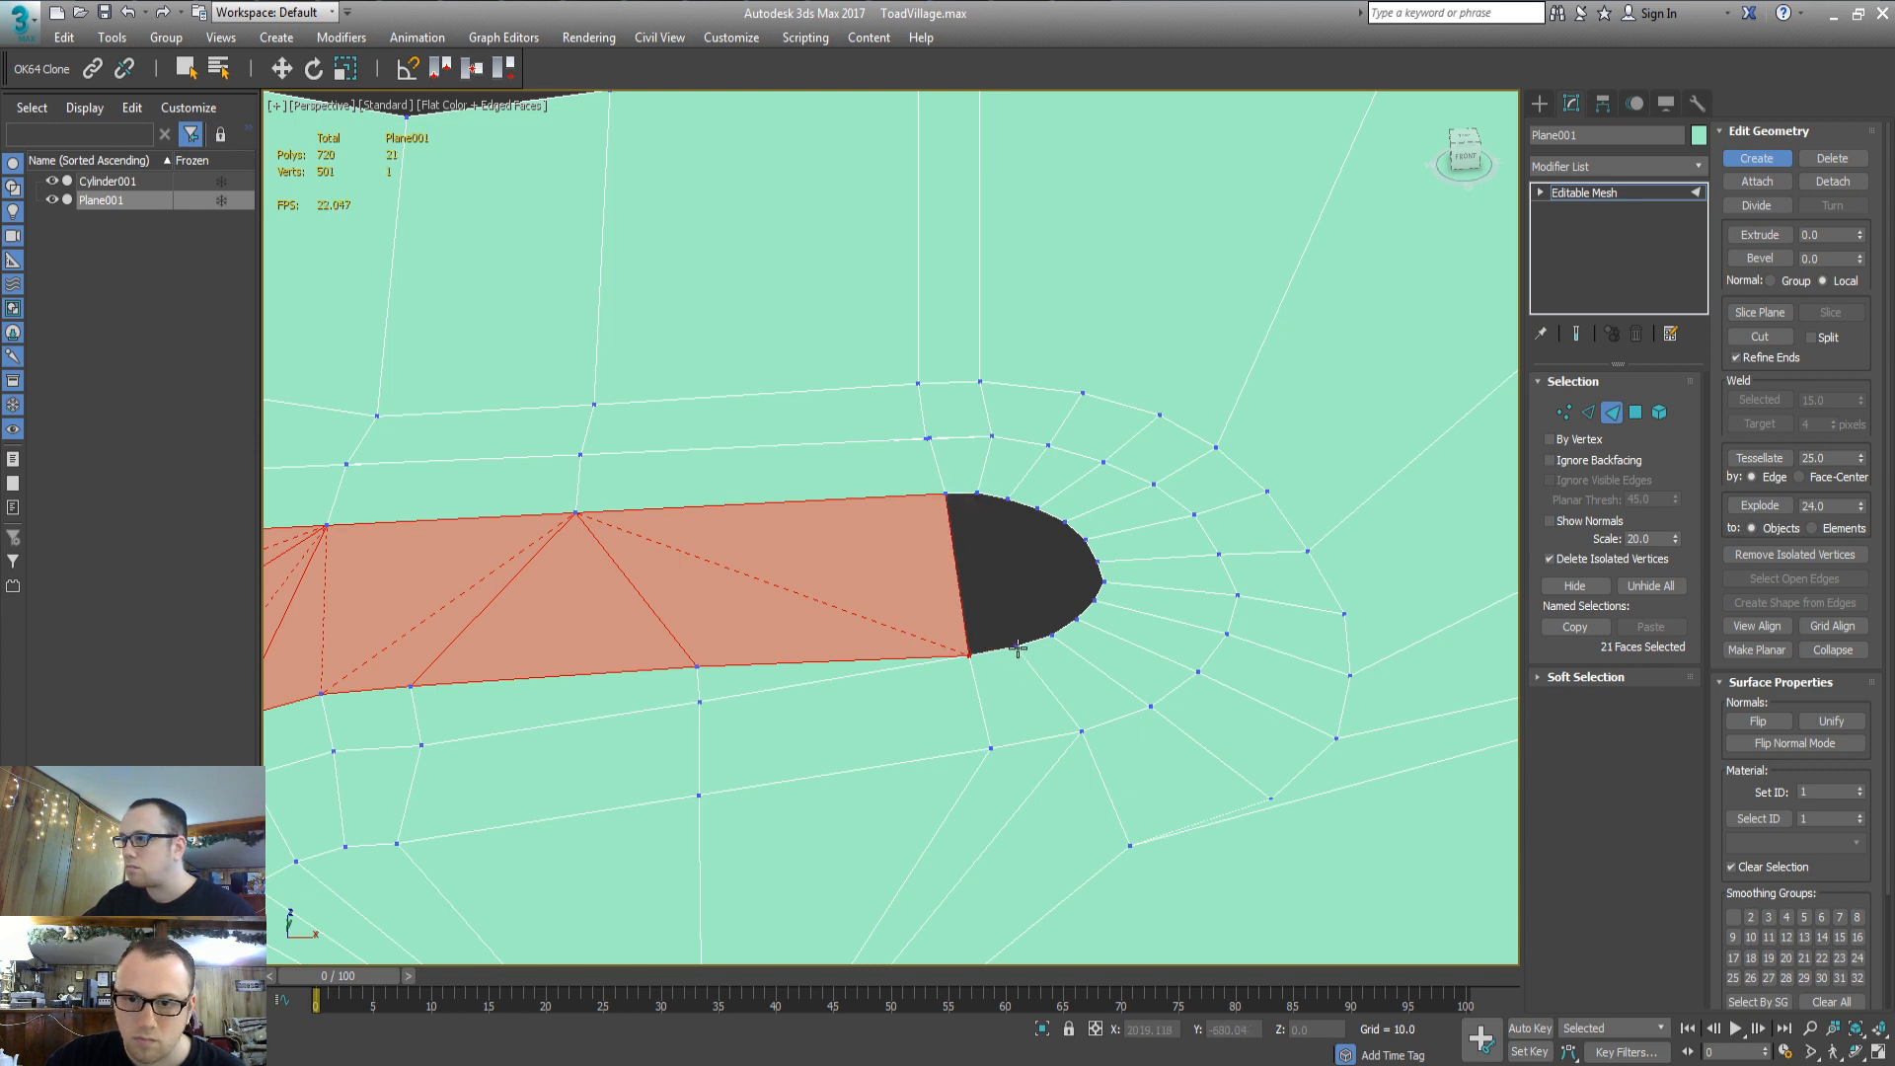
Create the first four-sided strip across the gap's rounded end between its opposite vertices
left_click(942, 492)
left_click(968, 658)
left_click(1015, 644)
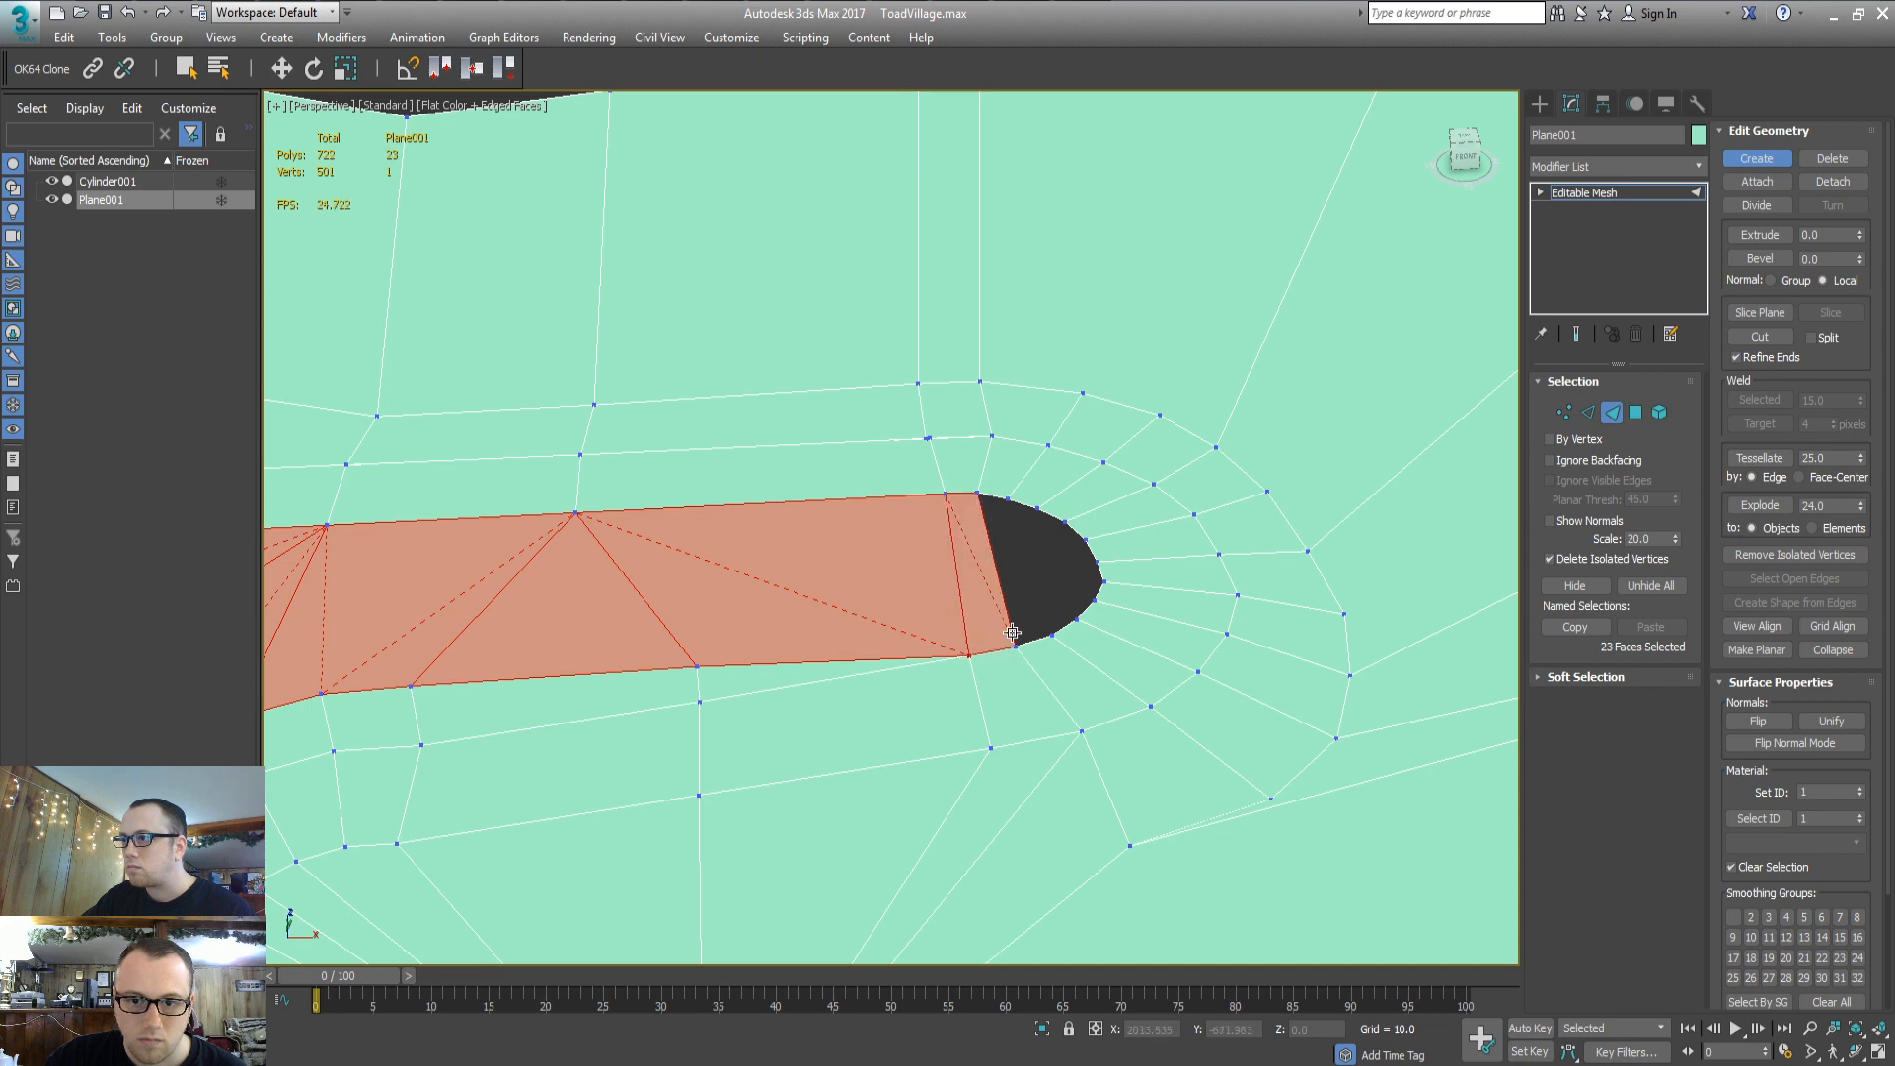
Create three more four-sided strips across the rounded end, joining successive pairs of opposite vertices
middle_click_drag(990, 662, 813, 716, "alt")
scroll(813, 731, "up", 2)
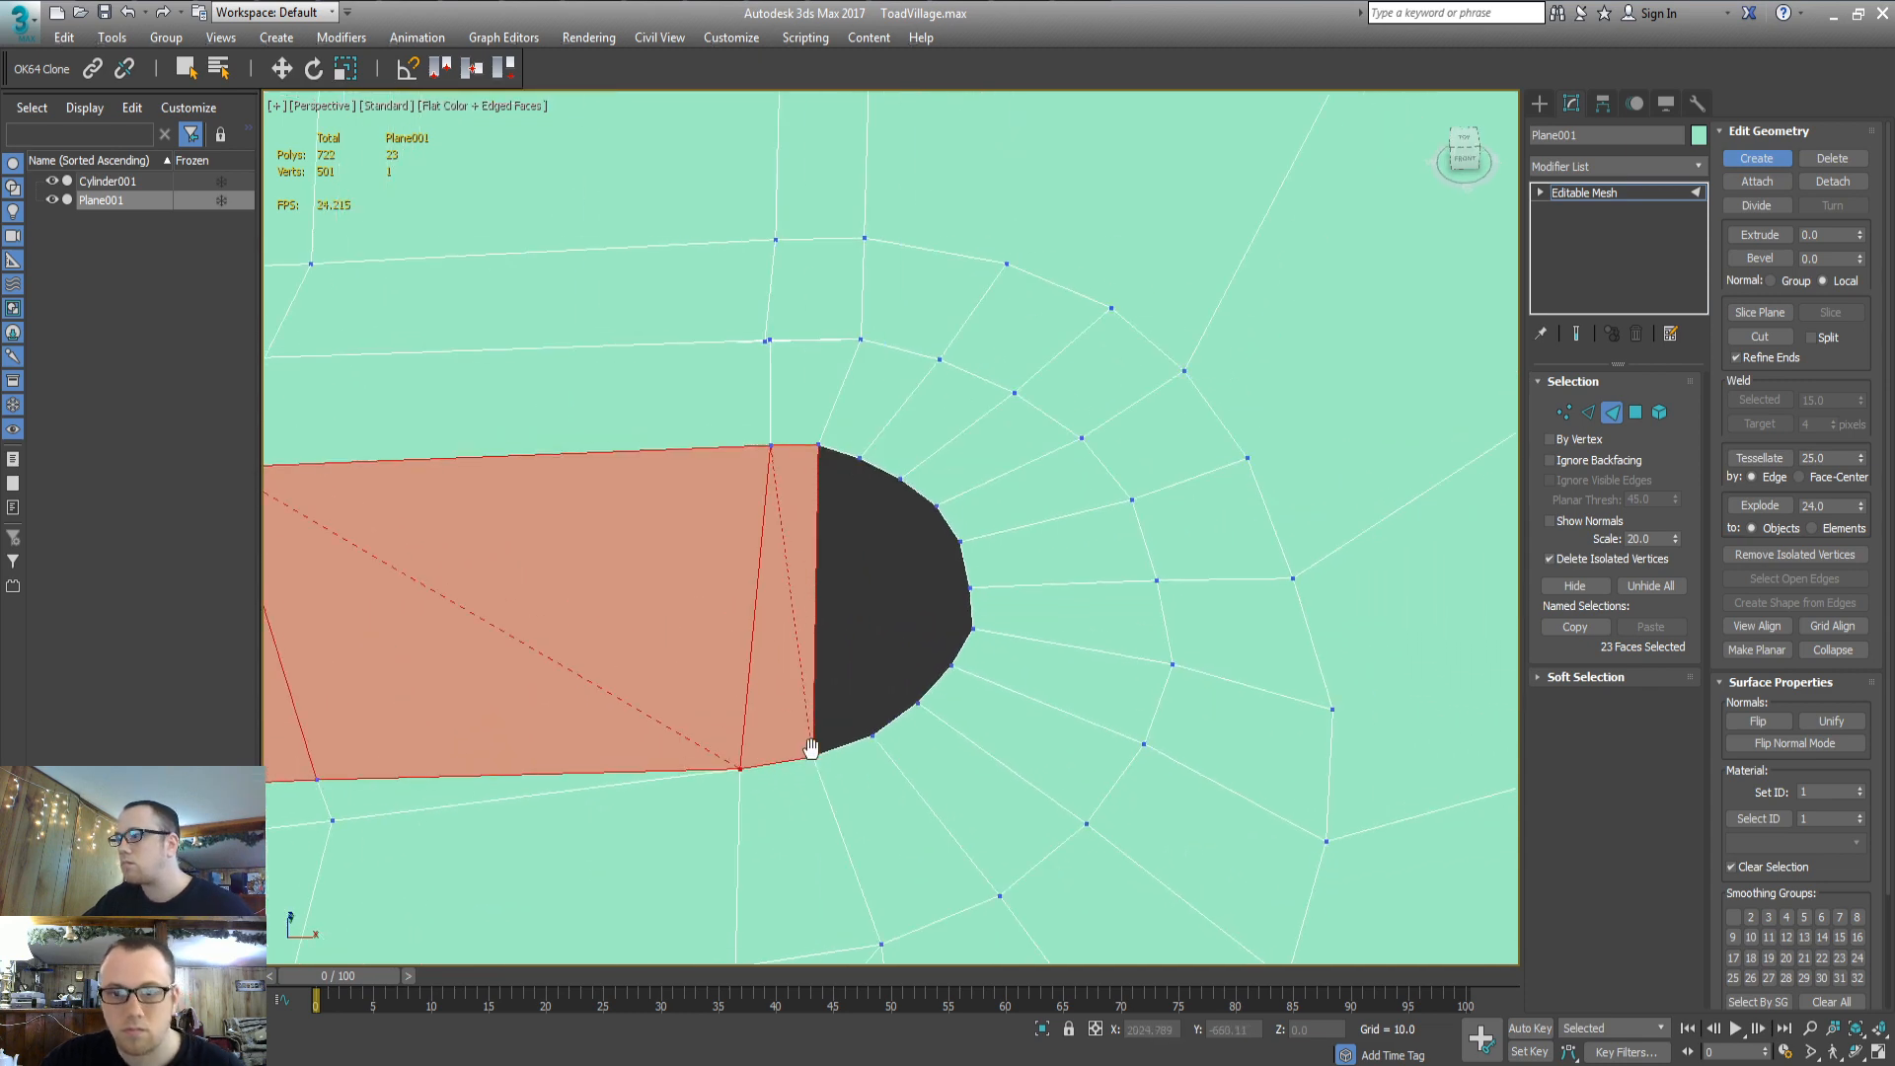
left_click(872, 736)
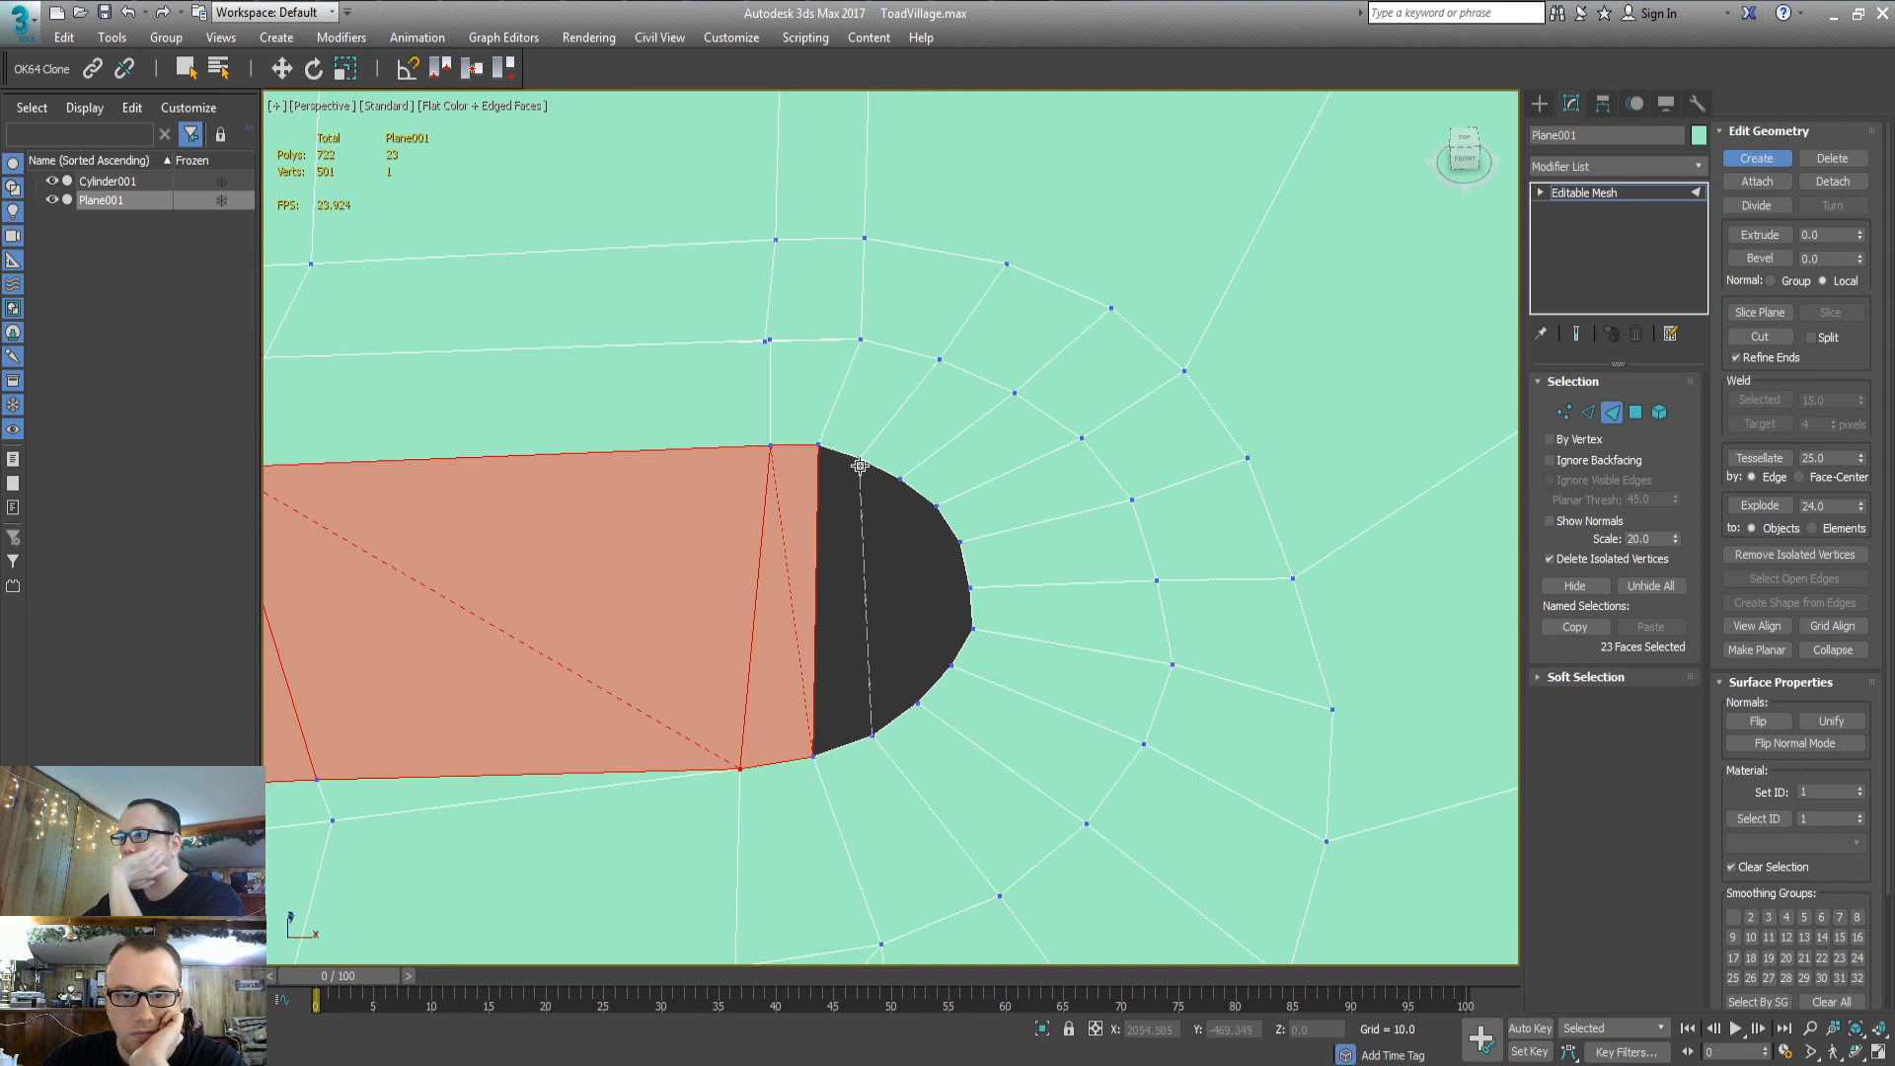
left_click(818, 448)
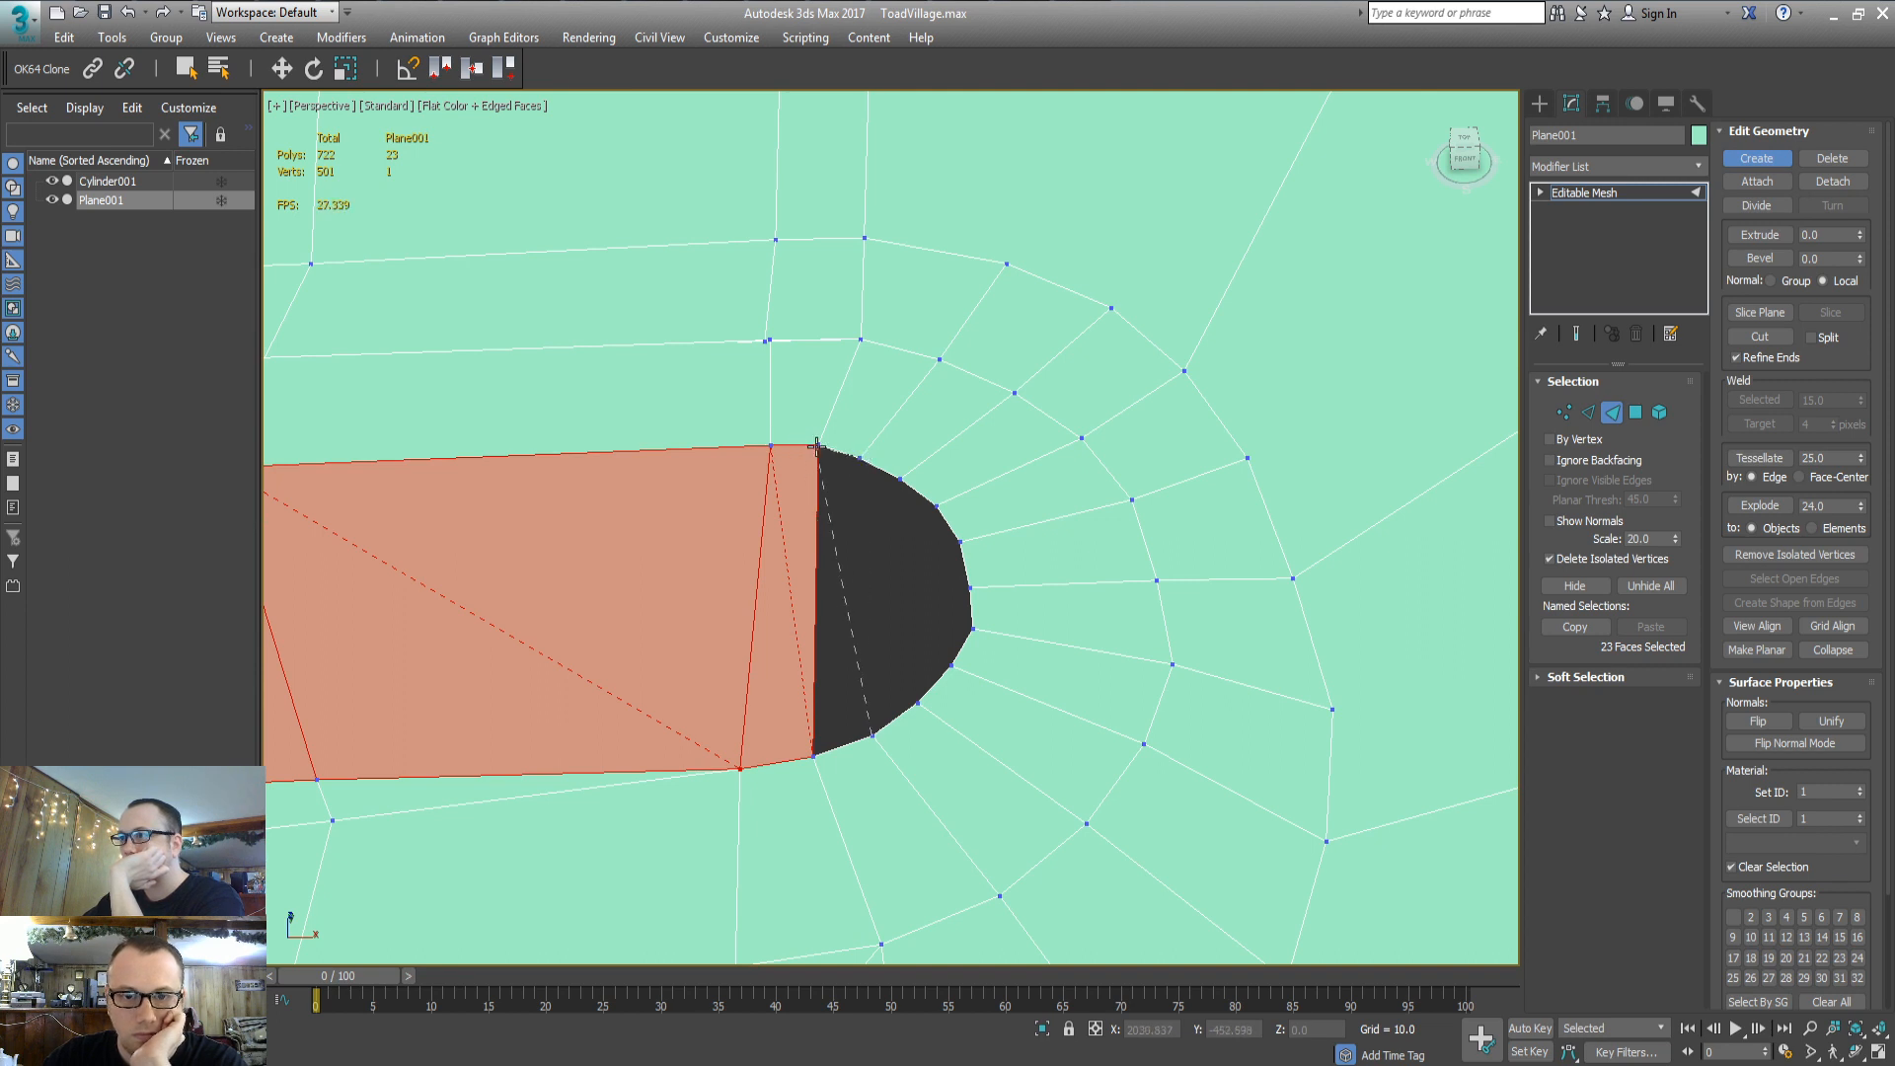
left_click(813, 757)
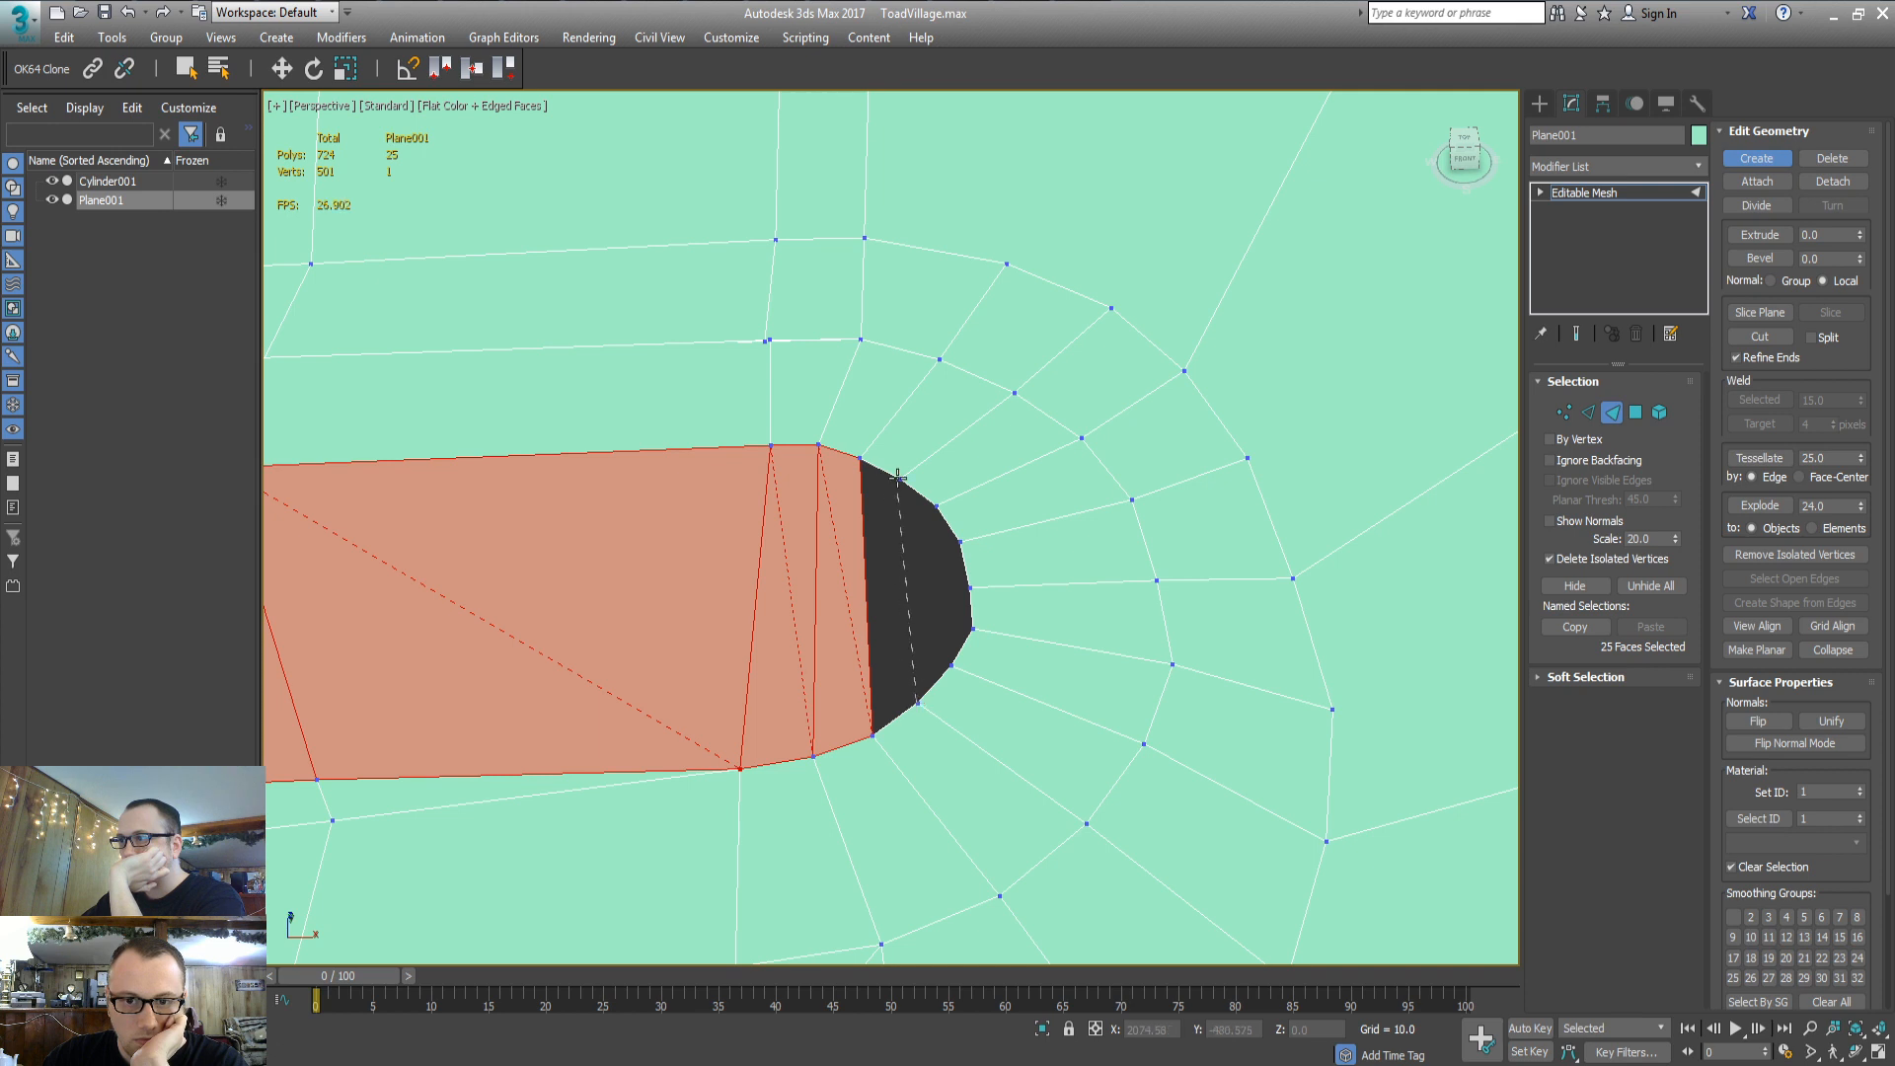
left_click(873, 737)
left_click(952, 667)
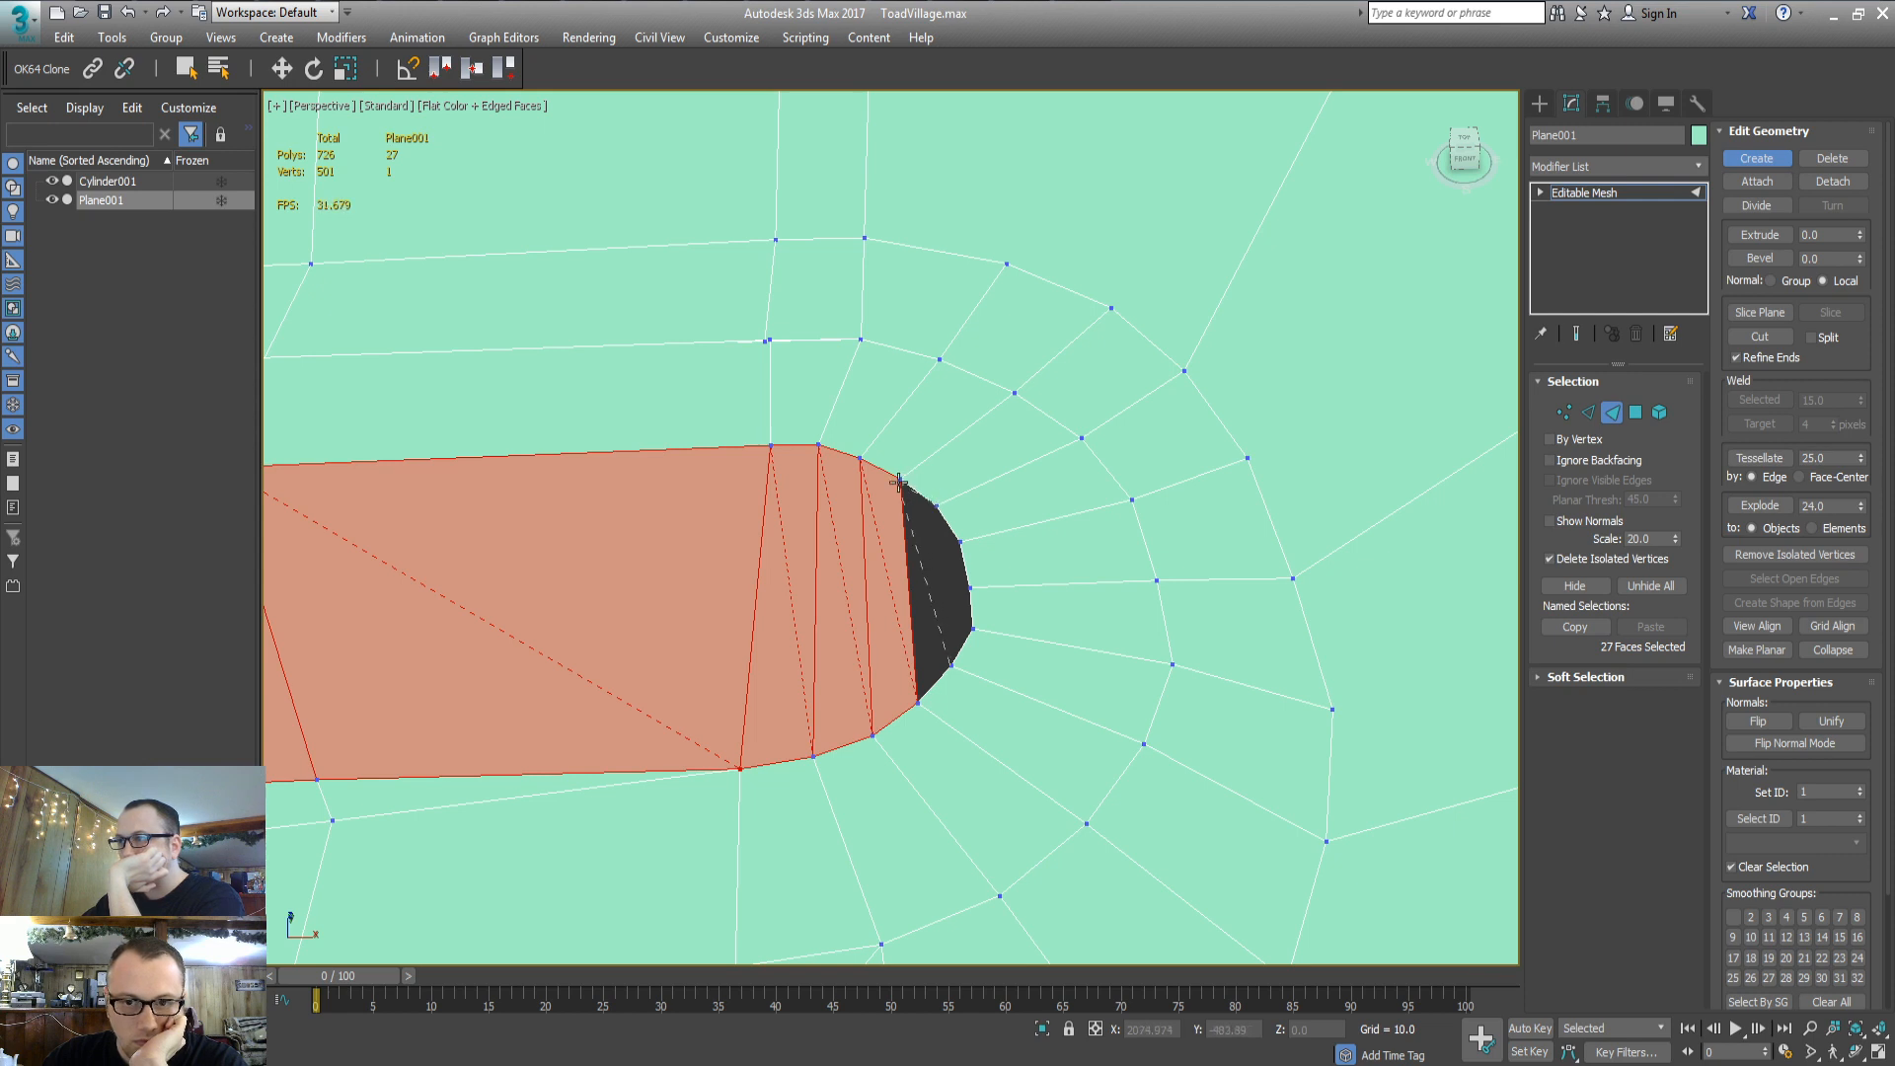
left_click(918, 704)
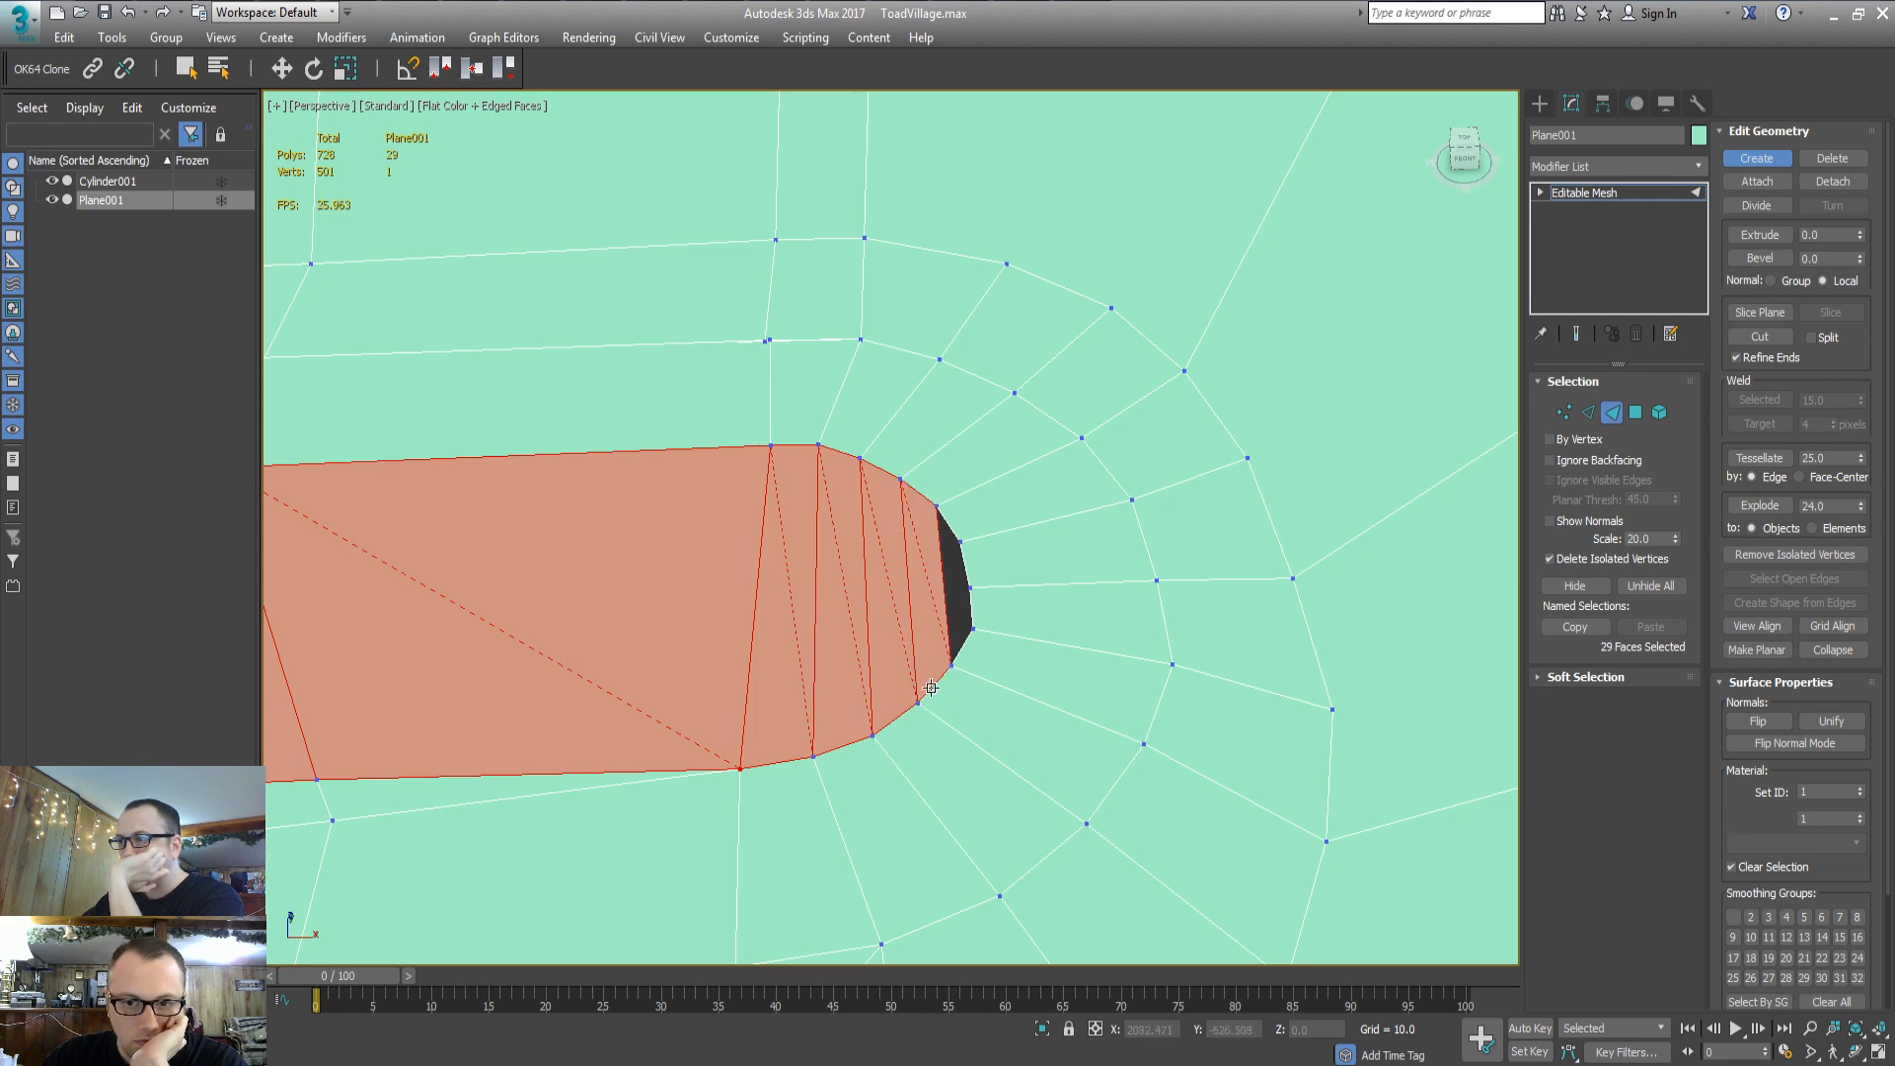
Close the remaining sliver at the tip of the rounded end with three triangular faces
left_click(971, 589)
left_click(936, 508)
left_click(952, 667)
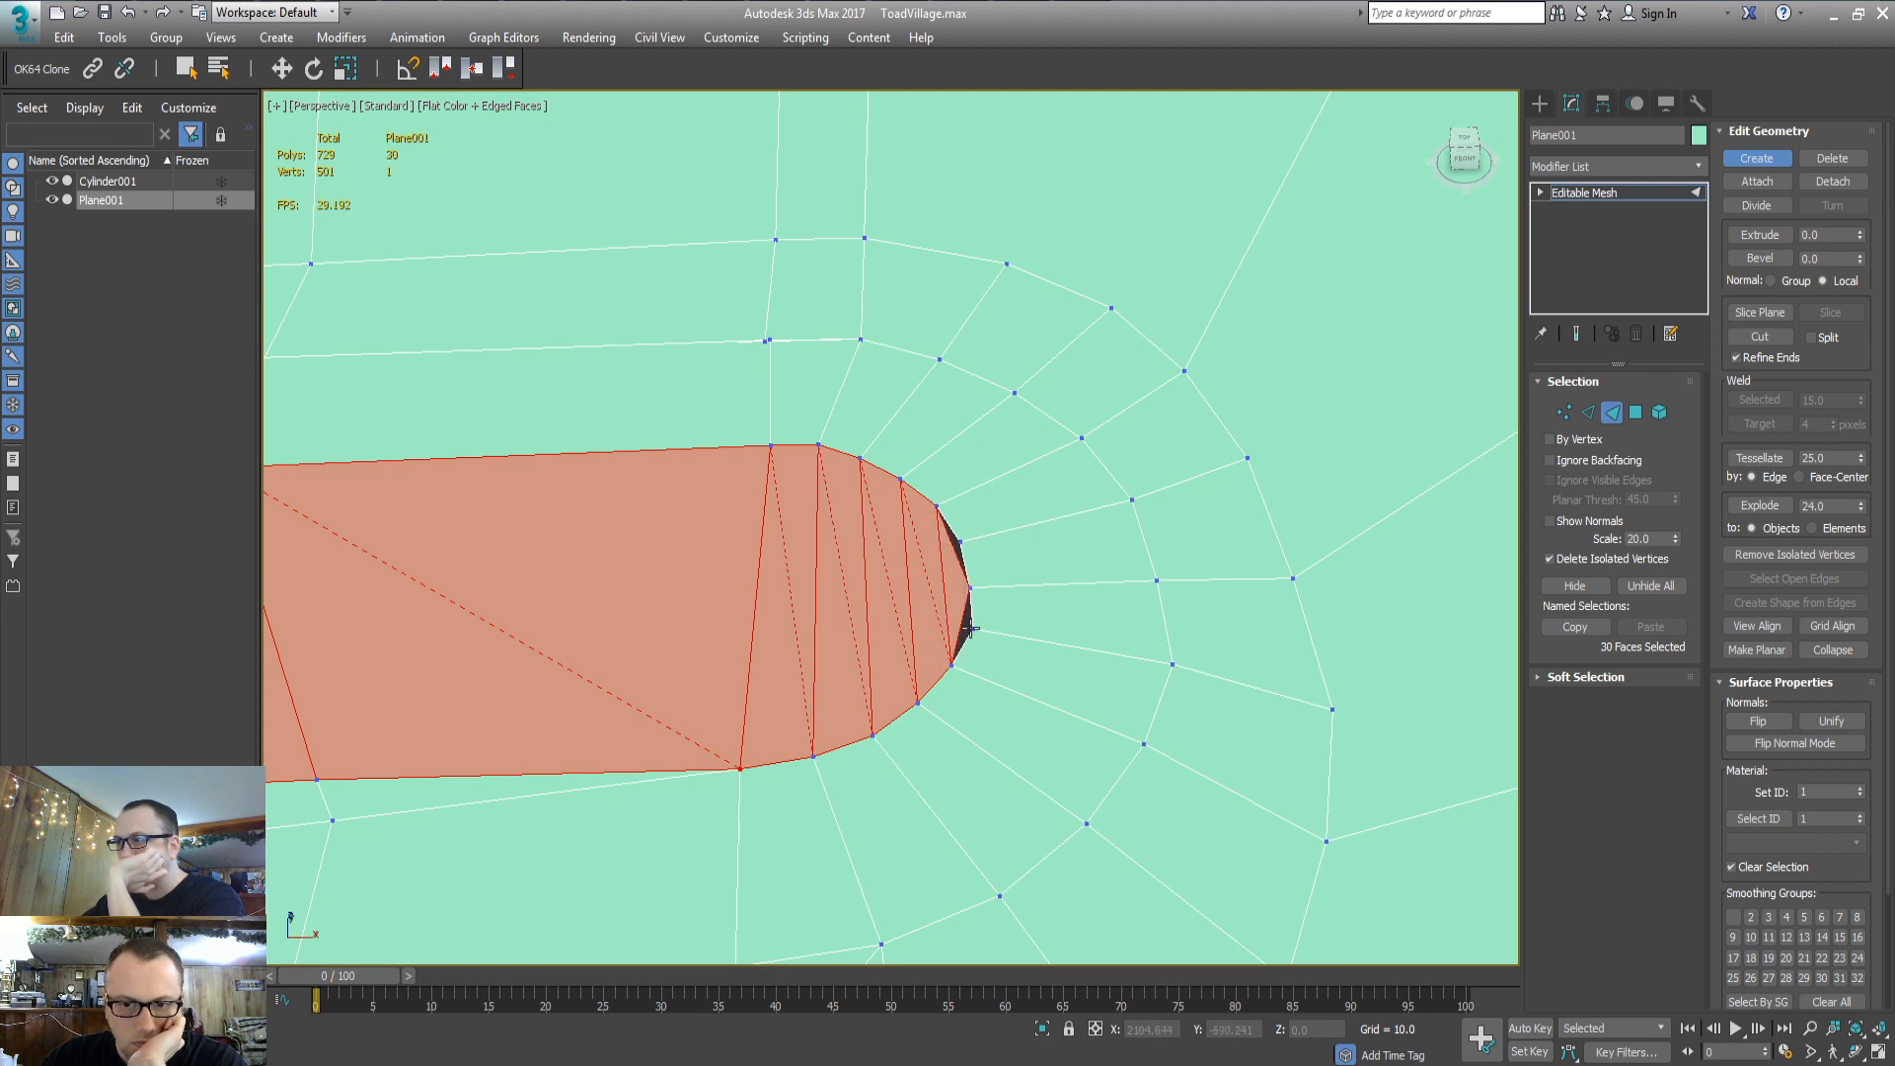
left_click(937, 505)
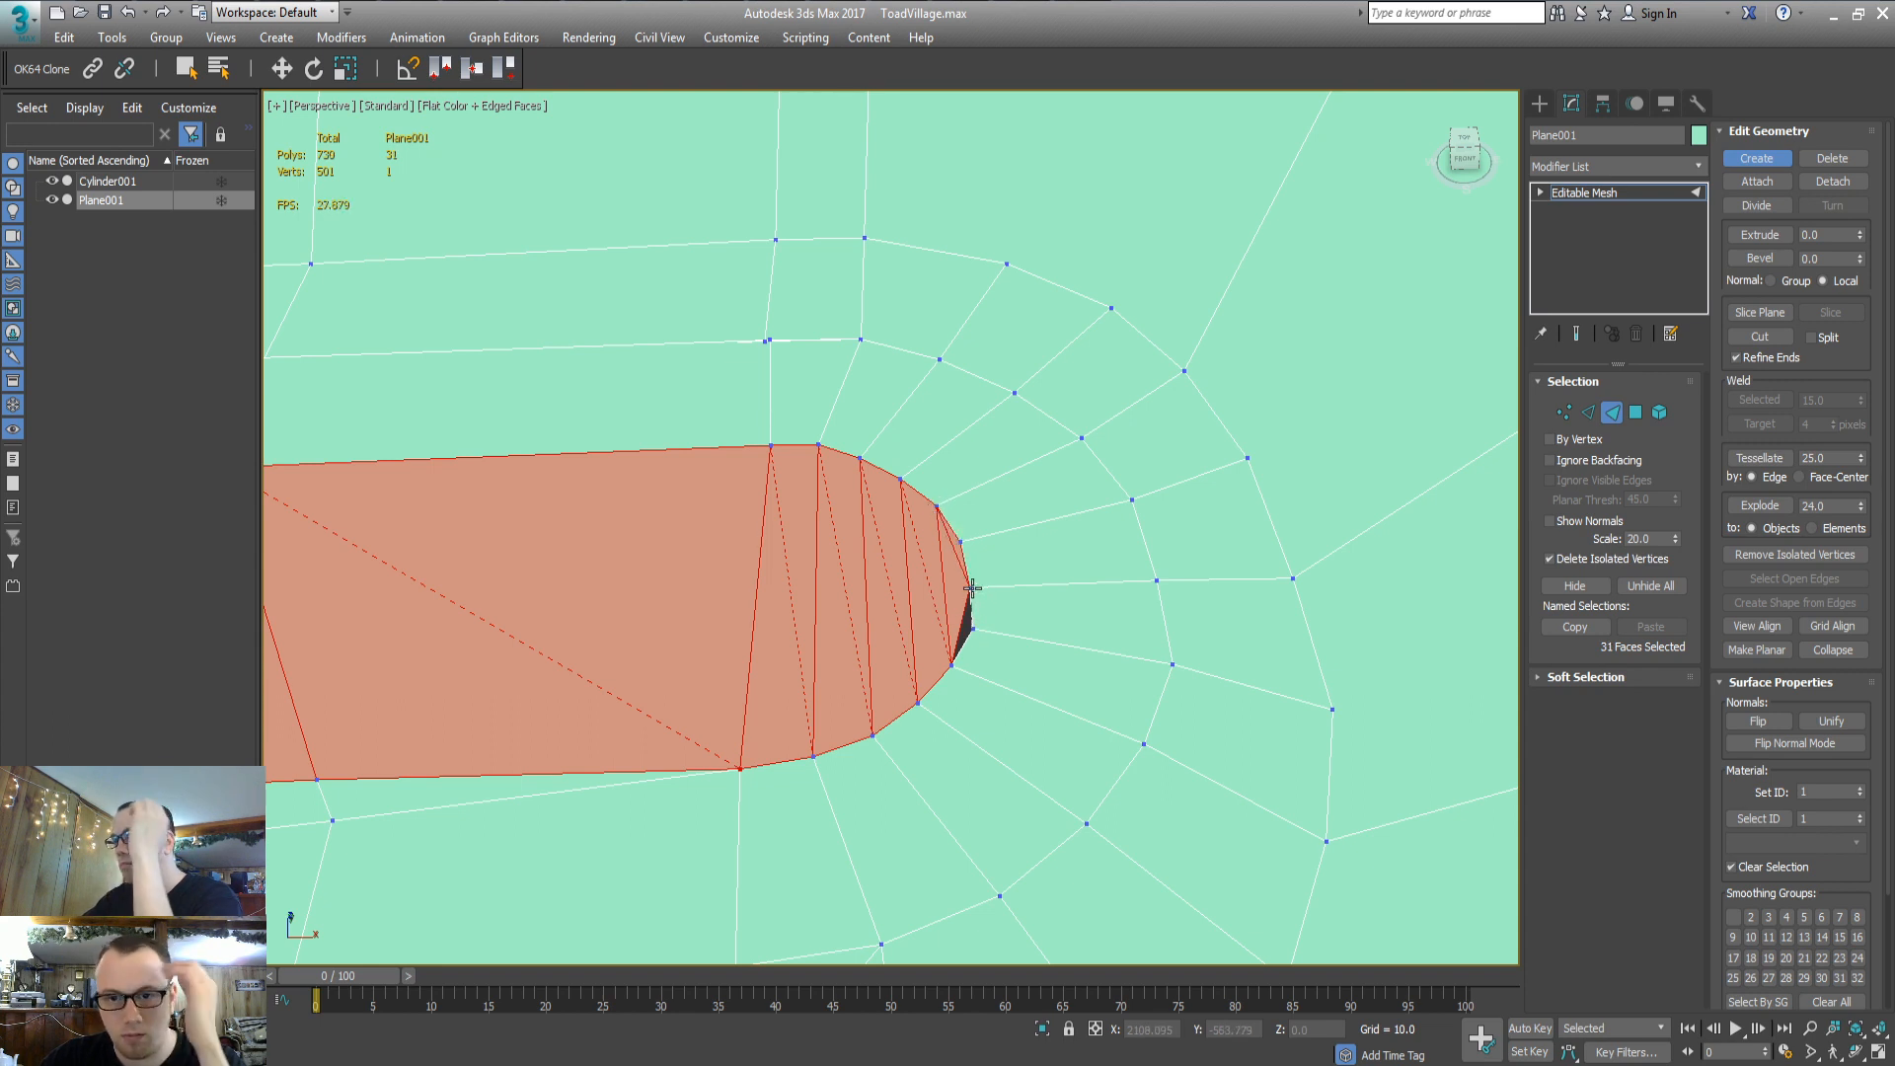
left_click(950, 666)
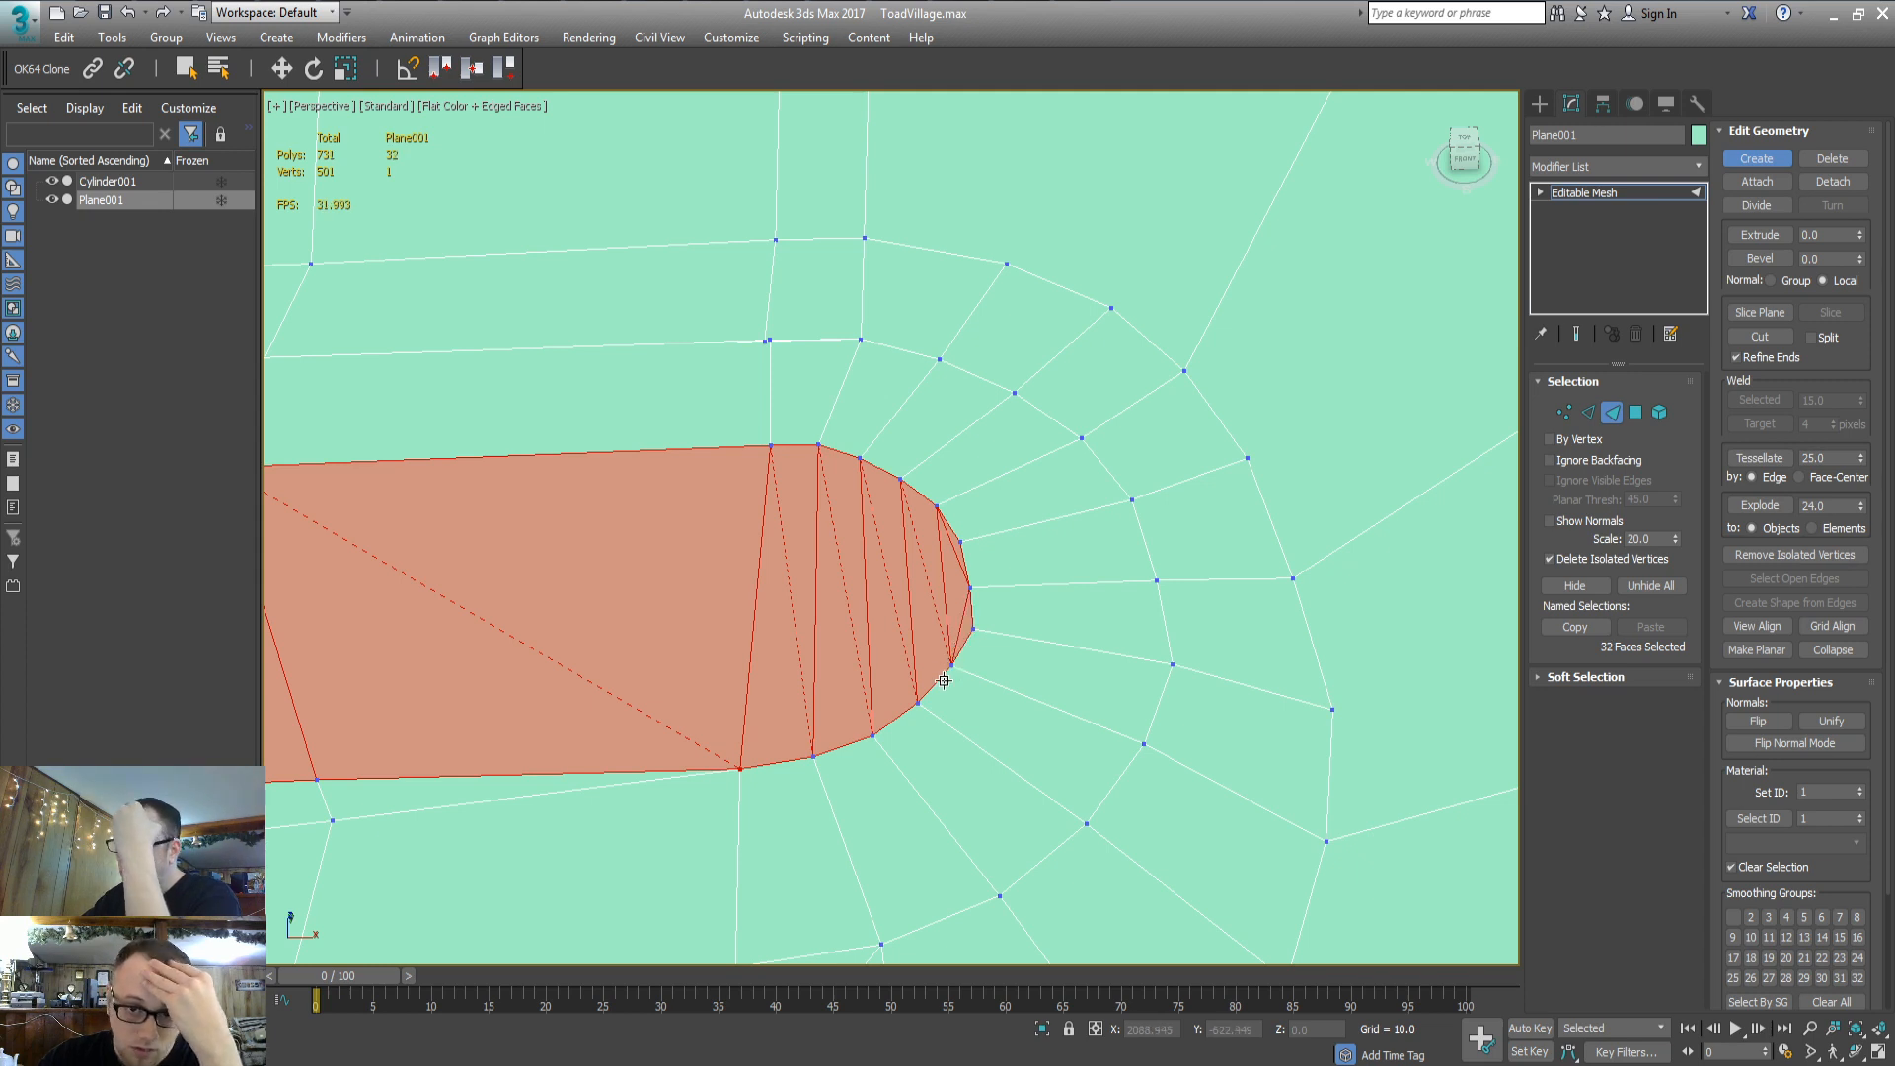
Clear the face selection and examine the filled gap and the faces along the low wall
middle_click_drag(921, 712, 989, 687)
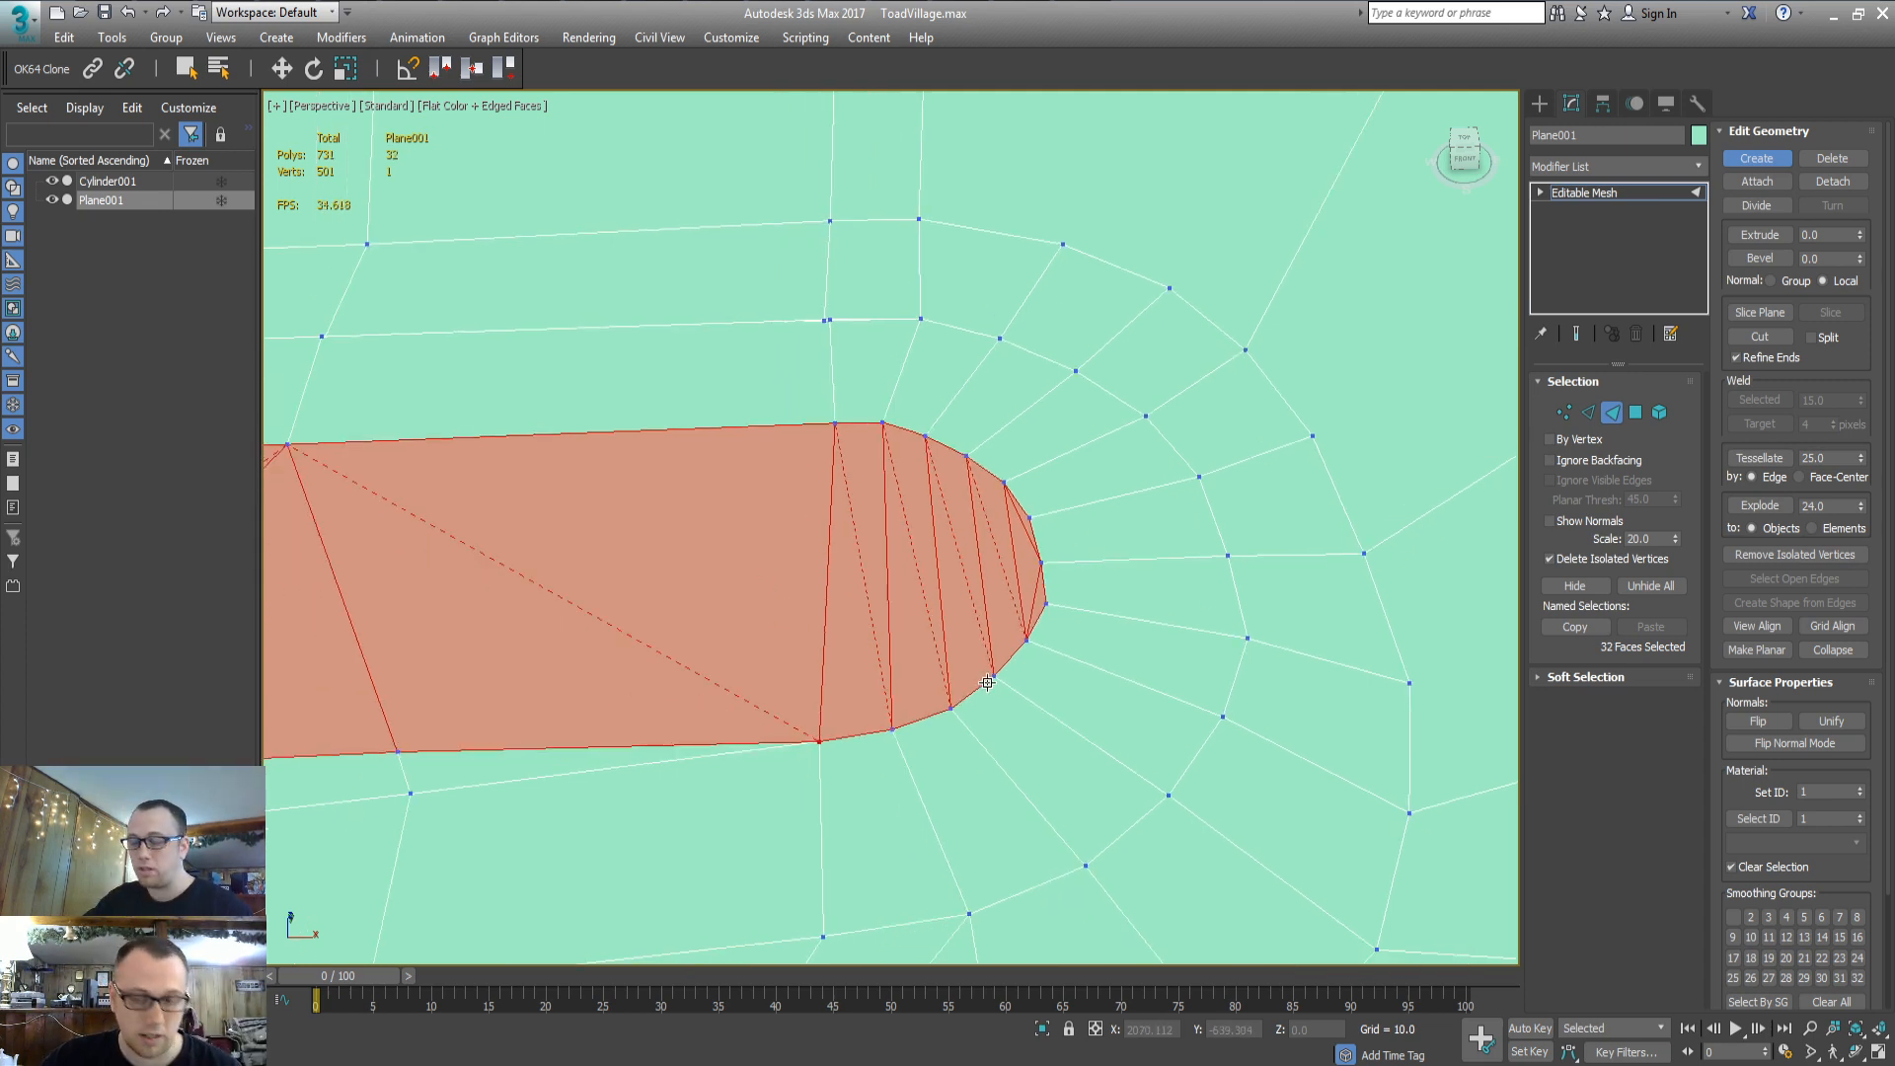
key("ctrl+d")
middle_click_drag(619, 518, 966, 555)
key("w")
scroll(829, 543, "down", 5)
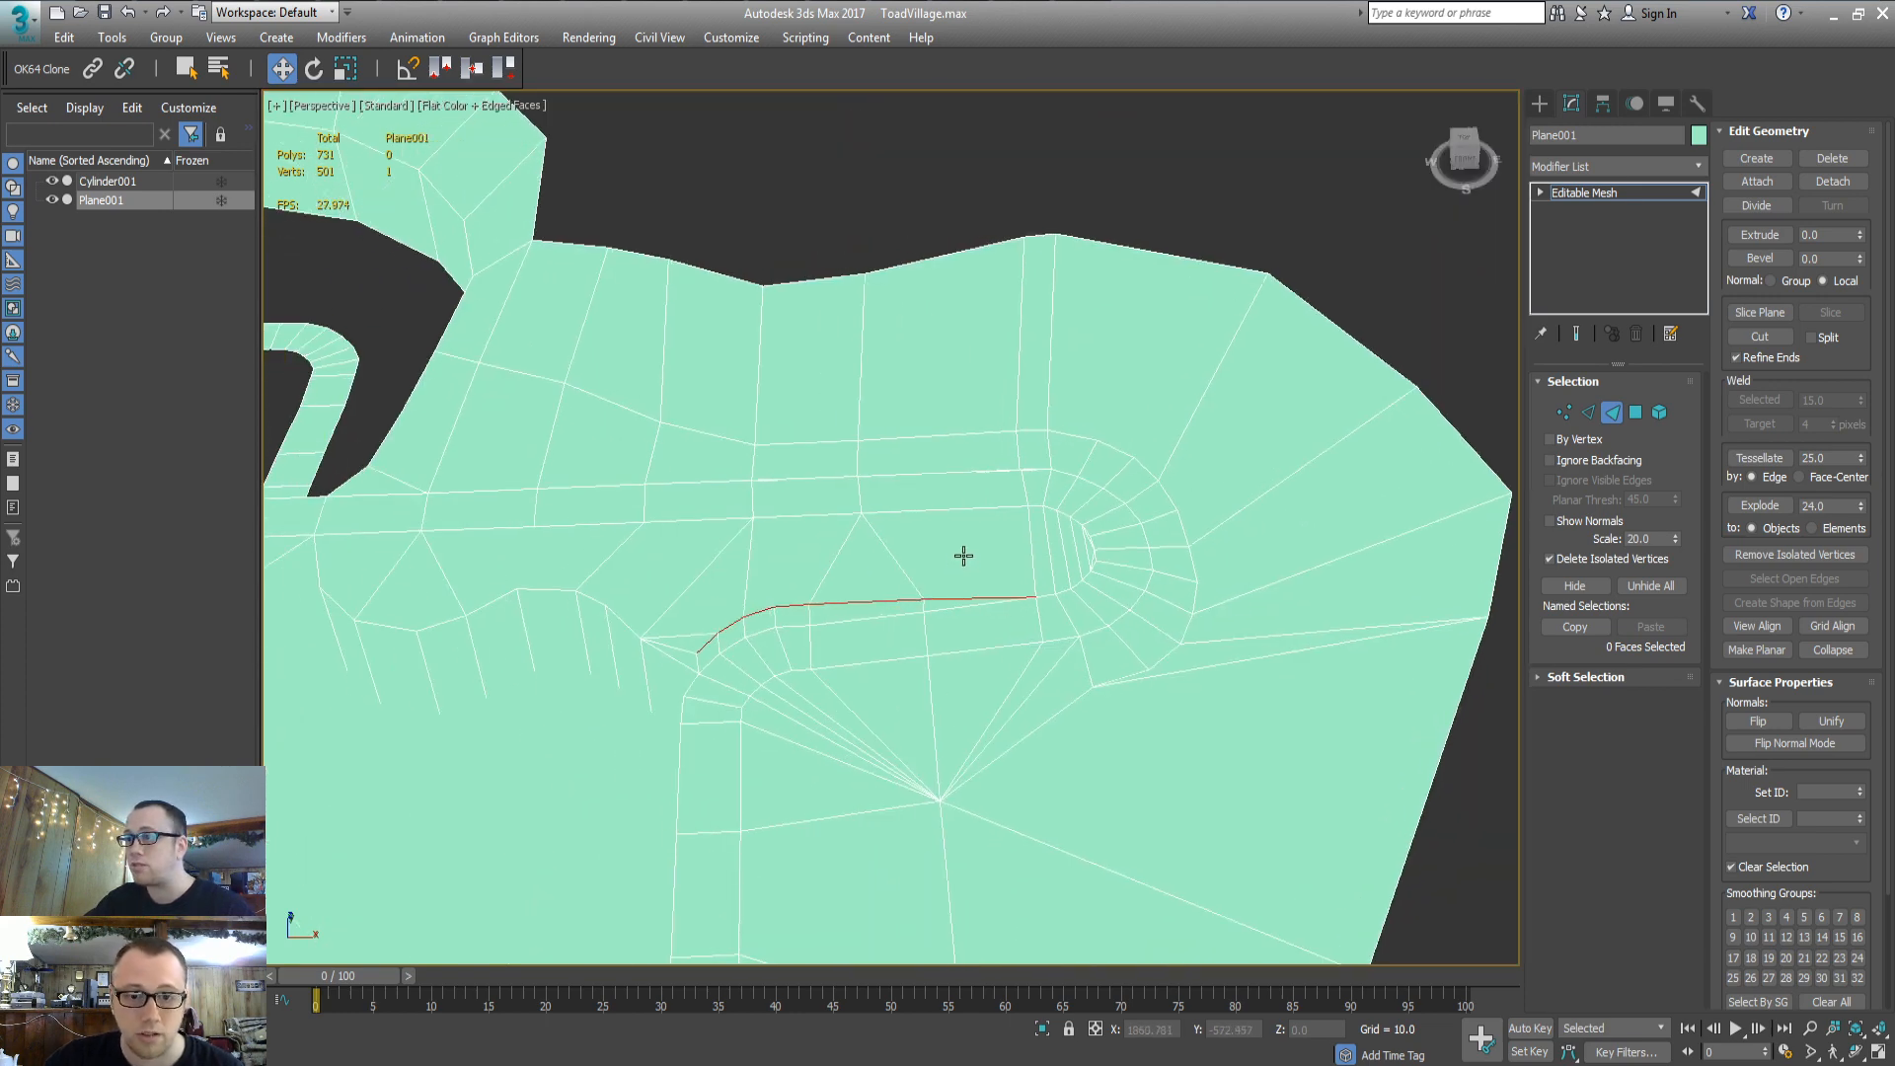
scroll(963, 556, "up", 4)
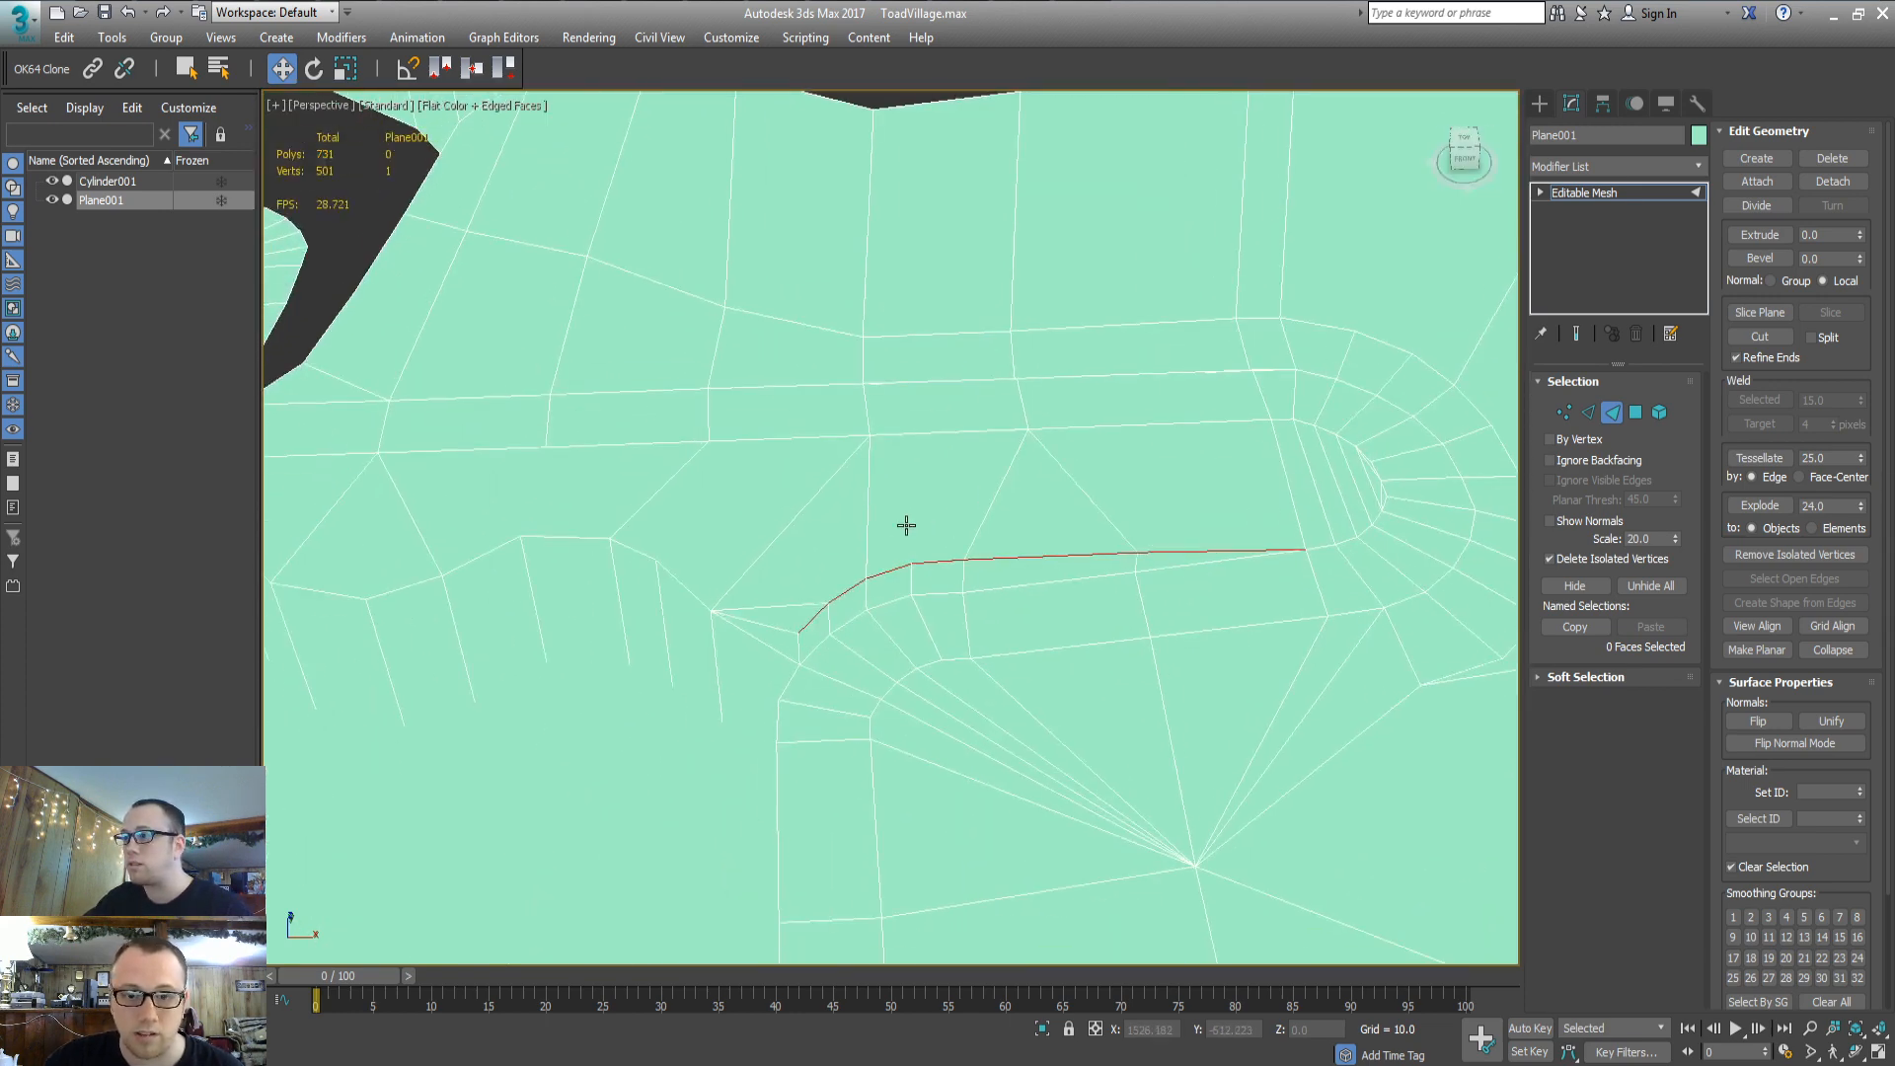
left_click(834, 545)
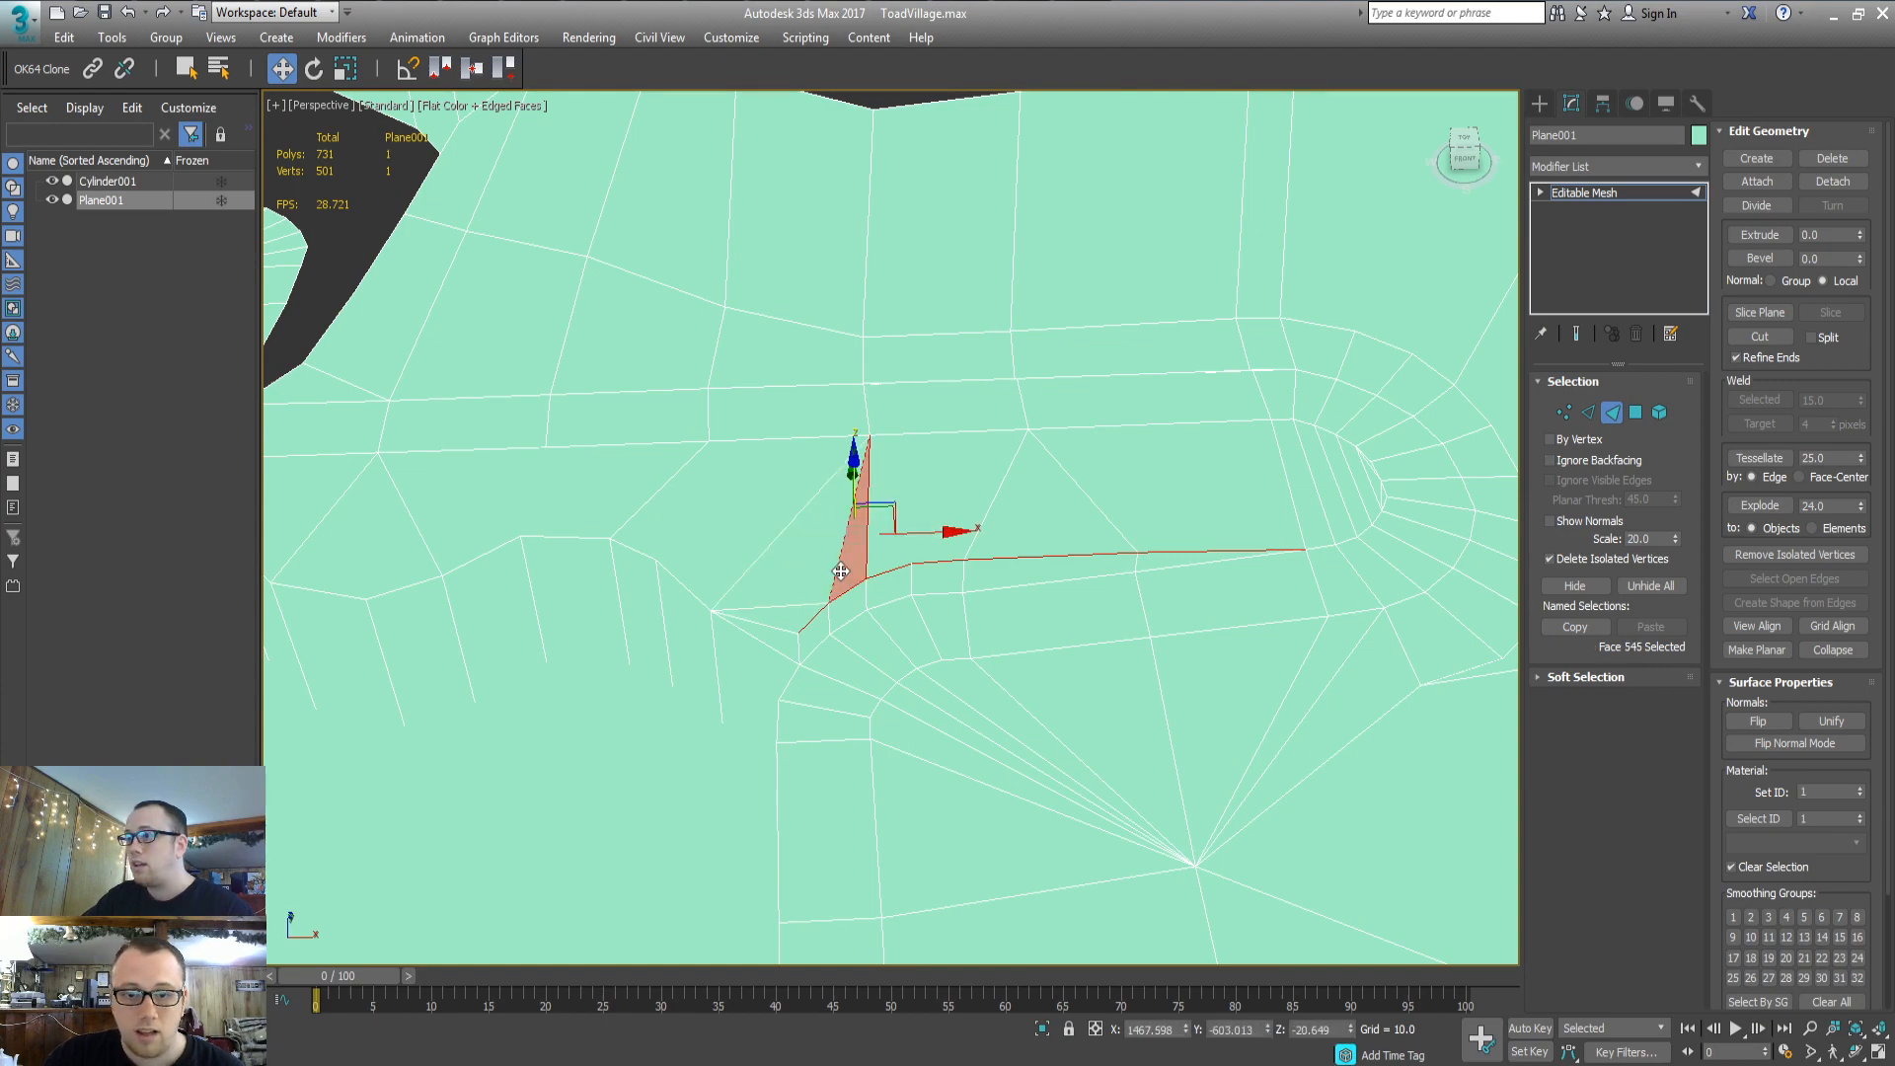
key("q")
middle_click_drag(766, 601, 801, 581, "alt")
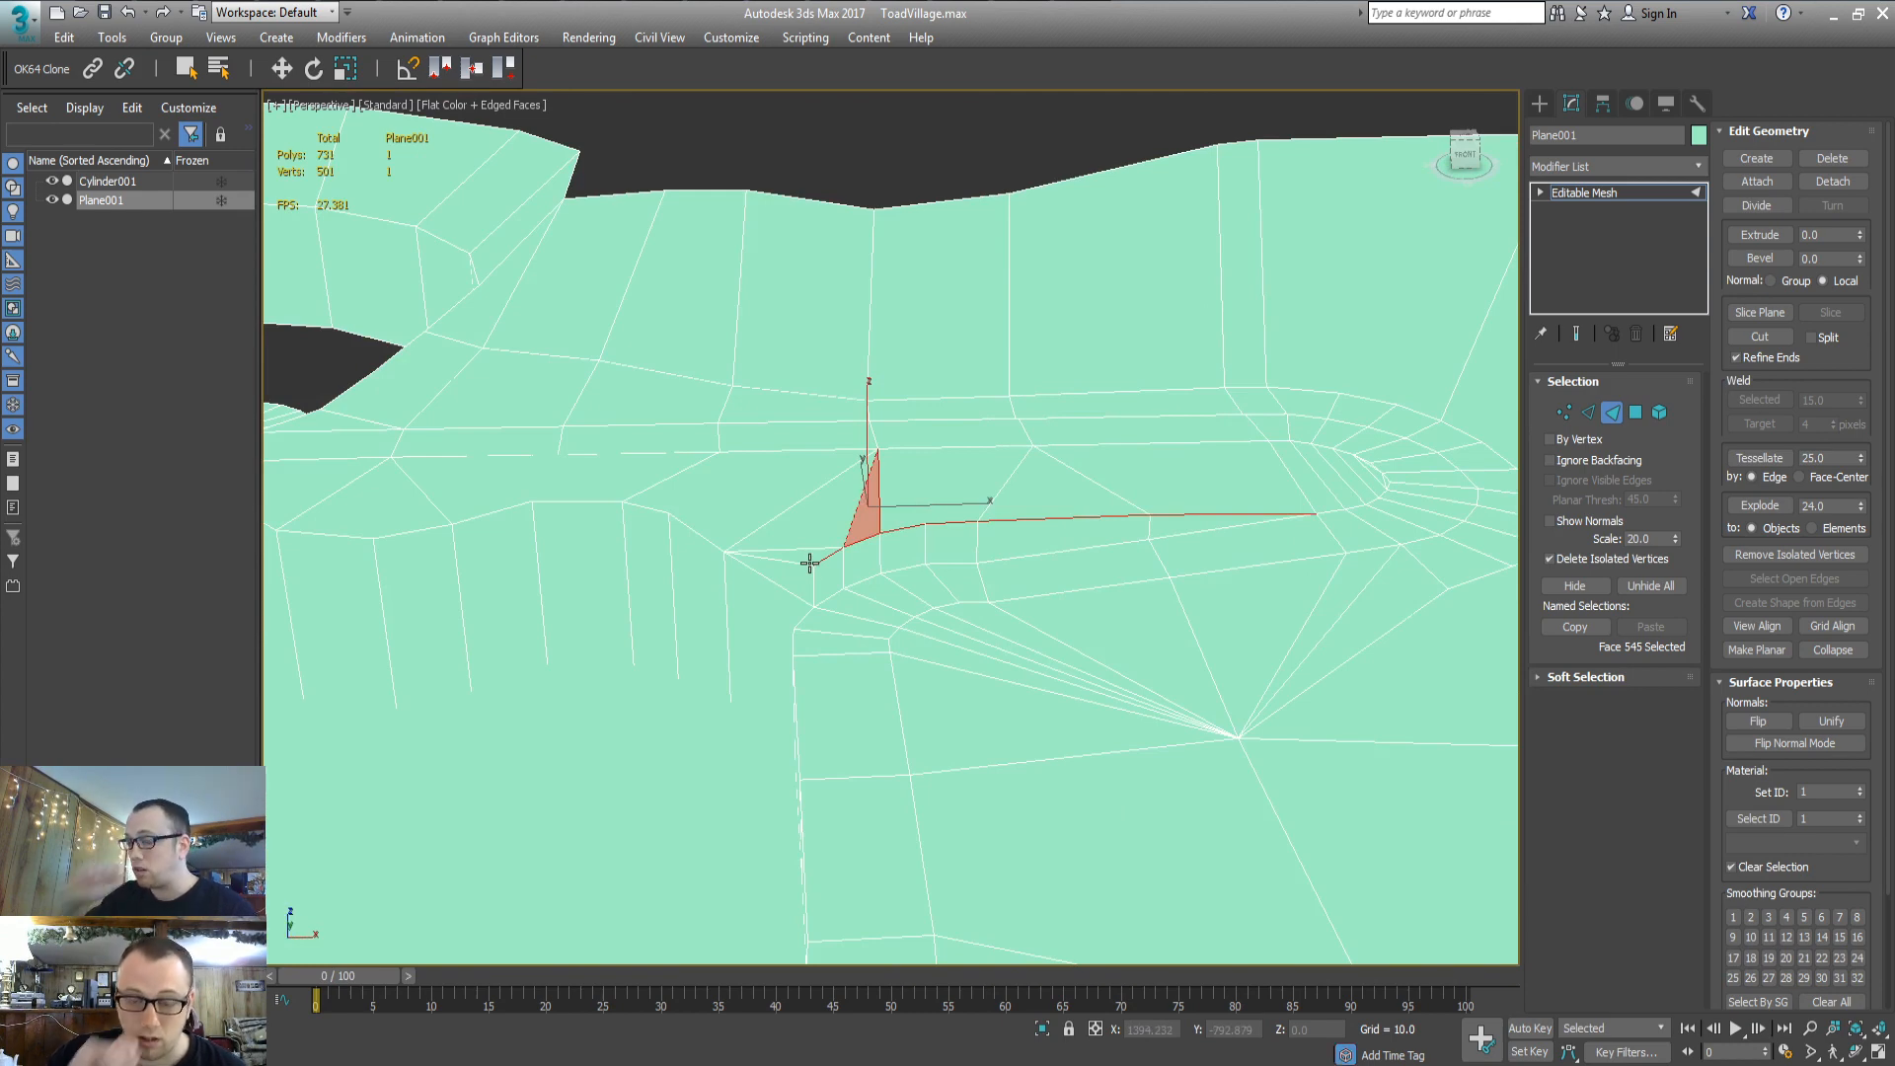
Weld the two pairs of overlapping vertices along the path's edge
middle_click_drag(809, 563, 731, 428, "alt")
key("1")
left_click(768, 413)
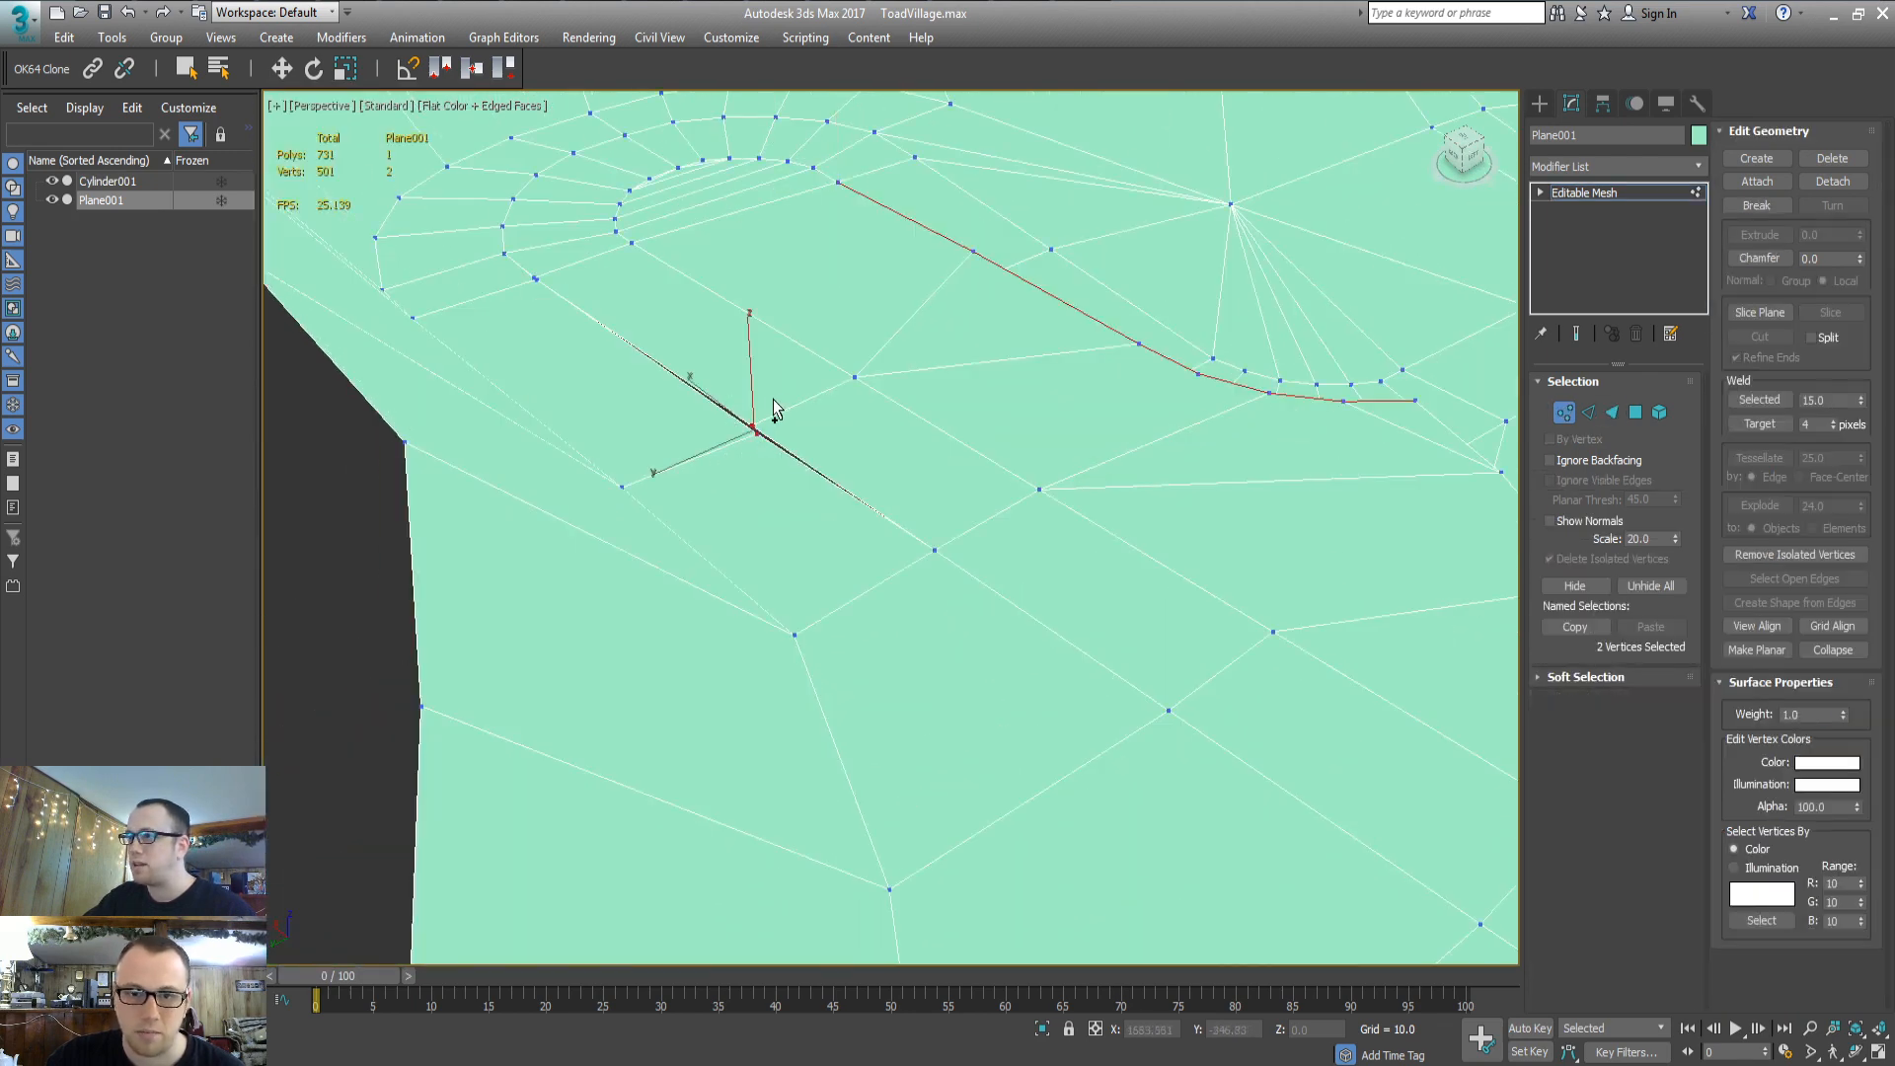
key("3")
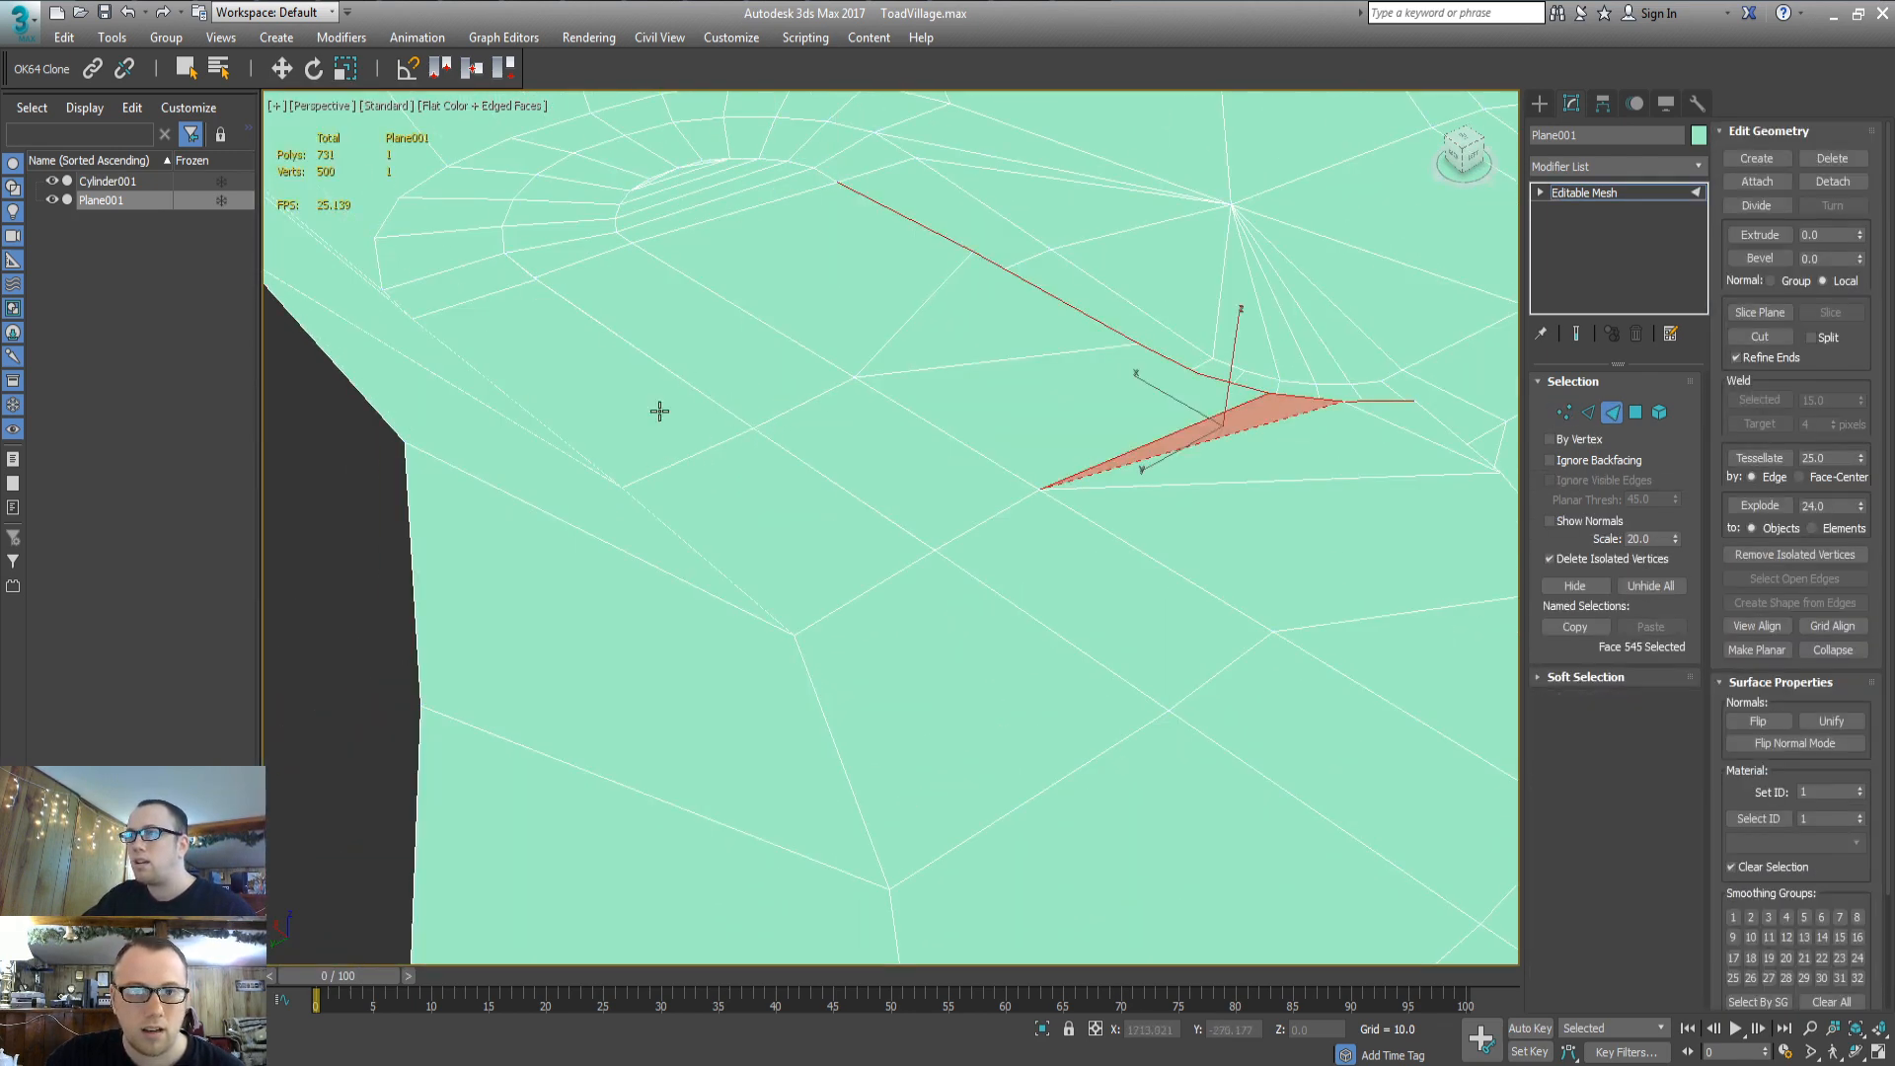
key("1")
left_click_drag(520, 297, 566, 268)
key("ctrl+w")
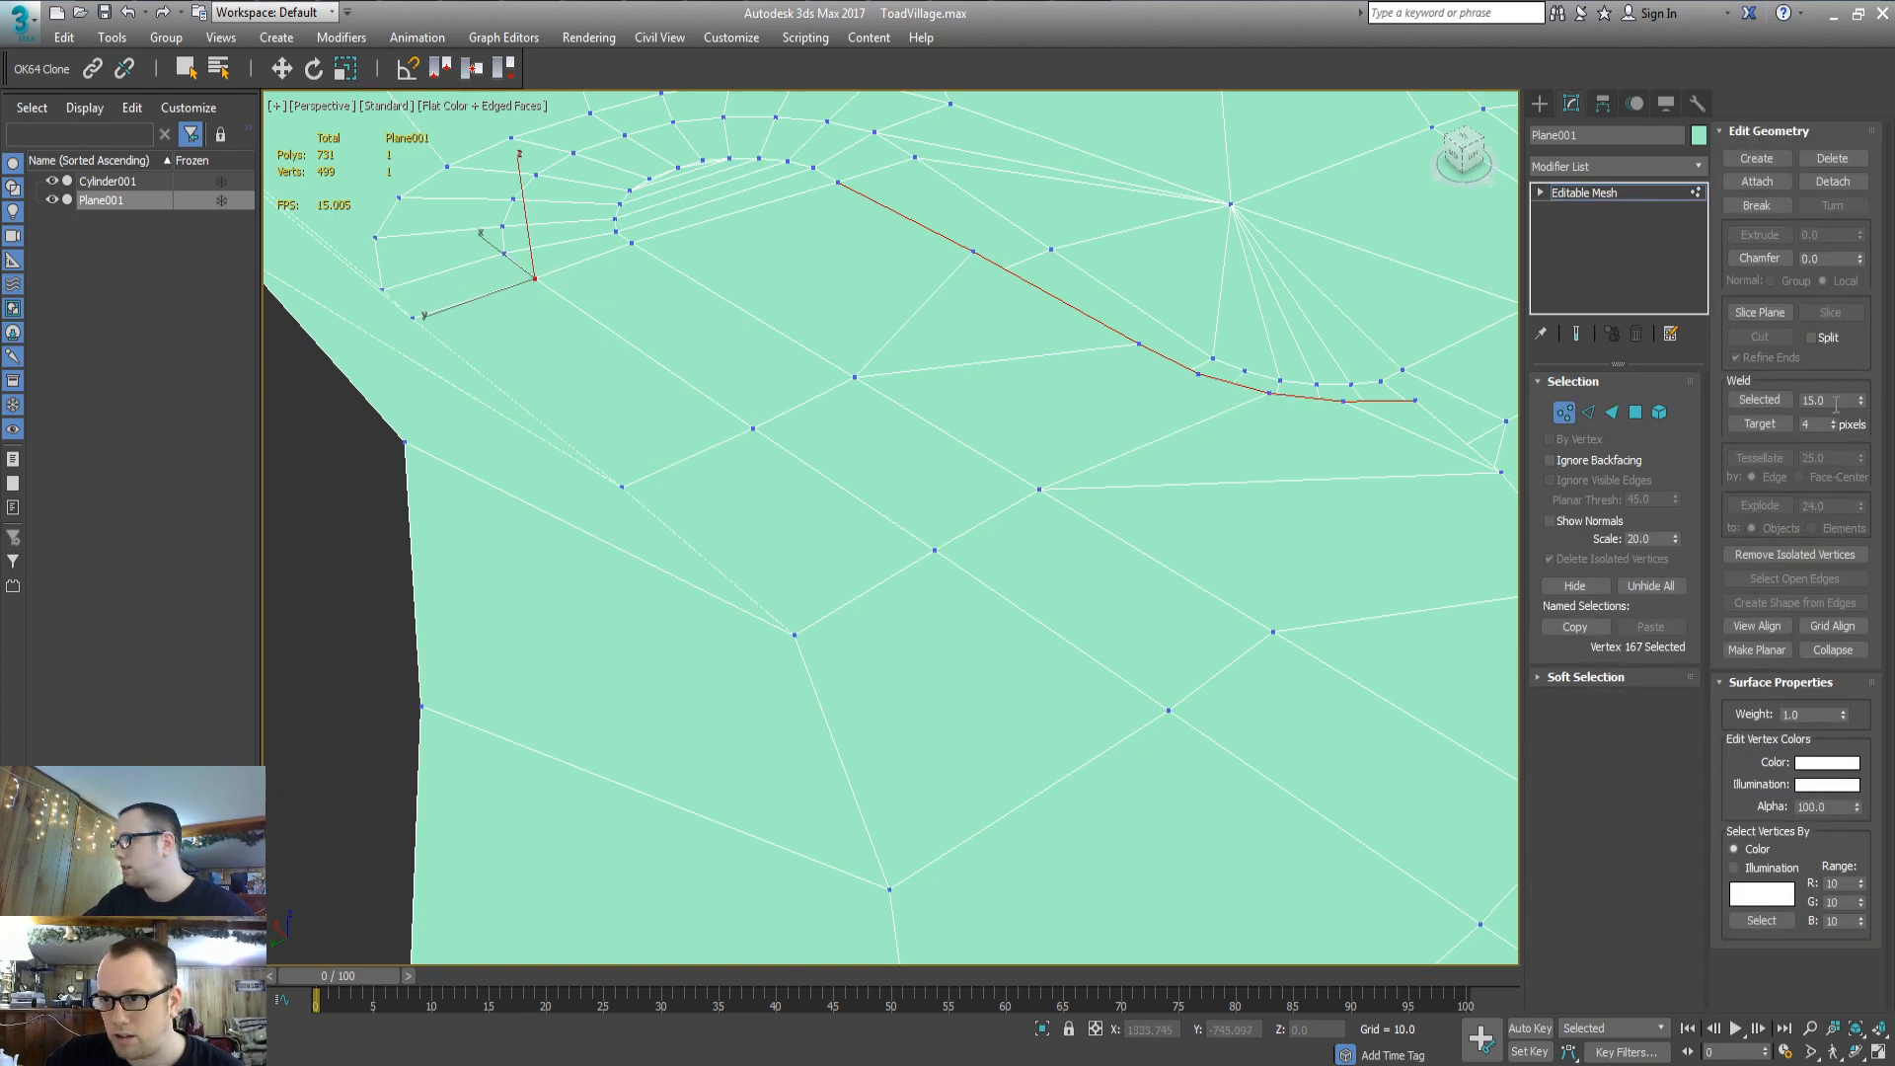
Set the weld threshold to 5.0 and try to weld all vertices of the terrain mesh
double_click(1816, 400)
type("4")
middle_click_drag(1194, 542, 1003, 508)
key("ctrl+w")
left_click(1016, 610)
key("ctrl+a")
key("ctrl+w")
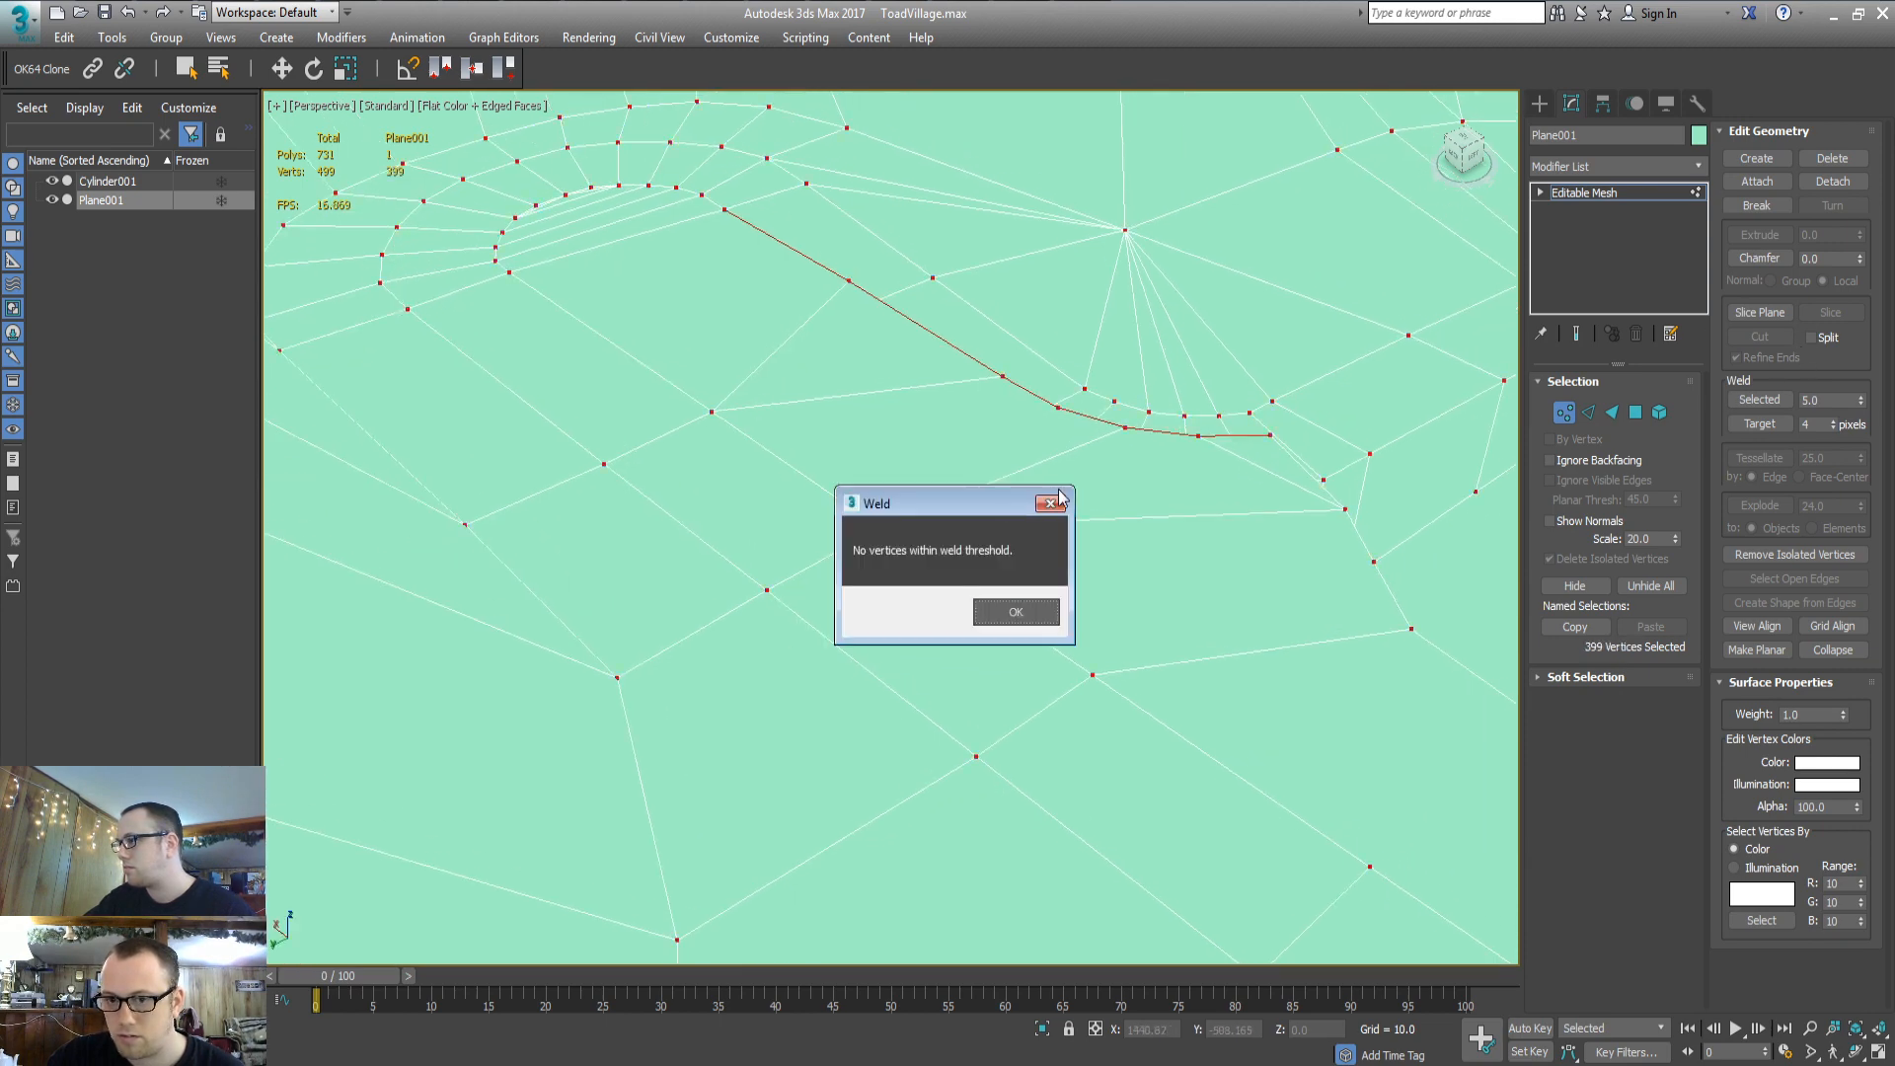
left_click(1059, 493)
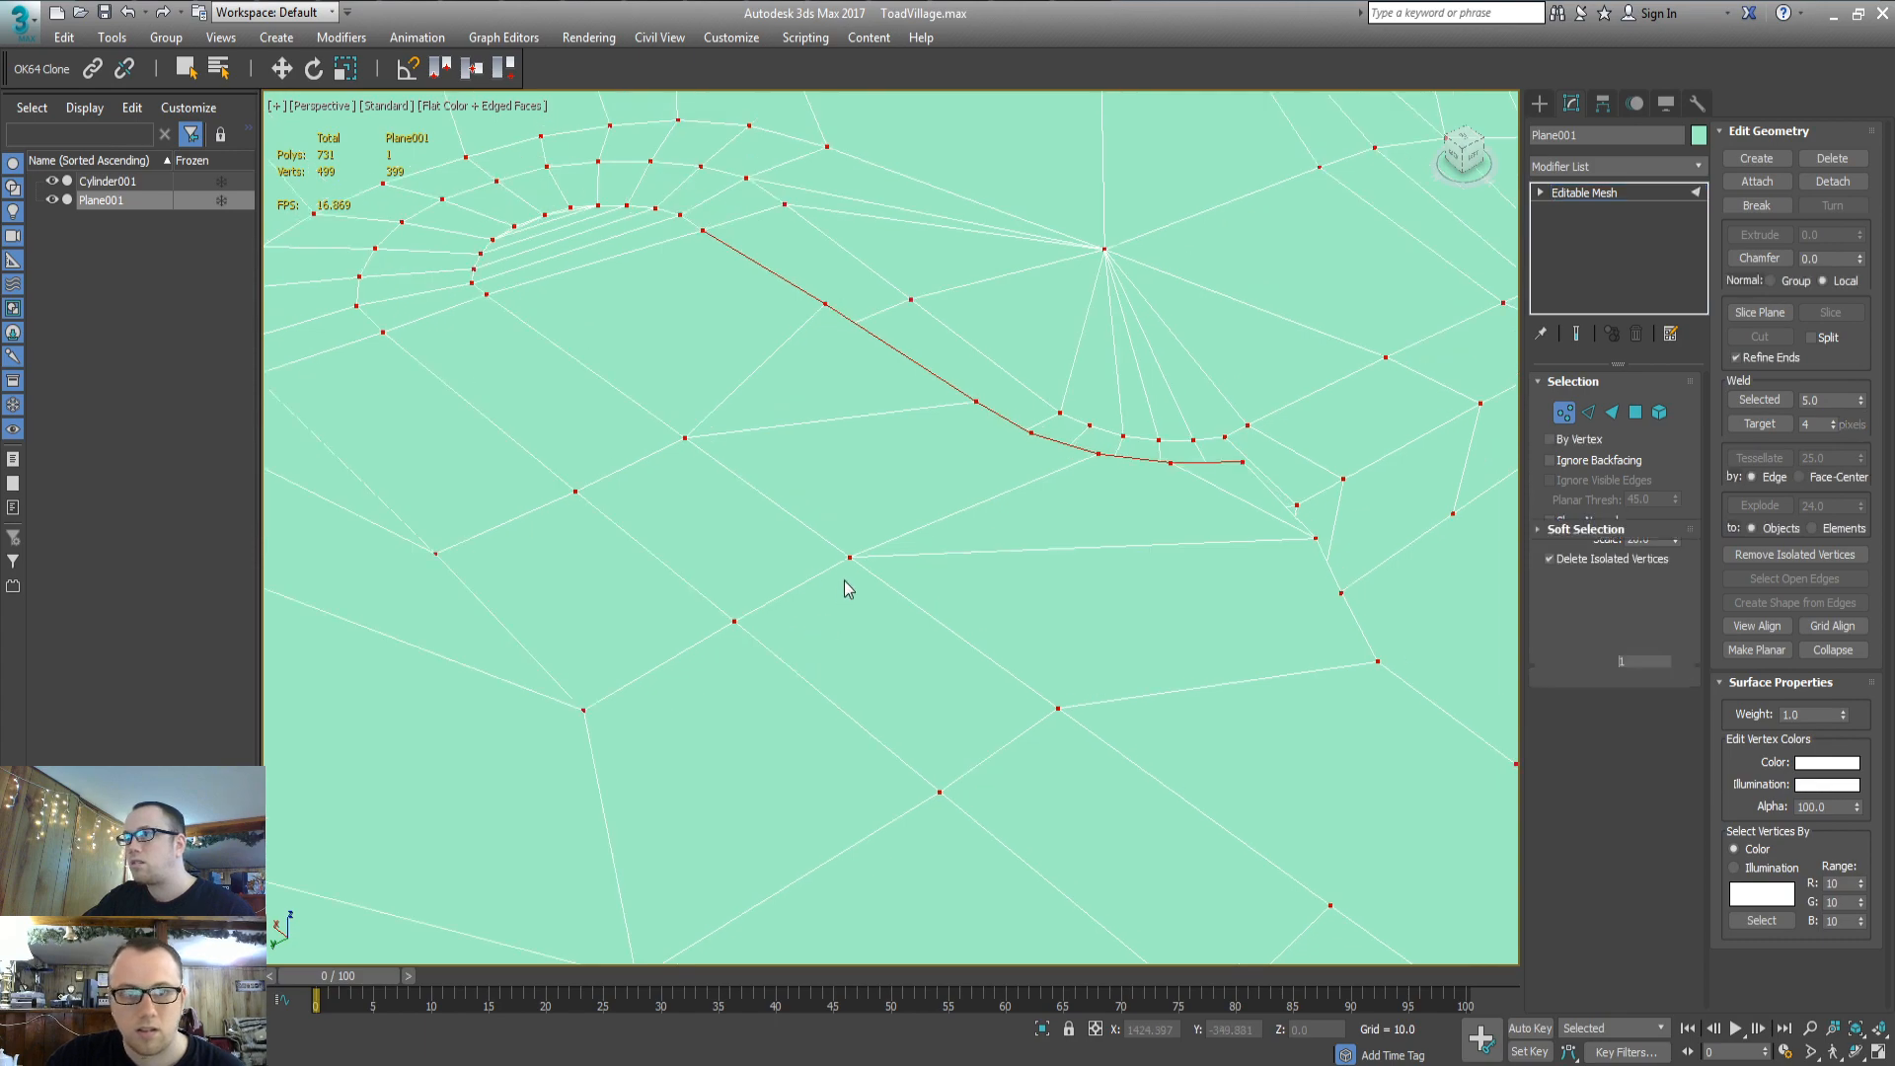
Clear the face selection and examine the open areas around the path loop and the mushrooms
key("3")
left_click(893, 543)
scroll(867, 579, "down", 6)
middle_click_drag(723, 518, 1370, 501, "alt")
key("ctrl+d")
scroll(838, 543, "down", 3)
middle_click_drag(1131, 488, 699, 533)
middle_click_drag(604, 438, 1089, 482)
middle_click_drag(830, 481, 827, 437)
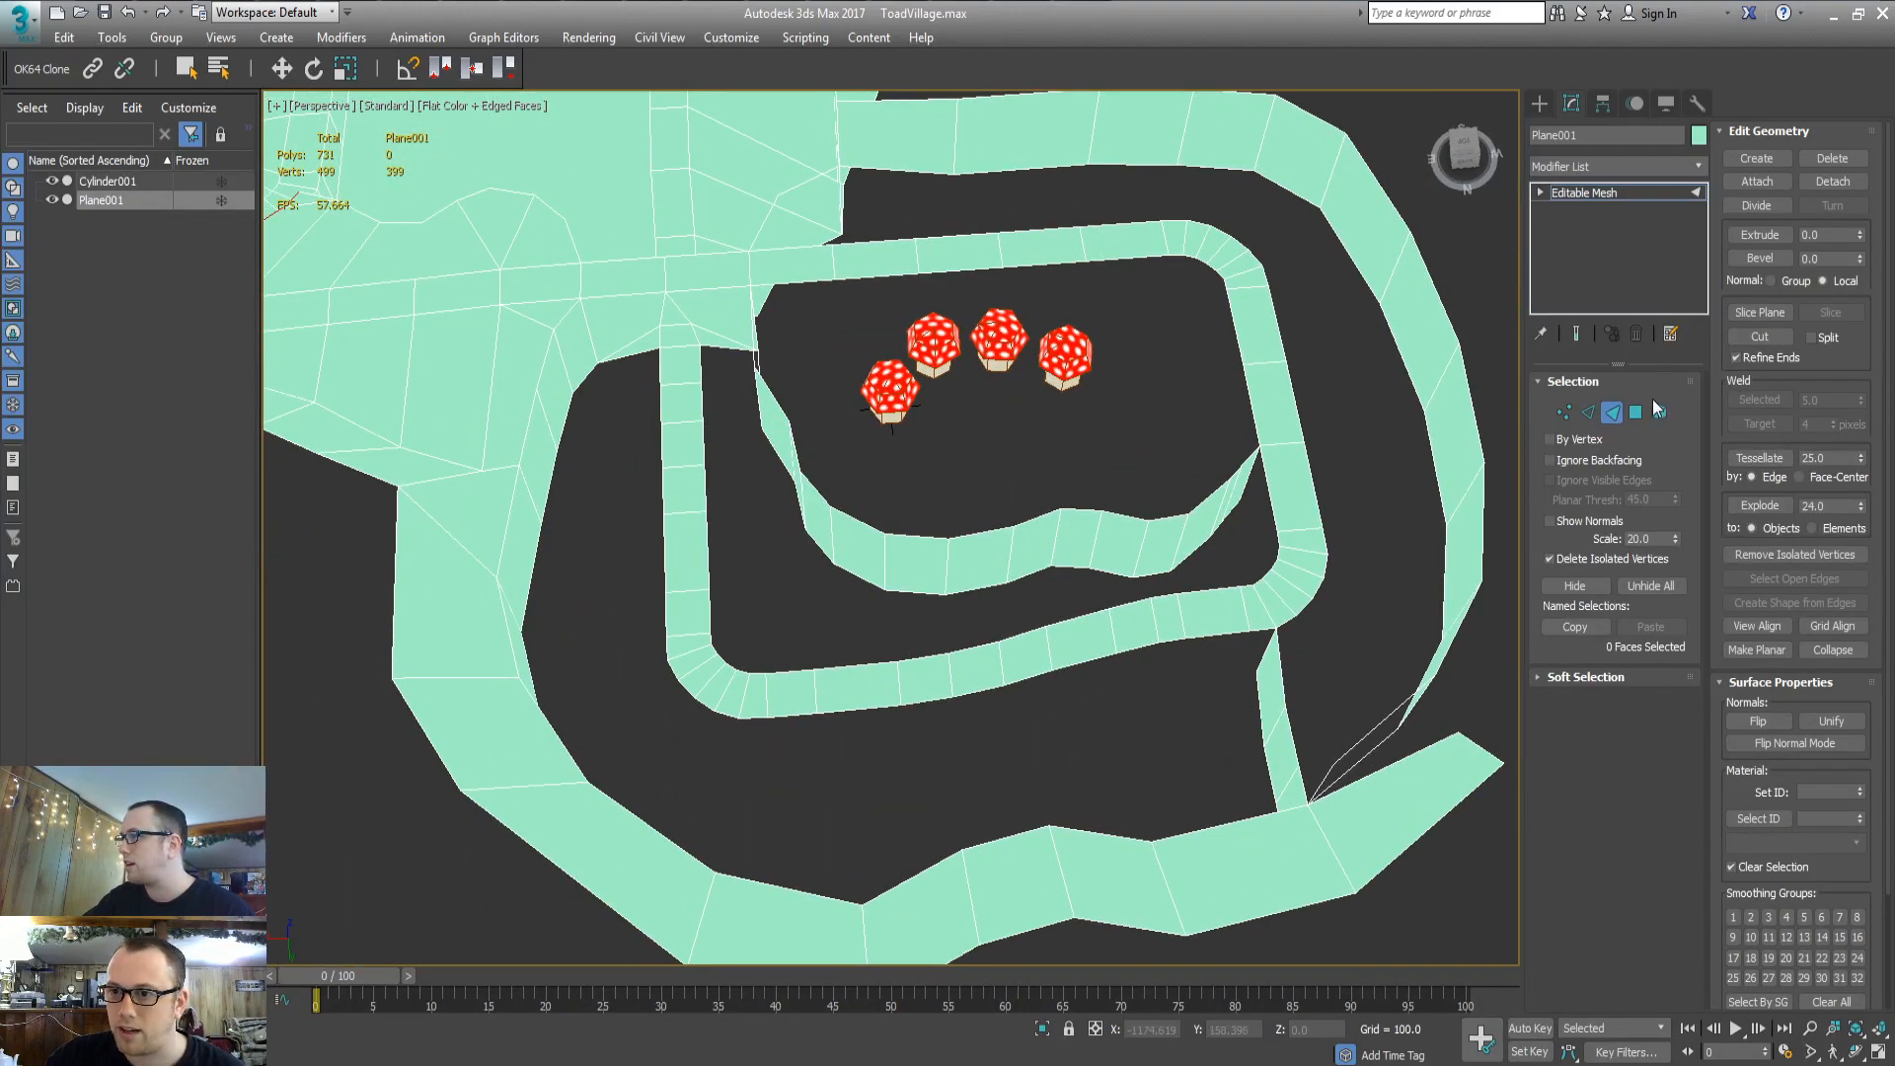
Create one large four-sided polygon spanning the gap between the path's long side and the surrounding wall
key("4")
left_click(1756, 159)
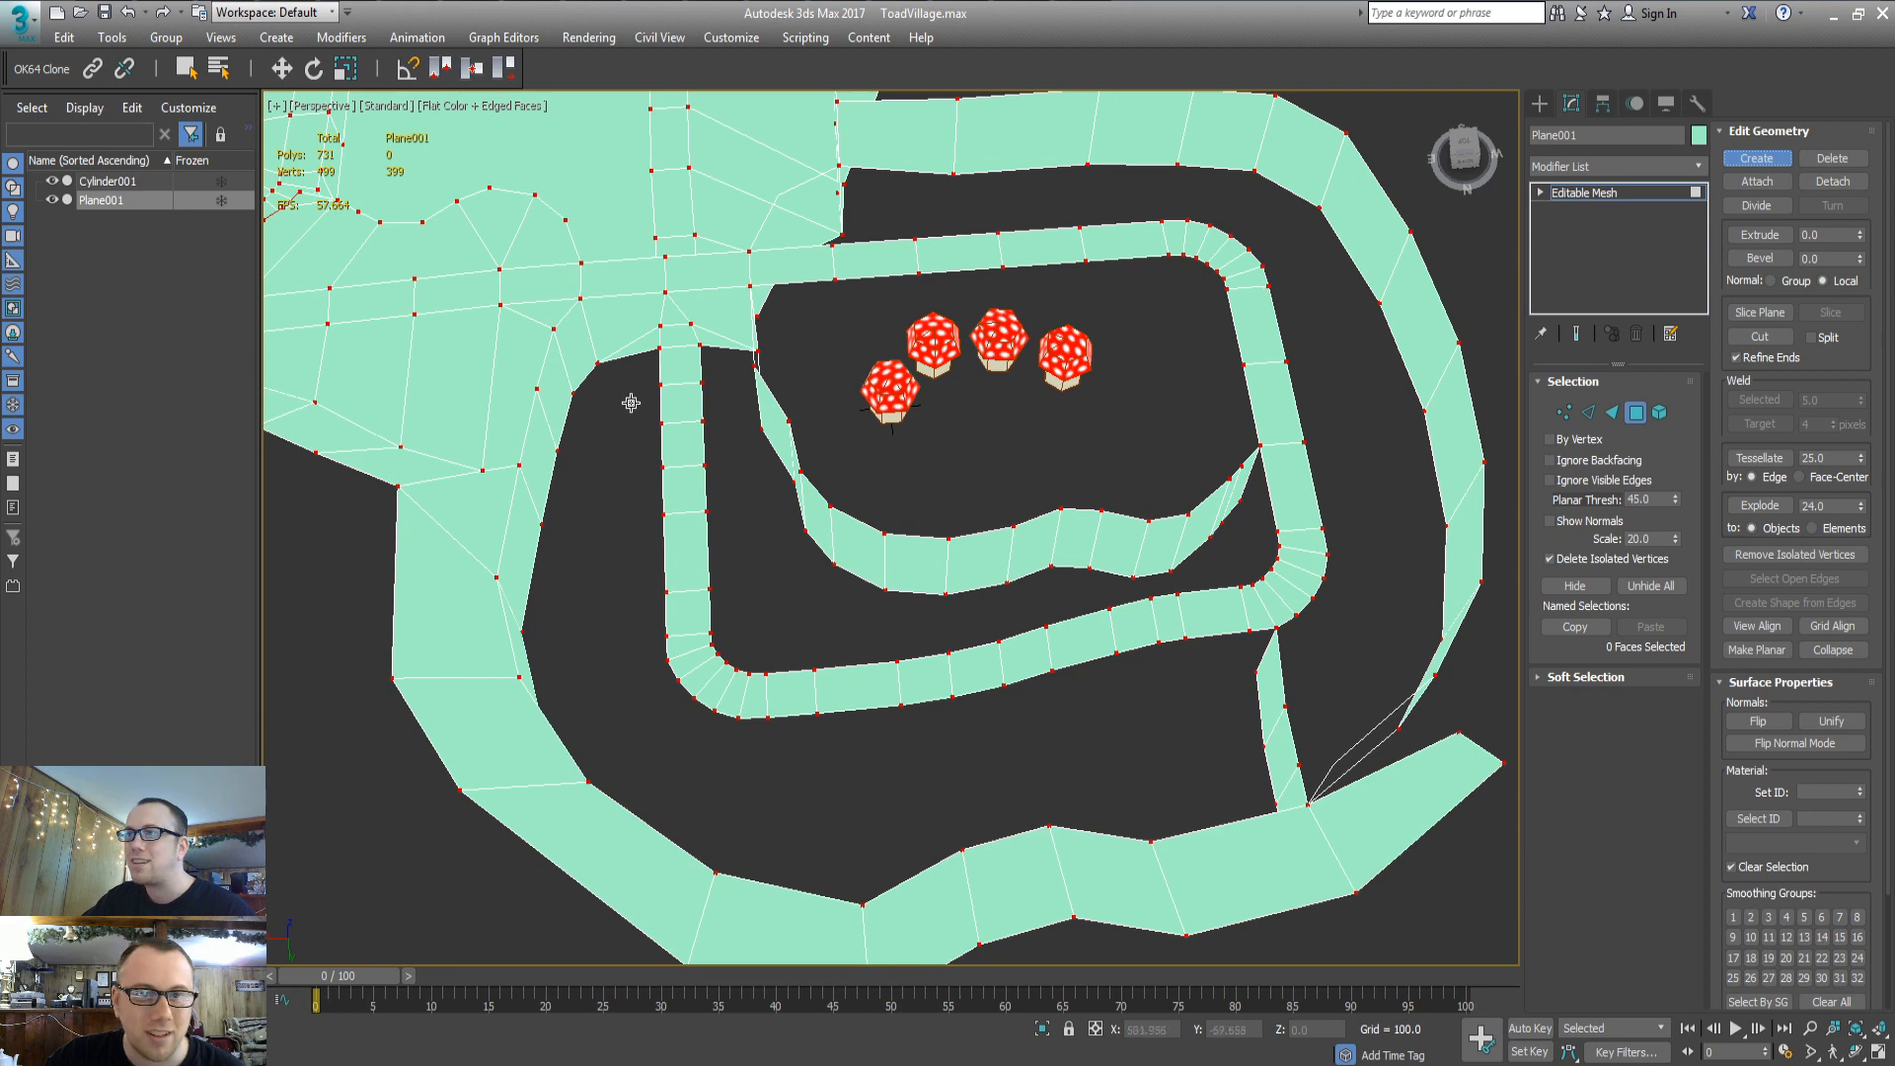
middle_click_drag(626, 402, 751, 461)
right_click(756, 445)
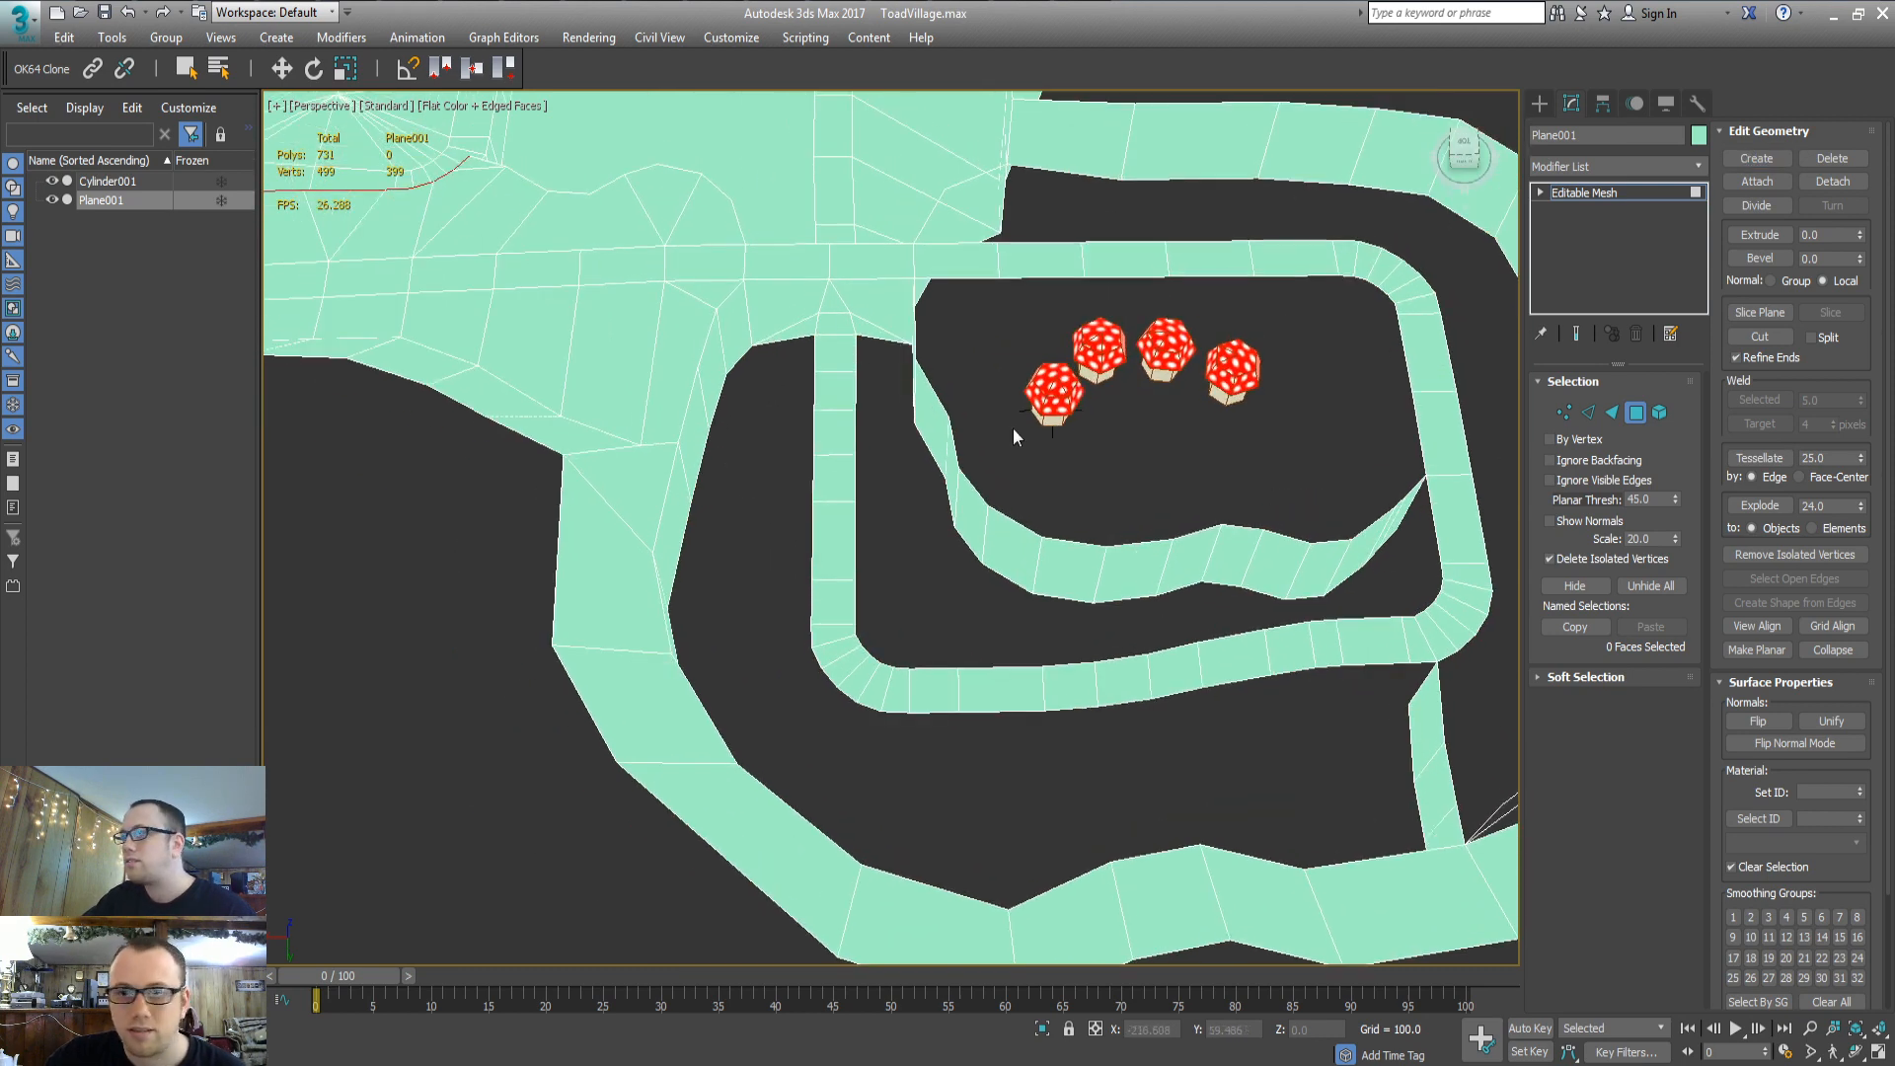
left_click(1774, 159)
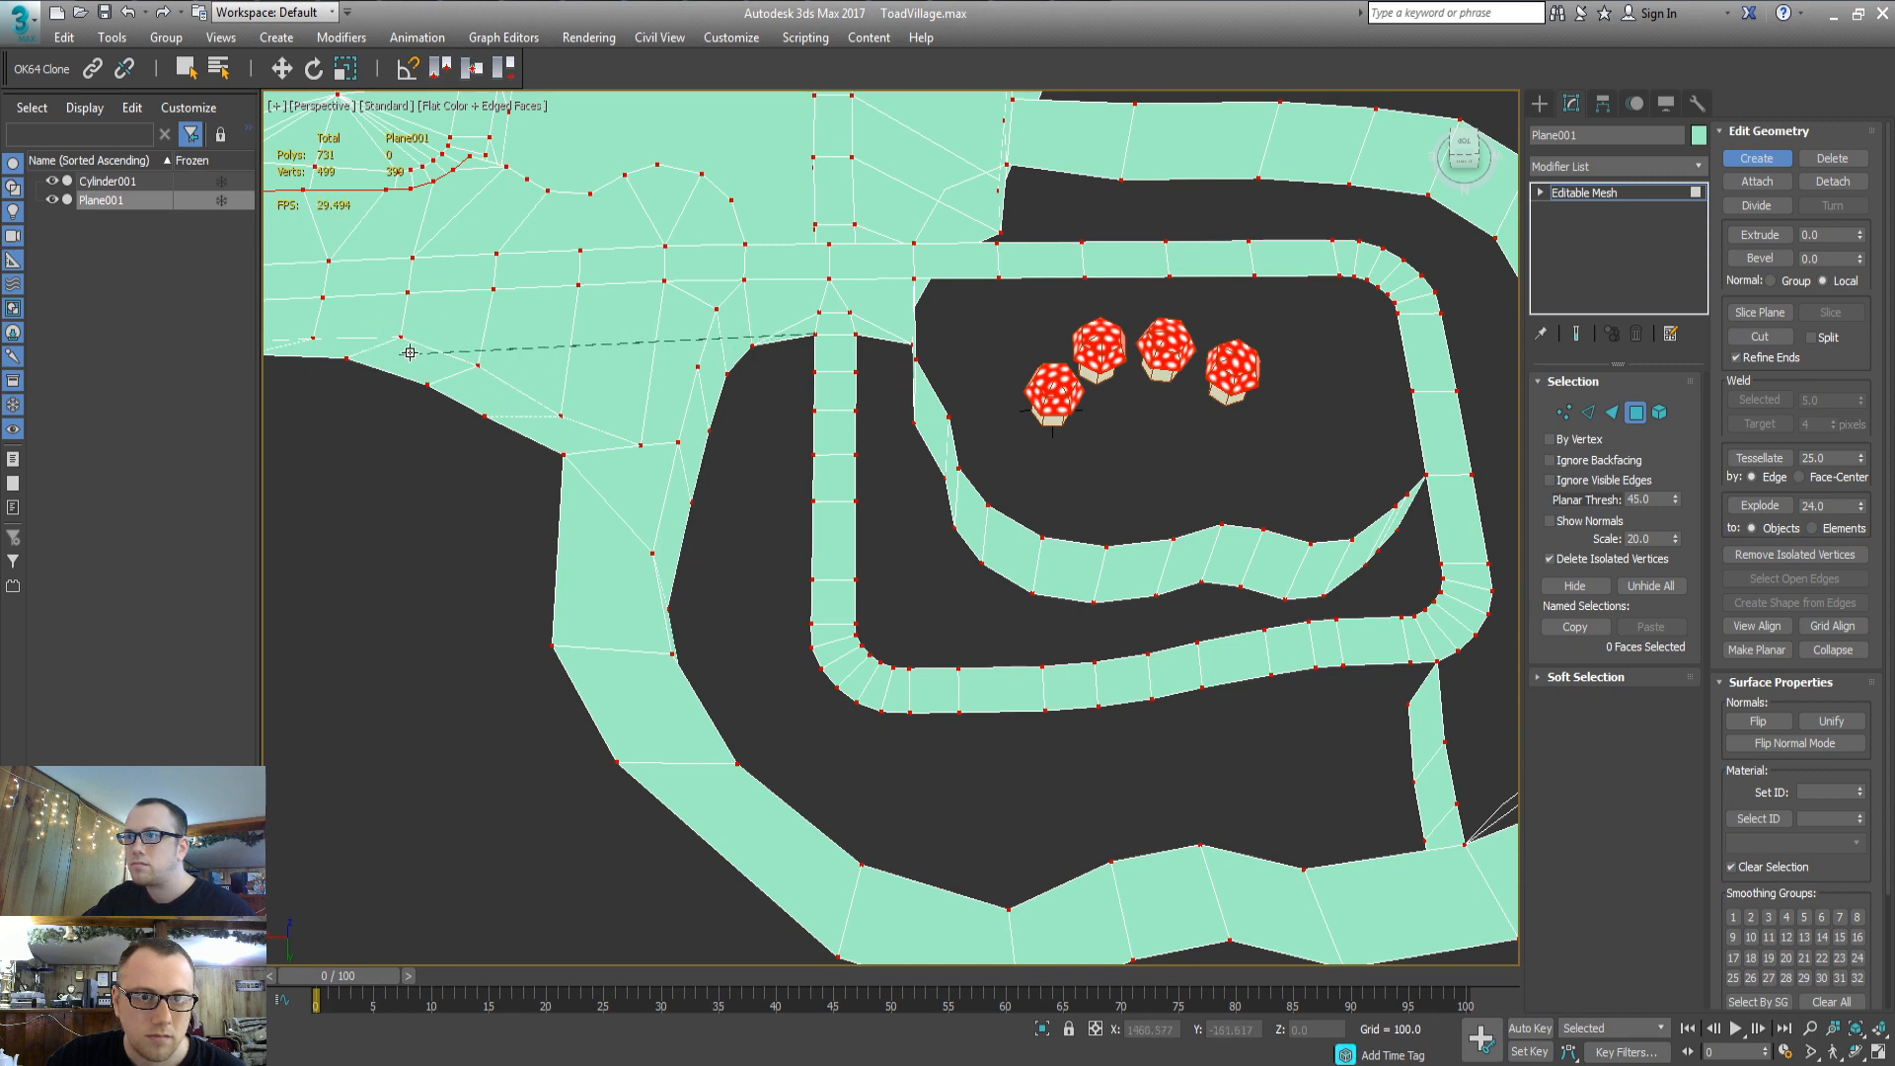
left_click(622, 350)
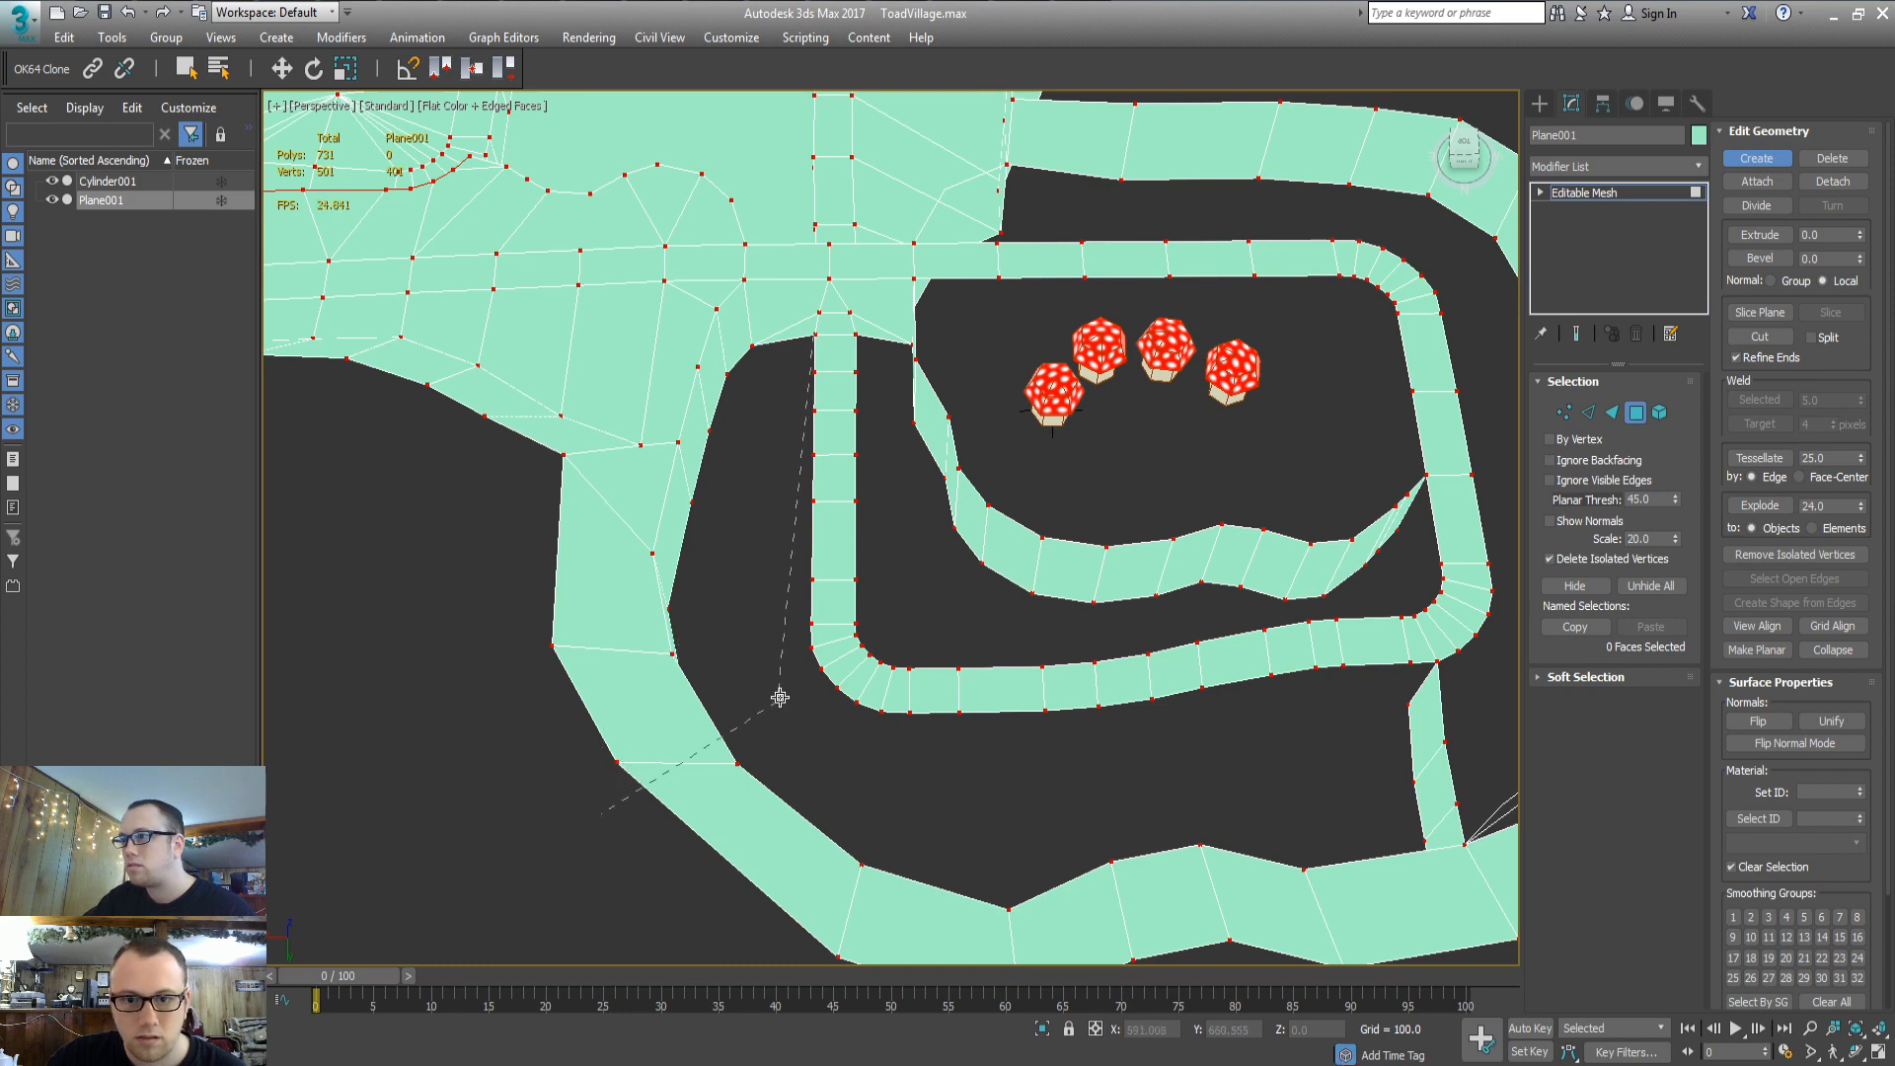
double_click(844, 616)
middle_click_drag(844, 620, 842, 648)
Select the two outer vertices of the large polygon and lower them along Z toward the path's level
key("1")
left_click_drag(788, 662, 827, 356)
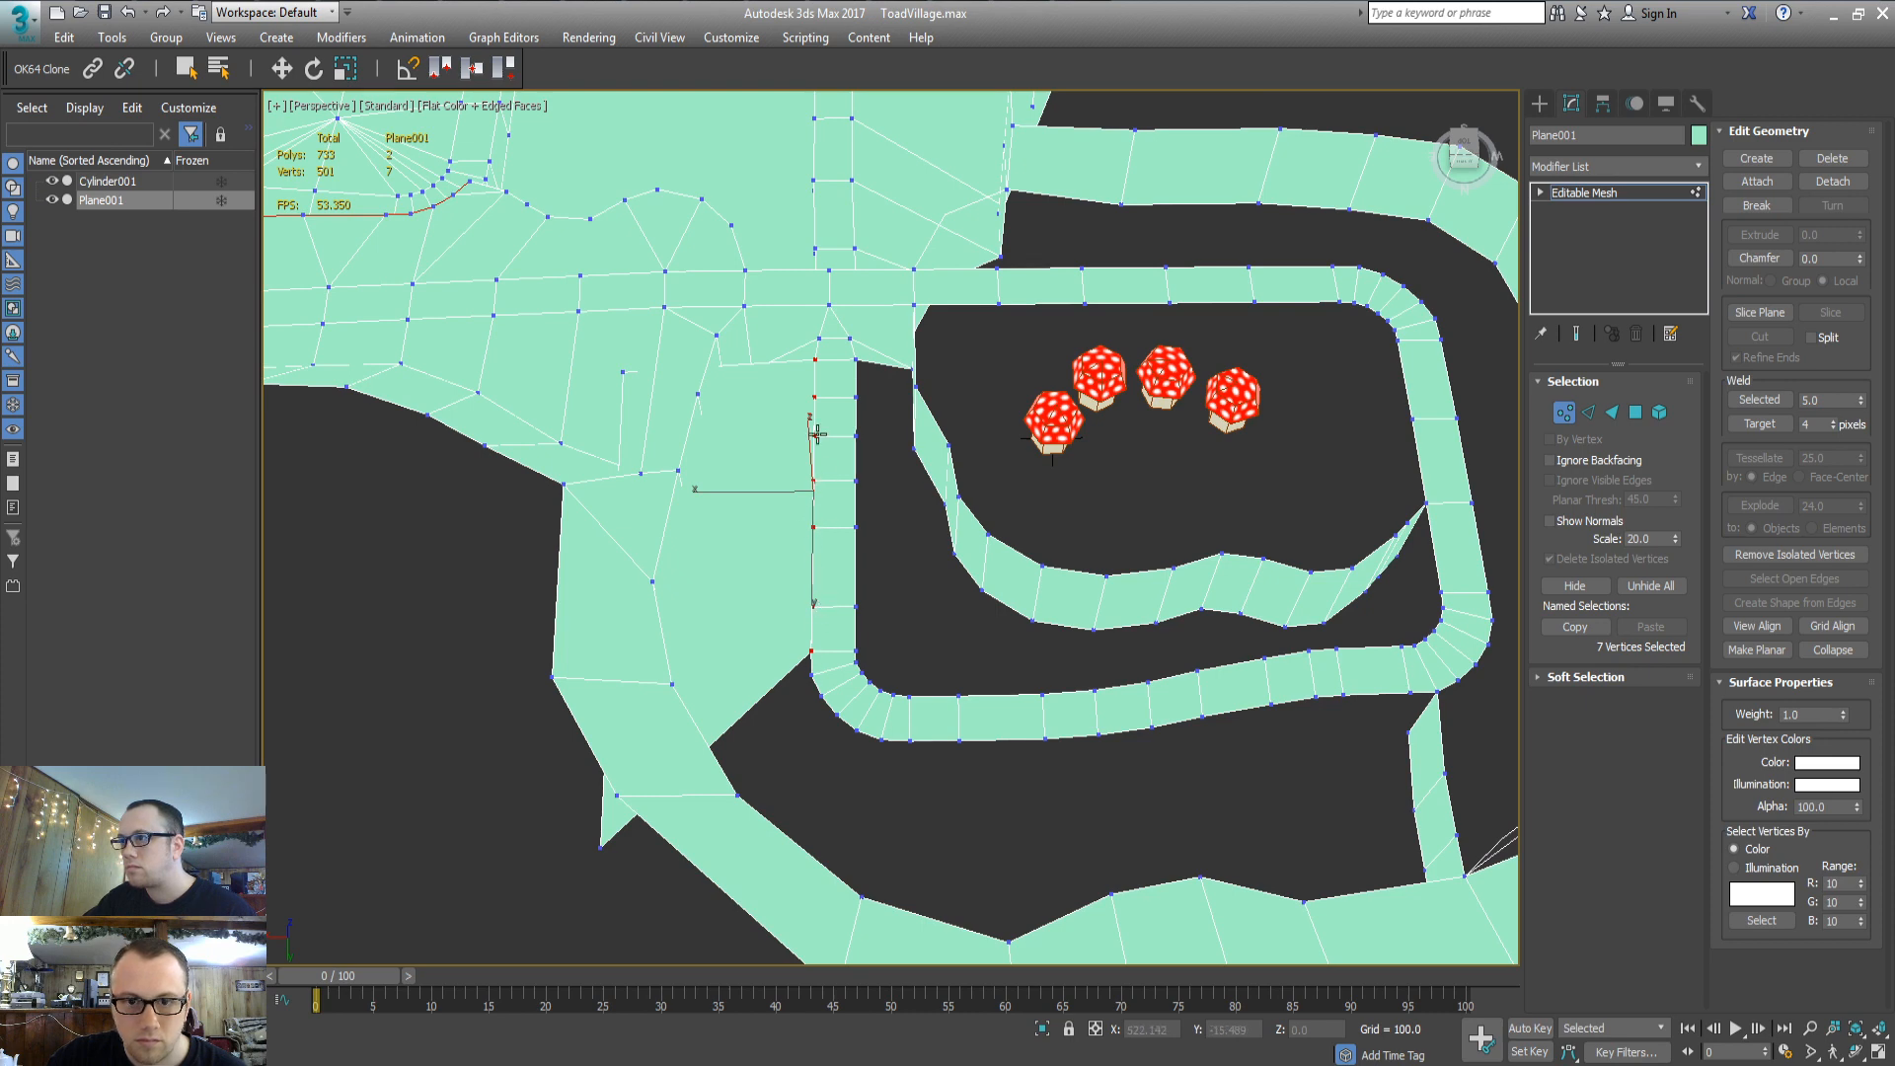
key("w")
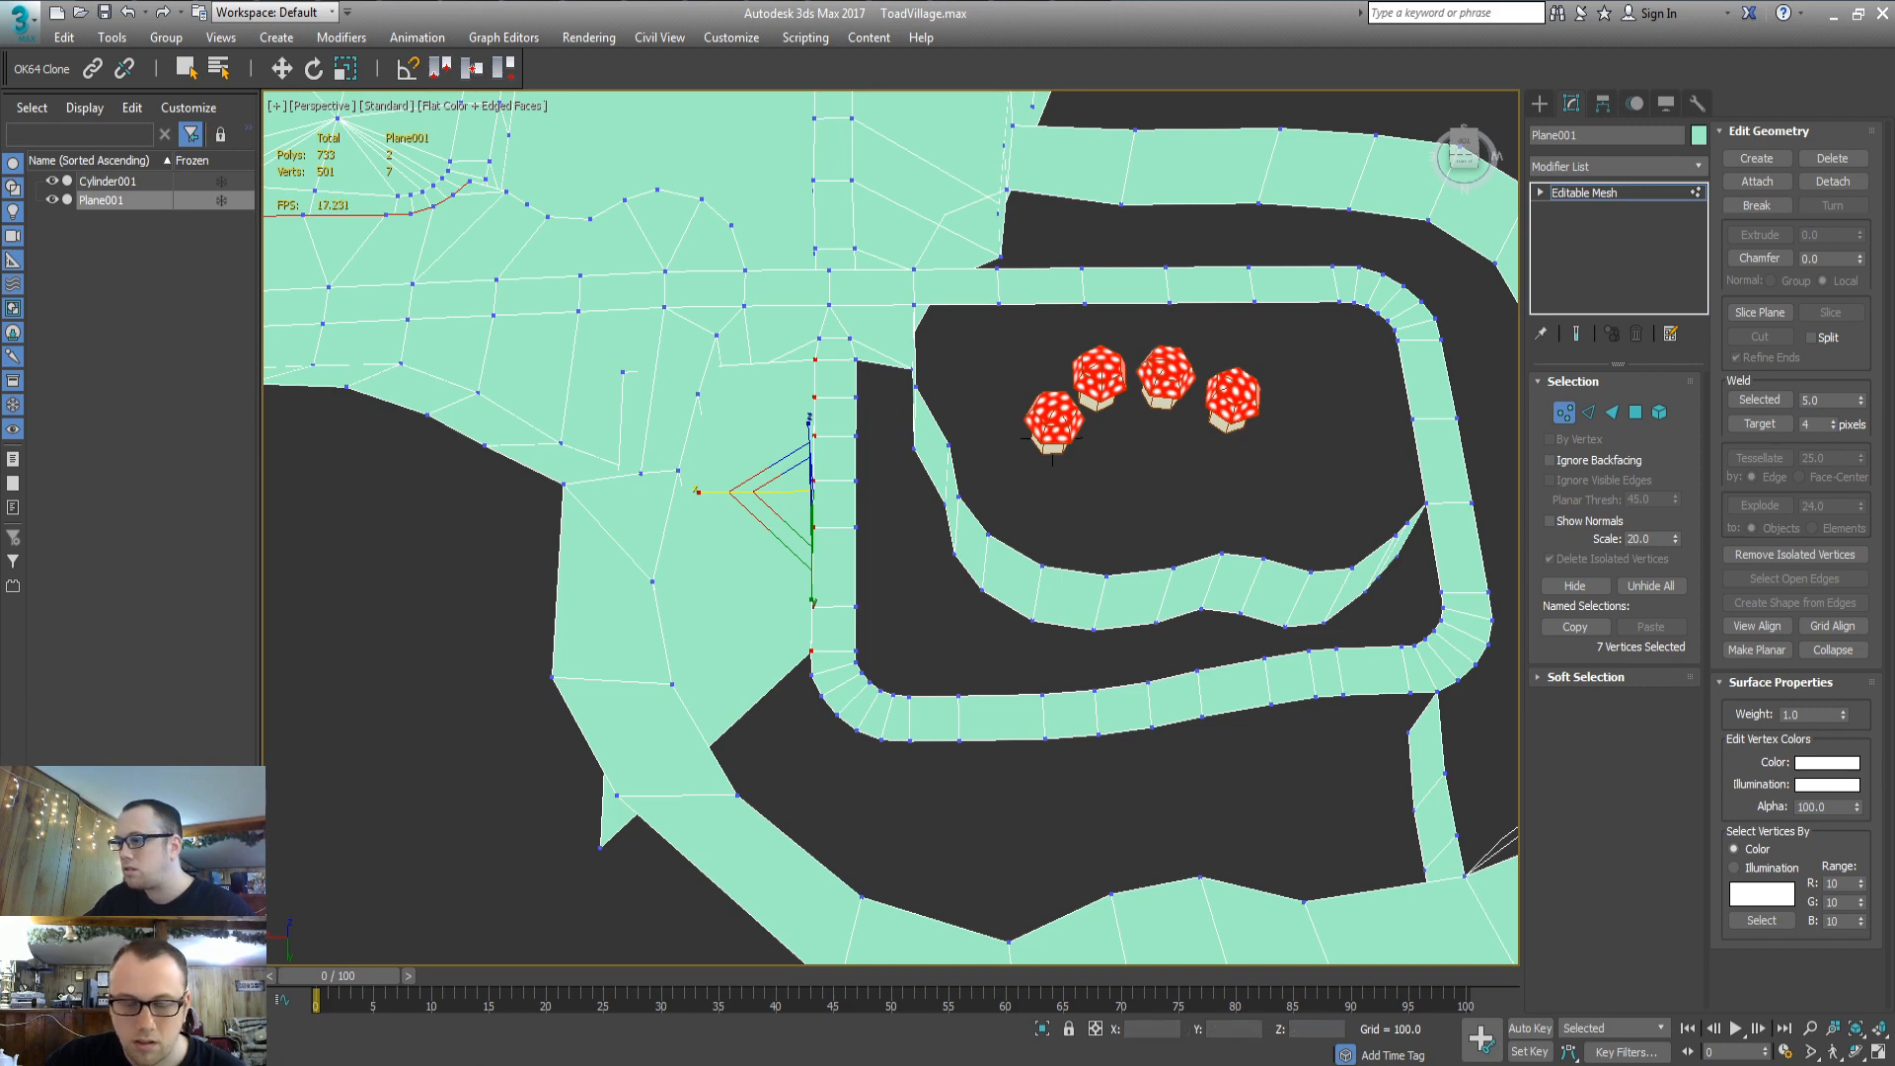
key("z")
key("3")
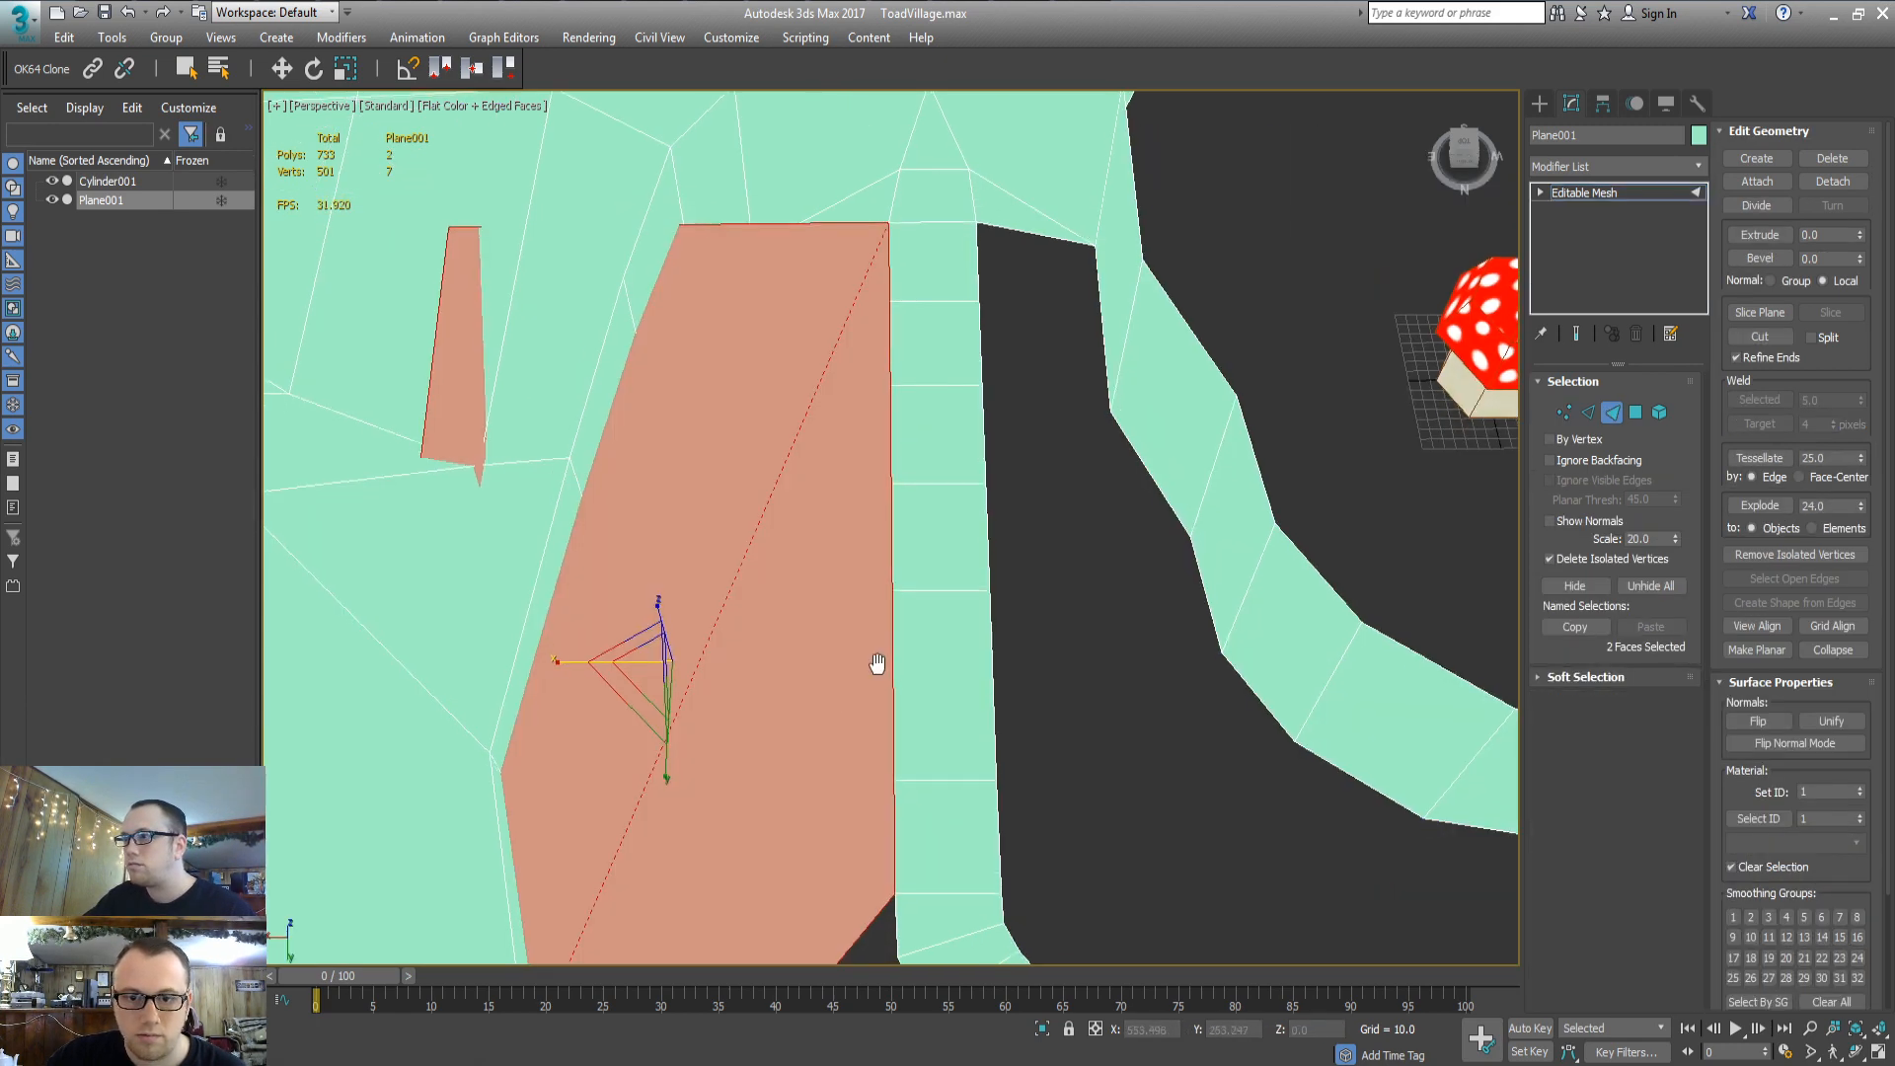
middle_click_drag(879, 665, 986, 626)
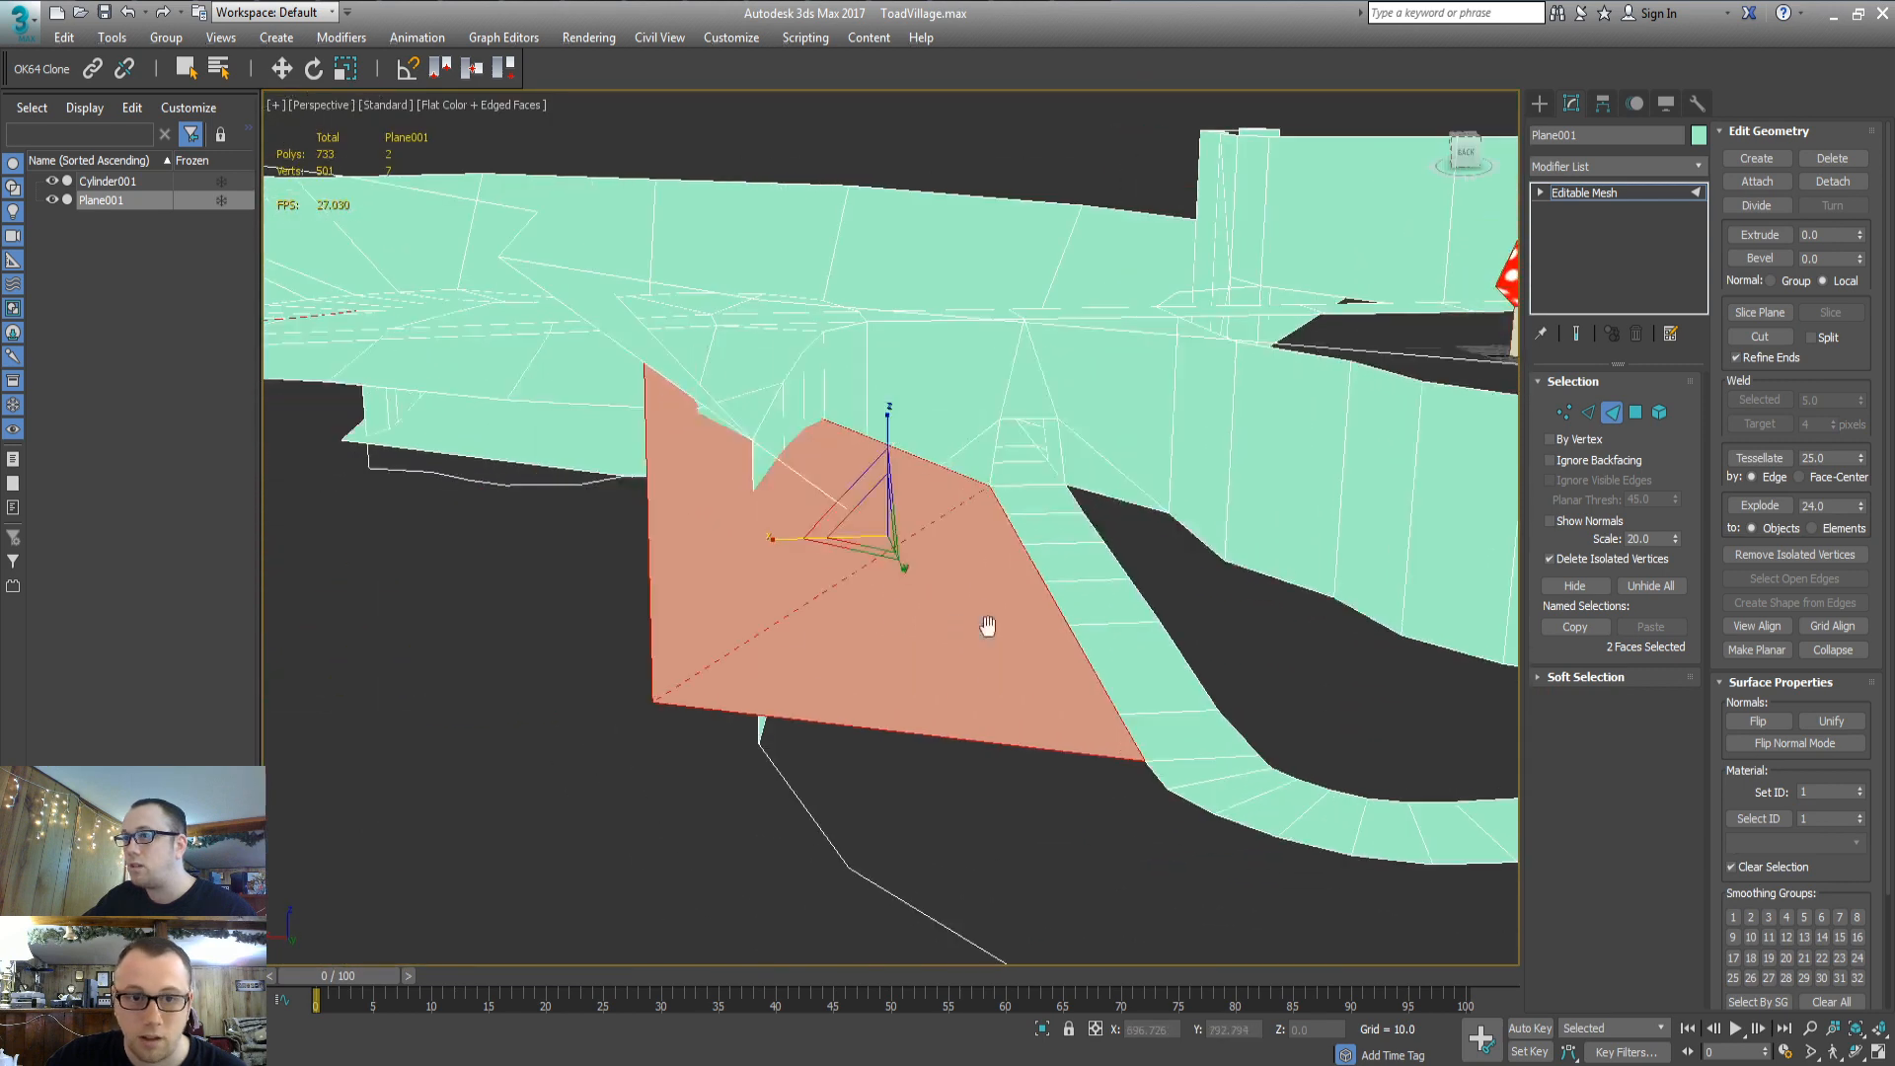
key("1")
left_click_drag(691, 675, 691, 675)
middle_click_drag(625, 366, 472, 466, "alt")
left_click(483, 464, "ctrl")
key("w")
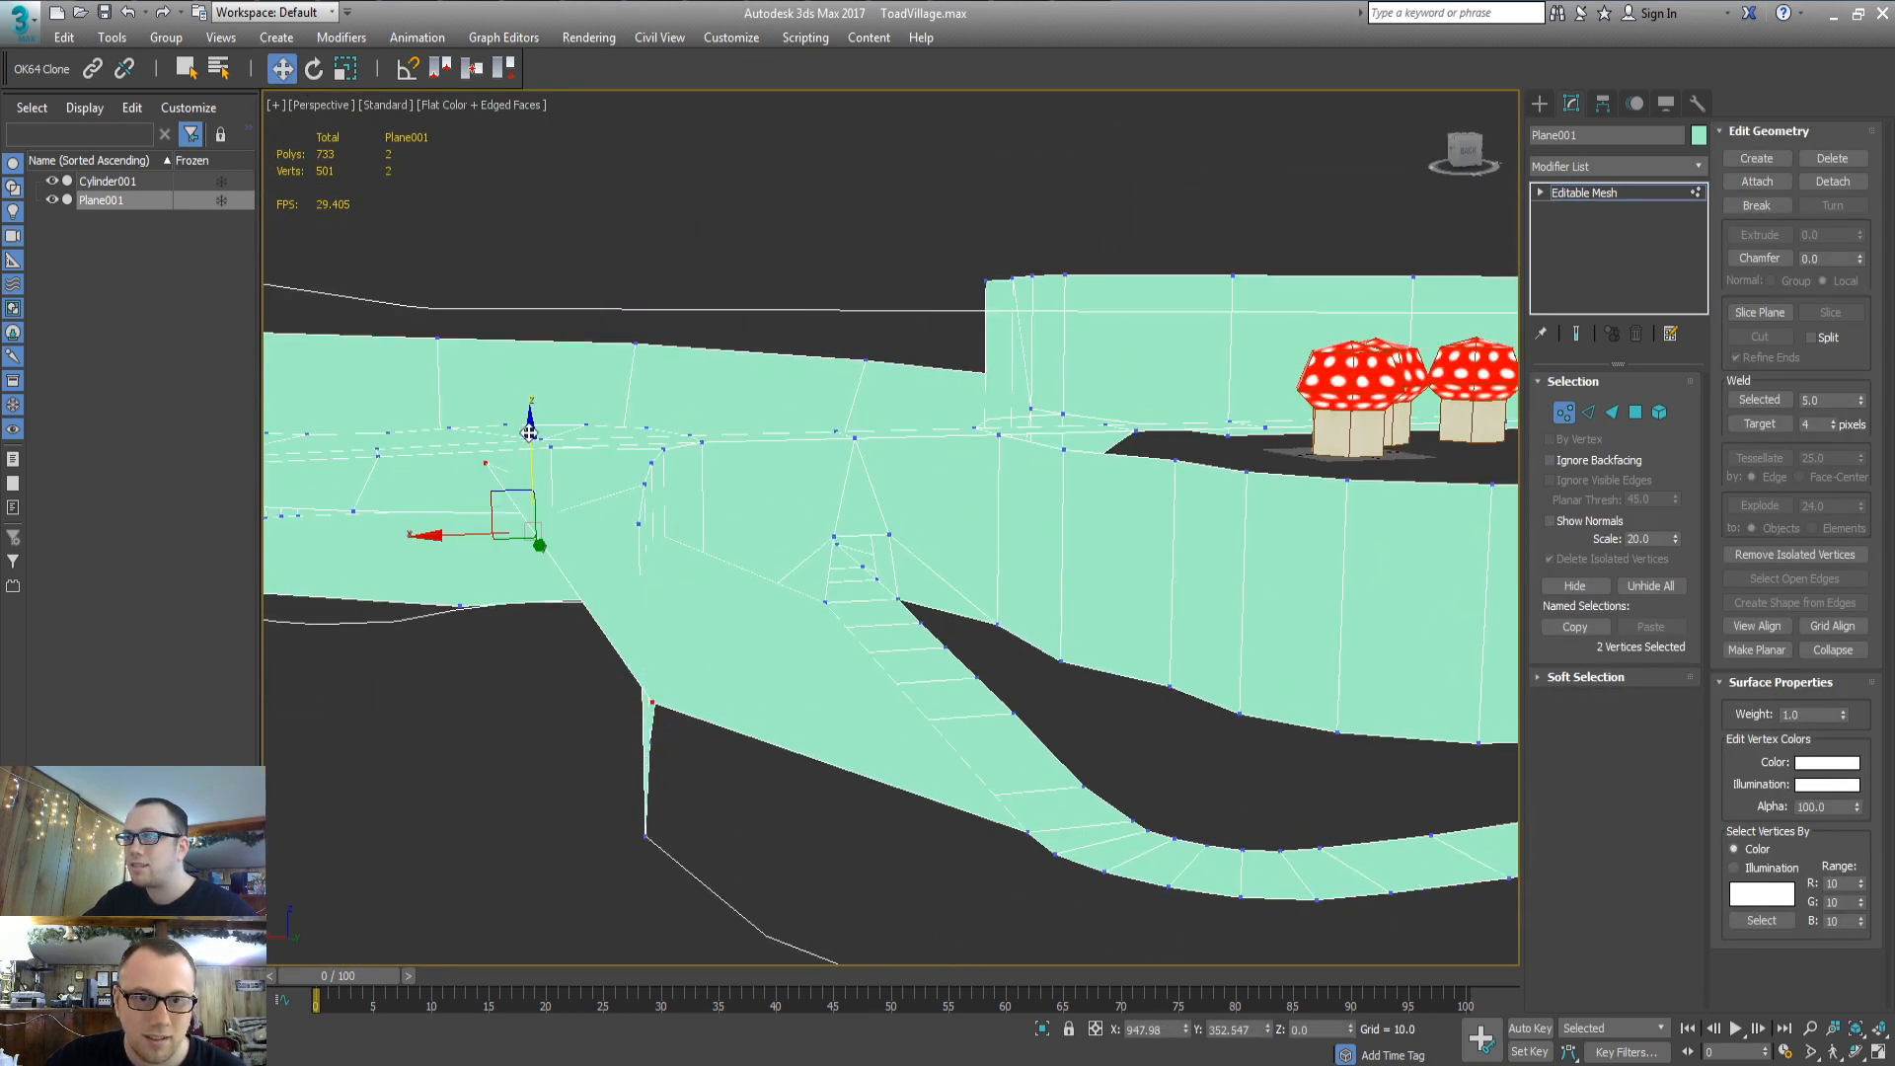
left_click_drag(533, 432, 513, 672)
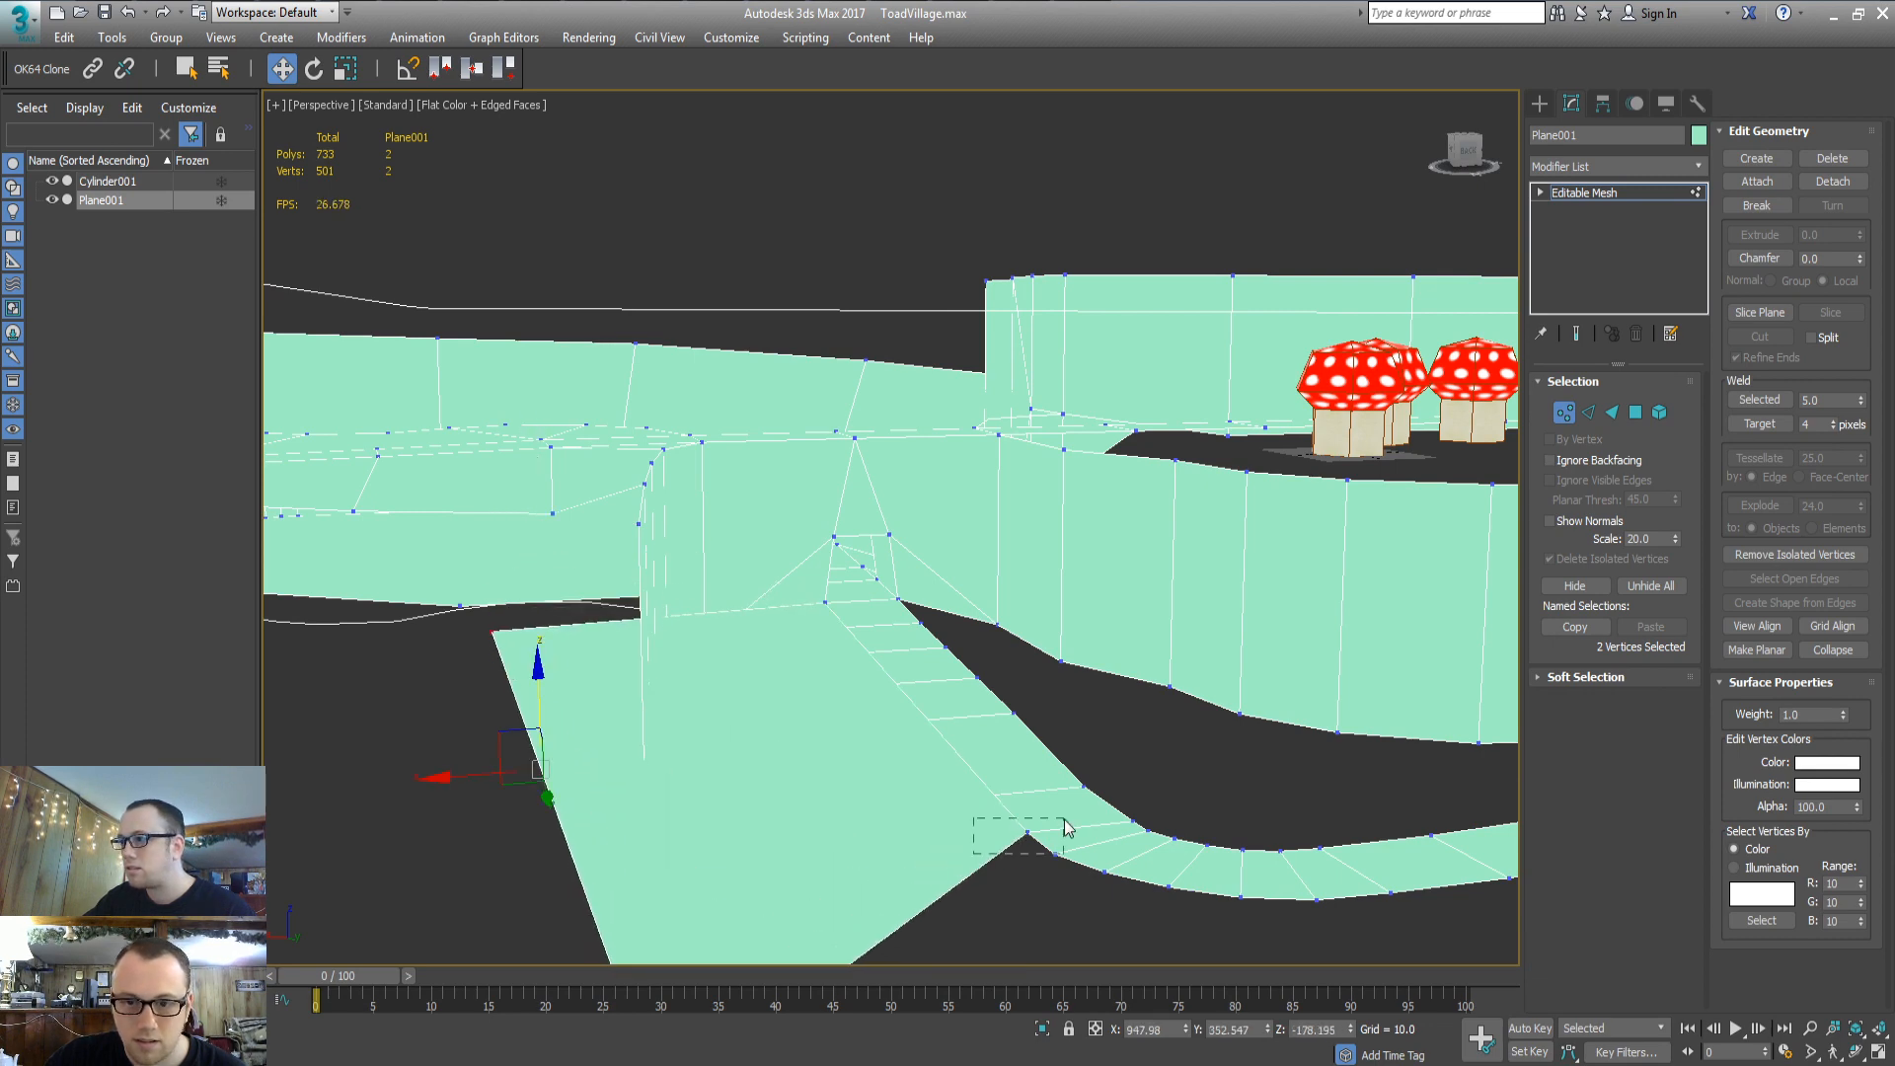
Set the Z height of the large polygon's two outer vertices to -261.907
left_click_drag(1064, 819, 1064, 820)
key("ctrl+z")
double_click(1321, 1030)
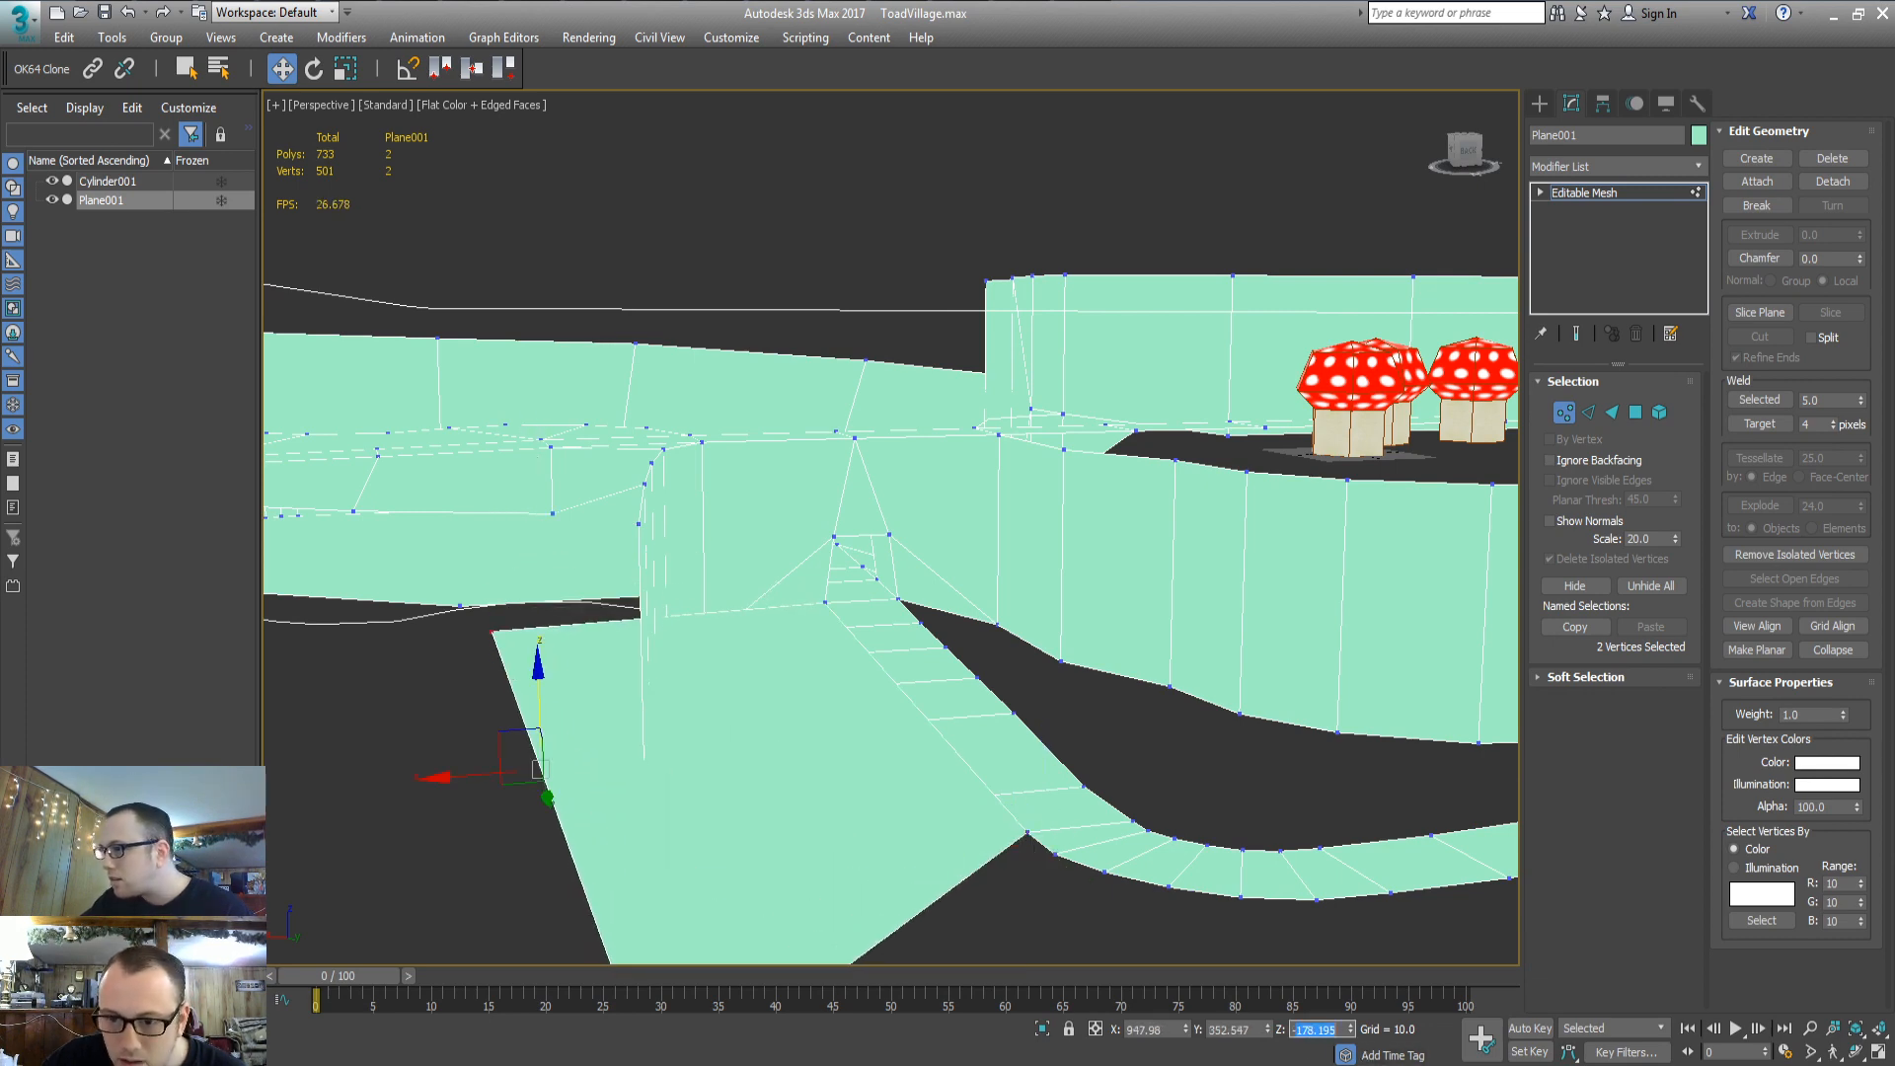
type("-261.907")
key("Tab")
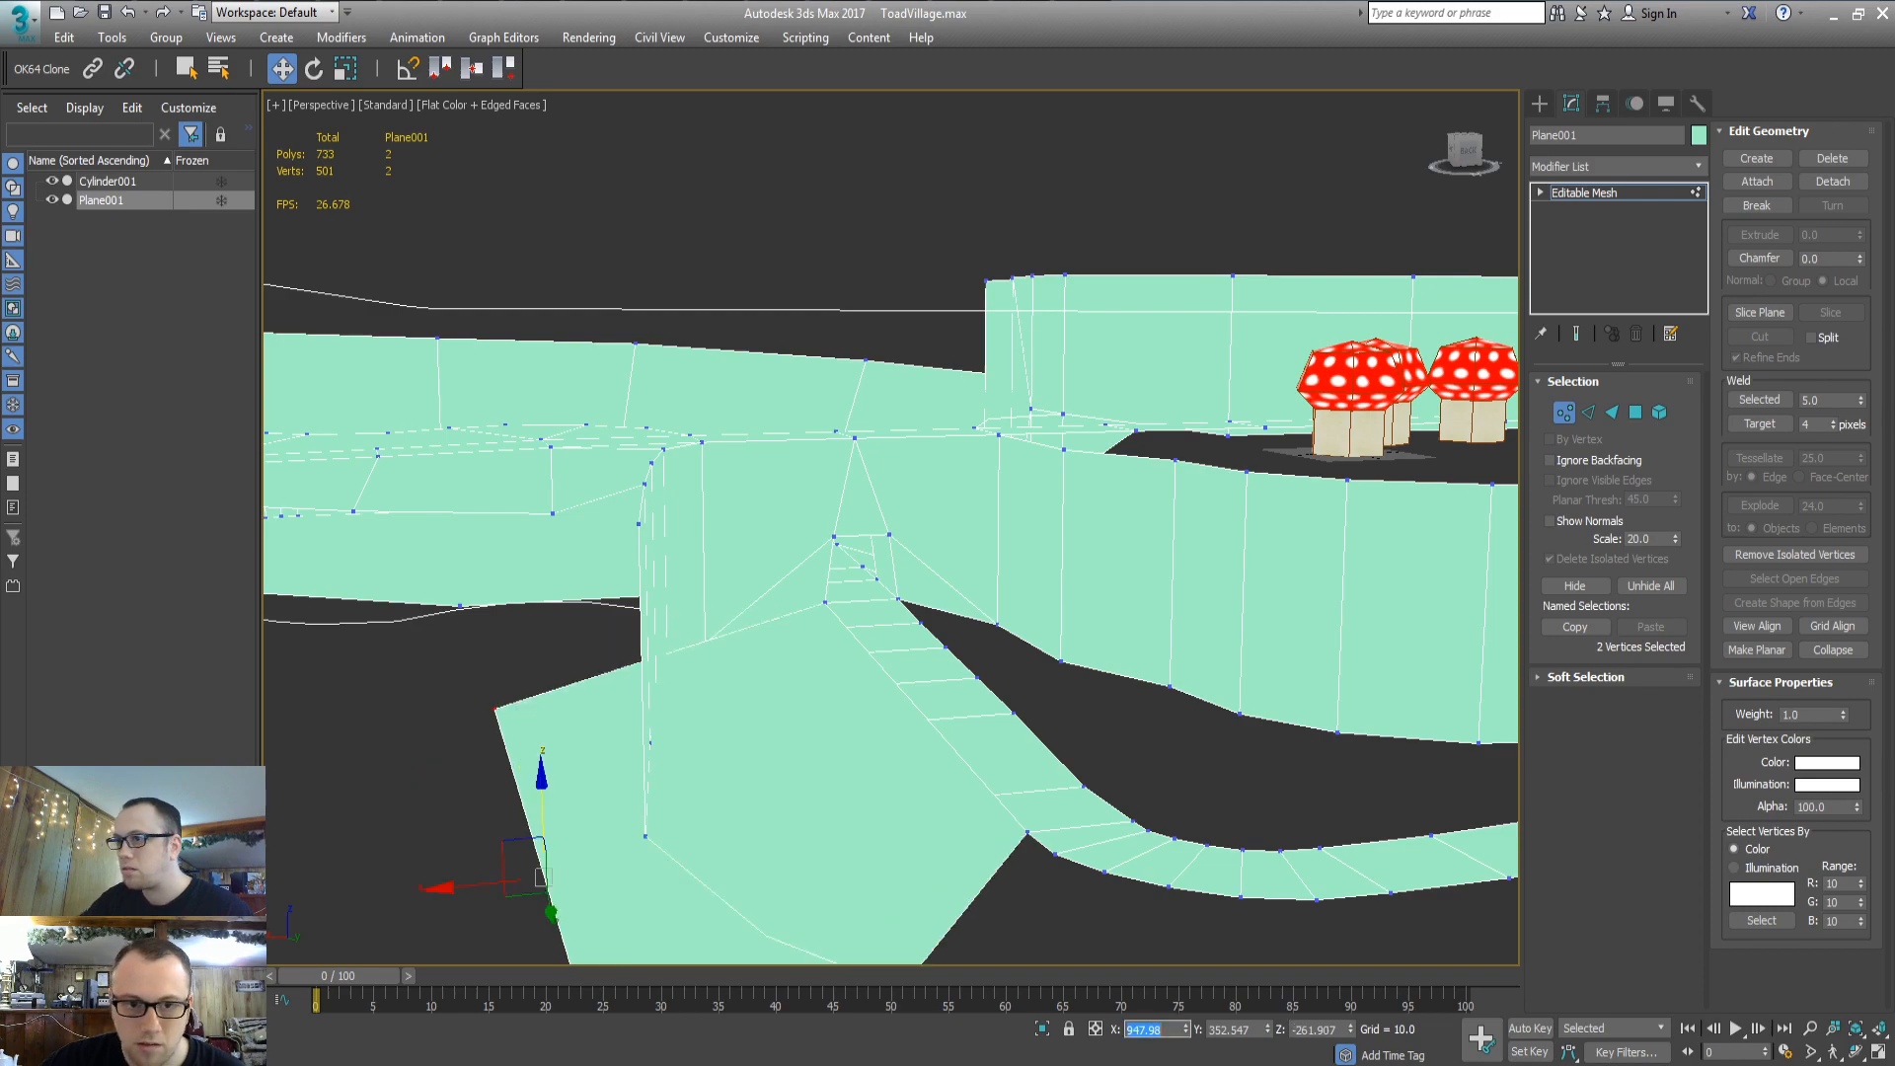
Move the large polygon's outer vertex at the path's upper end along Y to about -383
middle_click_drag(874, 780, 628, 639, "alt")
key("3")
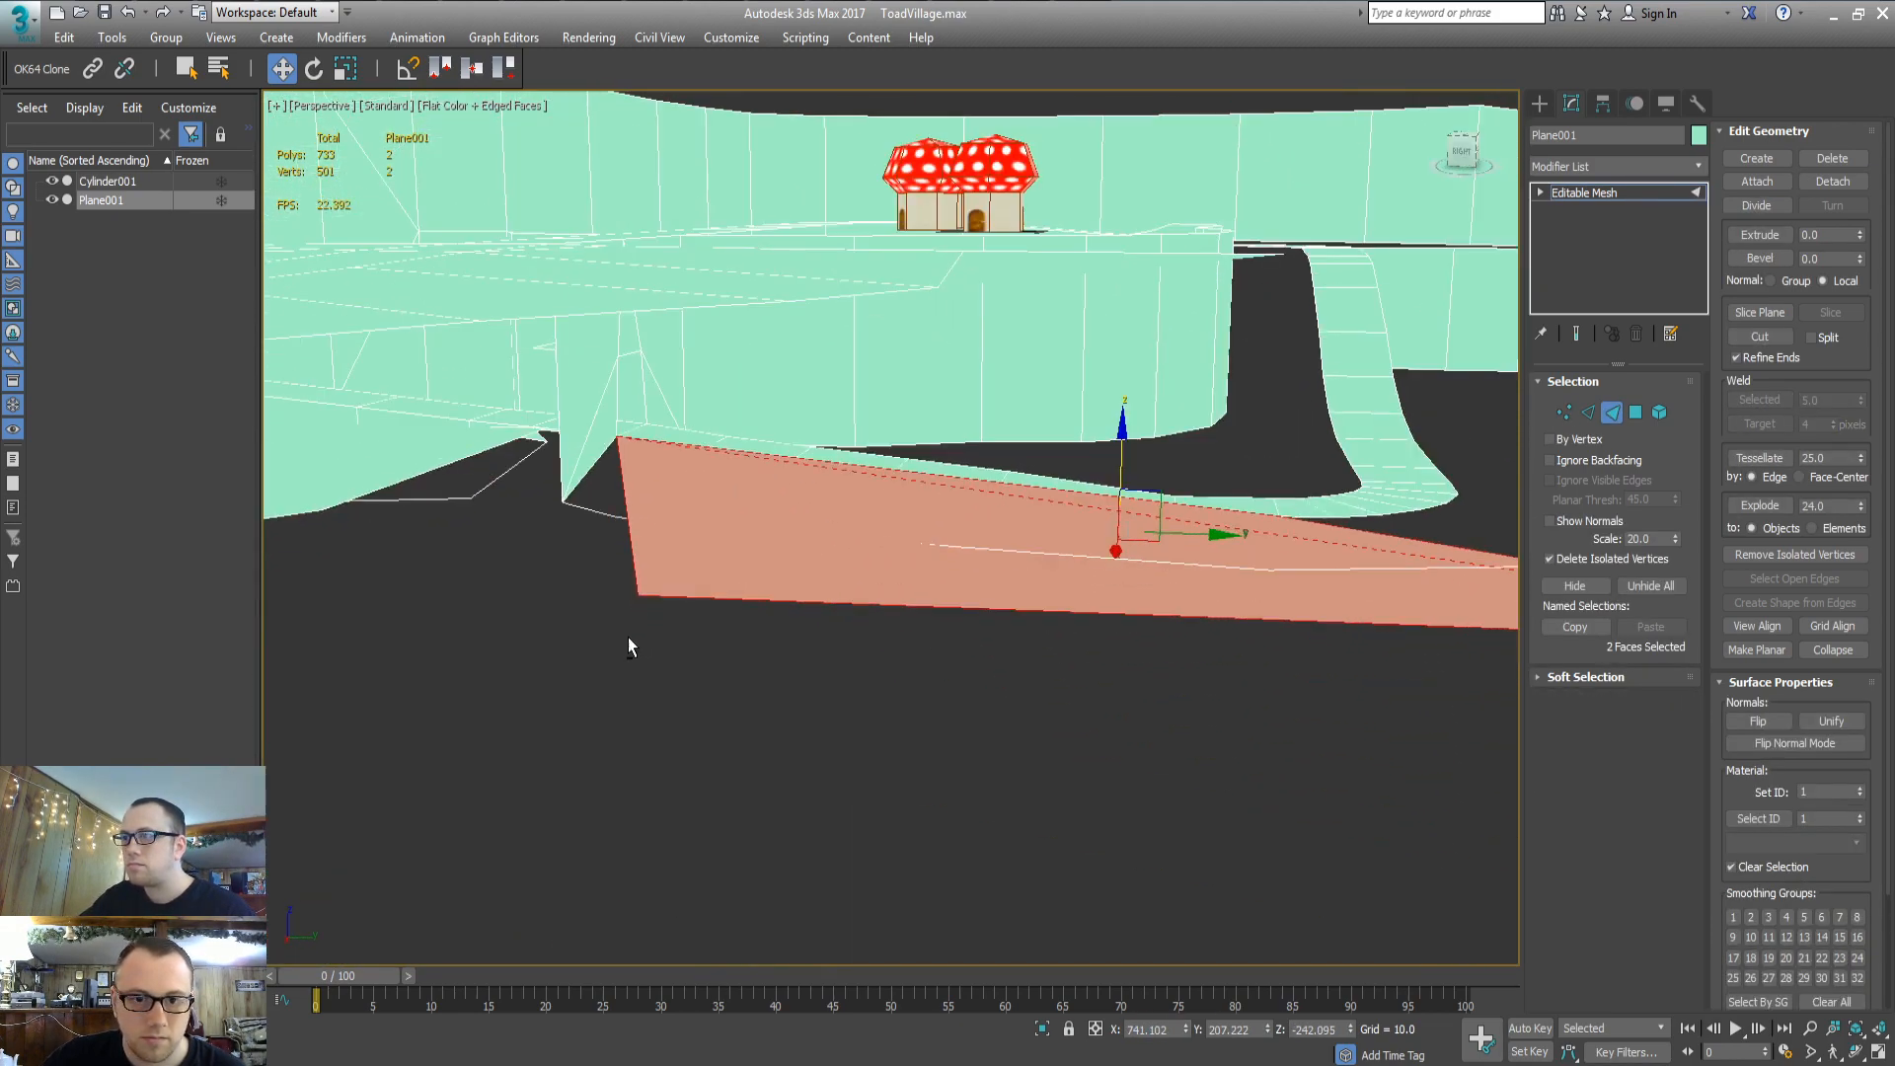
key("1")
left_click_drag(601, 580, 666, 651)
middle_click_drag(666, 651, 634, 623, "alt")
middle_click_drag(634, 623, 664, 475)
middle_click_drag(769, 493, 713, 471)
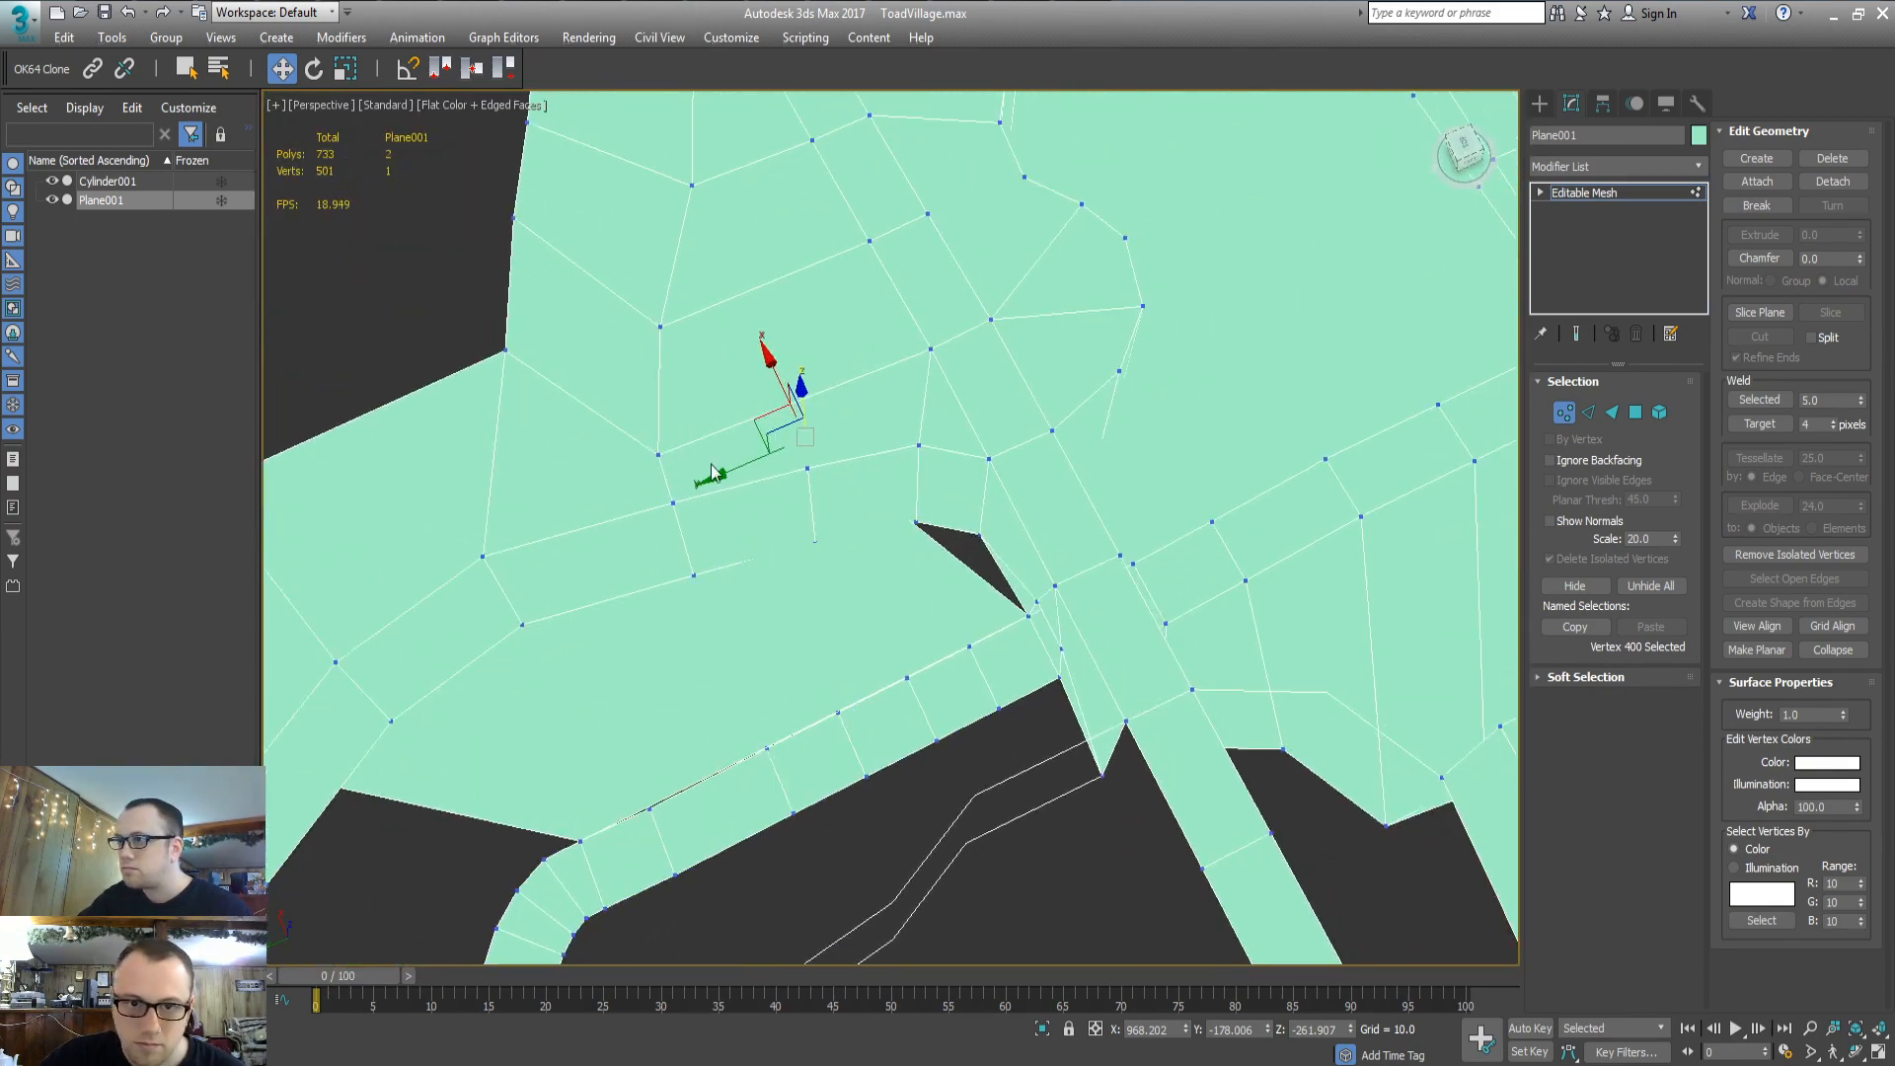
left_click_drag(718, 478, 938, 515)
scroll(827, 535, "up", 6)
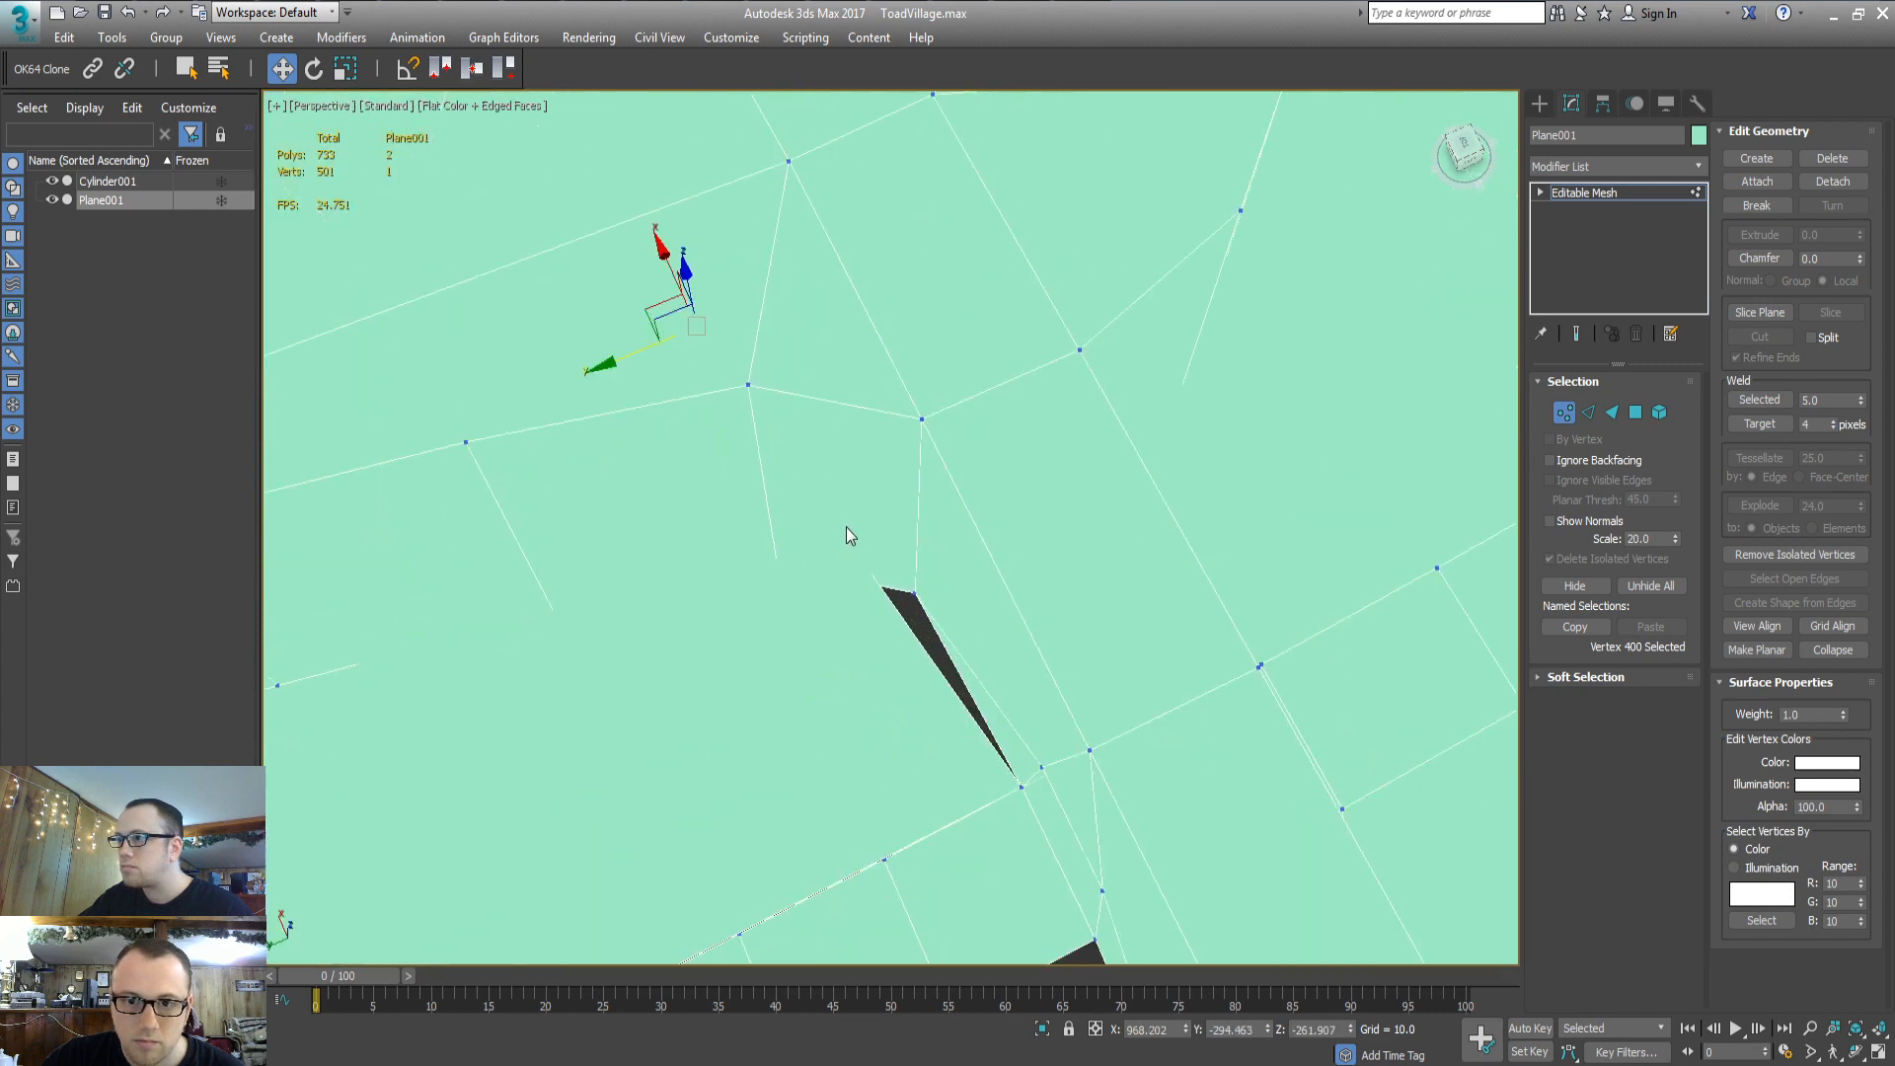
left_click_drag(480, 186, 699, 145)
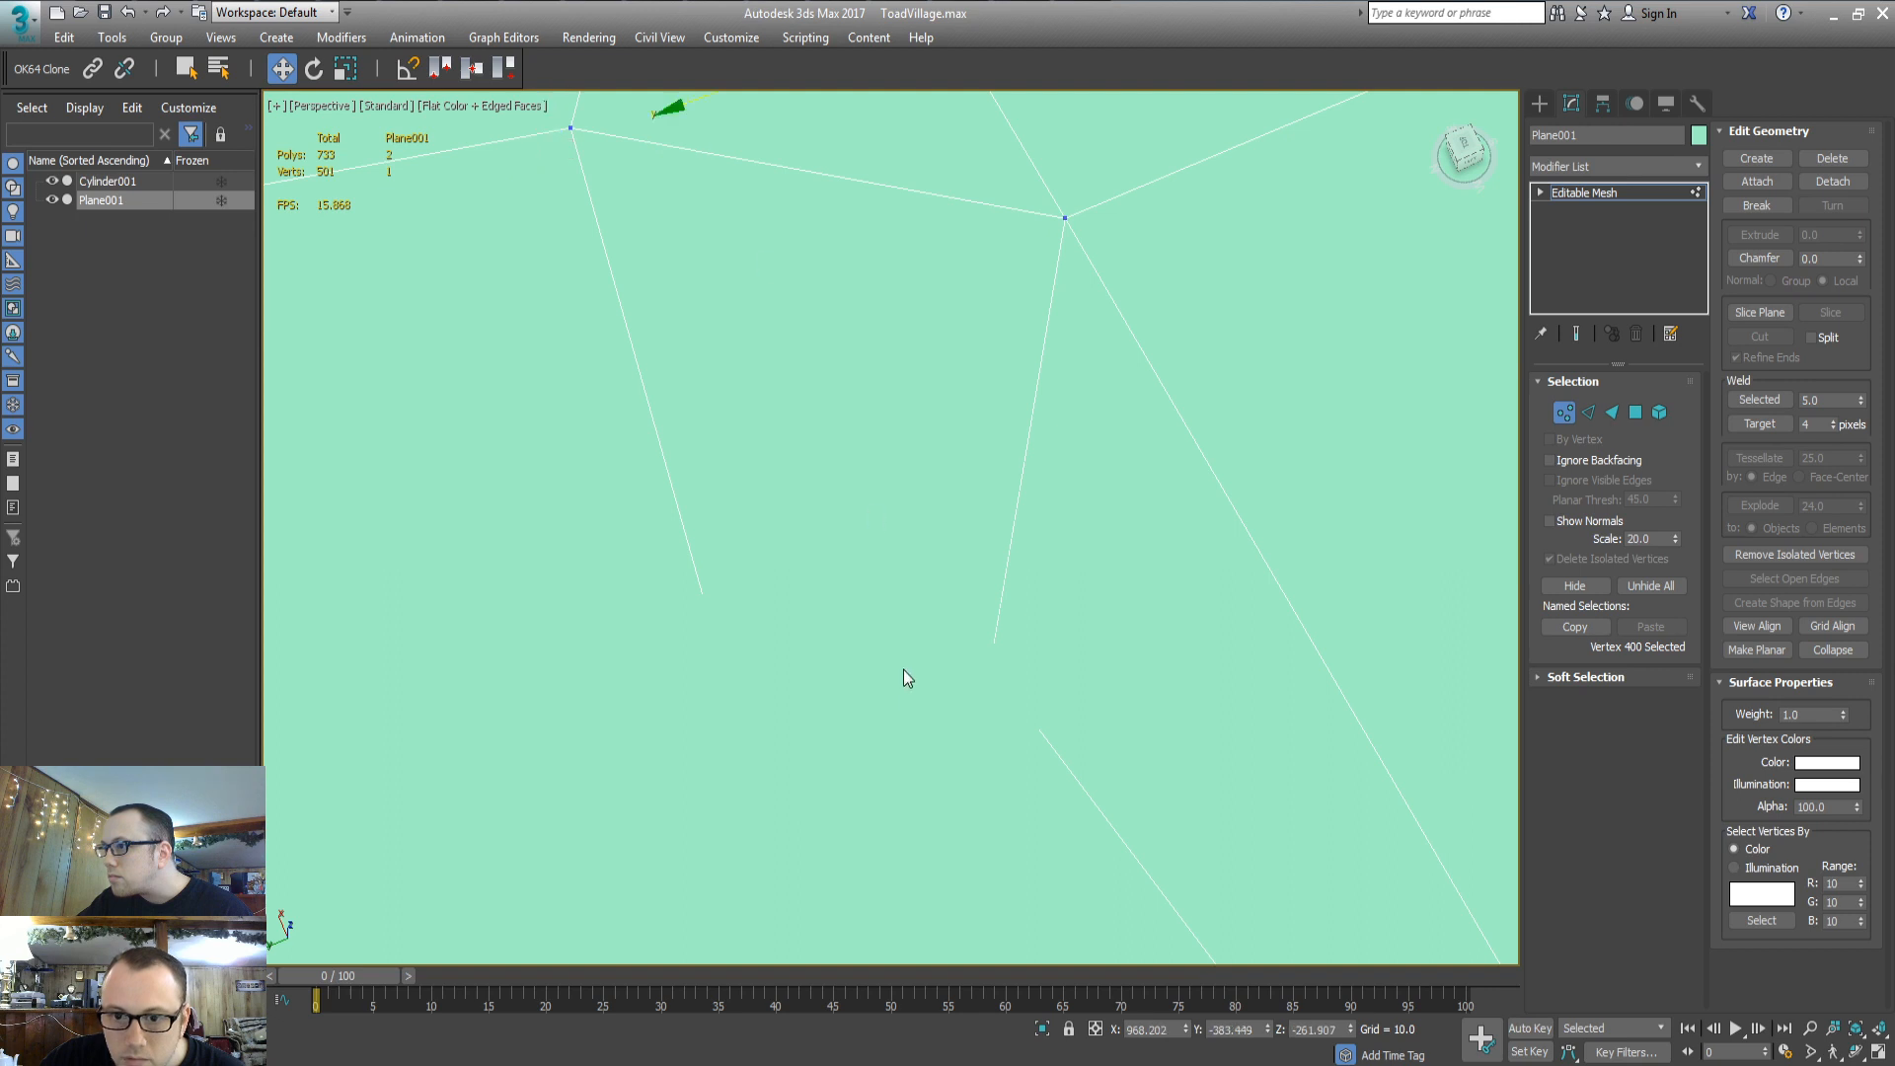
Move the large polygon's other outer vertex, near the path's bend, along Y to about 376
middle_click_drag(902, 673, 786, 635)
key("3")
middle_click_drag(876, 719, 831, 544)
scroll(817, 533, "down", 8)
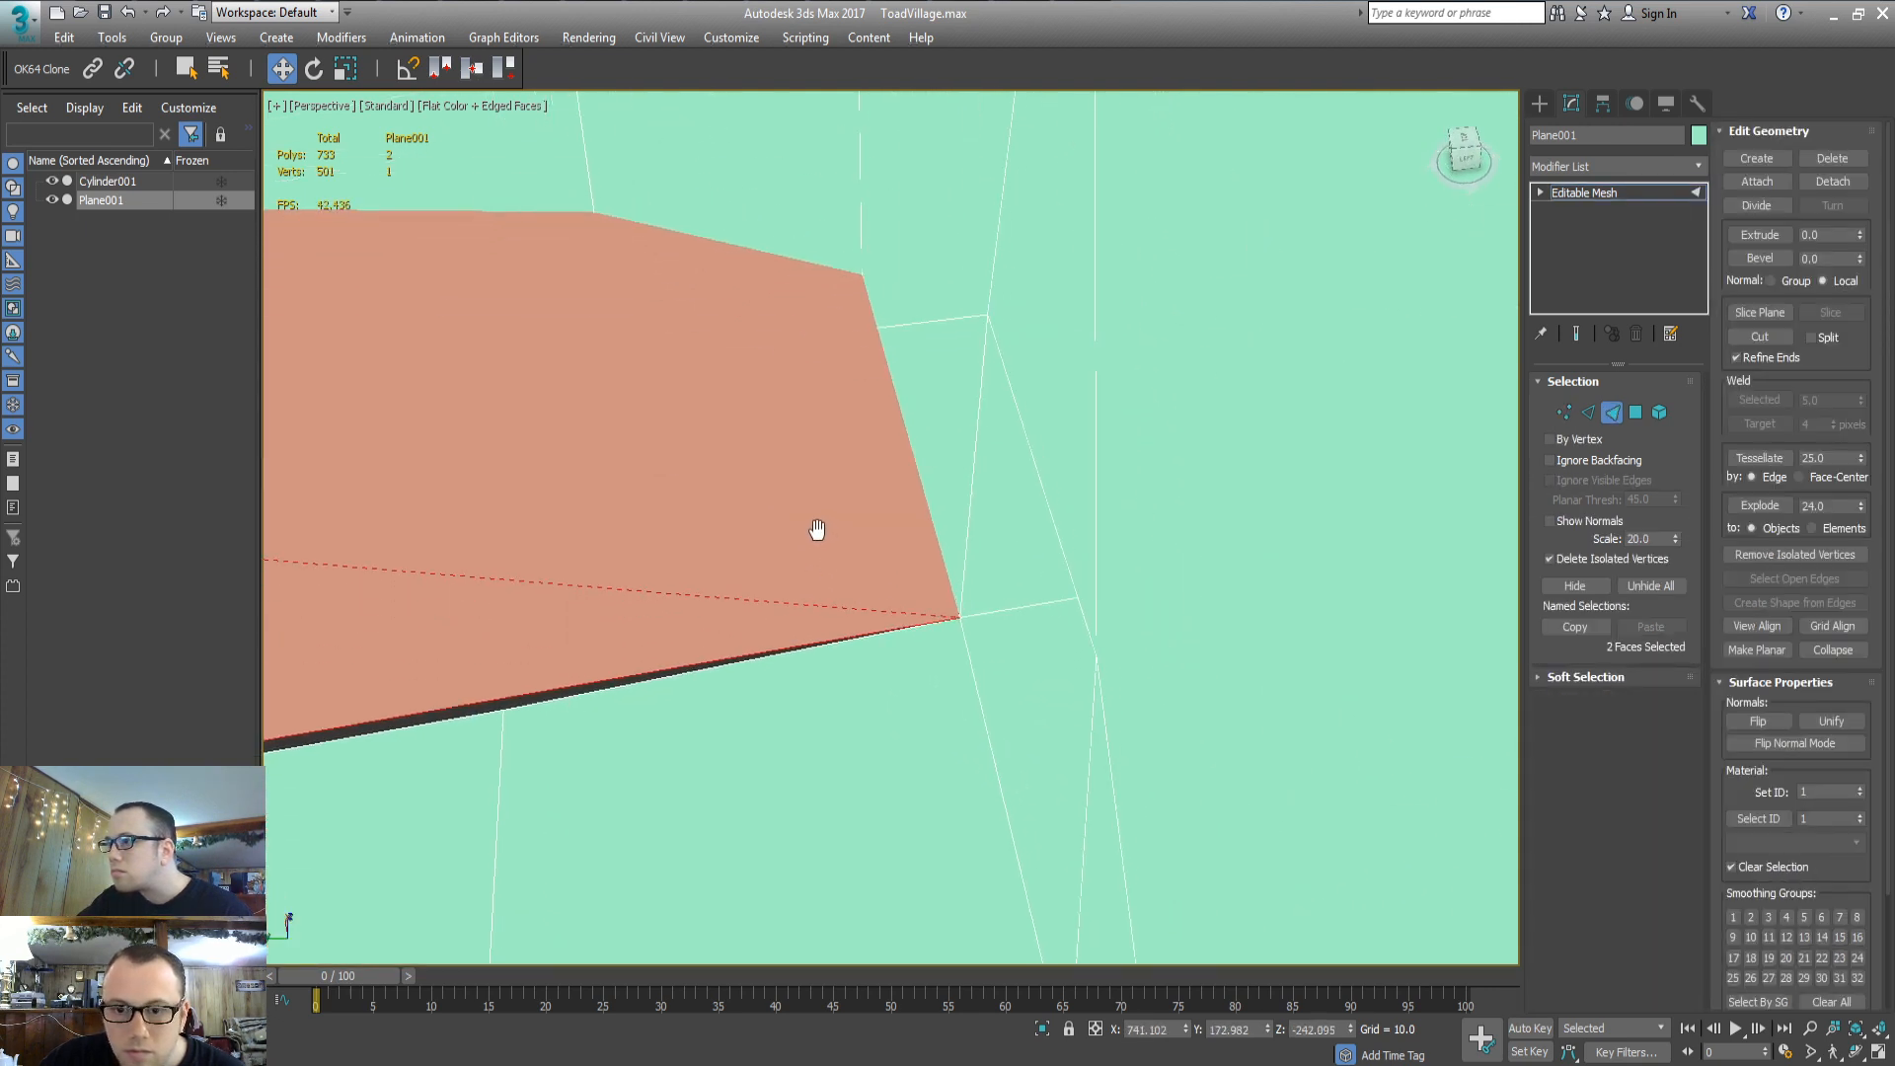
middle_click_drag(735, 640, 655, 614, "alt")
key("1")
left_click(589, 566)
middle_click_drag(697, 565, 729, 666)
middle_click_drag(693, 794, 664, 727)
scroll(673, 728, "down", 4)
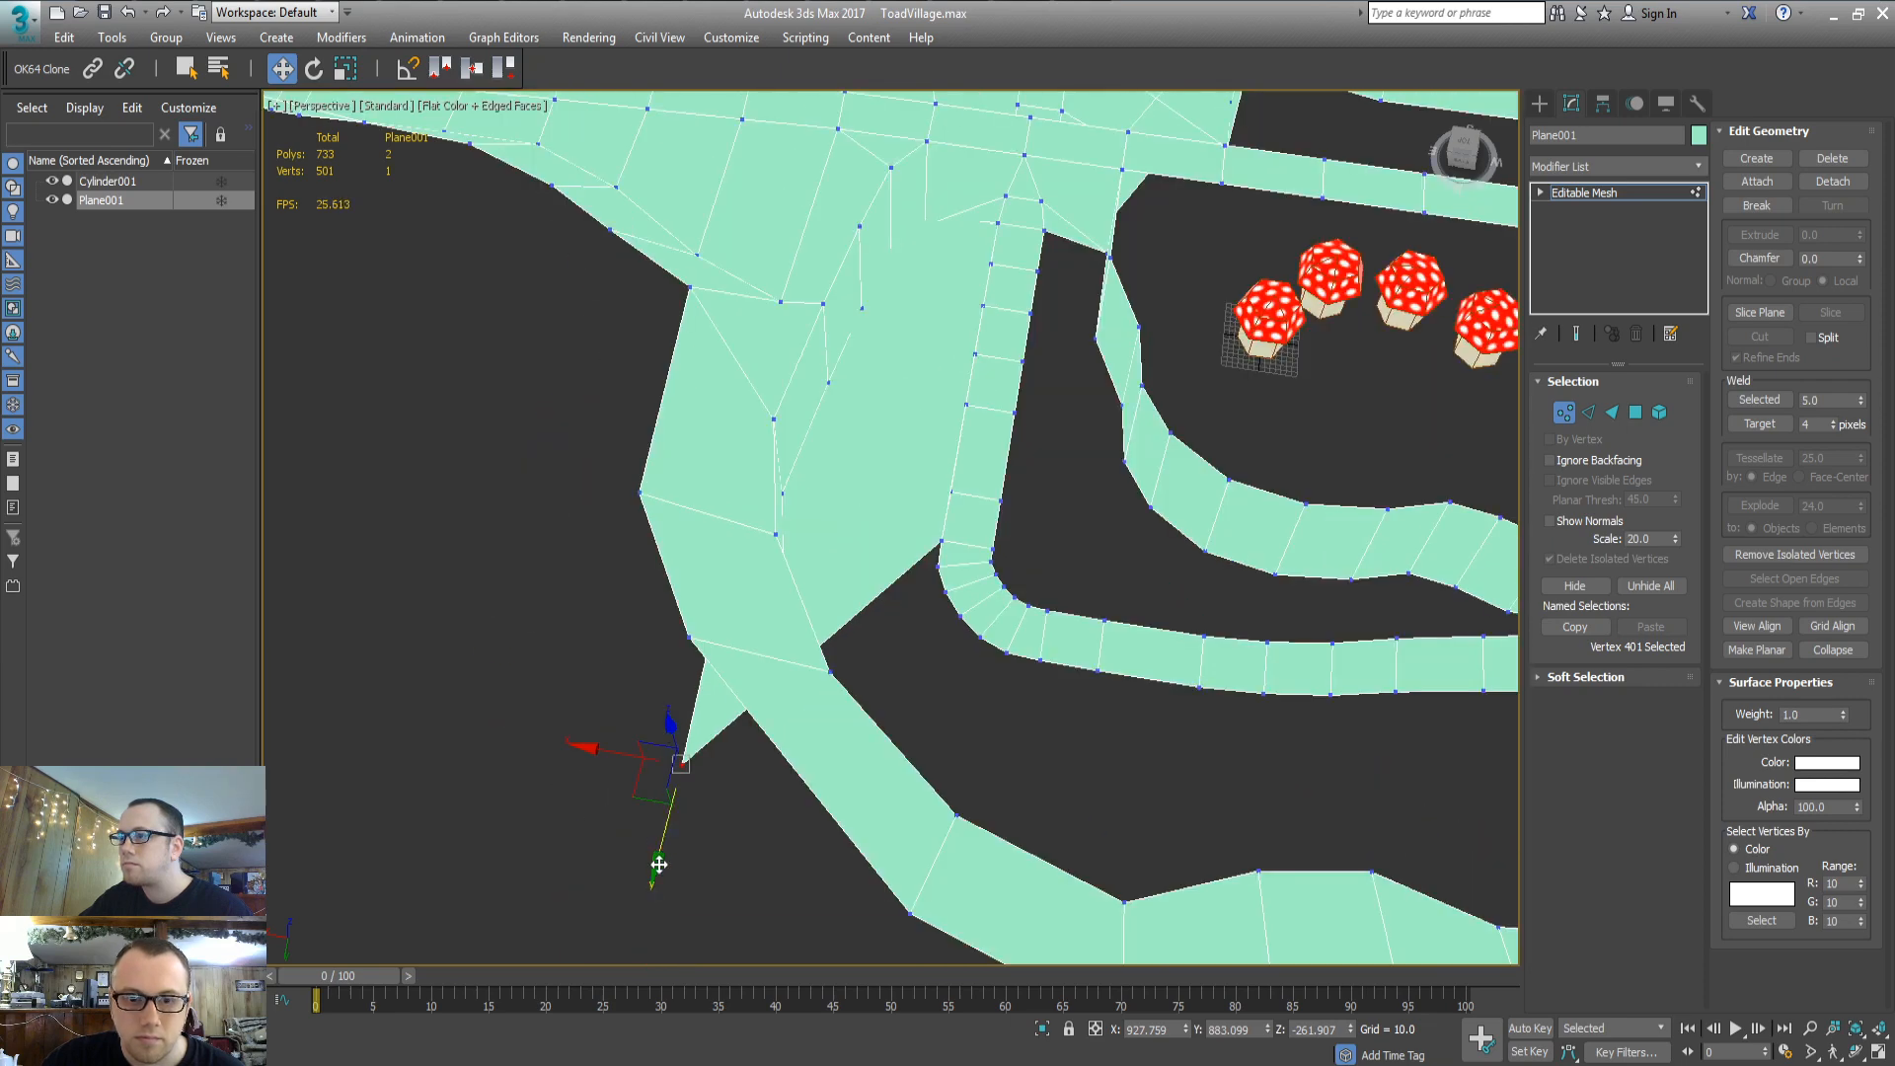
left_click_drag(656, 867, 726, 613)
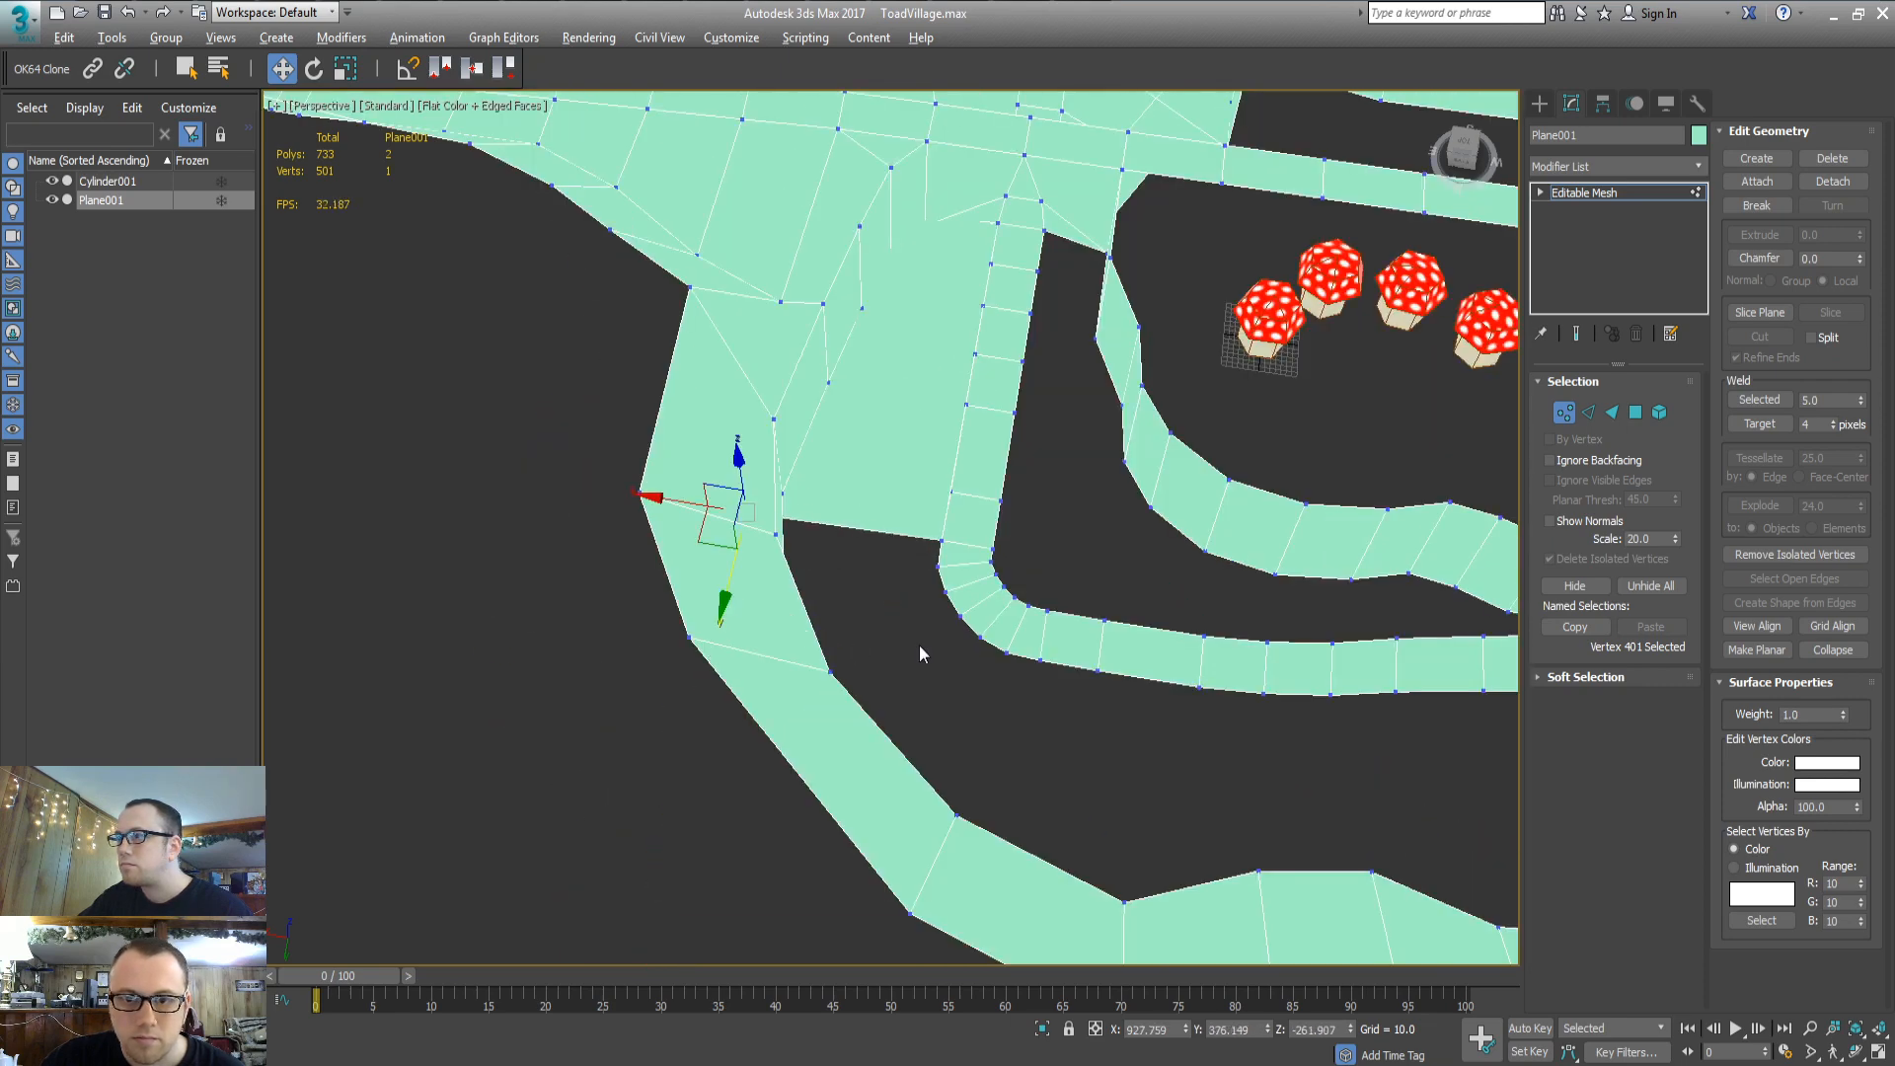
Delete both faces of the large polygon between the path and the wall
middle_click_drag(920, 643, 973, 533, "alt")
scroll(859, 657, "up", 3)
key("3")
left_click(839, 595)
left_click(839, 596)
scroll(825, 690, "up", 4)
key("Delete")
Create triangular and four-sided faces joining path edge and wall foot at the narrow upper end of the gap
key("c")
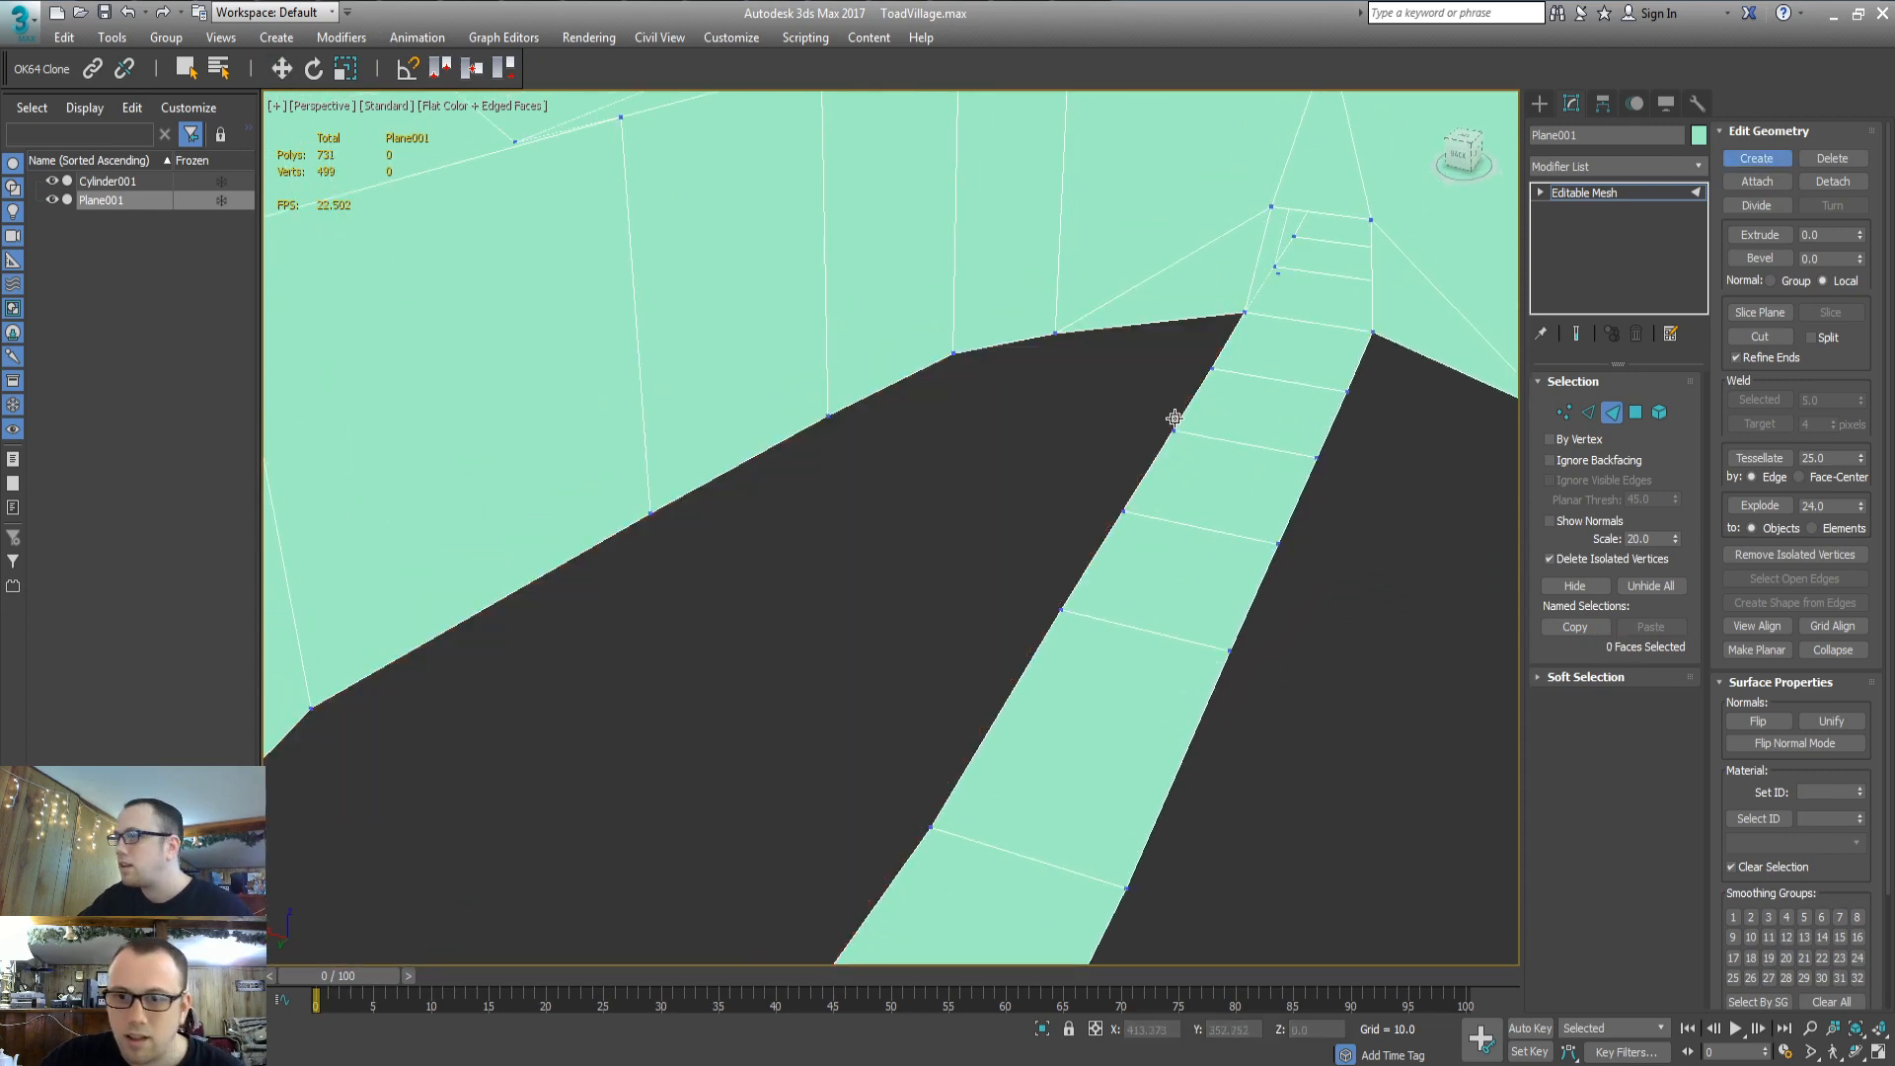
left_click(1245, 313)
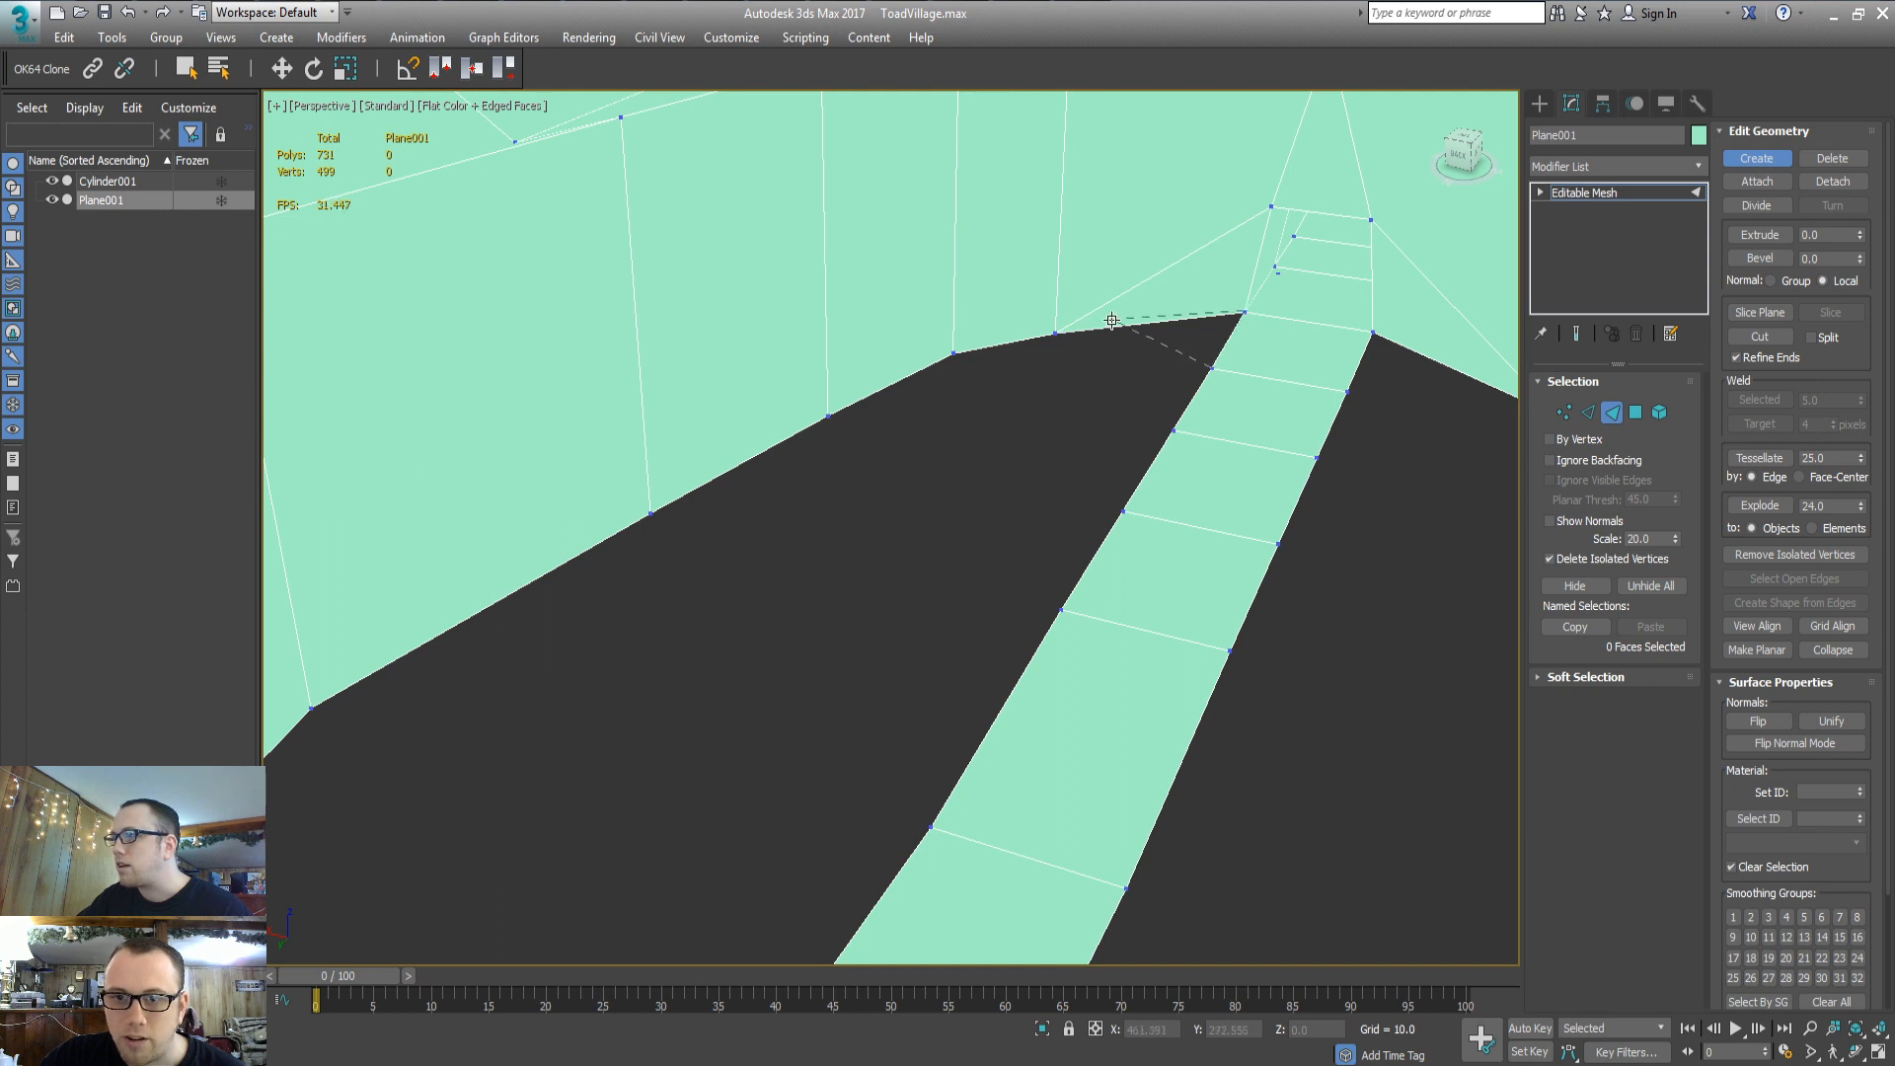
left_click(1055, 333)
left_click(1174, 434)
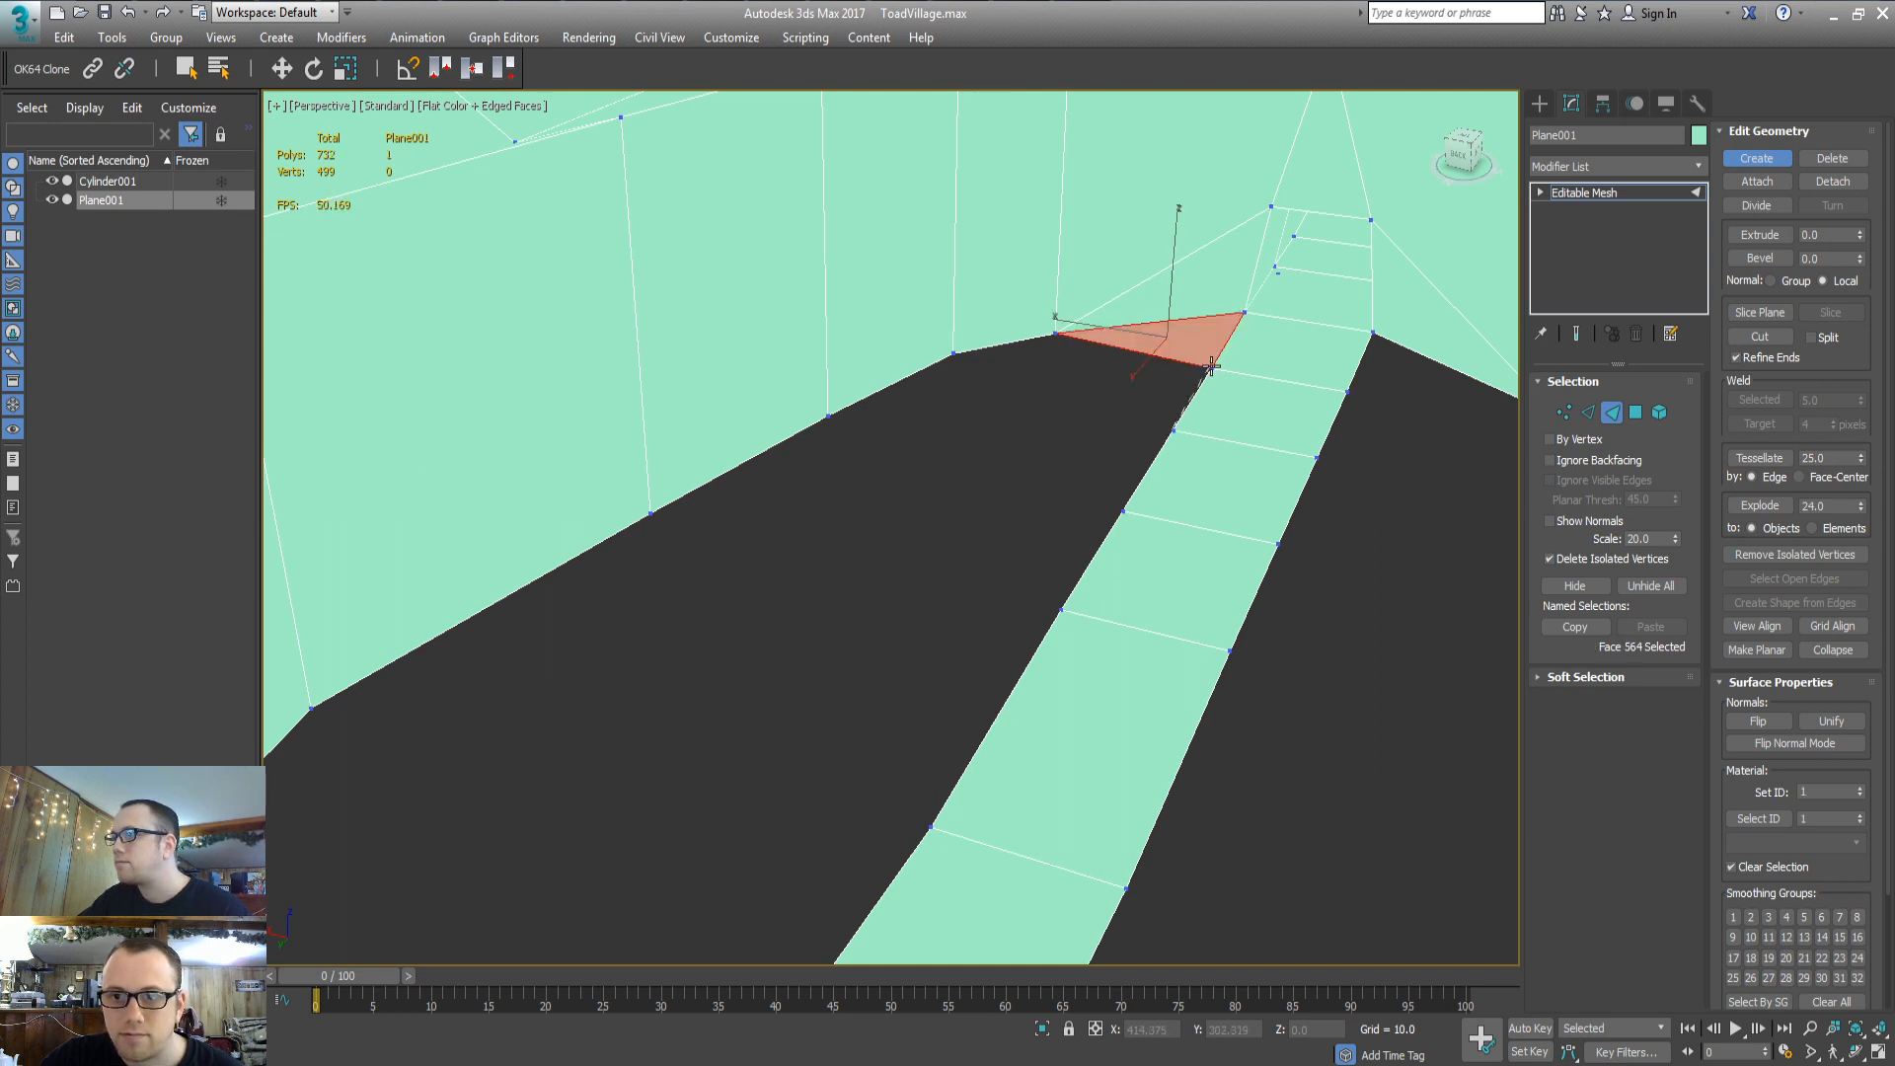
left_click(955, 353)
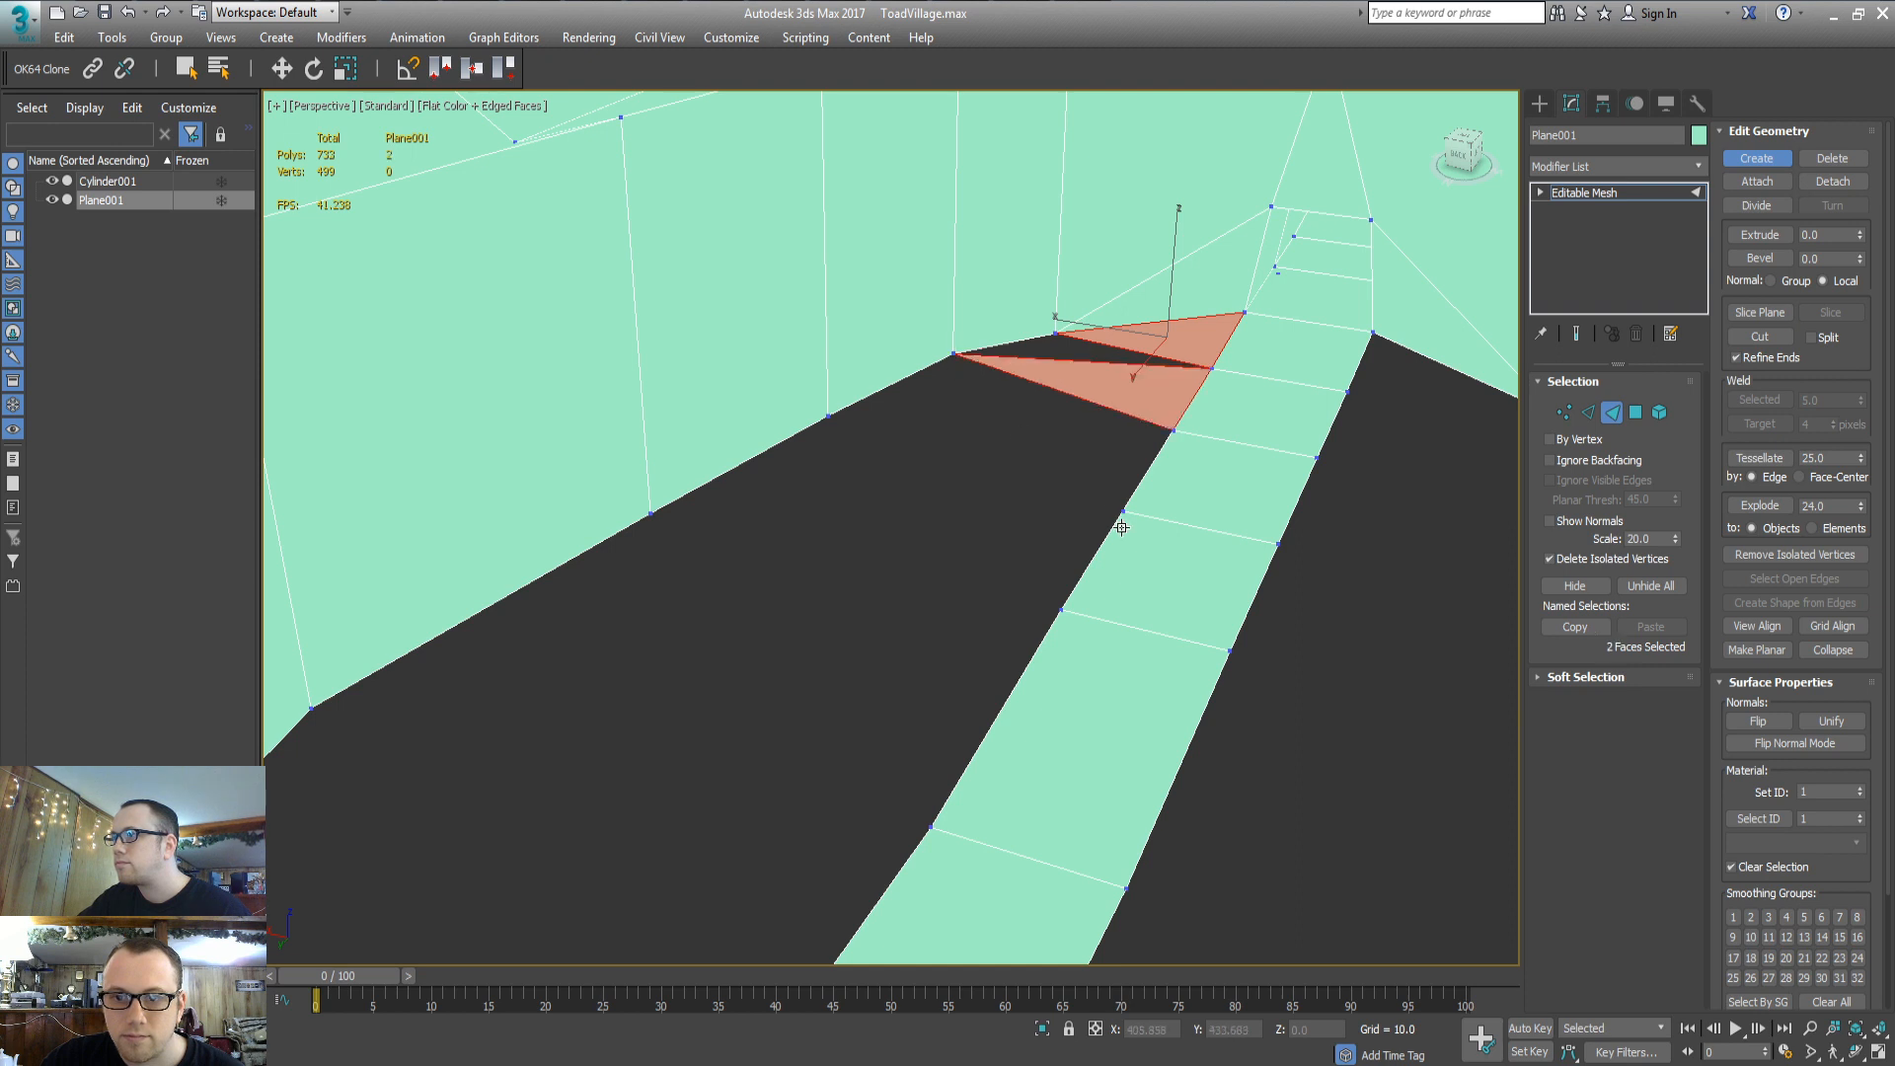
left_click(1124, 509)
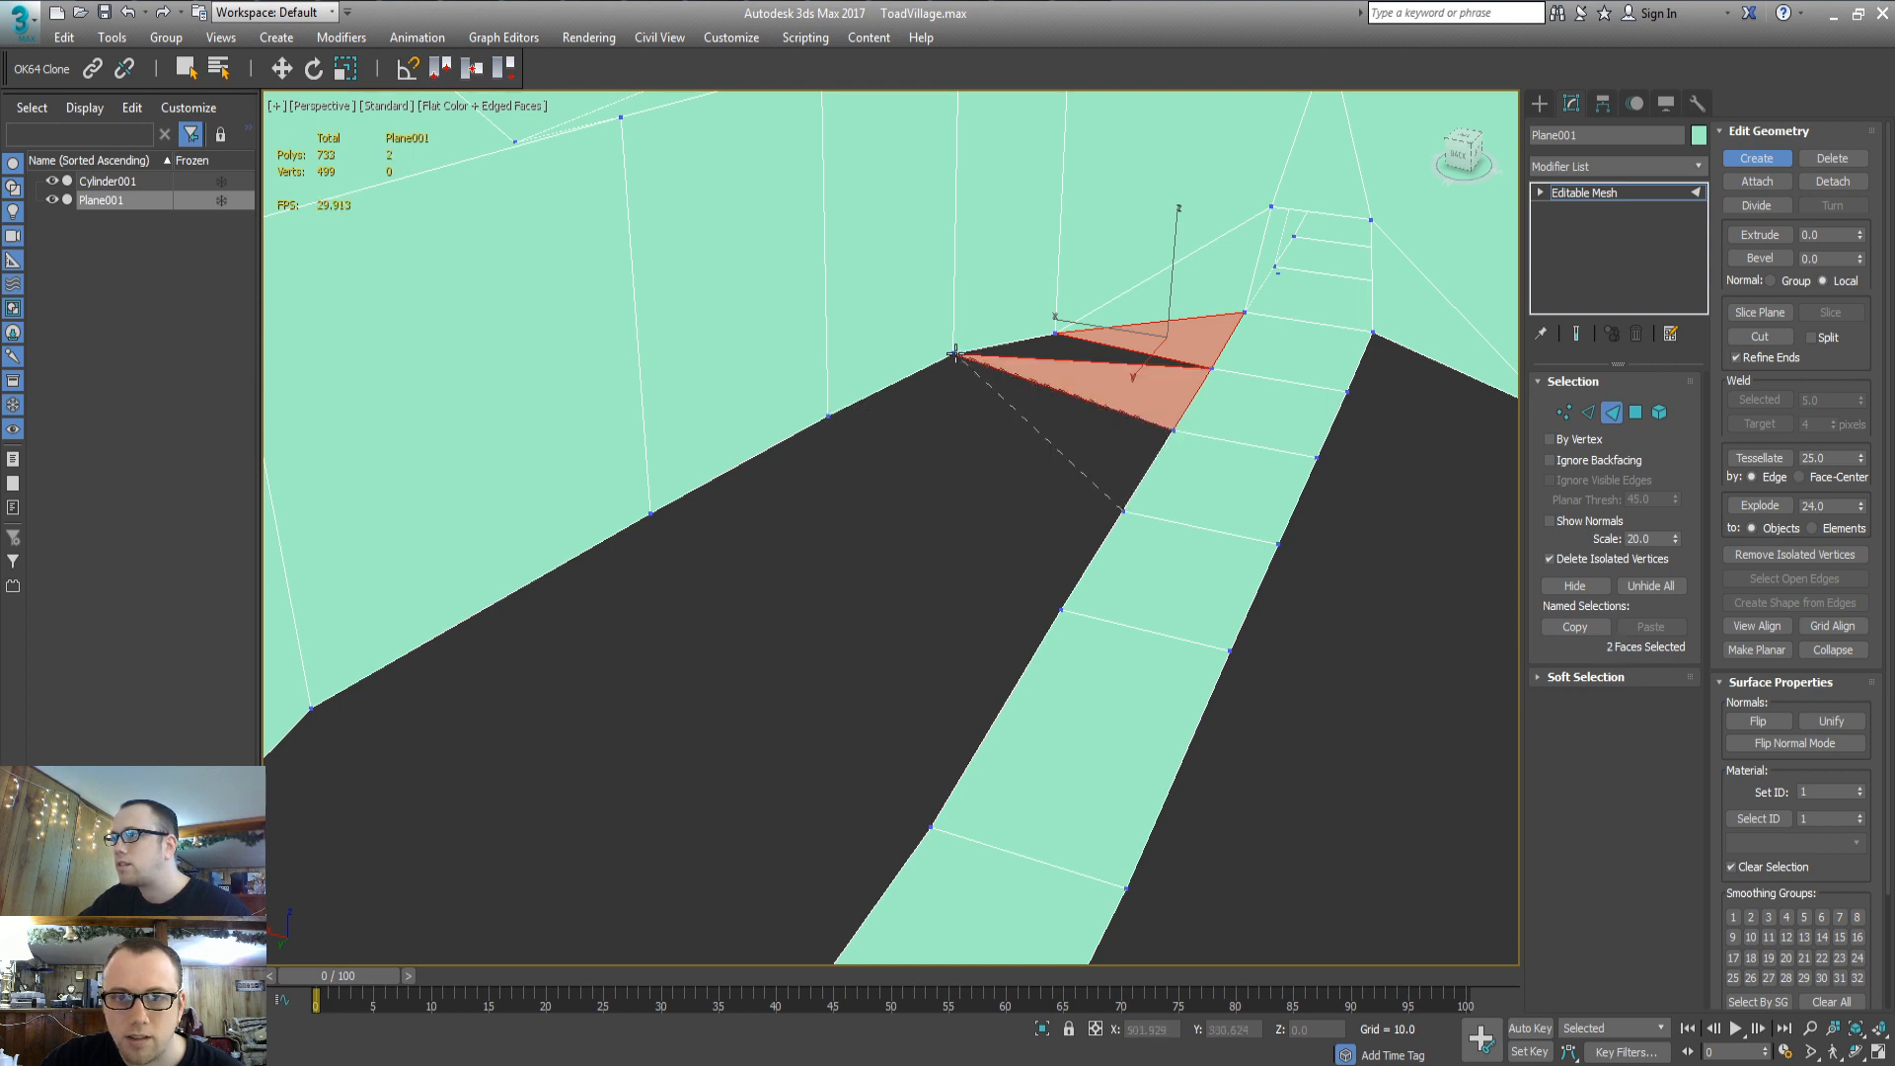
left_click(824, 419)
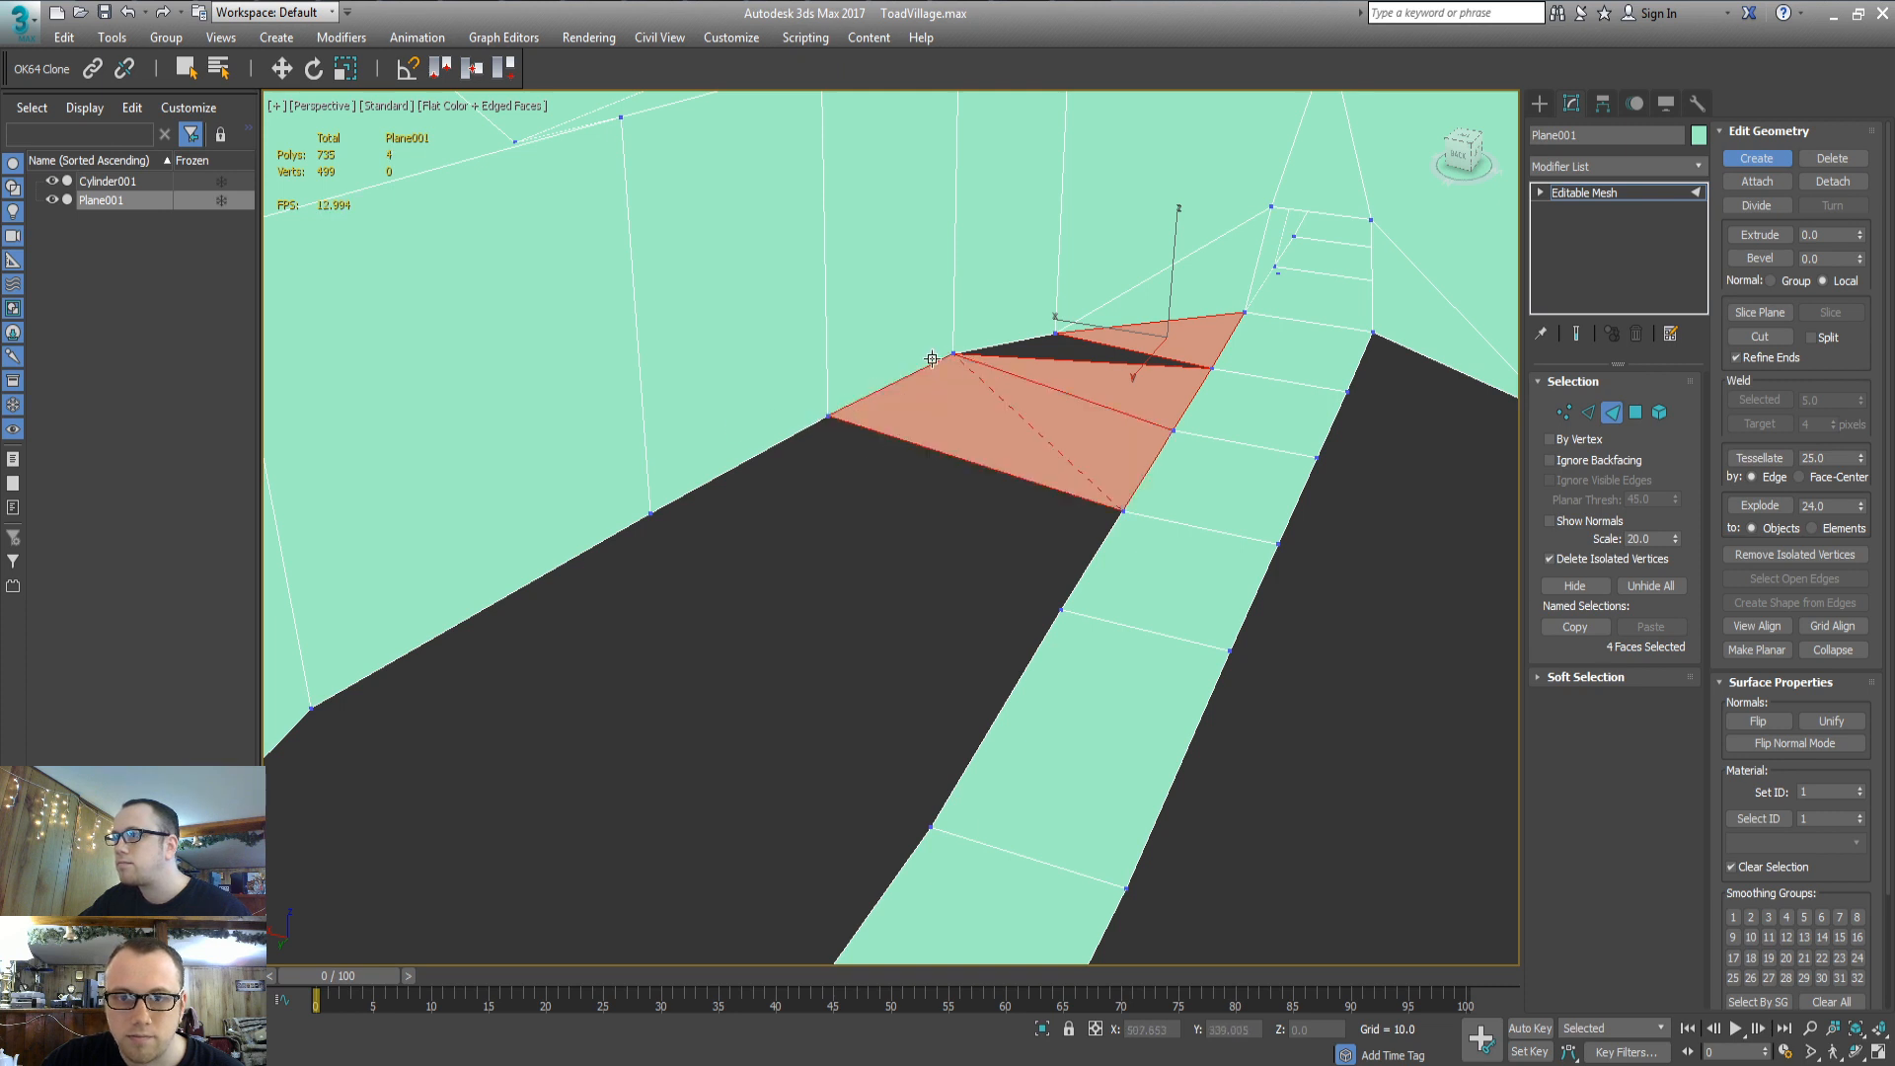
left_click(951, 355)
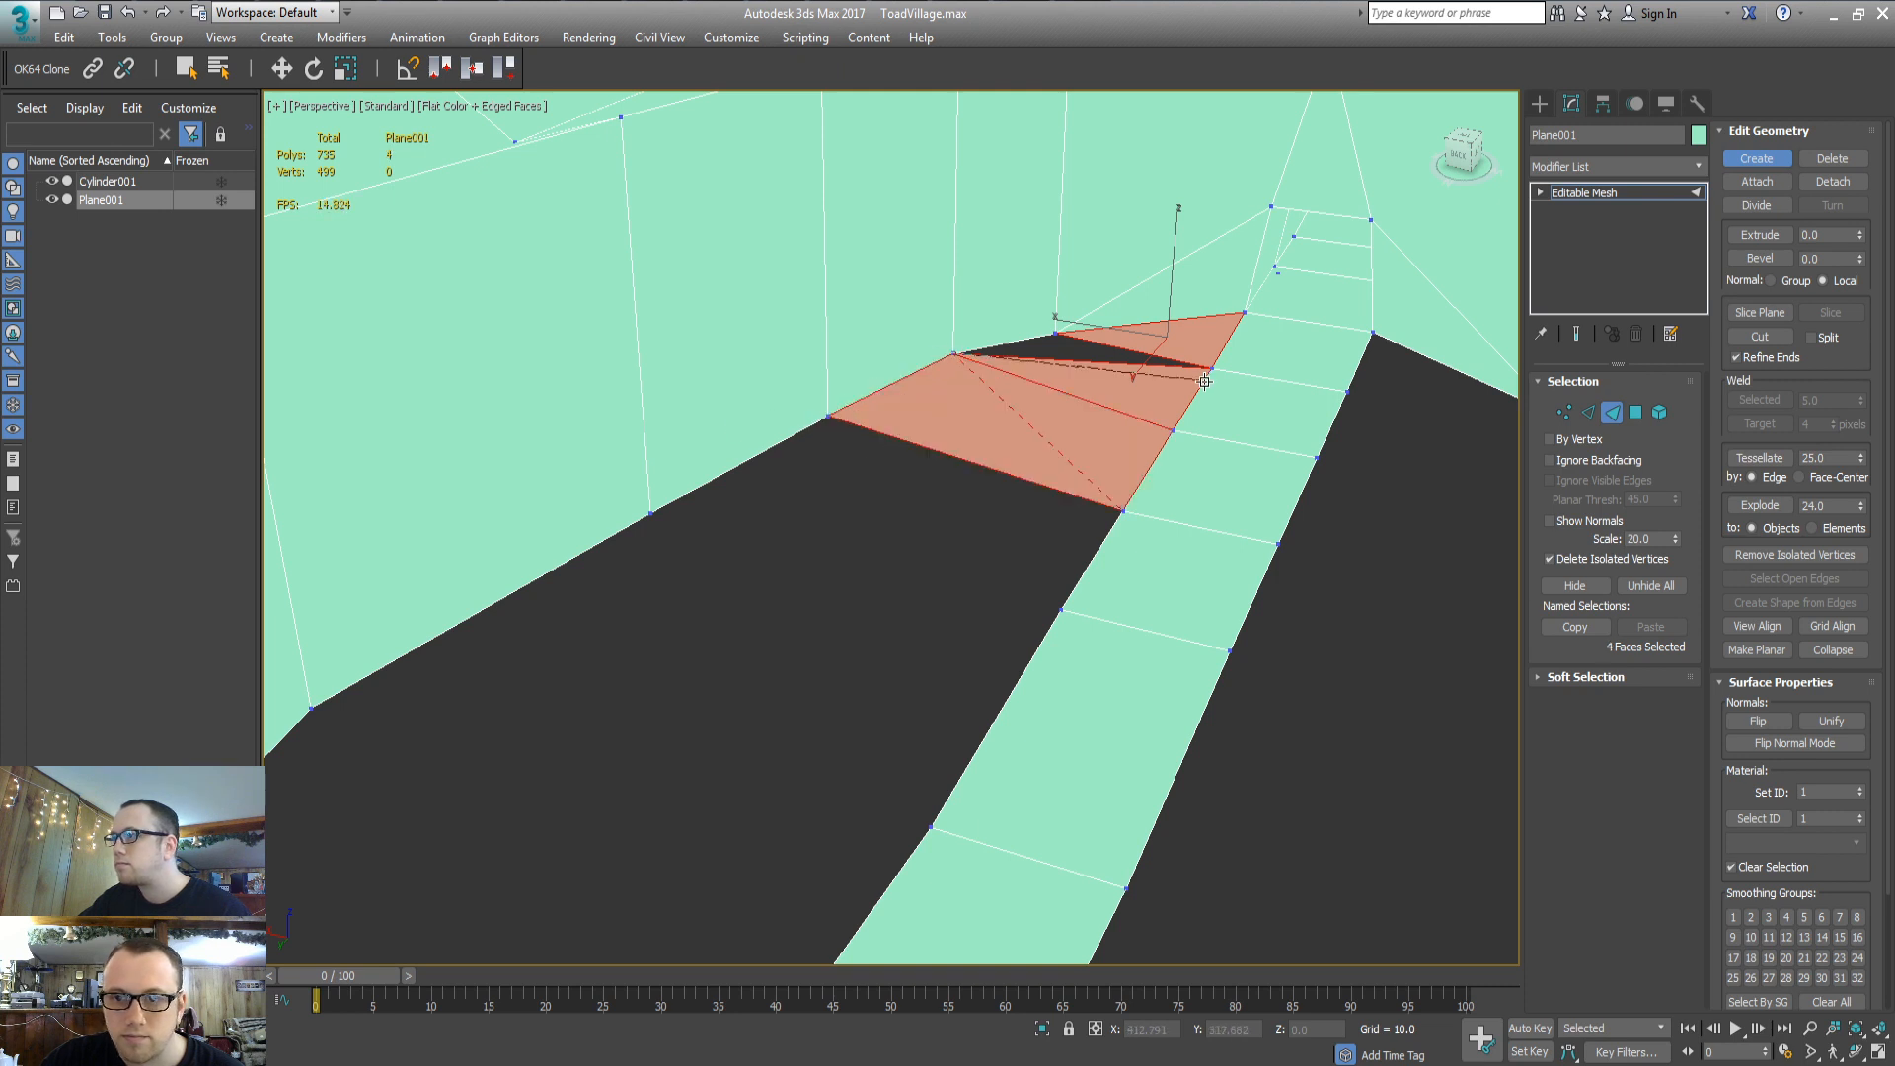
left_click(1057, 335)
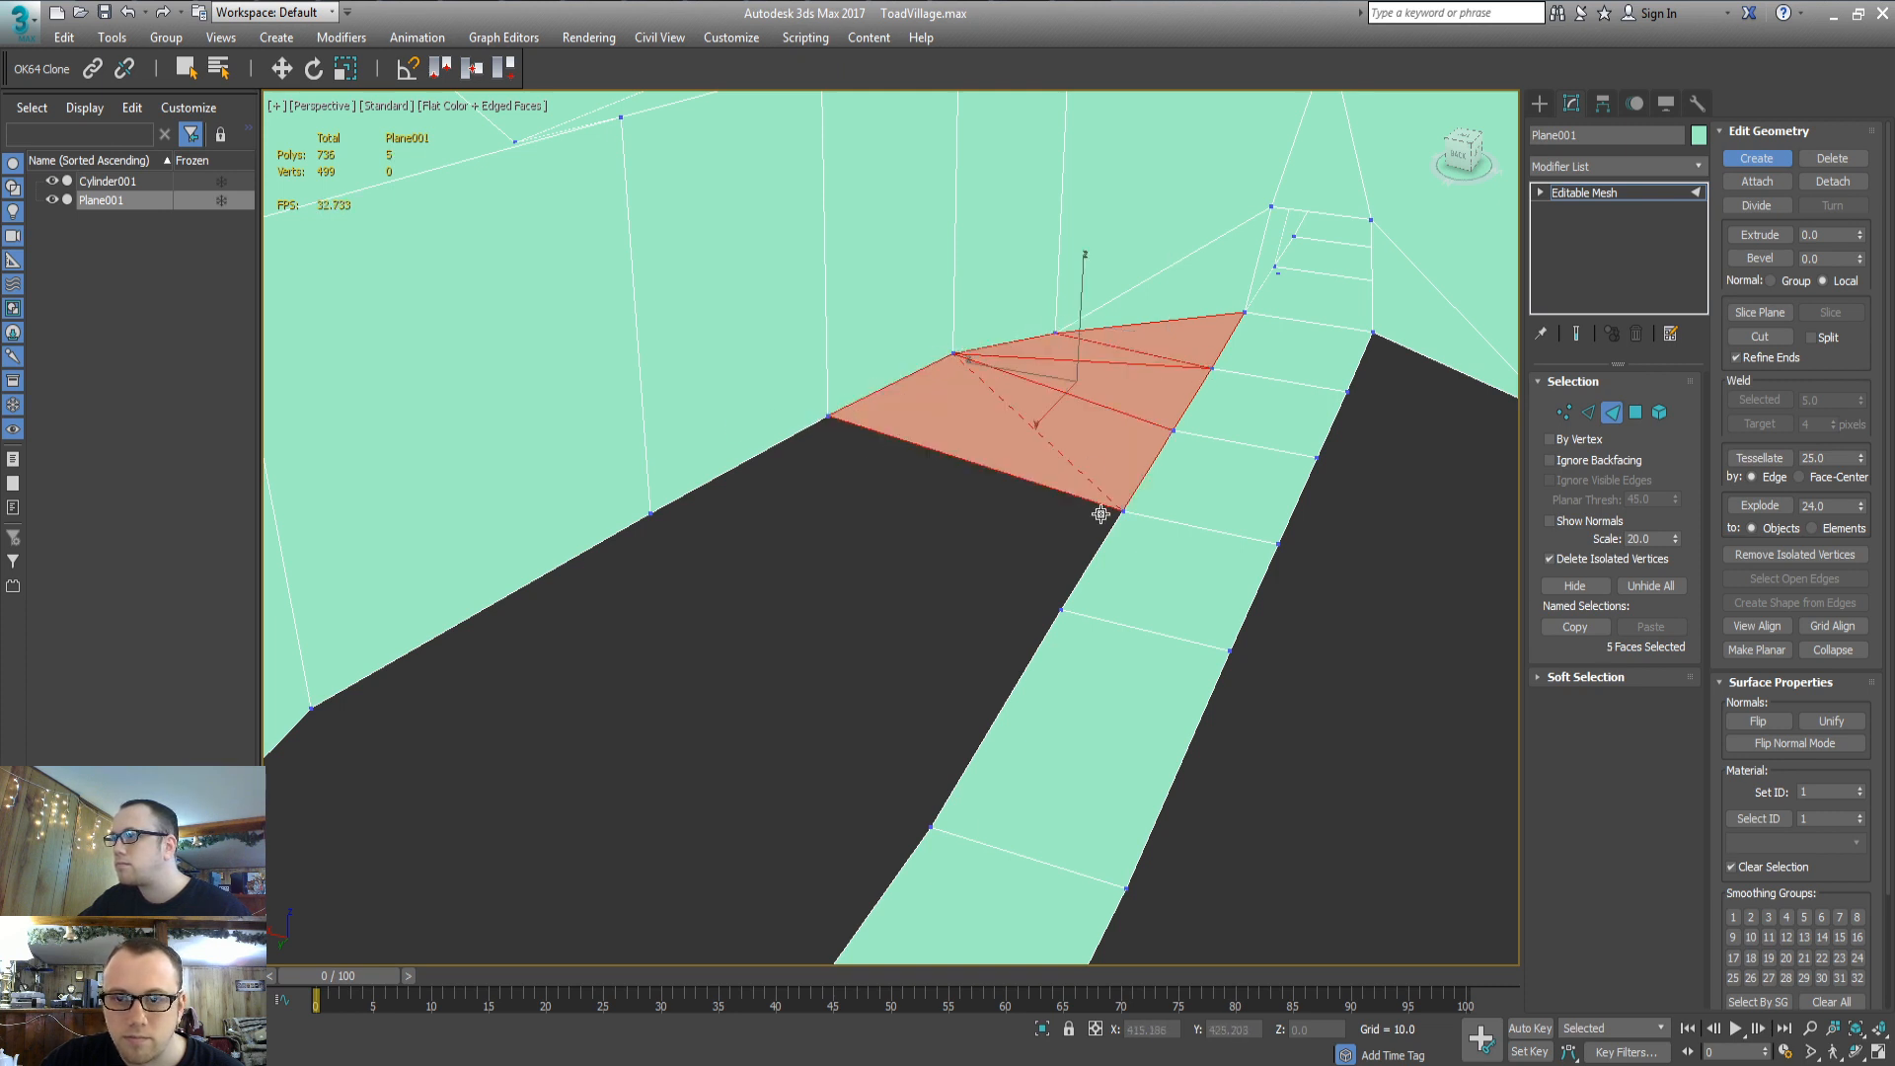
Create two four-sided polygons continuing the ground strip down the path between its edge and the wall's foot
left_click(1063, 605)
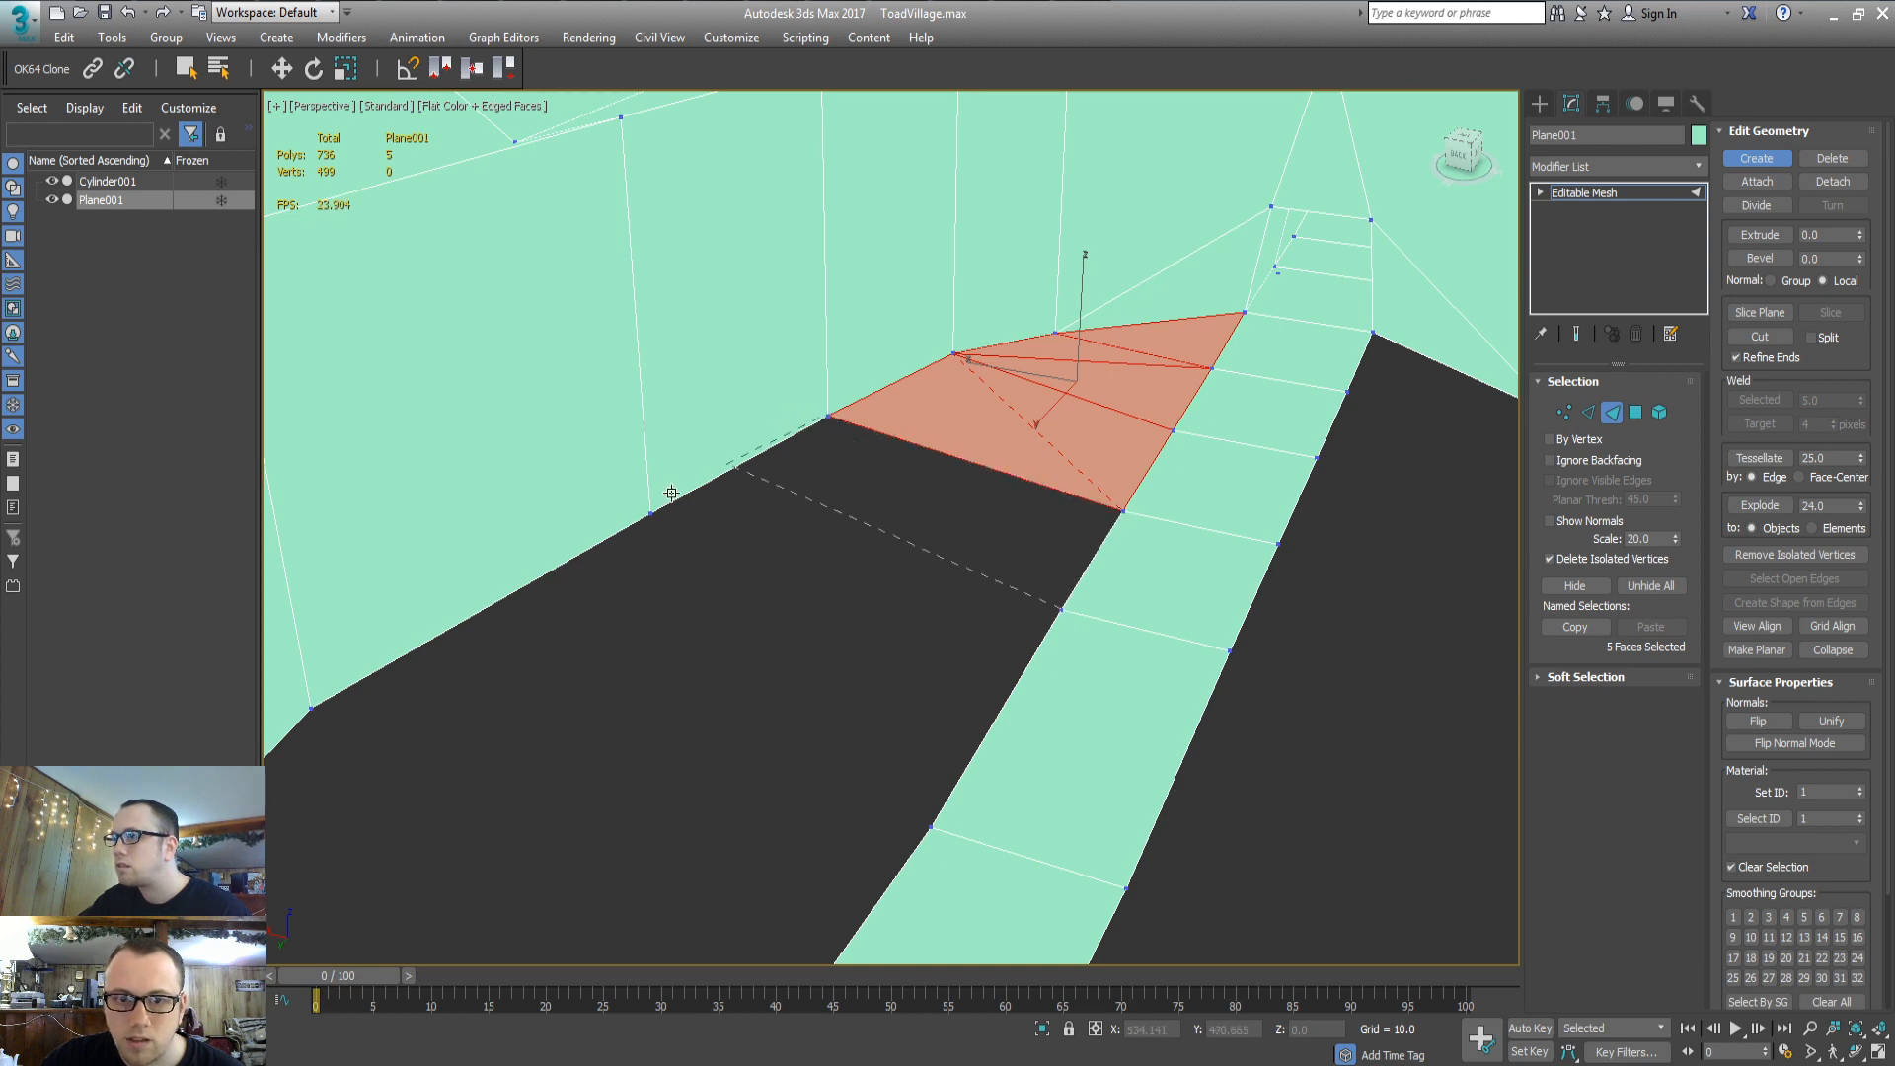
double_click(652, 515)
middle_click_drag(785, 671, 831, 610)
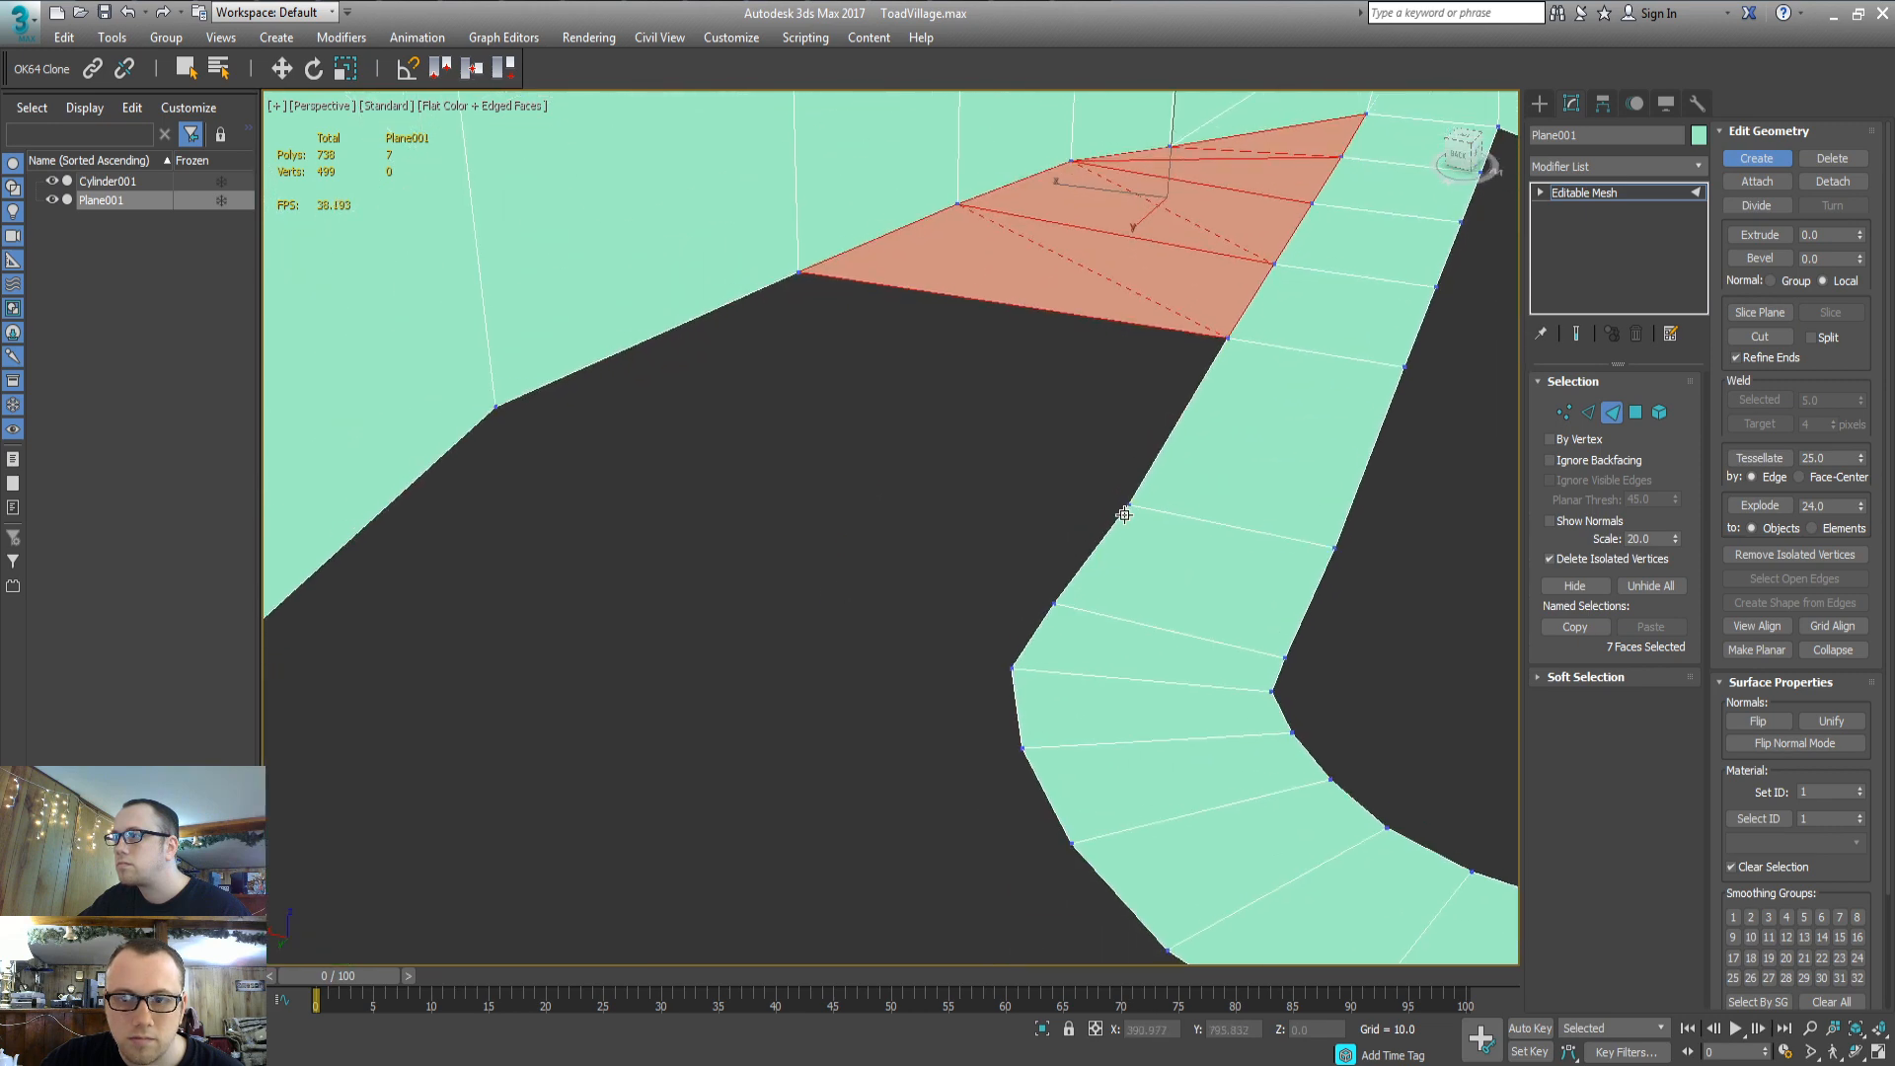
left_click(1130, 505)
left_click(1227, 338)
left_click(498, 406)
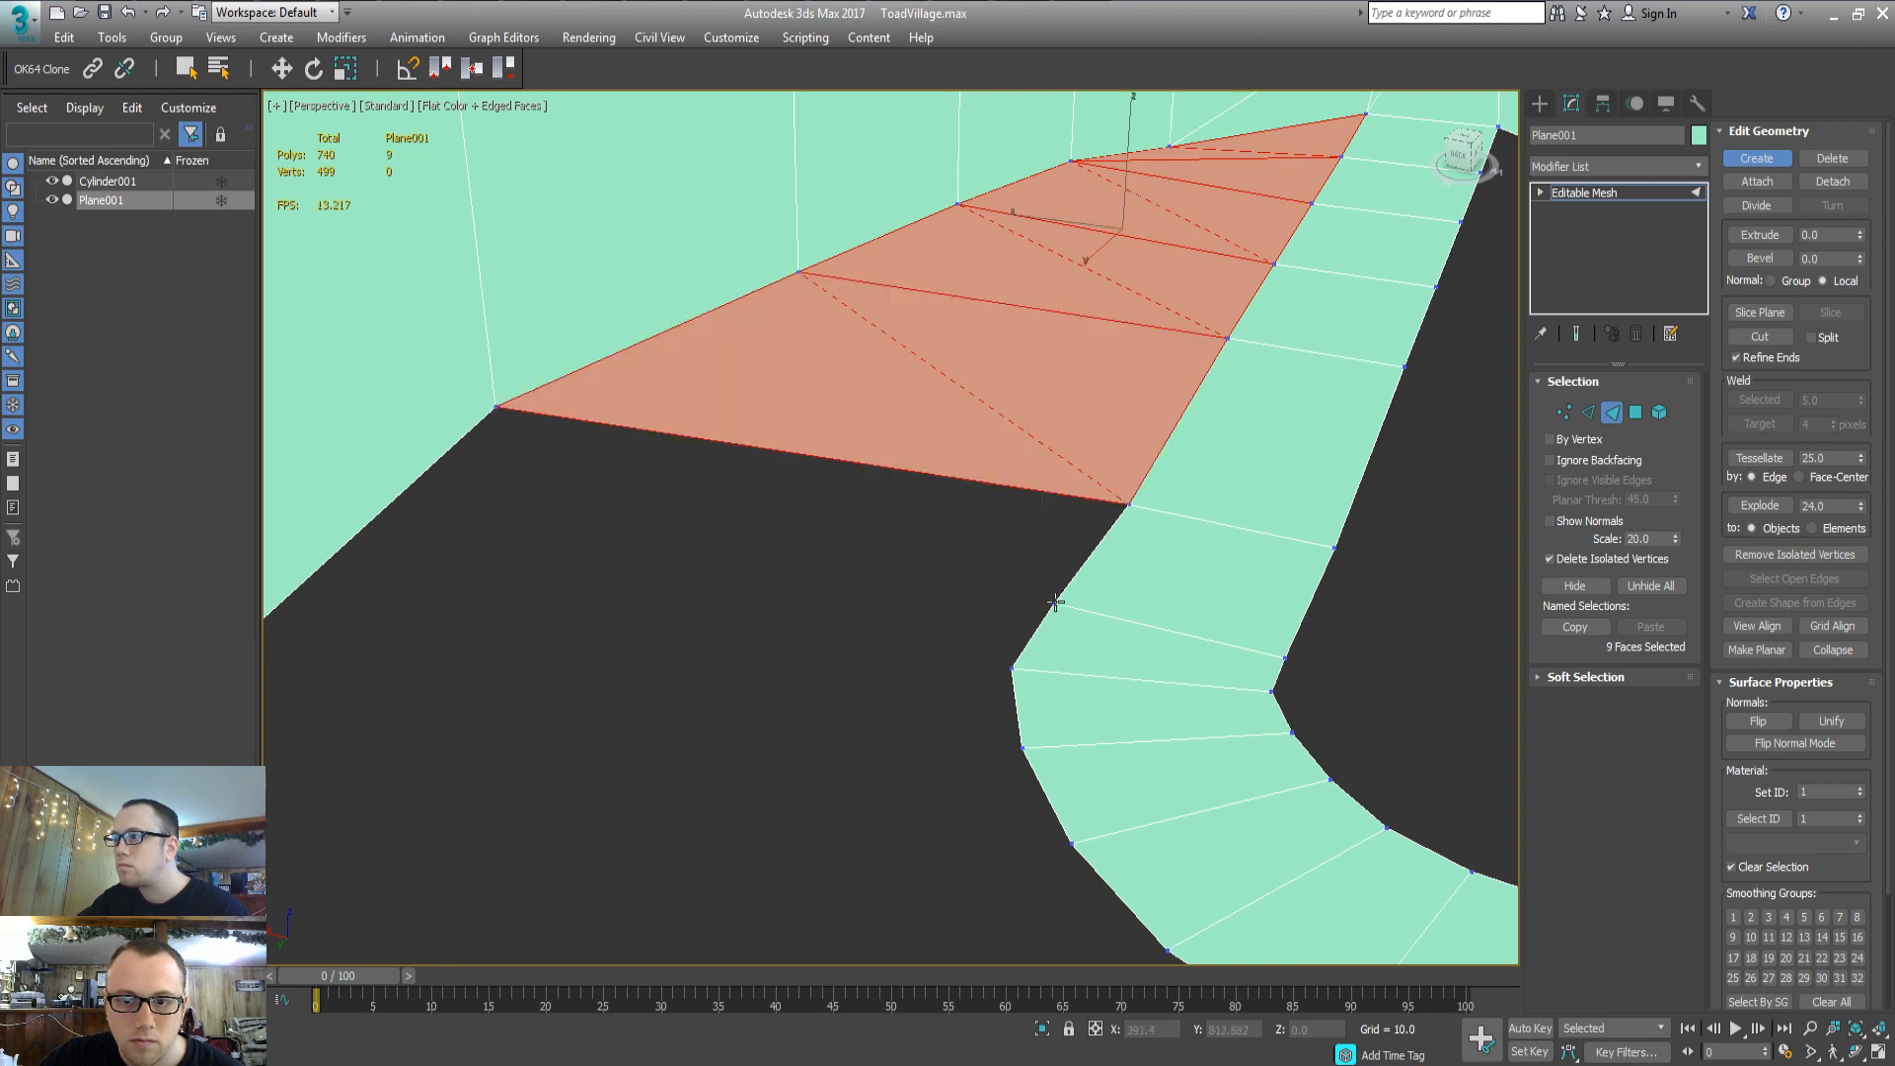
Create a four-sided polygon from the wall's corner vertex to the path vertices at the start of the bend
left_click(1055, 602)
left_click(1128, 506)
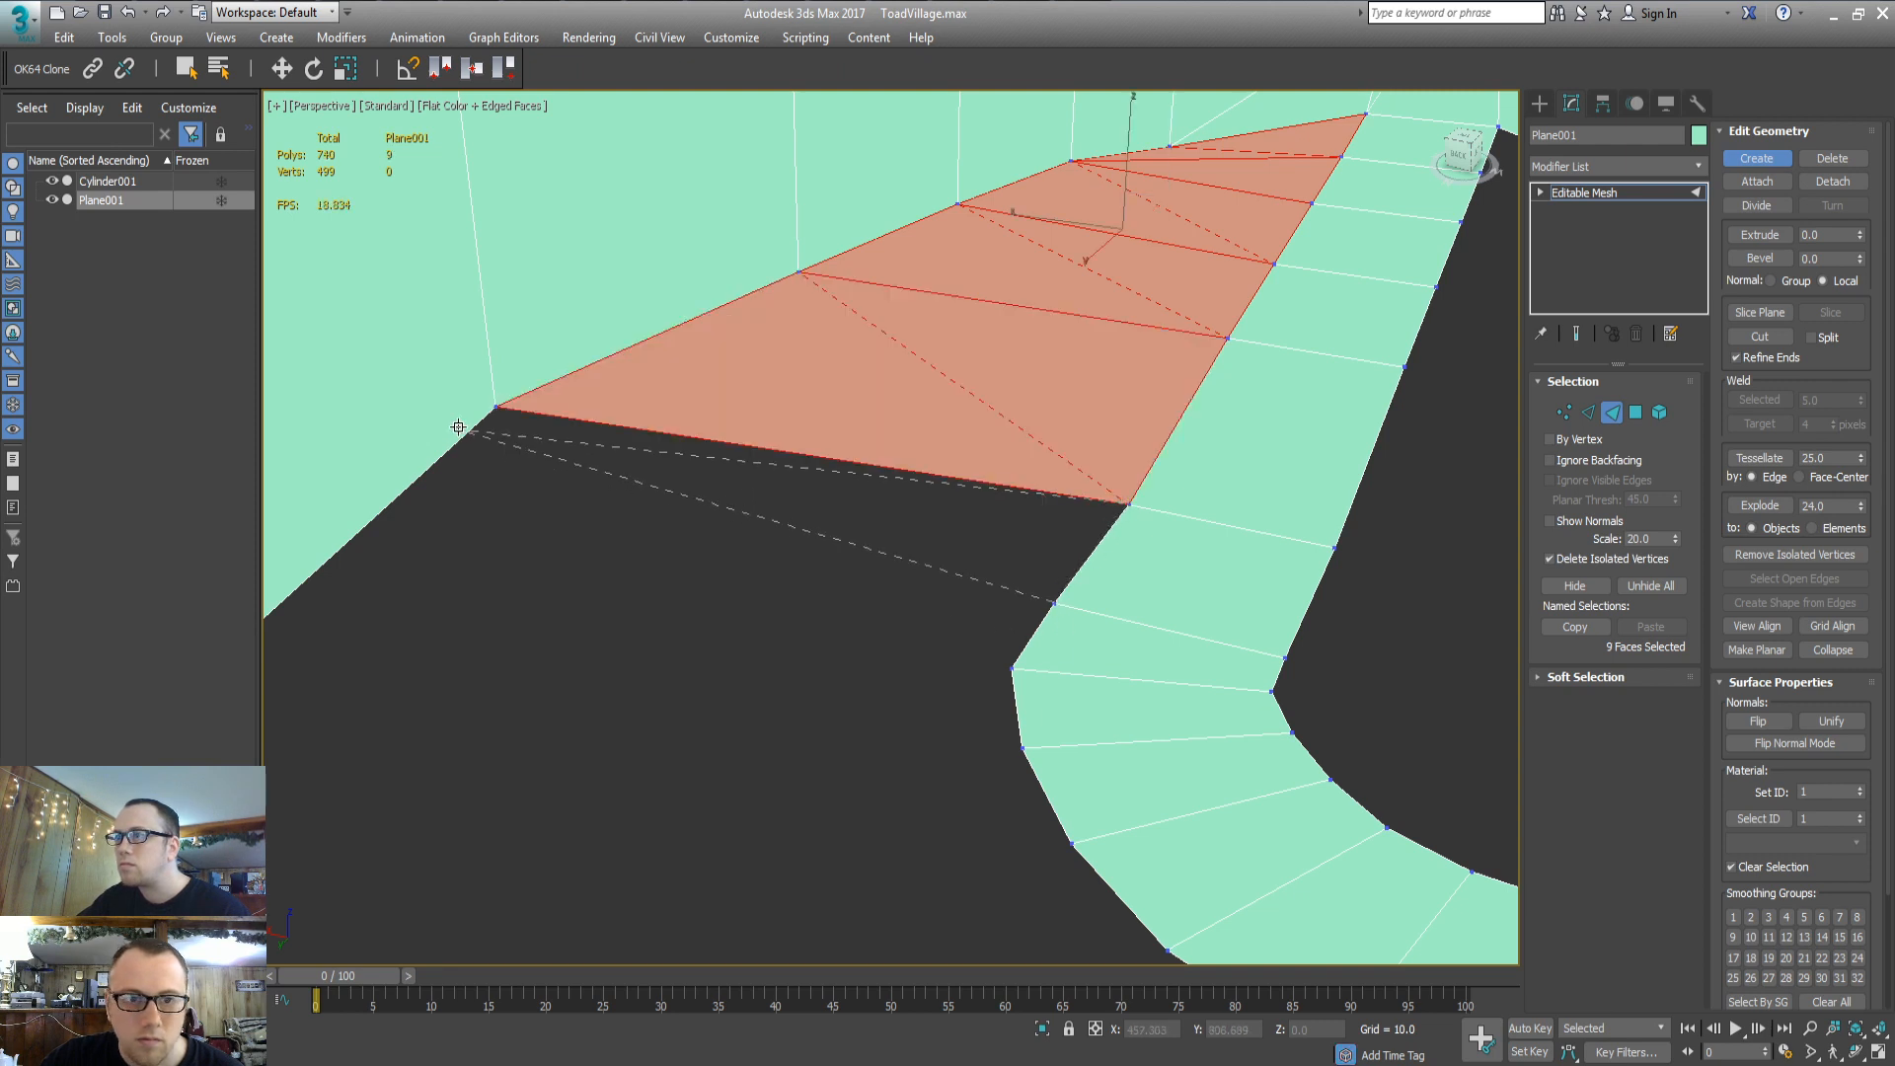
left_click(497, 408)
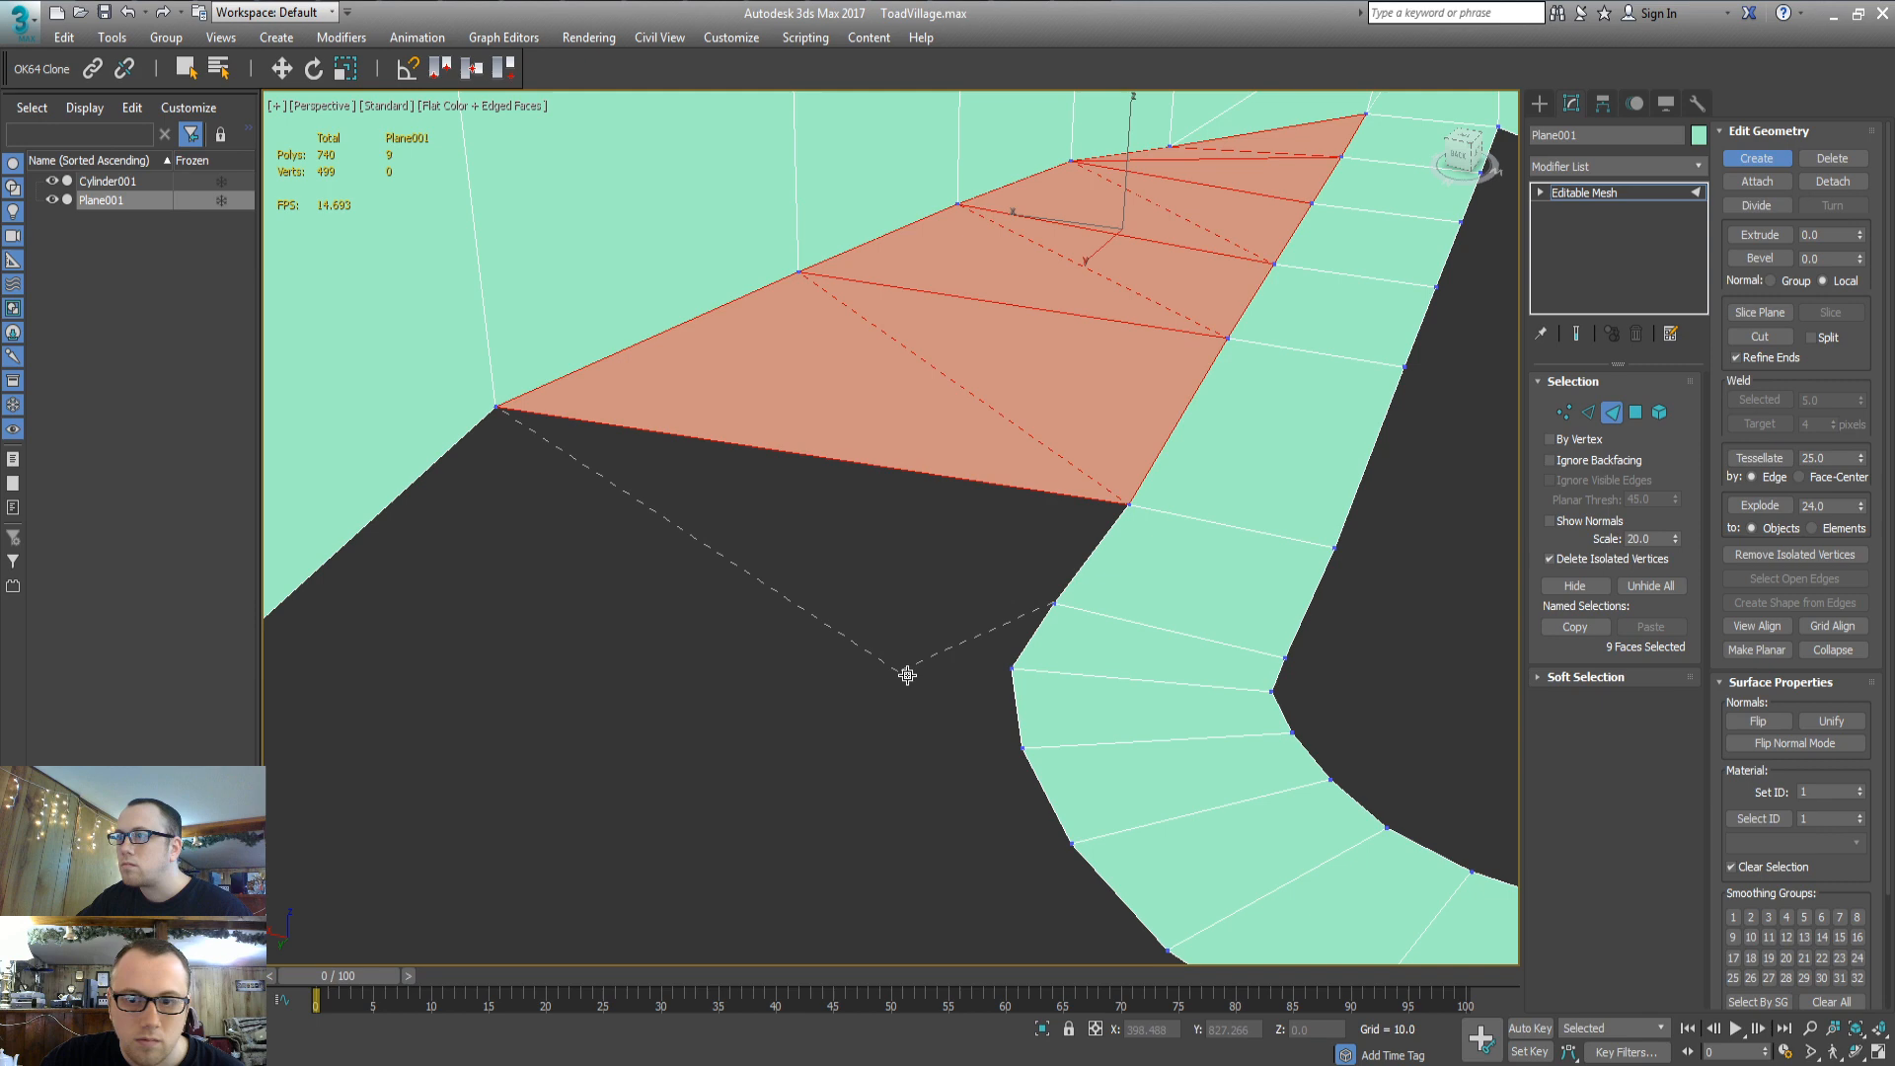
double_click(1012, 666)
Create a six-sided and a five-sided polygon filling the ground between the wall's foot and the outer edge of the path's bend
middle_click_drag(1012, 666, 796, 787, "alt")
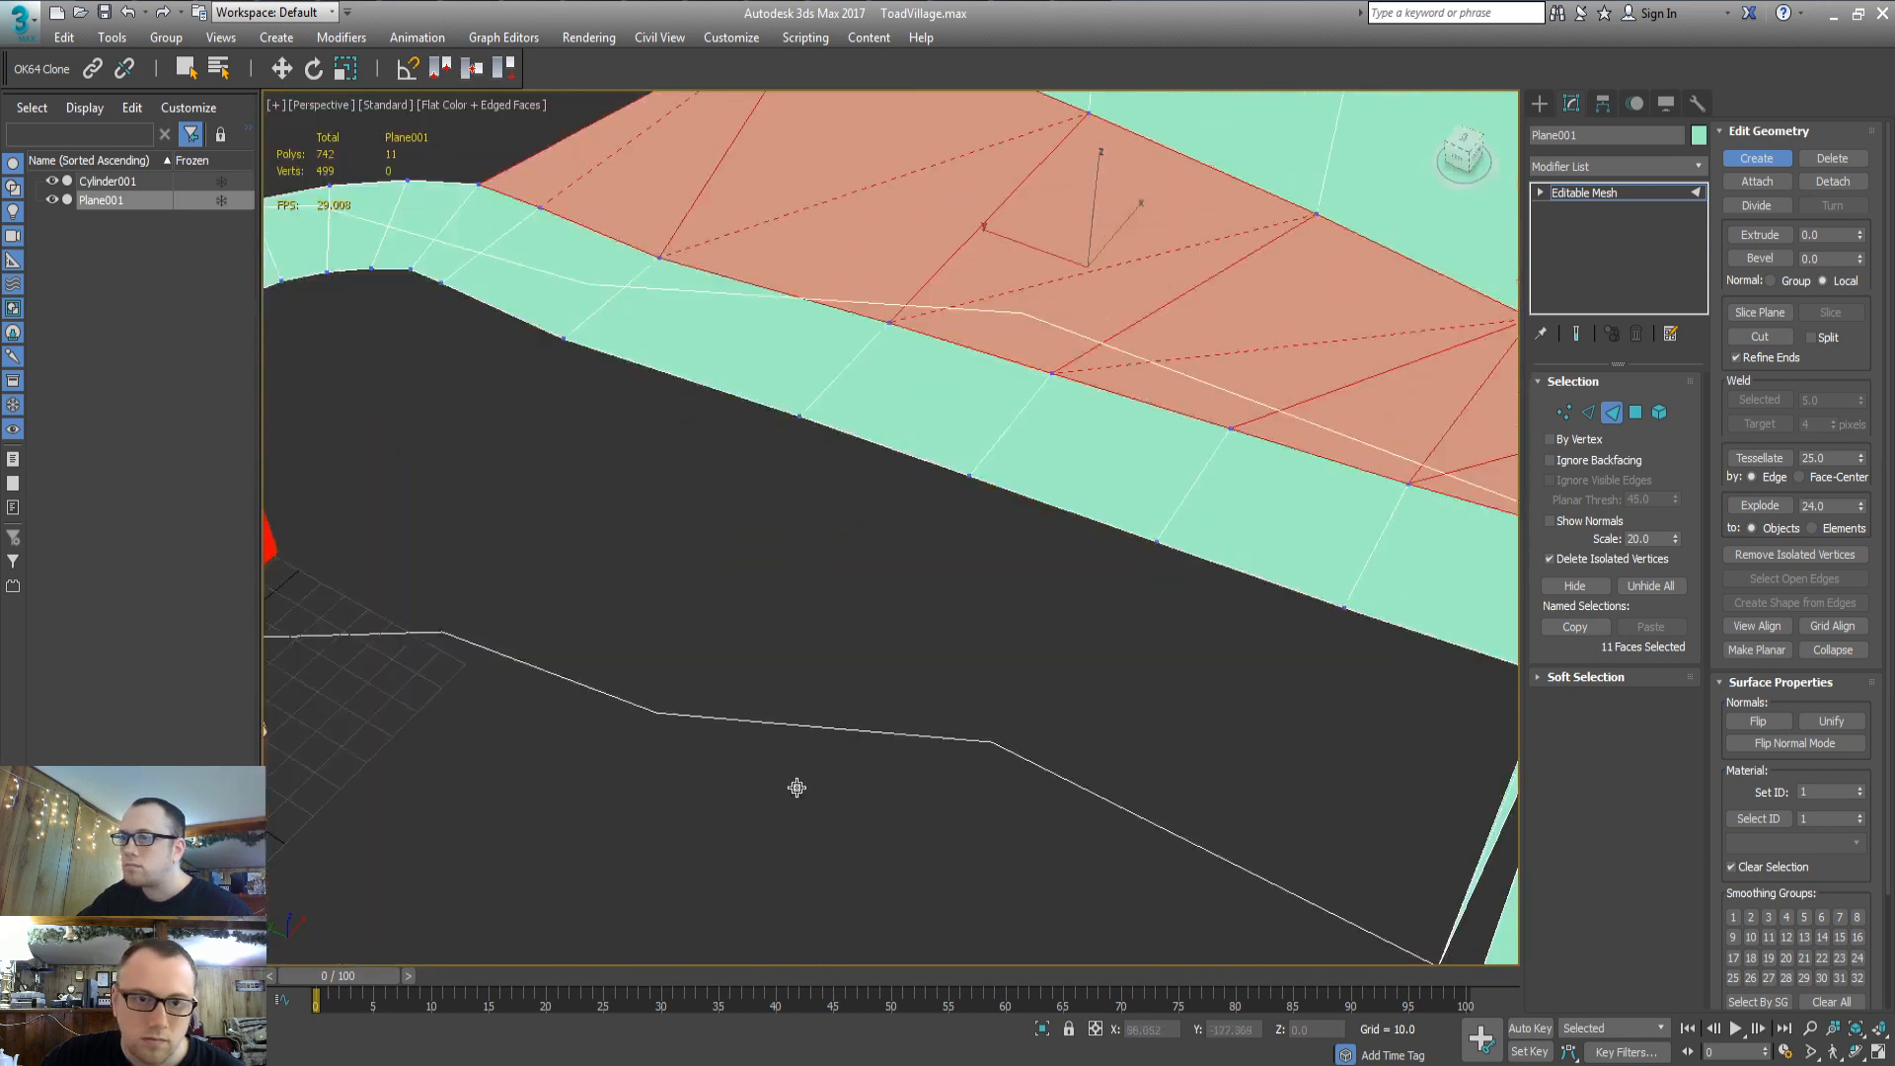
middle_click_drag(553, 148, 879, 495)
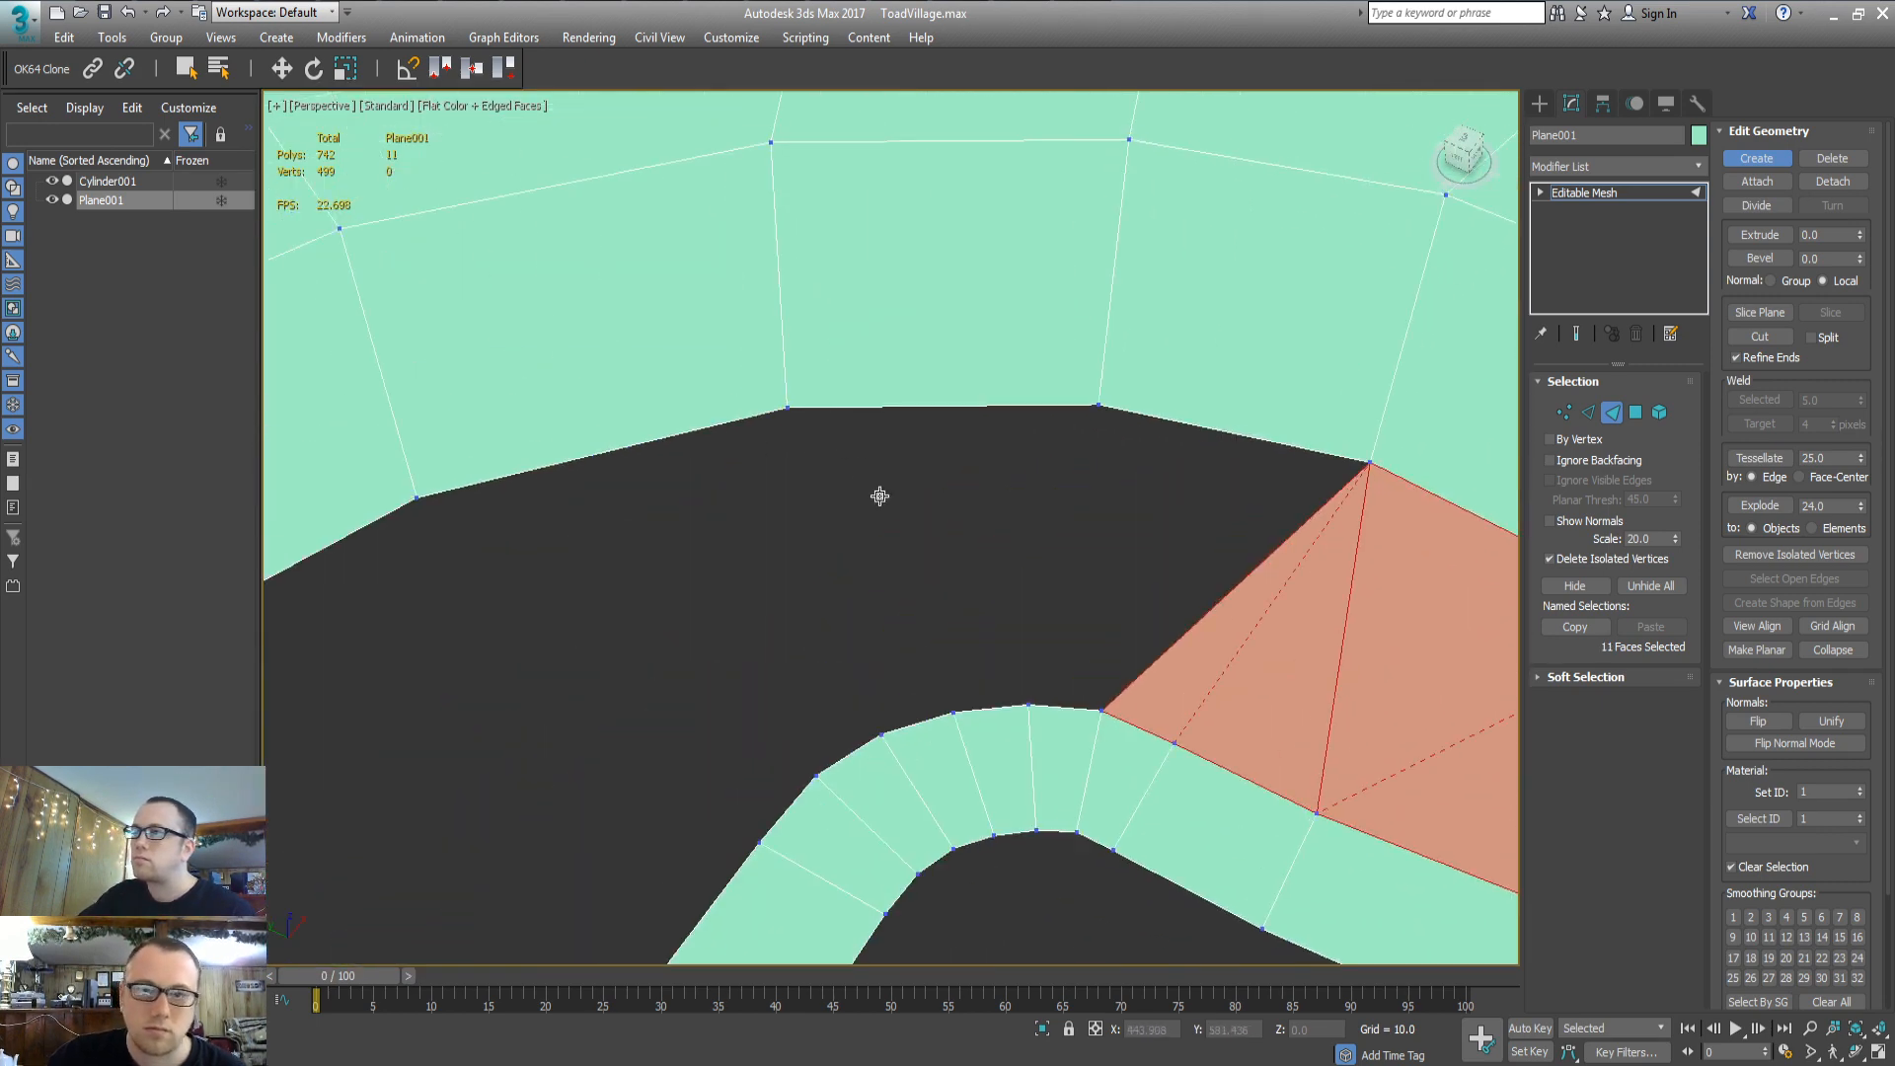
left_click(1036, 706)
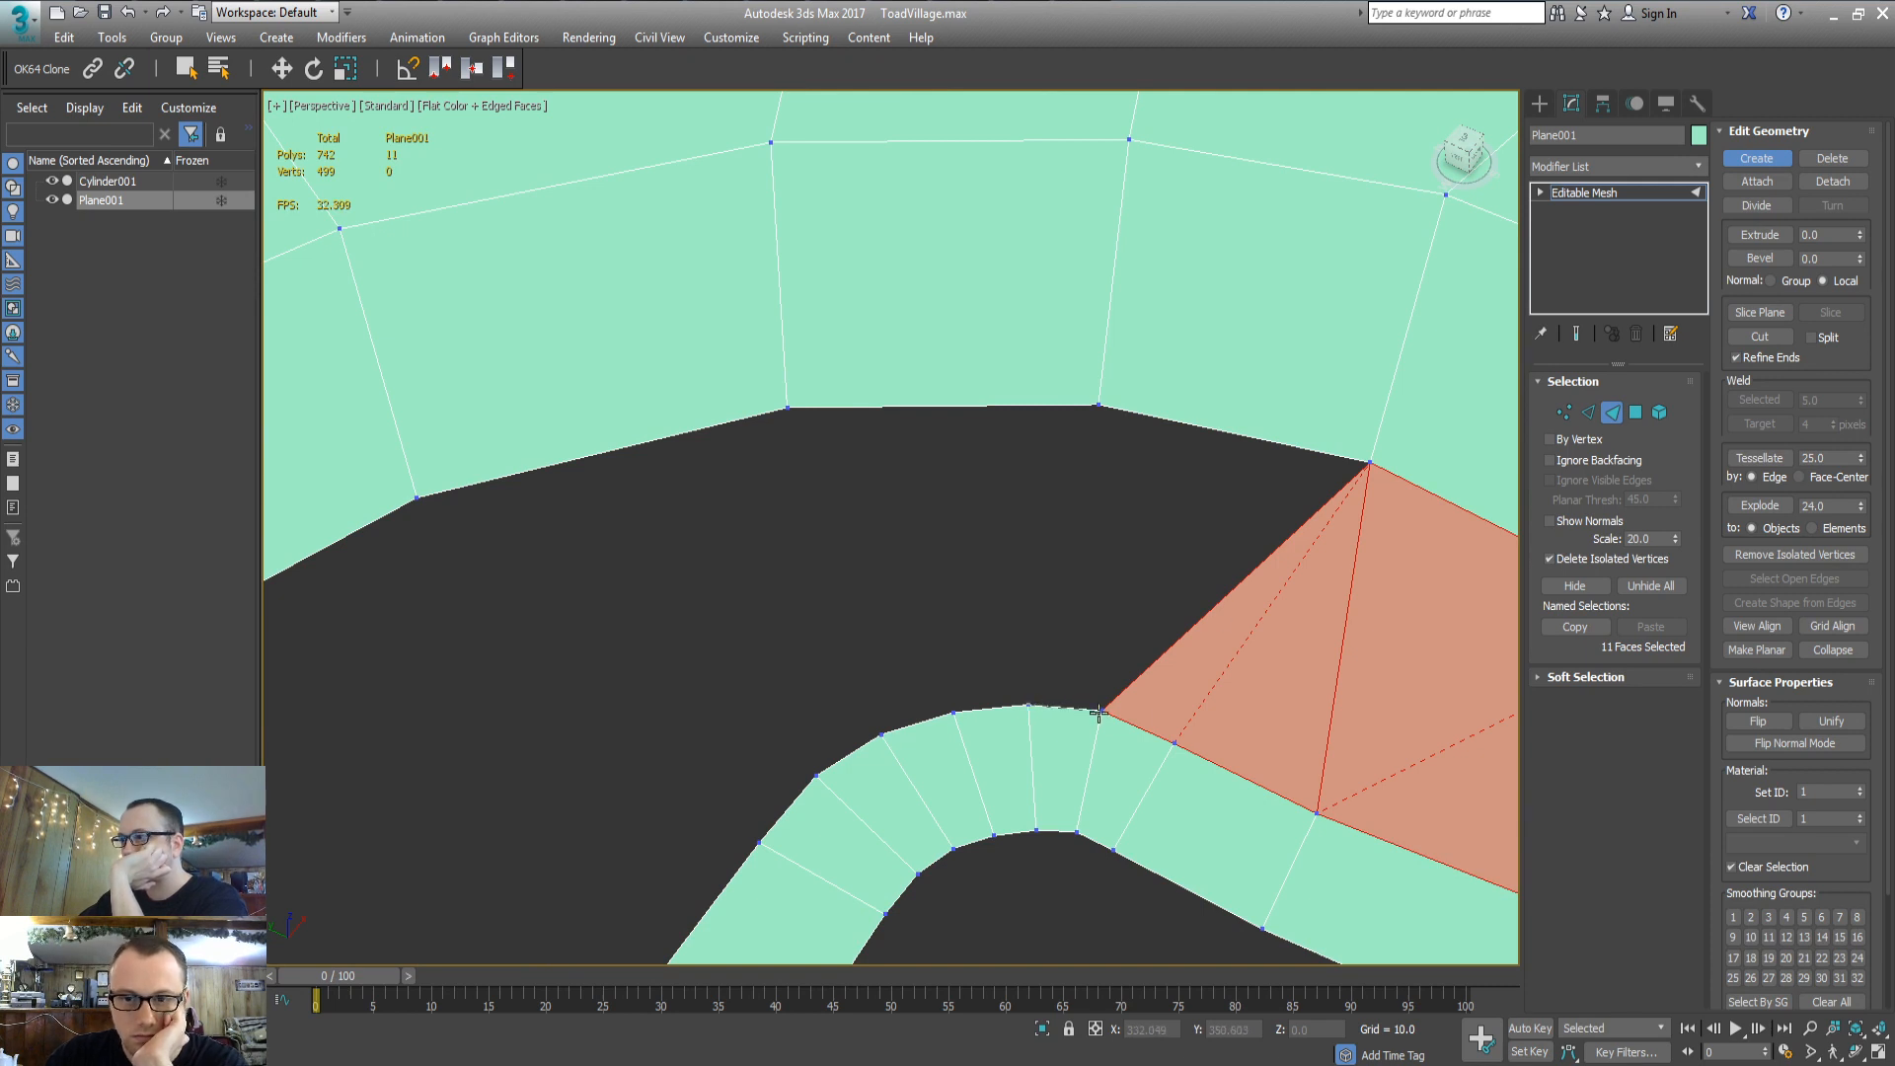
left_click(1100, 404)
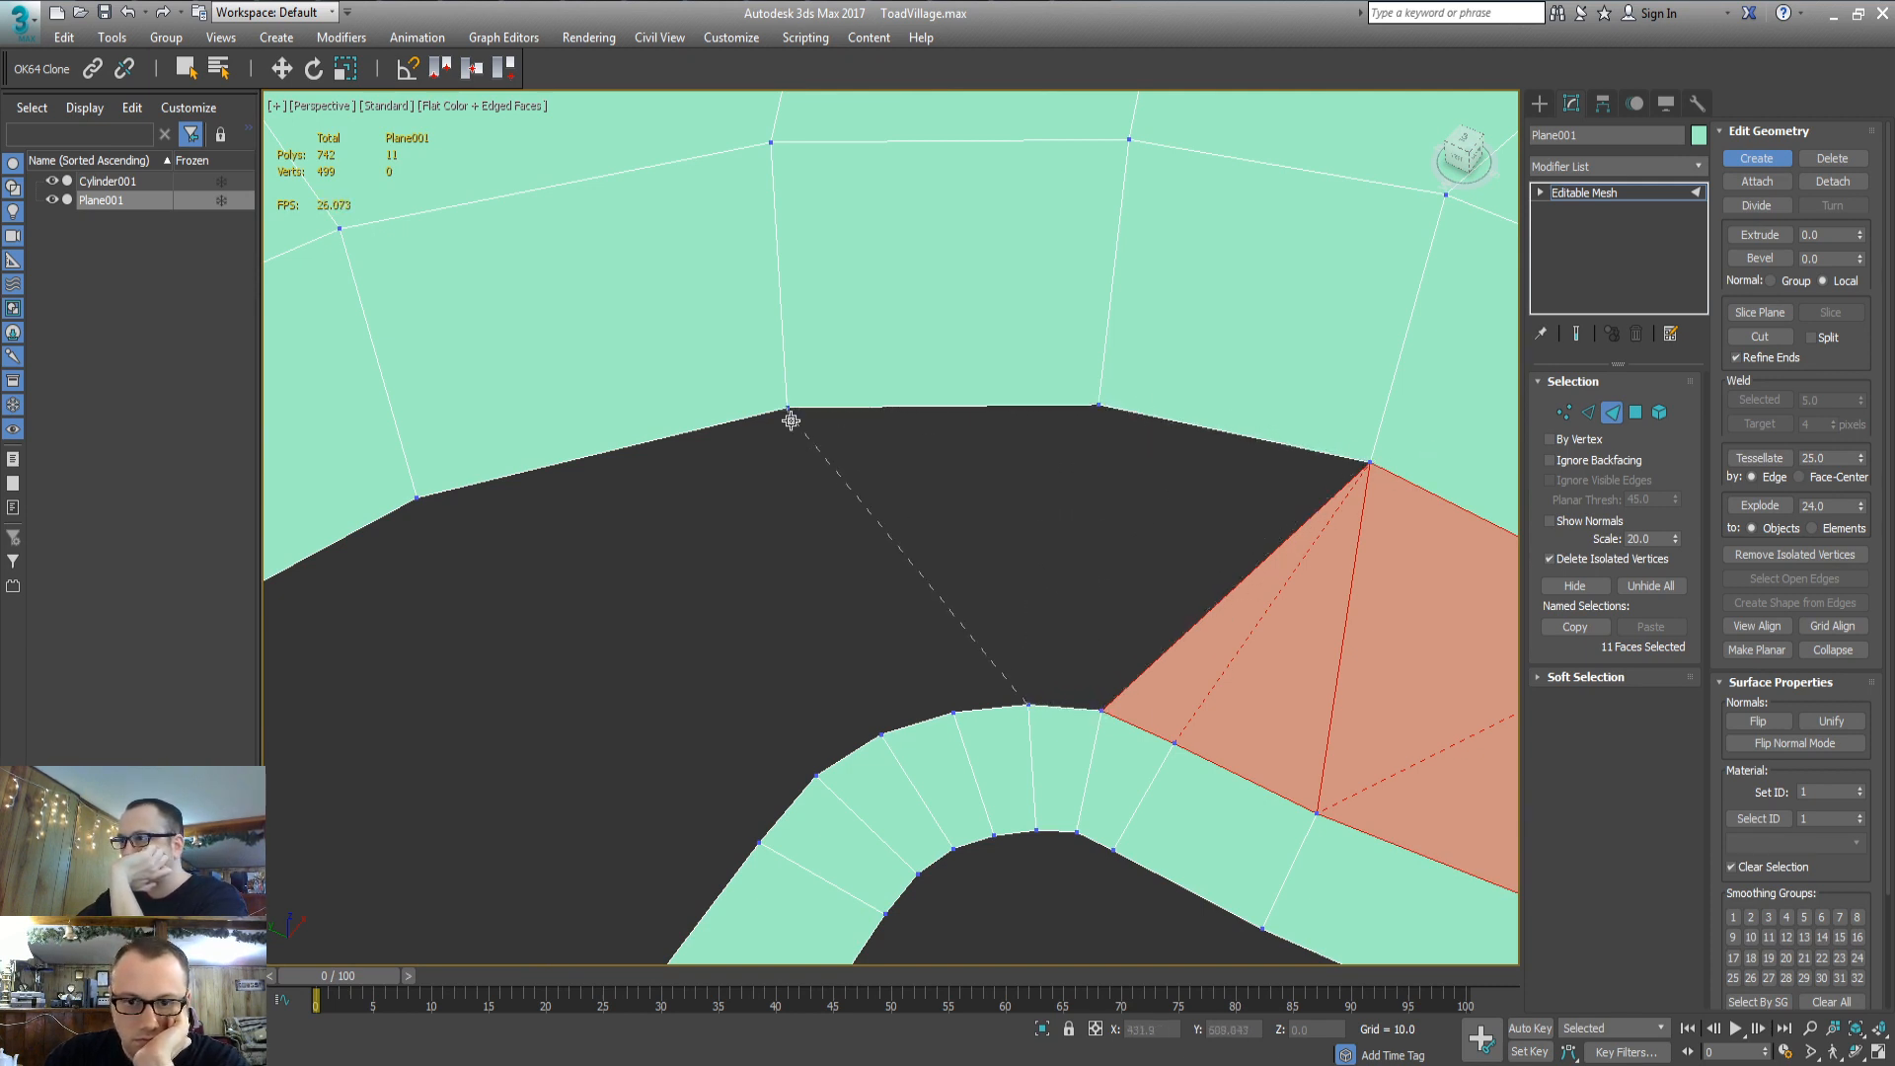
left_click(789, 410)
left_click(953, 710)
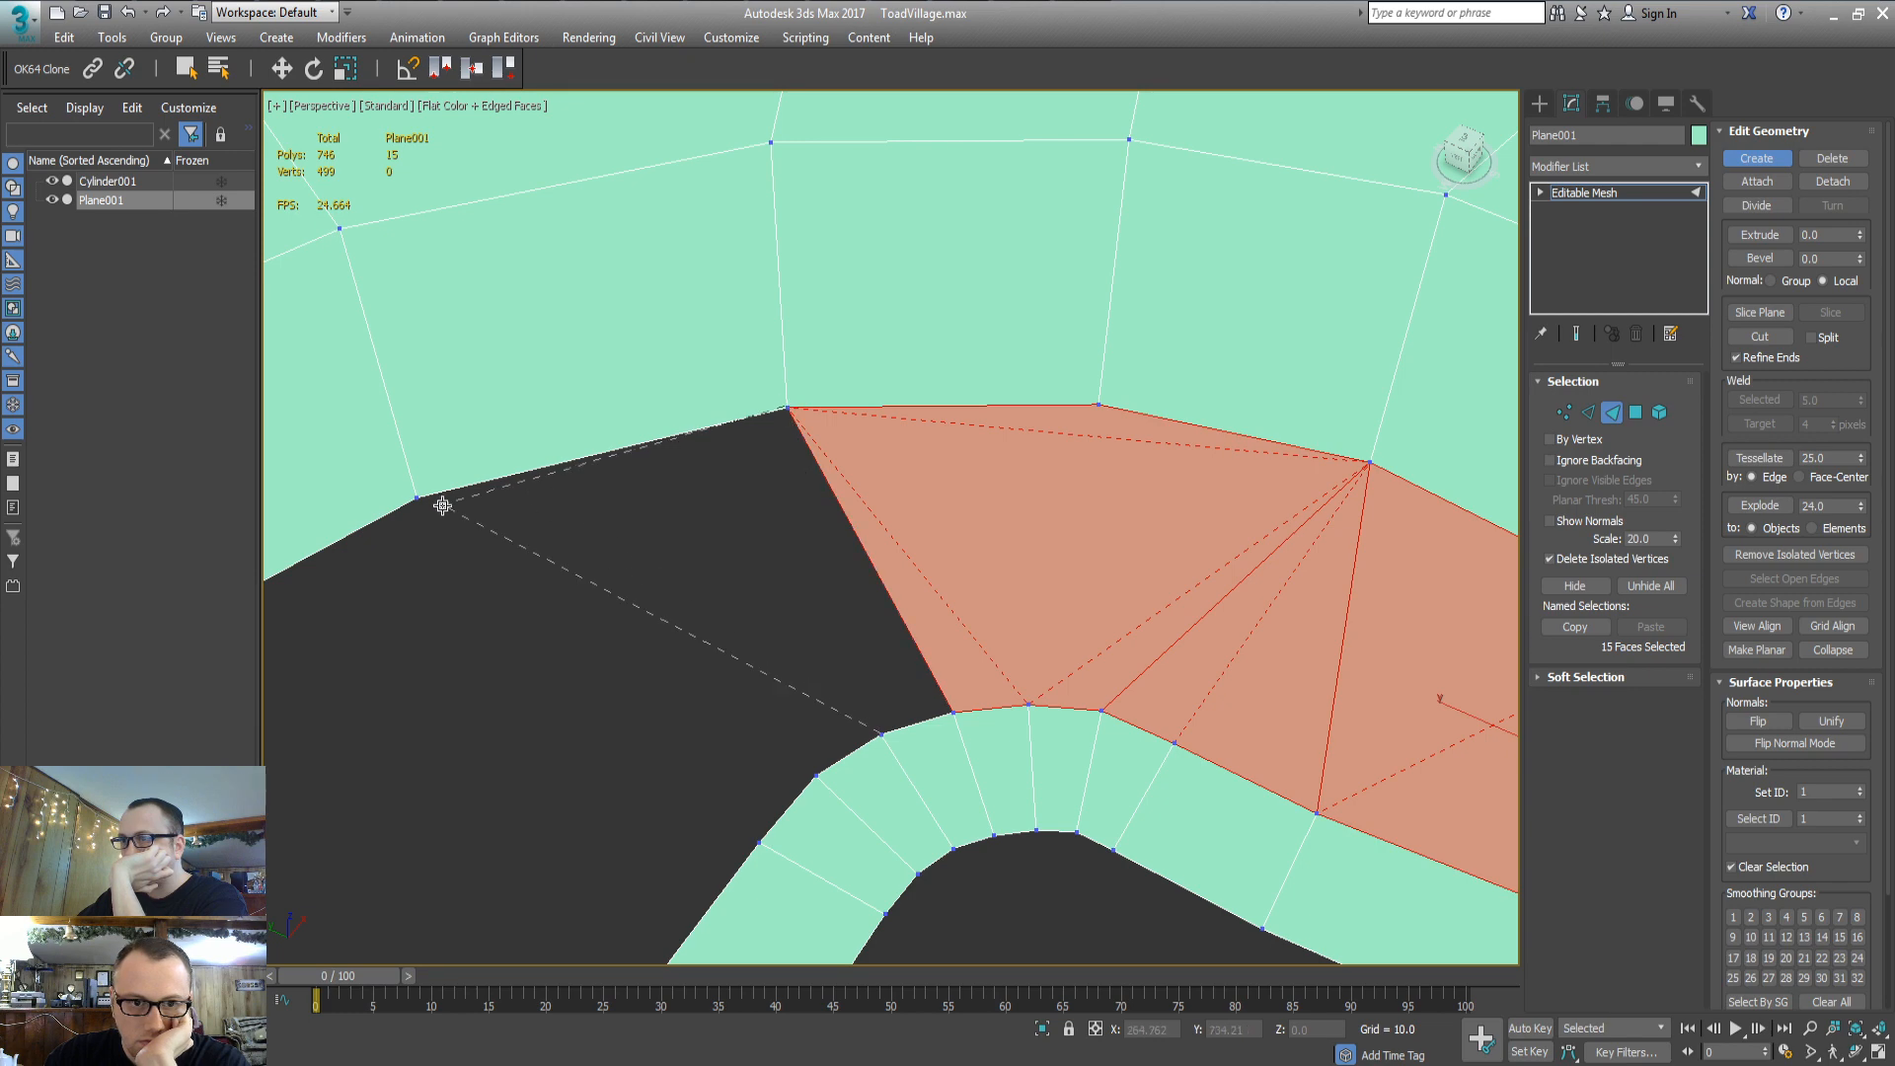
left_click(811, 772)
Create a five-sided polygon from the next wall segment to the path's outer edge where the bend ends
middle_click_drag(747, 707, 1002, 494)
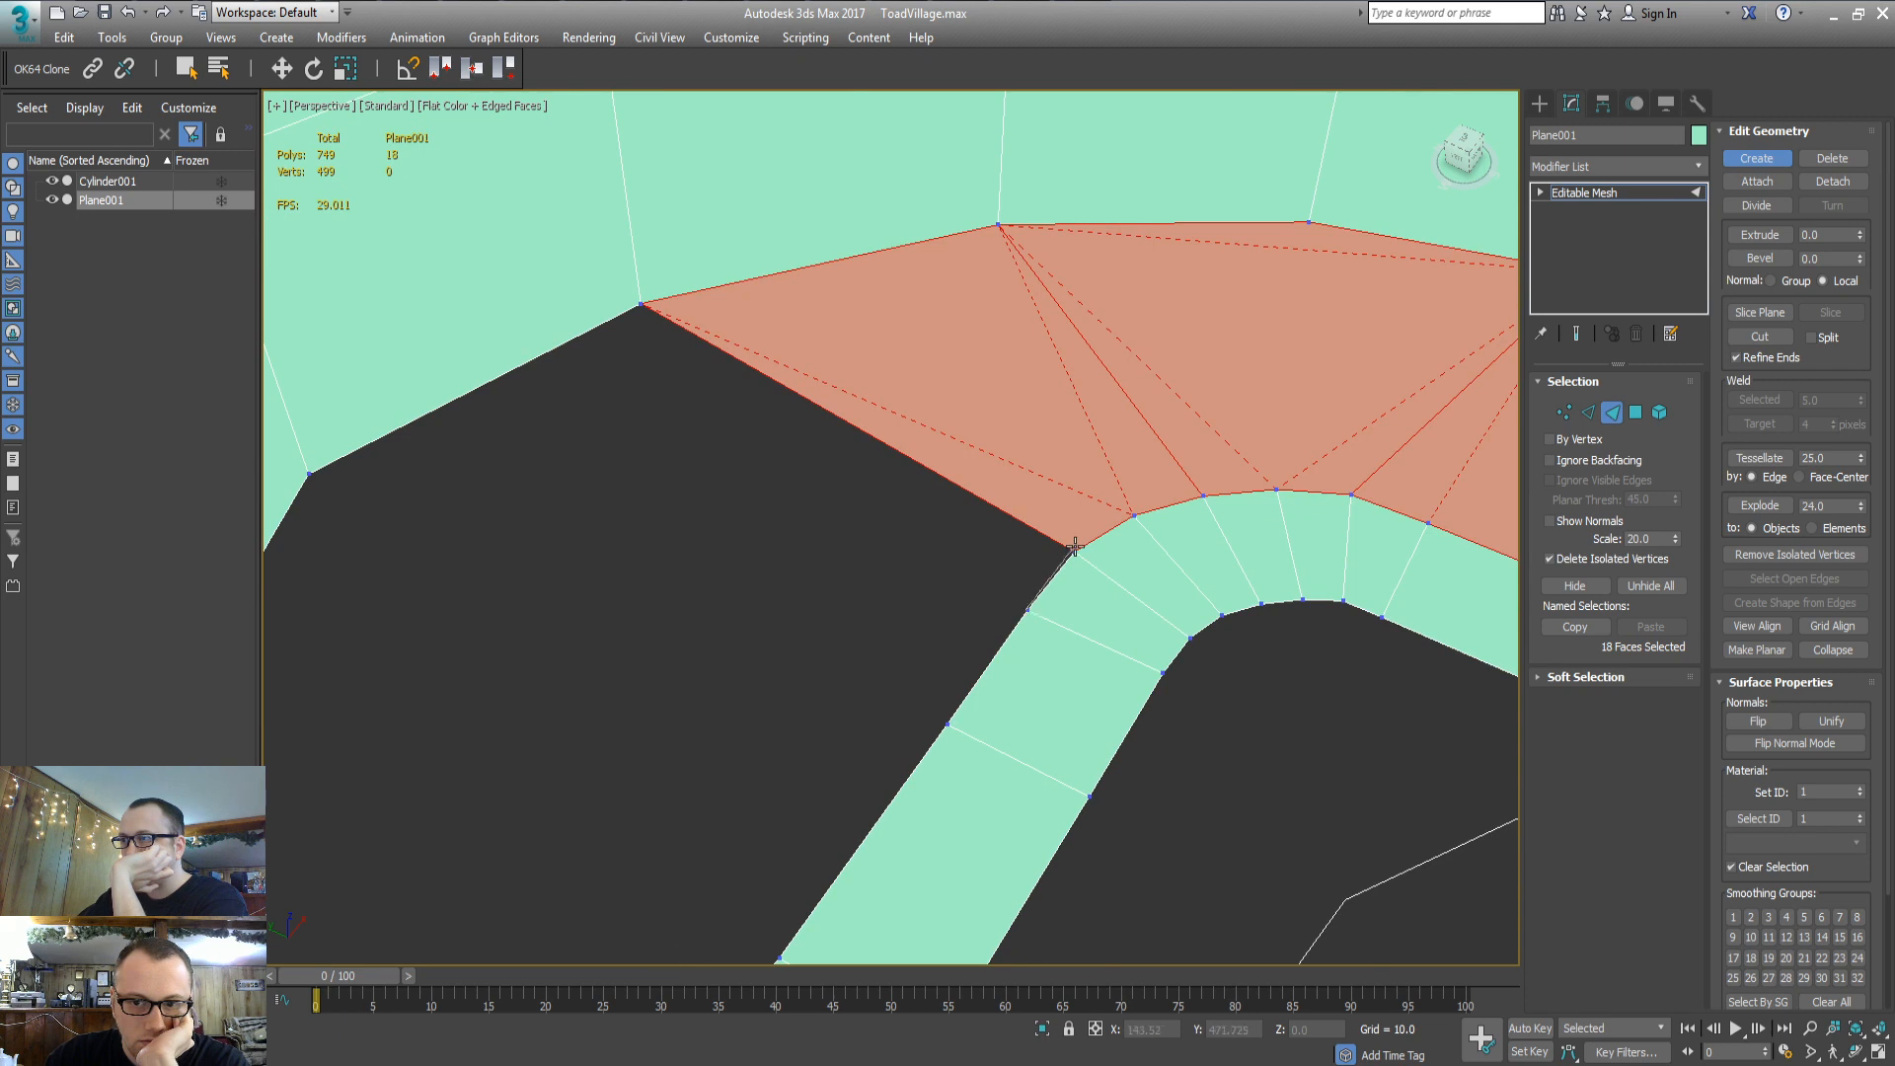
left_click(636, 306)
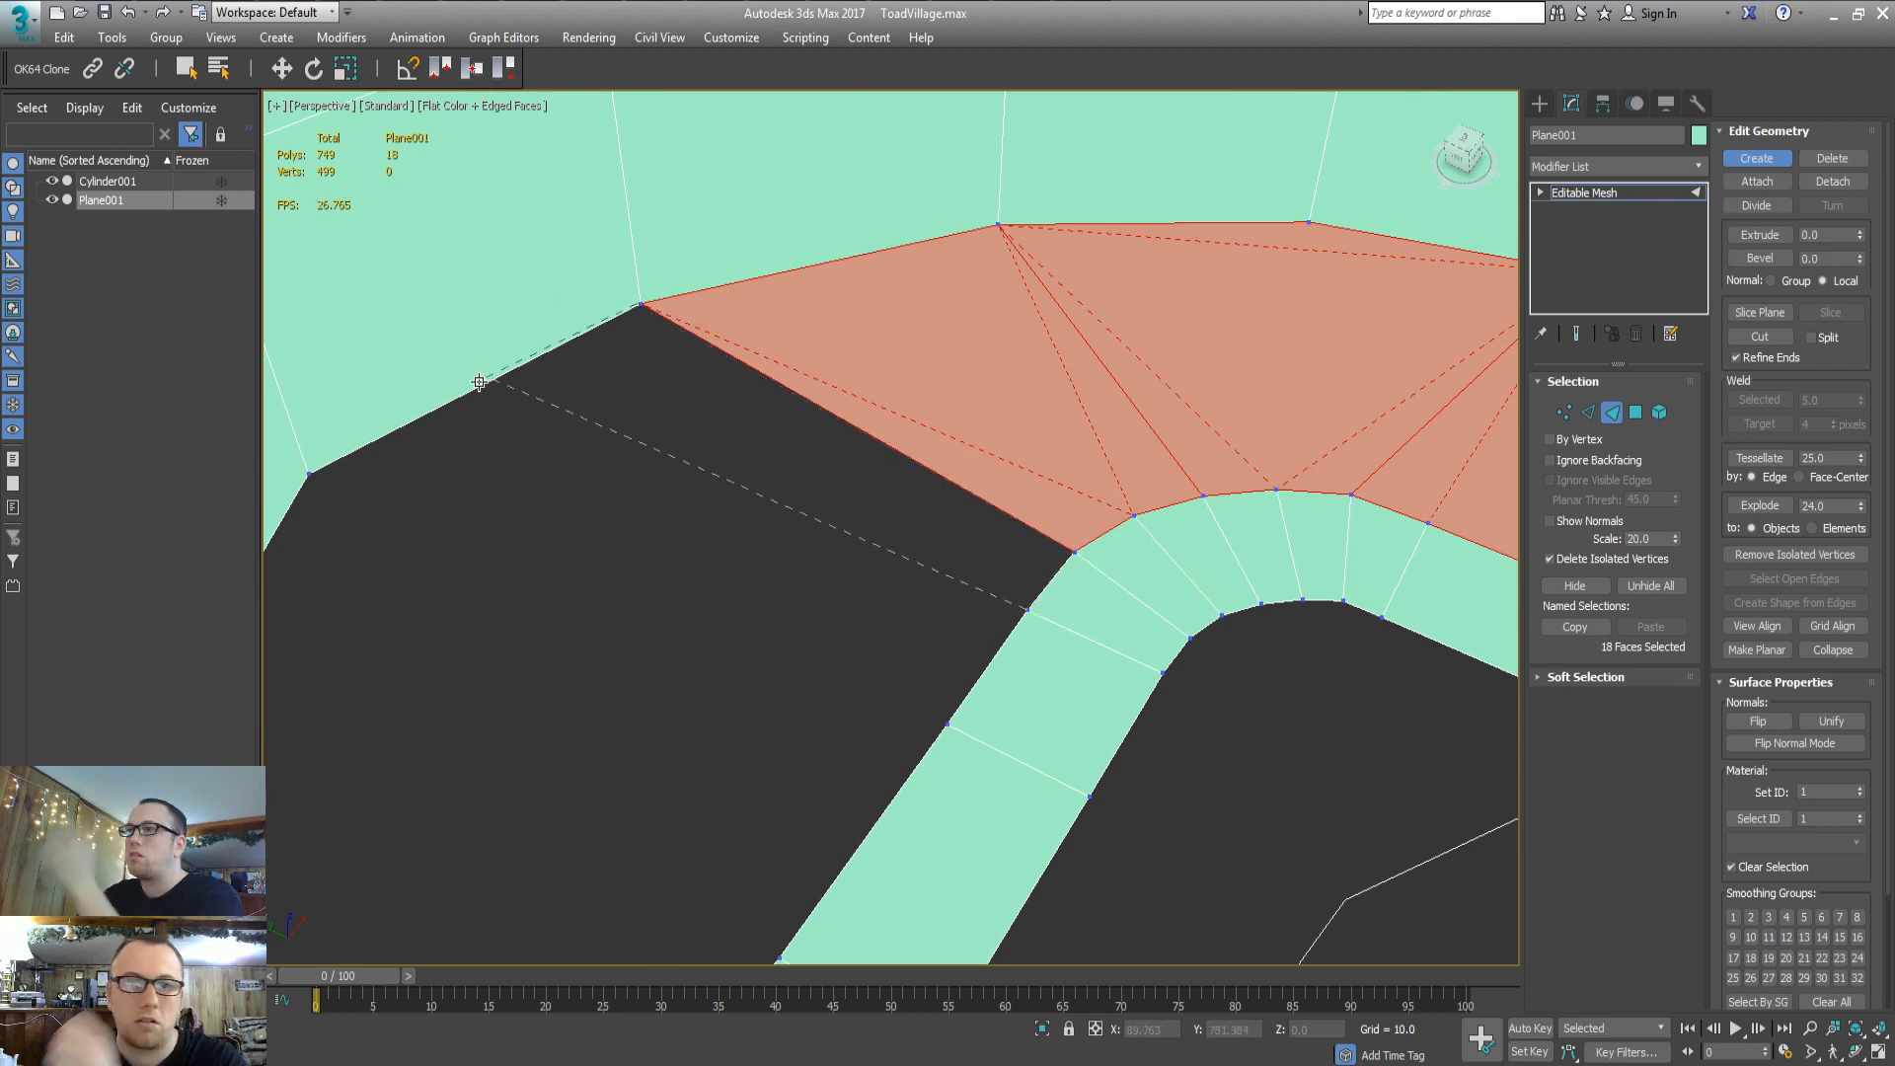
left_click(311, 474)
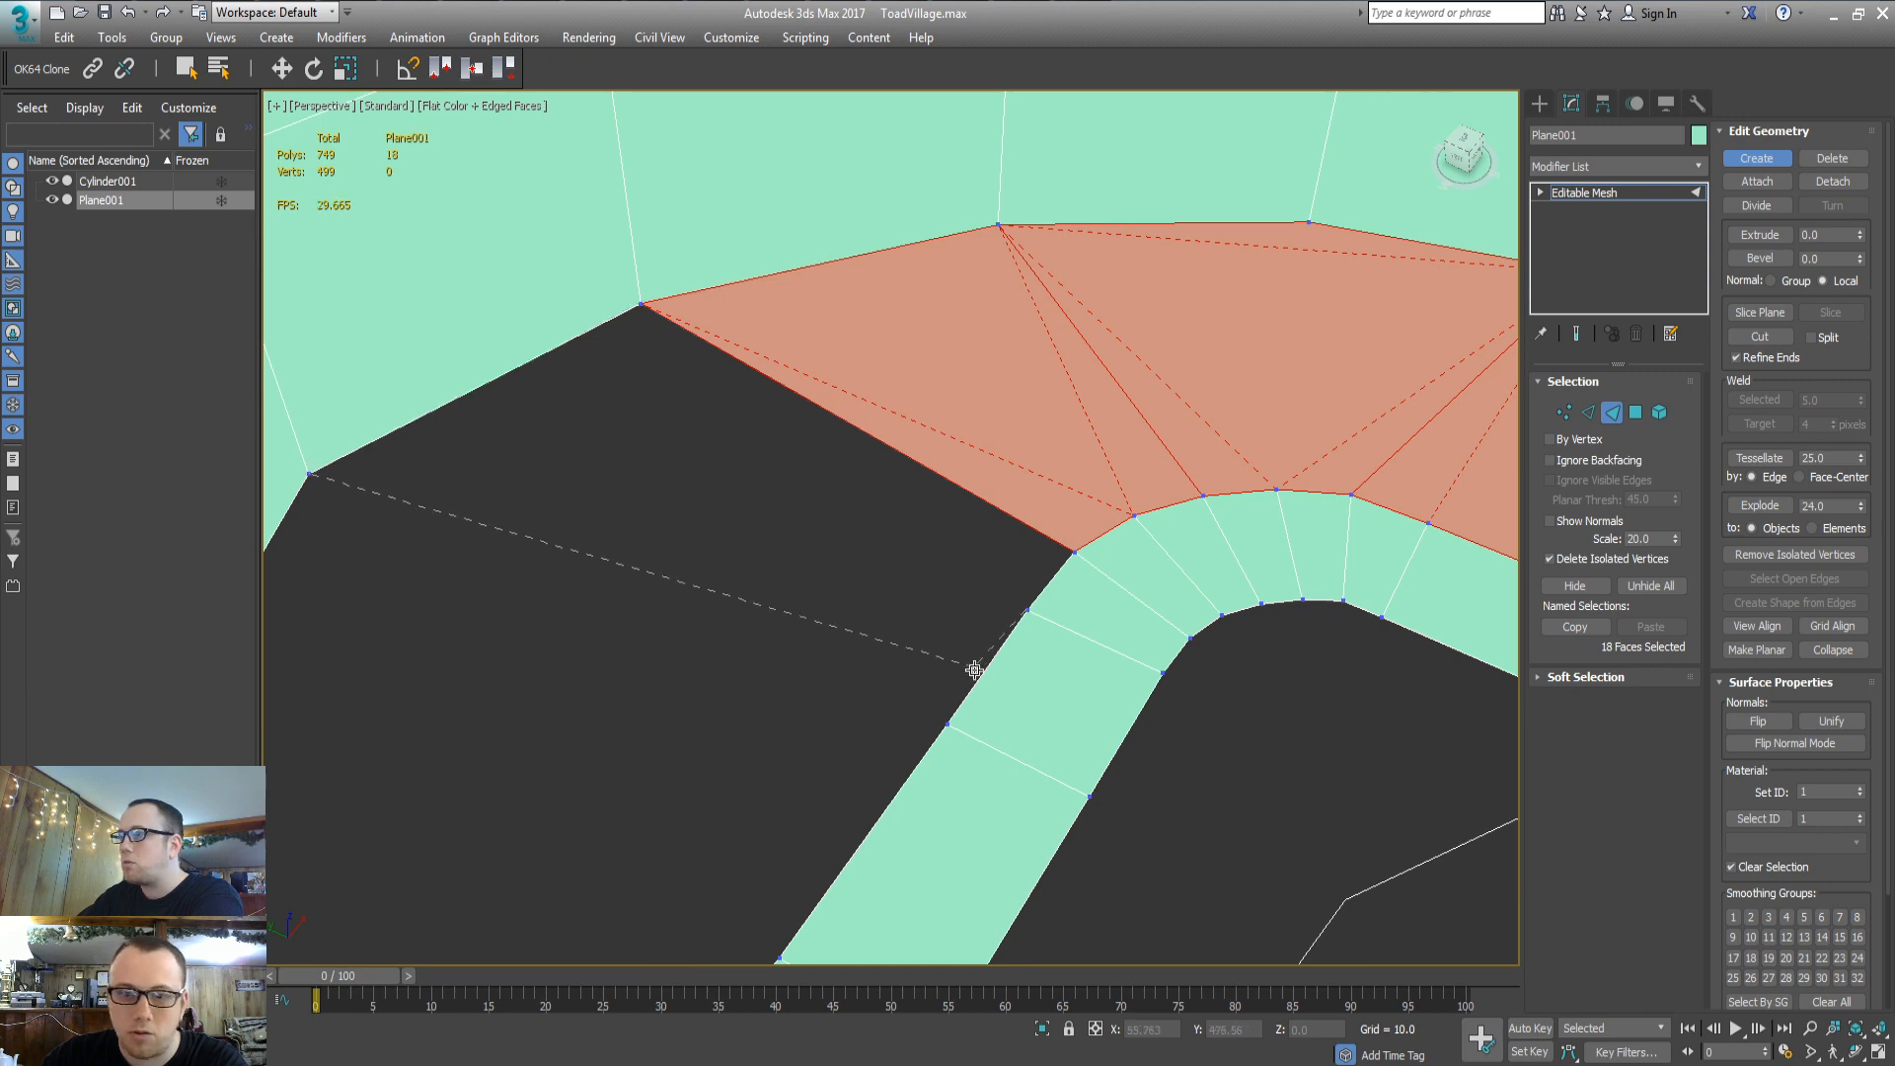
double_click(948, 724)
Try to create a four-sided polygon between the inside of the bend and the facing edge of the opposite path section
middle_click_drag(1011, 634, 713, 530, "alt")
scroll(1295, 483, "down", 3)
scroll(1287, 554, "down", 3)
middle_click_drag(888, 579, 1037, 600, "alt")
middle_click_drag(1017, 518, 982, 554)
scroll(816, 533, "up", 4)
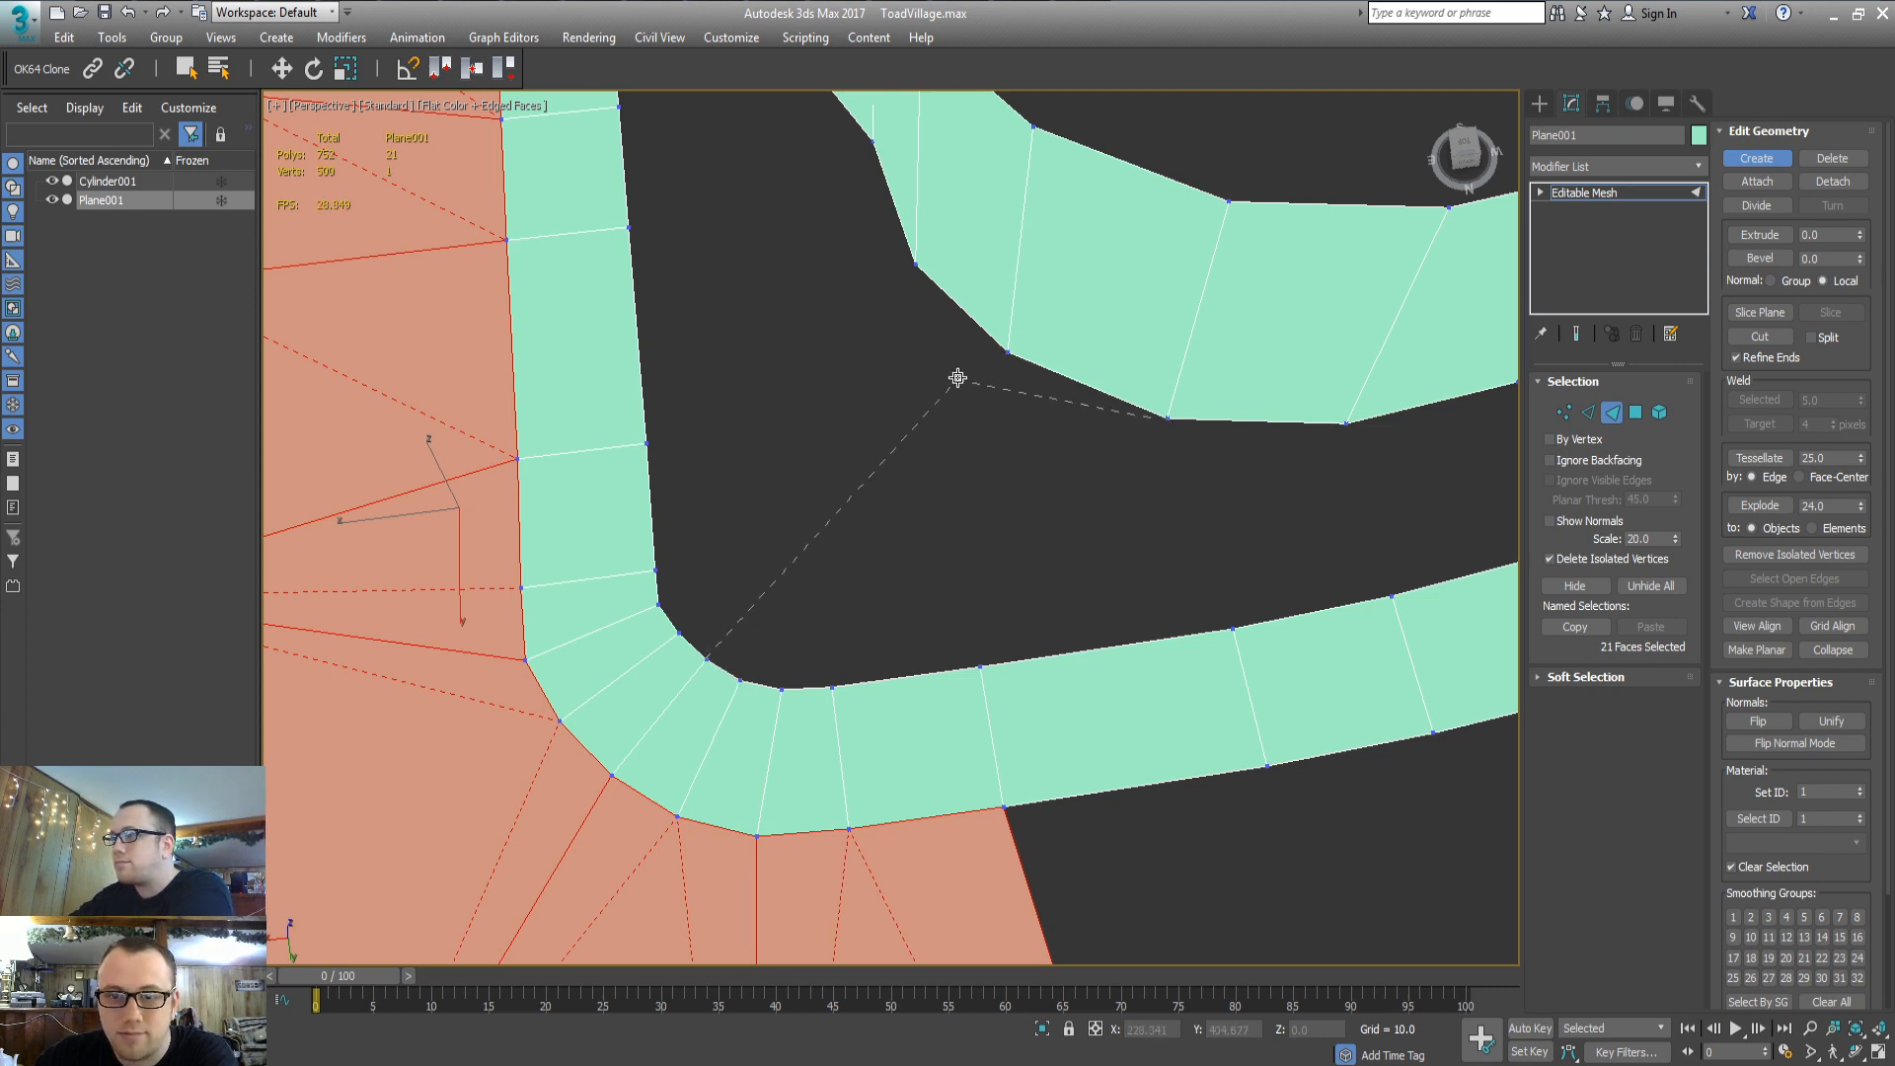
double_click(1007, 351)
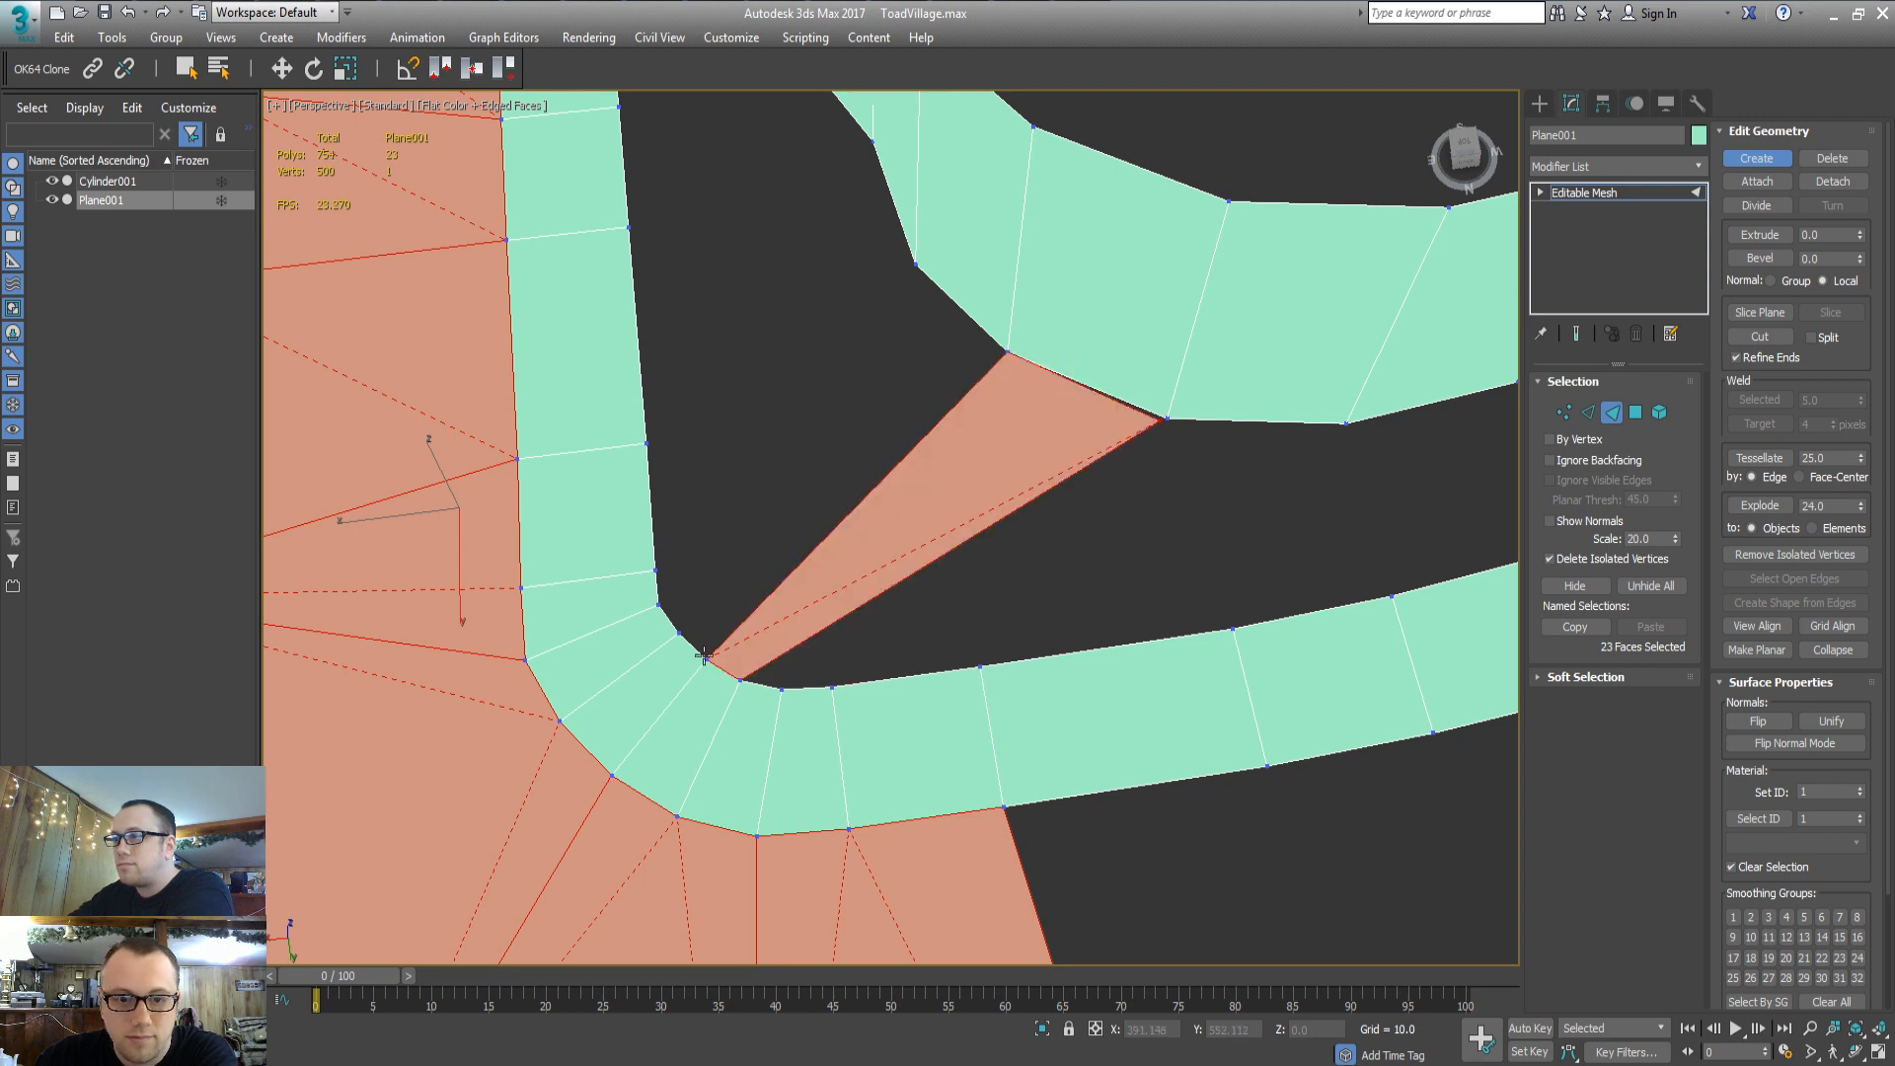
left_click(709, 658)
right_click(965, 430)
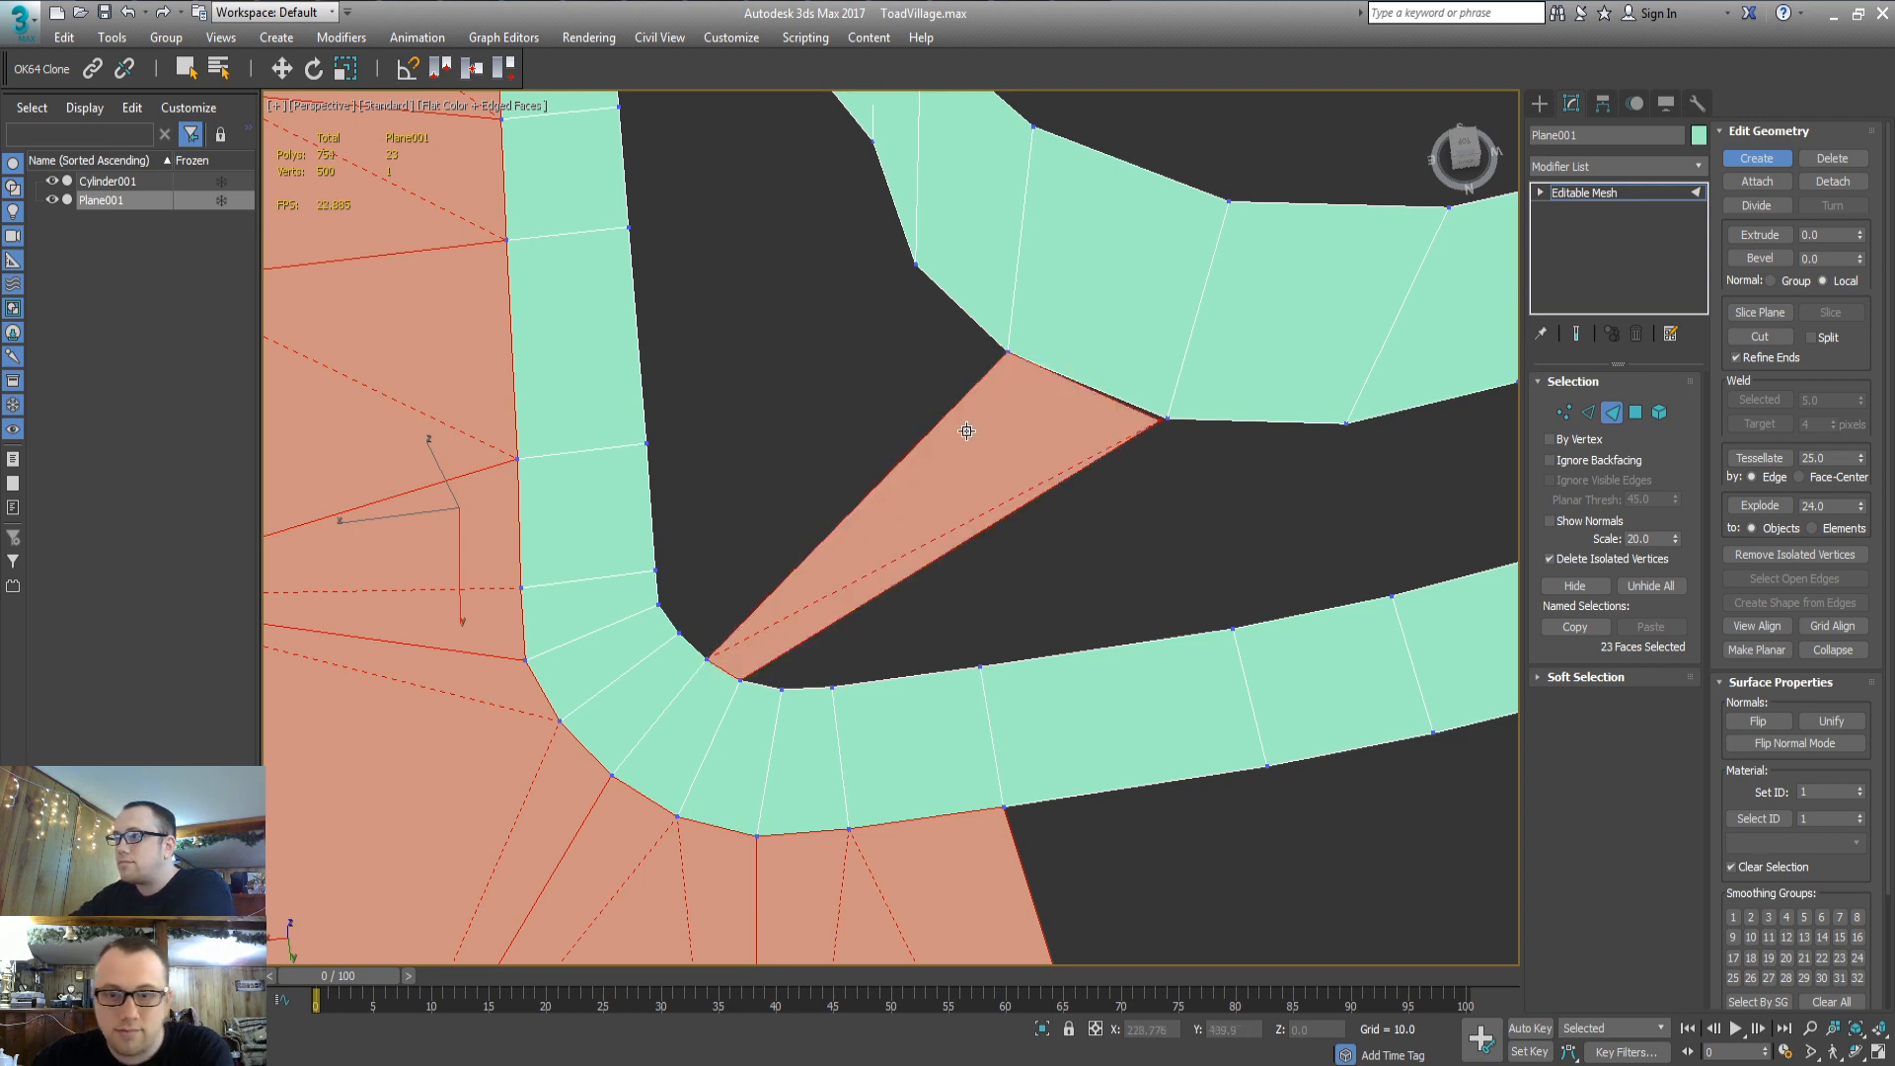
key("ctrl+z")
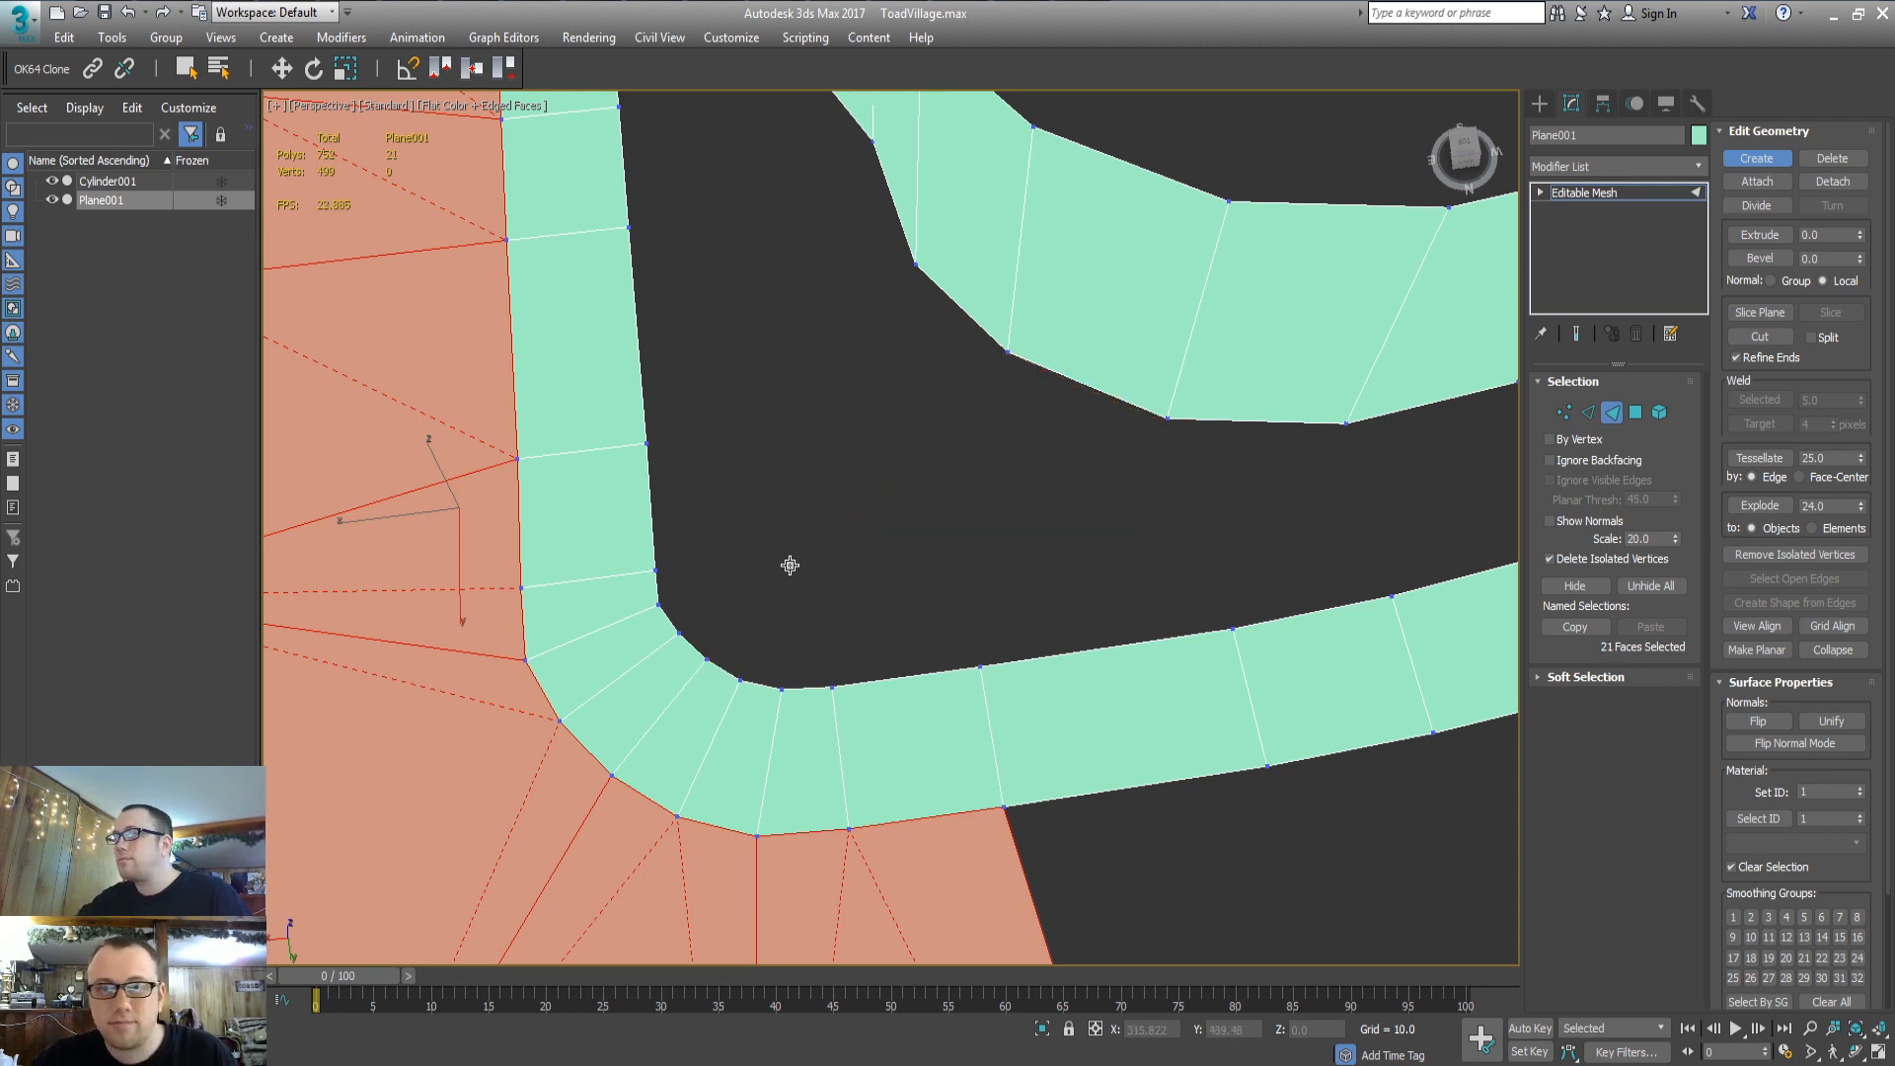
Create two adjoining four-sided polygons from the inside vertices of the bend to the facing edge of the opposite path section
left_click(740, 680)
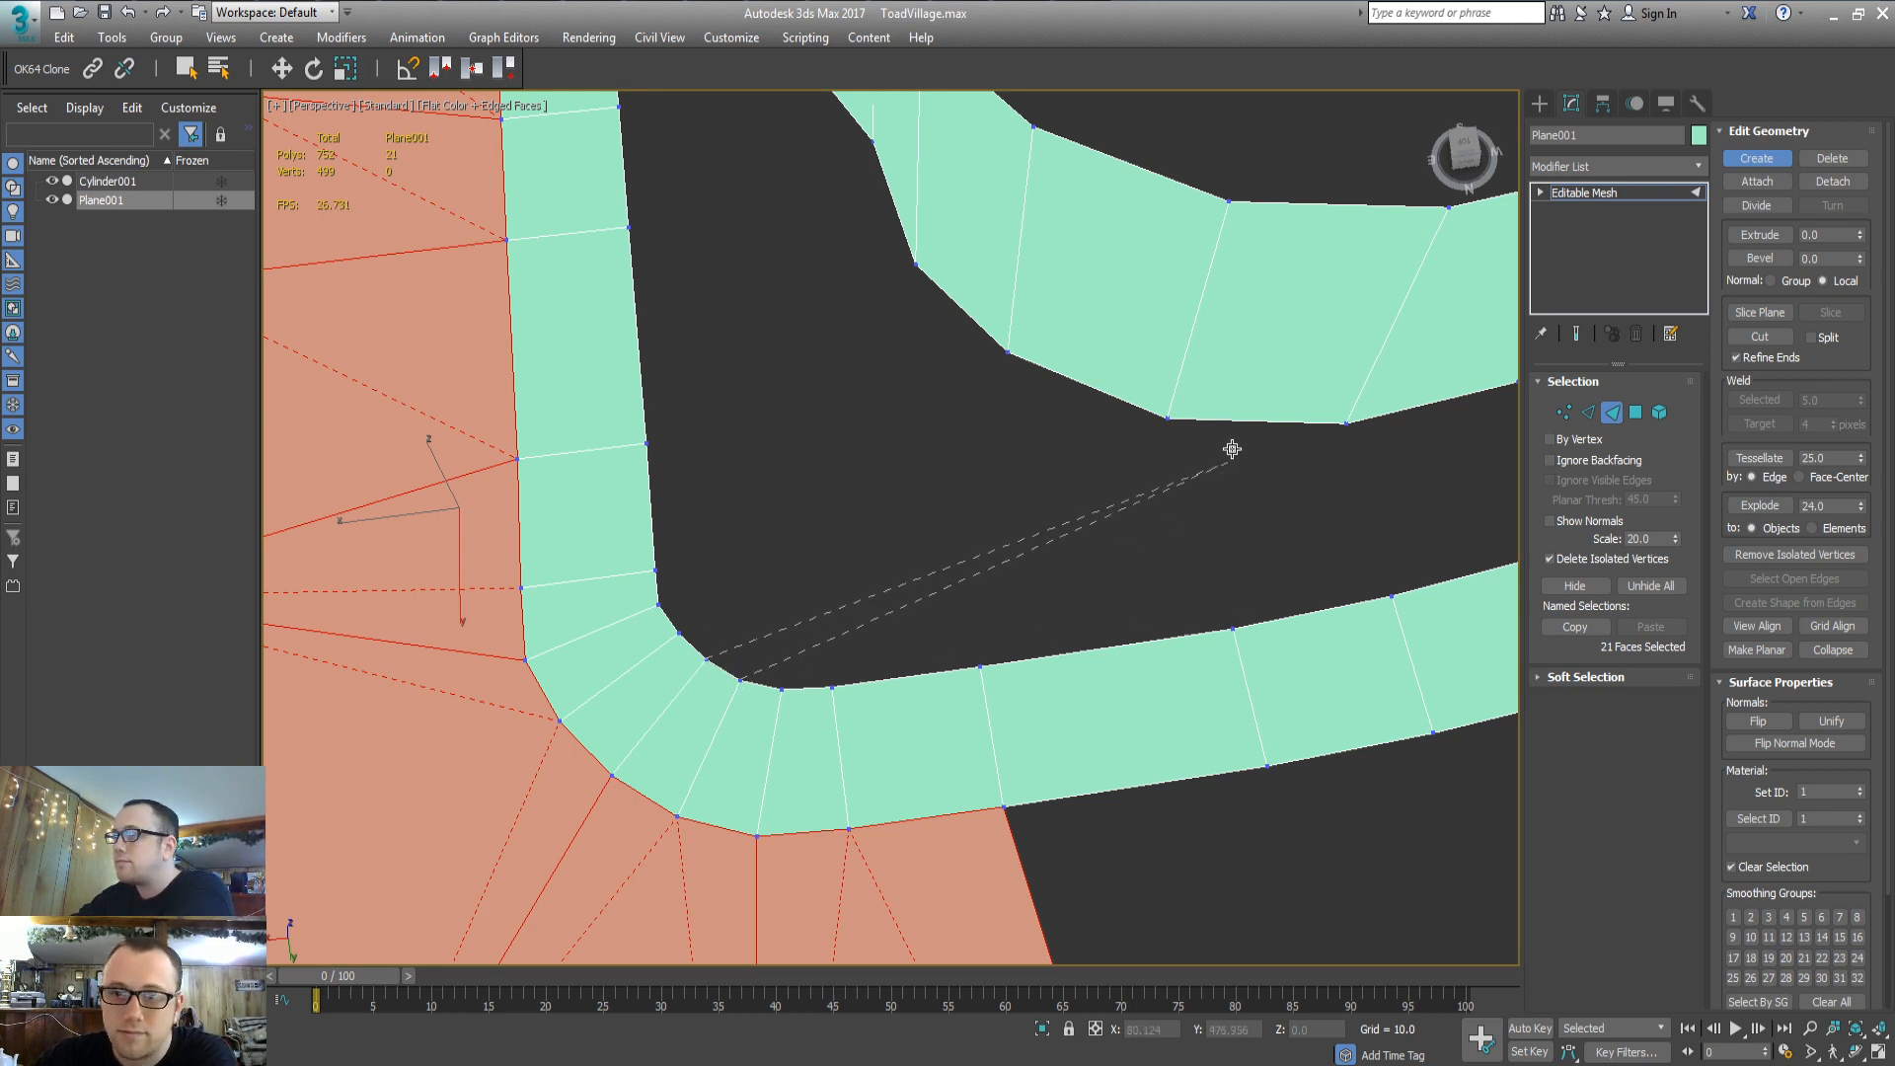
left_click(1007, 353)
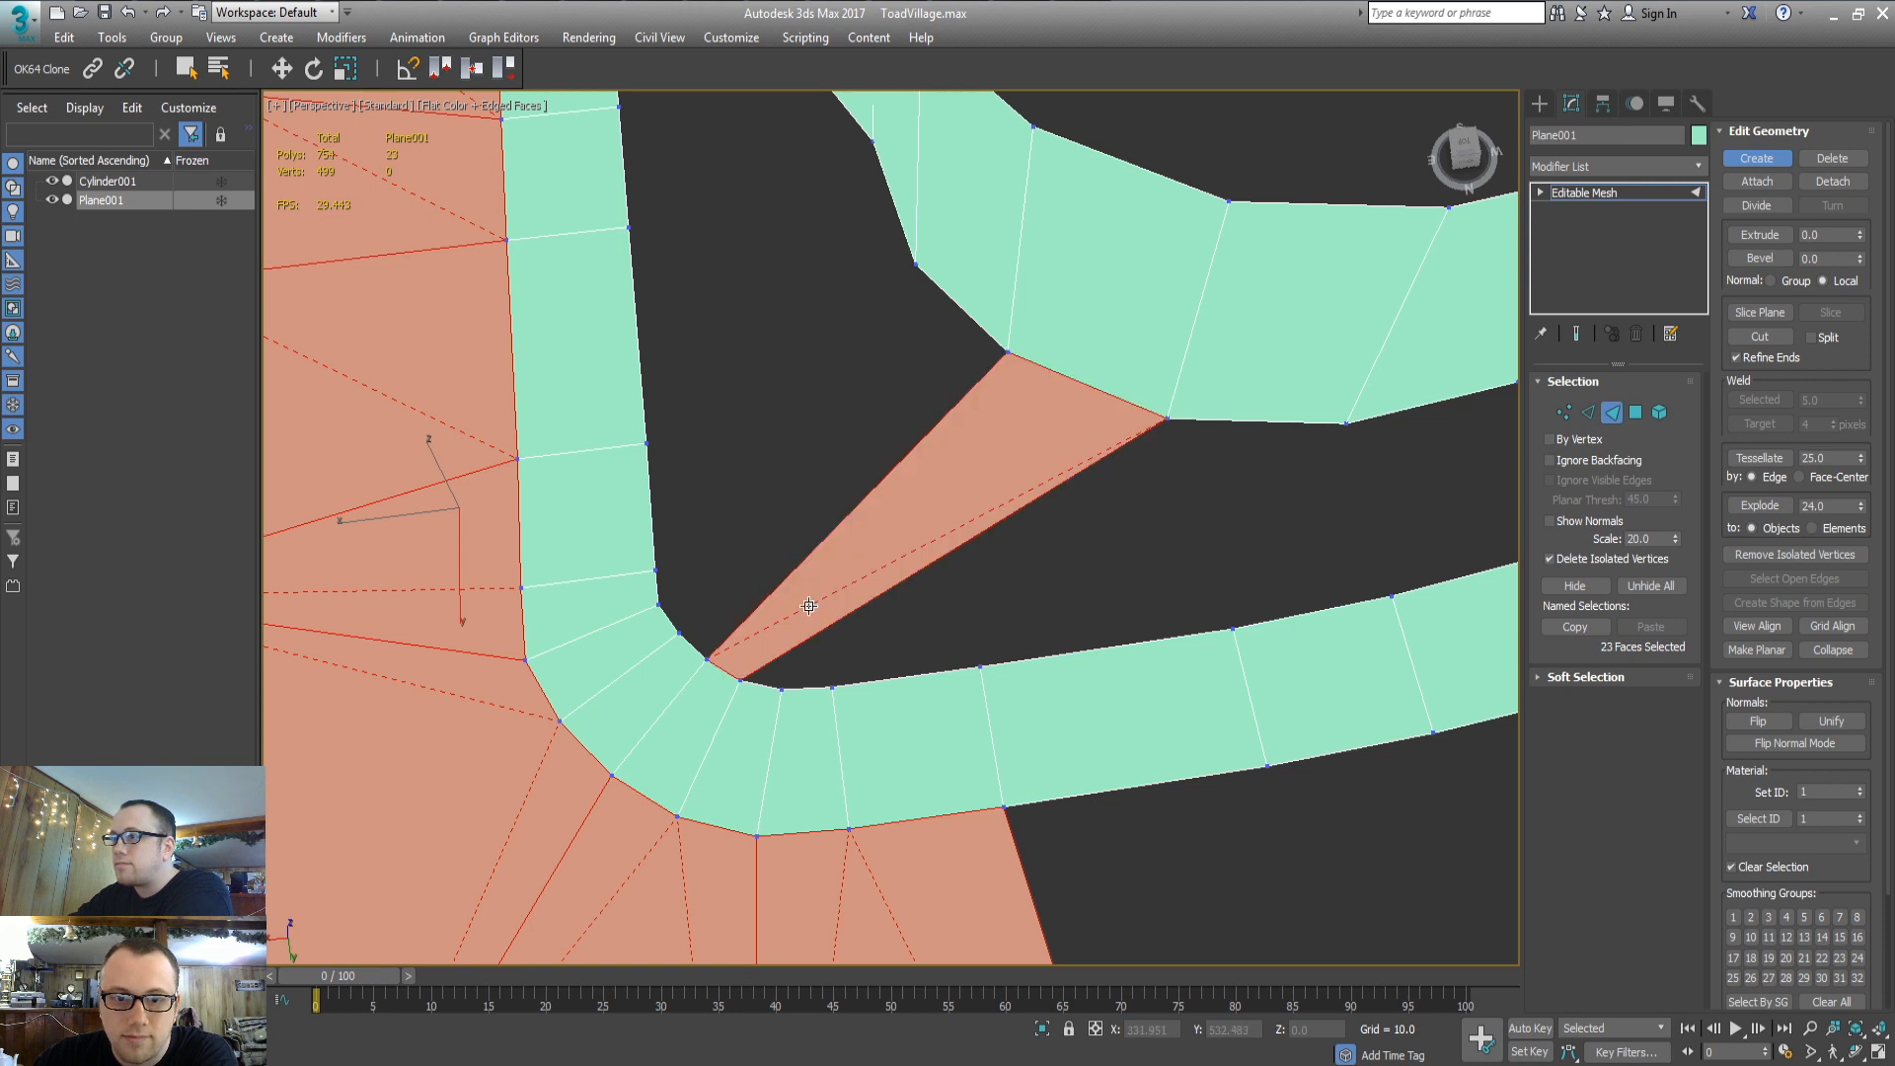
left_click(705, 660)
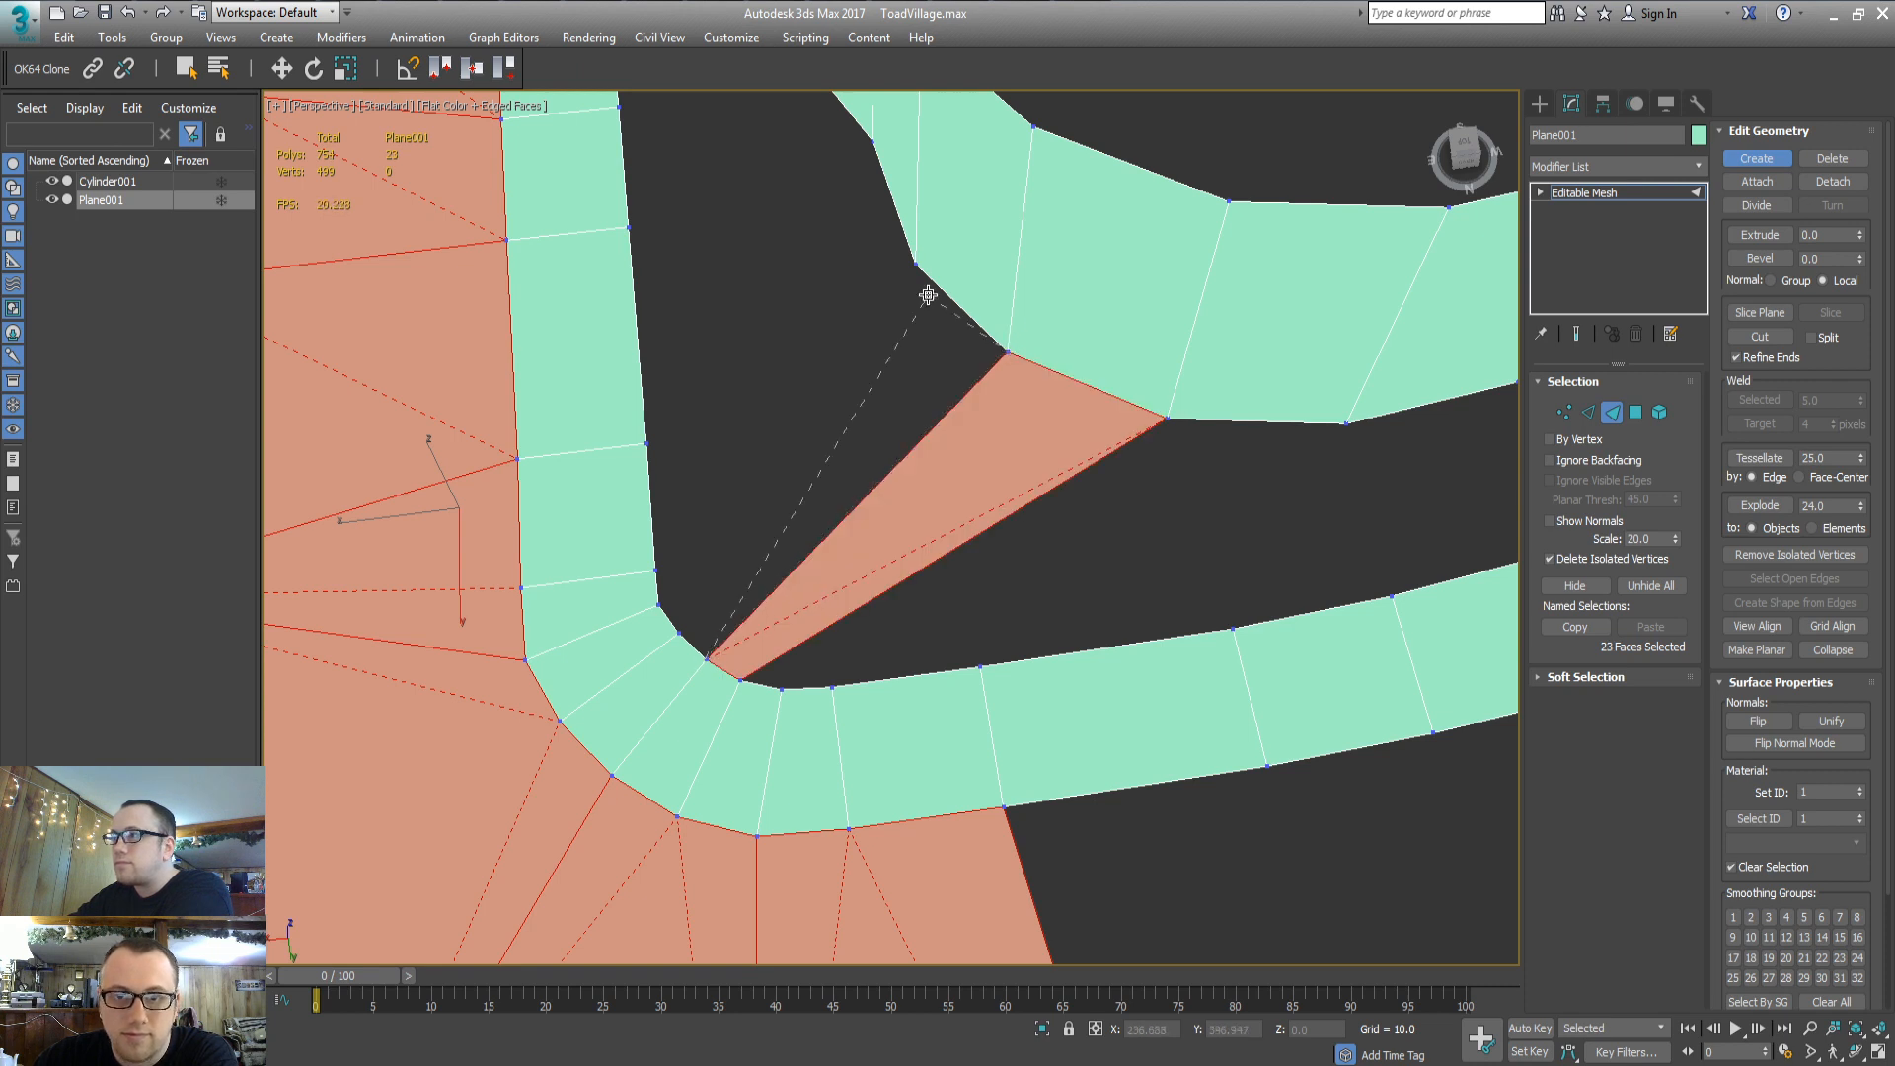
left_click(681, 630)
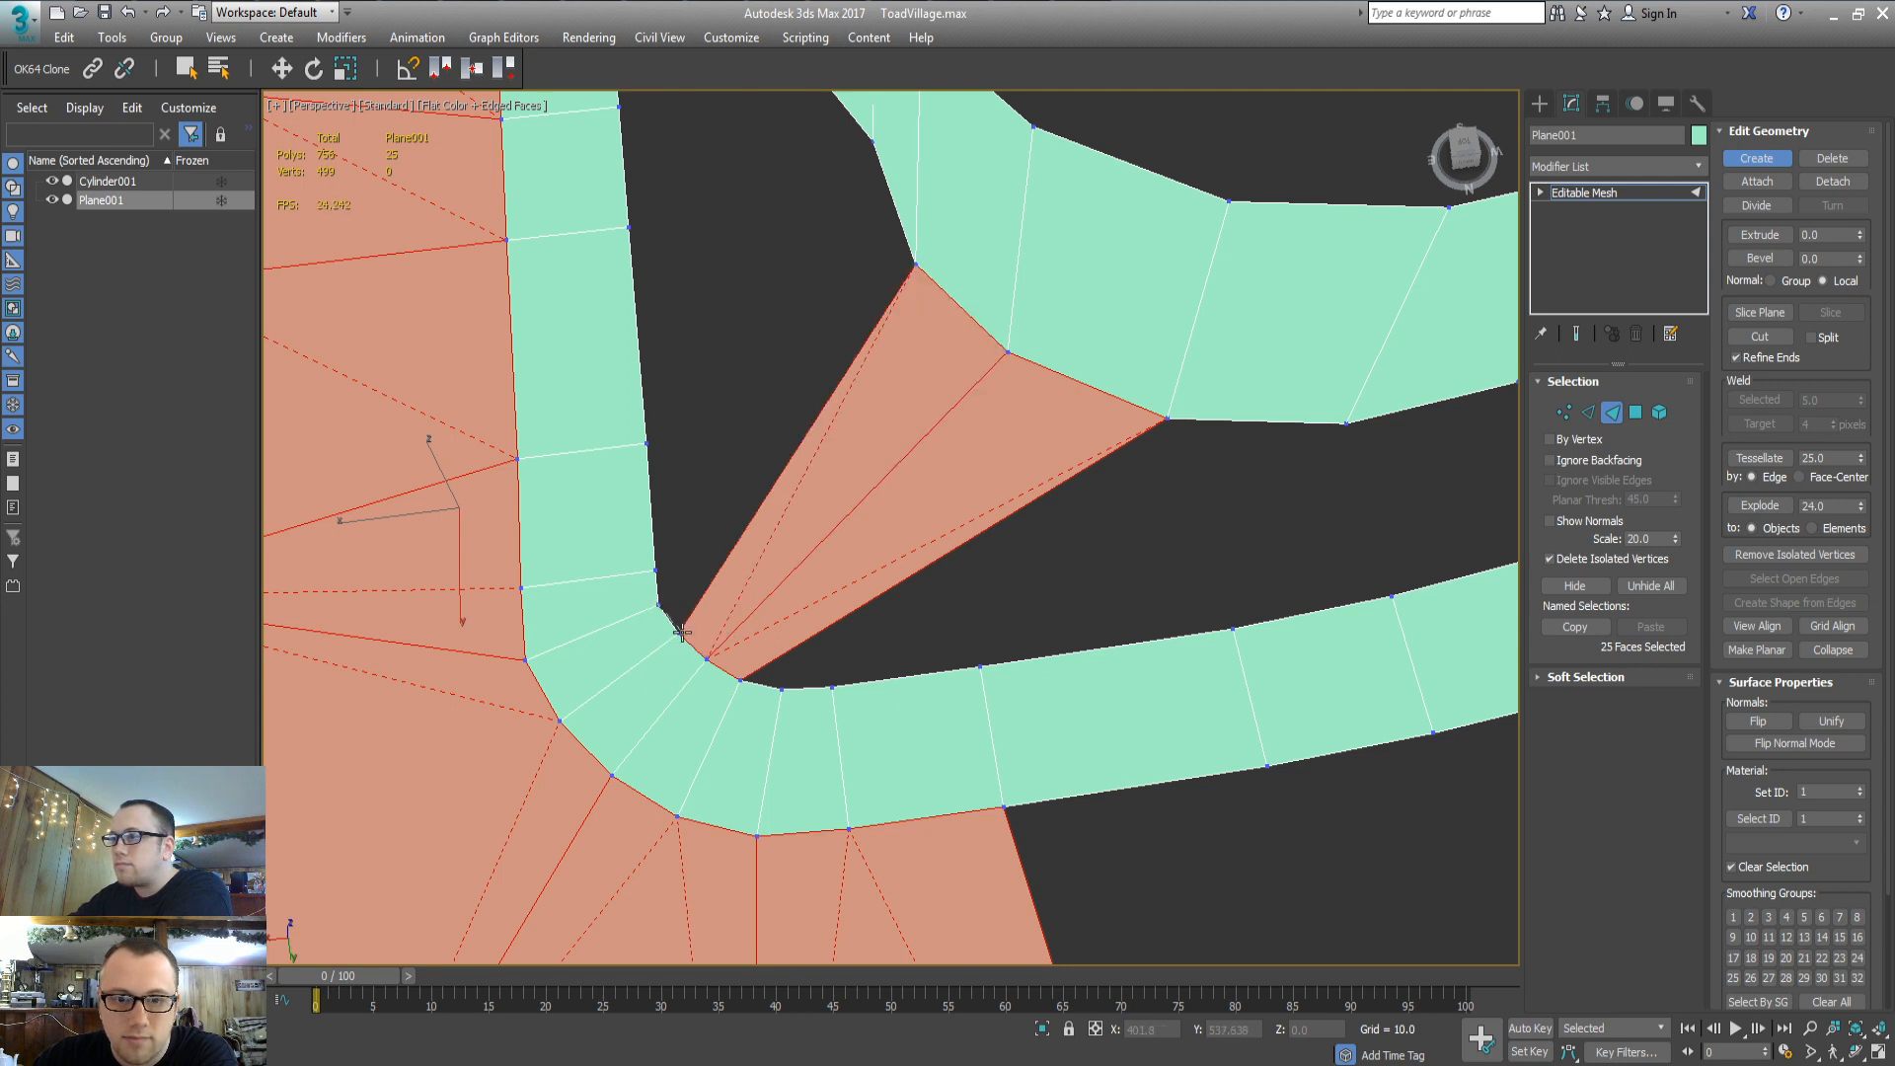
Create faces fanning from the opposite path's corner vertex to the remaining inner bend vertices and the first straight path vertex
left_click(914, 266)
left_click(655, 572)
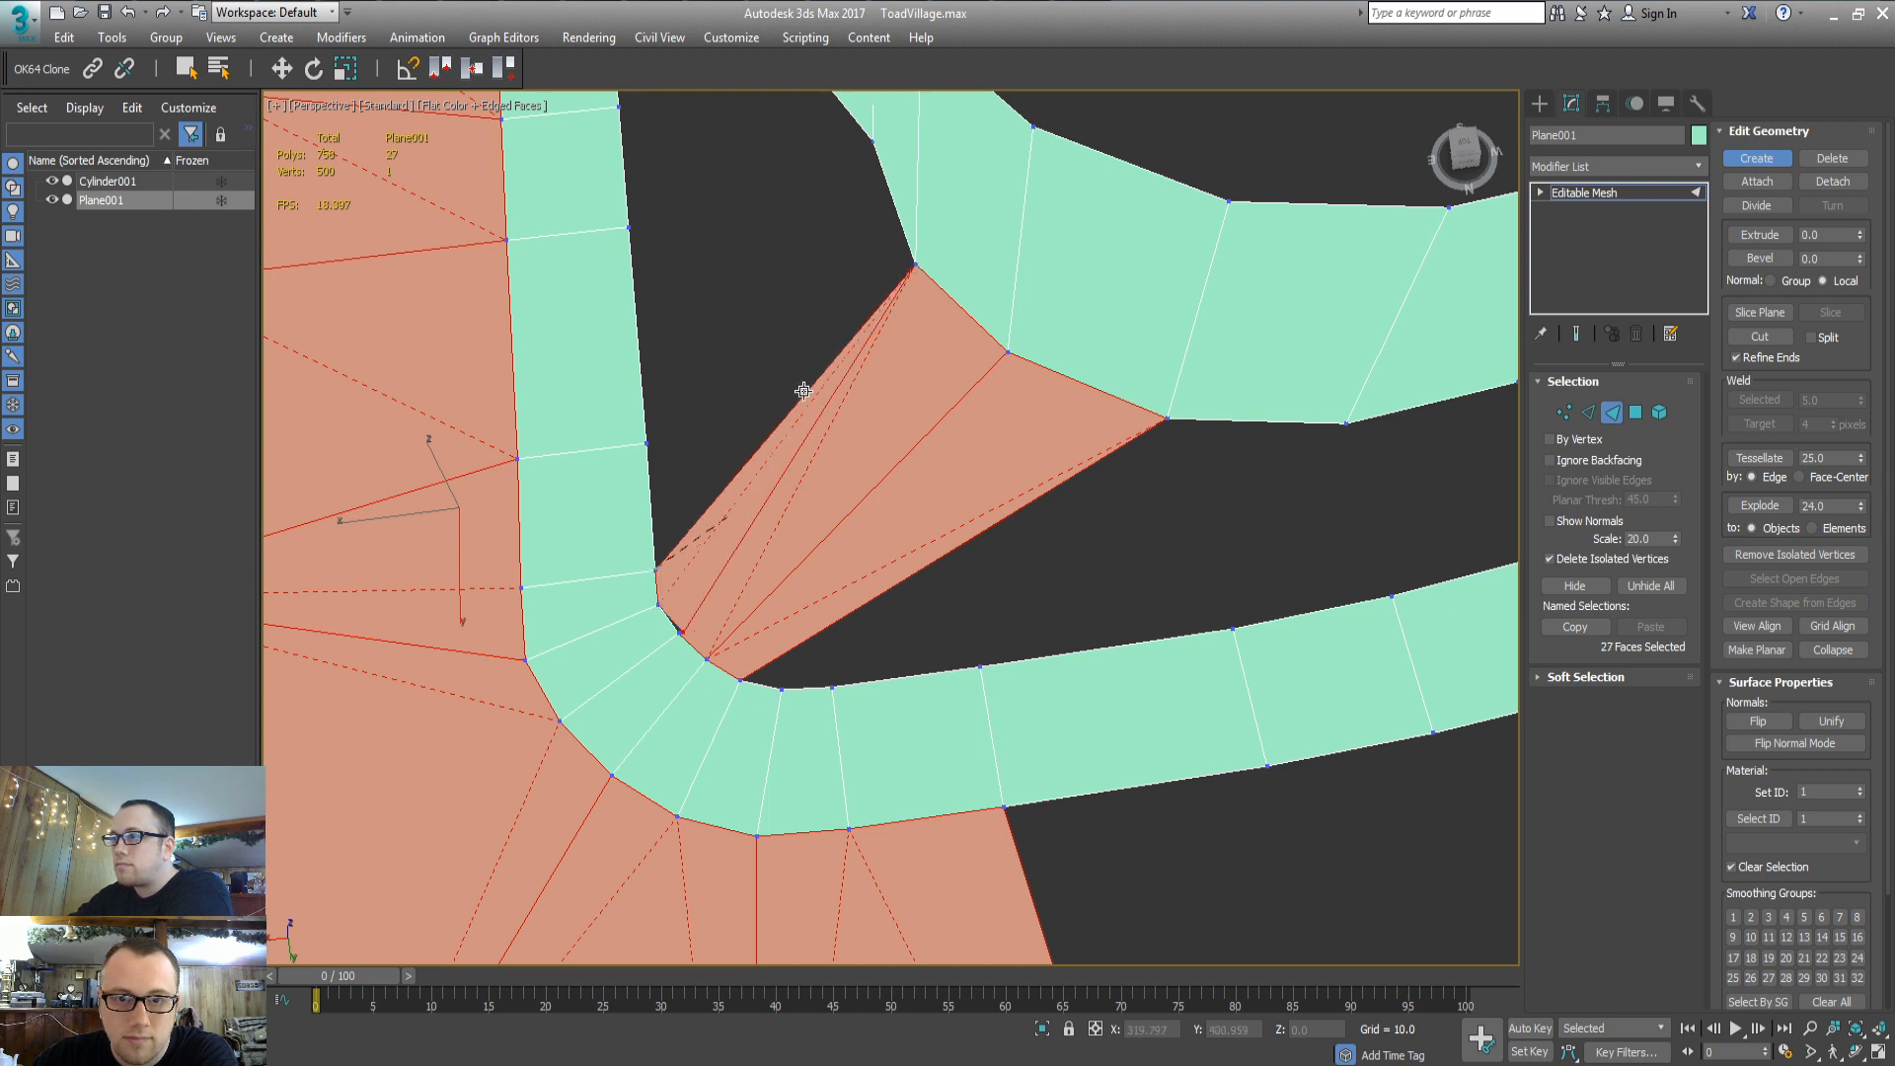
left_click(645, 446)
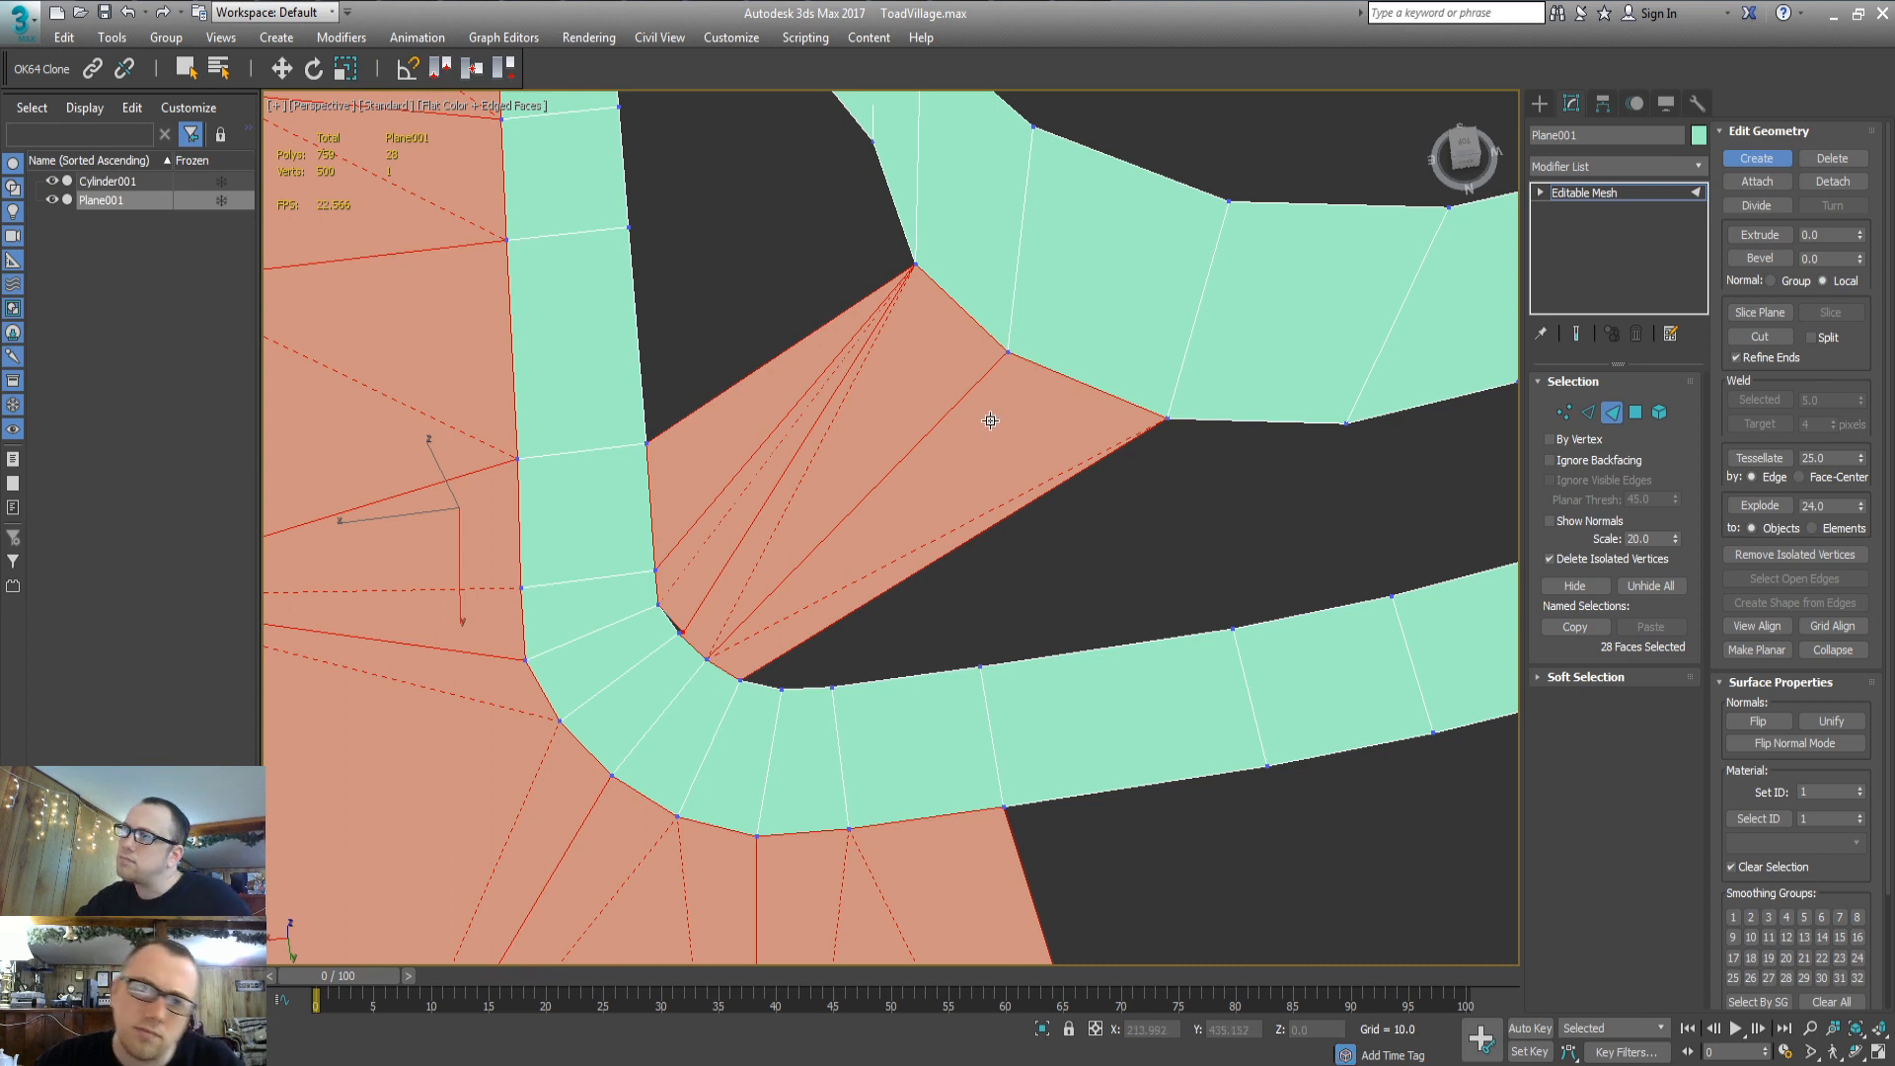
Delete the stray vertex beside the inner bend together with its misplaced face
key("2")
left_click(1810, 206)
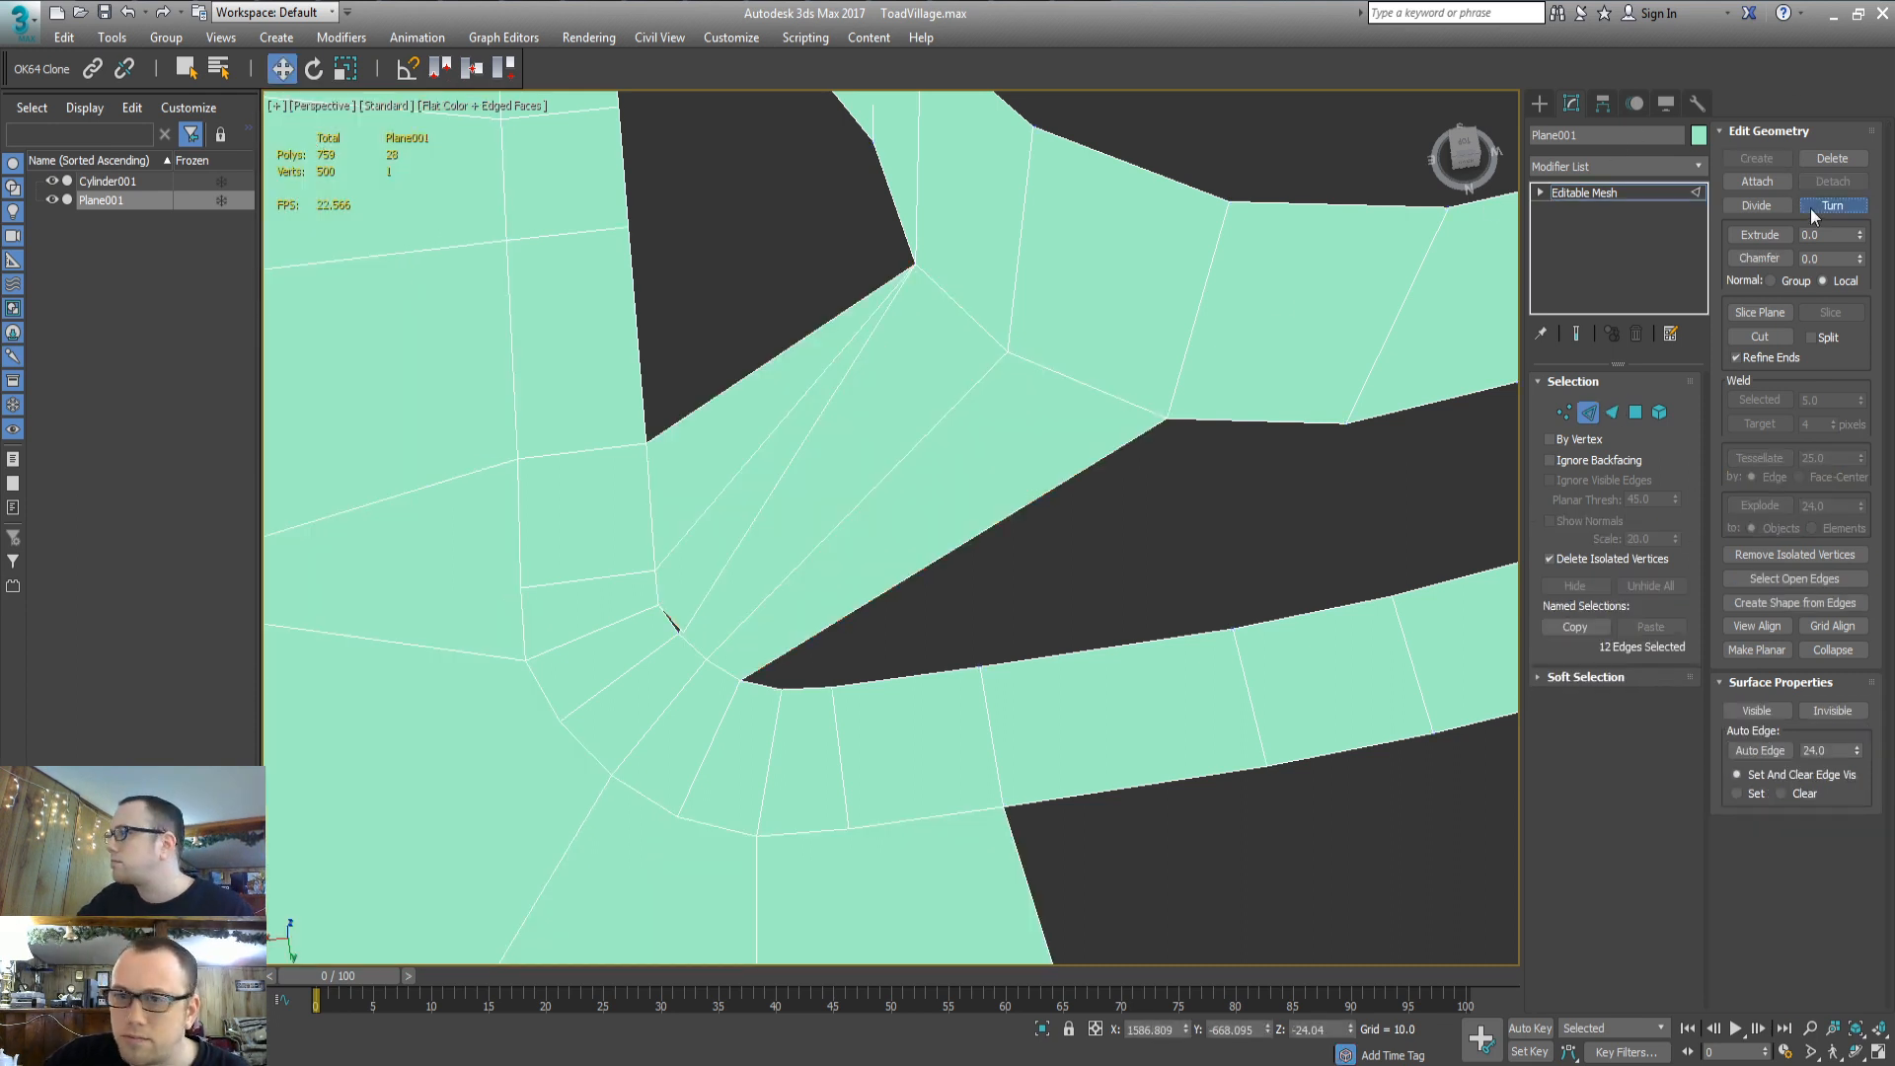
key("1")
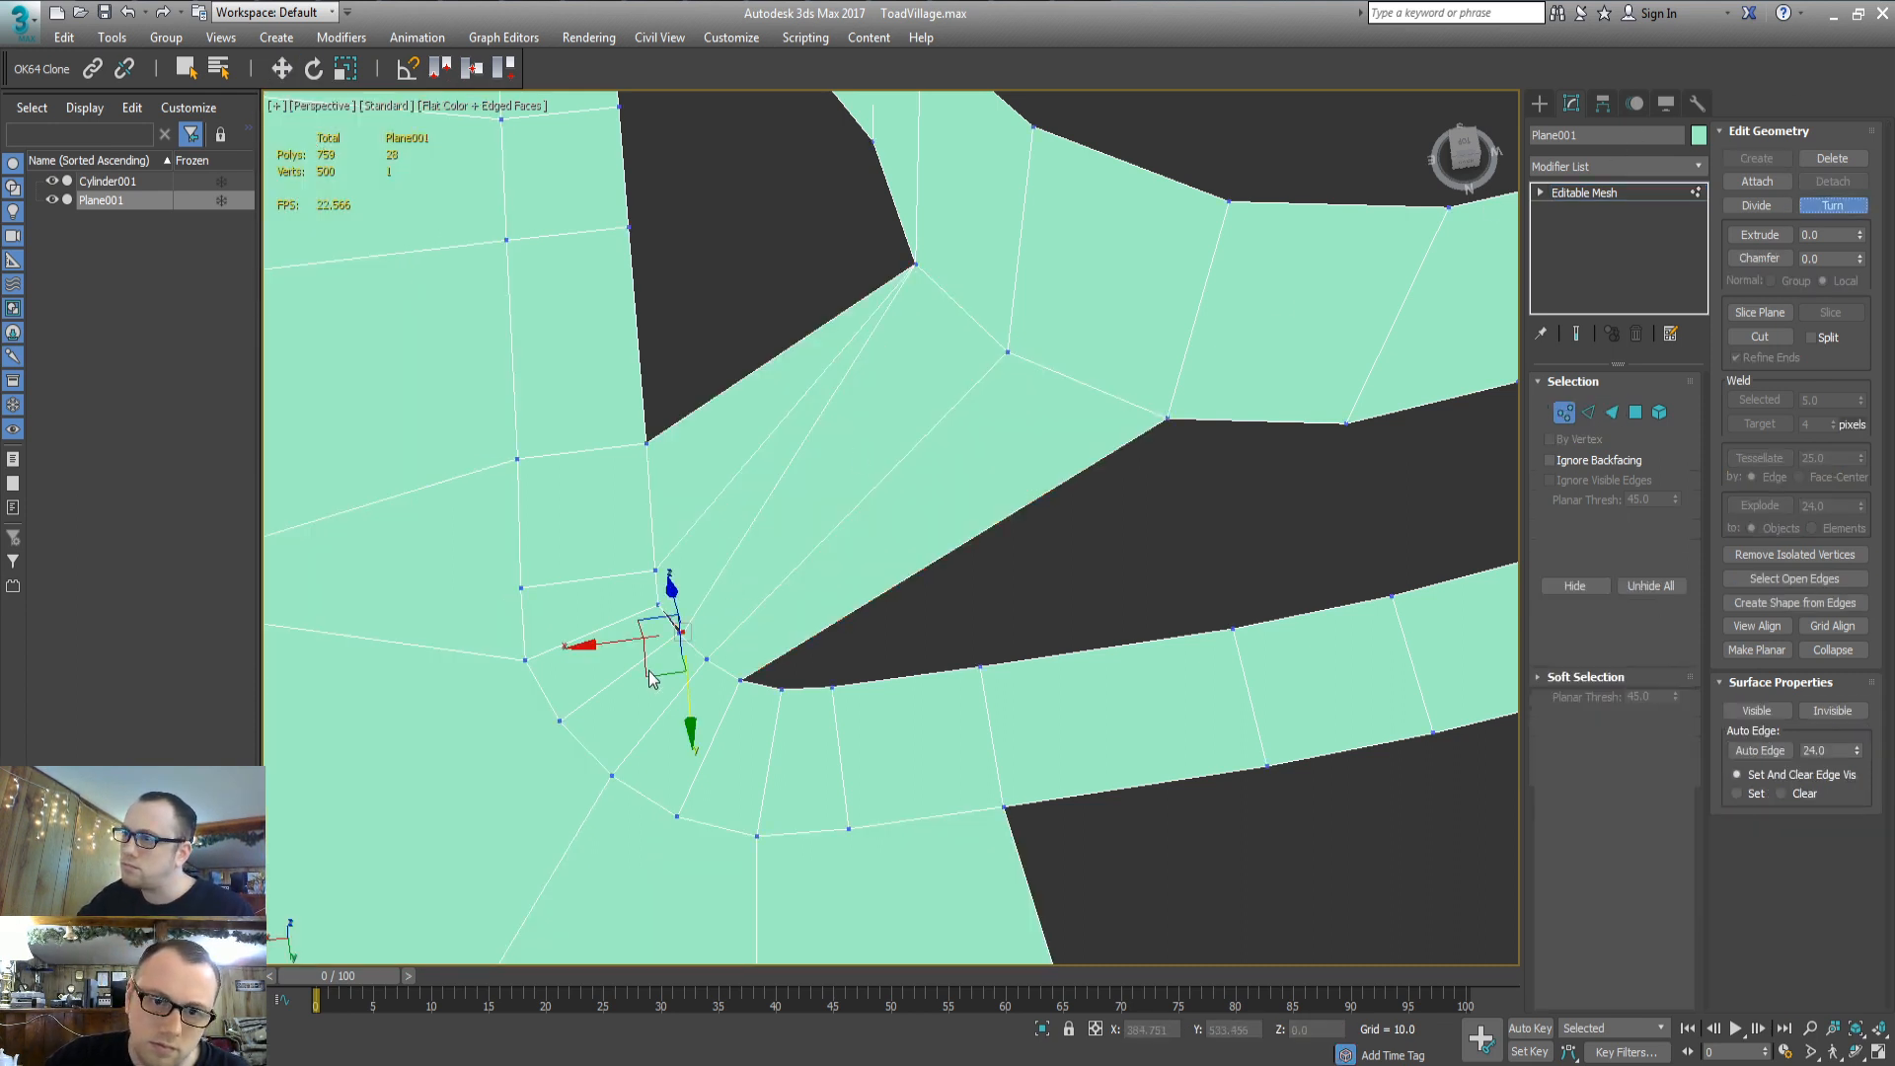
left_click_drag(666, 652, 694, 622)
key("ctrl+w")
left_click(1015, 613)
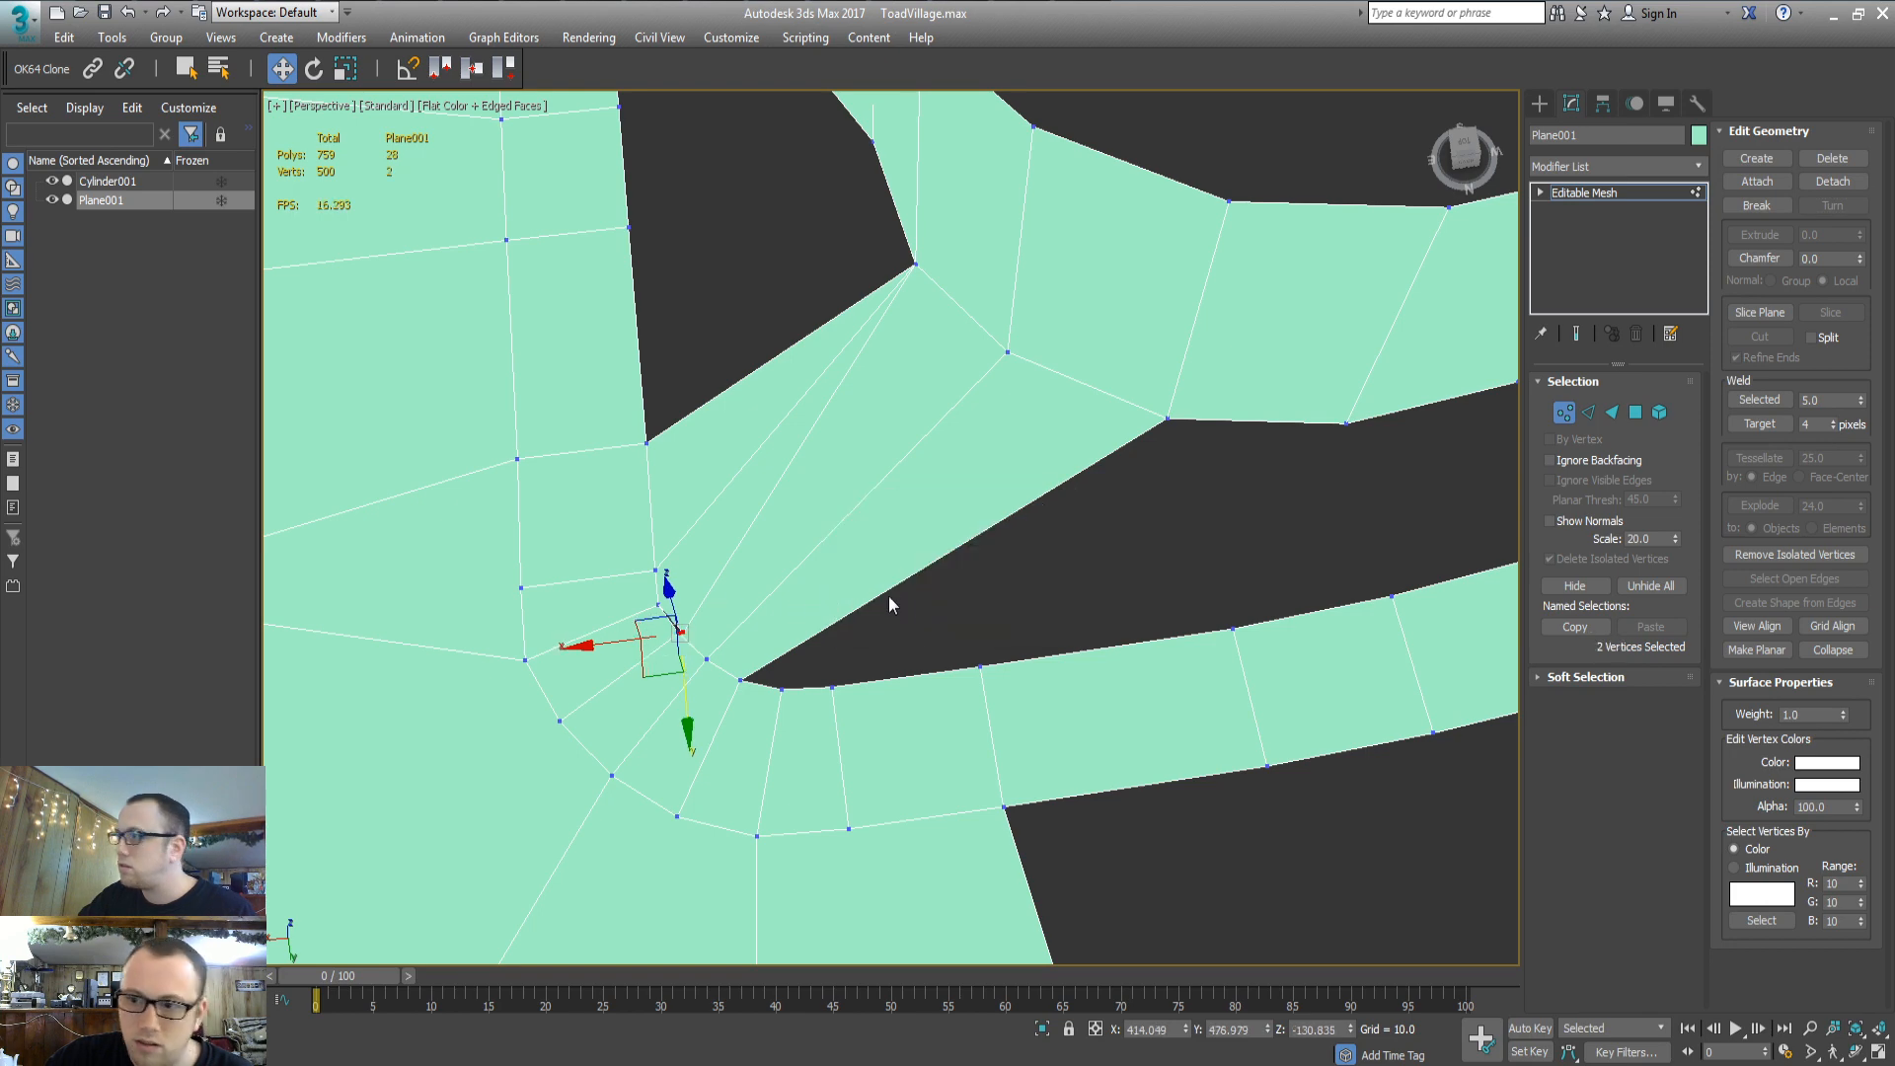
scroll(701, 696, "up", 3)
middle_click_drag(701, 696, 900, 515)
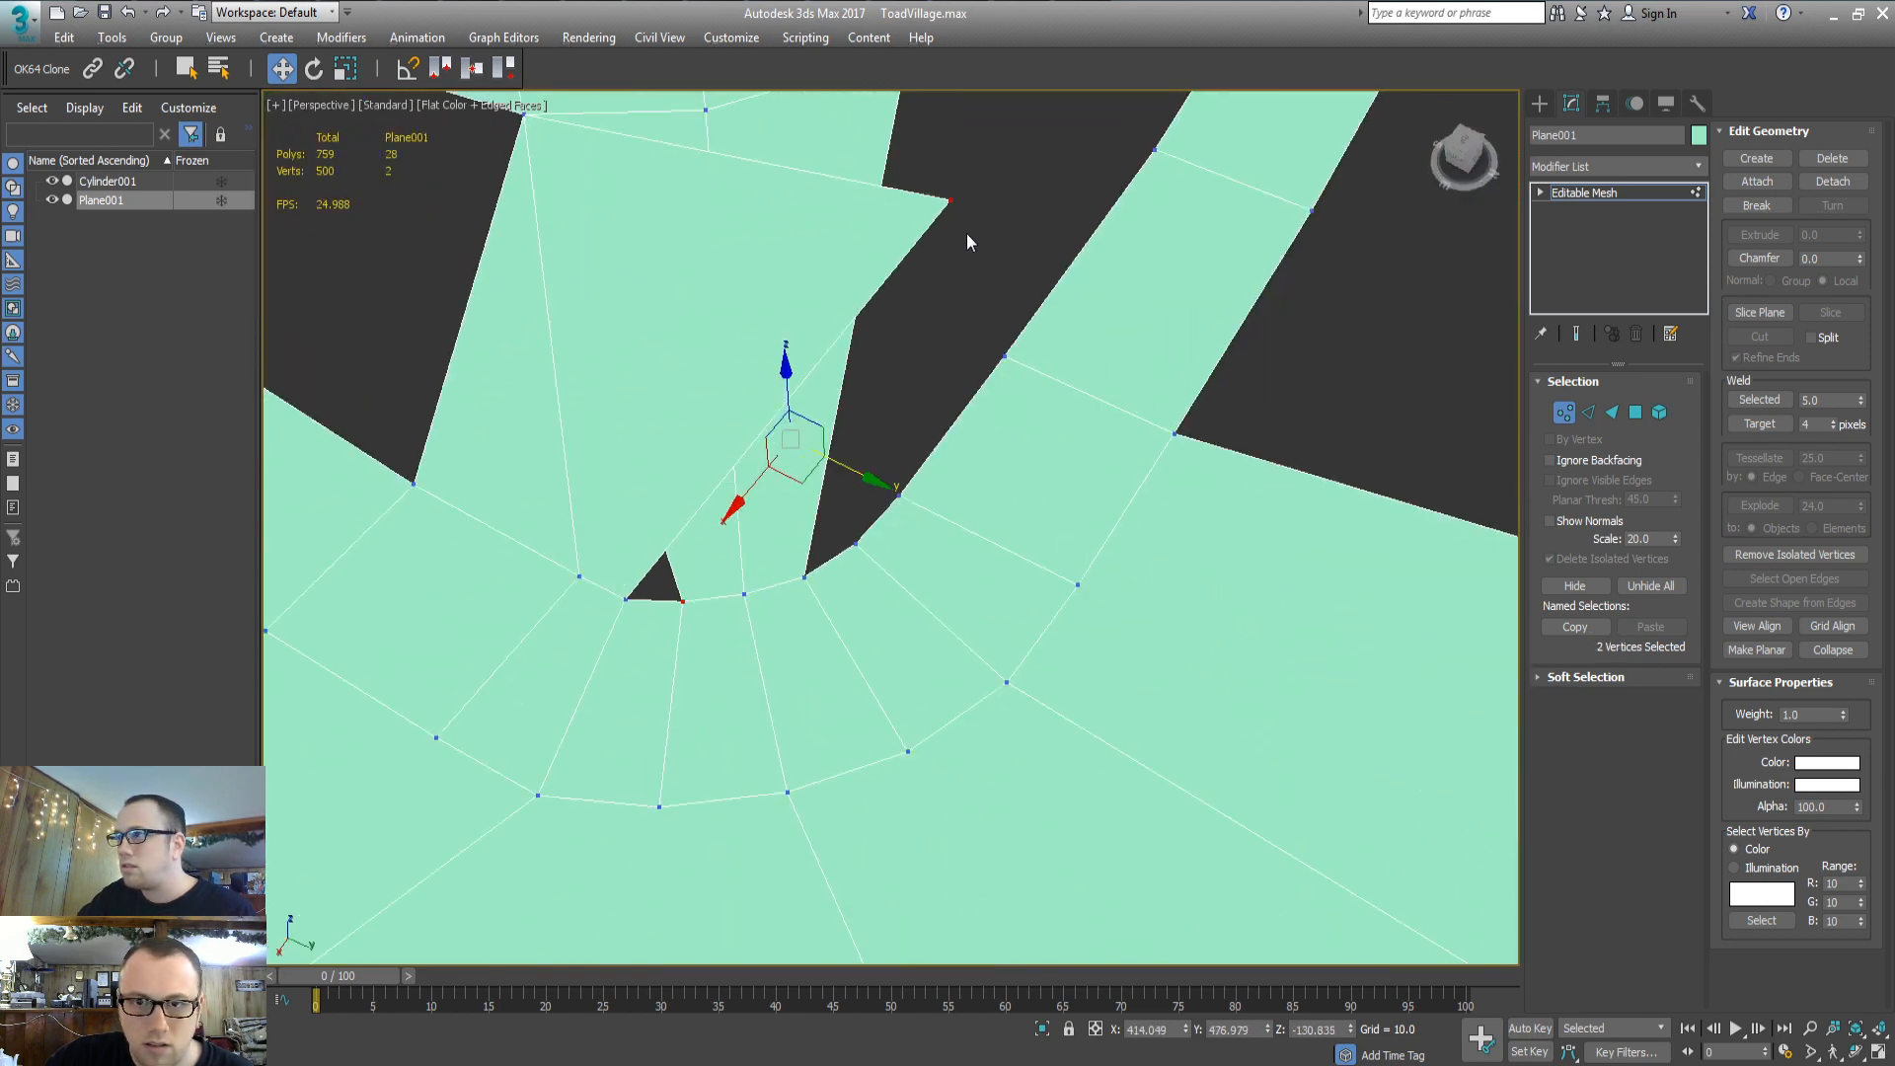
left_click_drag(978, 173, 977, 175)
key("Delete")
middle_click_drag(675, 363, 710, 414)
Delete the triangular face bordering the narrow gap inside the bend
key("3")
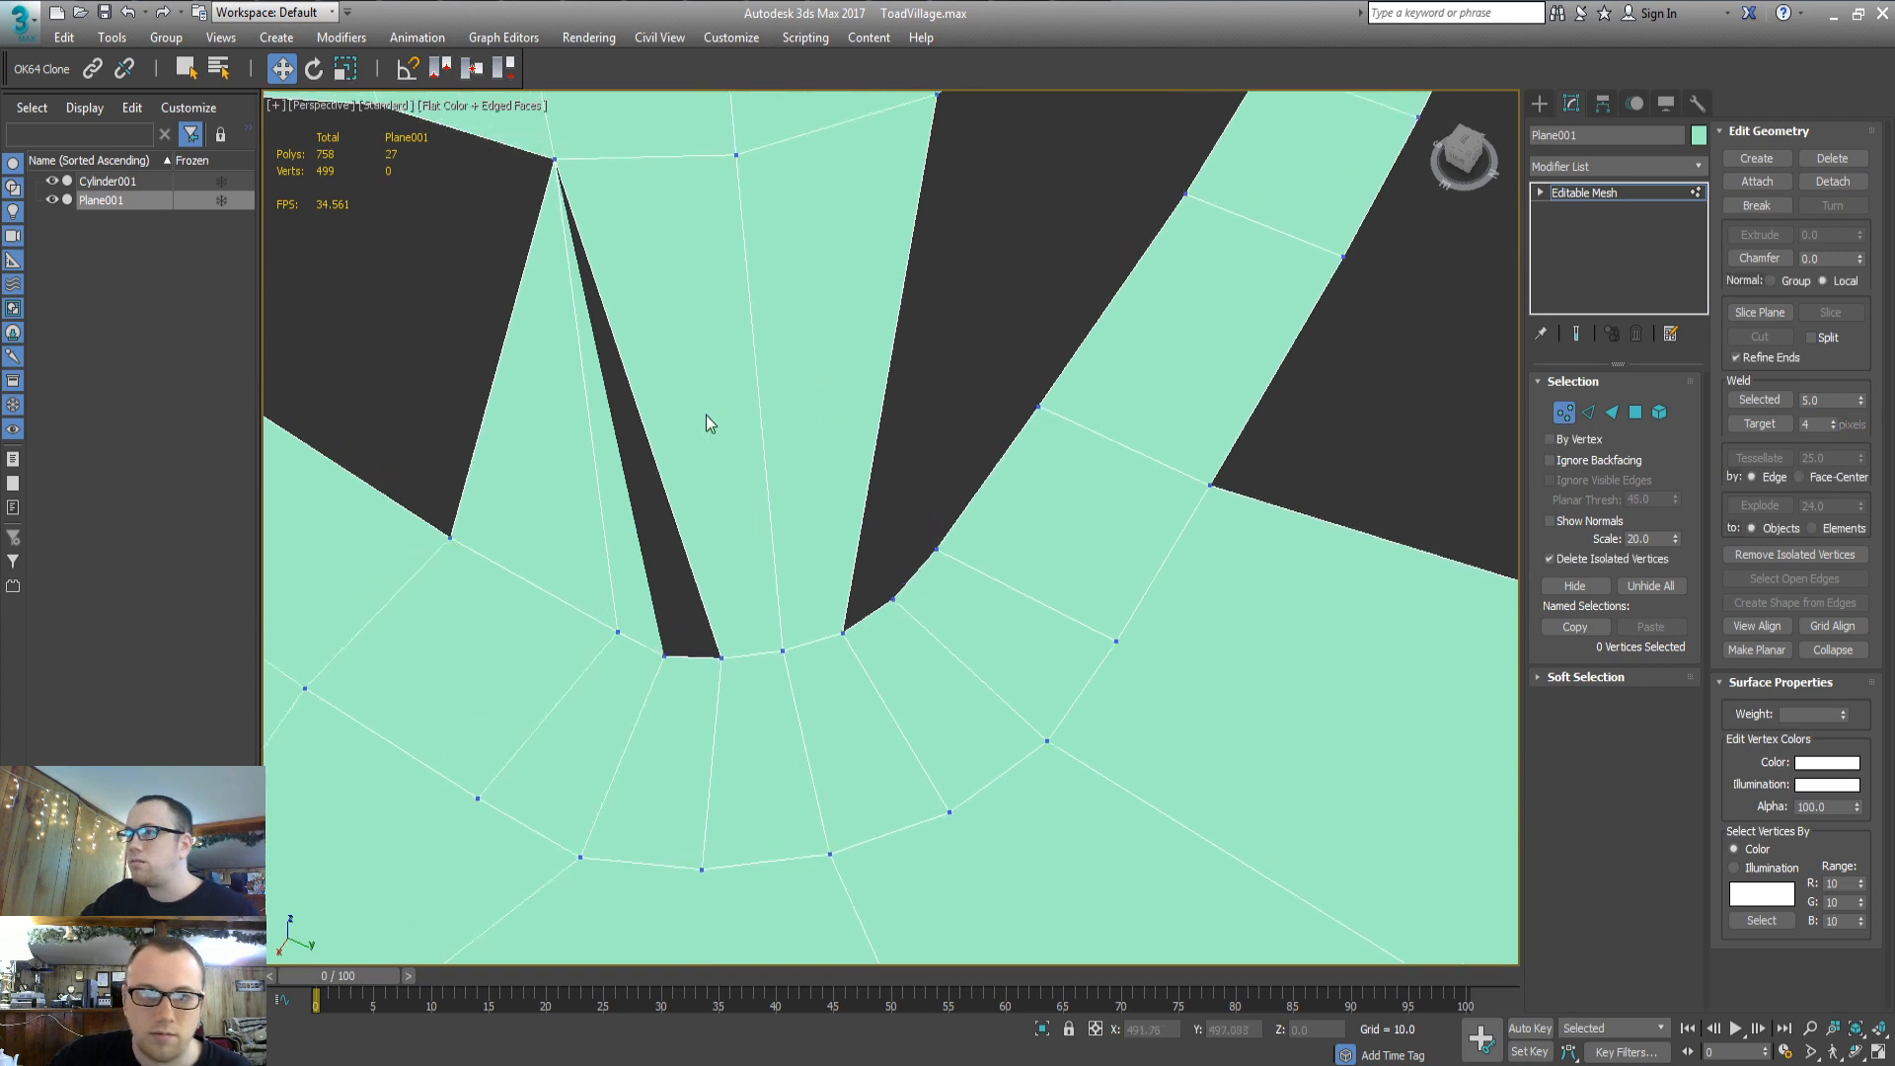
key("2")
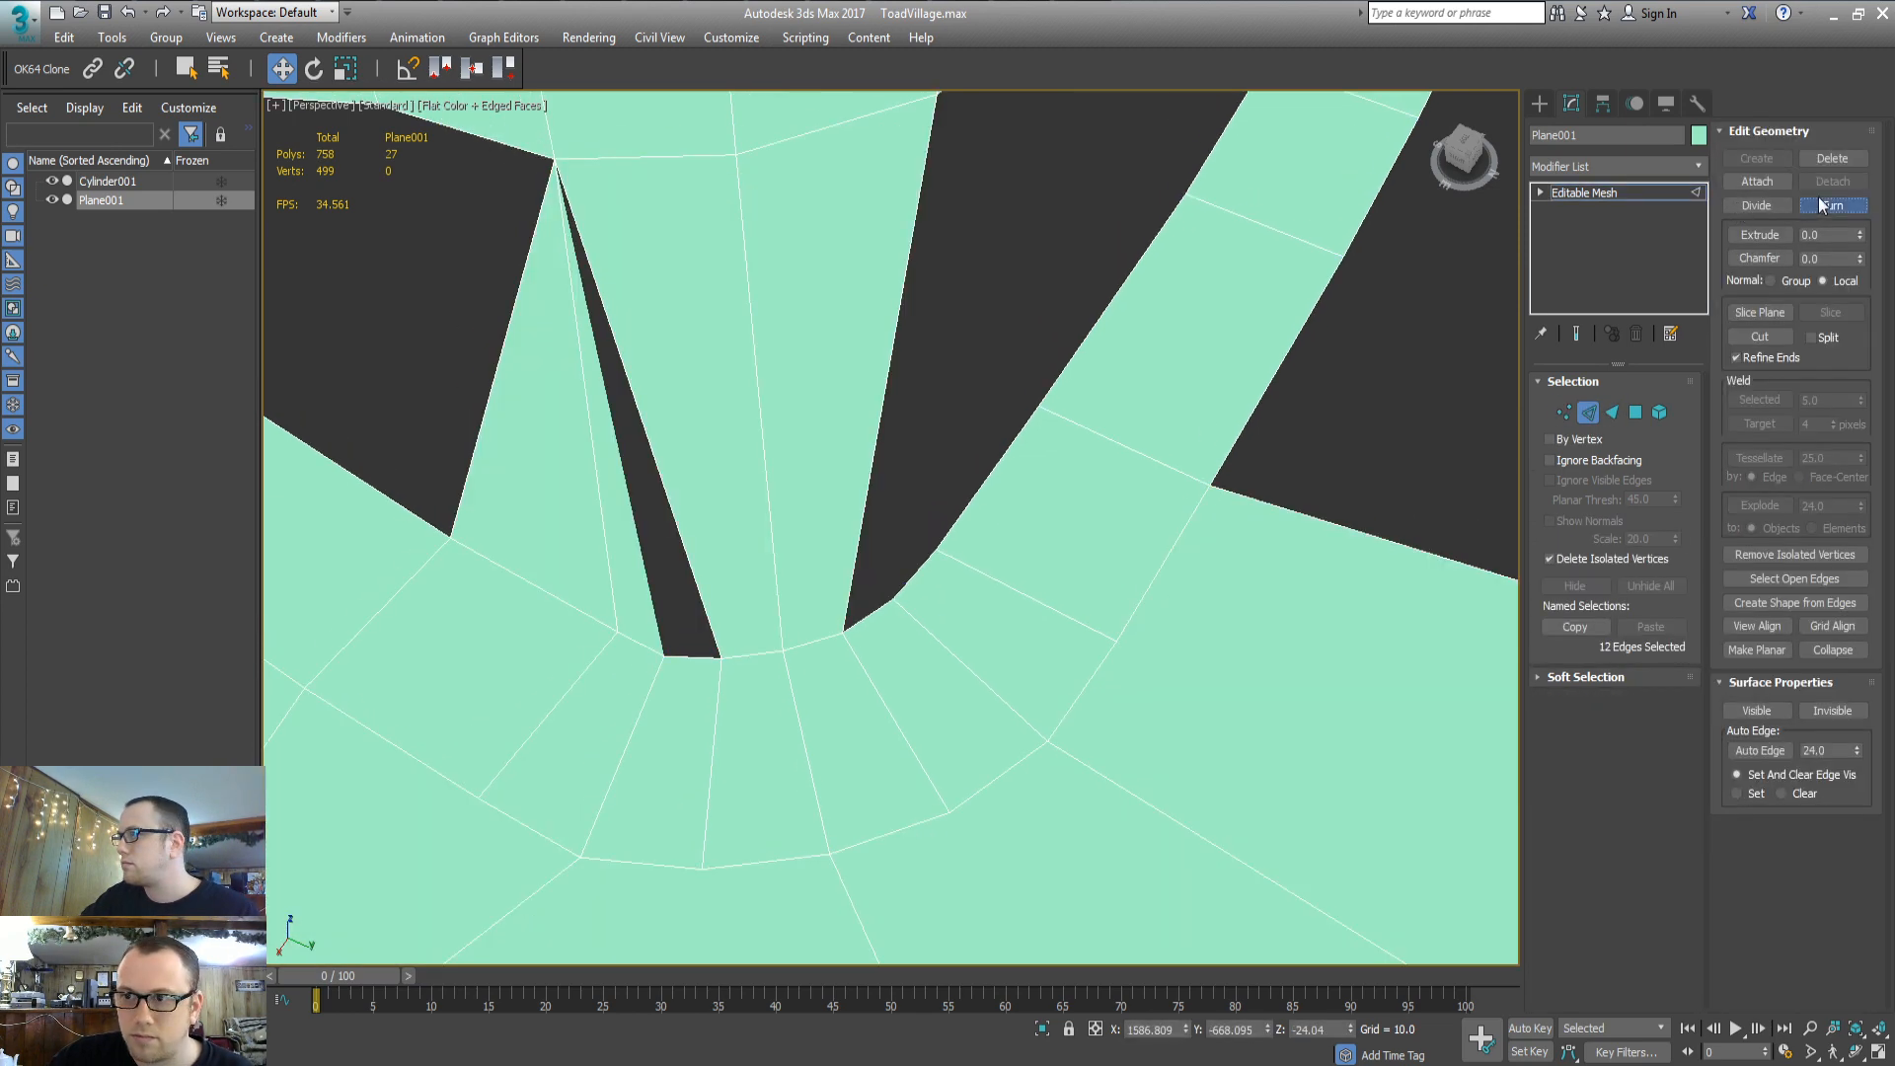
key("3")
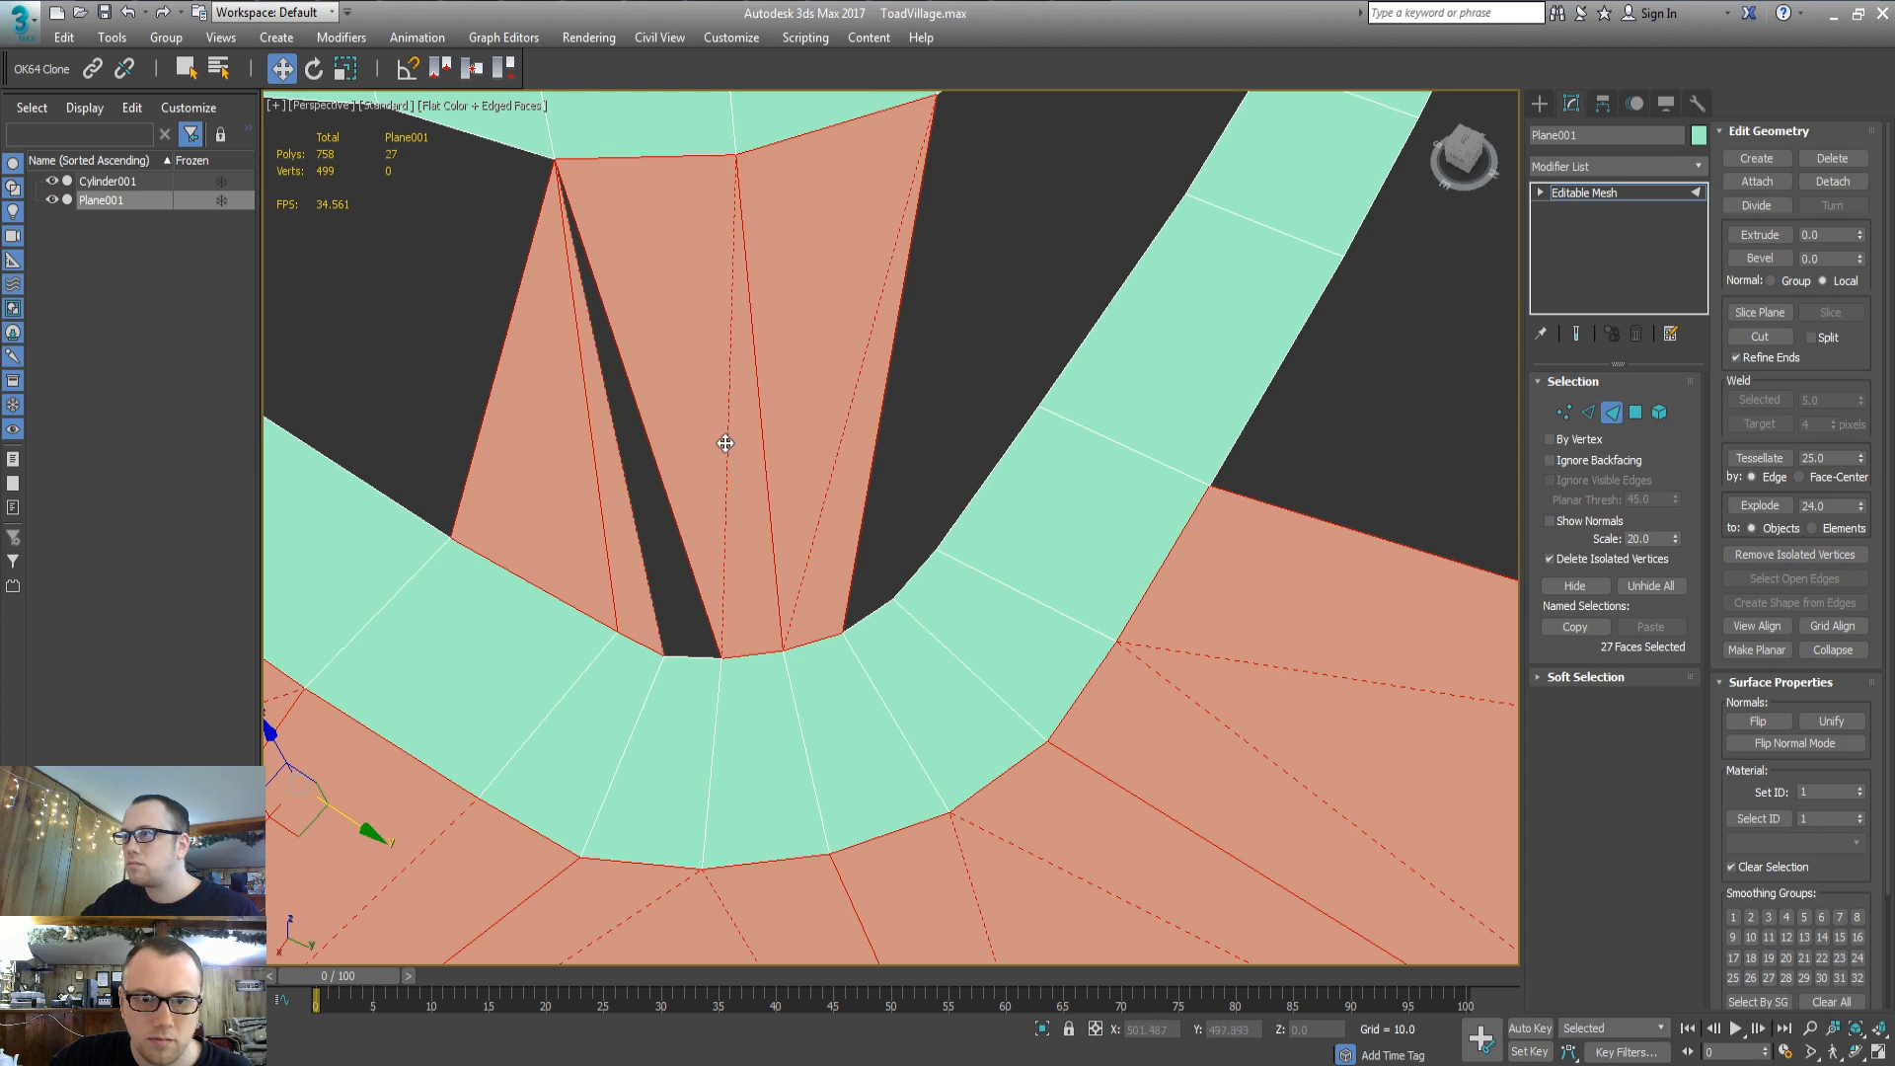
left_click(659, 379)
key("Delete")
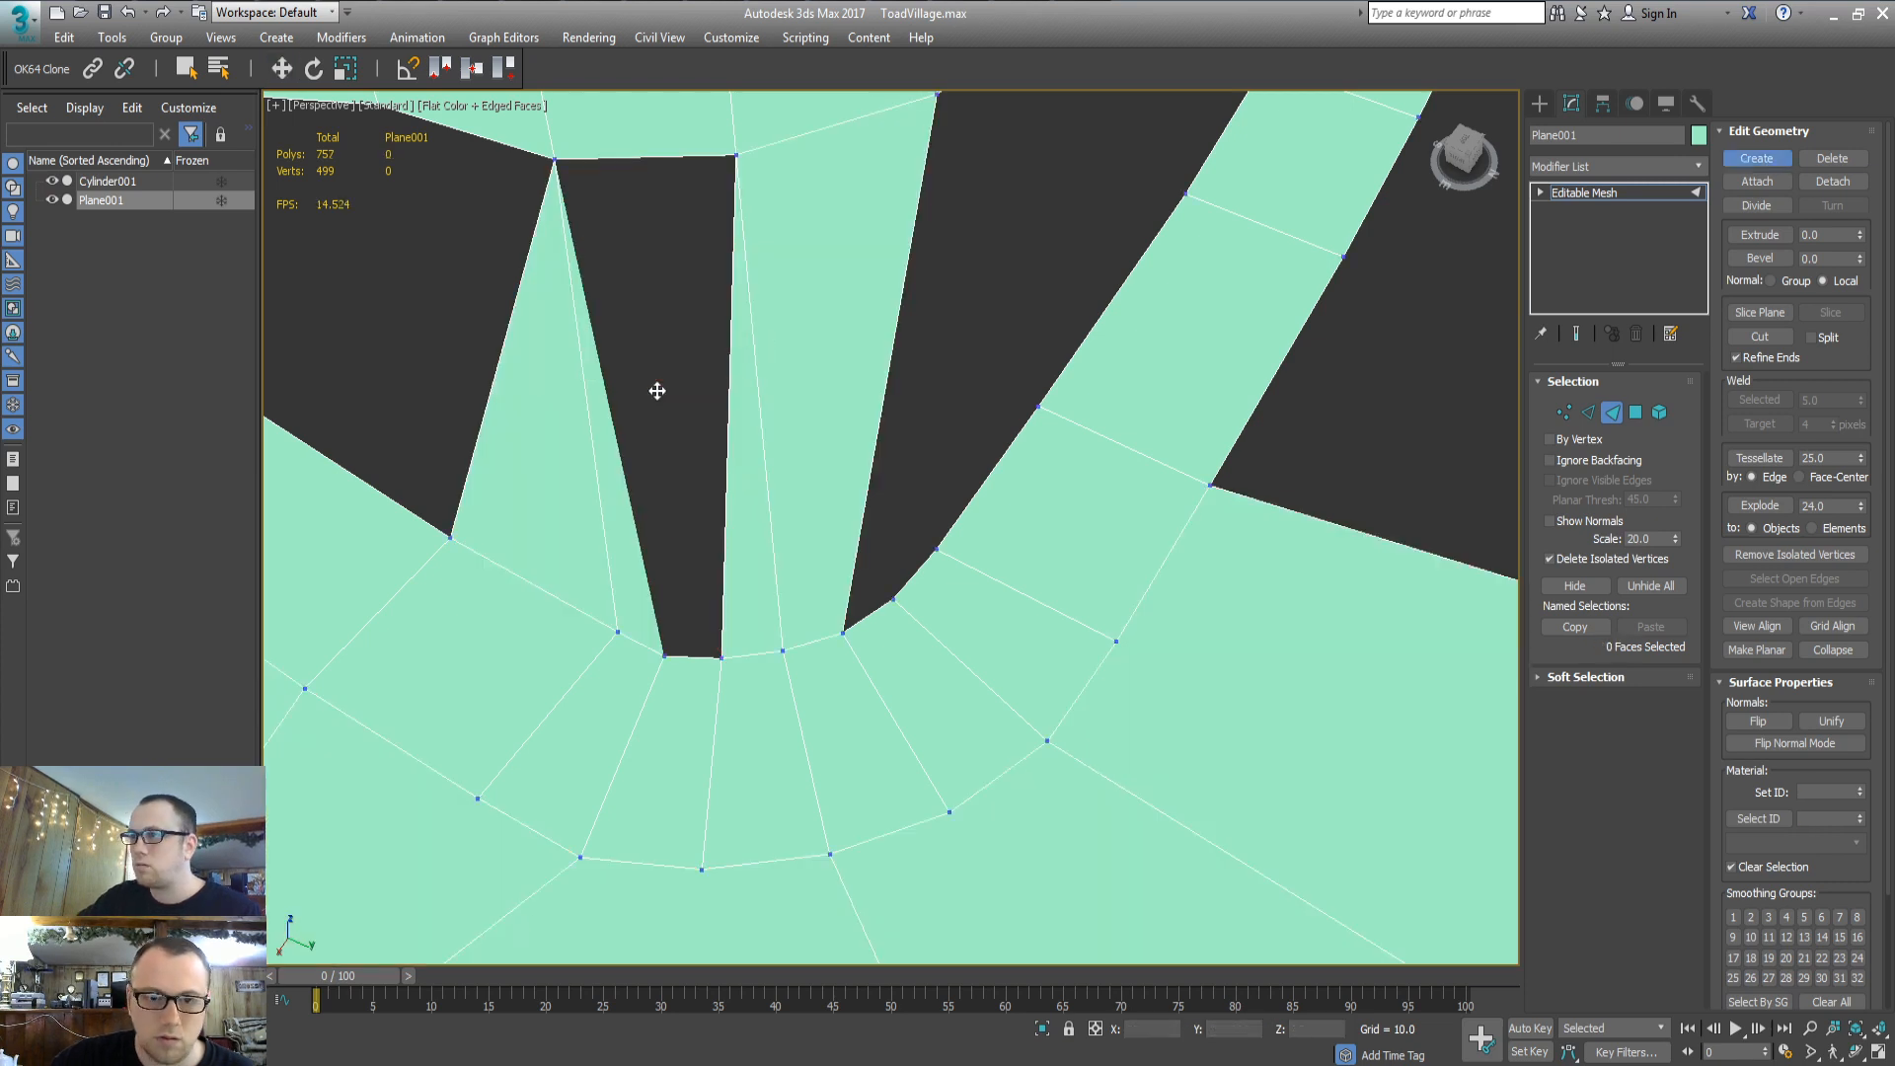
Create a four-sided polygon closing the gap between the two inner bend vertices and the opposite path's edge
left_click(720, 657)
left_click(737, 155)
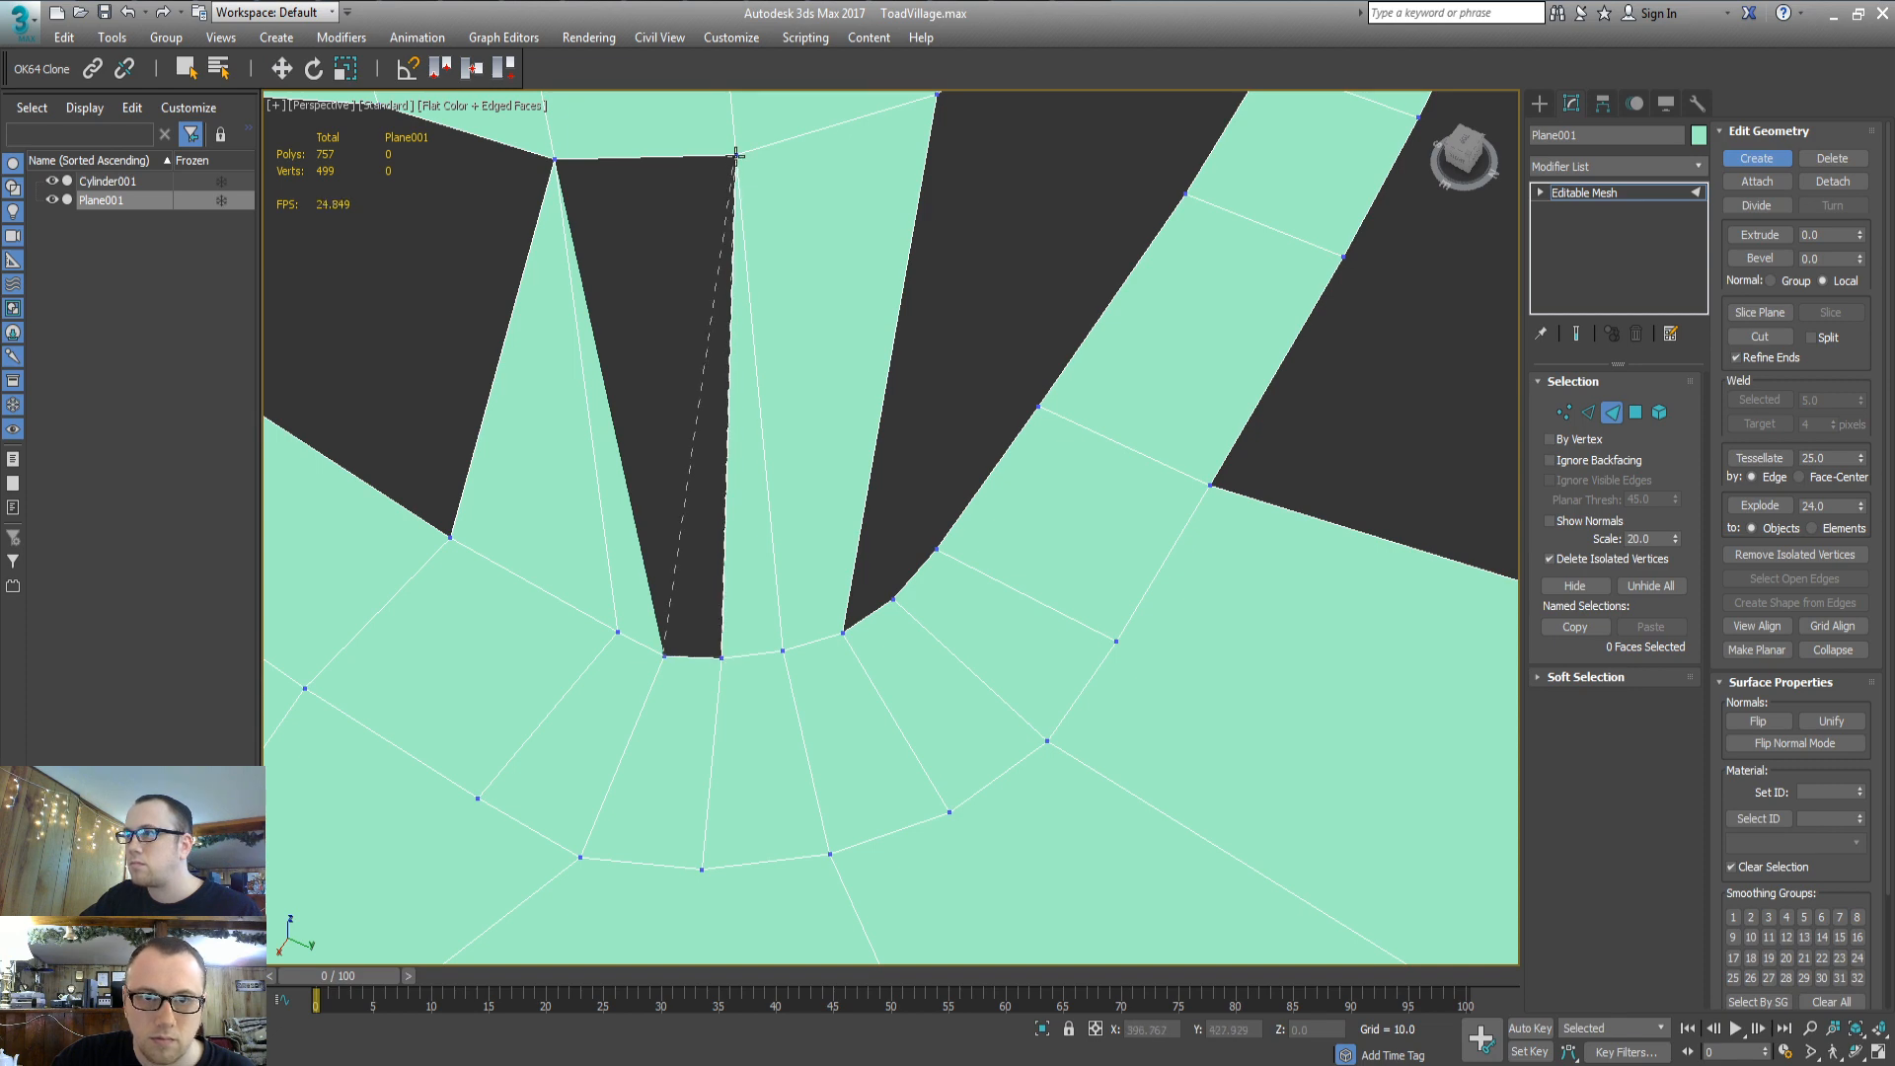
left_click(557, 158)
middle_click_drag(830, 464, 848, 589, "alt")
scroll(833, 533, "down", 2)
right_click(962, 573)
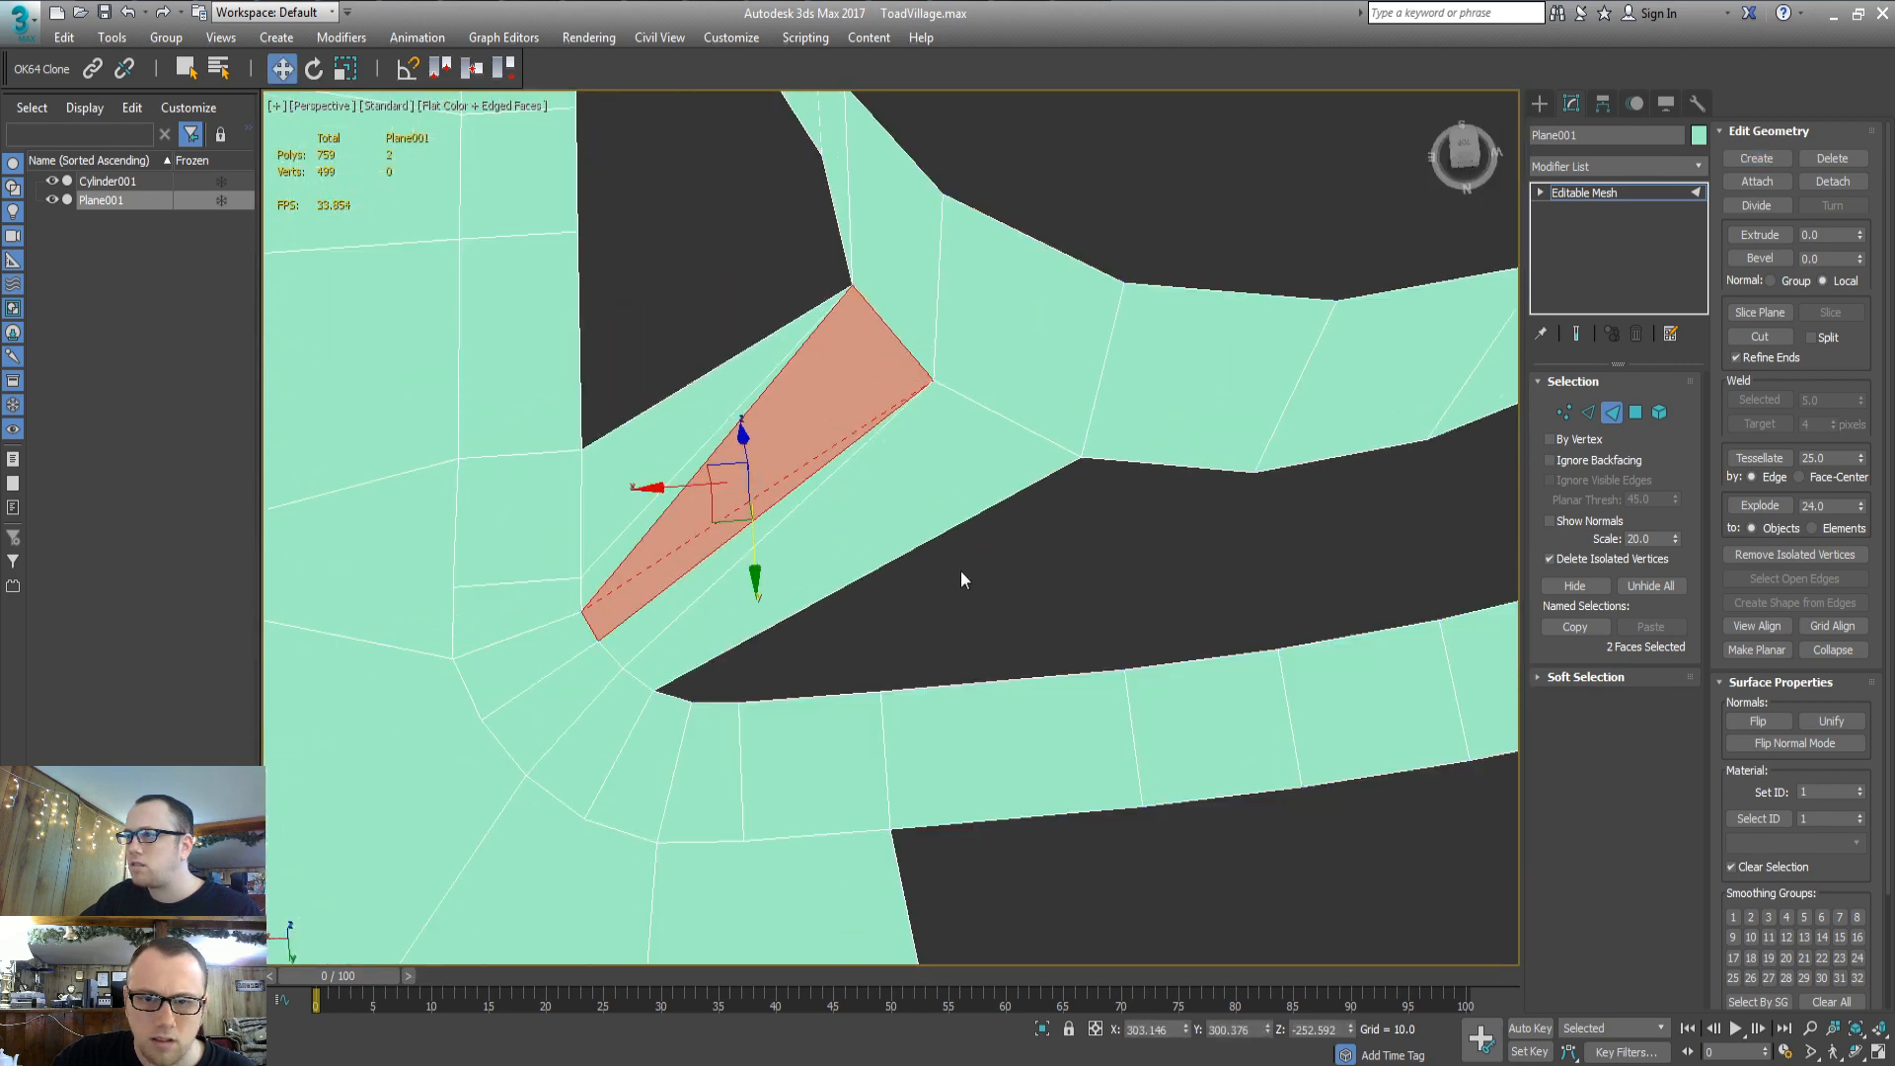
Delete both faces of the outermost polygon spanning from the inner bend to the wide opposite path segment
left_click(898, 502)
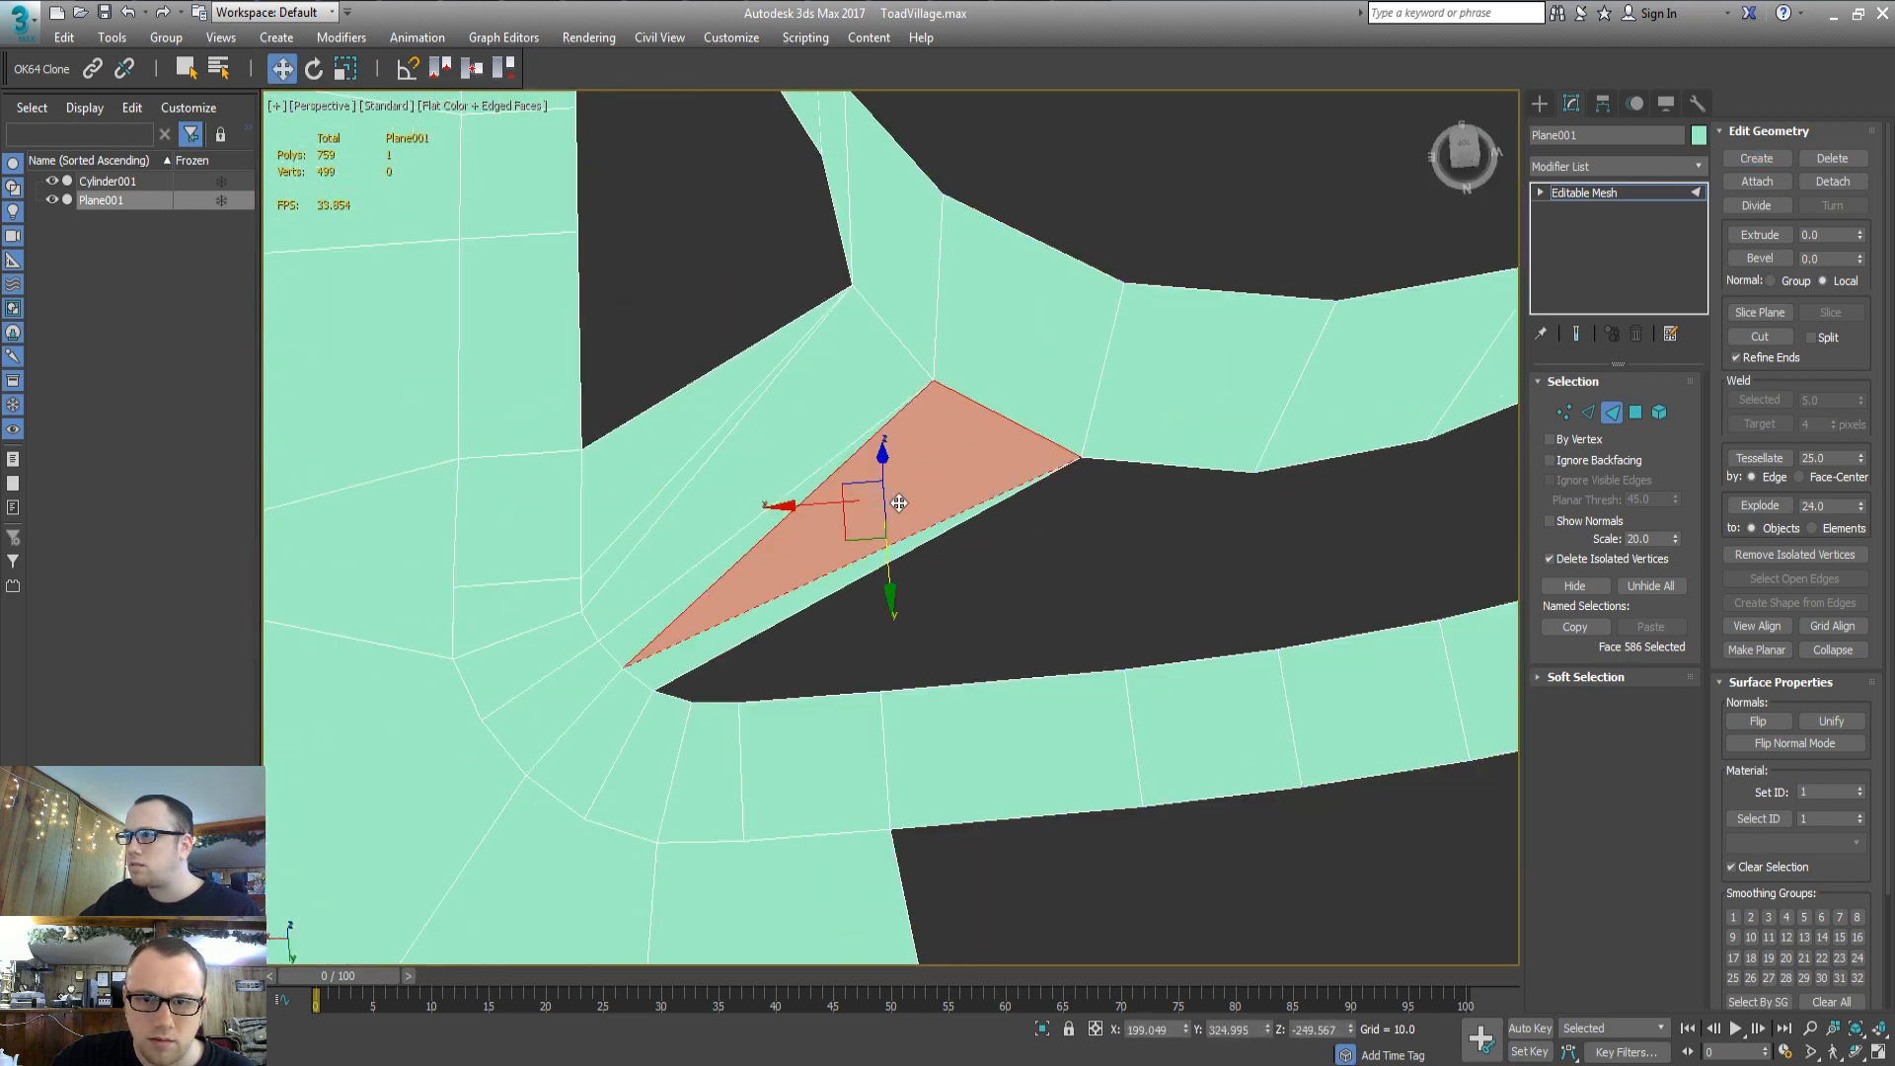
key("2")
left_click(1842, 205)
key("3")
left_click(828, 585)
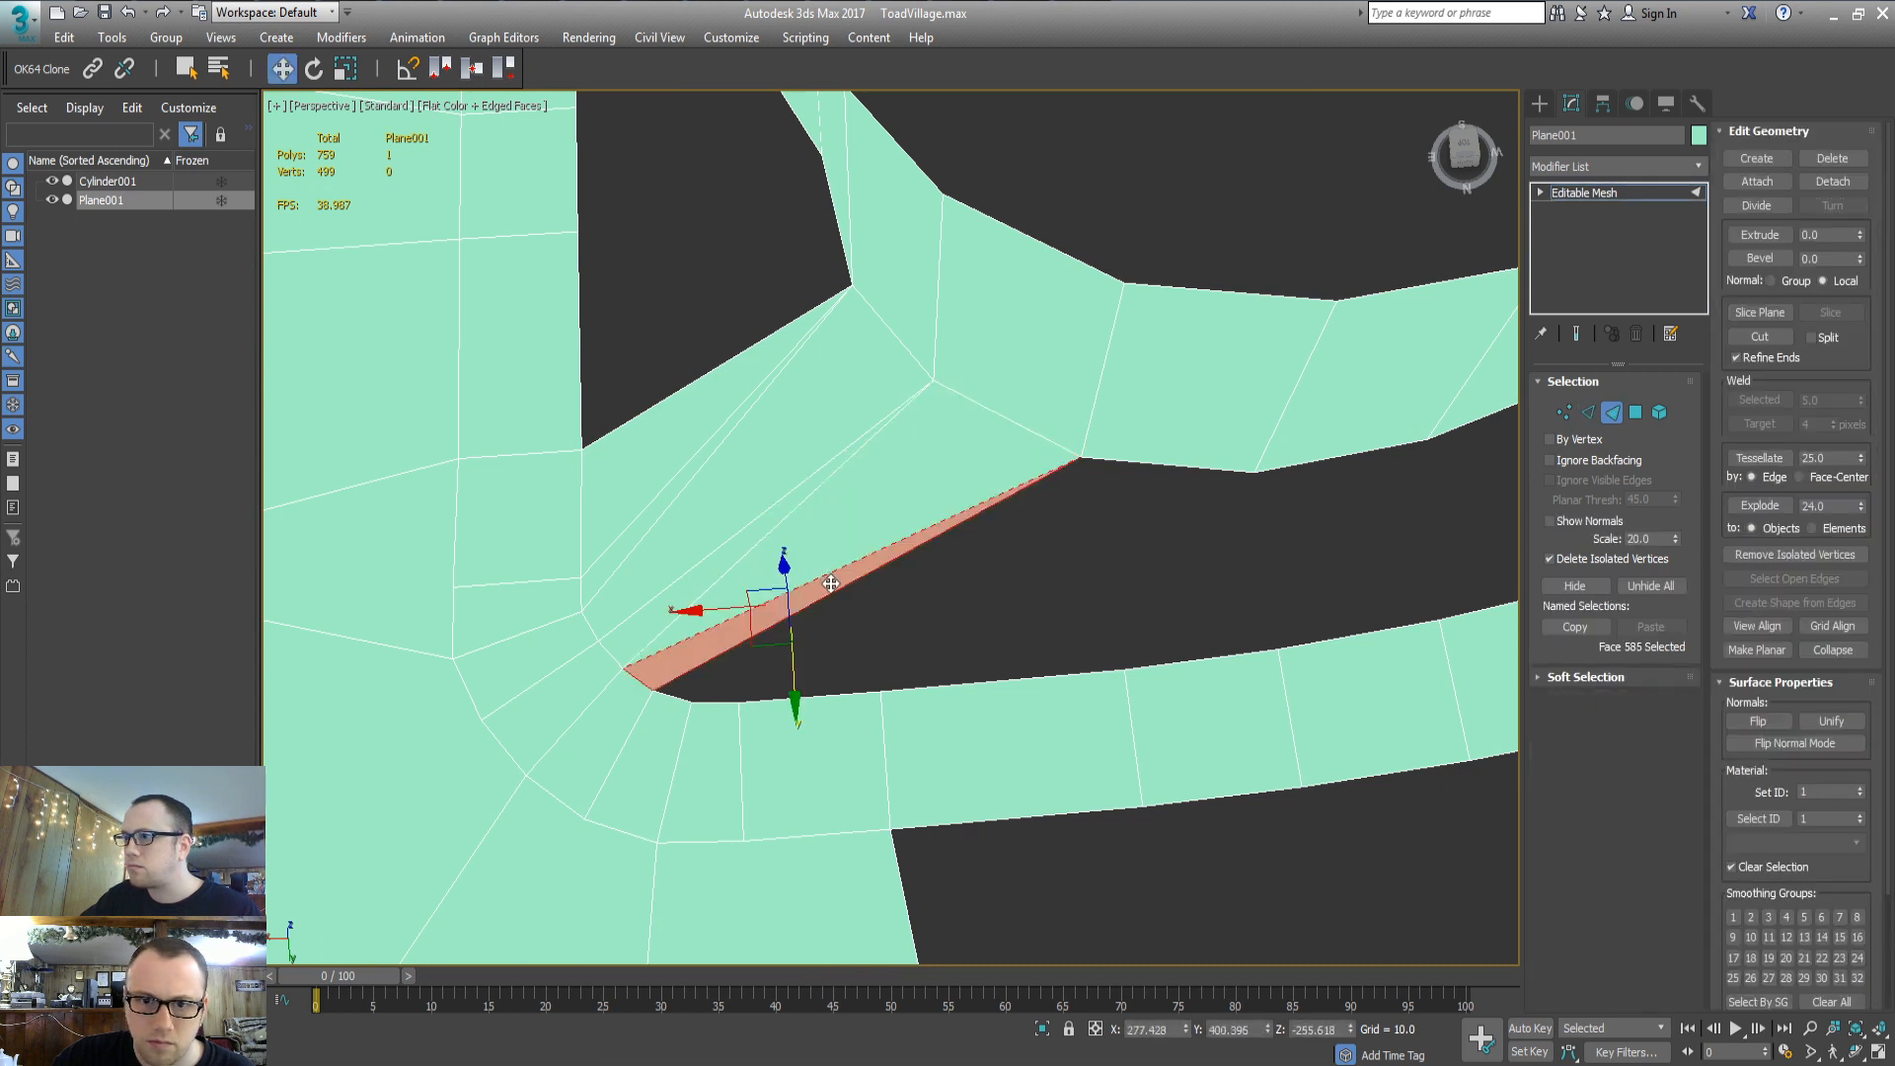
key("Delete")
left_click(888, 499)
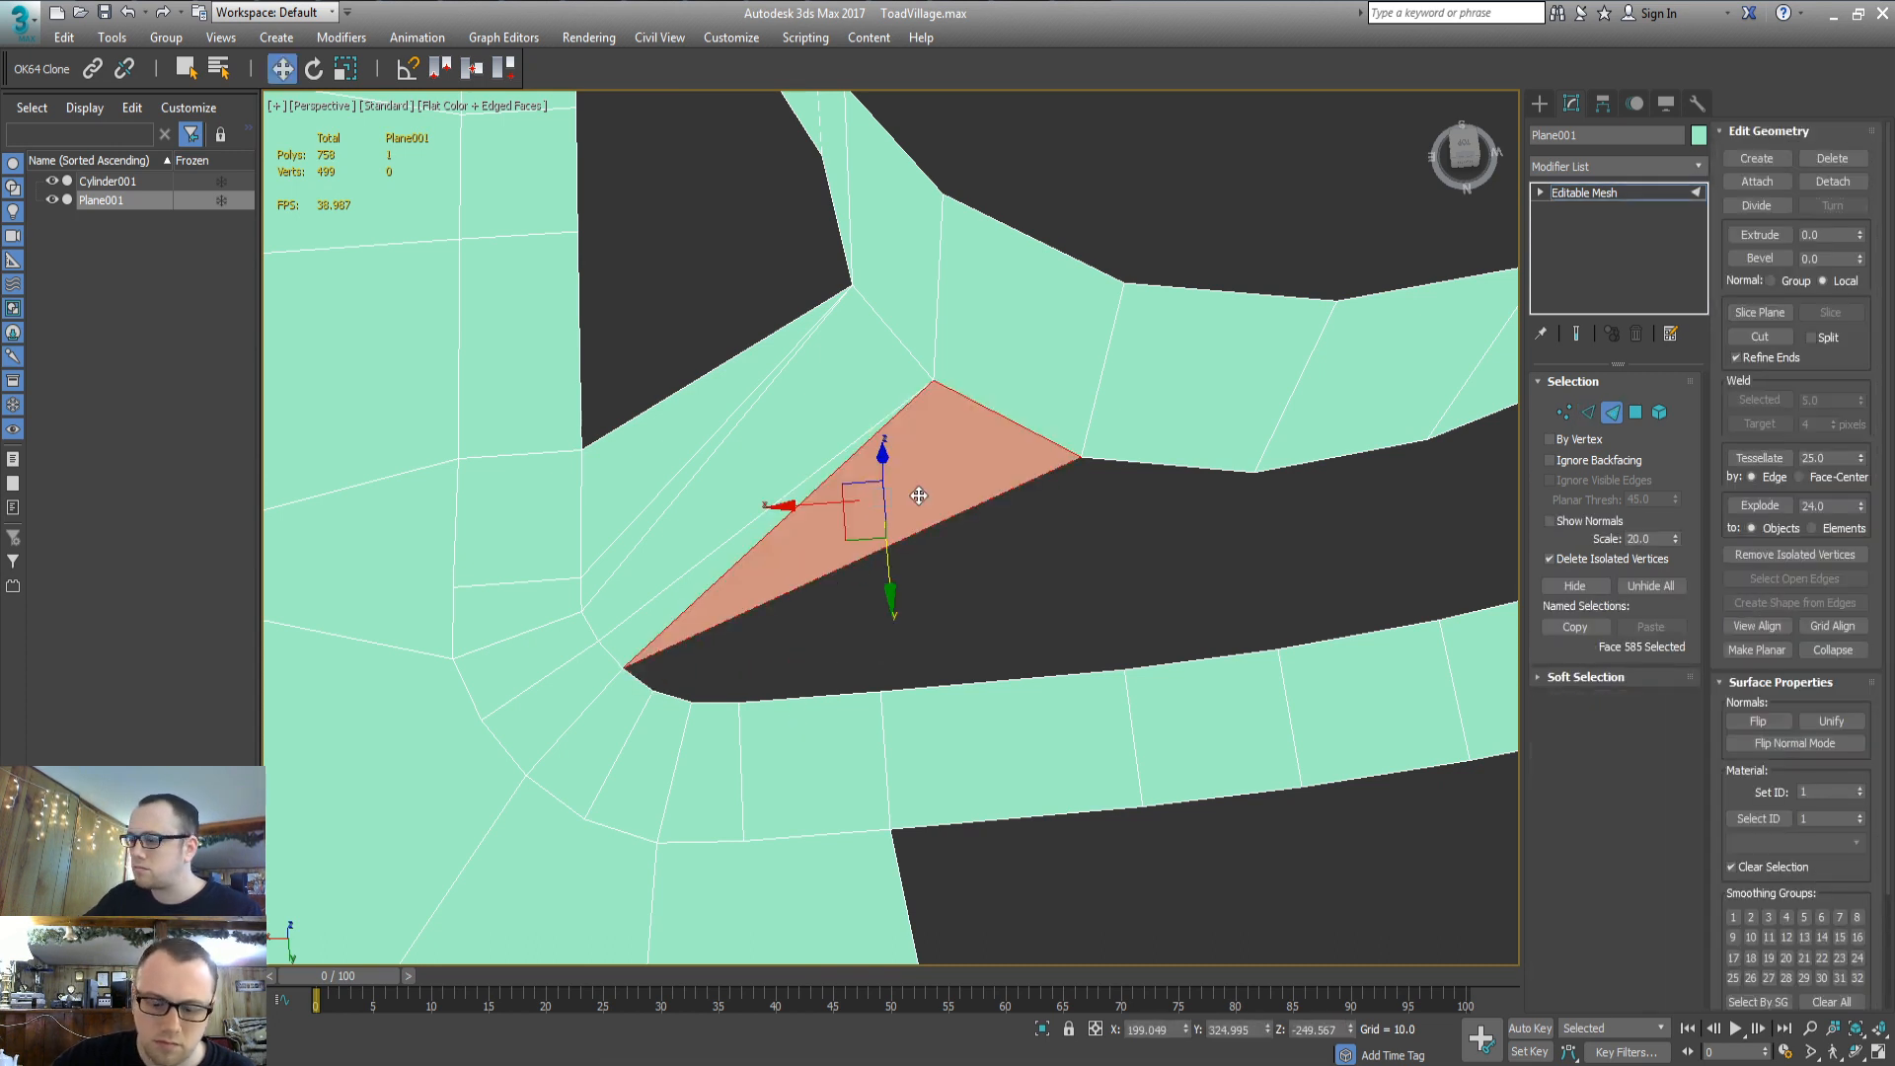
key("Delete")
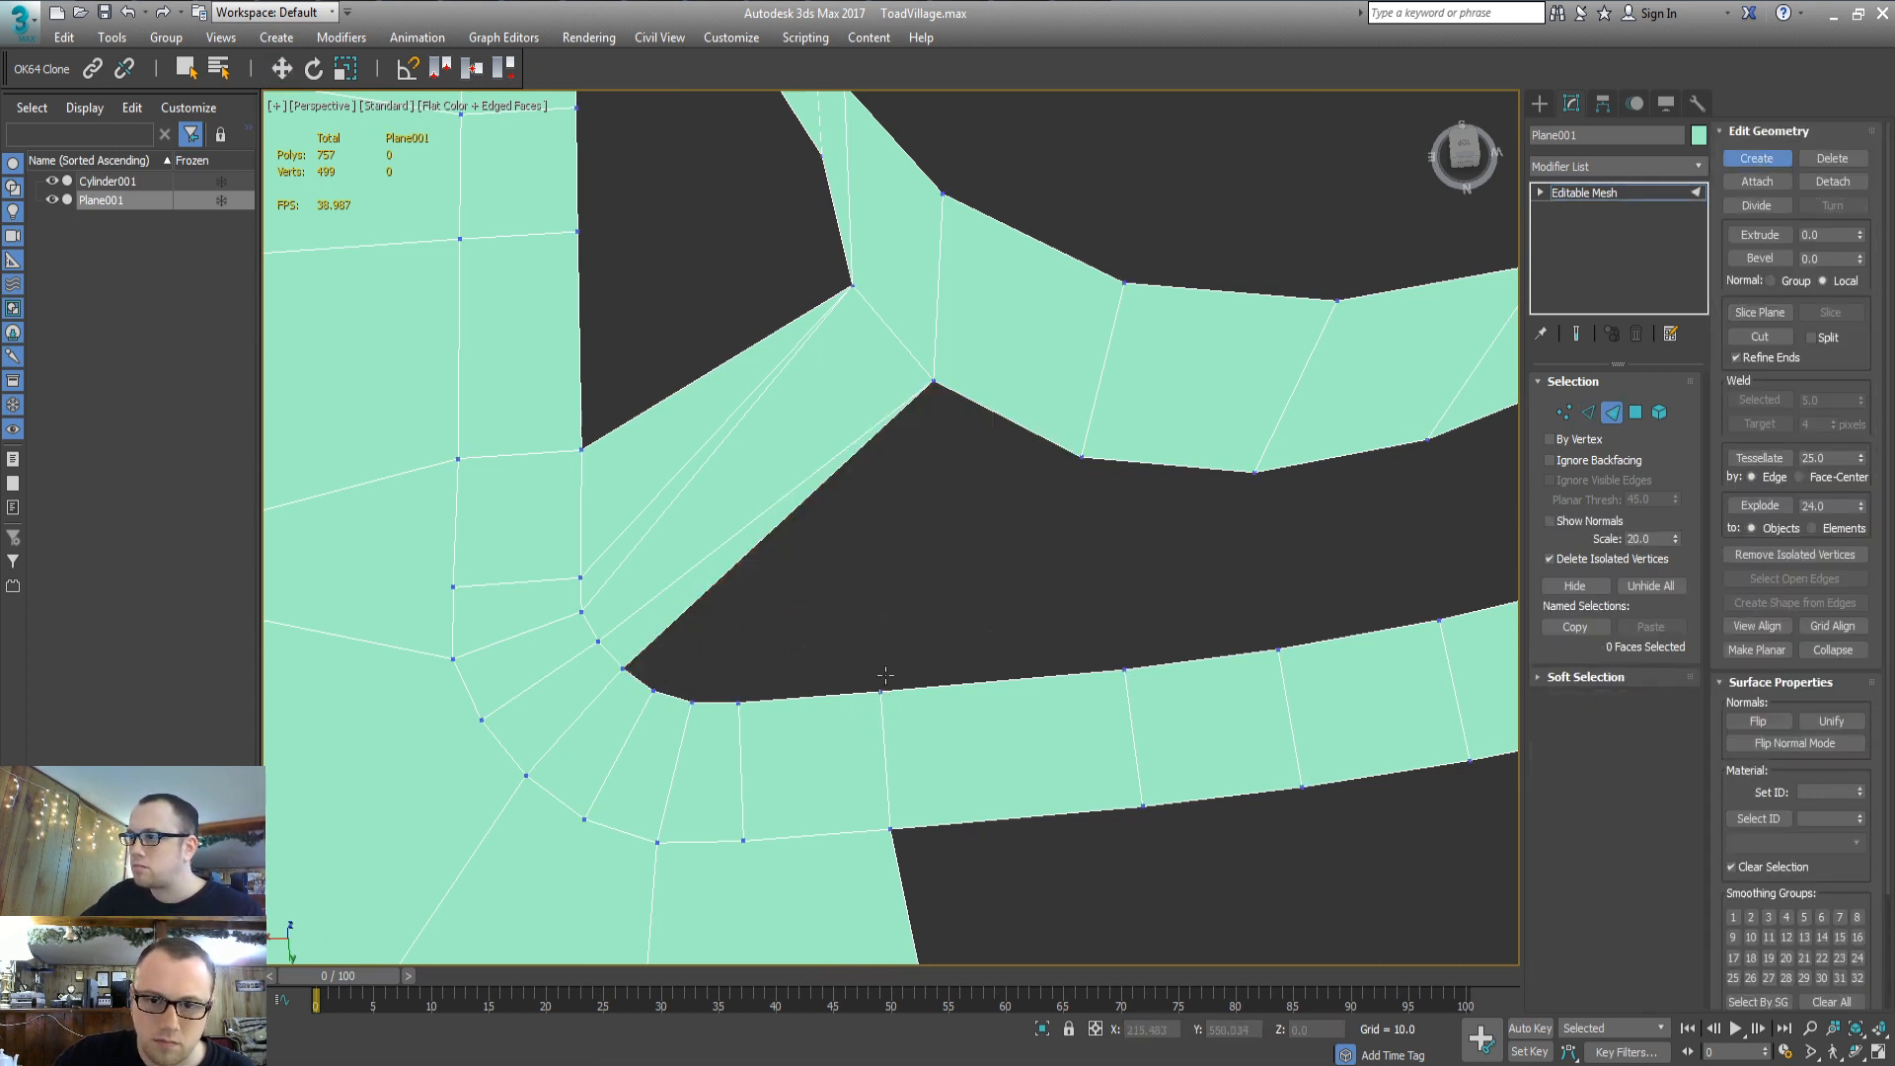
Create two triangles and a four-sided polygon fanning from the opposite path's vertex to the lower path's inner bend vertices
left_click(882, 690)
left_click(931, 383)
left_click(738, 702)
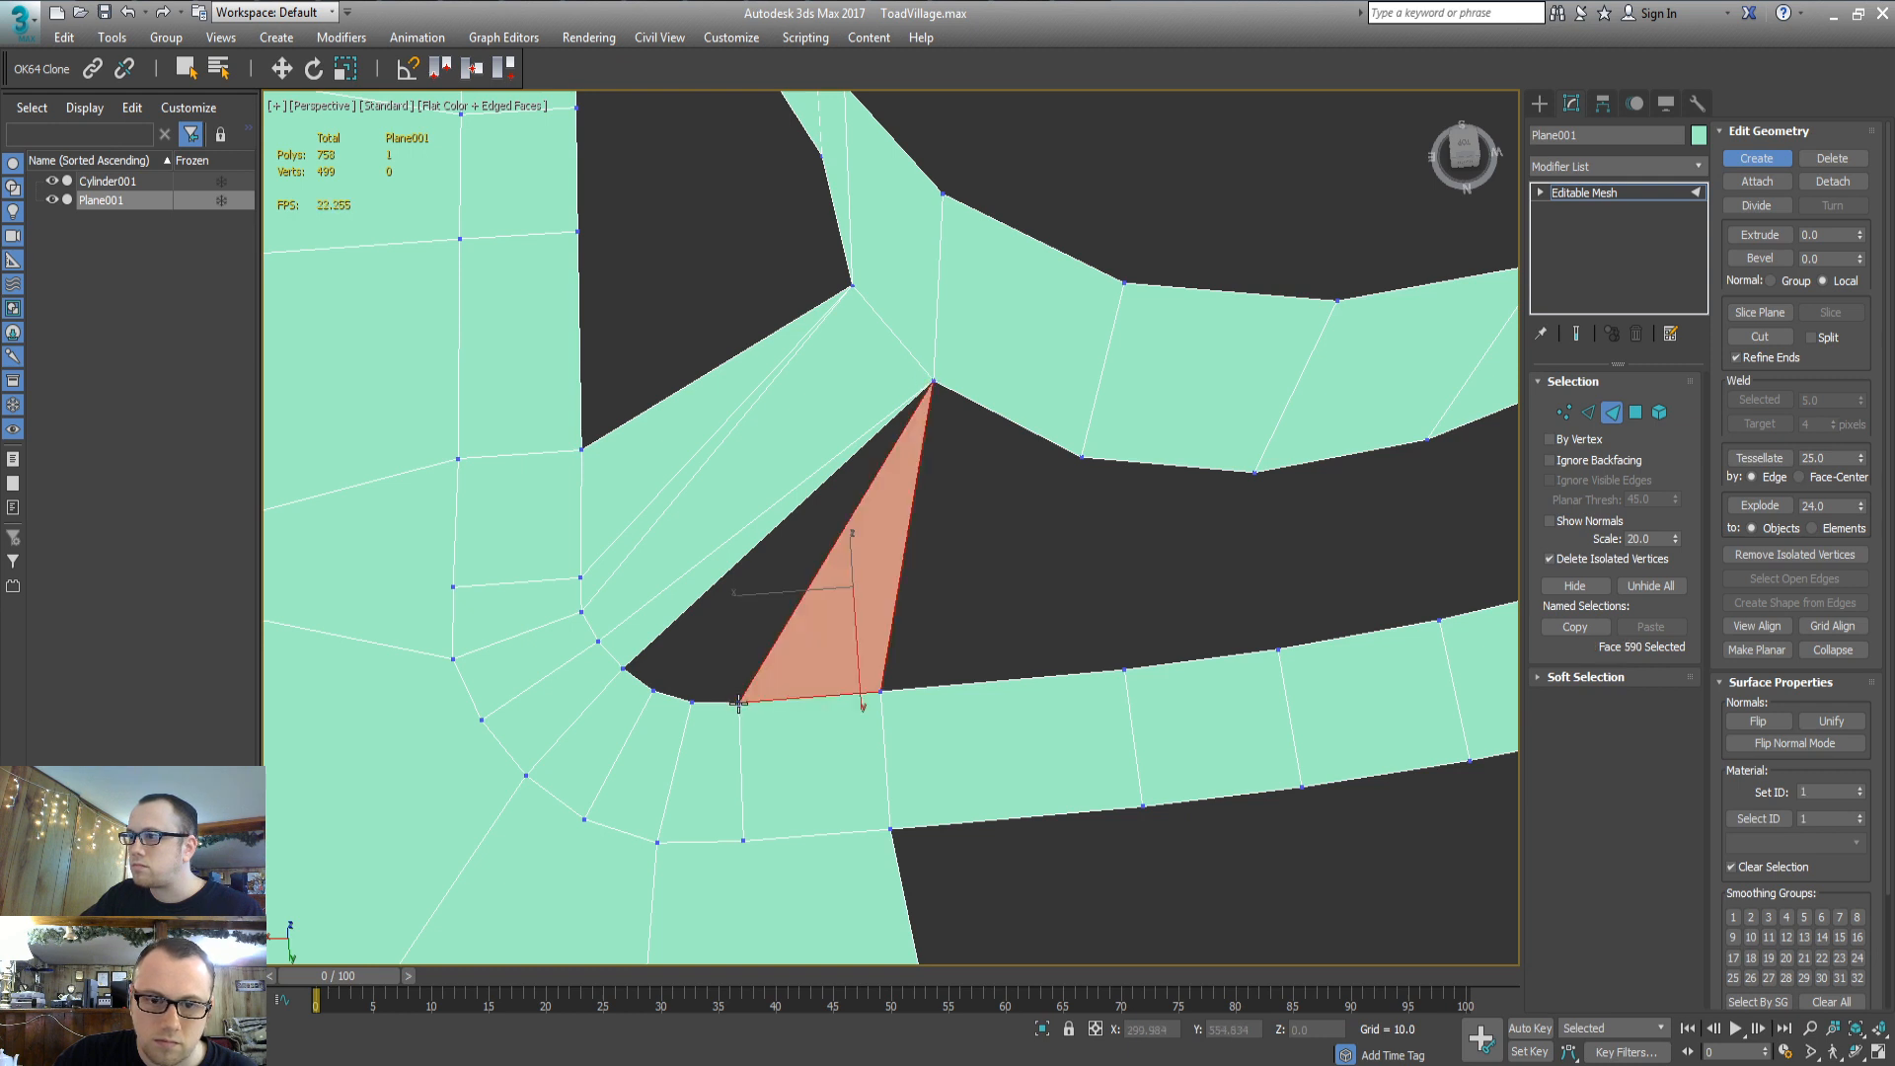
left_click(934, 382)
left_click(691, 704)
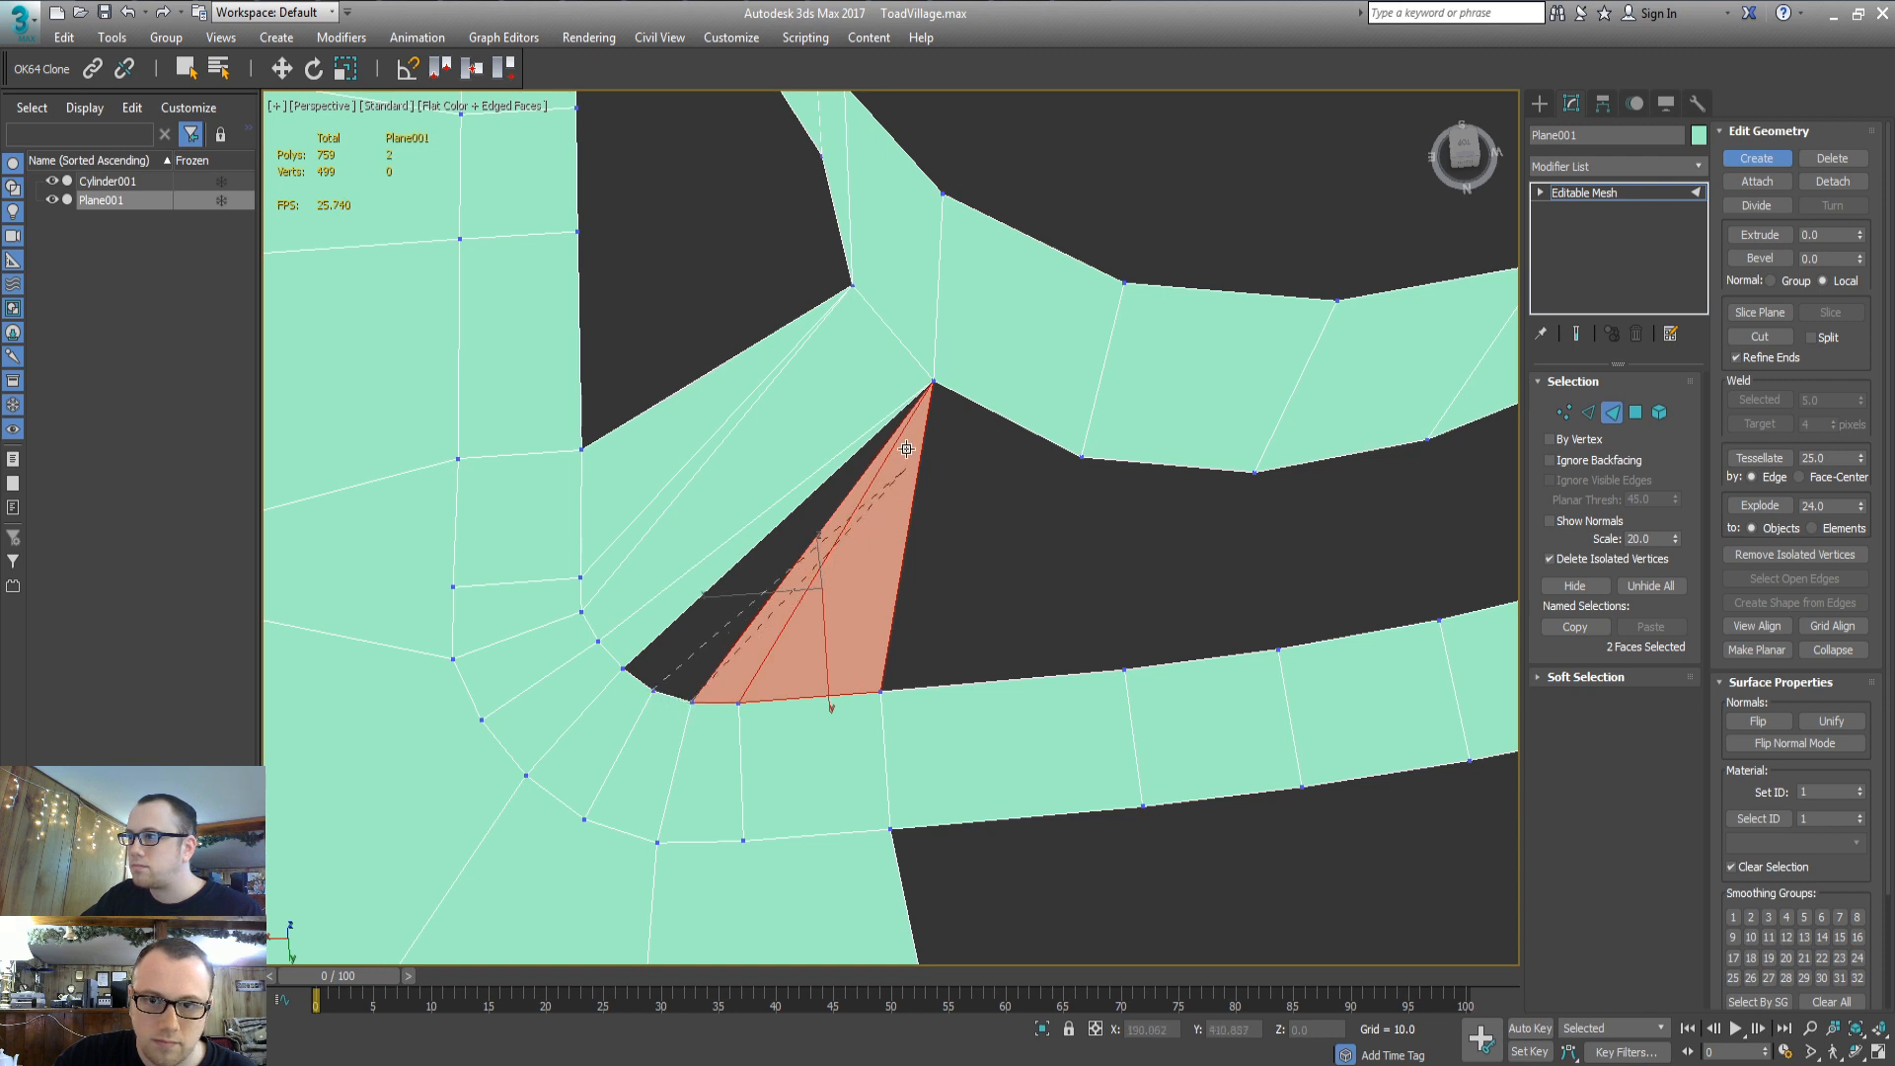
left_click(624, 668)
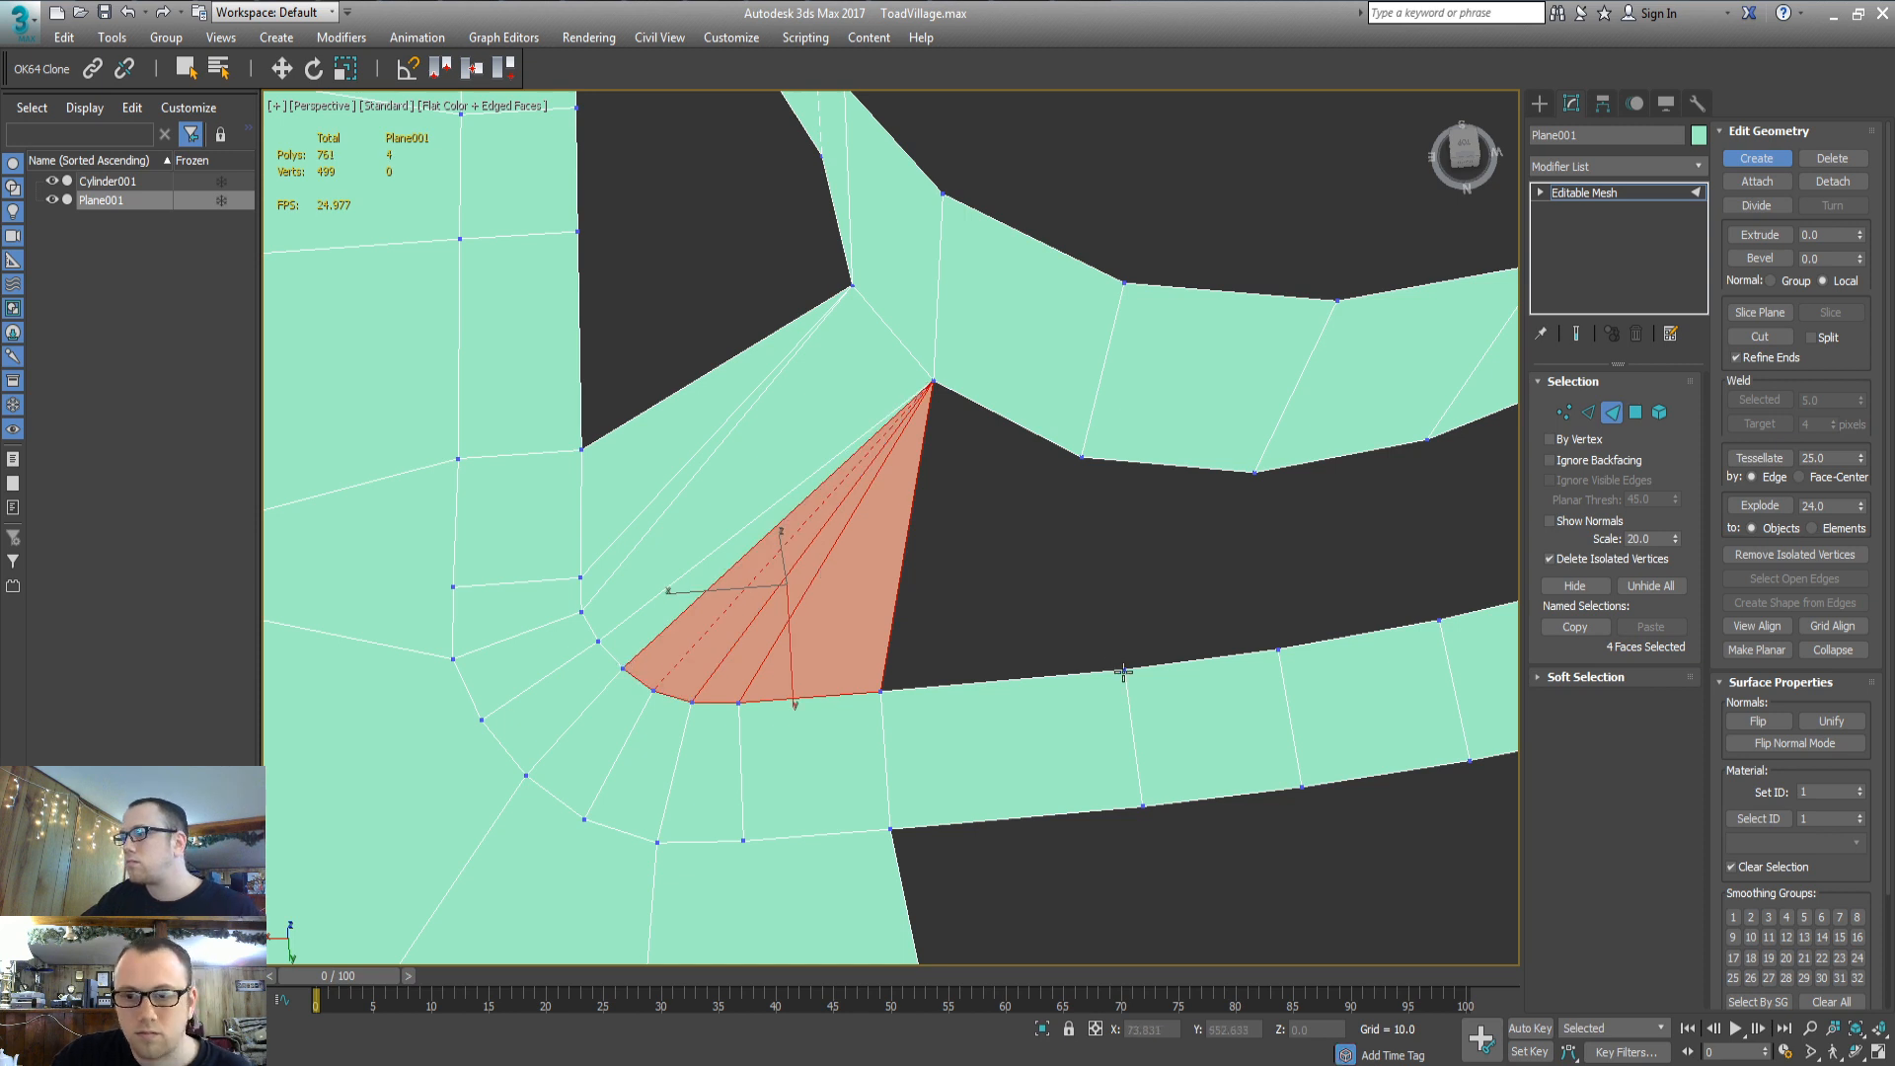
Create a four-sided polygon extending the fill between the upper wall's base and the next segment of the lower path
left_click(934, 381)
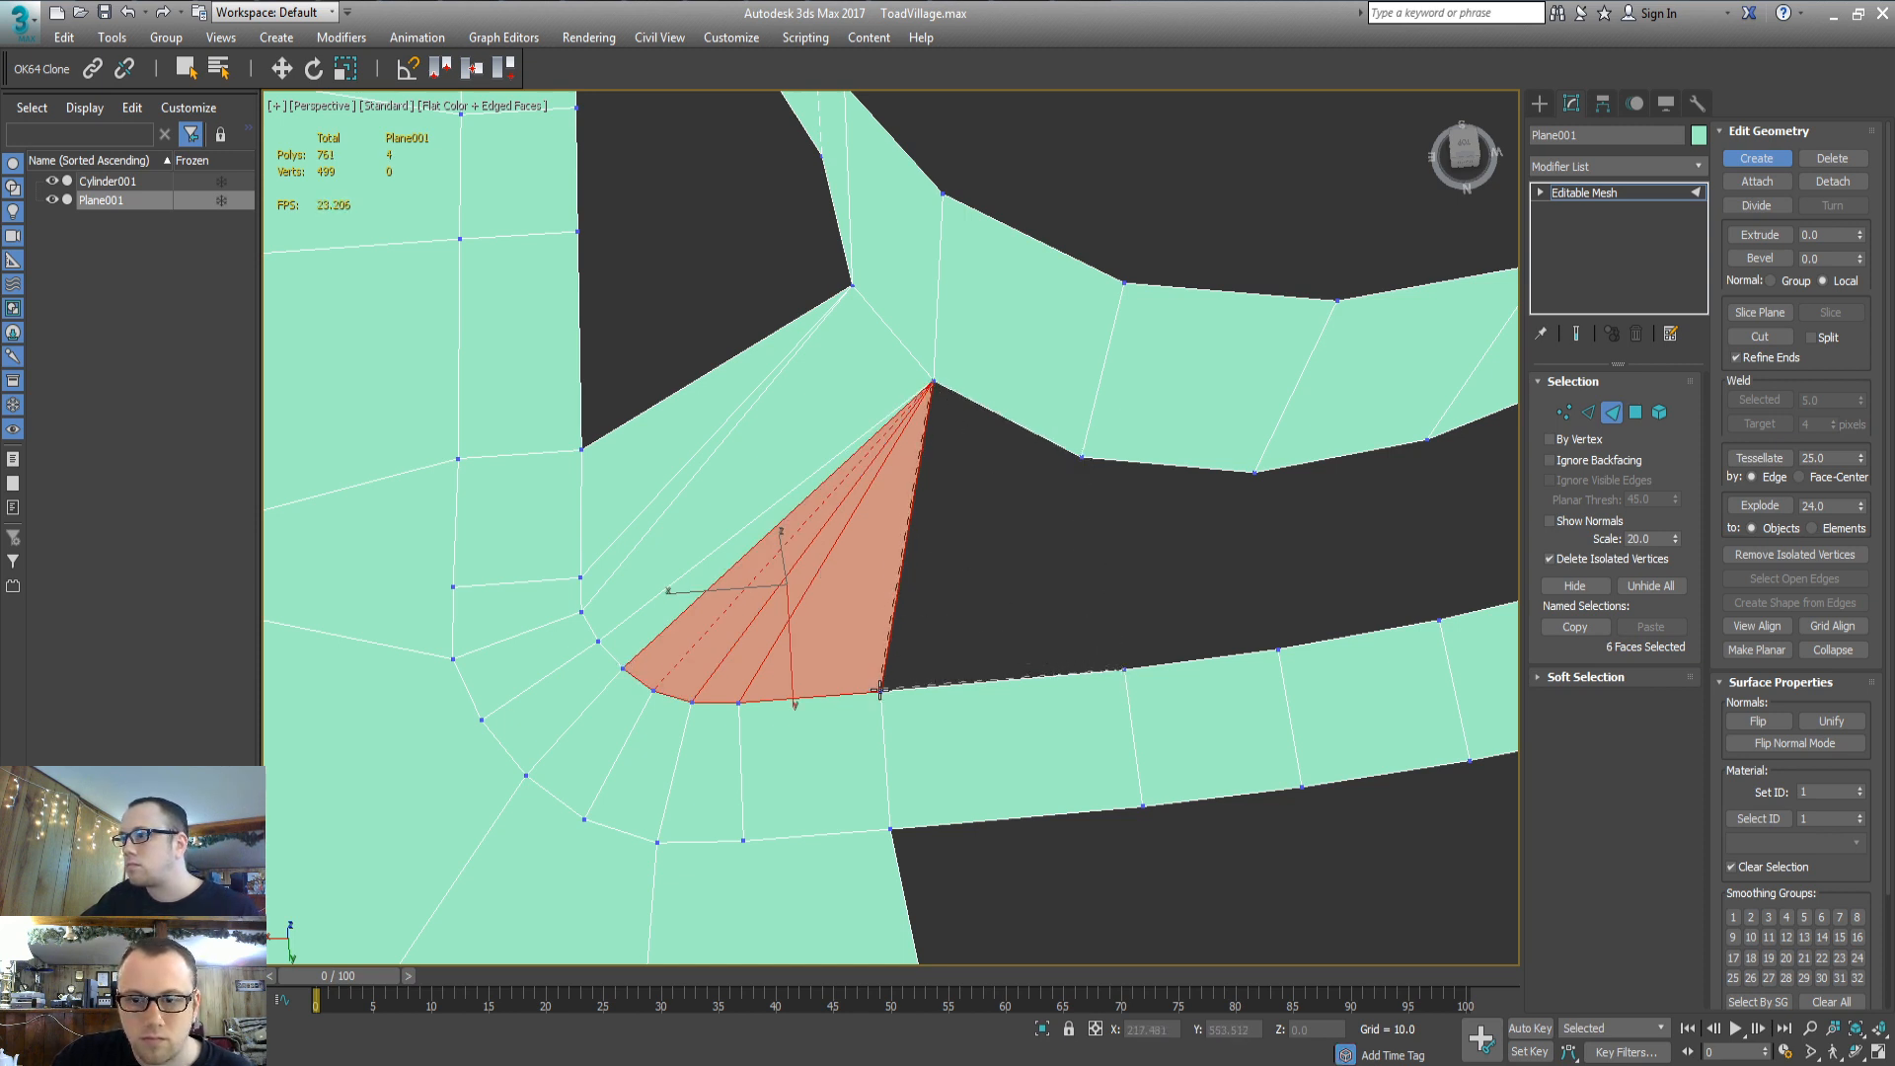
left_click(879, 691)
middle_click_drag(879, 691, 1049, 693, "alt")
key("z")
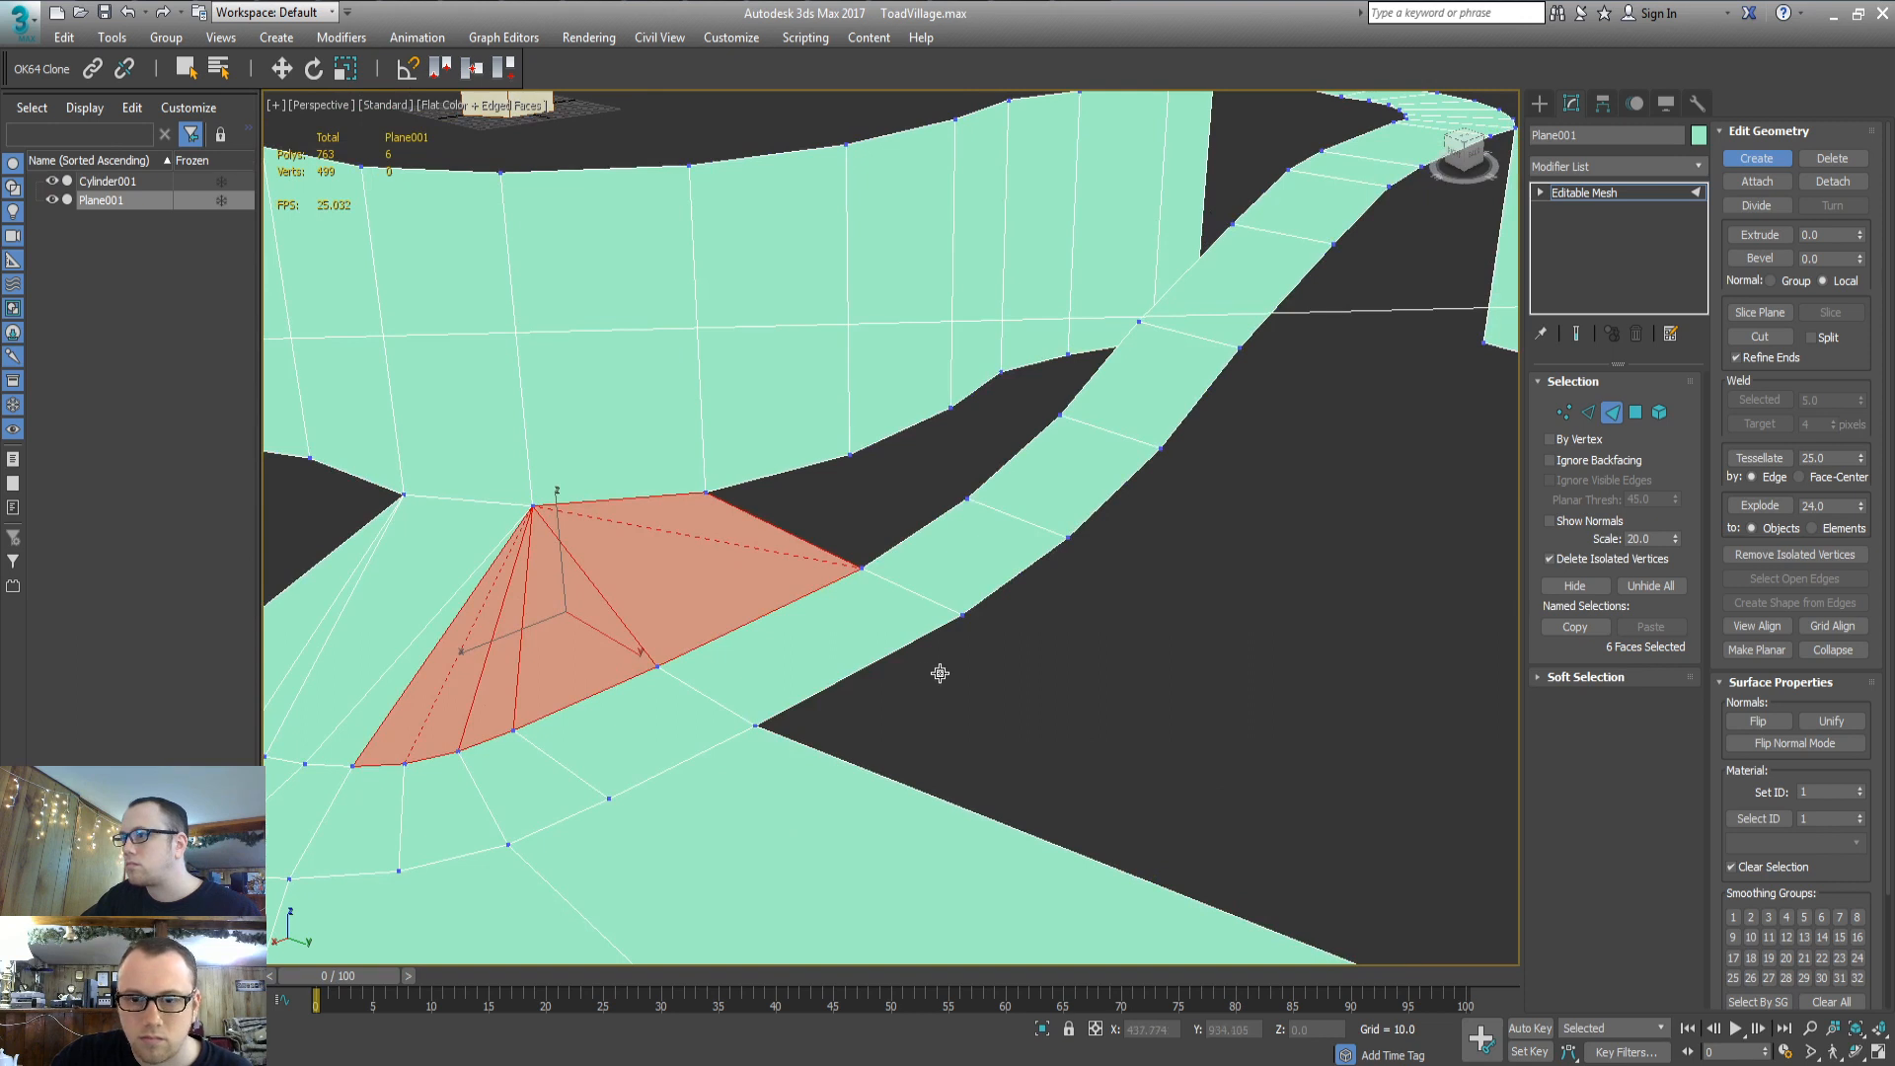
Select the border edges on both sides of the rising path, starting where the filled polygons end
key("2")
key("w")
left_click(1009, 585)
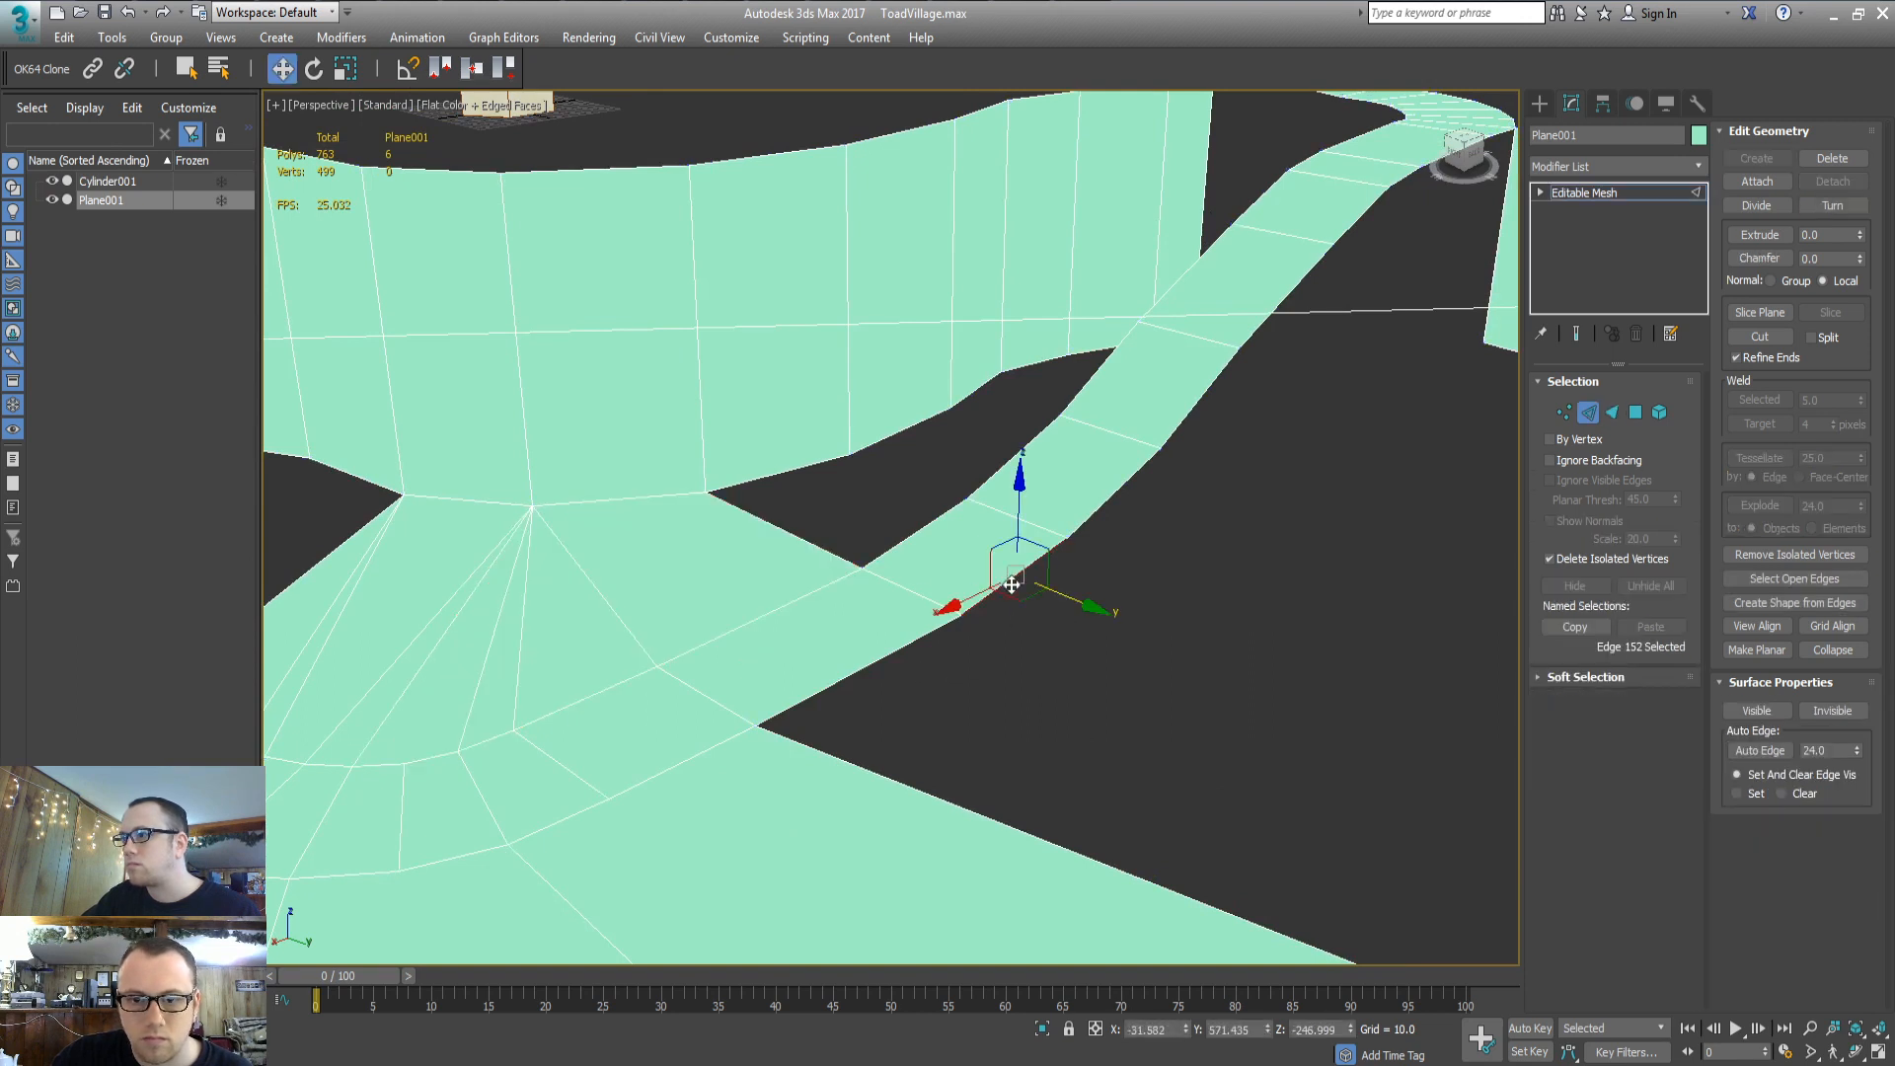
left_click(914, 534, "ctrl")
left_click(1113, 497, "ctrl")
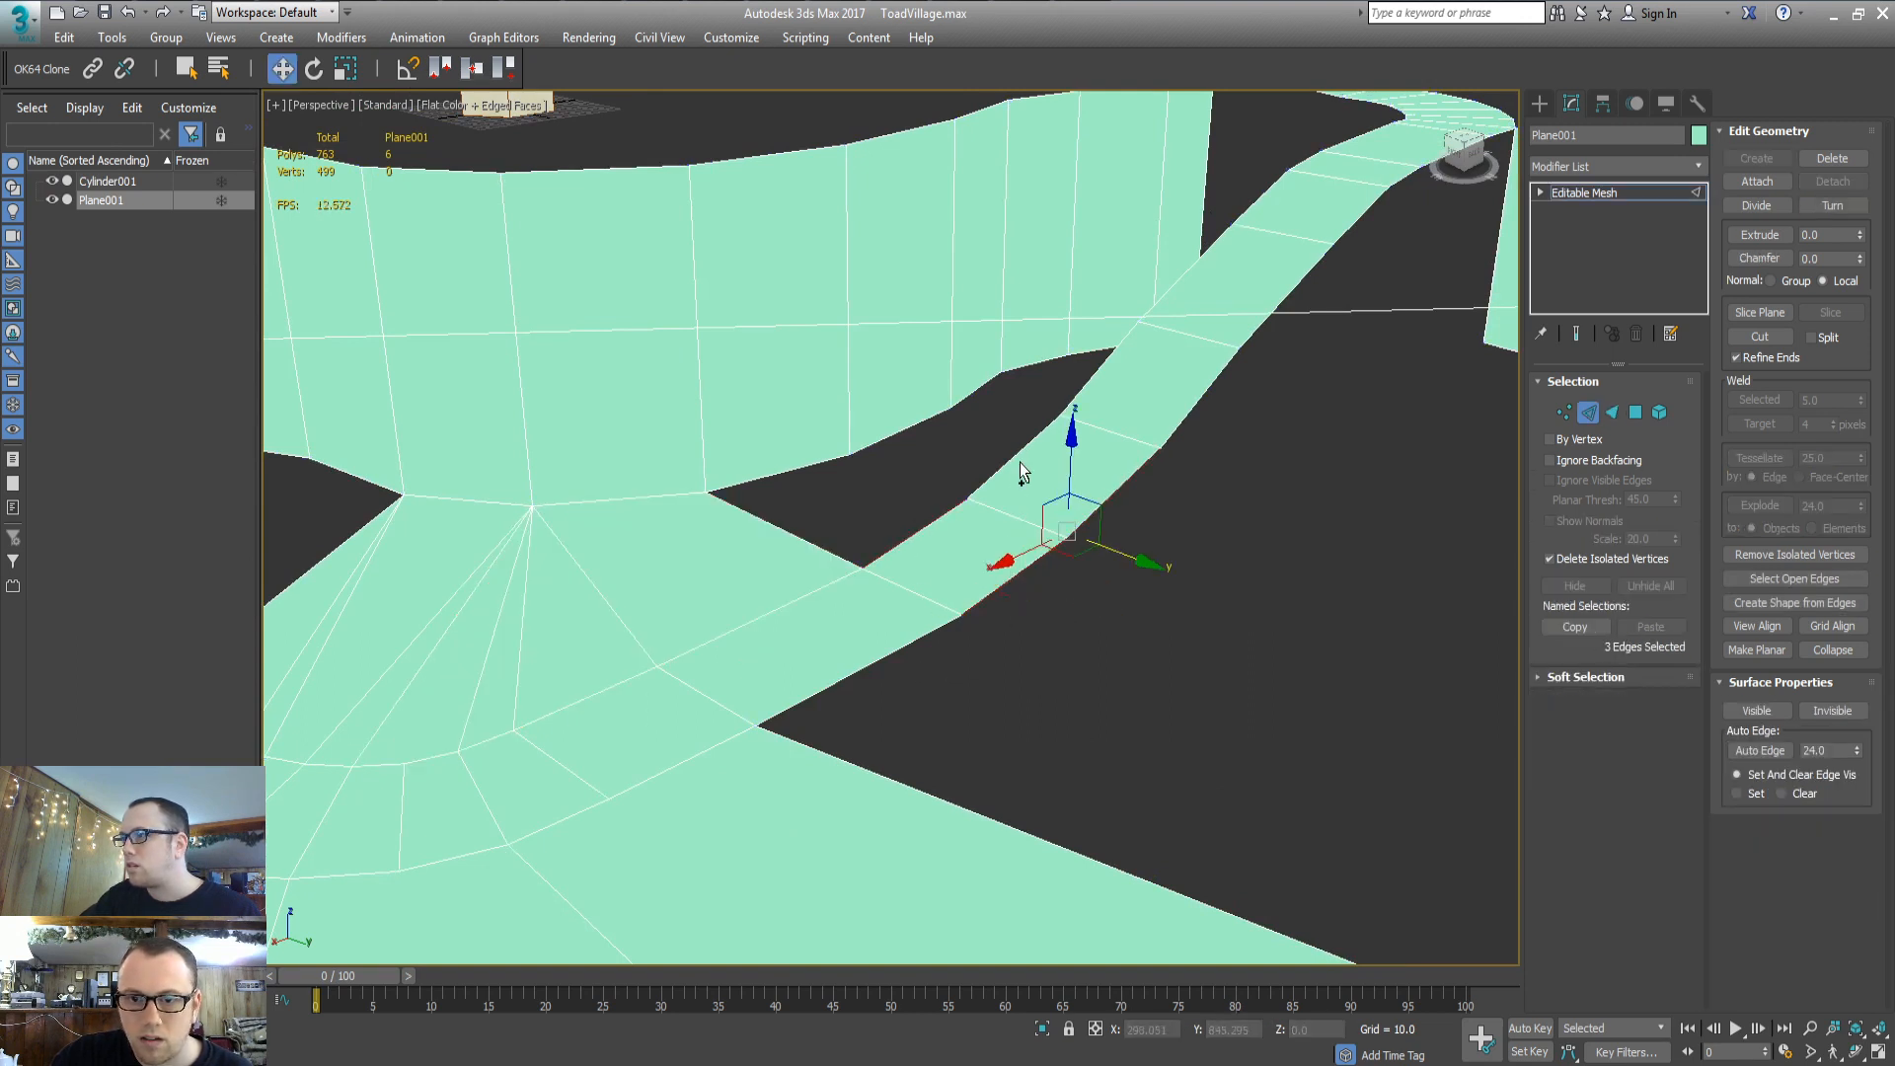
left_click(1092, 373, "ctrl")
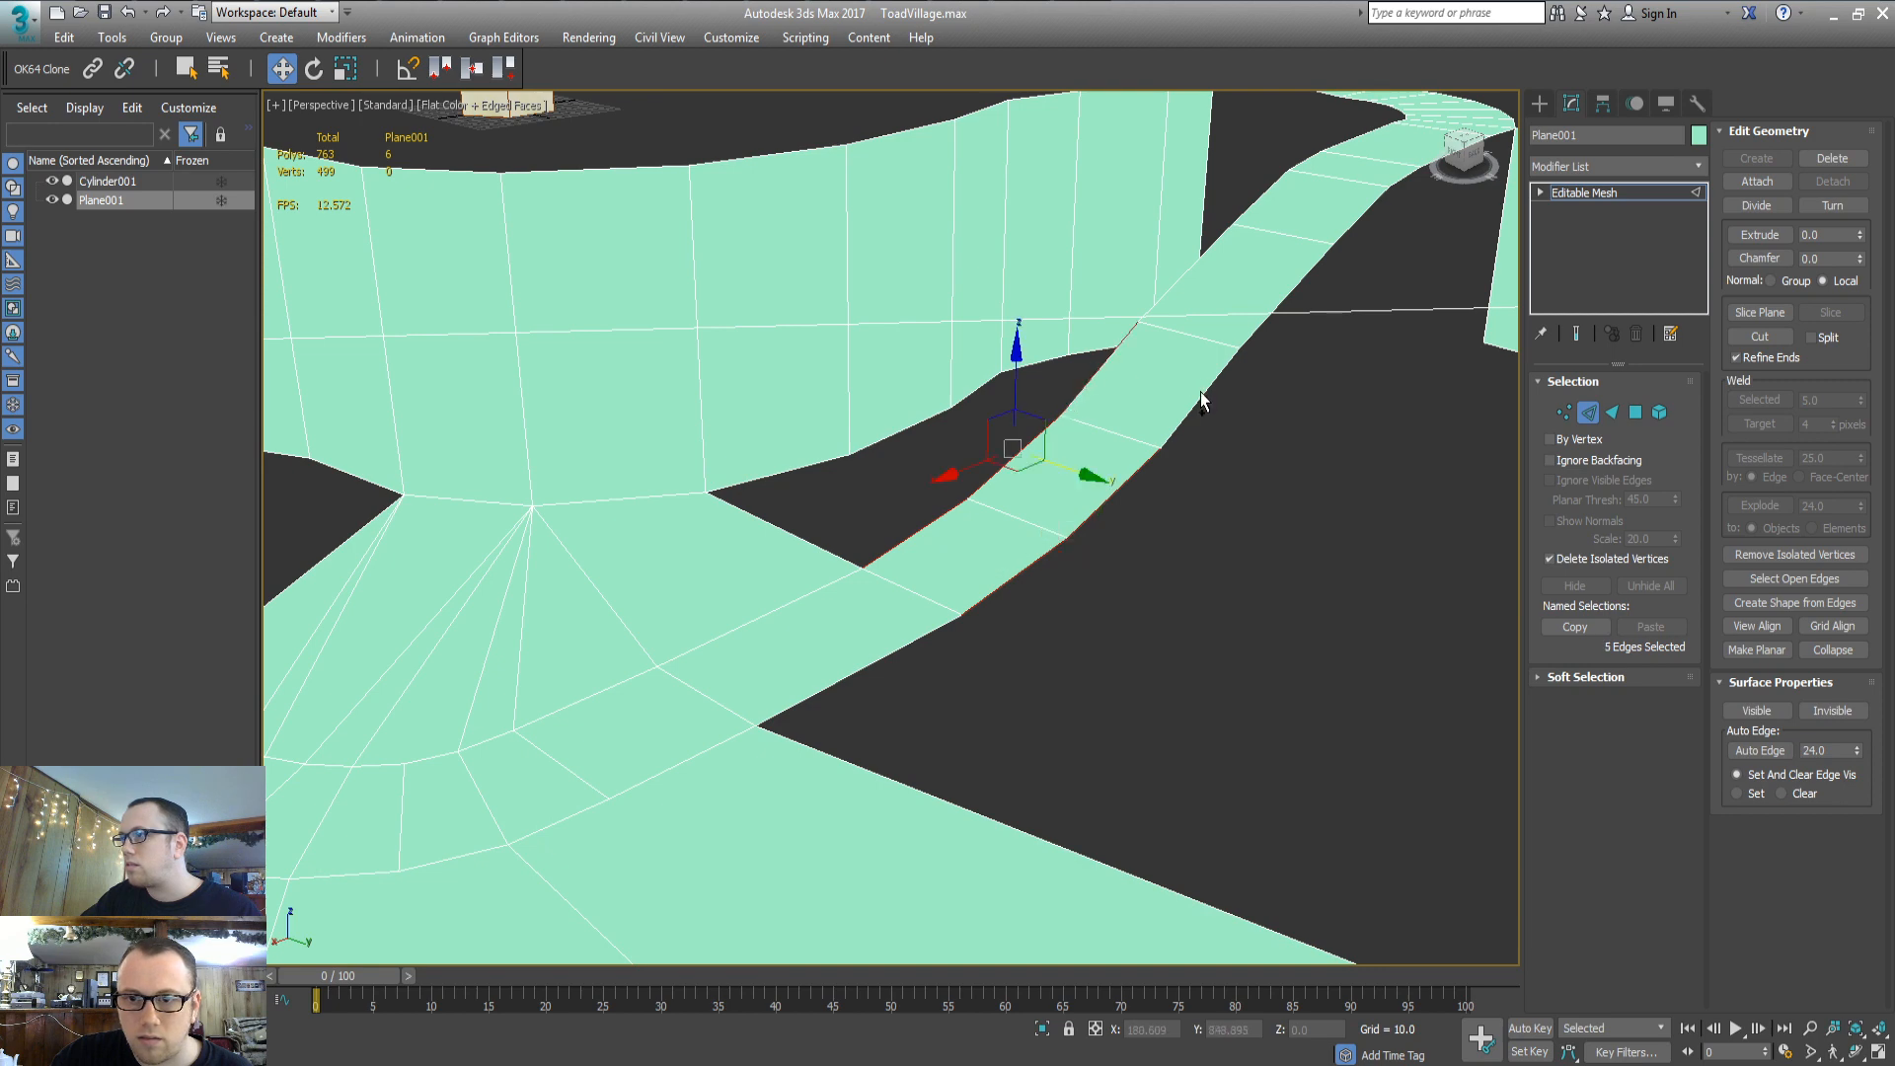
left_click(1199, 402, "ctrl")
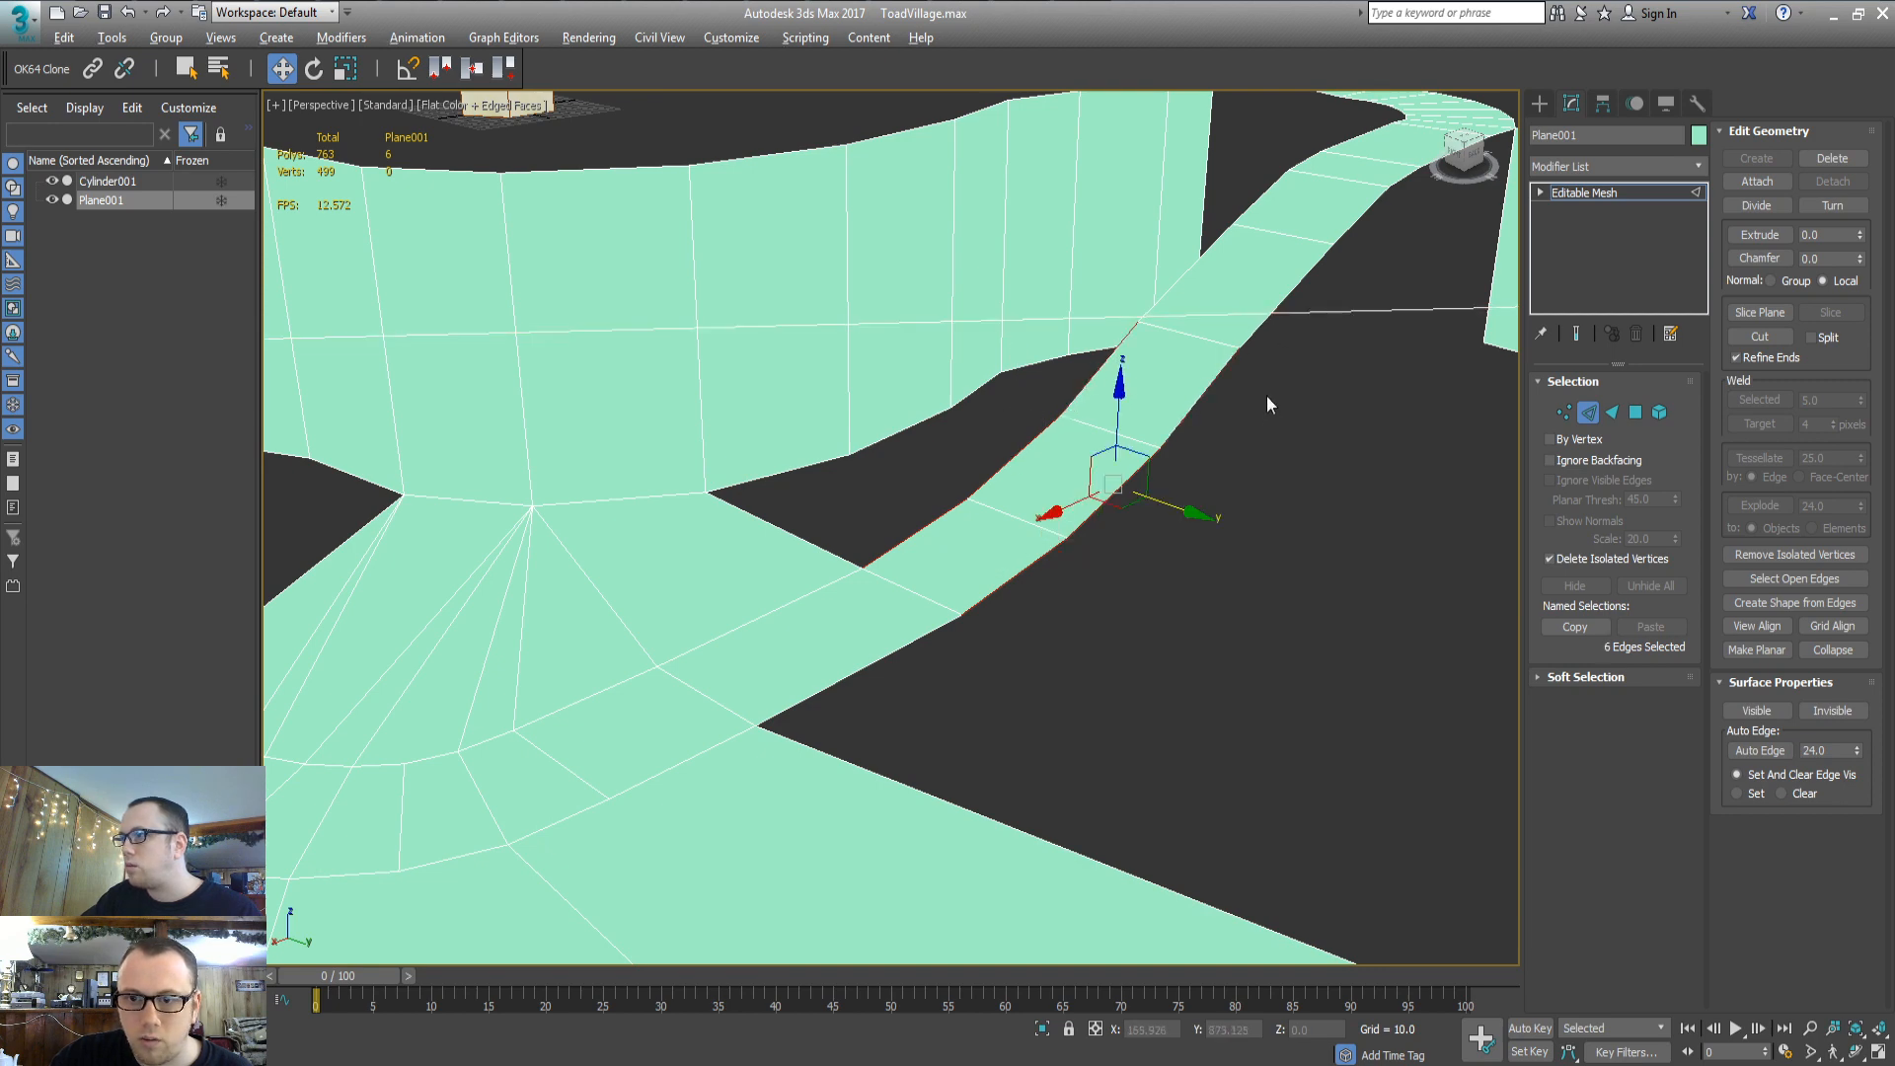
Add the remaining border edges further up the path to the selection, following the outer side up to the start of the sharp bend
scroll(1265, 395, "up", 3)
middle_click_drag(1261, 465, 860, 445)
scroll(926, 649, "down", 2)
left_click(969, 704, "ctrl")
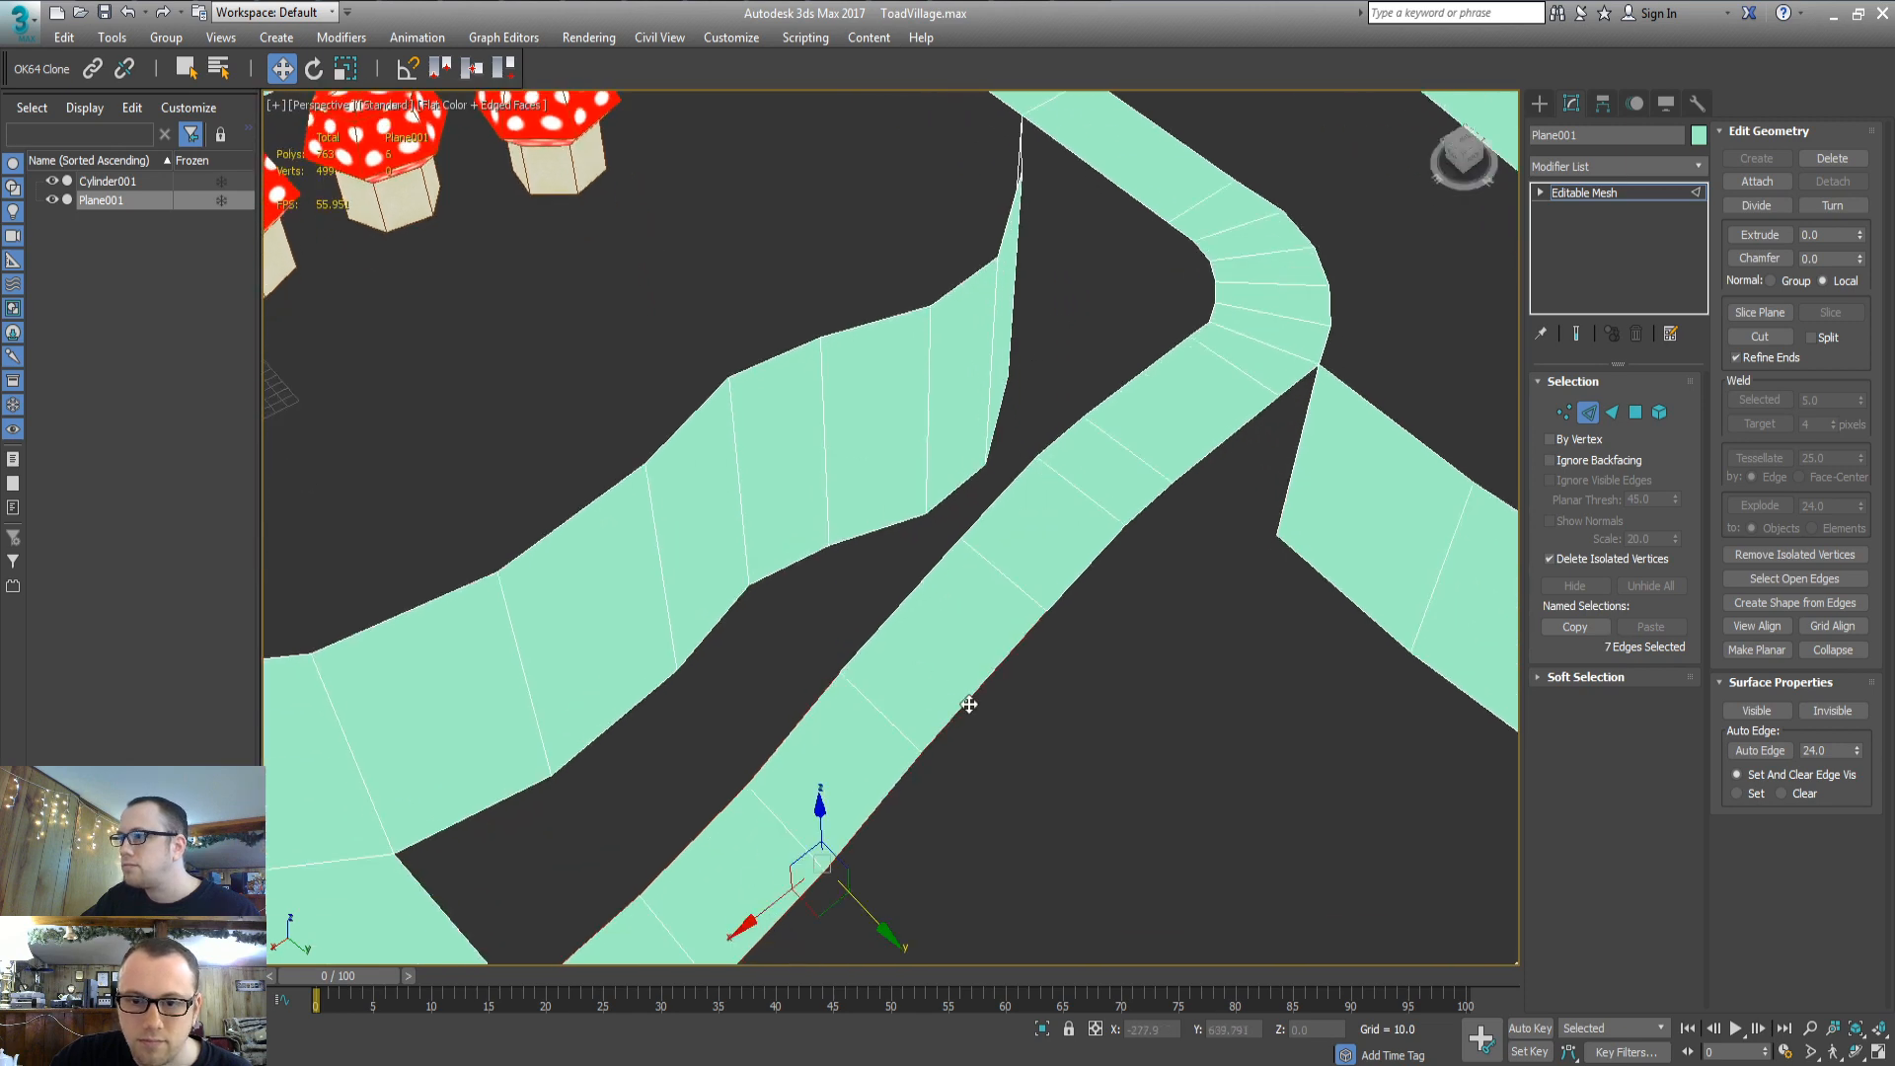
left_click(900, 606, "ctrl")
left_click(1083, 573, "ctrl")
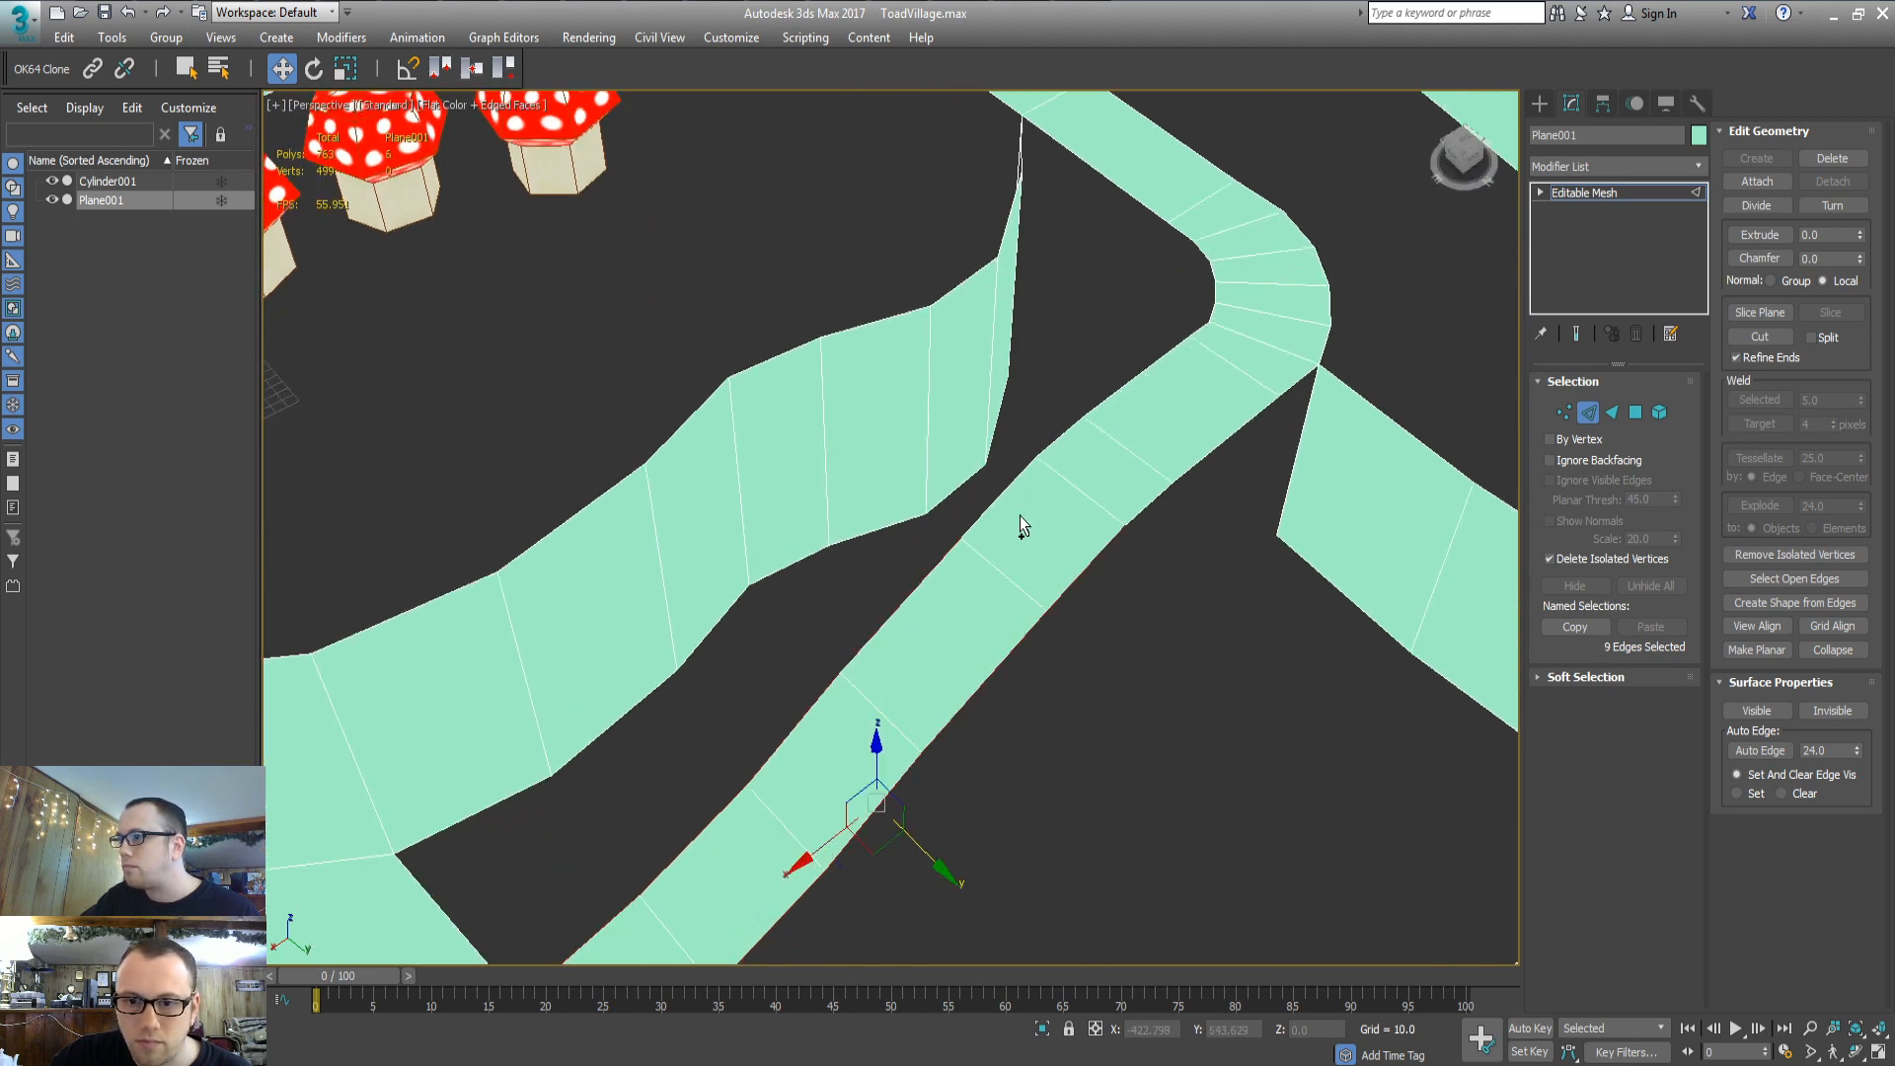
left_click(1002, 497, "ctrl")
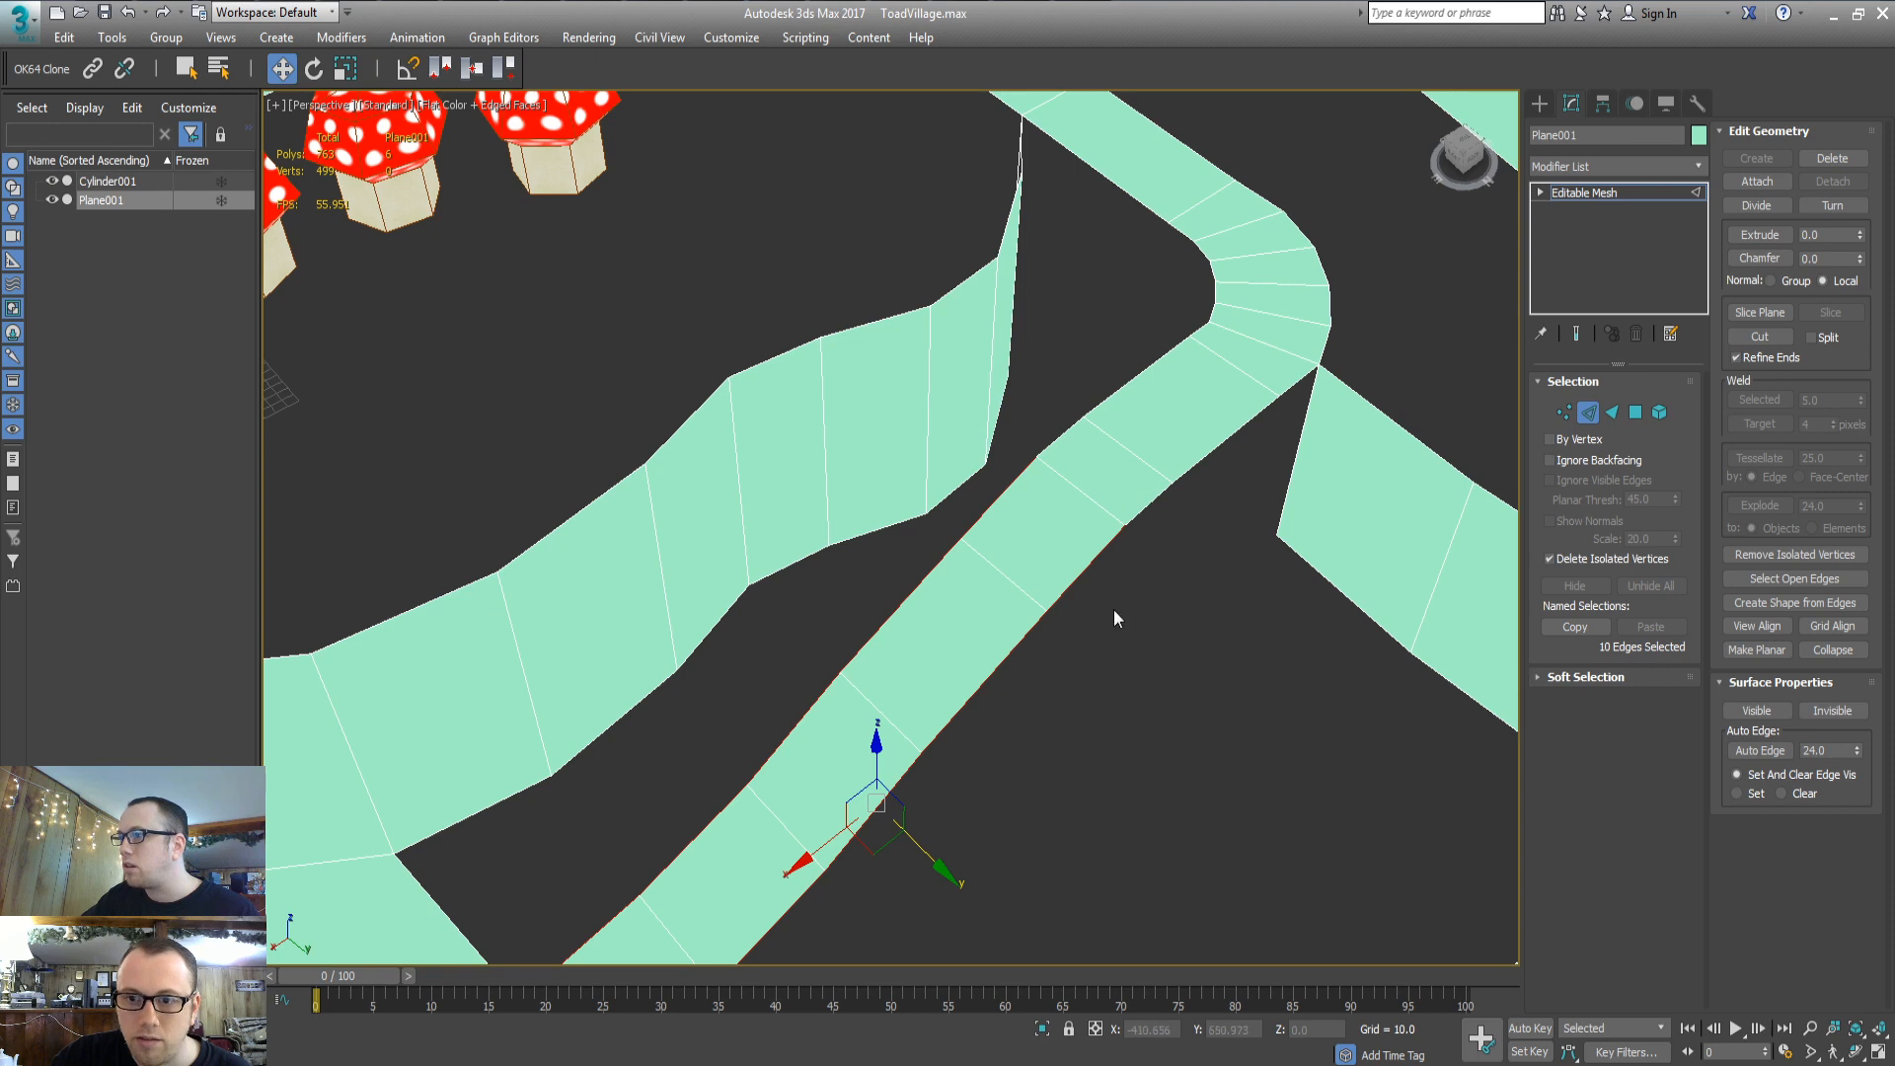
left_click(1146, 514, "ctrl")
left_click(1189, 470, "ctrl")
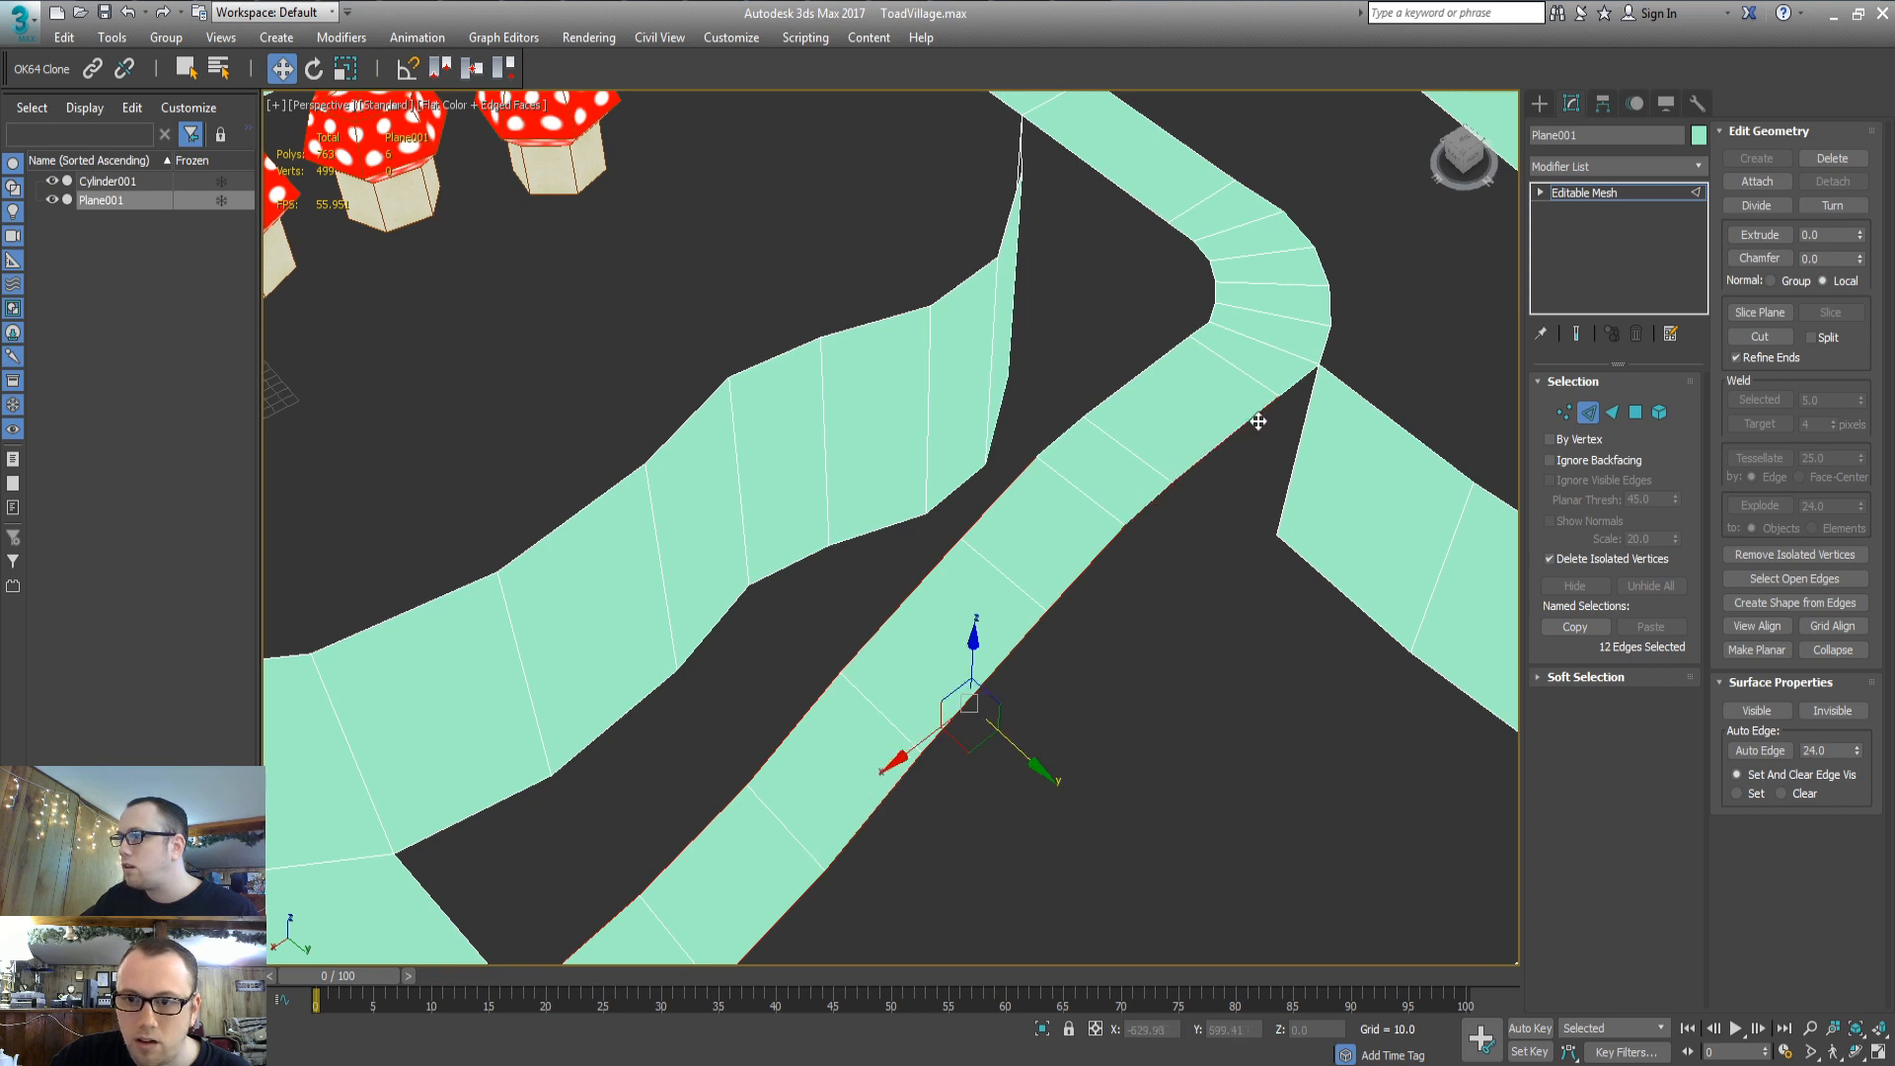
left_click(1283, 415, "ctrl")
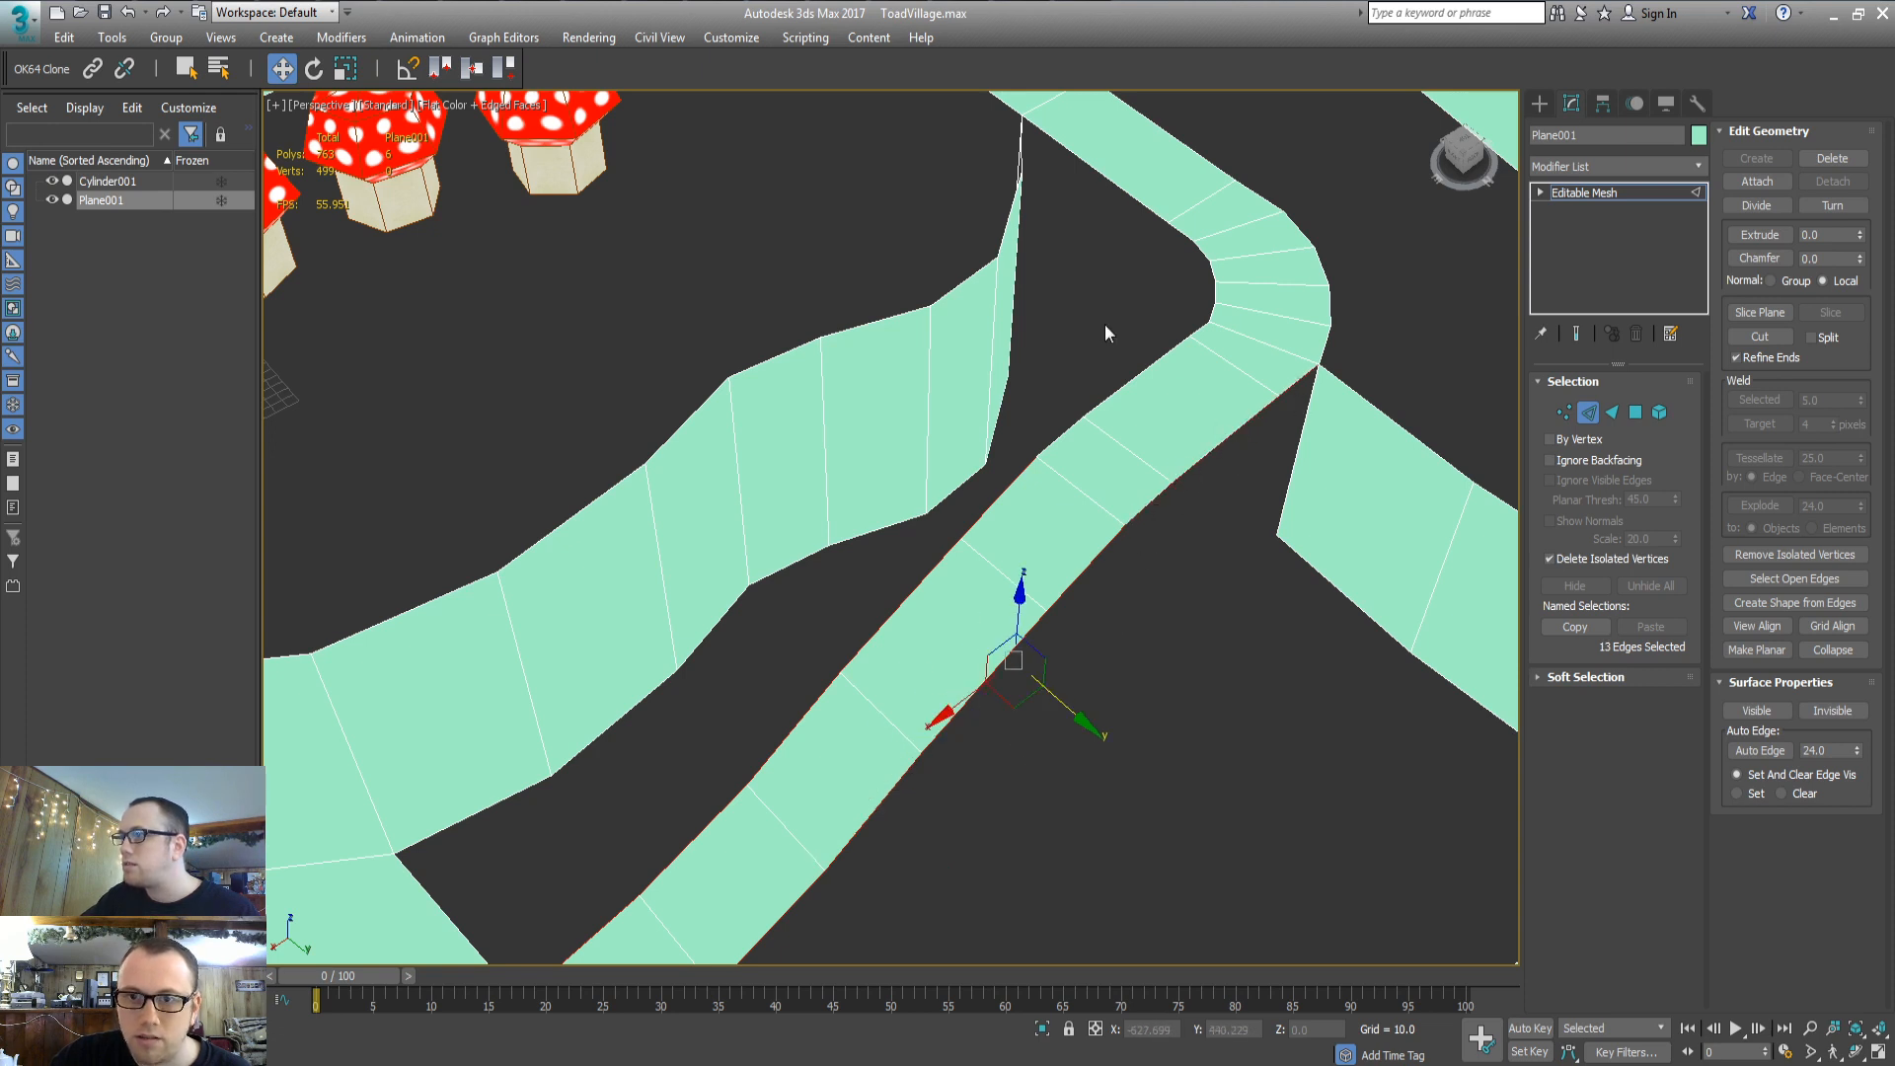
Add the inner border edges around the sharp bend and back down to the already selected inner edges to the selection
middle_click_drag(1096, 285, 1092, 285)
left_click(1178, 228, "ctrl")
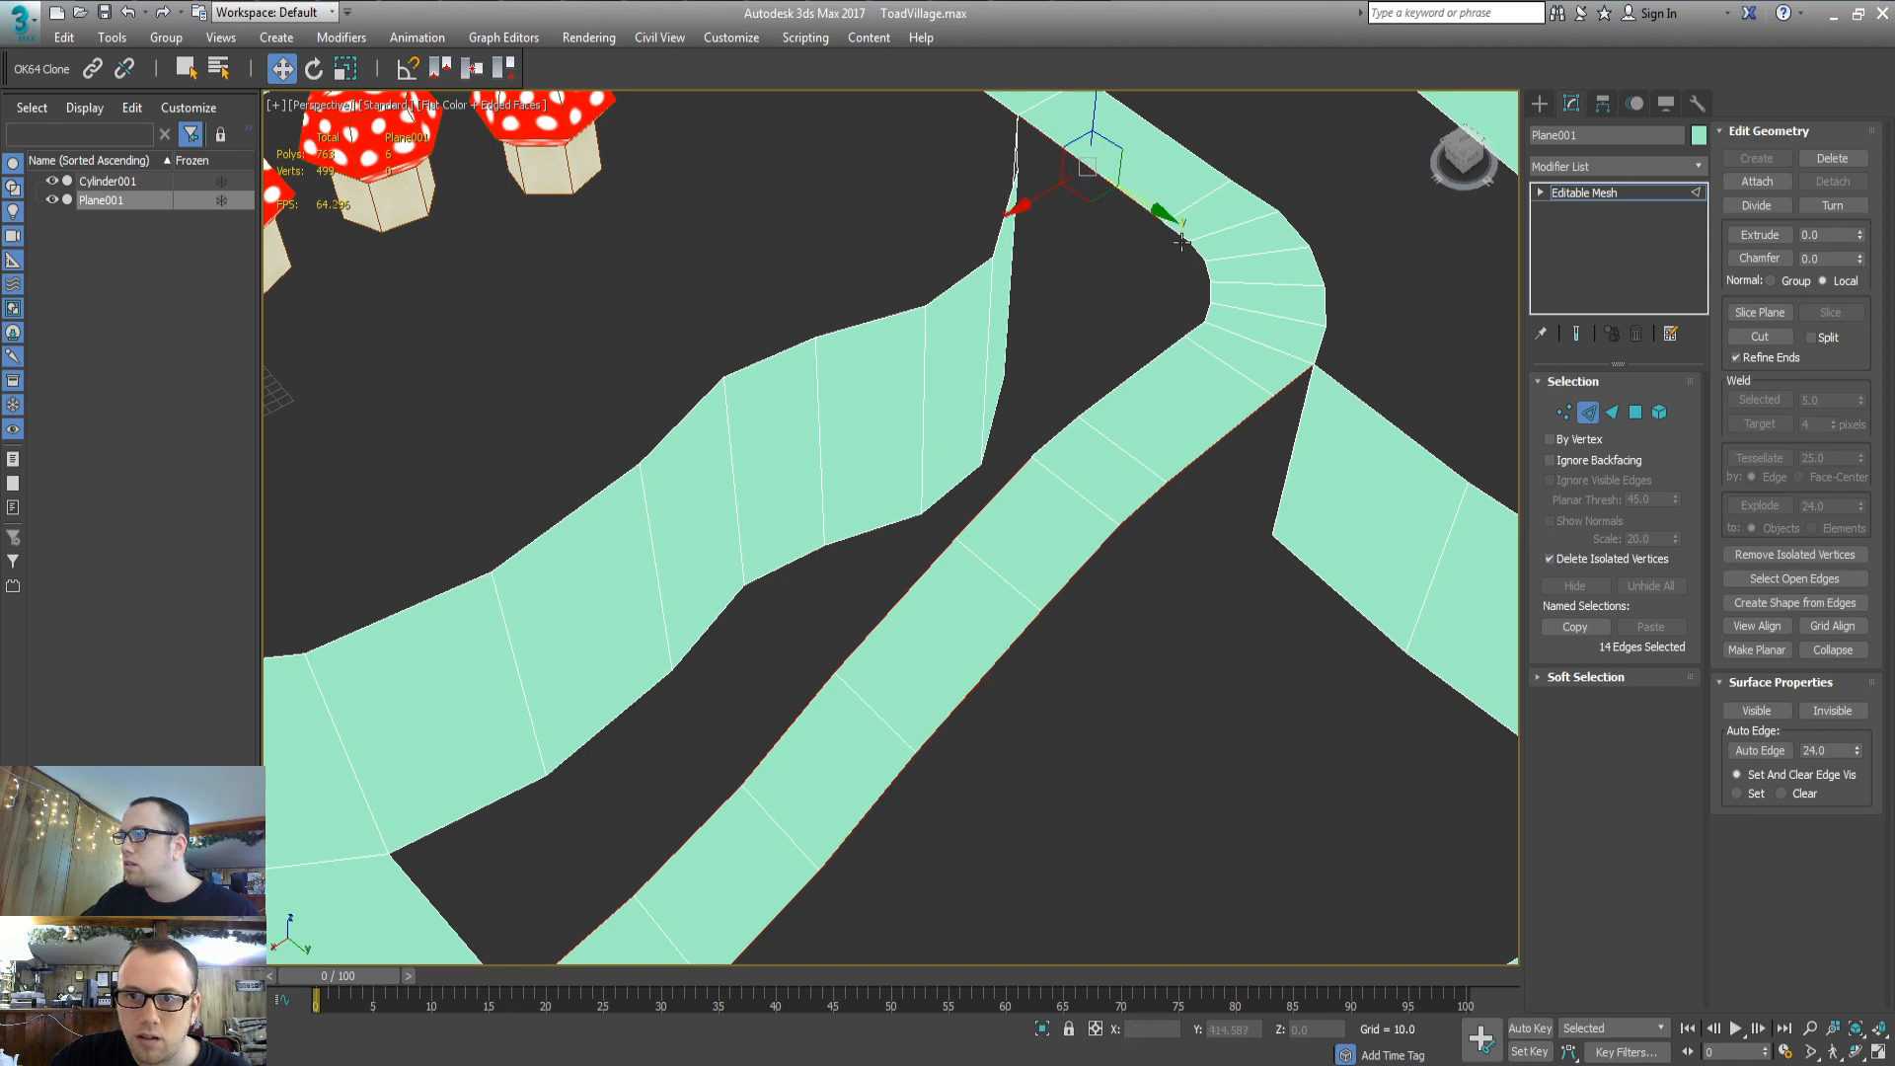
left_click(1189, 247, "ctrl")
left_click(1201, 256, "ctrl")
left_click(1208, 278, "ctrl")
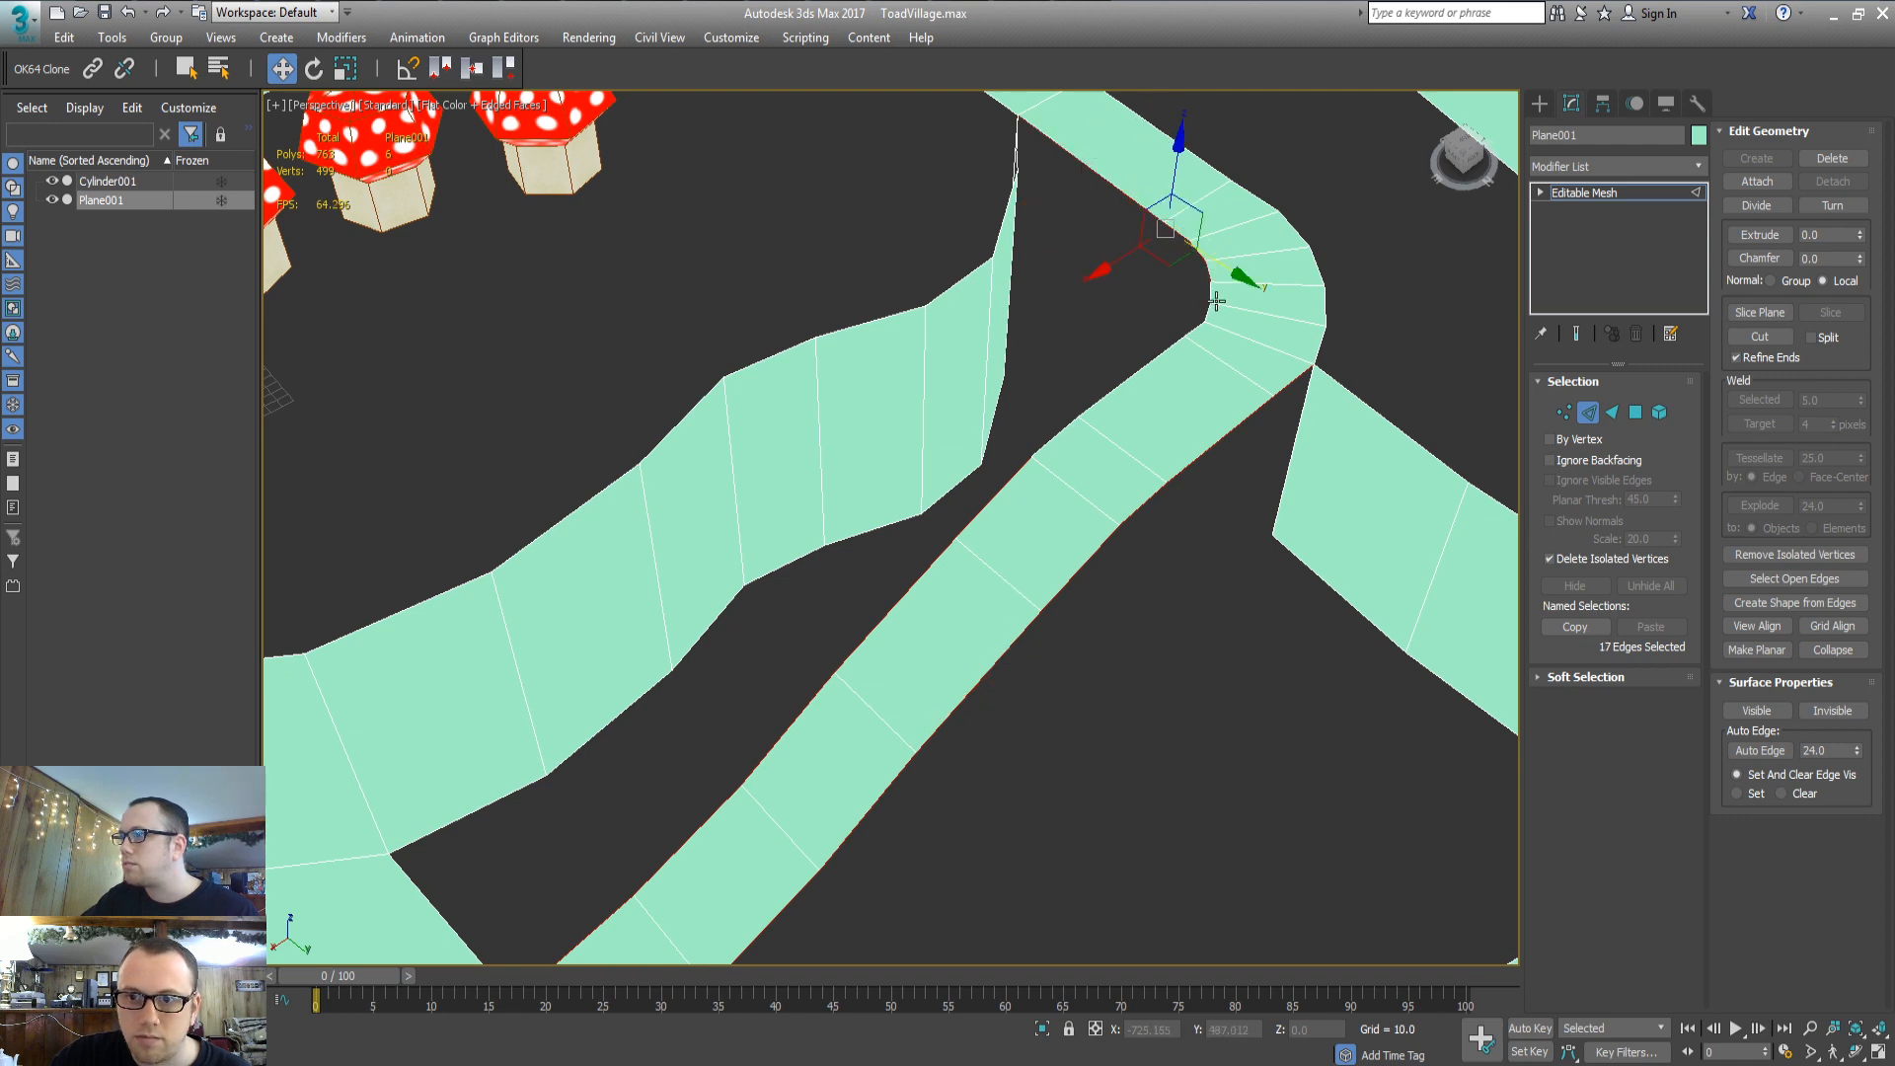
left_click(1211, 297, "ctrl")
left_click(1207, 316, "ctrl")
left_click(1197, 329, "ctrl")
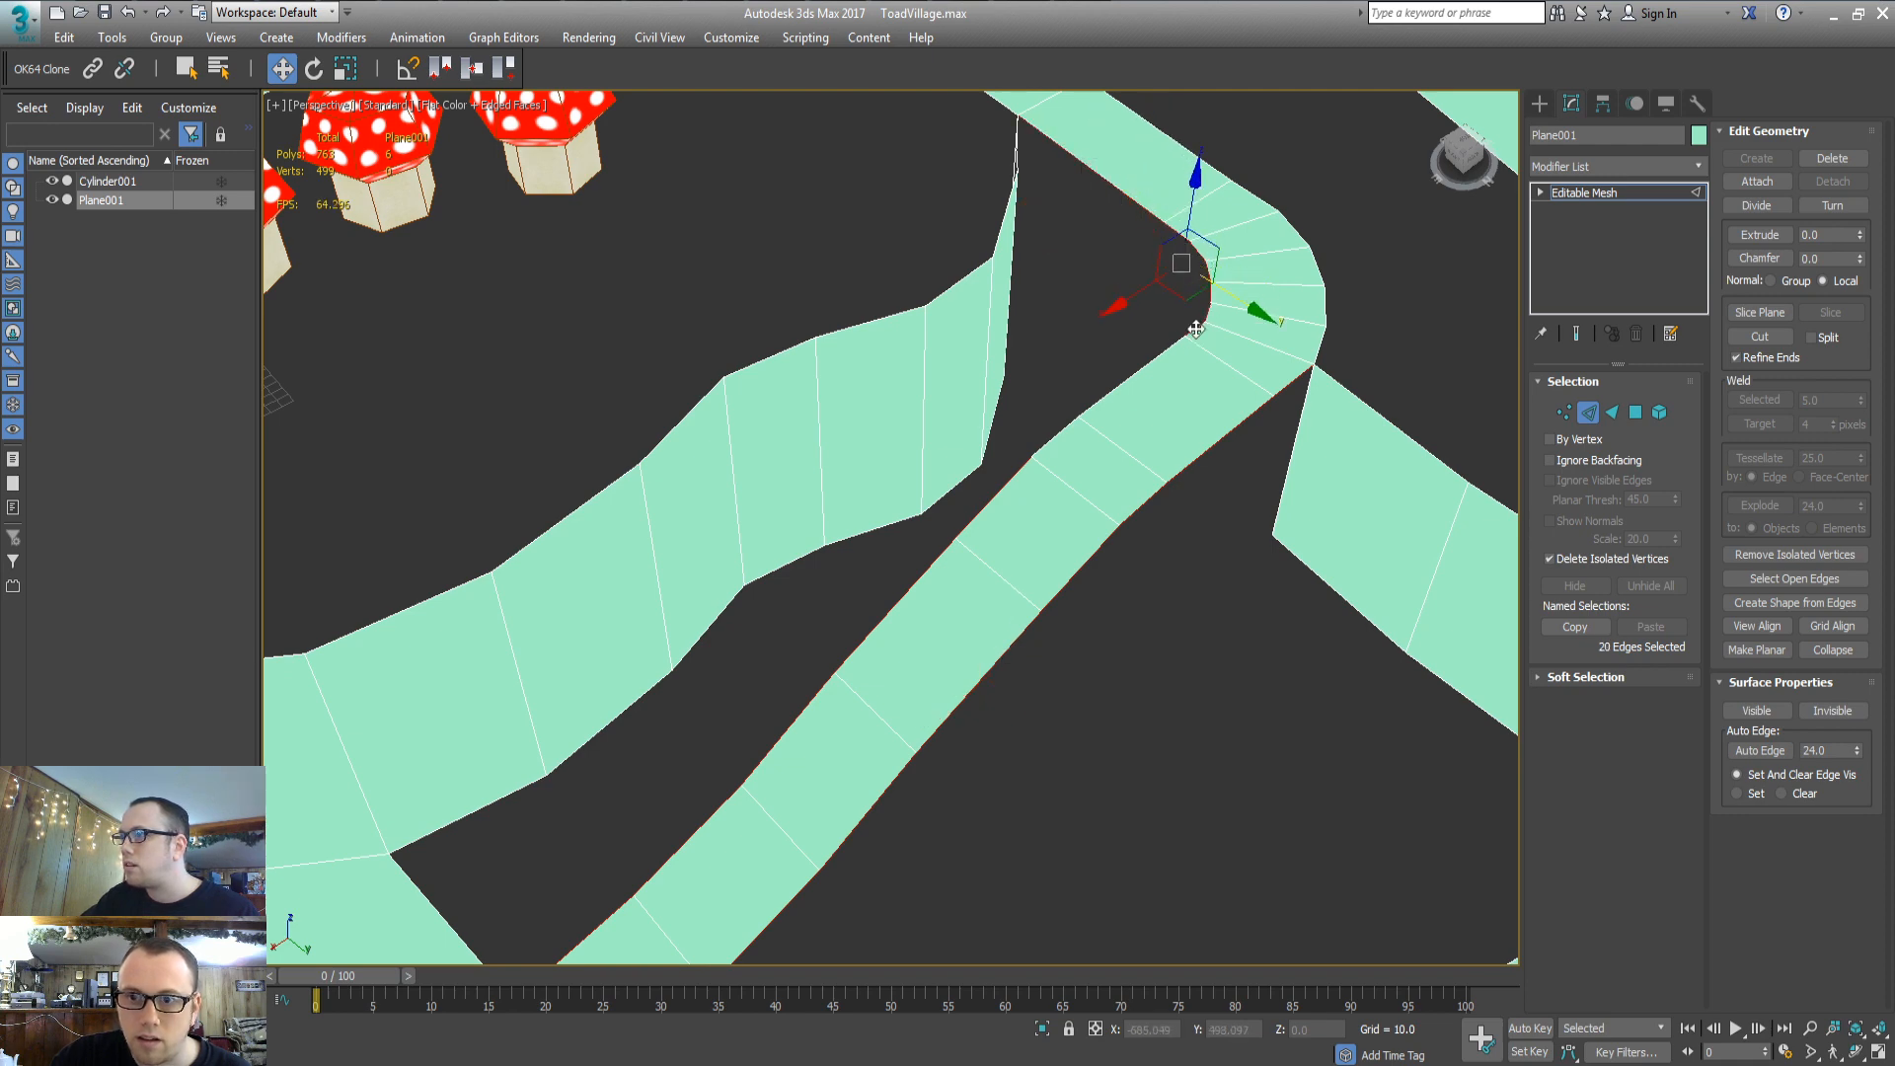
left_click(1135, 376, "ctrl")
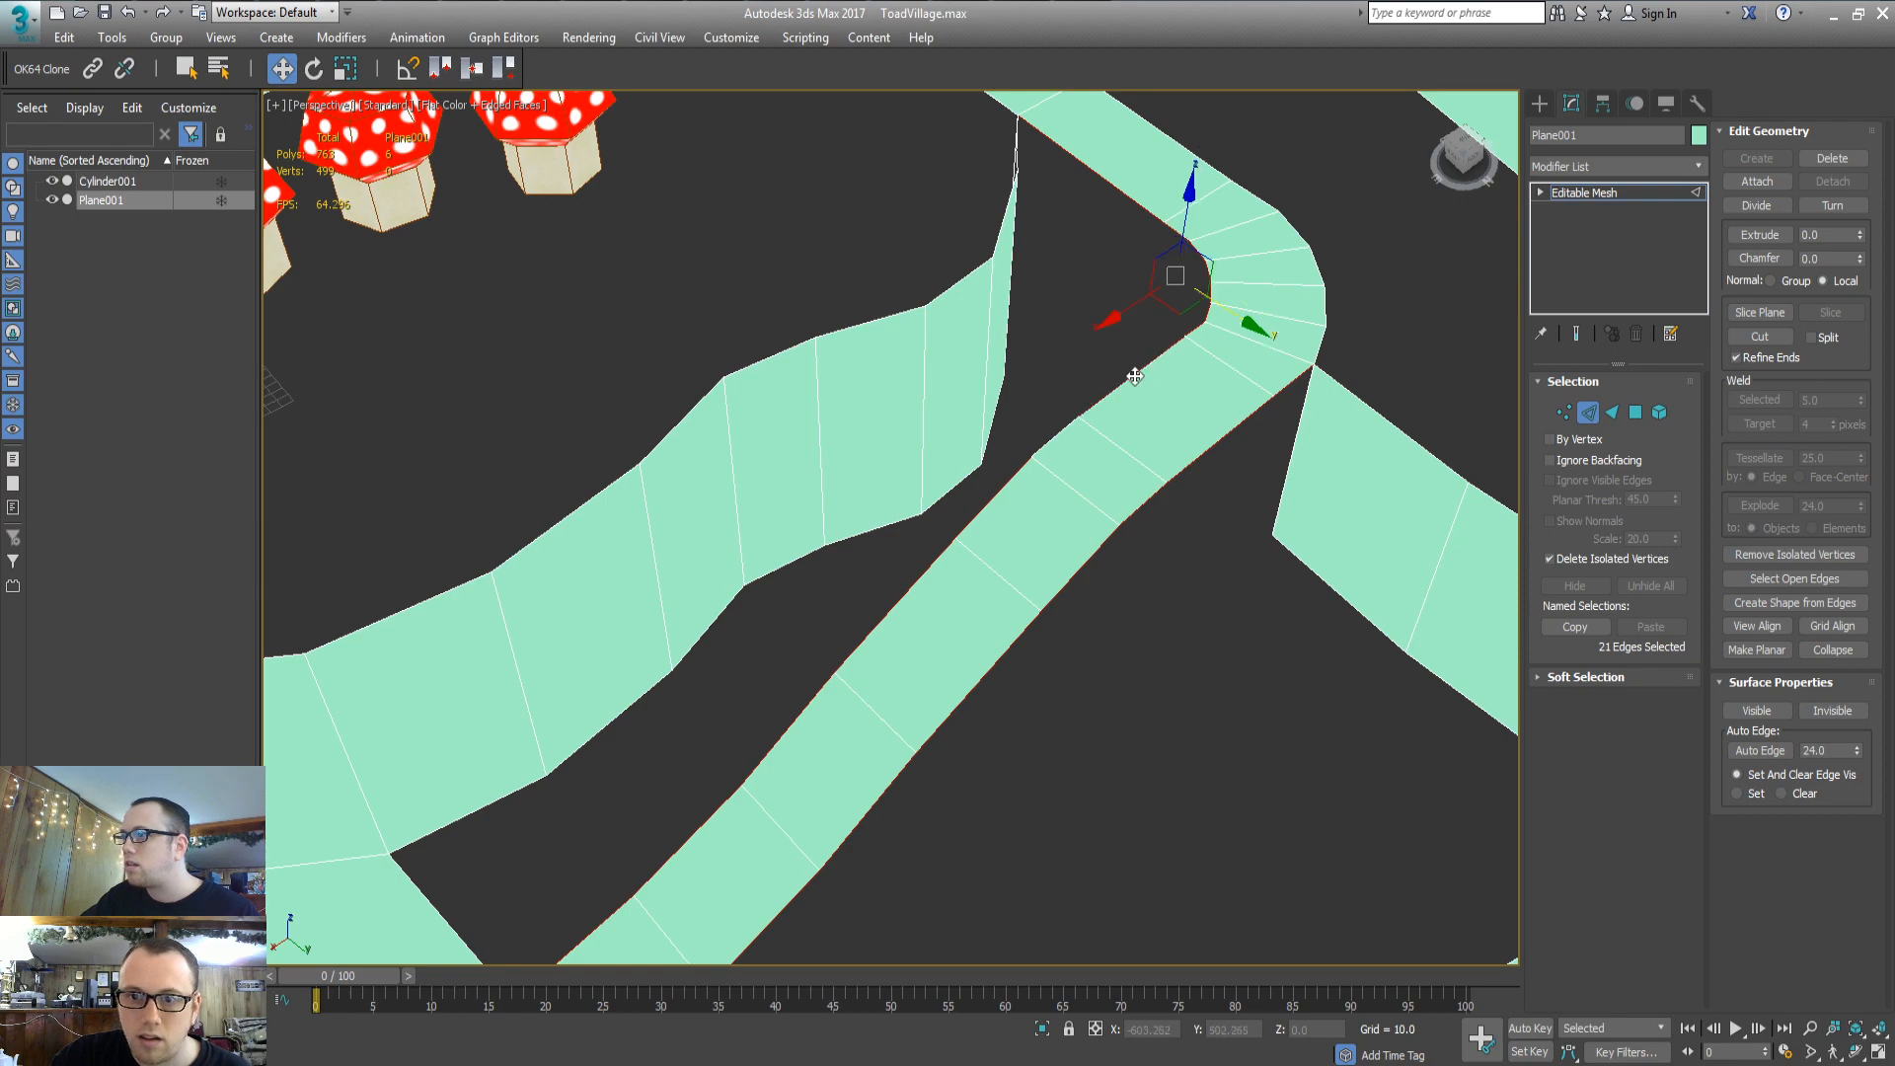
left_click(1066, 427, "ctrl")
Extrude the selected path edges downward into side walls and level their bottom edges with vertical scaling
middle_click_drag(1066, 428, 989, 510, "alt")
left_click_drag(1056, 399, 1075, 316, "shift")
left_click(344, 67)
key("w")
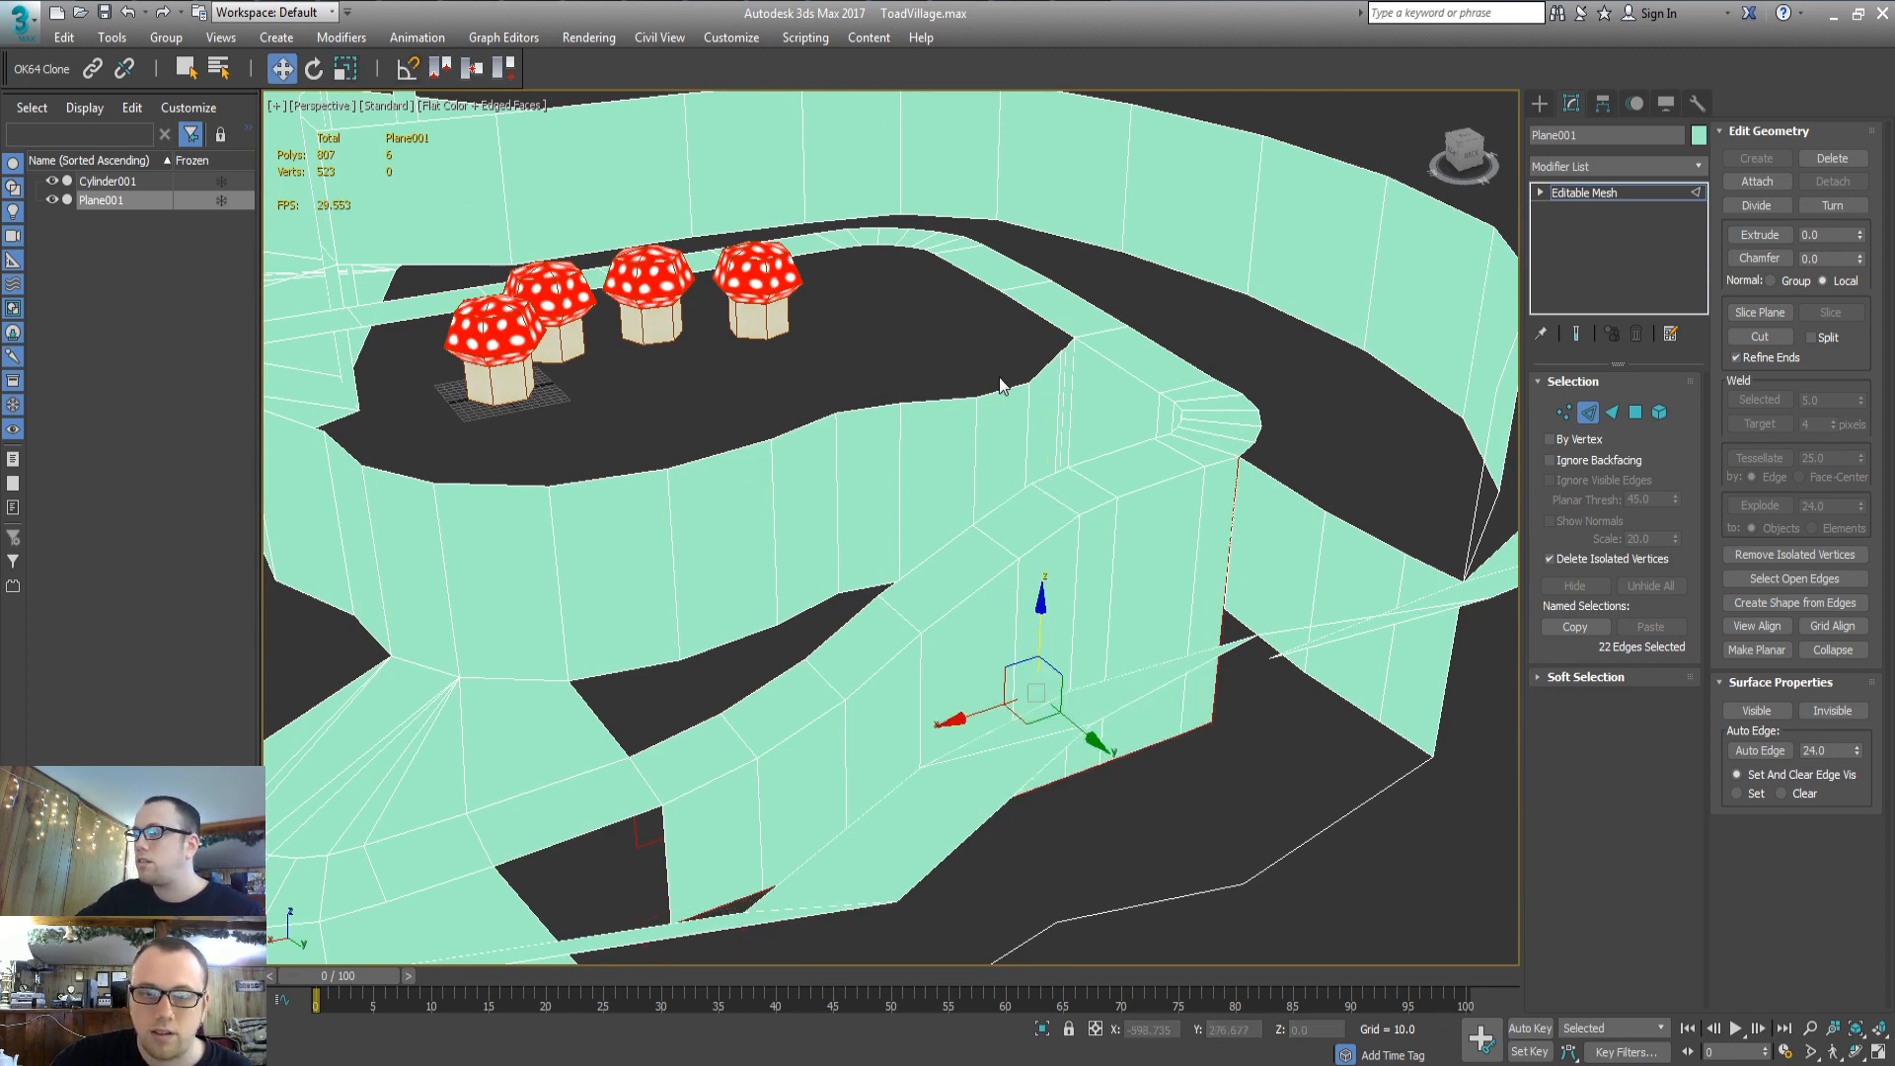
Check the Z height of the ground-level path vertex in front of the new wall
key("1")
left_click(491, 867)
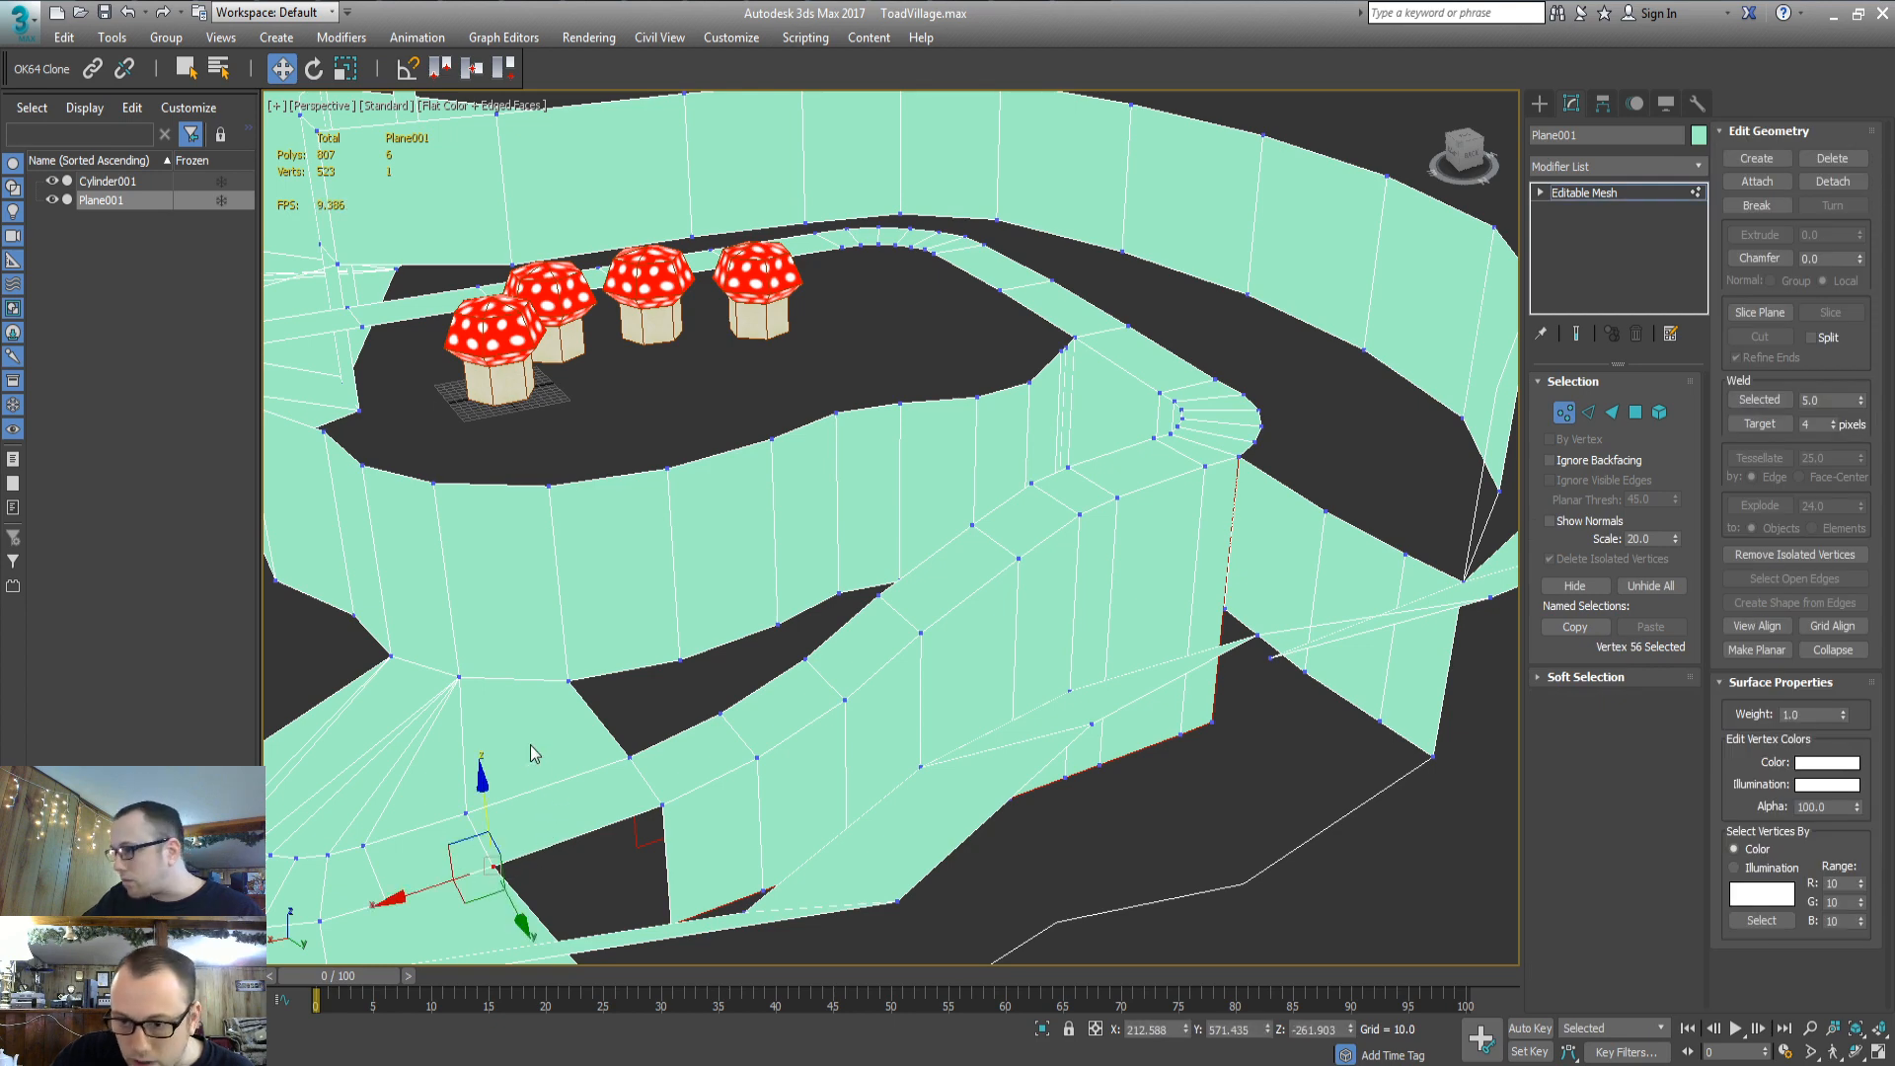
middle_click_drag(612, 717, 673, 681)
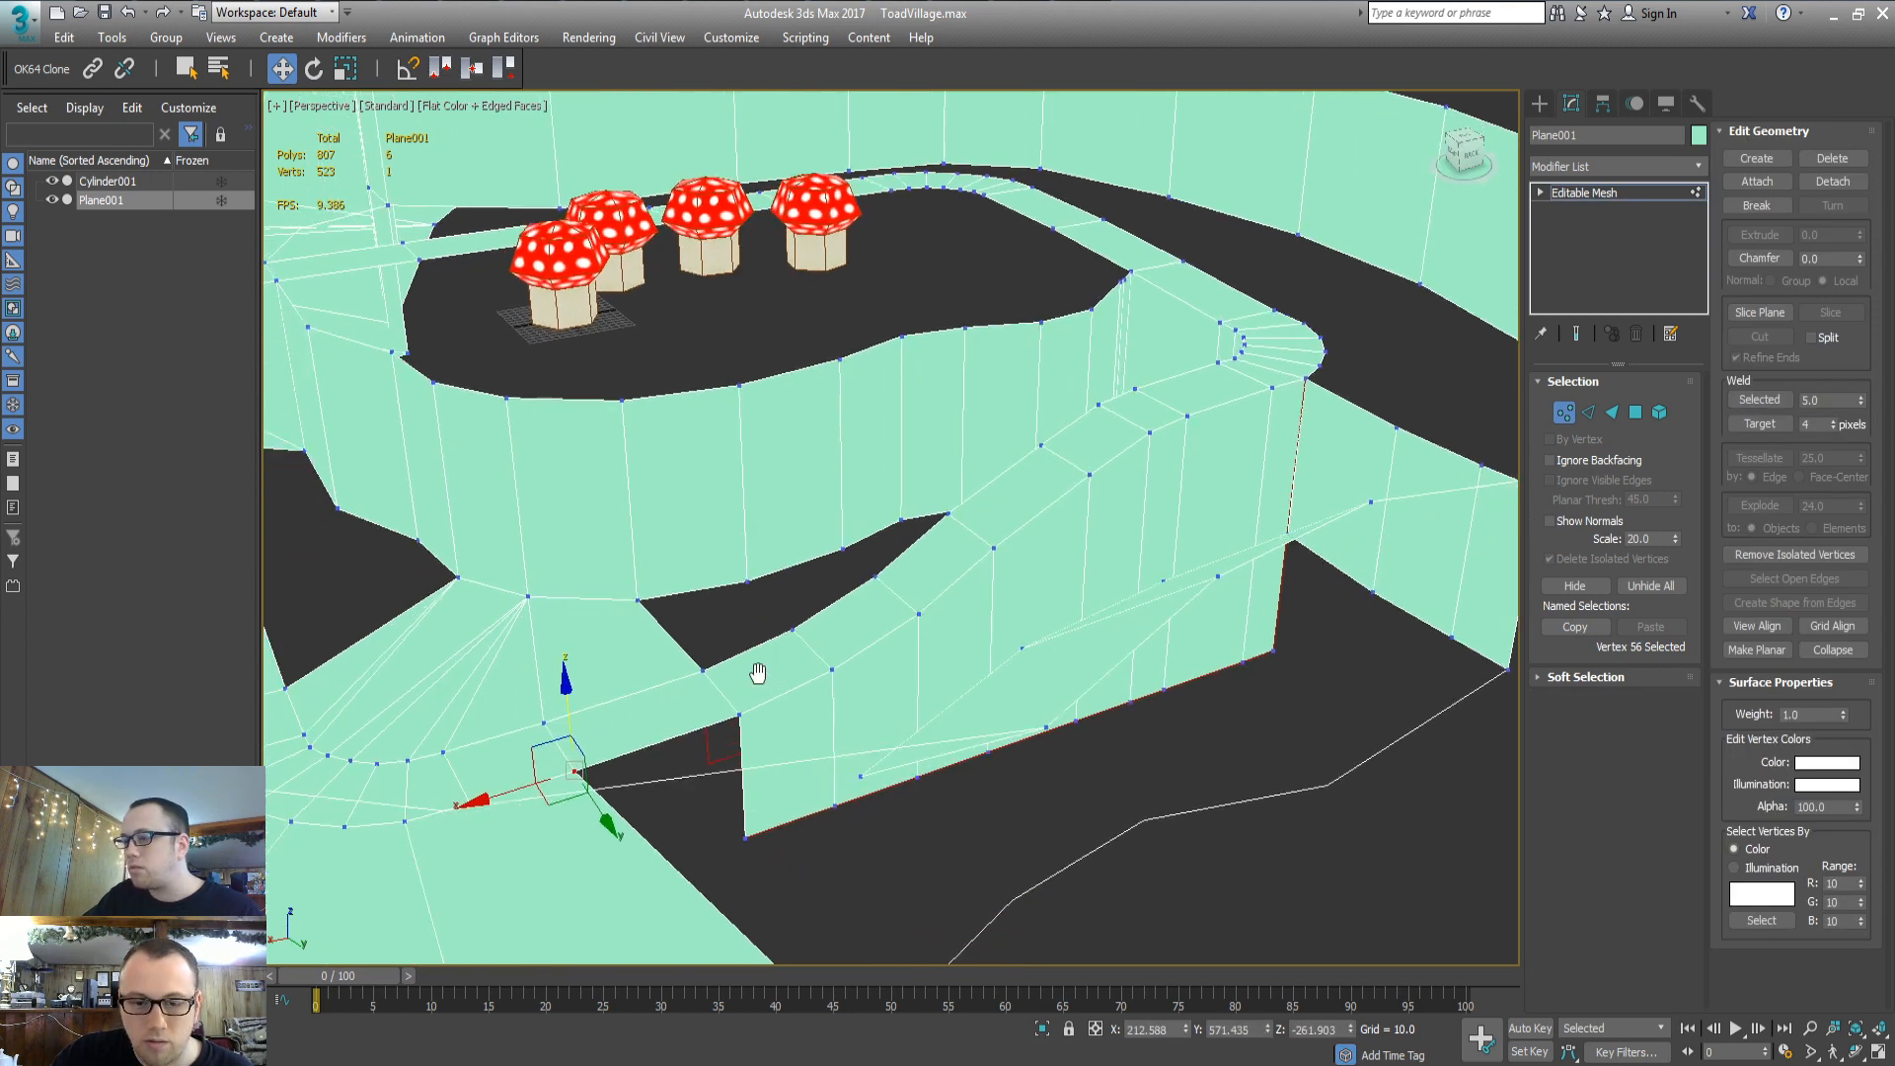
key("2")
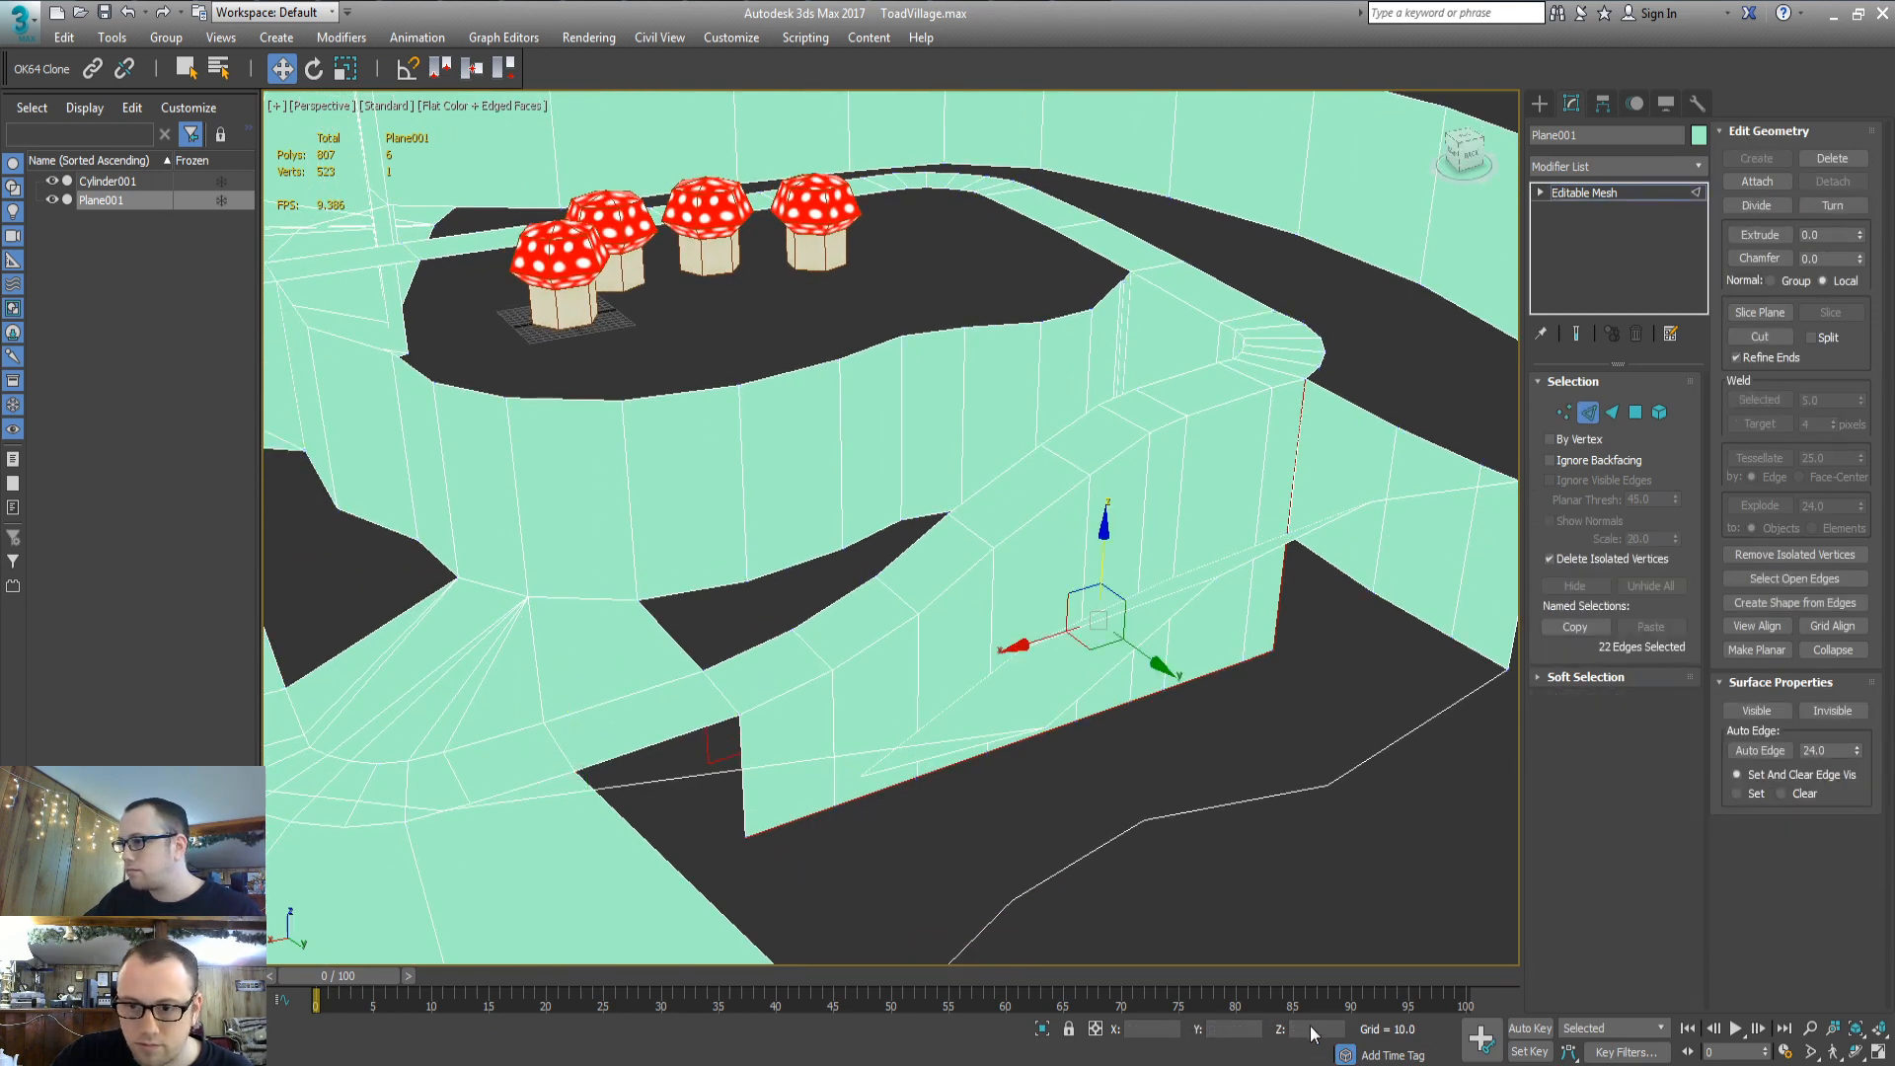
key("1")
middle_click_drag(909, 848, 885, 833, "alt")
Undo the previous leveling and scale the new walls' bottom edges along Z until they form a flat line
key("ctrl+z")
key("ctrl+z")
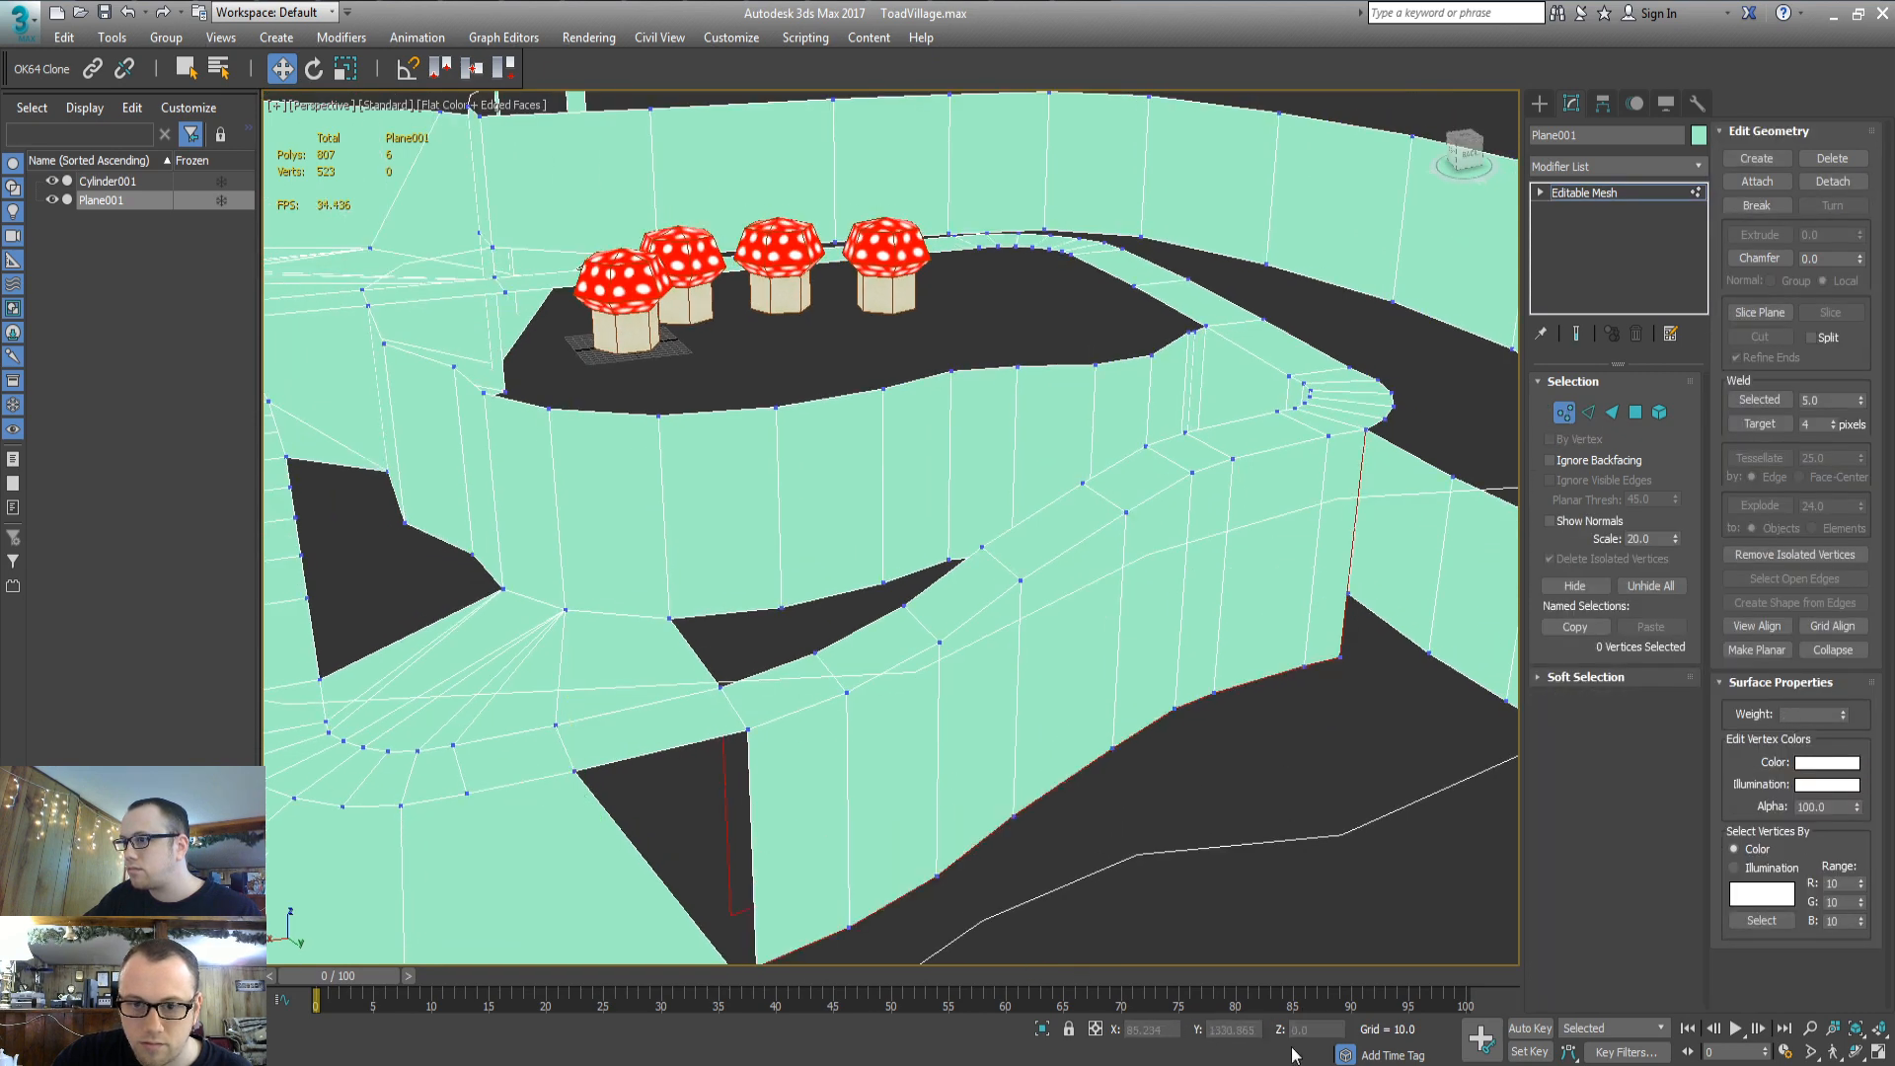
key("2")
key("1")
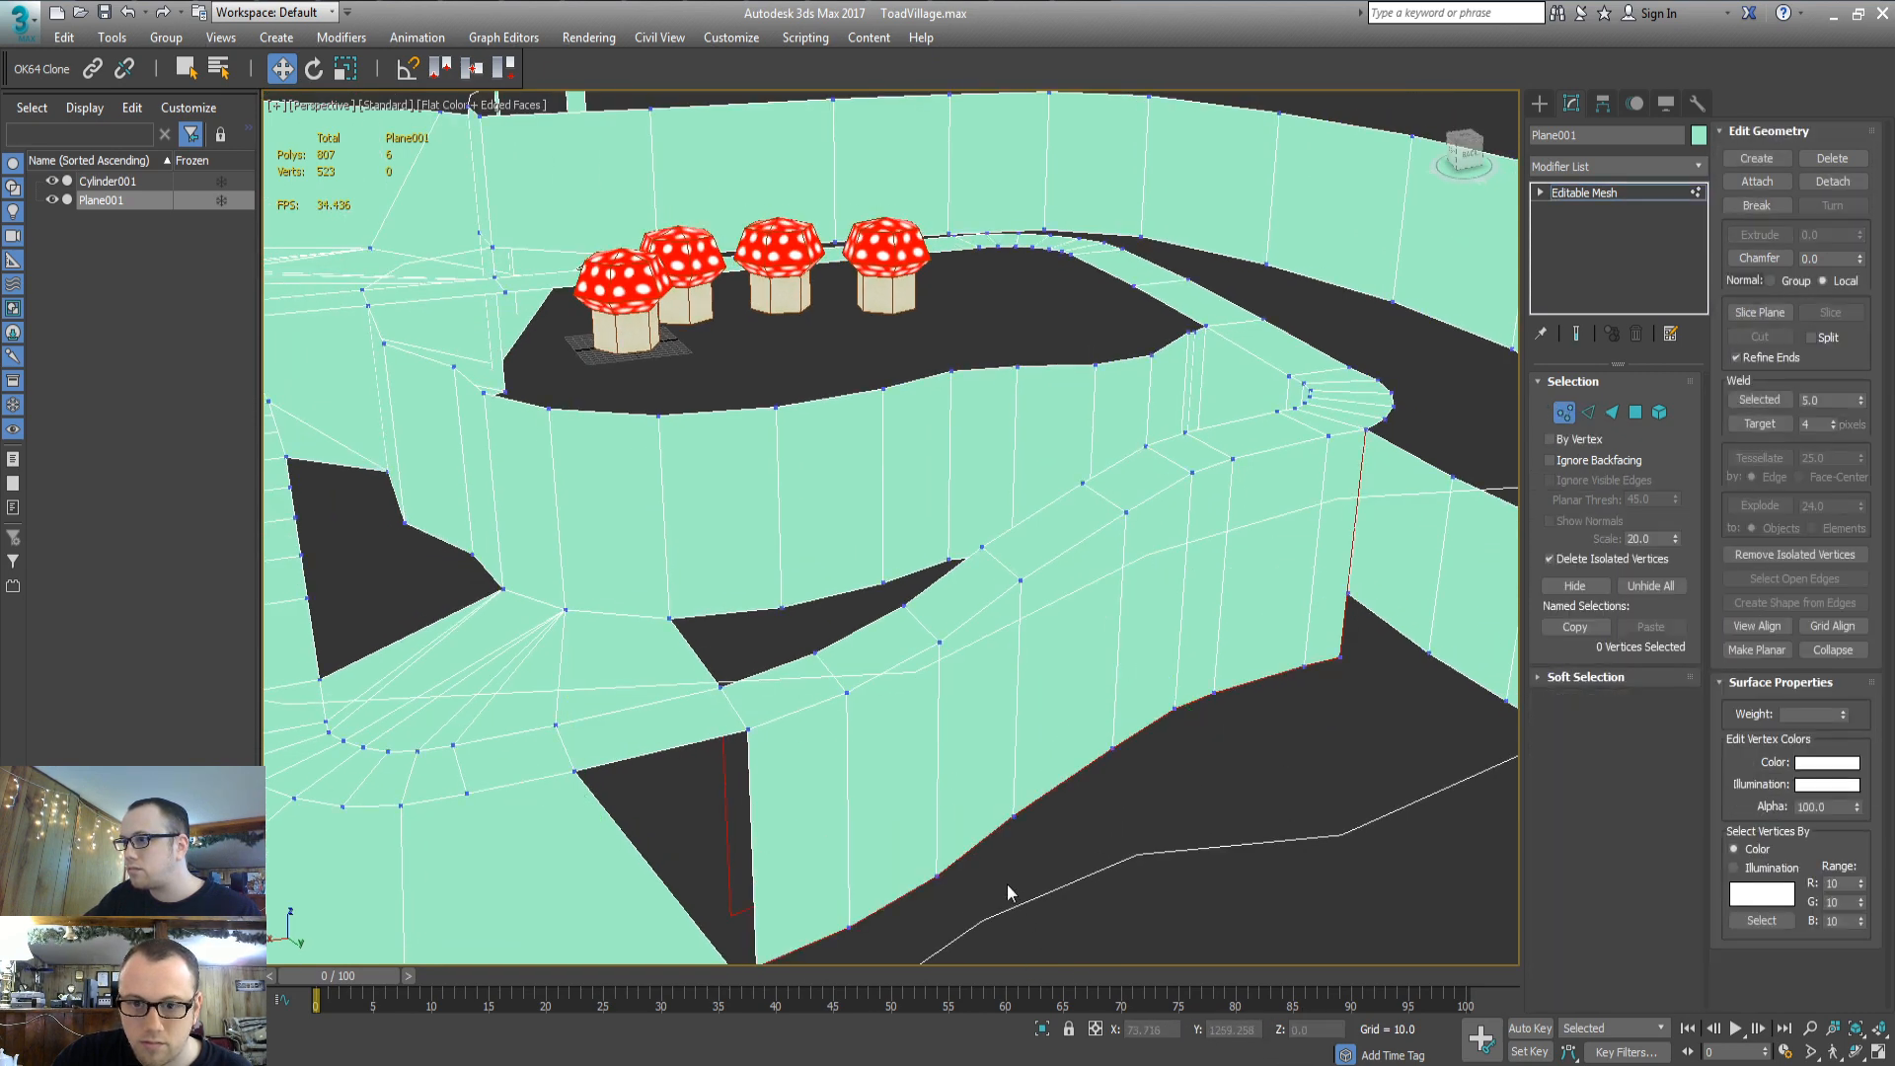
key("2")
left_click(344, 73)
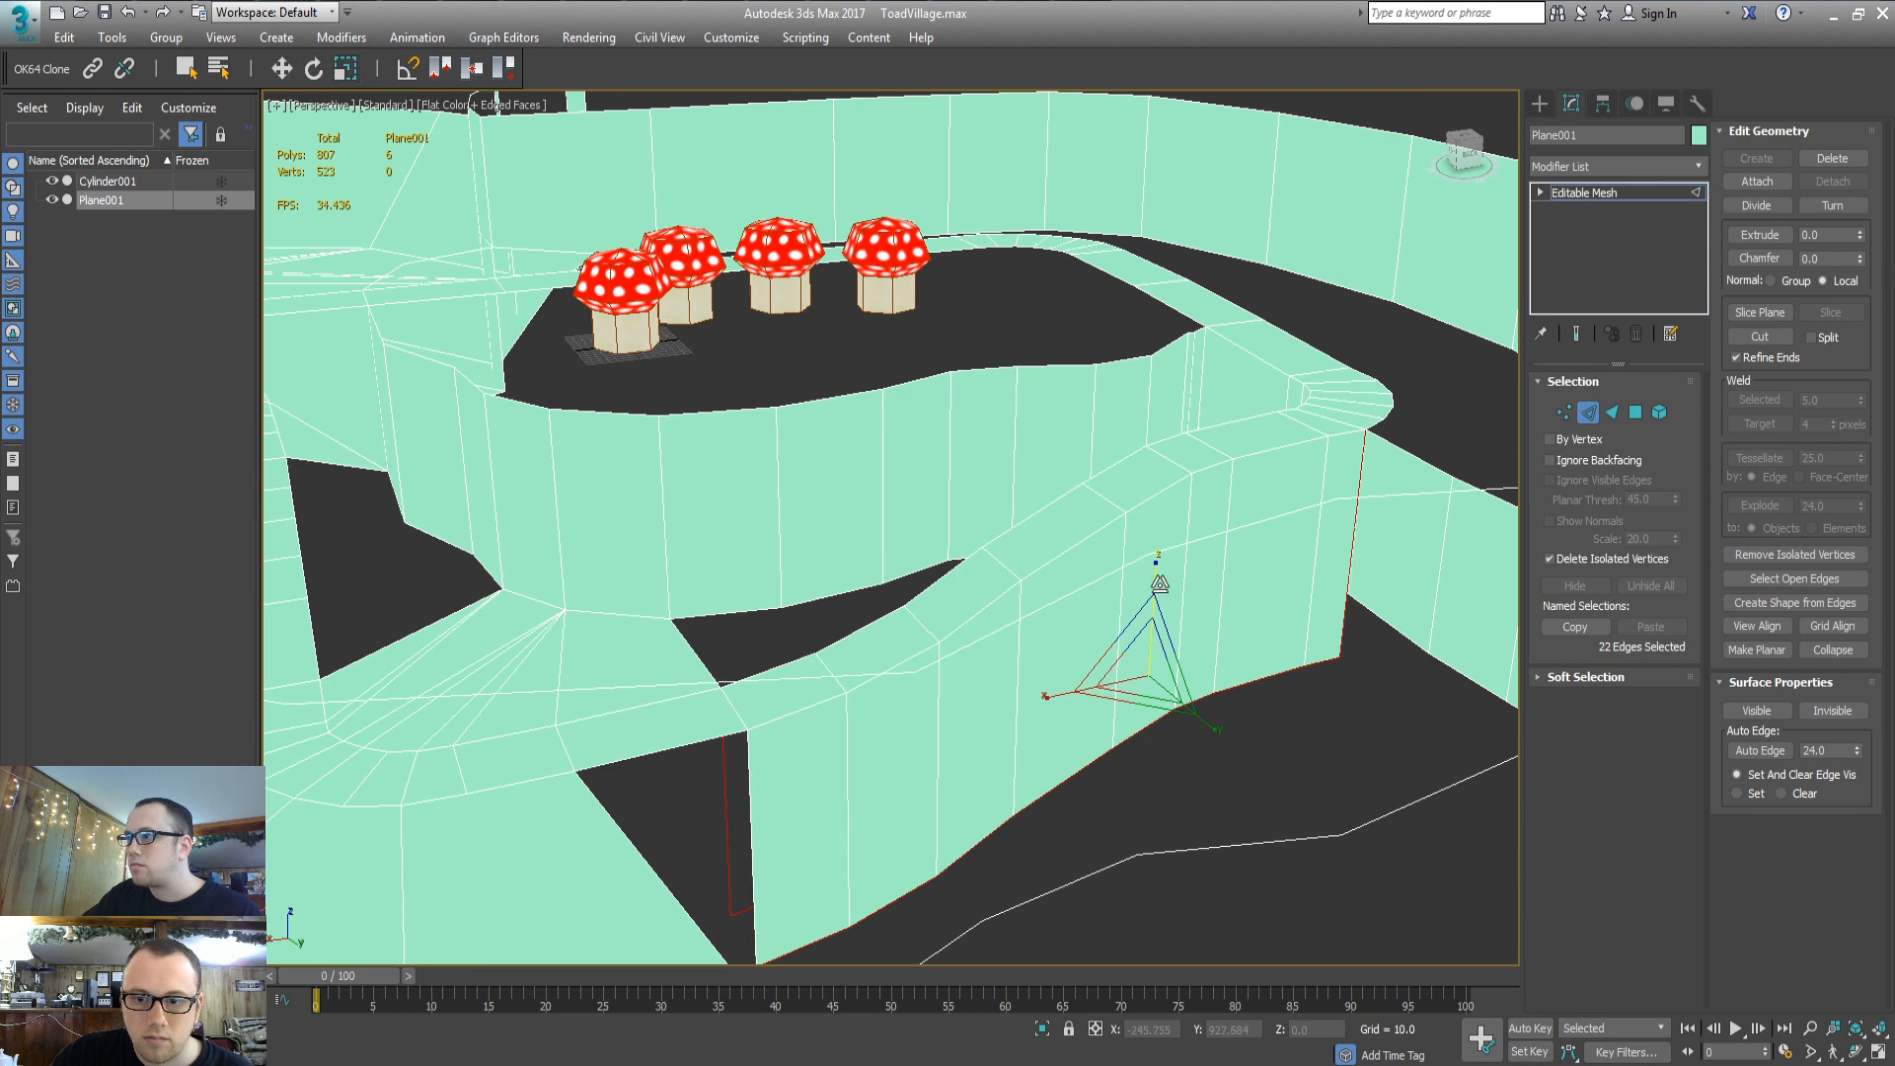
left_click_drag(1157, 585, 1218, 47)
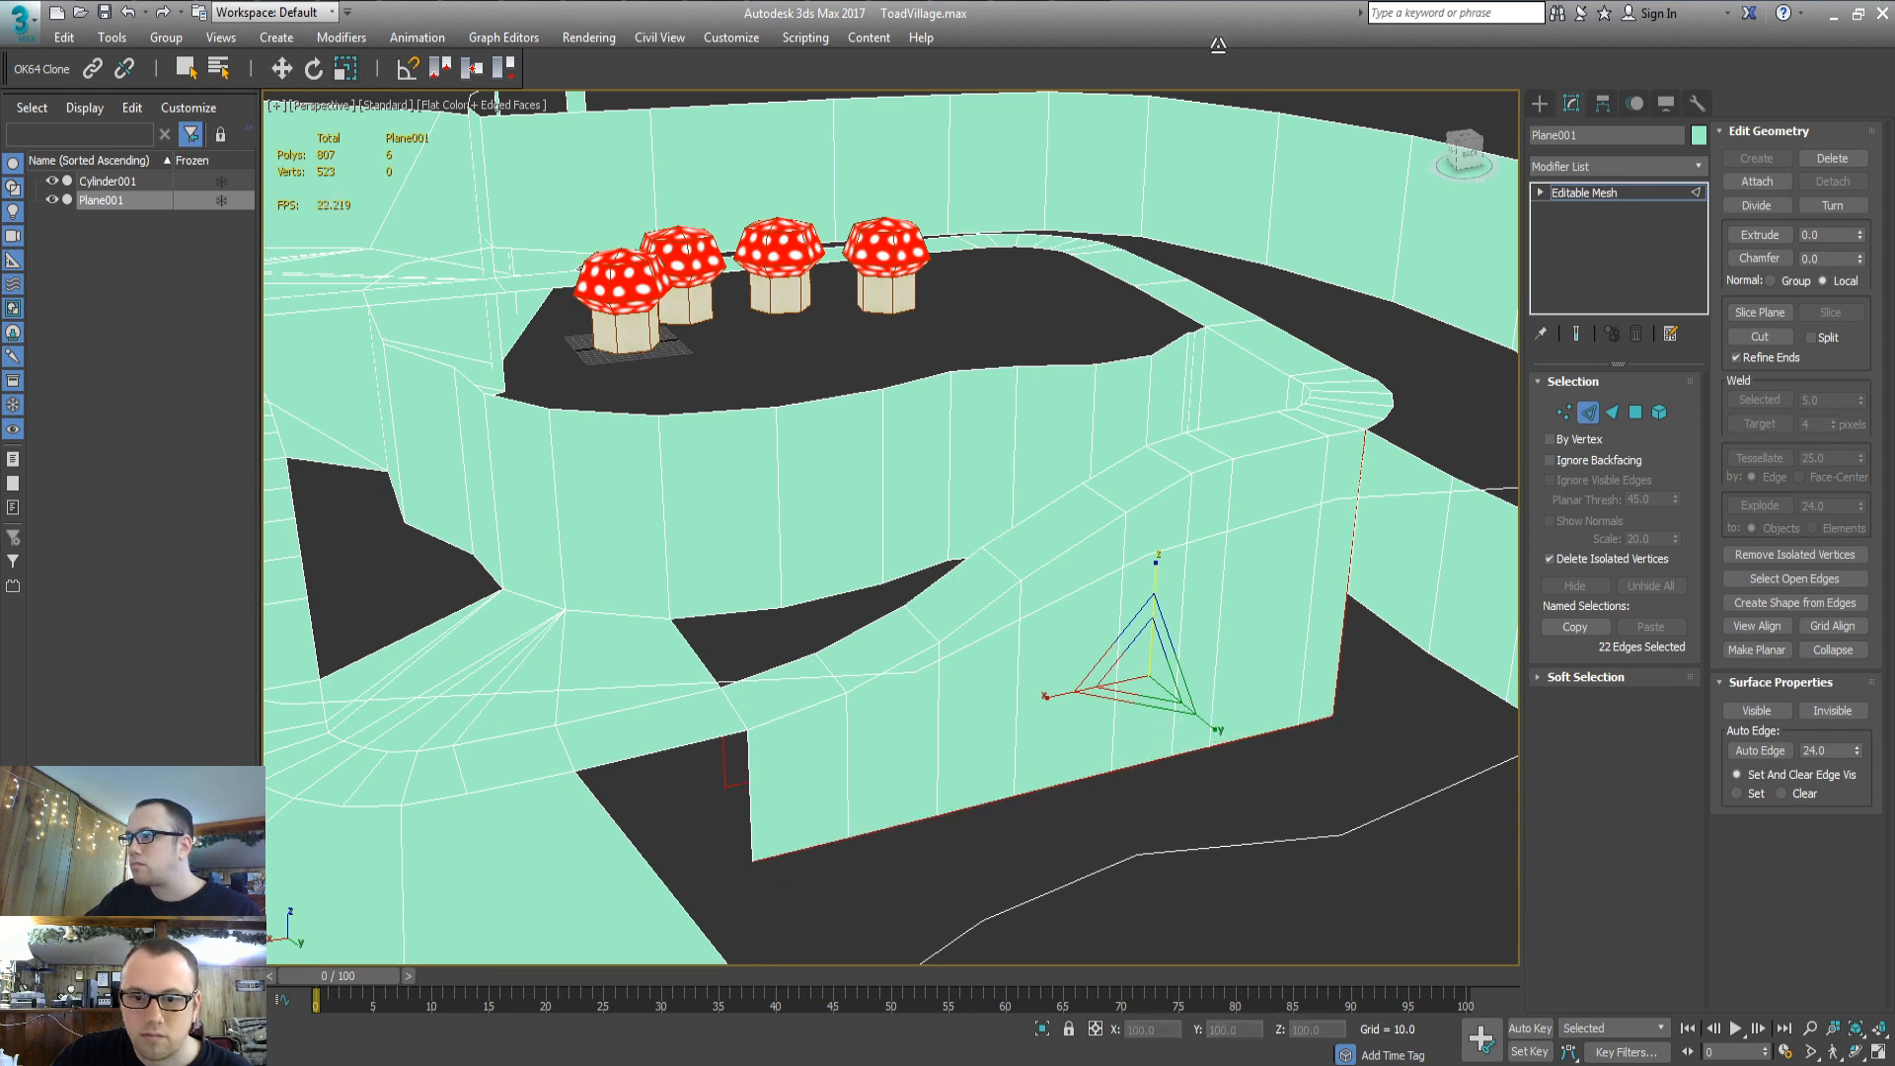
Select all bottom vertices of the new path walls and set their Z position to -261.903
key("1")
middle_click_drag(930, 604, 835, 533, "alt")
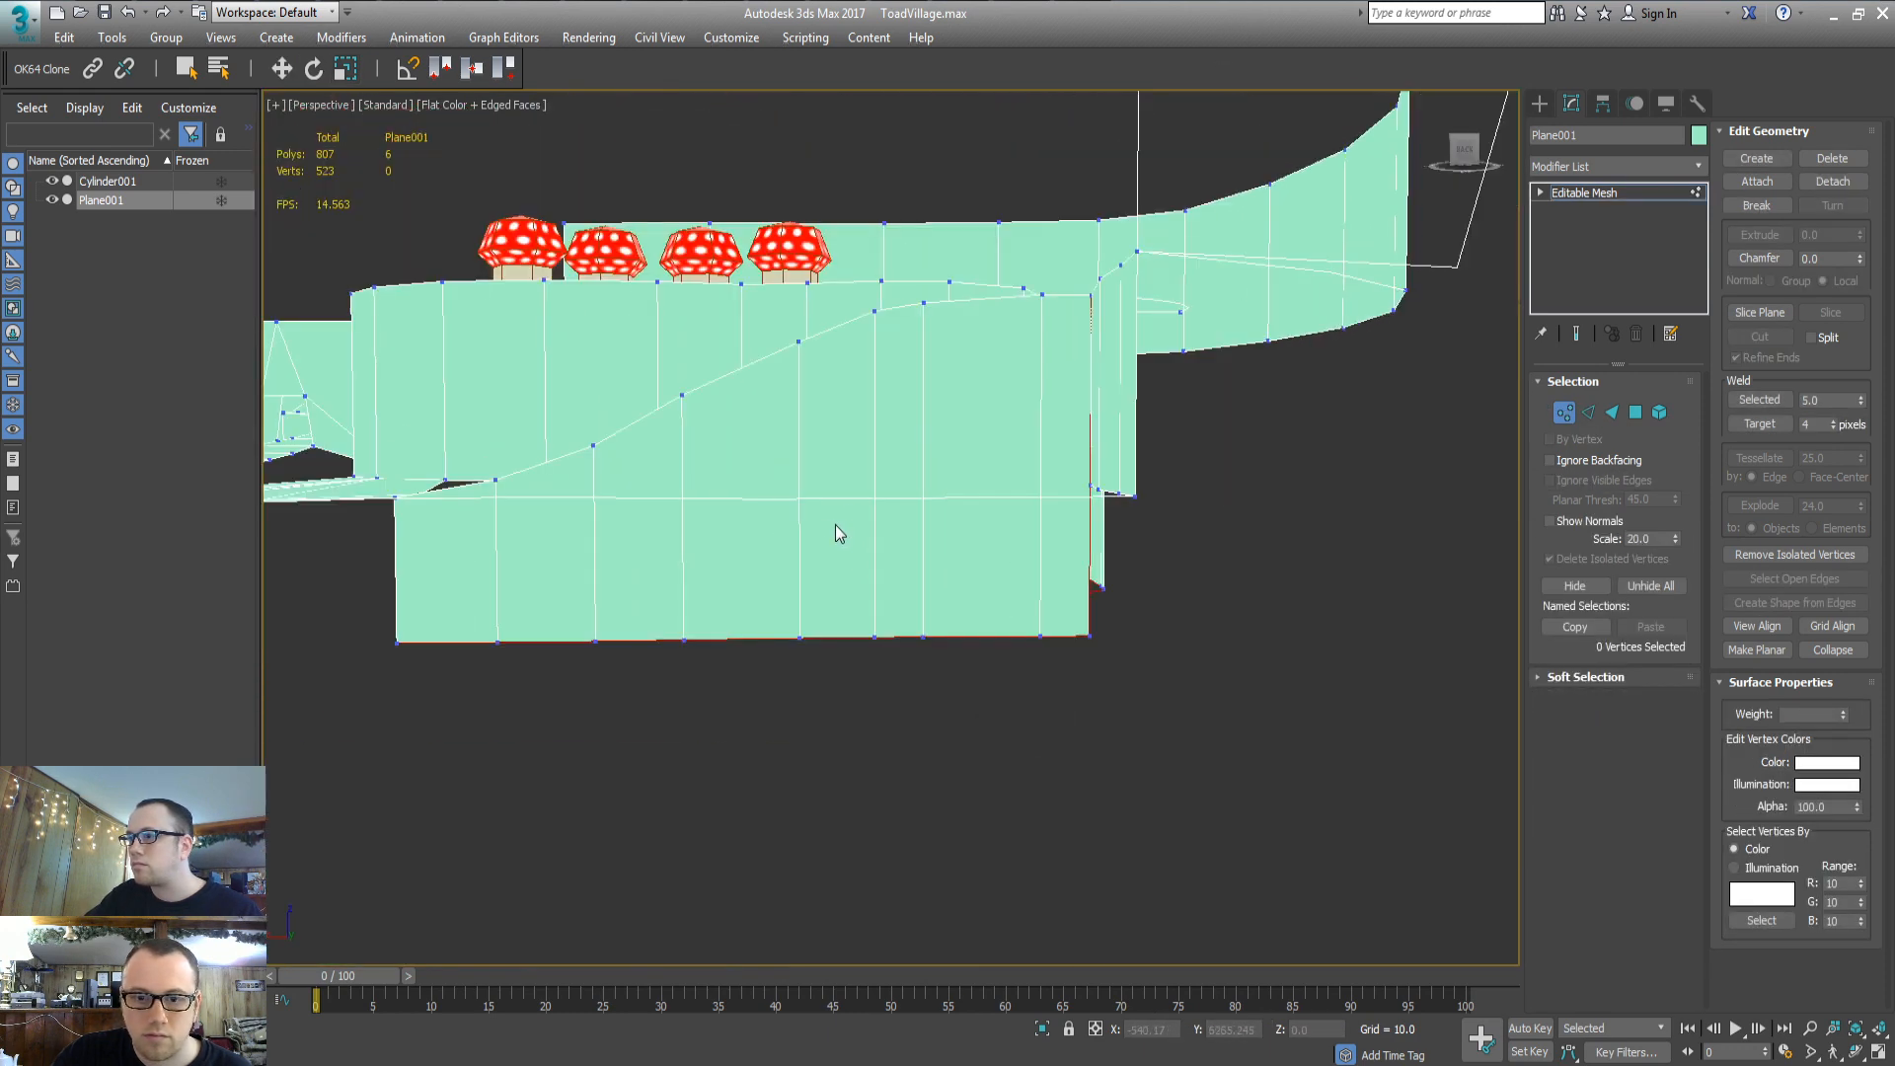
left_click_drag(1174, 681, 1198, 601)
middle_click_drag(1199, 600, 1273, 478, "alt")
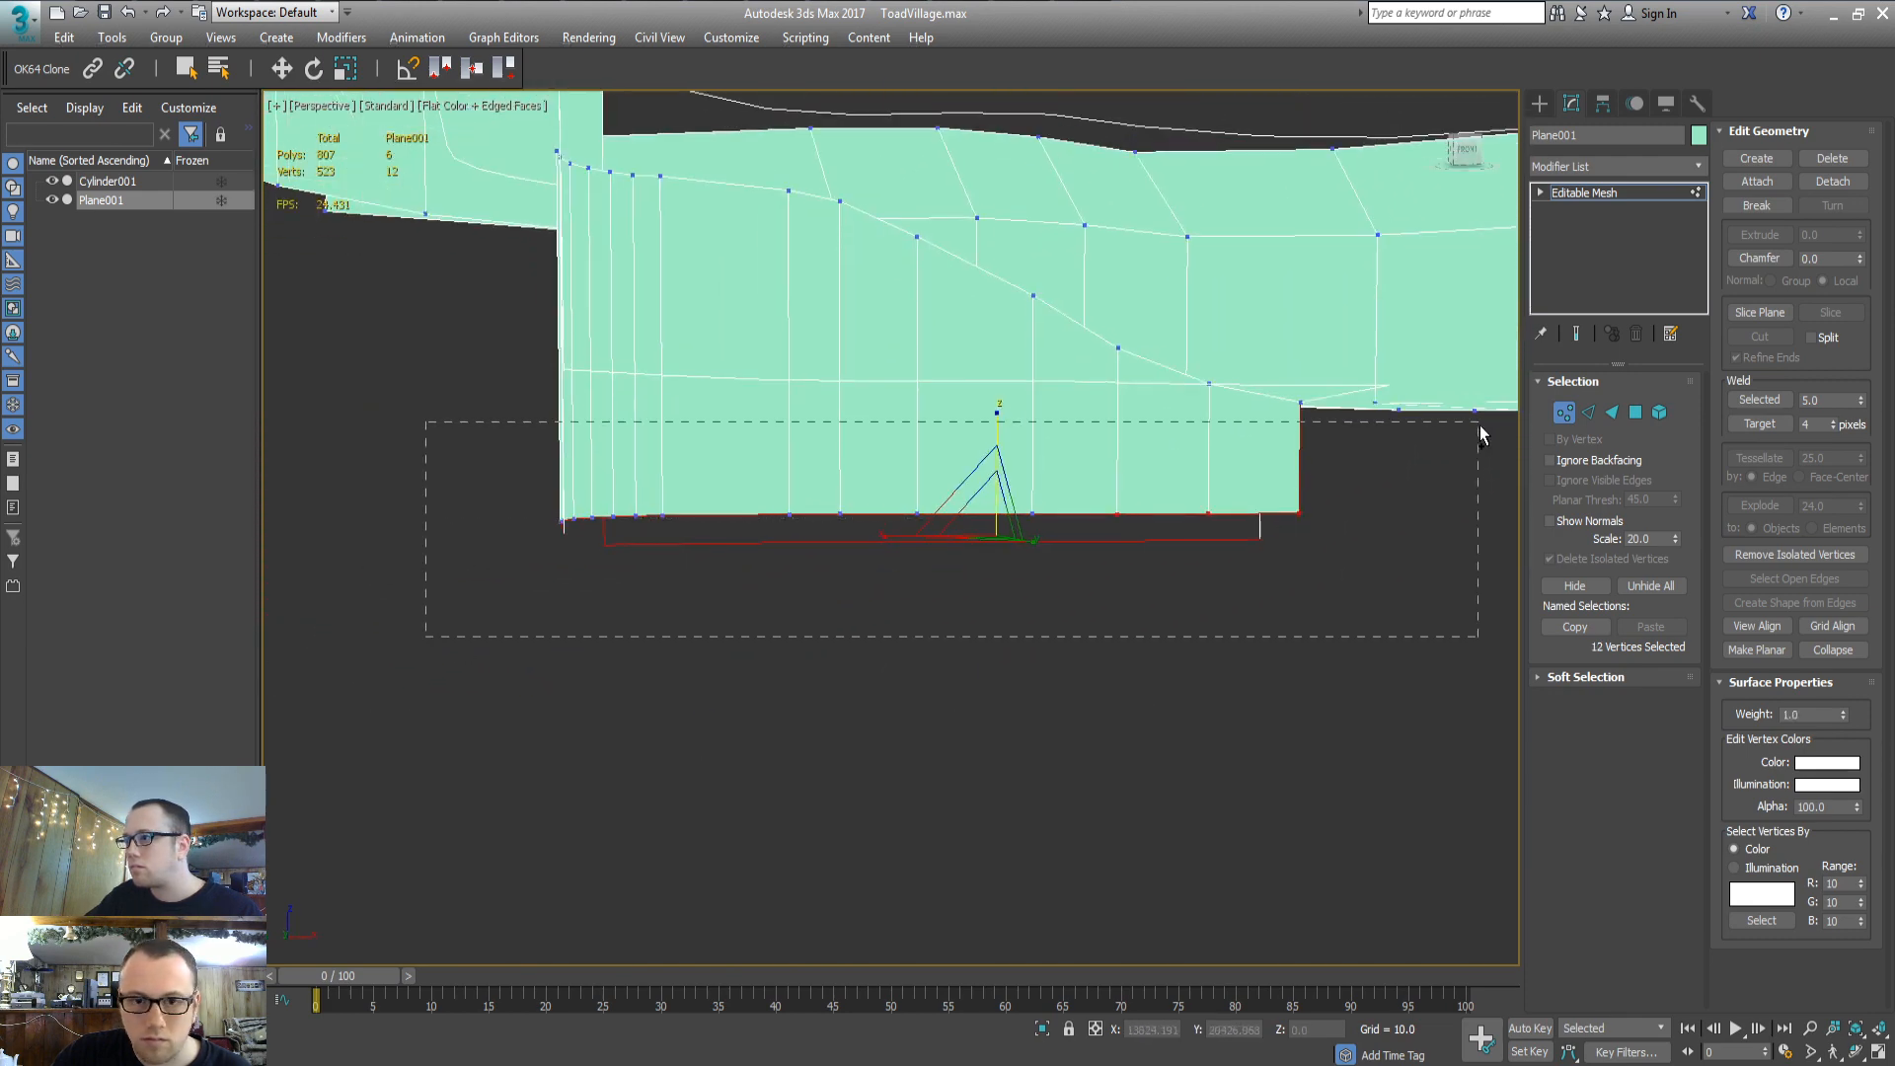
left_click_drag(1437, 472, 1438, 464)
middle_click_drag(1438, 464, 1104, 562, "alt")
key("w")
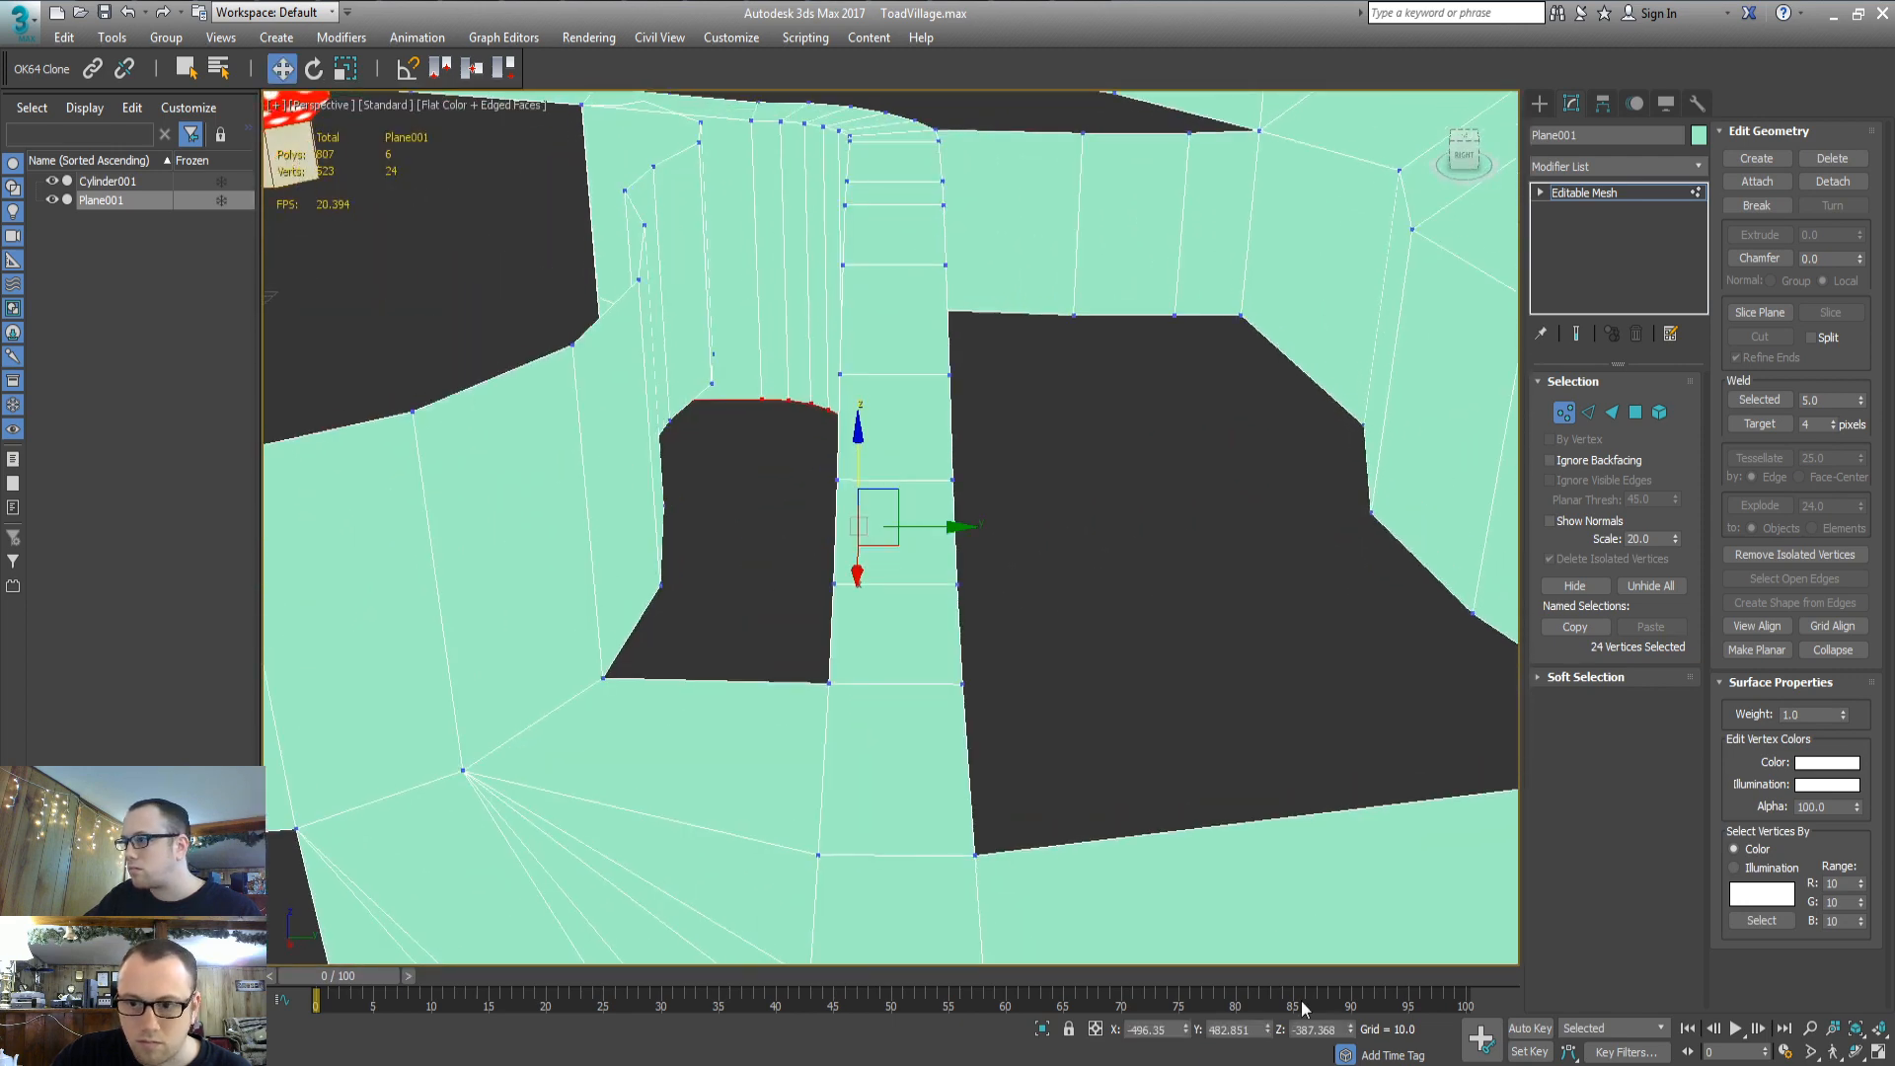
double_click(1313, 1029)
type("-261.903")
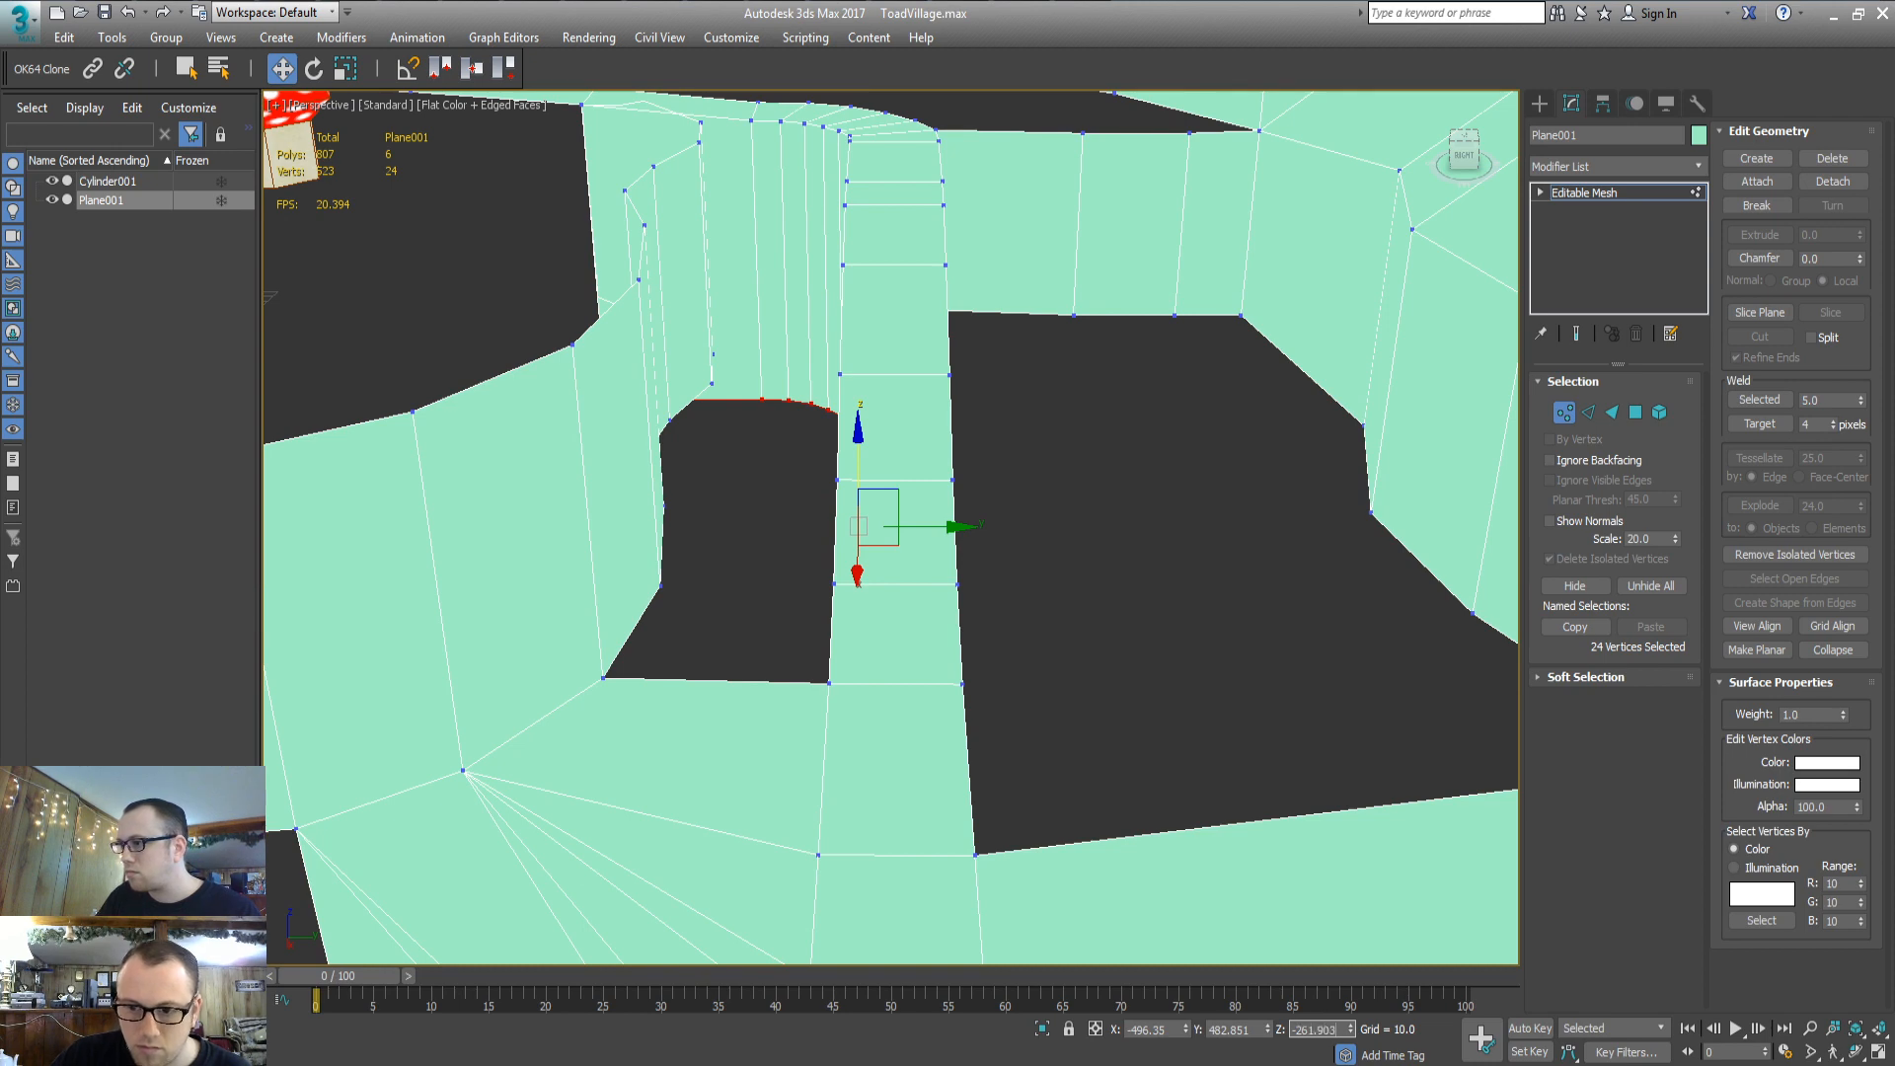
key("Tab")
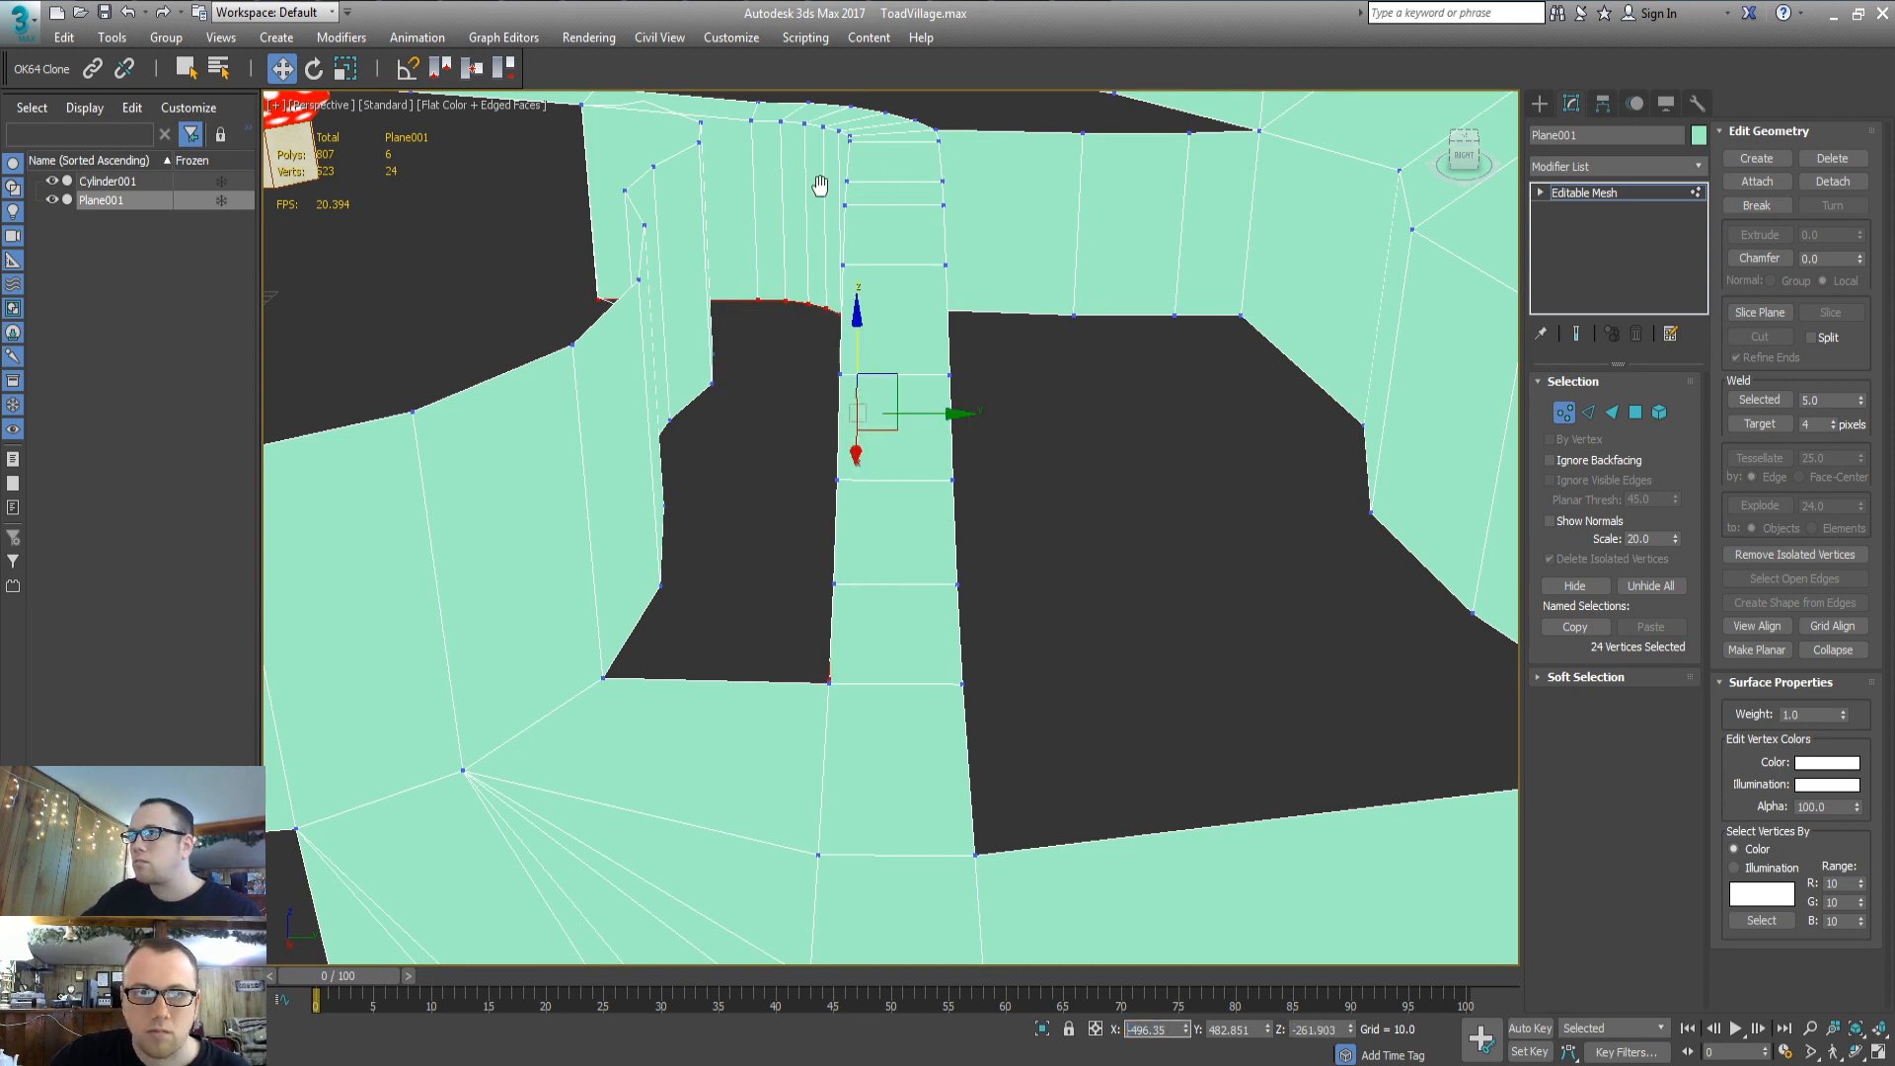
Weld the vertices at the lower wall corner inside the bend and try to weld those at the corner directly above
middle_click_drag(814, 178, 964, 553)
middle_click_drag(1009, 654, 844, 709, "alt")
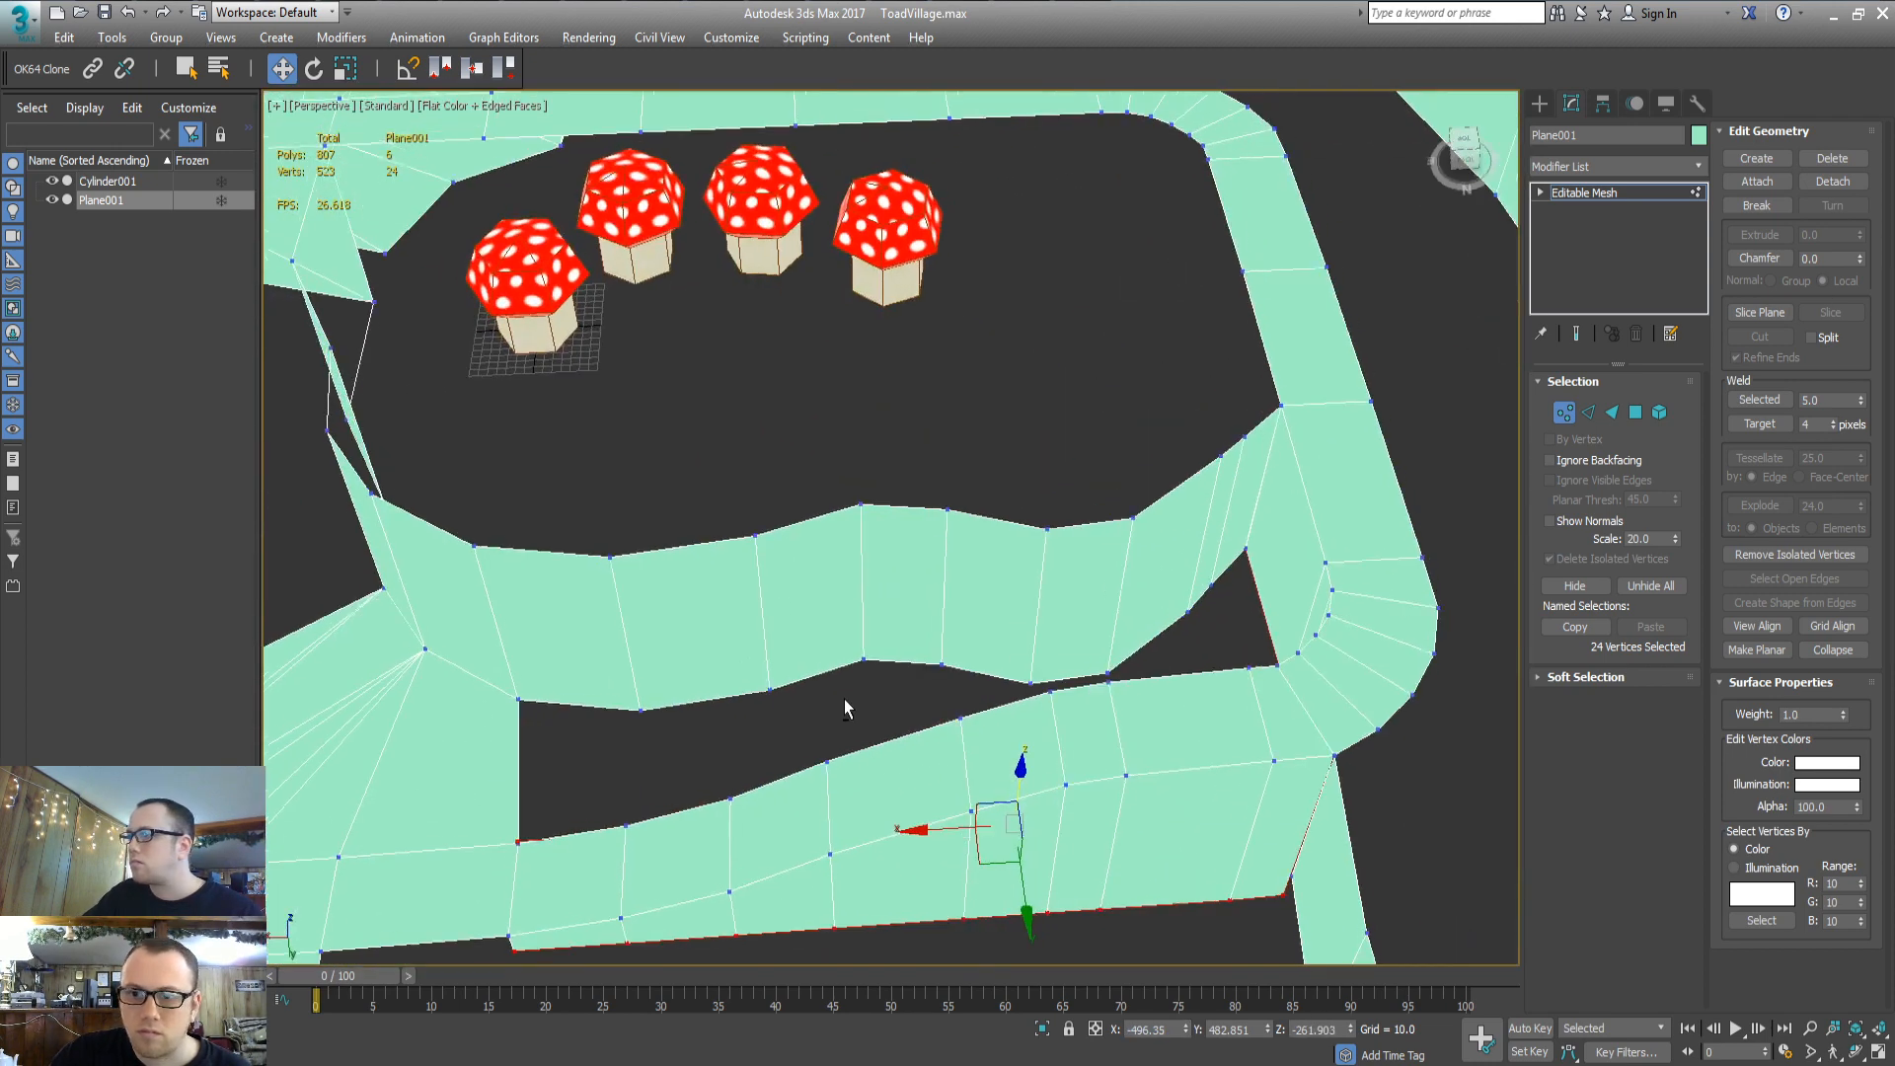
left_click(1248, 546)
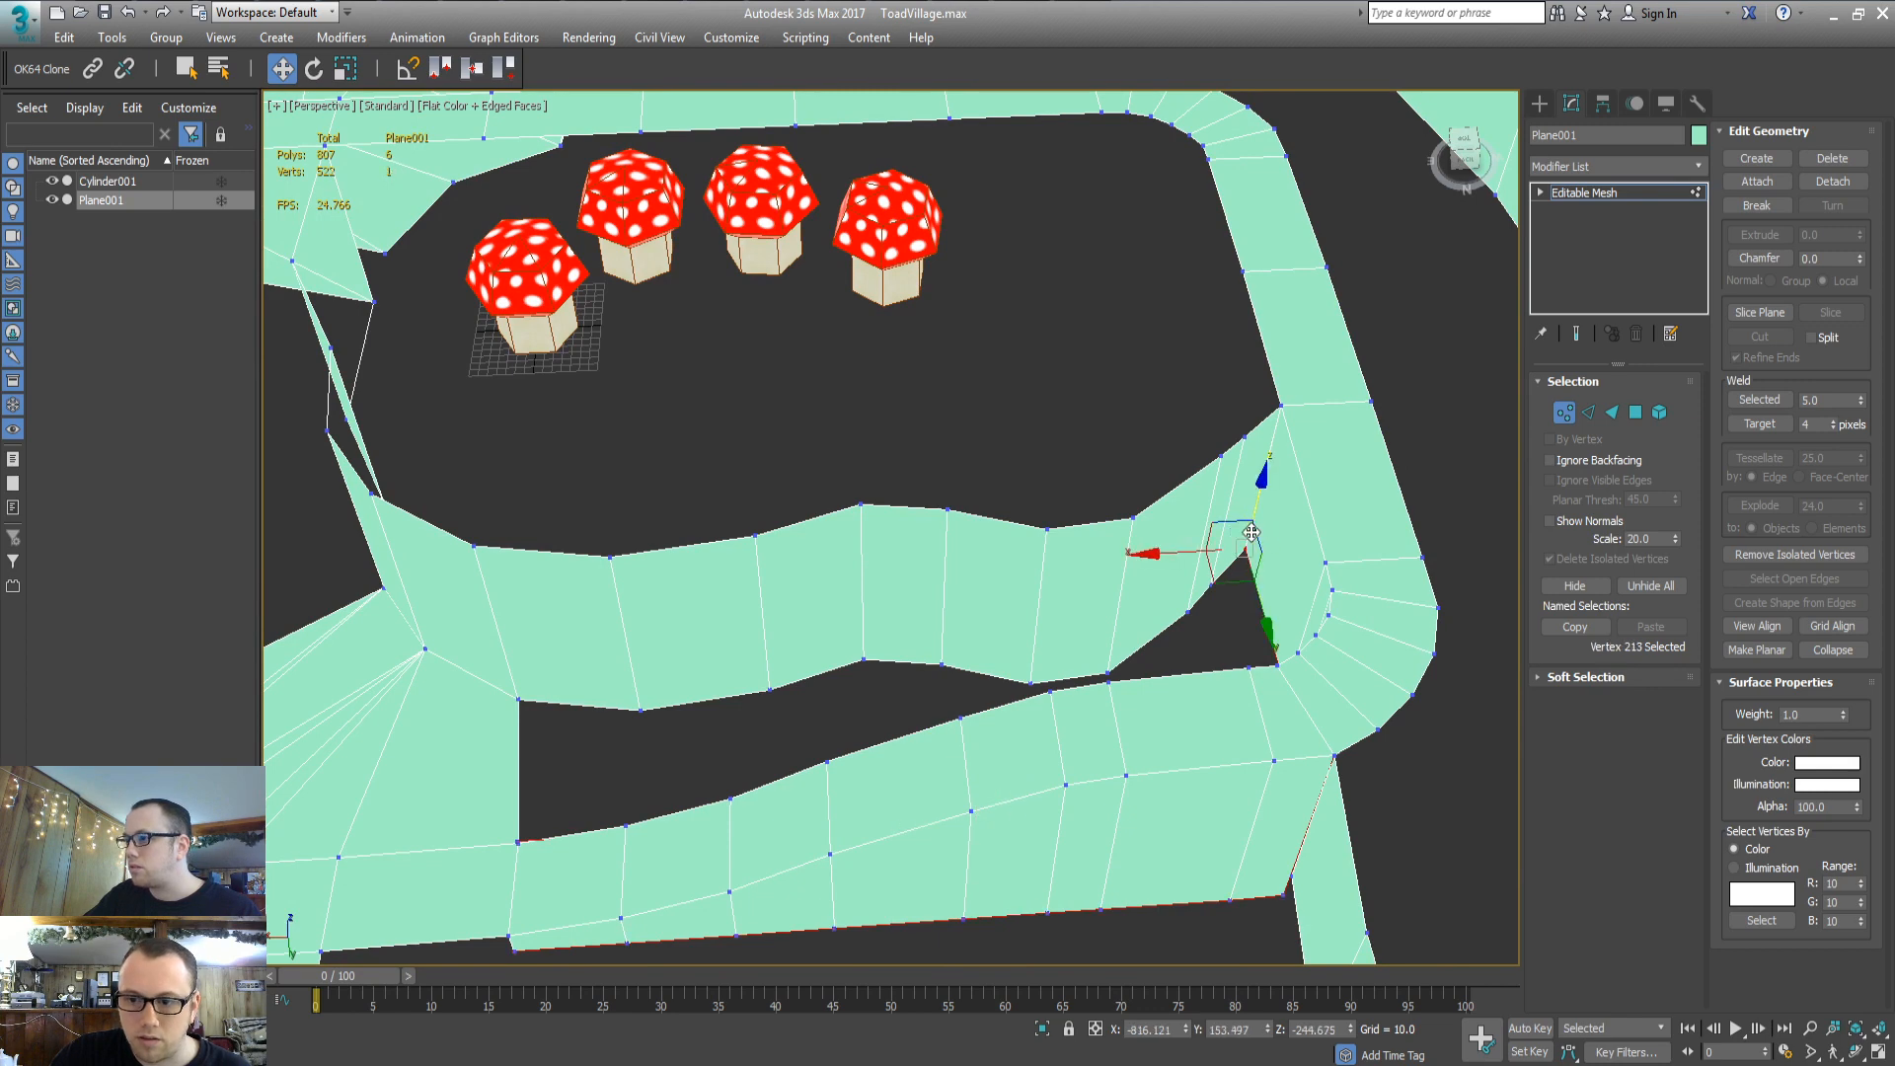
left_click_drag(1258, 396, 1297, 422)
key("ctrl+w")
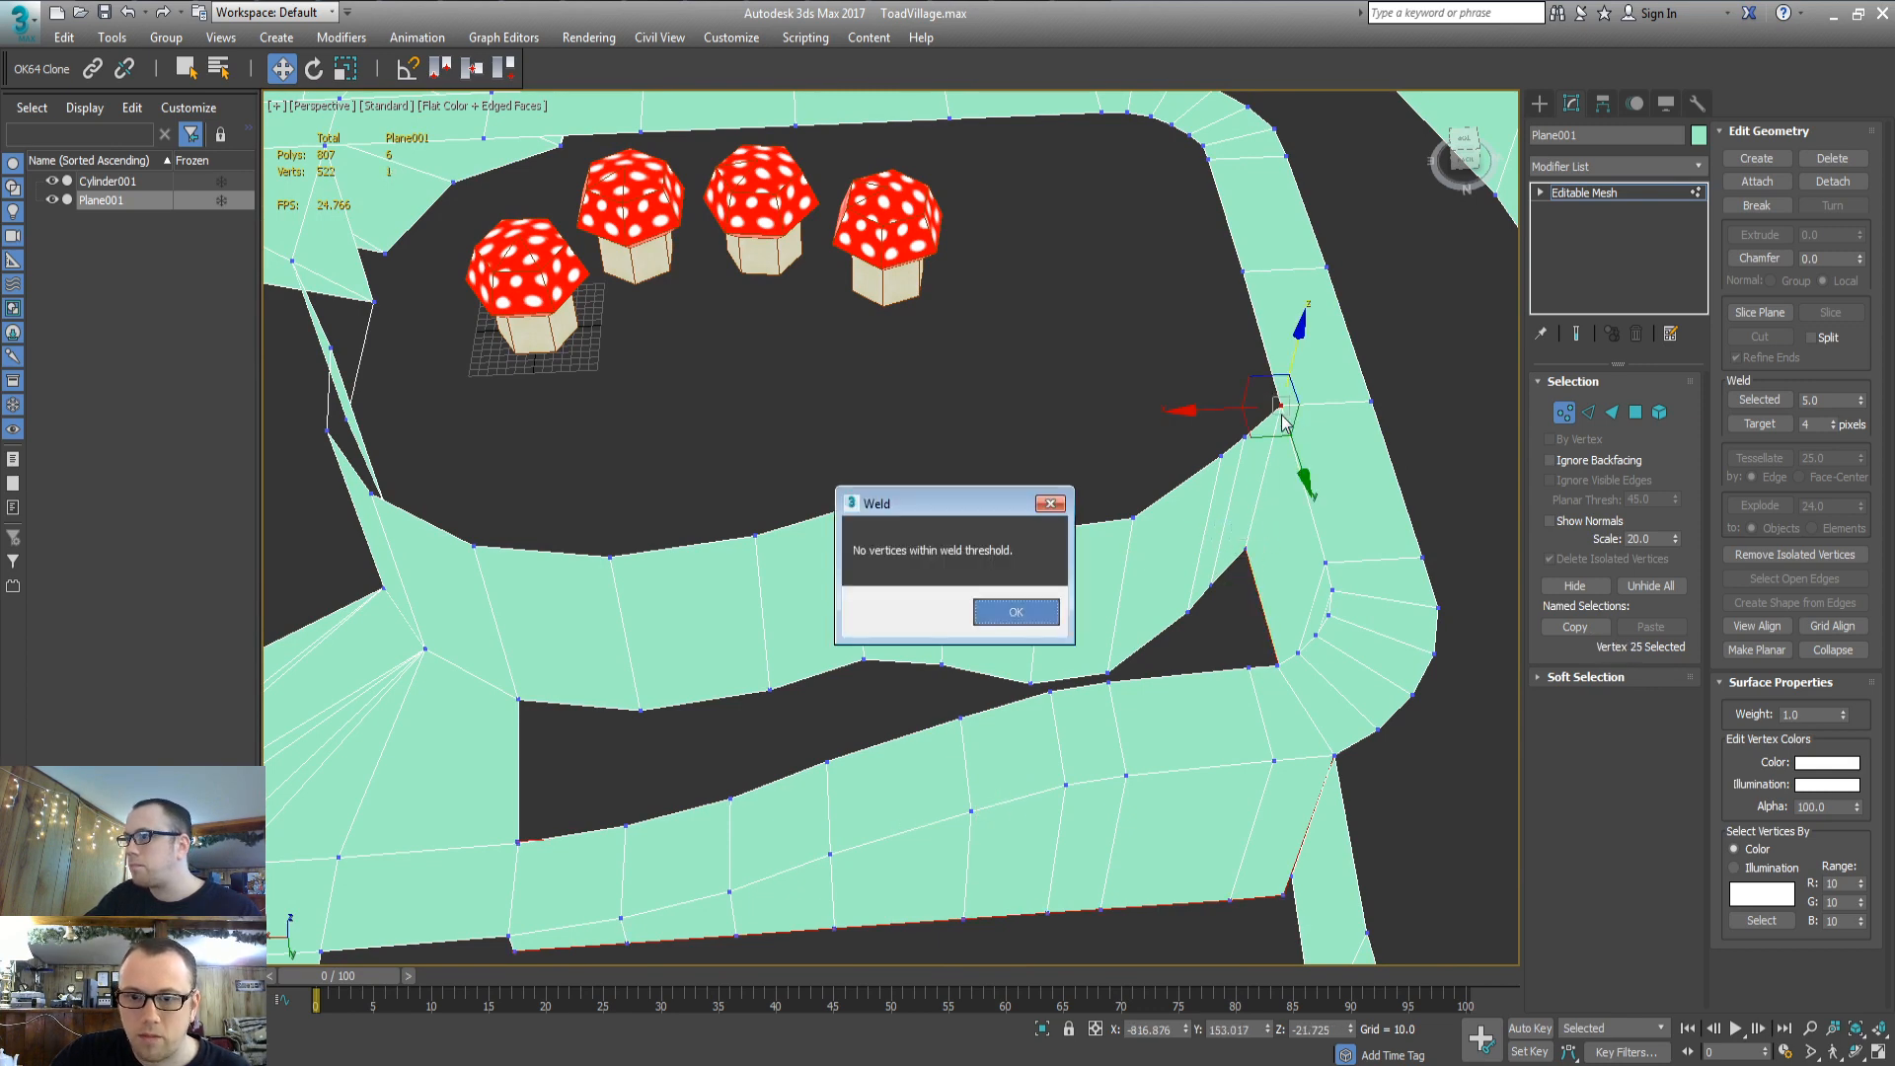
key("Return")
Create a four-sided face extending the selected ground strip to the next vertices along the lower wall and path edge
key("3")
middle_click_drag(1281, 422, 699, 806, "alt")
middle_click_drag(630, 861, 891, 780, "alt")
middle_click_drag(518, 684, 614, 649)
scroll(731, 566, "up", 3)
scroll(905, 517, "up", 2)
scroll(901, 571, "up", 1)
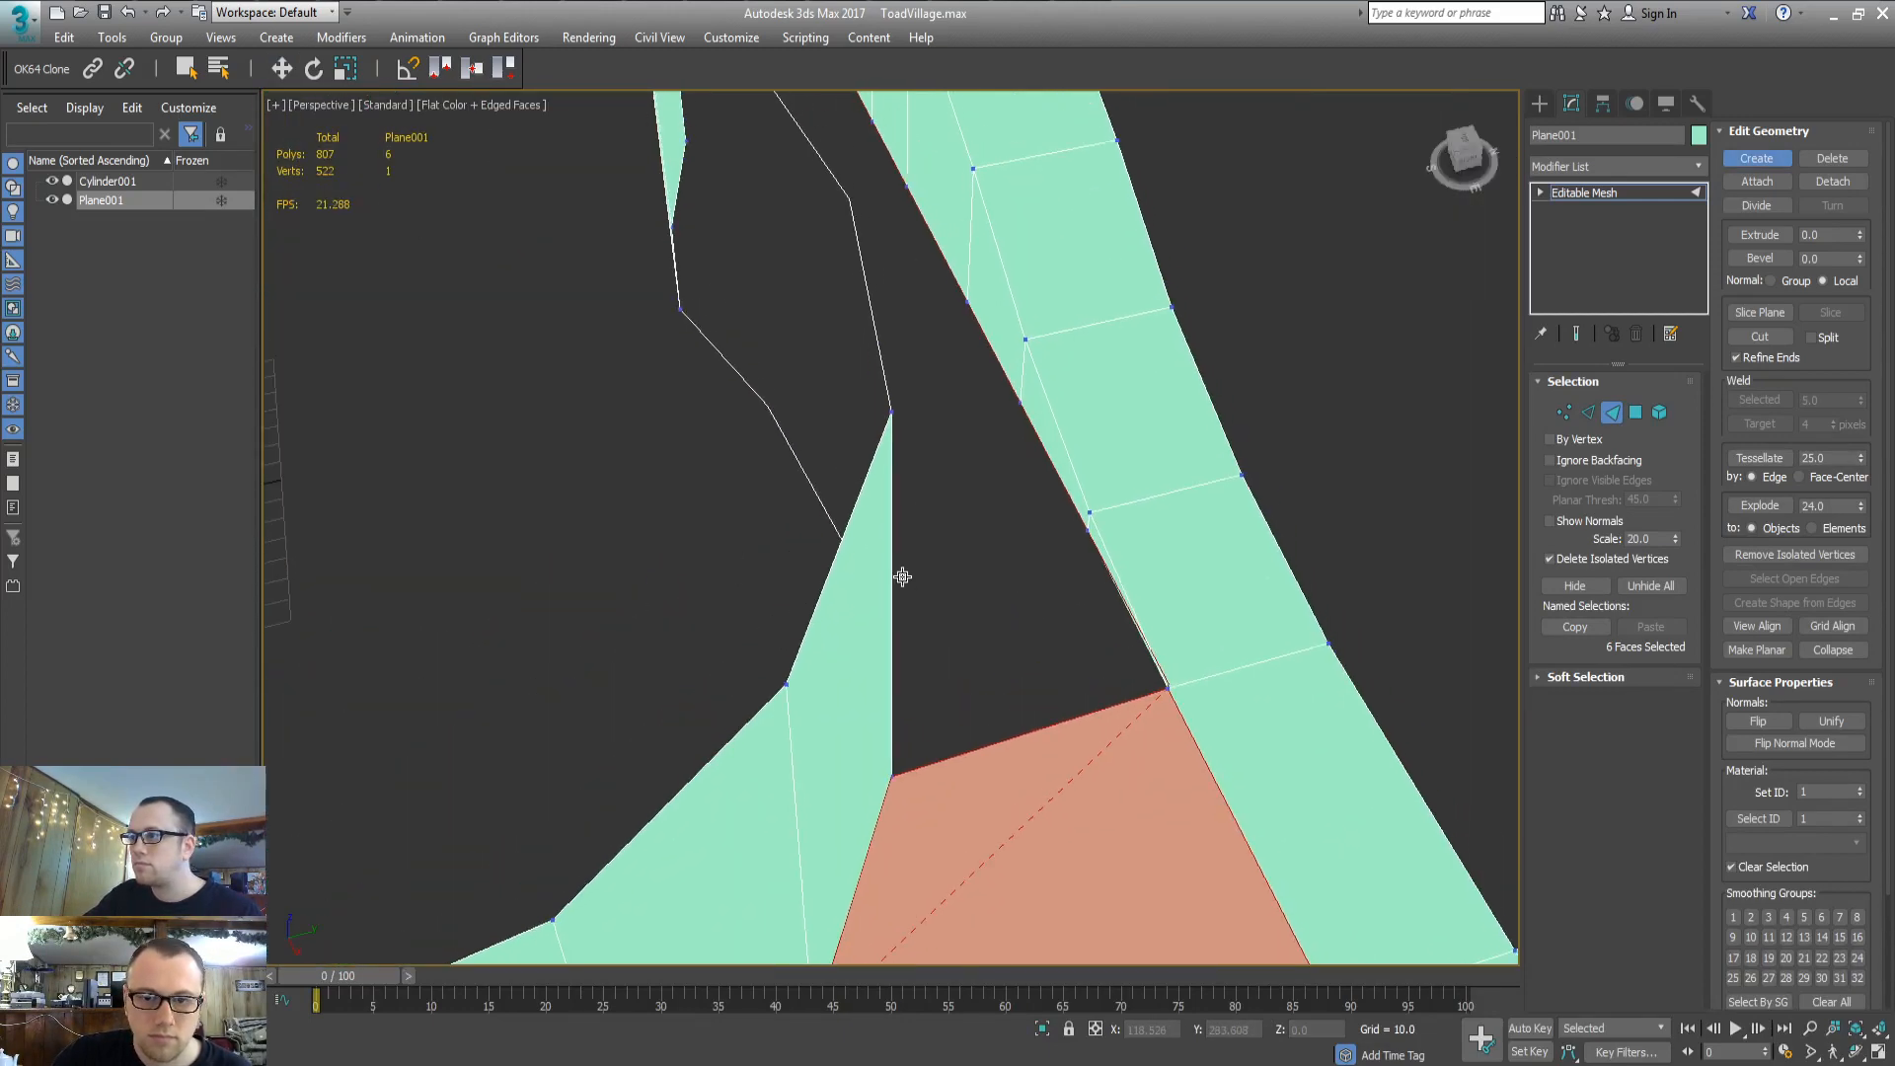
scroll(926, 591, "up", 2)
middle_click_drag(927, 591, 927, 593, "alt")
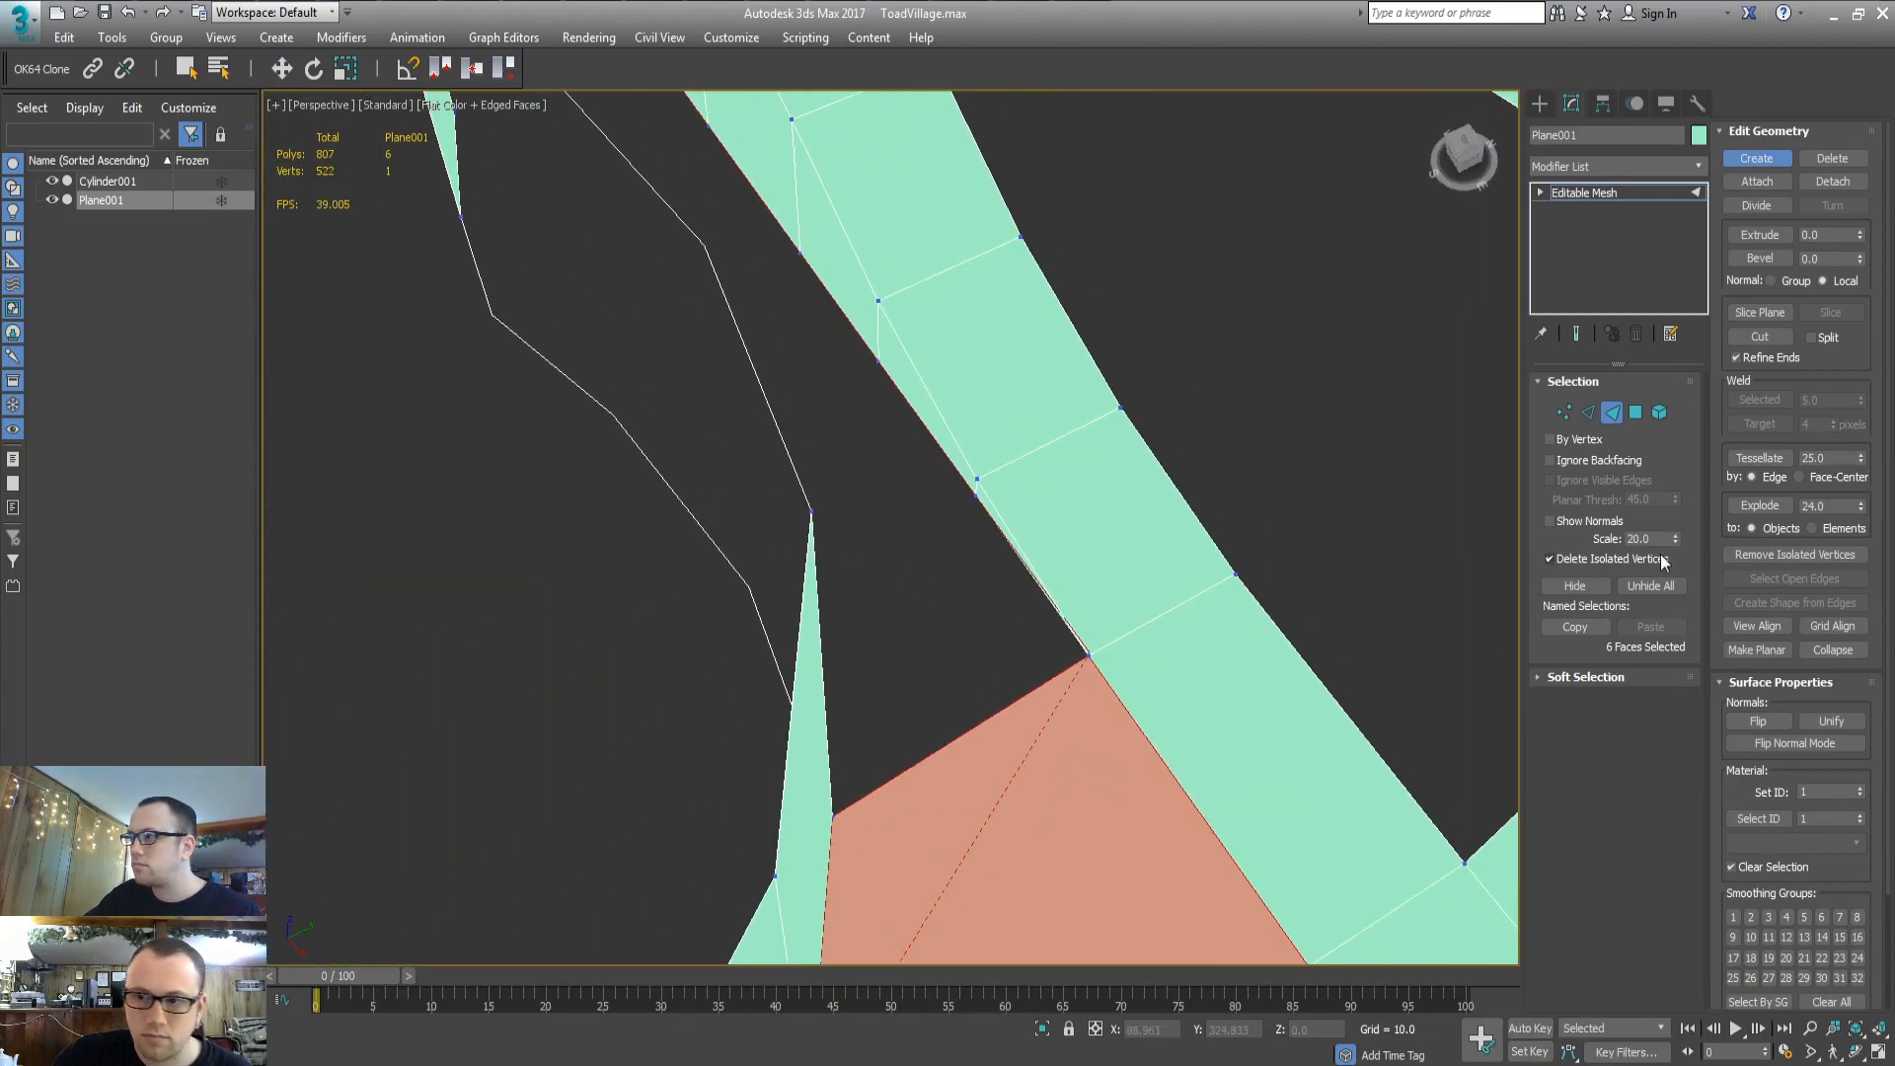
left_click(829, 821)
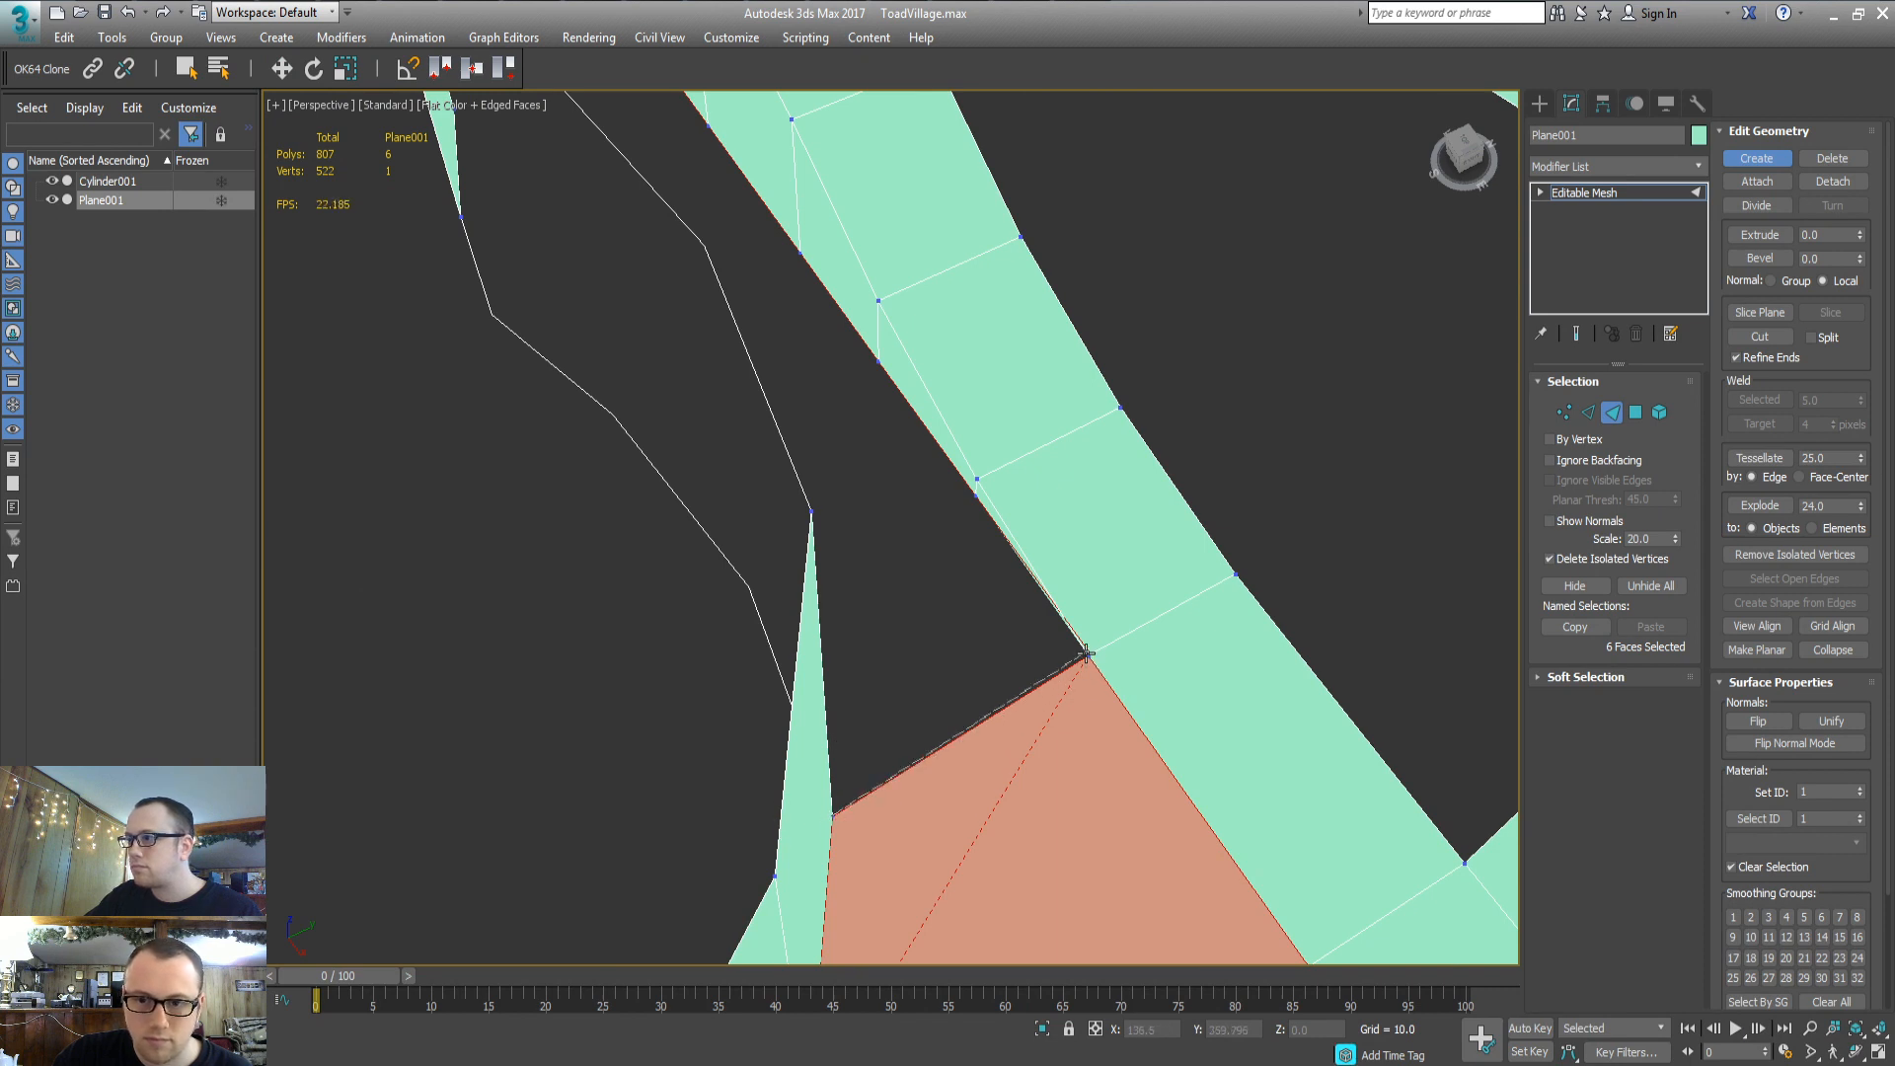
left_click(1088, 655)
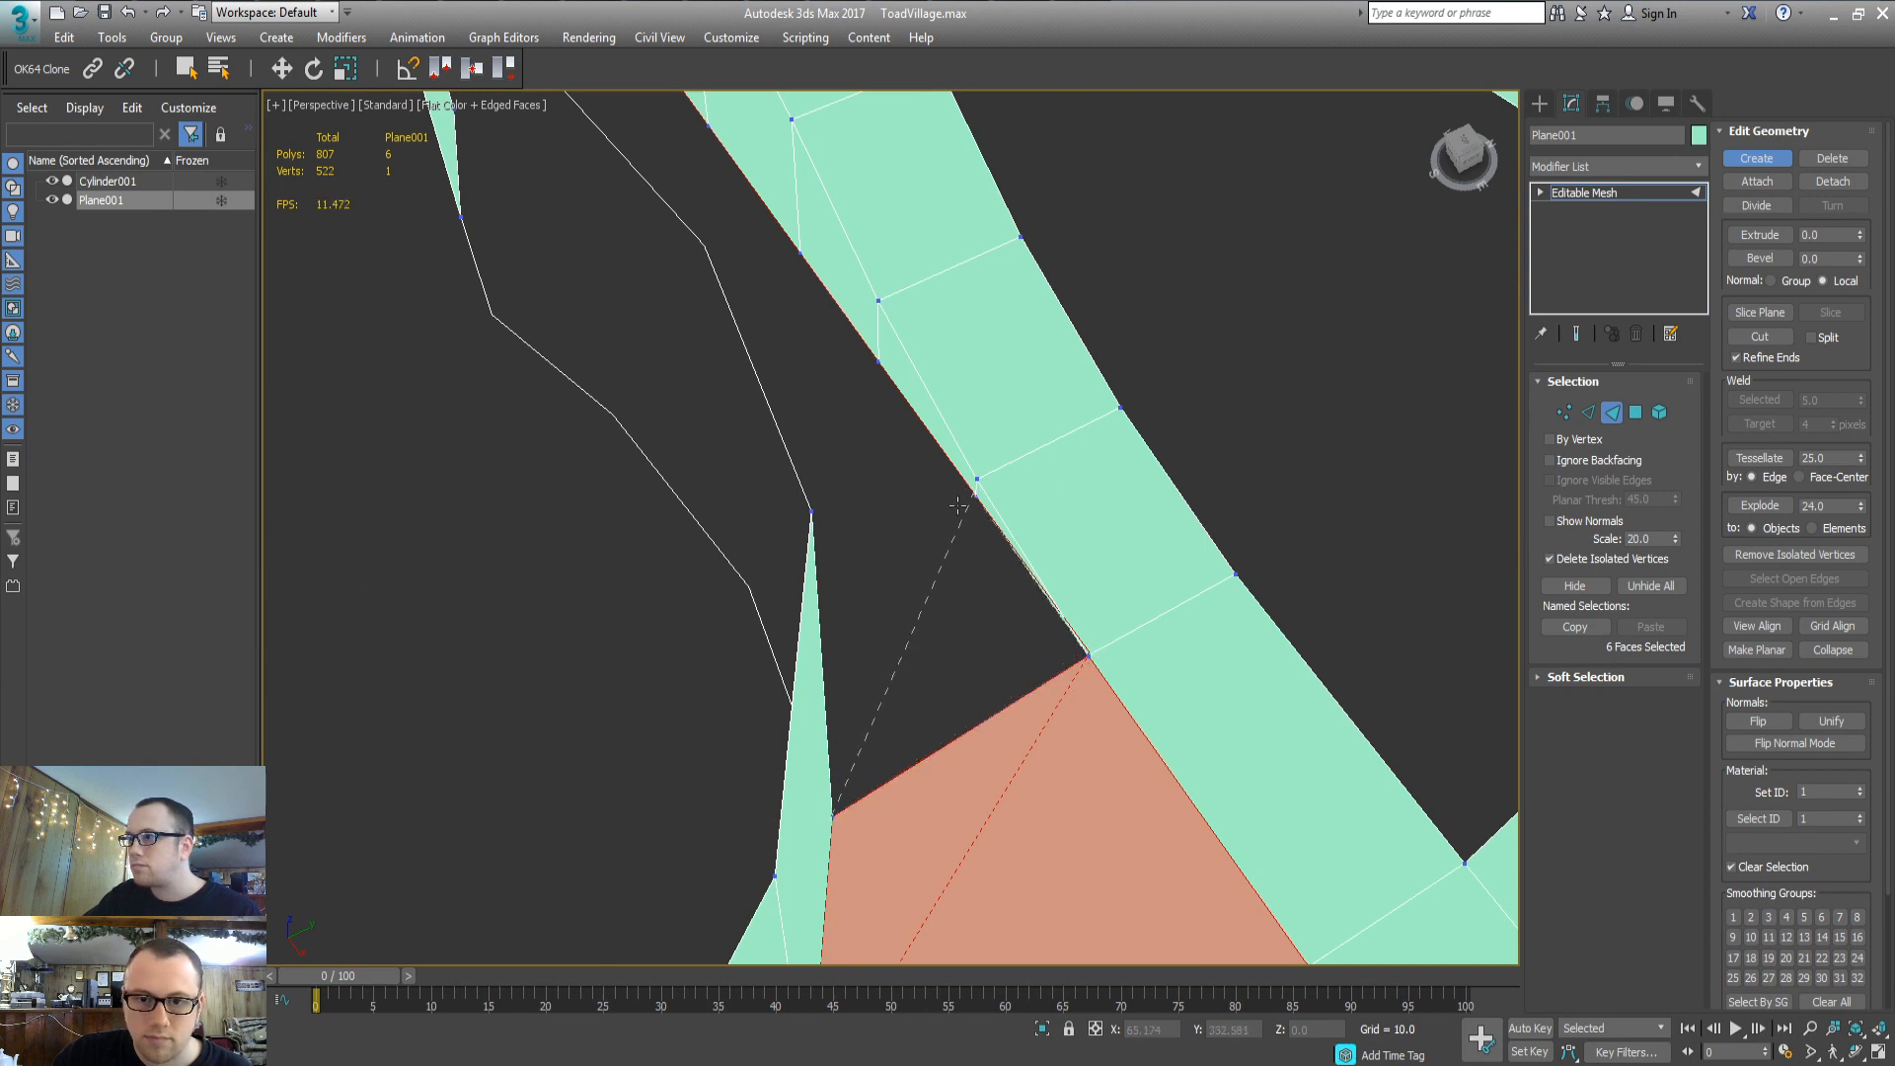
left_click(957, 506)
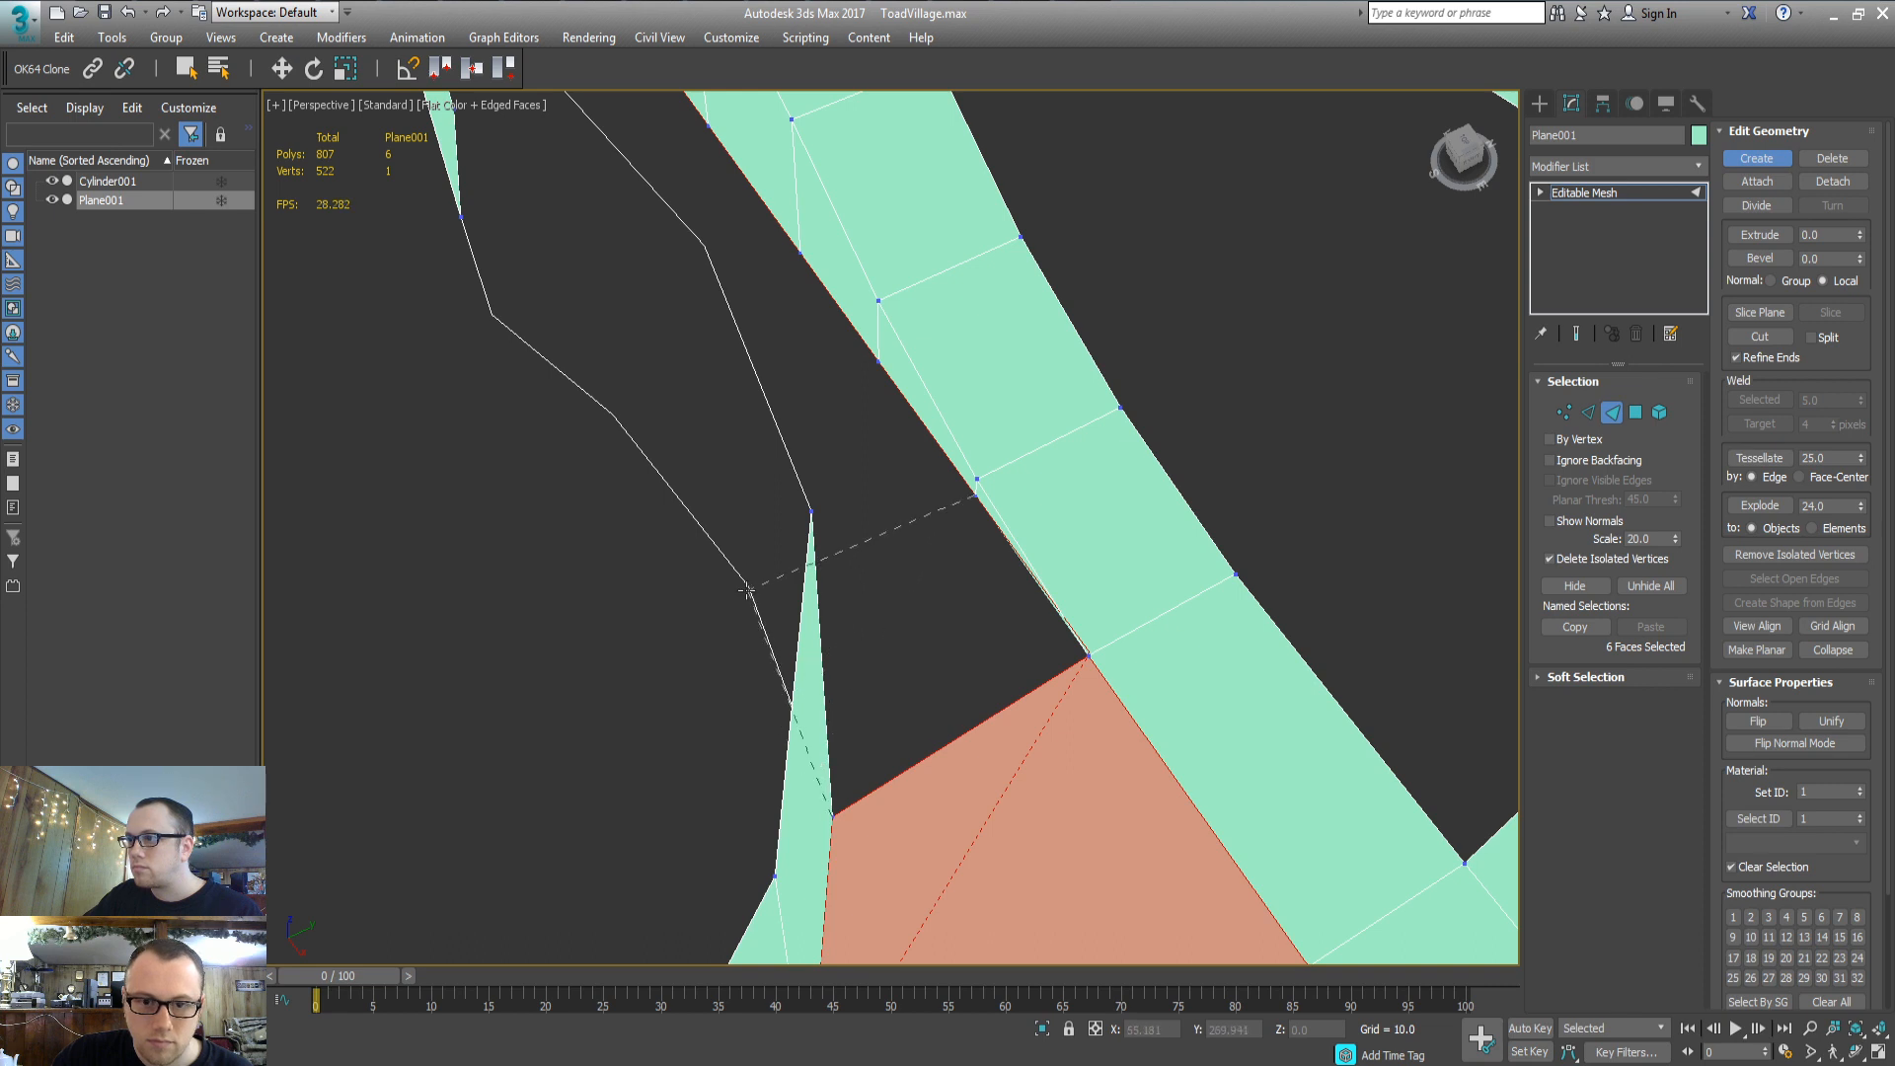
left_click(748, 590)
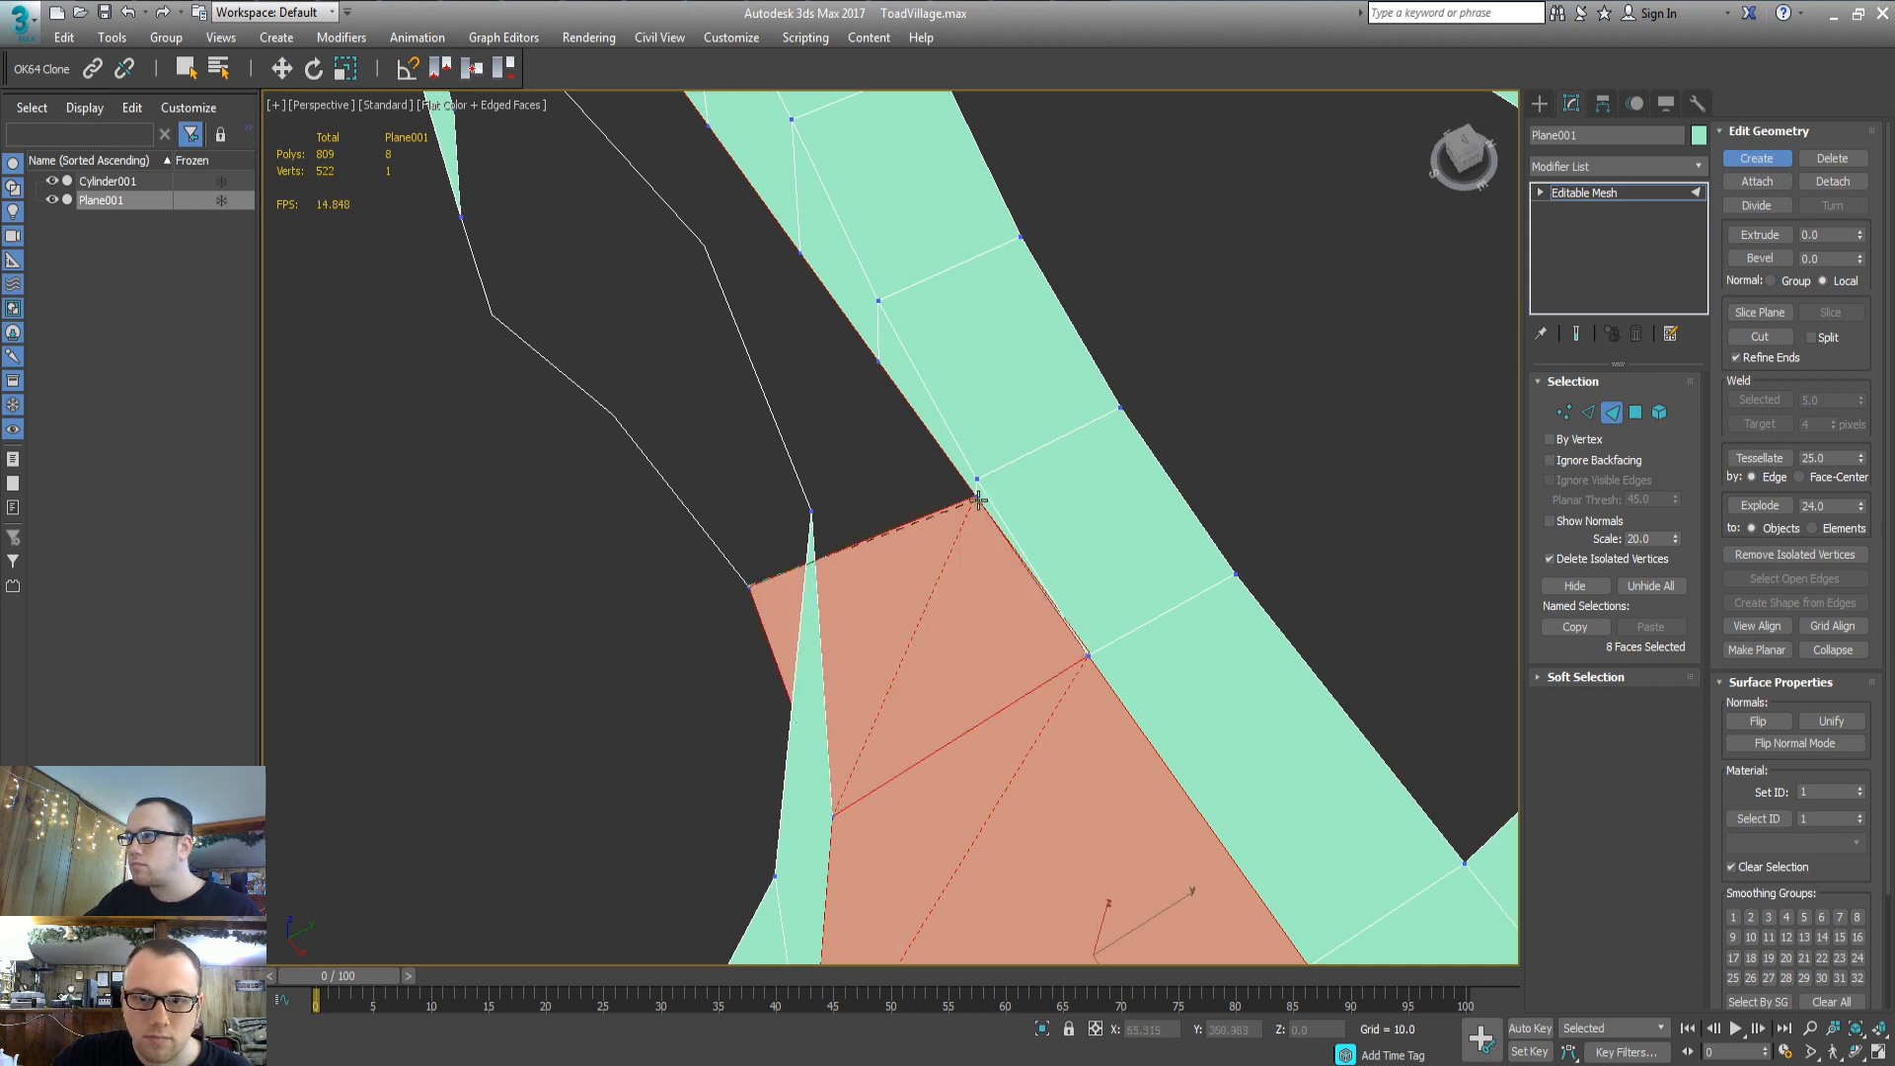
Extend the ground strip with two more four-sided faces between the wall's bottom edge and the path's lower edge
left_click(612, 412)
middle_click_drag(622, 292, 755, 444)
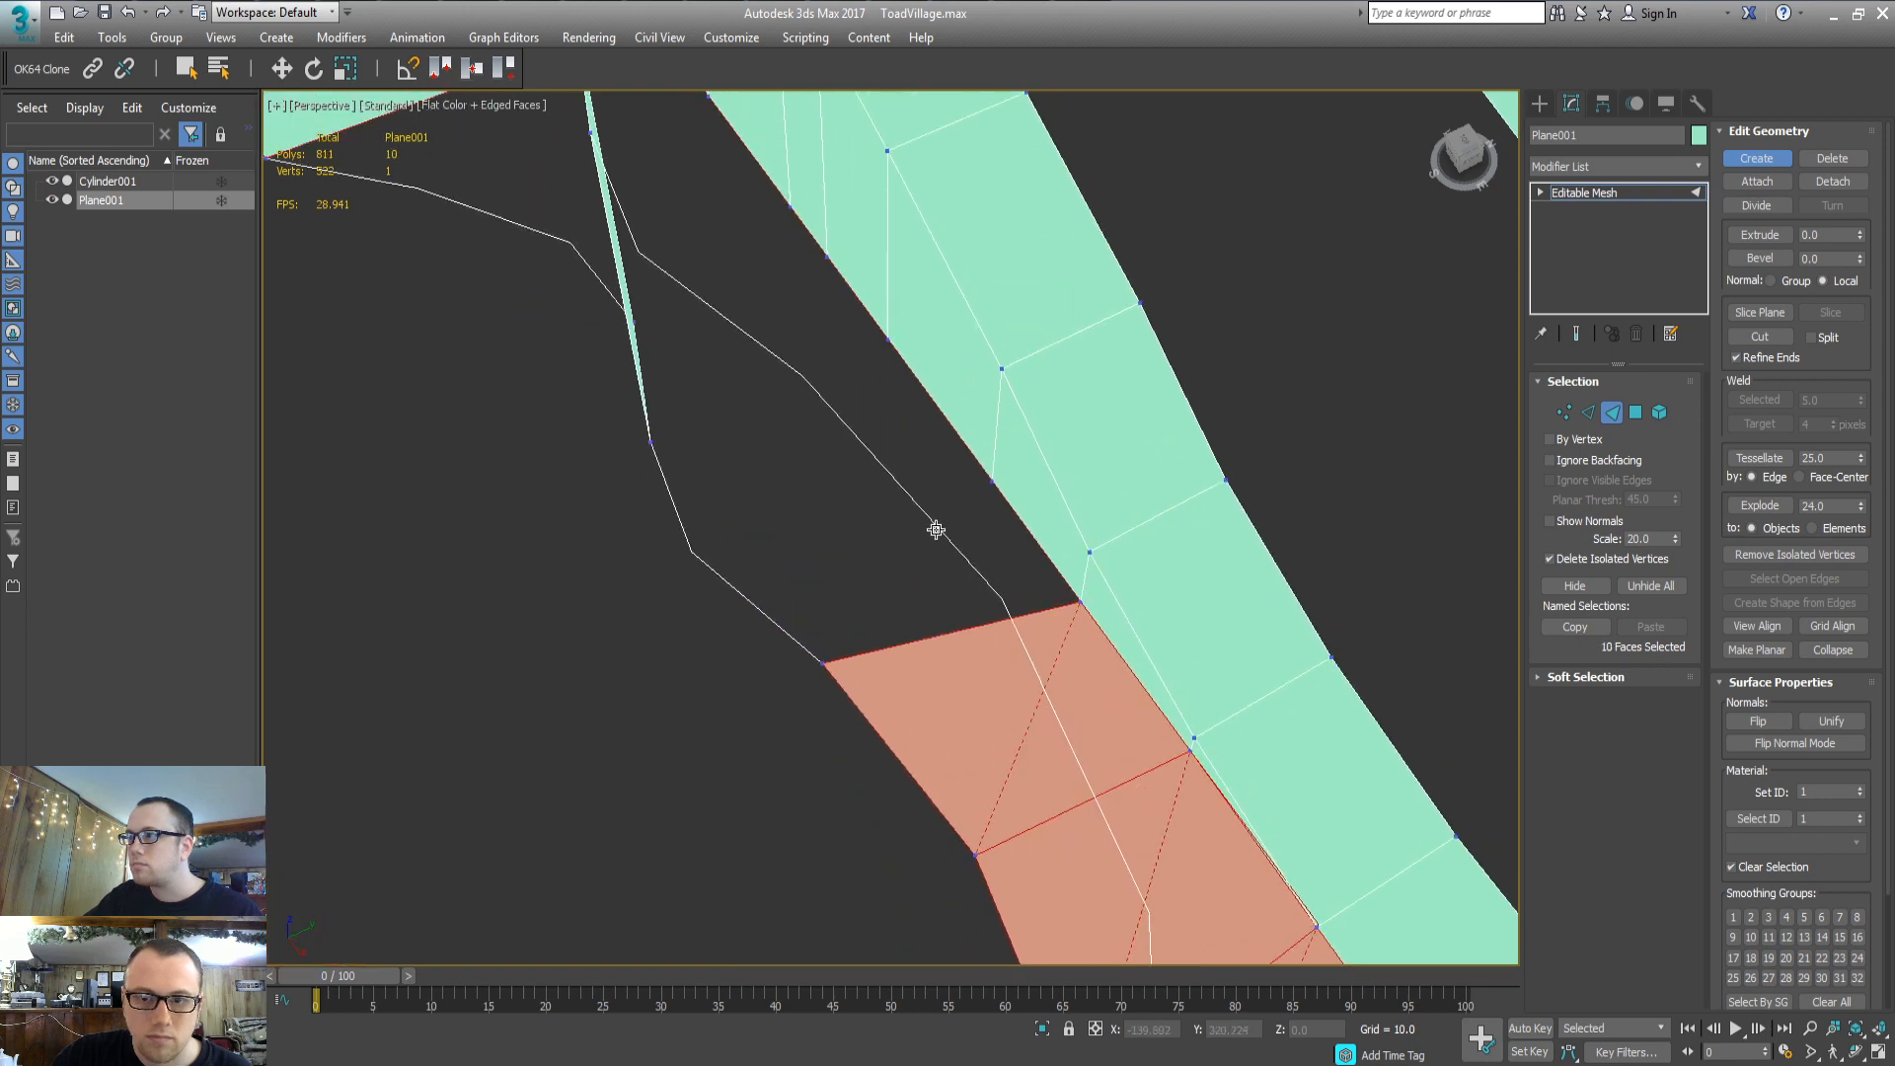
left_click(991, 482)
left_click(691, 553)
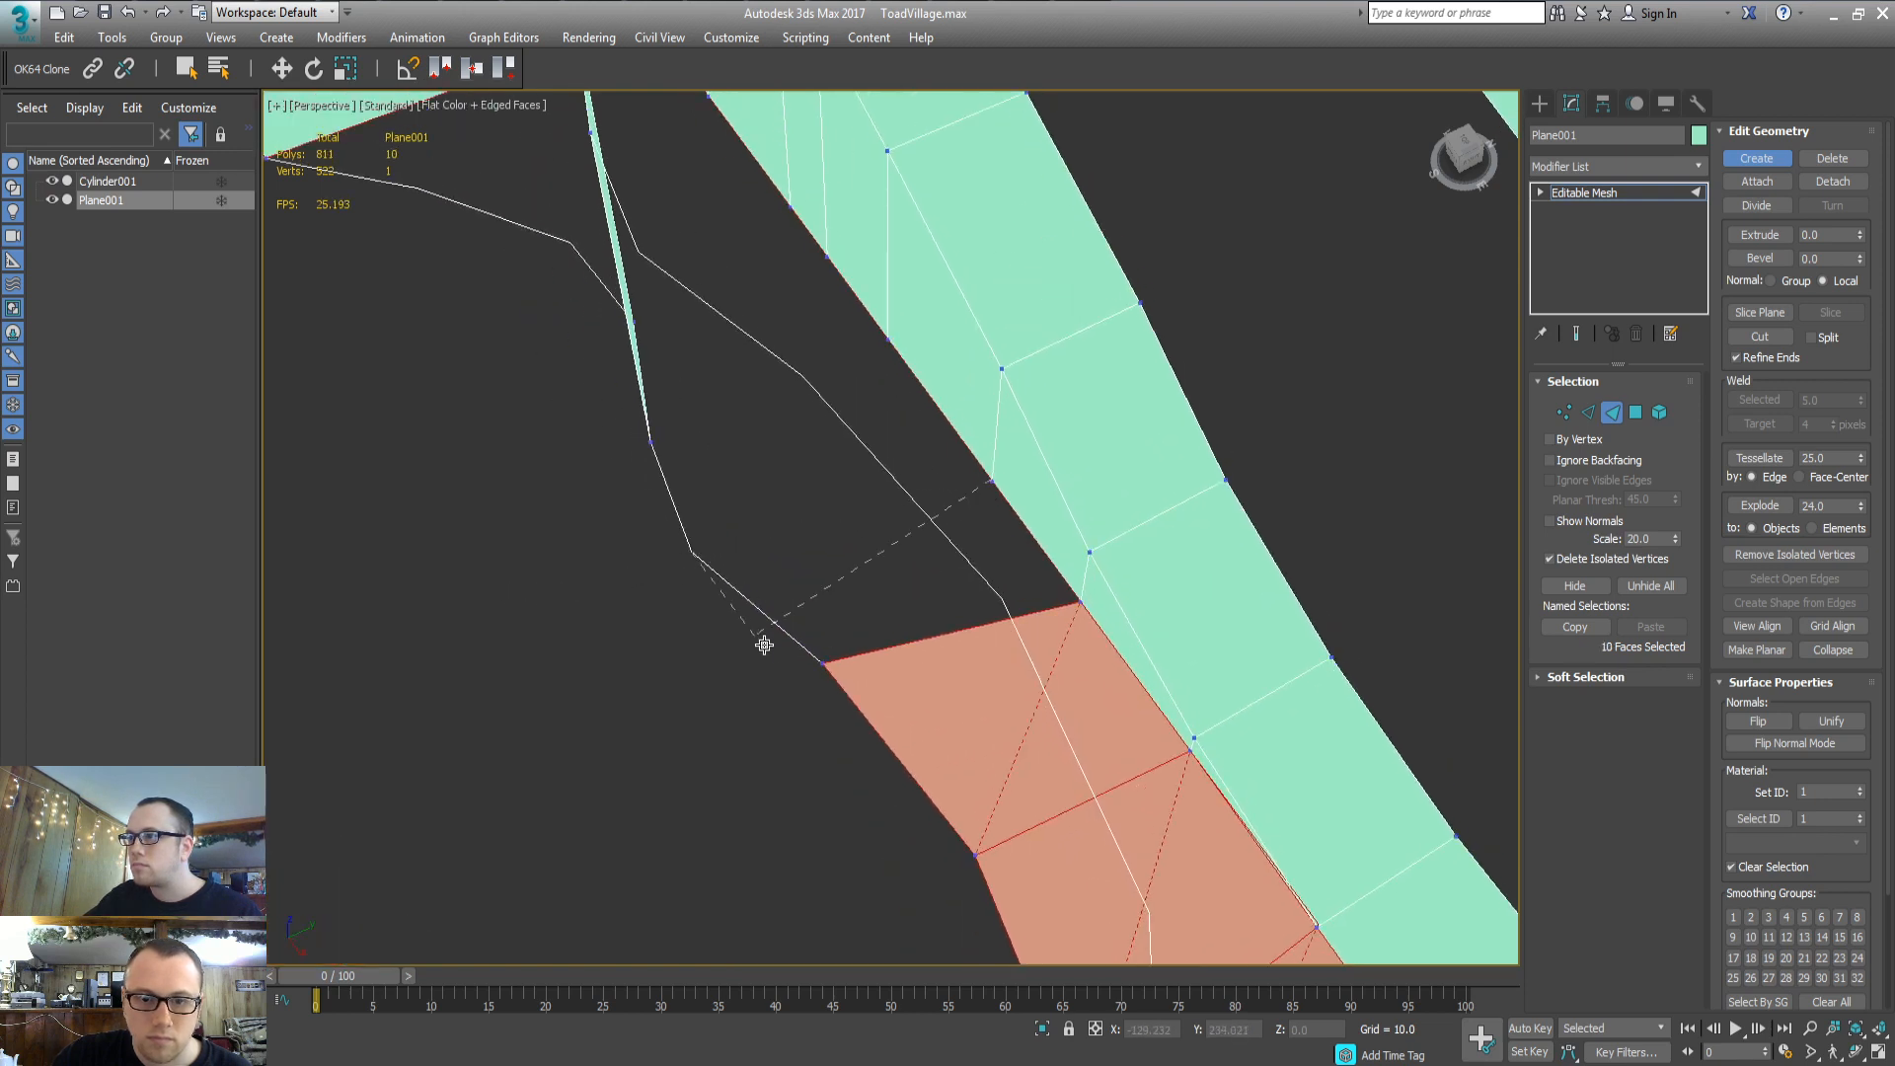
left_click(1080, 602)
Fill the next stretch of ground beside the bulging wall with five triangles up to the straight path edge
middle_click_drag(874, 398, 830, 395, "alt")
middle_click_drag(971, 364, 954, 405)
left_click(1049, 605)
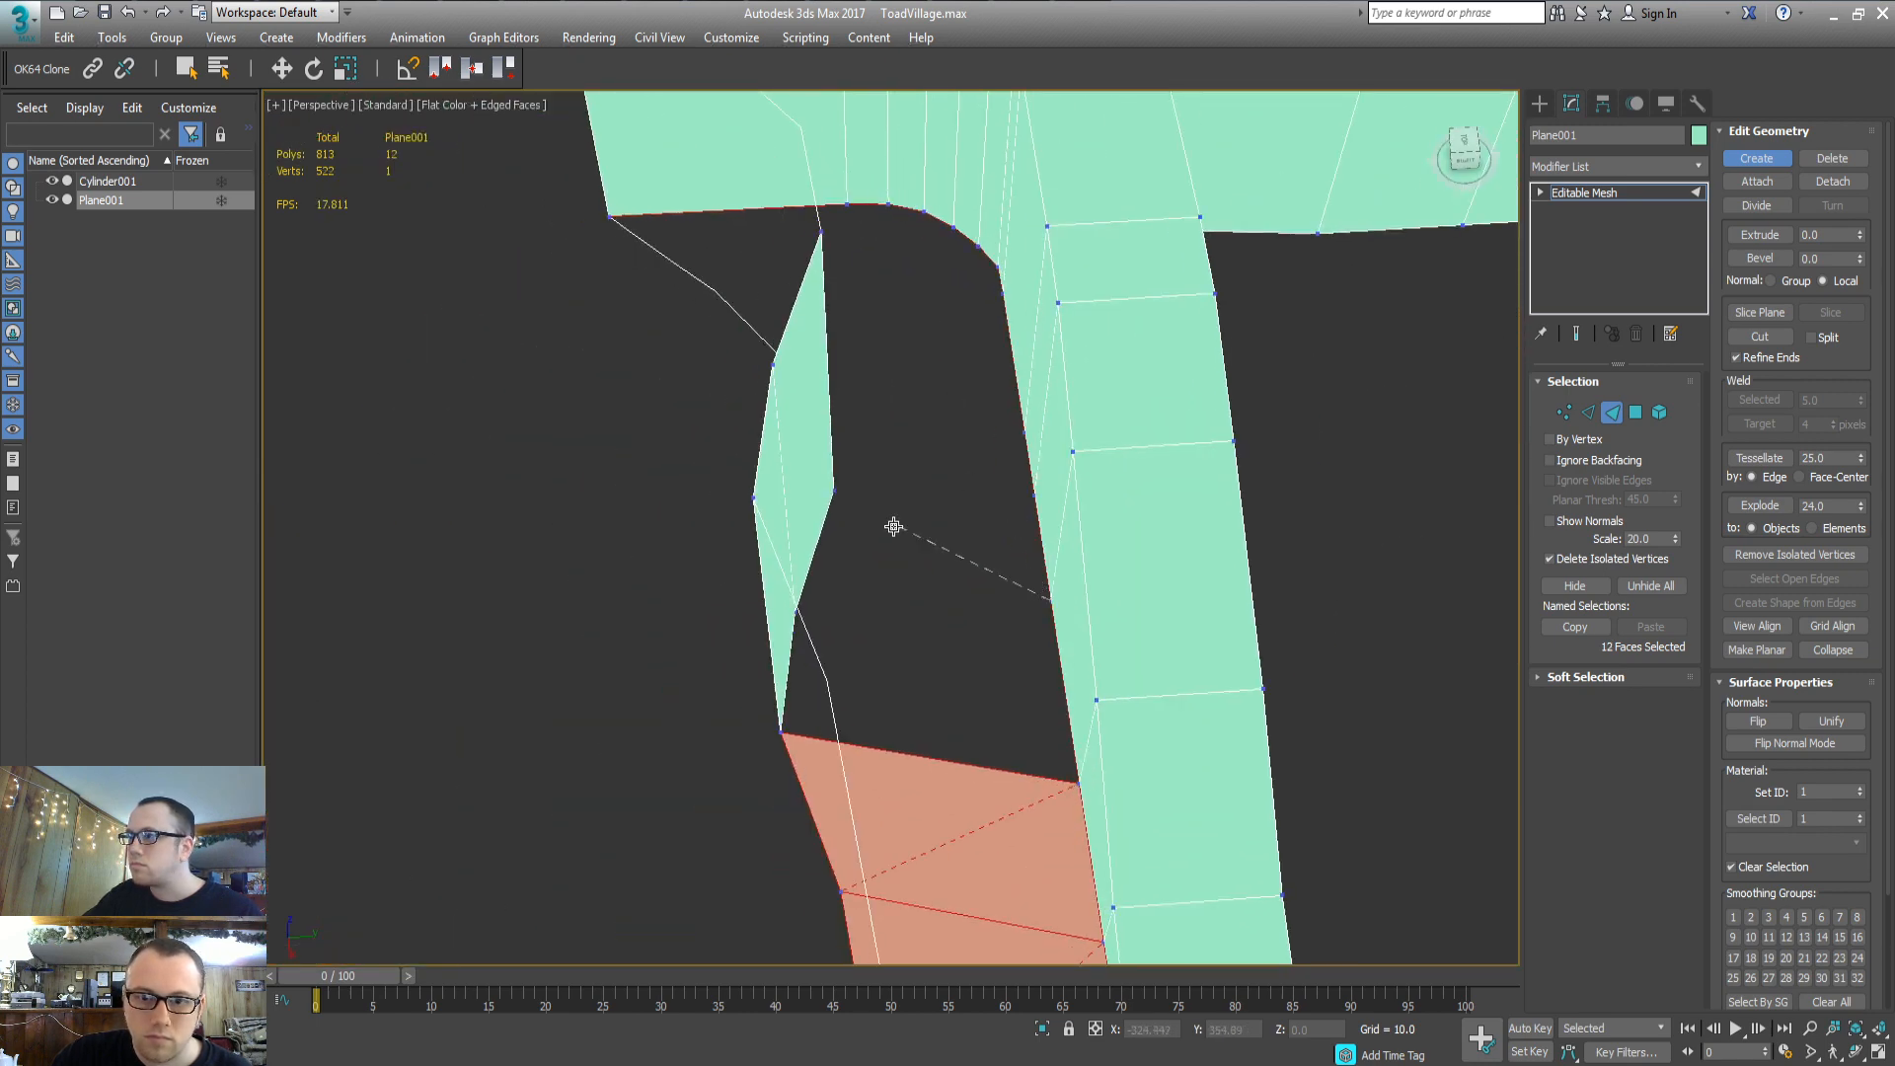
left_click(794, 613)
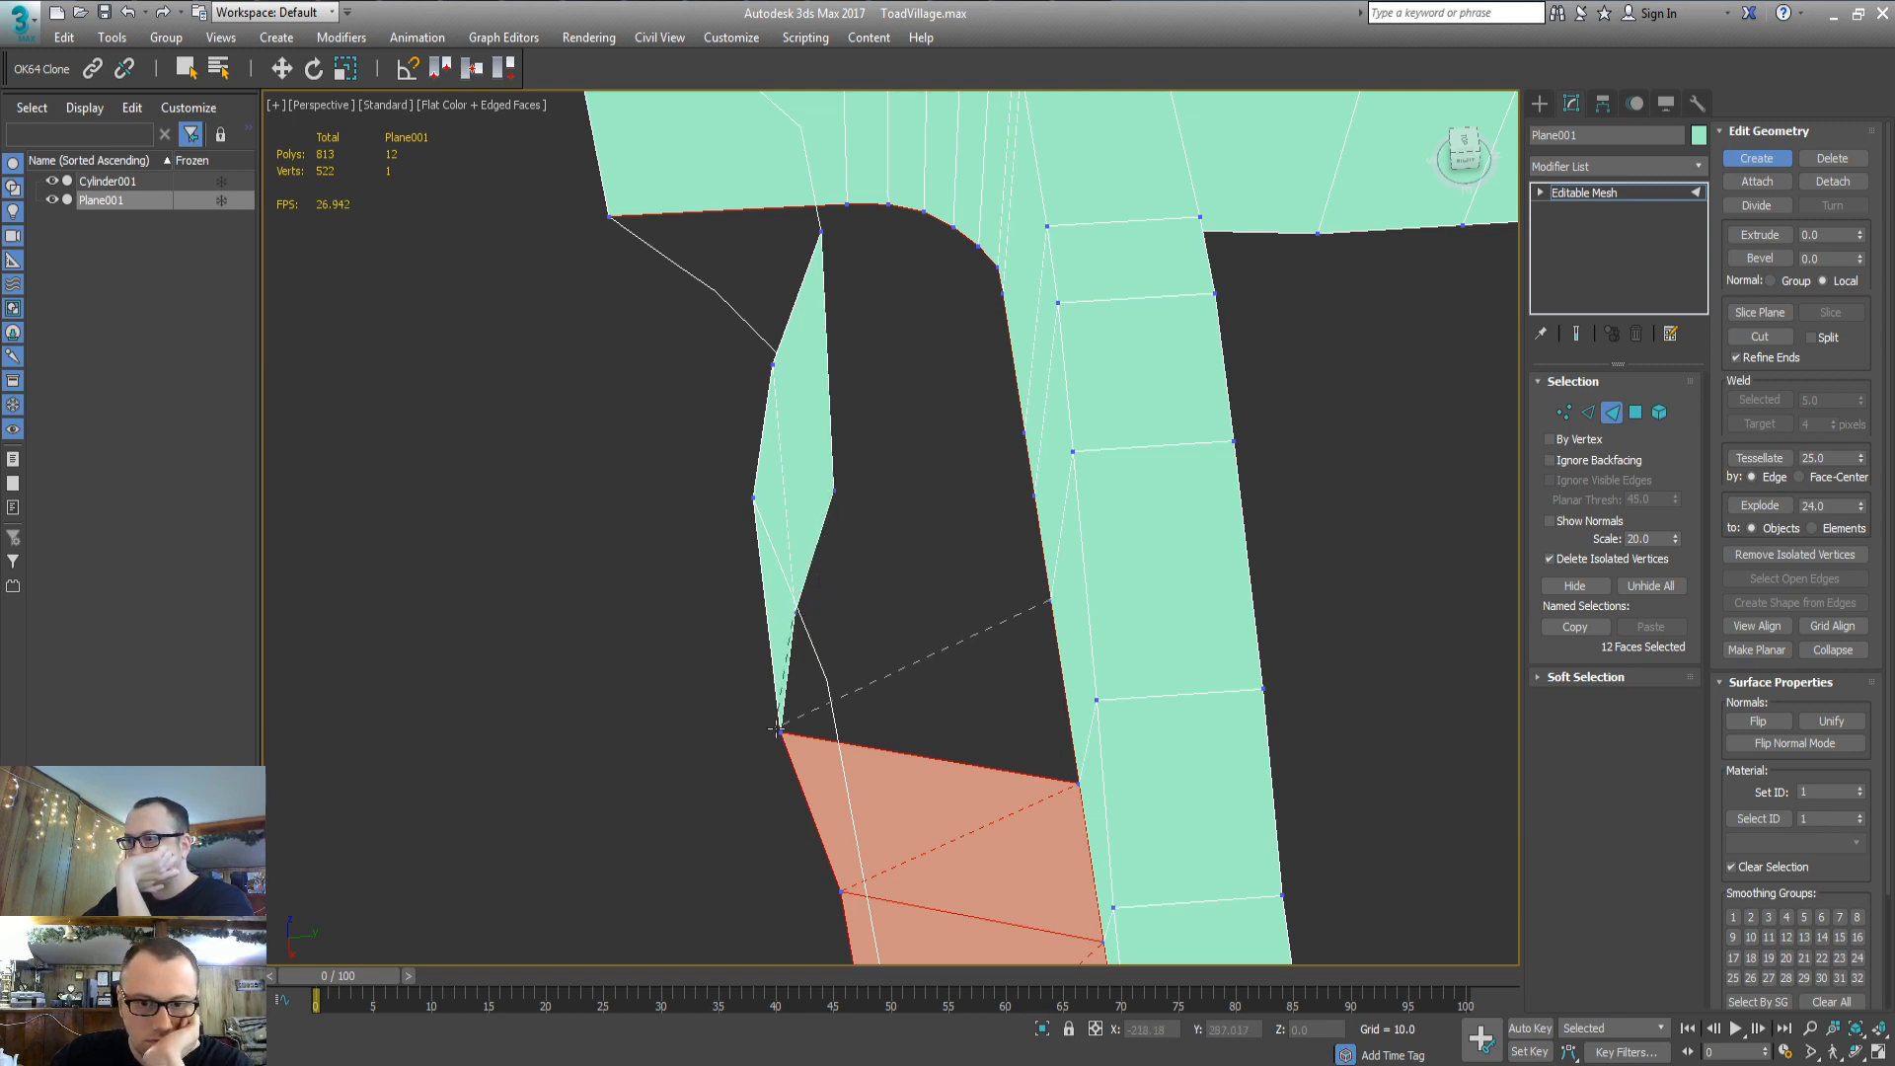
left_click(1075, 784)
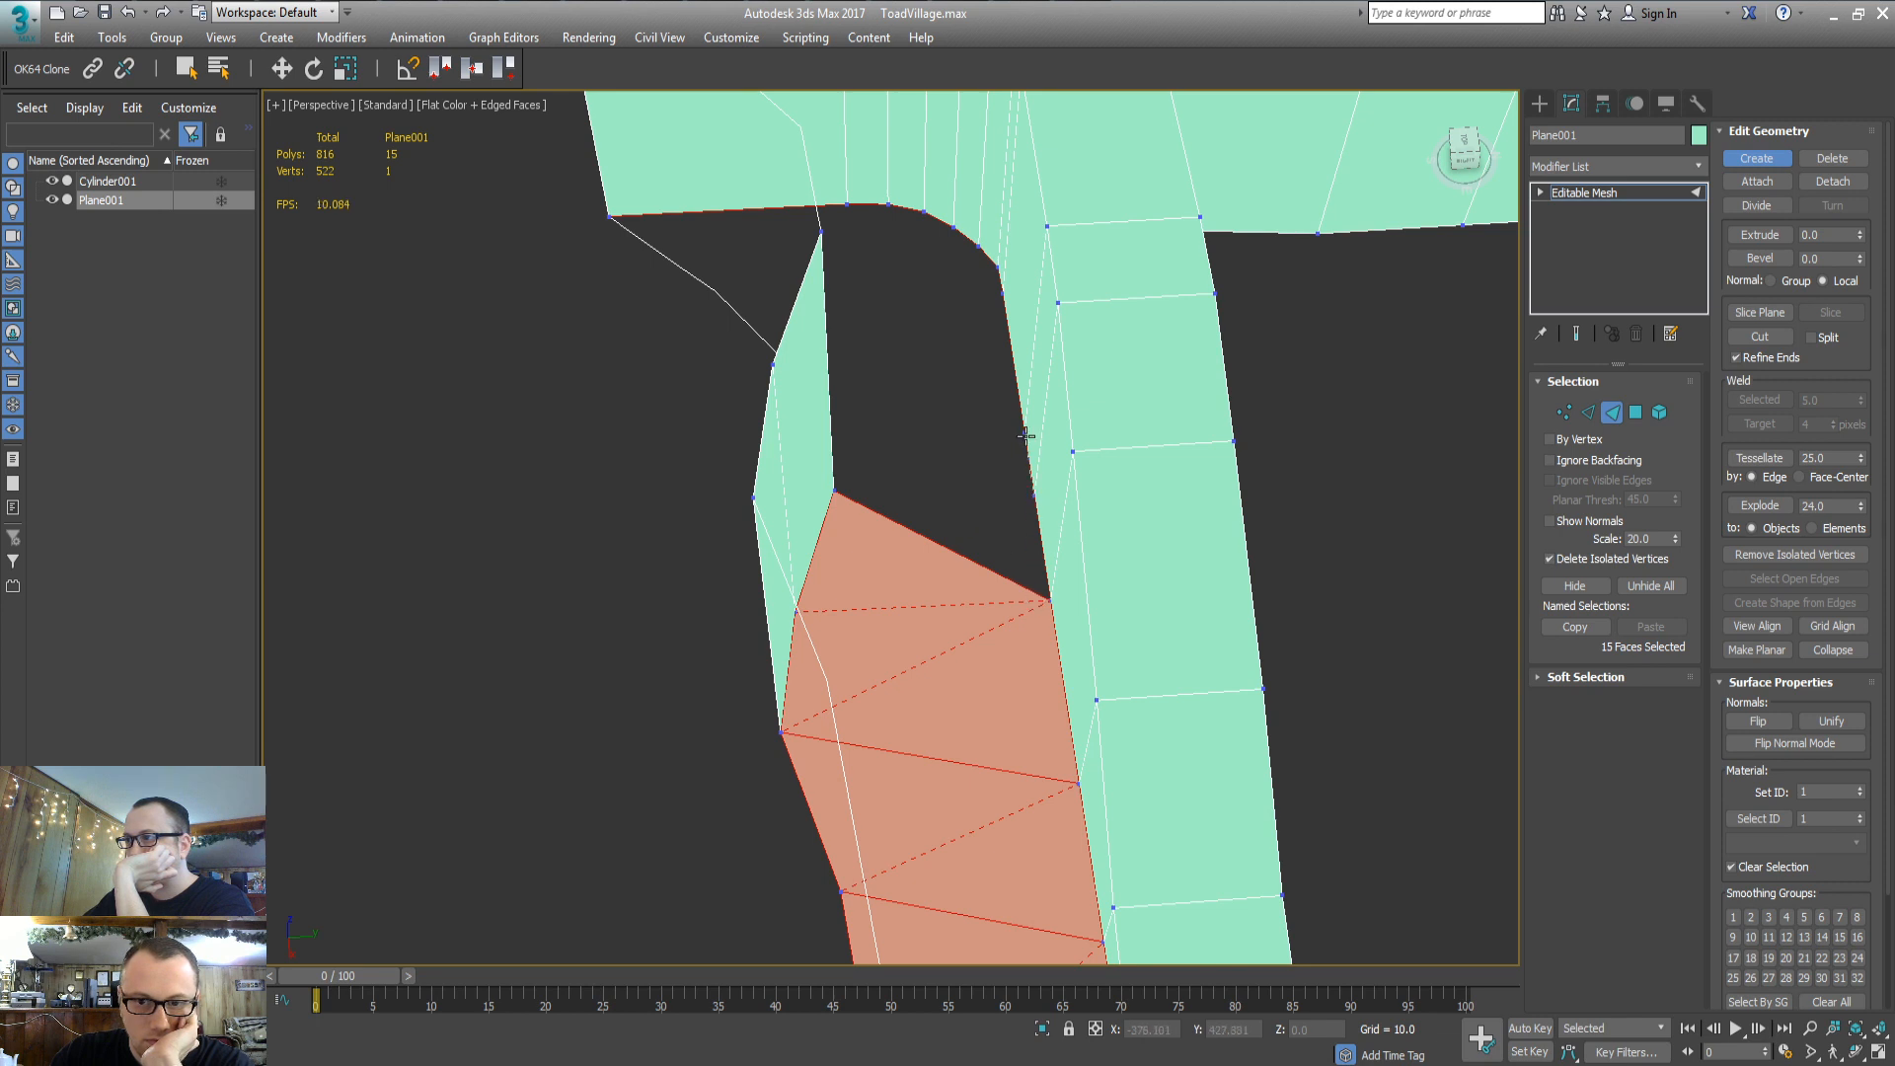
left_click(838, 489)
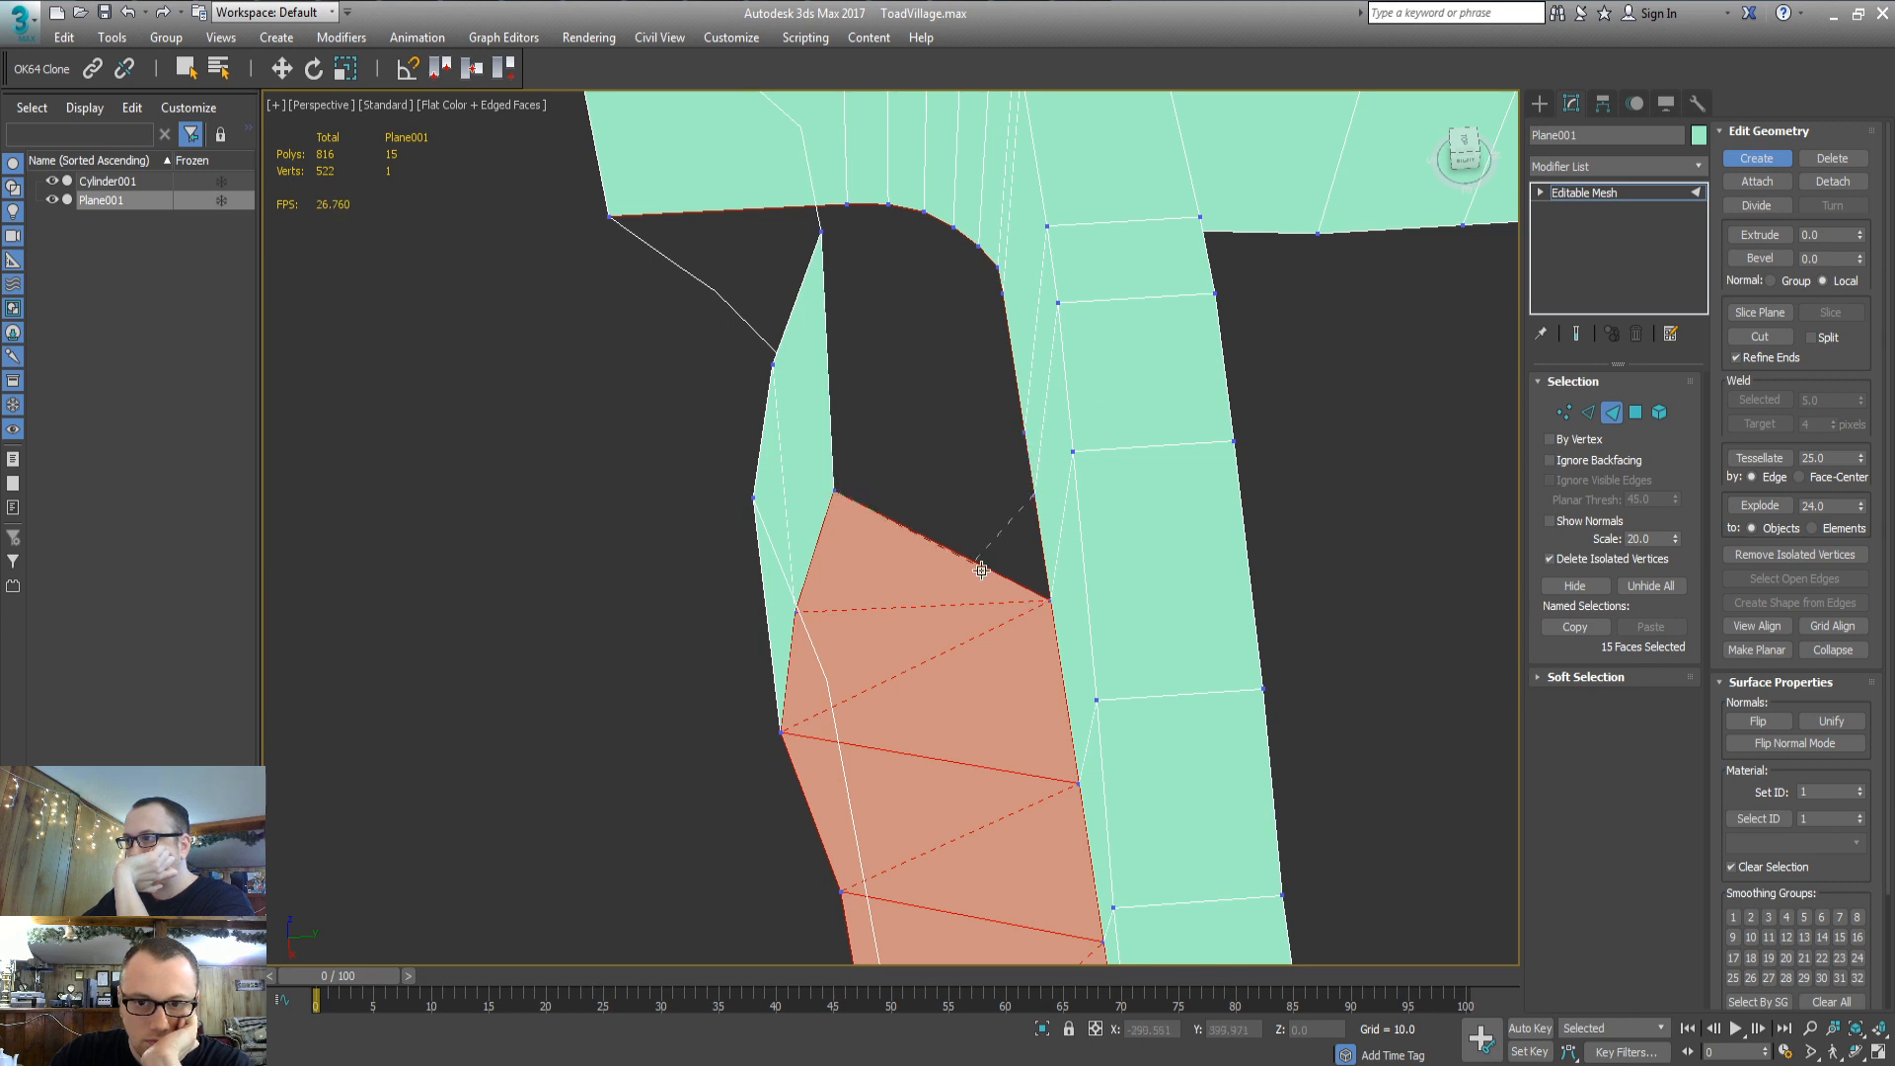
double_click(1052, 600)
Create two ground faces from the wall's next bend vertex to the path edge just before the rounded corner
middle_click_drag(893, 435, 923, 580)
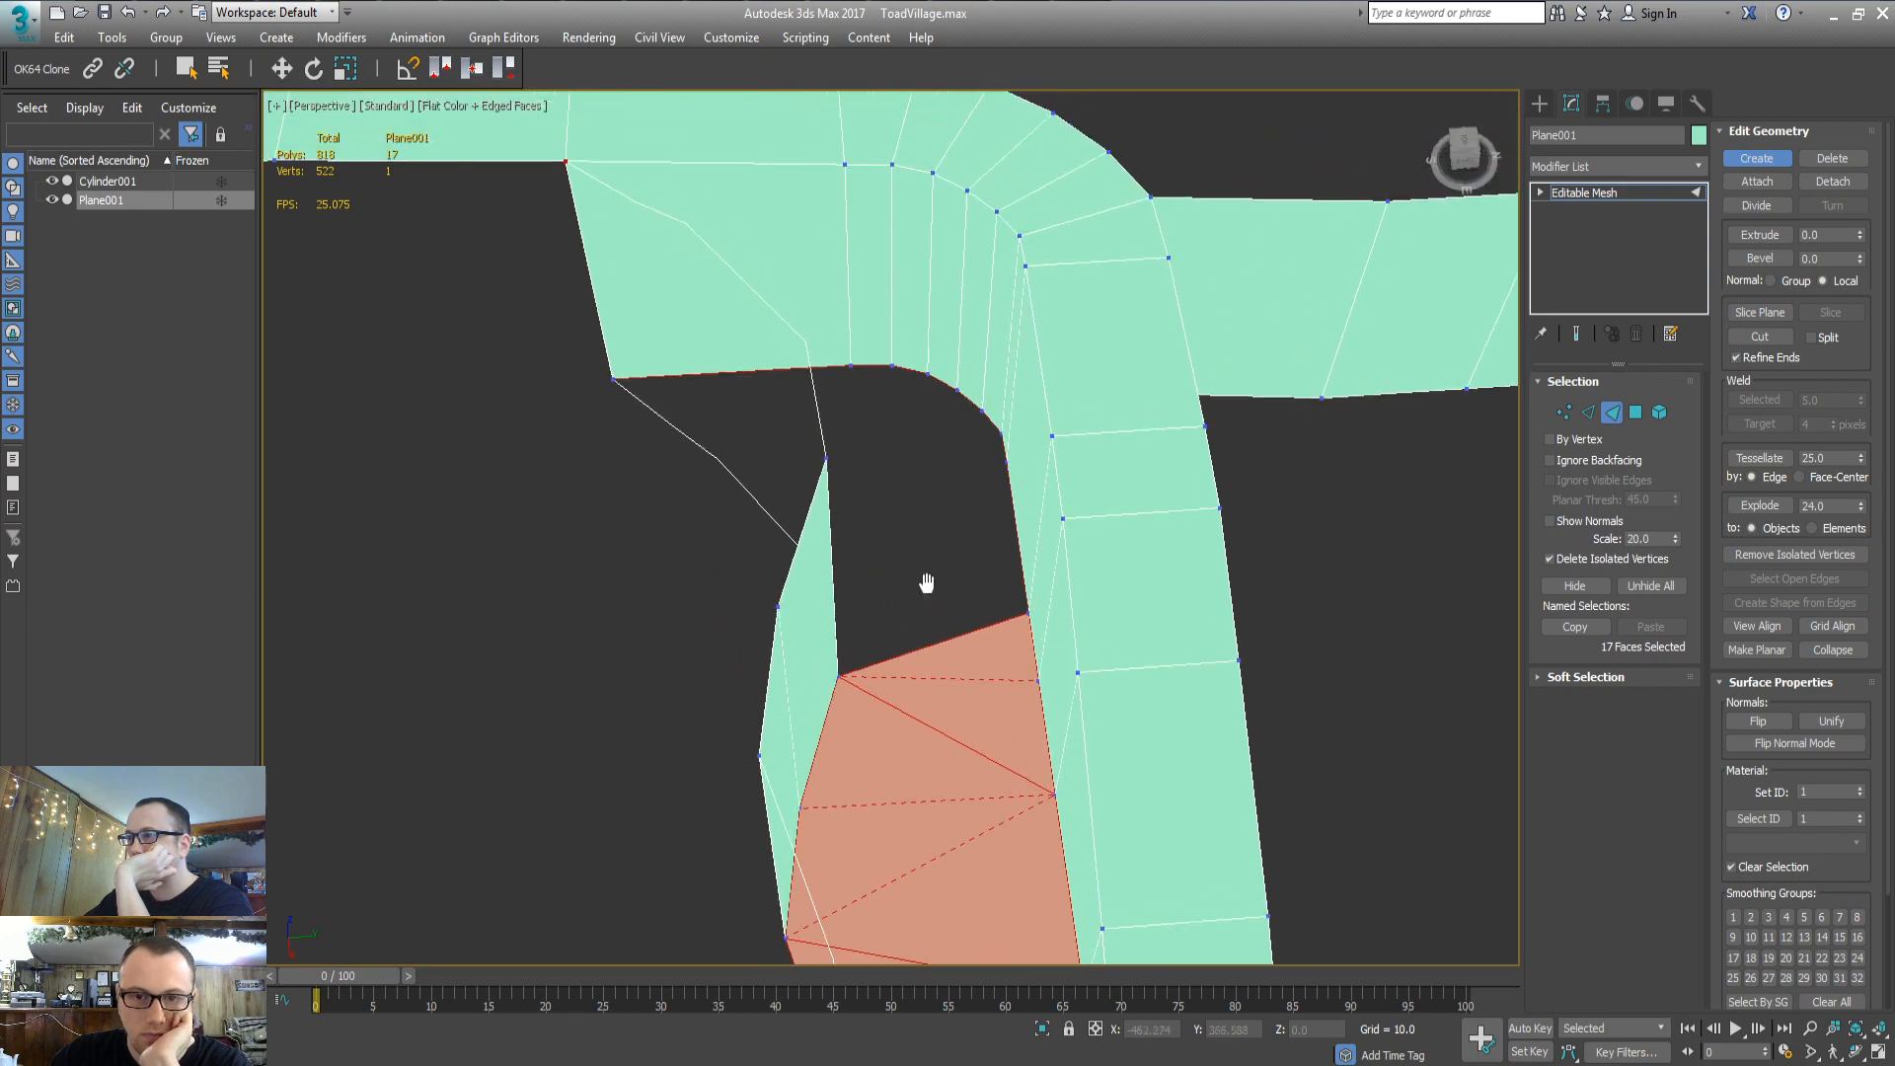
key("t")
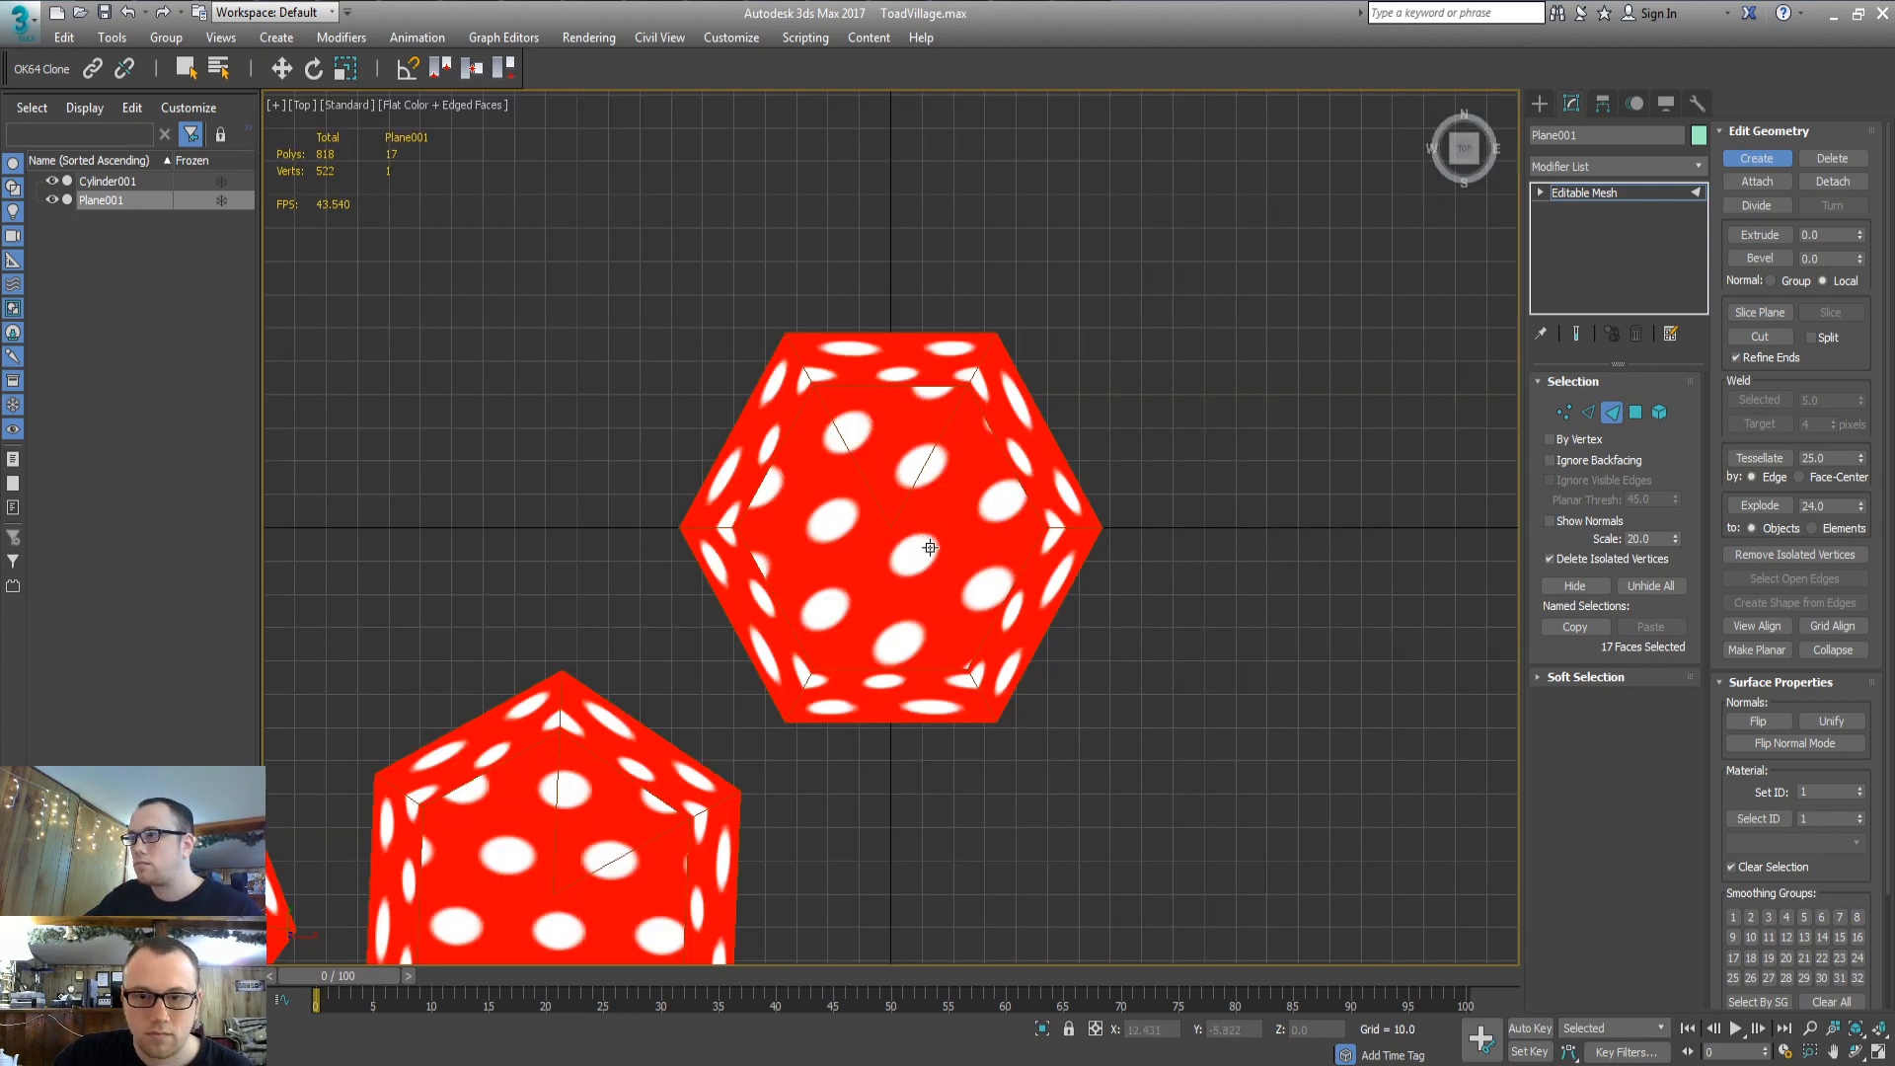
key("z")
middle_click_drag(949, 542, 712, 535)
middle_click_drag(1135, 543, 1480, 535)
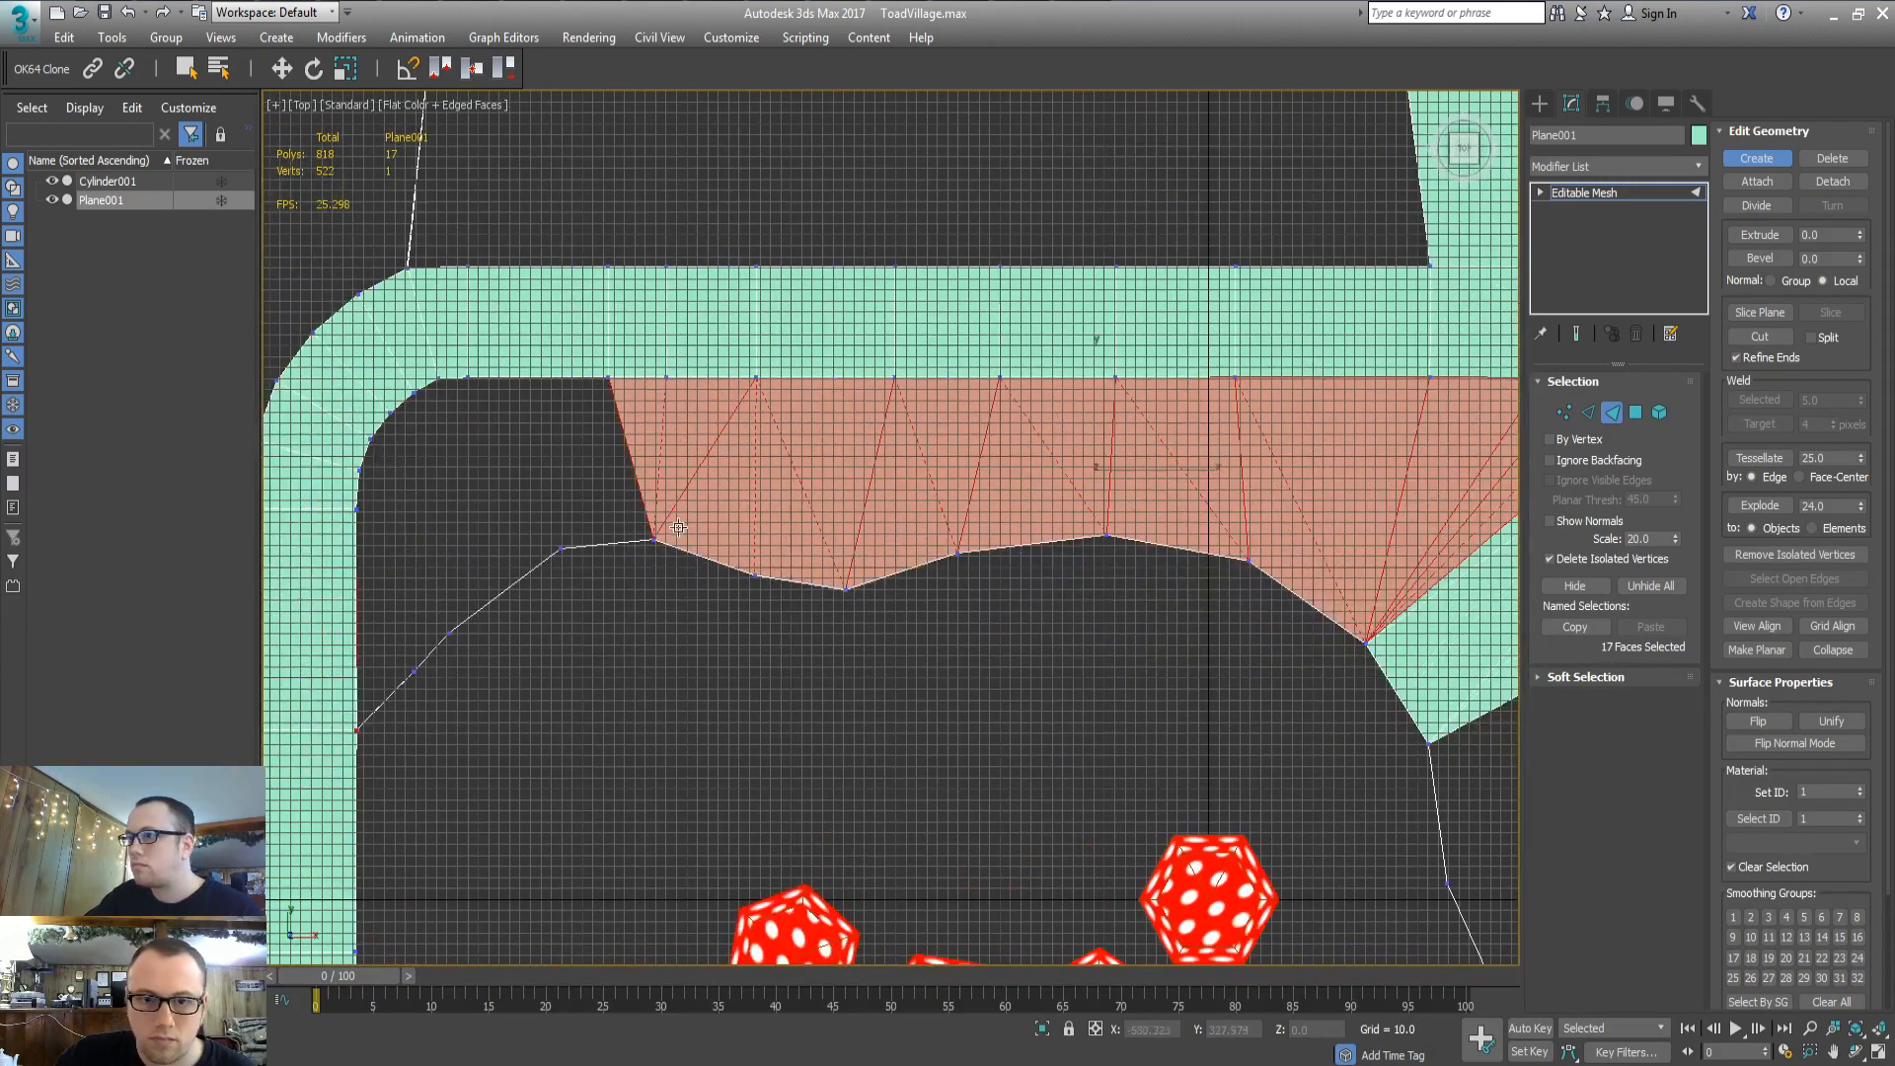
middle_click_drag(665, 543, 1092, 533)
key("p")
key("z")
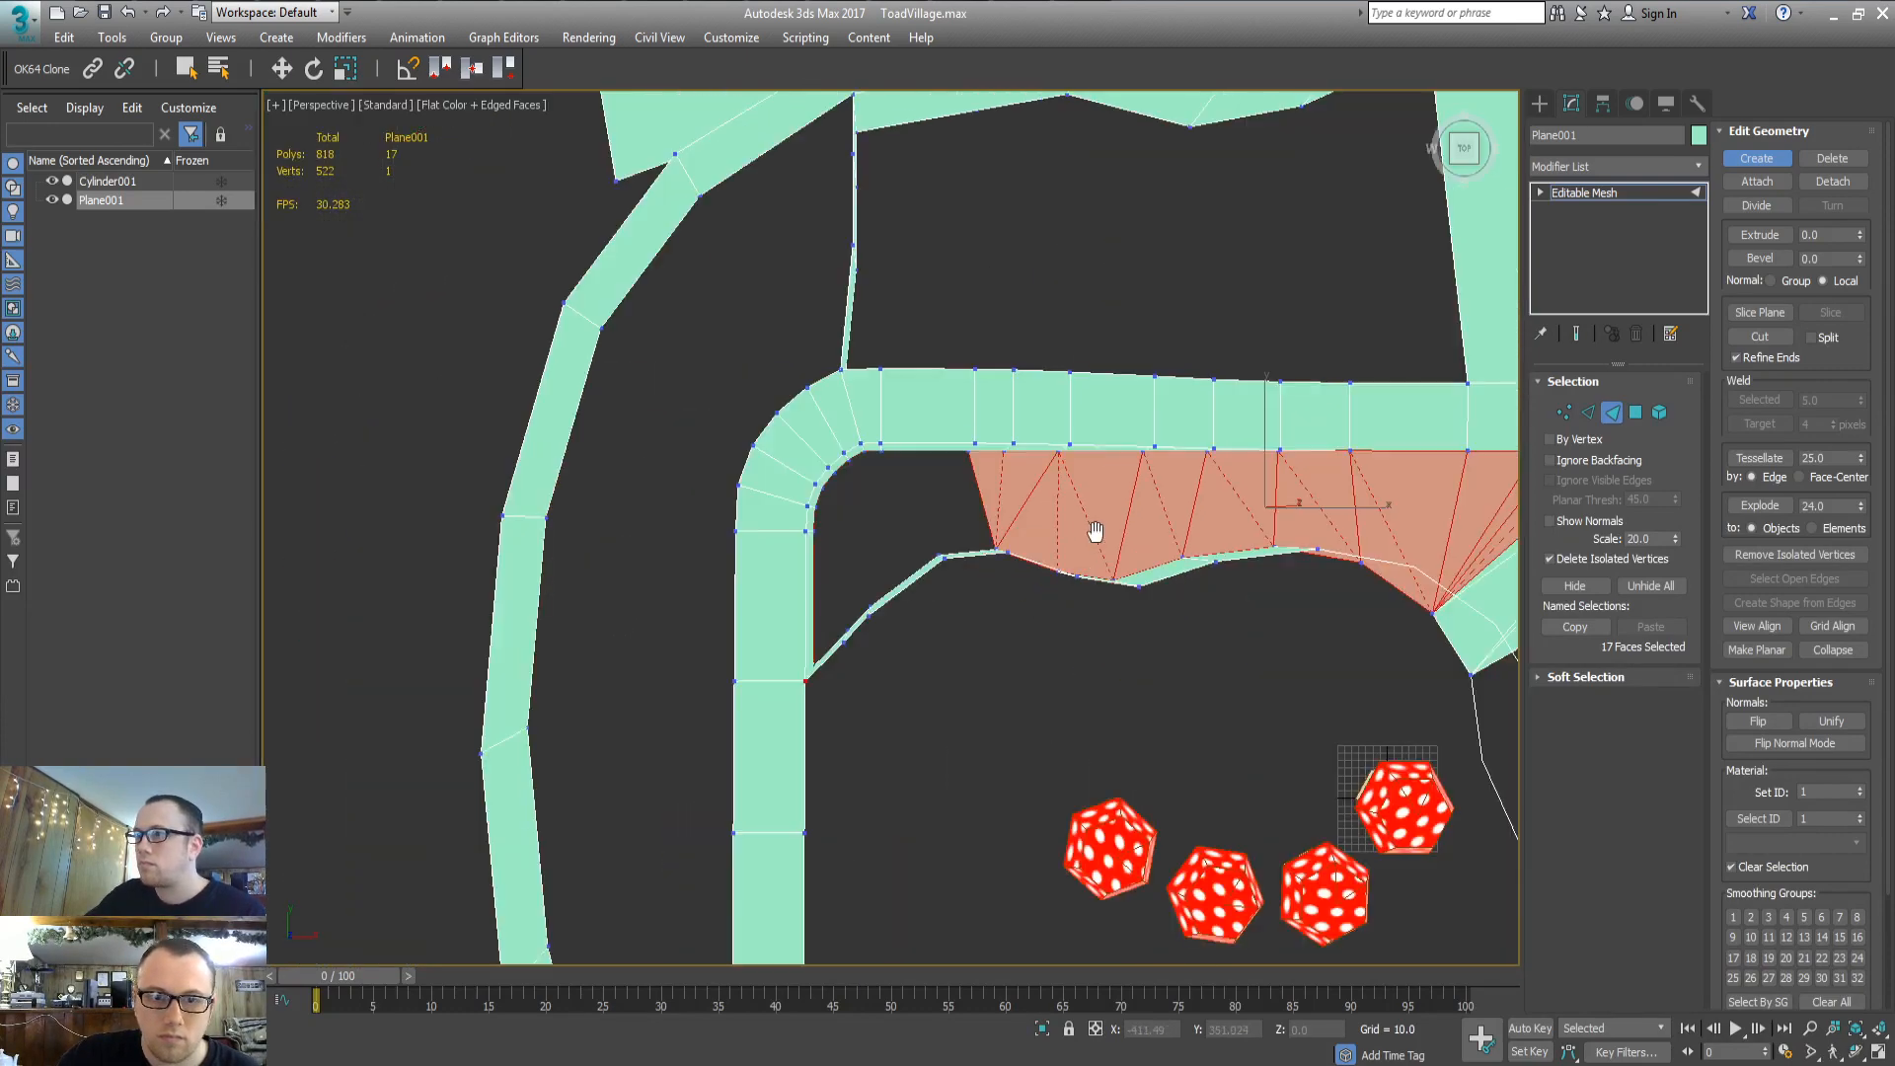
scroll(1076, 531, "up", 3)
middle_click_drag(835, 524, 894, 524)
scroll(912, 530, "up", 3)
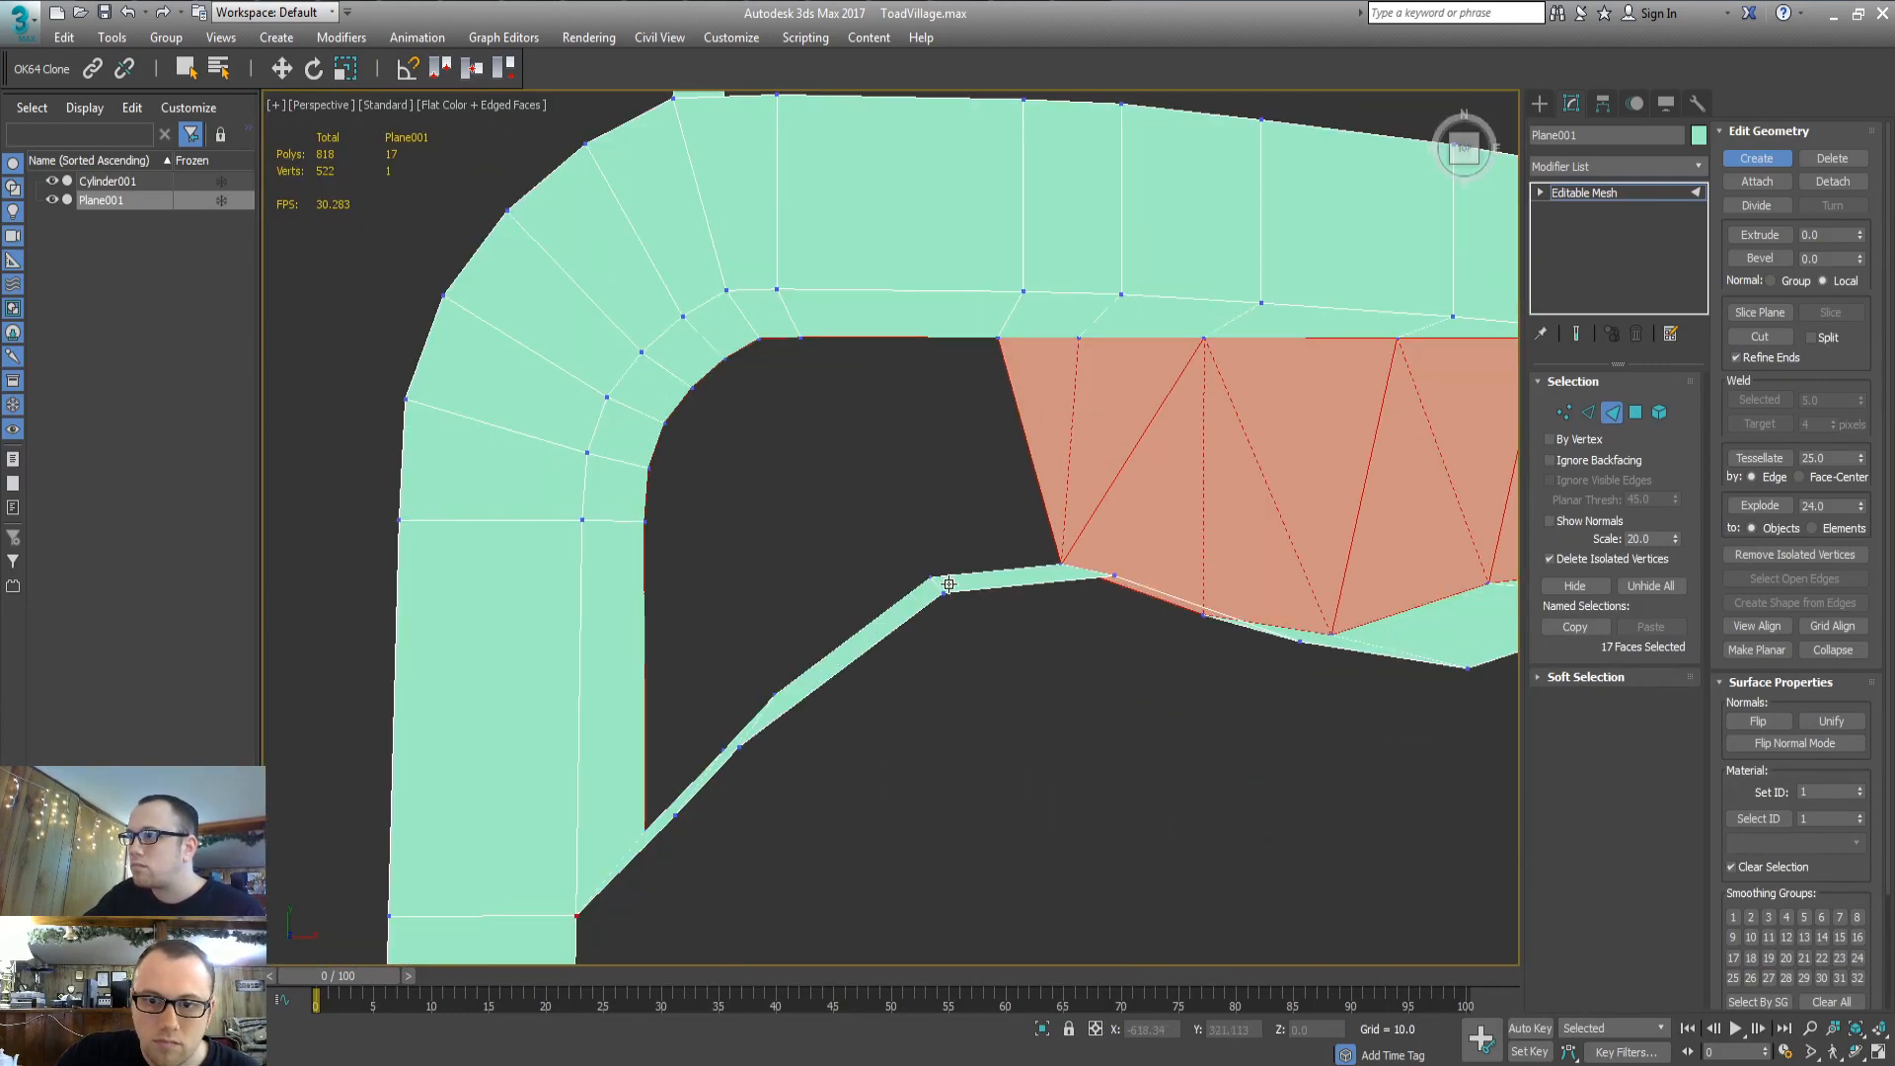
left_click(929, 574)
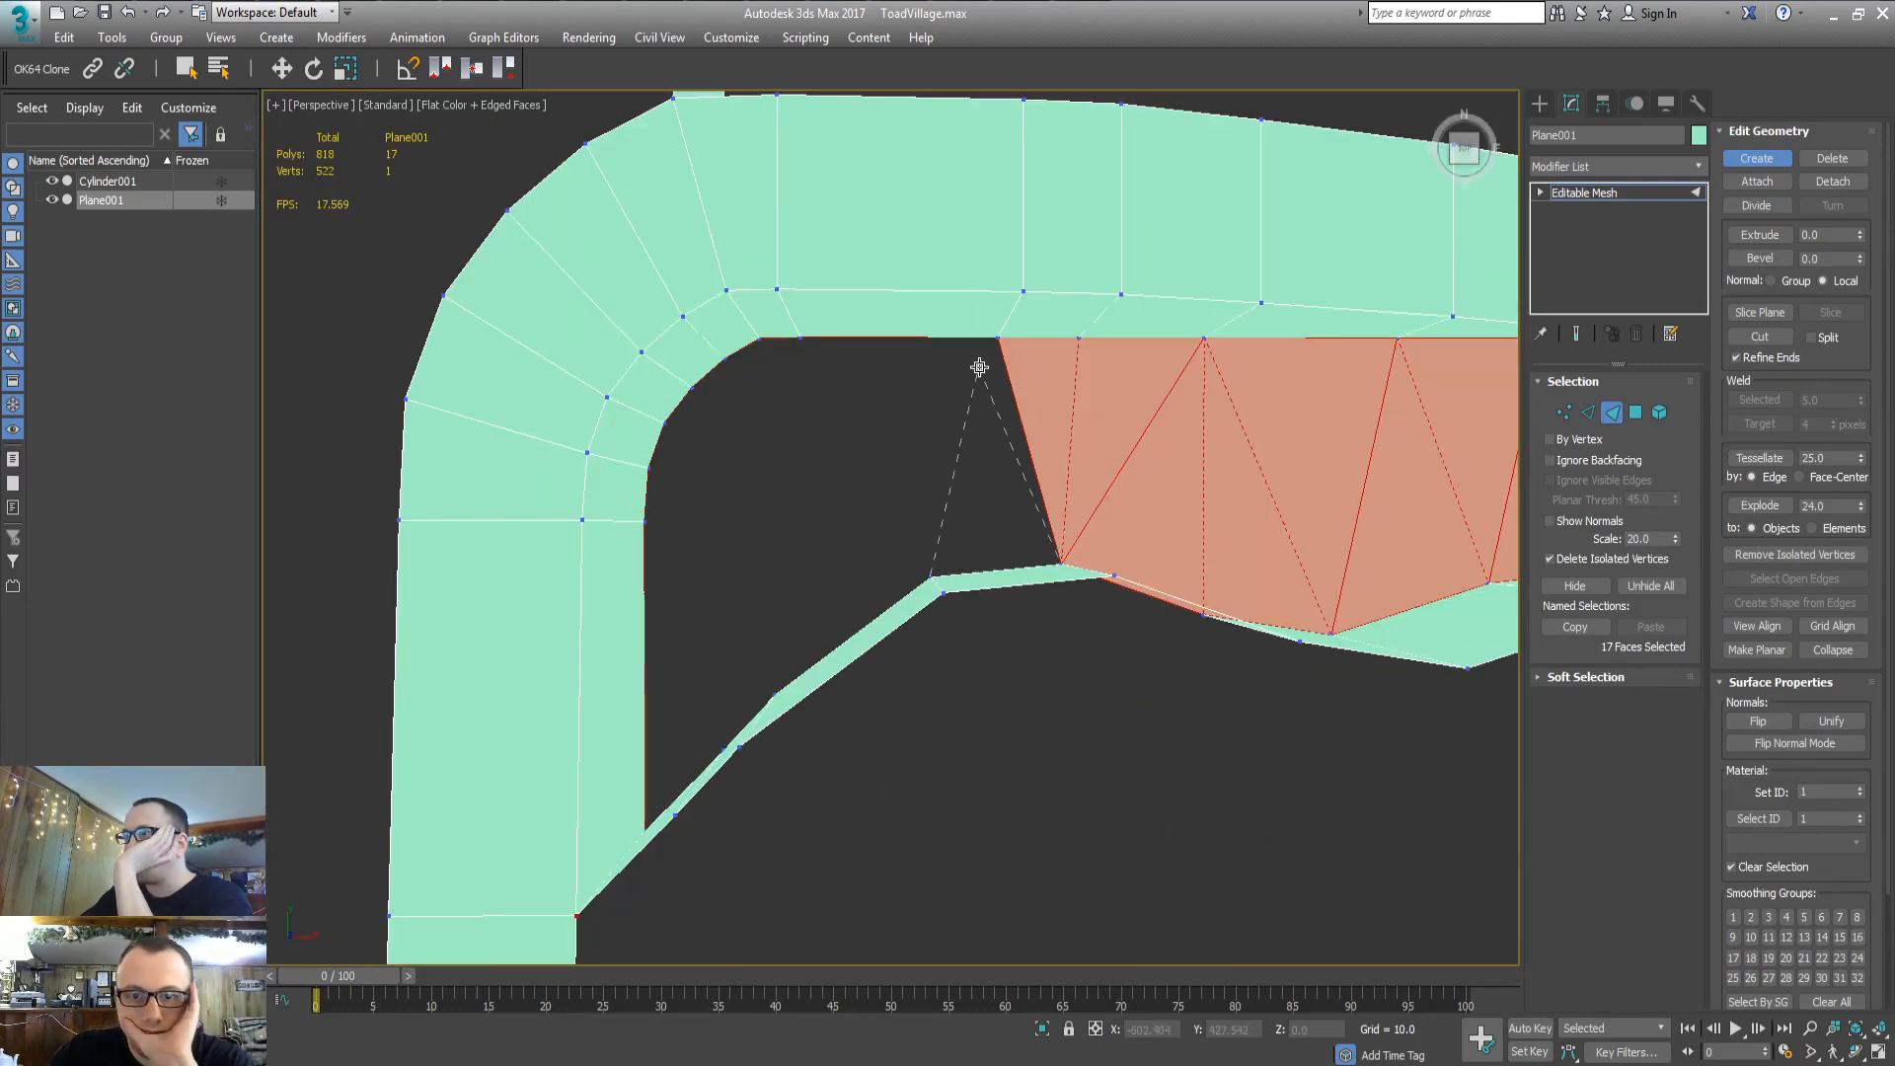
left_click(1000, 339)
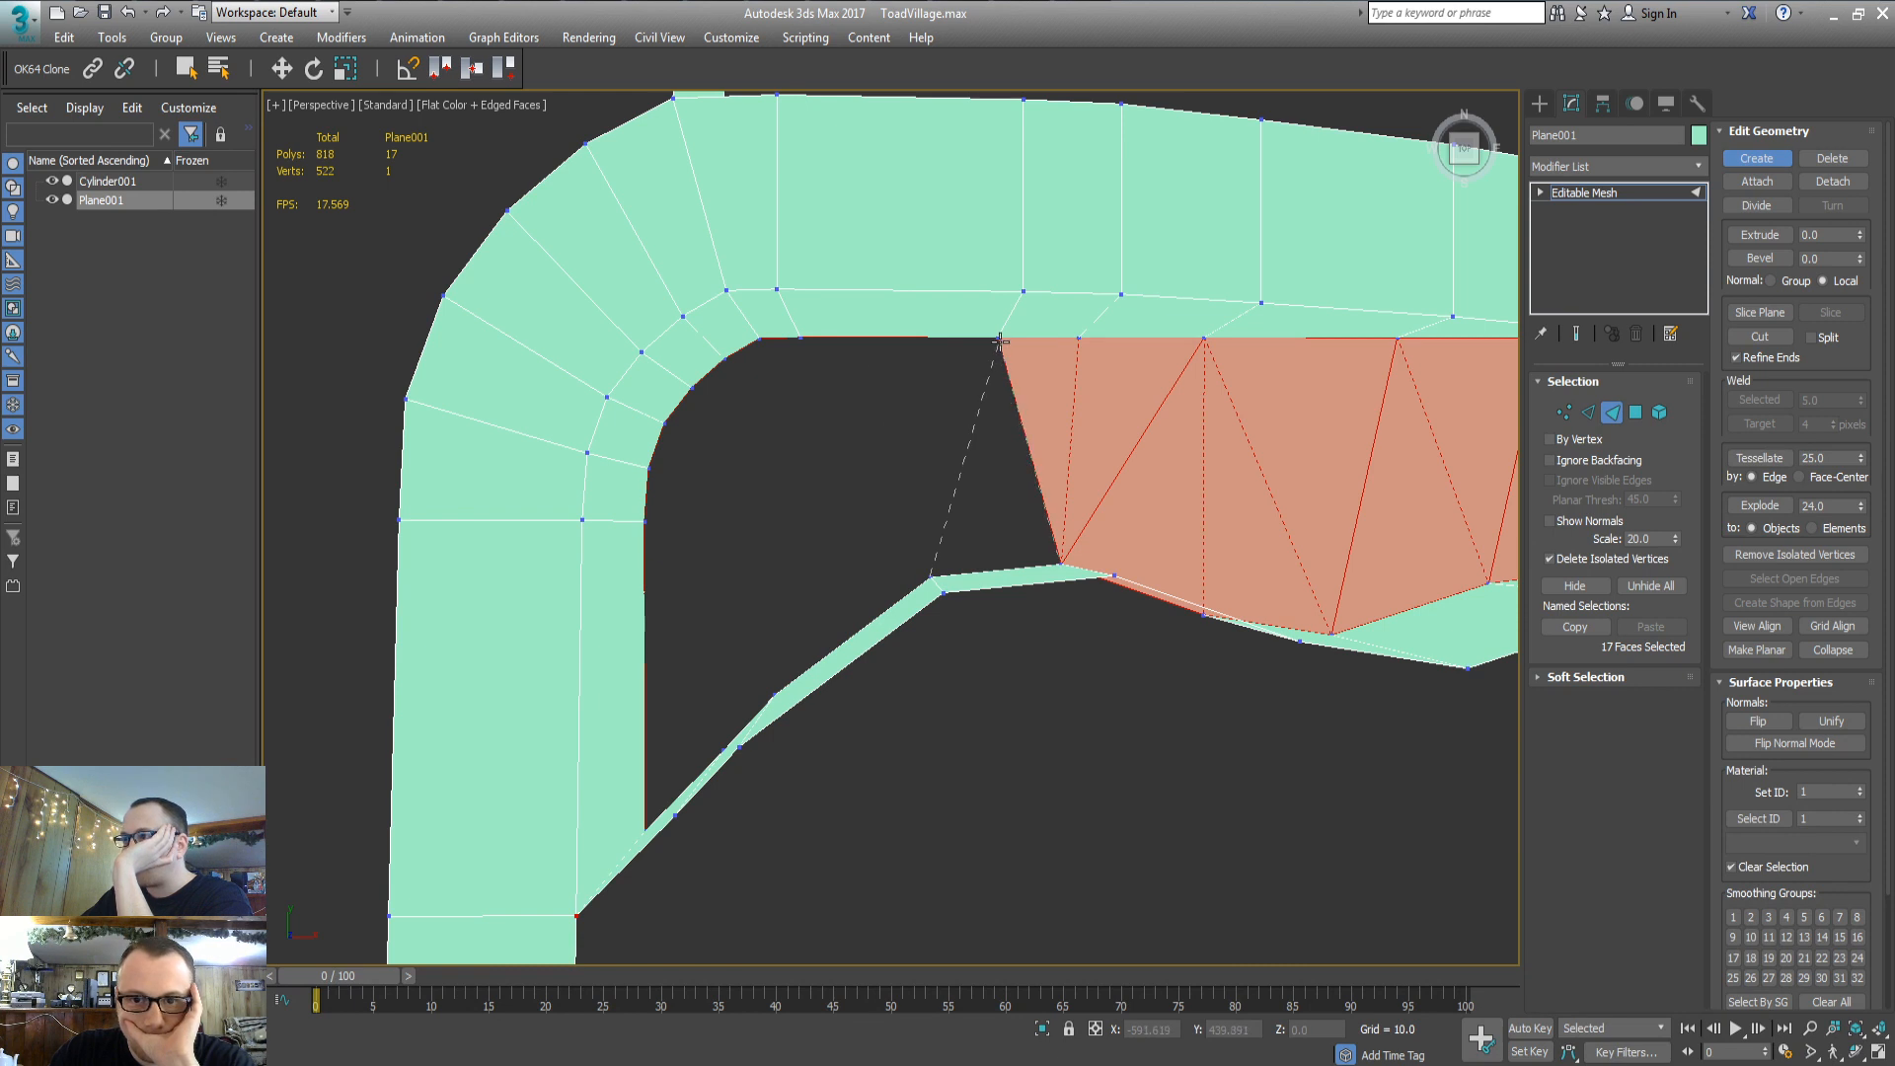
left_click(802, 337)
Fan three faces from the wall's bend vertex around the start of the rounded path corner, undoing the stray face
left_click(724, 359)
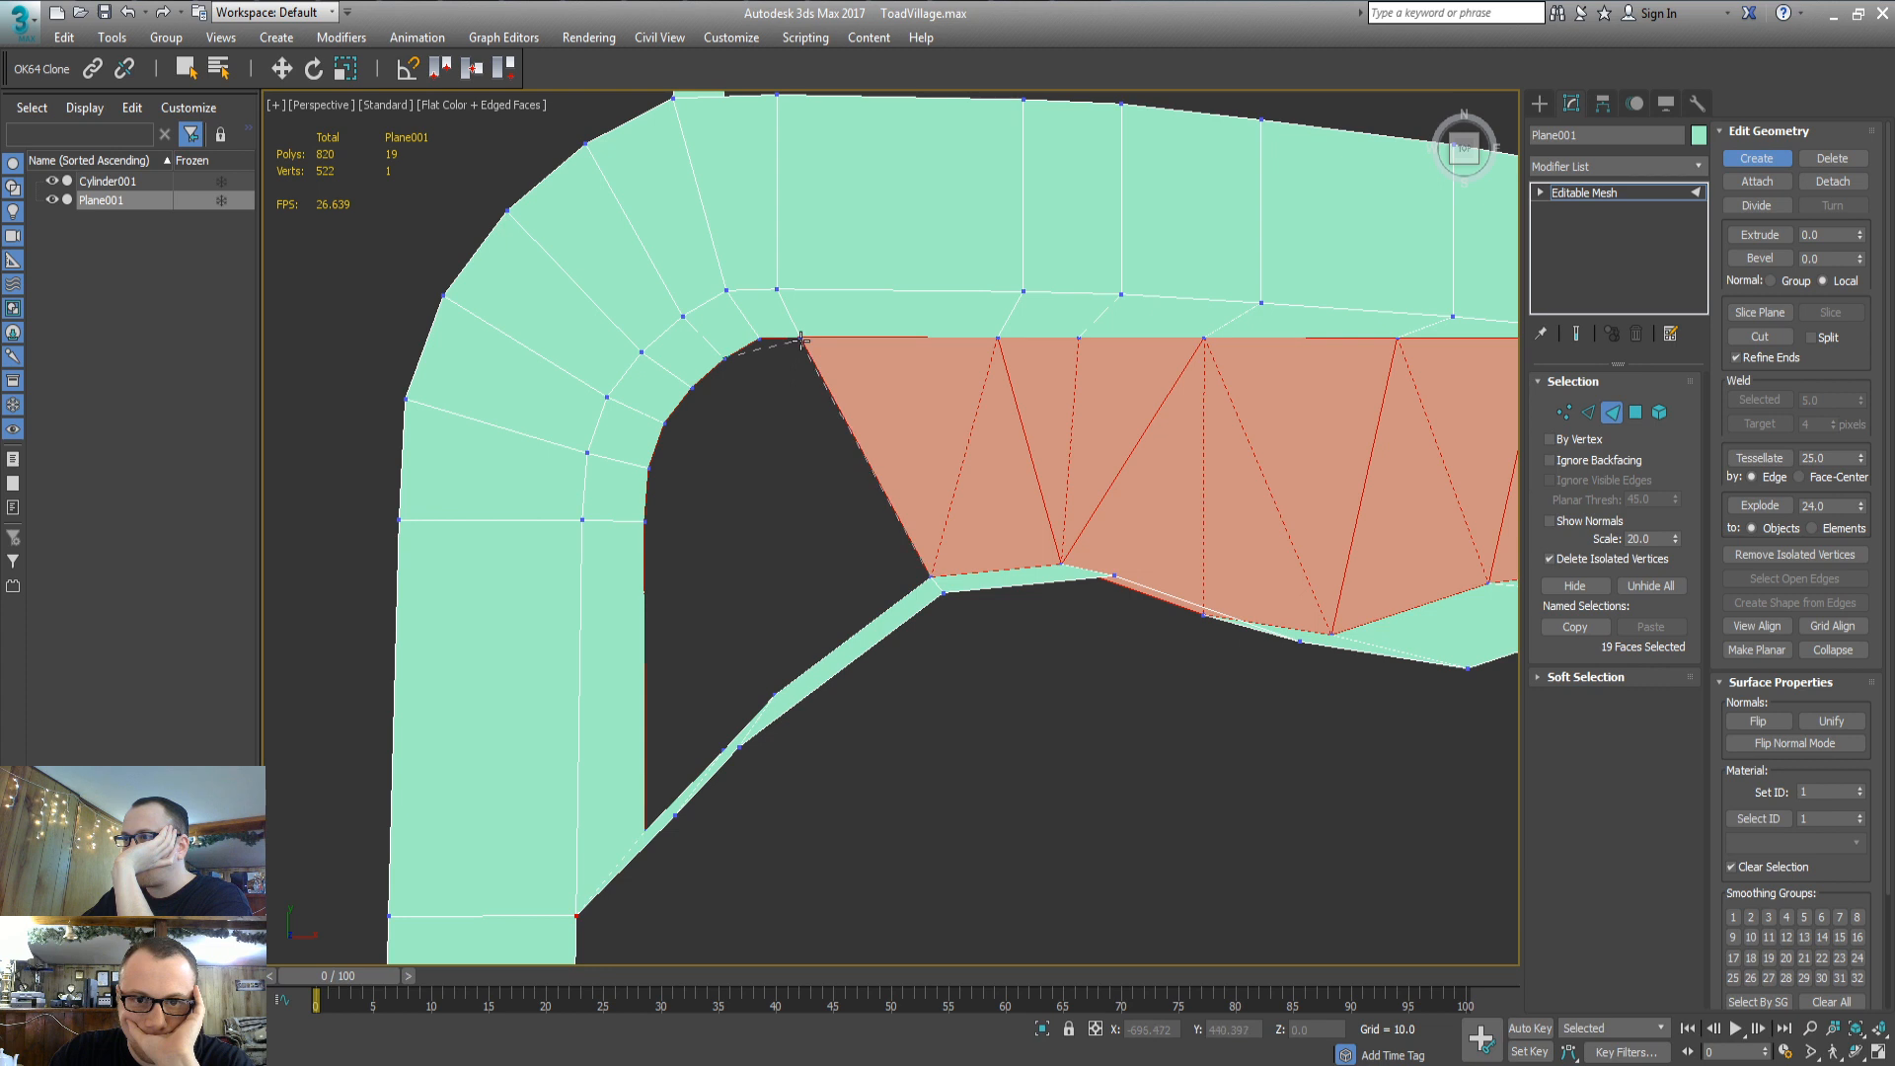
left_click(760, 339)
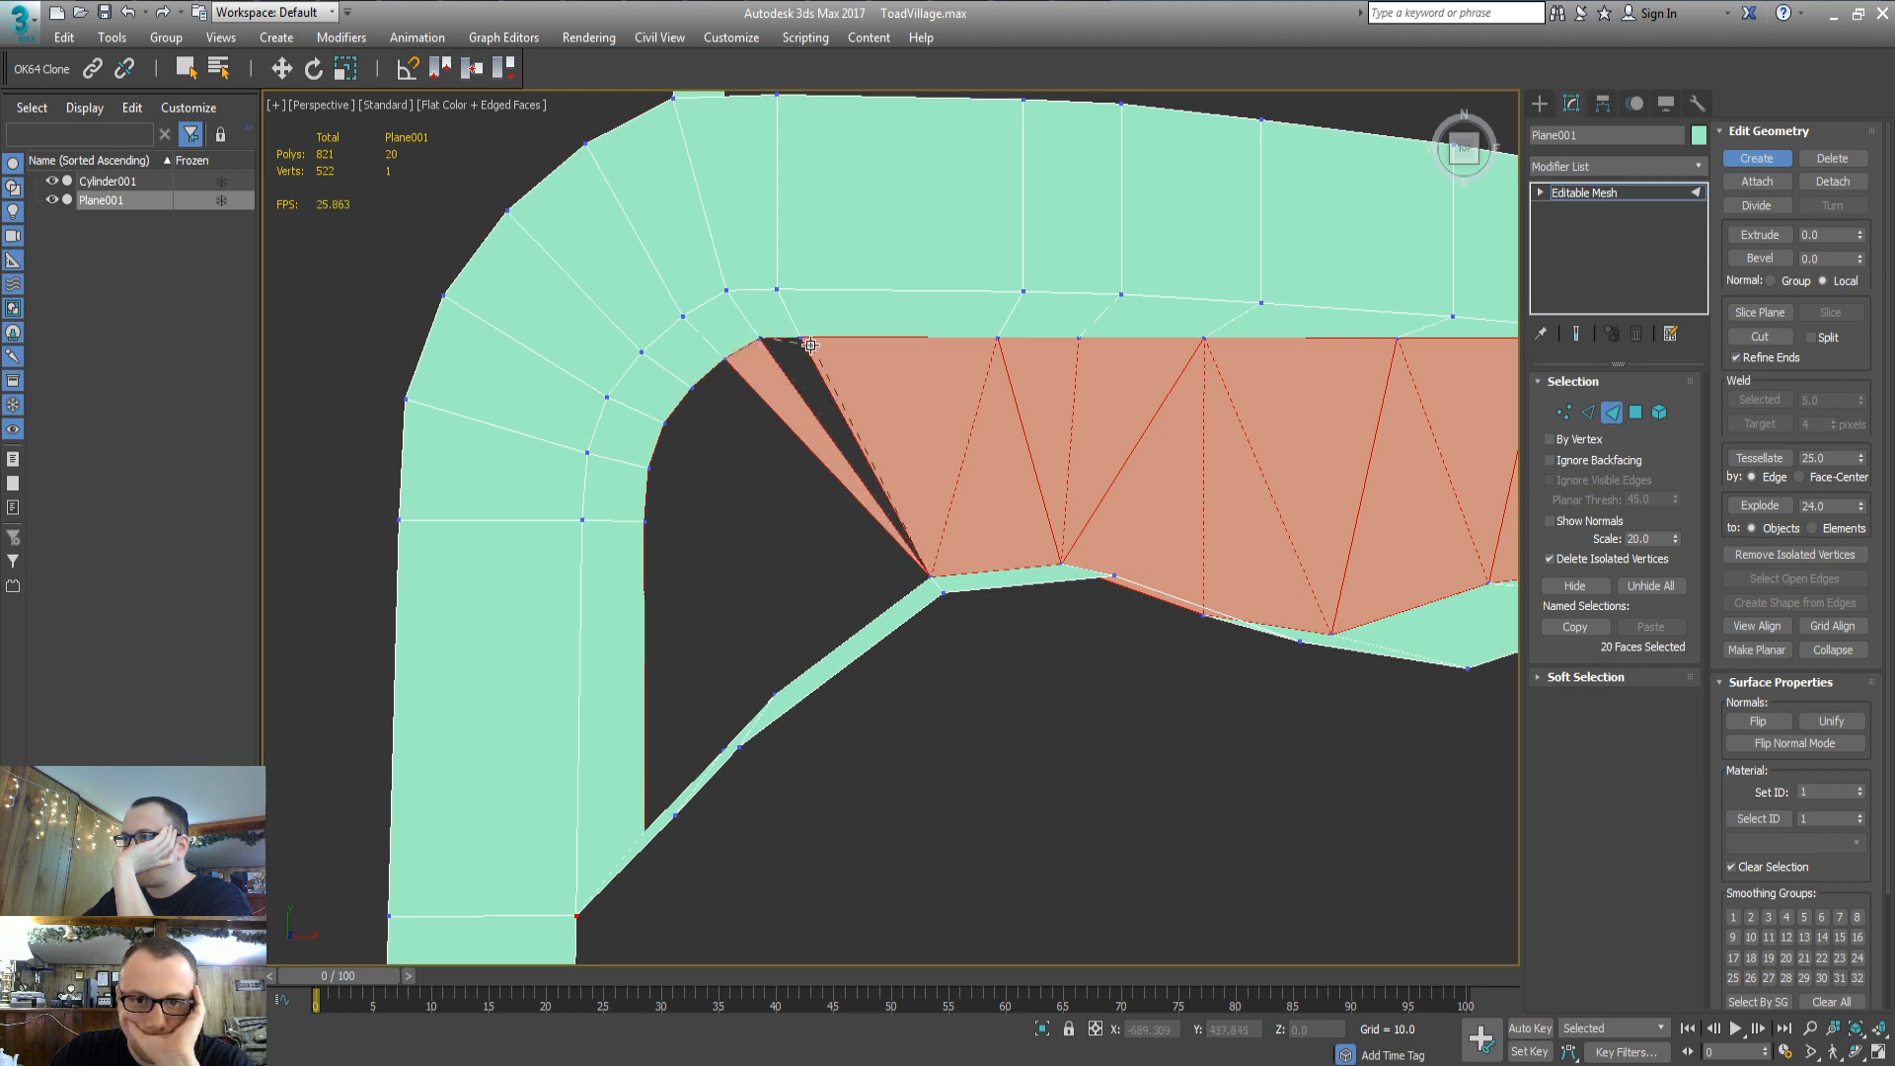
left_click(800, 338)
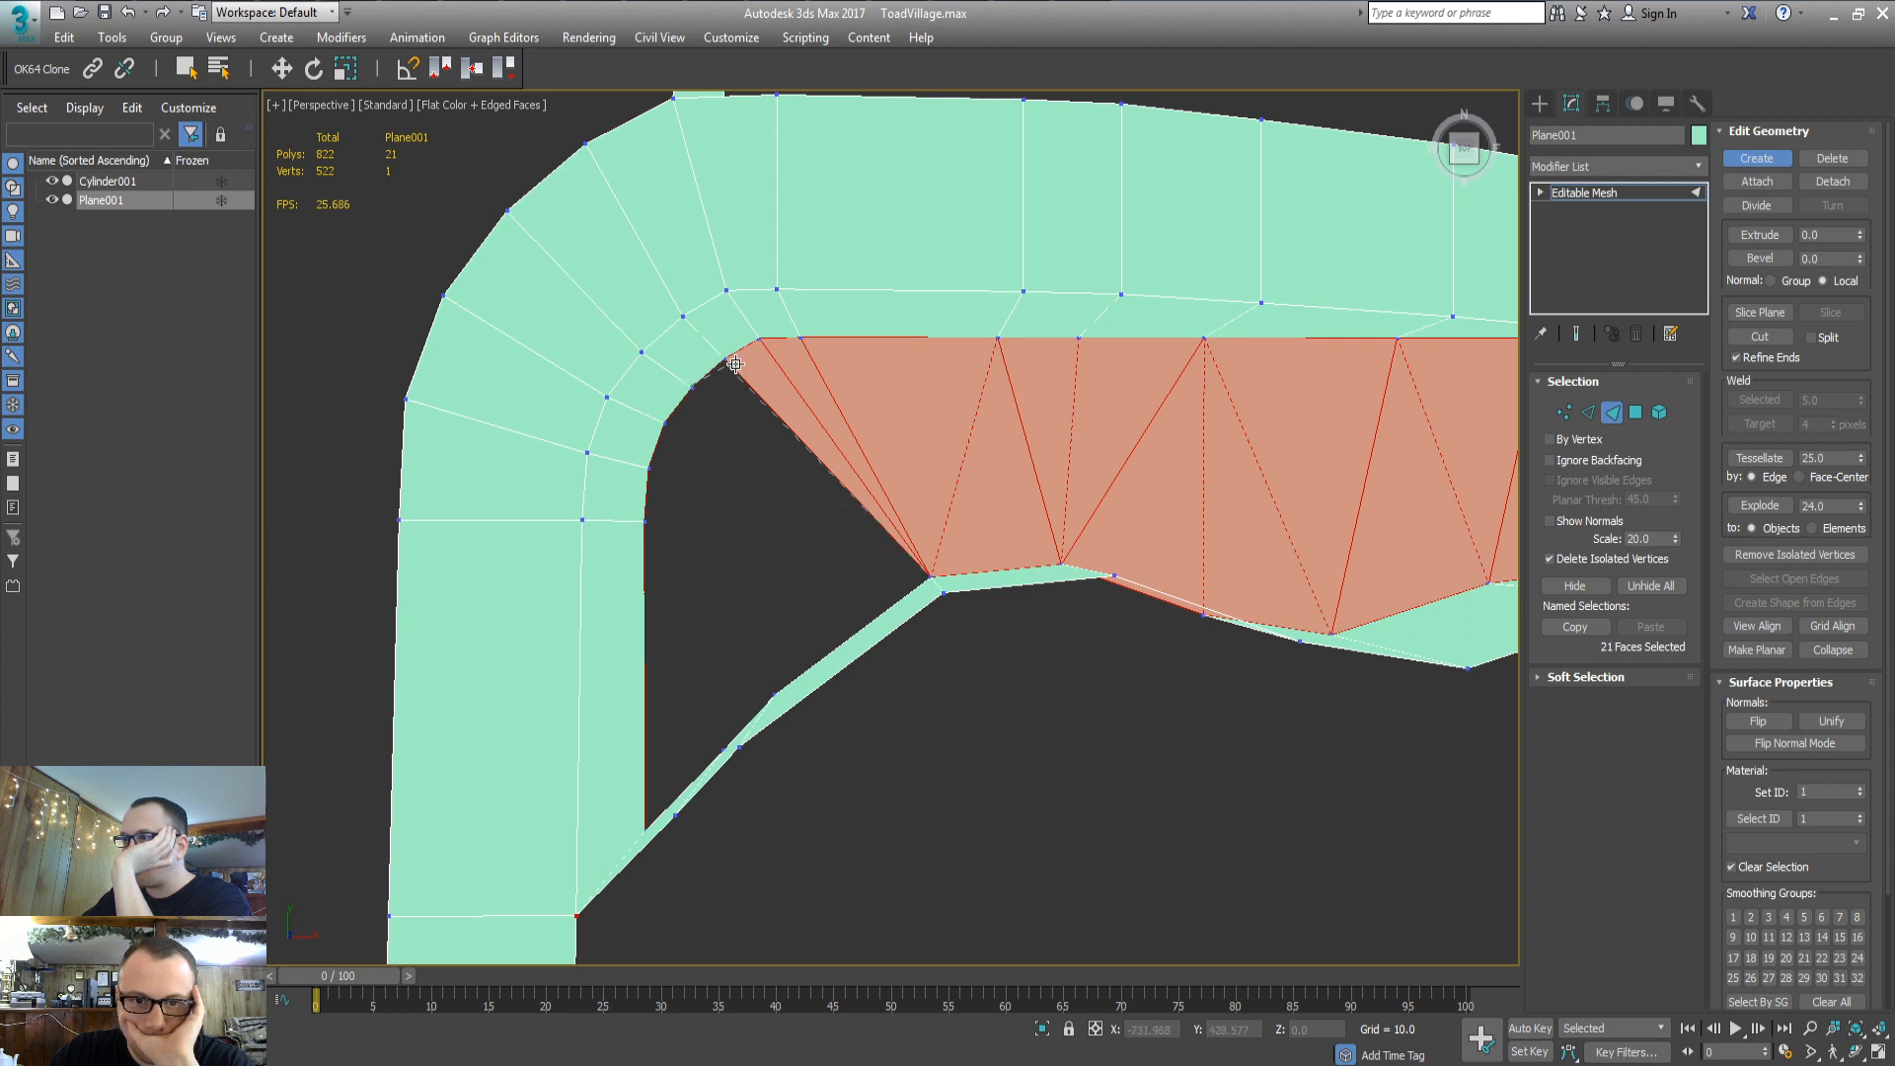
left_click(694, 395)
left_click(666, 421)
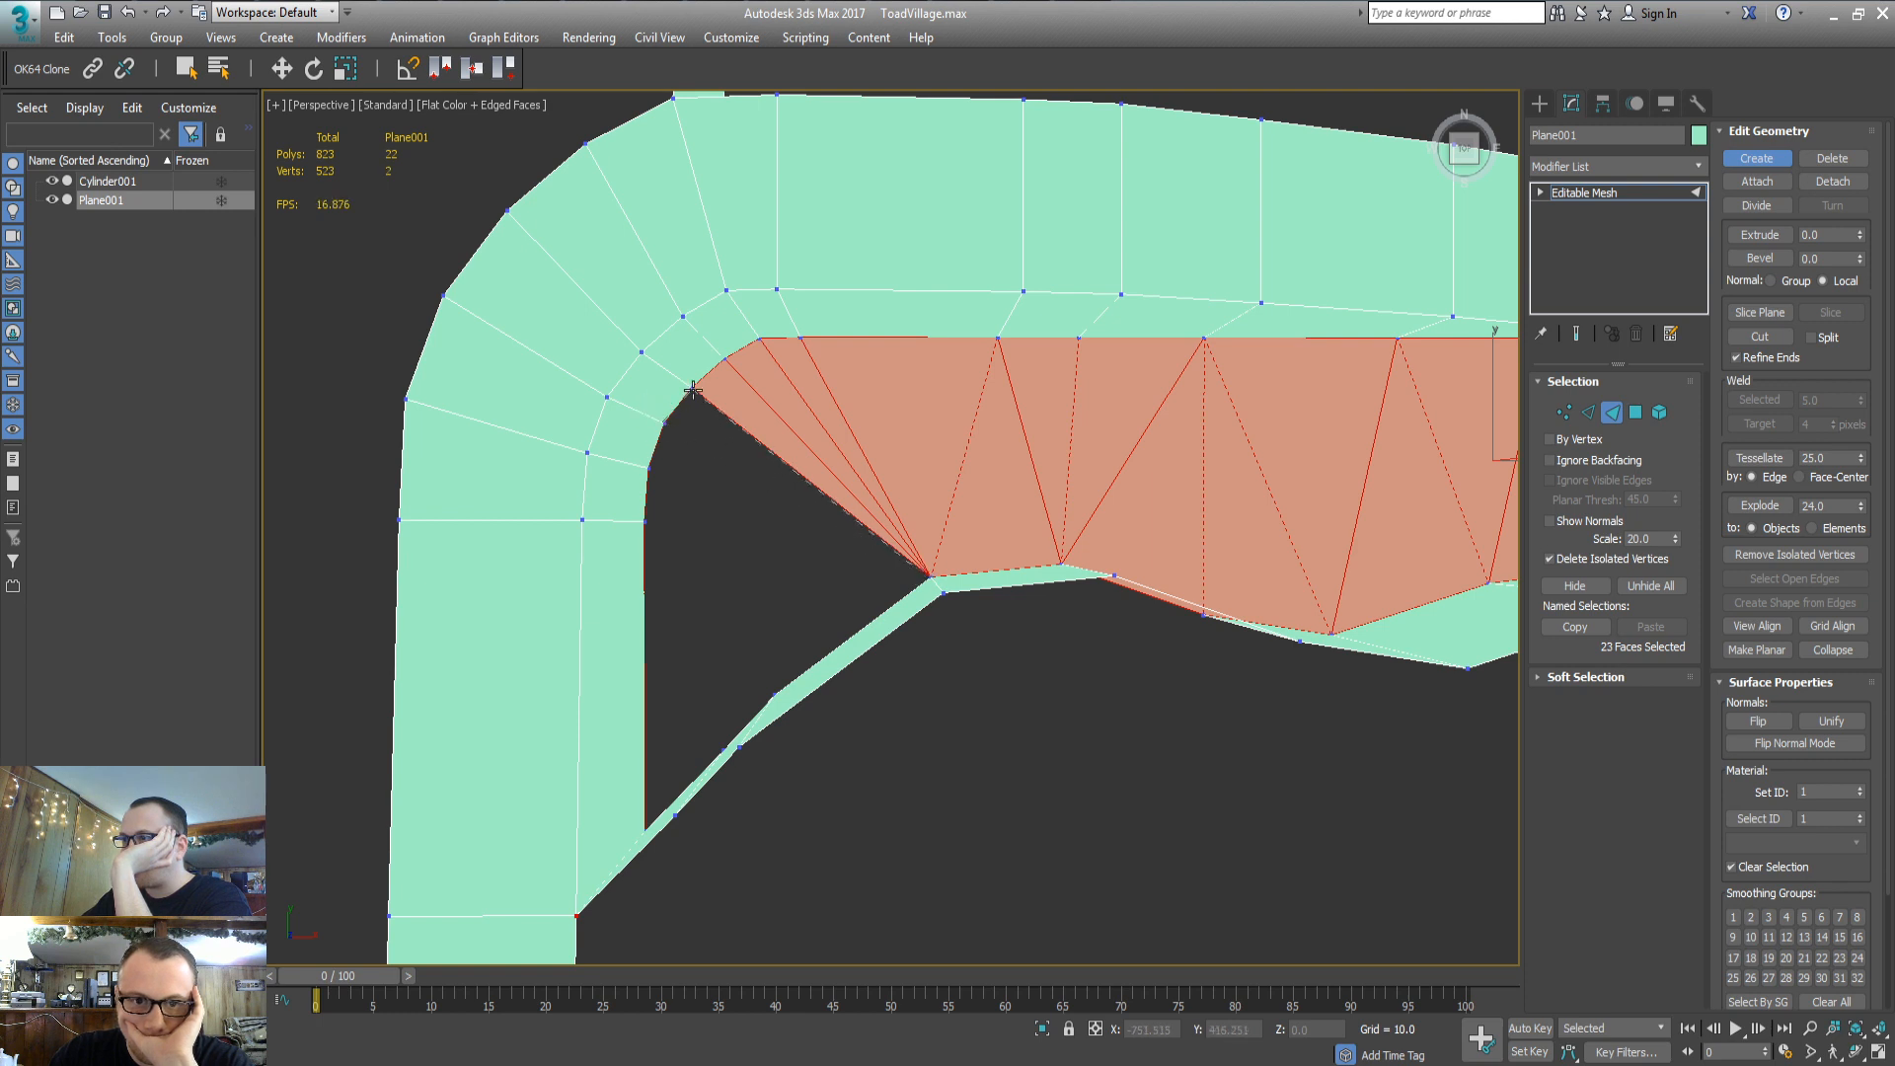
key("ctrl+z")
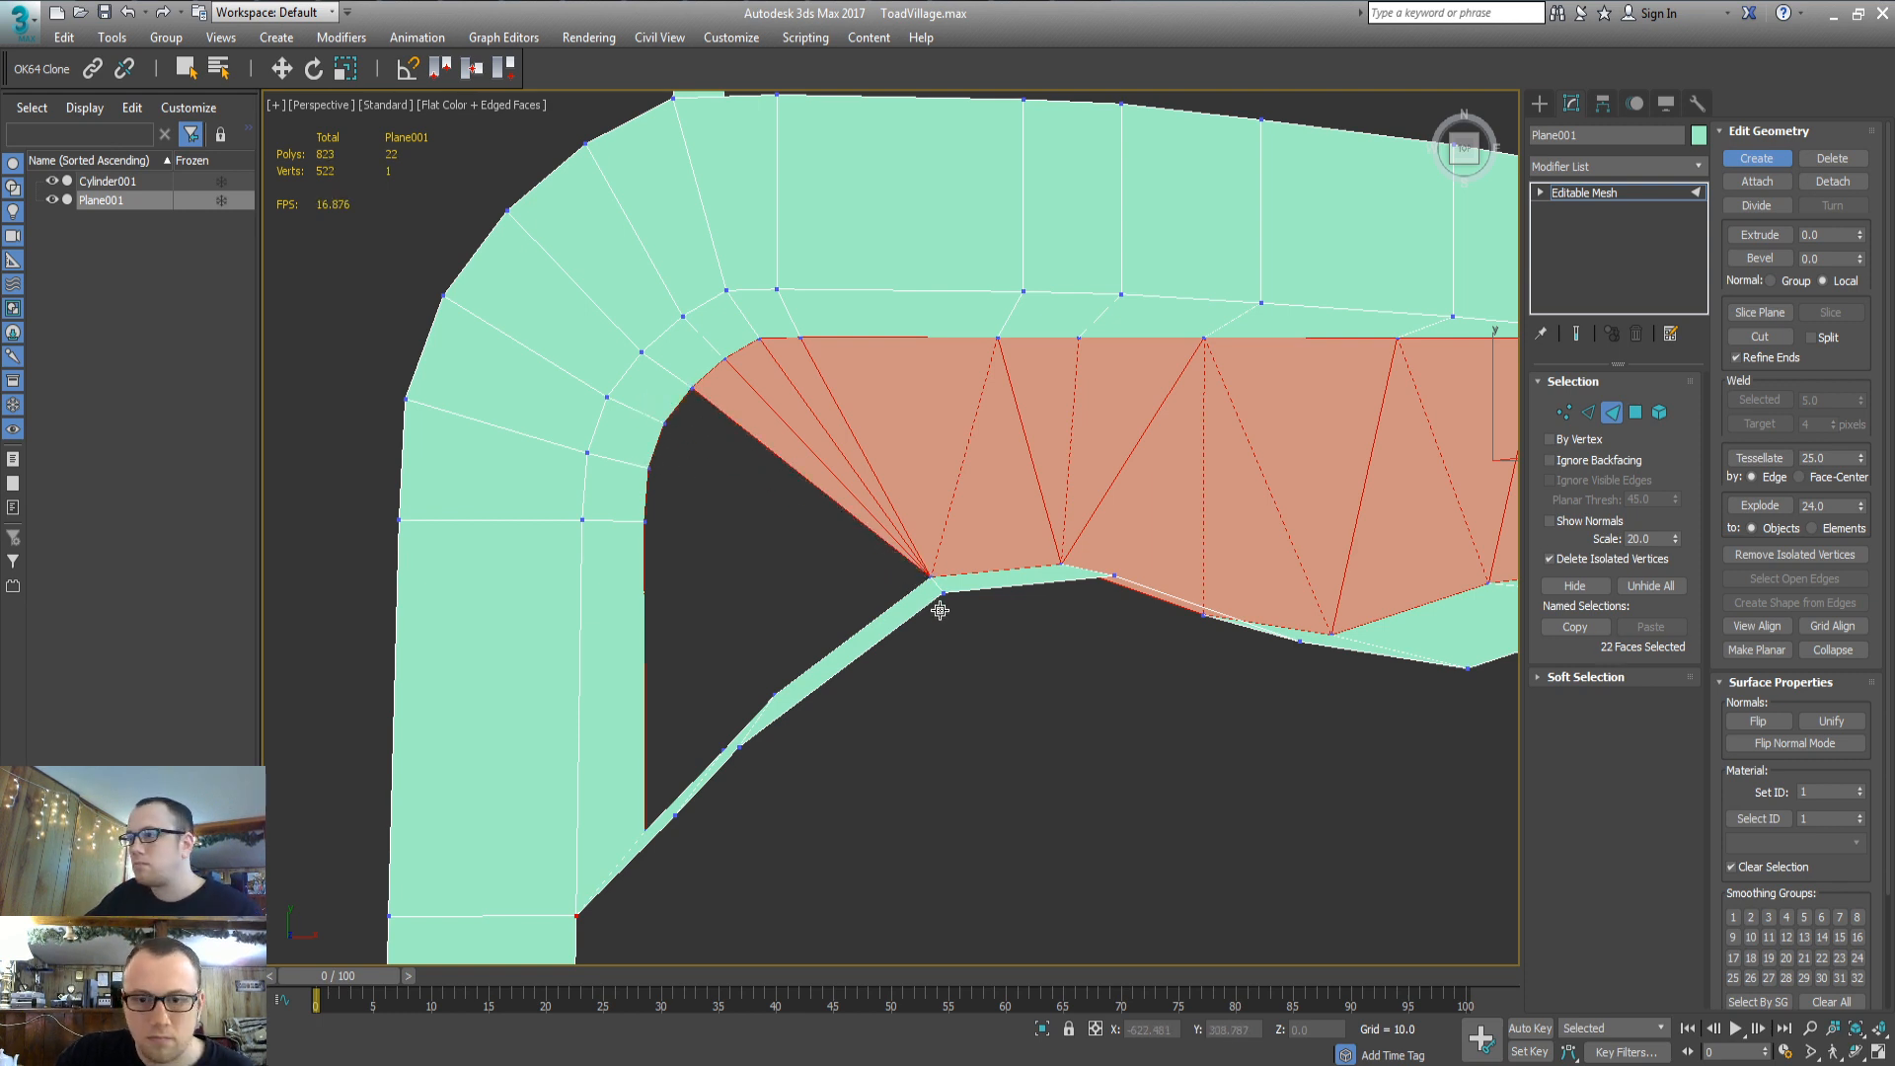
Fan three more faces from the wall's bend vertex to finish the ground along the rounded corner
left_click(928, 573)
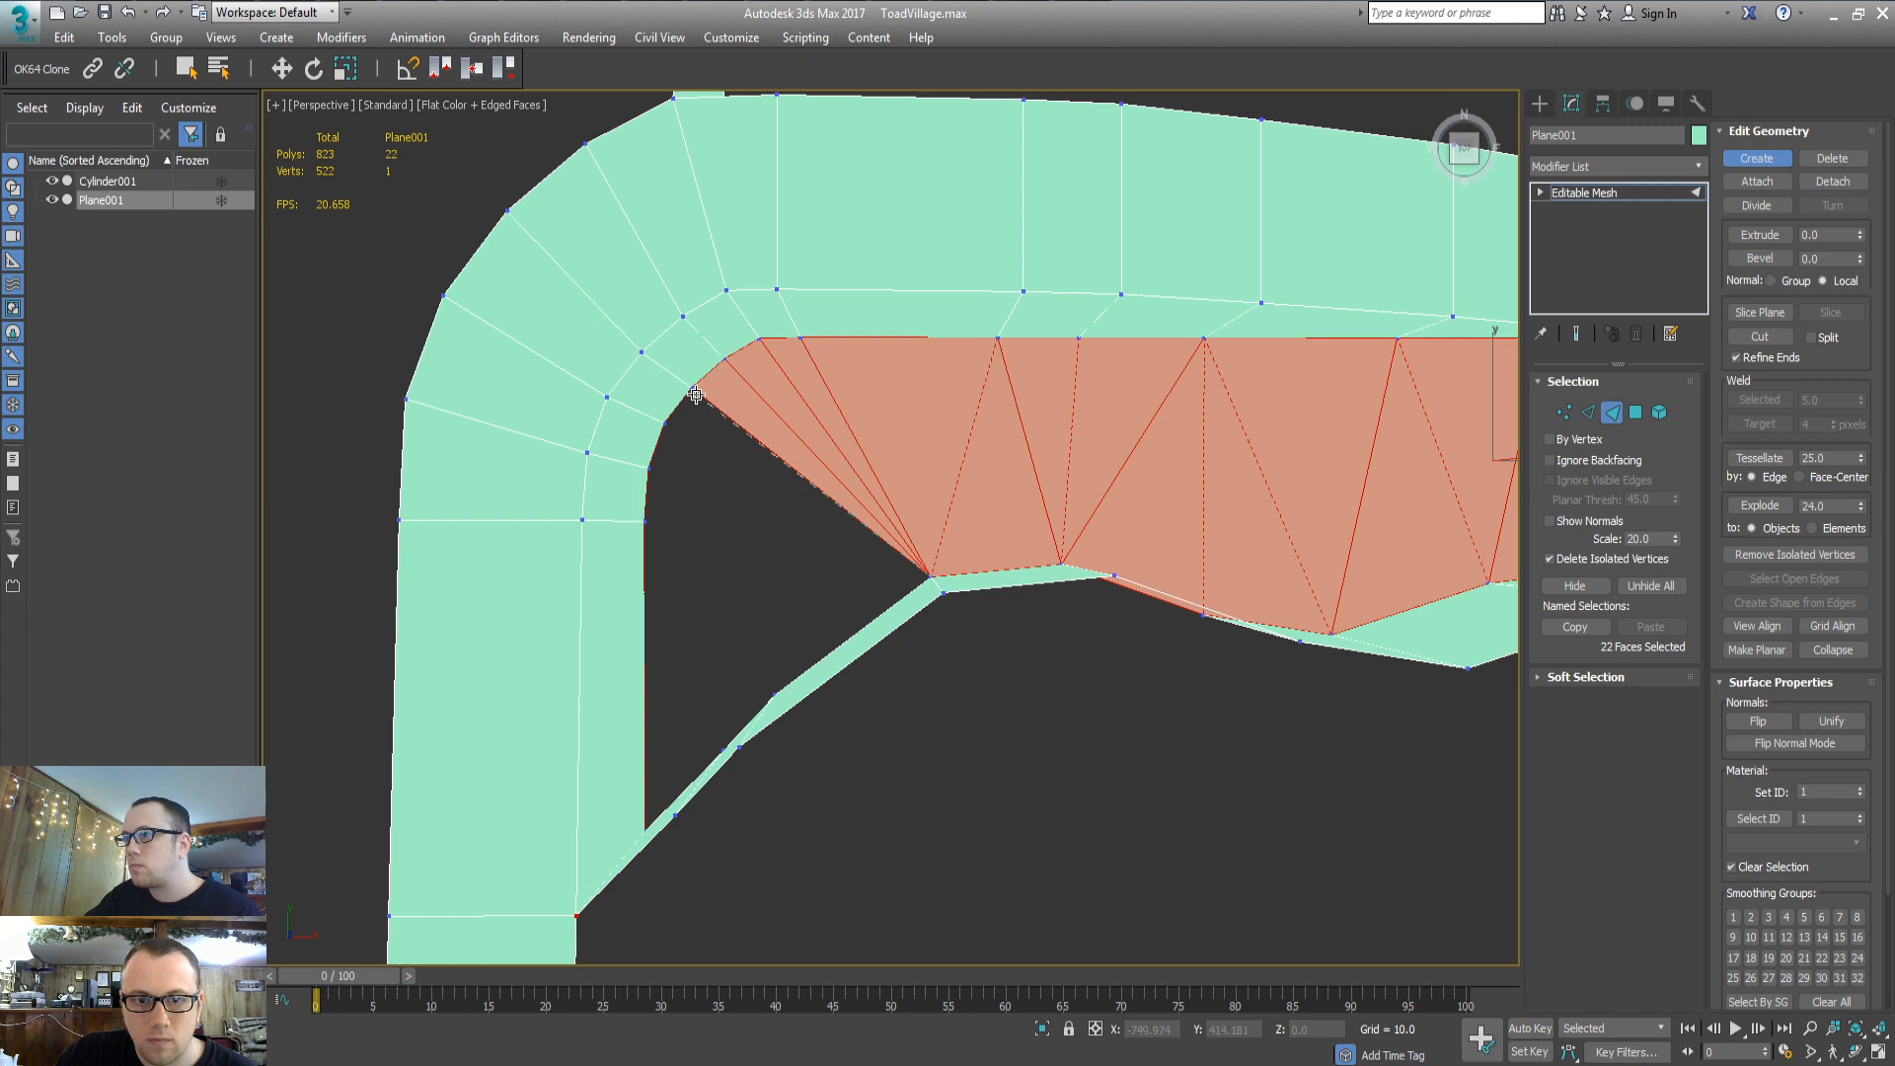
left_click(669, 423)
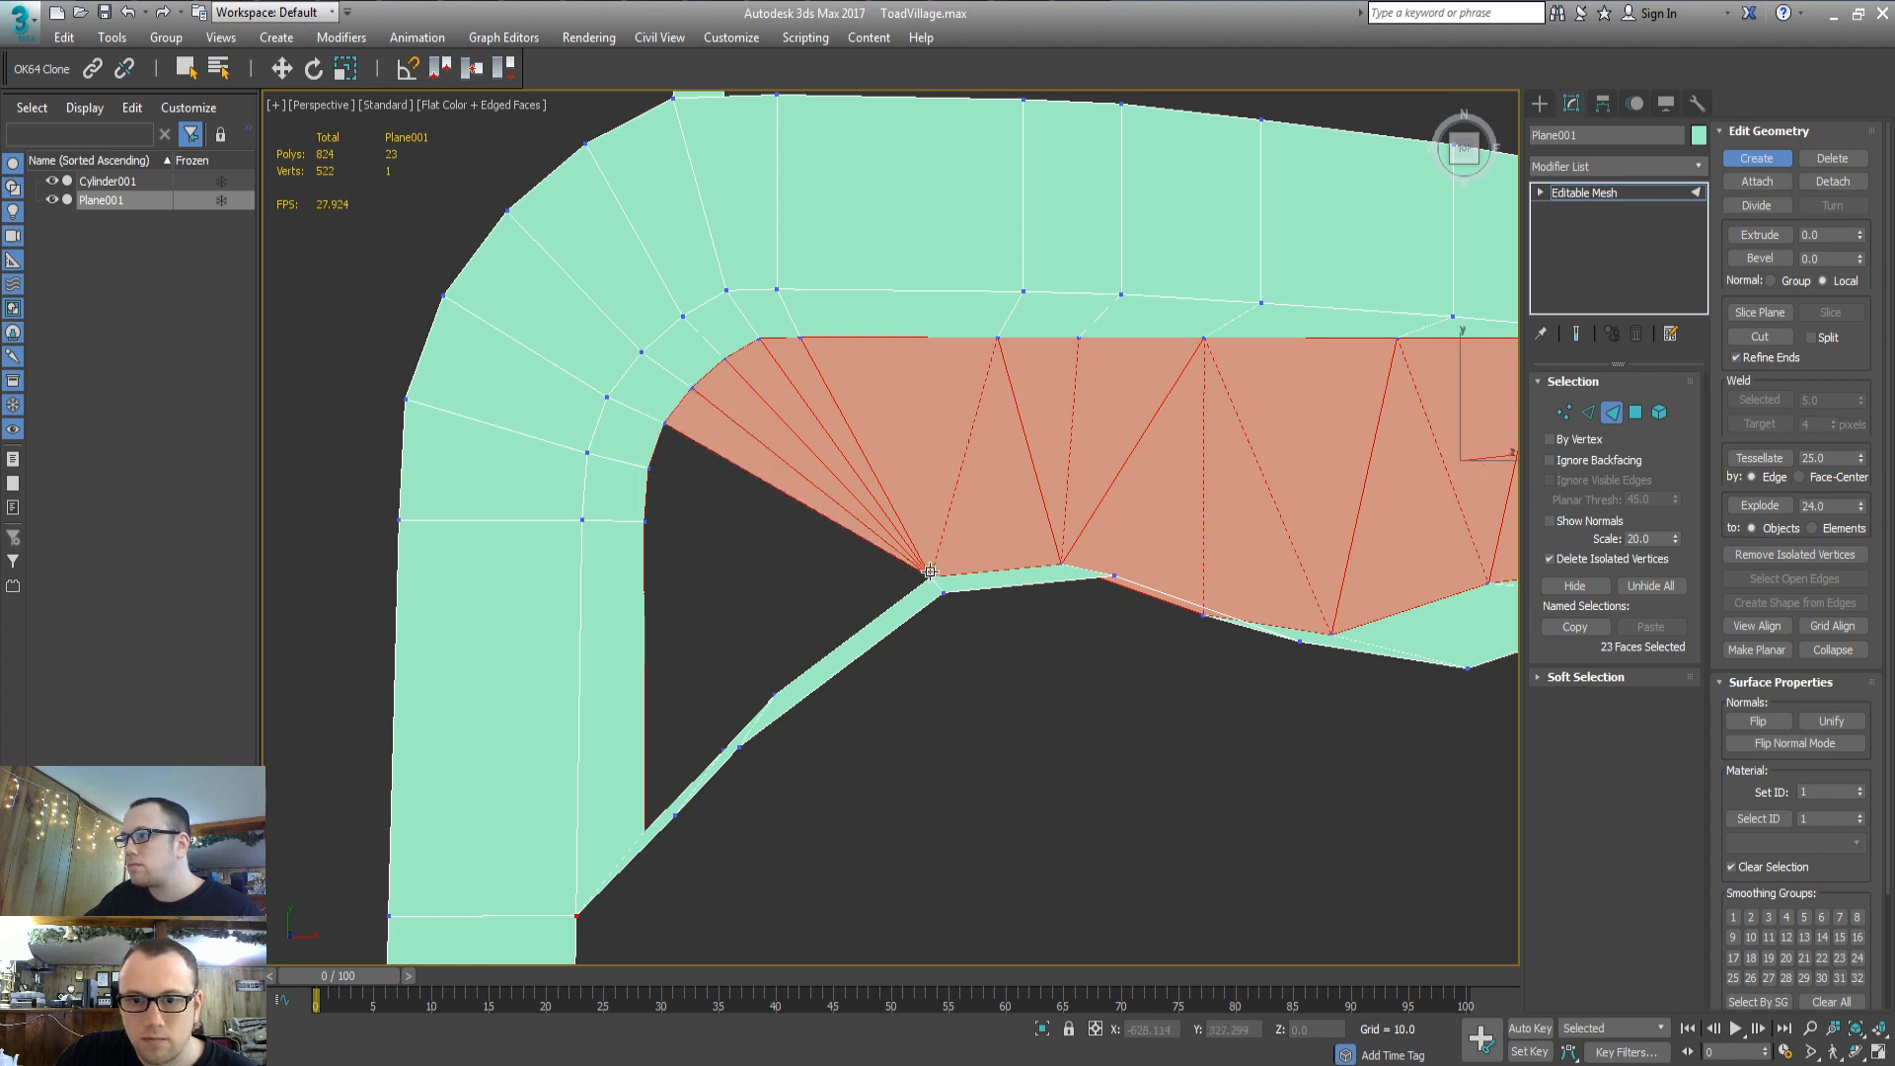
left_click(928, 572)
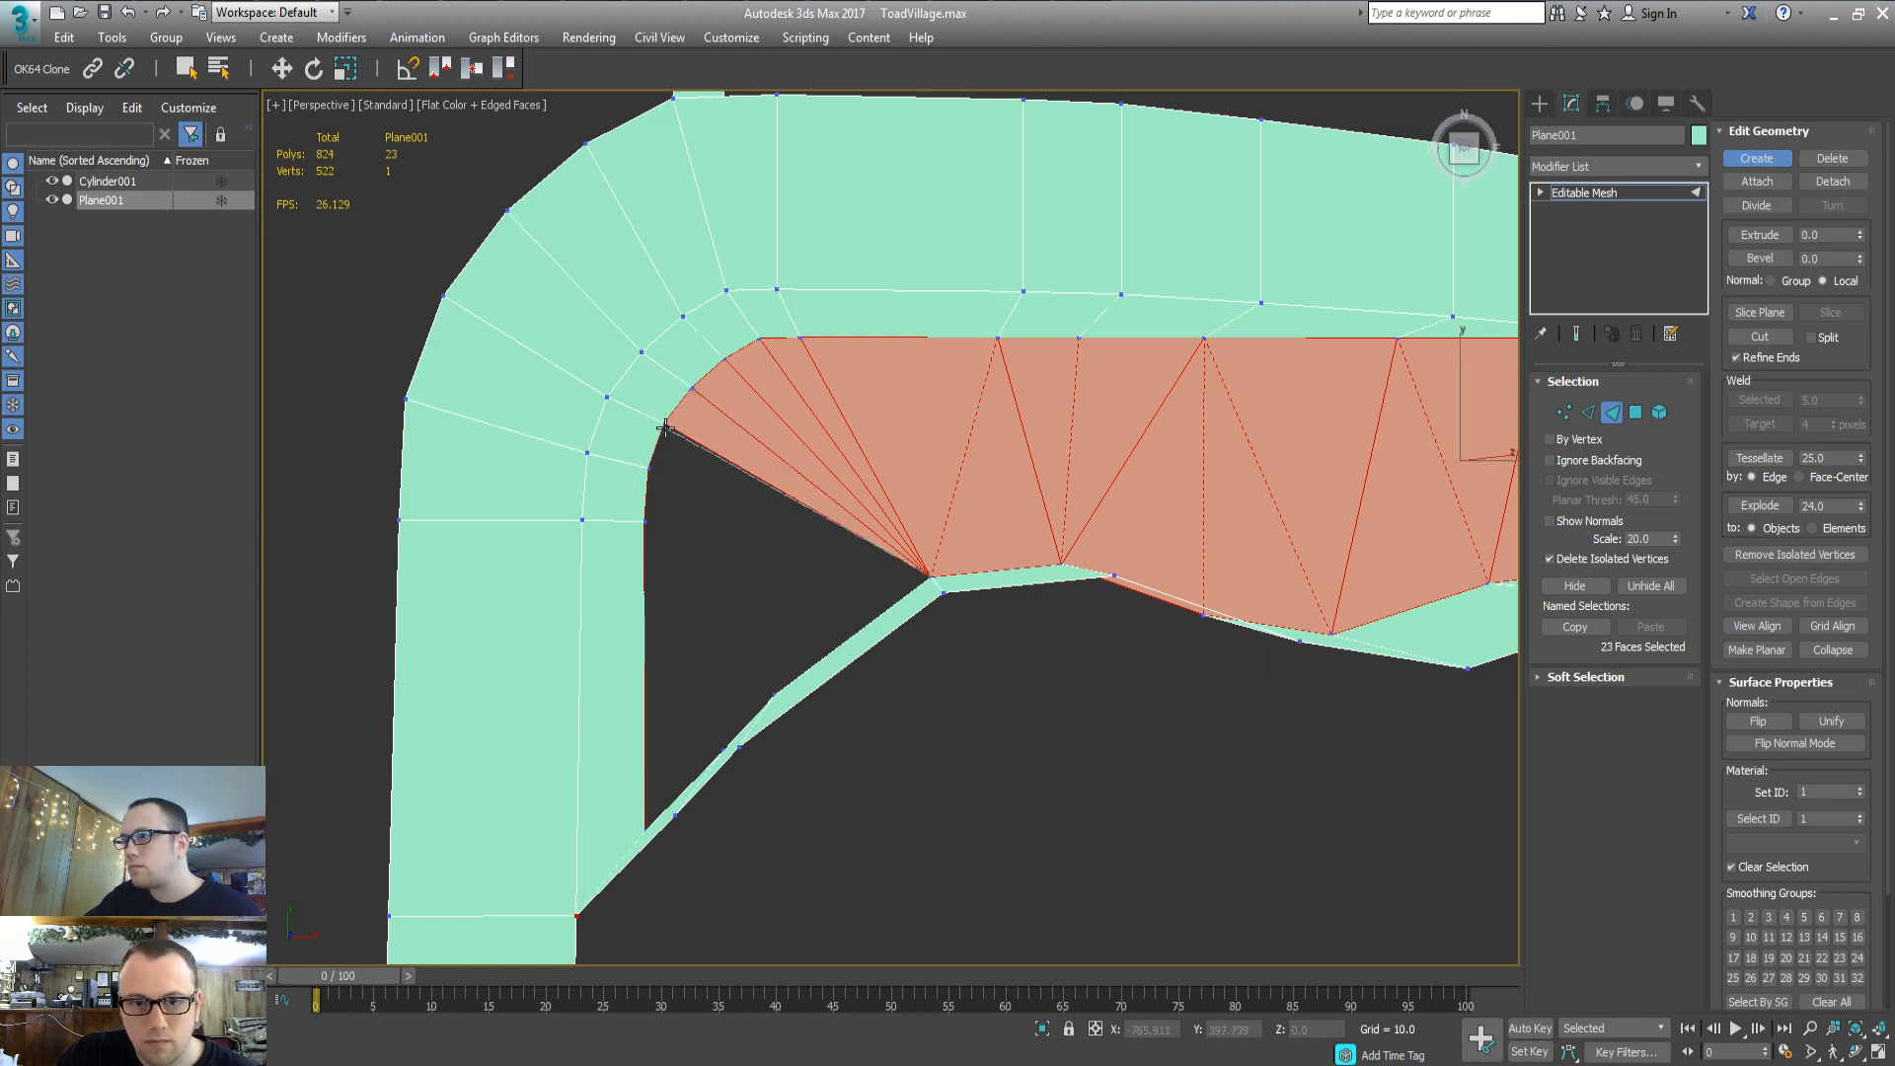
left_click(643, 520)
Close the remaining triangular gap between the diagonal wall and the straight path edge with three faces
middle_click_drag(840, 665, 974, 609)
left_click(1117, 512)
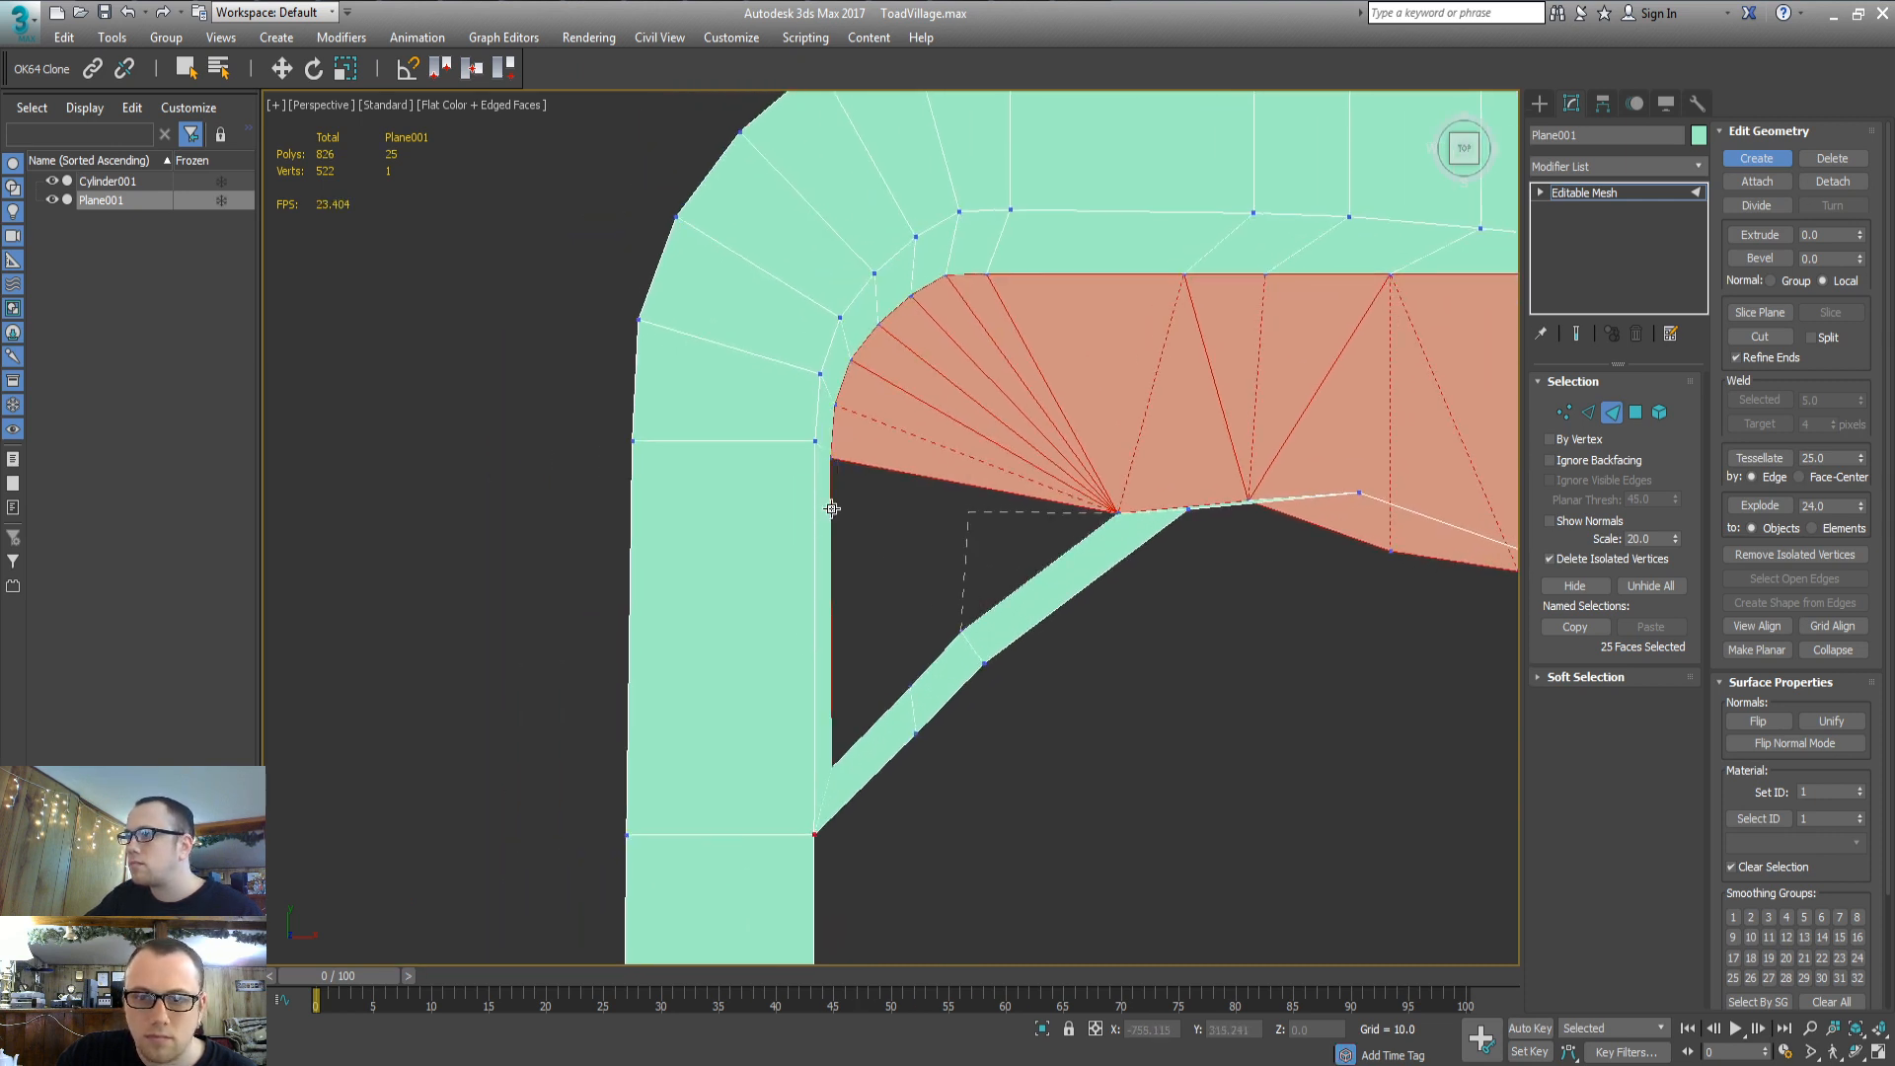
left_click(877, 635)
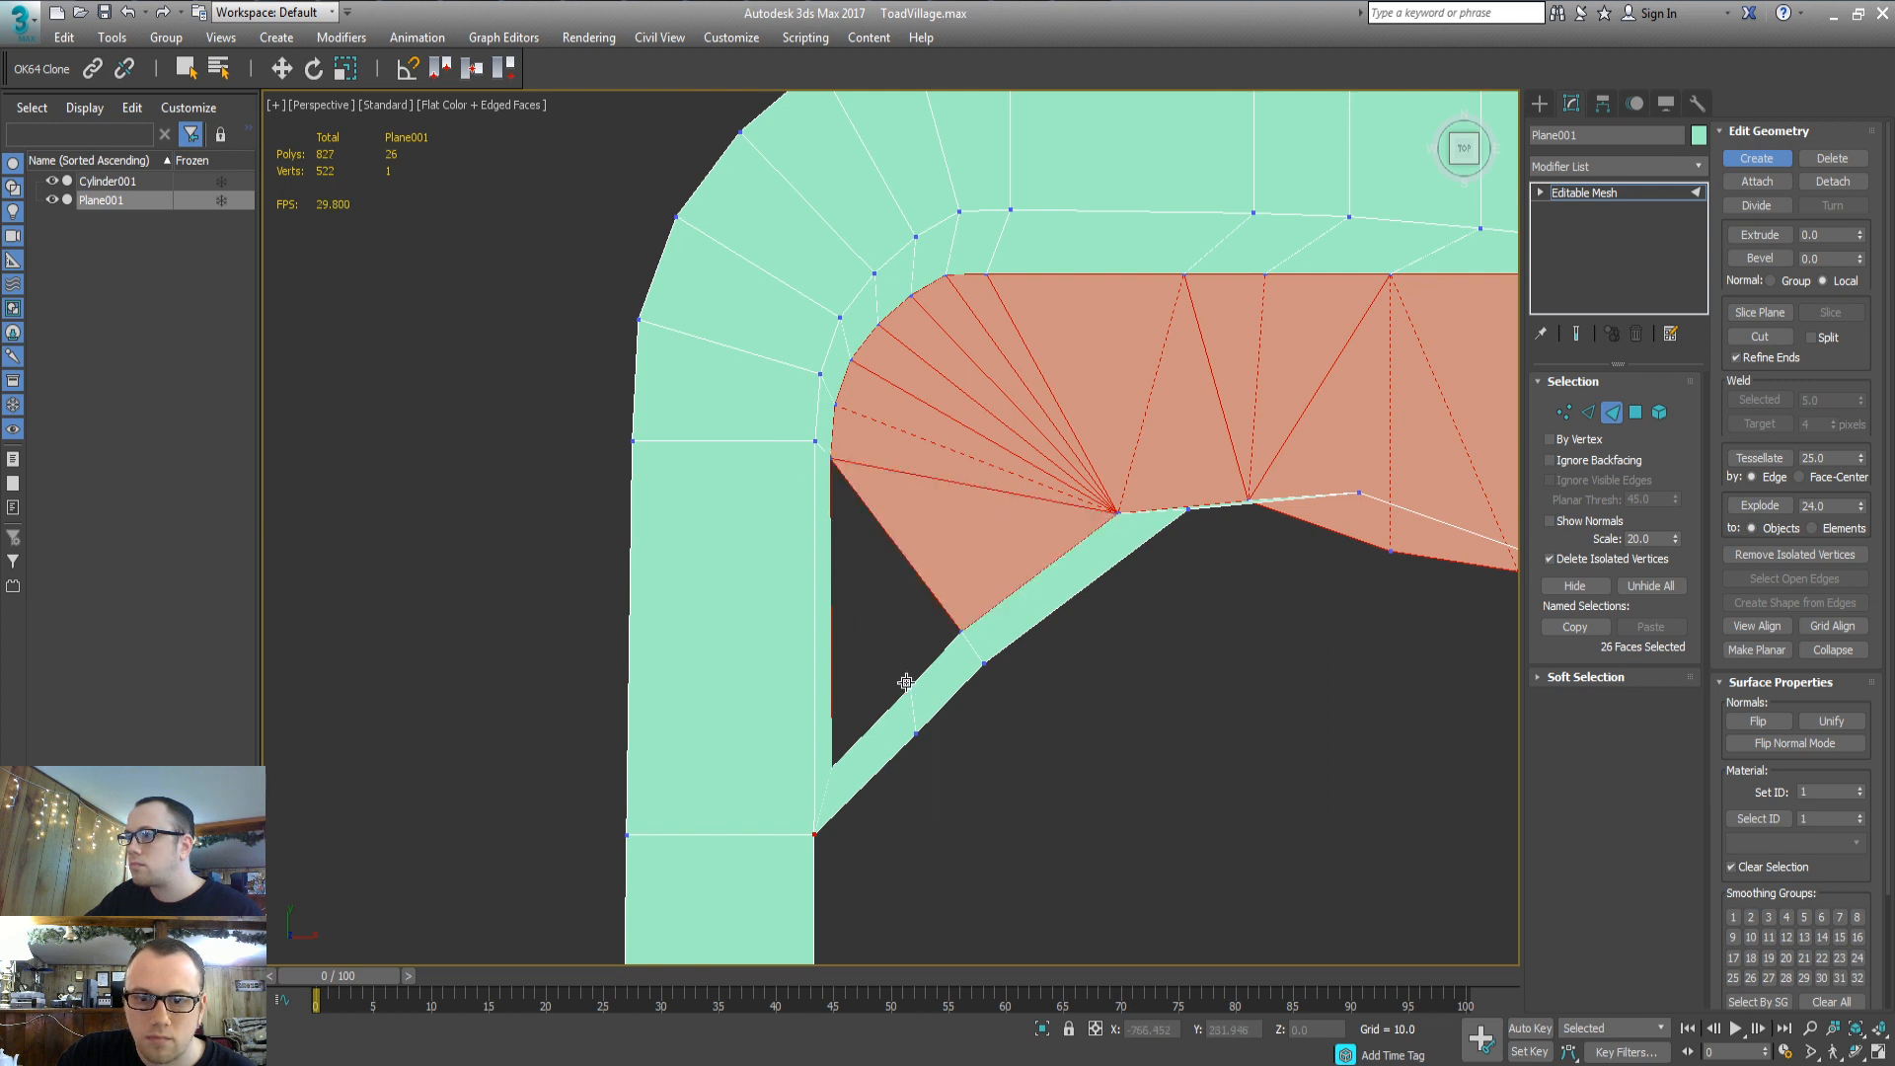
left_click(830, 459)
left_click(829, 766)
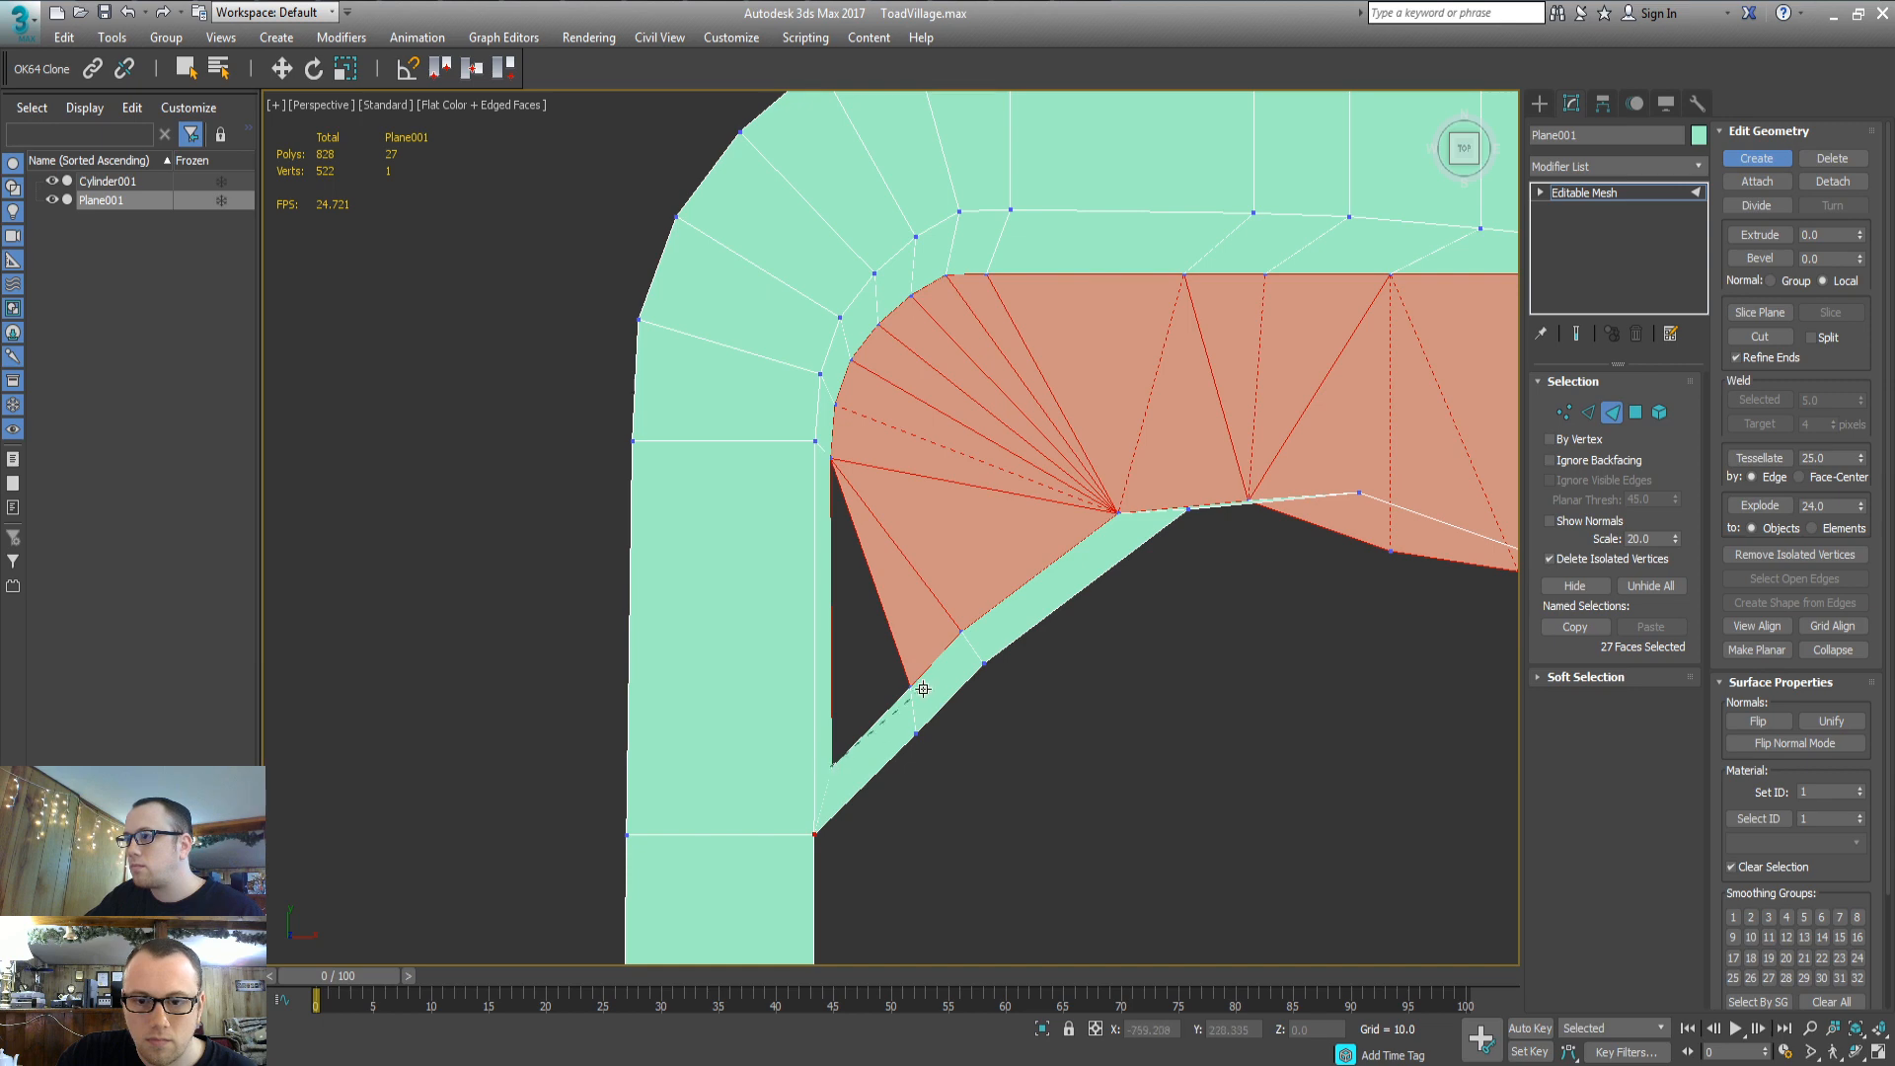
left_click(910, 684)
left_click(833, 461)
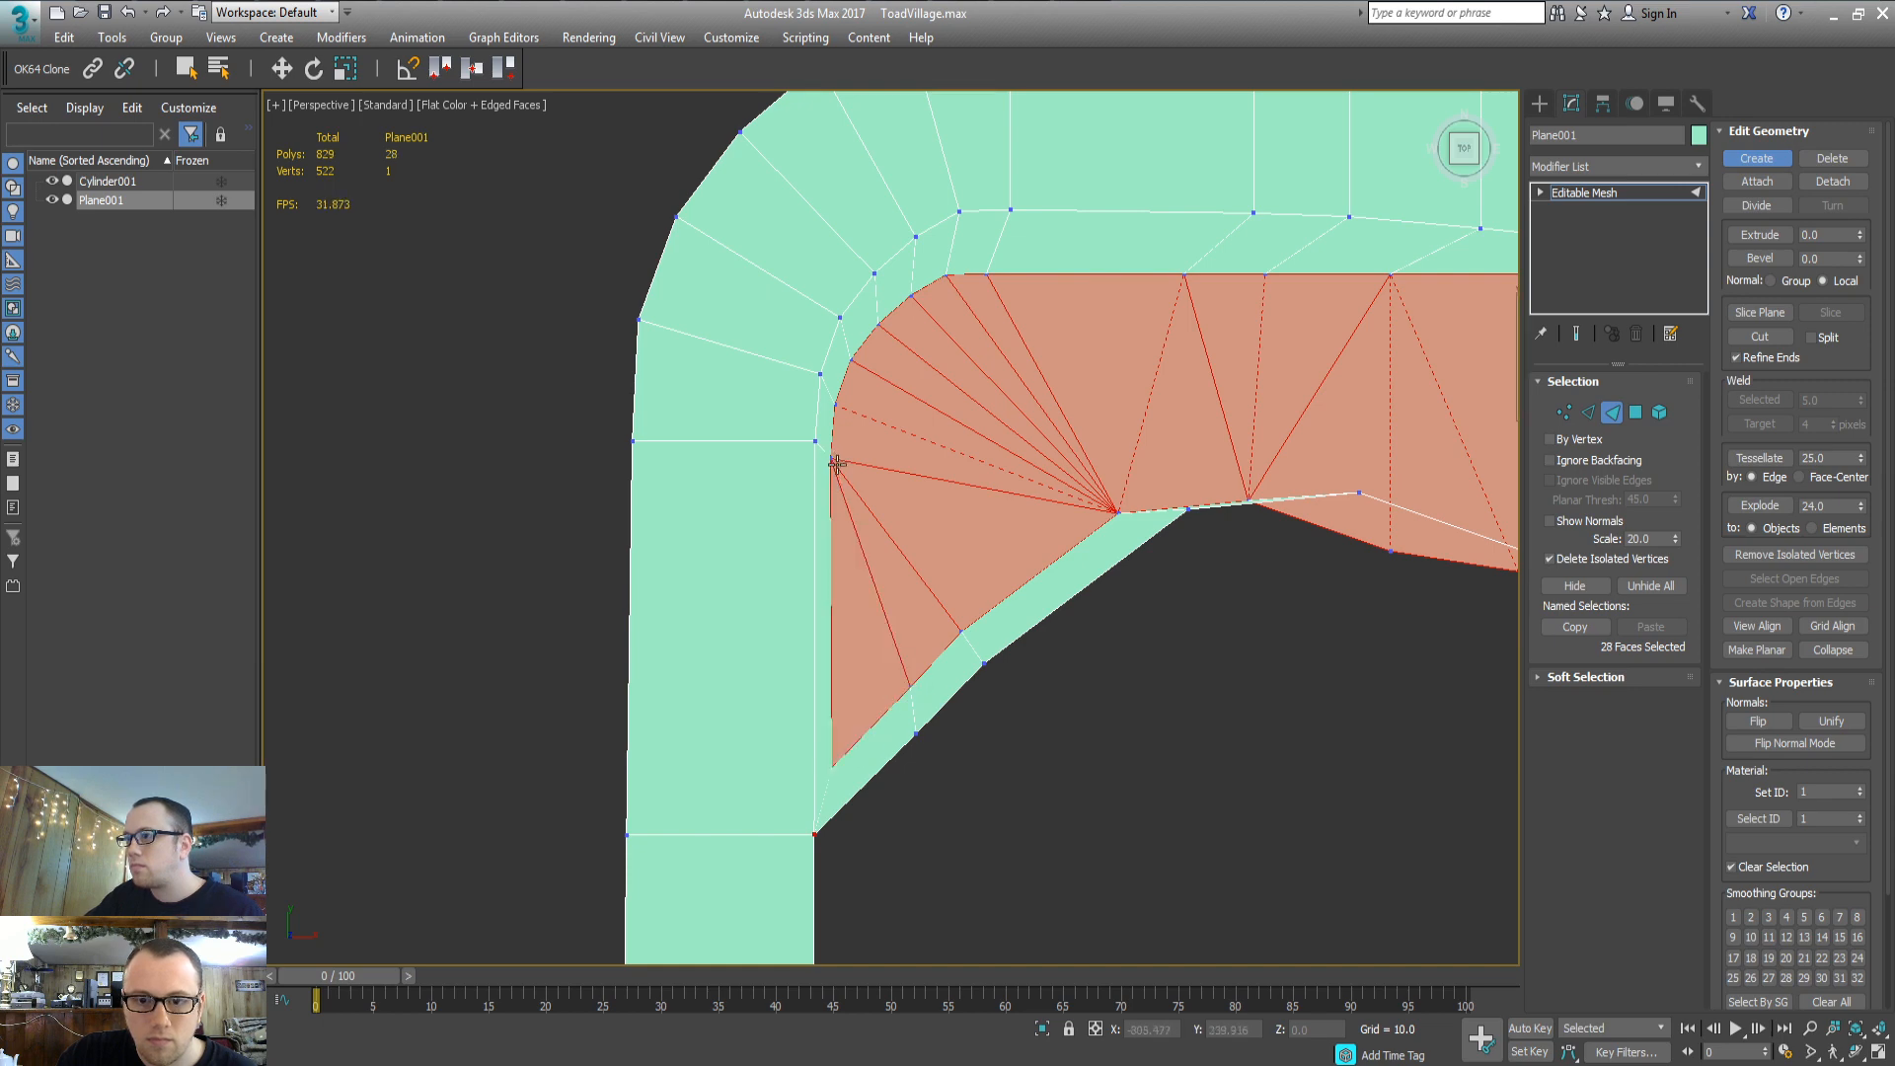
Create two ground faces across the wide end of the narrow gap between the straight path edge and the bent wall
middle_click_drag(894, 602, 596, 520)
key("z")
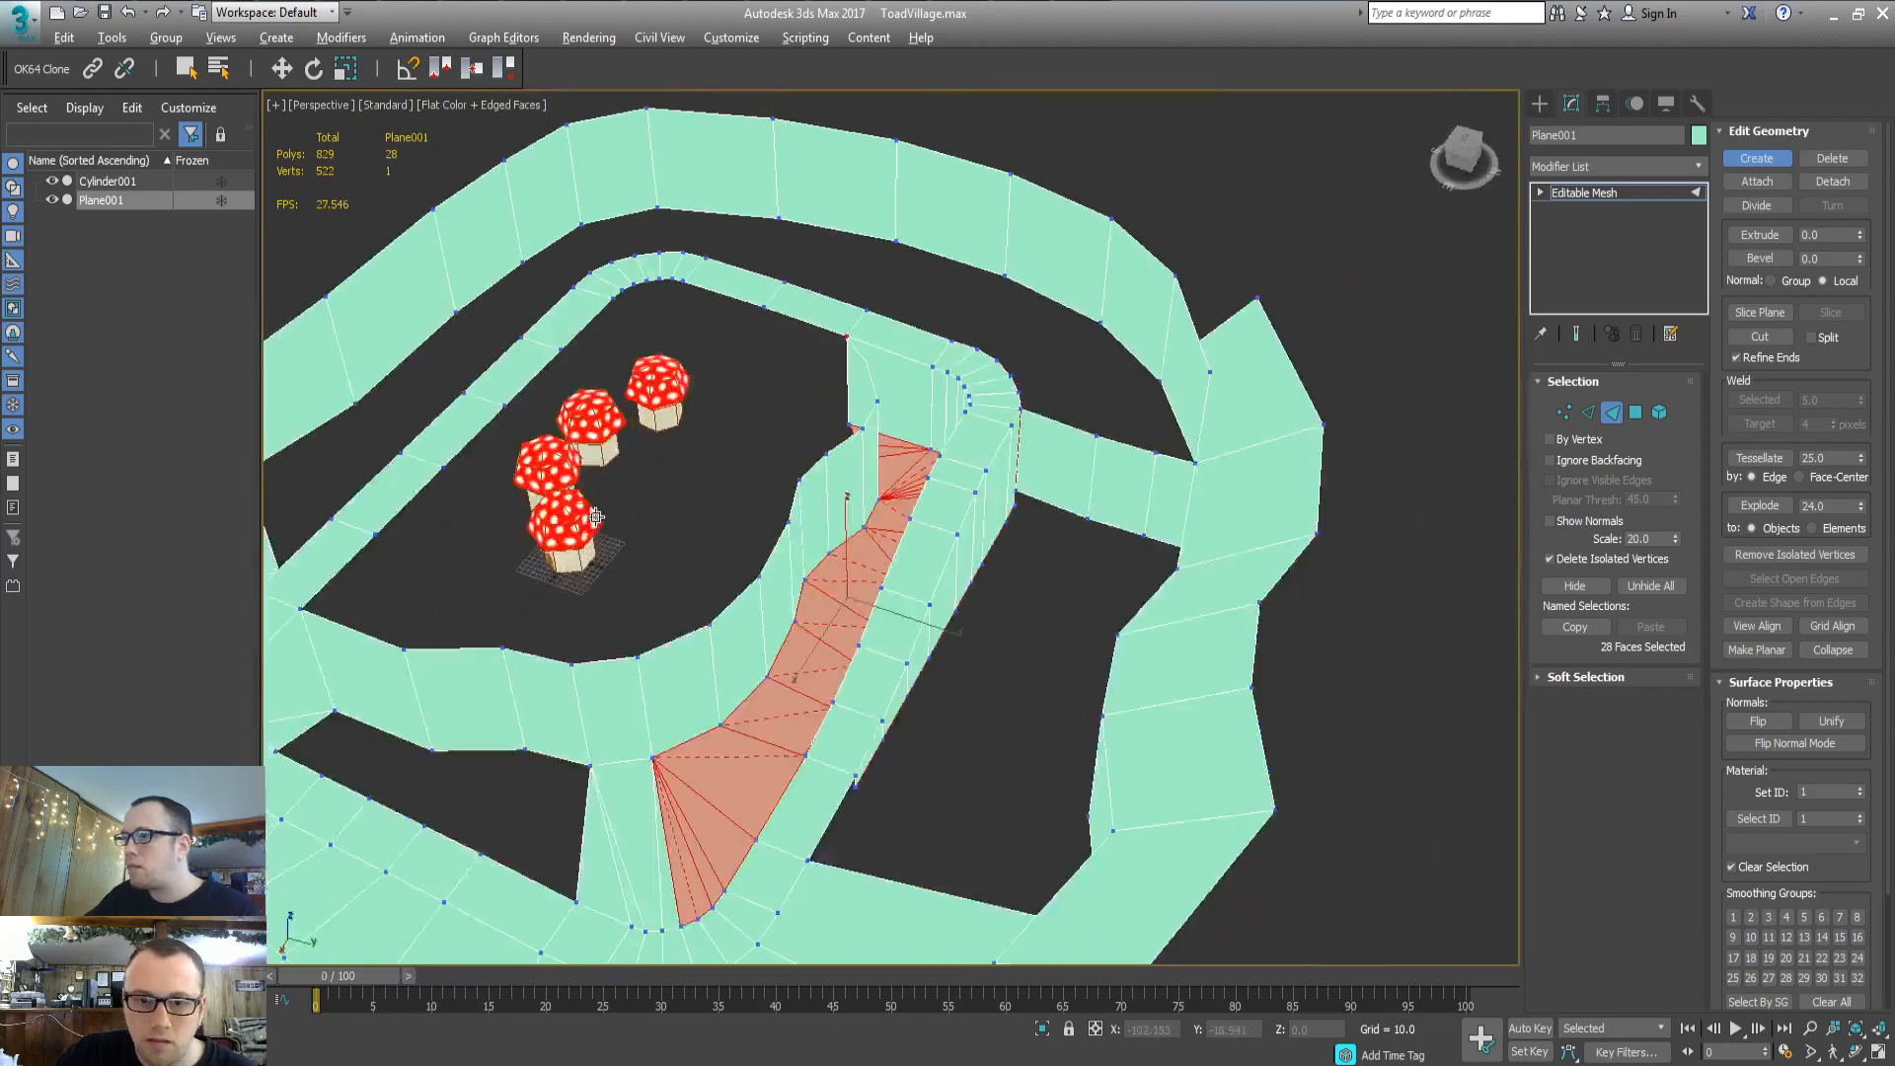
middle_click_drag(499, 748, 1020, 436)
scroll(988, 474, "up", 3)
middle_click_drag(948, 517, 850, 529, "alt")
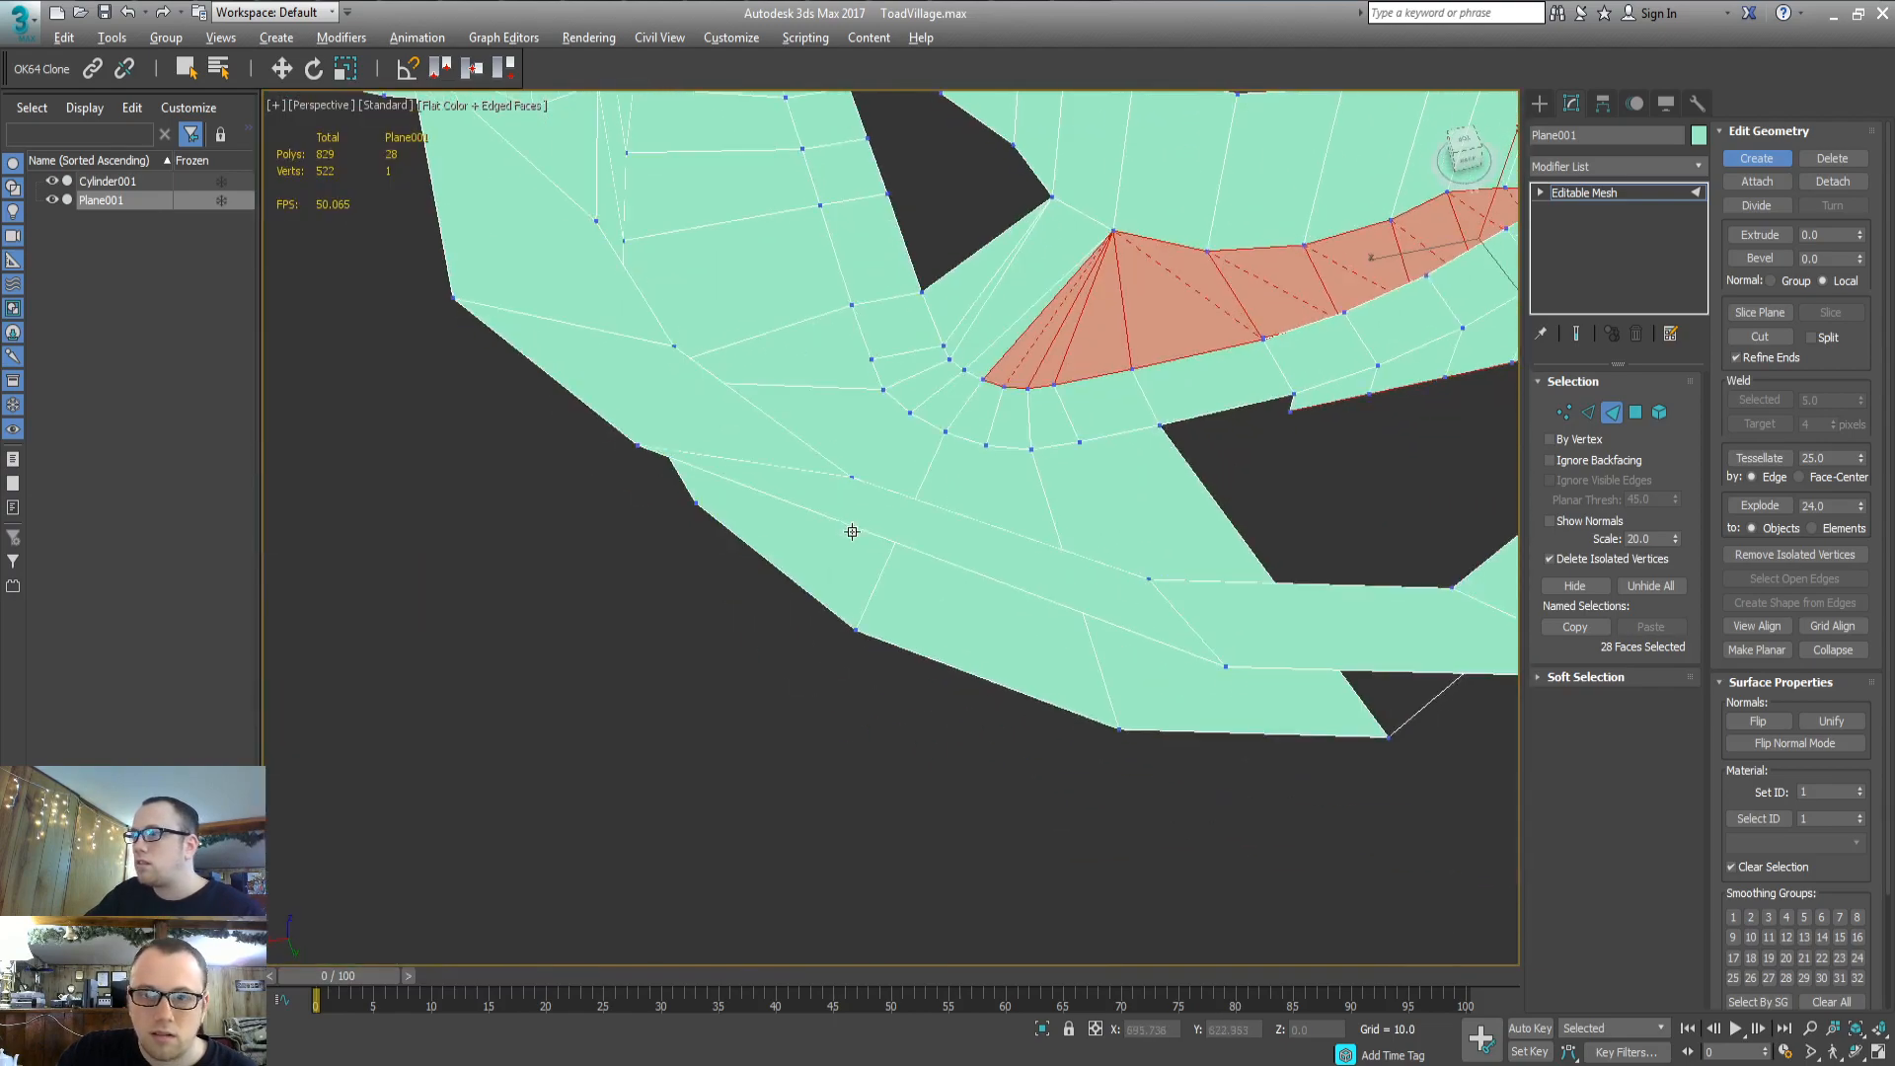
middle_click_drag(915, 415, 967, 661)
scroll(901, 350, "up", 3)
middle_click_drag(918, 360, 866, 611)
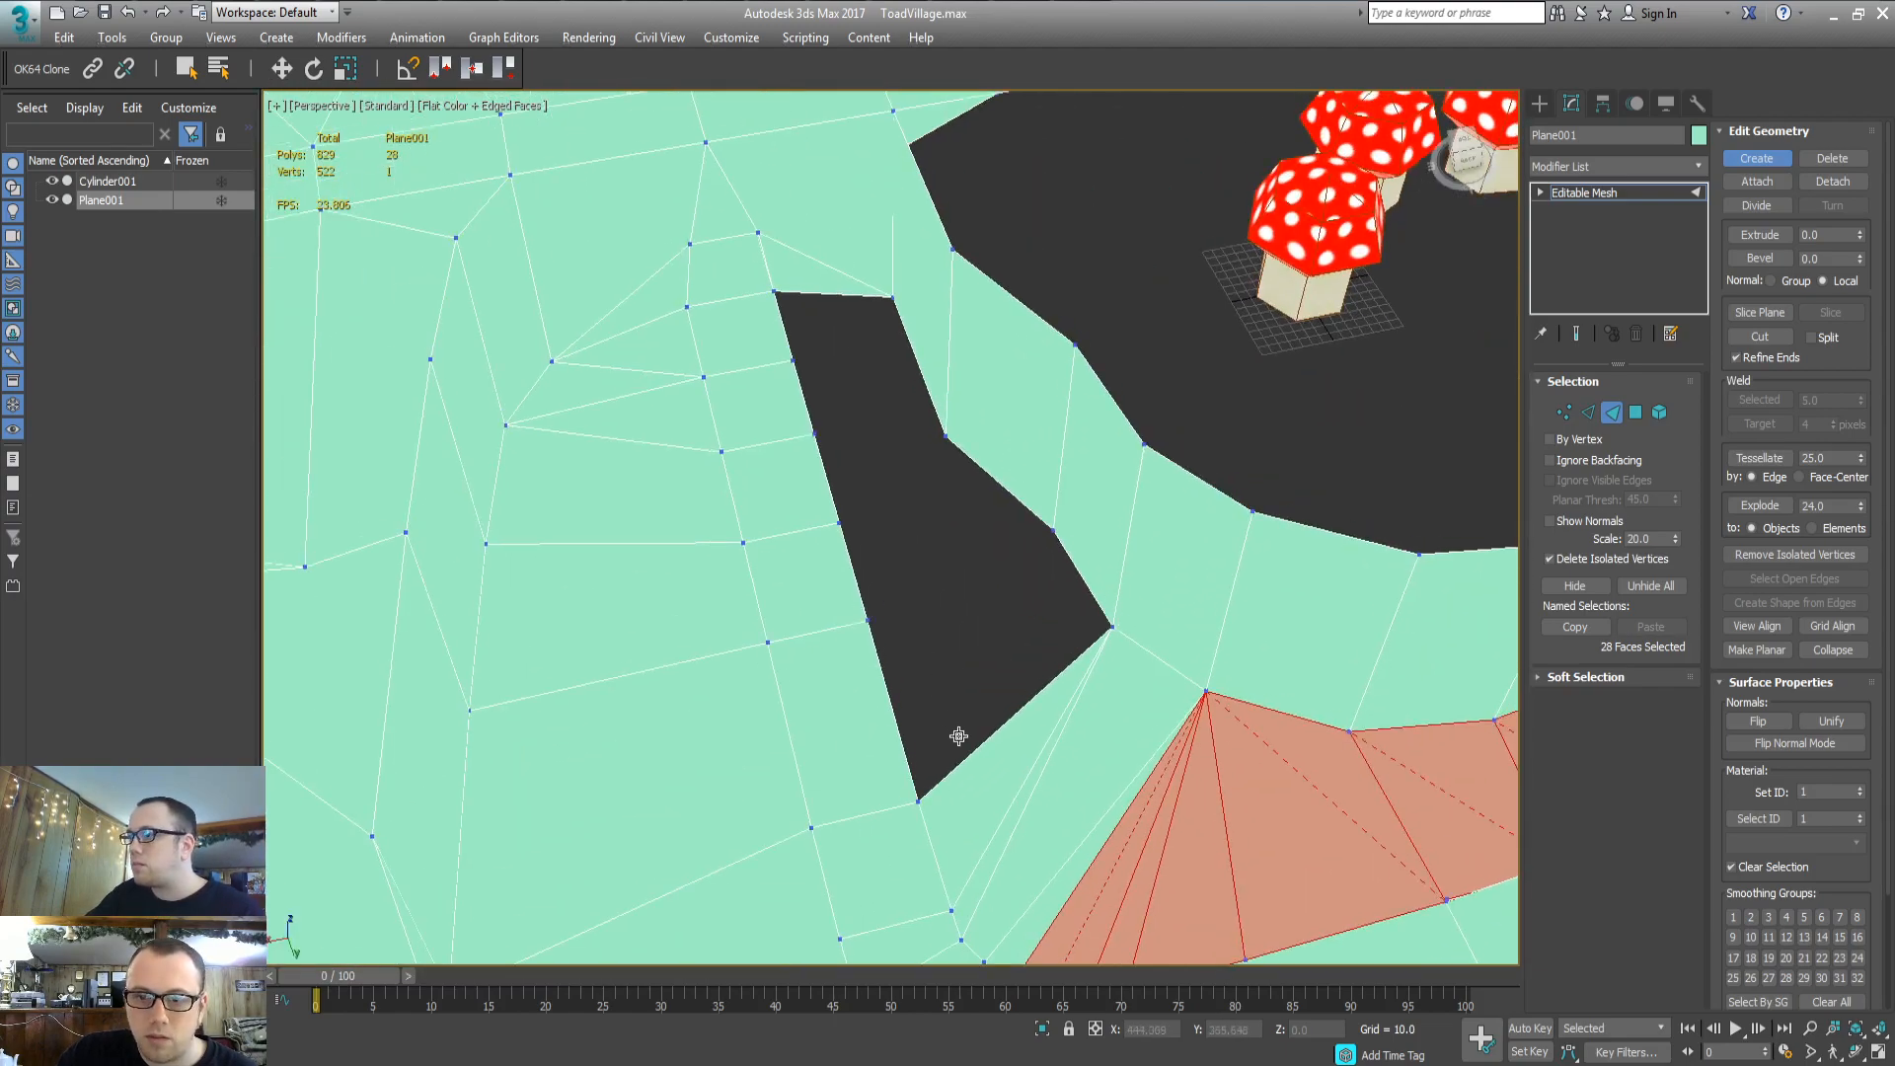
left_click(918, 802)
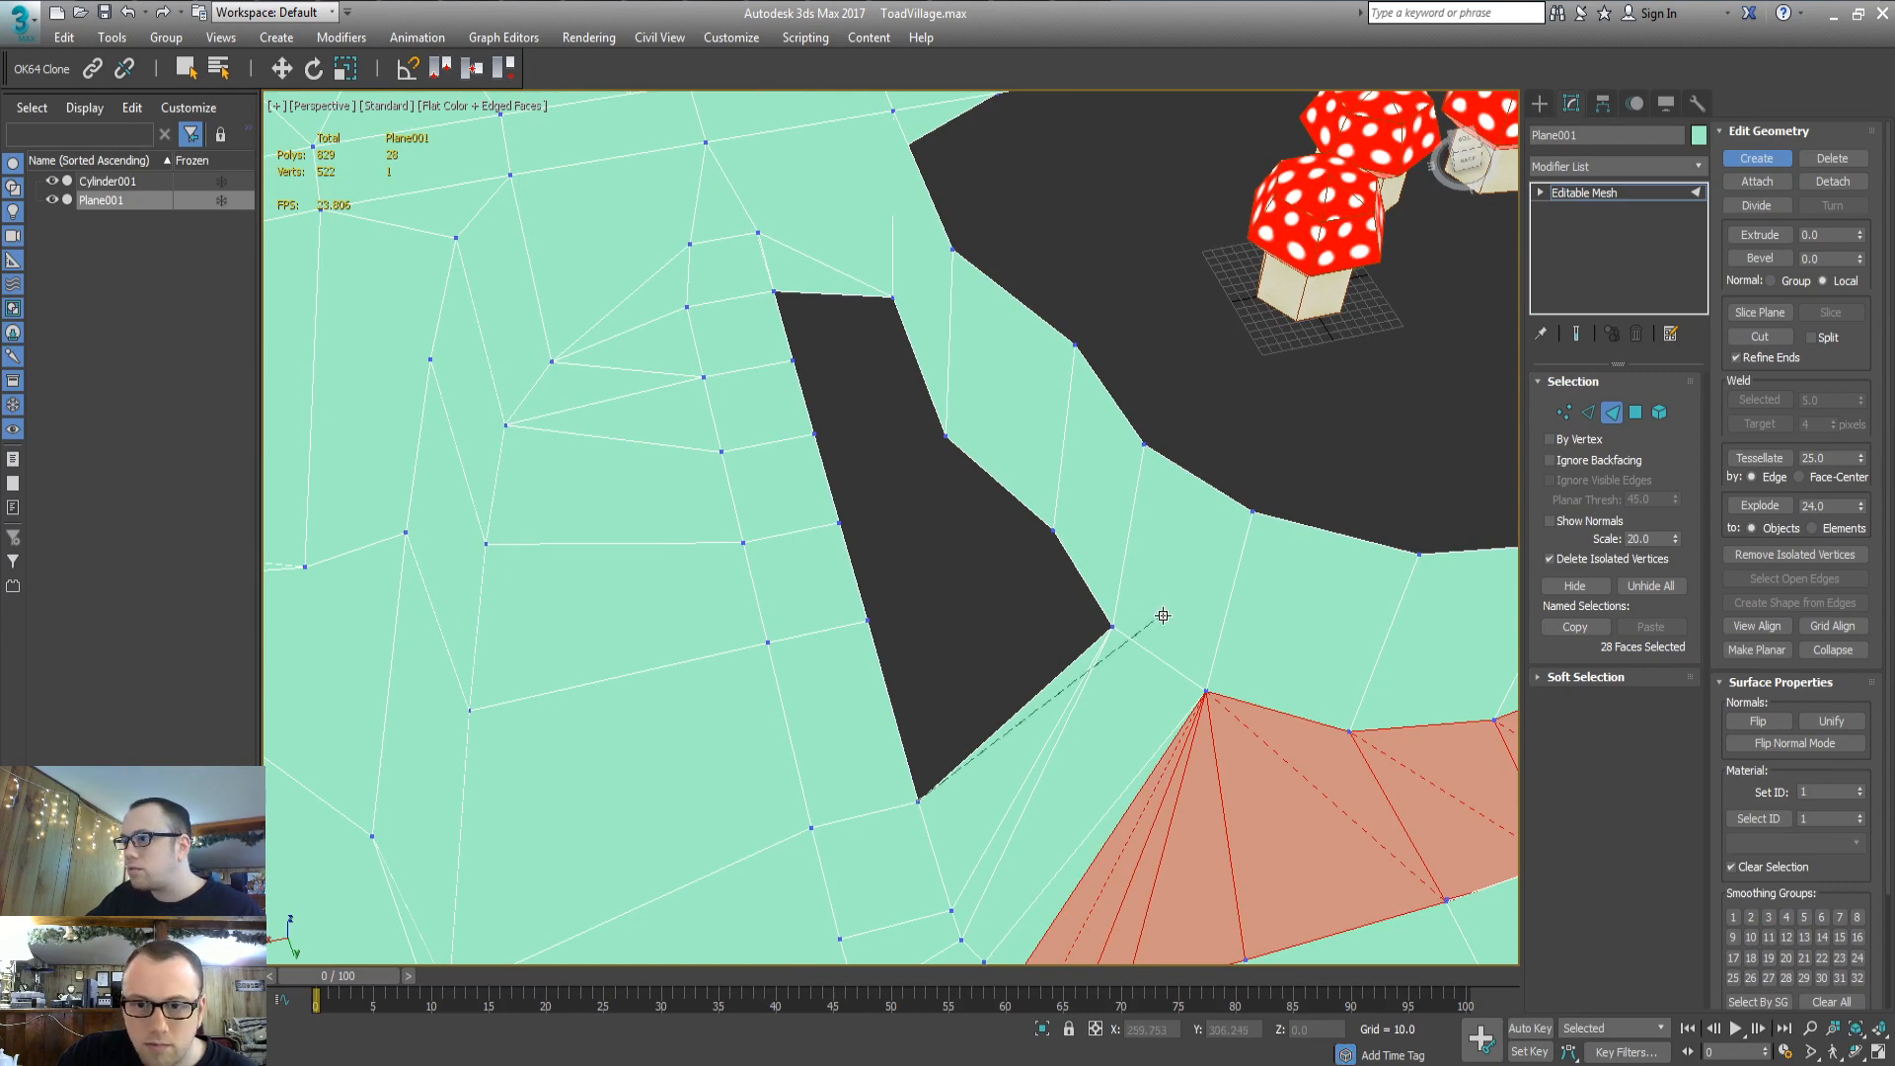
left_click(1055, 530)
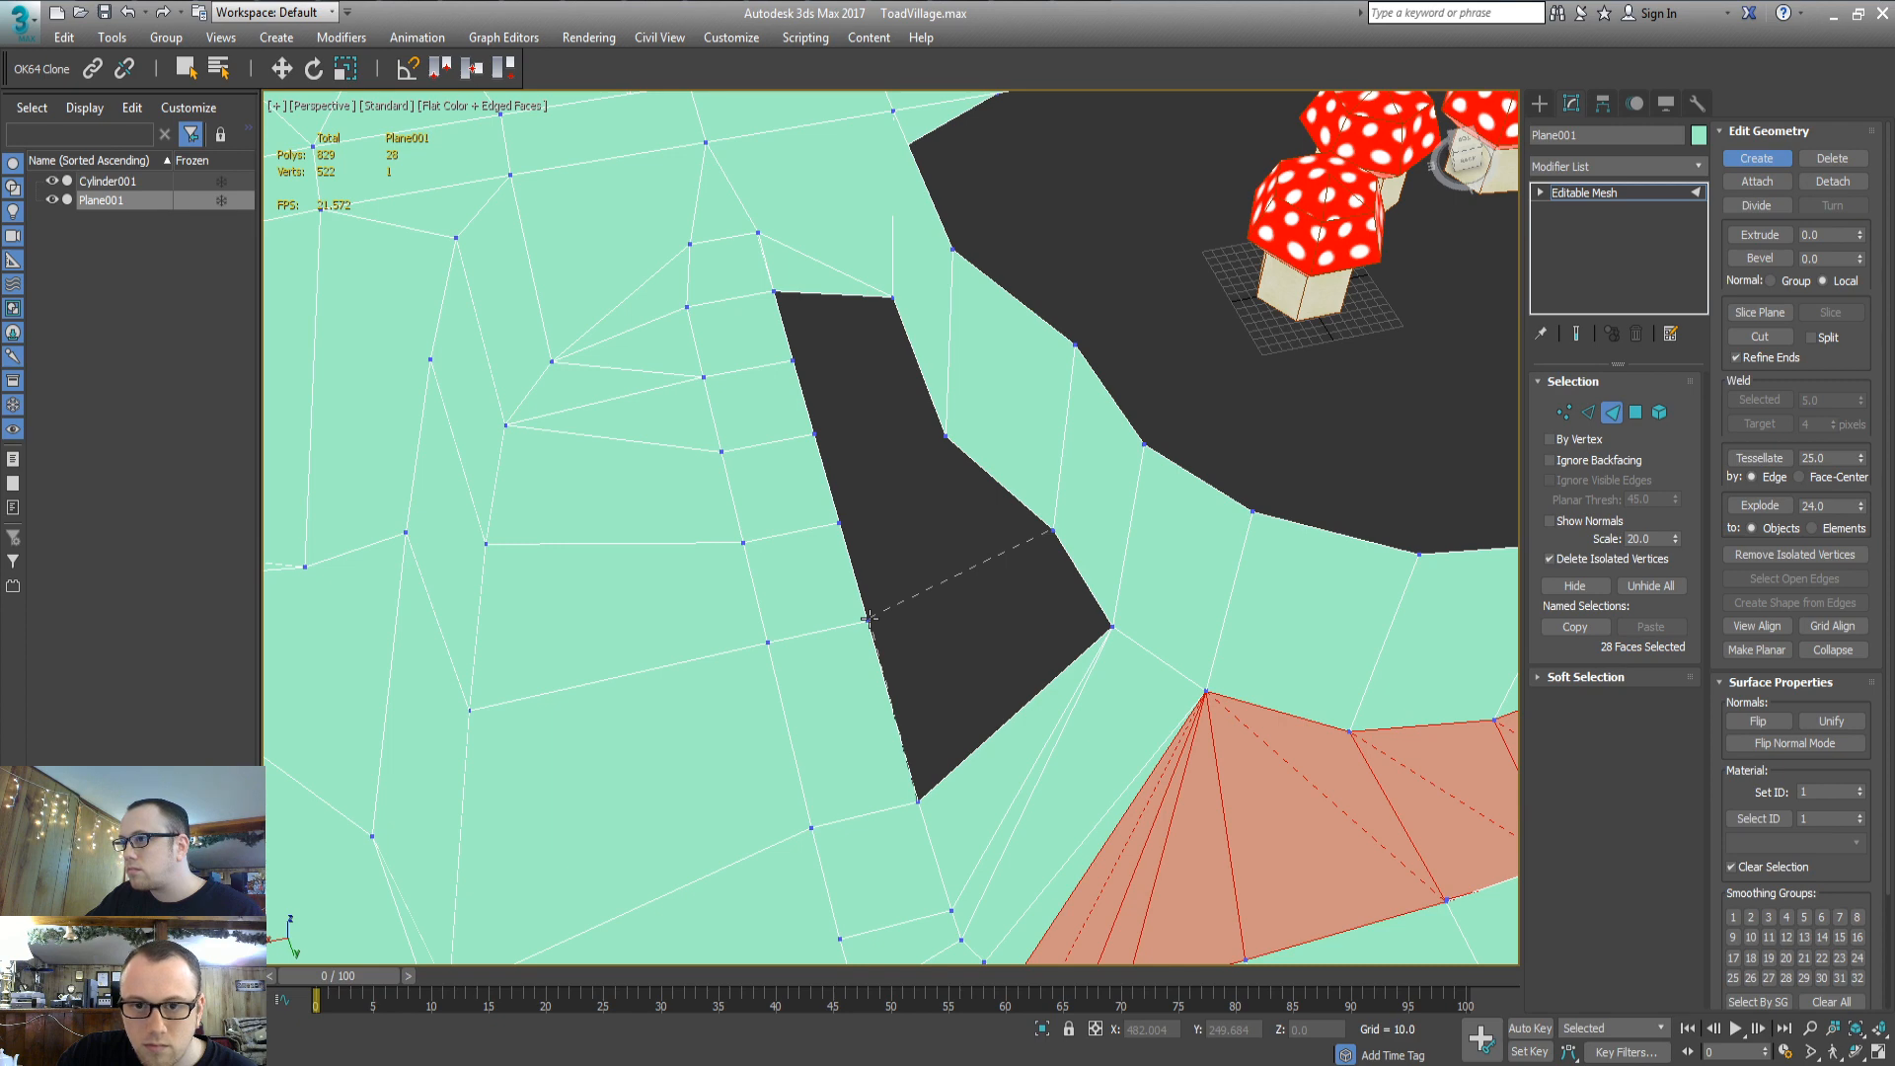
left_click(868, 620)
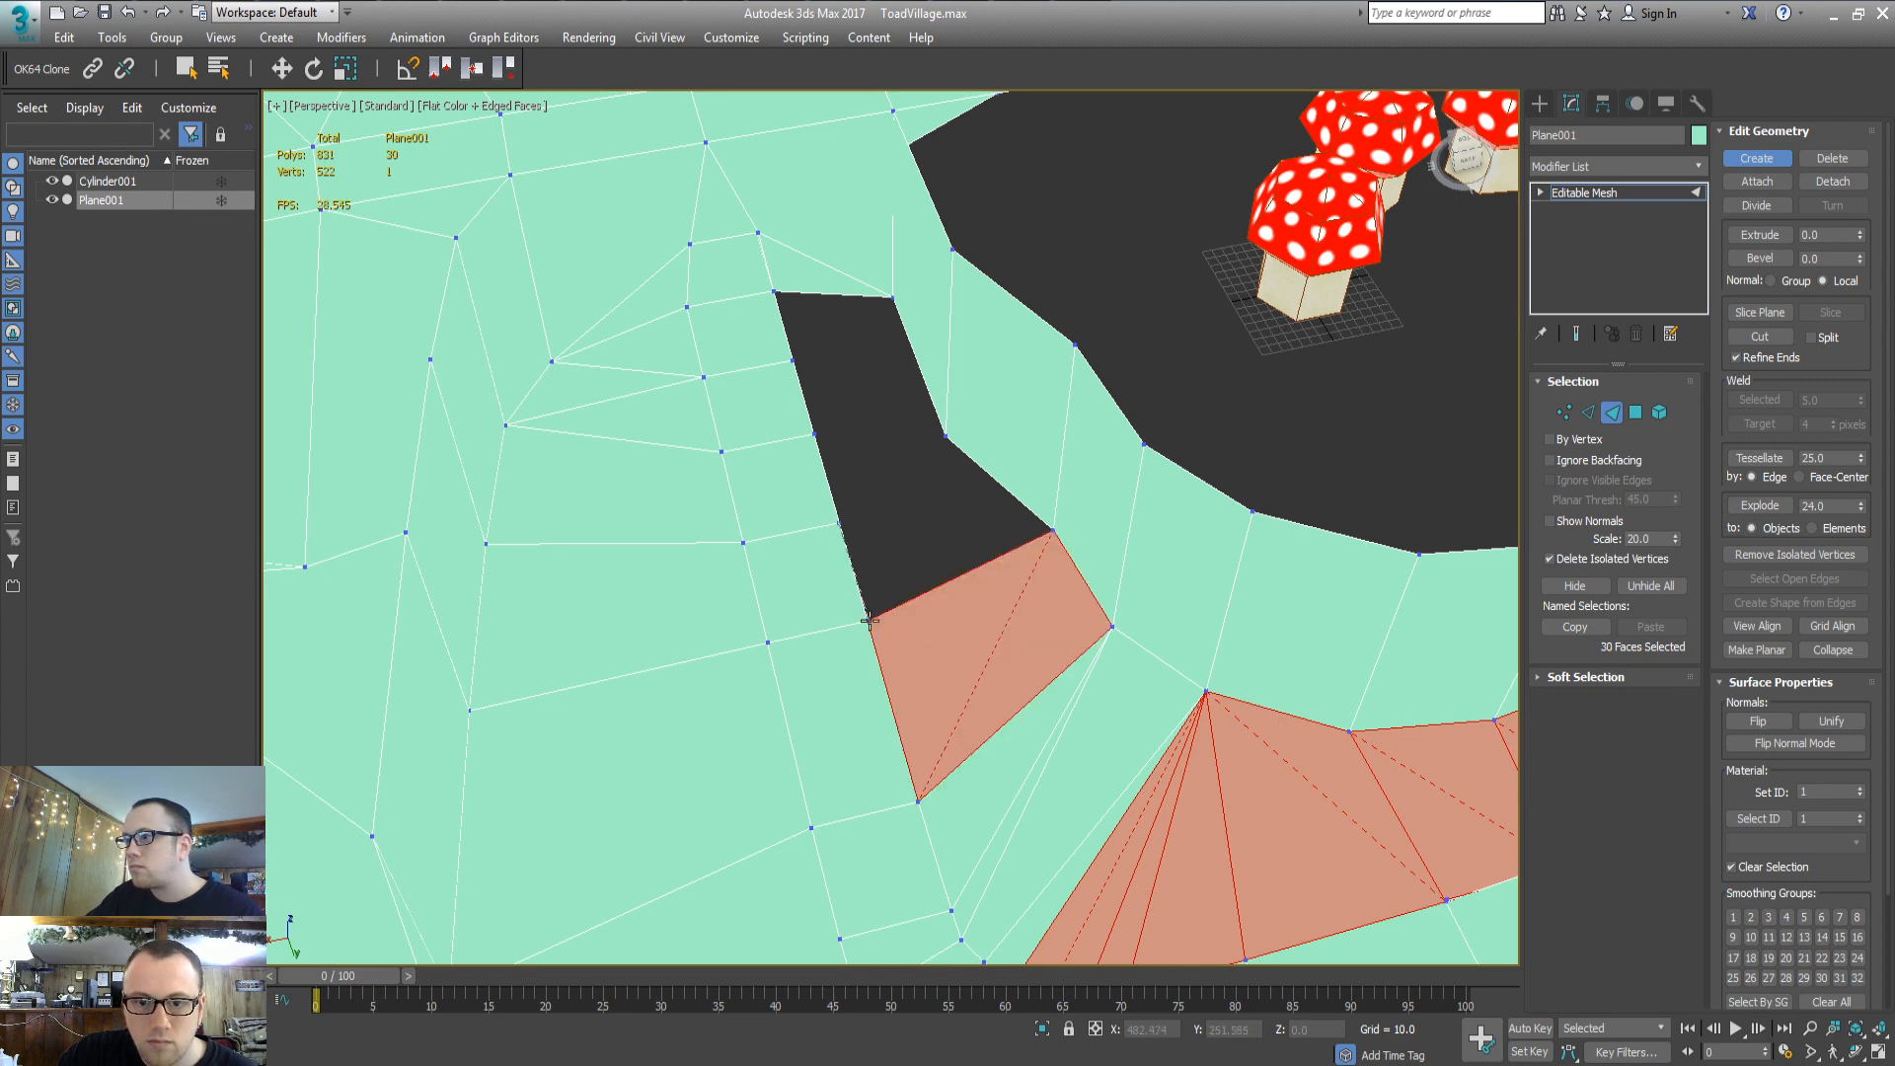
Fill the rest of the narrow gap with six more faces between the path-edge and wall vertices
left_click(947, 438)
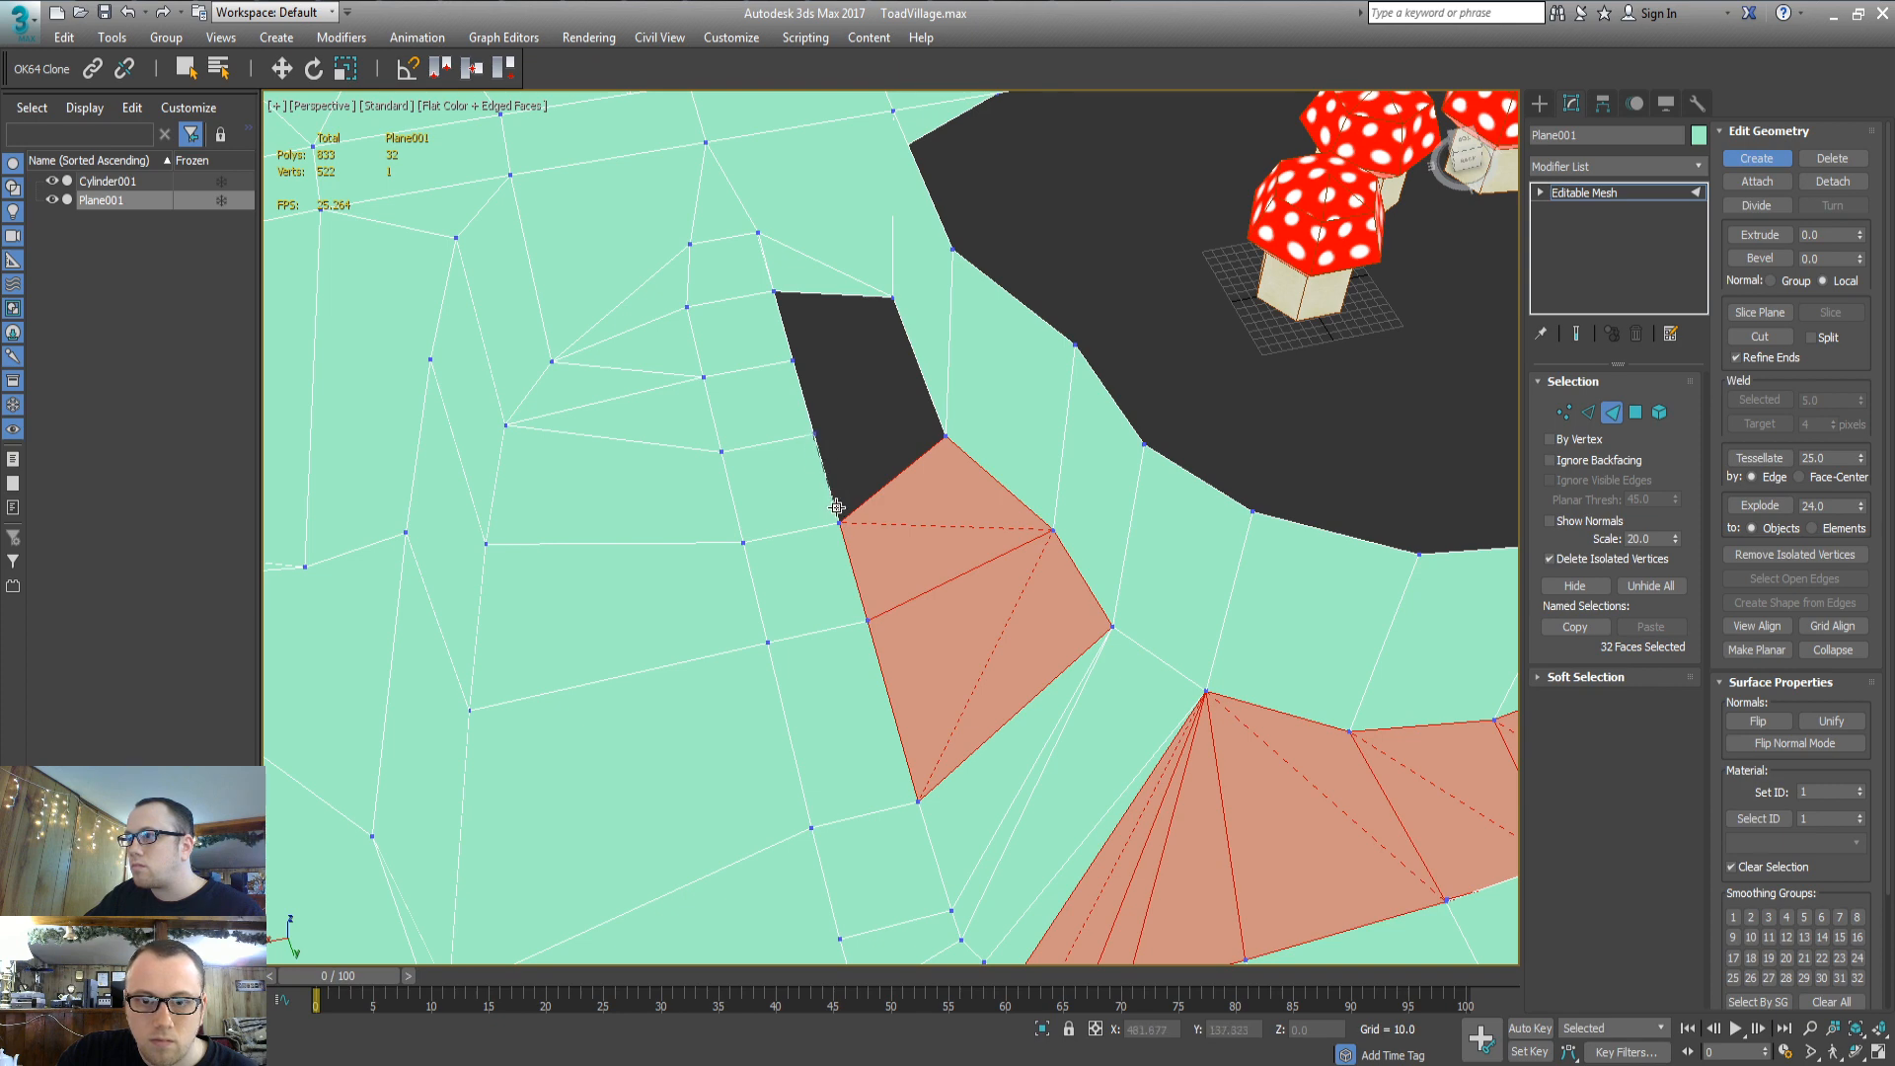
left_click(948, 437)
left_click(792, 359)
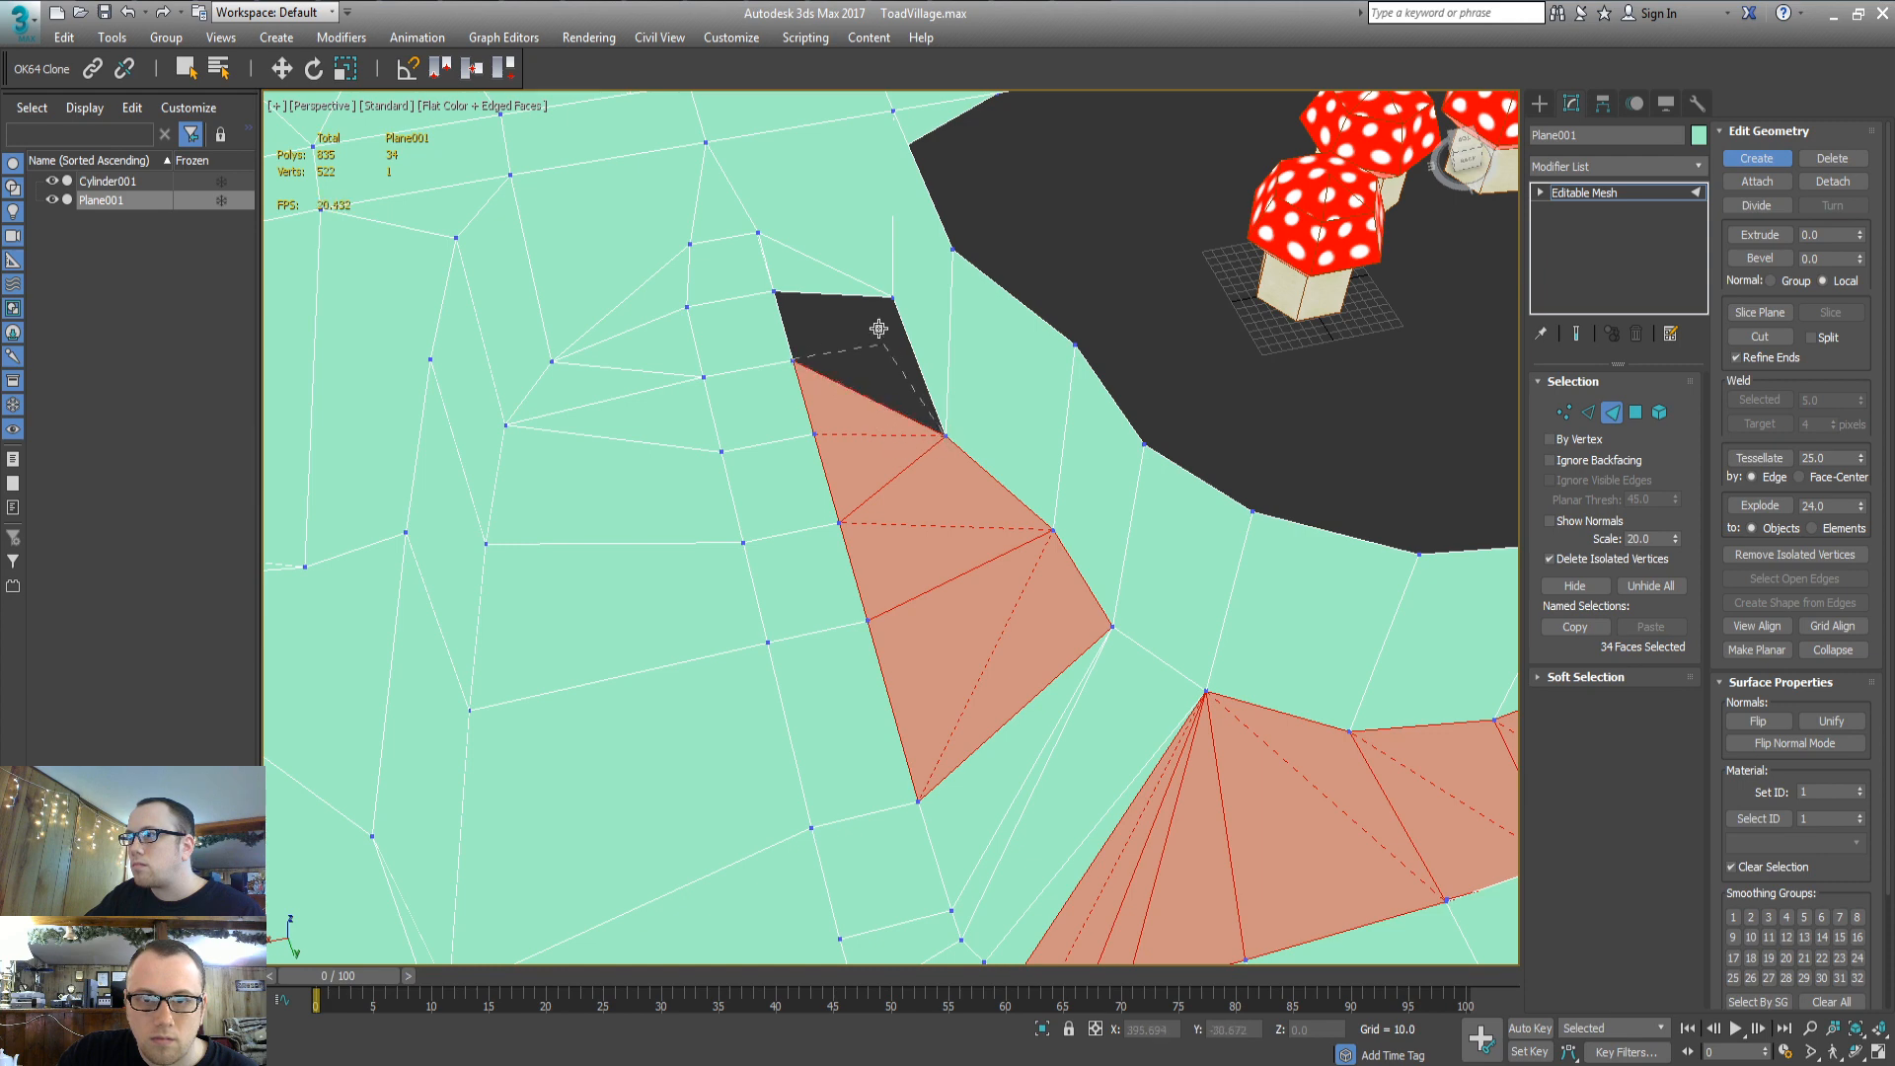
left_click(892, 296)
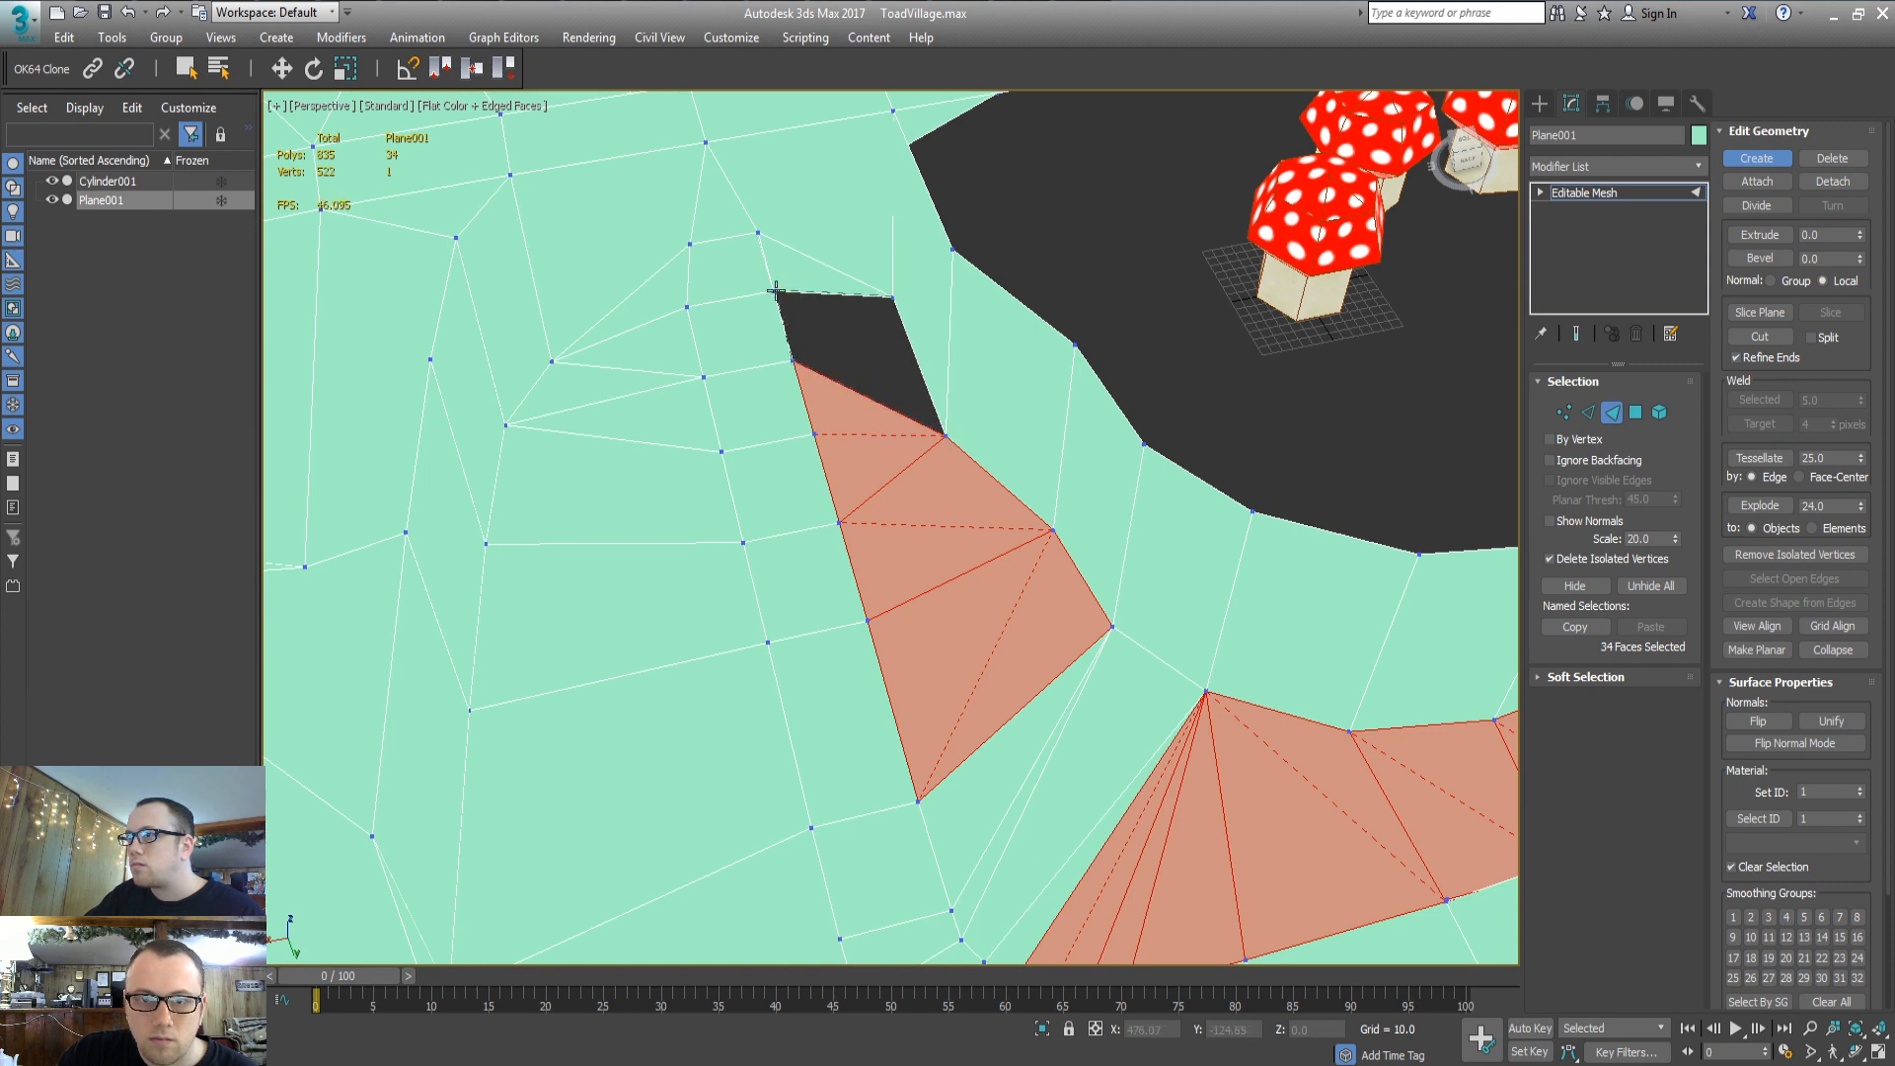
left_click(771, 291)
middle_click_drag(934, 414, 901, 459)
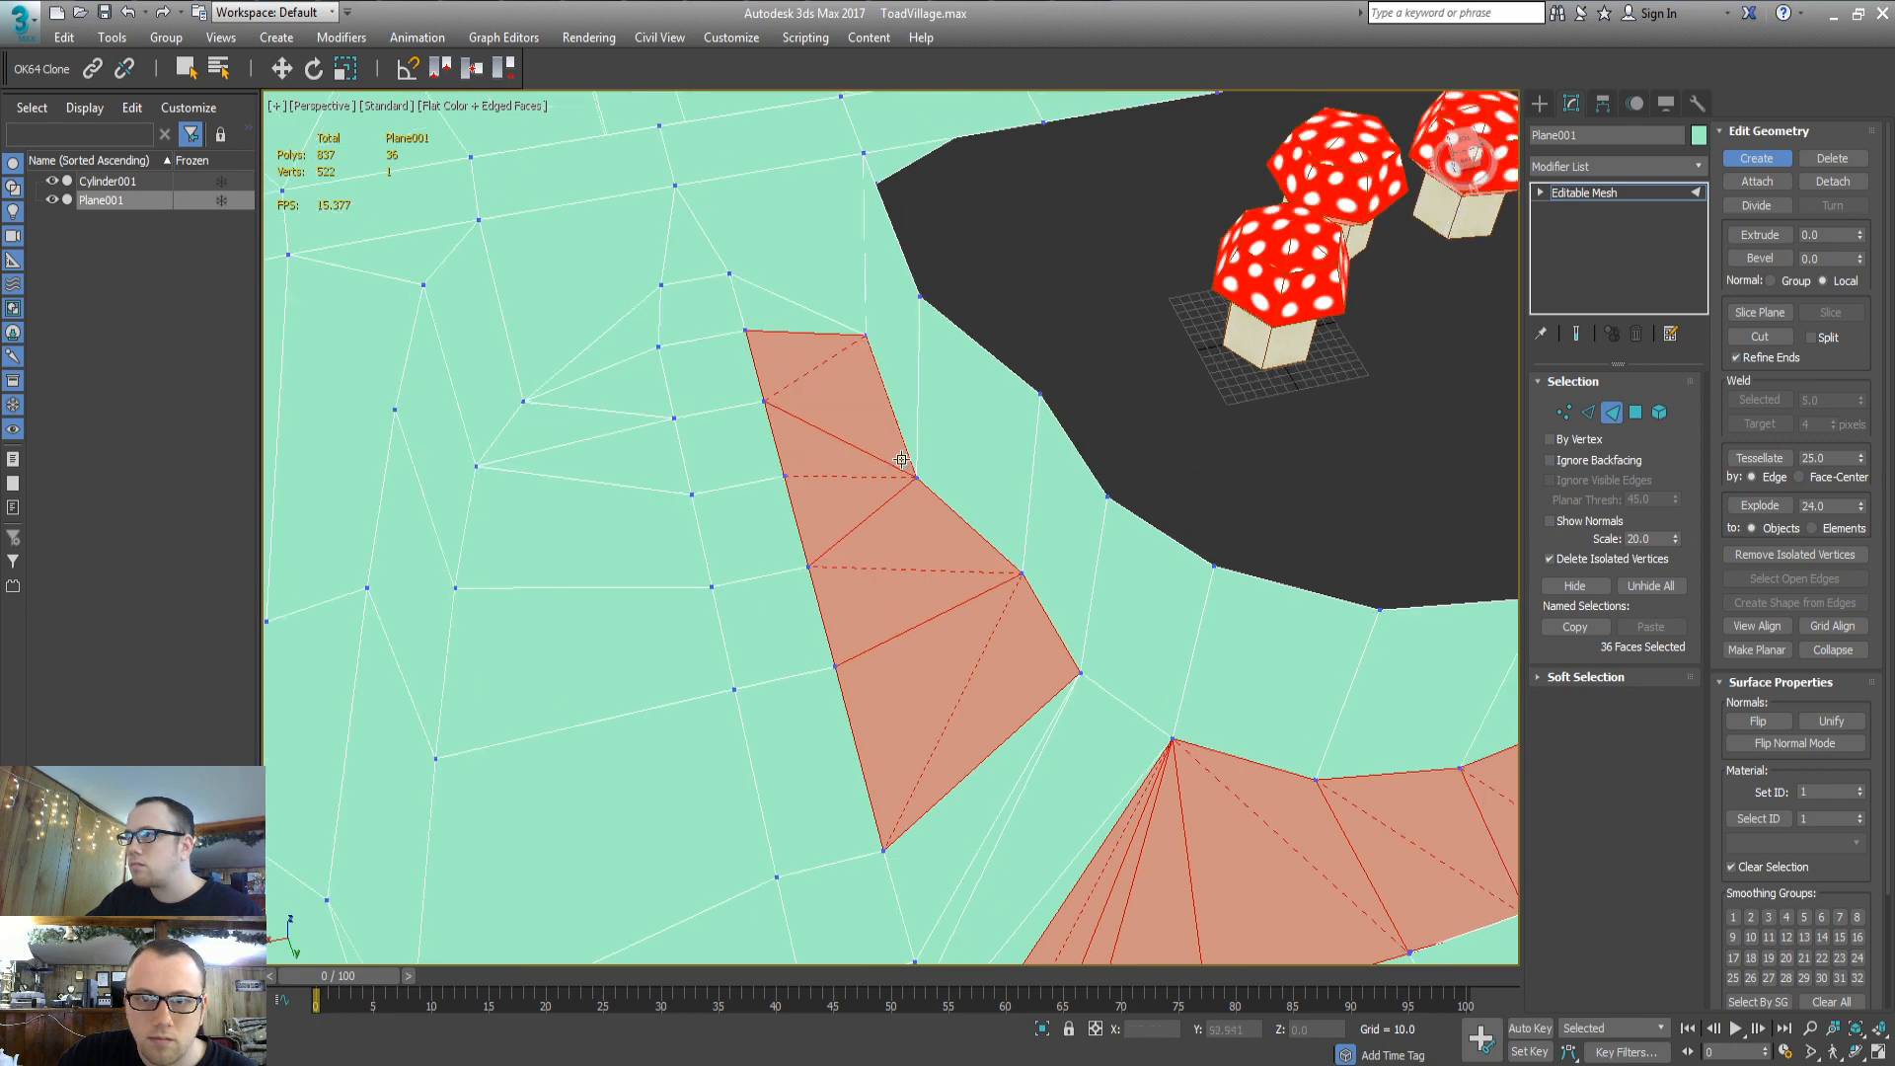
Weld all selected terrain vertices with a threshold of 5.0 and switch to polygon selection
key("1")
key("w")
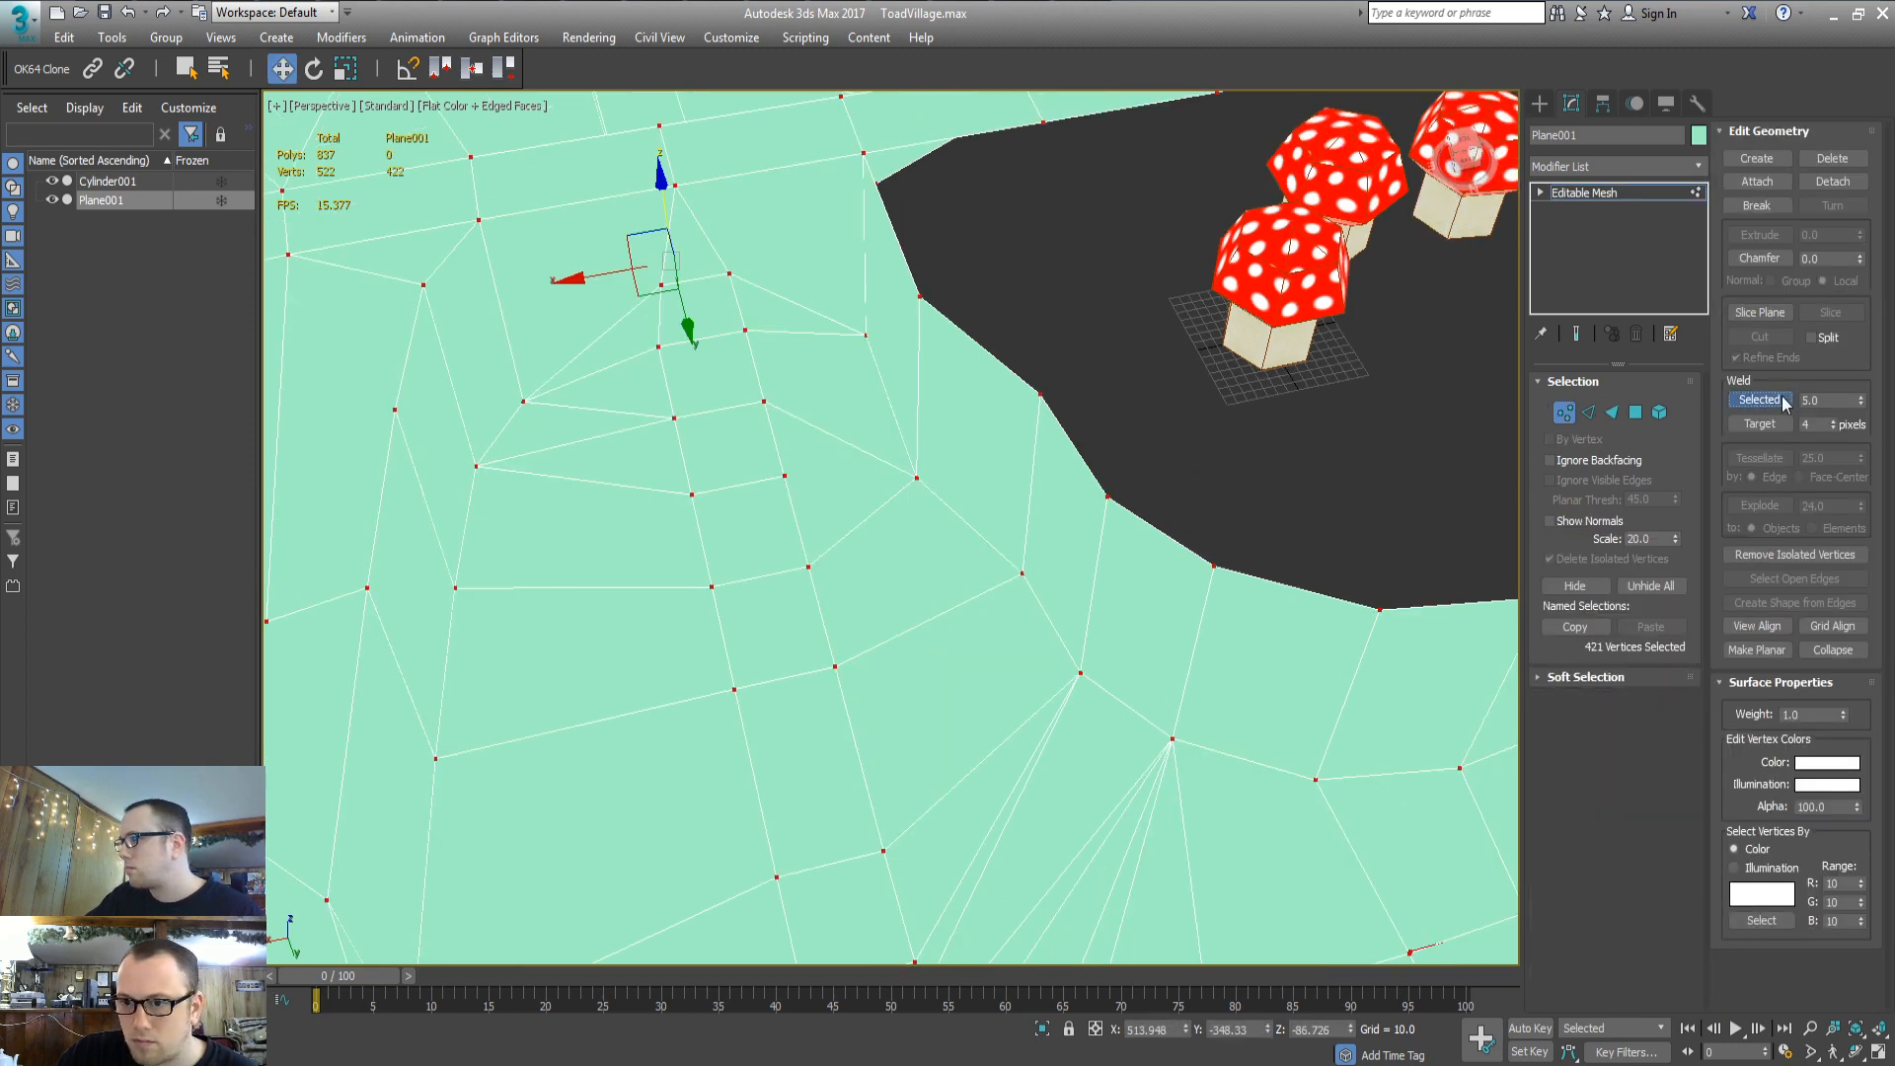
left_click(1757, 400)
key("4")
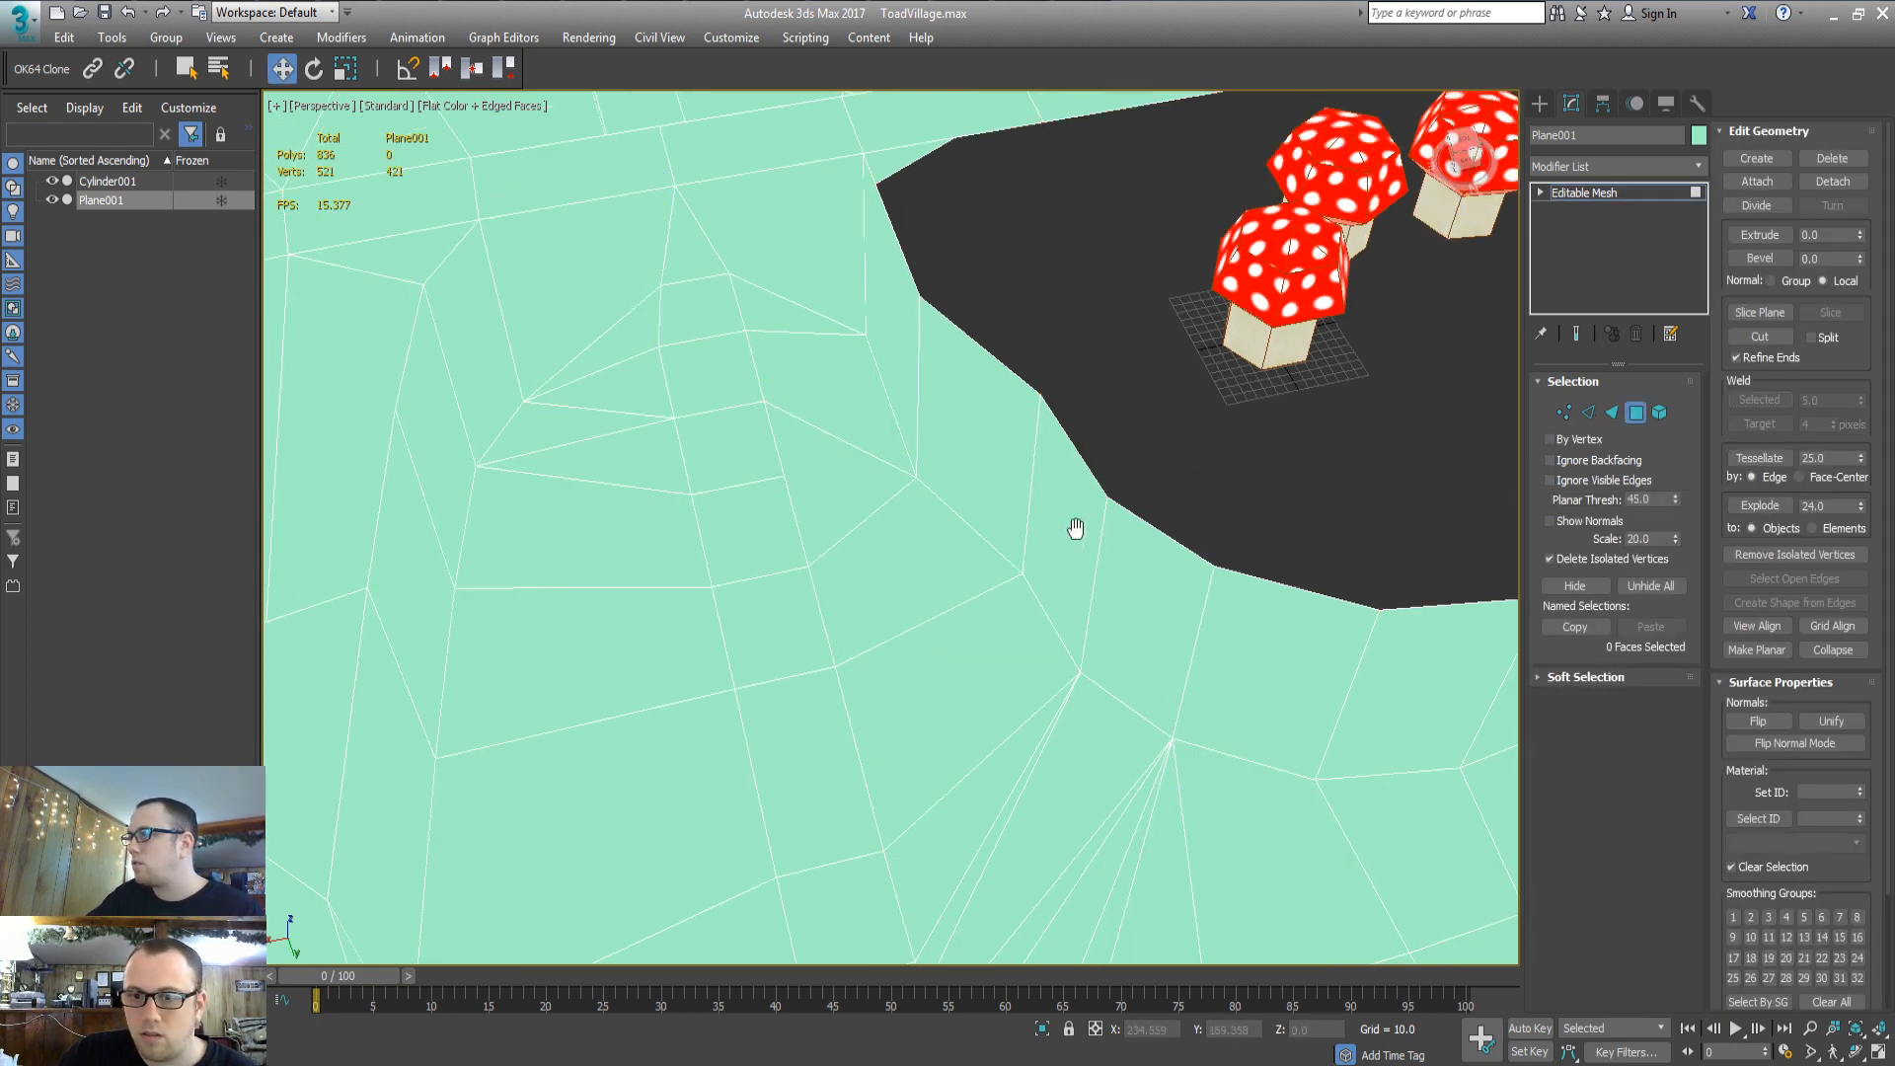
Examine the whole terrain and the open area around the mushroom houses for gaps still to be filled
scroll(1076, 530, "down", 8)
middle_click_drag(859, 558, 977, 521, "alt")
middle_click_drag(698, 427, 906, 530)
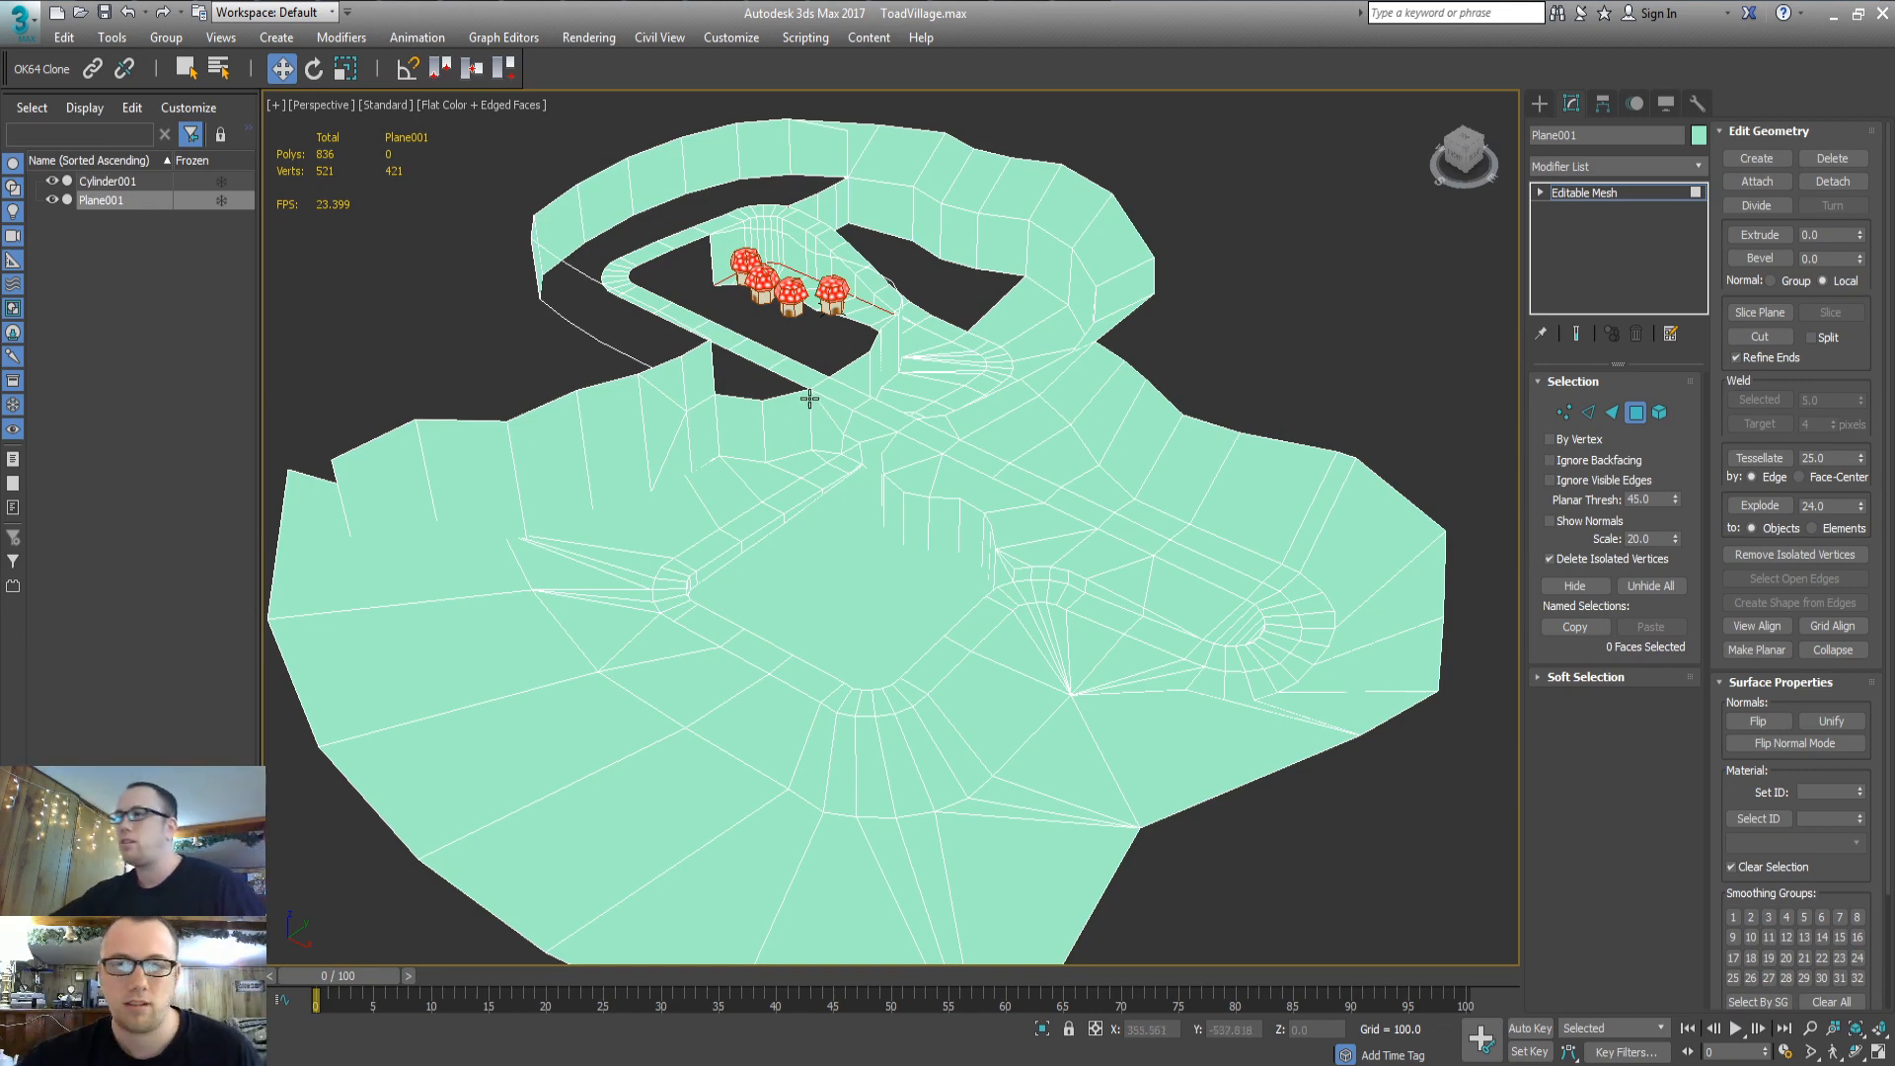
middle_click_drag(893, 554, 961, 566, "alt")
scroll(960, 566, "up", 5)
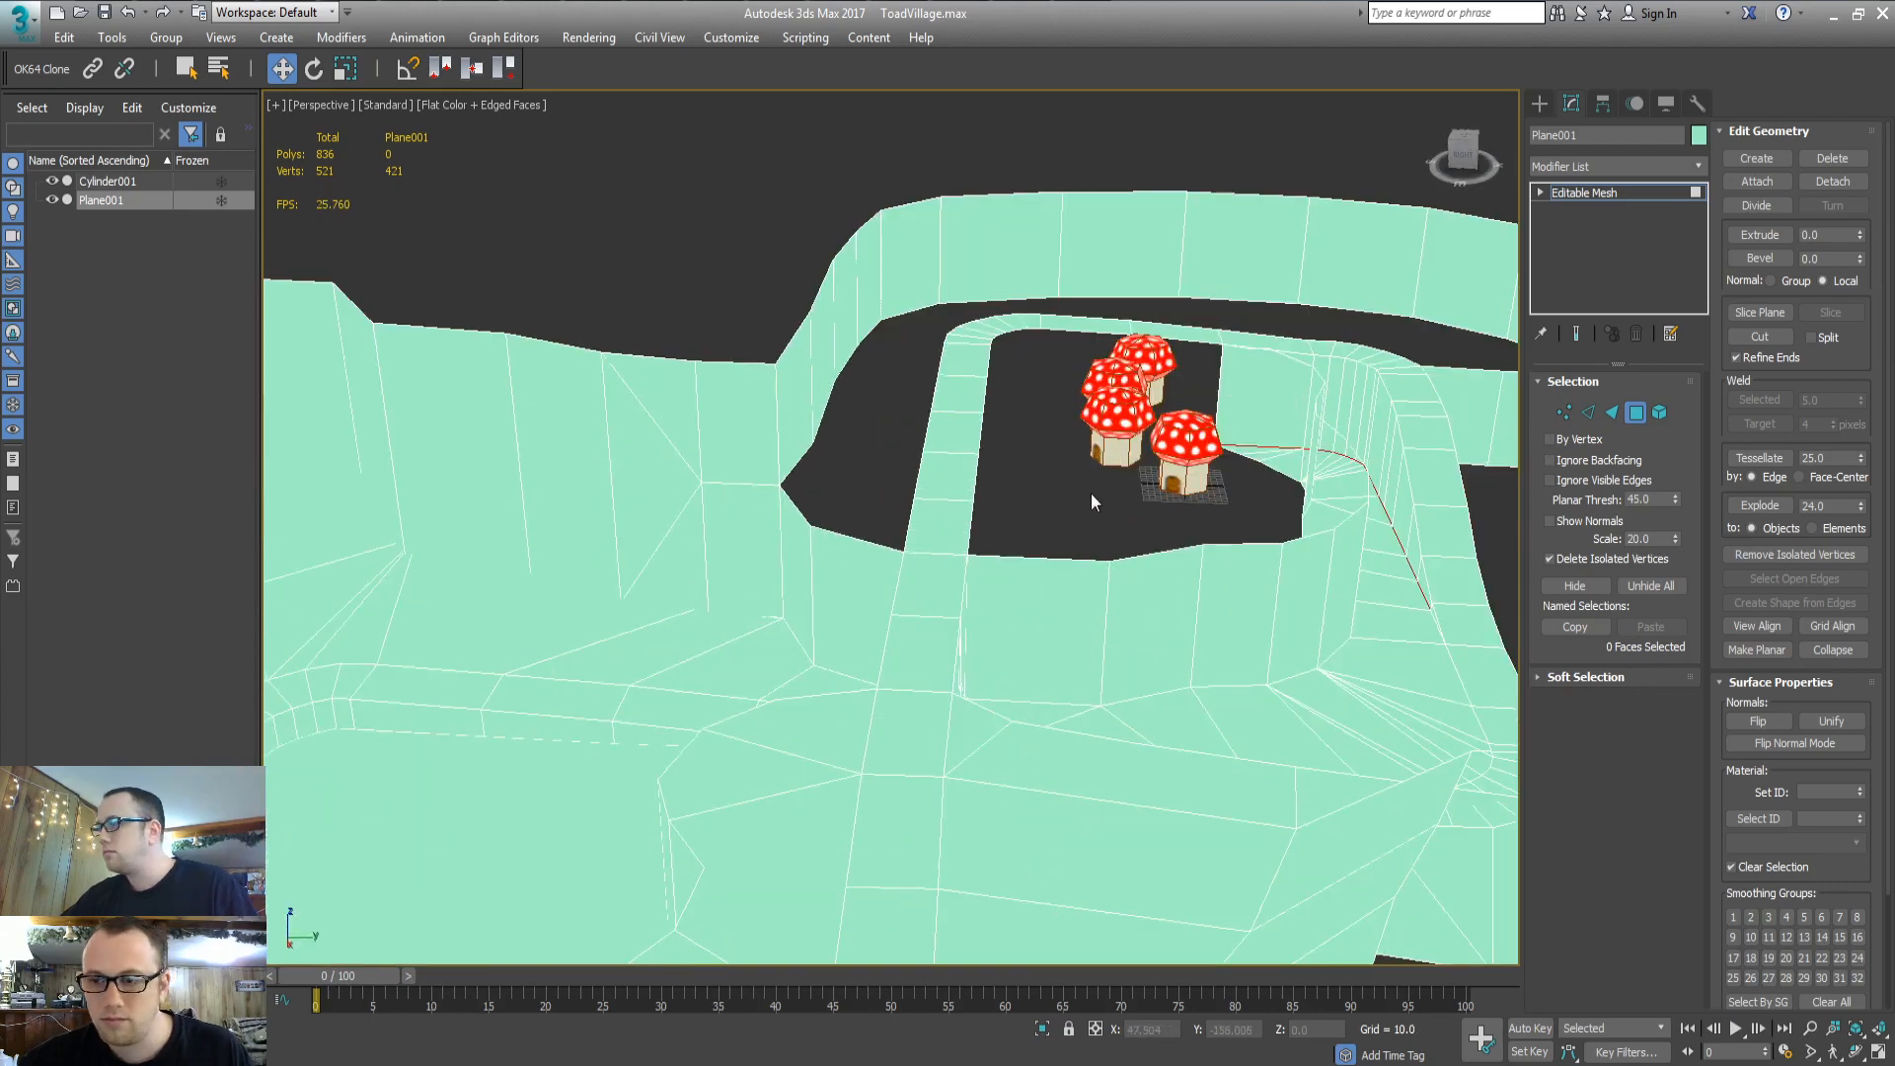
middle_click_drag(1092, 502, 1058, 450, "alt")
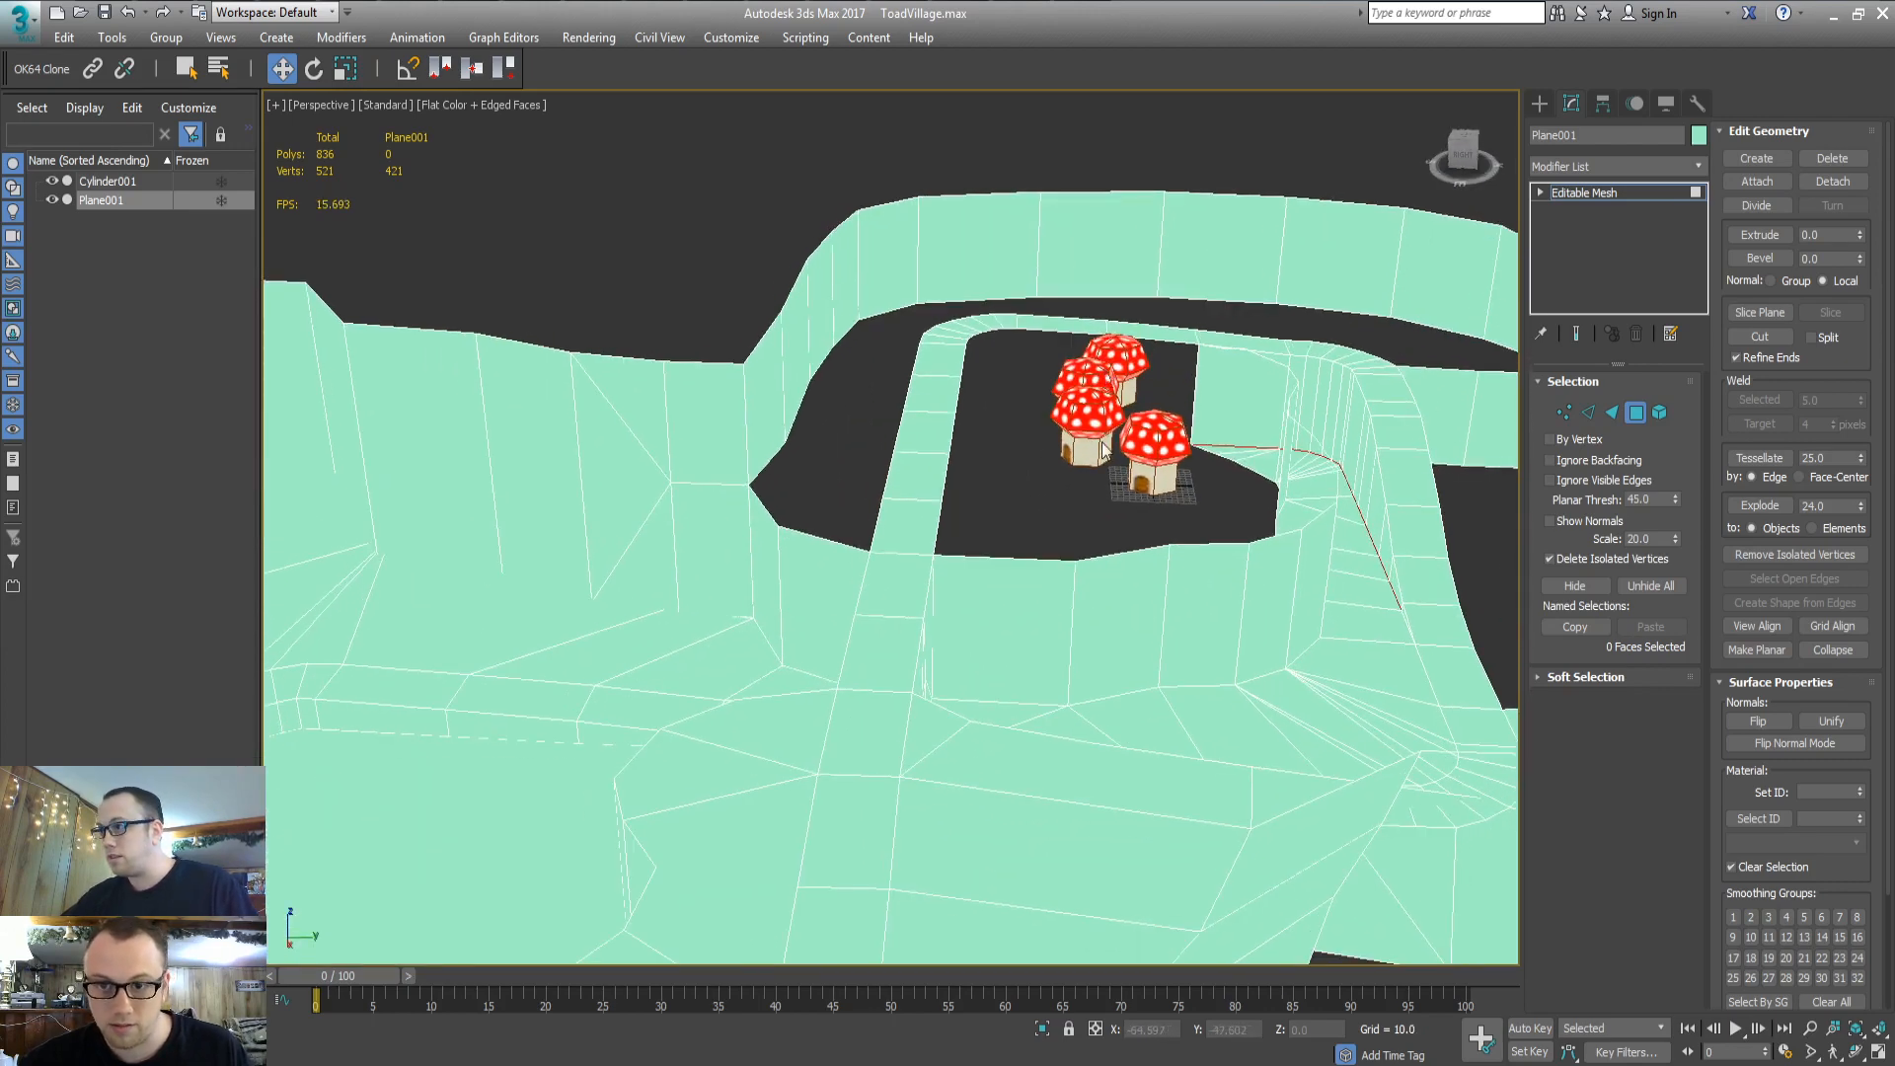
left_click(1539, 102)
middle_click_drag(987, 474, 869, 554, "alt")
key("t")
key("1")
left_click(662, 340)
middle_click_drag(712, 410, 743, 400)
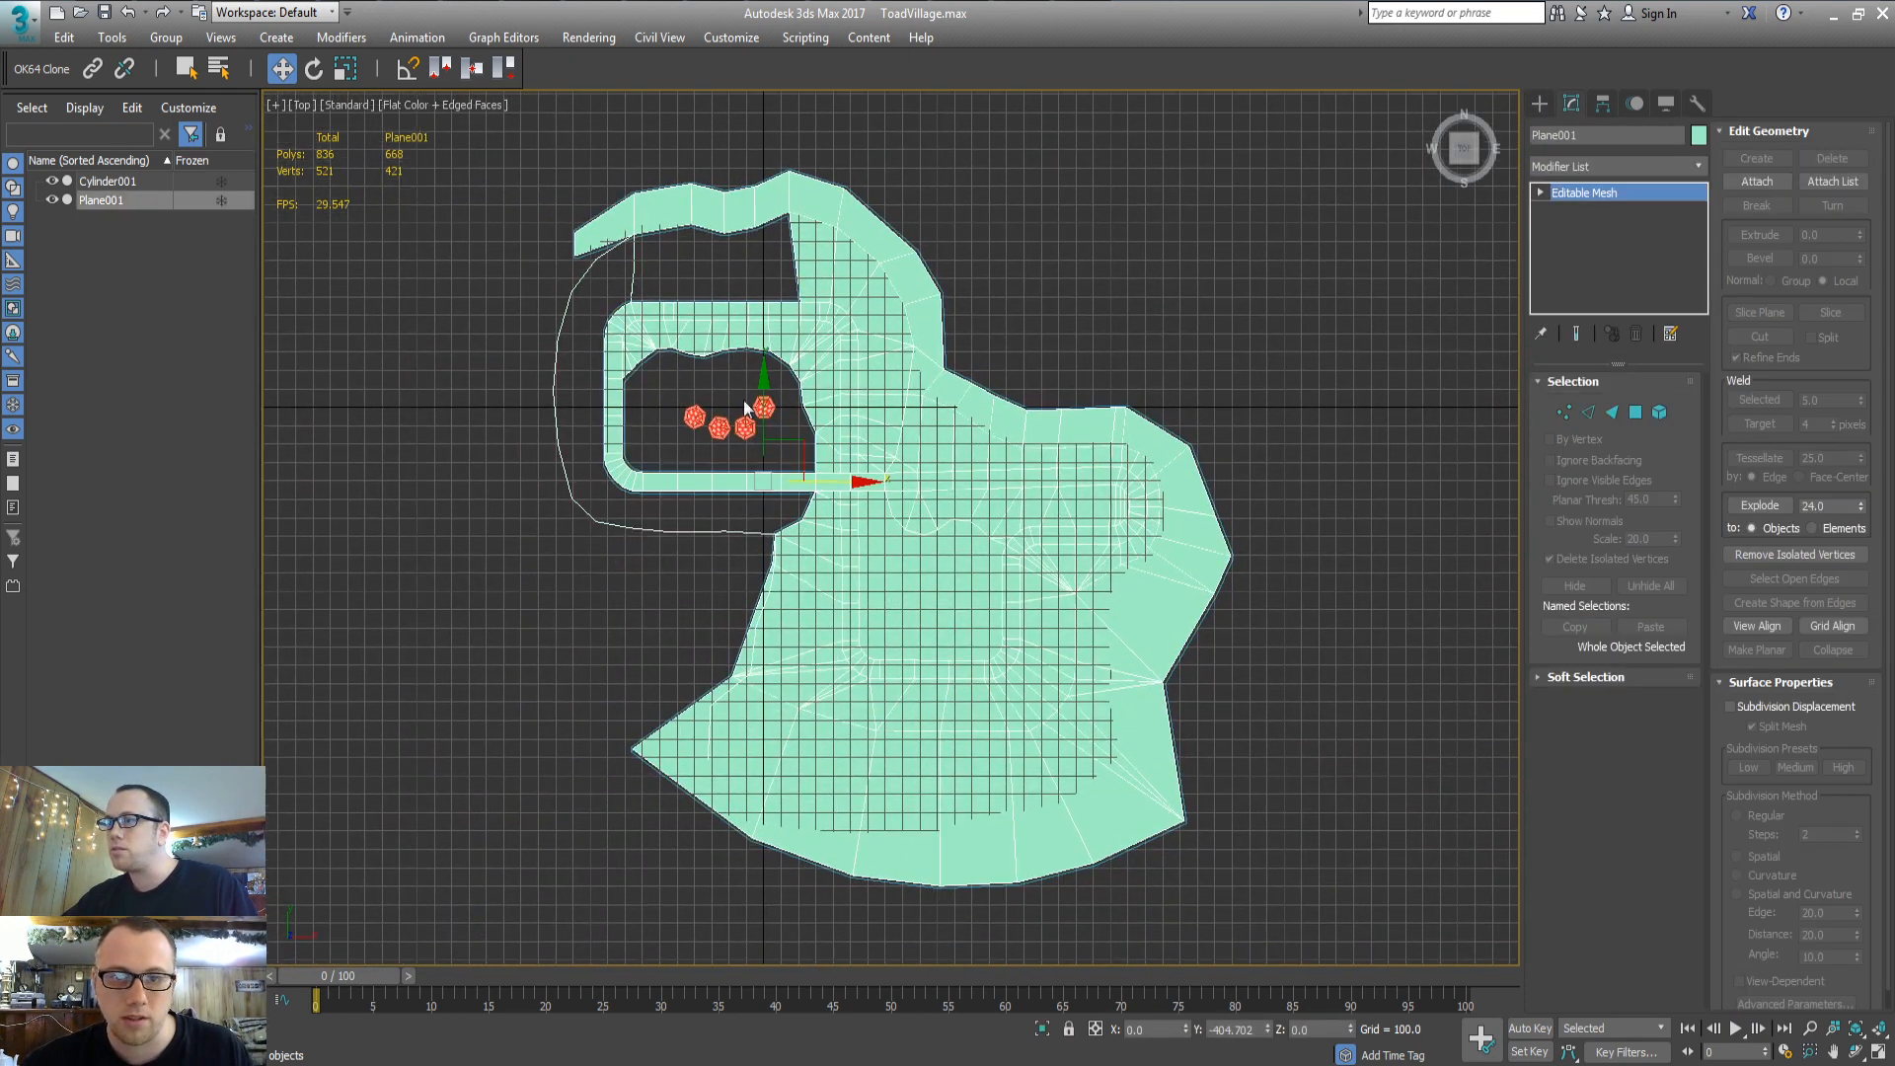
Create a triangular ground face at the corner where the wall meets the path beside the mushroom houses
key("3")
left_click(694, 349)
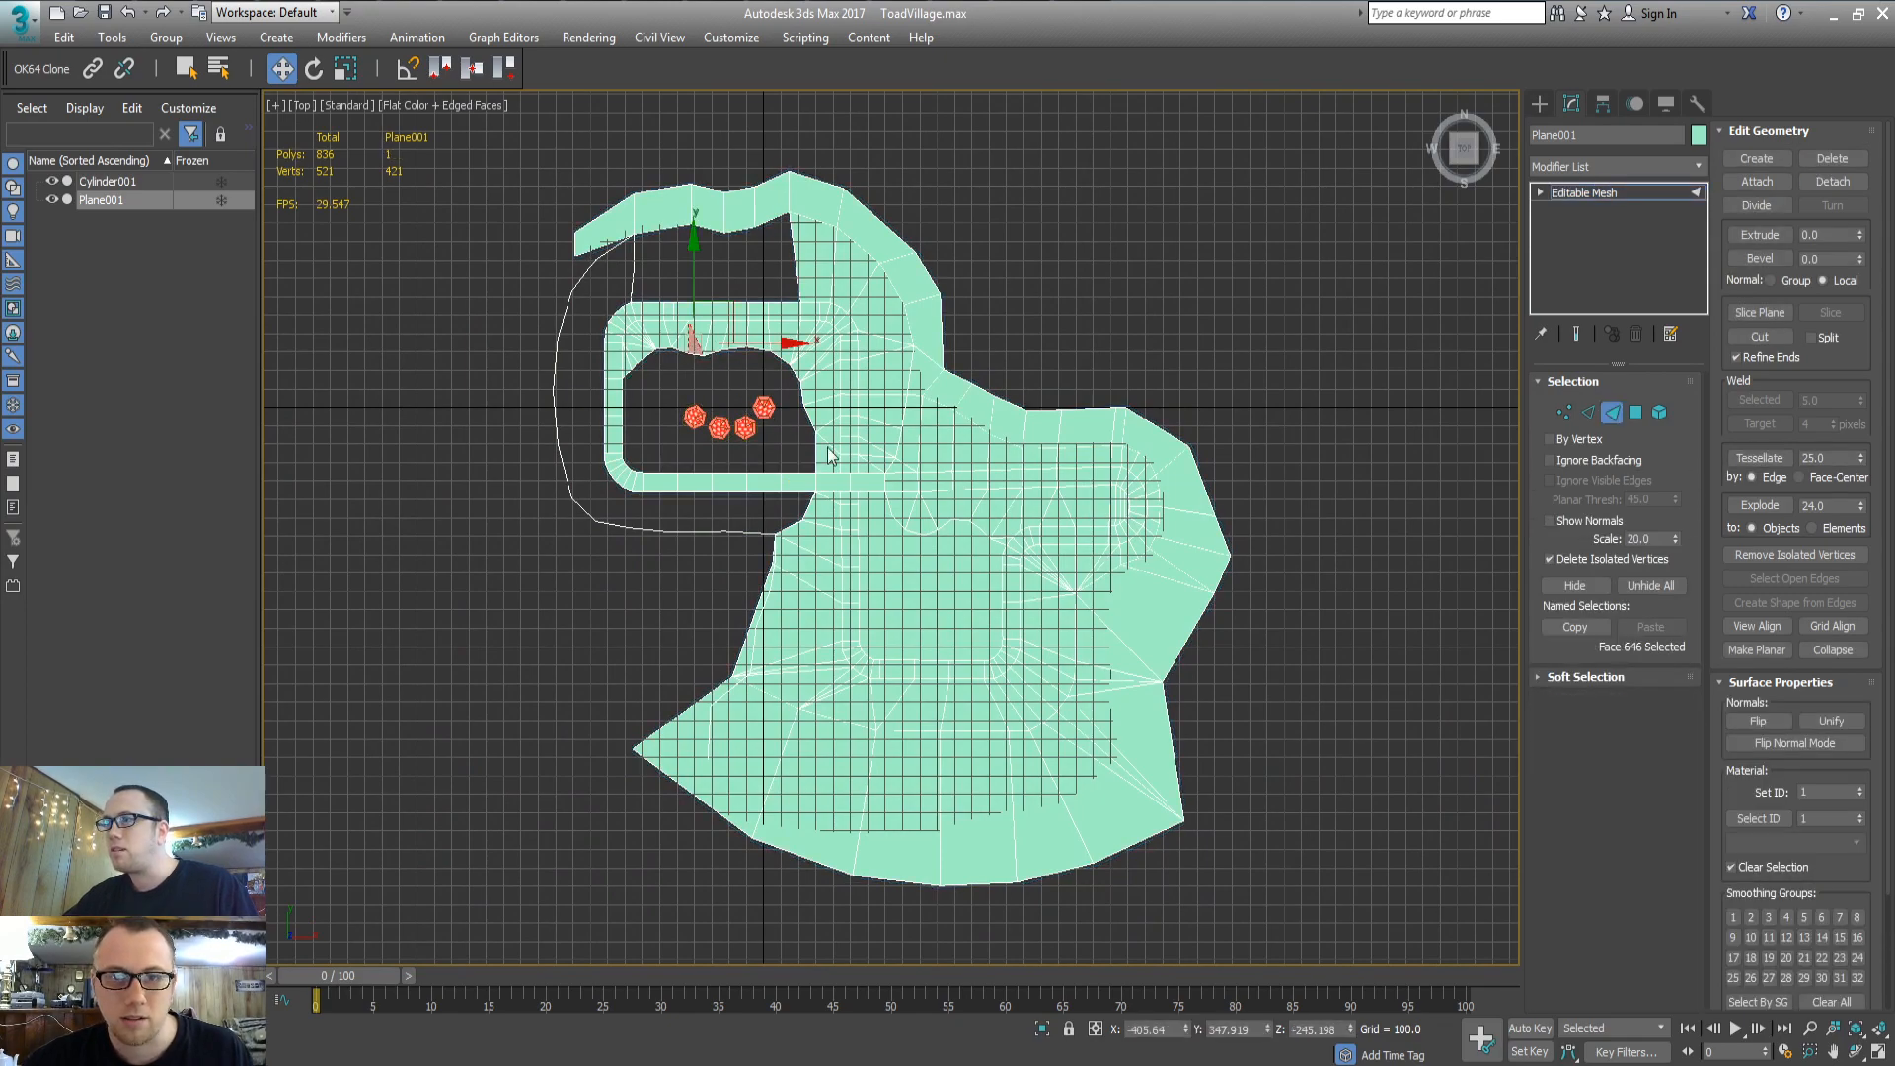
key("z")
middle_click_drag(833, 456, 879, 489, "alt")
scroll(681, 432, "down", 4)
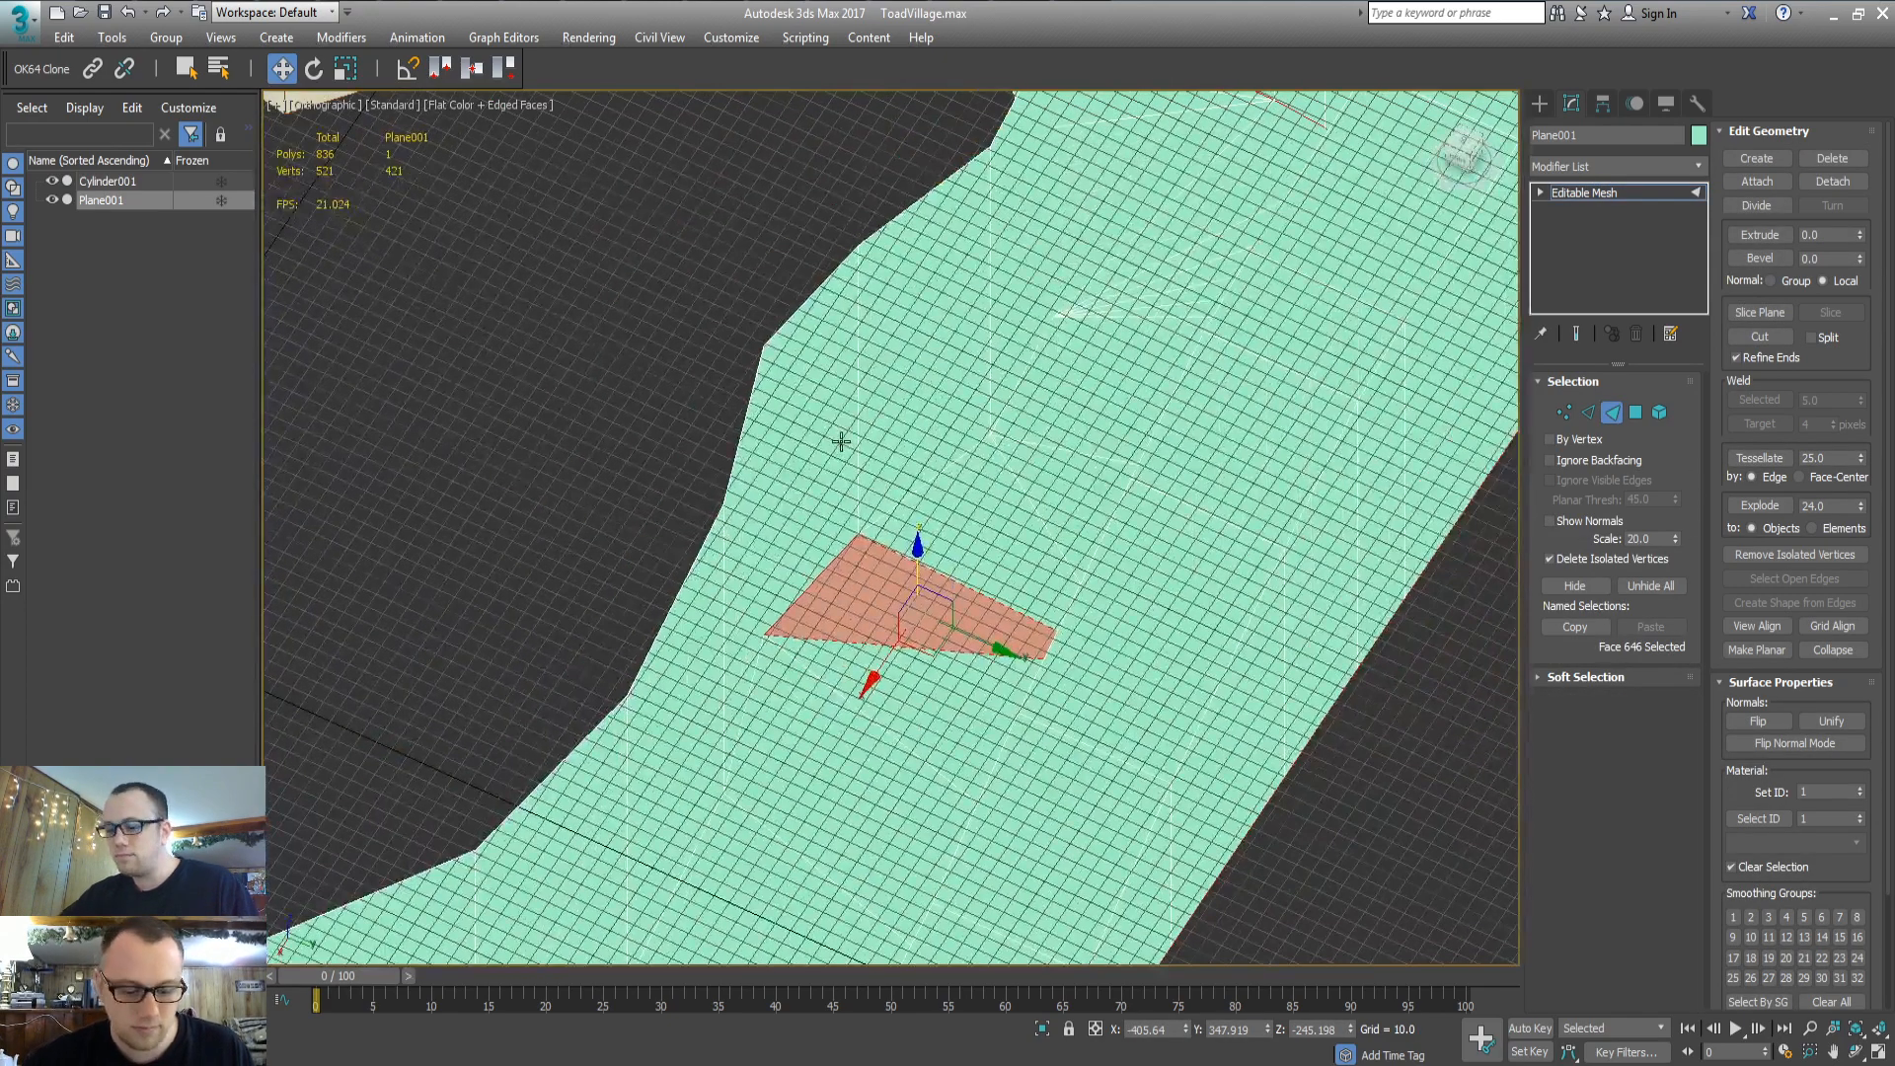
key("p")
key("z")
scroll(871, 359, "down", 7)
middle_click_drag(940, 416, 1253, 570)
middle_click_drag(624, 434, 750, 405)
key("c")
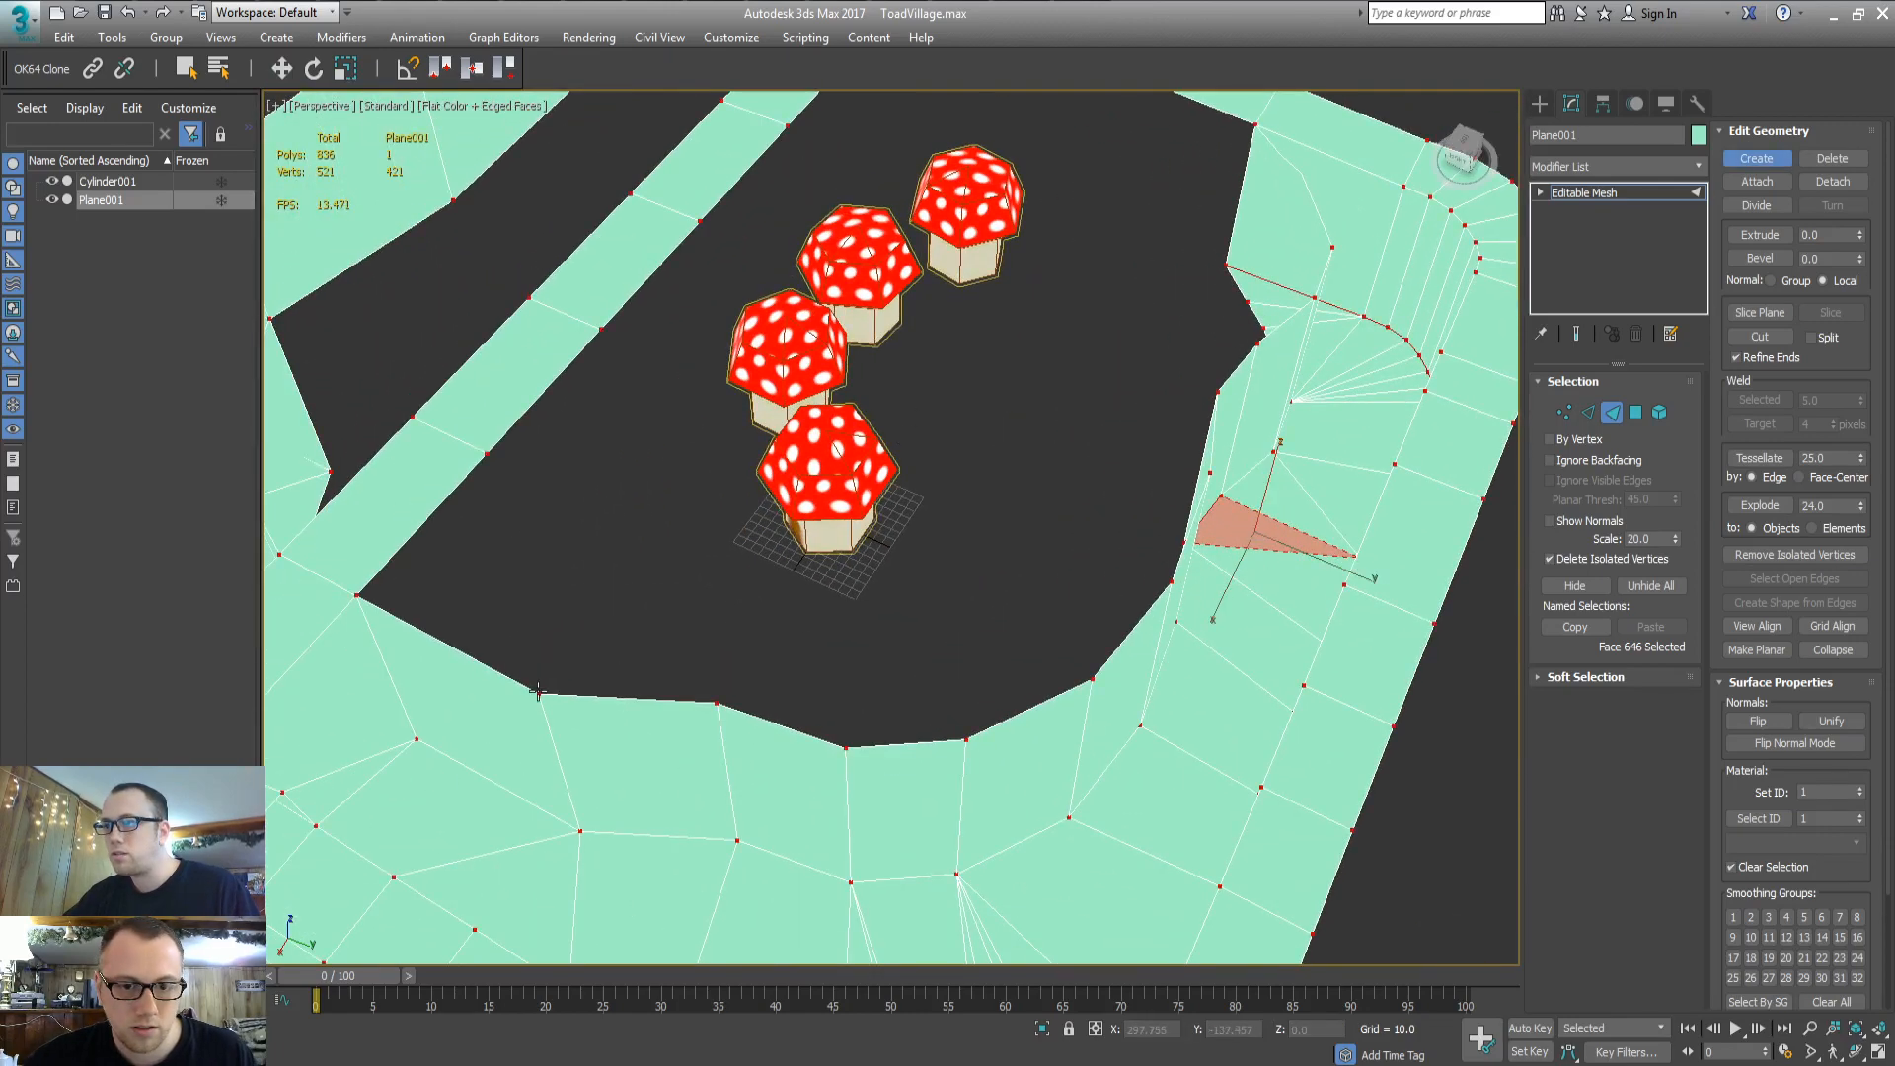
left_click(487, 453)
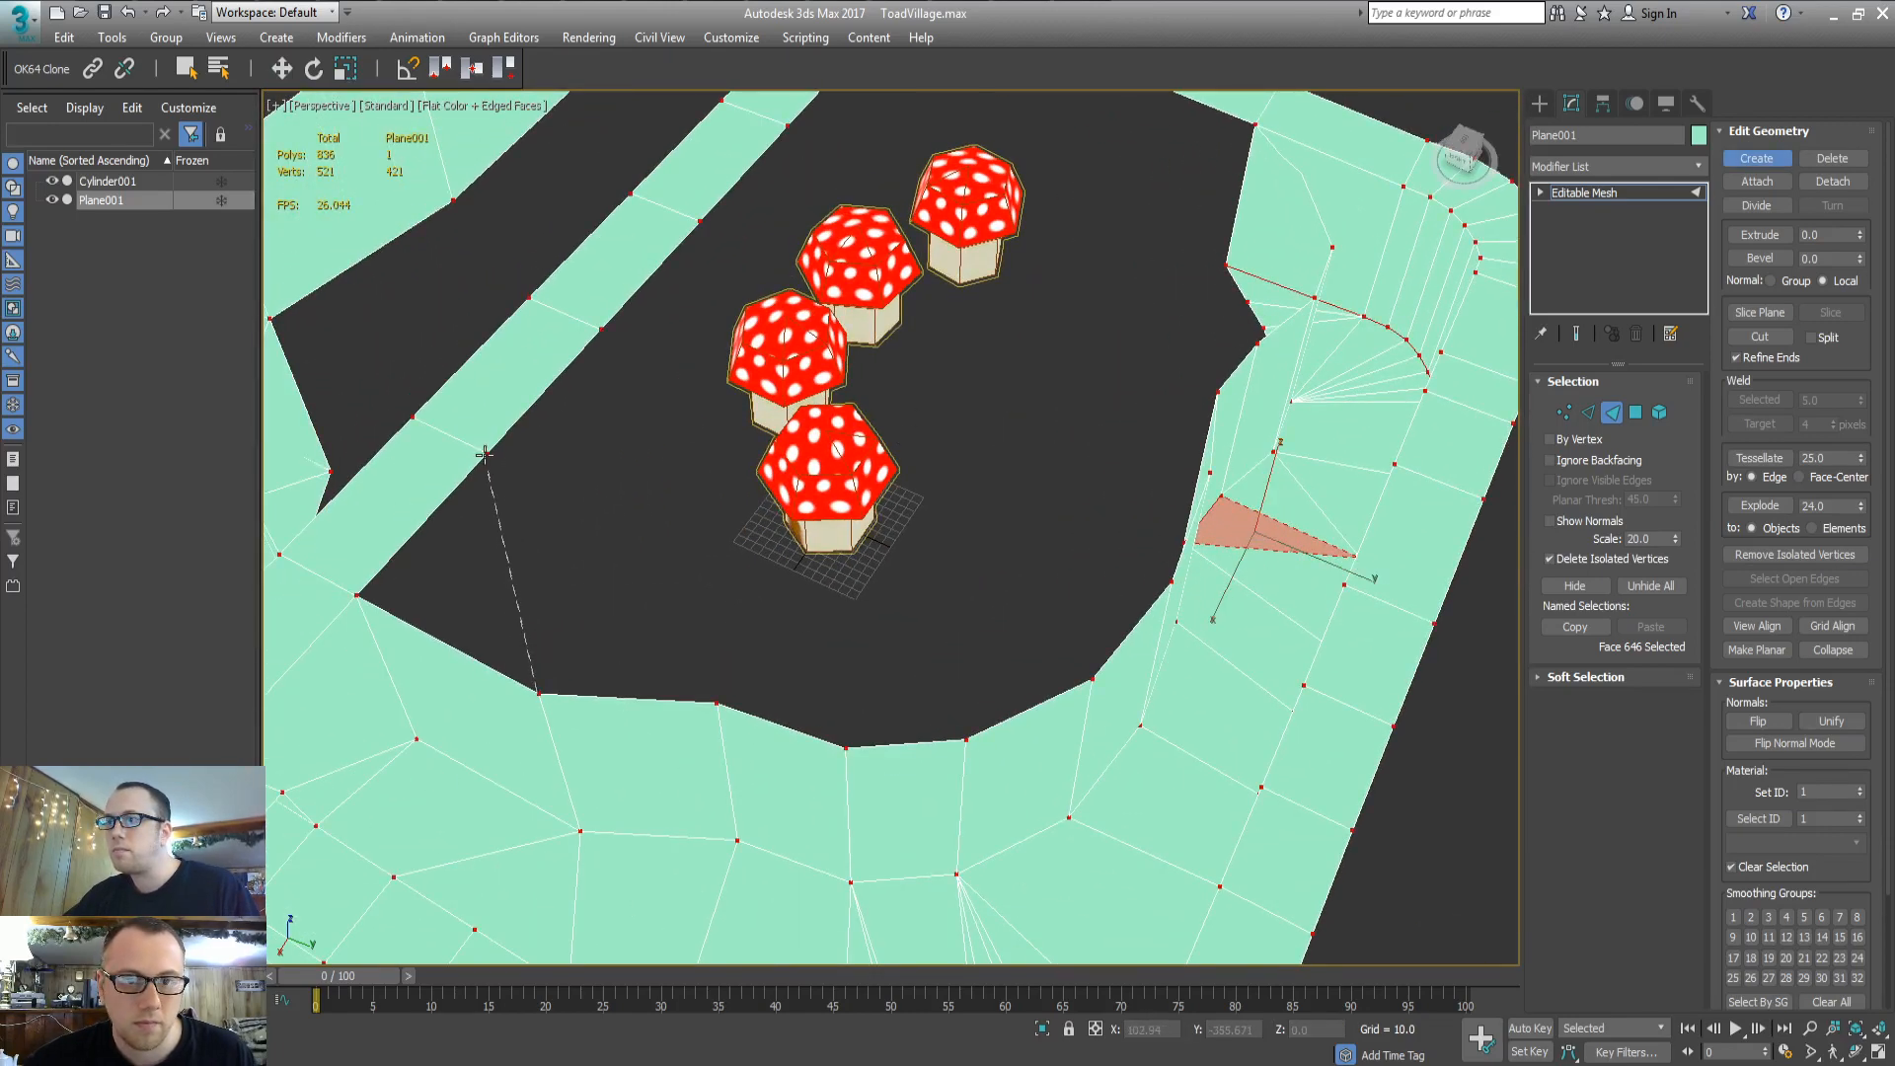
left_click(354, 595)
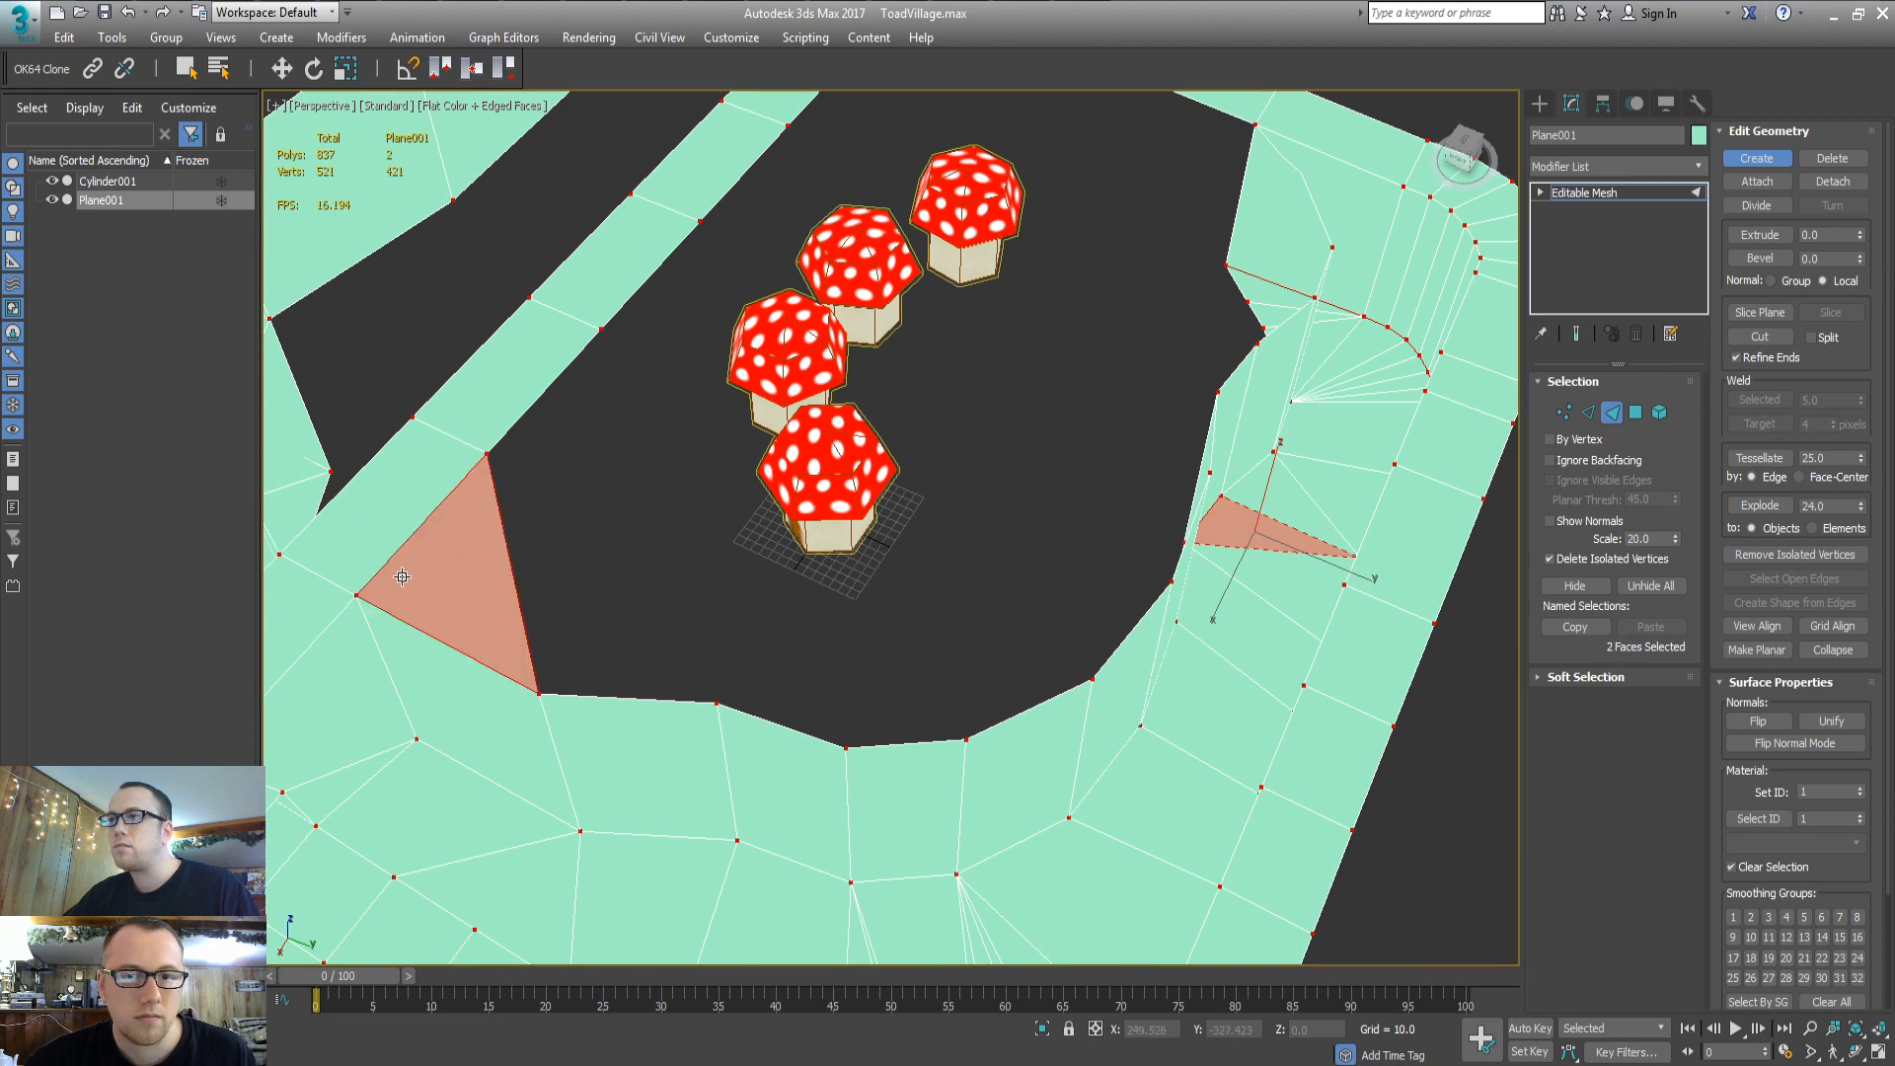
Create two ground faces under the mushroom houses from one path-edge segment to two vertices of the curved wall
left_click(485, 453)
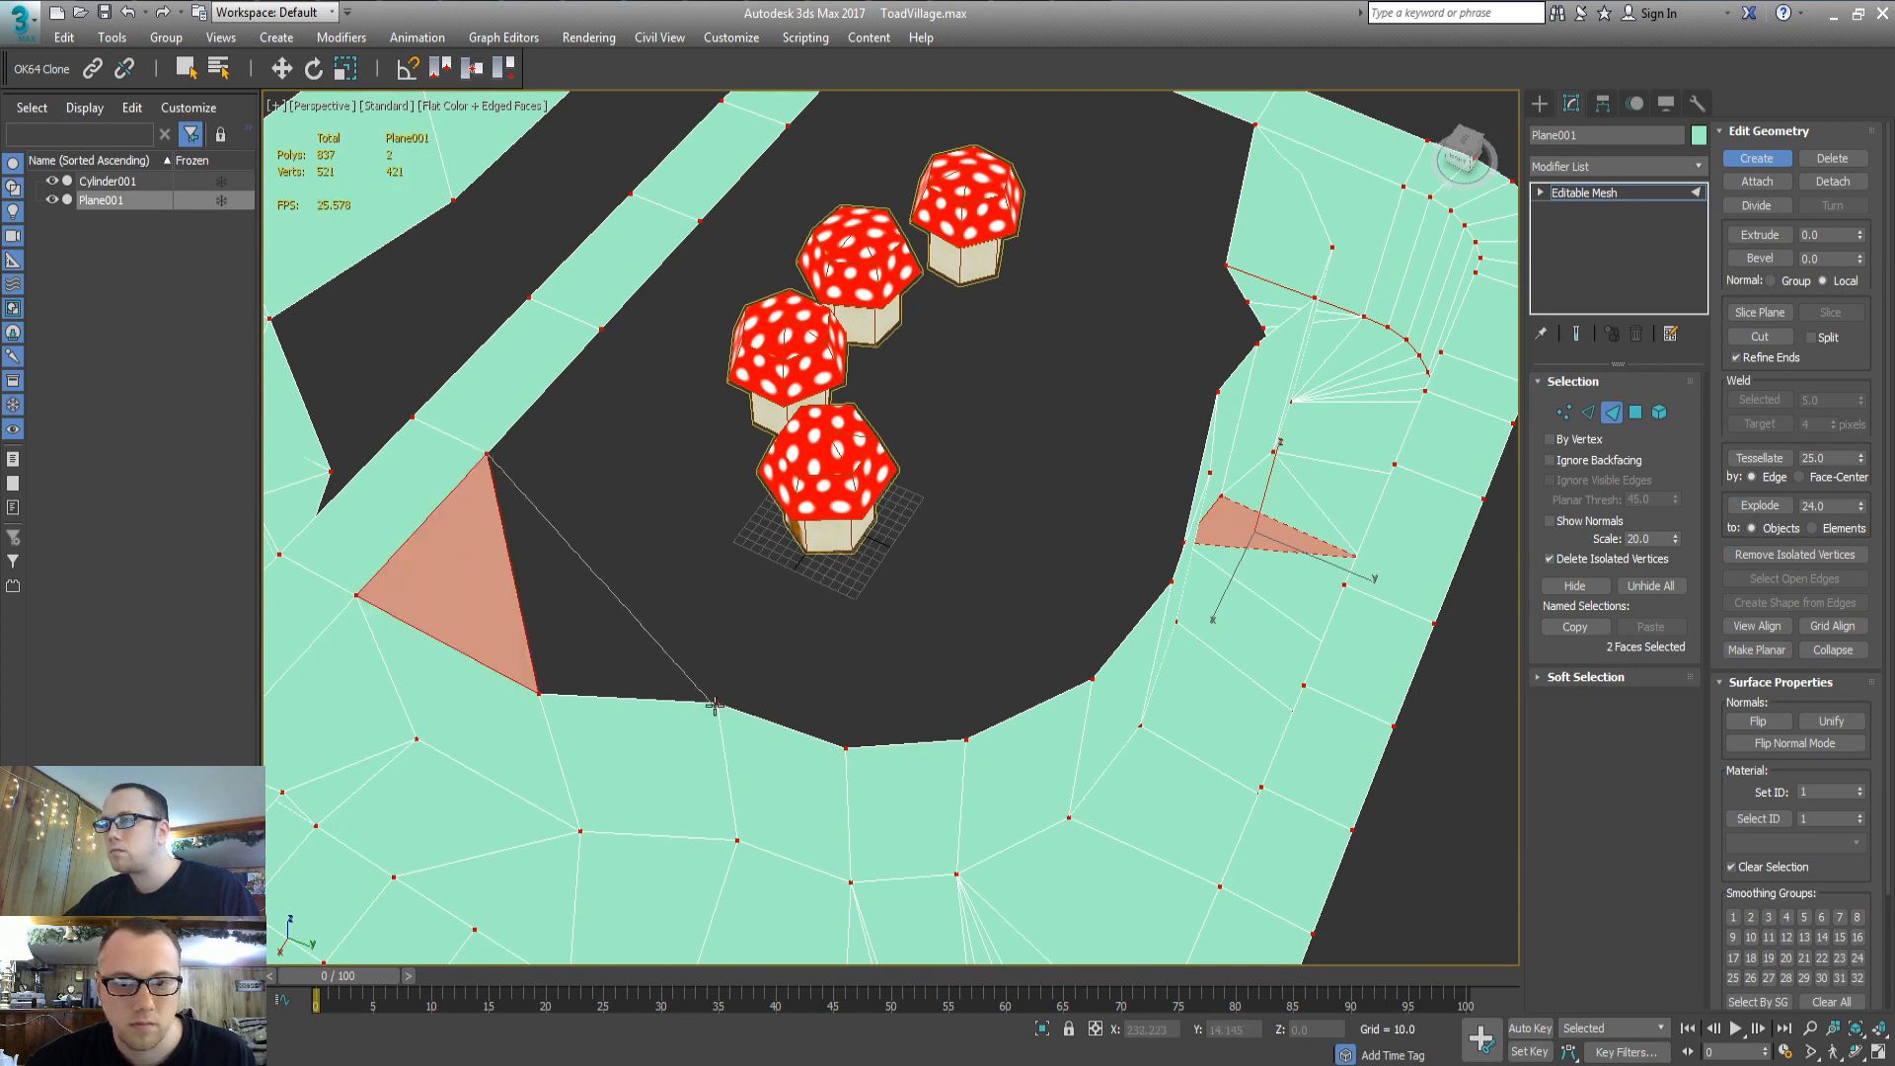
left_click(717, 703)
left_click(1174, 584)
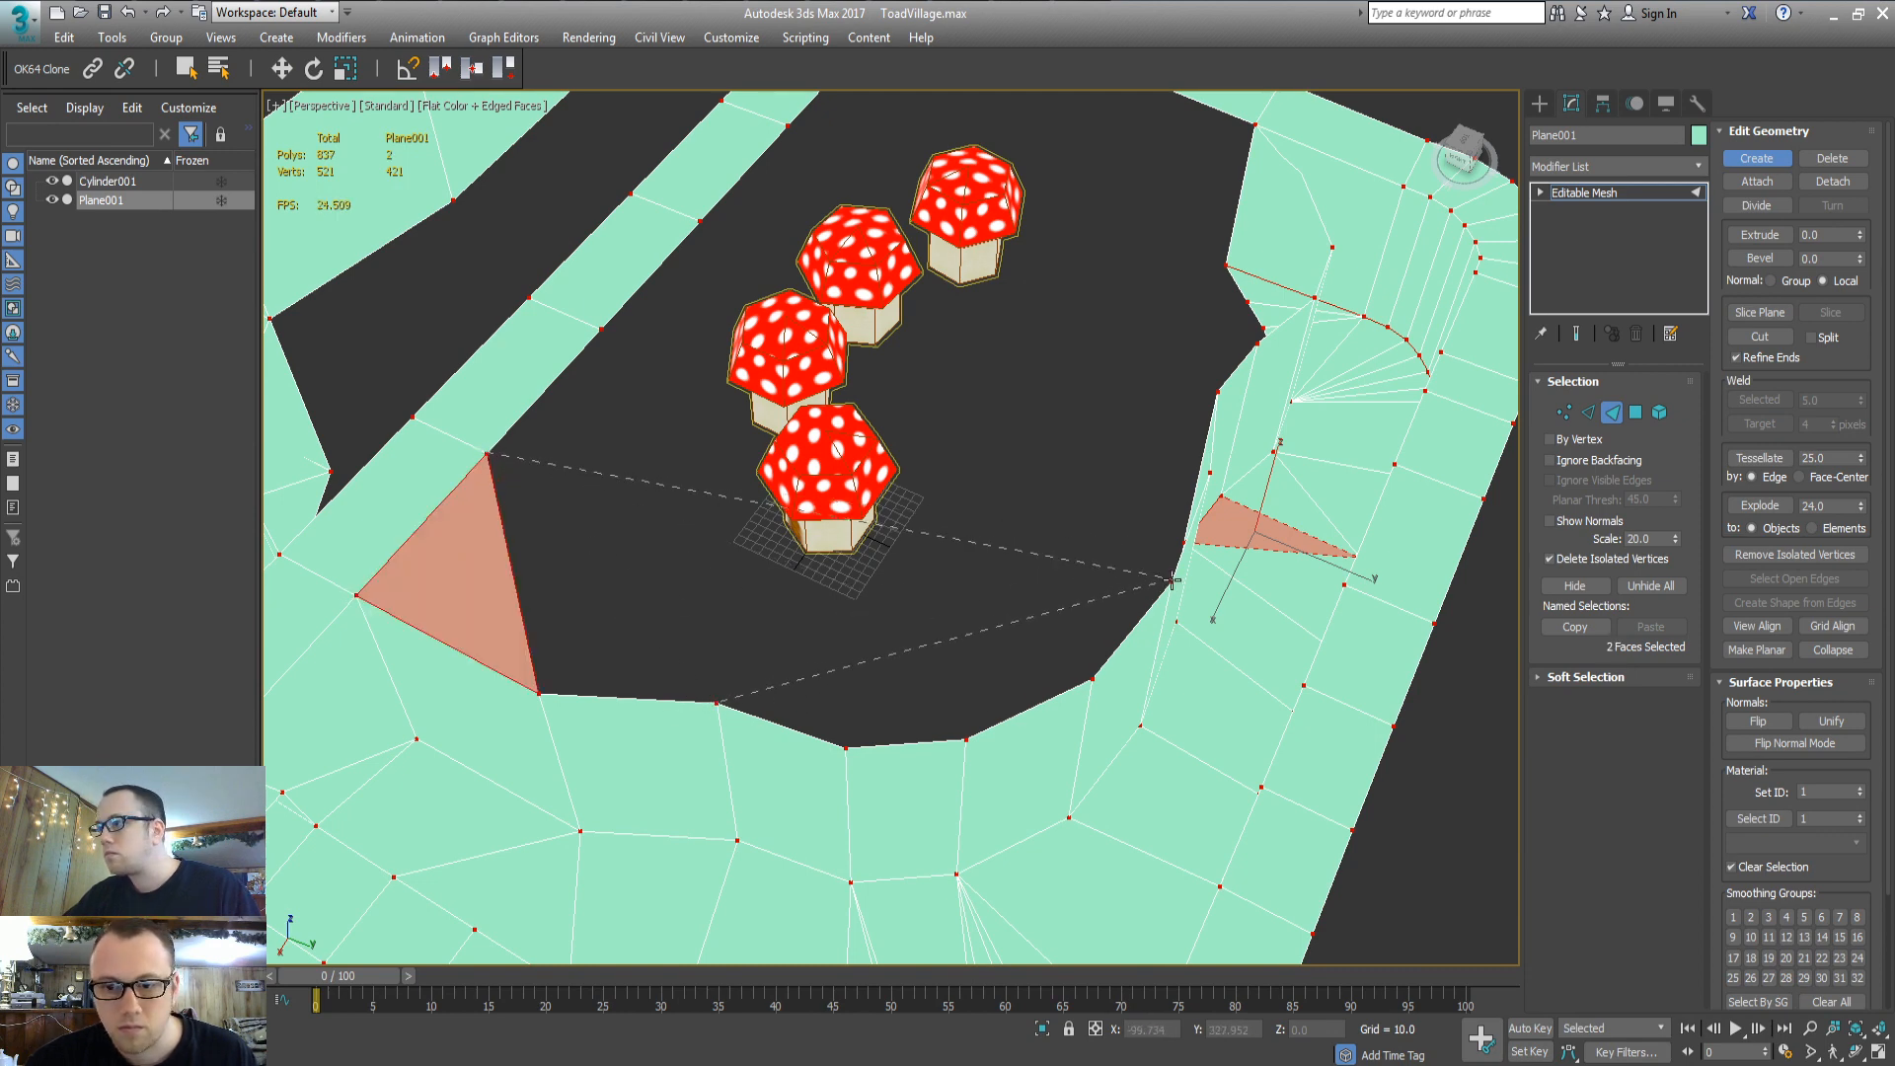
left_click(599, 329)
left_click(718, 703)
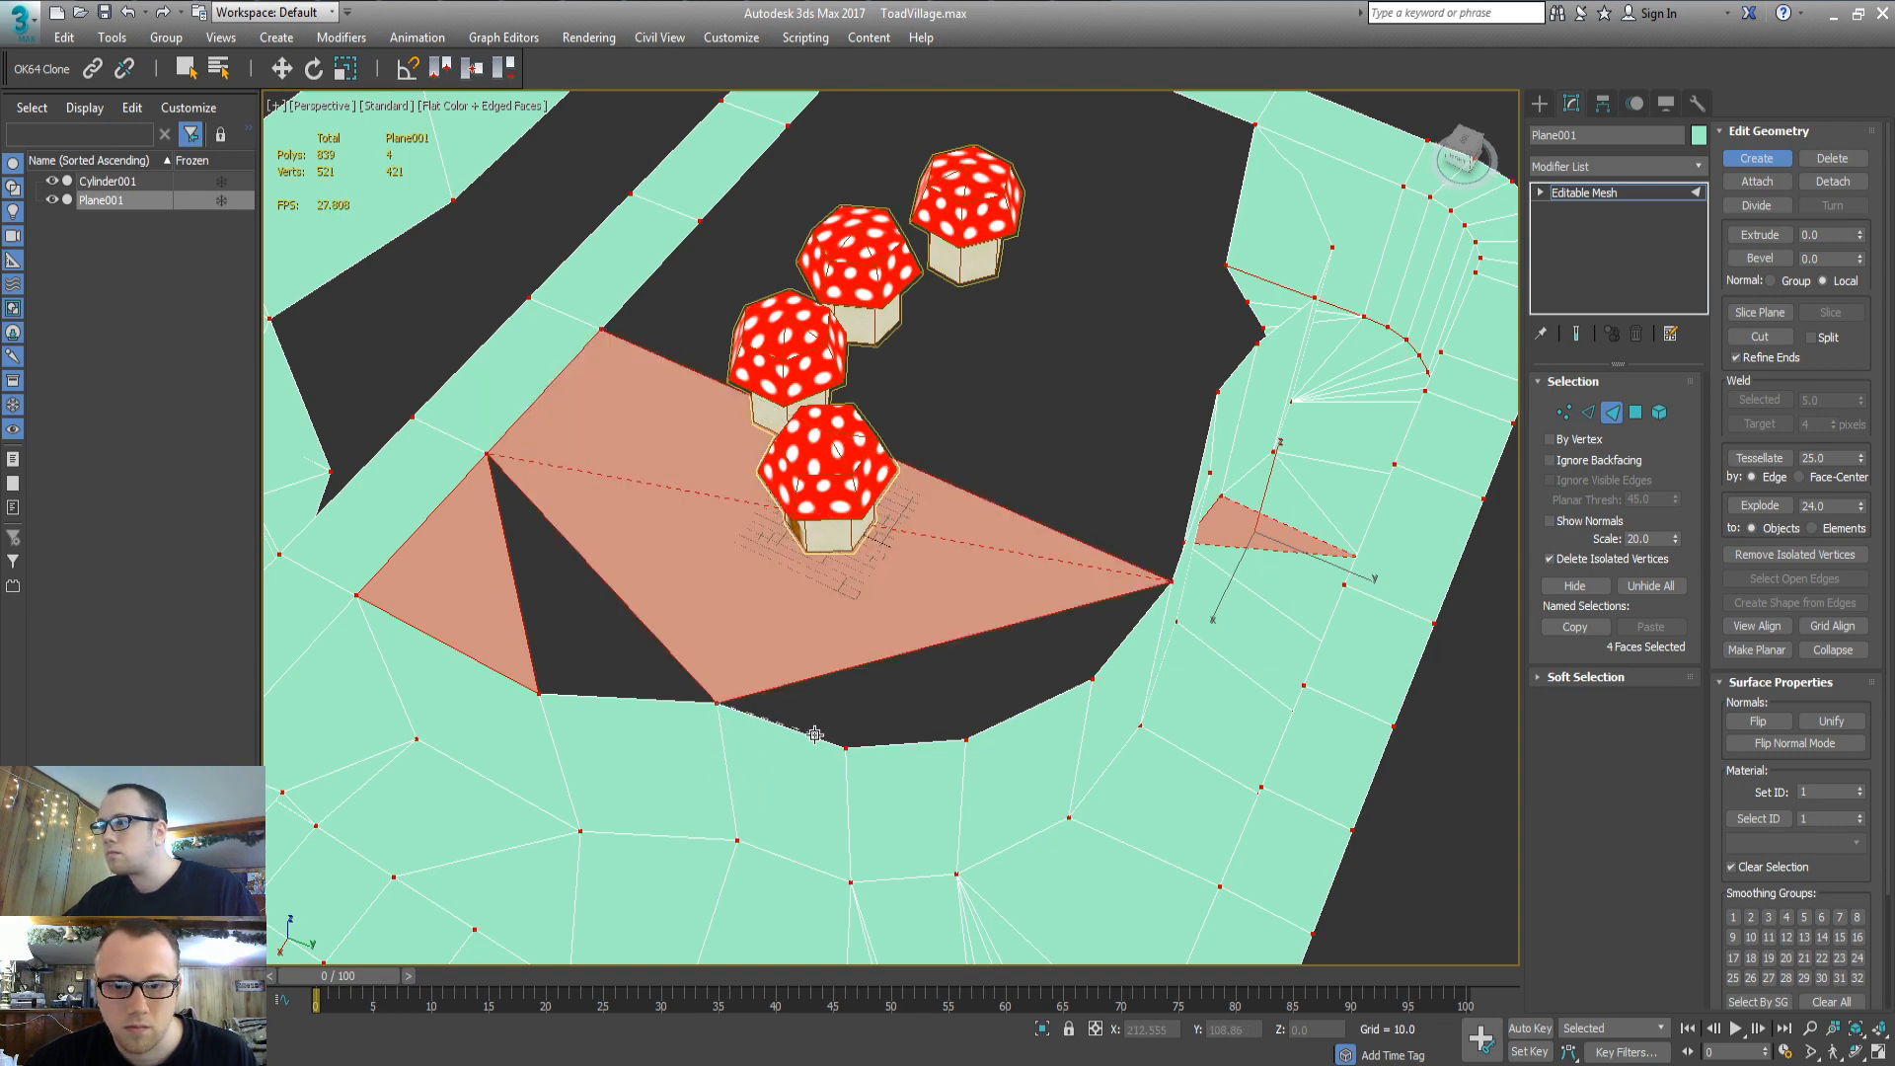
left_click(845, 747)
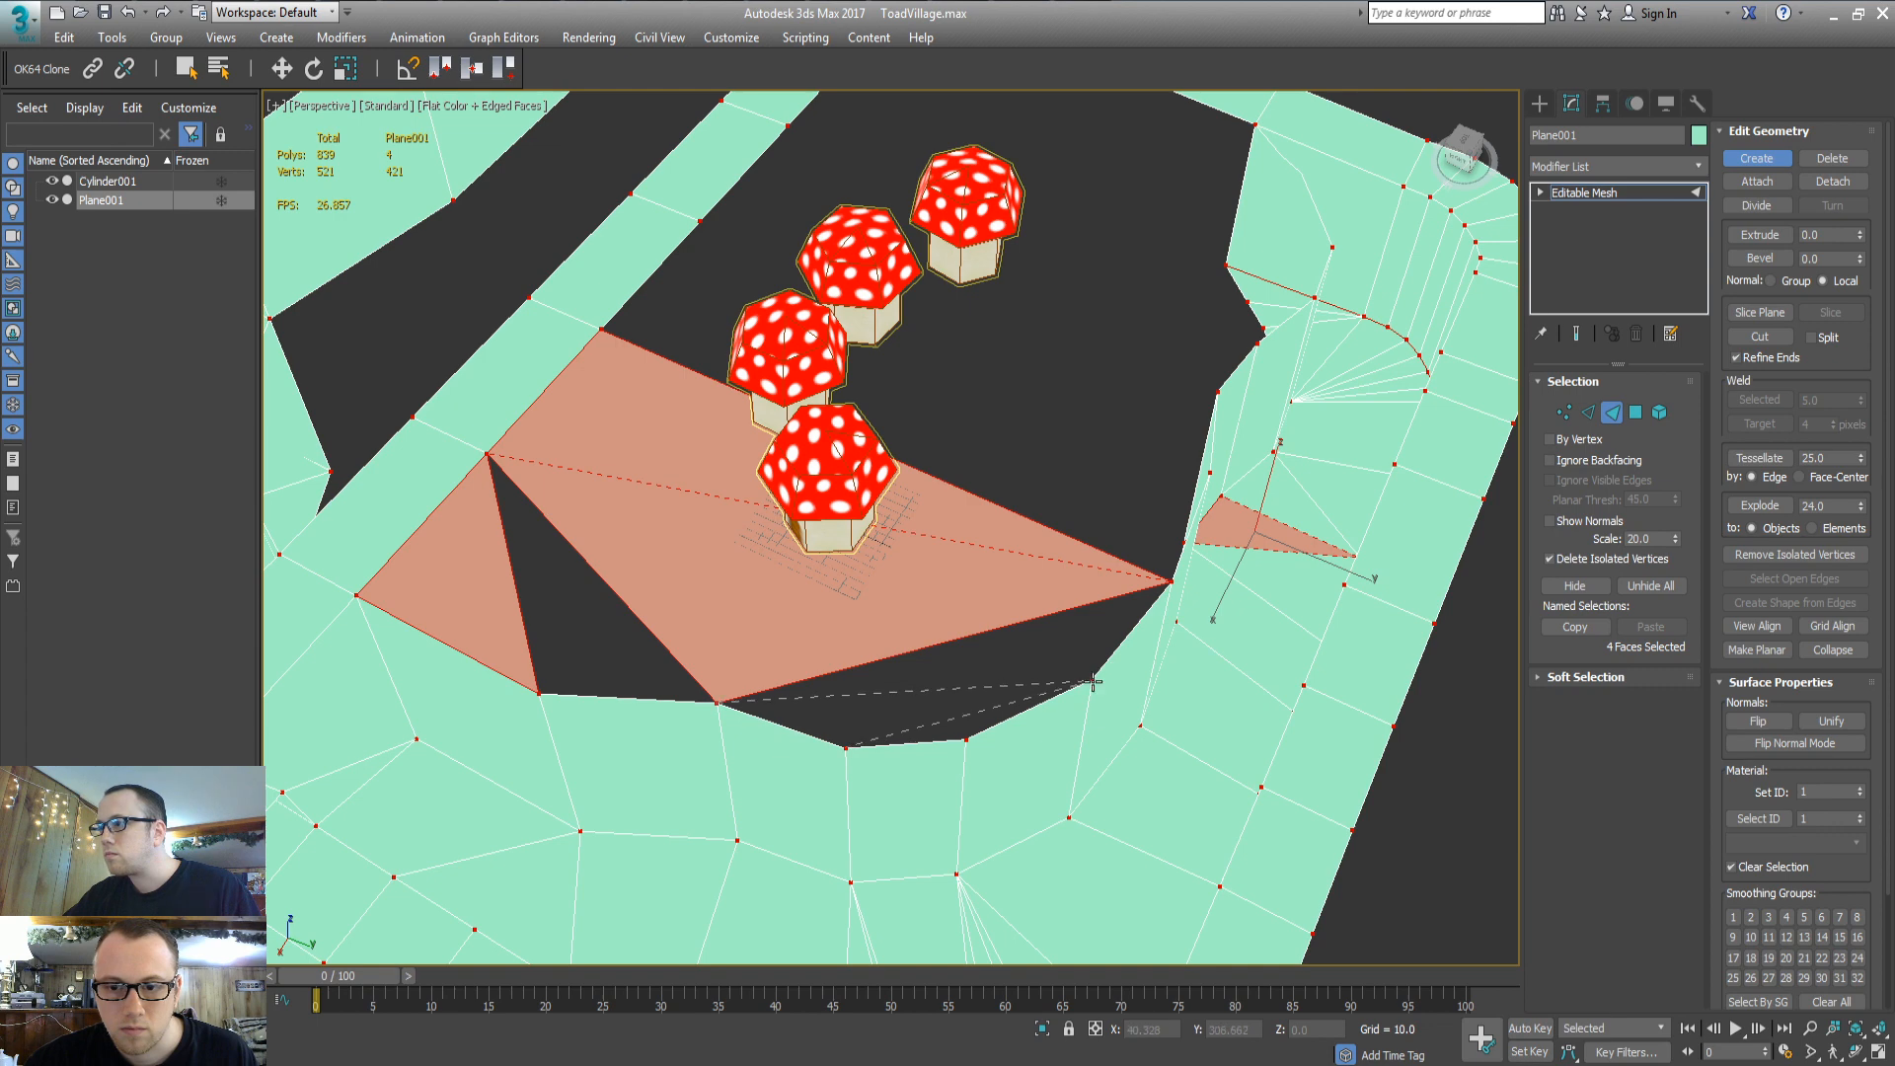
left_click(1170, 585)
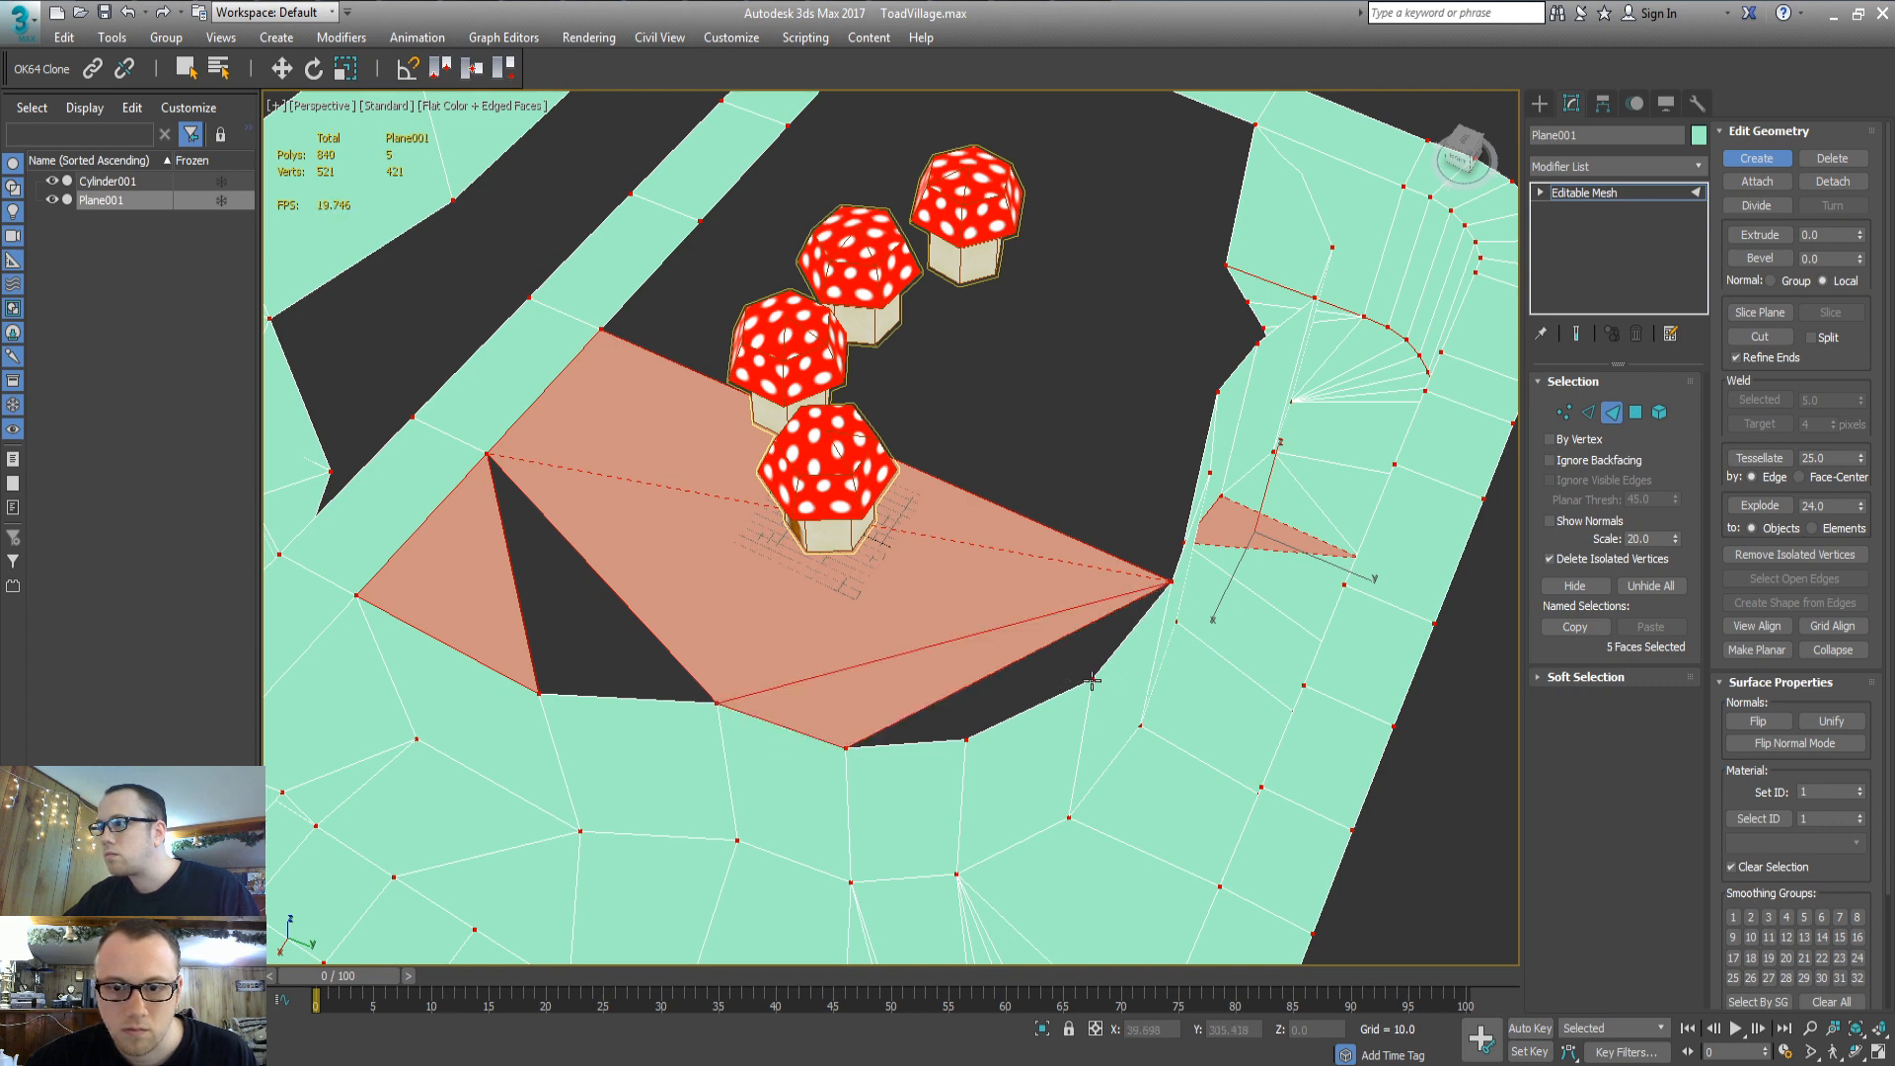
key("ctrl+z")
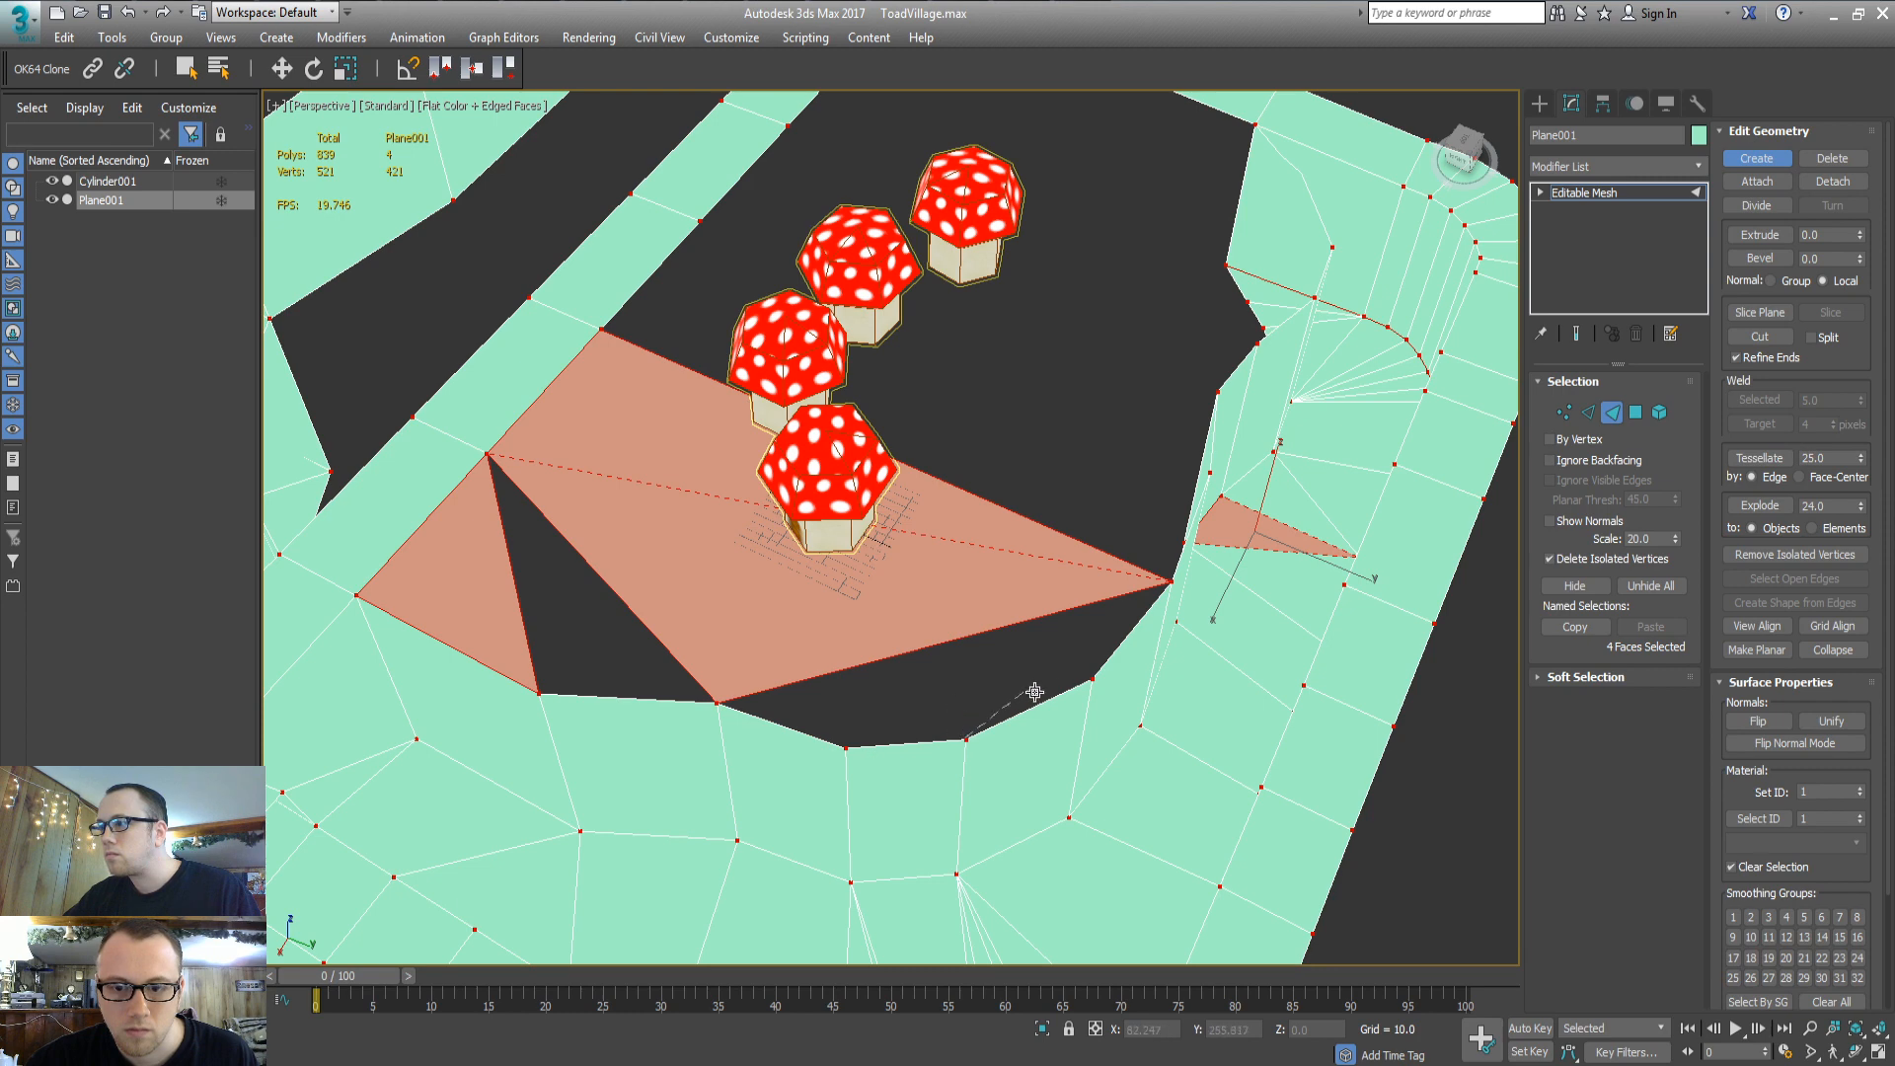
Fill the remaining gaps between the large ground faces and the curved wall with four faces
left_click(1091, 679)
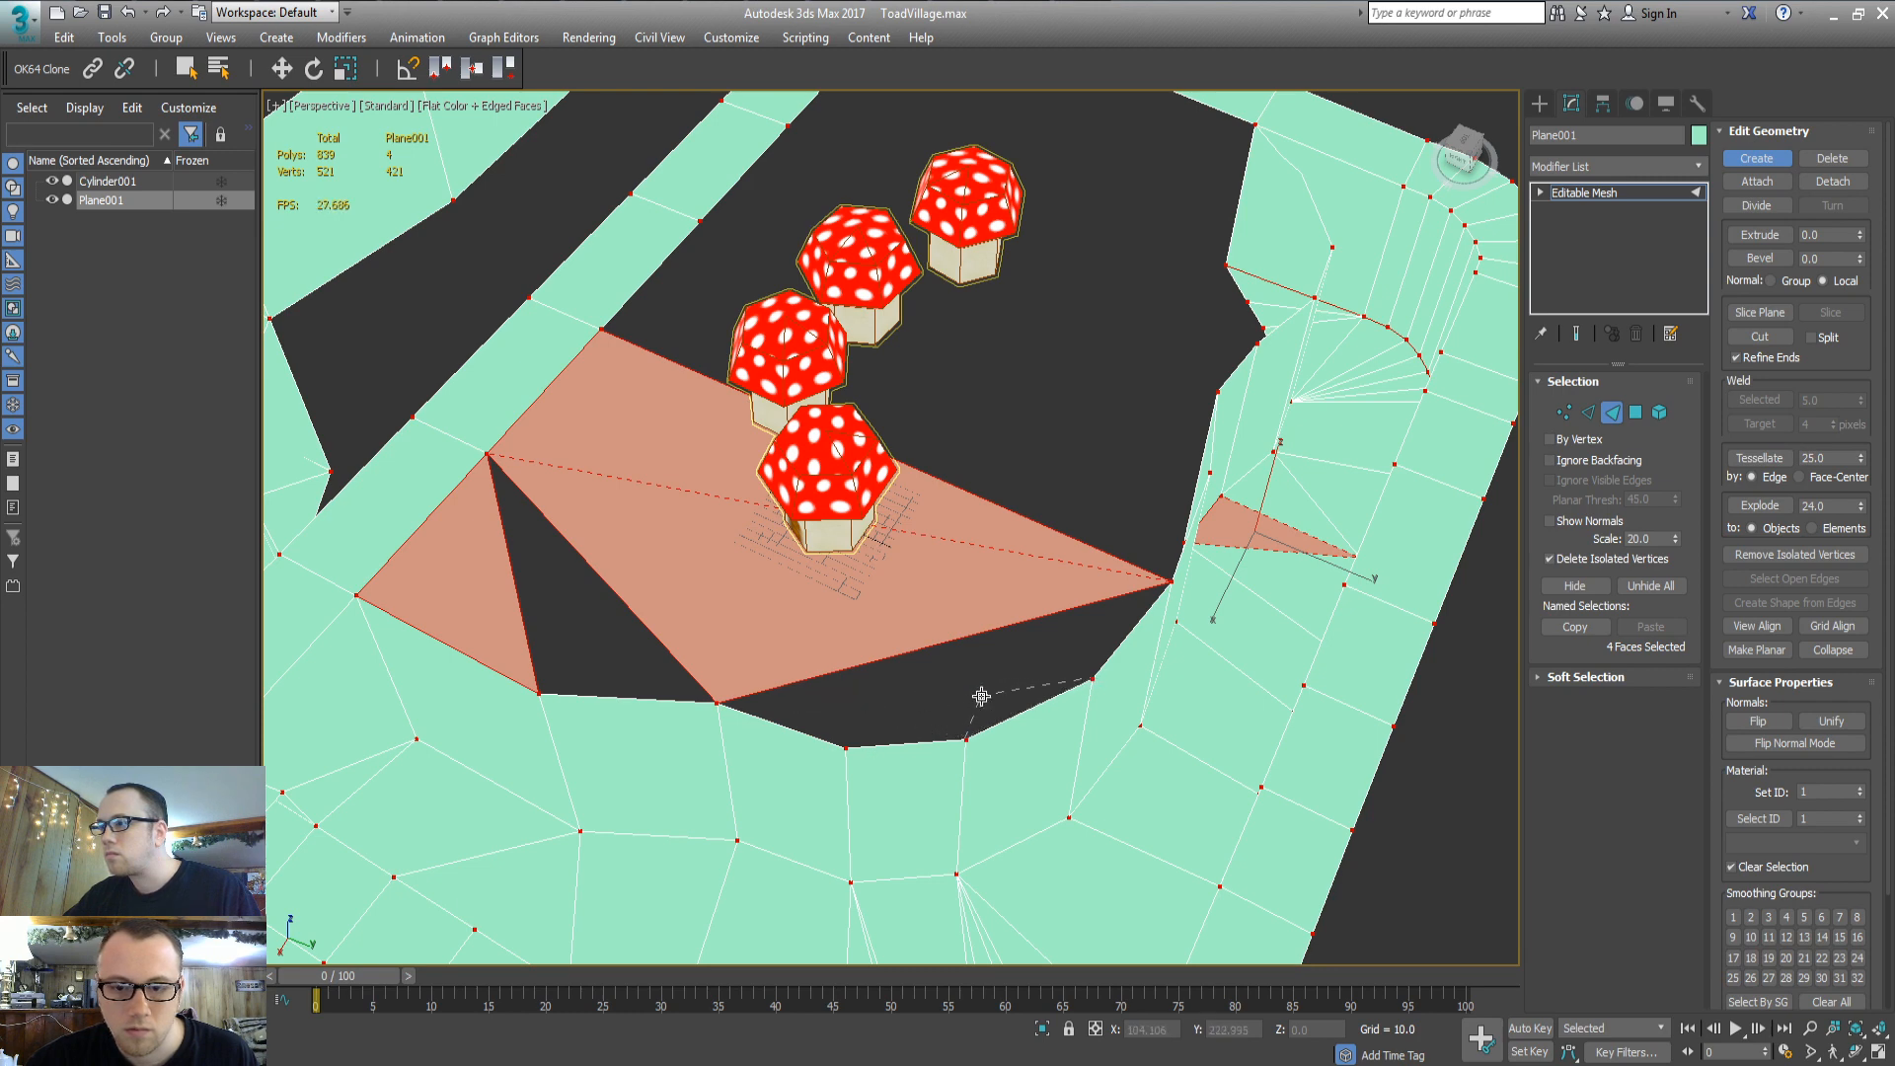
left_click(1170, 584)
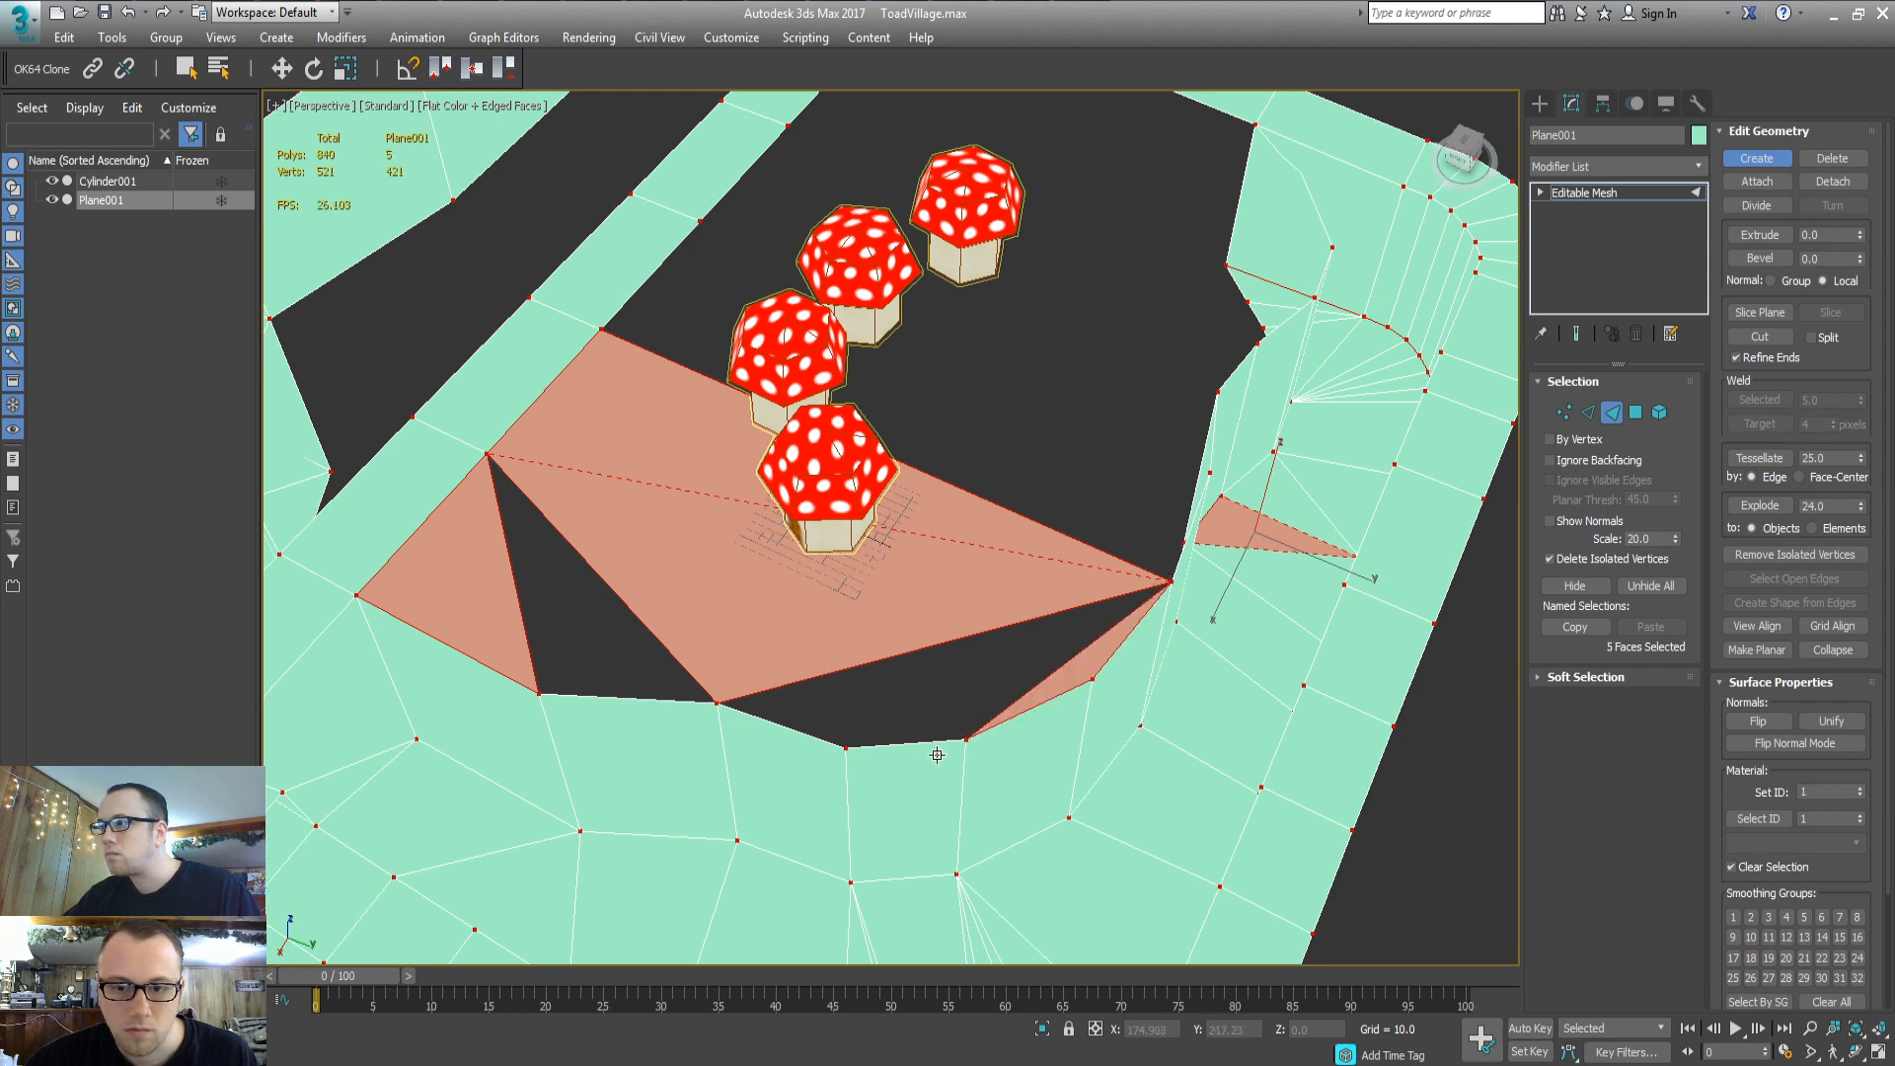
left_click(968, 738)
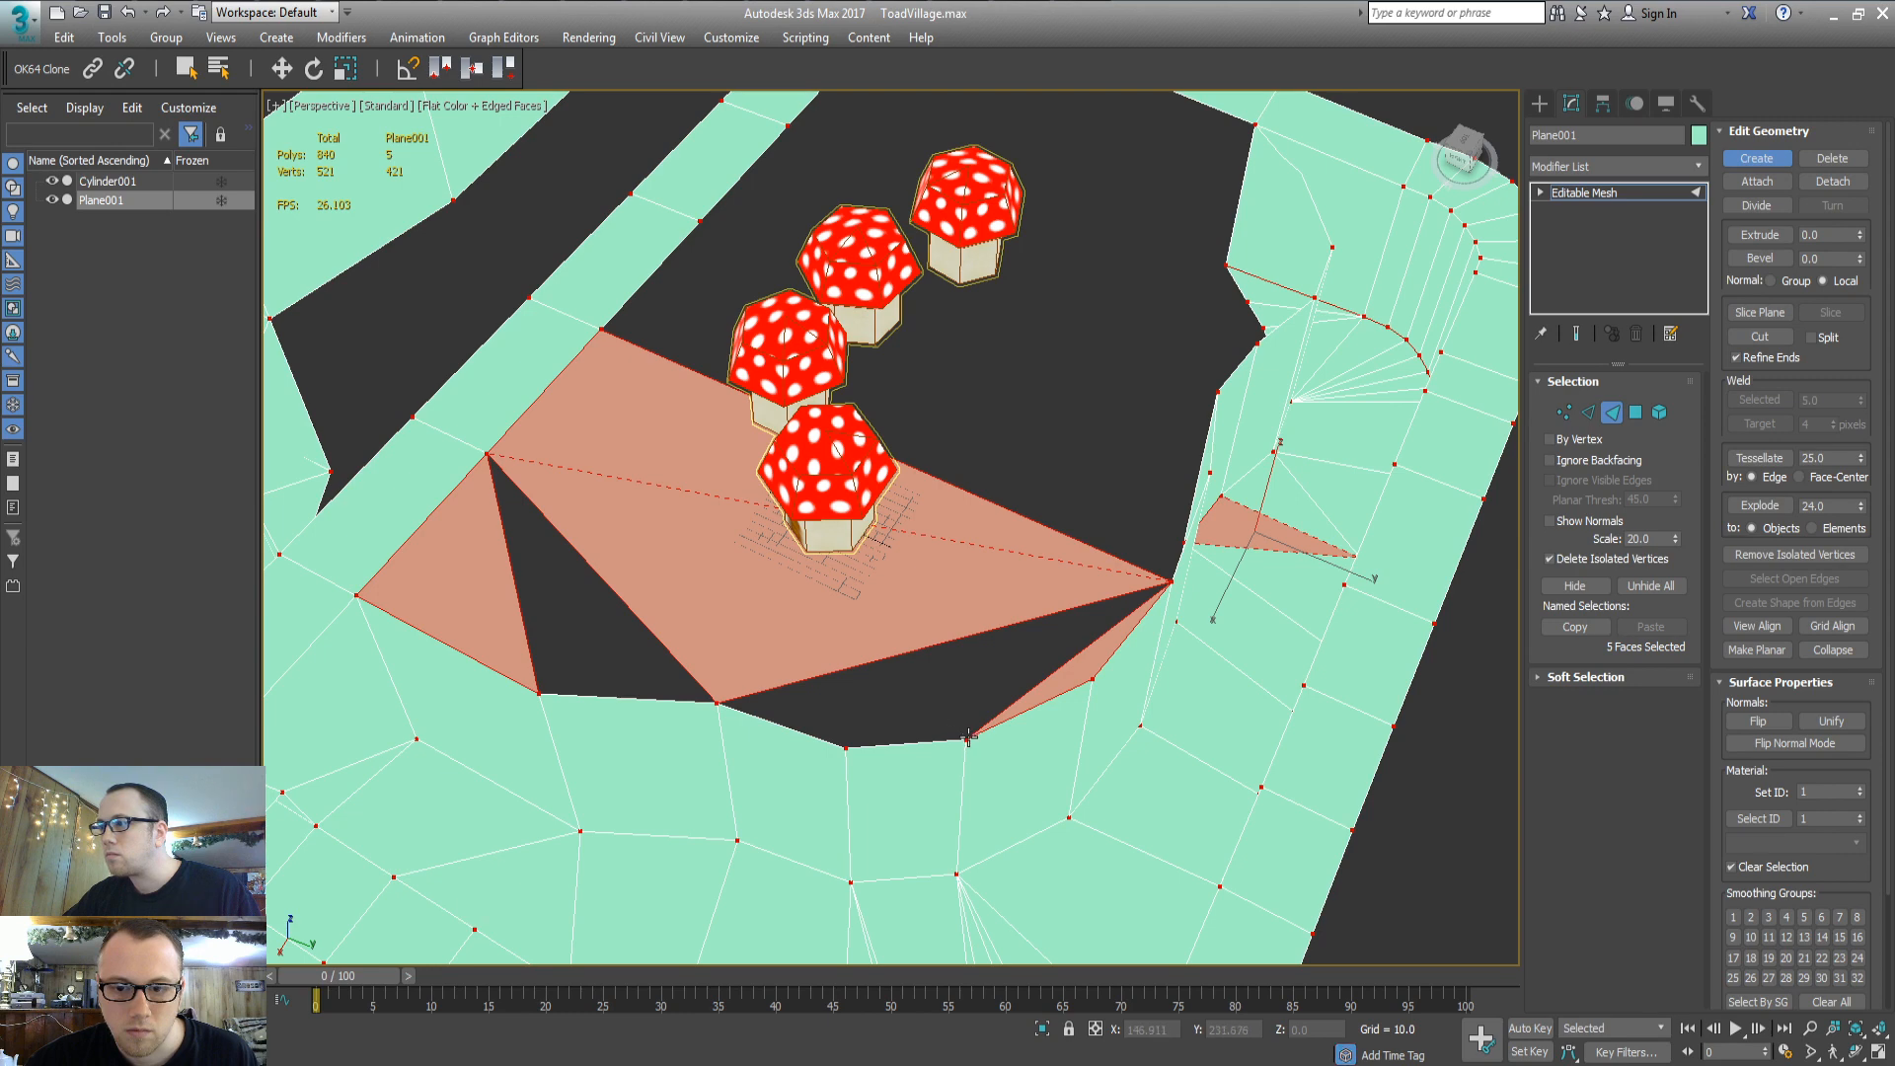
left_click(717, 703)
left_click(846, 747)
left_click(717, 703)
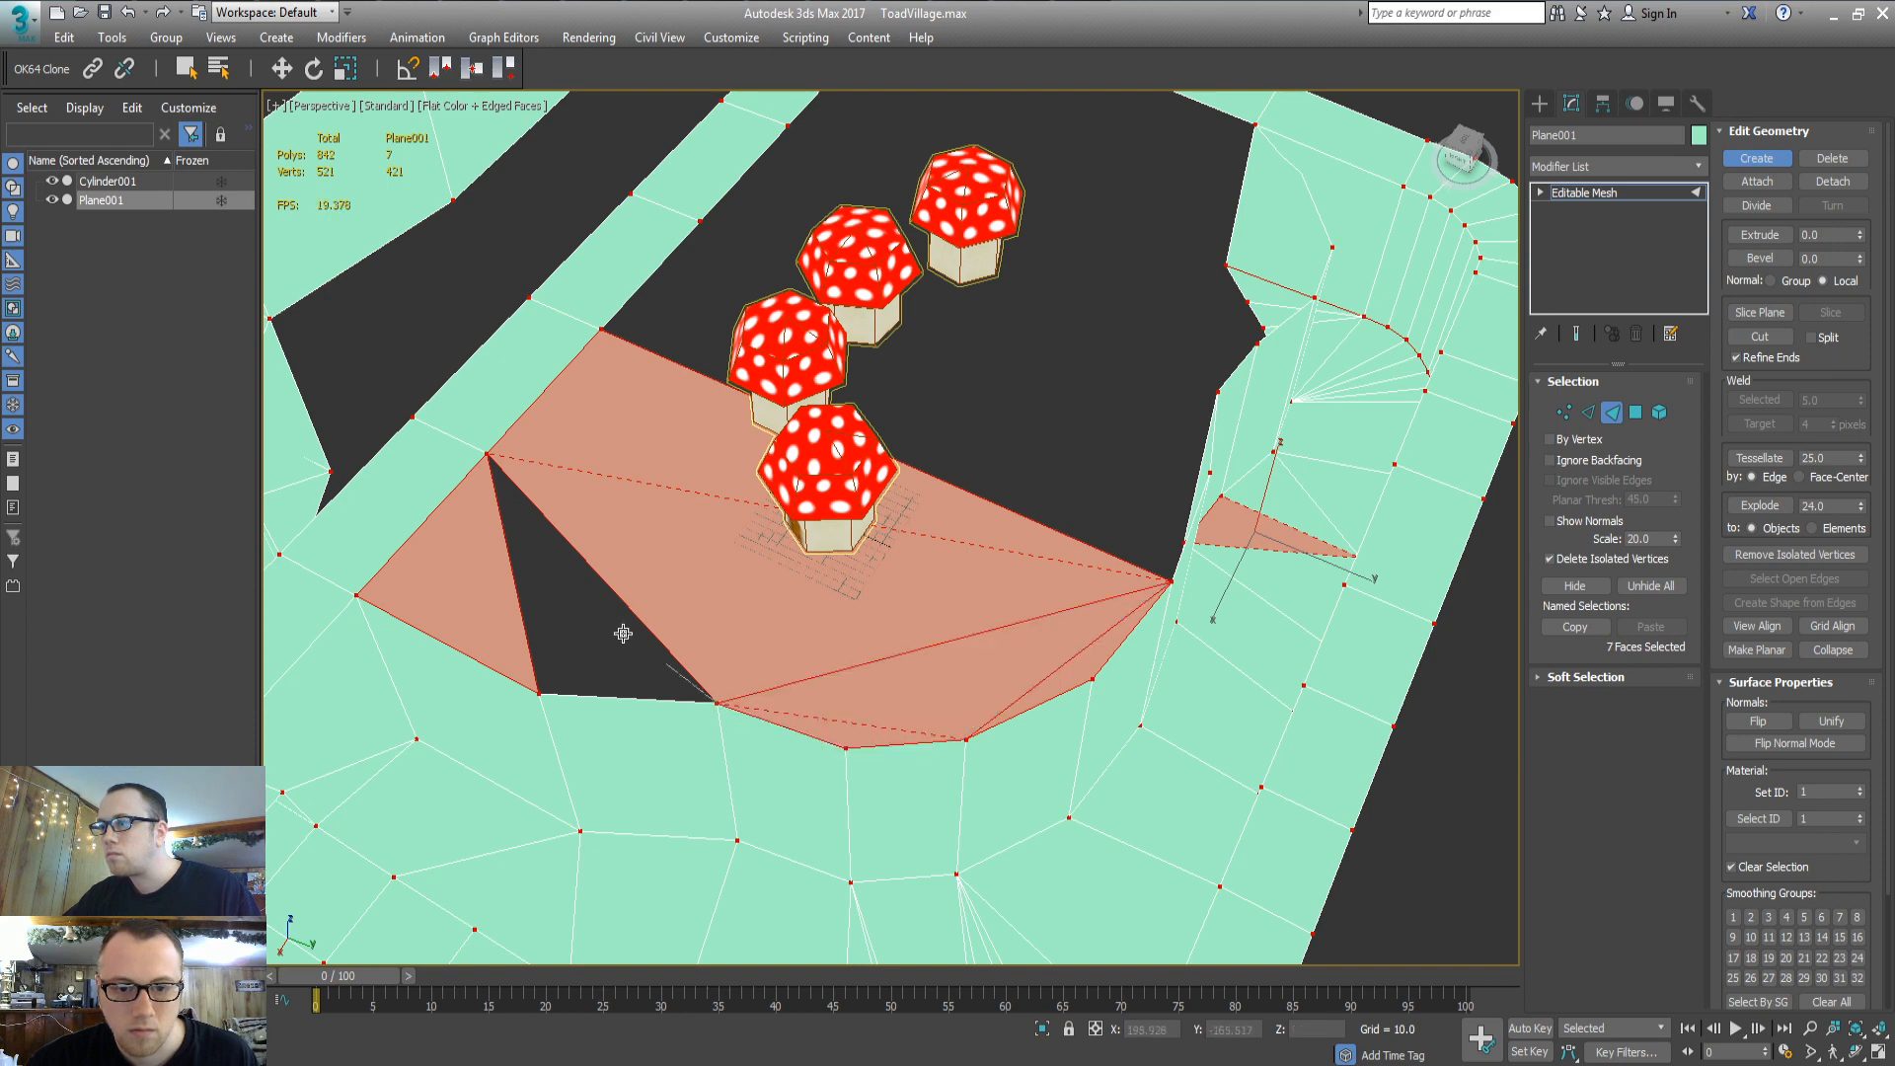
left_click(484, 455)
left_click(539, 694)
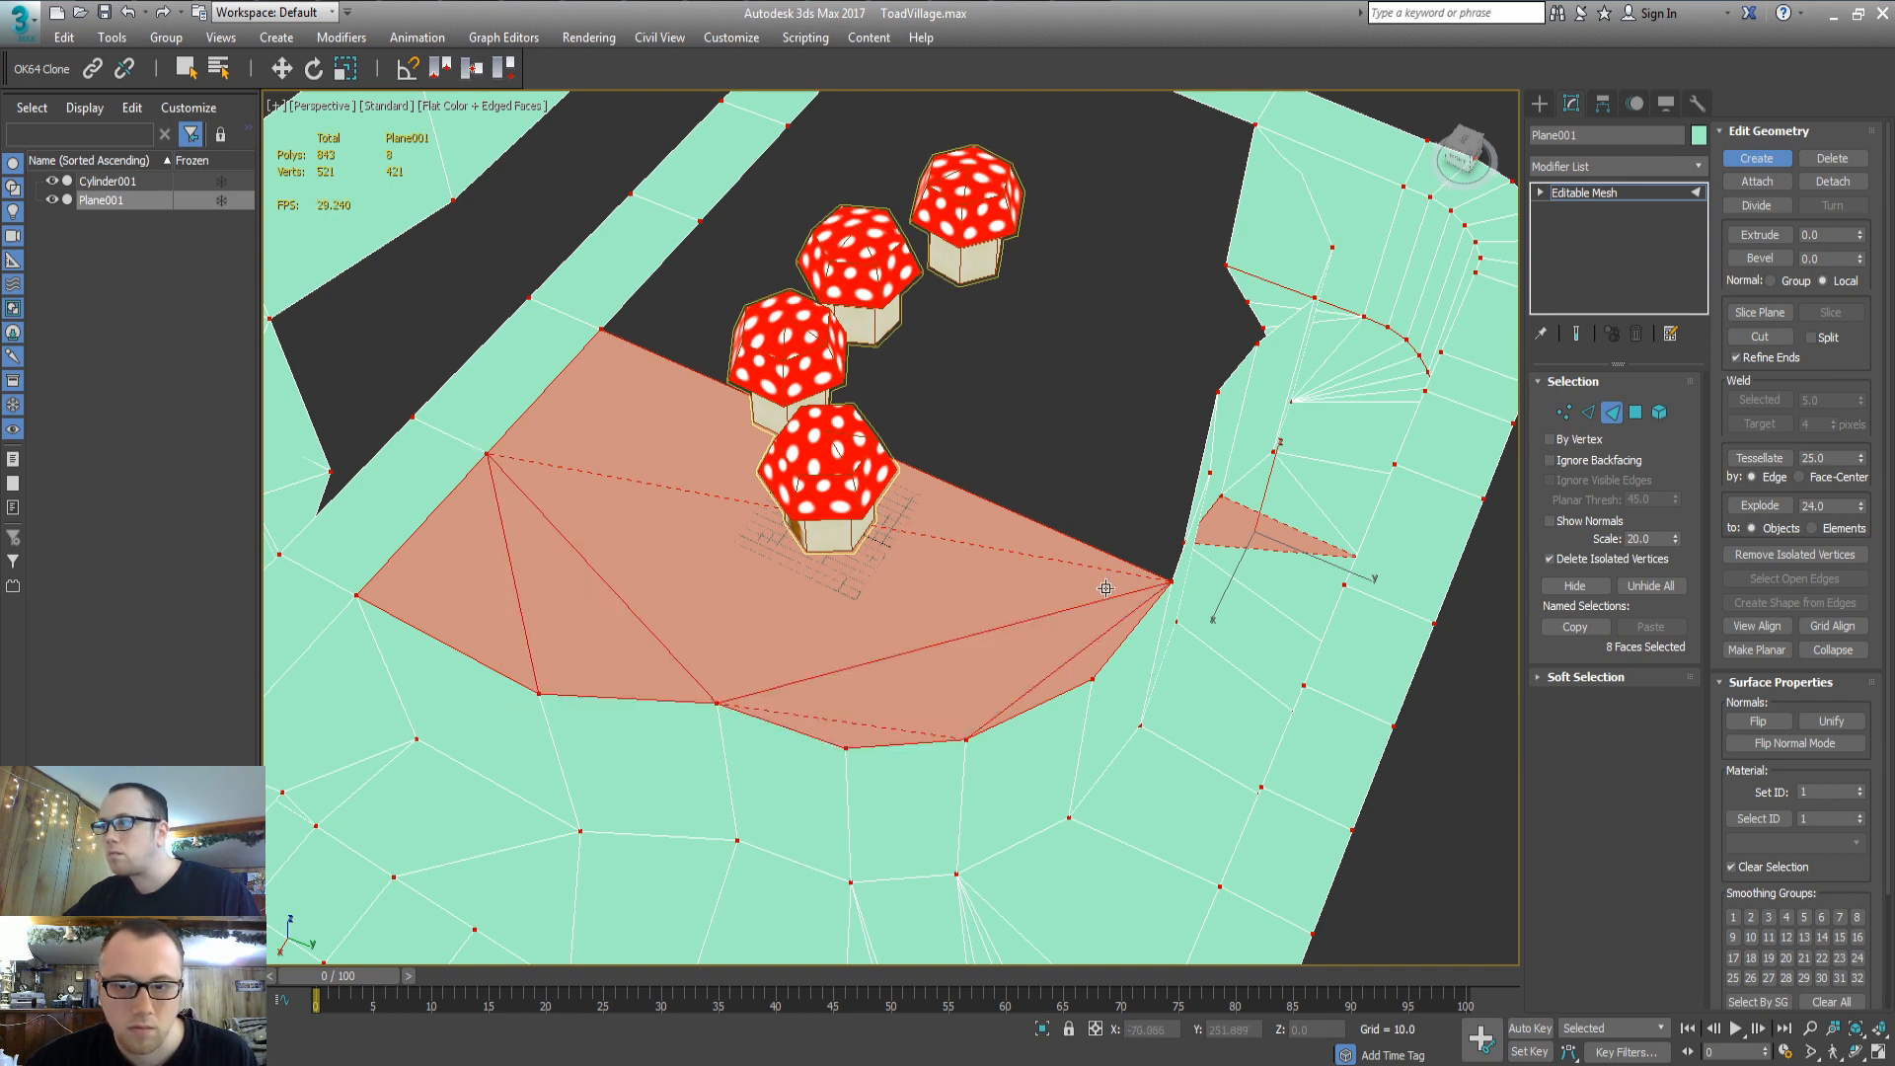
Create two ground faces spanning the enclosure from a wall segment to the path-edge segment behind the last mushroom houses
middle_click_drag(1106, 588, 768, 735, "alt")
left_click(770, 735)
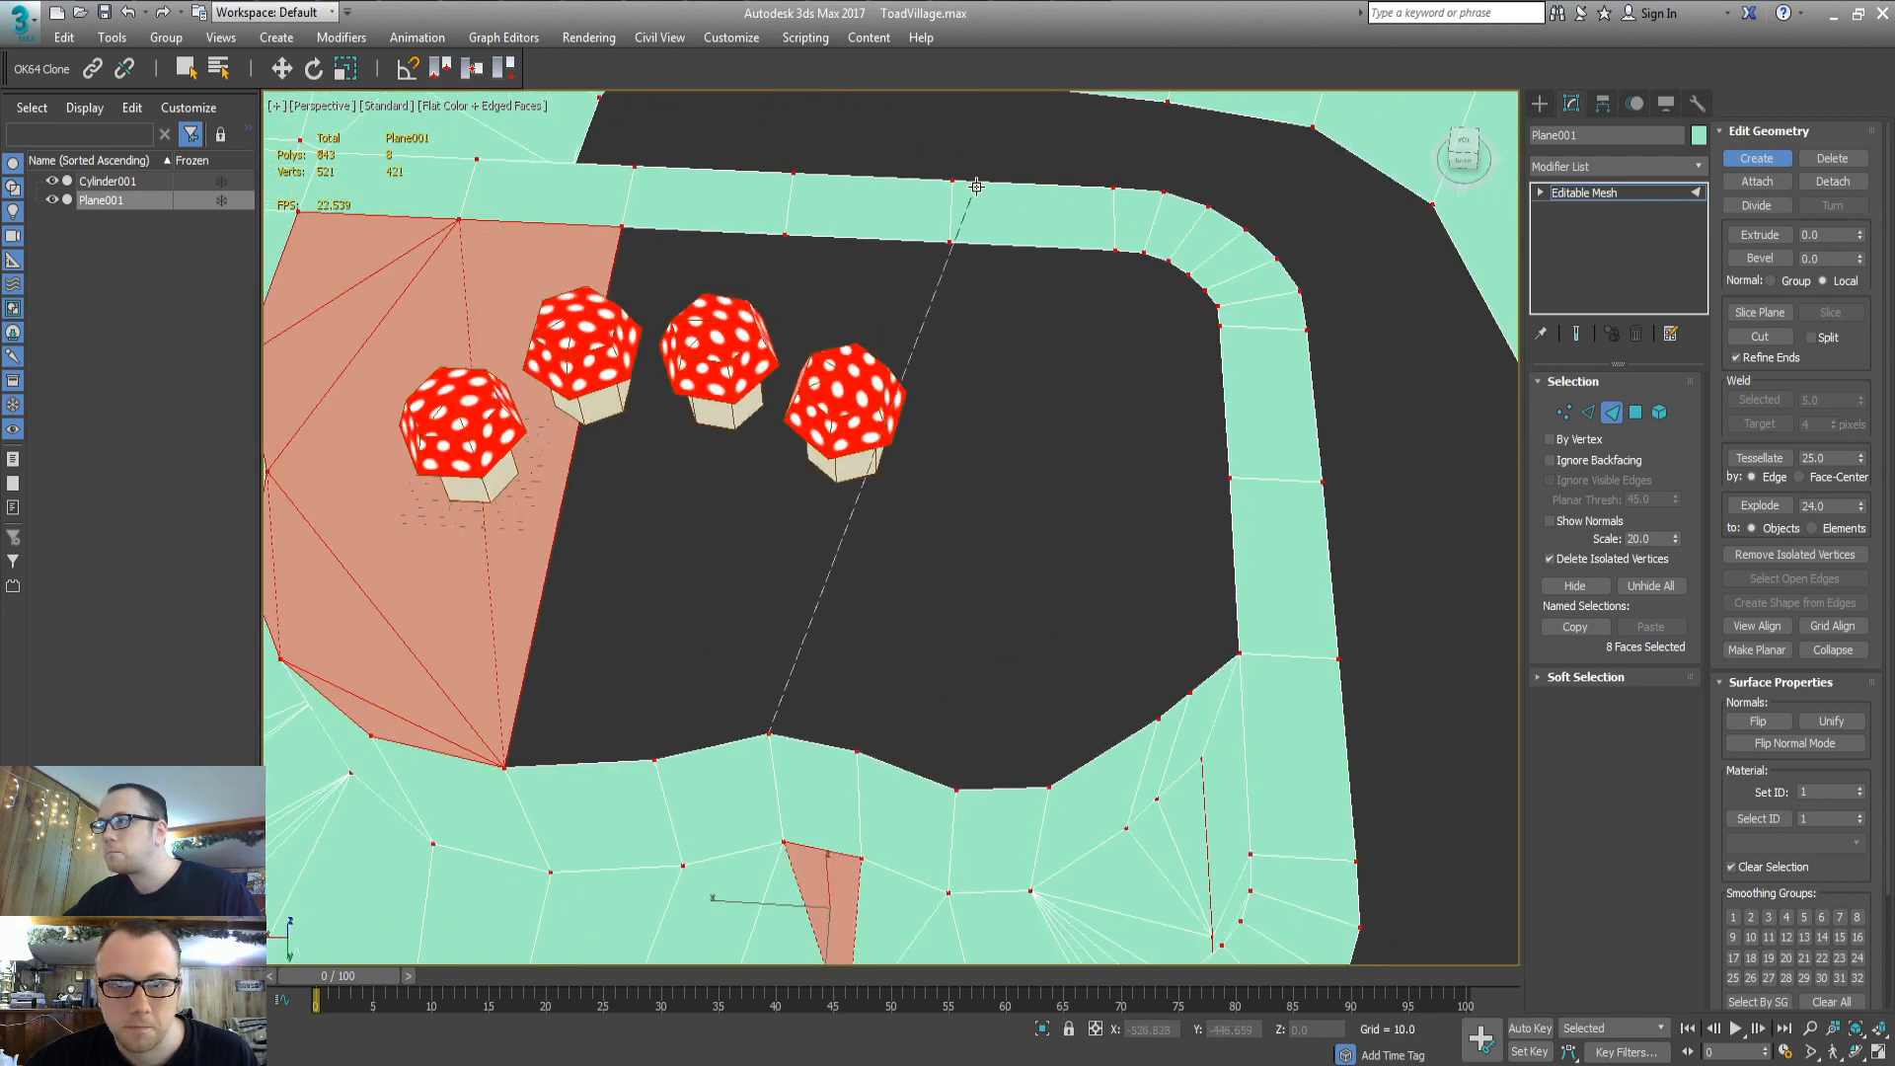
left_click(785, 235)
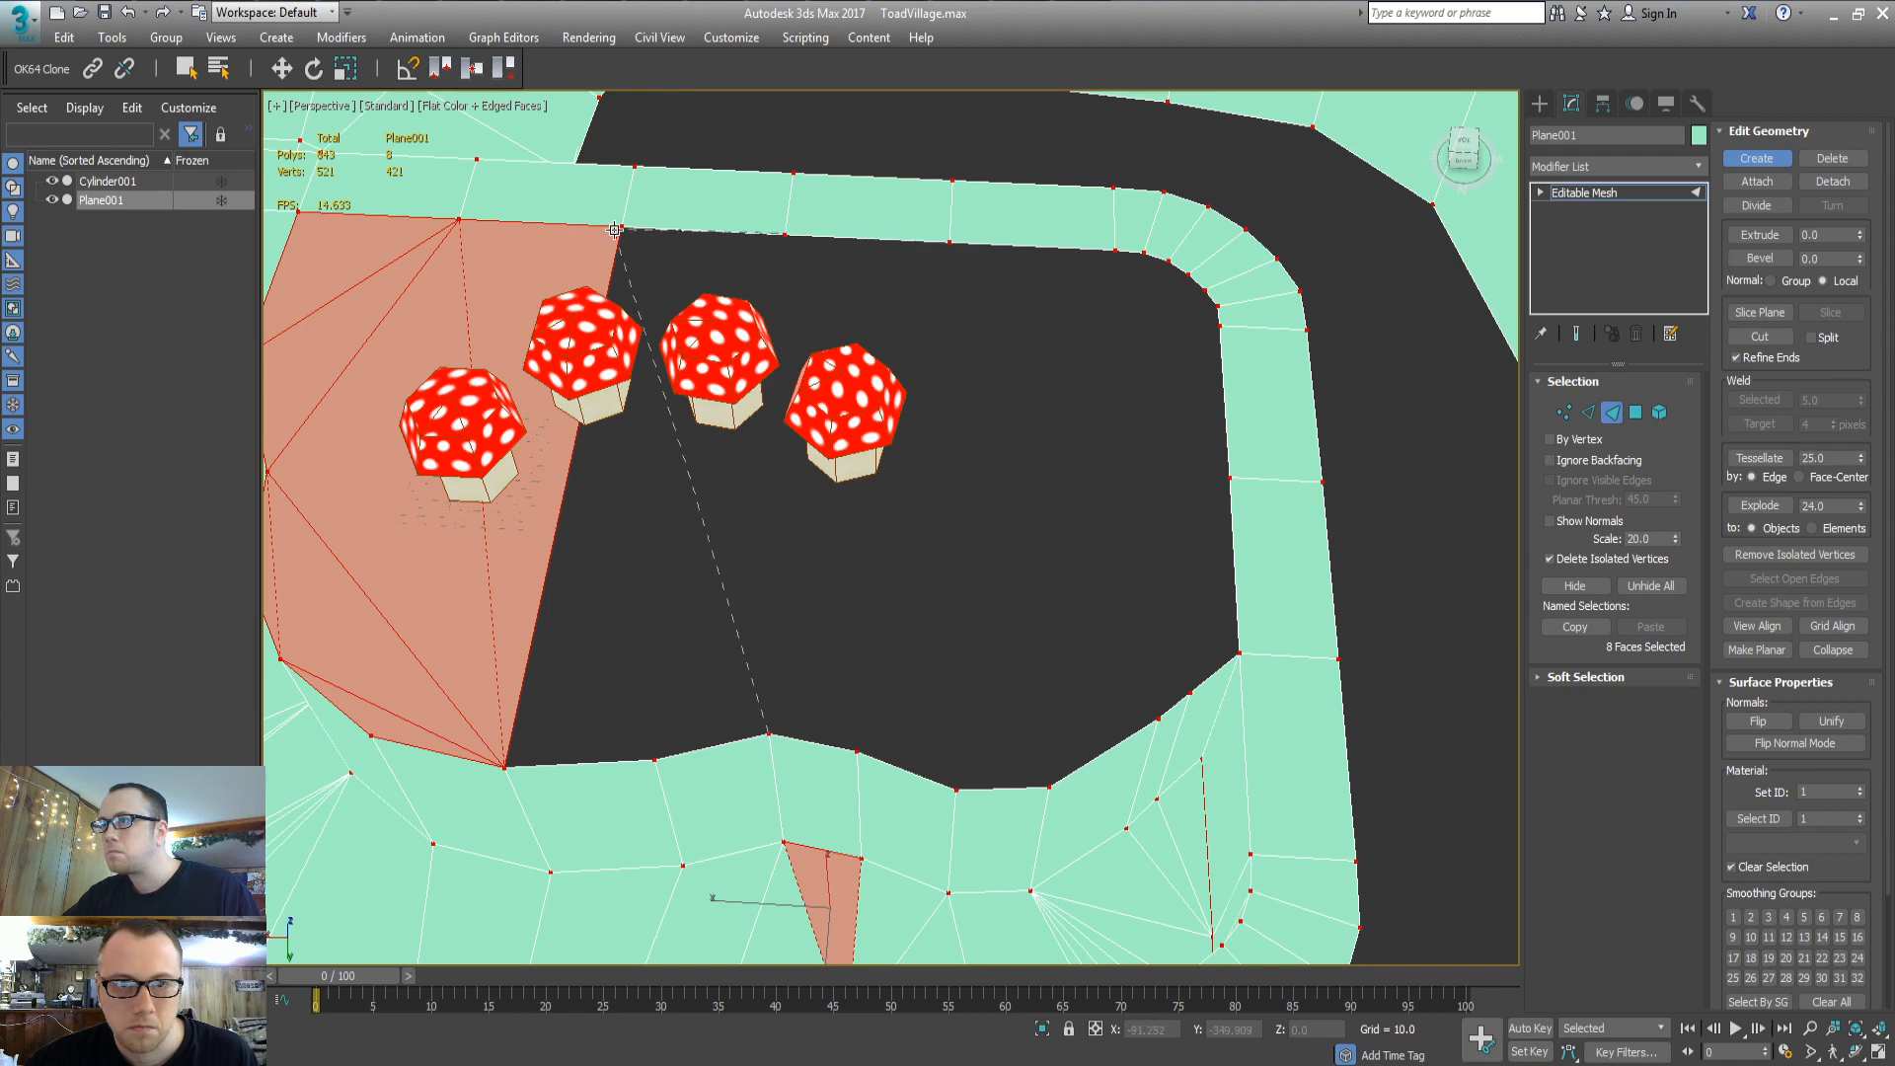
left_click(657, 761)
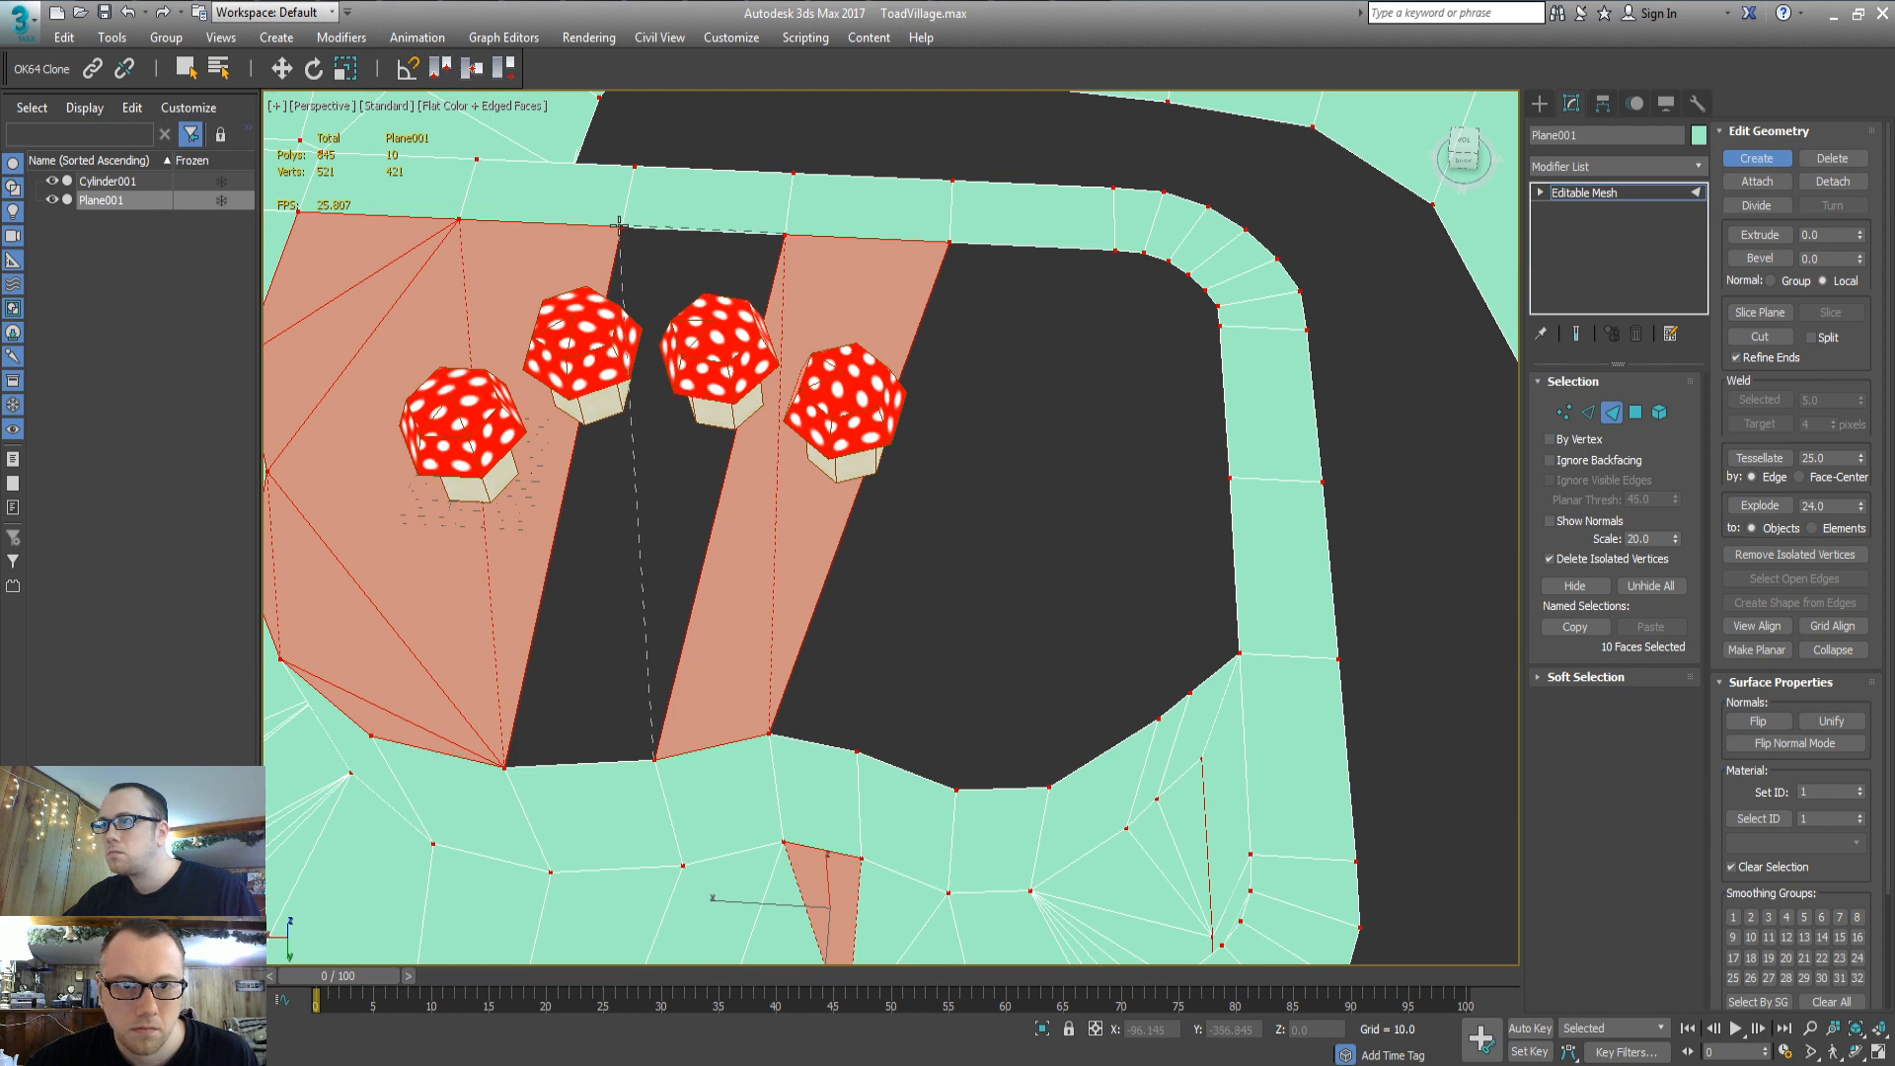
Fill the gap between the middle mushroom houses with two ground faces and add a triangular face beside the last house
left_click(503, 769)
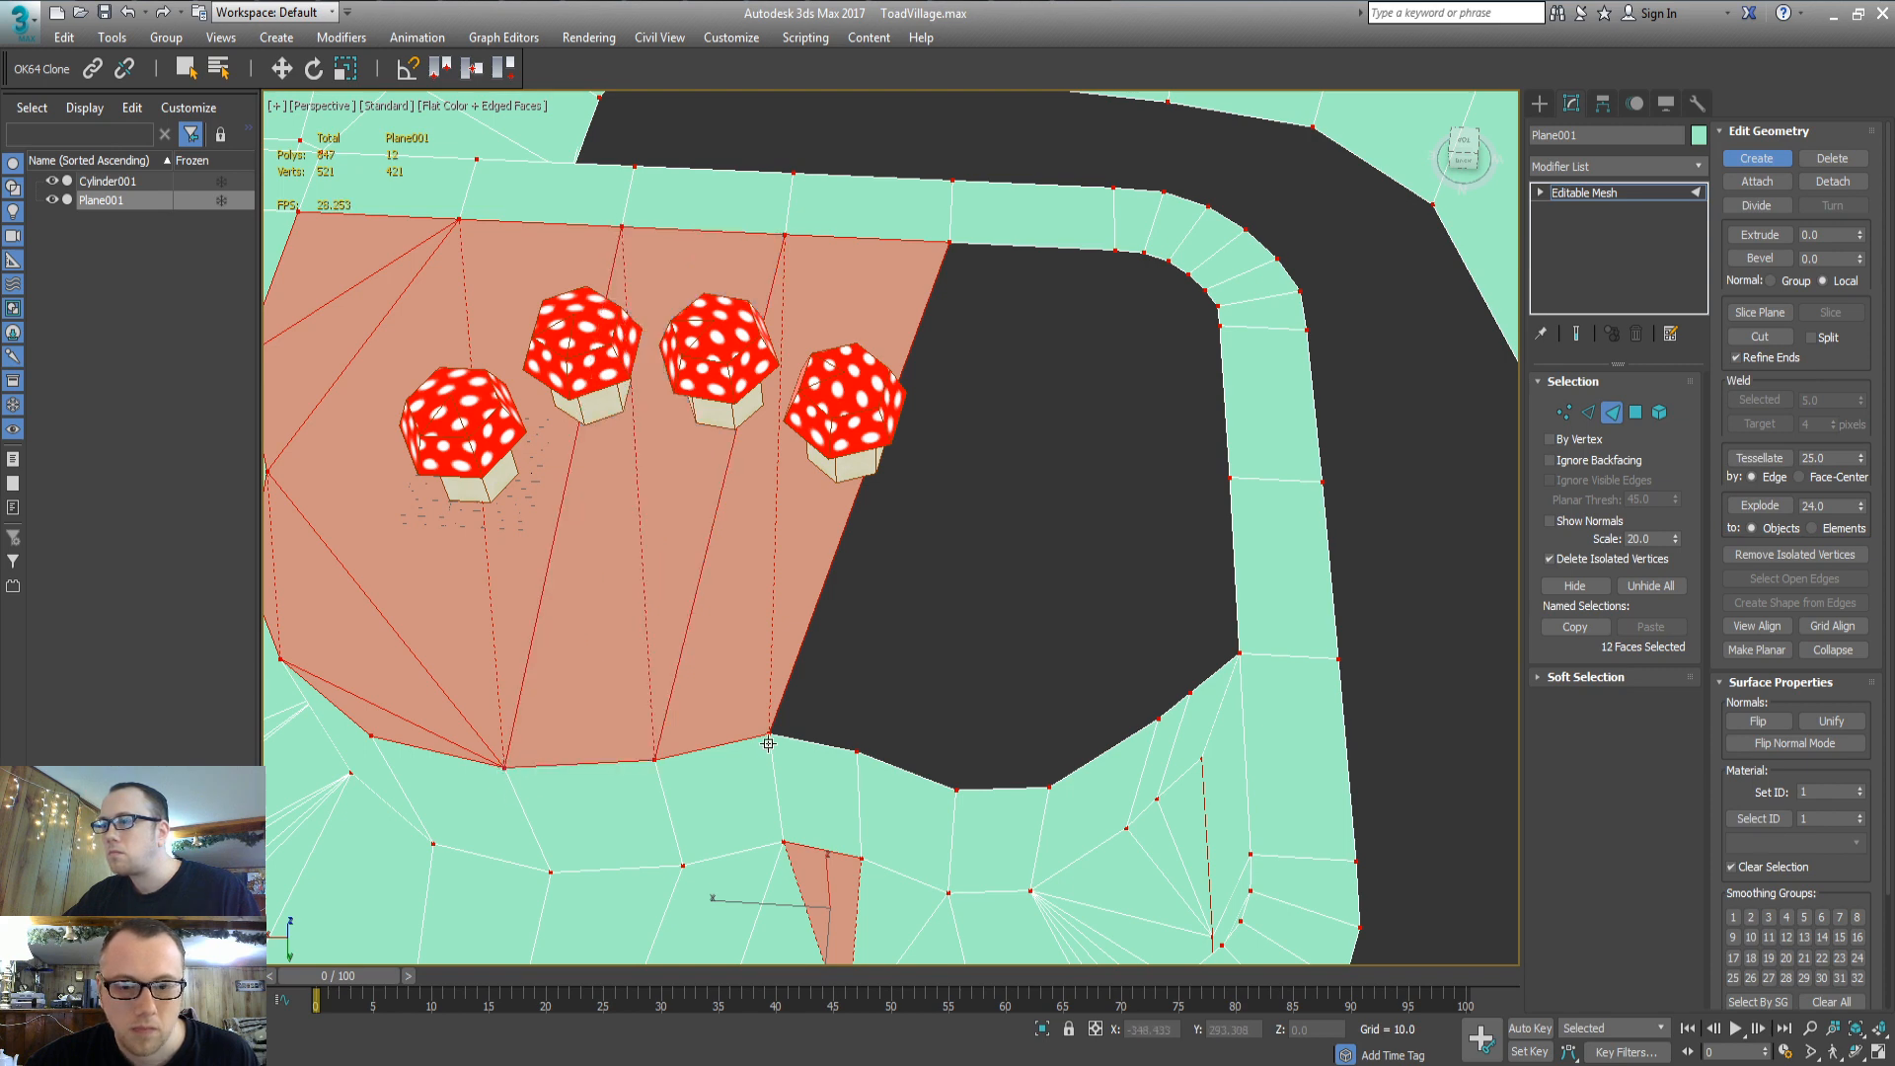
left_click(855, 753)
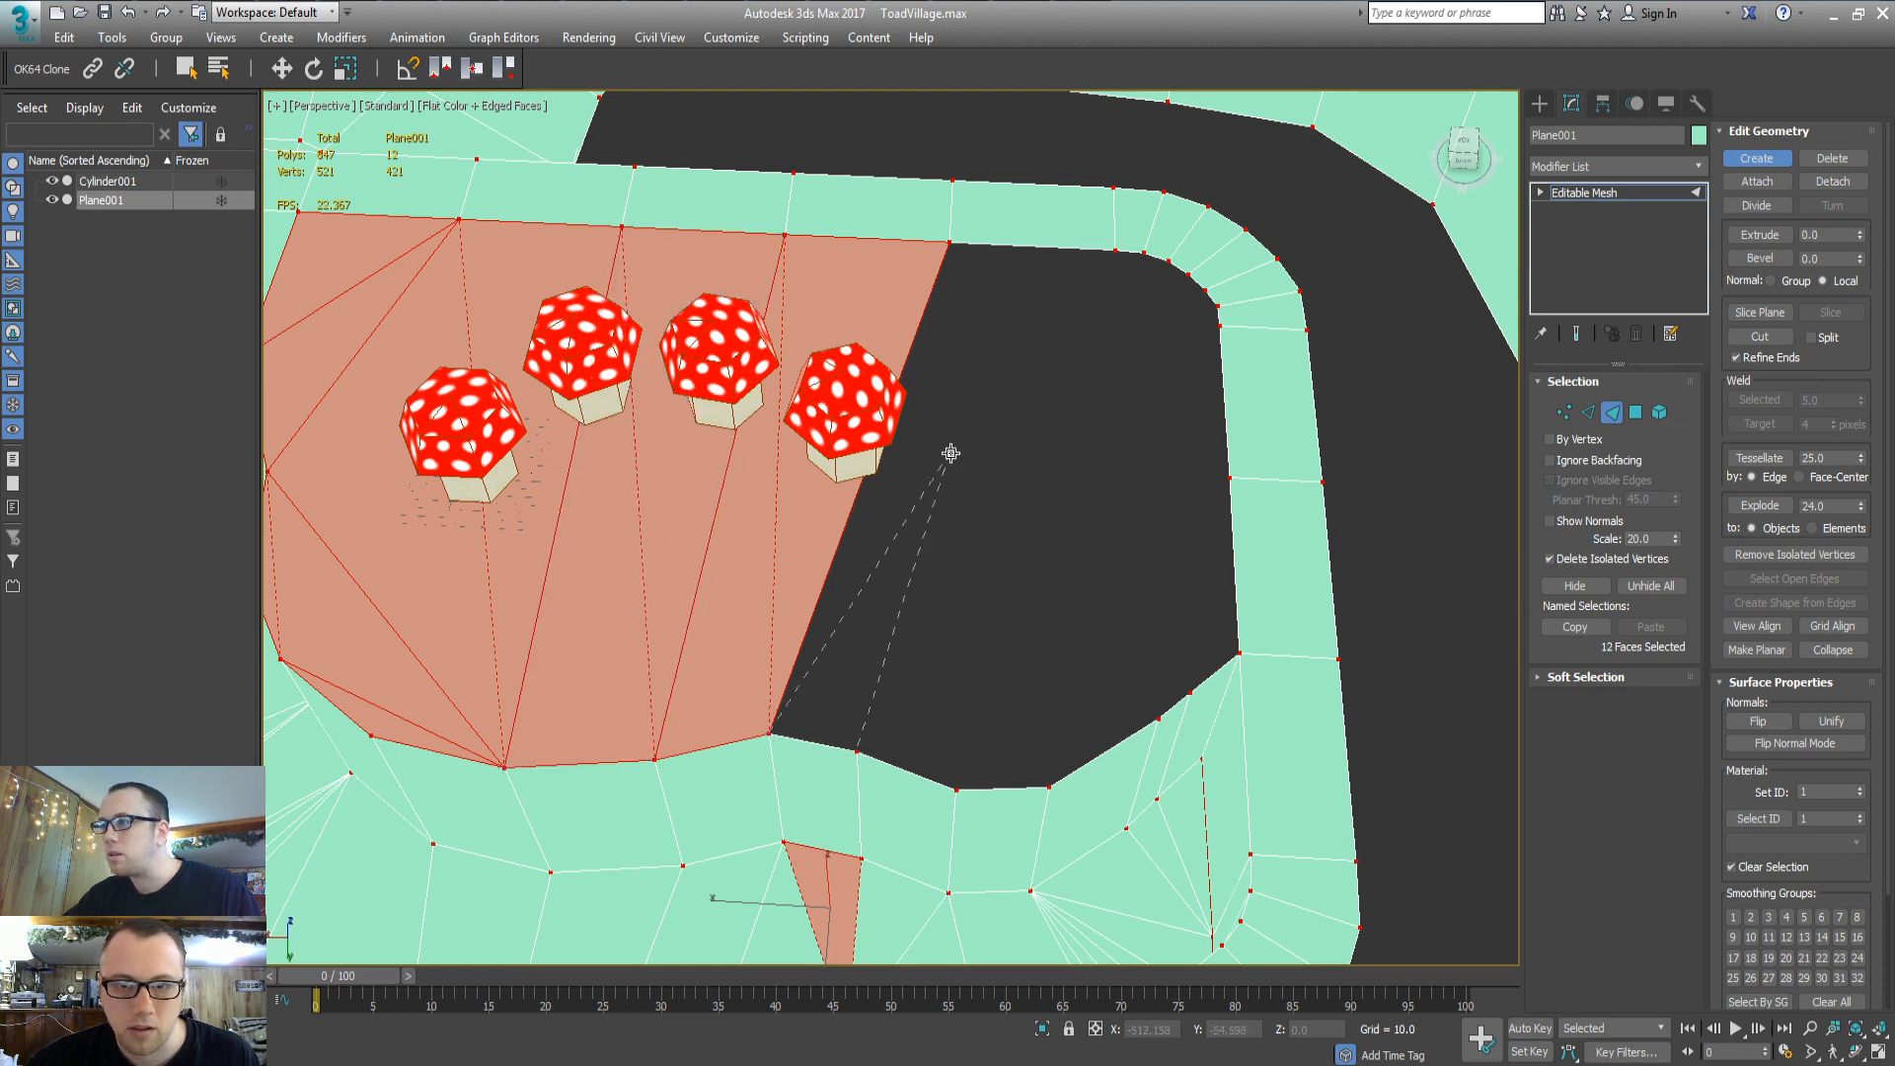
left_click(956, 248)
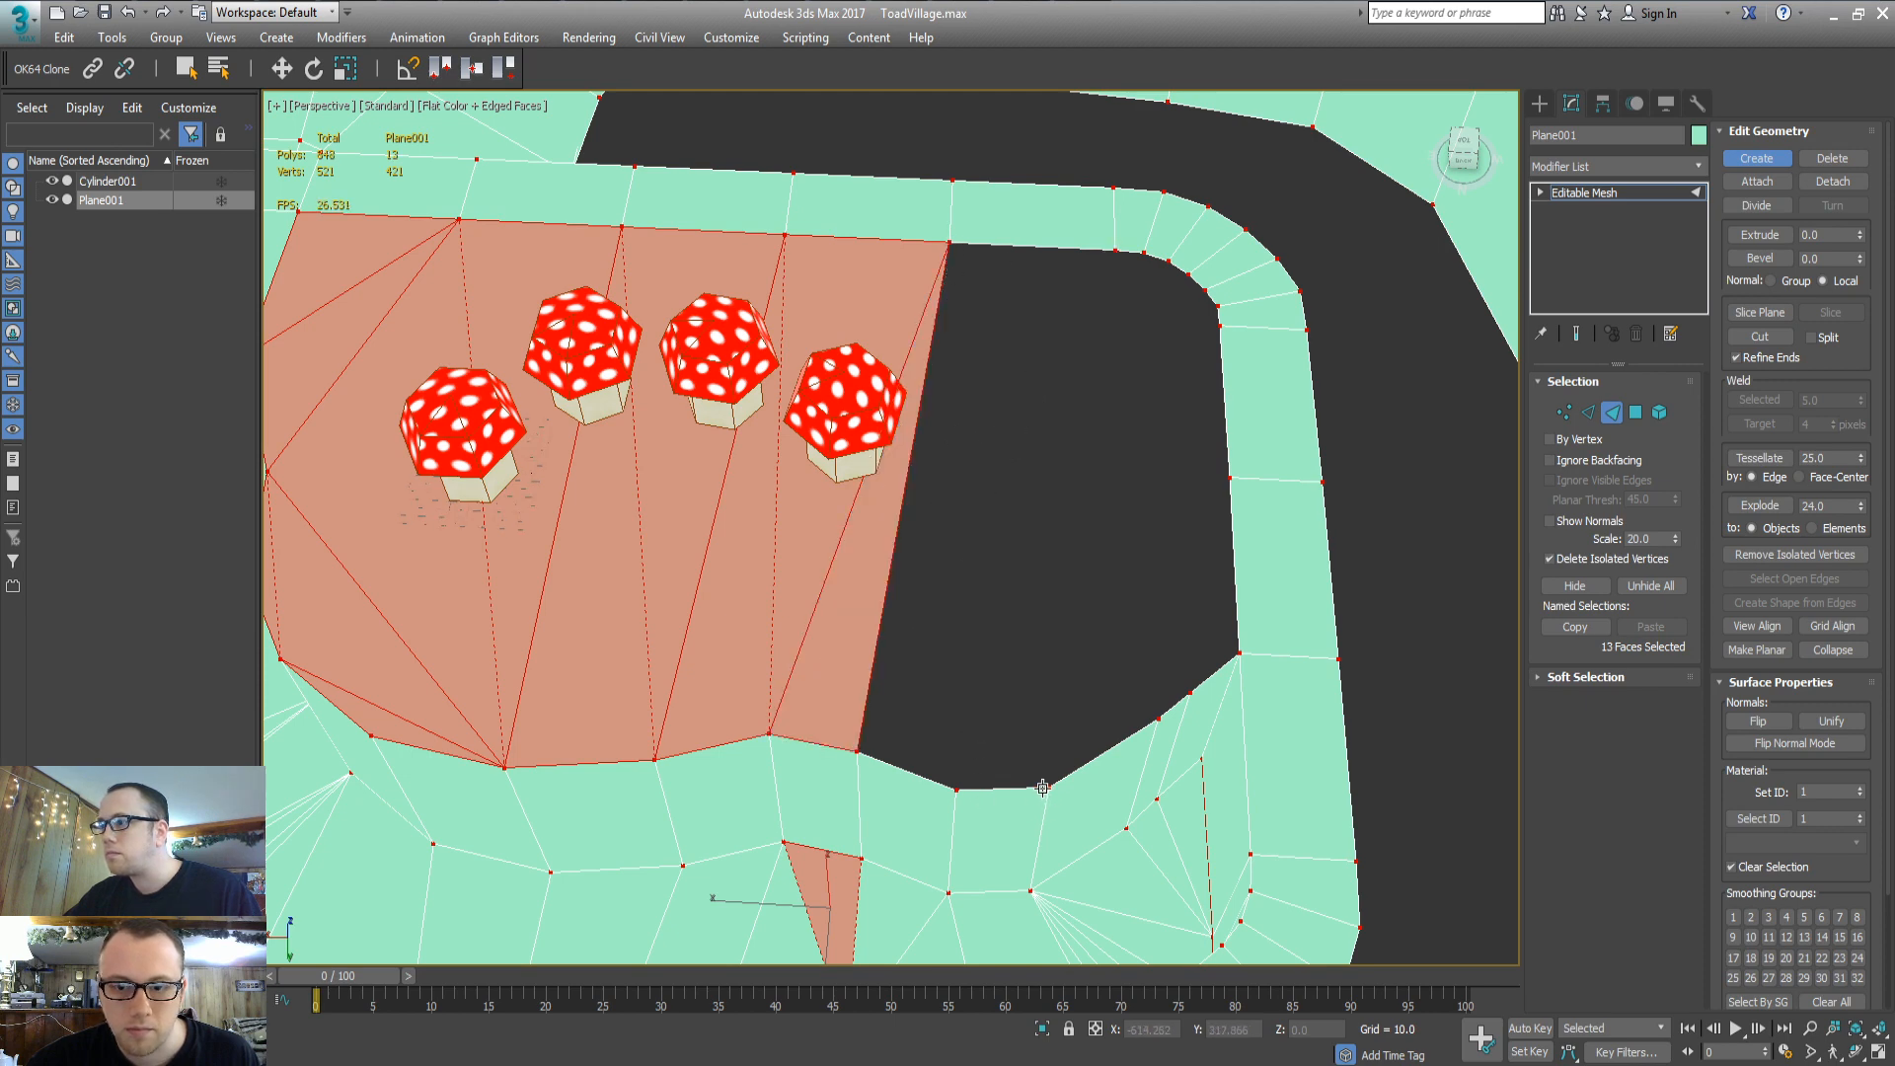
Create two ground faces from the last straight path-edge segment to the curved wall, and close the gap beside them with a triangle
left_click(954, 244)
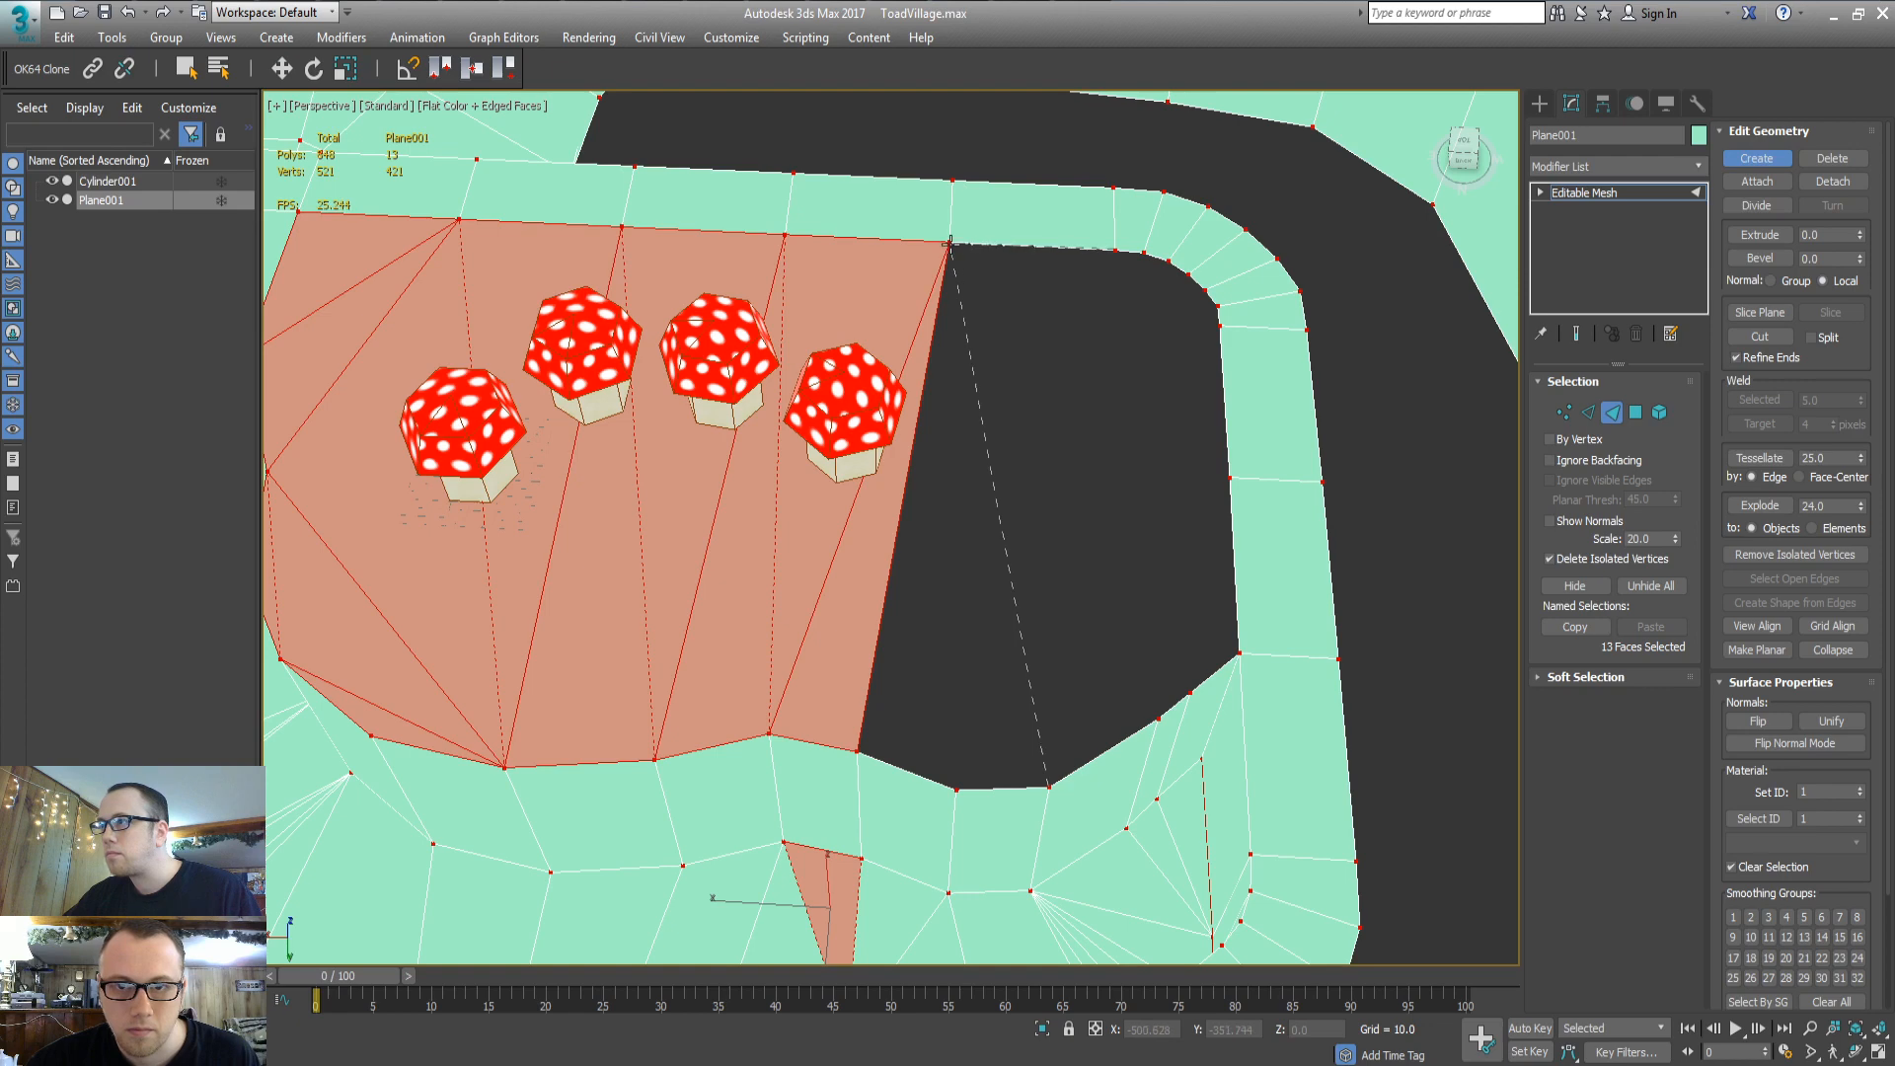
left_click(956, 790)
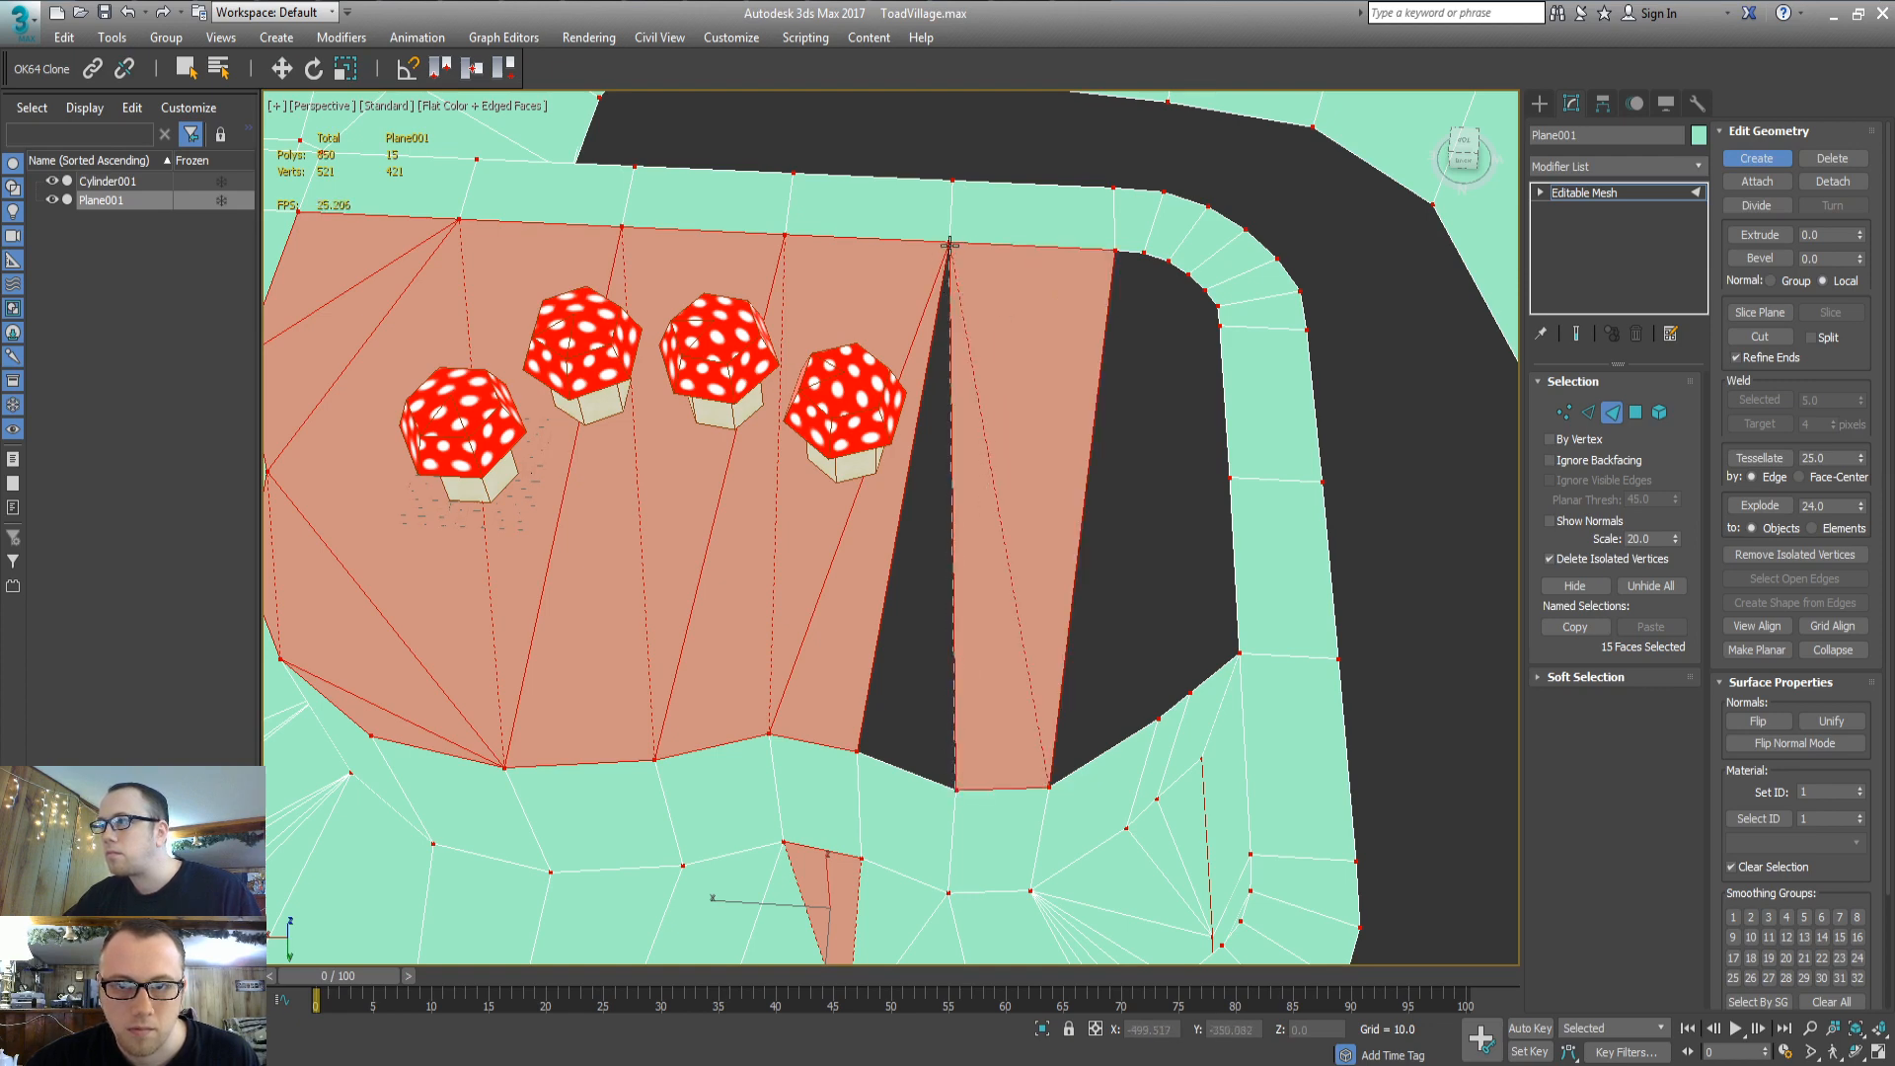
left_click(857, 754)
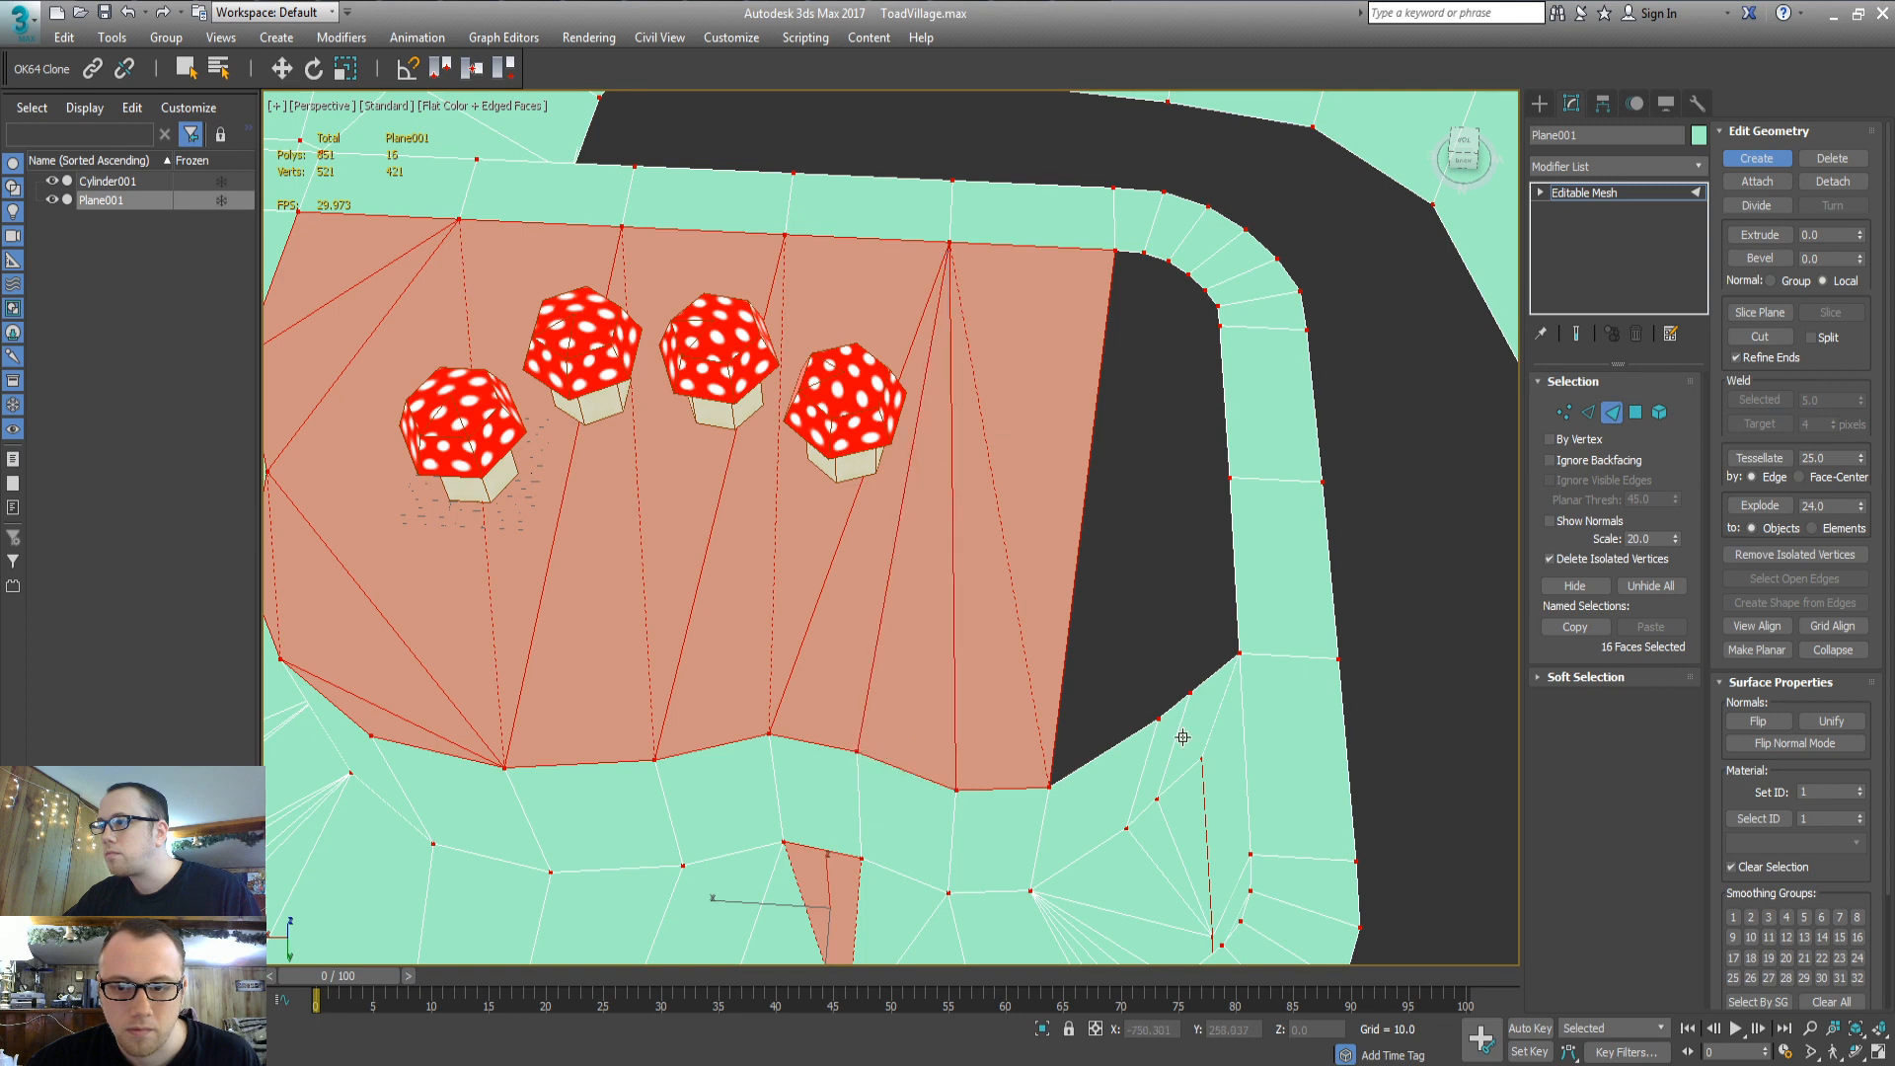
Create two ground faces from the start of the path's rounded corner to the next wall segment, and fill the sliver beside them
left_click(1158, 719)
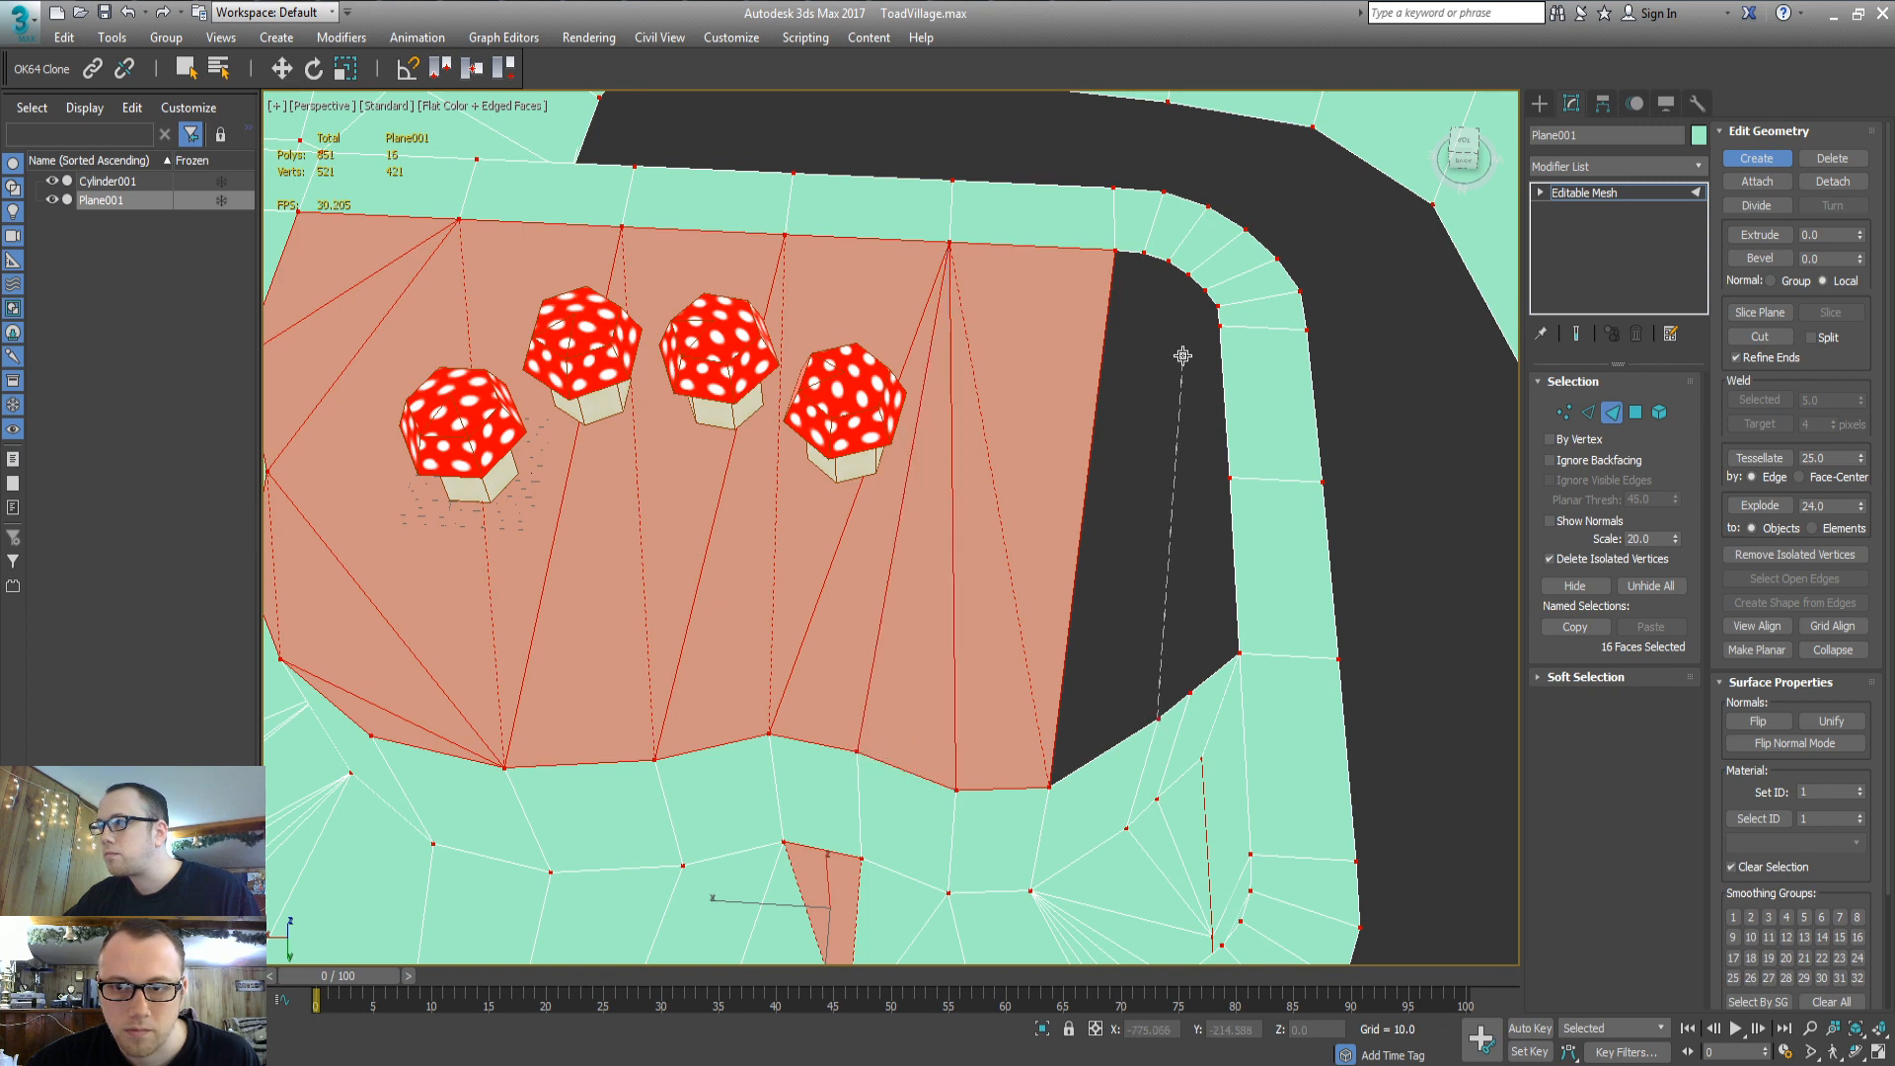
left_click(1145, 255)
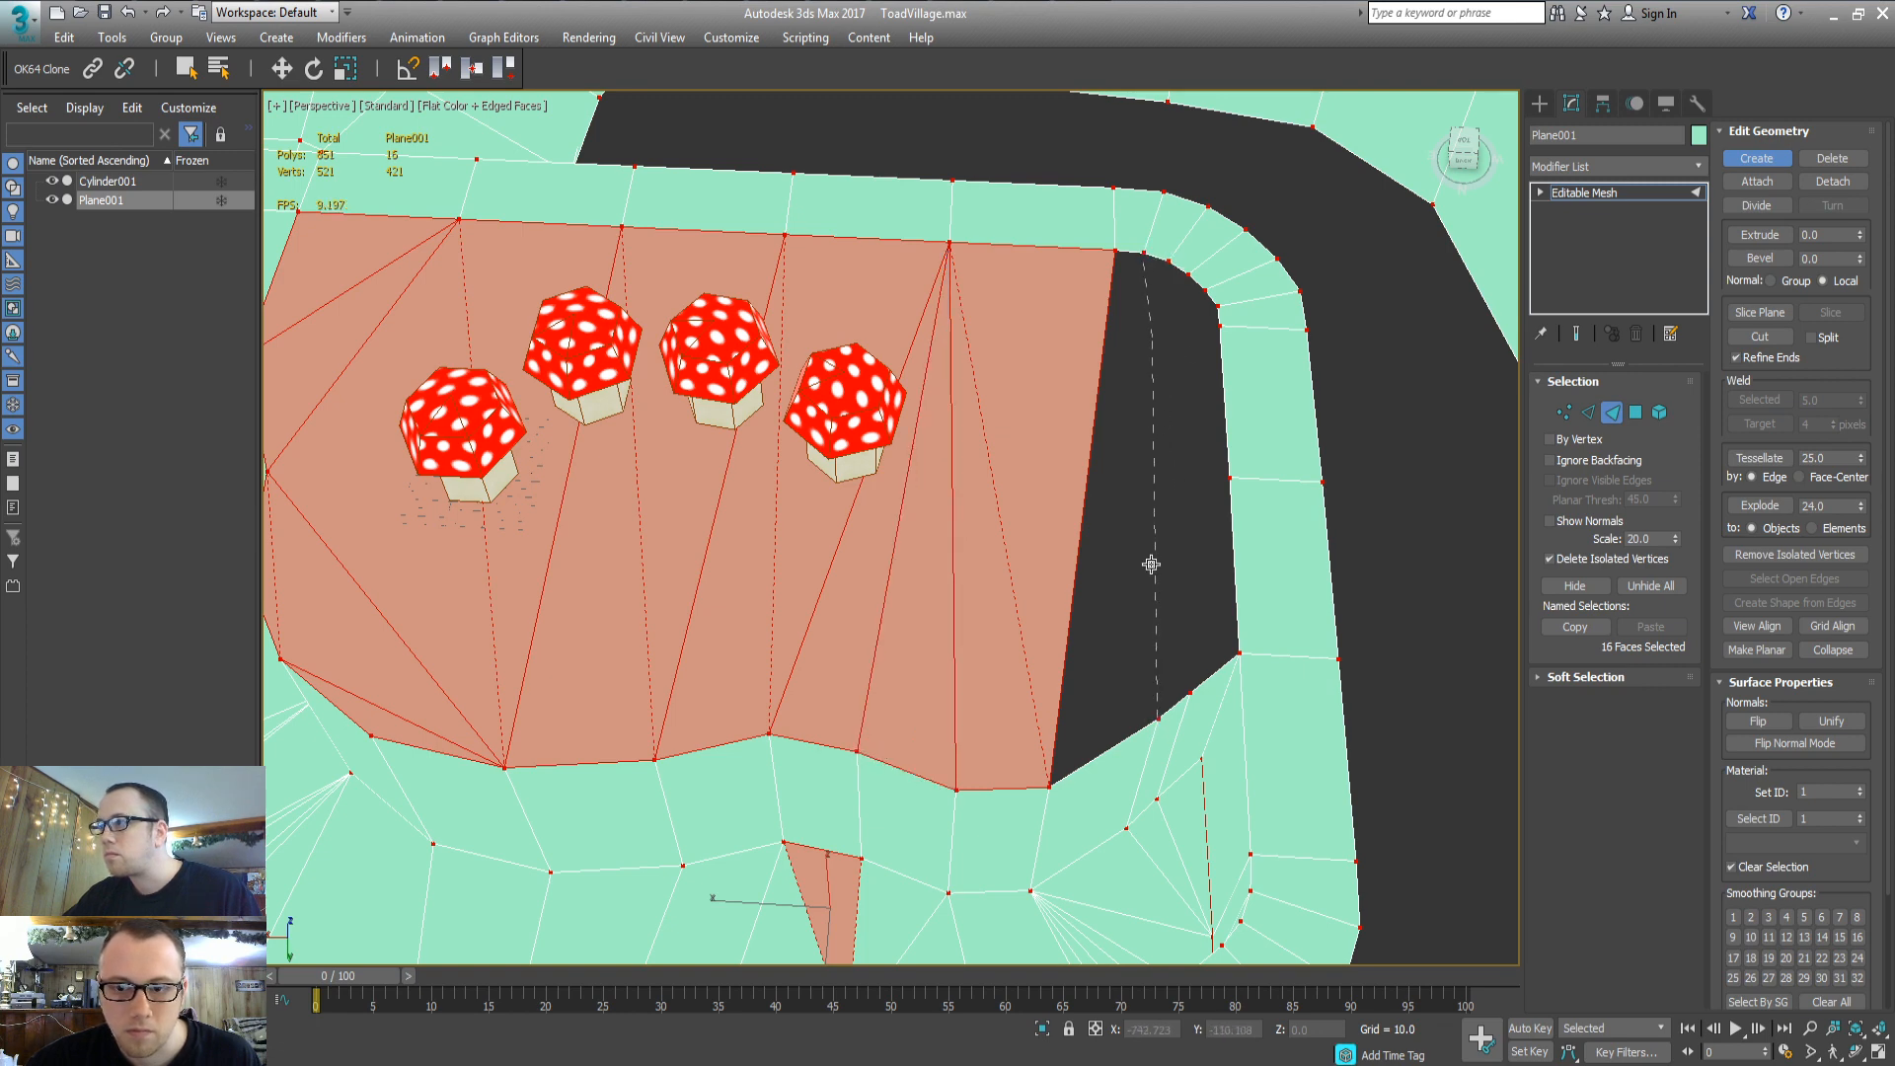
left_click(1050, 790)
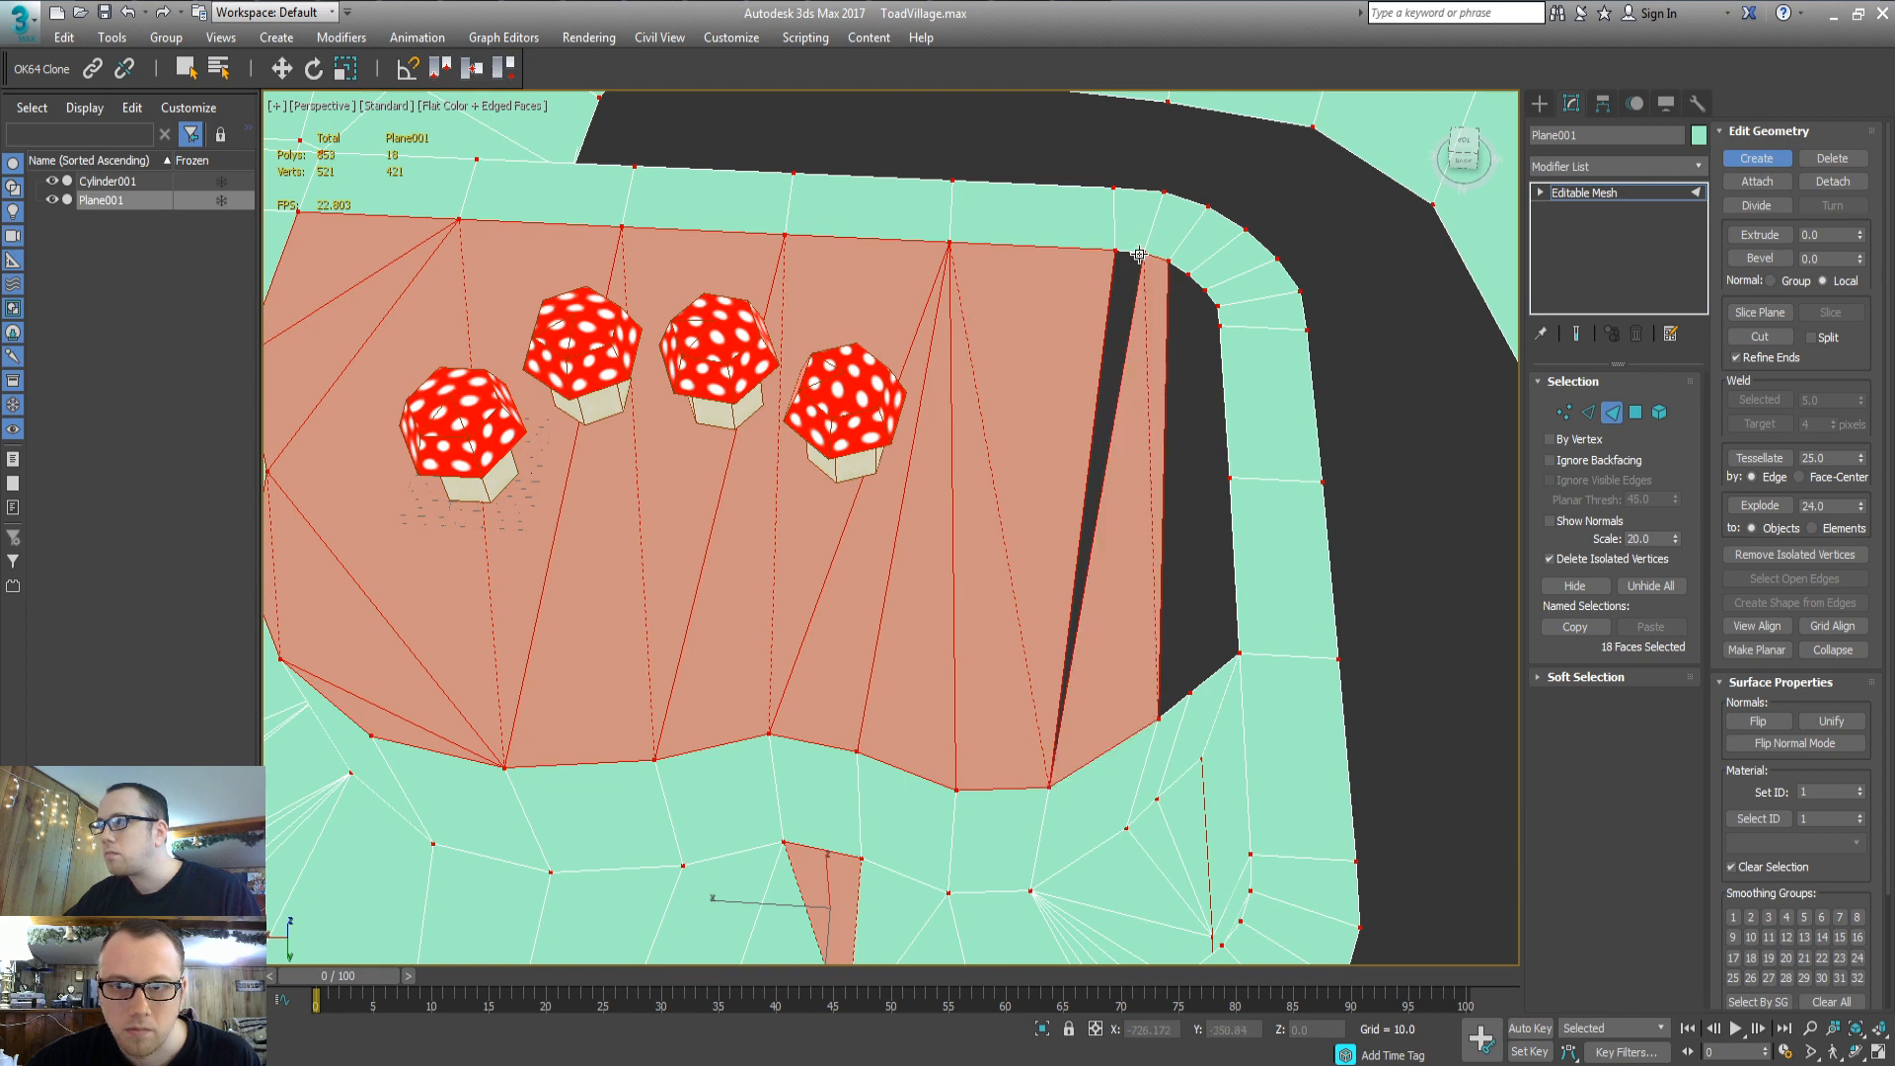
left_click(1113, 255)
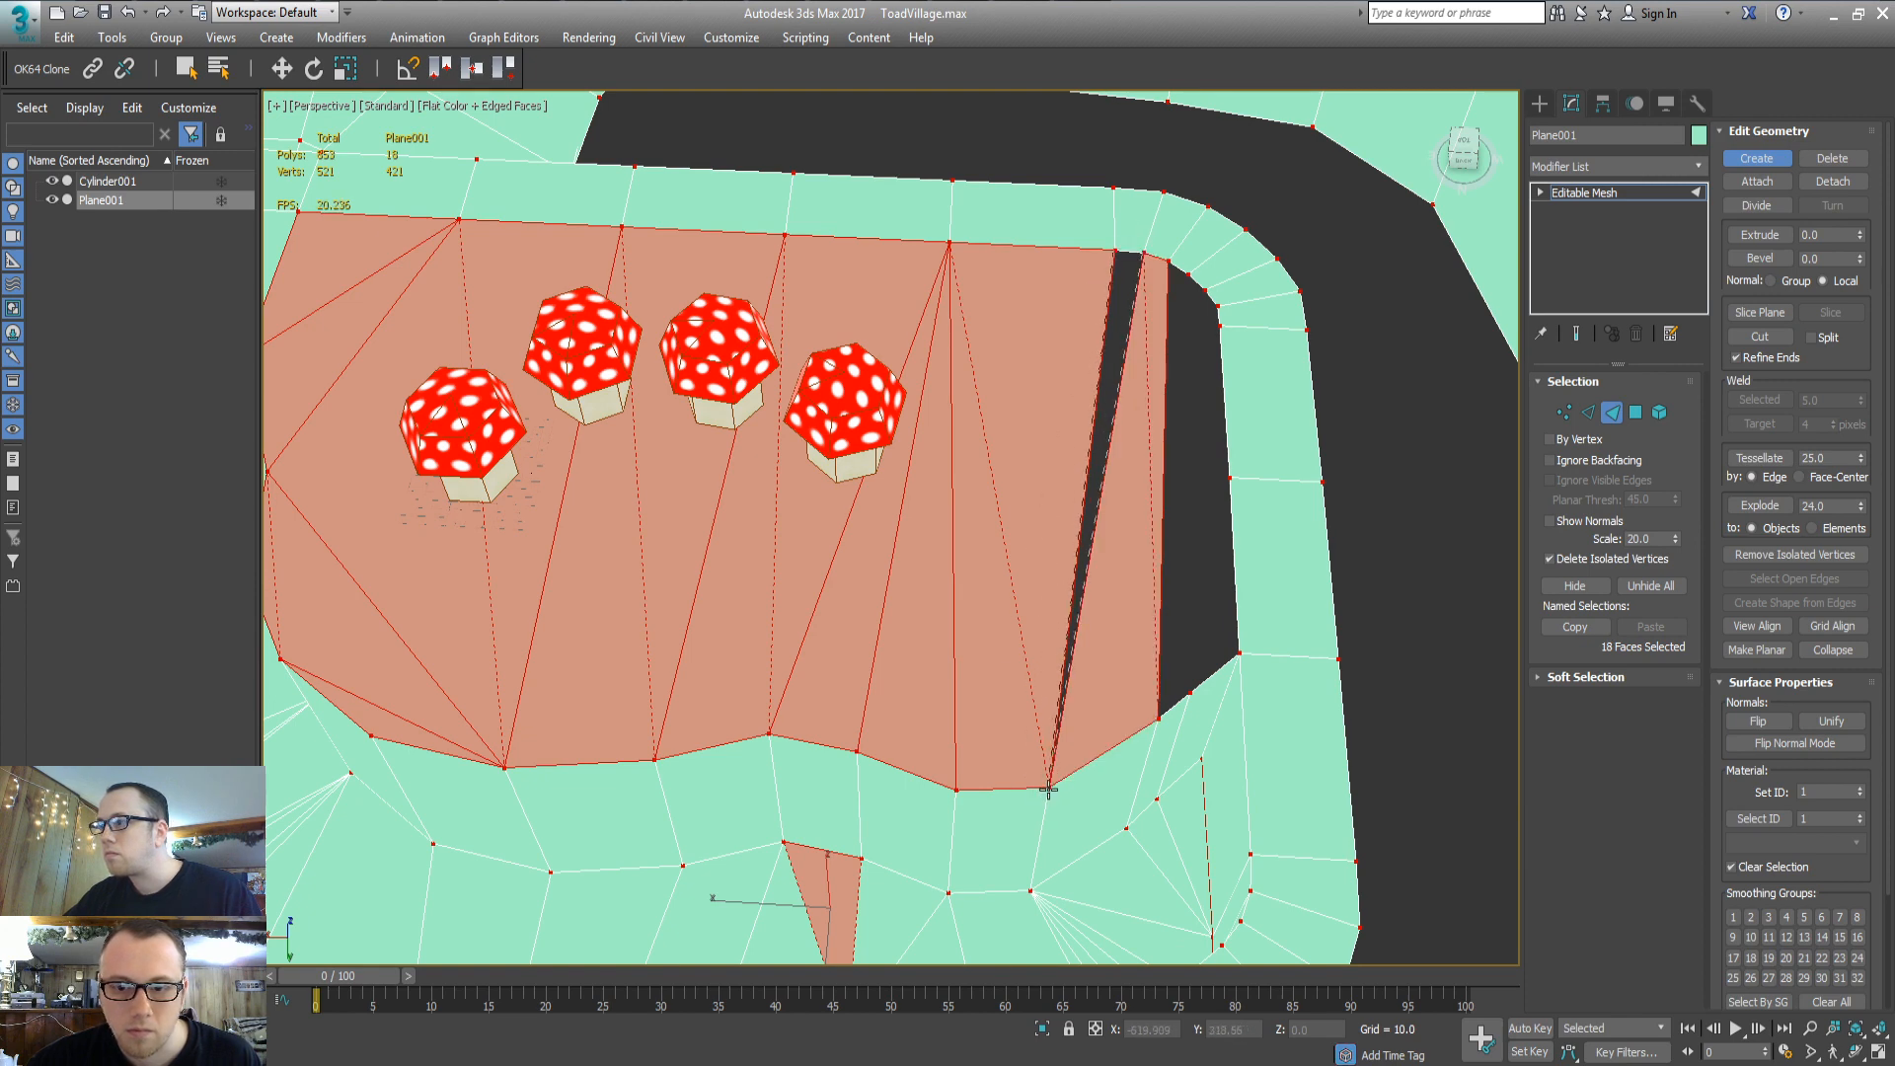
left_click(1050, 787)
Create three ground faces covering the remaining strip between the wall's end vertices and the path edge past the rounded corner
left_click(1192, 696)
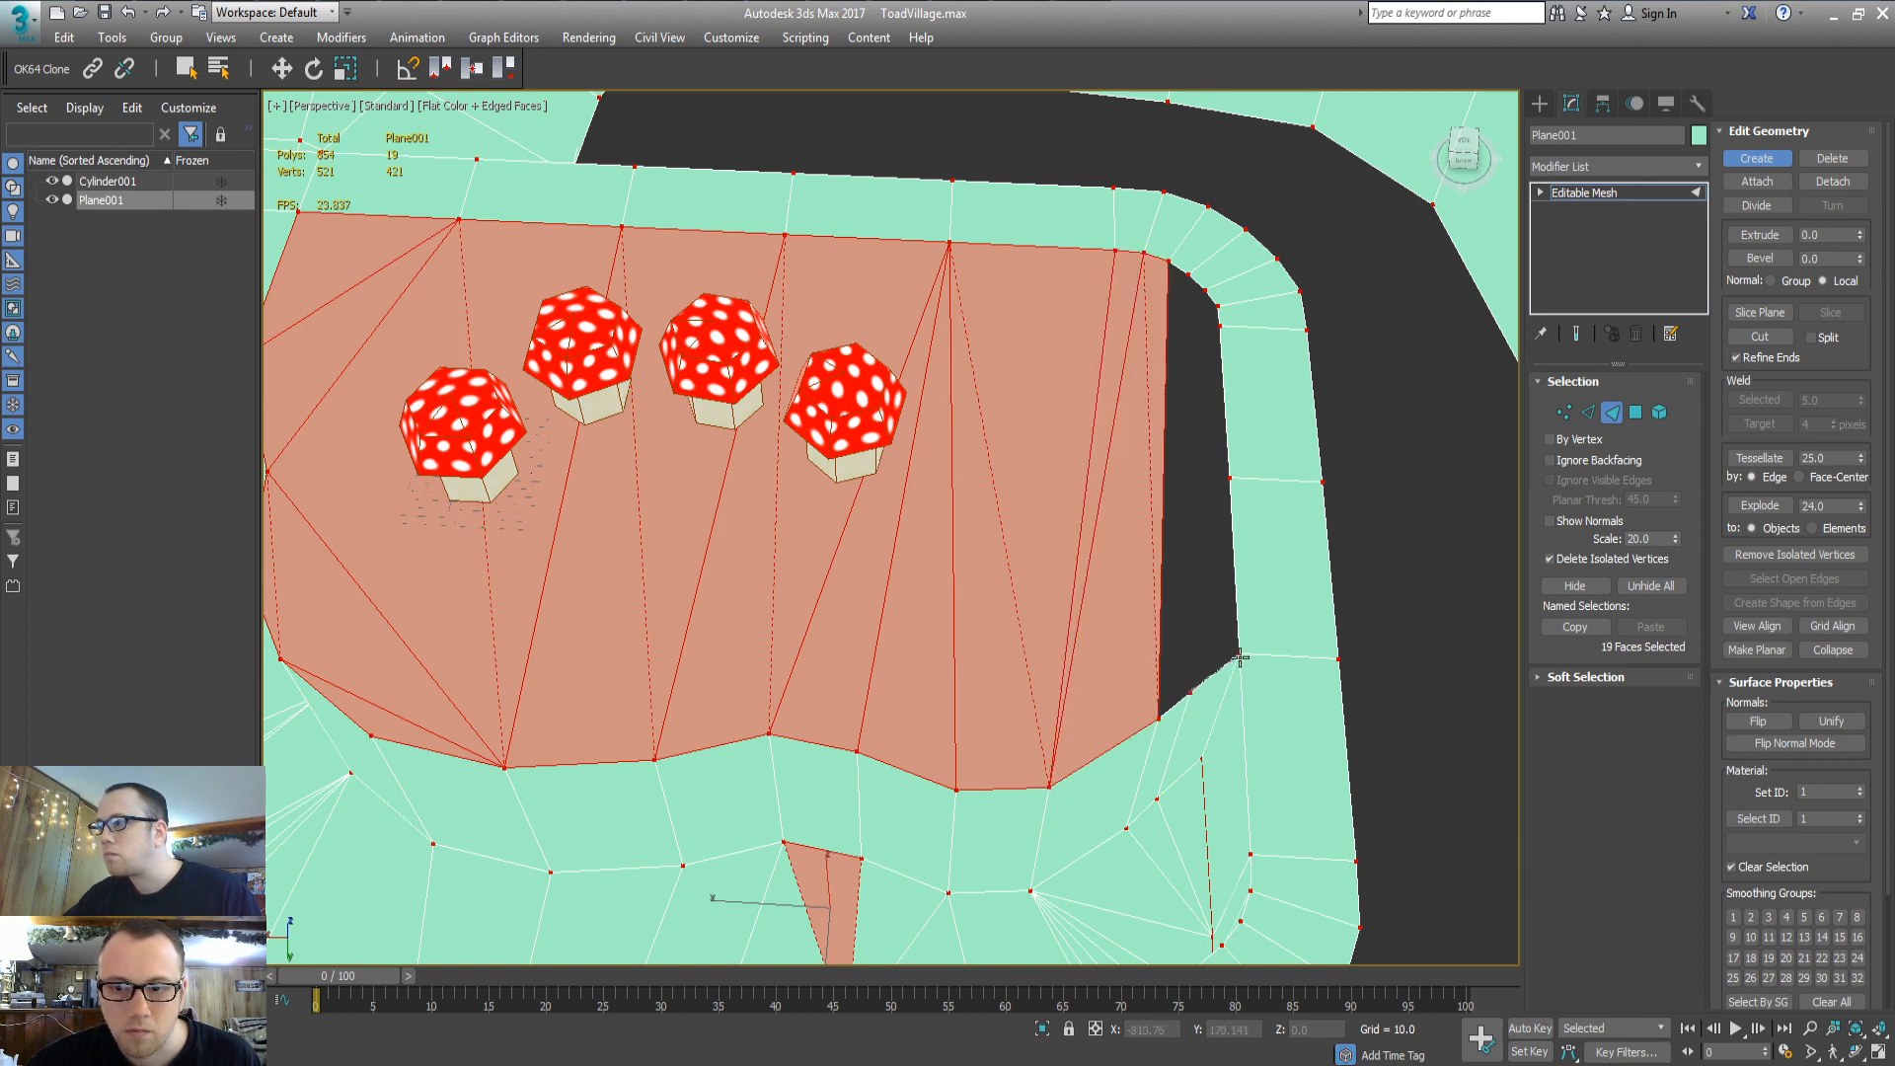
left_click(1240, 654)
left_click(1214, 331)
left_click(1160, 720)
left_click(1191, 693)
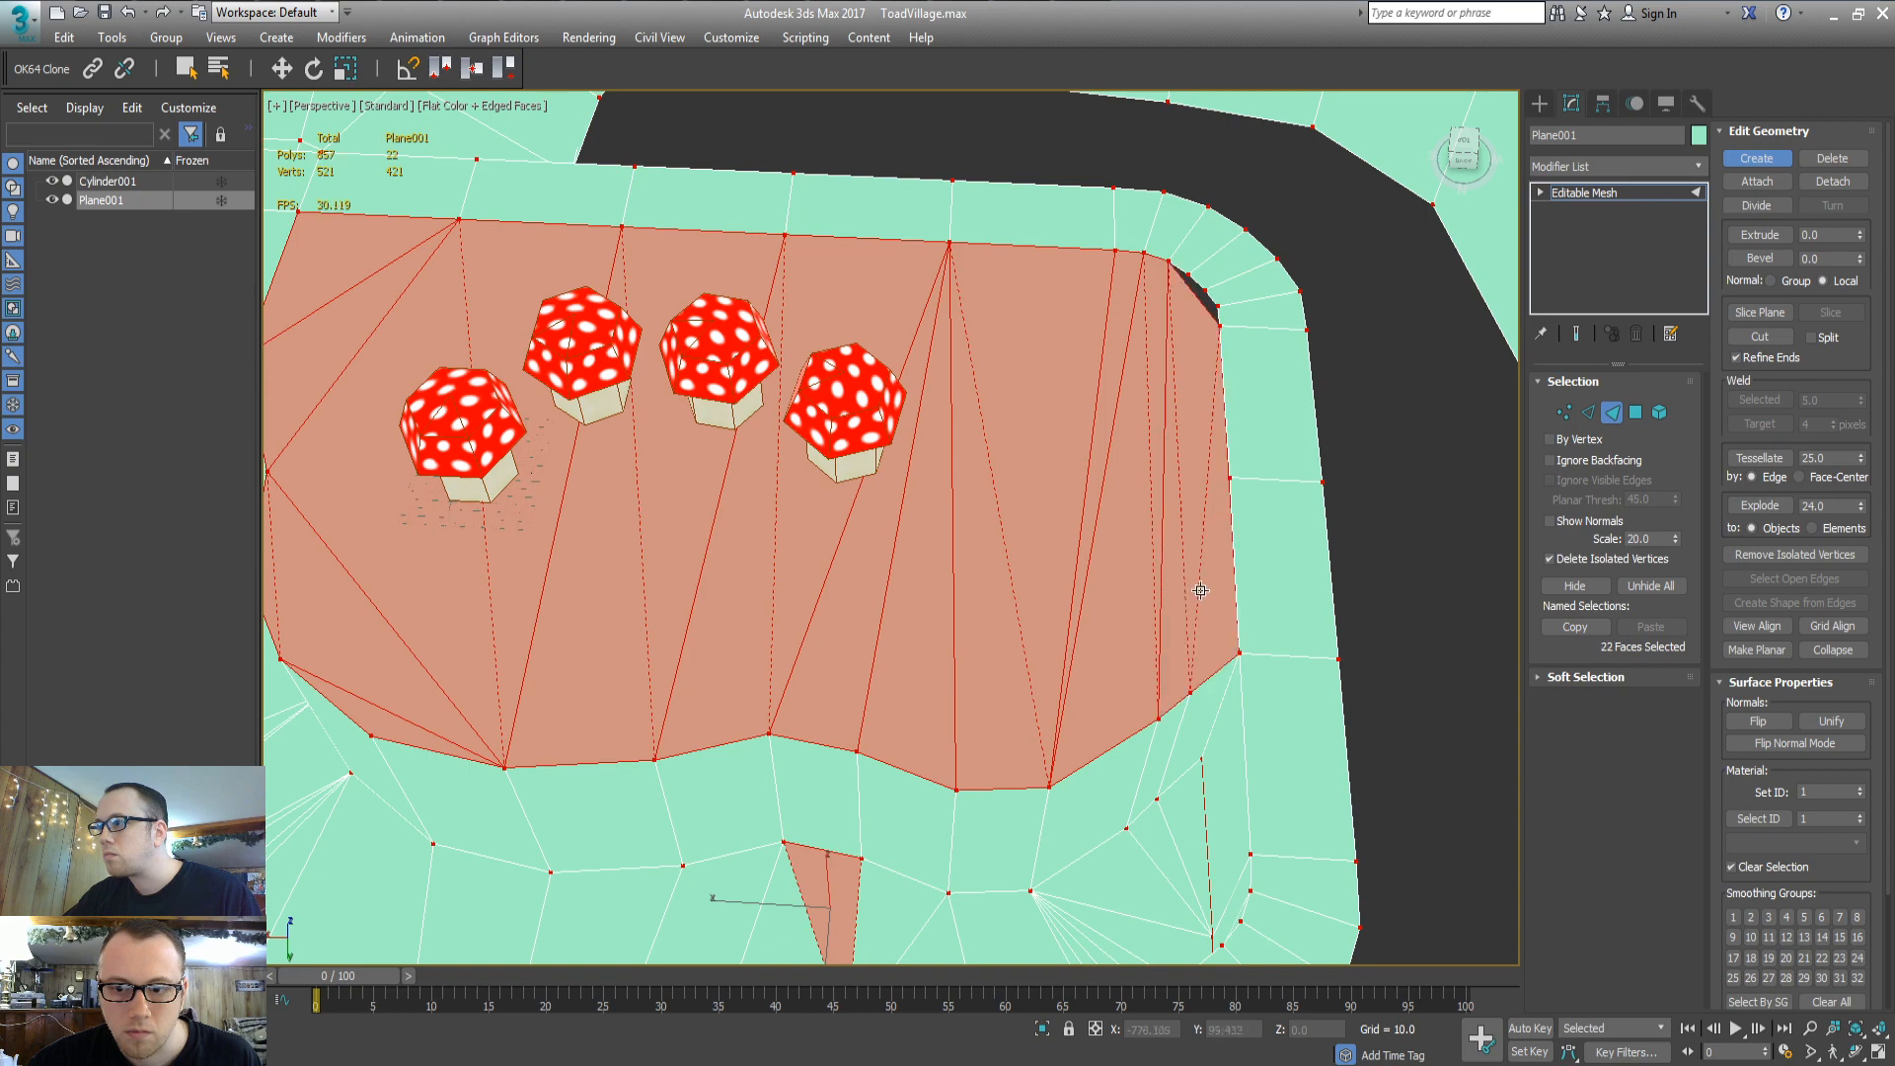
Fill the small gap along the inside of the path's rounded corner with three triangular faces
middle_click_drag(1181, 605, 877, 323, "alt")
scroll(1002, 579, "up", 3)
middle_click_drag(958, 571, 694, 422)
left_click(960, 632)
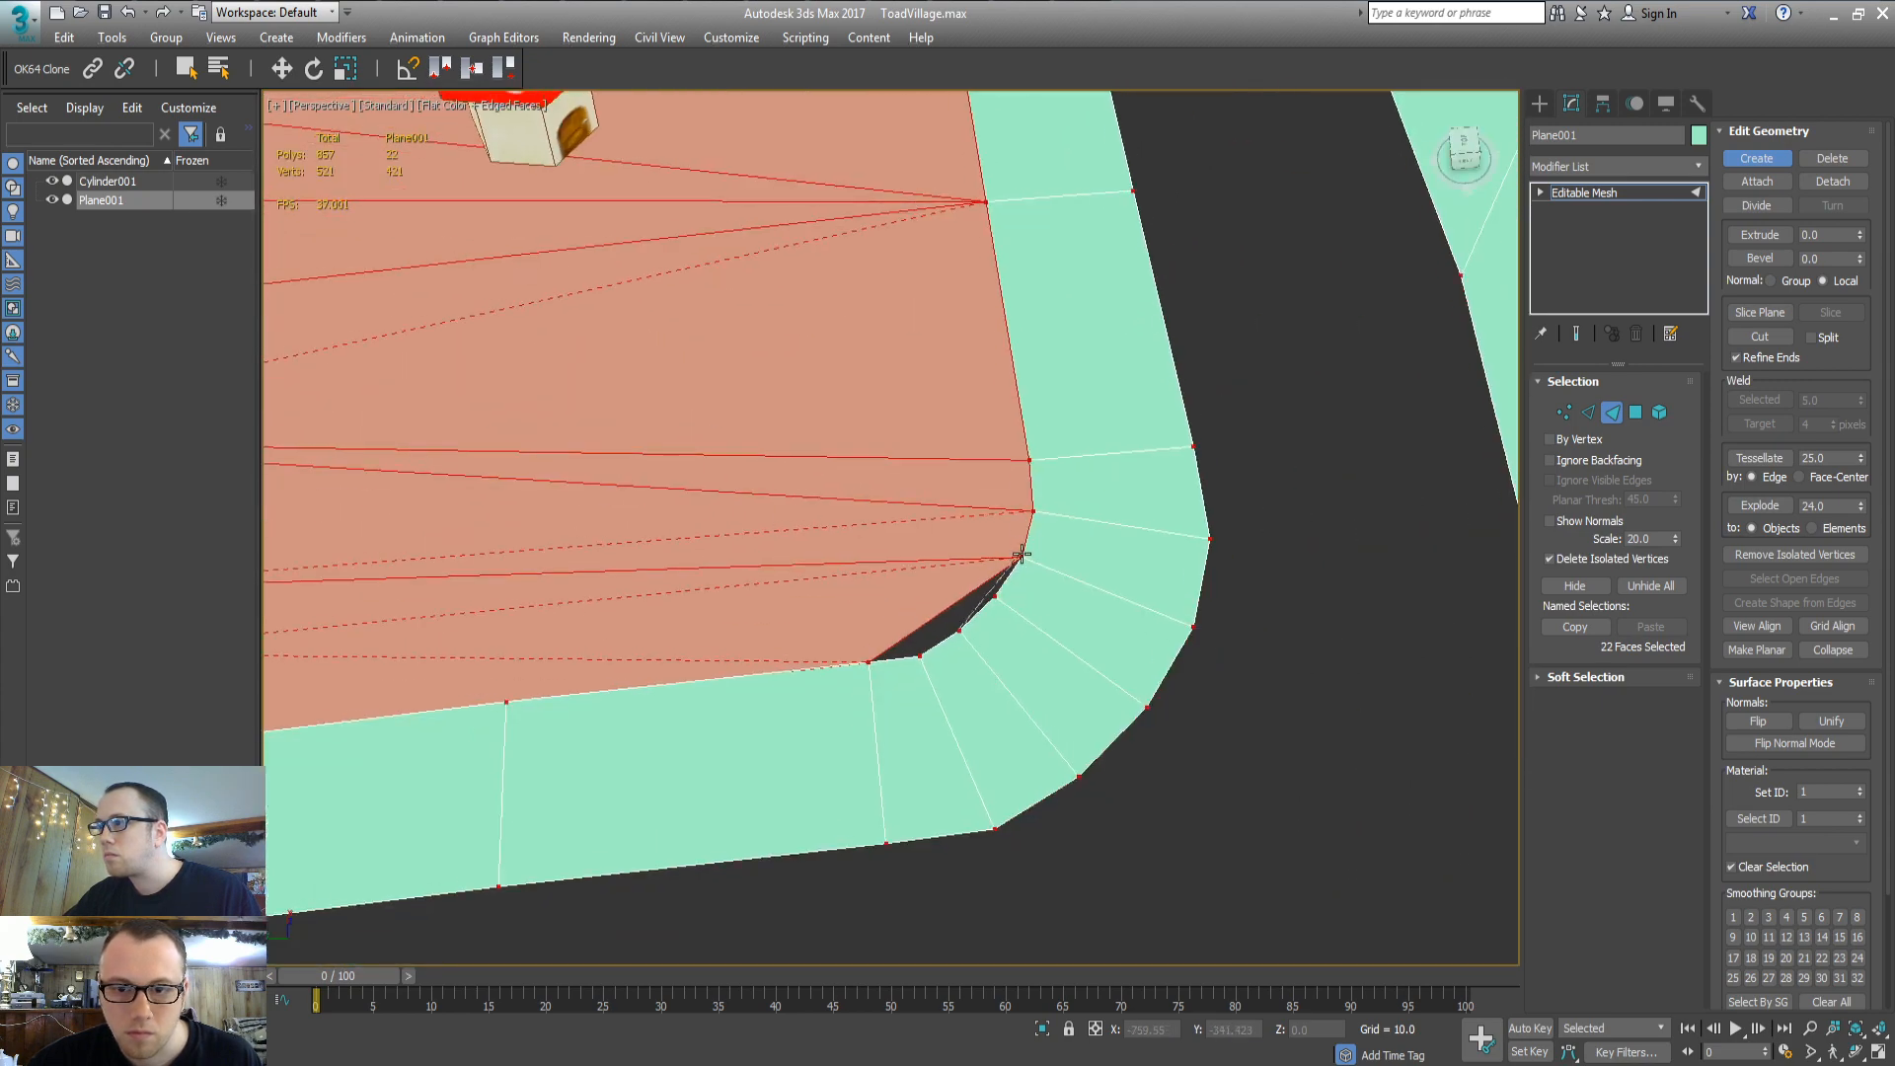
left_click(1022, 558)
left_click(868, 661)
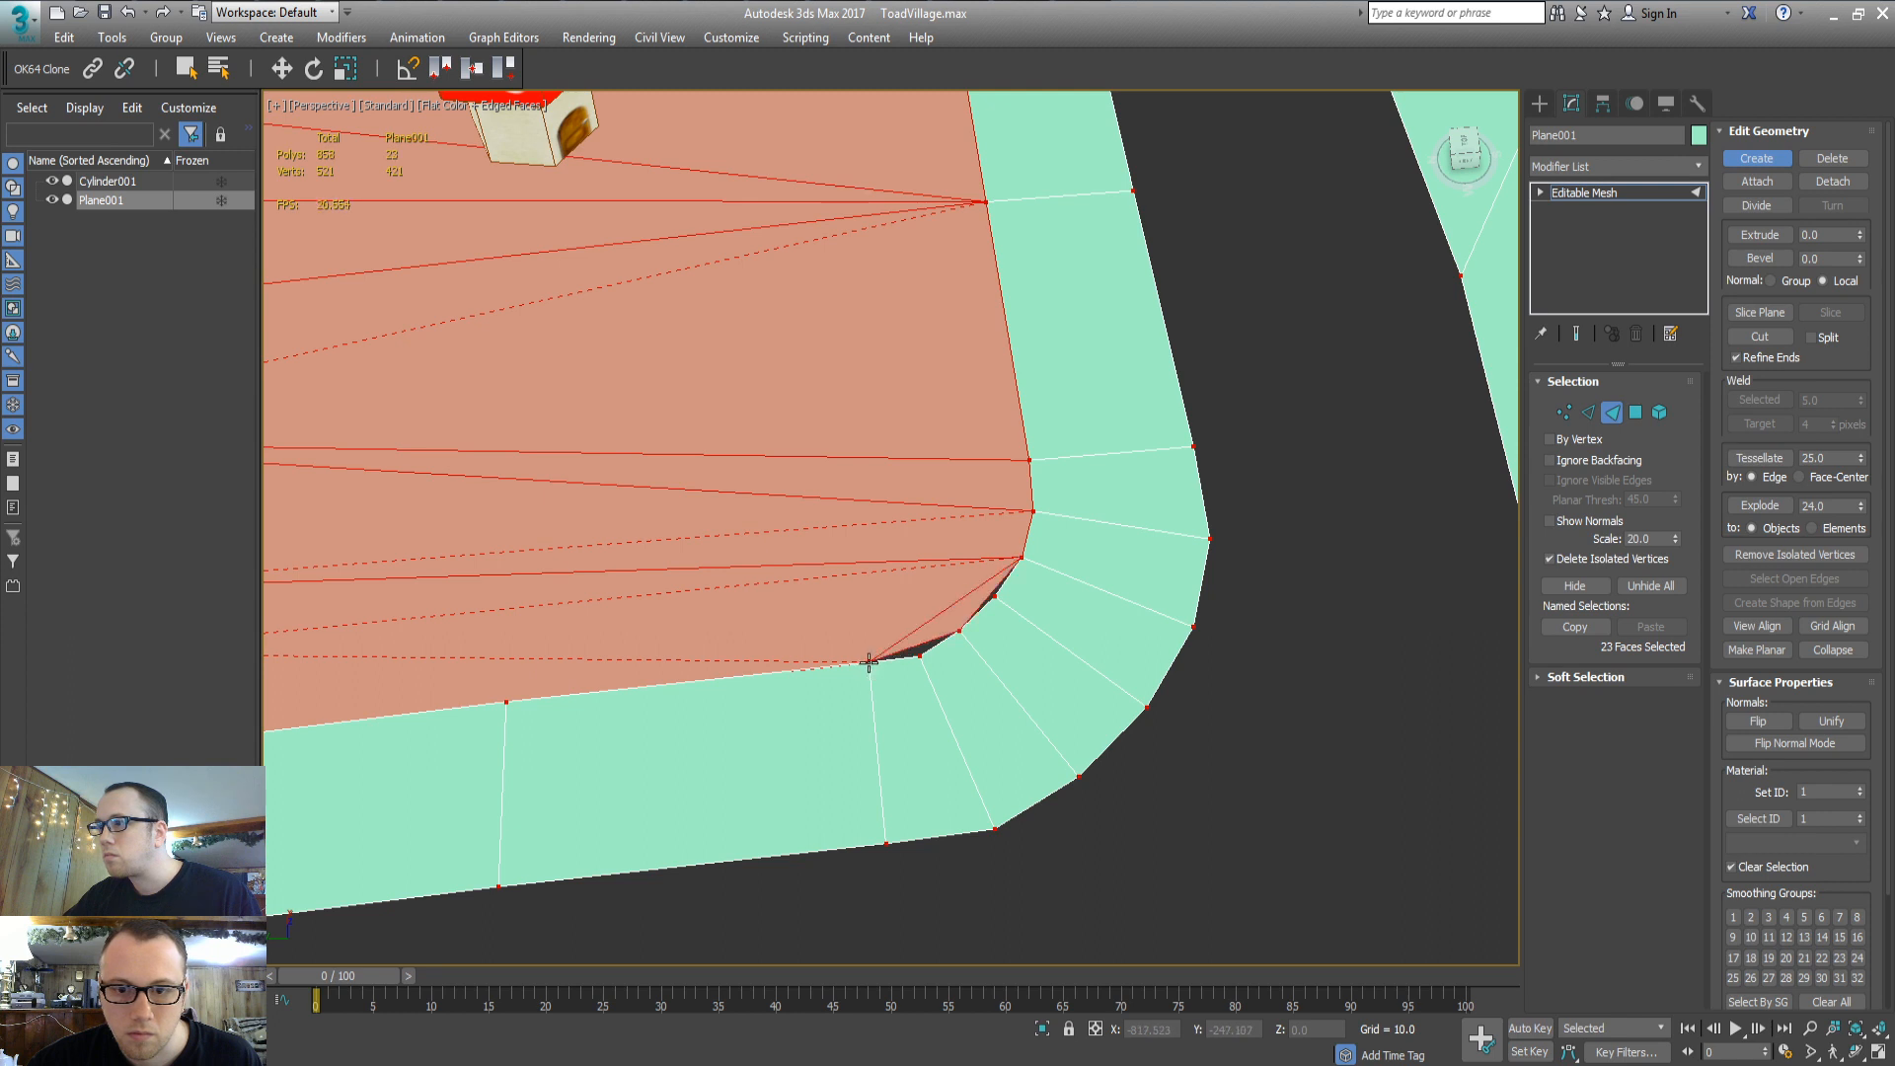
left_click(993, 598)
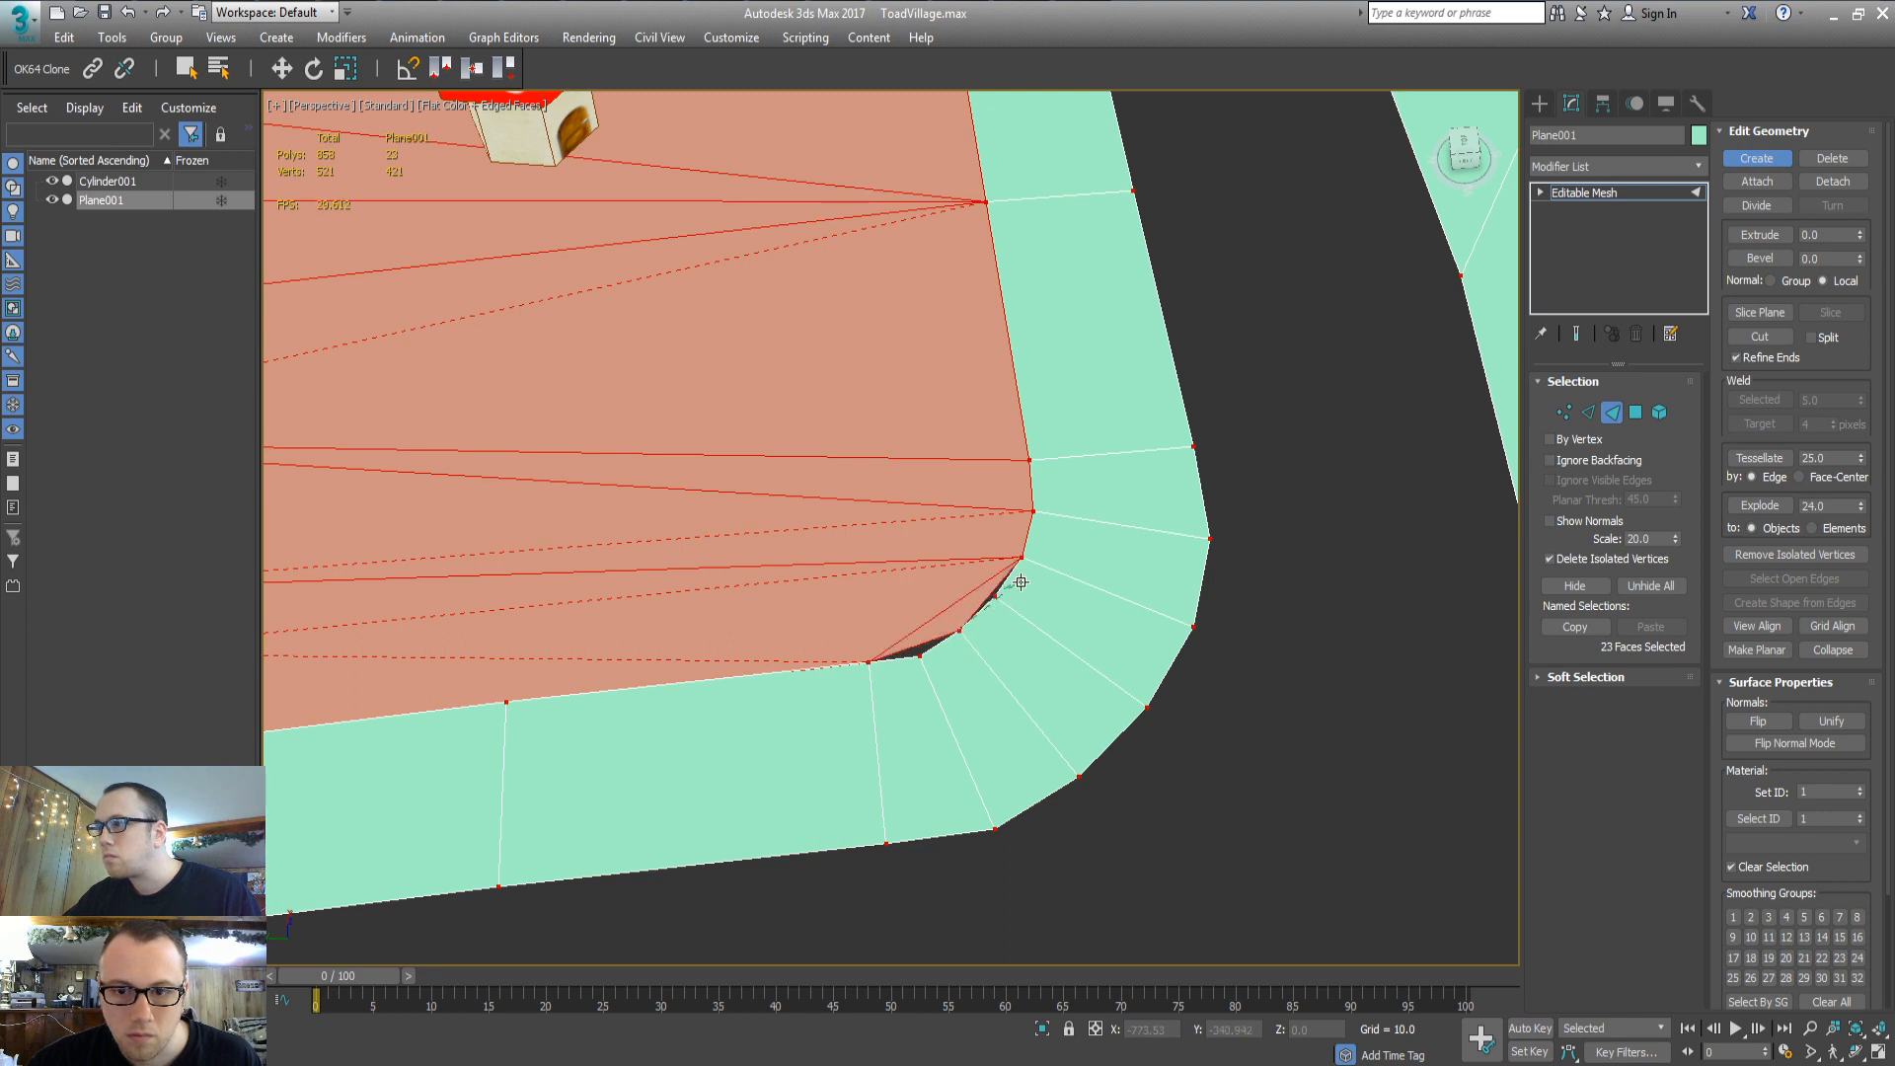
left_click(1021, 559)
left_click(960, 630)
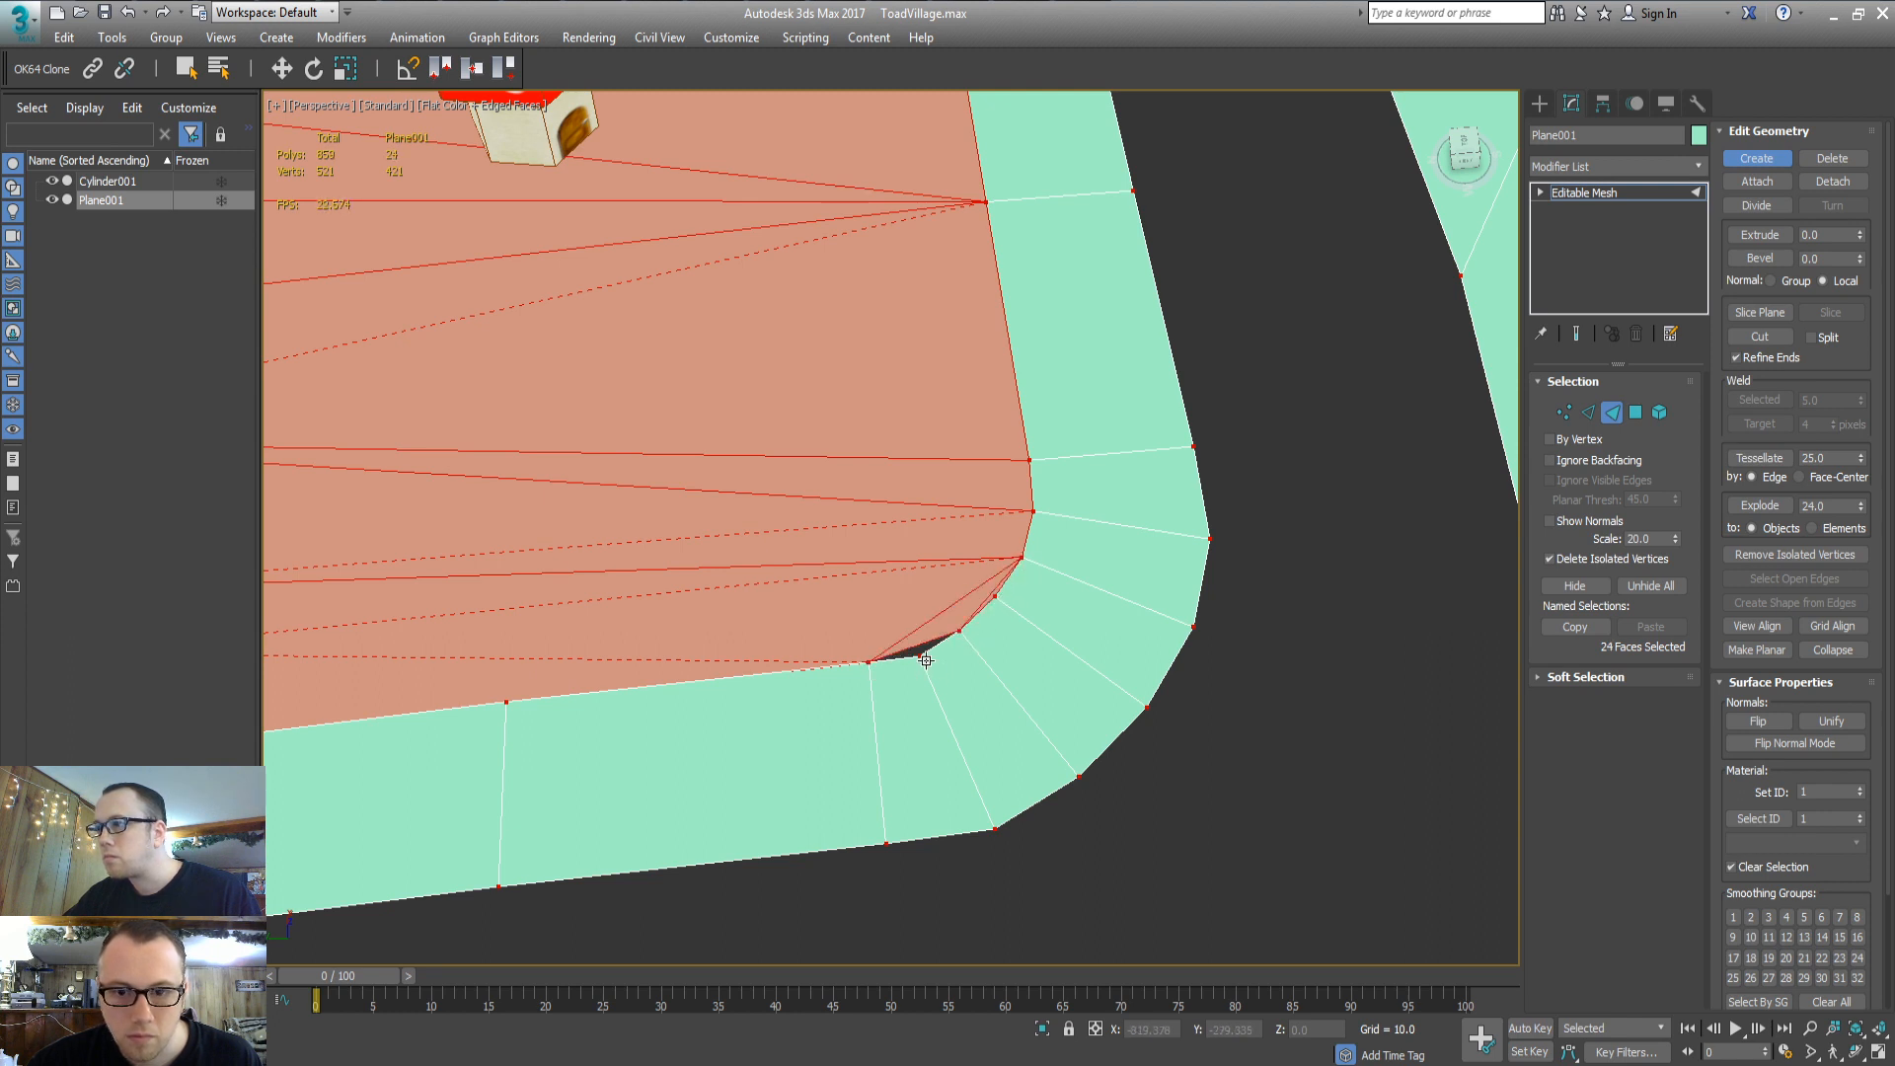
left_click(867, 664)
middle_click_drag(871, 681, 1142, 803, "alt")
scroll(877, 607, "down", 3)
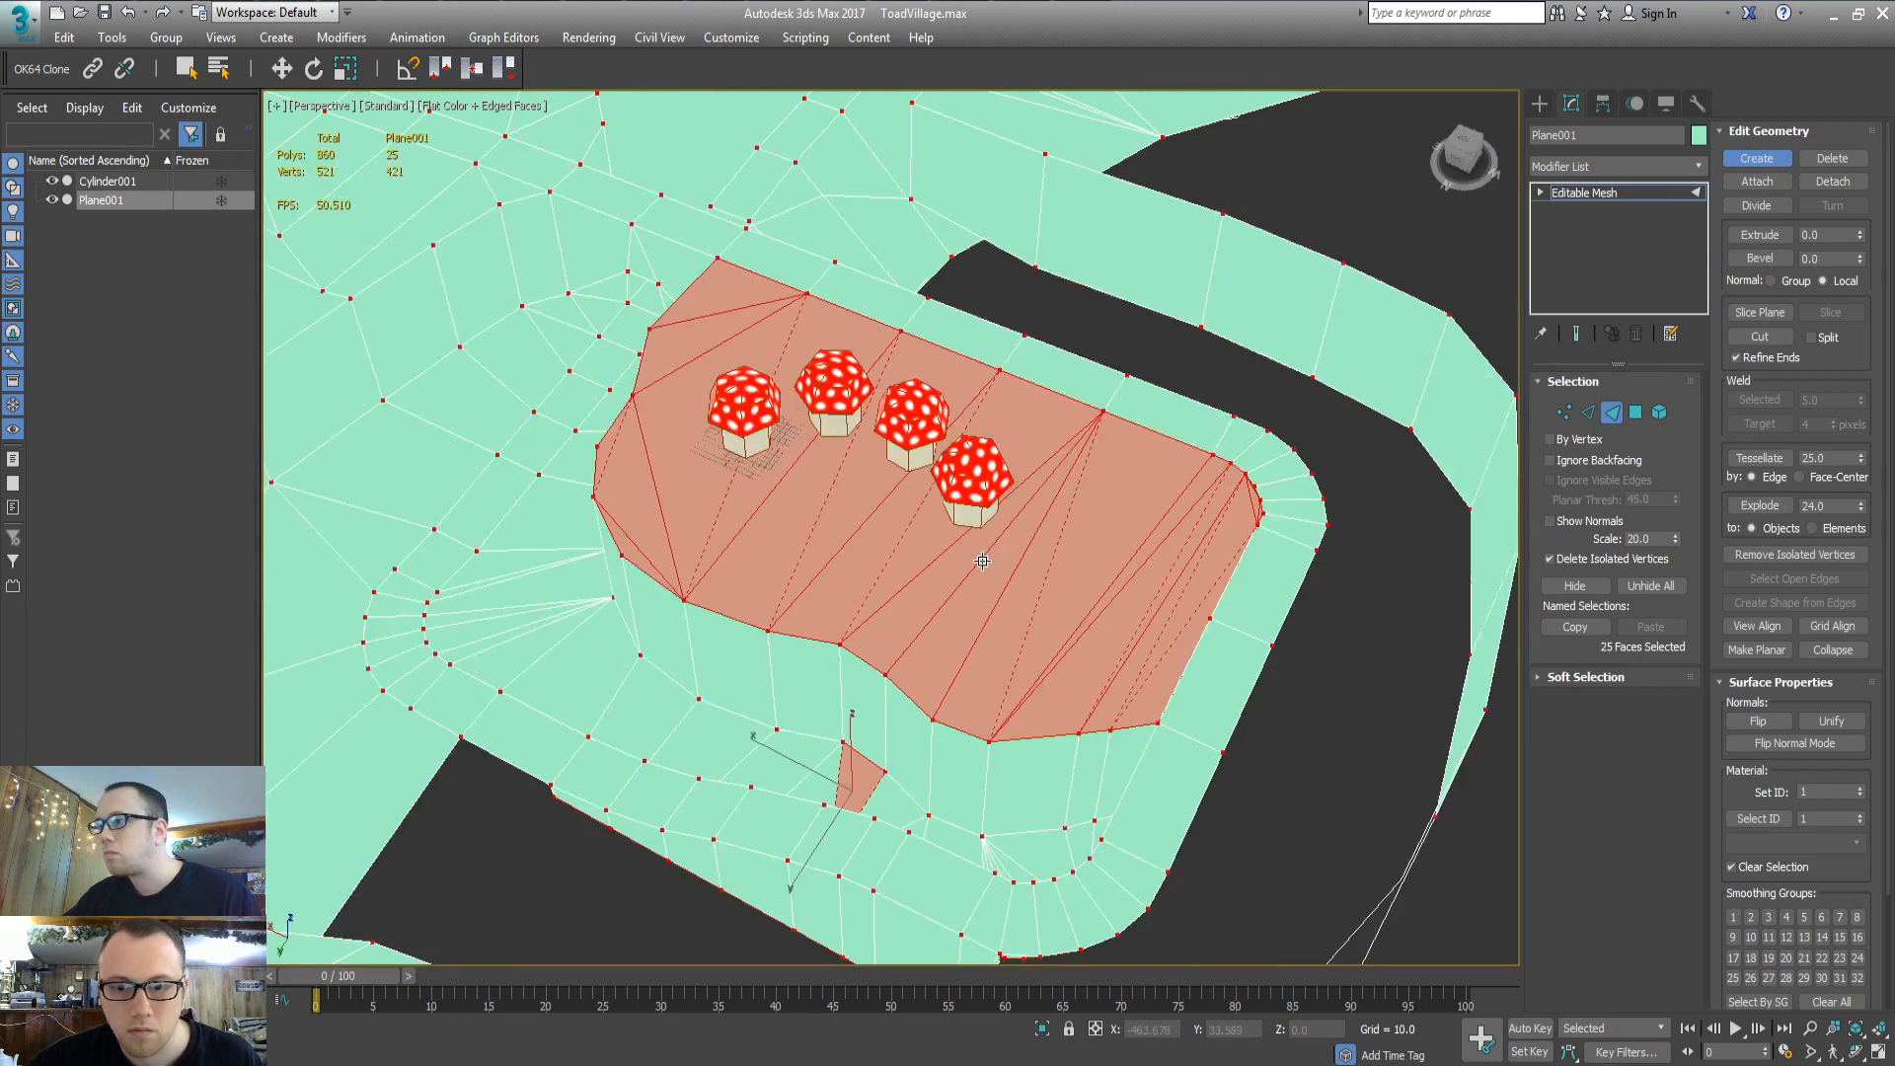
Stop creating faces and select five of the enclosure's ground faces, four around the first mushroom houses and one beside the last house
key("w")
mouse_move(1007, 579)
middle_mouse_down("alt")
mouse_move(1007, 635)
mouse_move(1022, 589)
middle_mouse_up("alt")
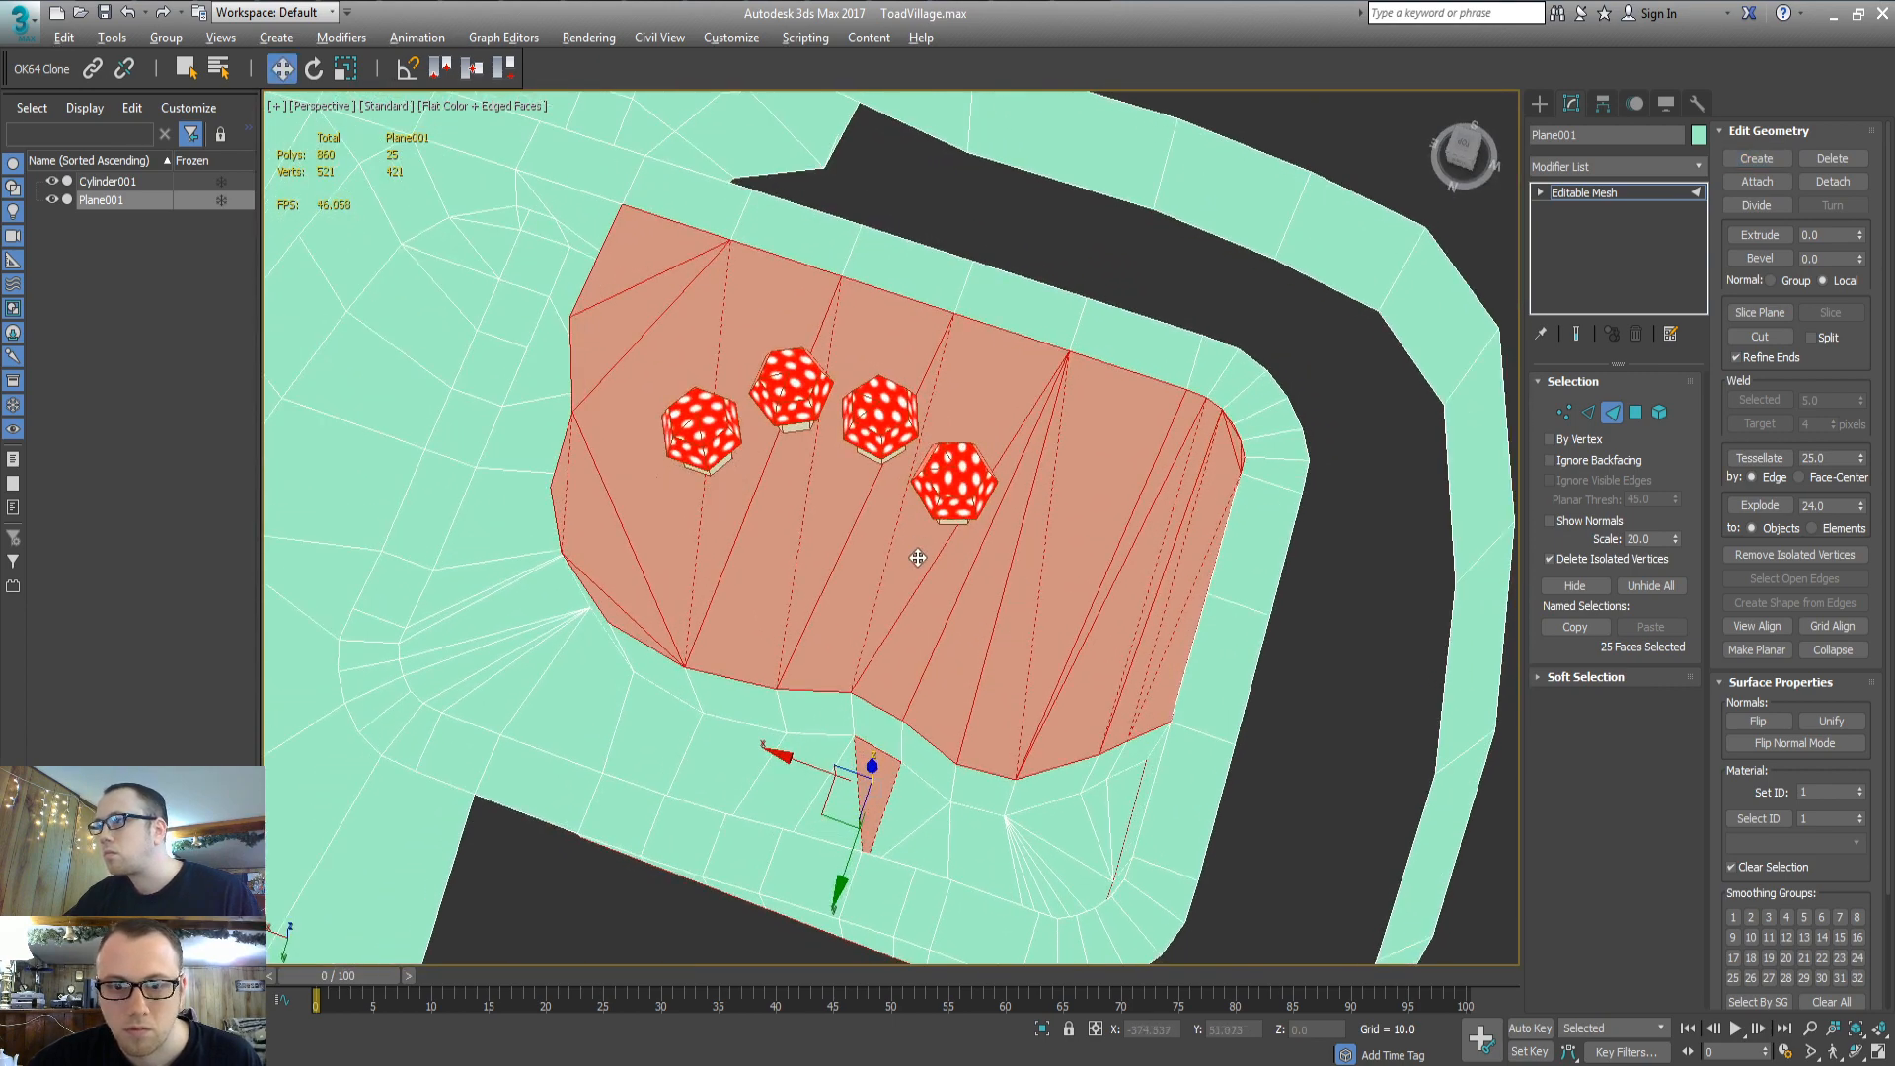
middle_click_drag(918, 542, 1007, 618, "alt")
scroll(1002, 631, "up", 3)
left_click(988, 613)
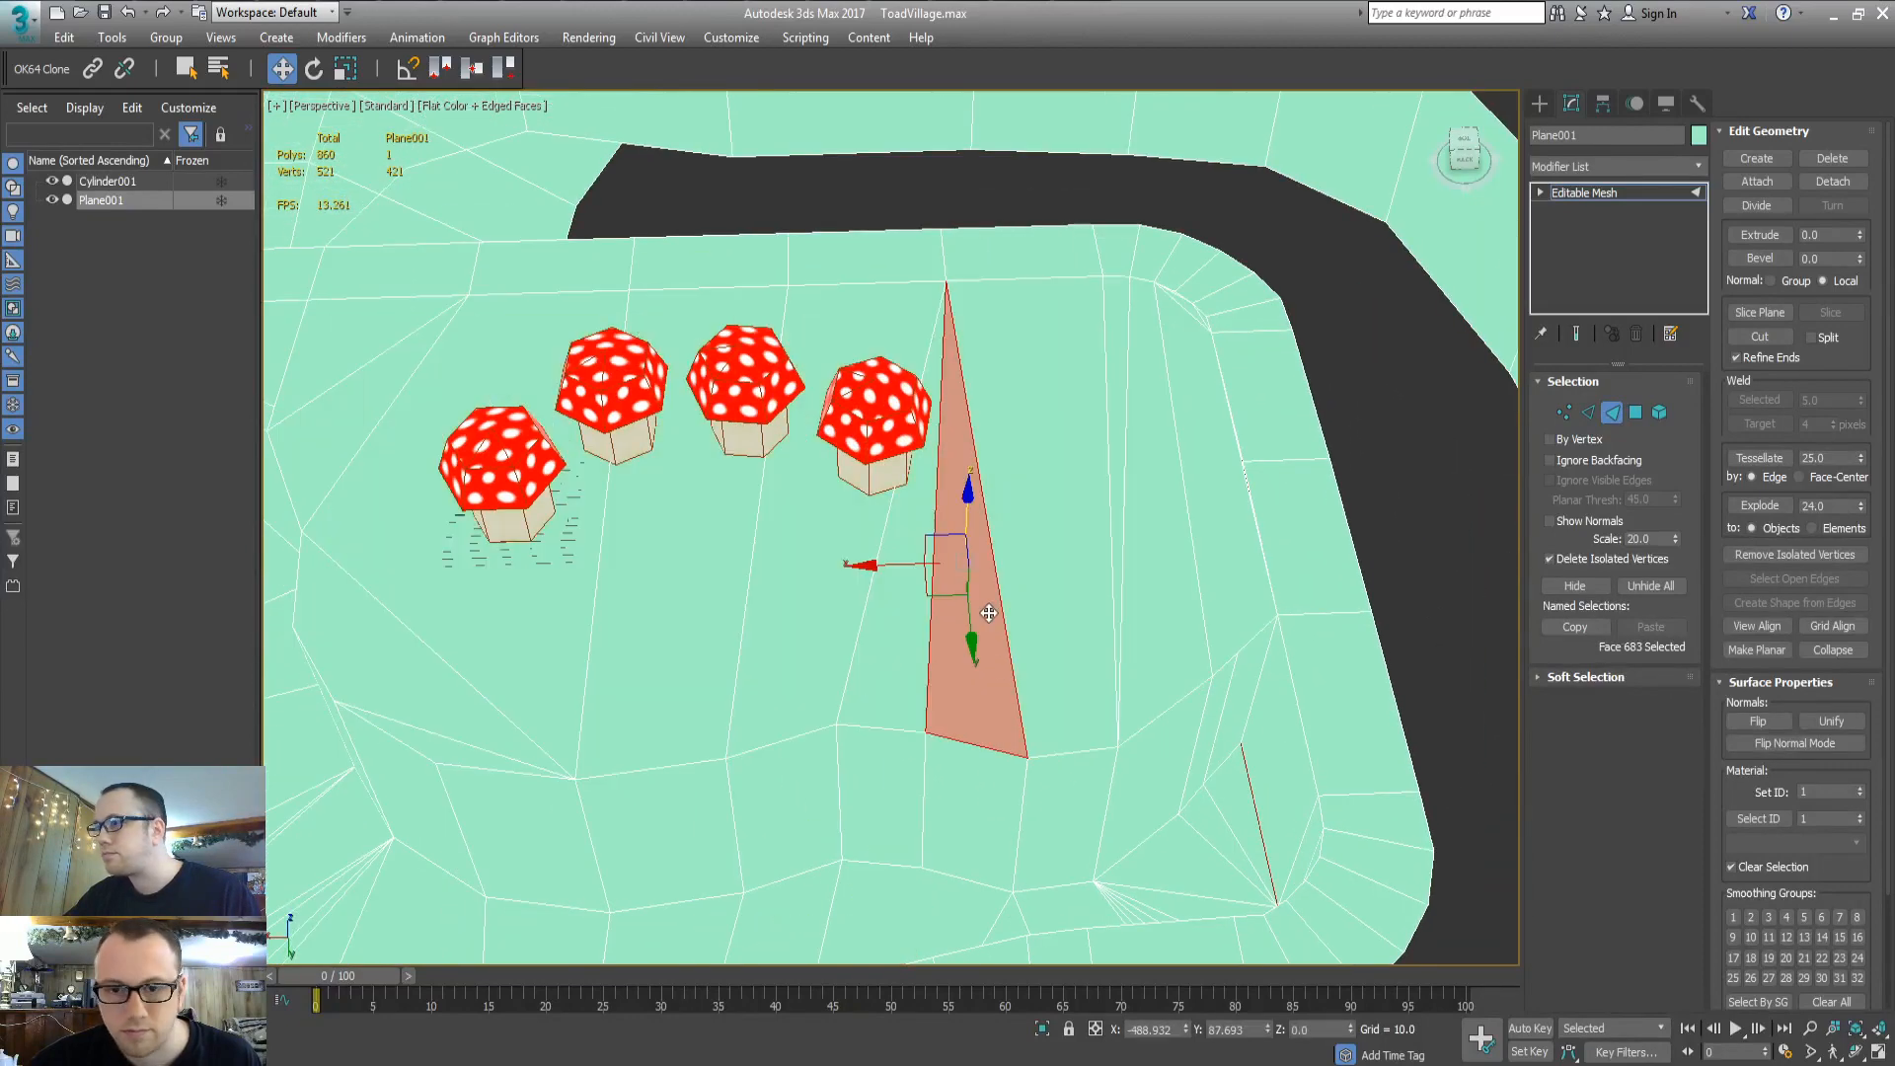
left_click(423, 588, "ctrl")
left_click(409, 671, "ctrl")
left_click(696, 607, "ctrl")
left_click(563, 605, "ctrl")
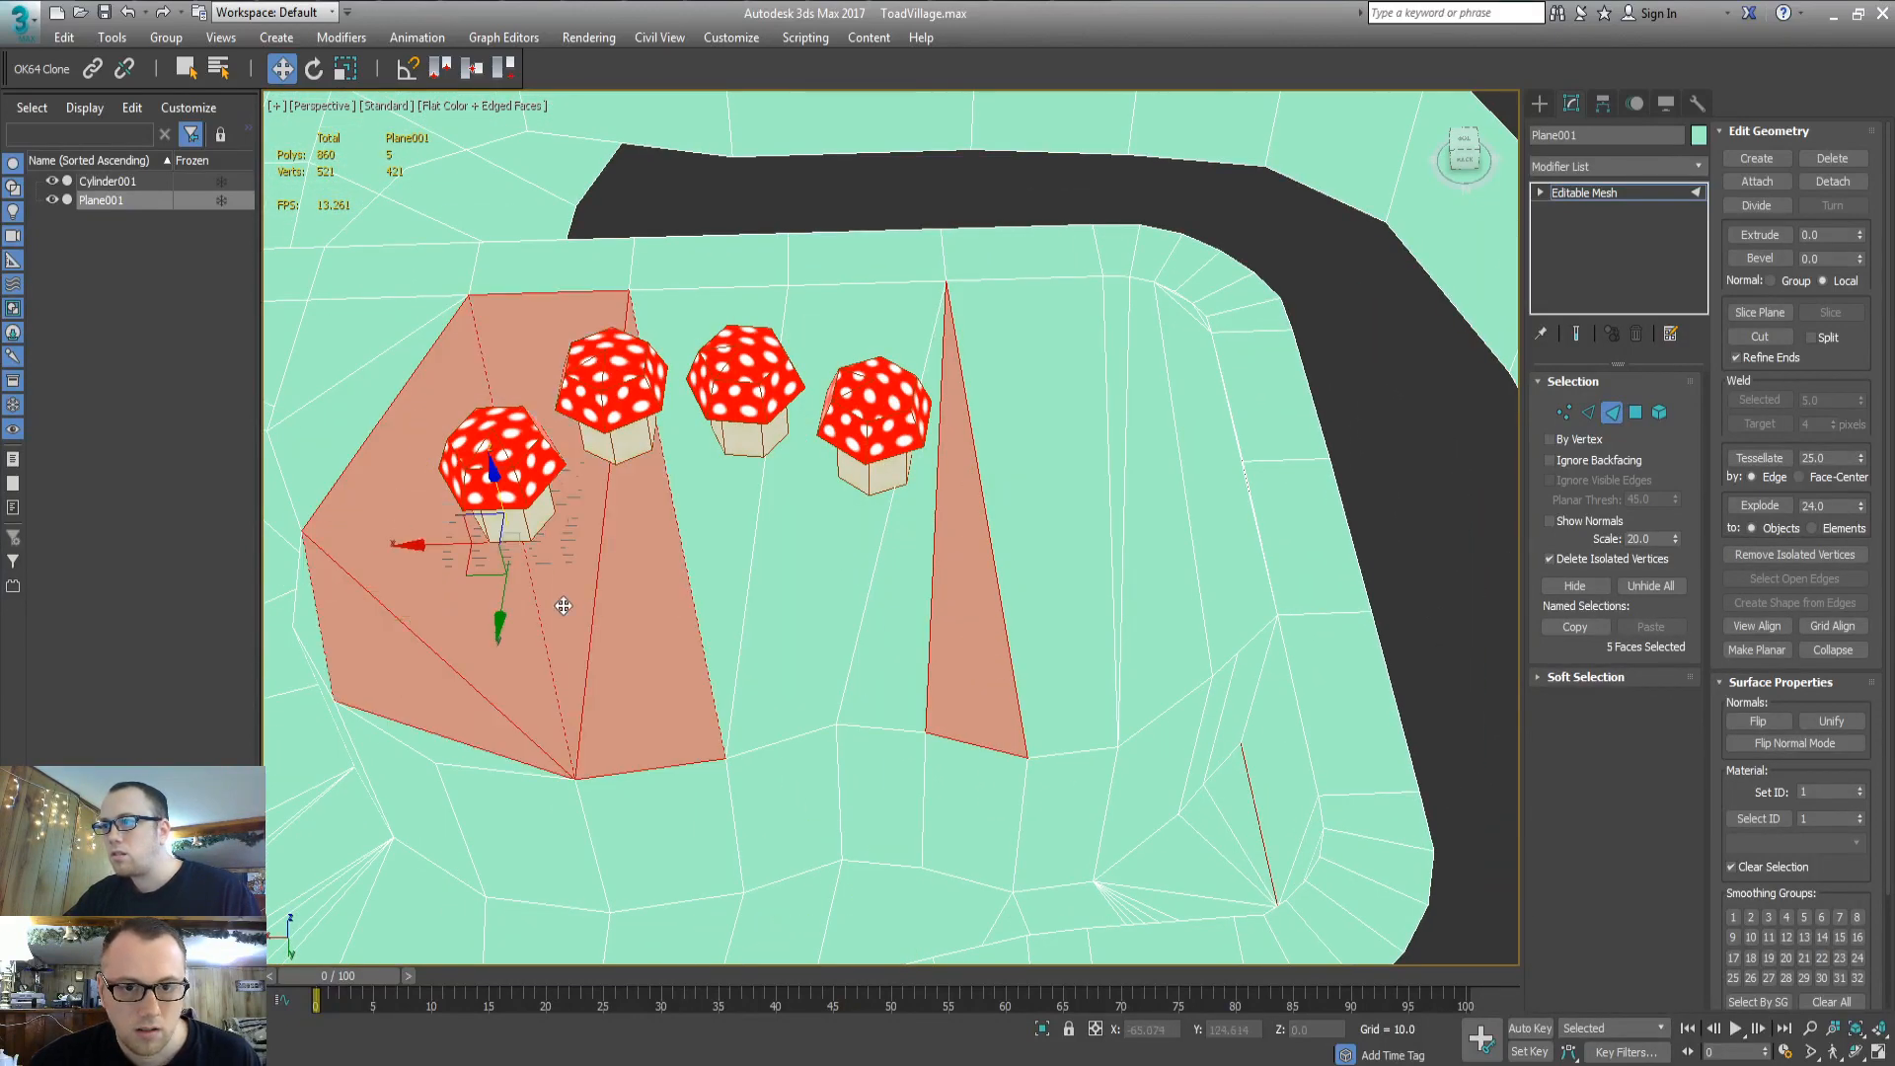
Add the remaining faces of the plateau beneath the four mushrooms to the selection and detach them as an element
left_click(771, 552, "ctrl")
left_click(714, 524, "ctrl")
left_click(856, 533, "ctrl")
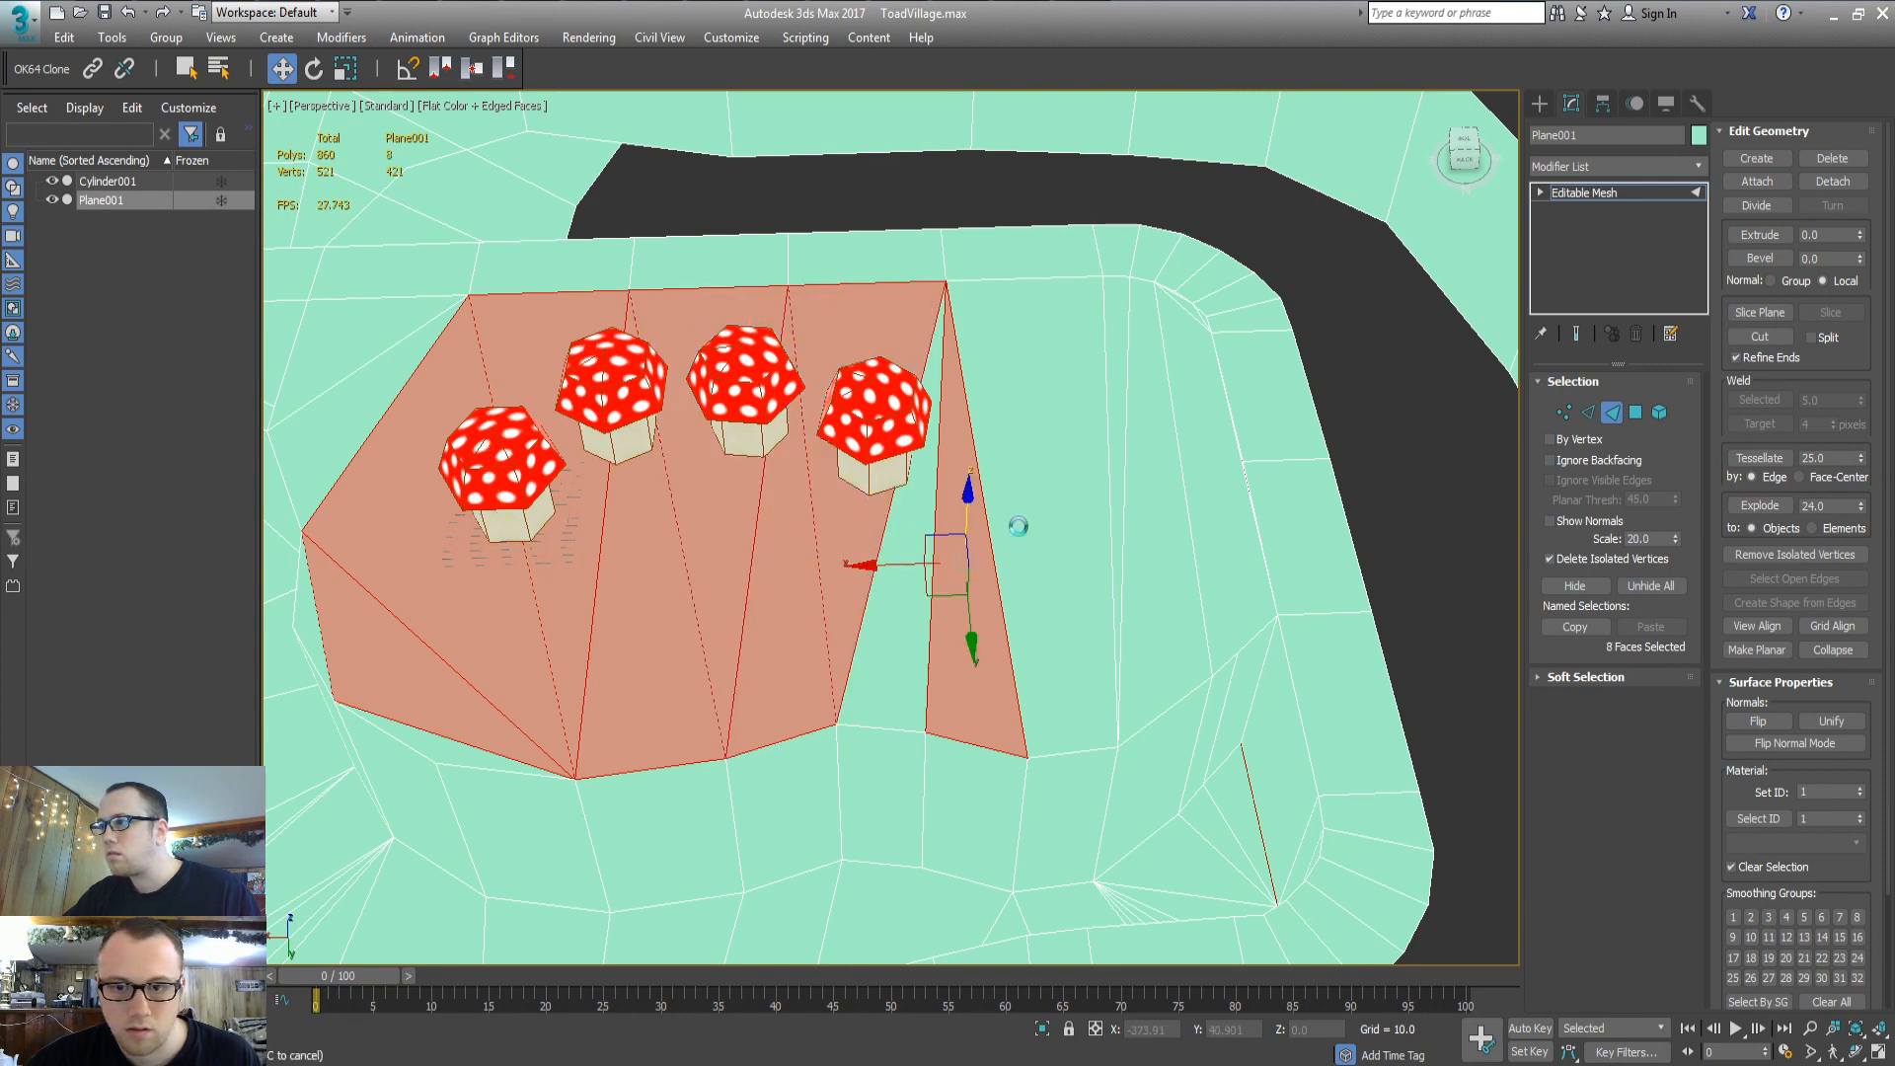
left_click(918, 543, "ctrl")
left_click(1061, 484, "ctrl")
left_click(1119, 440, "ctrl")
left_click(1047, 547, "ctrl")
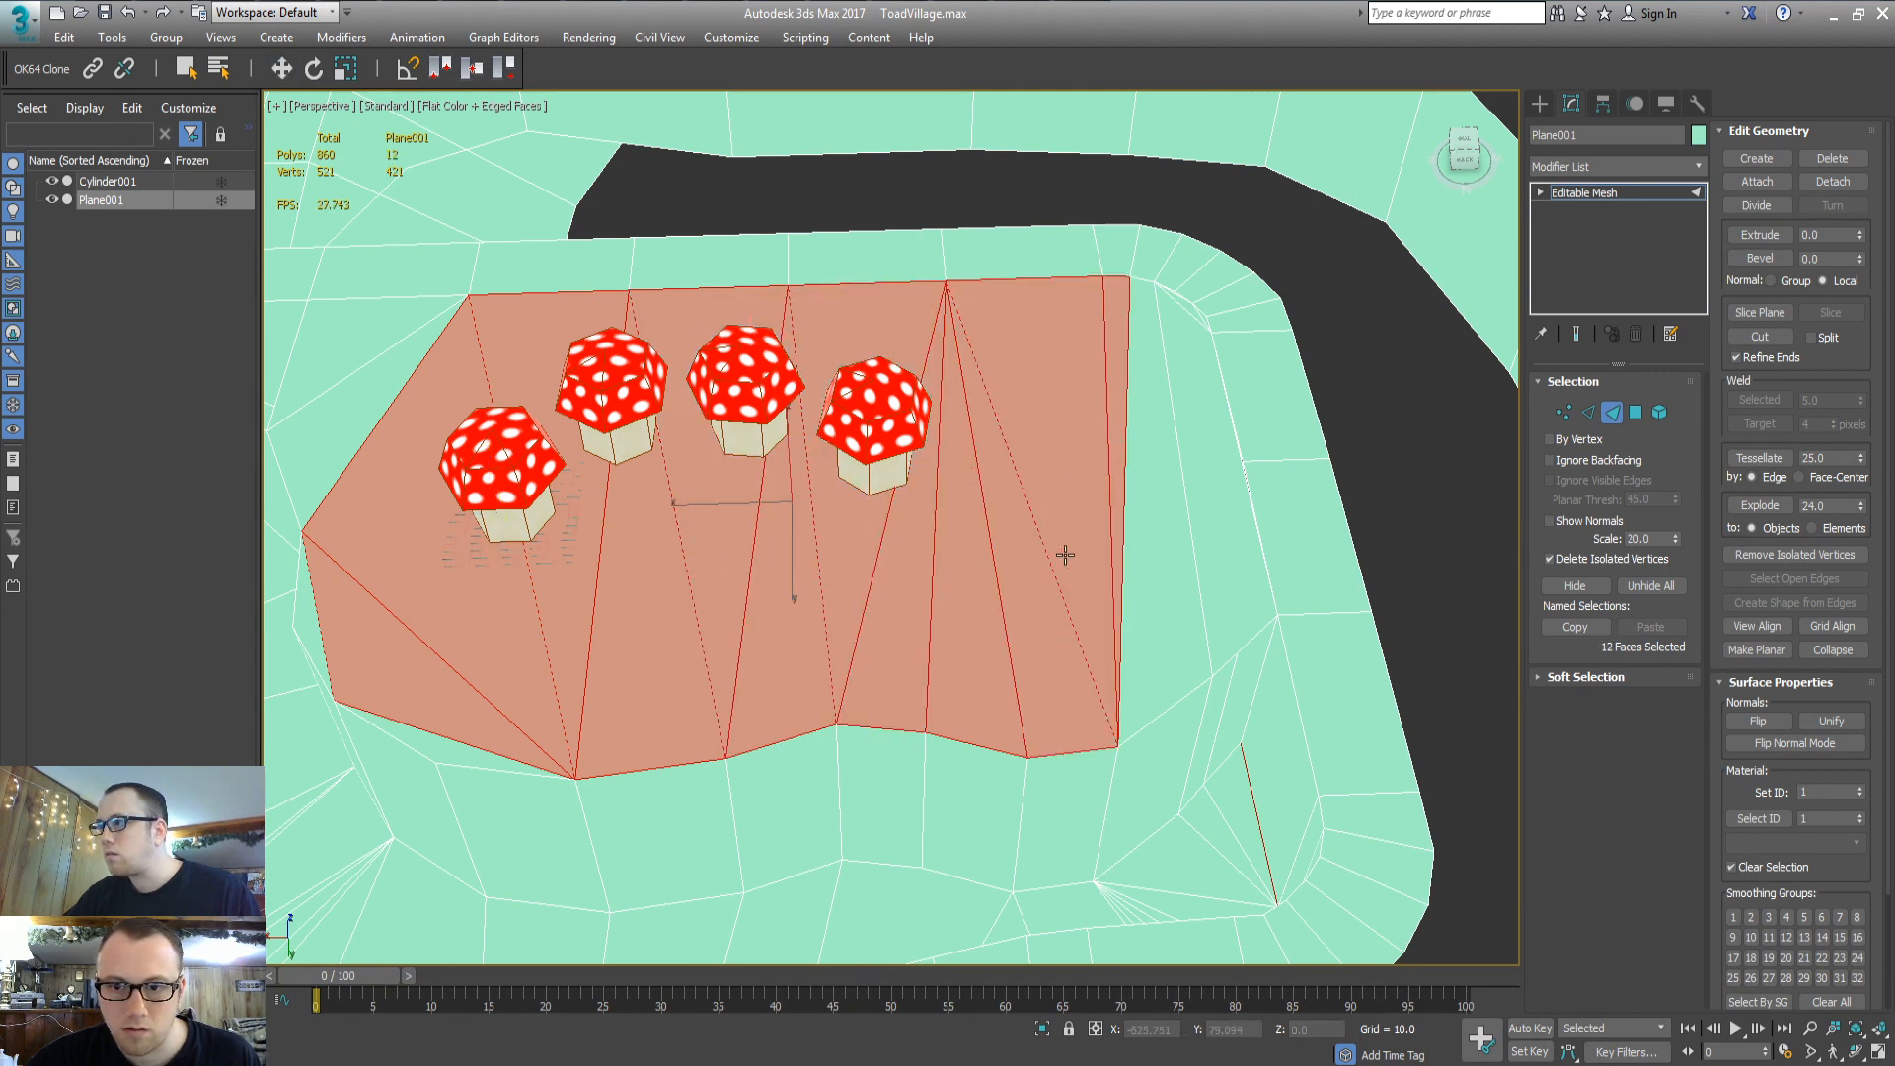
left_click(1153, 529, "ctrl")
left_click(1231, 474, "ctrl")
left_click(1178, 415, "ctrl")
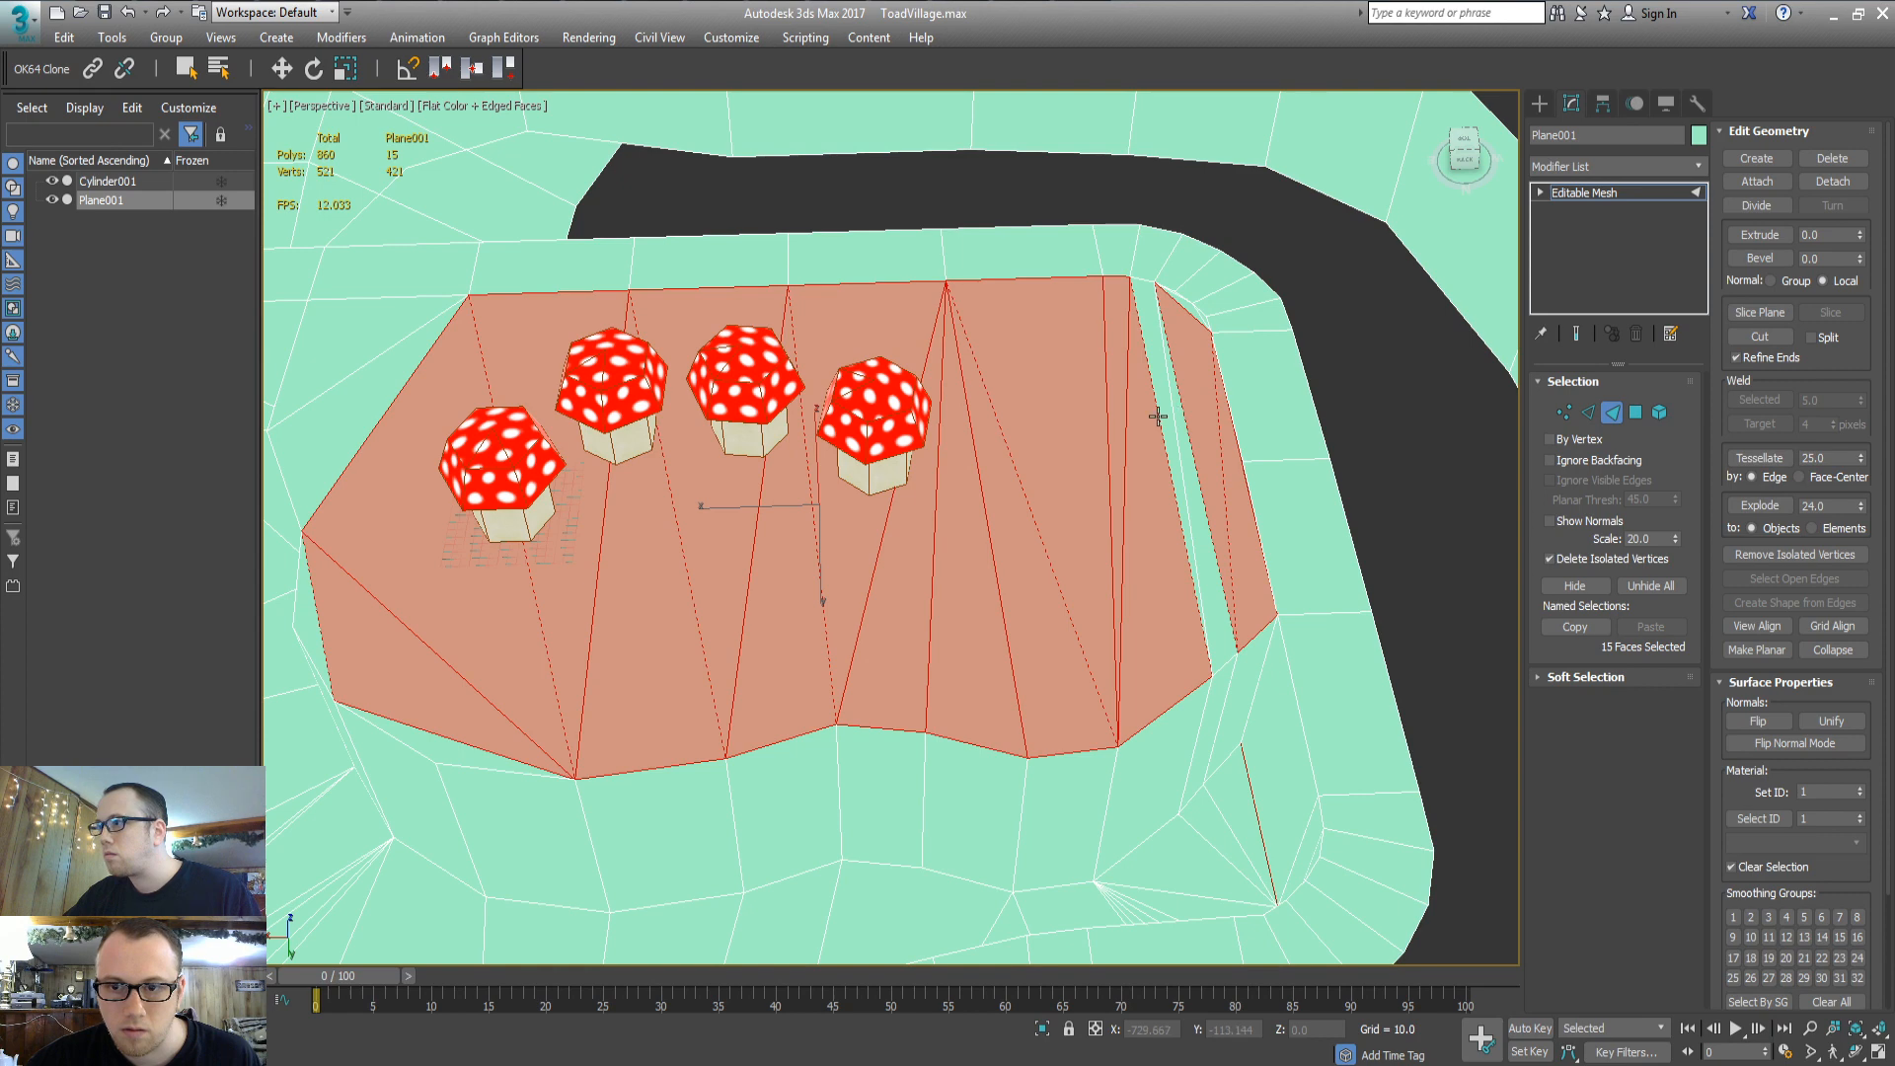
left_click(1184, 440, "ctrl")
left_click(1160, 481, "ctrl")
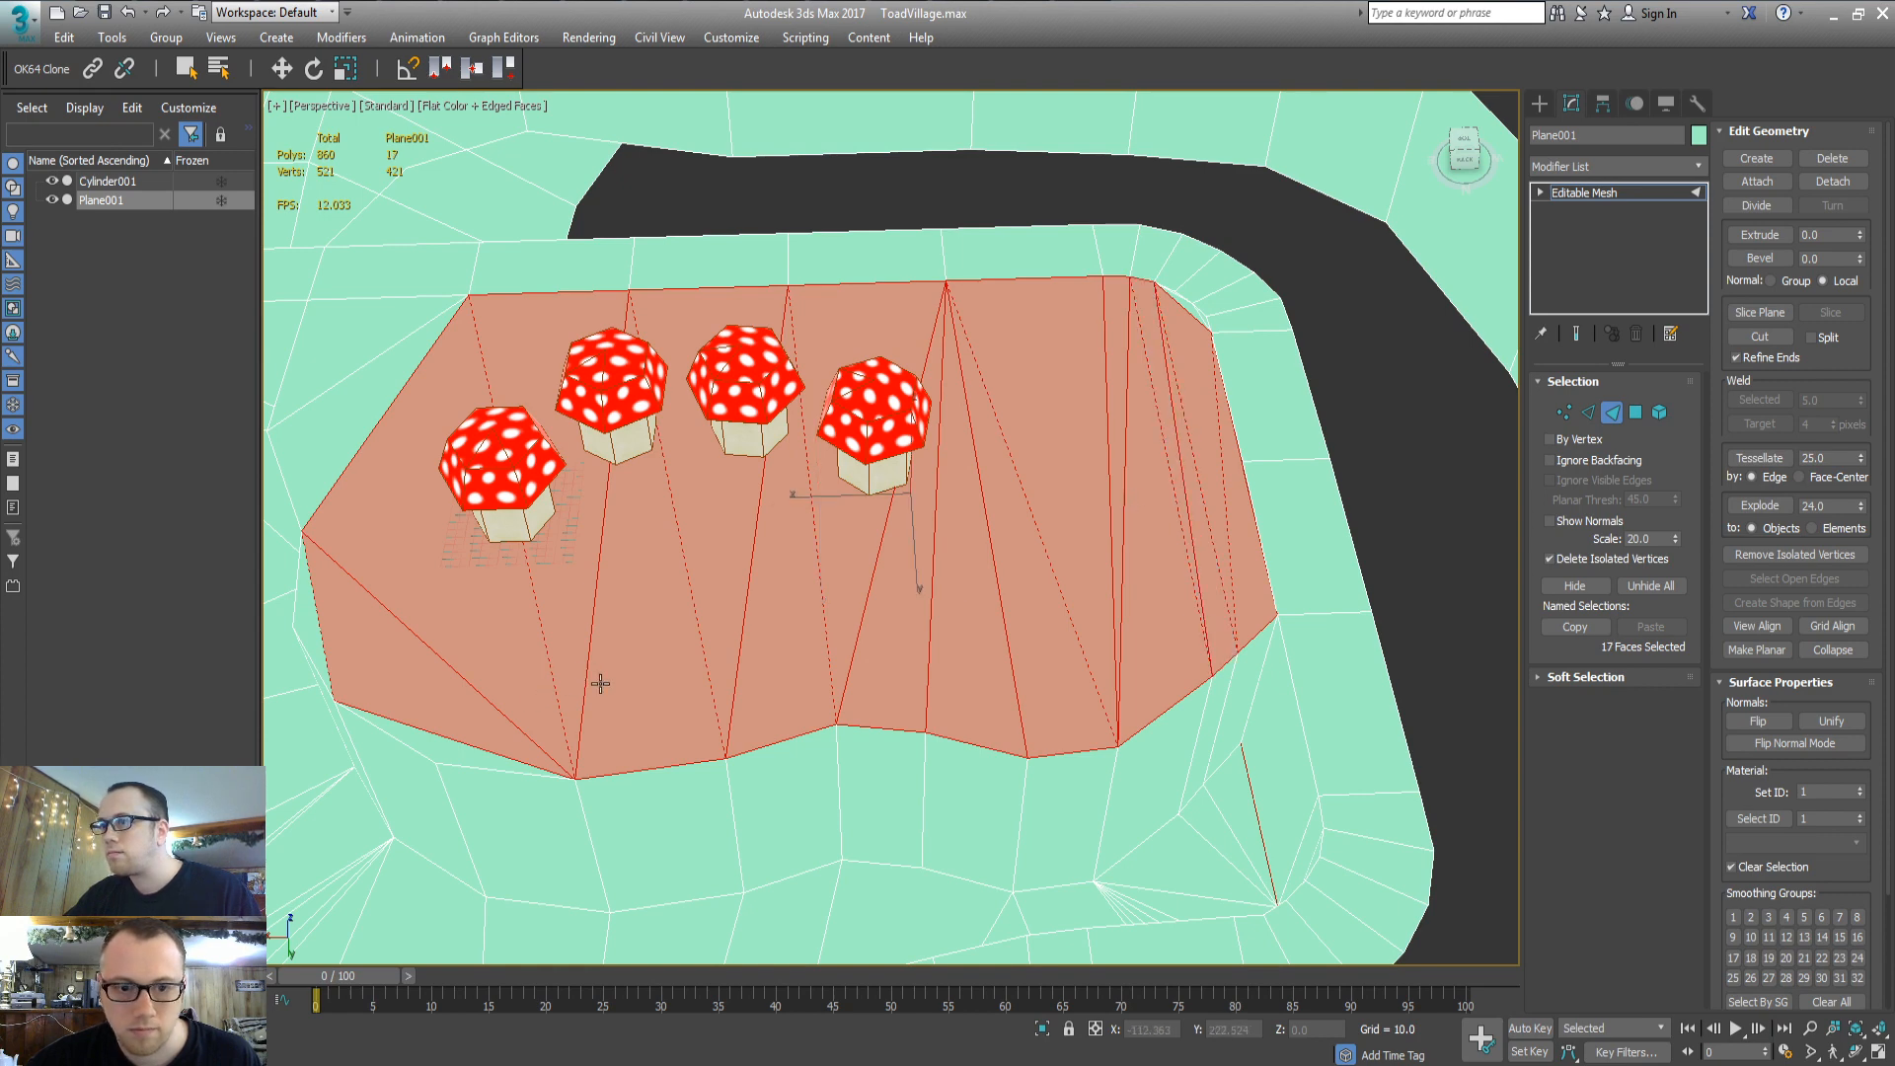
left_click(1832, 181)
left_click(1012, 553)
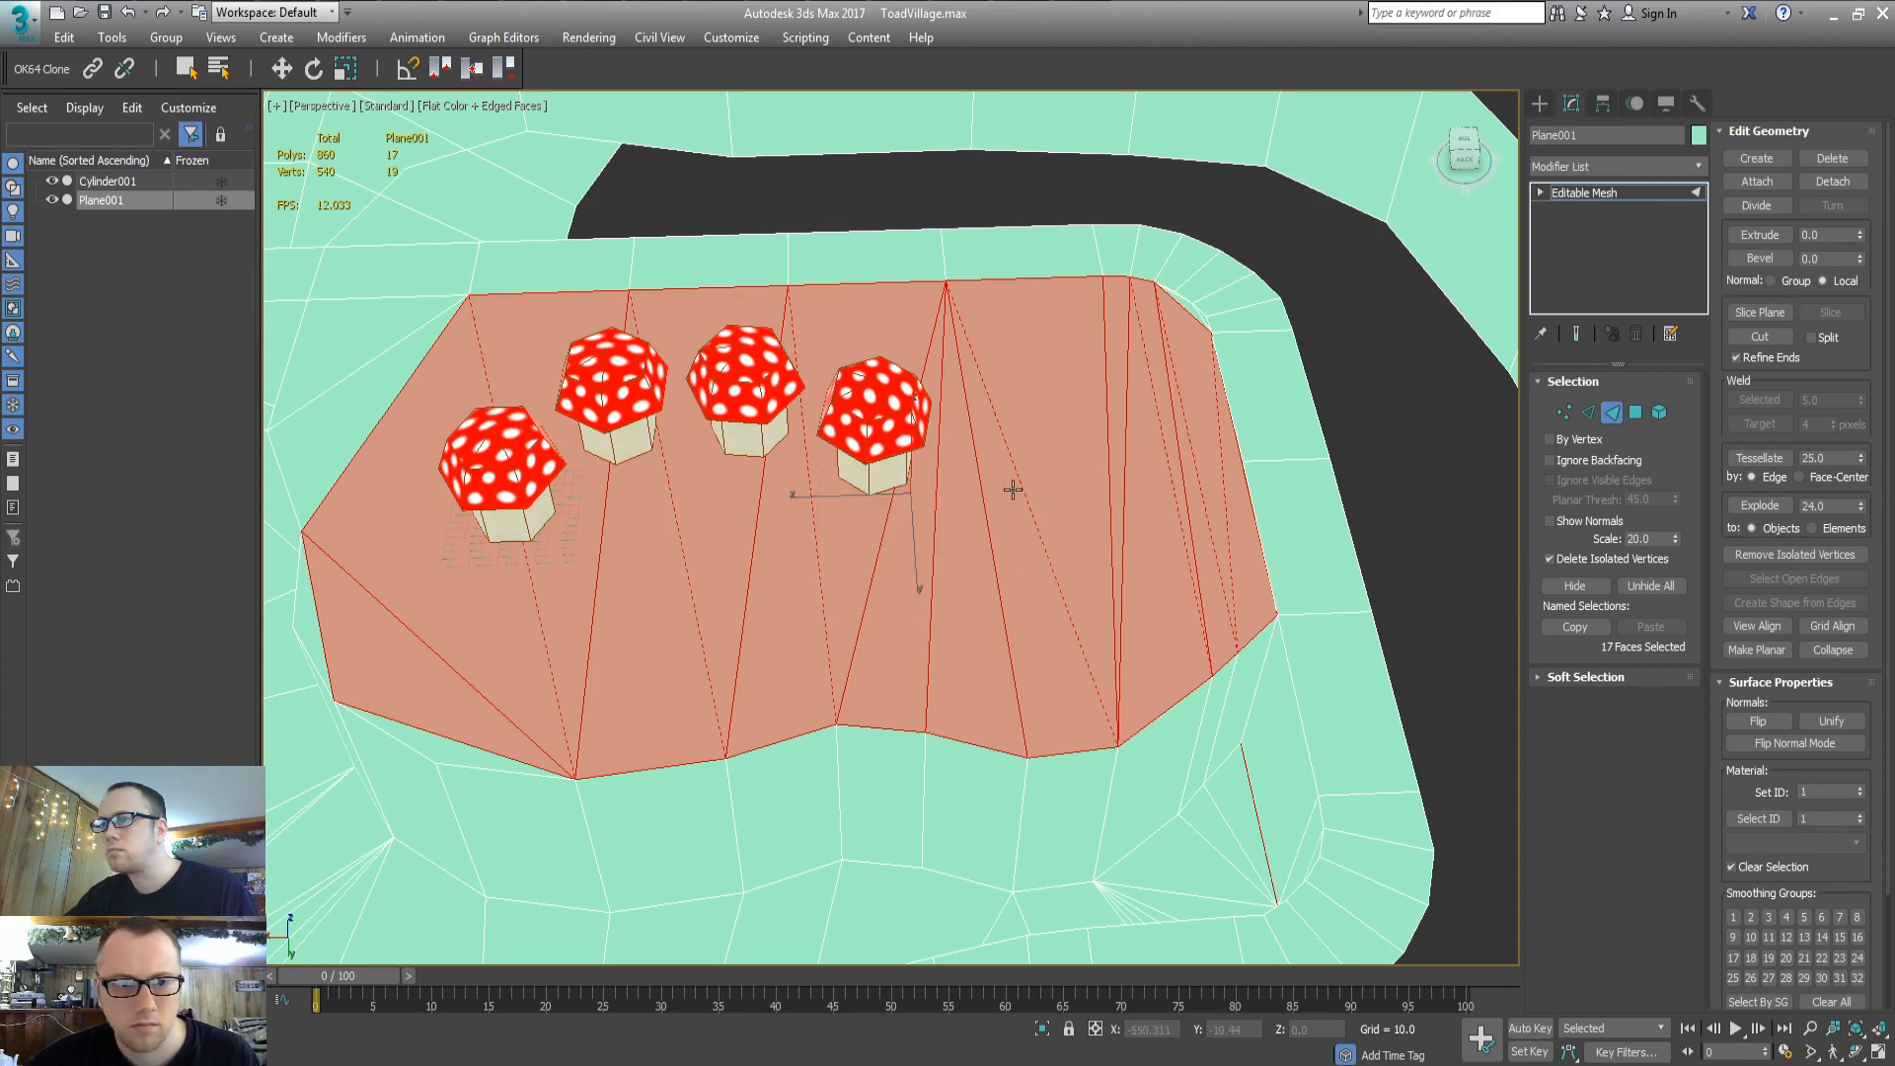
middle_click_drag(1030, 522, 1099, 593, "alt")
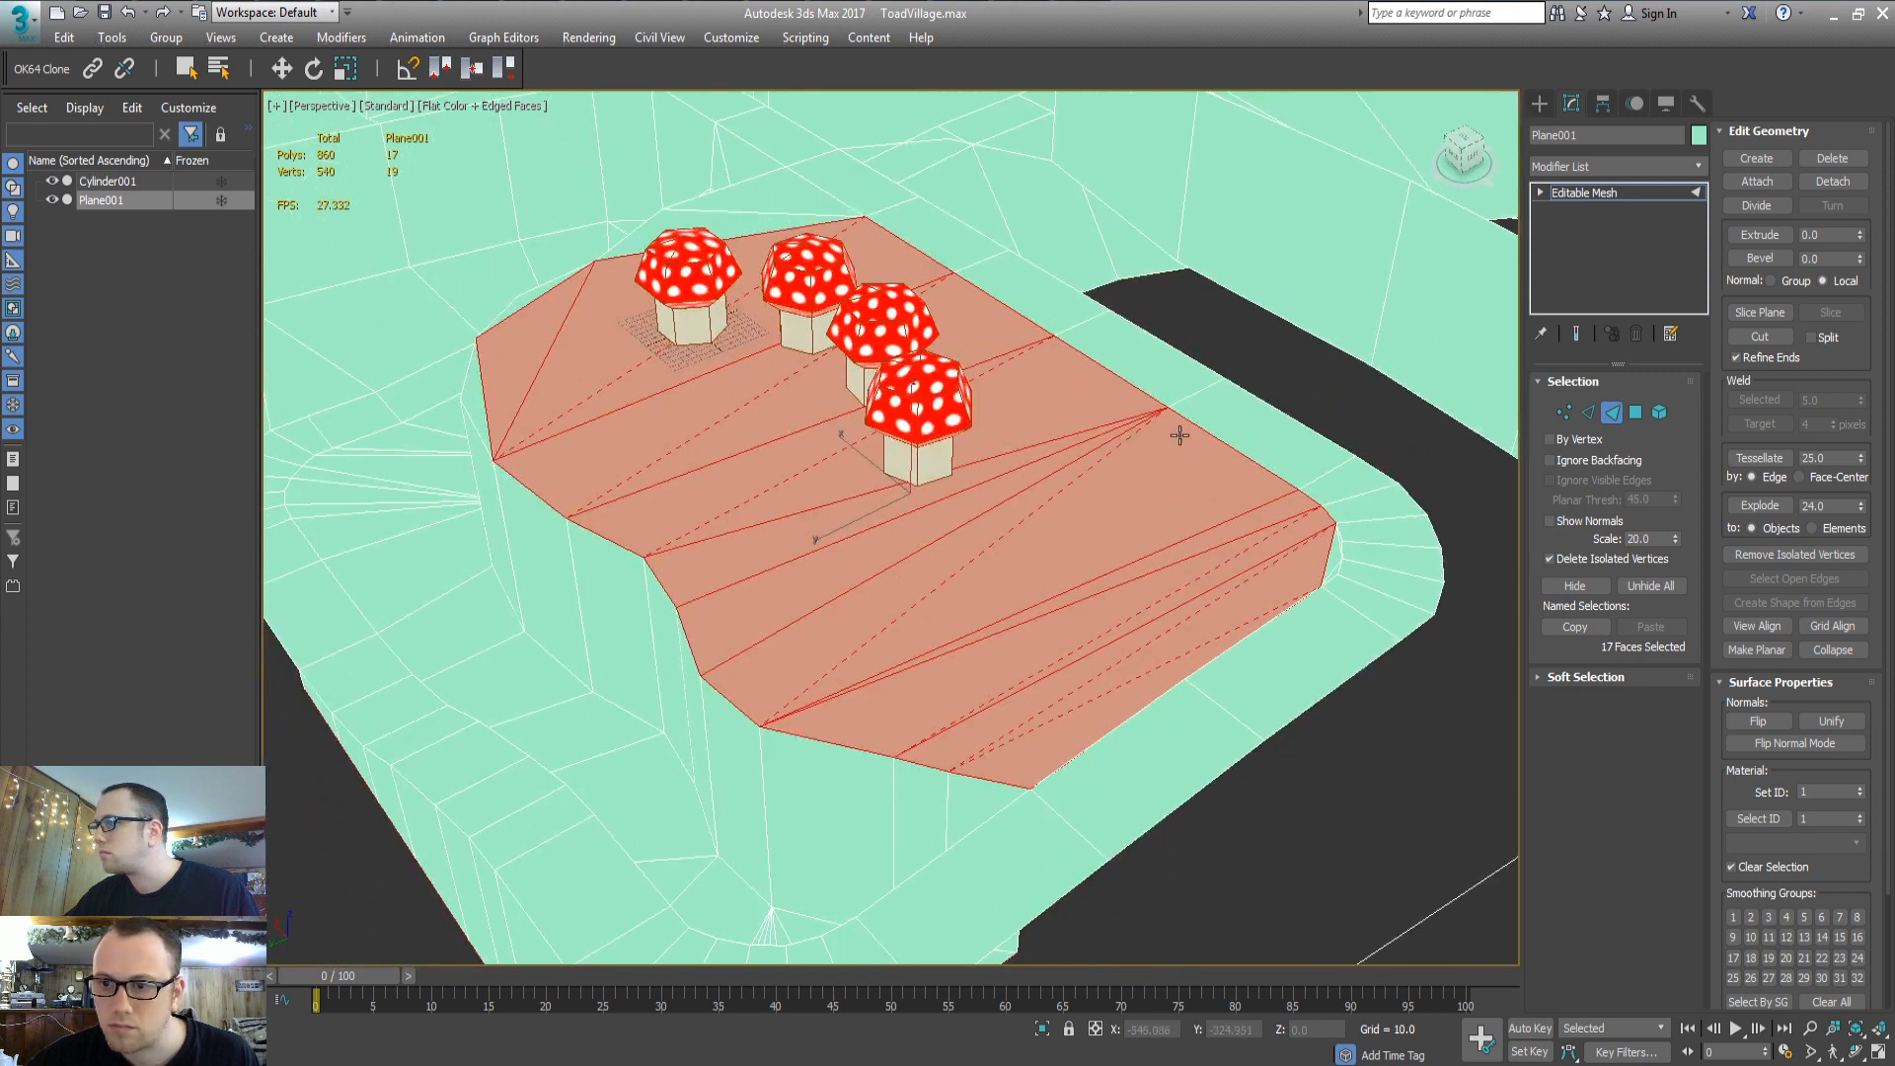
Convert the terrain plane to an Editable Poly and switch to edge editing
left_click(1216, 782)
key("2")
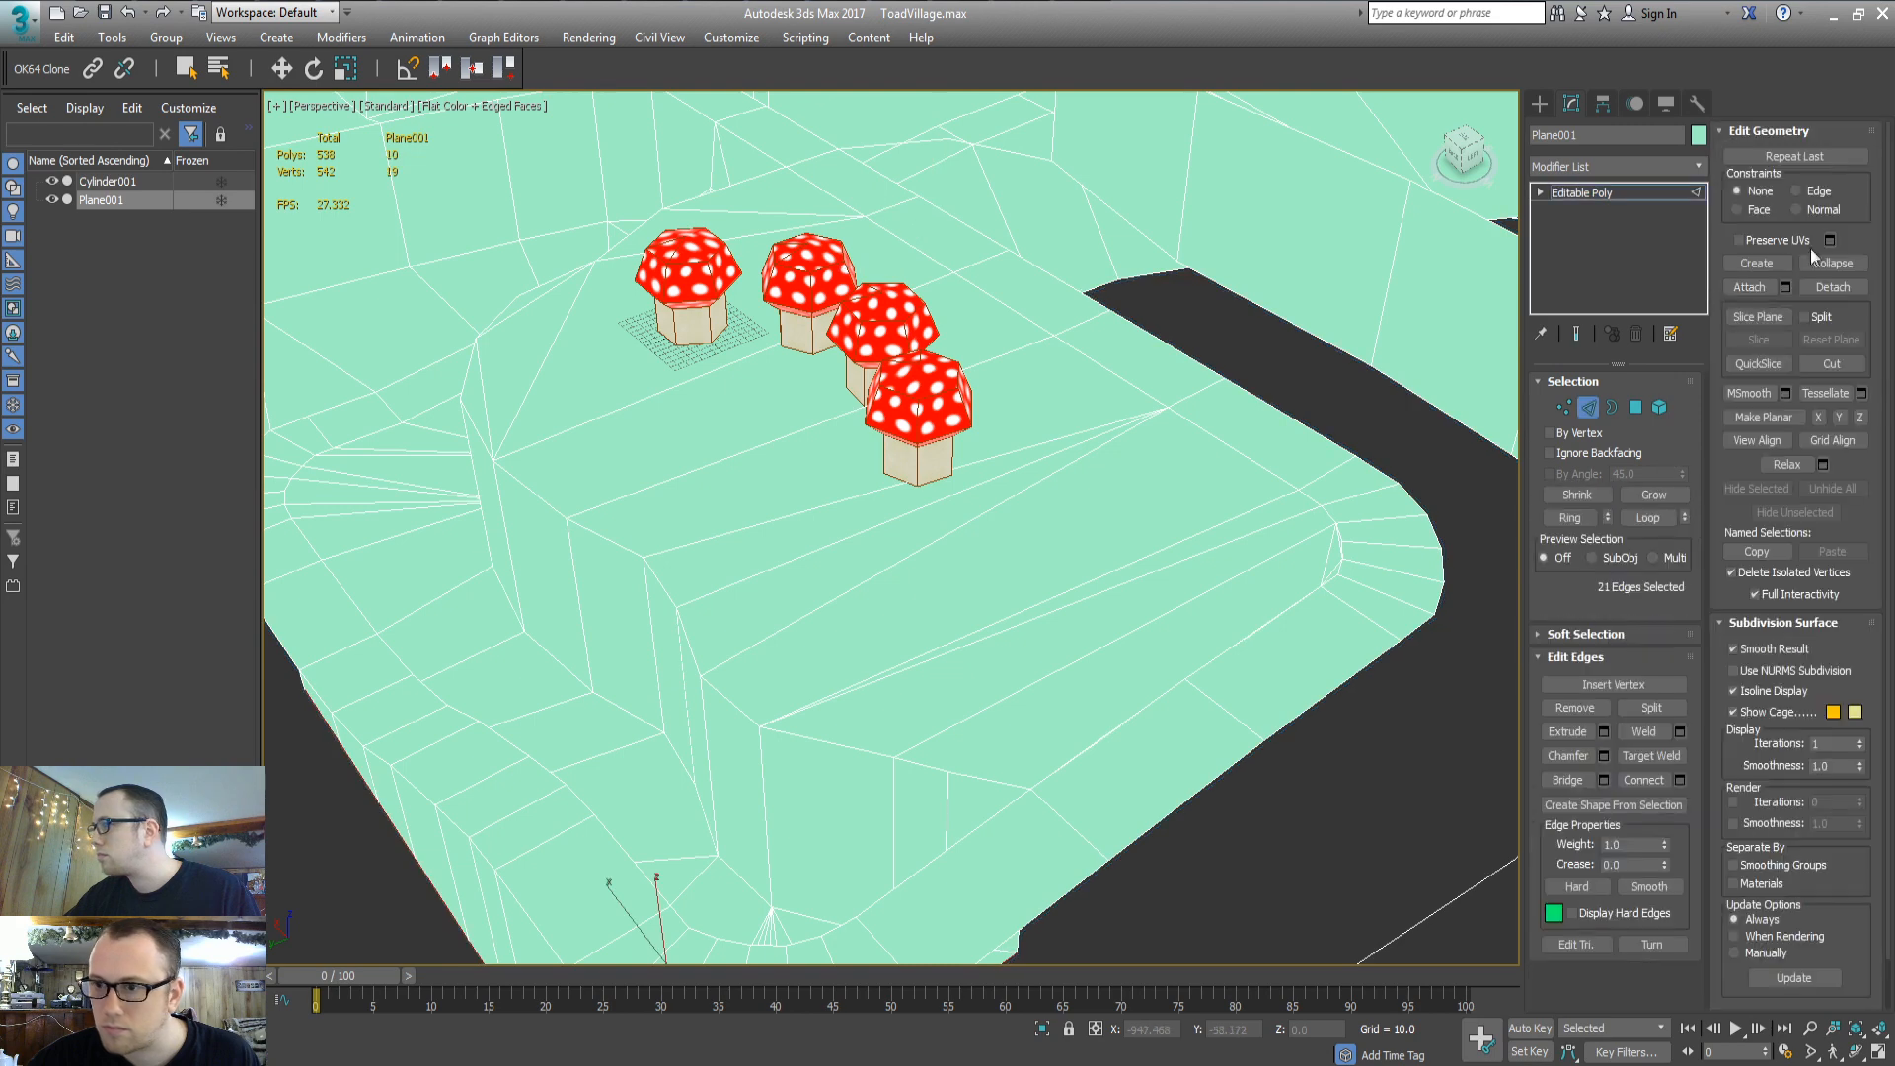
left_click(1624, 688)
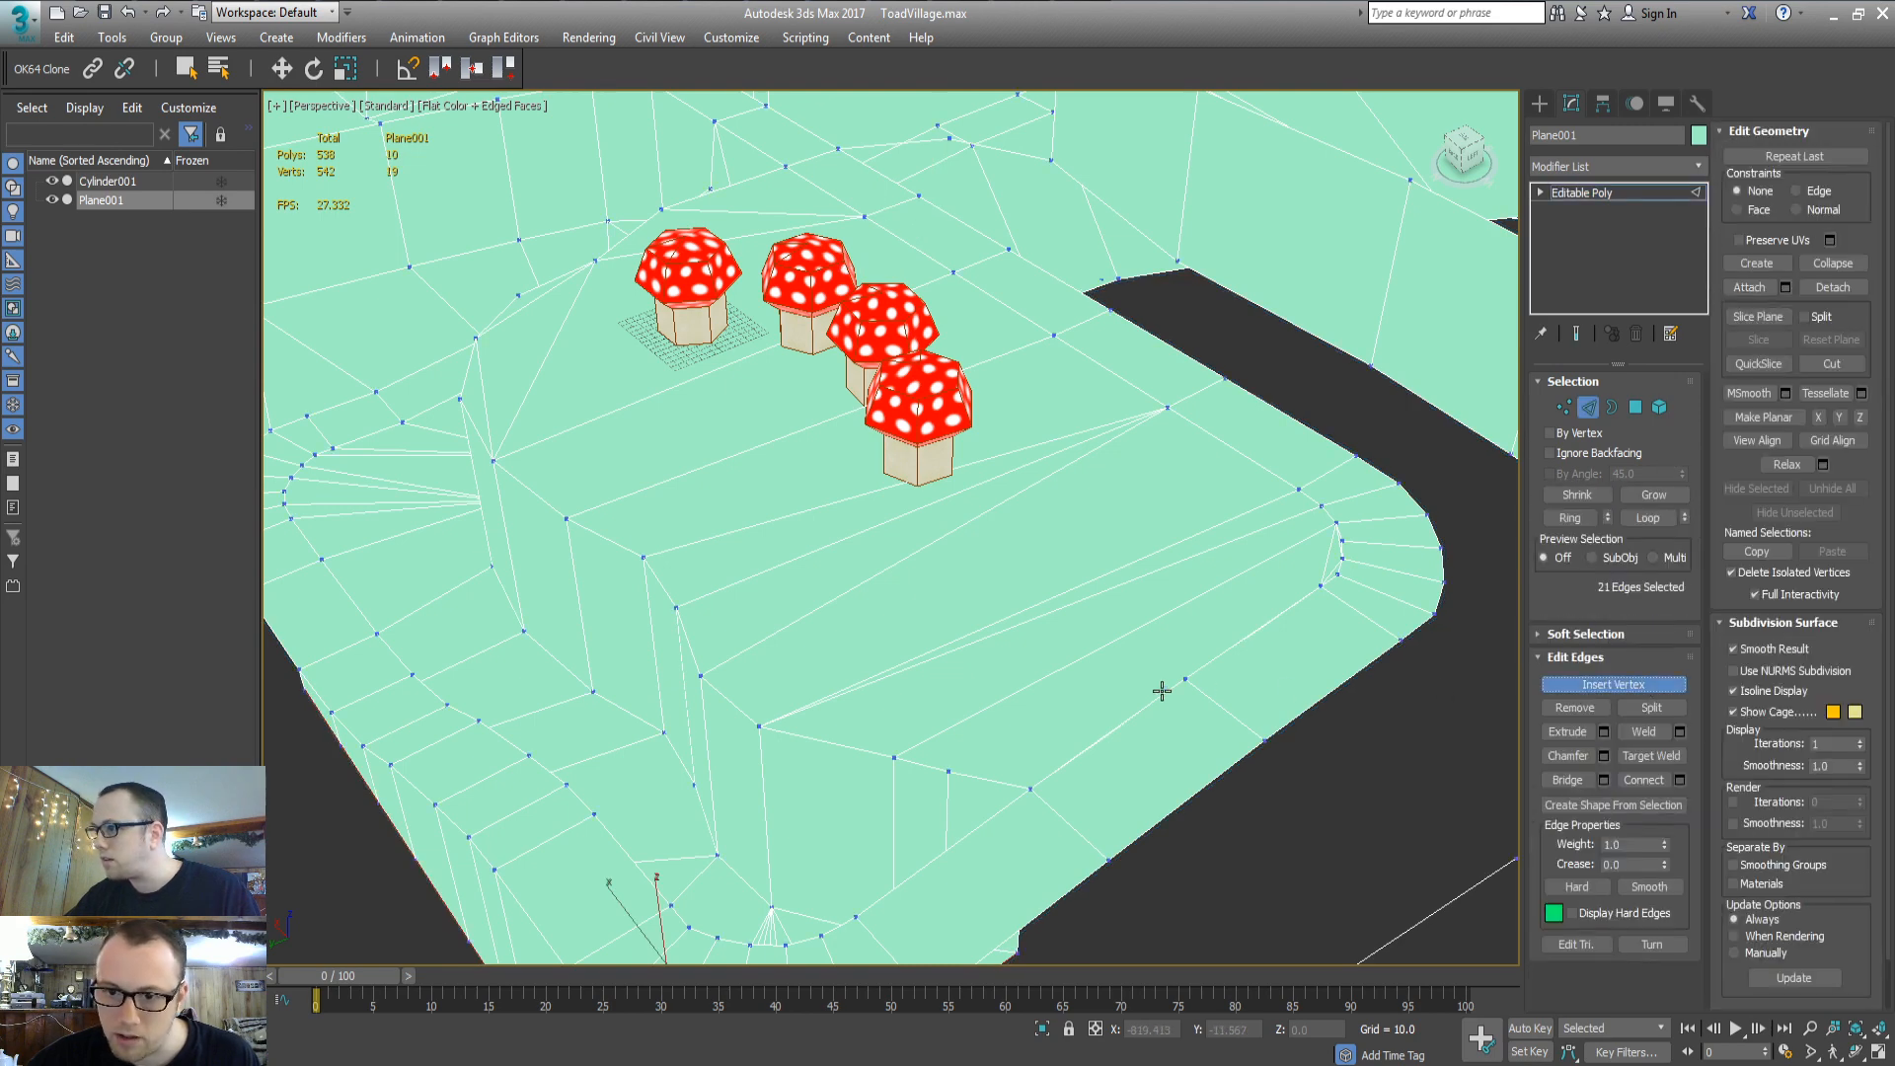
middle_click_drag(1062, 723, 1076, 742, "alt")
Raise the detached plateau polygons above the terrain and set their Z position to 100.906
key("4")
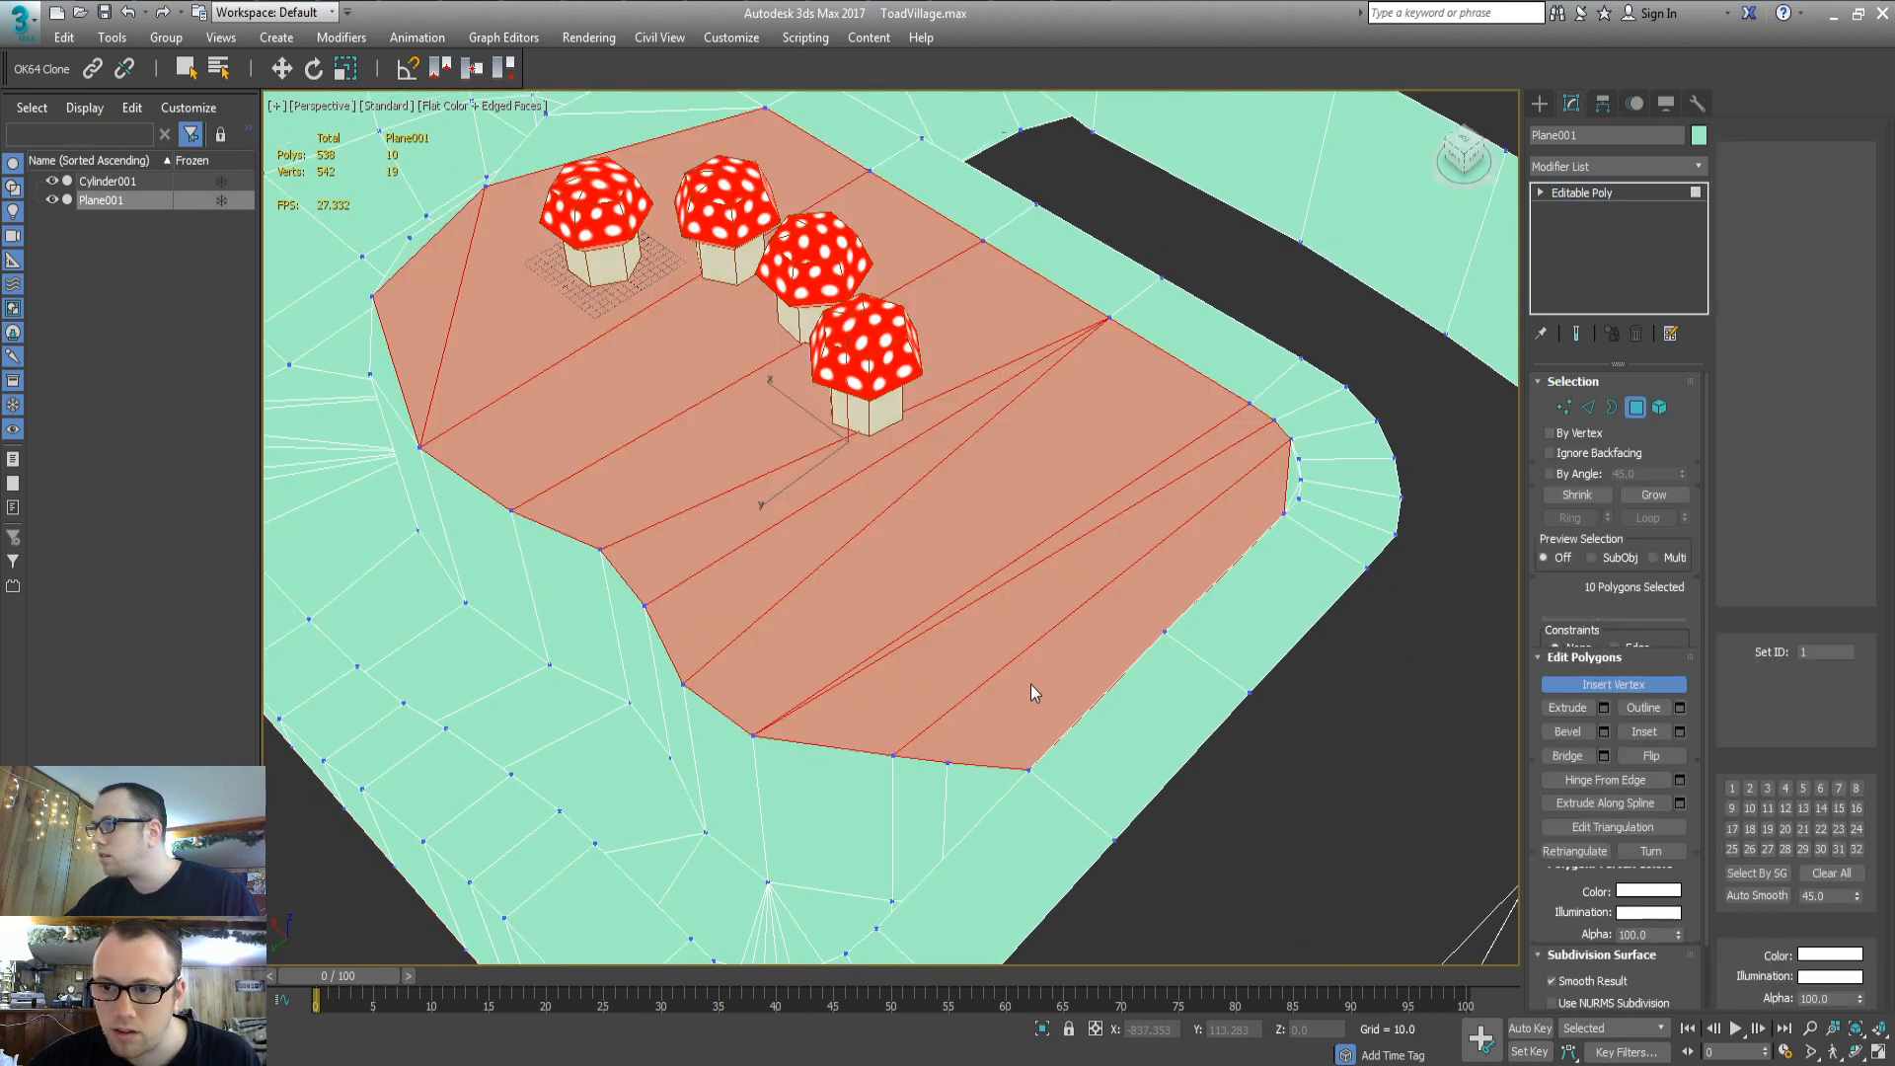
key("w")
key("alt")
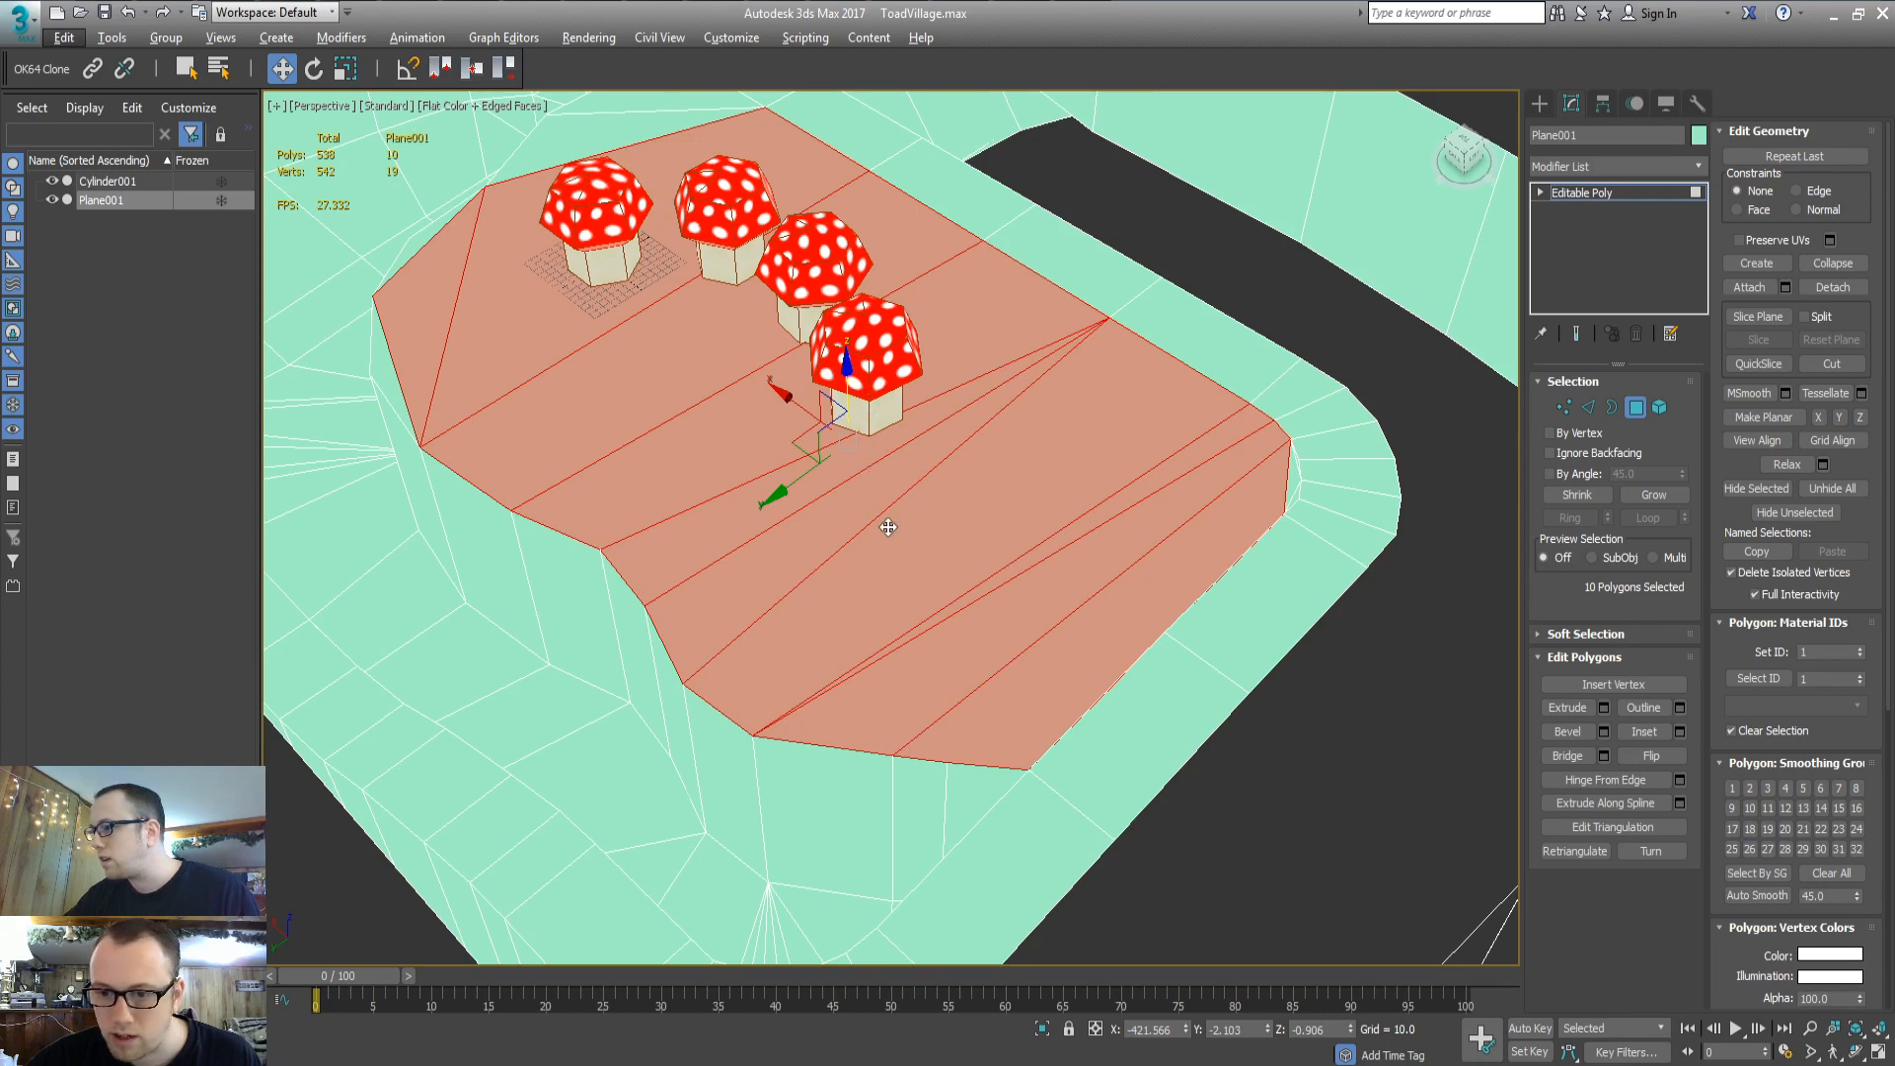
middle_click_drag(762, 327, 786, 381)
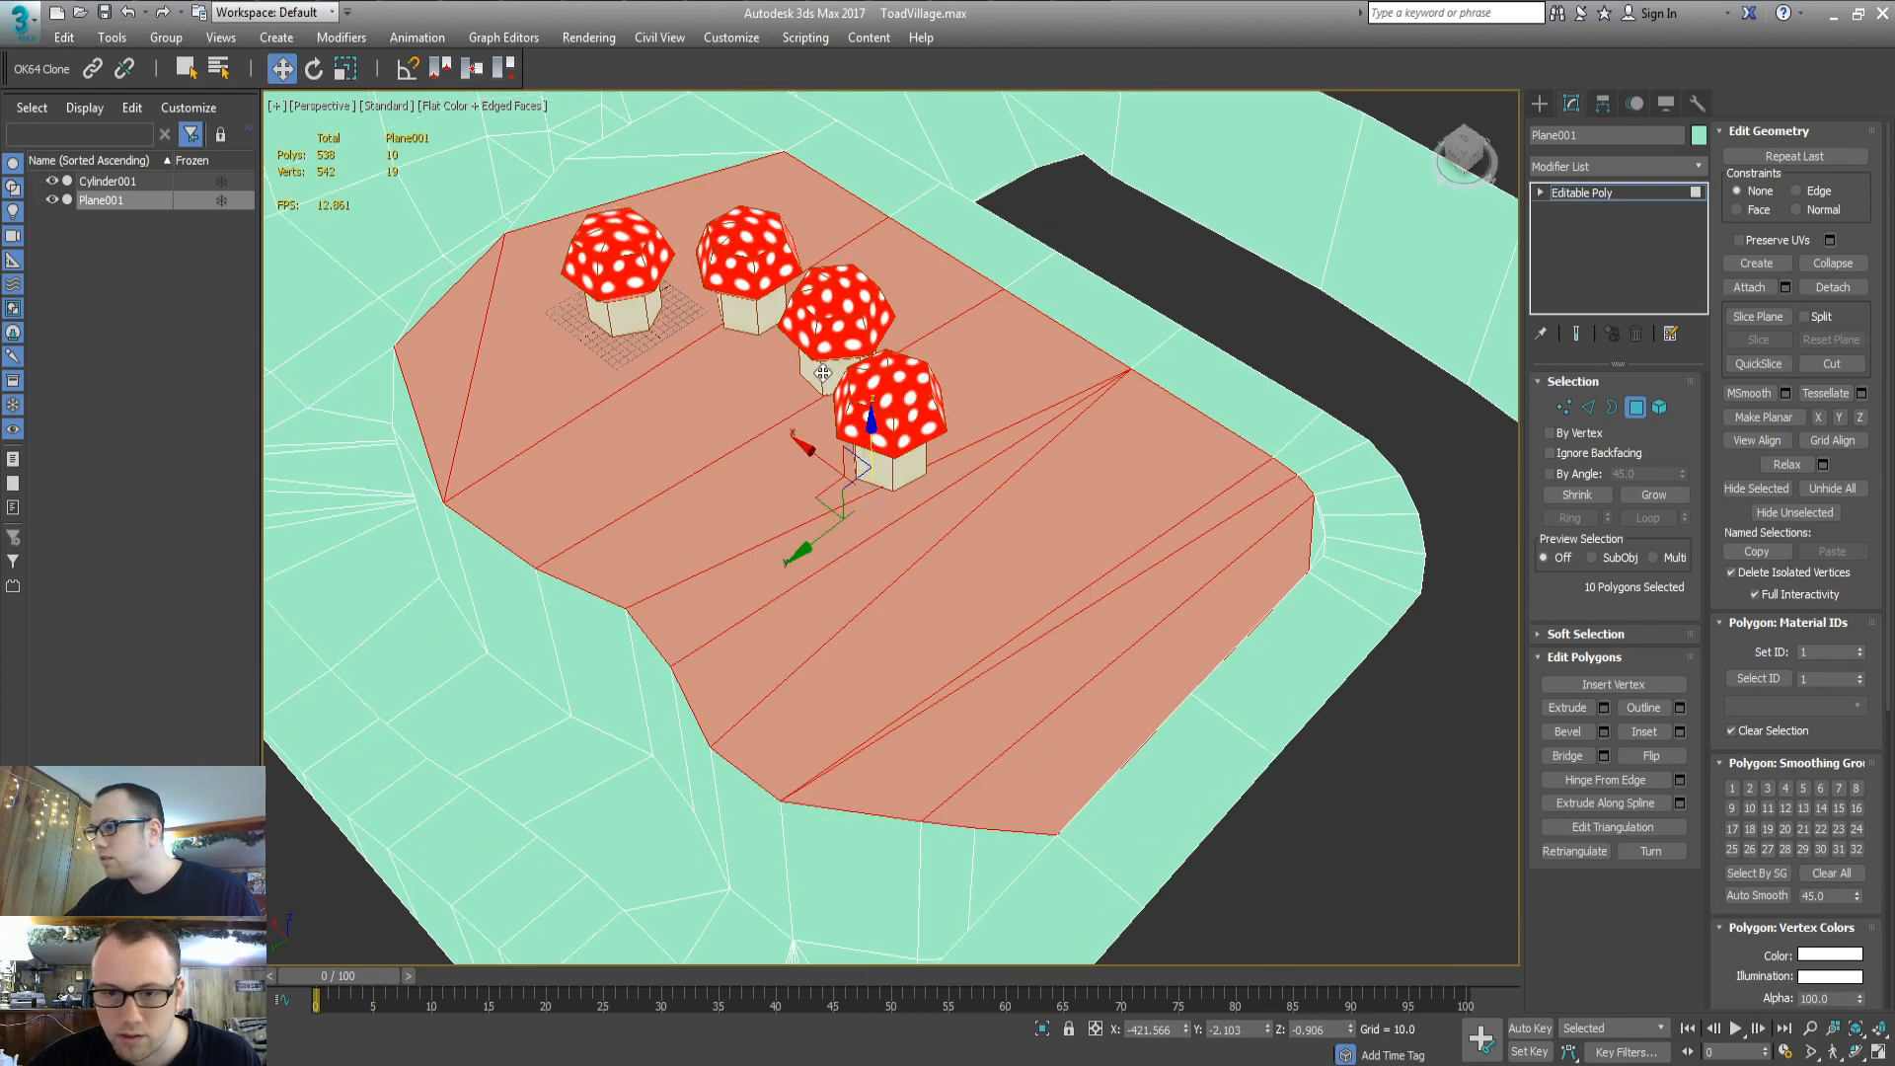
left_click_drag(870, 427, 877, 126)
middle_click_drag(975, 363, 1016, 559)
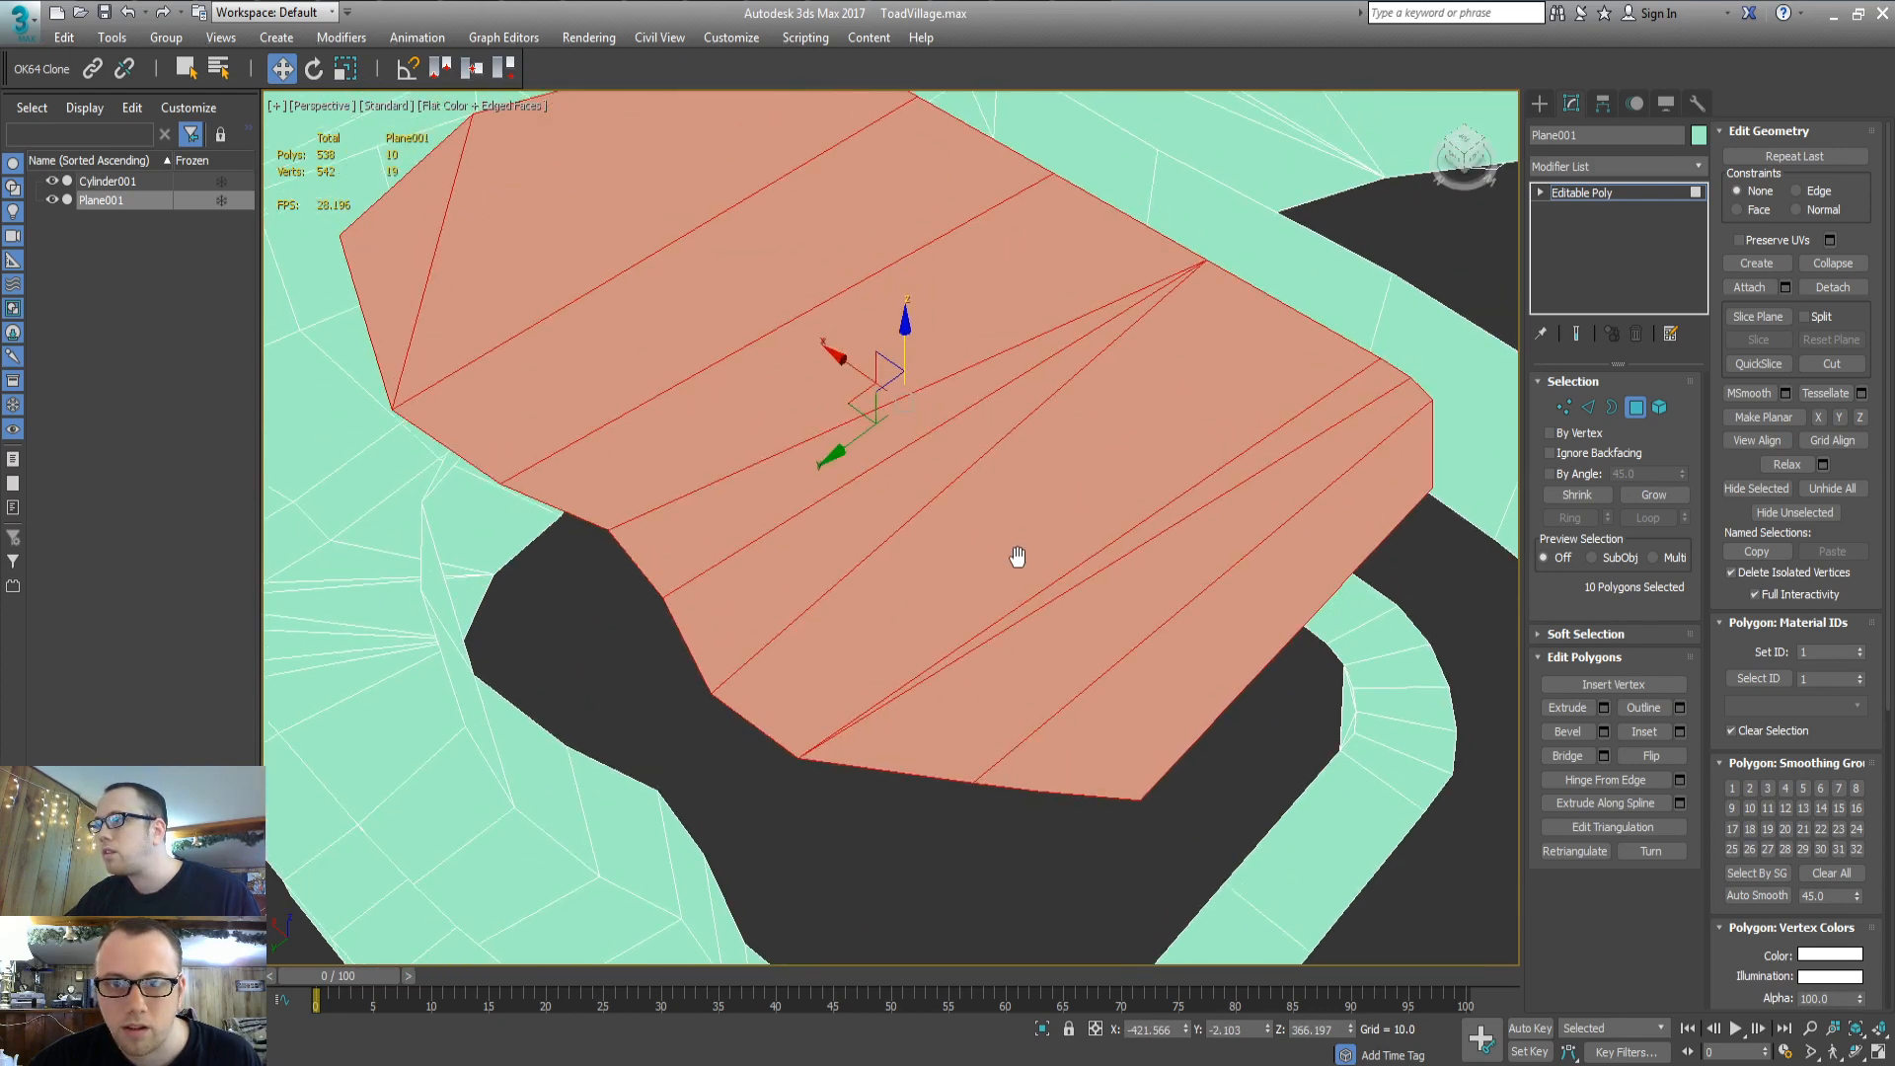
double_click(1311, 1029)
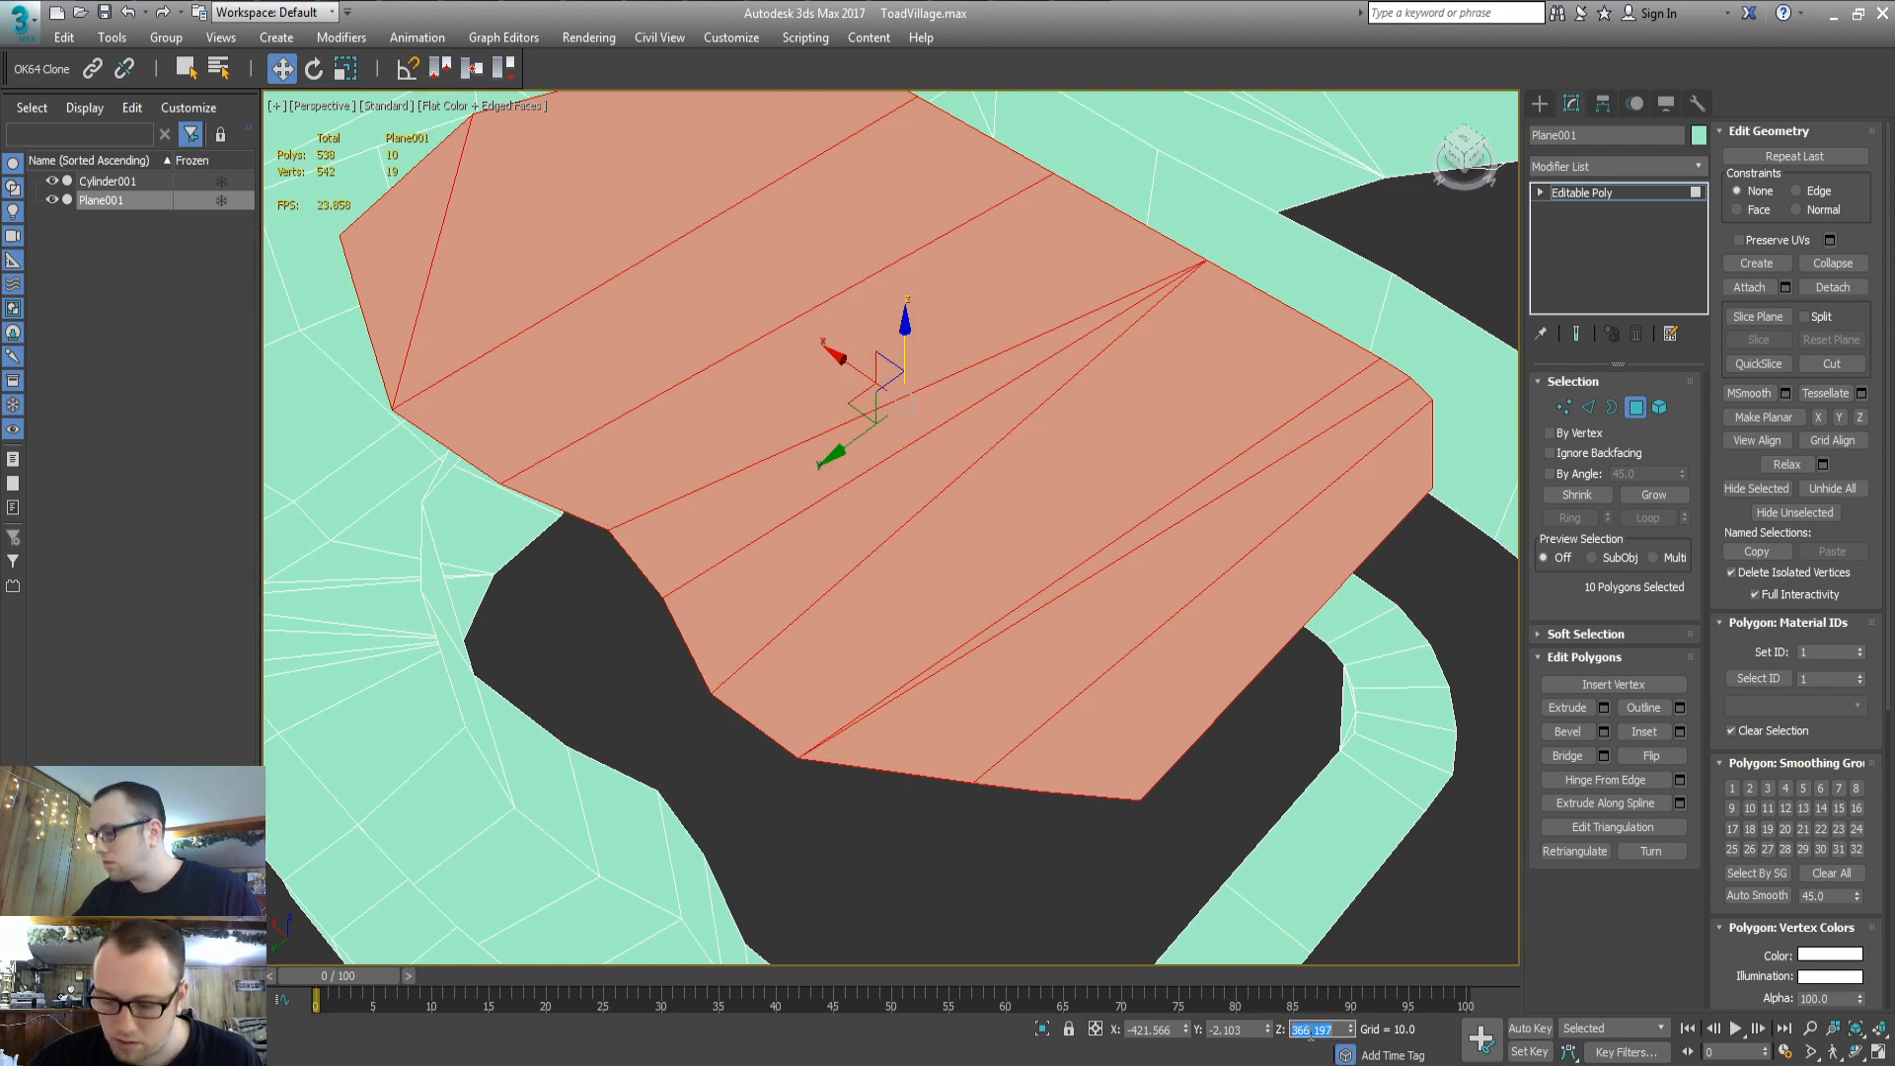
type("100.906")
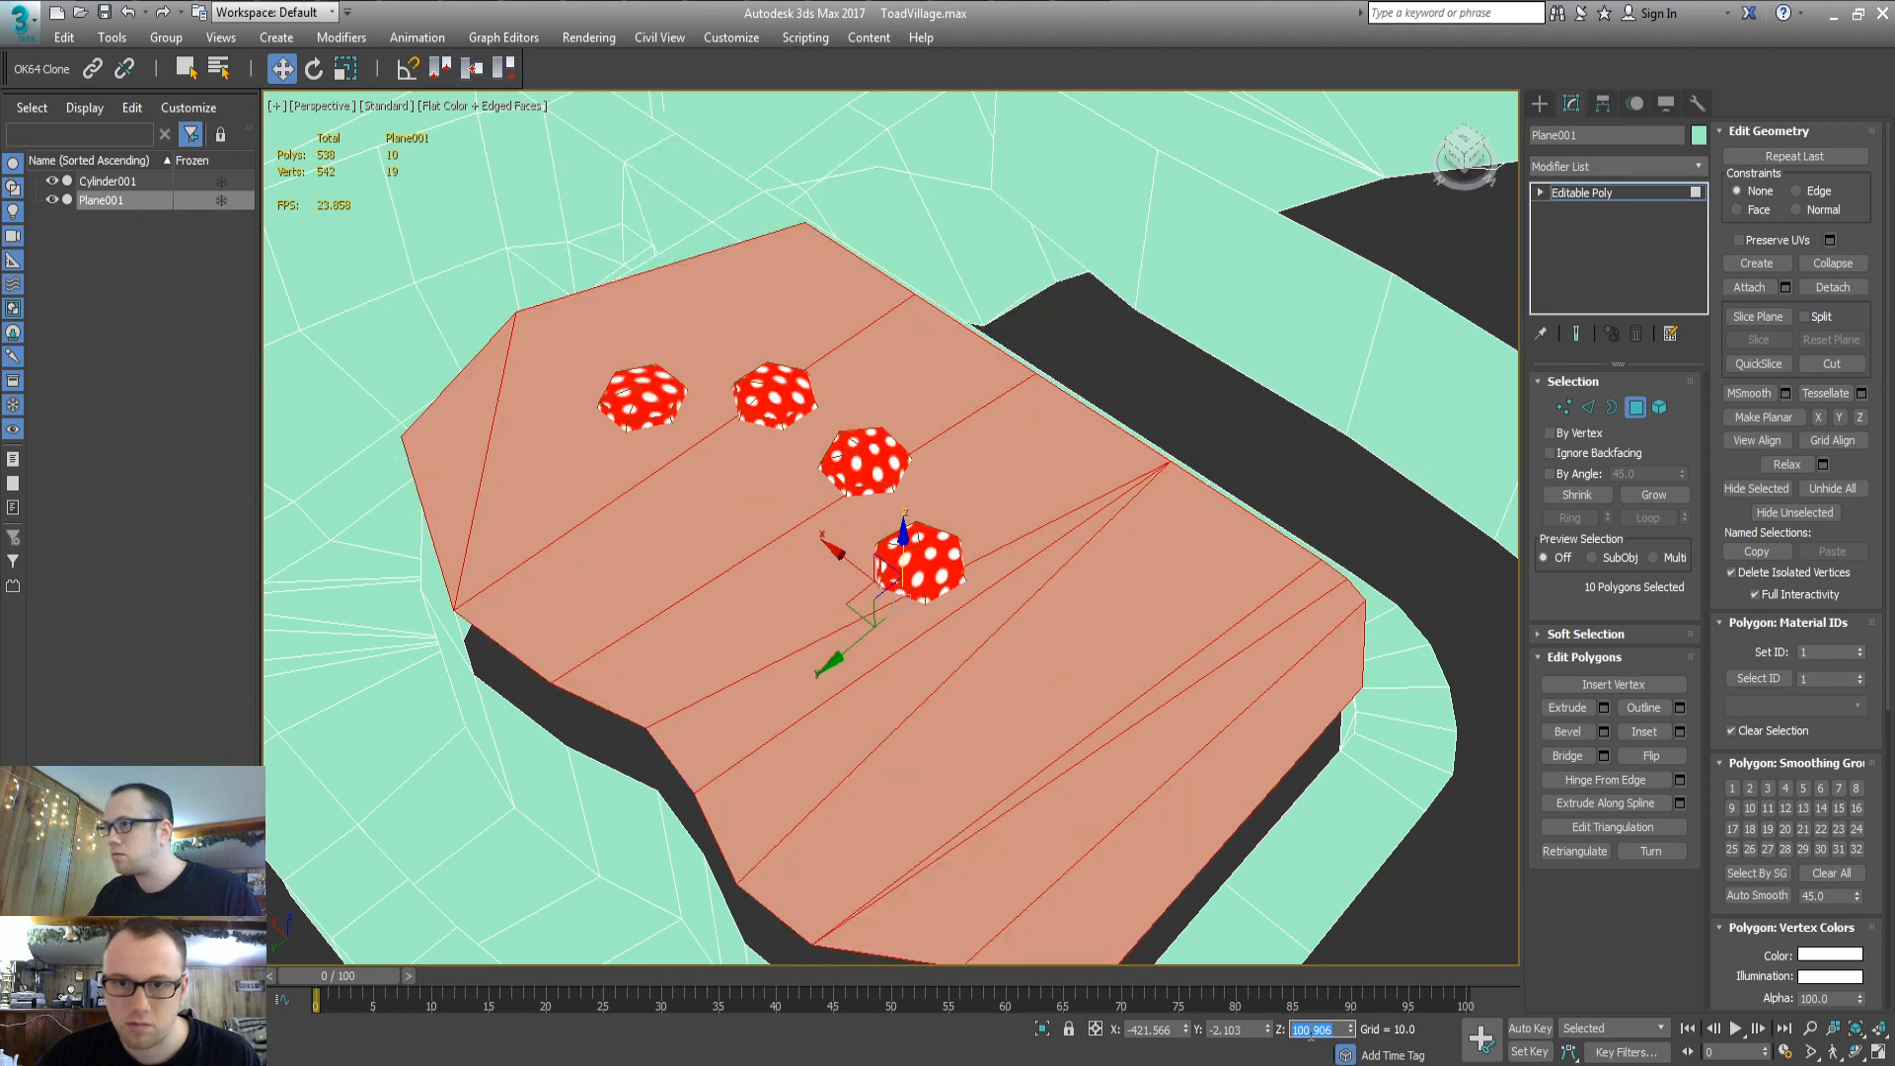
middle_click_drag(912, 543, 884, 484)
Insert a vertex near the middle of the raised plateau's straight boundary edge, on the short side beyond the nearest mushroom
left_click(1588, 407)
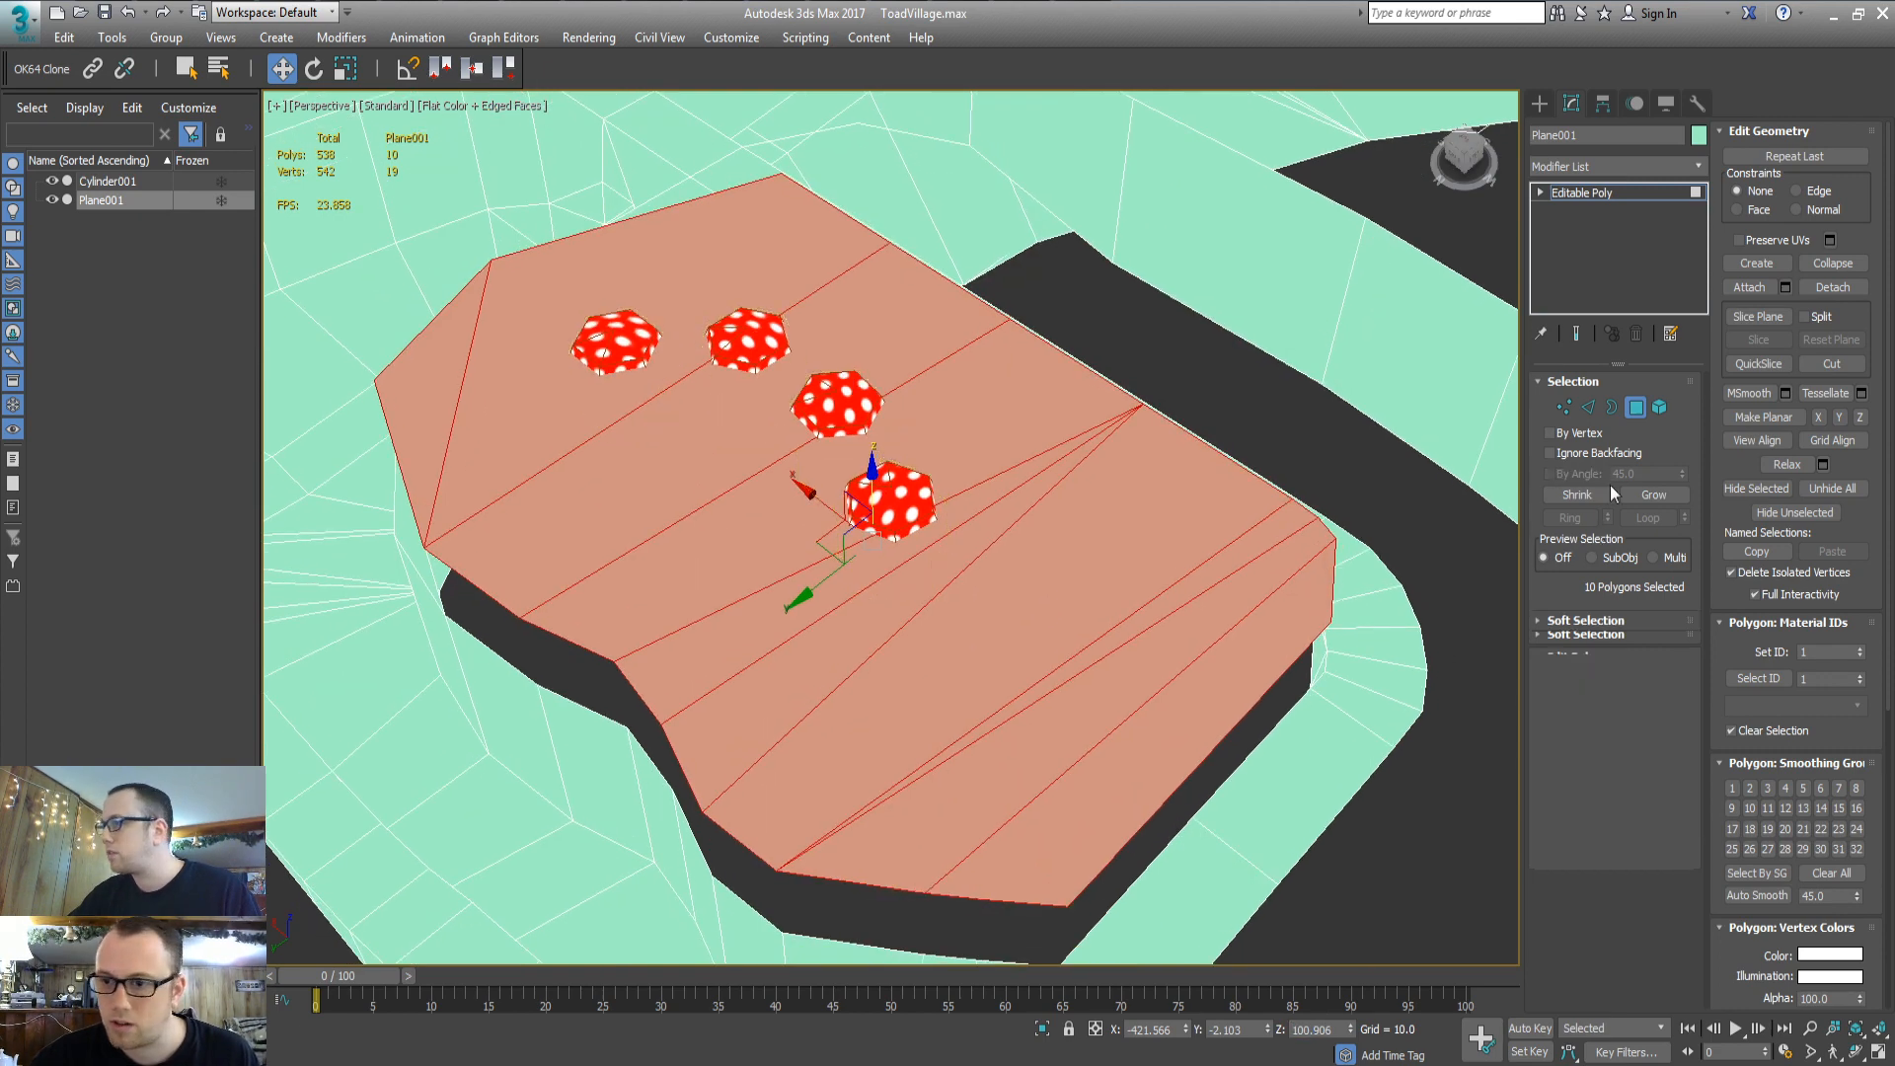
left_click(1603, 683)
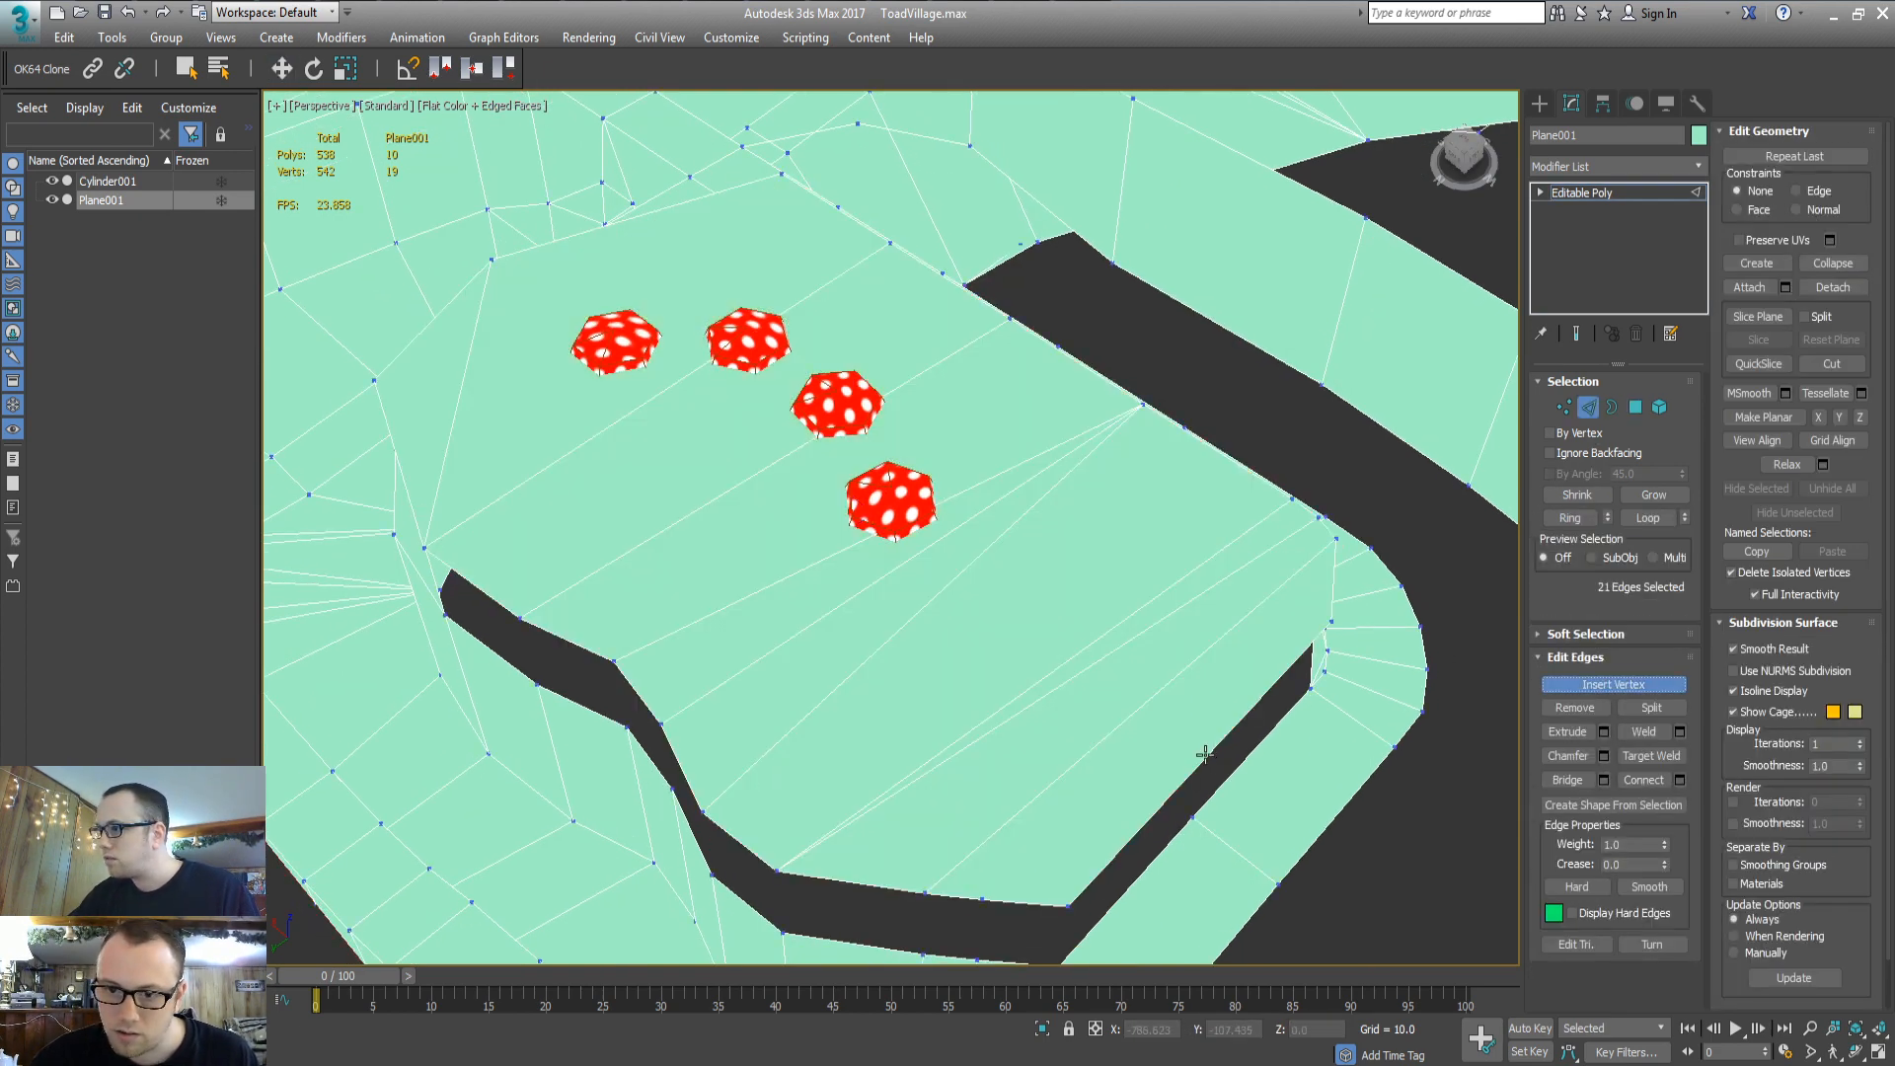
key("w")
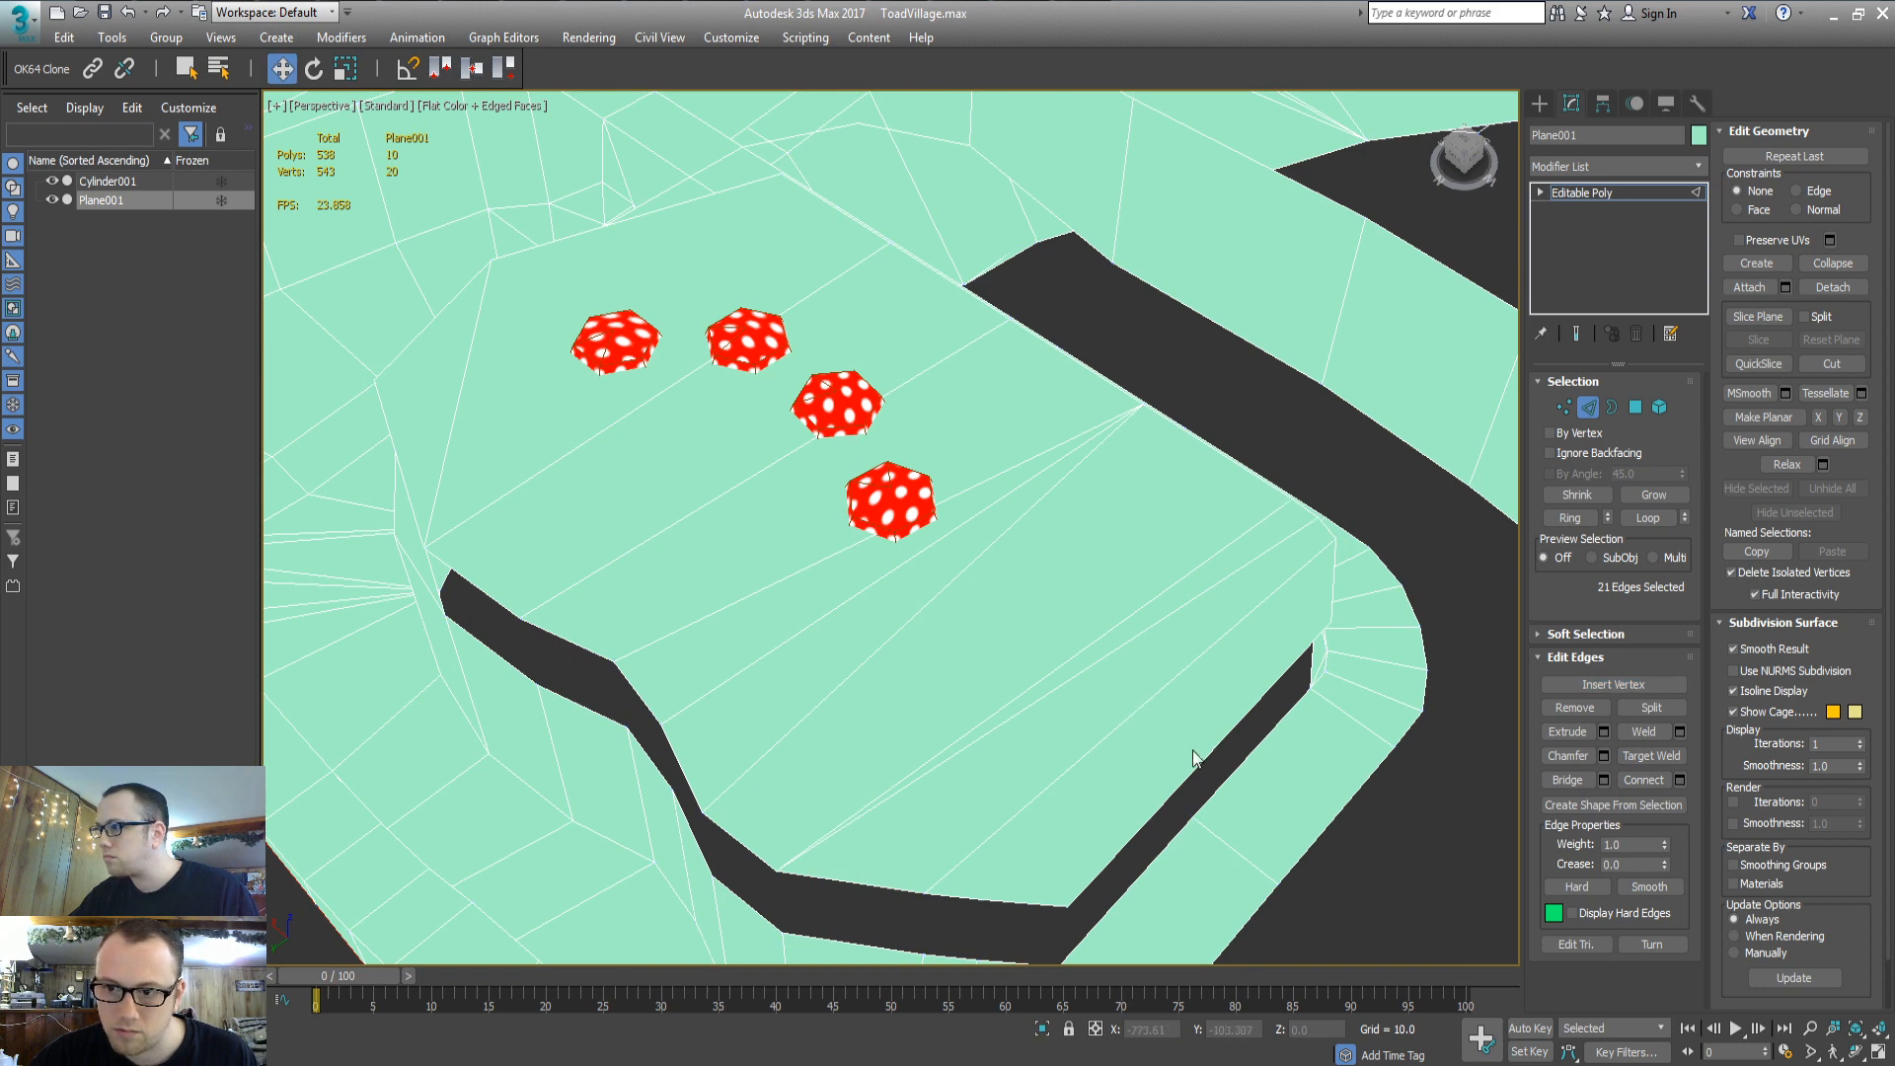
key("1")
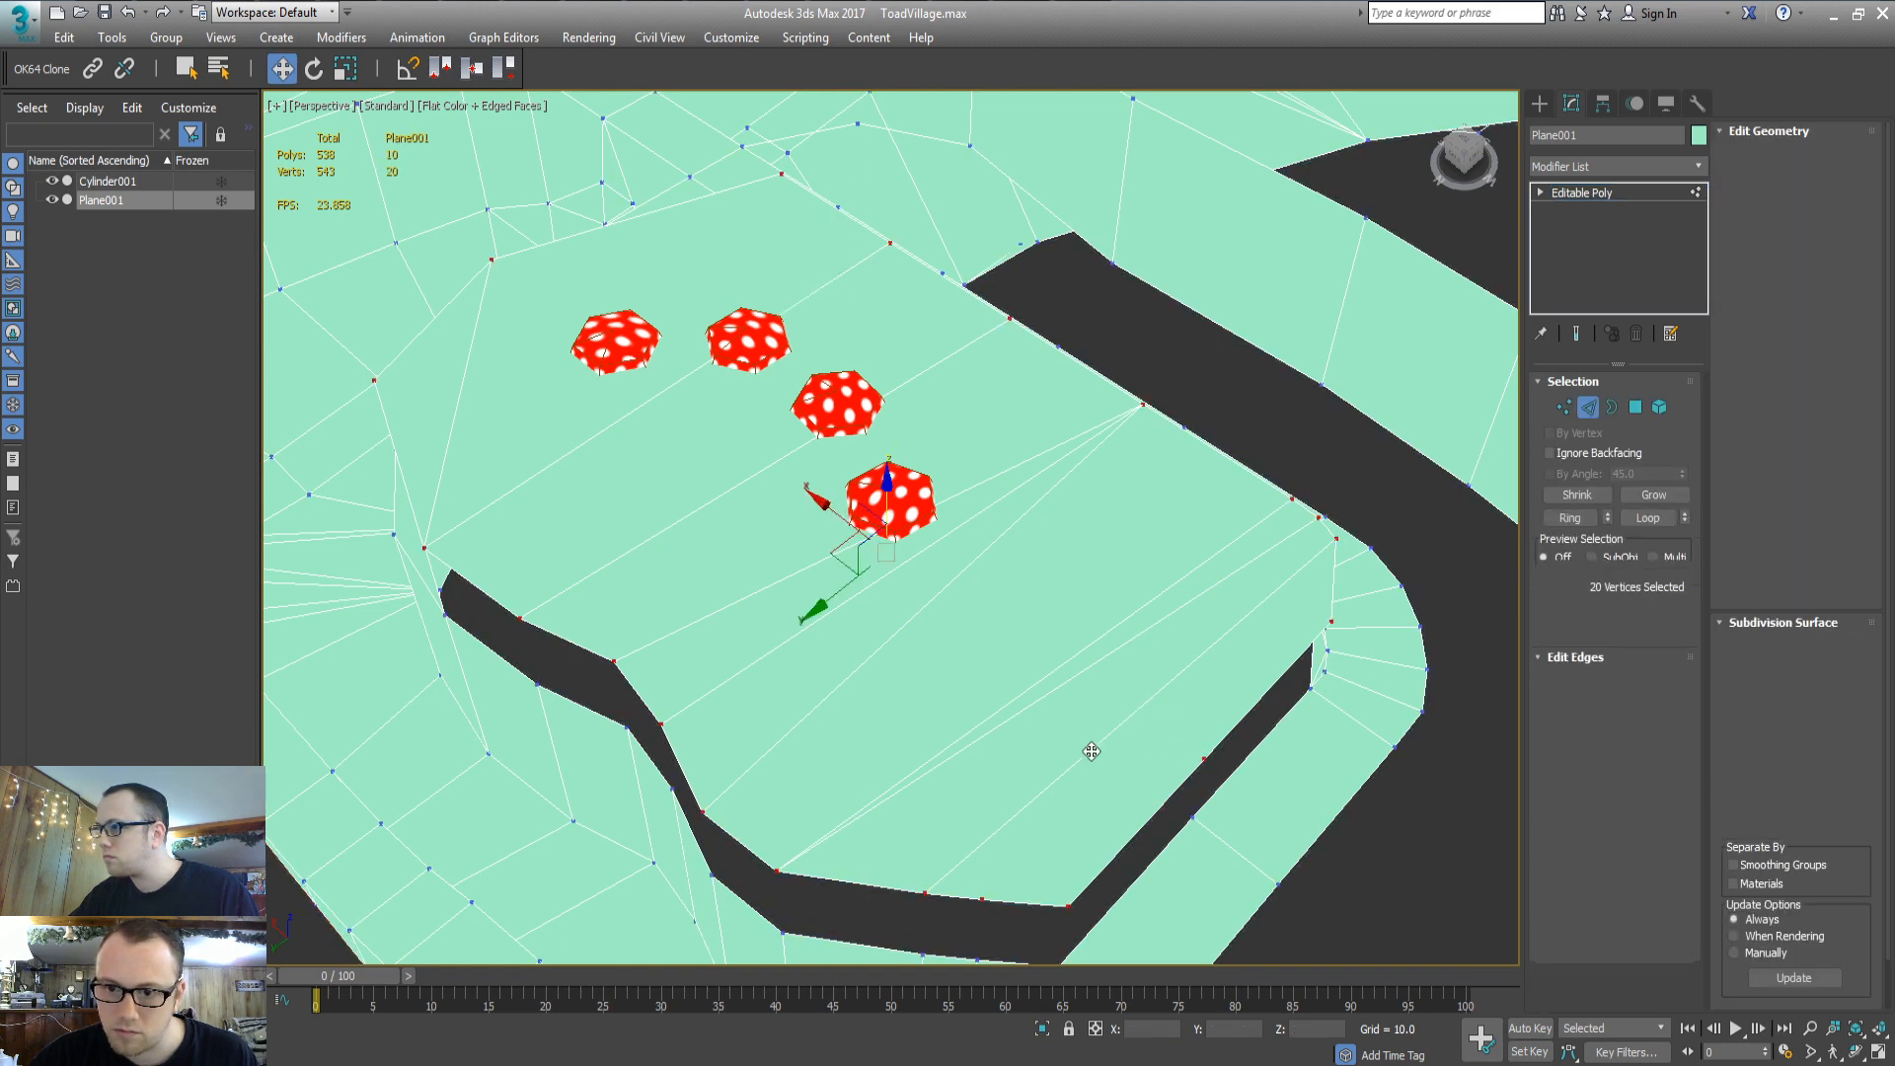
Remove the eight interior edges that run across the raised plateau, keeping its outline
key("2")
left_click(1101, 742)
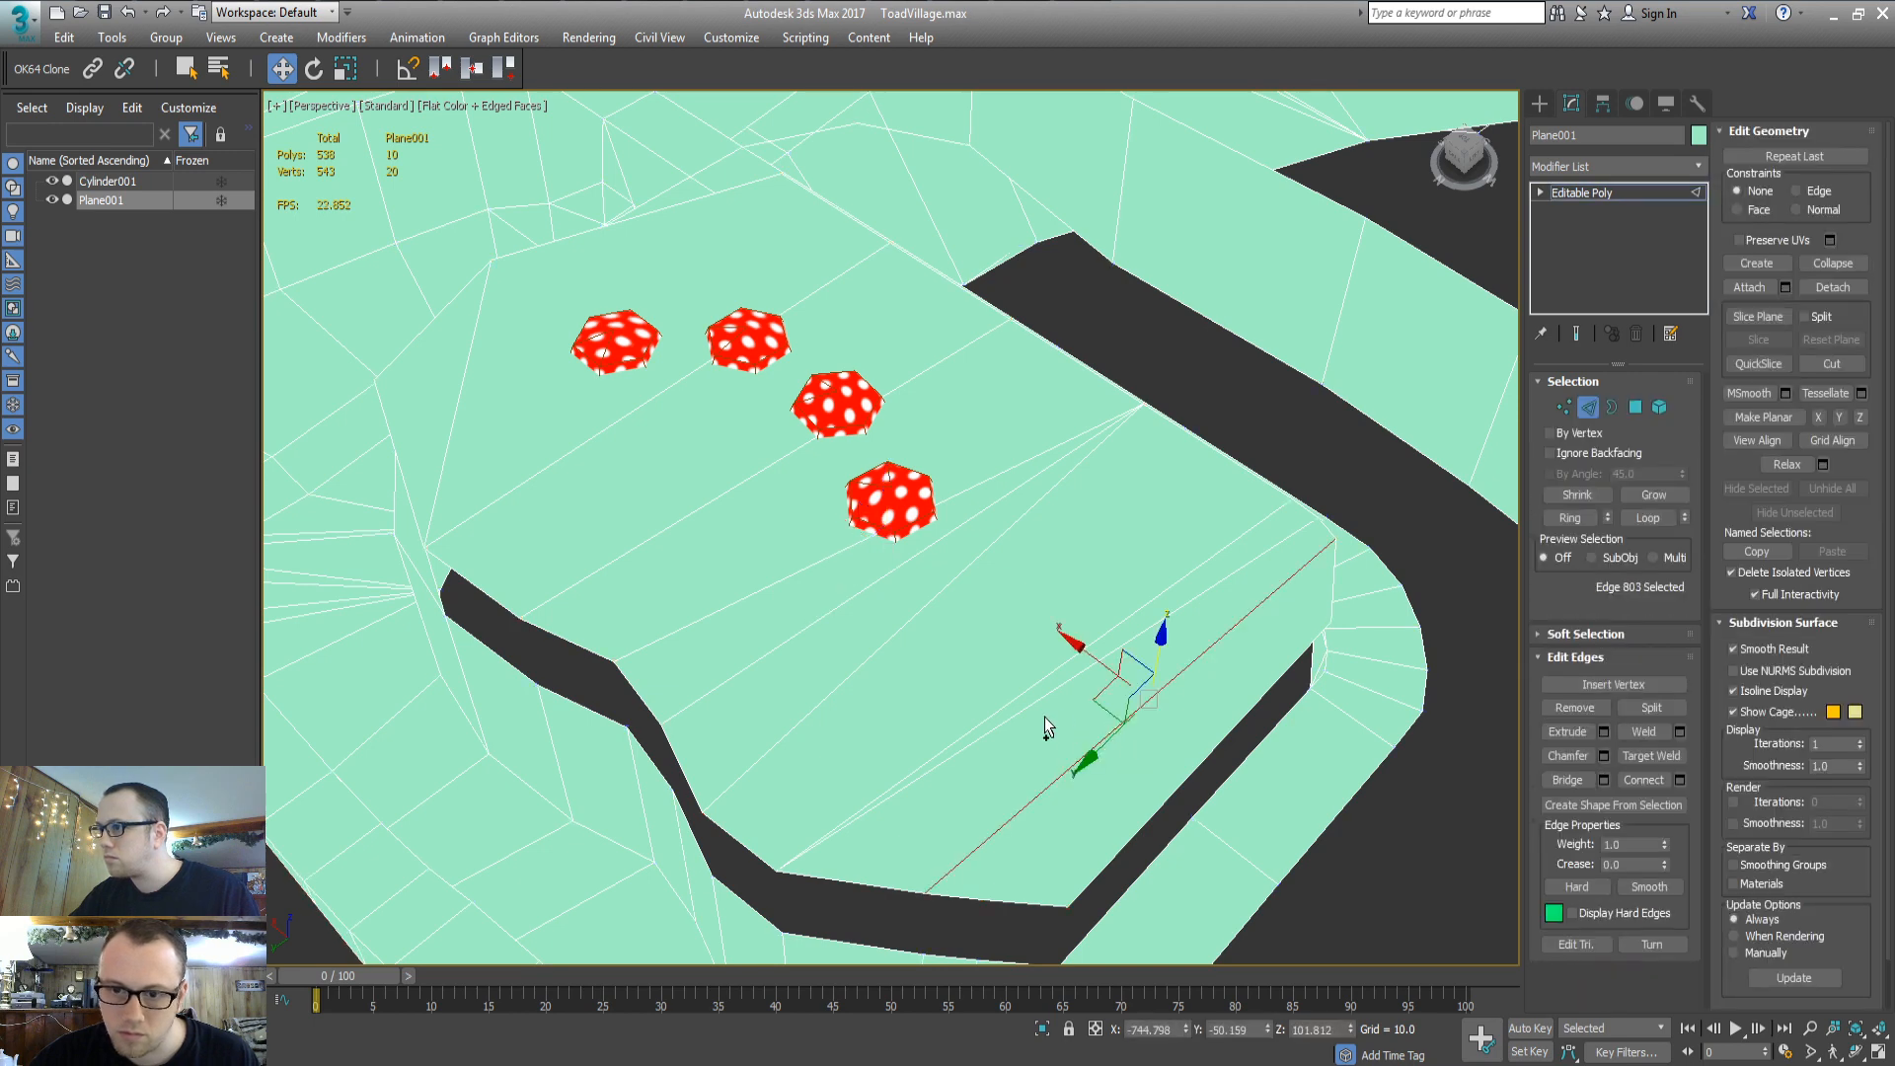
key("q")
left_click(1032, 706, "ctrl")
left_click(1020, 697, "ctrl")
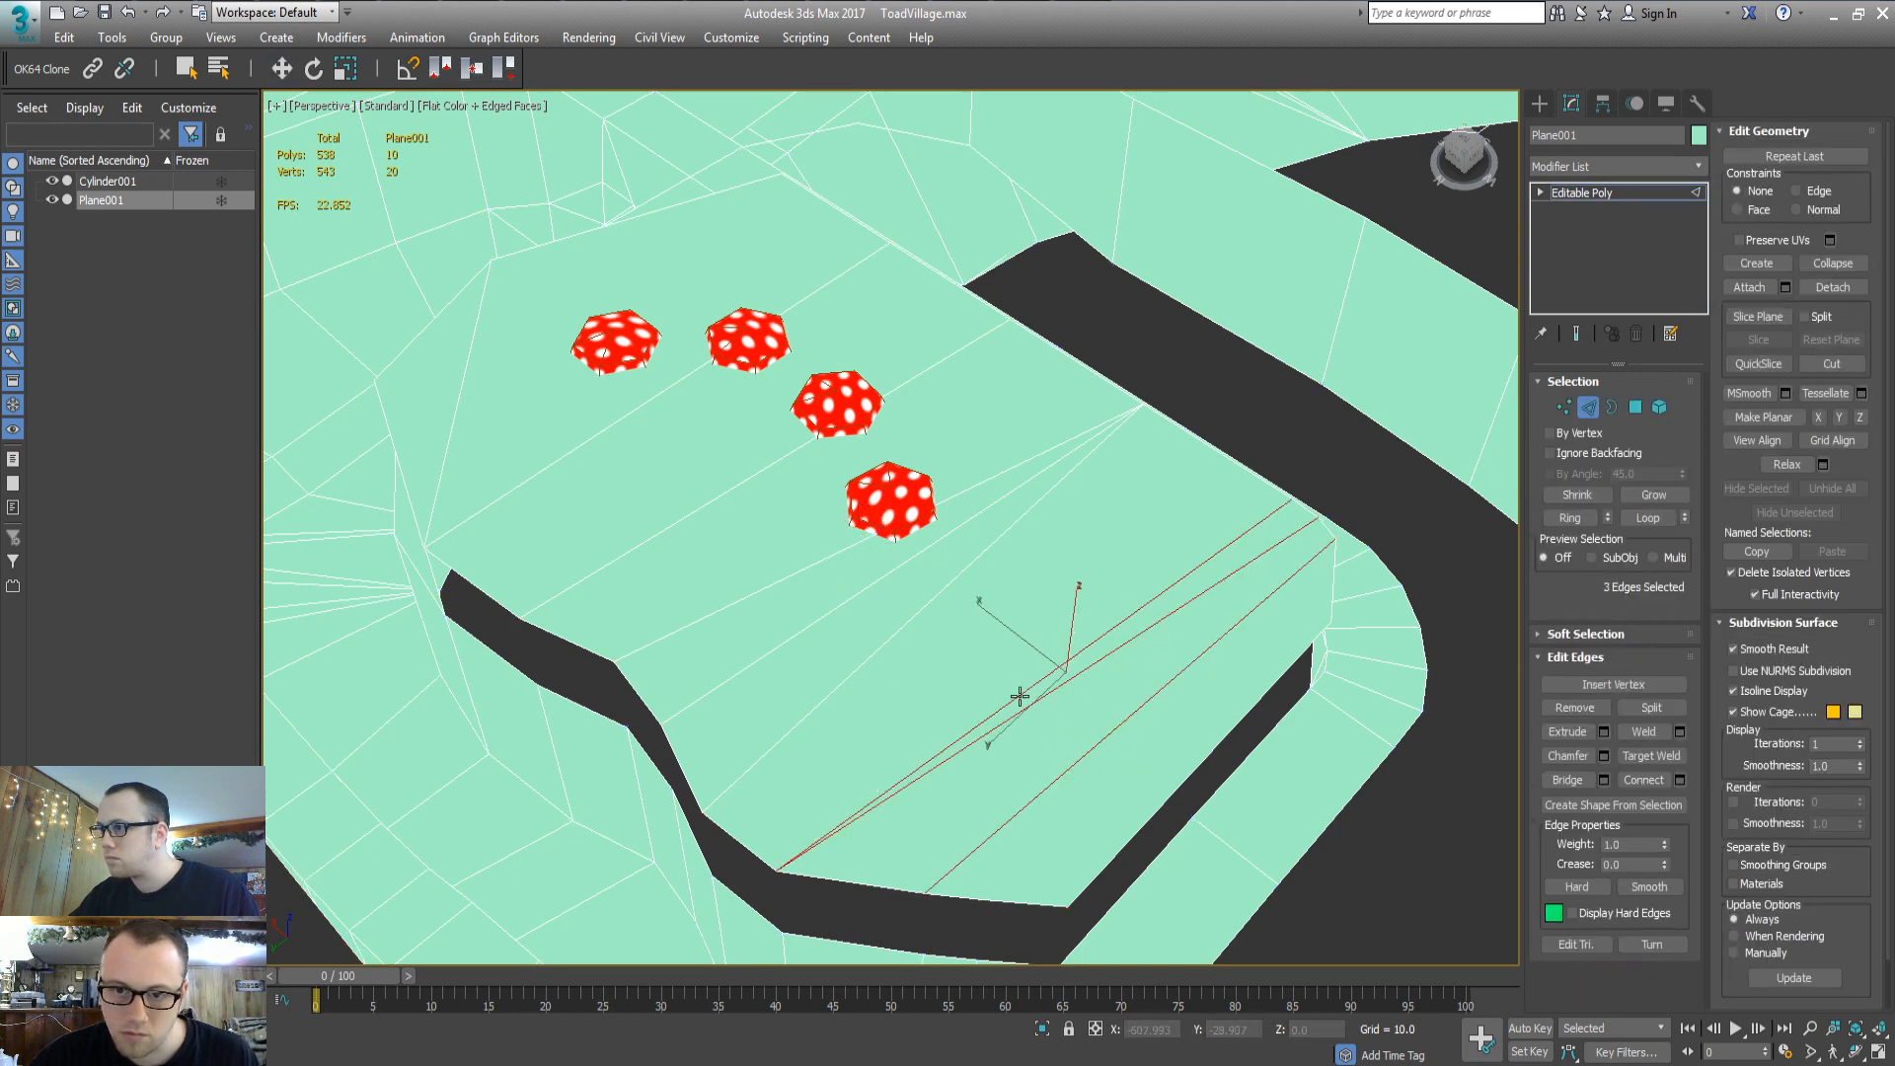
left_click(872, 654, "ctrl")
left_click(817, 563, "ctrl")
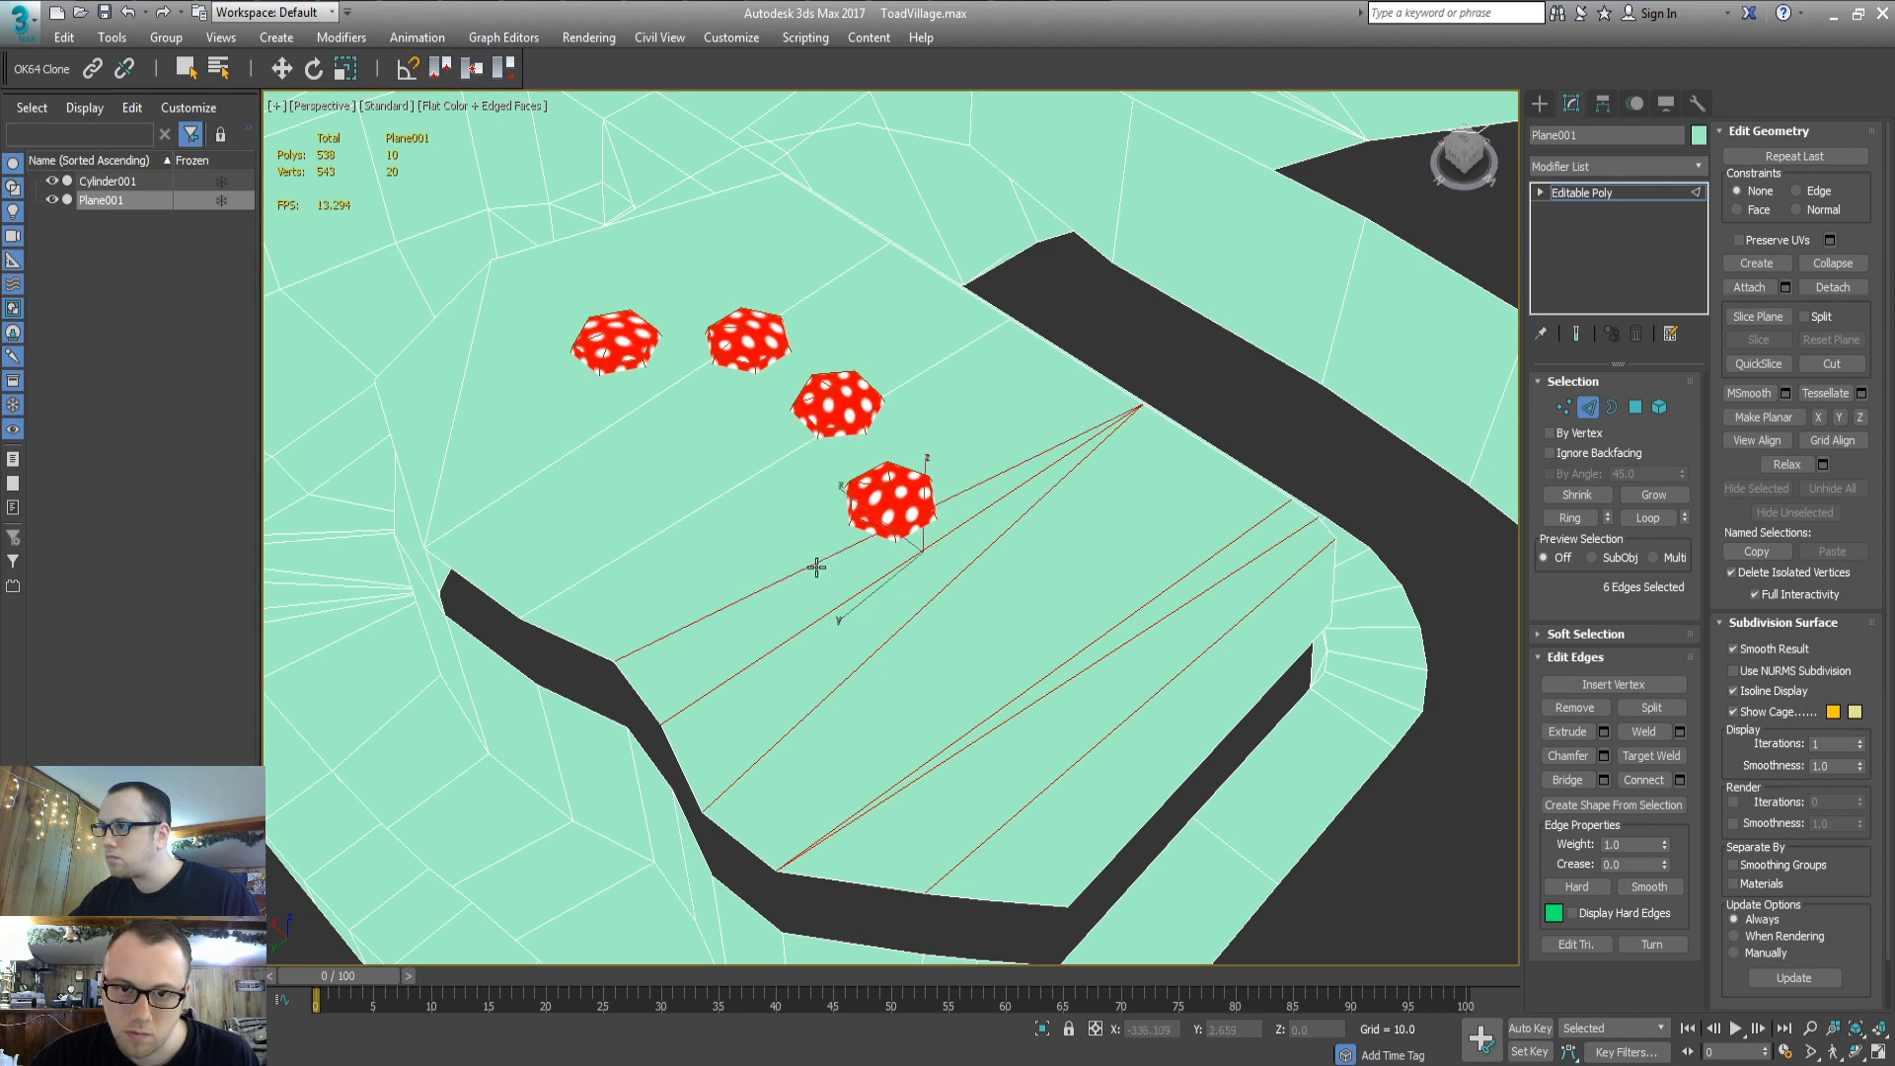
left_click(729, 491, "ctrl")
left_click(673, 386, "ctrl")
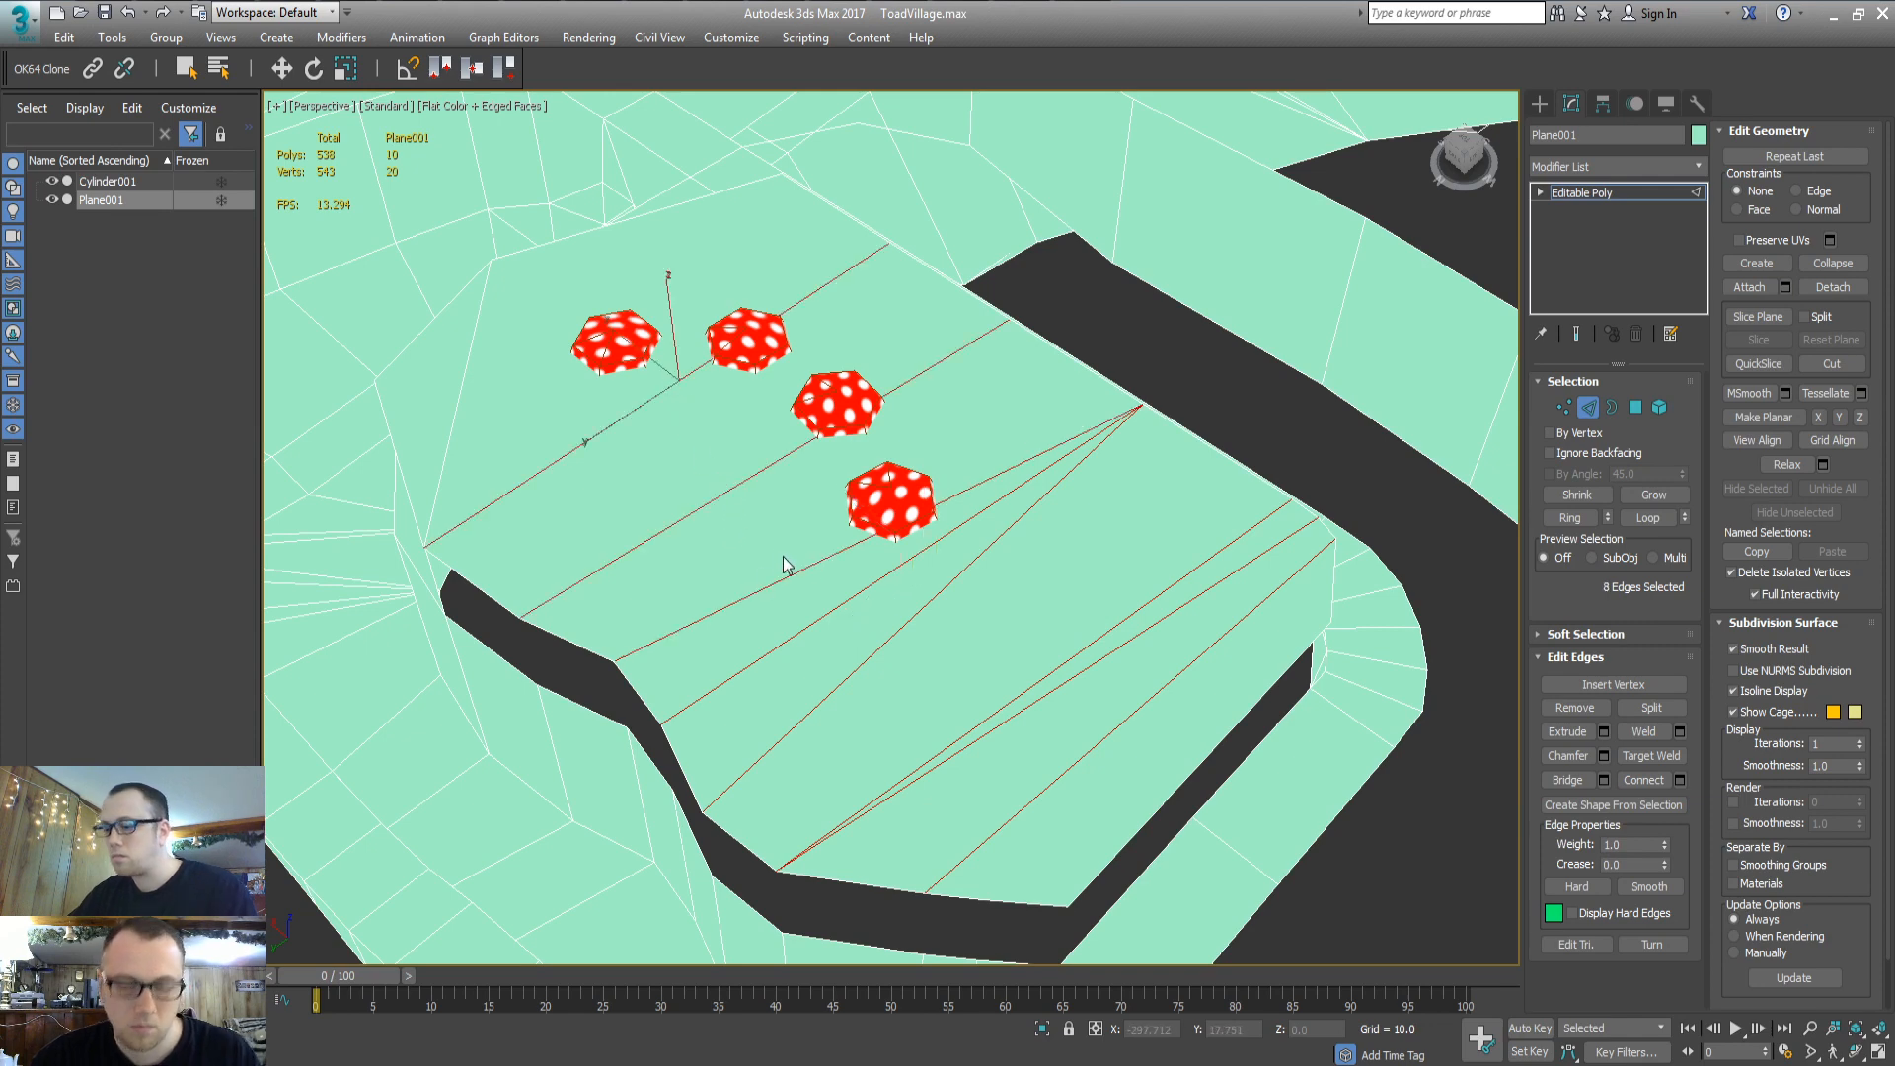
key("BackSpace")
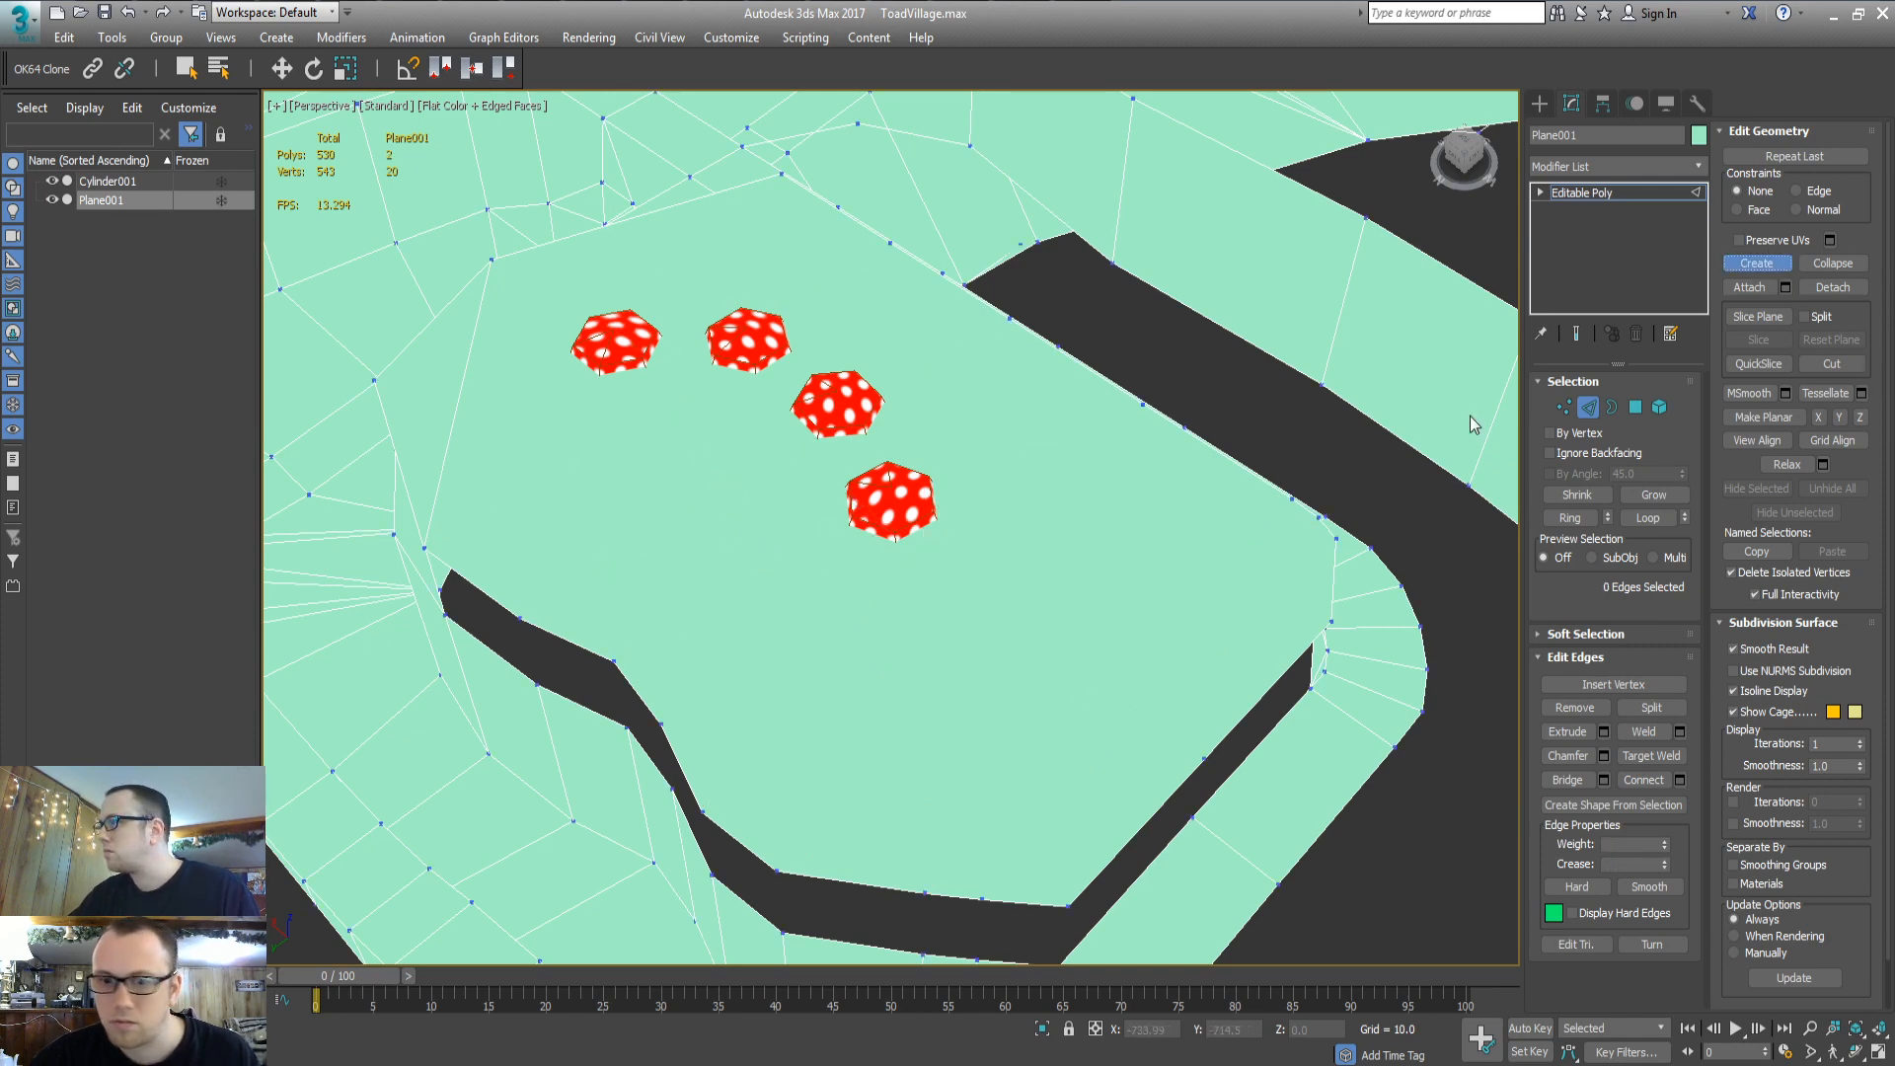
Create a lengthwise edge across the plateau ending at the inserted boundary vertex, and insert three vertices along it
left_click(488, 262)
middle_click_drag(799, 768, 931, 724, "alt")
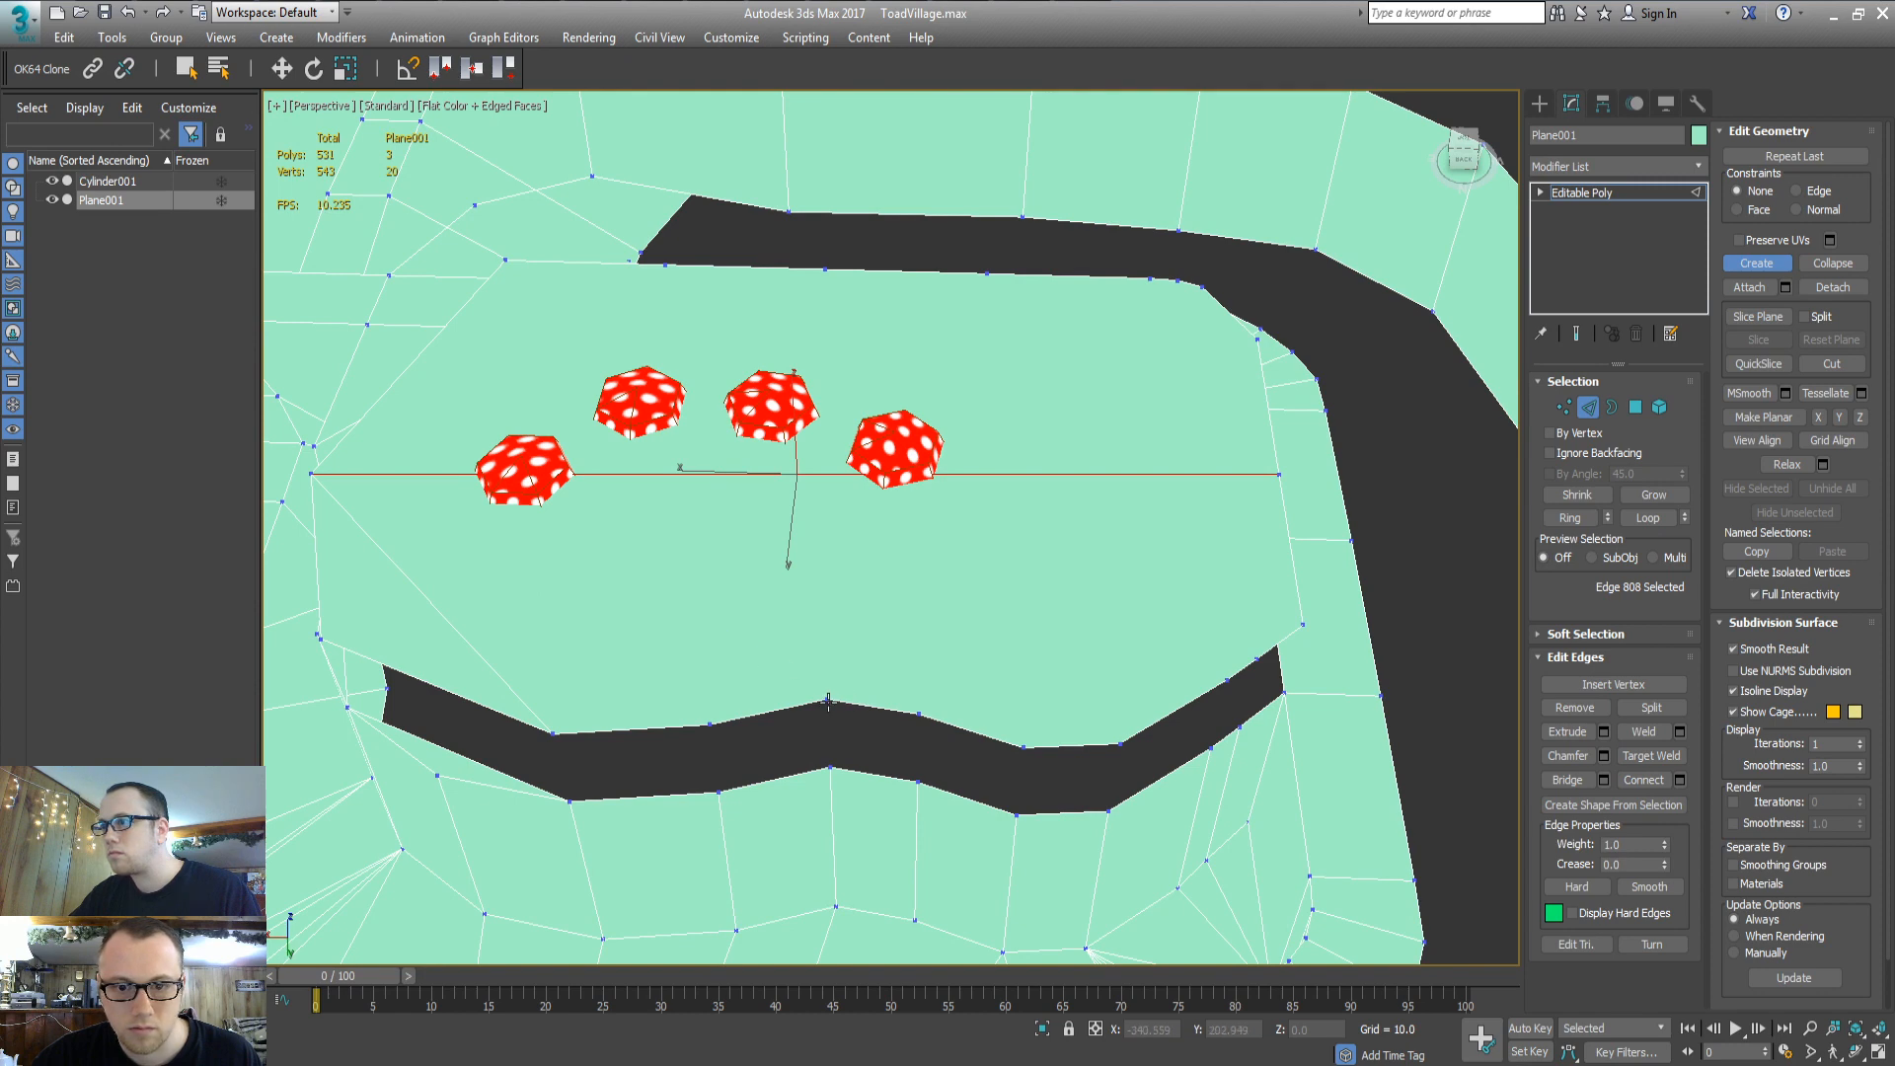
left_click(1613, 684)
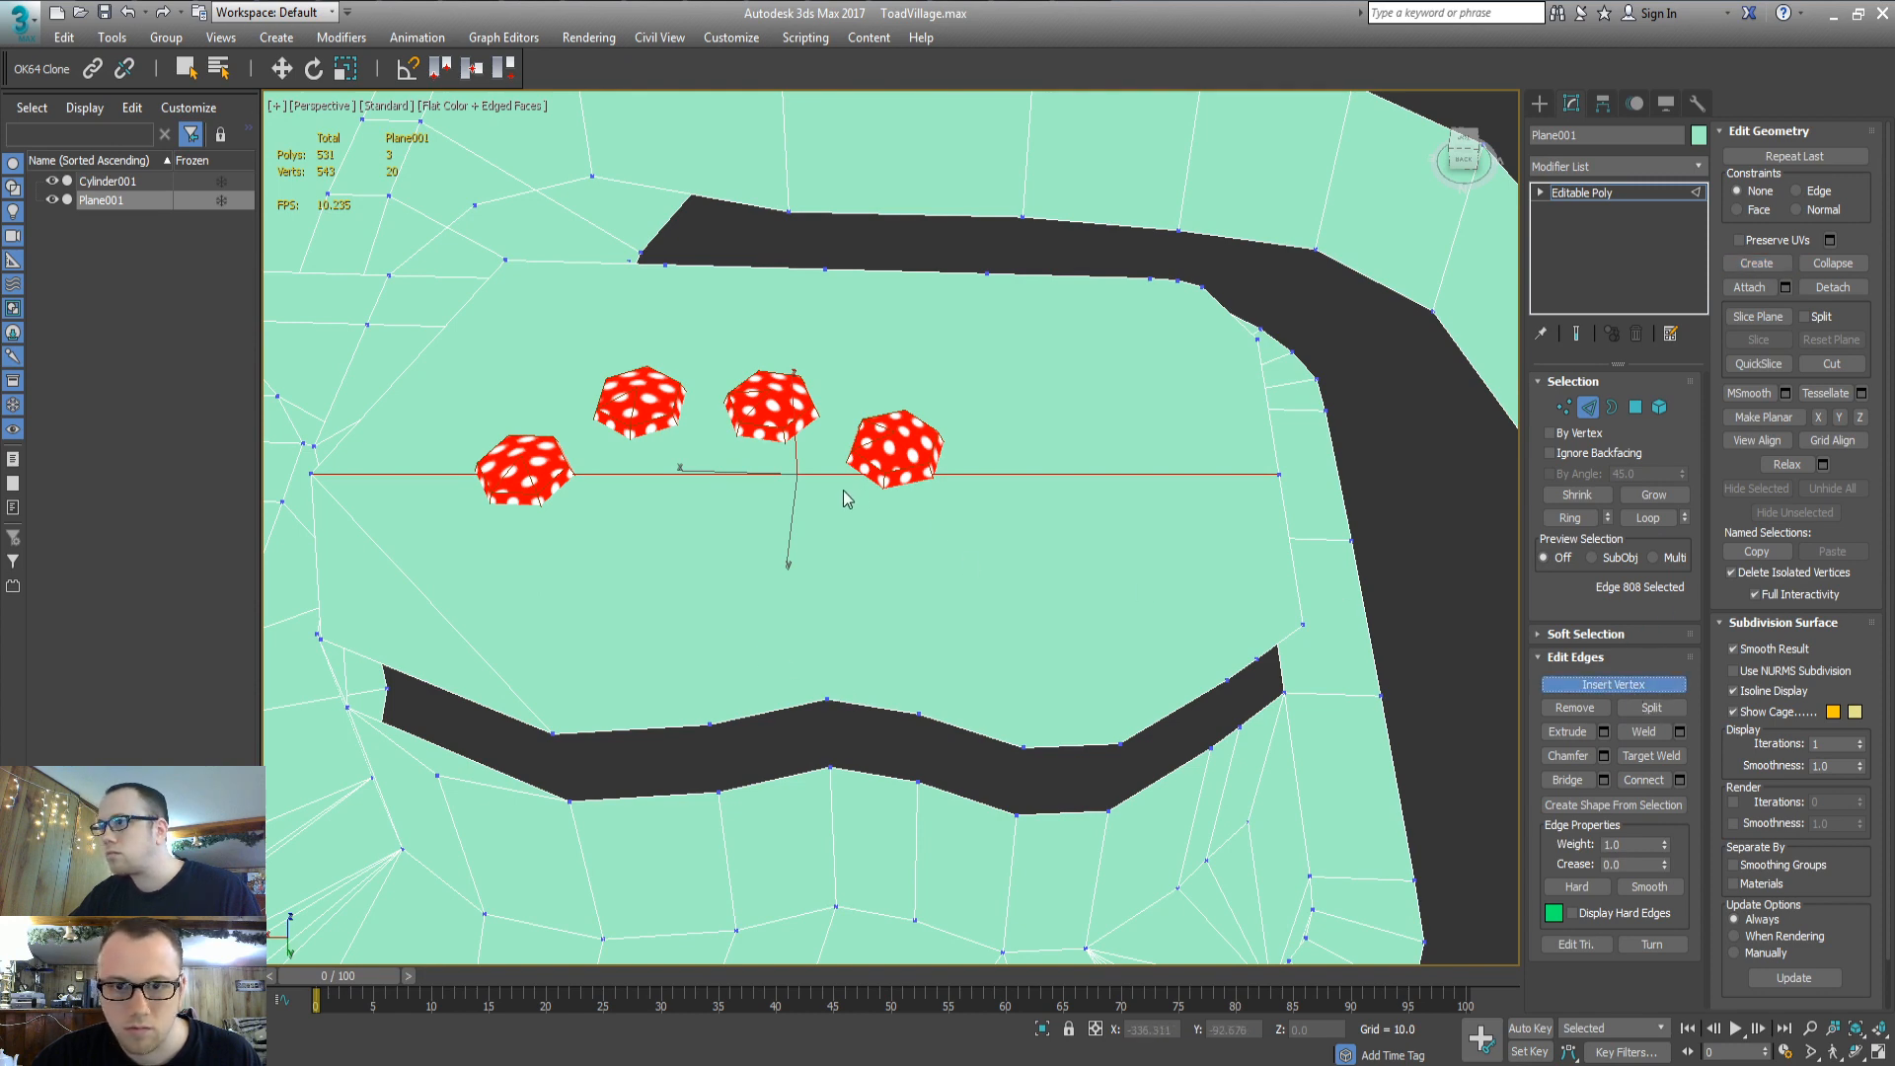
left_click(1080, 475)
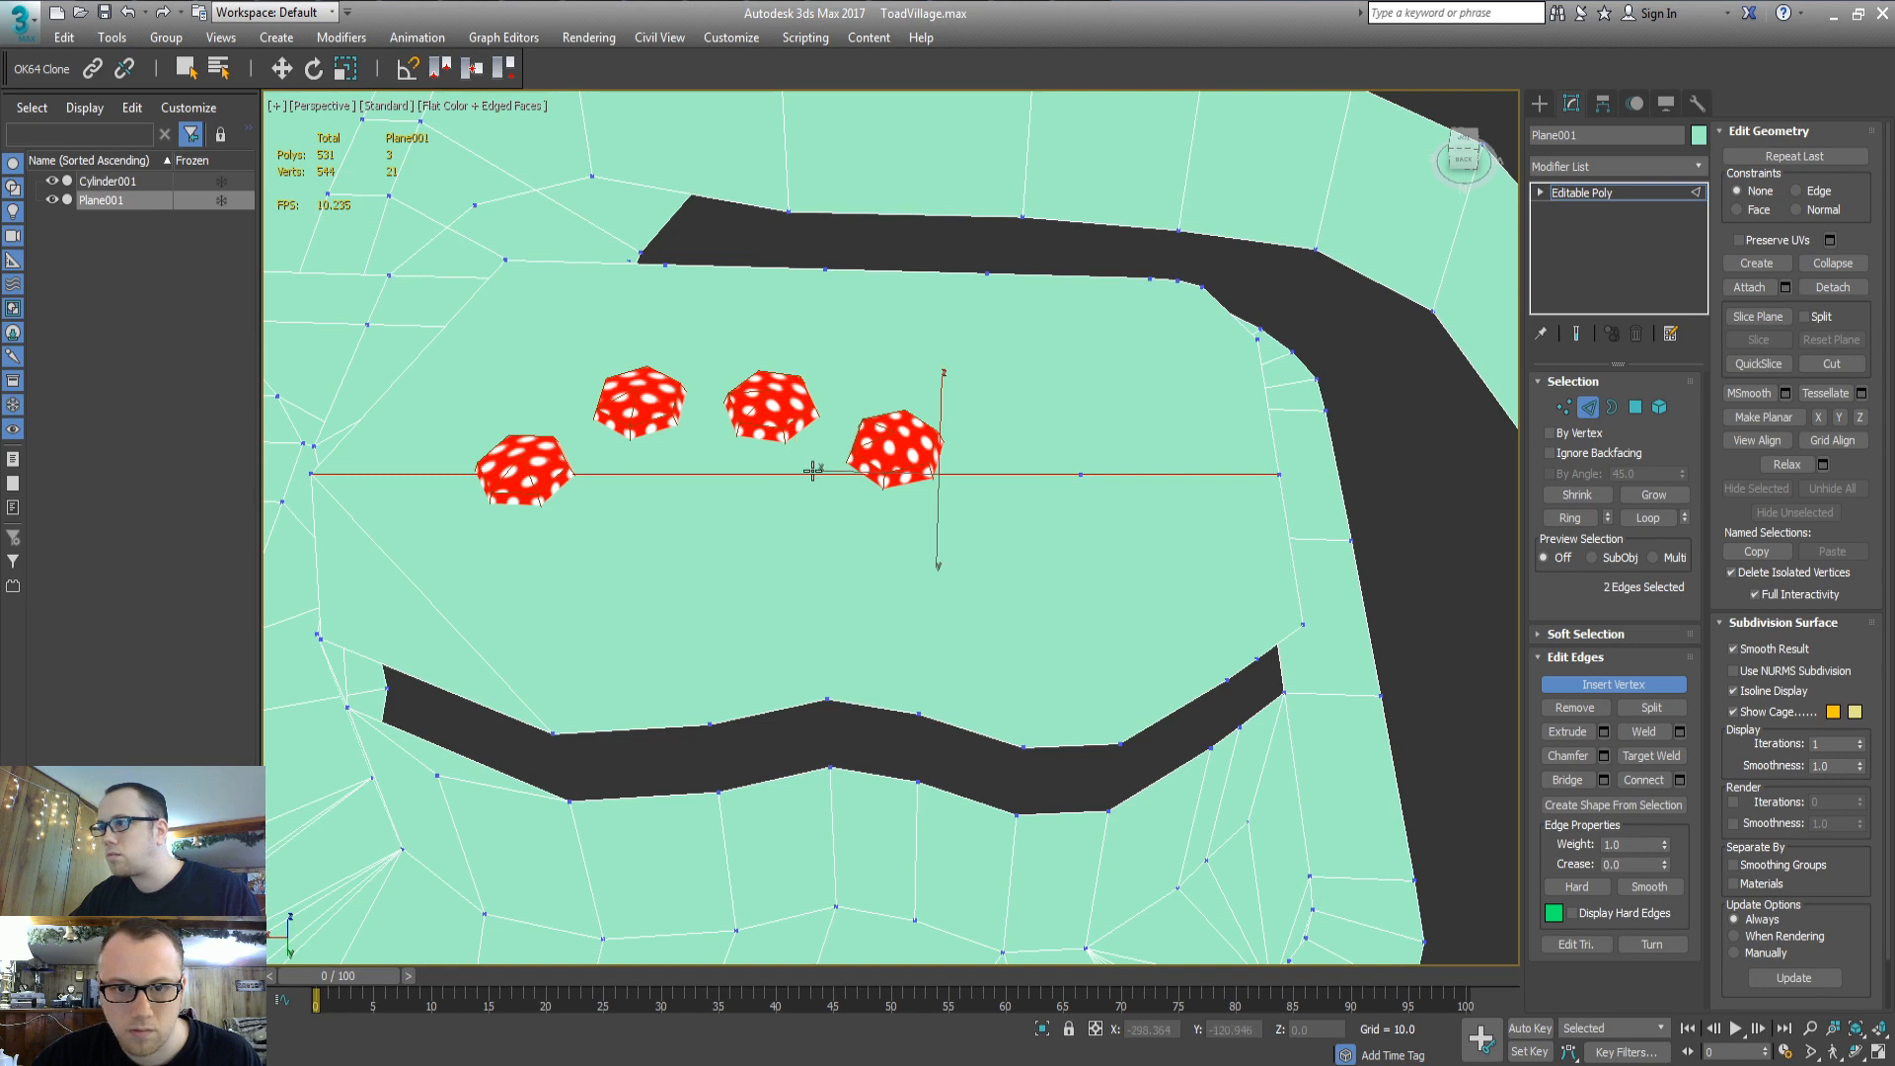
left_click(815, 473)
left_click(578, 475)
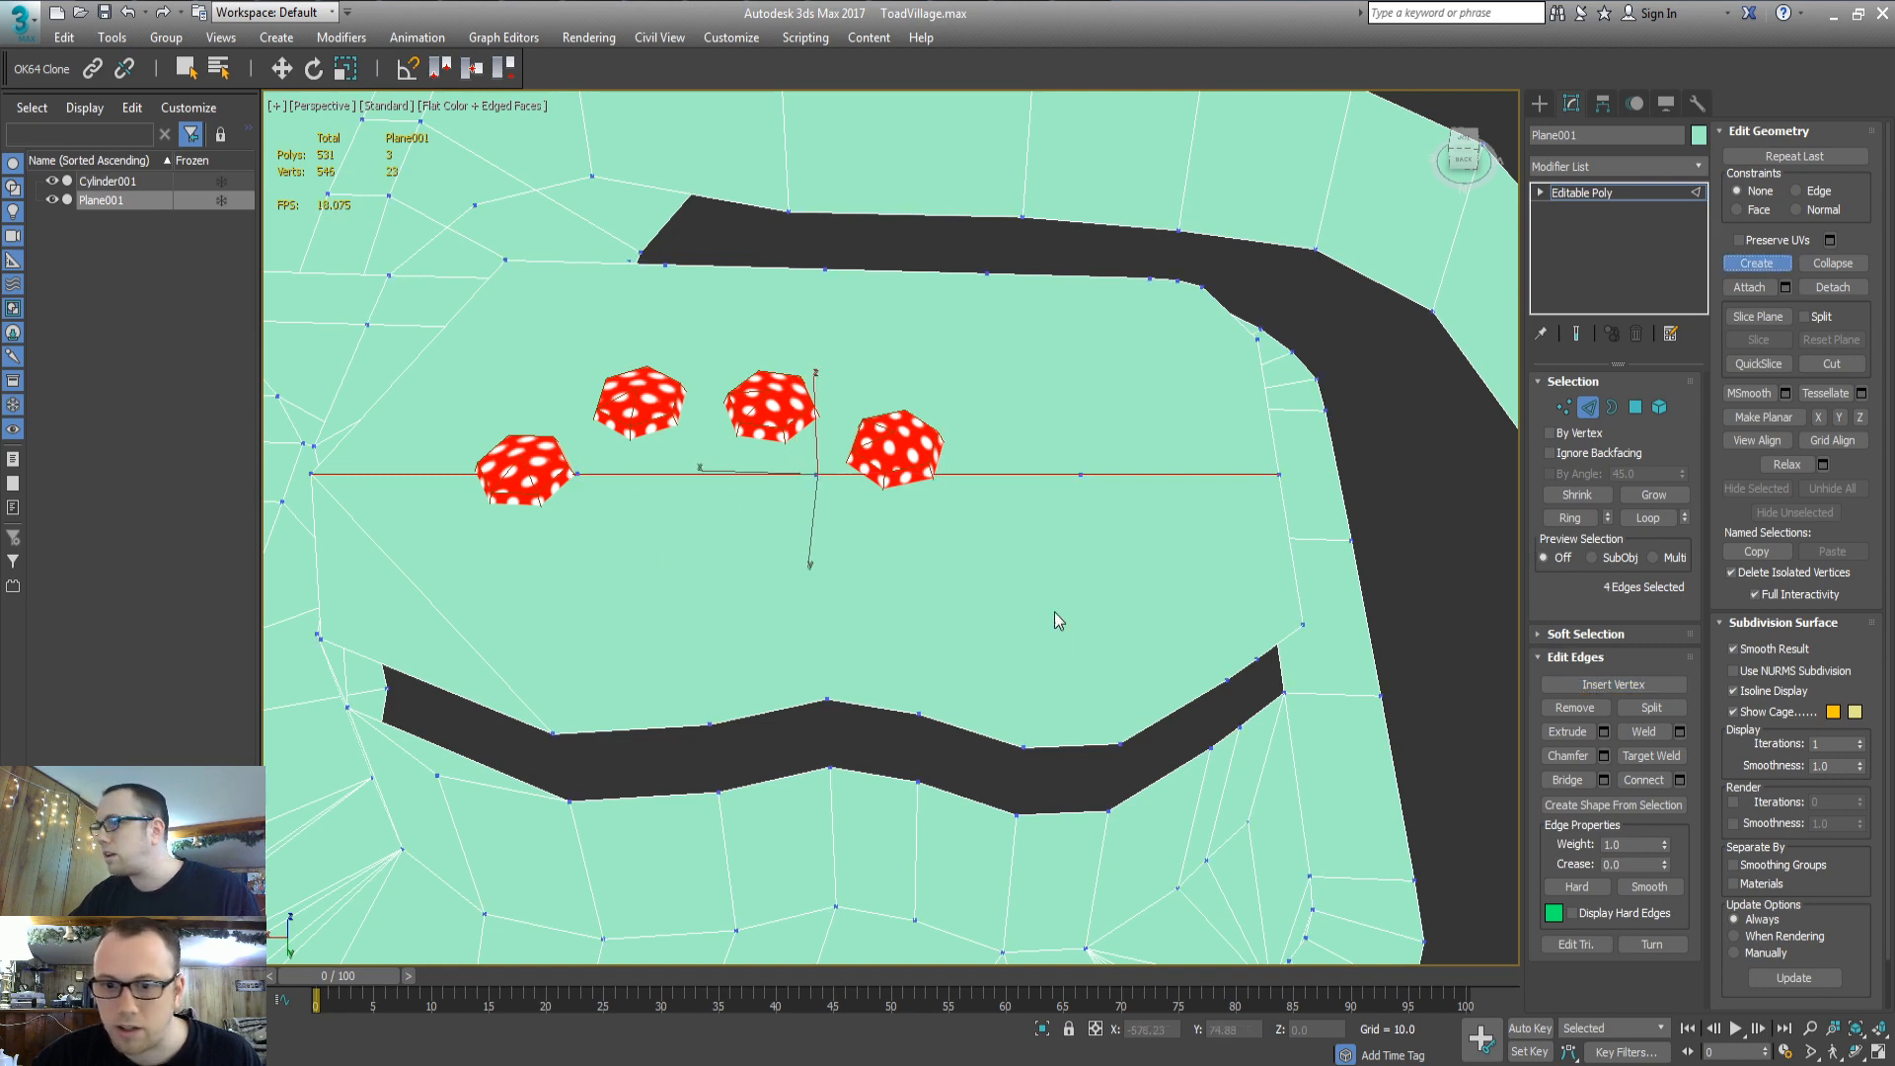
Create five edges fanning from the lengthwise edge's outer inserted vertex to the jagged boundary, plus one joining the jagged side's corner to the short side's midpoint vertex
left_click(1254, 658)
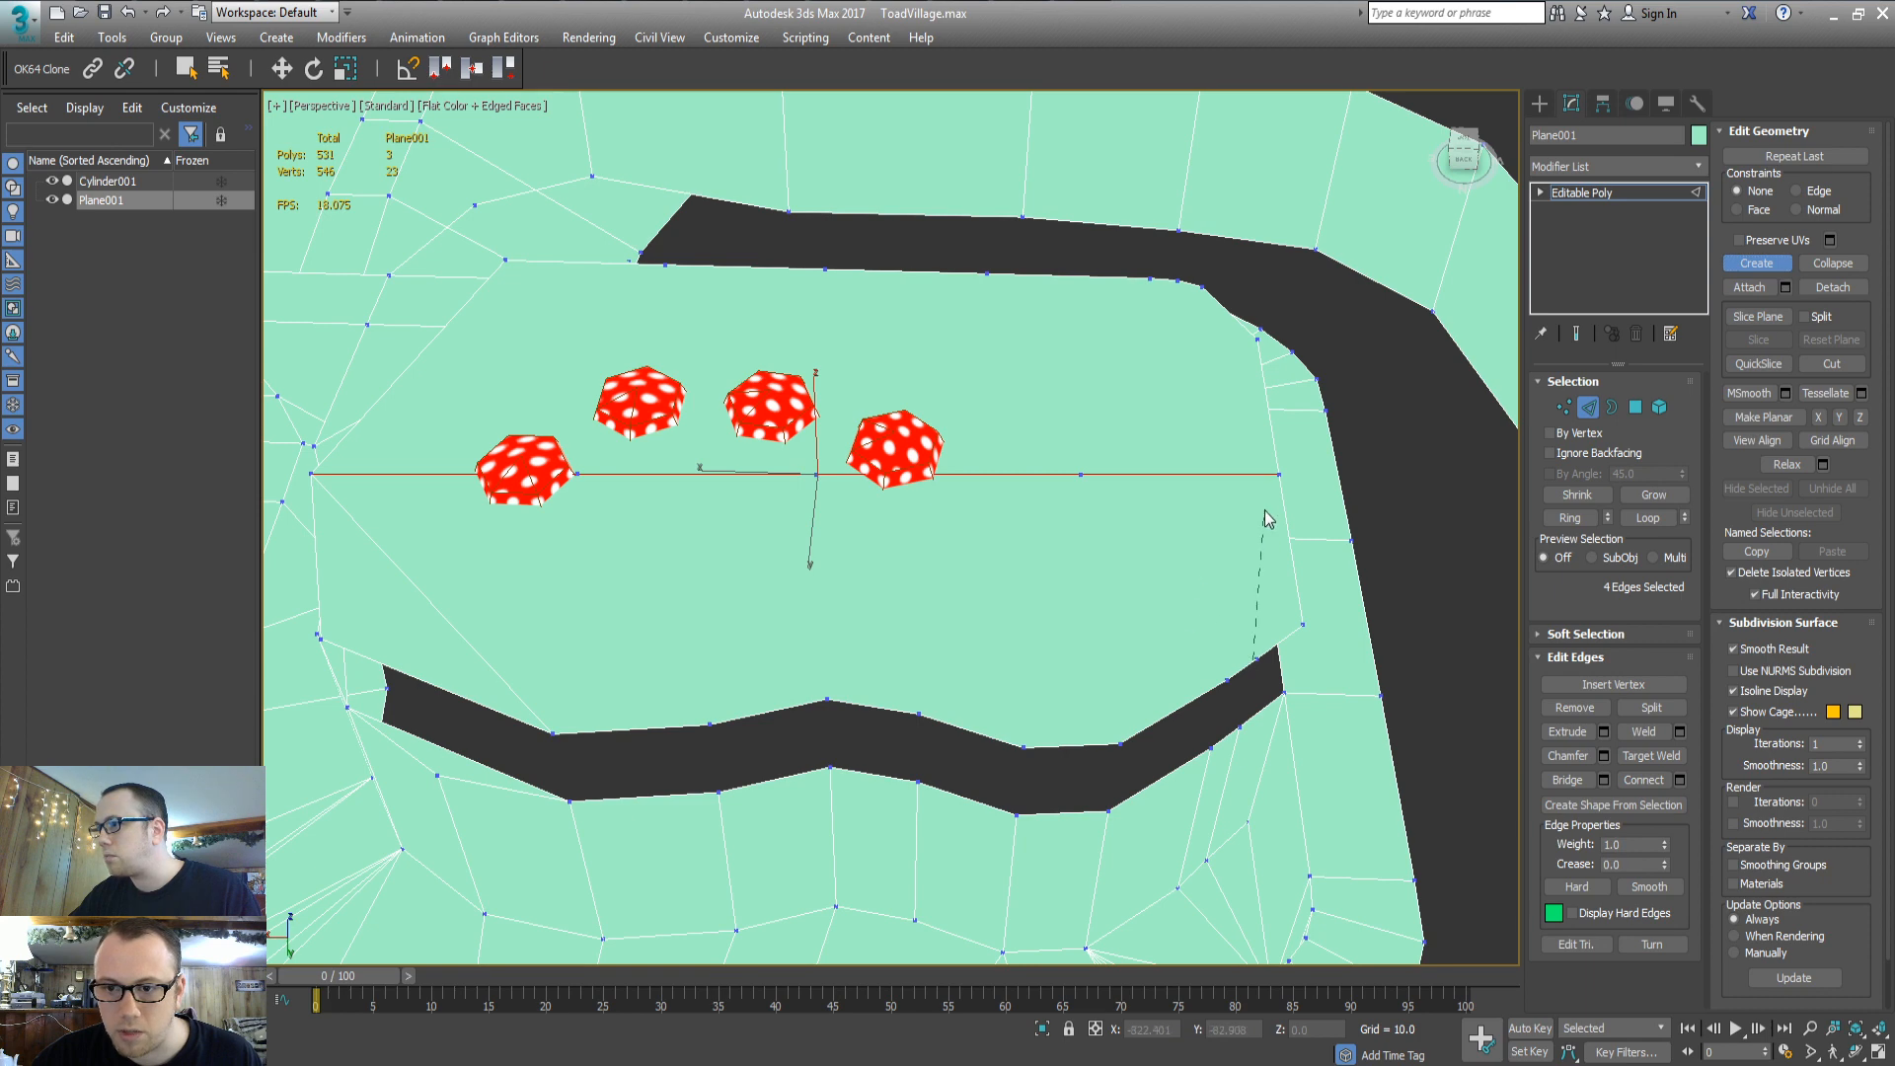
left_click(1081, 474)
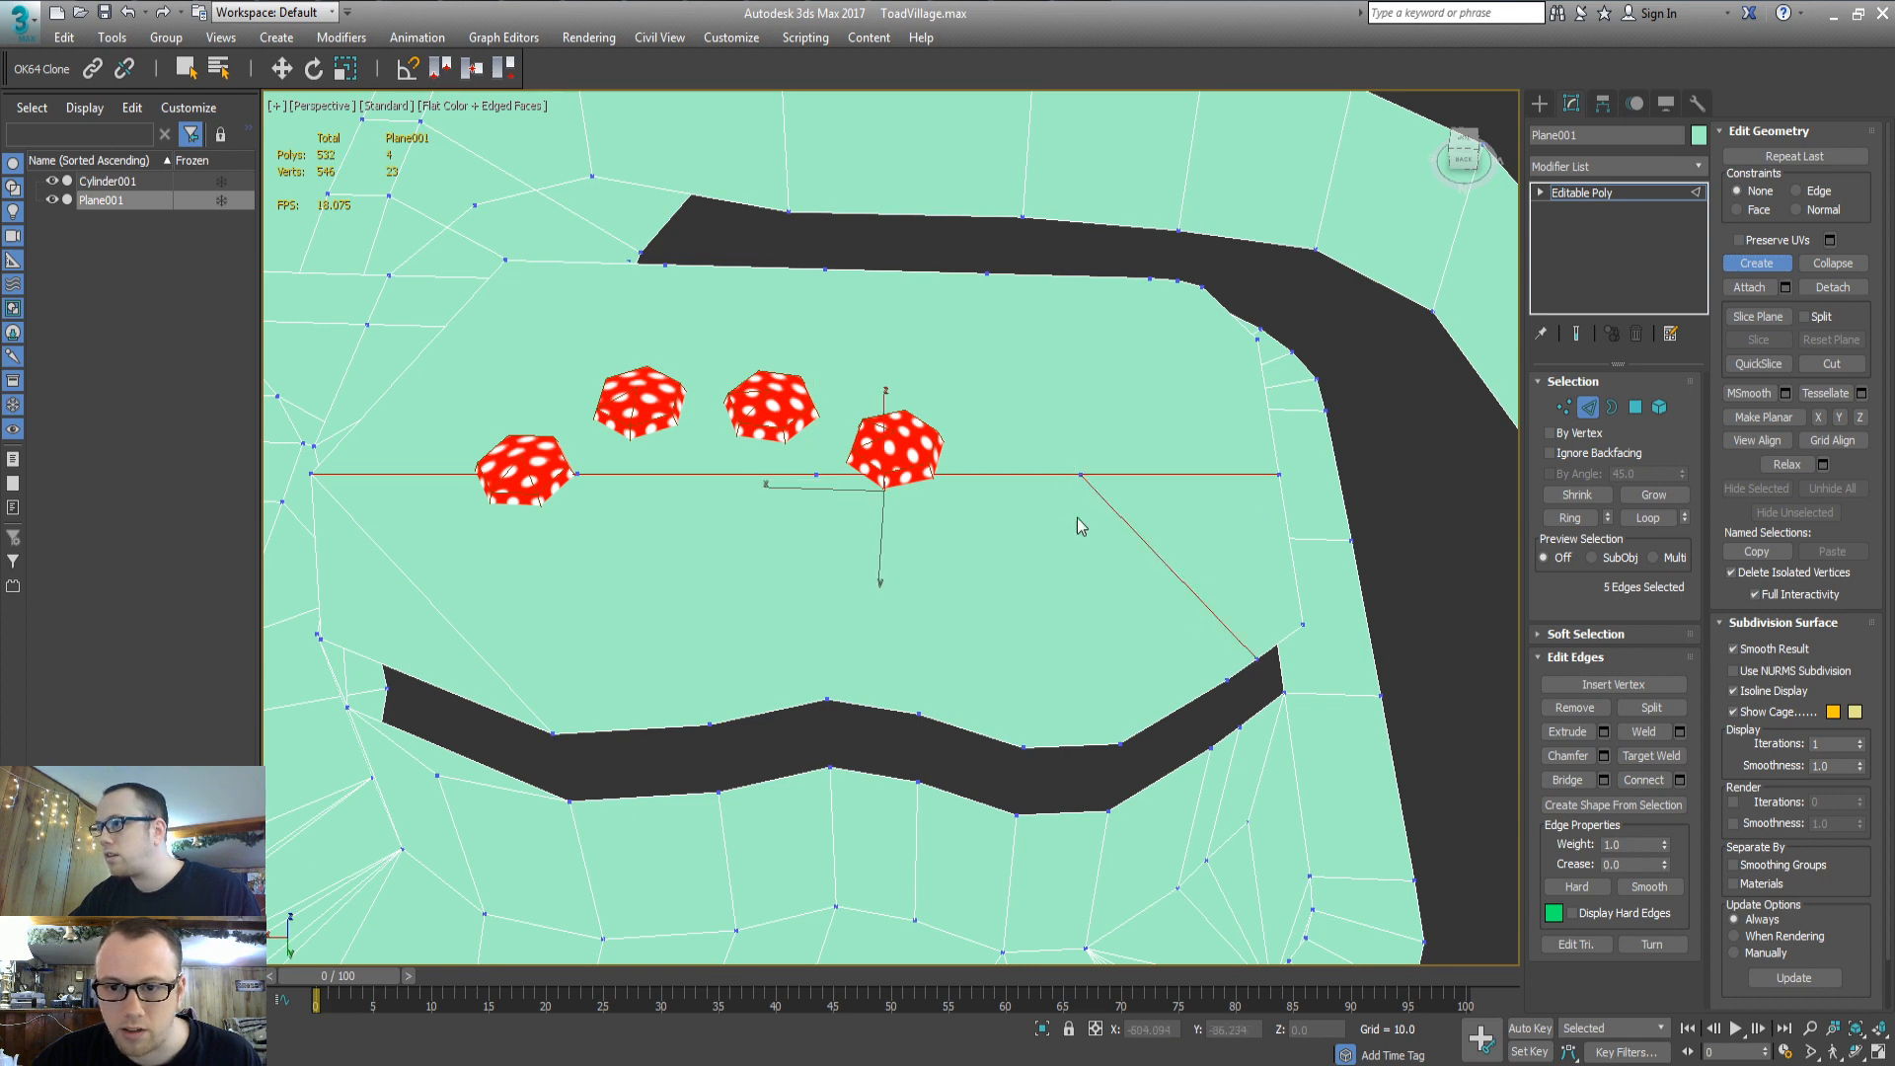
left_click(1259, 659)
left_click(1276, 476)
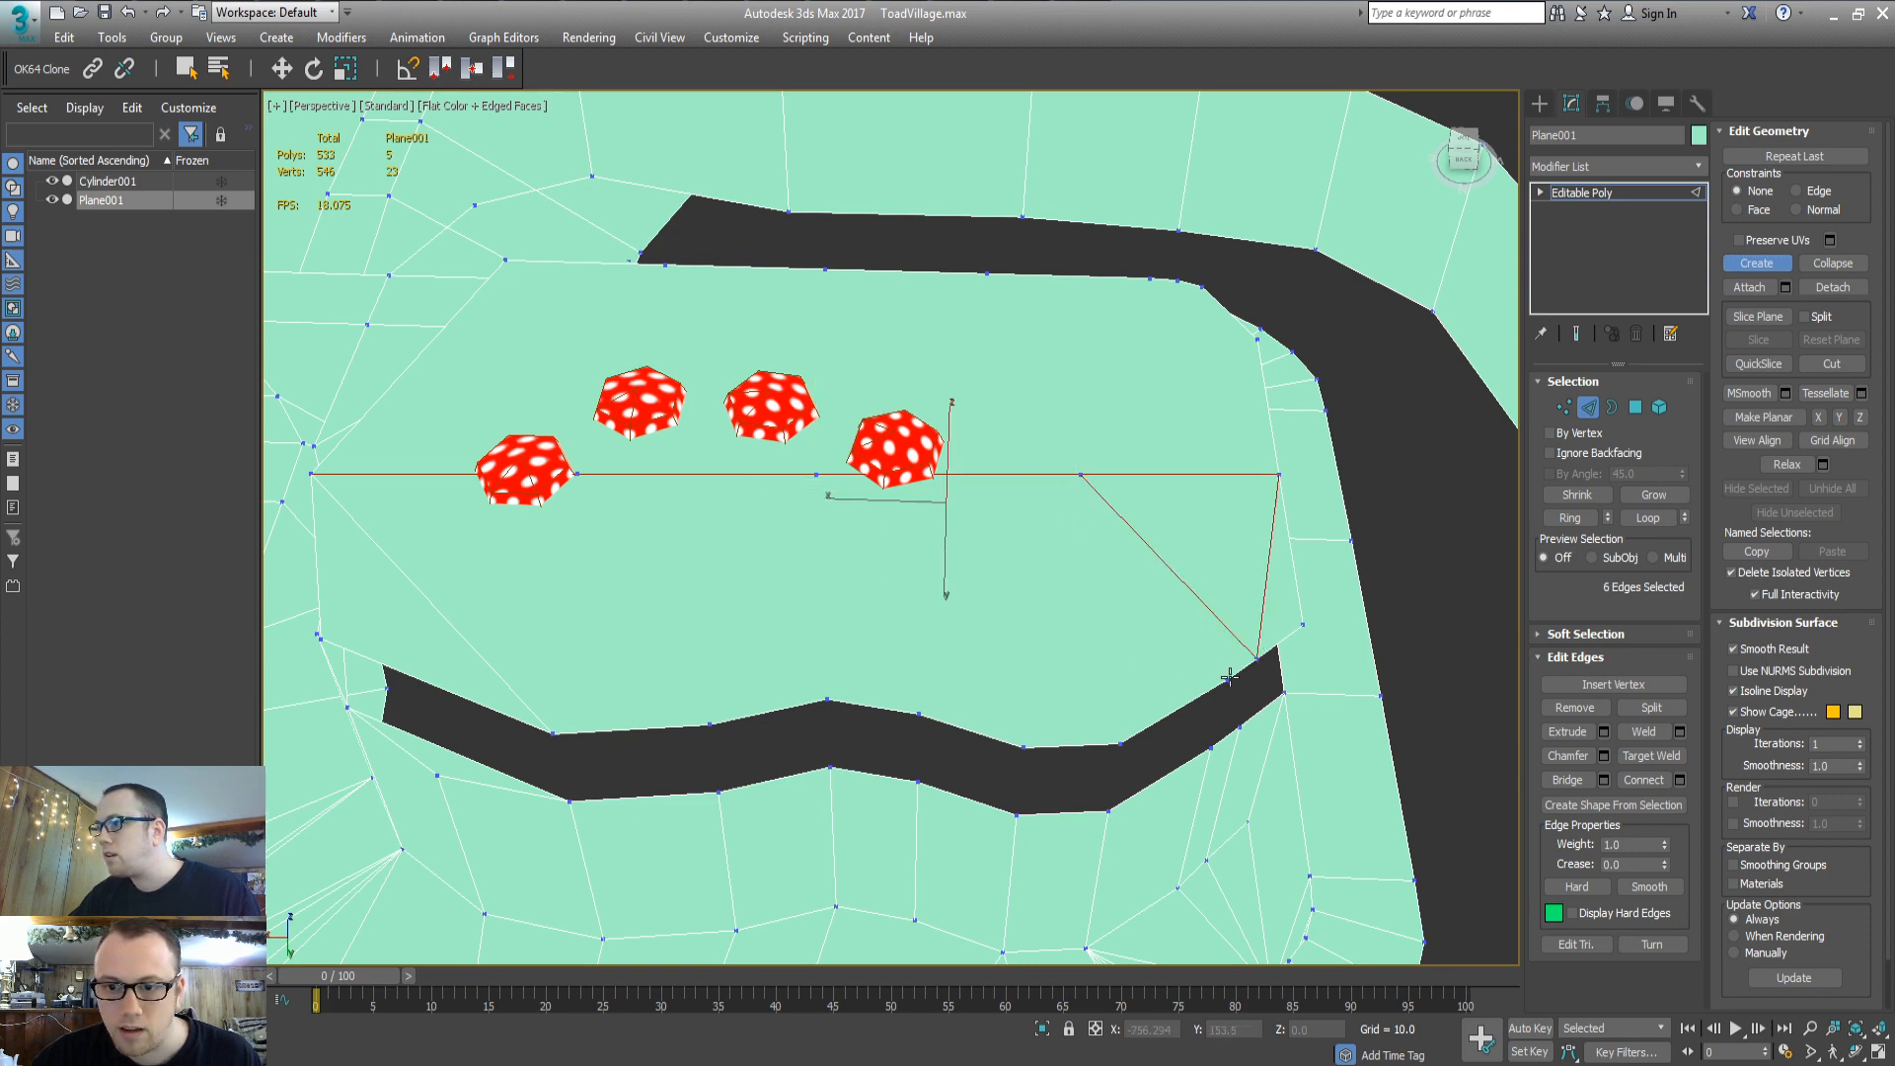
left_click(1080, 475)
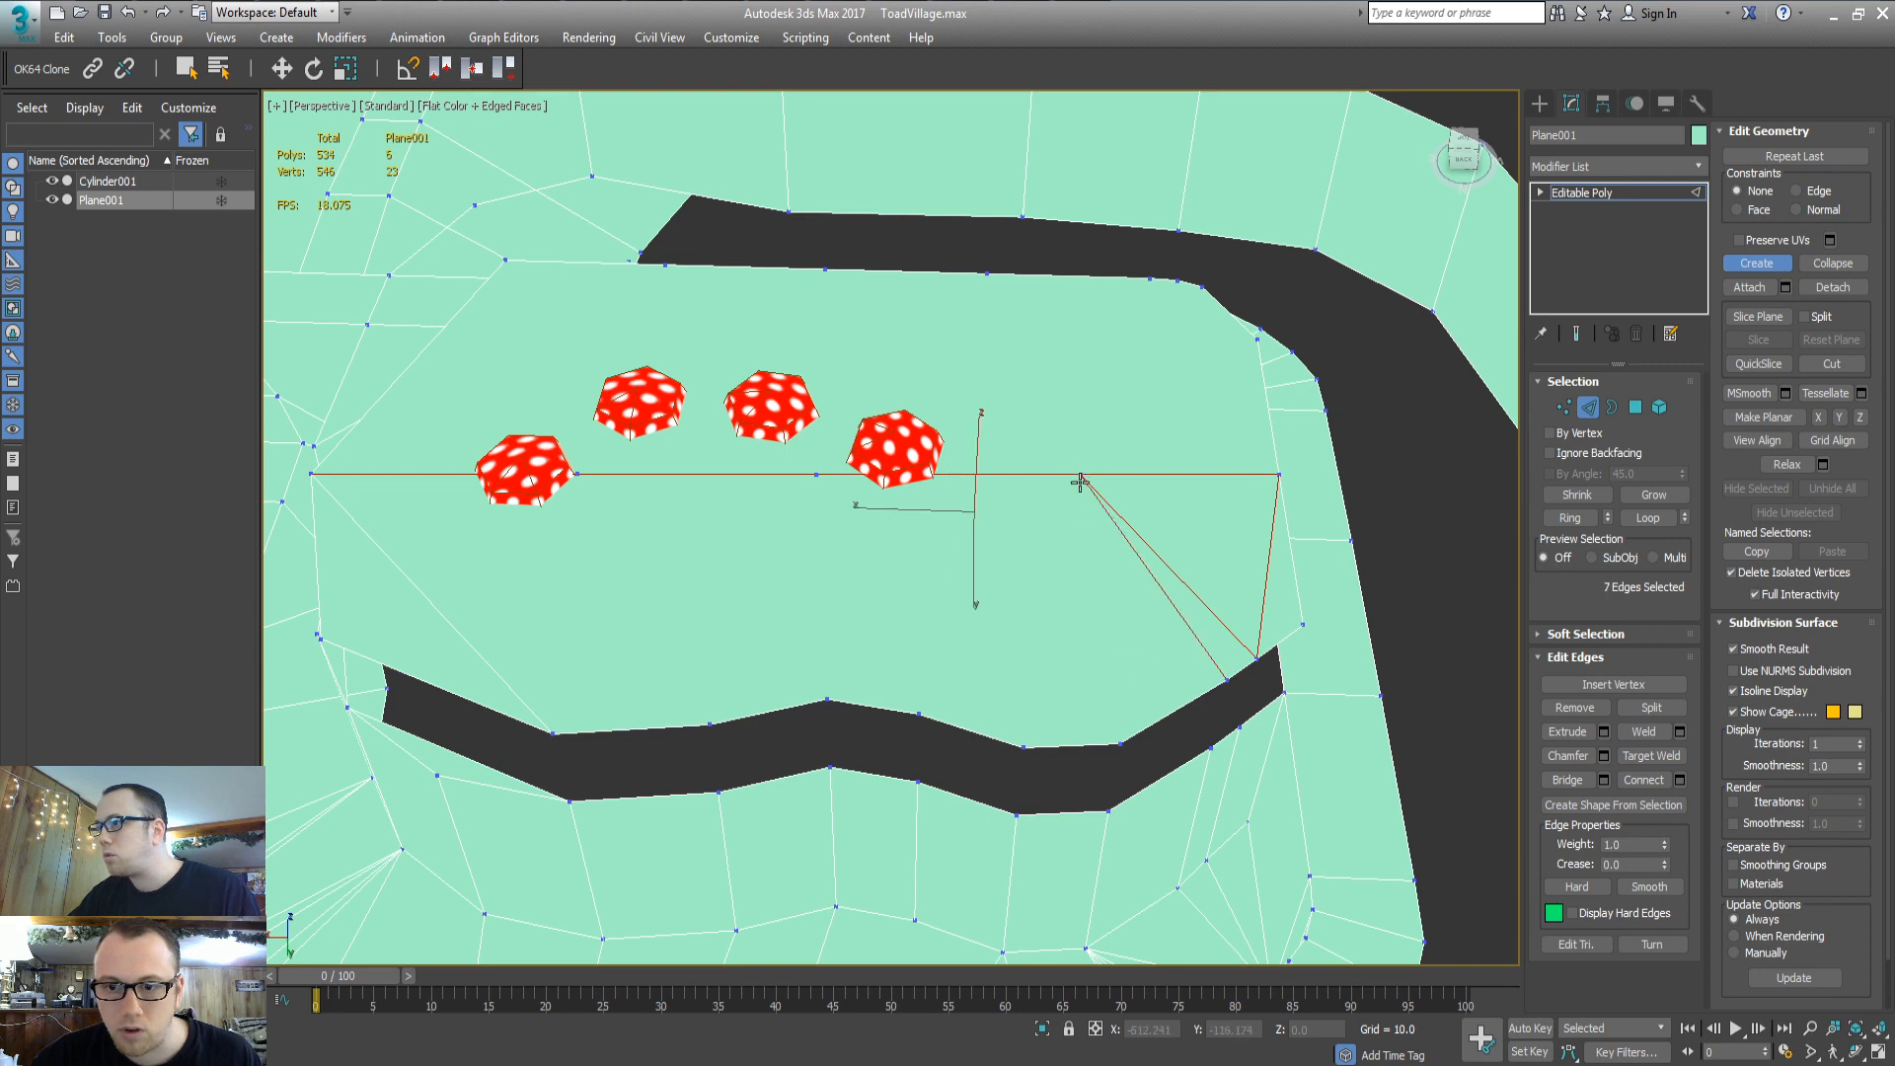
left_click(1125, 742)
left_click(1083, 477)
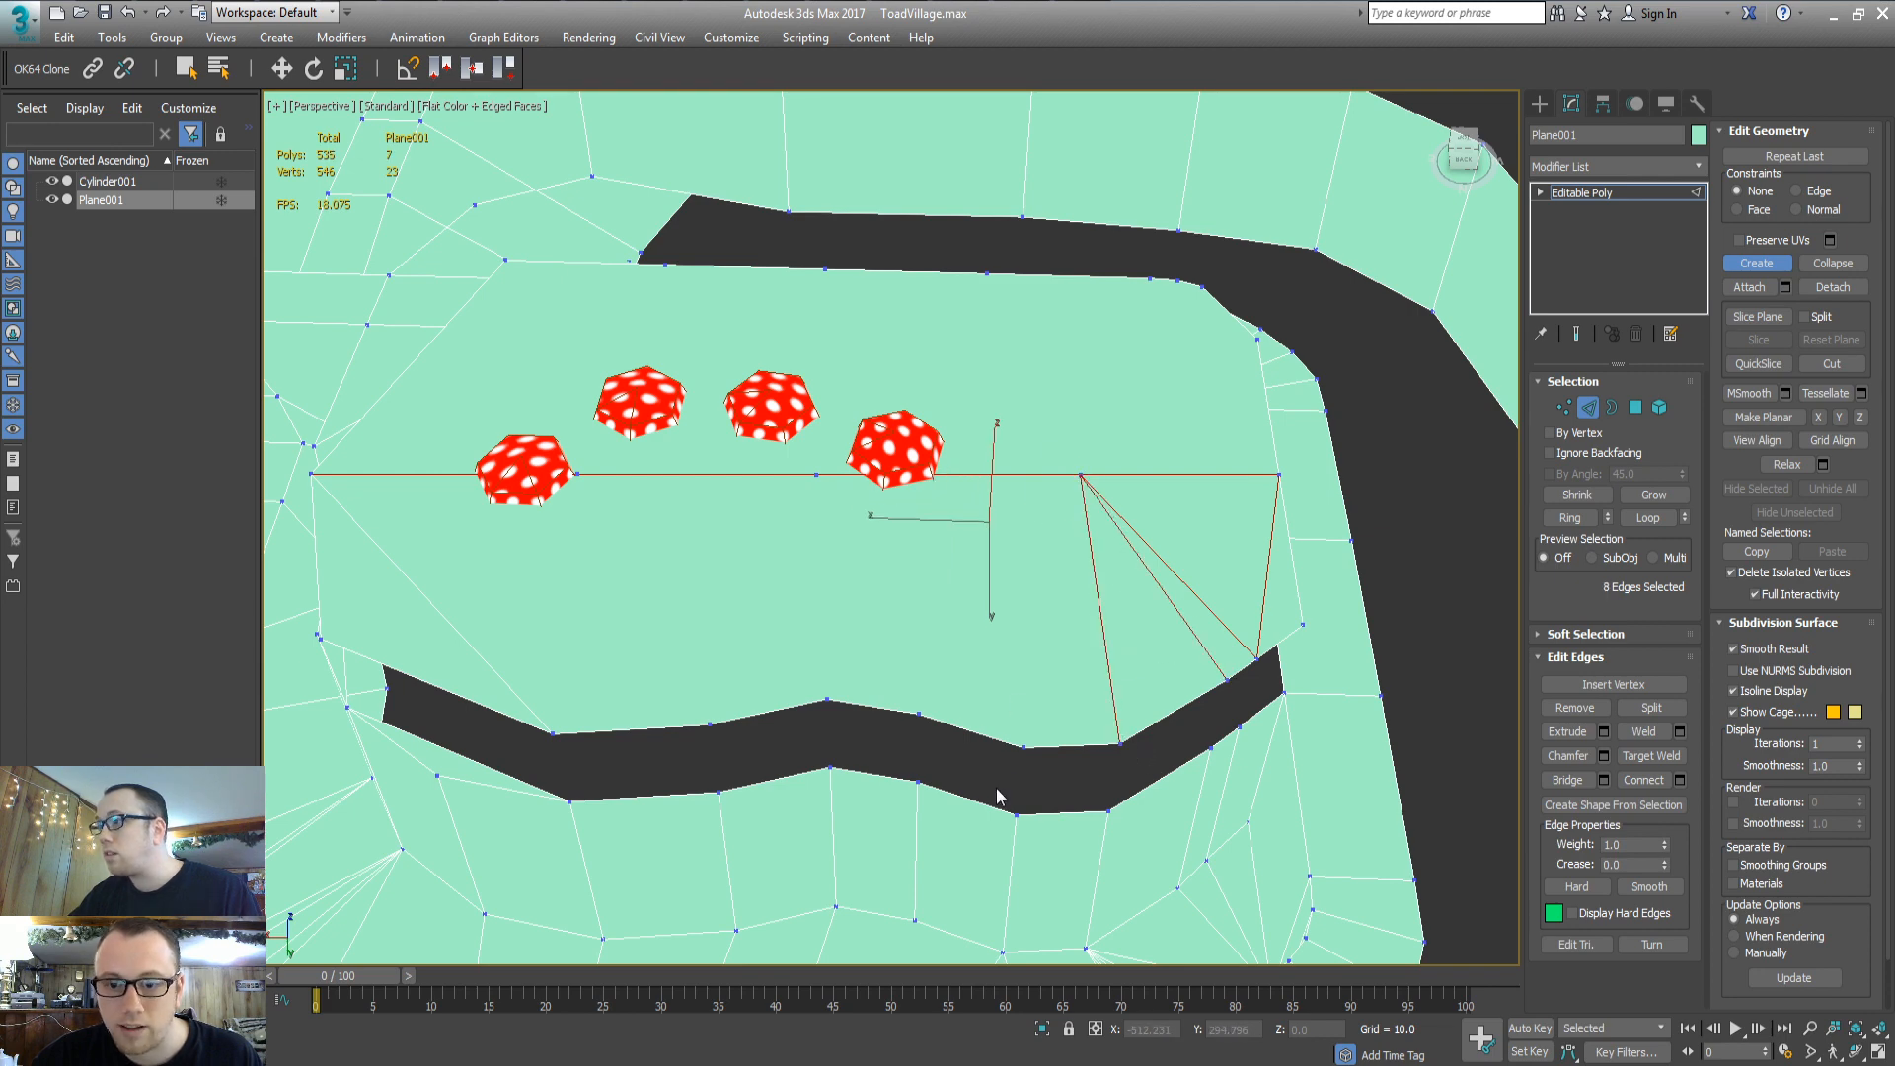
left_click(1081, 477)
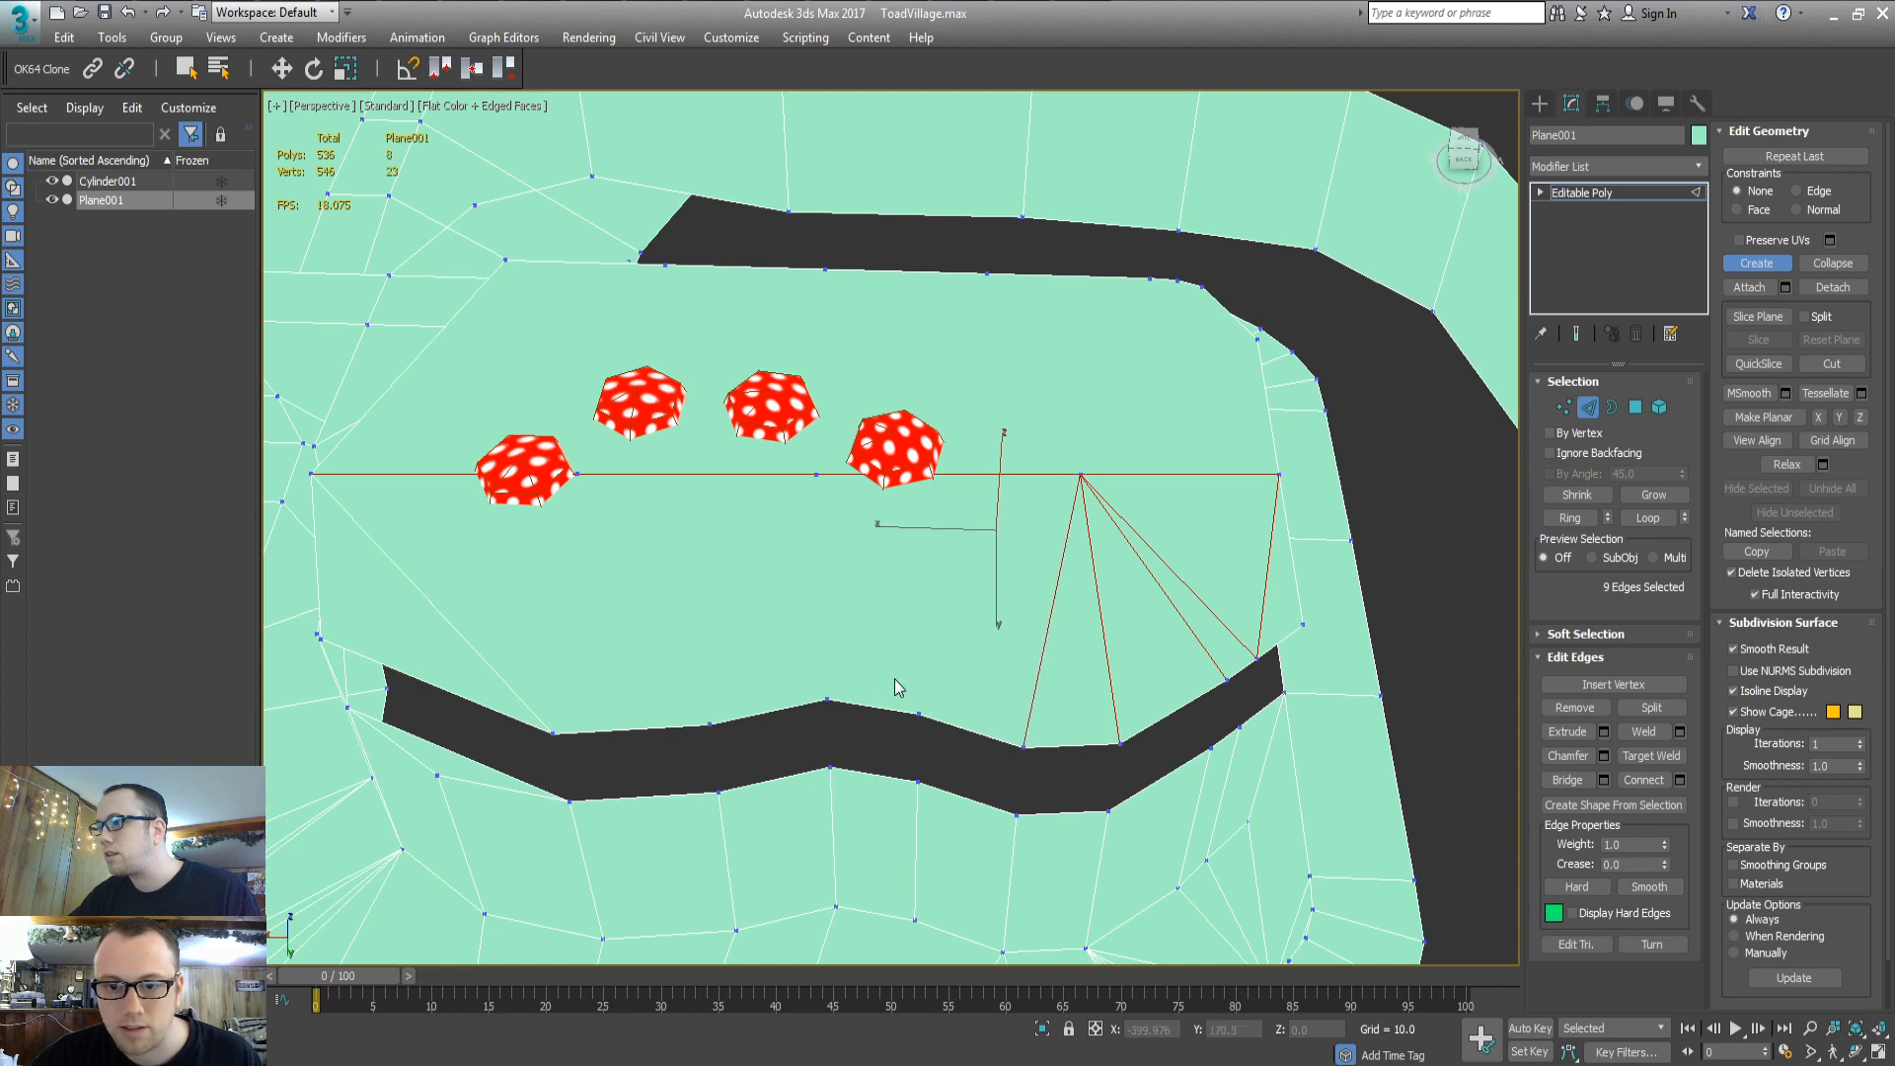
left_click(1080, 476)
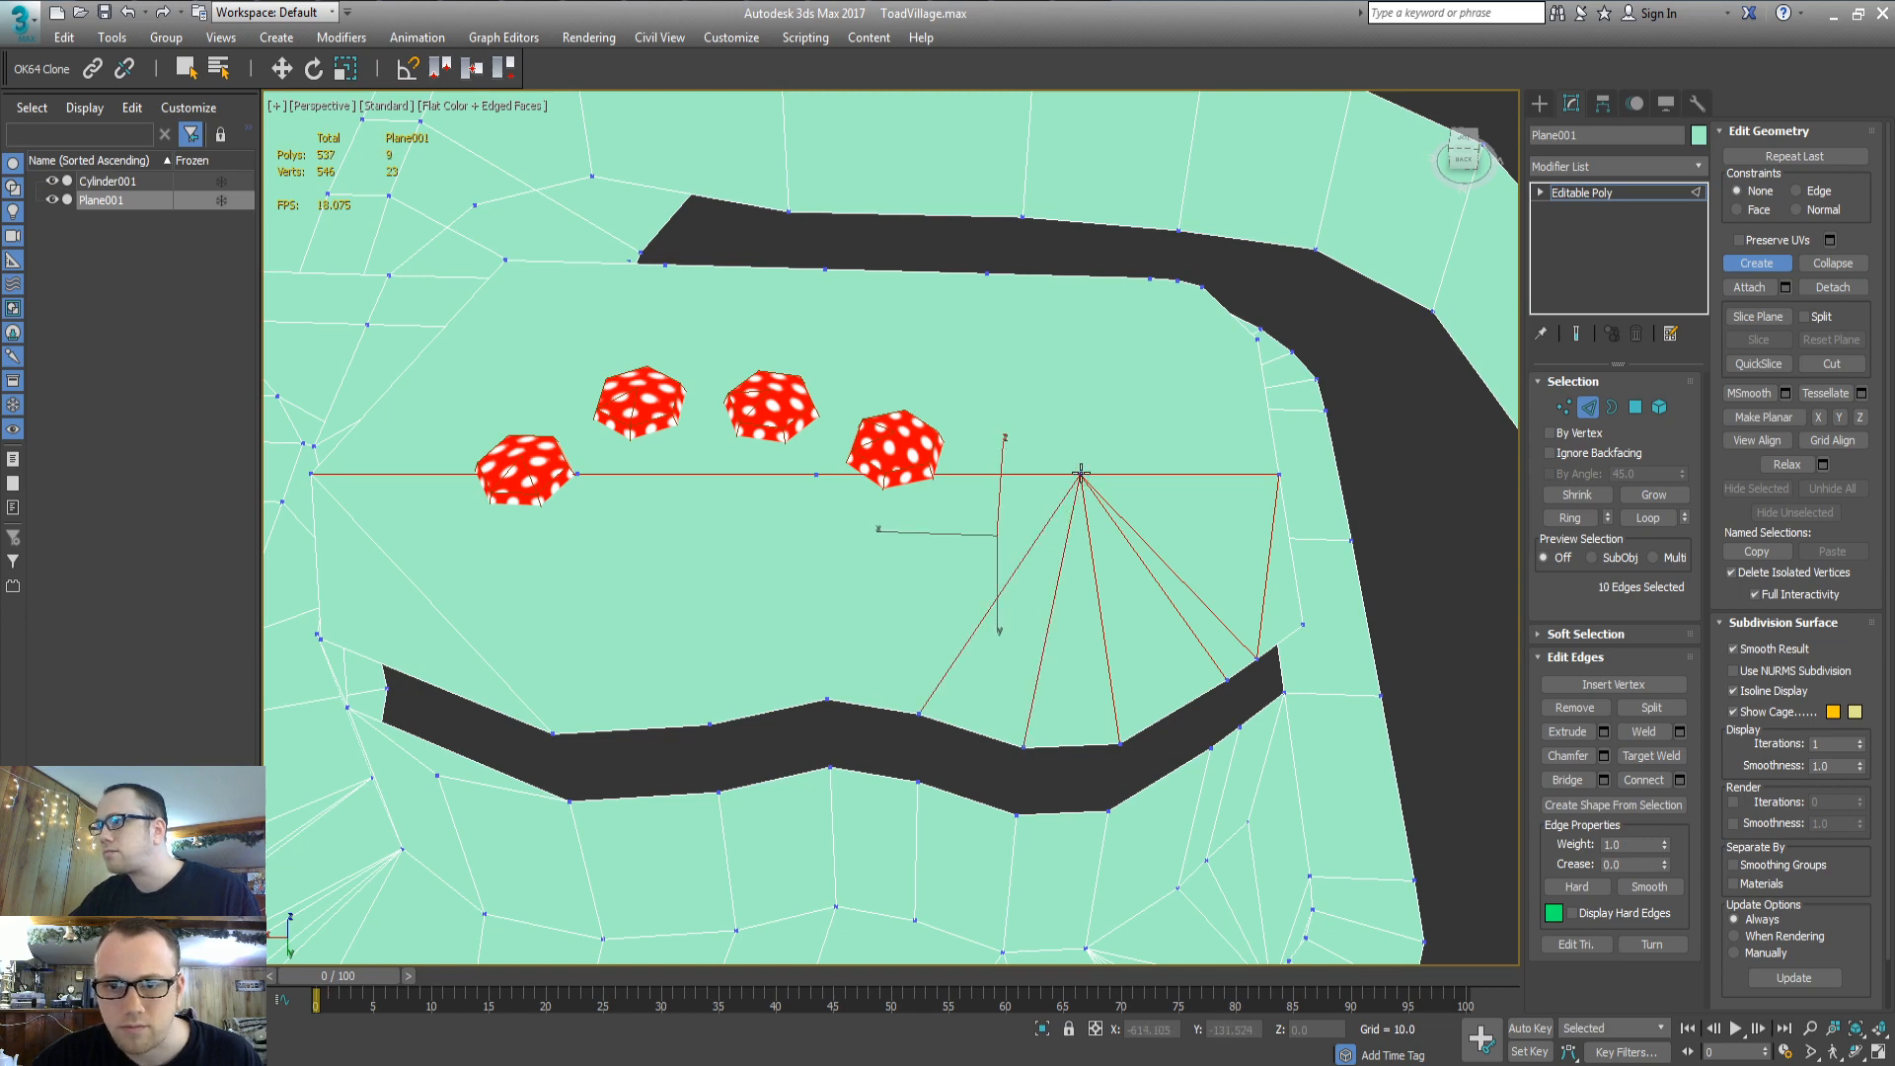
Connect the lengthwise edge's middle vertex to three jagged-boundary vertices, and the vertex beside the farthest mushroom to the next two
left_click(916, 713)
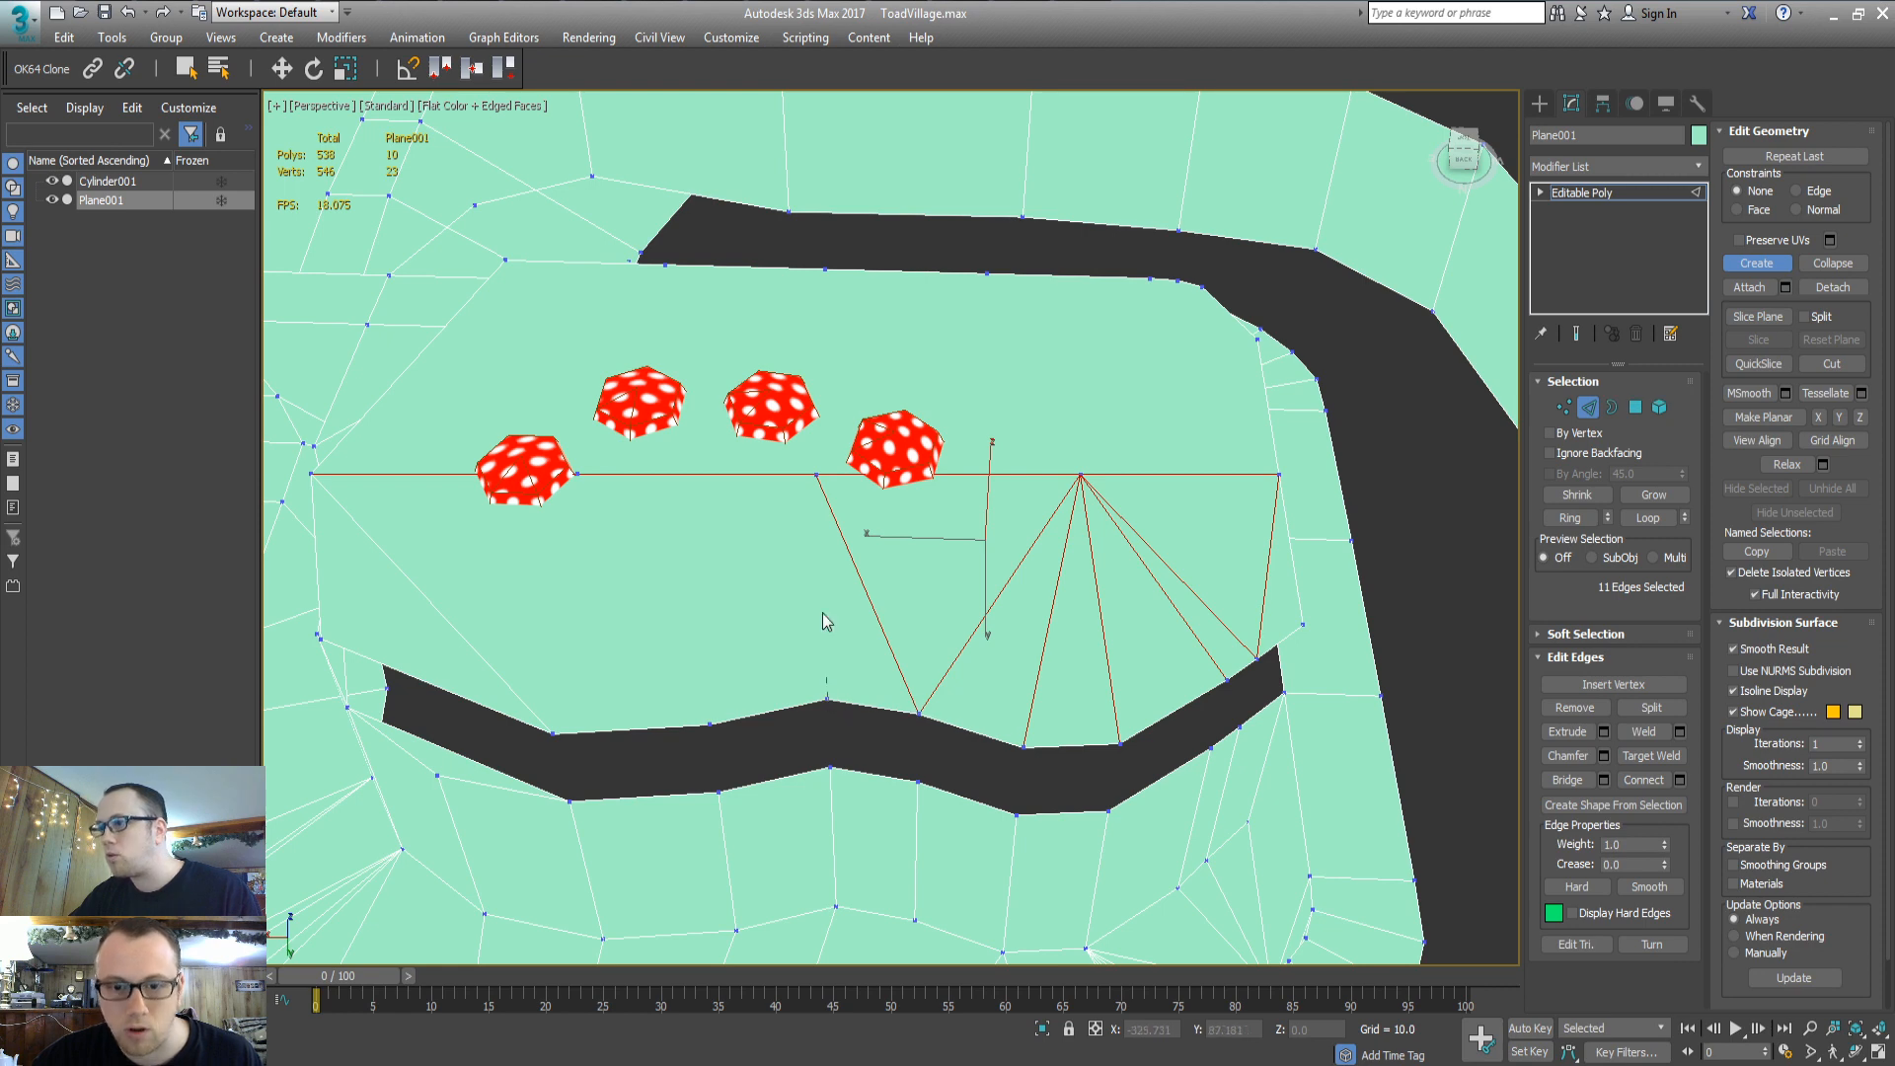
left_click(816, 476)
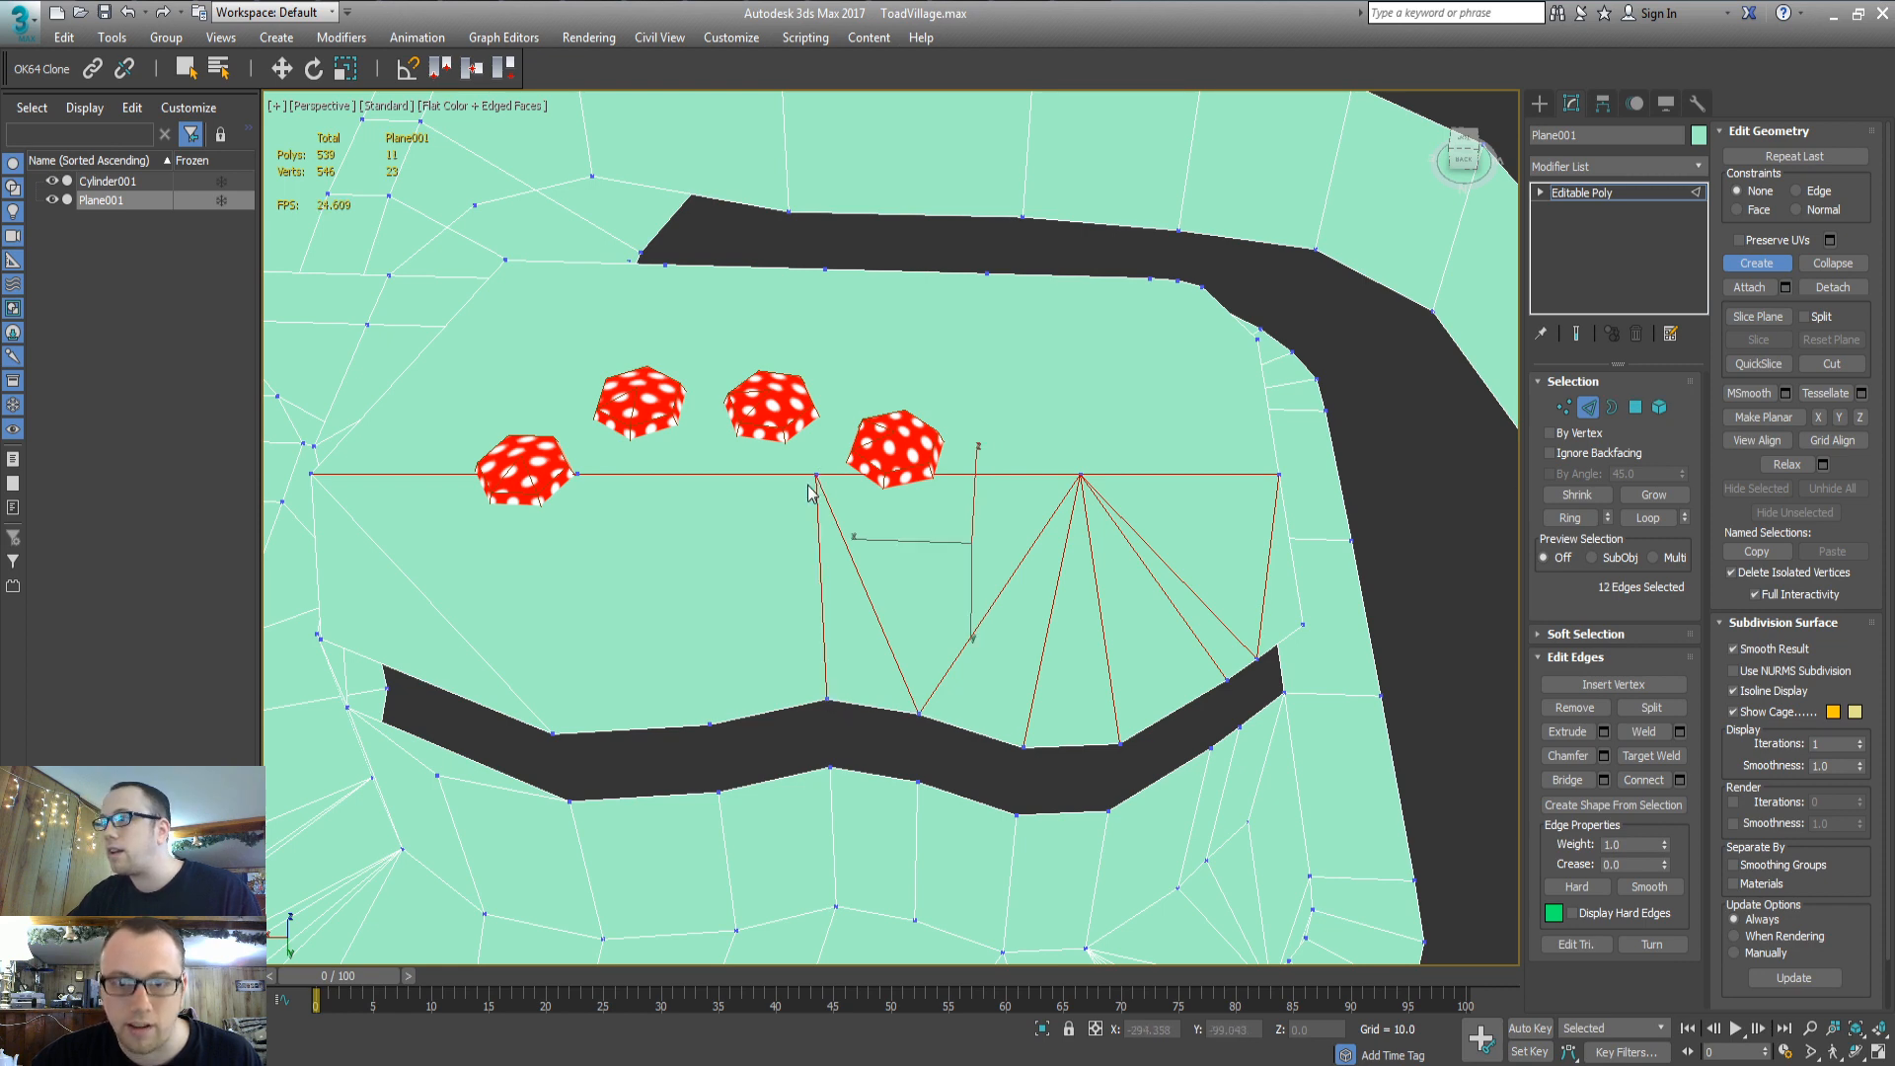
left_click(711, 723)
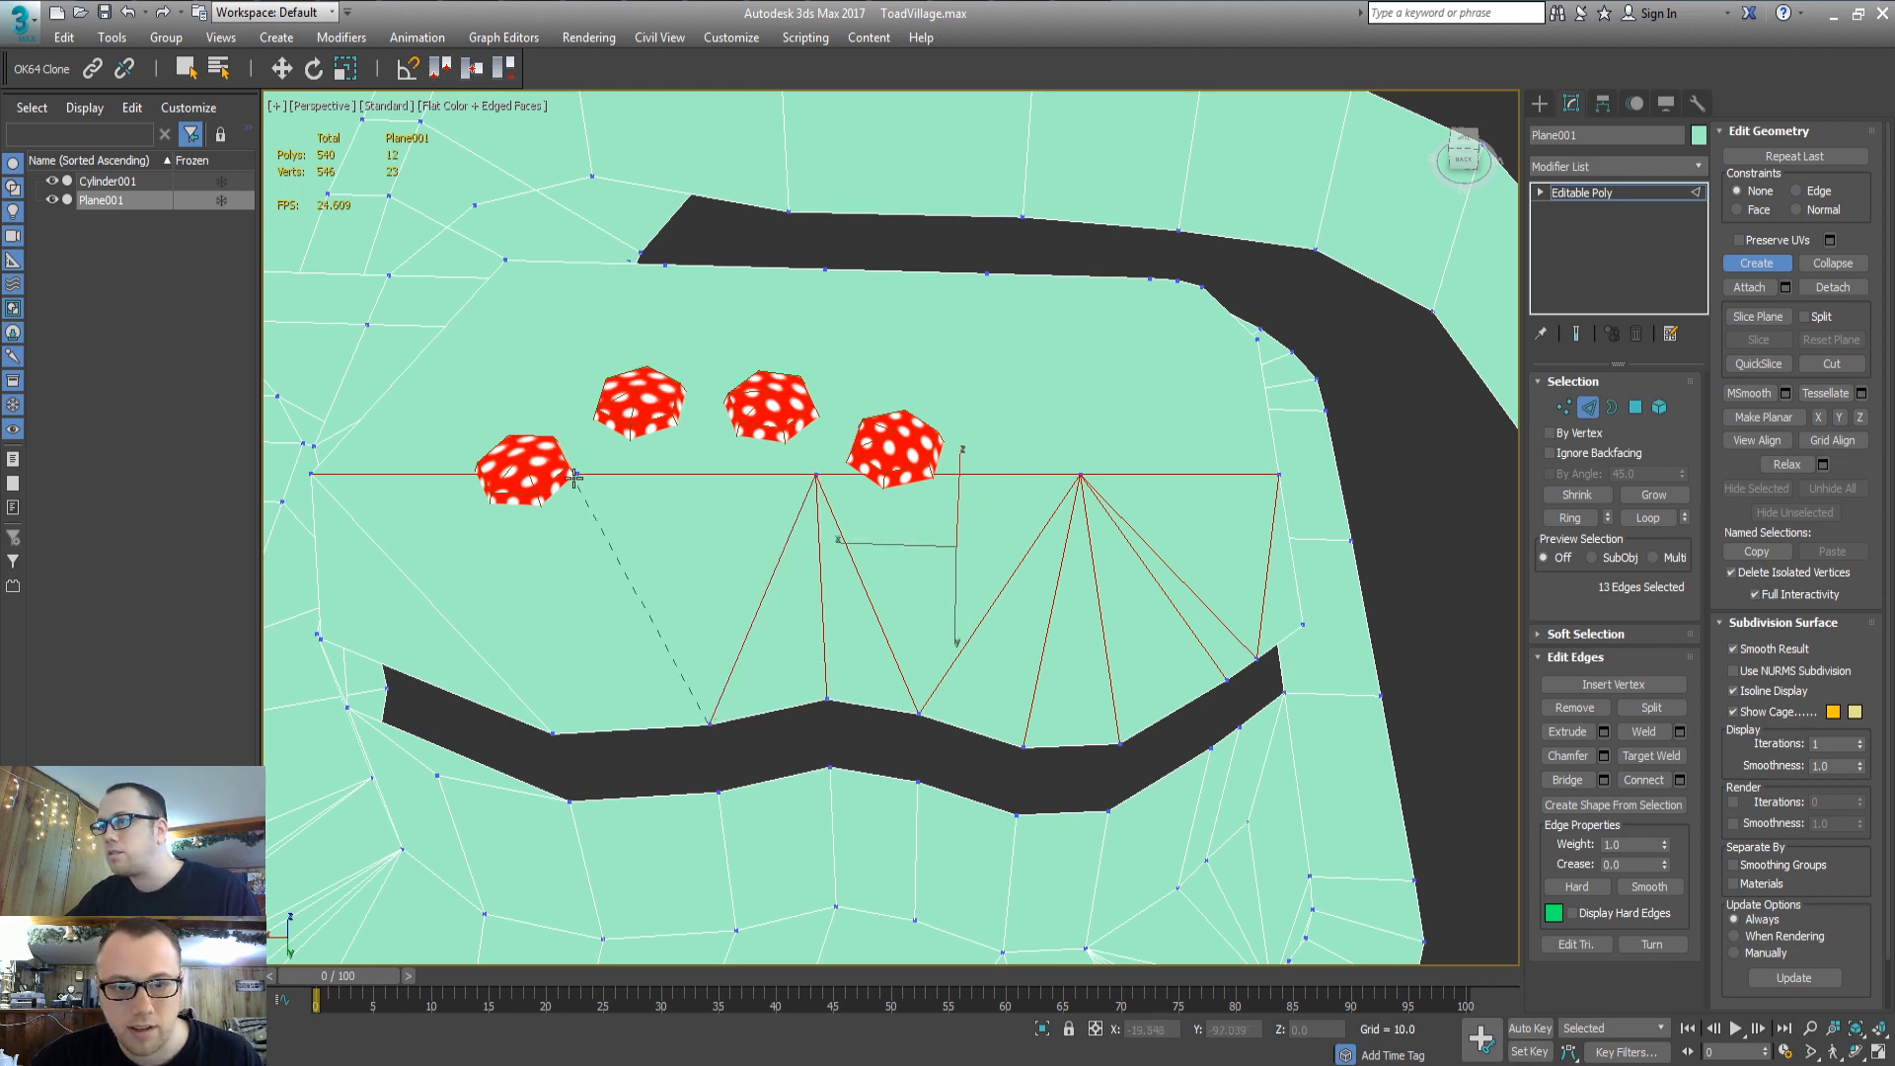
left_click(575, 475)
left_click(554, 733)
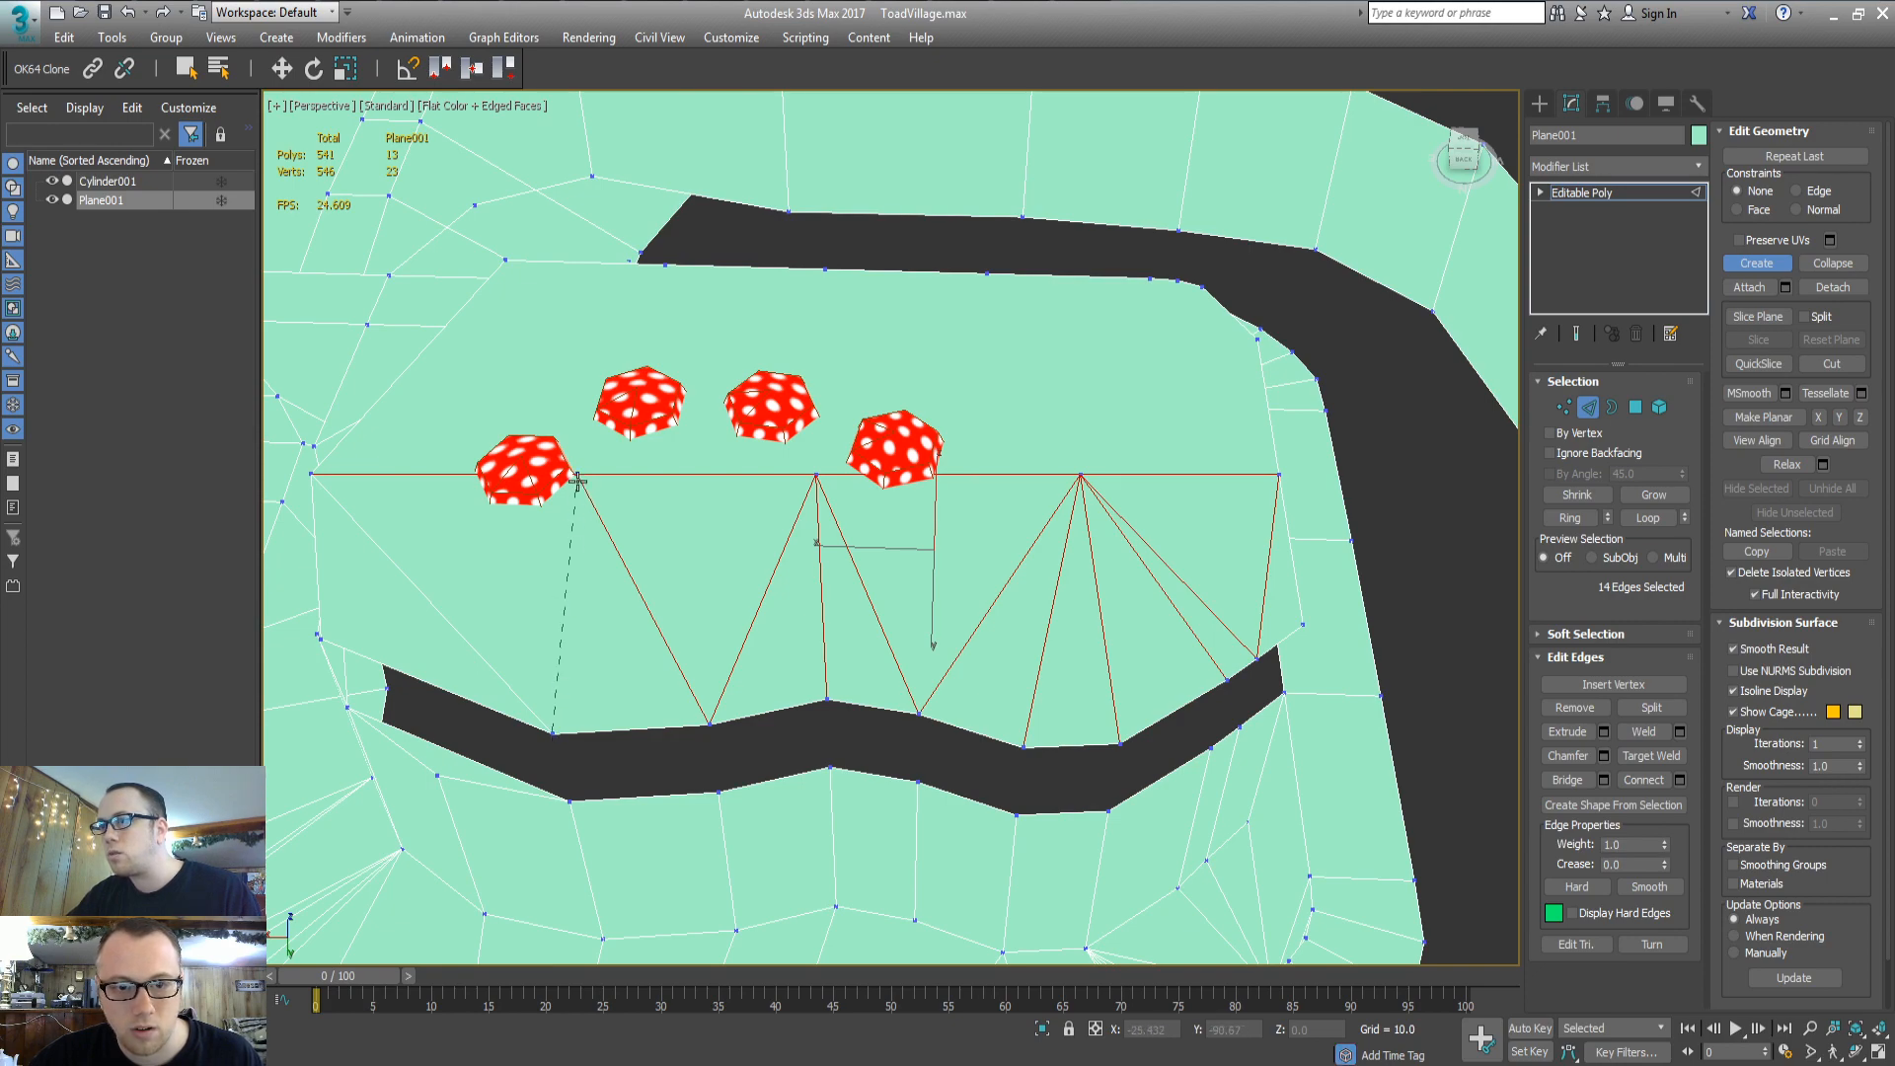
left_click(577, 475)
Create two edges from the vertex beside the farthest mushroom to the two nearest vertices on the opposite, straighter boundary
middle_click_drag(558, 628, 948, 660, "alt")
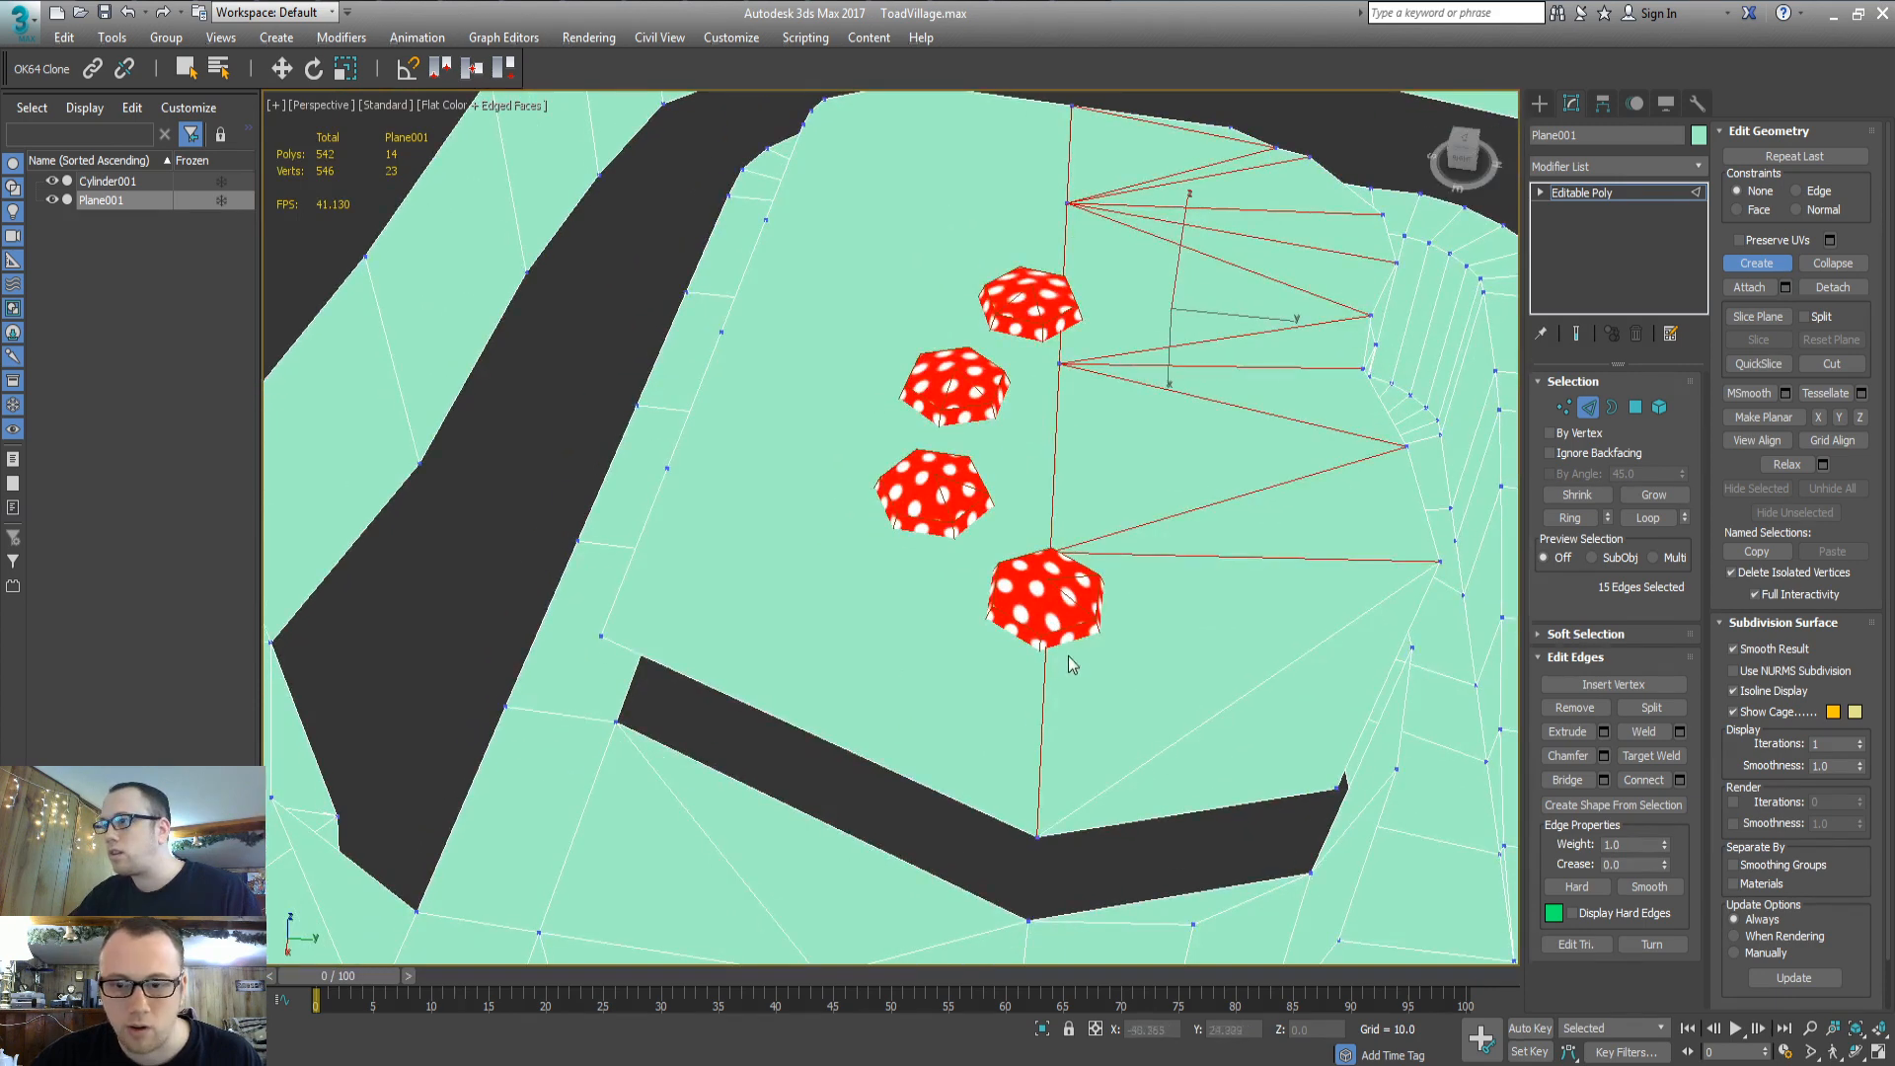
left_click(667, 468)
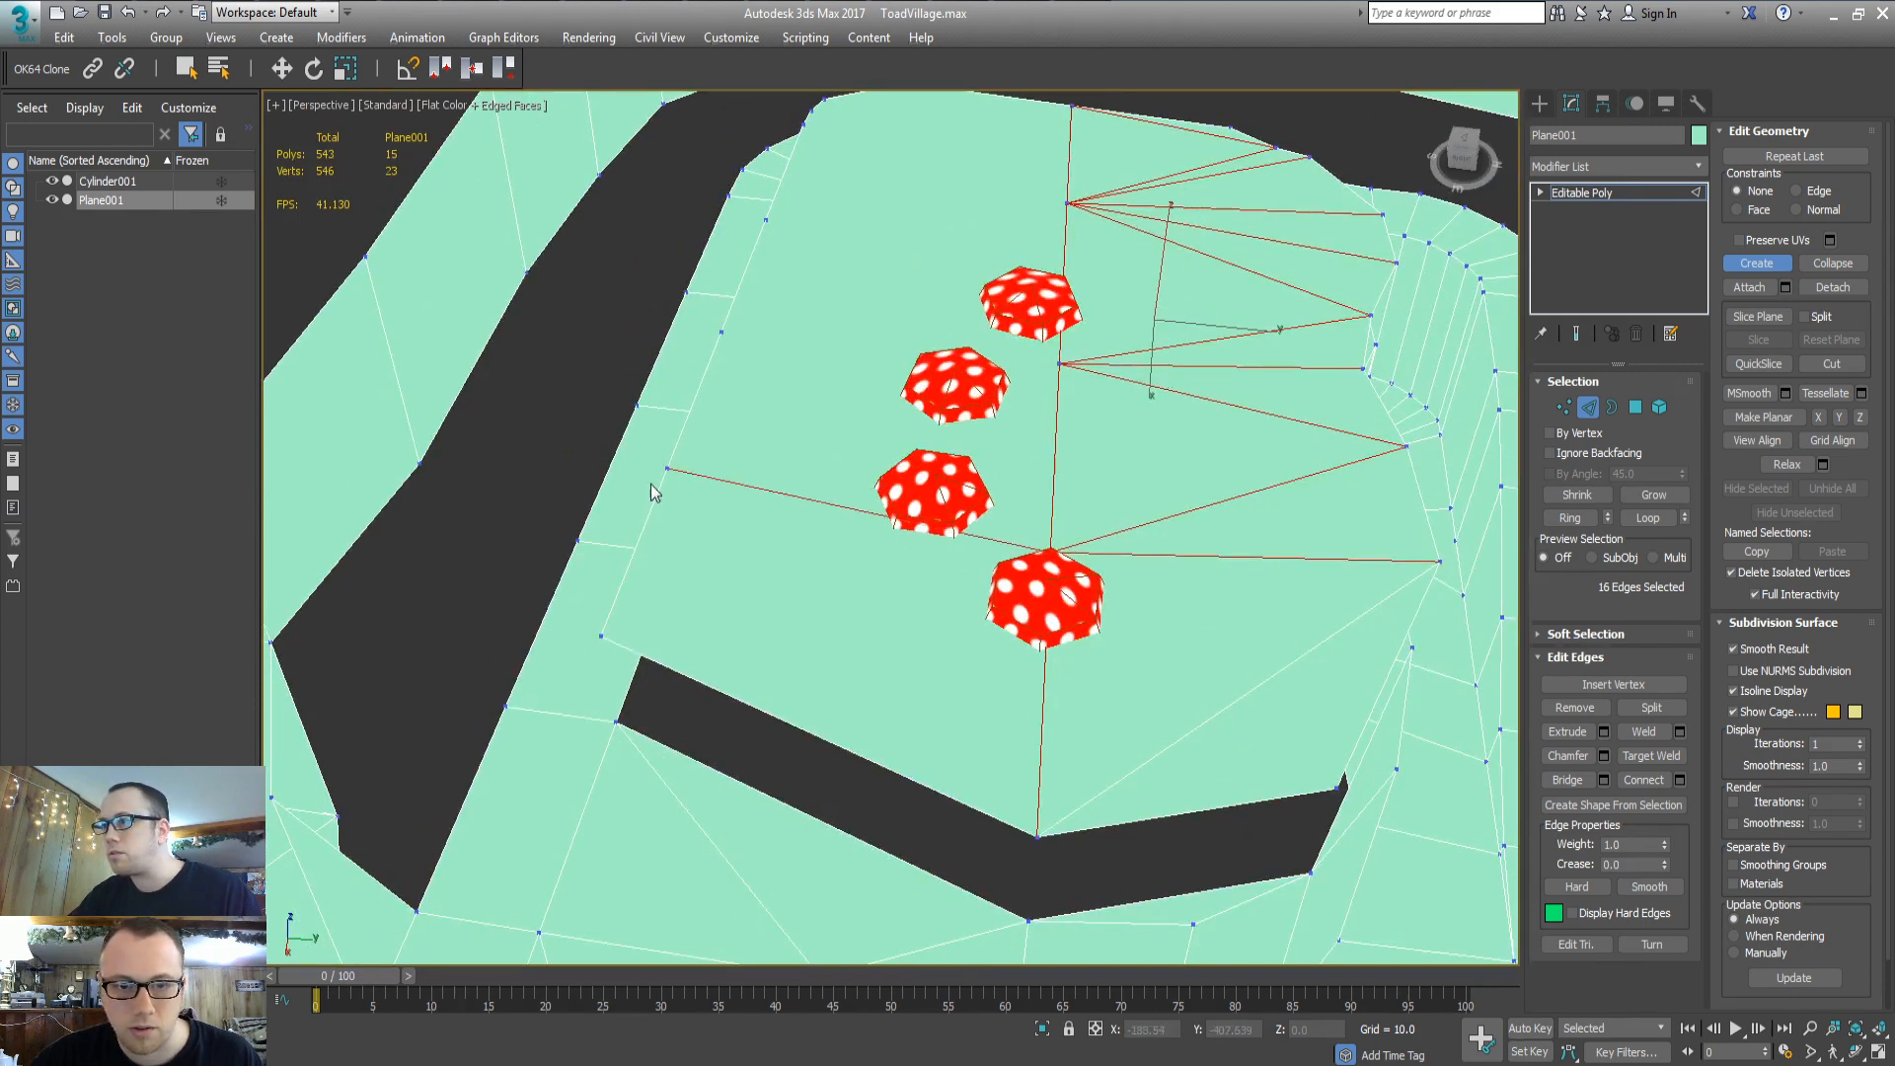
left_click(603, 637)
left_click(1052, 551)
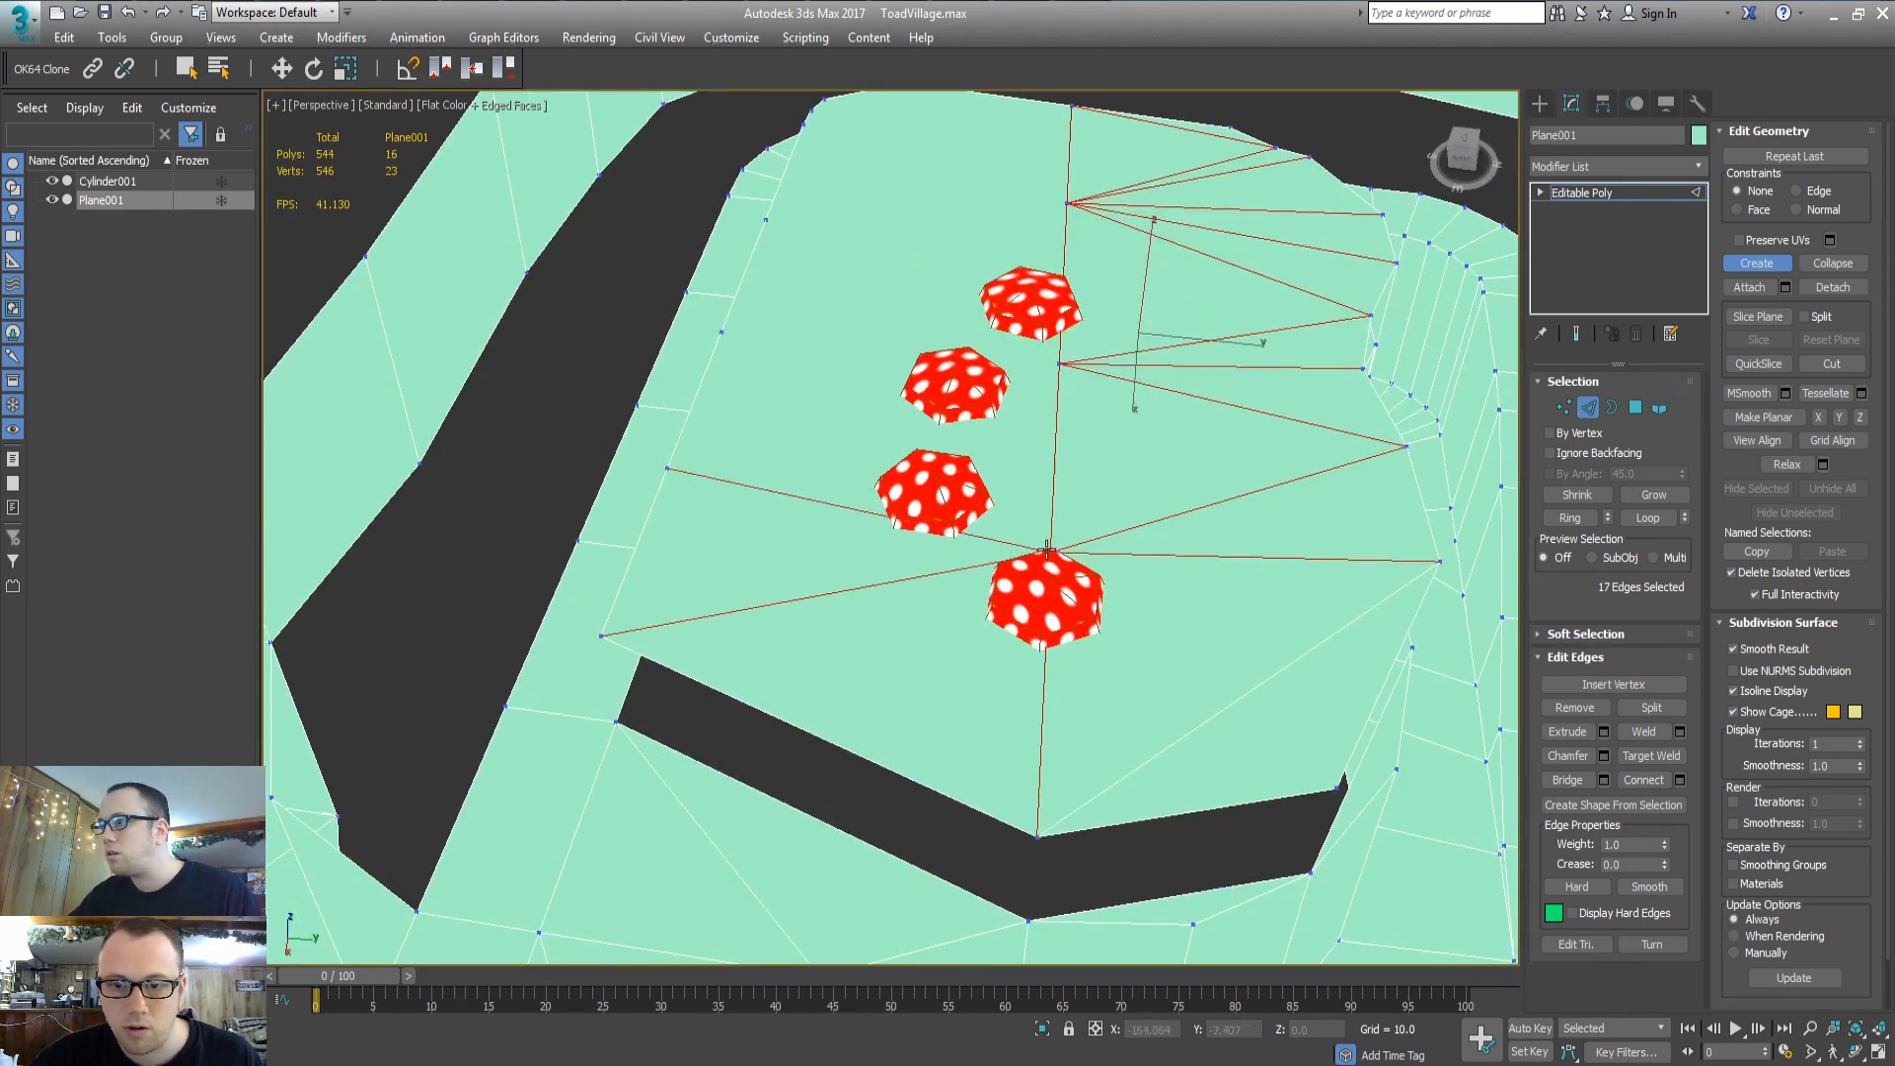
Create three edges from the lengthwise edge's middle vertex to neighbouring vertices on the straighter boundary behind the mushrooms
left_click(1056, 367)
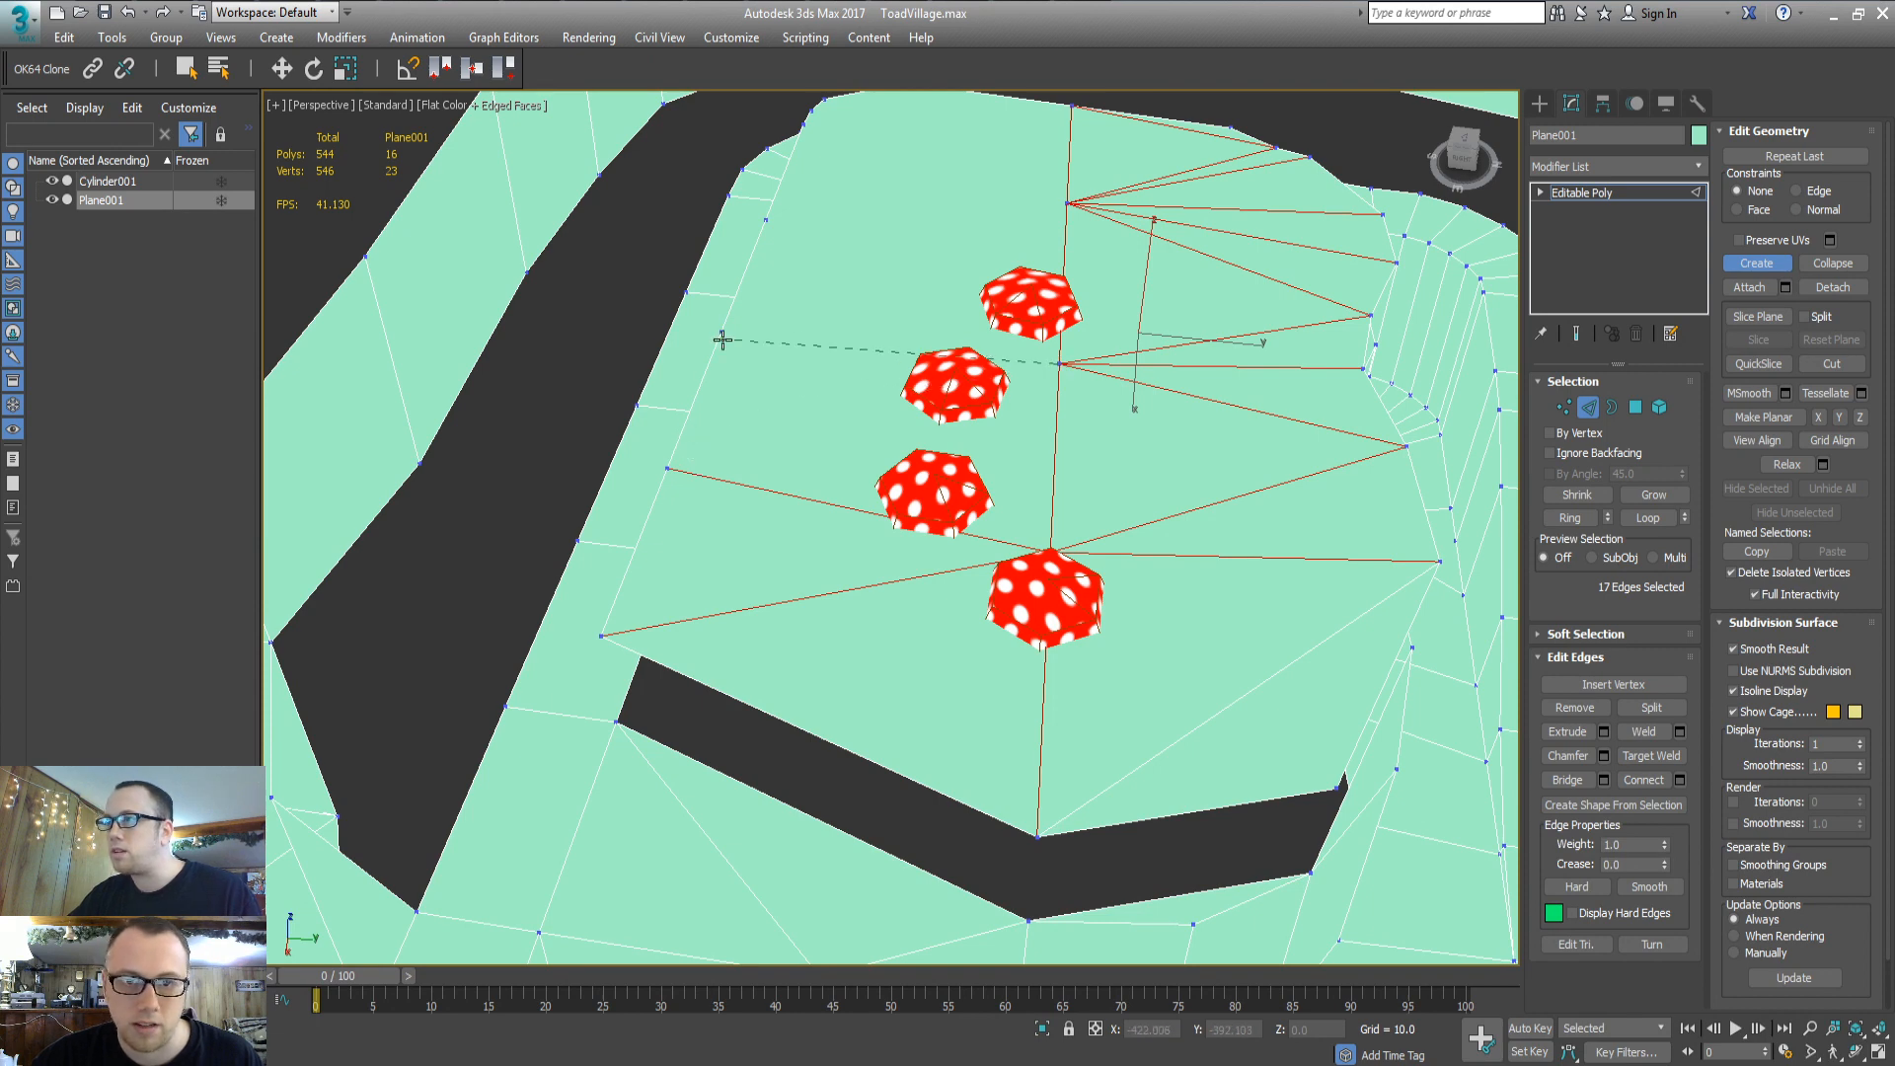
left_click(723, 334)
left_click(1060, 365)
left_click(666, 468)
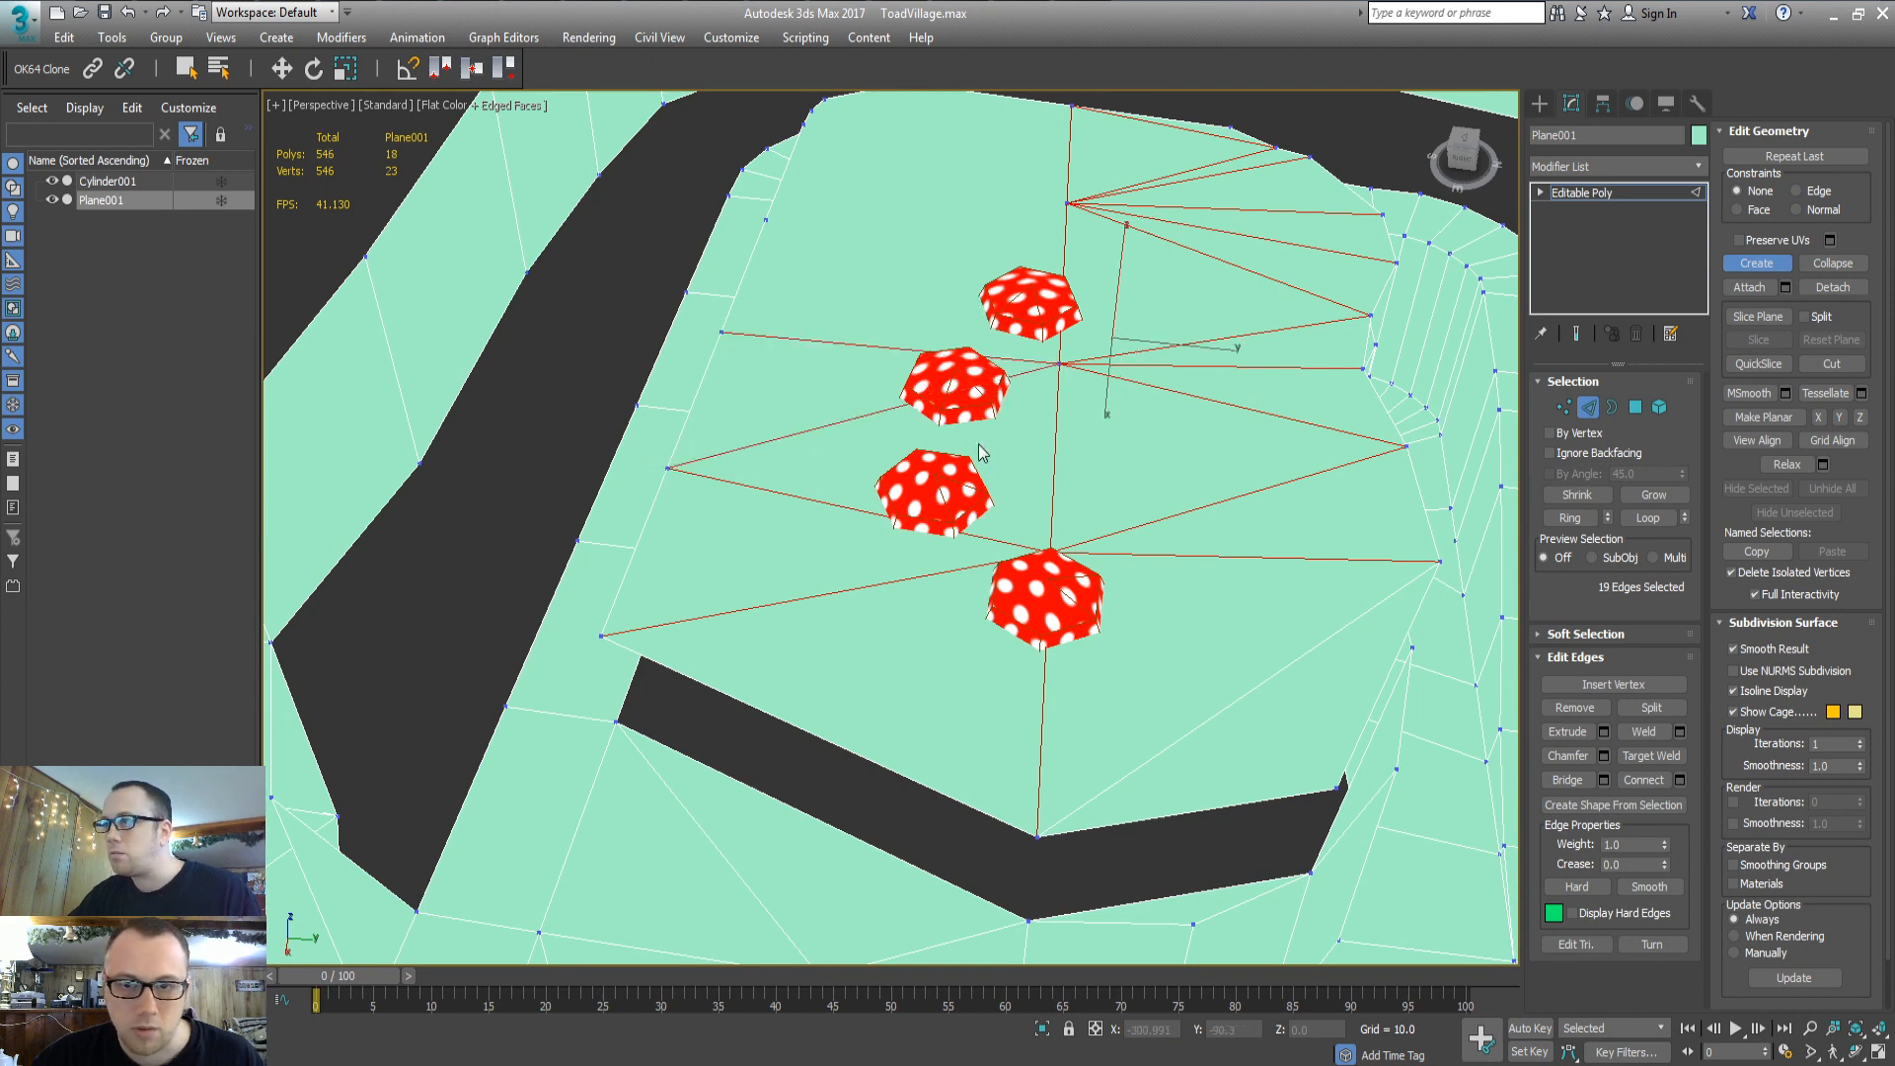
middle_click_drag(1083, 441, 1124, 618)
left_click(1095, 542)
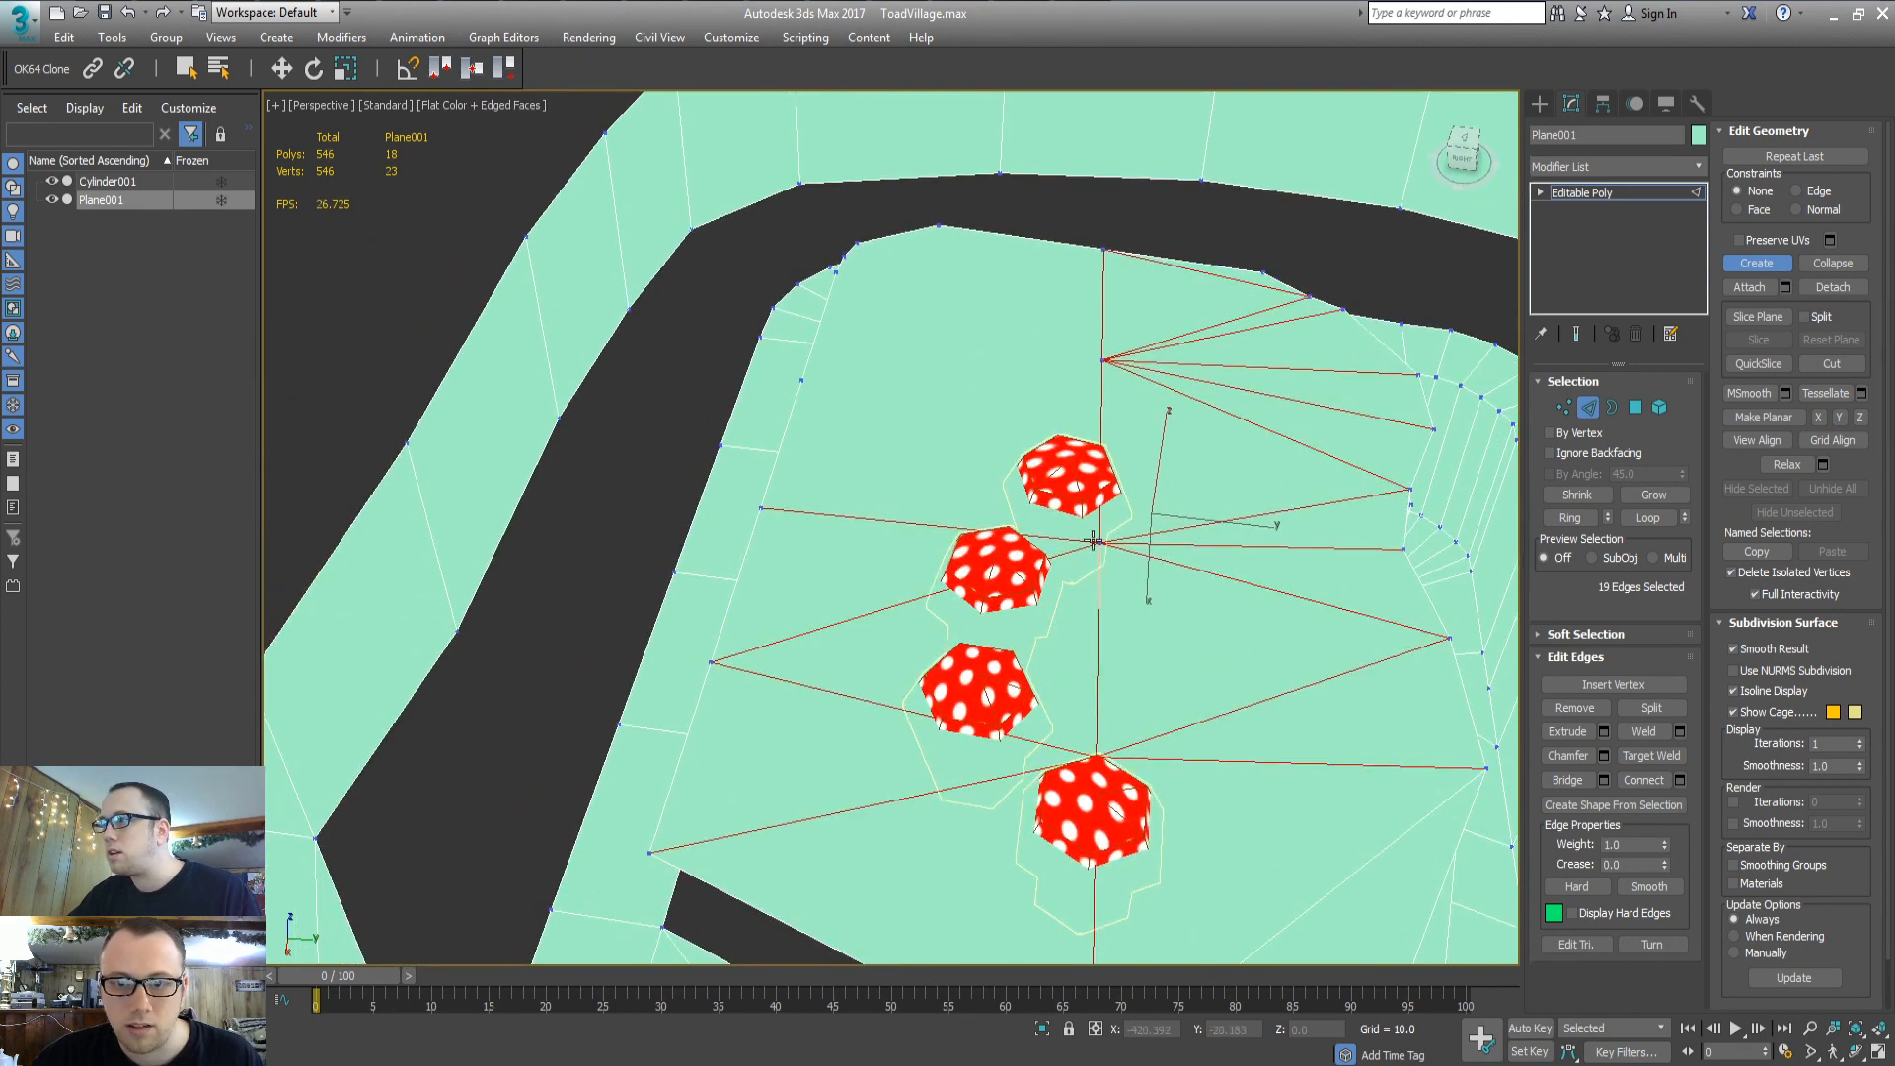
left_click(800, 382)
Create edges from the fan vertex nearest the short side to the last straight-side vertex and both ends of the rounded corner
left_click(1103, 361)
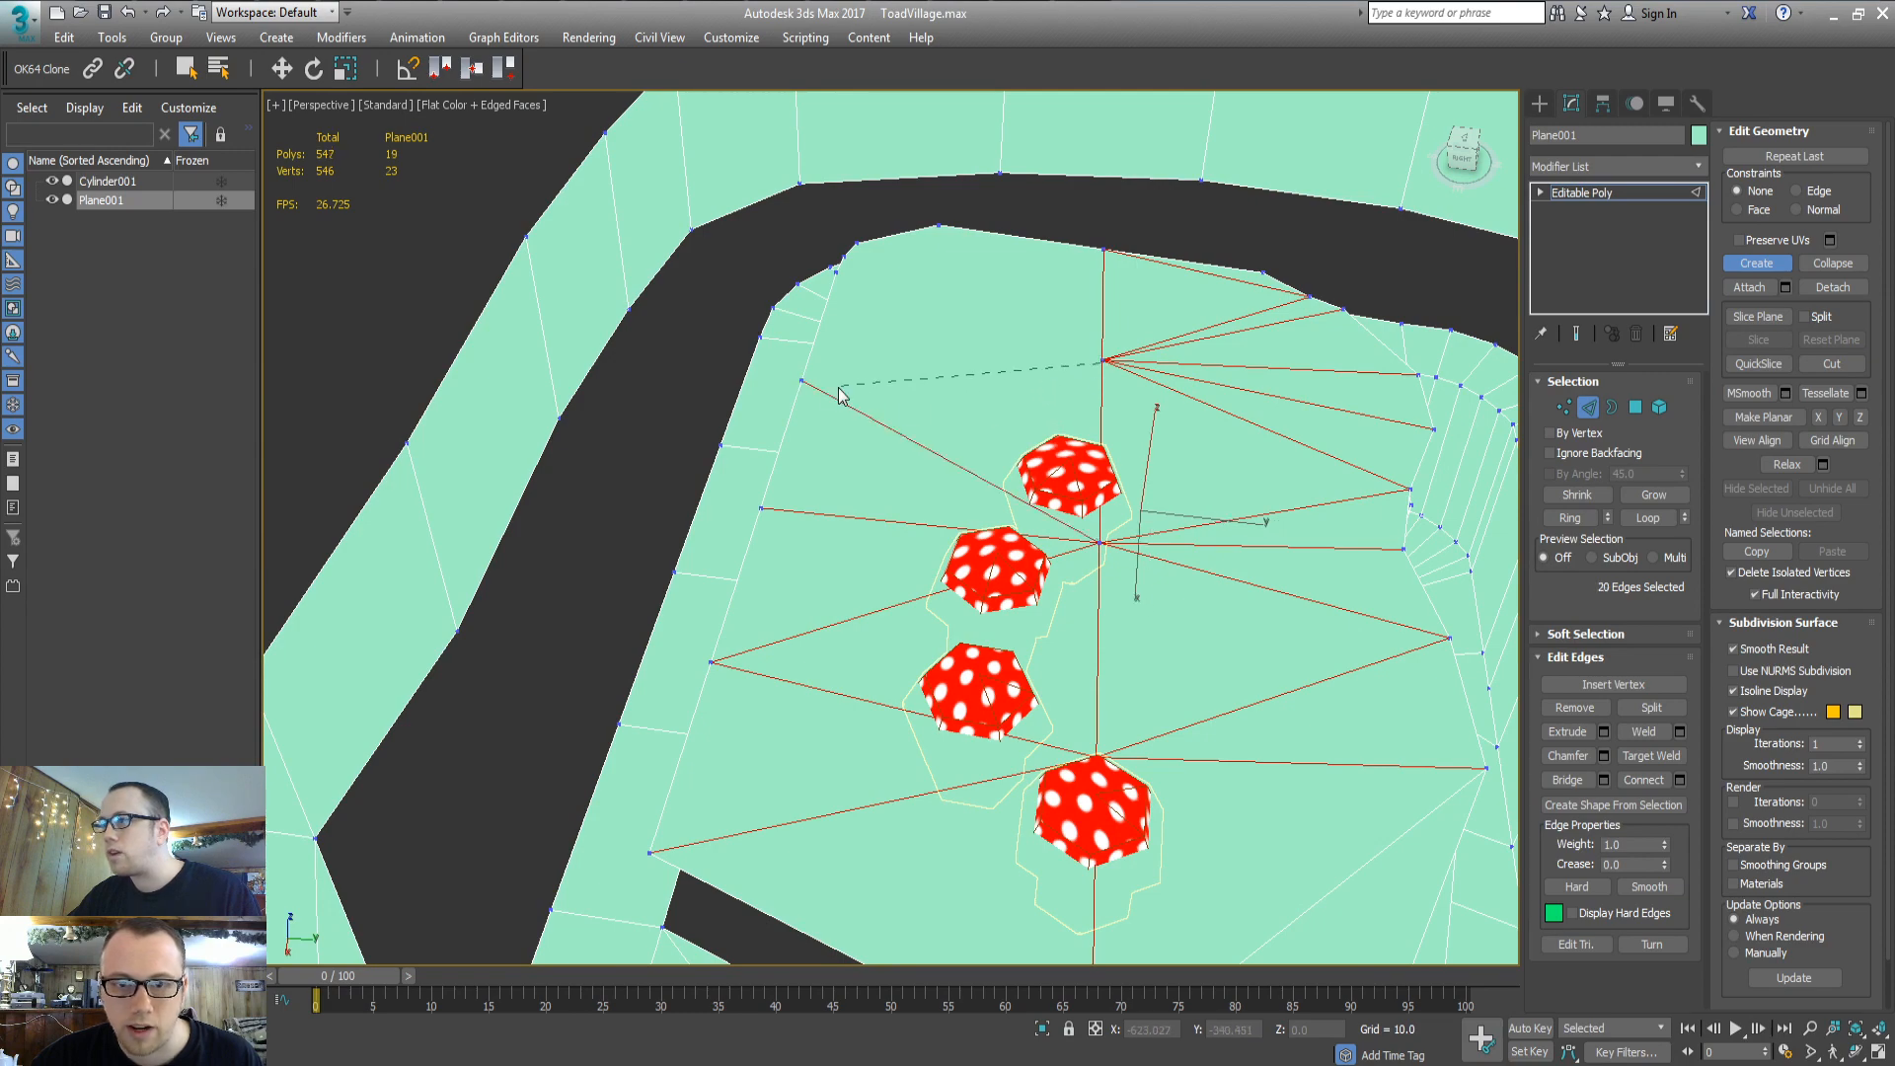
left_click(801, 381)
middle_click_drag(947, 427, 950, 537, "alt")
scroll(949, 537, "up", 2)
left_click(1217, 366)
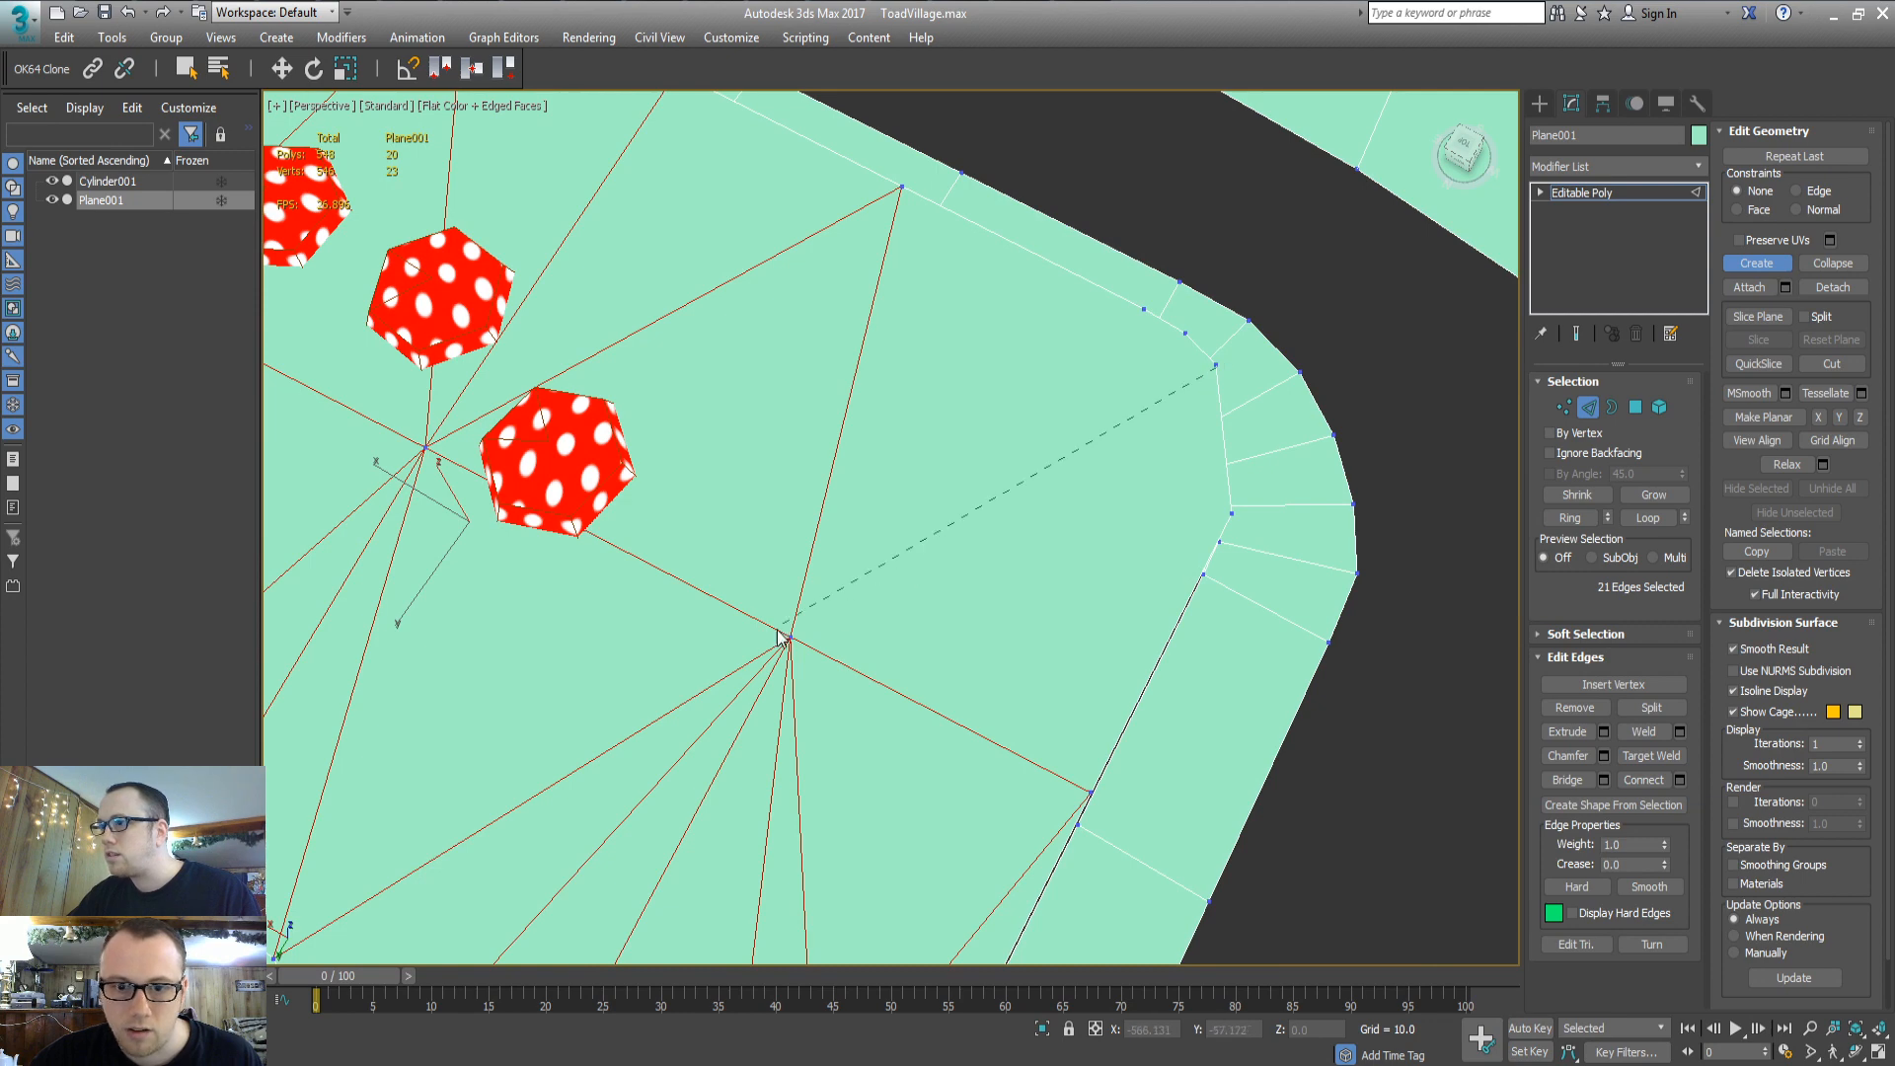
left_click(788, 640)
left_click(789, 641)
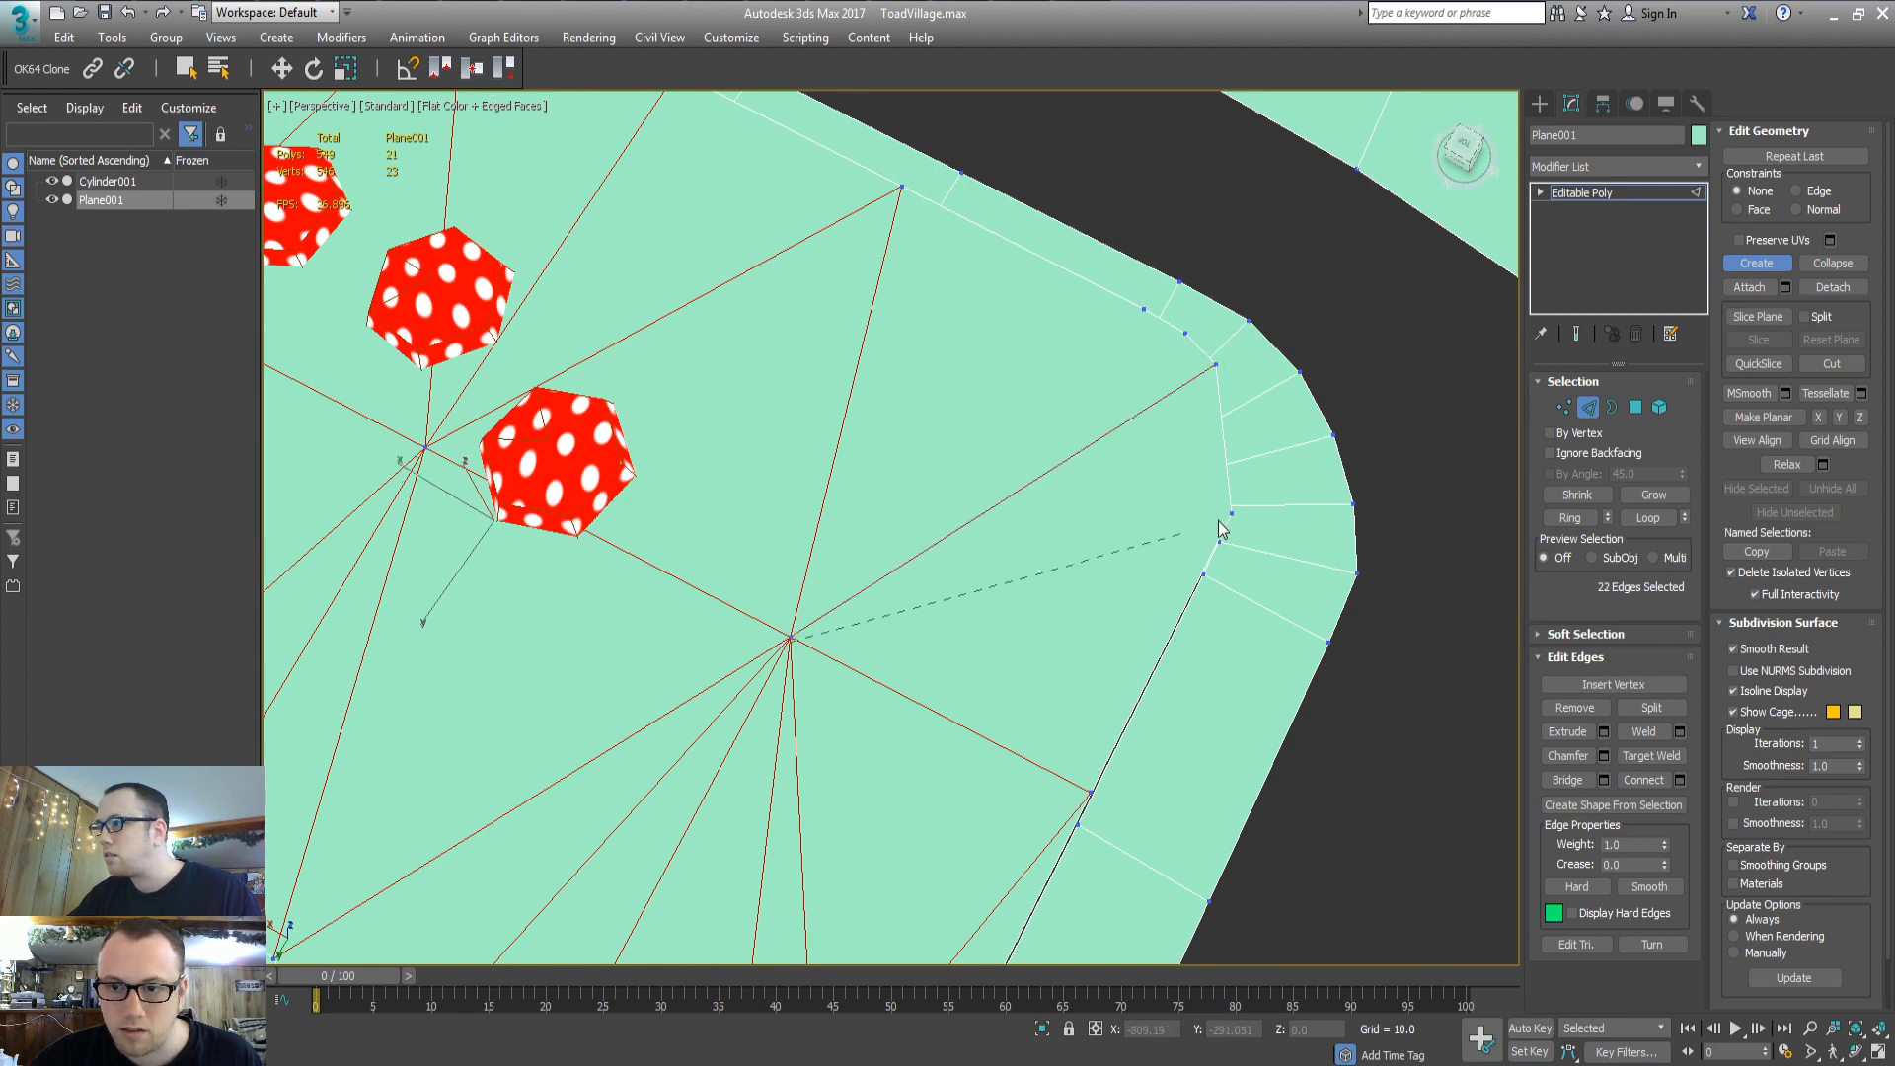
left_click(1232, 513)
left_click(1219, 541)
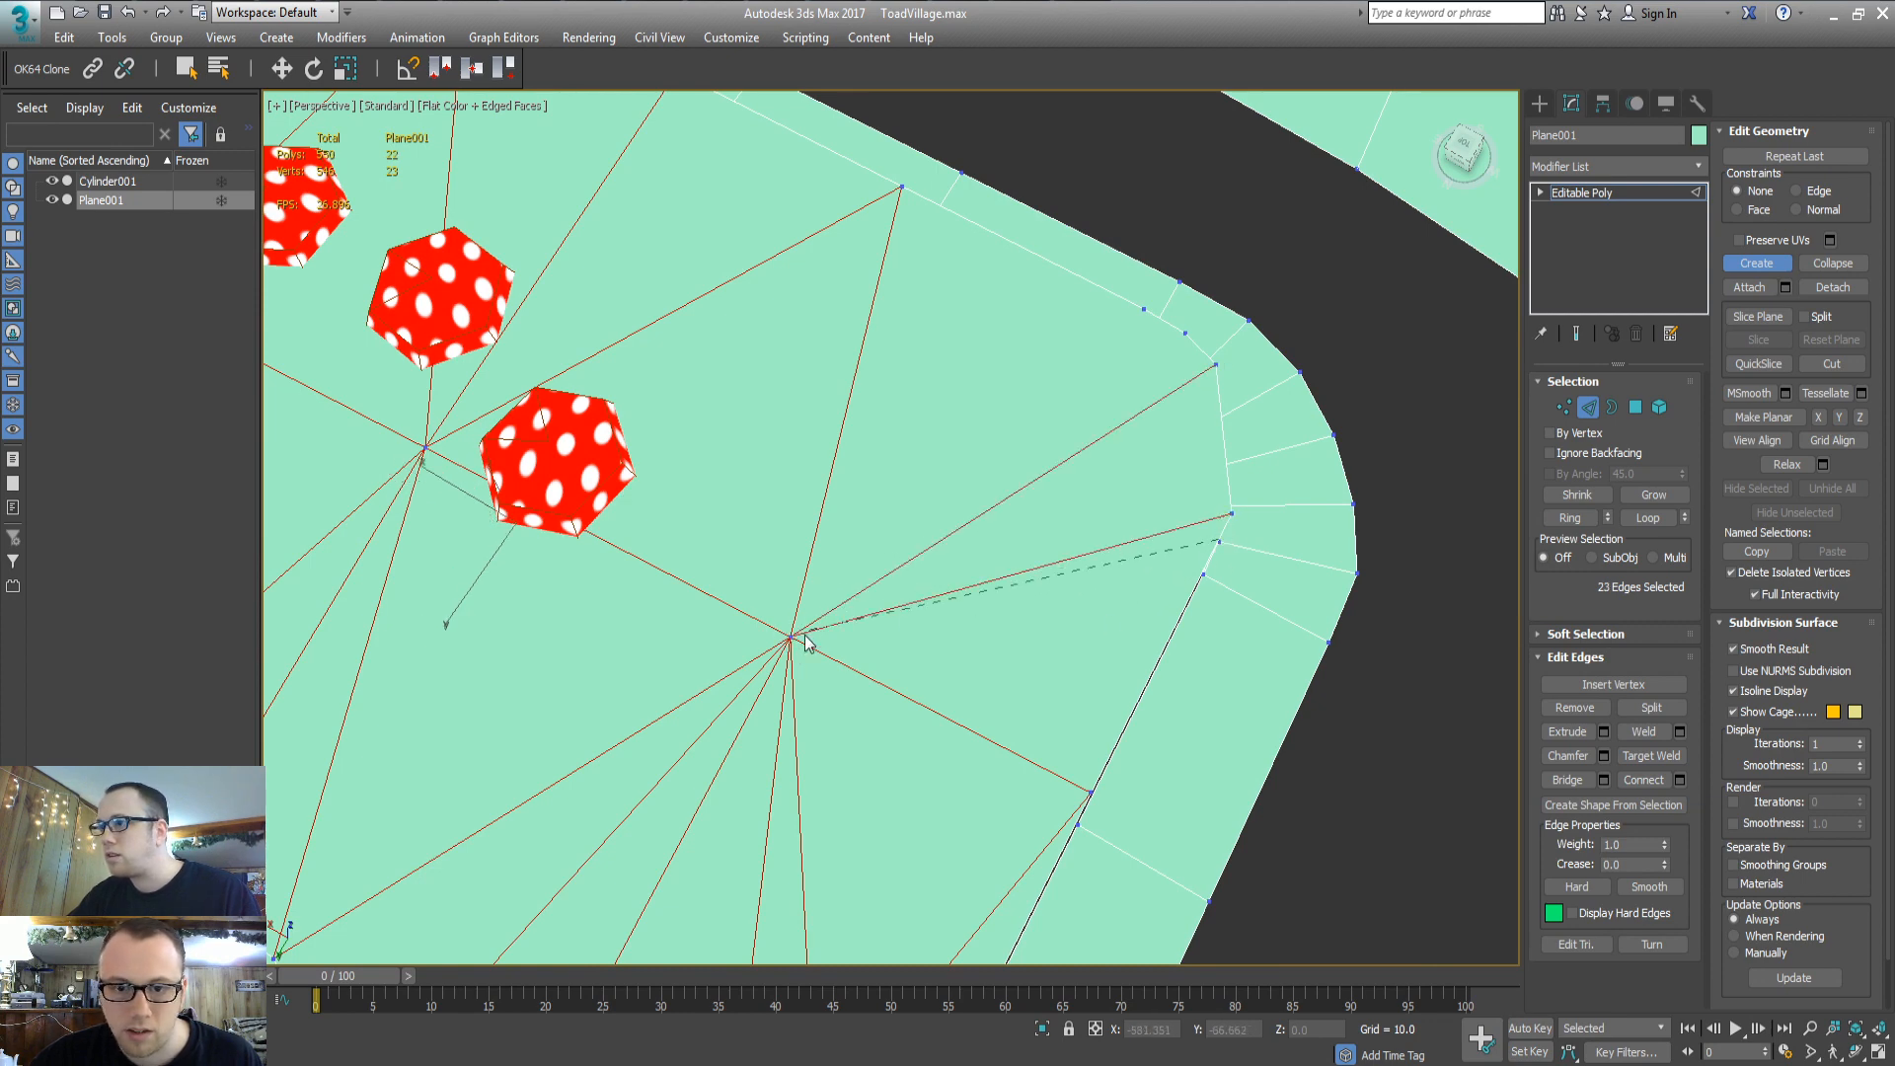
middle_click_drag(998, 709, 896, 647, "alt")
right_click(944, 770)
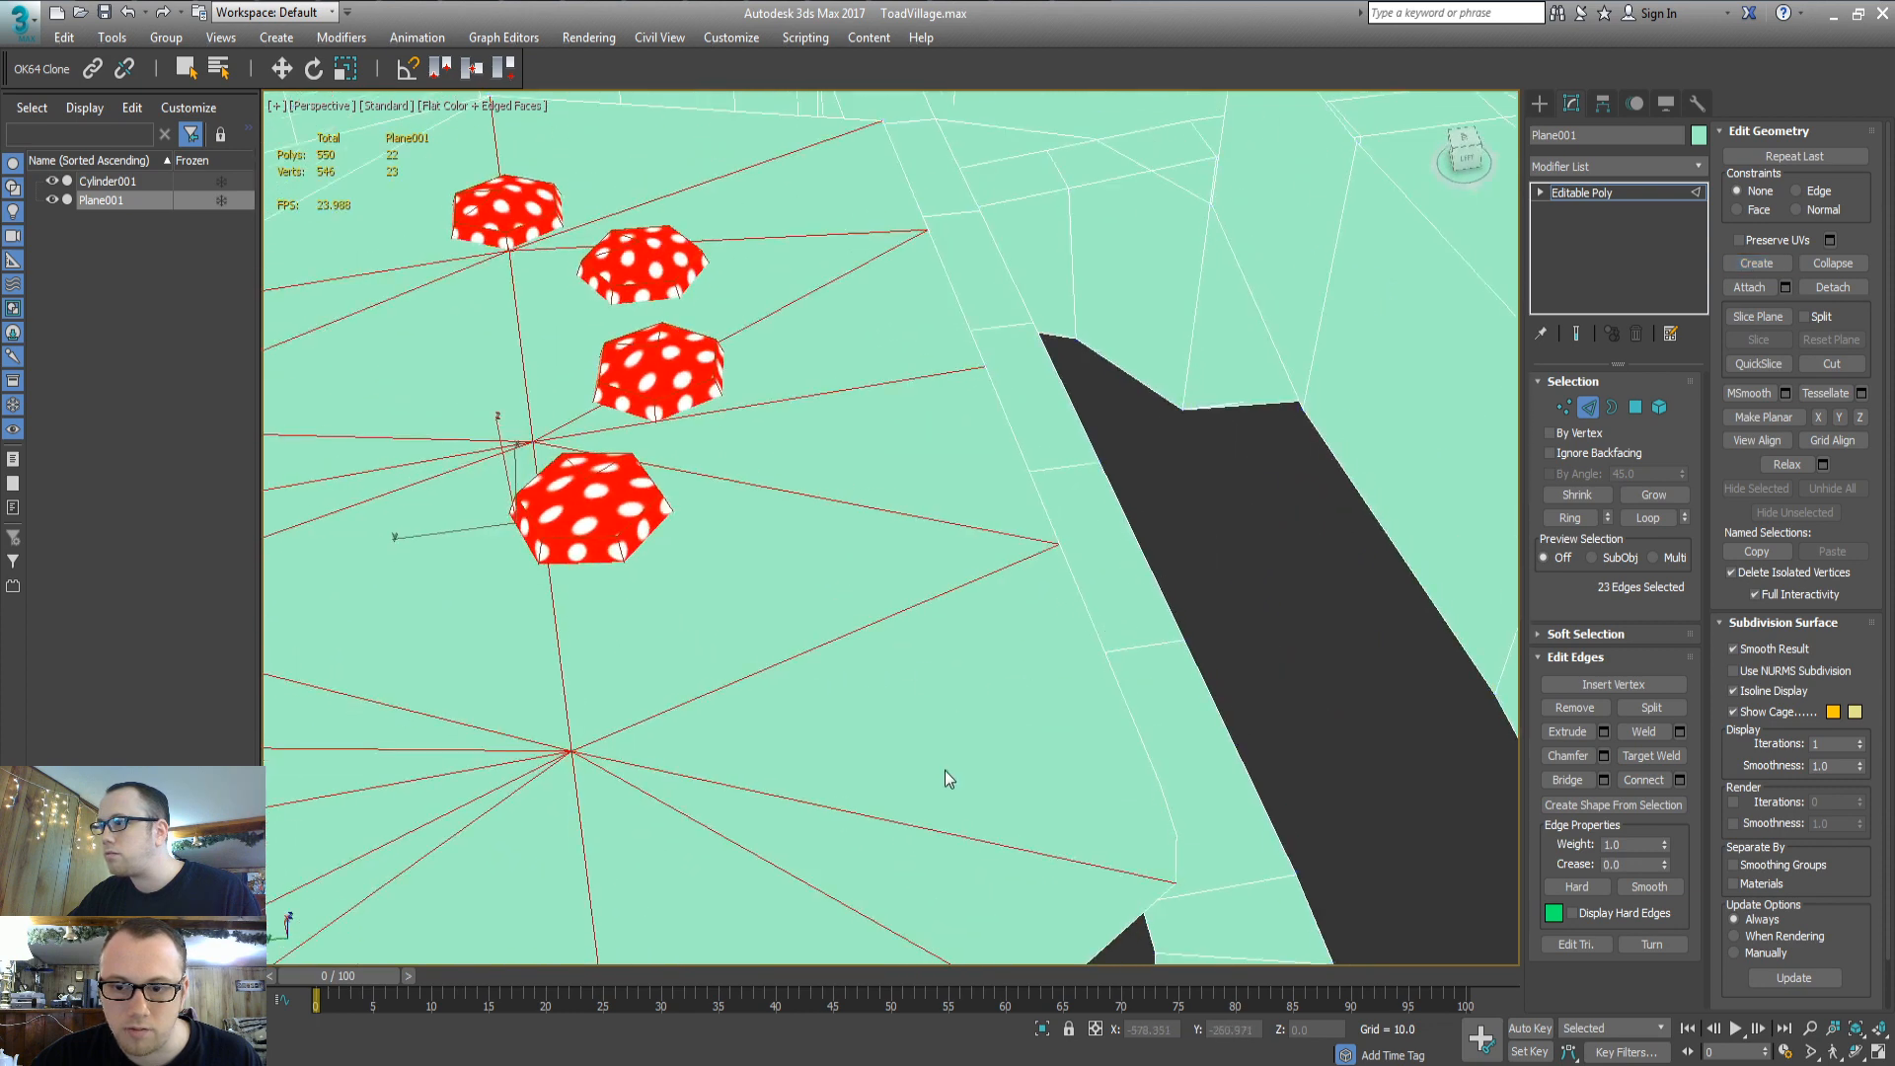
Connect the fan vertex to the two remaining boundary vertices on the plateau's rounded corner
middle_click_drag(945, 770, 924, 577)
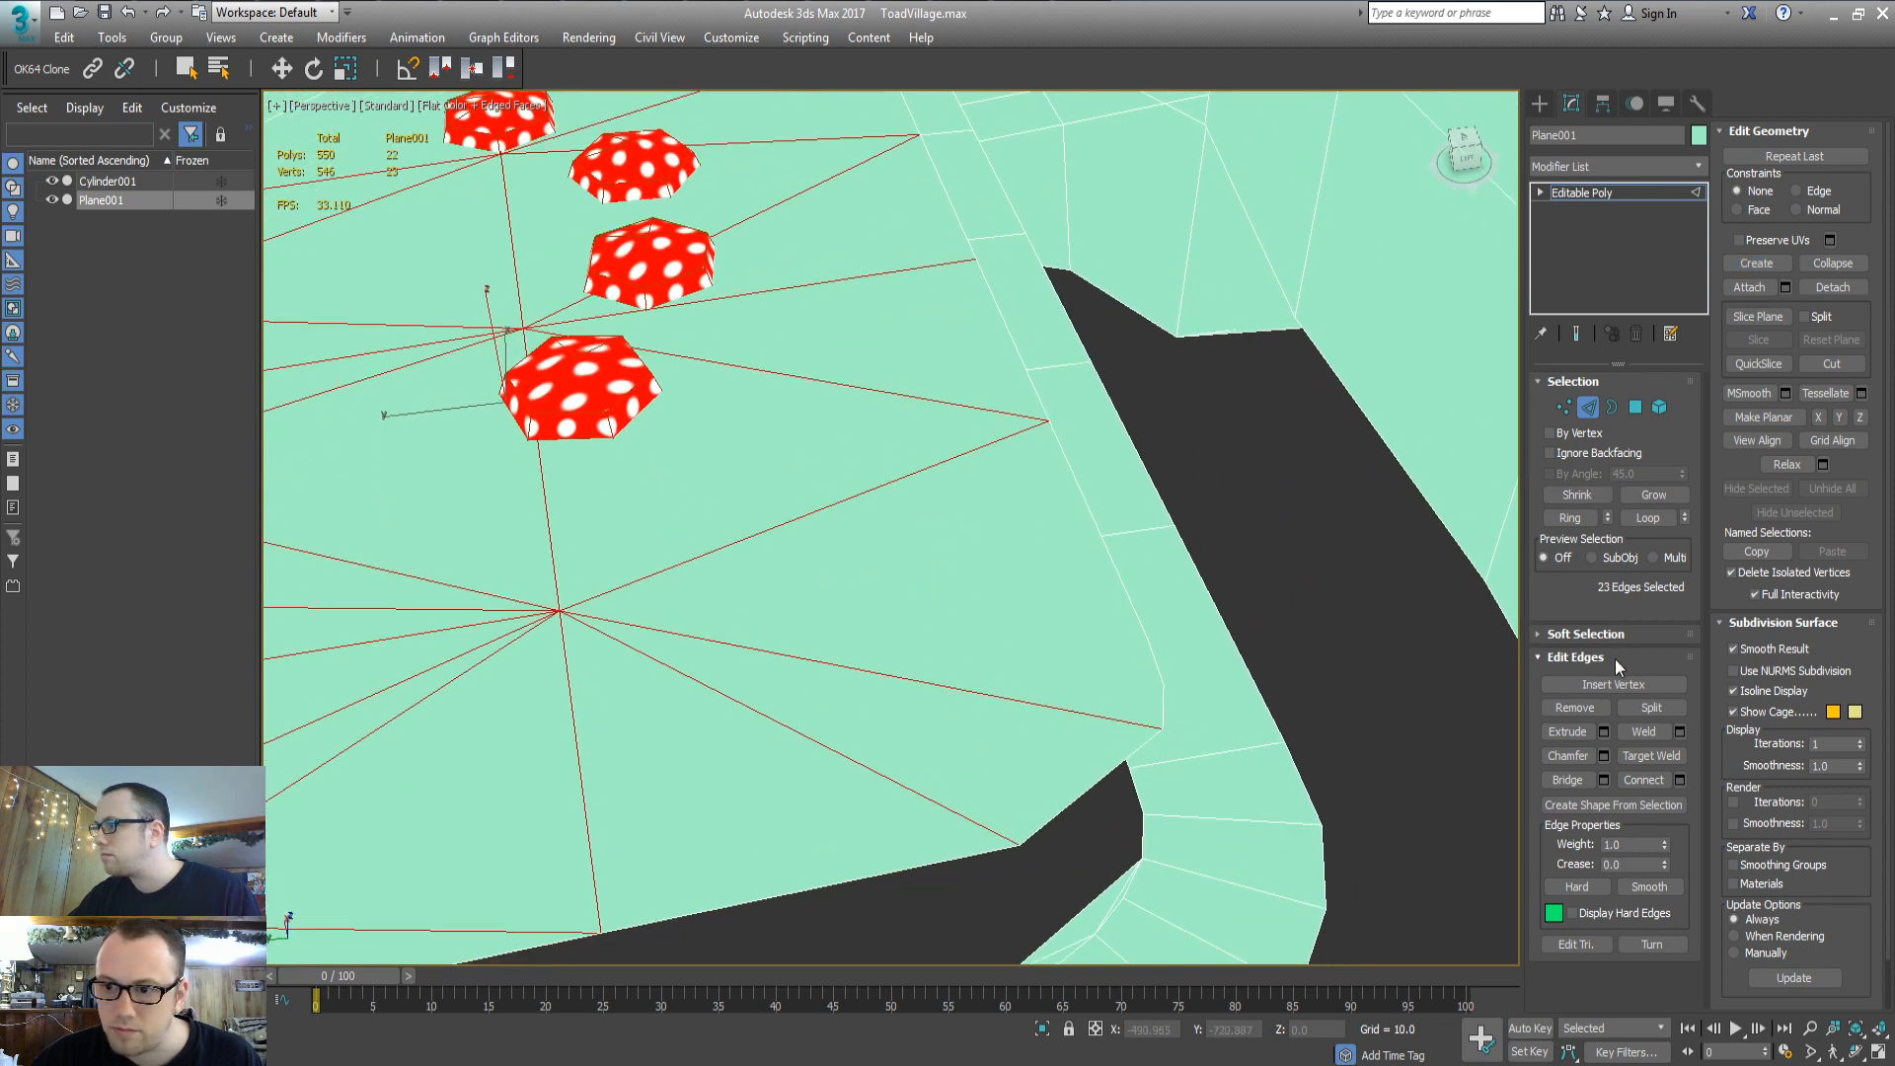
middle_click_drag(1003, 705, 959, 398)
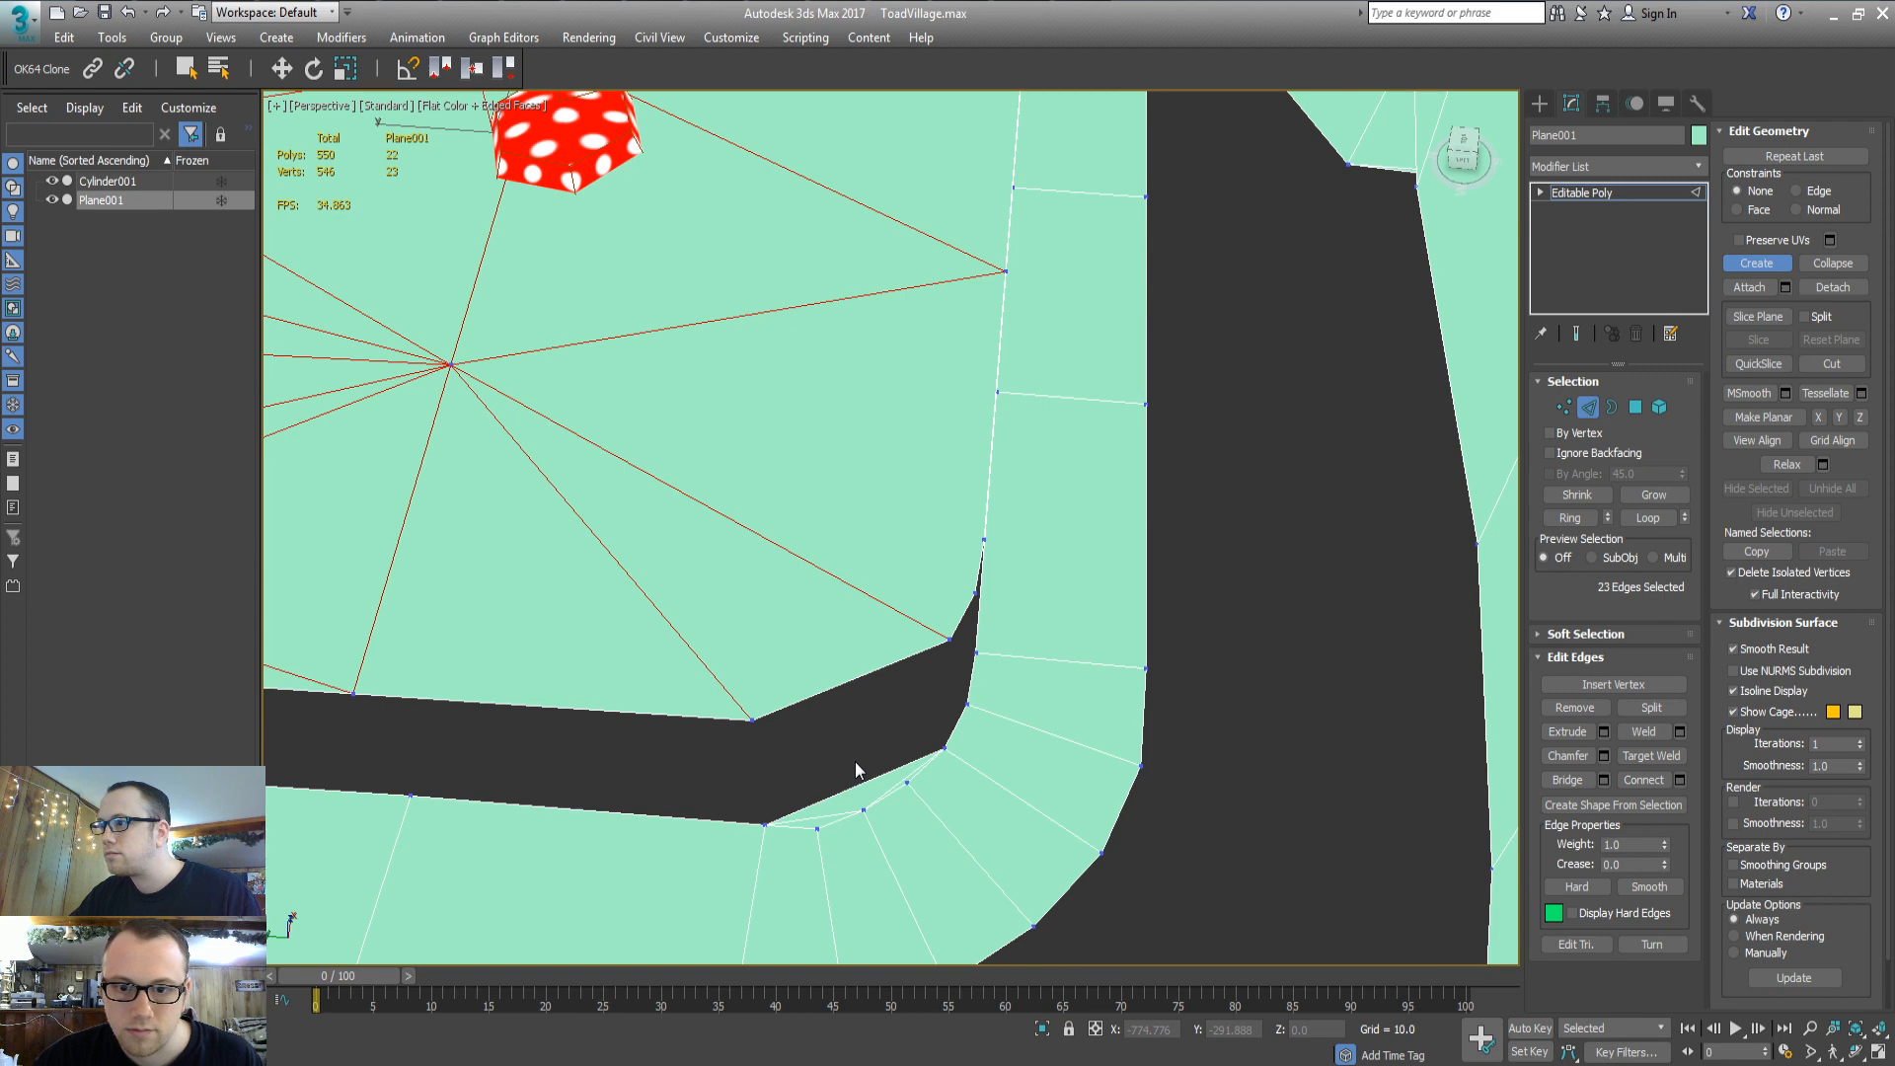
middle_click_drag(855, 756, 1025, 610, "alt")
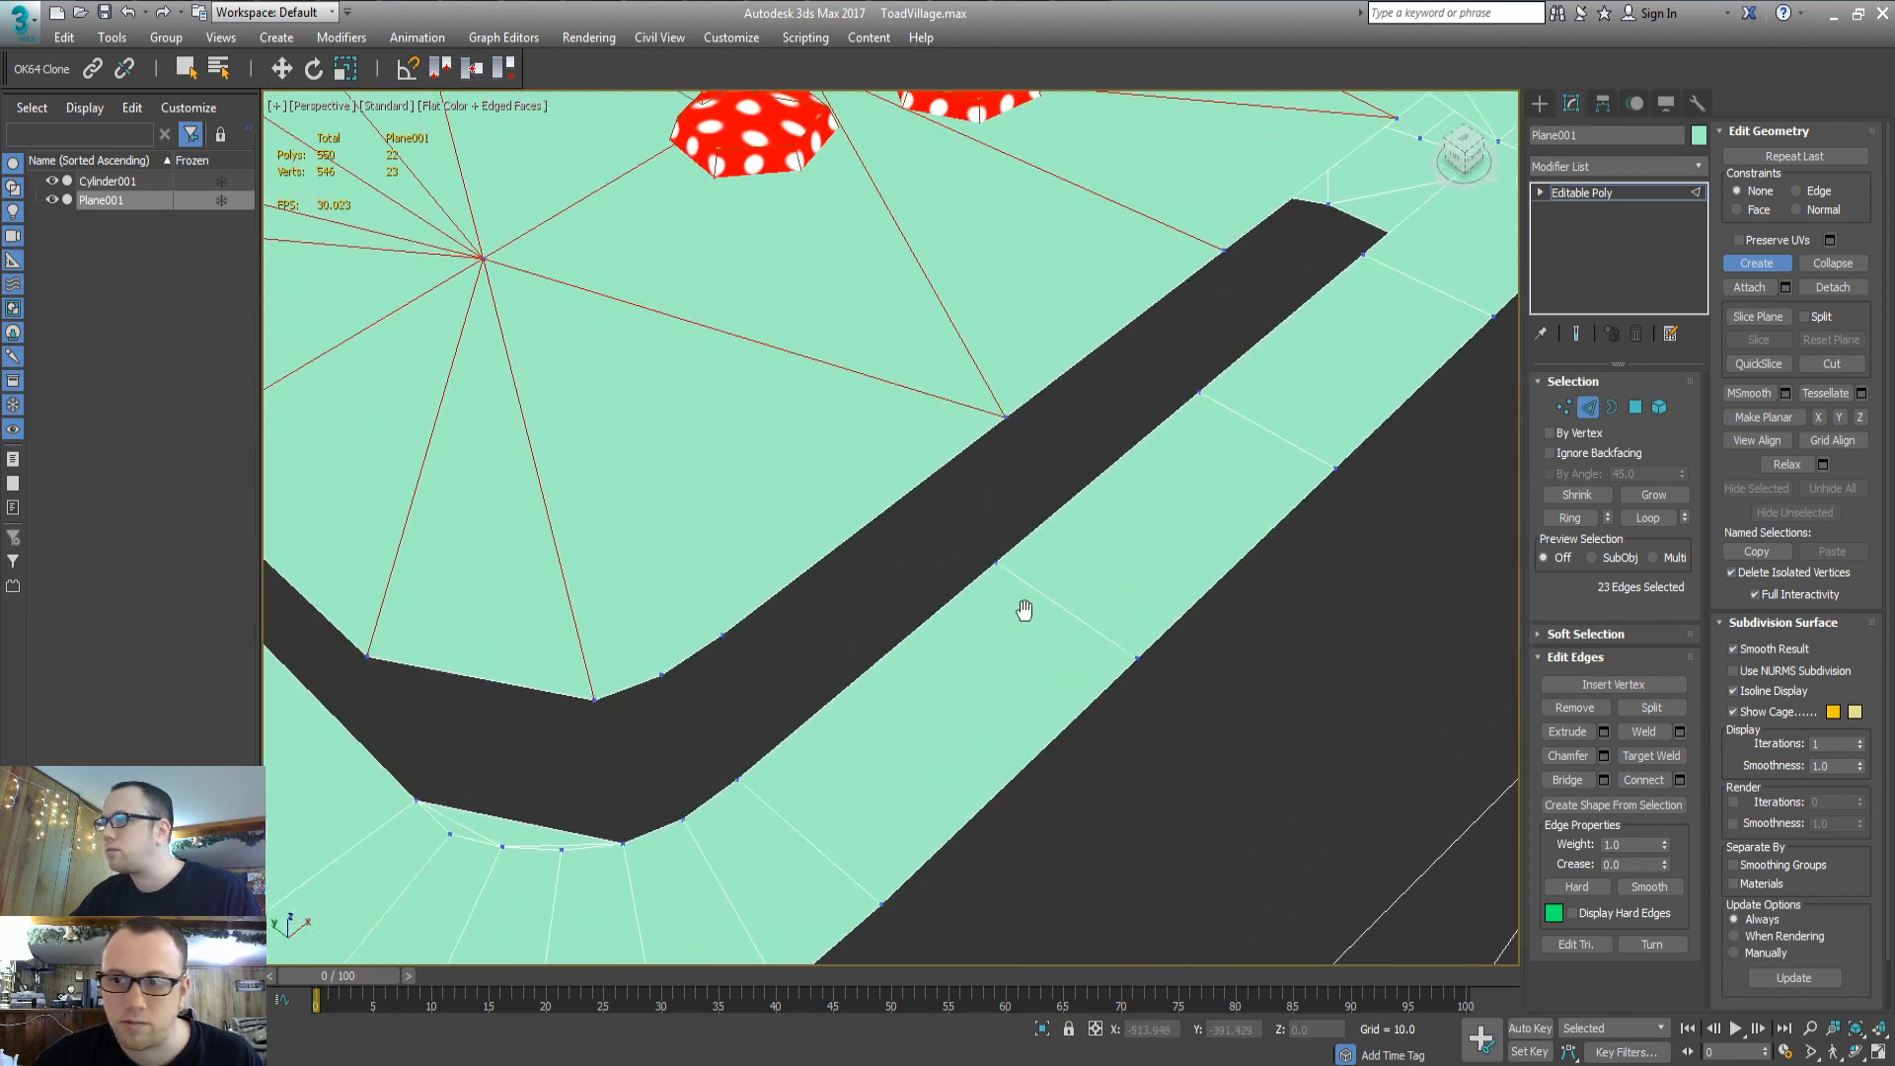
left_click(722, 632)
left_click(483, 258)
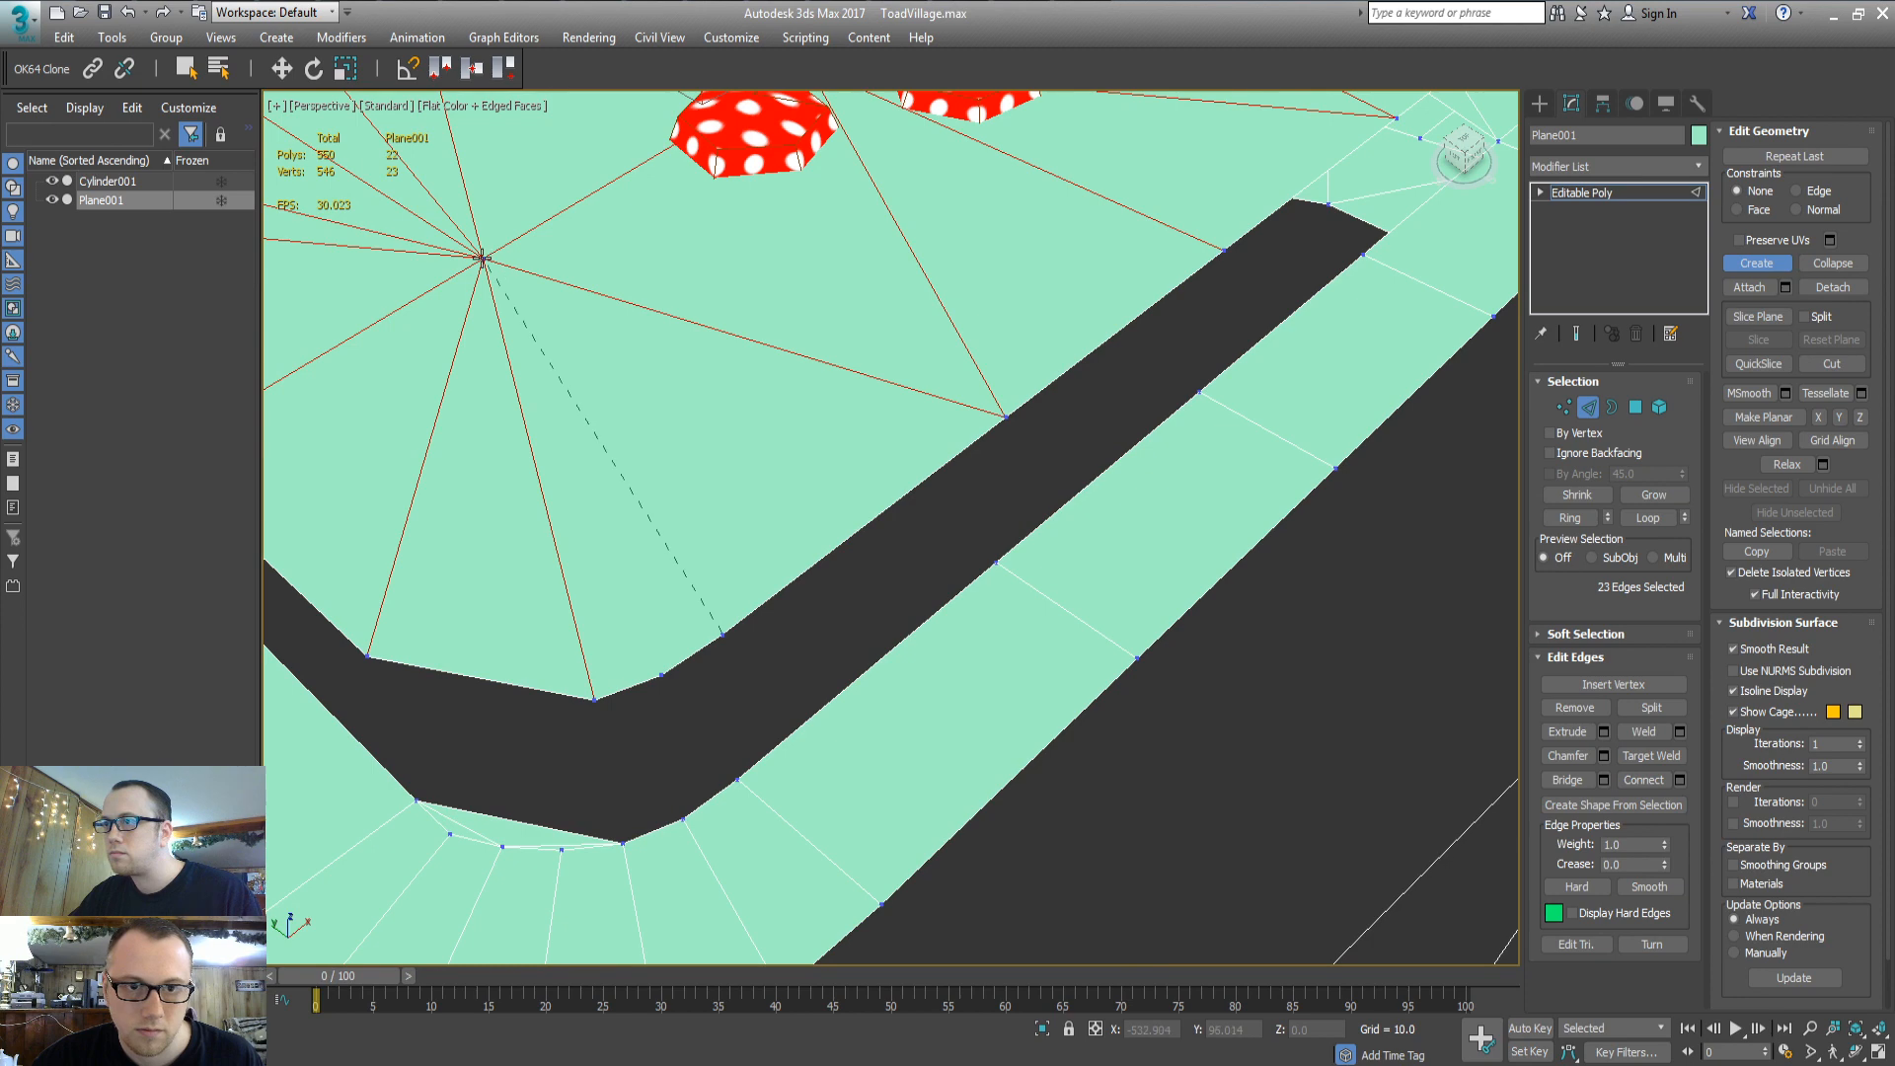
left_click(659, 679)
left_click(483, 259)
right_click(667, 418)
Convert the terrain to Editable Mesh, and in Polygon mode move the selected plateau faces to Z -0.906
middle_click_drag(668, 417, 797, 506)
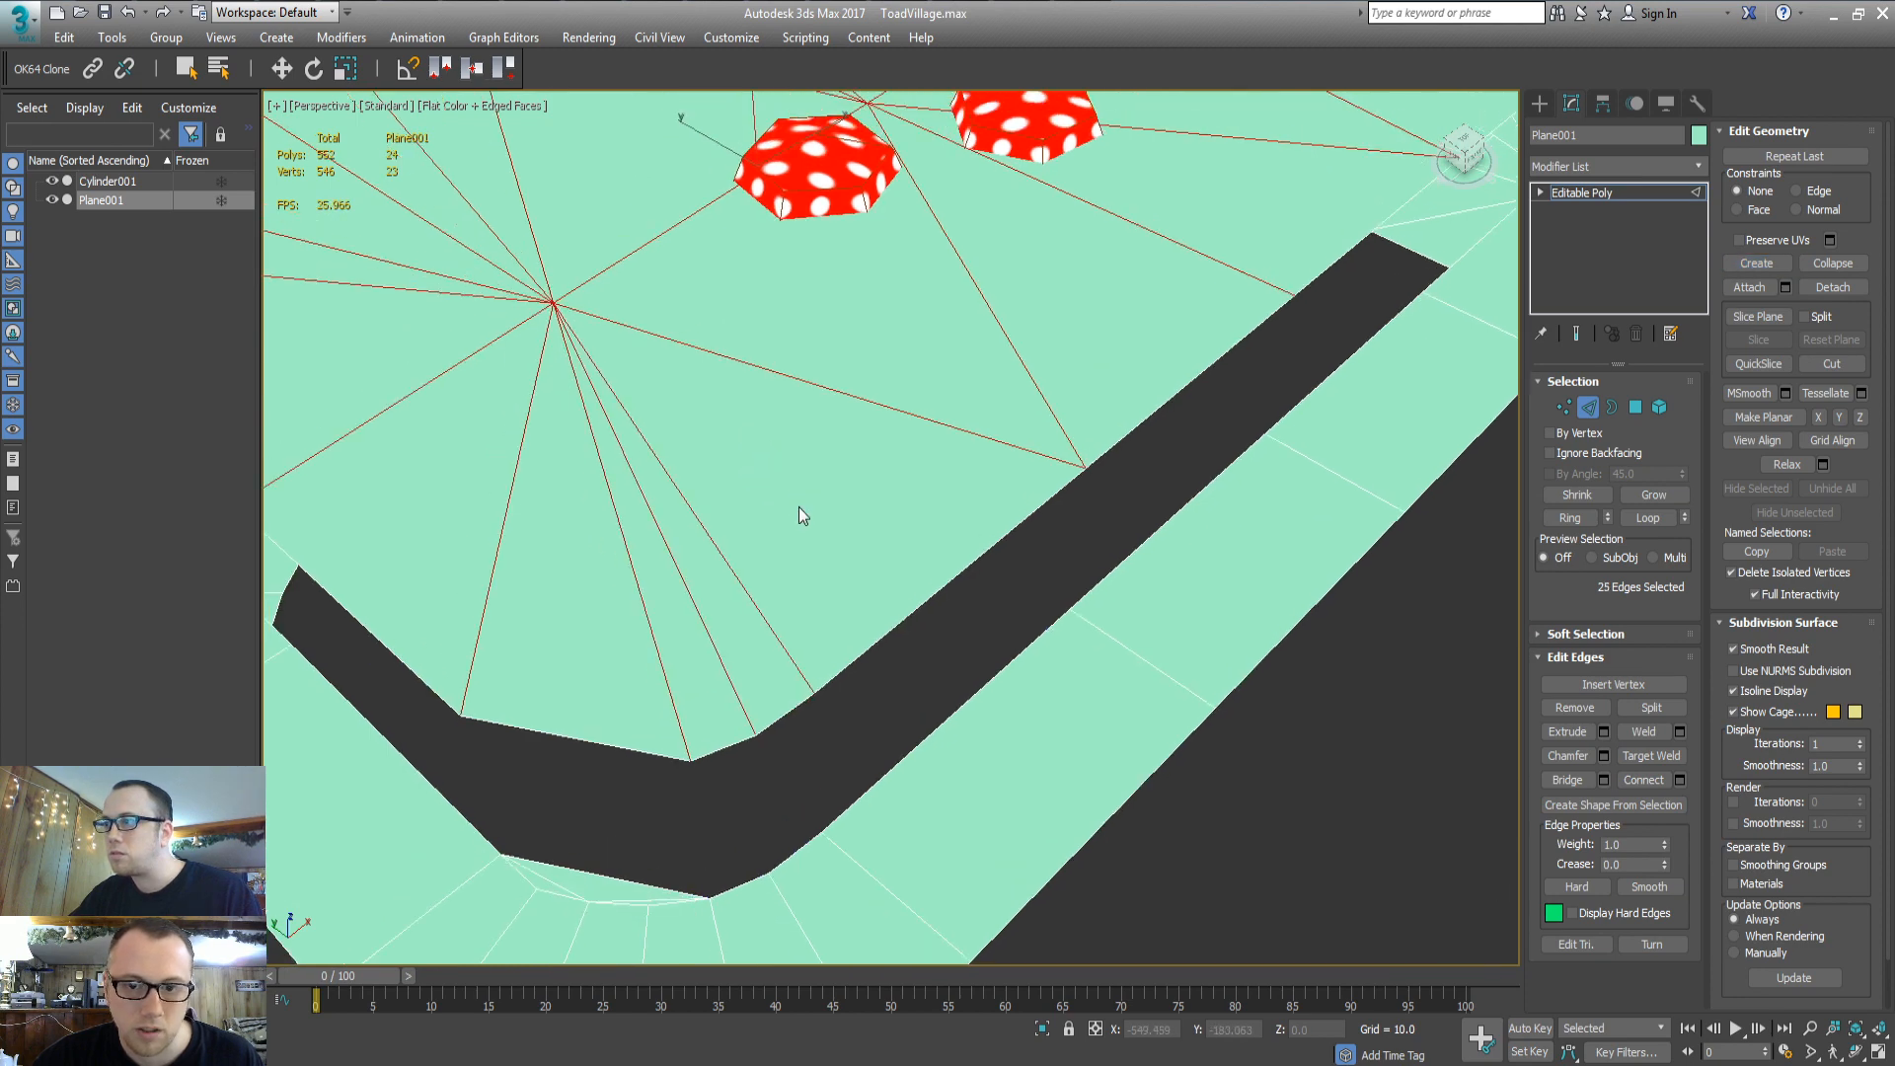
scroll(799, 511, "down", 5)
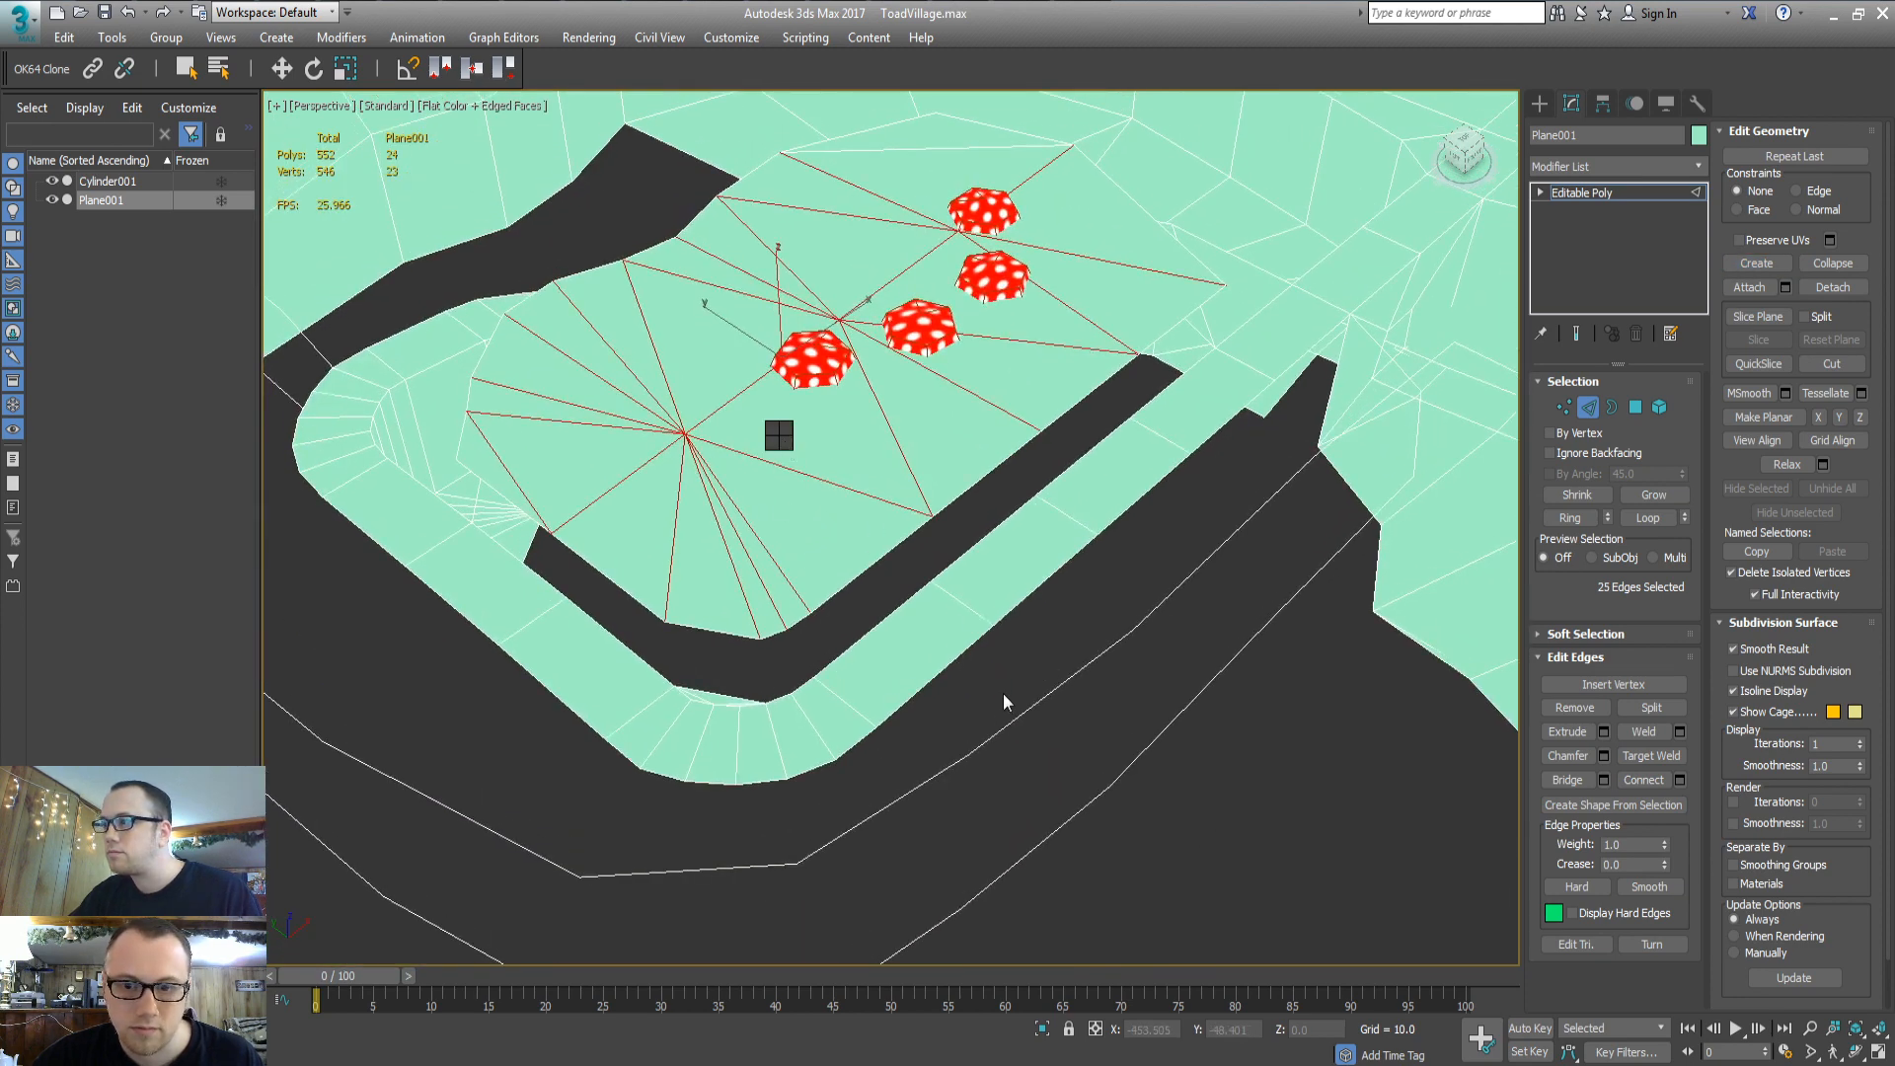
left_click(1044, 678)
key("4")
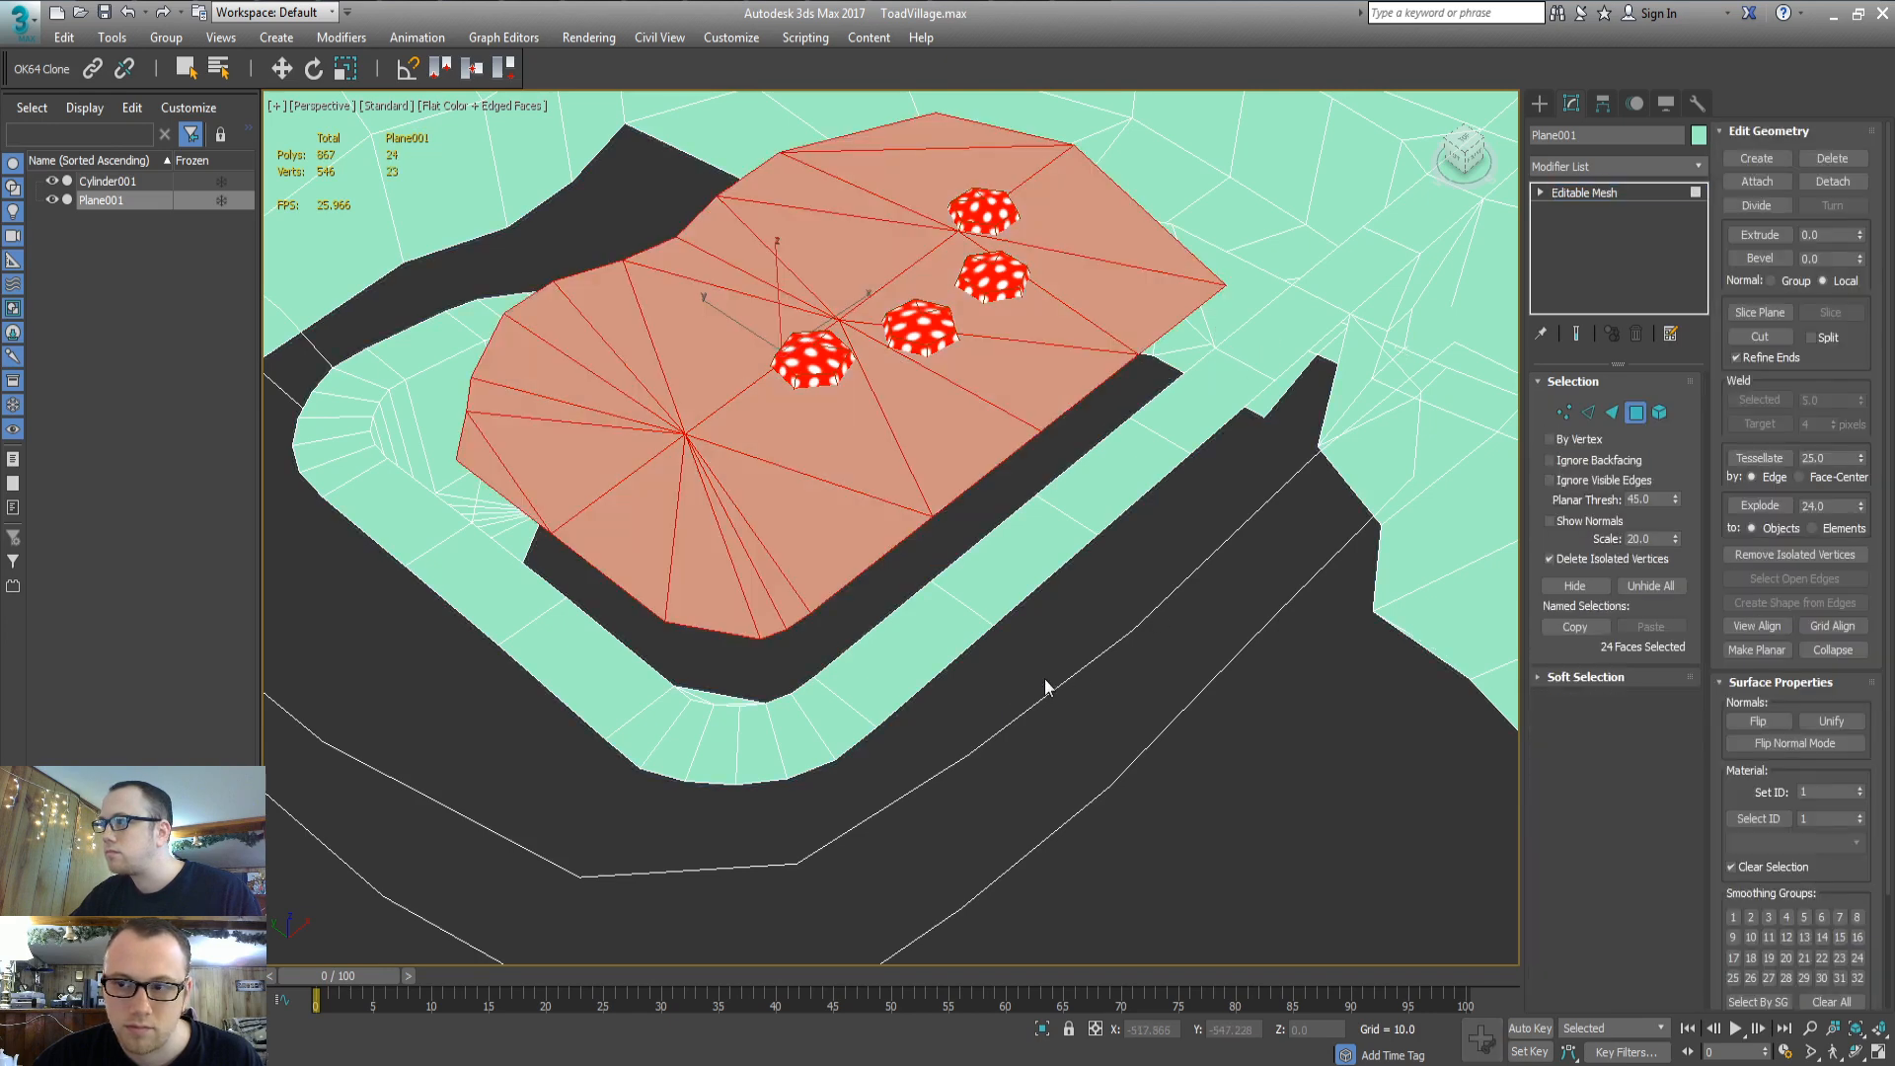
key("w")
double_click(1308, 1029)
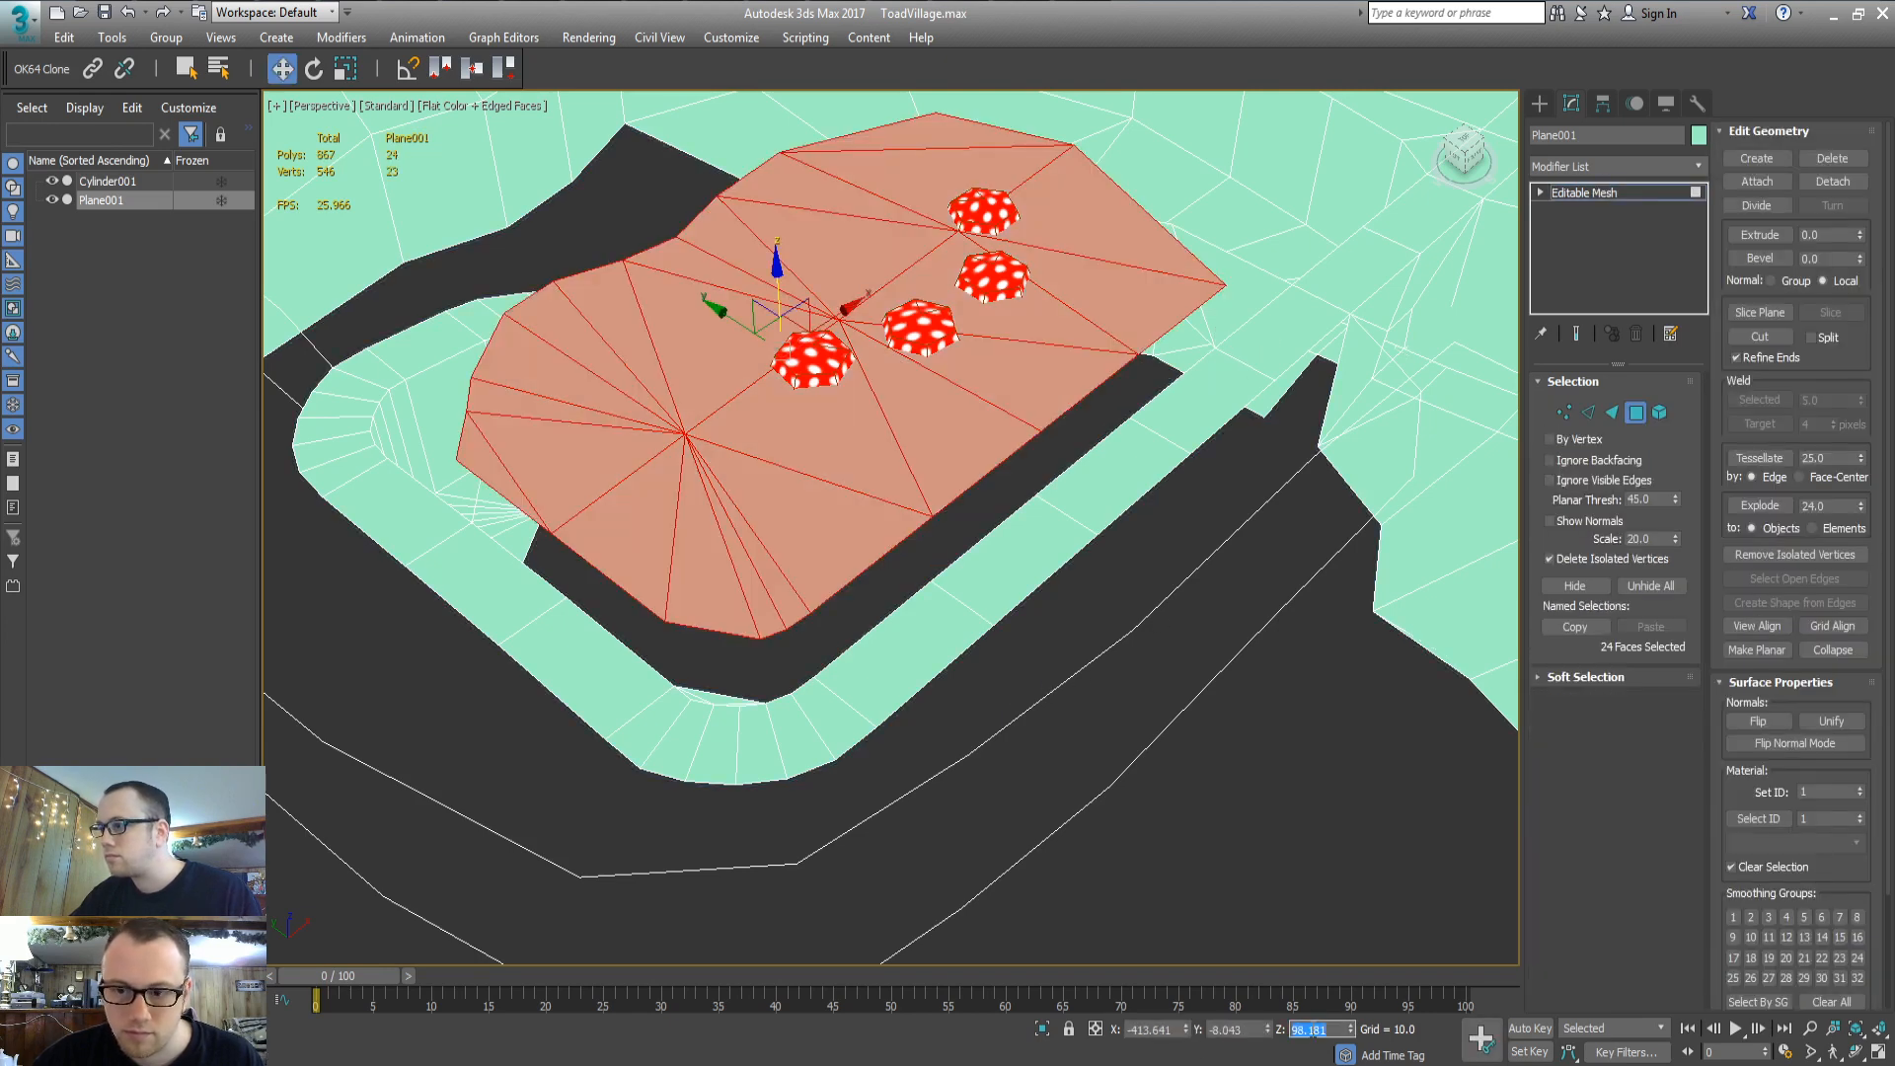
type("-0.")
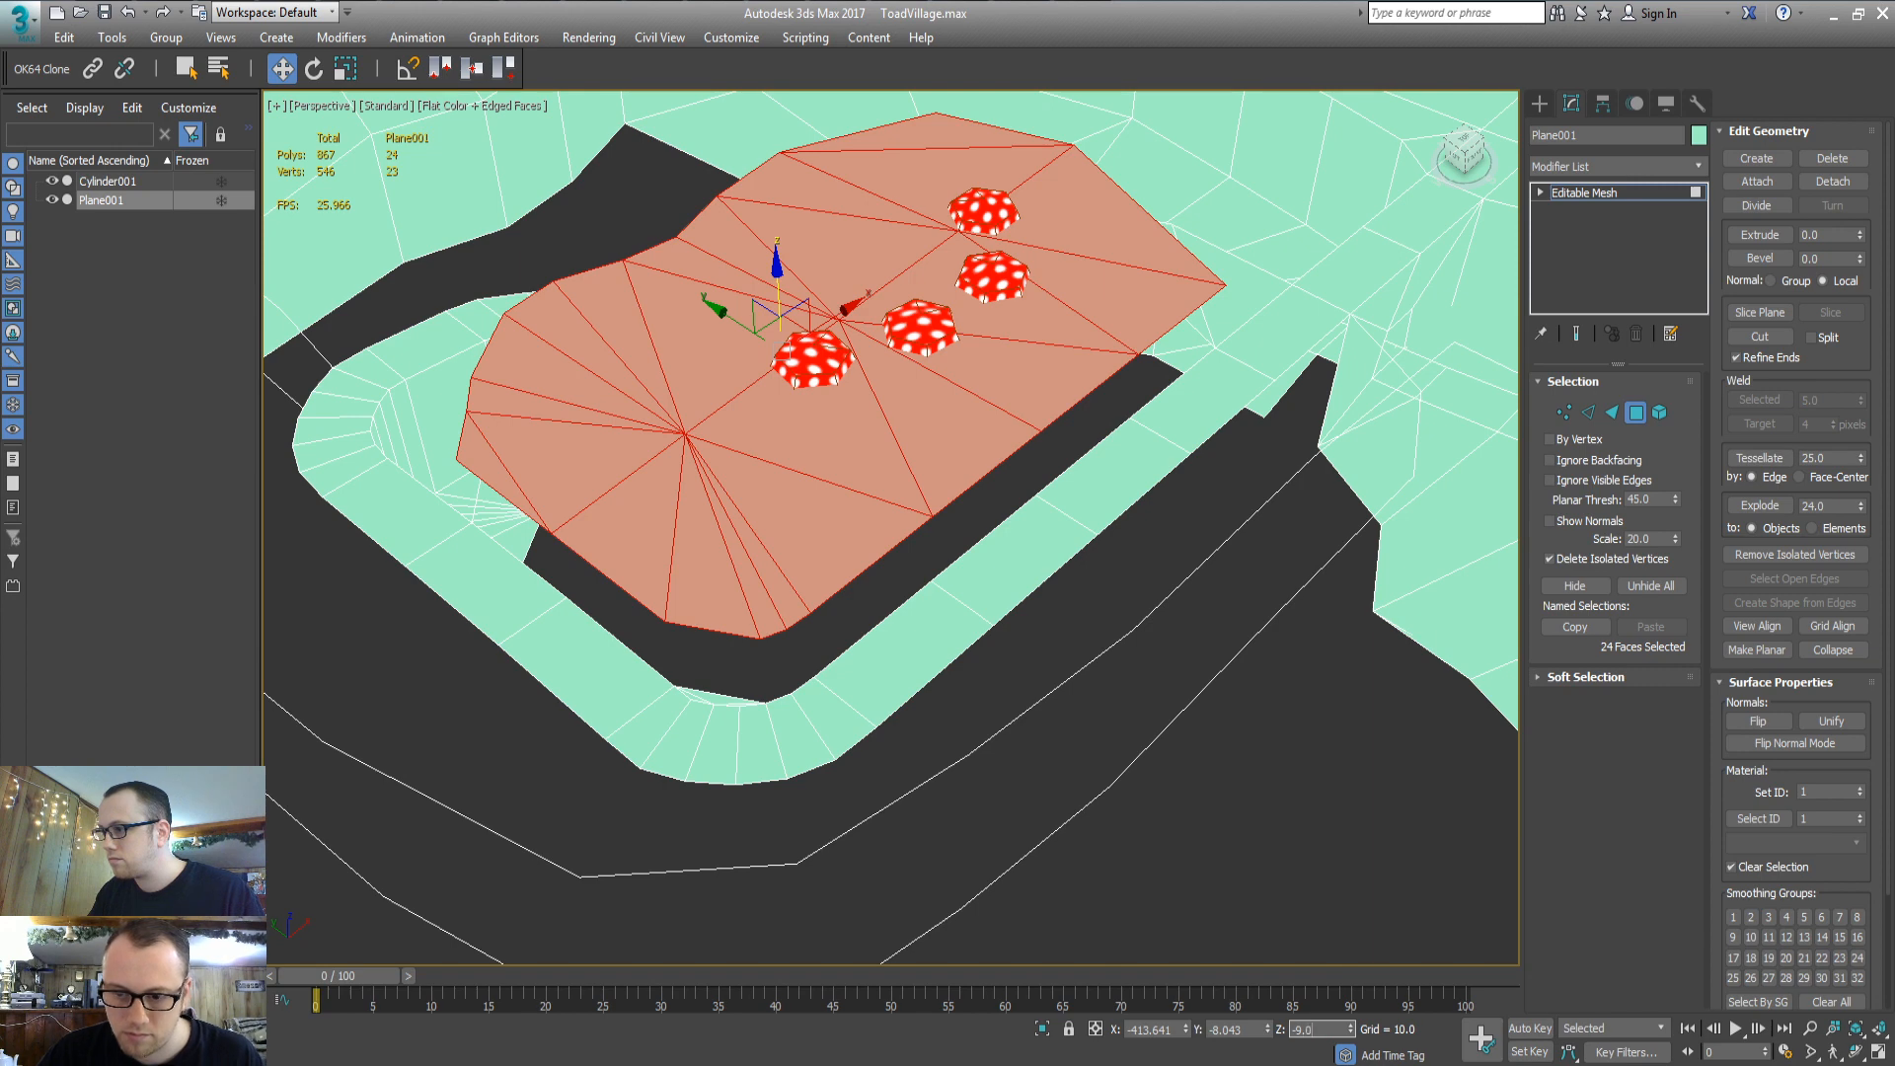
type("9")
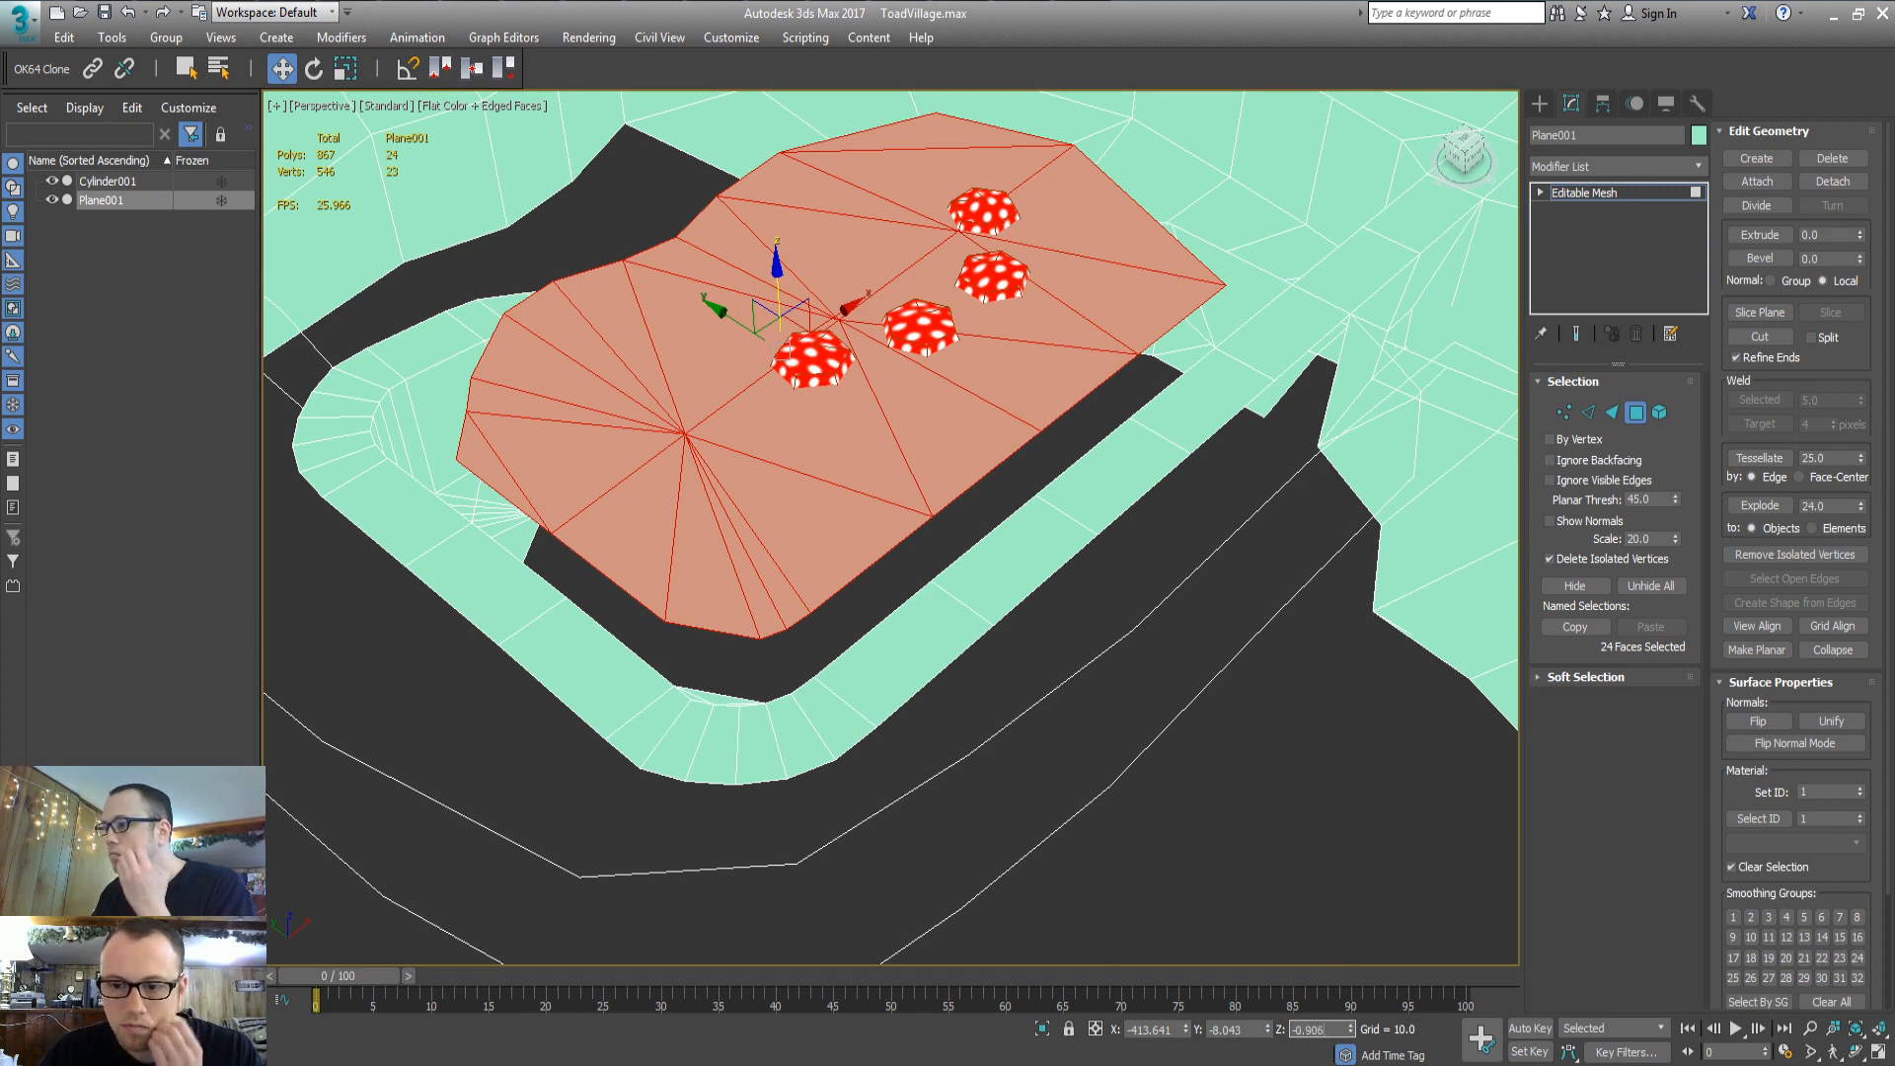
type("06")
key("Return")
Move the plateau faces slightly down along Z to close the thin gap with the surrounding rim
scroll(1024, 670, "up", 4)
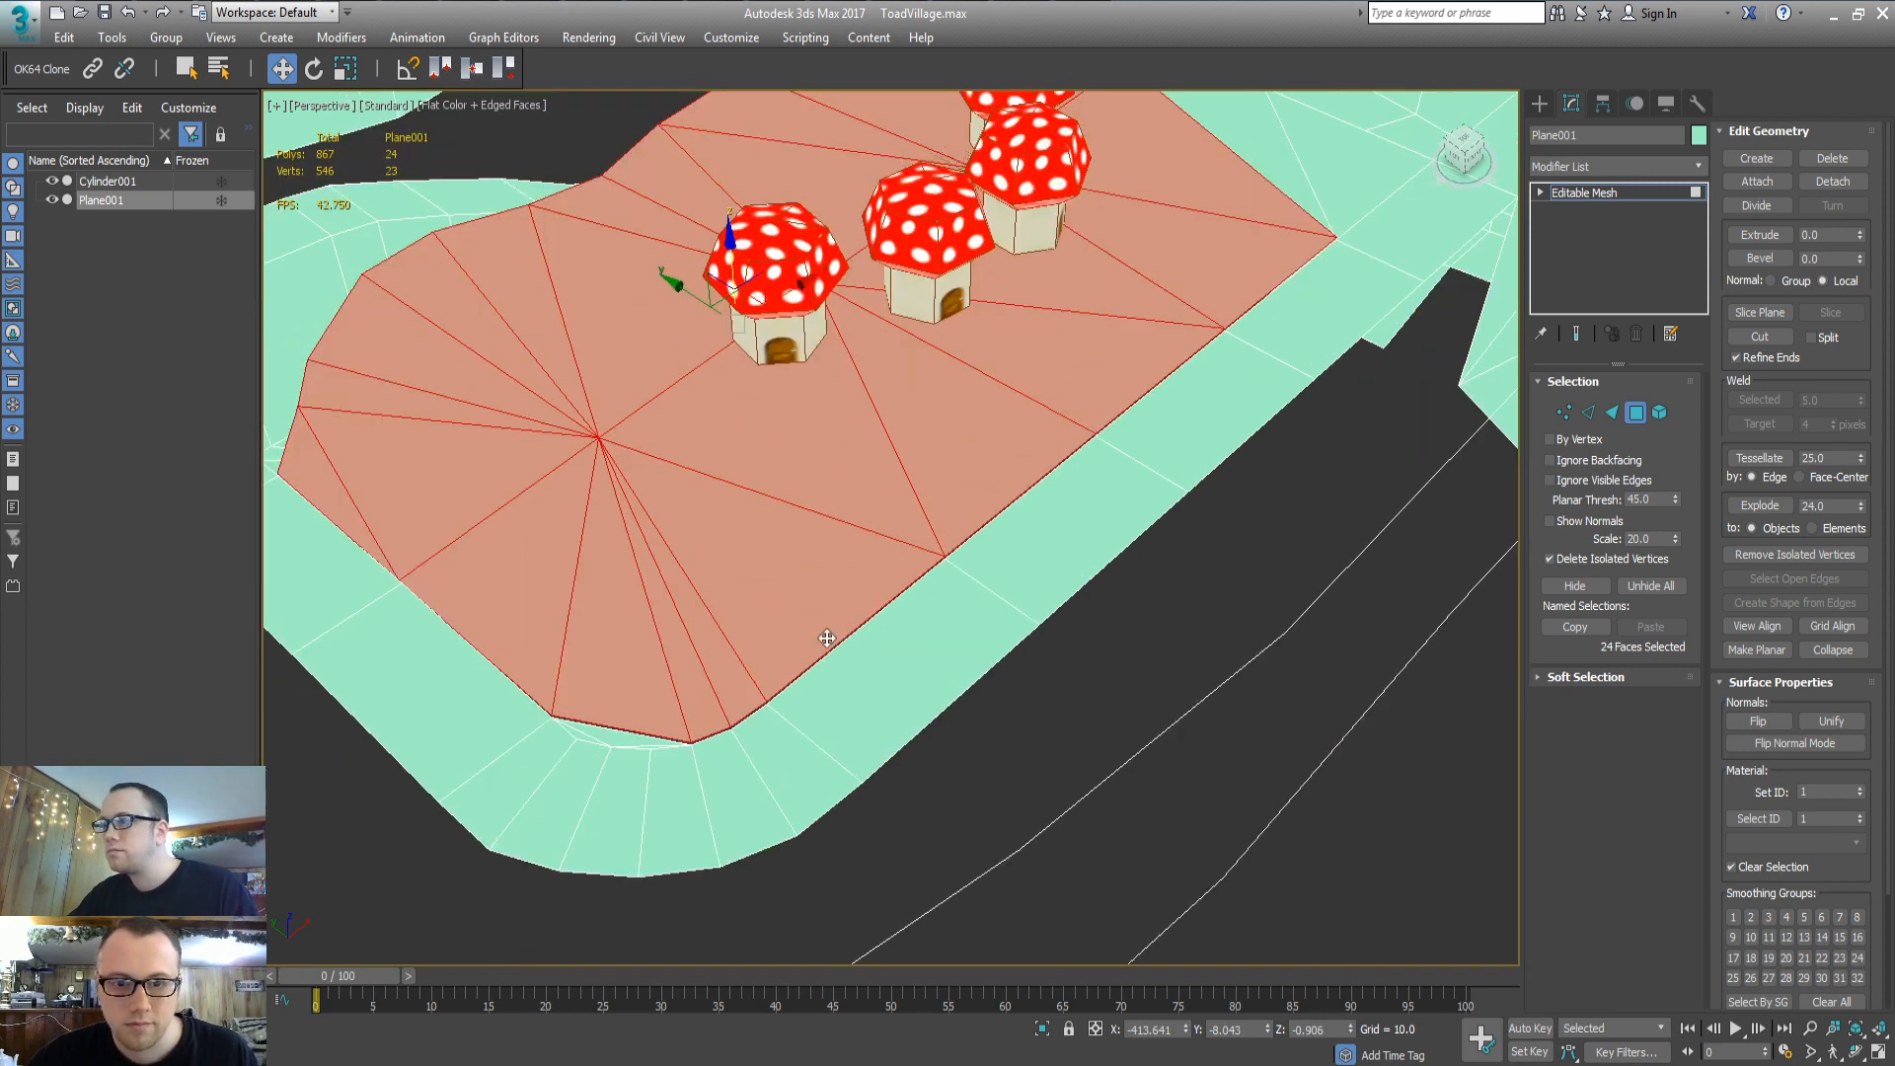
scroll(714, 642, "up", 3)
middle_click_drag(664, 648, 735, 603, "alt")
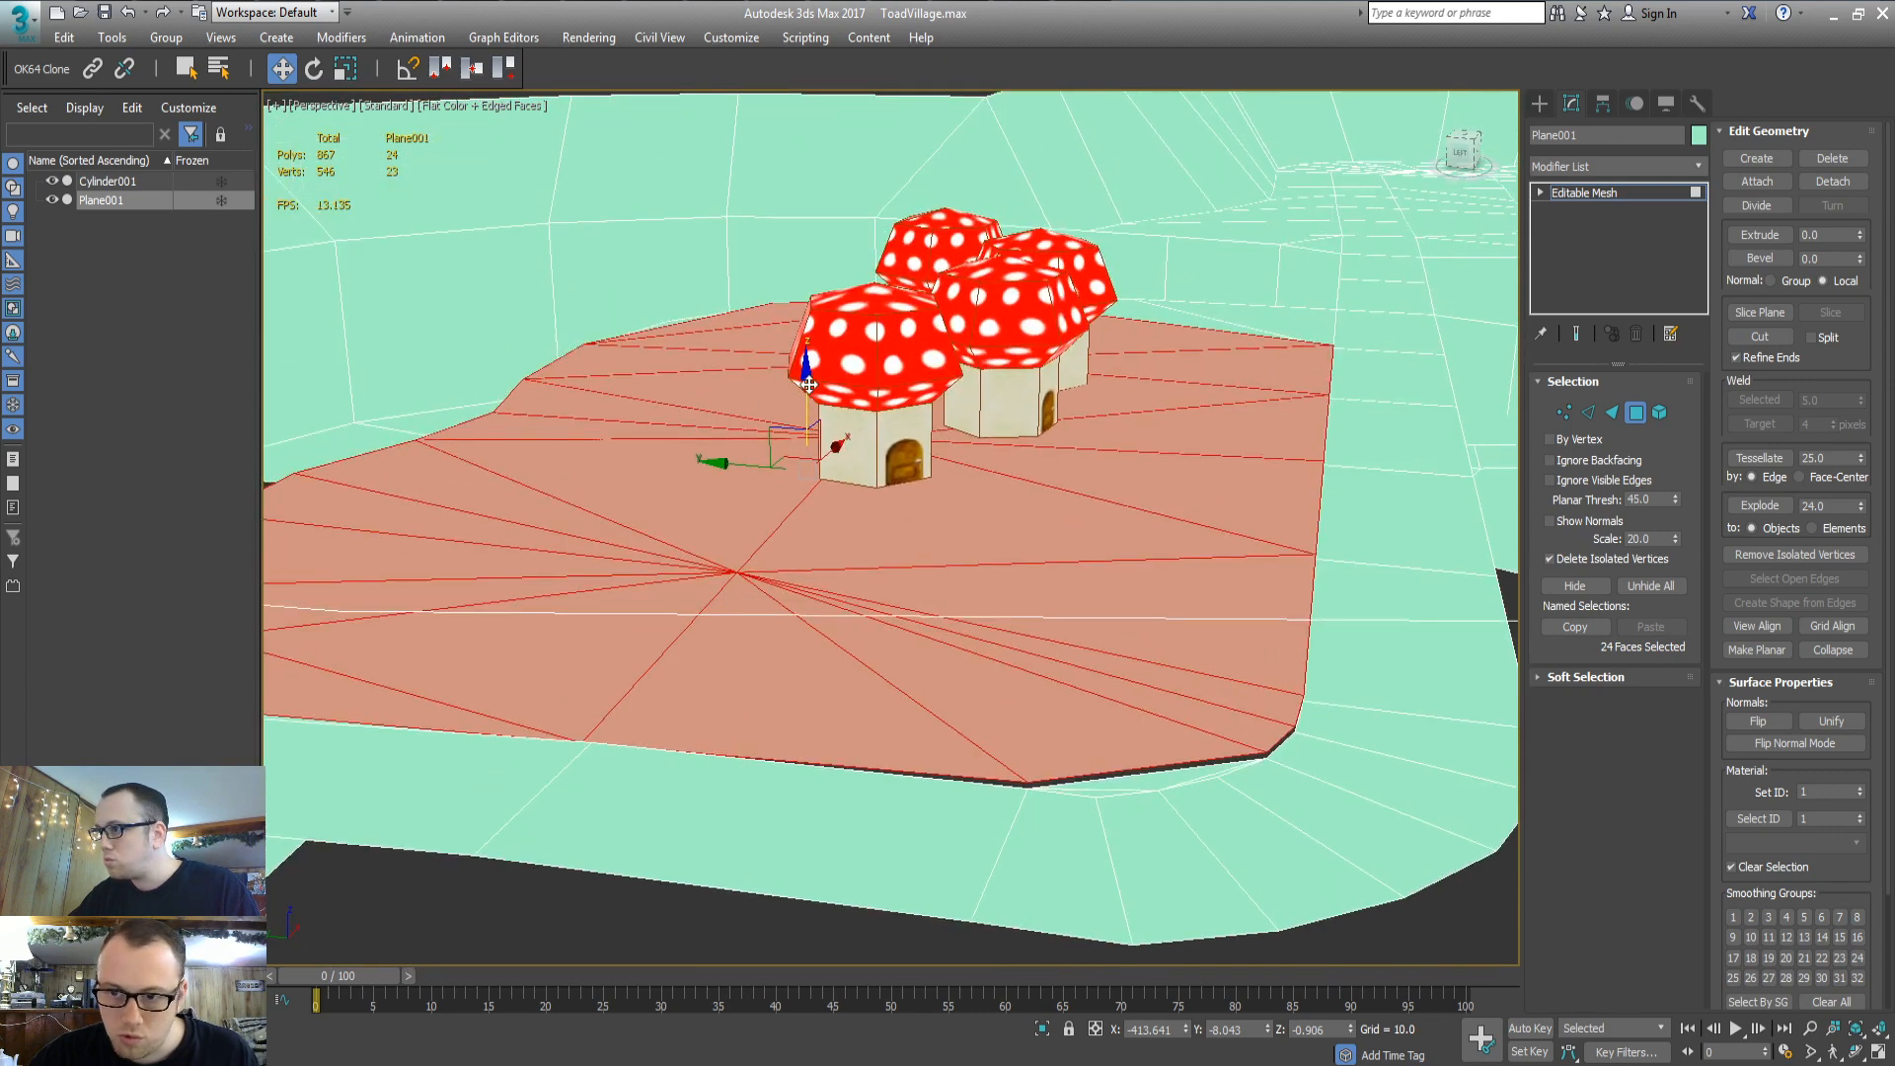
left_click_drag(807, 385, 808, 390)
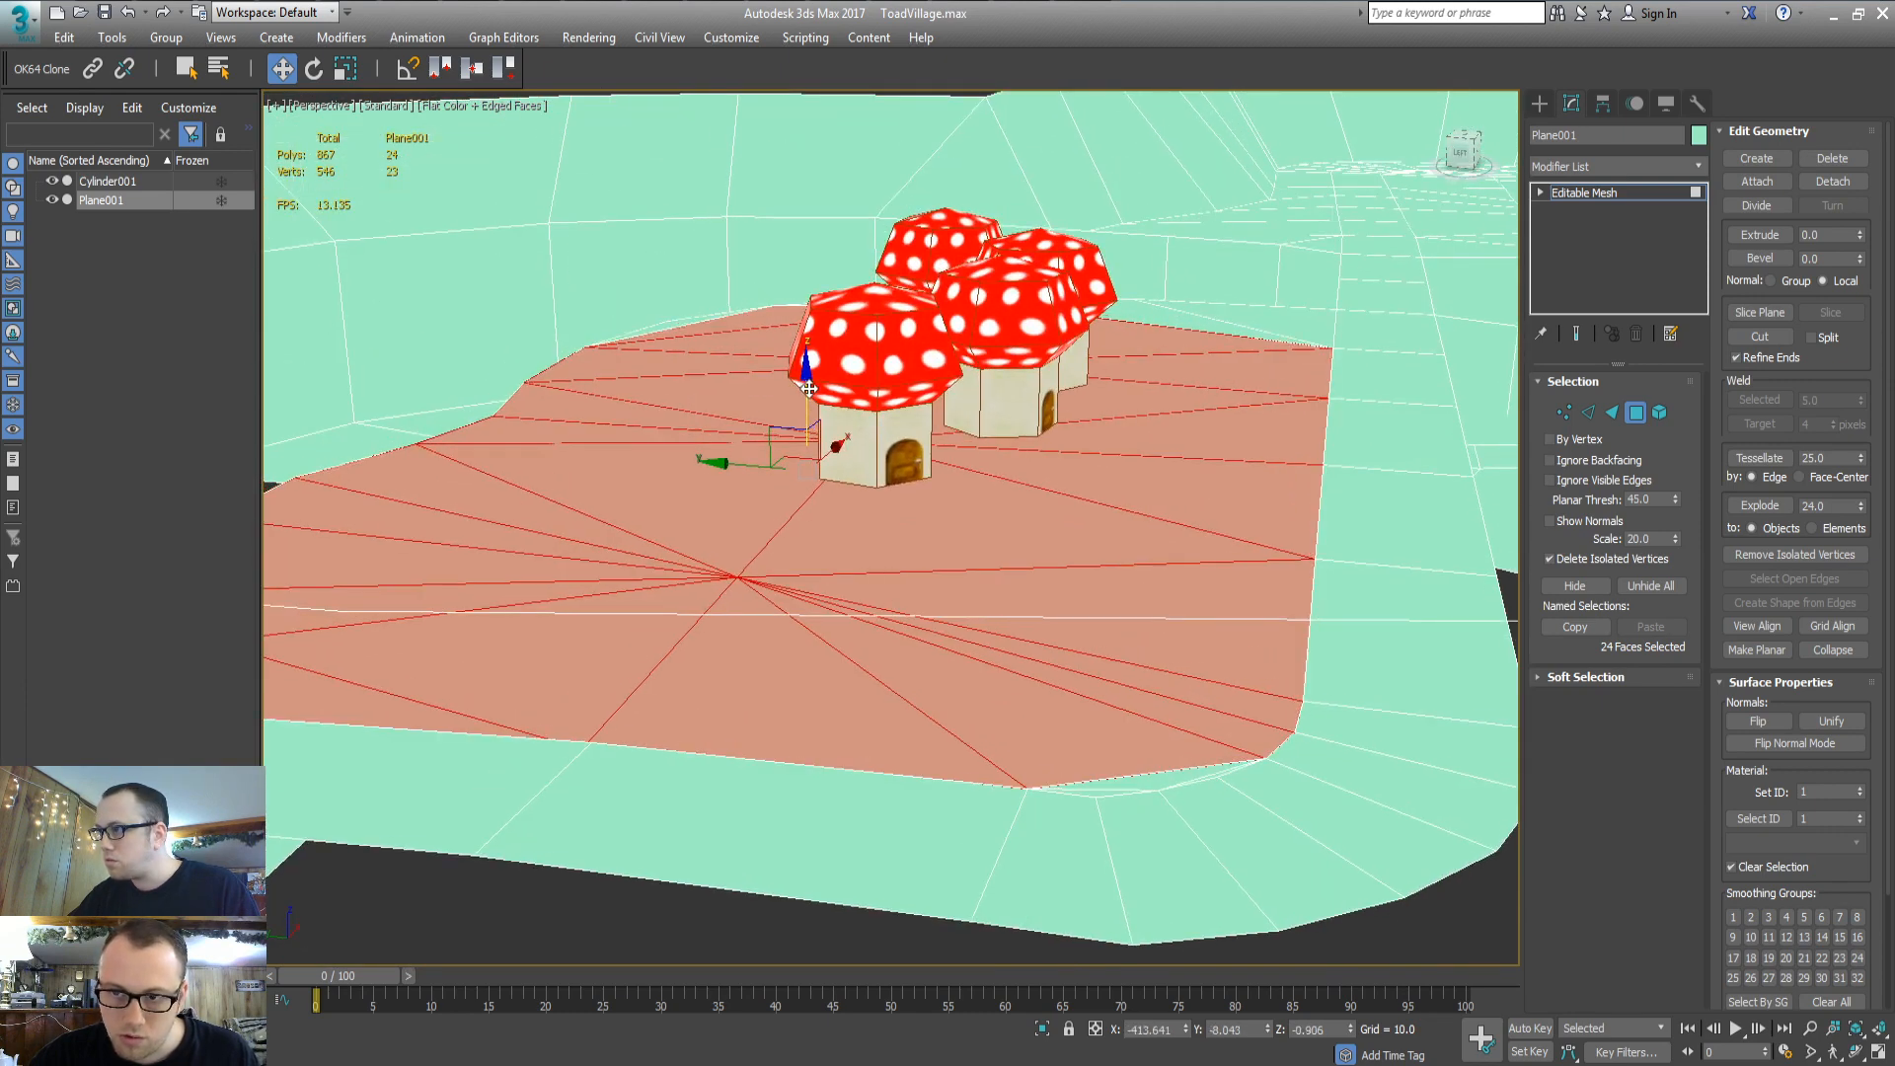
Convert the terrain to Editable Poly and switch to edge-level editing at the plateau's rounded corner
key("1")
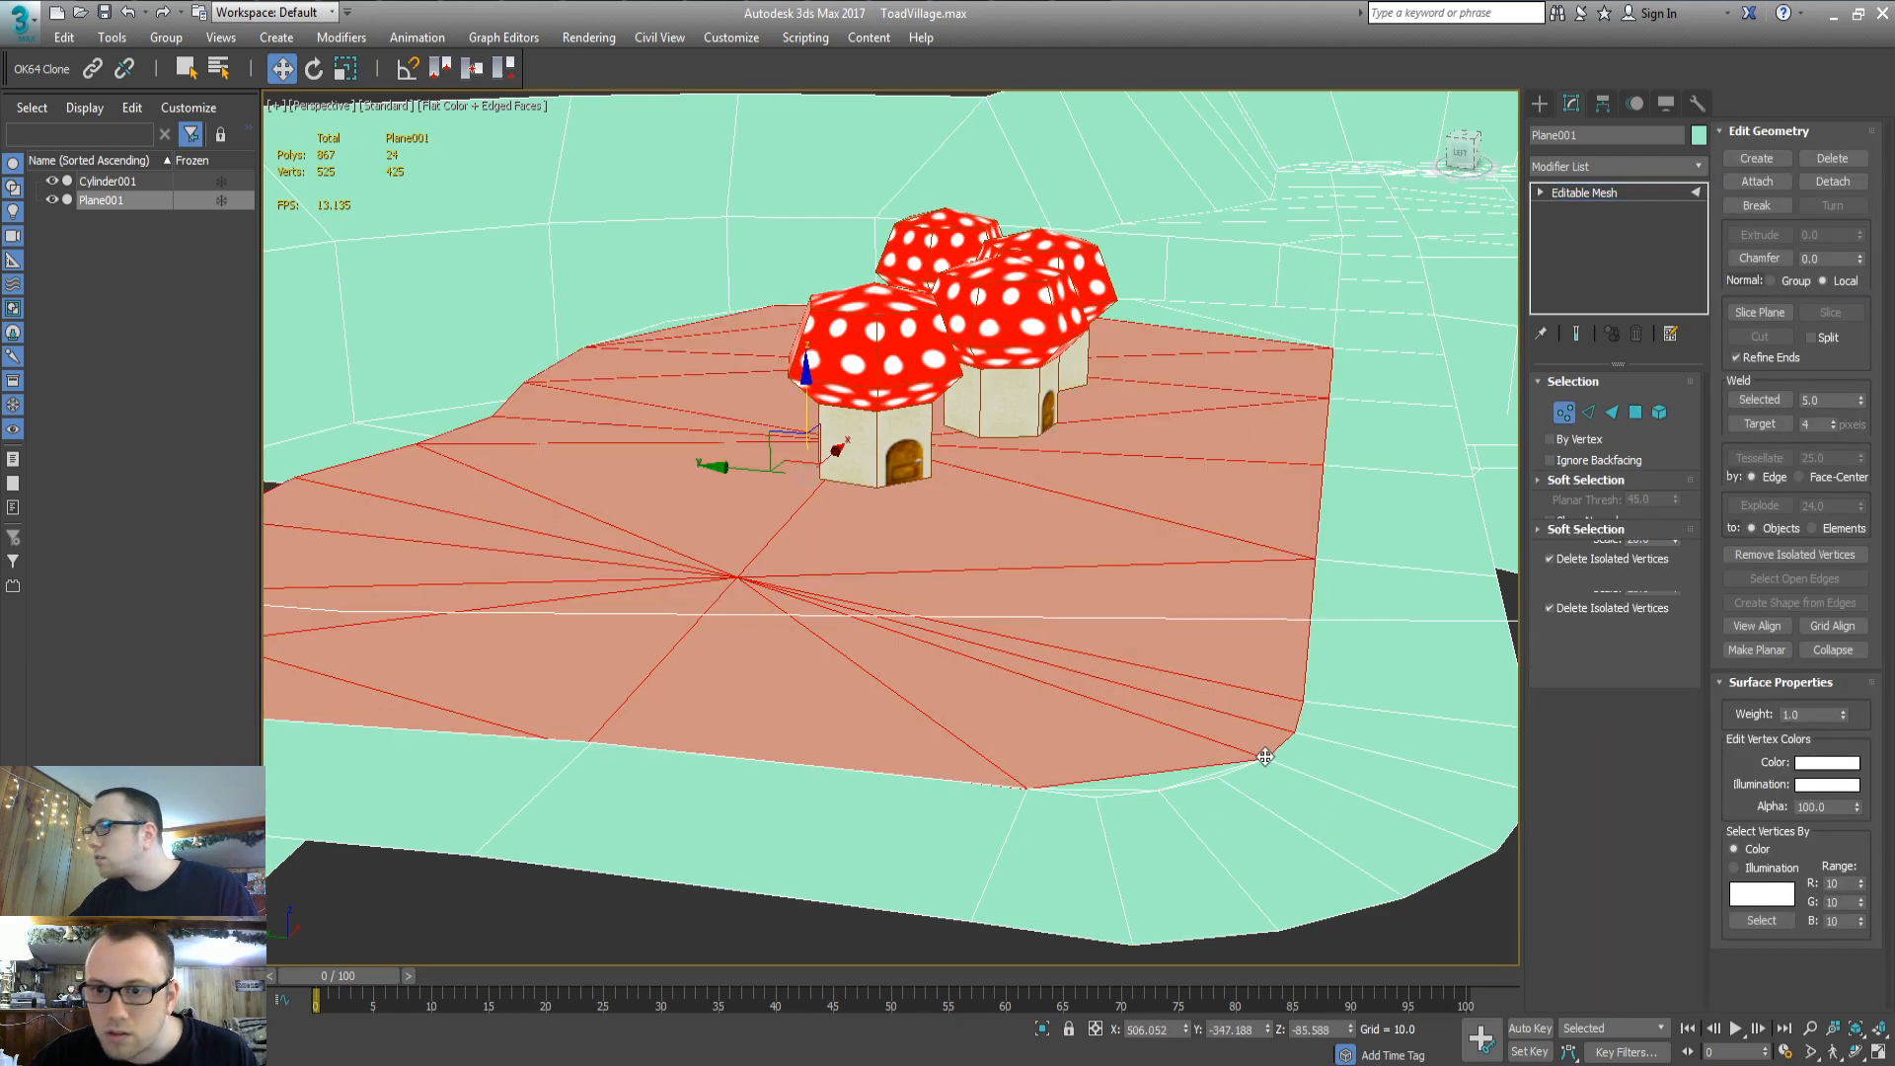
key("3")
right_click(1134, 747)
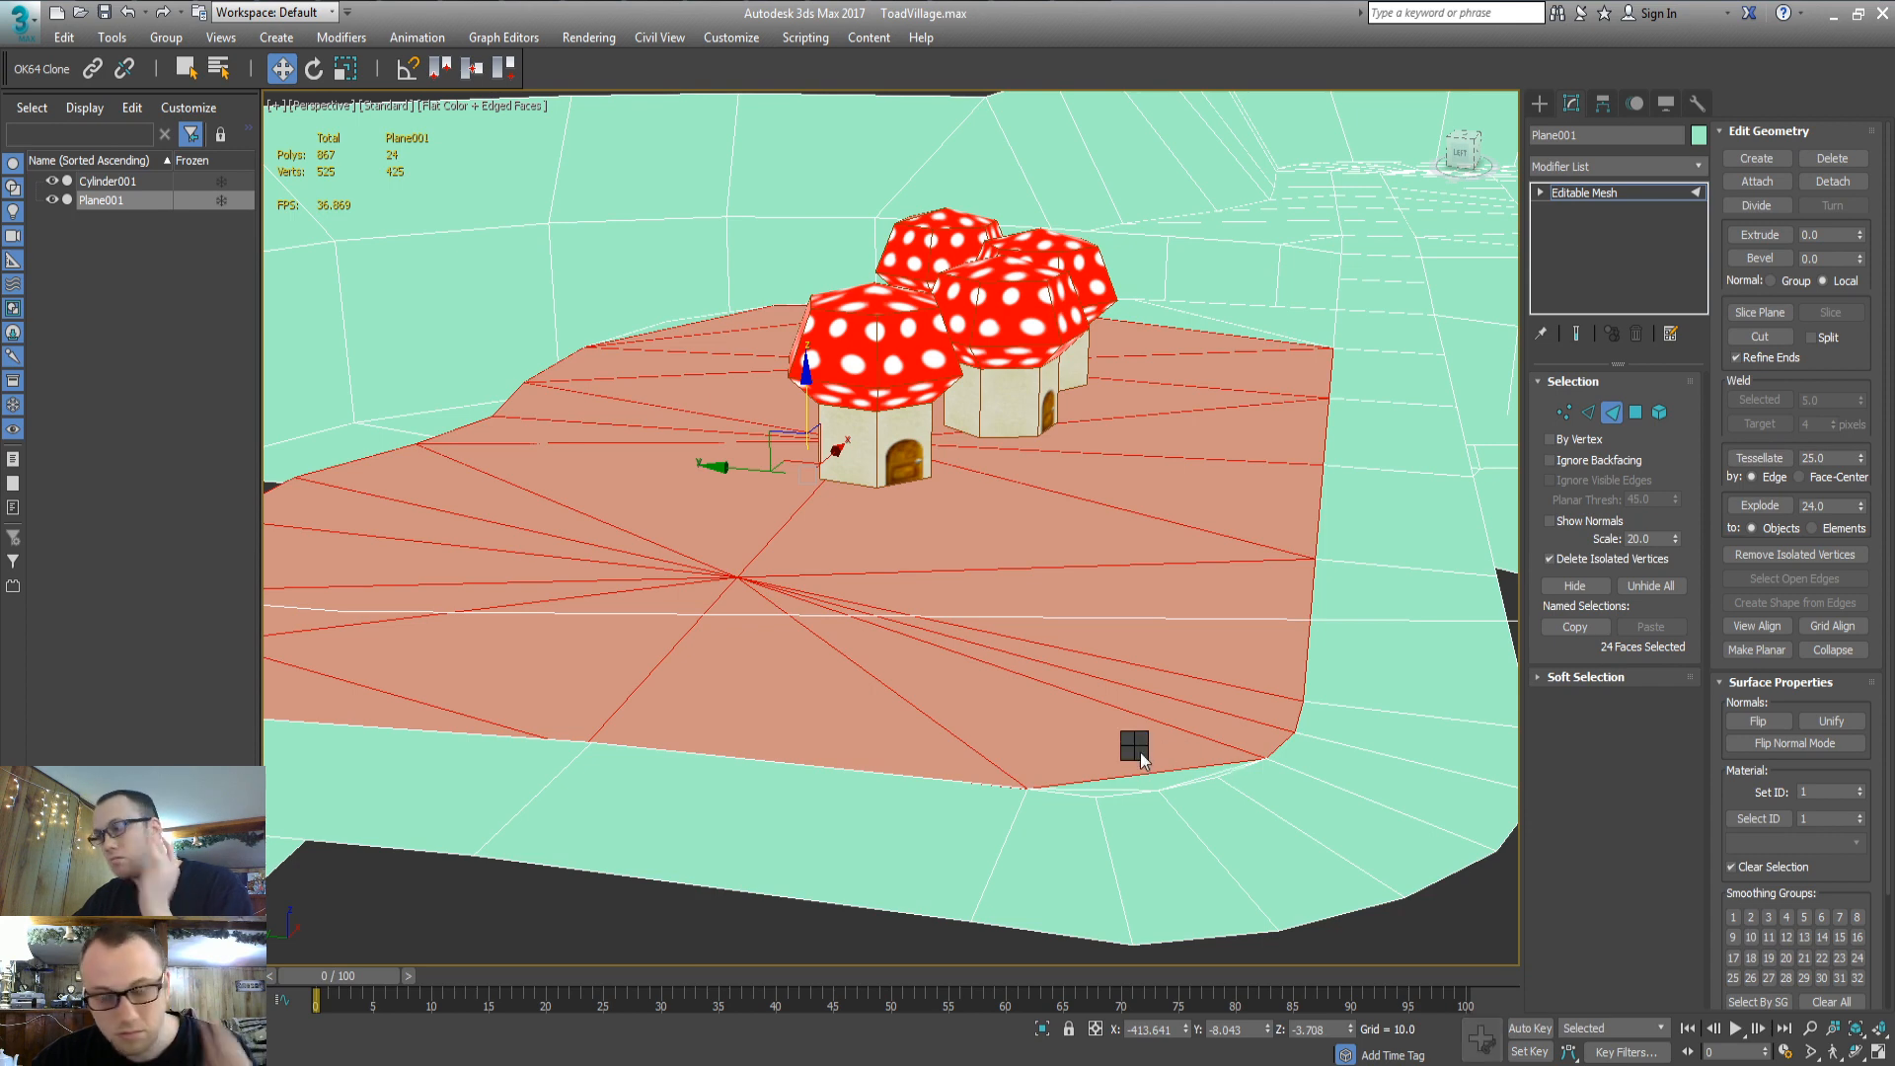
left_click(1333, 1012)
middle_click_drag(1114, 816, 1092, 441)
key("2")
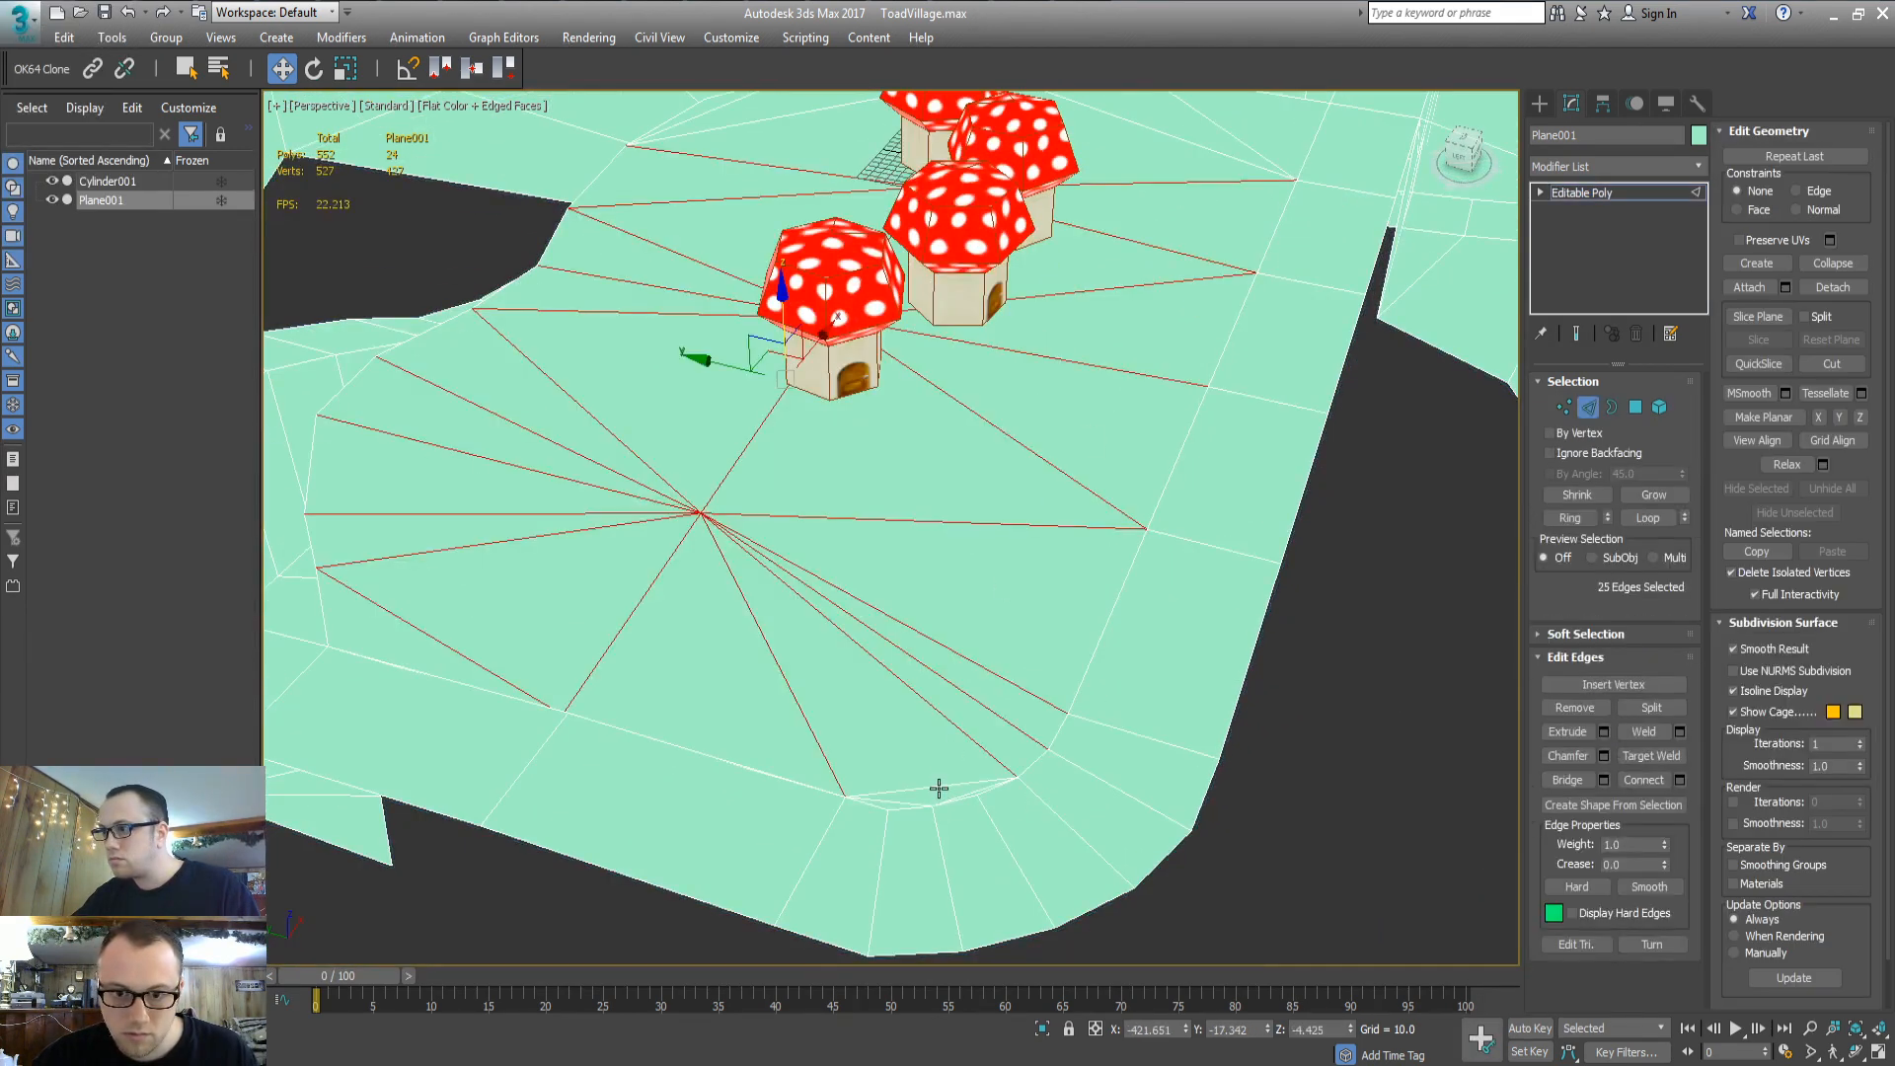
Remove the three stray edges that cut straight across the plateau's rounded corner
left_click(939, 788)
scroll(798, 644, "up", 5)
left_click(762, 573, "ctrl")
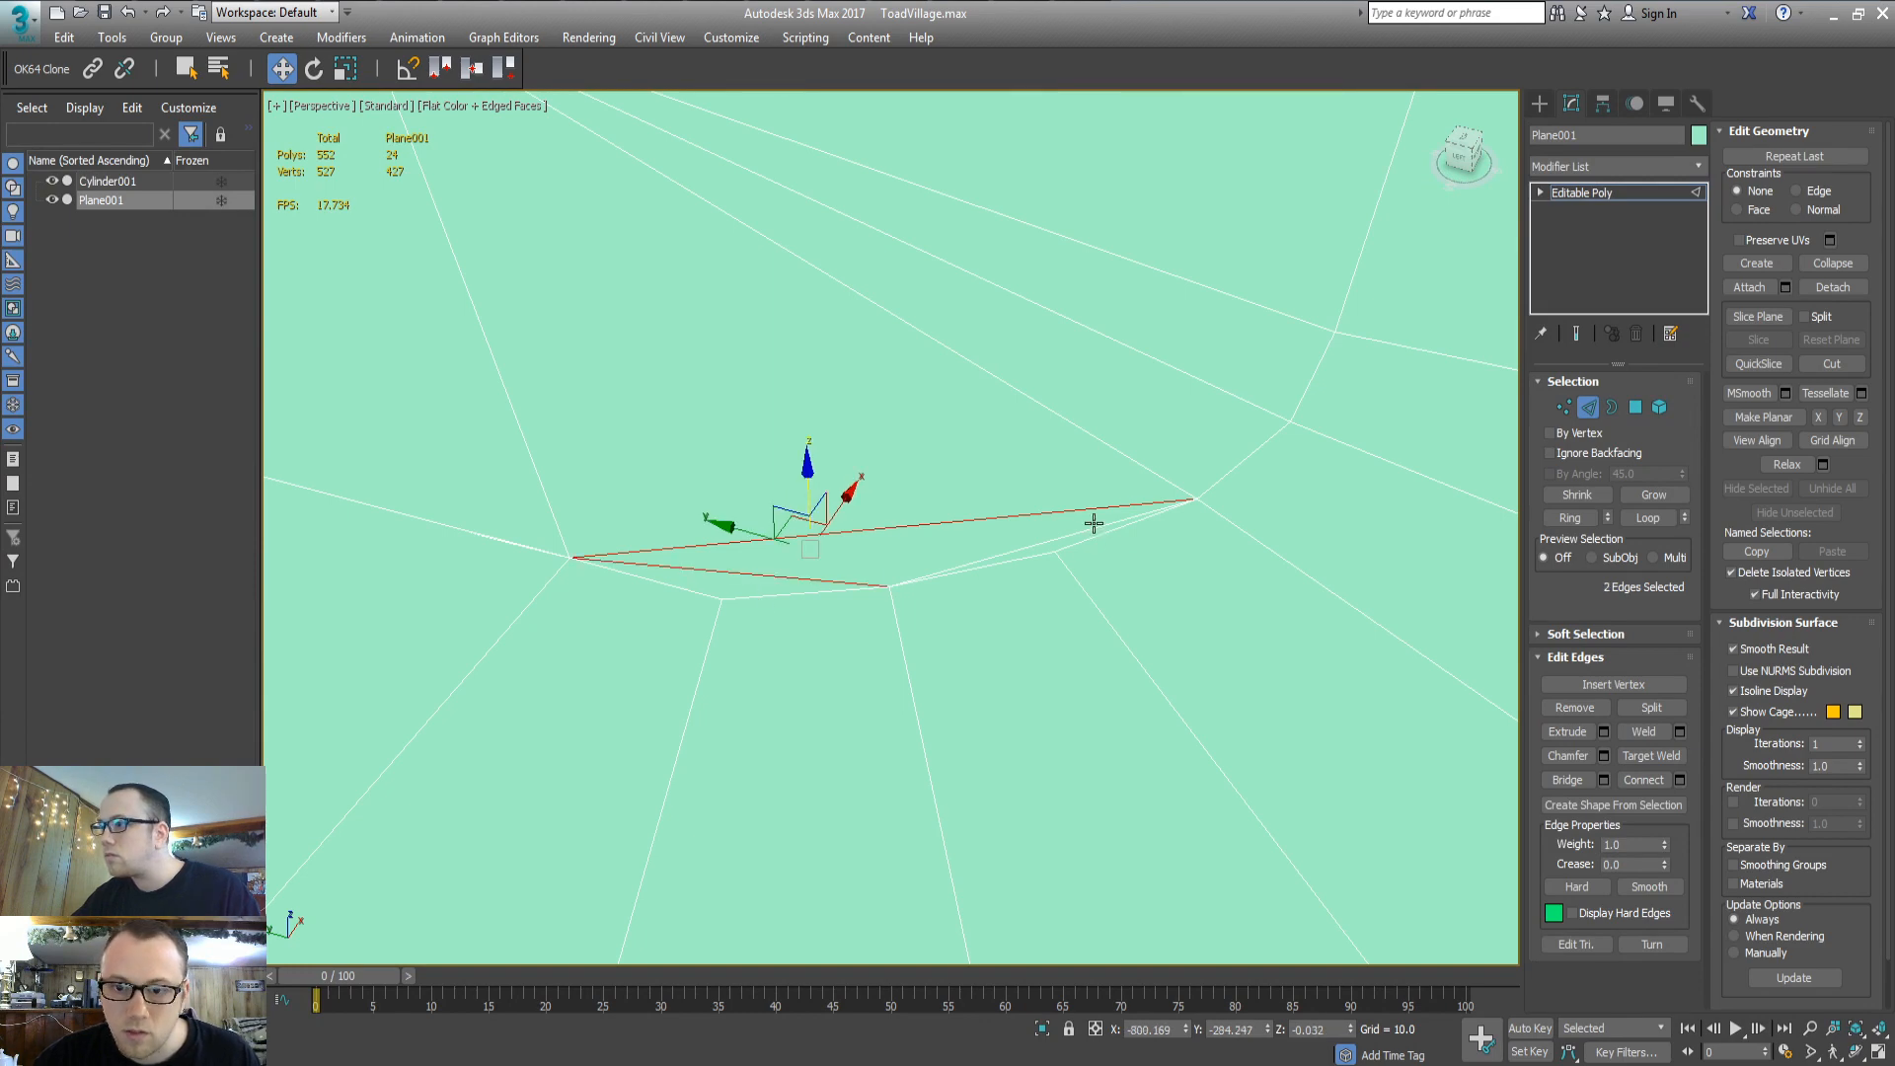
left_click(1079, 531, "ctrl")
key("BackSpace")
middle_click_drag(851, 525, 961, 660)
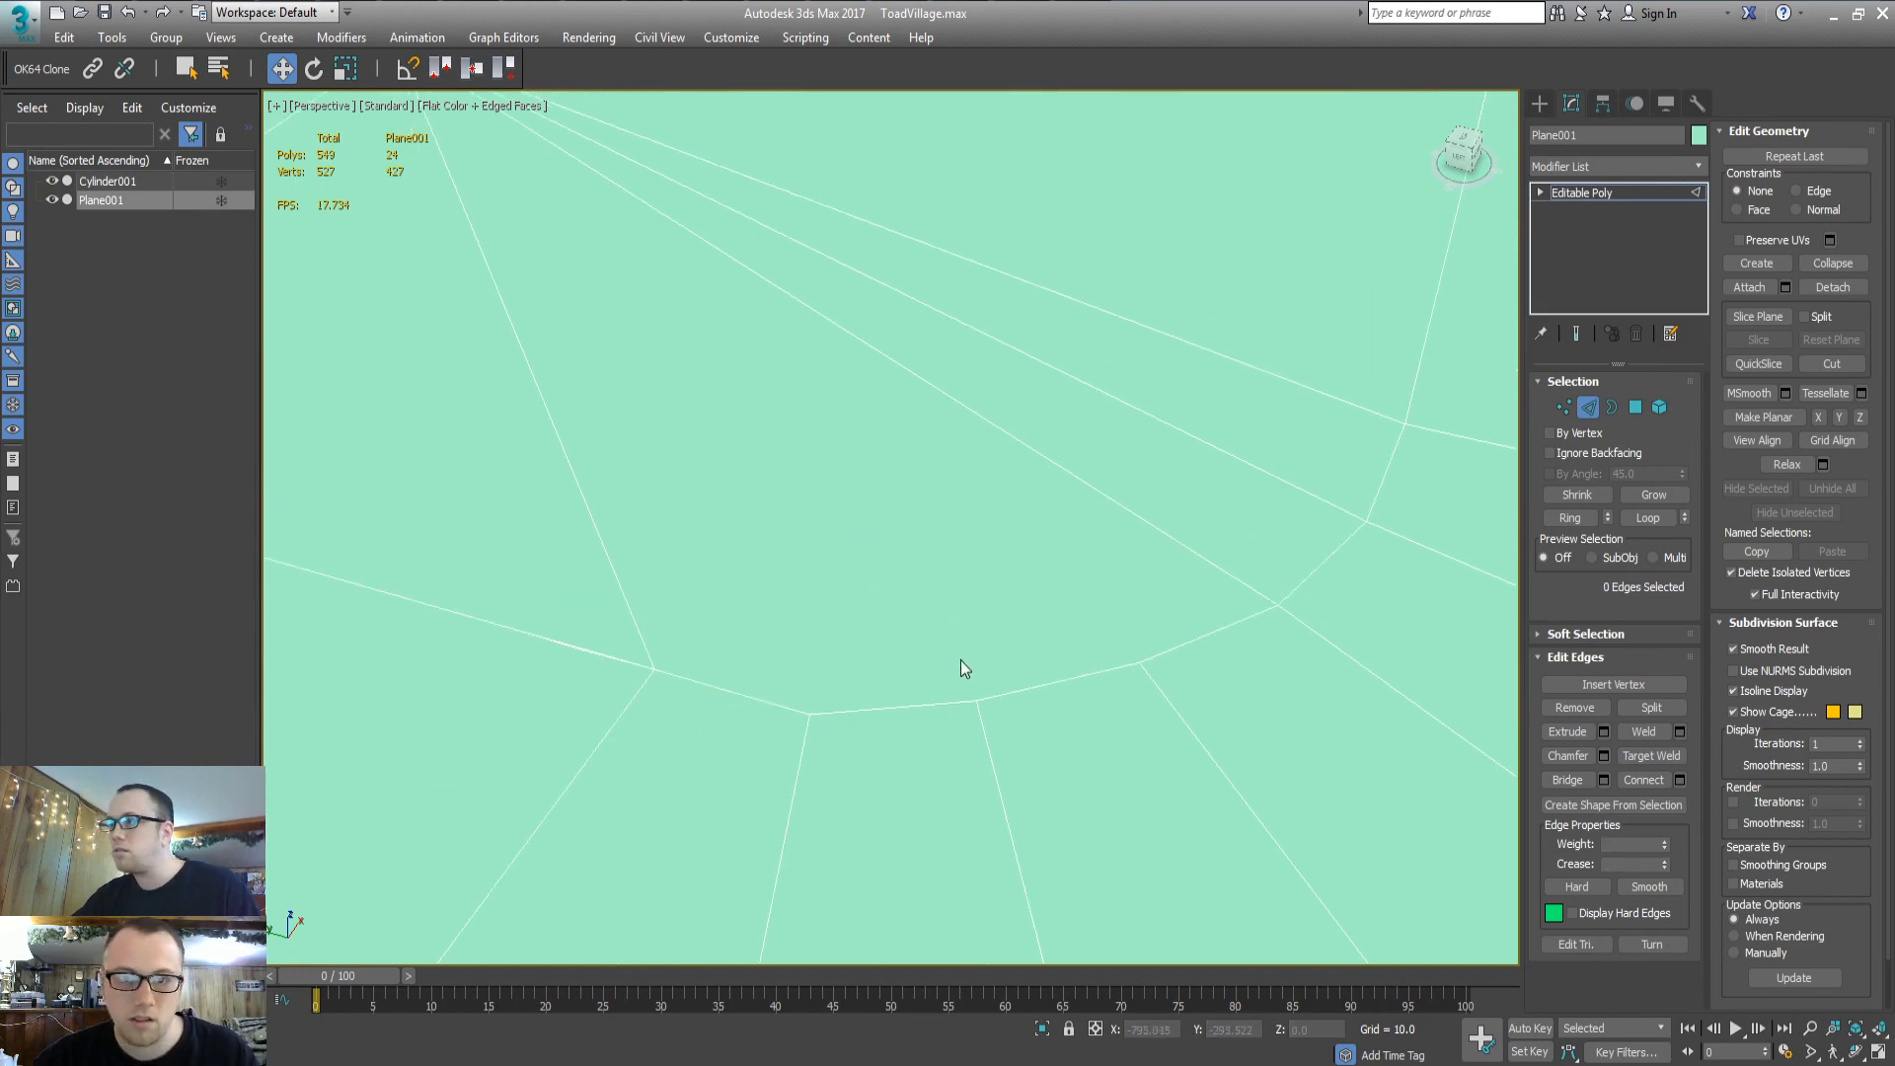
Create edges from the fan vertex to two unconnected boundary vertices on the rounded corner
scroll(962, 661, "down", 3)
key("3")
key("Return")
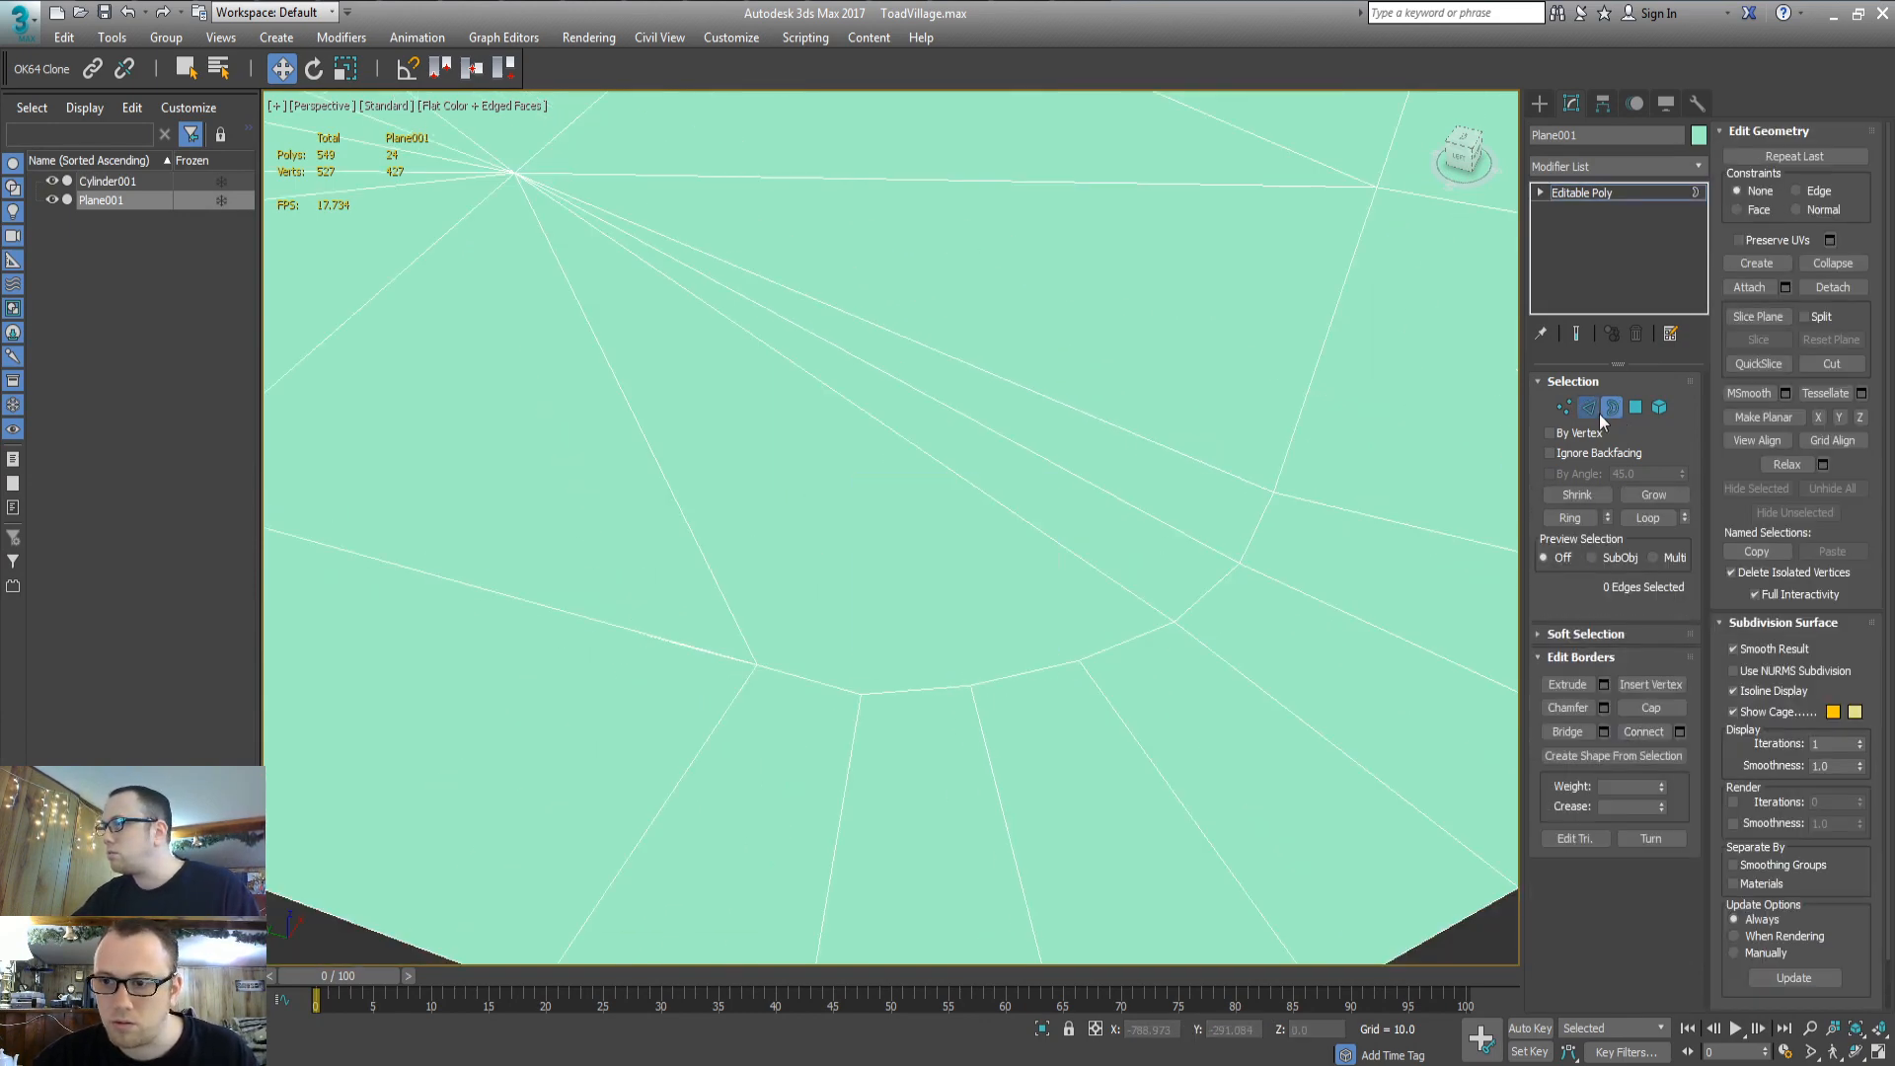
left_click(1589, 407)
left_click(1756, 263)
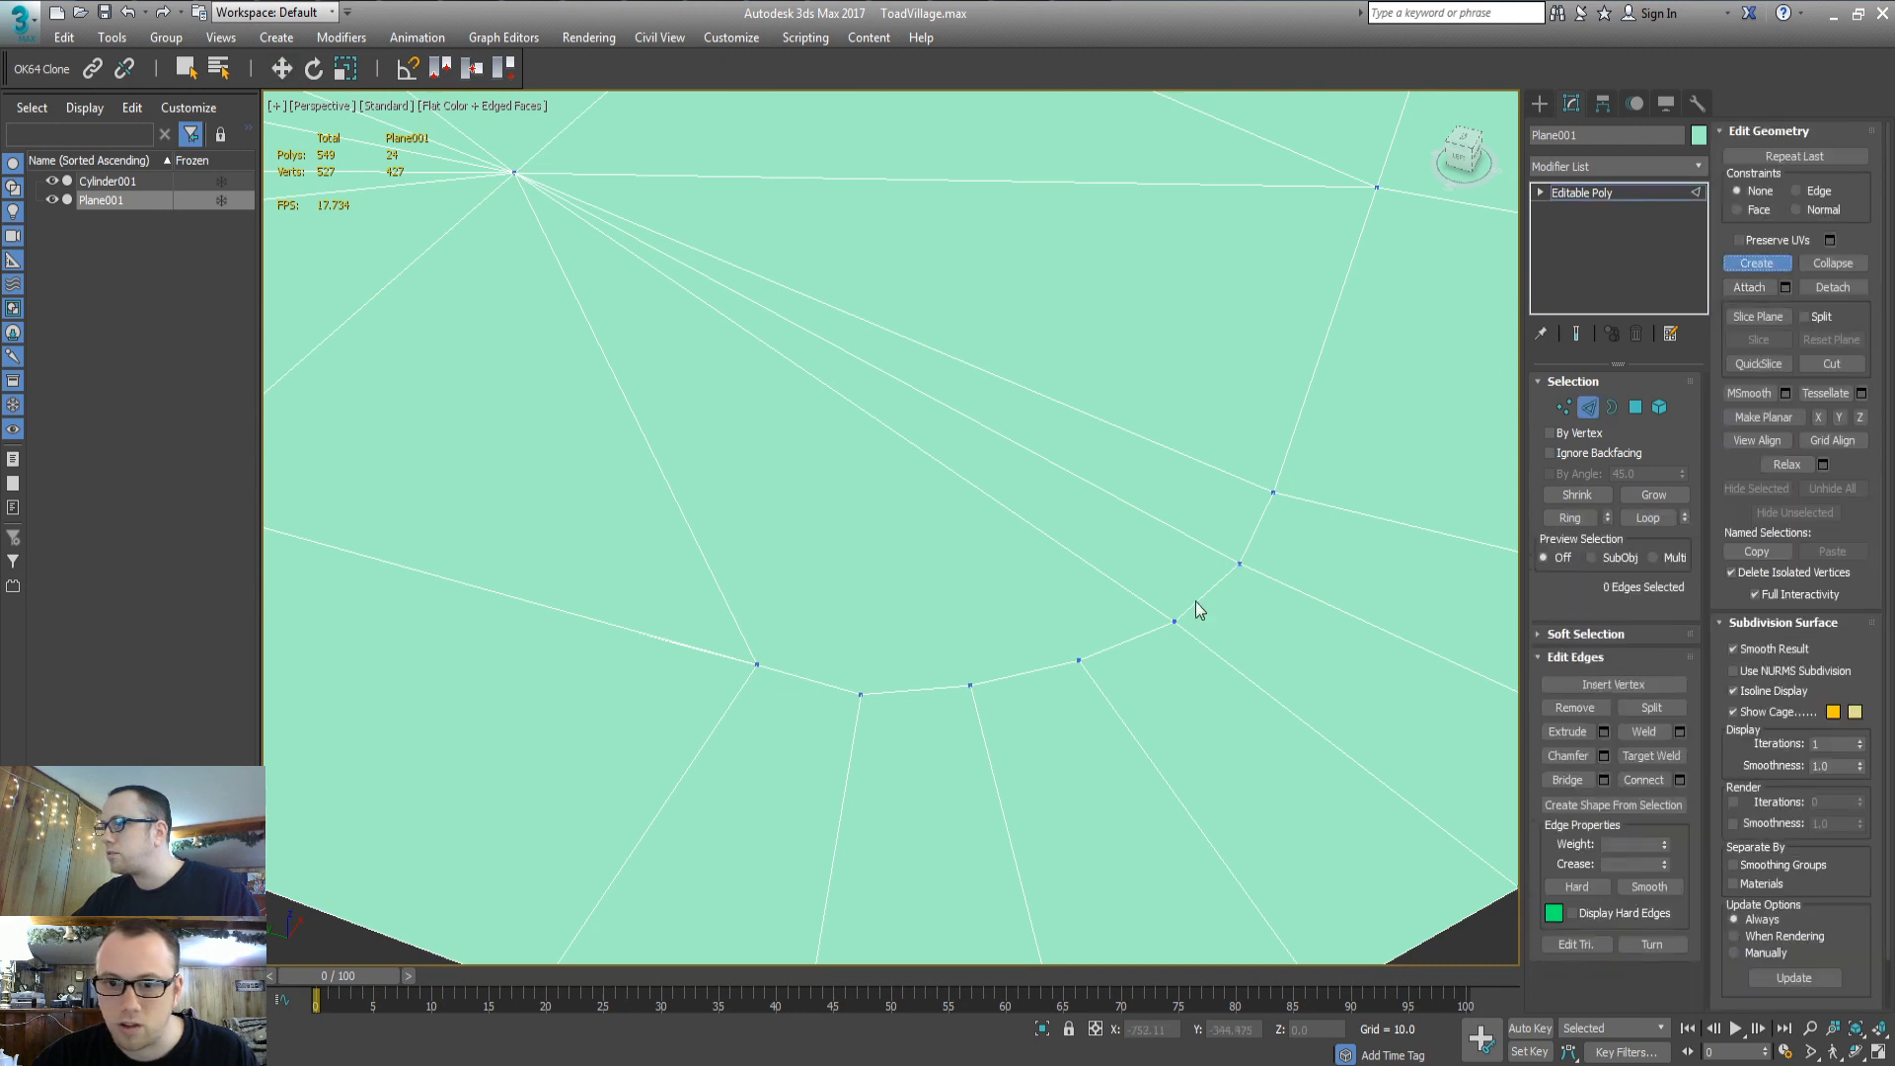
left_click(1078, 660)
left_click(513, 170)
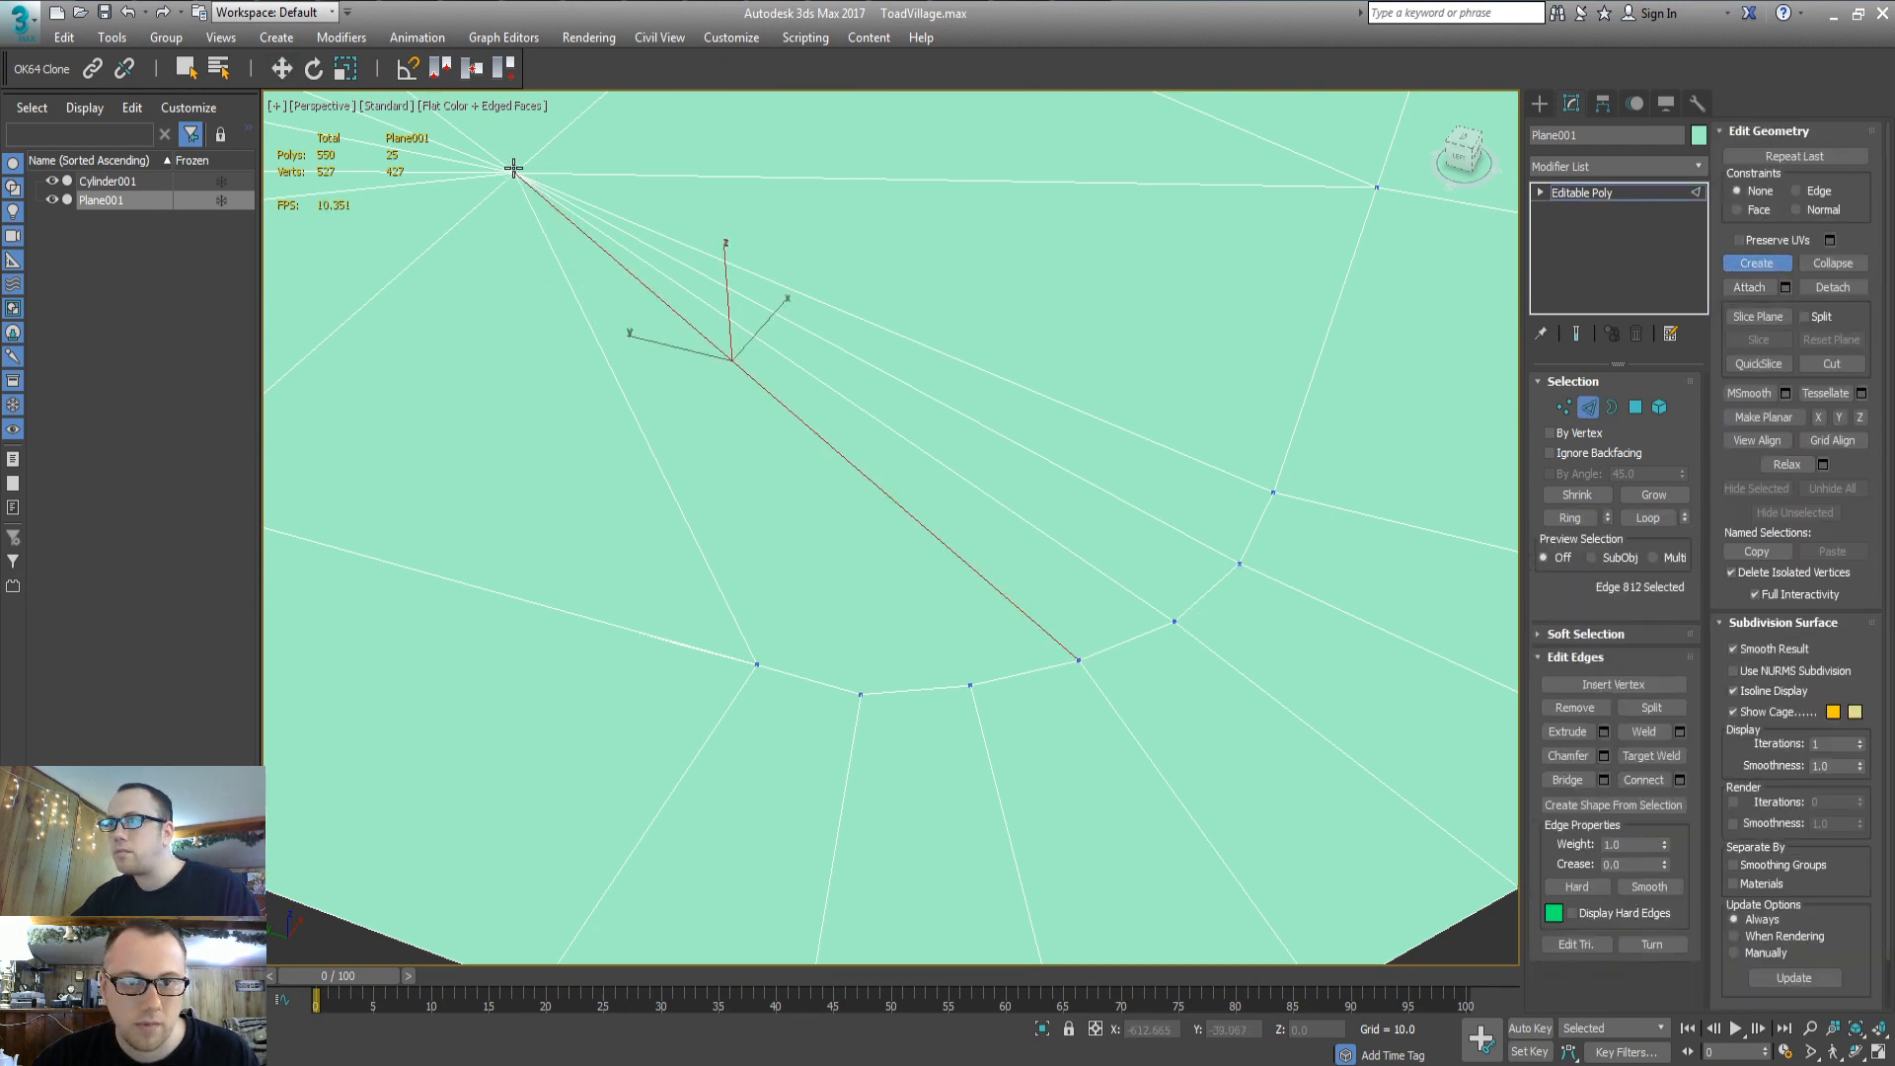
left_click(971, 686)
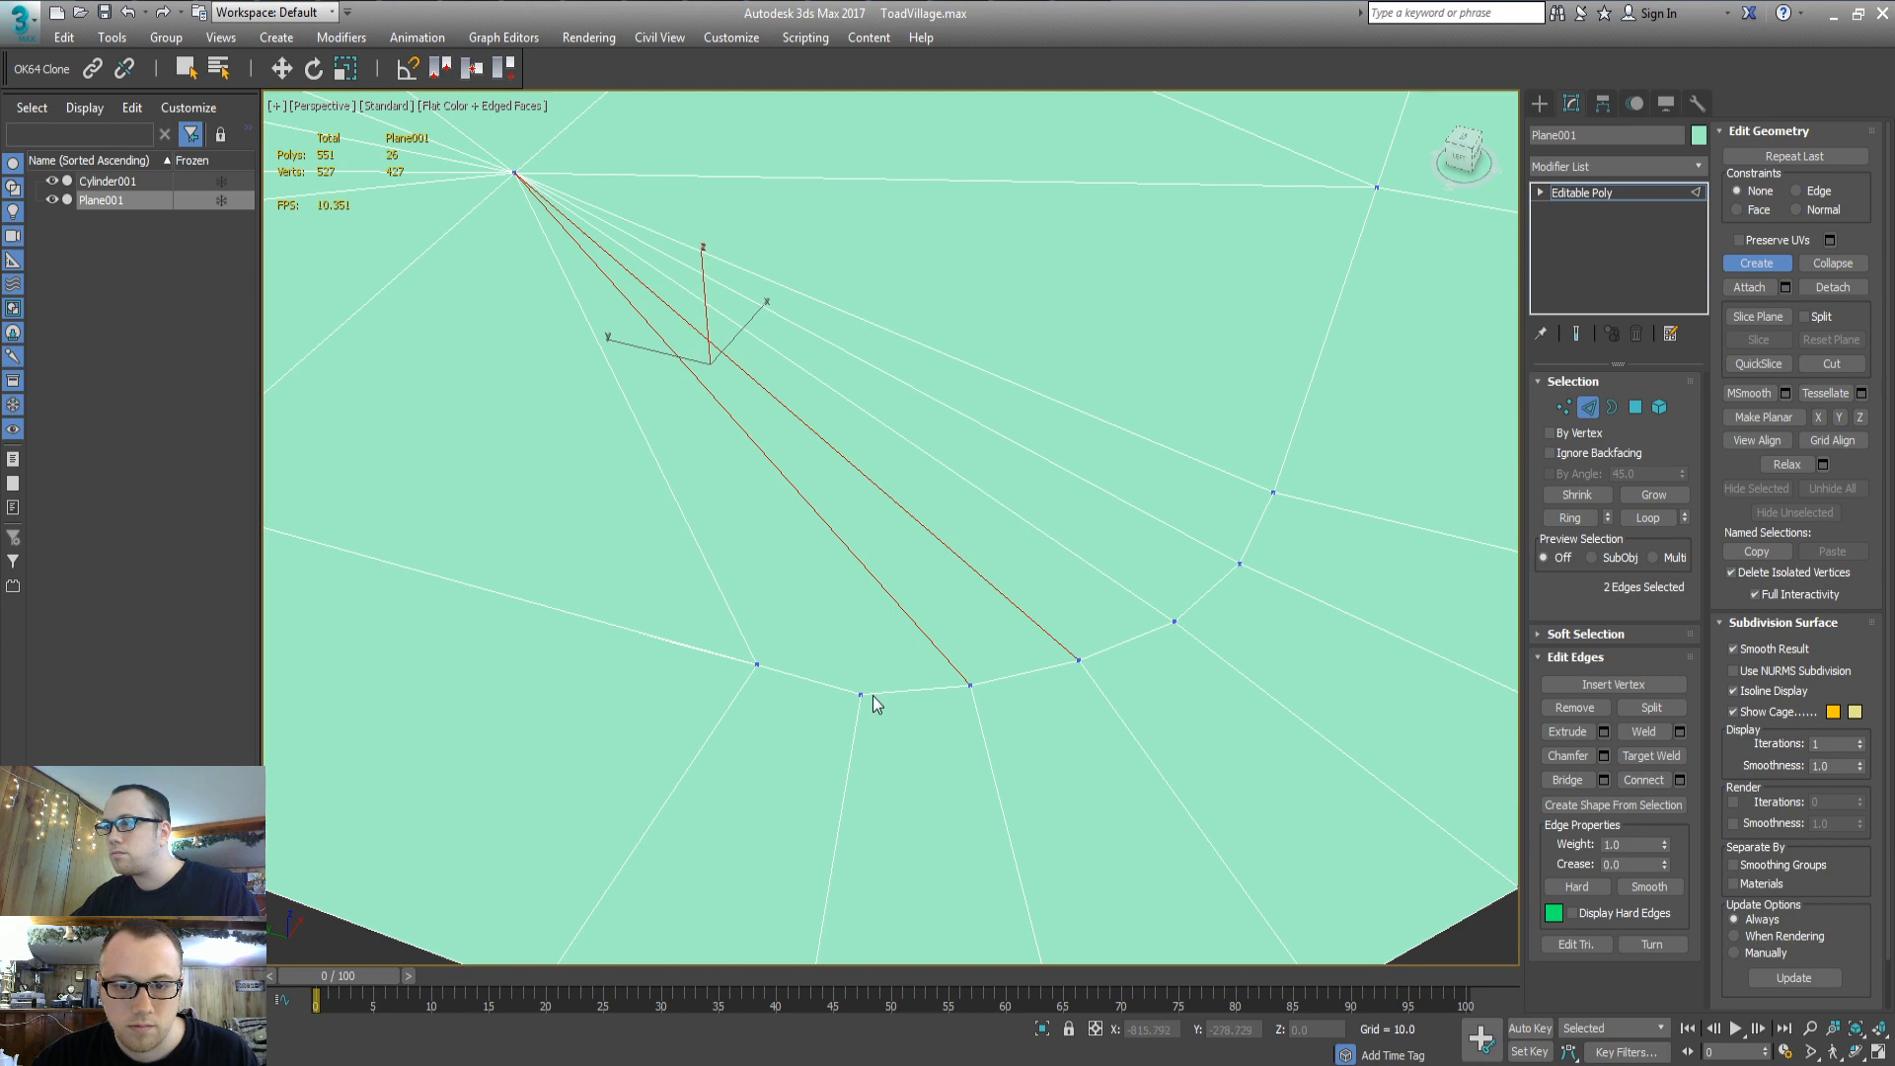
Remove the two edges just created from the fan vertex to the rounded corner
key("w")
left_click(918, 626)
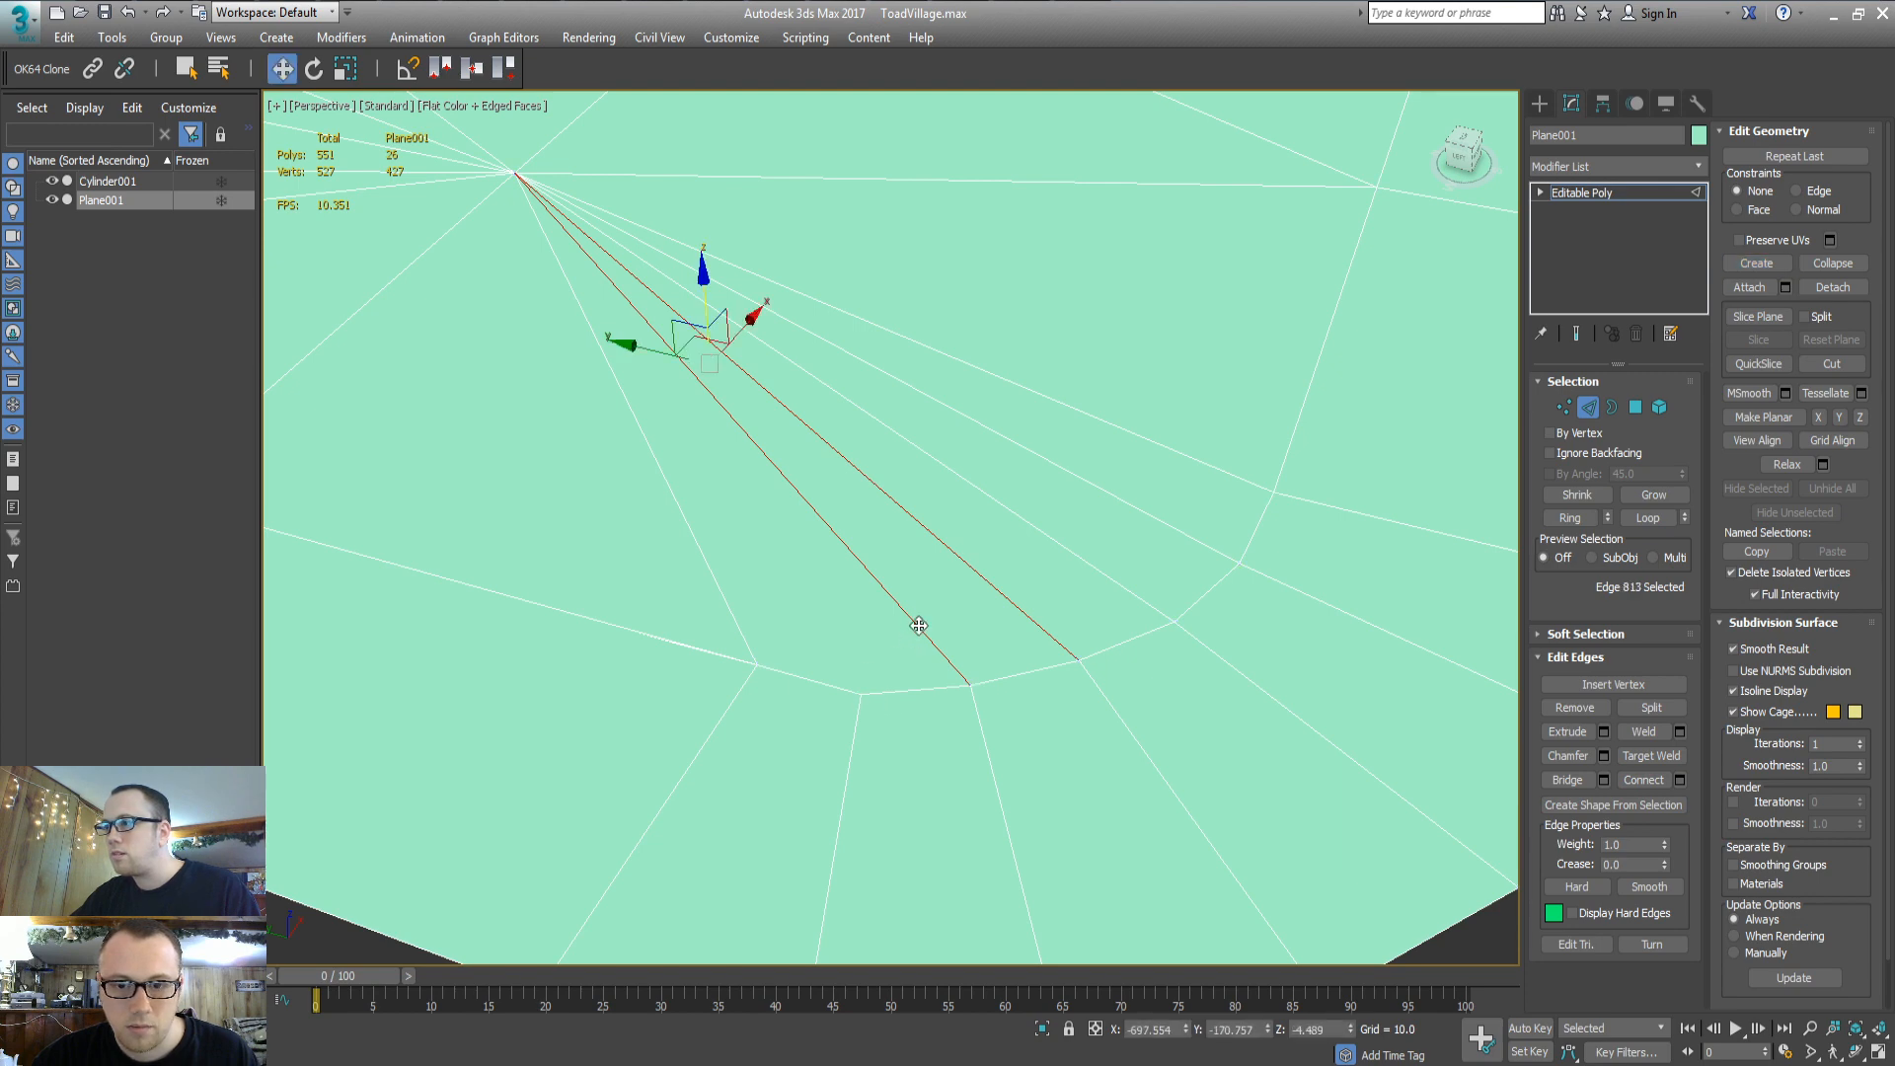
key("BackSpace")
left_click(1017, 612)
key("BackSpace")
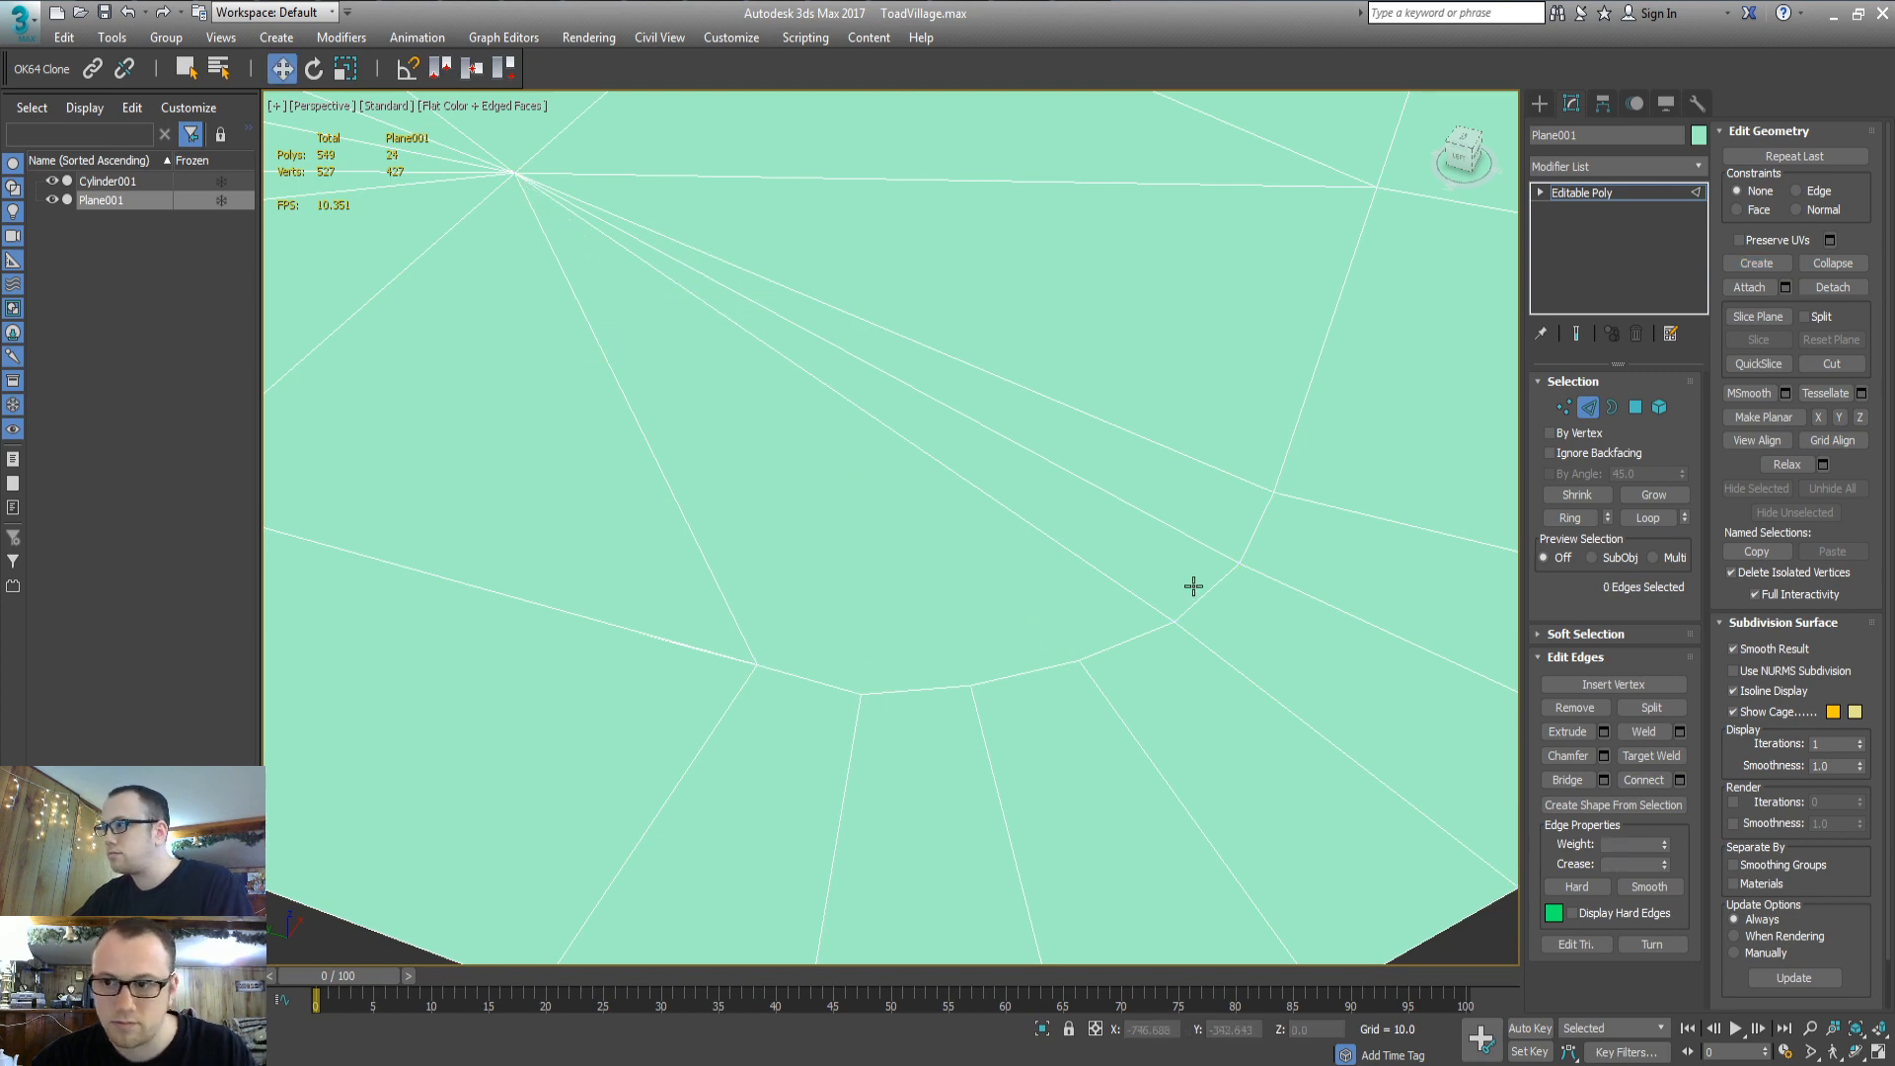
Remove the two existing fan edges that end inside the rounded corner, keeping those to the corner's two ends
left_click(1752, 266)
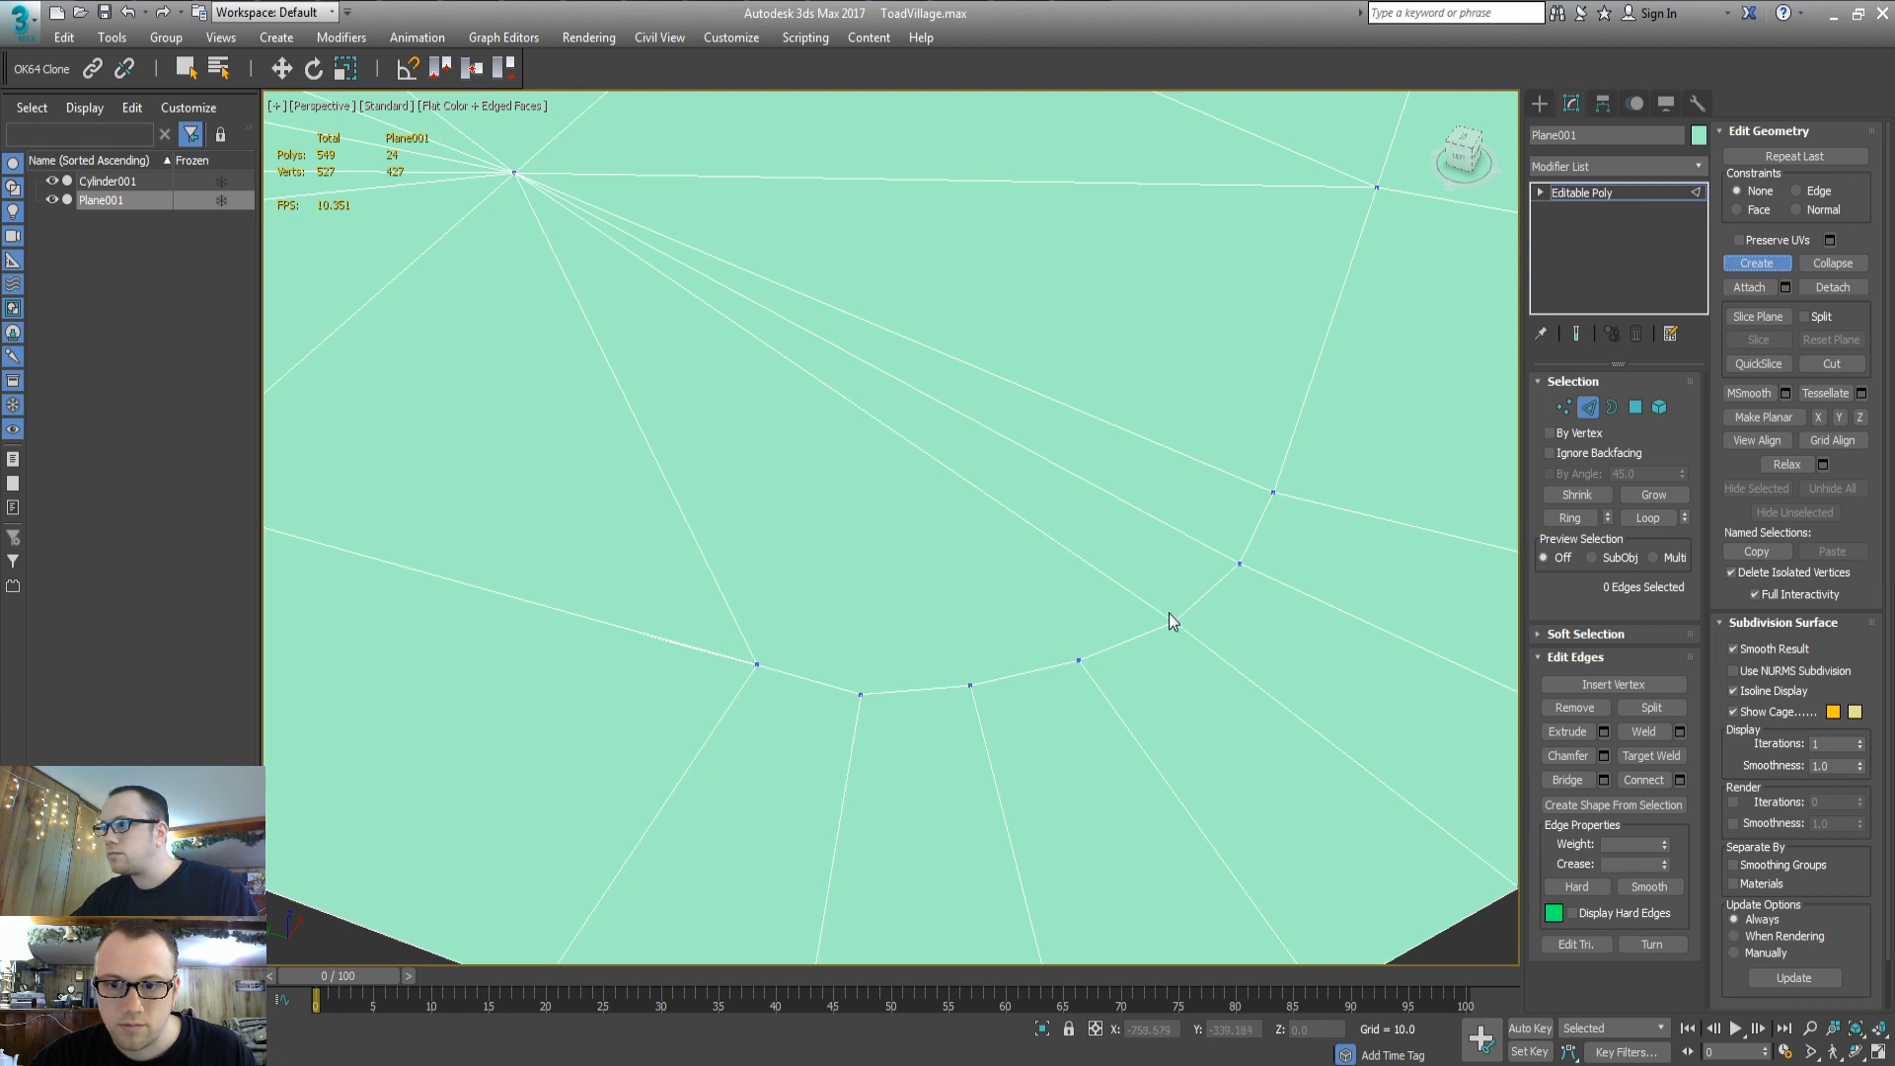
key("w")
left_click(1109, 578)
key("BackSpace")
left_click(1164, 528)
key("BackSpace")
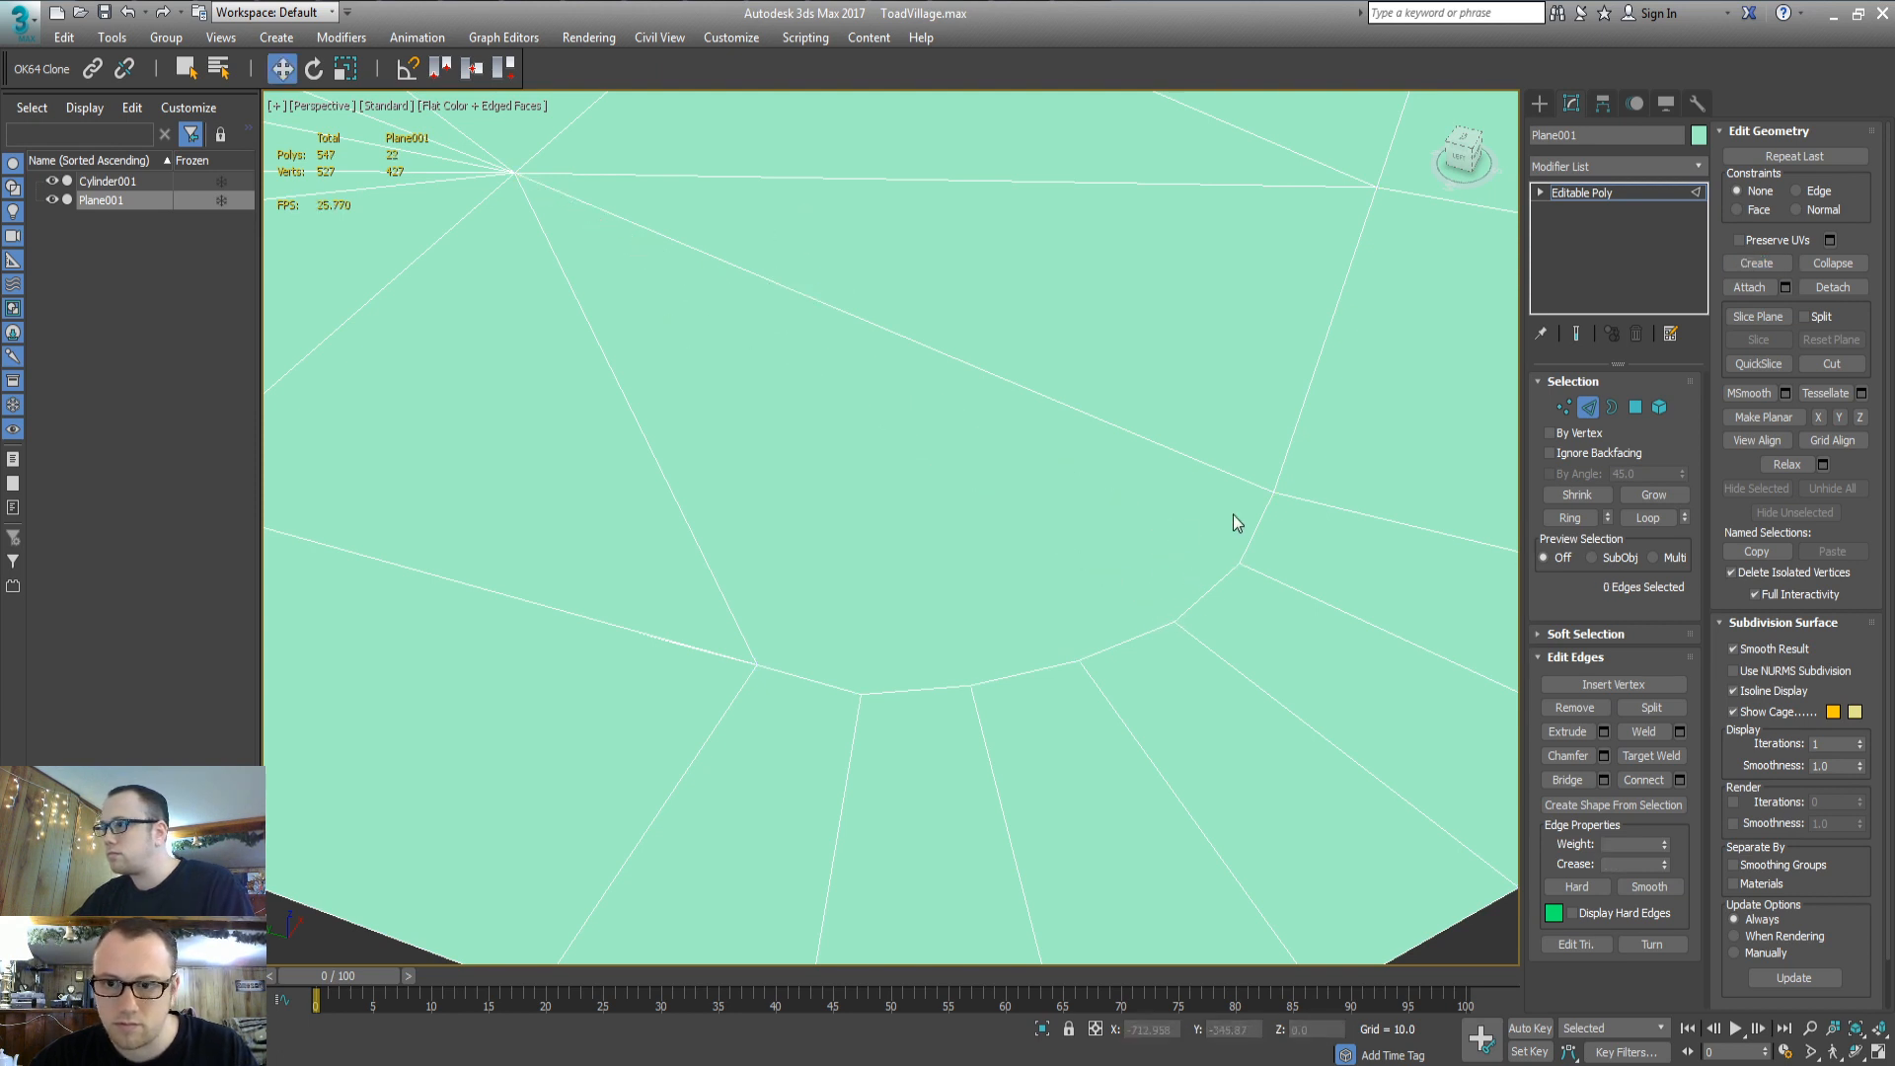
Create an edge joining the two ends of the rounded corner and a second edge joining the next boundary vertices inward
left_click(1755, 262)
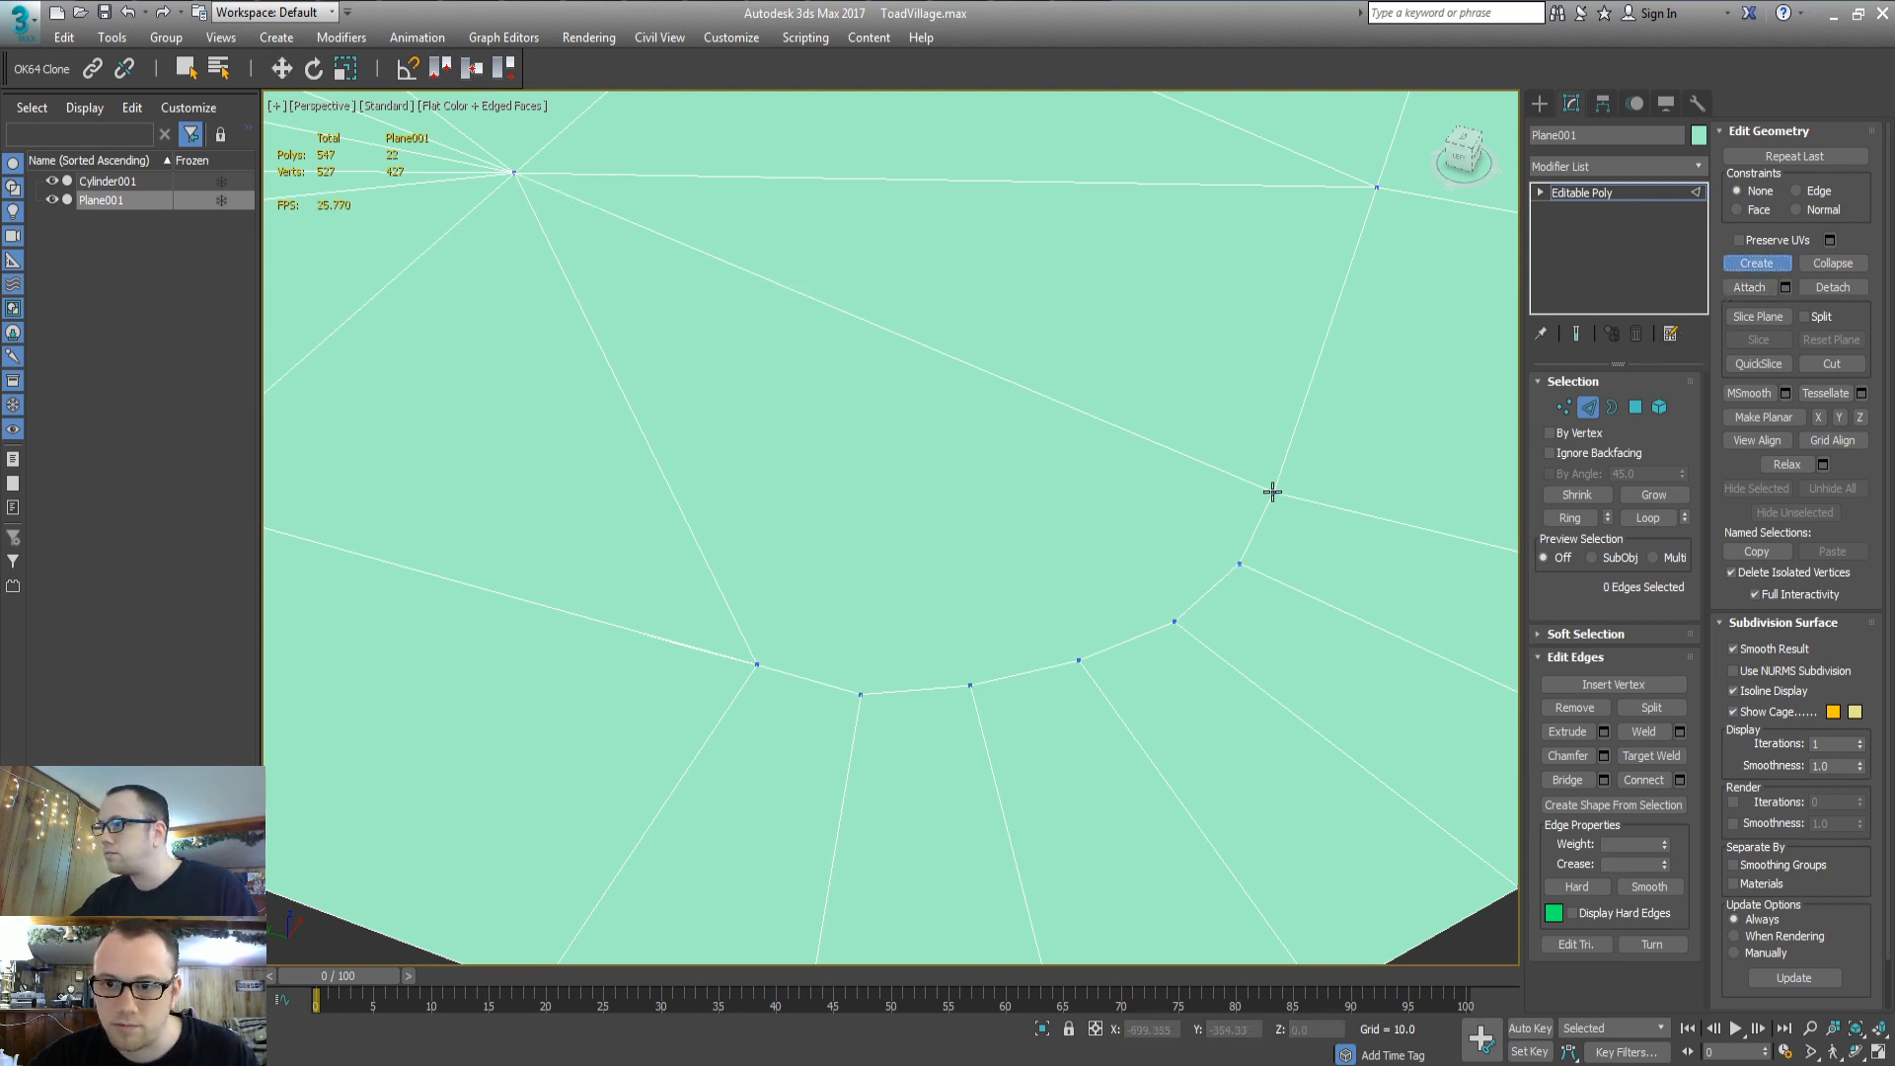
left_click(756, 663)
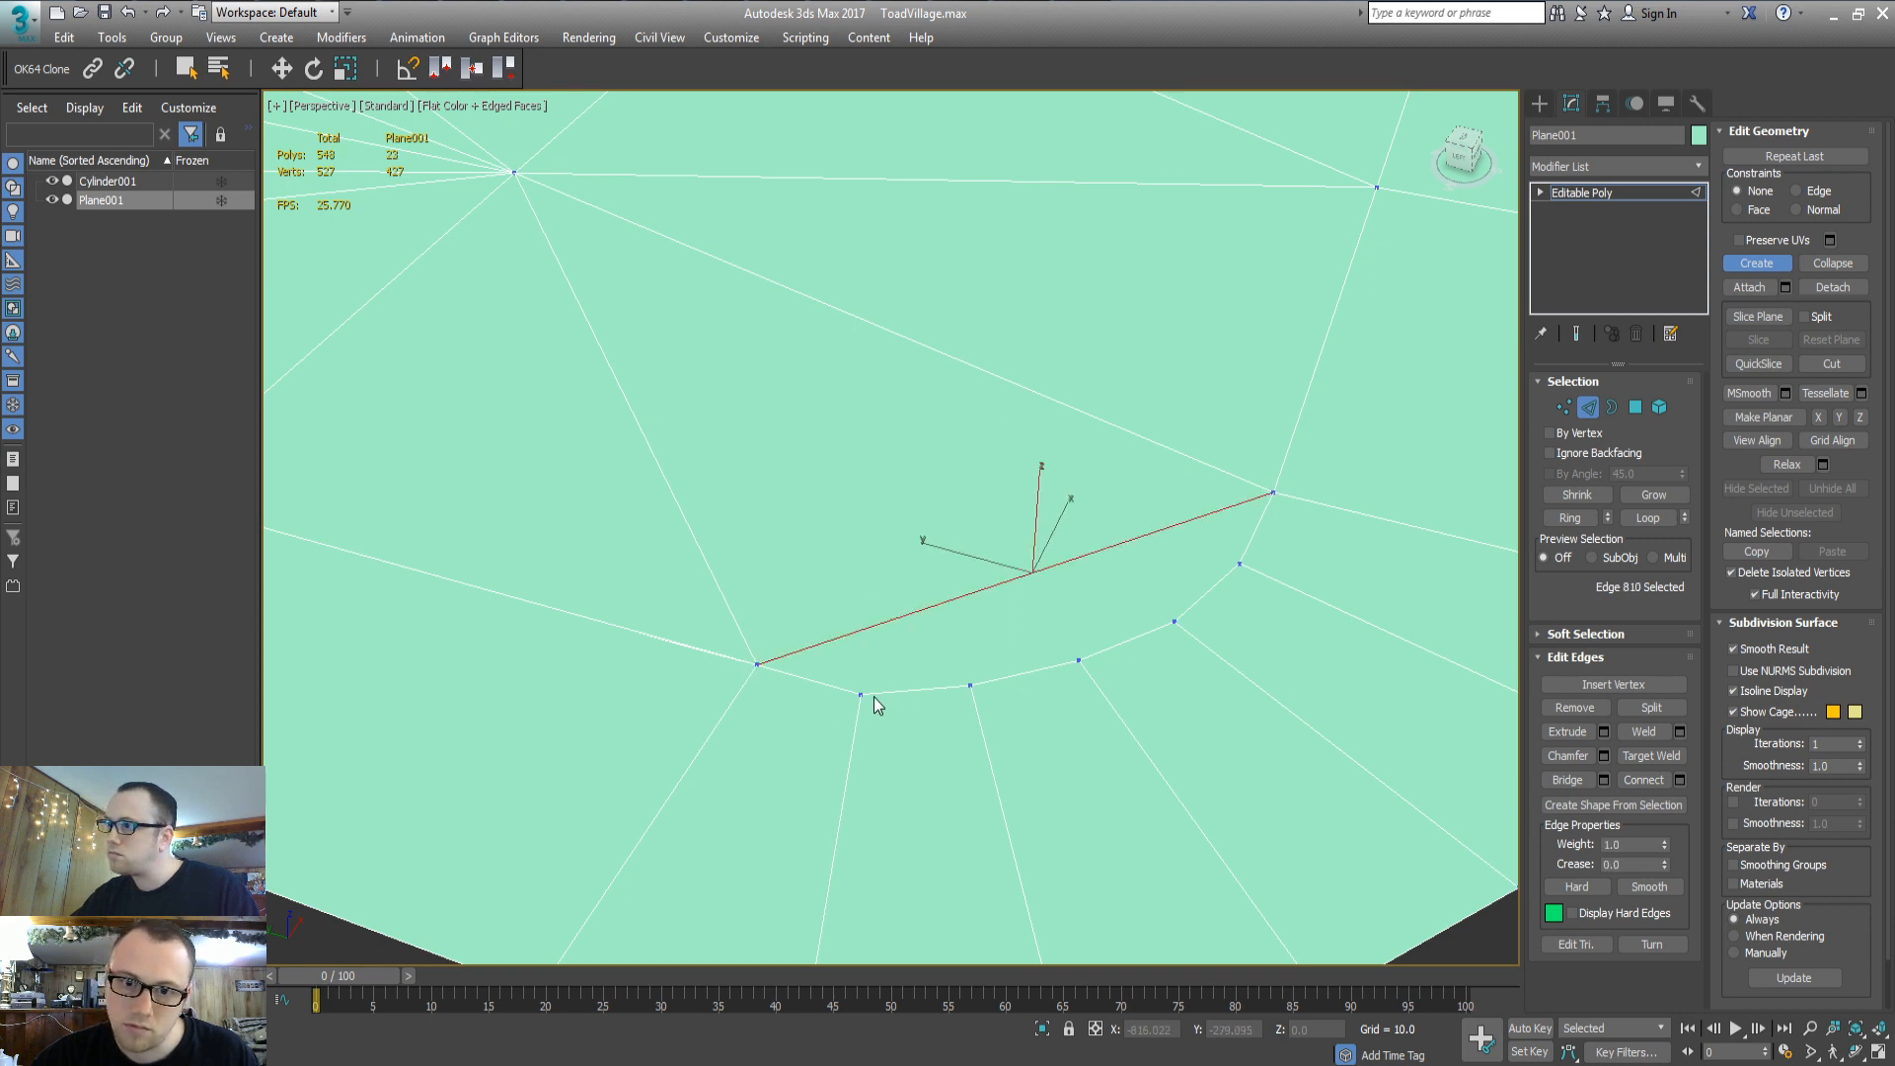
left_click(1241, 564)
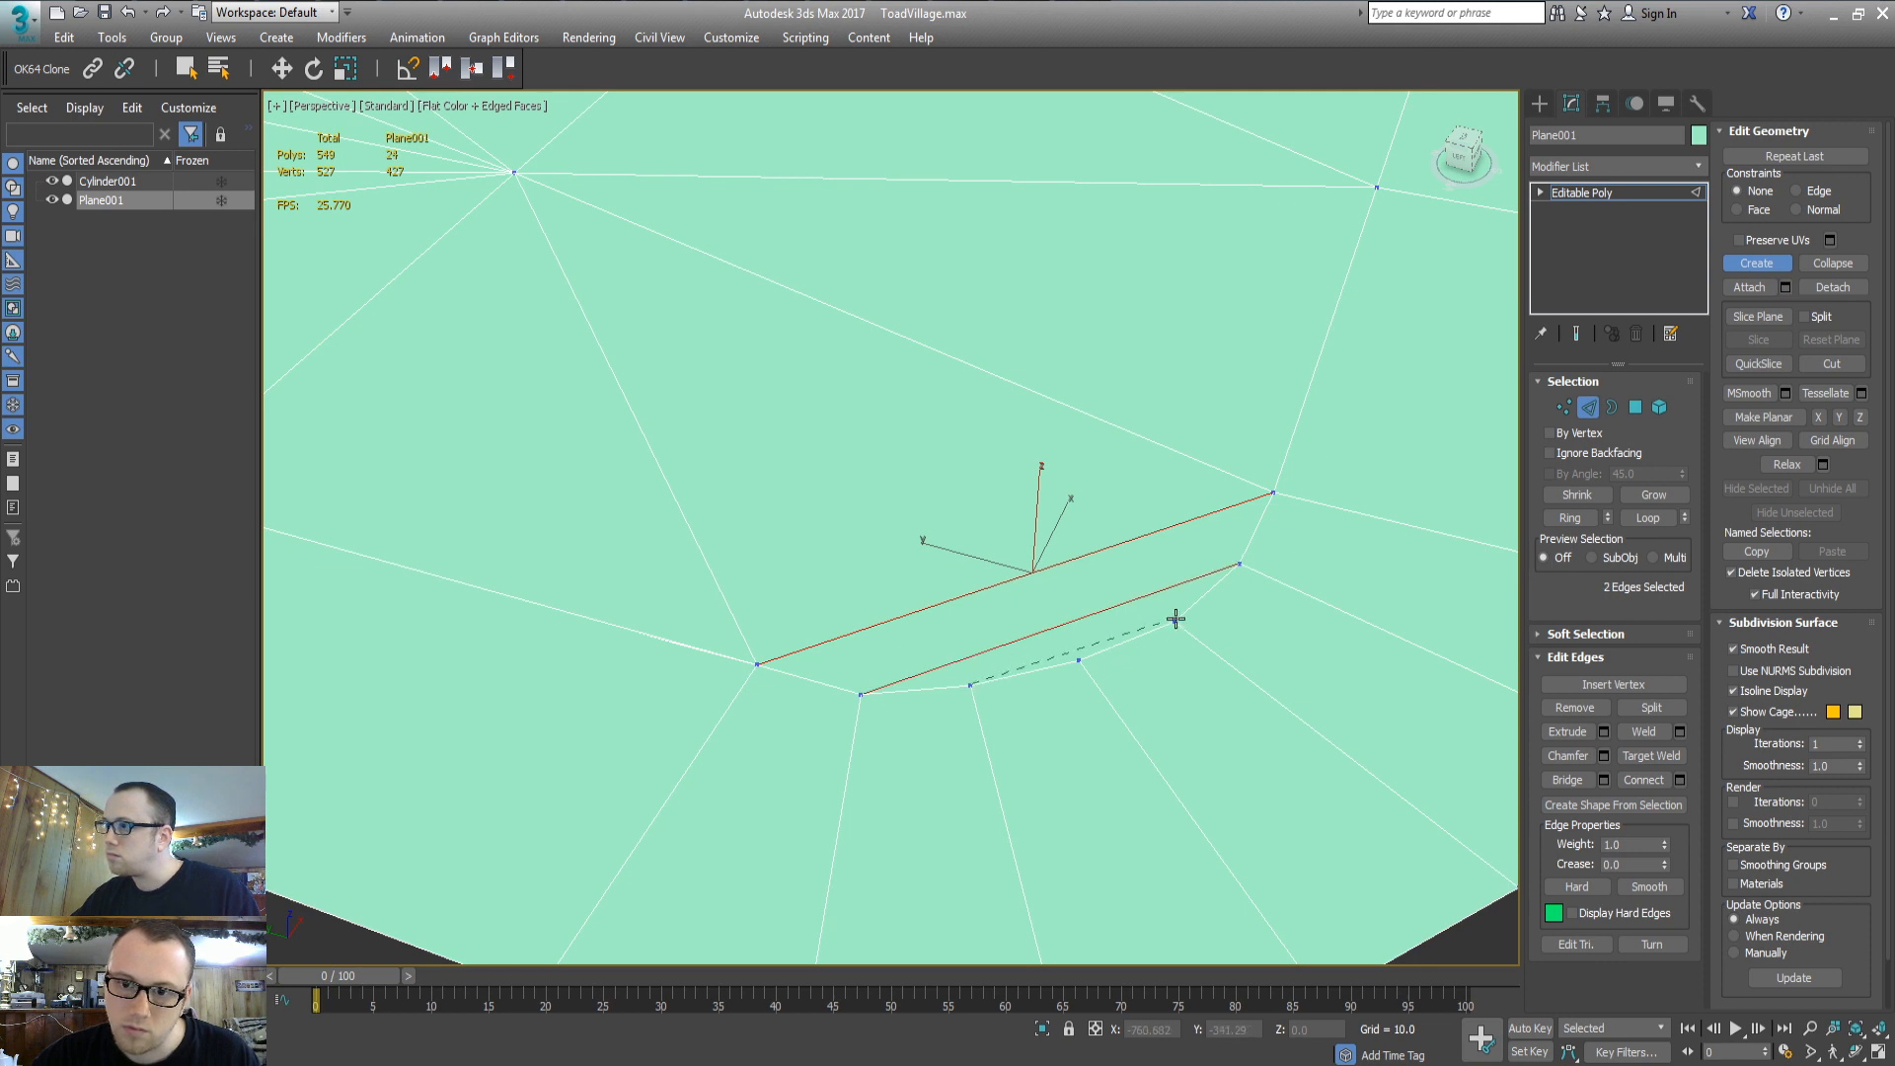
key("w")
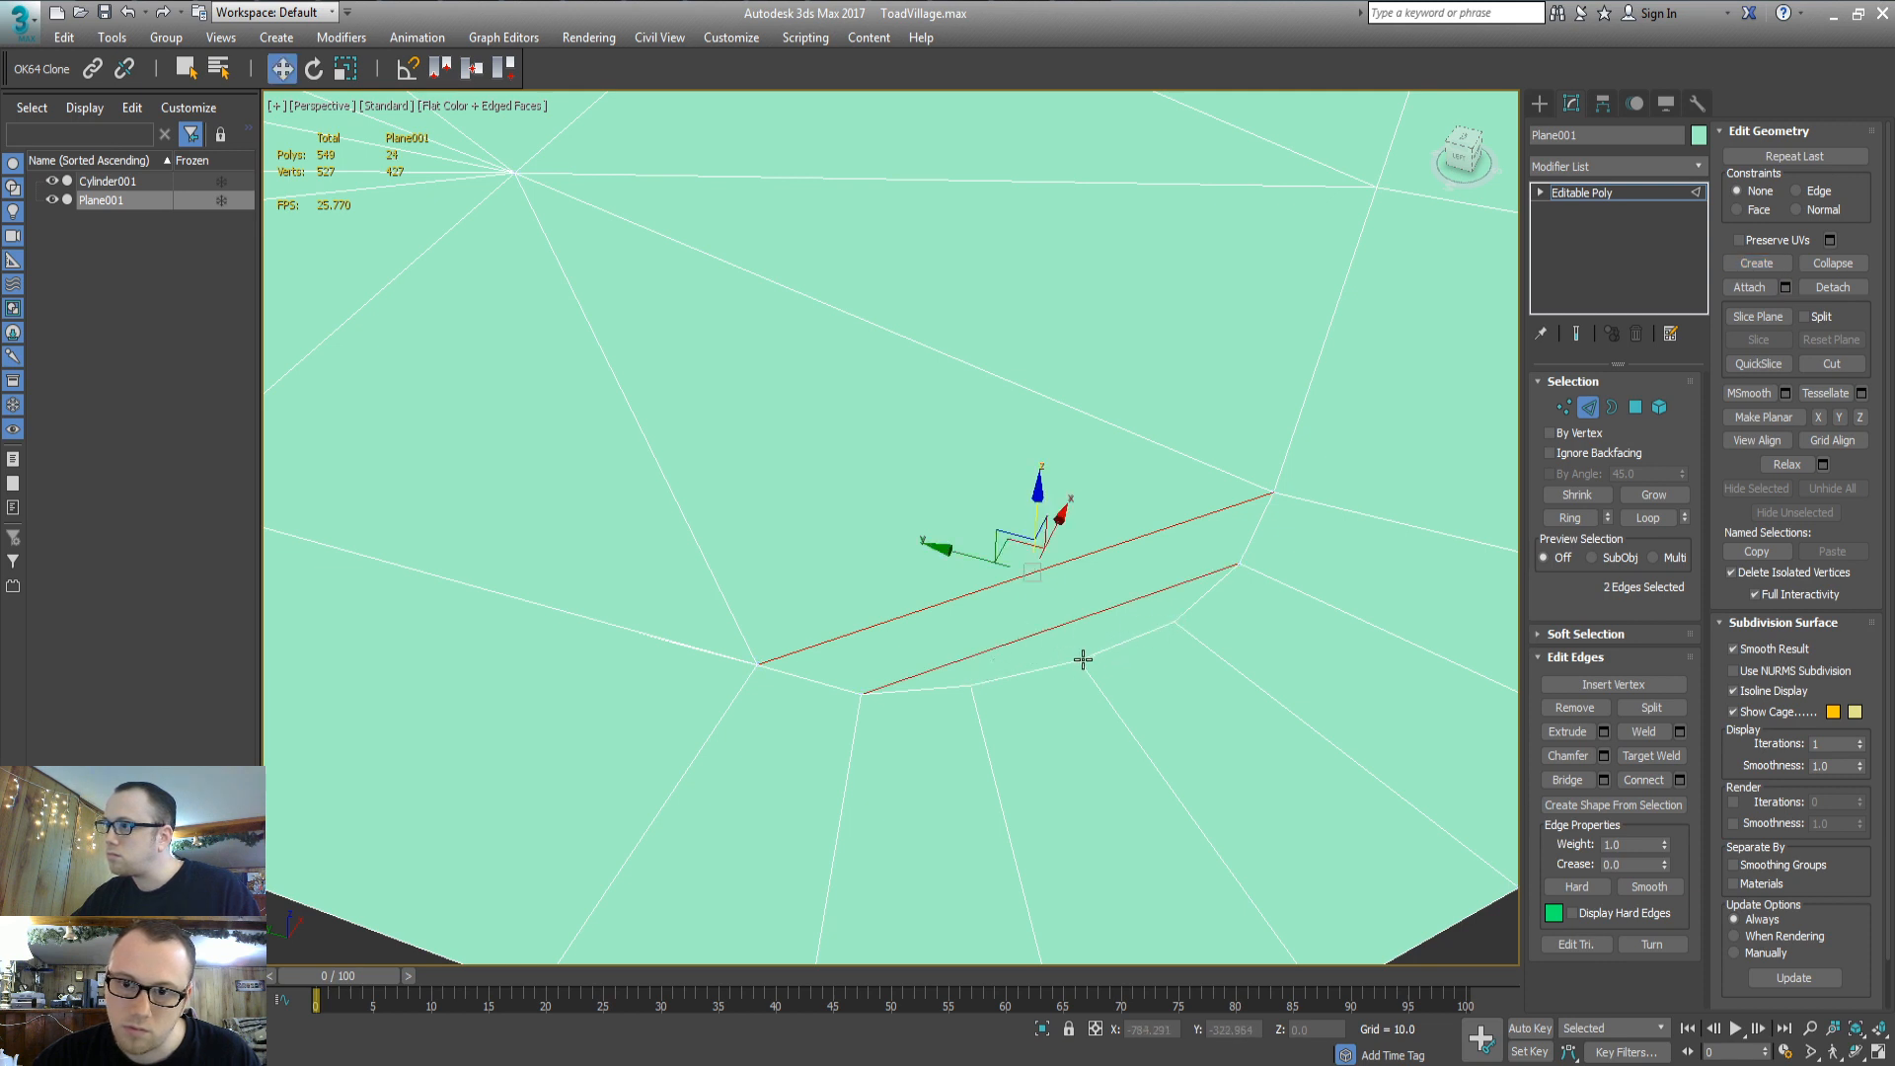
Connect both ends of the inner cross edge to the corner's boundary vertex between them, skipping one vertex on each side
left_click(1757, 264)
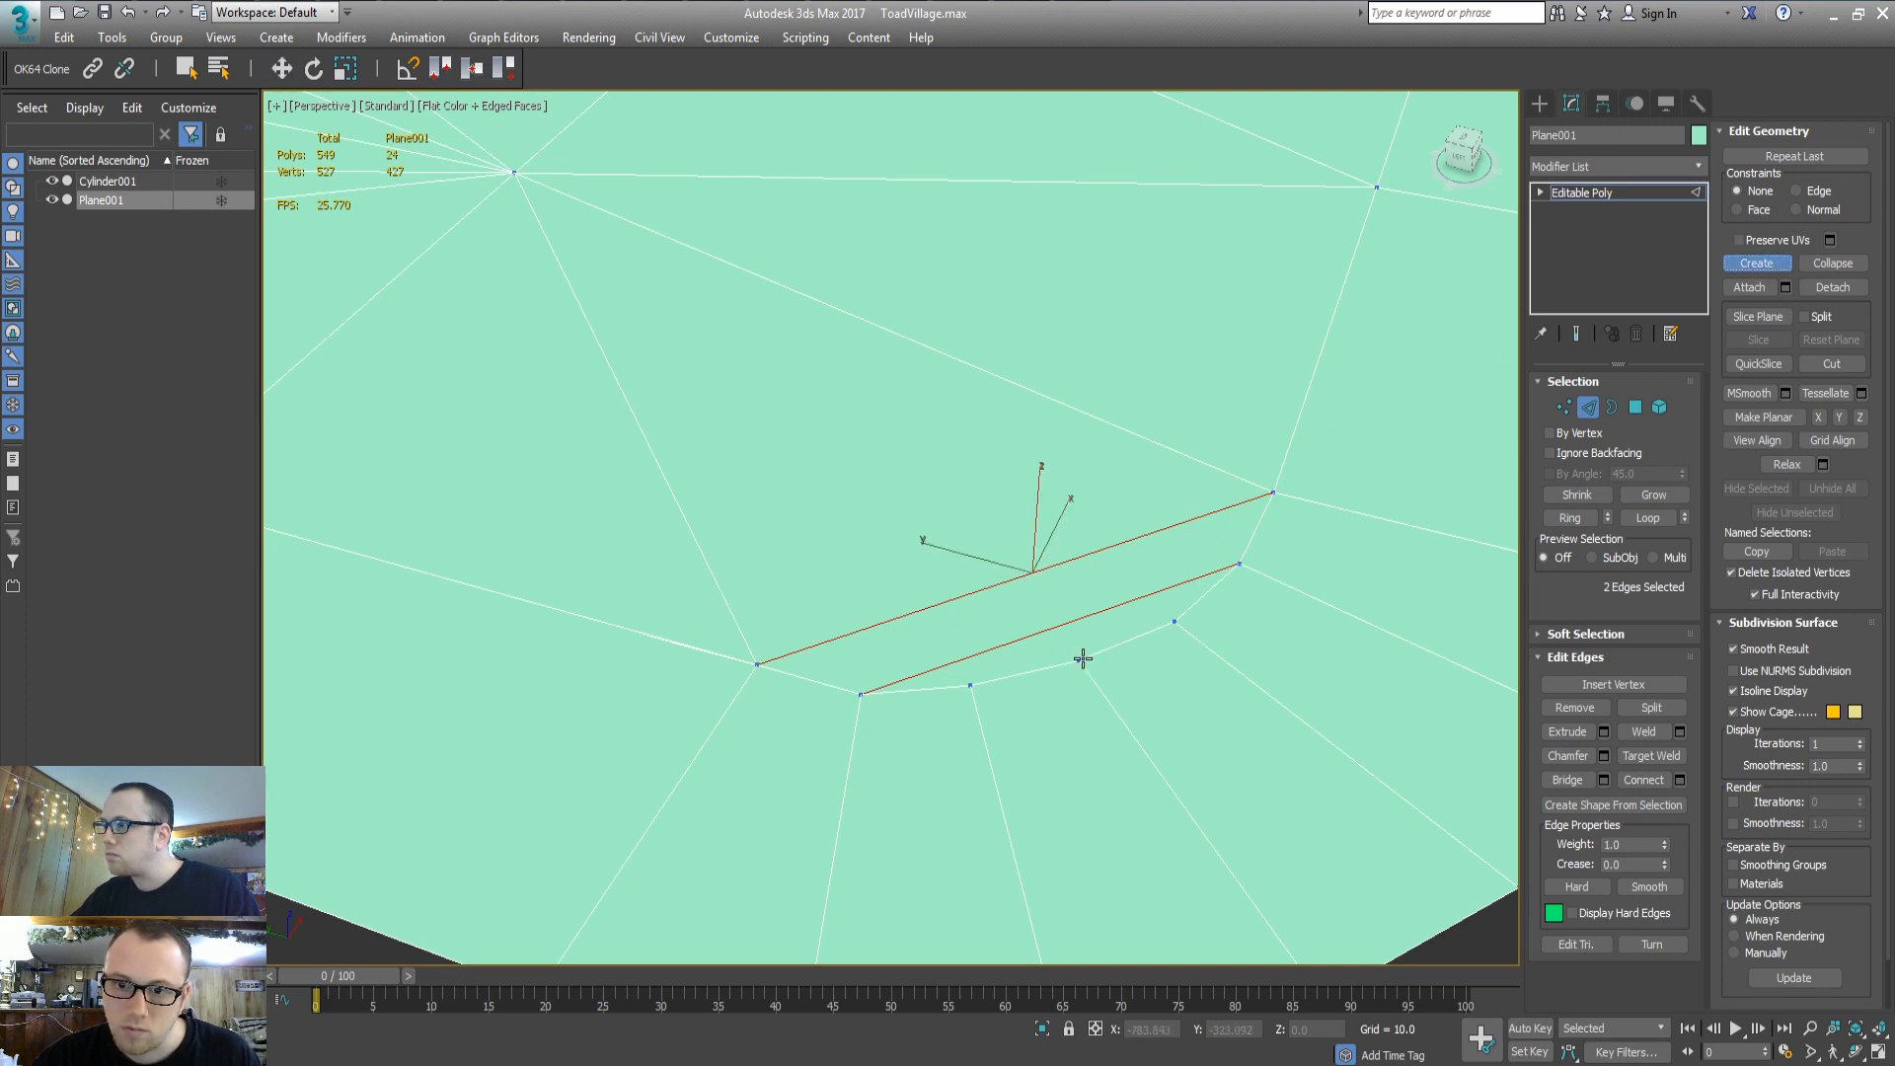
left_click(1242, 563)
left_click(860, 694)
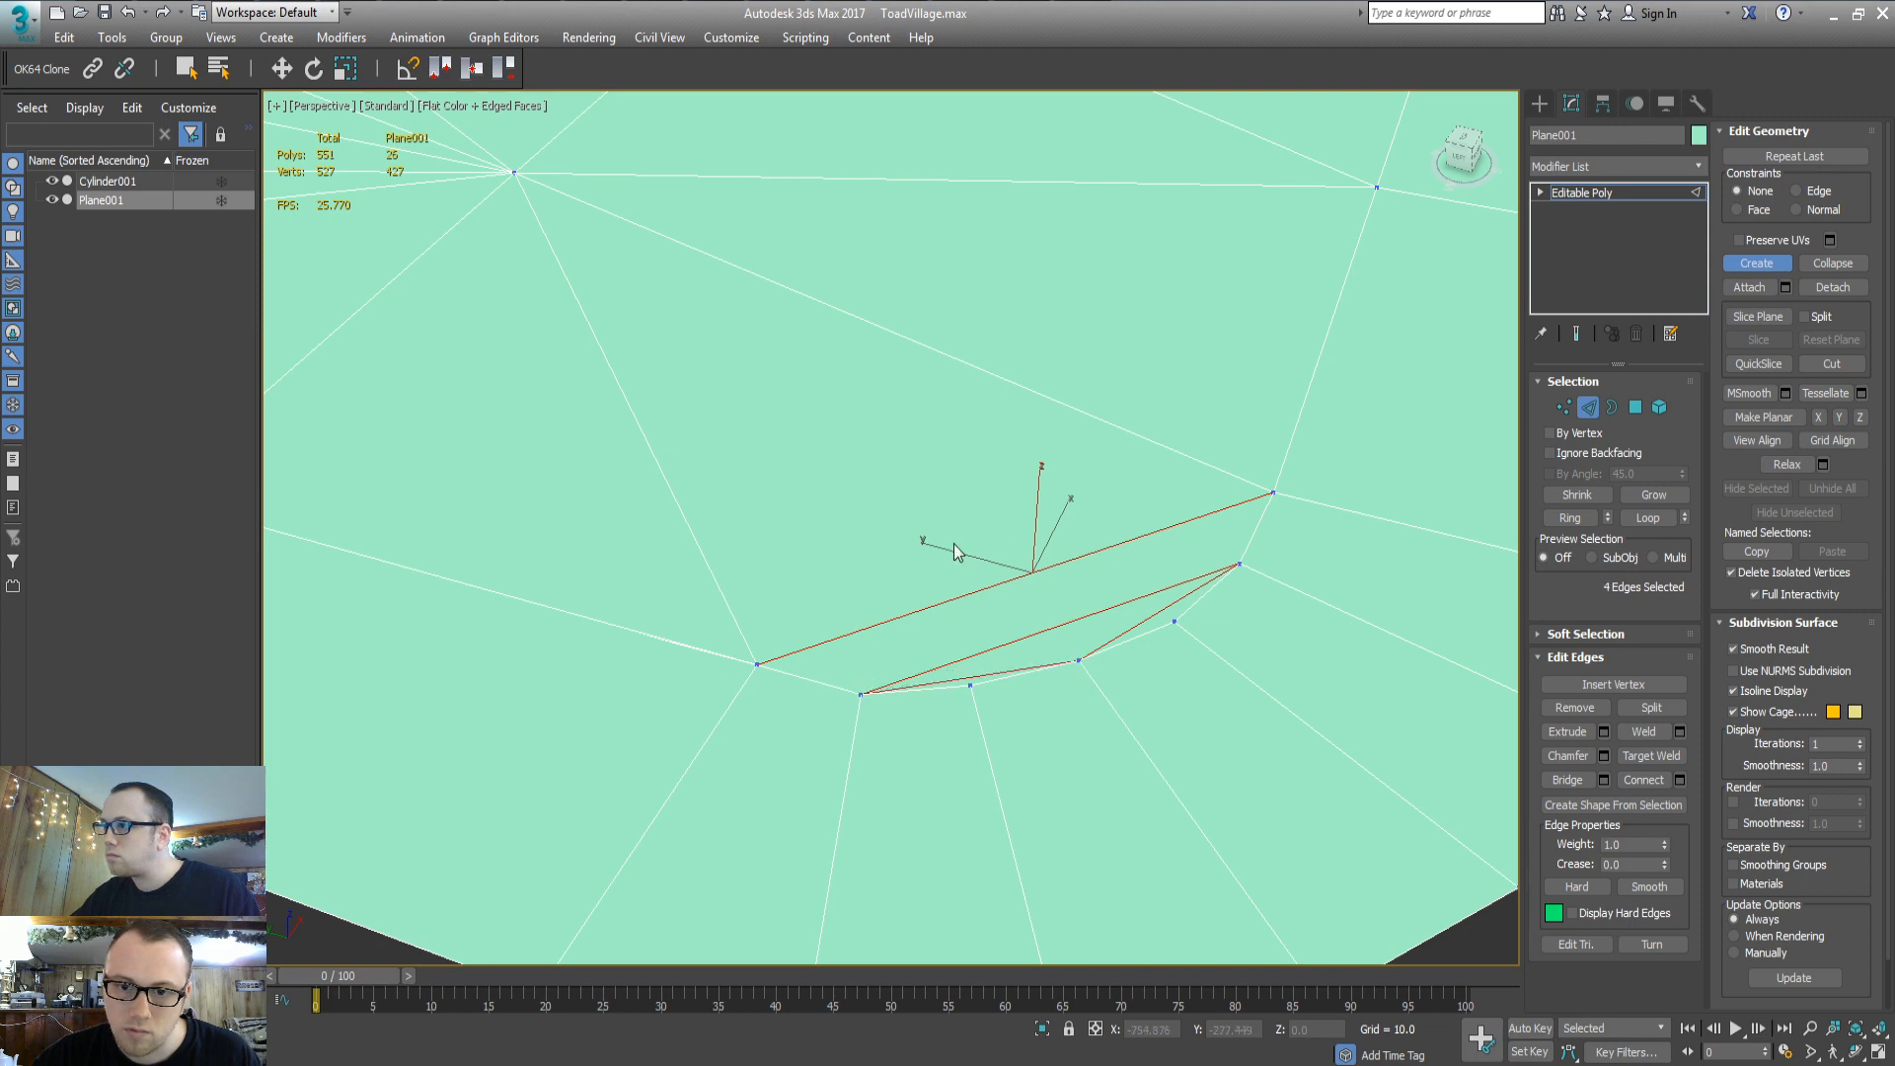
key("w")
mouse_move(811, 563)
middle_mouse_down("alt")
mouse_move(850, 648)
mouse_move(842, 570)
middle_mouse_up("alt")
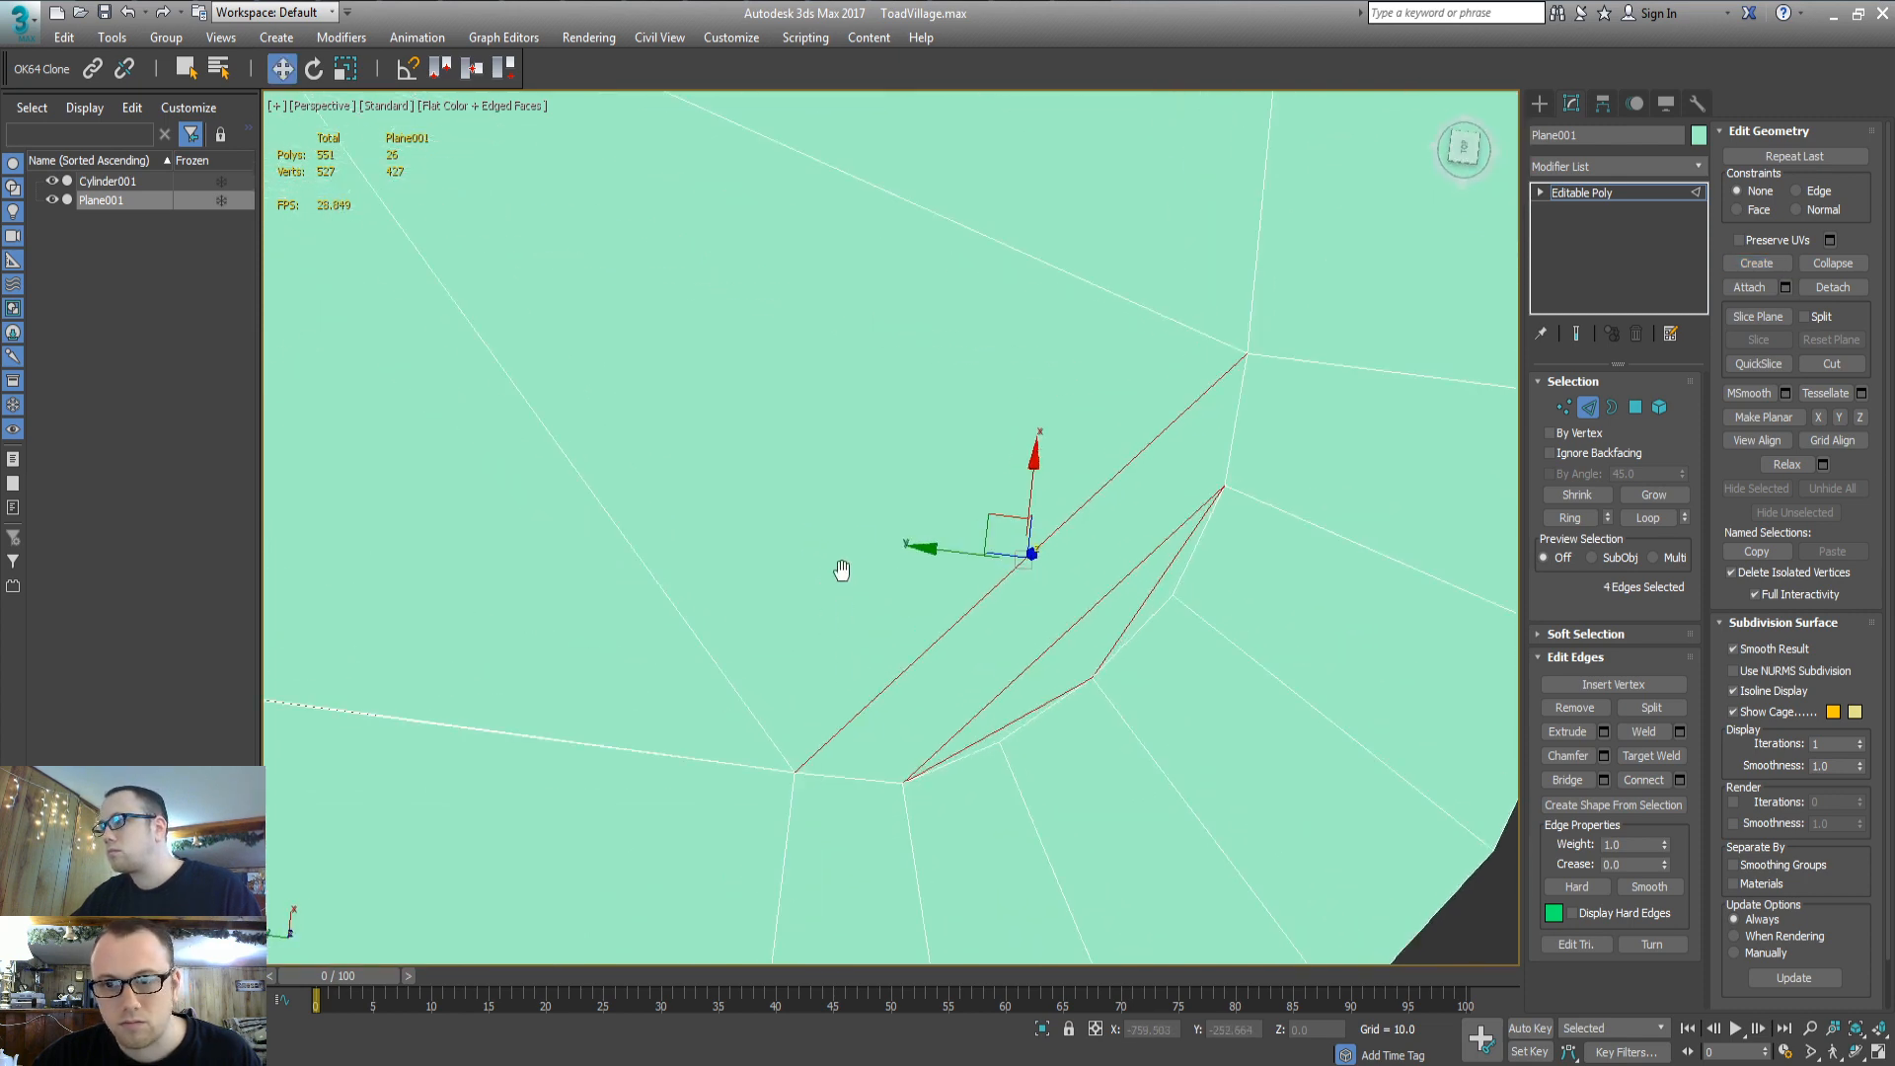
scroll(842, 571, "down", 3)
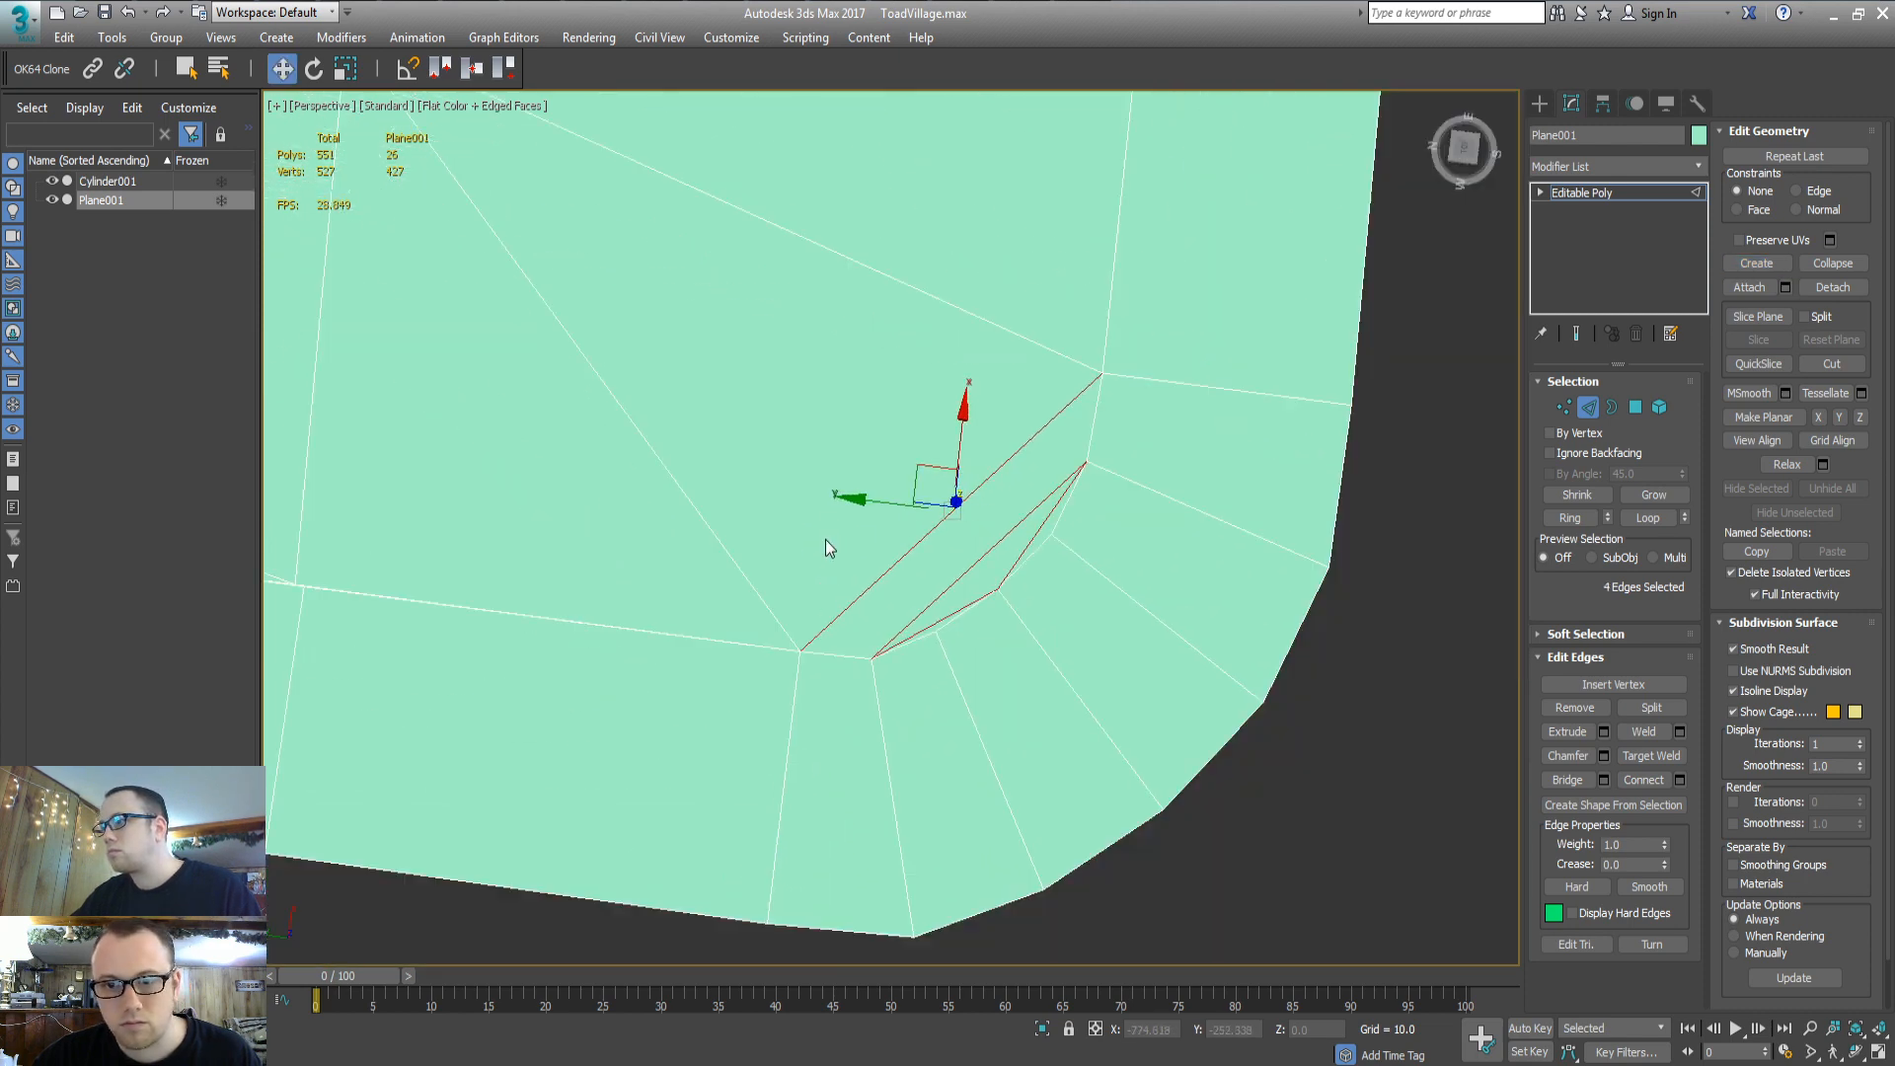
Convert the terrain back to Editable Mesh, clear the selection, and switch to edge level
left_click(997, 702)
key("3")
middle_click_drag(797, 560, 911, 582)
key("ctrl+d")
scroll(911, 583, "down", 3)
middle_click_drag(904, 726, 930, 702, "alt")
middle_click_drag(1067, 681, 898, 680)
key("2")
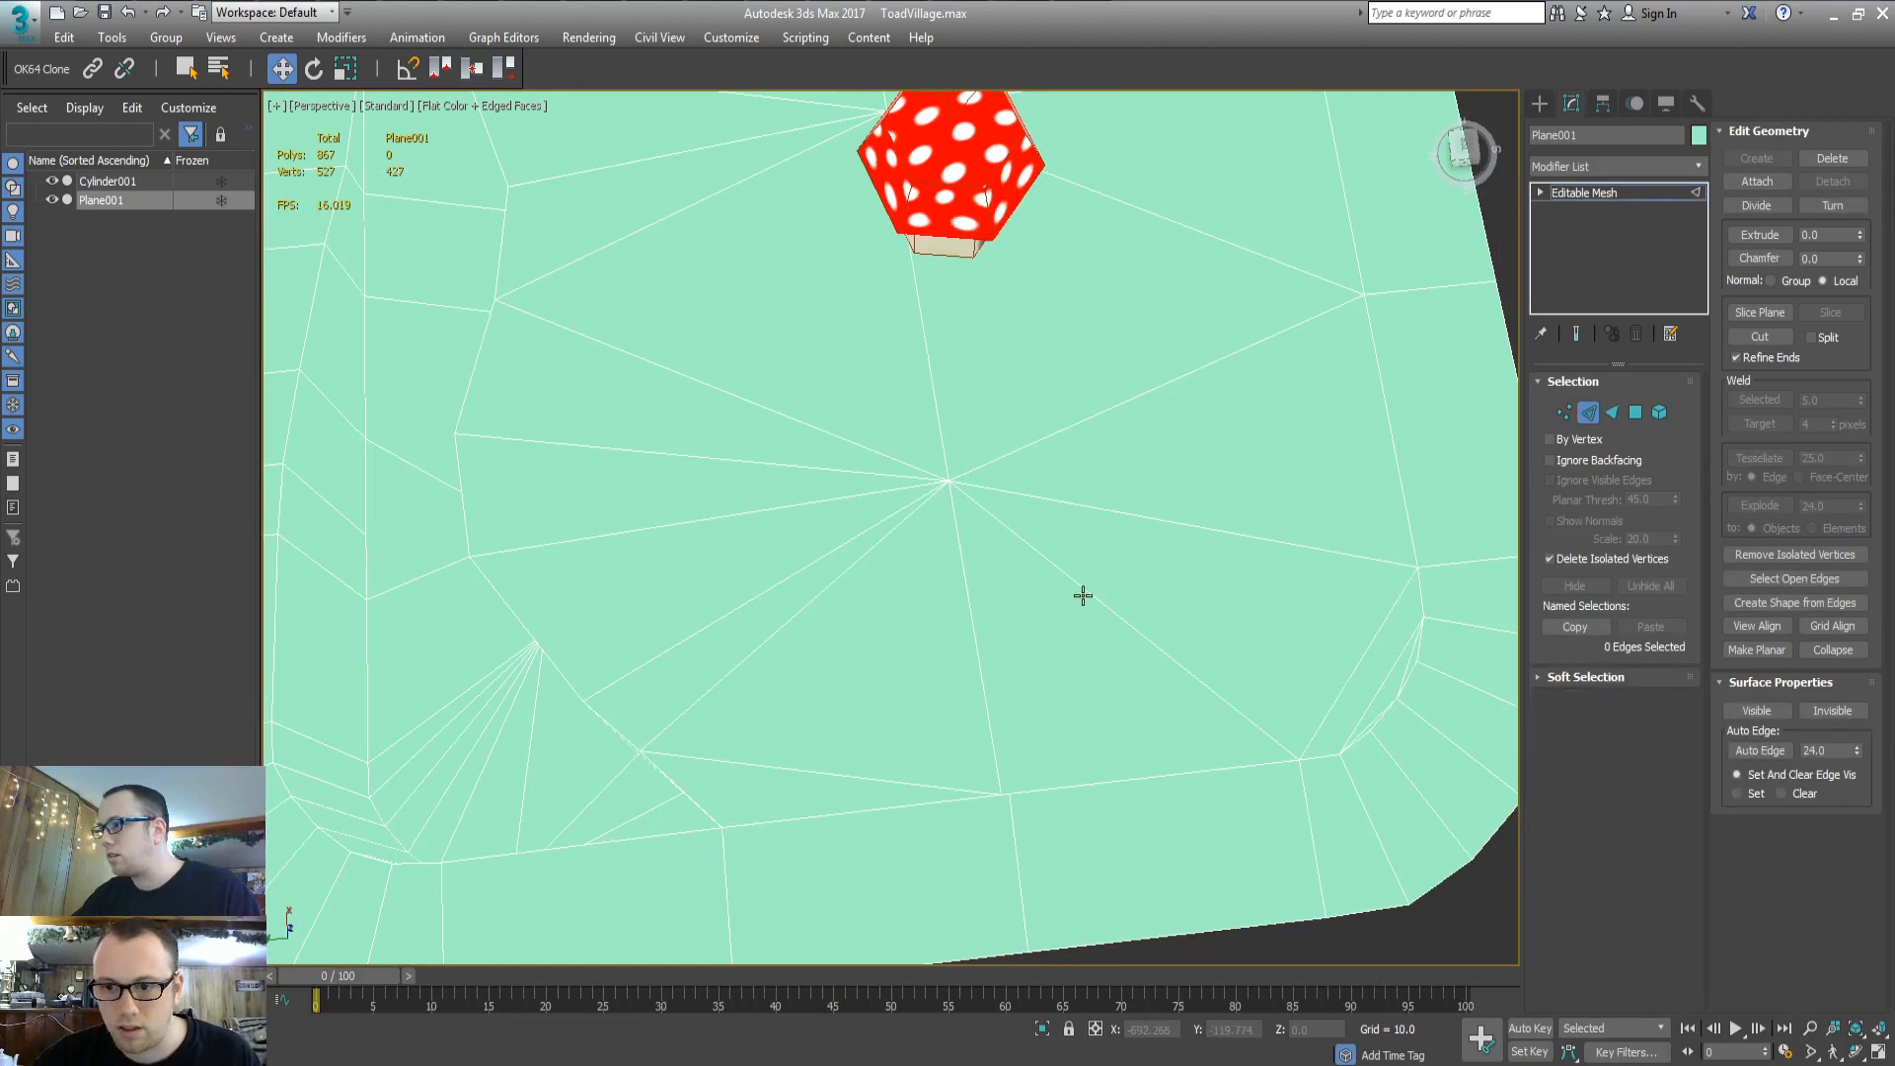
Inspect the plateau and its rounded corner up close for leftover gaps along the rim
middle_click_drag(1083, 596, 948, 596)
scroll(900, 580, "down", 5)
middle_click_drag(977, 415, 1007, 793)
middle_click_drag(959, 357, 919, 415)
mouse_move(964, 211)
middle_mouse_down()
mouse_move(965, 563)
mouse_move(956, 241)
middle_mouse_up()
scroll(990, 579, "up", 5)
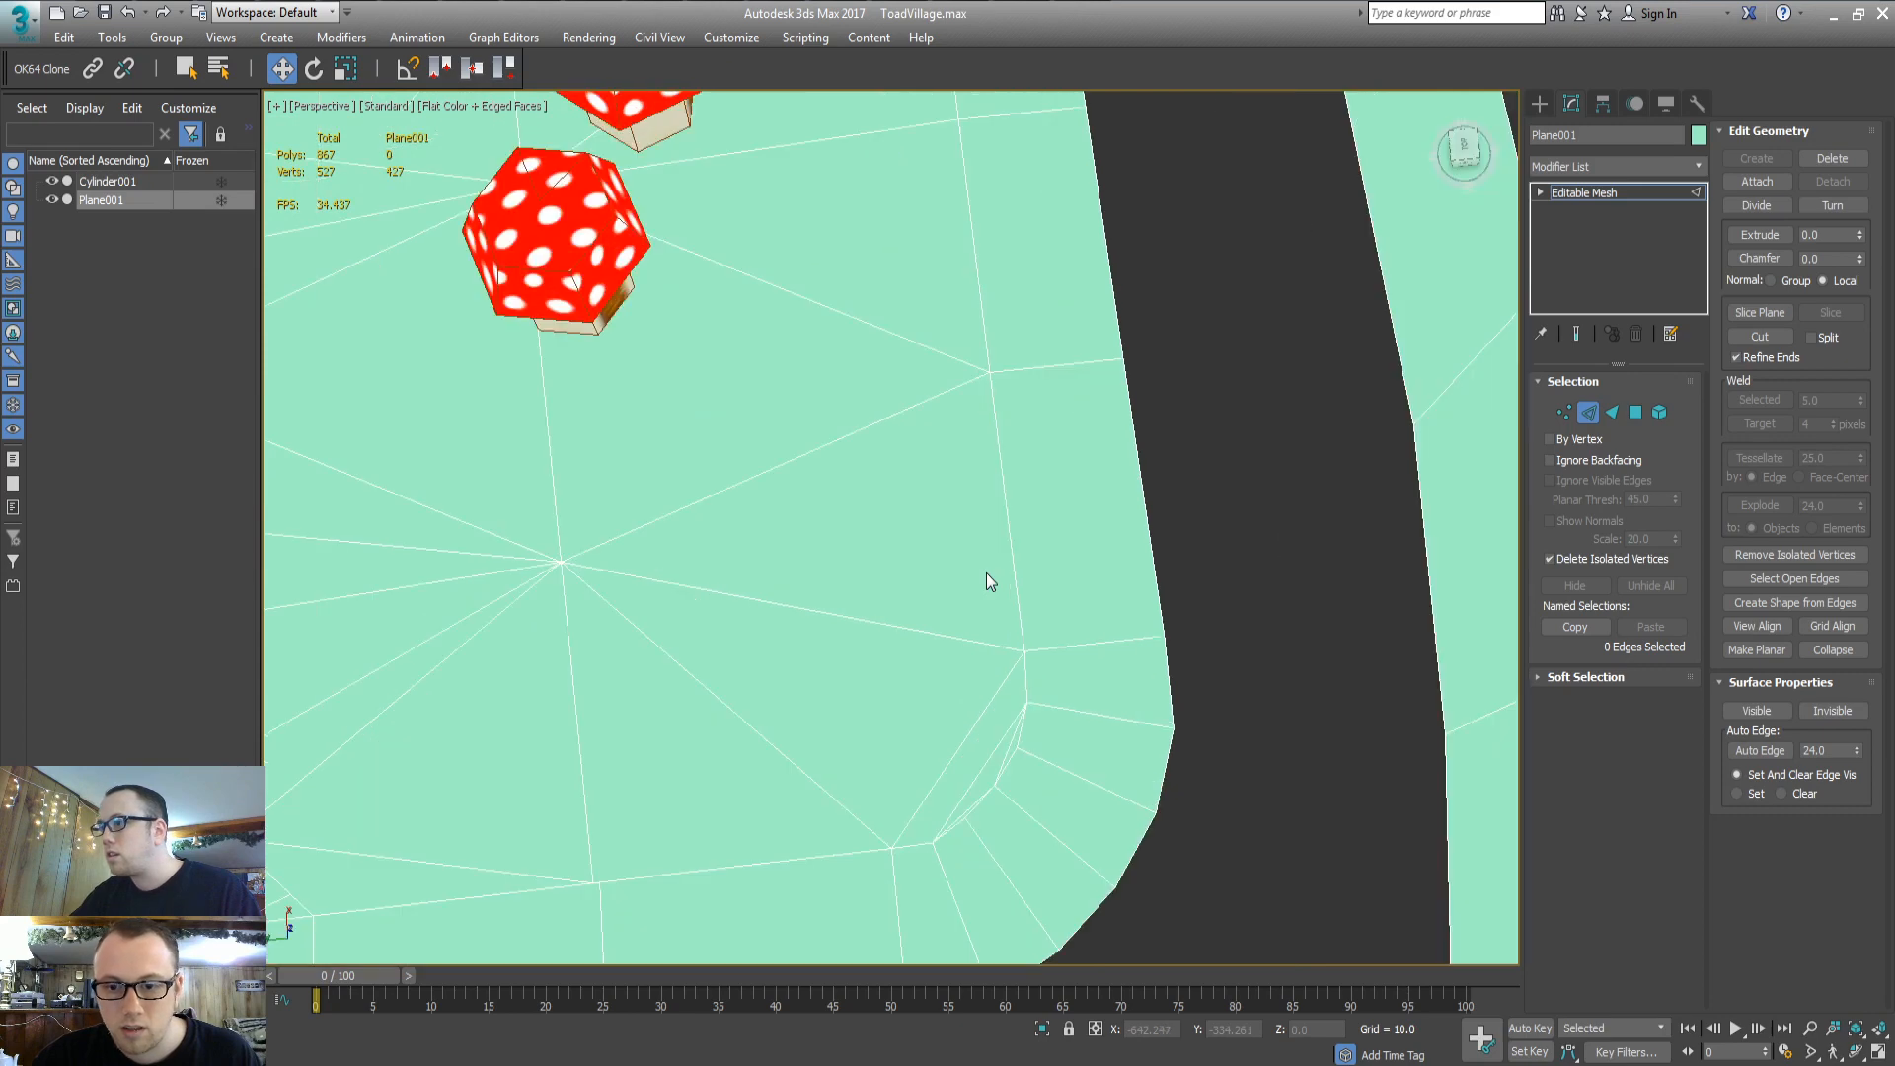
key("3")
scroll(981, 559, "up", 5)
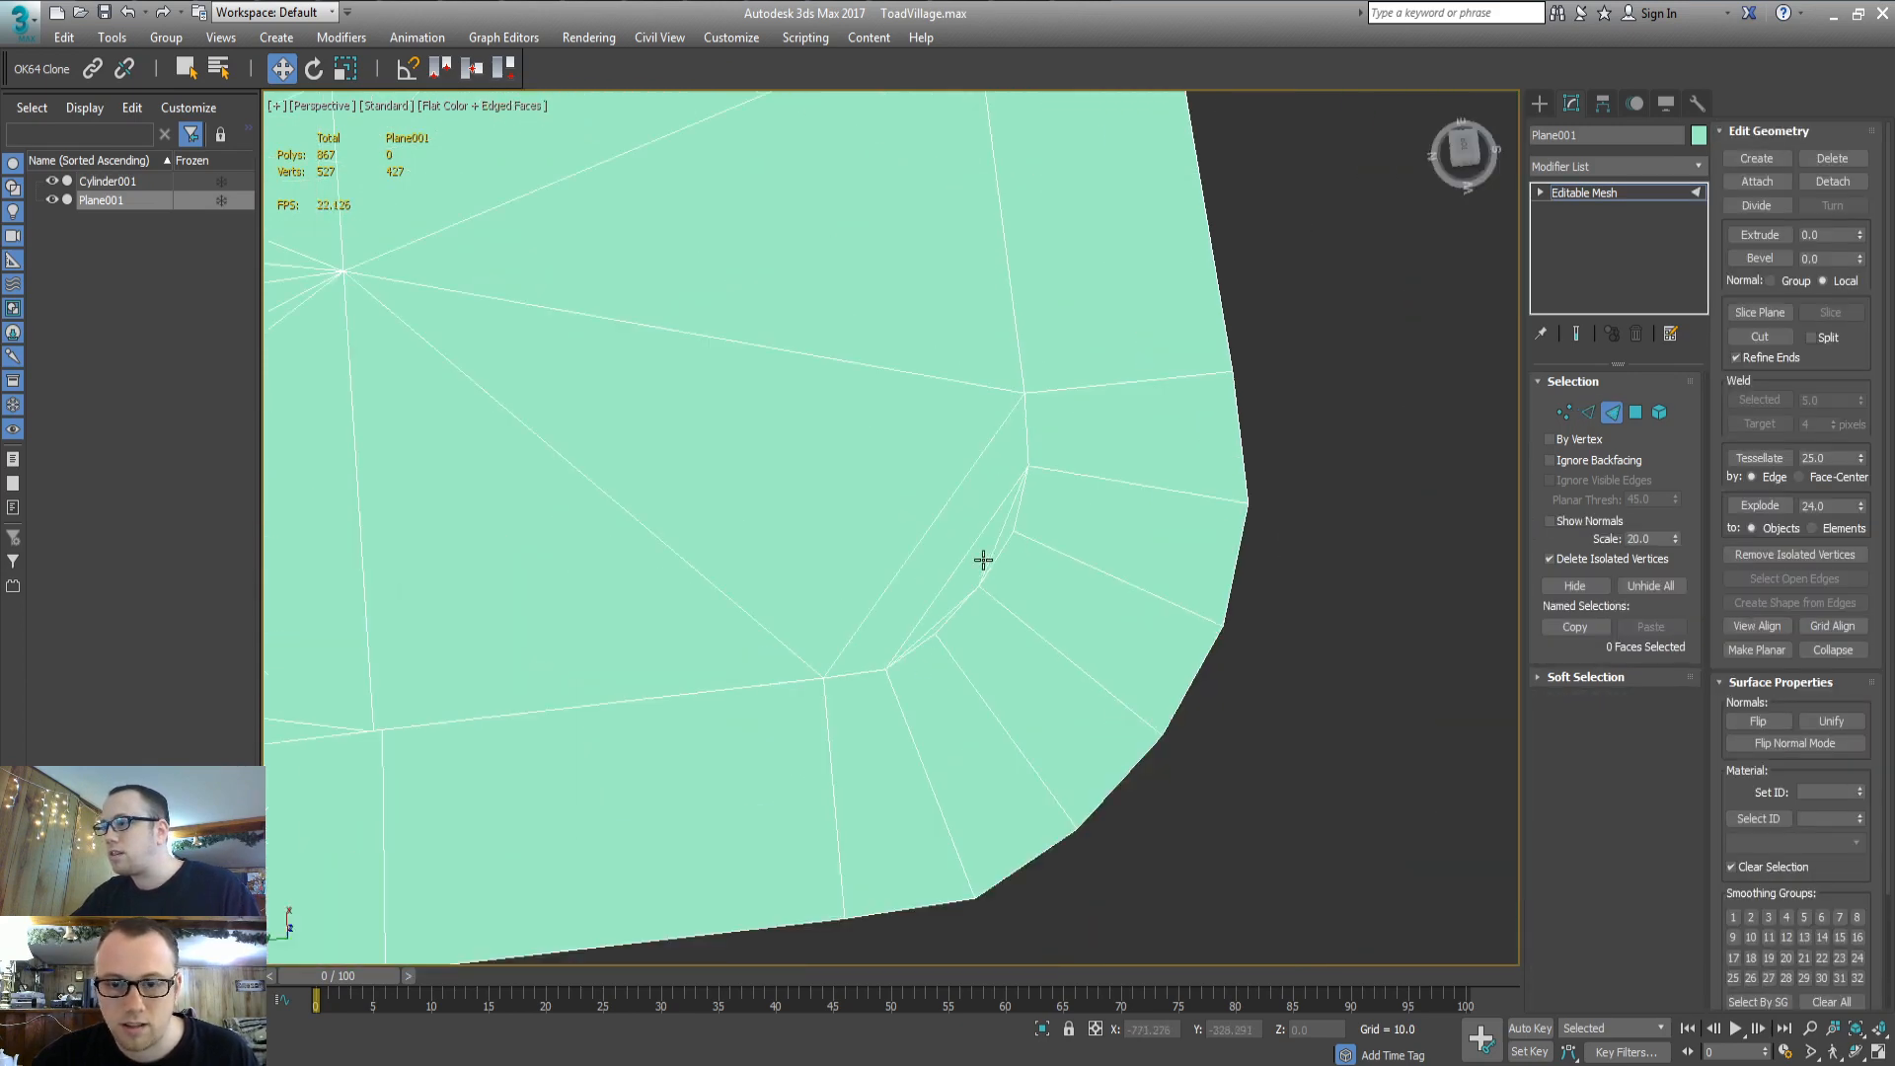
left_click(922, 651)
middle_click_drag(922, 652, 939, 613, "alt")
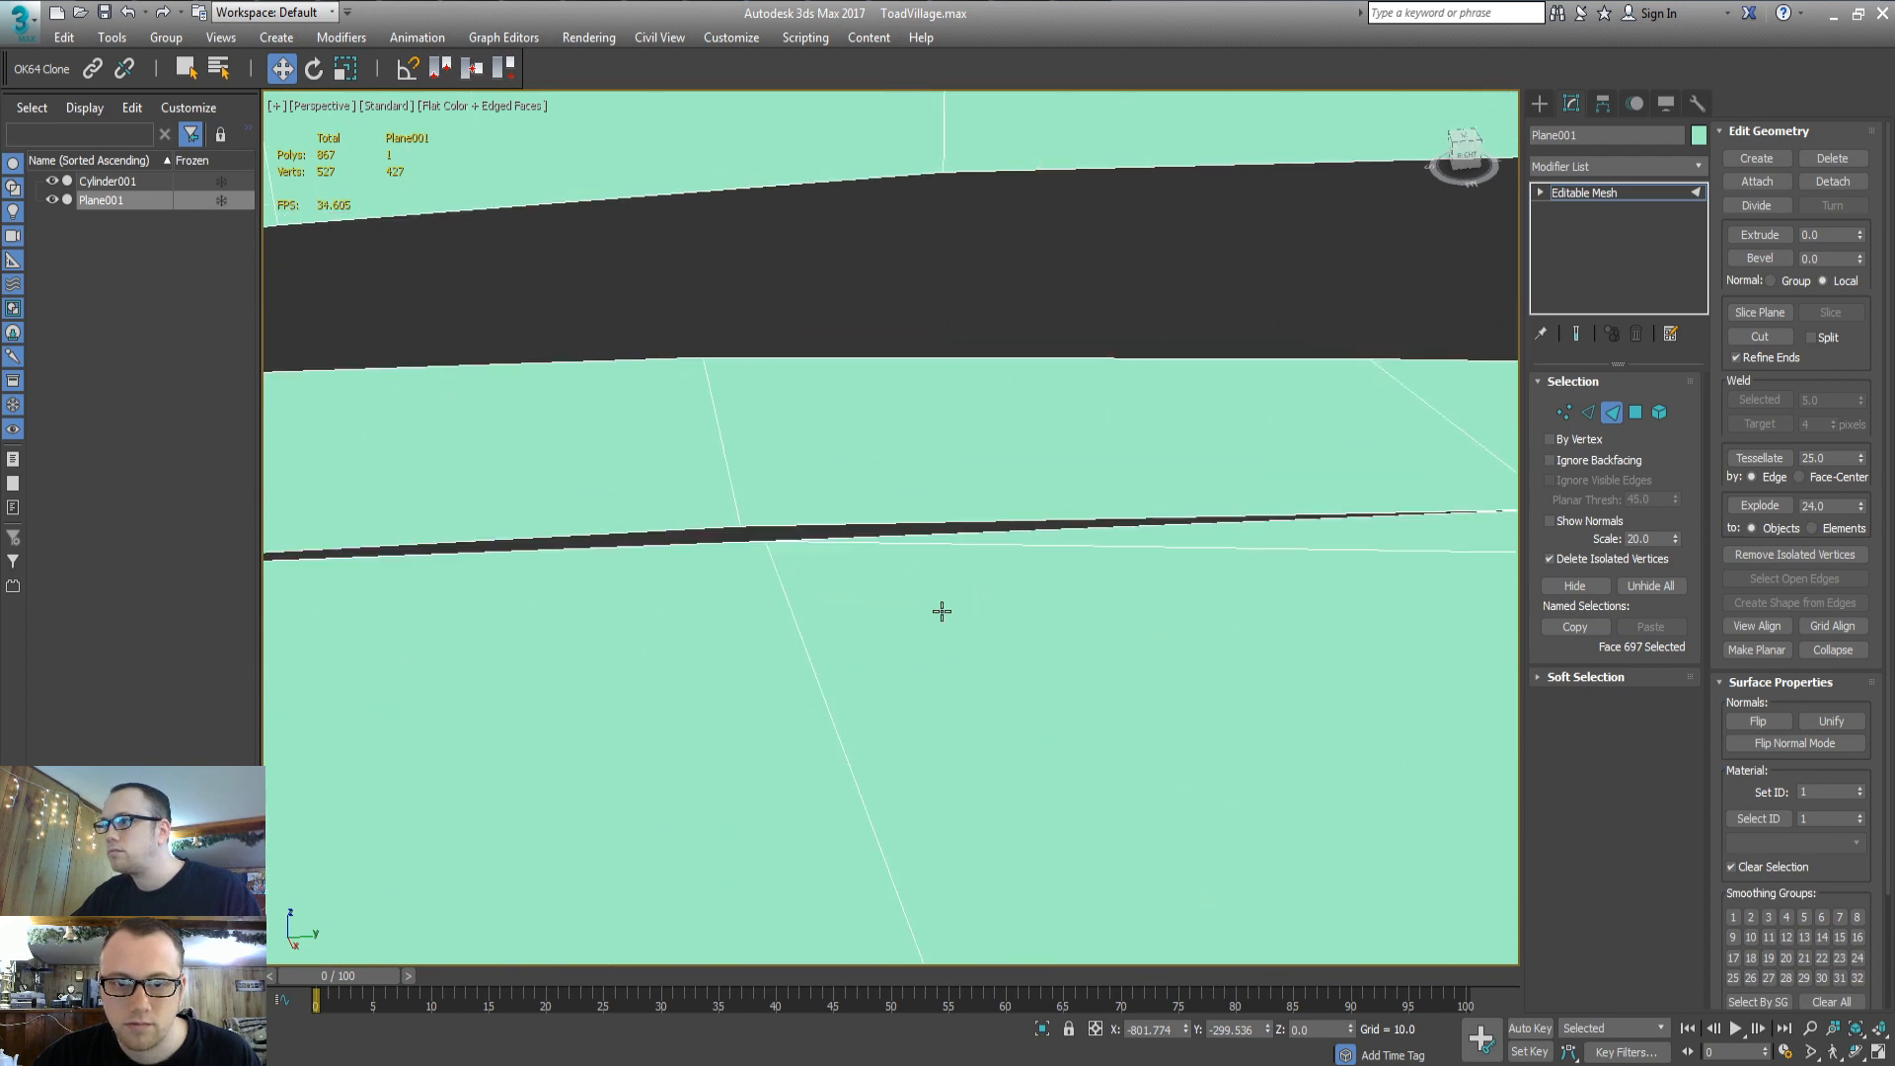
Weld the plateau's boundary vertex onto the matching rim vertex to close the thin gap along the straight side
key("1")
left_click_drag(705, 579, 803, 503)
key("ctrl+w")
key("Return")
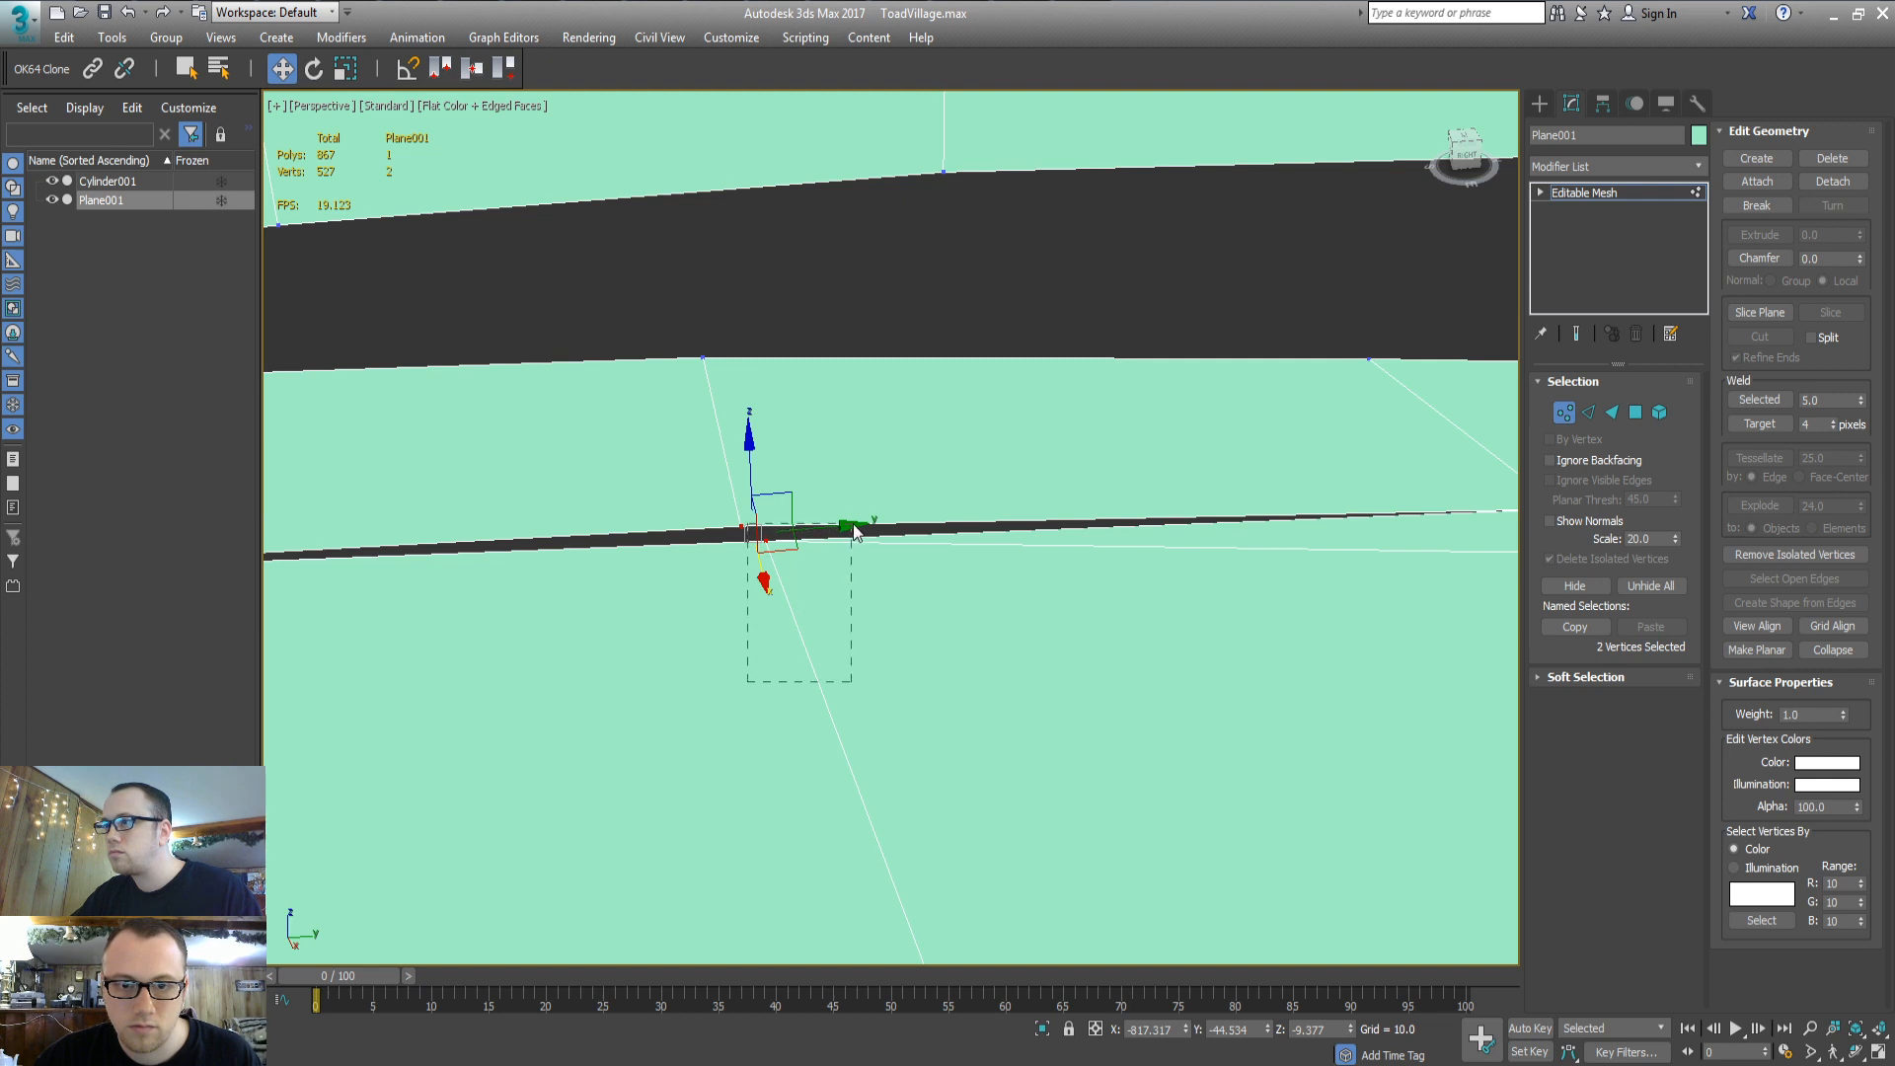
left_click_drag(853, 524, 778, 507)
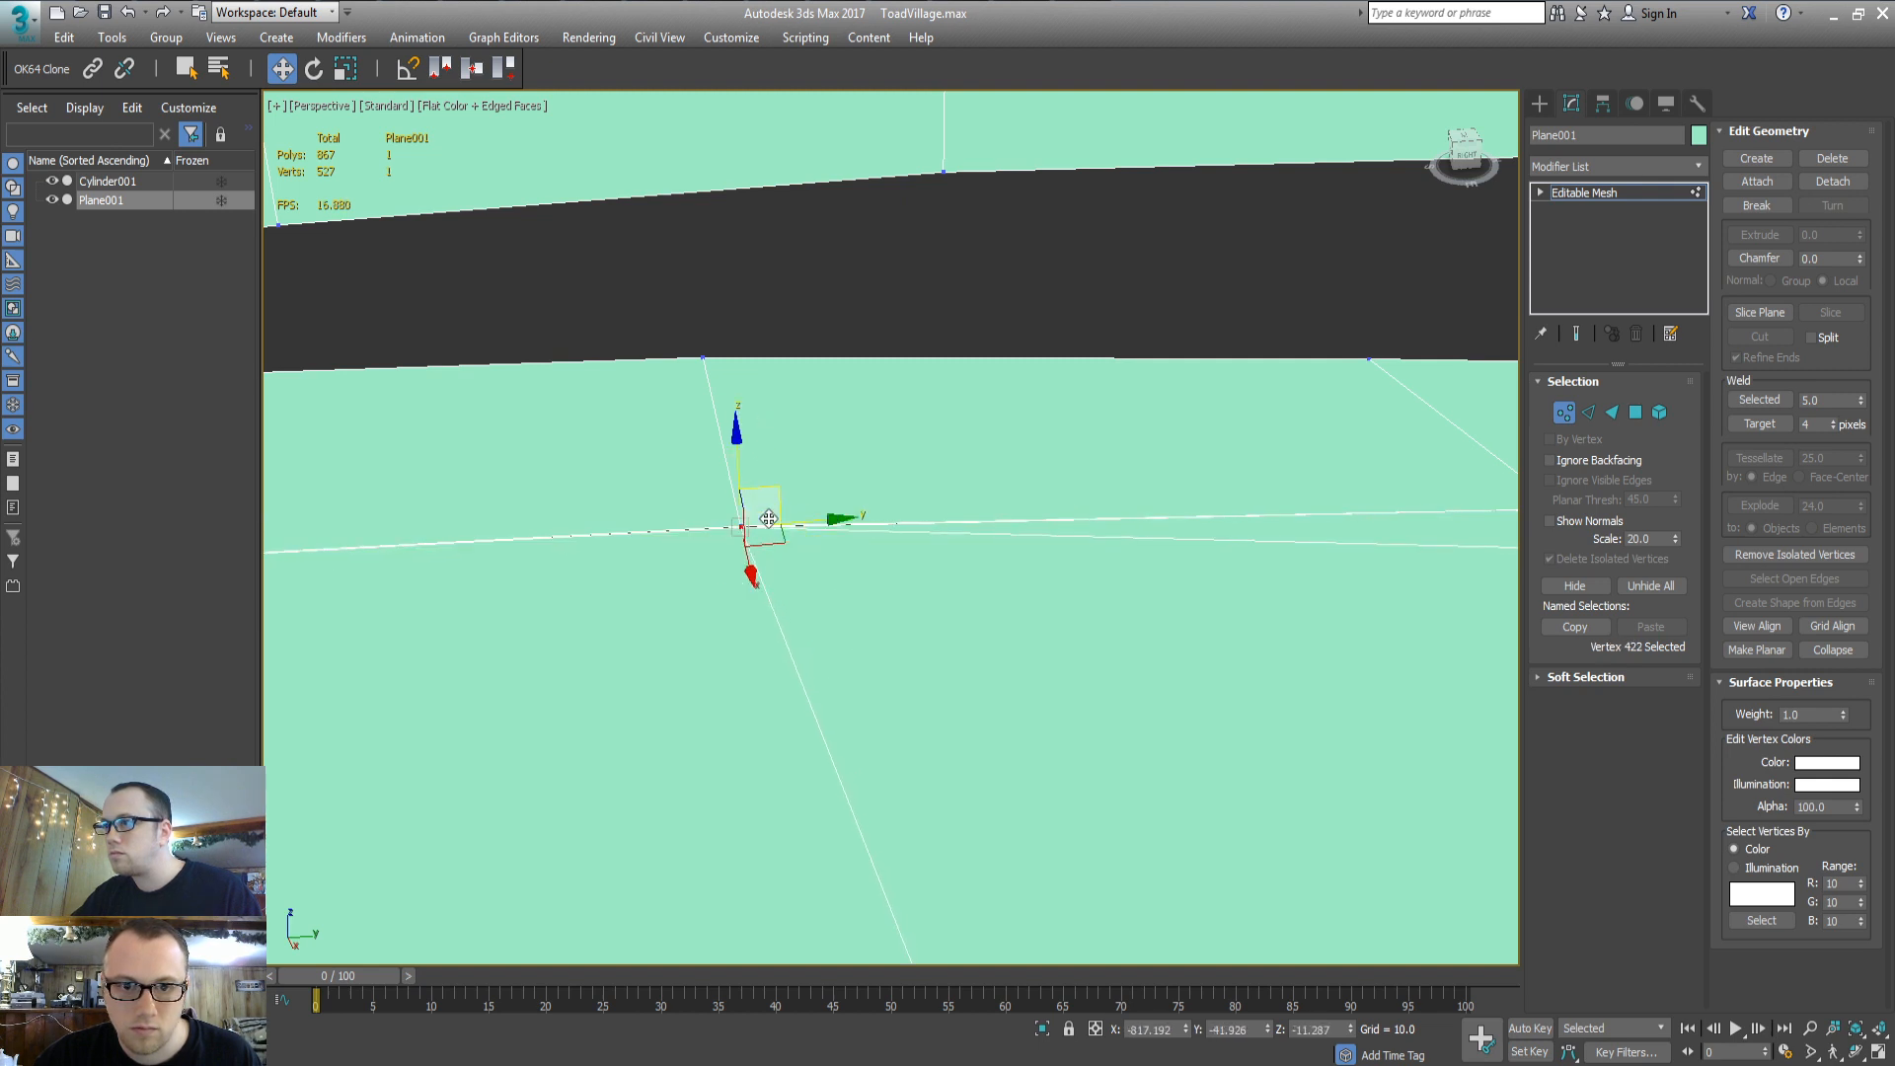
key("ctrl+w")
middle_click_drag(1080, 593, 496, 626)
scroll(1152, 600, "down", 10)
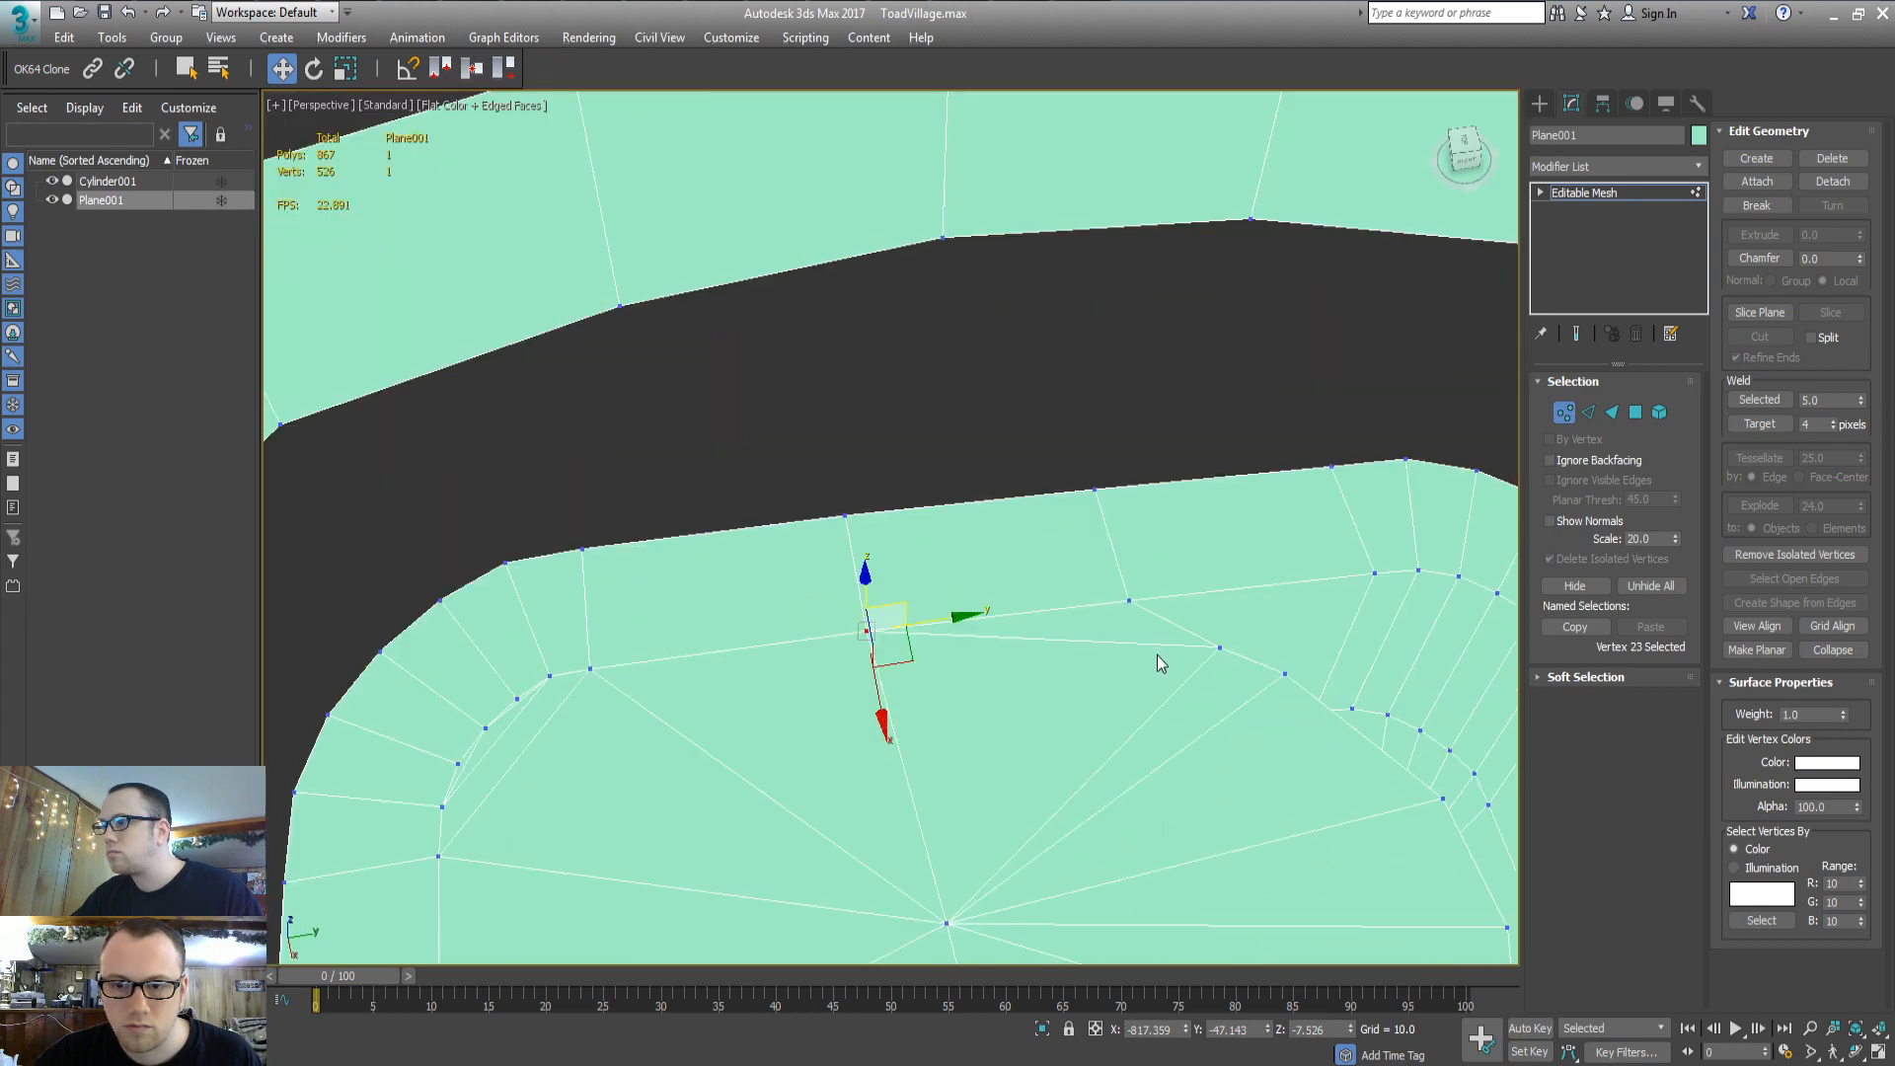
Switch to face level and start face creation at the end of the open gap behind the mushrooms
middle_click_drag(857, 641, 997, 494, "alt")
middle_click_drag(659, 534, 1218, 530)
scroll(876, 583, "down", 5)
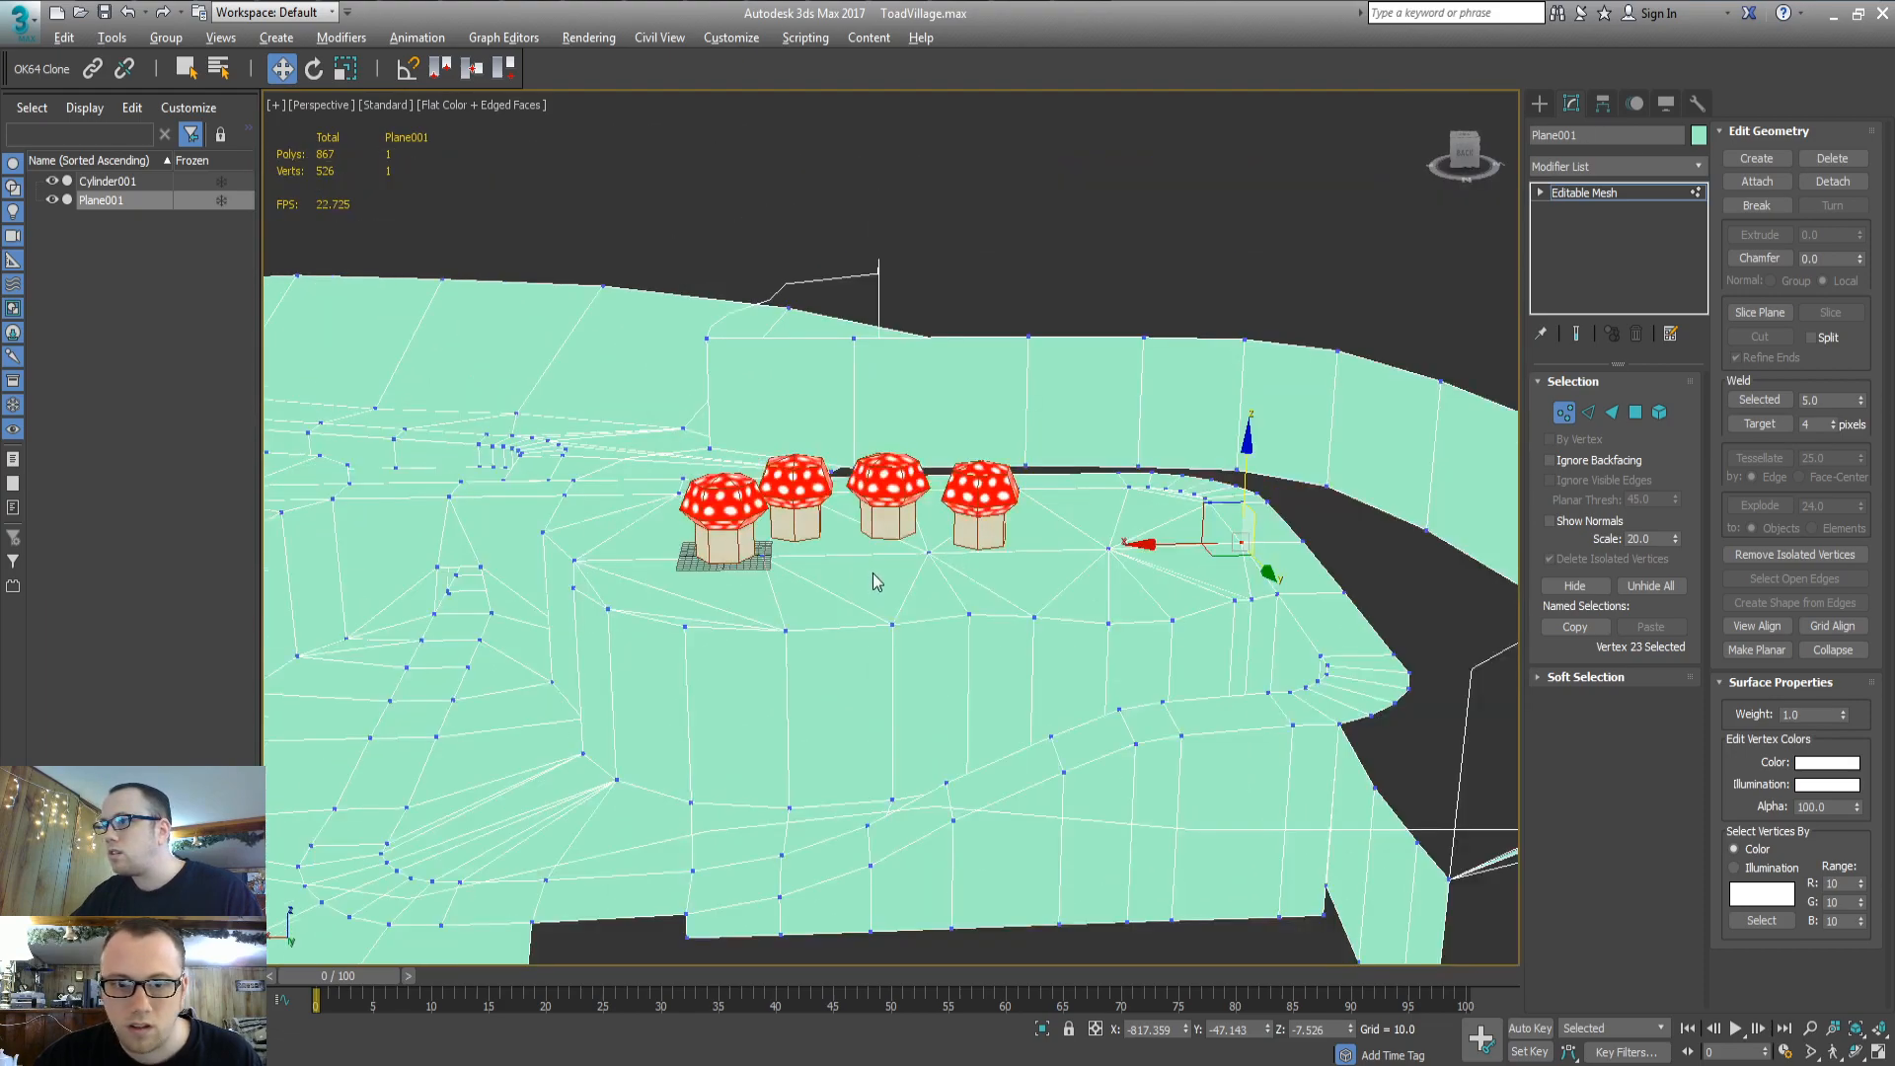
middle_click_drag(876, 584, 1108, 618, "alt")
middle_click_drag(513, 582, 997, 590)
middle_click_drag(1190, 572, 755, 681)
key("3")
middle_click_drag(972, 702, 968, 560)
scroll(958, 606, "up", 4)
key("c")
middle_click_drag(839, 859, 979, 601)
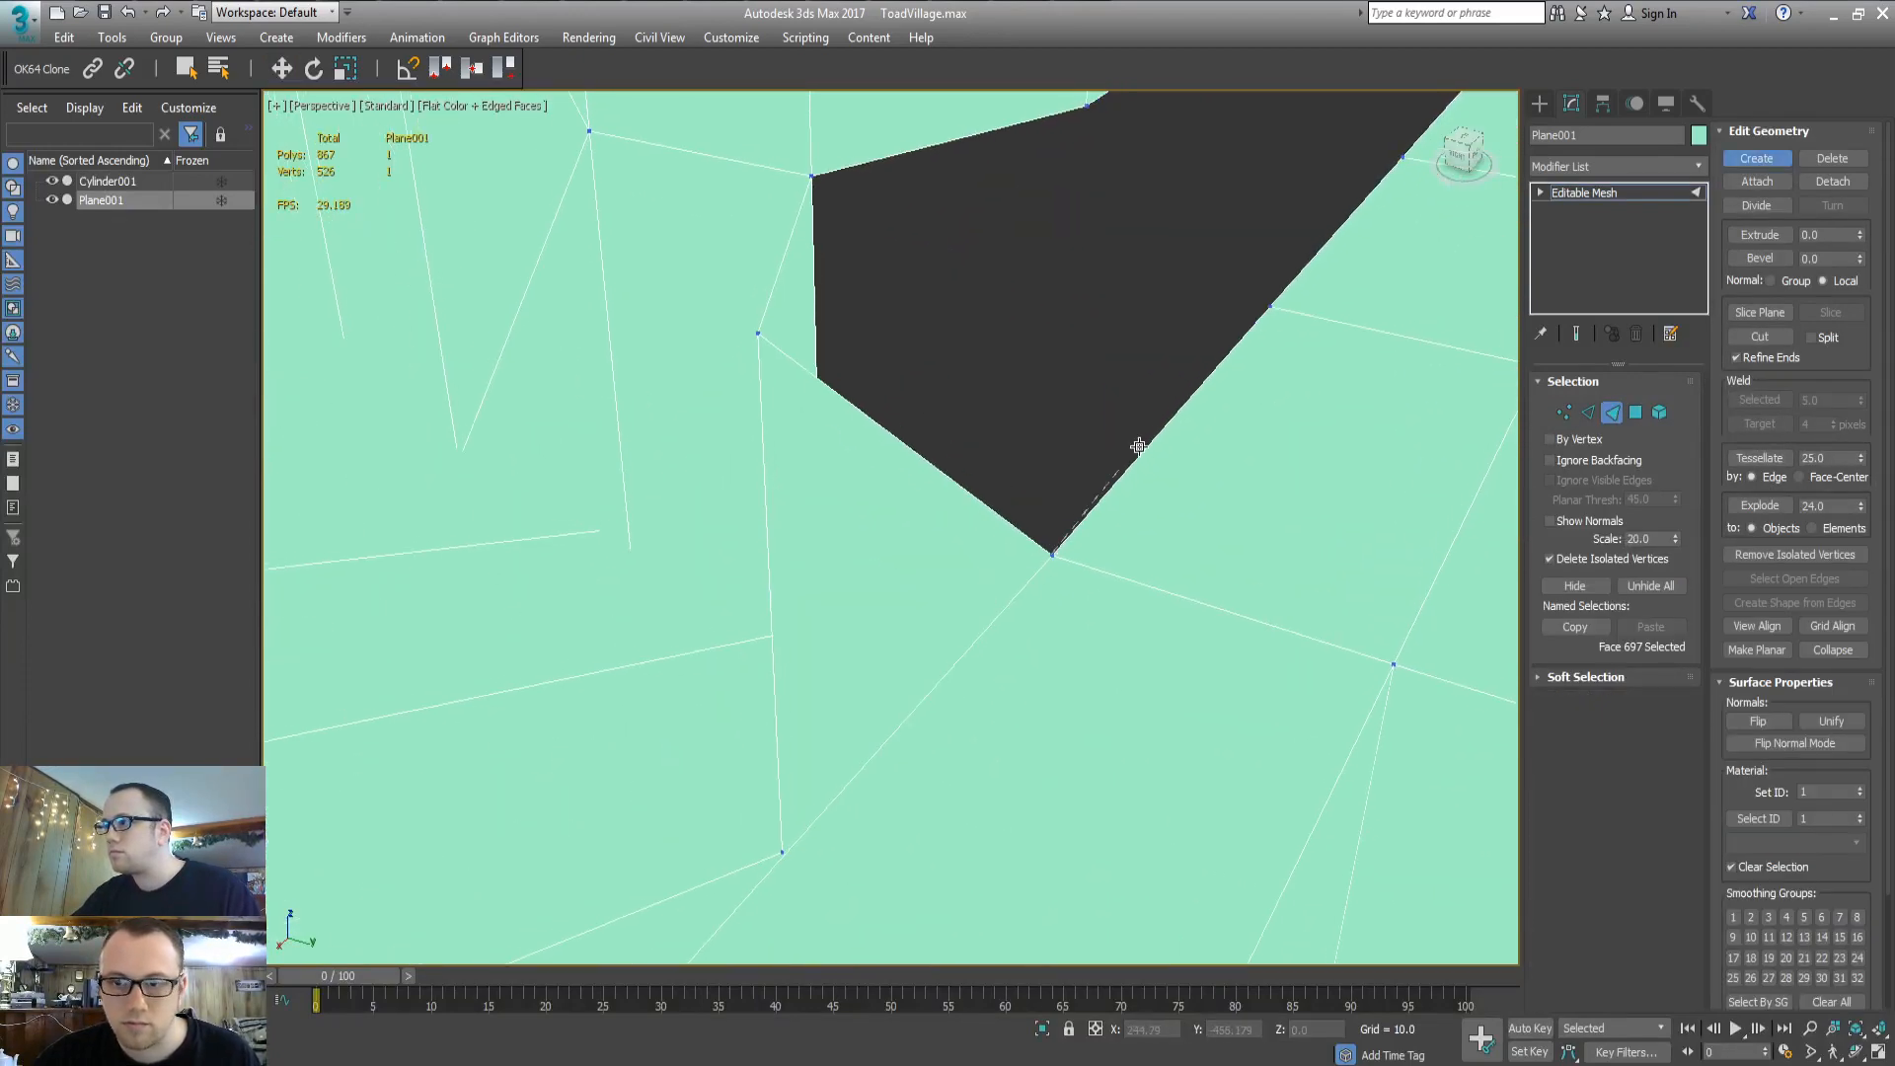
Try to create a four-sided face across the gap's end, starting from the gap's end vertex on the plateau rim
left_click(1271, 307)
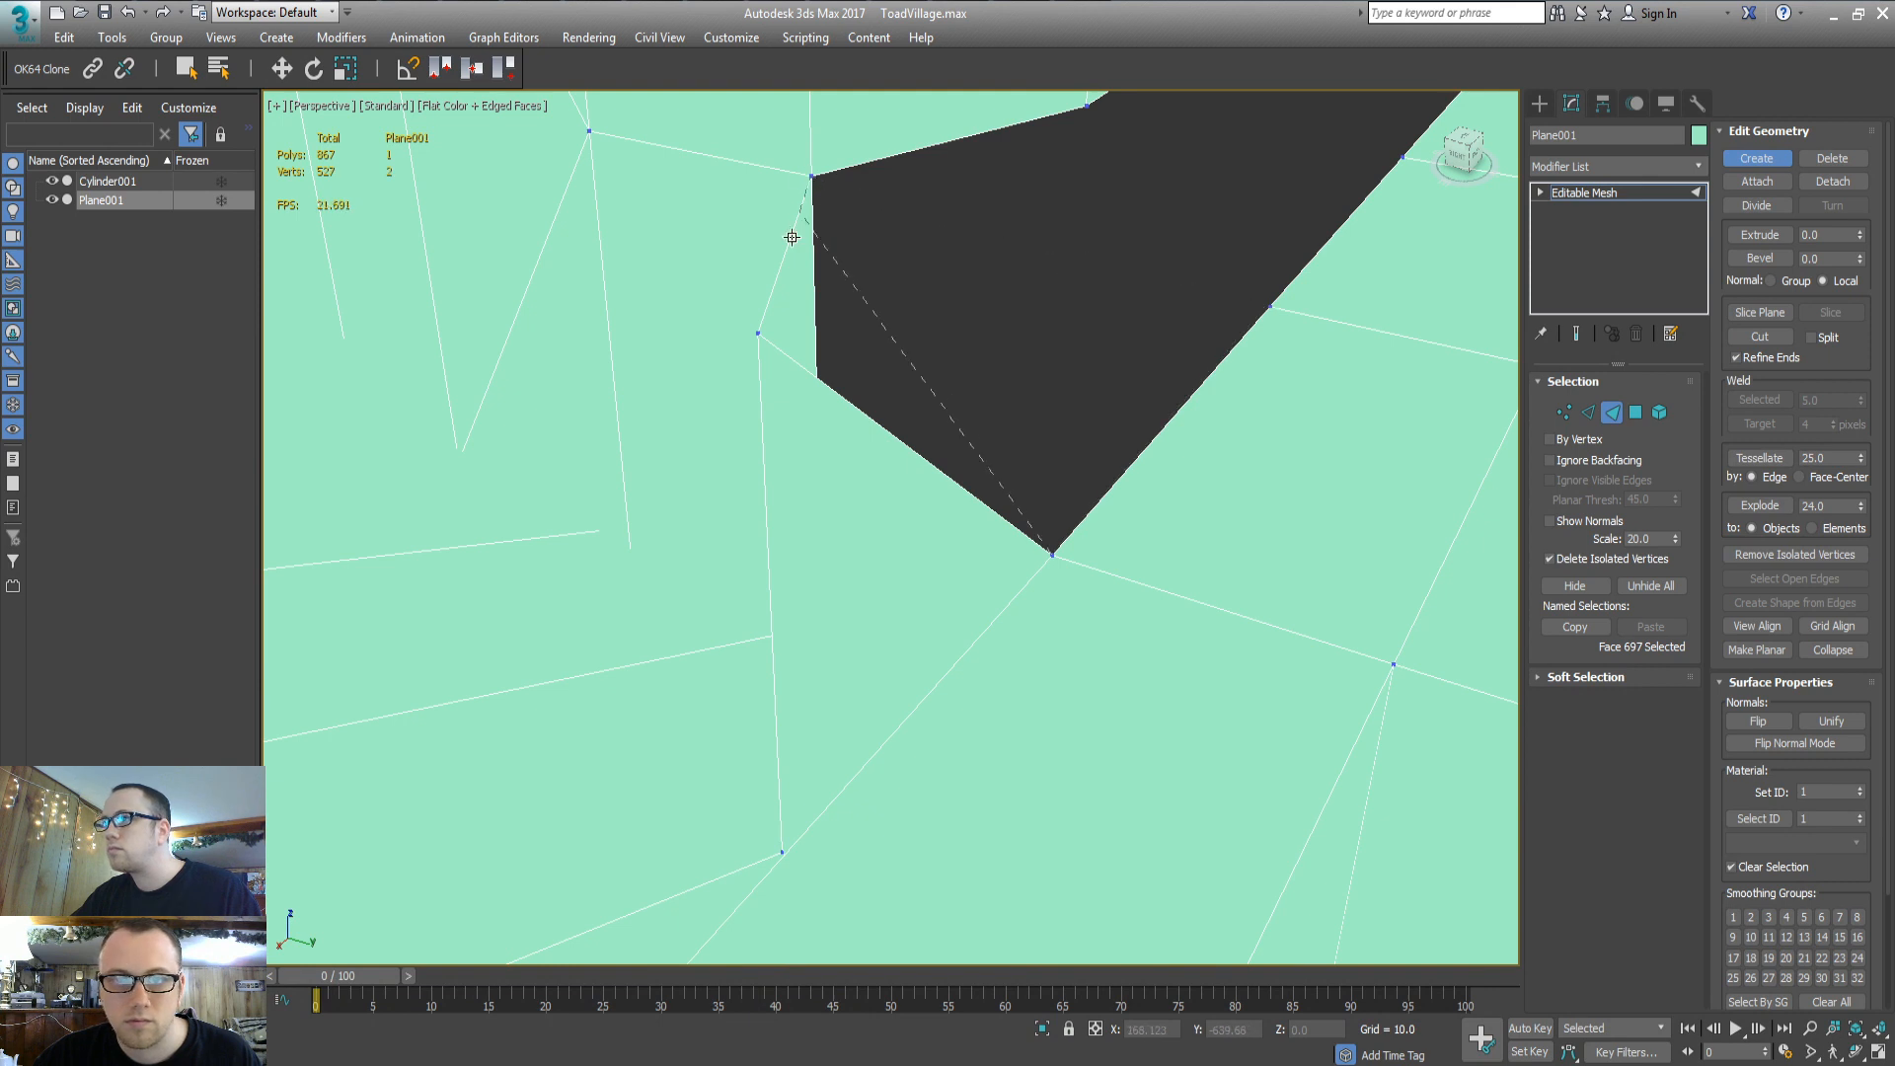
double_click(759, 335)
middle_click_drag(1079, 397, 1044, 425)
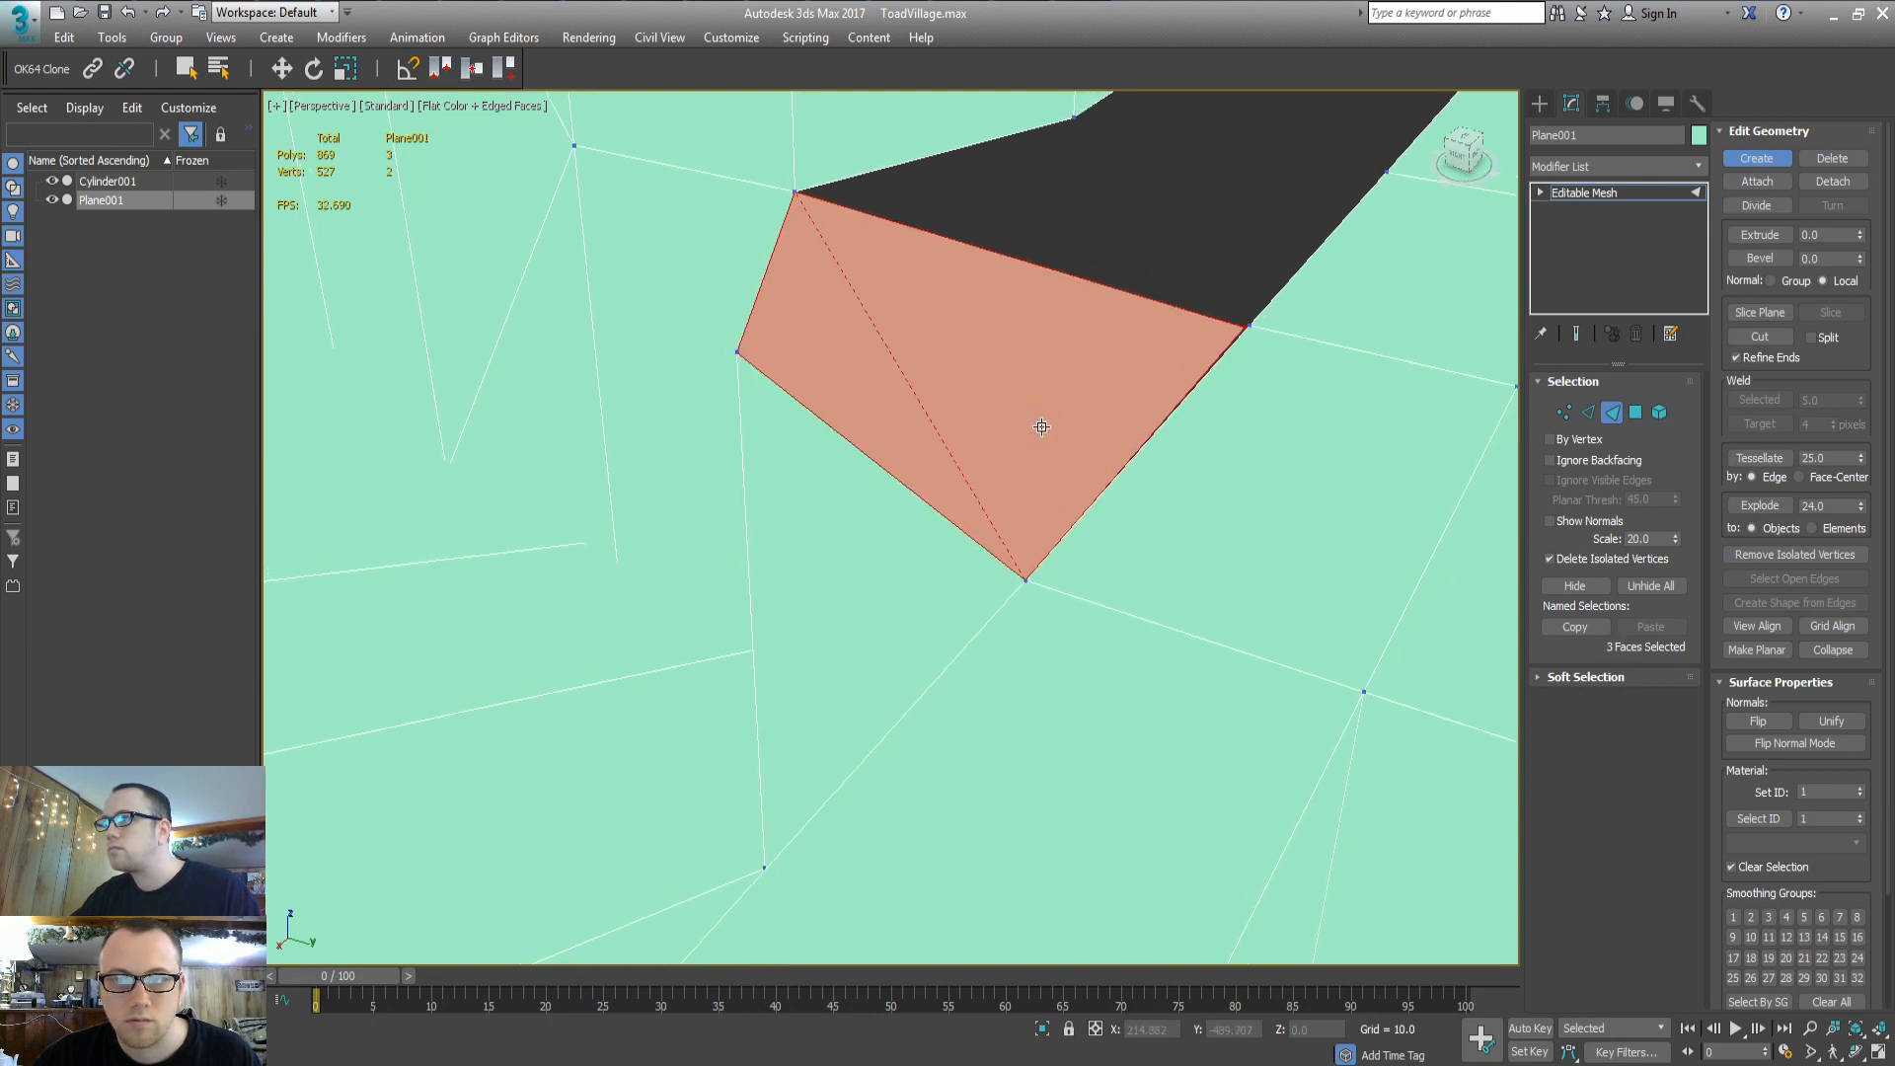
key("ctrl+z")
Create a four-sided face closing the gap's end, starting from the second vertex along the plateau rim
left_click(795, 190)
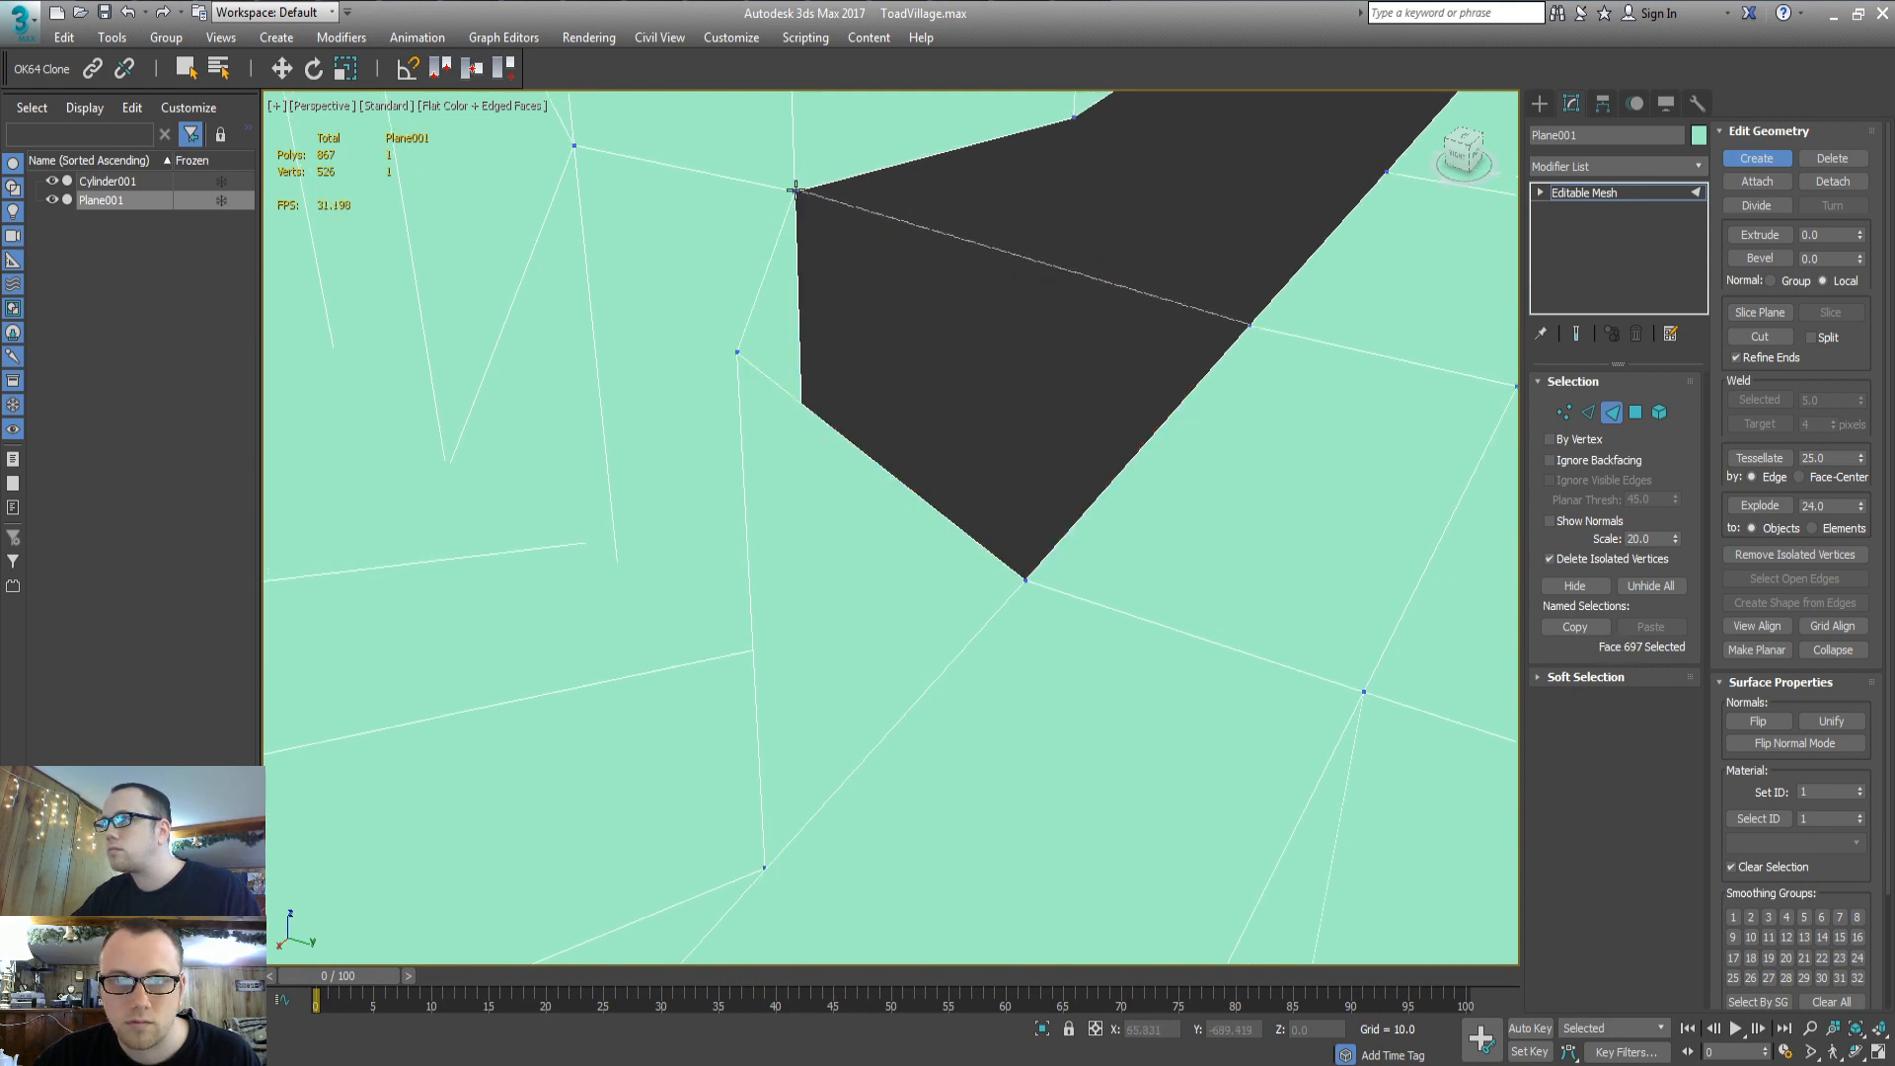
left_click(737, 351)
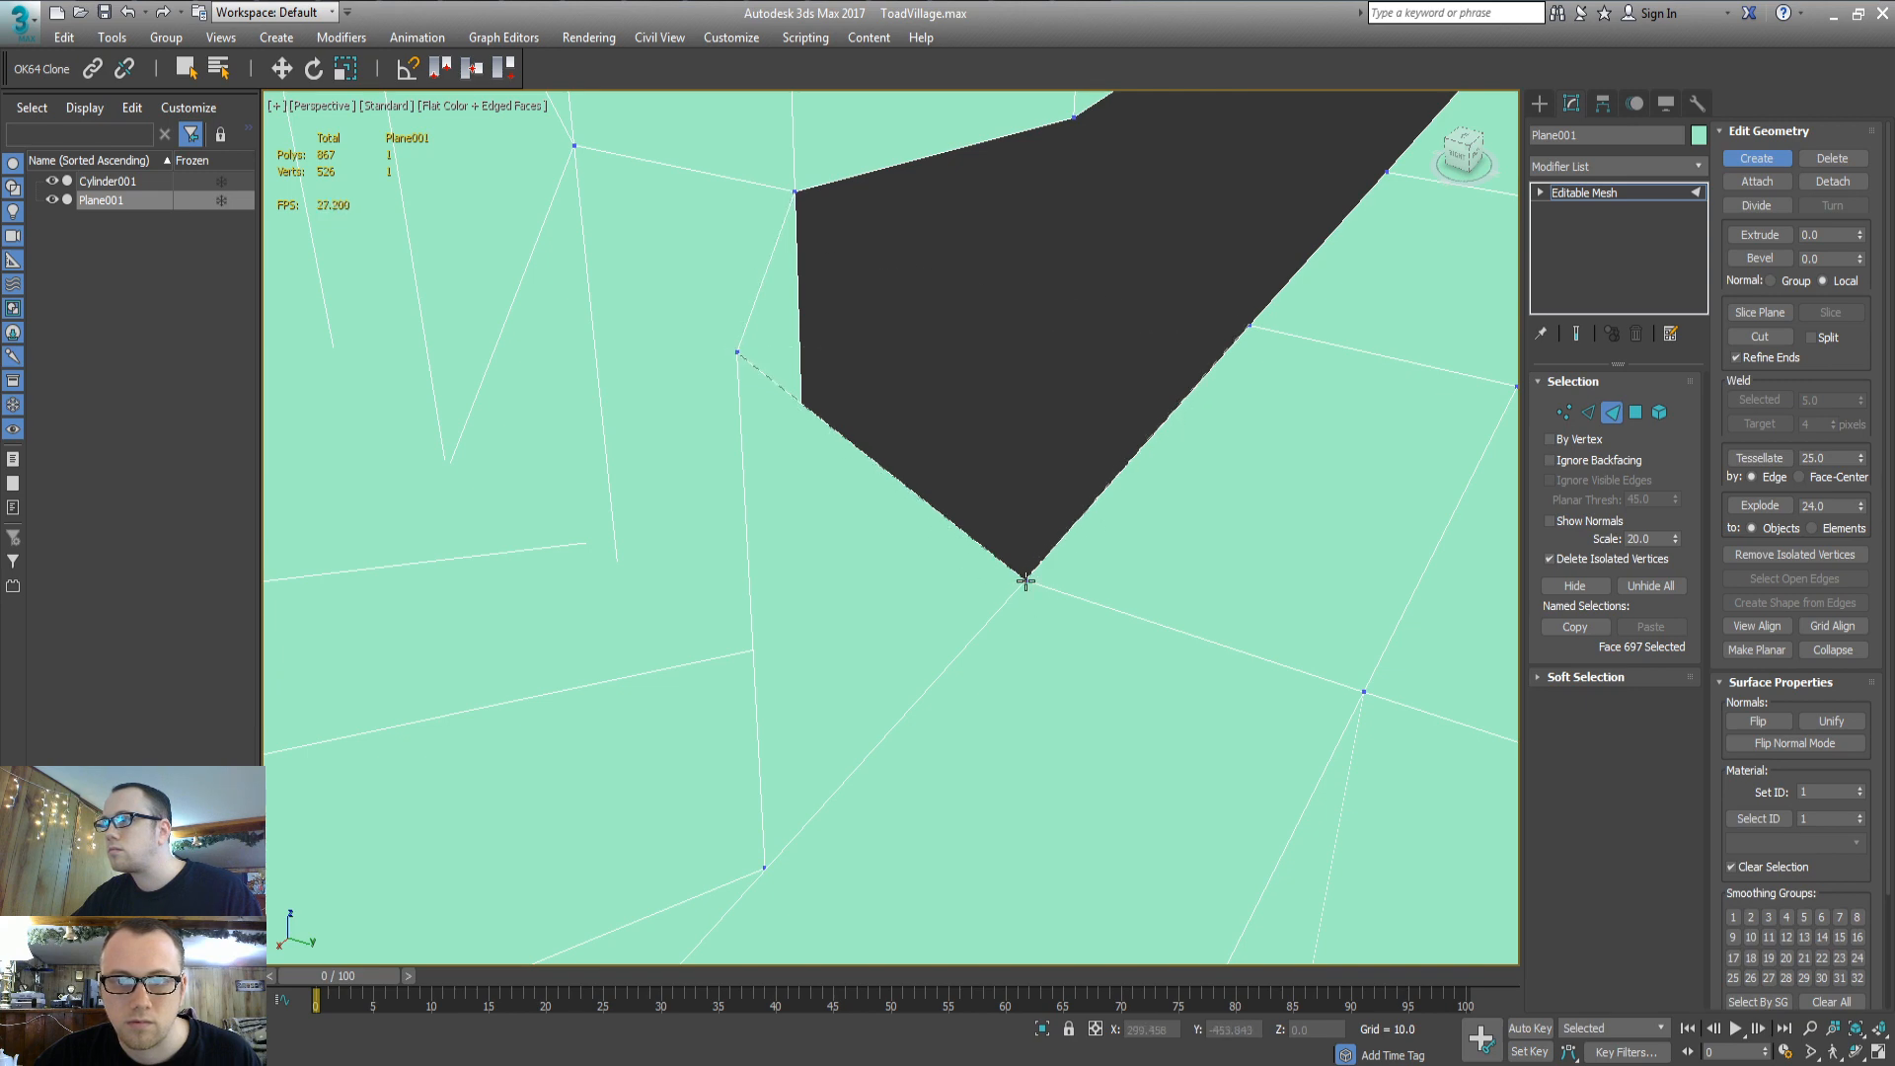
double_click(1027, 580)
middle_click_drag(1172, 478, 930, 657)
mouse_move(1155, 419)
middle_mouse_down()
mouse_move(1009, 640)
mouse_move(830, 672)
middle_mouse_up()
scroll(995, 368, "down", 3)
middle_click_drag(995, 368, 986, 590)
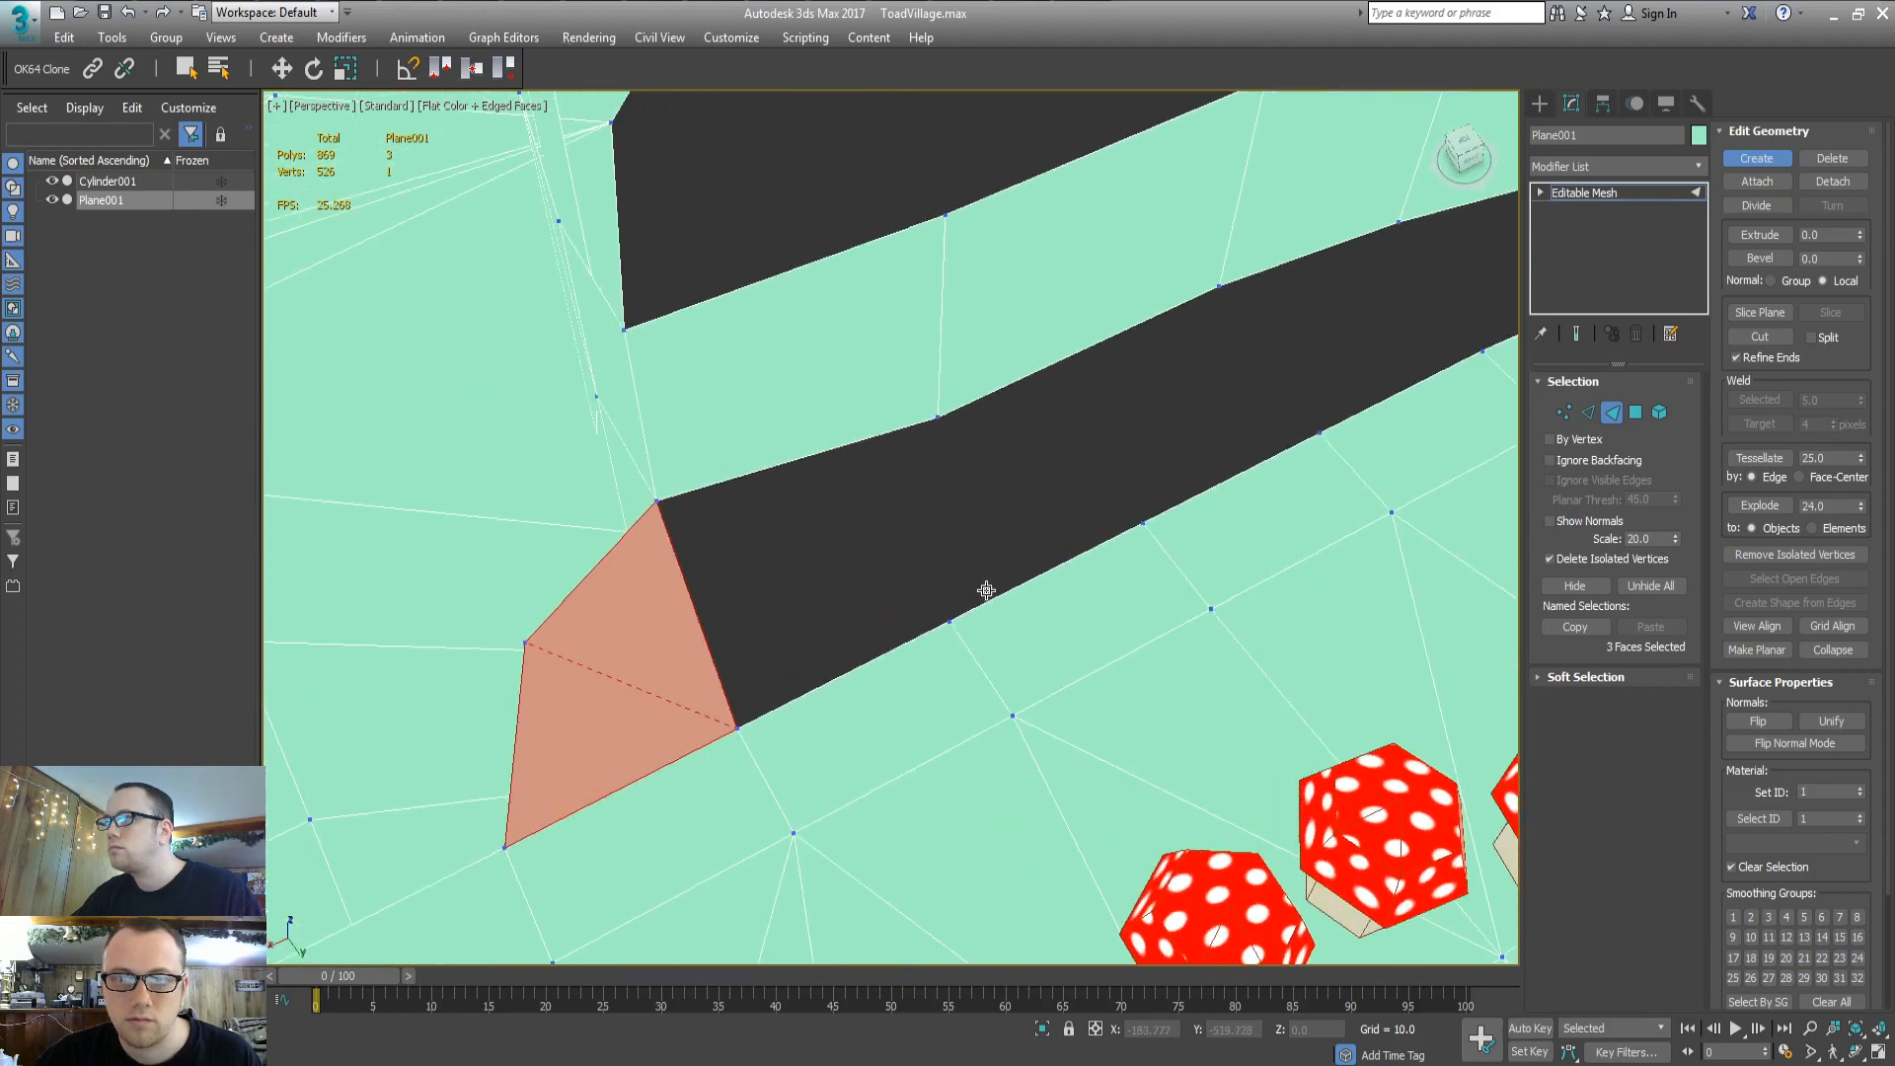
Create four-sided faces across the next two sections of the open gap, continuing from the closed end
left_click(1144, 523)
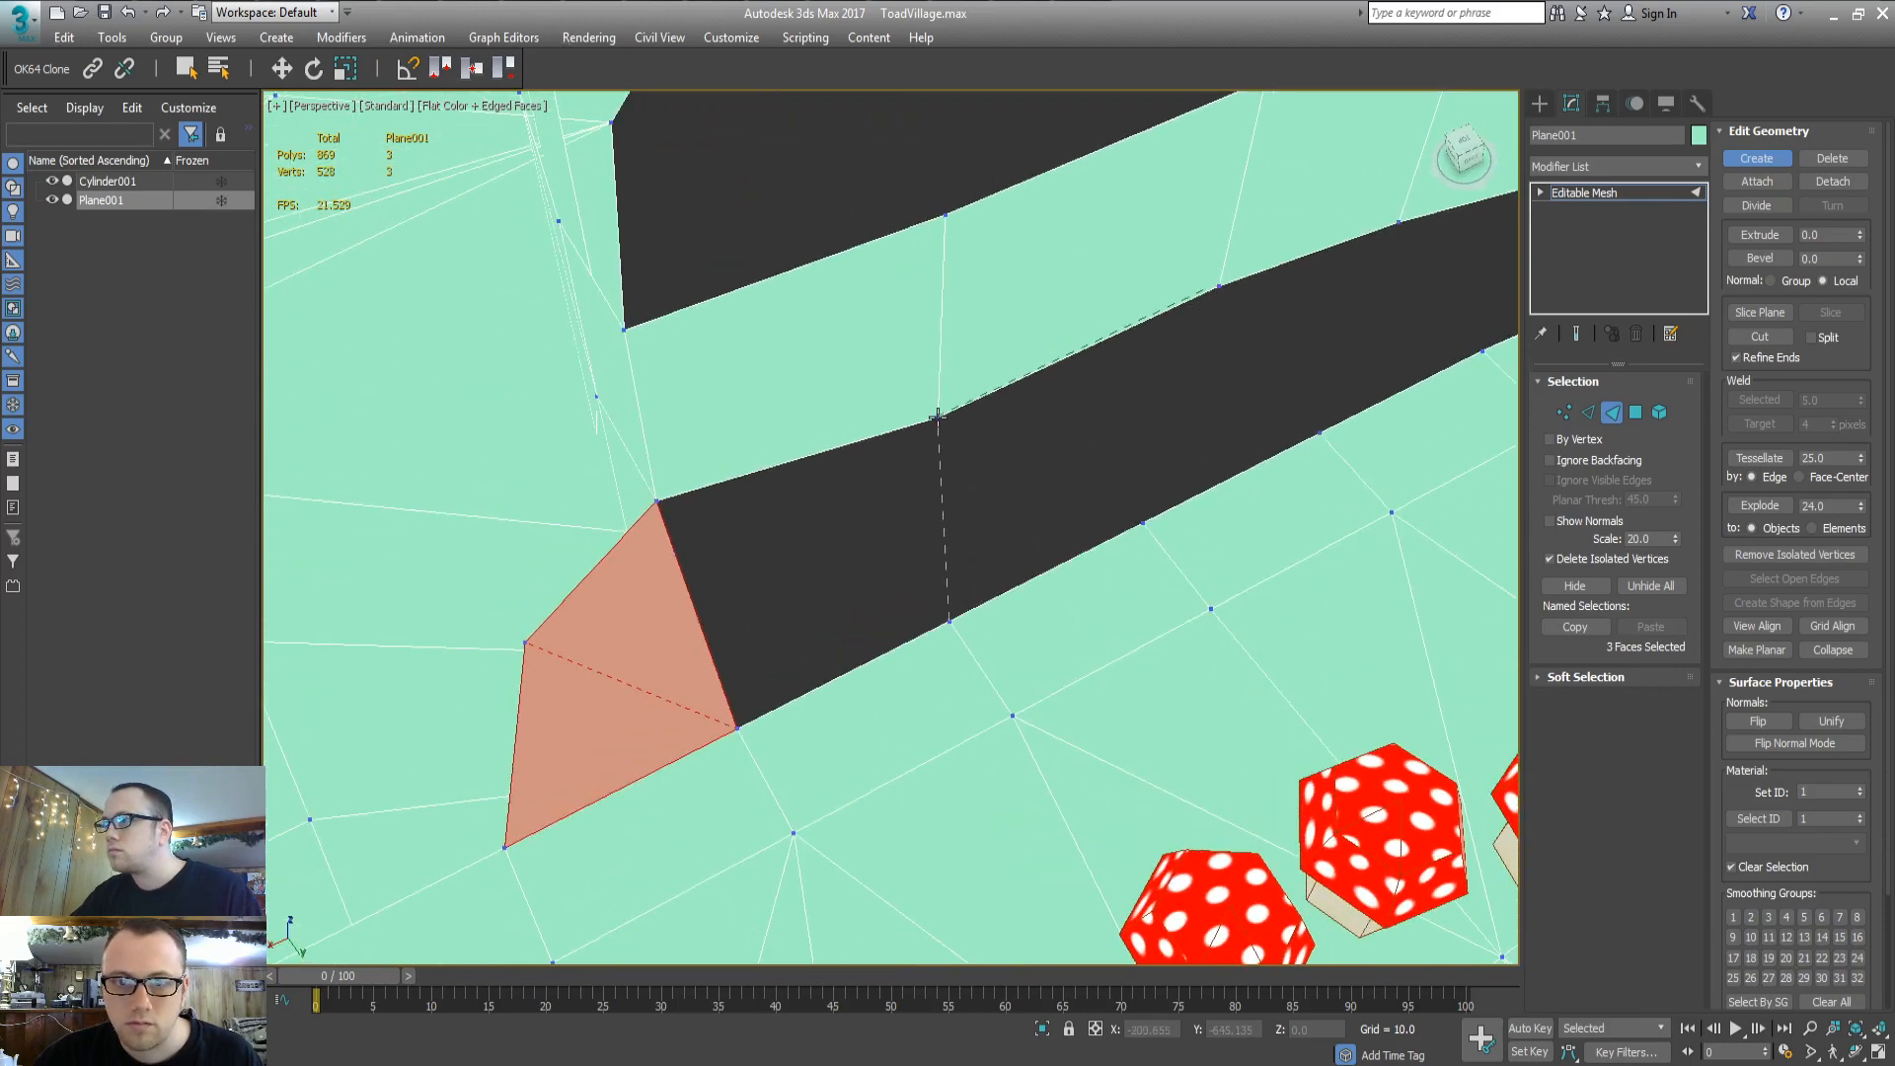
left_click(656, 501)
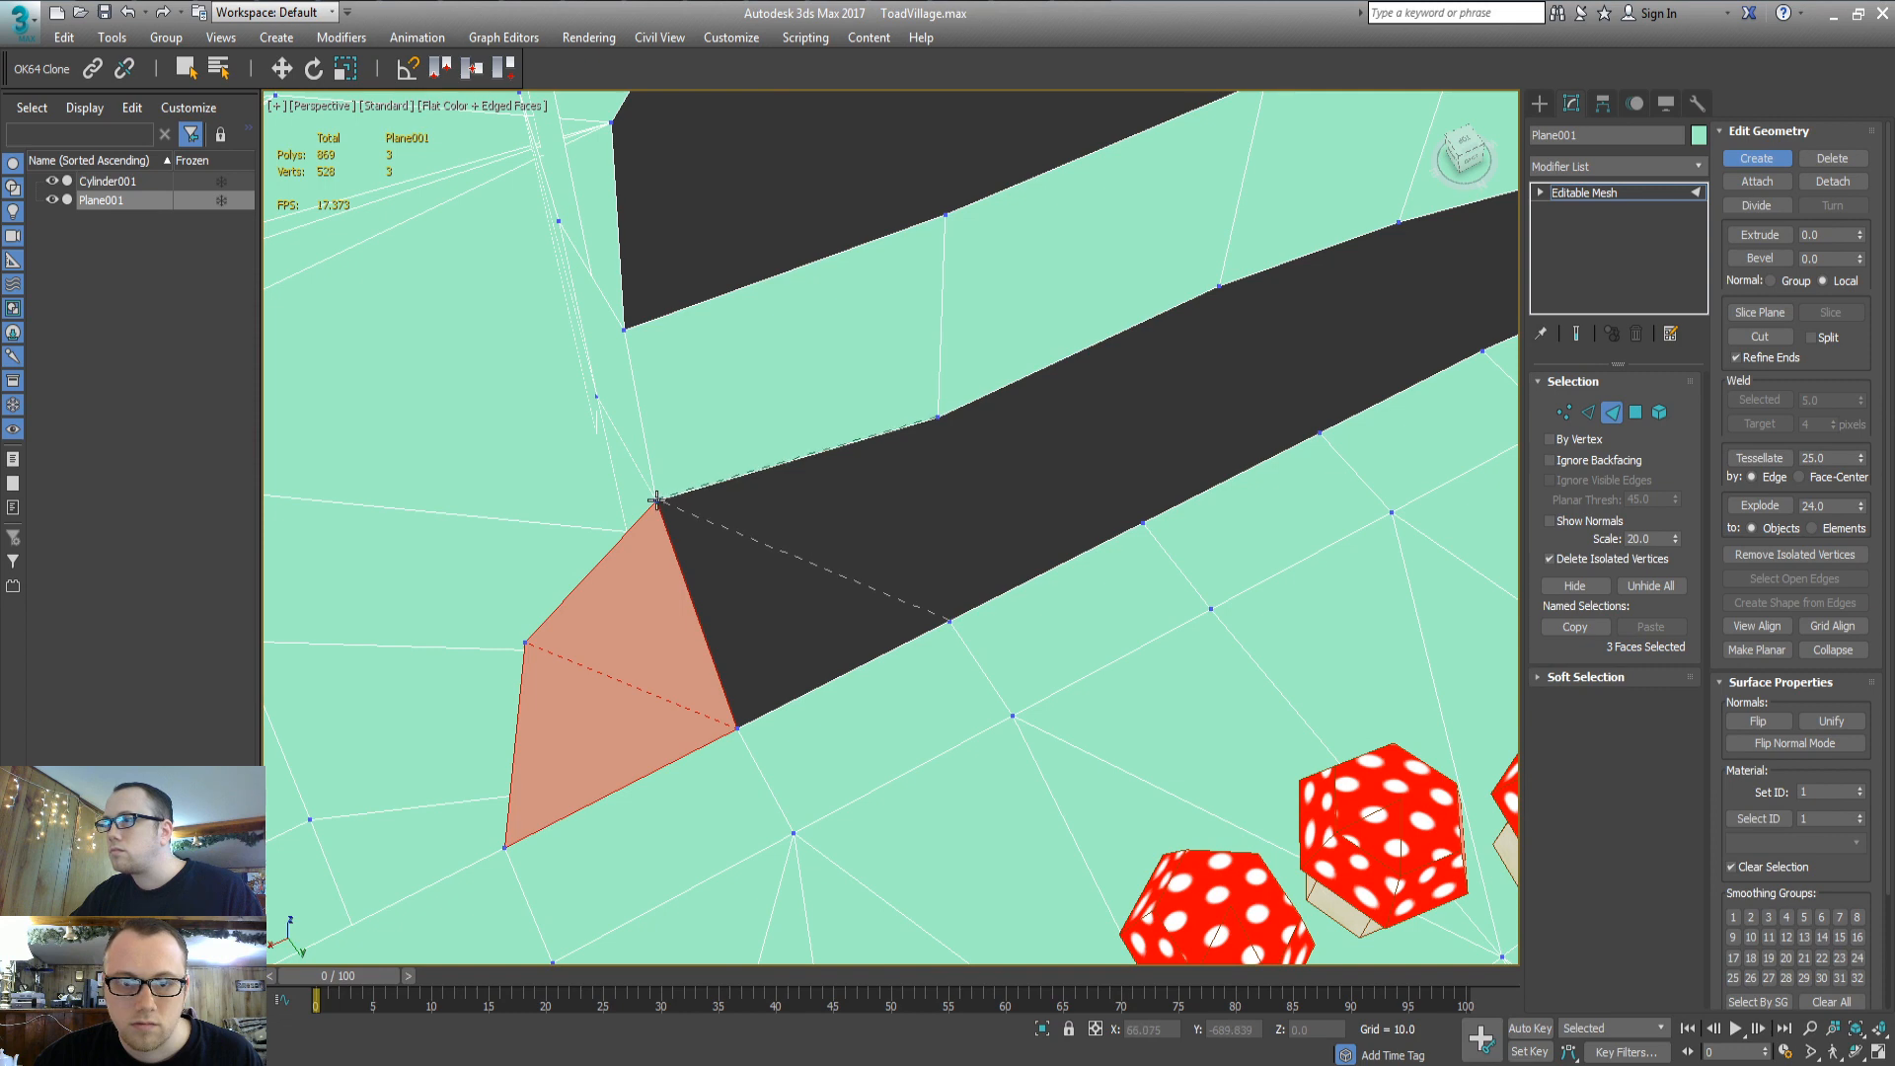
double_click(736, 730)
middle_click_drag(1358, 363, 1154, 473)
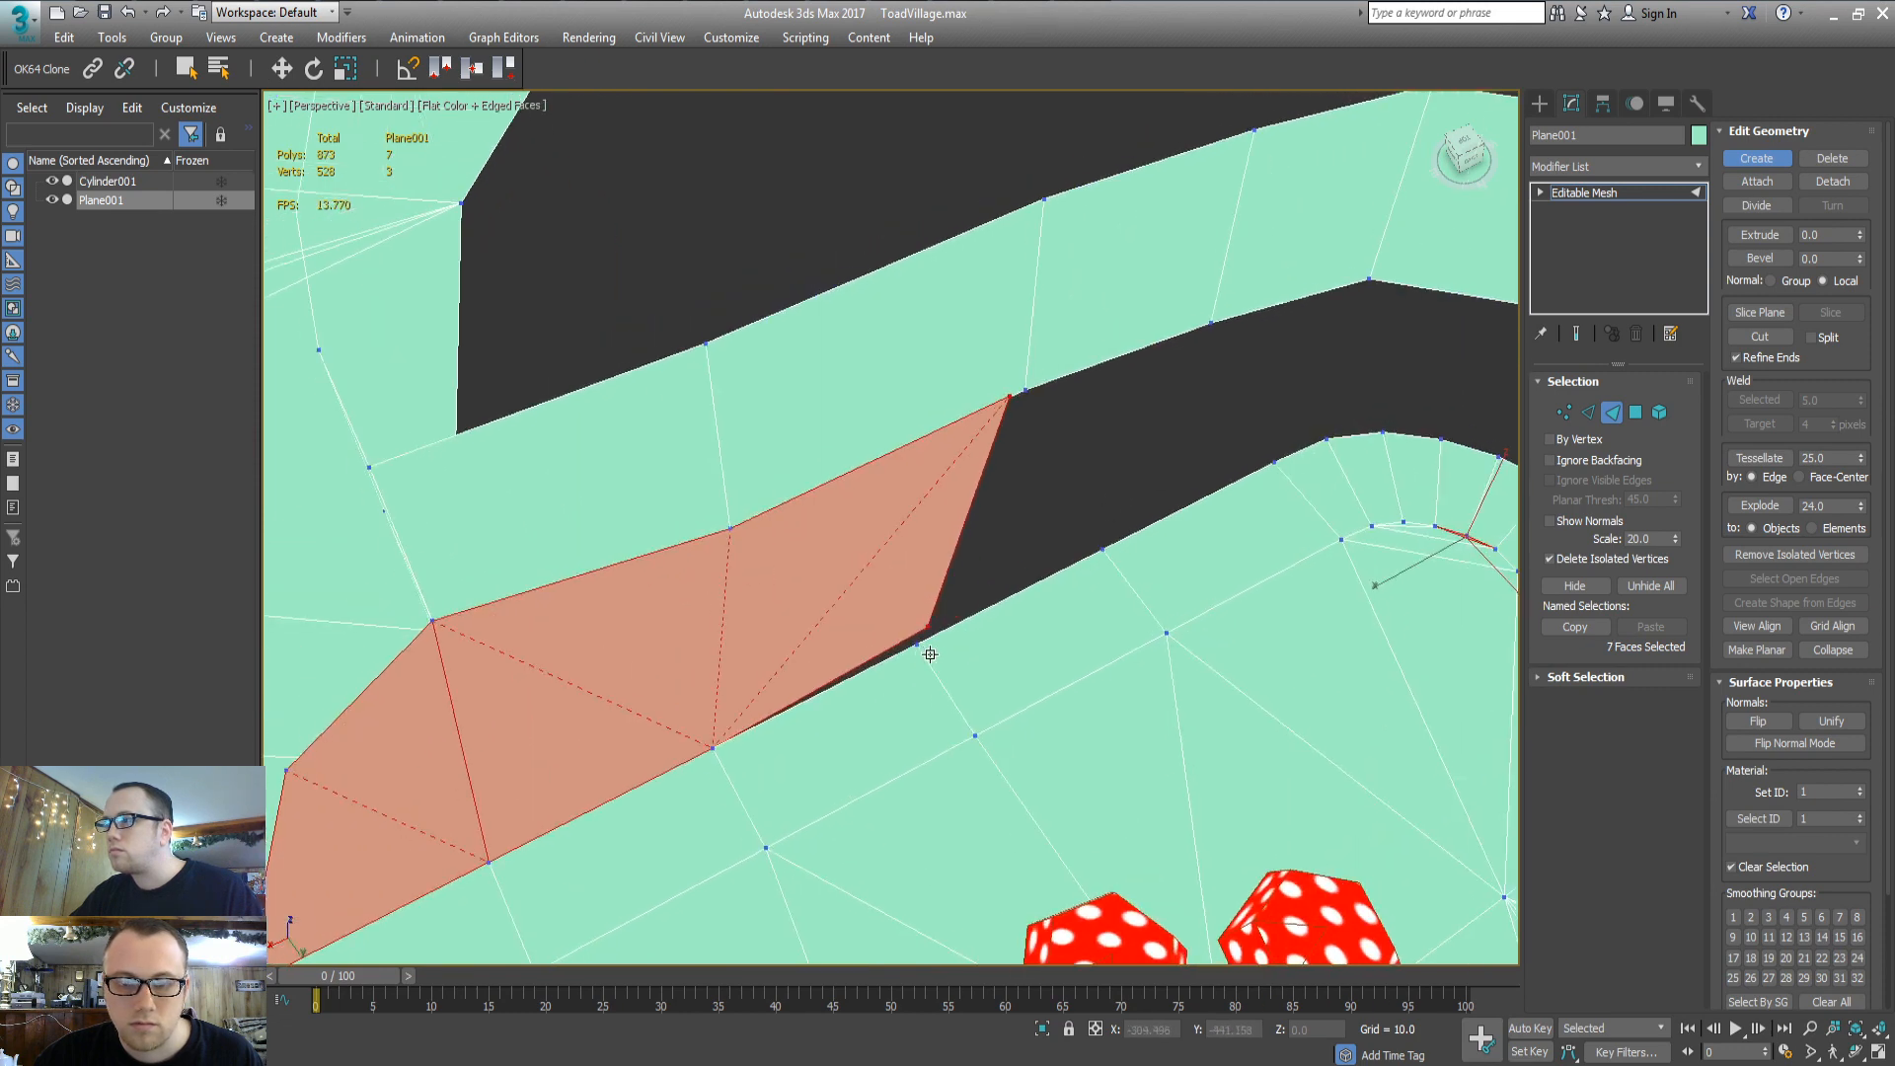
Delete the two stray vertices near the gap's rims together with their misplaced faces, and resume face creation
key("1")
left_click(931, 627)
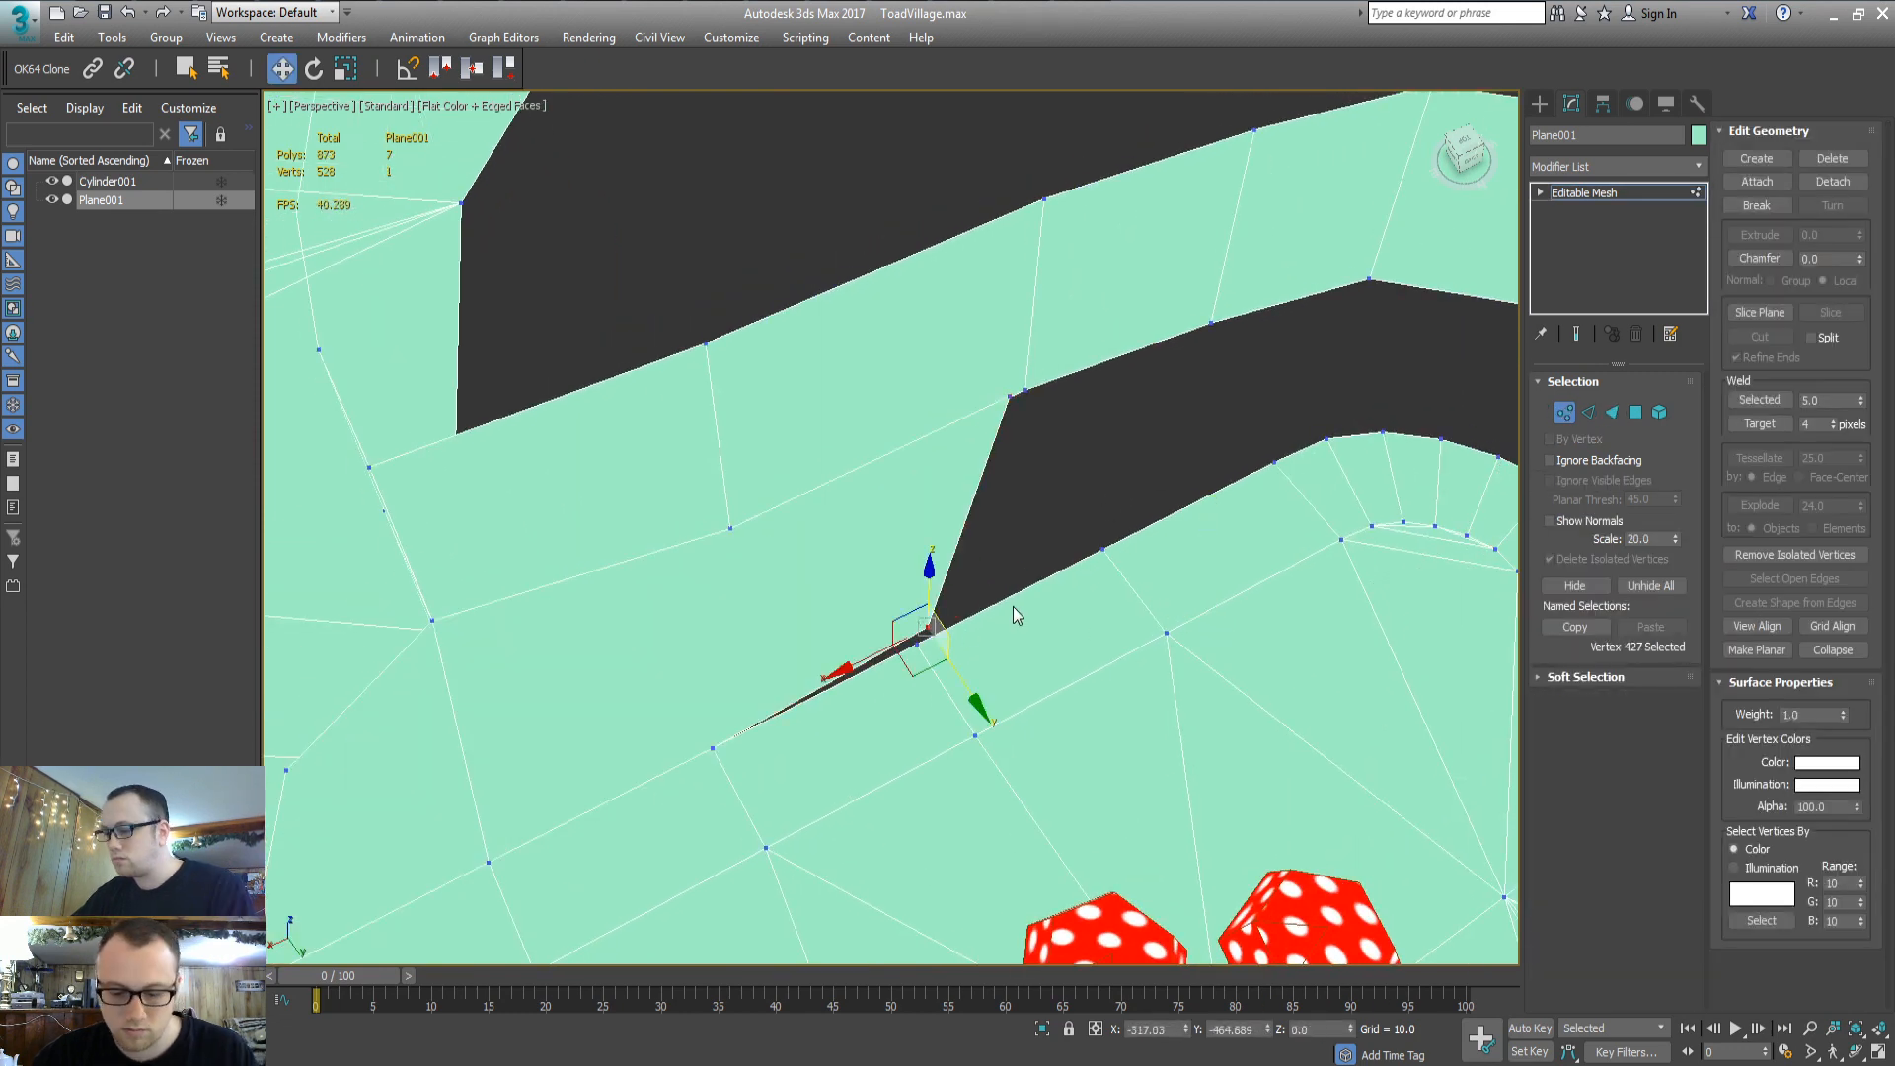
key("Delete")
key("3")
key("1")
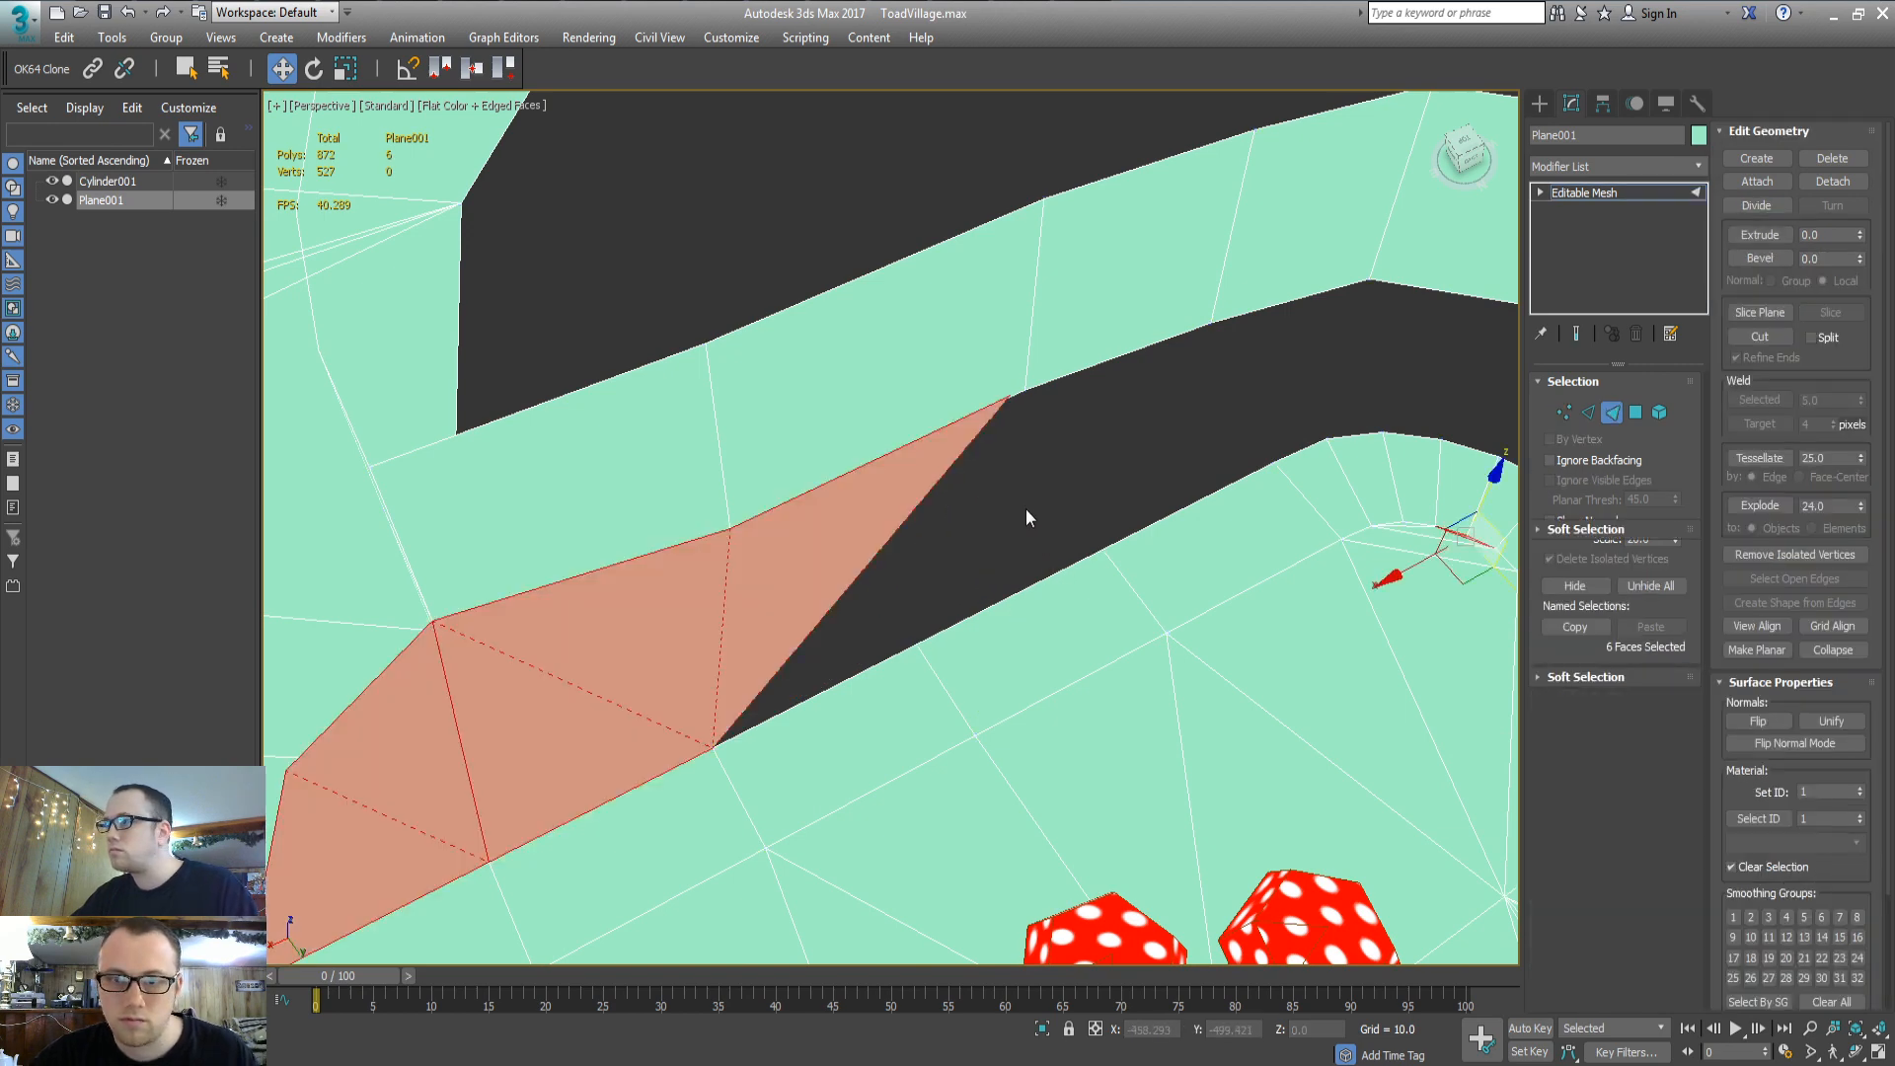
left_click_drag(995, 437, 1008, 391)
key("Delete")
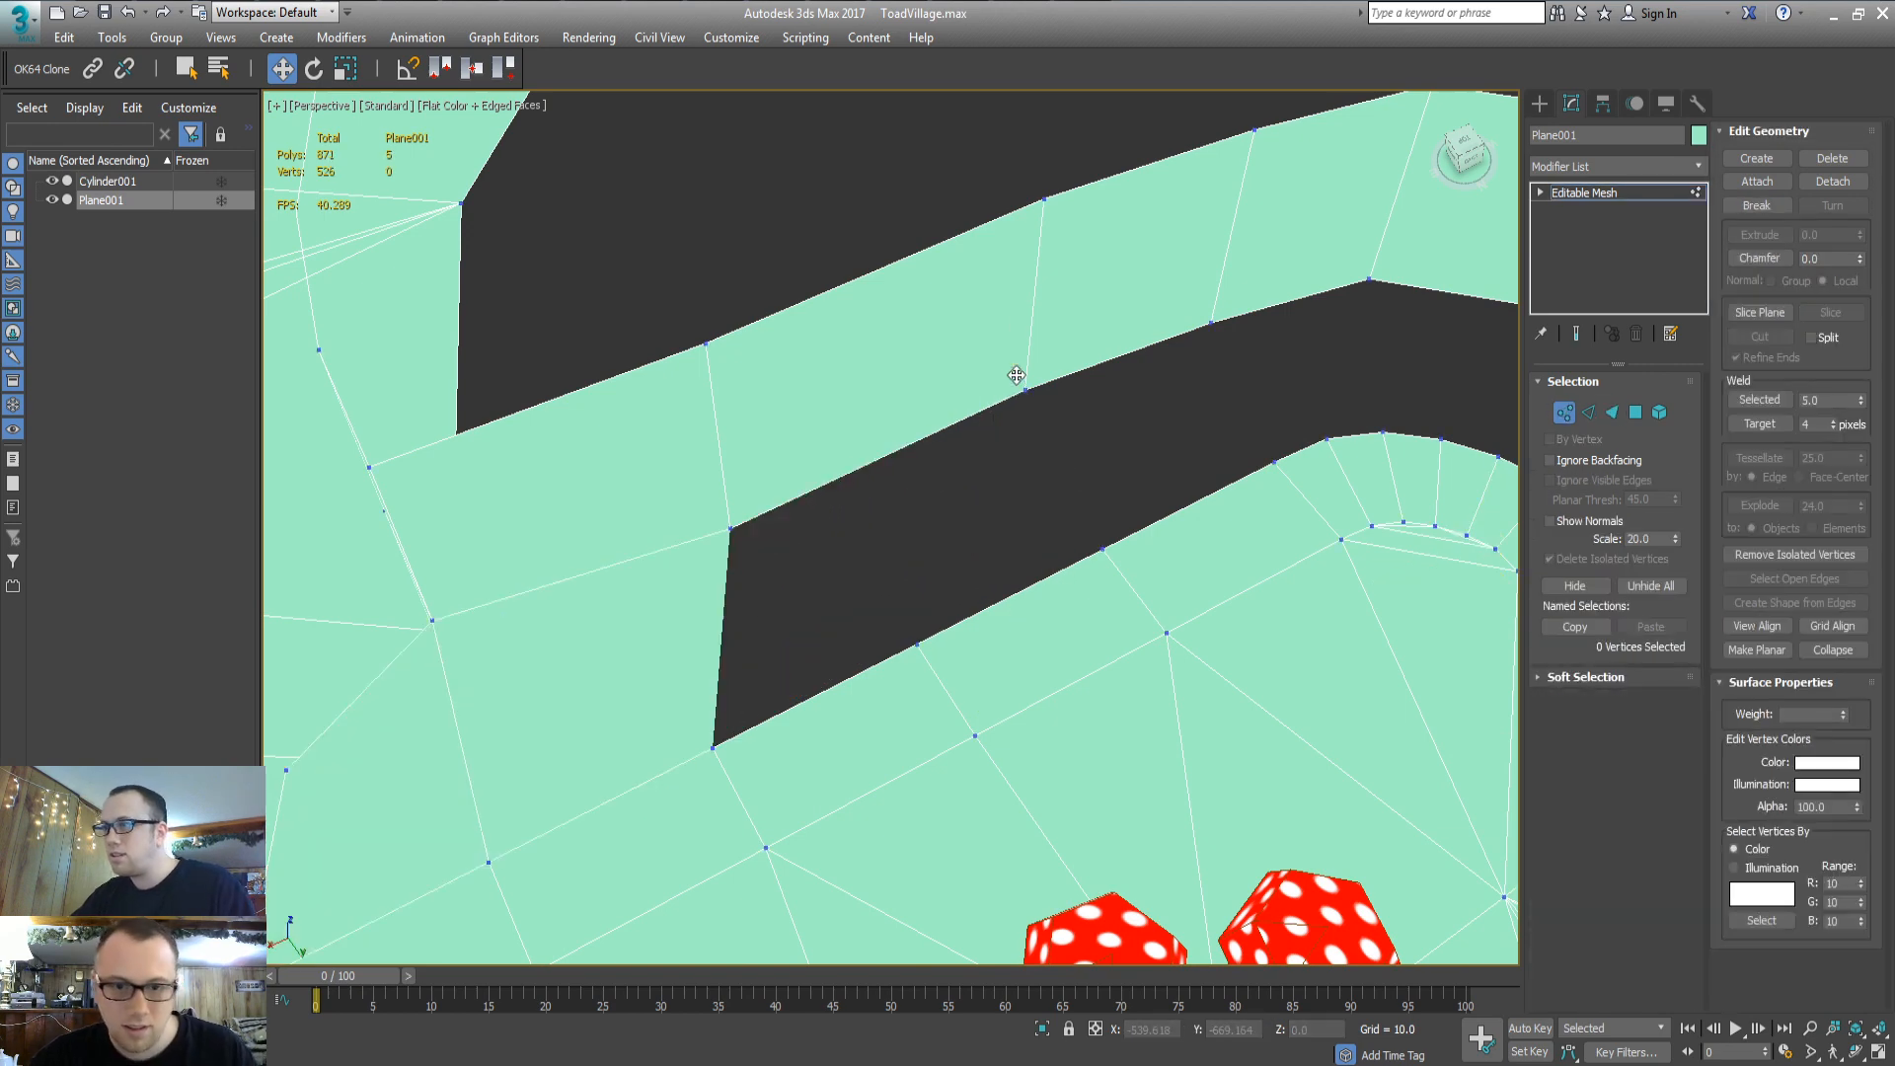
key("3")
key("c")
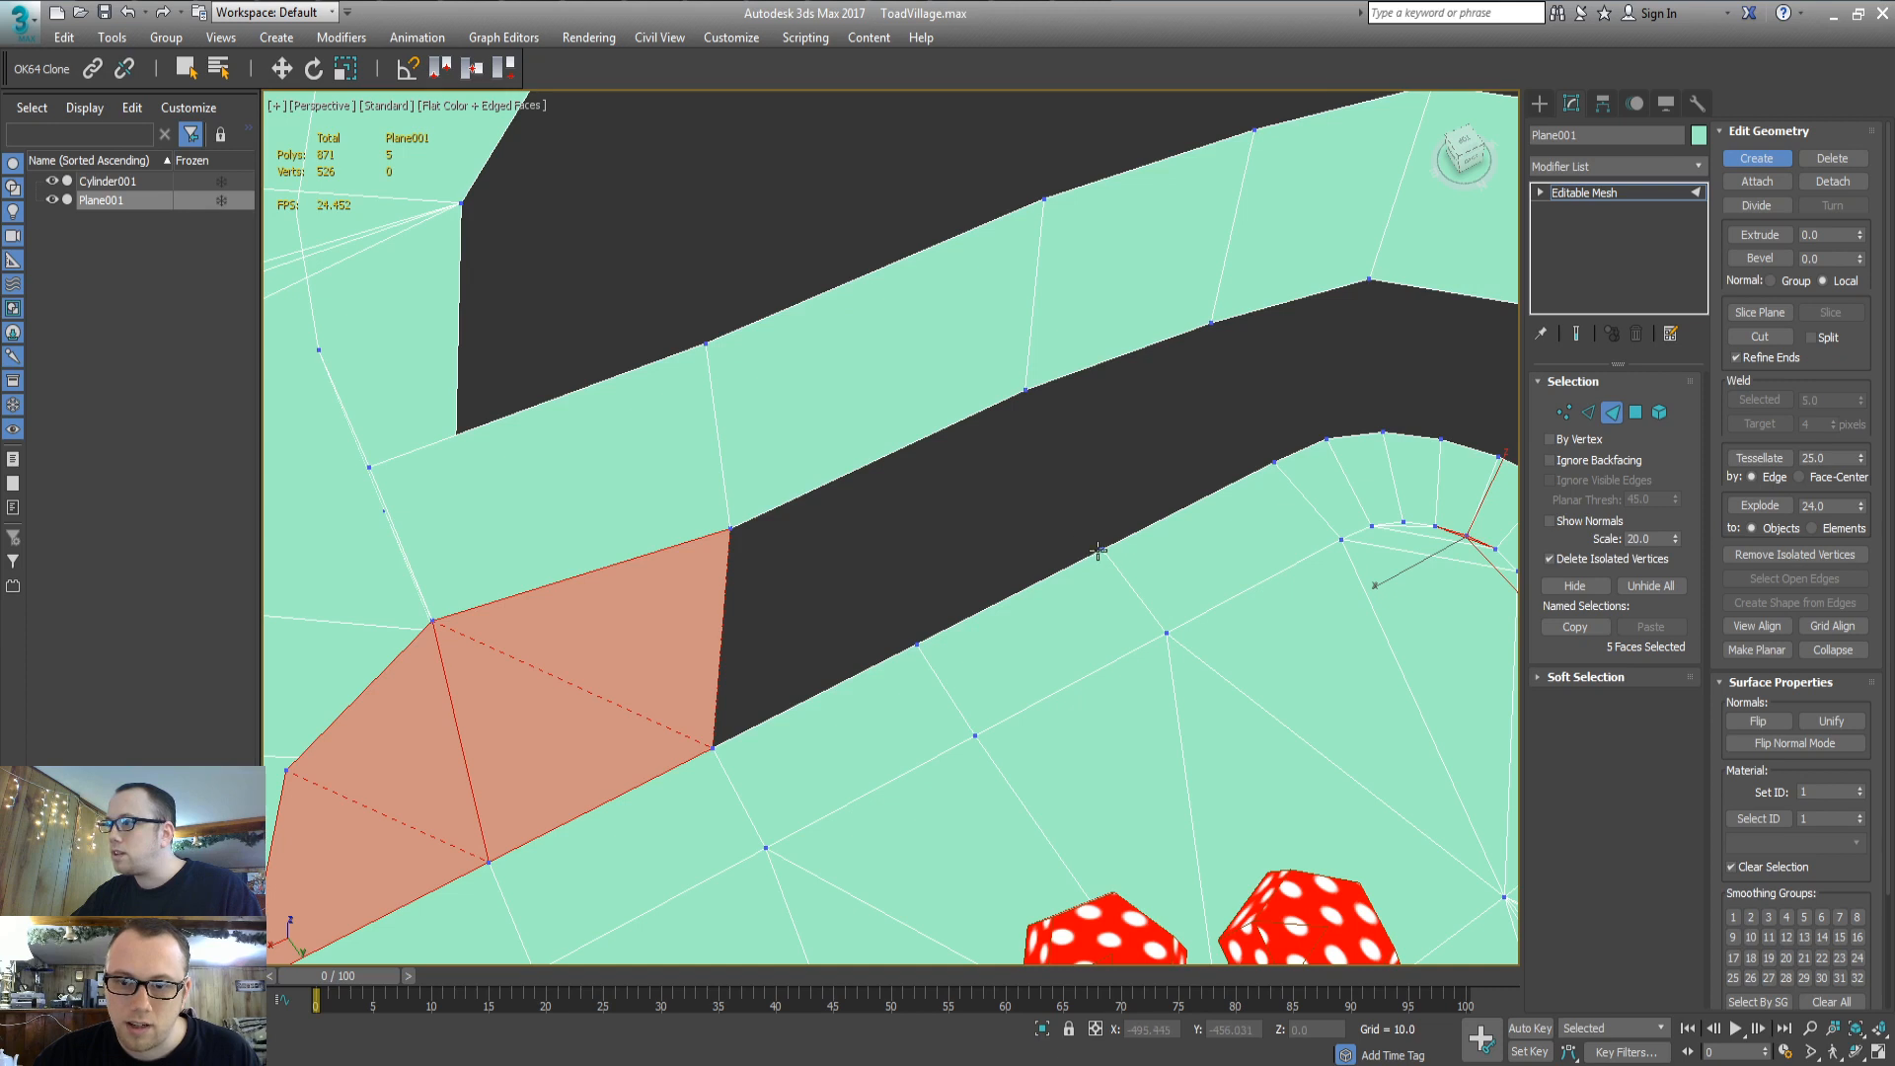
left_click(1026, 391)
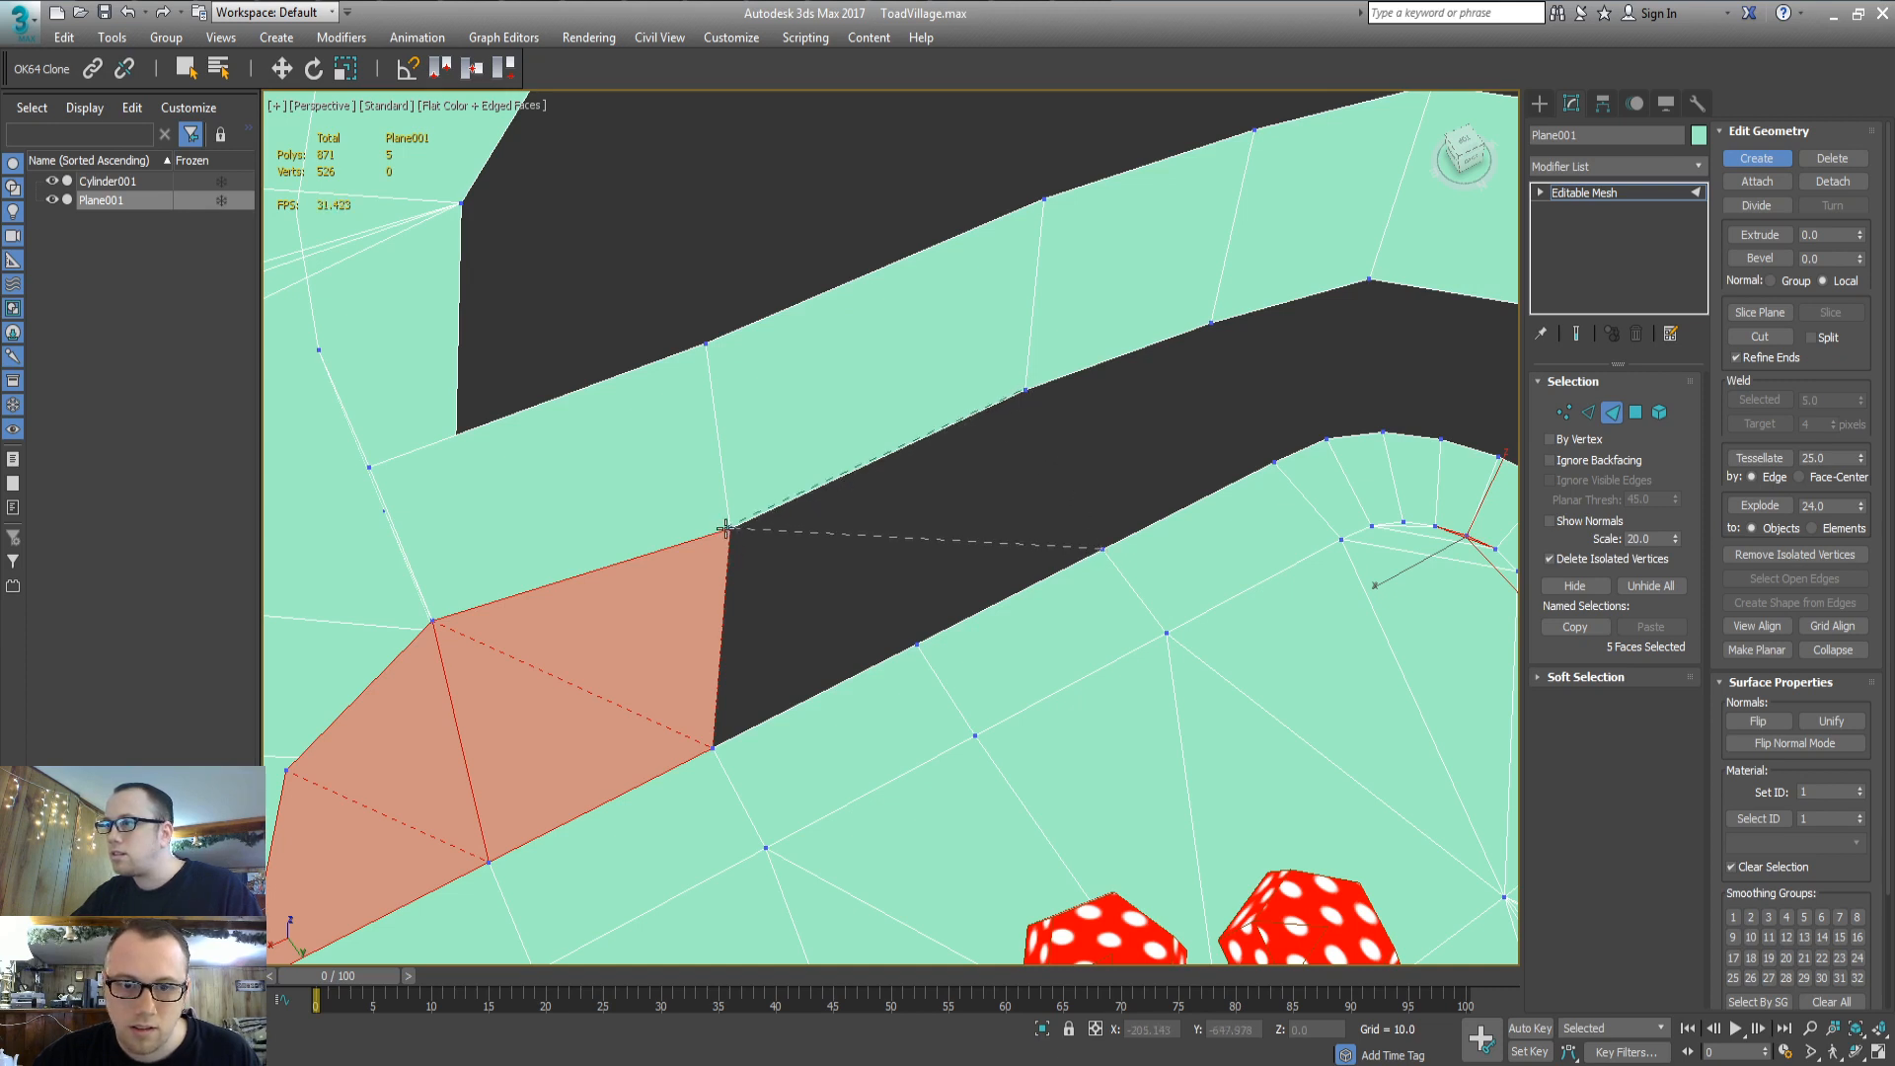
double_click(901, 592)
key("ctrl+z")
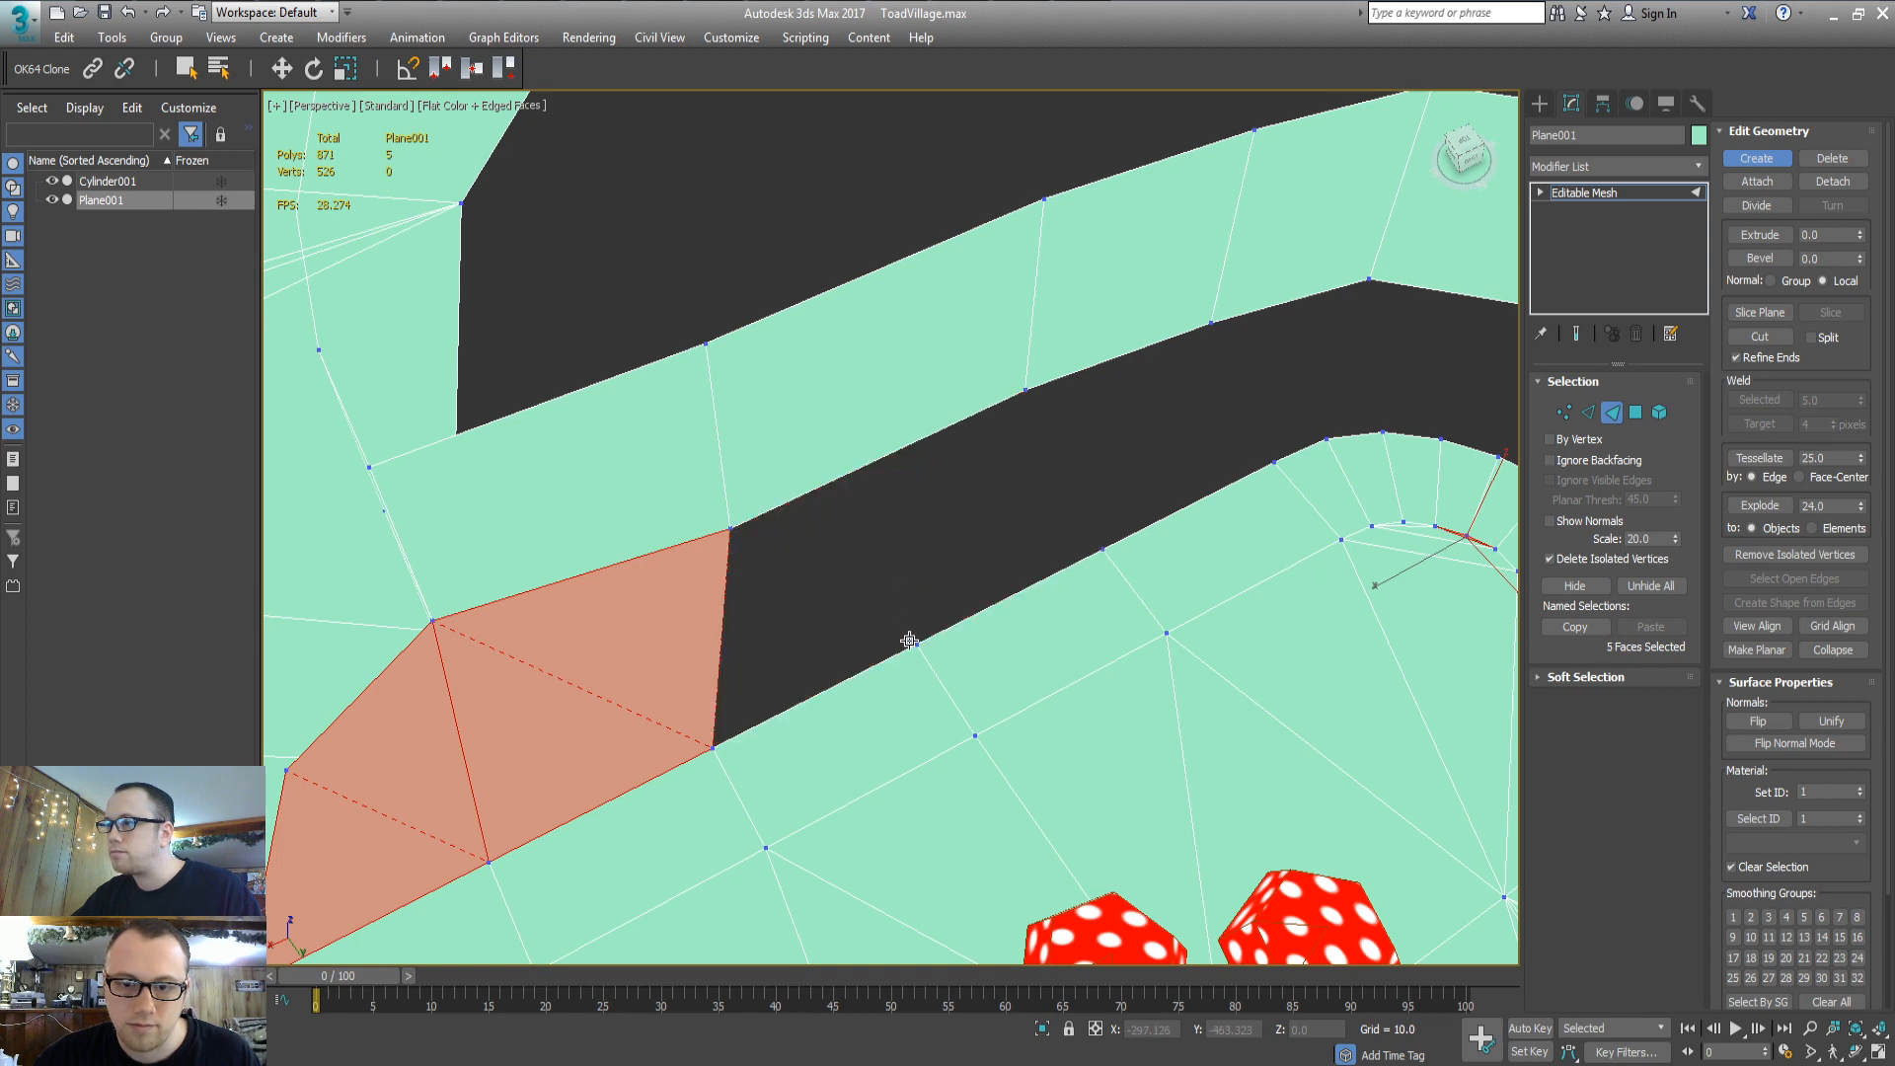
Create faces across the gap's next section, linking the following plateau rim vertices to the two nearest vertices on the opposite rim
left_click(916, 645)
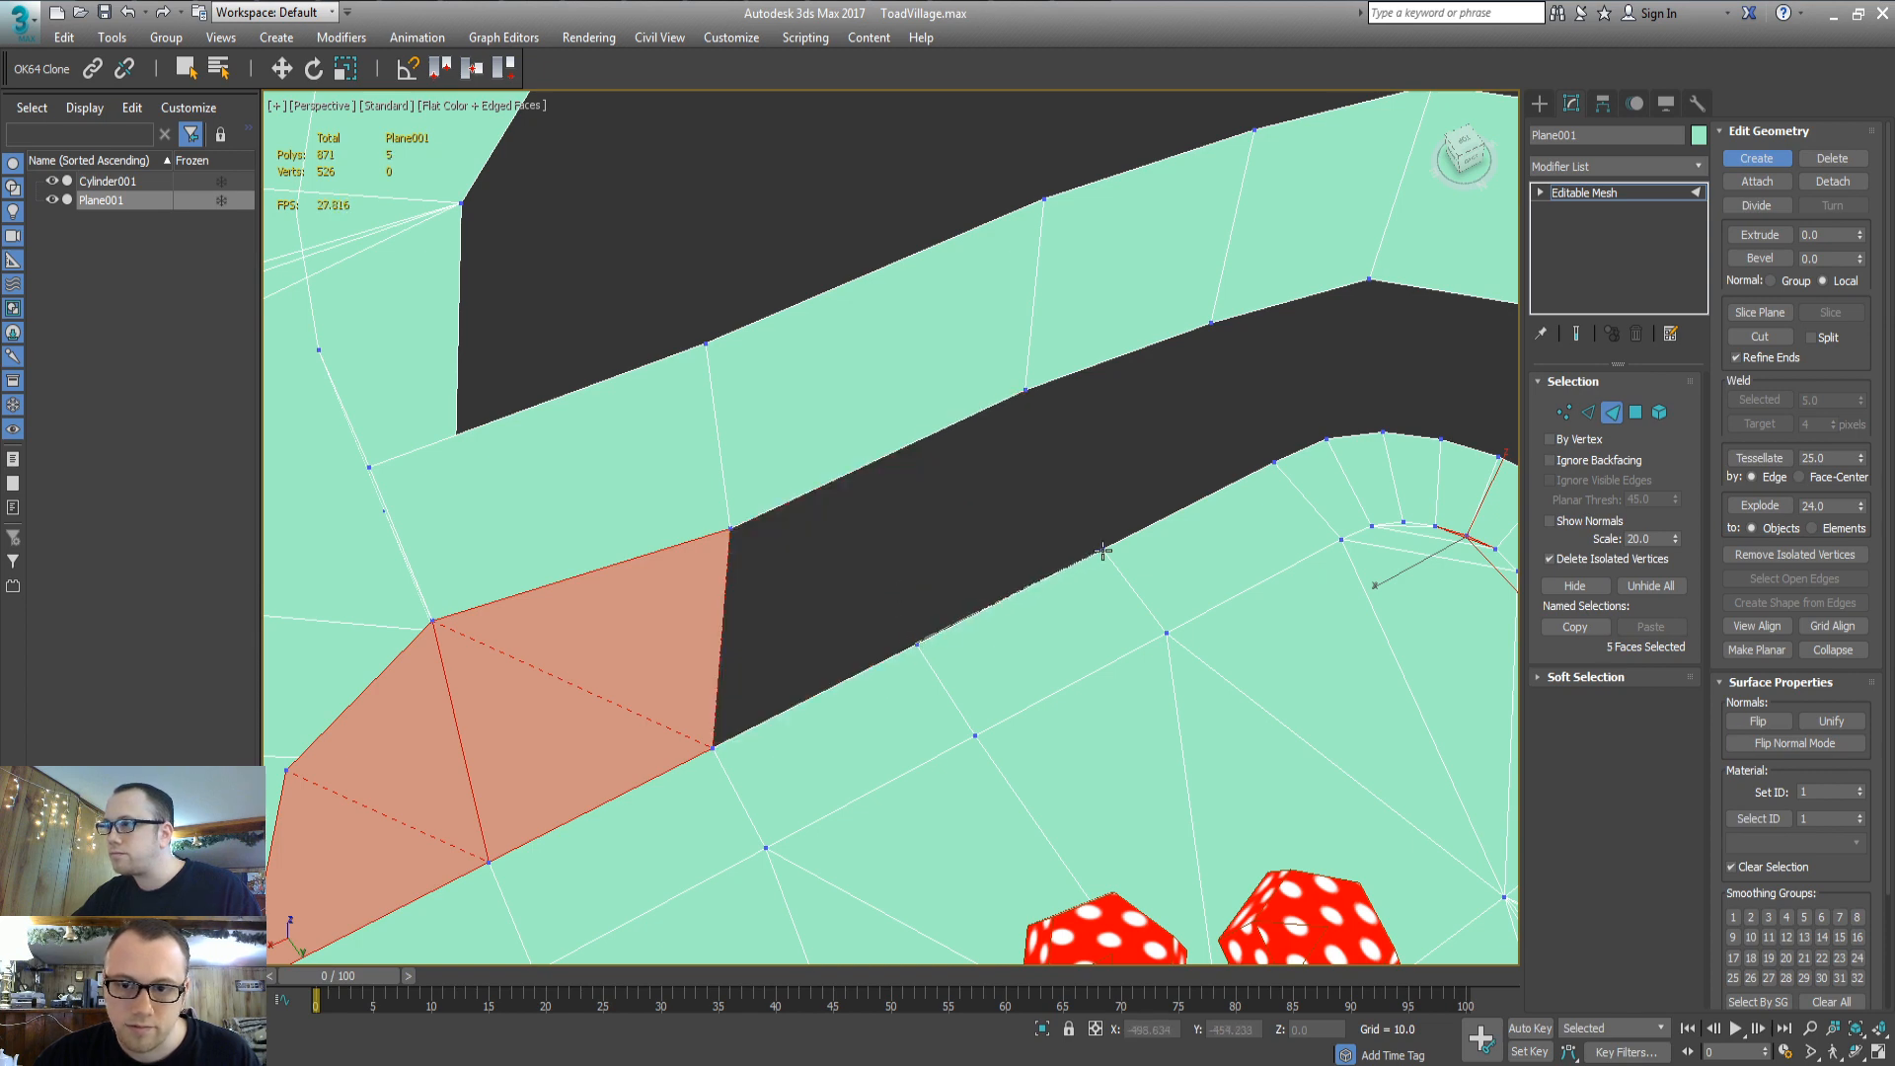
left_click(1102, 549)
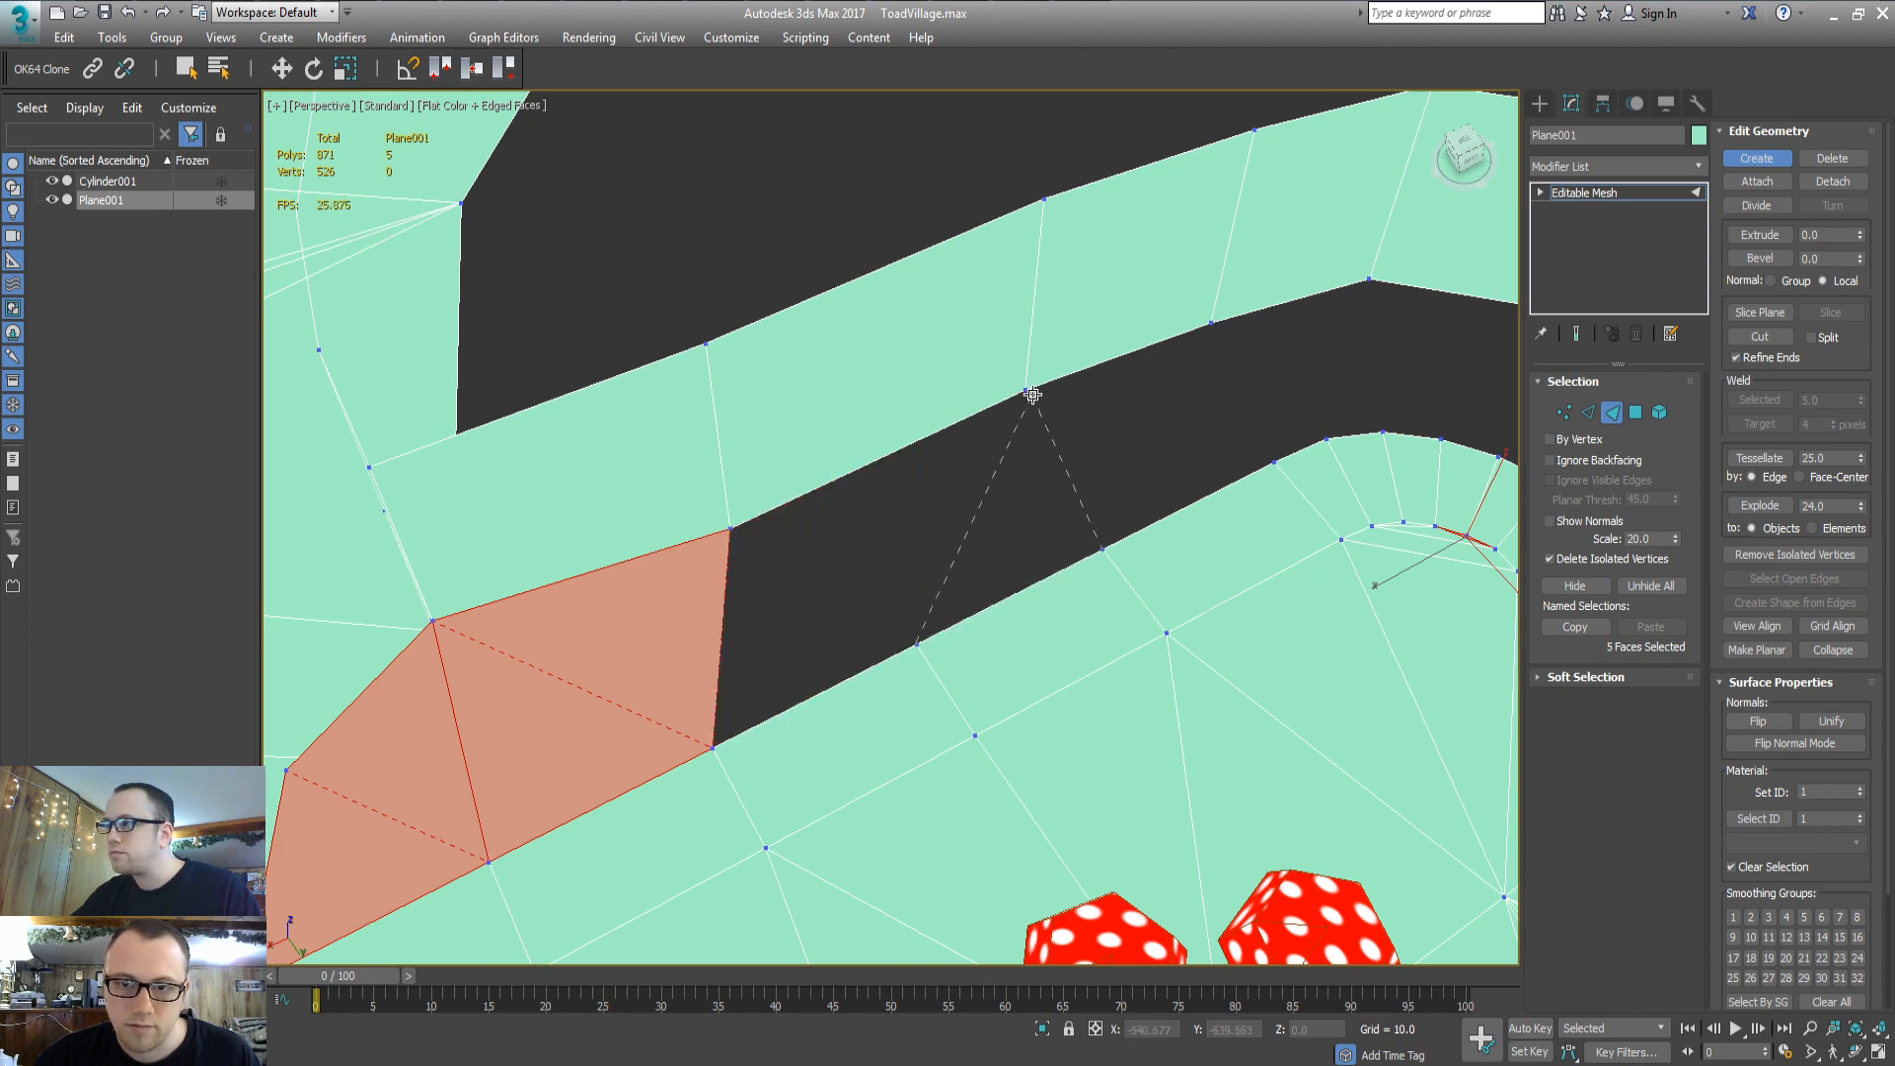
left_click(735, 531)
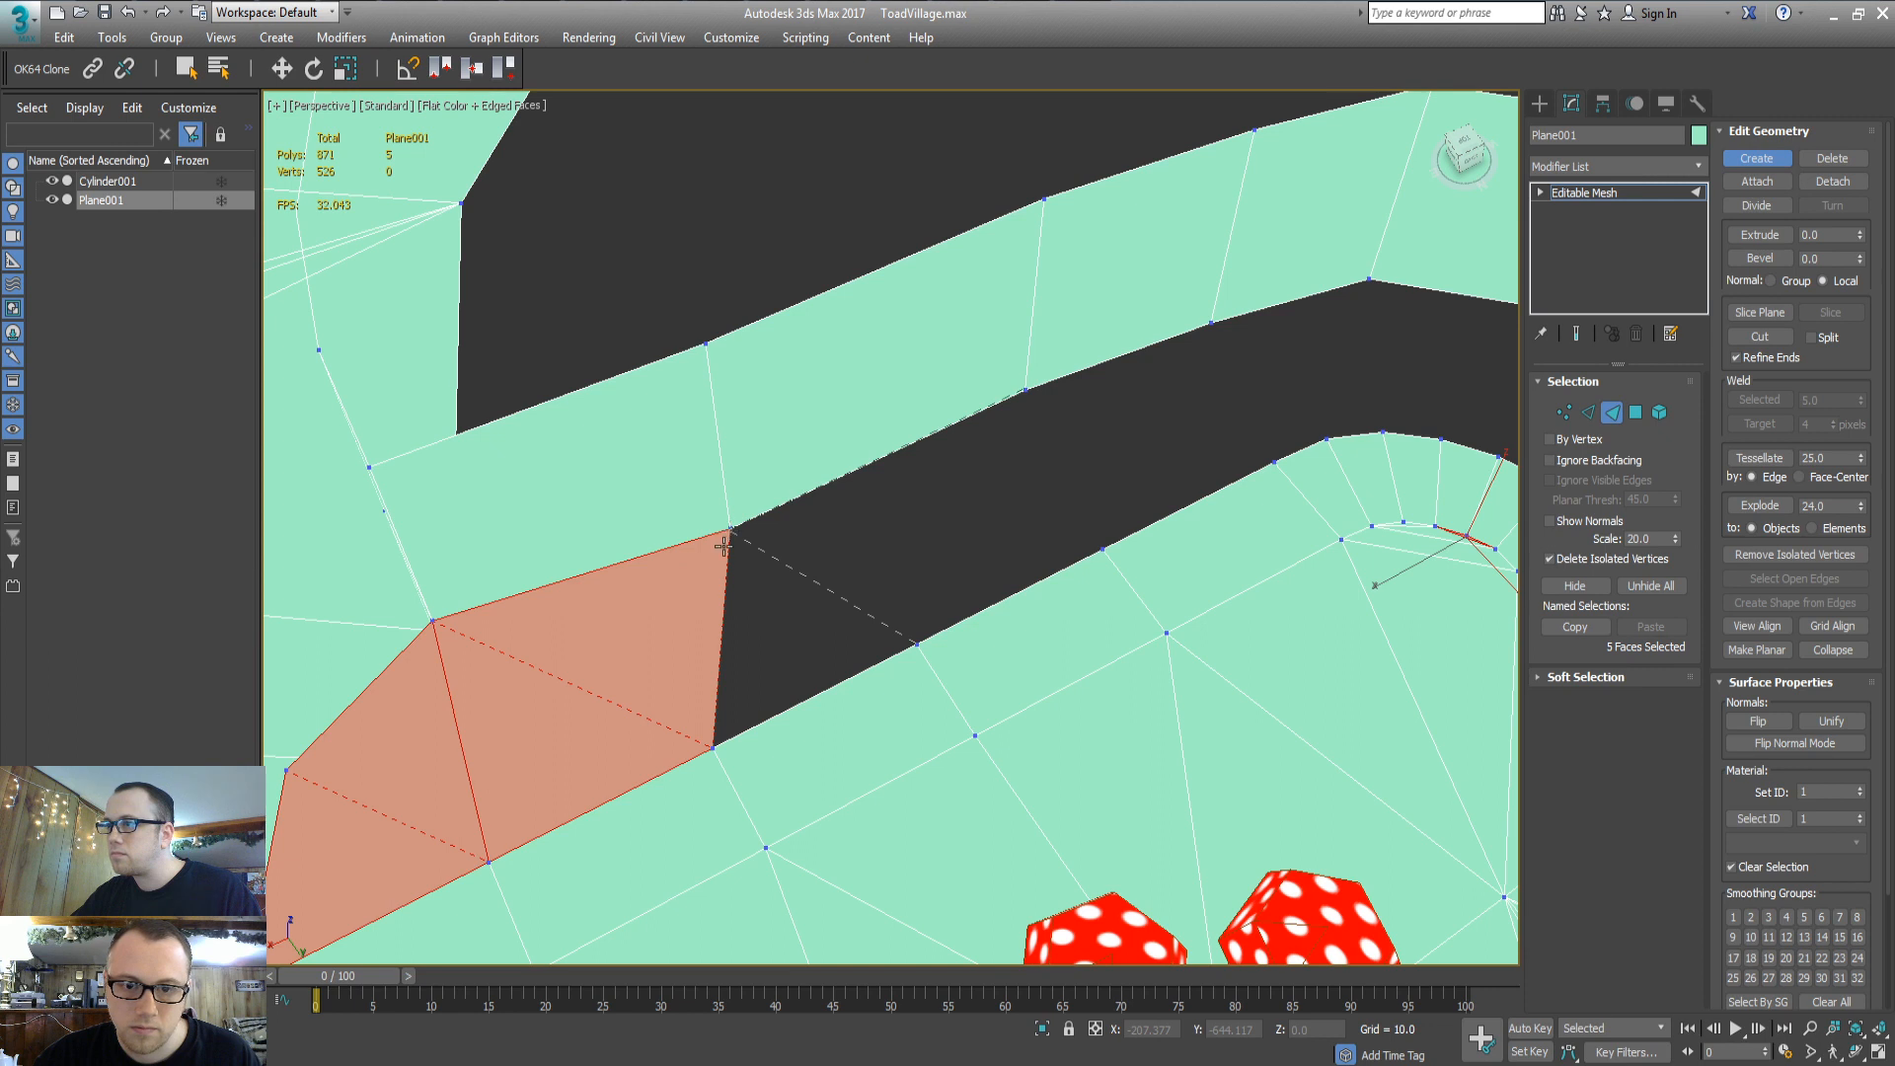
double_click(748, 762)
Delete the stray vertex with its misplaced face and fill the remaining triangular hole with a three-sided face
key("1")
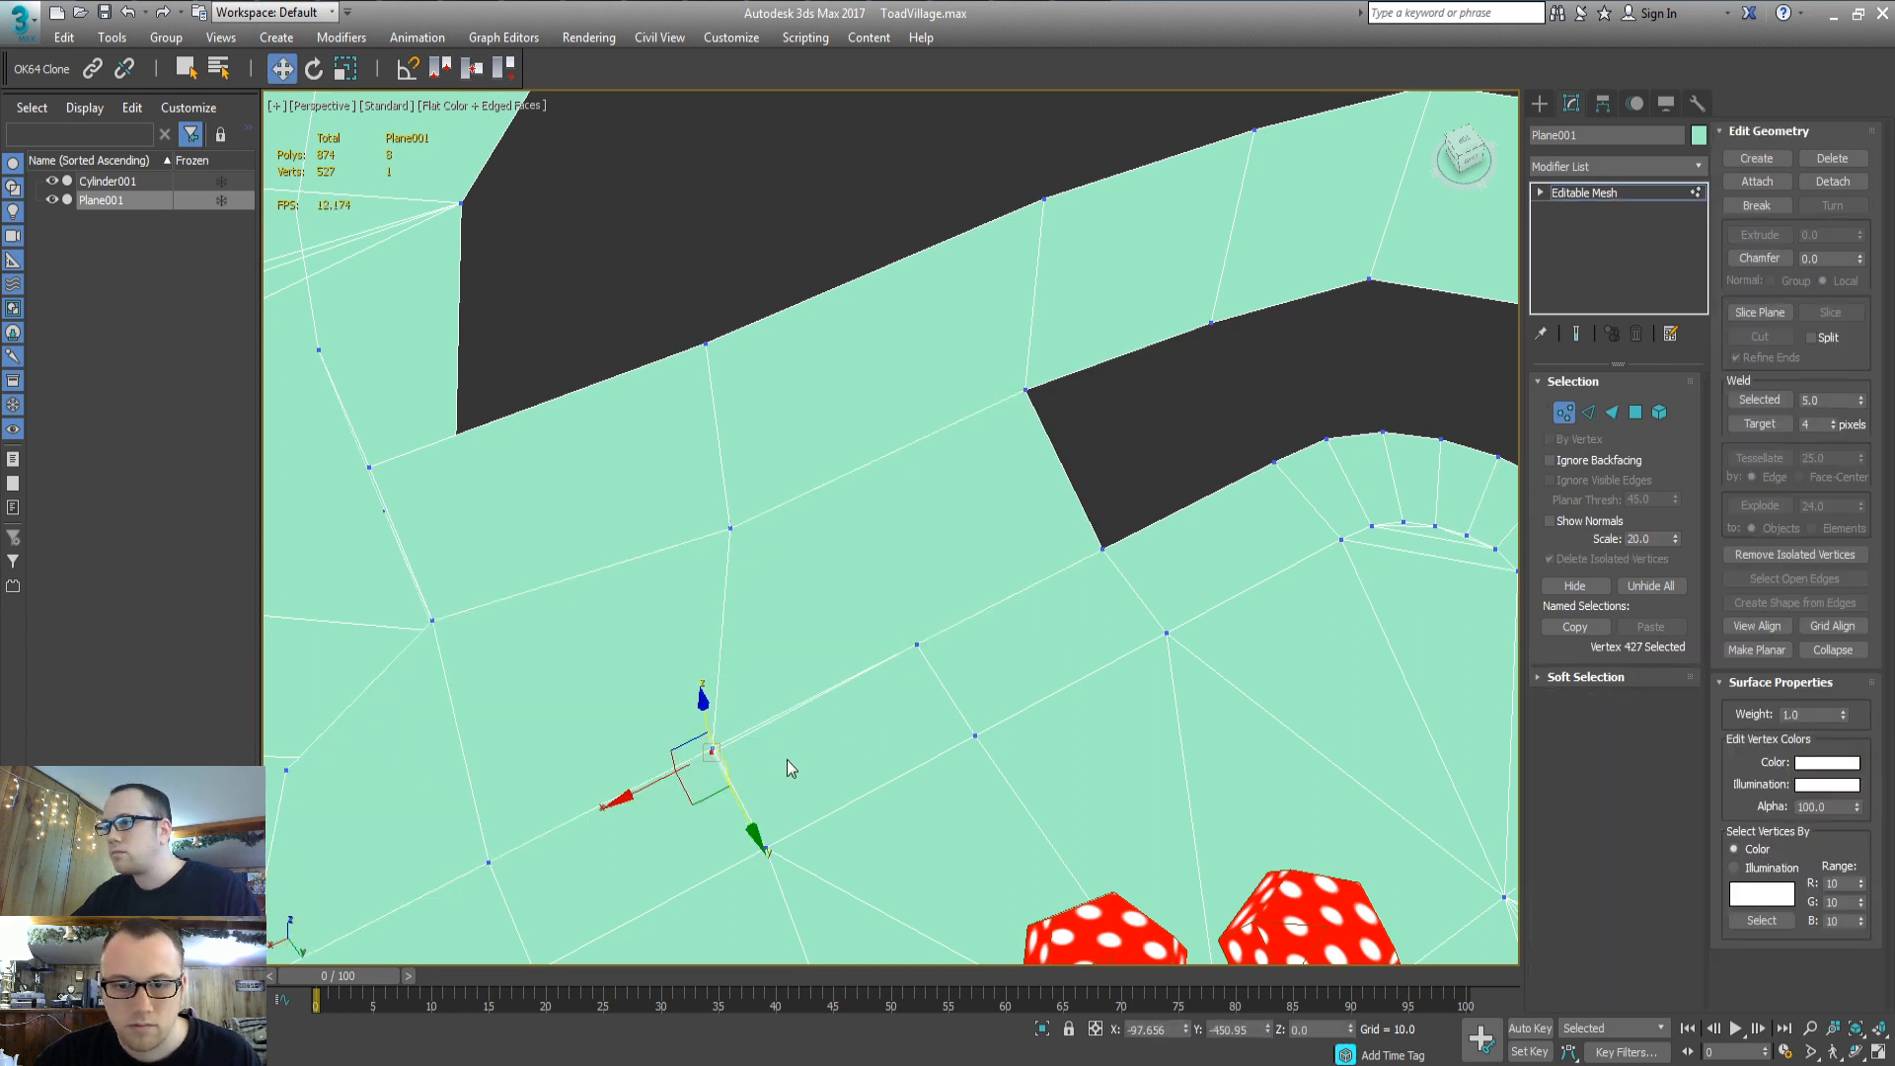
key("Delete")
key("3")
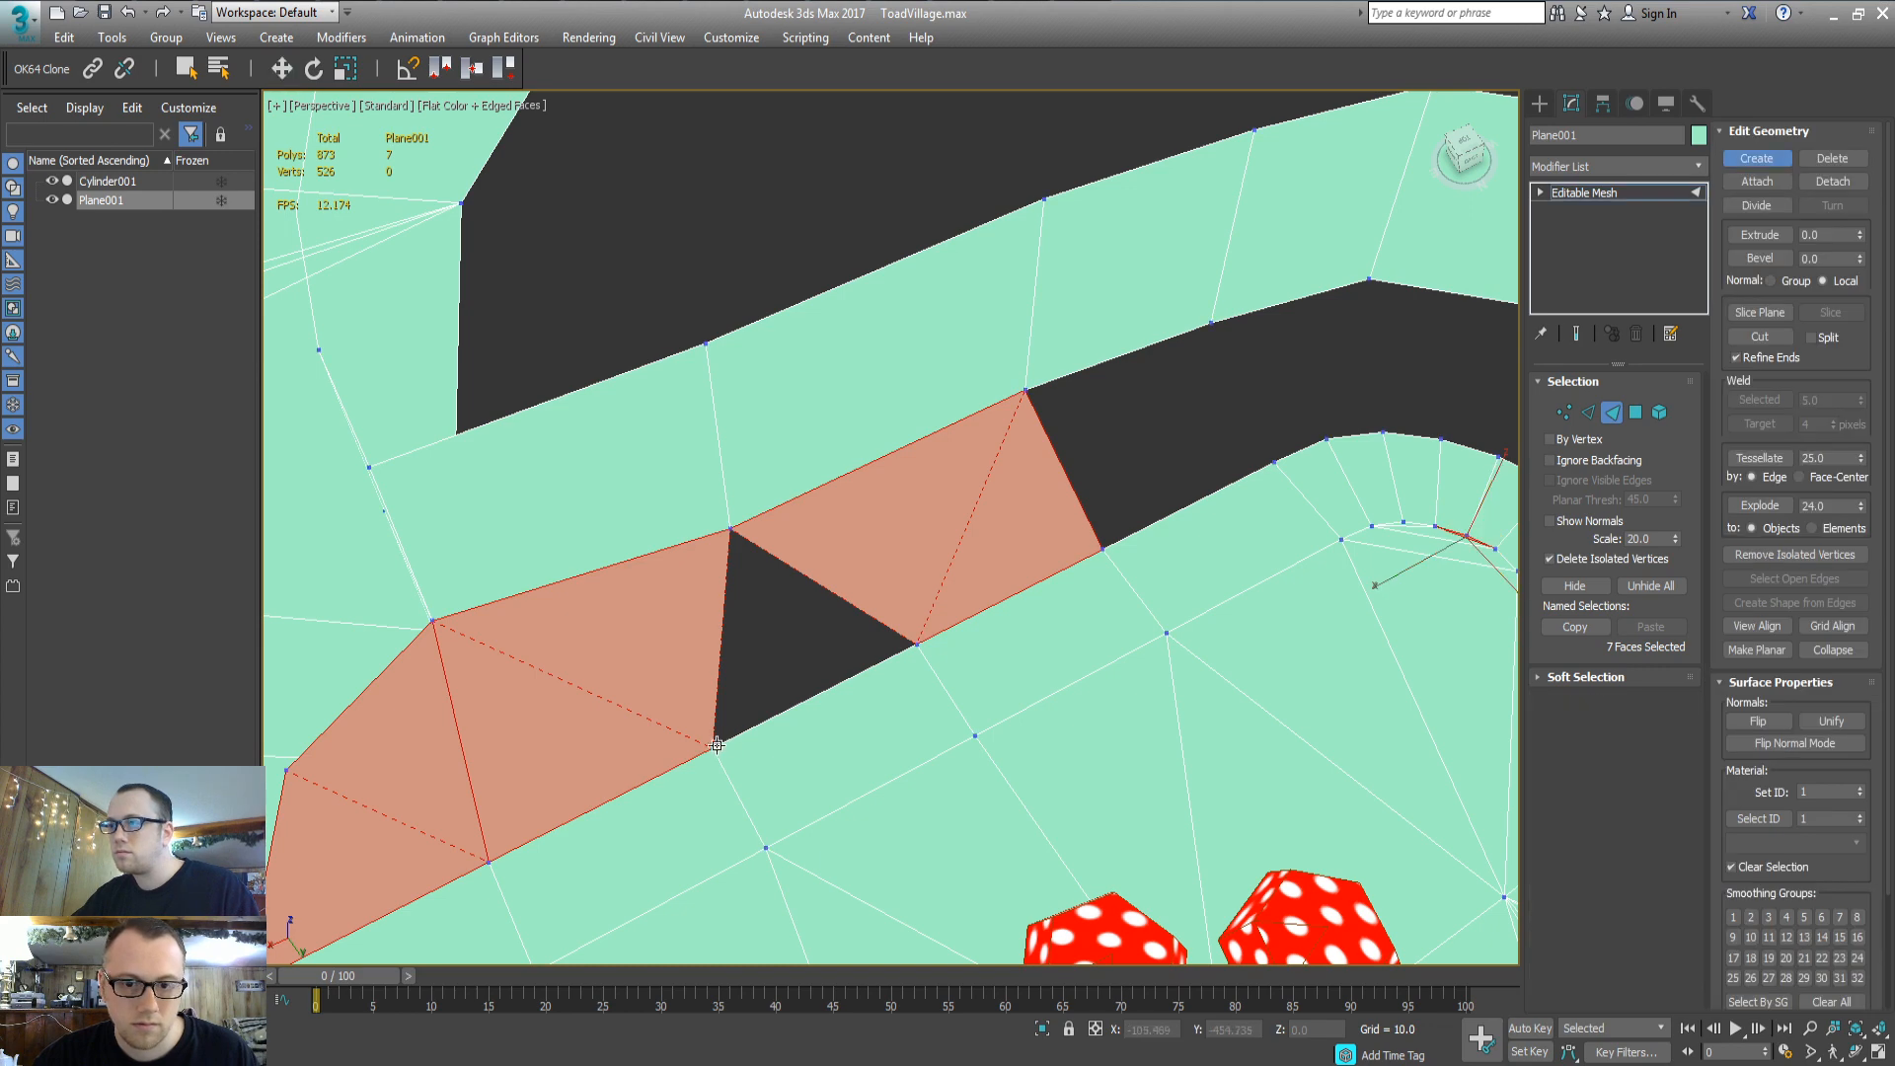
left_click(717, 746)
left_click(917, 644)
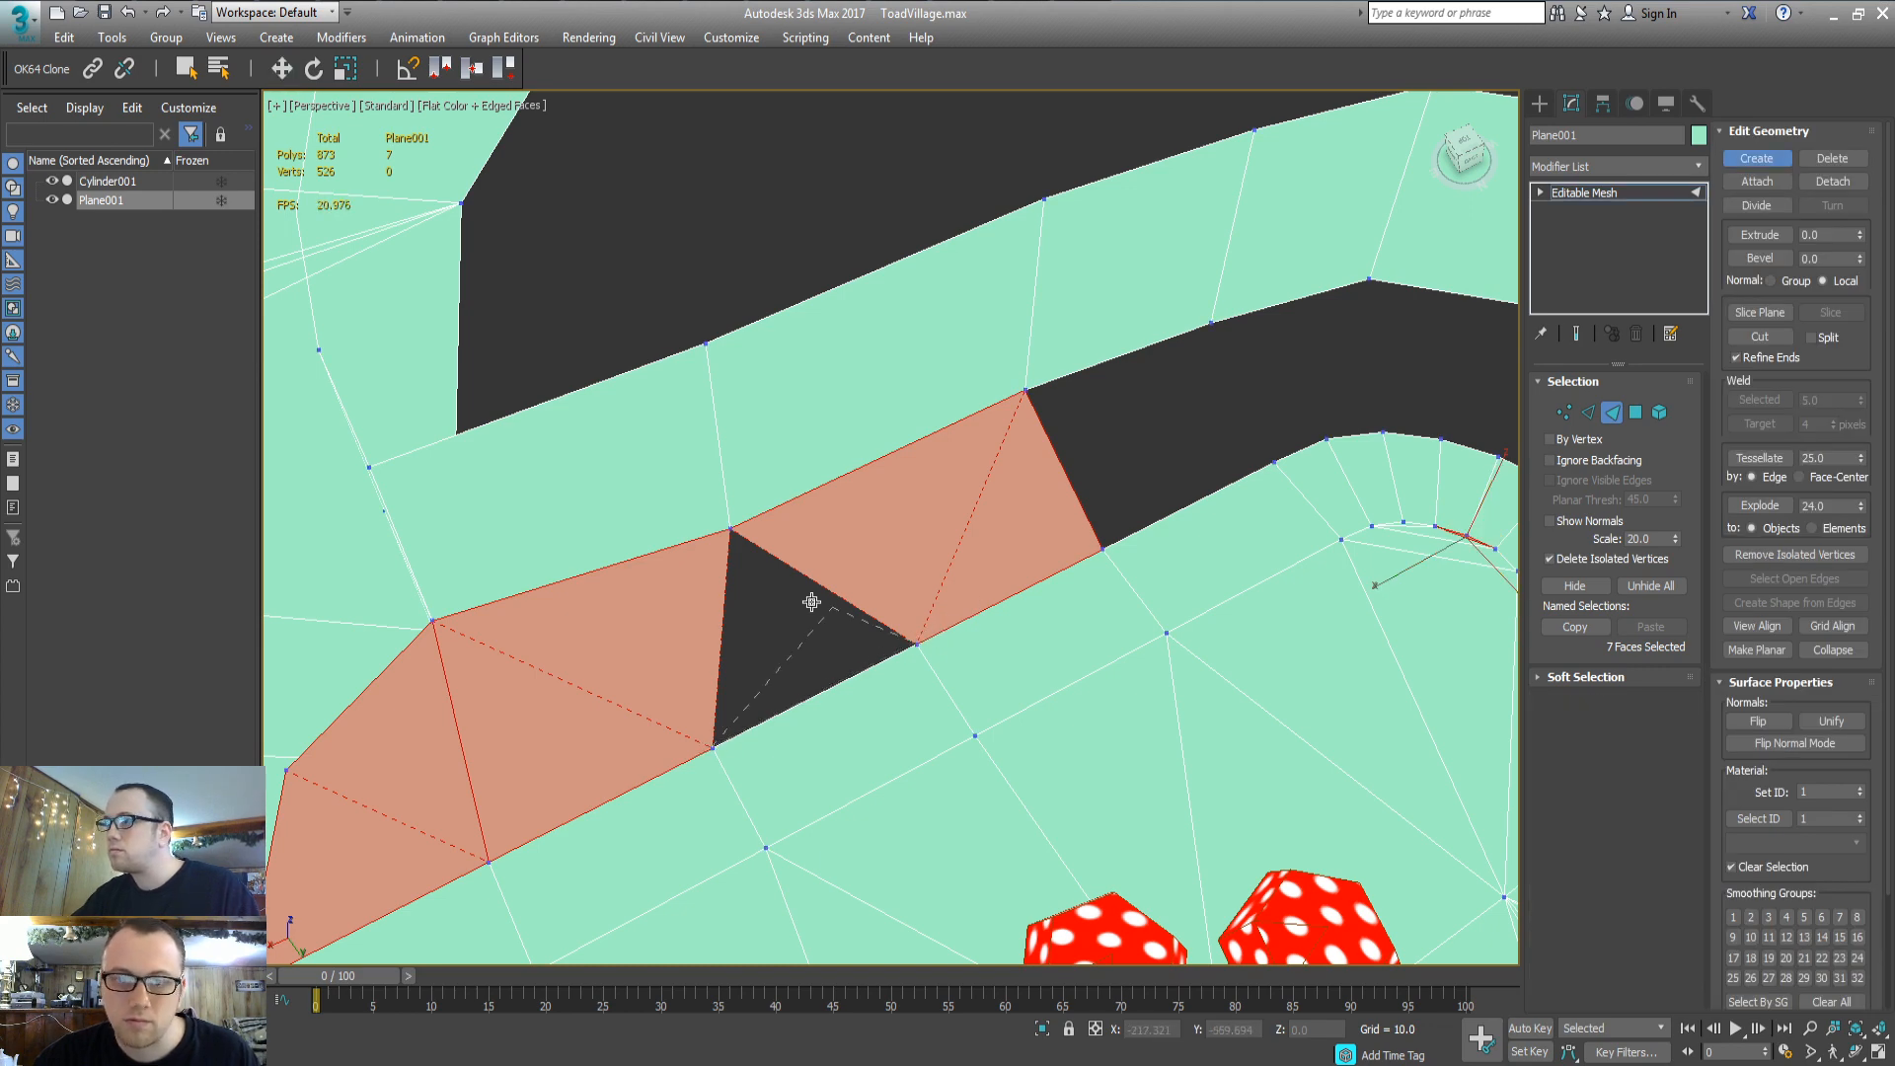
left_click(730, 530)
Create faces across the next gap sections up to the start of the plateau's rounded corner
middle_click_drag(888, 551, 689, 683)
left_click(1021, 424)
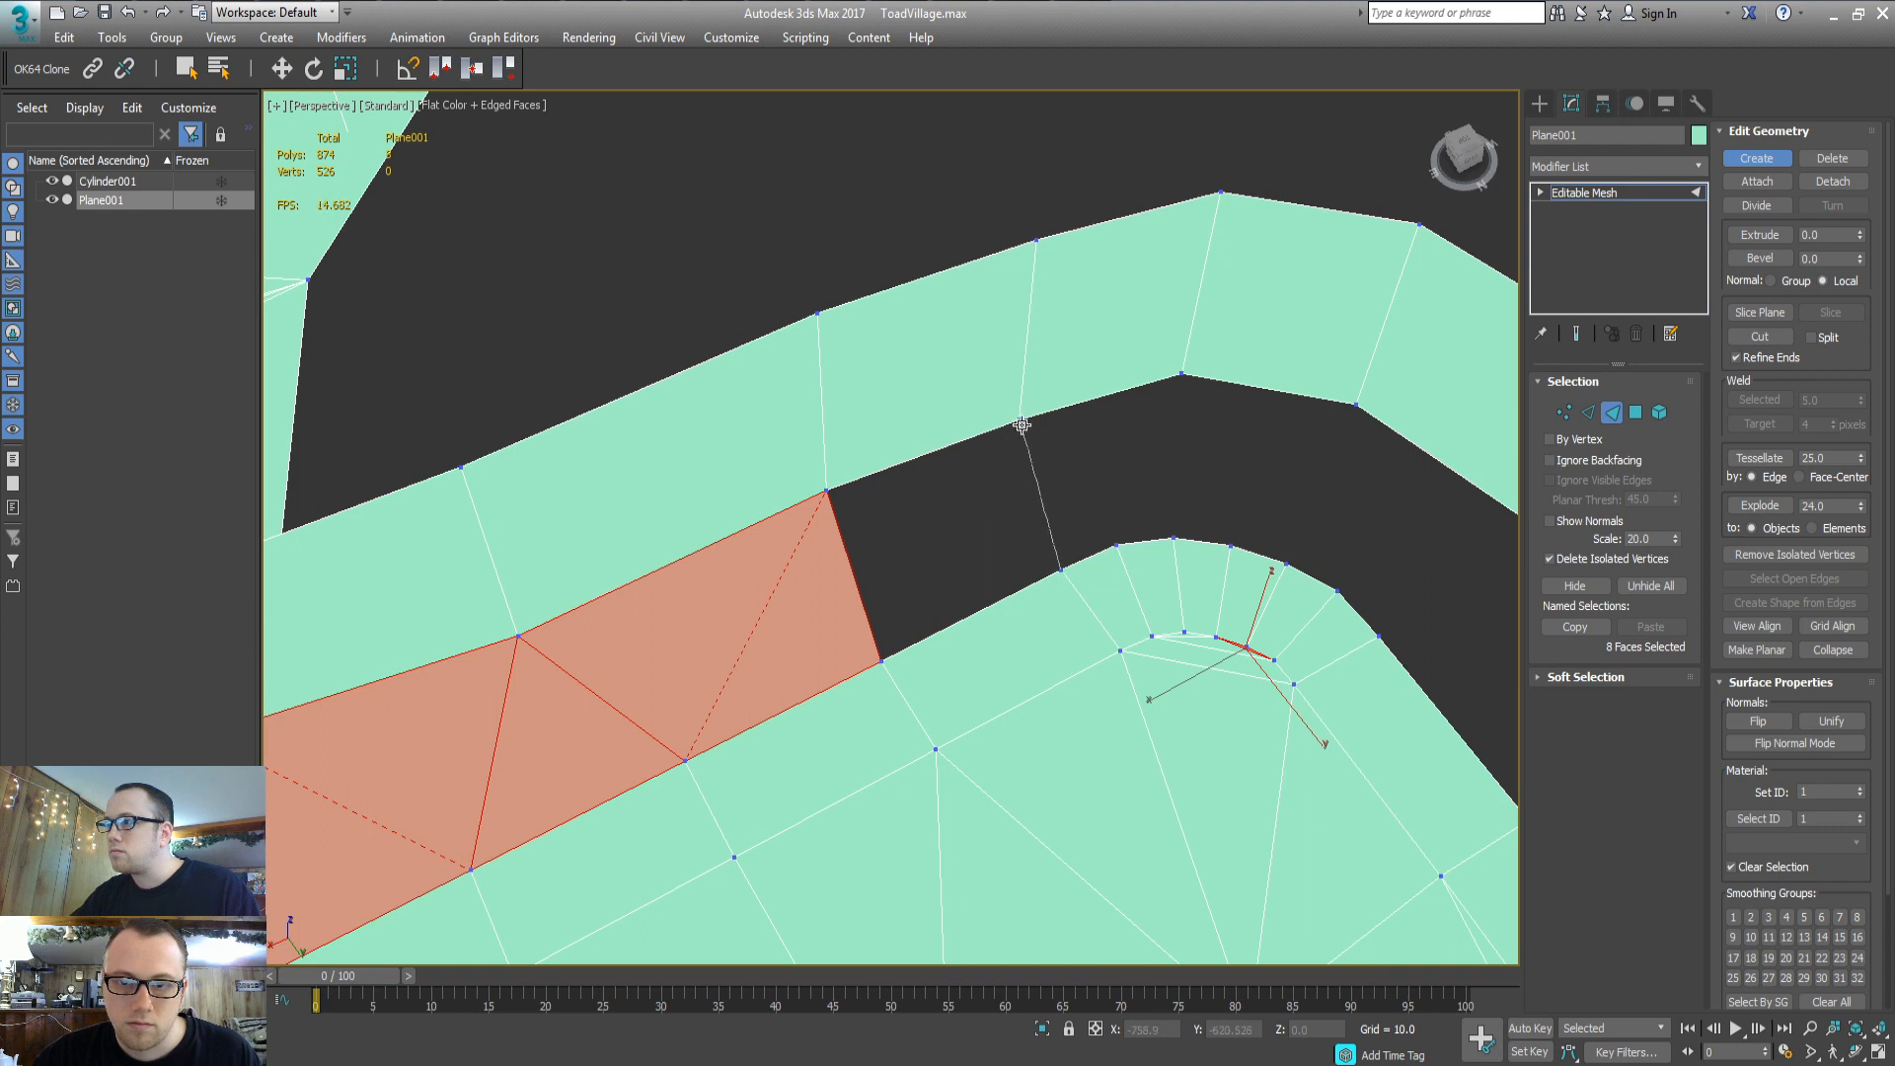
left_click(884, 659)
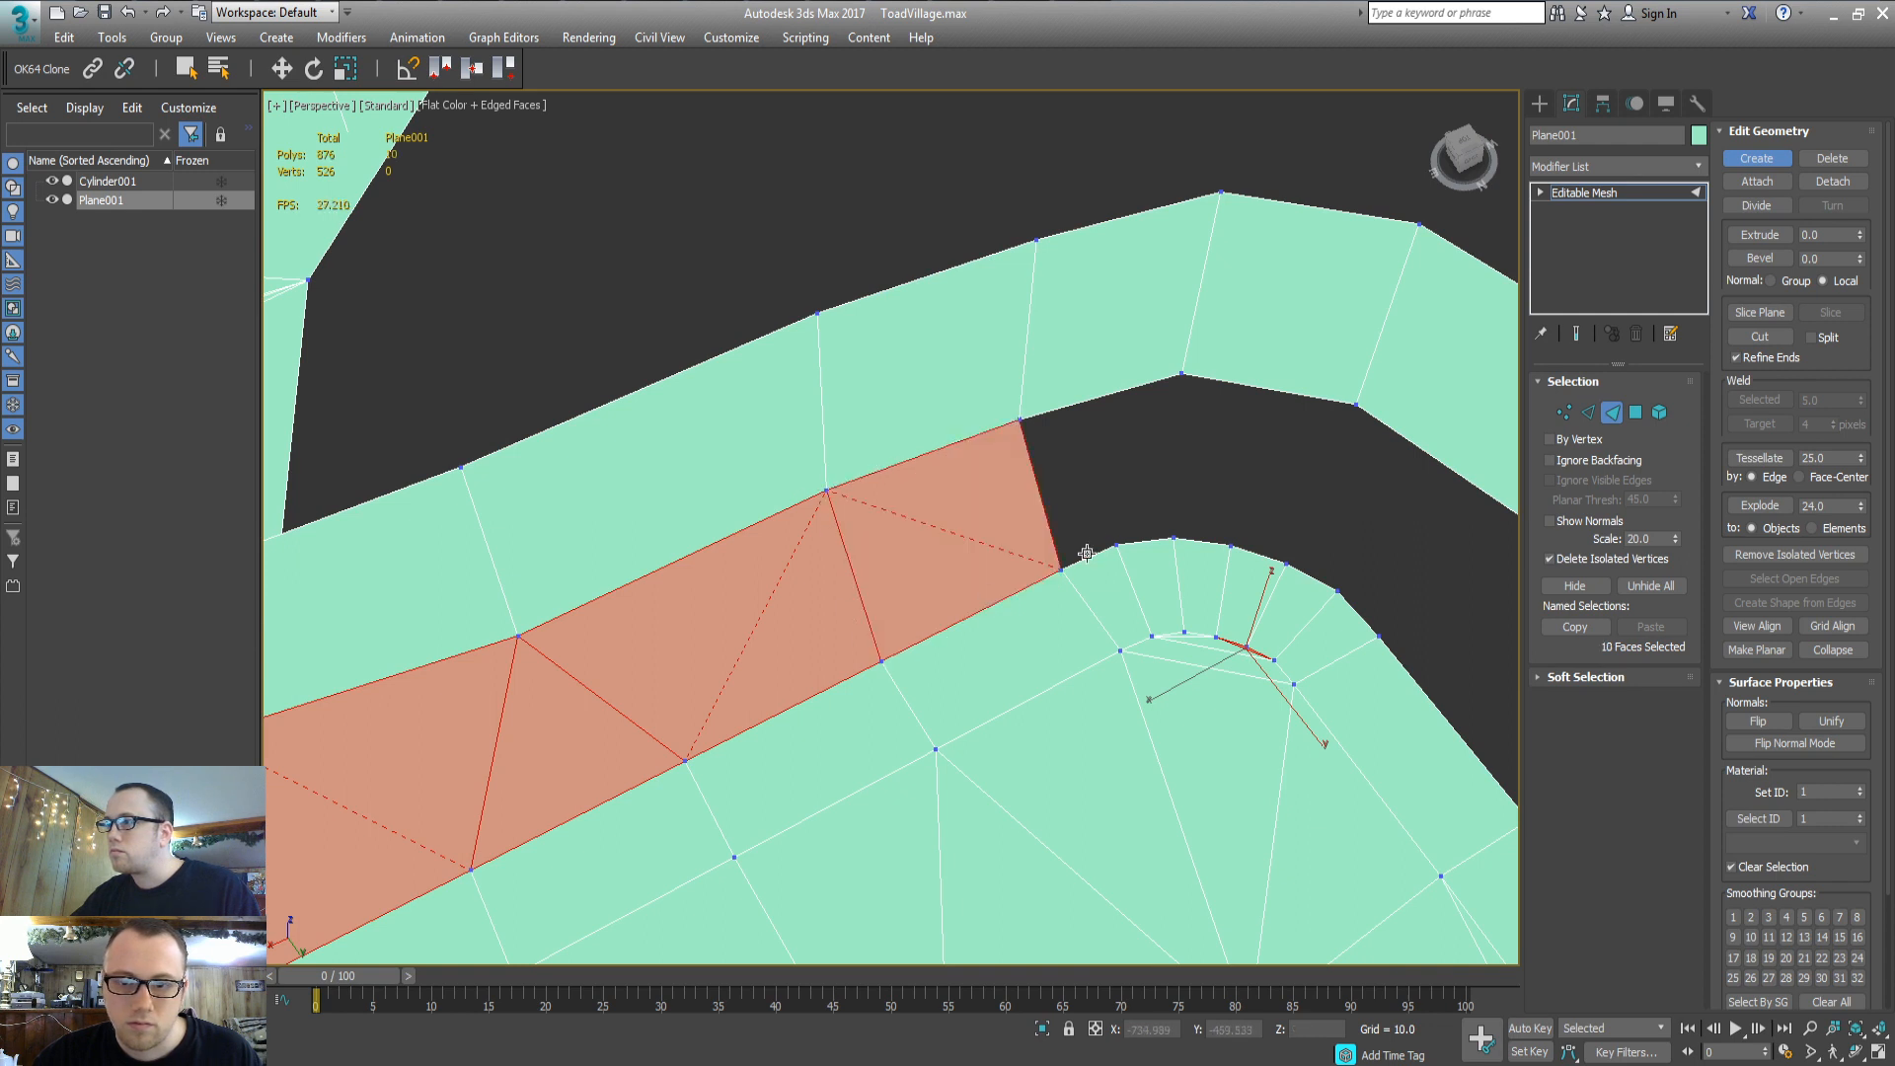
left_click(1167, 515)
left_click(1061, 570)
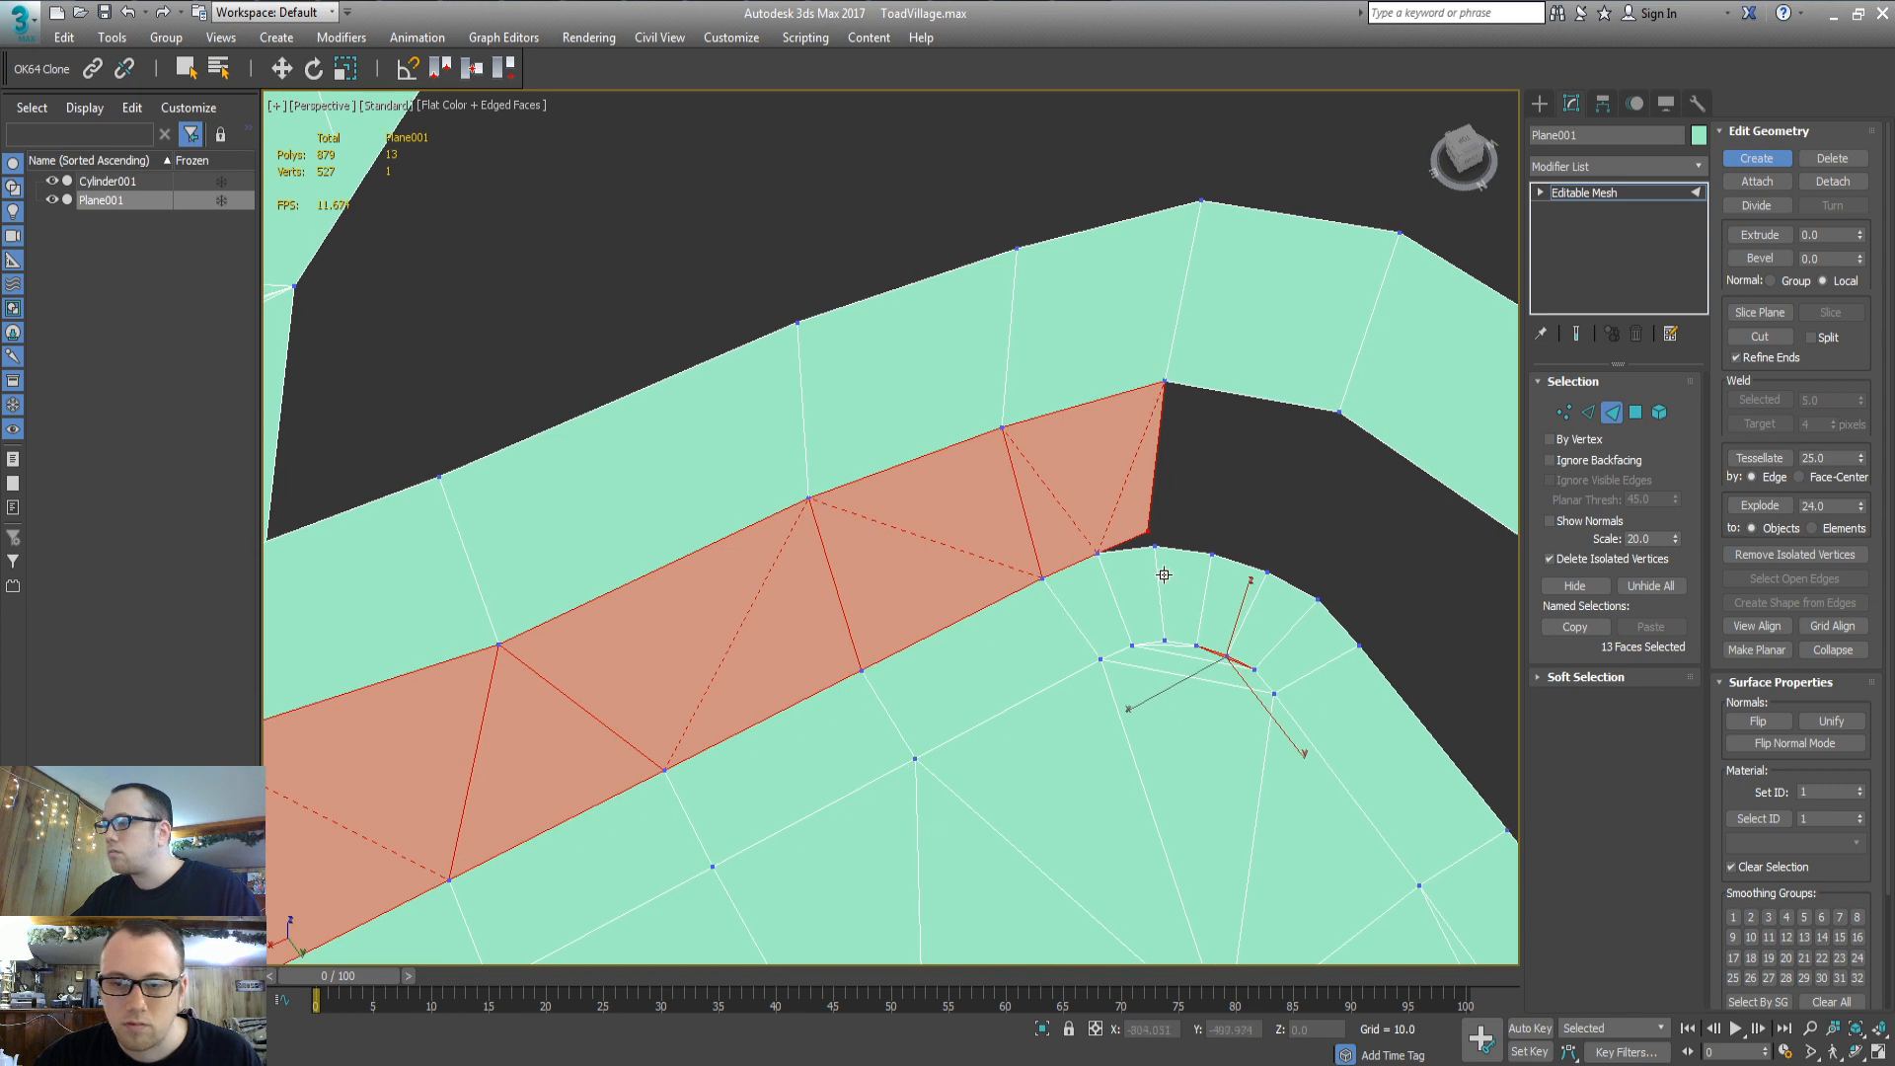
Delete the stray vertex at the rounded corner and create a triangular face on the proper plateau rim vertices instead
key("1")
key("w")
key("Delete")
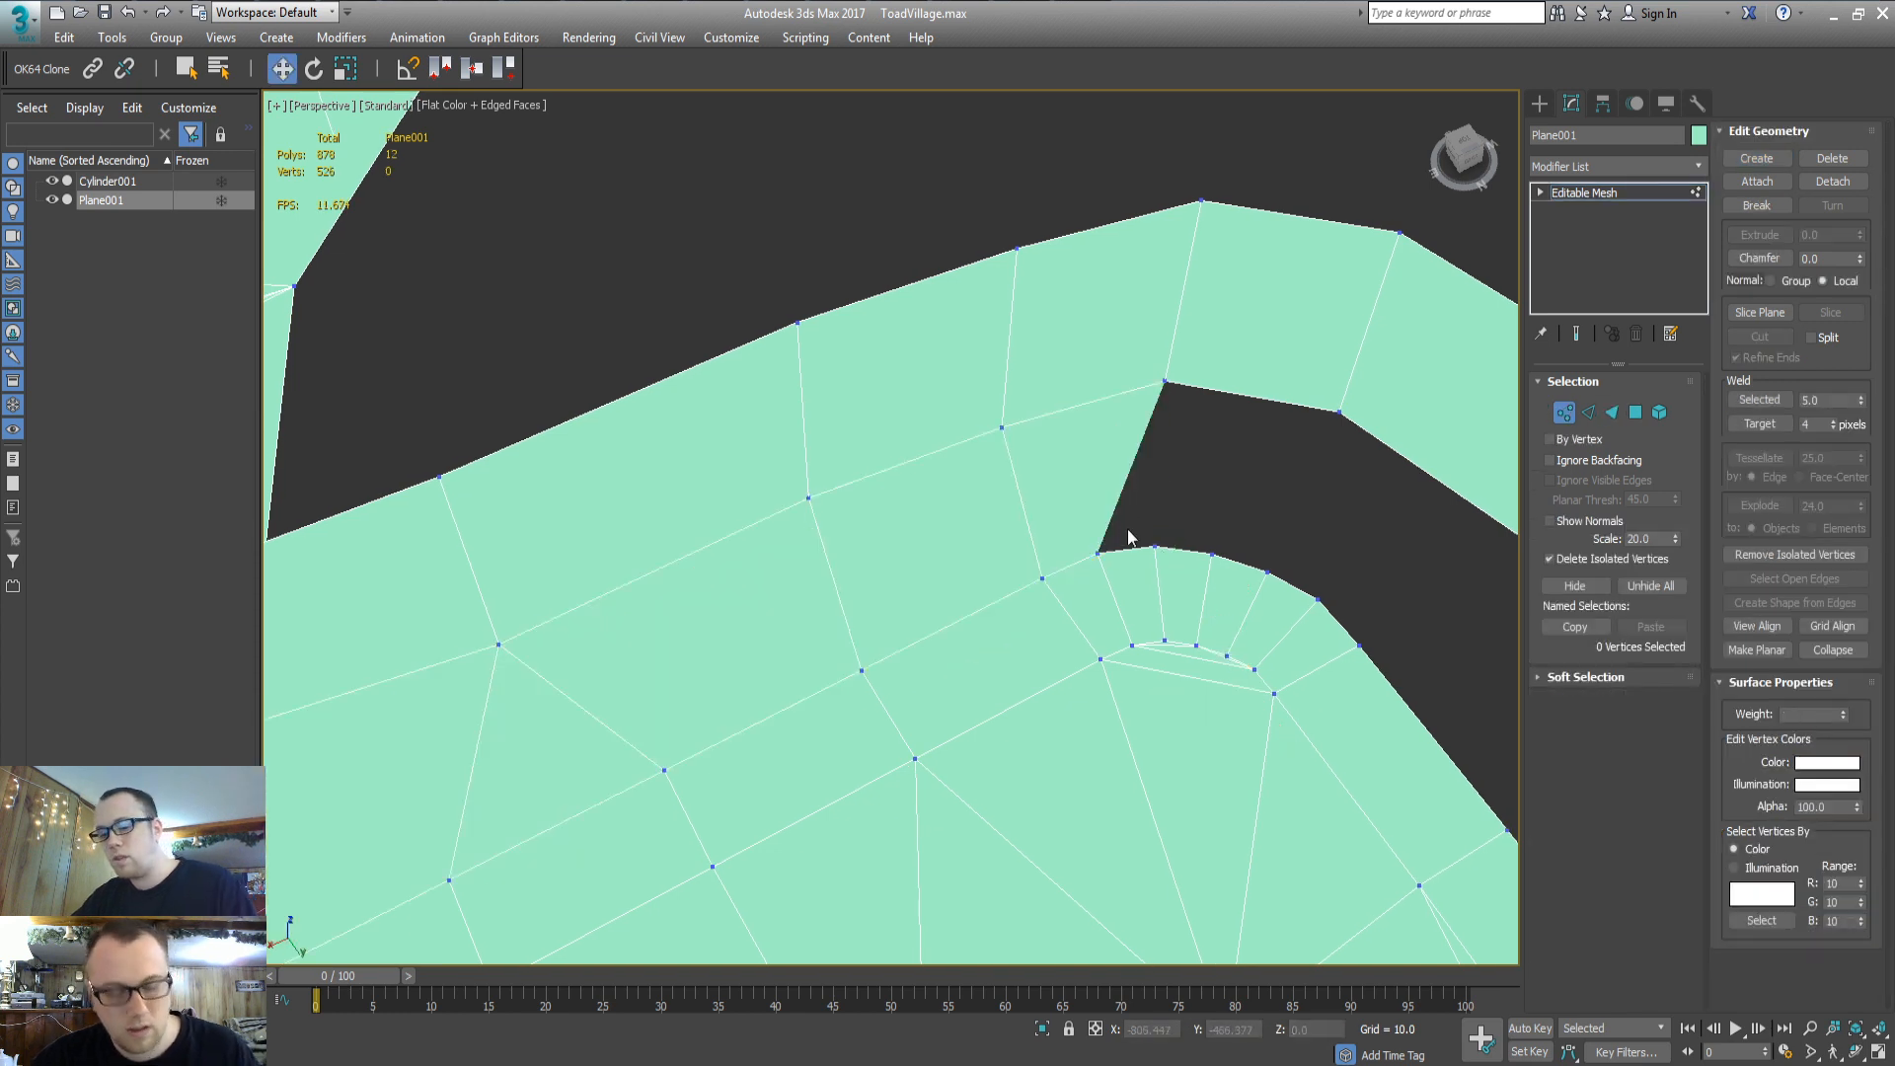
key("3")
left_click(1155, 546)
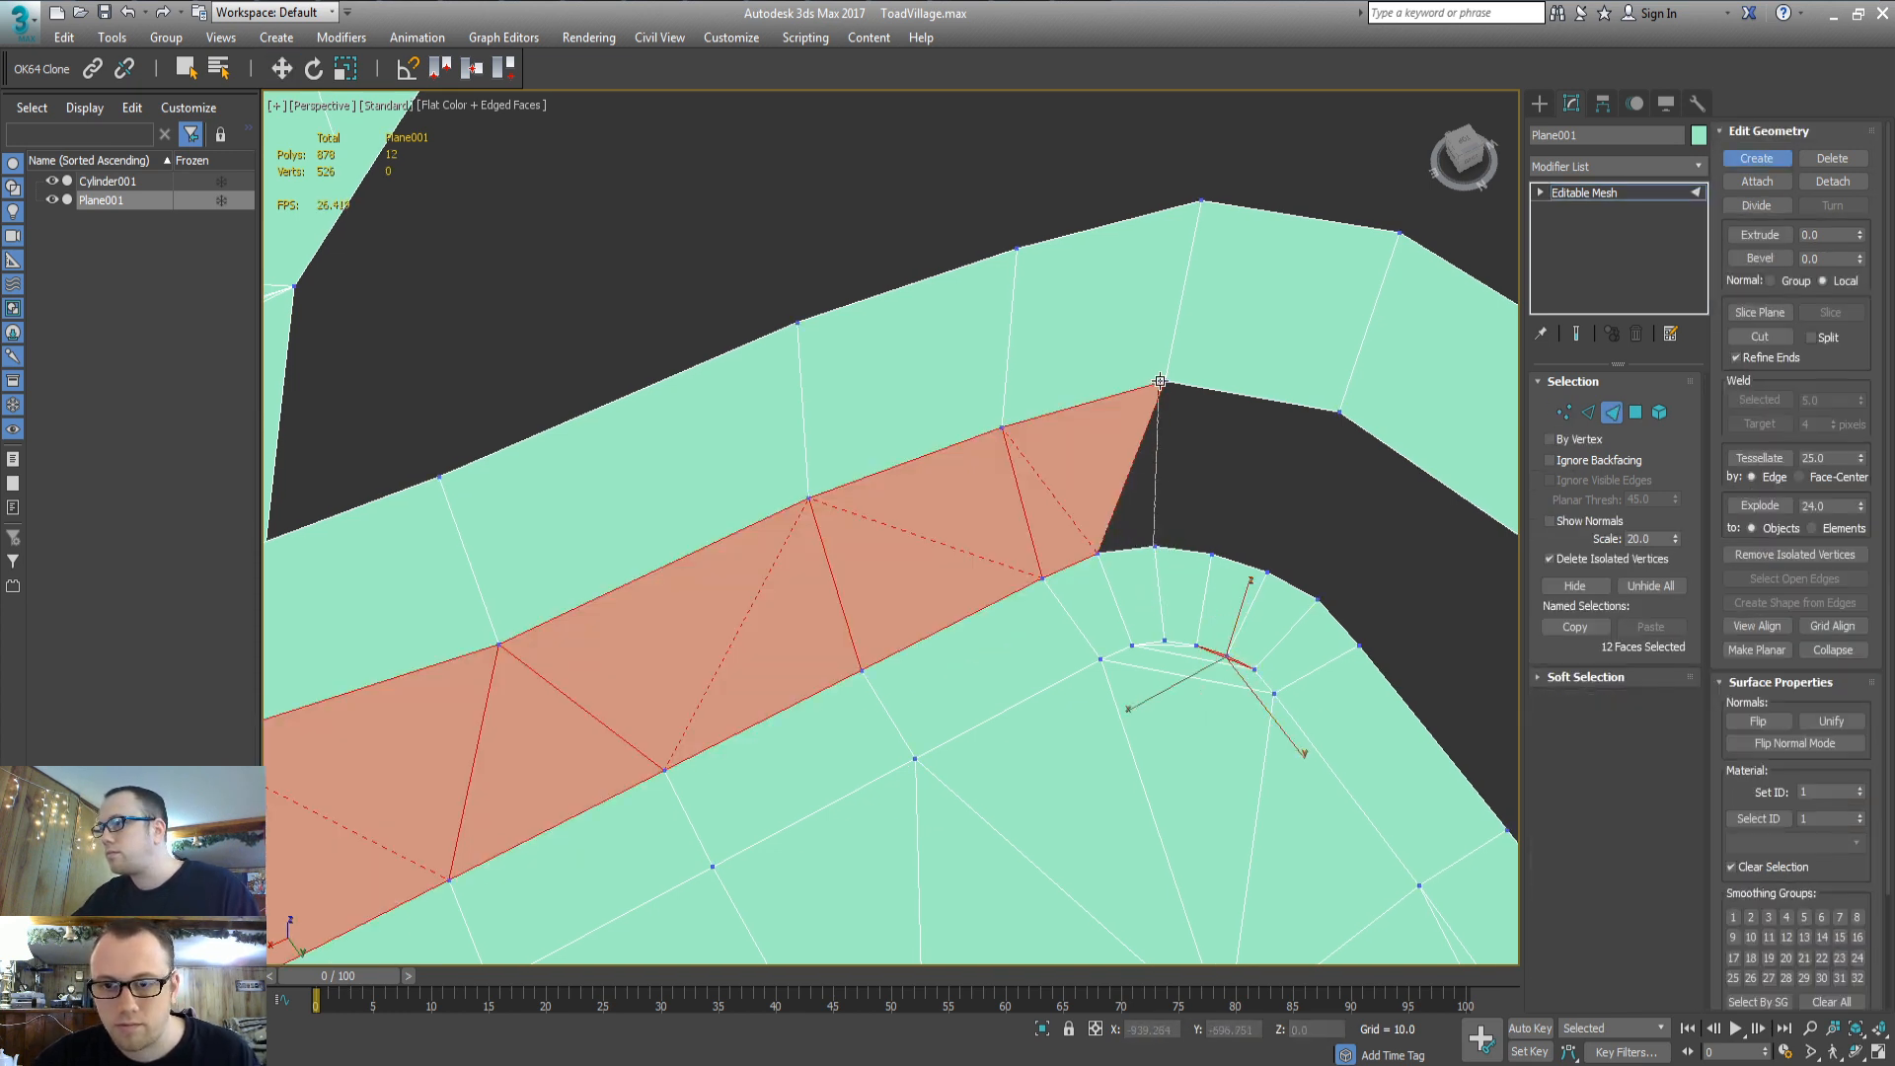
left_click(1165, 382)
left_click(1097, 545)
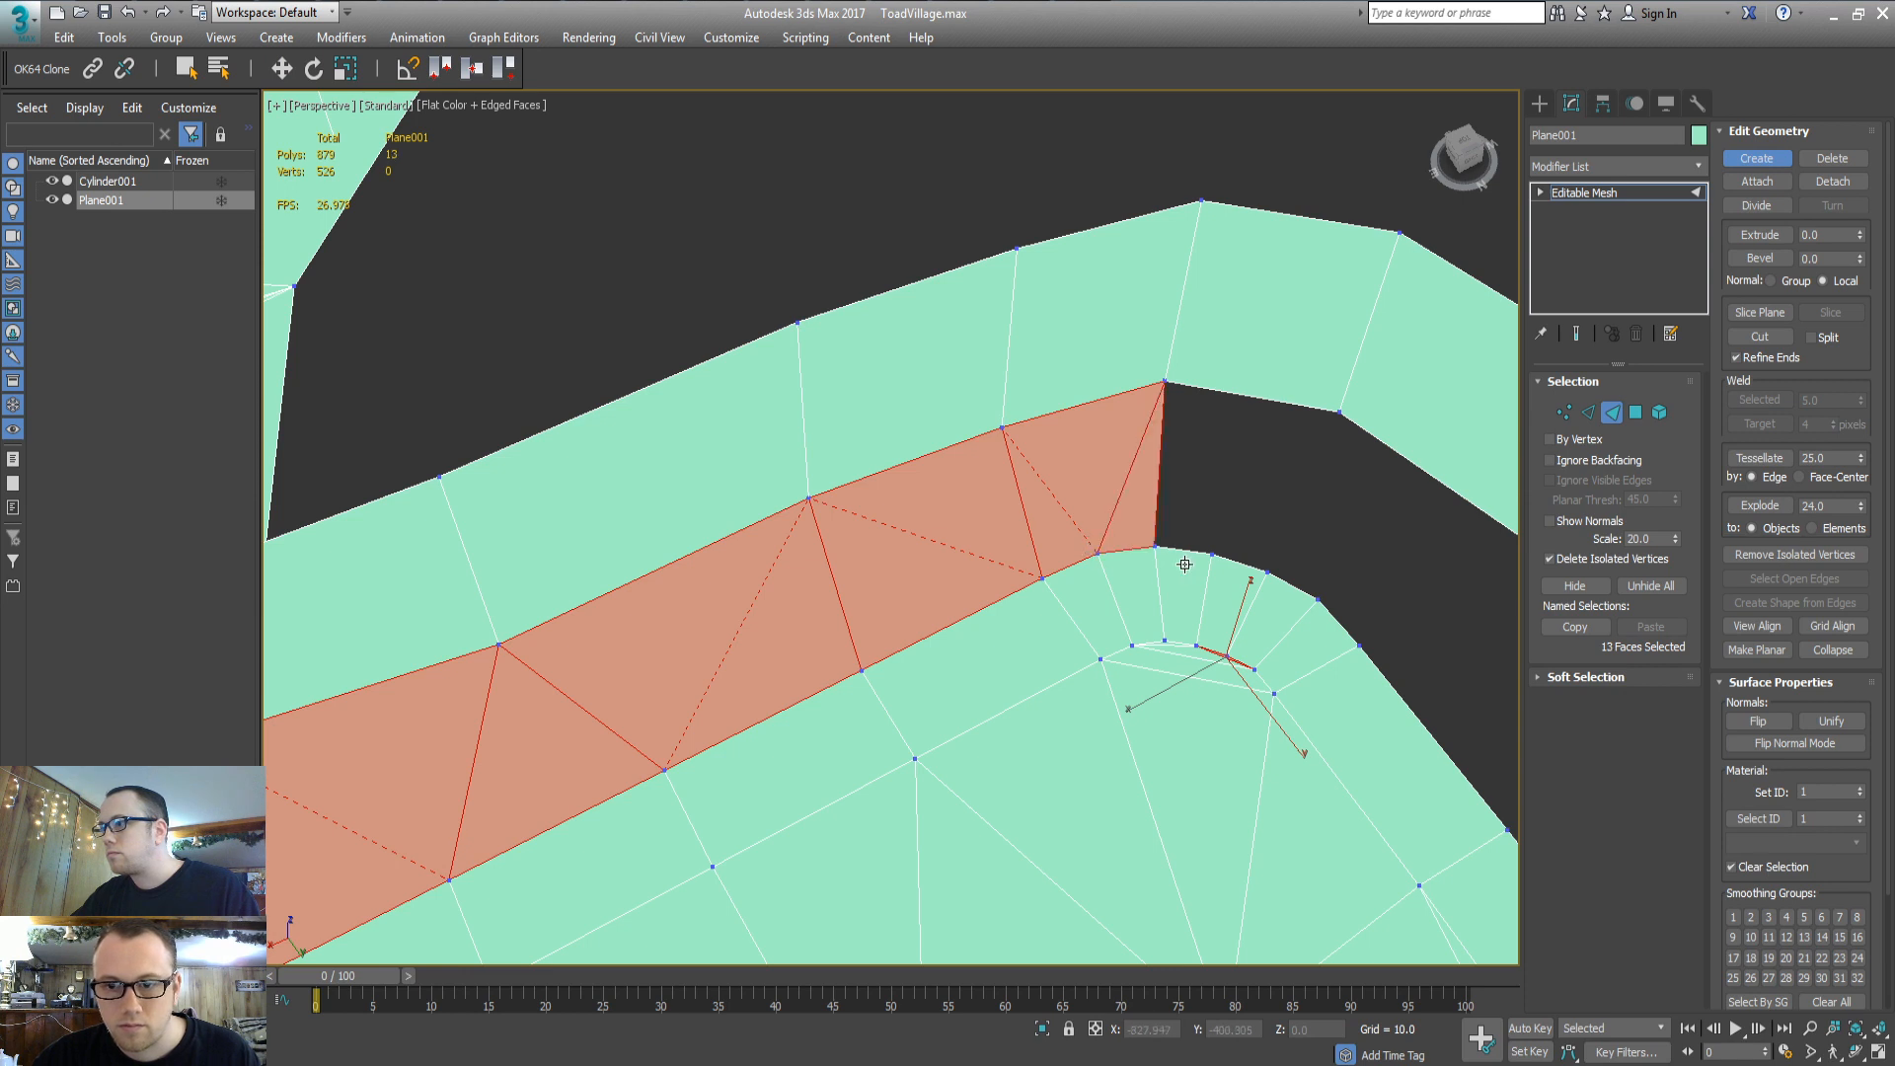
Fill the gap around the plateau's rounded corner with triangular and four-sided faces fanning out to the opposite rim
left_click(1214, 554)
left_click(1166, 383)
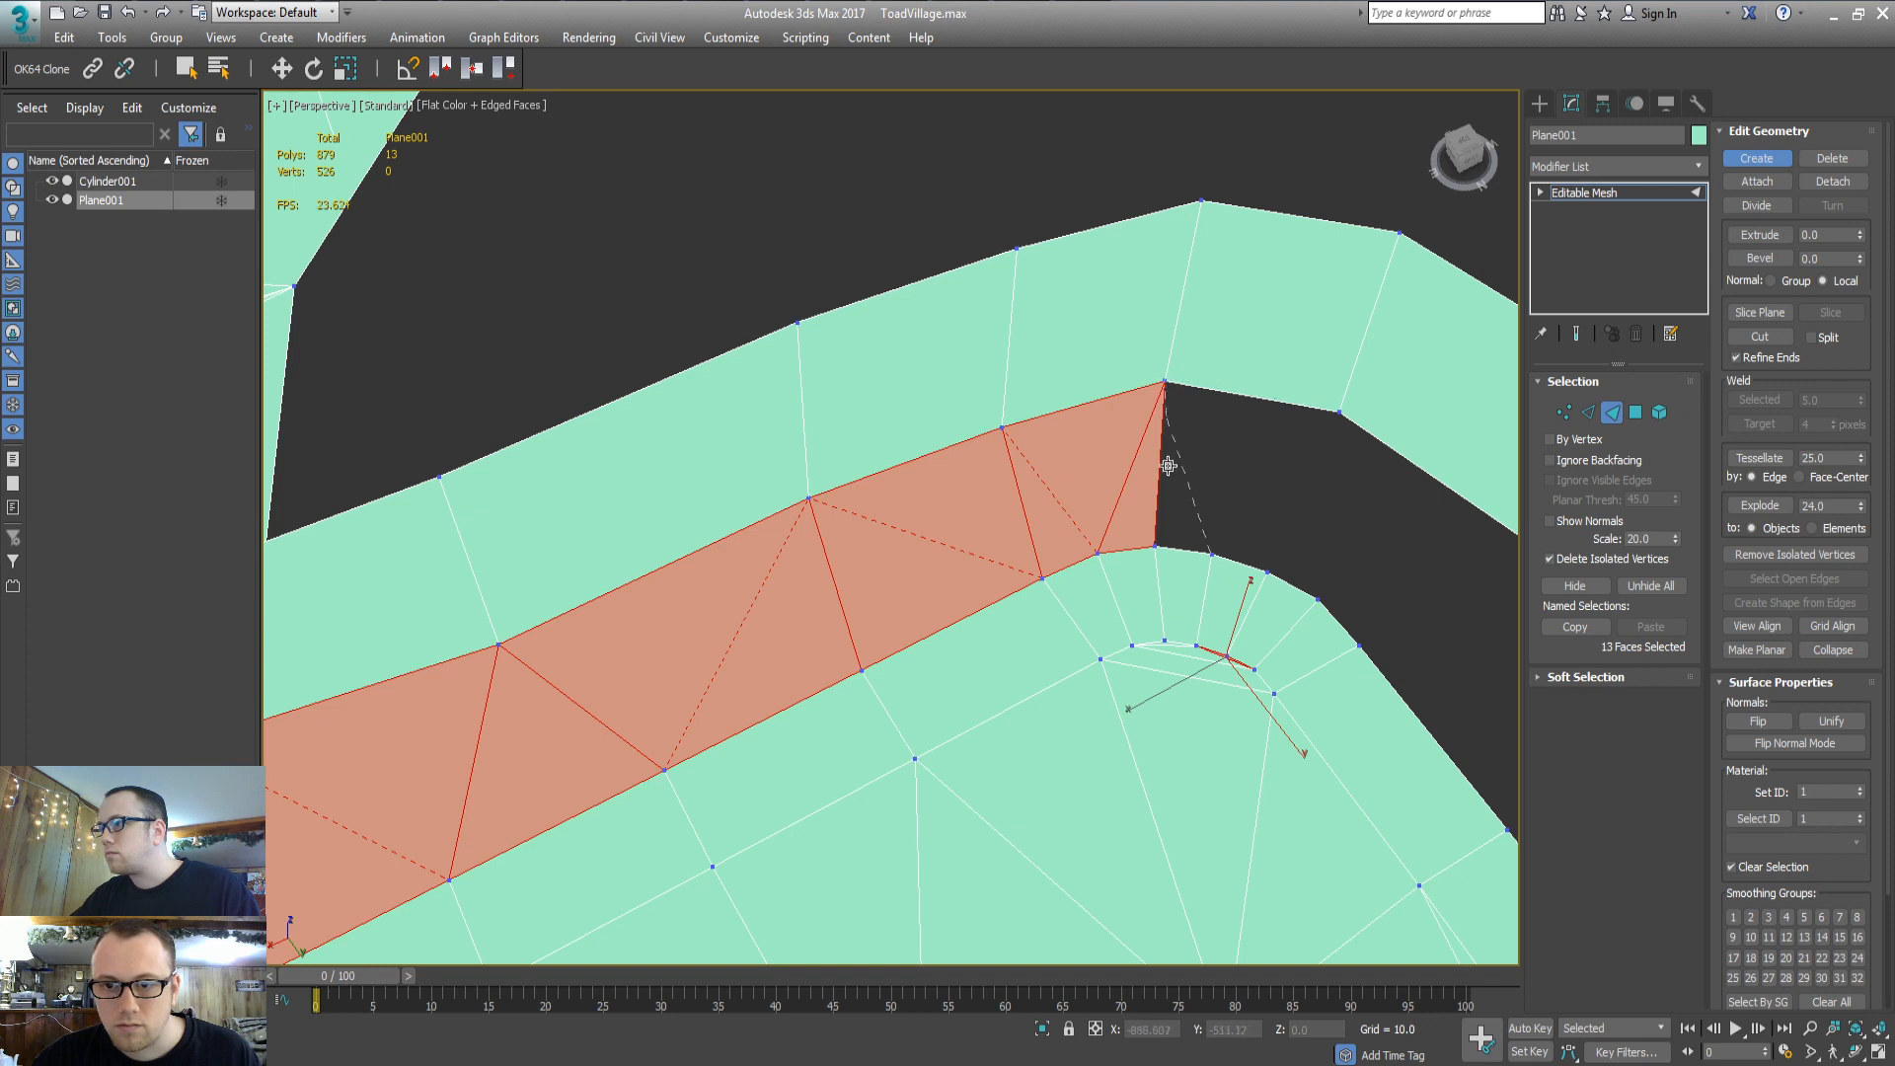
left_click(1155, 546)
middle_click_drag(1345, 622, 964, 605)
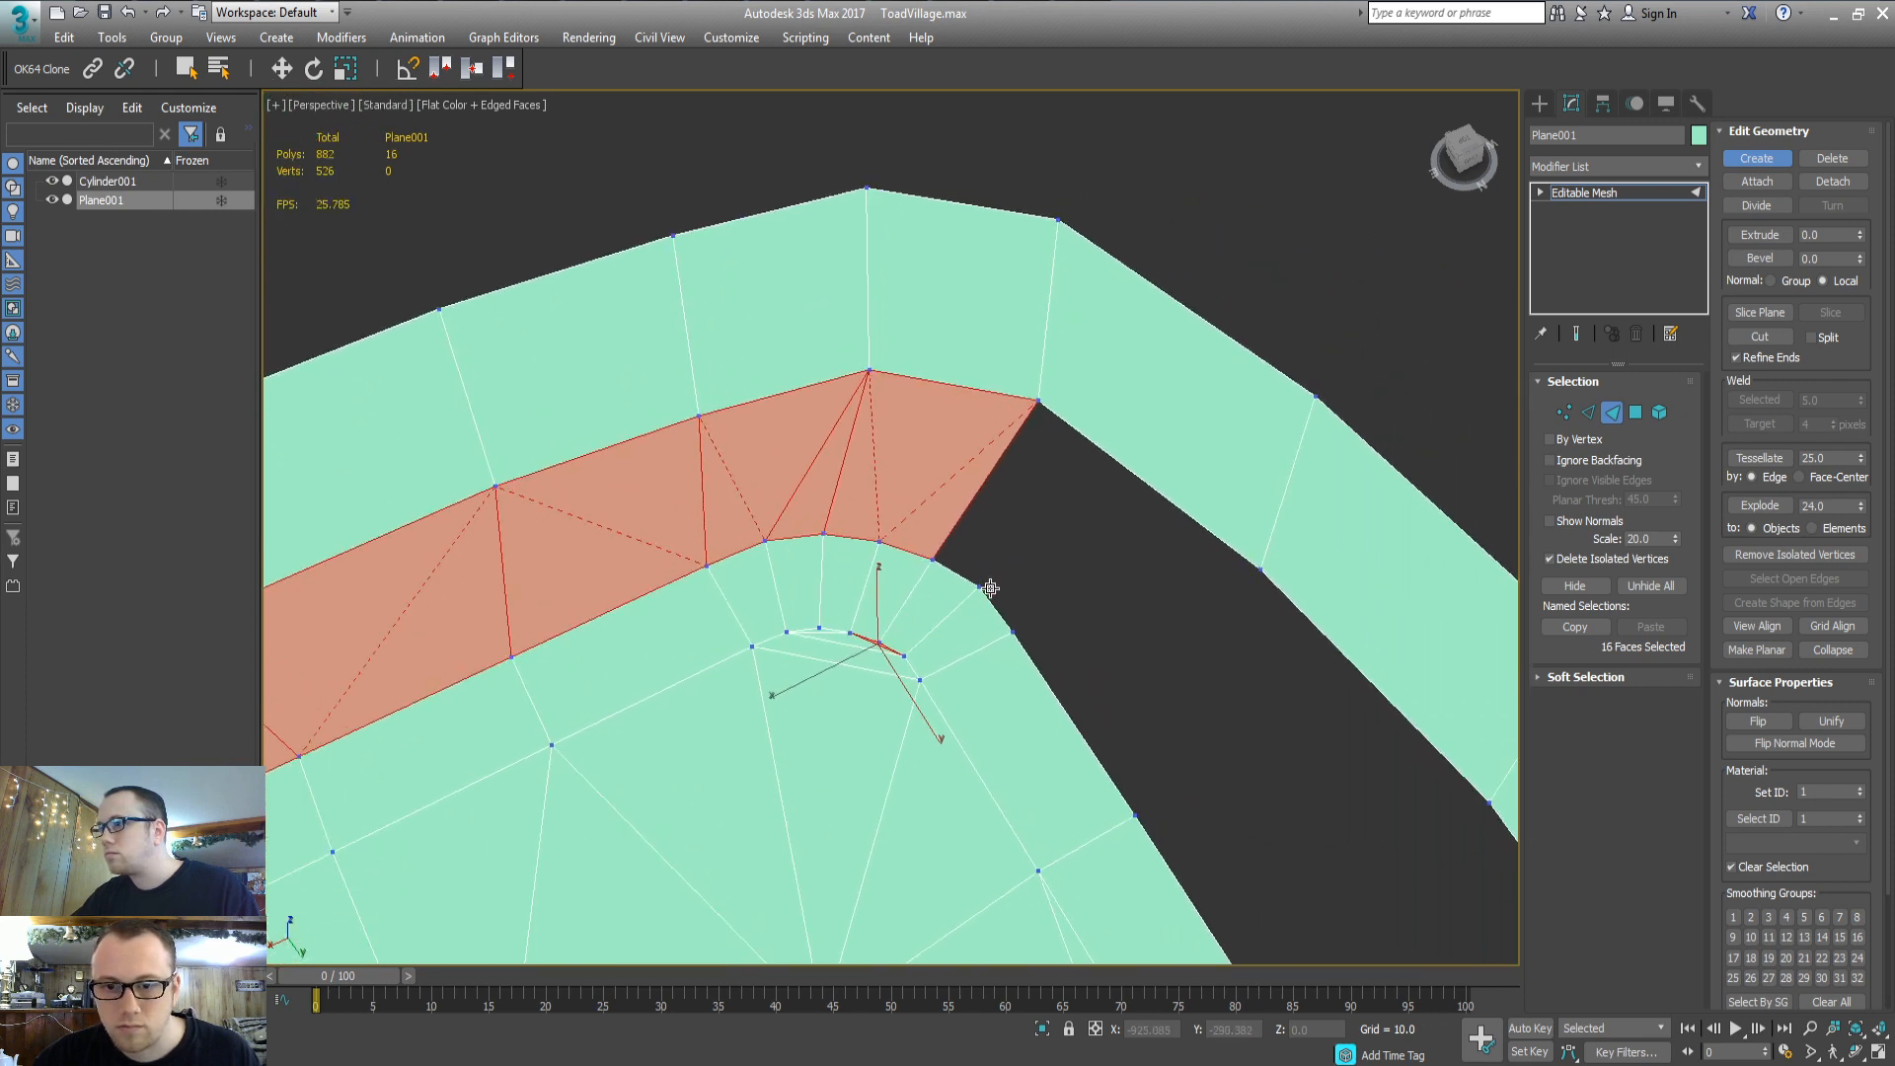
left_click(977, 589)
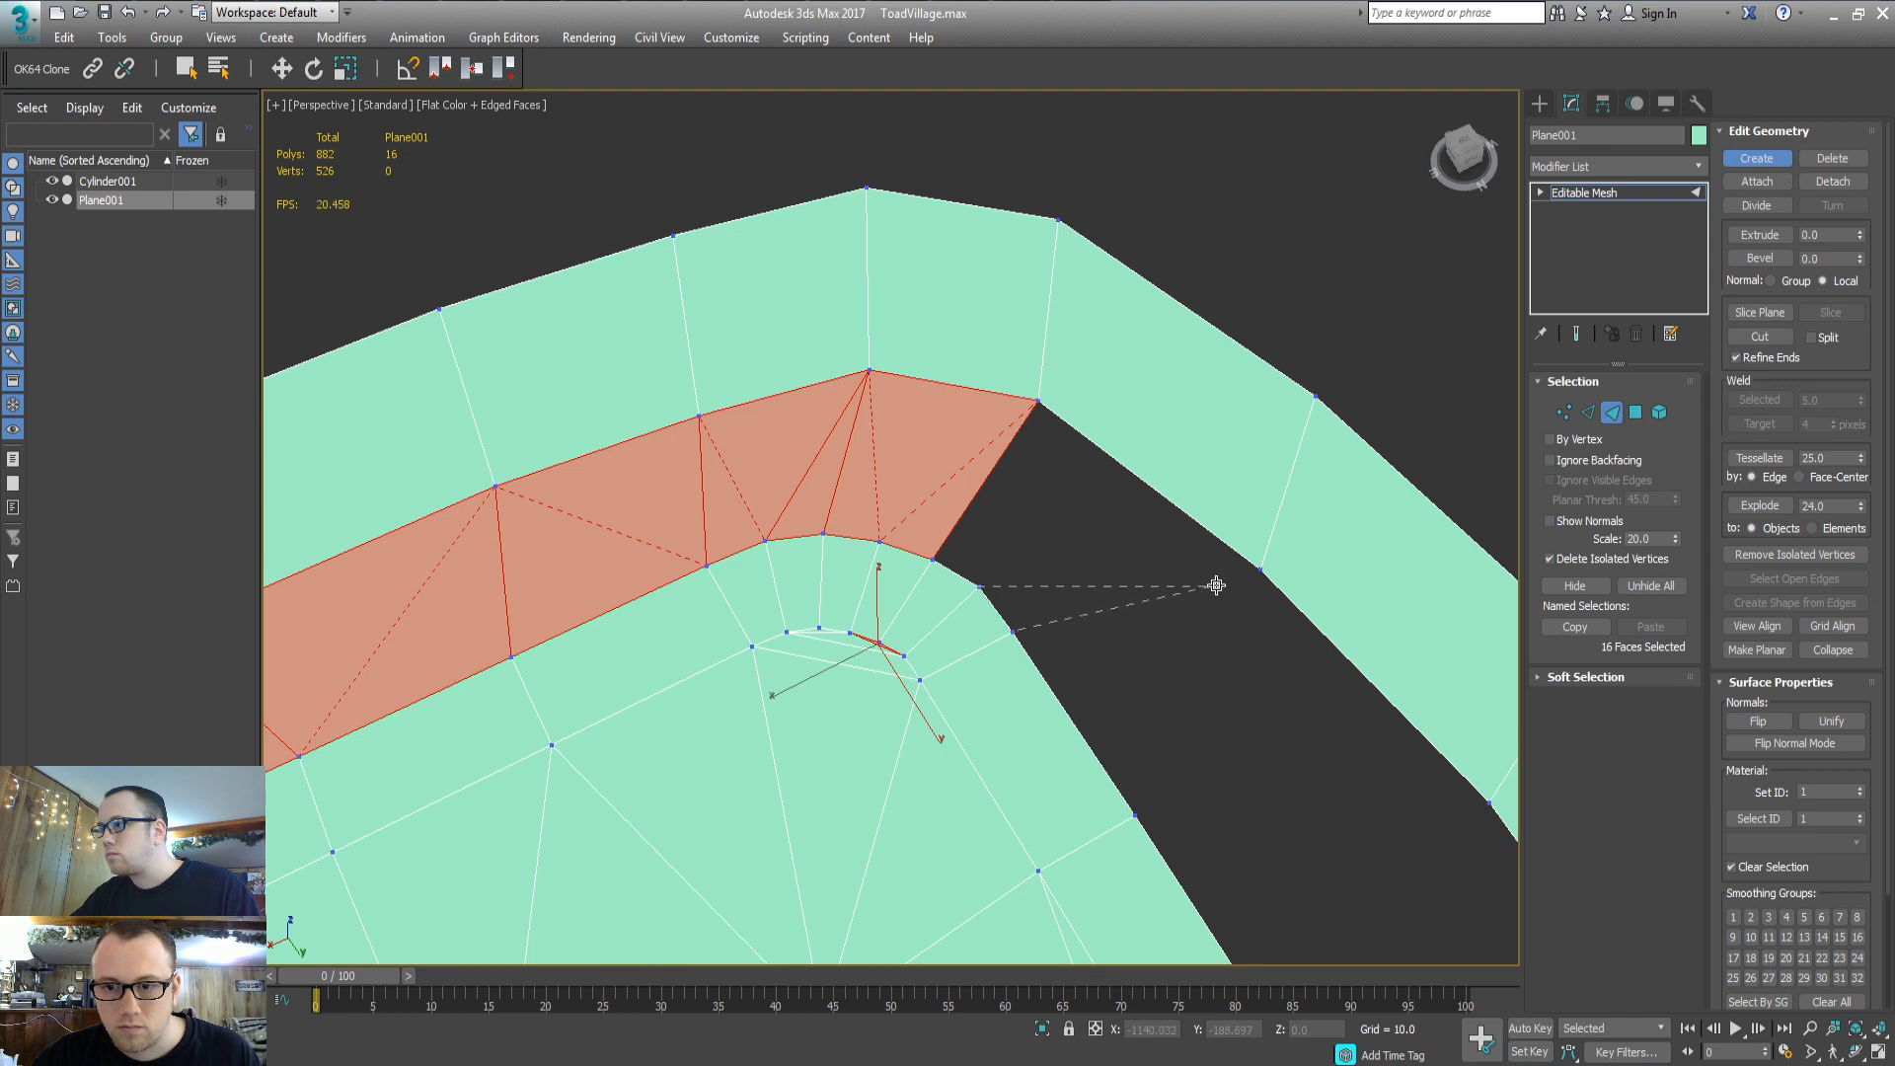
left_click(1039, 401)
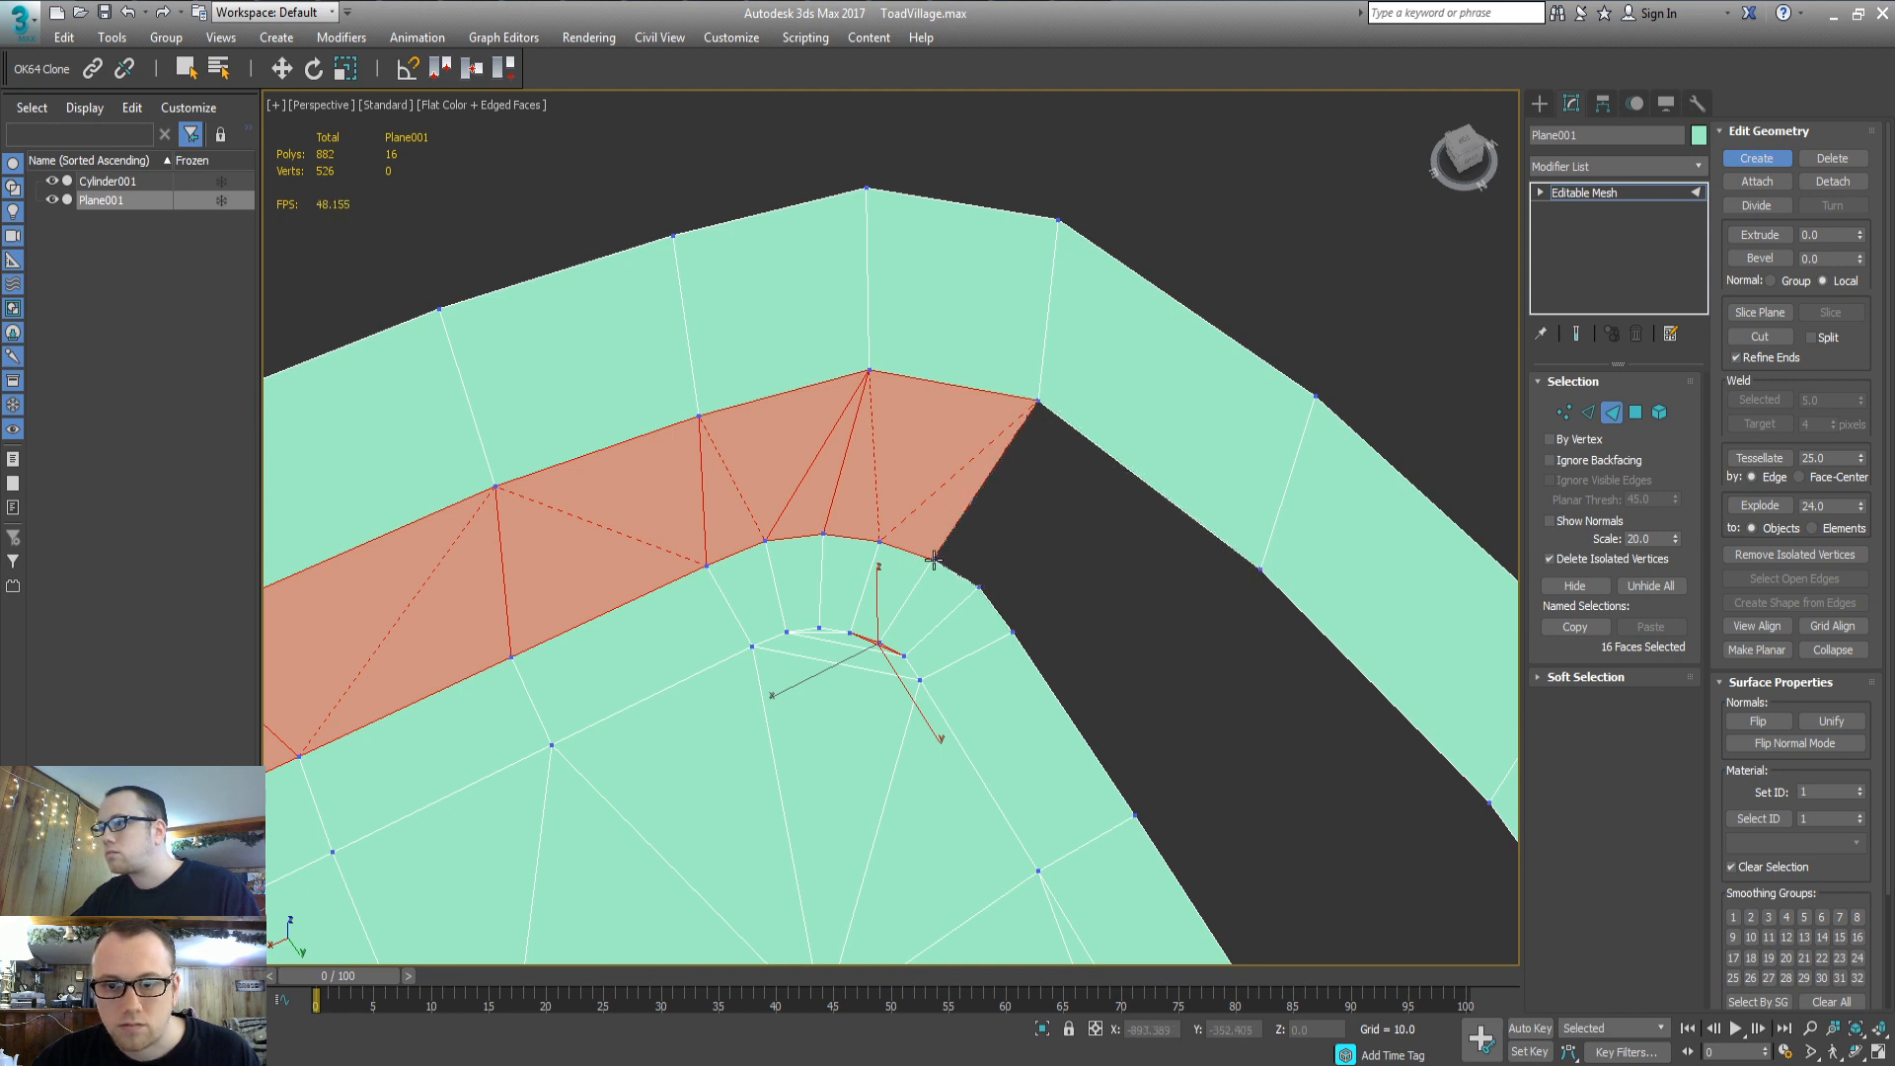
left_click(934, 560)
Create a four-sided face across the first gap section past the rounded corner
middle_click_drag(1056, 686, 767, 546)
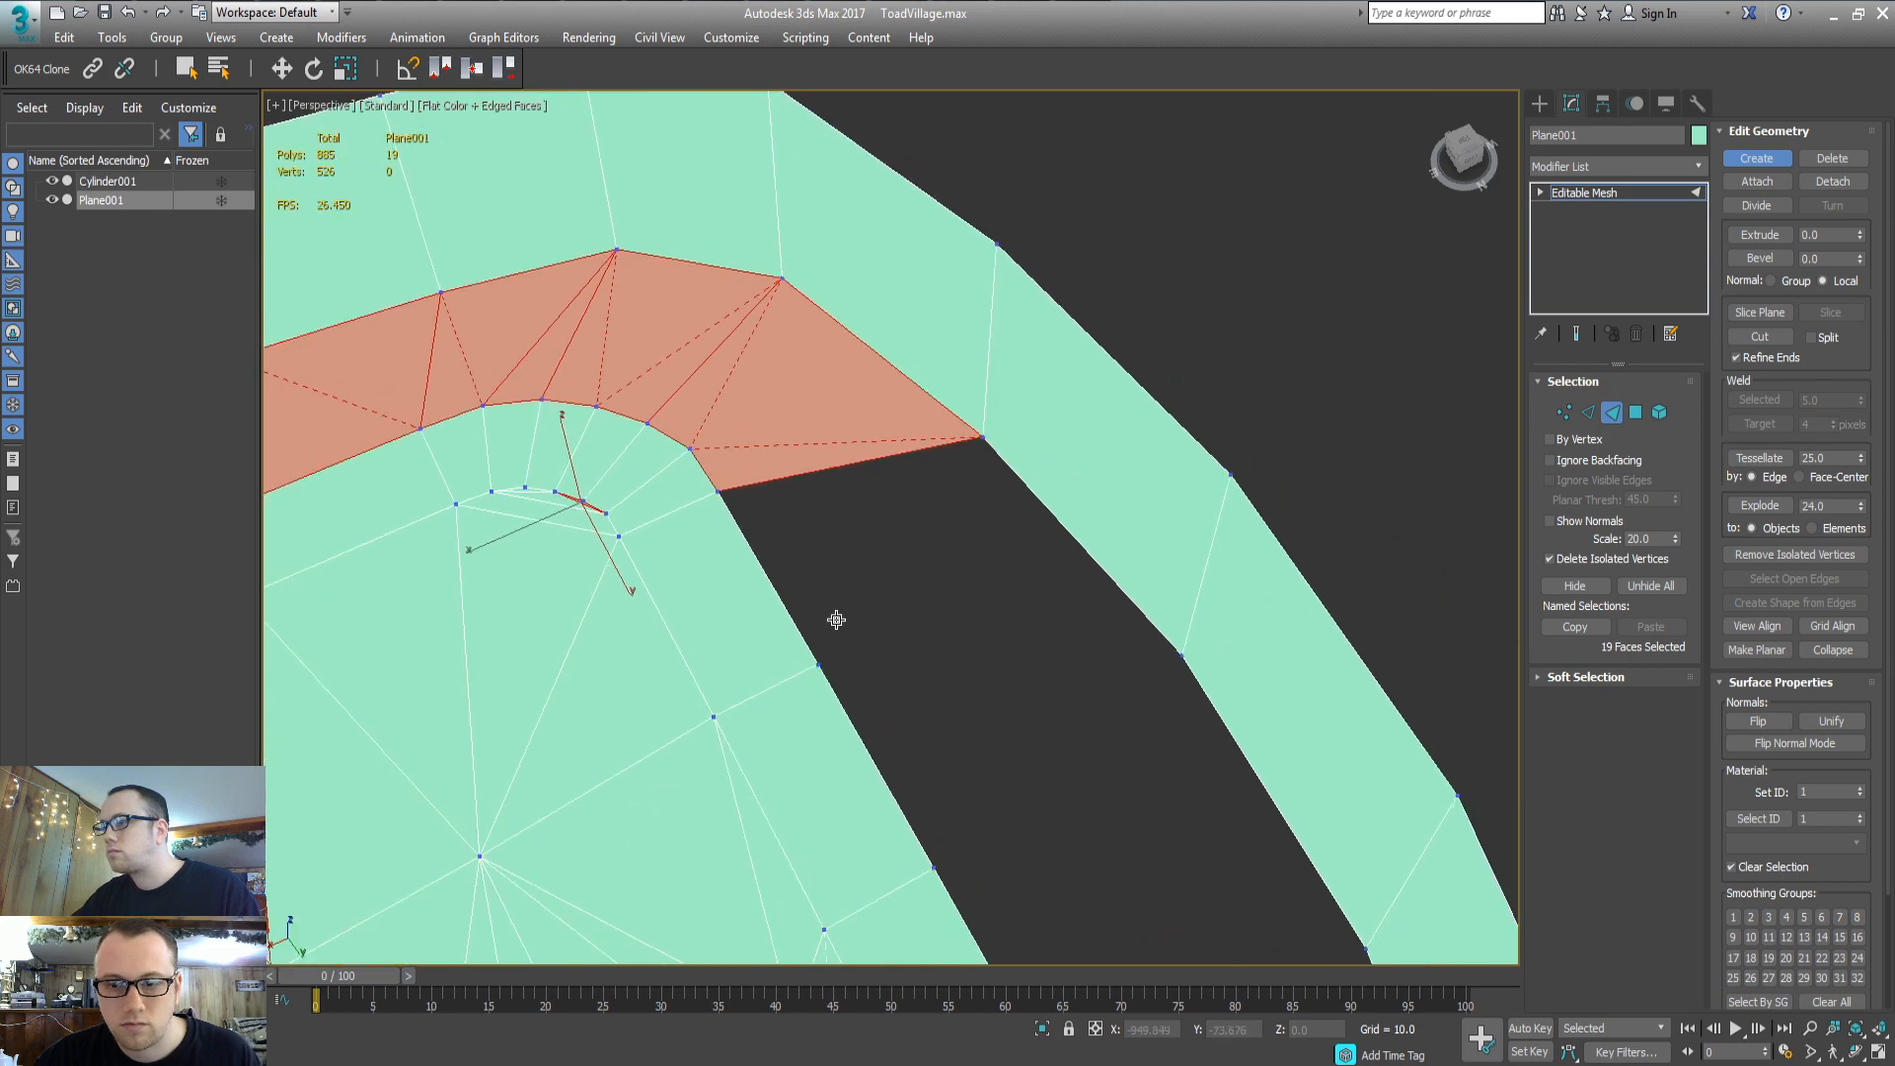
left_click(816, 666)
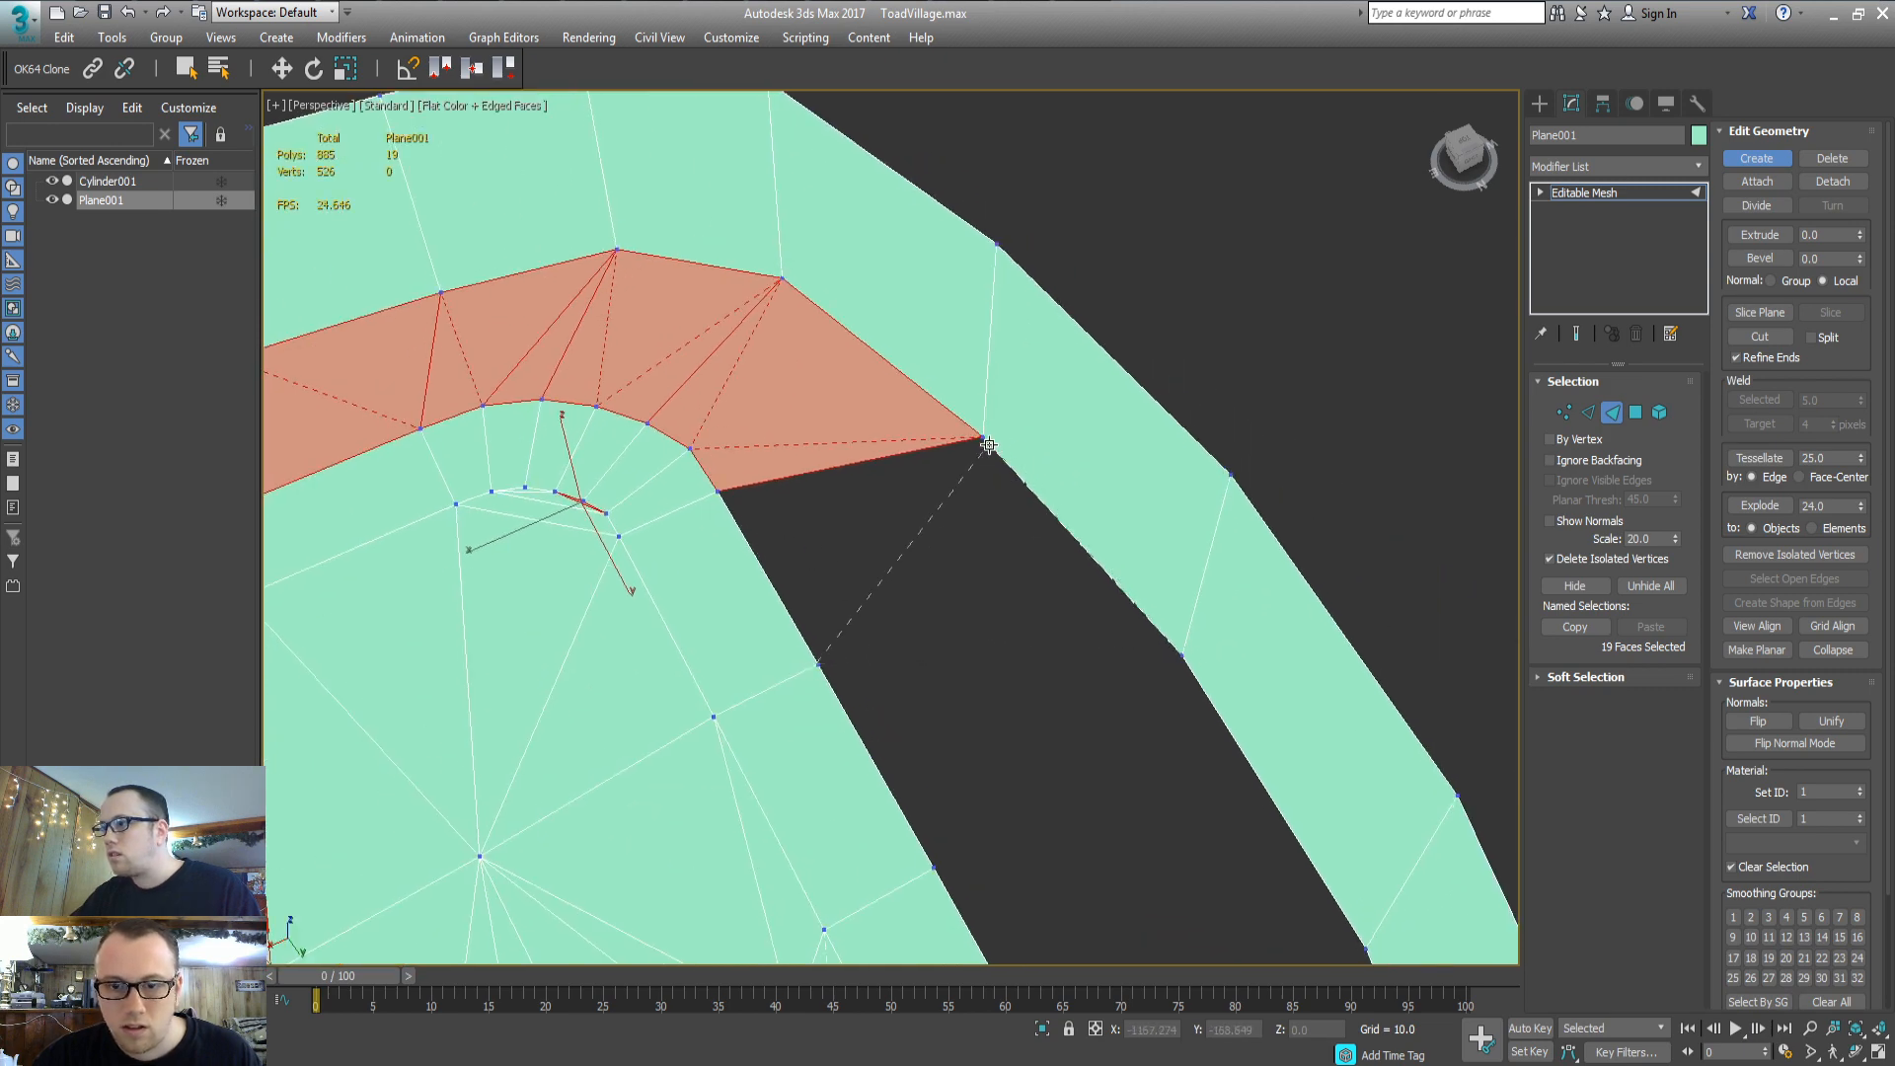
left_click(720, 489)
Create a face across the second gap section past the rounded corner, between the plateau rim and the opposite rim
middle_click_drag(1086, 747, 830, 575, "alt")
scroll(925, 641, "down", 3)
scroll(819, 565, "up", 3)
left_click(834, 484)
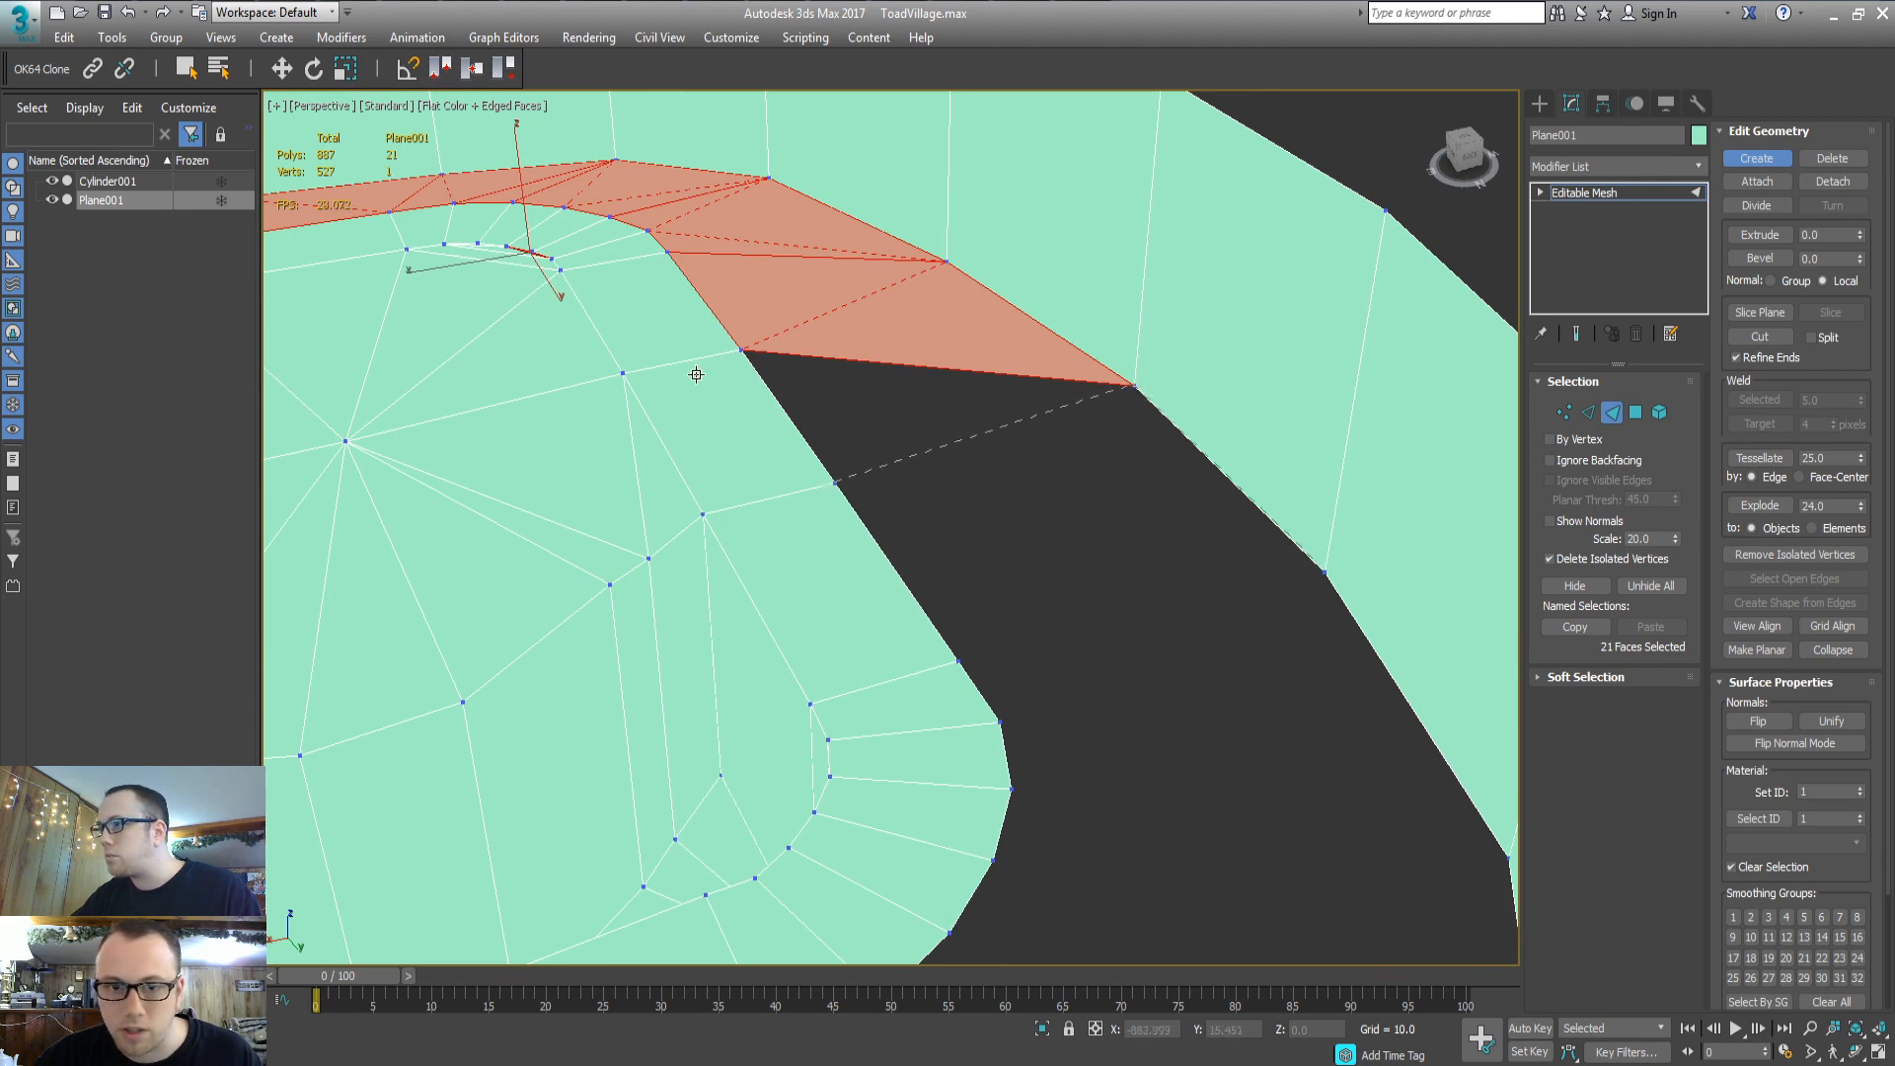
double_click(742, 351)
Delete the misplaced triangular face that overhangs the open gap at the end of the new faces
middle_click_drag(1038, 494, 962, 319, "alt")
left_click(972, 555)
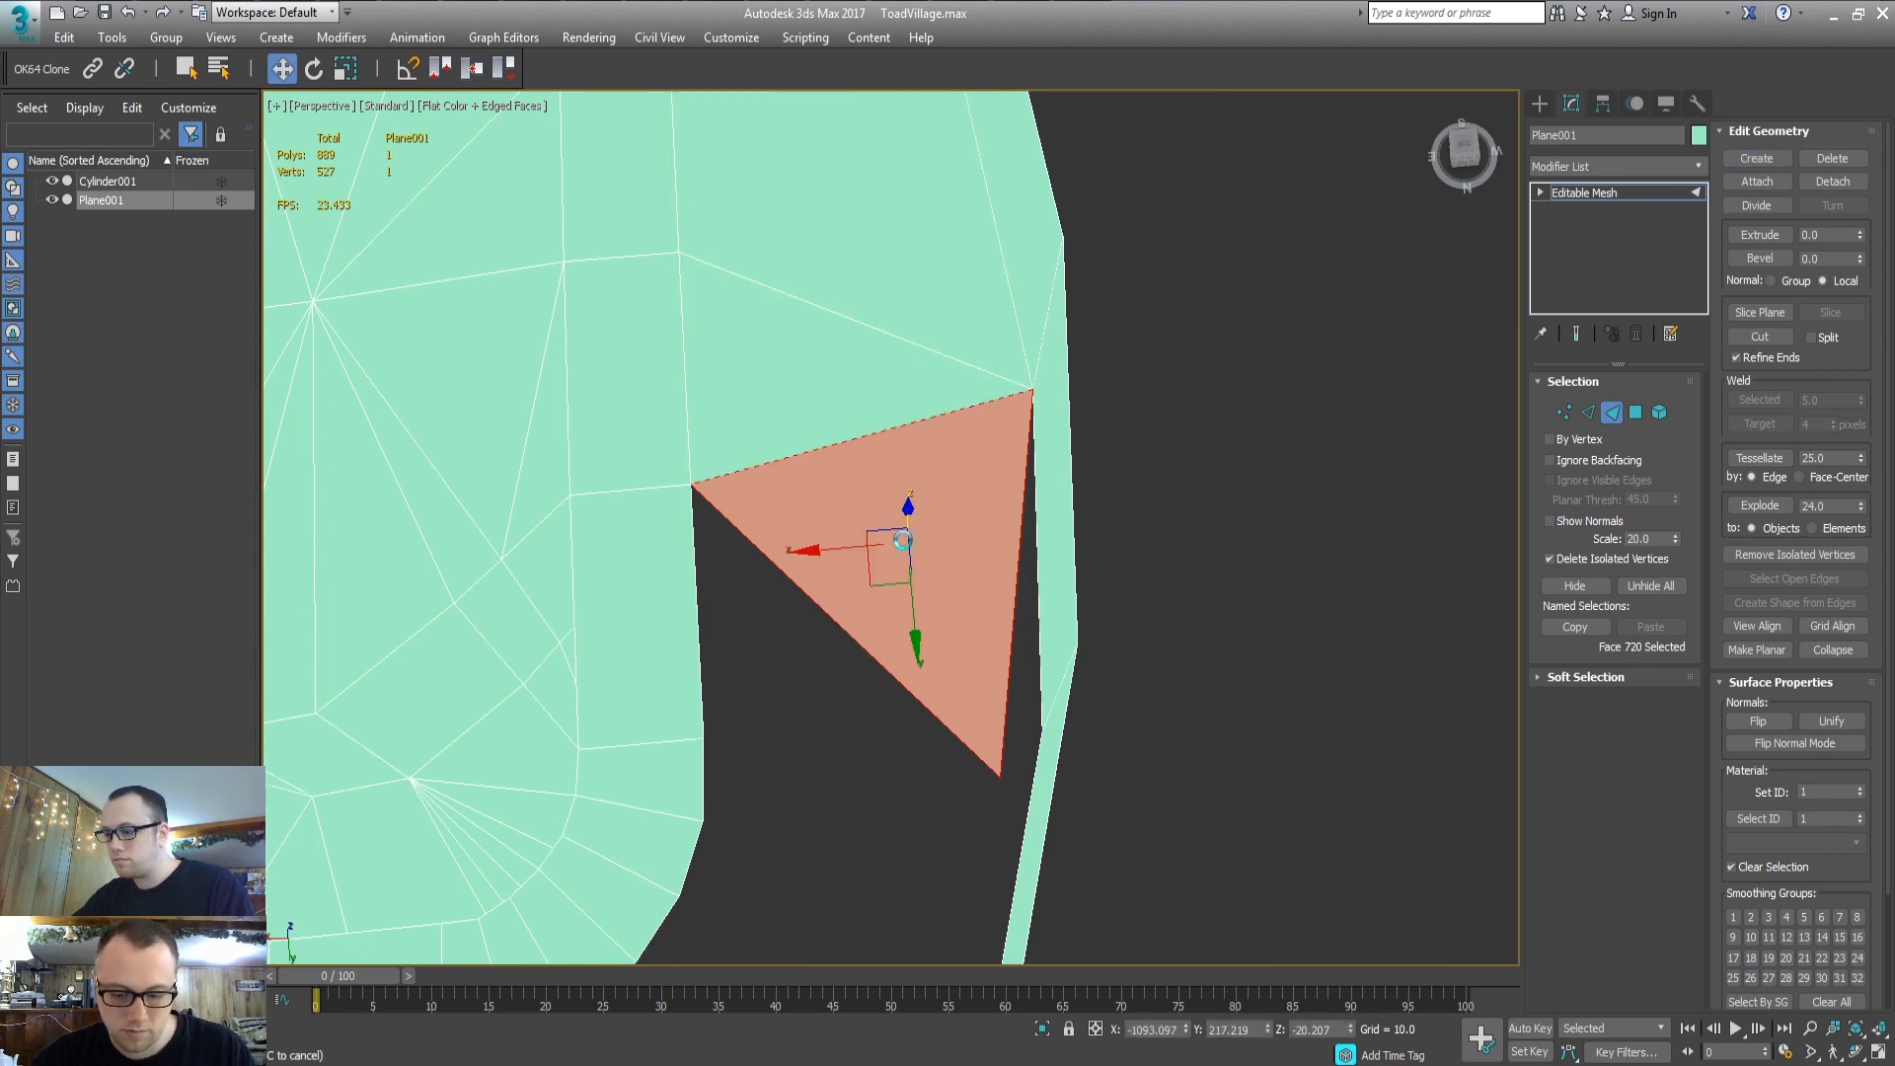
middle_click_drag(855, 623, 932, 549)
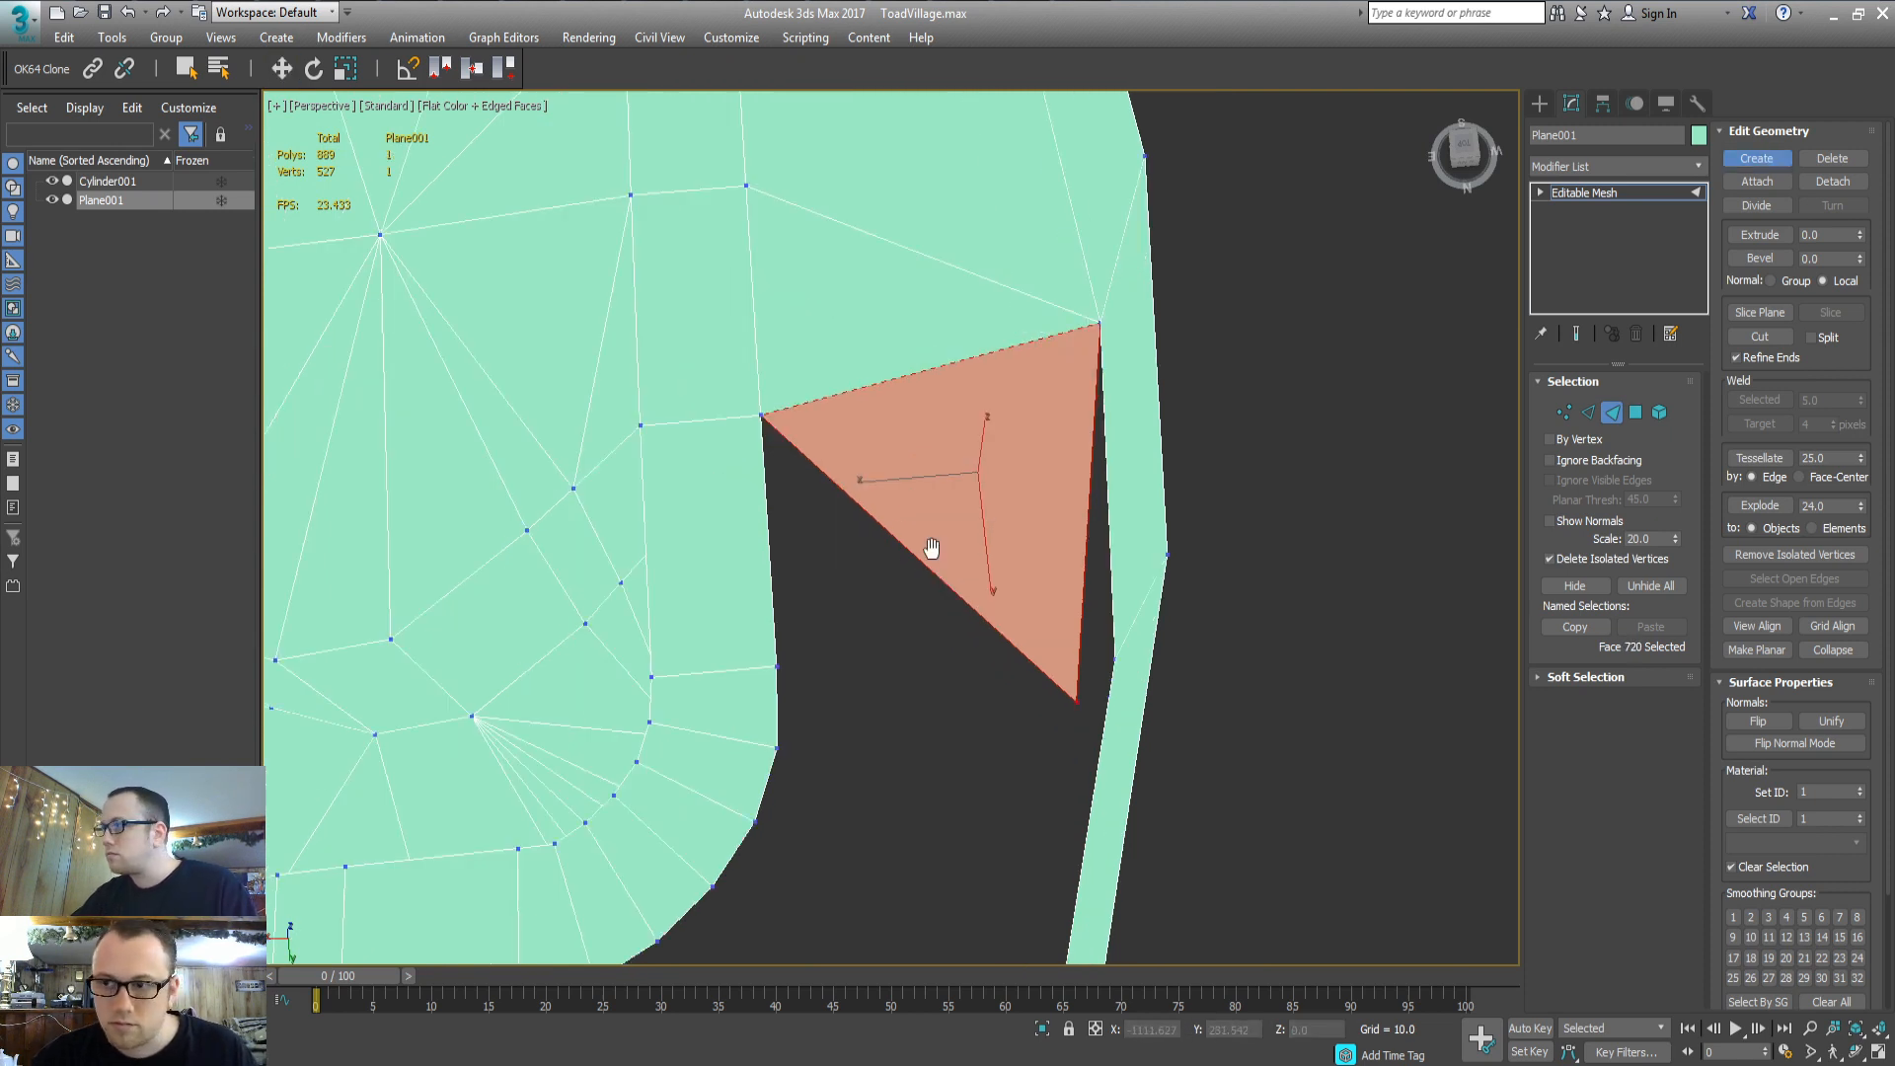
key("Delete")
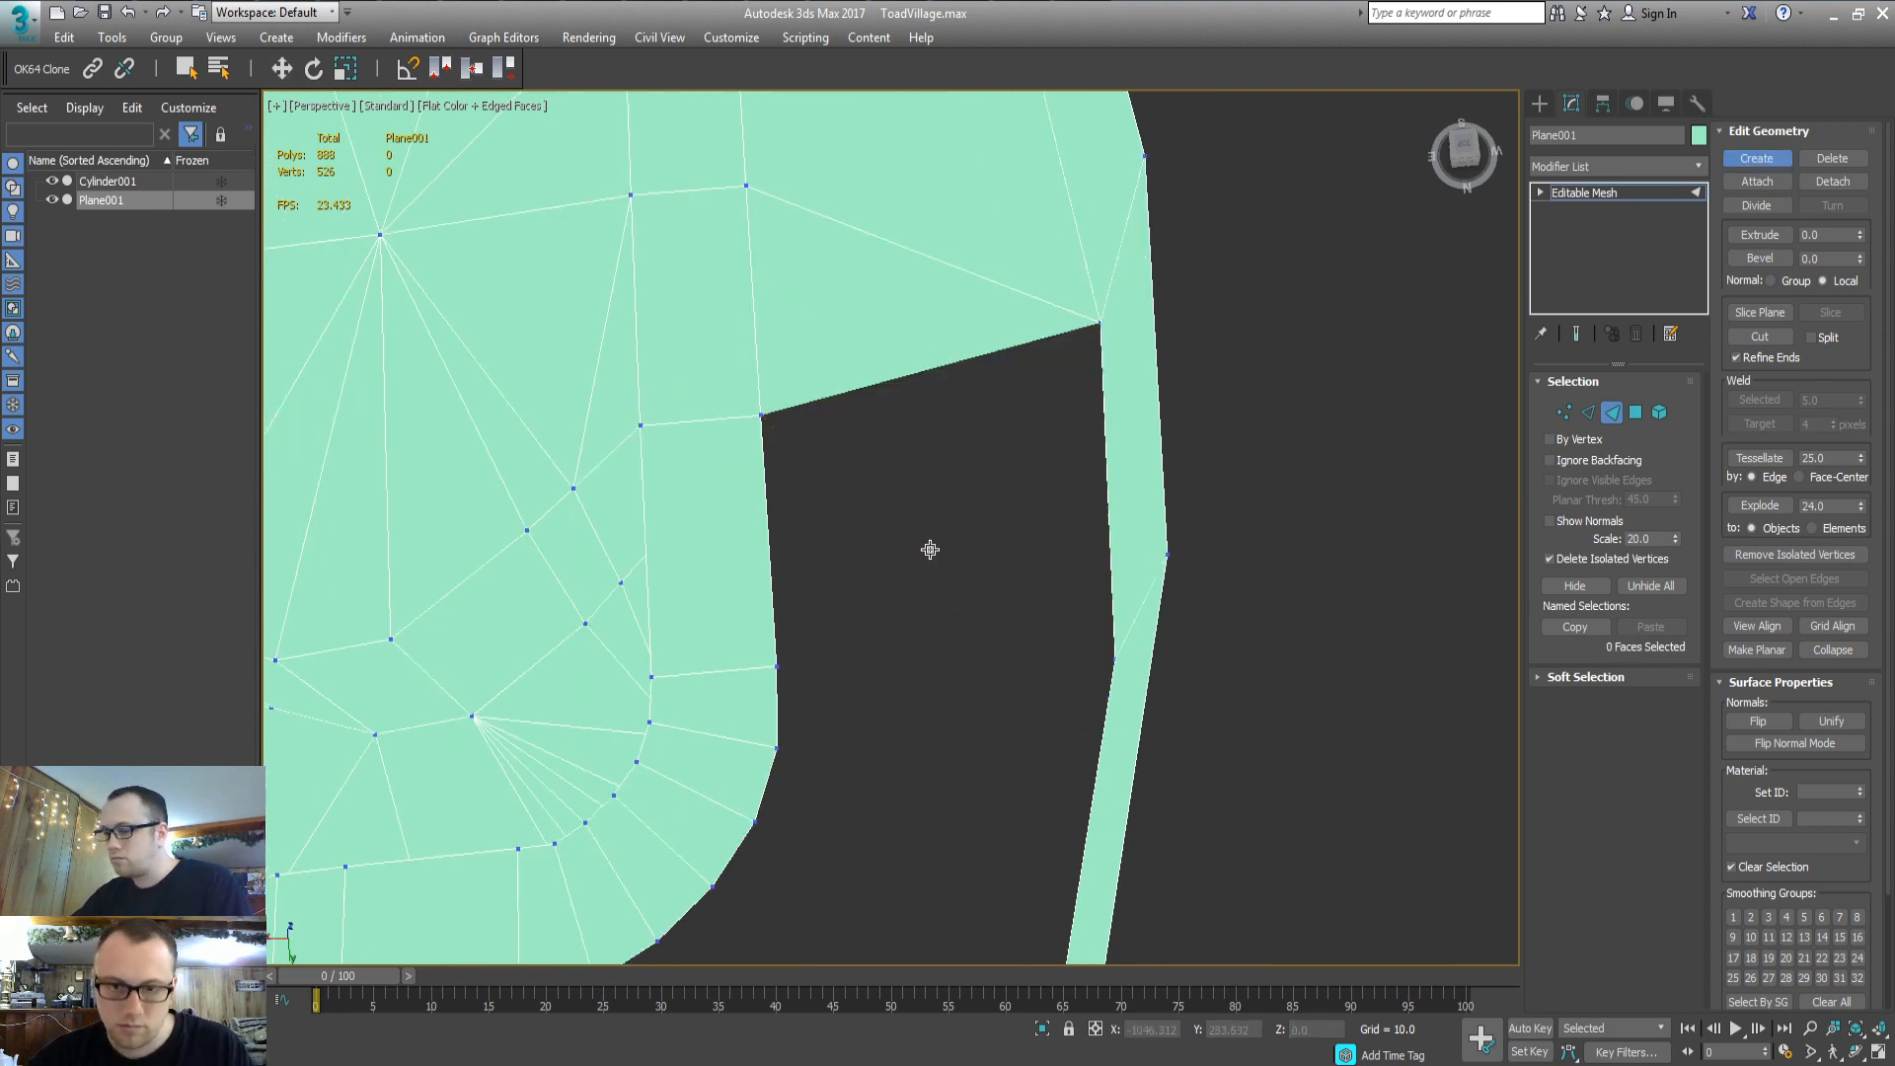
left_click(776, 667)
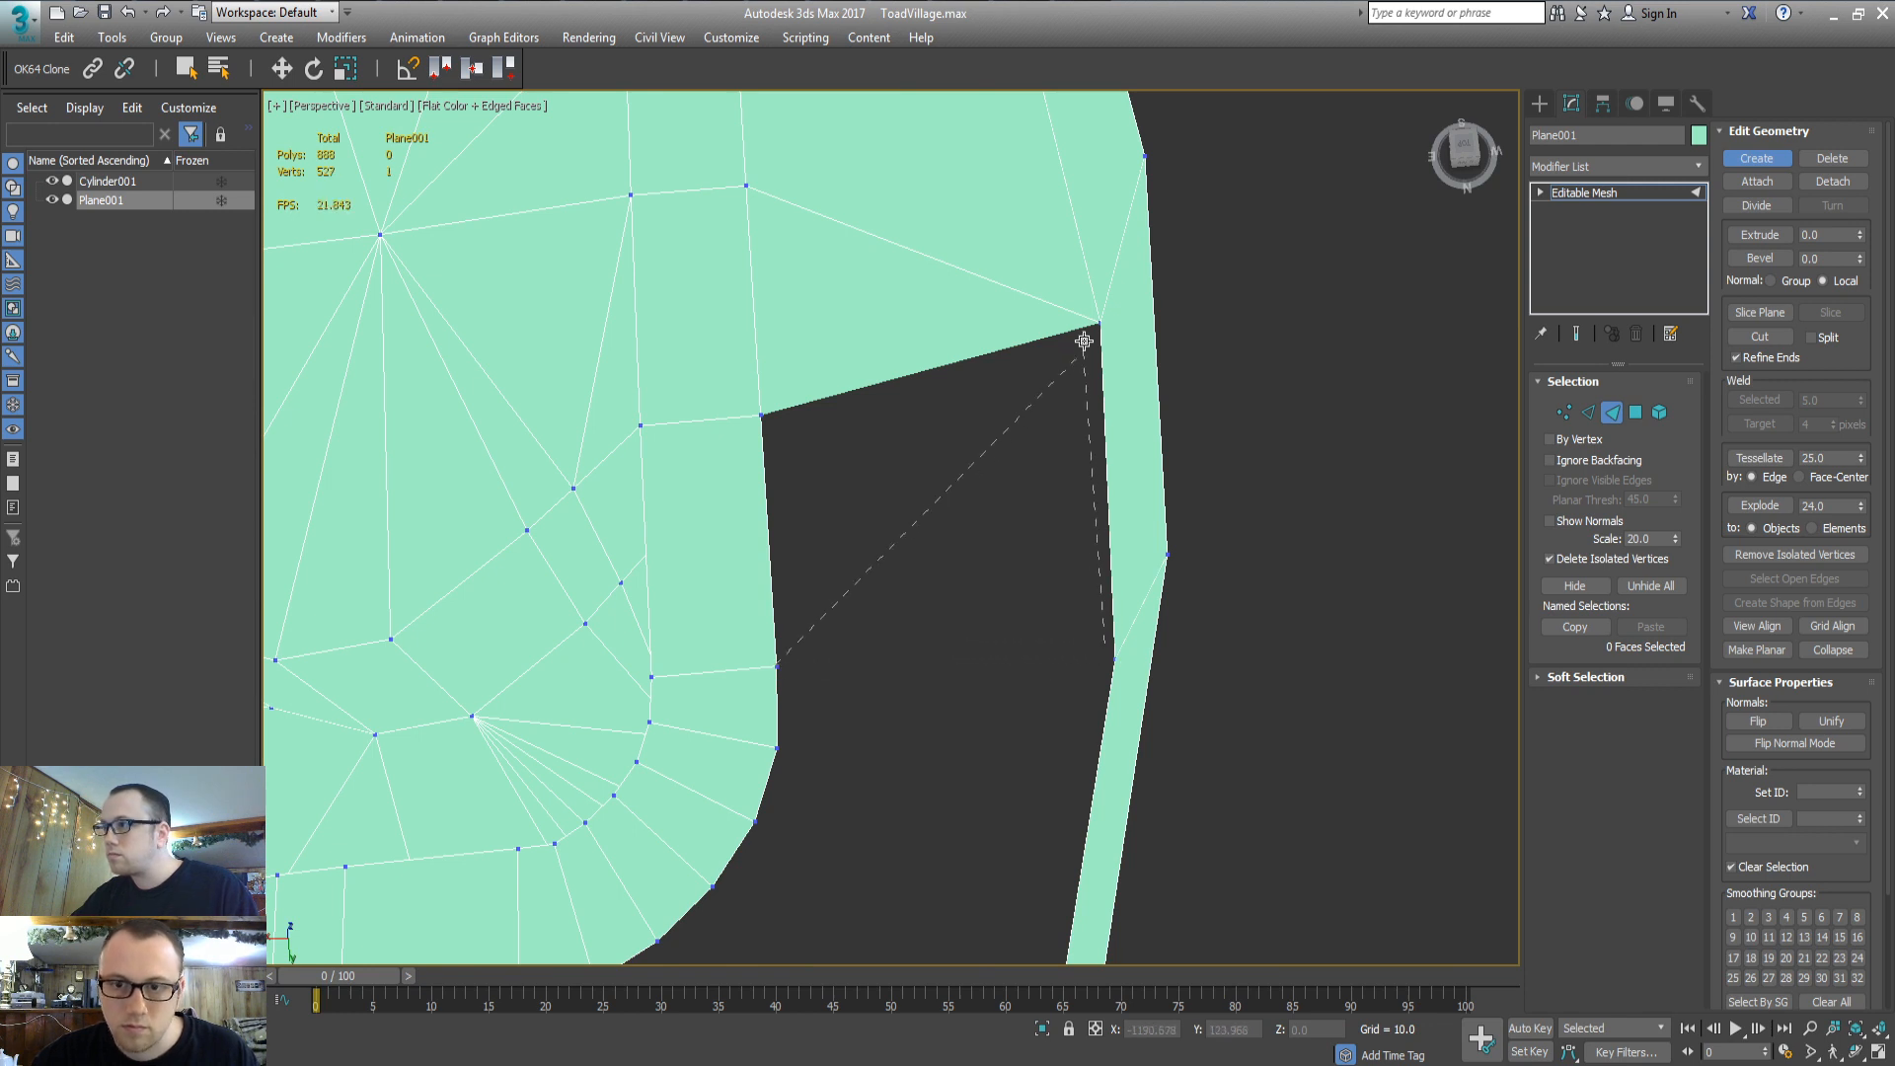
double_click(759, 416)
middle_click_drag(852, 587, 868, 462)
key("ctrl+z")
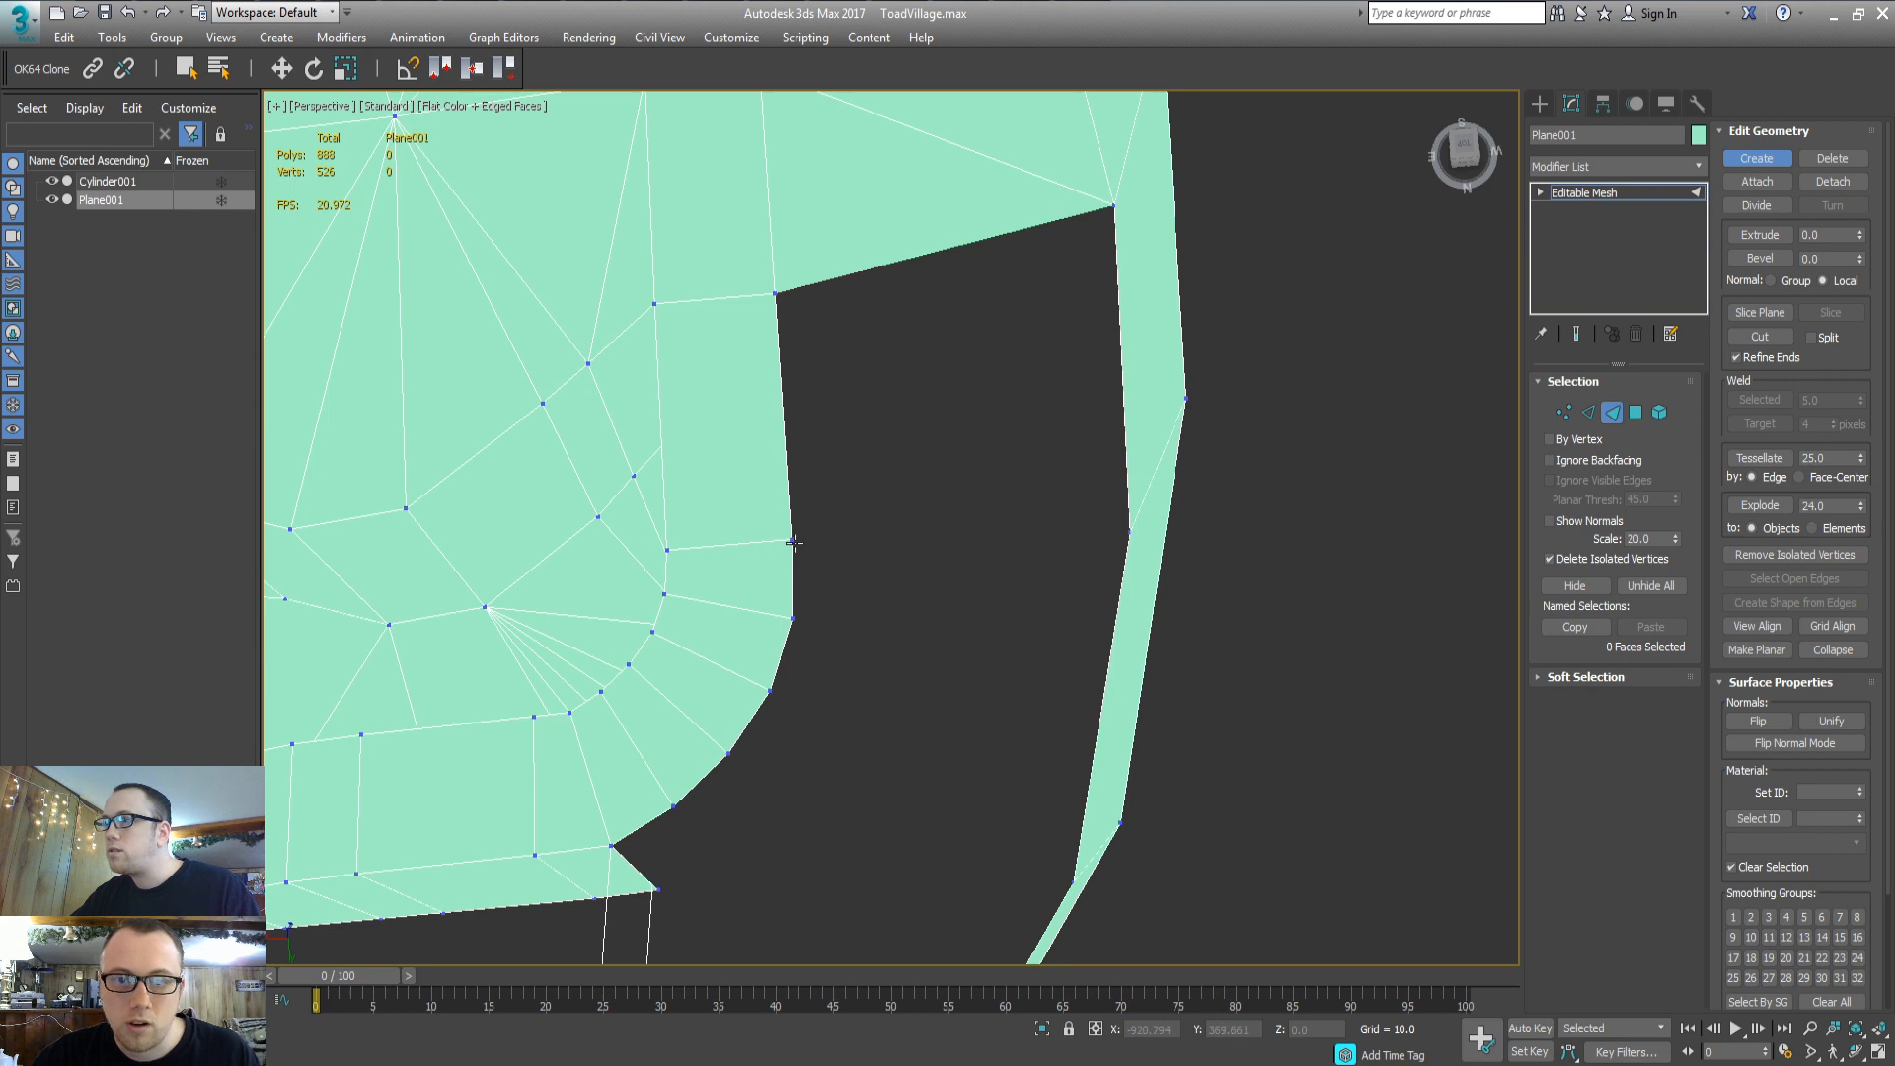
Create a four-sided face across the open section where the misplaced triangle was, joining the plateau rim to the opposite rim
left_click(793, 541)
left_click(1132, 530)
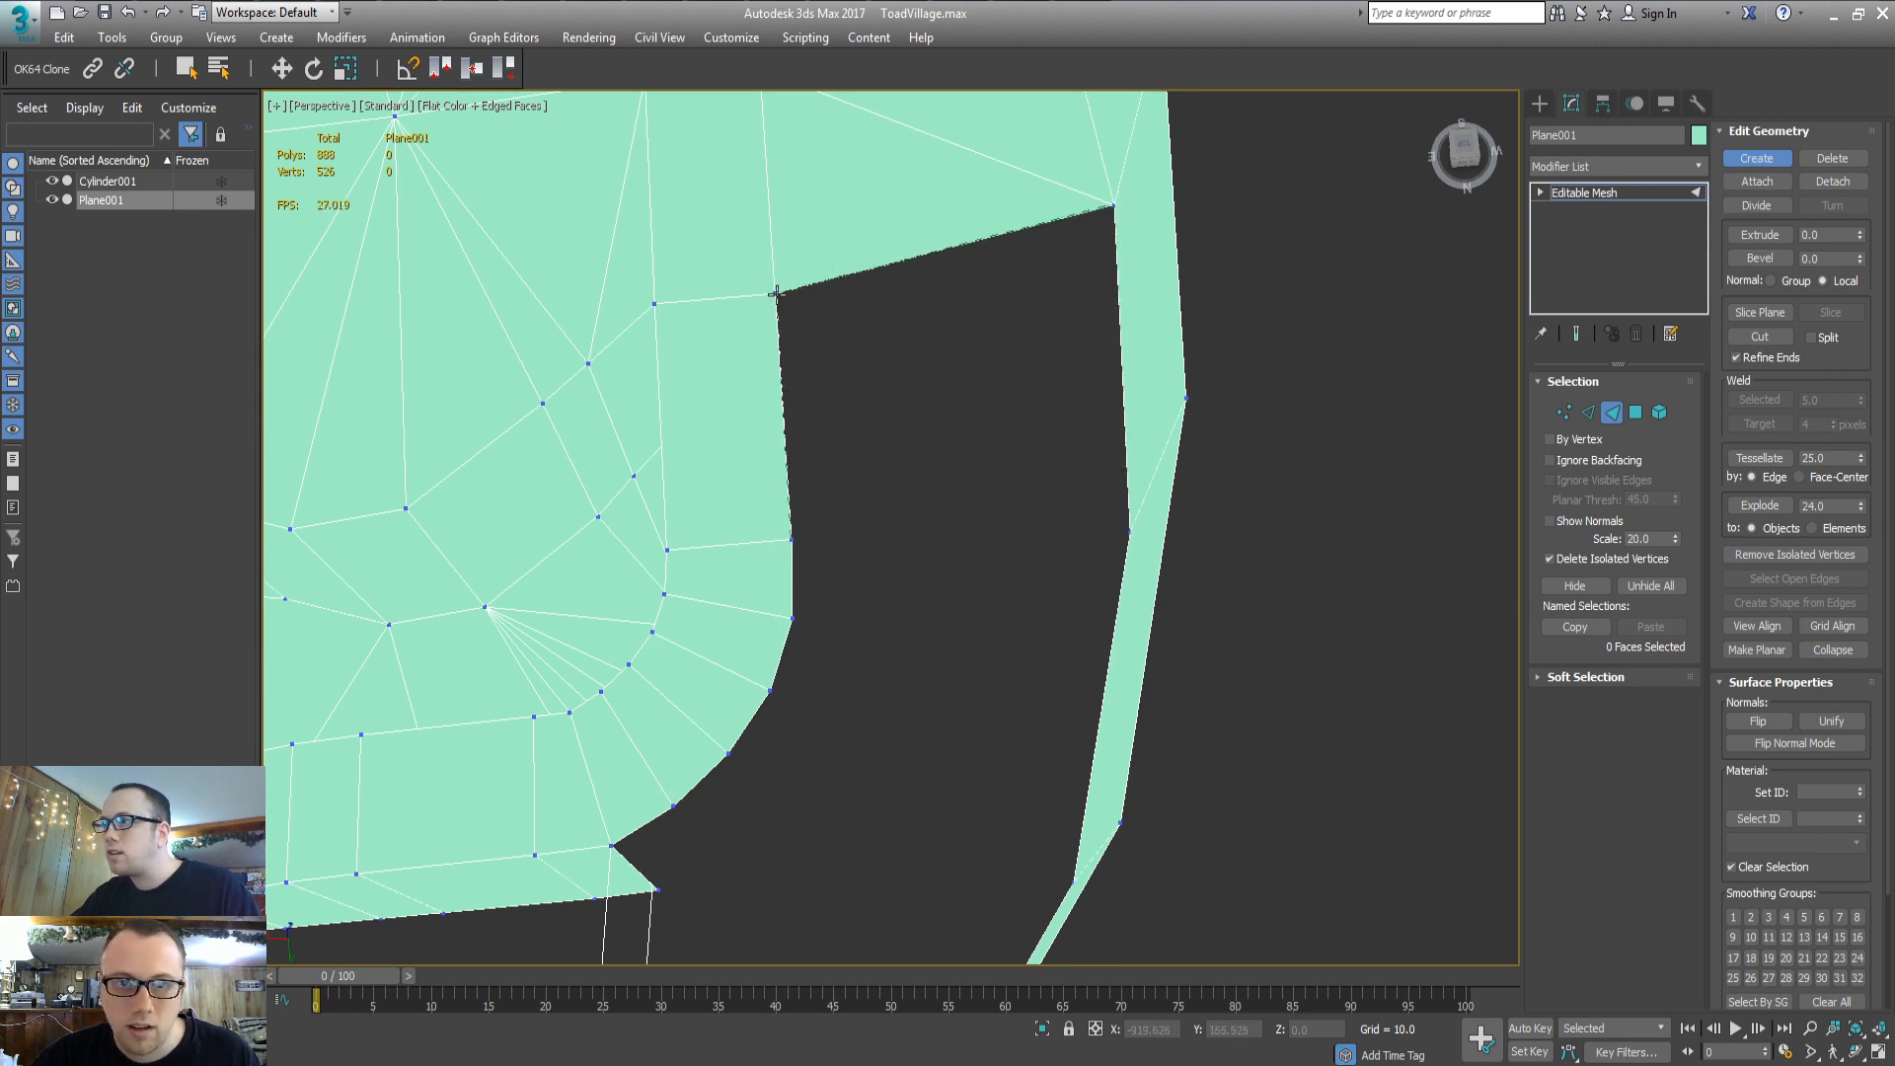
left_click(794, 541)
Enlarge the viewport vertex display in the preferences, setting the vertex dot size to 4 and the handle size to 6
left_click(731, 38)
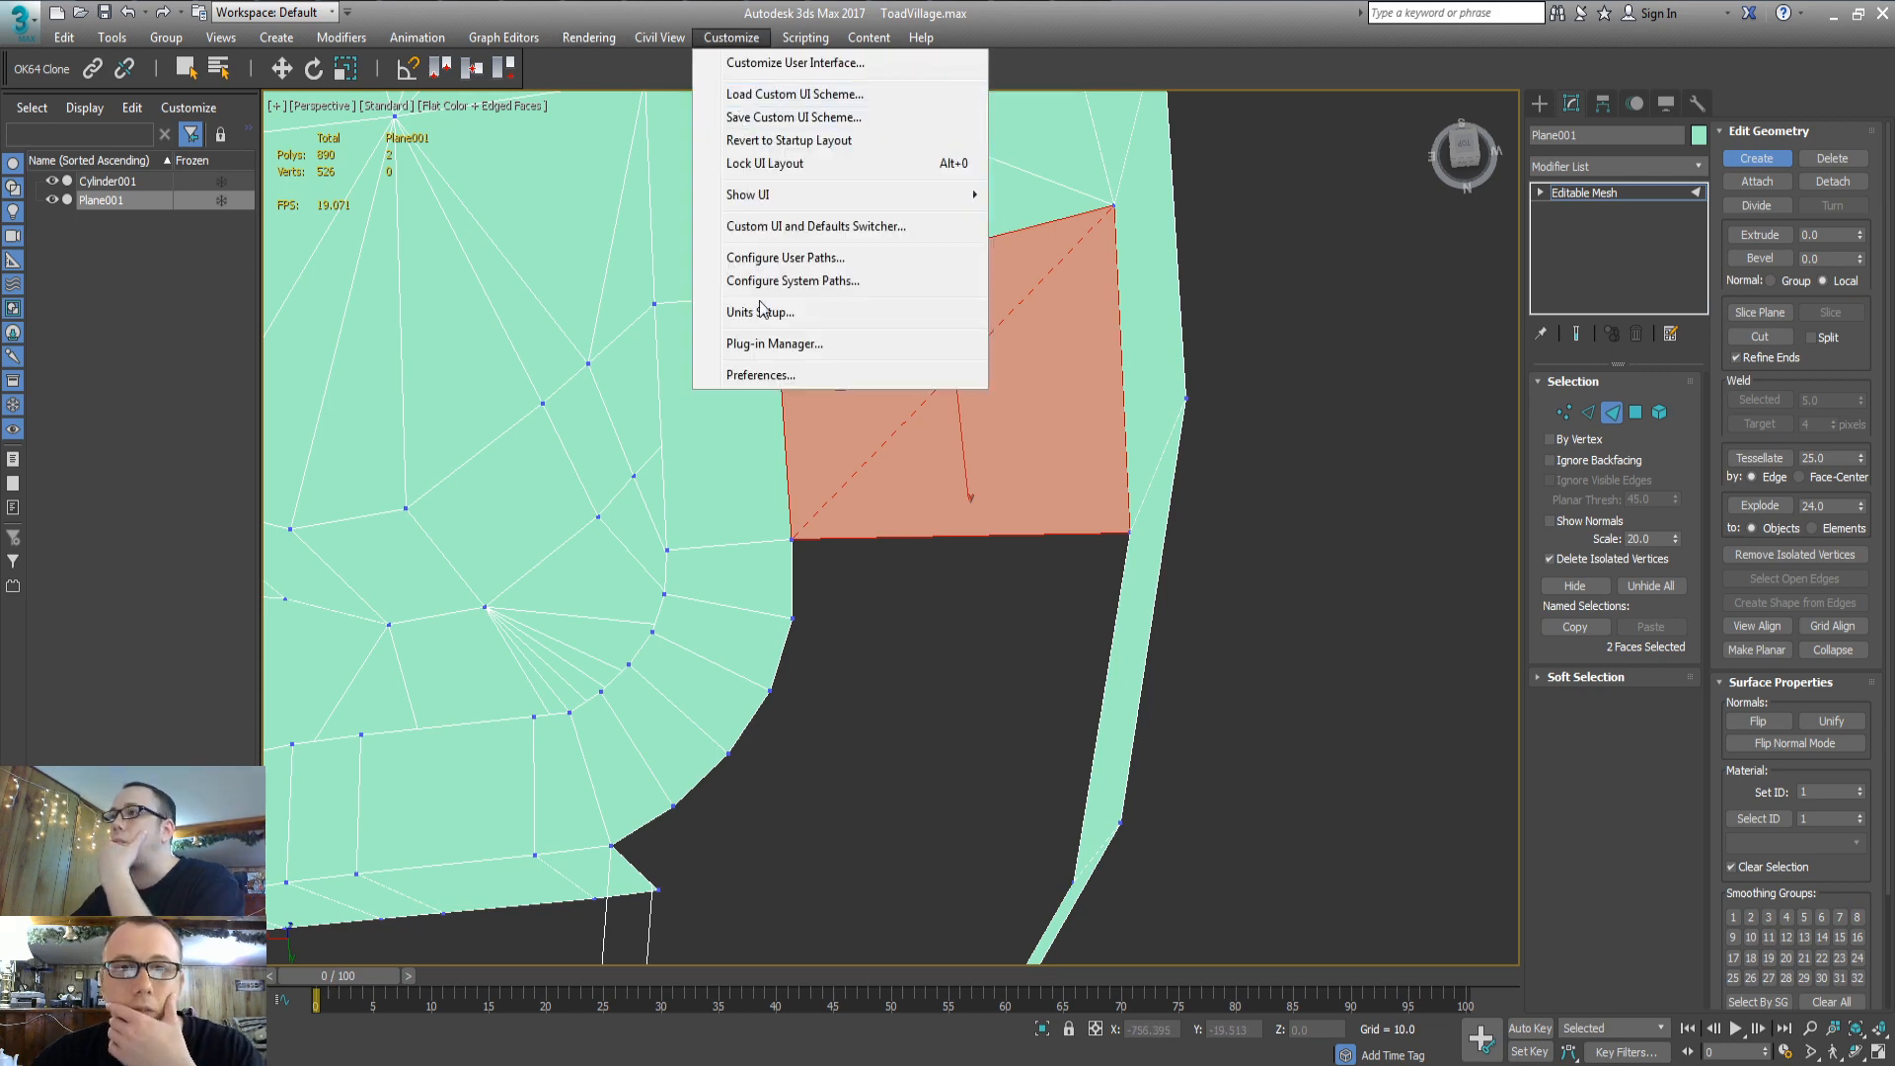
left_click(756, 375)
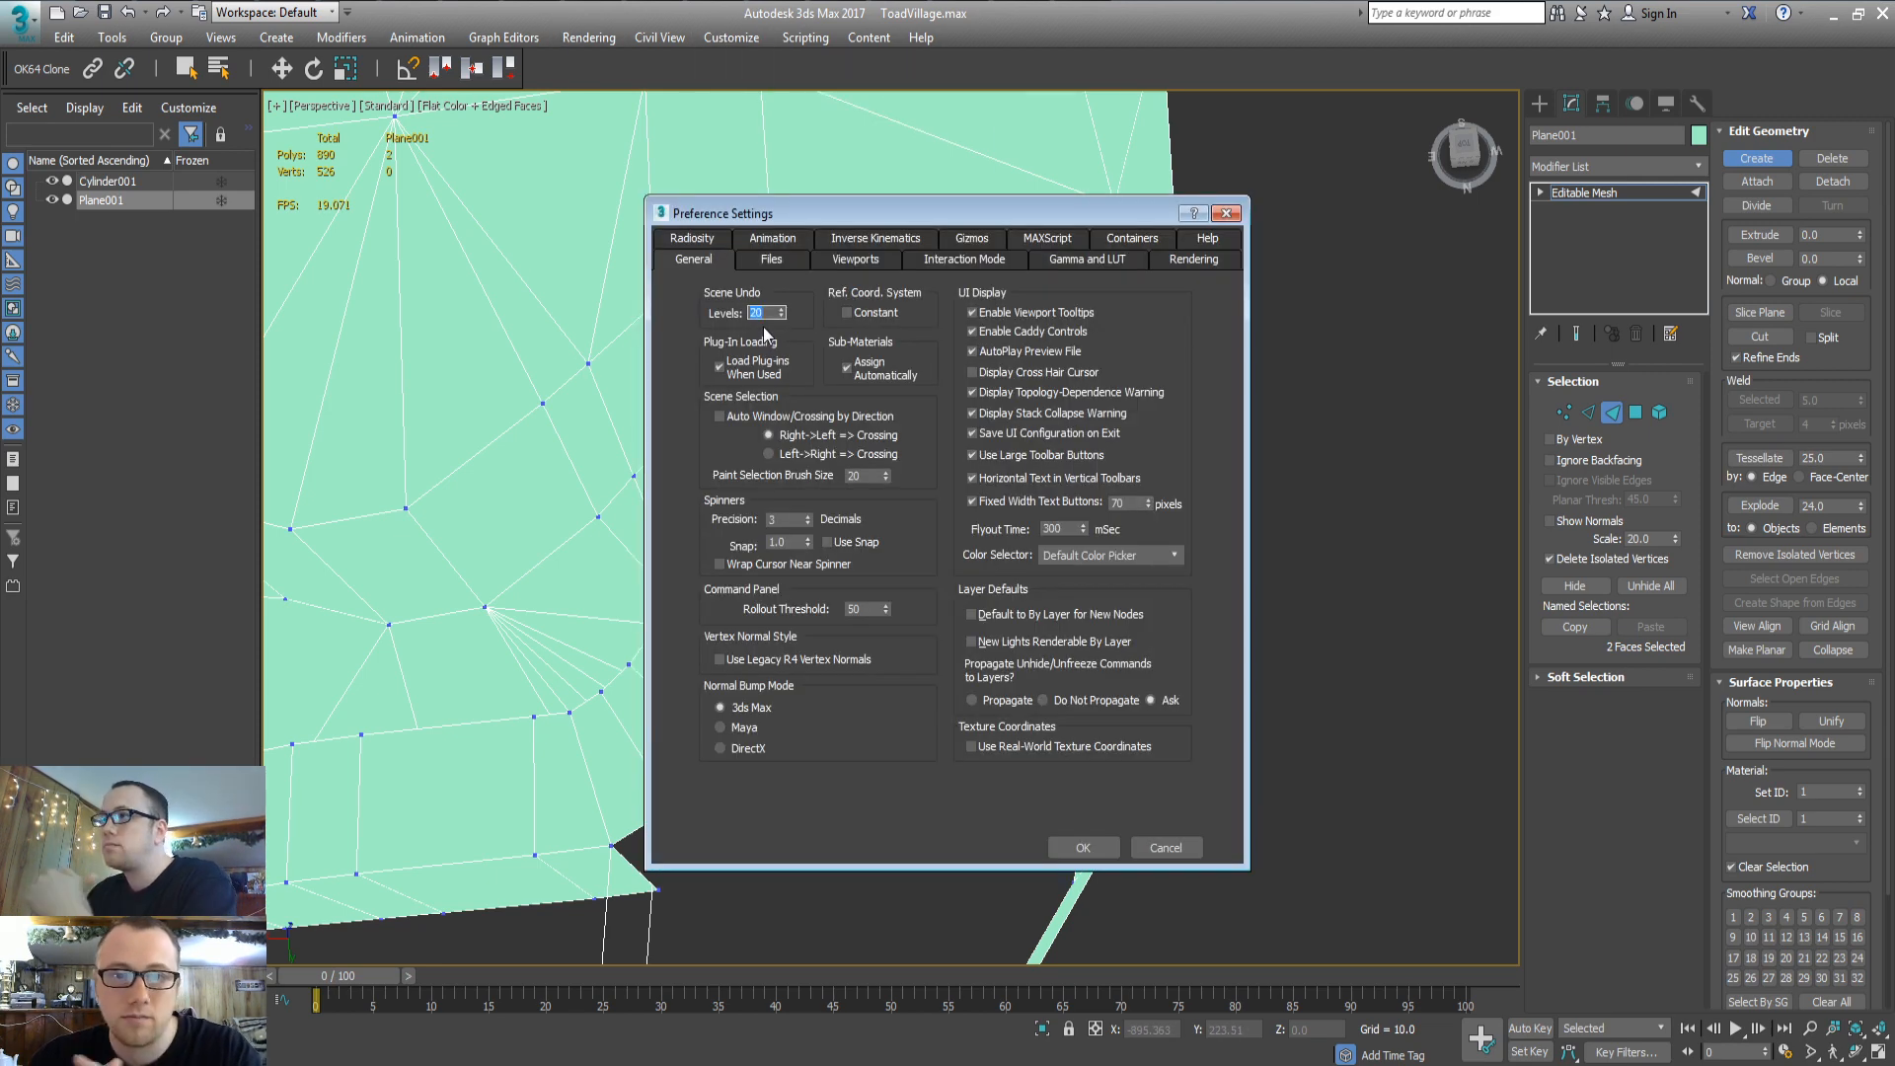
left_click(855, 258)
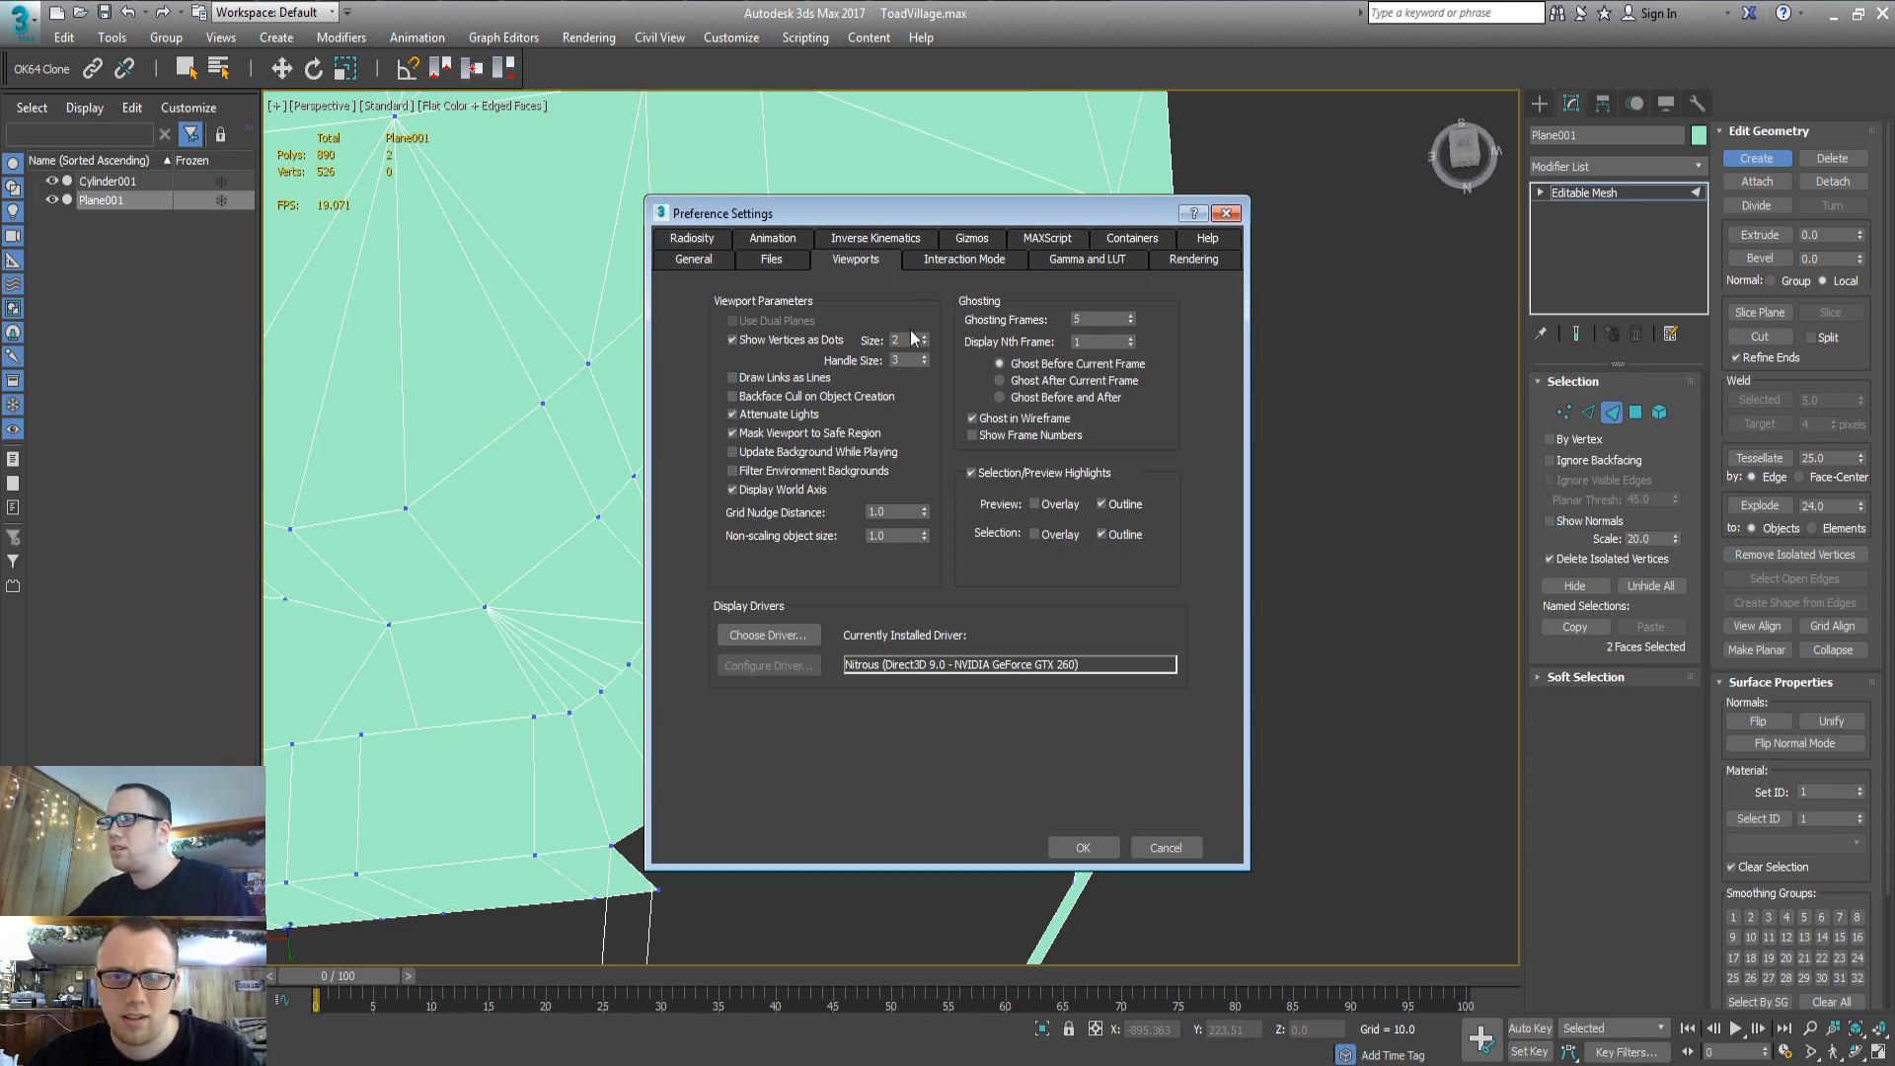
type("4")
key("Tab")
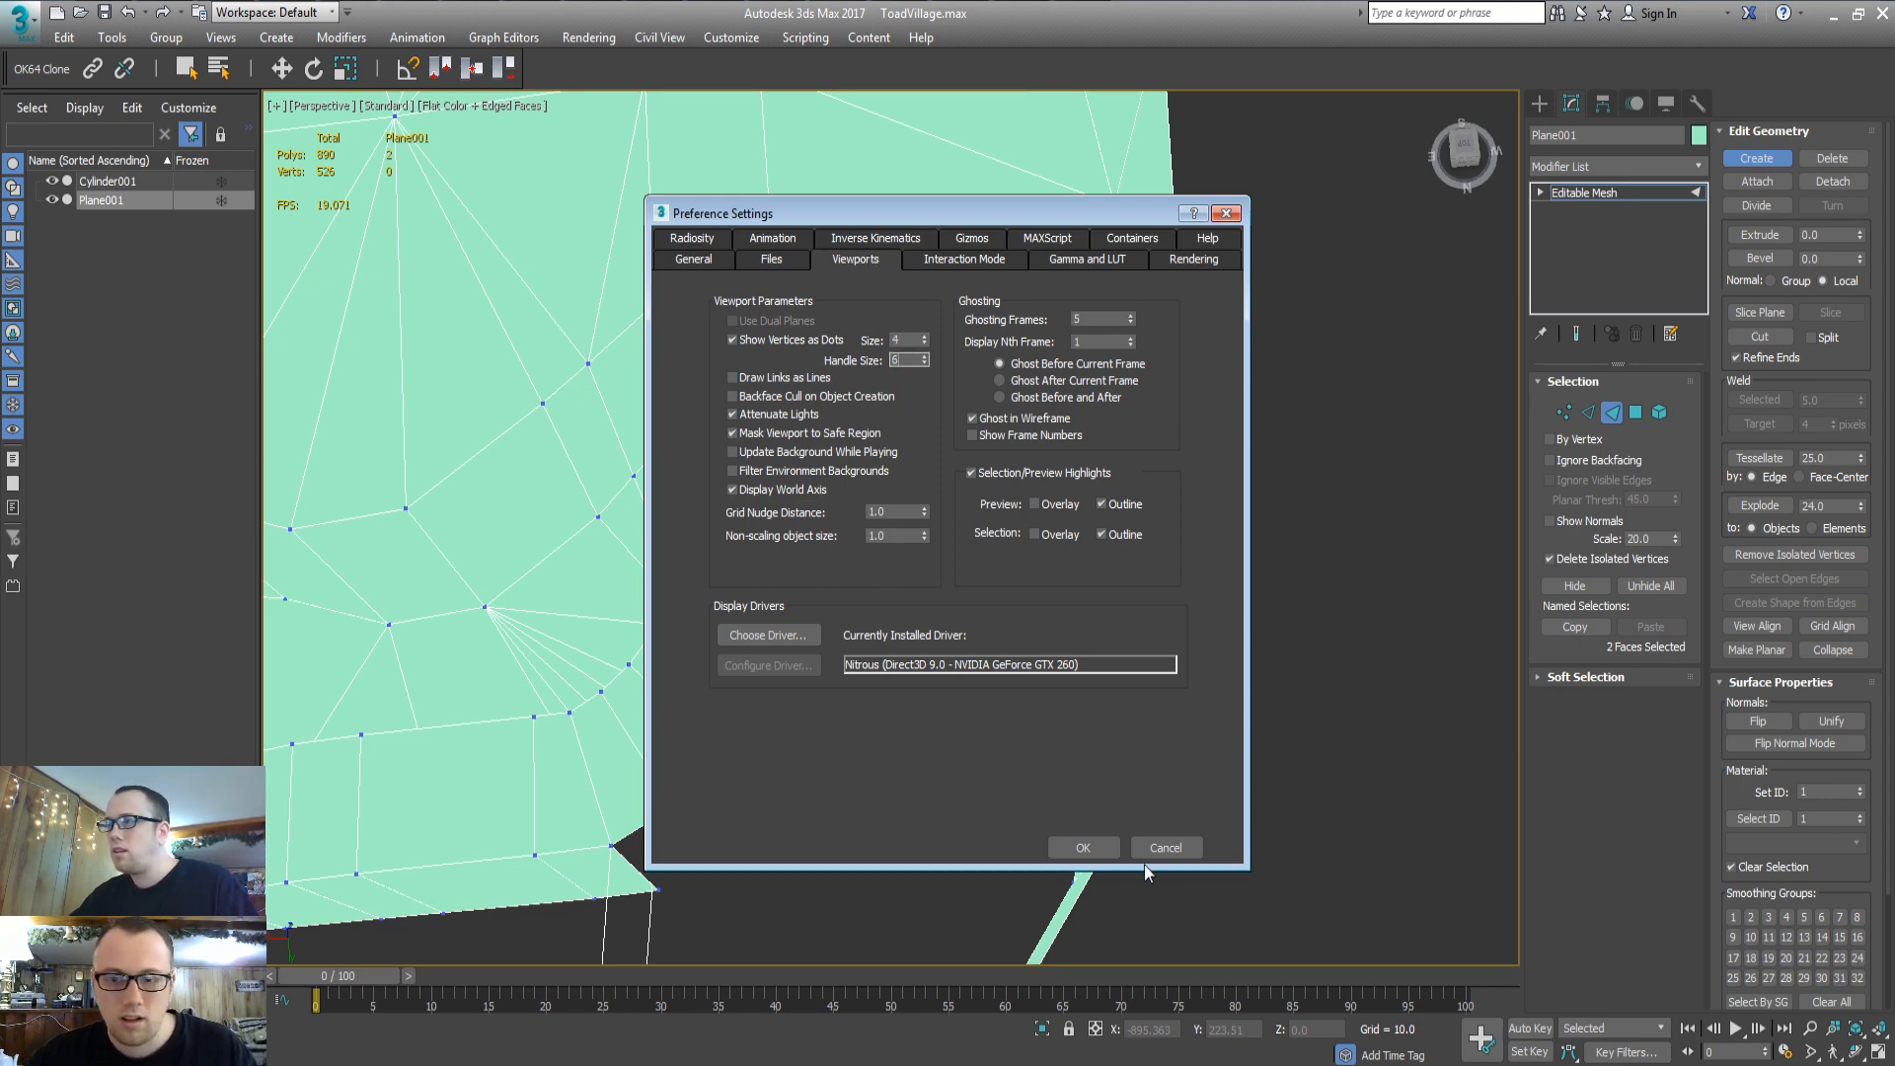
left_click(1091, 846)
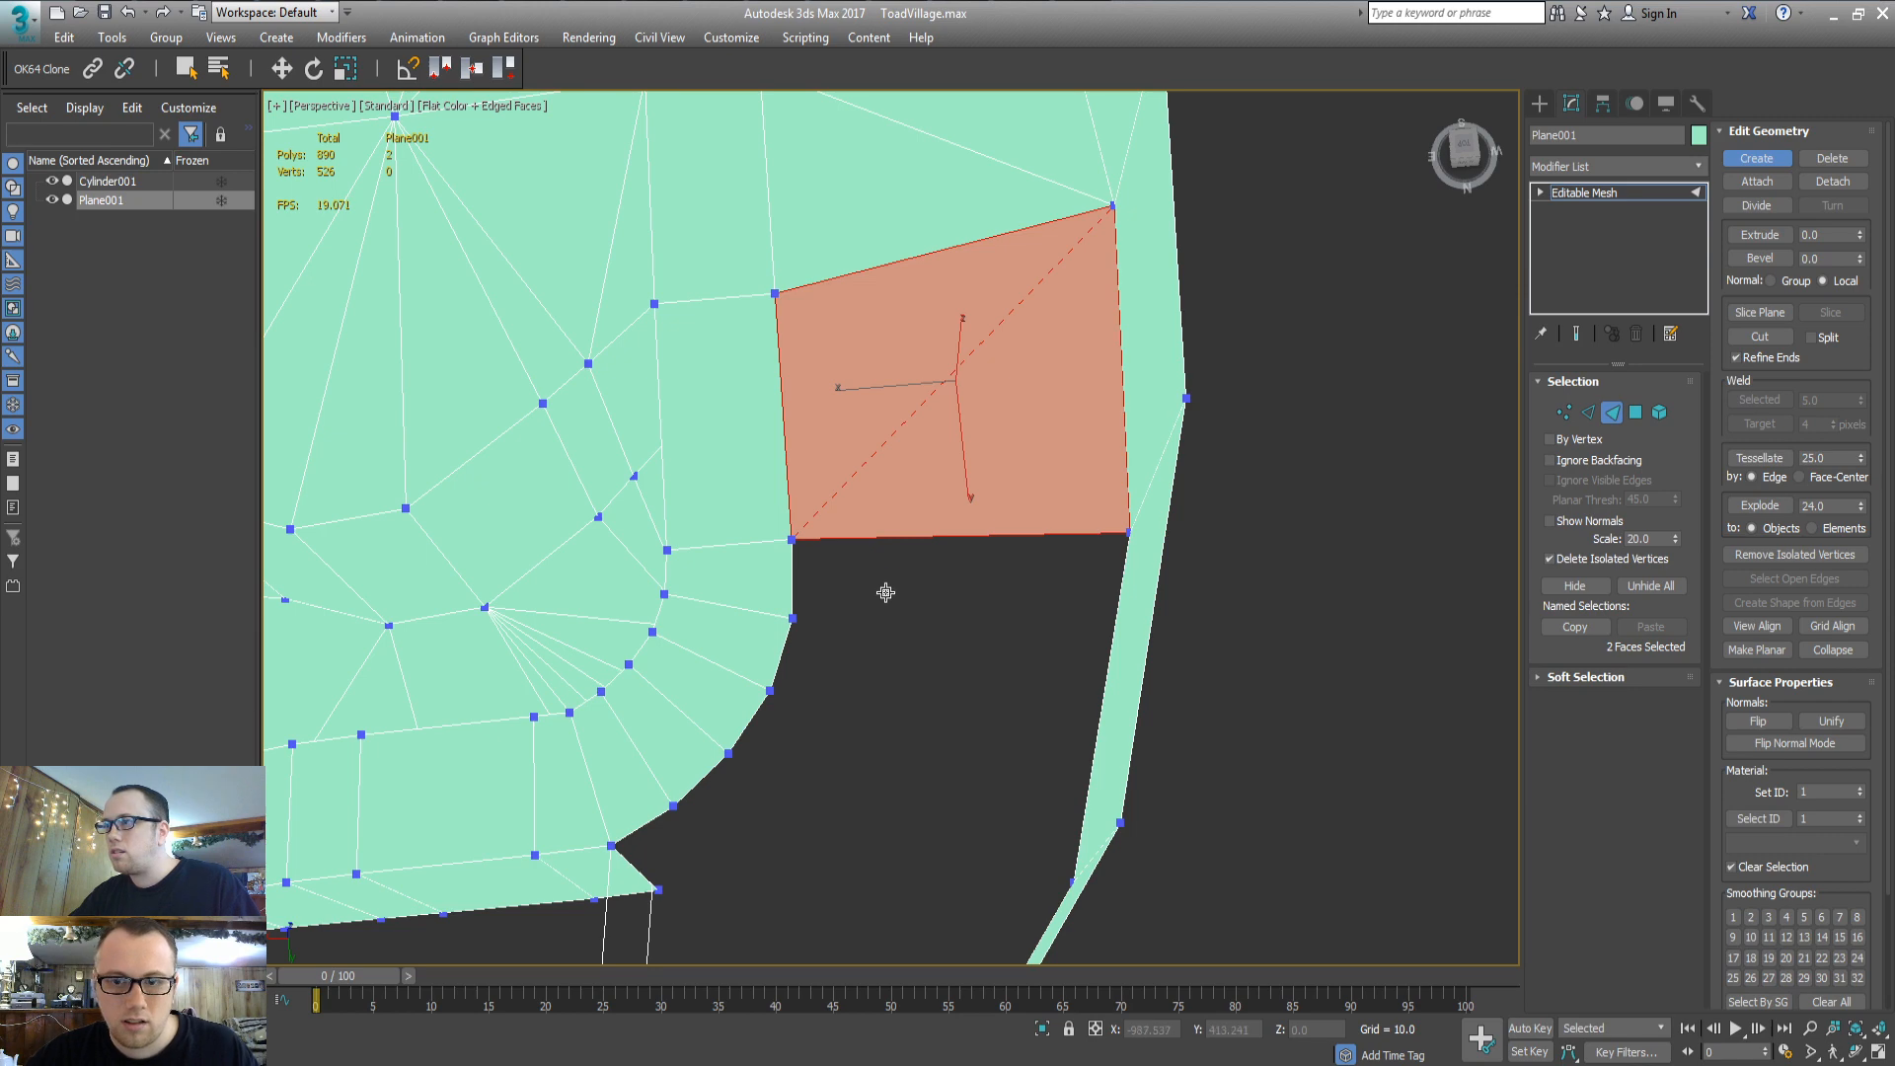
Create a triangular face and a neighbouring four-sided face from the end of the new faces around the curved plateau rim to the opposite rim
middle_click_drag(885, 593, 948, 572, "alt")
key("w")
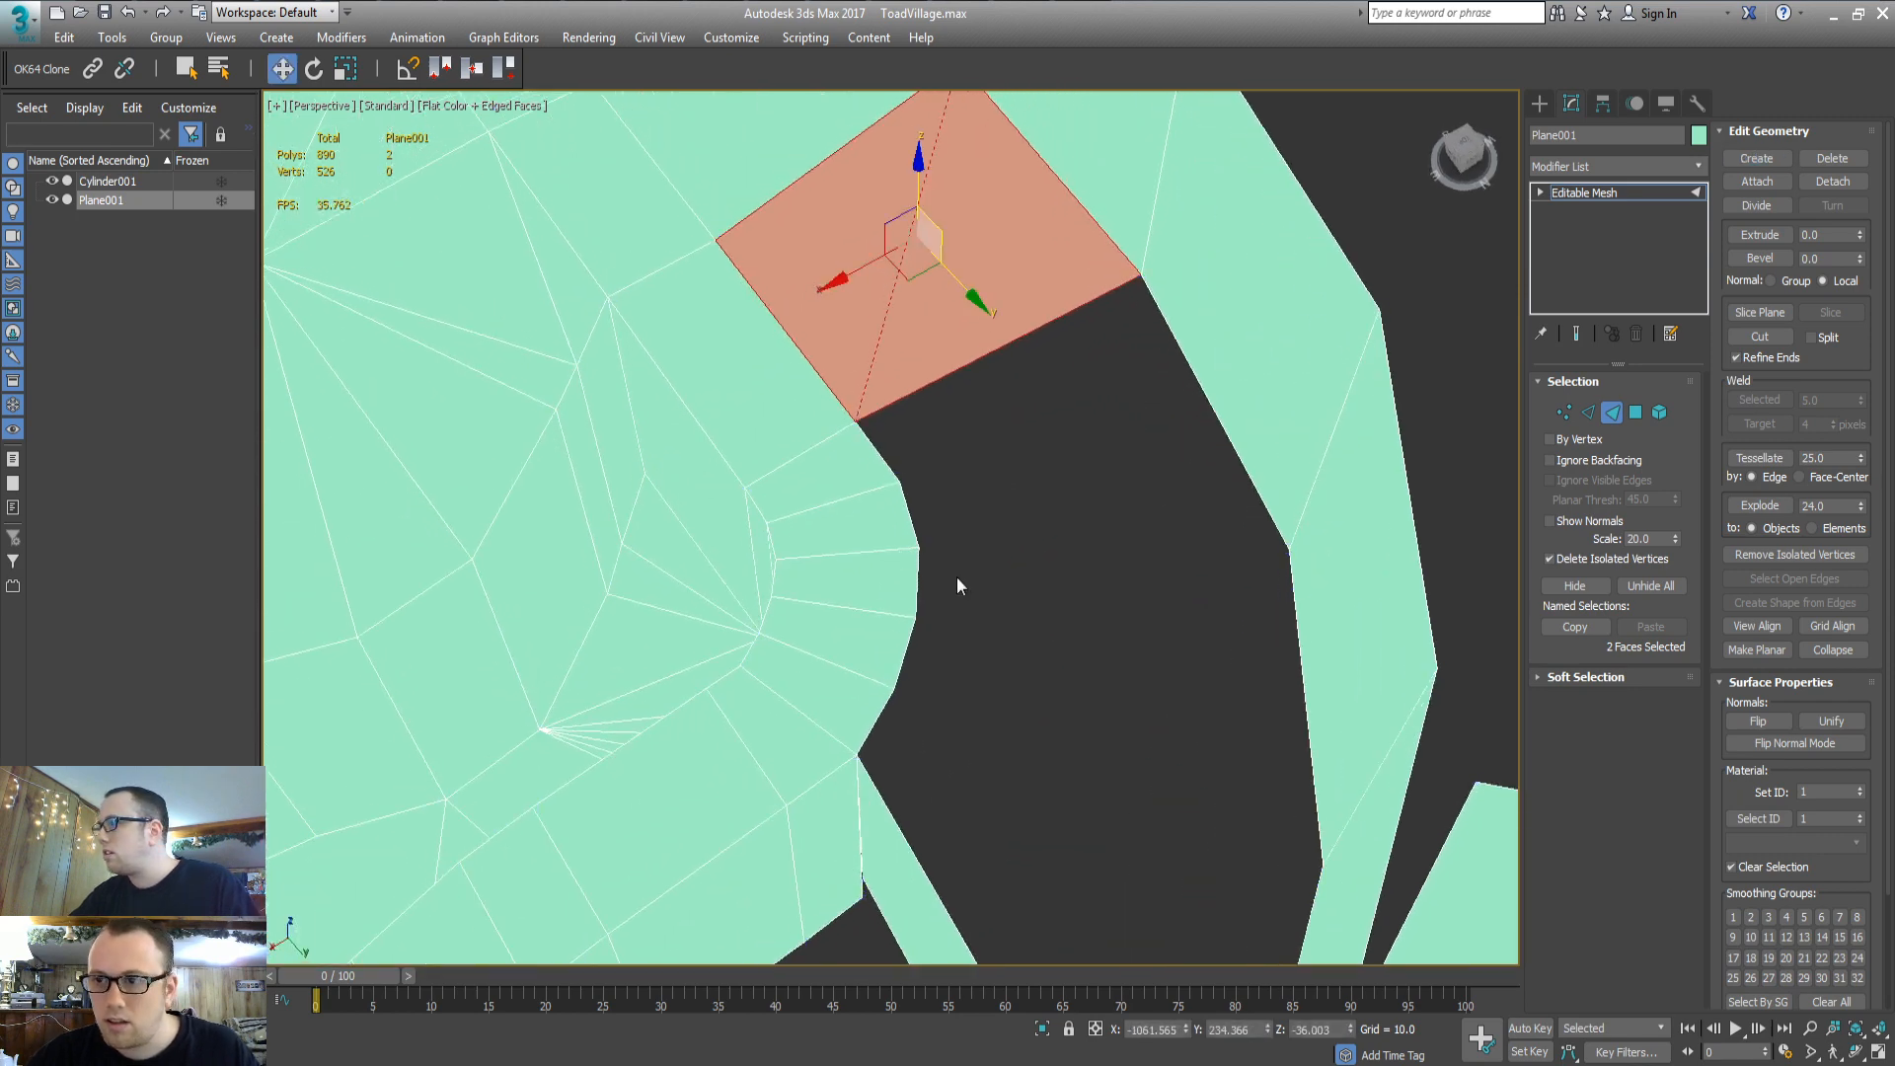
key("c")
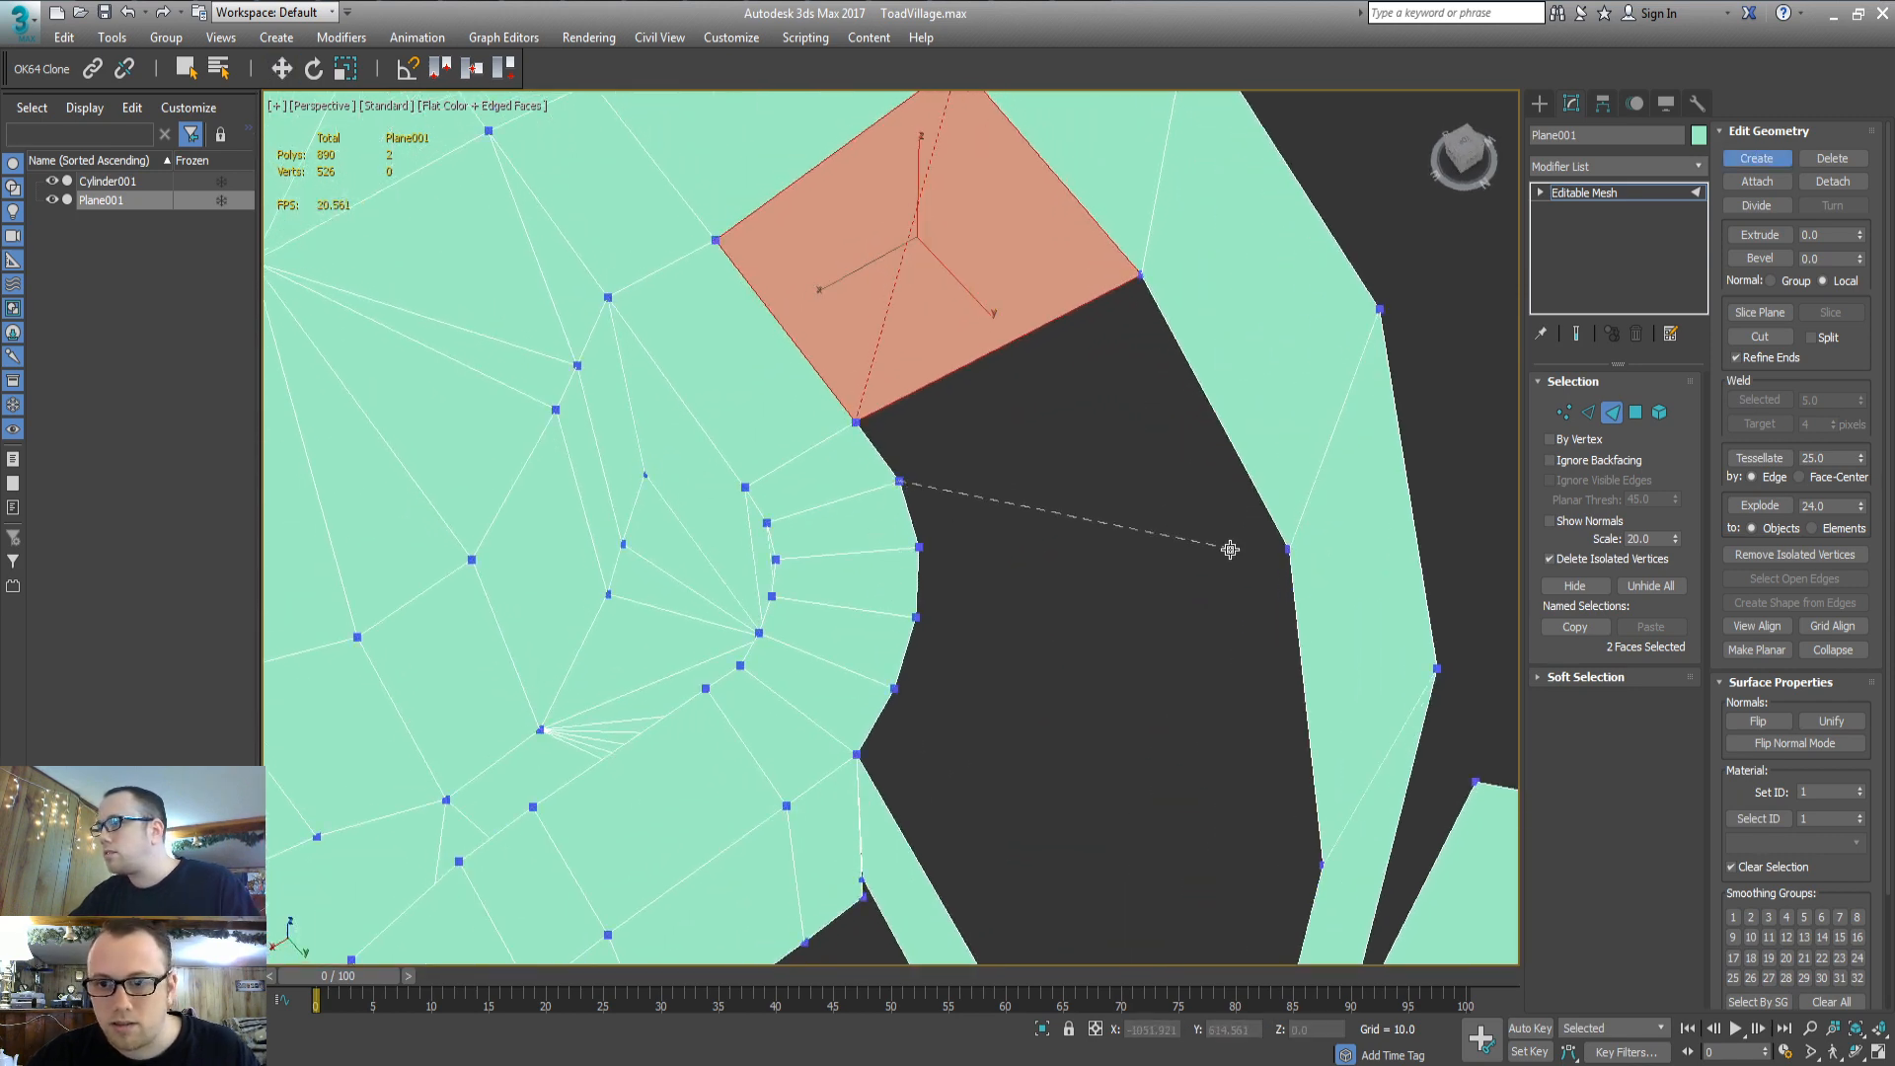
left_click(1141, 277)
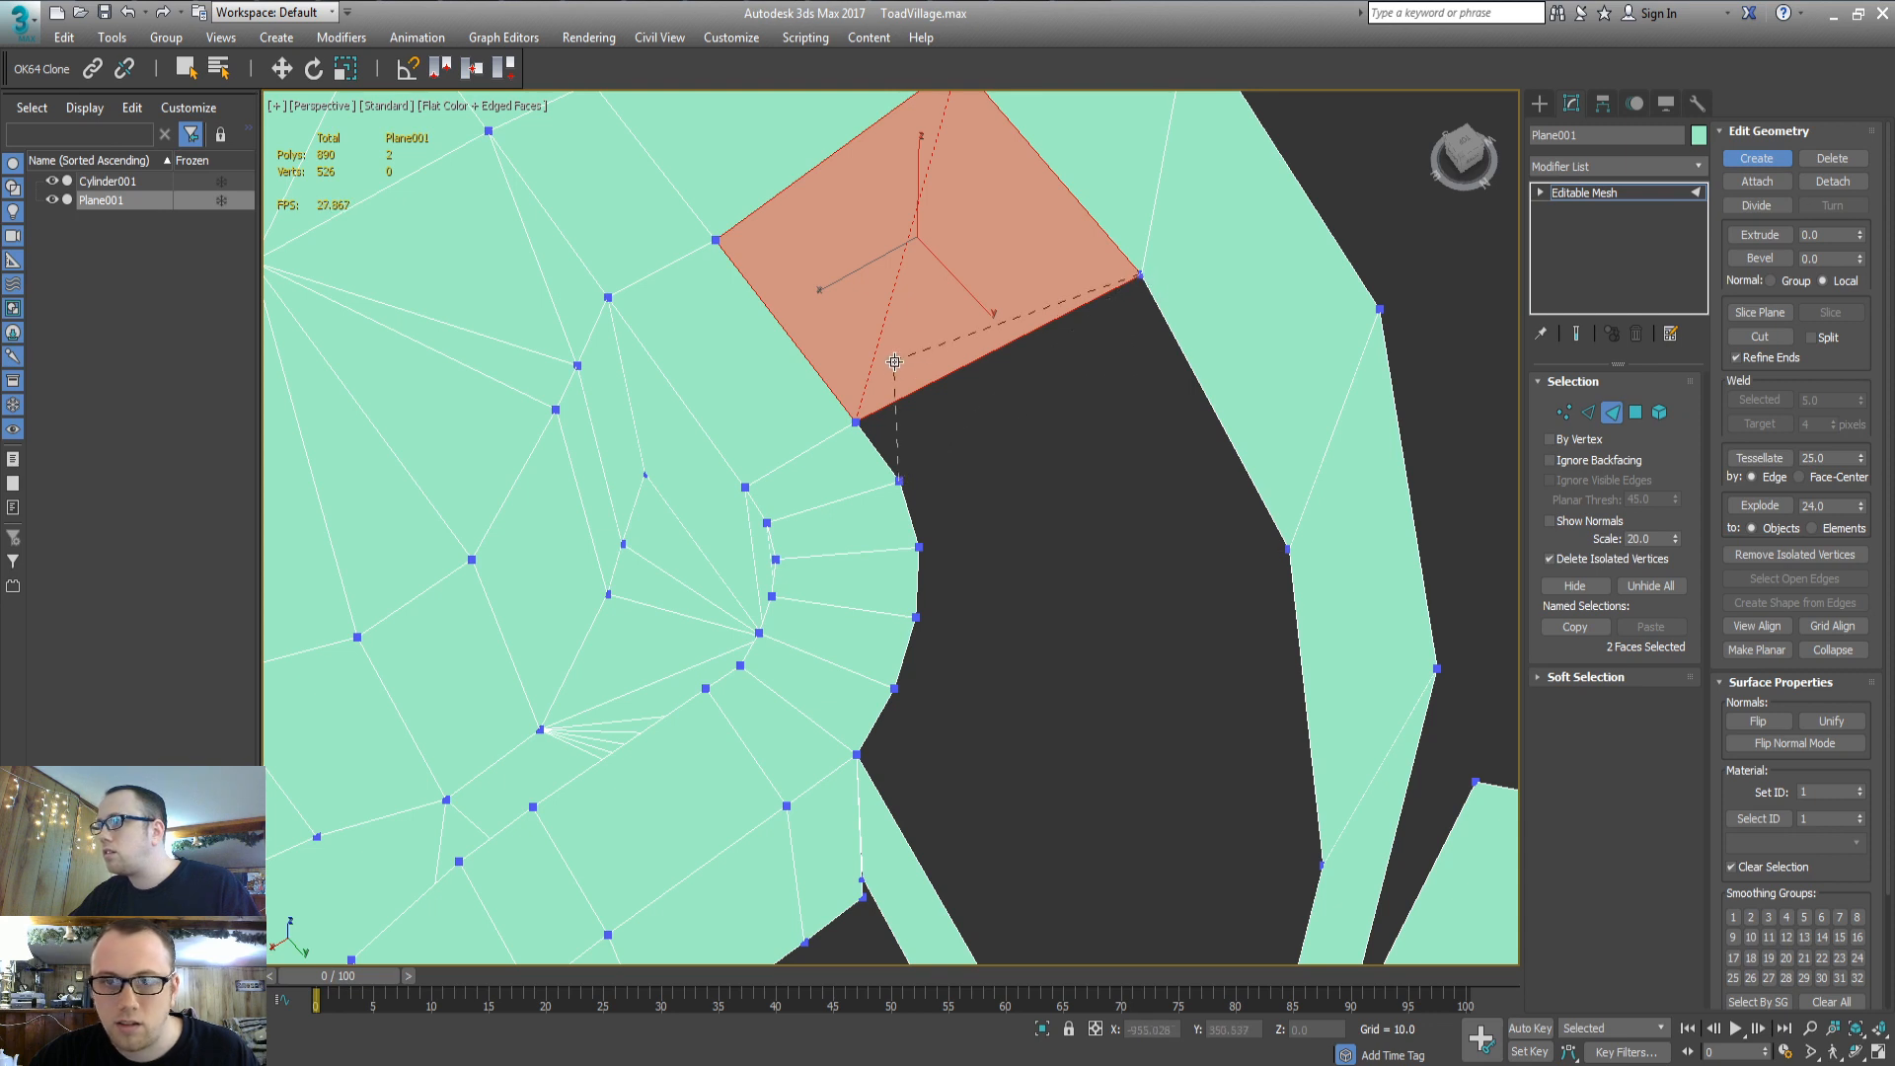
left_click(855, 423)
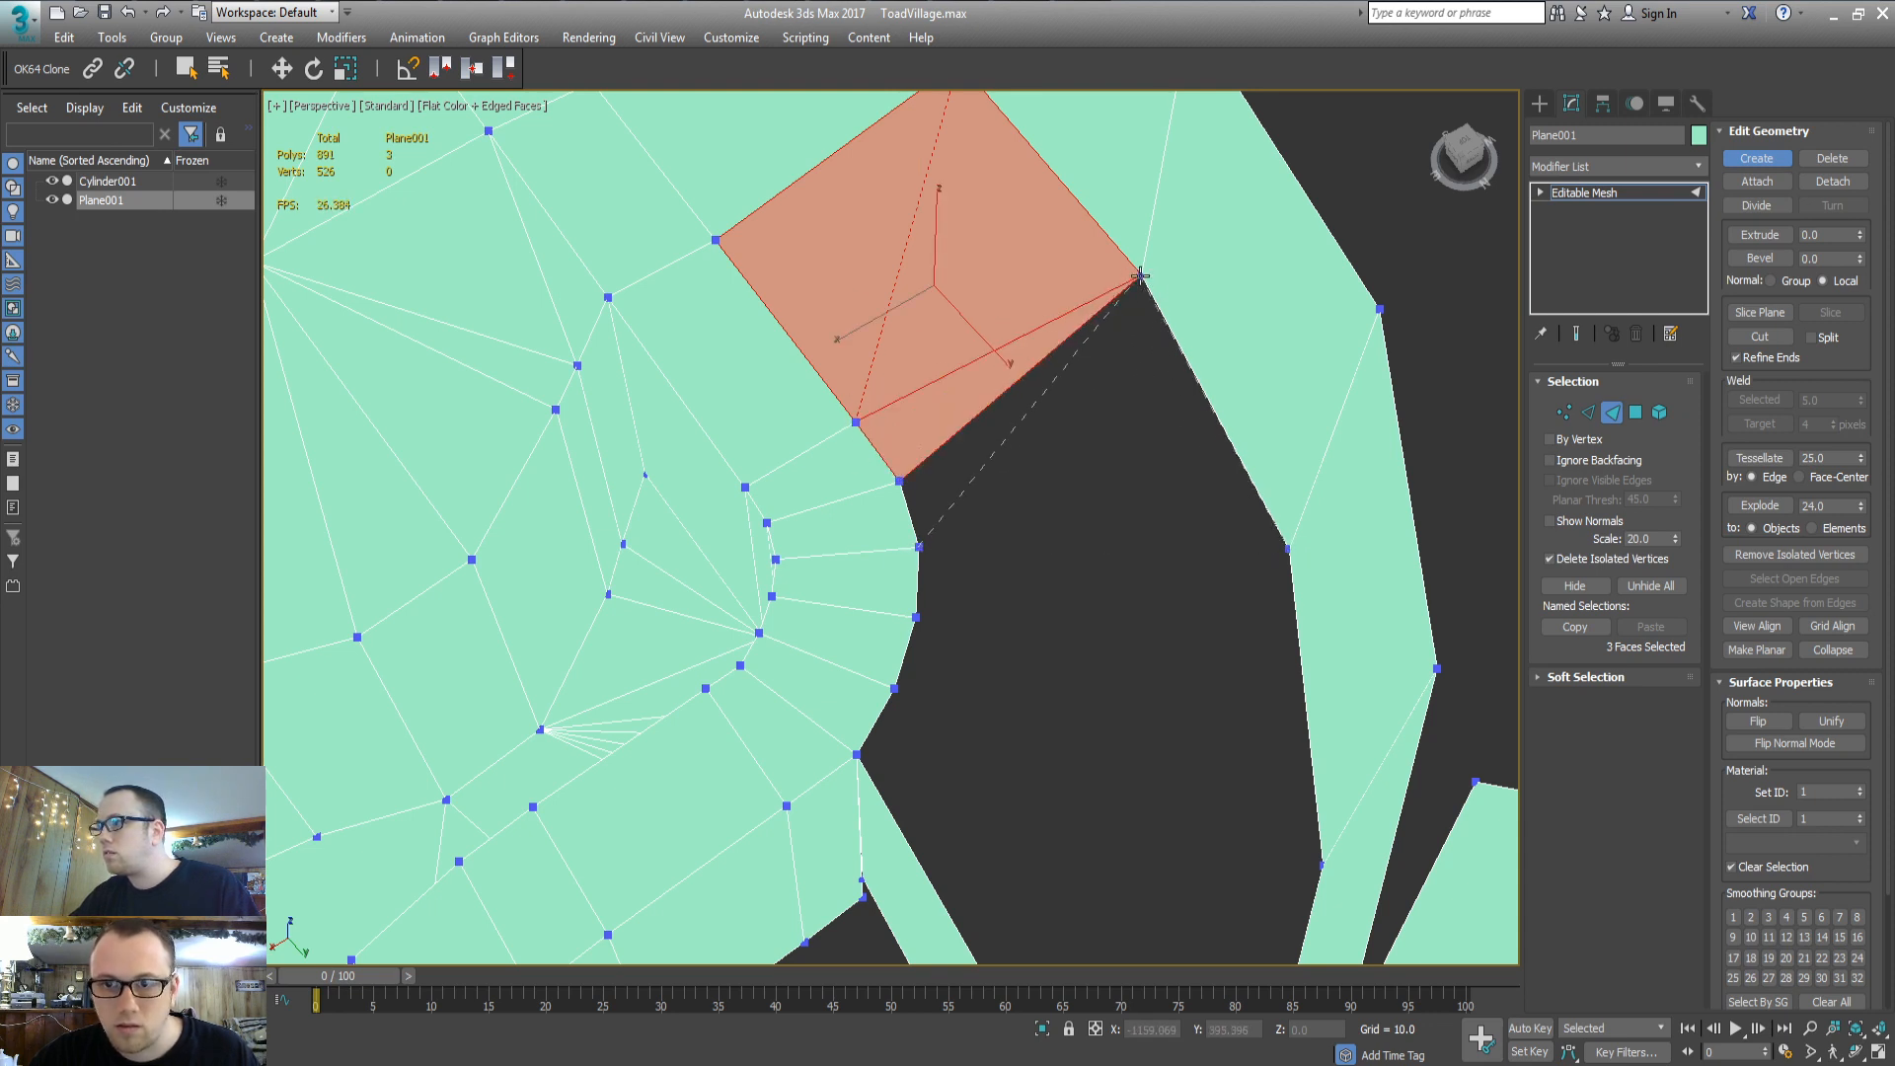
double_click(900, 482)
Create a four-sided face joining the end of the curved plateau rim to the connecting strip and the opposite rim
middle_click_drag(1026, 903, 980, 534)
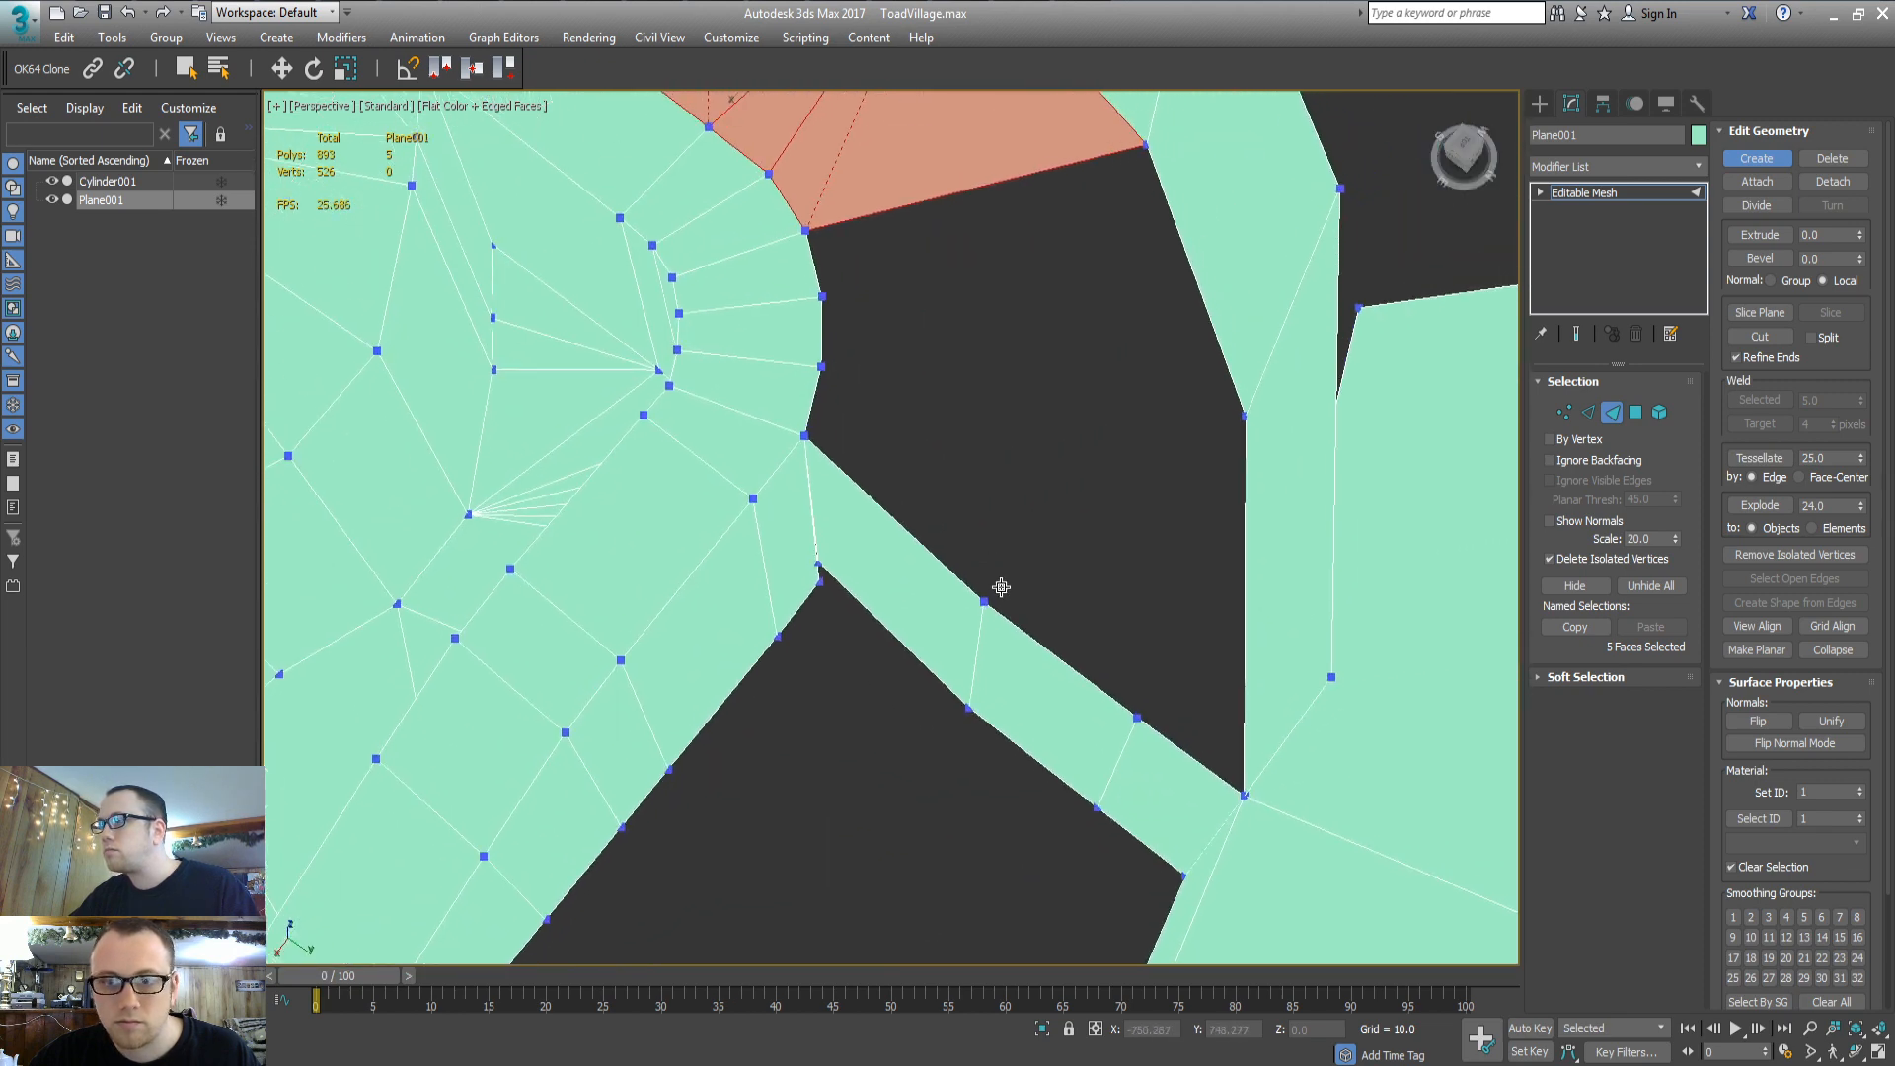
left_click(984, 601)
left_click(1244, 415)
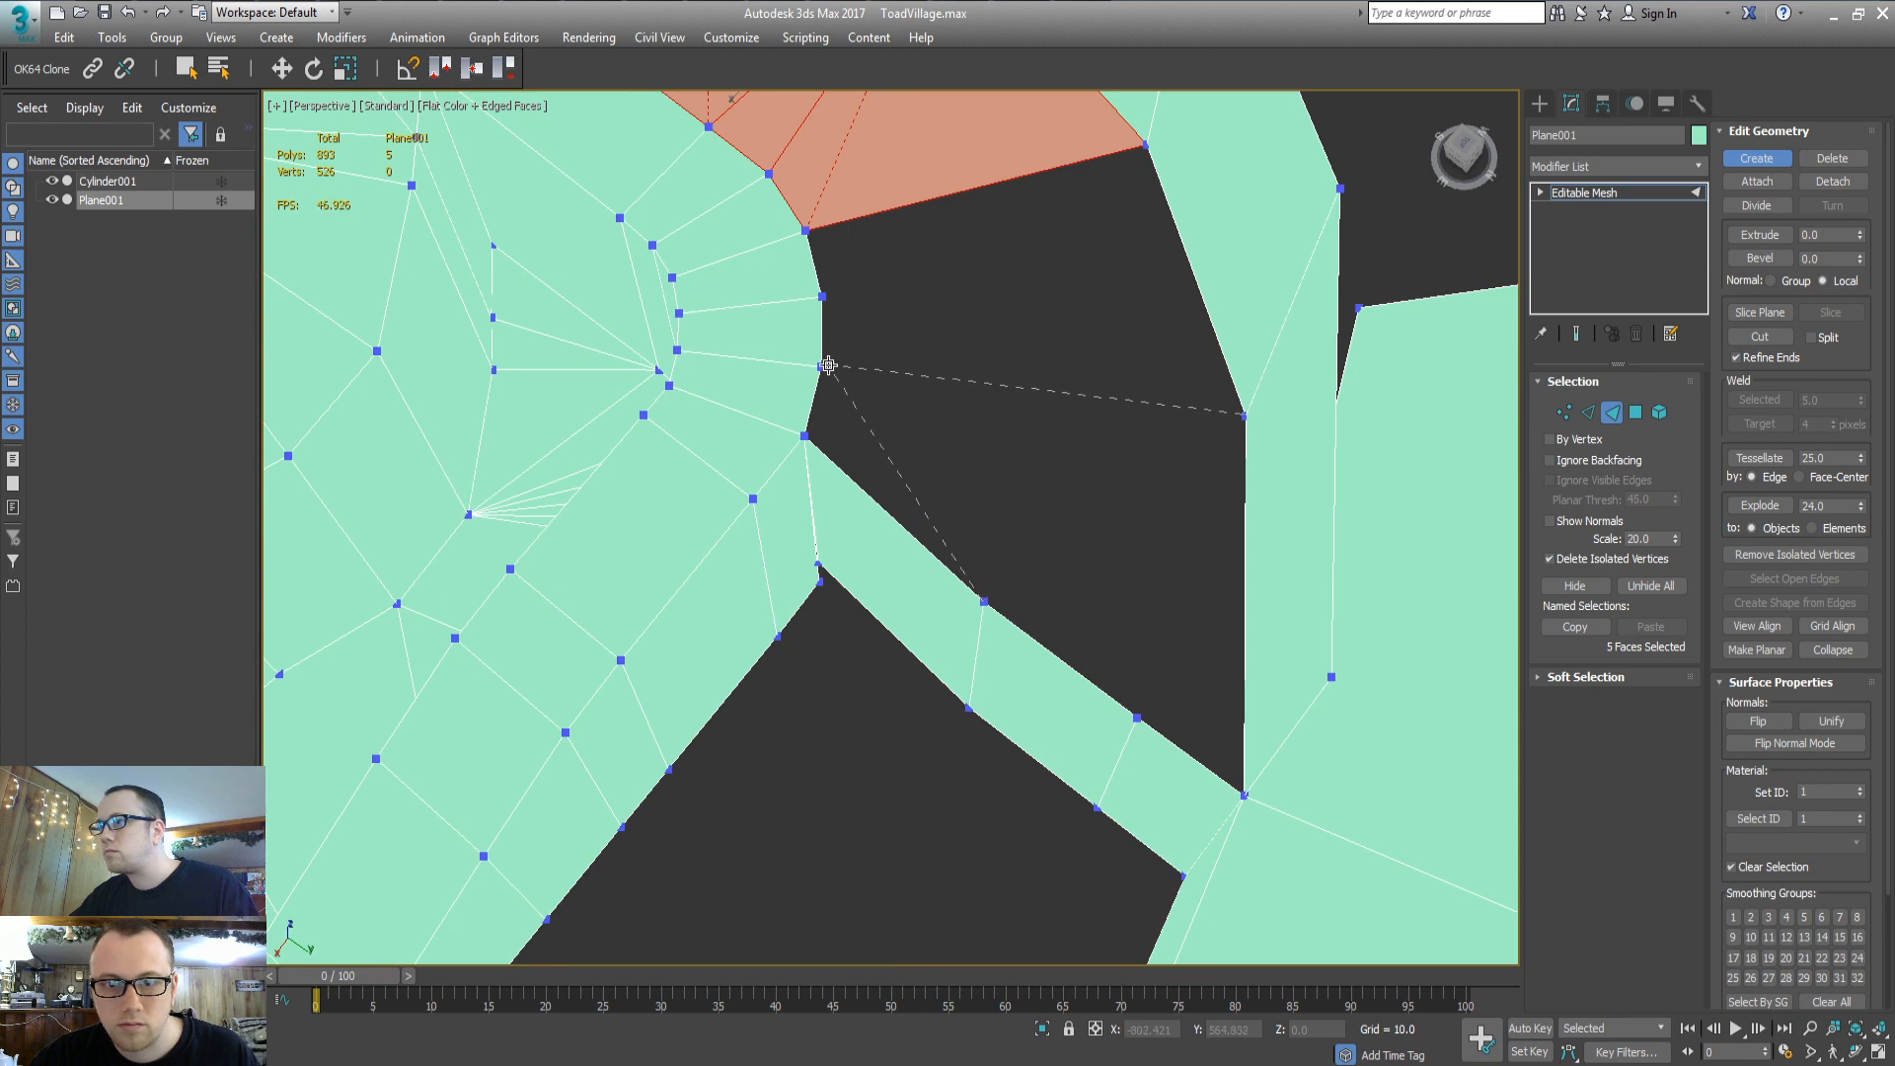
double_click(804, 436)
left_click(1138, 720)
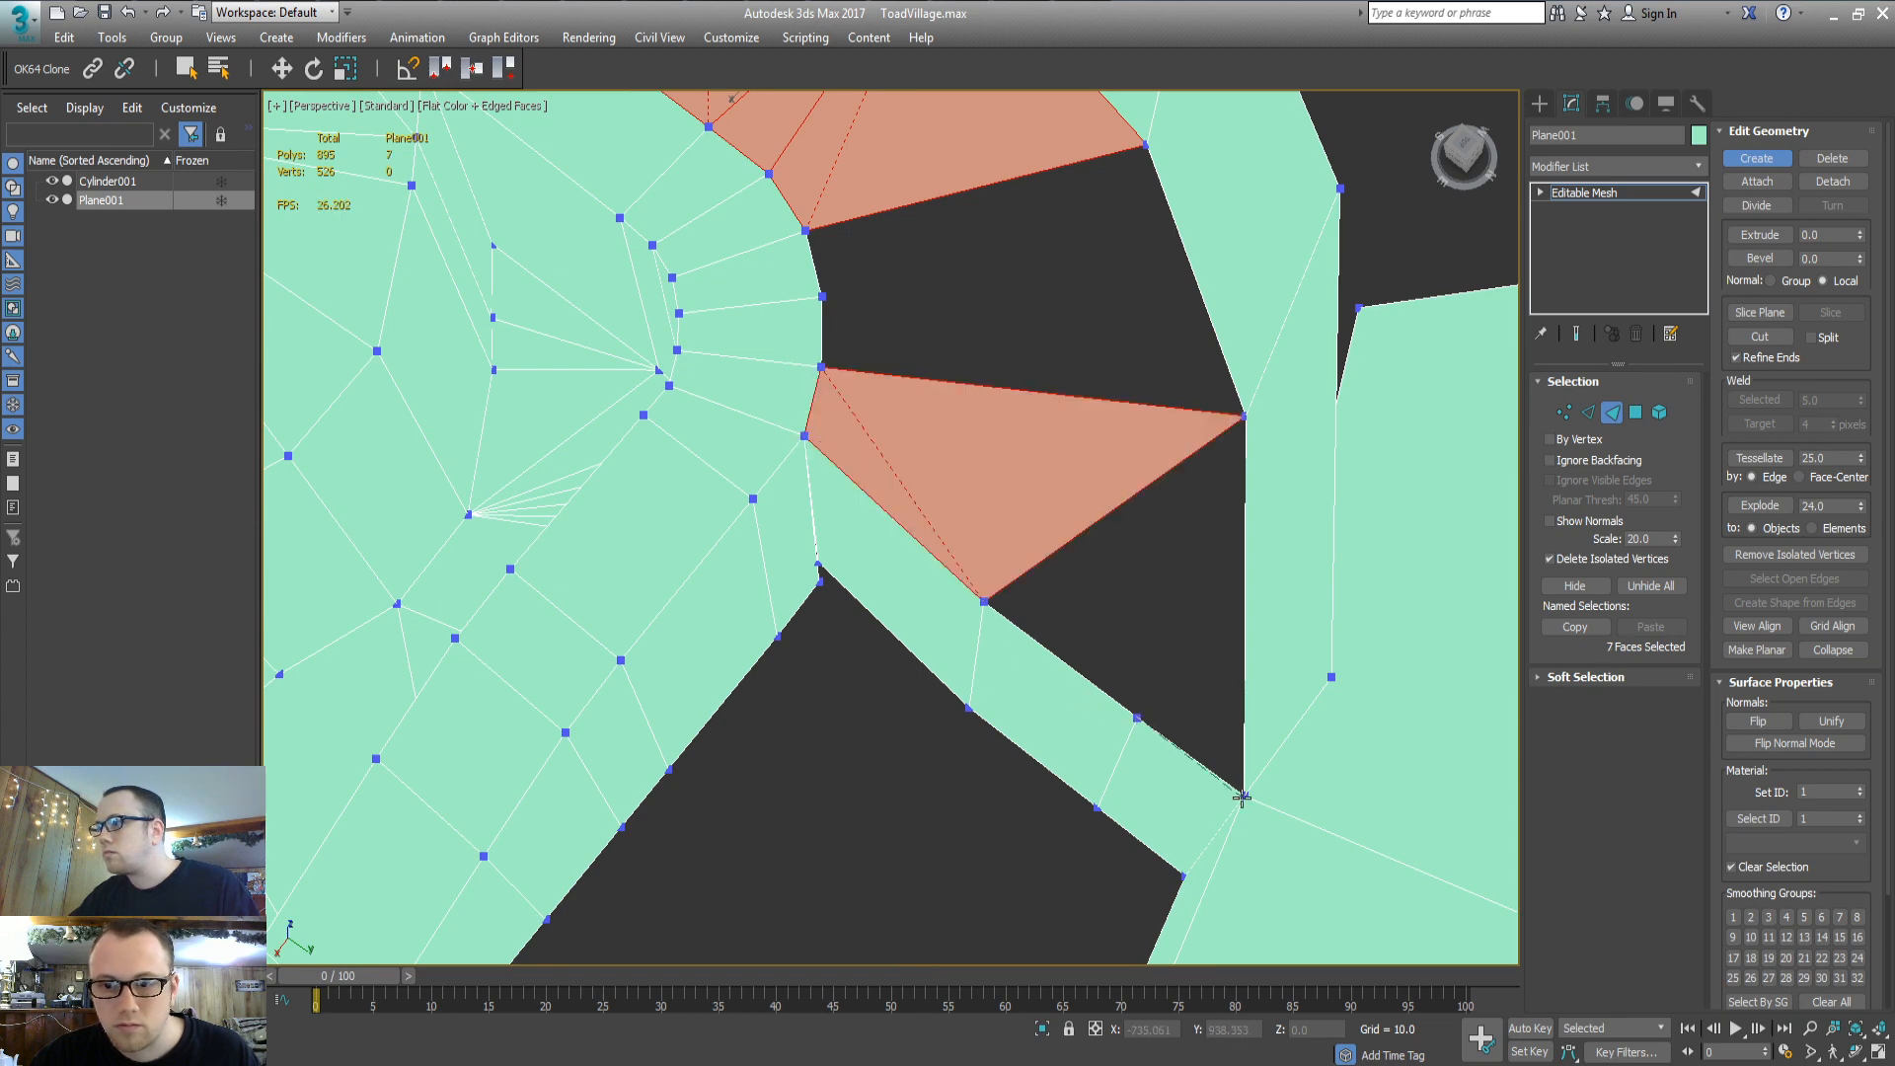
left_click(1242, 795)
left_click(1244, 415)
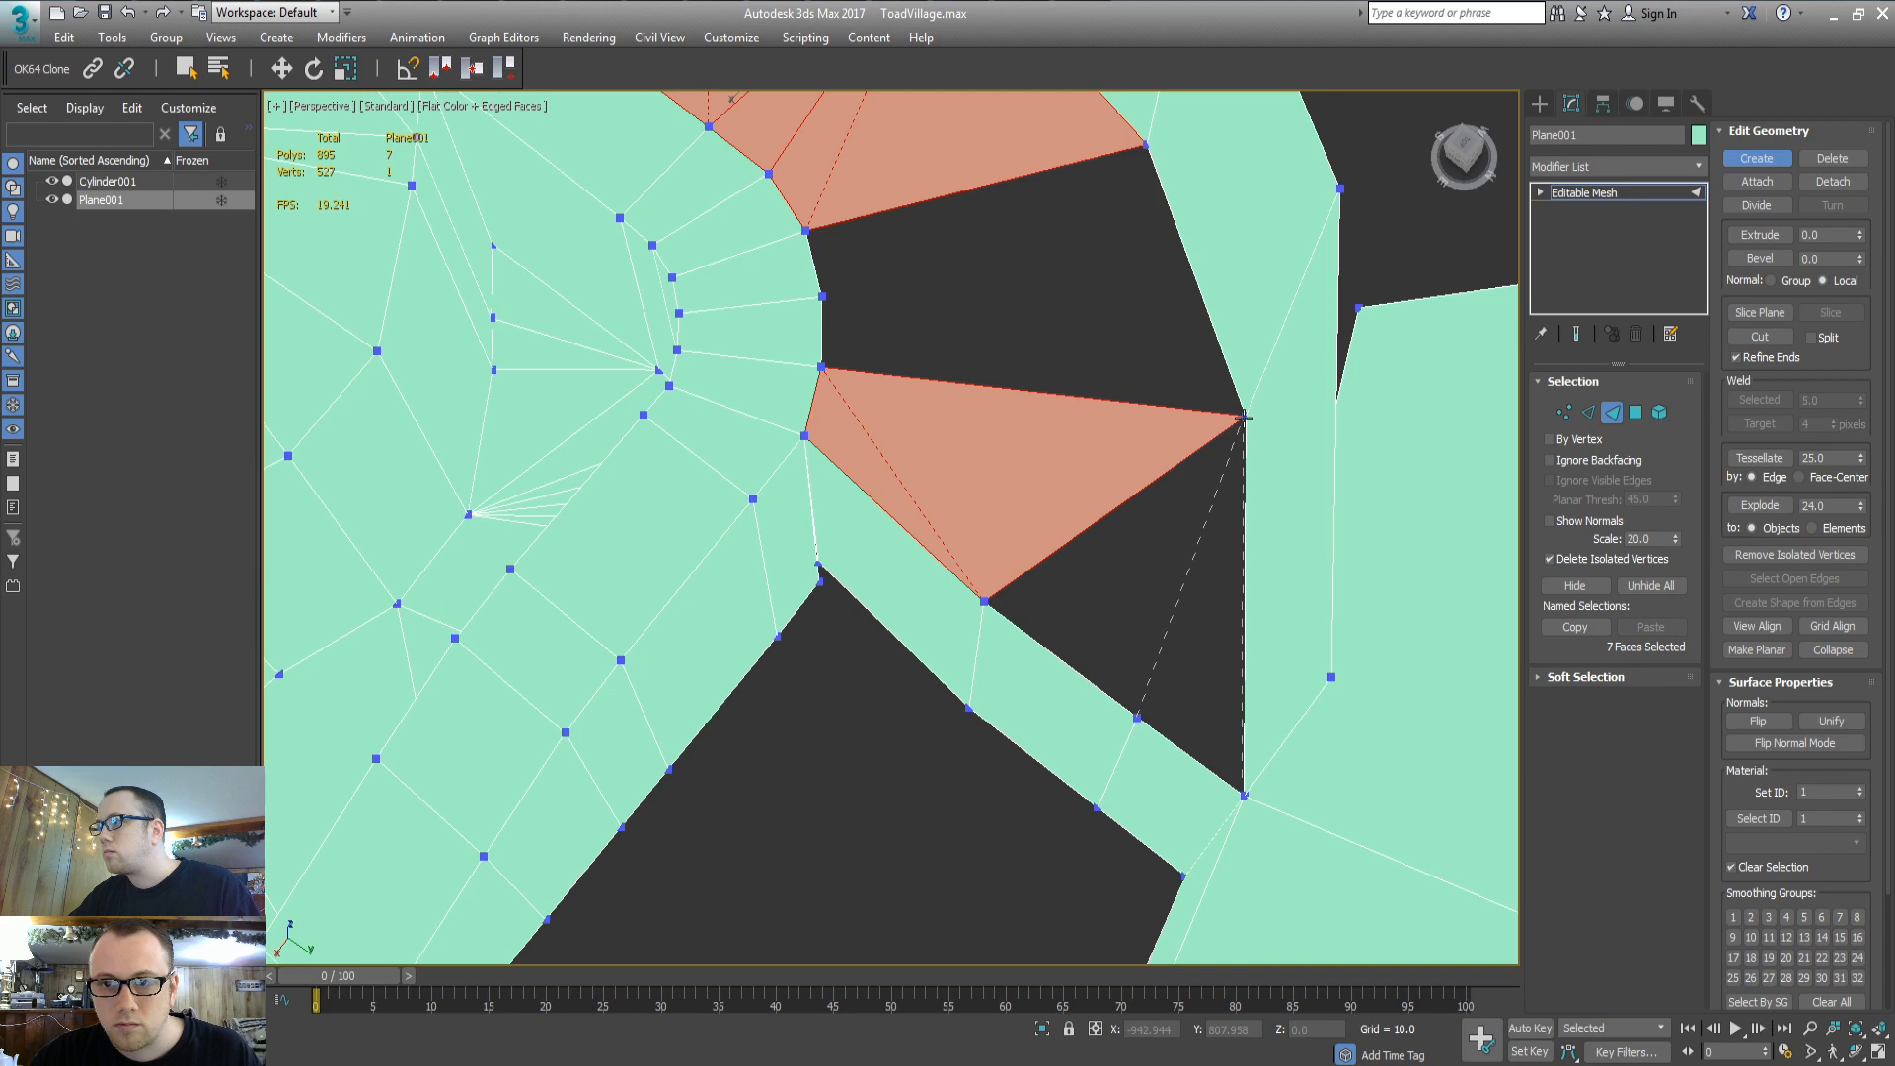
double_click(982, 602)
middle_click_drag(994, 364, 1008, 484)
key("ctrl+z")
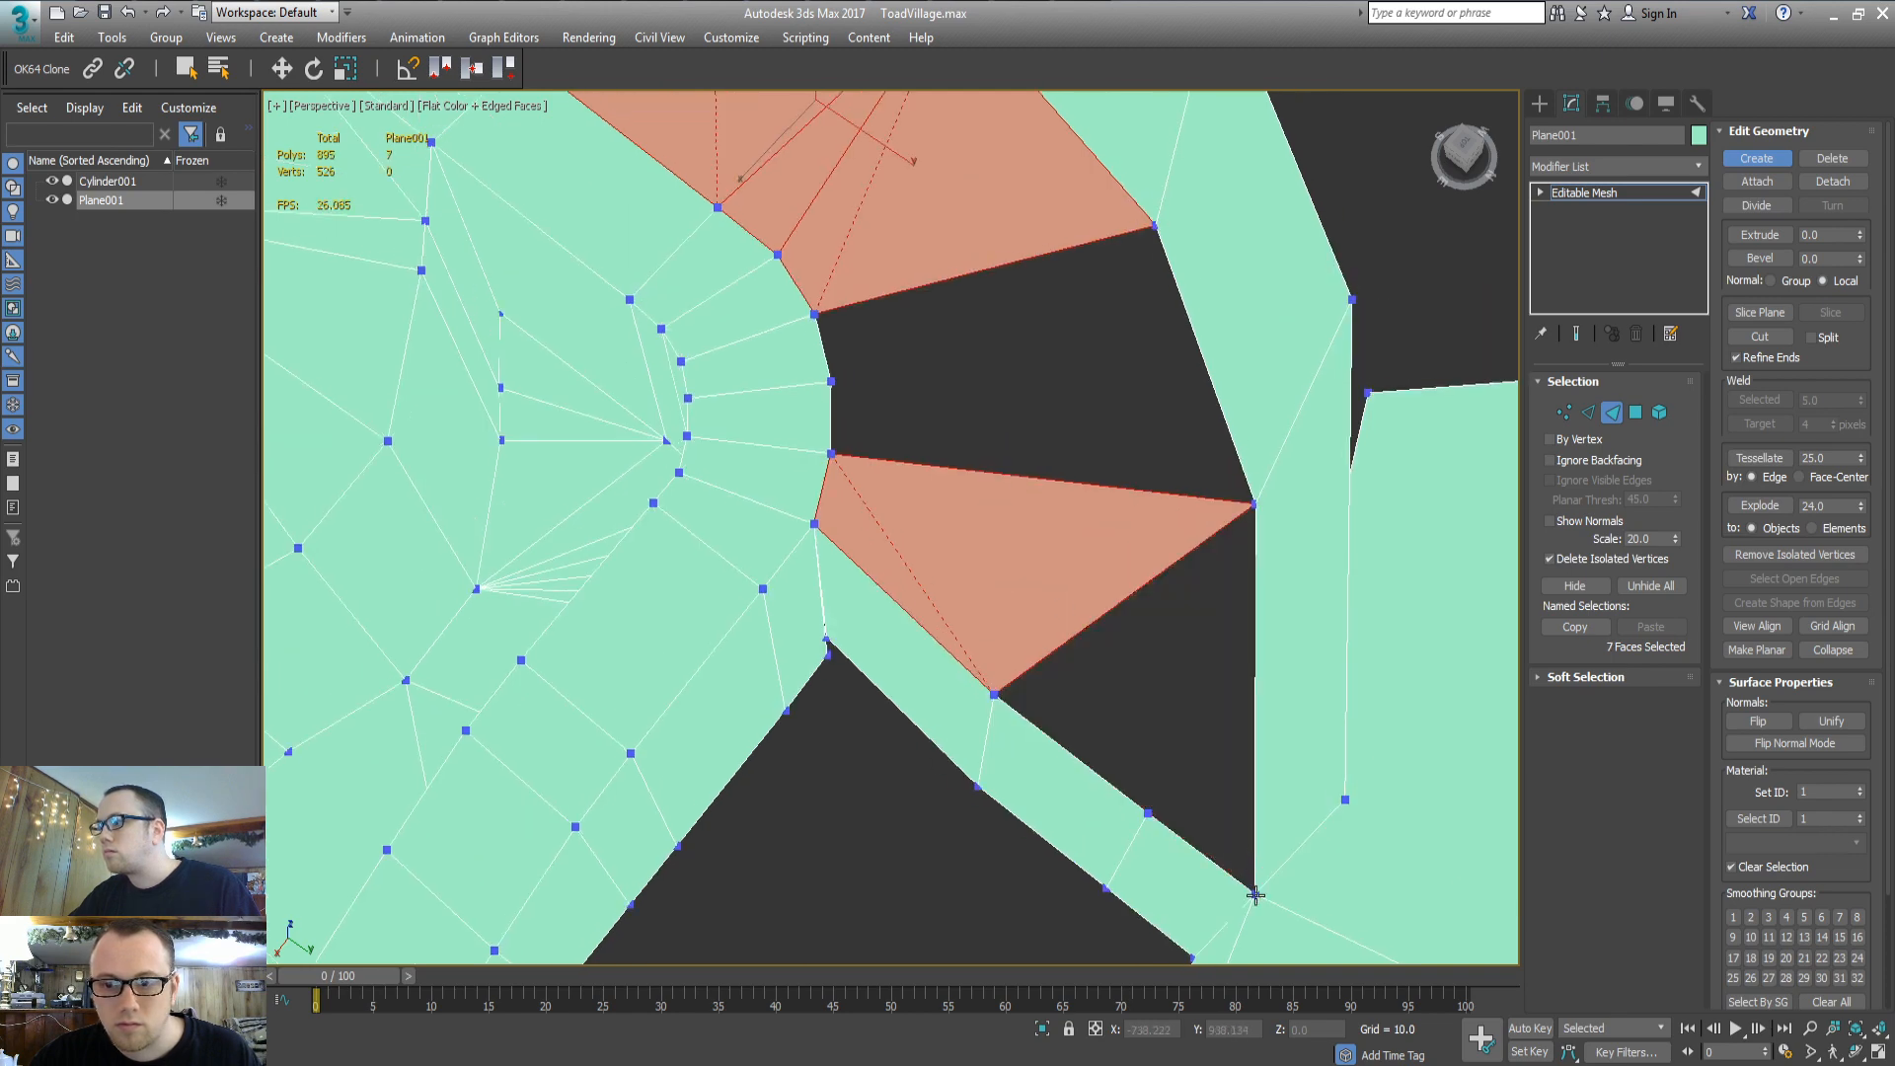
Create a four-sided face across the pointed opening between the connecting strip and the opposite rim
left_click(1255, 894)
left_click(1254, 504)
key("ctrl+z")
left_click(1146, 814)
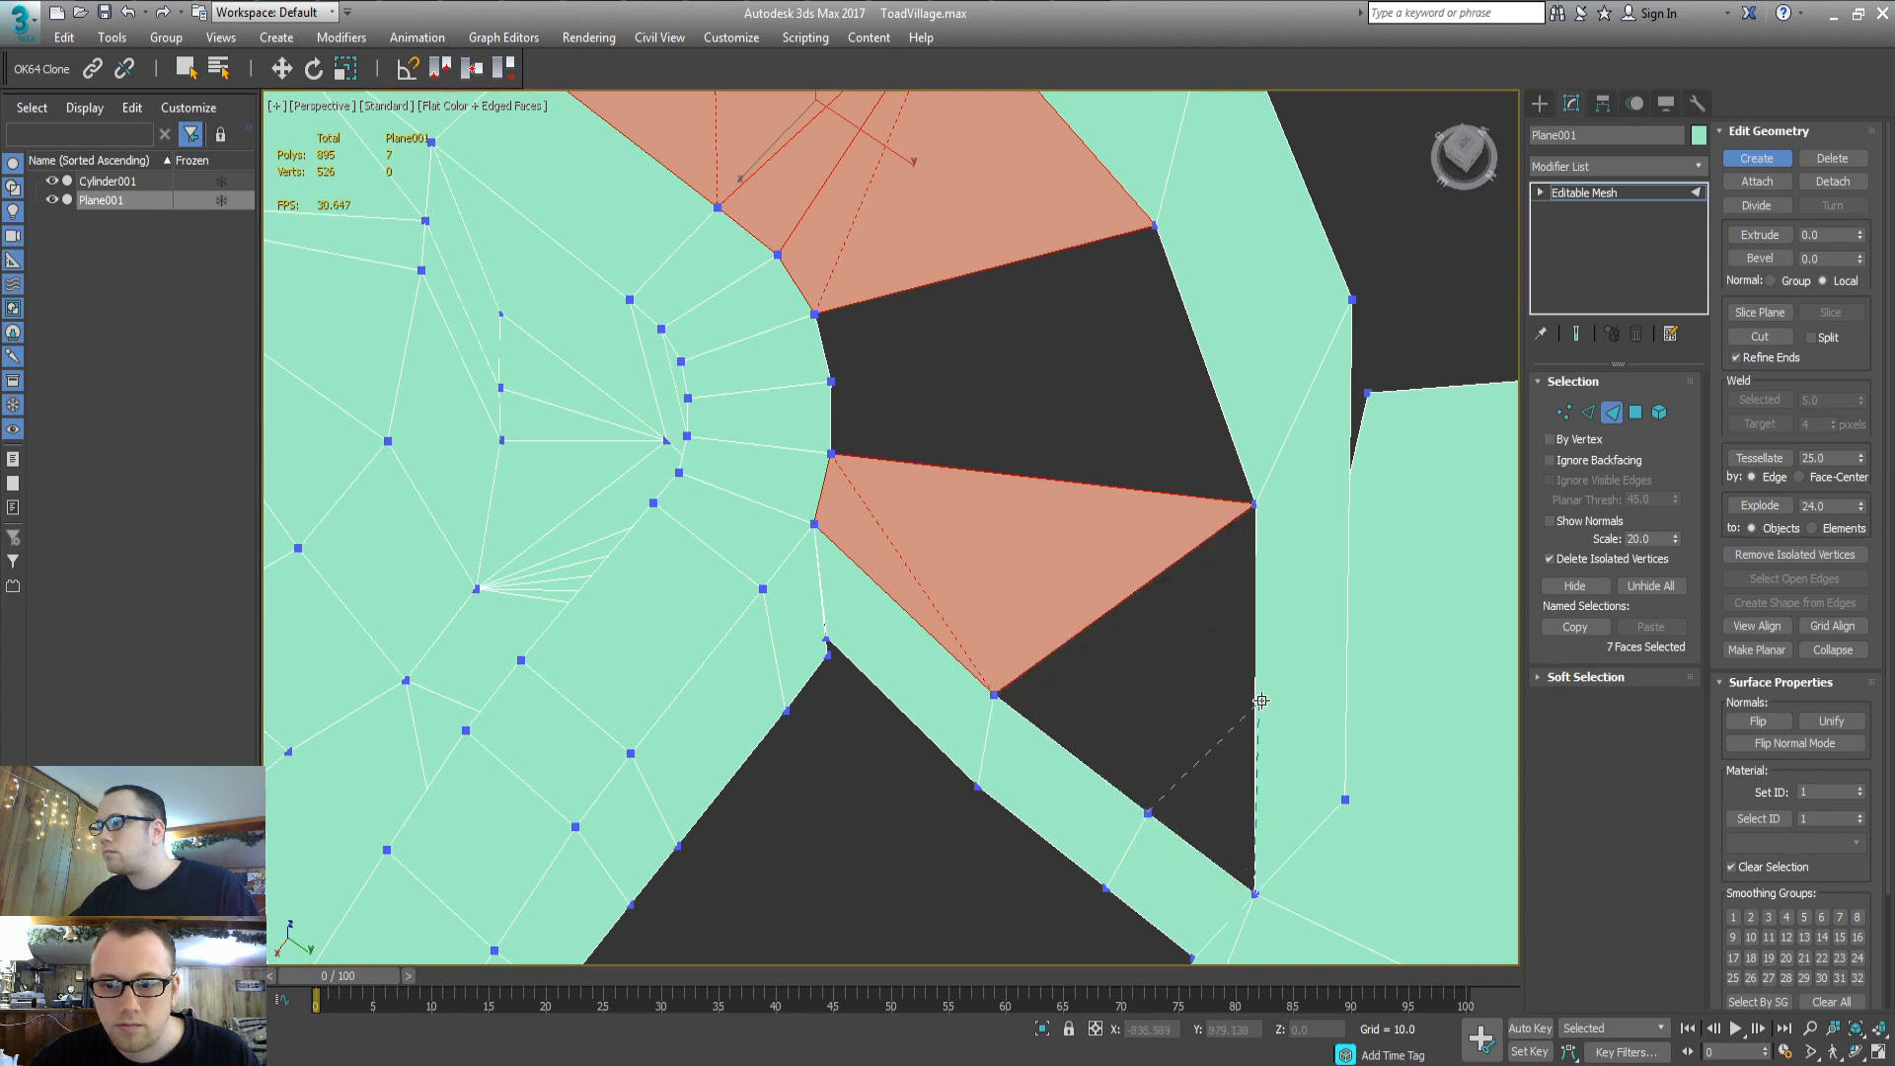
left_click(1254, 505)
left_click(993, 695)
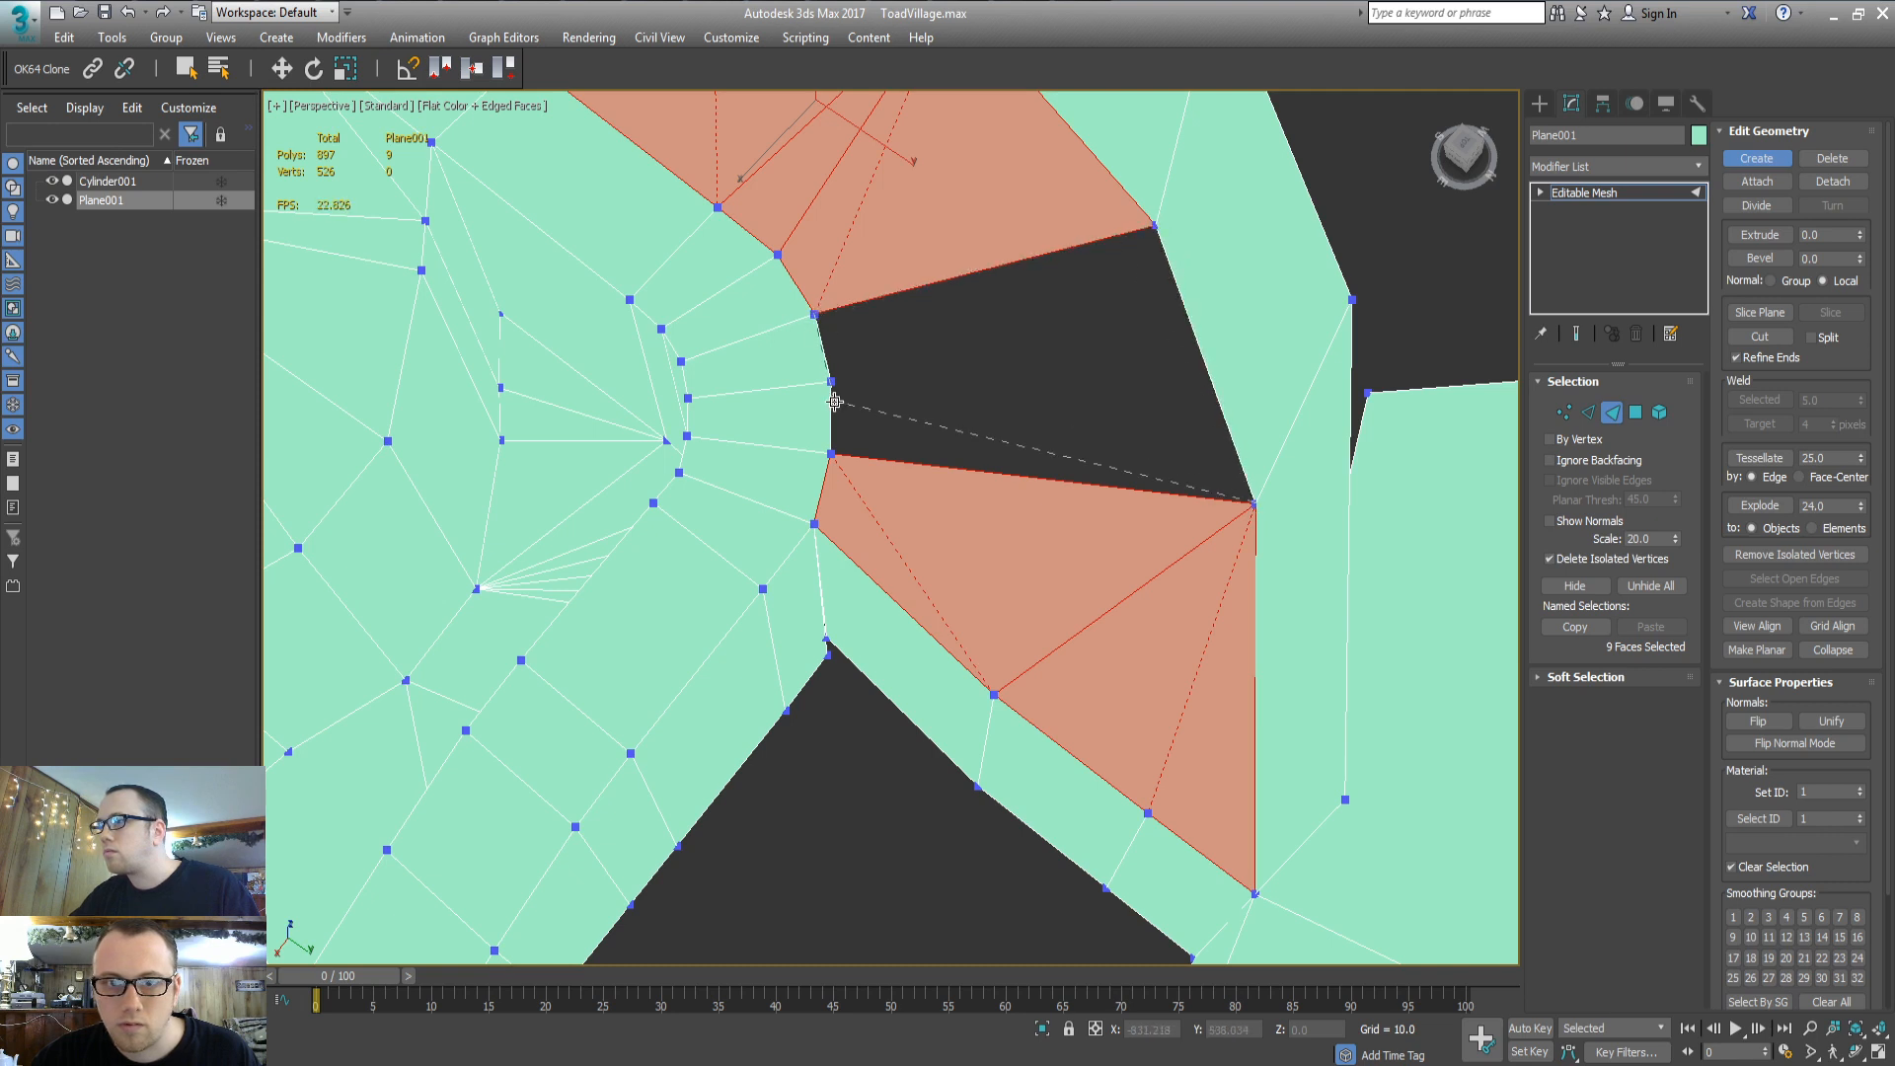
Create a five-sided face closing the remaining opening between the curved plateau rim and the opposite rim
left_click(832, 454)
key("w")
middle_click_drag(1061, 341, 1041, 461)
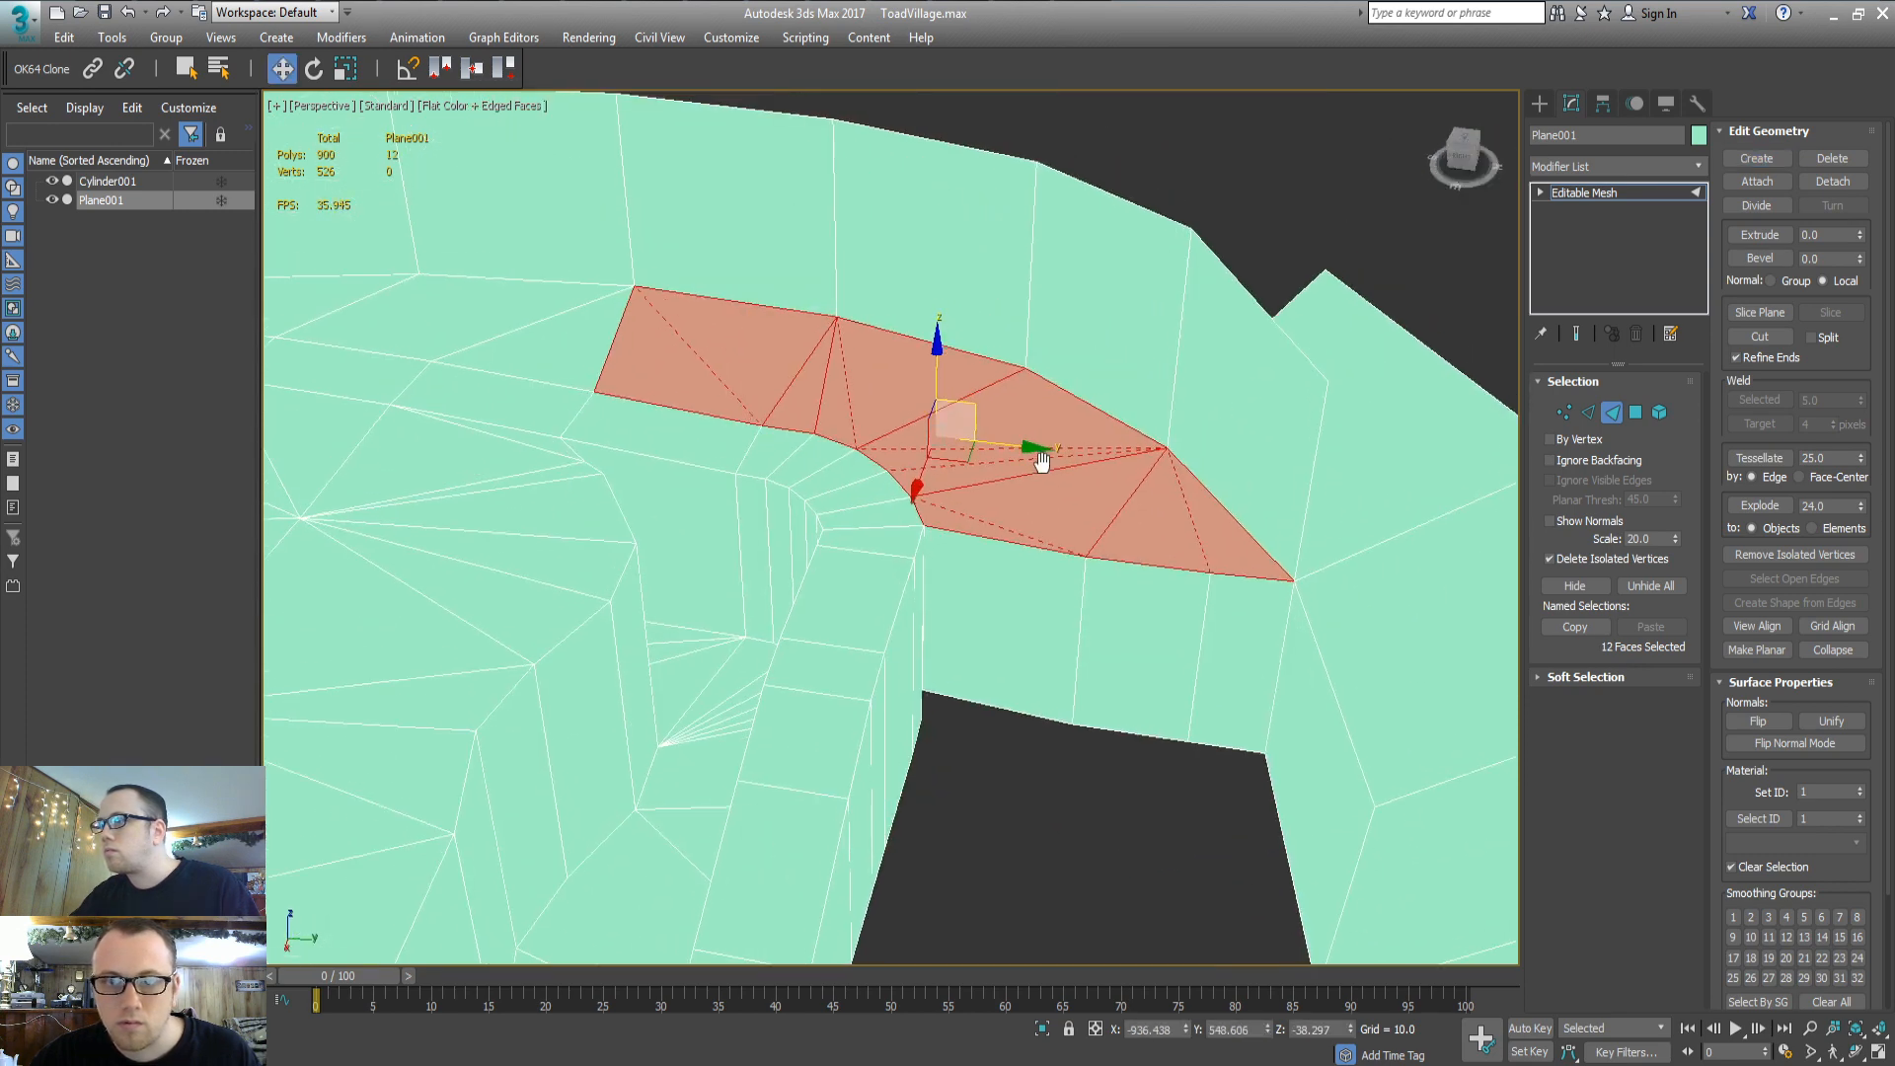
scroll(1045, 457, "up", 3)
key("2")
left_click(1808, 209)
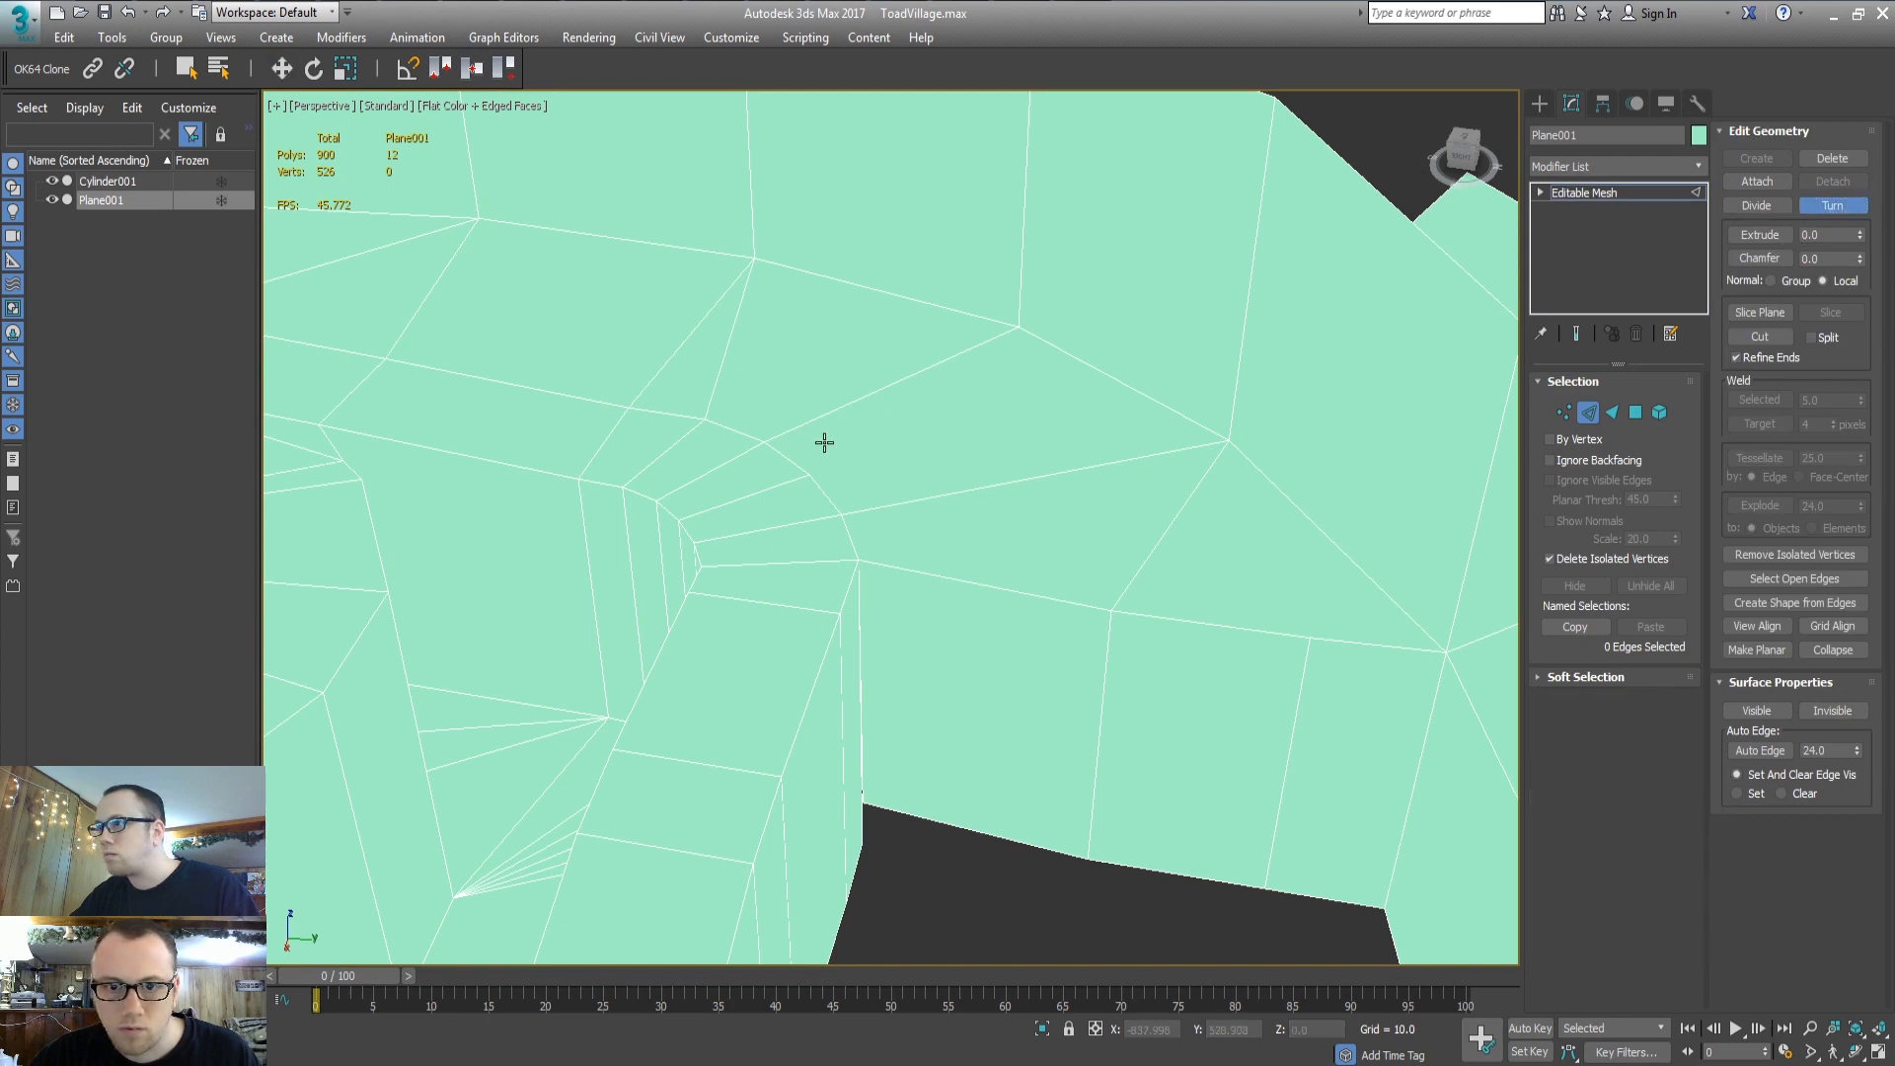
key("3")
scroll(956, 474, "down", 6)
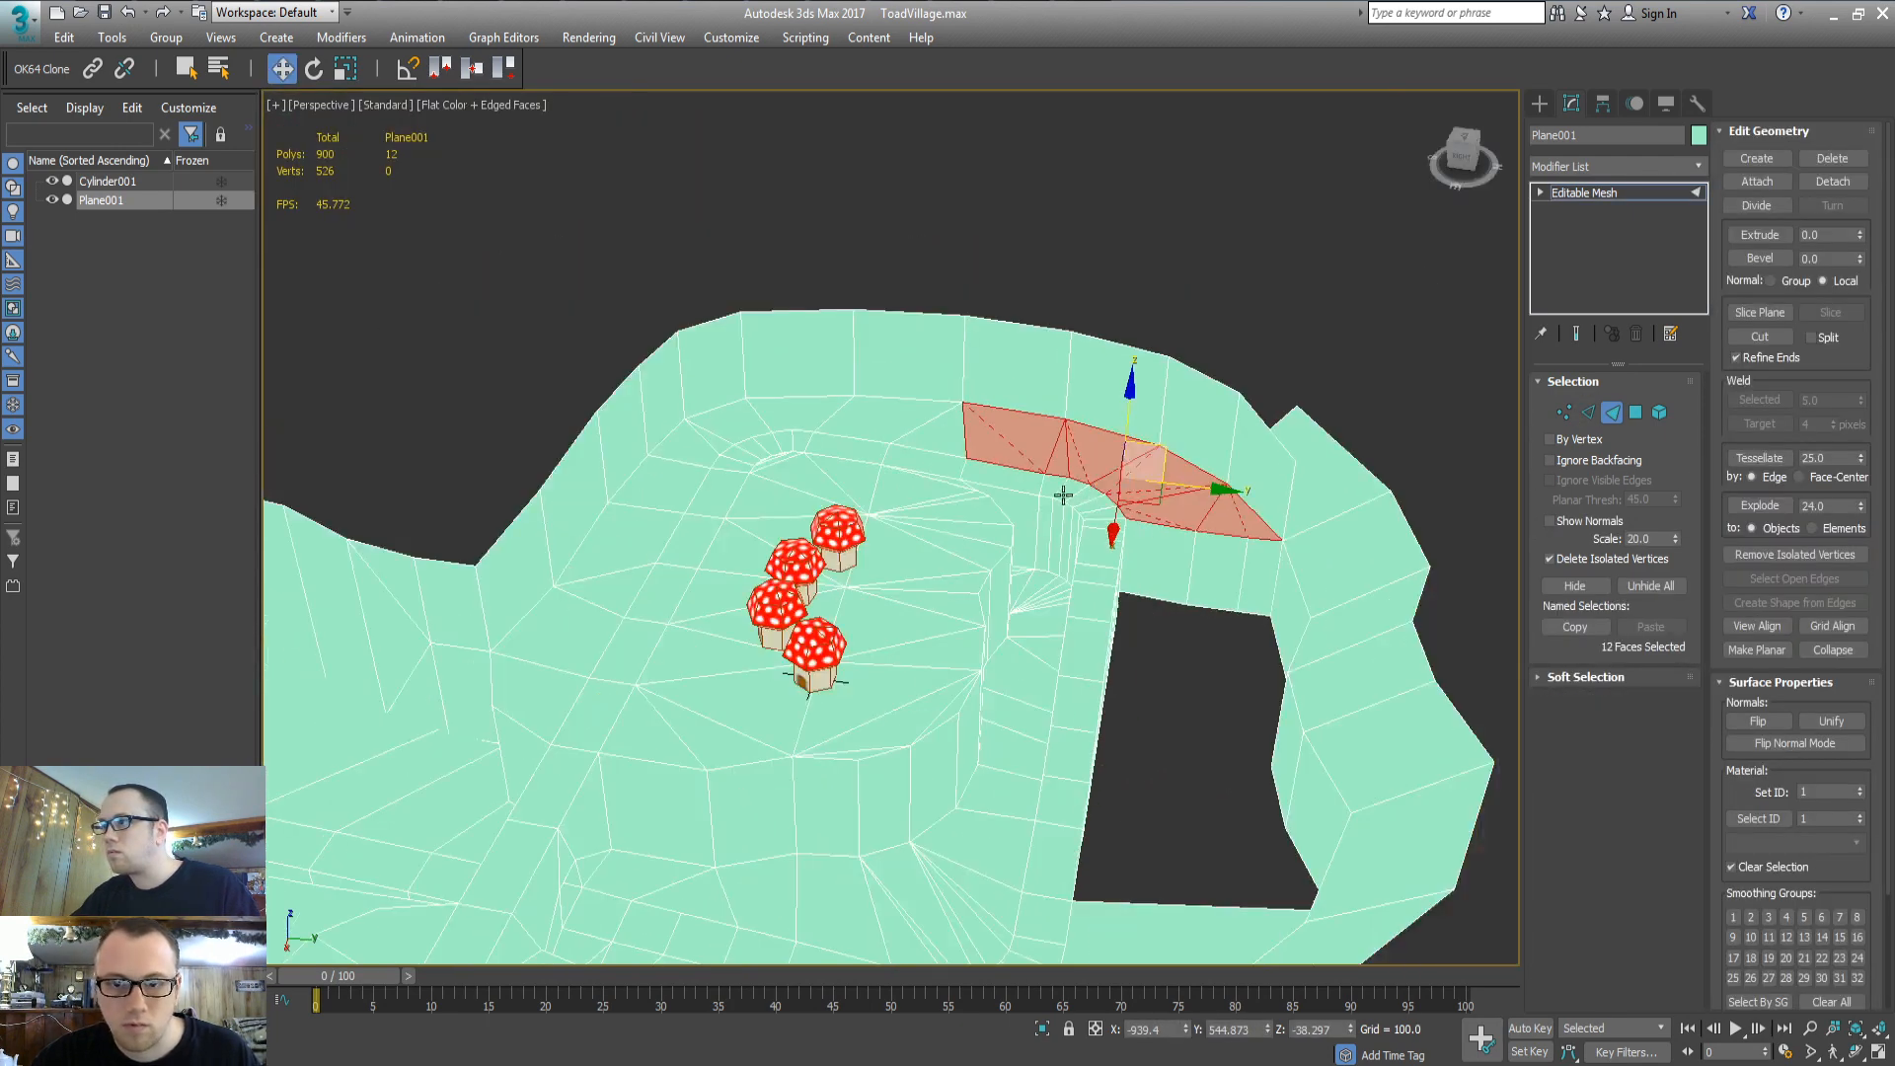
key("ctrl+a")
left_click(1601, 168)
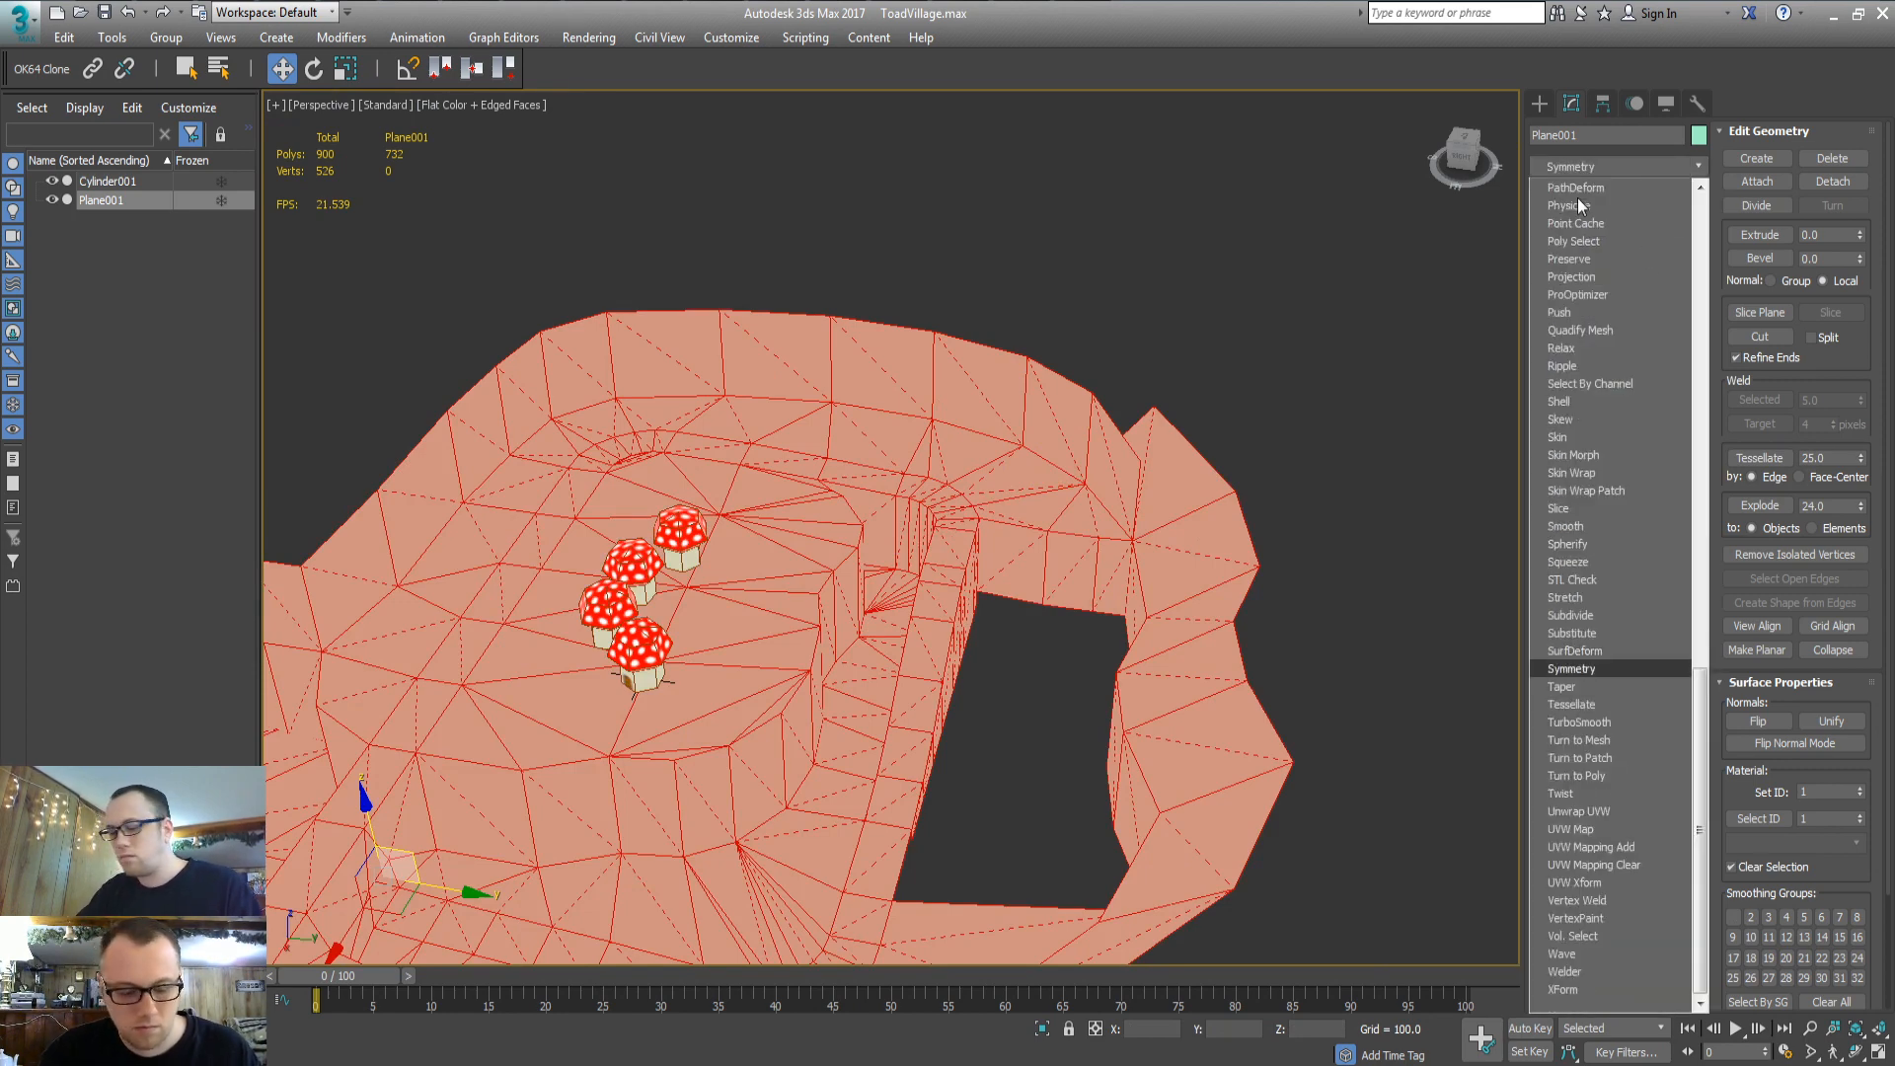
left_click(1293, 355)
middle_click_drag(857, 537, 962, 479)
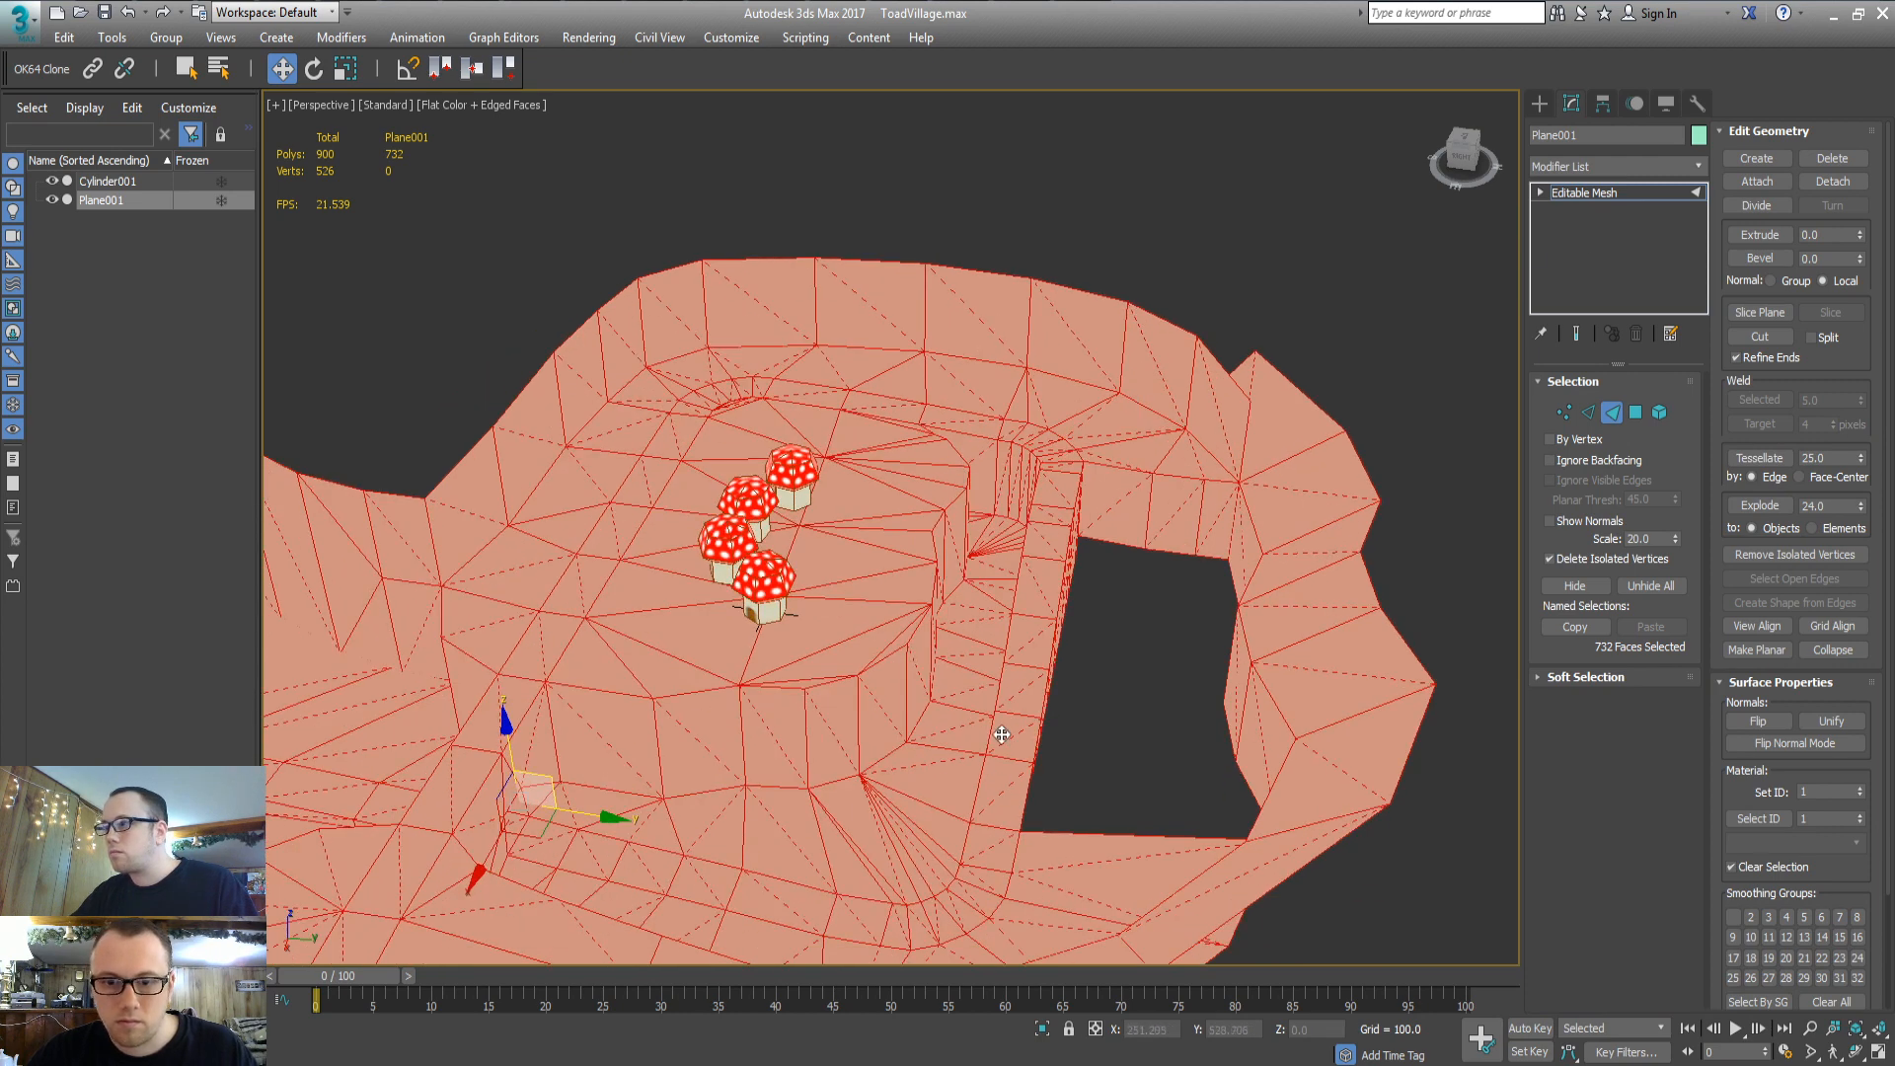
left_click(1156, 903)
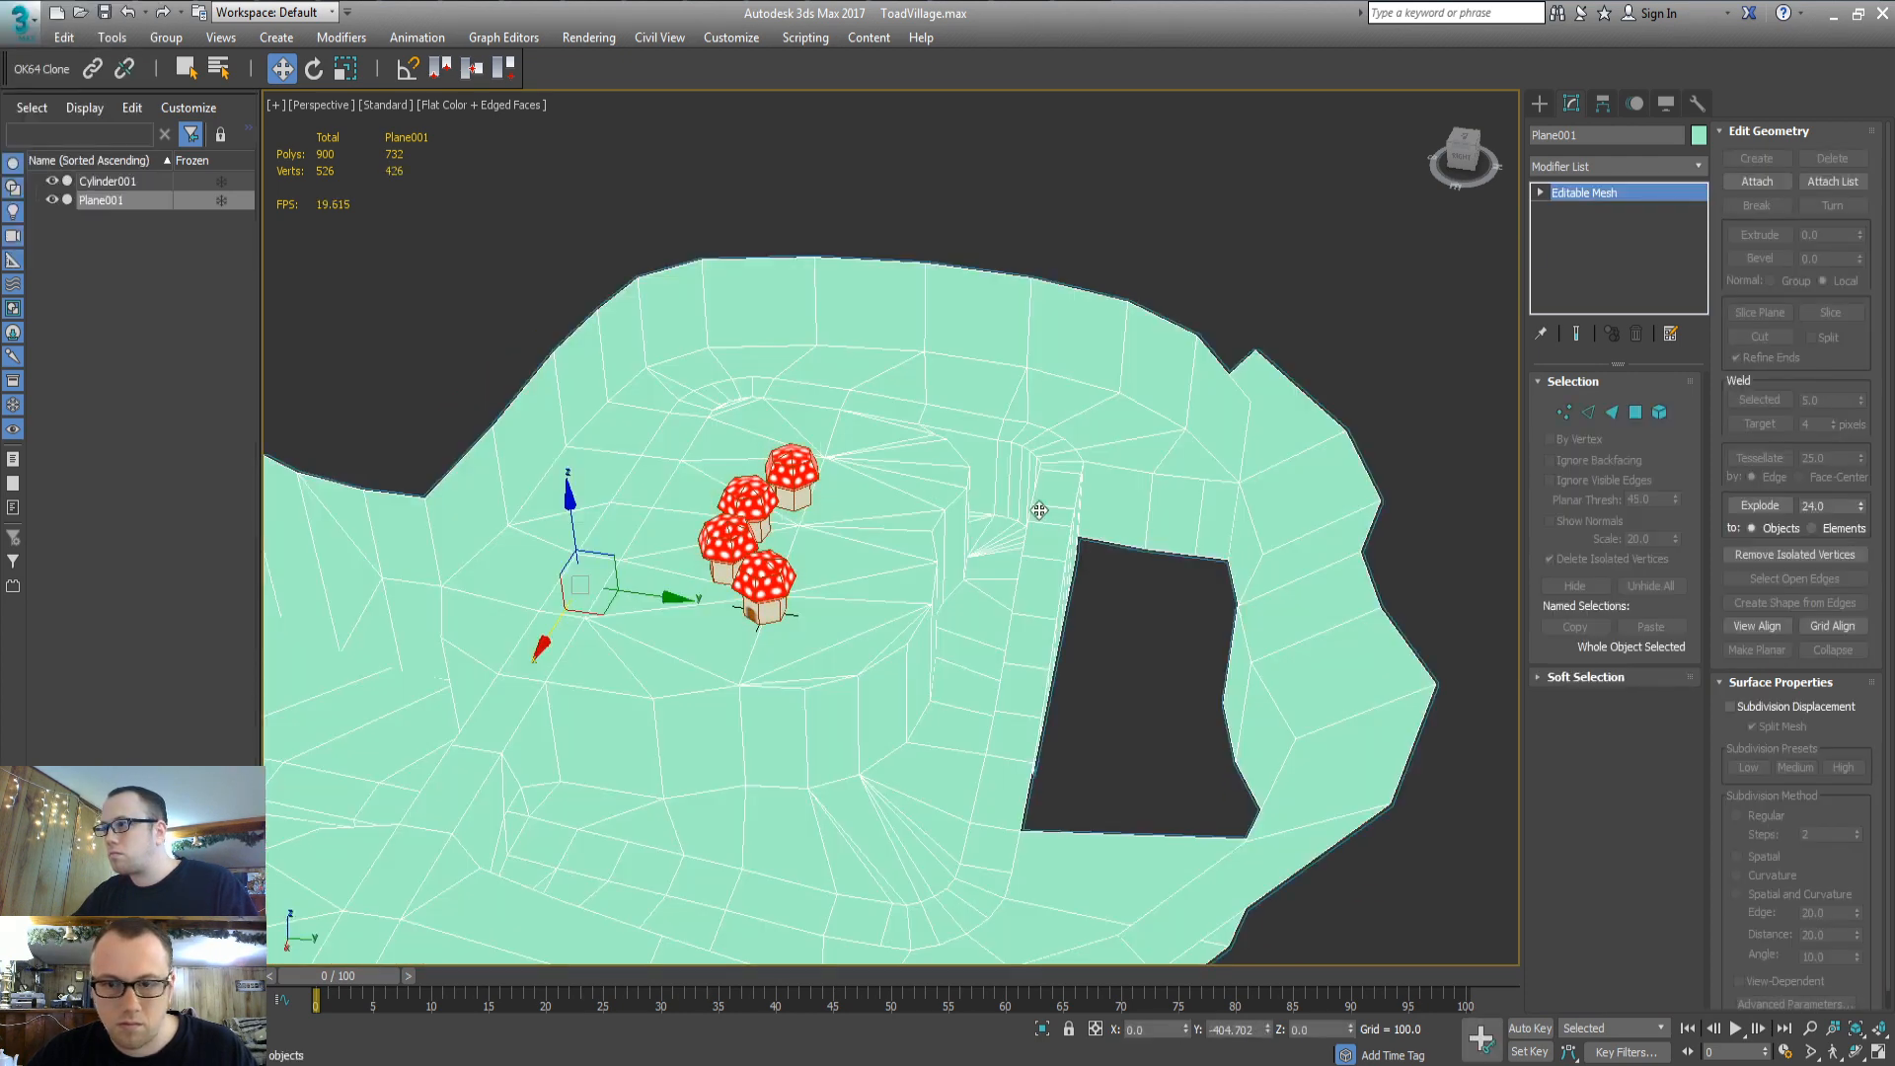
Create a thin triangular face over the notch in the plateau-side edge of the large hole beside the plateau
key("3")
middle_click_drag(1085, 306, 842, 394)
left_click(842, 394)
key("z")
middle_click_drag(993, 530, 969, 598, "alt")
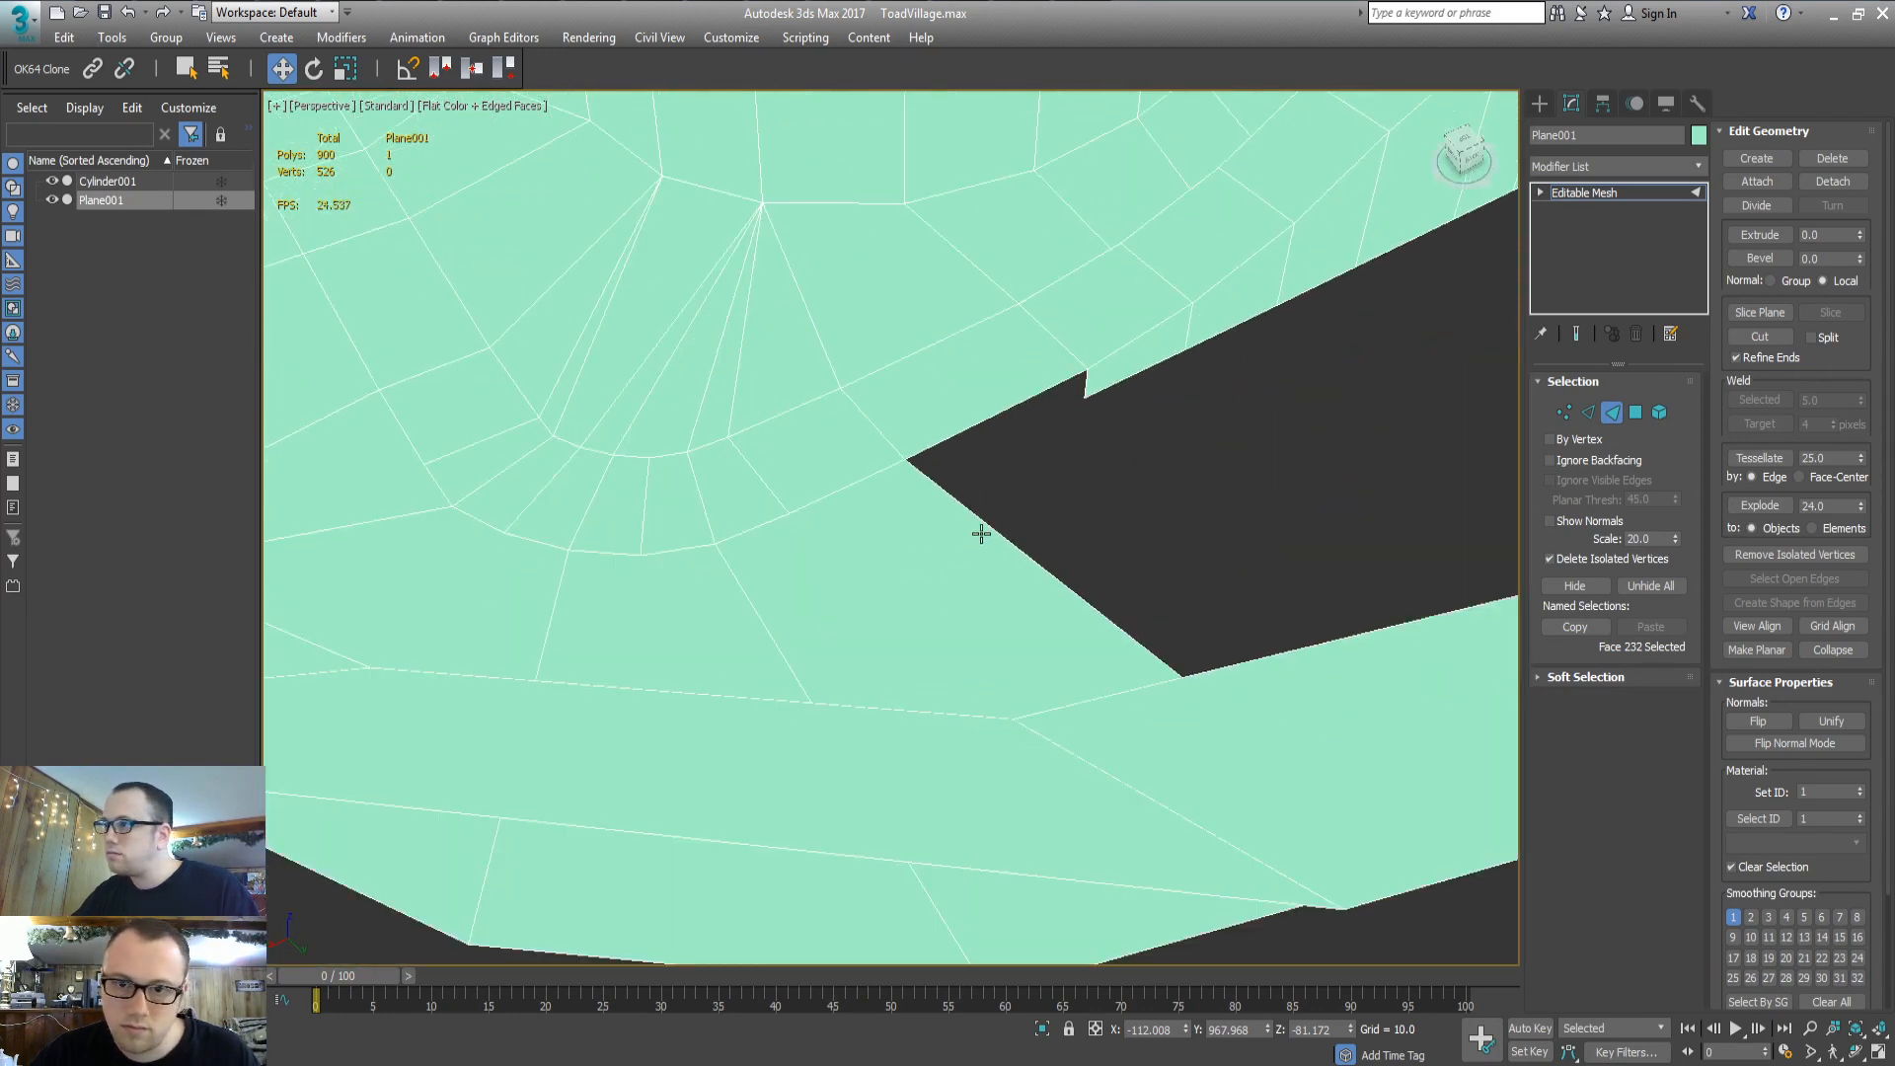
key("c")
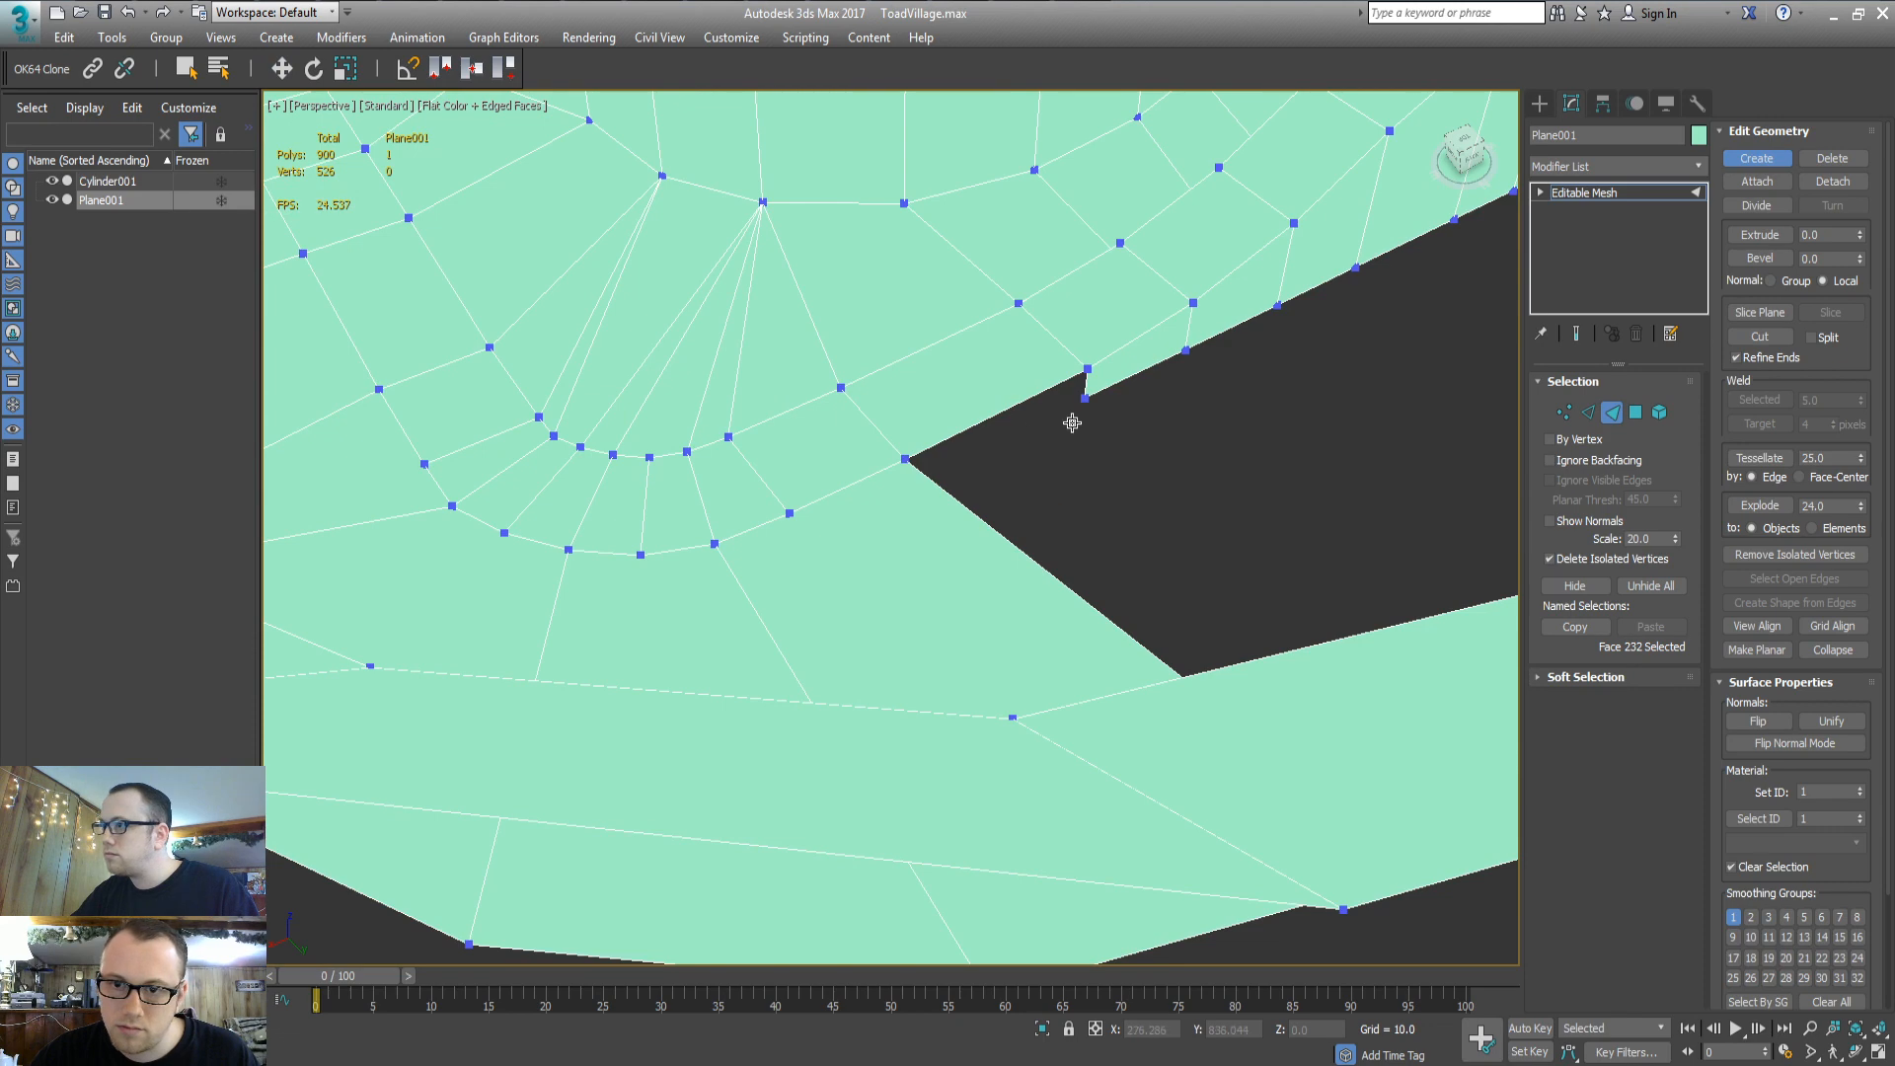
left_click(904, 458)
middle_click_drag(904, 458, 1083, 620, "alt")
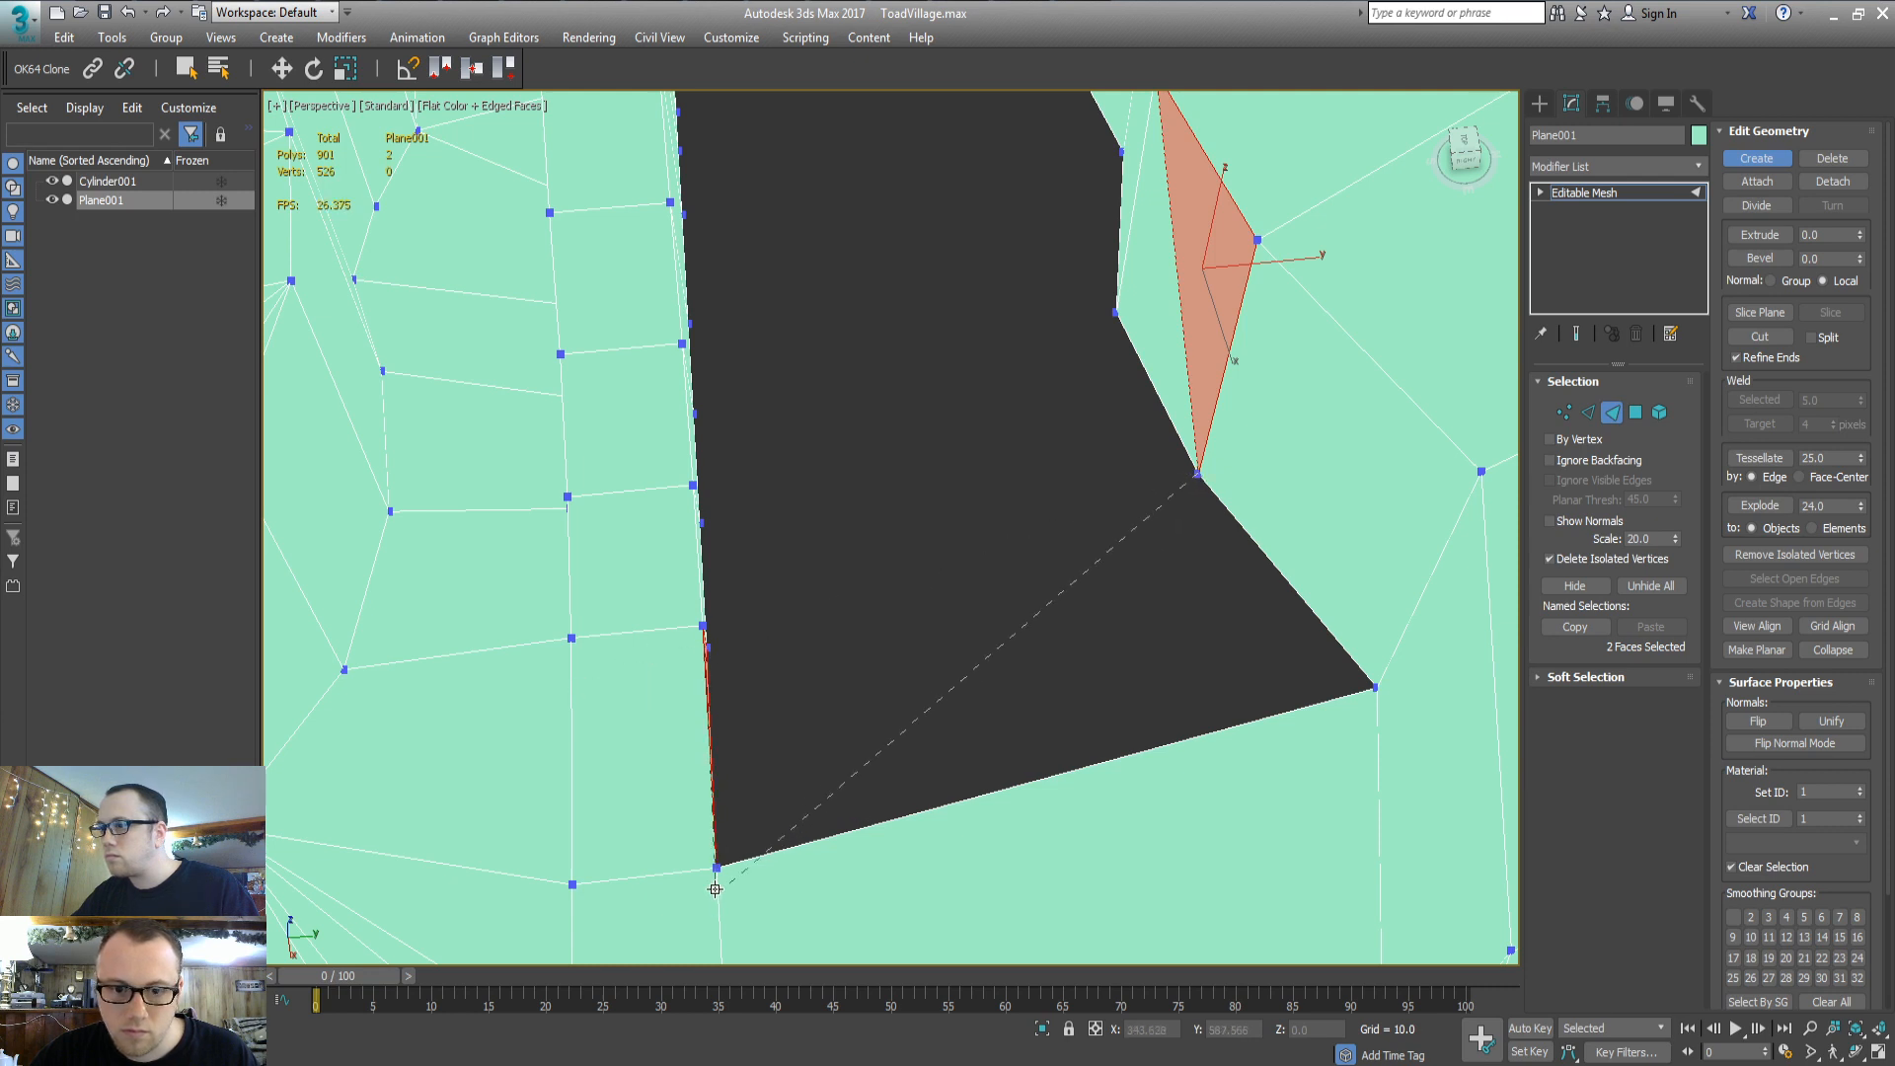
Create two adjacent four-sided faces across the notched end of the large hole, joining its plateau-side edge to the opposite edge
left_click(1374, 687)
left_click(1117, 314)
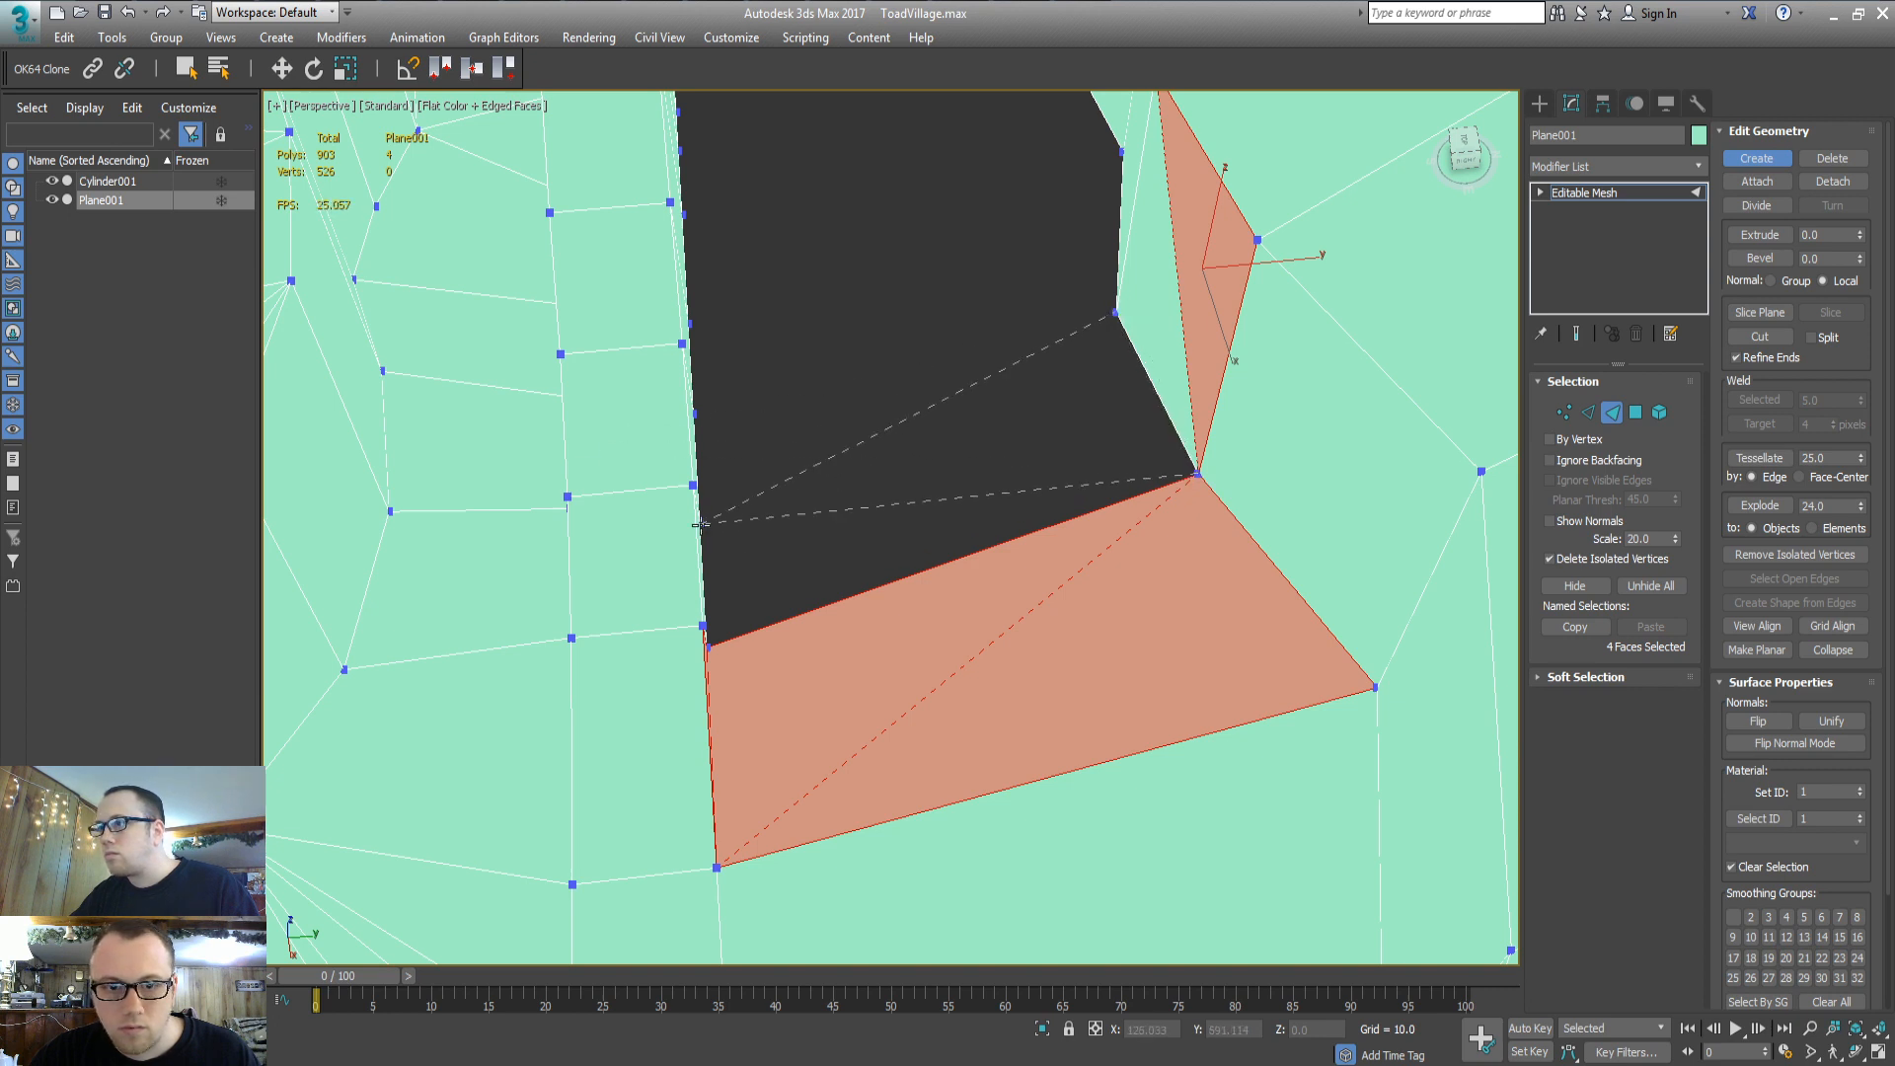
double_click(705, 649)
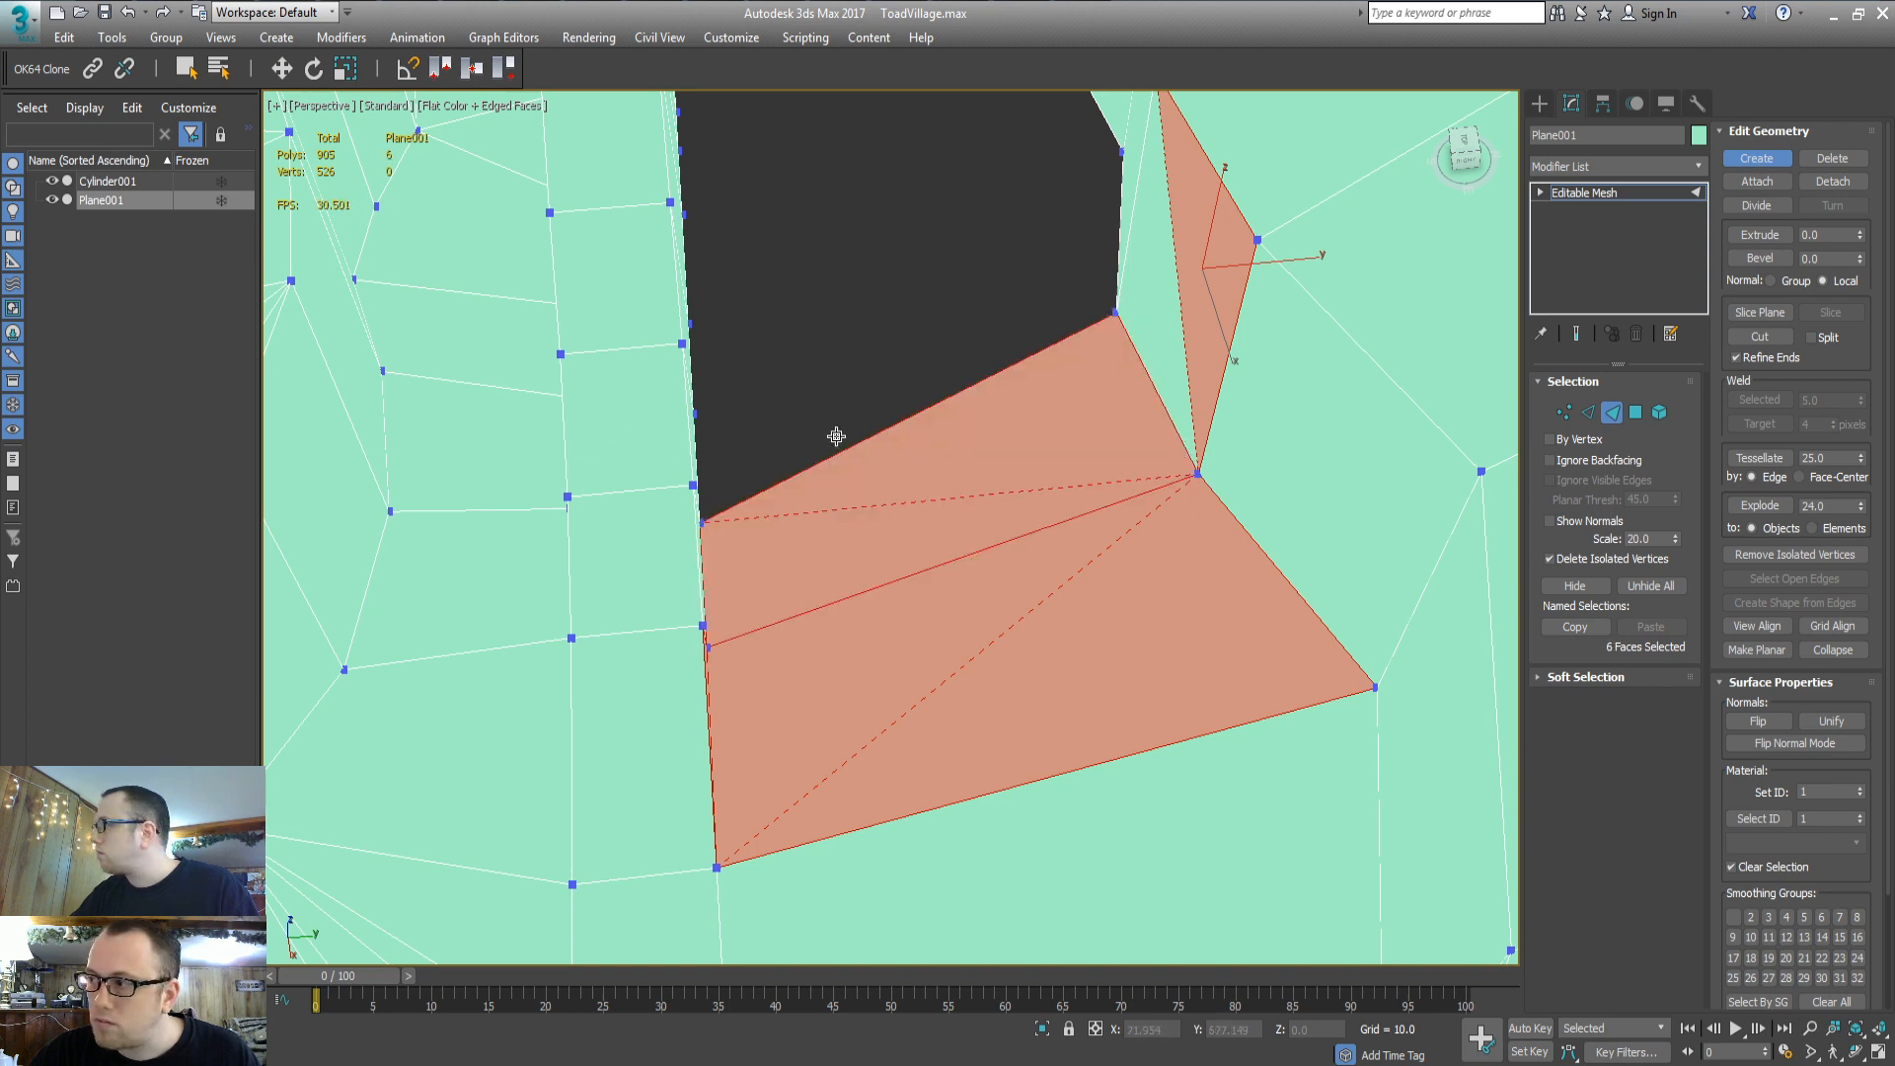
Continue across the large hole with two triangular faces fanning from one opposite-edge vertex and a four-sided face beyond them
middle_click_drag(833, 435, 859, 634)
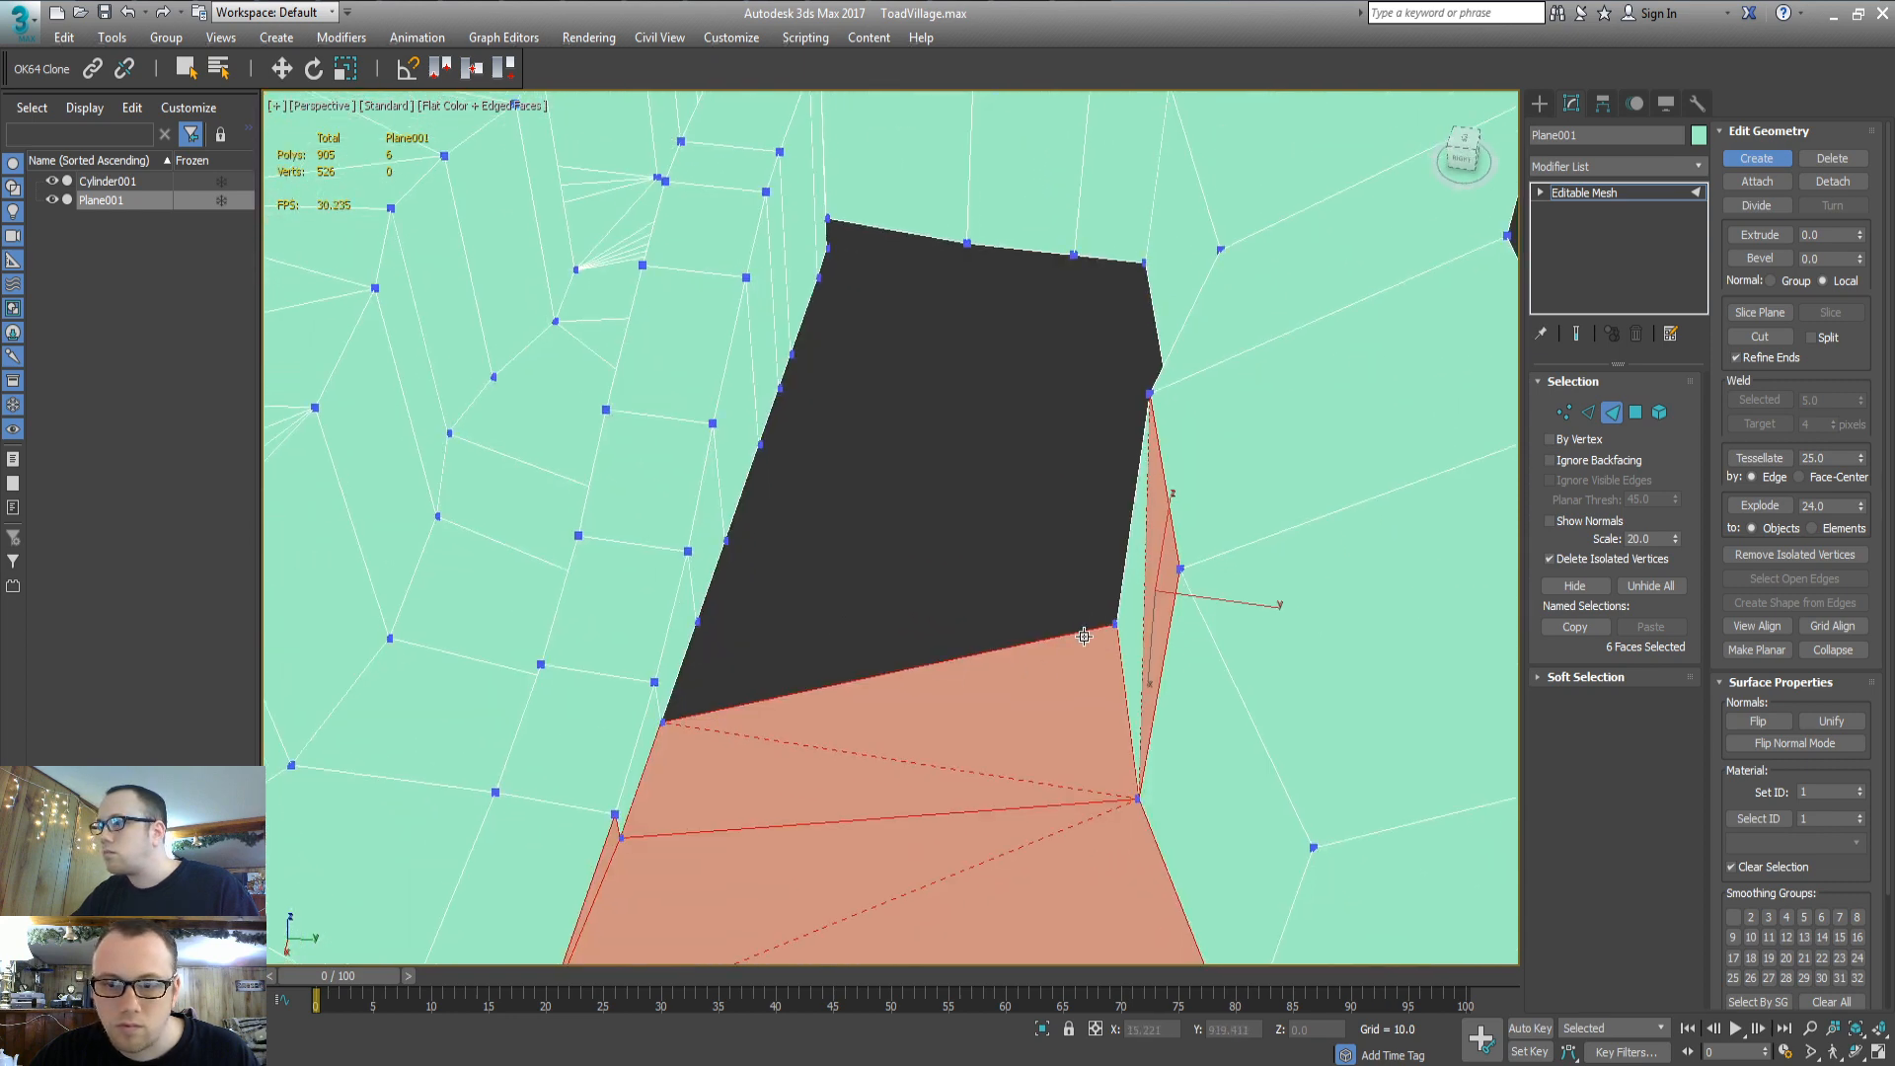
left_click(1116, 625)
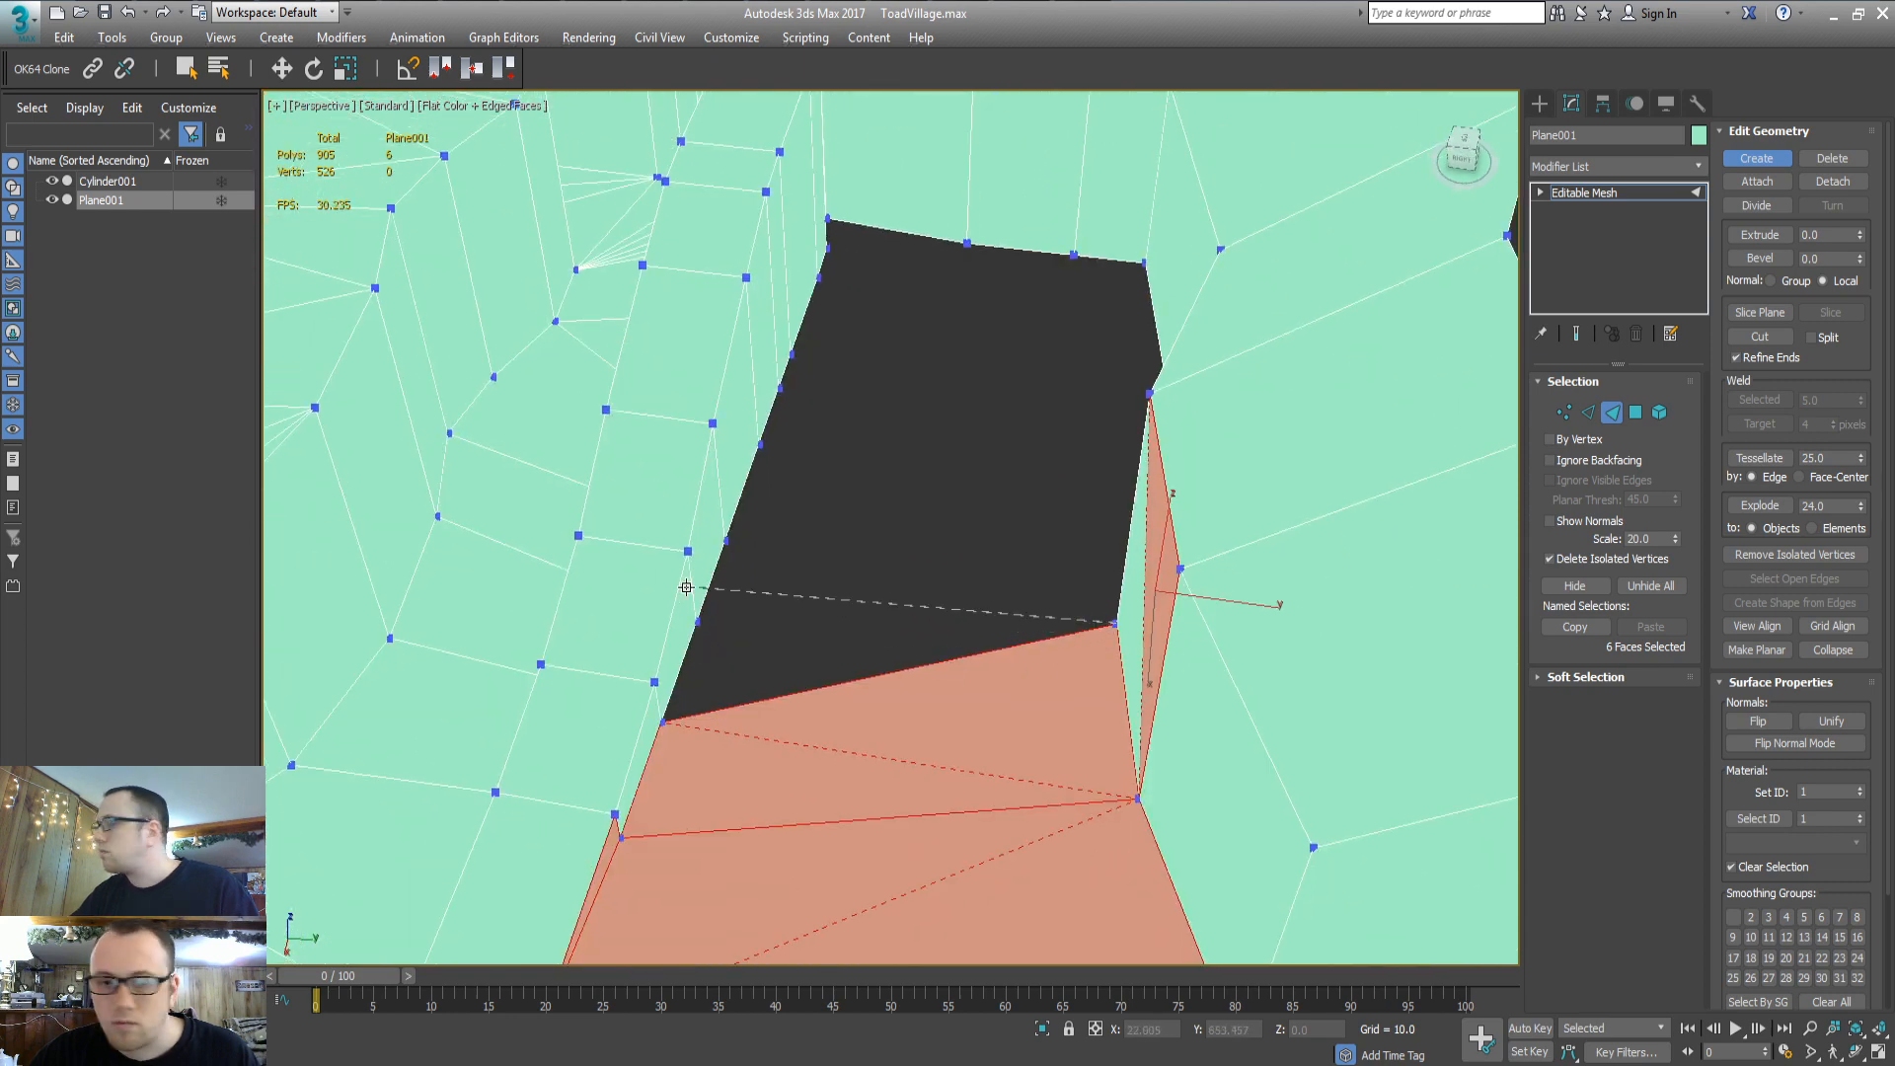
left_click(726, 542)
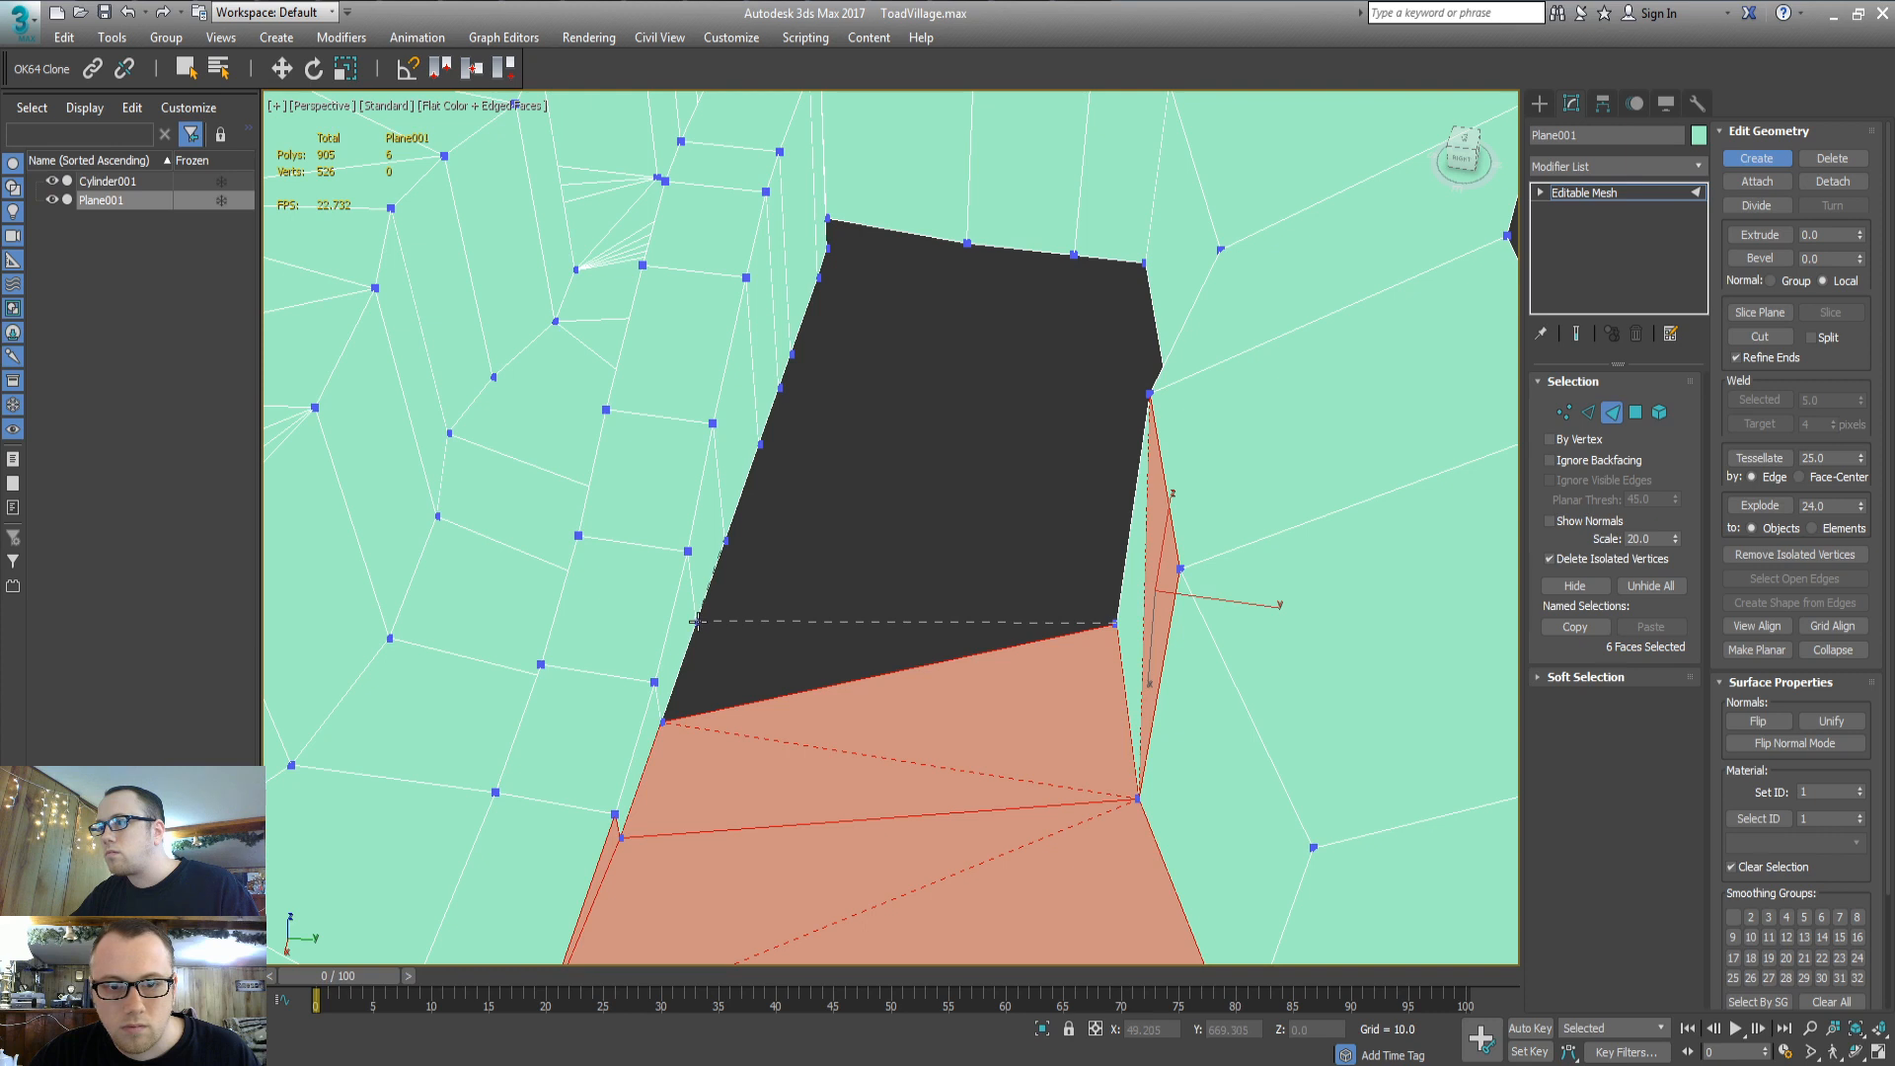
left_click(697, 622)
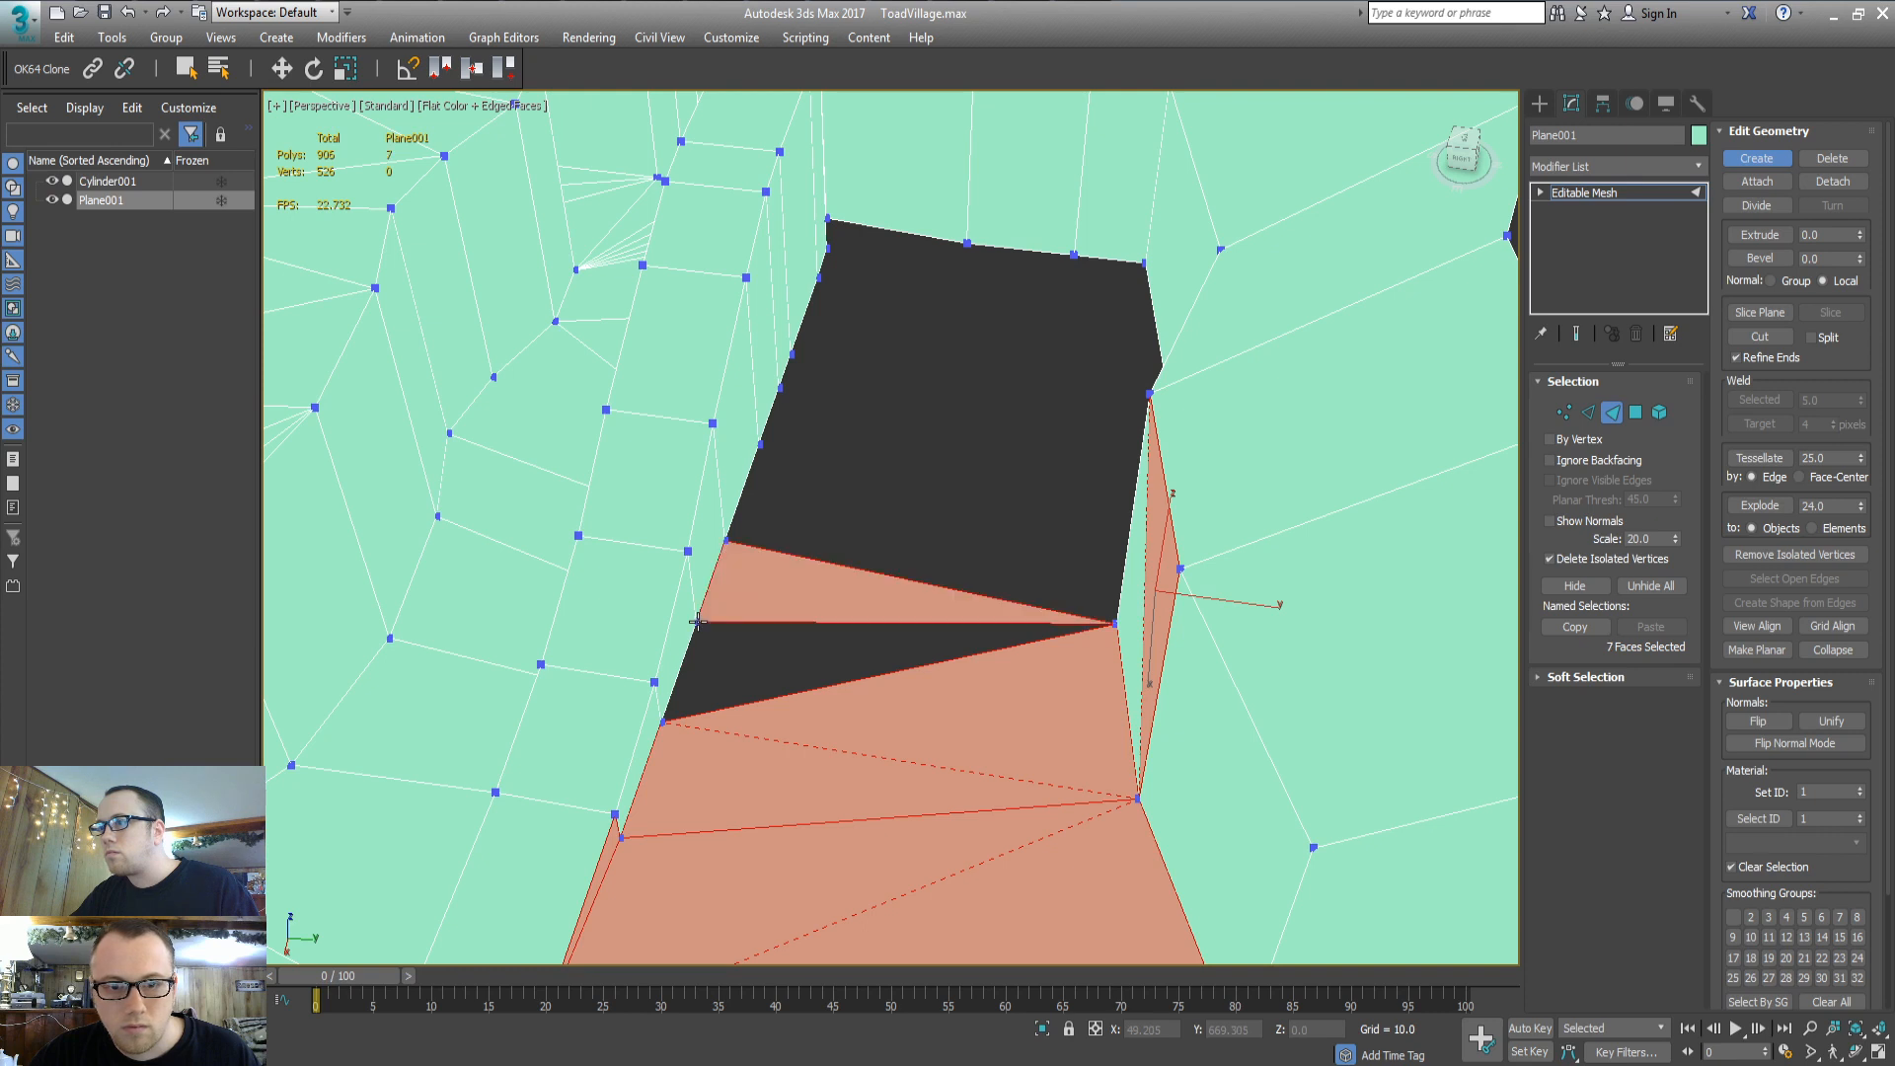
left_click(1115, 623)
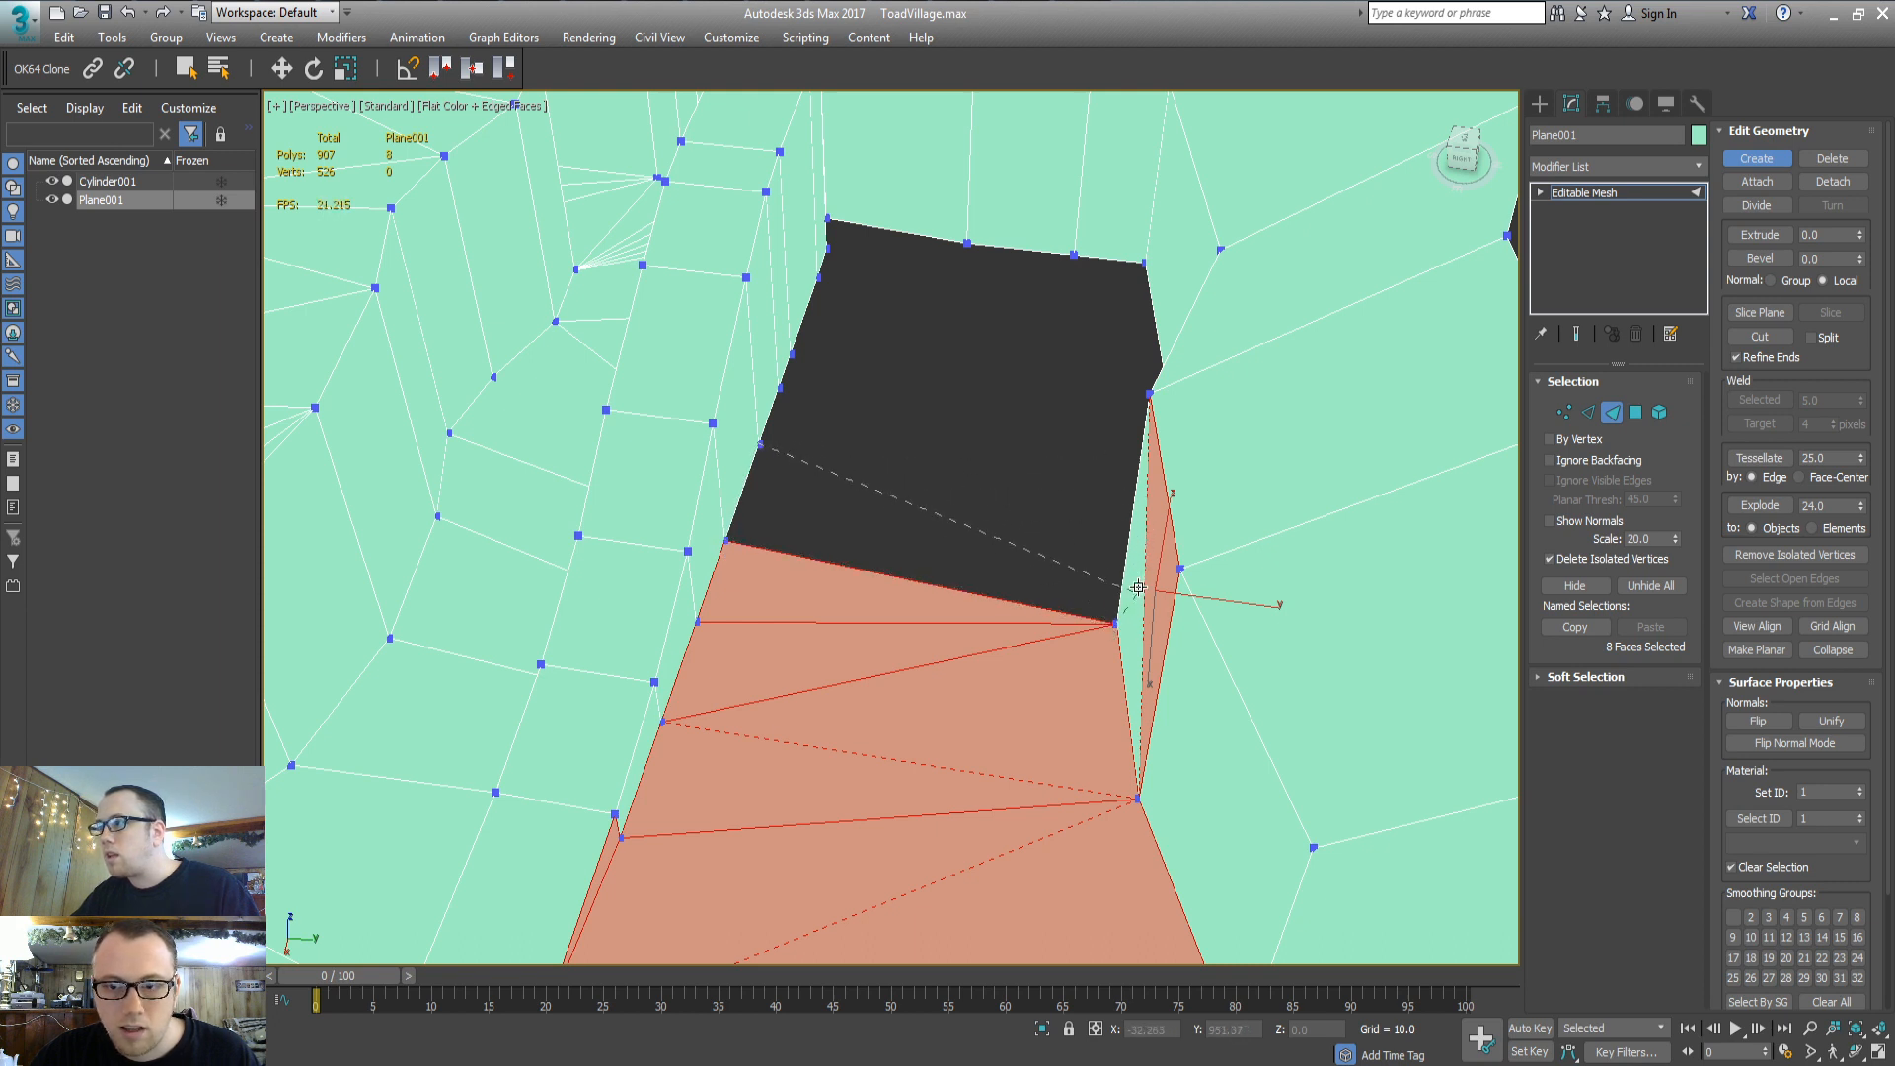
double_click(1177, 472)
Create a five-sided face from the end of the new faces to the far corner of the large hole
middle_click_drag(1176, 473, 955, 560)
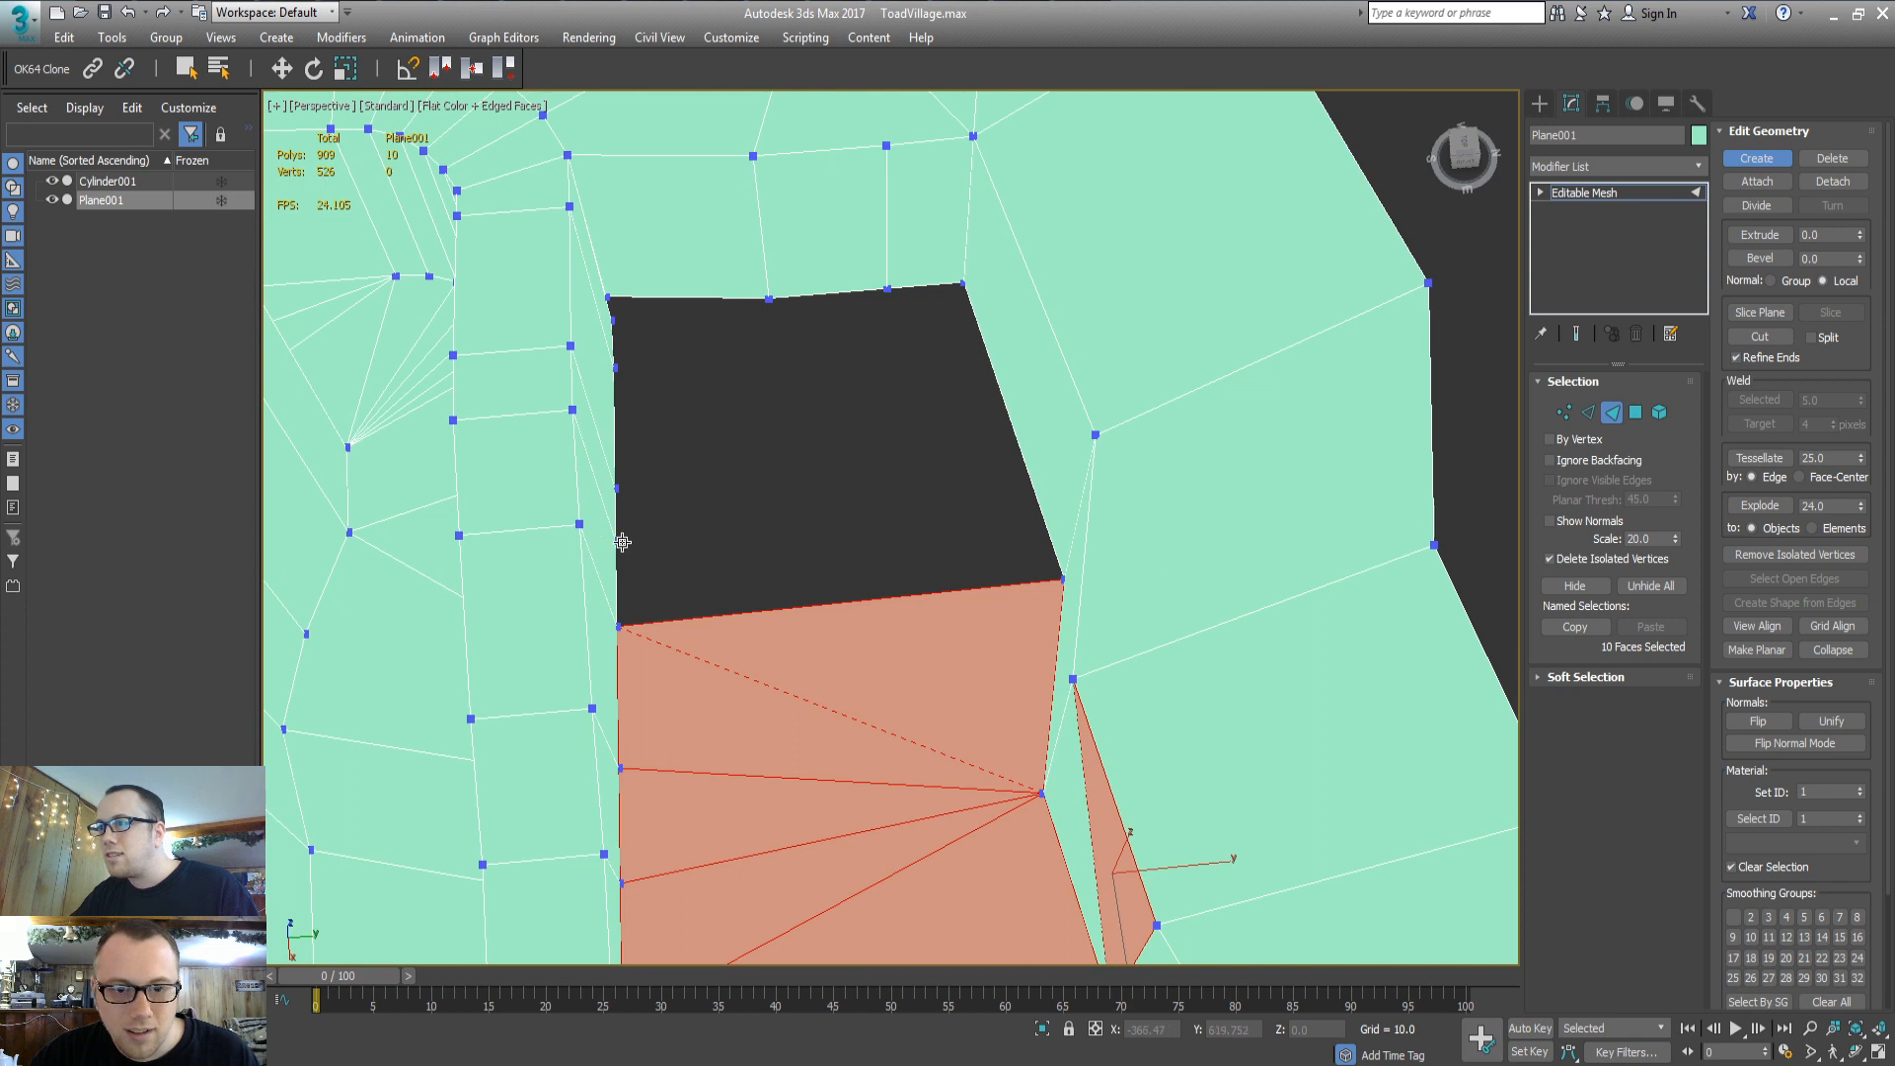
left_click(616, 624)
left_click(616, 540)
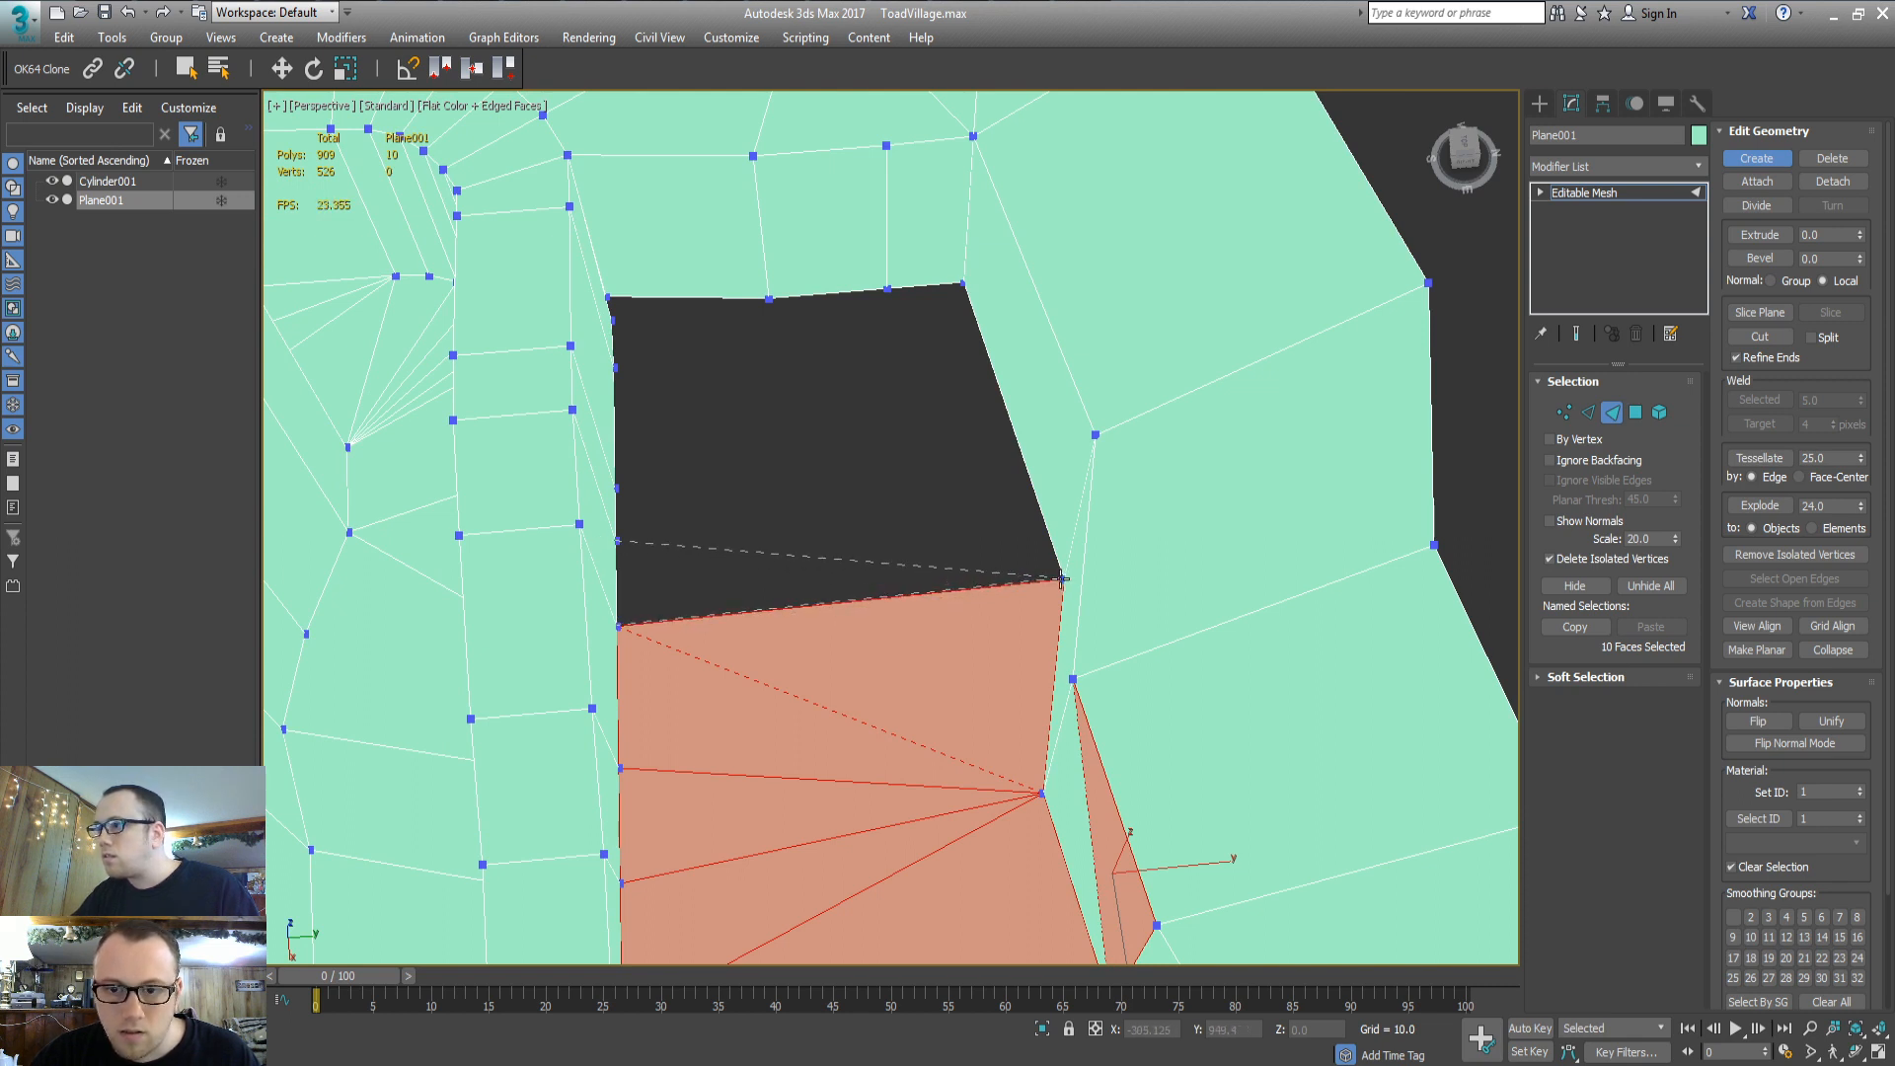
double_click(886, 288)
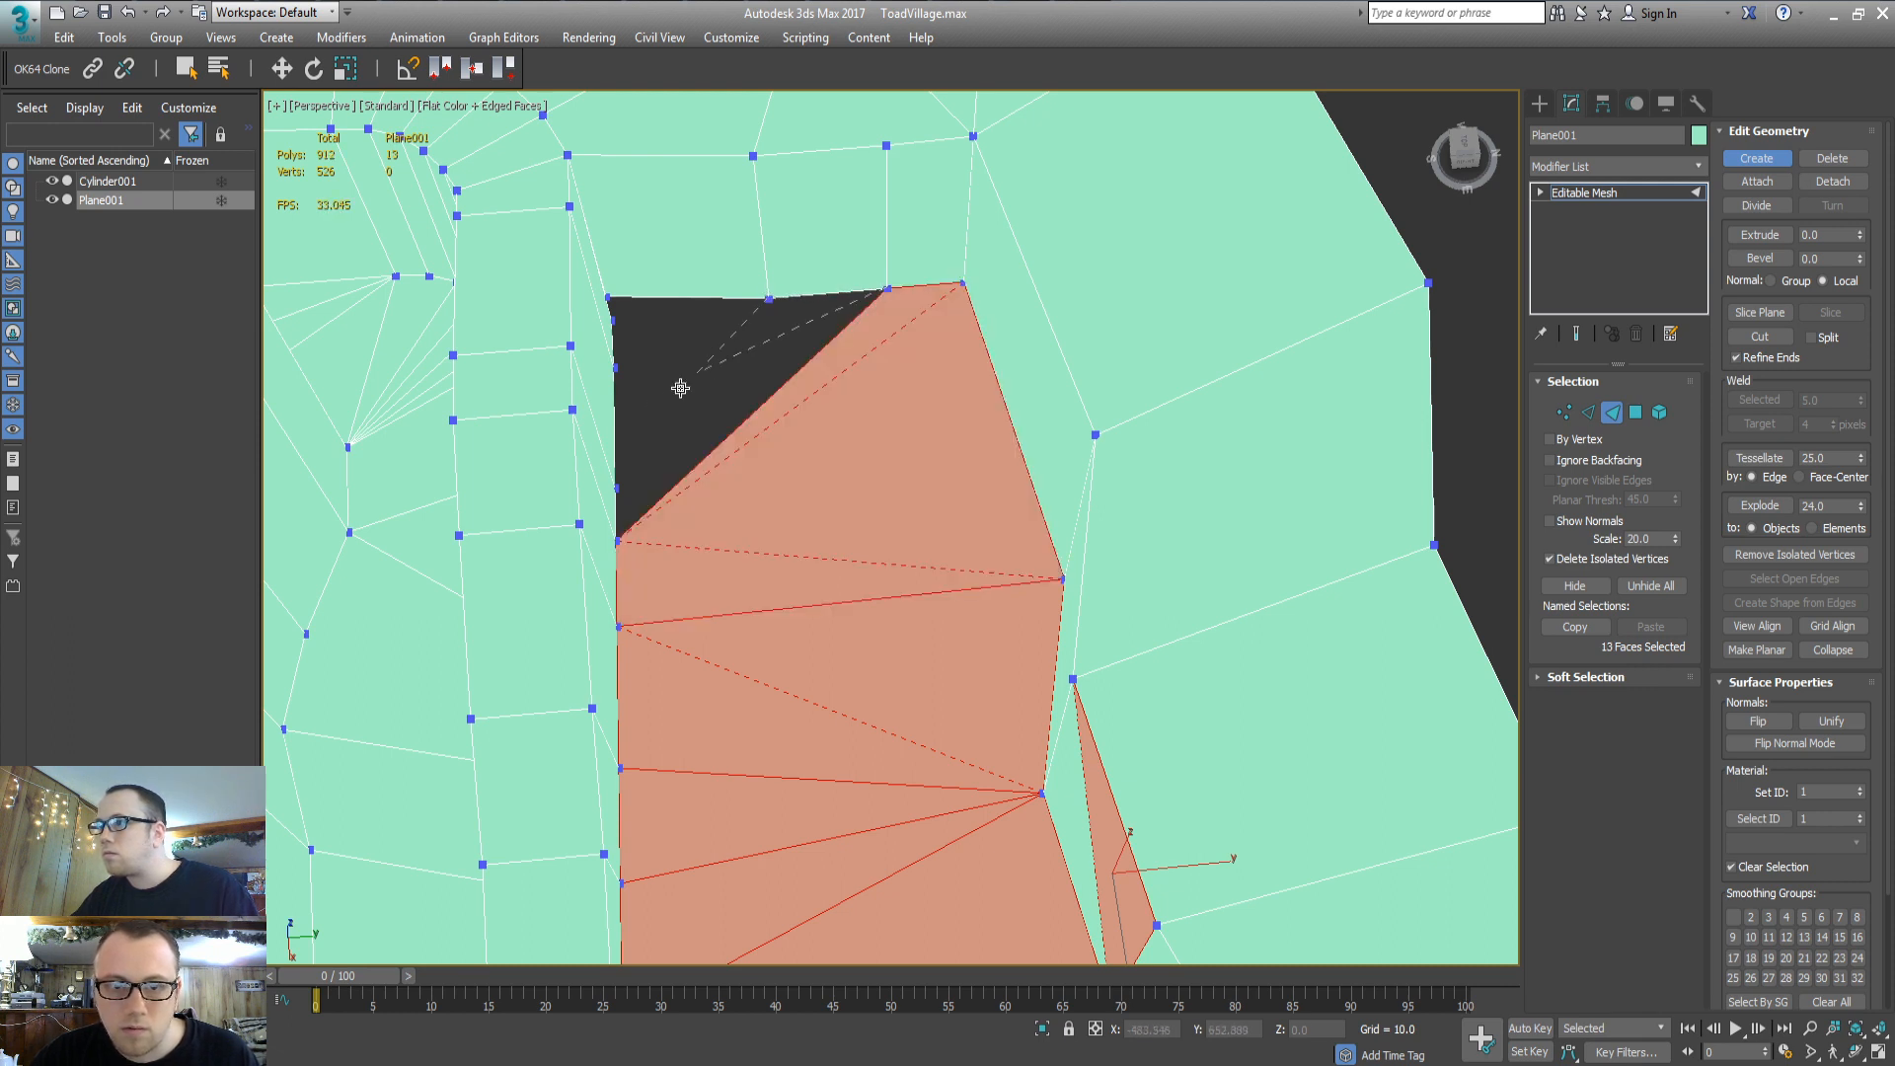
Create a four-sided face across the narrowing end of the large hole, joining its two opposite edges
double_click(617, 543)
middle_click_drag(685, 418, 740, 612)
middle_click_drag(972, 587, 781, 604)
scroll(1001, 580, "up", 5)
scroll(1006, 568, "down", 4)
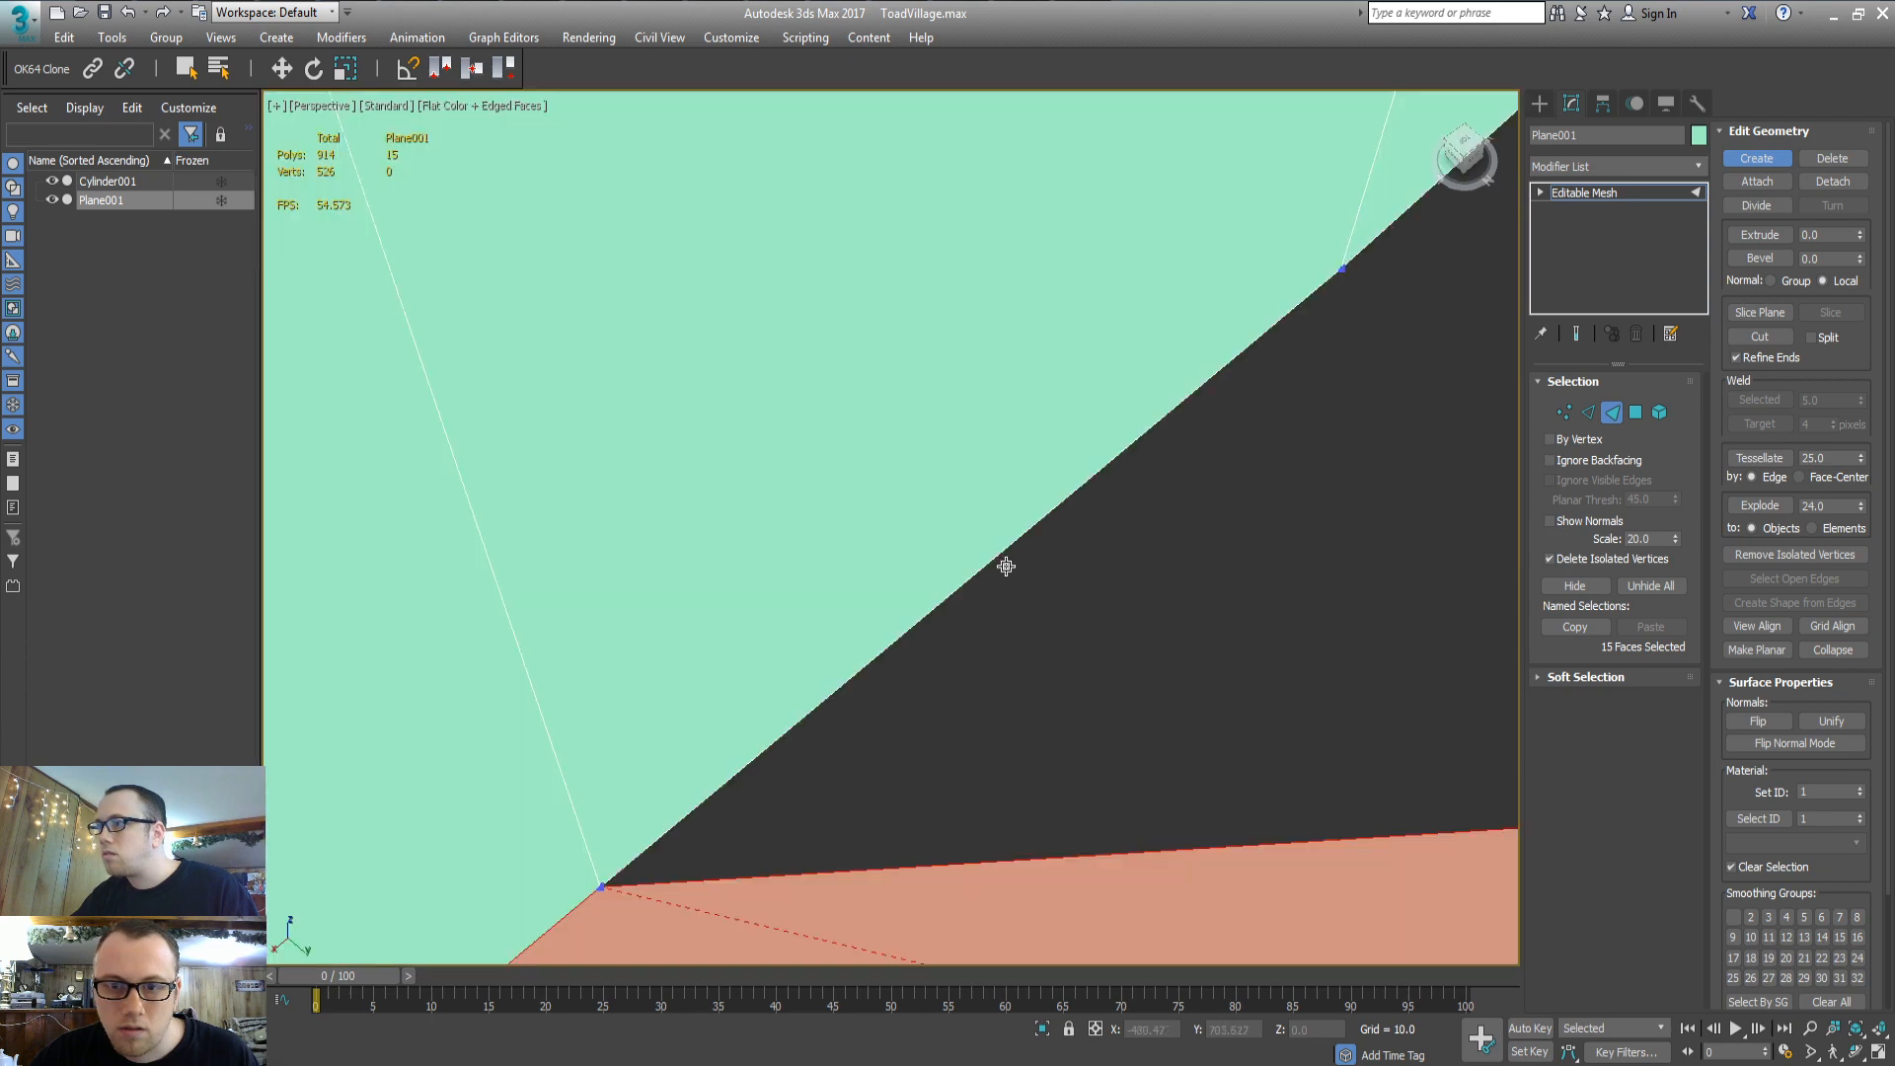
middle_click_drag(1051, 561, 1012, 590, "alt")
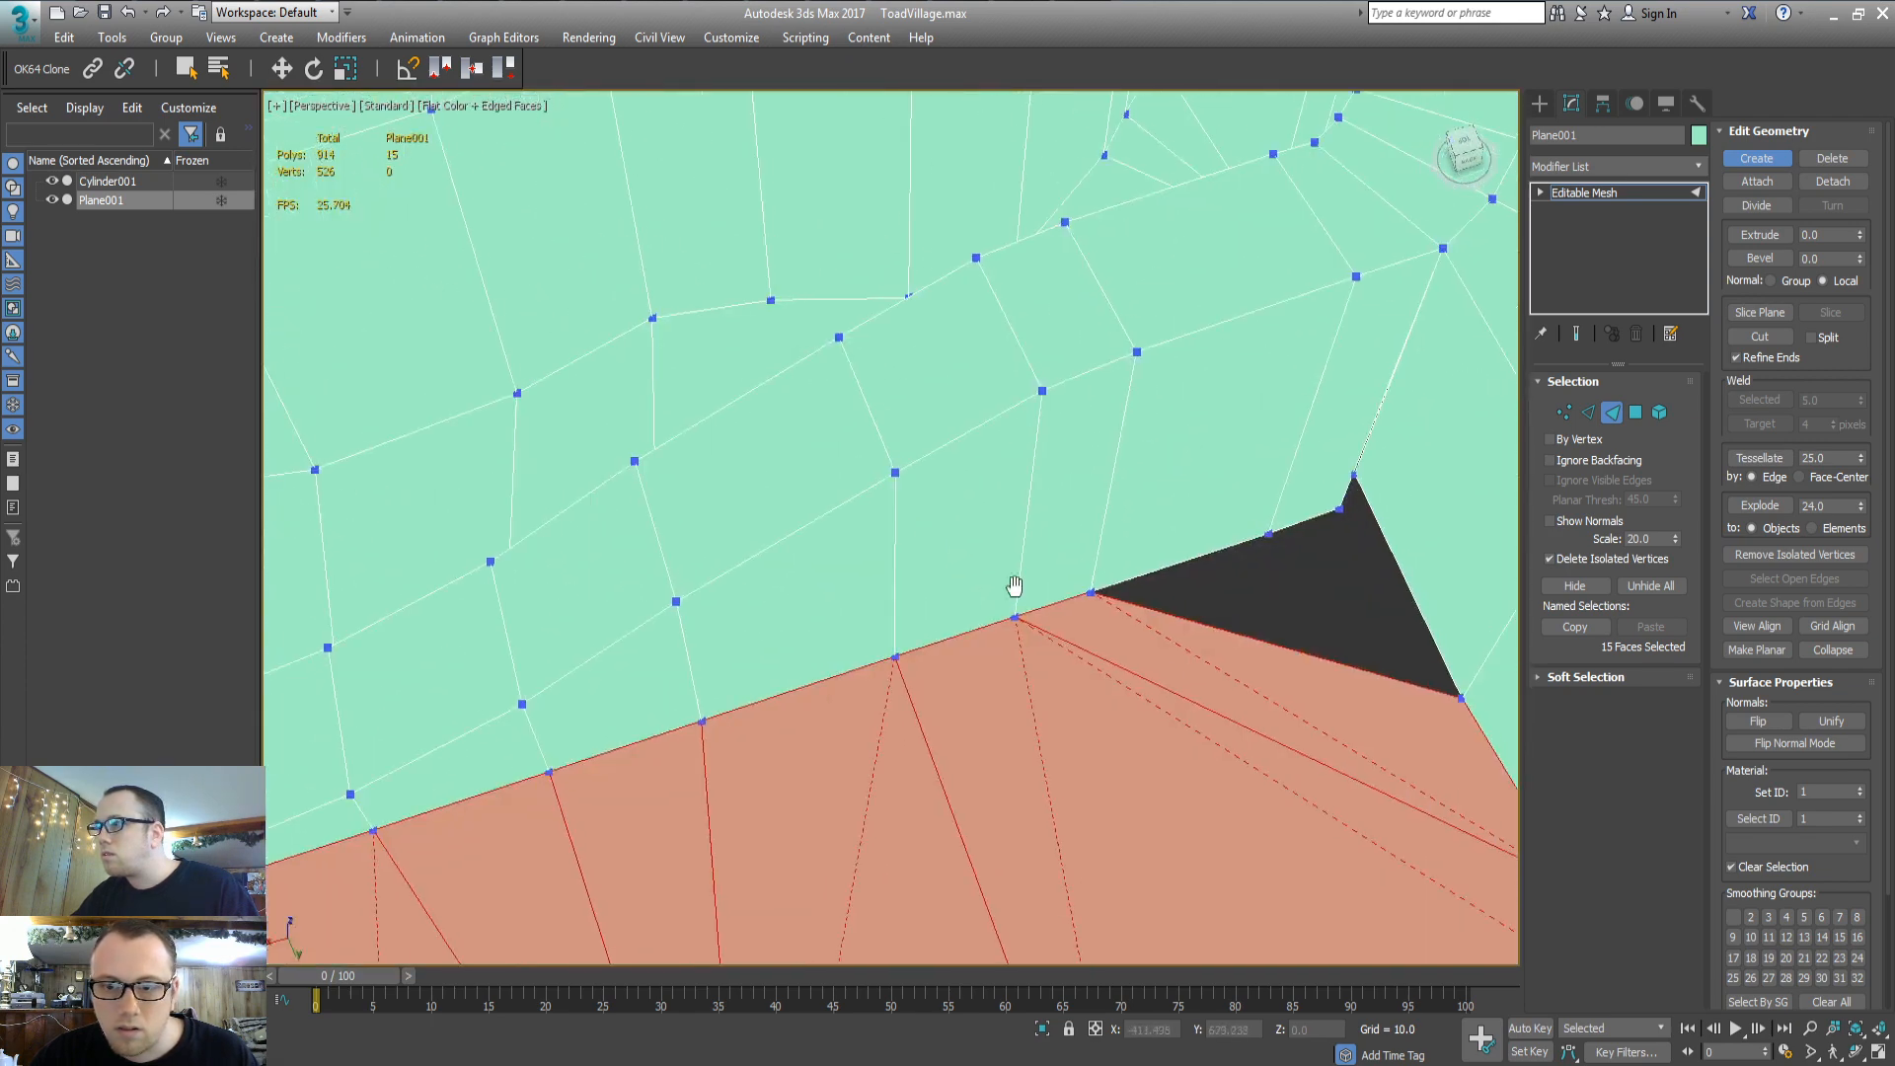
middle_click_drag(1168, 669, 1059, 669)
Move the vertex at the tip of the remaining gap straight down onto the vertex below it and merge them
key("1")
key("w")
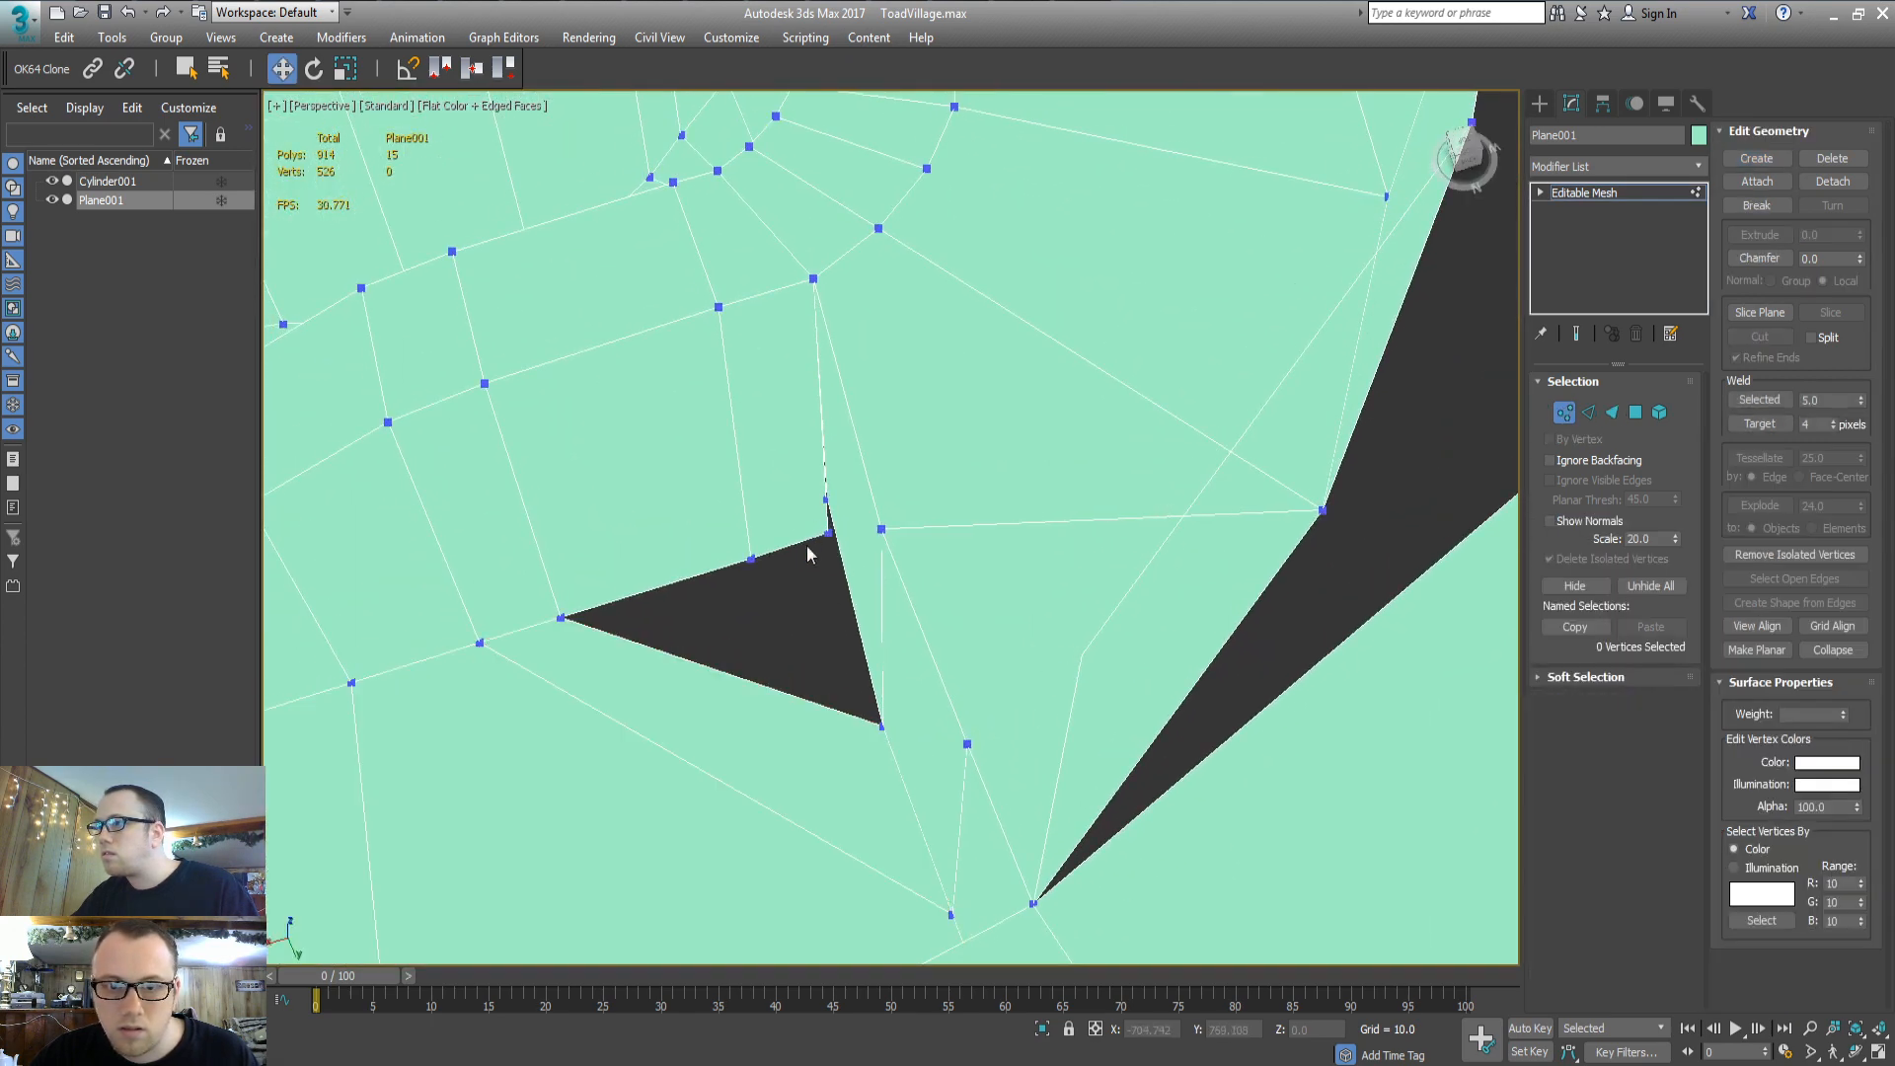
left_click_drag(851, 484, 851, 486)
middle_click_drag(851, 486, 889, 495, "alt")
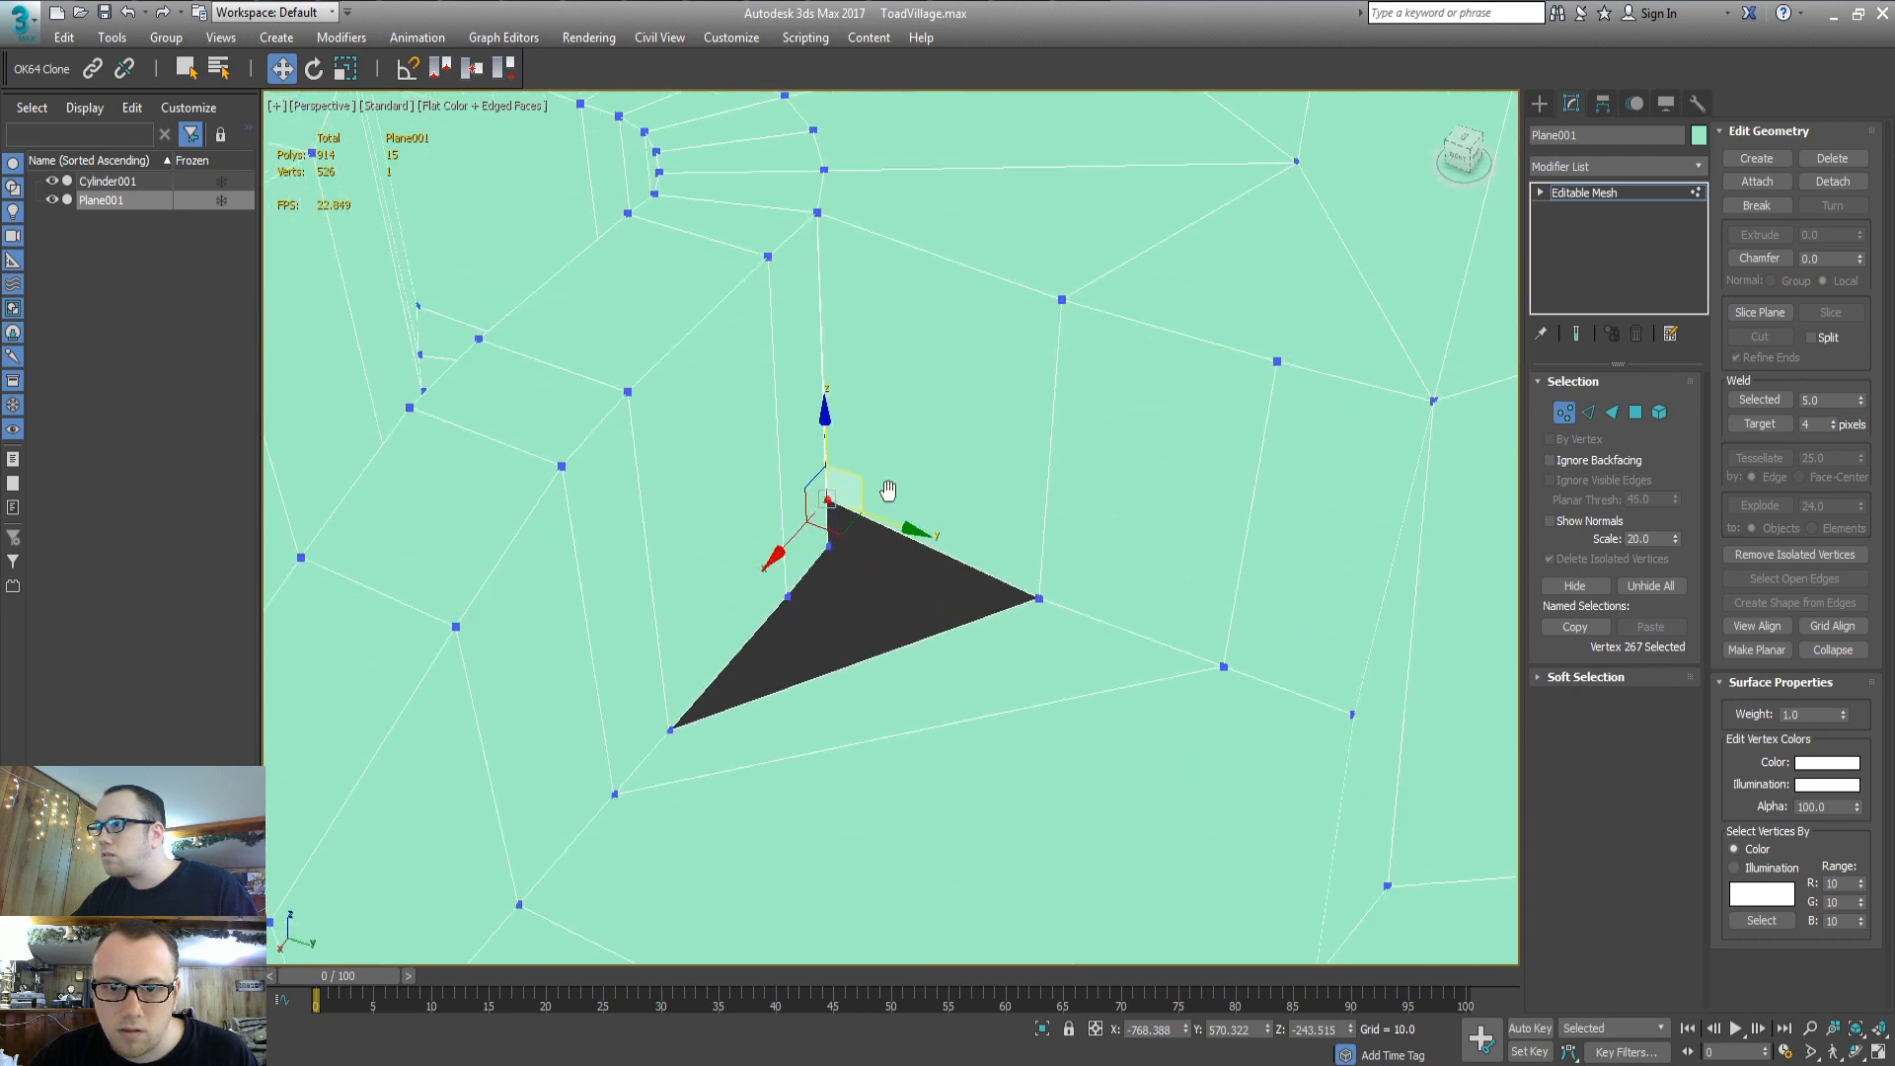
left_click_drag(835, 430, 883, 577)
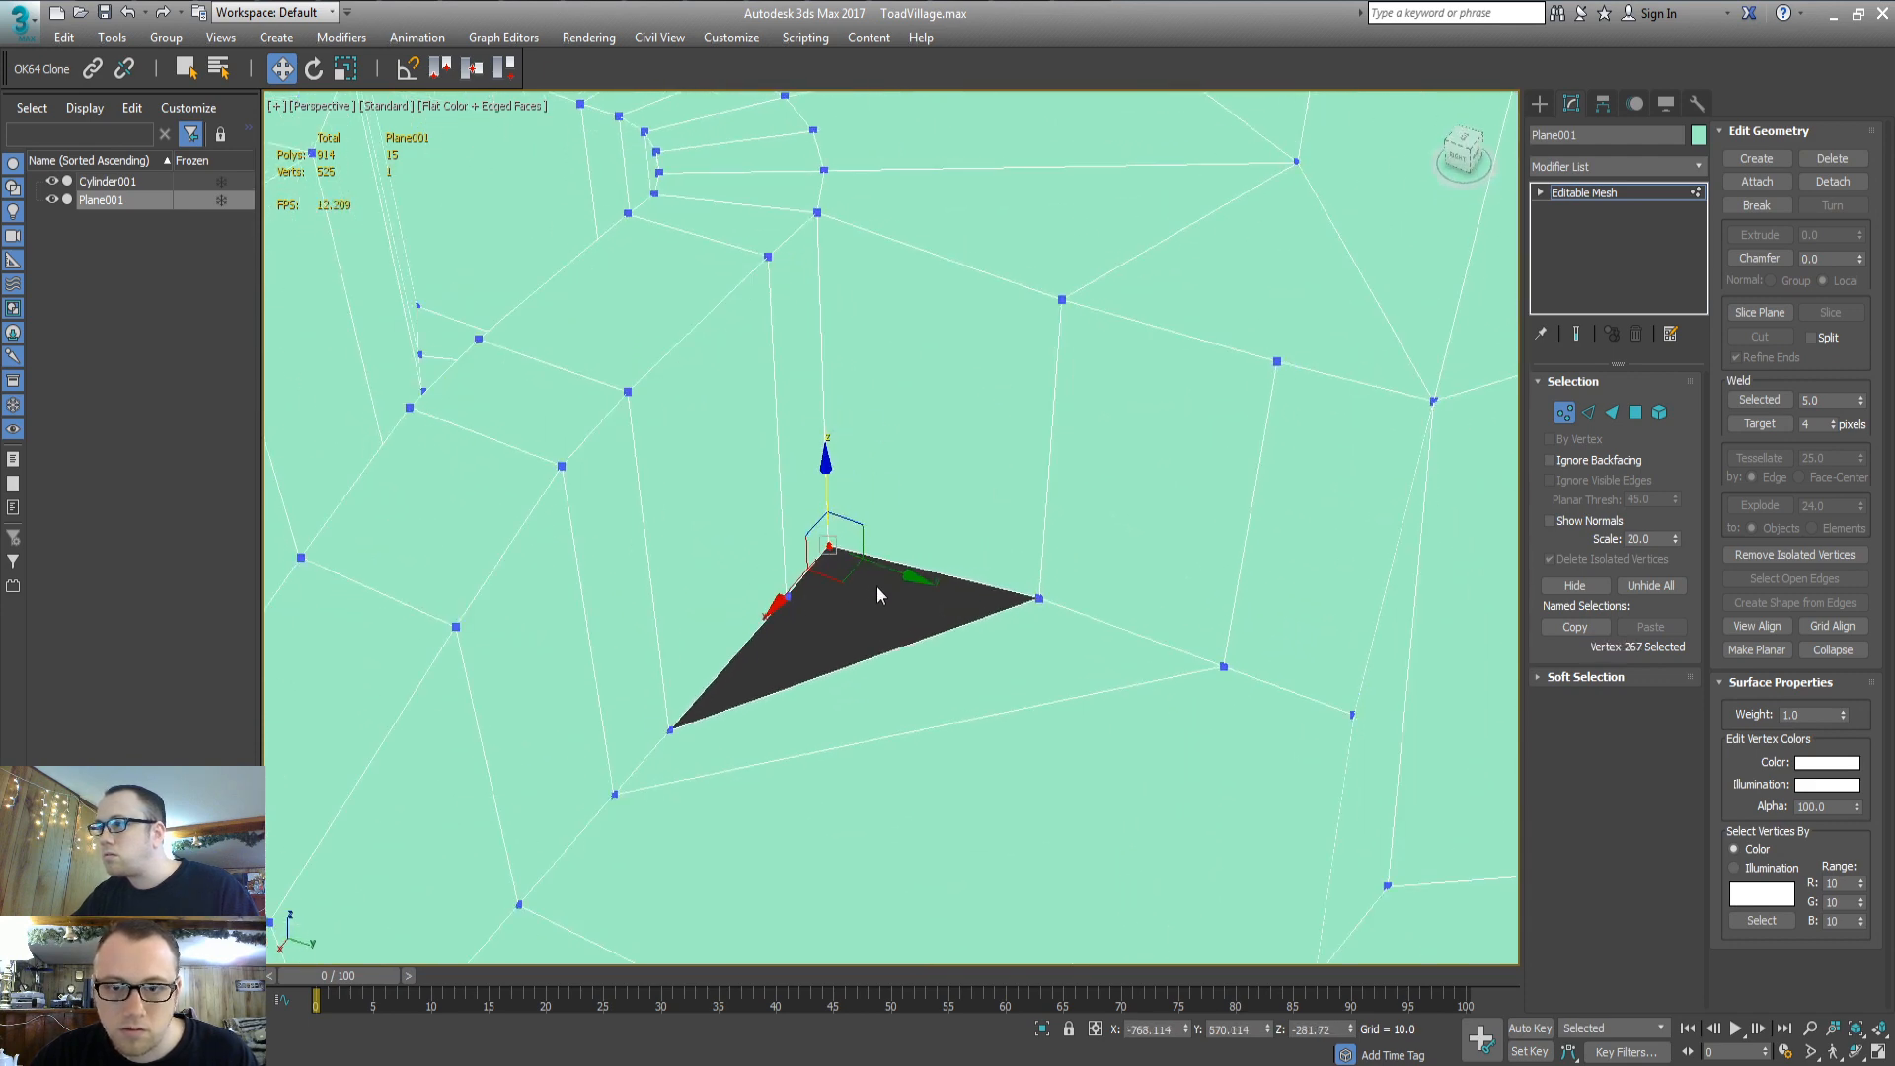
Close the remaining gap at the hole's corner with two triangular faces, and clear the face selection
key("3")
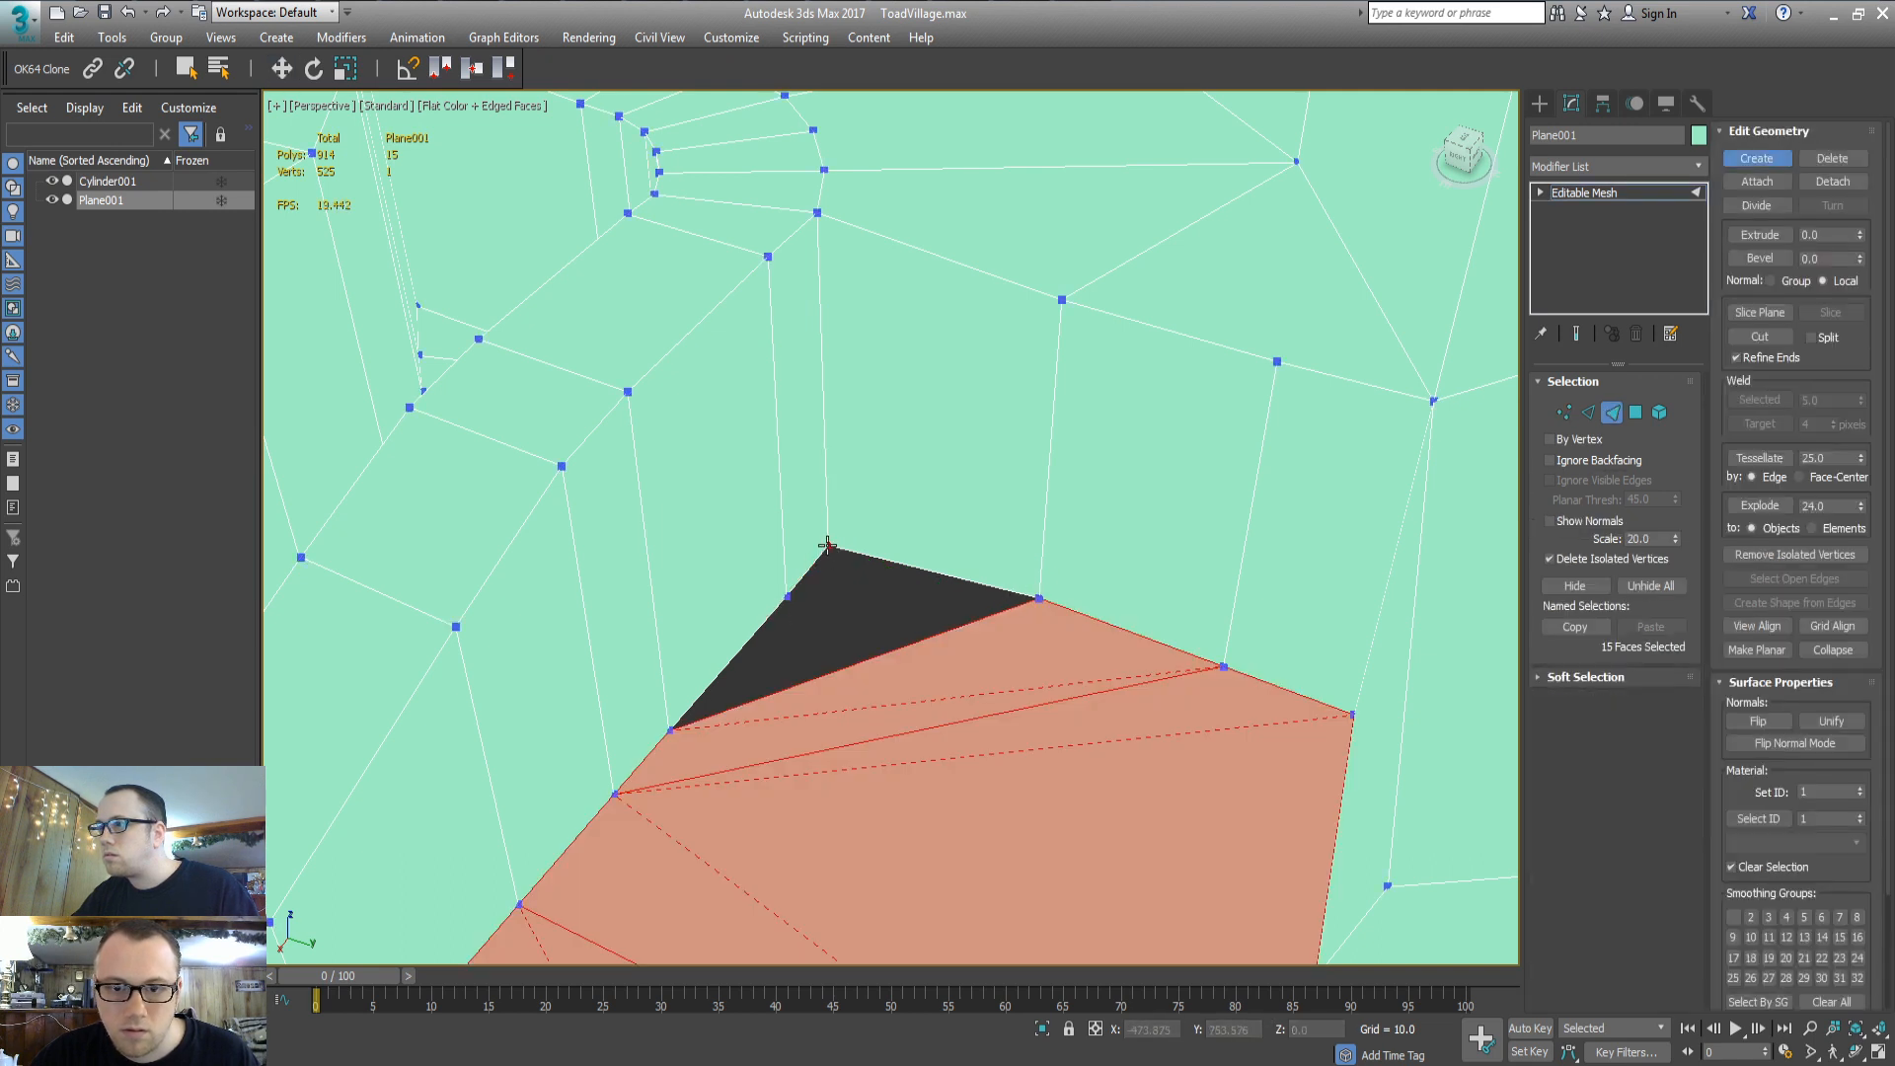
left_click(1037, 597)
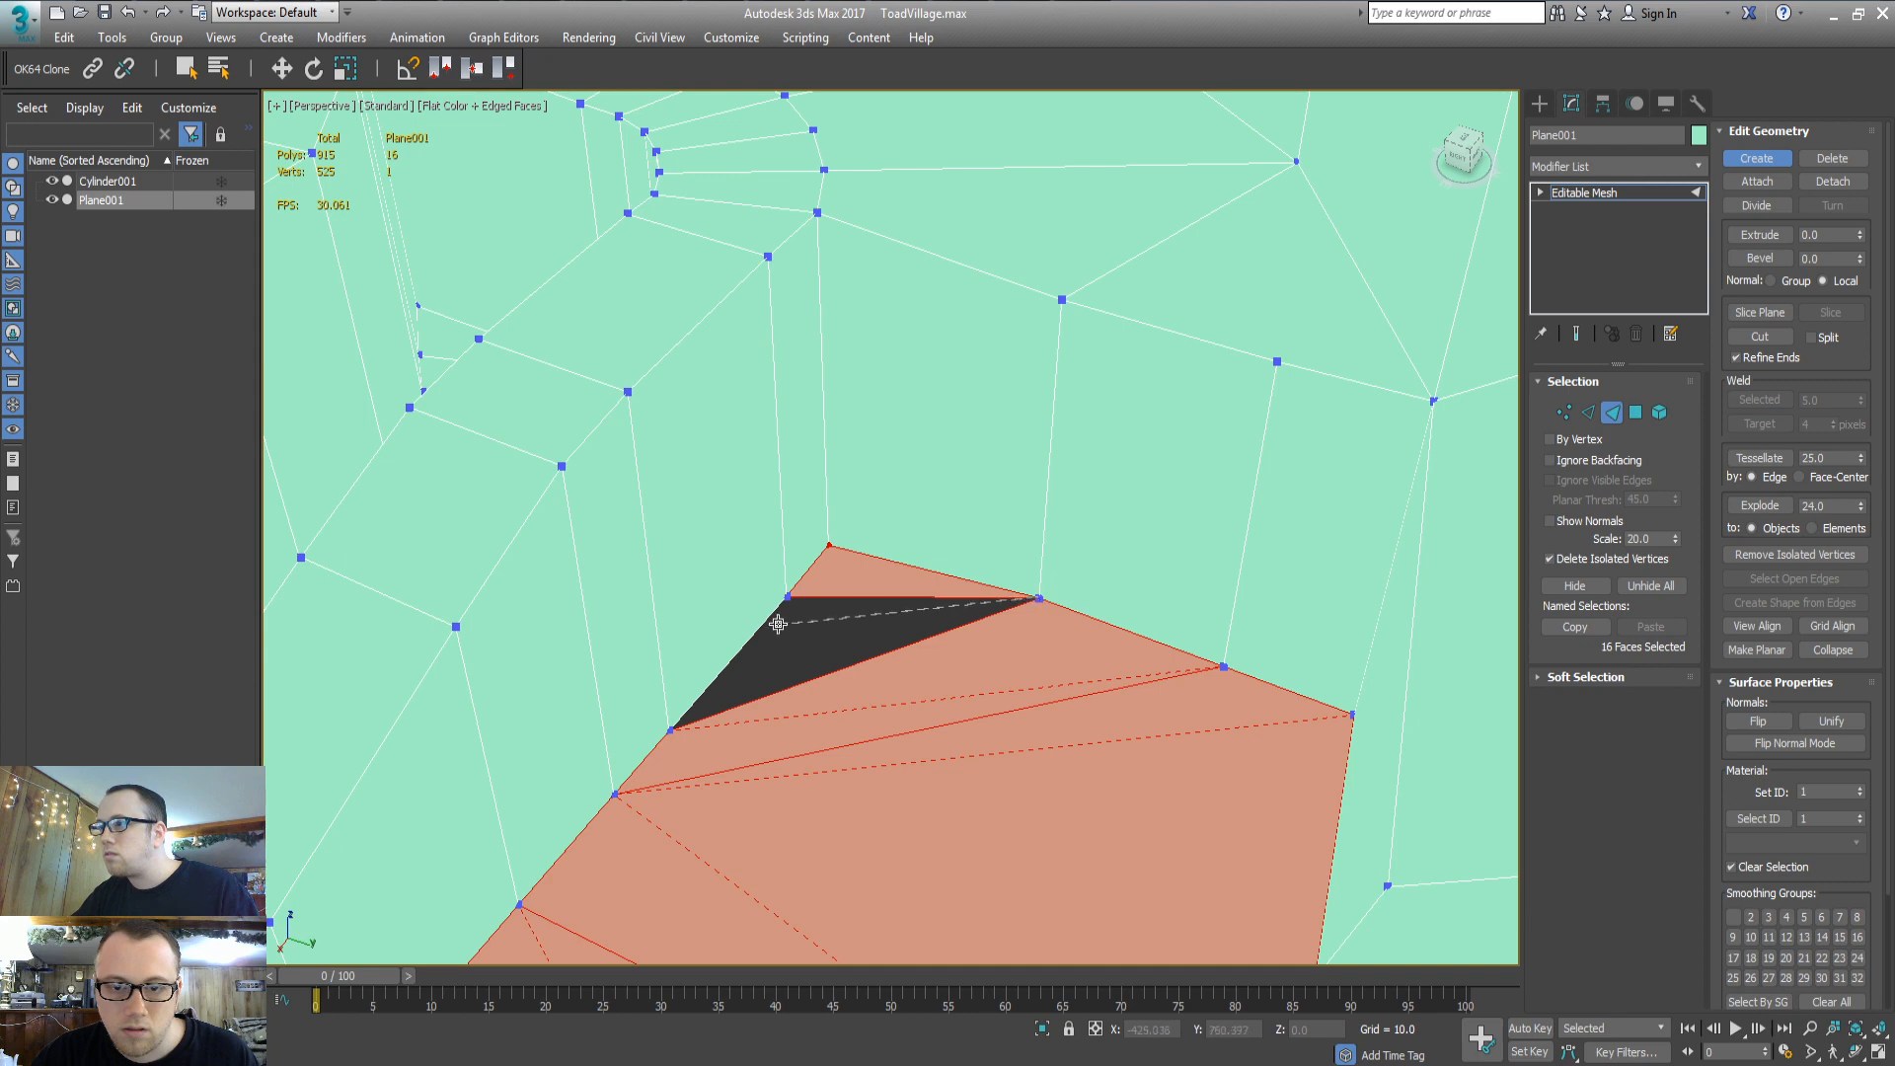
left_click(668, 731)
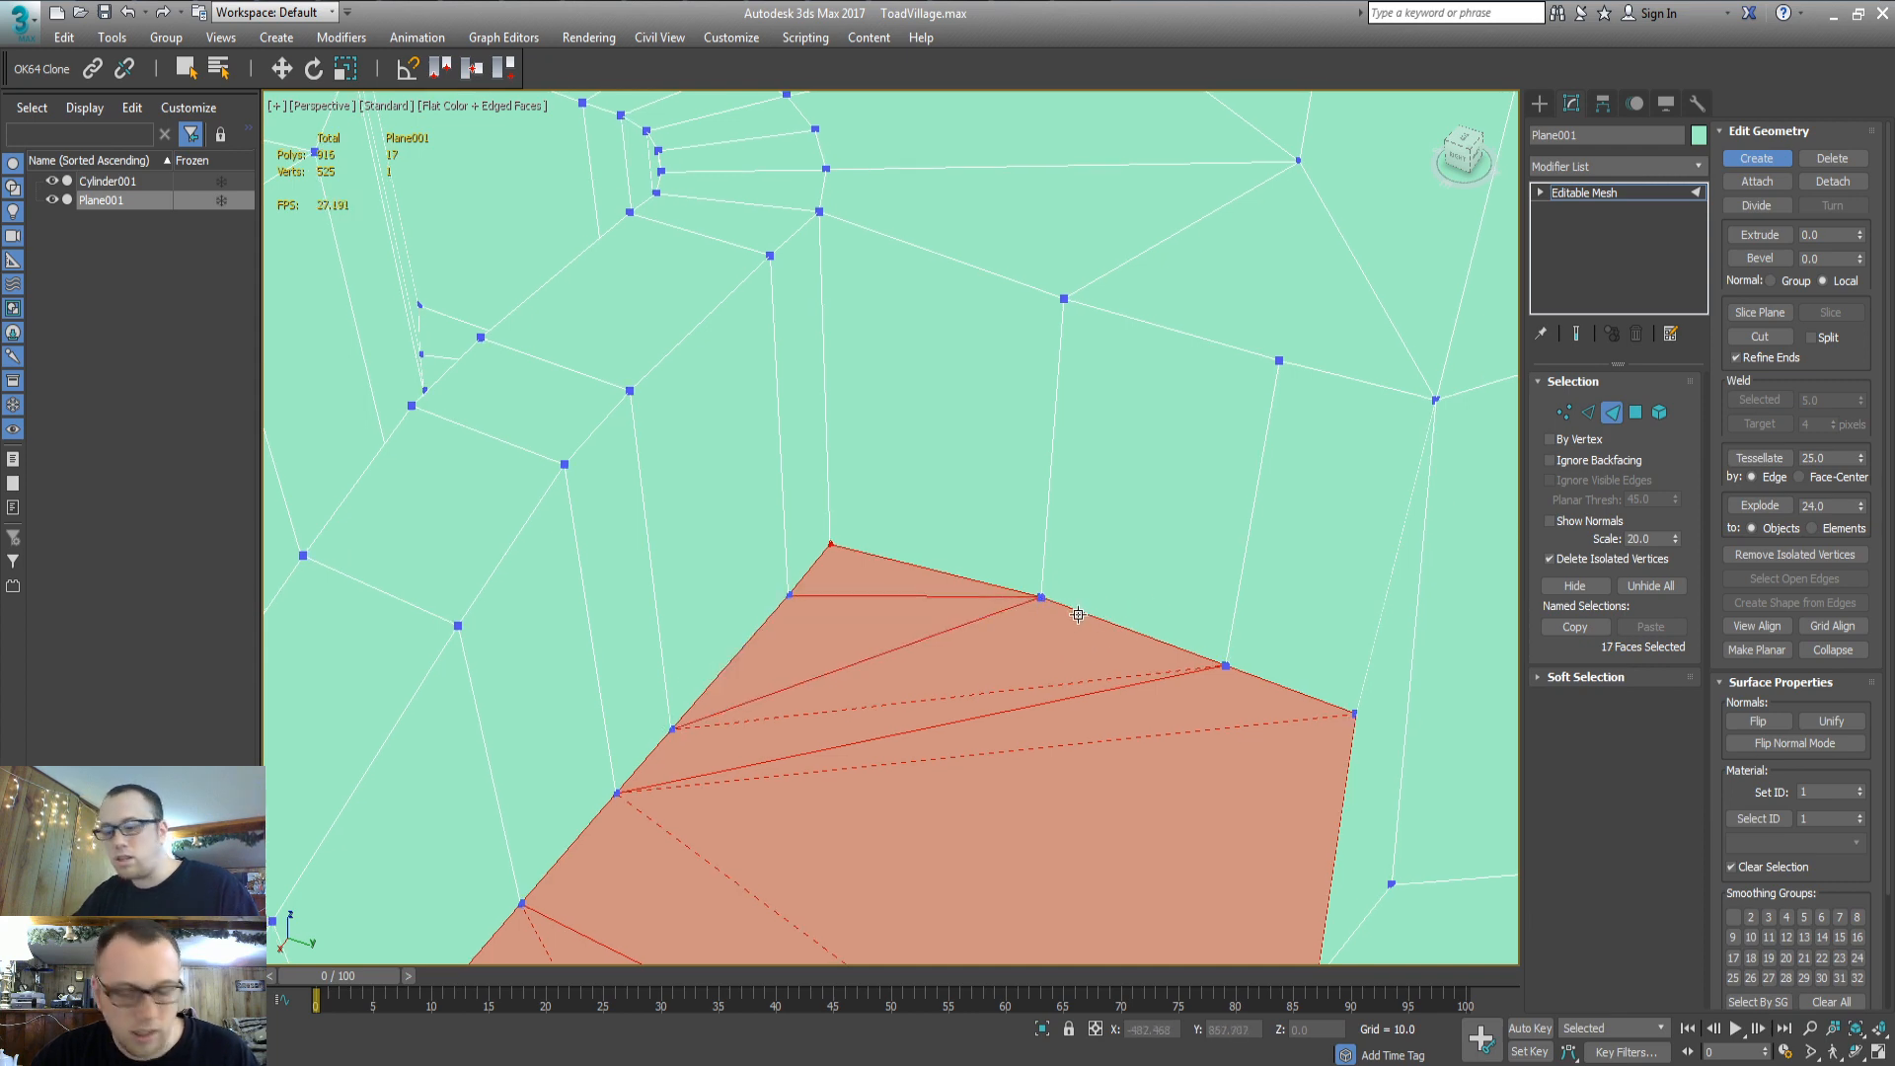
middle_click_drag(1078, 615, 1183, 551)
key("ctrl+d")
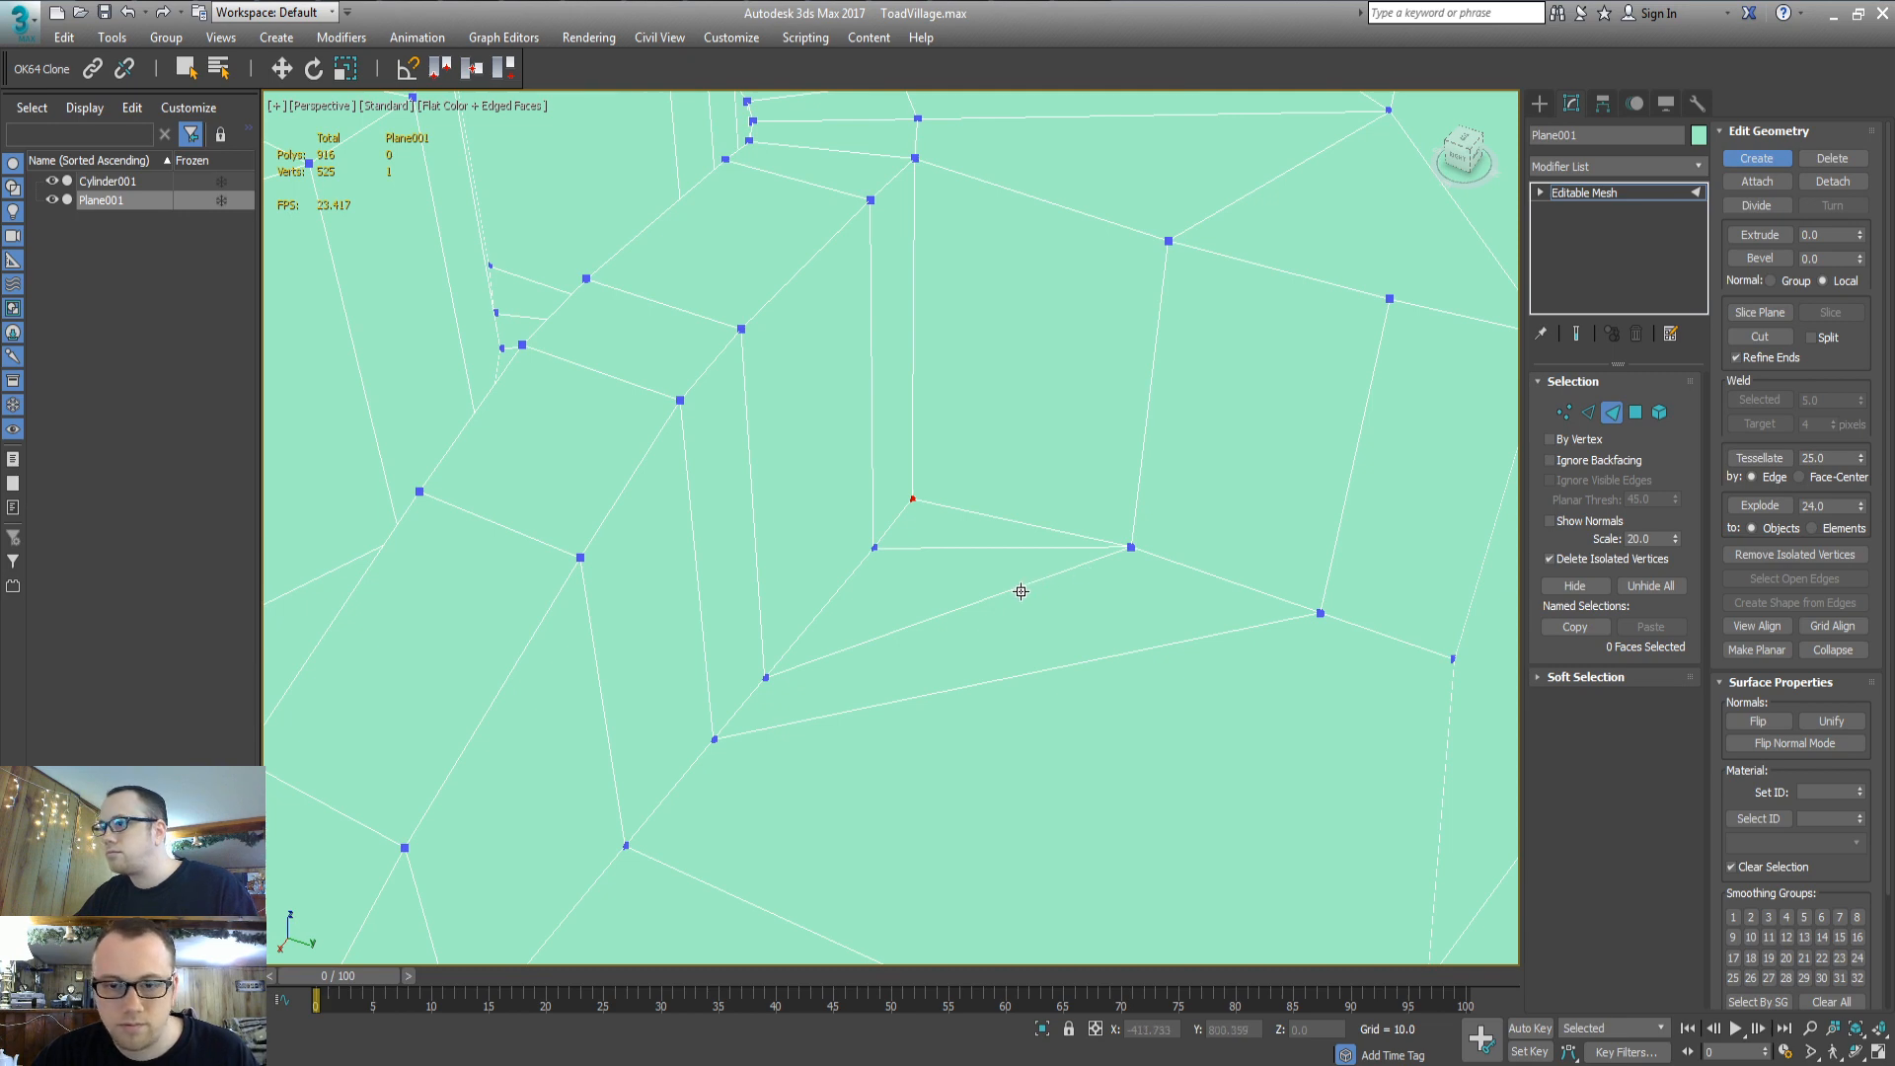
middle_click_drag(984, 589, 997, 572)
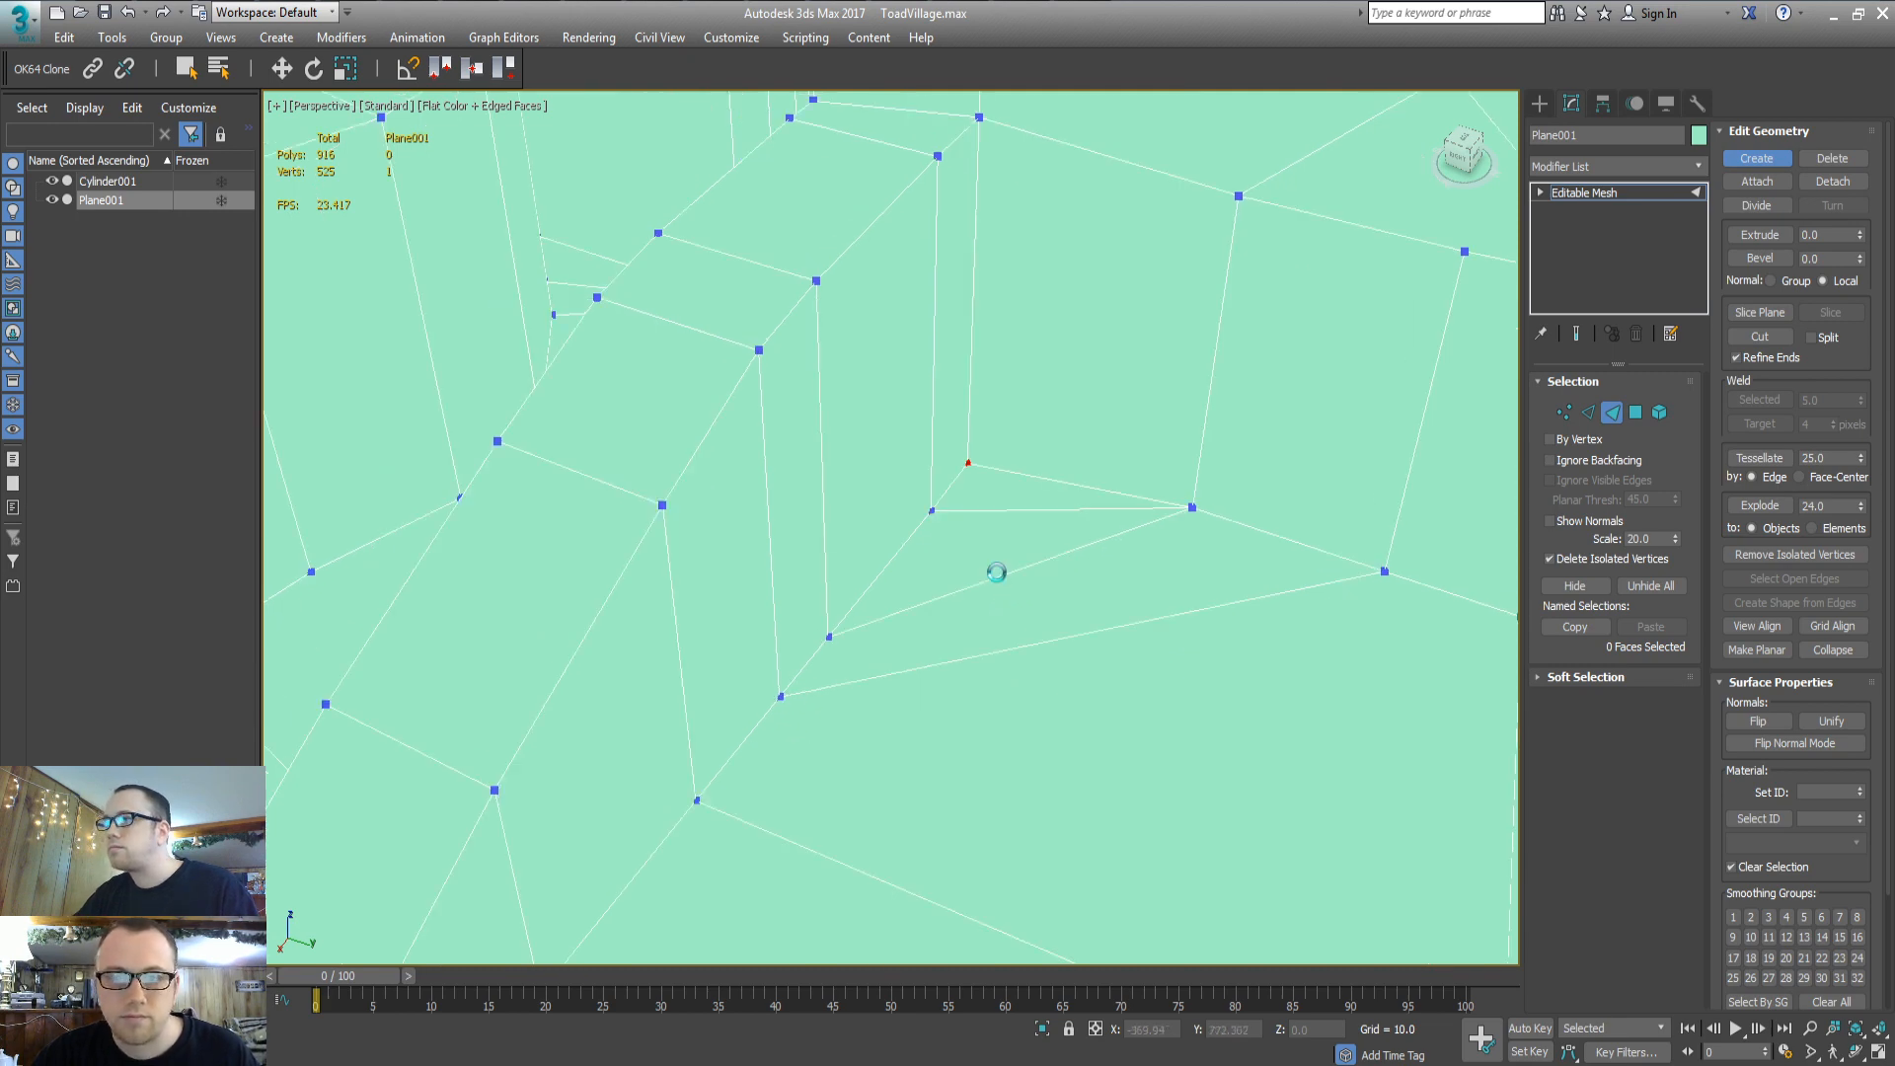
Frame the whole terrain in the viewport and turn off the edged-faces display
key("ctrl+a")
key("z")
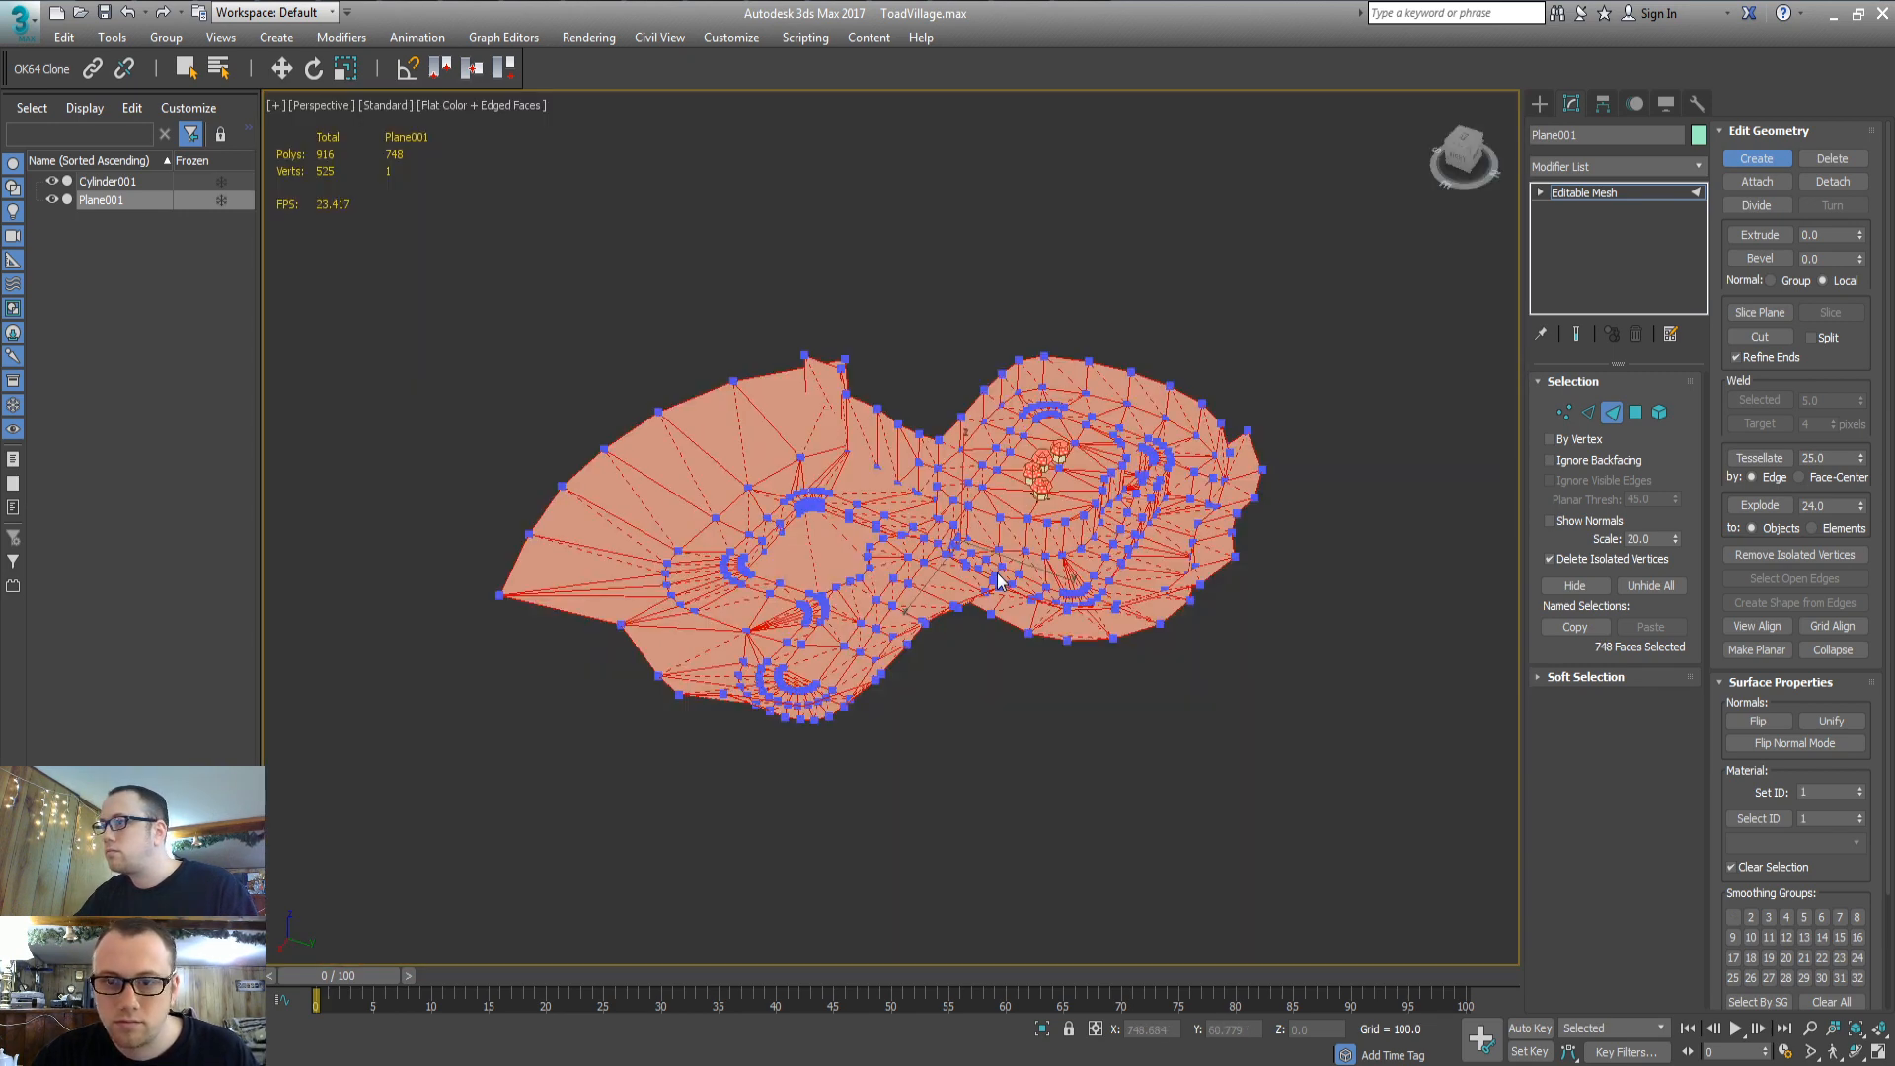
left_click(1003, 674)
middle_click_drag(977, 657, 945, 663, "alt")
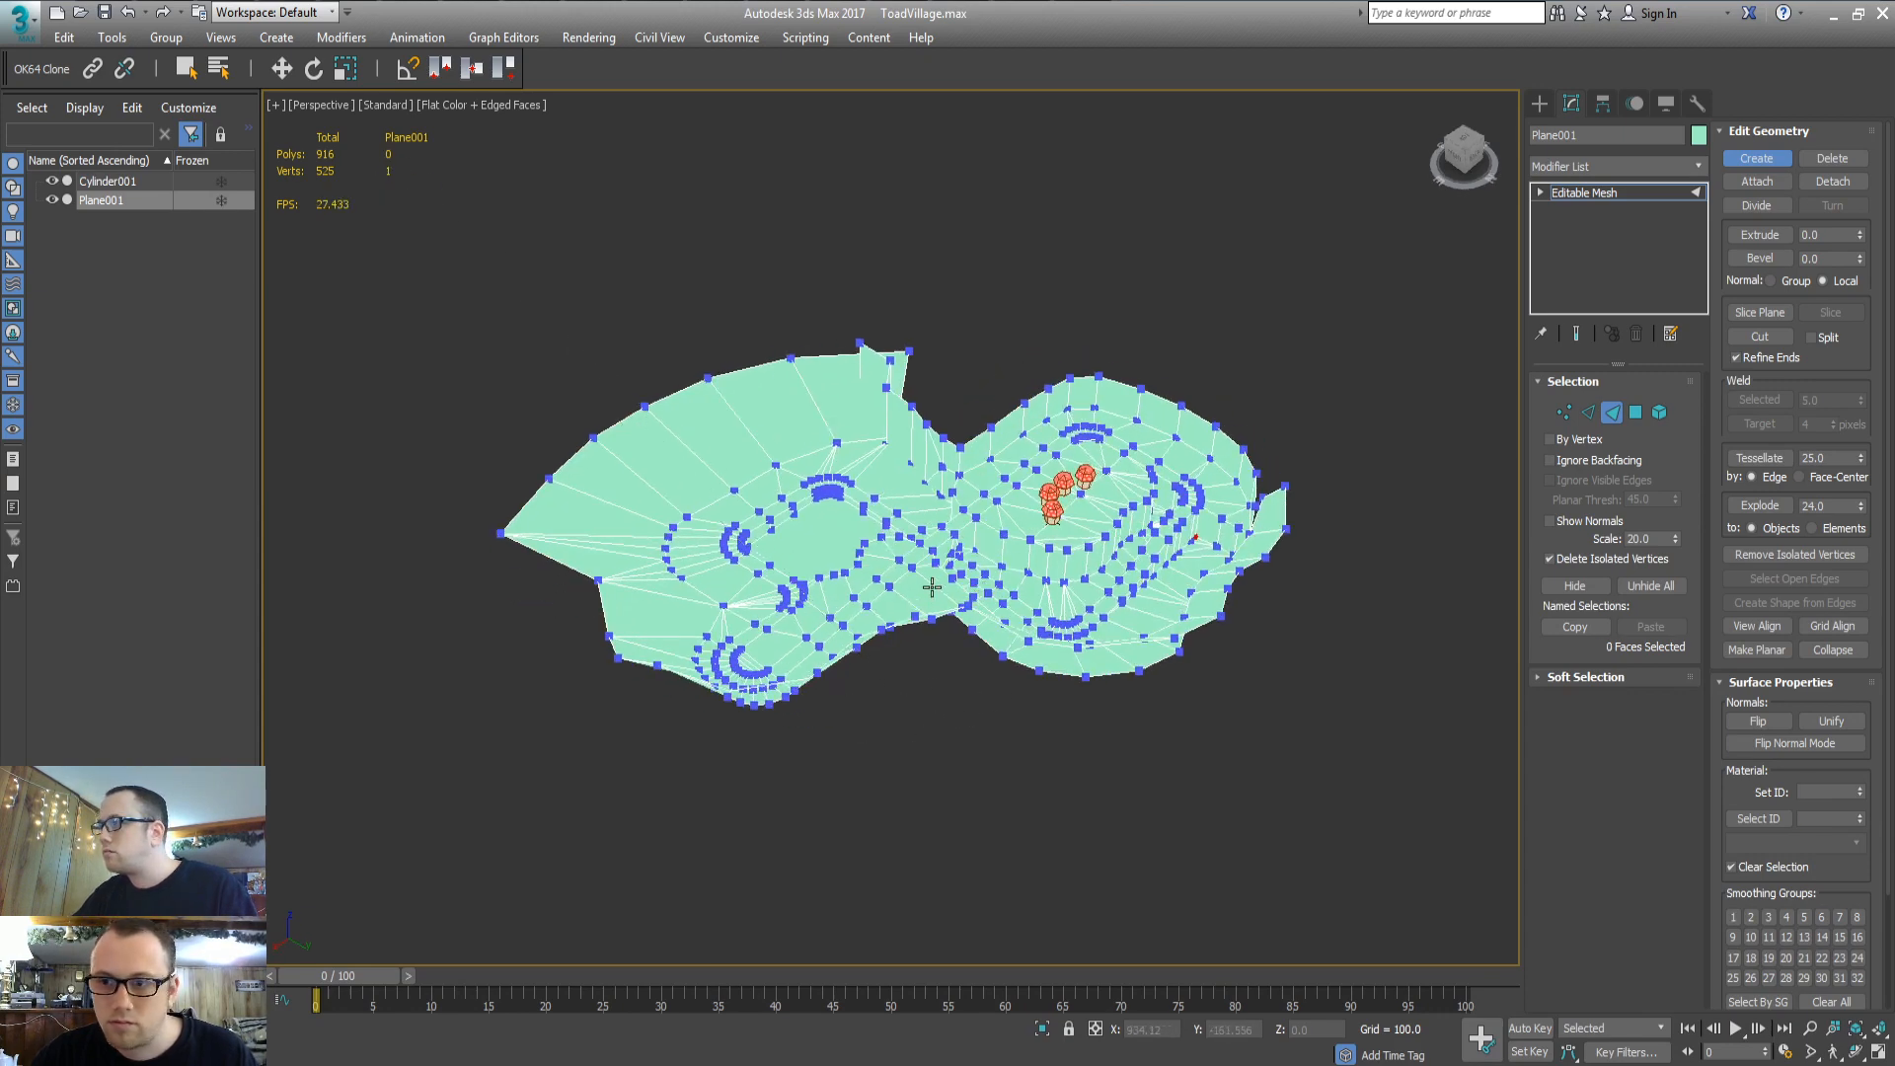
left_click(506, 105)
left_click(570, 318)
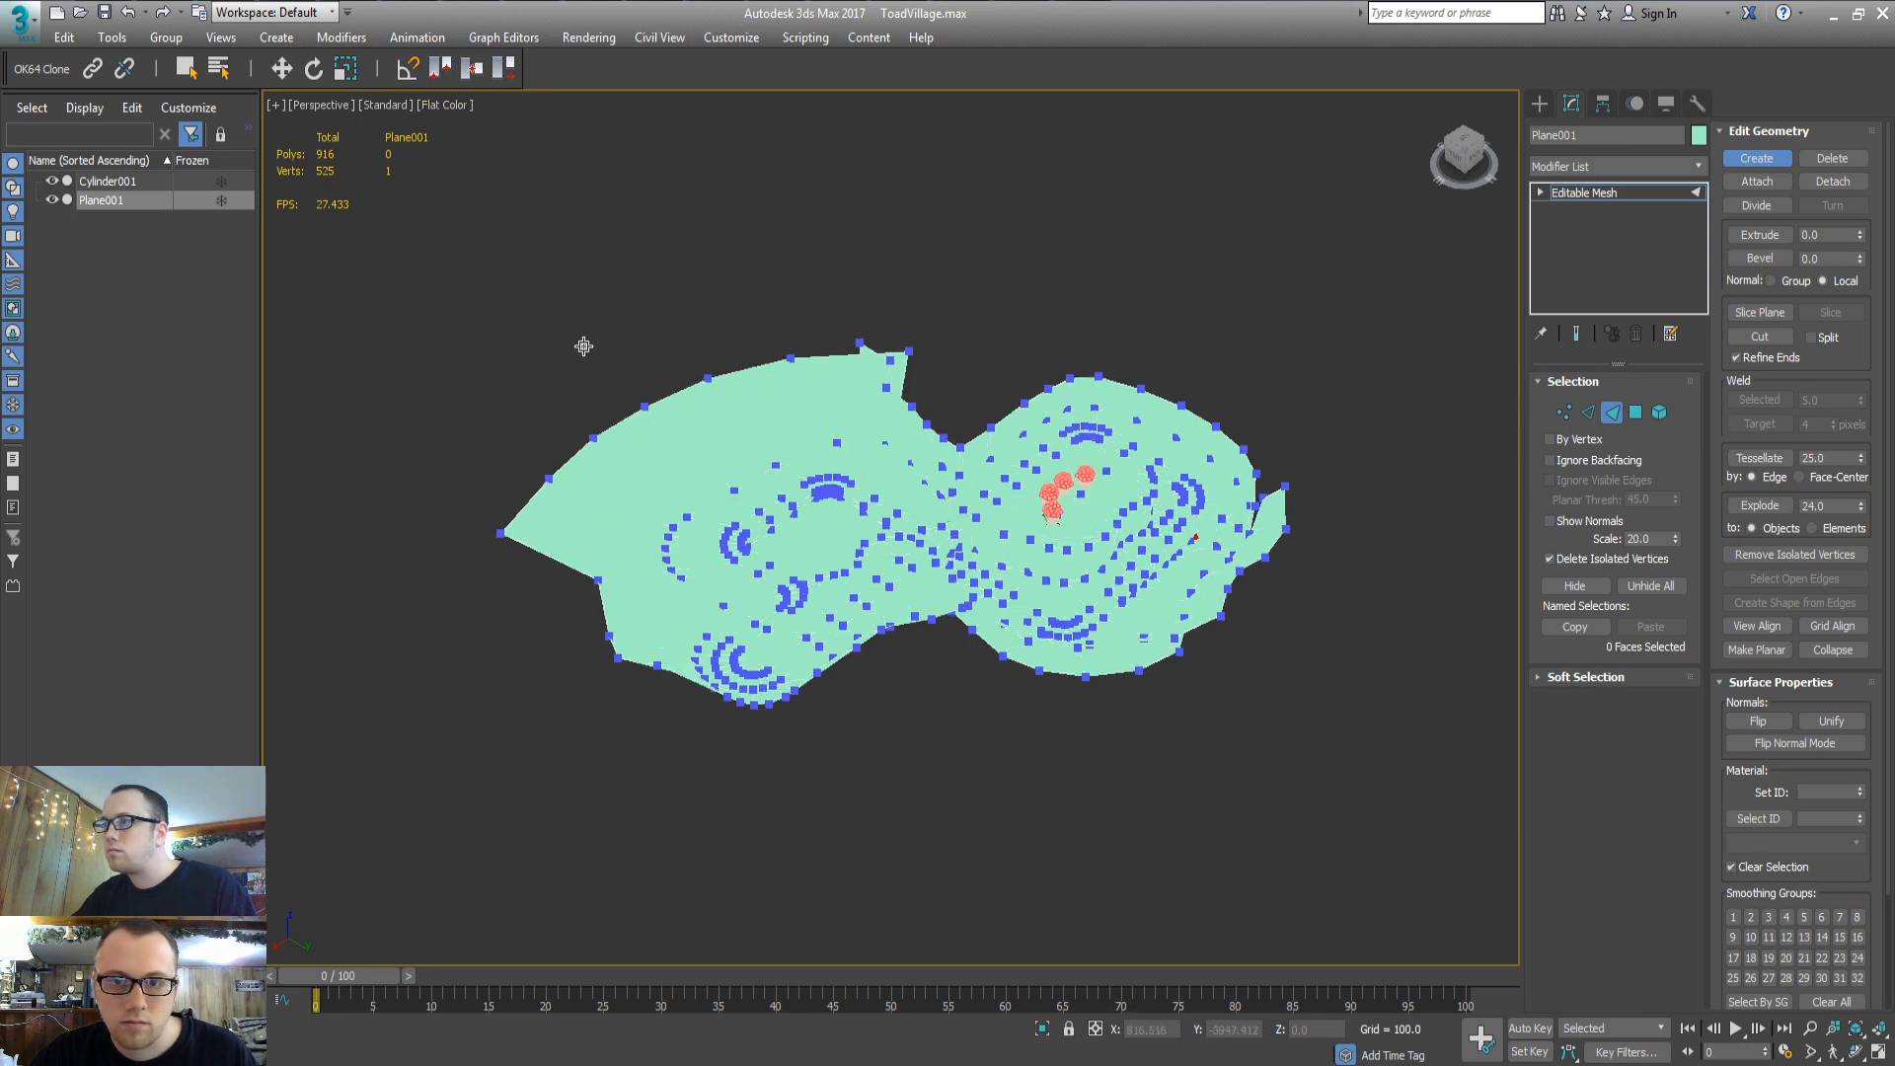
Change the viewport shading to Facets and inspect the terrain's relief with no faces selected
key("1")
key("w")
left_click(1541, 106)
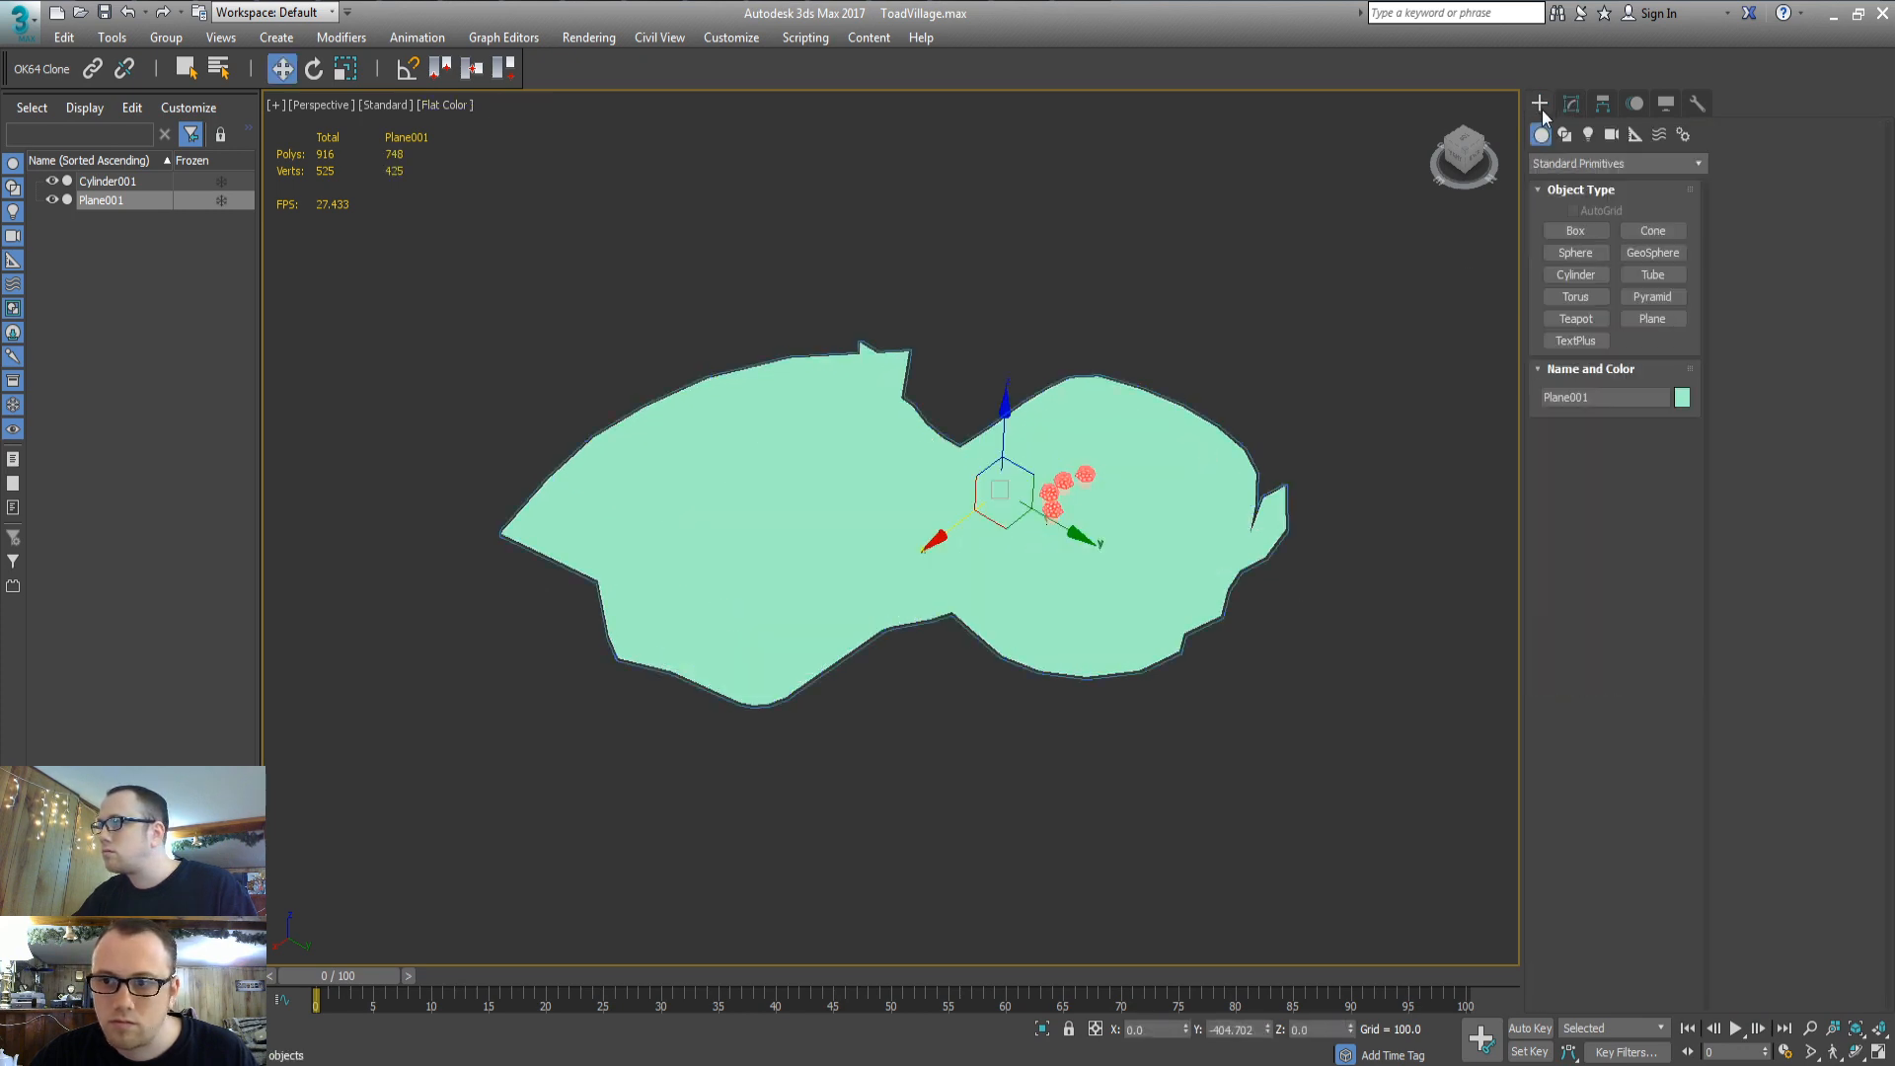
left_click(1567, 109)
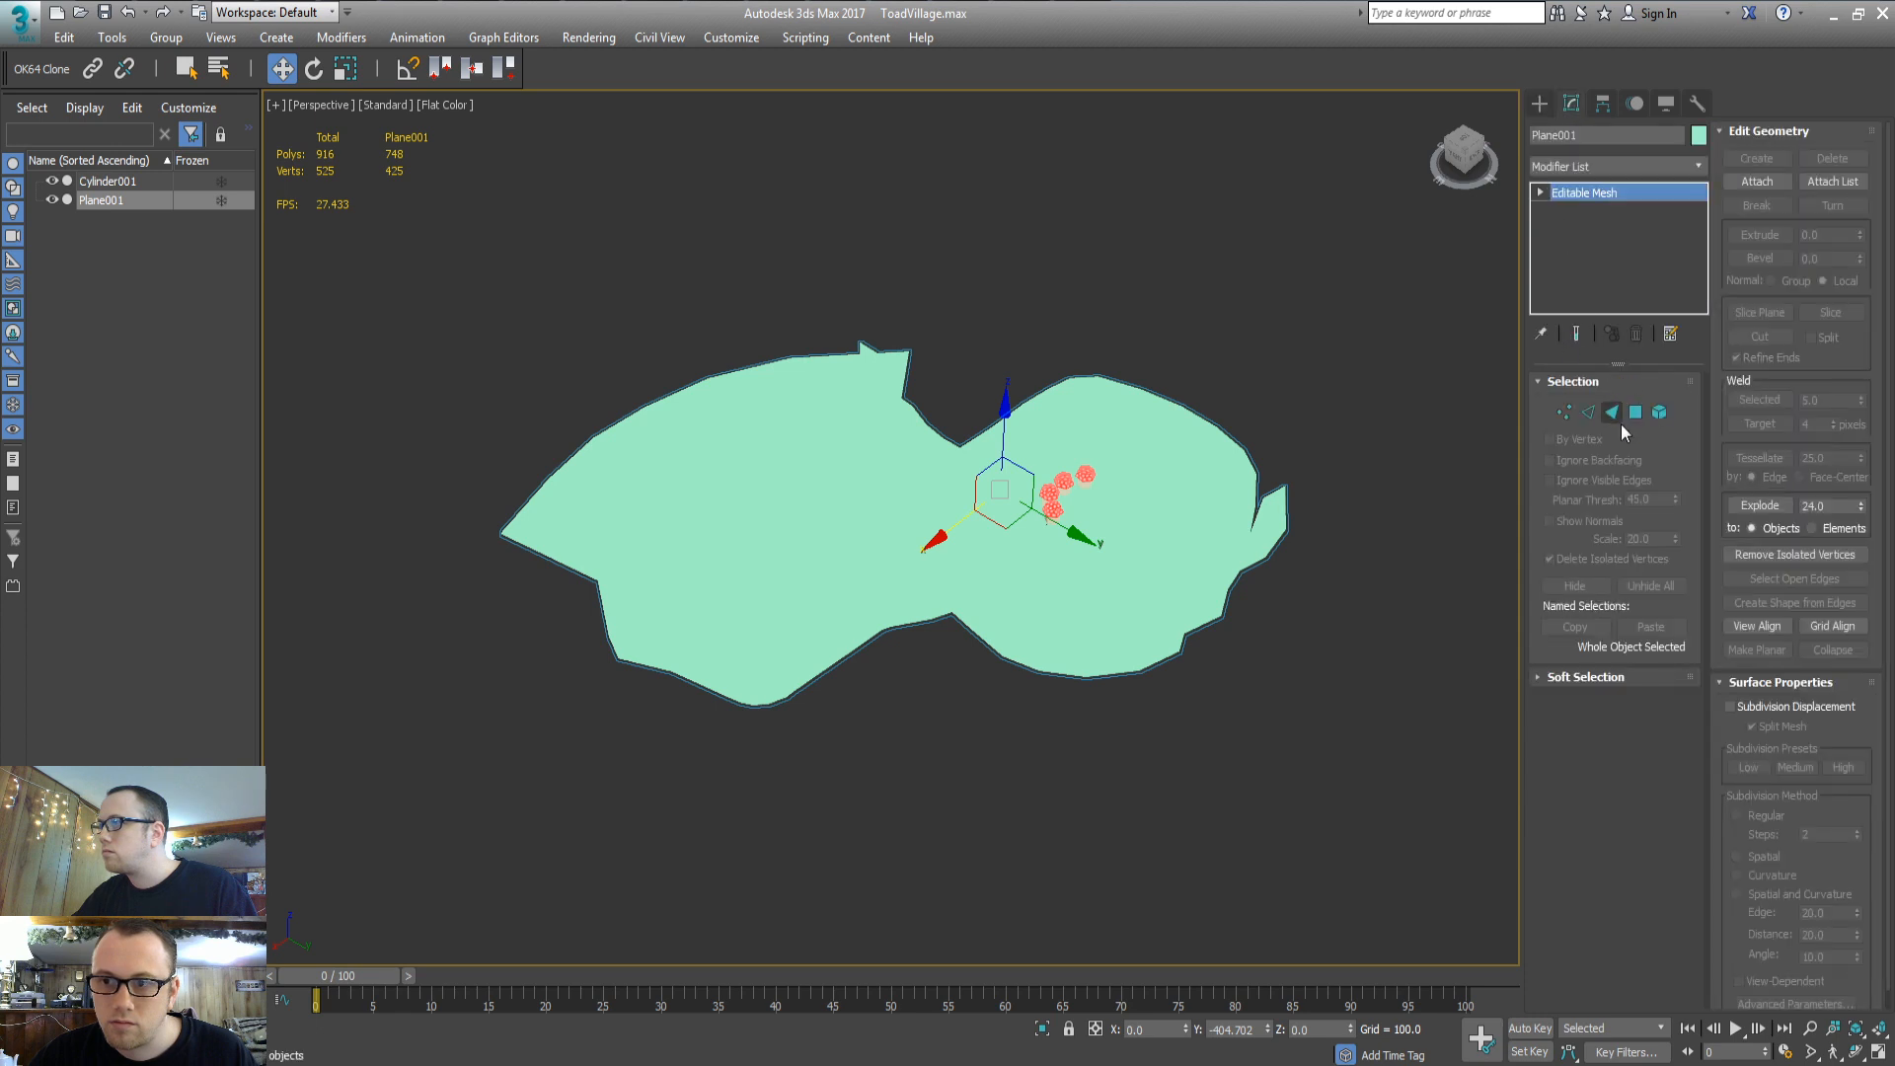
left_click(1621, 425)
key("ctrl+a")
middle_click_drag(997, 504, 950, 484, "alt")
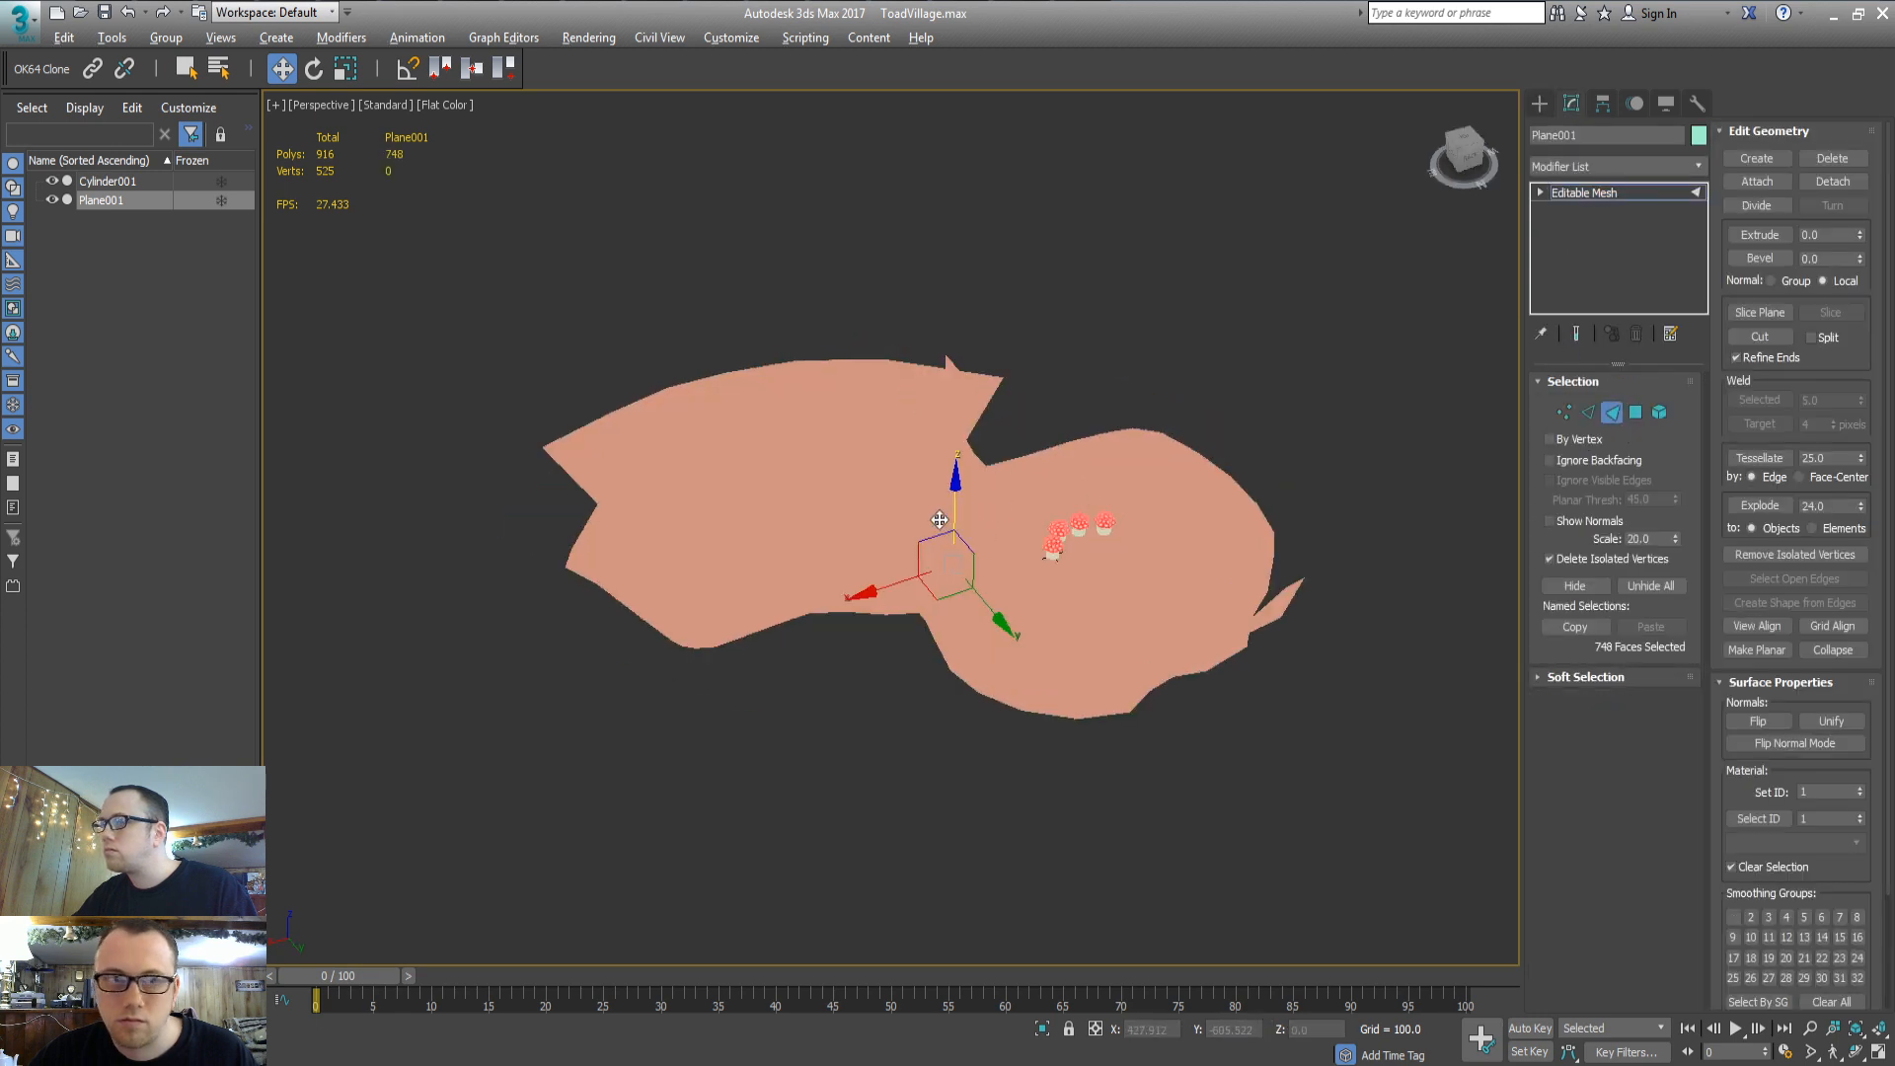
left_click(454, 107)
left_click(521, 148)
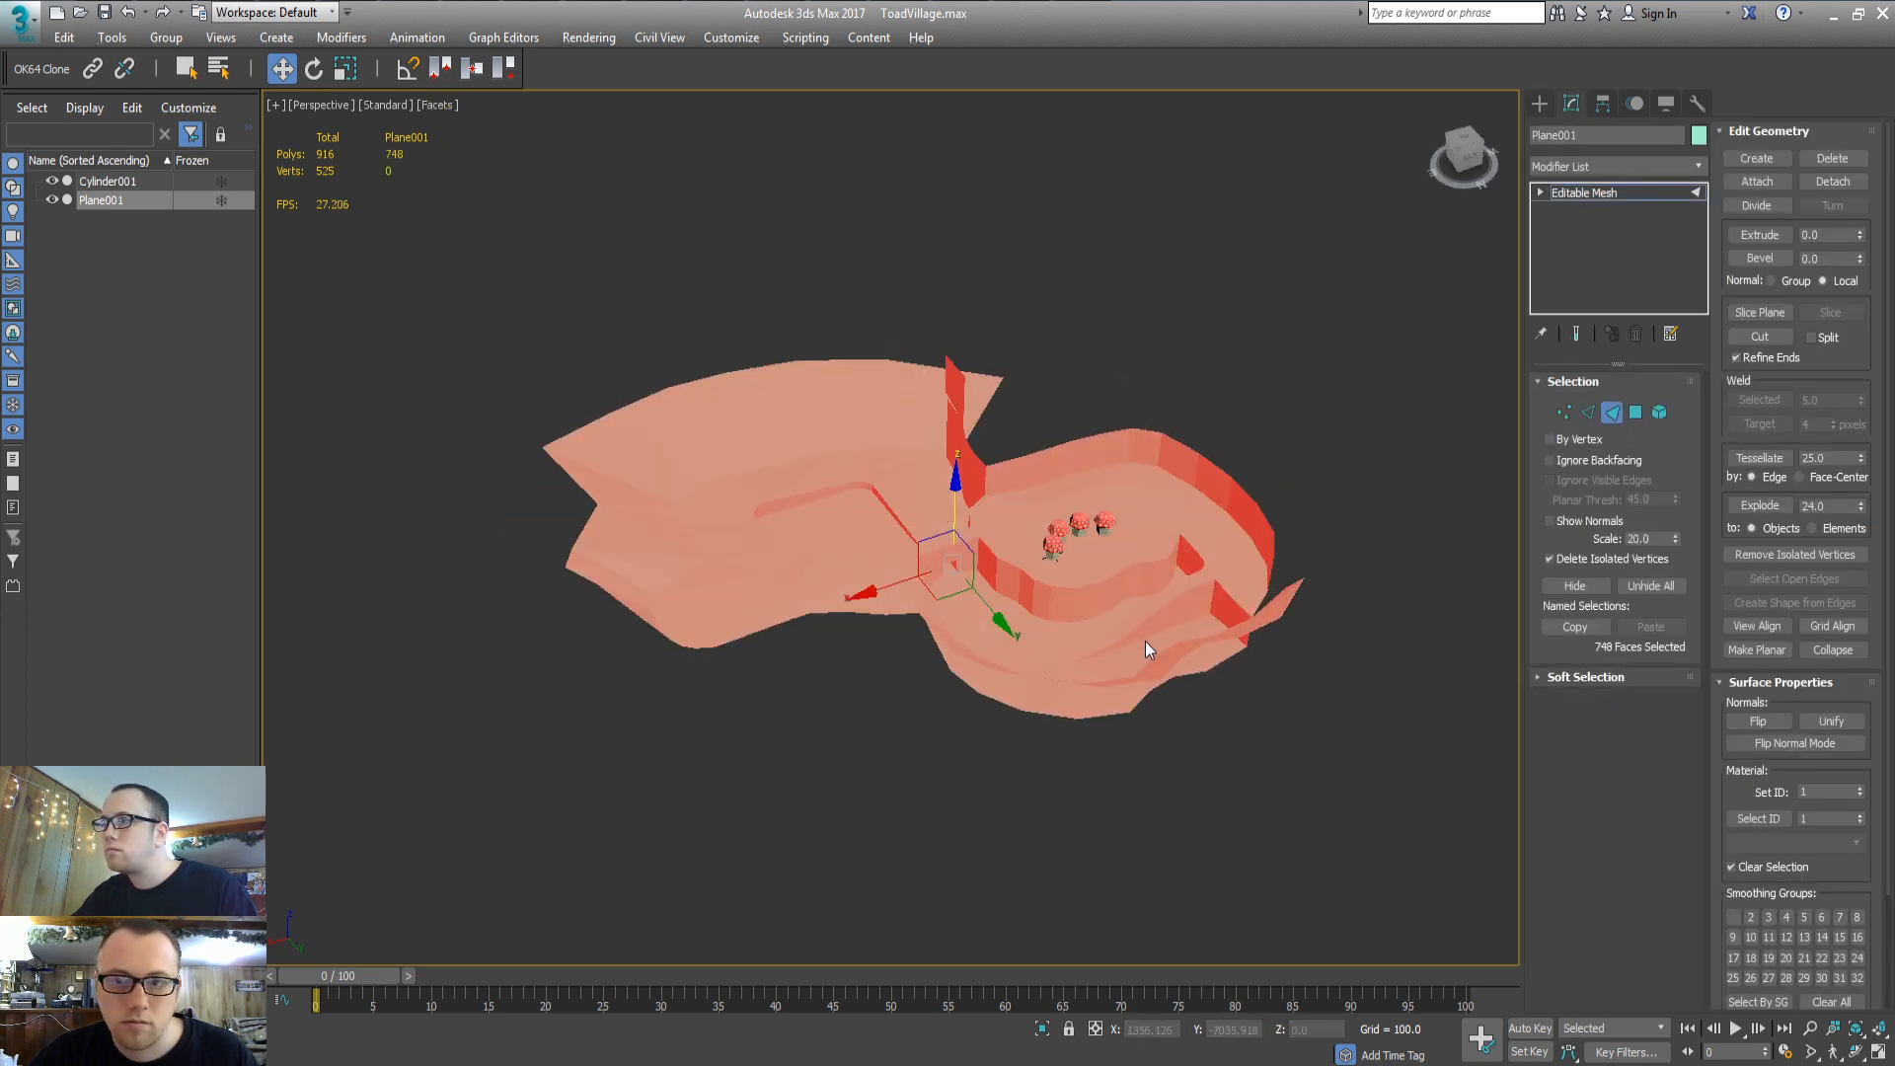
key("ctrl+d")
middle_click_drag(775, 634, 881, 594, "alt")
middle_click_drag(938, 488, 909, 627, "alt")
scroll(909, 626, "up", 8)
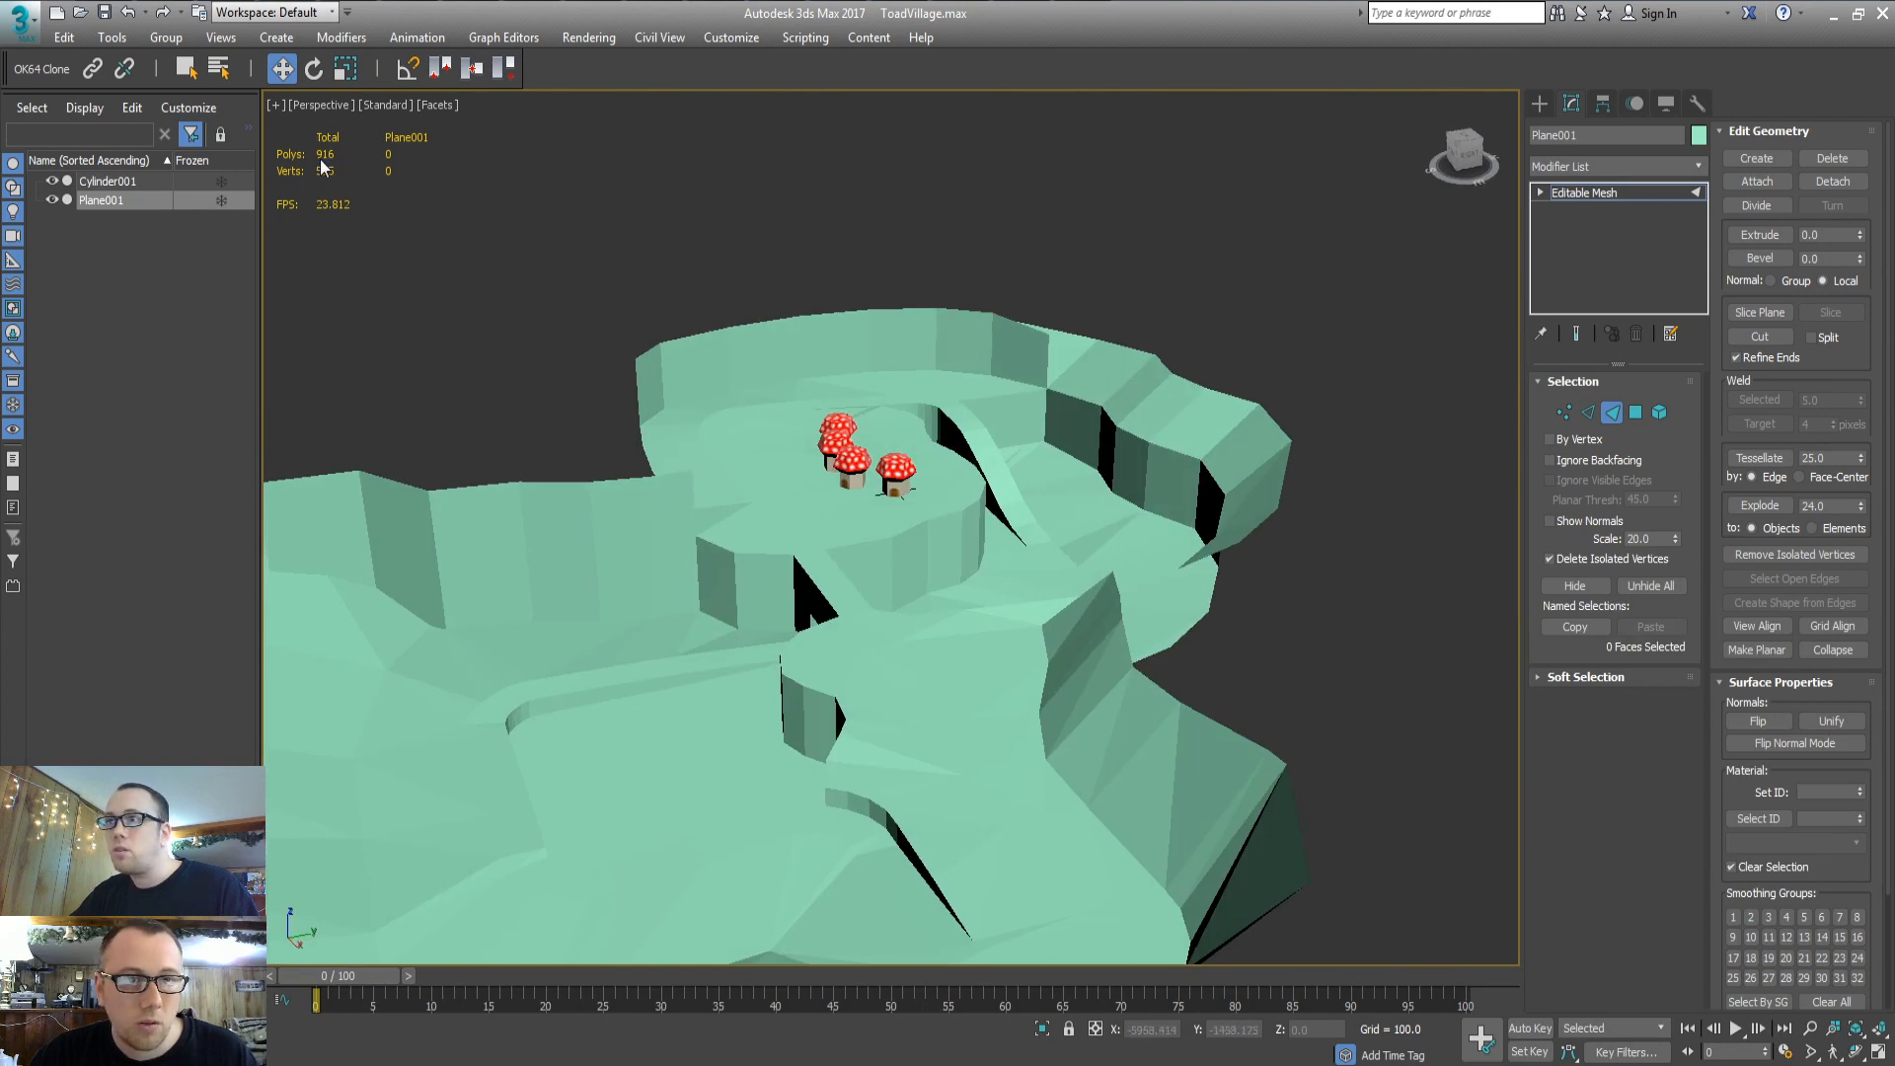
Copy the mushroom house group from the plateau to the lower clearing as Cylinder002
left_click(1540, 103)
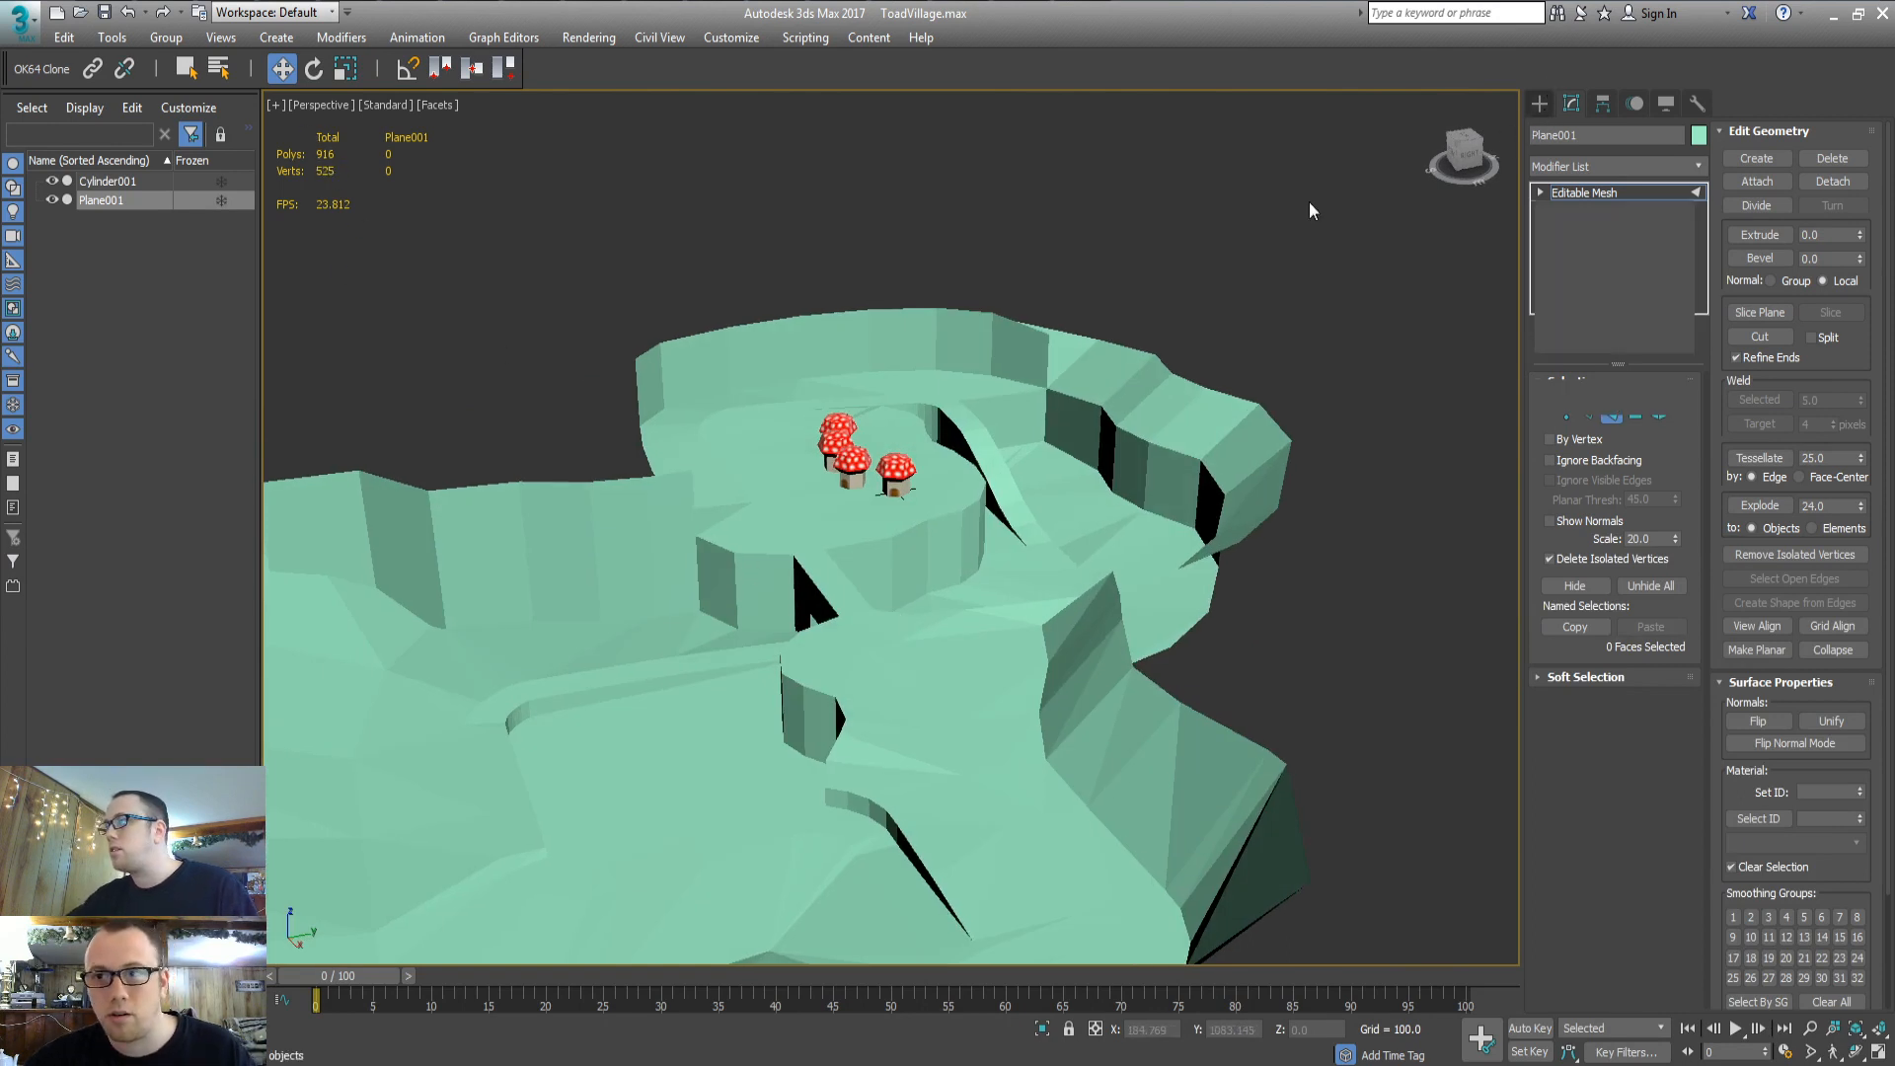
left_click(901, 471)
middle_click_drag(878, 513, 1113, 558)
middle_click_drag(1159, 499, 1112, 389)
mouse_move(1140, 316)
left_mouse_down("shift")
mouse_move(1051, 356)
mouse_move(839, 652)
mouse_move(862, 679)
left_mouse_up("shift")
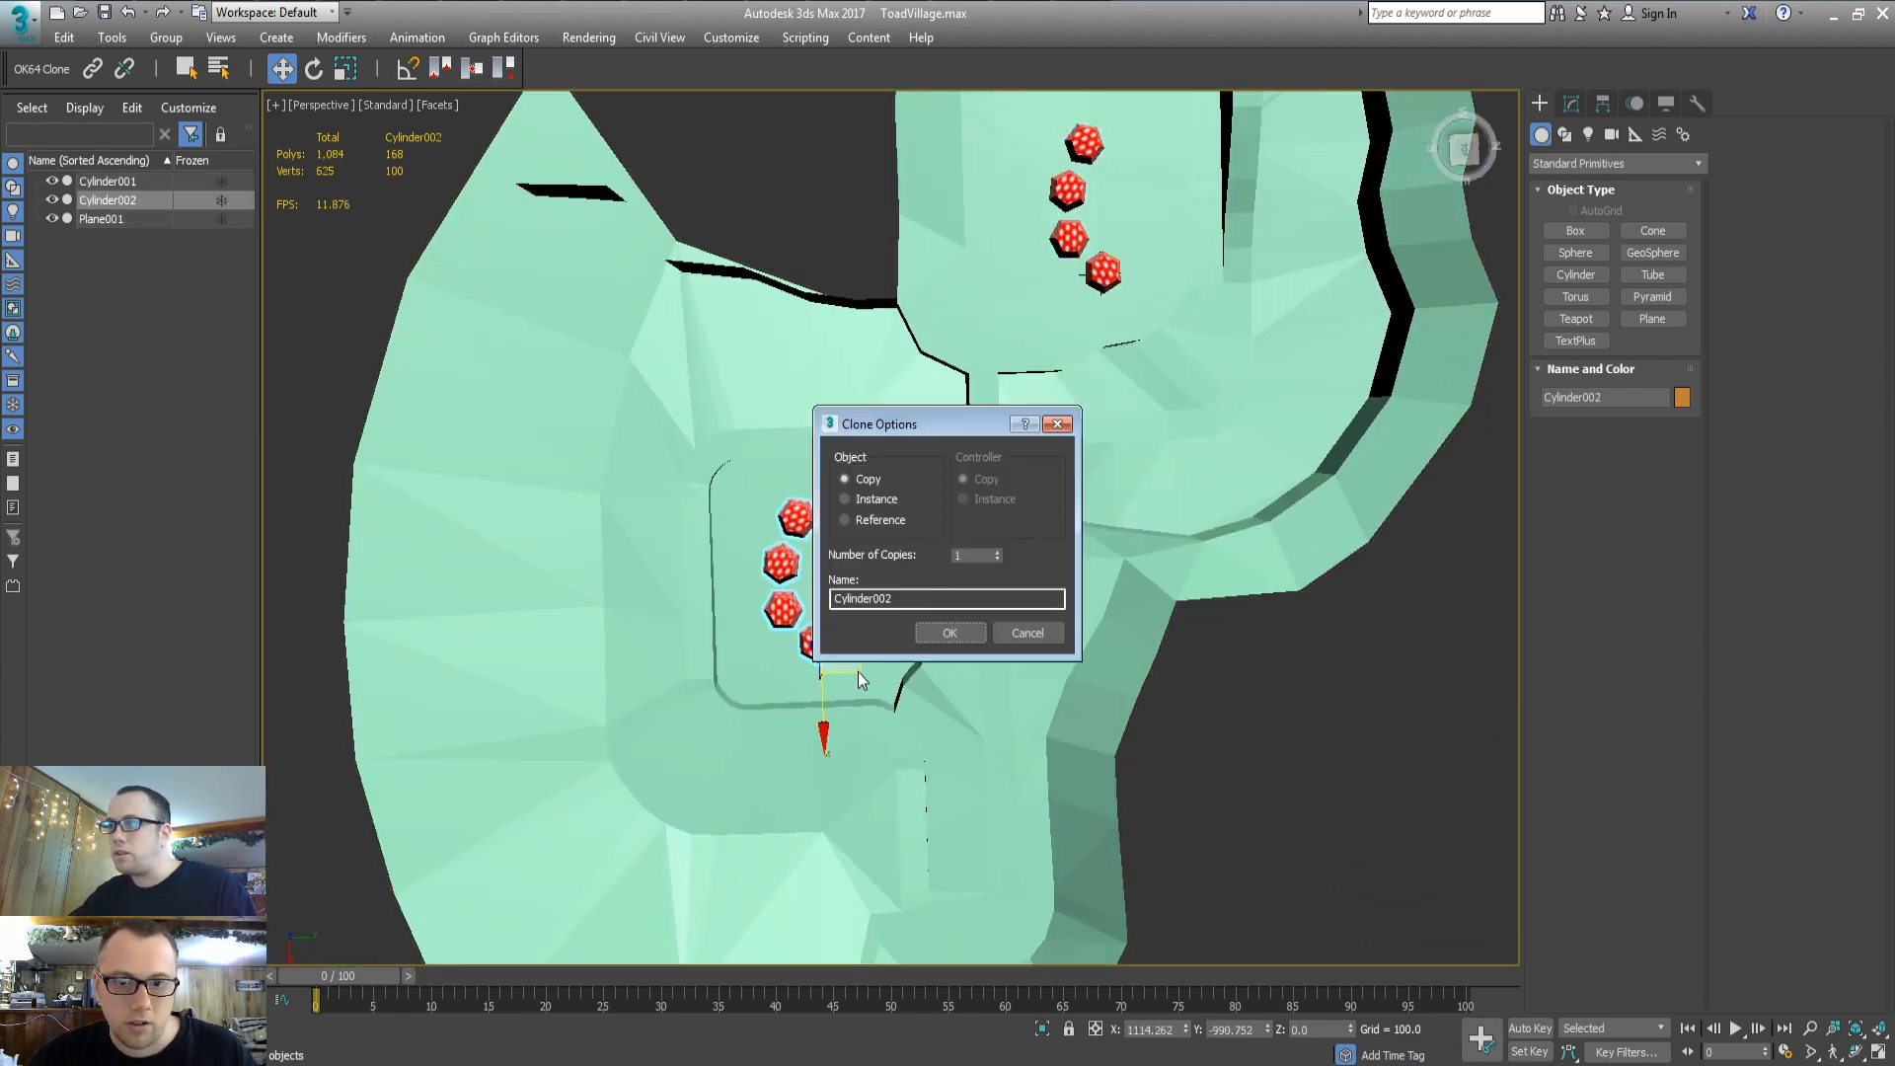
left_click(920, 634)
Lower the copied mushroom houses onto the floor of the clearing, at a Z of about -197
key("z")
middle_click_drag(916, 633, 912, 488, "alt")
left_click_drag(1091, 549, 1082, 744)
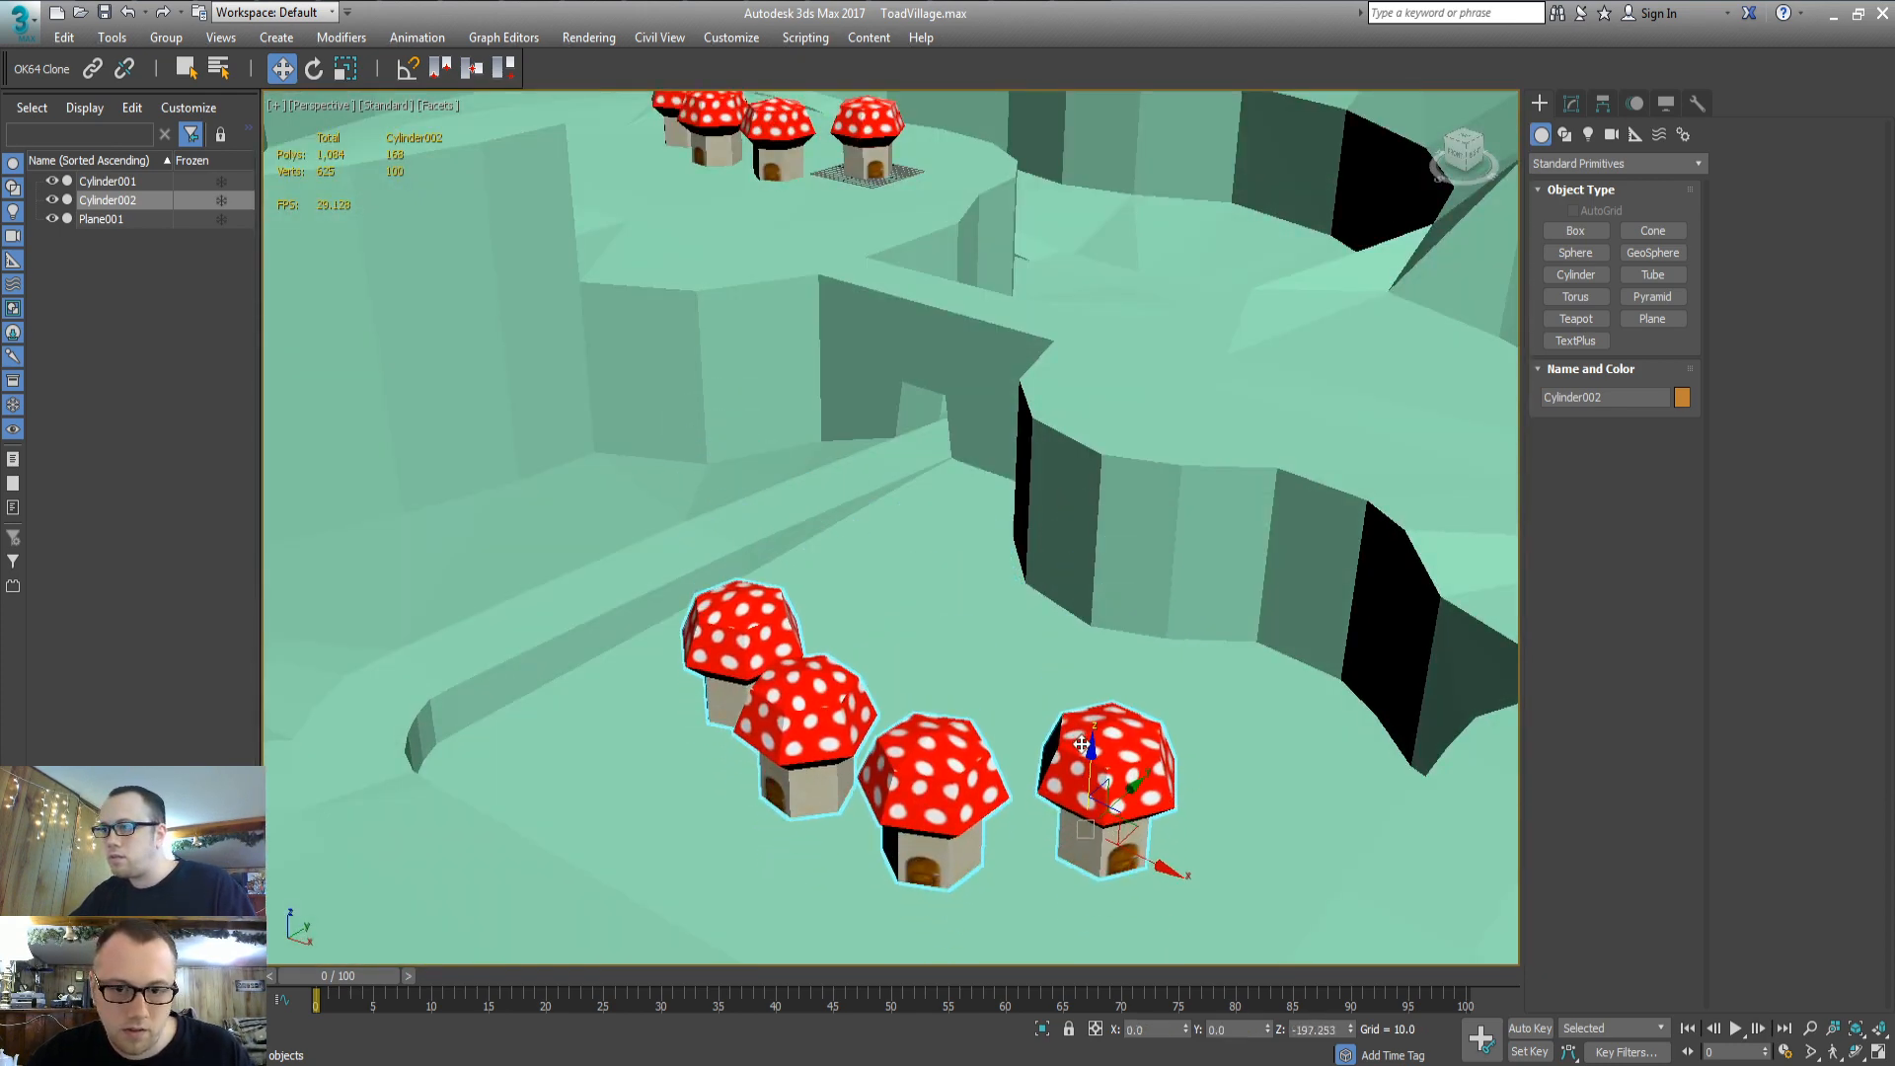
middle_click_drag(1040, 671, 918, 427)
scroll(972, 548, "up", 5)
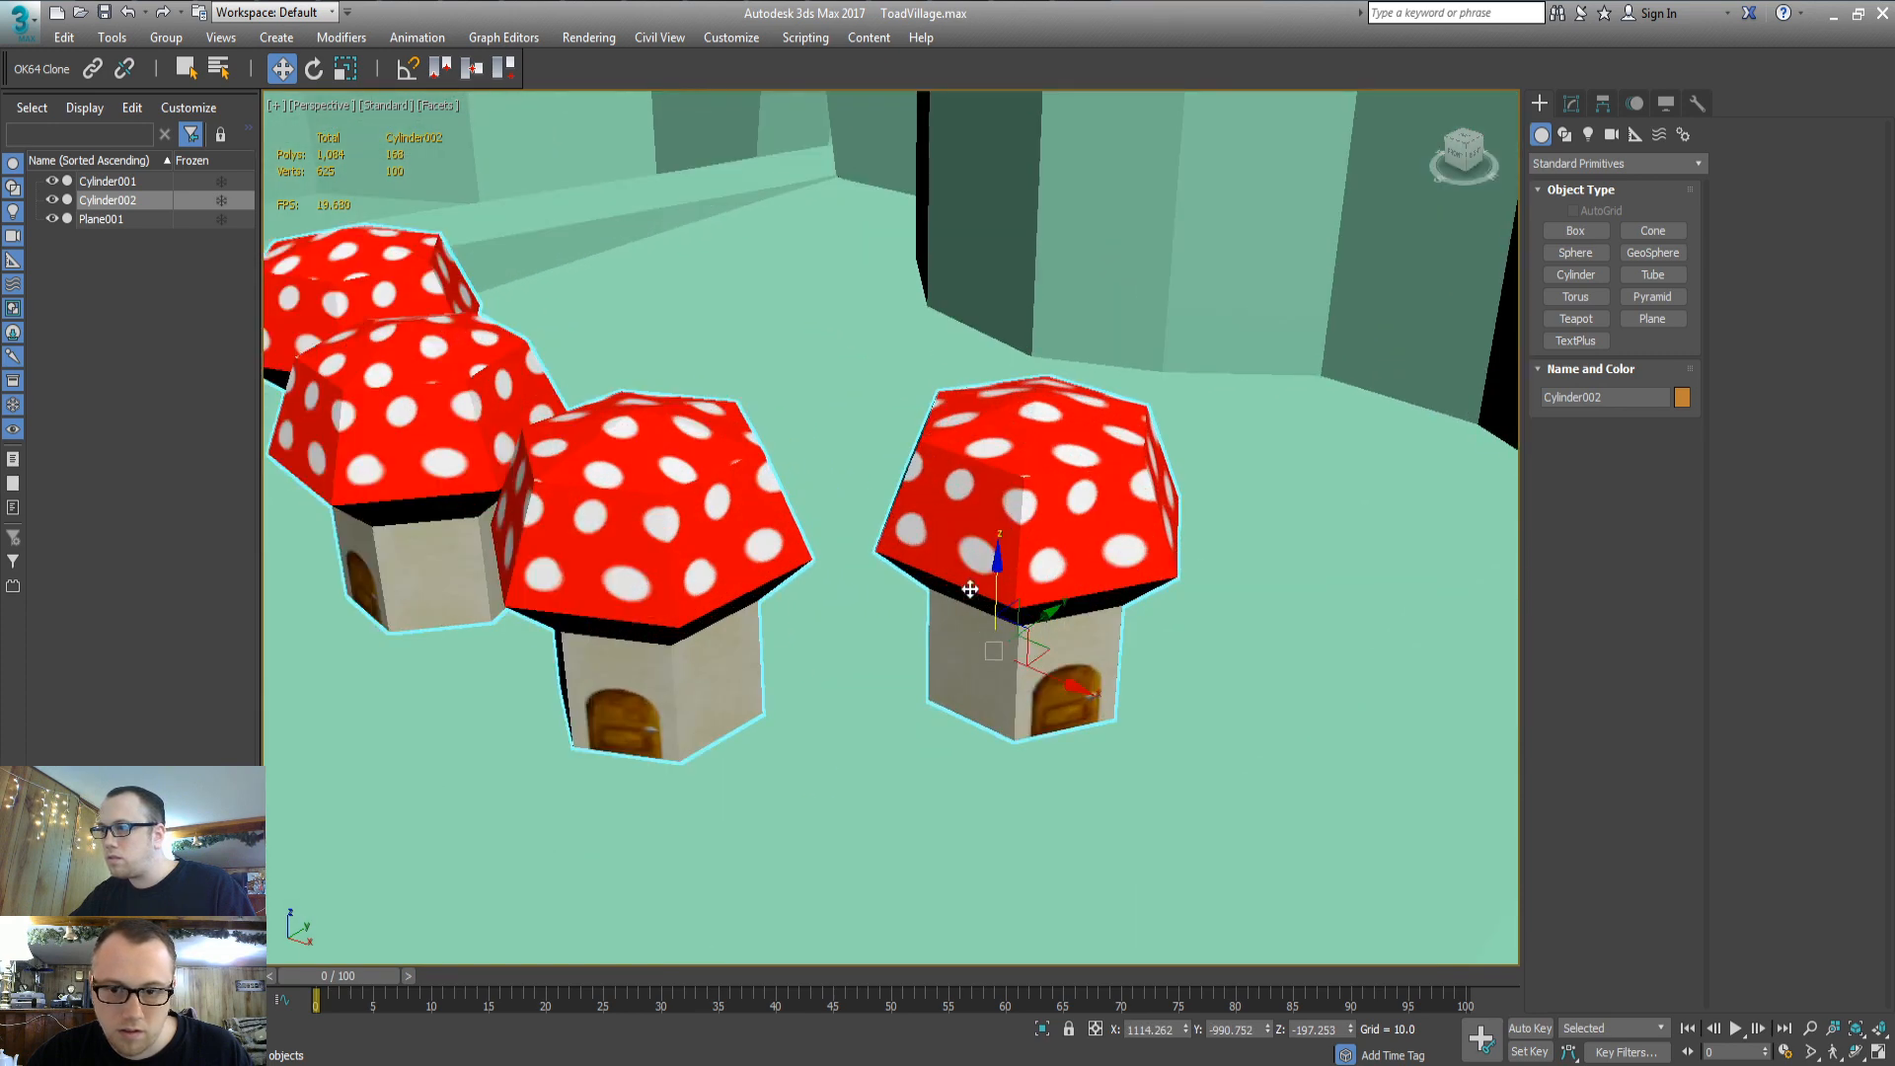
middle_click_drag(800, 590, 894, 592)
scroll(896, 593, "down", 3)
Move the end house of the copied row outward as a separate element and rotate it about its vertical axis
key("4")
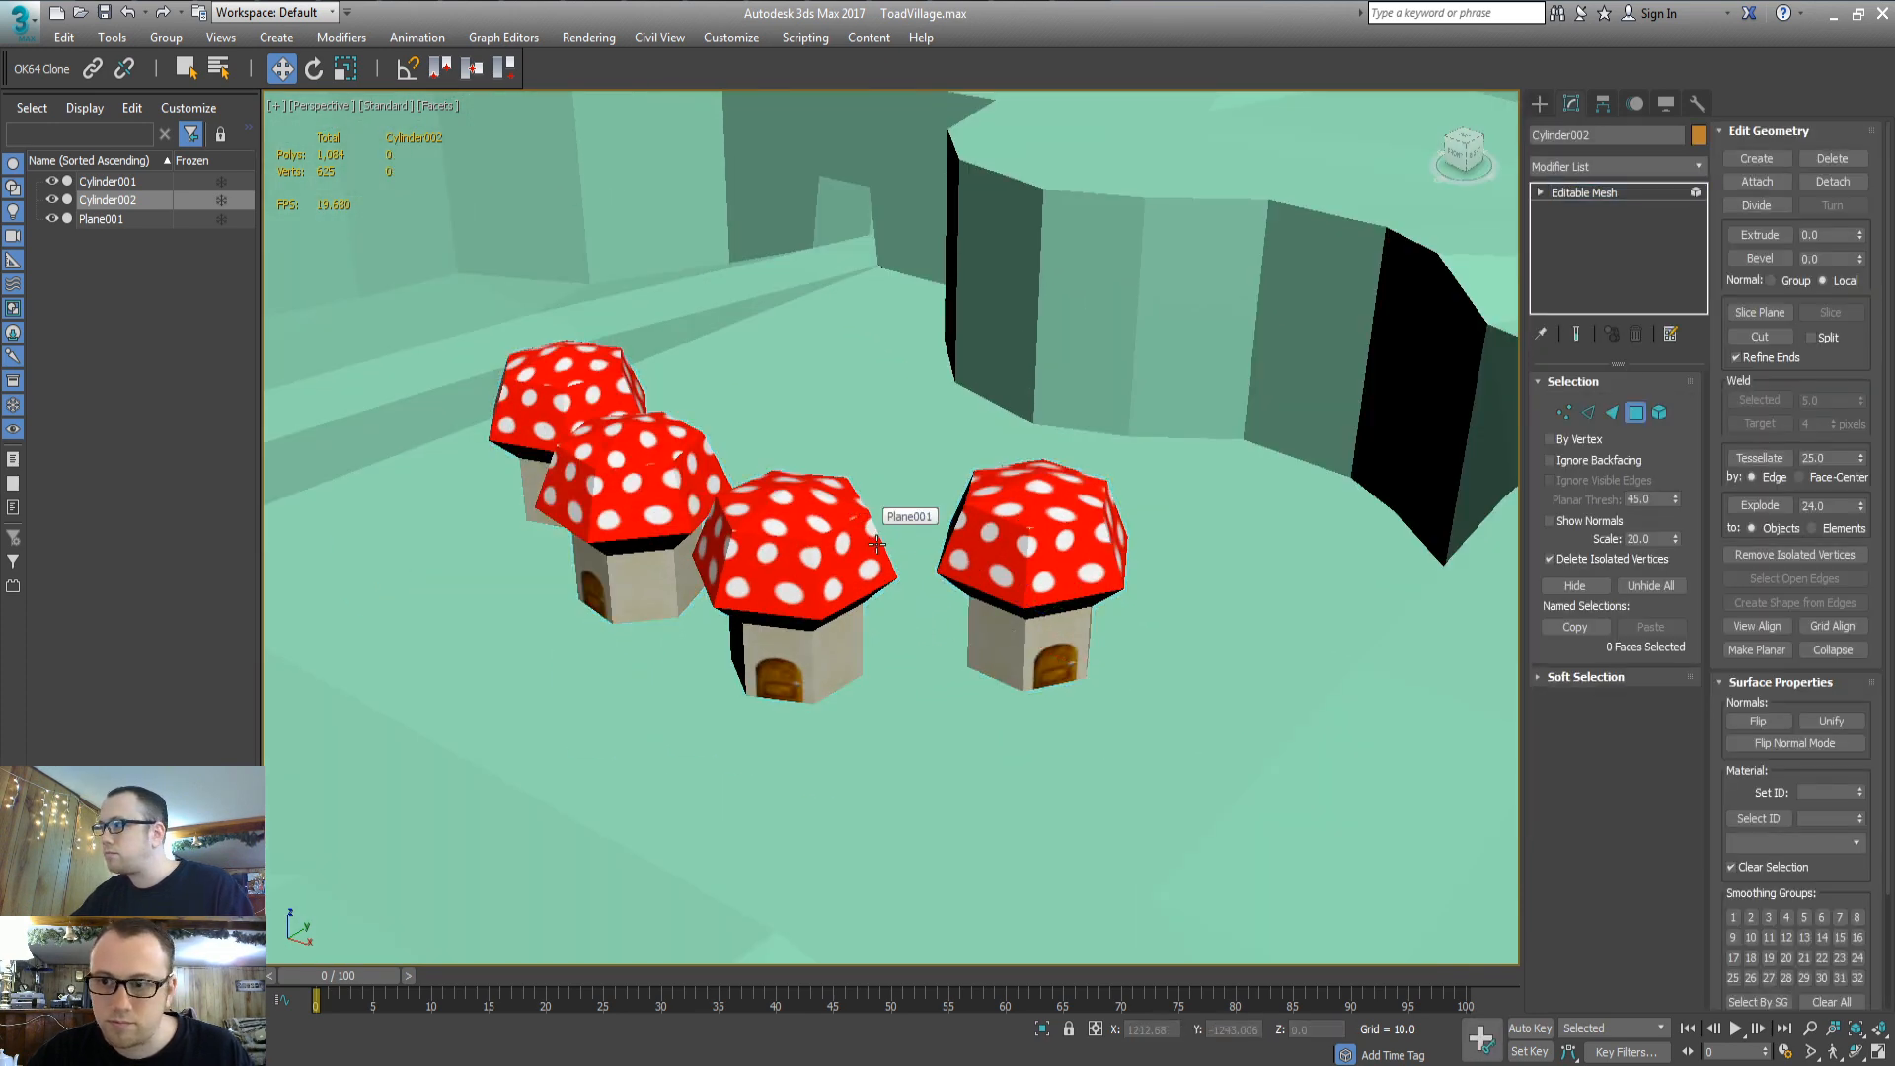
key("5")
left_click(1007, 542)
middle_click_drag(1007, 543, 1007, 706, "alt")
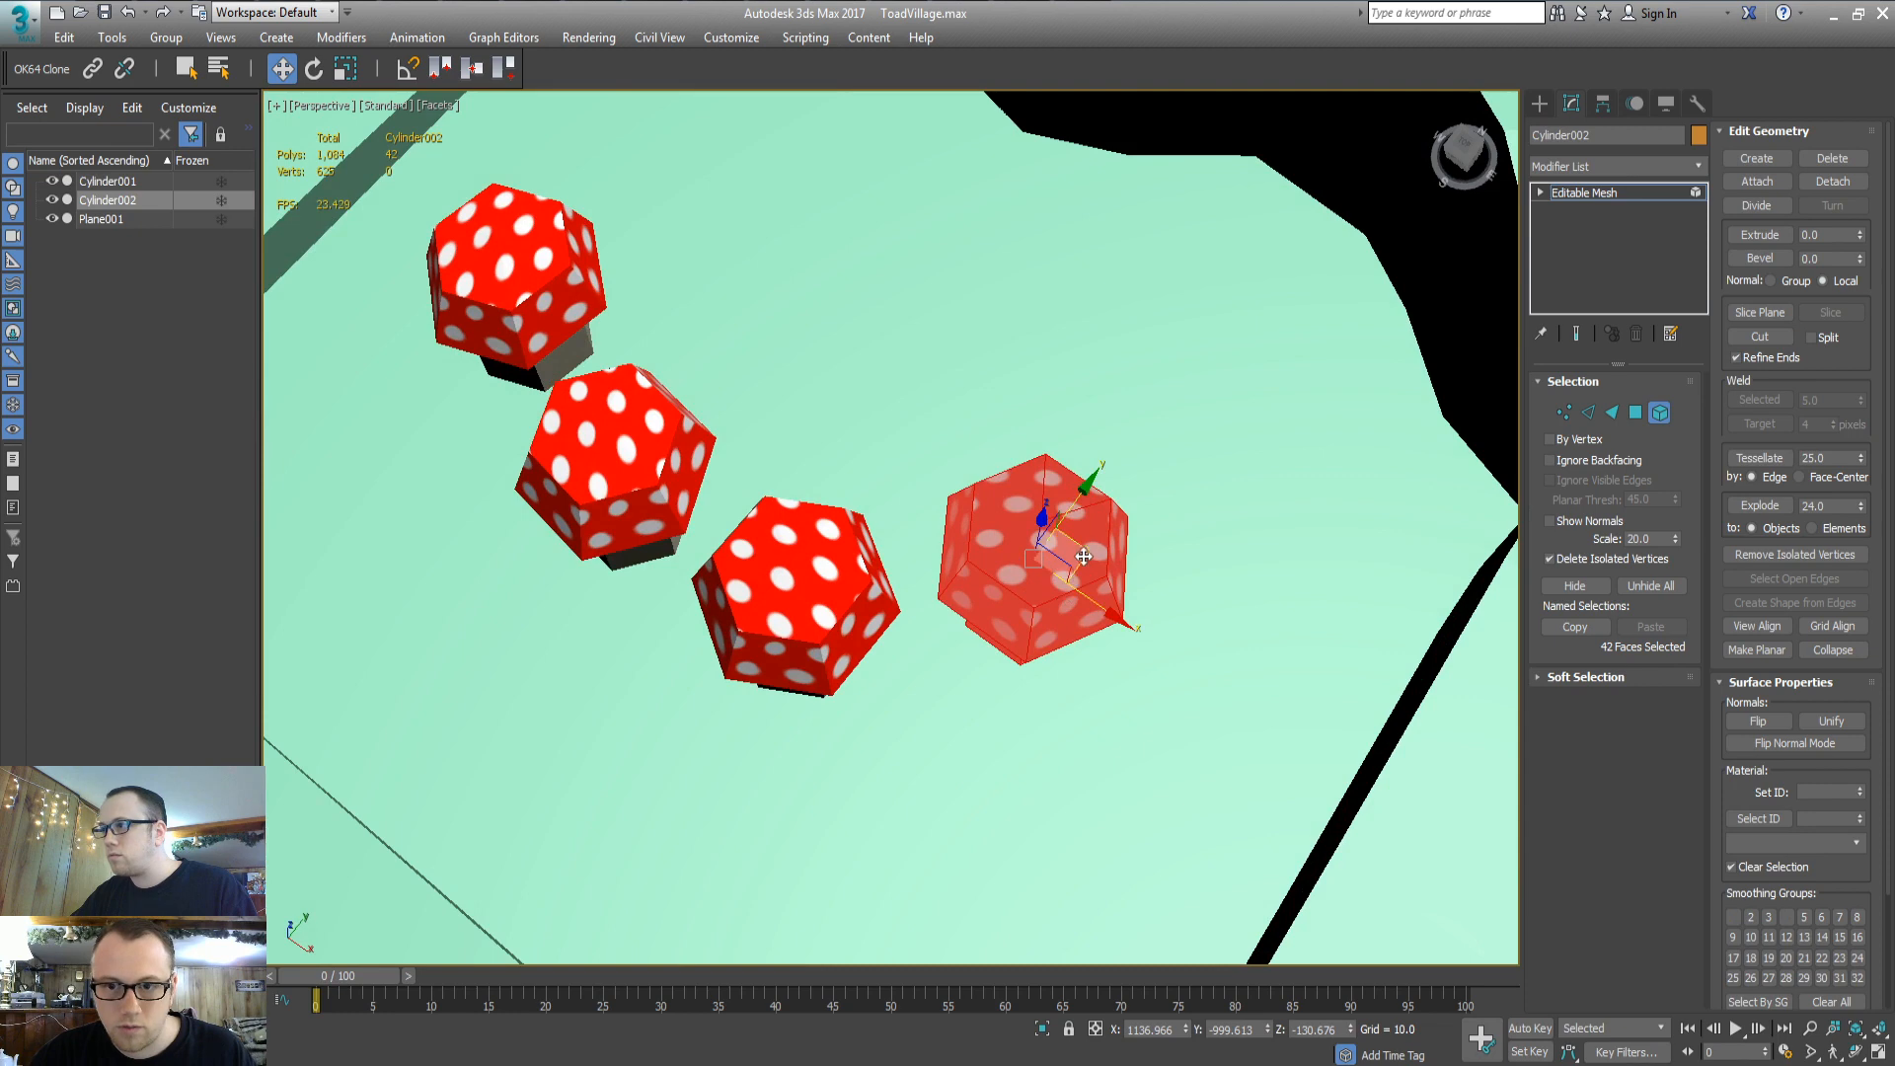
left_click_drag(1083, 557, 1181, 510)
key("e")
left_click_drag(1192, 584, 1120, 592)
Spread the other three copied houses around the clearing to break up the row
left_click(776, 622)
key("w")
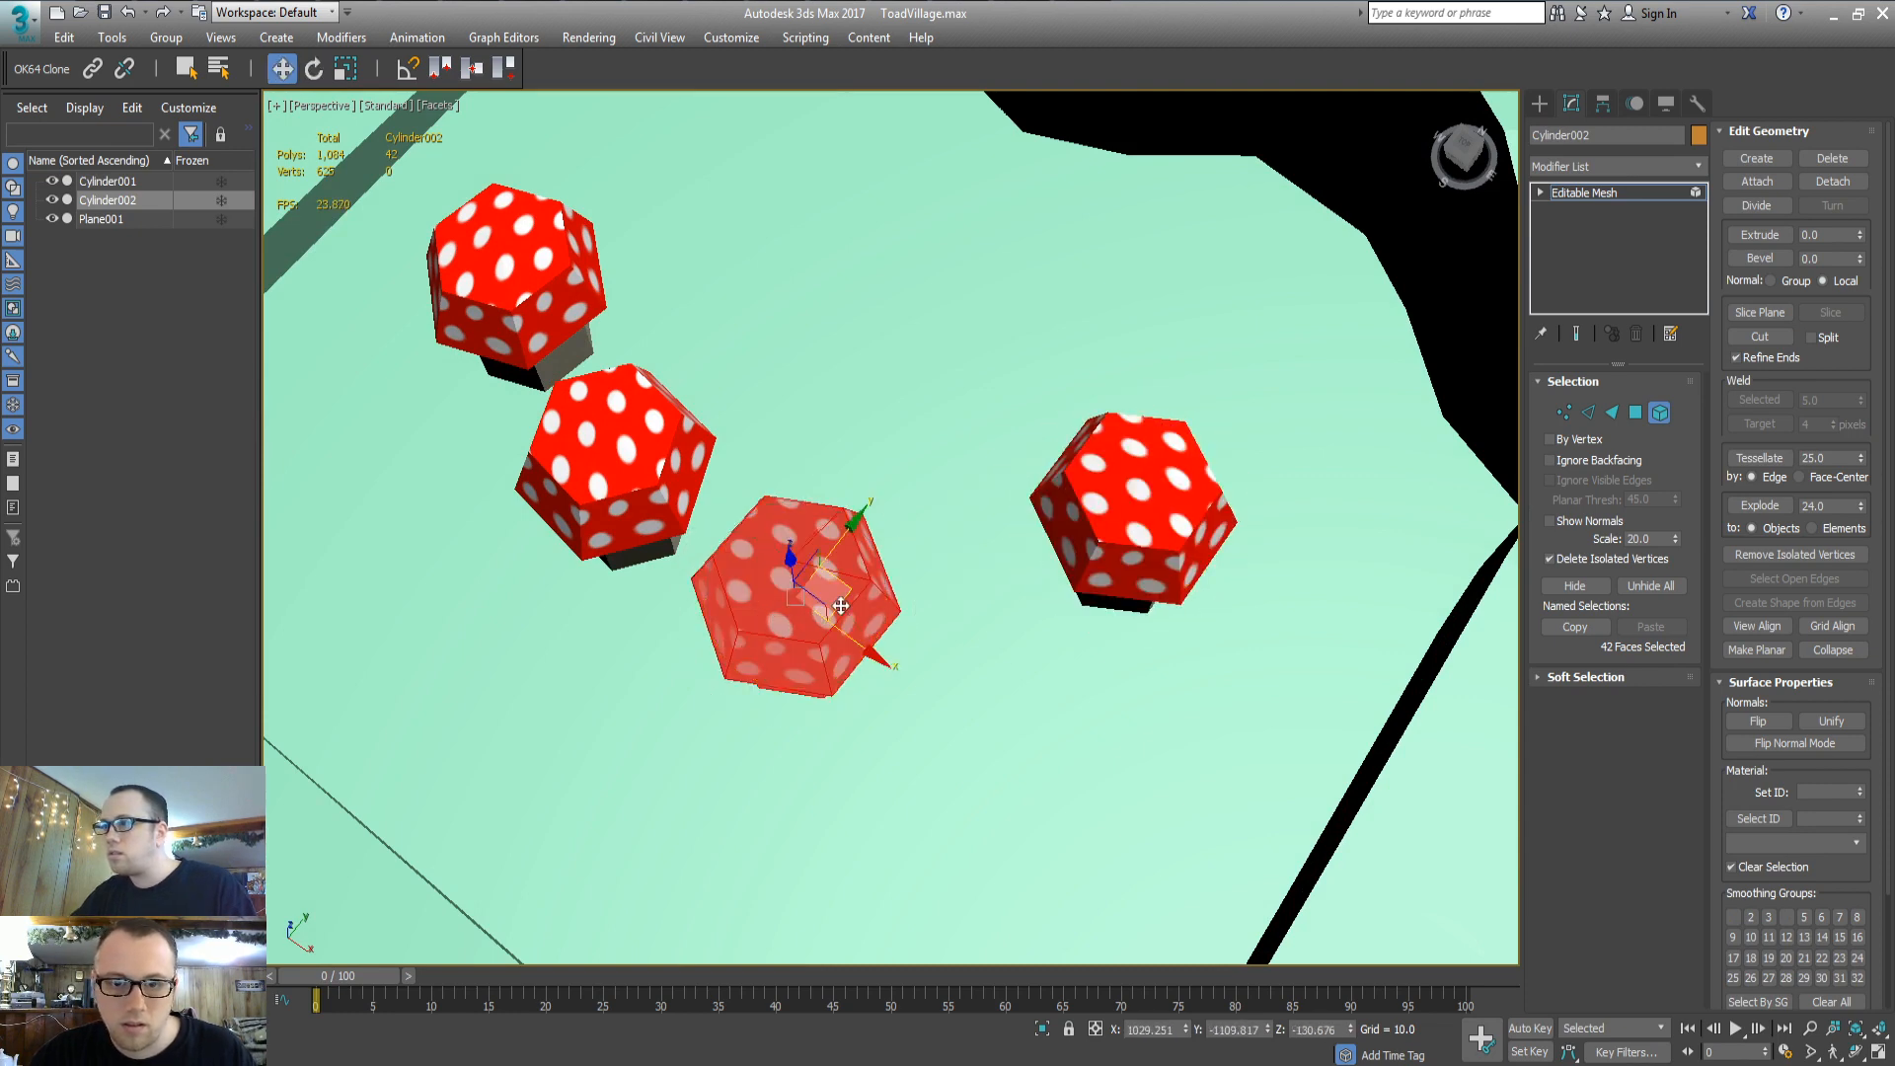
left_click_drag(839, 597, 873, 208)
left_click(621, 459)
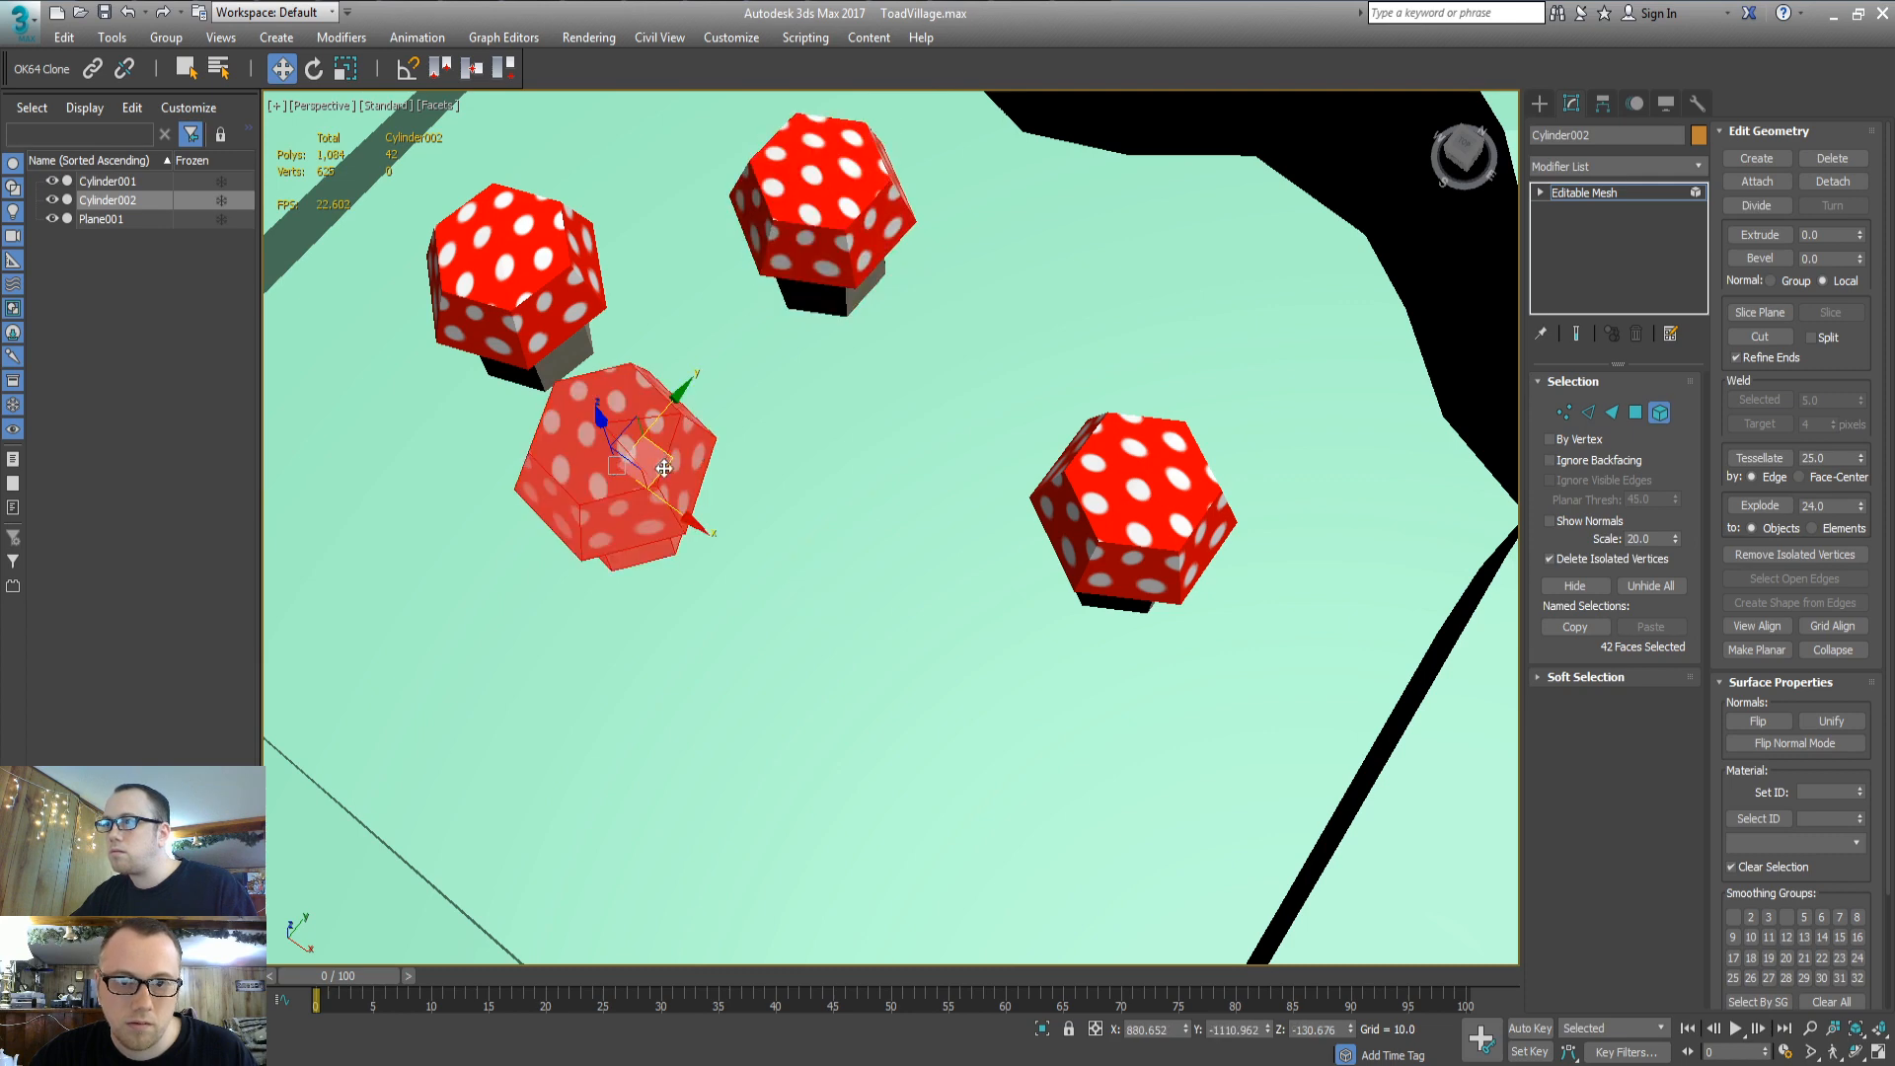
left_click_drag(622, 459, 780, 658)
left_click(577, 318)
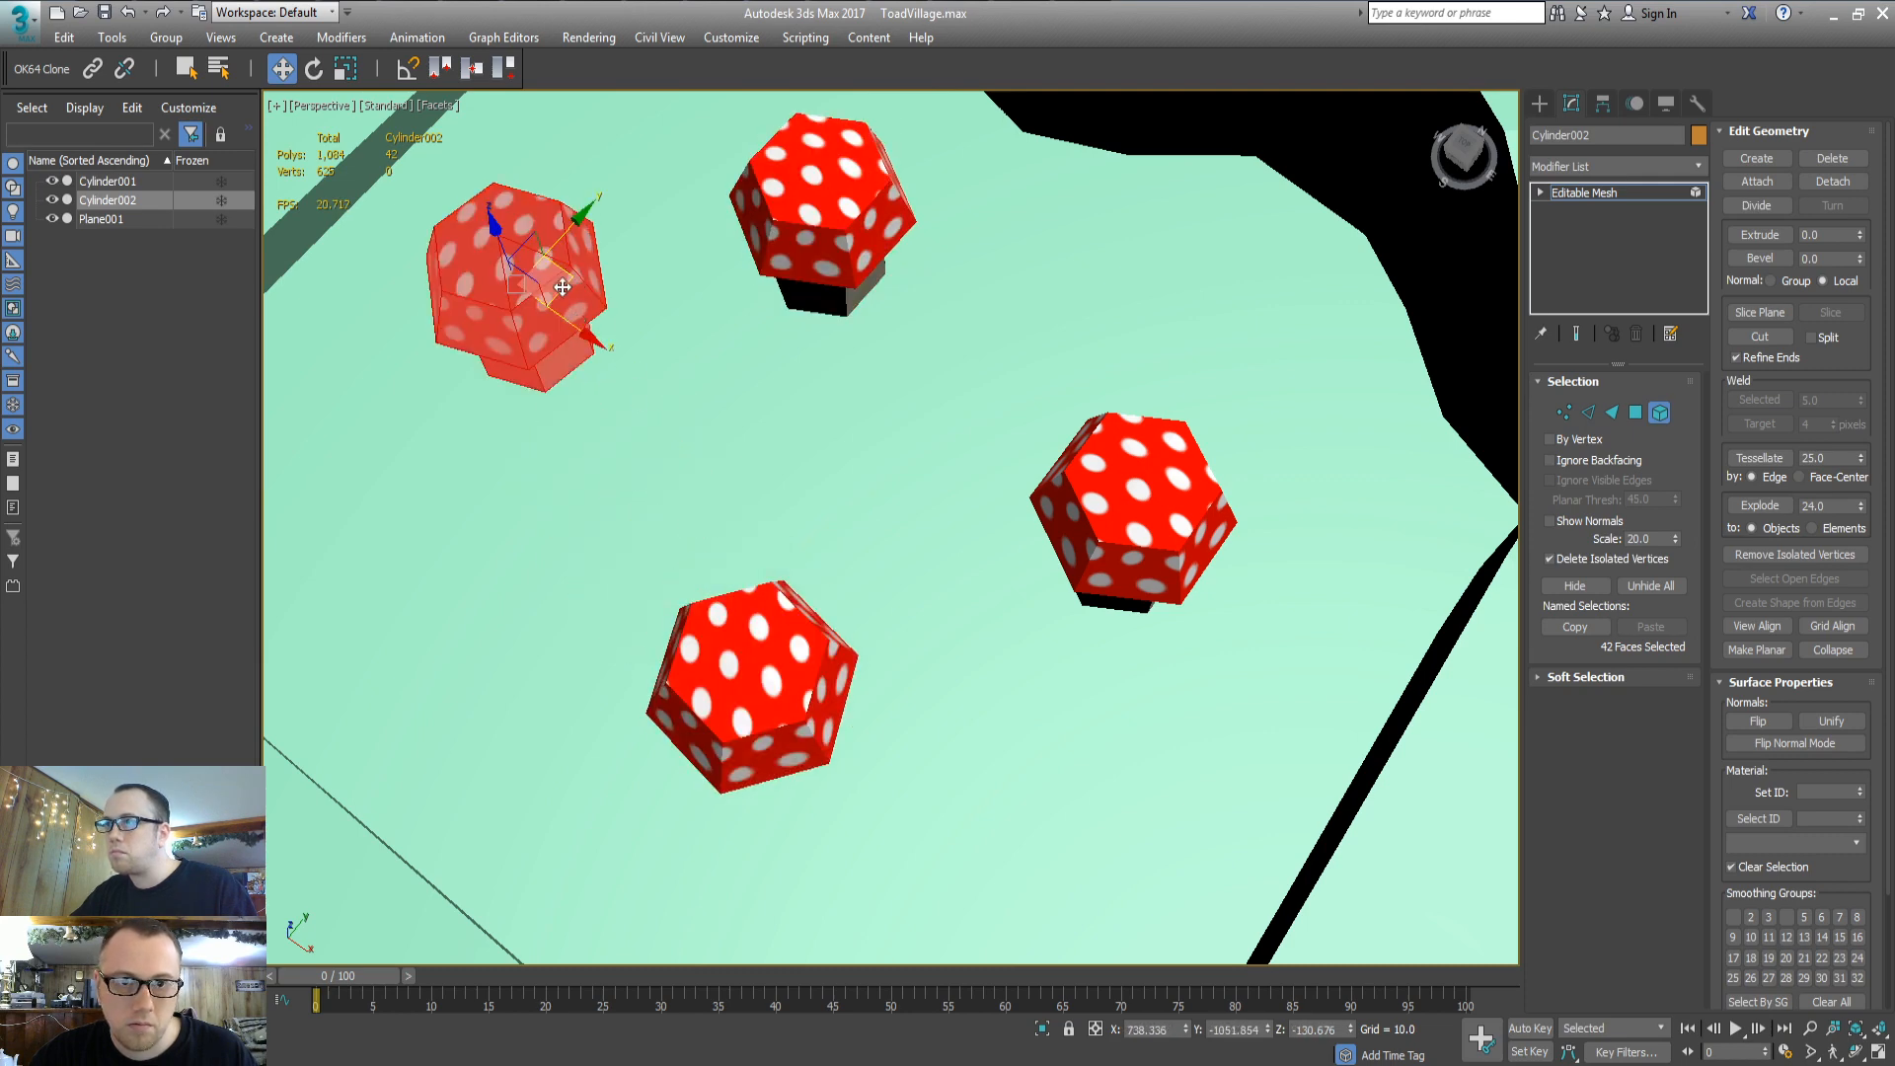
left_click_drag(563, 287, 469, 468)
Rotate the copied houses individually about their vertical axes so their doors face different directions
key("e")
middle_click_drag(602, 603, 691, 563, "alt")
middle_click_drag(806, 616, 948, 474)
left_click(954, 468)
left_click_drag(955, 439, 719, 492)
middle_click_drag(1180, 629, 1146, 487, "alt")
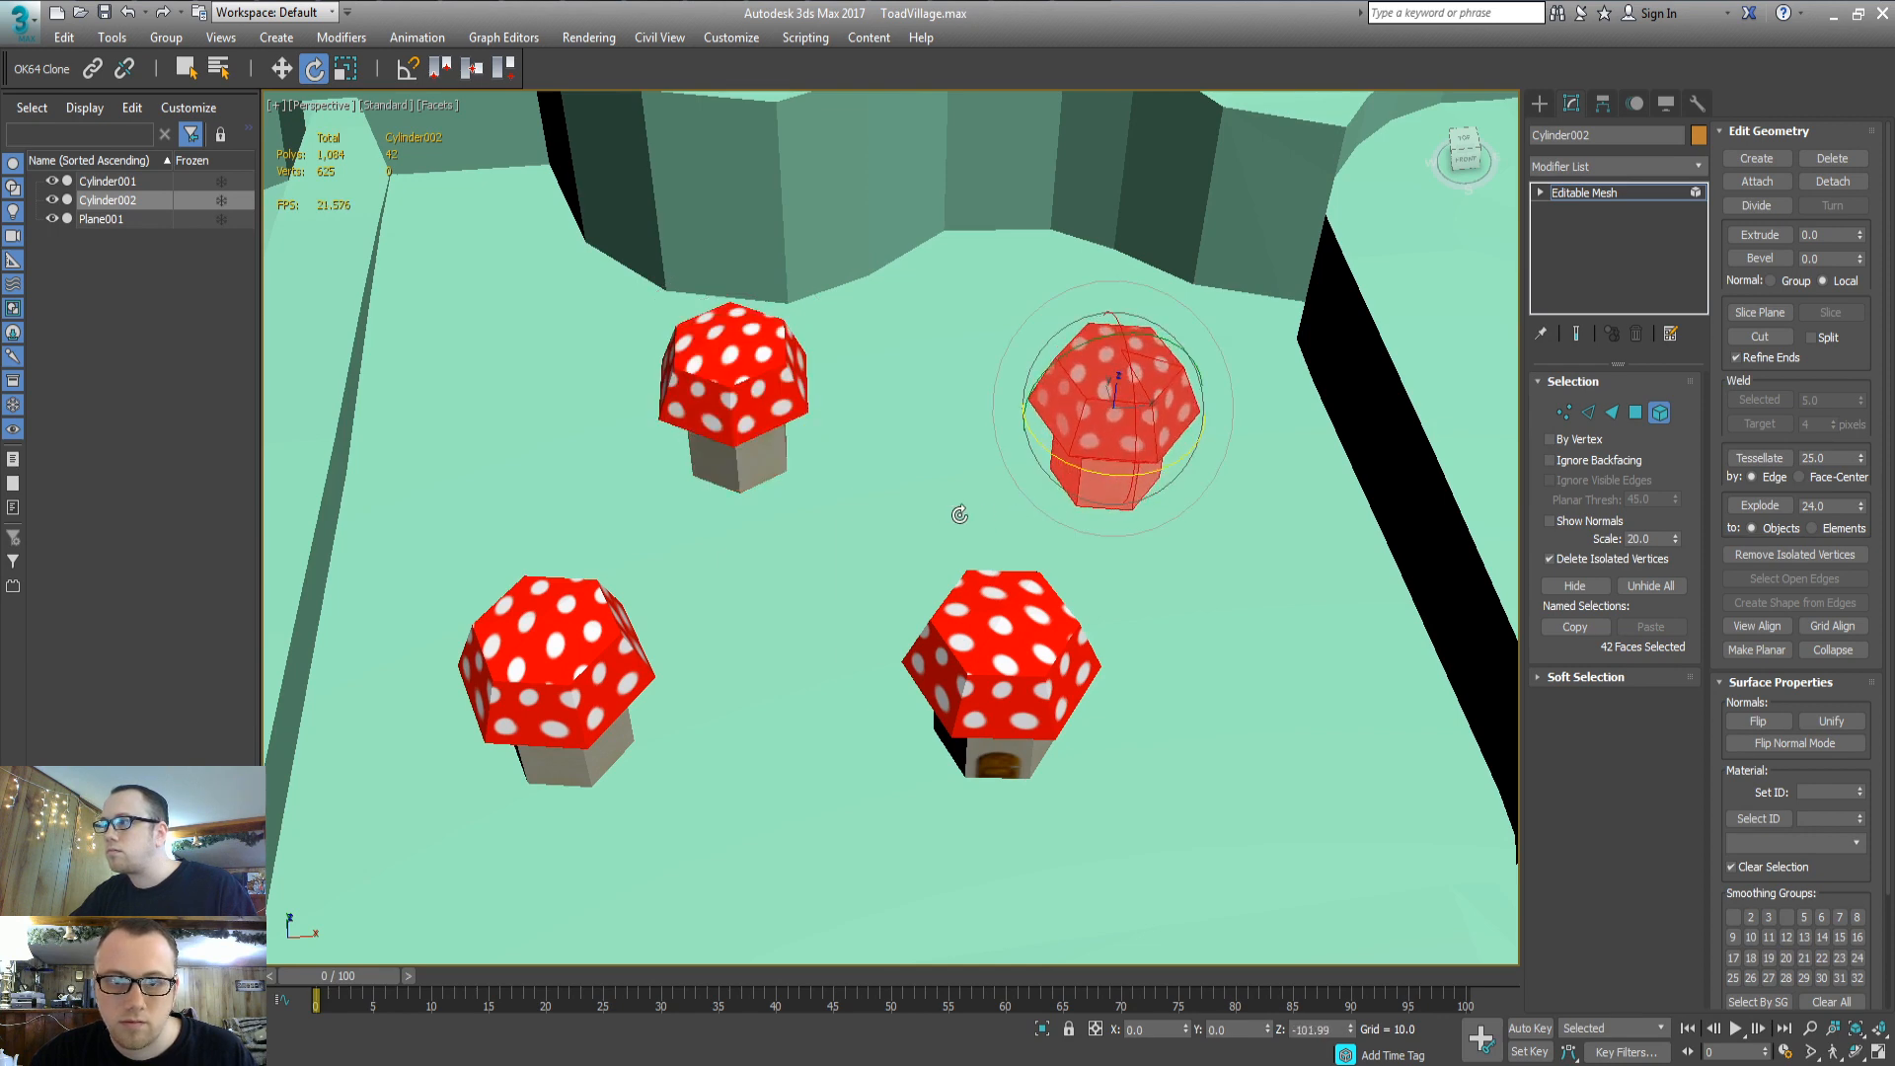
left_click(756, 679)
middle_click_drag(752, 671, 855, 652, "alt")
left_click(1089, 579)
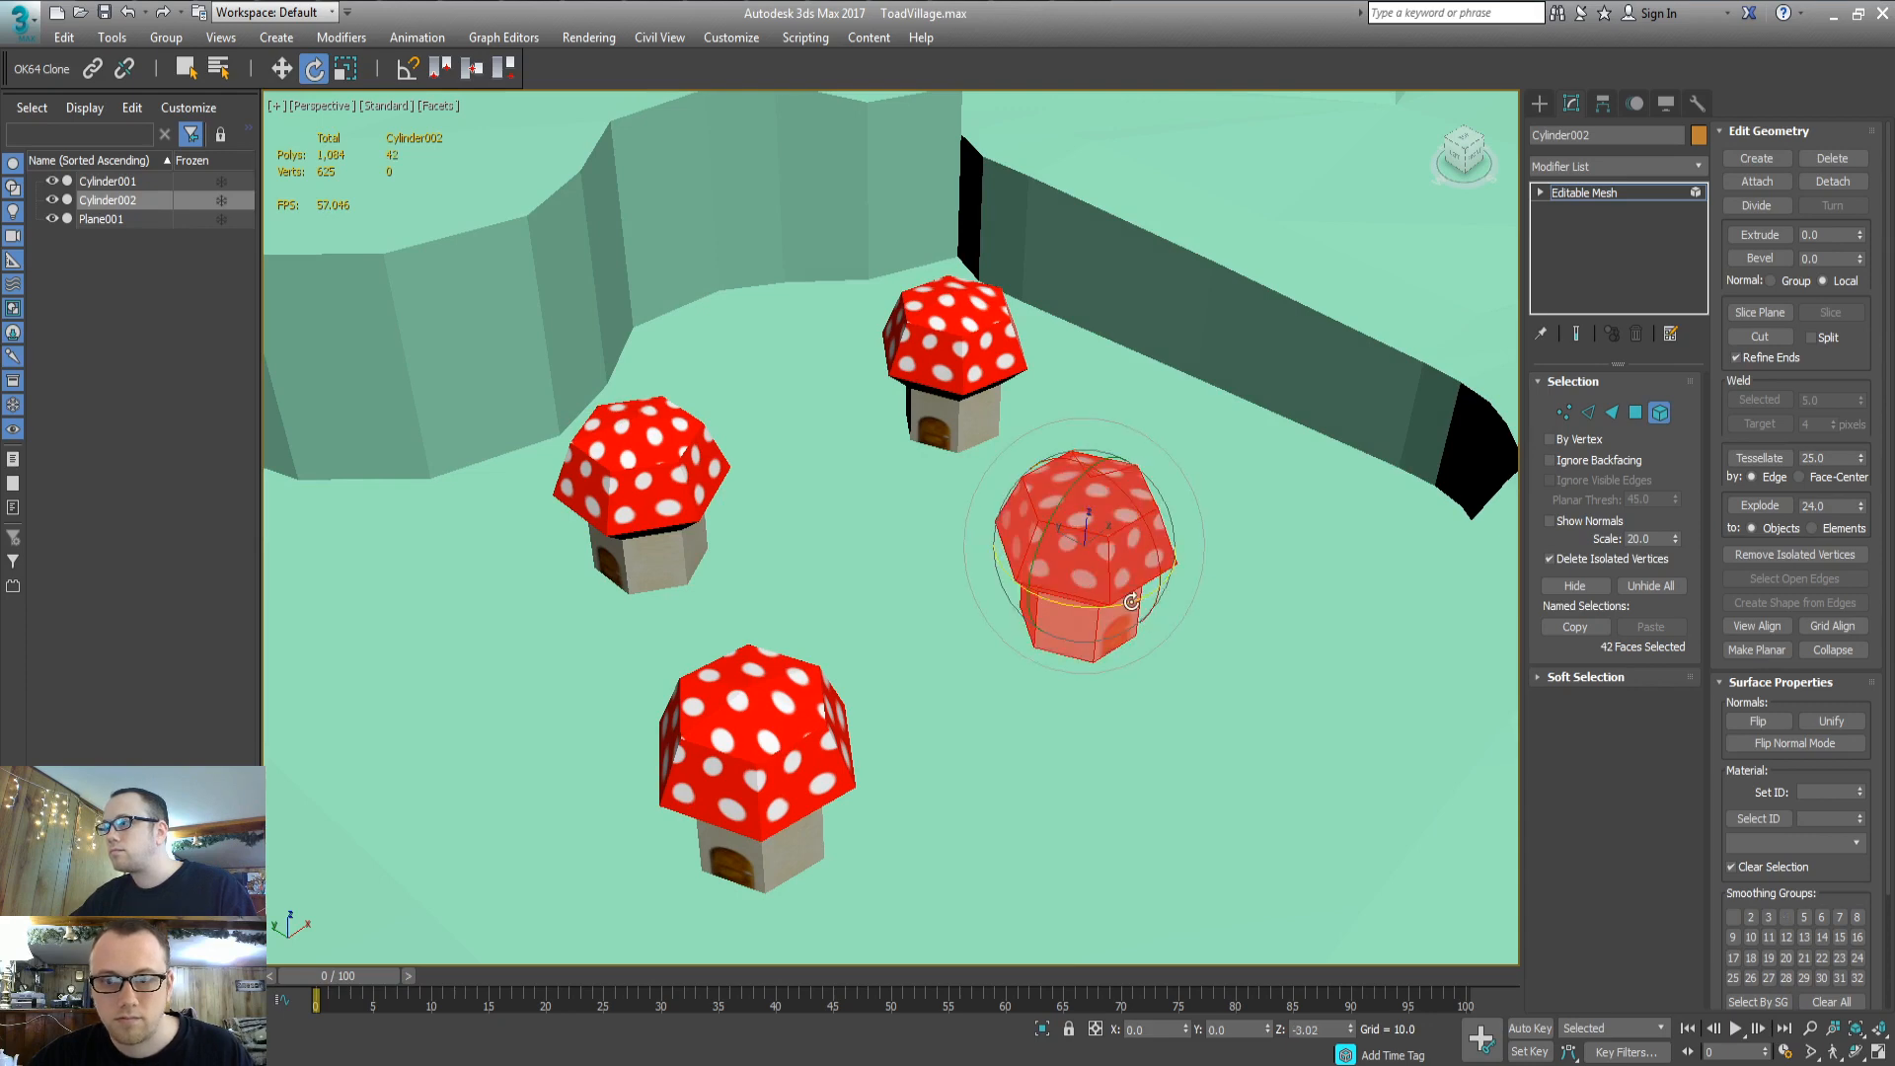
left_click(795, 837)
middle_click_drag(943, 787, 1102, 568, "alt")
left_click(1074, 590)
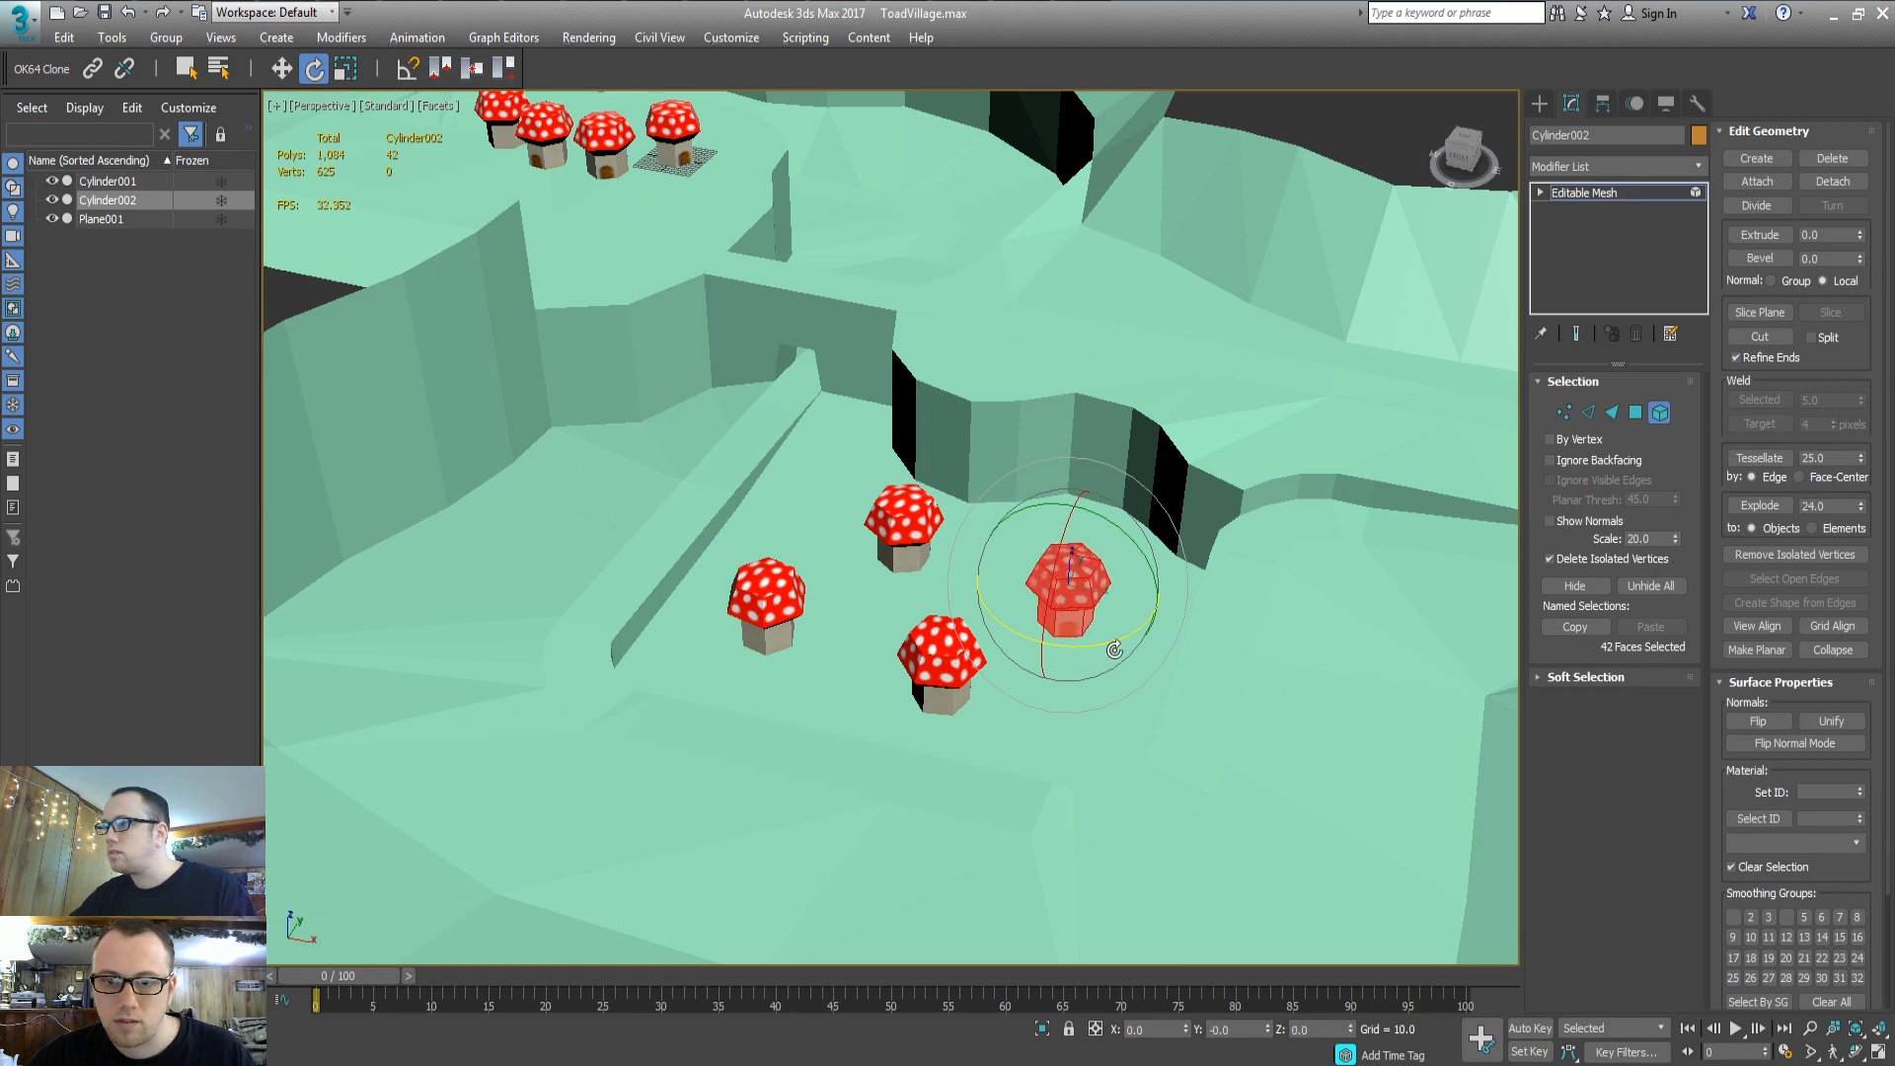
middle_click_drag(1259, 628, 1055, 637, "alt")
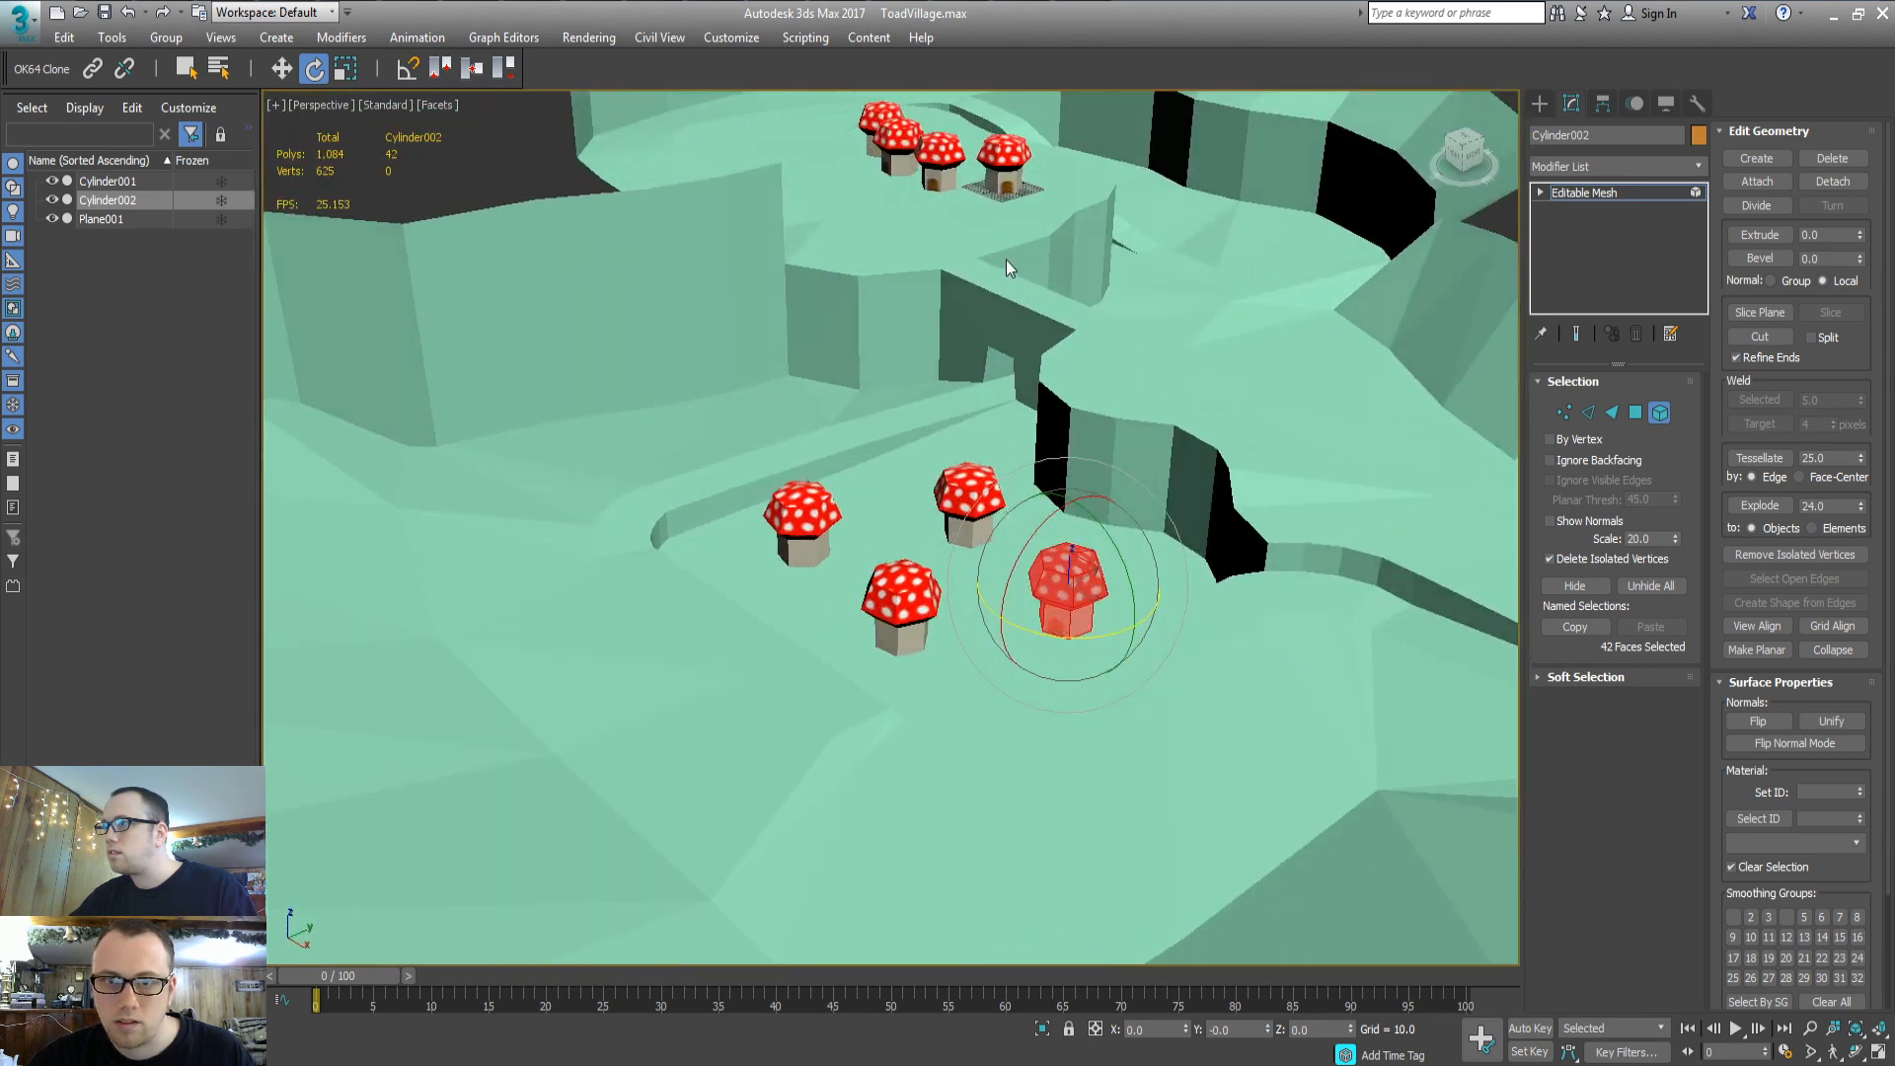
Attach the original plateau mushroom houses to the copied house object
left_click(946, 178)
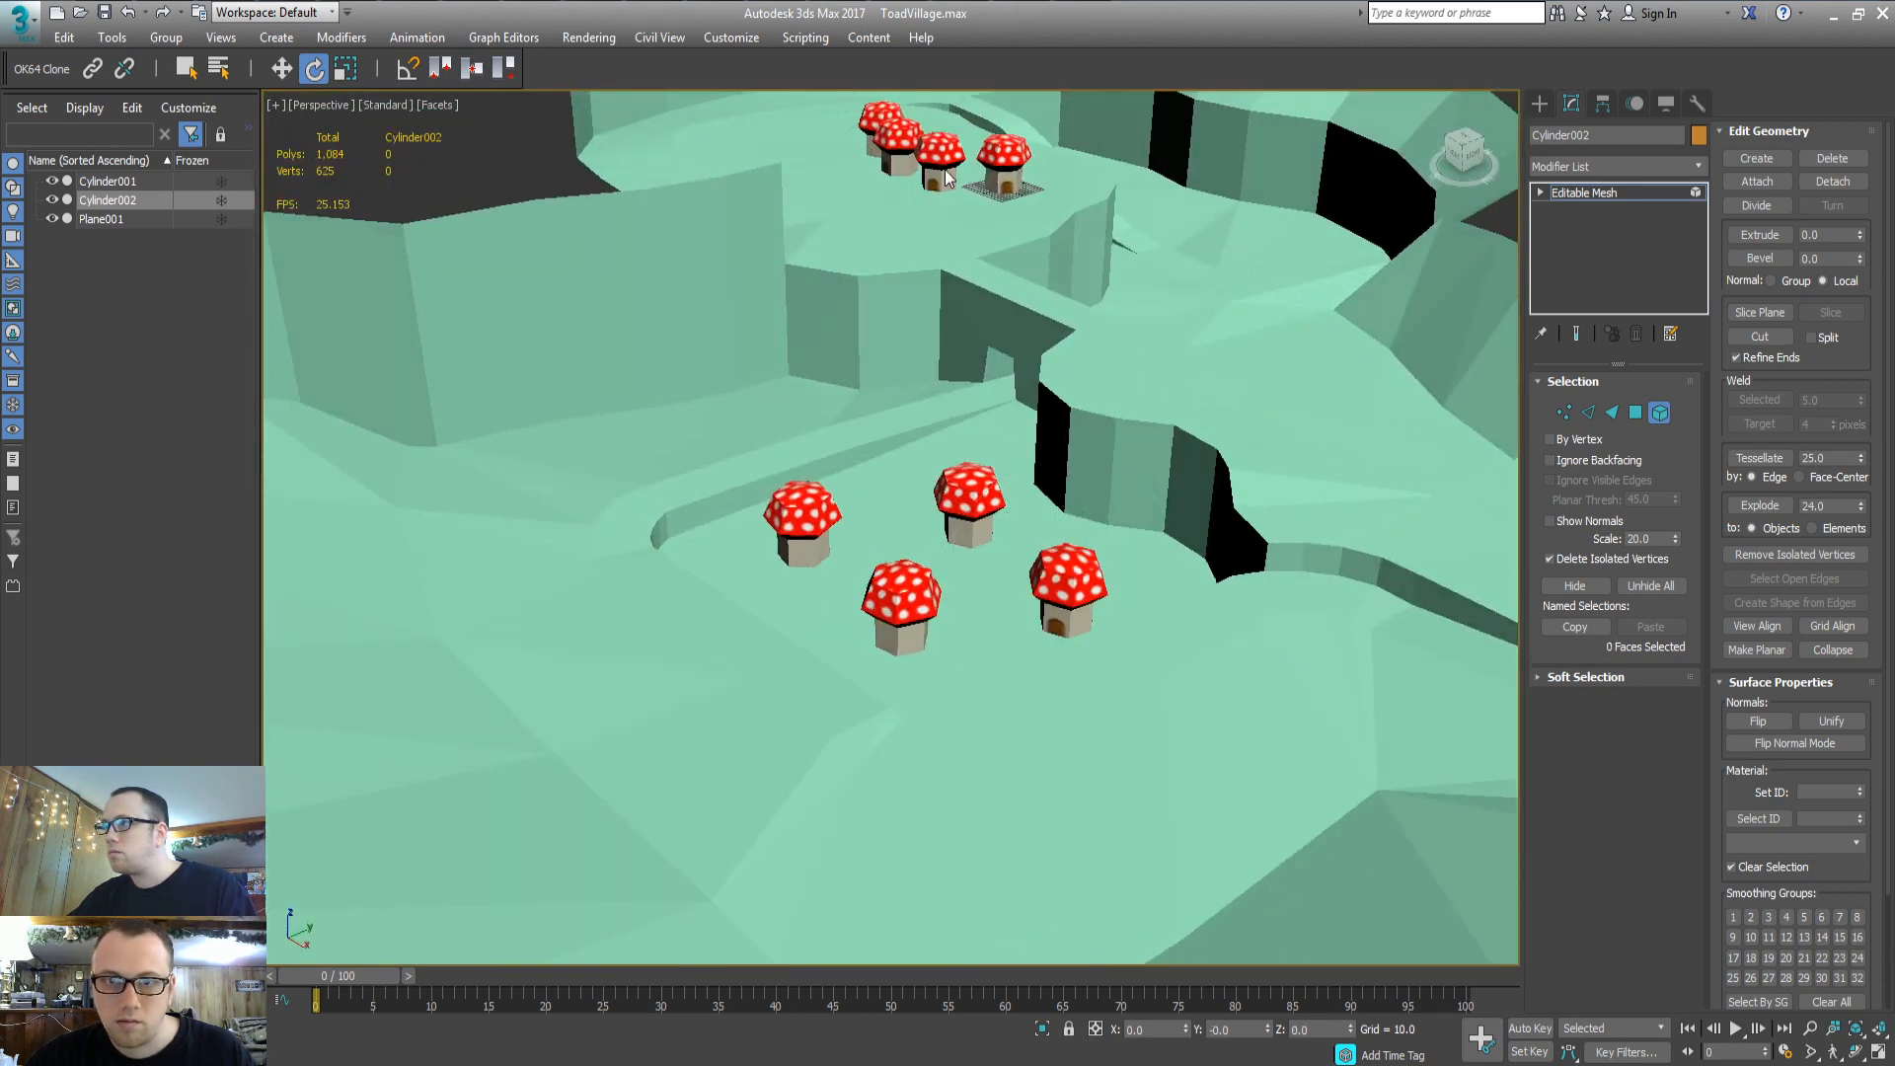
left_click(1538, 104)
left_click(1572, 104)
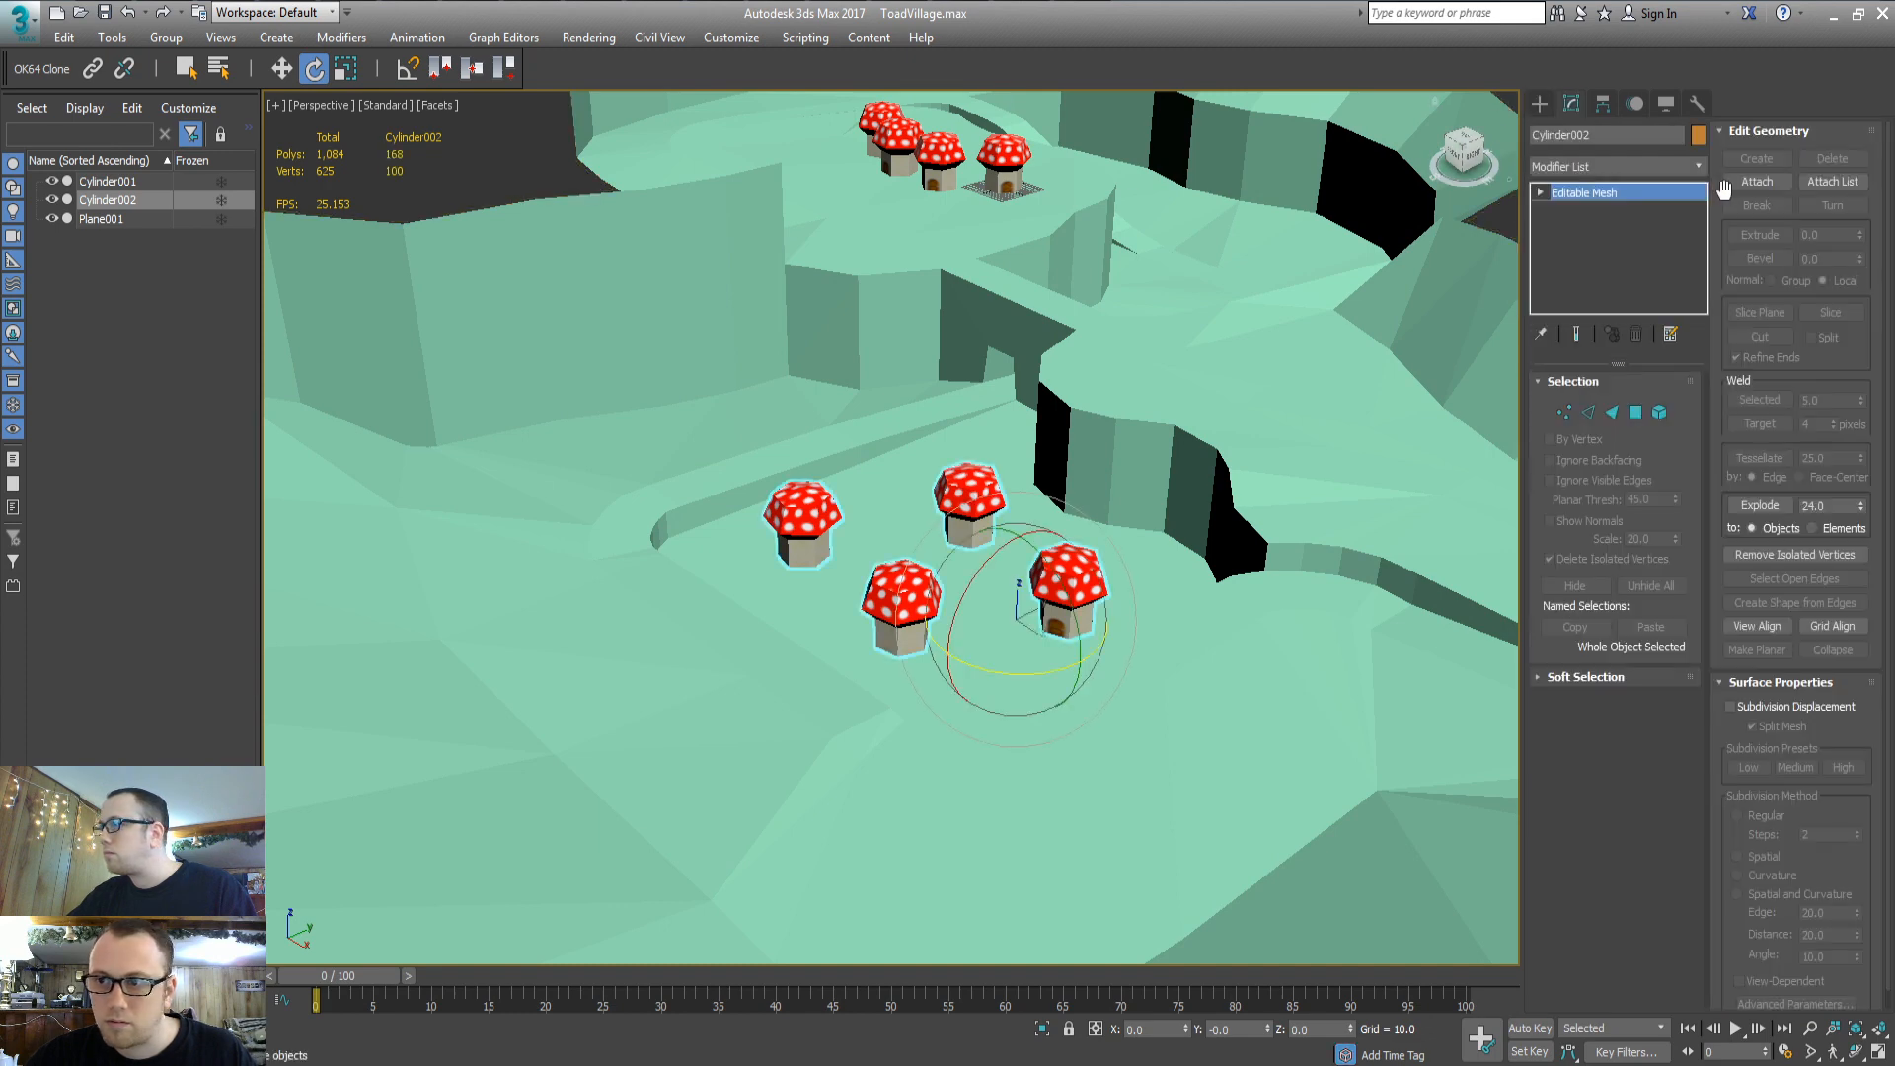
left_click(1729, 183)
left_click(1005, 162)
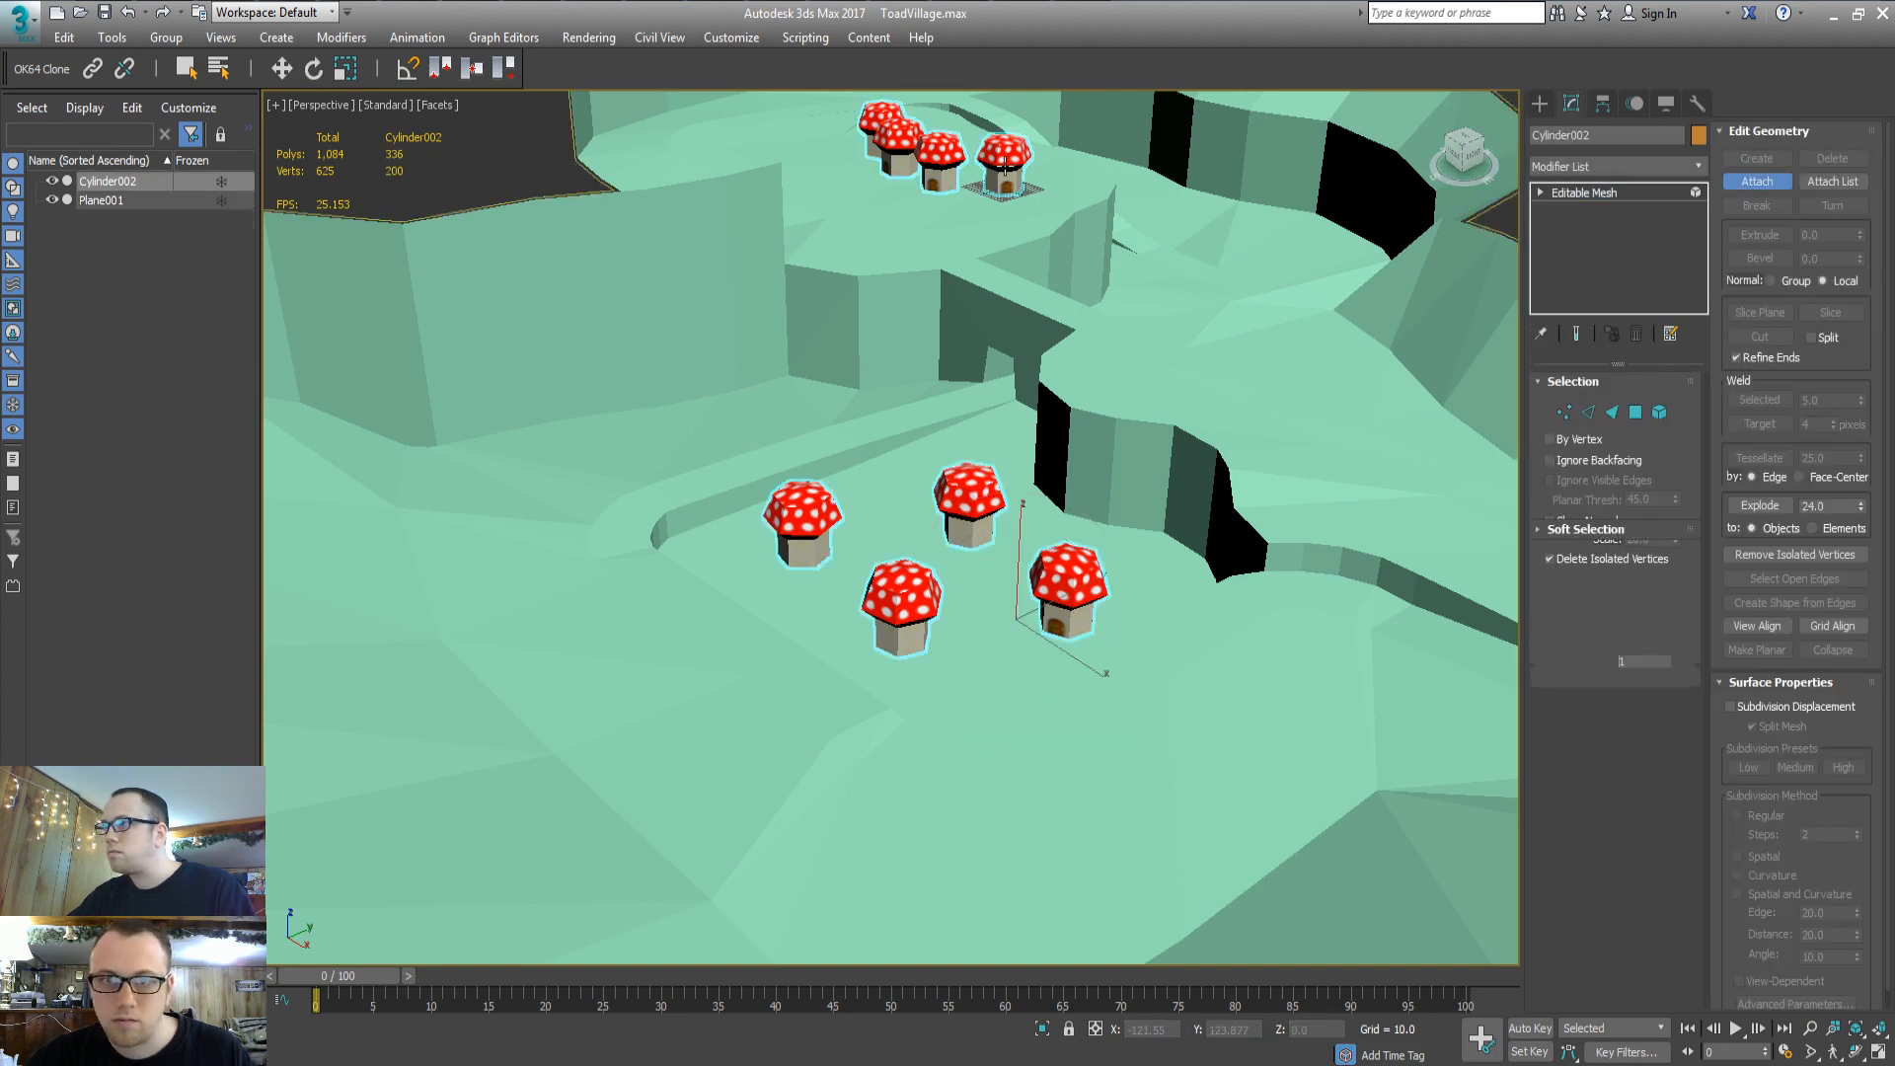
Select one of the plateau mushroom houses as a separate element and display the viewport with edged faces
key("5")
left_click(949, 141)
key("z")
scroll(927, 328, "down", 2)
middle_click_drag(927, 327, 945, 407, "alt")
scroll(820, 421, "down", 3)
left_click(437, 106)
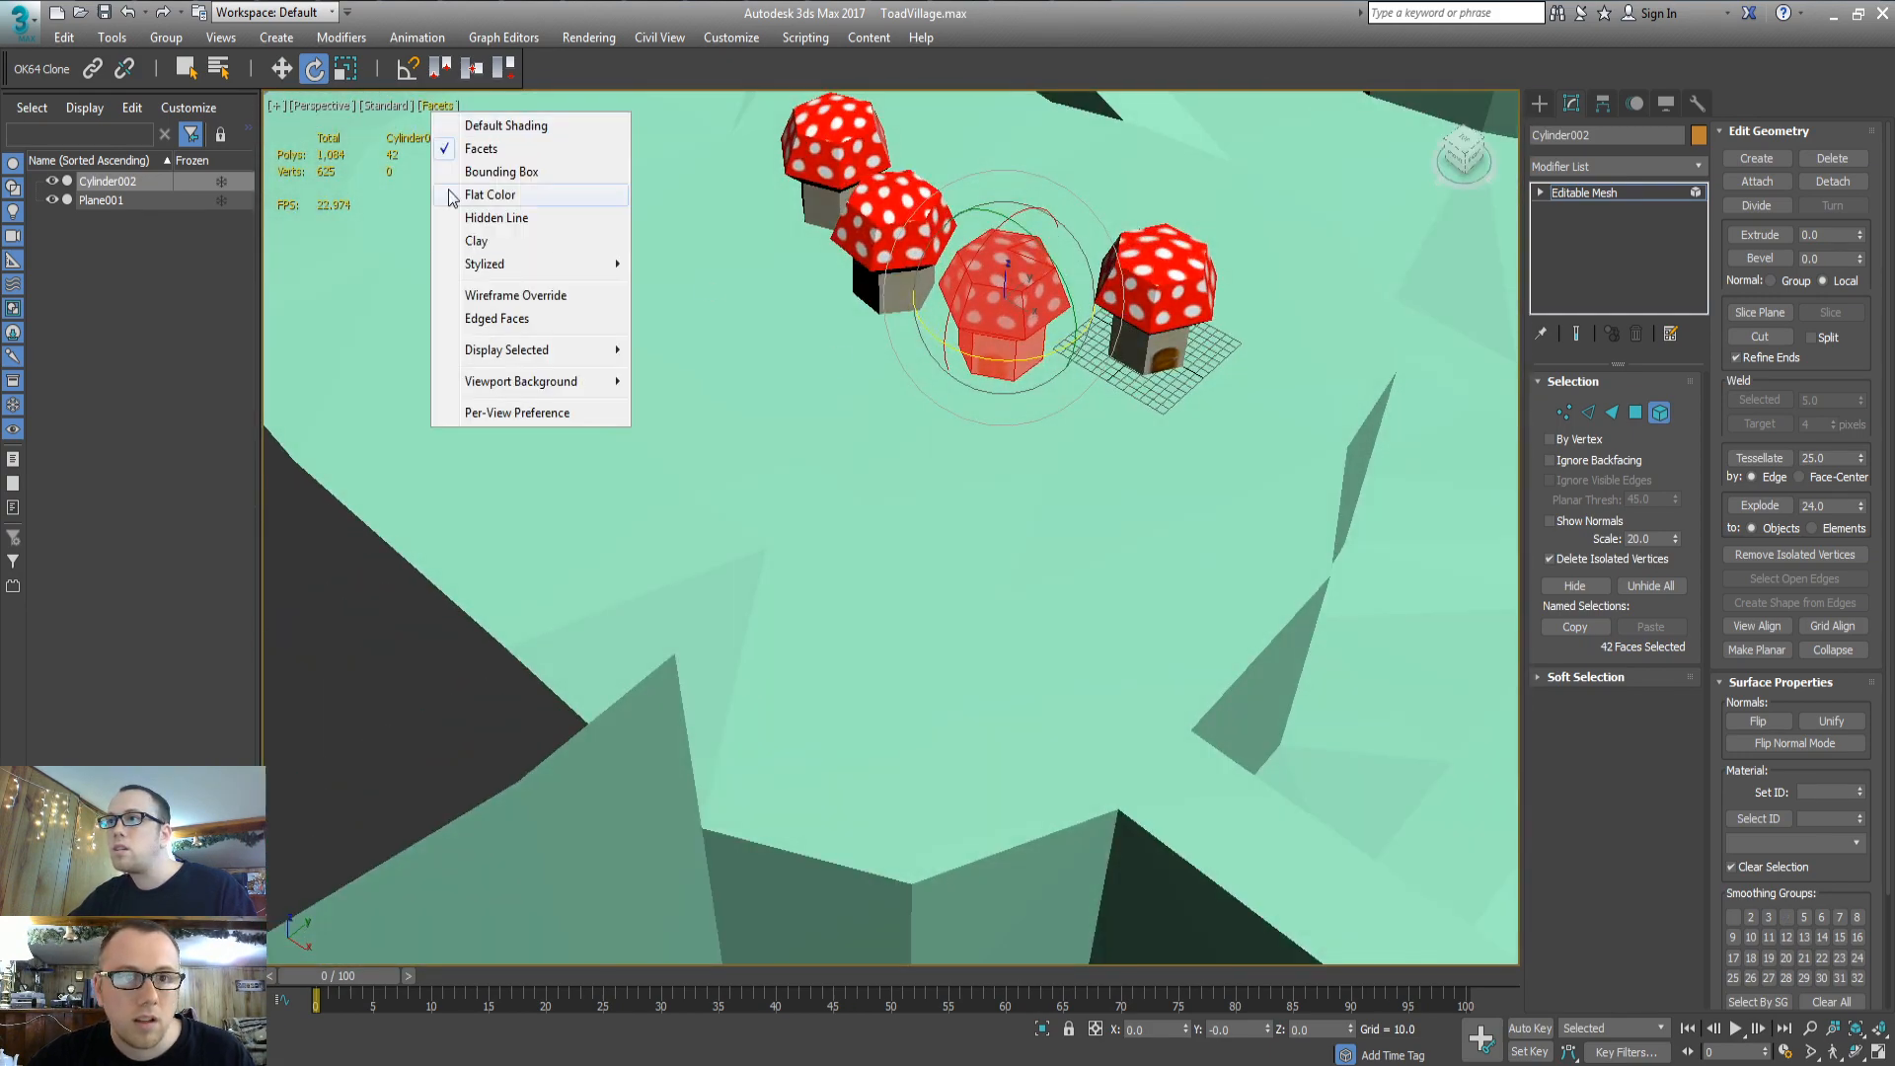
left_click(486, 326)
middle_click_drag(827, 399, 931, 393, "alt")
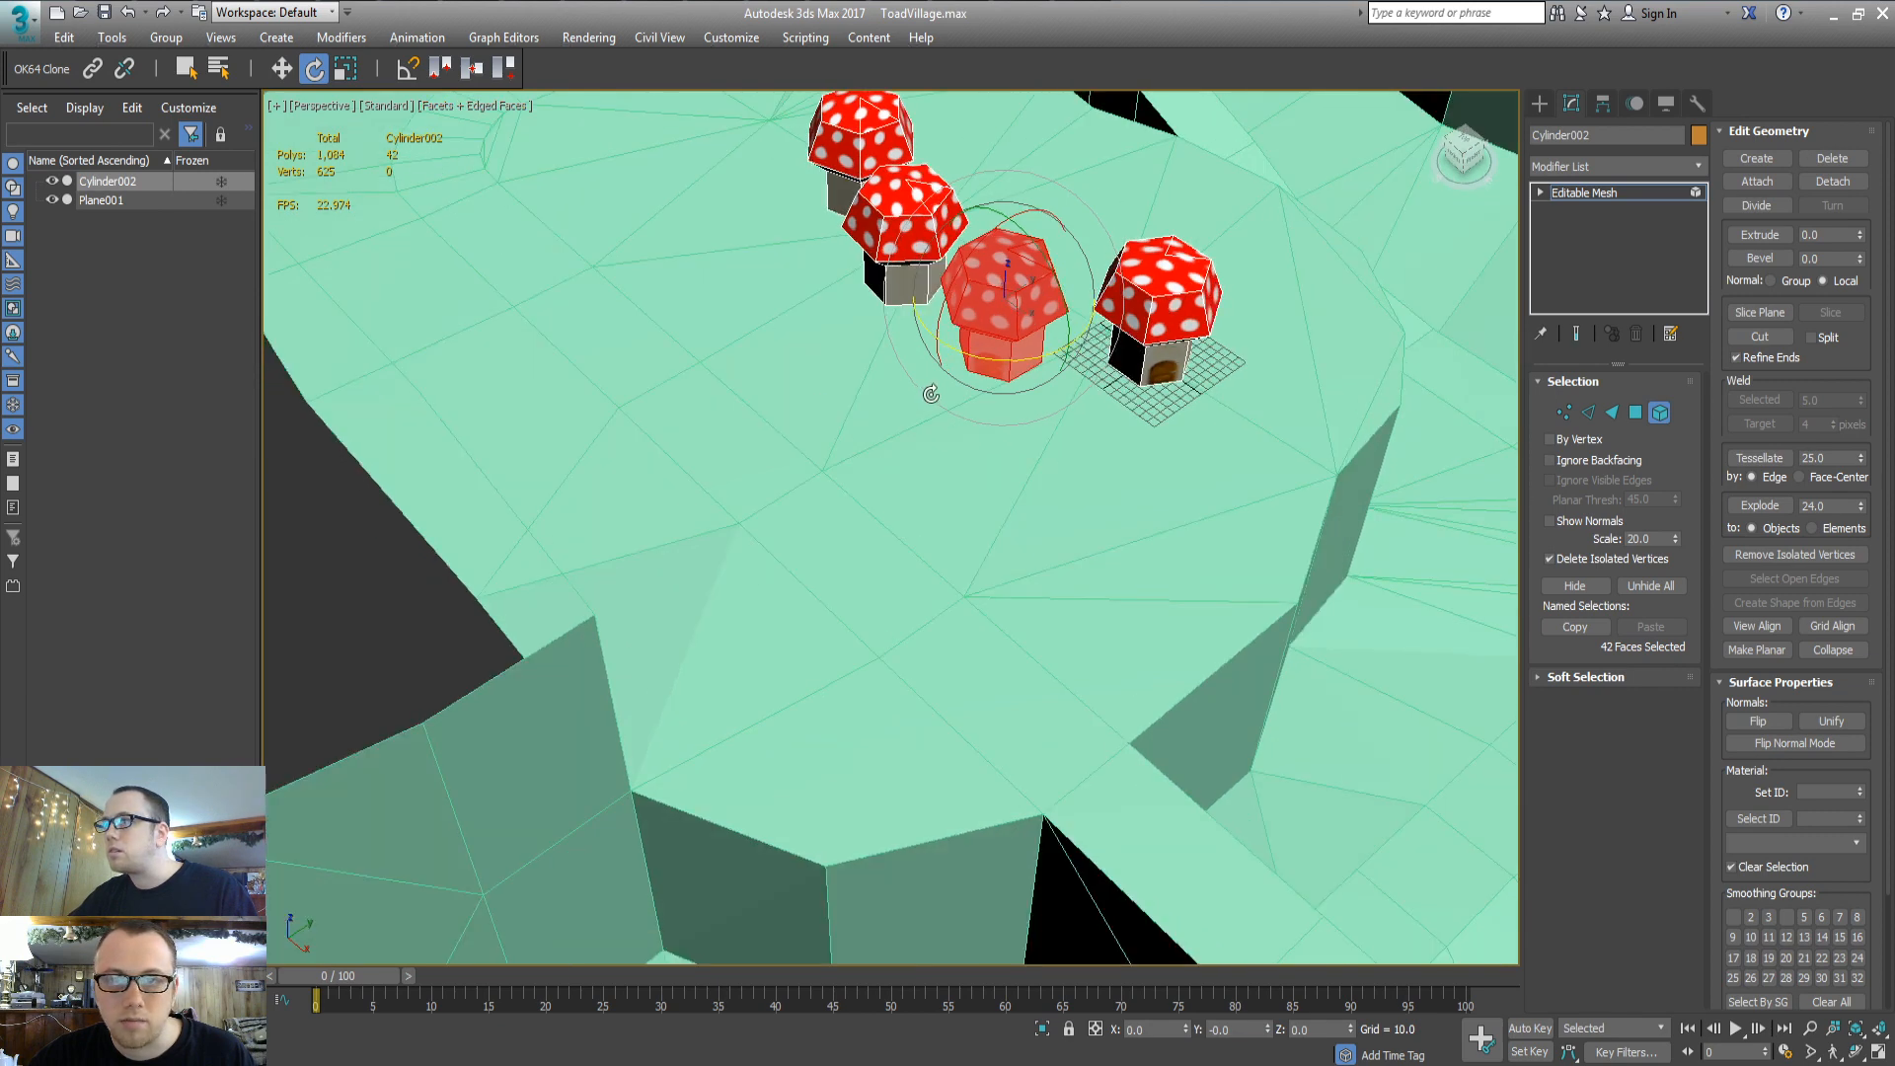
Move three of the plateau mushroom houses individually across the ground to break up their row
key("w")
left_click_drag(1051, 297, 1022, 351)
left_click(1194, 342)
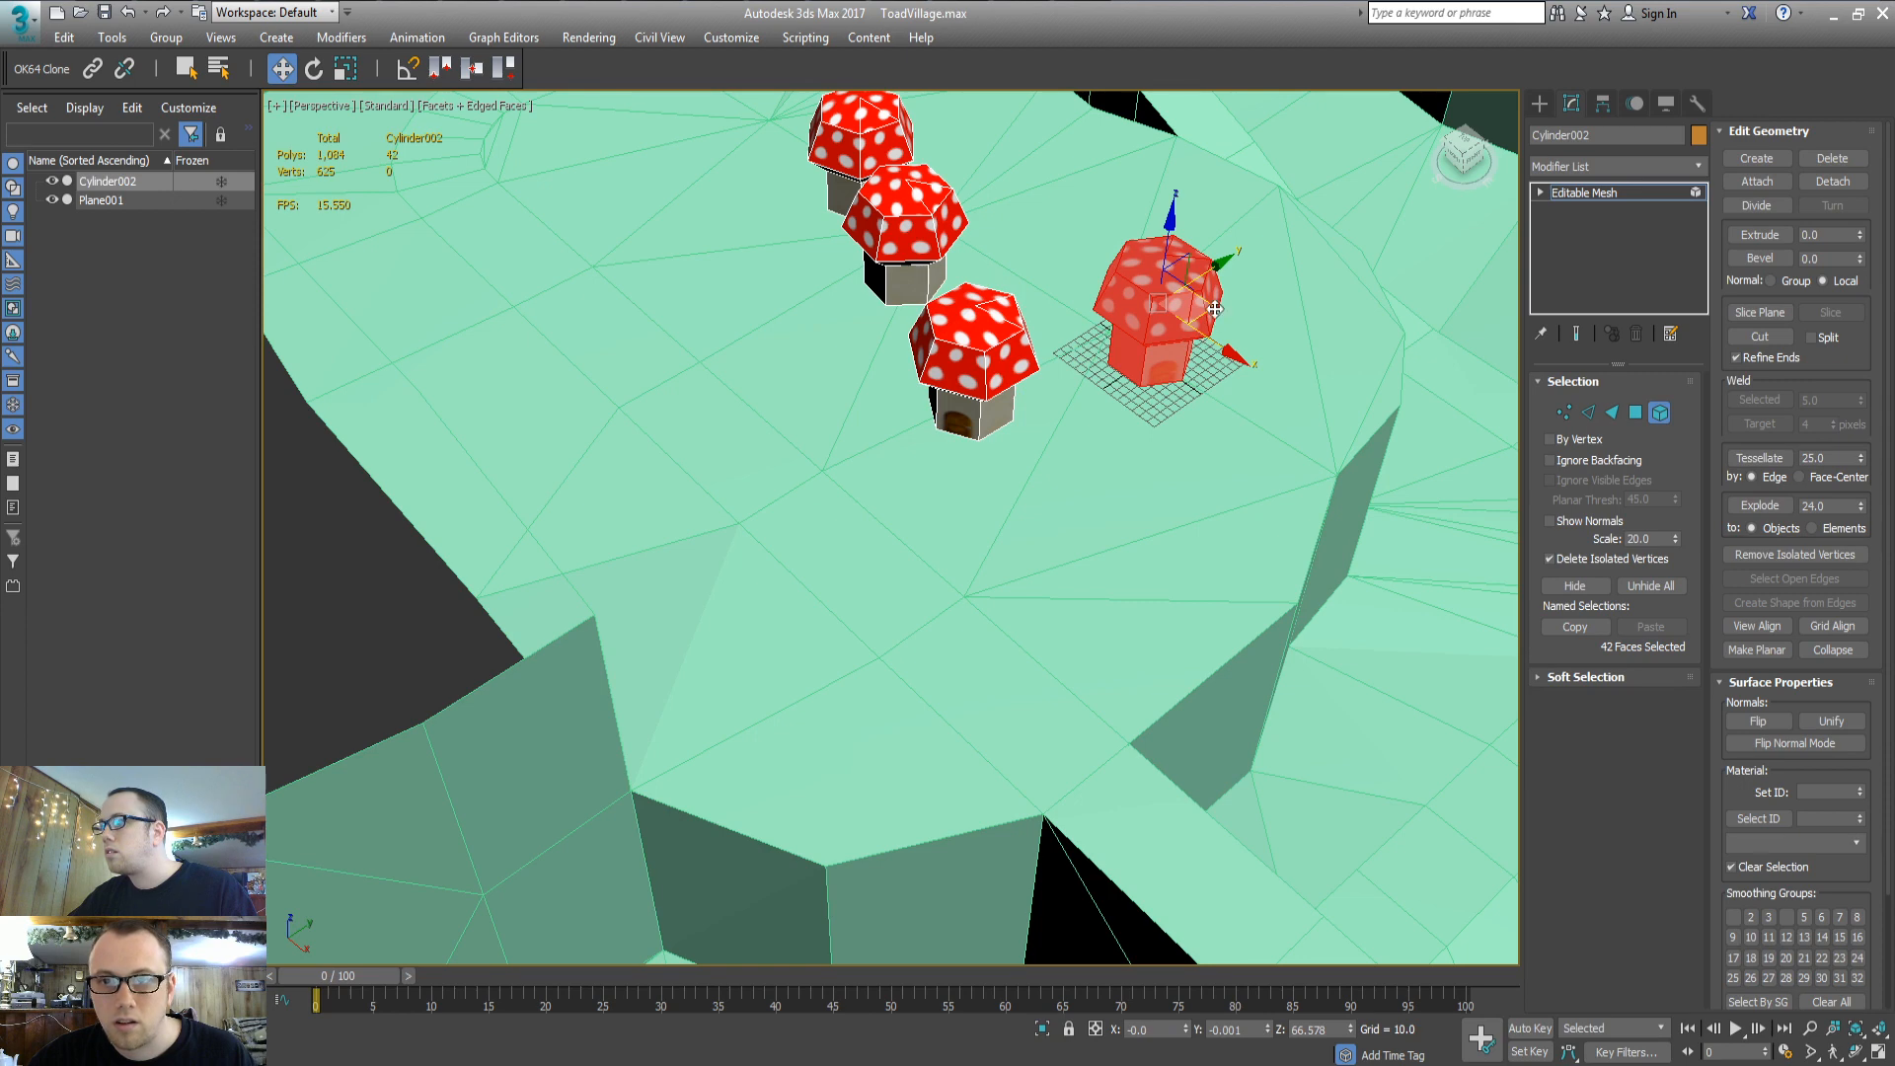
left_click_drag(1215, 309, 1190, 483)
left_click(887, 240)
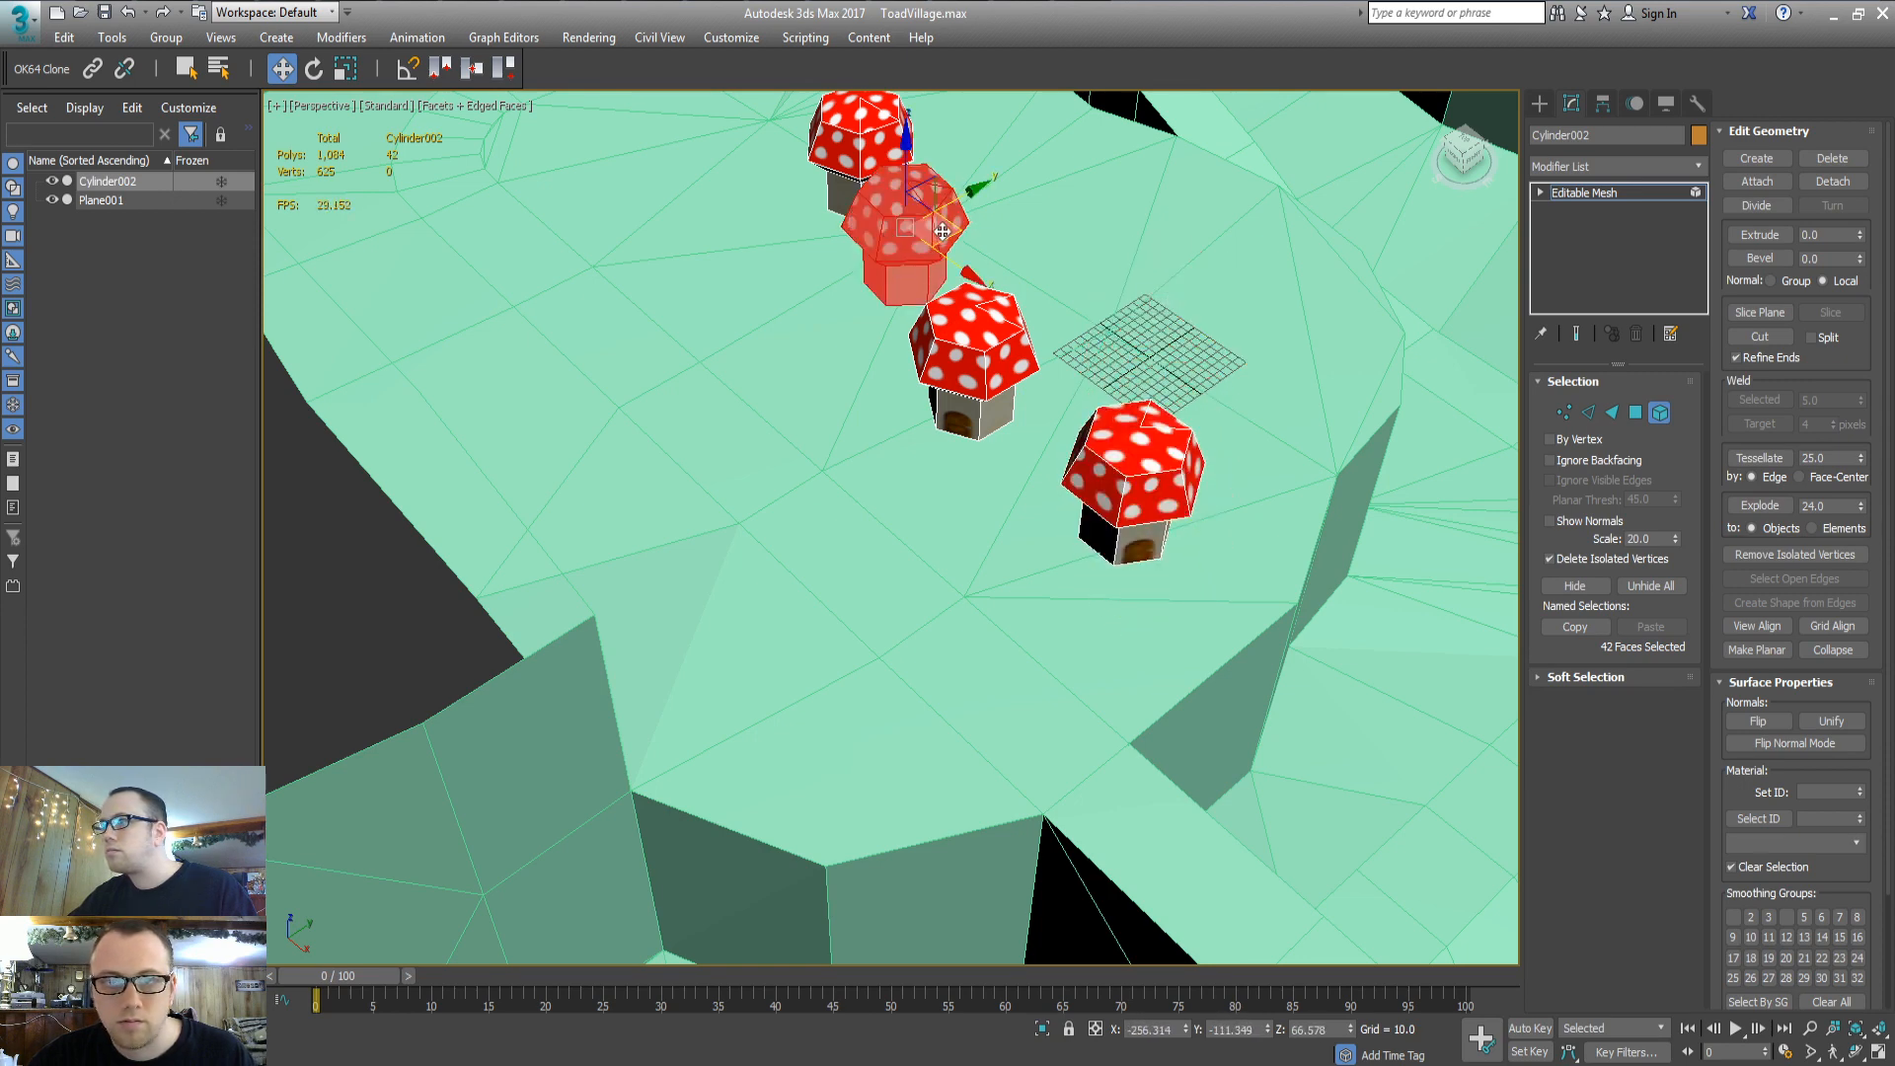
left_click_drag(943, 231, 846, 255)
Move the fourth plateau house well away from the row and shift a neighbouring house toward the middle of the plateau
middle_click_drag(850, 259, 906, 454)
left_click(929, 304)
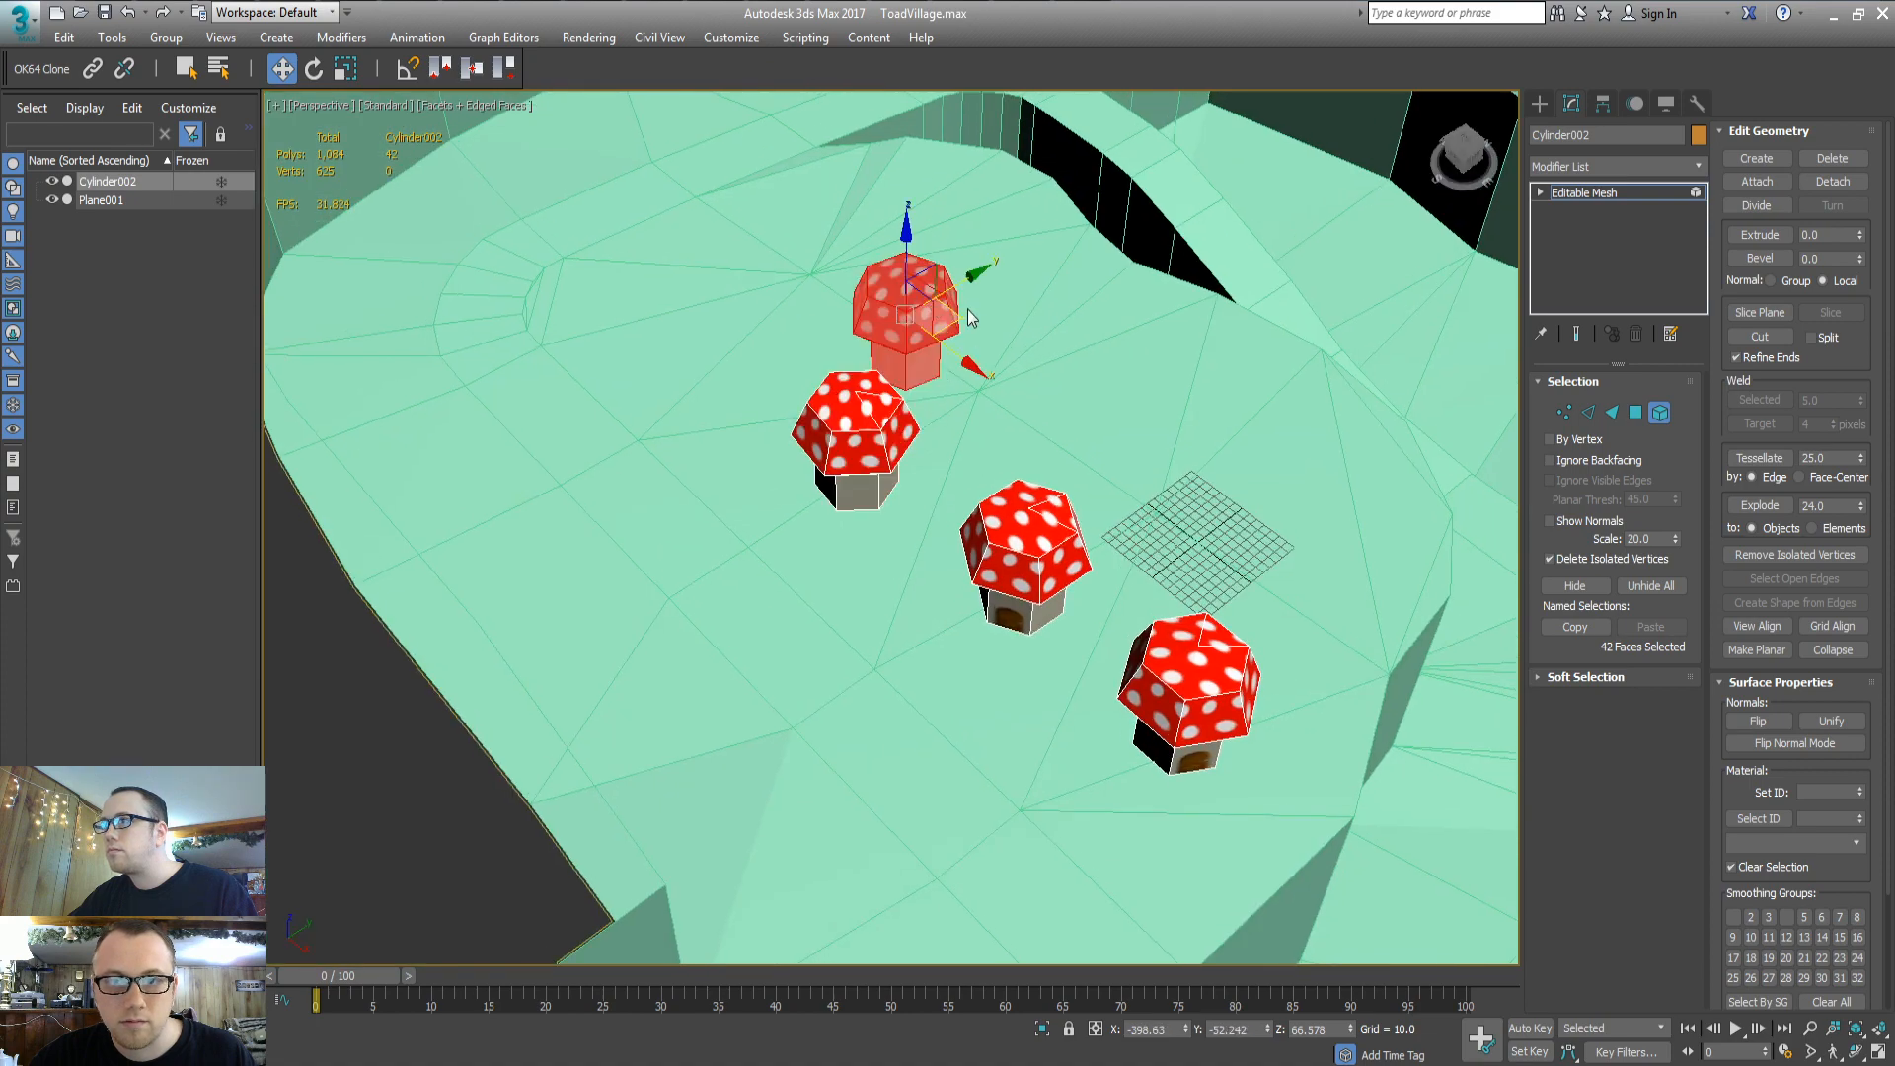
left_click_drag(950, 309, 717, 261)
middle_click_drag(764, 393, 911, 442, "alt")
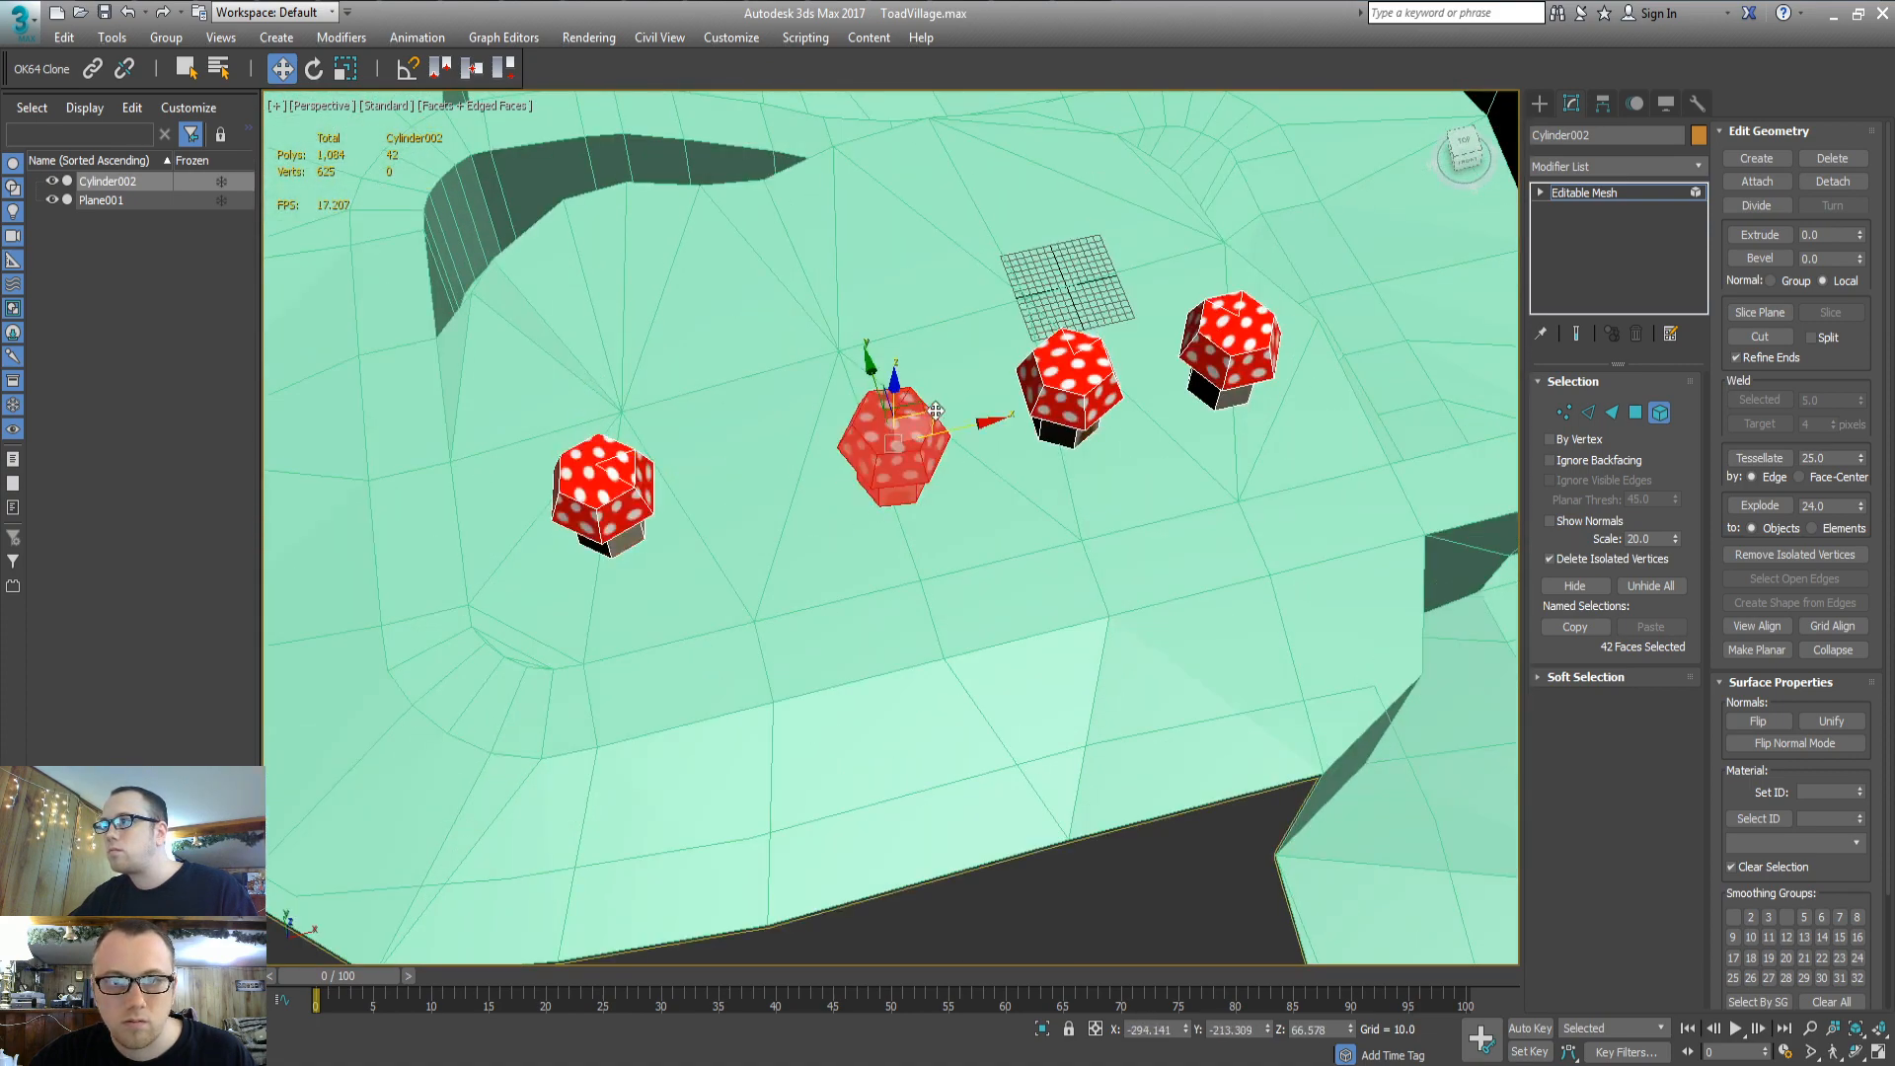
left_click_drag(921, 400, 982, 367)
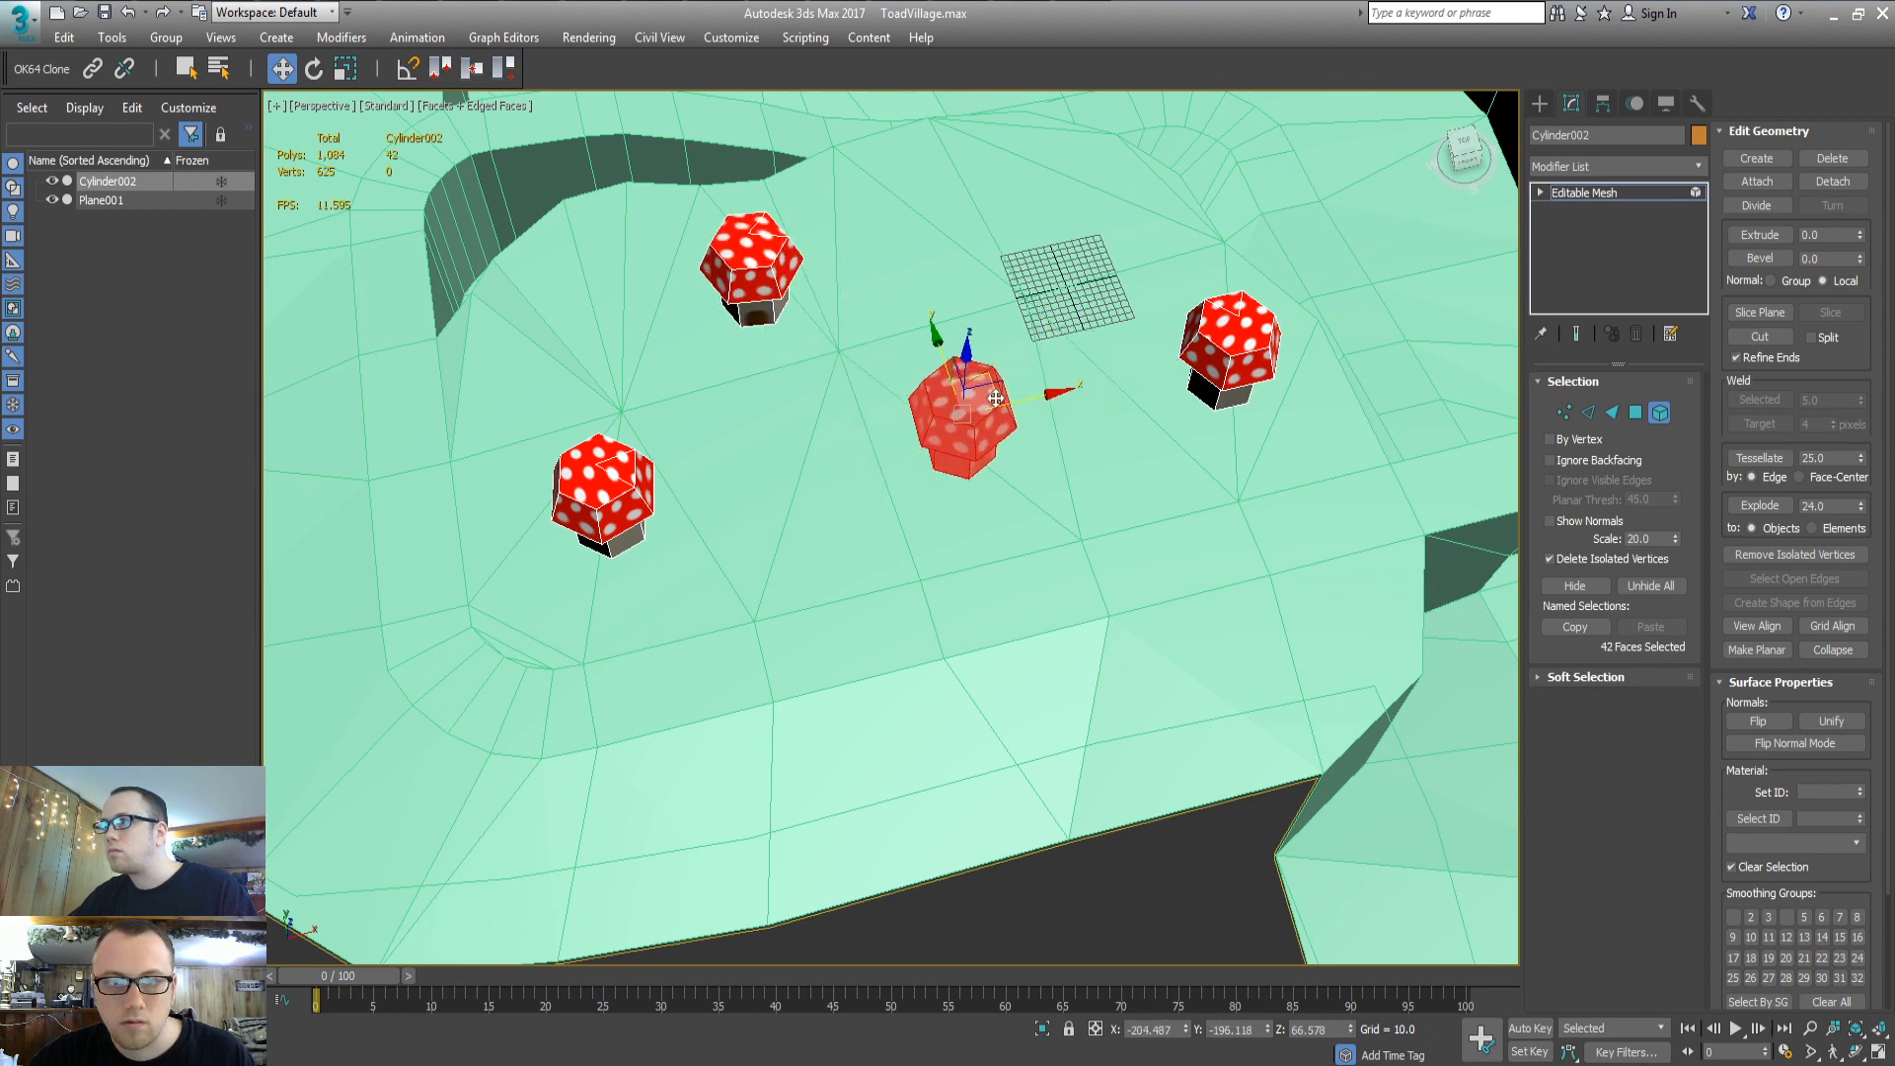
Uniformly enlarge the middle plateau house and raise it to about Z 85 so its base sits on the ground
left_click(1092, 477)
middle_click_drag(1092, 478, 984, 504, "alt")
left_click(849, 511)
middle_click_drag(849, 511, 677, 305, "alt")
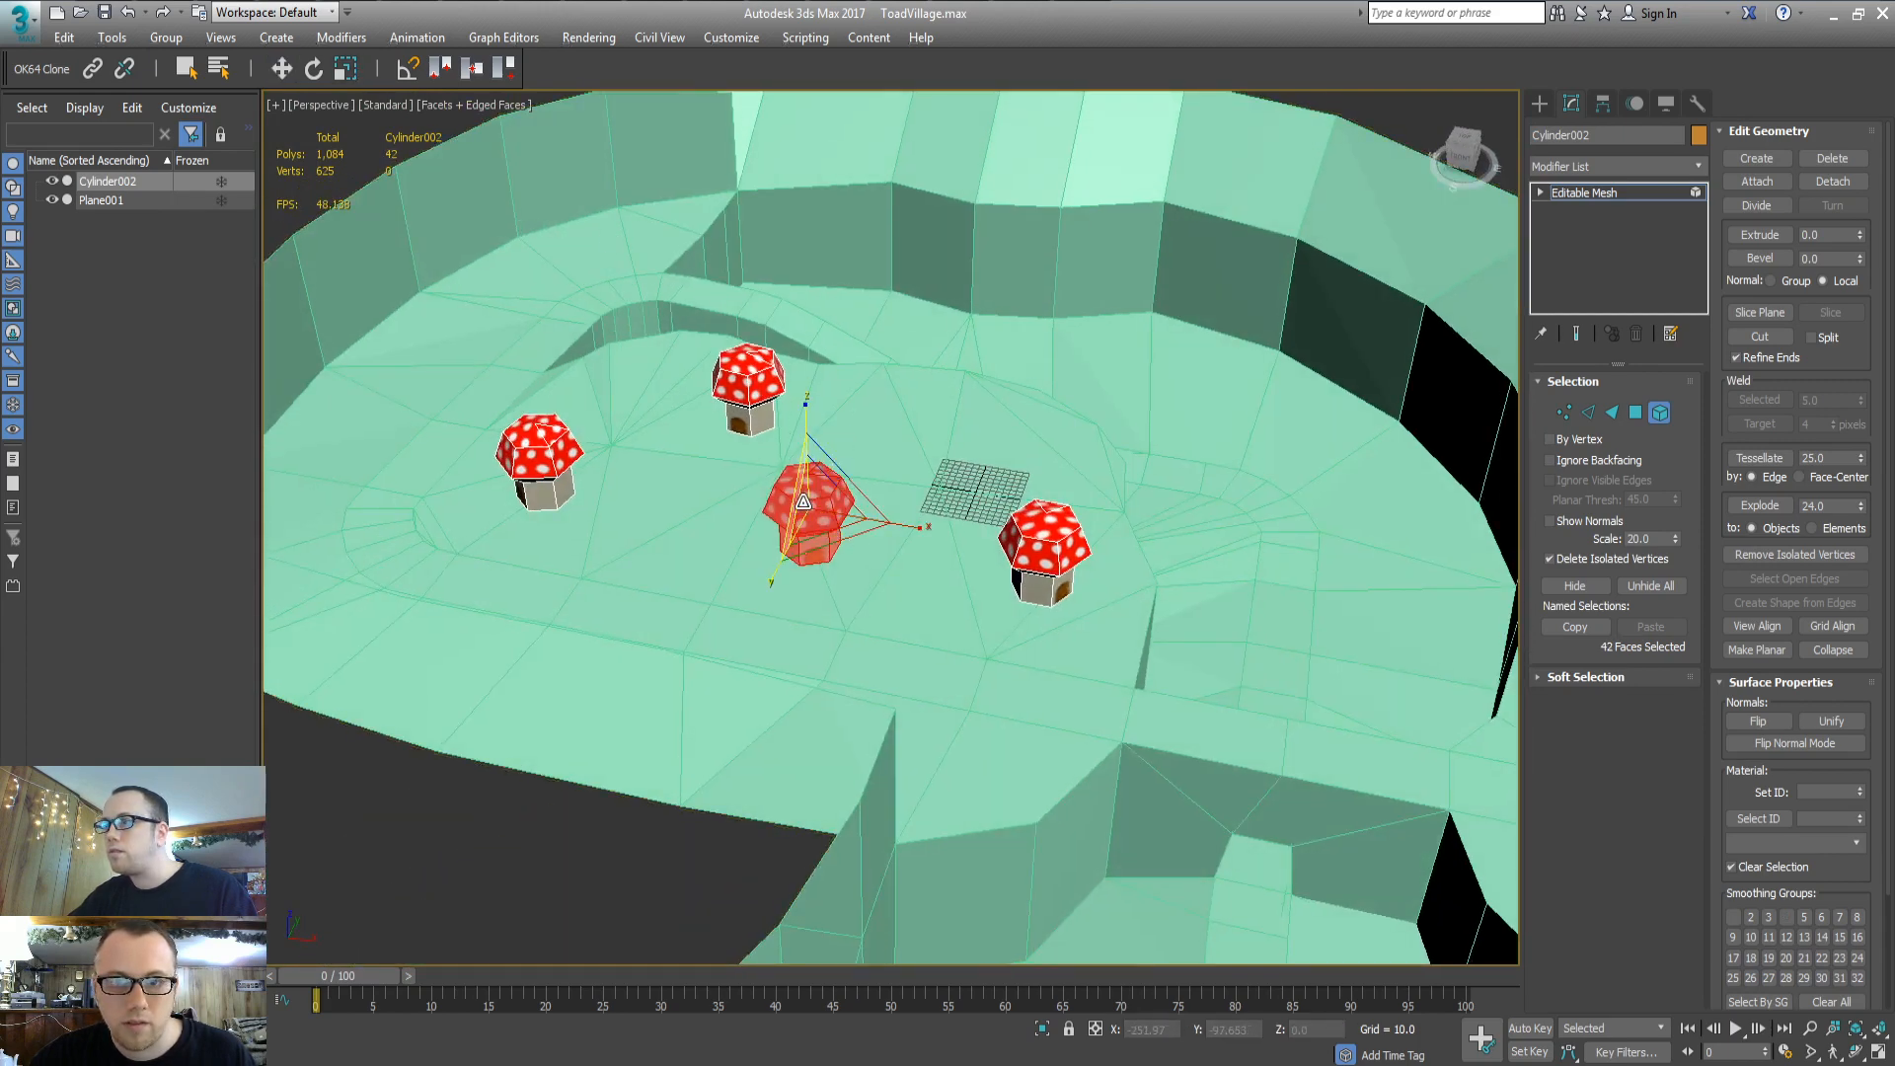
left_click_drag(809, 500, 866, 376)
key("w")
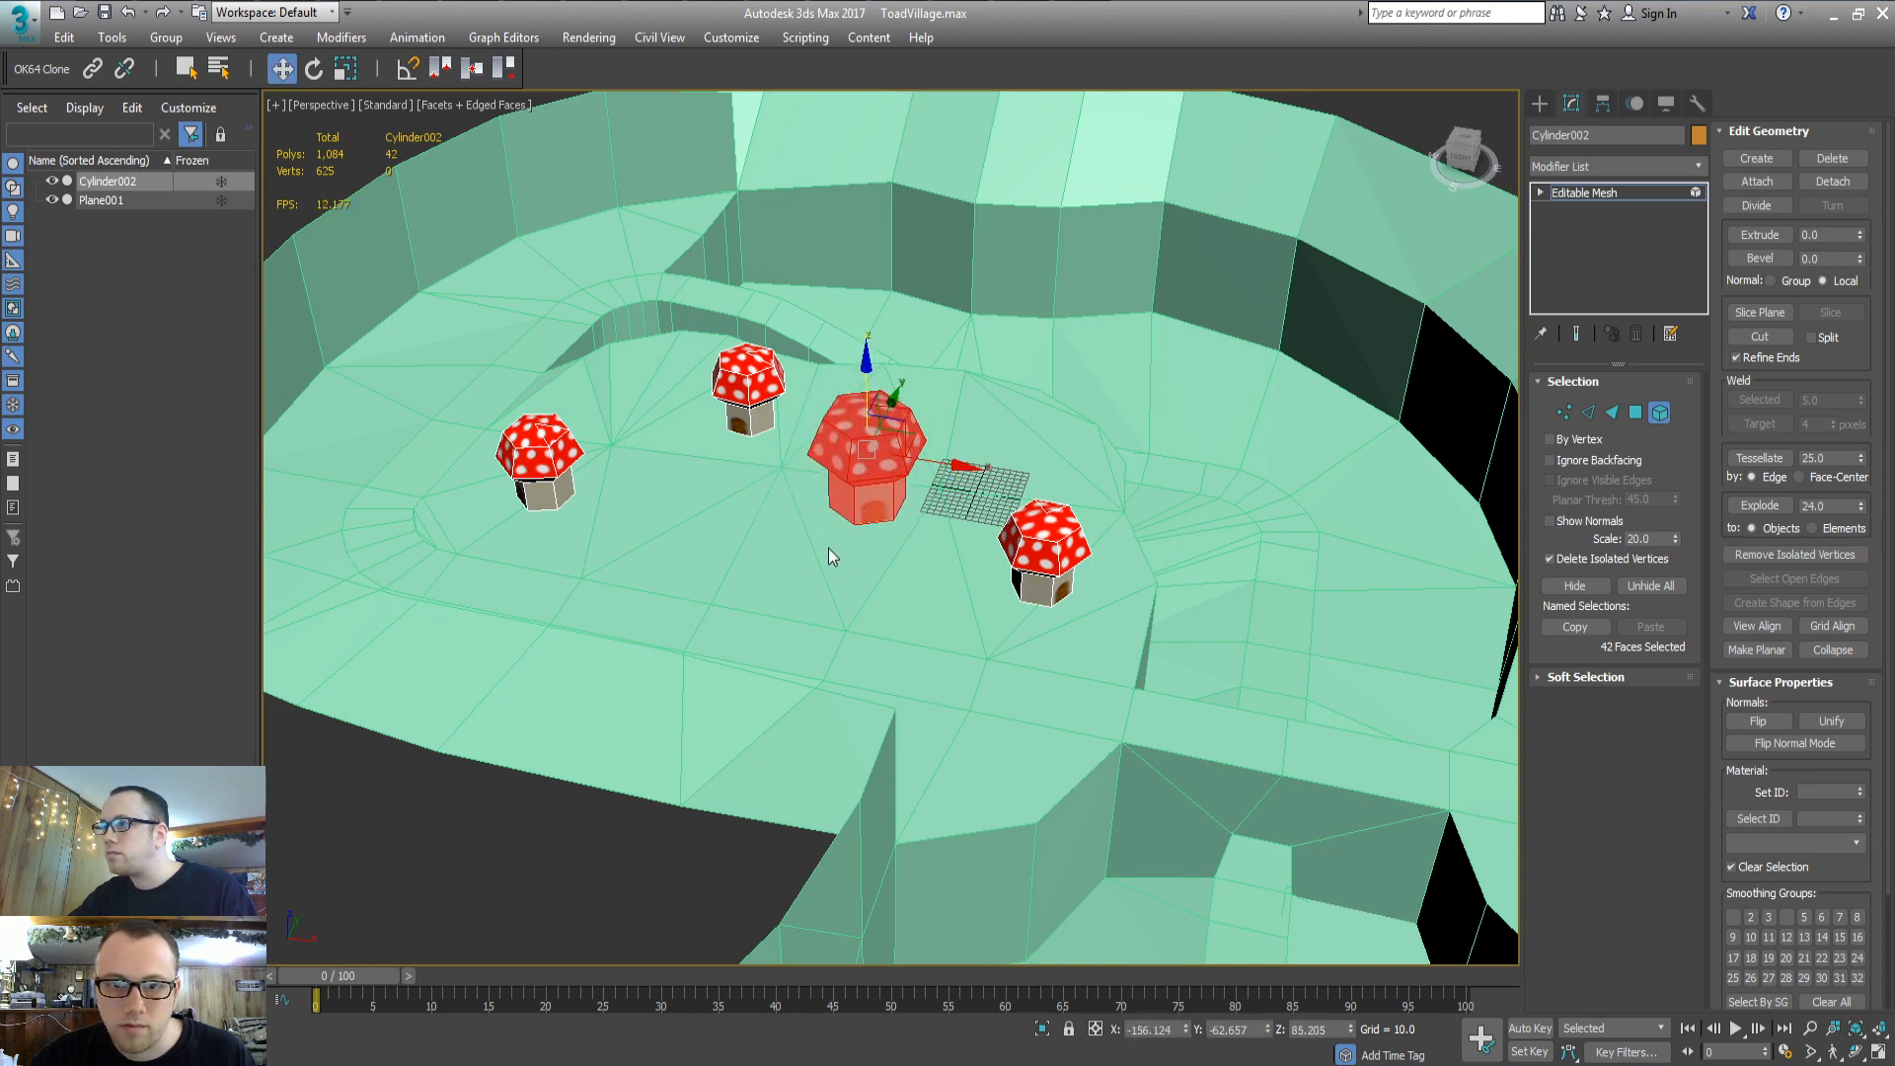
Scale the rear plateau house up into the largest of its group and raise it by about 36 units
mouse_move(827, 547)
middle_mouse_down("alt")
mouse_move(907, 511)
mouse_move(790, 550)
middle_mouse_up("alt")
left_click(704, 460)
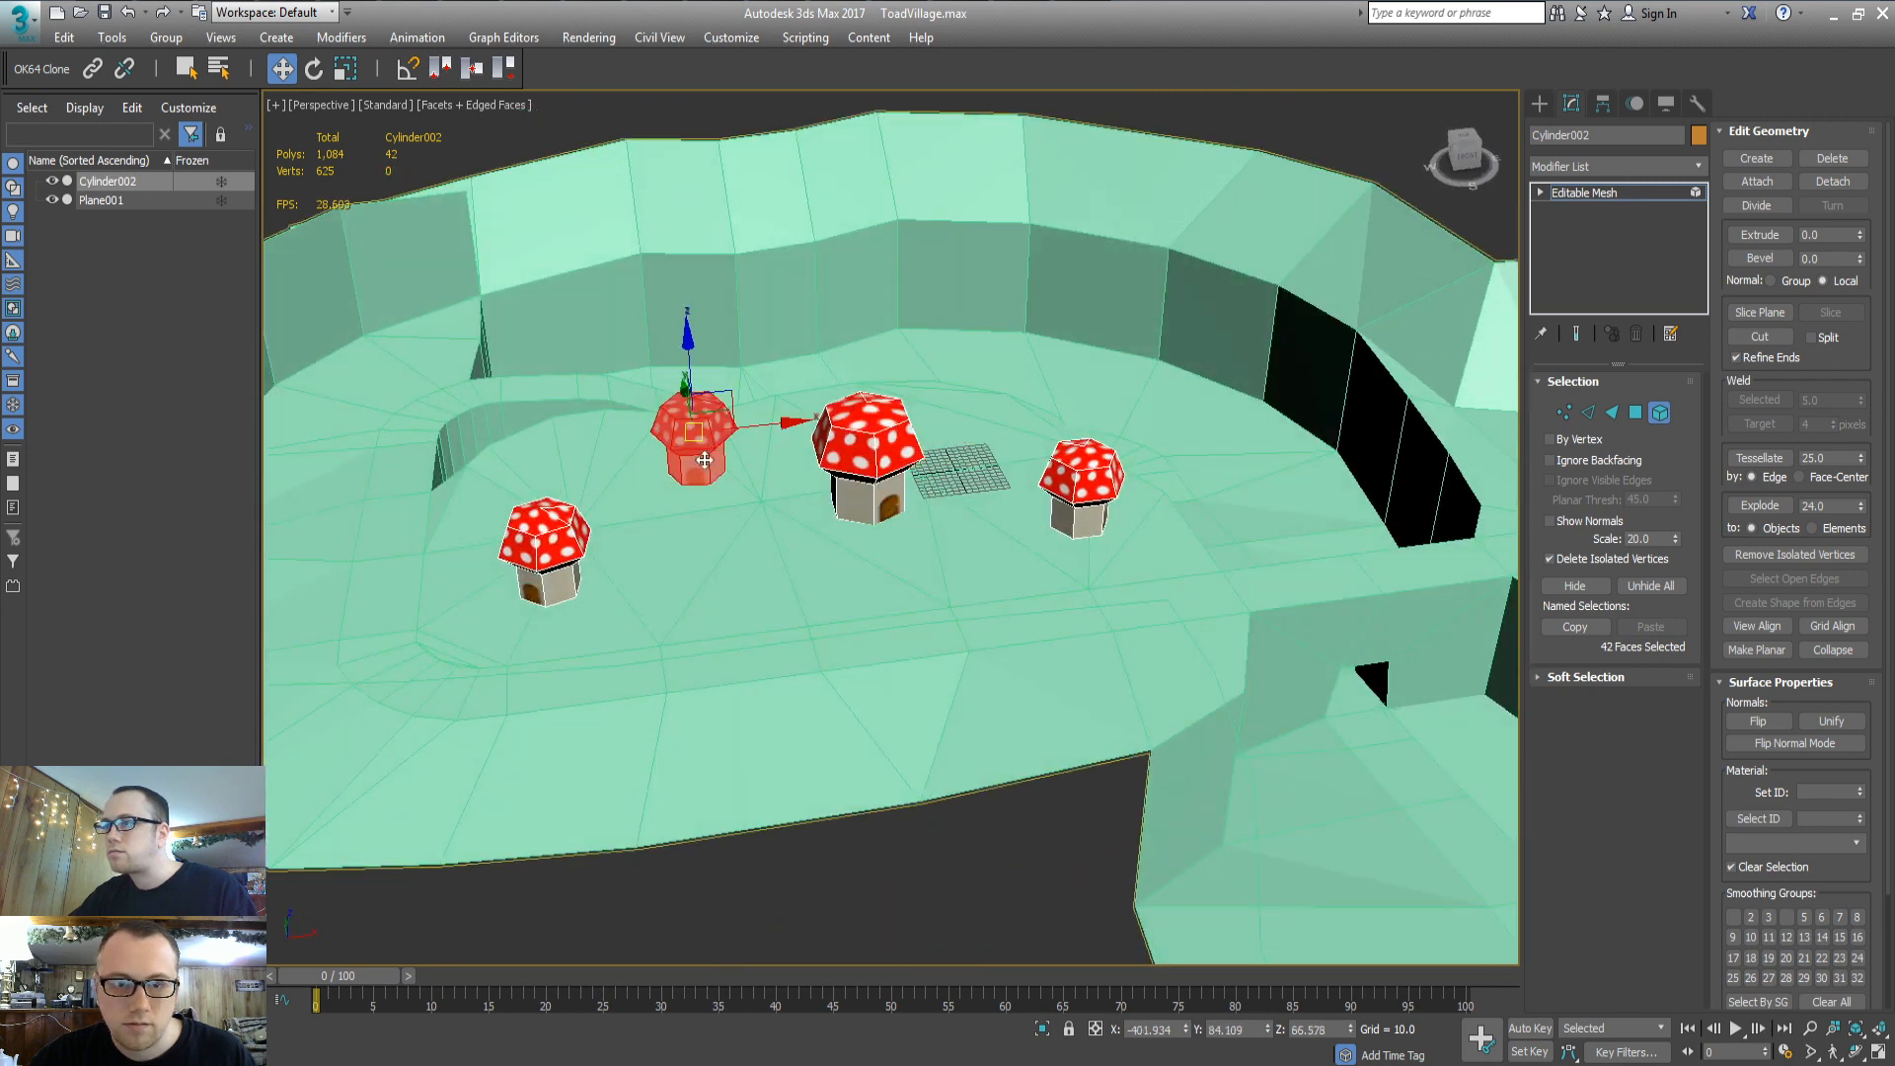
left_click(347, 71)
left_click_drag(679, 421, 696, 320)
key("w")
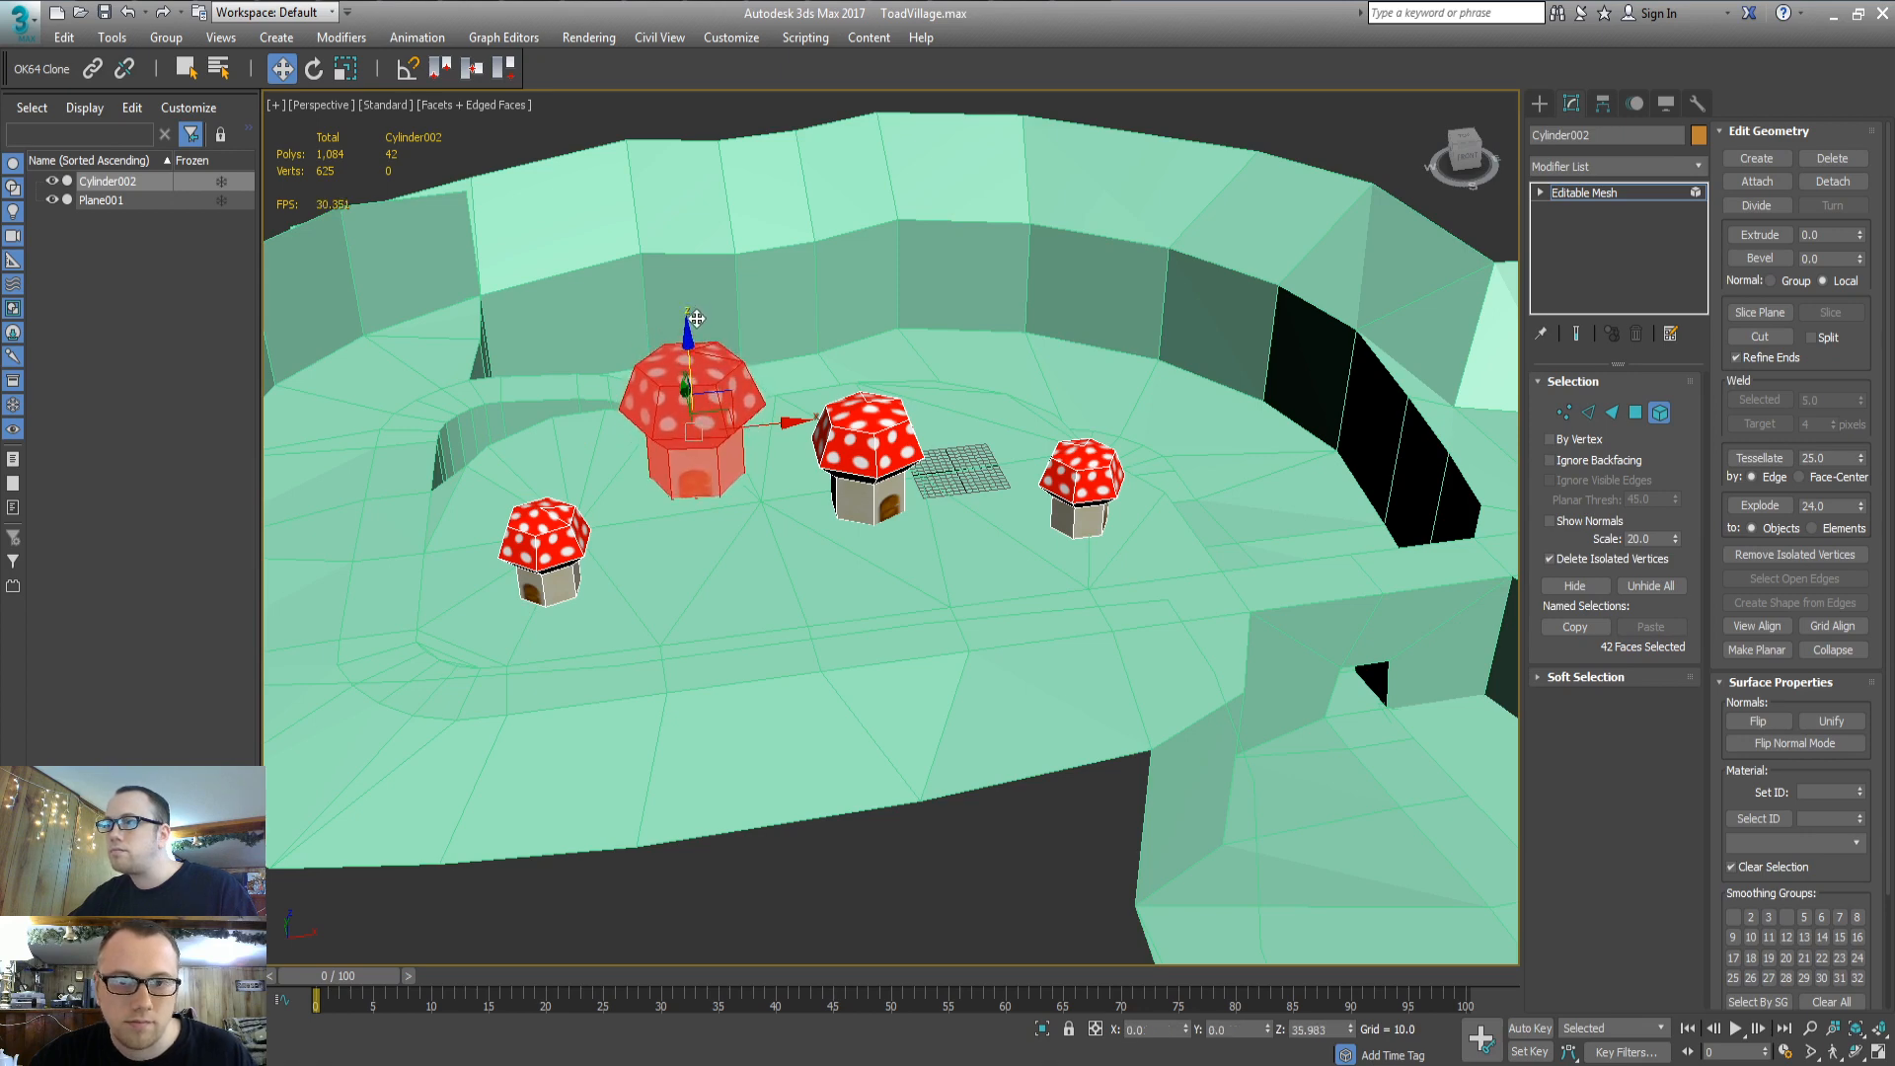
middle_click_drag(1070, 640, 1004, 617)
key("e")
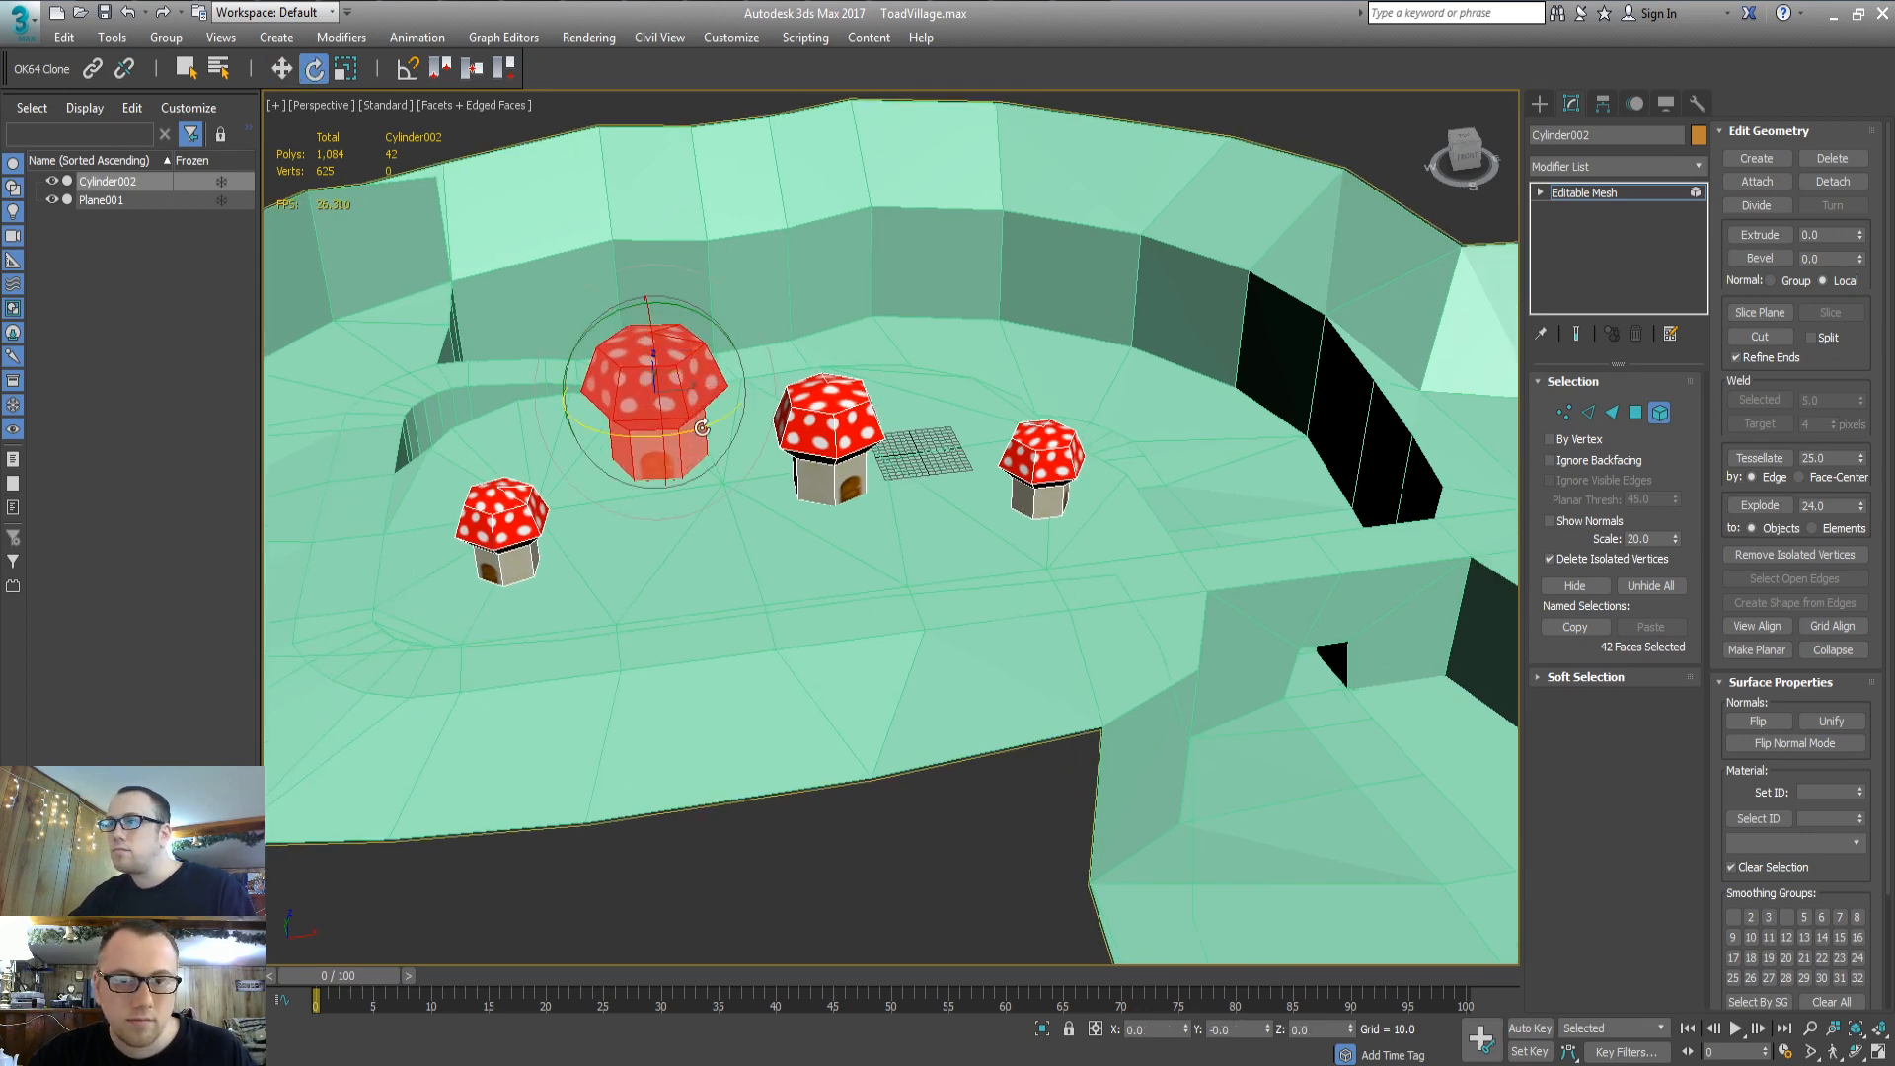
Enlarge one of the houses in the lower clearing and raise it by about 31 units onto the ground
left_click(867, 624)
middle_click_drag(867, 624, 1099, 685, "alt")
left_click(962, 683)
key("w")
left_click_drag(948, 598, 958, 573)
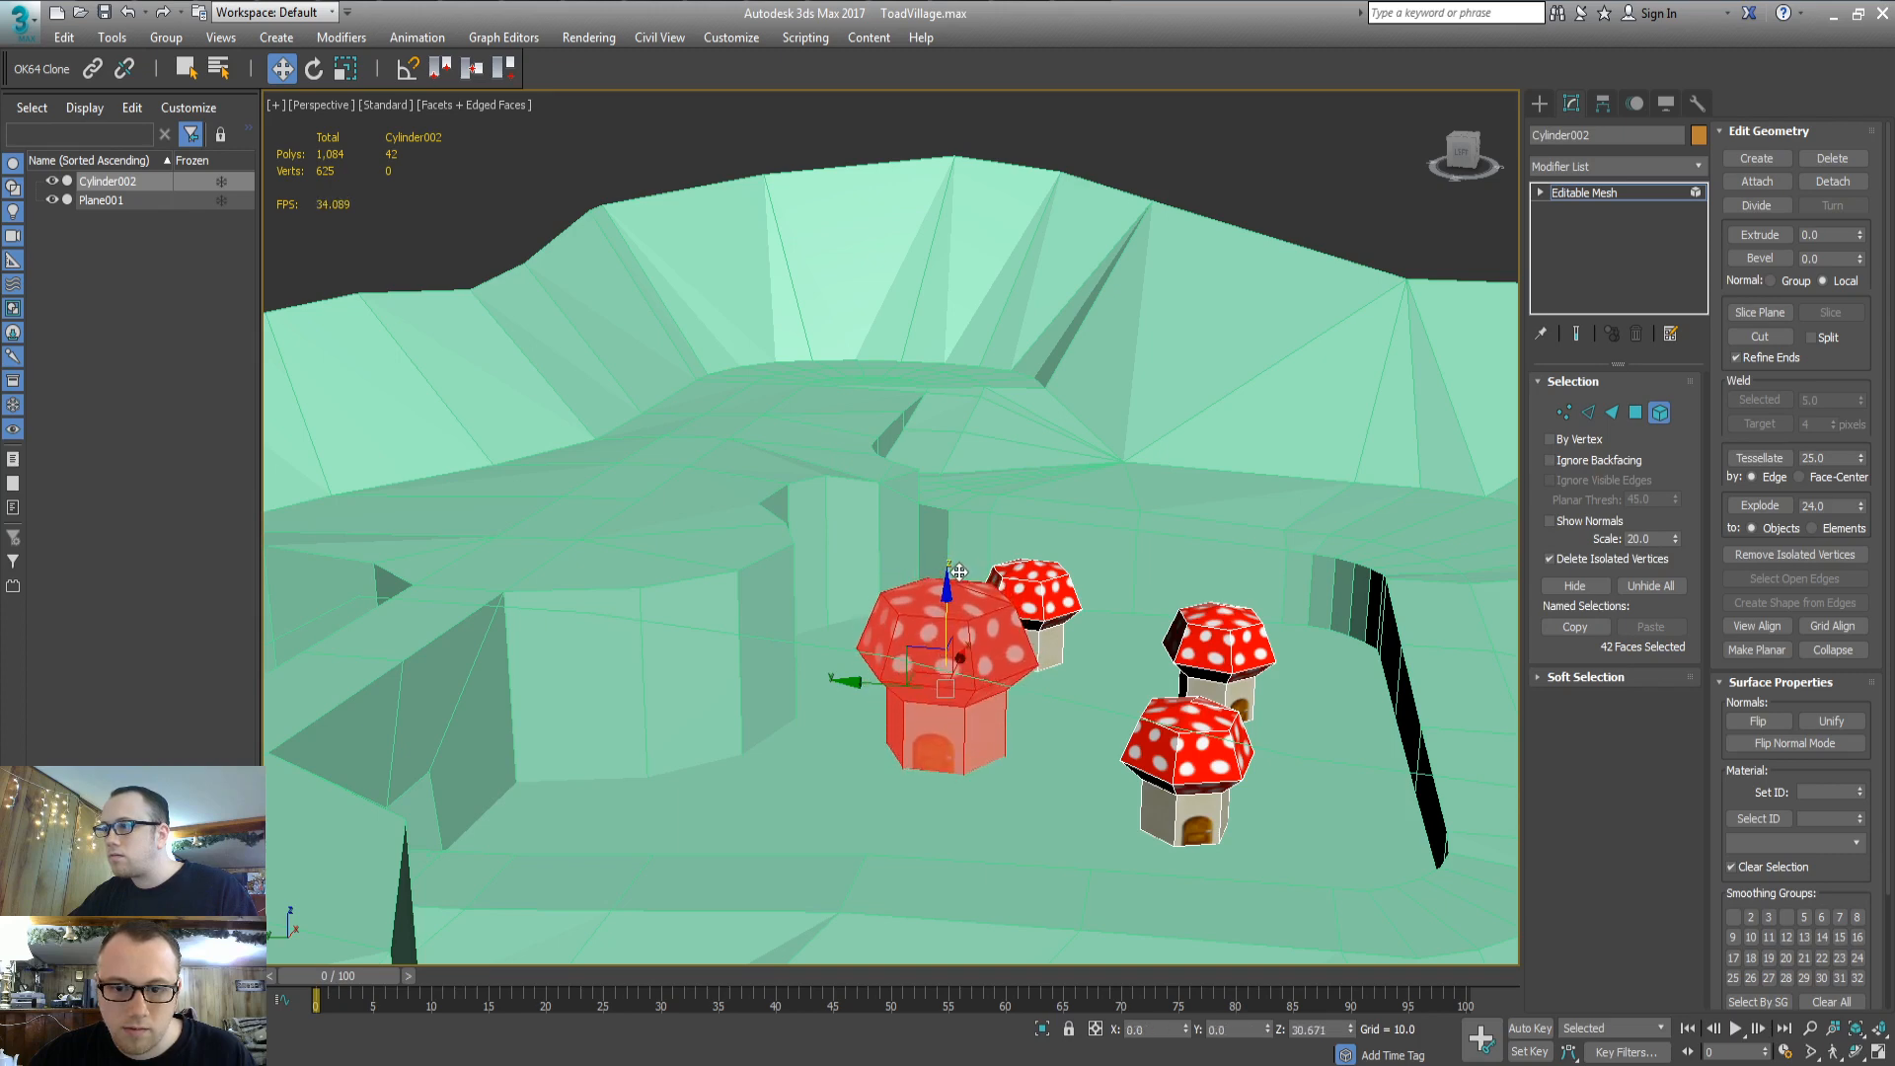
Scale up a second clearing house slightly less than the largest one and raise it to about Z -110
middle_click_drag(1092, 707, 968, 694, "alt")
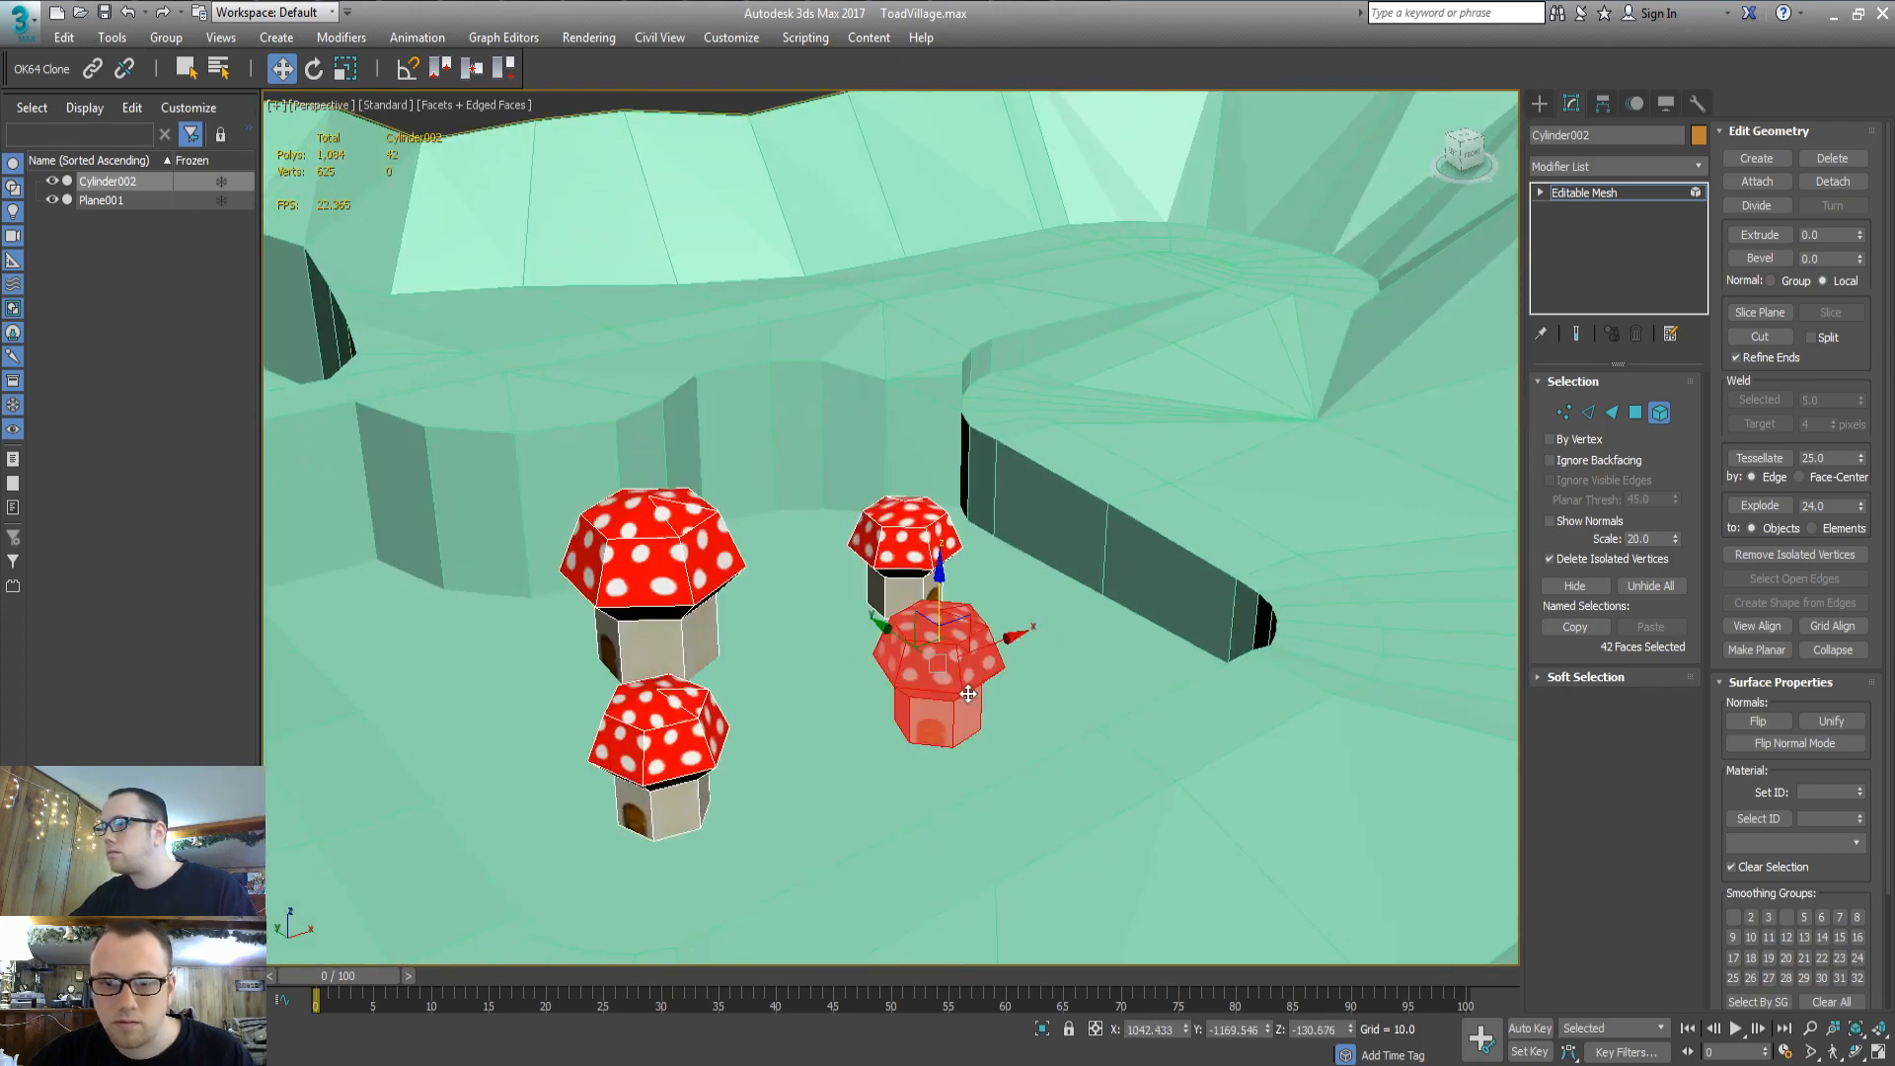
left_click(343, 68)
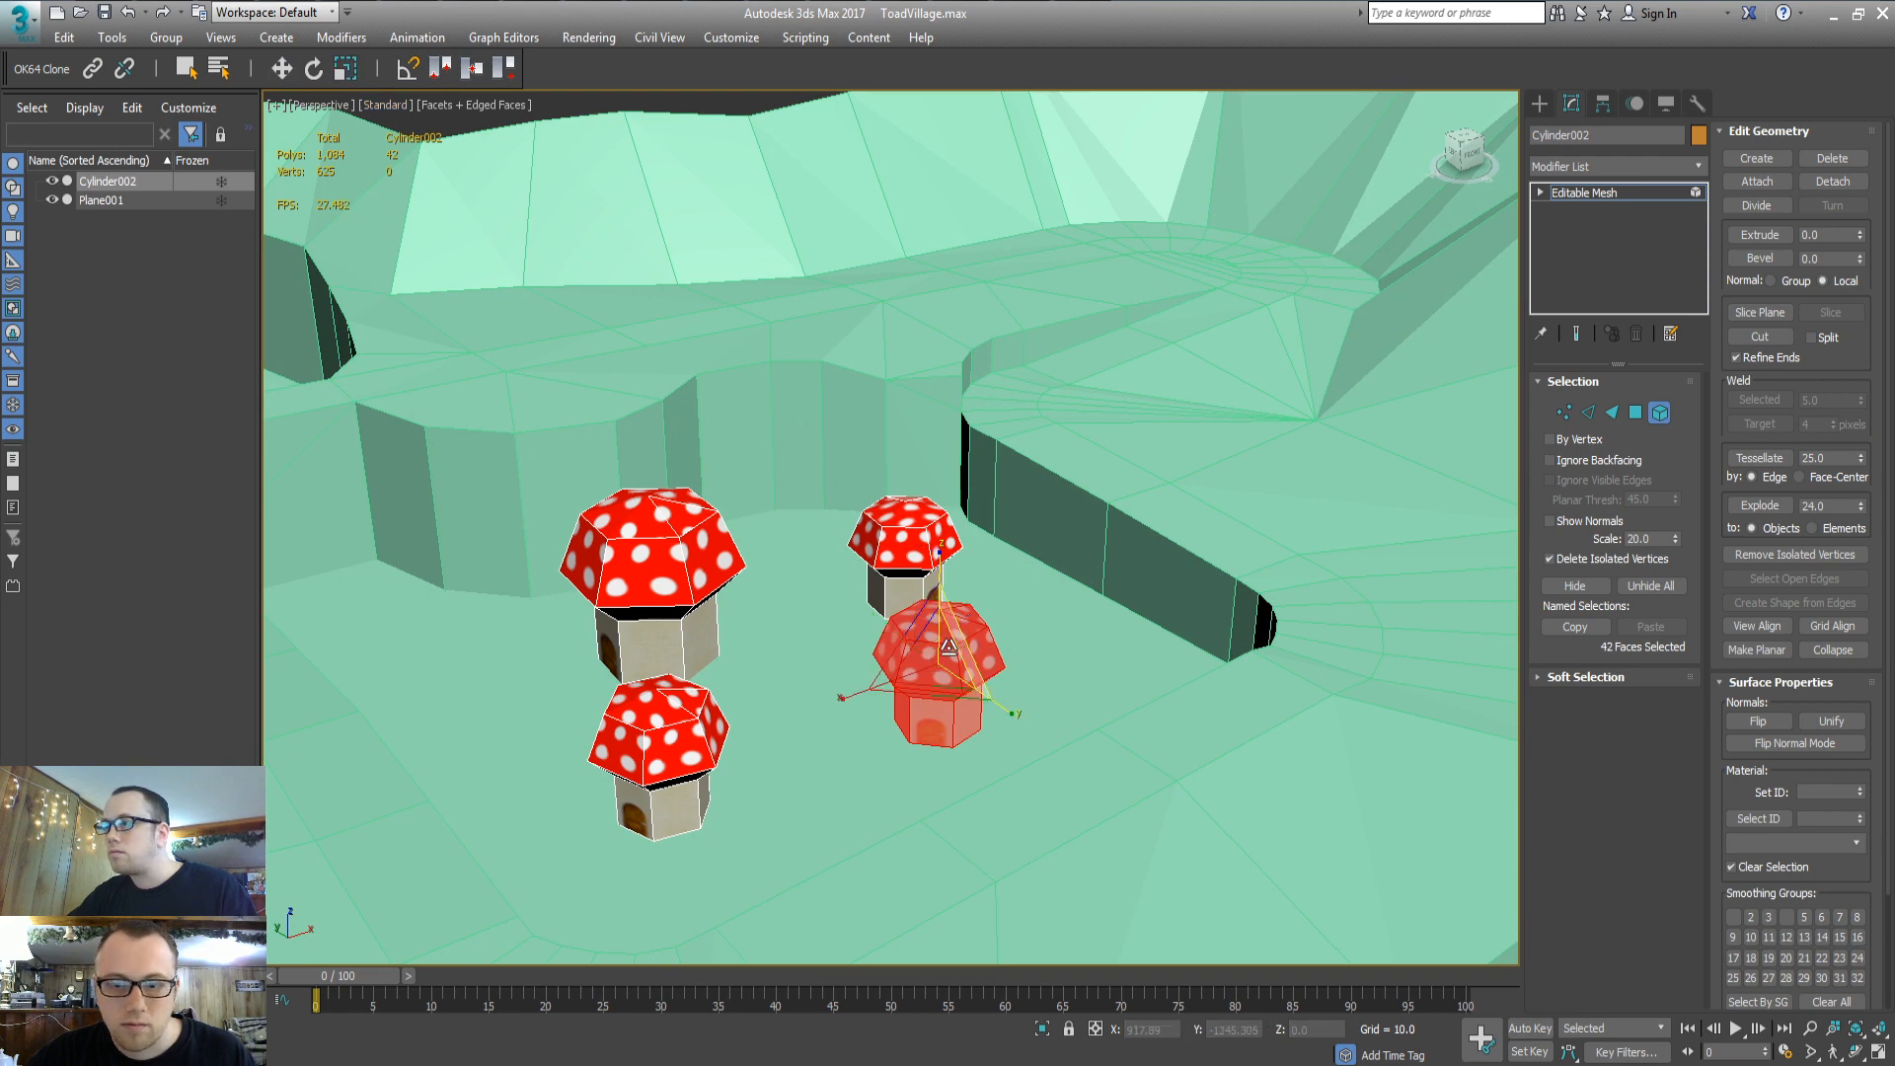
left_click_drag(943, 658, 947, 564)
key("w")
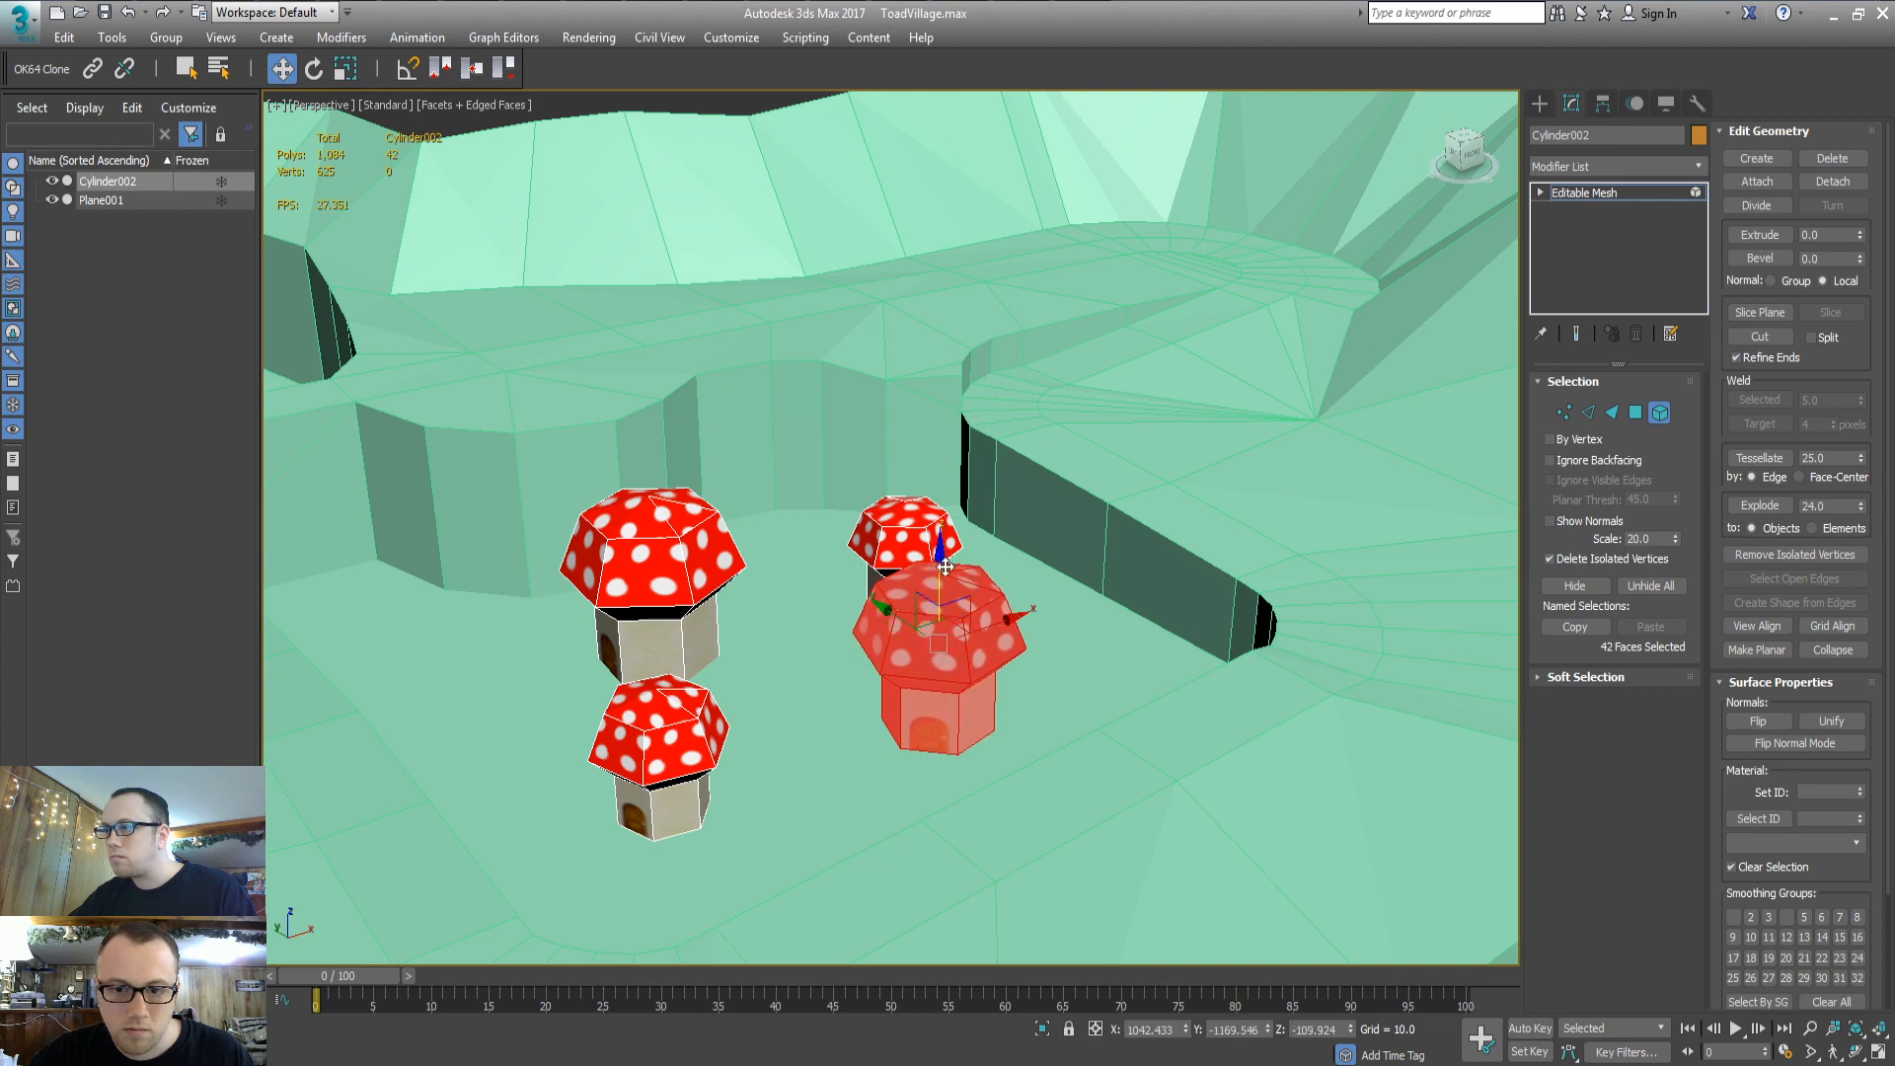
left_click(1143, 714)
Clone a small clearing house as an element onto the outer hillside and raise it to the slope's surface
middle_click_drag(1143, 715, 1126, 538, "alt")
scroll(908, 661, "down", 5)
middle_click_drag(898, 656, 956, 494, "alt")
scroll(928, 543, "down", 5)
middle_click_drag(902, 583, 758, 598, "alt")
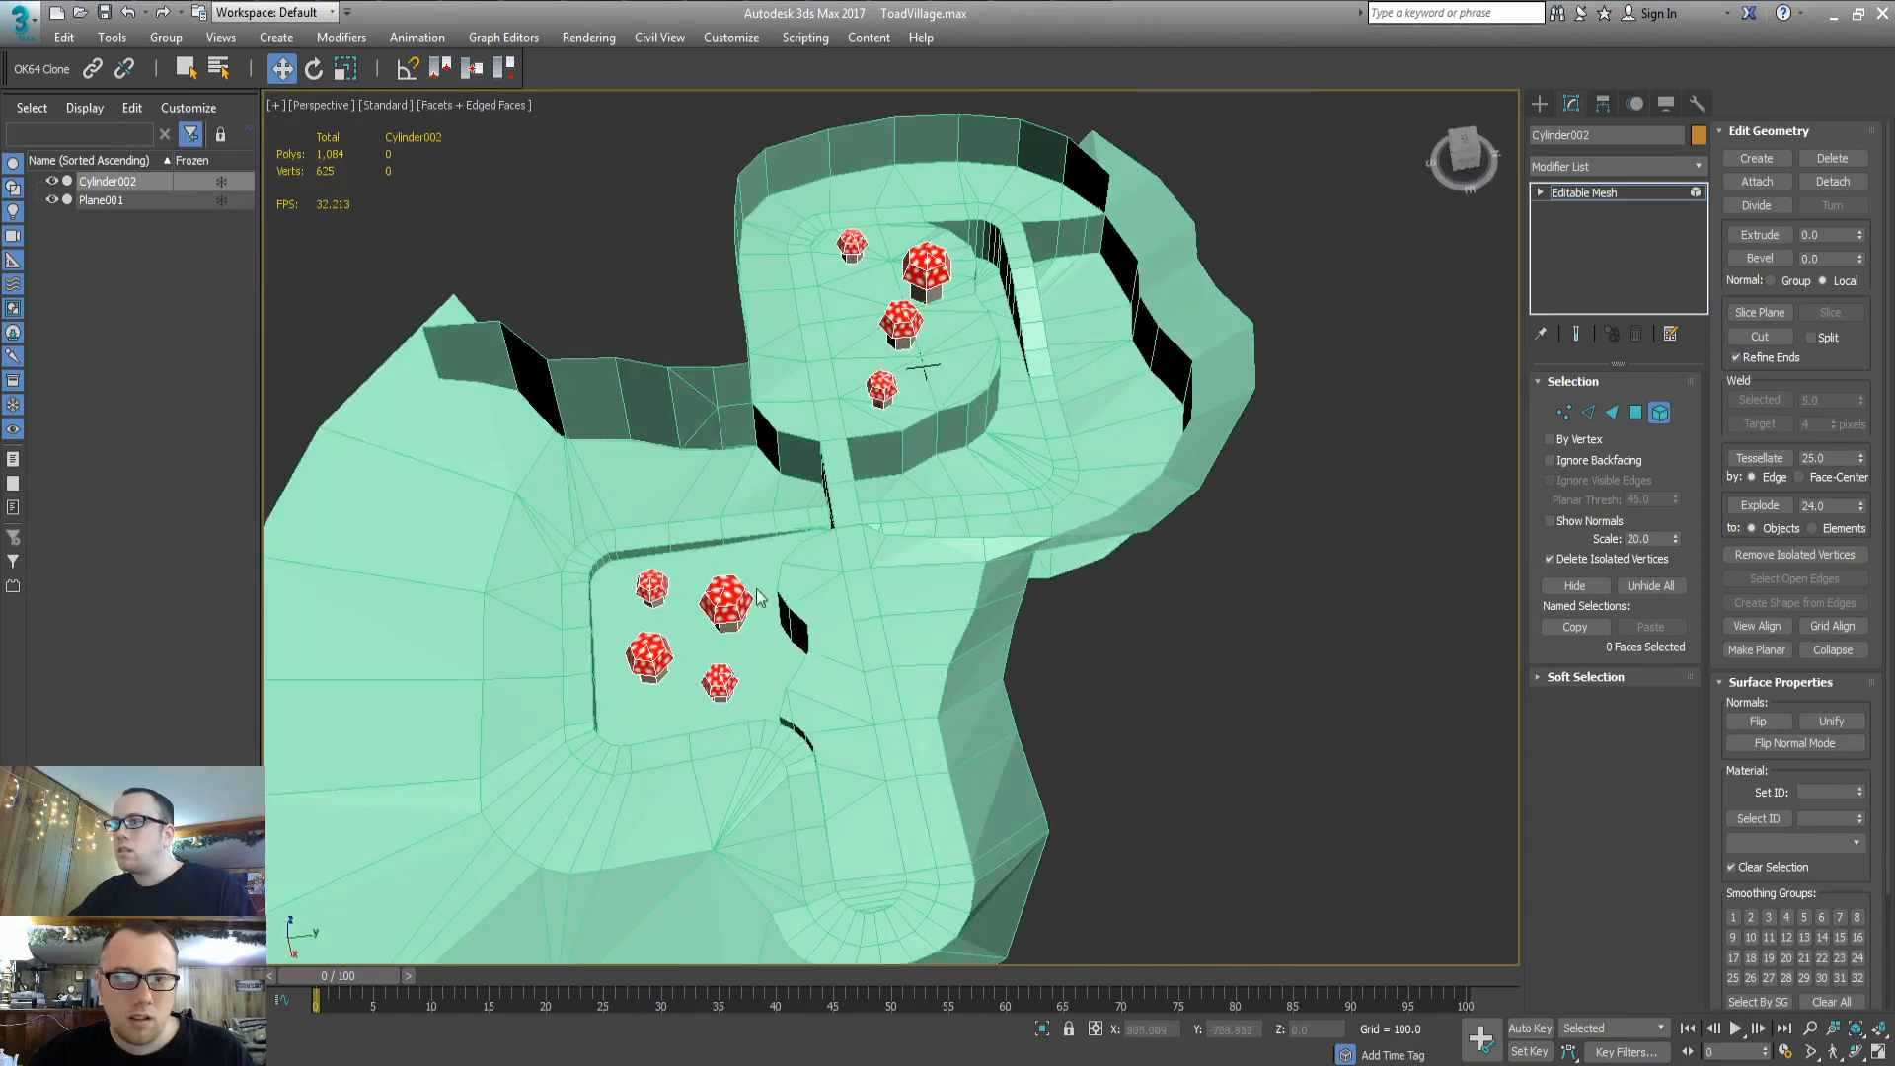
left_click(651, 584)
left_click_drag(732, 575, 484, 593, "shift")
left_click(1024, 559)
mouse_move(618, 613)
middle_mouse_down()
mouse_move(777, 586)
mouse_move(684, 519)
middle_mouse_up()
scroll(770, 582, "up", 3)
mouse_move(554, 522)
left_mouse_down()
mouse_move(567, 465)
mouse_move(561, 484)
left_mouse_up()
middle_click_drag(804, 594, 830, 494)
Rotate the hillside house about its vertical axis to turn its door toward the village, and raise it to about Z -18.6
key("z")
key("e")
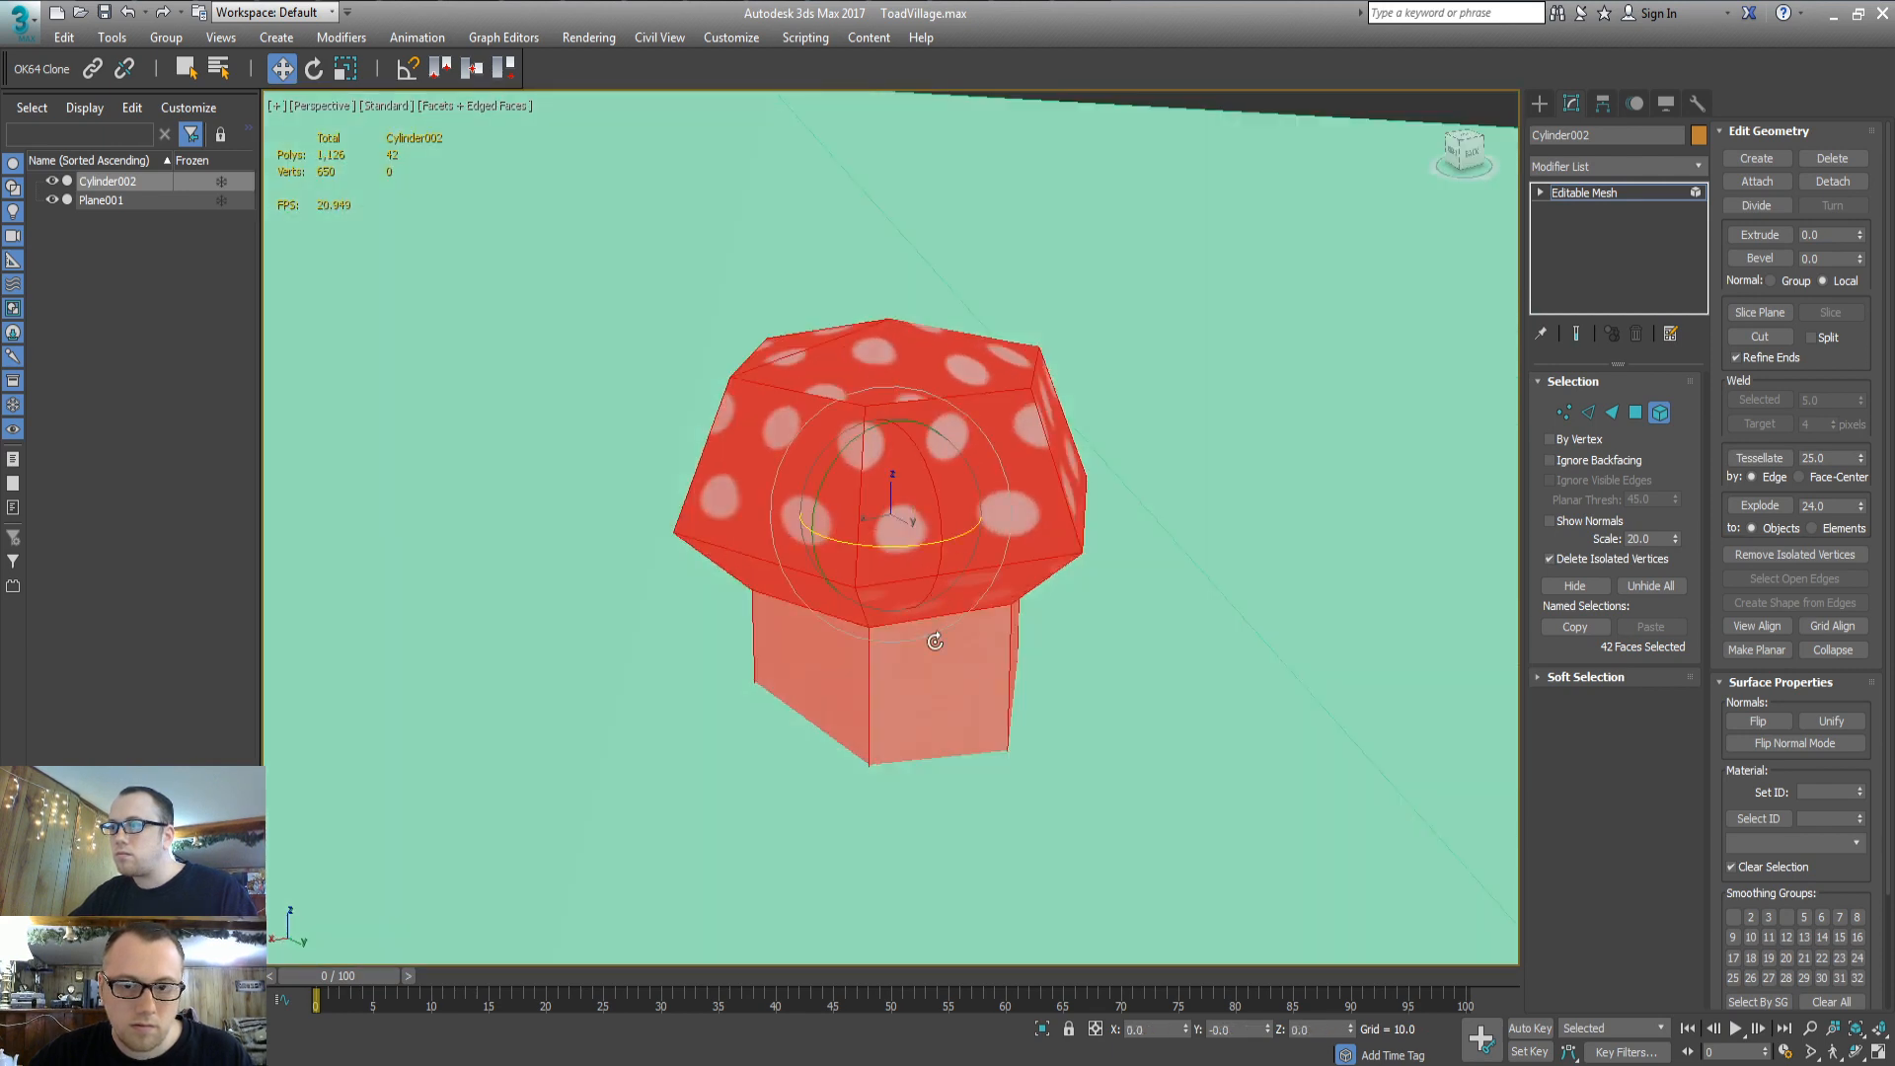
left_click_drag(970, 546, 1352, 533)
key("w")
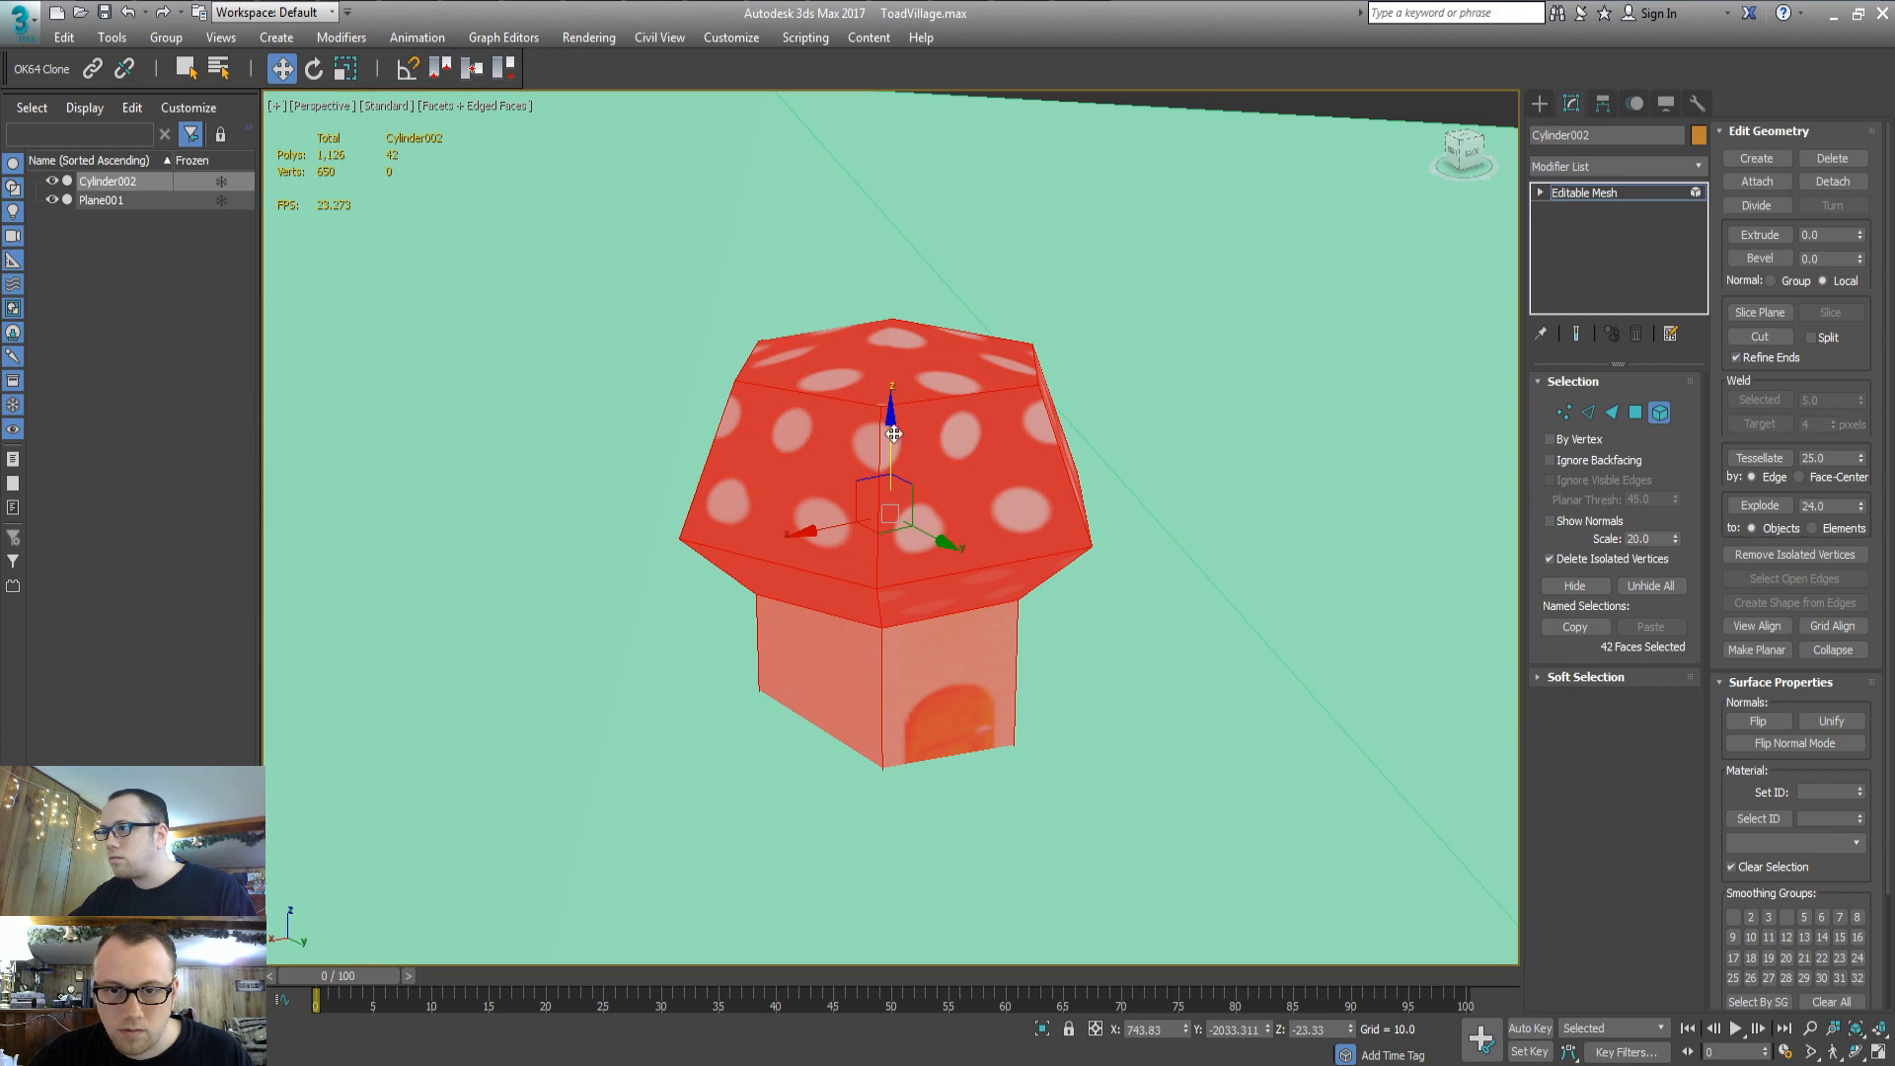
left_click_drag(893, 435, 899, 416)
middle_click_drag(1033, 701, 1003, 583)
Clone the hillside house as an element farther along the slope and raise the copy until its base clears the ground
scroll(1083, 587, "down", 5)
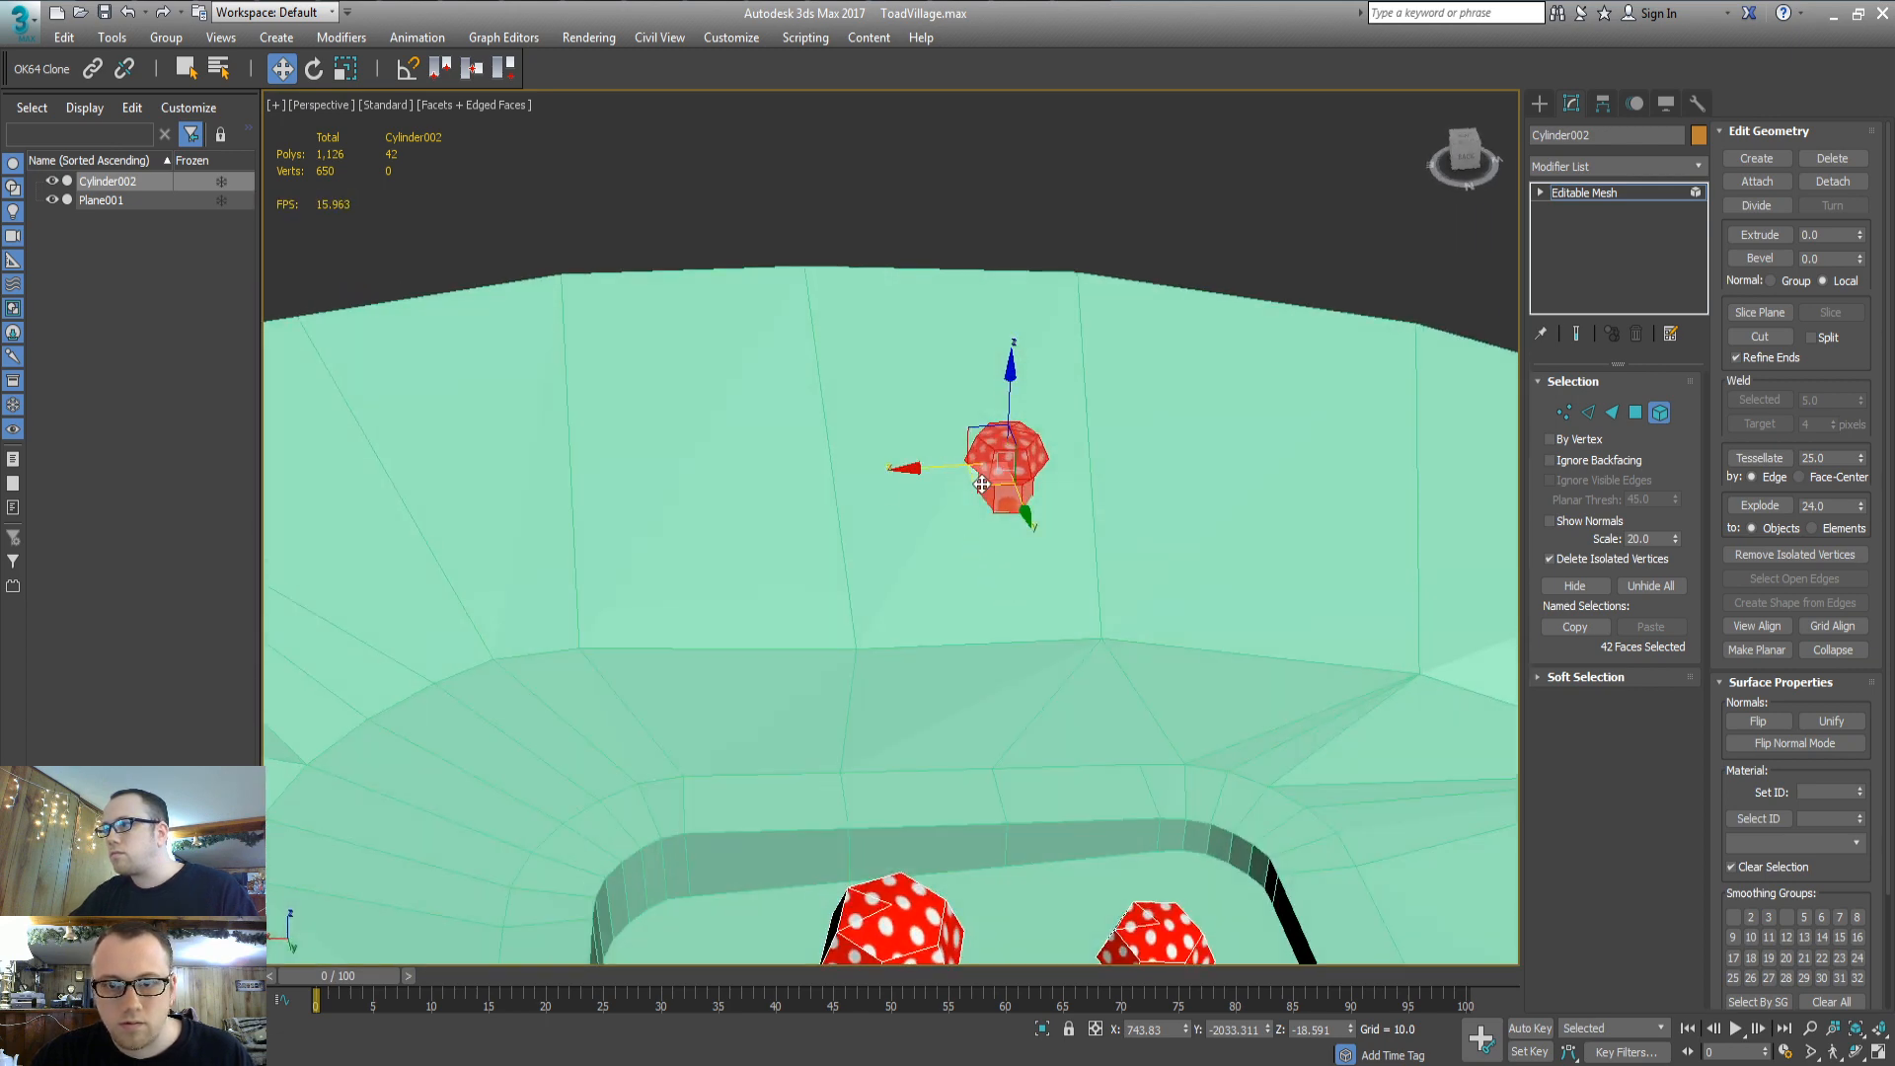
mouse_move(982, 484)
left_mouse_down("shift")
mouse_move(370, 459)
mouse_move(335, 434)
left_mouse_up("shift")
key("Return")
key("e")
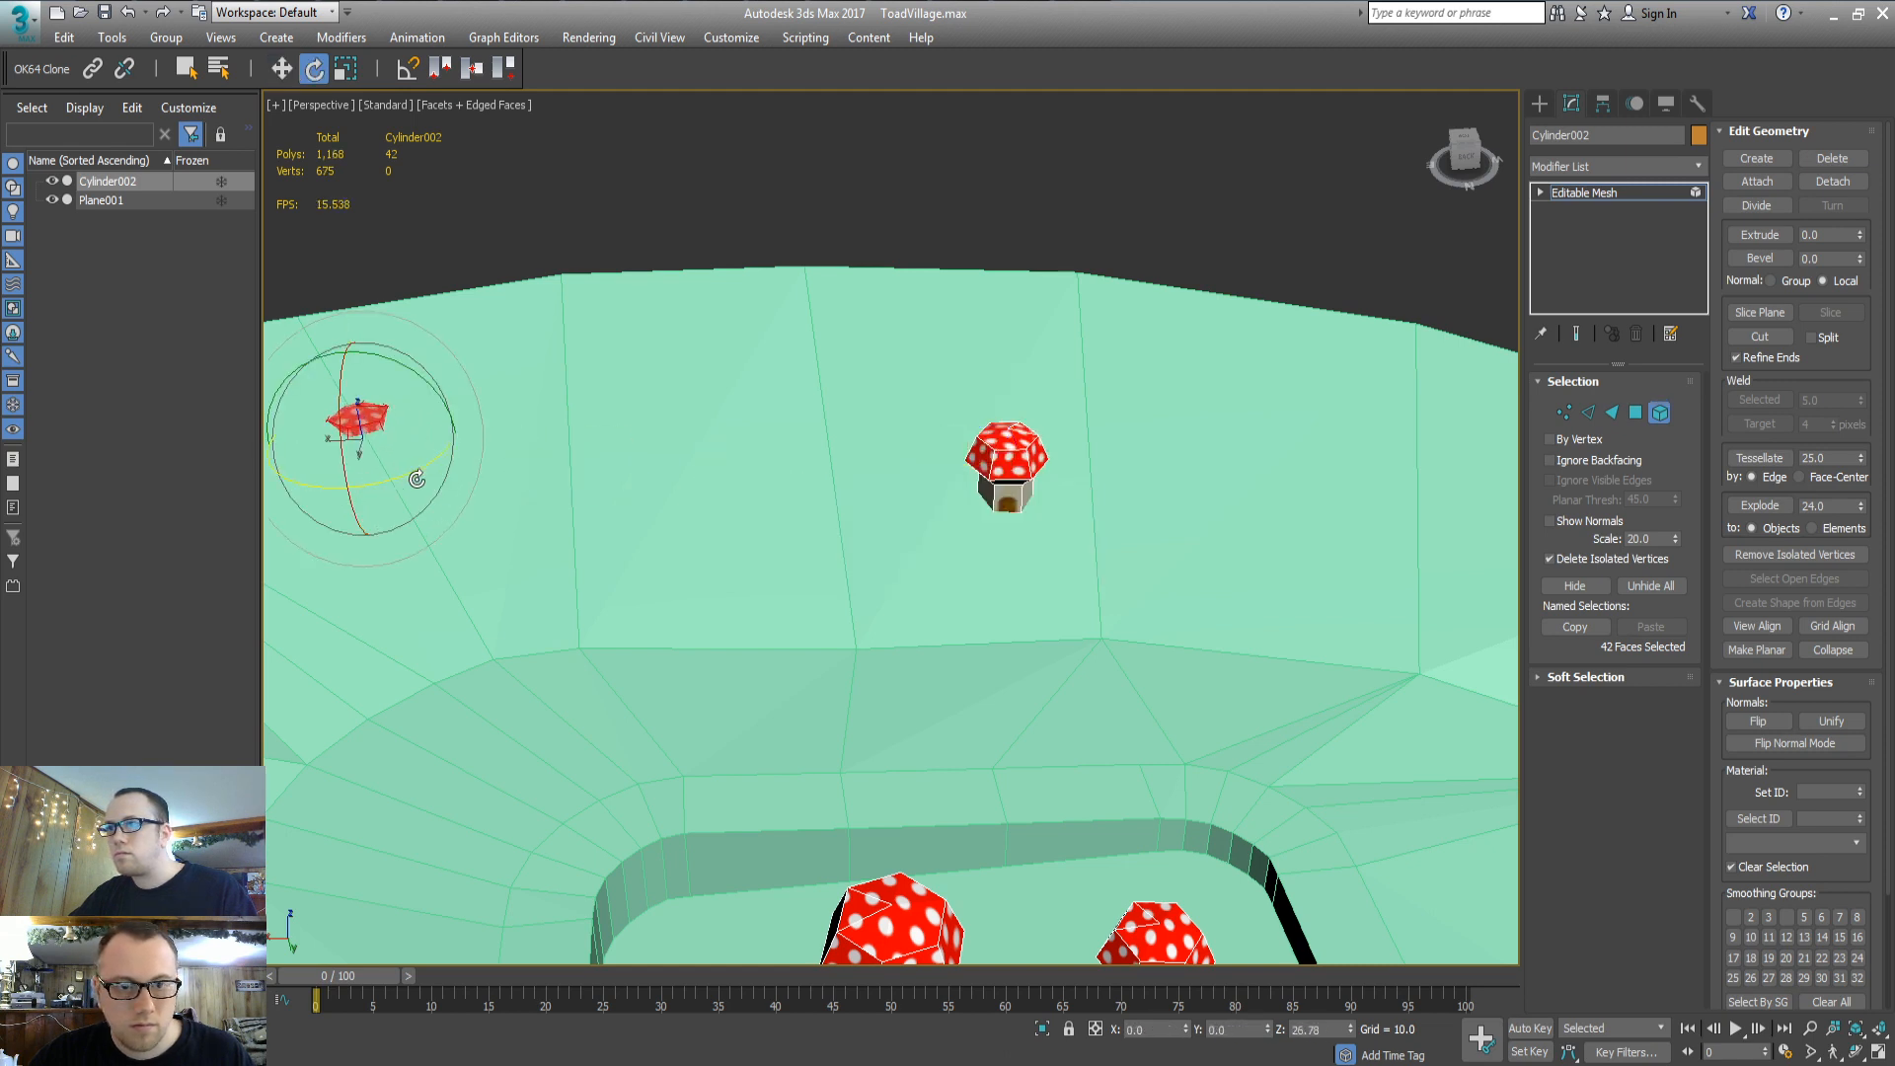
key("w")
middle_click_drag(513, 506, 912, 571)
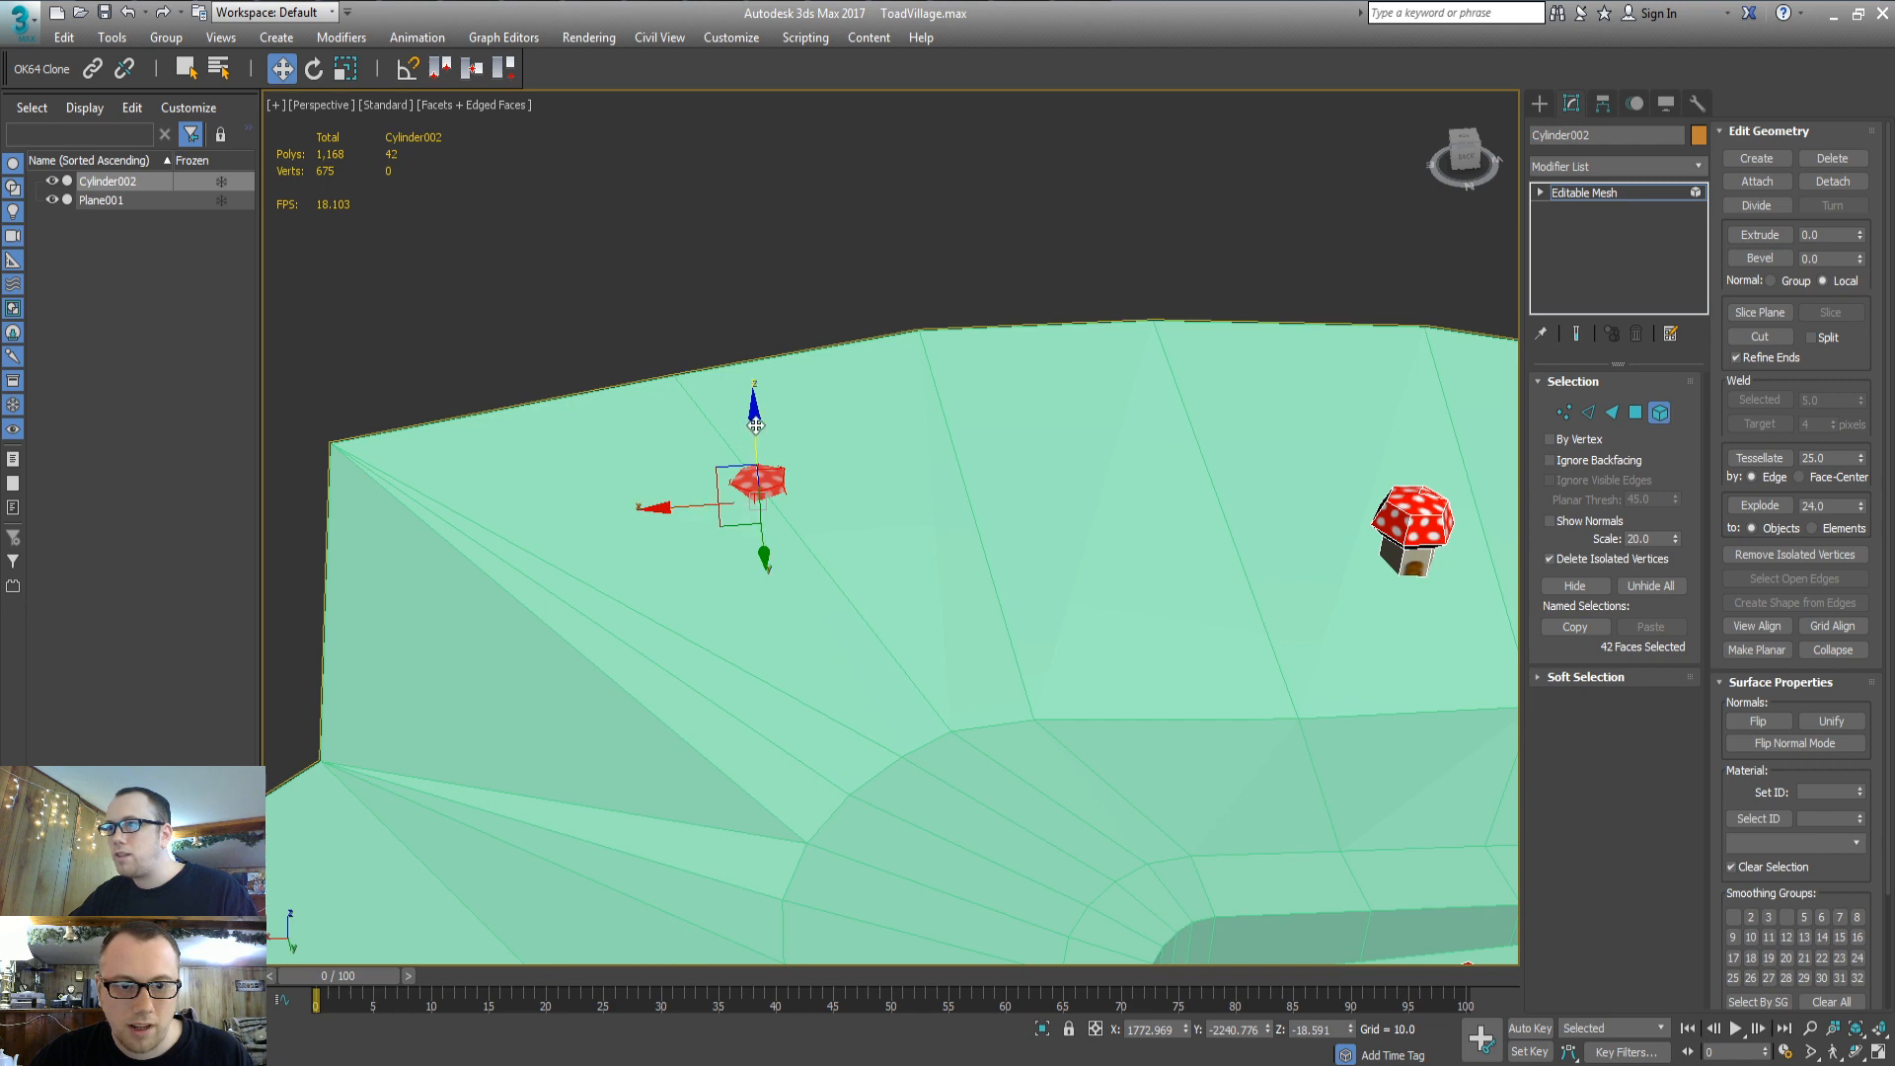
mouse_move(755, 425)
left_mouse_down()
mouse_move(747, 343)
mouse_move(745, 373)
left_mouse_up()
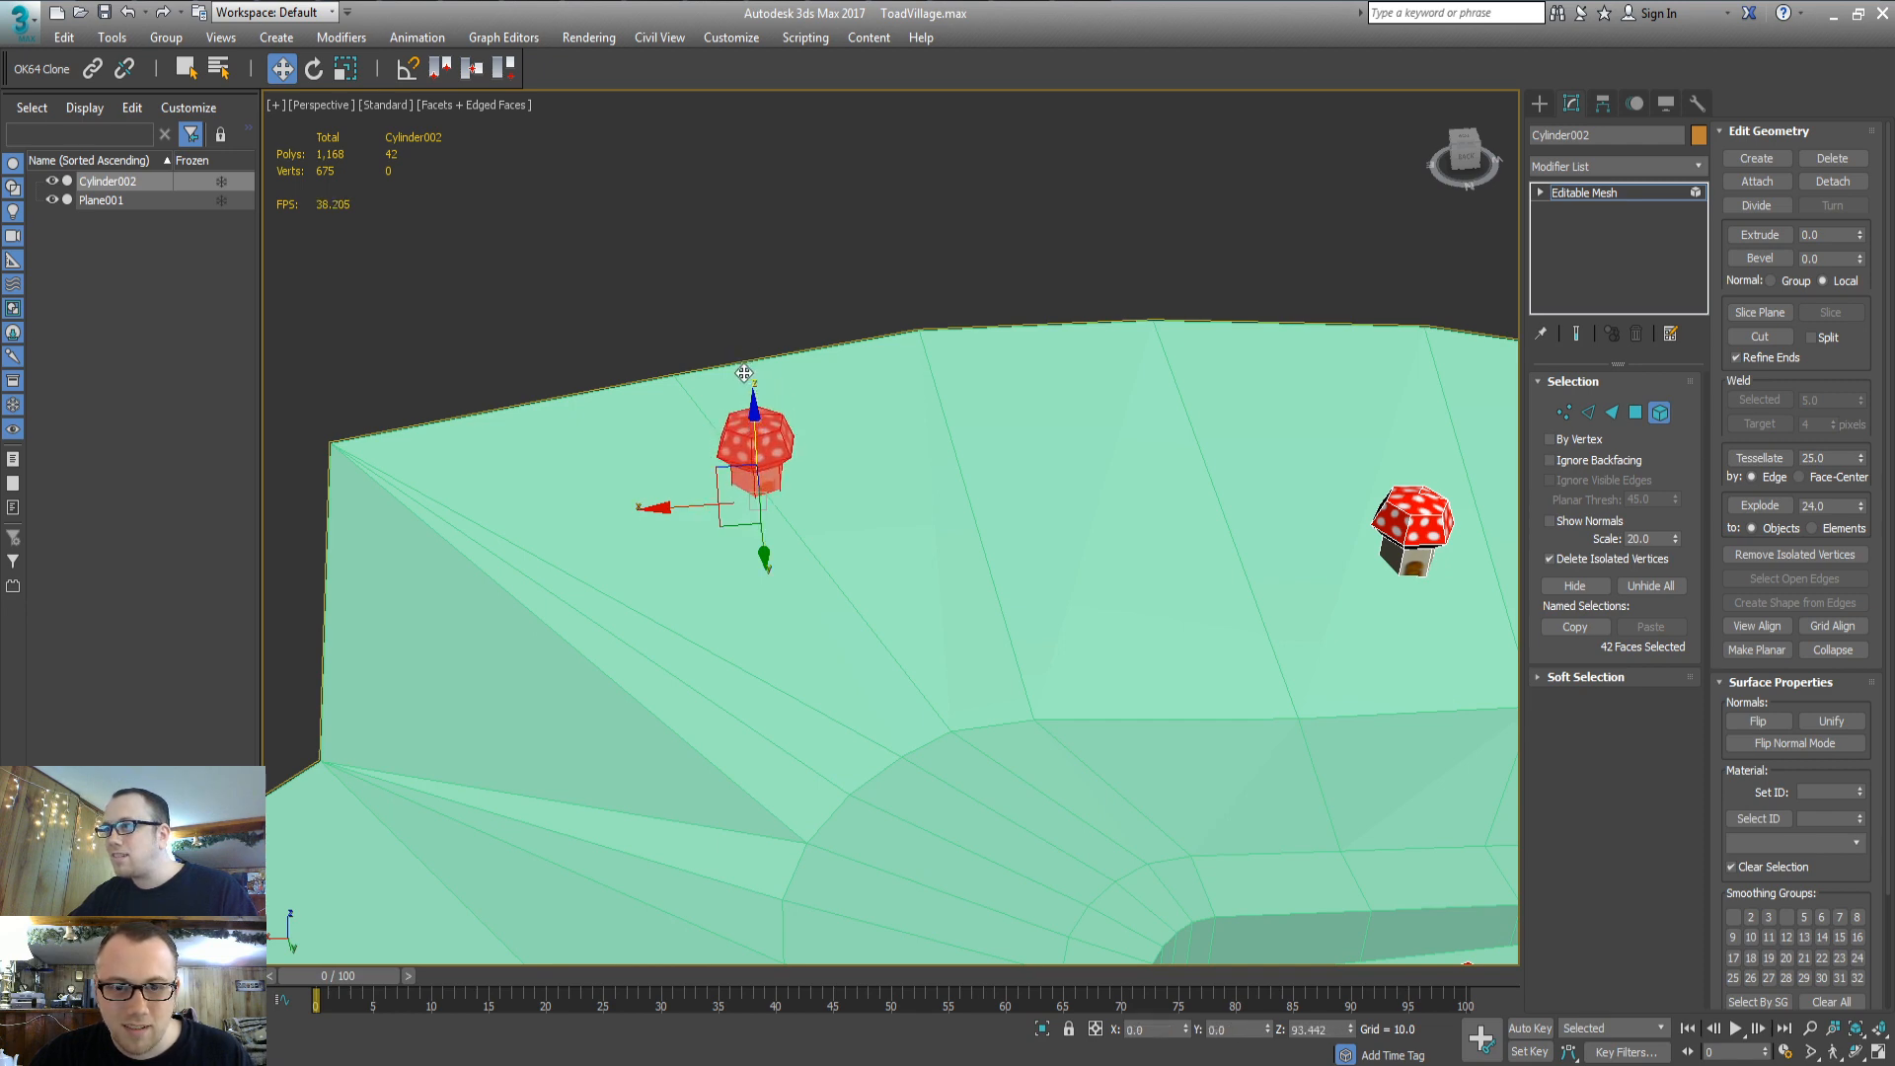
key("z")
scroll(893, 447, "down", 2)
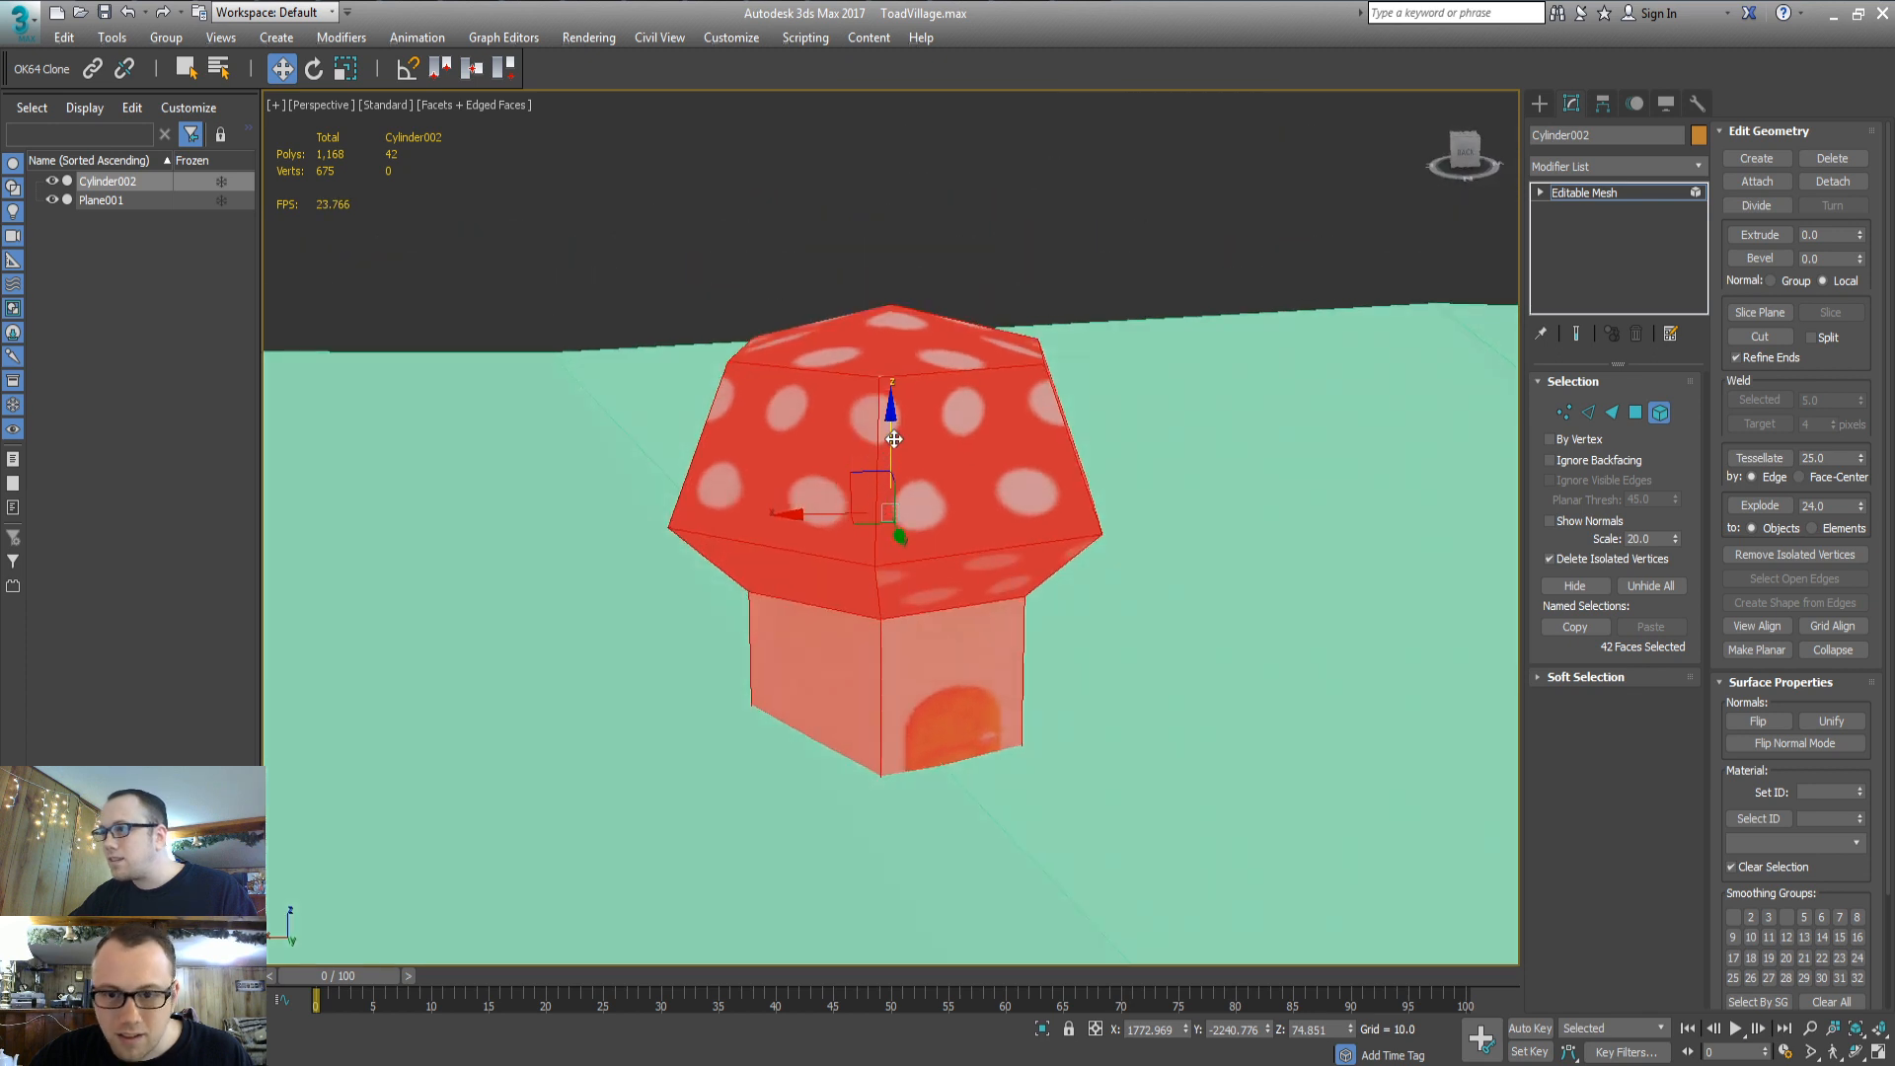
left_click_drag(894, 438, 892, 402)
left_click(1251, 416)
Move the first hillside house along the slope to about X 560 and lower it to about Z -21.9
middle_click_drag(1252, 416, 1029, 445)
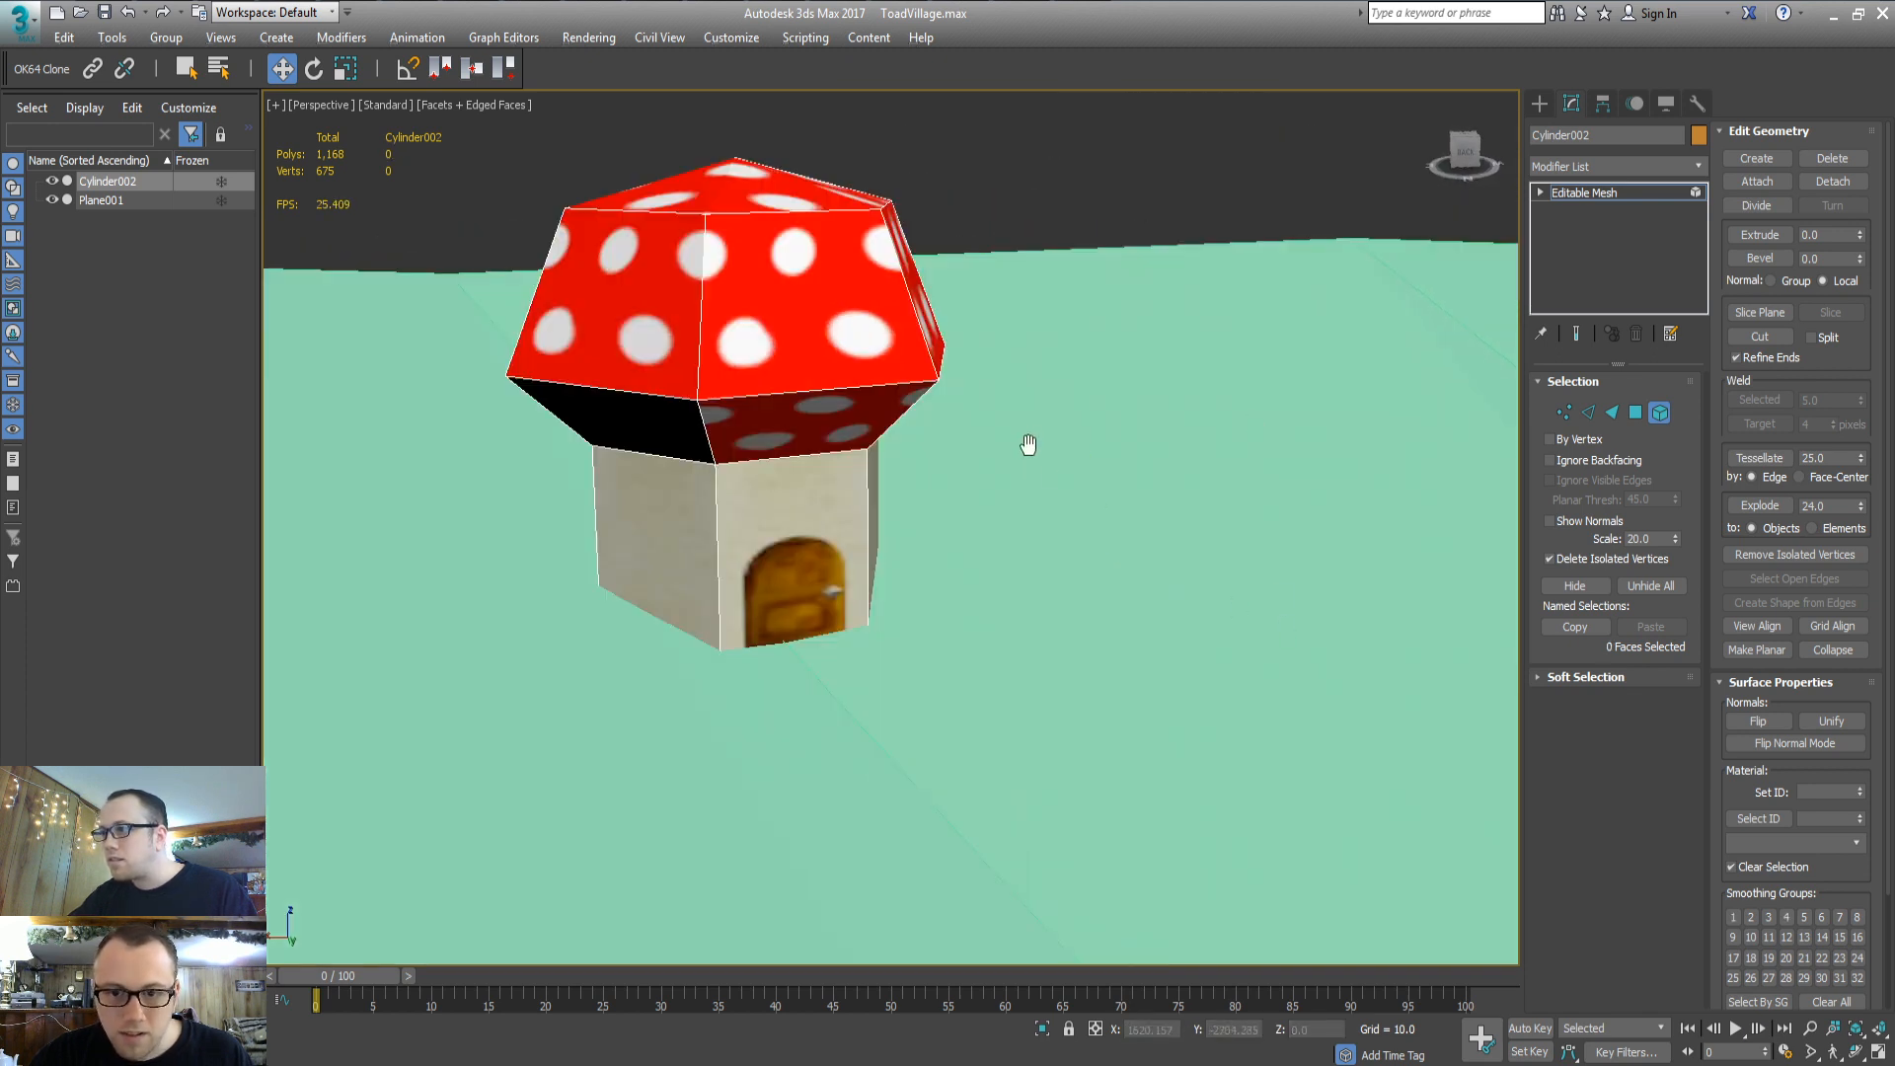
scroll(1245, 638, "down", 4)
middle_click_drag(1245, 638, 1034, 584)
left_click(877, 378)
scroll(999, 521, "up", 2)
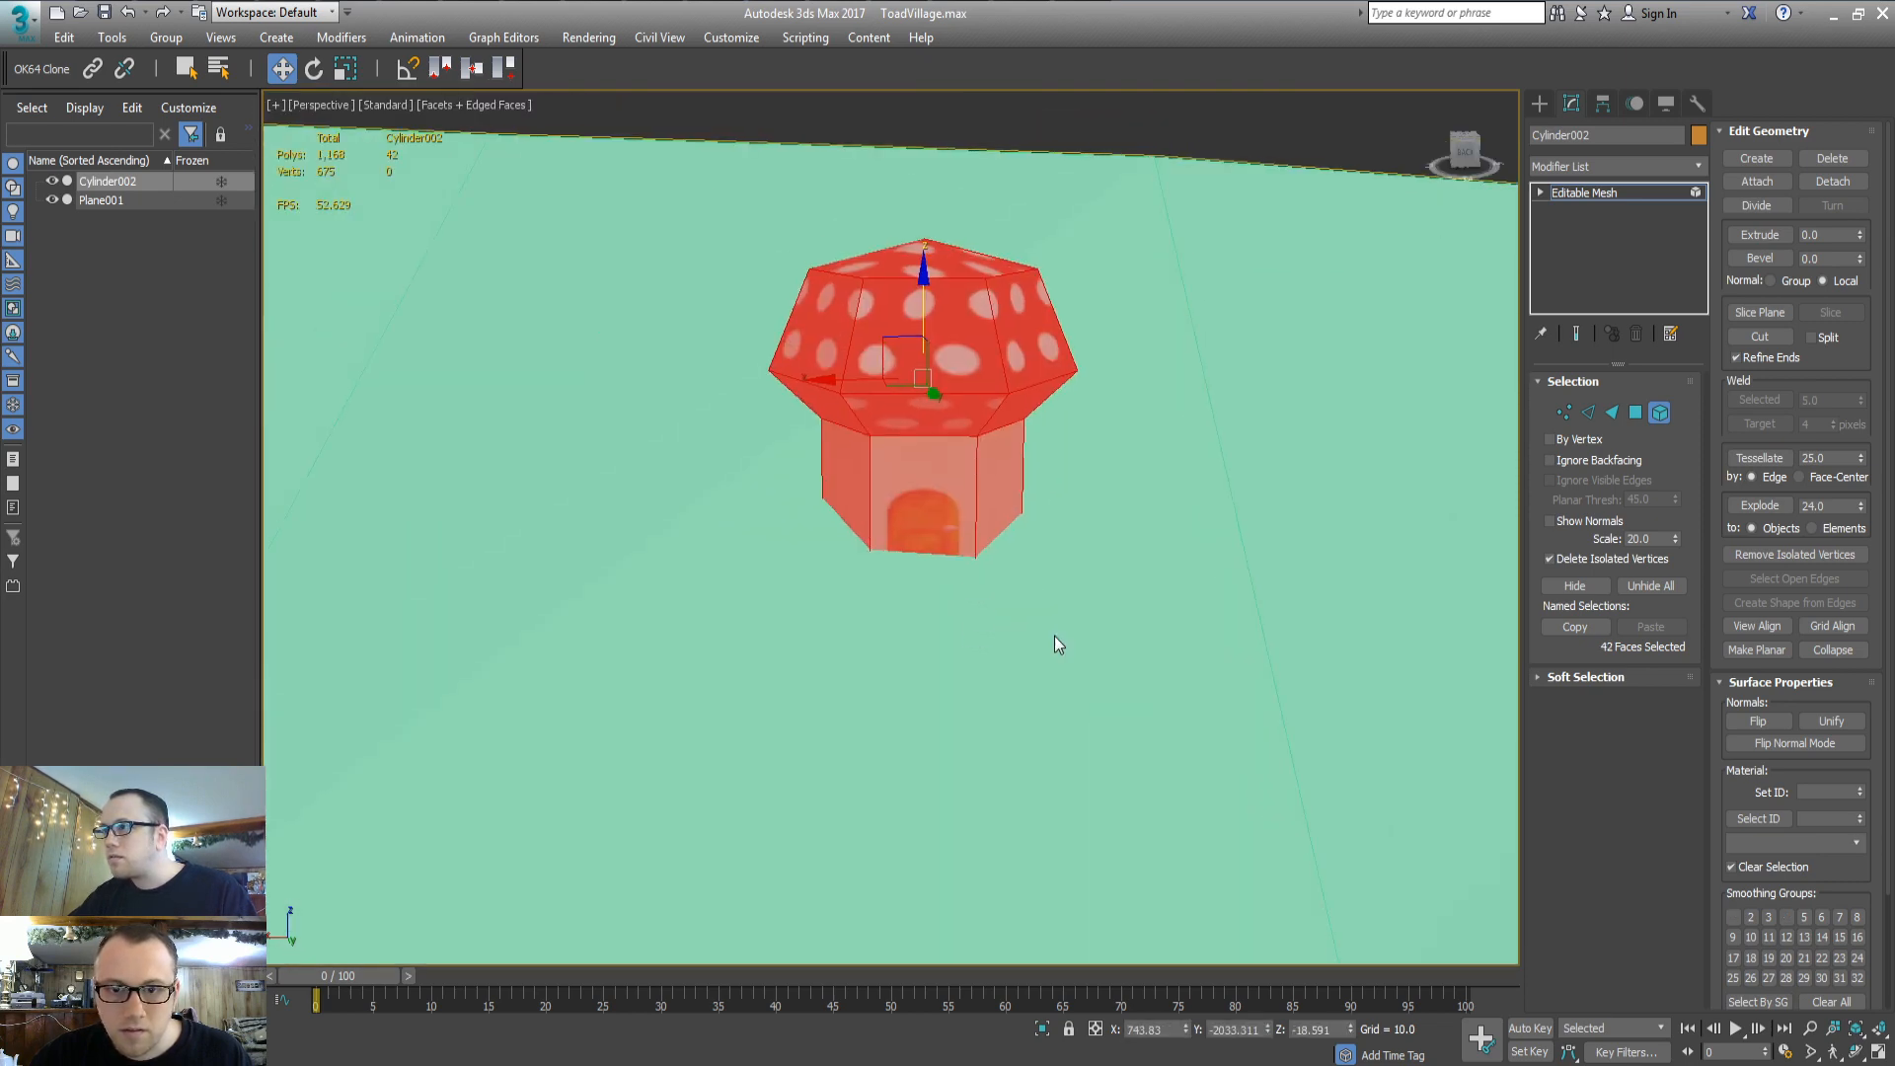
left_click_drag(844, 385, 1076, 387)
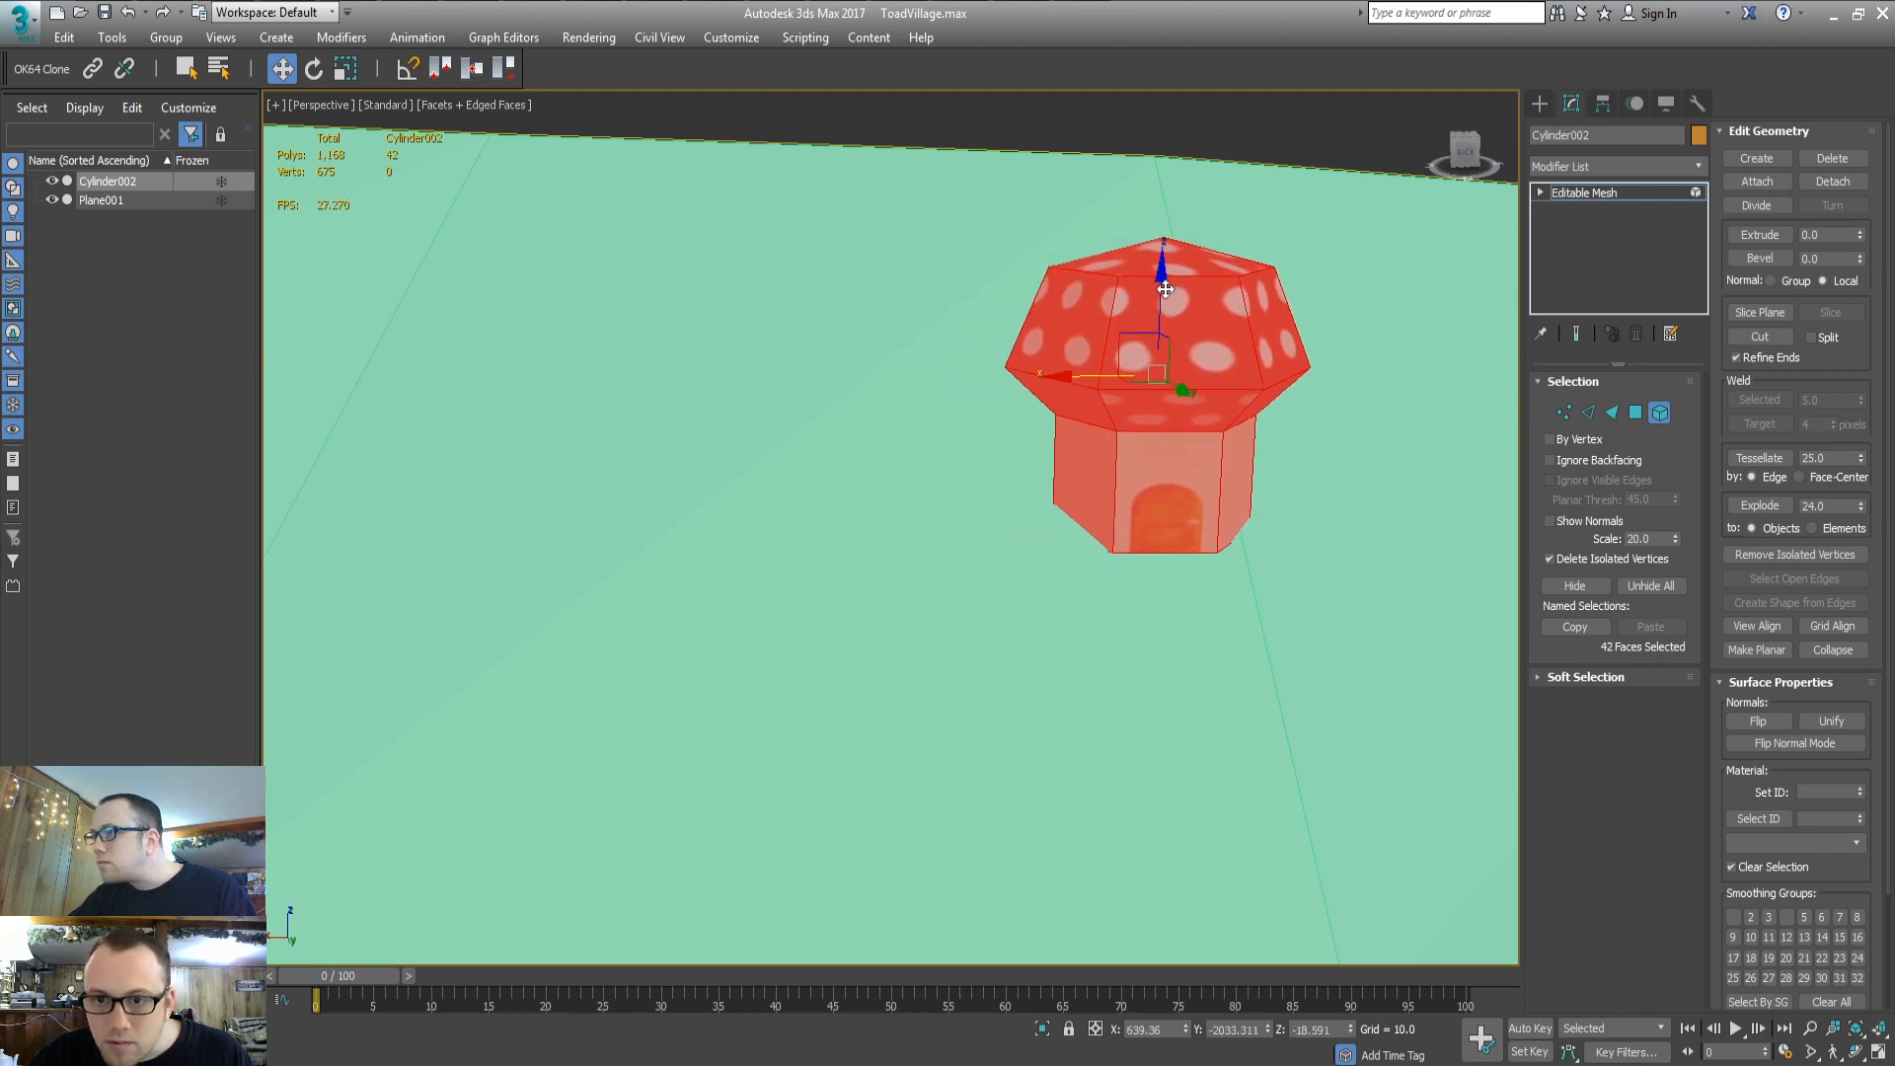
left_click_drag(1166, 290, 1166, 293)
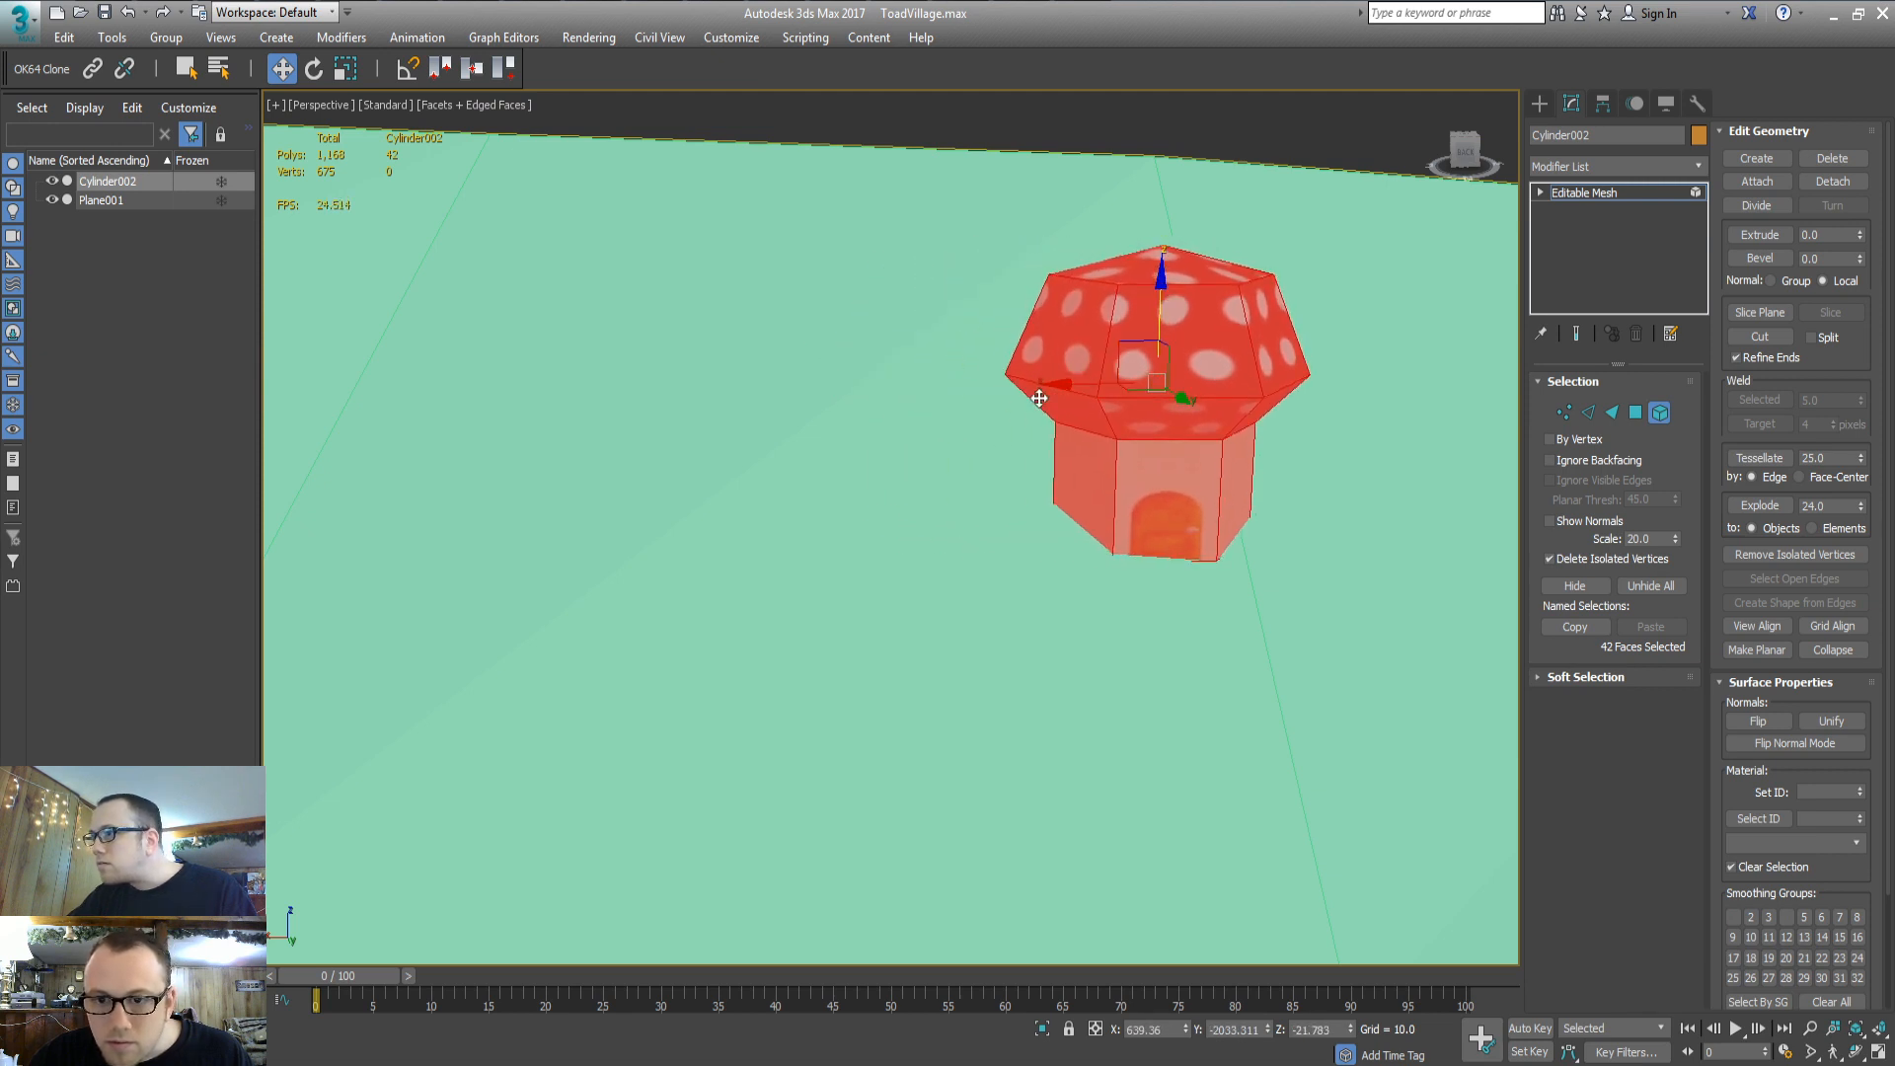
left_click_drag(1065, 388, 1234, 390)
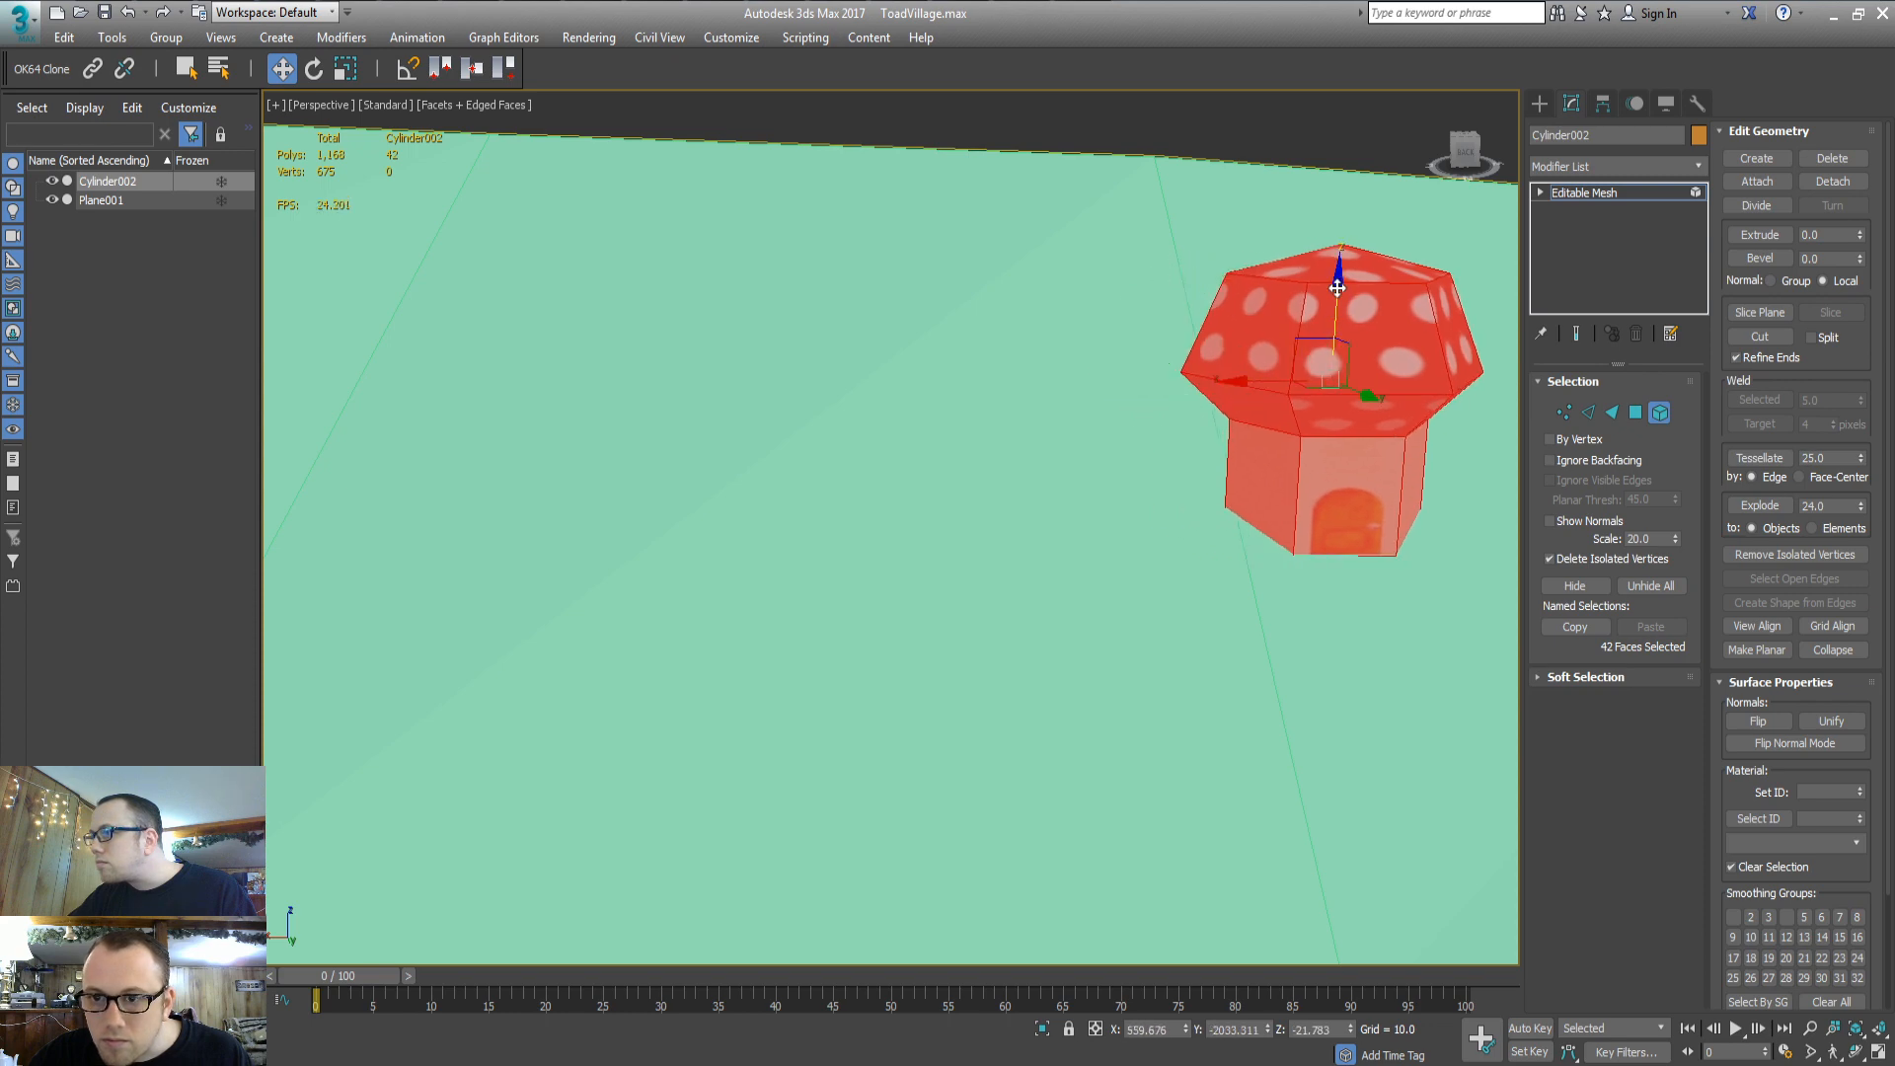
left_click_drag(1338, 287, 1338, 287)
Clone the far hillside house as an element onto the rounded ledge beside the lower clearing
middle_click_drag(1191, 524, 1211, 494)
scroll(1135, 513, "down", 8)
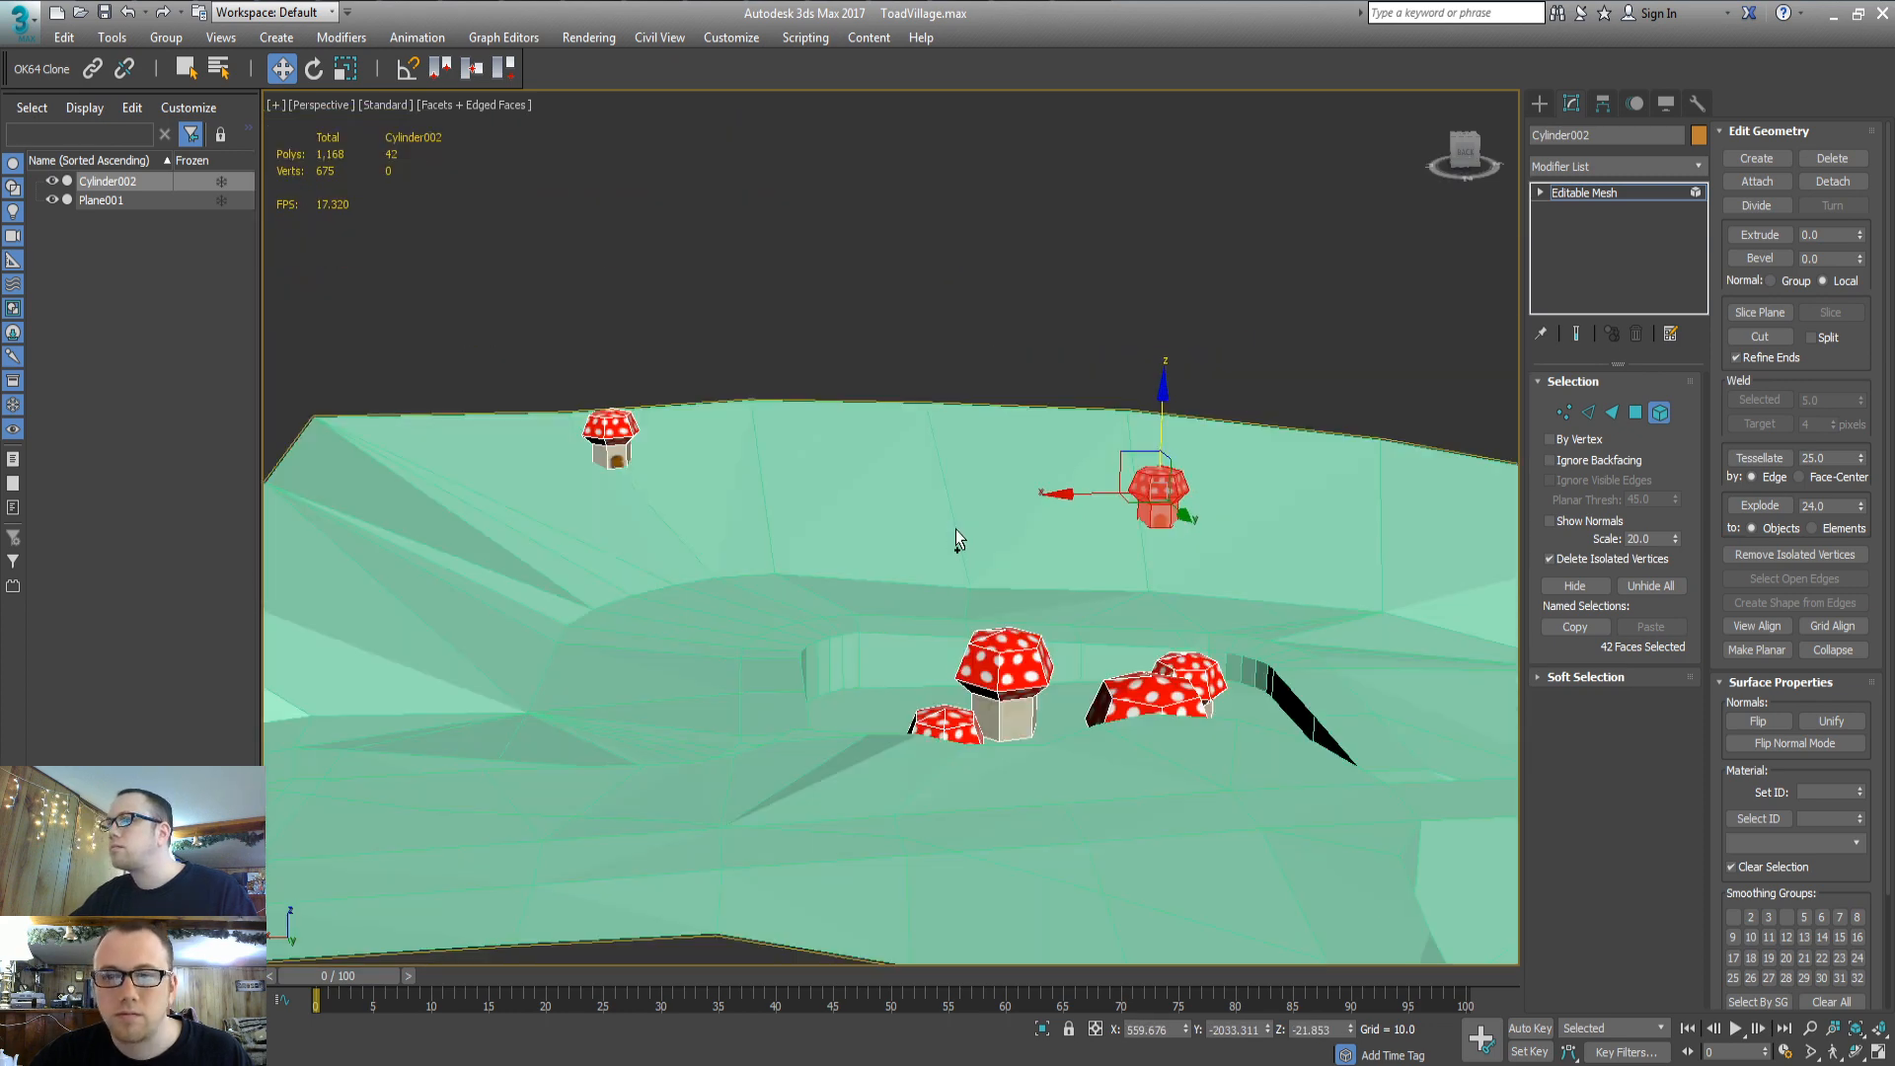
left_click(957, 534)
middle_click_drag(689, 537, 1089, 571)
scroll(1252, 502, "down", 4)
middle_click_drag(1216, 564, 533, 544)
middle_click_drag(1329, 522, 1349, 519)
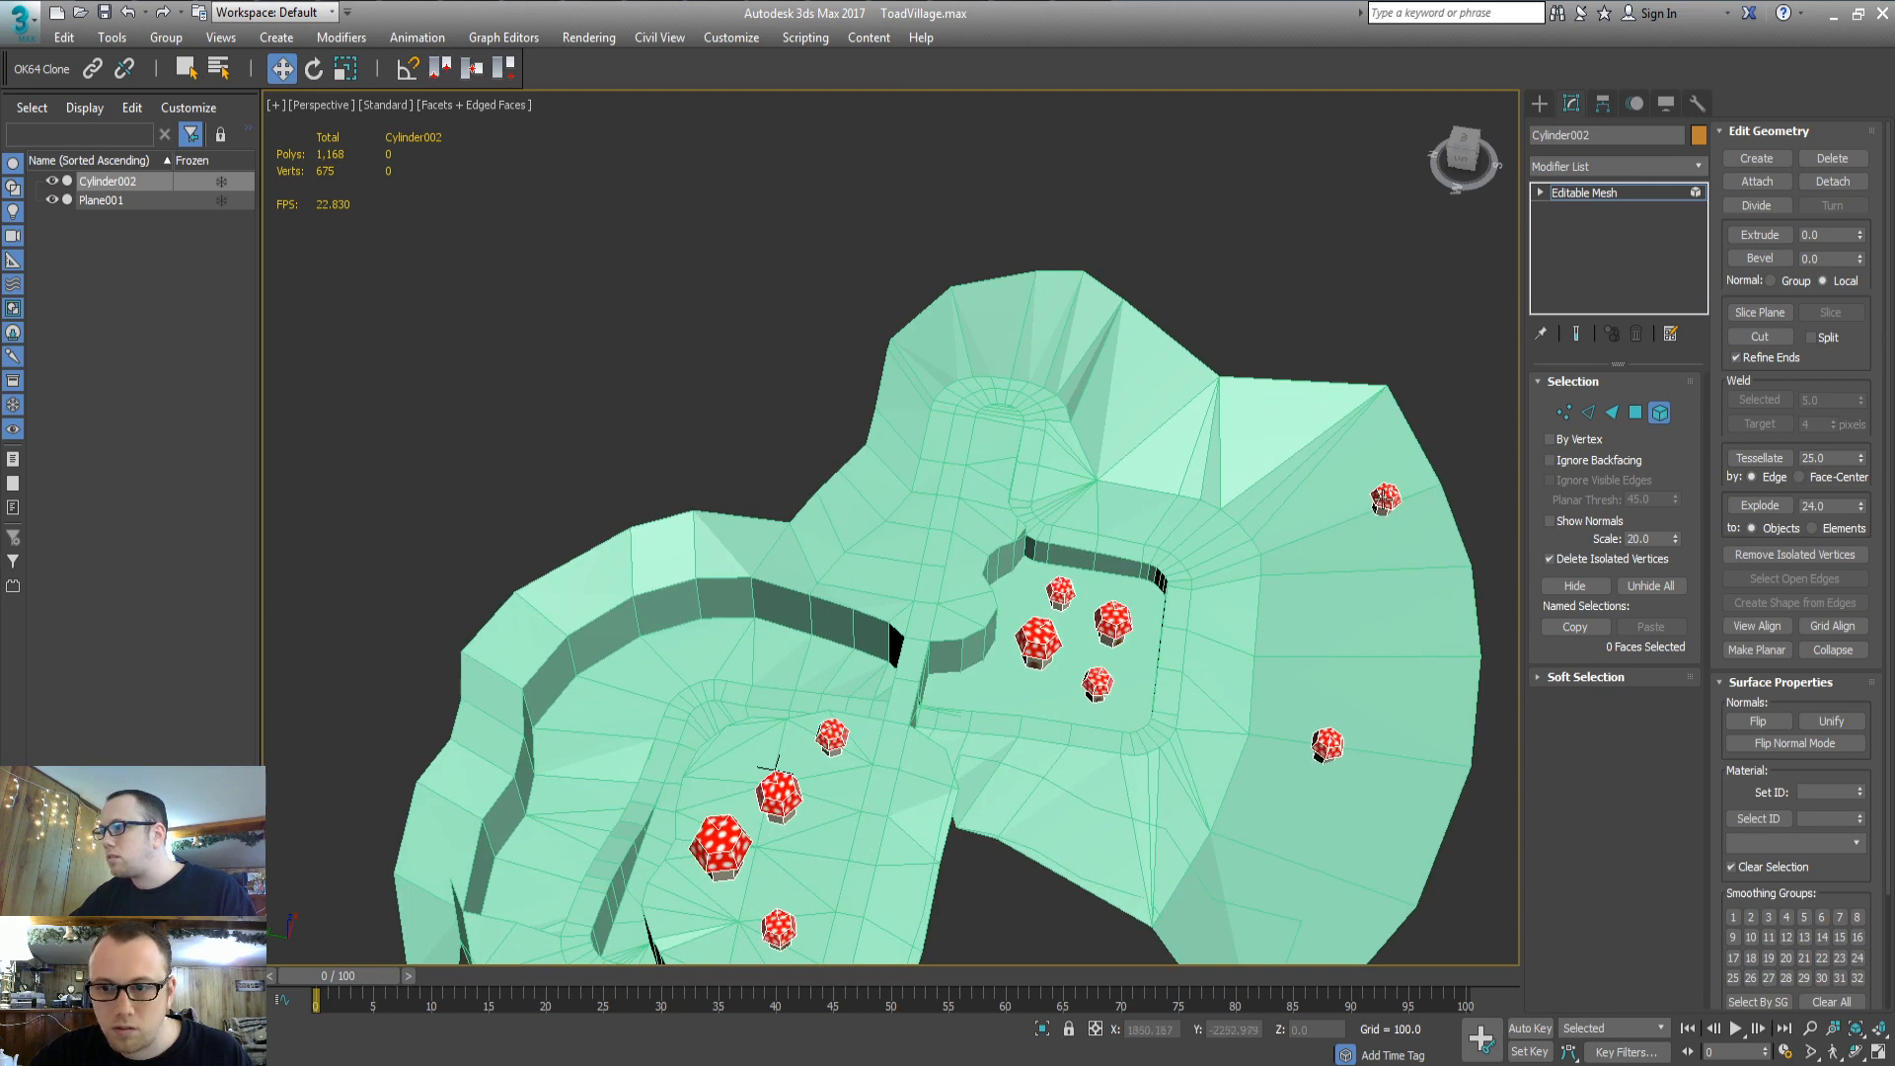
left_click(1378, 500)
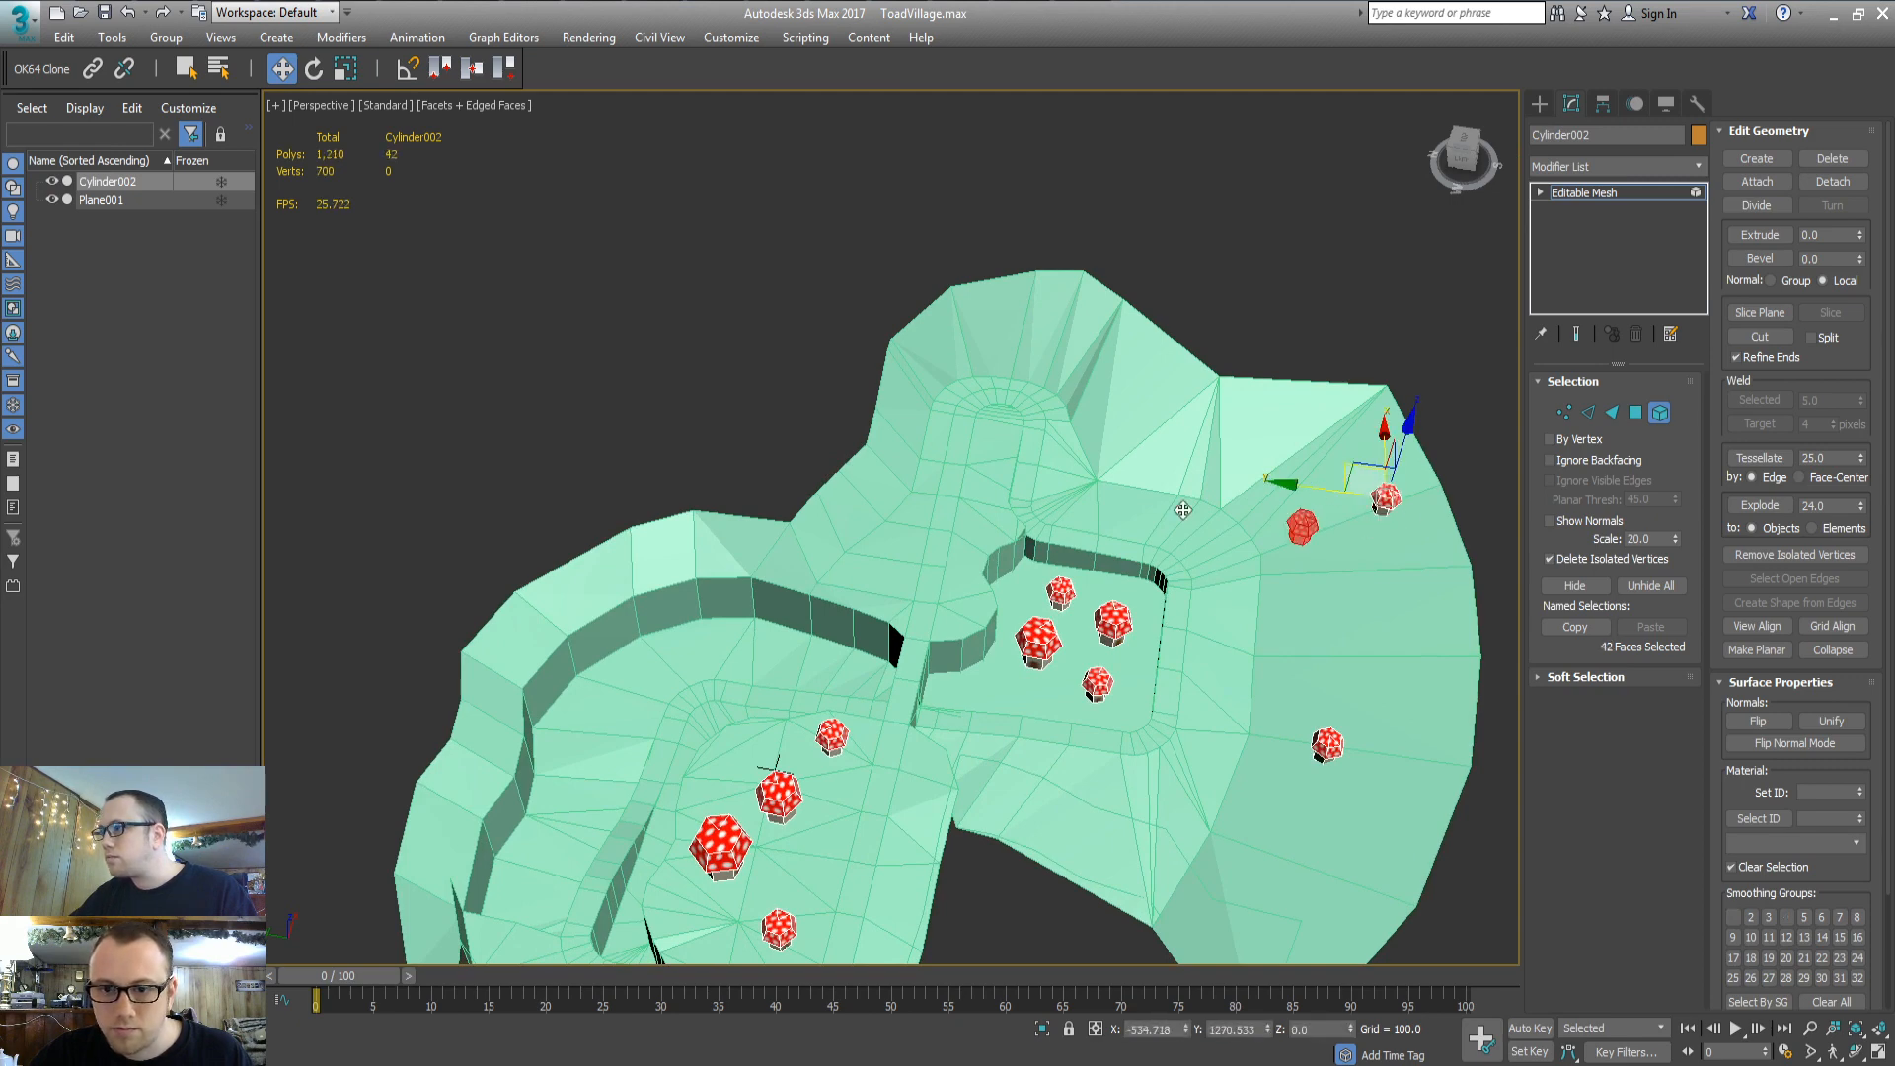
left_click_drag(934, 564, 933, 586, "shift")
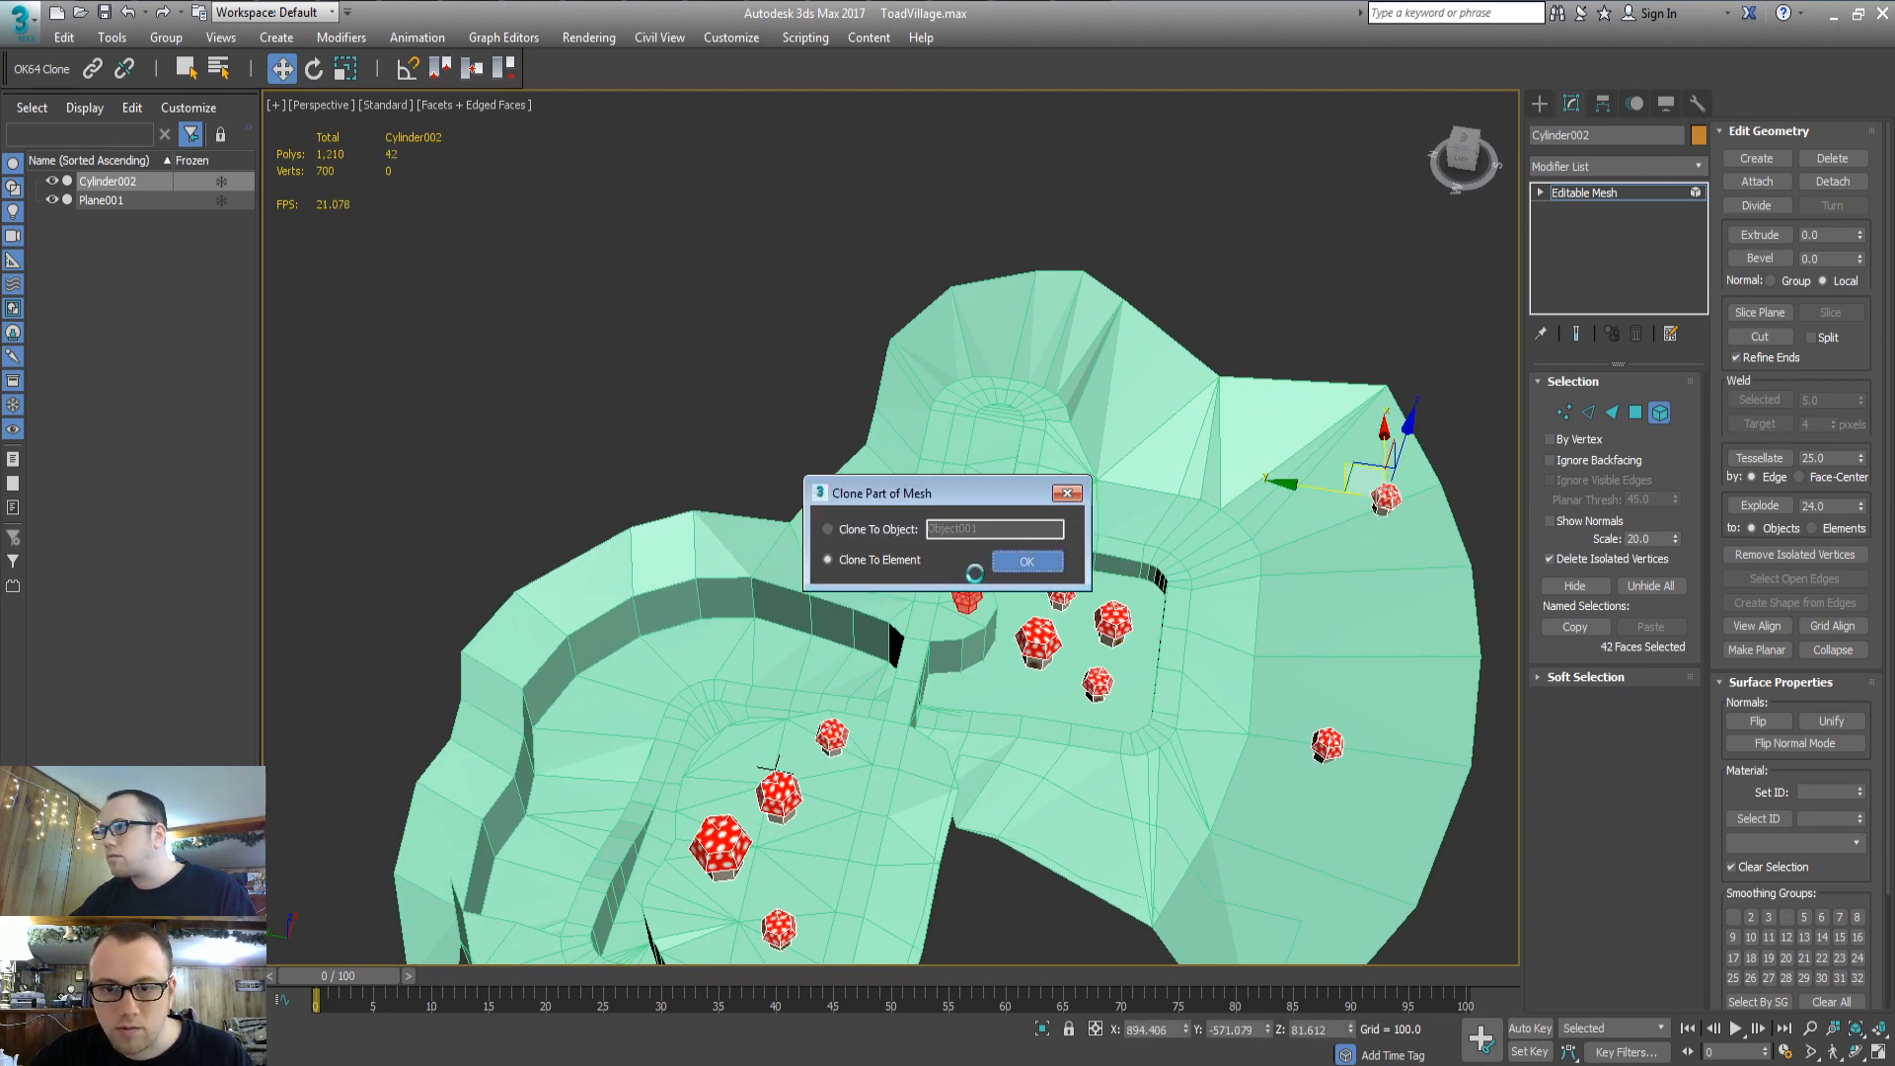
left_click(1010, 567)
Lower the new ledge house by about 18 units toward the ground
key("z")
middle_click_drag(1007, 592, 825, 542, "alt")
middle_click_drag(948, 601, 655, 605, "alt")
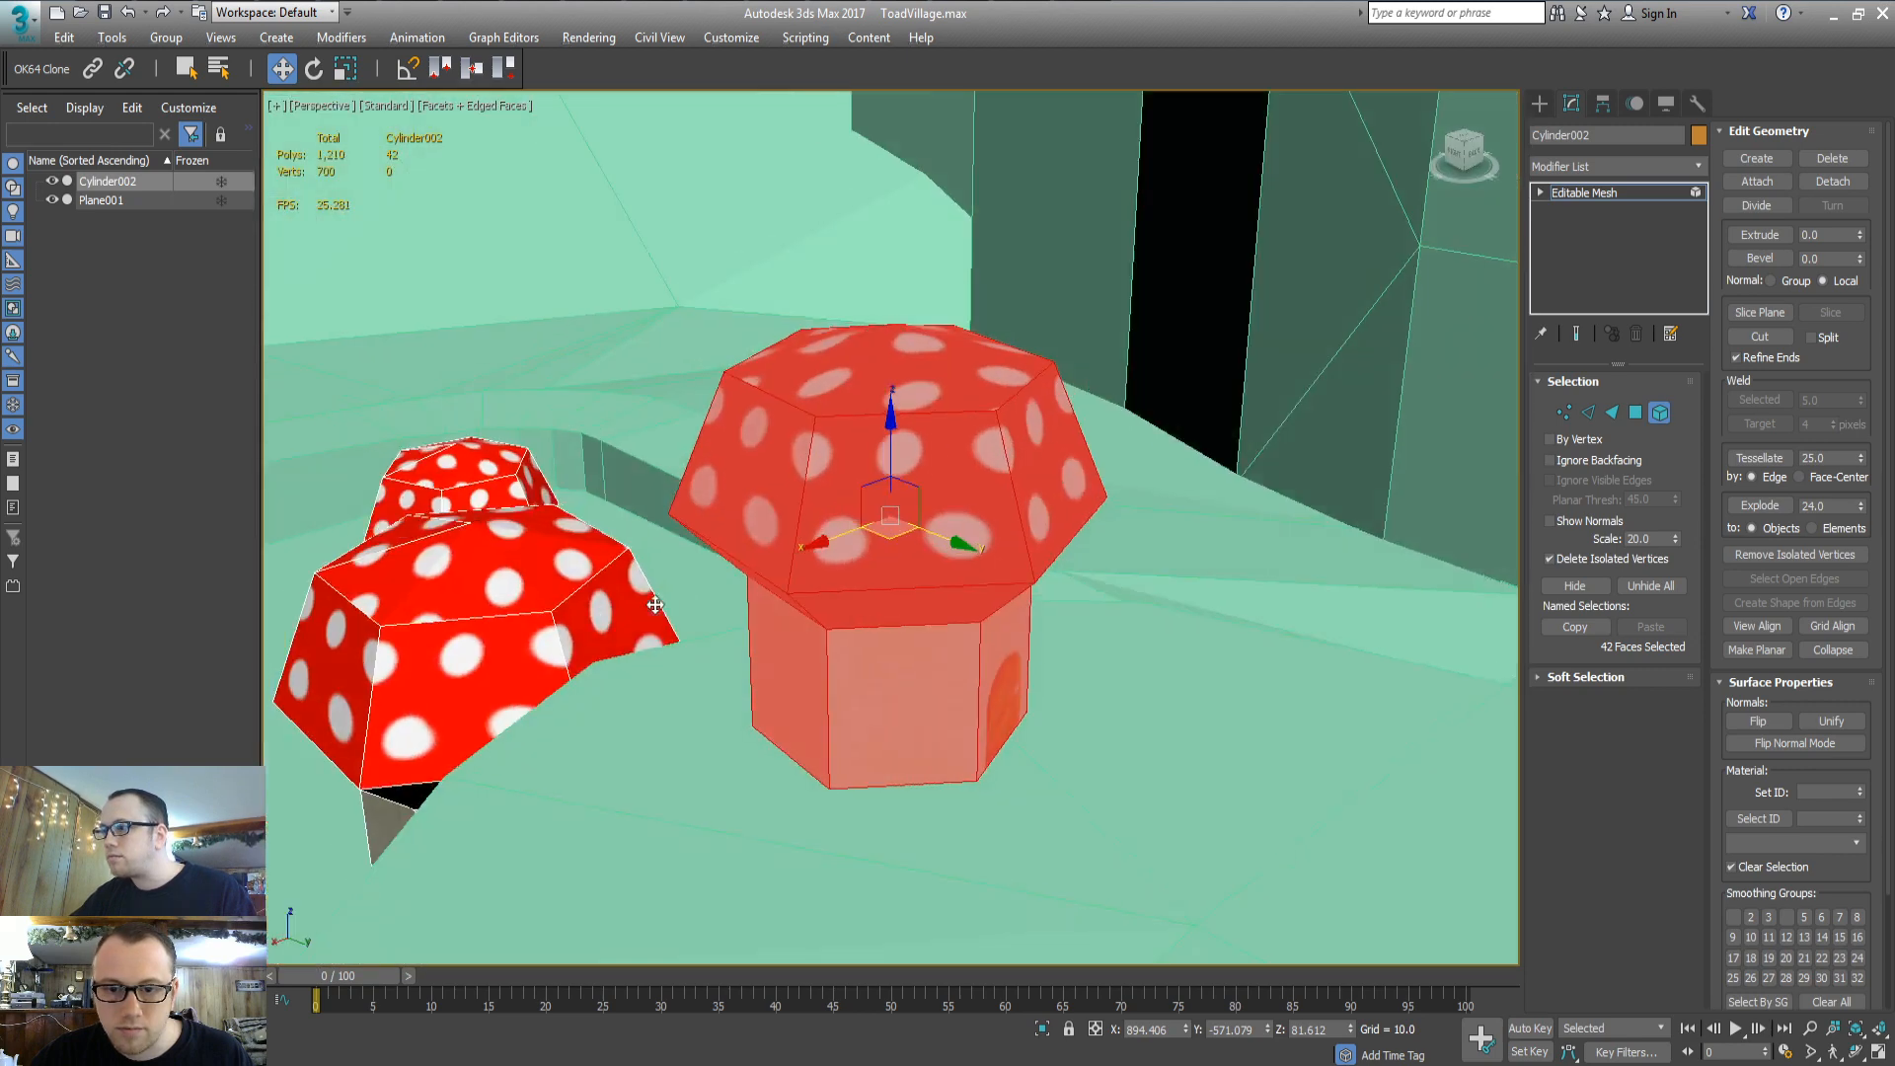
left_click_drag(887, 436, 888, 494)
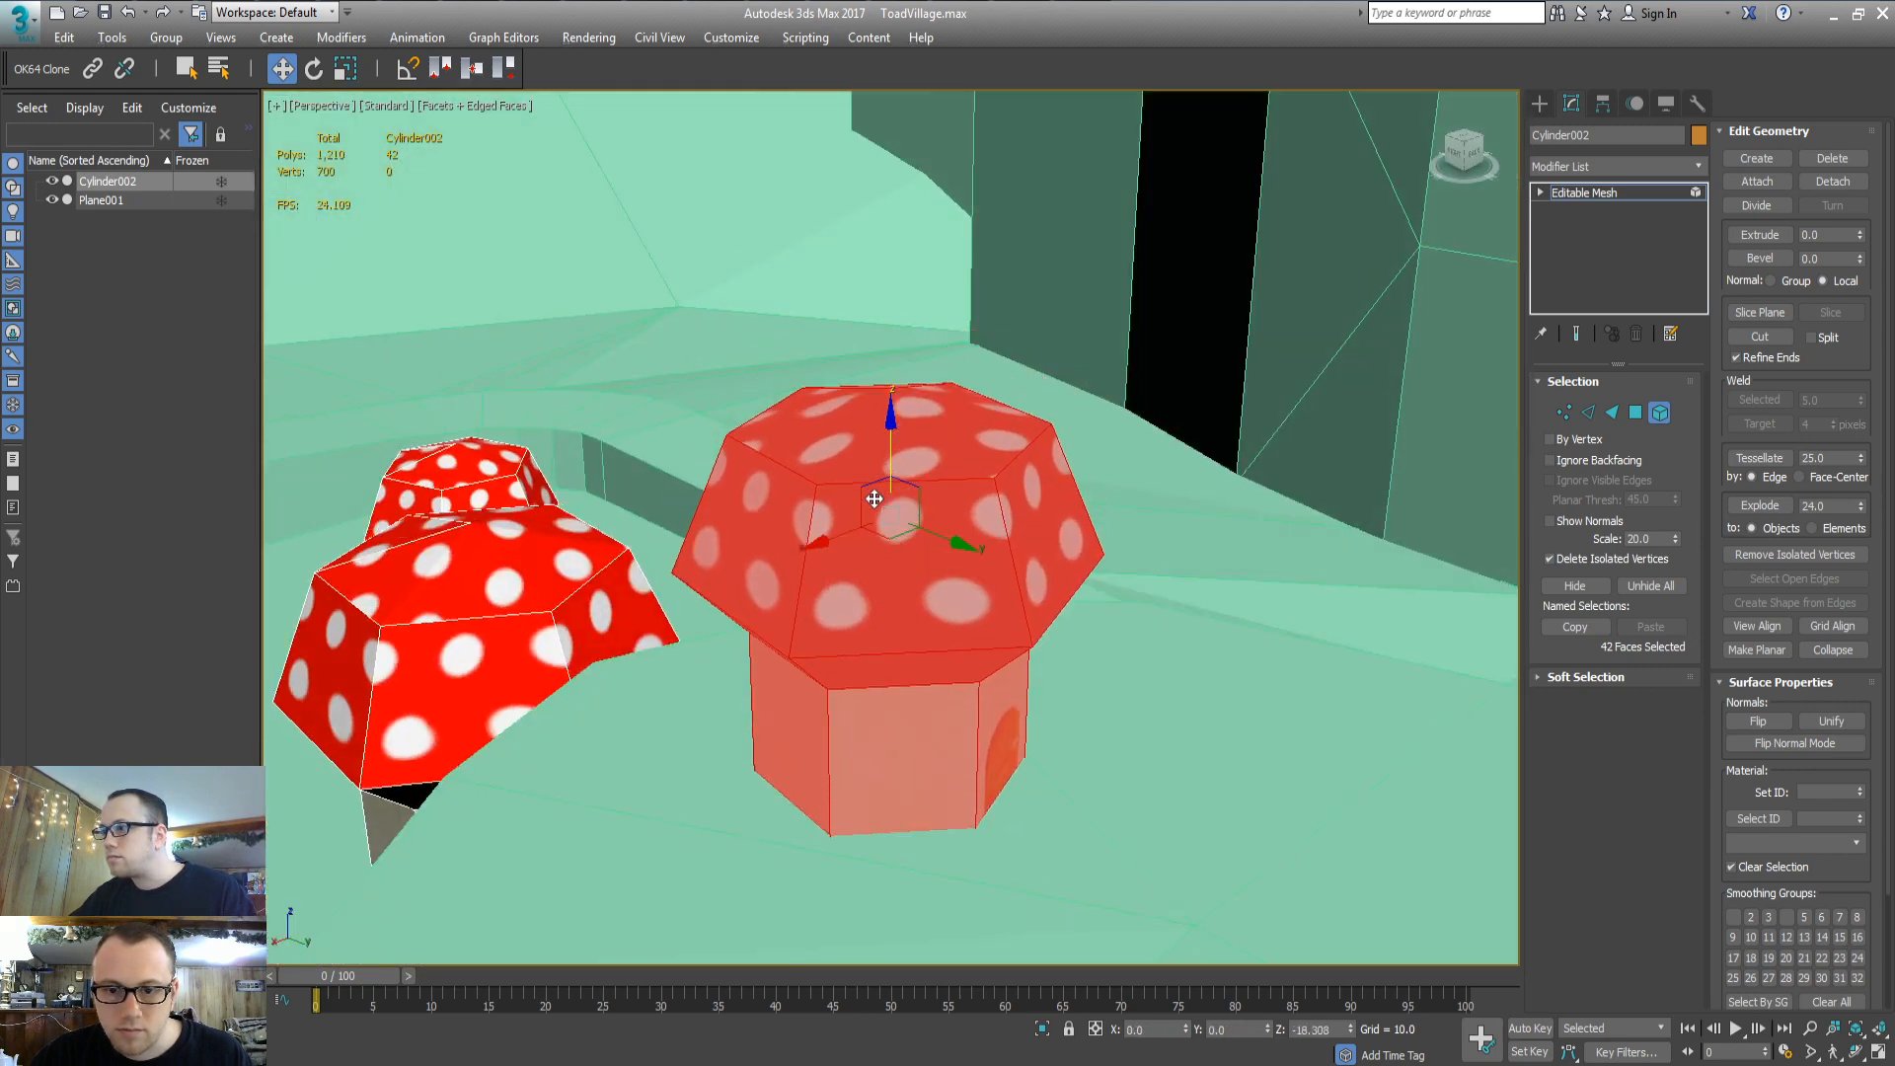
Rotate the new ledge house about its vertical axis until its door faces away from the terrain wall
key("e")
left_click_drag(932, 612, 892, 493)
key("w")
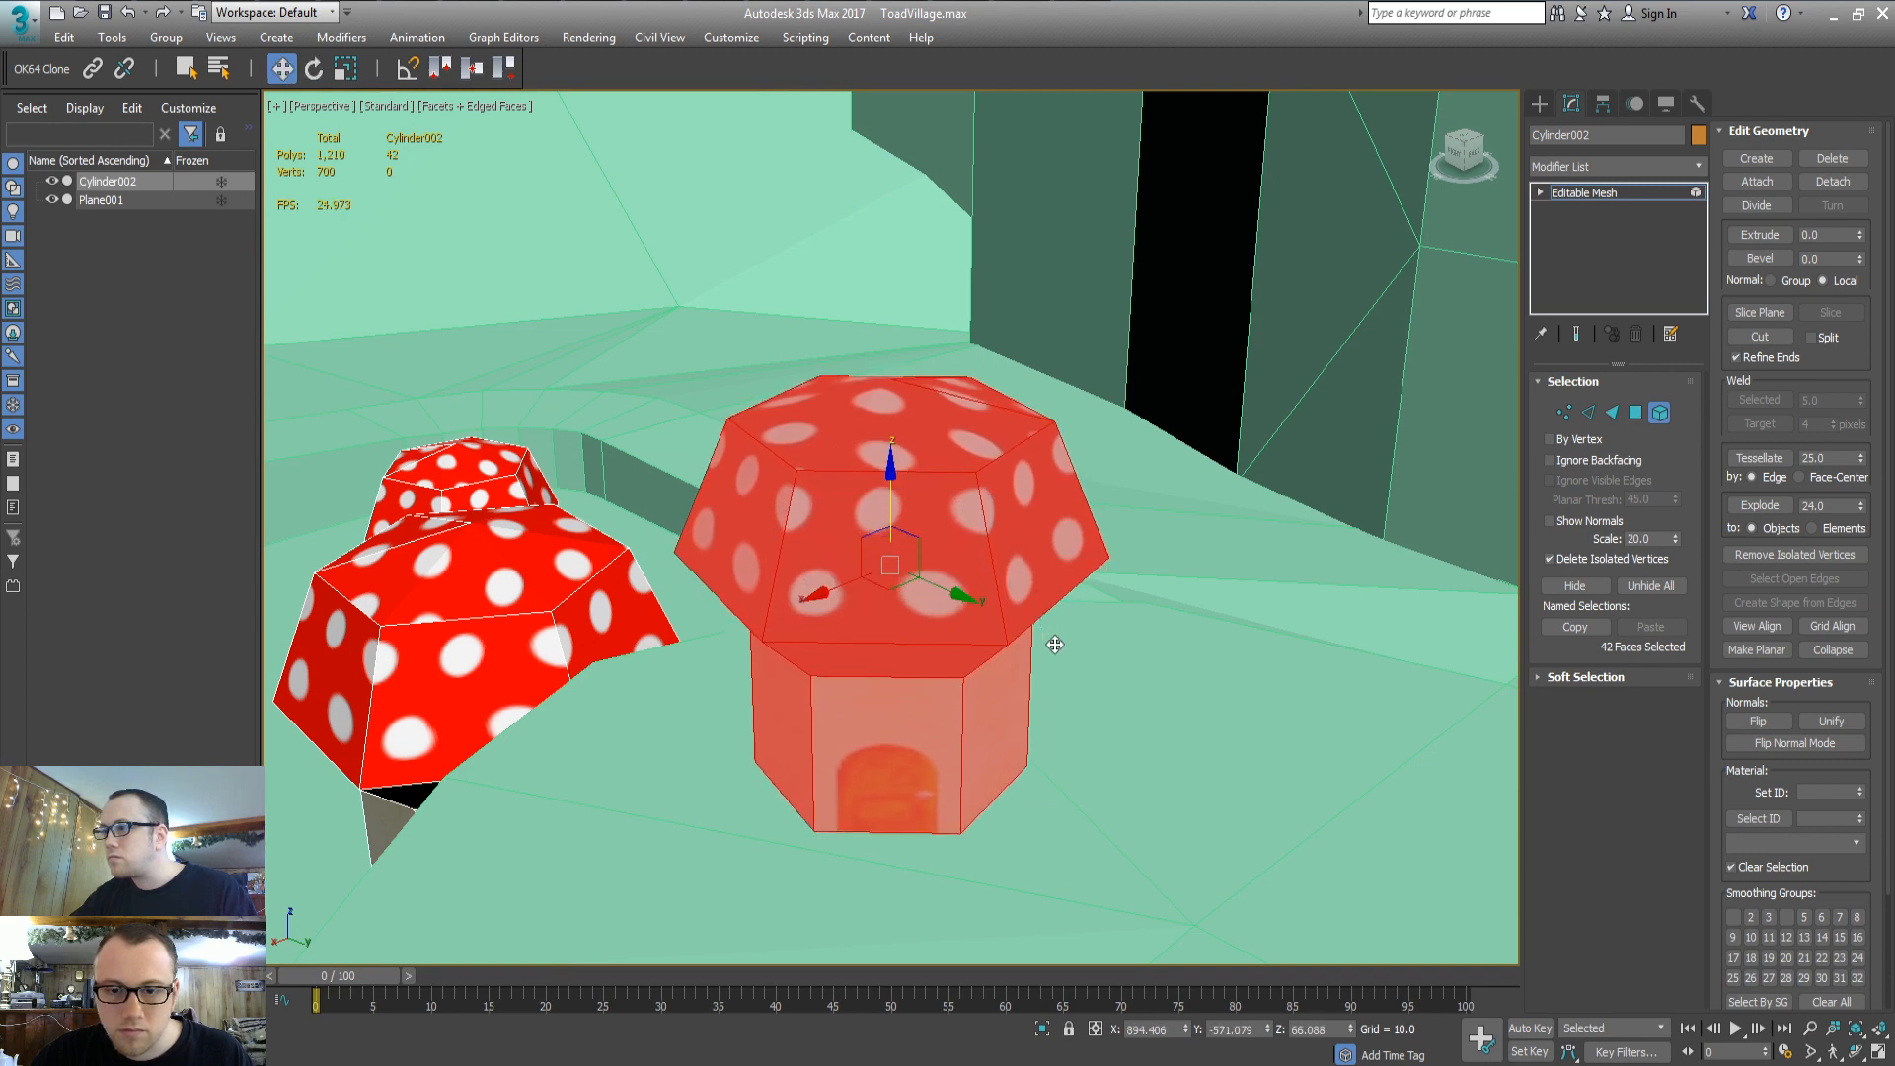
scroll(1055, 647, "down", 5)
left_click(1056, 654)
Leave element editing, deselect the mushroom houses and turn off edged faces in the perspective view
middle_click_drag(1056, 653, 1214, 602, "alt")
left_click(1540, 103)
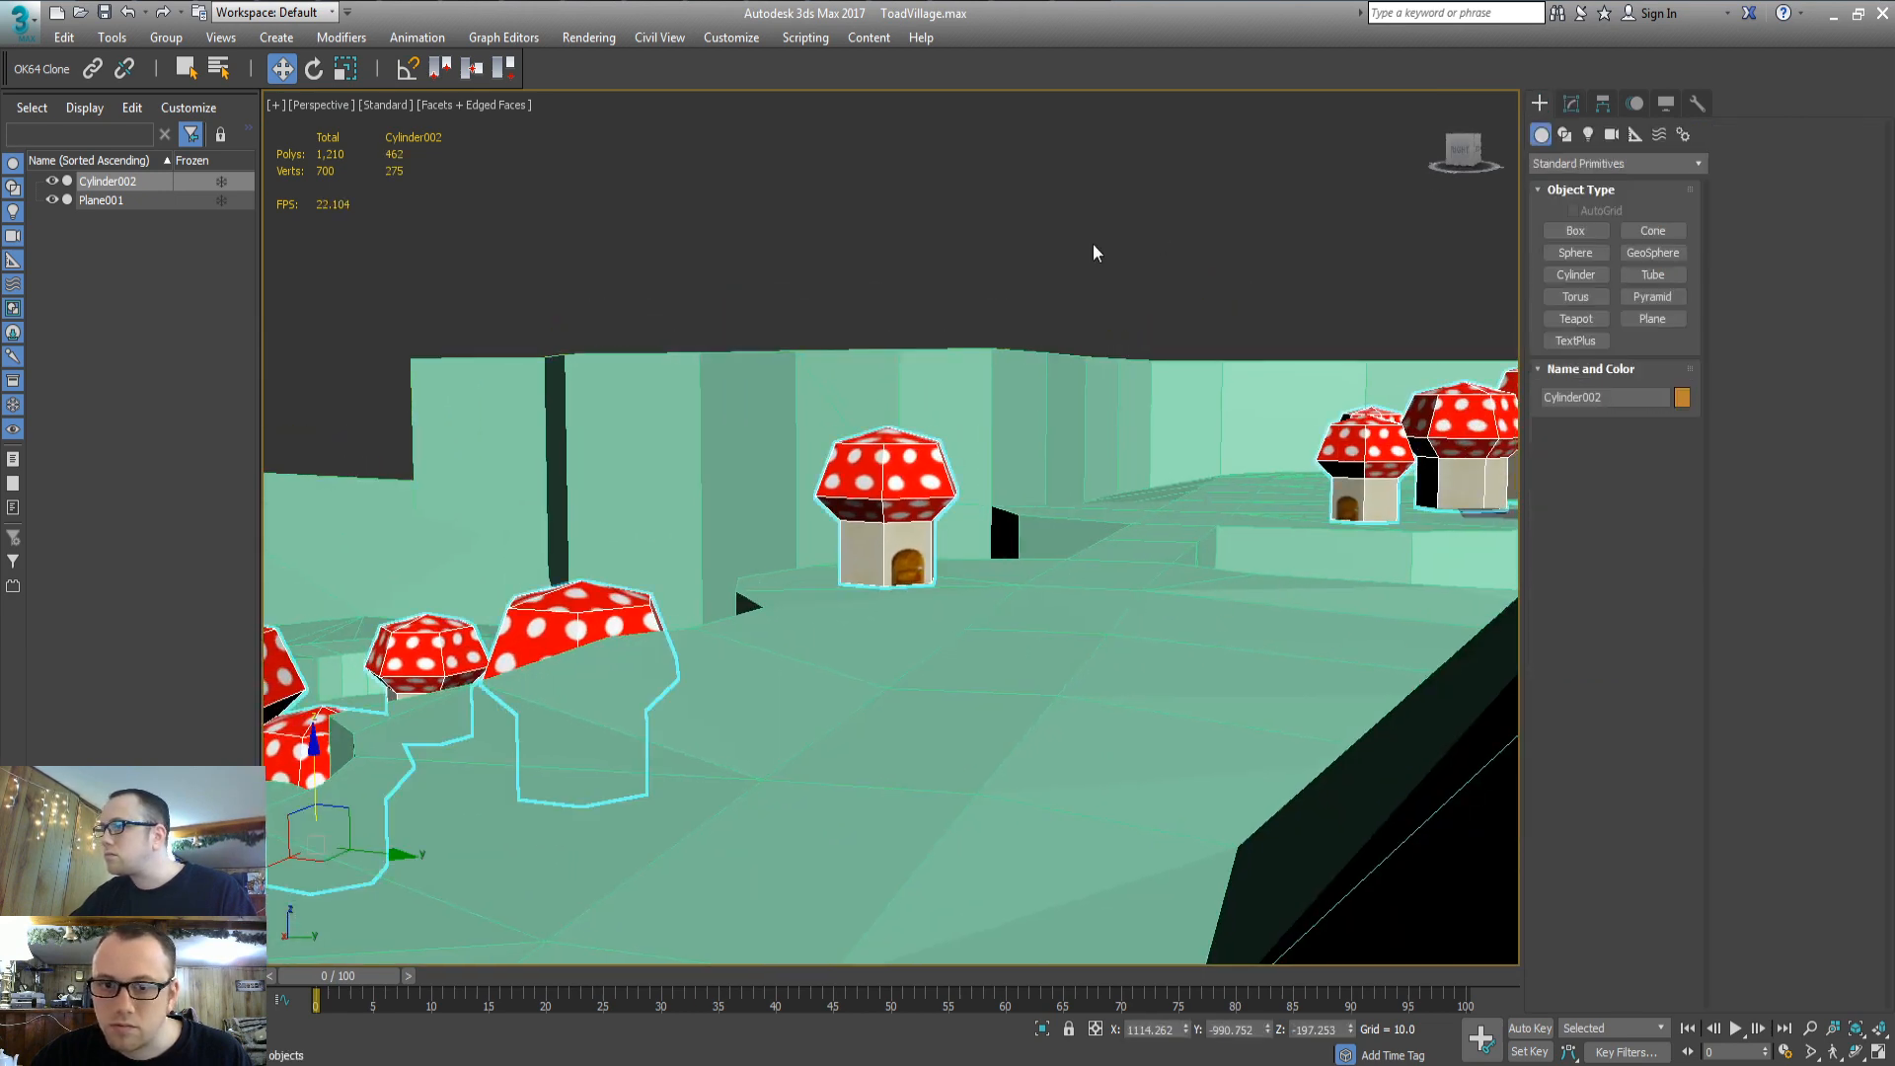
left_click(1094, 246)
left_click(497, 106)
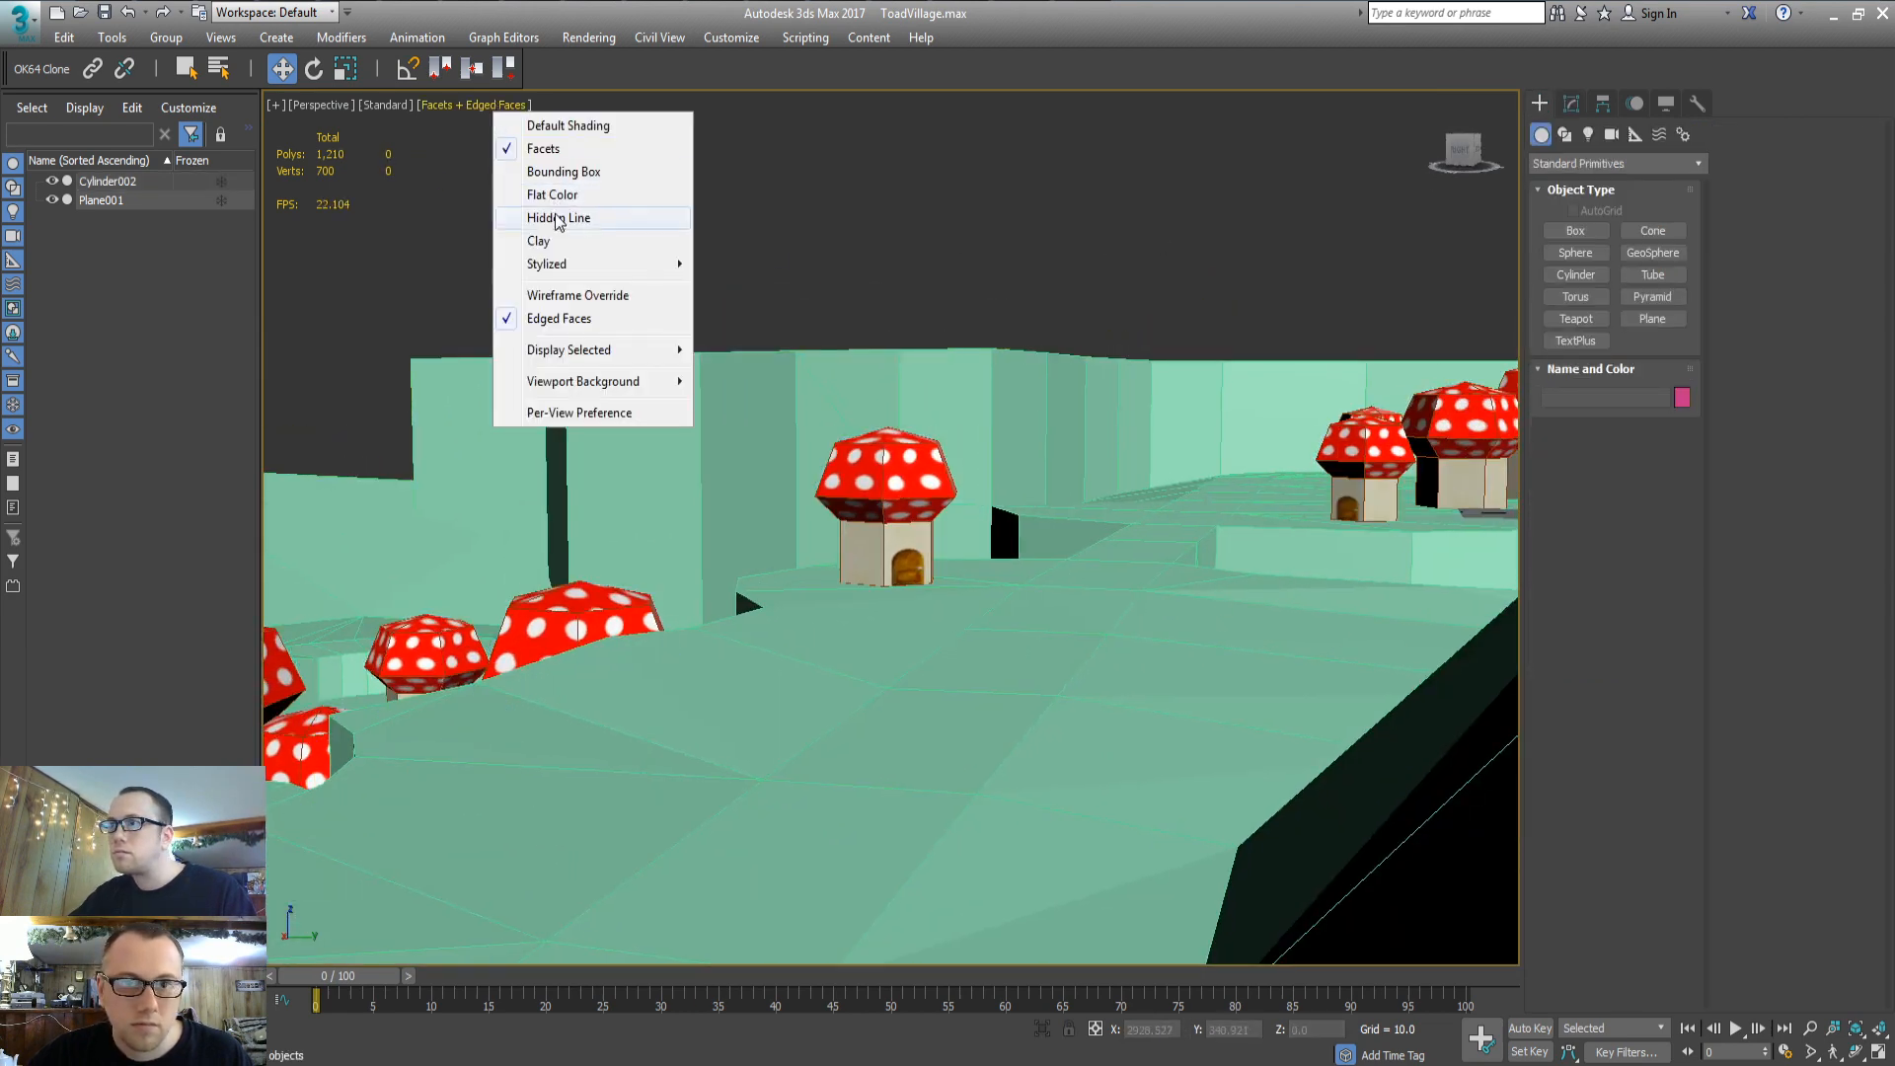
left_click(562, 320)
middle_click_drag(761, 385, 766, 601, "alt")
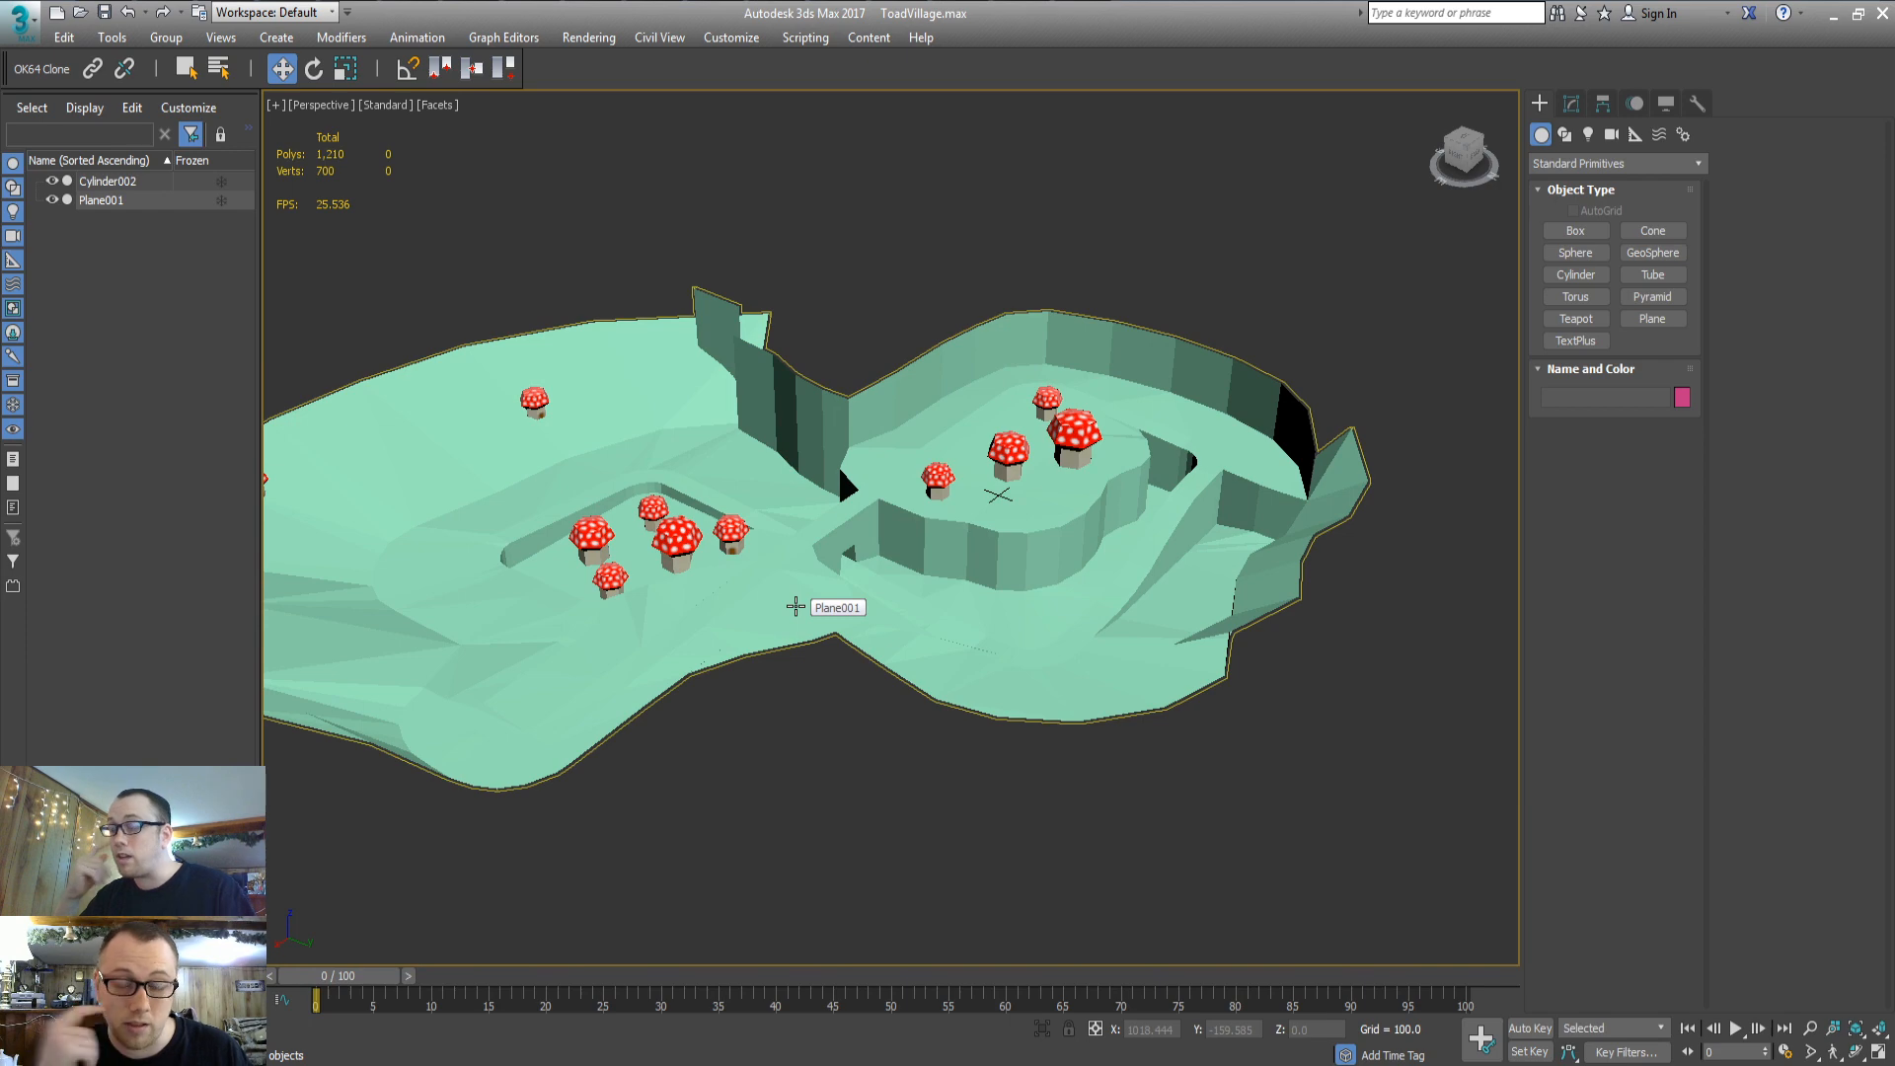
middle_click_drag(786, 605, 1082, 519, "alt")
left_click(1071, 746)
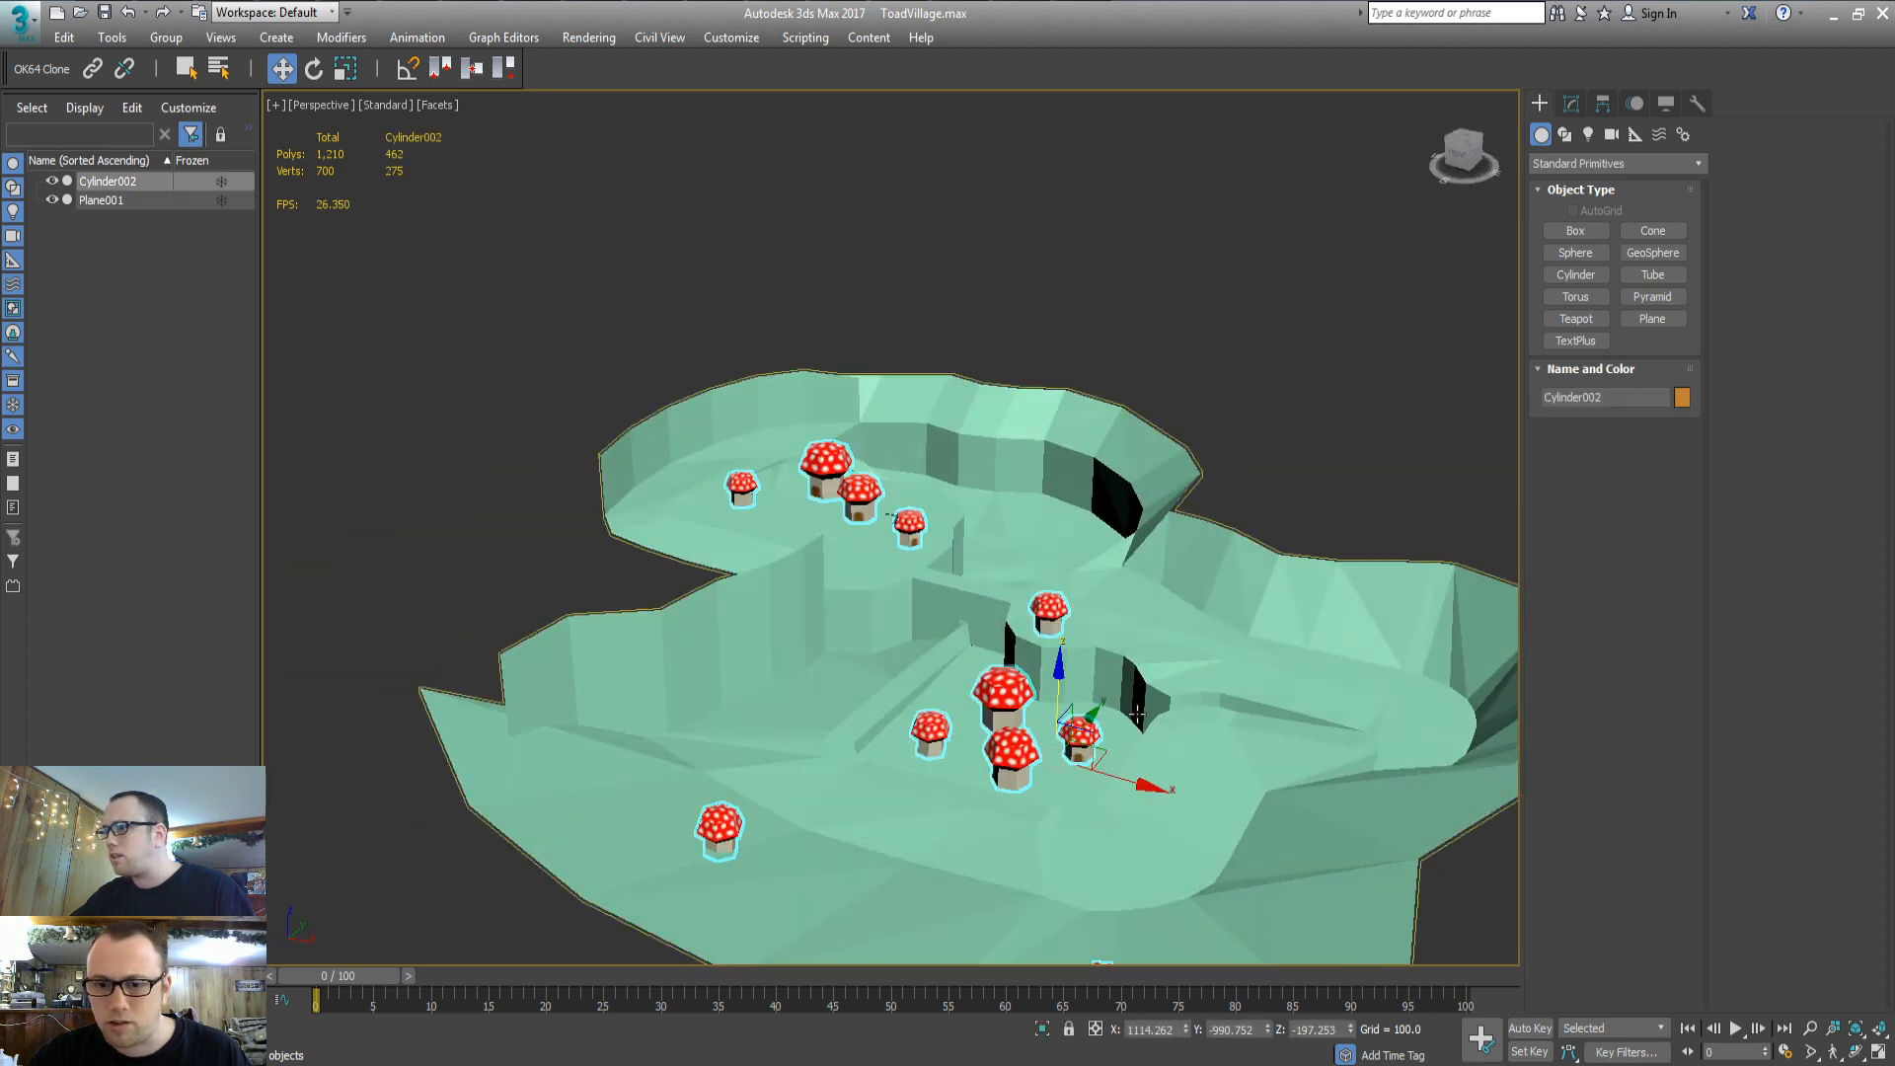
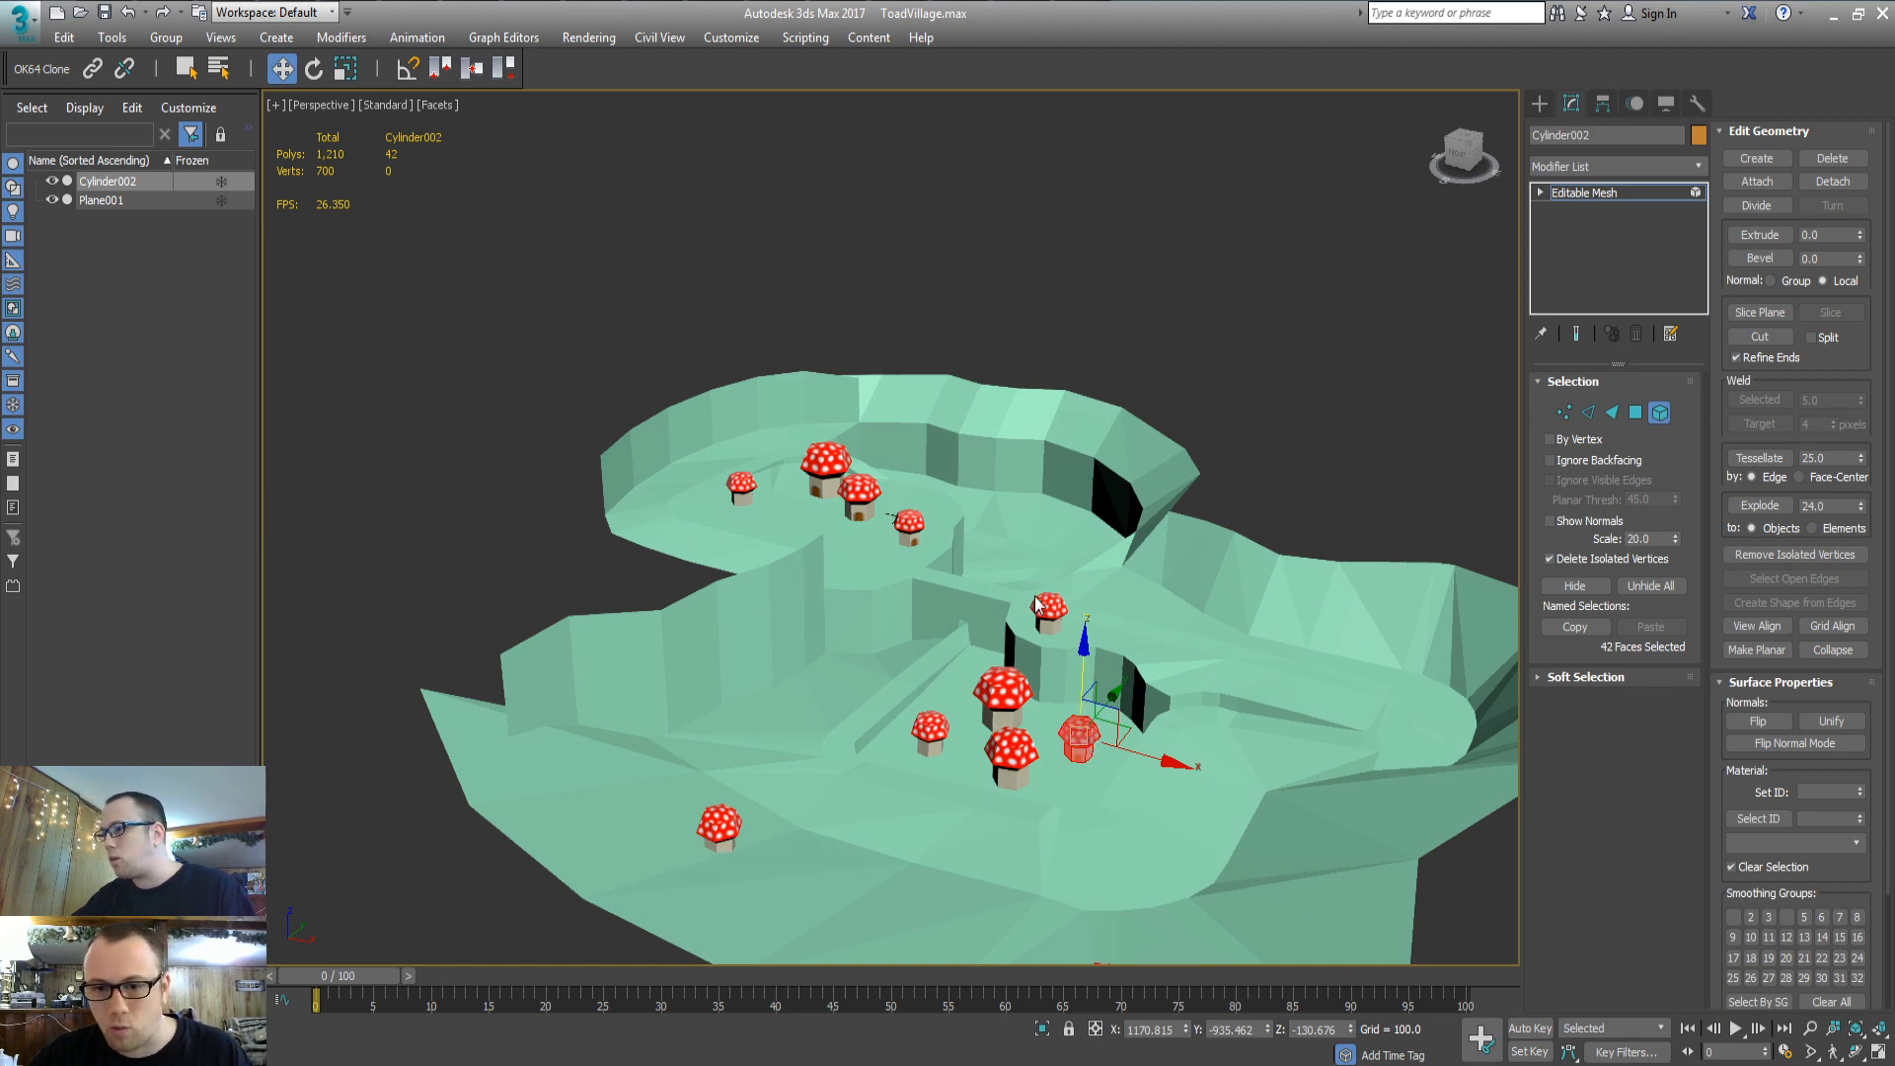
left_click(1538, 103)
left_click(1273, 300)
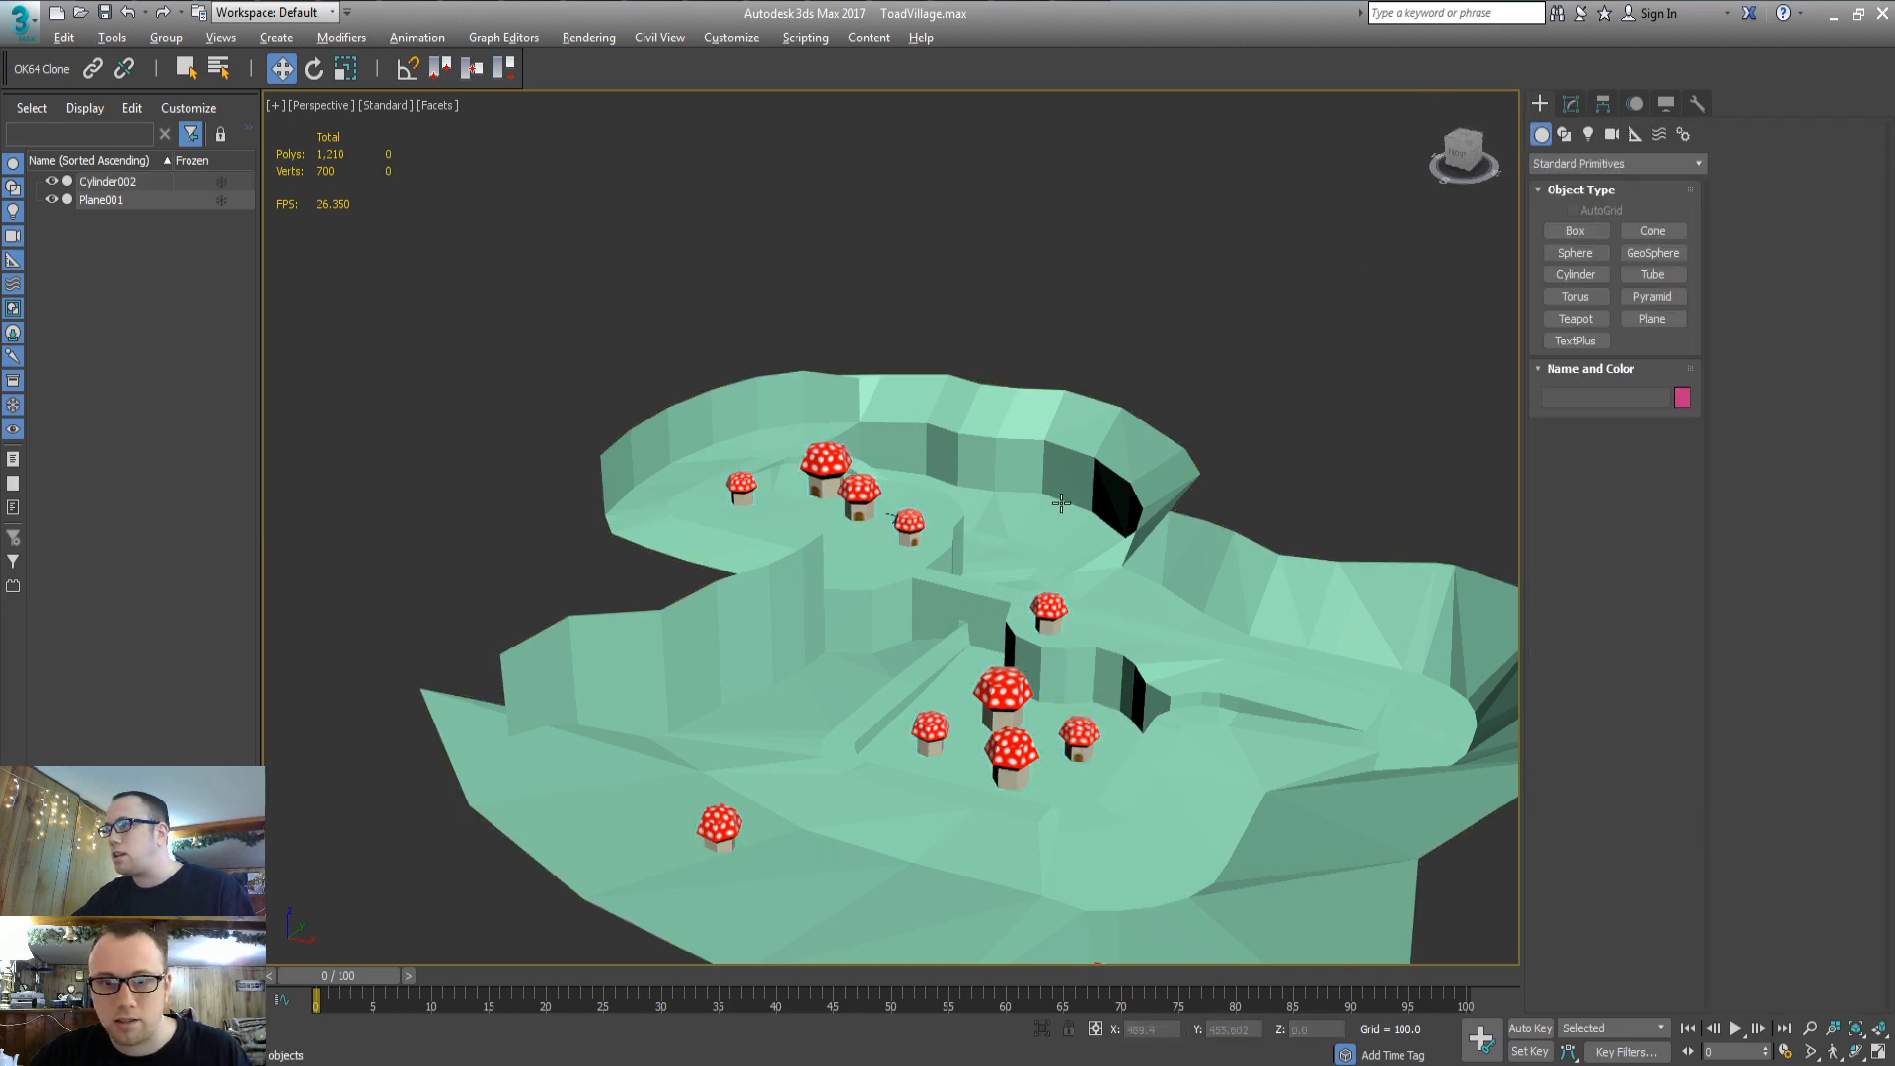
middle_click_drag(1062, 509, 947, 573, "alt")
Set the three floor vertices of Plane001 along the base of the lower passage's end wall to Z -281.72
left_click(1176, 572)
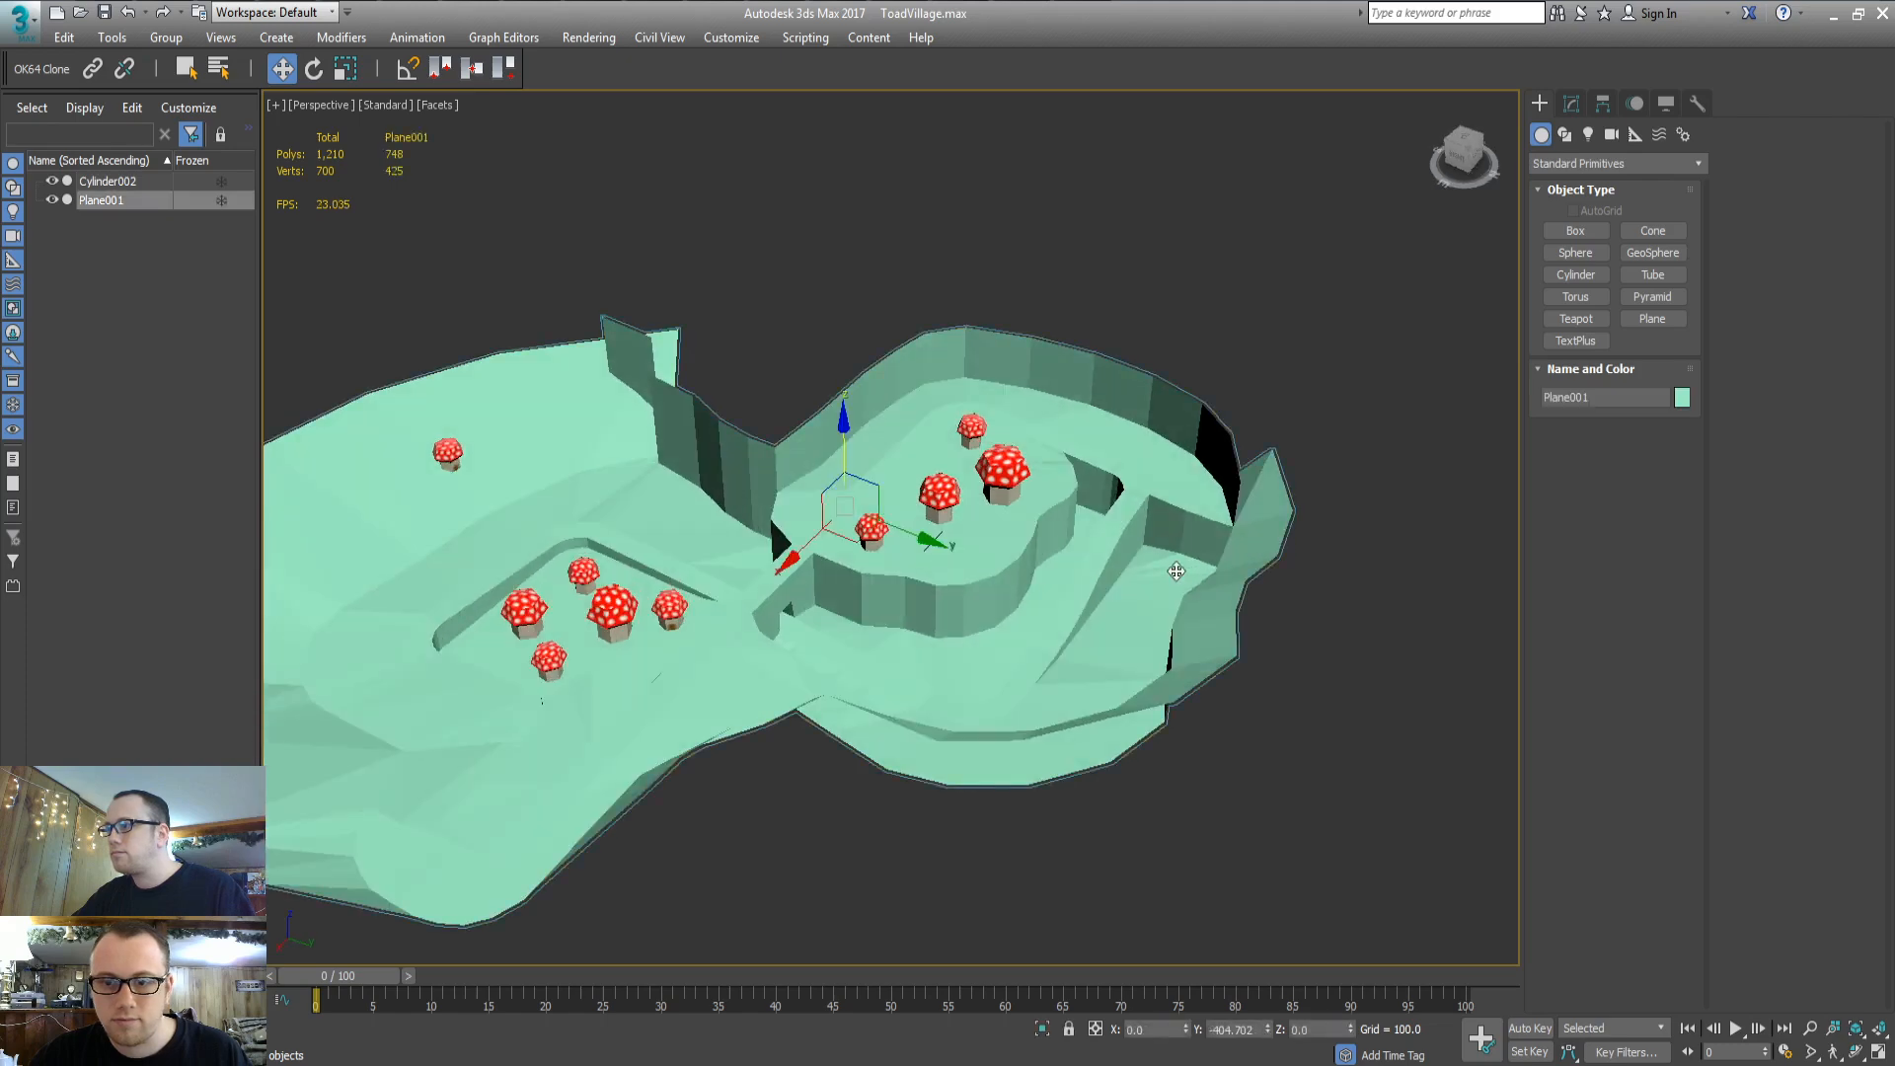
key("3")
left_click(1164, 568)
key("z")
mouse_move(1105, 574)
middle_mouse_down("alt")
mouse_move(1075, 593)
mouse_move(1117, 537)
mouse_move(1116, 581)
middle_mouse_up("alt")
key("1")
left_click_drag(872, 382, 1221, 452)
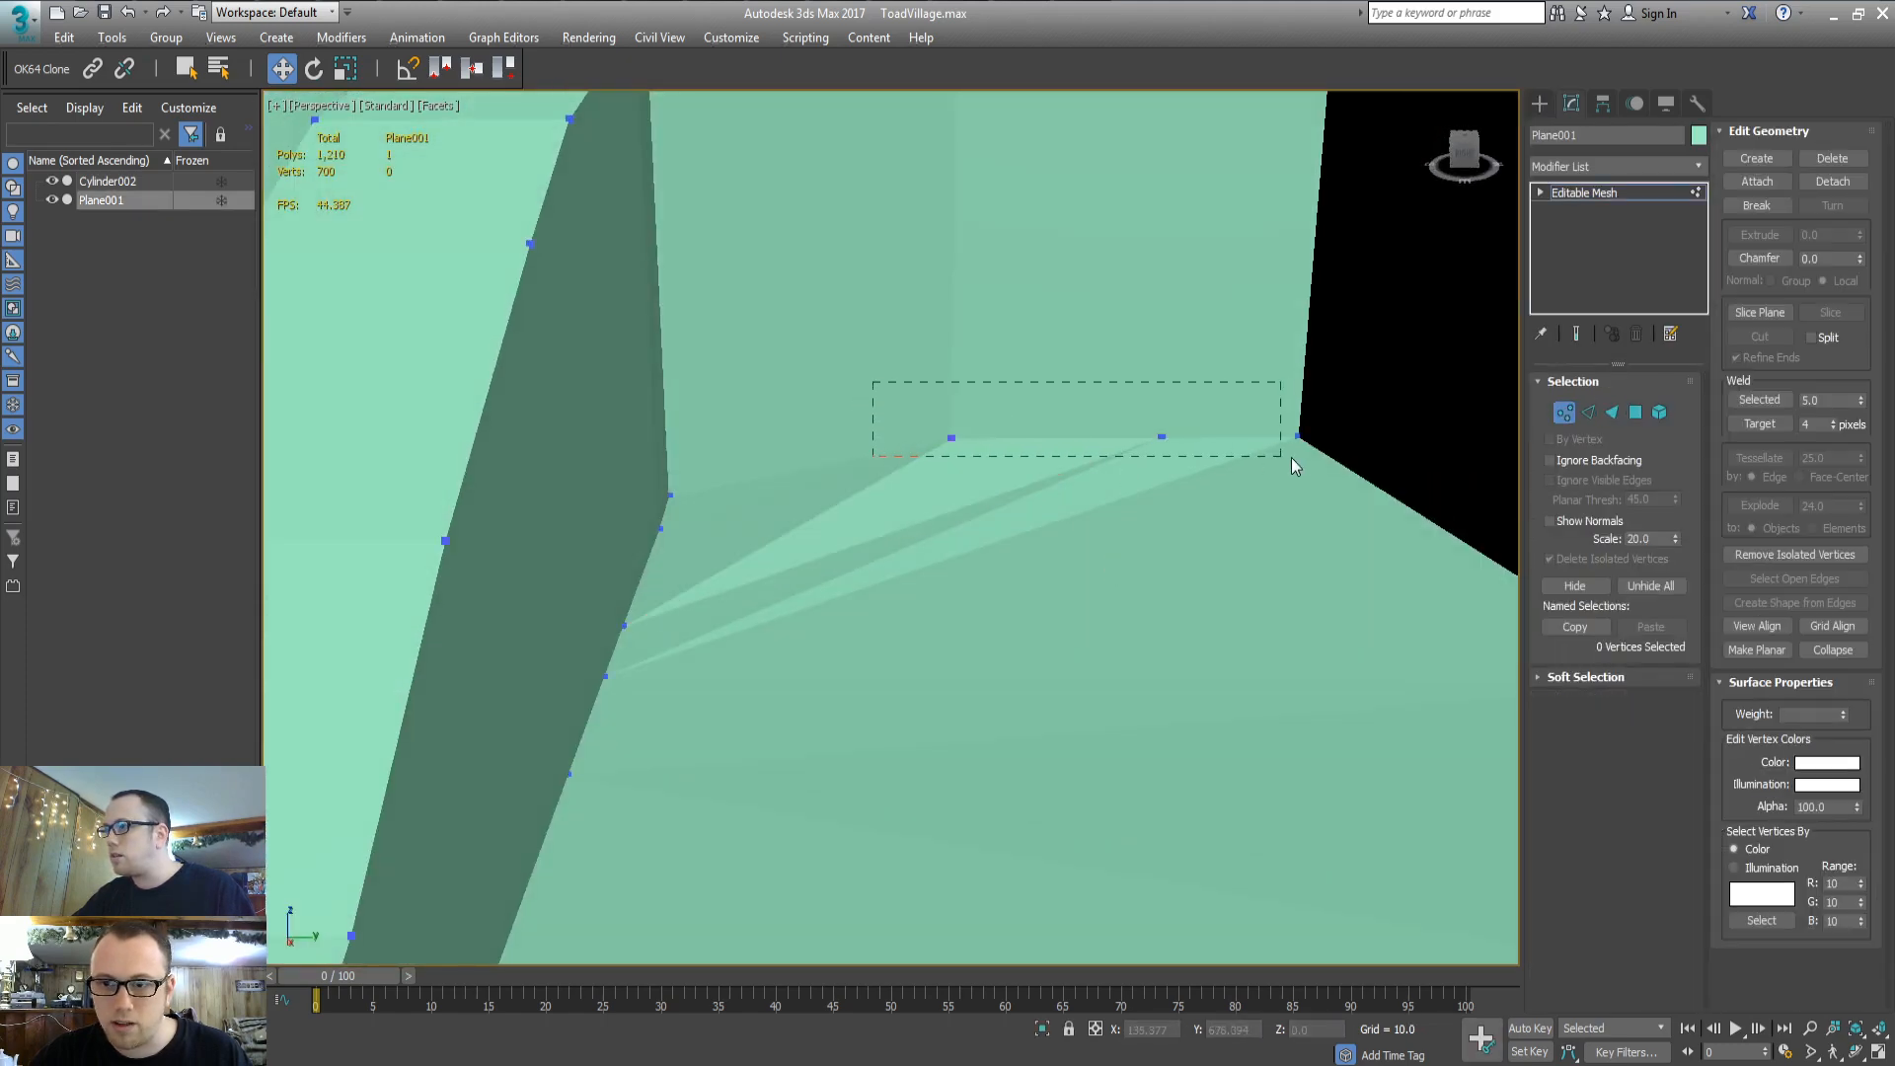
left_click(671, 495)
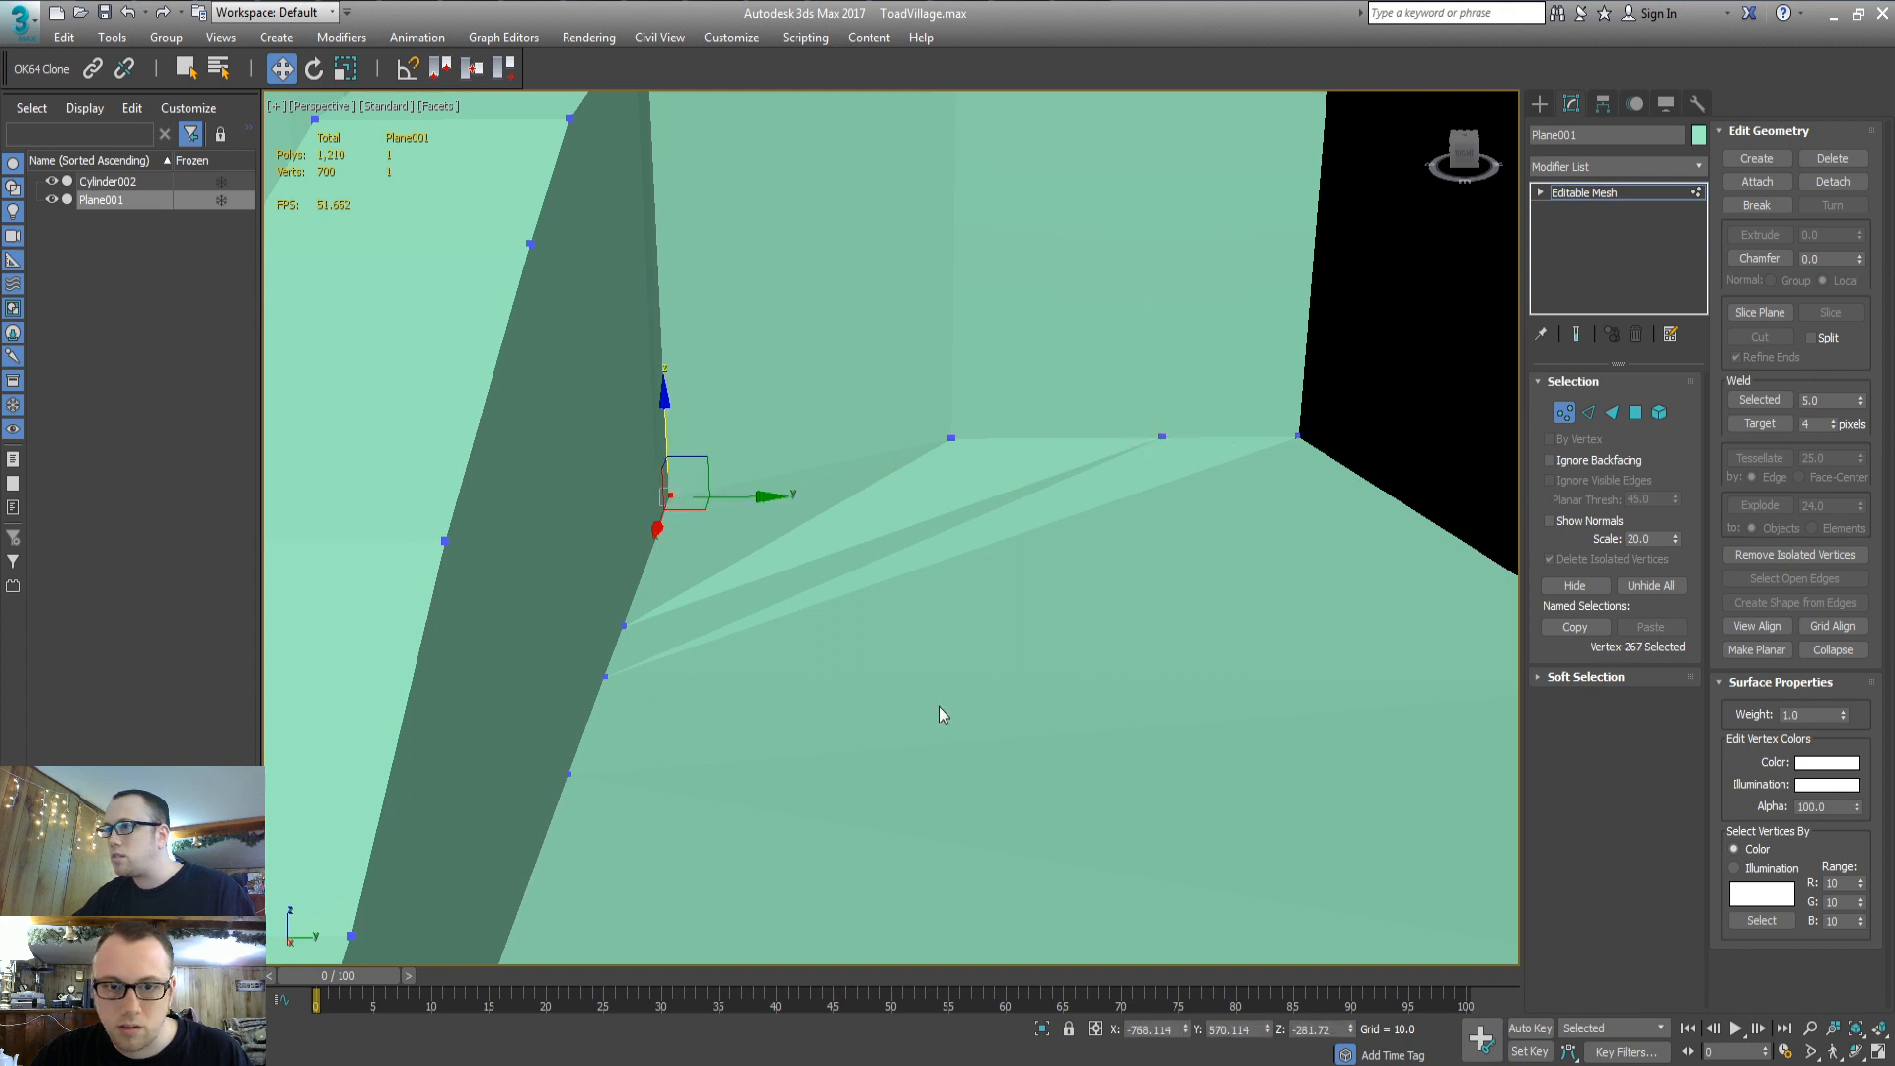
key("ctrl+z")
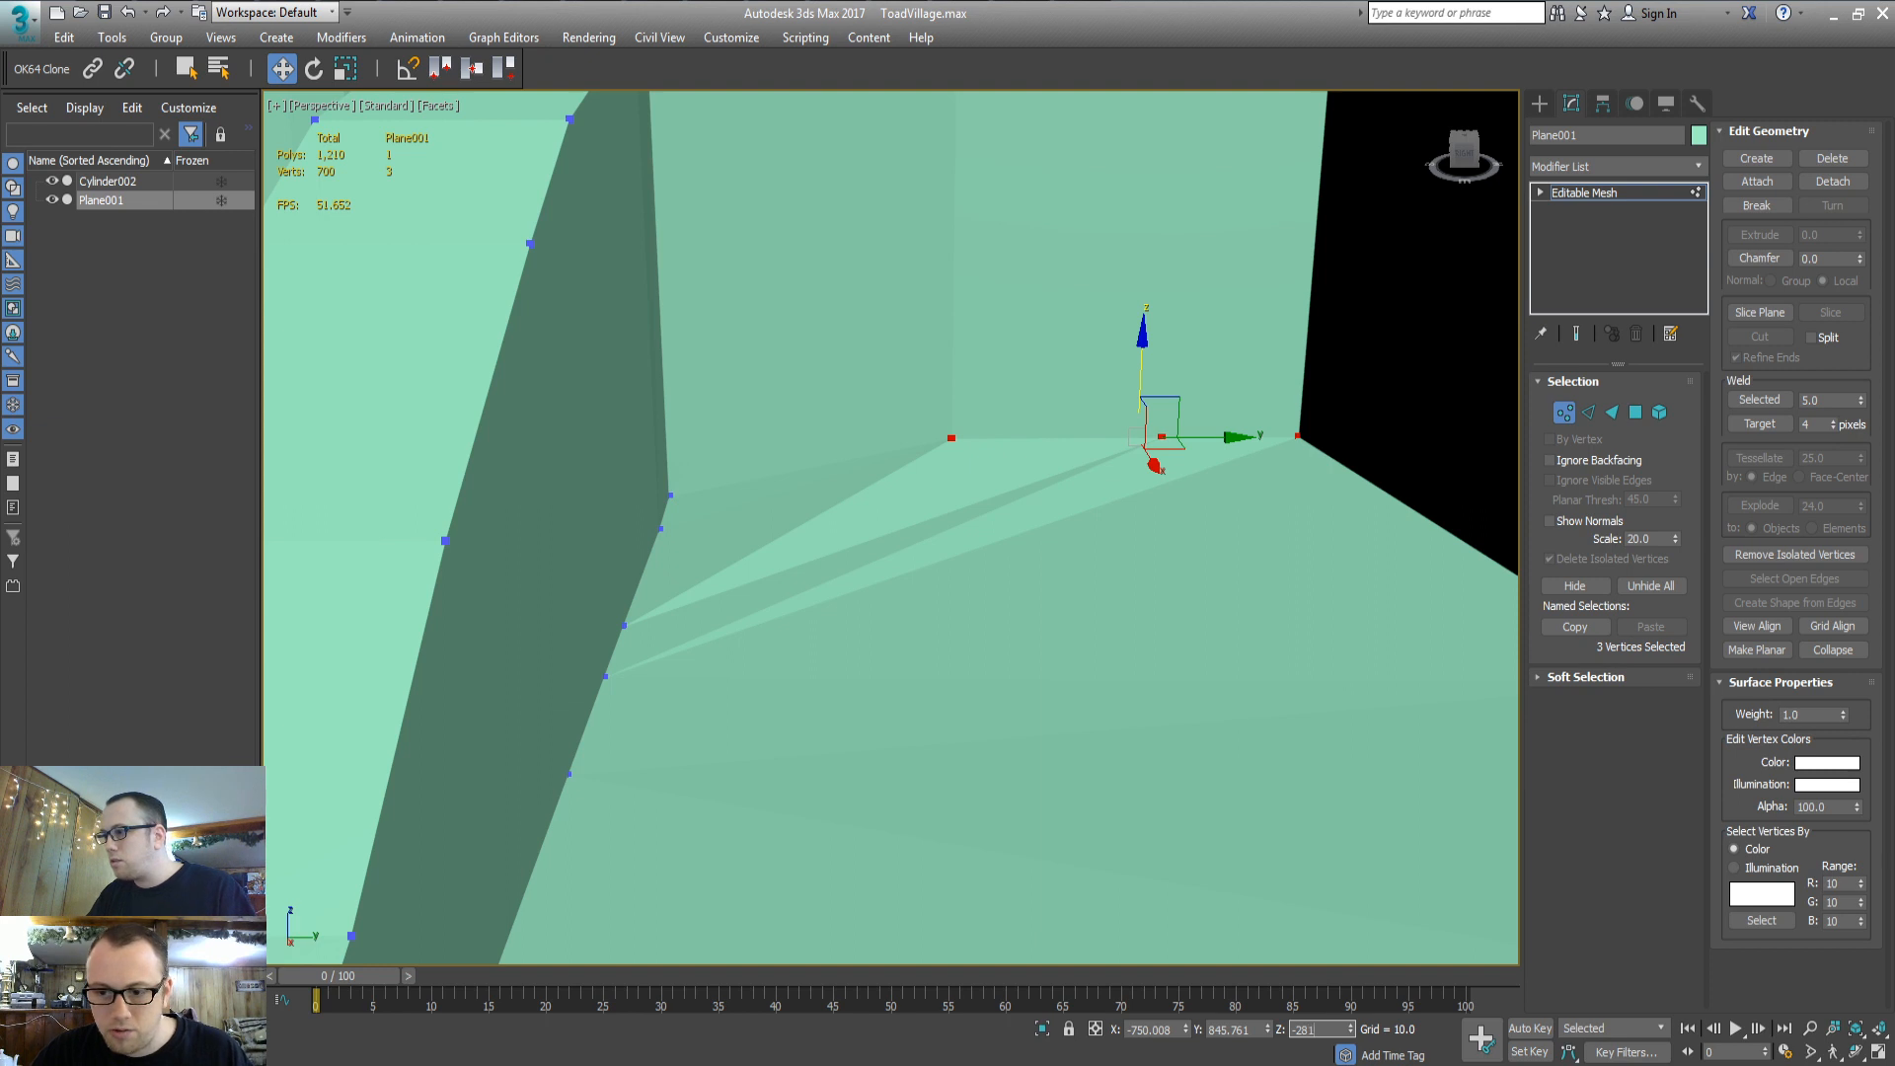
key("Return")
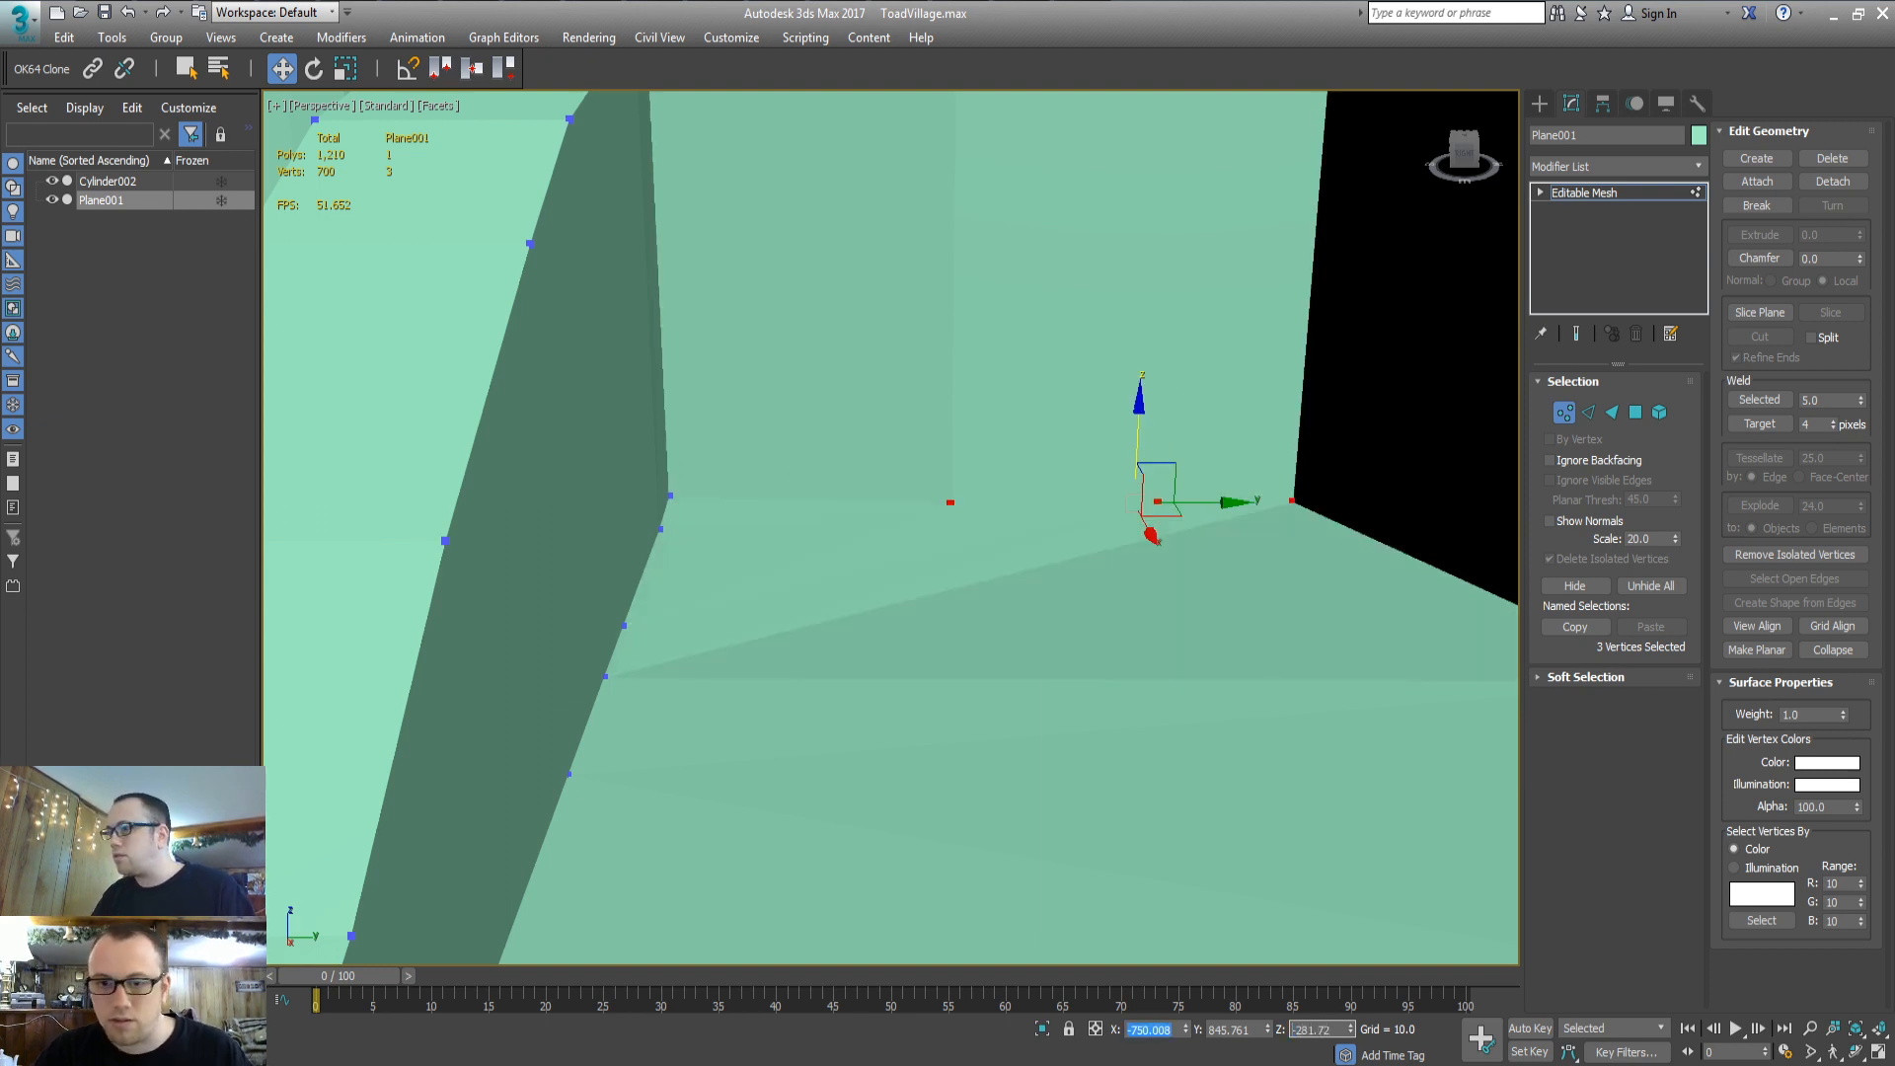
Compare the heights of the floor vertices along the lower passage's outer wall with those at the inner wall's base
middle_click_drag(714, 525, 470, 478)
left_click(1307, 610)
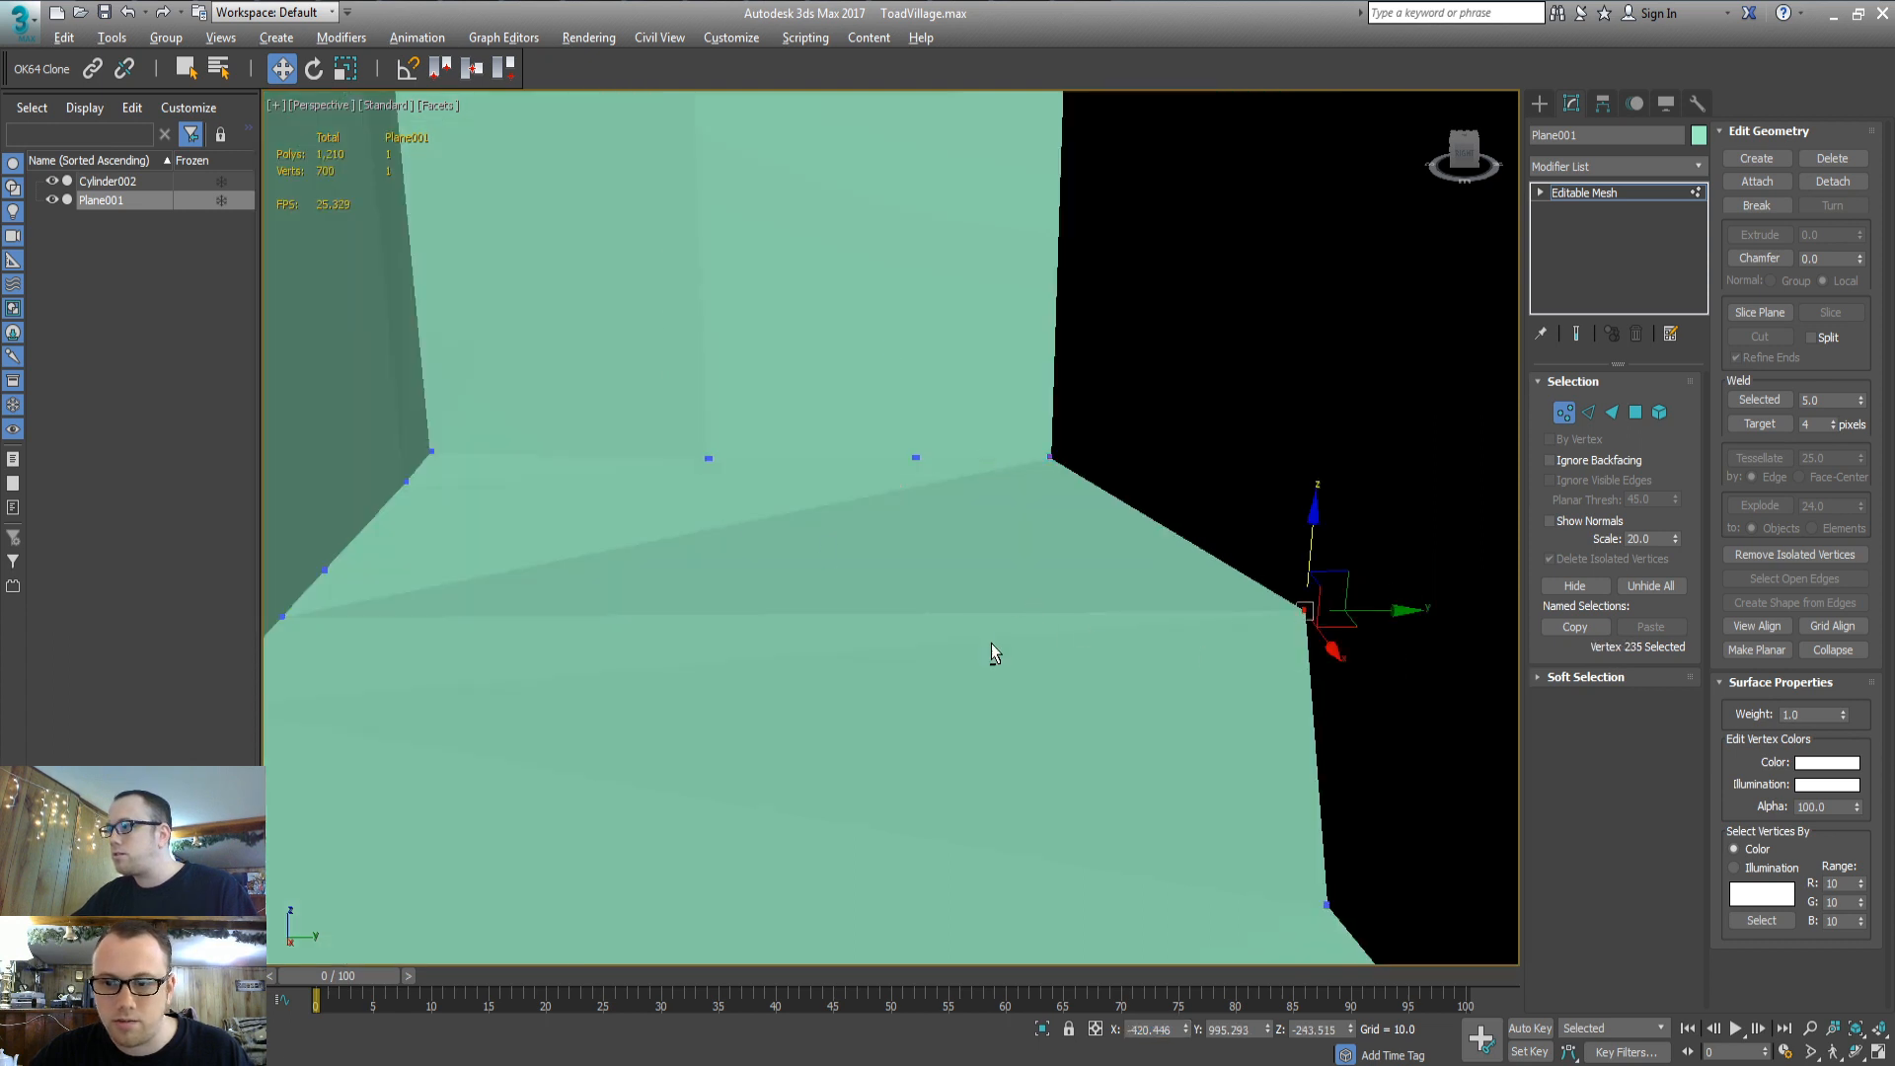
middle_click_drag(991, 644, 1221, 639, "alt")
middle_click_drag(1088, 700, 546, 685)
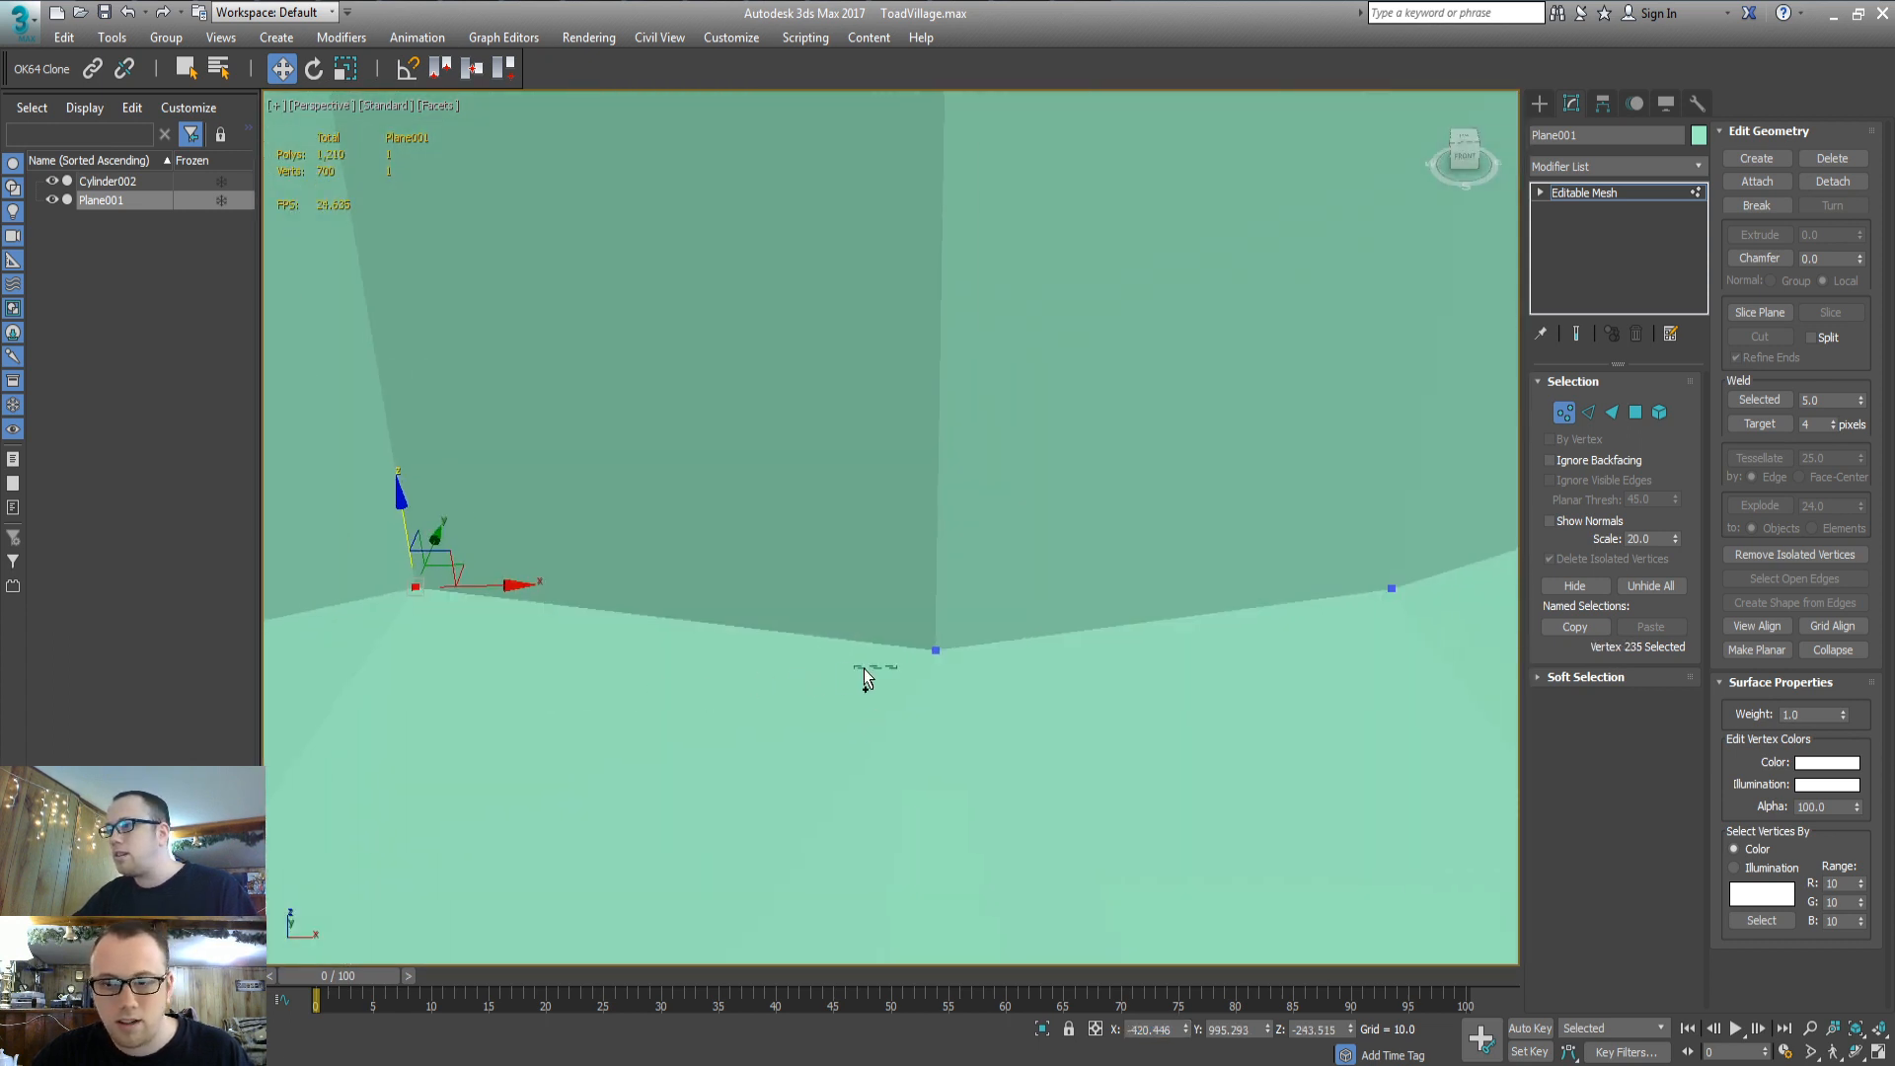
left_click(936, 650, "ctrl")
middle_click_drag(878, 614, 523, 589, "alt")
left_click(492, 573)
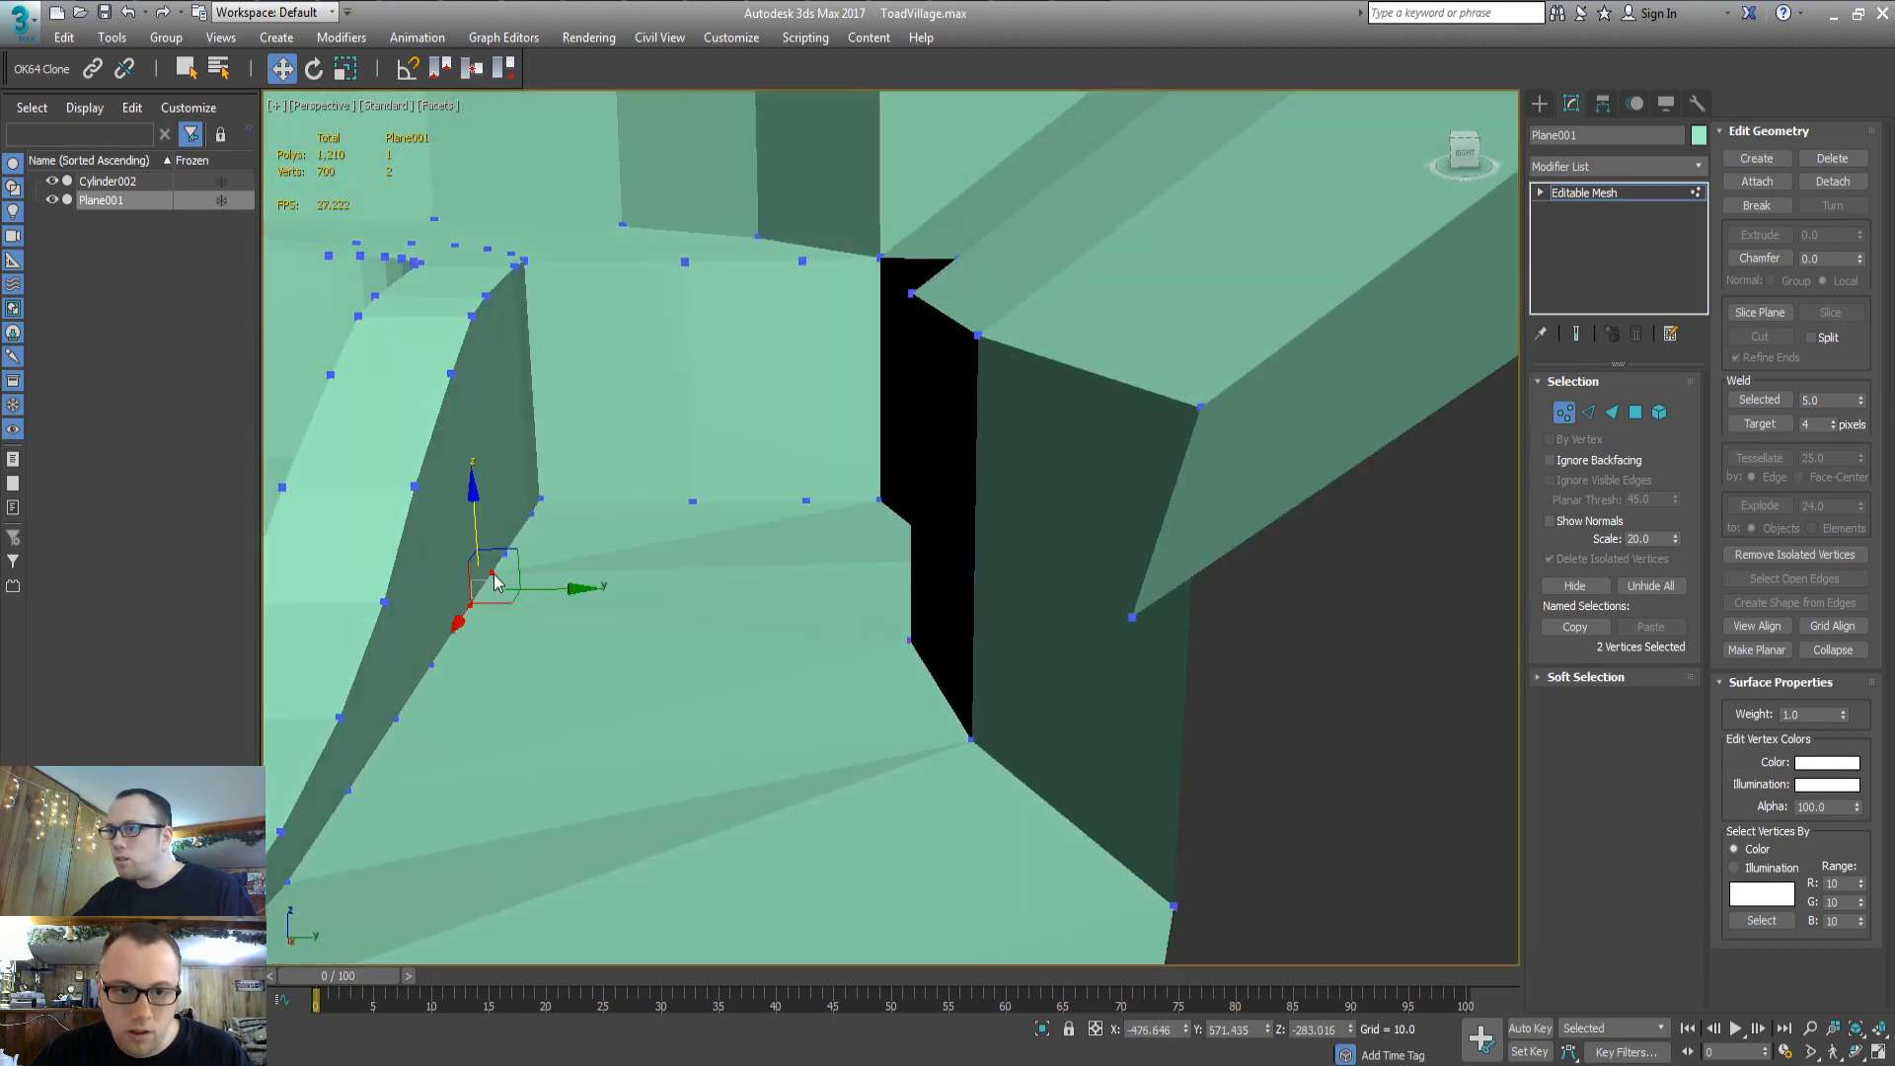
key("ctrl+z")
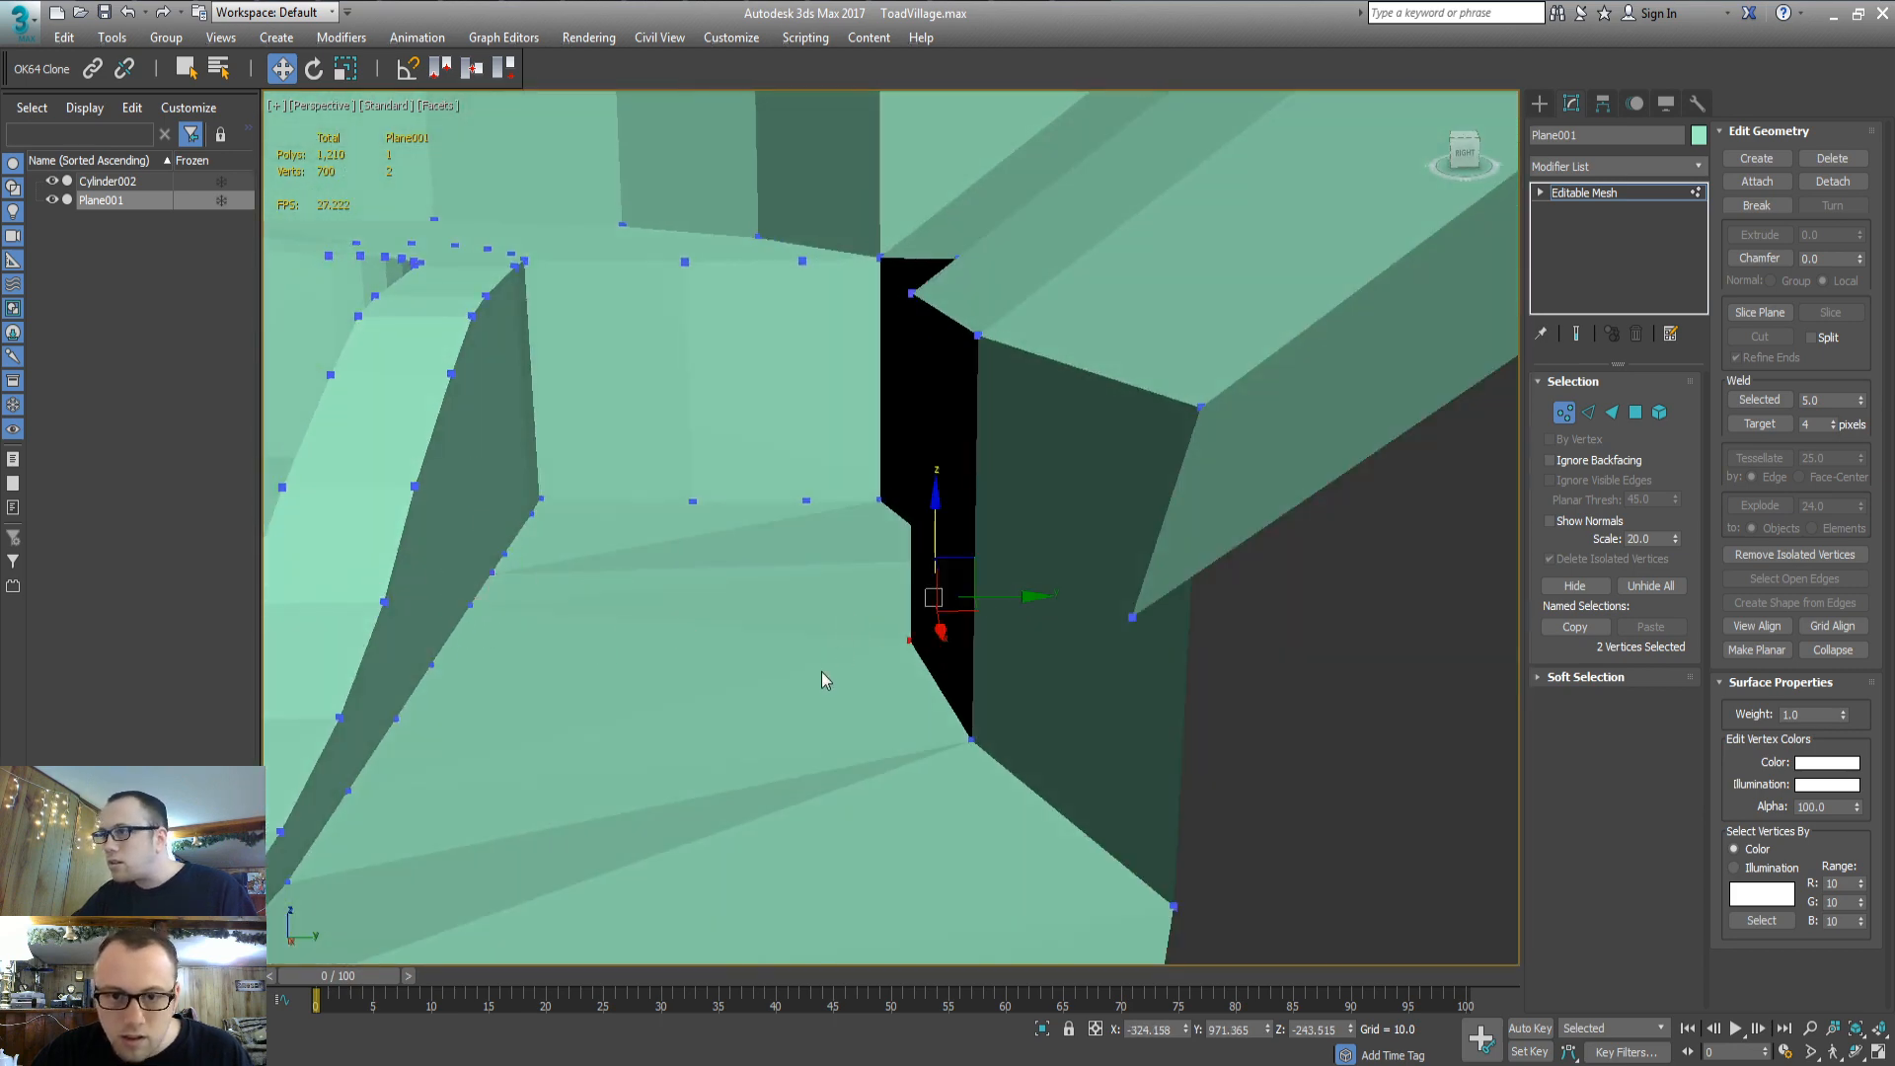
middle_click_drag(821, 671, 1238, 720, "alt")
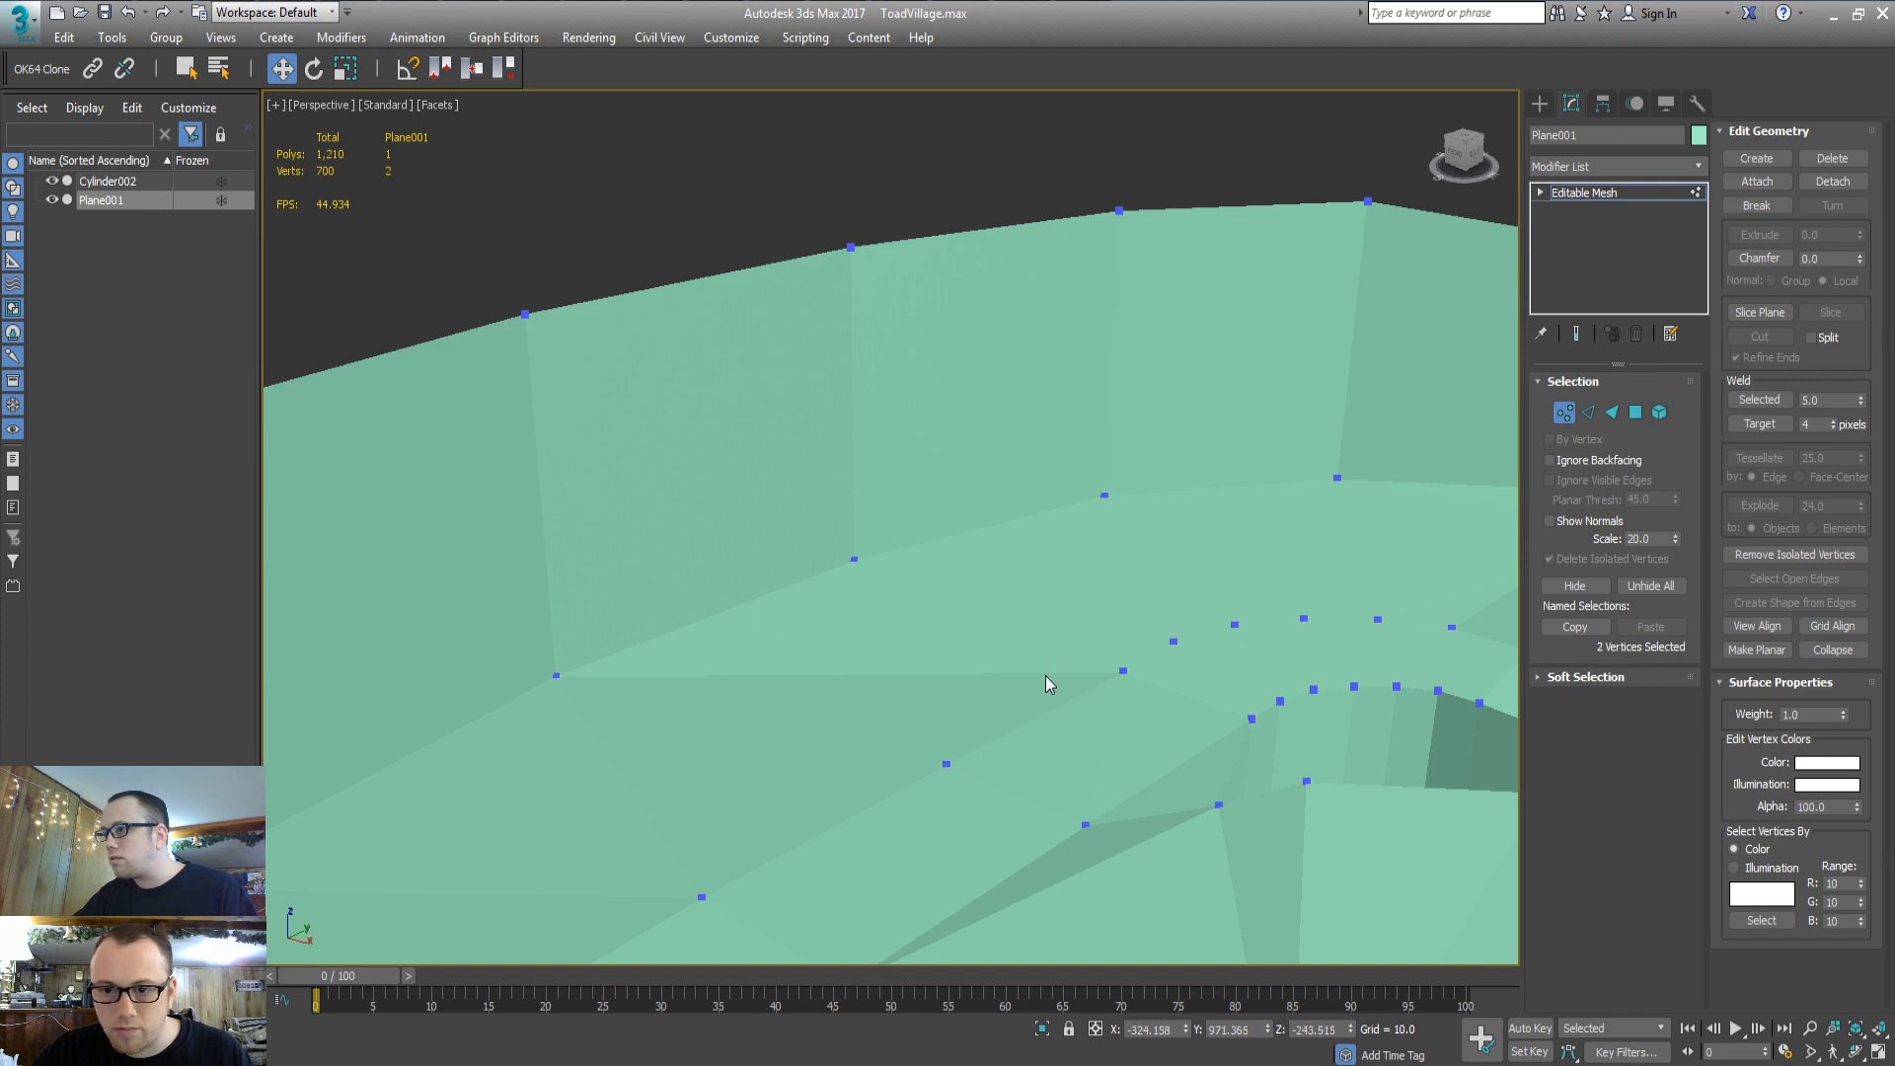
key("z")
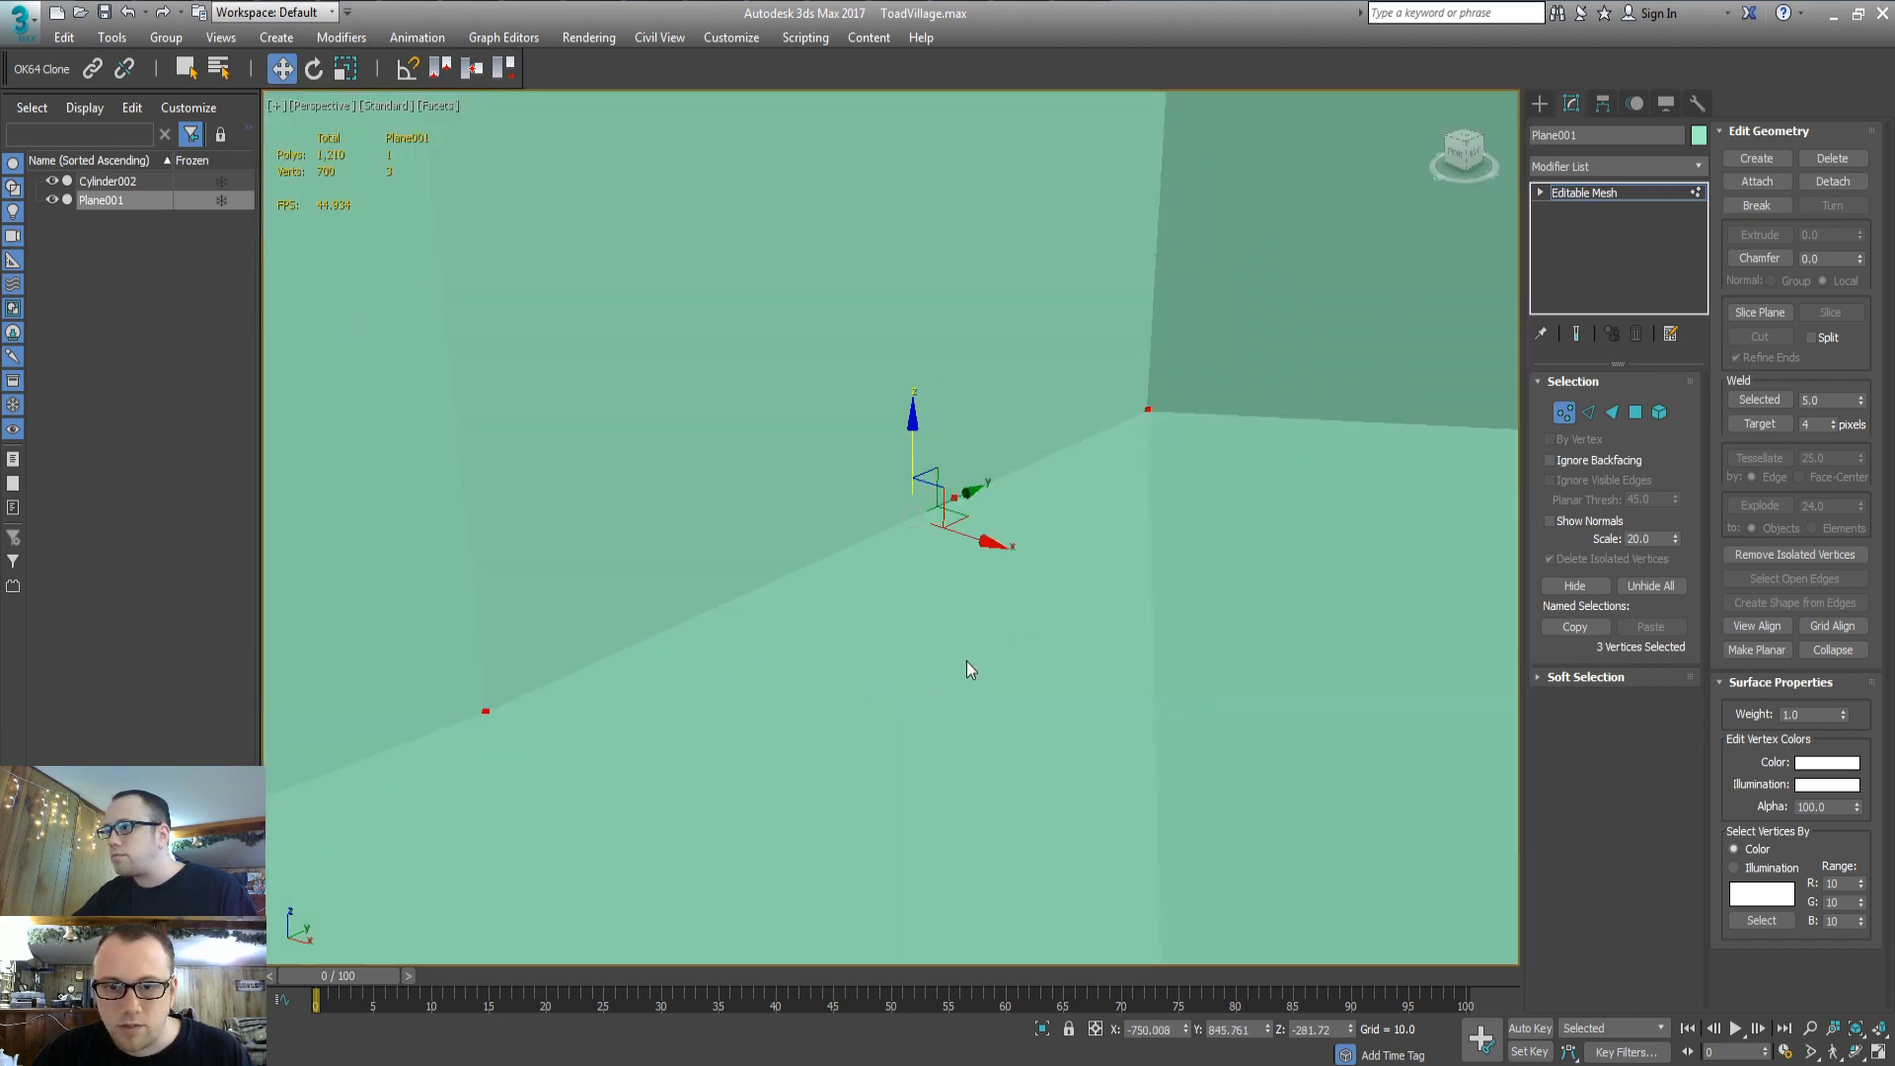
Set the next four floor vertices along the base of the outer wall to Z -283
middle_click_drag(968, 662, 847, 779, "alt")
left_click_drag(1246, 652, 1249, 652)
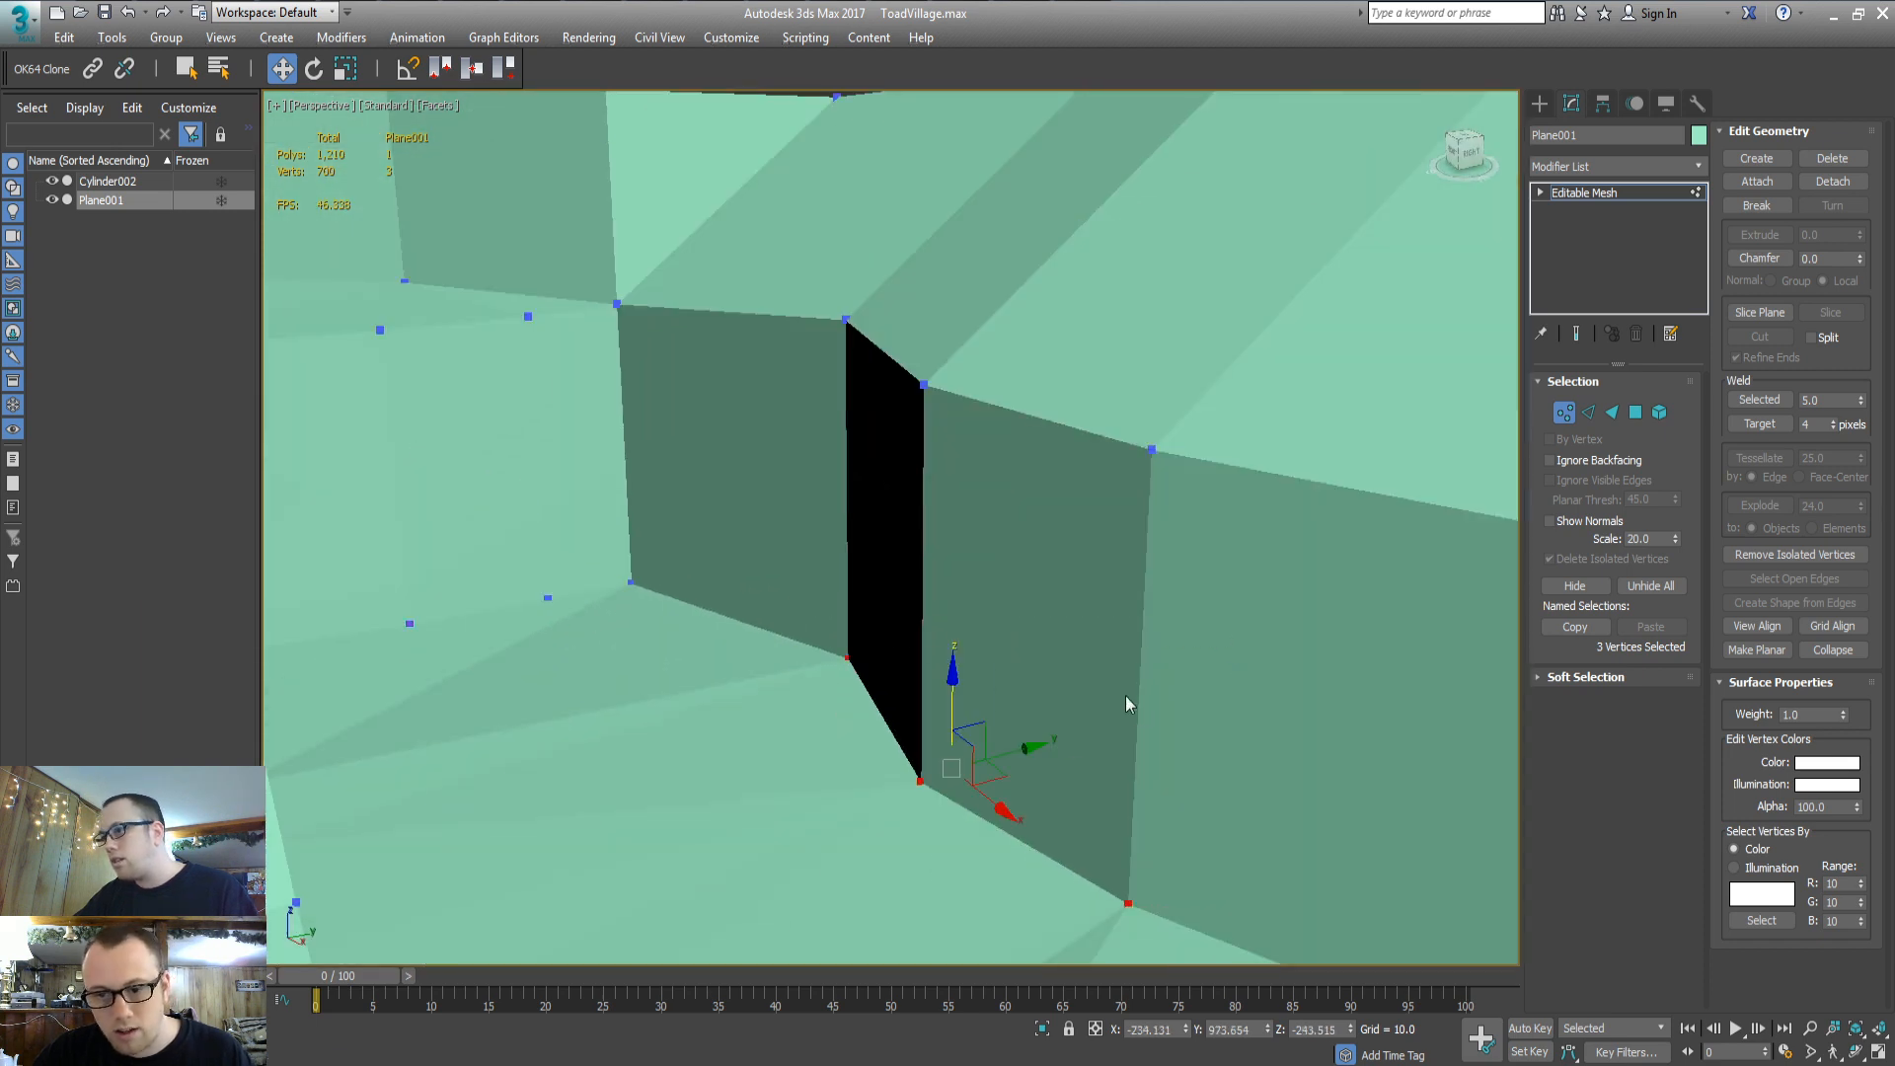
middle_click_drag(1125, 695, 758, 539)
left_click_drag(985, 782, 985, 779, "ctrl")
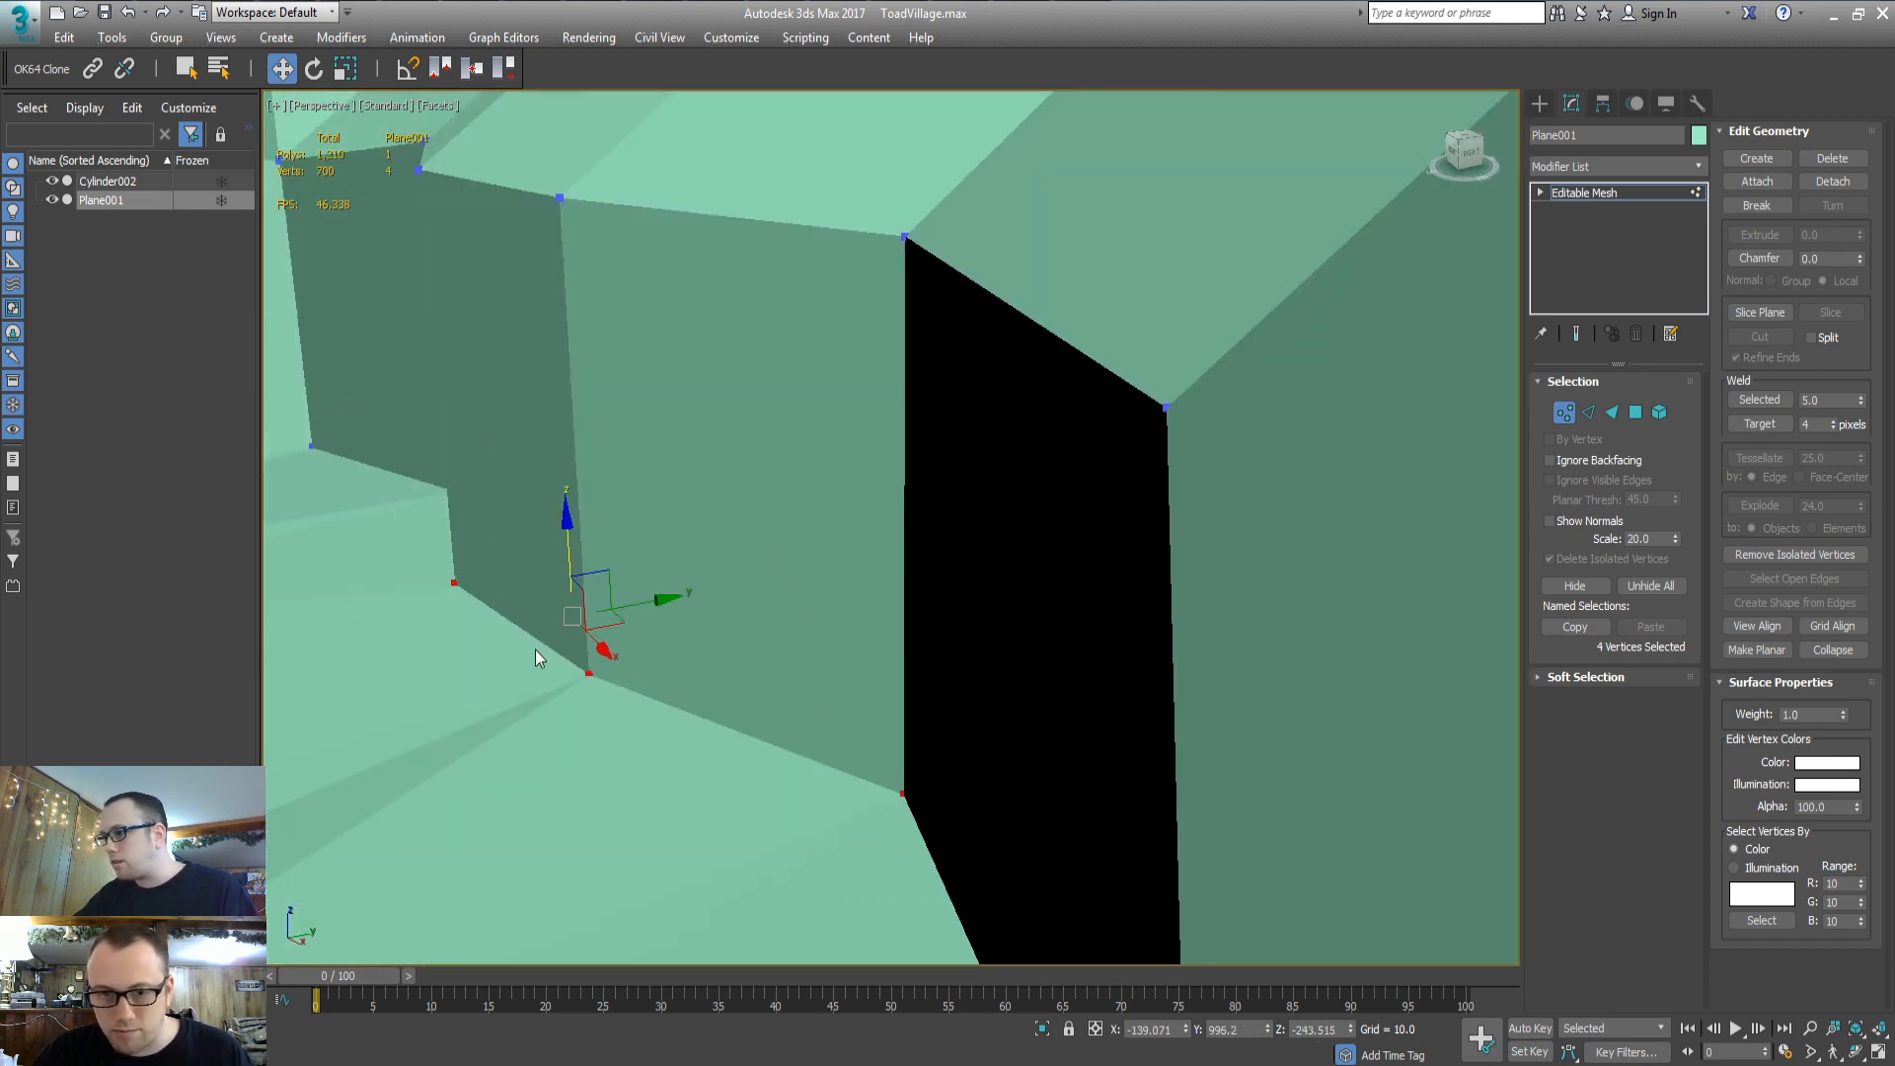
middle_click_drag(535, 649, 838, 636, "alt")
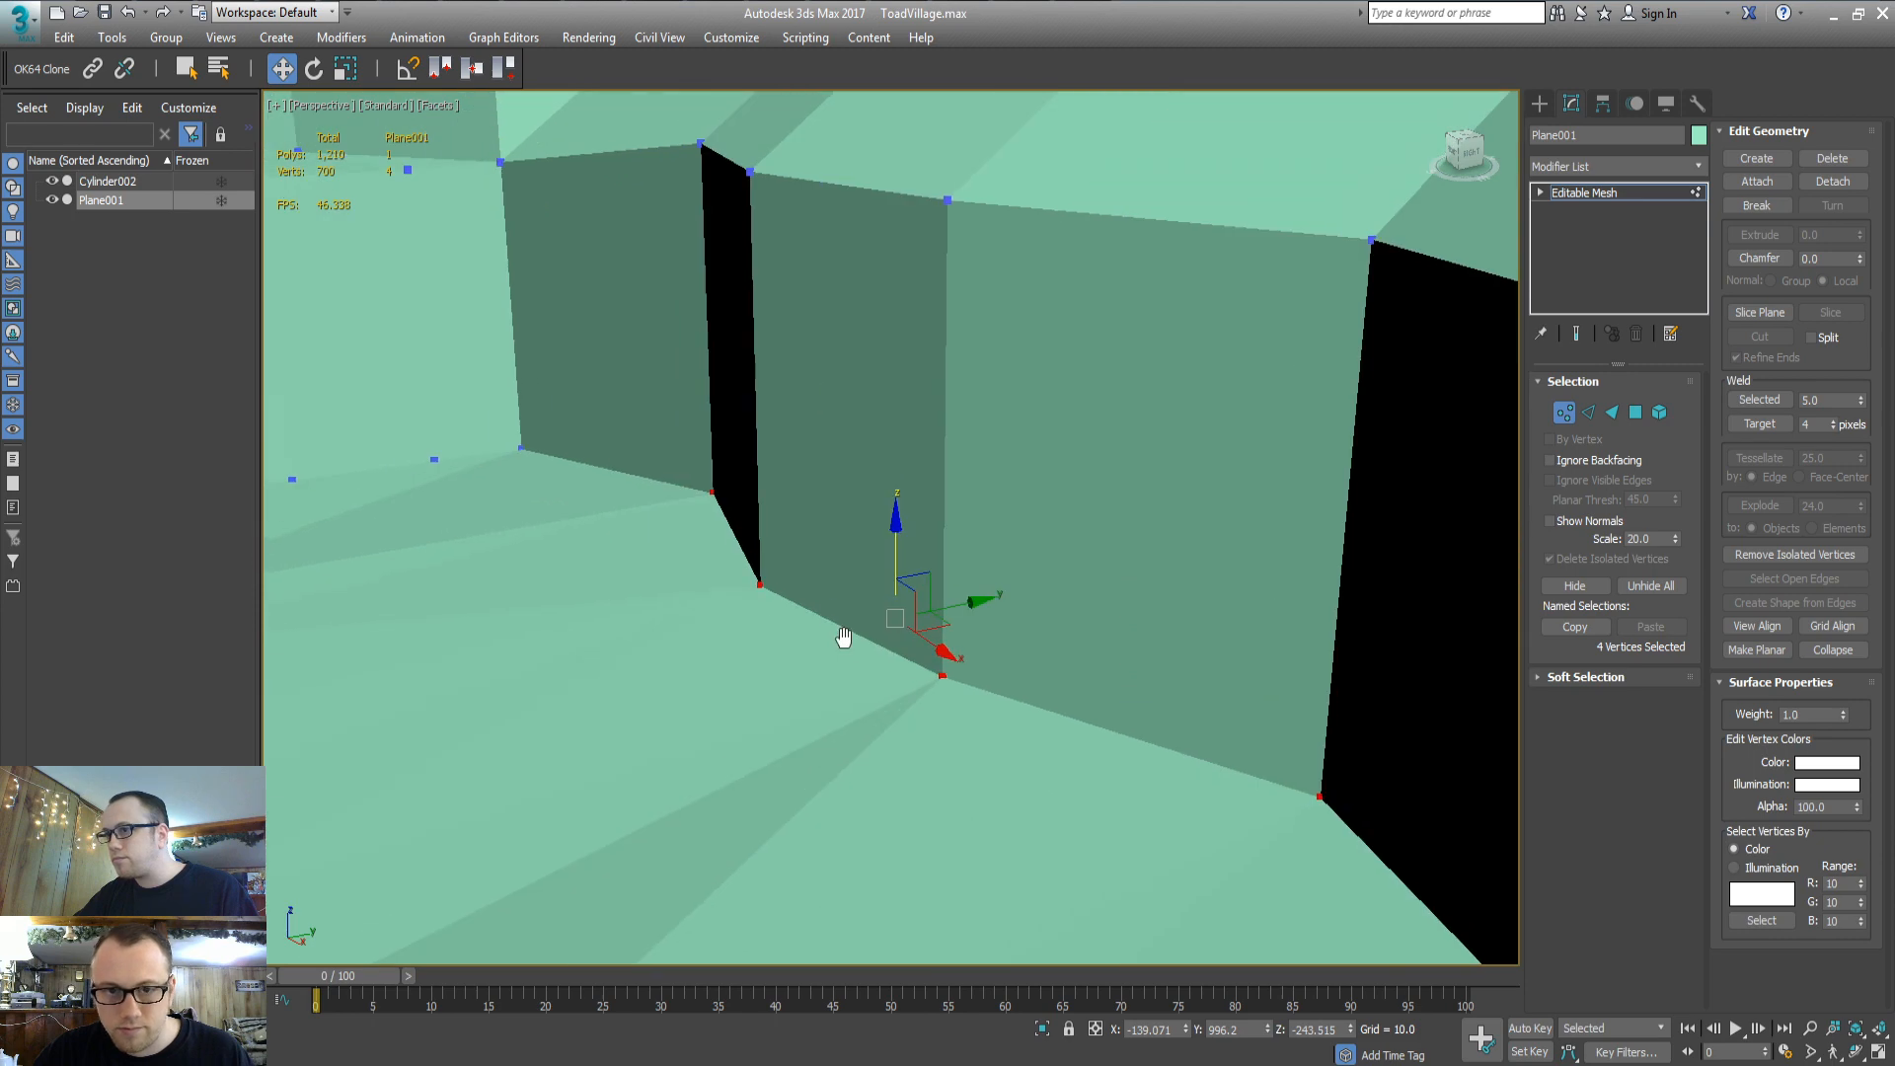
double_click(1313, 1030)
type("-283")
key("Tab")
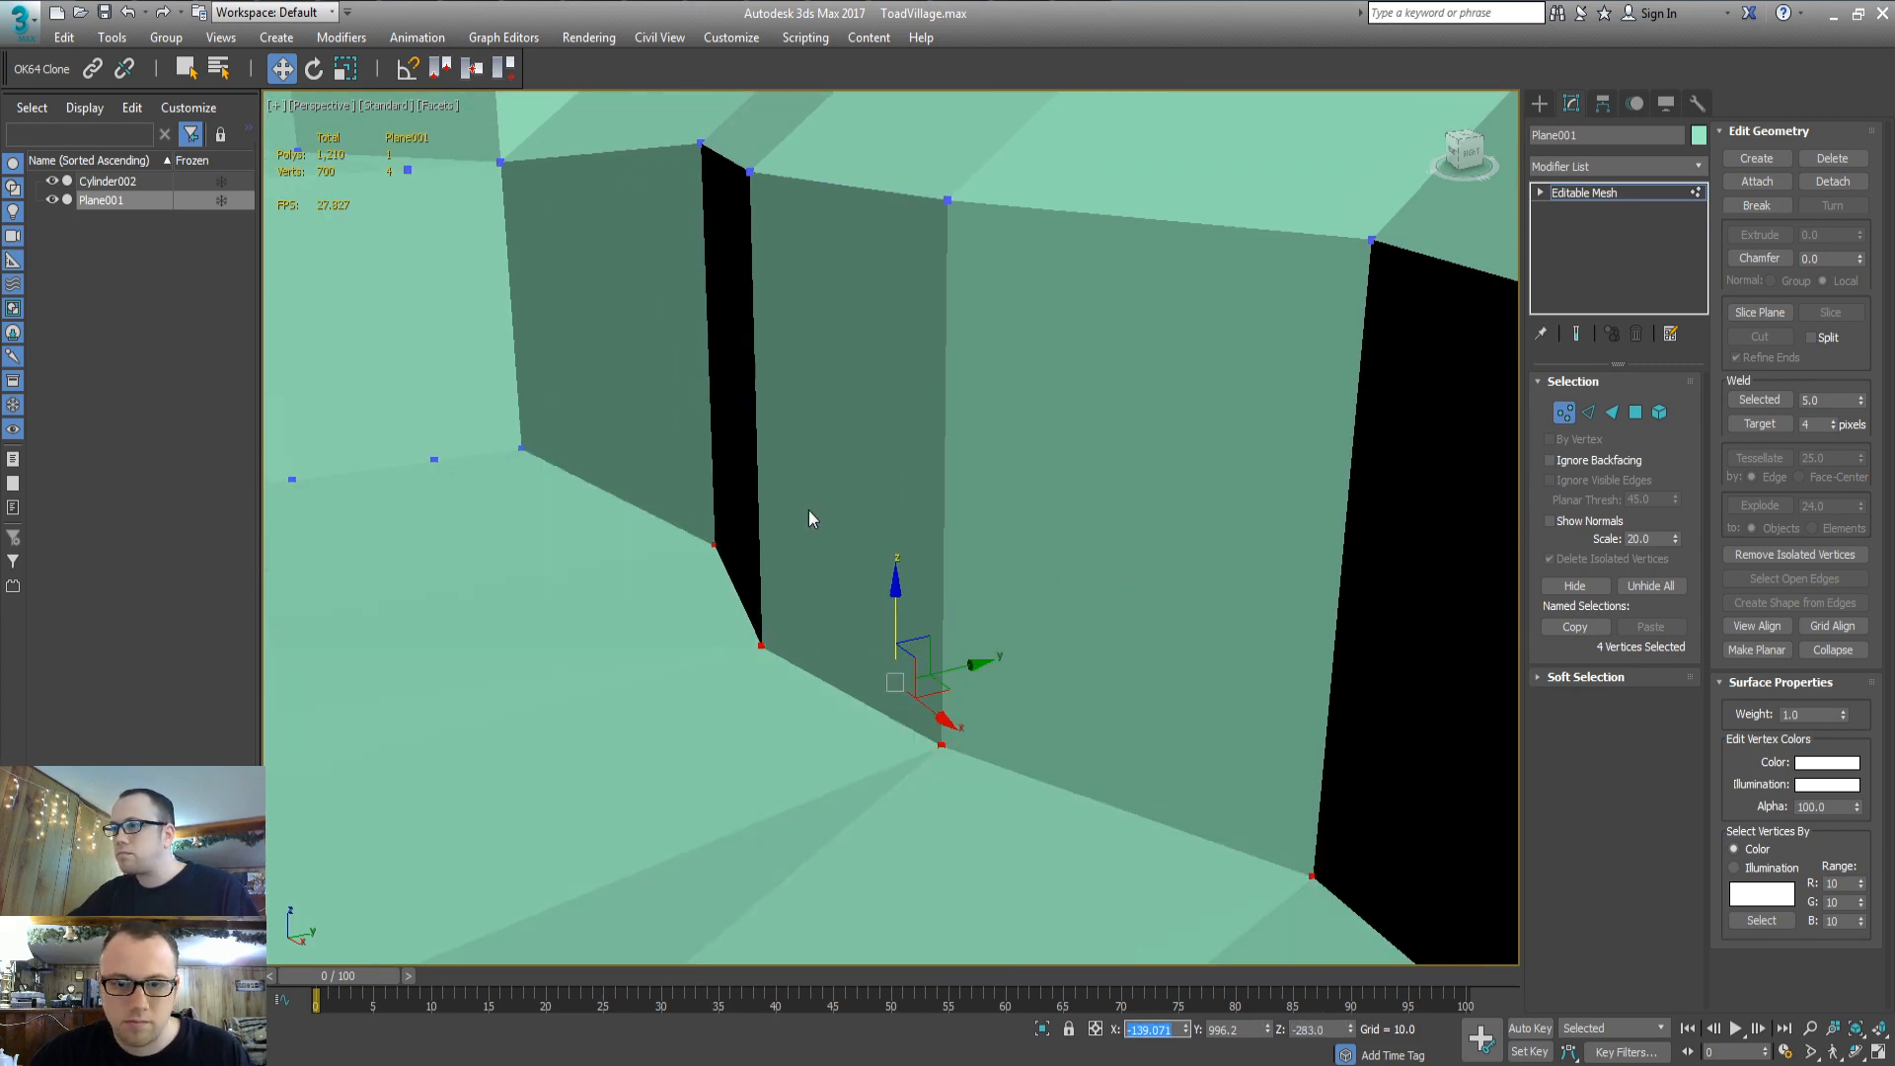
Set the two floor vertices on the outer edge nearest the path's rise to Z -243
middle_click_drag(809, 511, 753, 294)
scroll(885, 625, "down", 5)
middle_click_drag(884, 625, 715, 644, "alt")
middle_click_drag(607, 620, 652, 653)
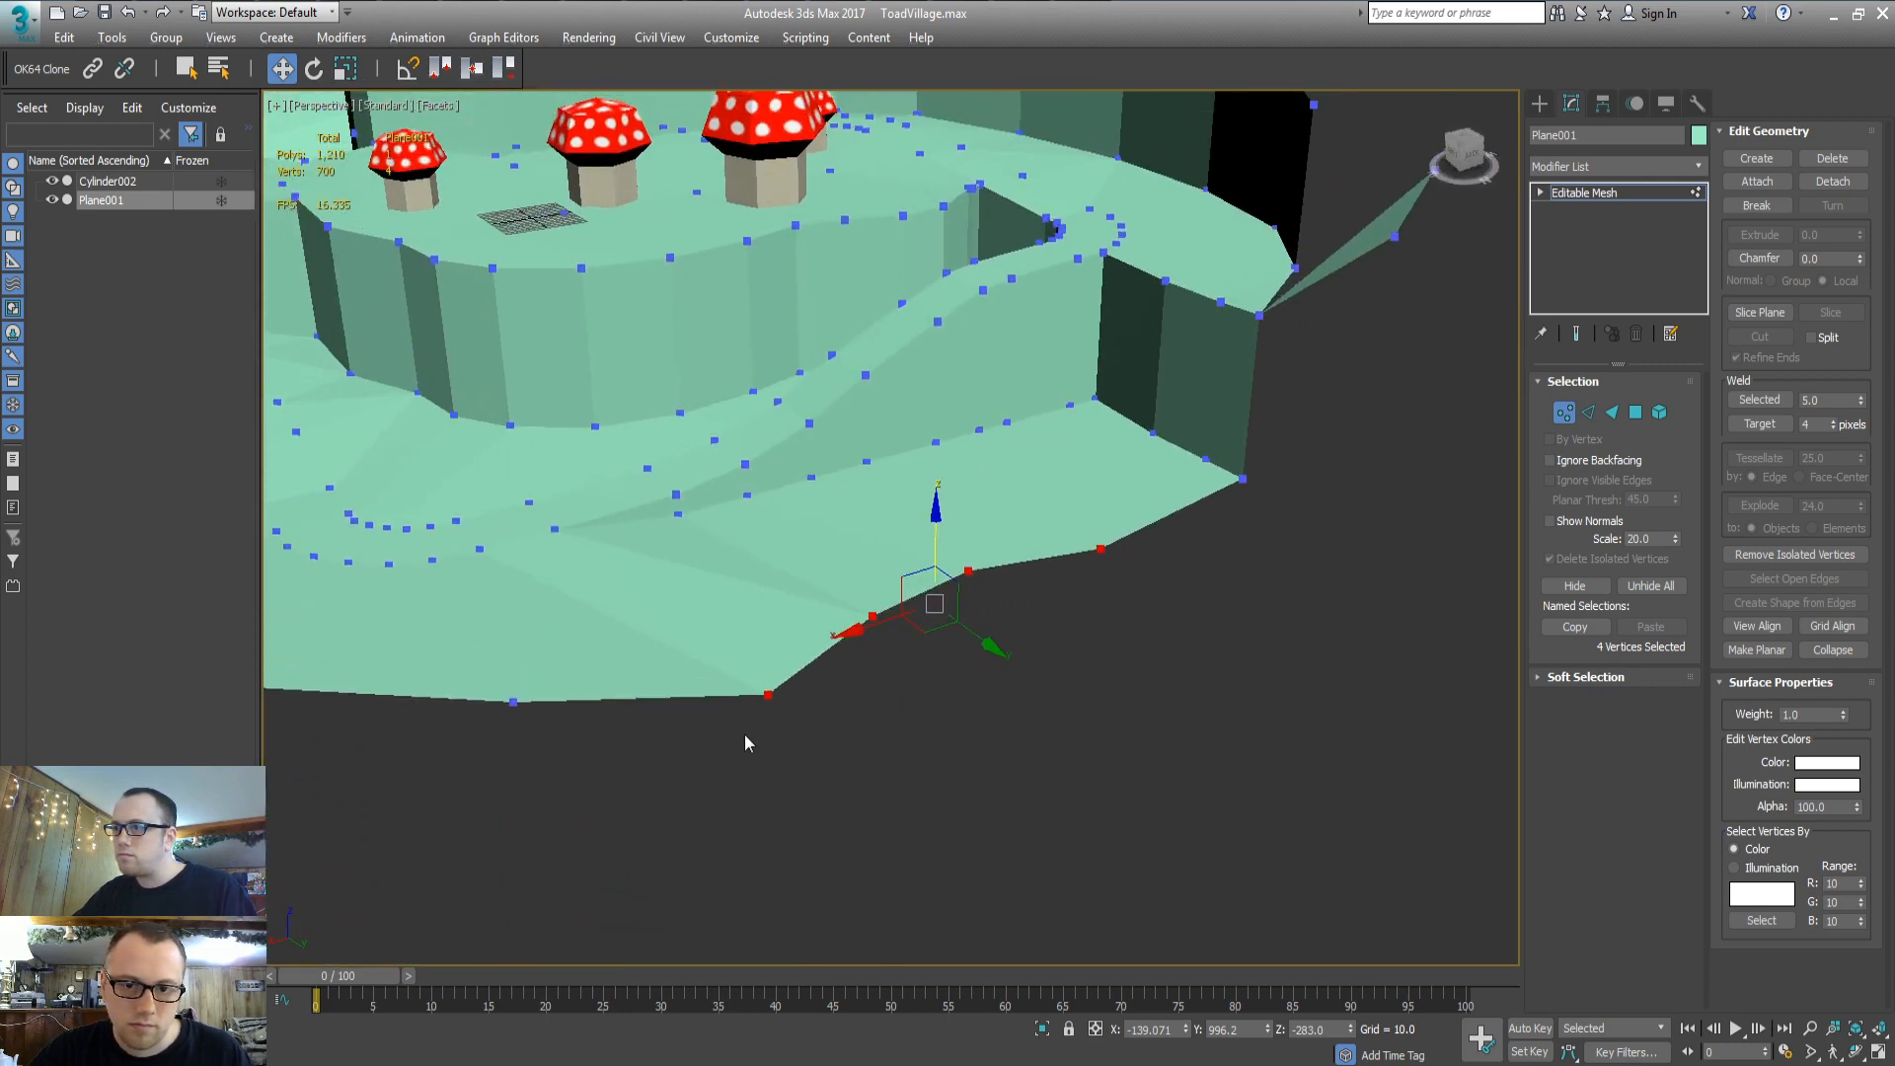
left_click_drag(745, 732, 881, 613)
double_click(1309, 1033)
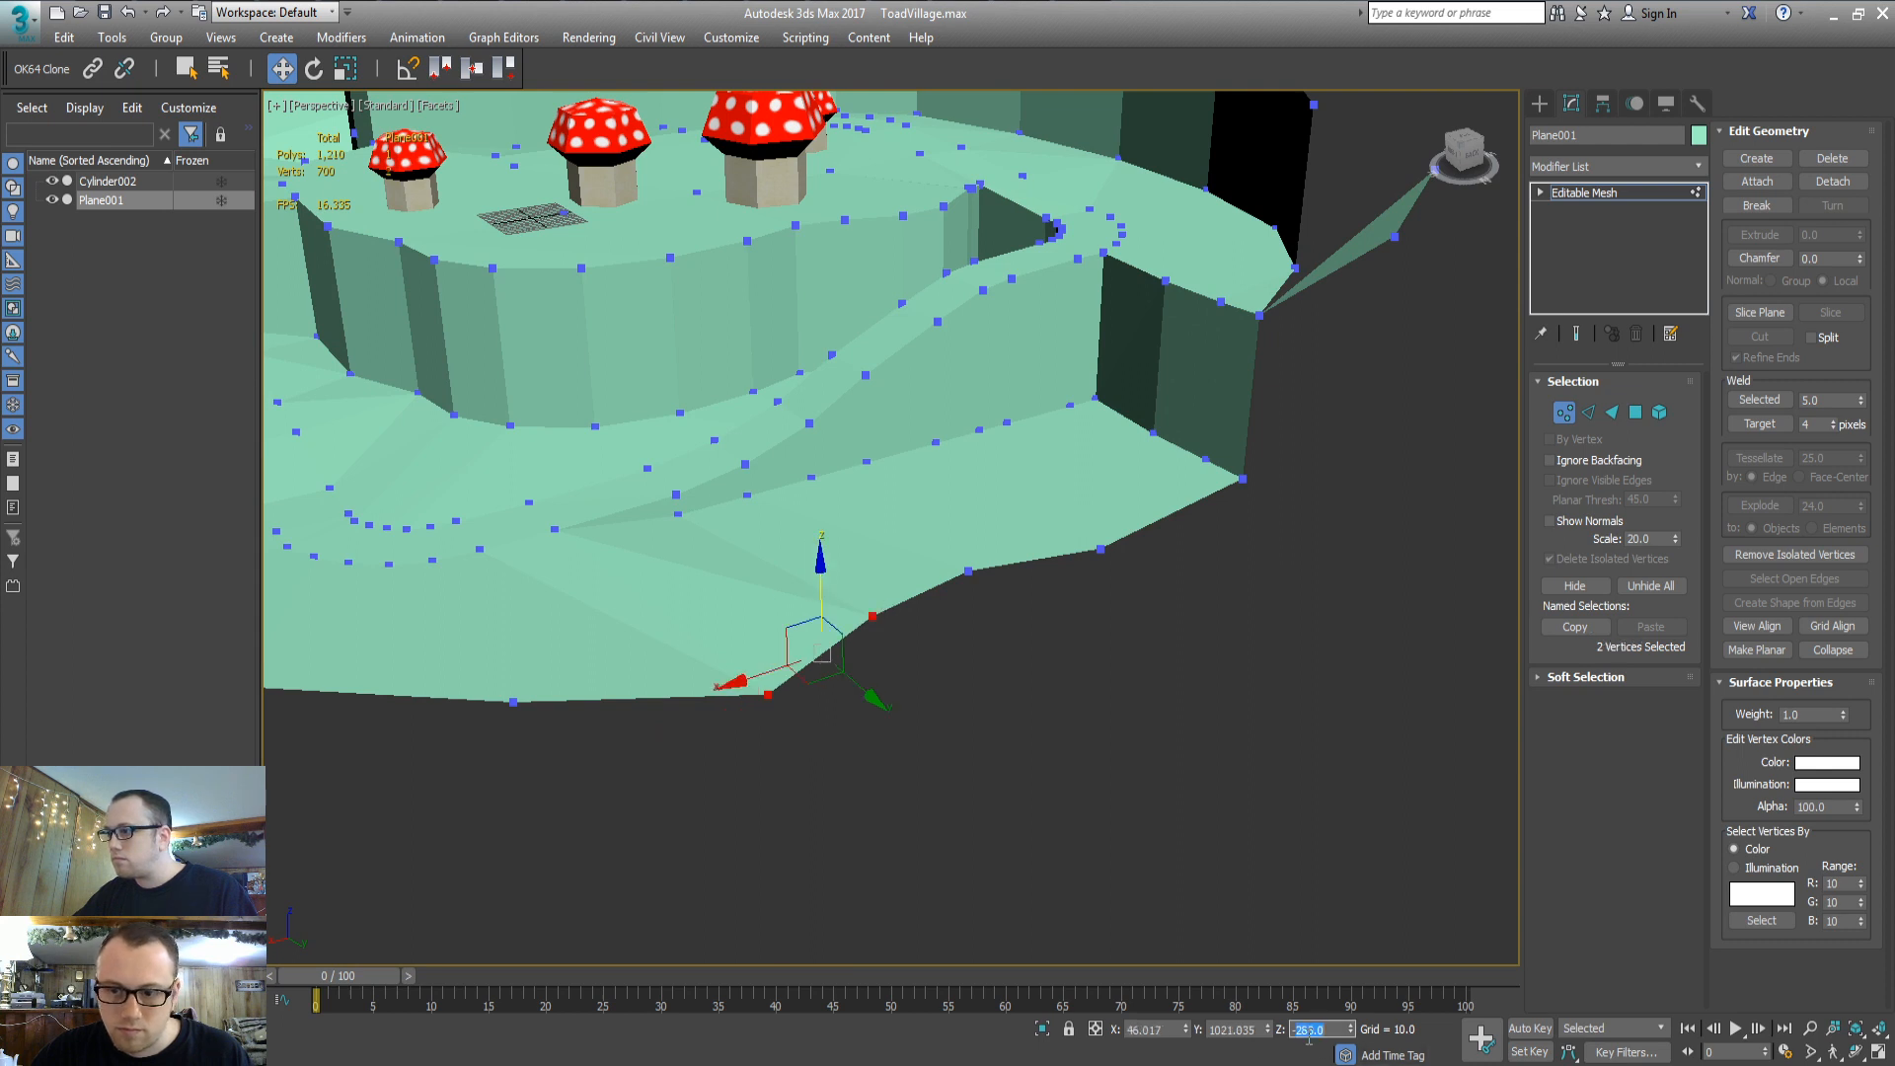
type("-243")
key("Tab")
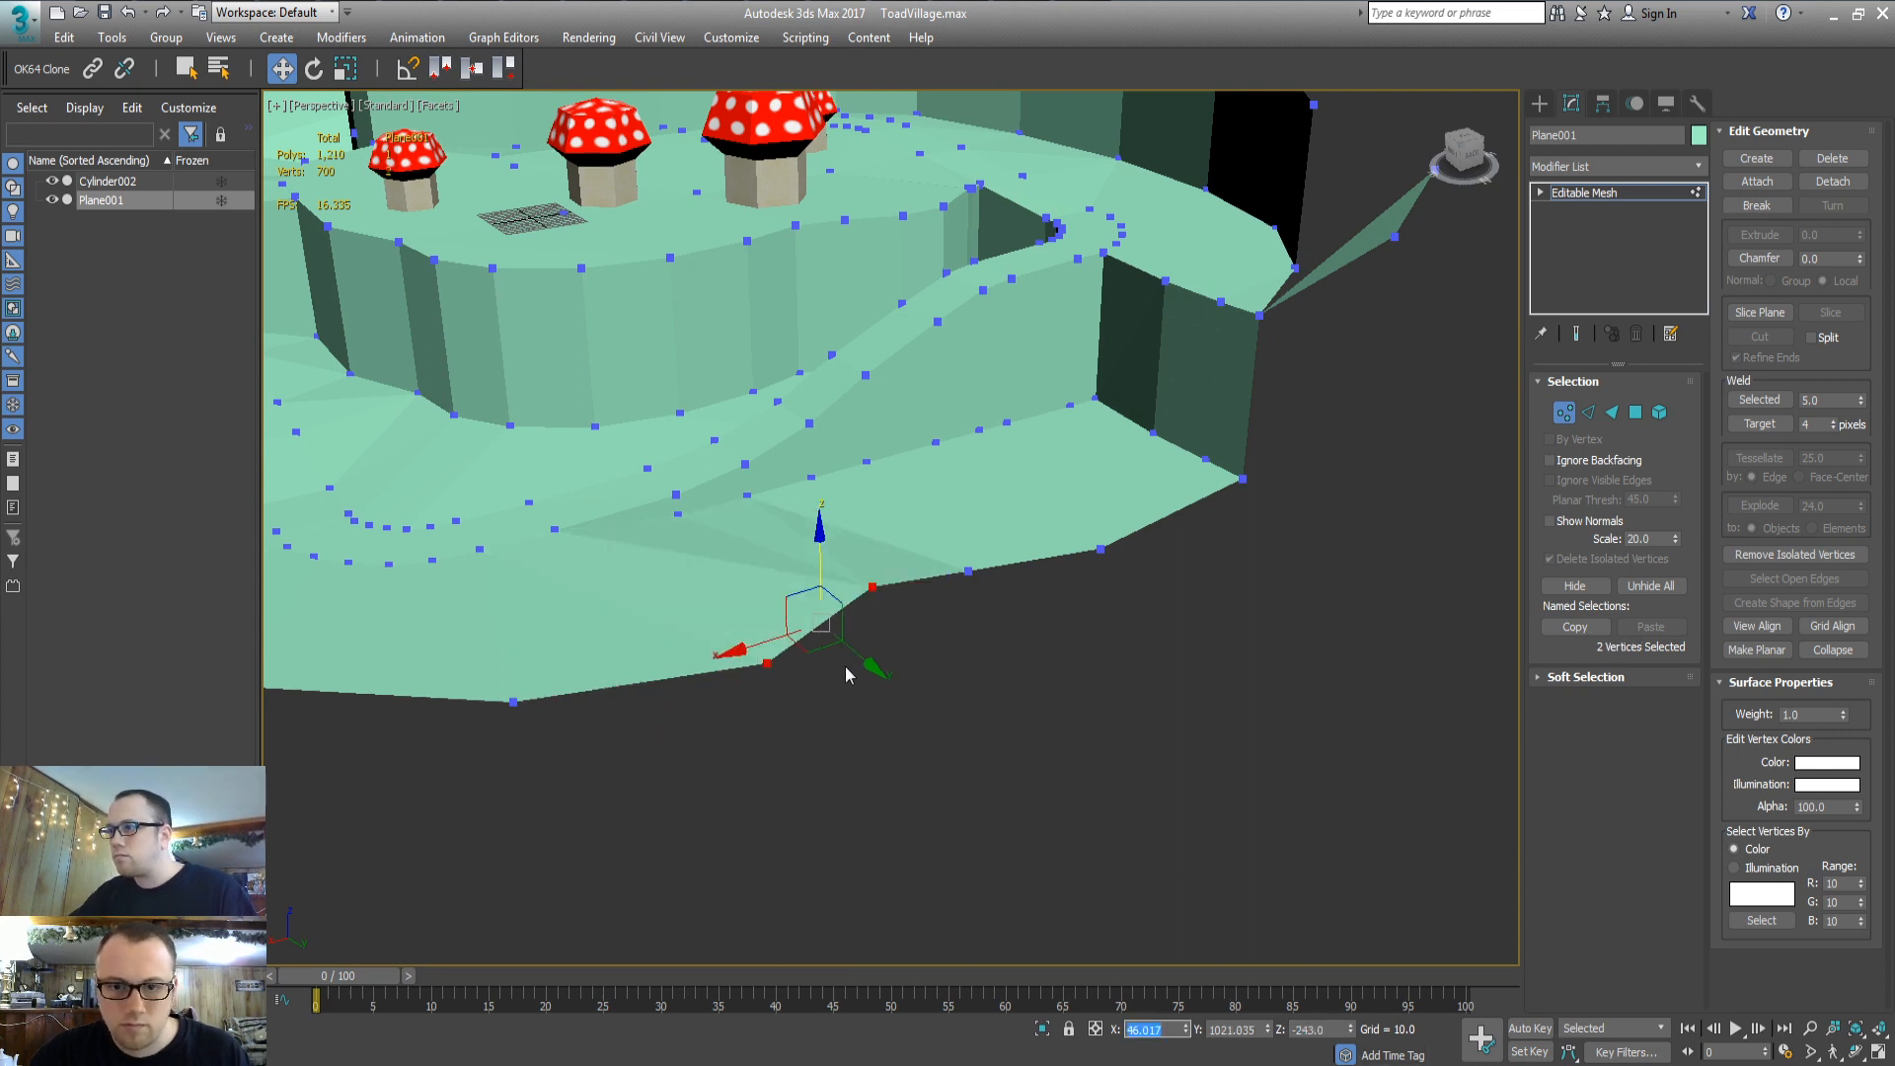
Set the farther of those two outer-edge vertices to Z -263
left_click(873, 587)
double_click(1311, 1030)
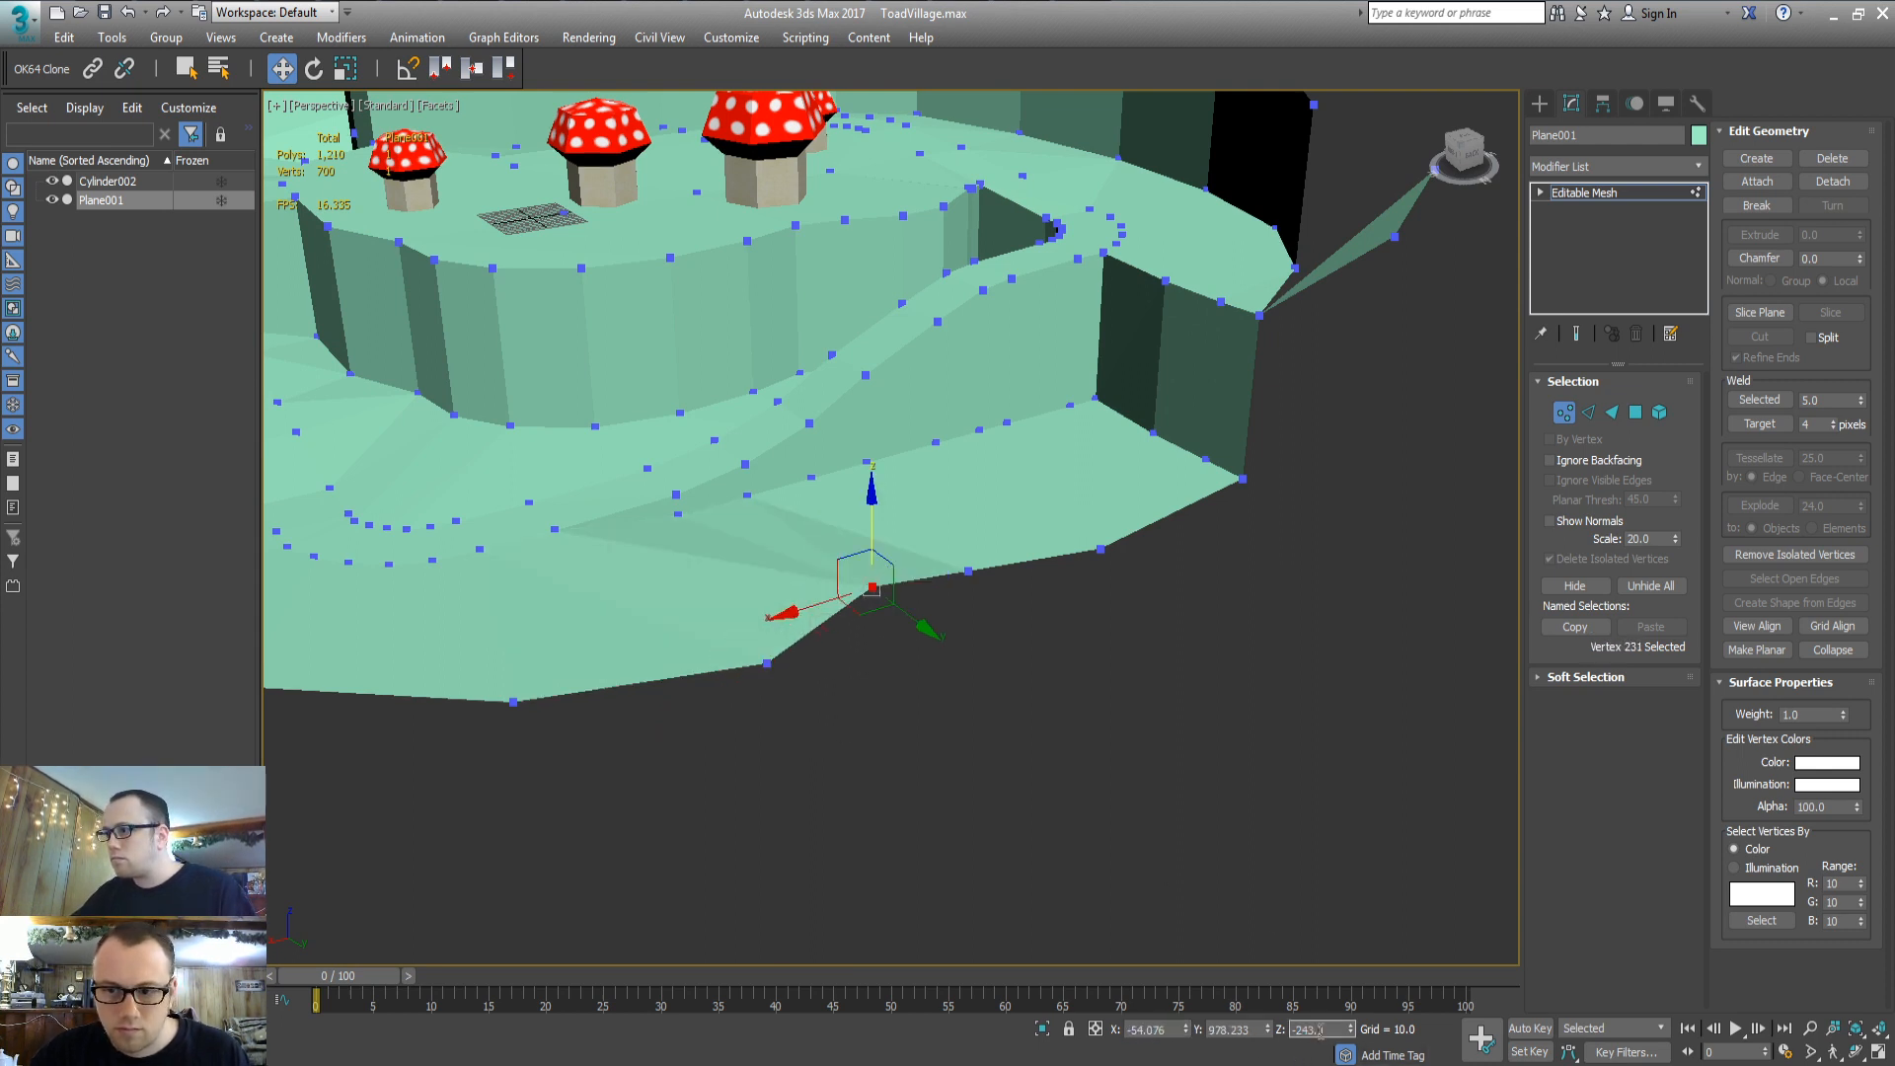
type("-263")
key("Tab")
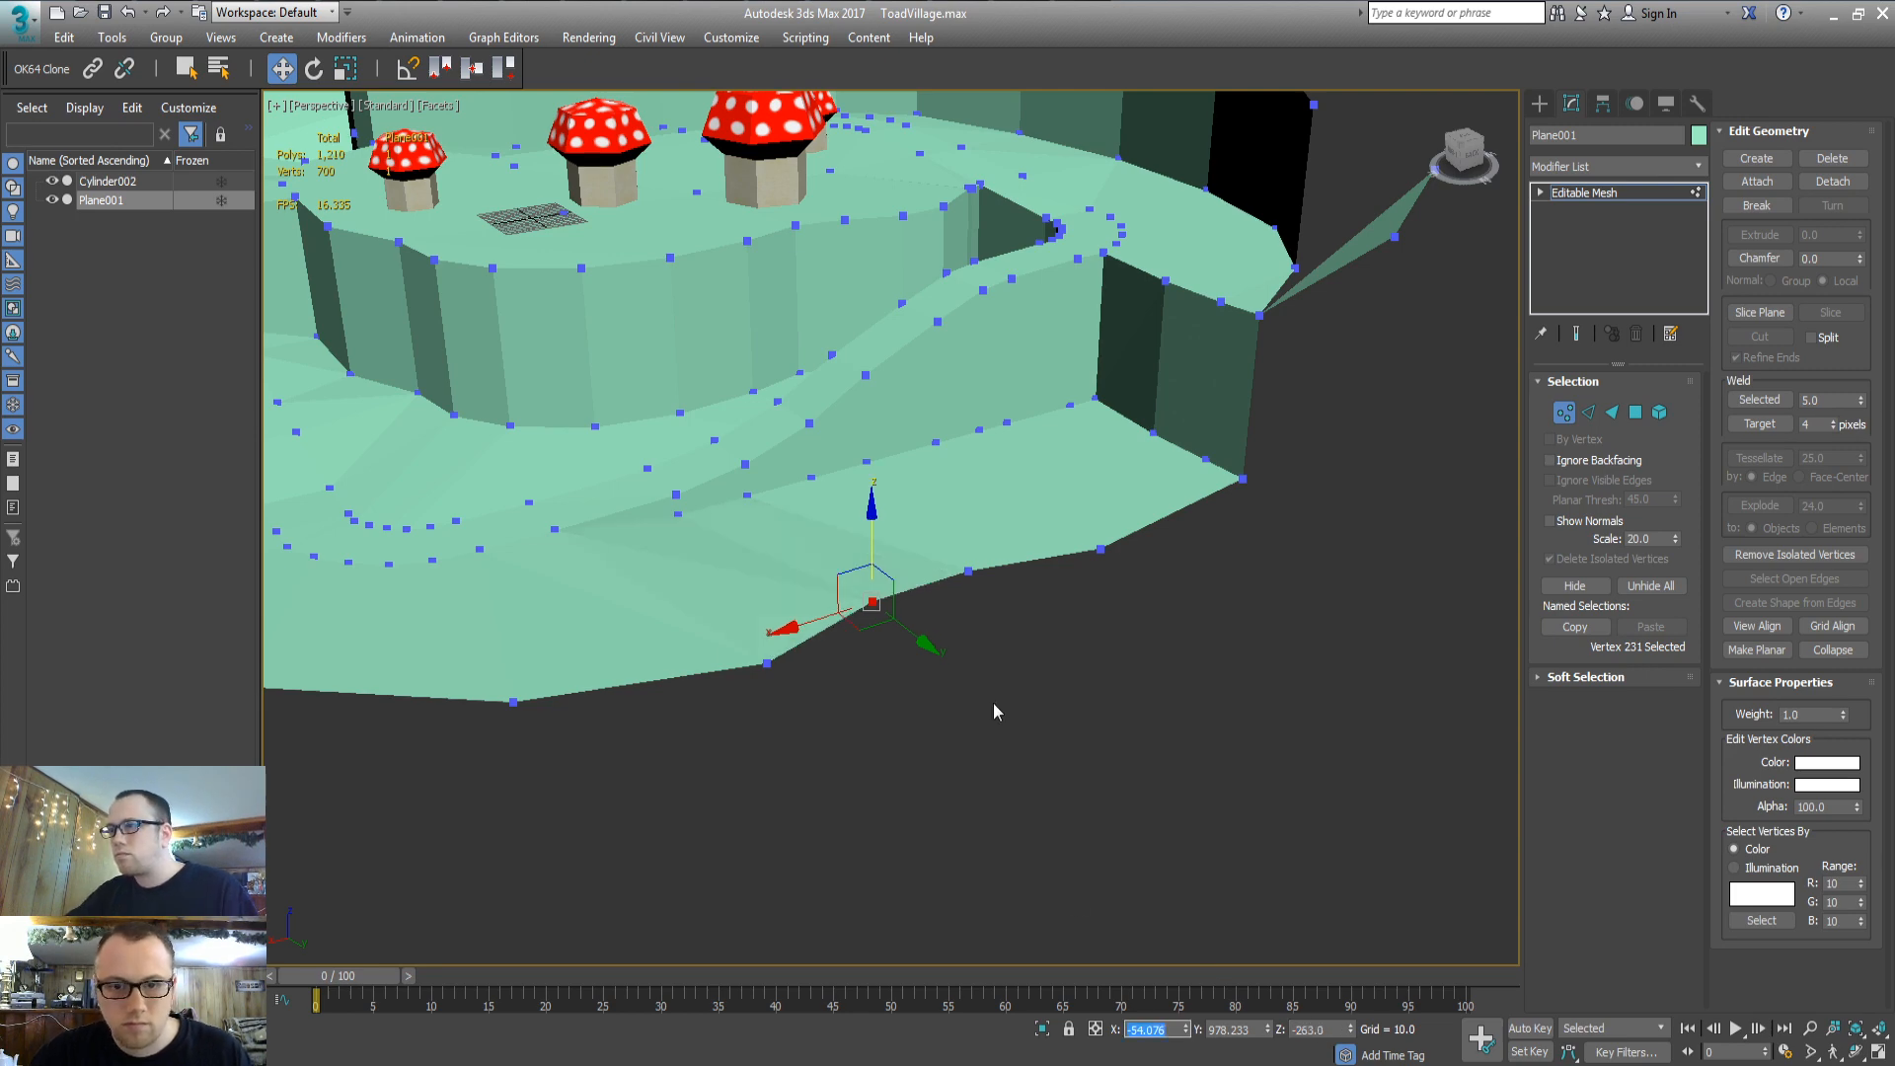
Lower that vertex at the outer wall's base to about Z -280.5 and move the neighbouring wall-base vertex slightly down
middle_click_drag(750, 702, 969, 689, "alt")
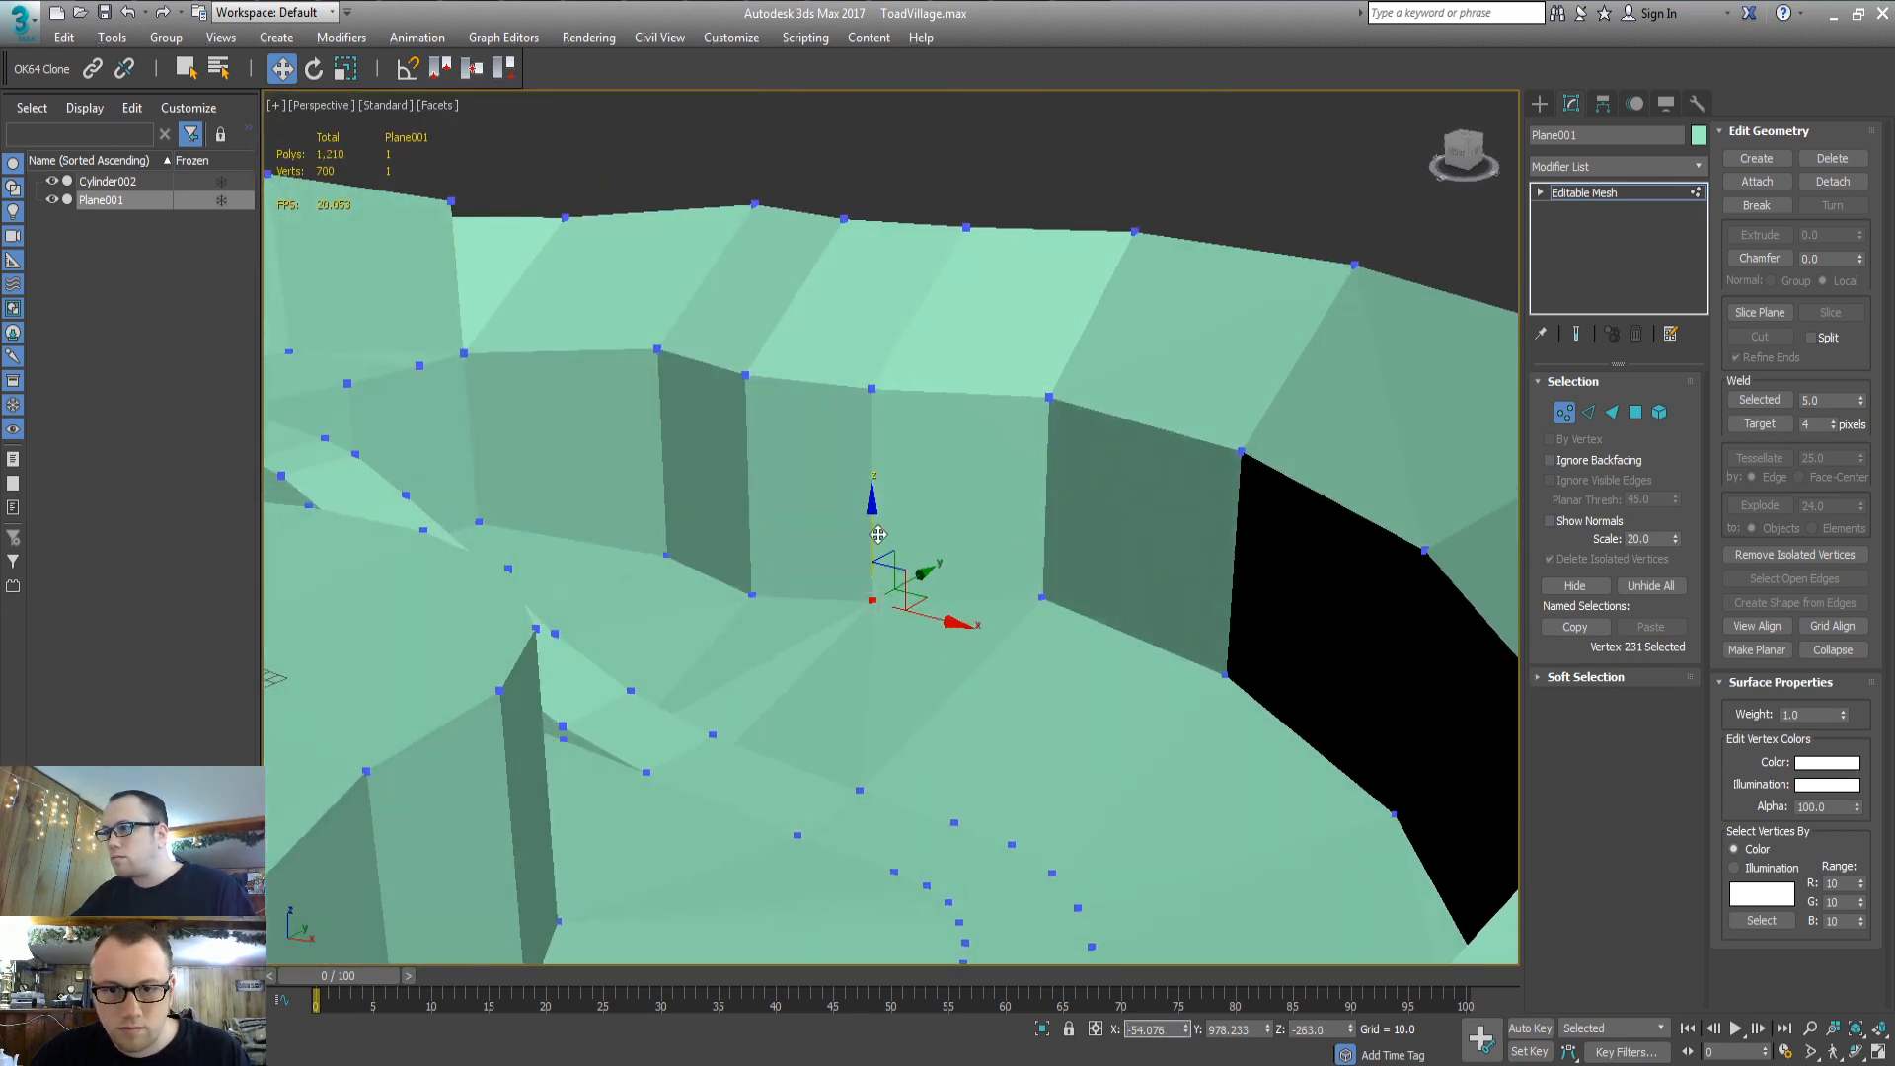
left_click_drag(878, 534, 875, 543)
middle_click_drag(815, 711, 1235, 668)
scroll(910, 722, "up", 4)
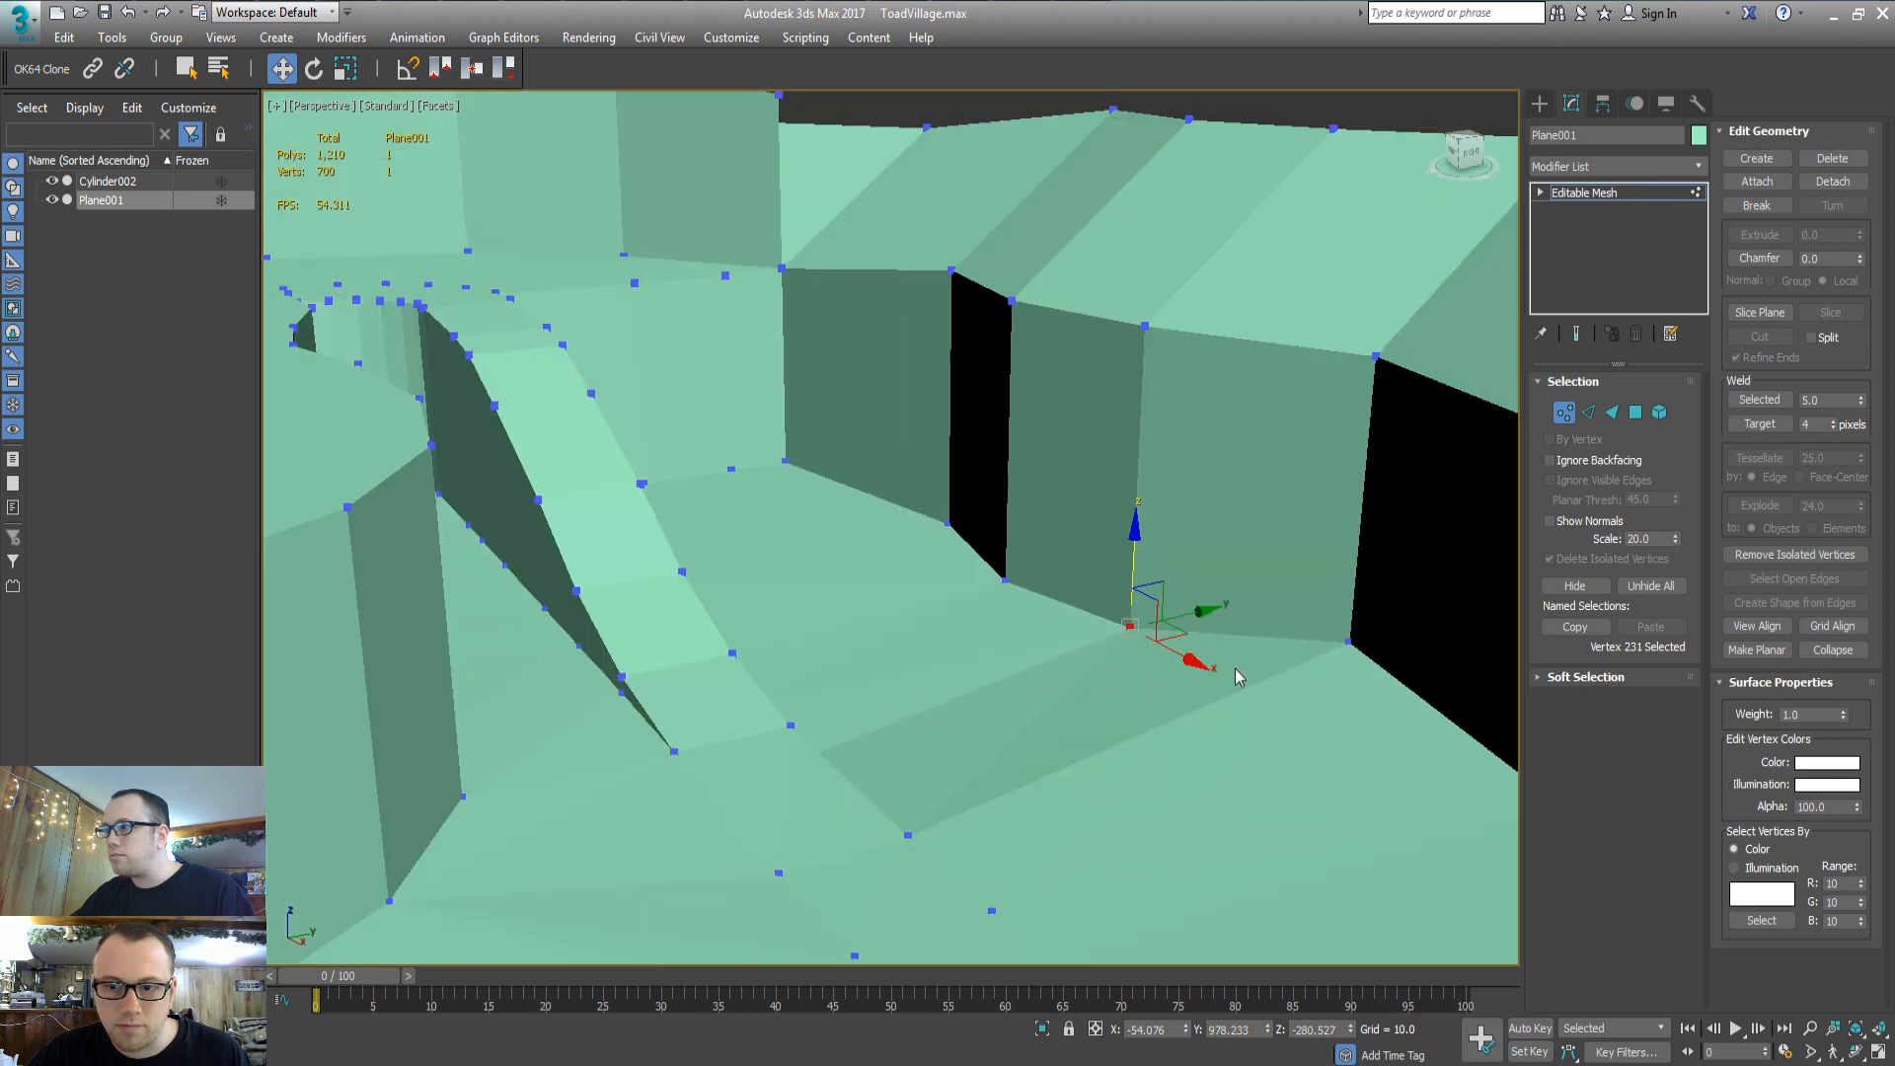
left_click(1345, 642)
left_click_drag(1357, 565, 1358, 578)
Turn on Ignore Backfacing and select a single floor face beside the outer wall
key("2")
middle_click_drag(1181, 803, 804, 648, "alt")
key("3")
left_click(846, 681)
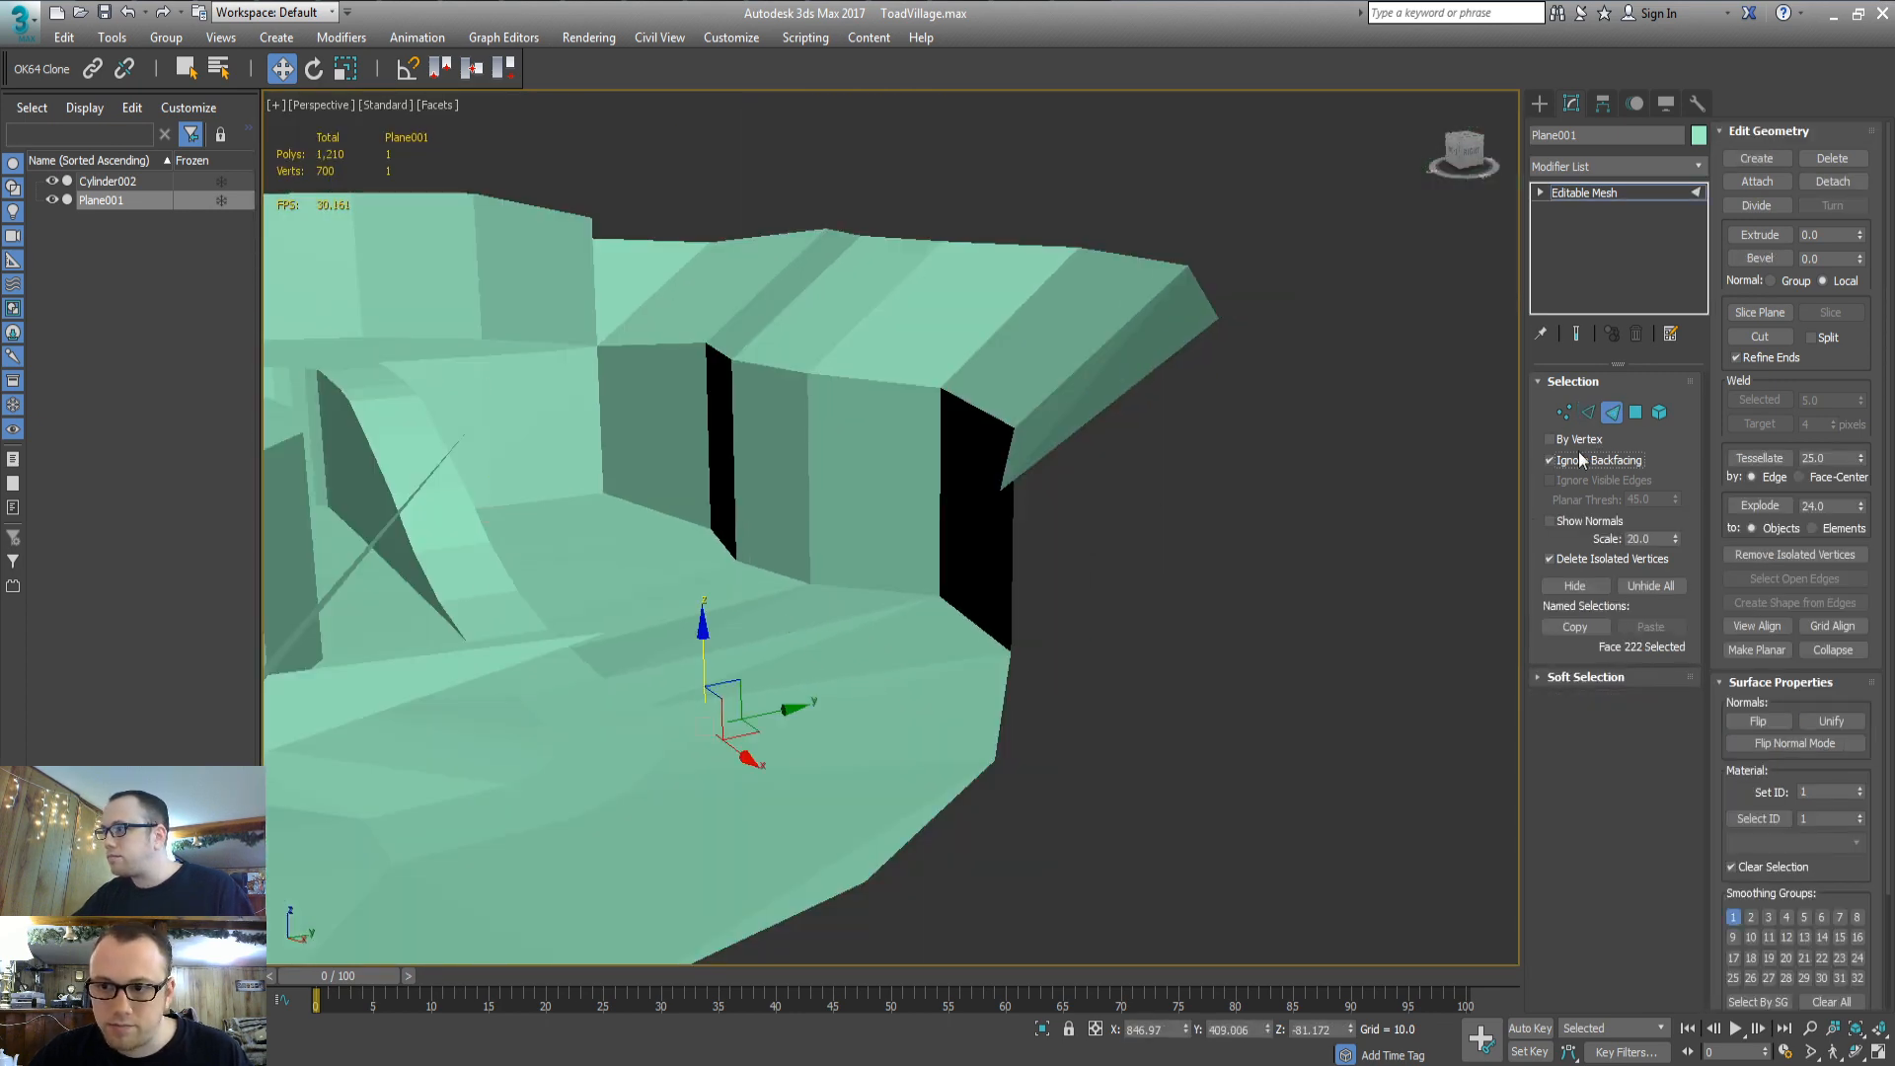
left_click(689, 773)
left_click(779, 658)
middle_click_drag(851, 714, 1116, 748, "alt")
key("2")
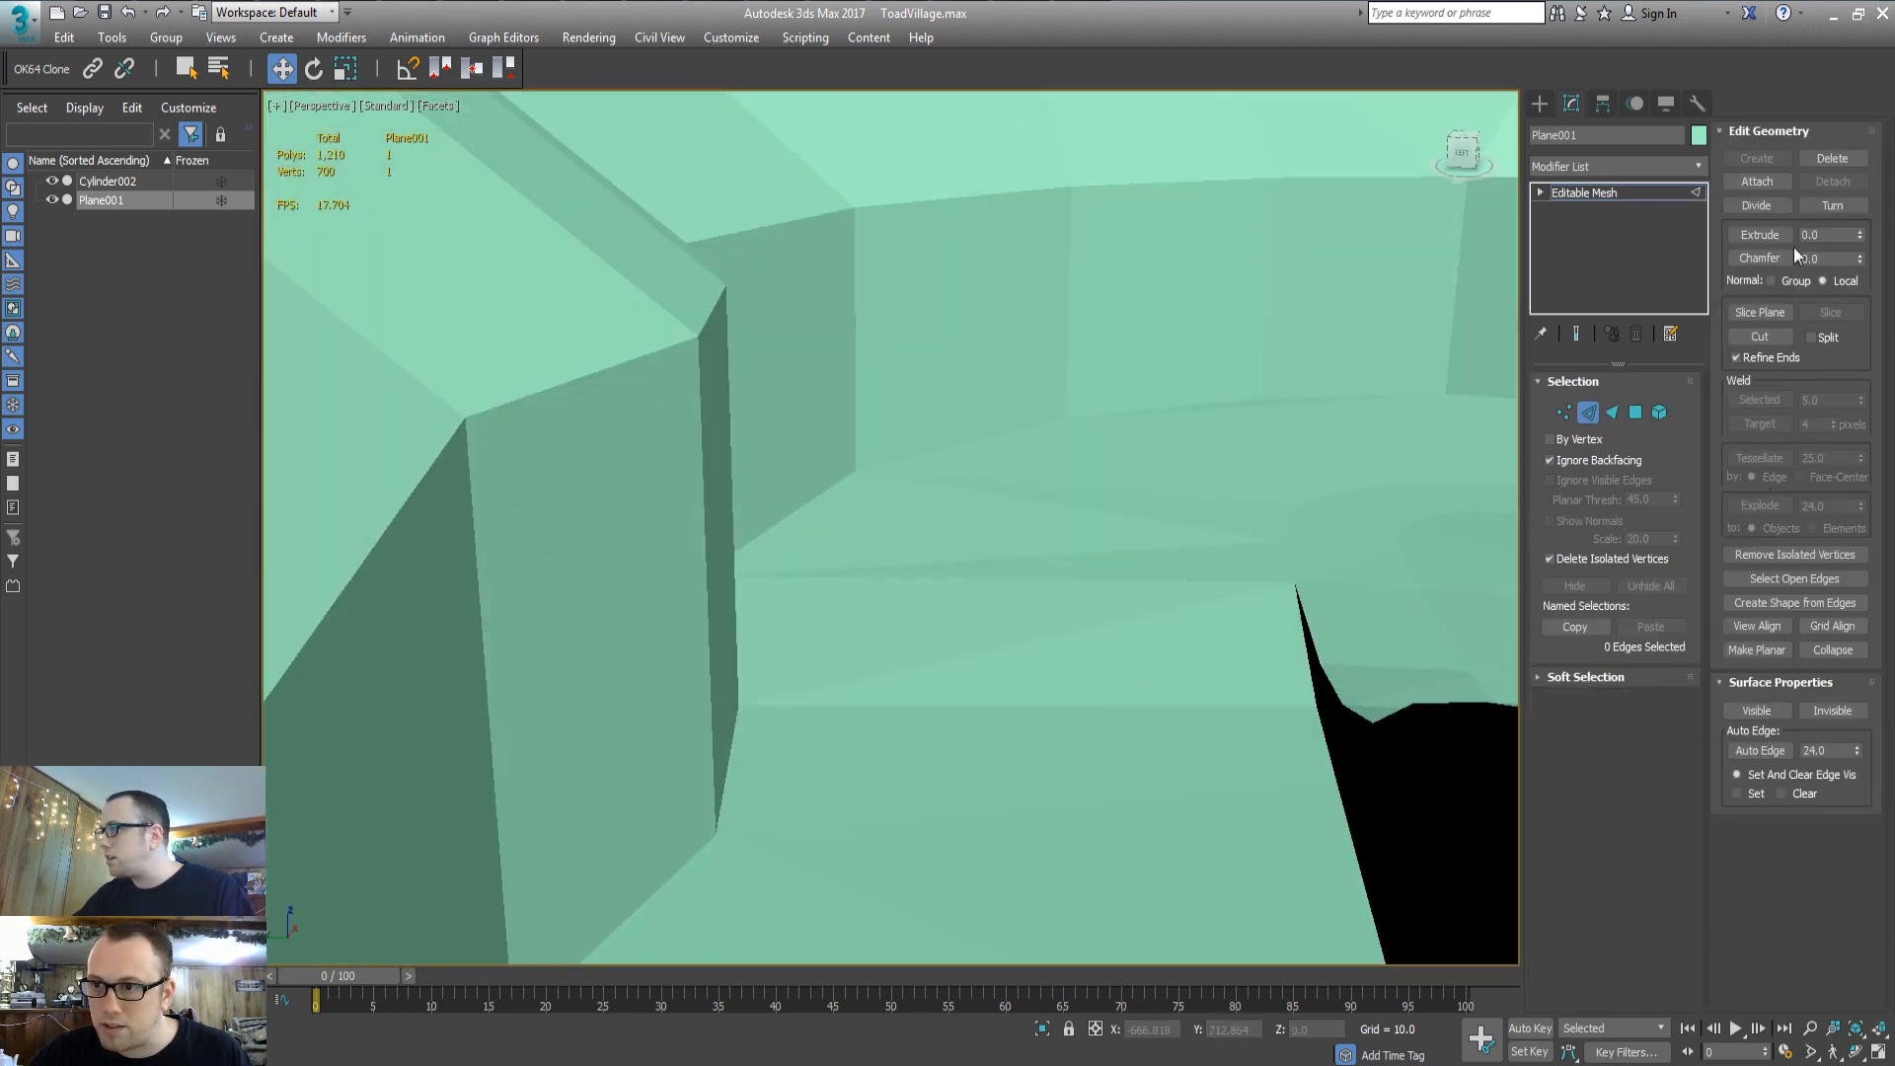
left_click(1832, 205)
key("3")
key("w")
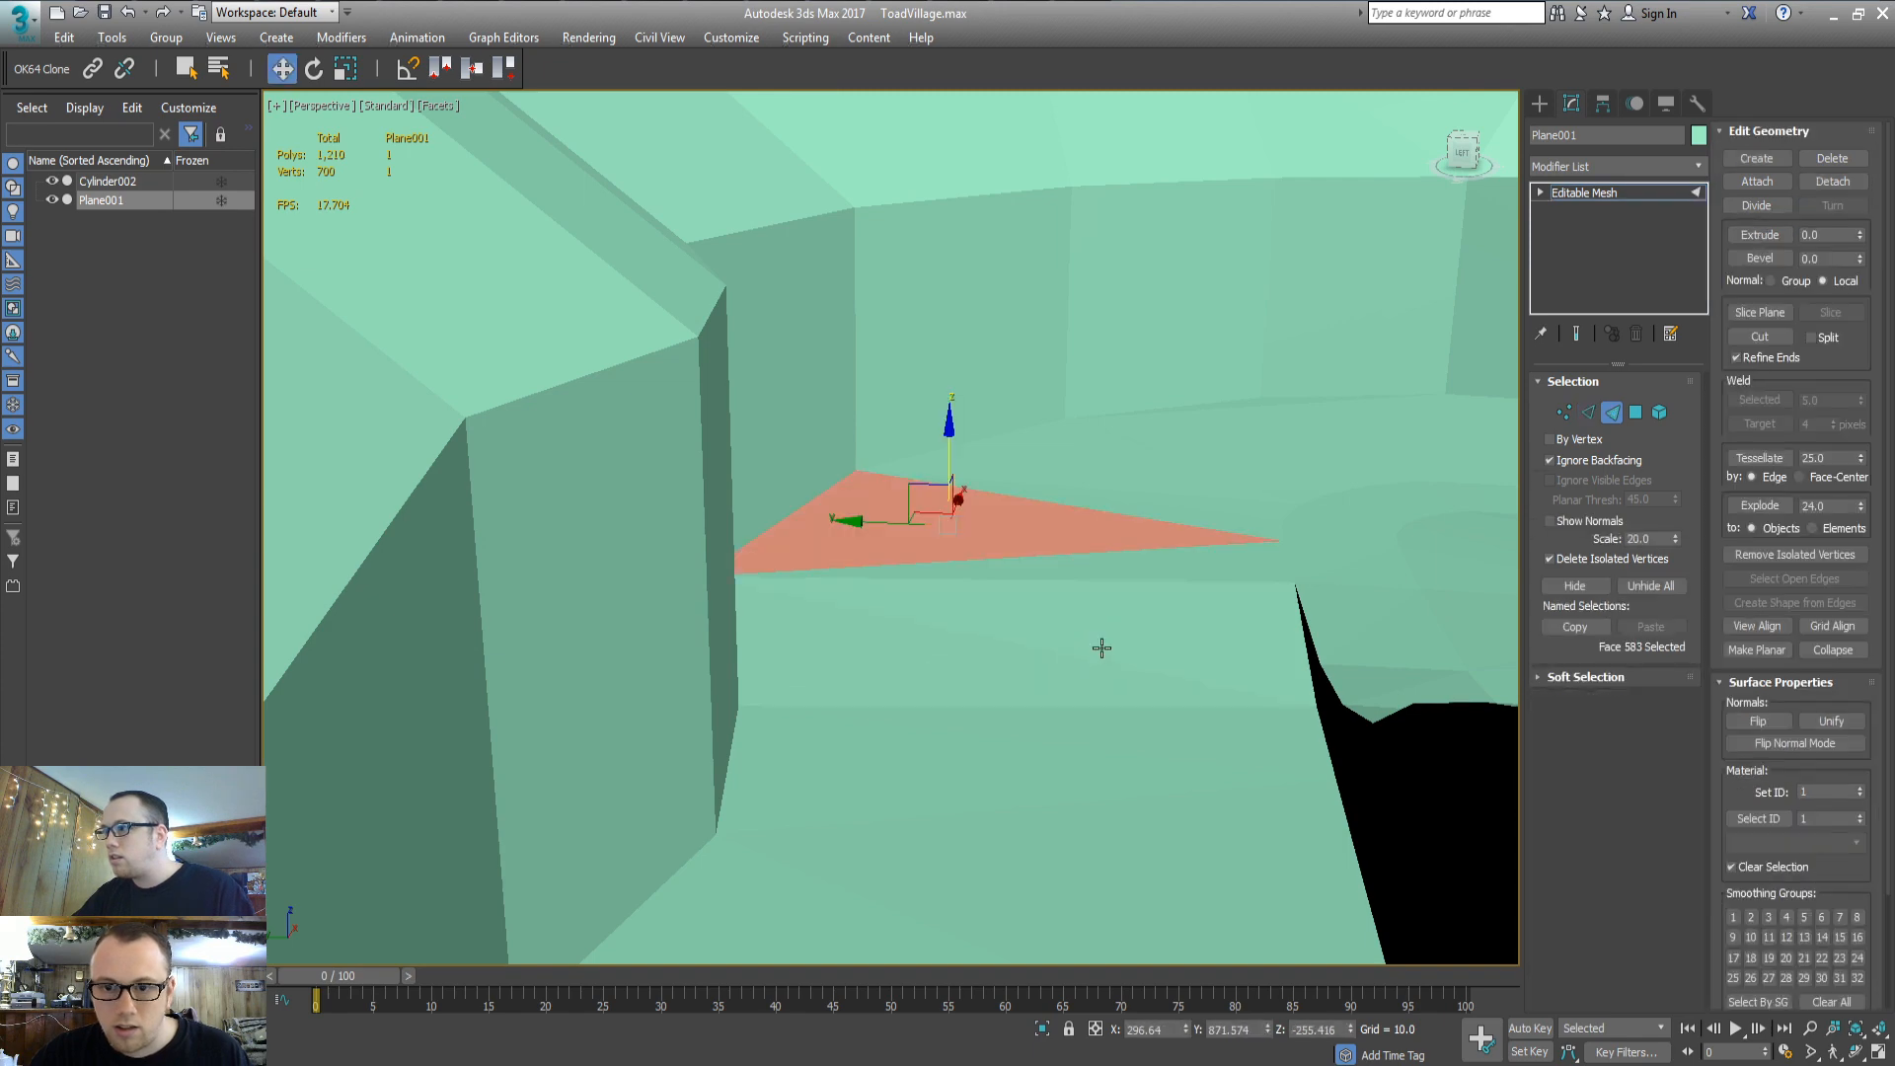
middle_click_drag(1100, 647, 952, 661, "alt")
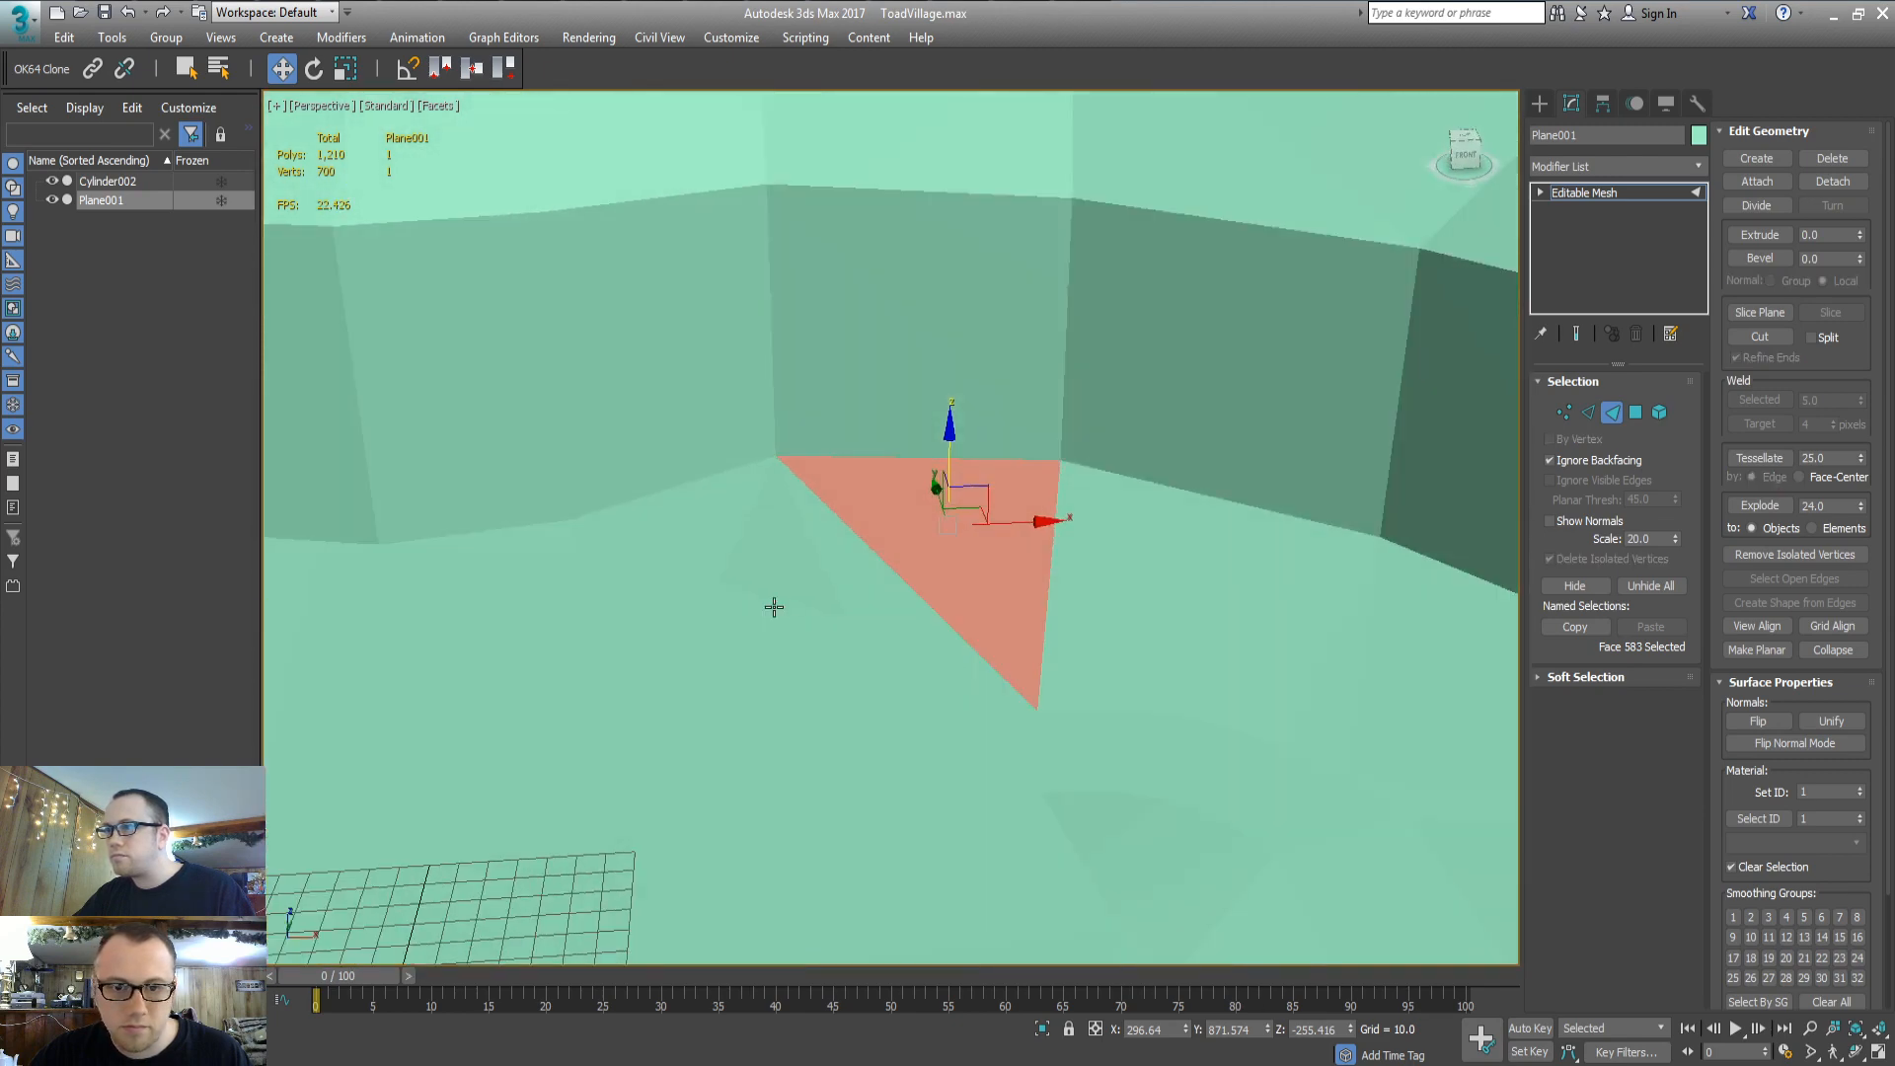
Copy the Z value -261.903 from the vertex at the ramp's outer top corner to the wall-base vertex across the floor
key("1")
middle_click_drag(809, 674, 1265, 471, "alt")
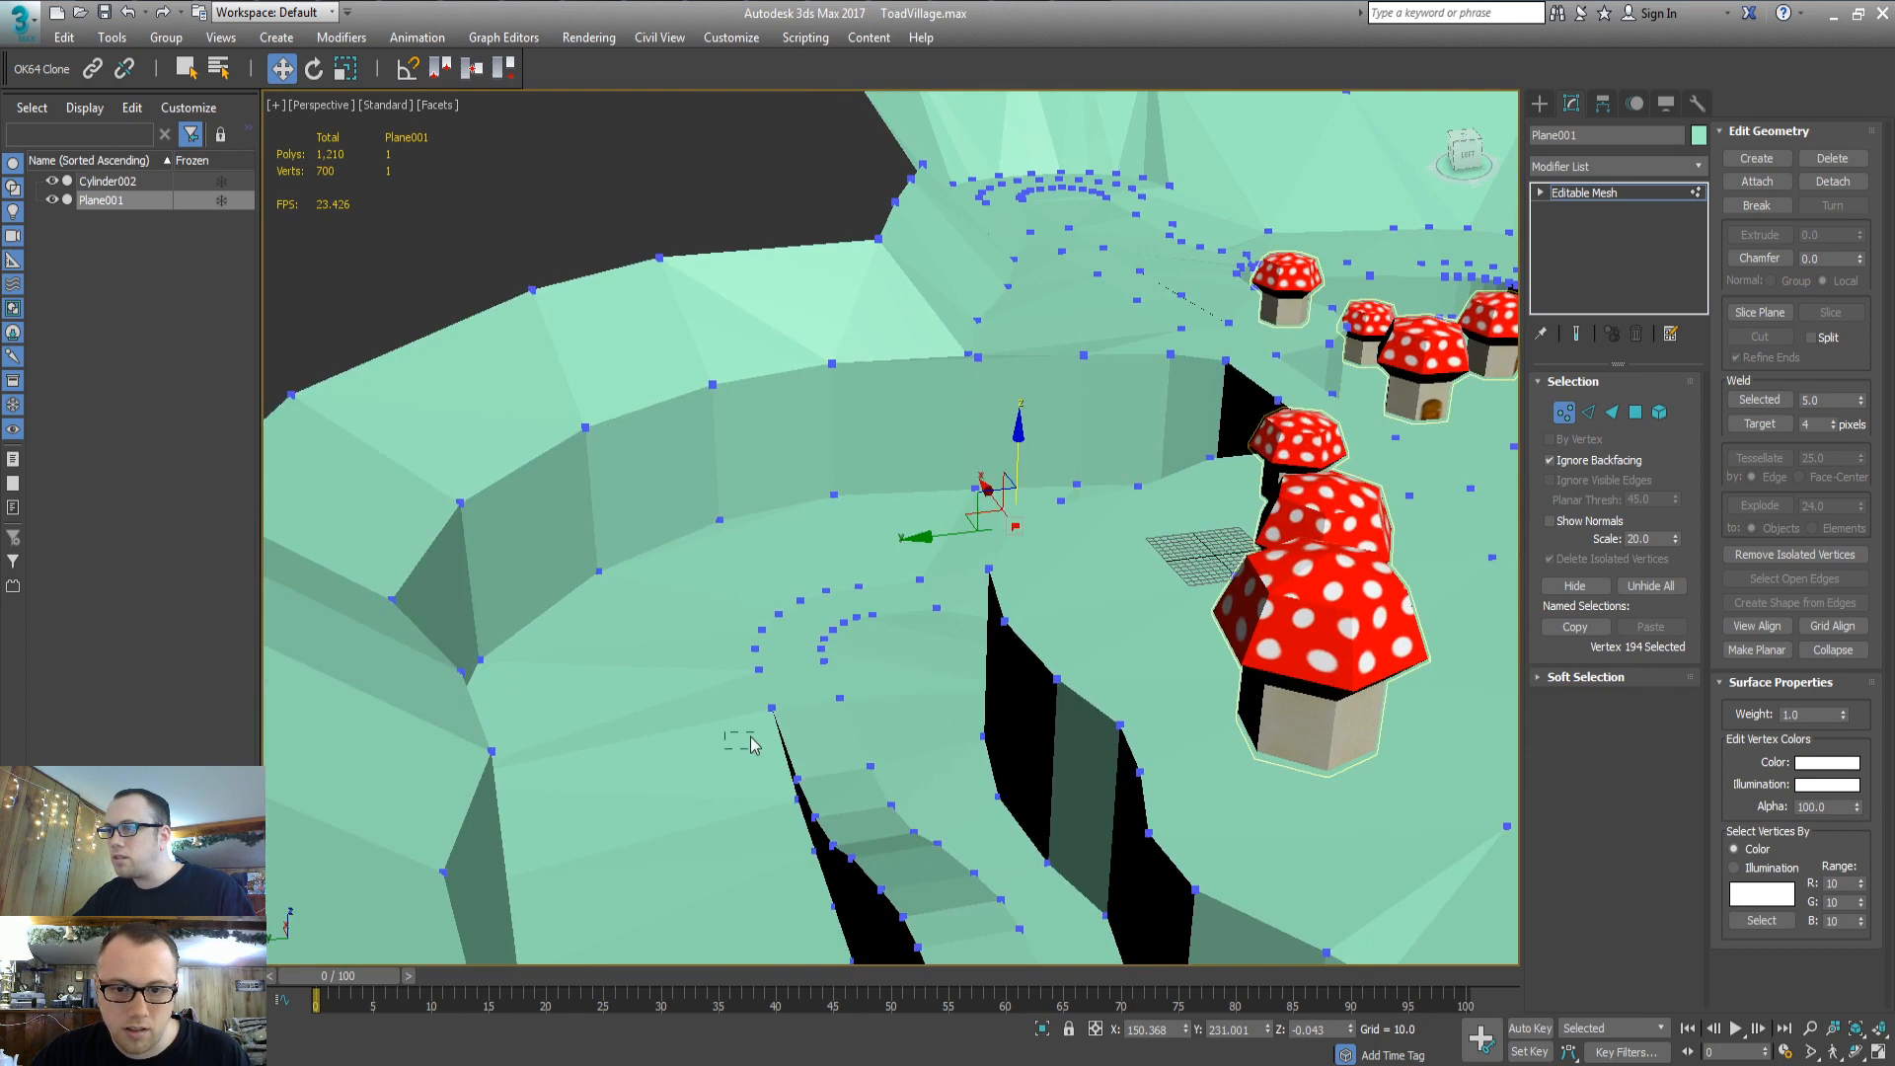
left_click(774, 709)
middle_click_drag(767, 768, 671, 780, "alt")
left_click(453, 670, "ctrl")
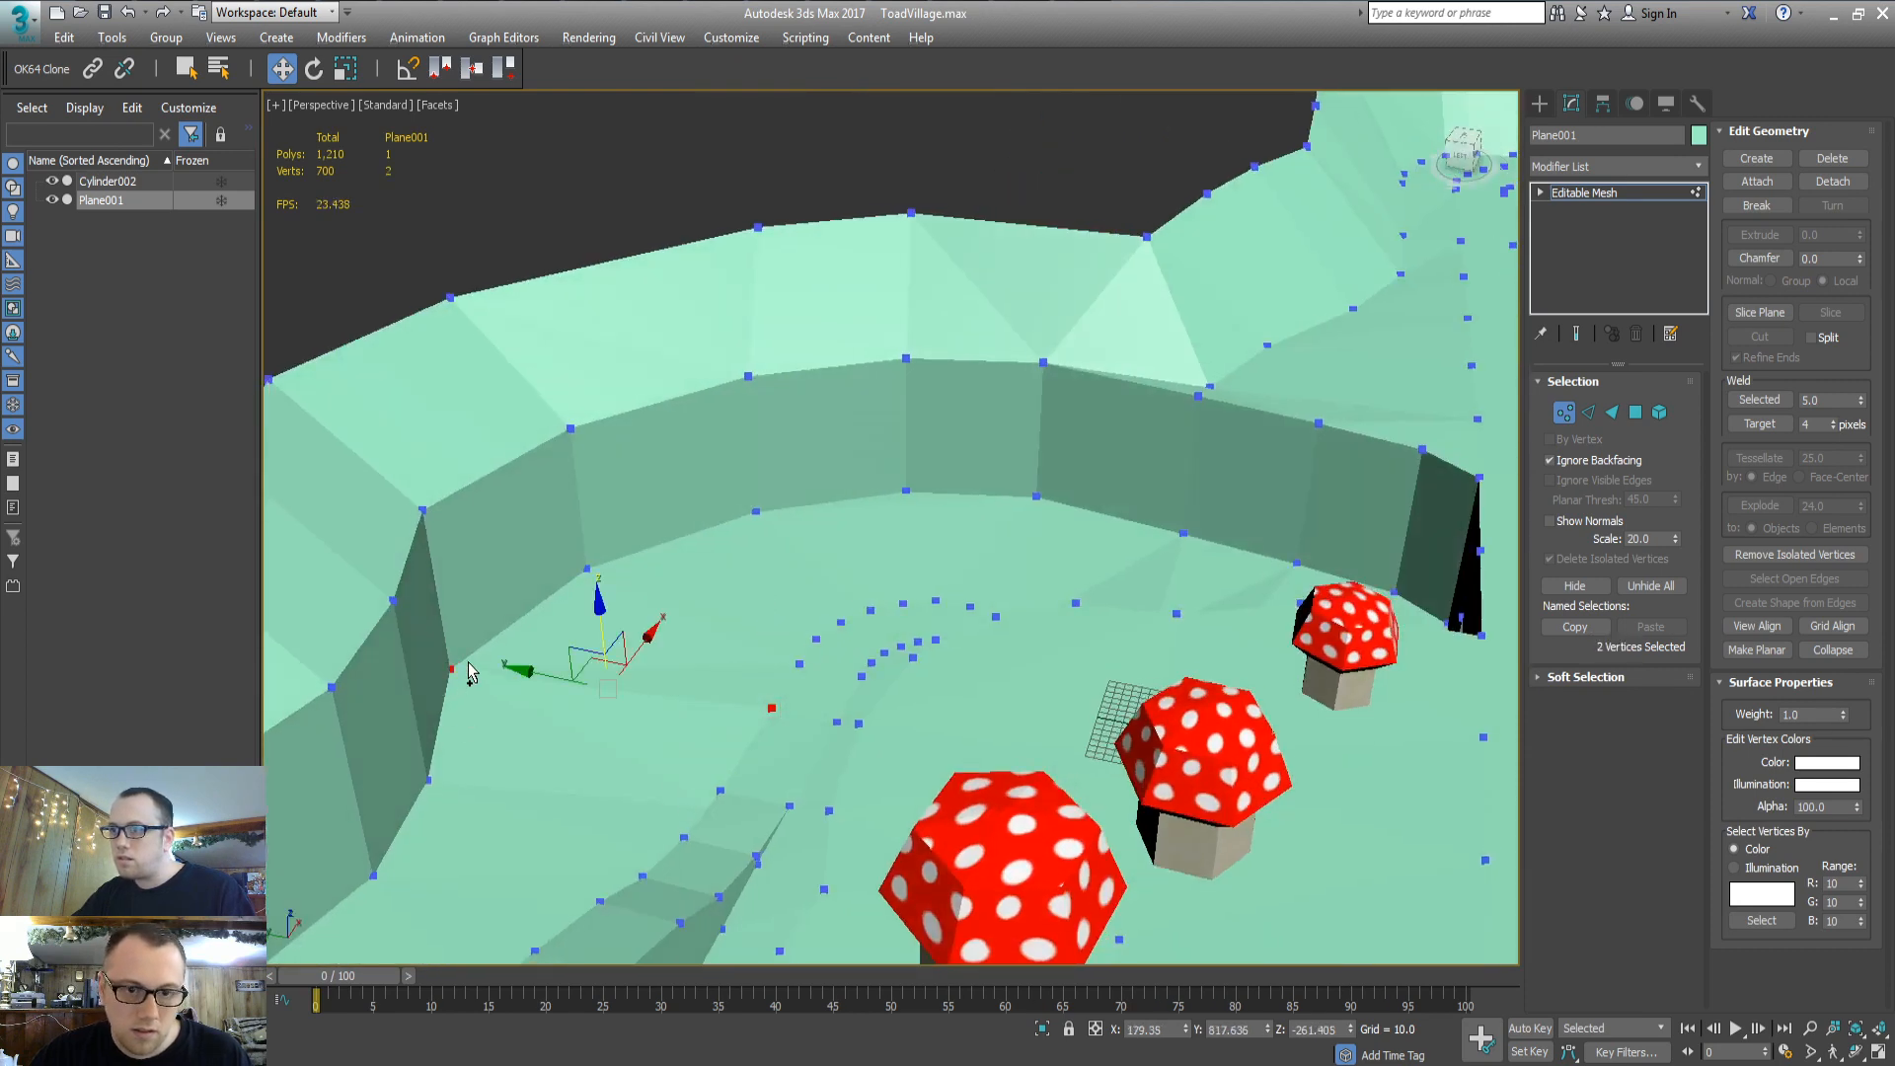
left_click(774, 710)
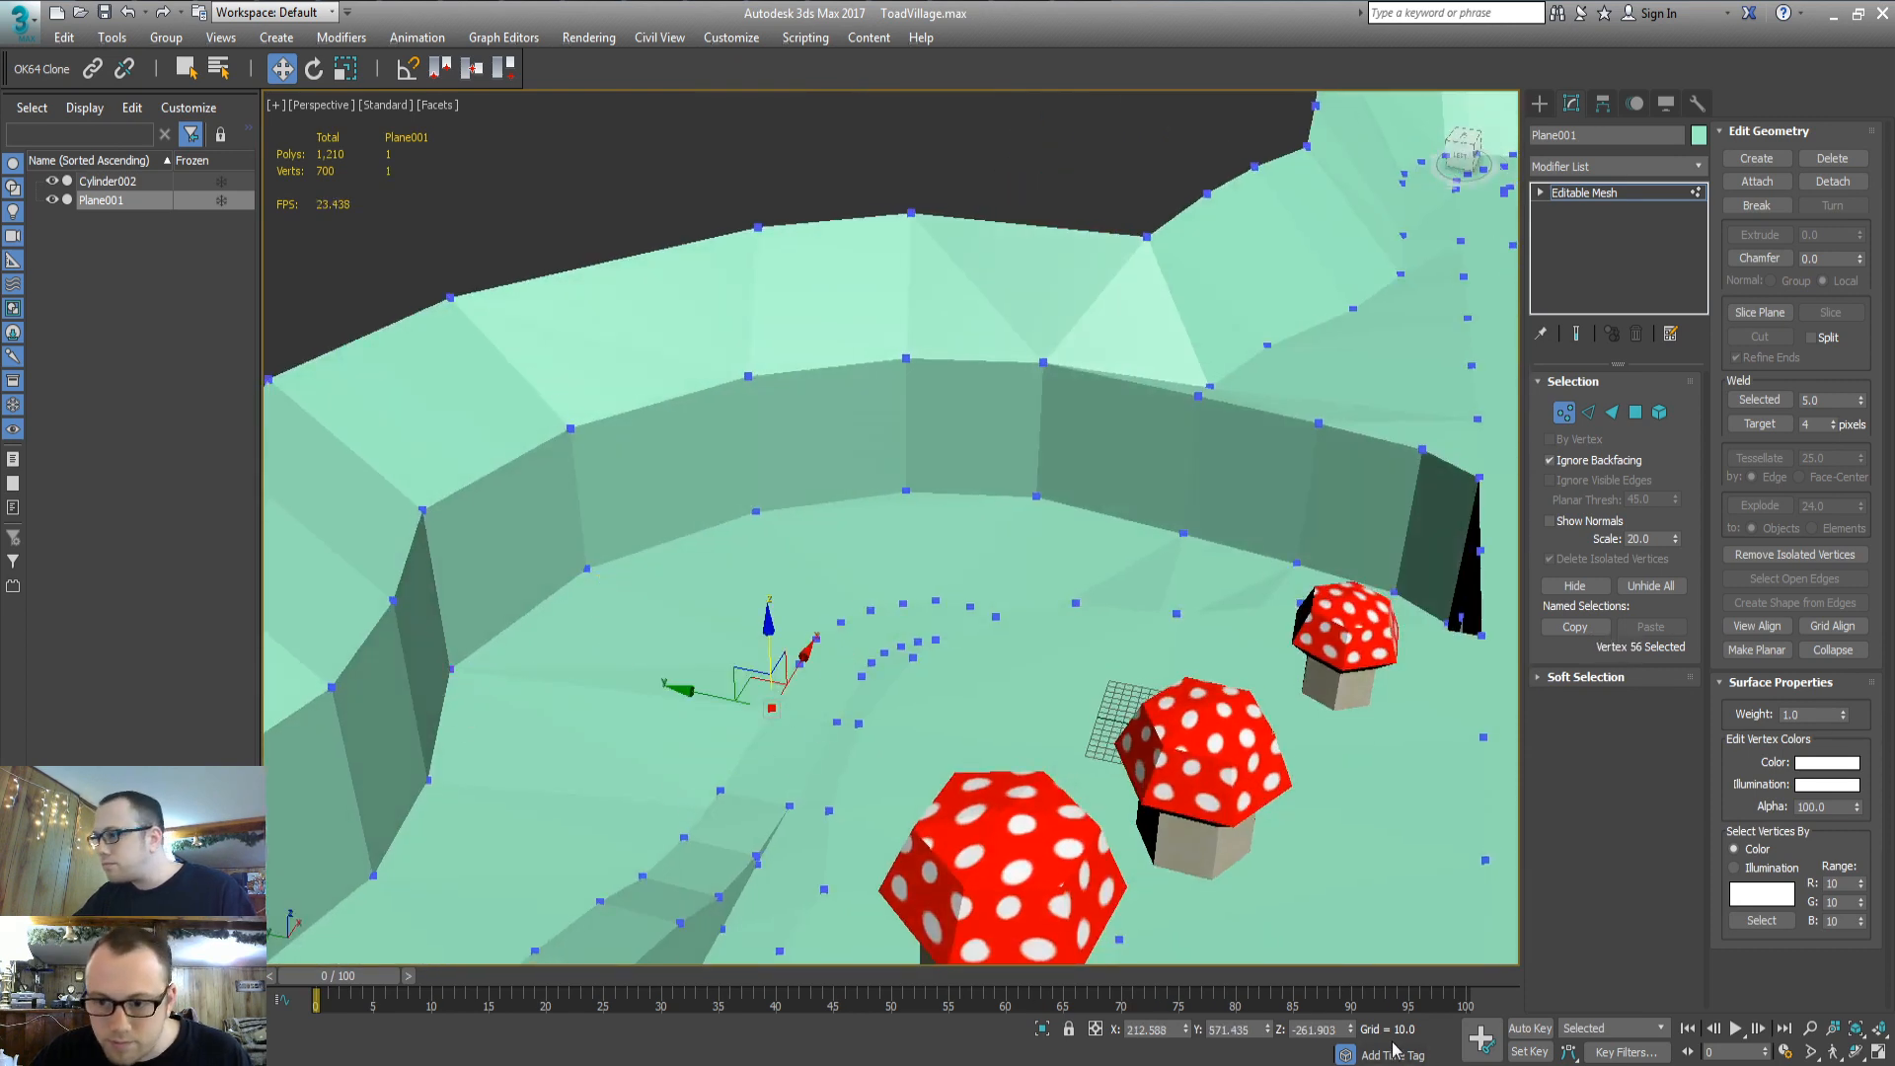
double_click(1334, 1030)
key("ctrl+c")
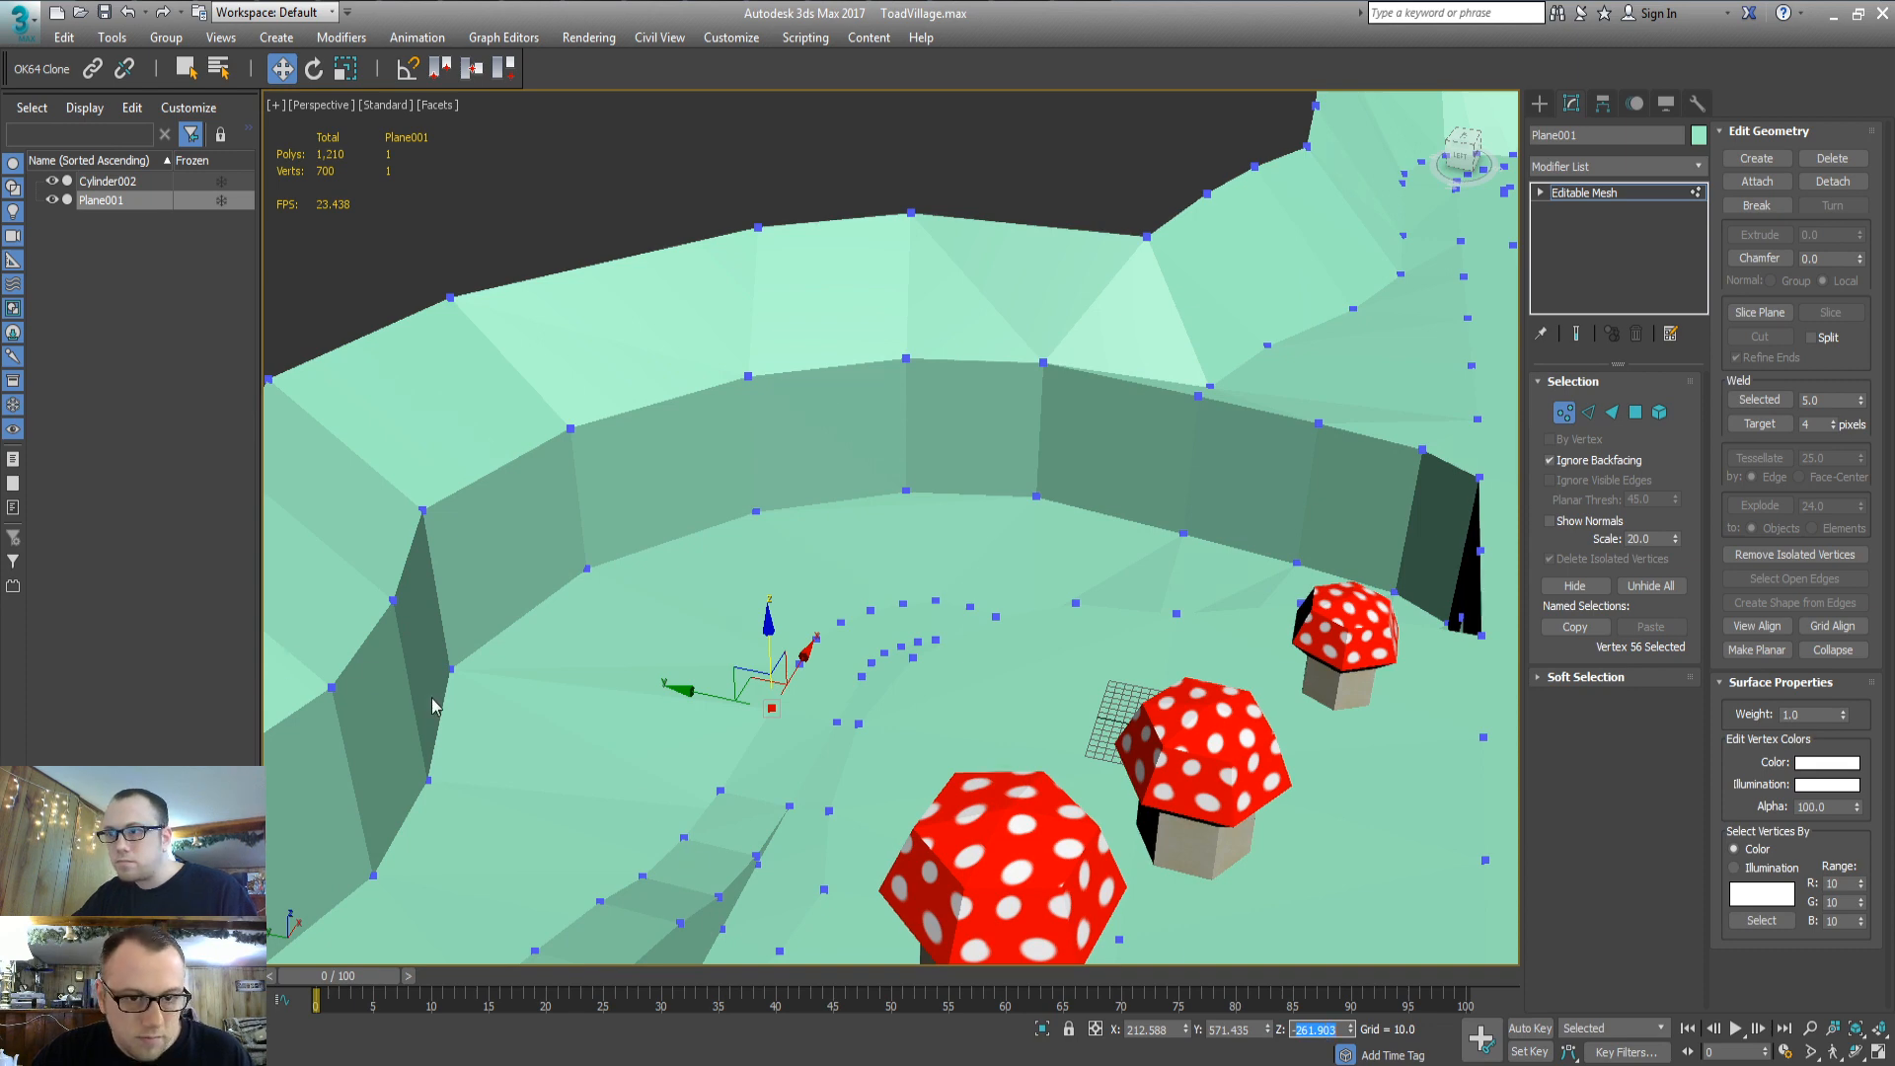
left_click(452, 669)
double_click(1316, 1030)
key("ctrl+v")
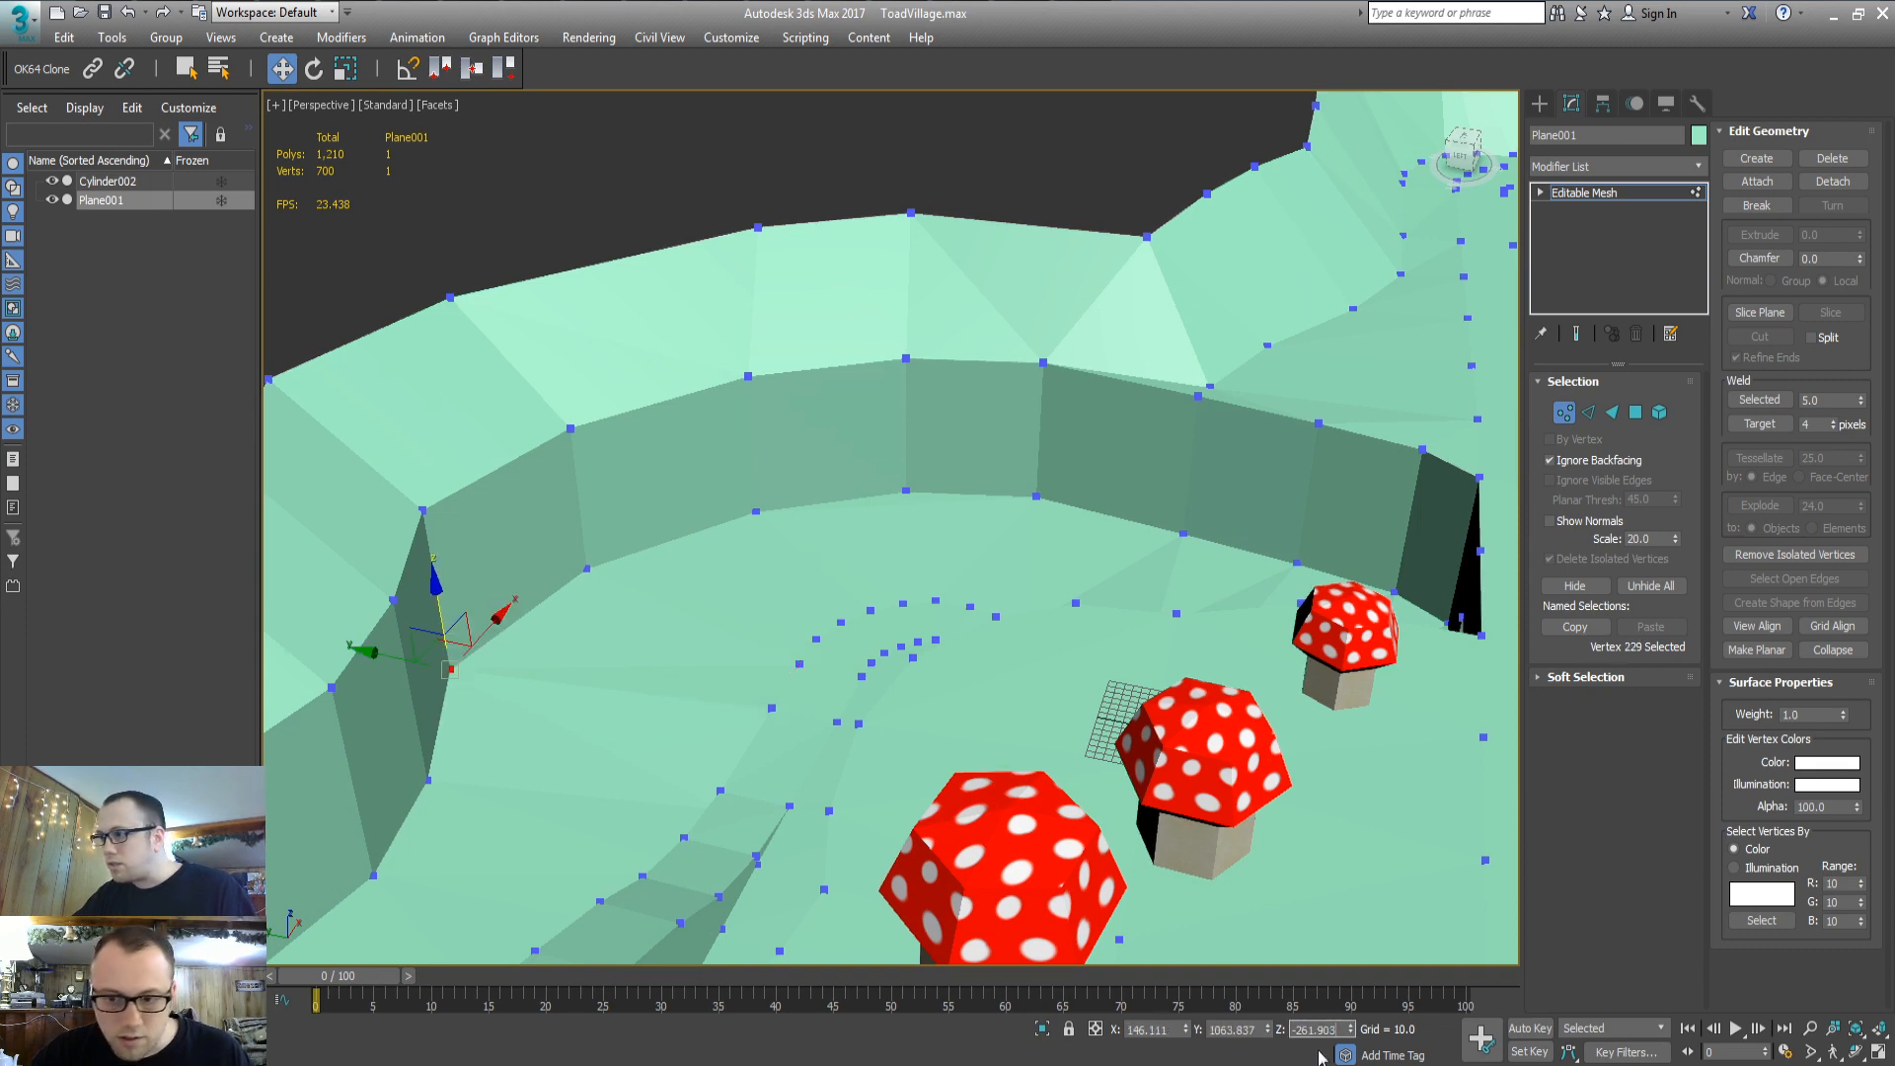
key("Return")
Copy the Z value -287.234 from the next vertex down the ramp's edge to the next wall-base vertex down the slope
middle_click_drag(573, 665, 613, 643)
middle_click_drag(696, 760, 756, 754, "alt")
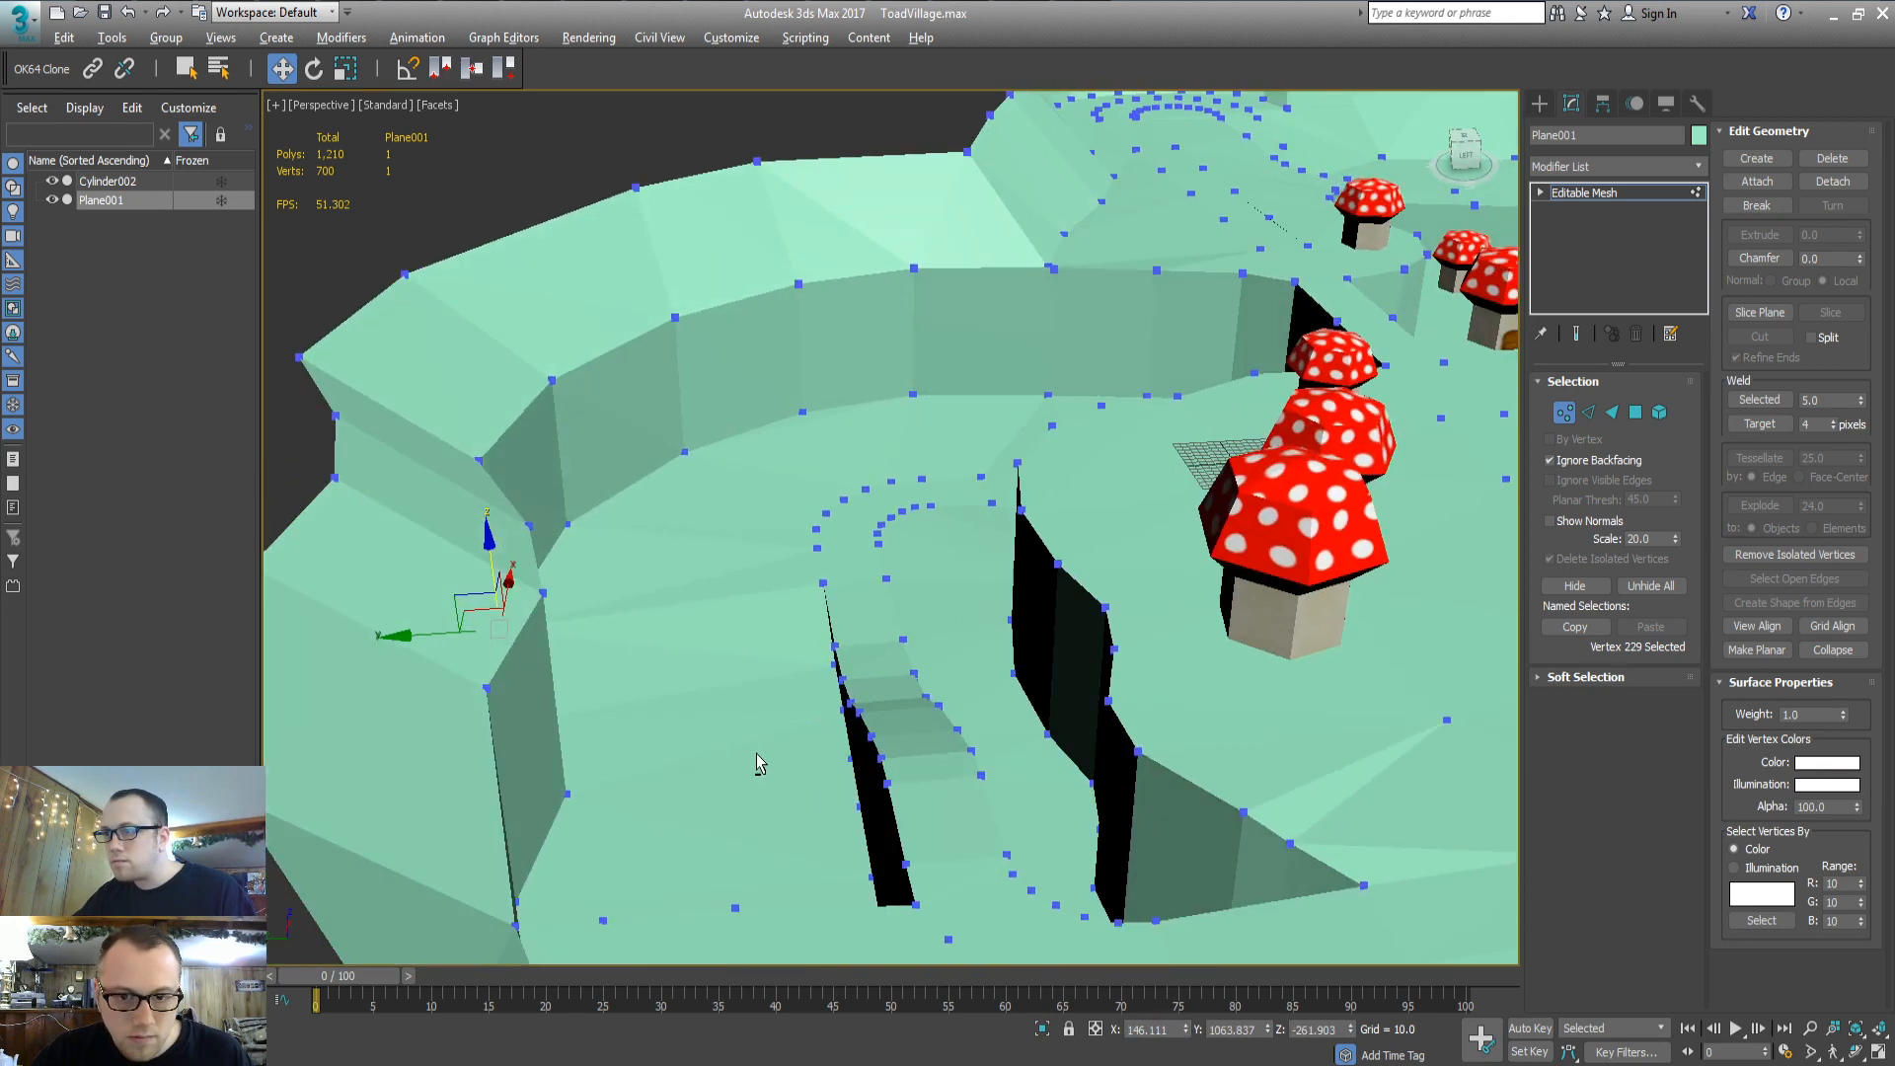
left_click(835, 646)
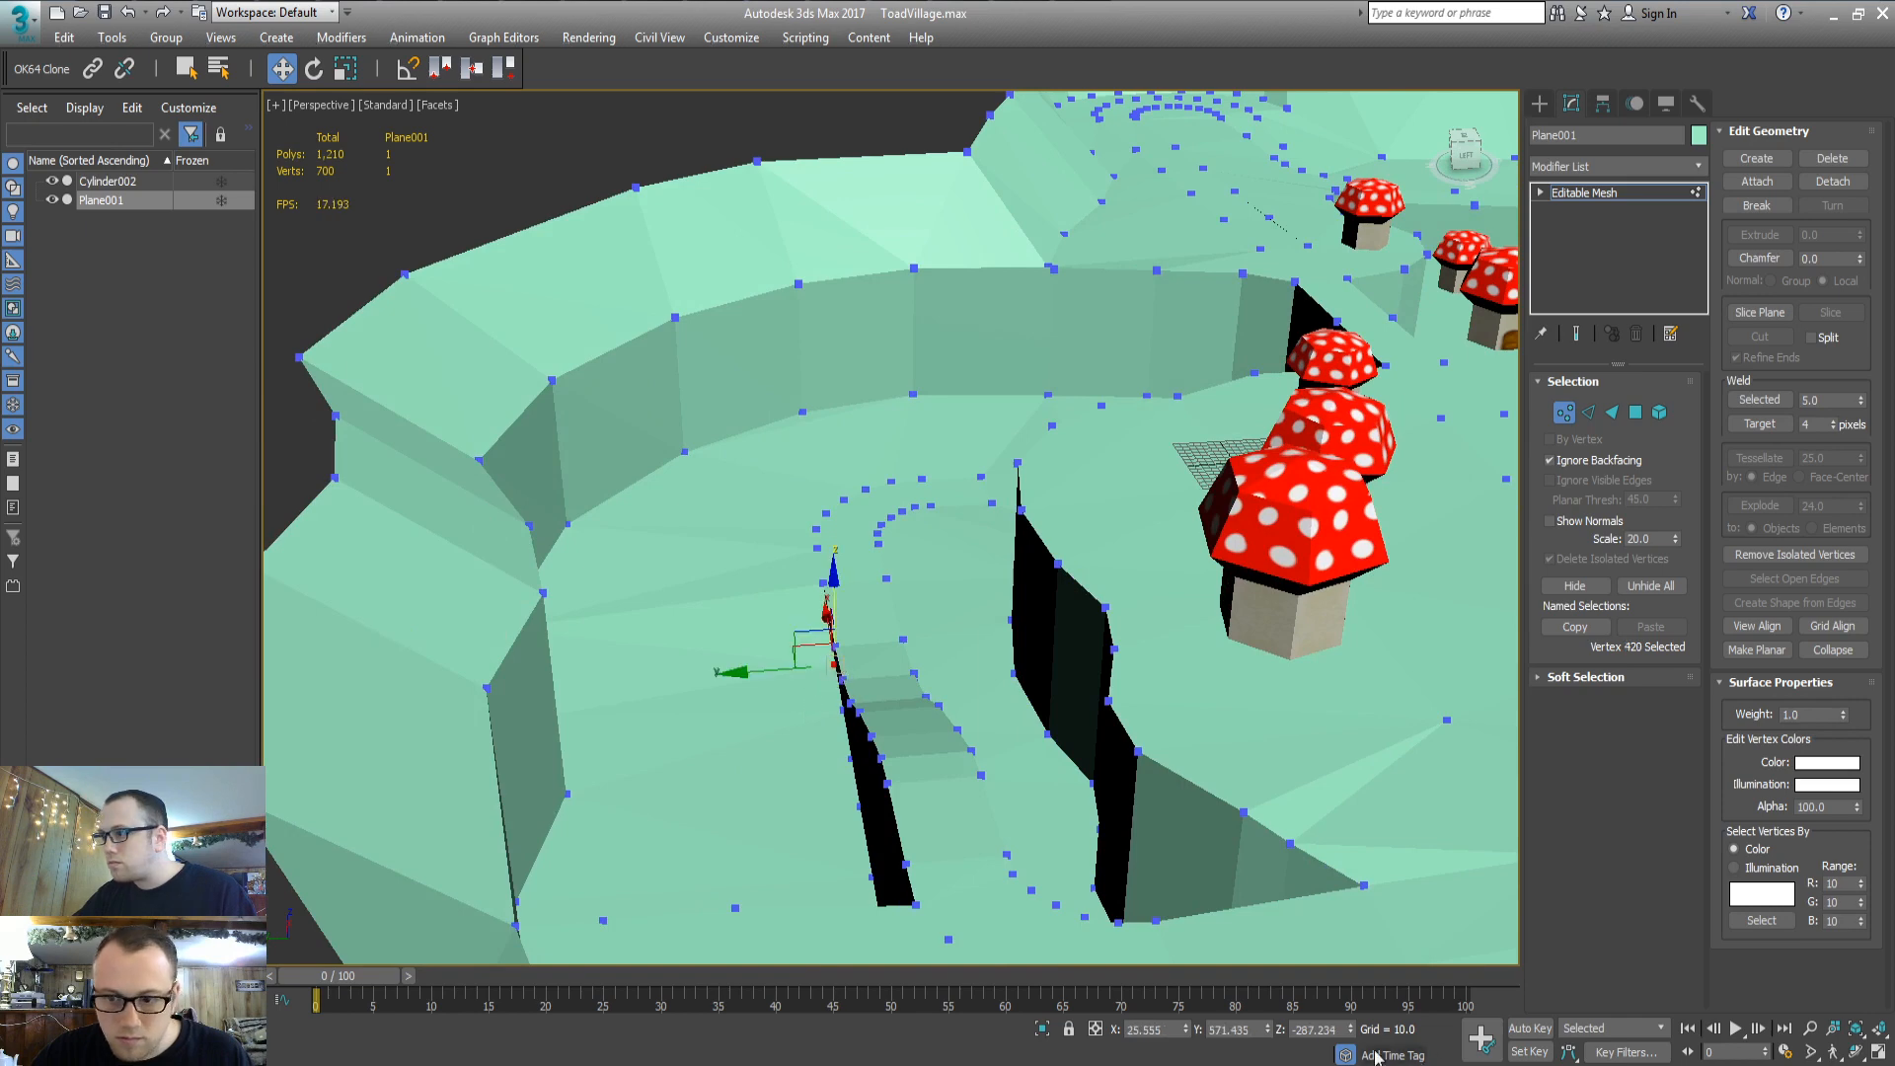
double_click(1323, 1031)
key("ctrl+c")
middle_click_drag(720, 735, 638, 622, "alt")
left_click(640, 608)
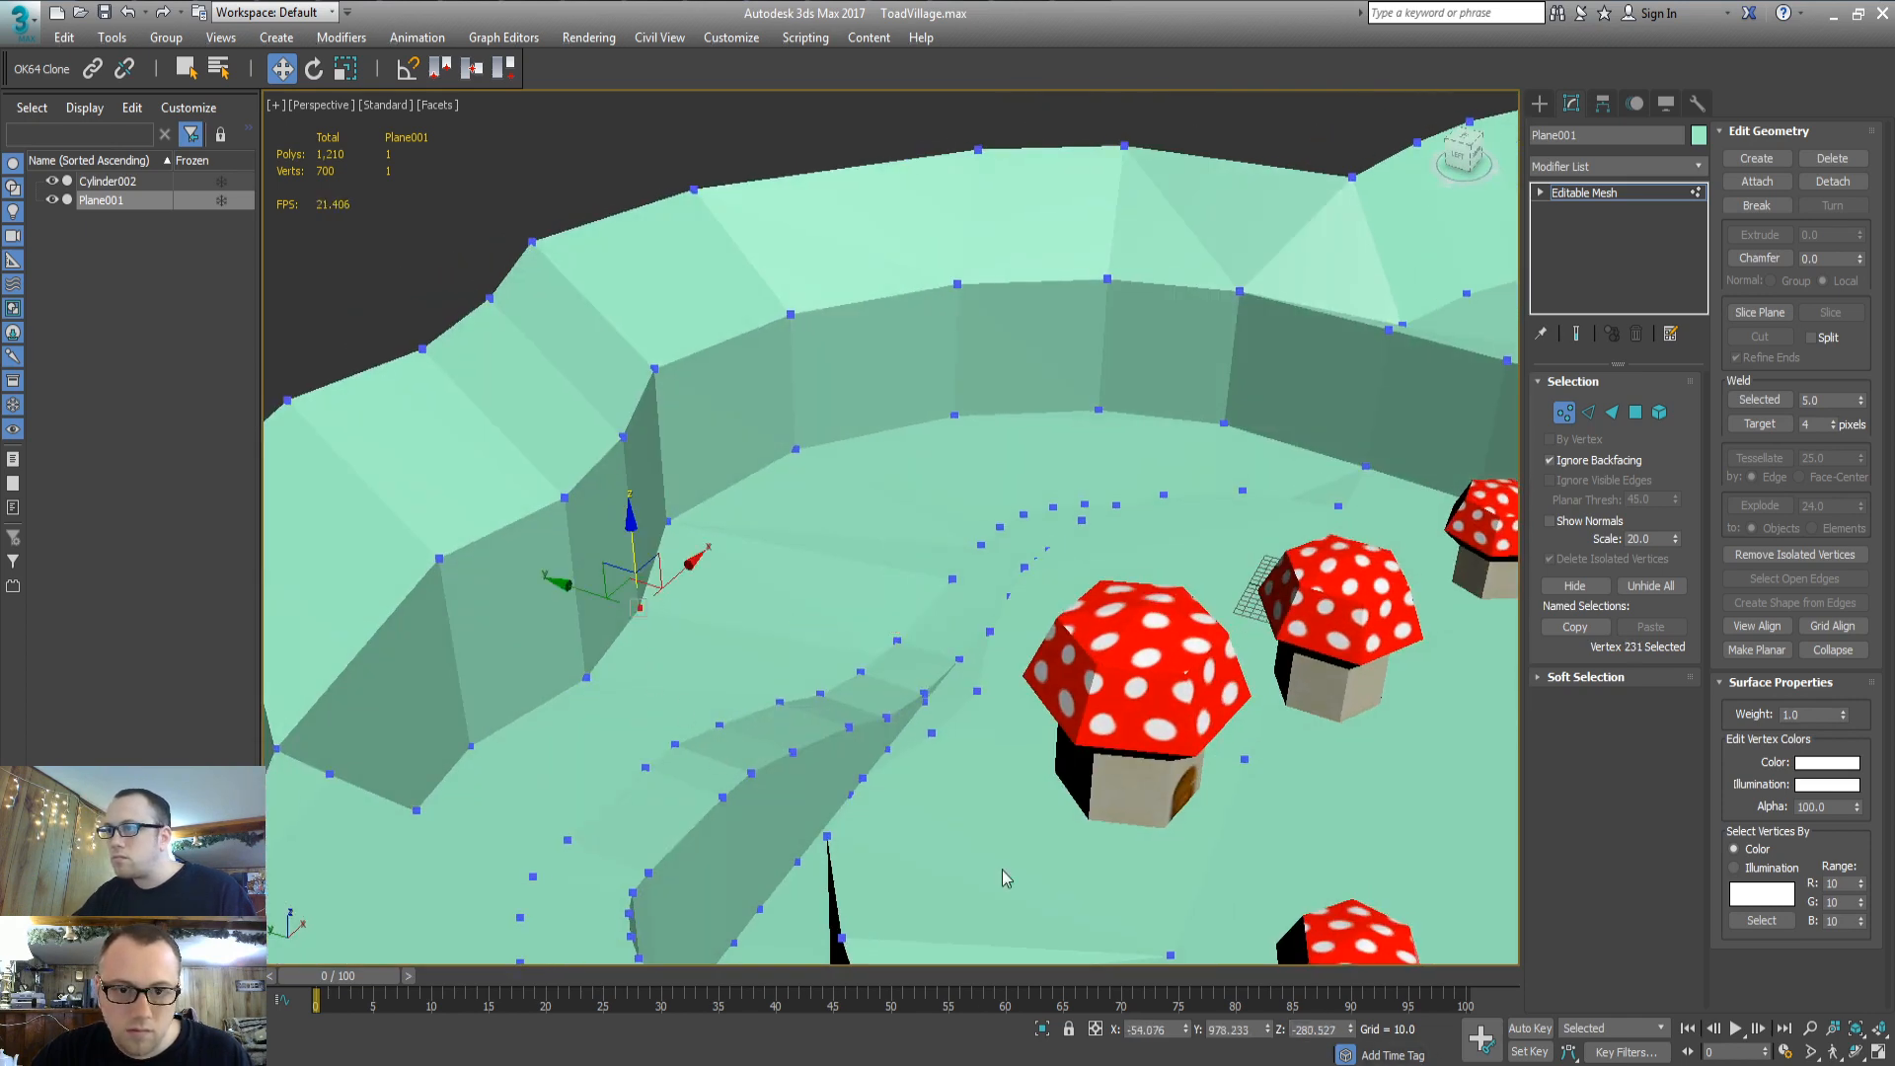
double_click(1323, 1030)
key("ctrl+v")
key("Tab")
Copy the Z value -261.825 from the first vertex of the floor's inner curve to the wall-base corner of the previously selected face
middle_click_drag(869, 563, 1230, 541, "alt")
scroll(780, 547, "up", 3)
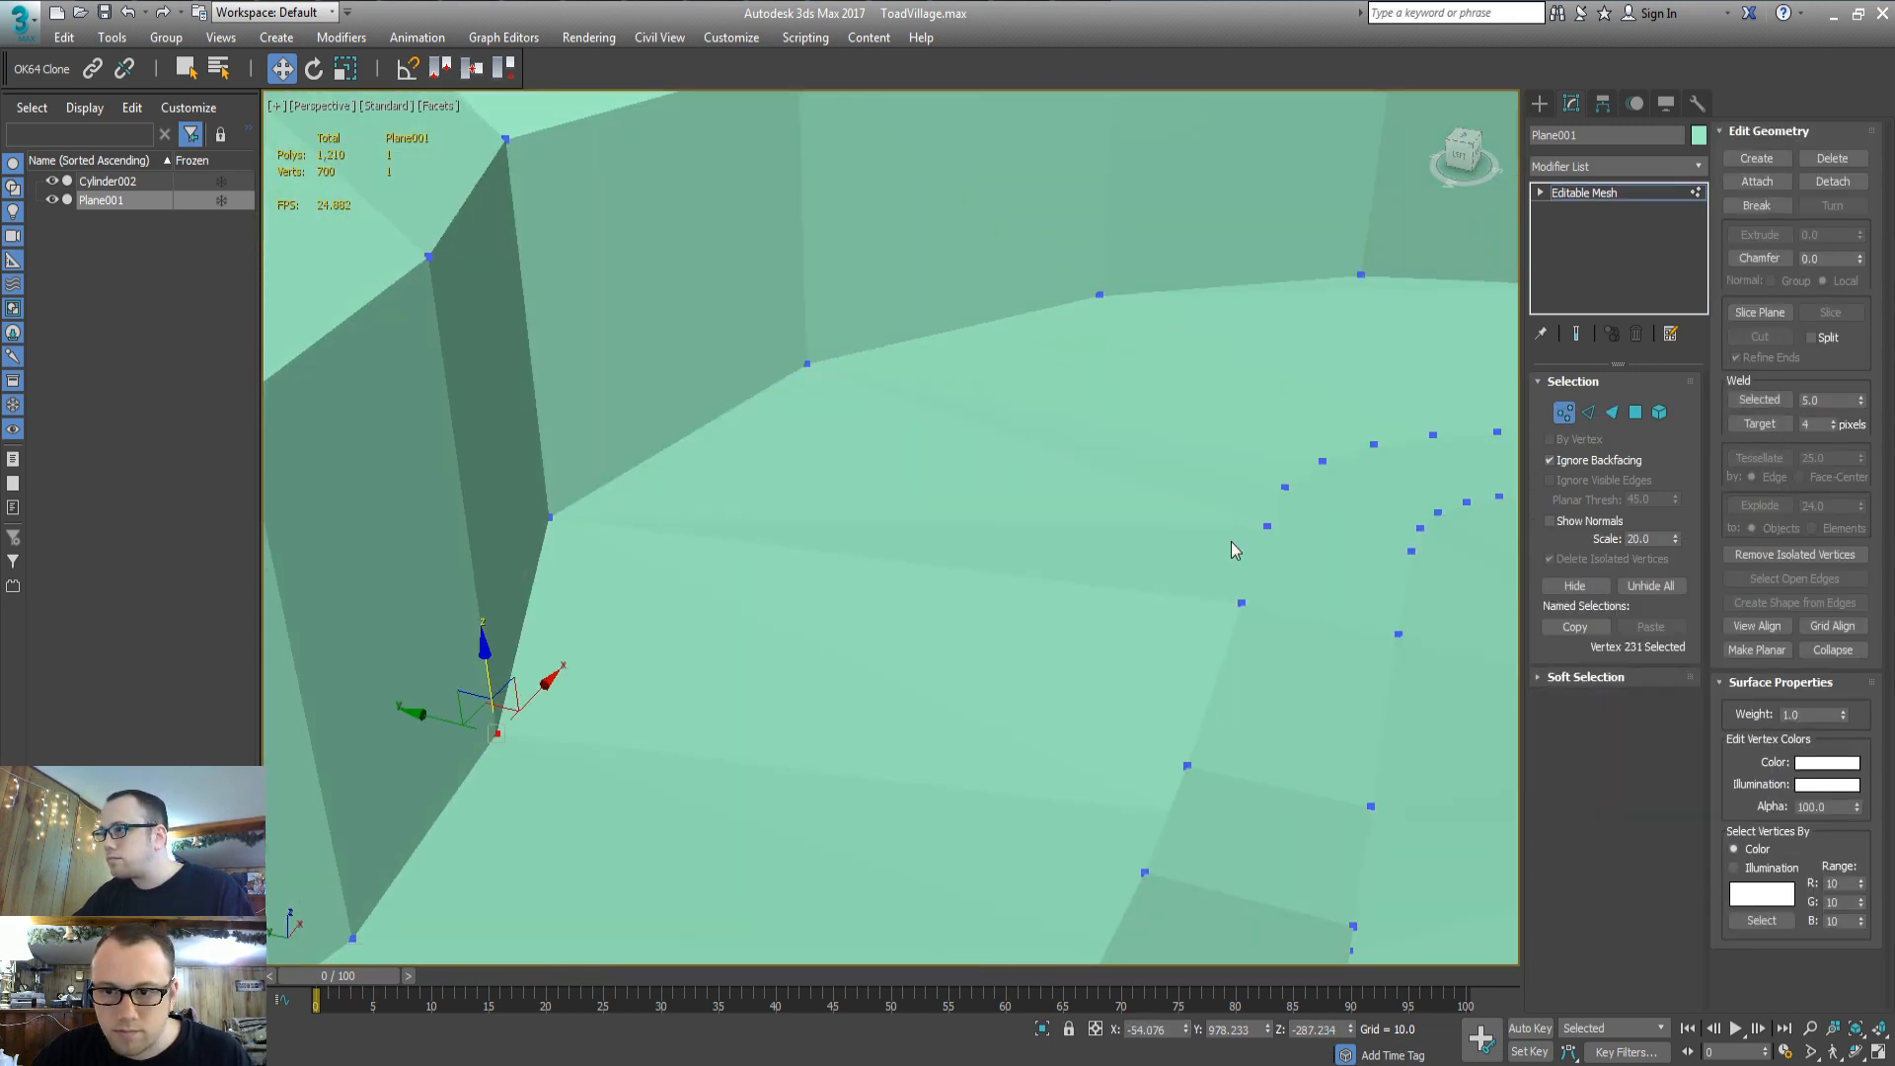
left_click(1267, 526)
double_click(1323, 1031)
key("ctrl+c")
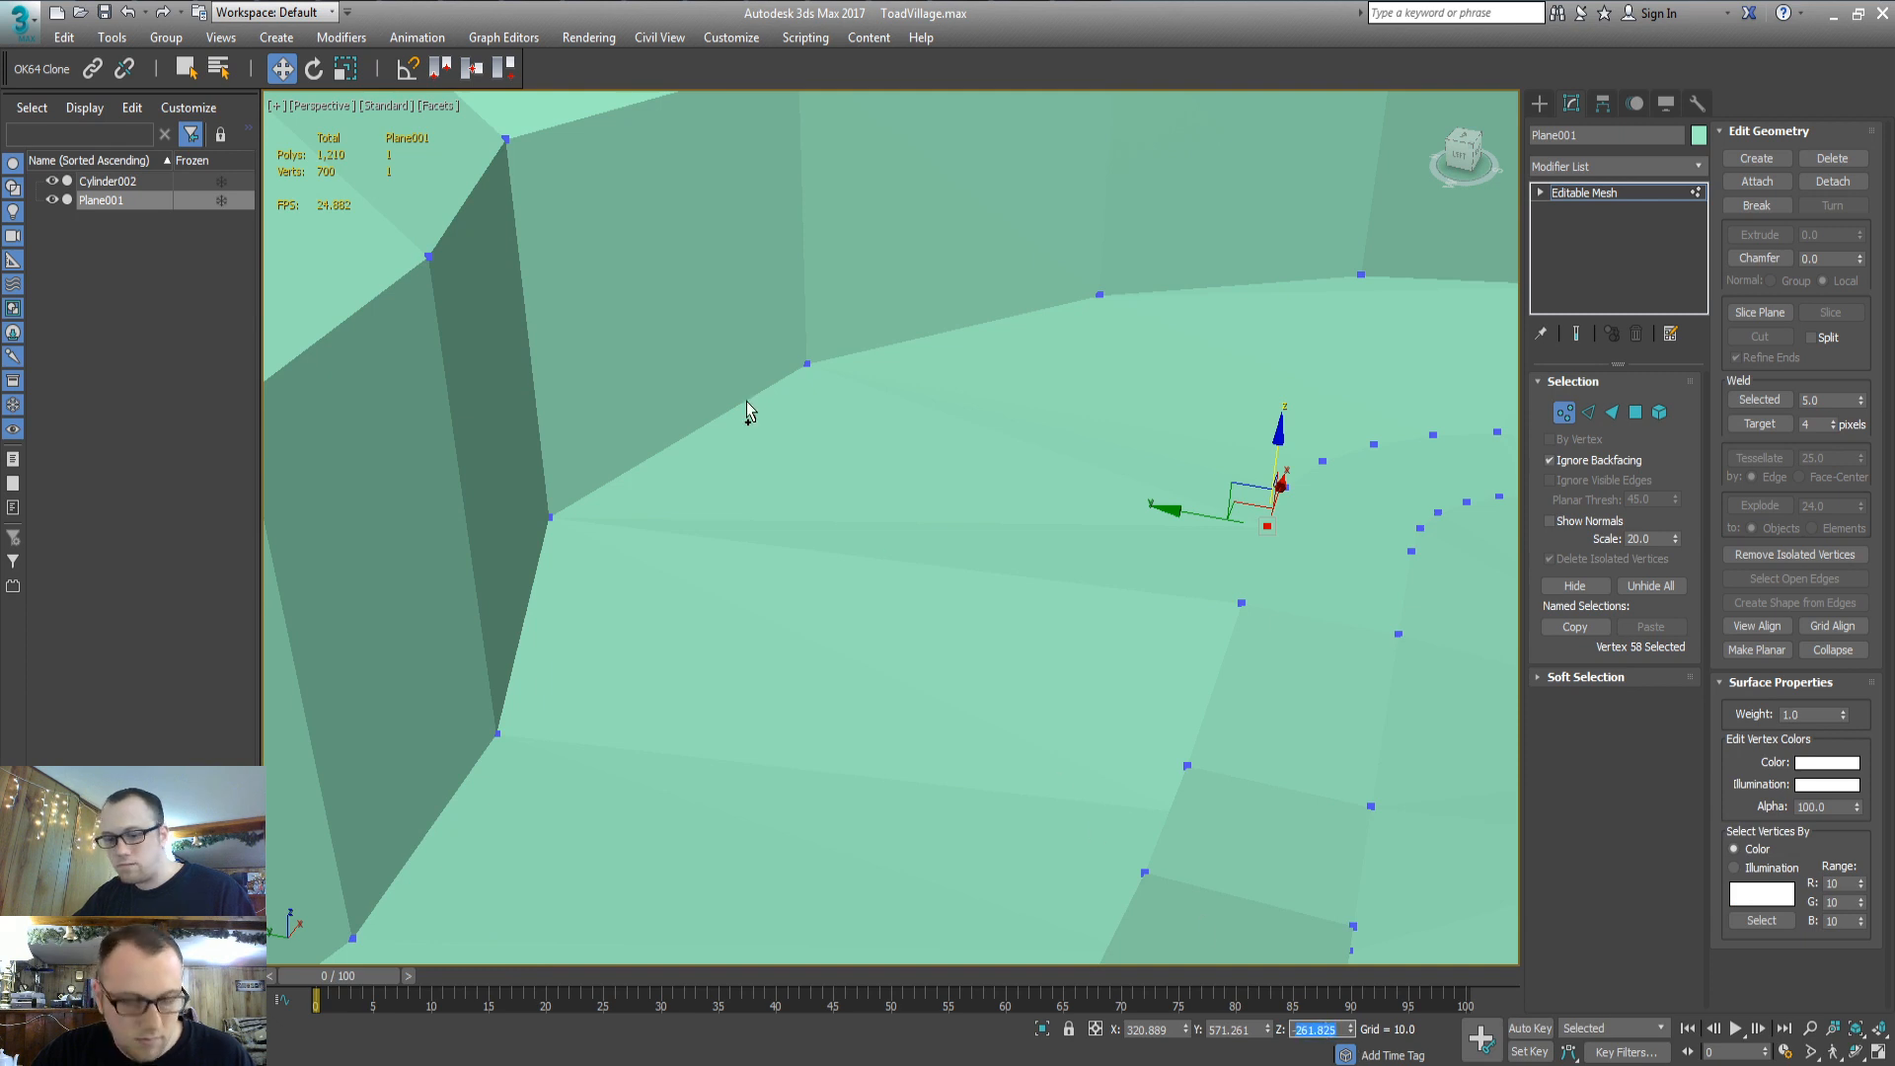
left_click_drag(825, 400, 774, 353)
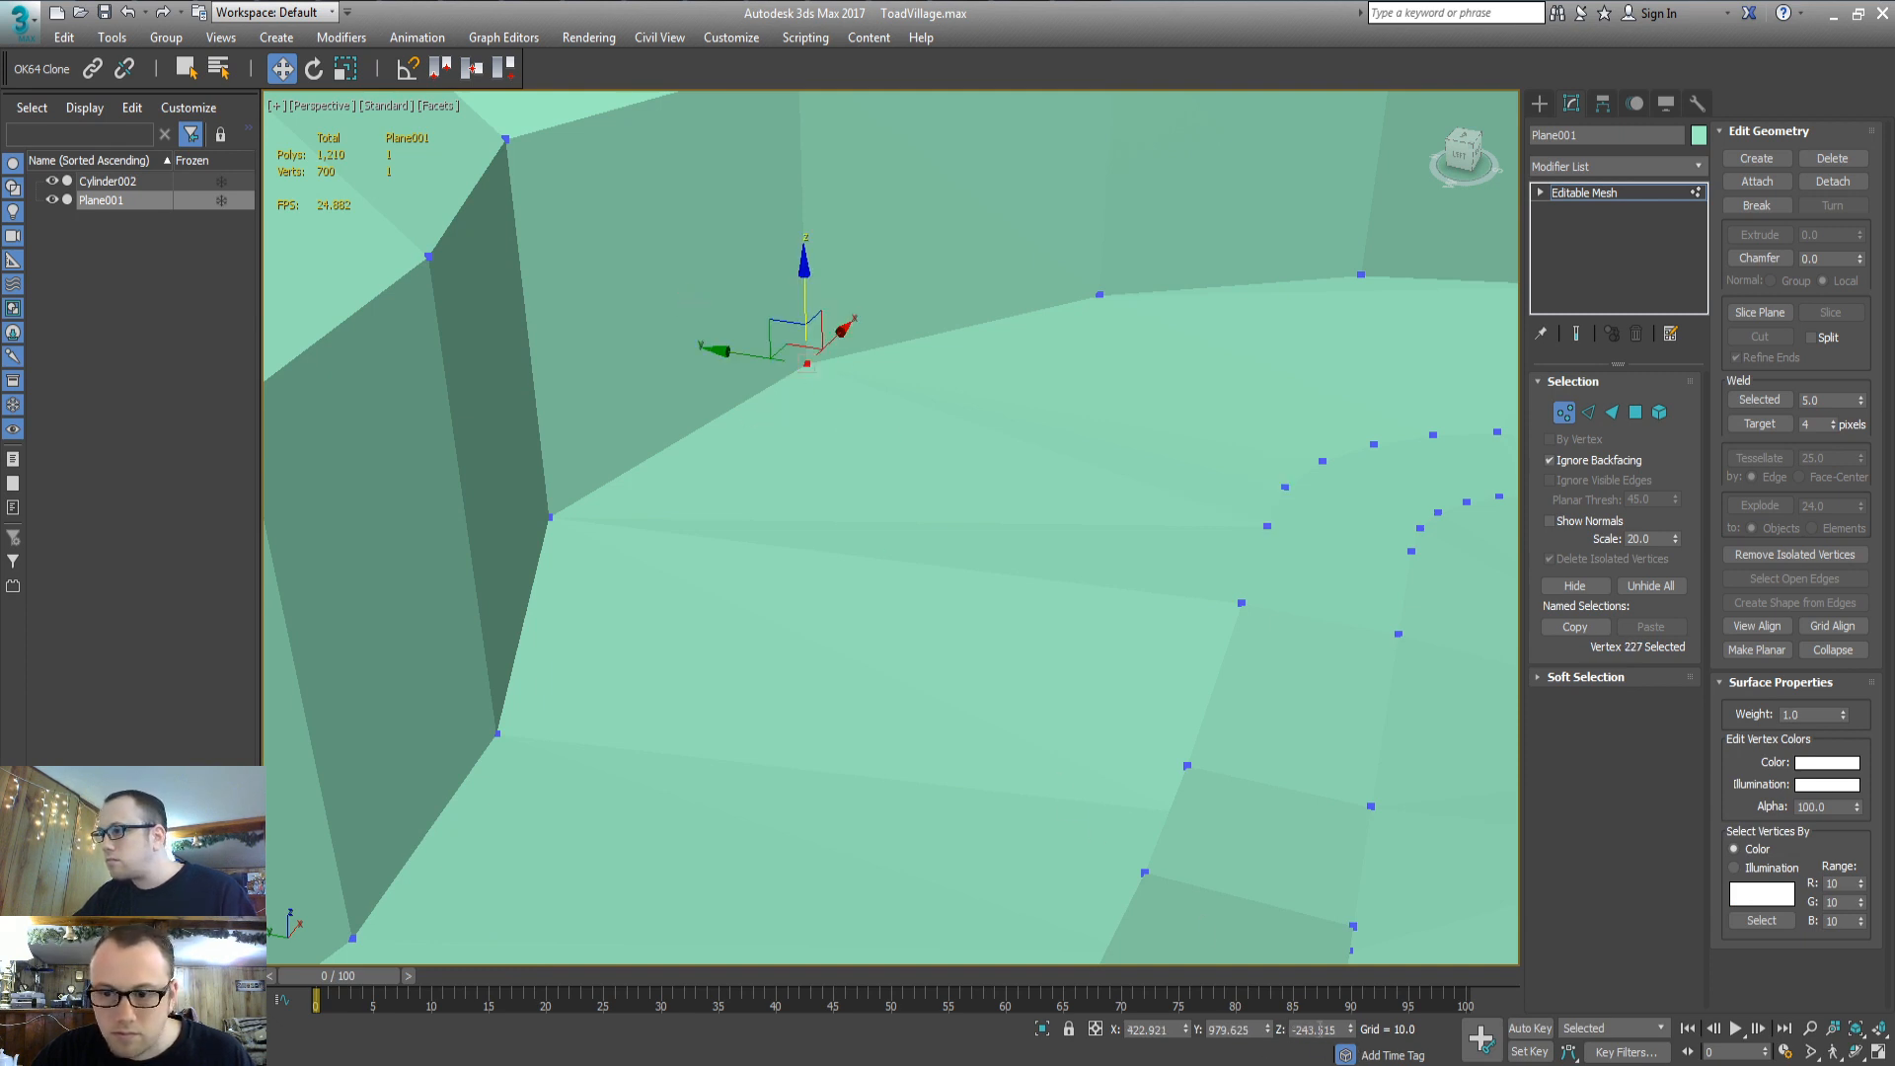
key("Tab")
key("3")
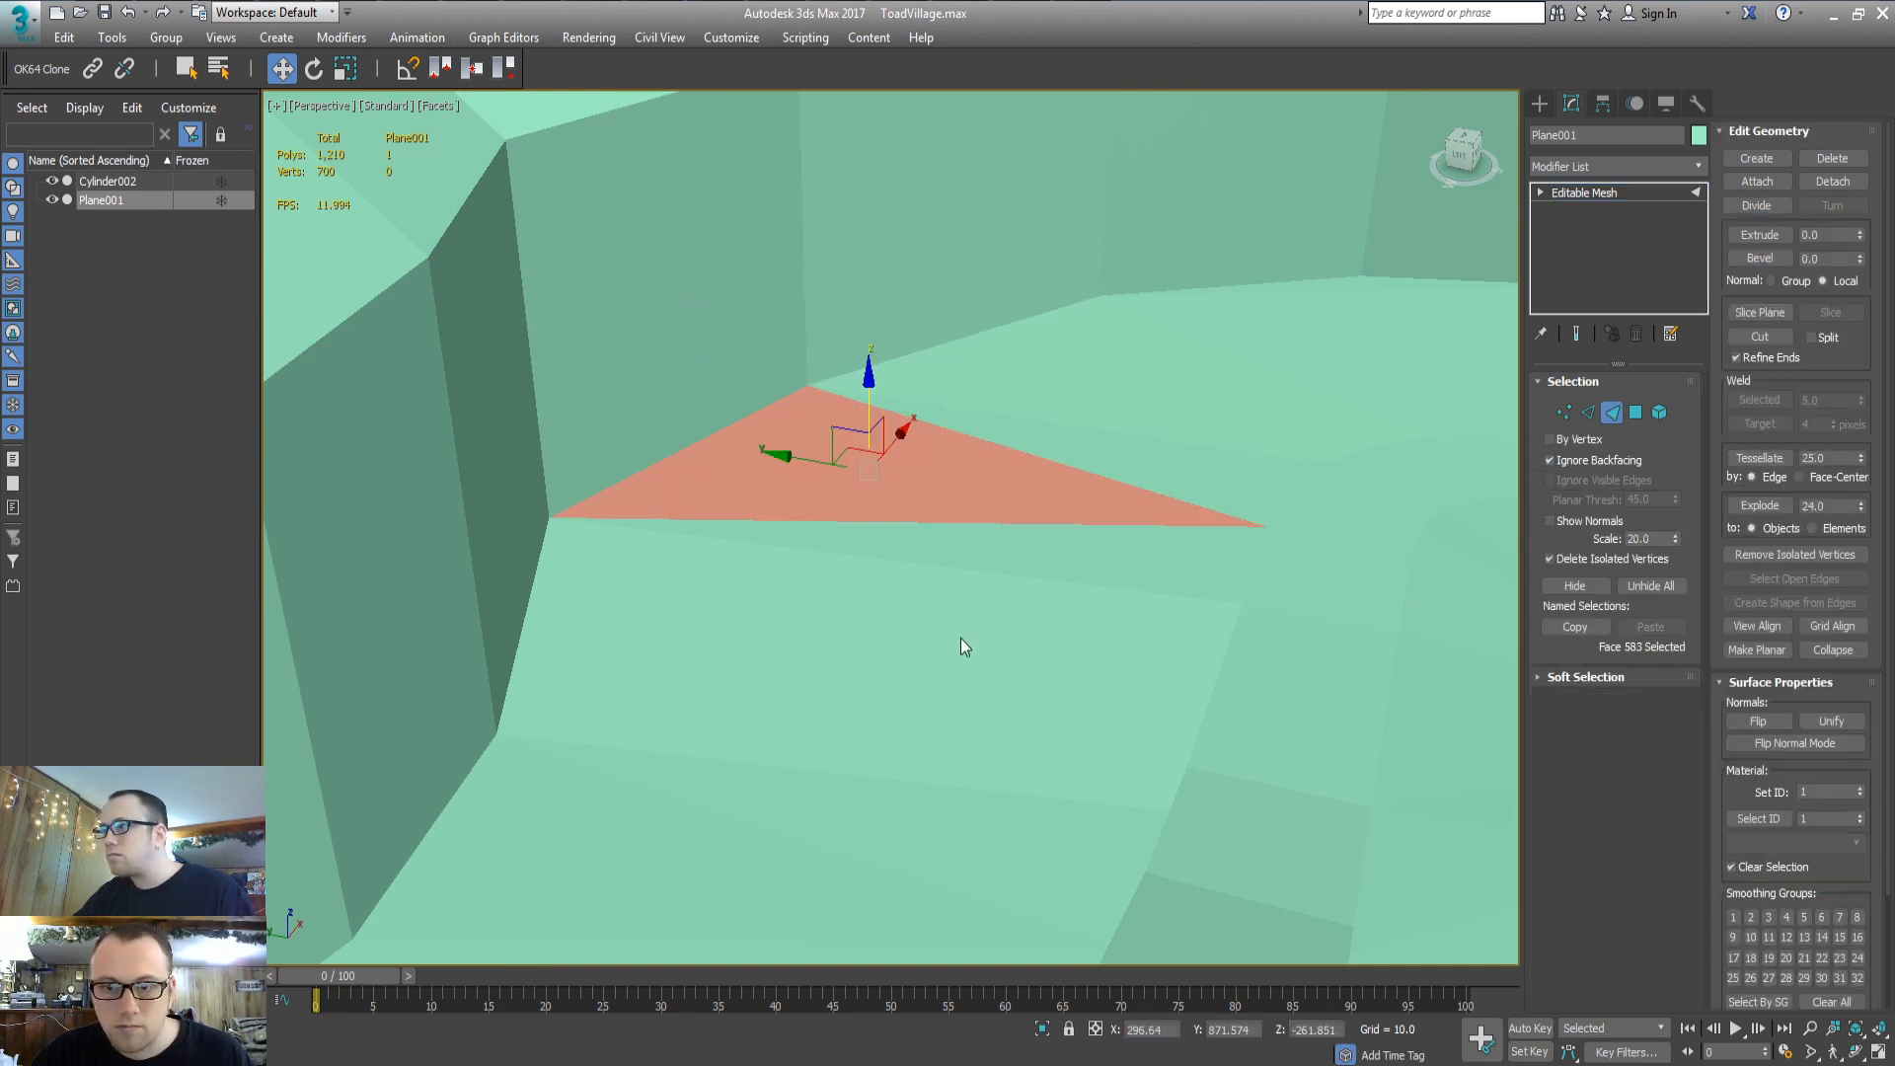
Set the wall-base vertex farther along the outer curve, beside the dark wall section, to Z -251
middle_click_drag(962, 640, 779, 611, "alt")
key("1")
left_click(1355, 532)
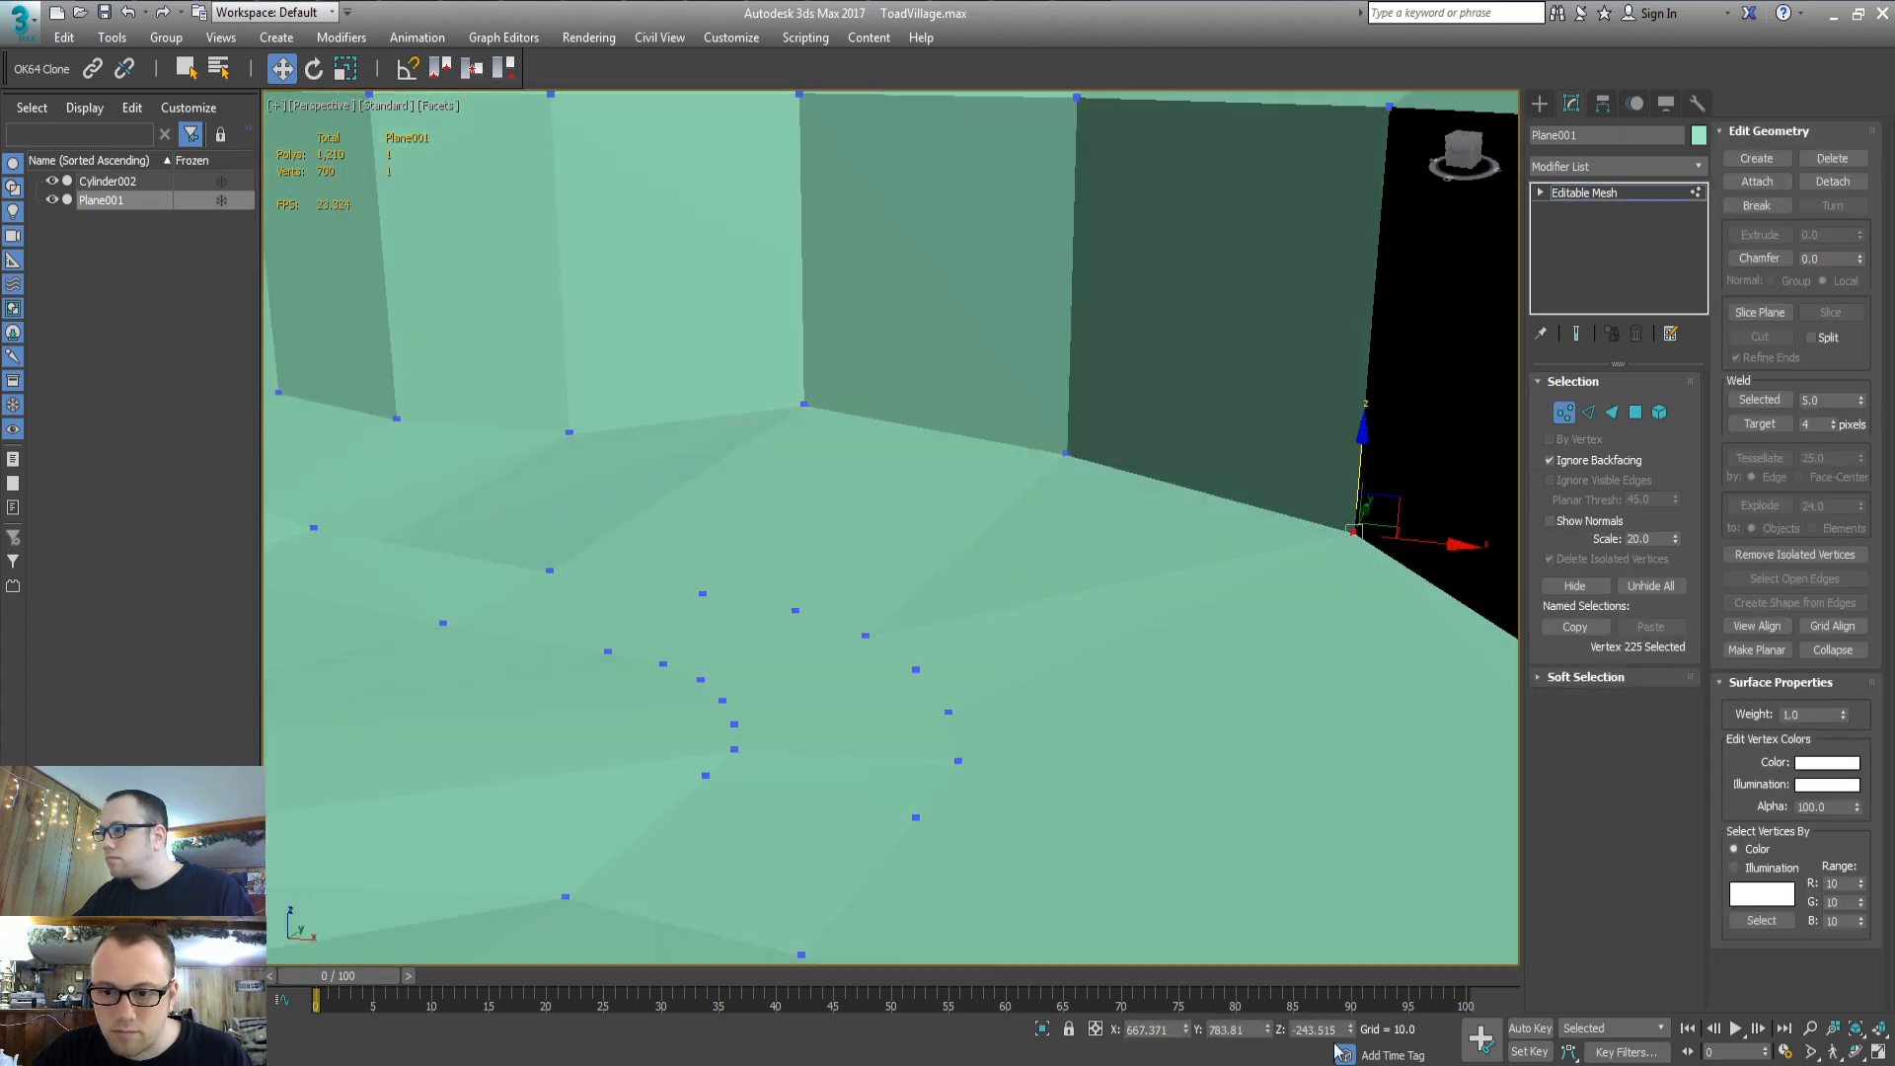
double_click(1318, 1029)
key("ctrl+v")
key("BackSpace")
key("BackSpace")
key("BackSpace")
key("BackSpace")
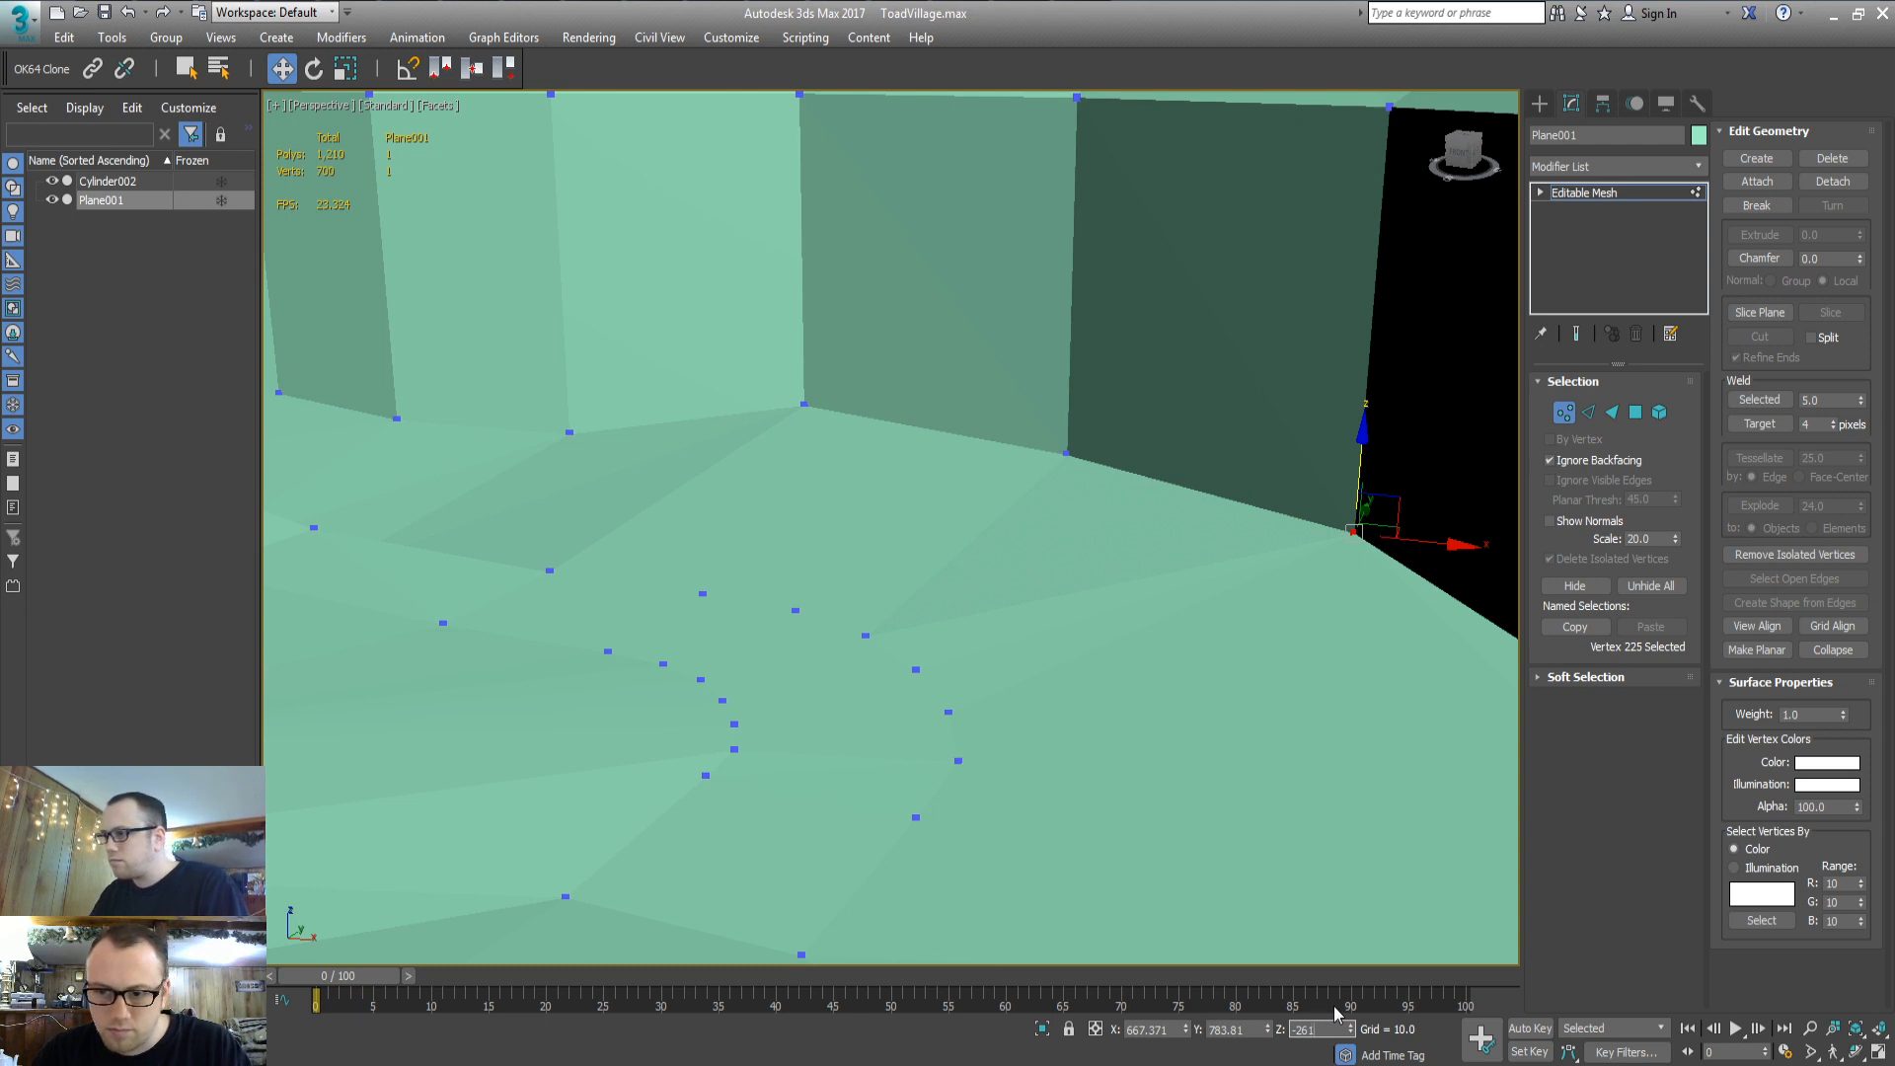
key("BackSpace")
type("251")
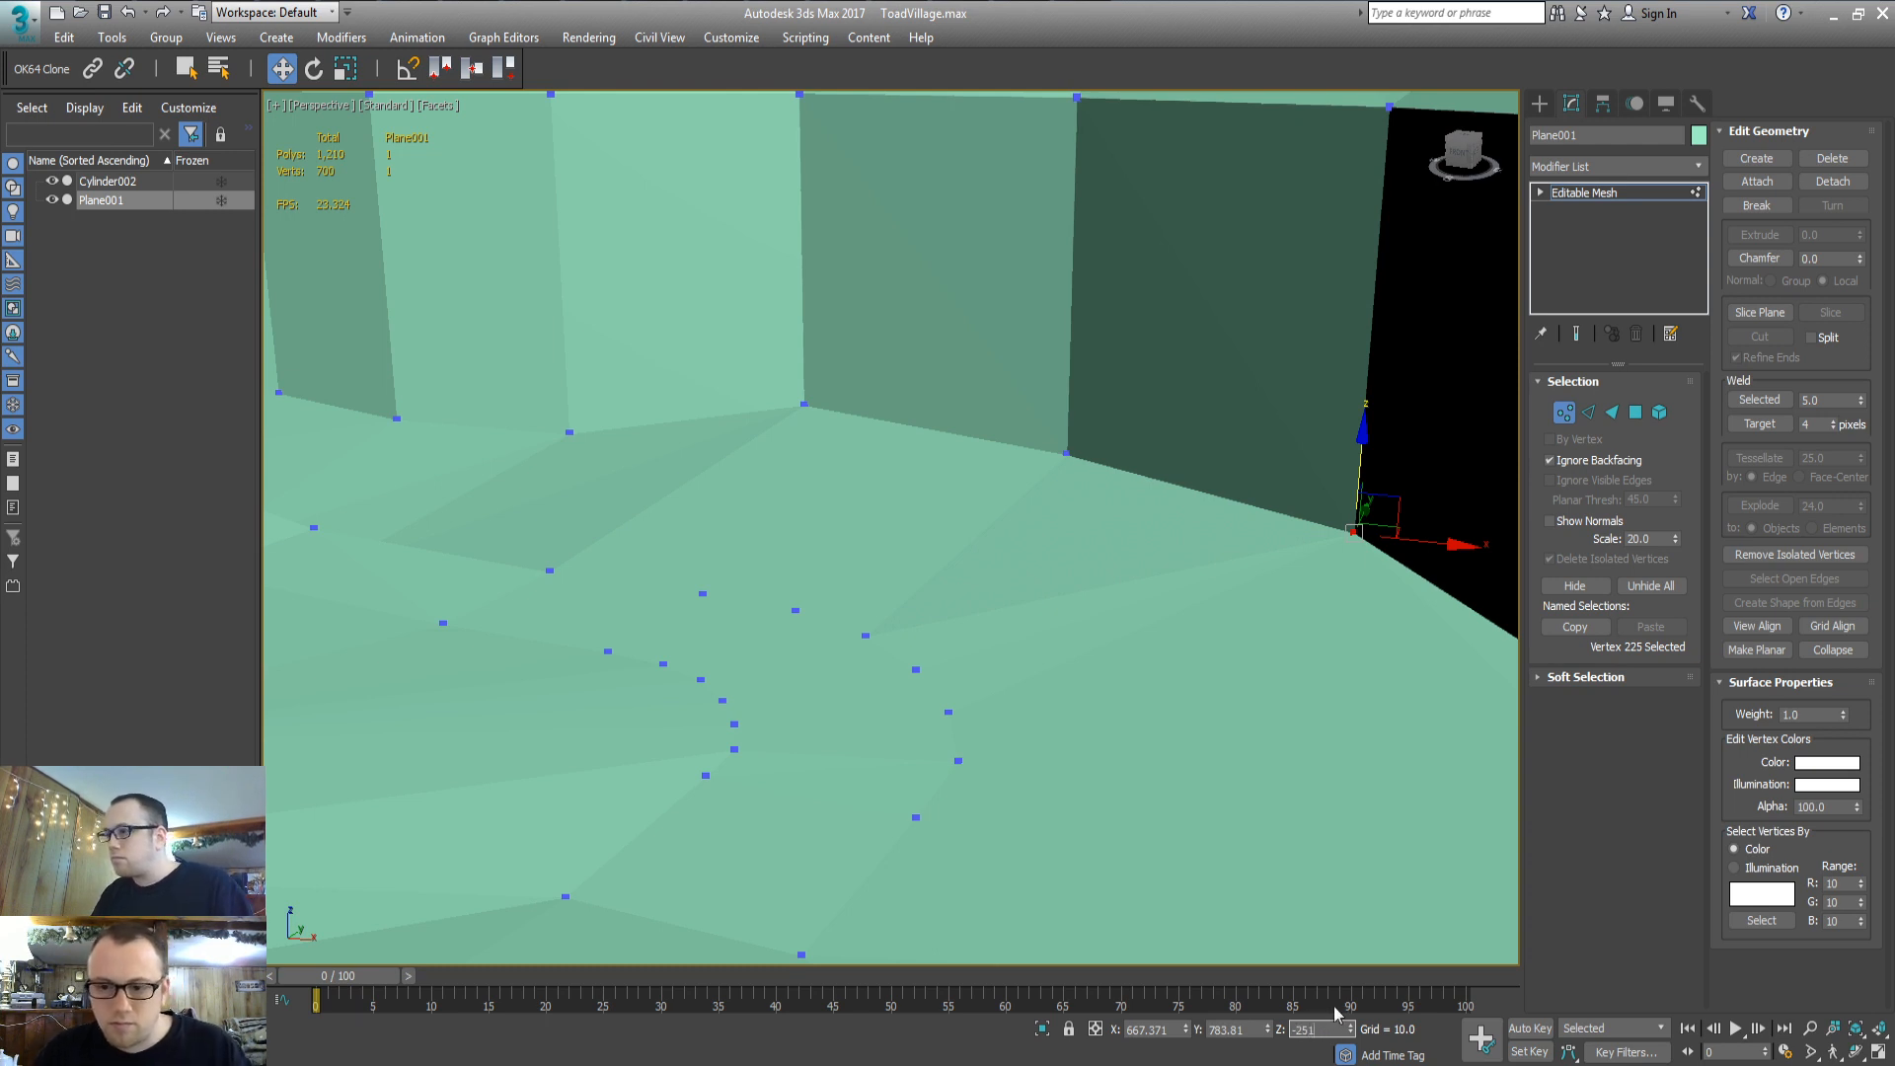
key("Tab")
type("3")
key("Return")
key("ctrl+z")
scroll(1128, 652, "down", 3)
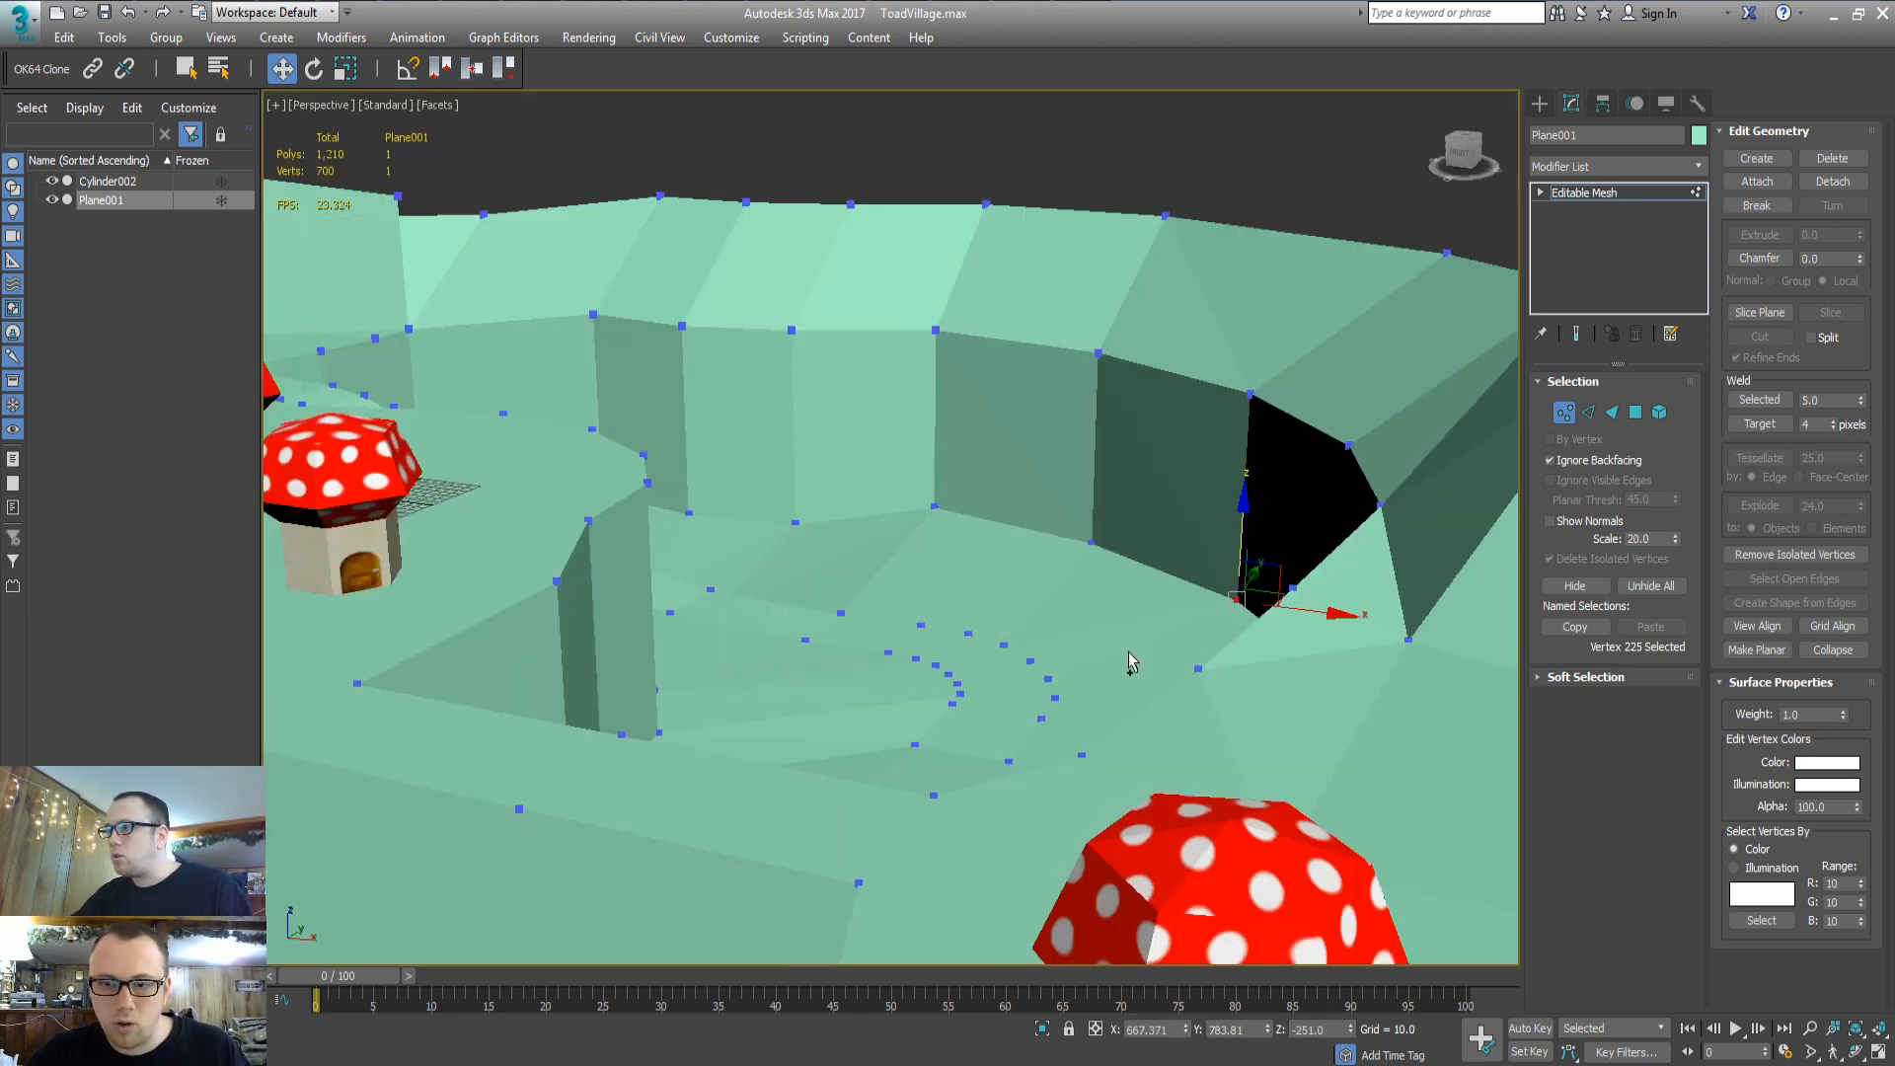
Examine the smoothed lower passage floor and the whole terrain layout from several angles
left_click(1106, 642)
key("3")
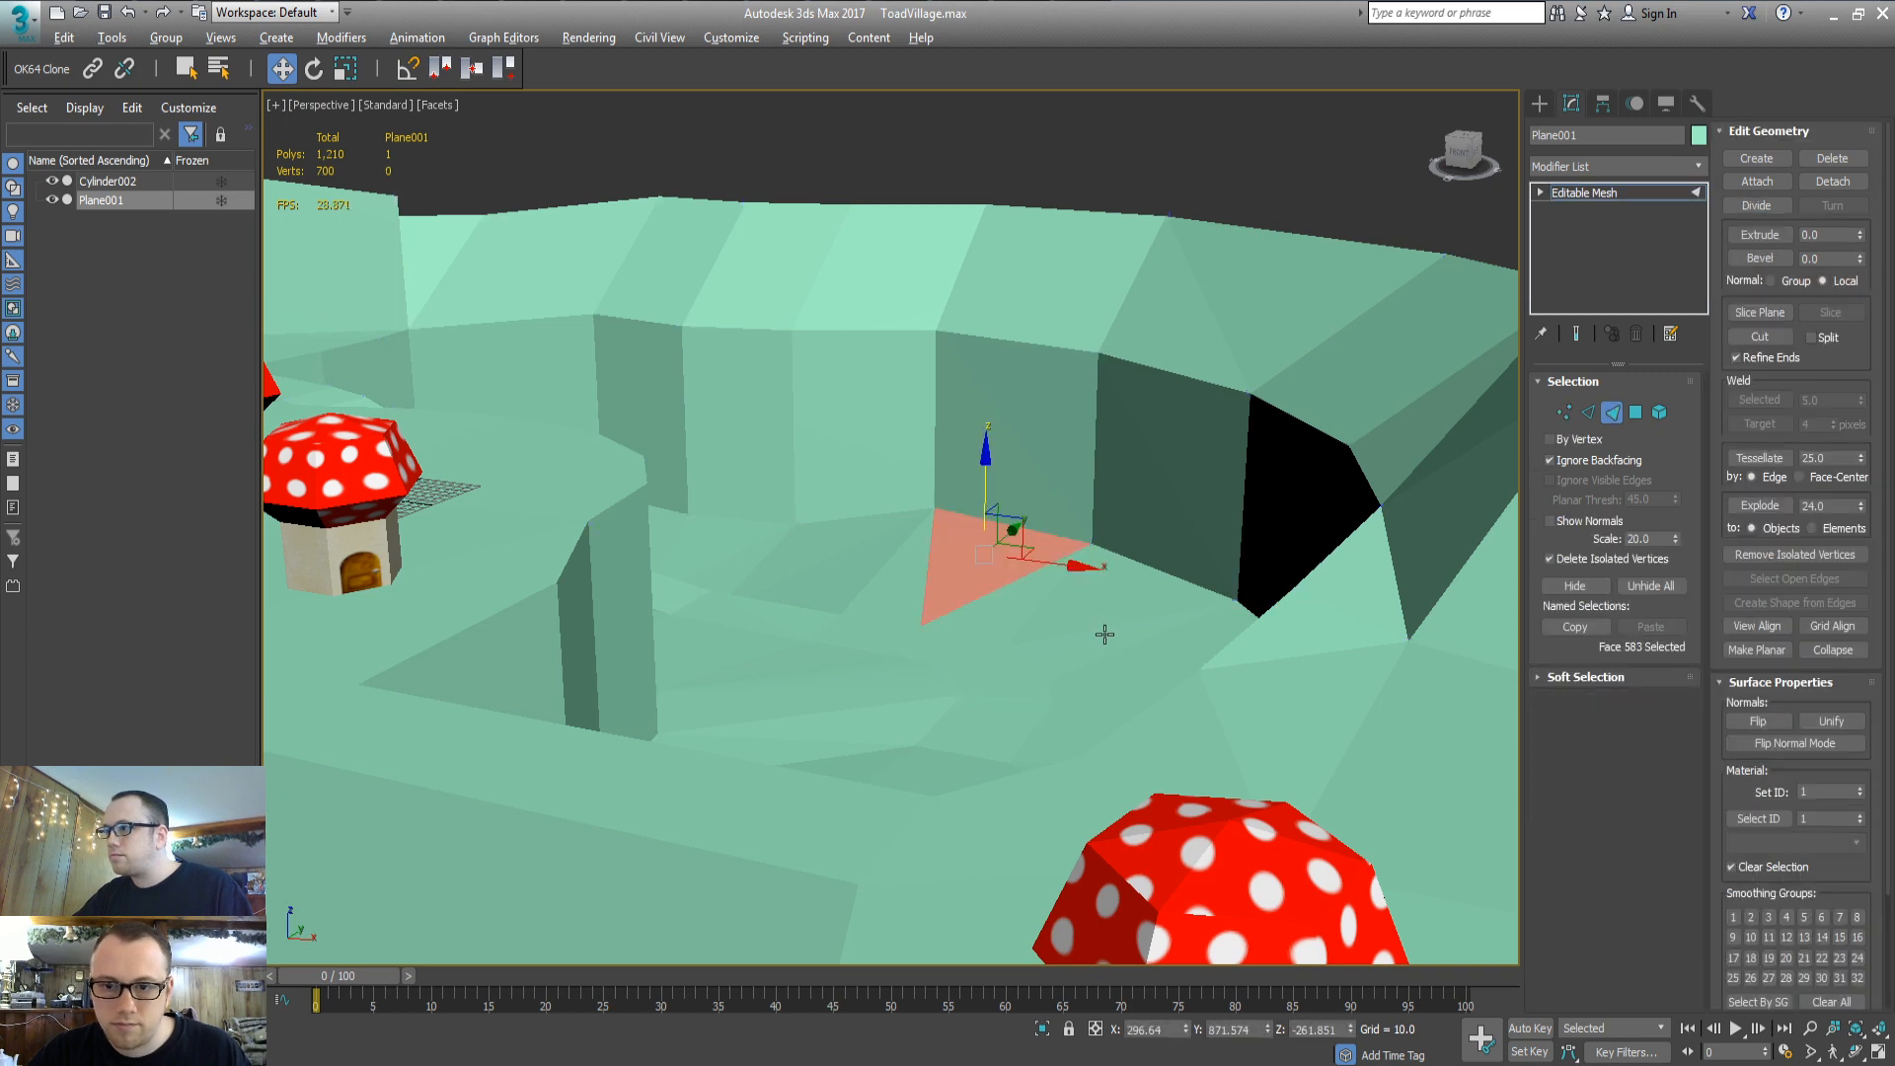
middle_click_drag(1108, 635, 1123, 656, "alt")
left_click(1007, 622)
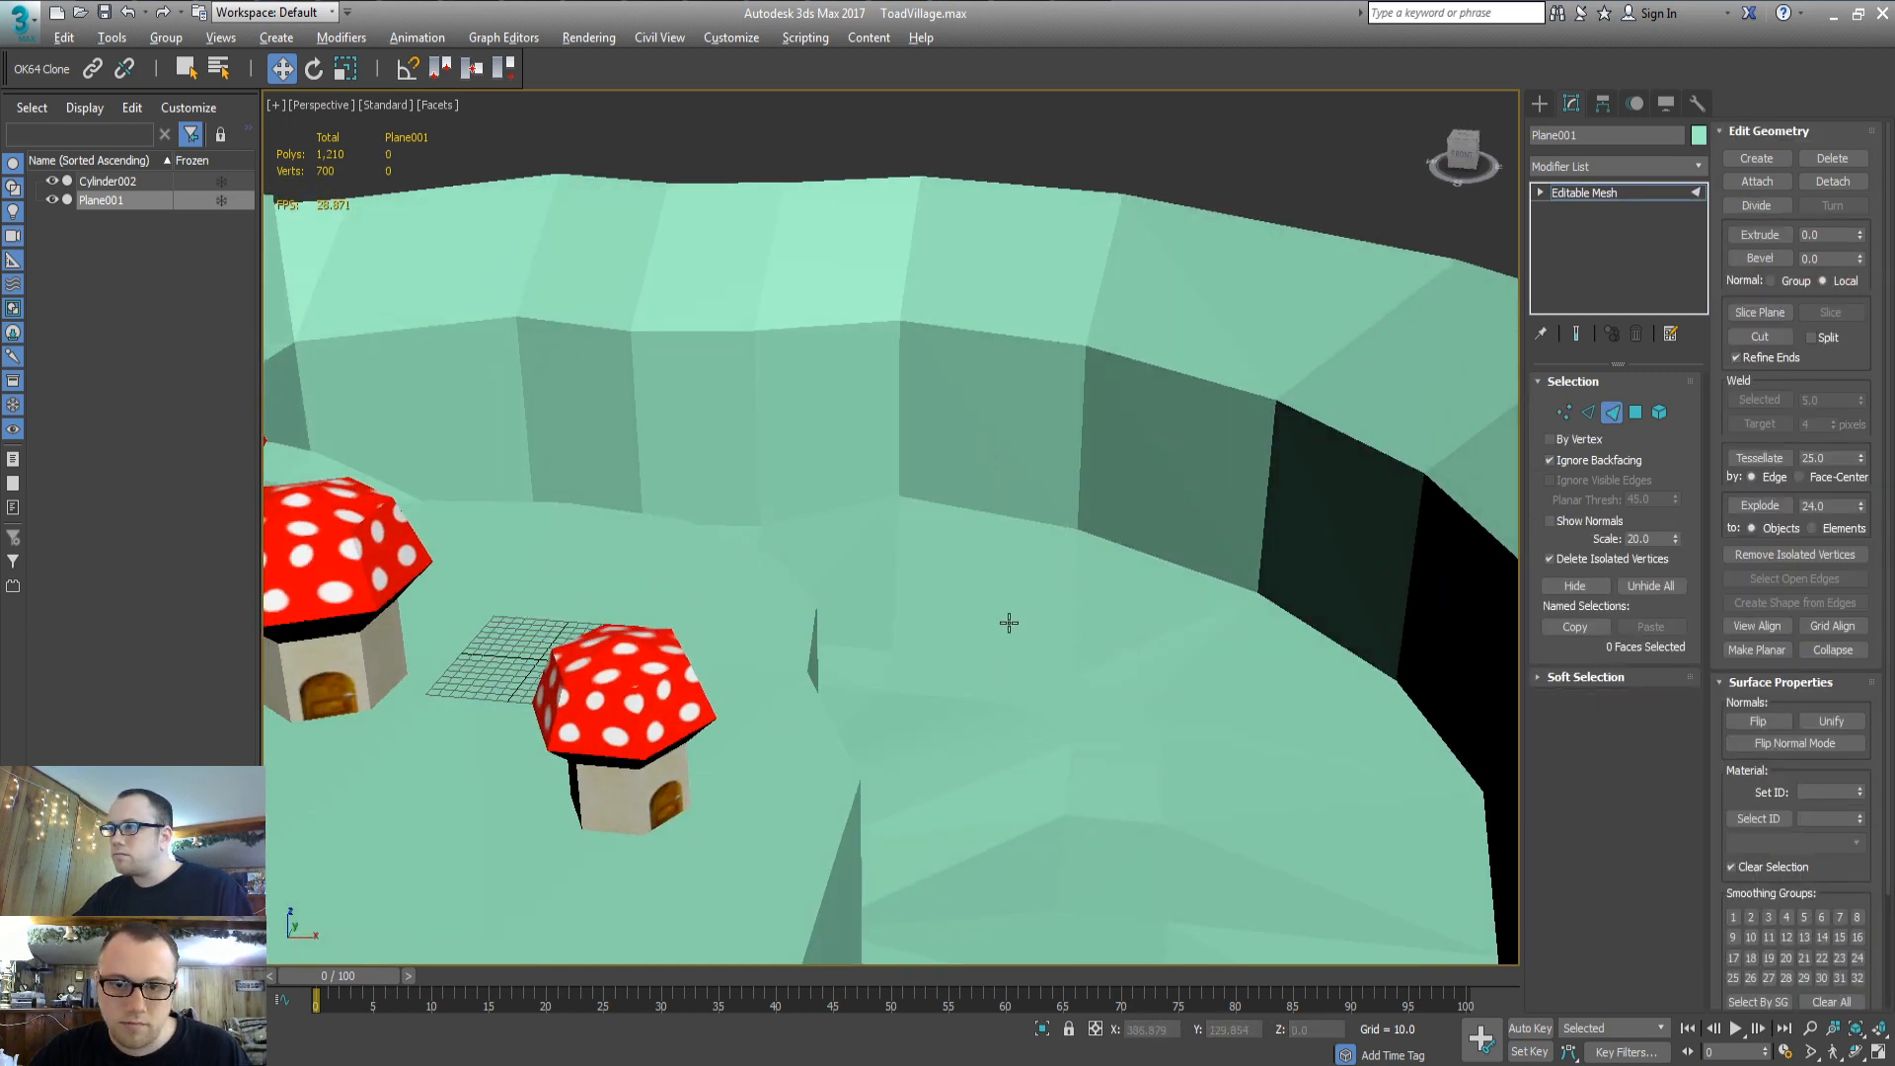
middle_click_drag(1007, 622, 1171, 383, "alt")
left_click(1172, 383)
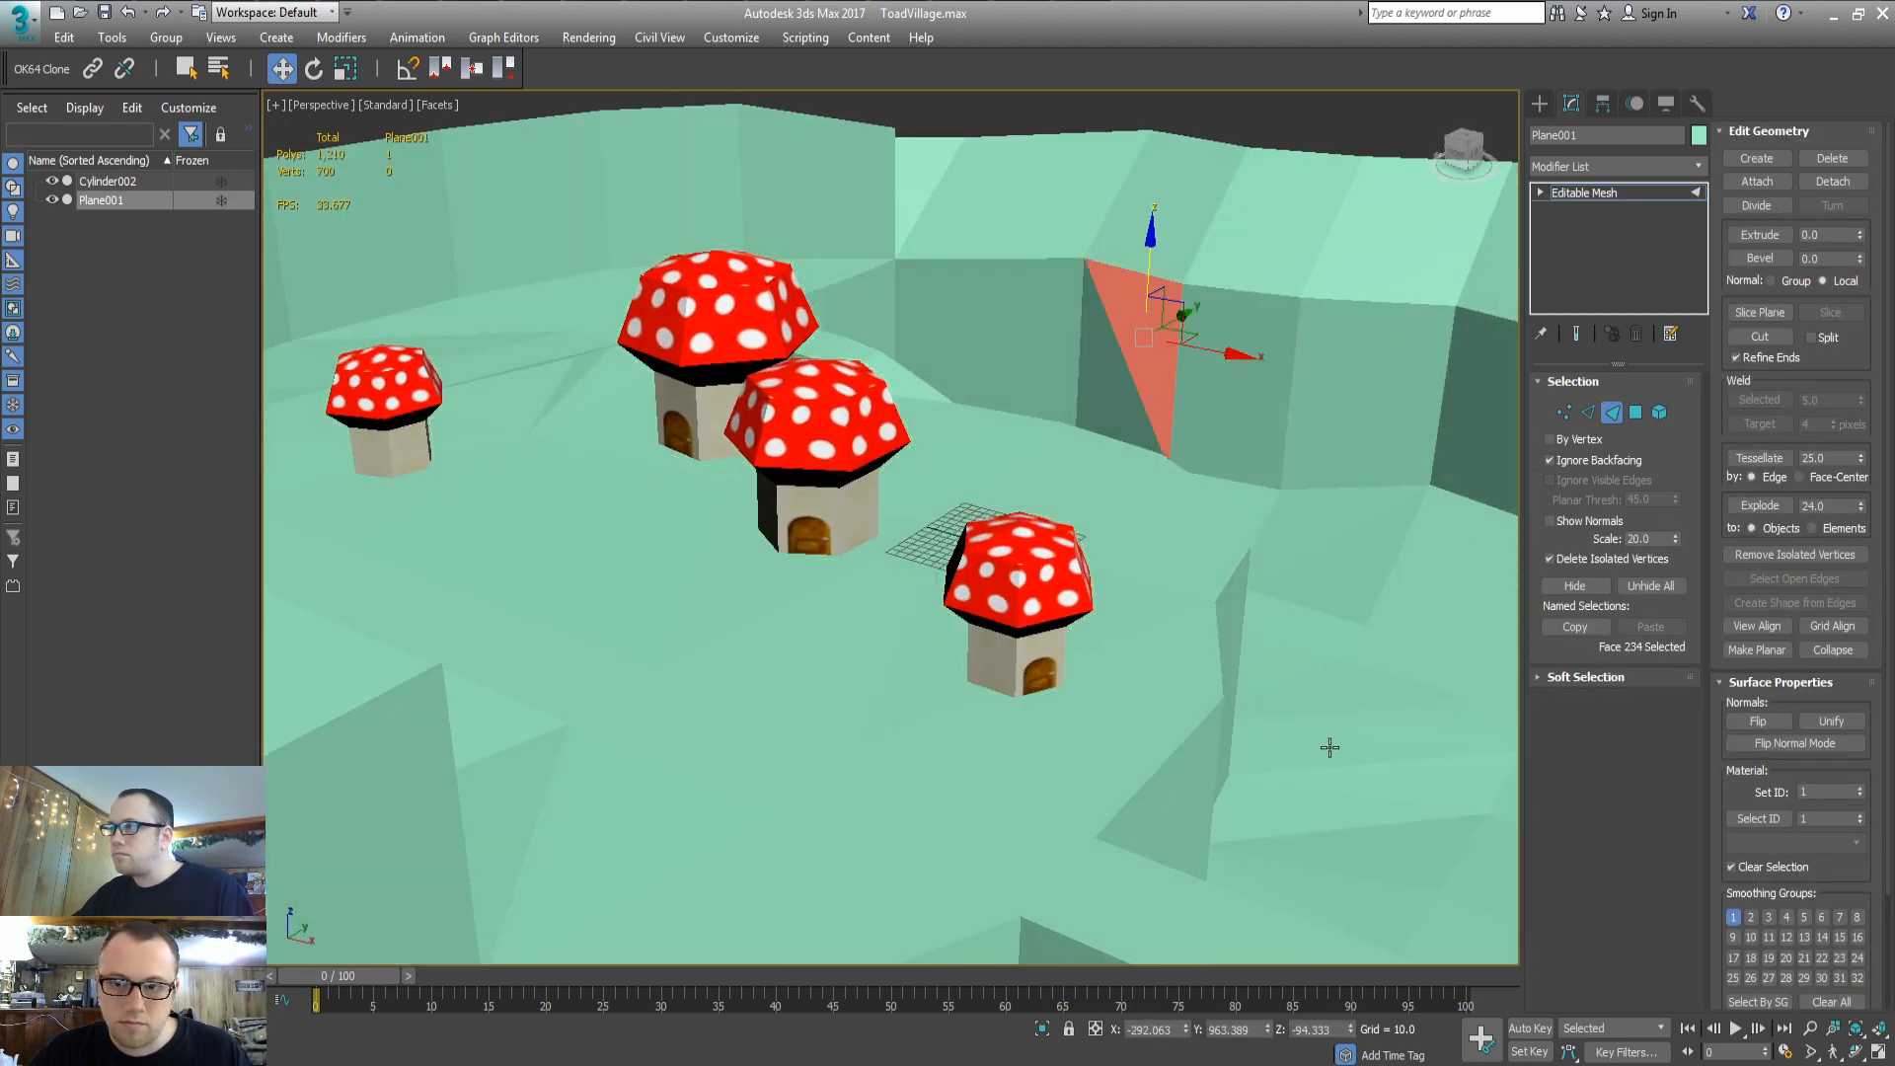
middle_click_drag(1328, 749, 945, 758, "alt")
middle_click_drag(871, 266, 905, 614)
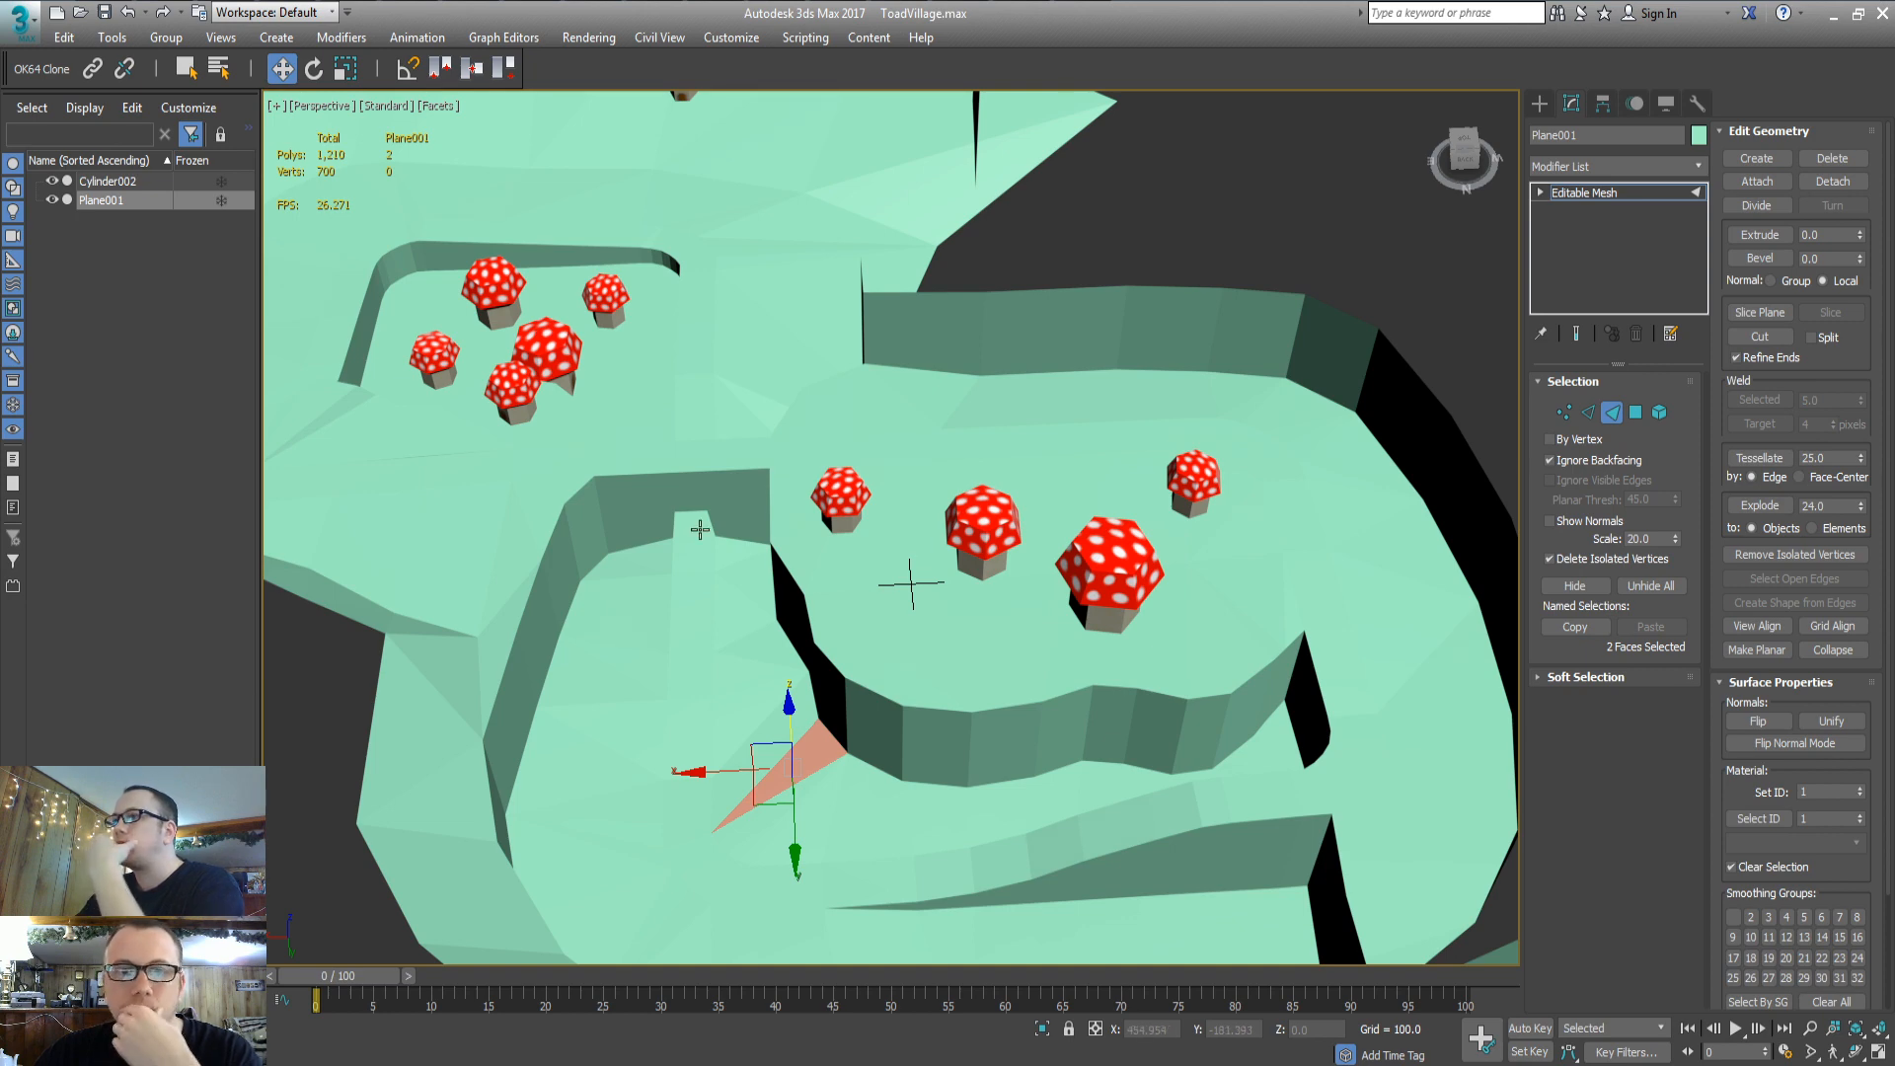
middle_click_drag(700, 530, 1037, 554)
middle_click_drag(851, 622, 1098, 607, "alt")
mouse_move(993, 773)
middle_mouse_down()
mouse_move(978, 512)
mouse_move(959, 757)
middle_mouse_up()
scroll(972, 574, "down", 5)
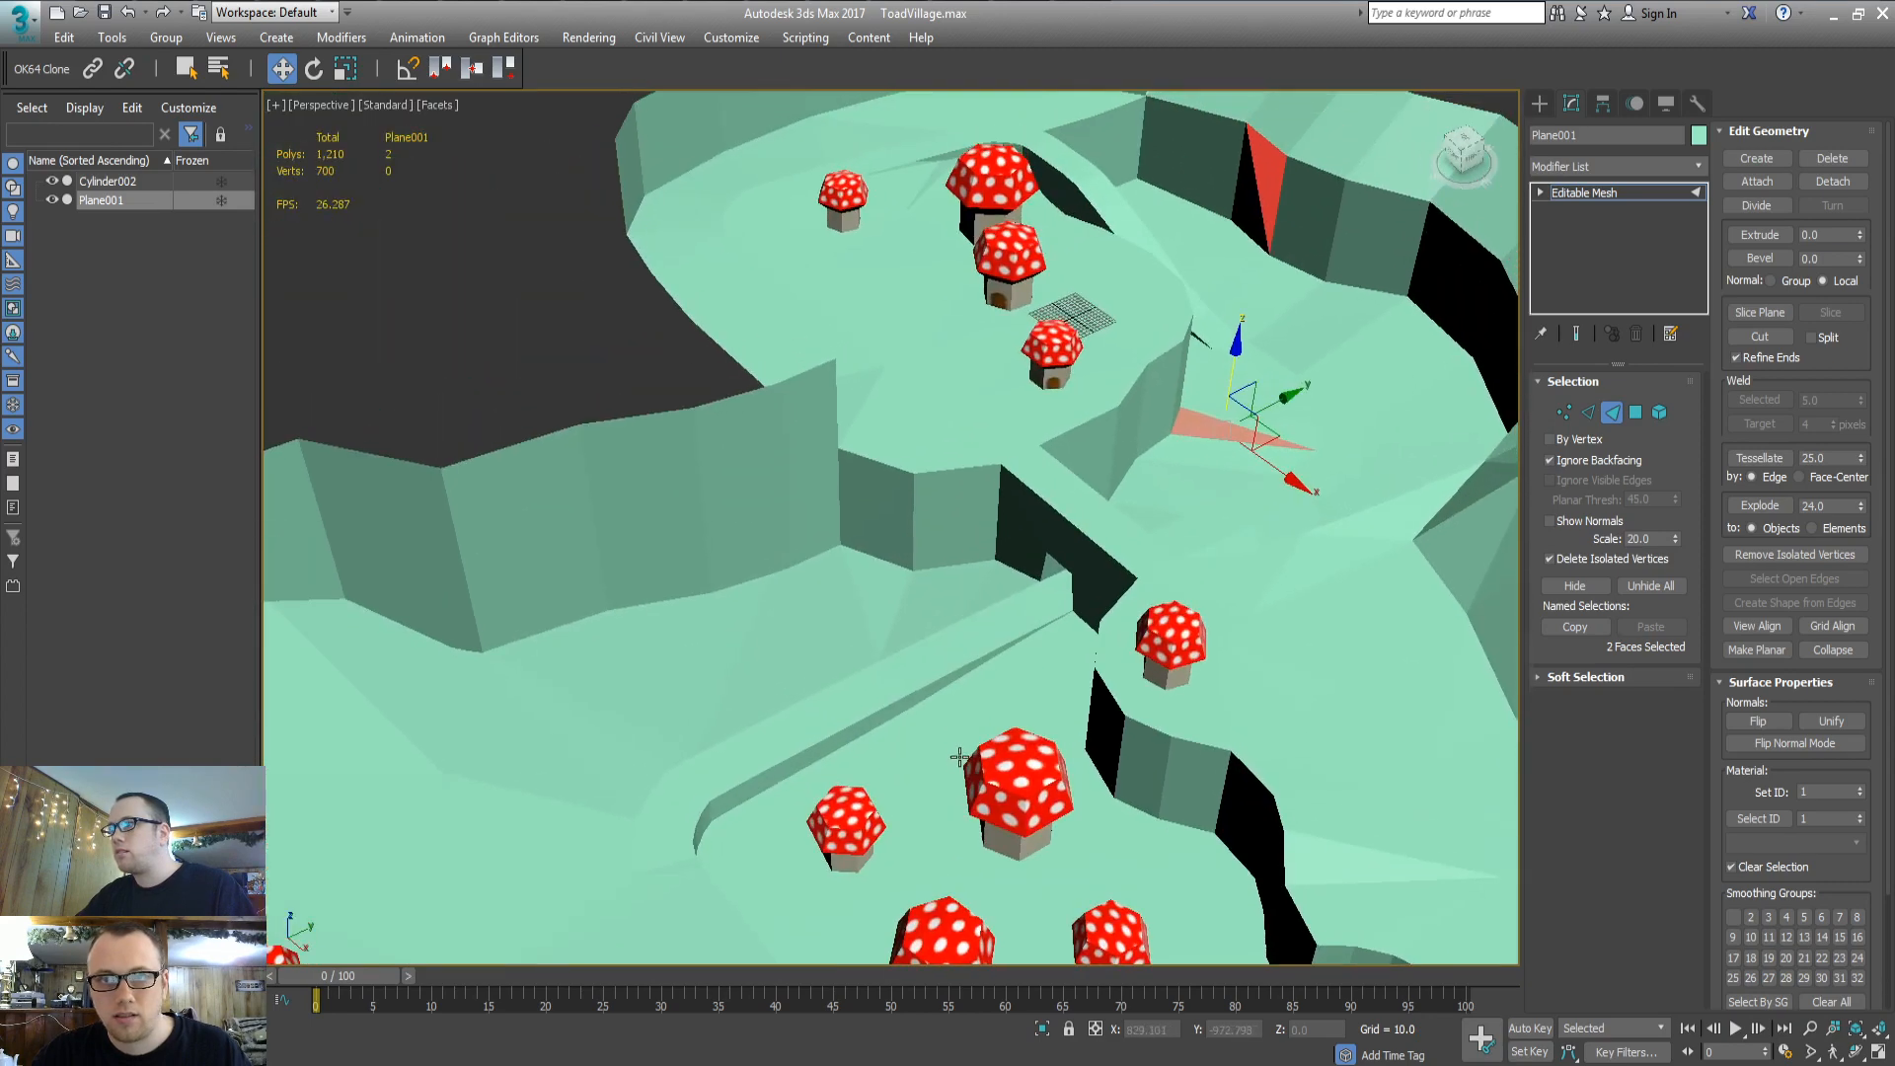
scroll(884, 691, "down", 4)
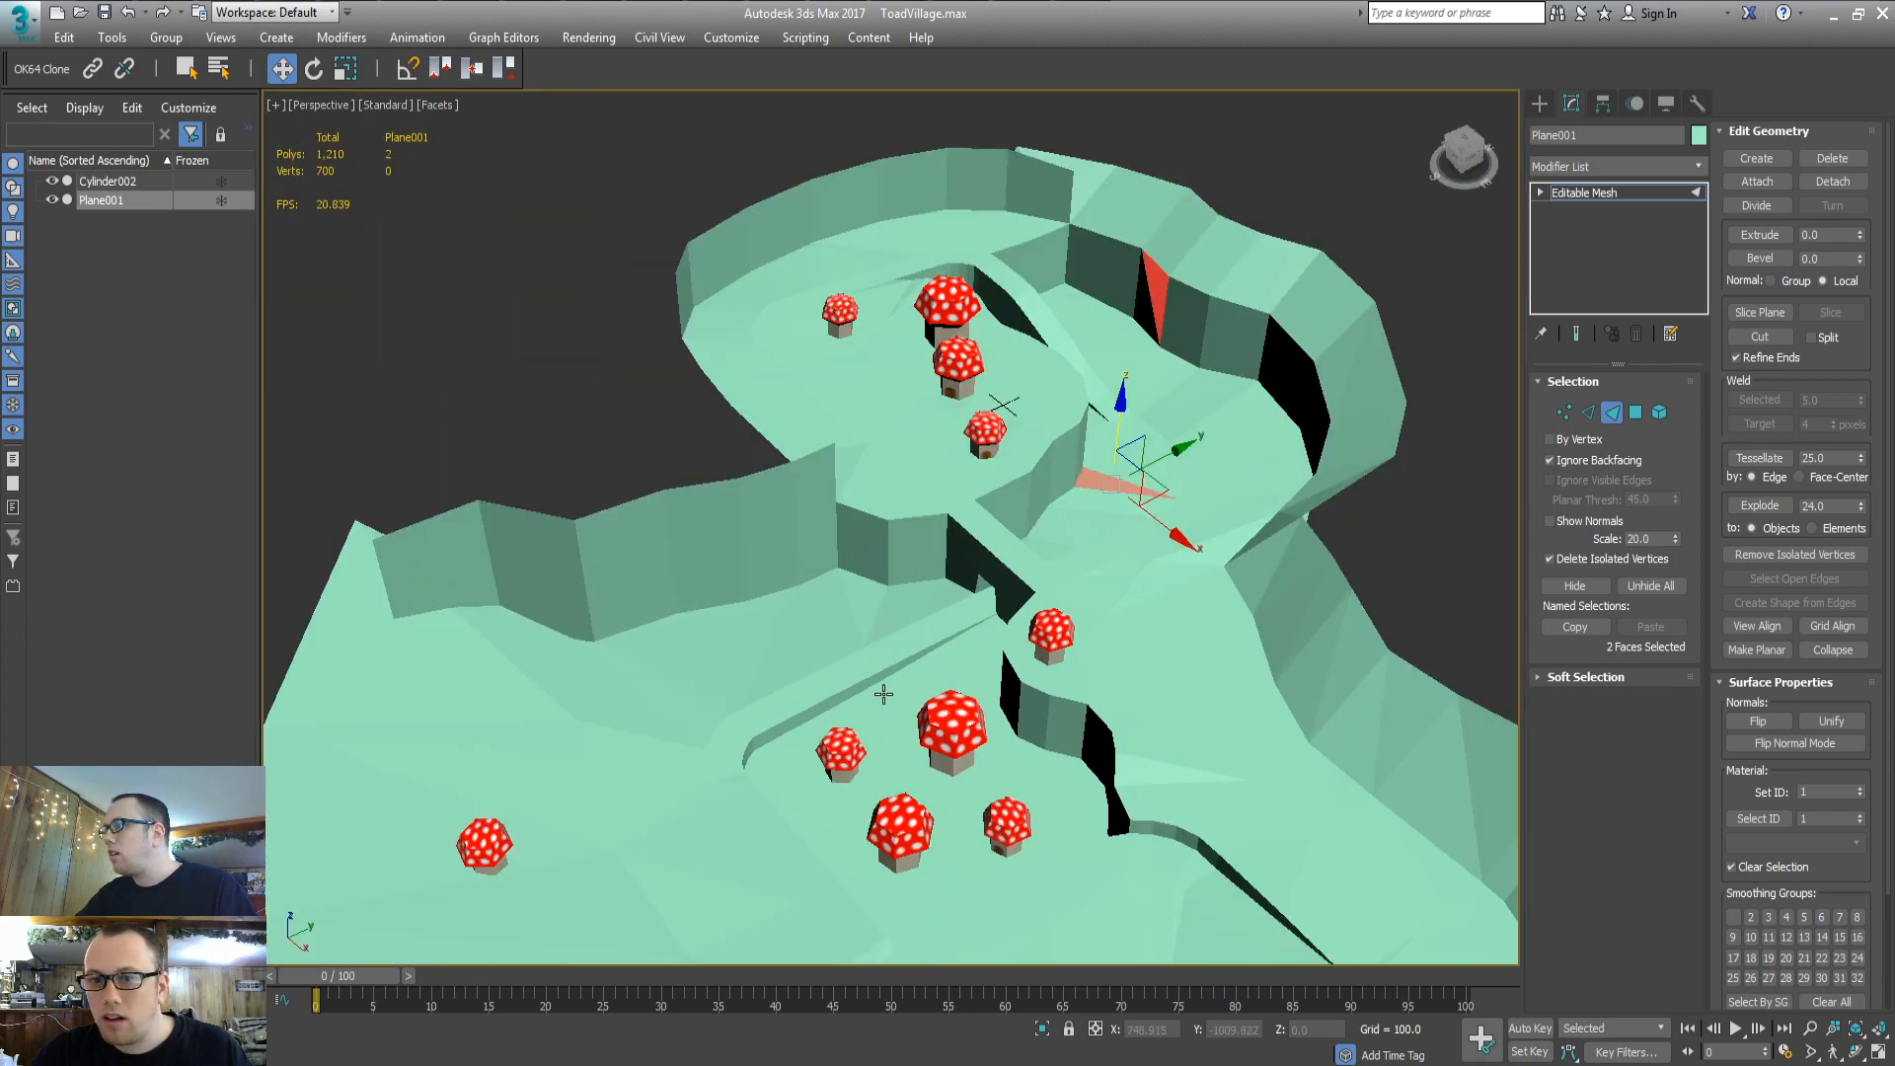
middle_click_drag(891, 694, 863, 697, "alt")
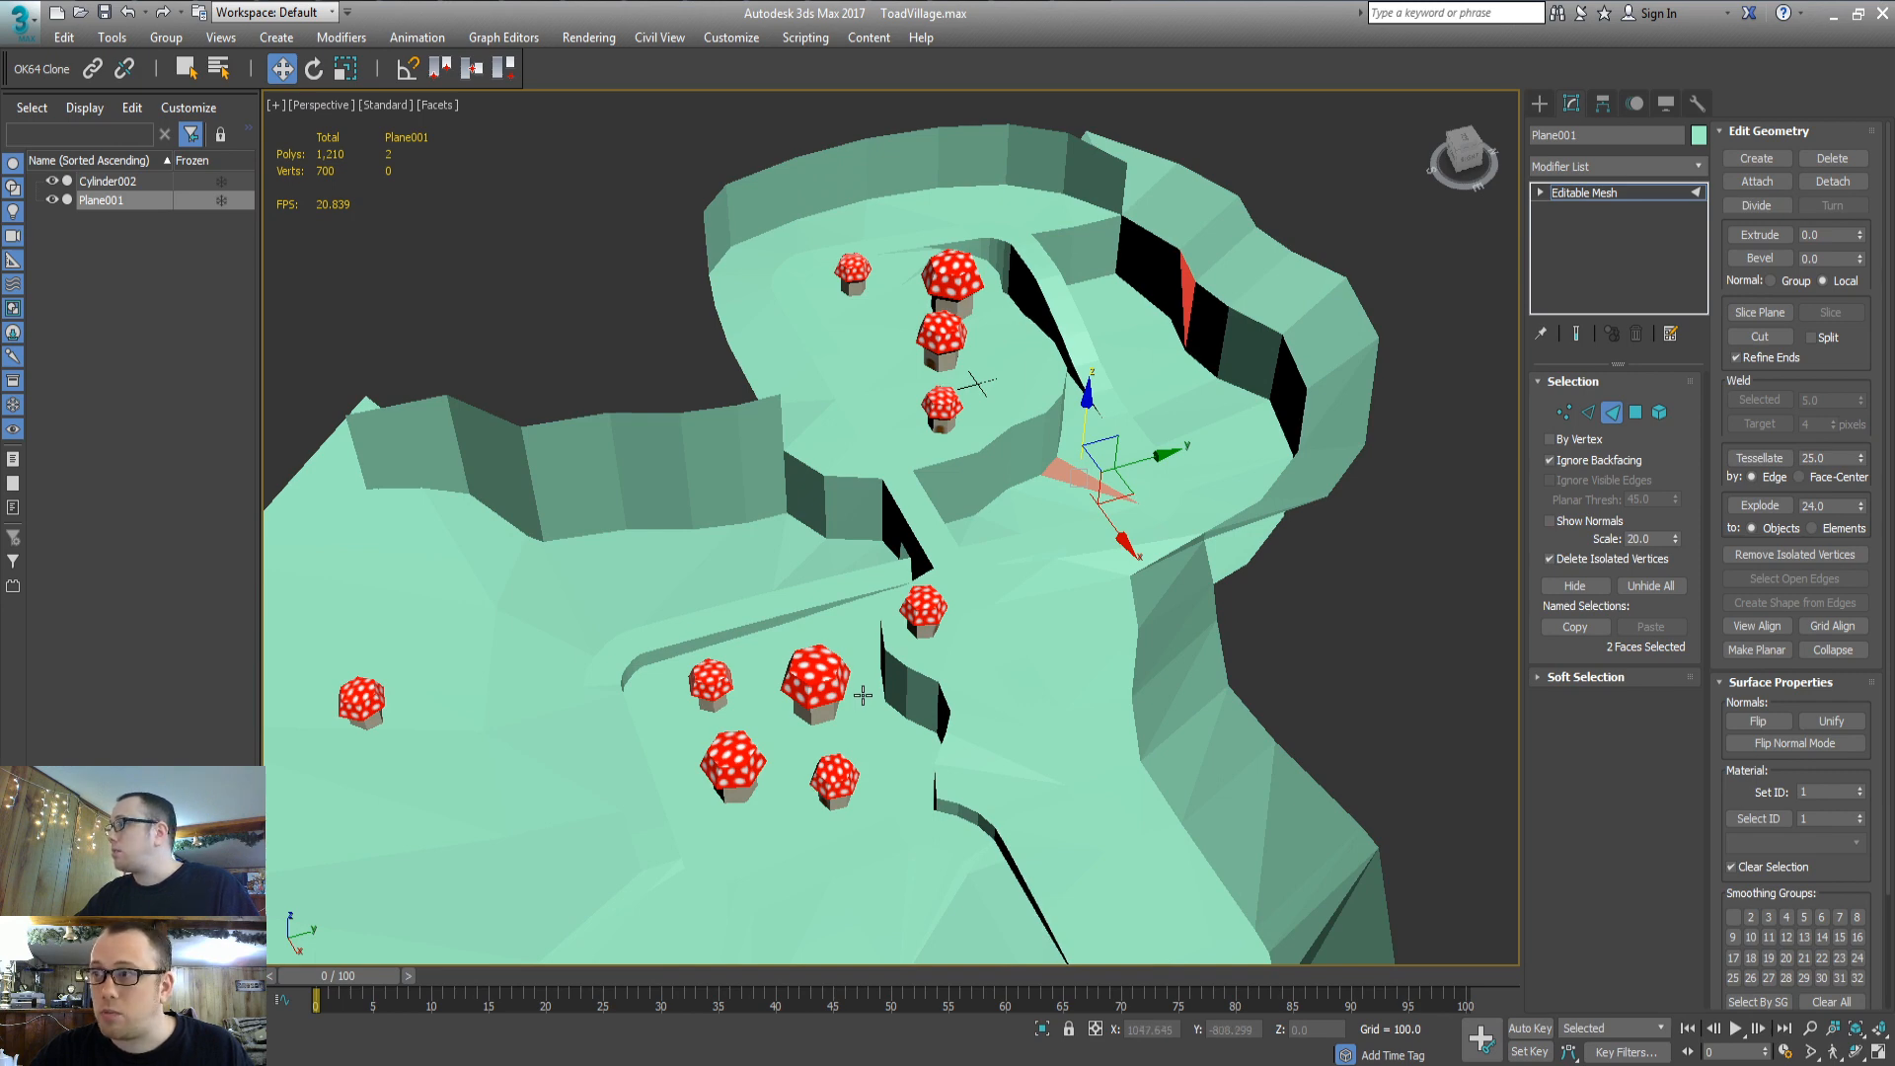
middle_click_drag(863, 695, 859, 659, "alt")
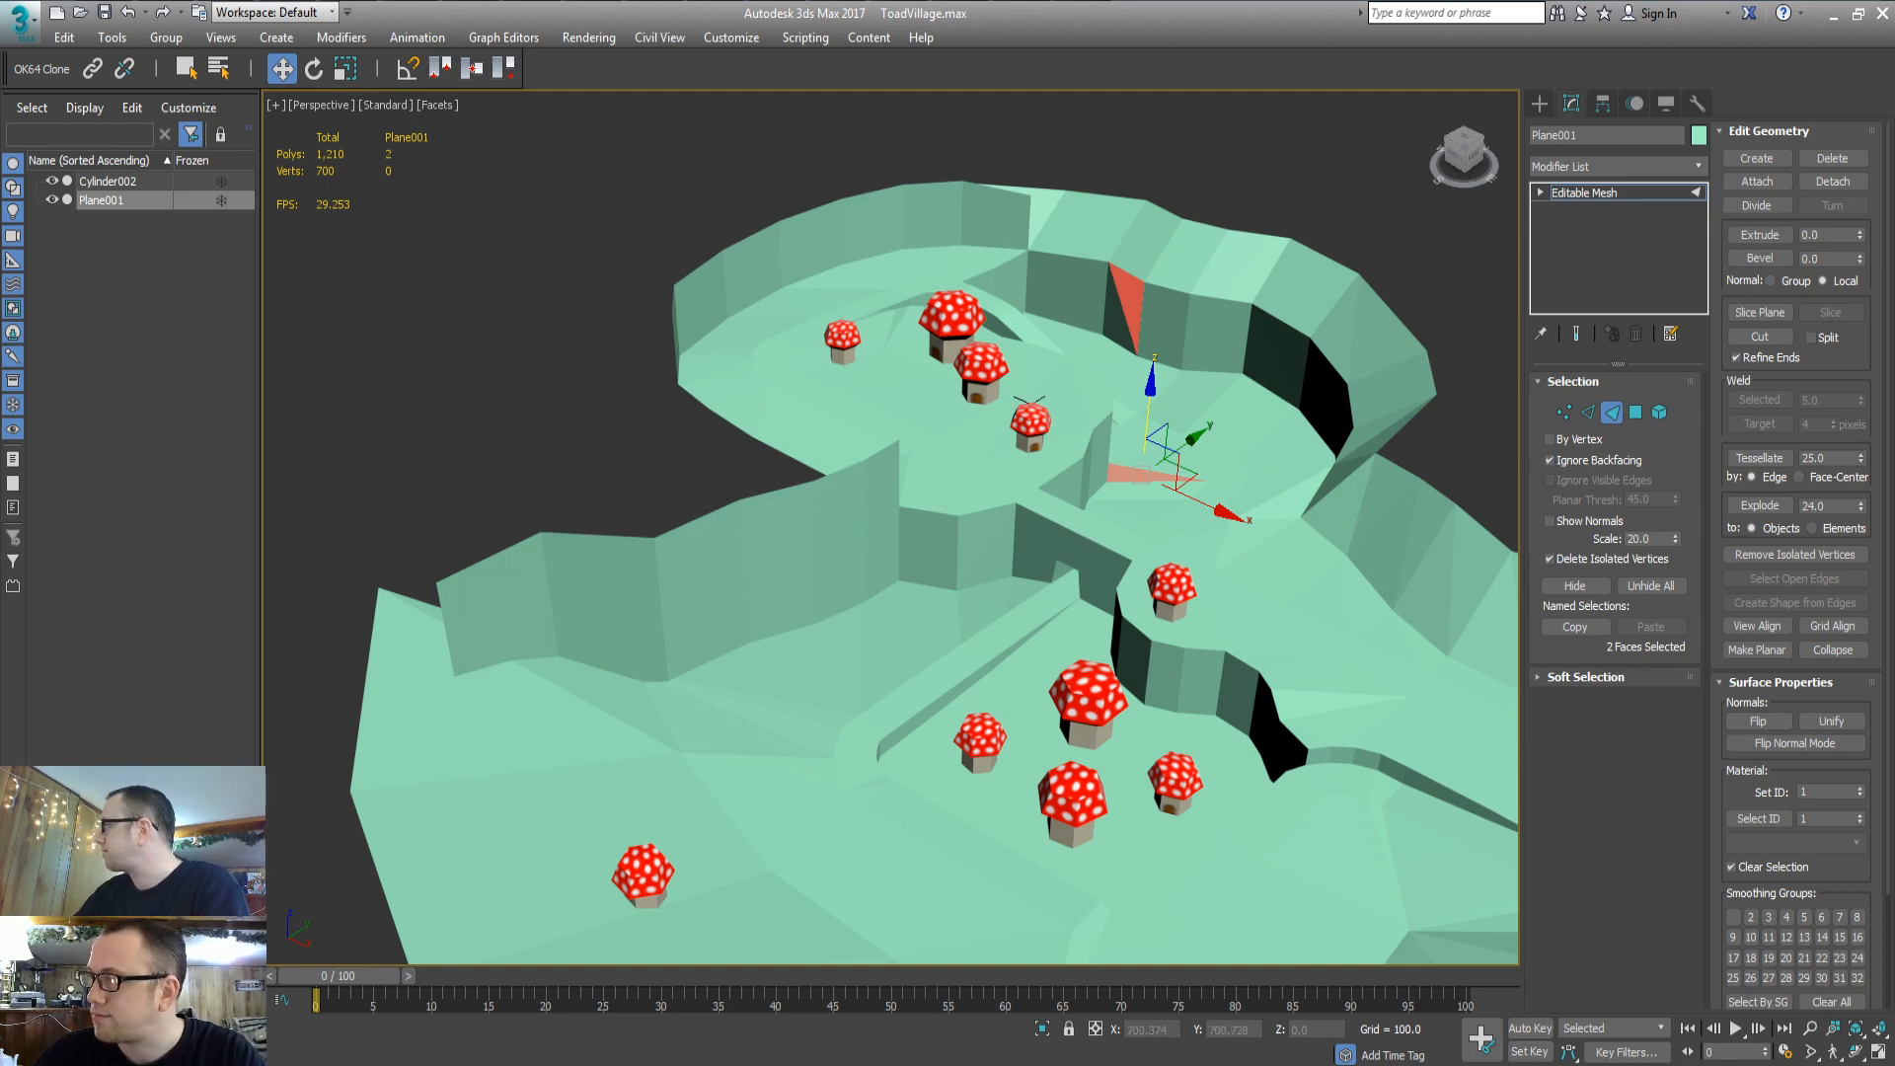
key("alt+Tab")
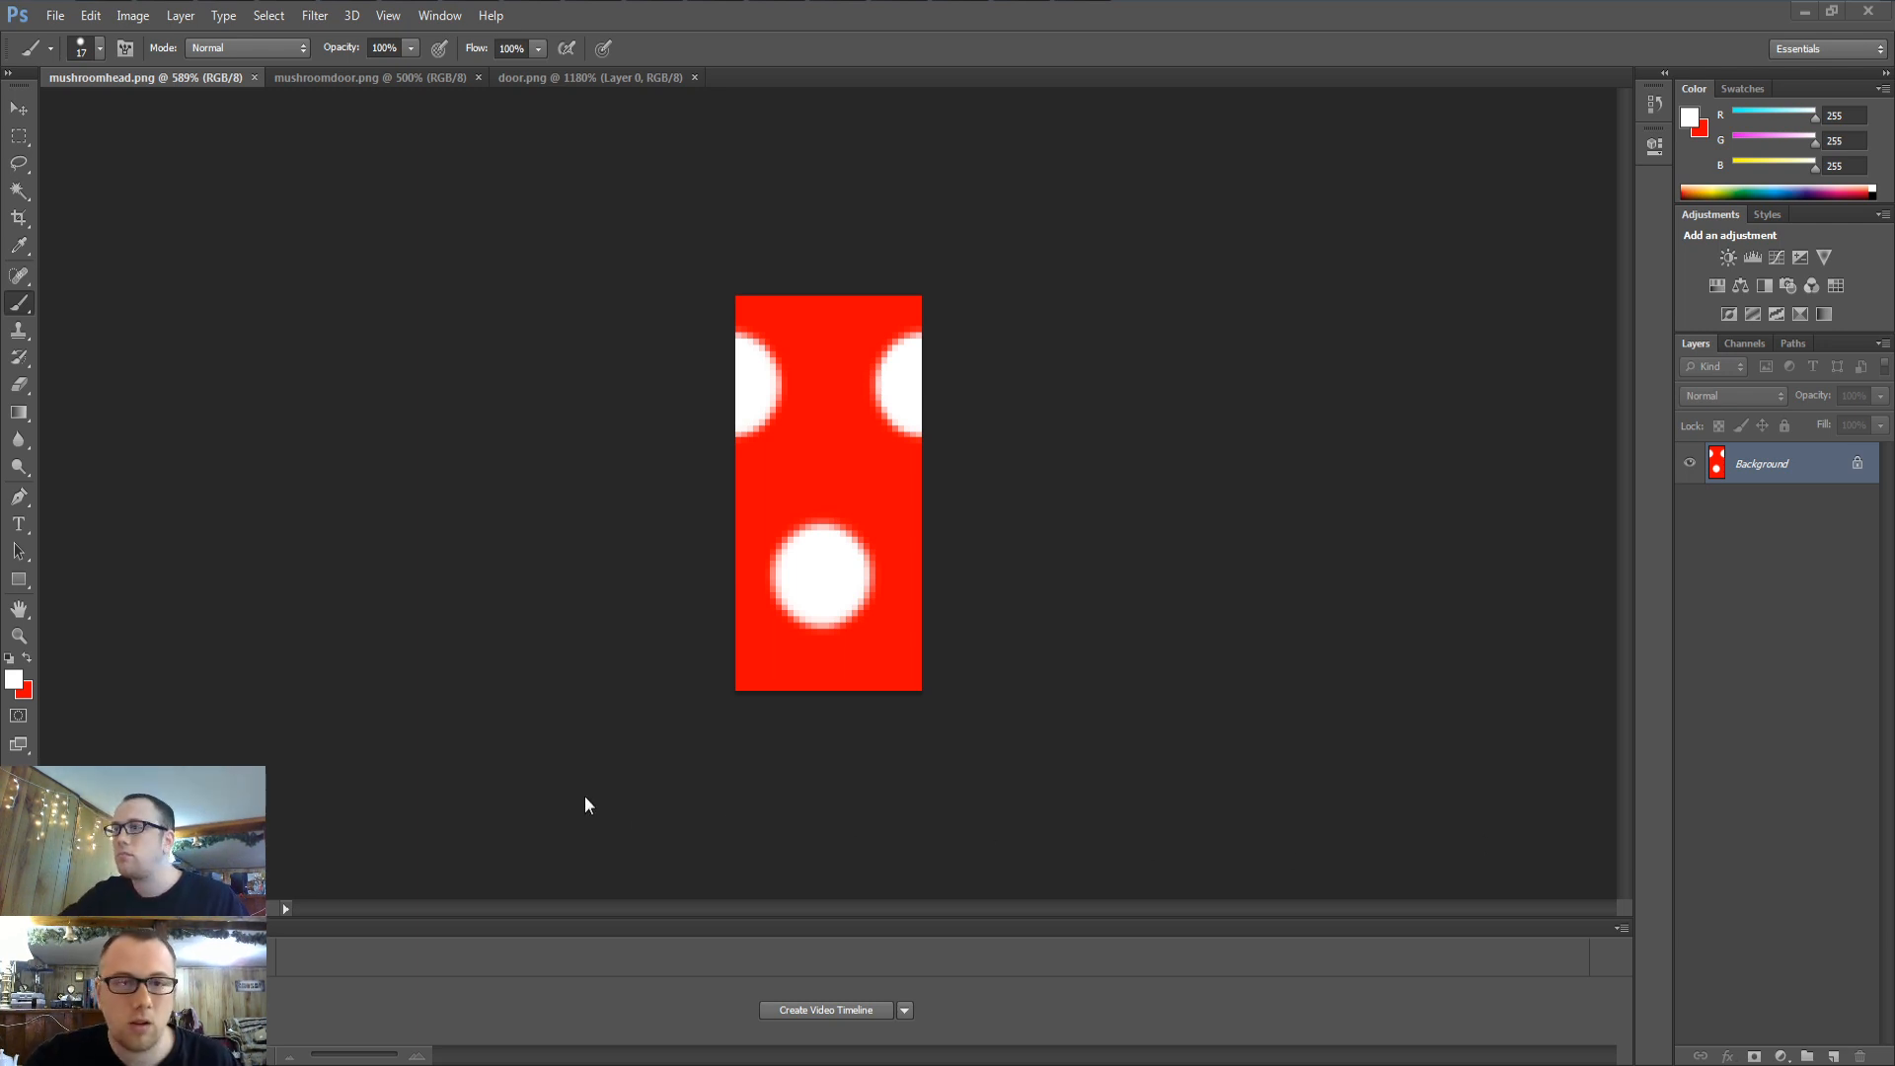
key("alt+Tab")
key("alt+Tab")
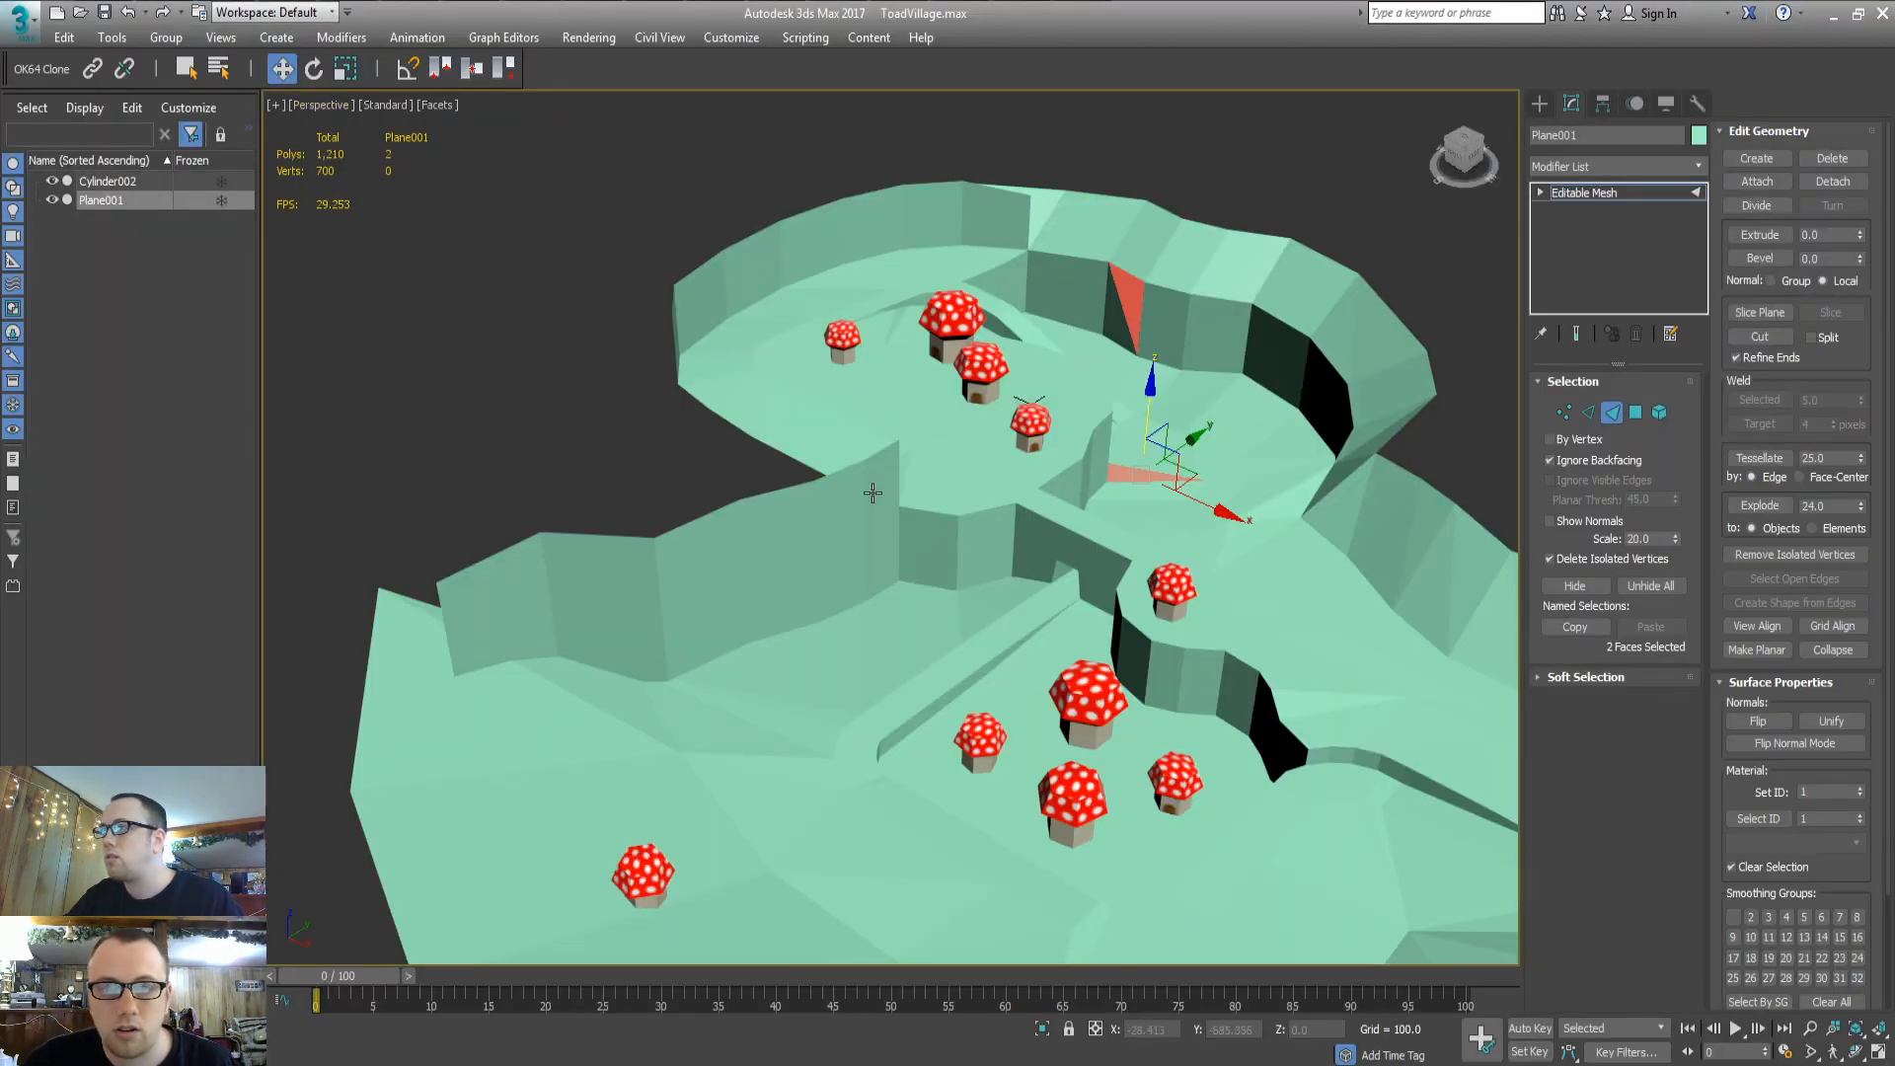
middle_click_drag(872, 493, 795, 466, "alt")
left_click(771, 398)
left_click(835, 380)
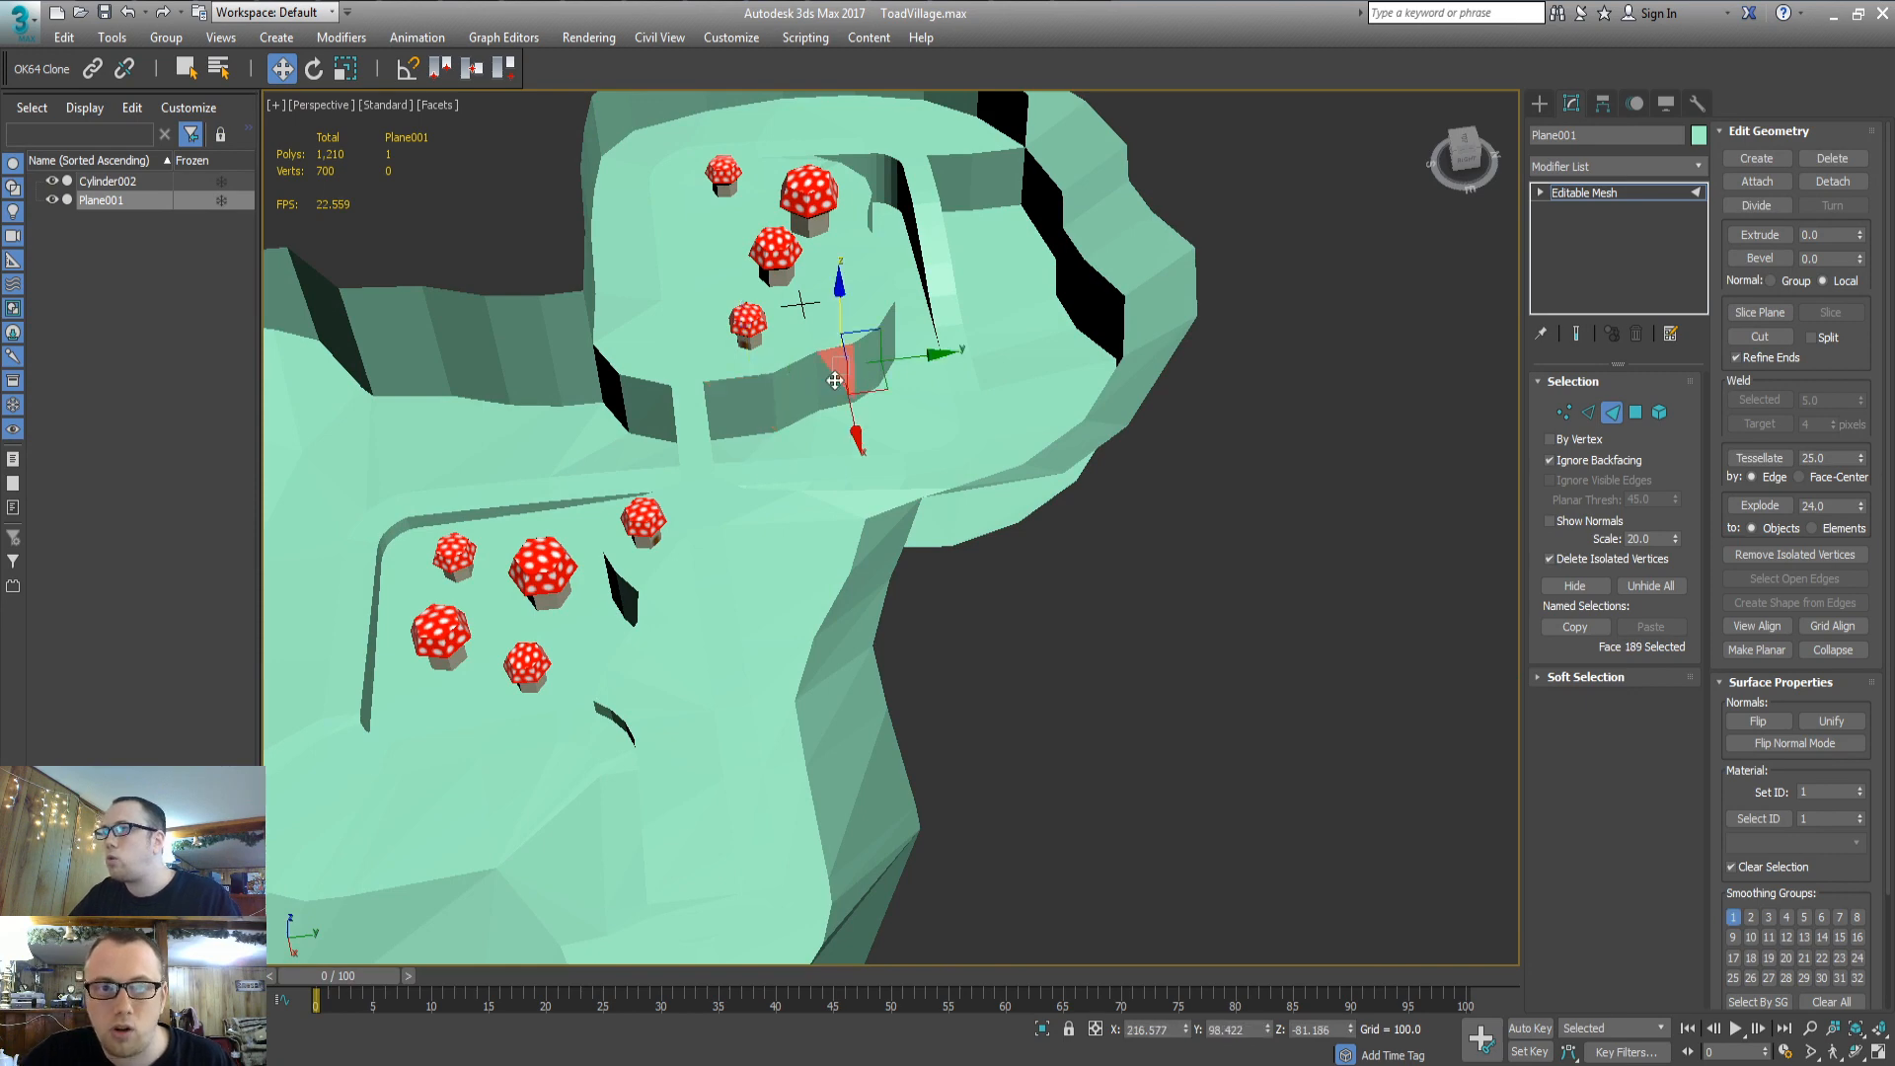
left_click(695, 419)
key("q")
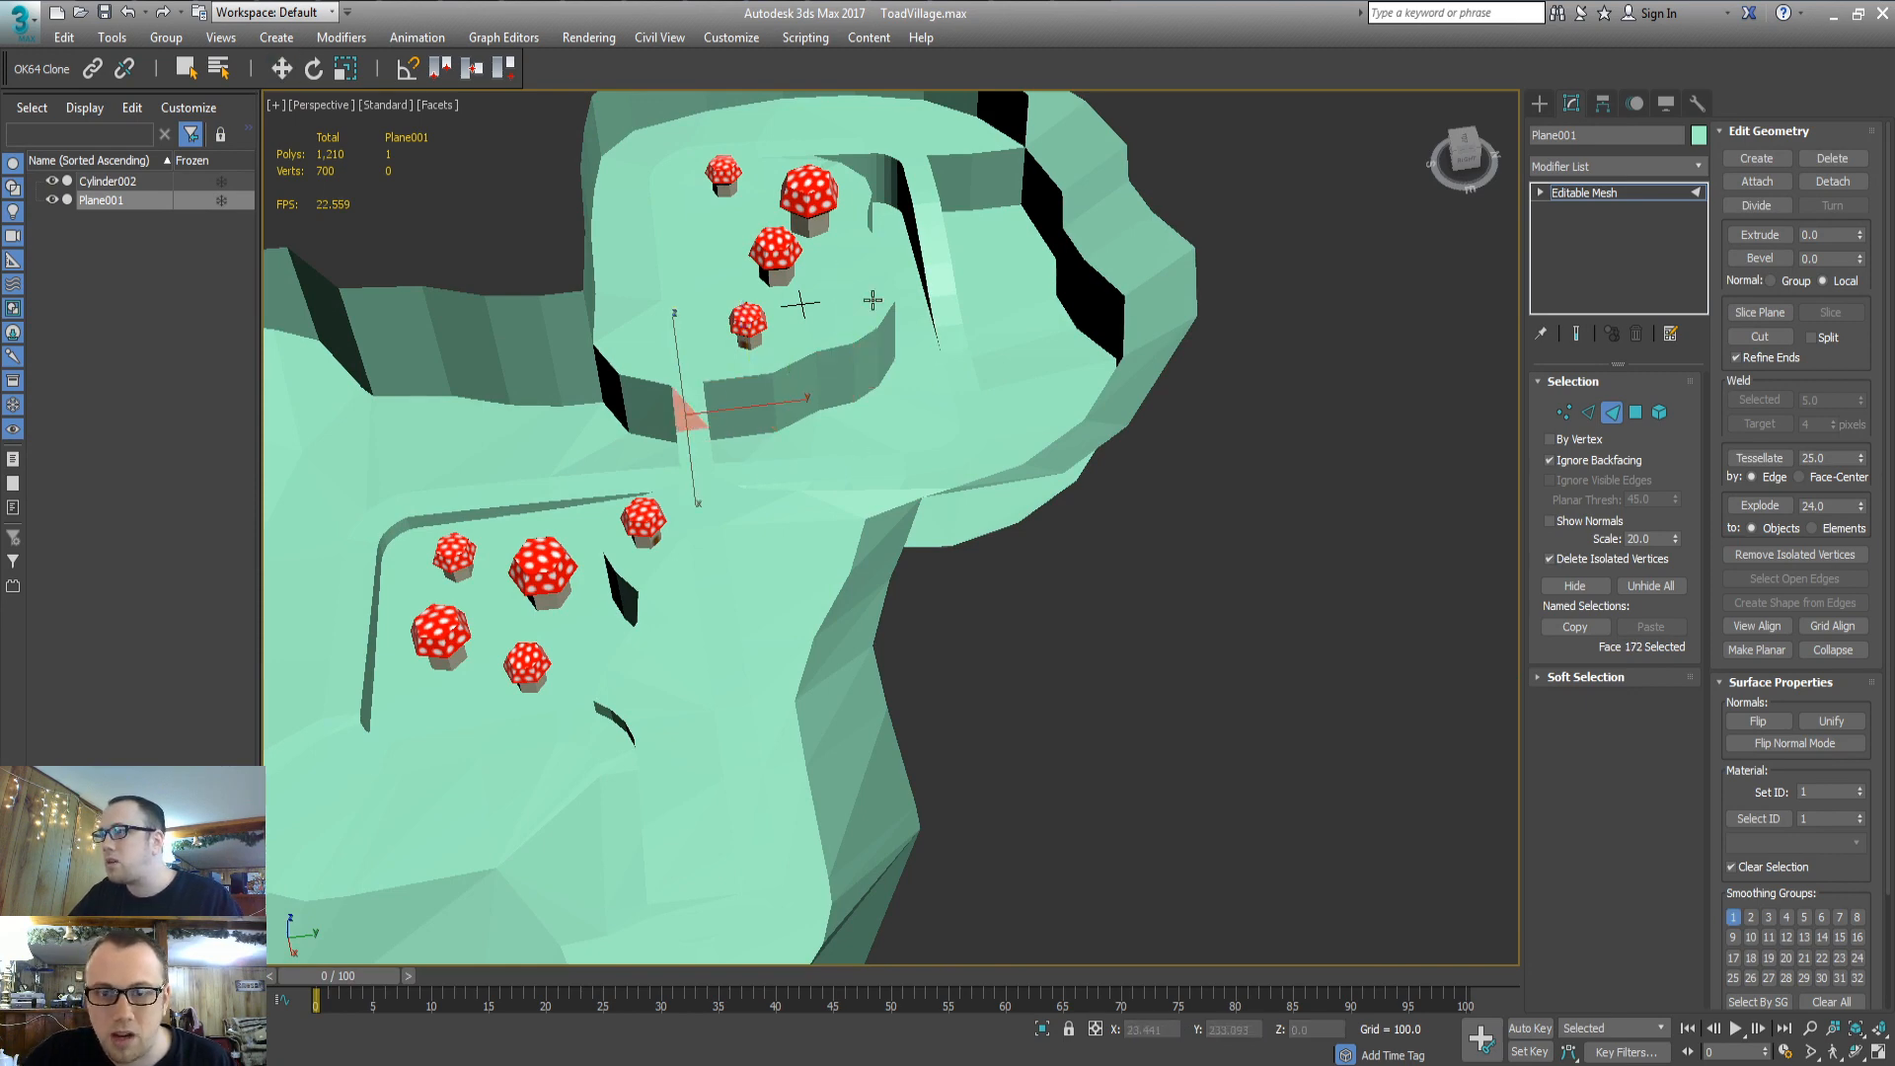
left_click(688, 283, "ctrl")
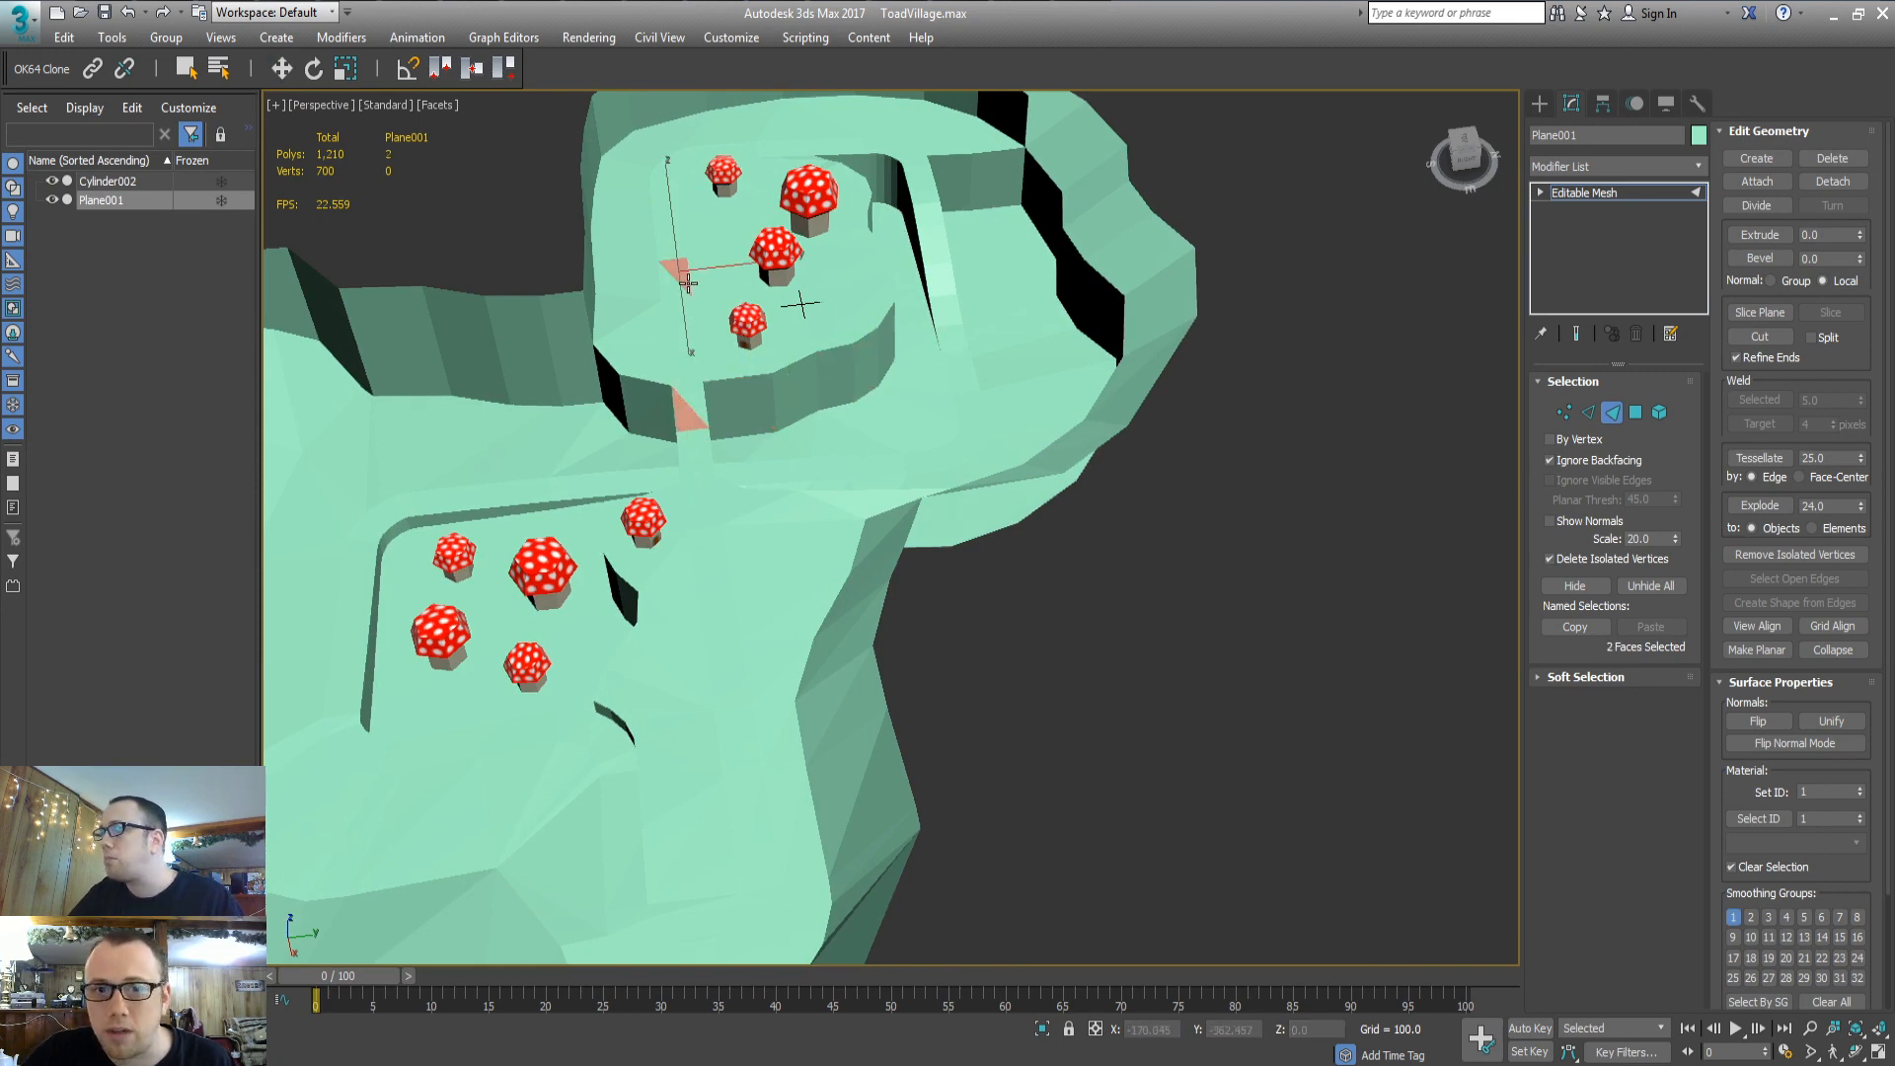
middle_click_drag(696, 470, 821, 610)
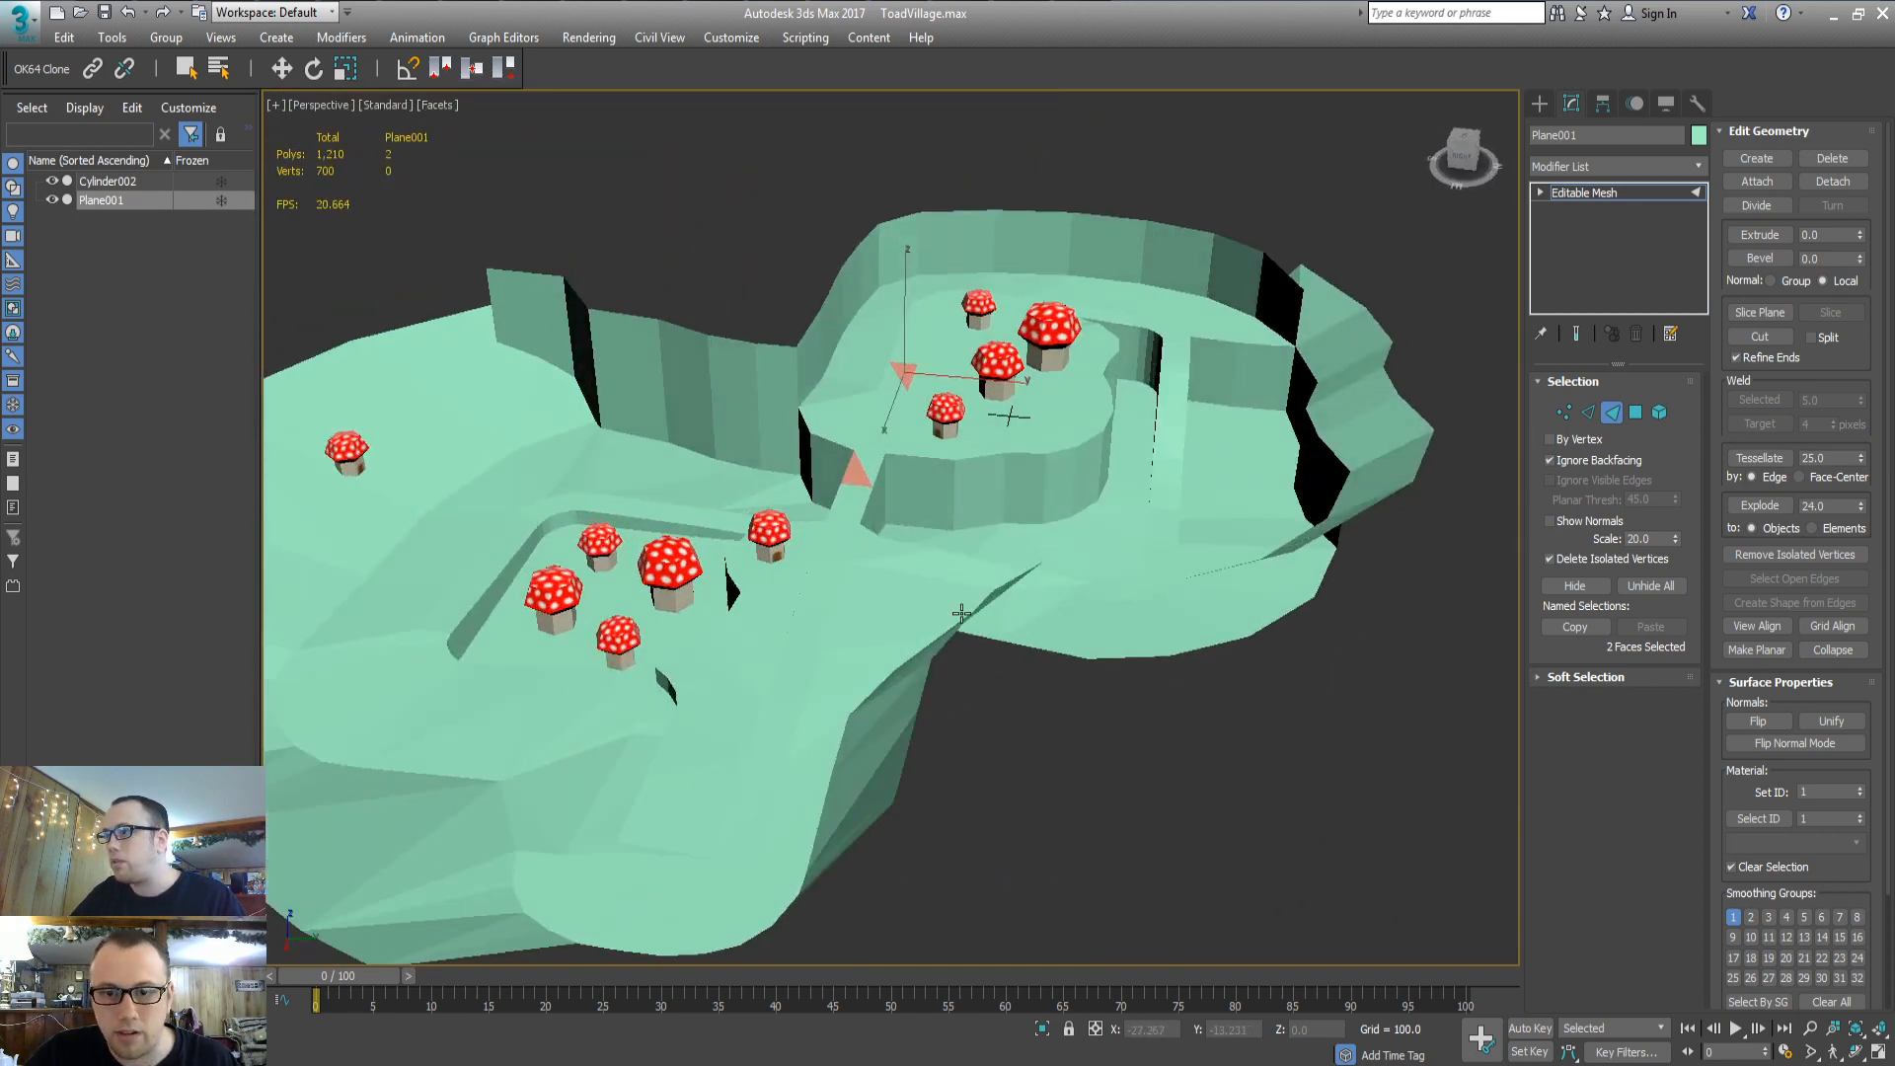
key("m")
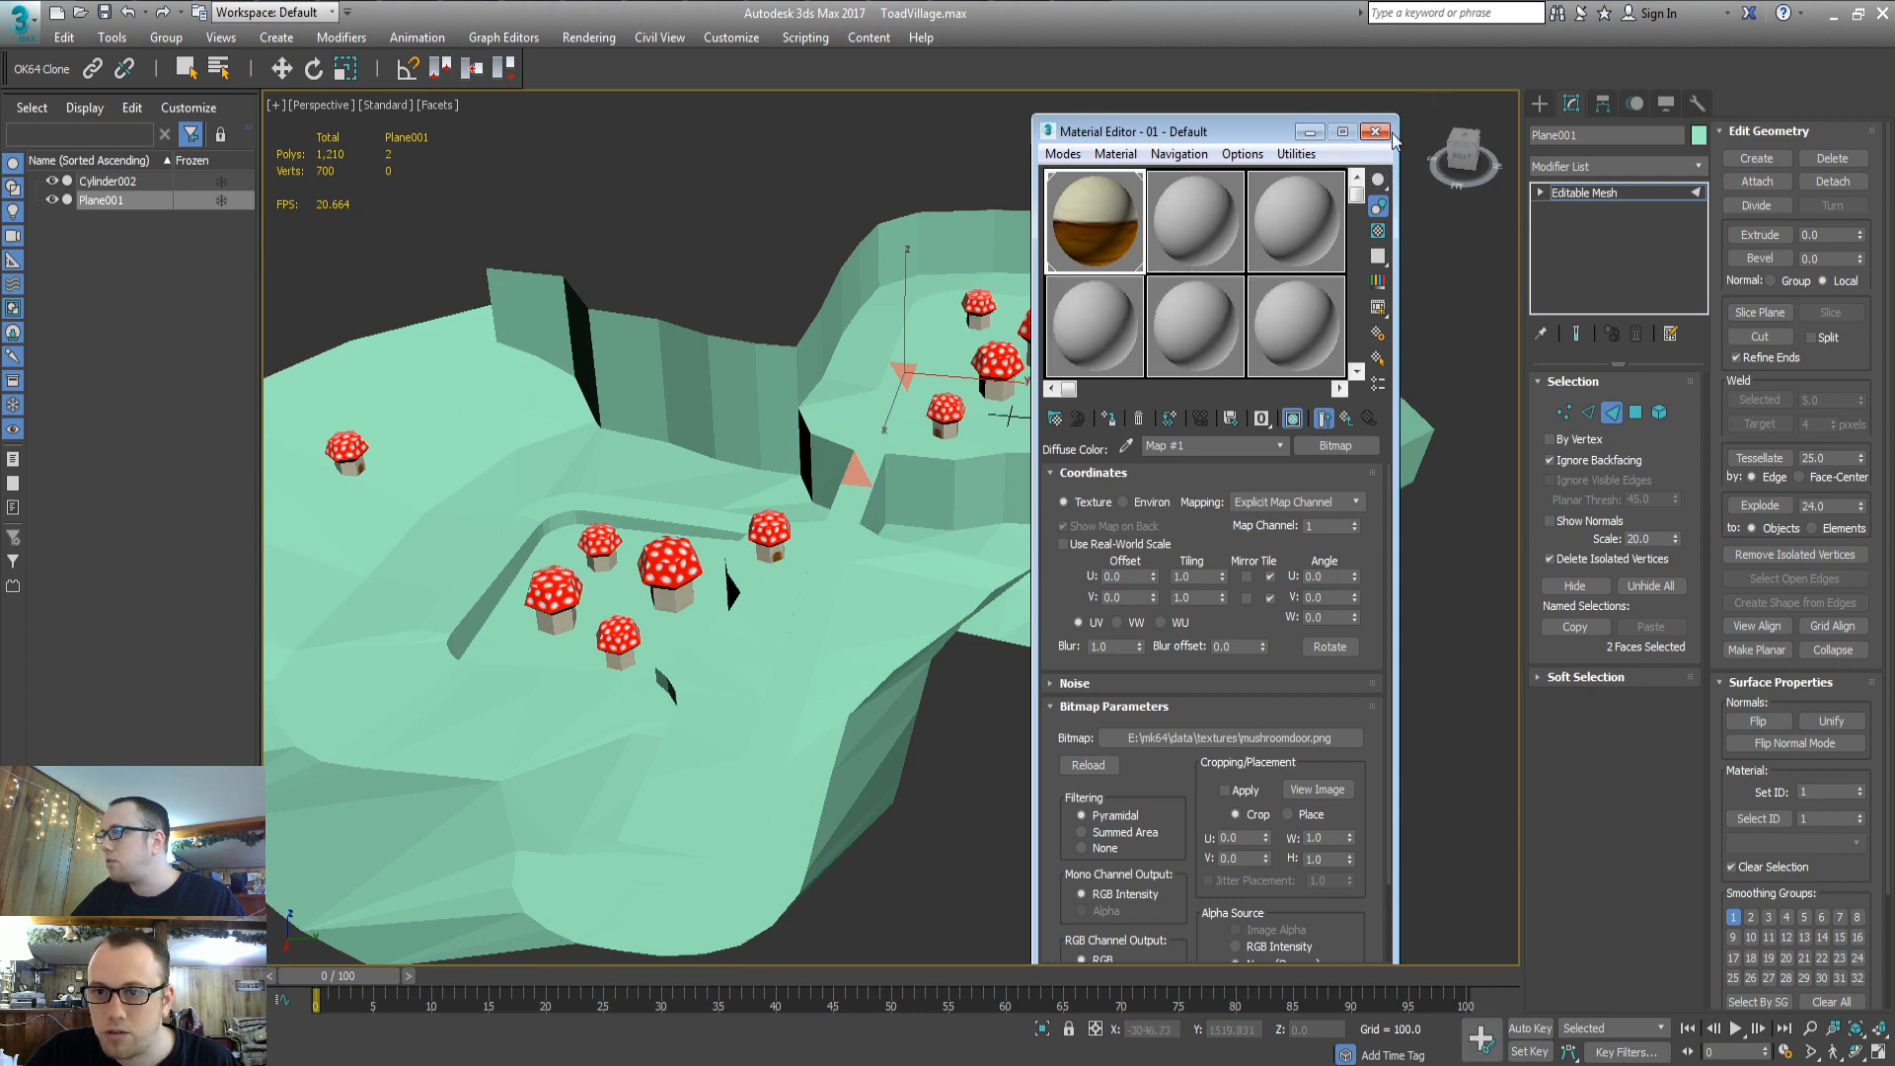
key("m")
Try attaching the mushroom-house mesh to the terrain mesh, and undo the attachment
left_click(1756, 181)
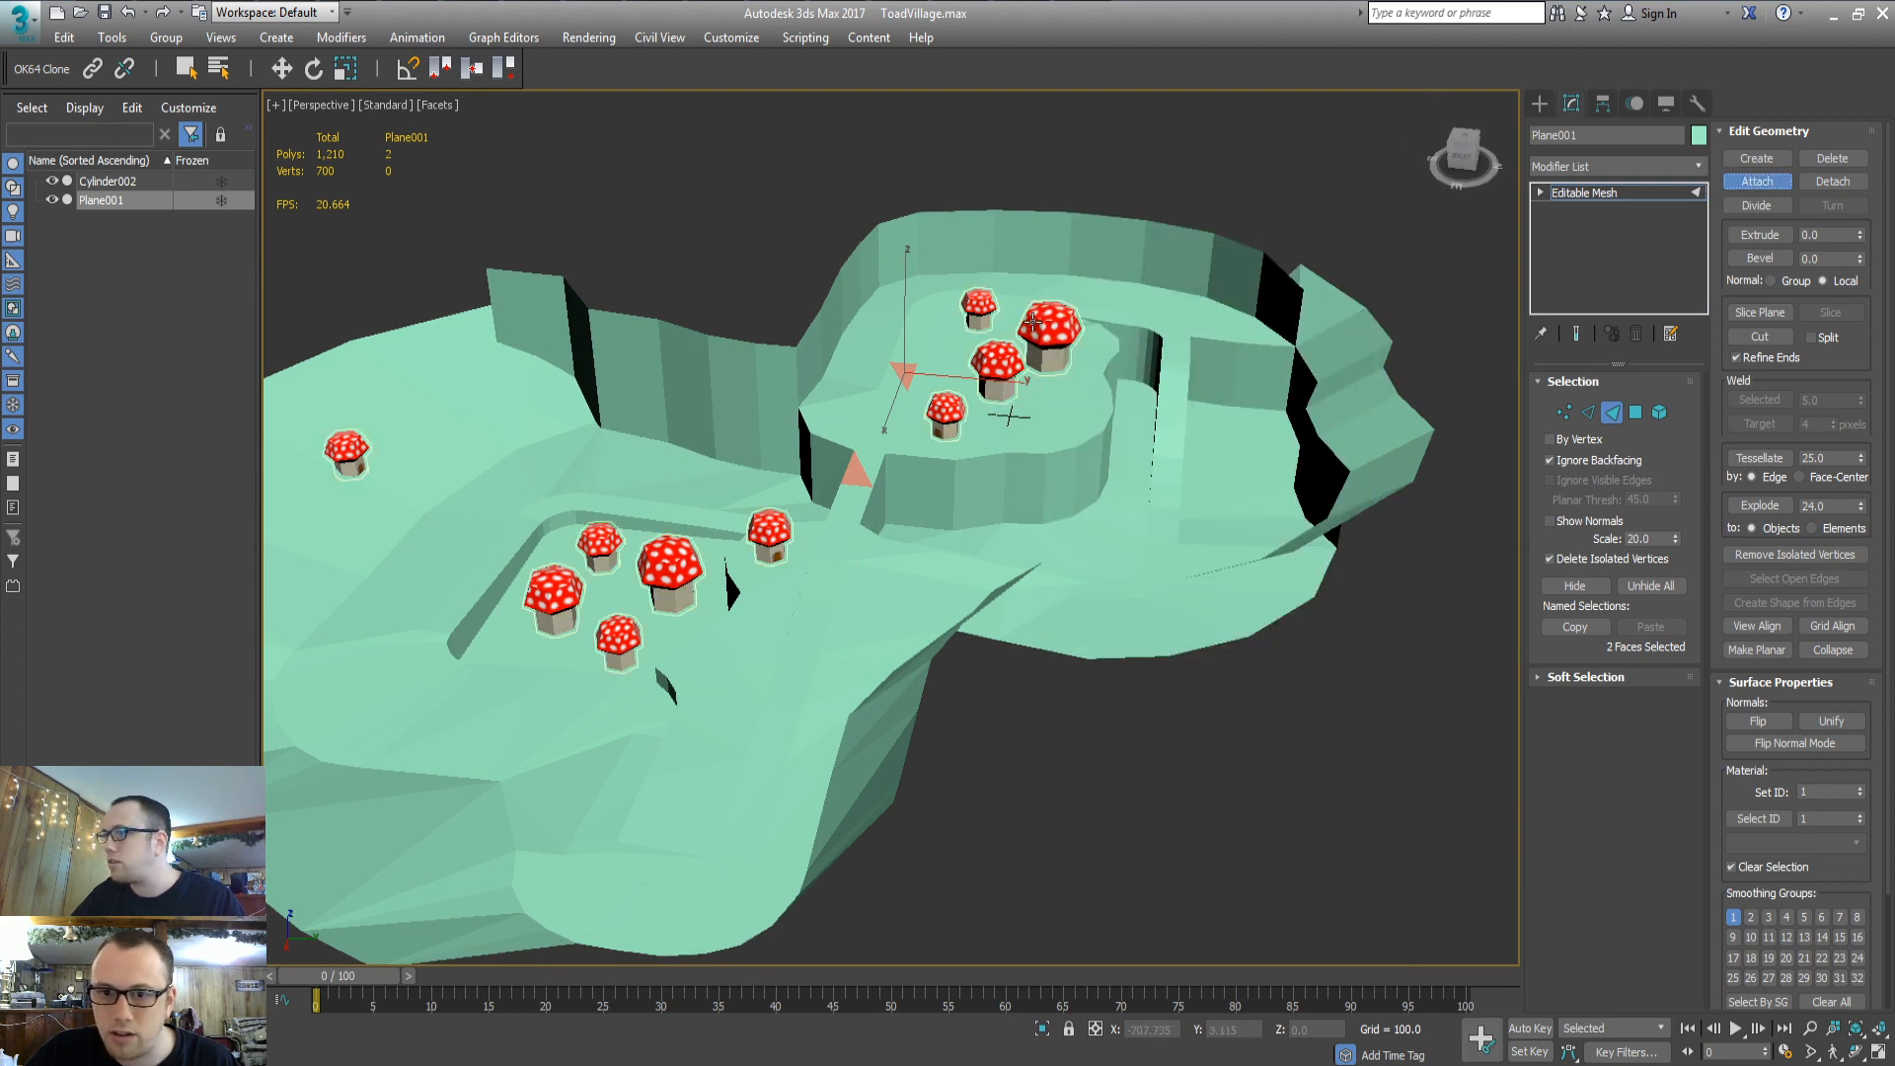
left_click(1034, 335)
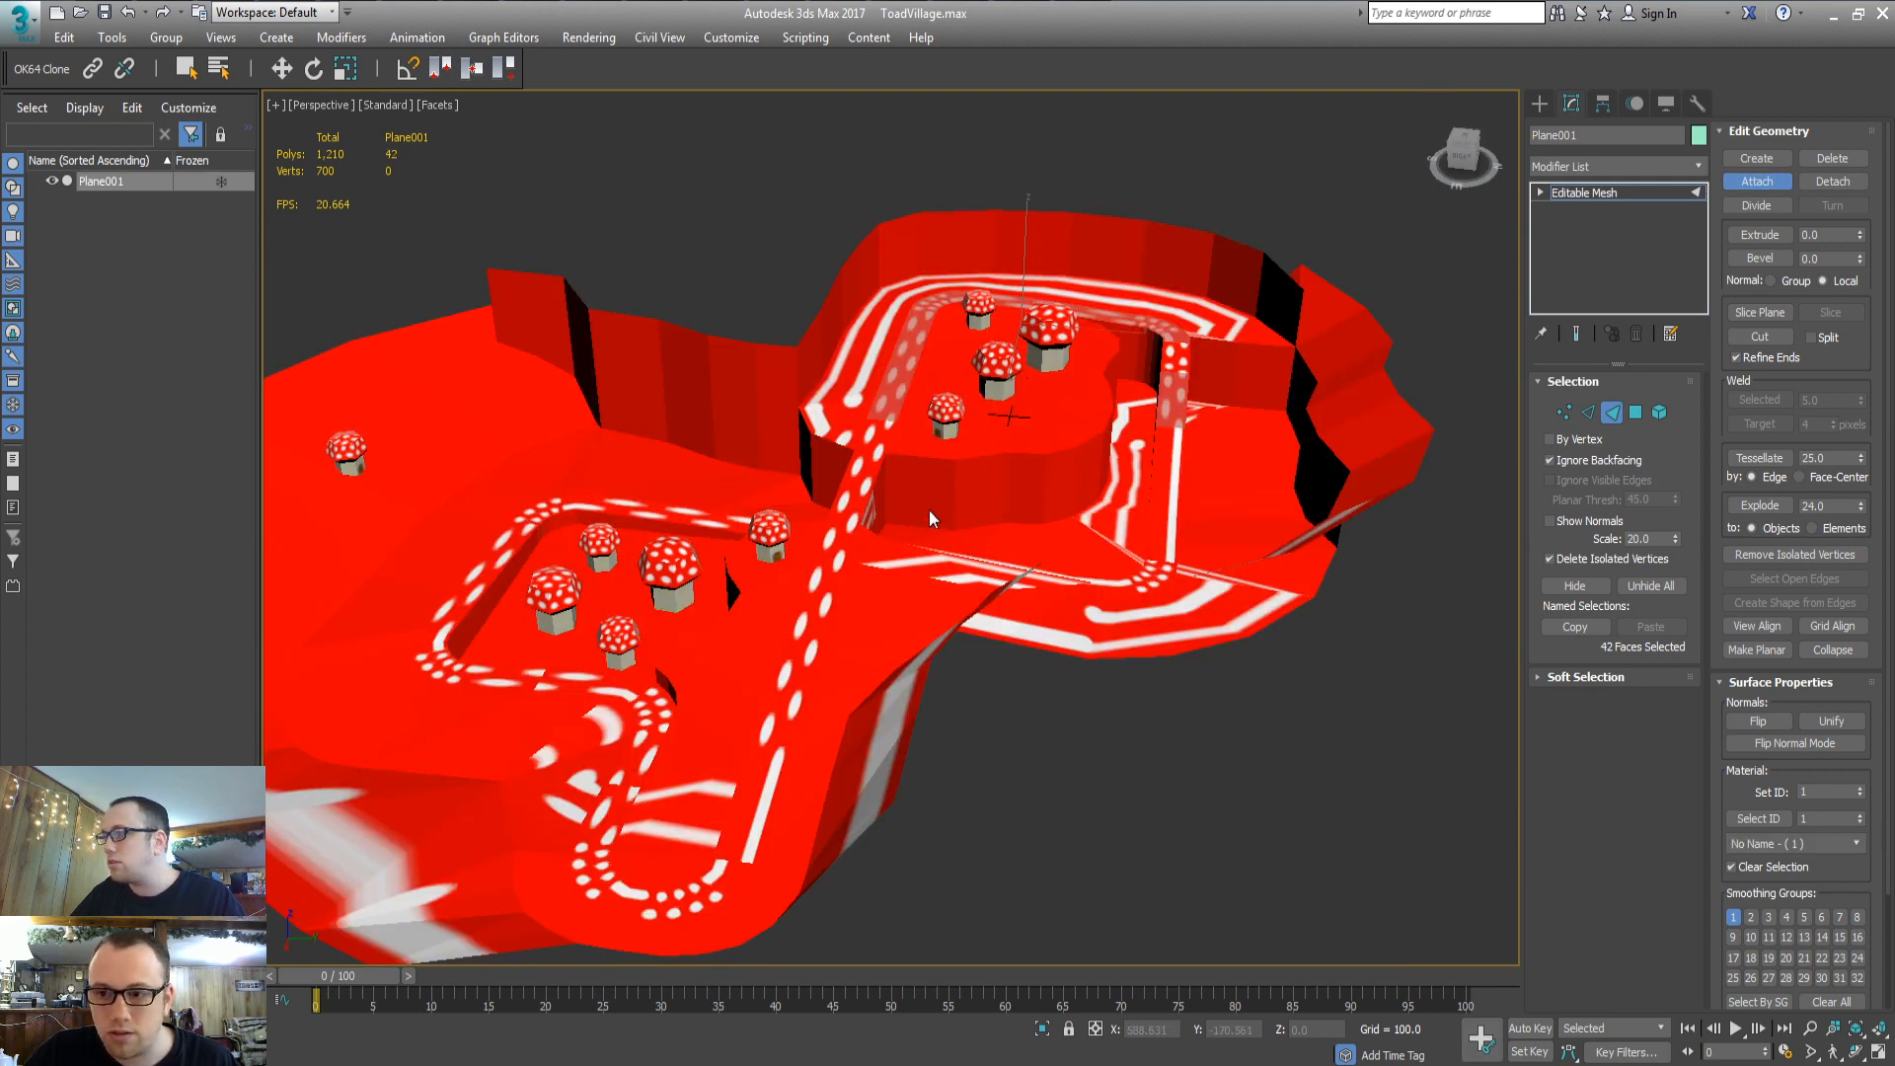
key("ctrl+z")
Attach the terrain mesh to the mushroom-house mesh Cylinder002
left_click(1541, 104)
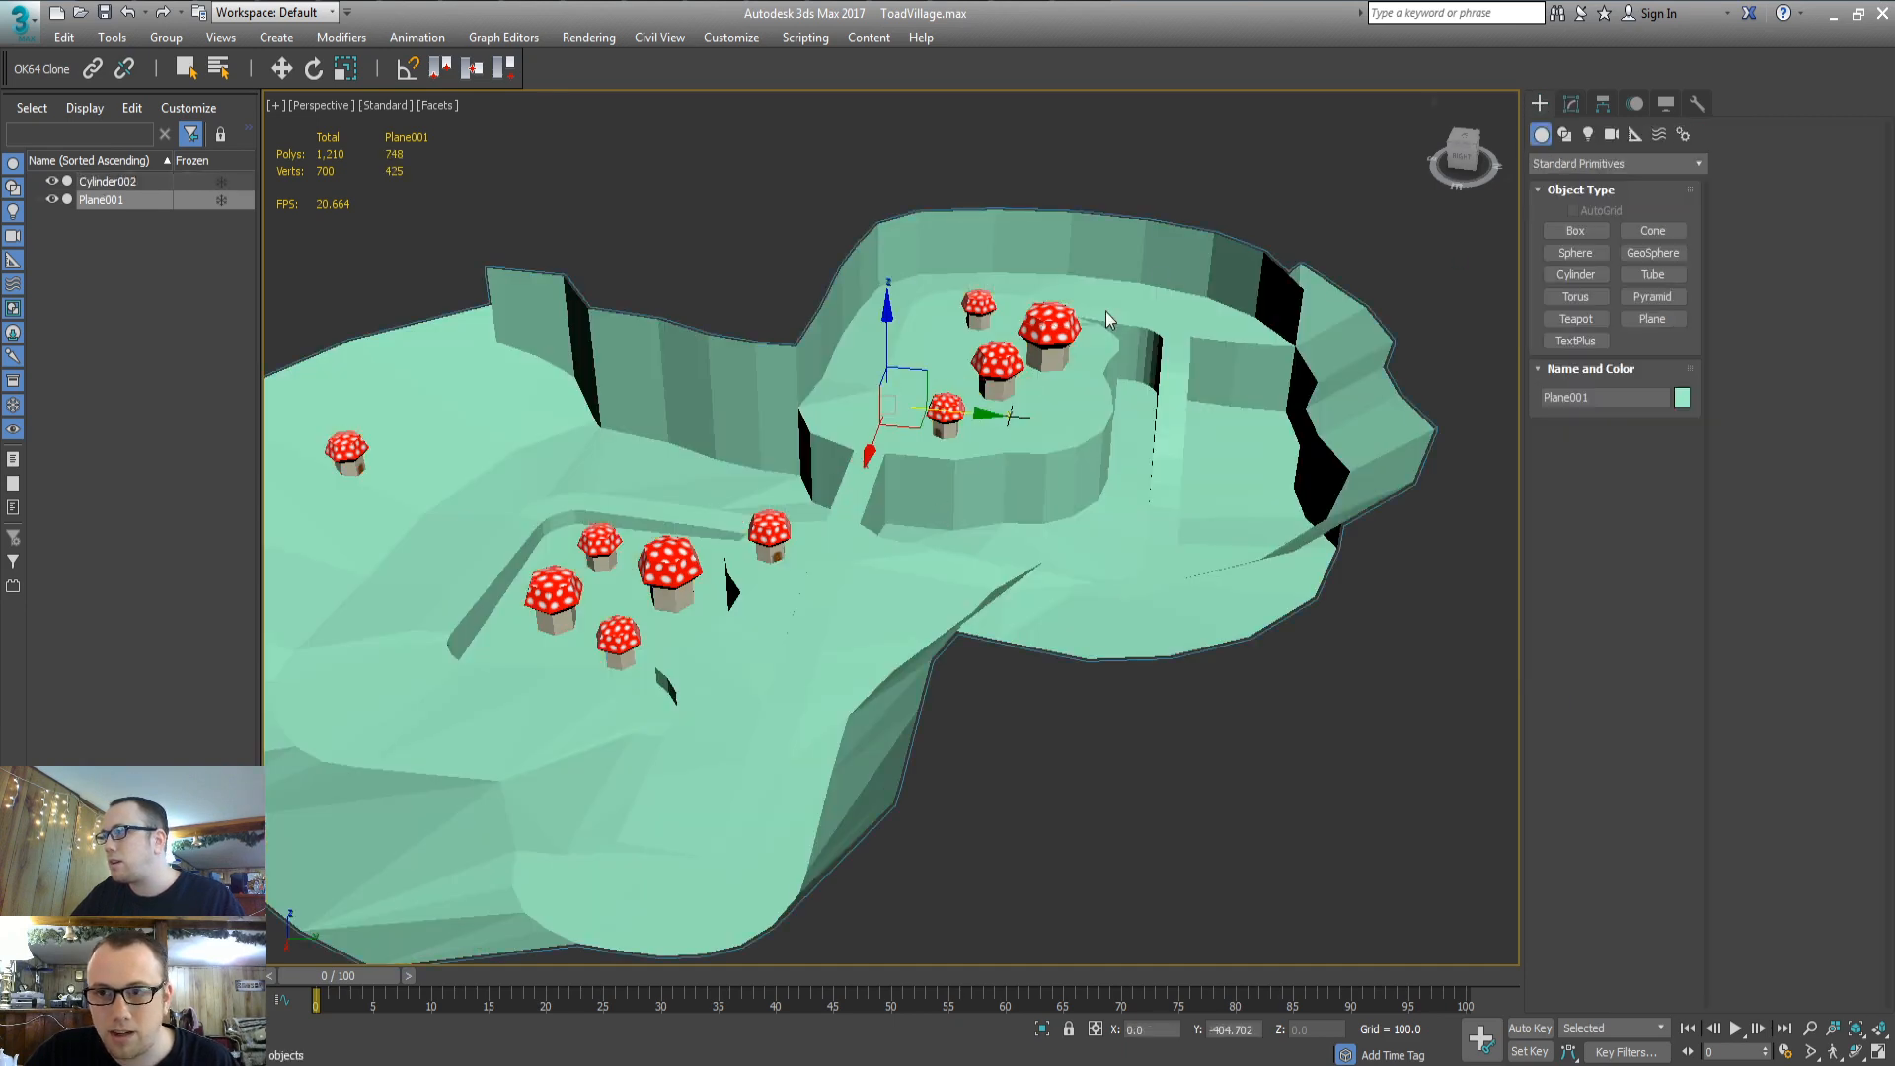
left_click(1066, 328)
left_click(1571, 105)
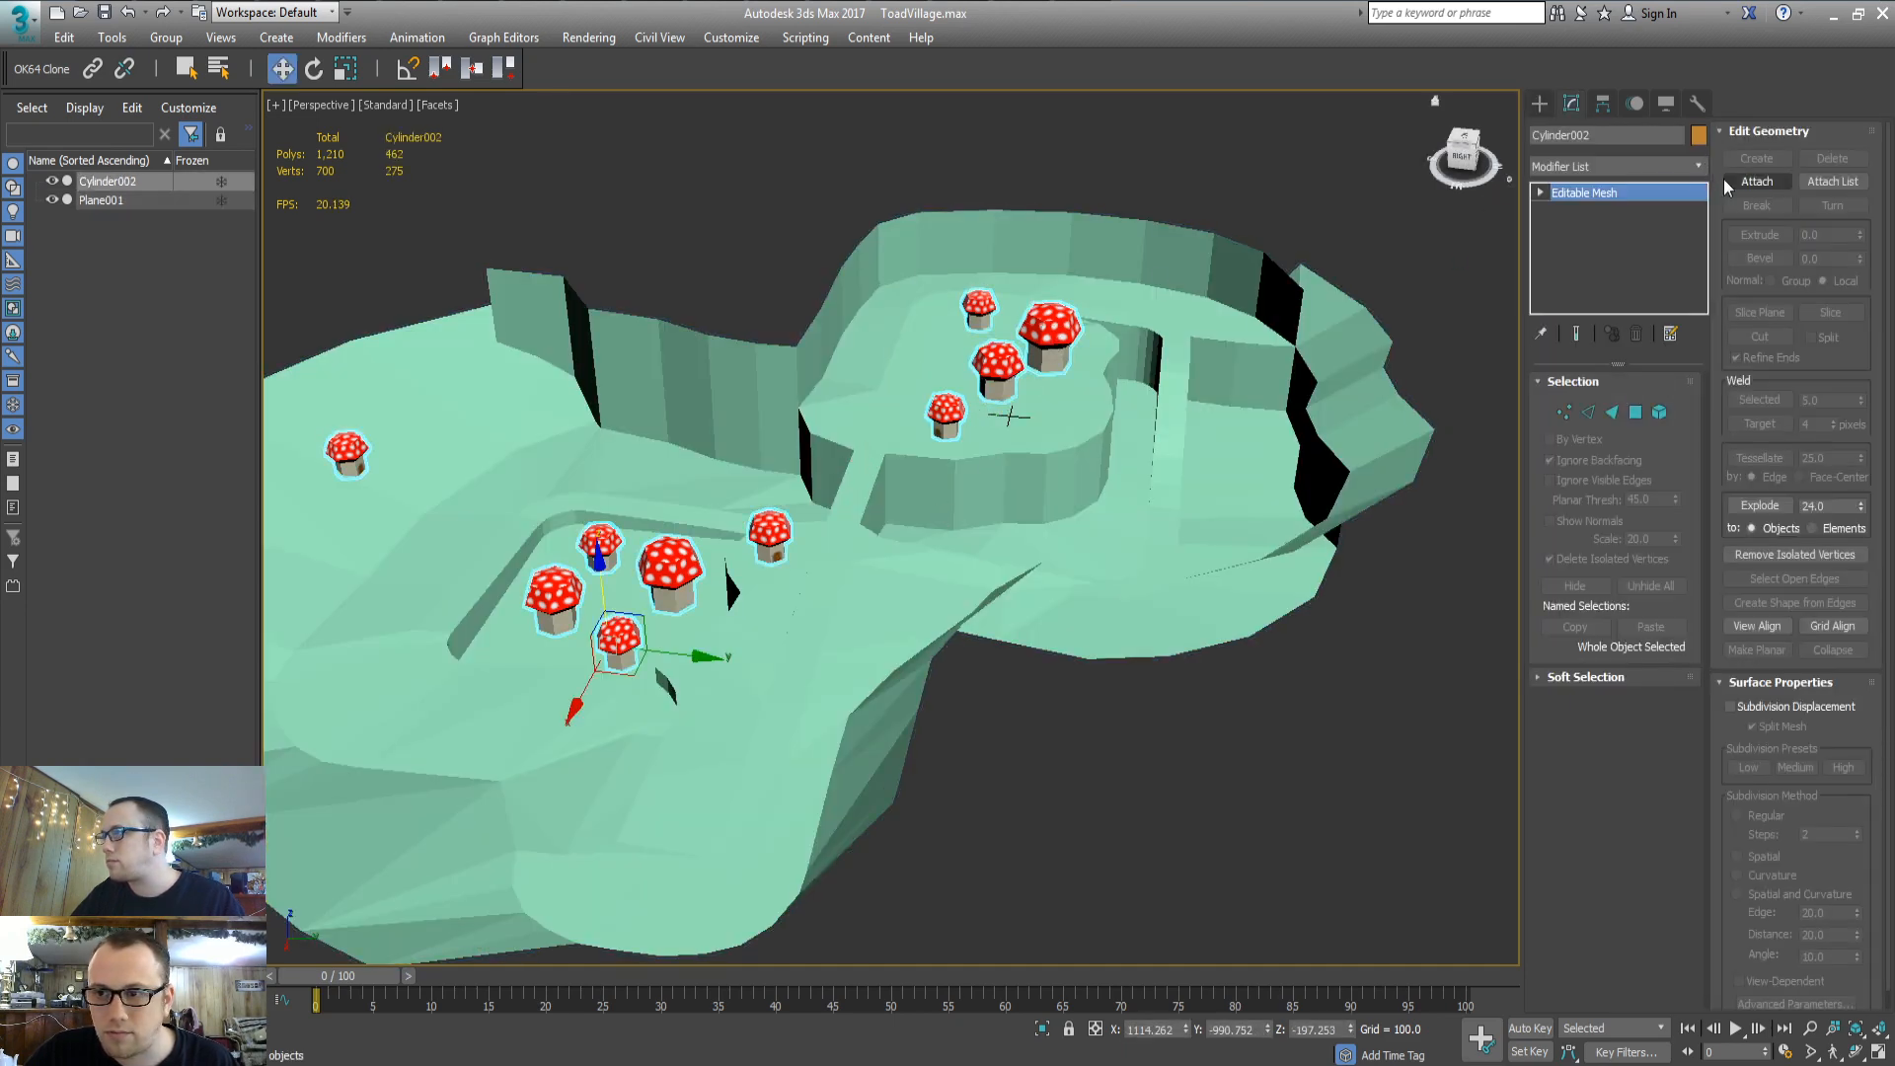
left_click(1756, 182)
left_click(1148, 304)
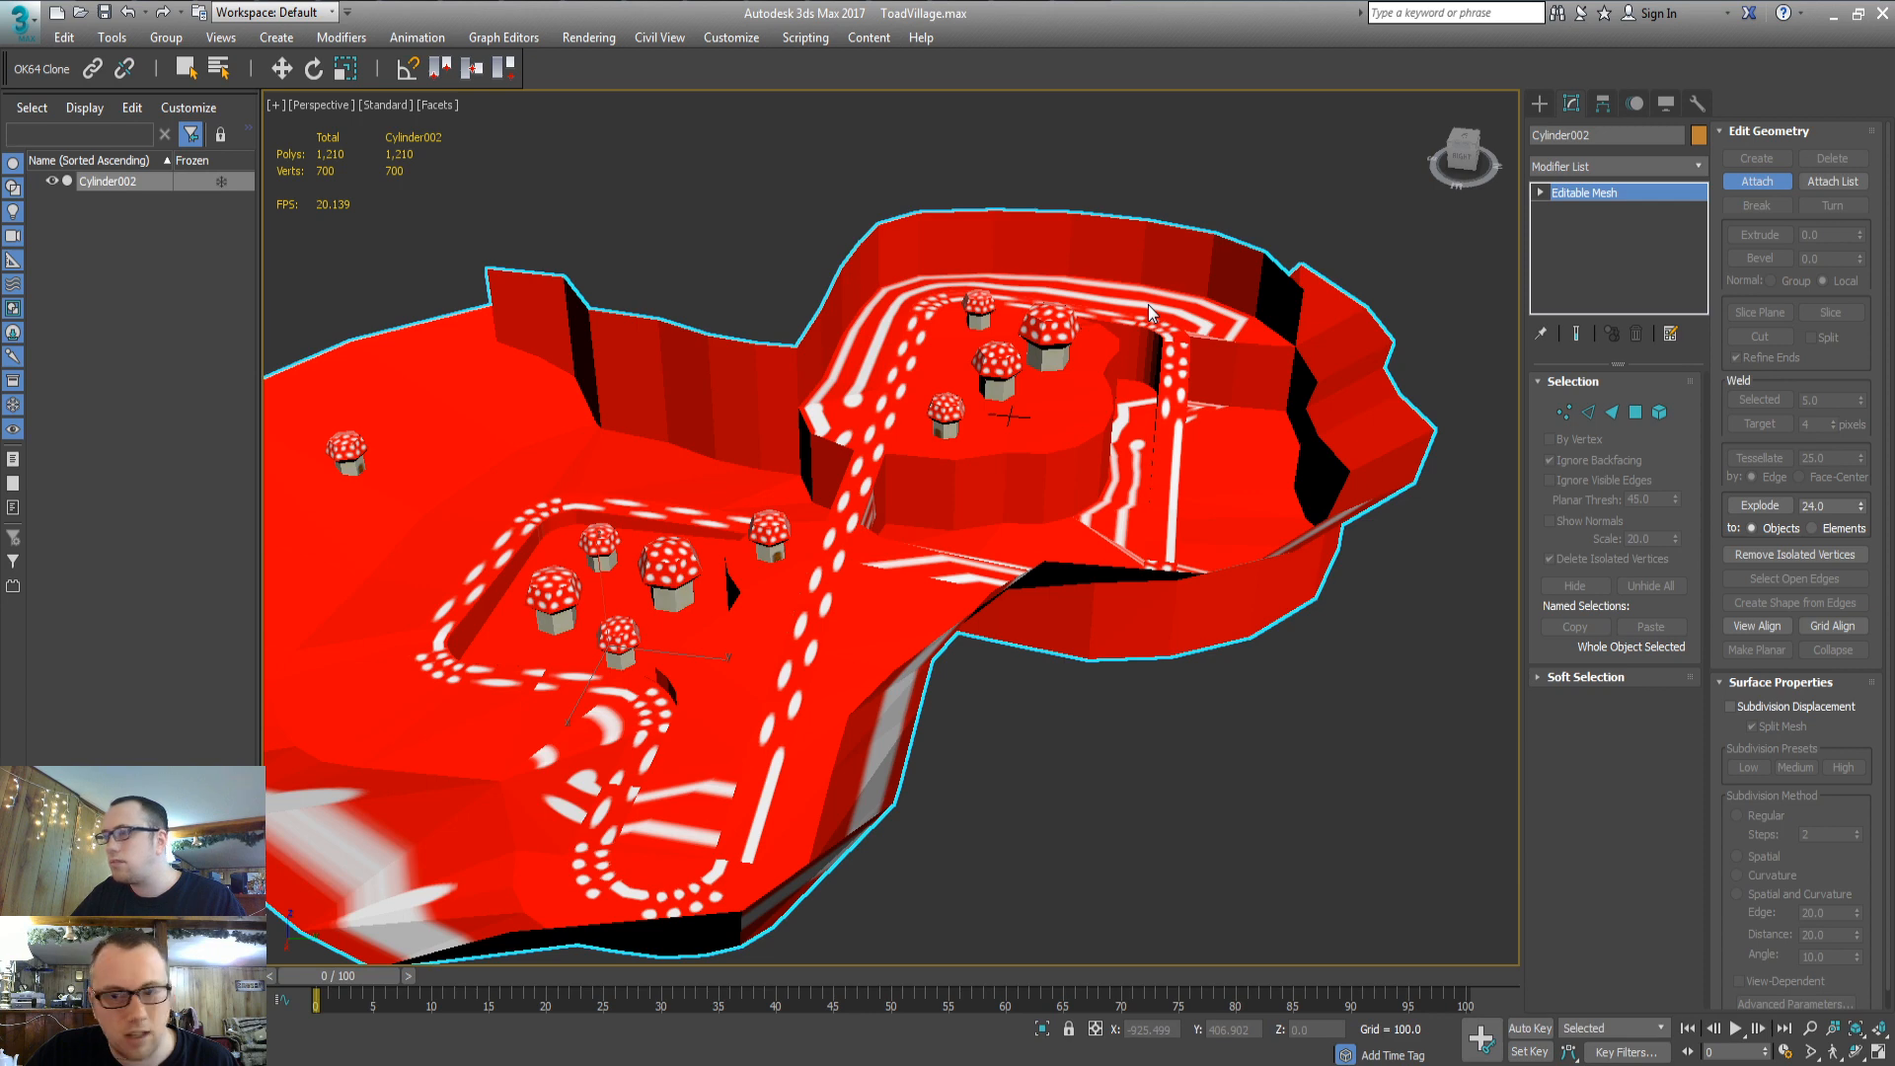
Select the whole terrain element in the combined mesh and set its material ID to 3
key("4")
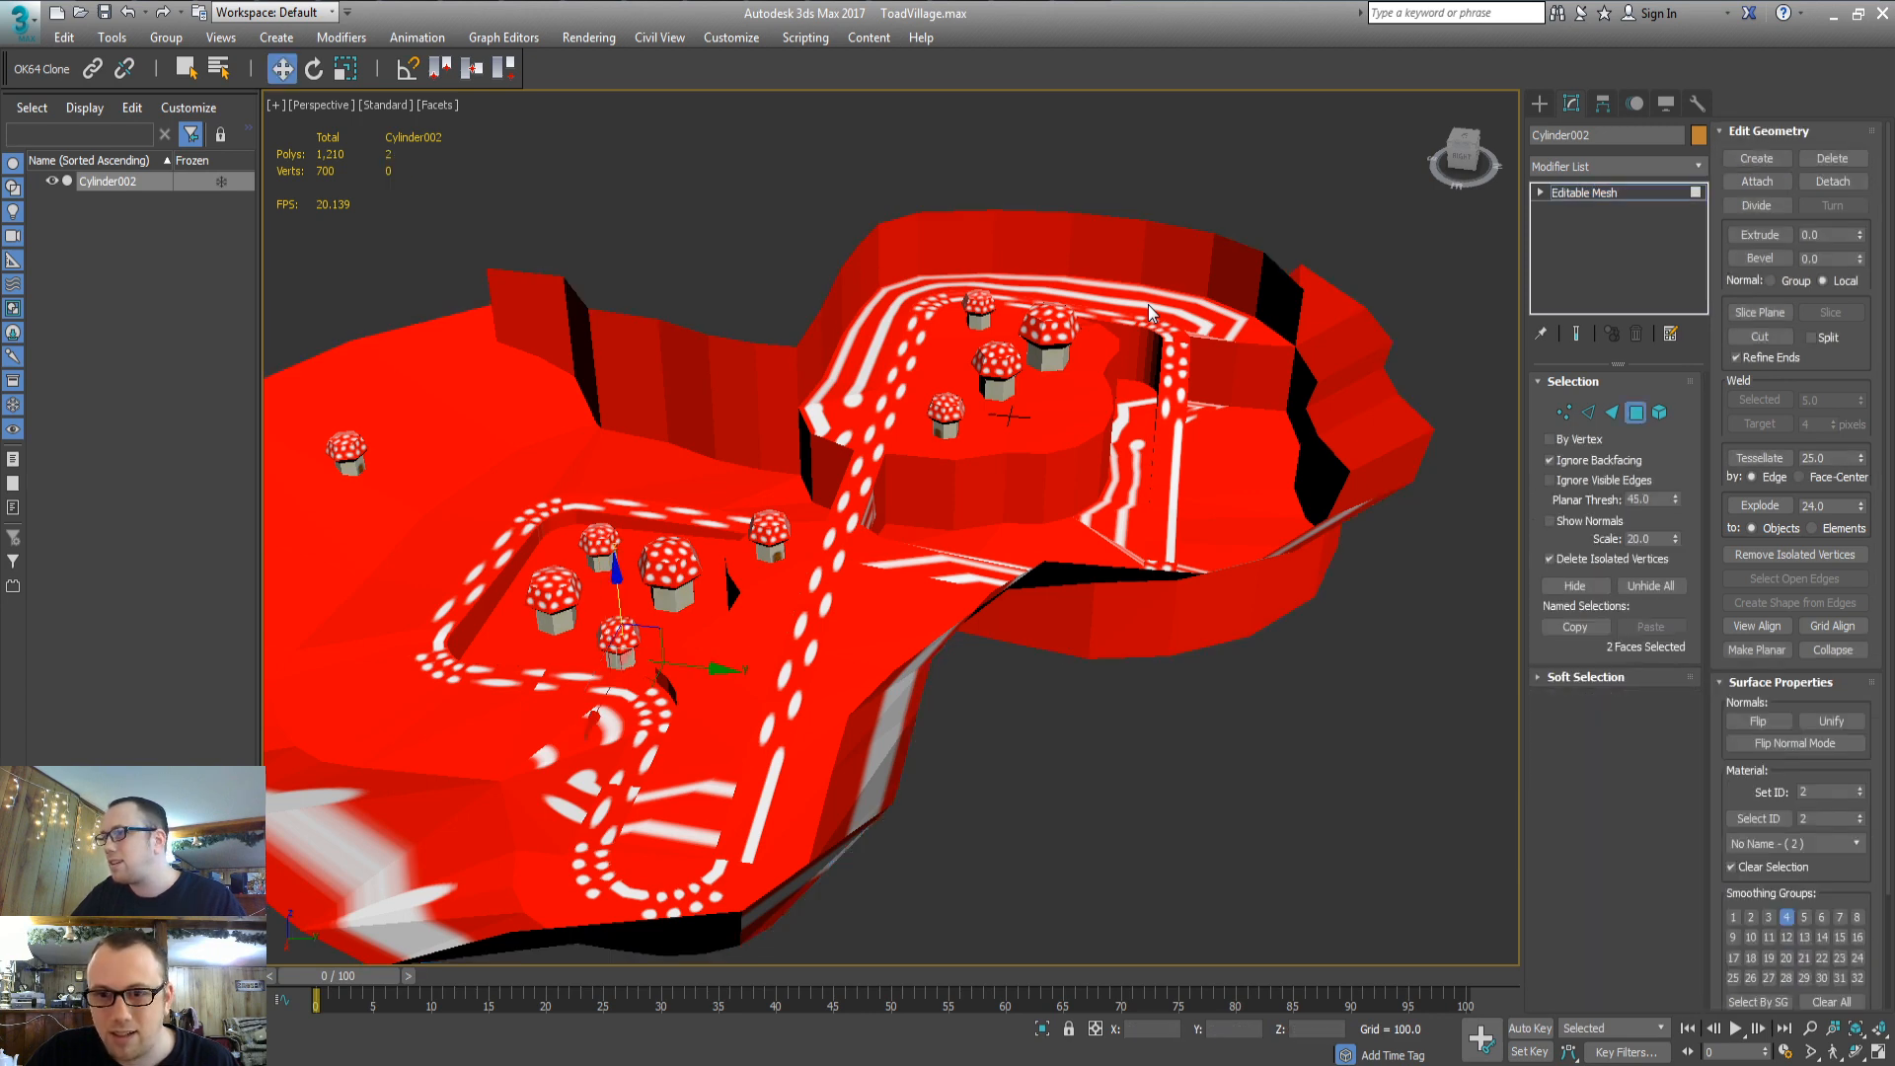
key("5")
left_click(1153, 308)
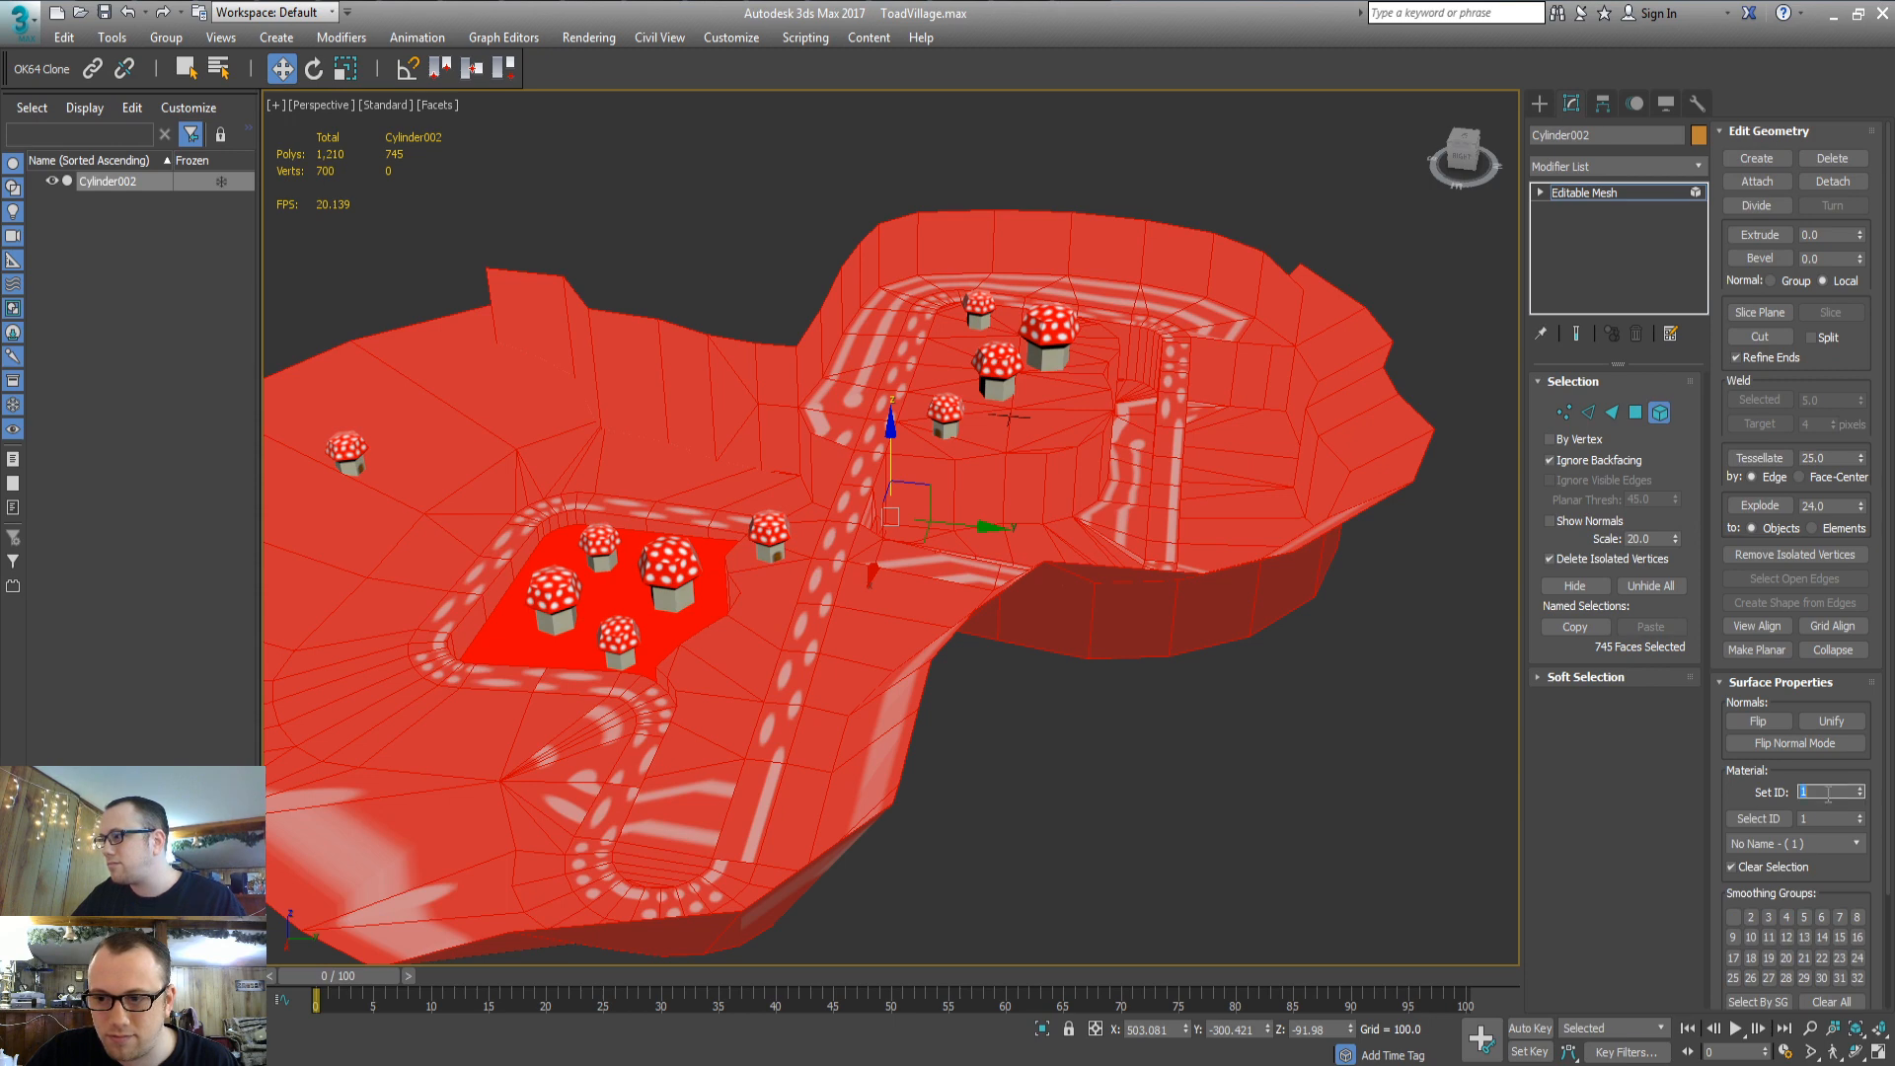
key("Return")
middle_click_drag(1061, 724, 1124, 730)
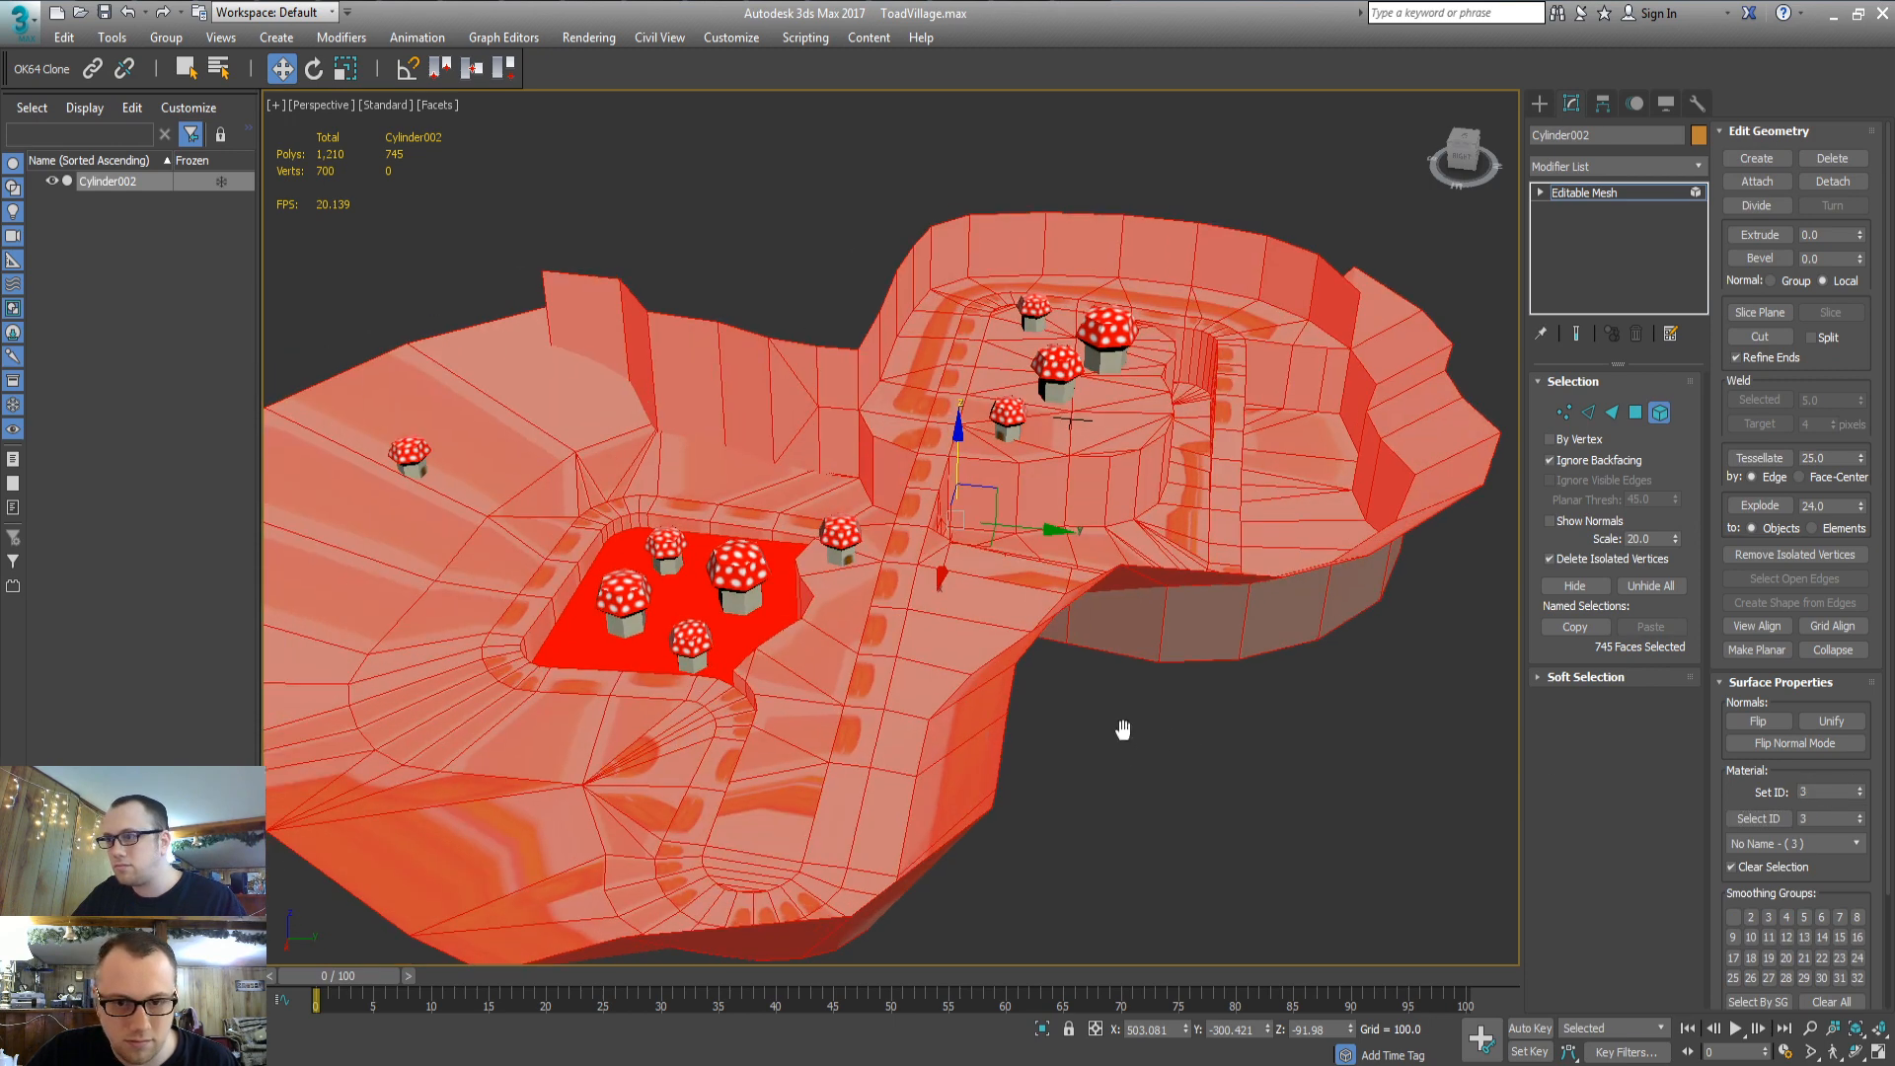
middle_click_drag(974, 666, 995, 694)
Add a fourth sub-material to the 01 - Default Multi/Sub-Object material and set the terrain element's material ID to 4
key("m")
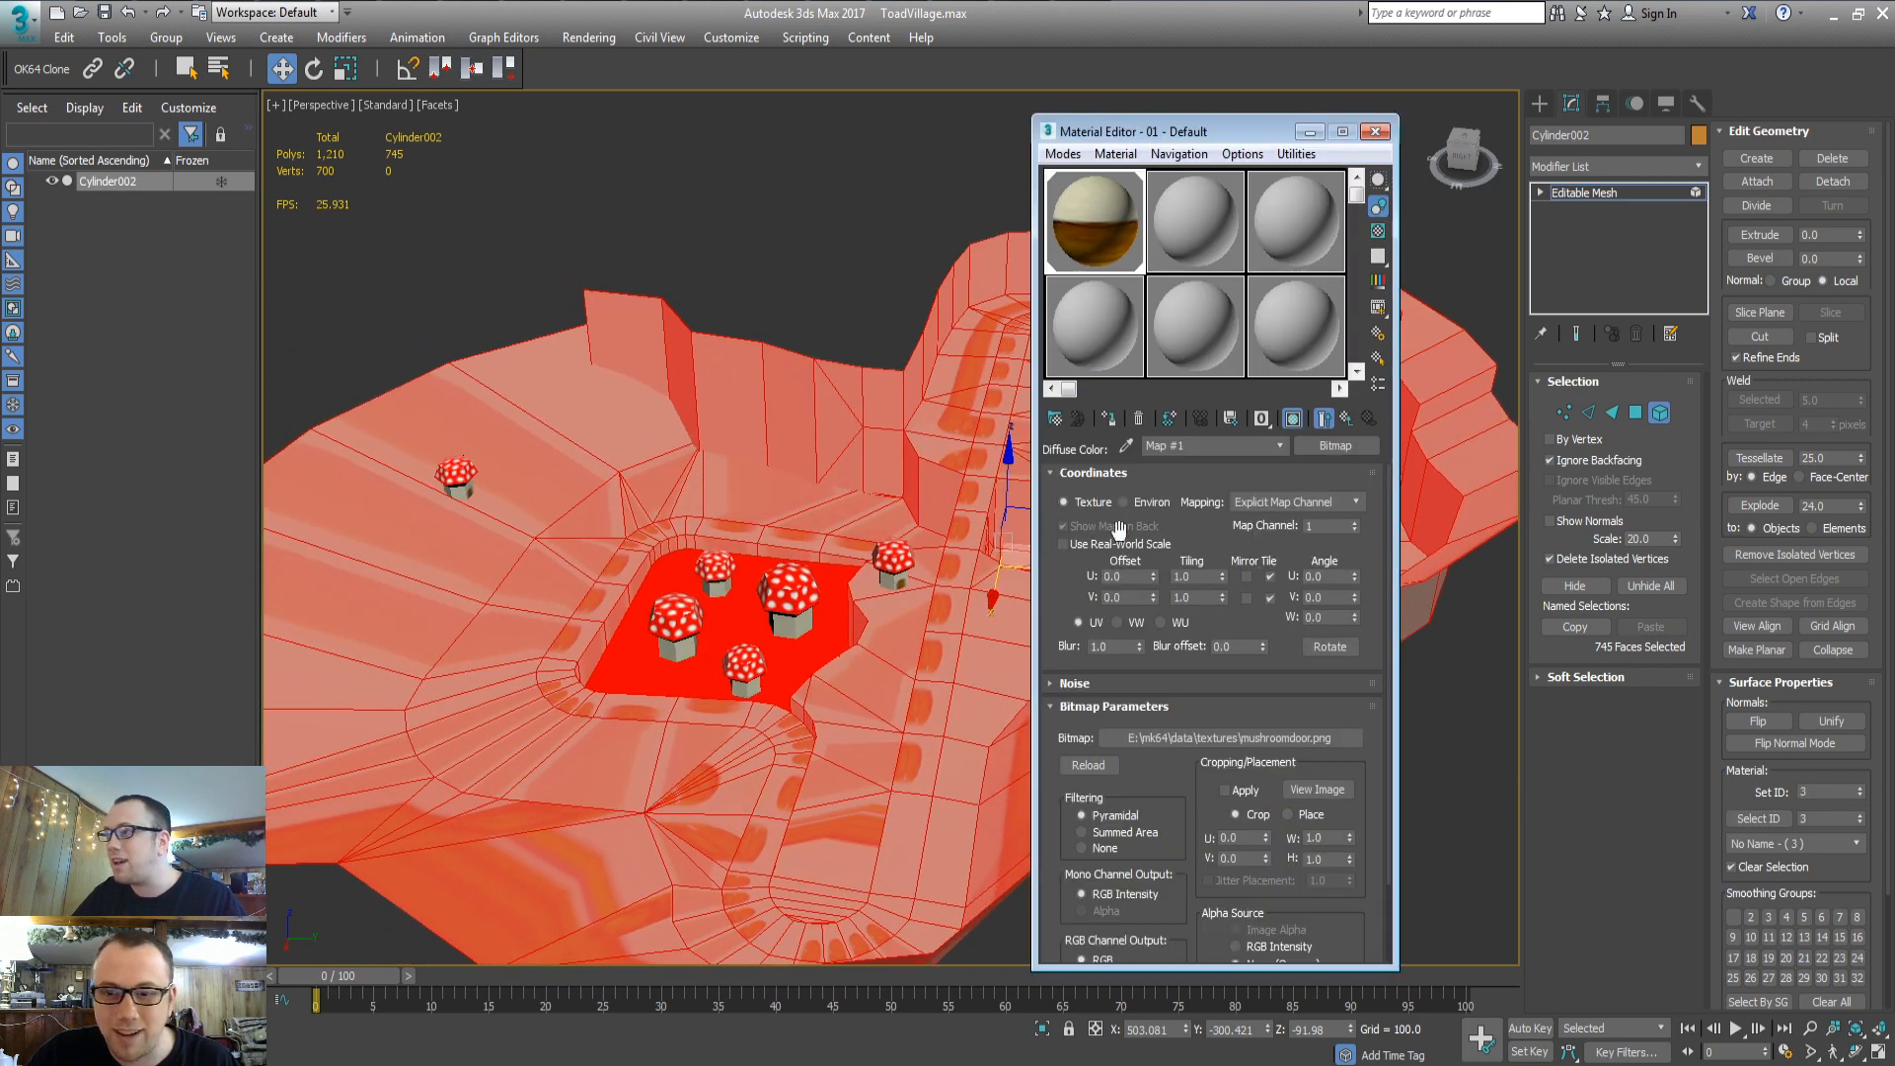
left_click(1326, 419)
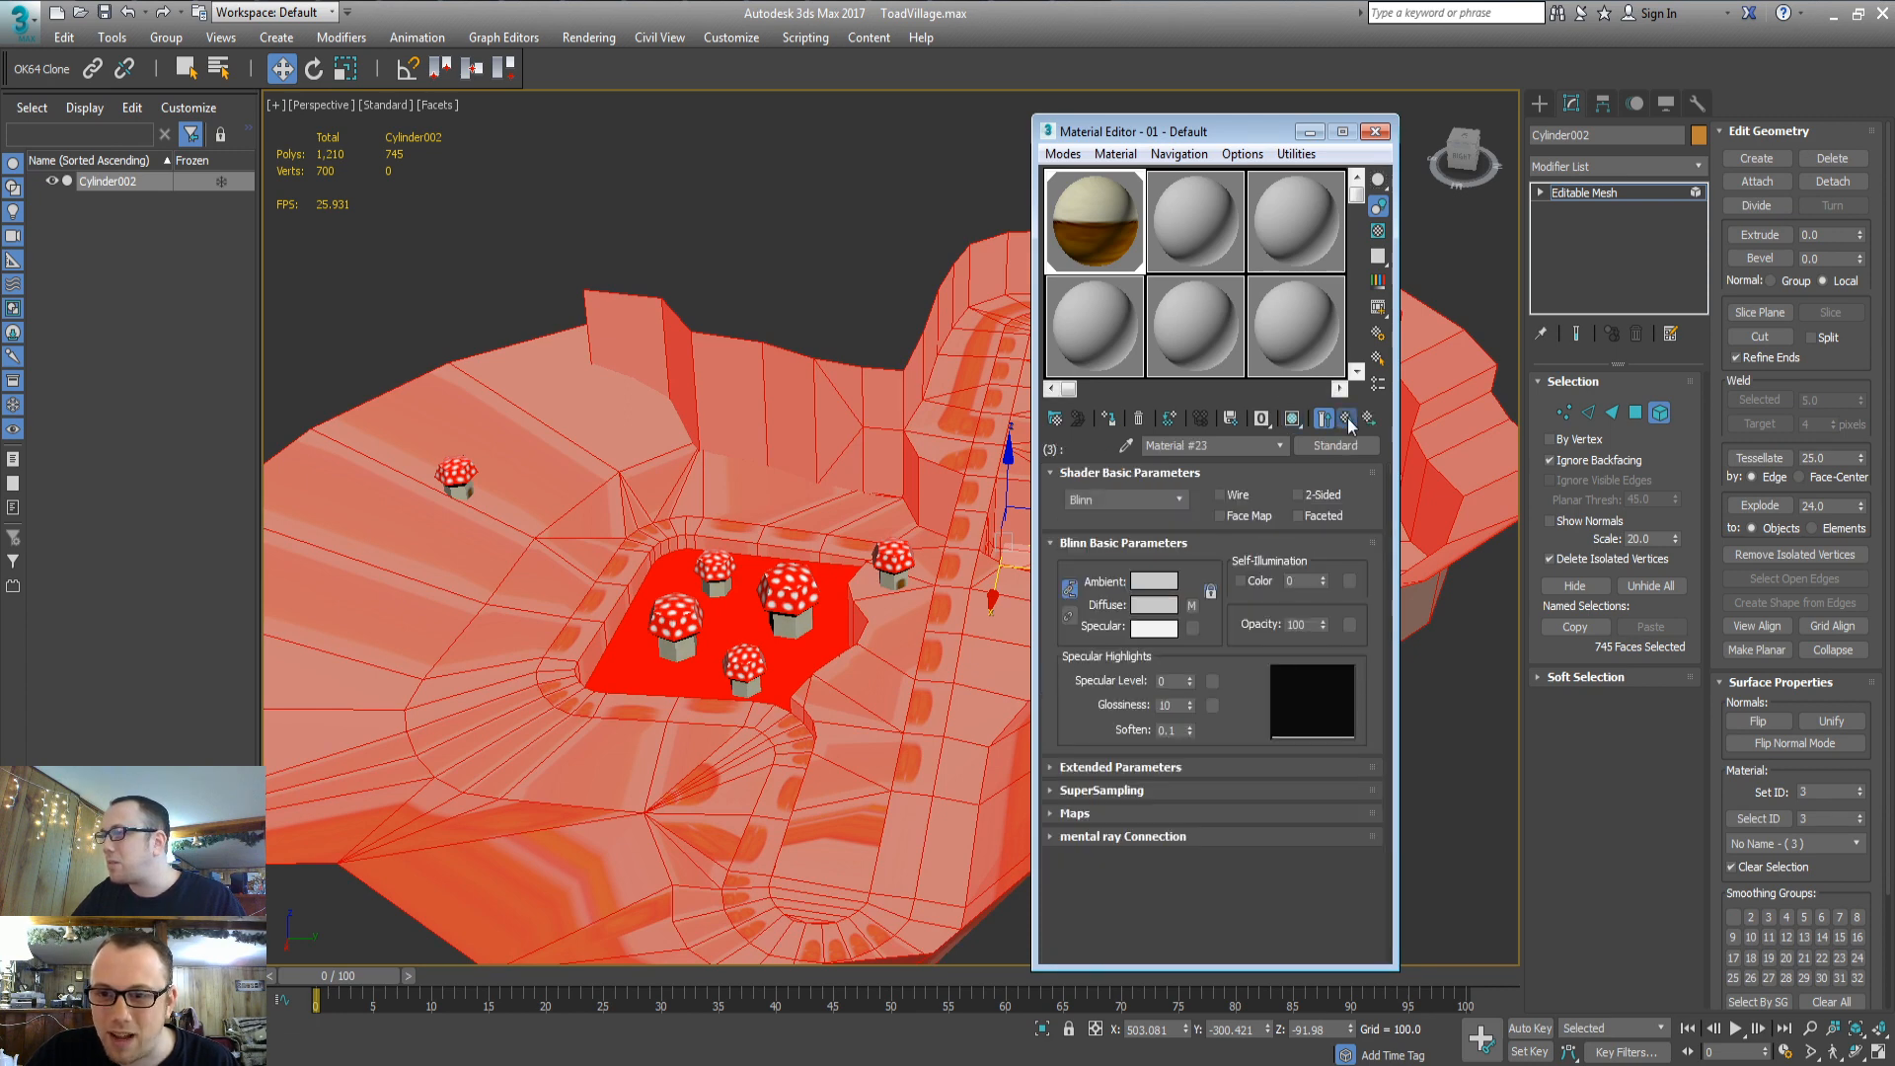
left_click(1326, 418)
left_click(1231, 505)
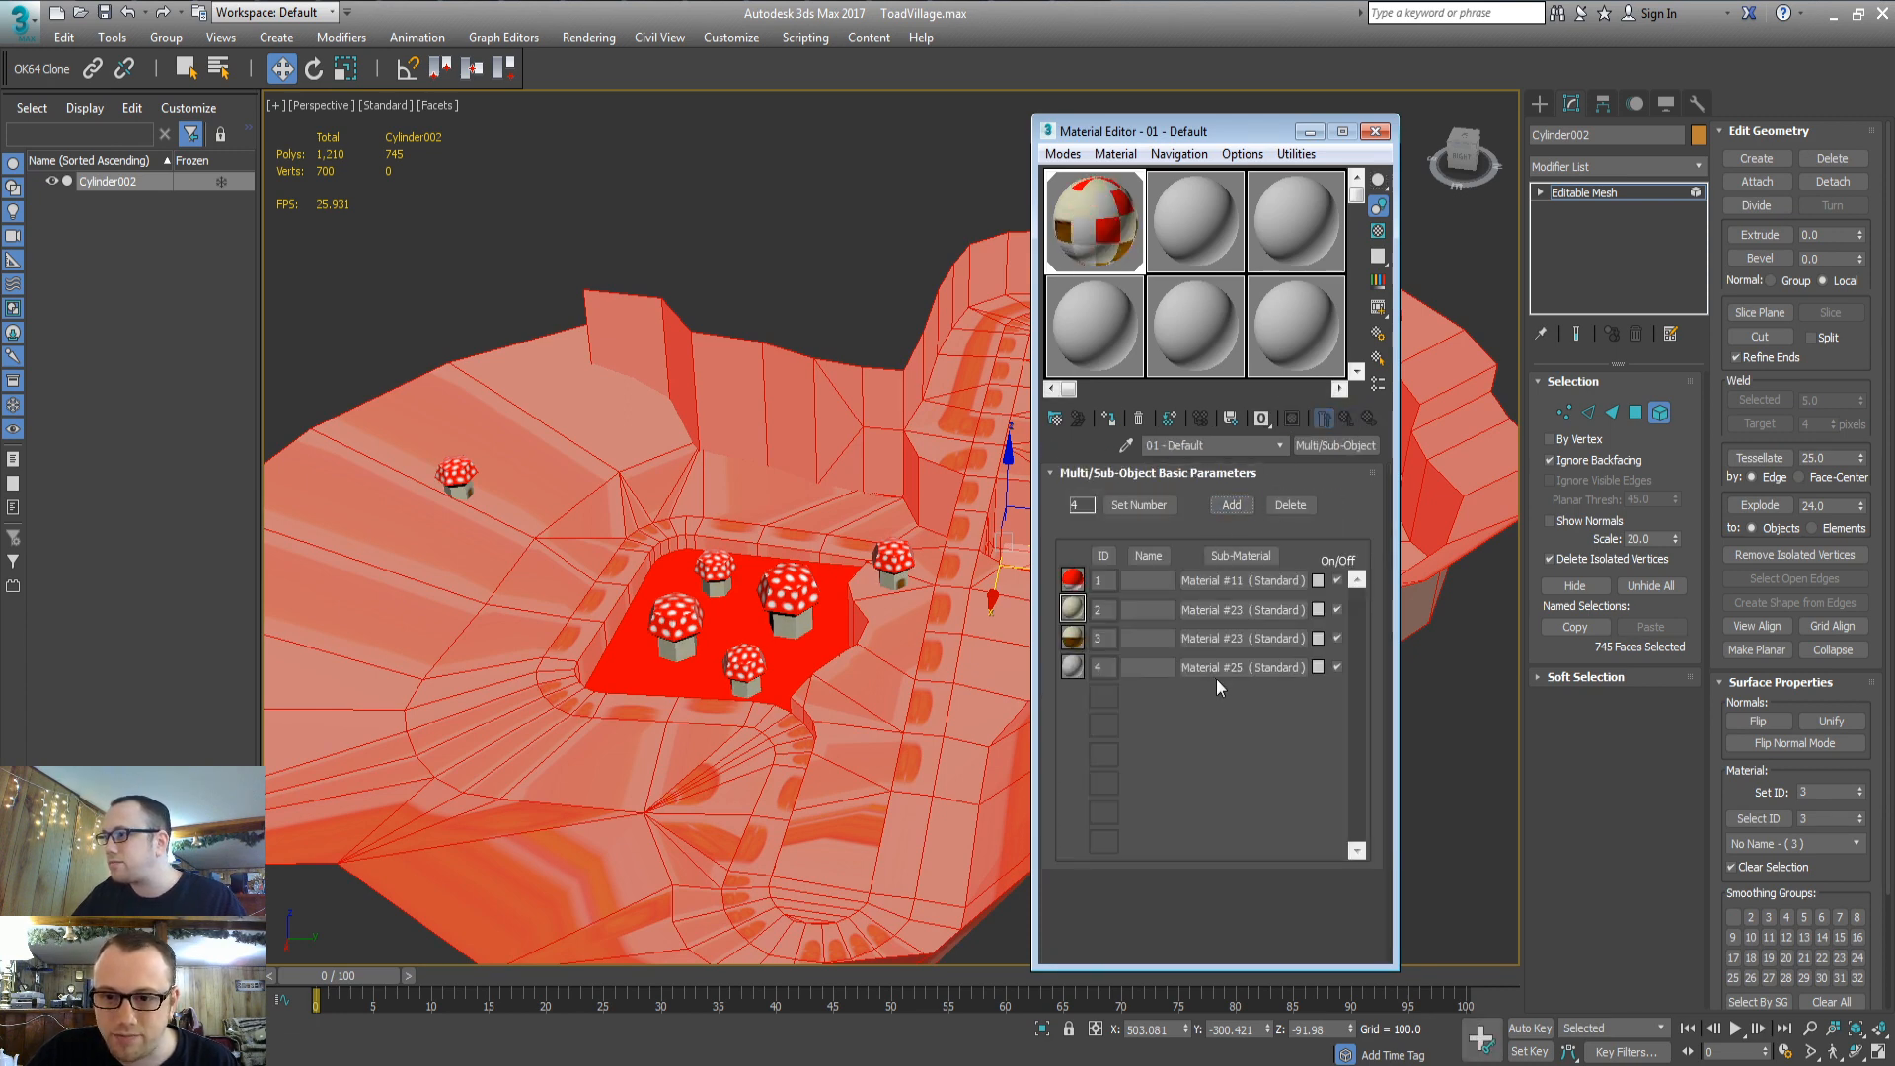
left_click(1861, 789)
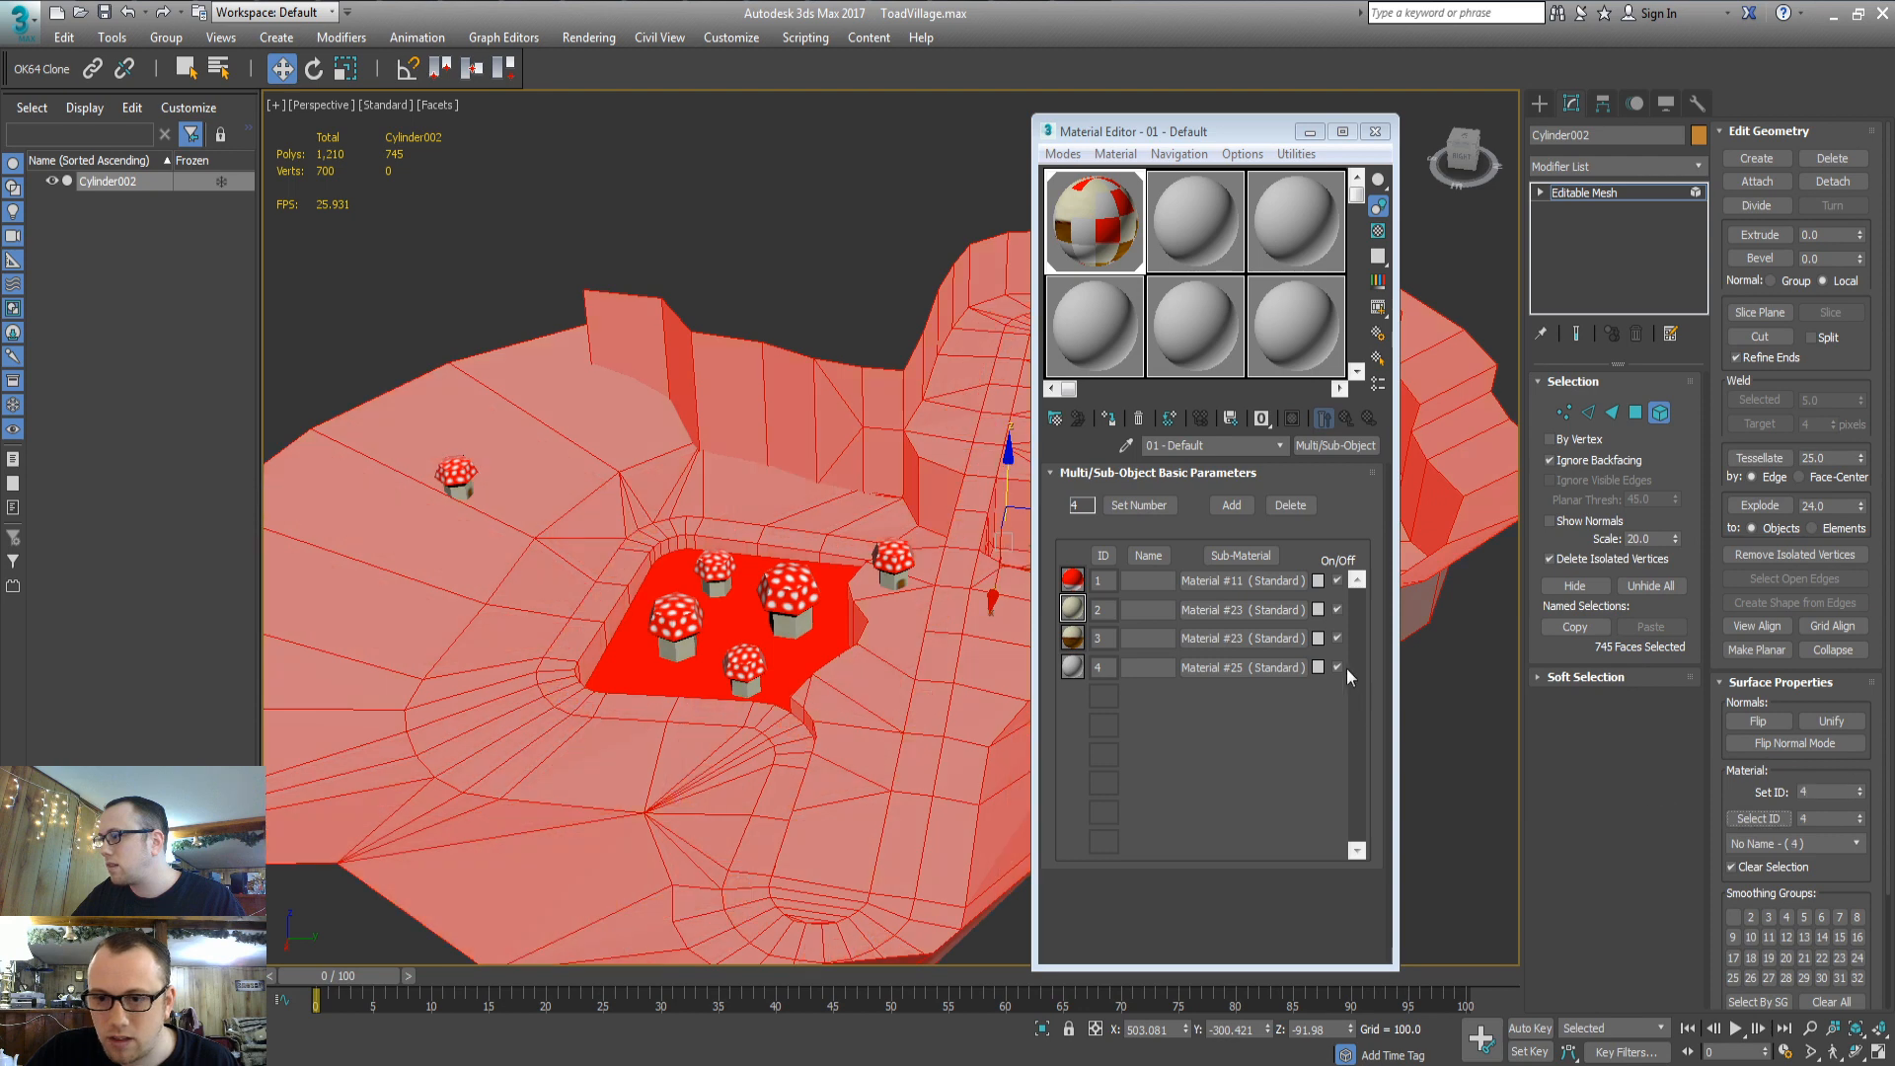
Assign grass.png as the diffuse bitmap of sub-material 4 and show the texture in the viewport
left_click(1231, 677)
left_click(1233, 669)
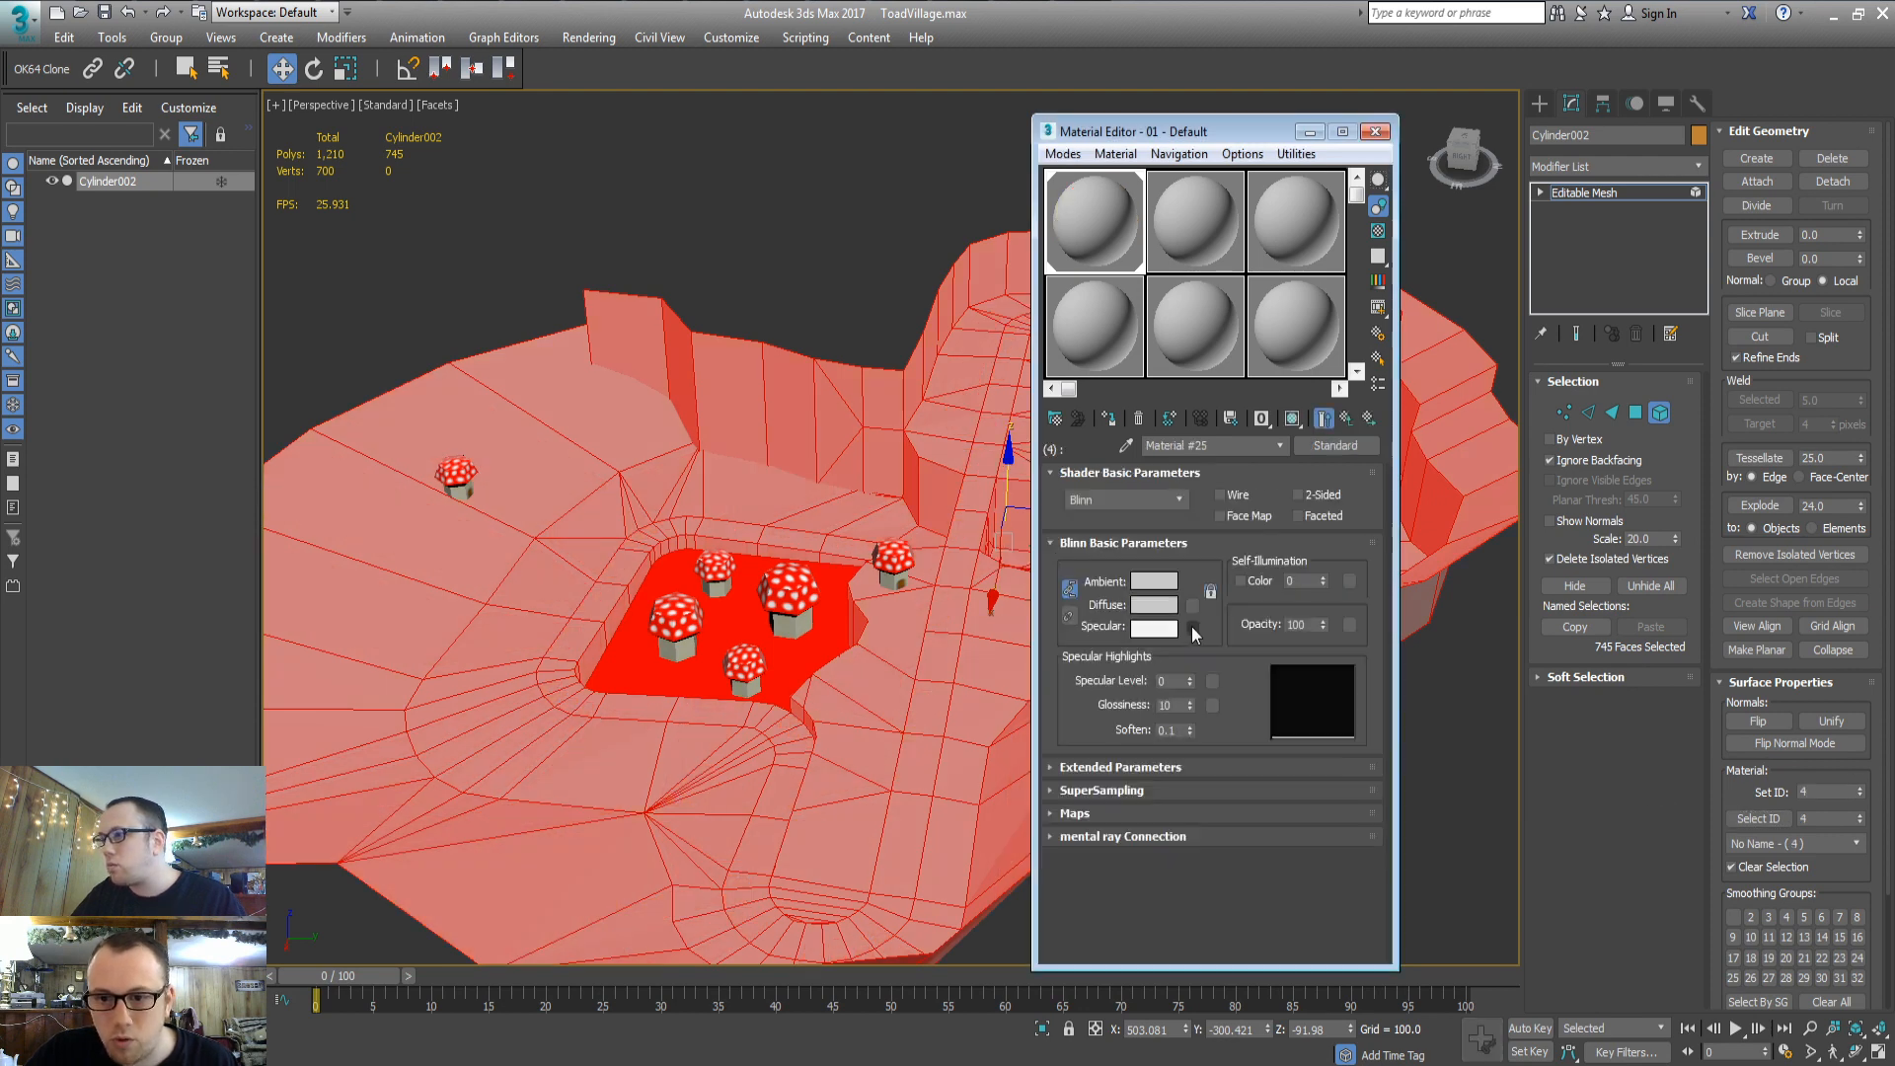
left_click(1193, 614)
double_click(780, 305)
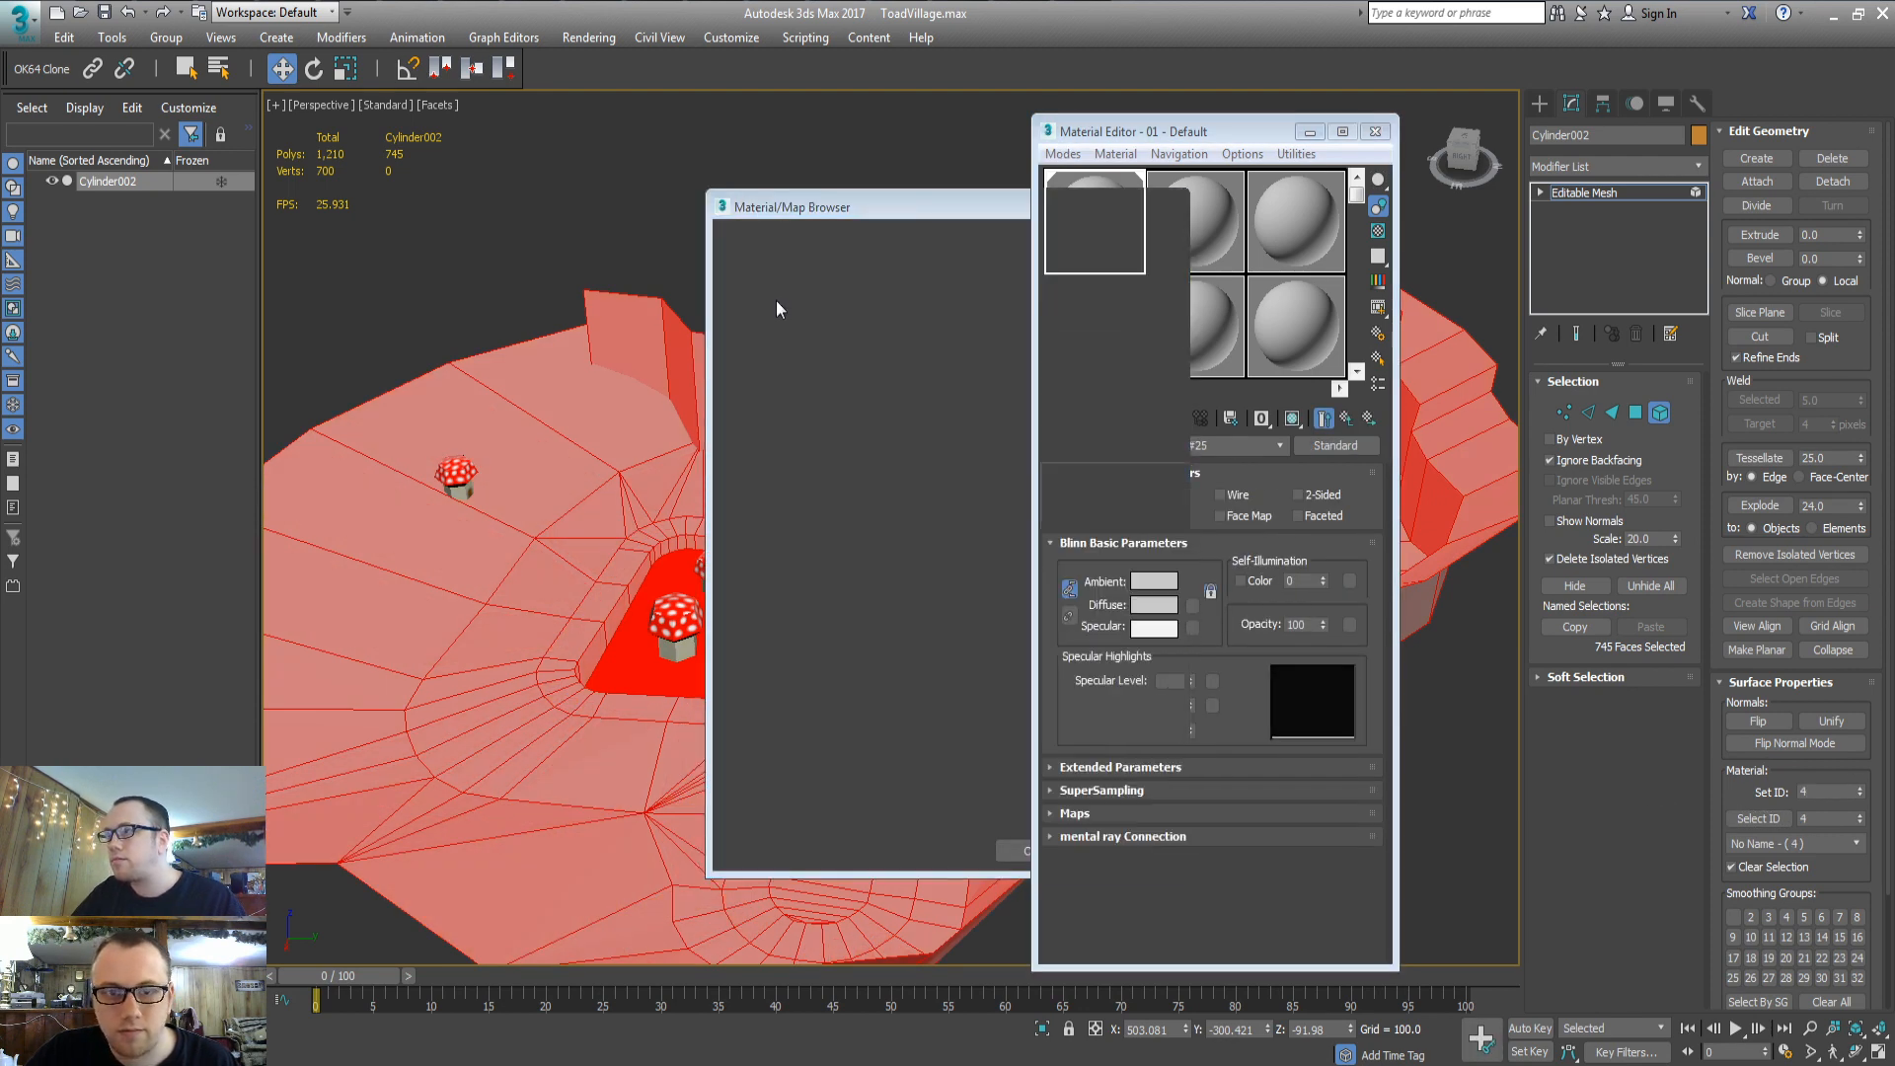
type("grass.png")
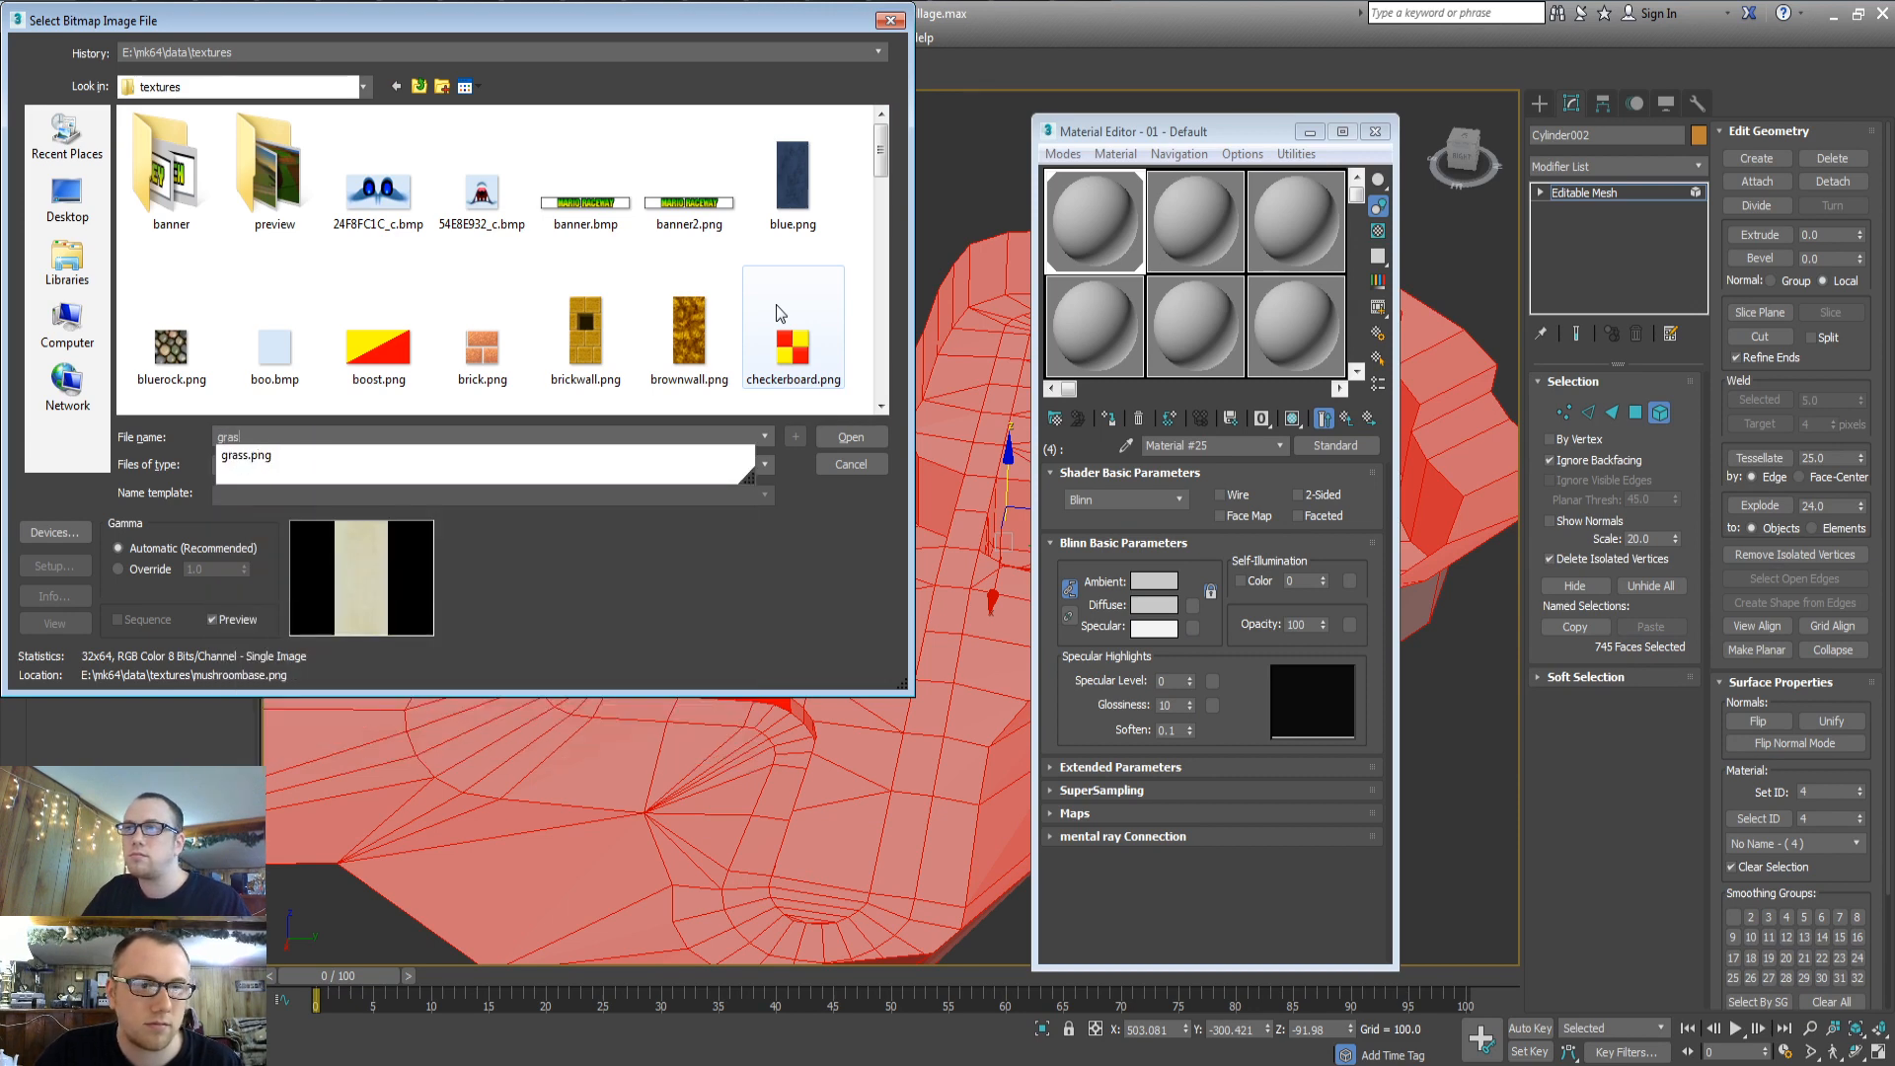
key("Return")
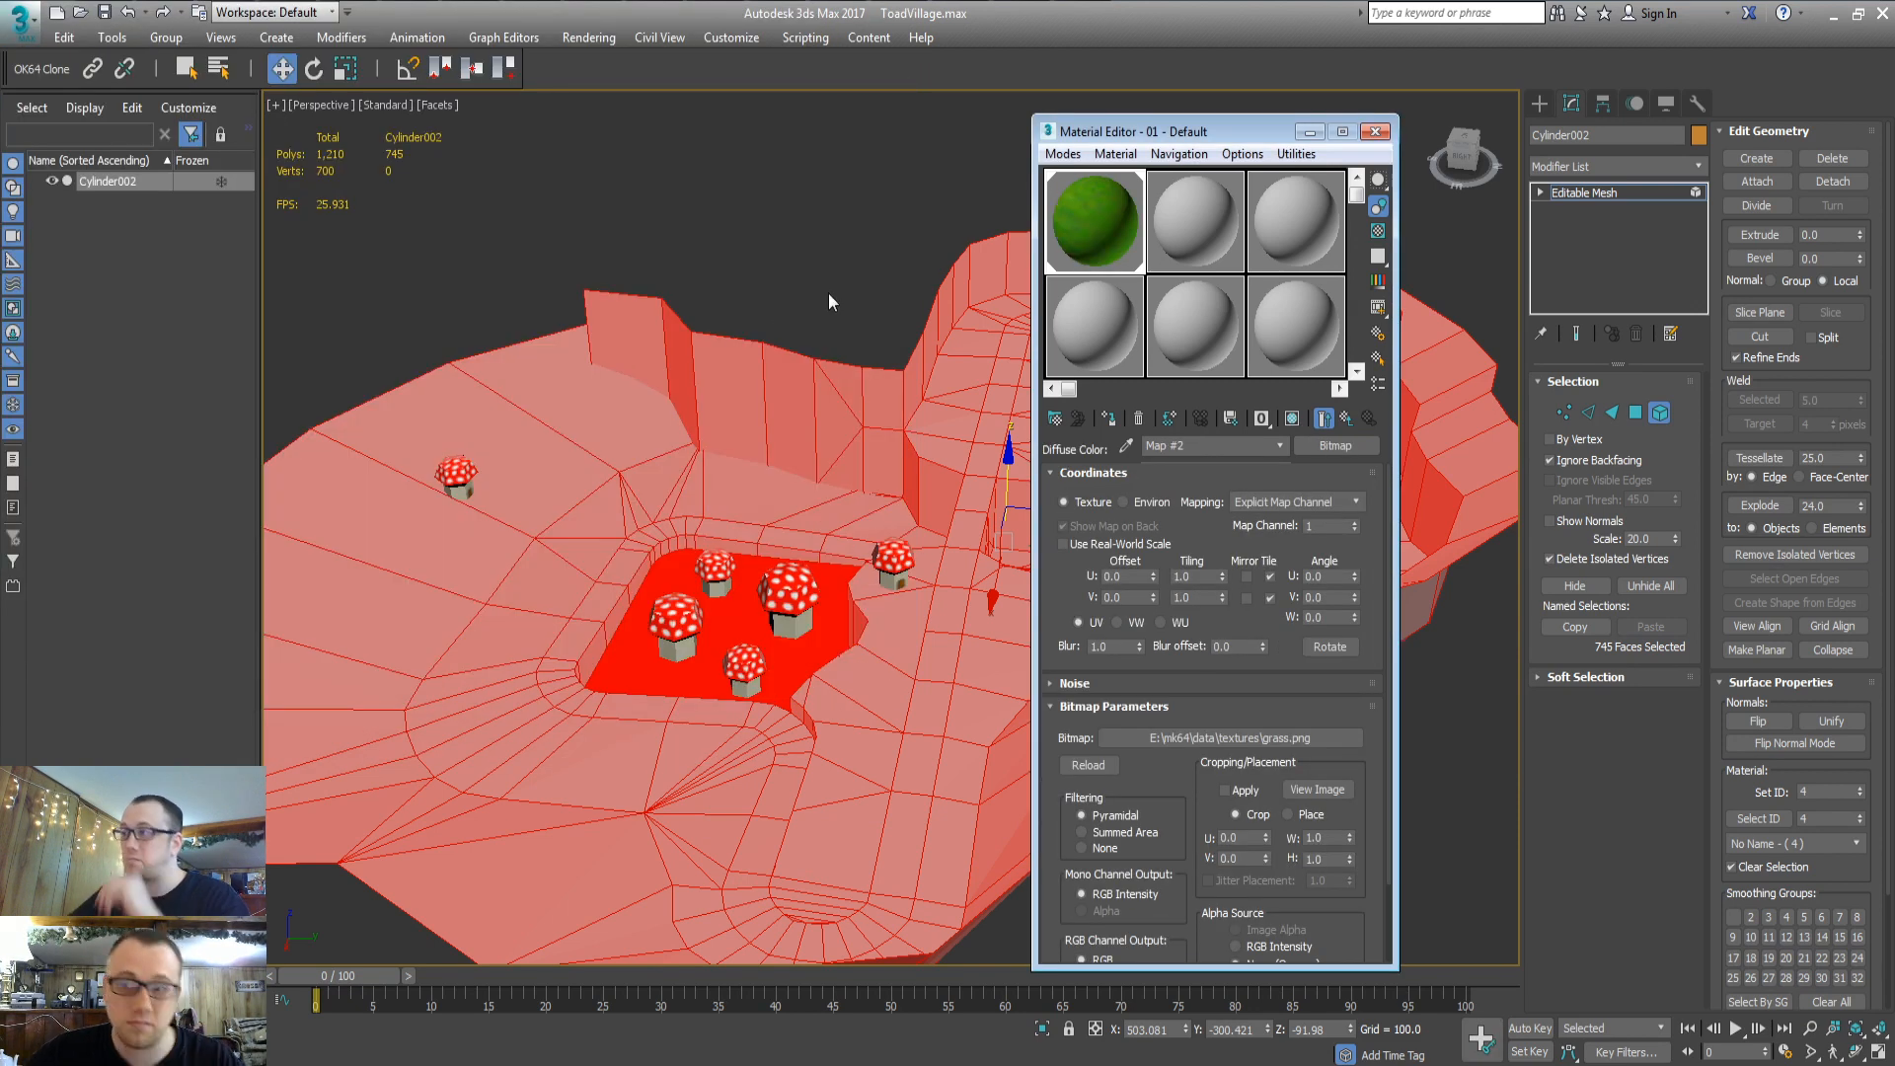
left_click(1292, 419)
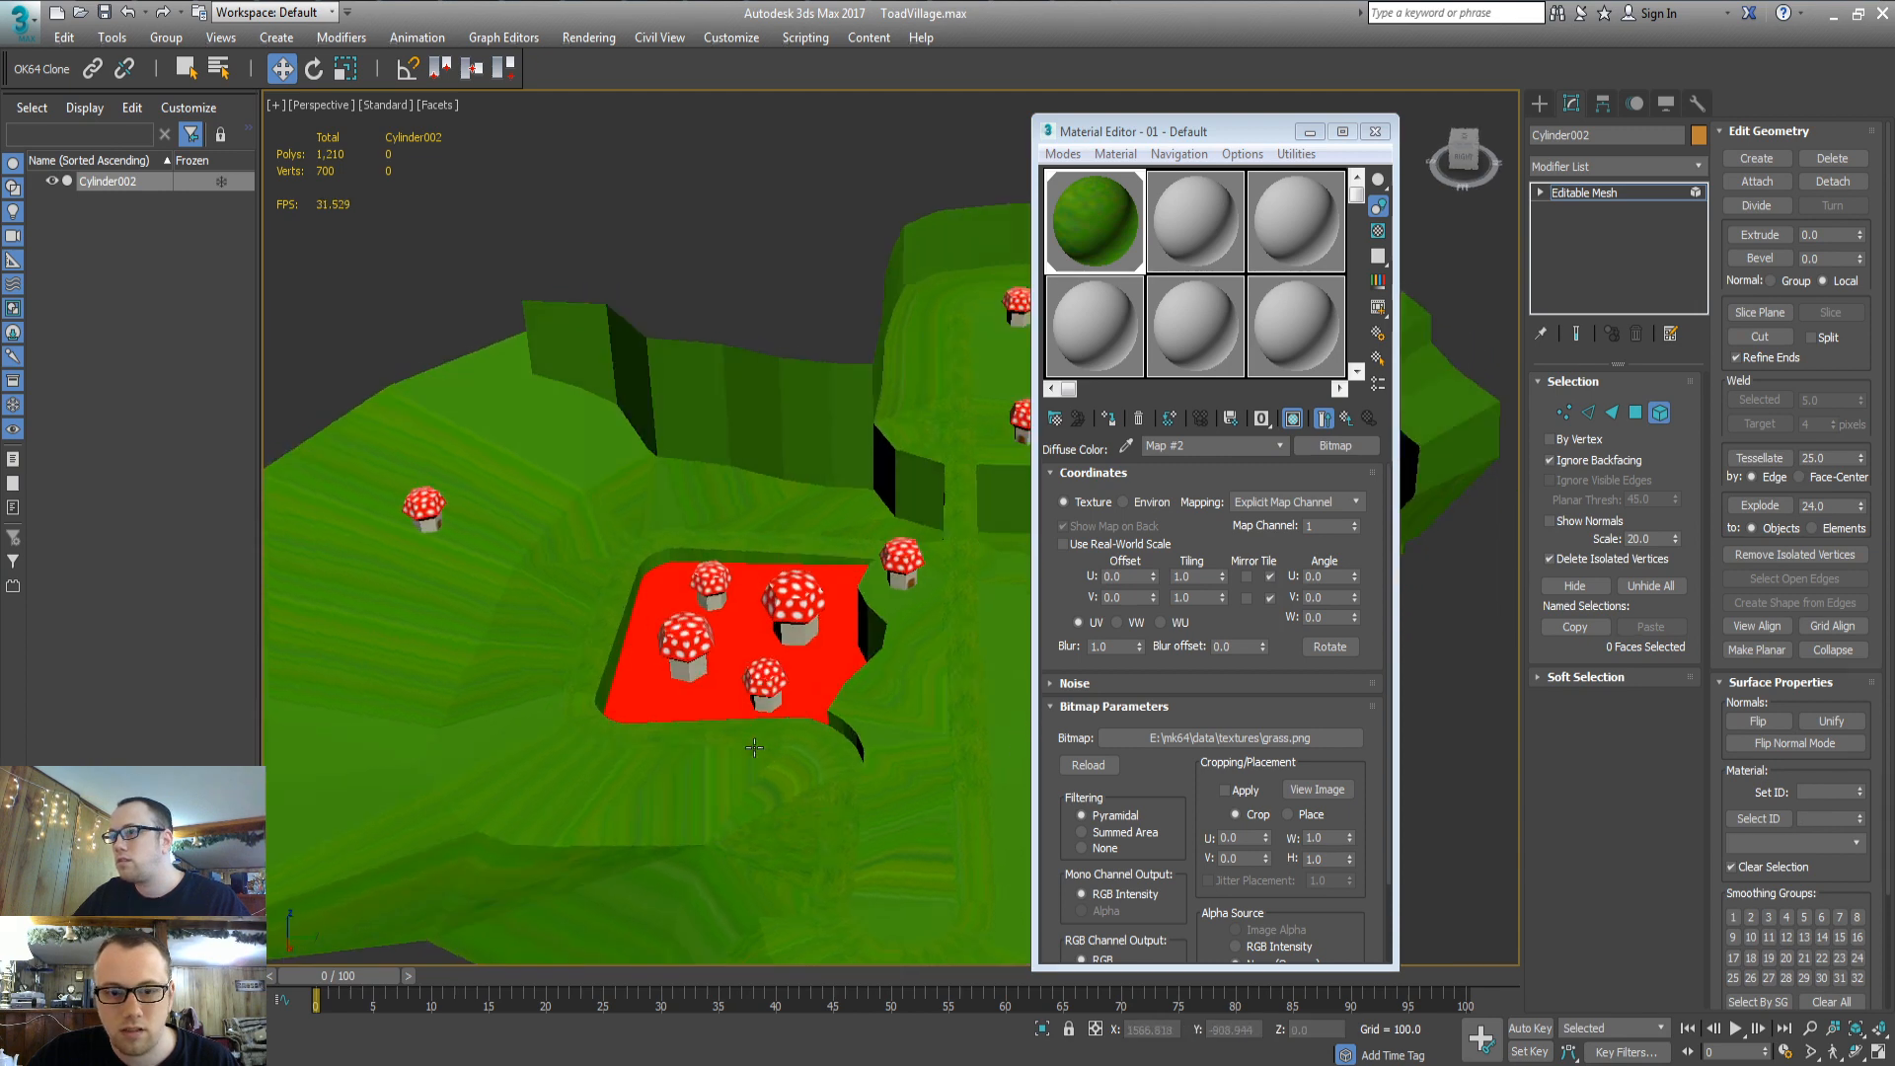
Select a first road polygon below the upper mushroom group in Top view, and display edged faces over the shading
middle_click_drag(754, 747, 657, 825, "alt")
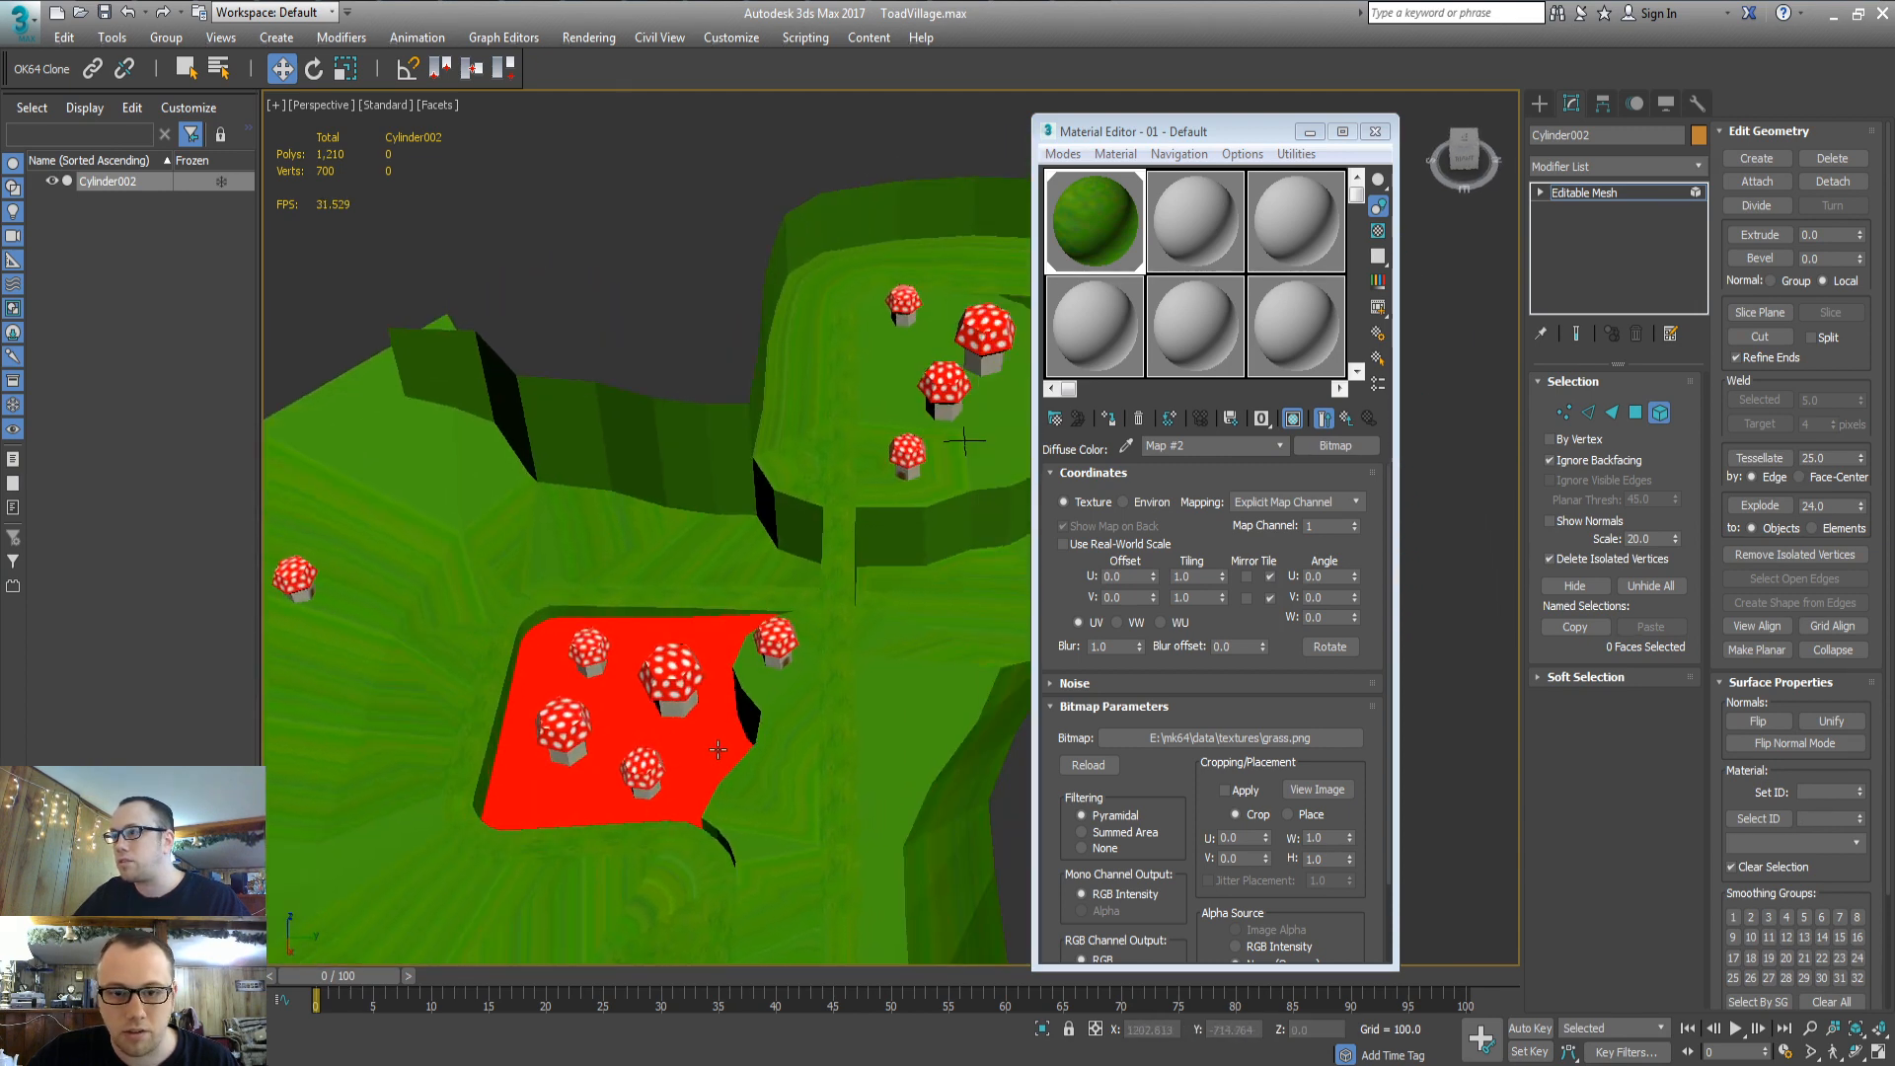
scroll(814, 681, "down", 2)
middle_click_drag(814, 681, 687, 758)
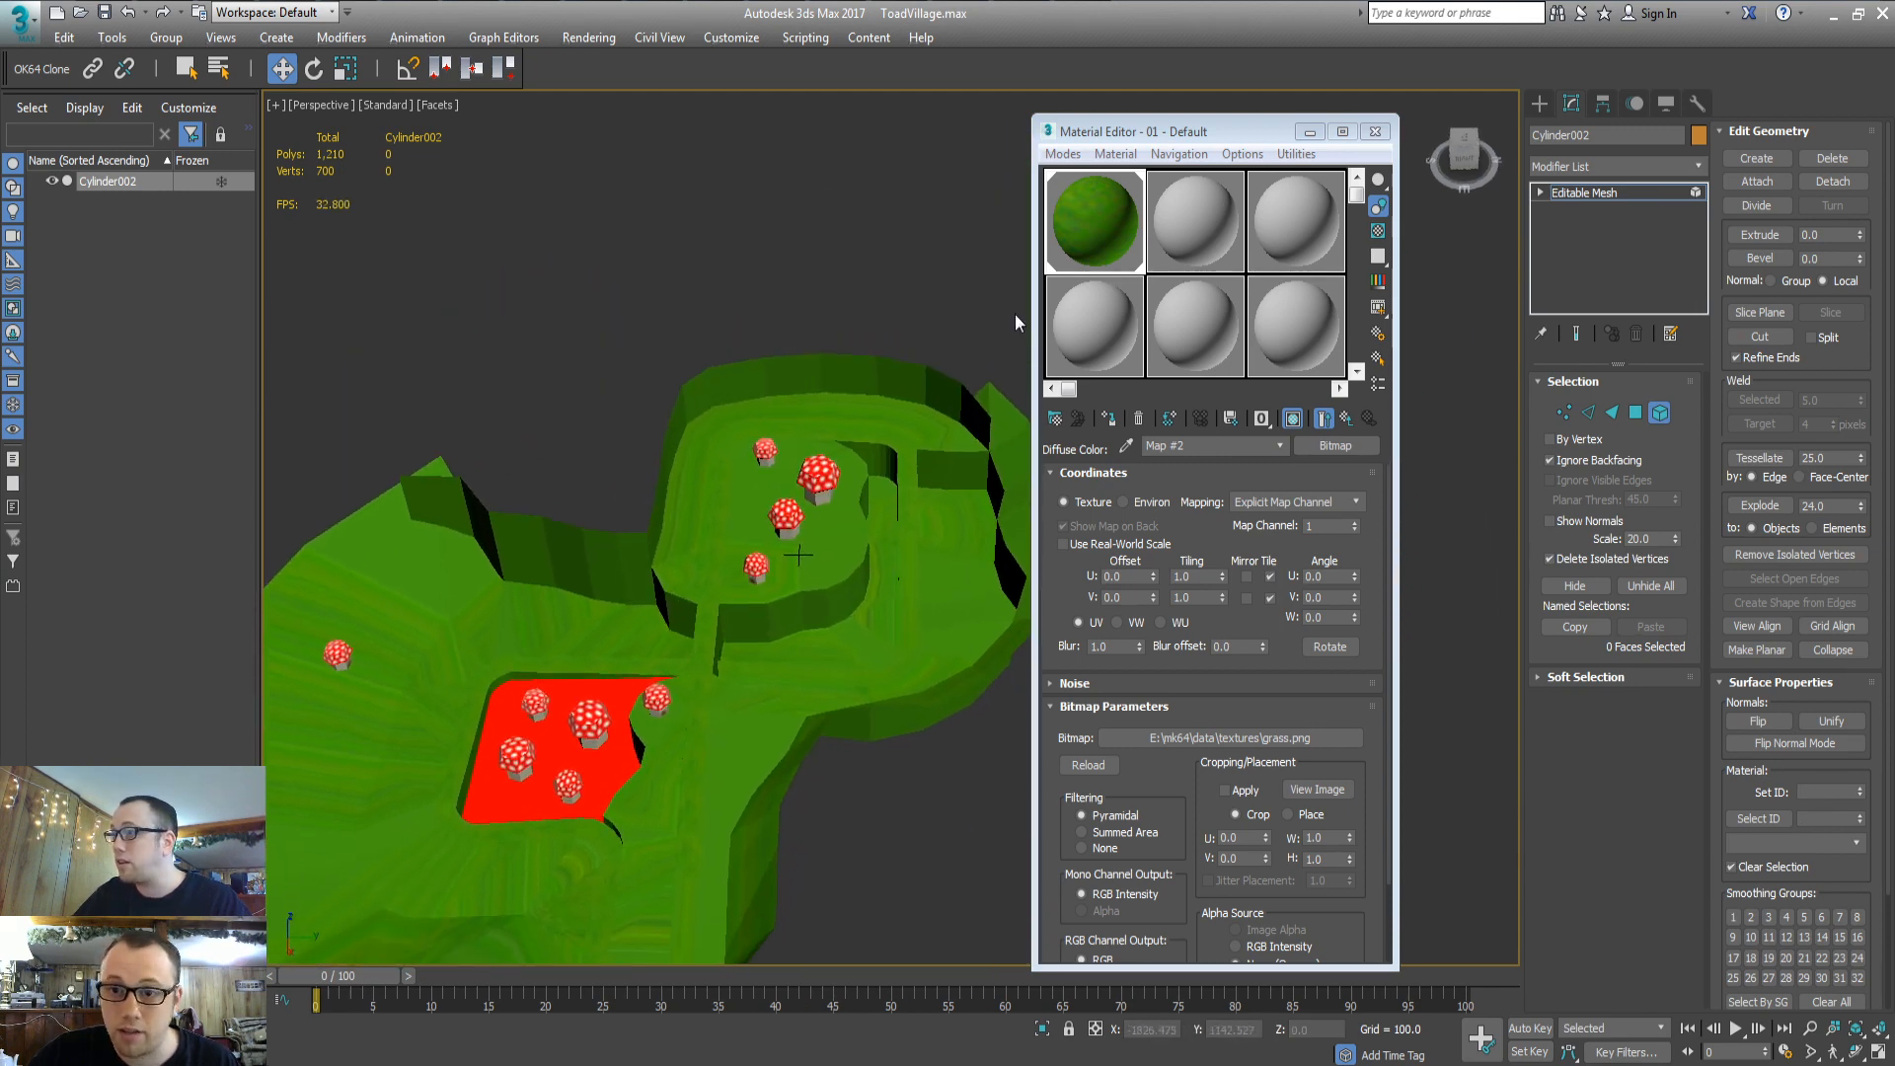
left_click(705, 593)
middle_click_drag(749, 616, 866, 646)
key("4")
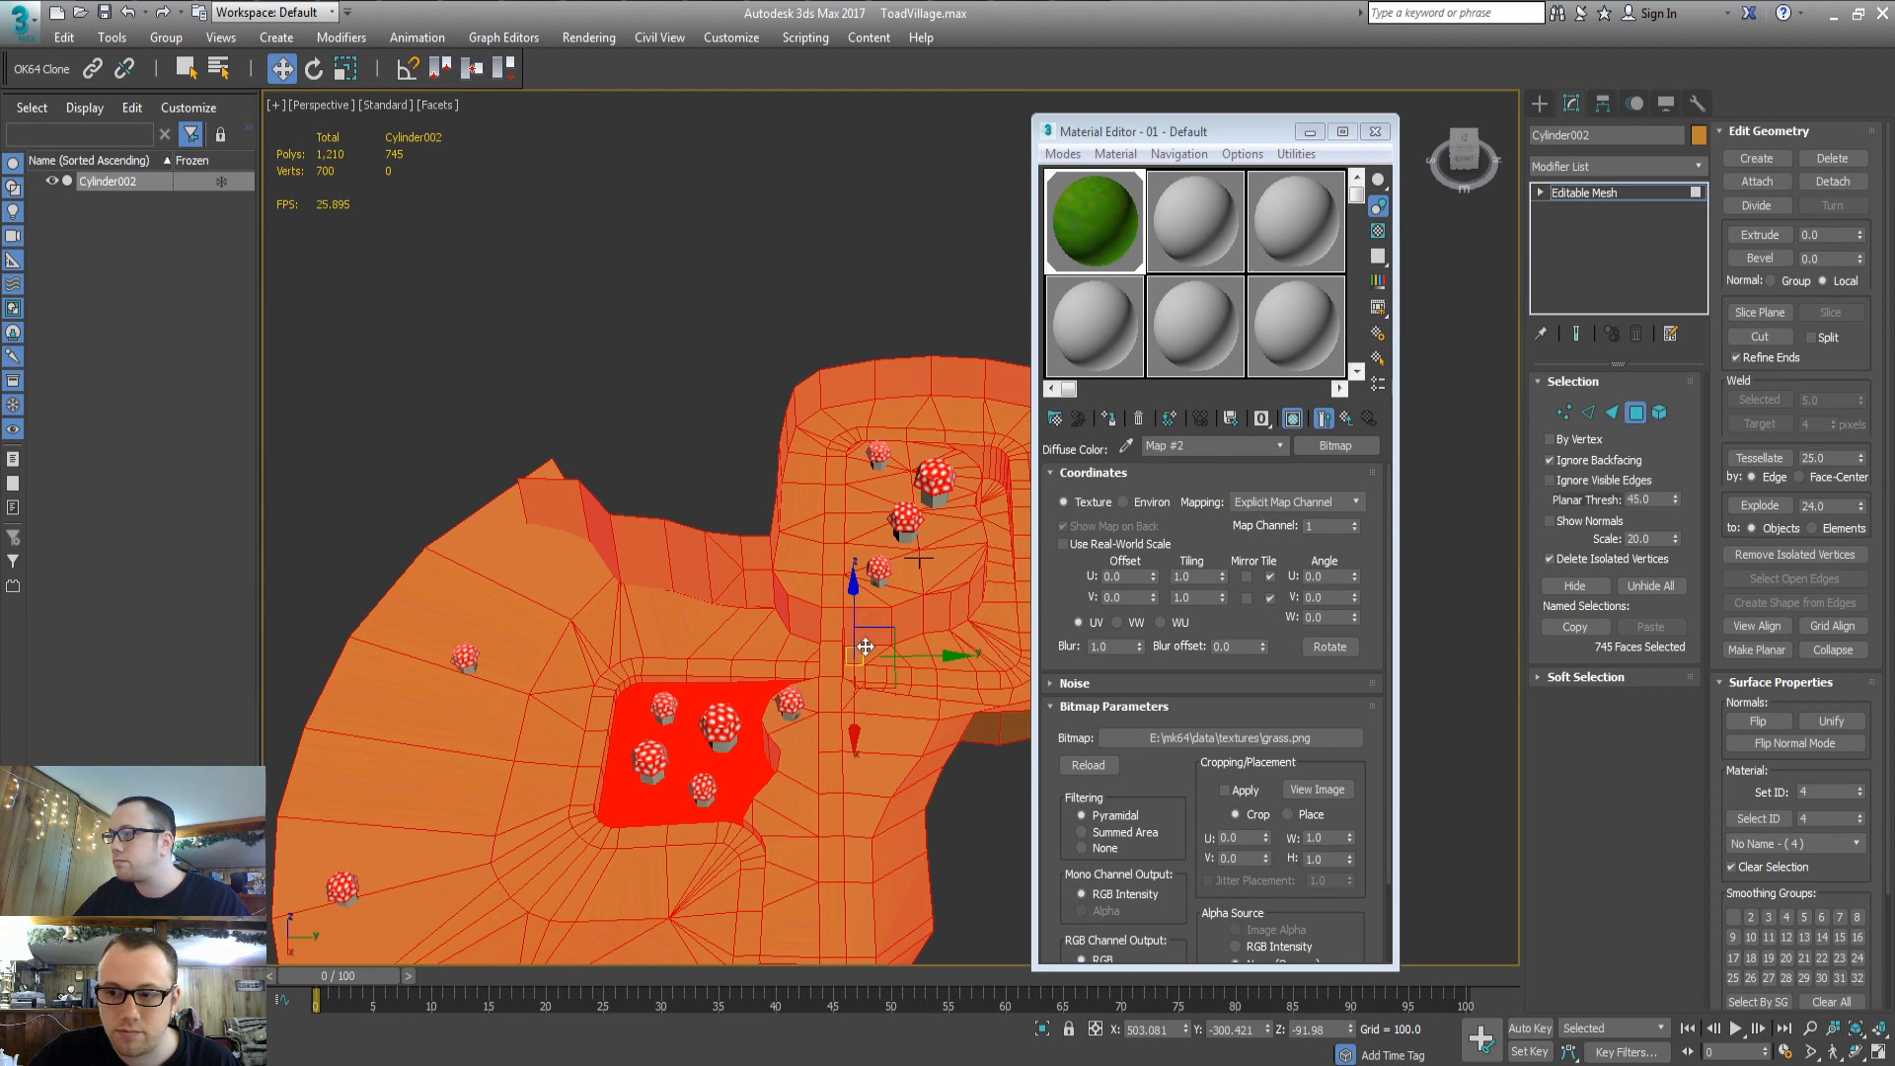
key("t")
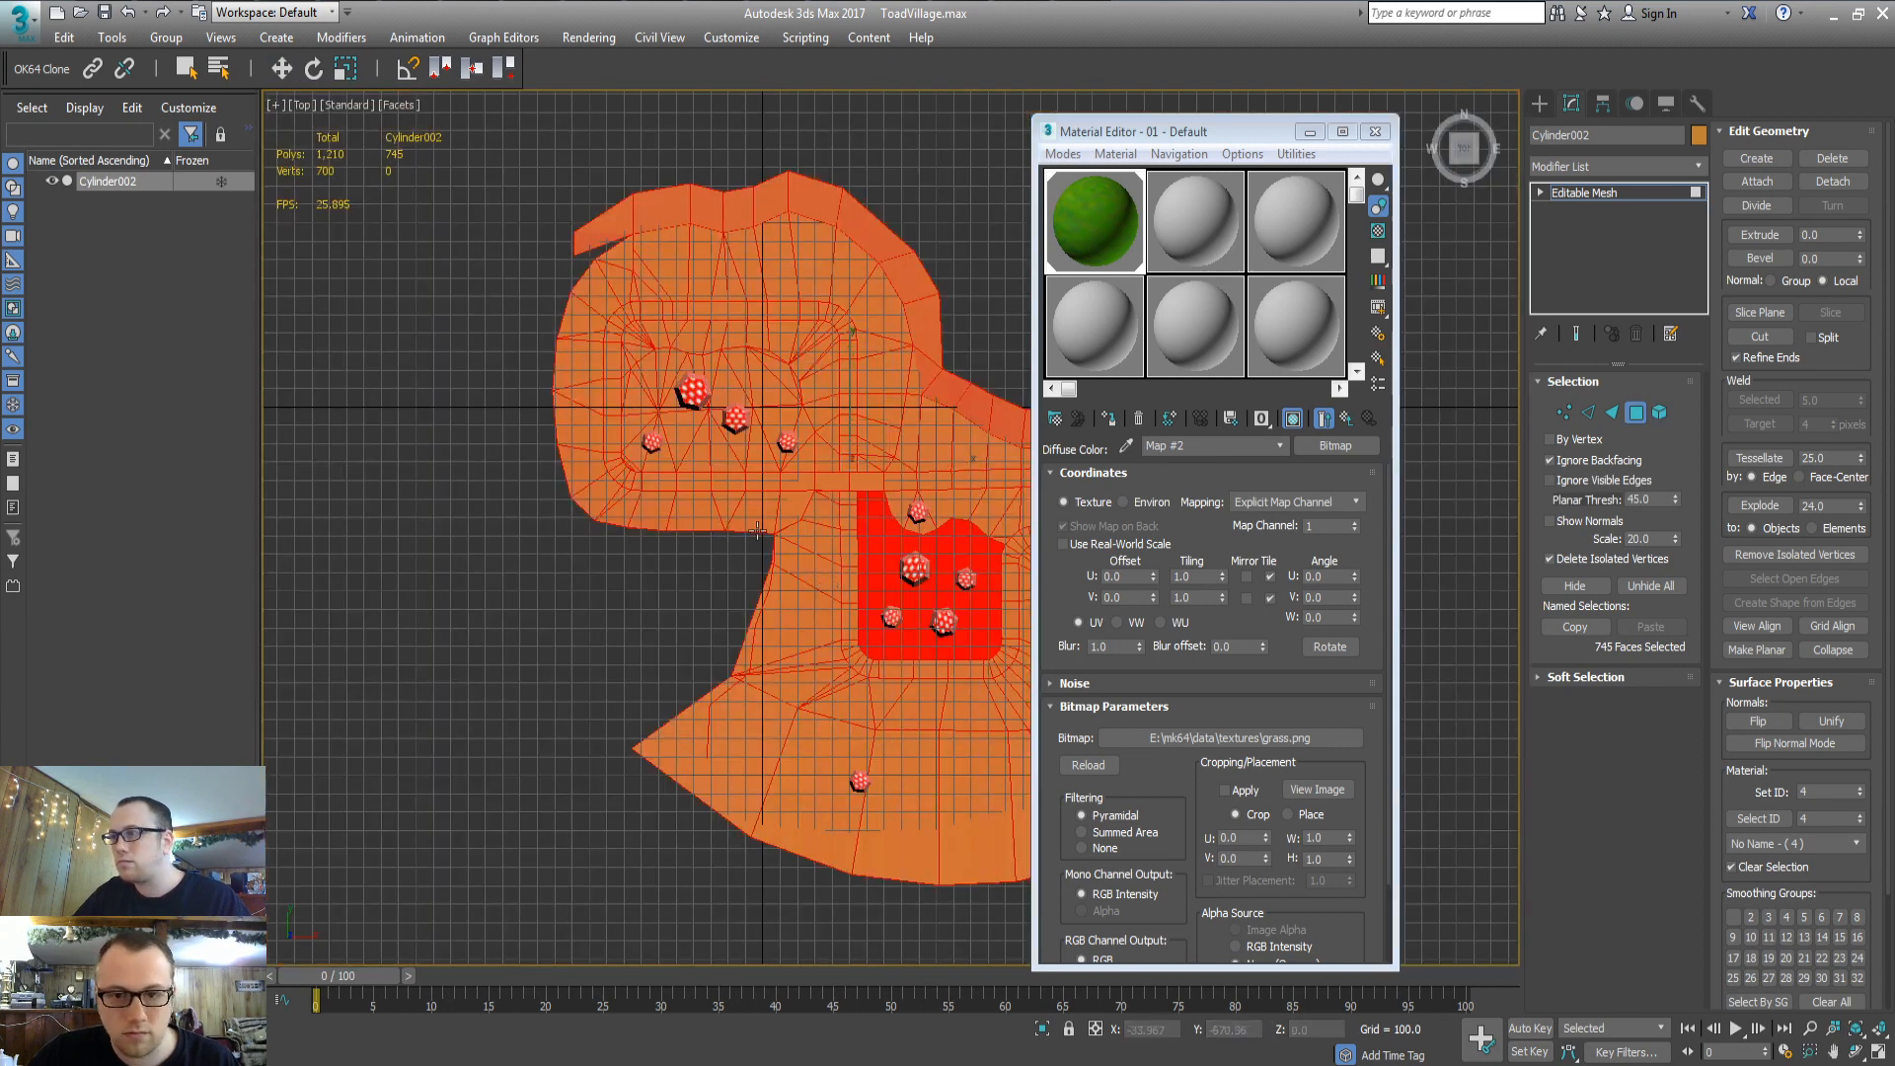
middle_click_drag(867, 356, 926, 381)
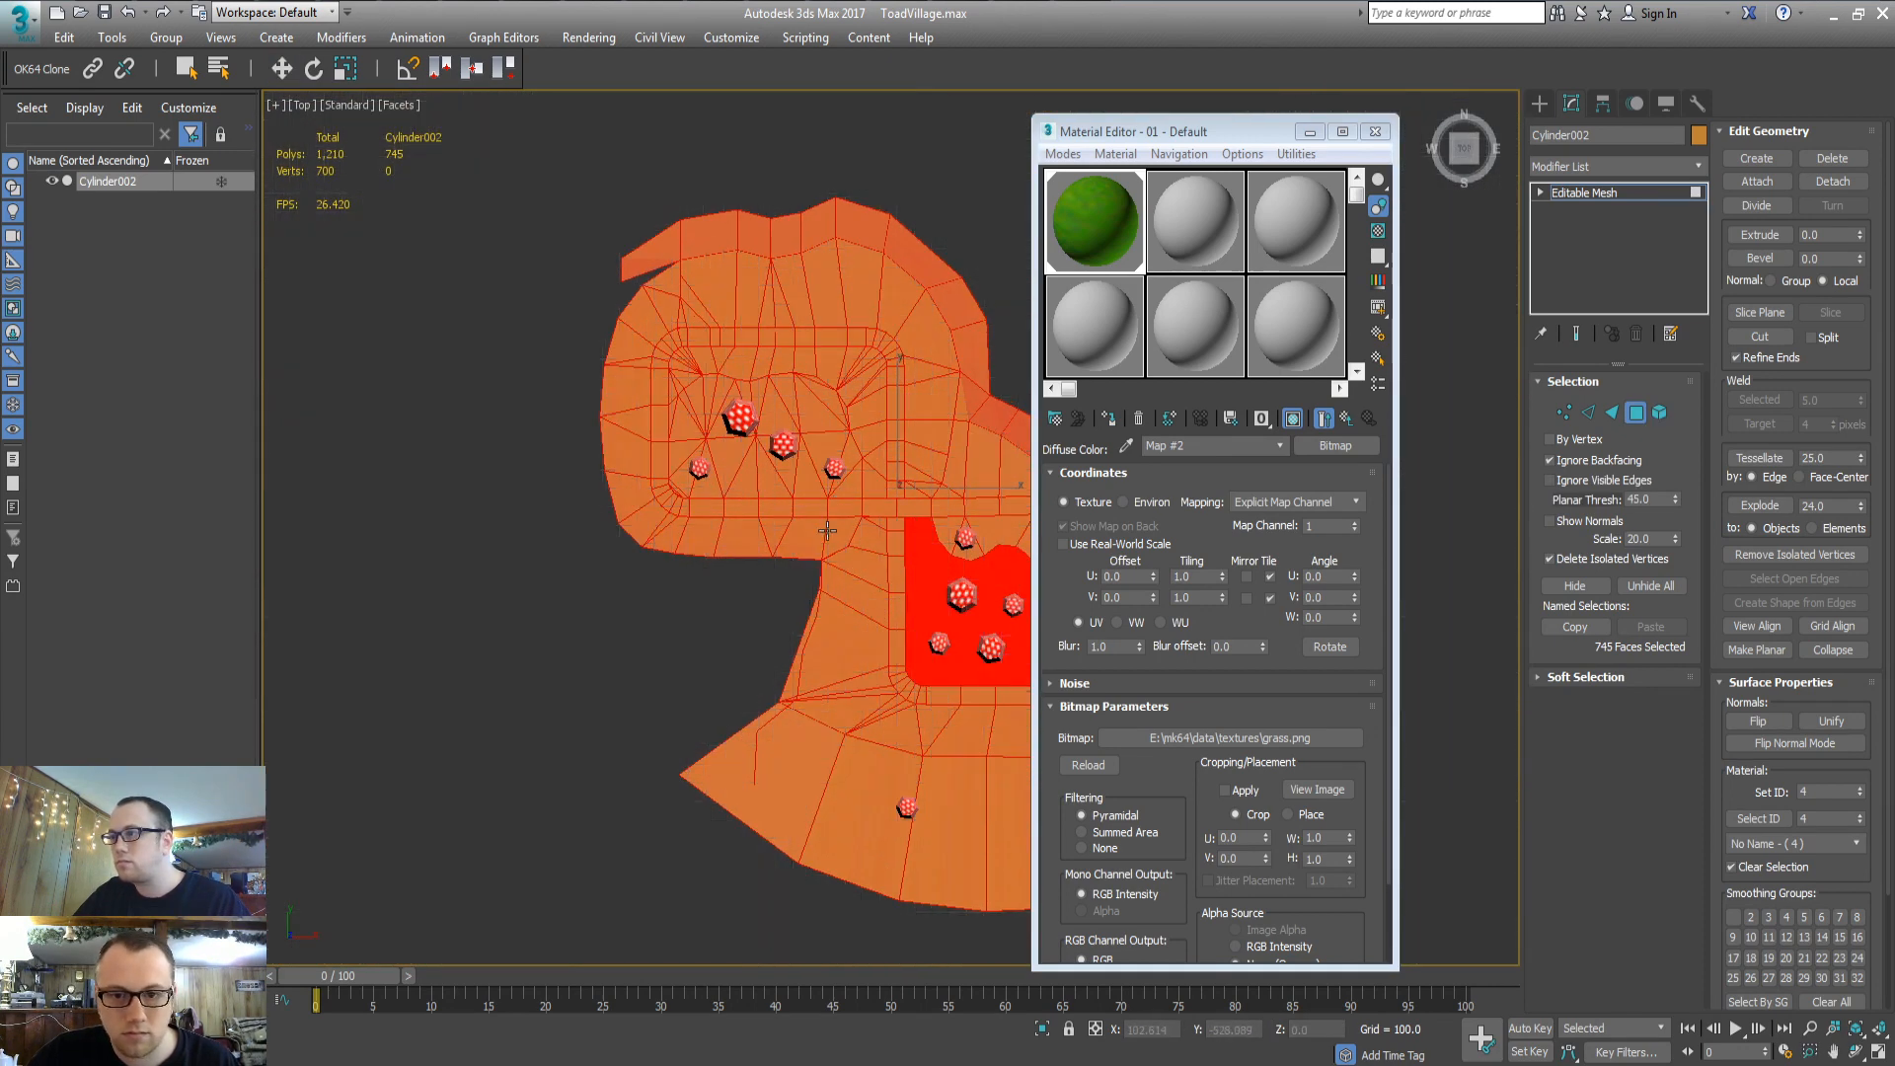
left_click(802, 507)
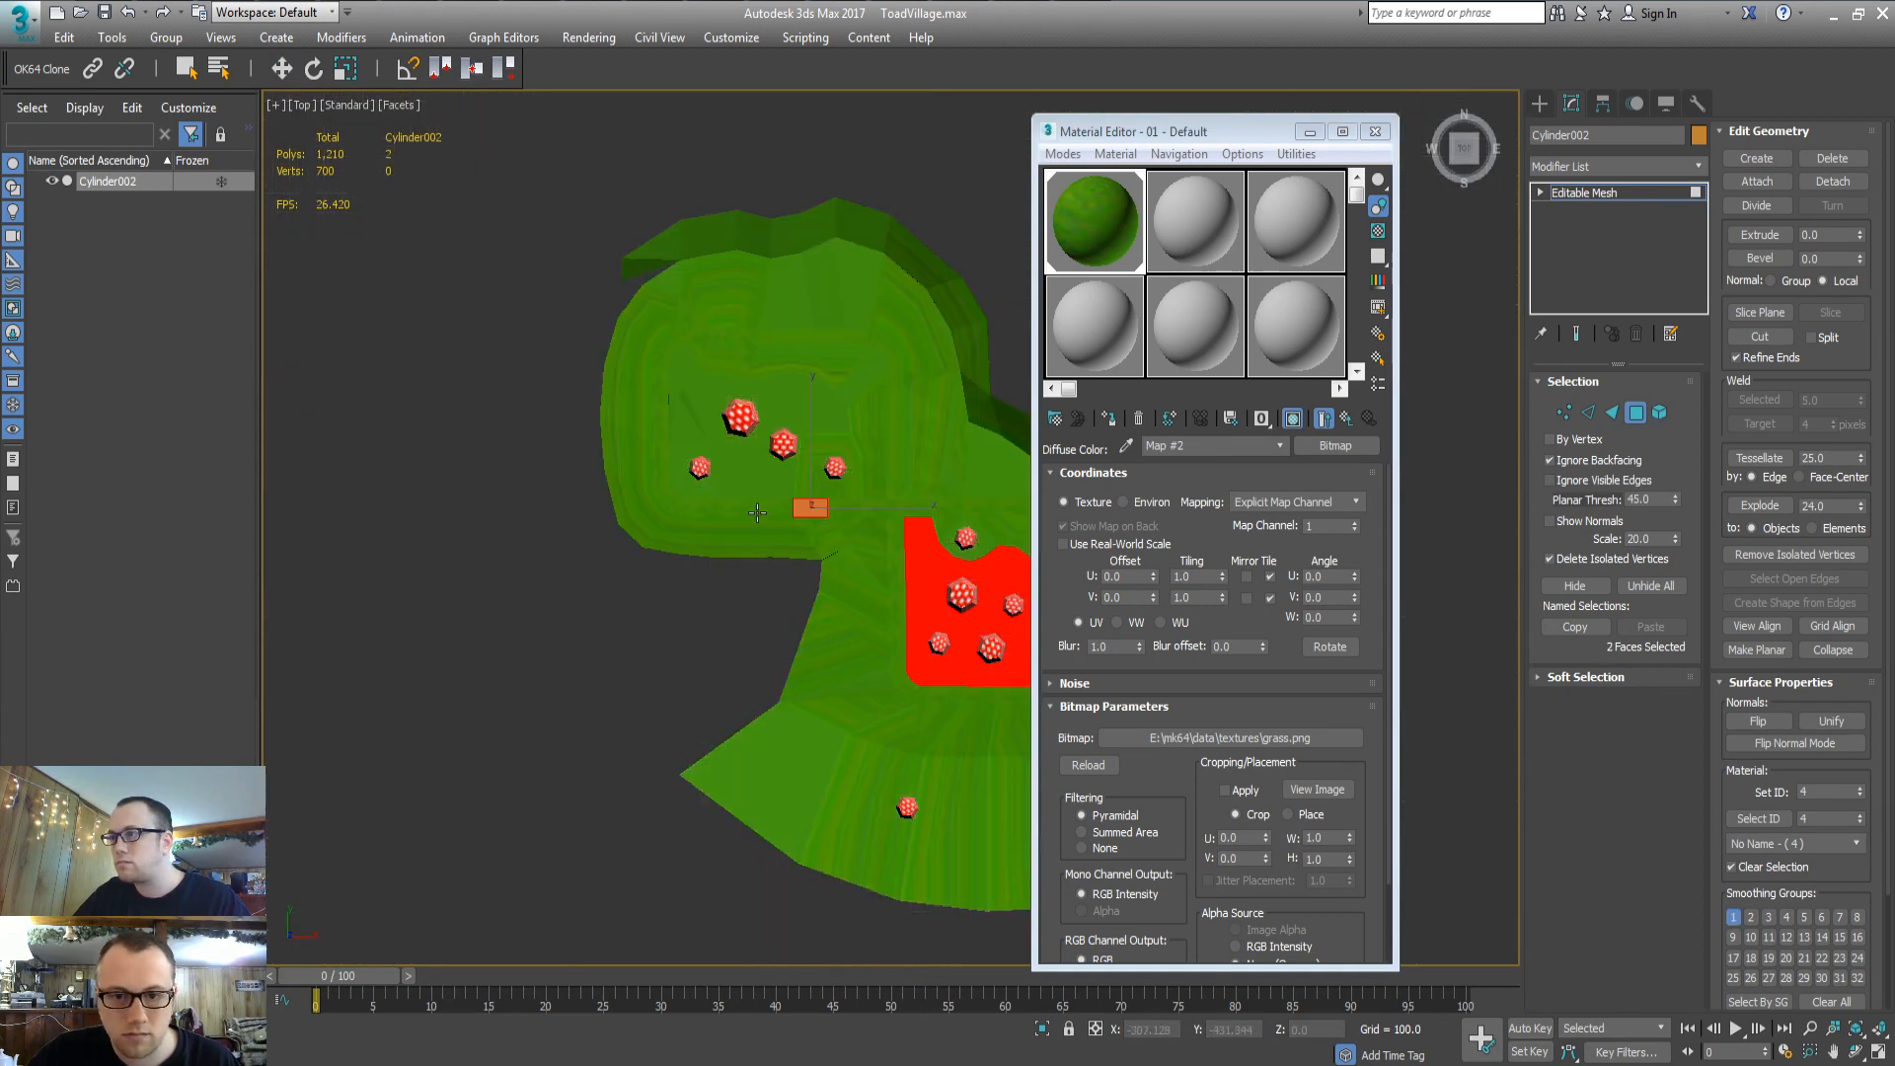
left_click(400, 109)
left_click(454, 314)
left_click_drag(1205, 125, 1476, 131)
Extend the polygon selection along the upper loop's lower road strip and around its southwest corner
middle_click_drag(882, 476, 771, 432)
scroll(780, 440, "up", 3)
middle_click_drag(505, 454, 520, 505)
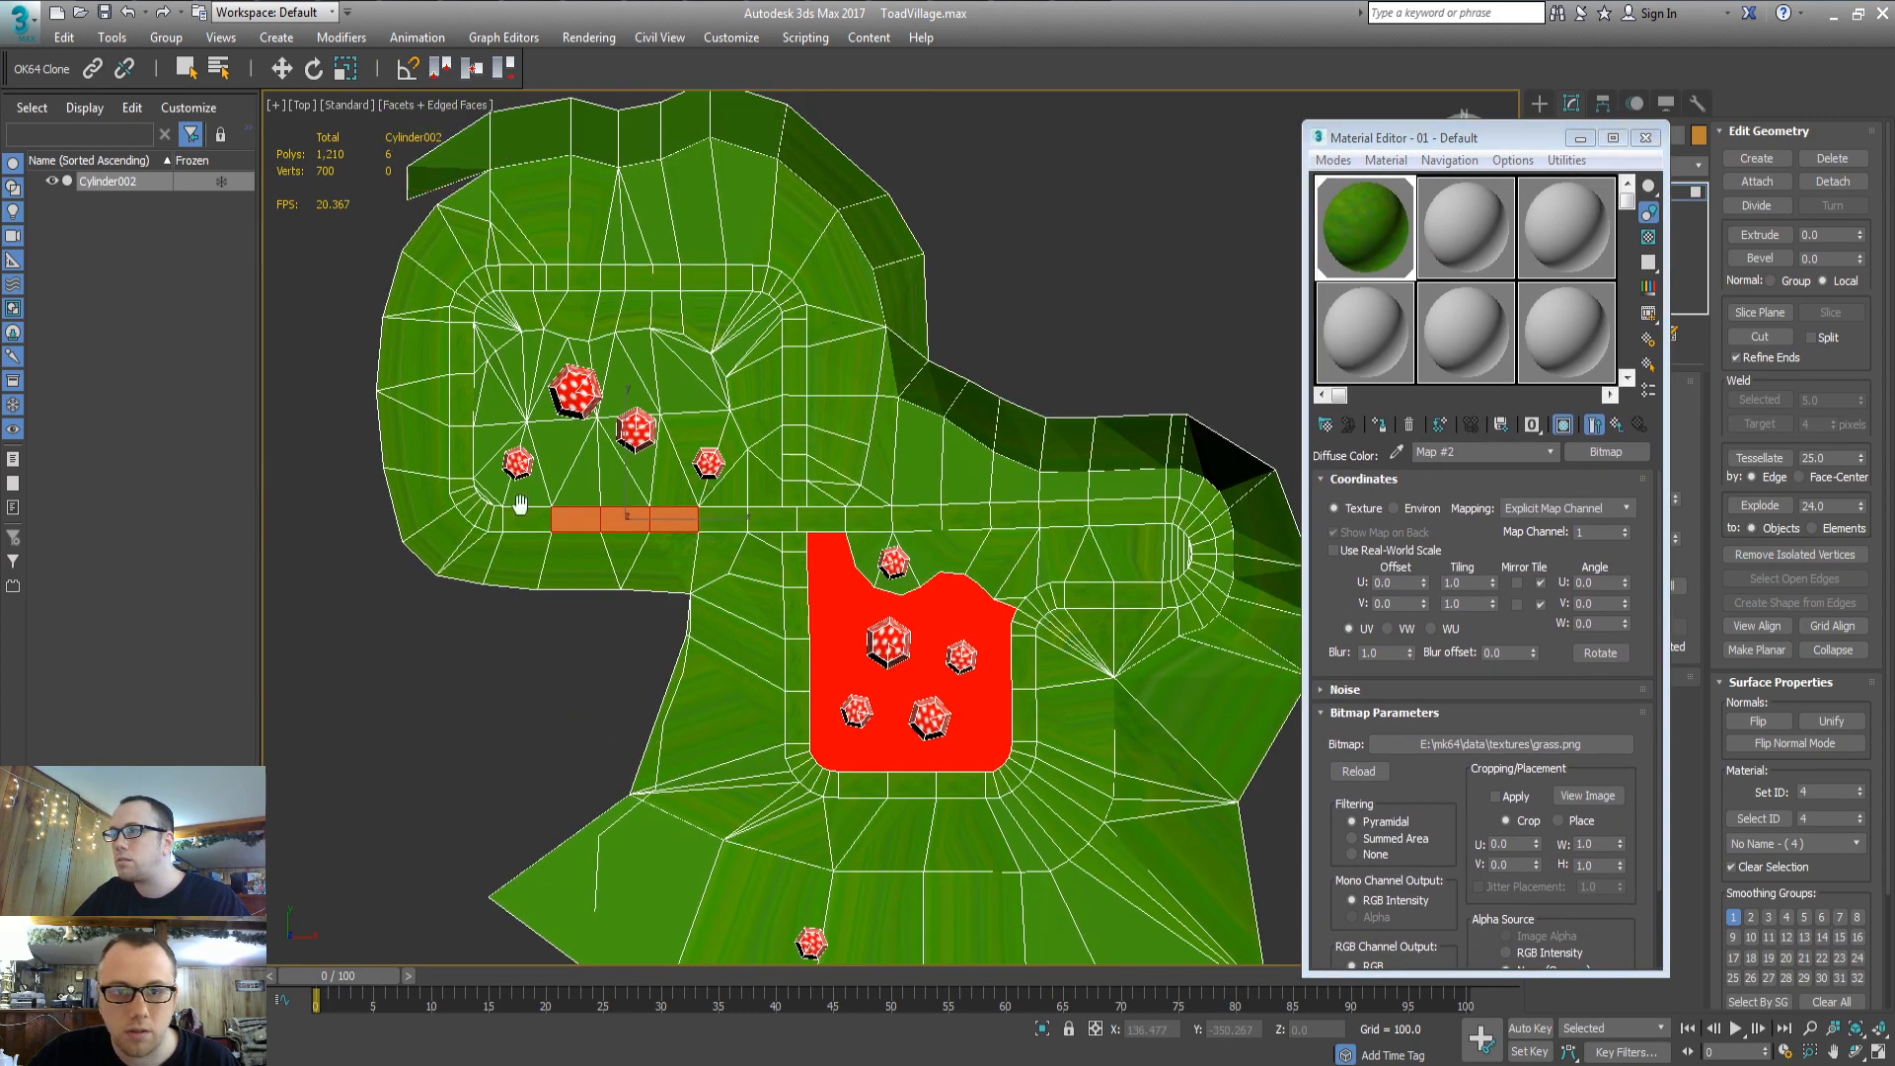
left_click(516, 521, "ctrl")
left_click(495, 518, "ctrl")
left_click(479, 514, "ctrl")
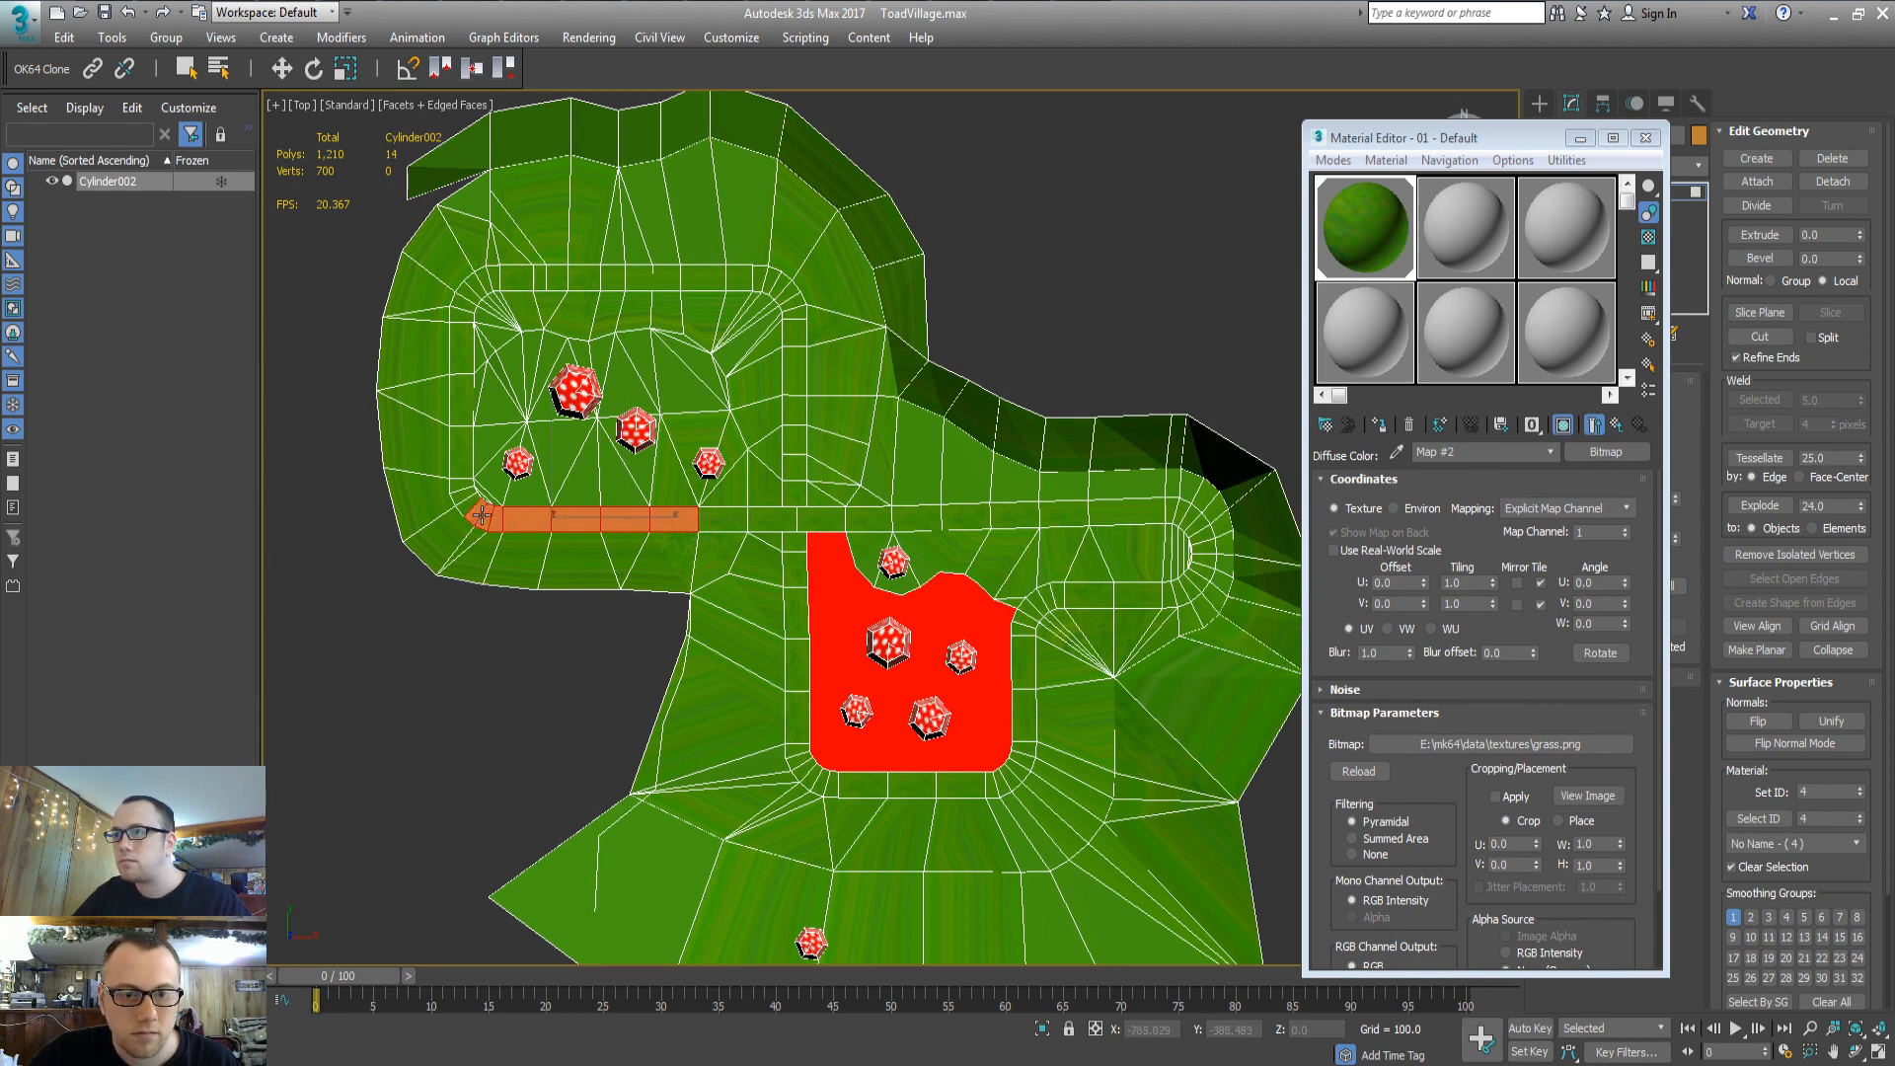
left_click(464, 496, "ctrl")
left_click(463, 485, "ctrl")
left_click(463, 464, "ctrl")
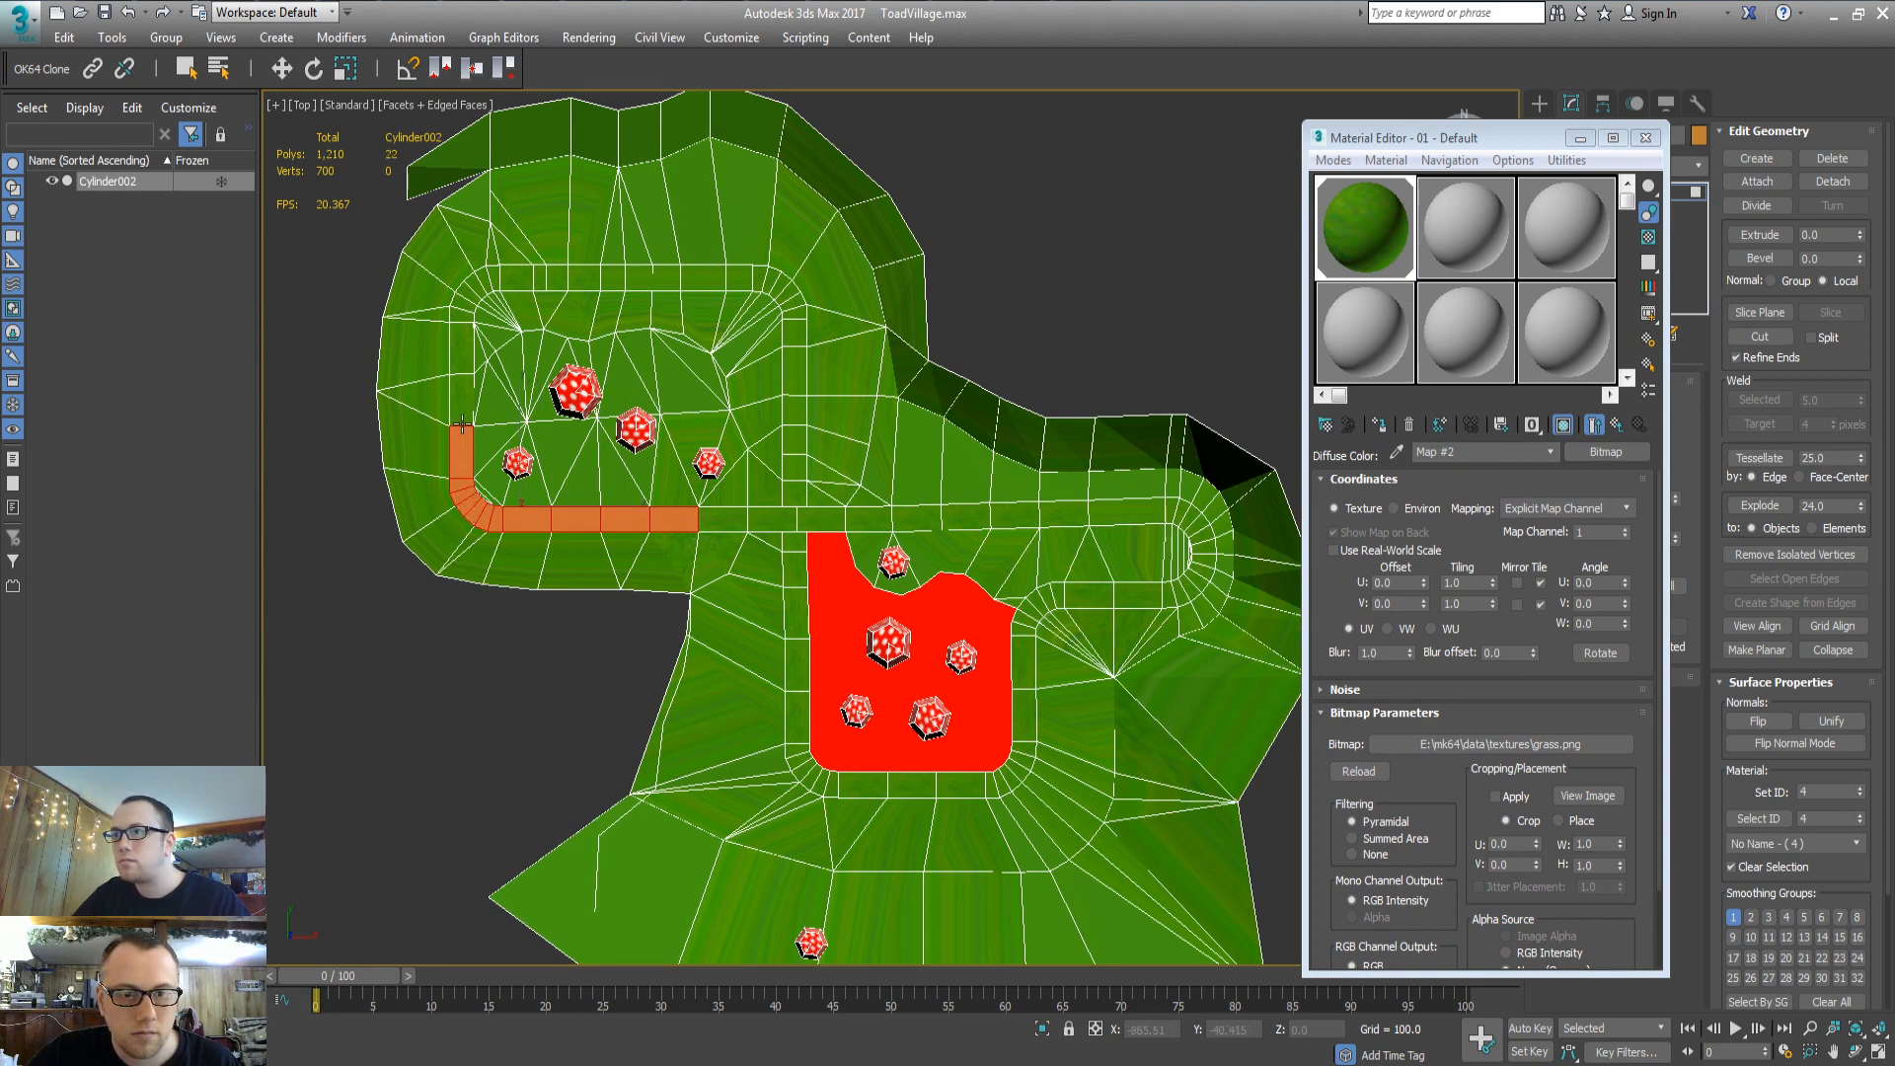
Add the road polygons along the upper loop's west and north sides to the selection, into the northeast corner
left_click(461, 407, "ctrl")
left_click(457, 350, "ctrl")
left_click(469, 297, "ctrl")
left_click(476, 289, "ctrl")
left_click(486, 283, "ctrl")
left_click(514, 278, "ctrl")
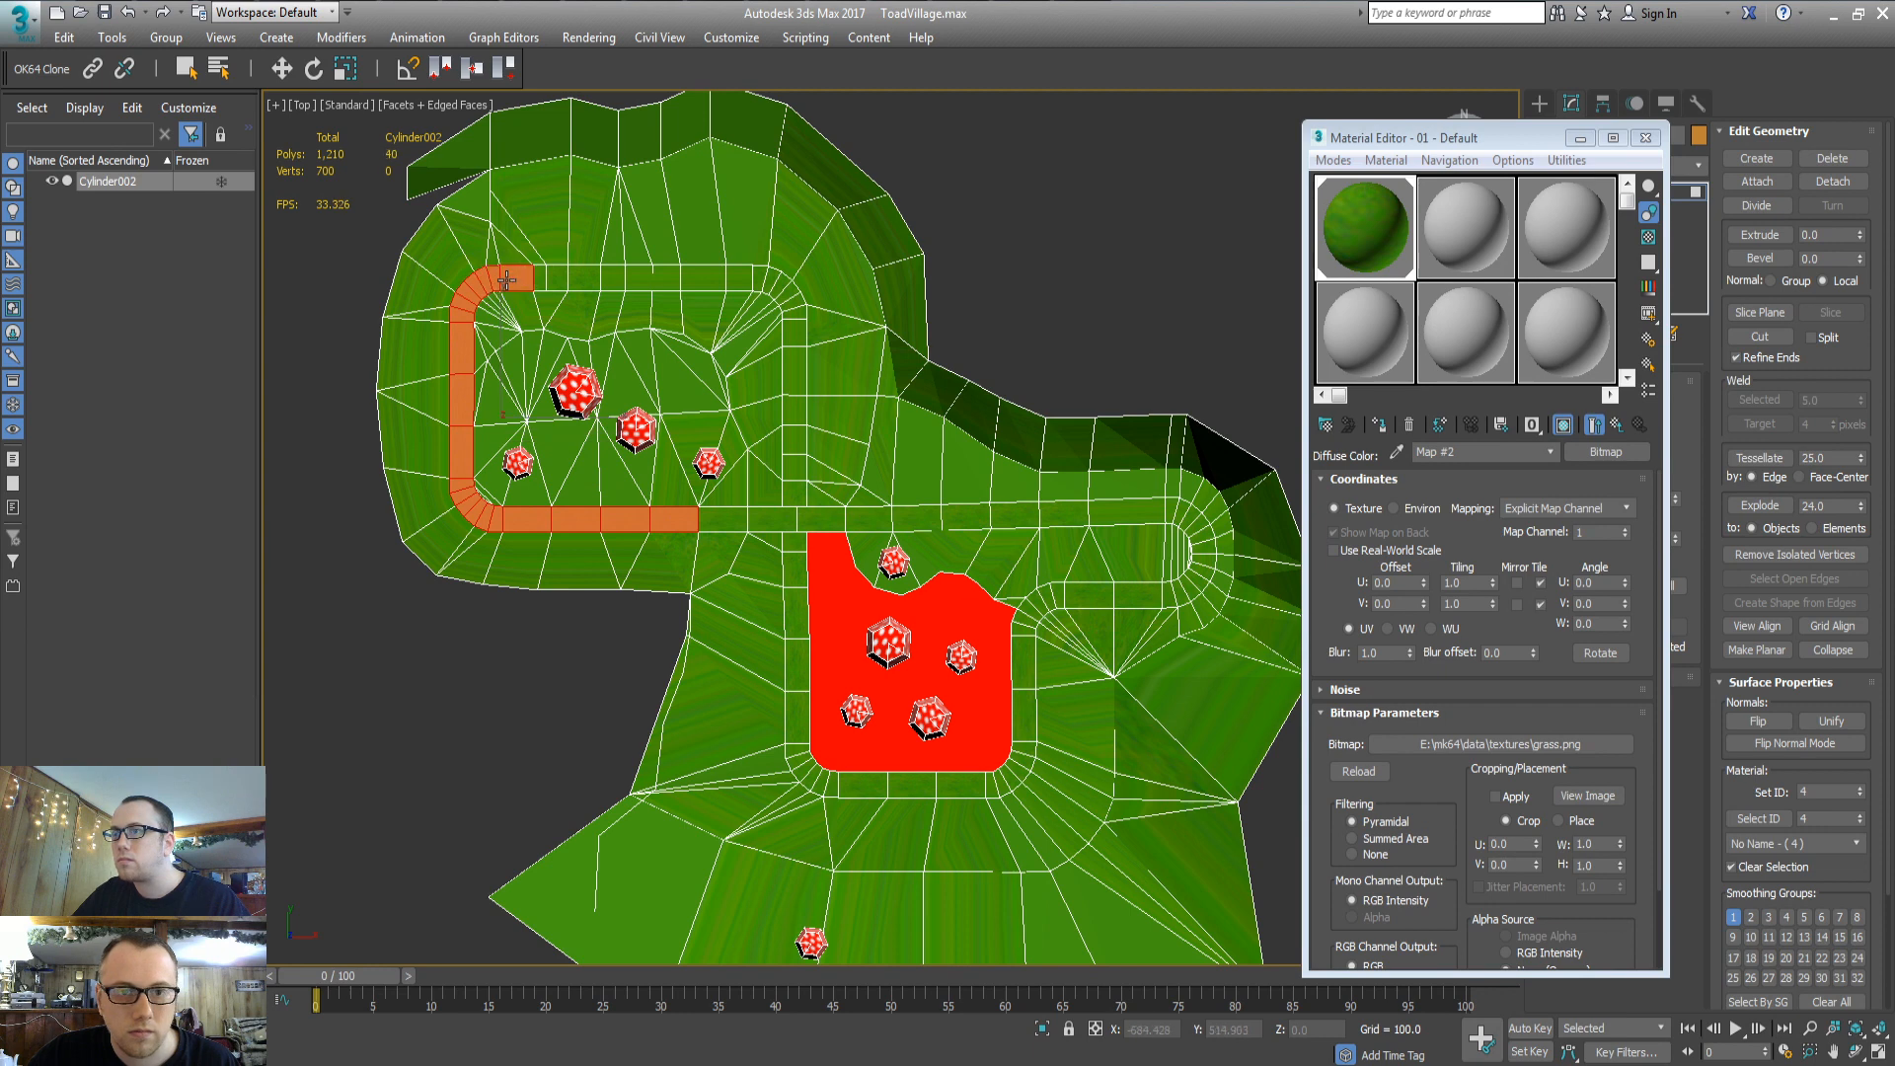
left_click(541, 280, "ctrl")
left_click(558, 281, "ctrl")
left_click(612, 280, "ctrl")
left_click(666, 281, "ctrl")
left_click(701, 280, "ctrl")
left_click(738, 280, "ctrl")
left_click(759, 280, "ctrl")
left_click(770, 282, "ctrl")
left_click(781, 287, "ctrl")
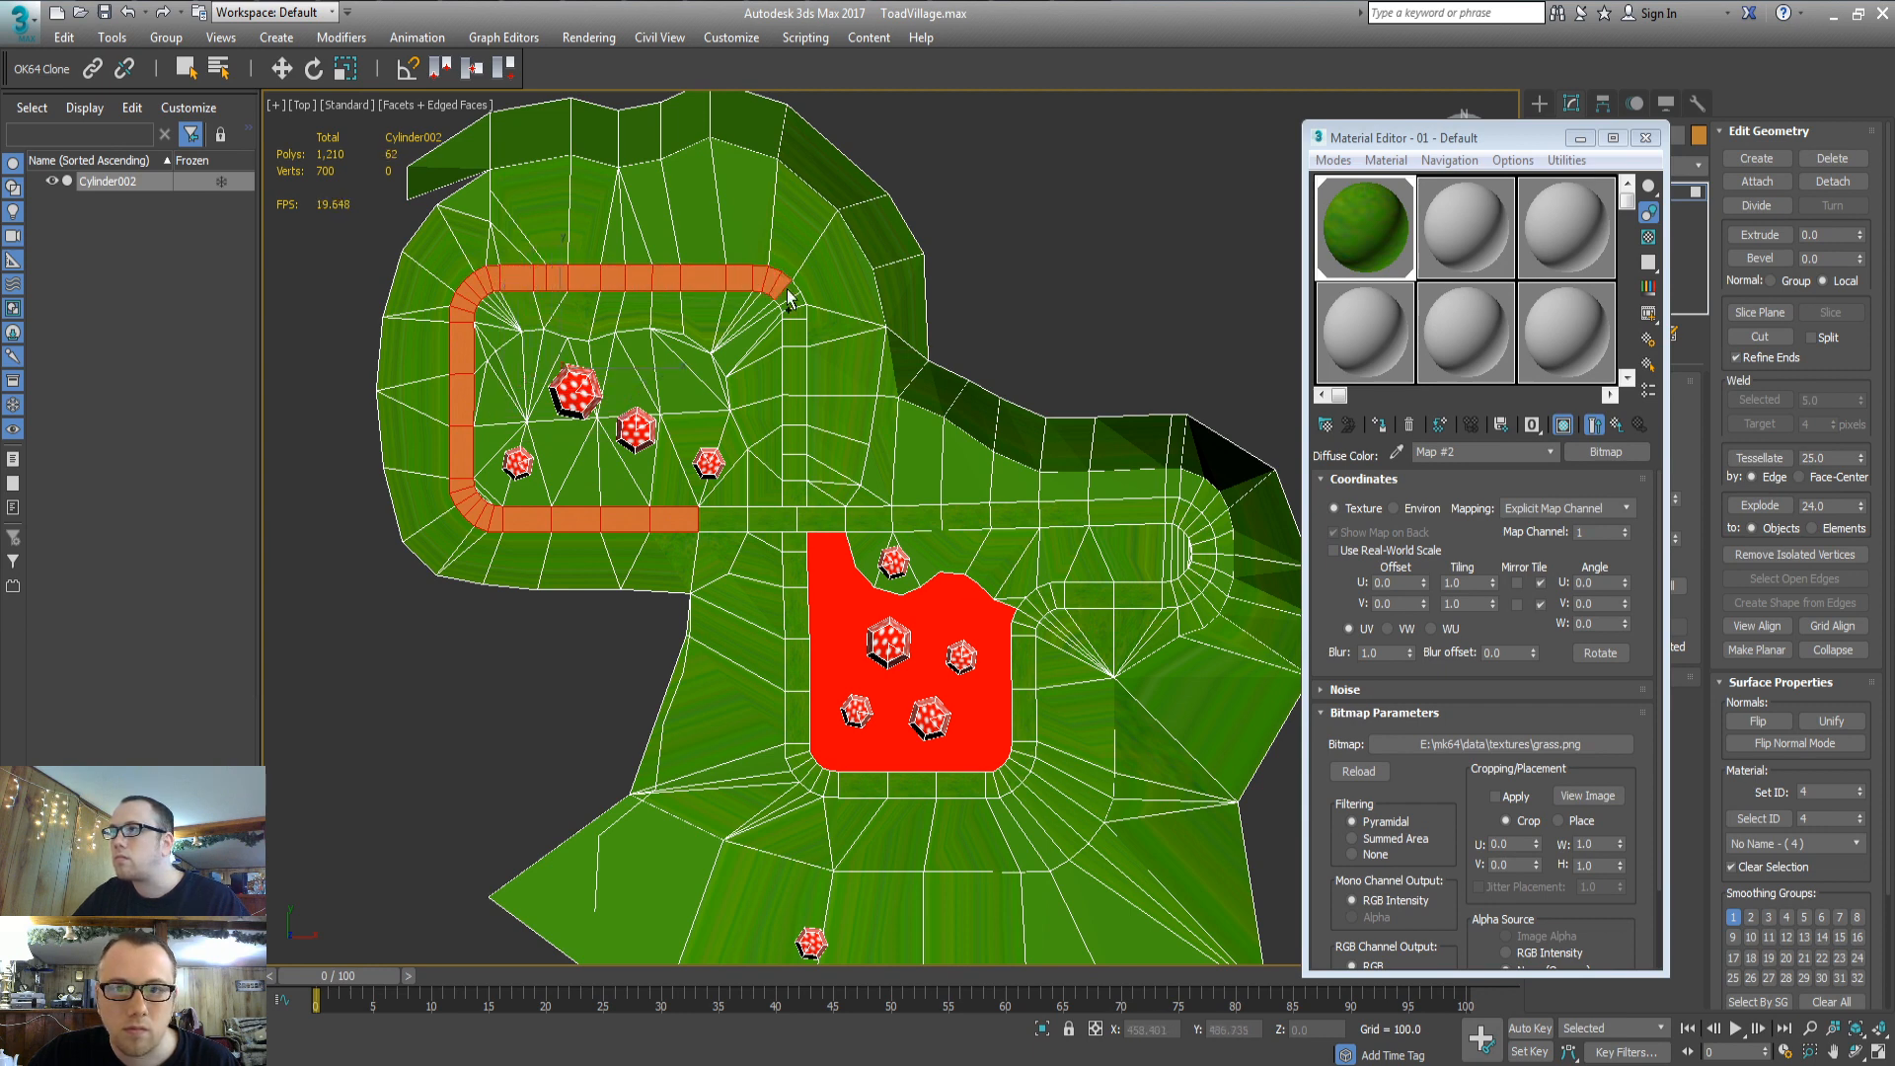
Add the upper loop's east road side, the crossing and the remaining gap in its lower strip to the selection
left_click(795, 337, "ctrl")
left_click(796, 367, "ctrl")
left_click(796, 407, "ctrl")
left_click(796, 439, "ctrl")
left_click(795, 469, "ctrl")
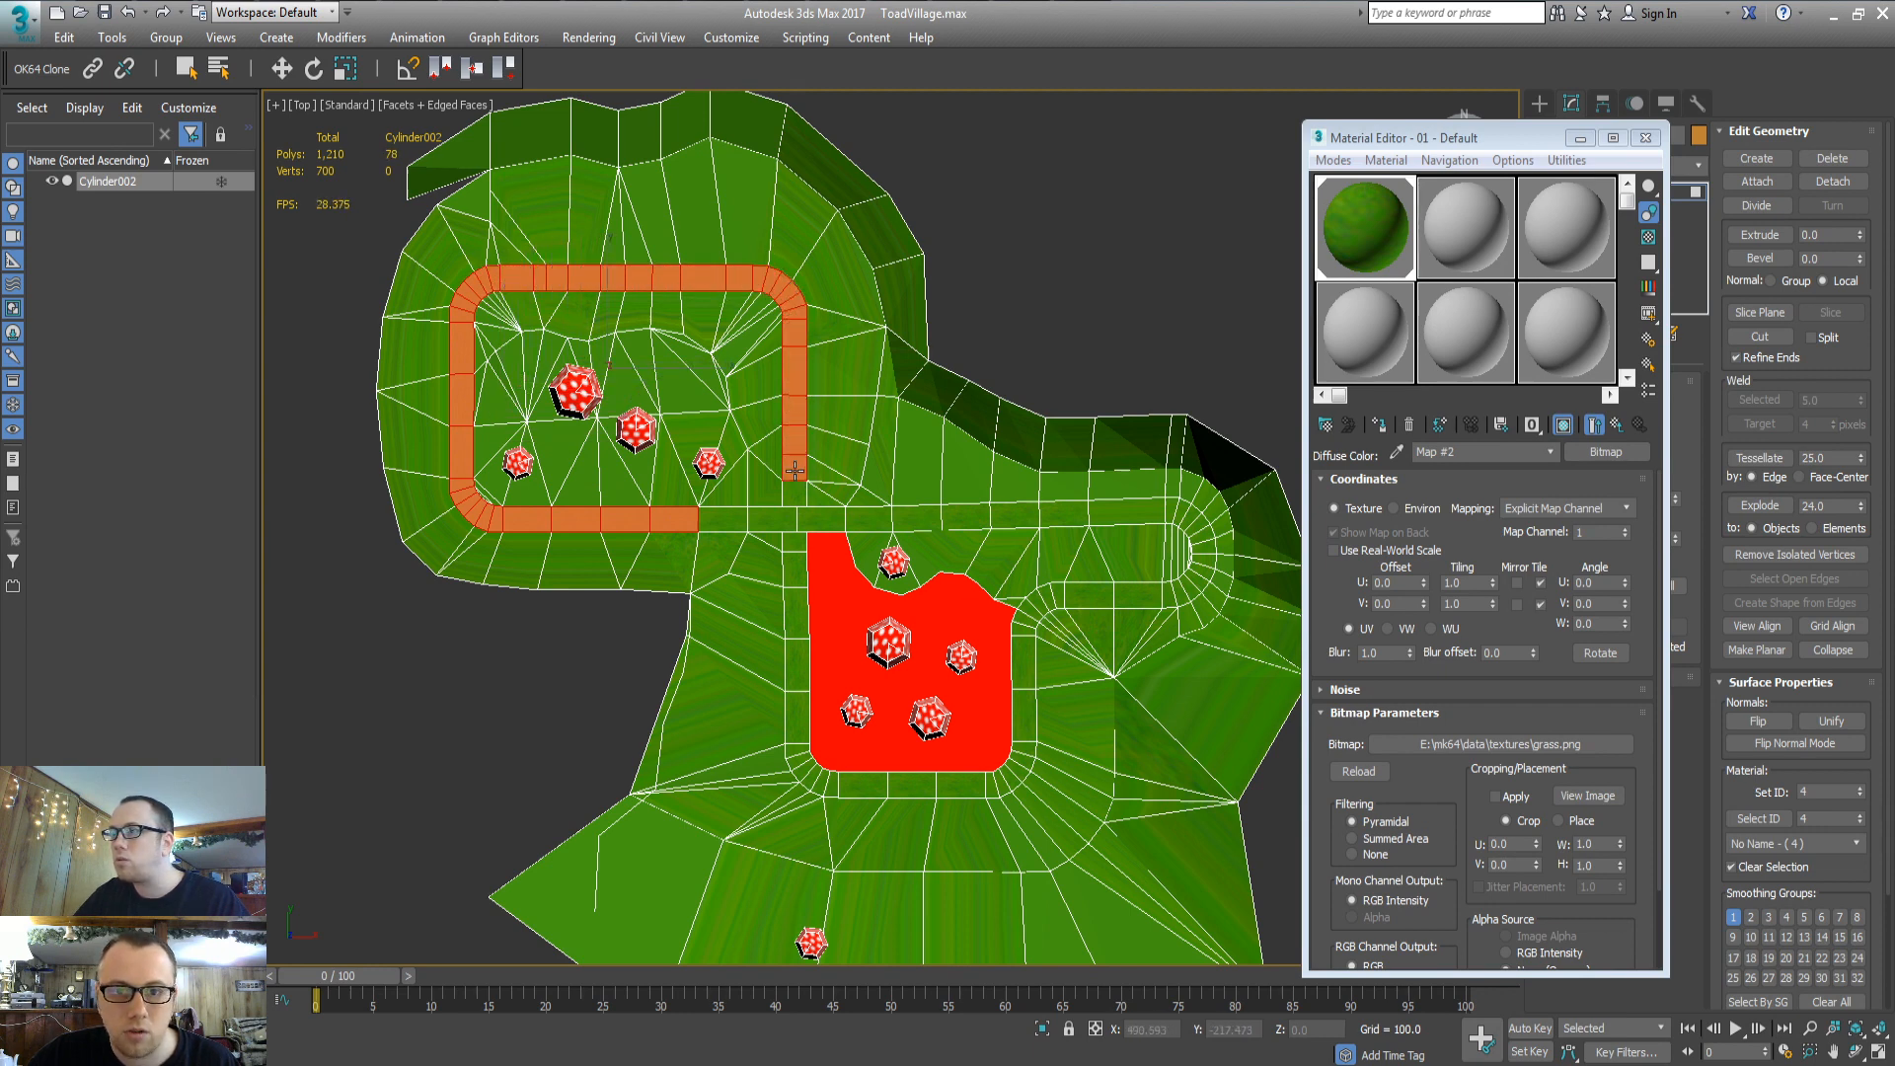
left_click(796, 499, "ctrl")
left_click(787, 519, "ctrl")
left_click(777, 523, "ctrl")
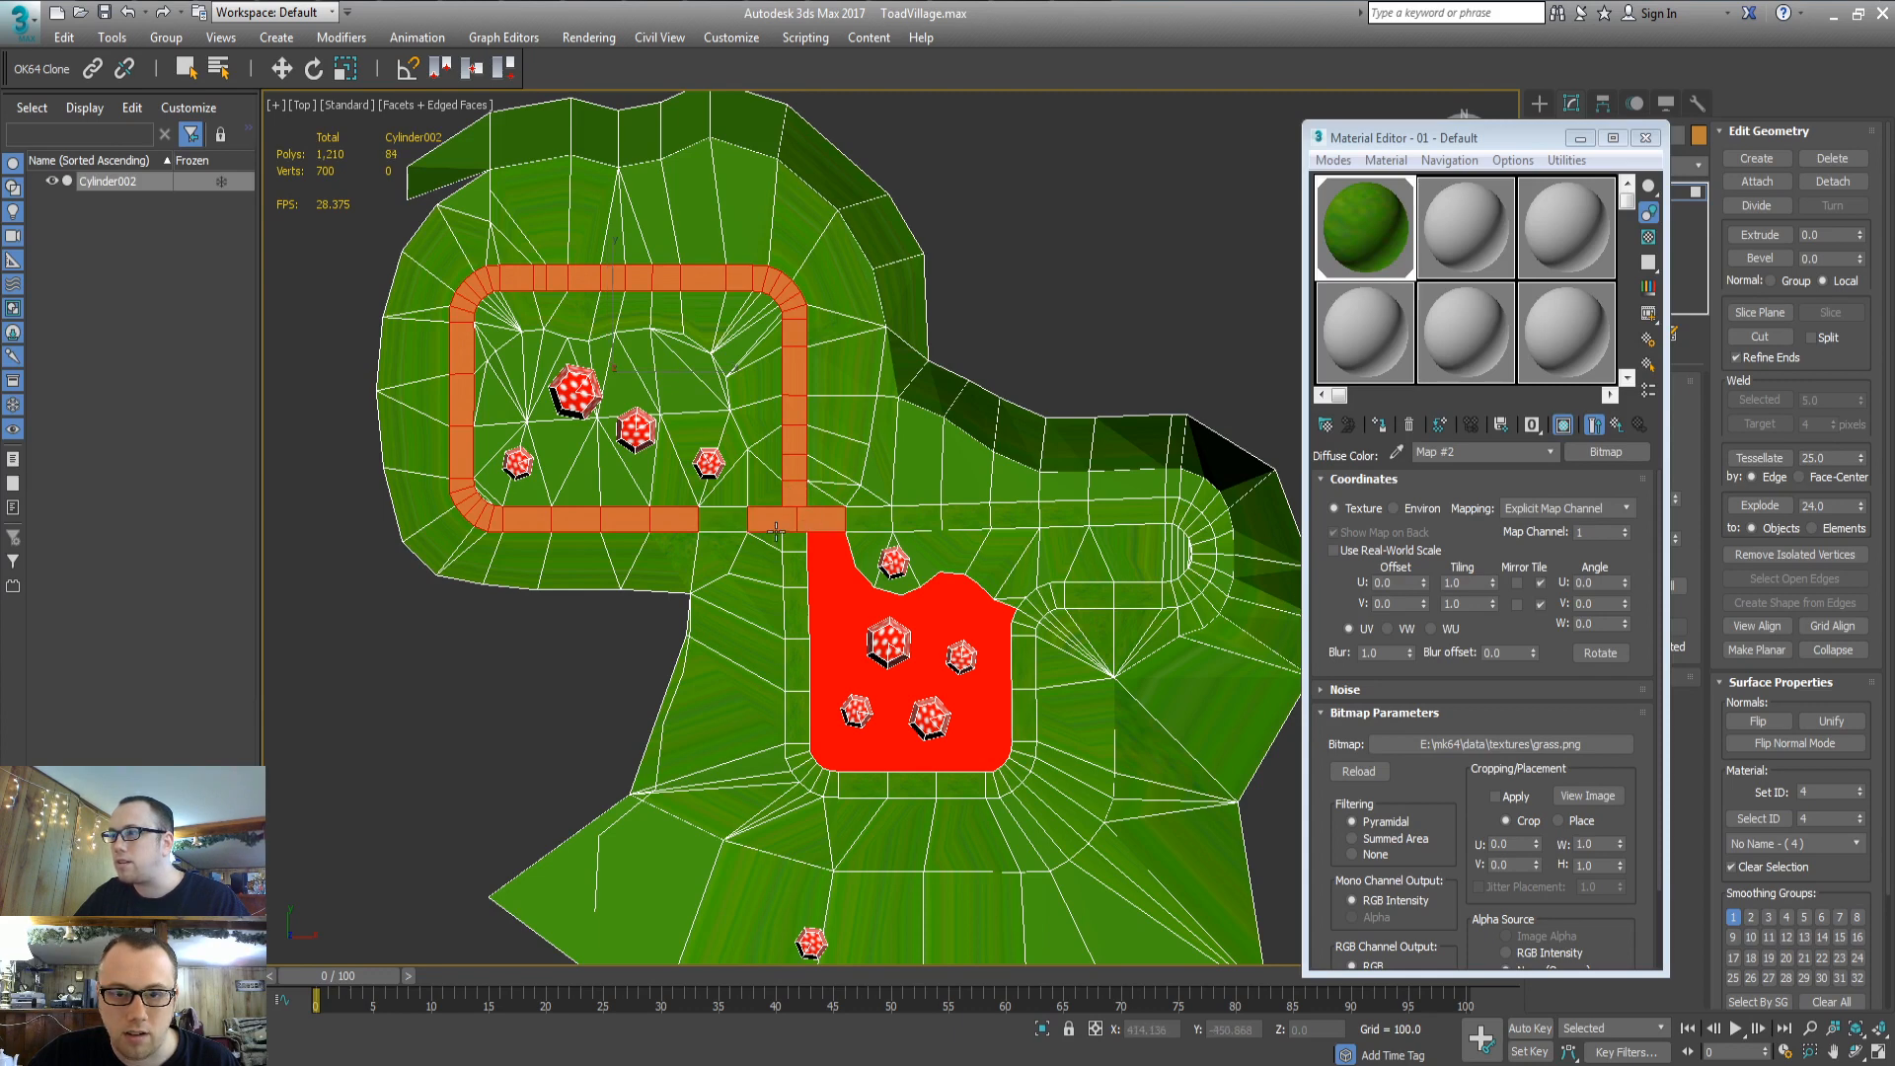
left_click(718, 519, "ctrl")
Add the road around the red mushroom pit and the eastern hairpin back to the crossing, leaving the pit floor deselected
mouse_move(800, 543)
left_mouse_down("ctrl")
mouse_move(799, 712)
mouse_move(857, 737)
mouse_move(827, 786)
mouse_move(807, 756)
left_mouse_up("ctrl")
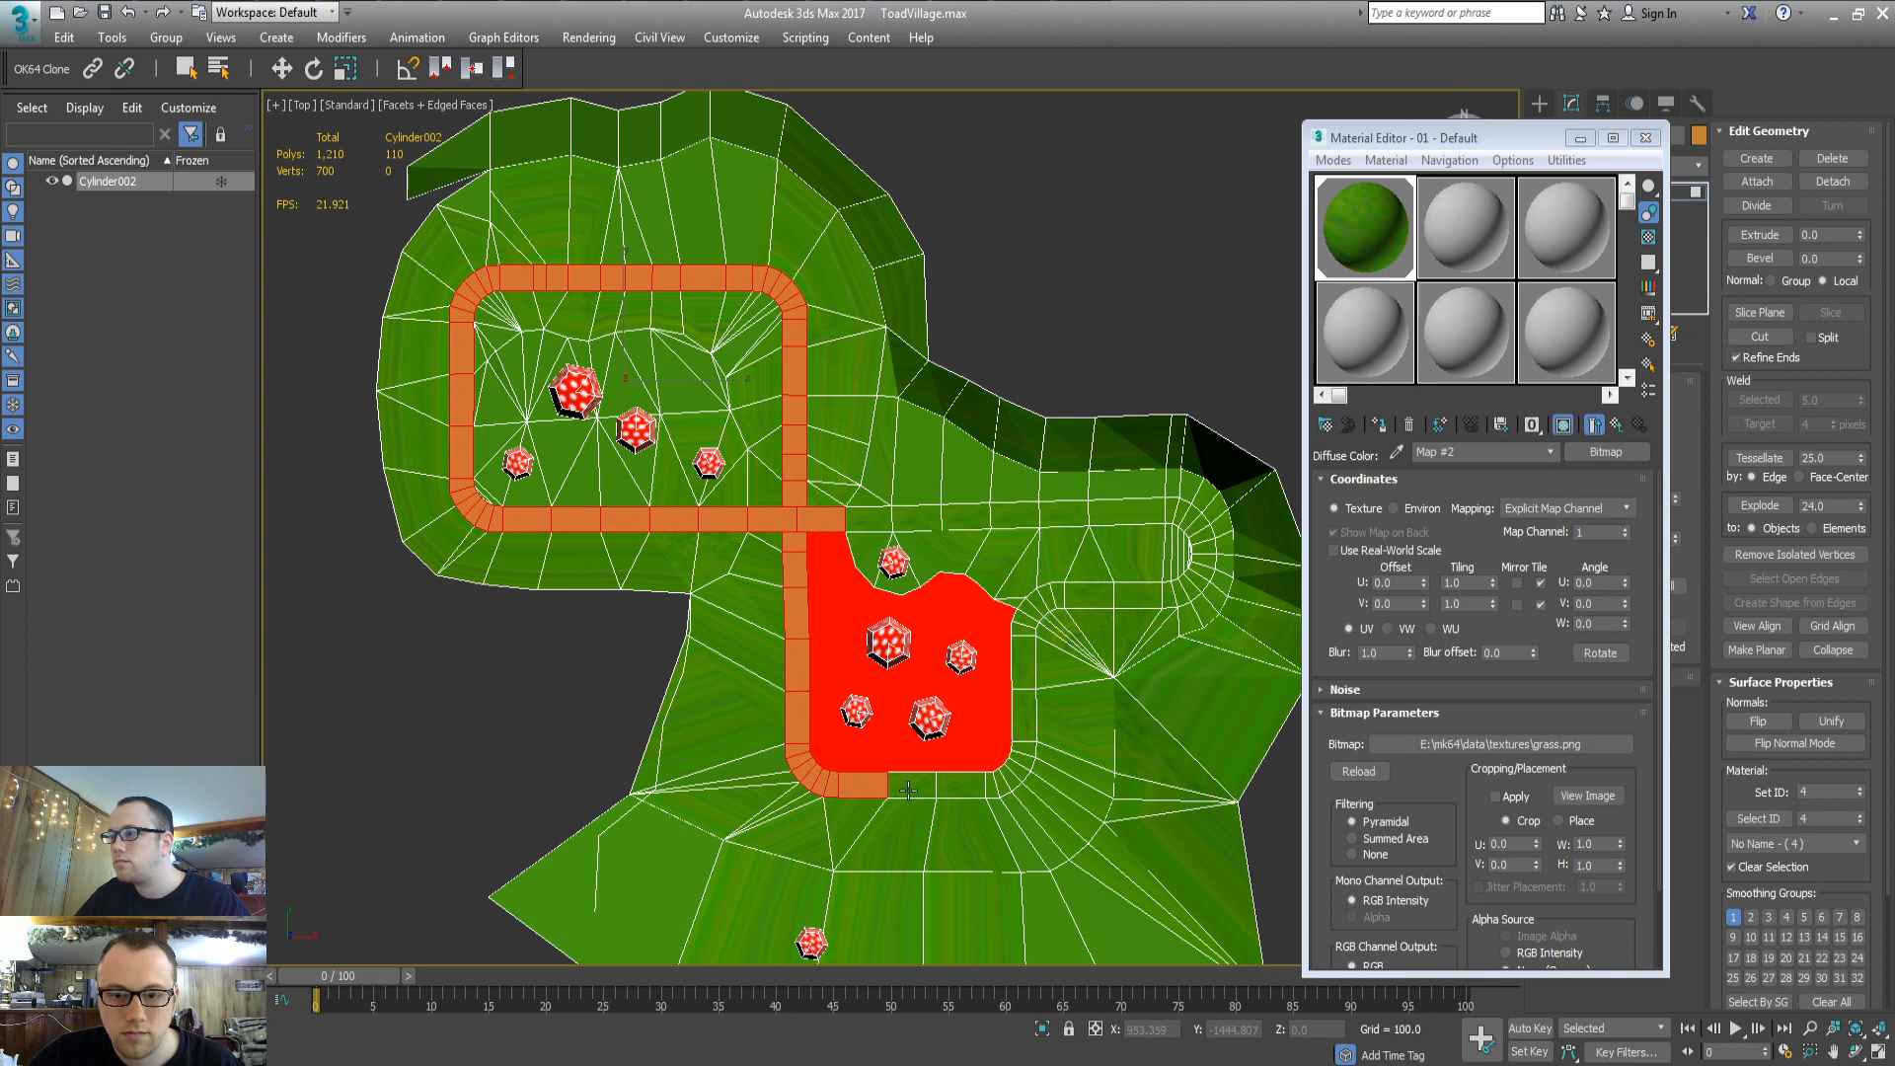
mouse_move(908, 790)
left_mouse_down("ctrl")
mouse_move(1003, 780)
mouse_move(960, 747)
mouse_move(1016, 770)
mouse_move(1019, 610)
mouse_move(1096, 597)
left_mouse_up("ctrl")
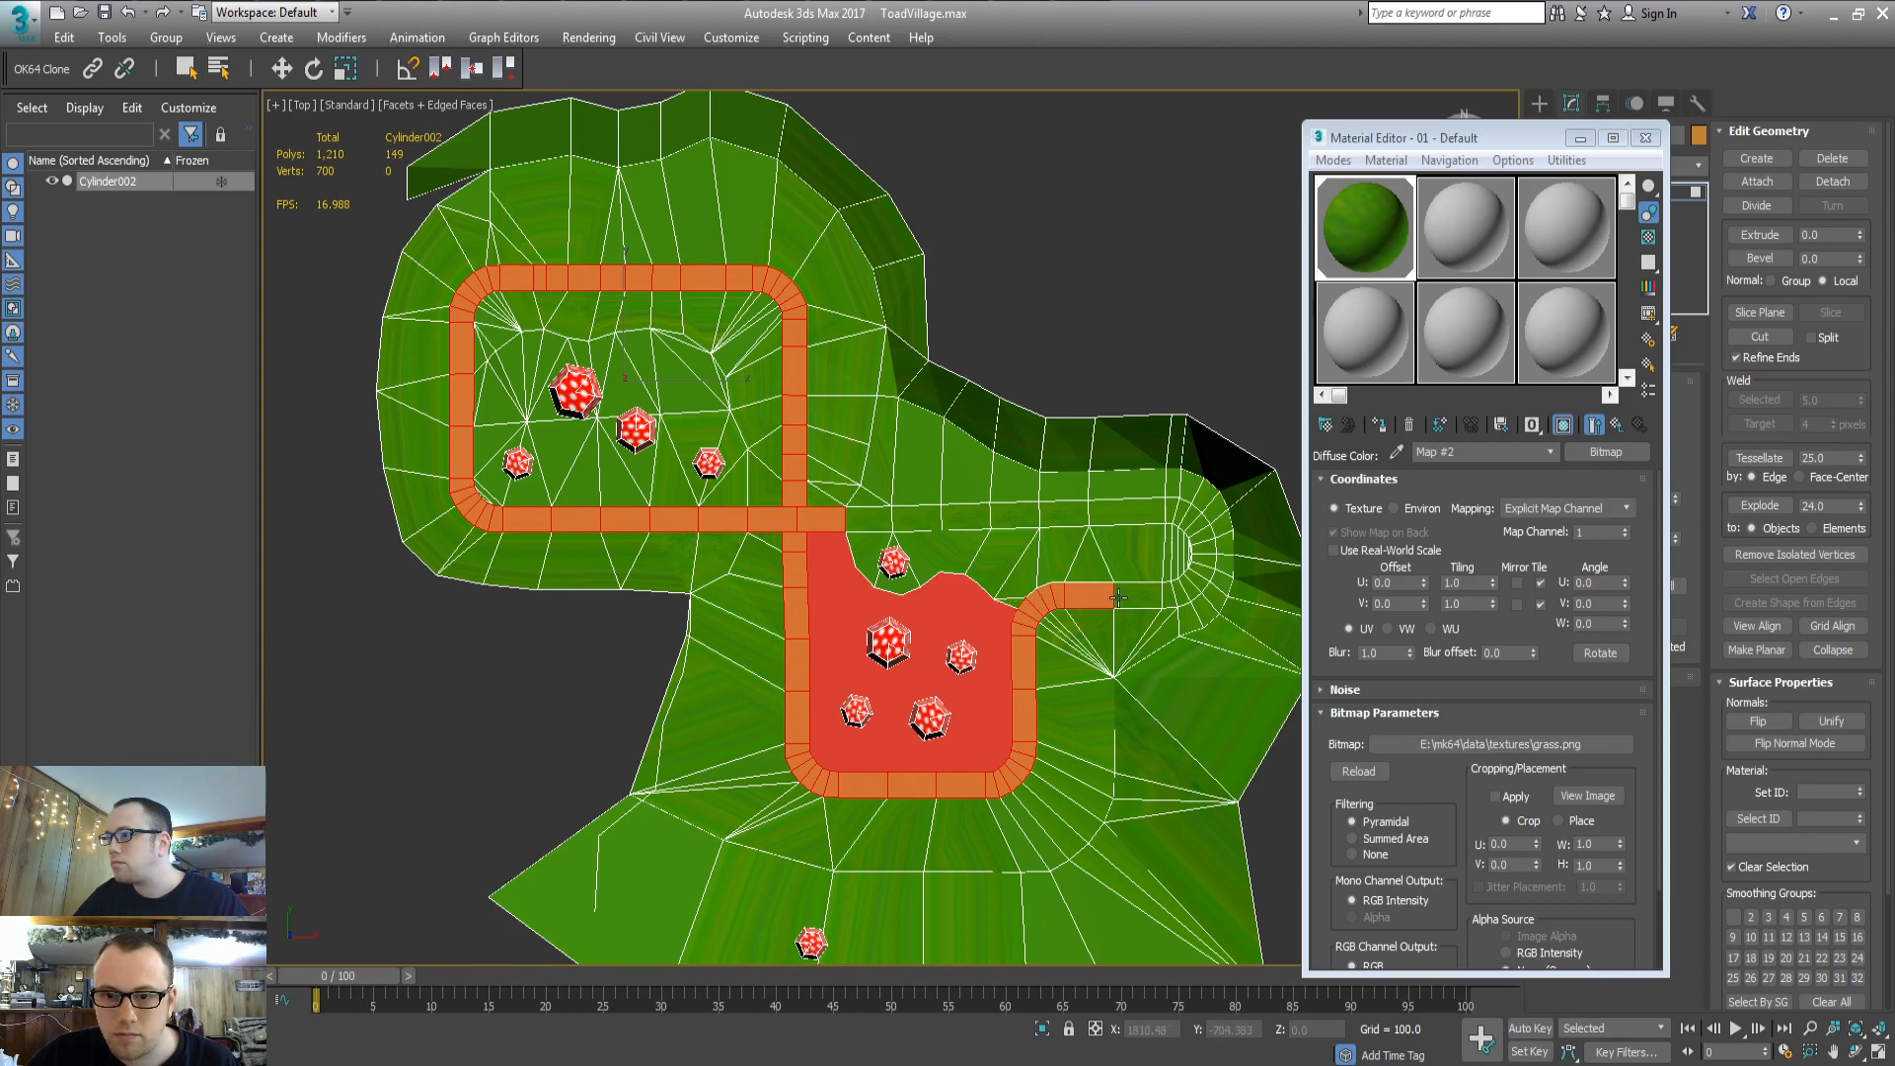
left_click_drag(1118, 597, 1137, 597, "ctrl")
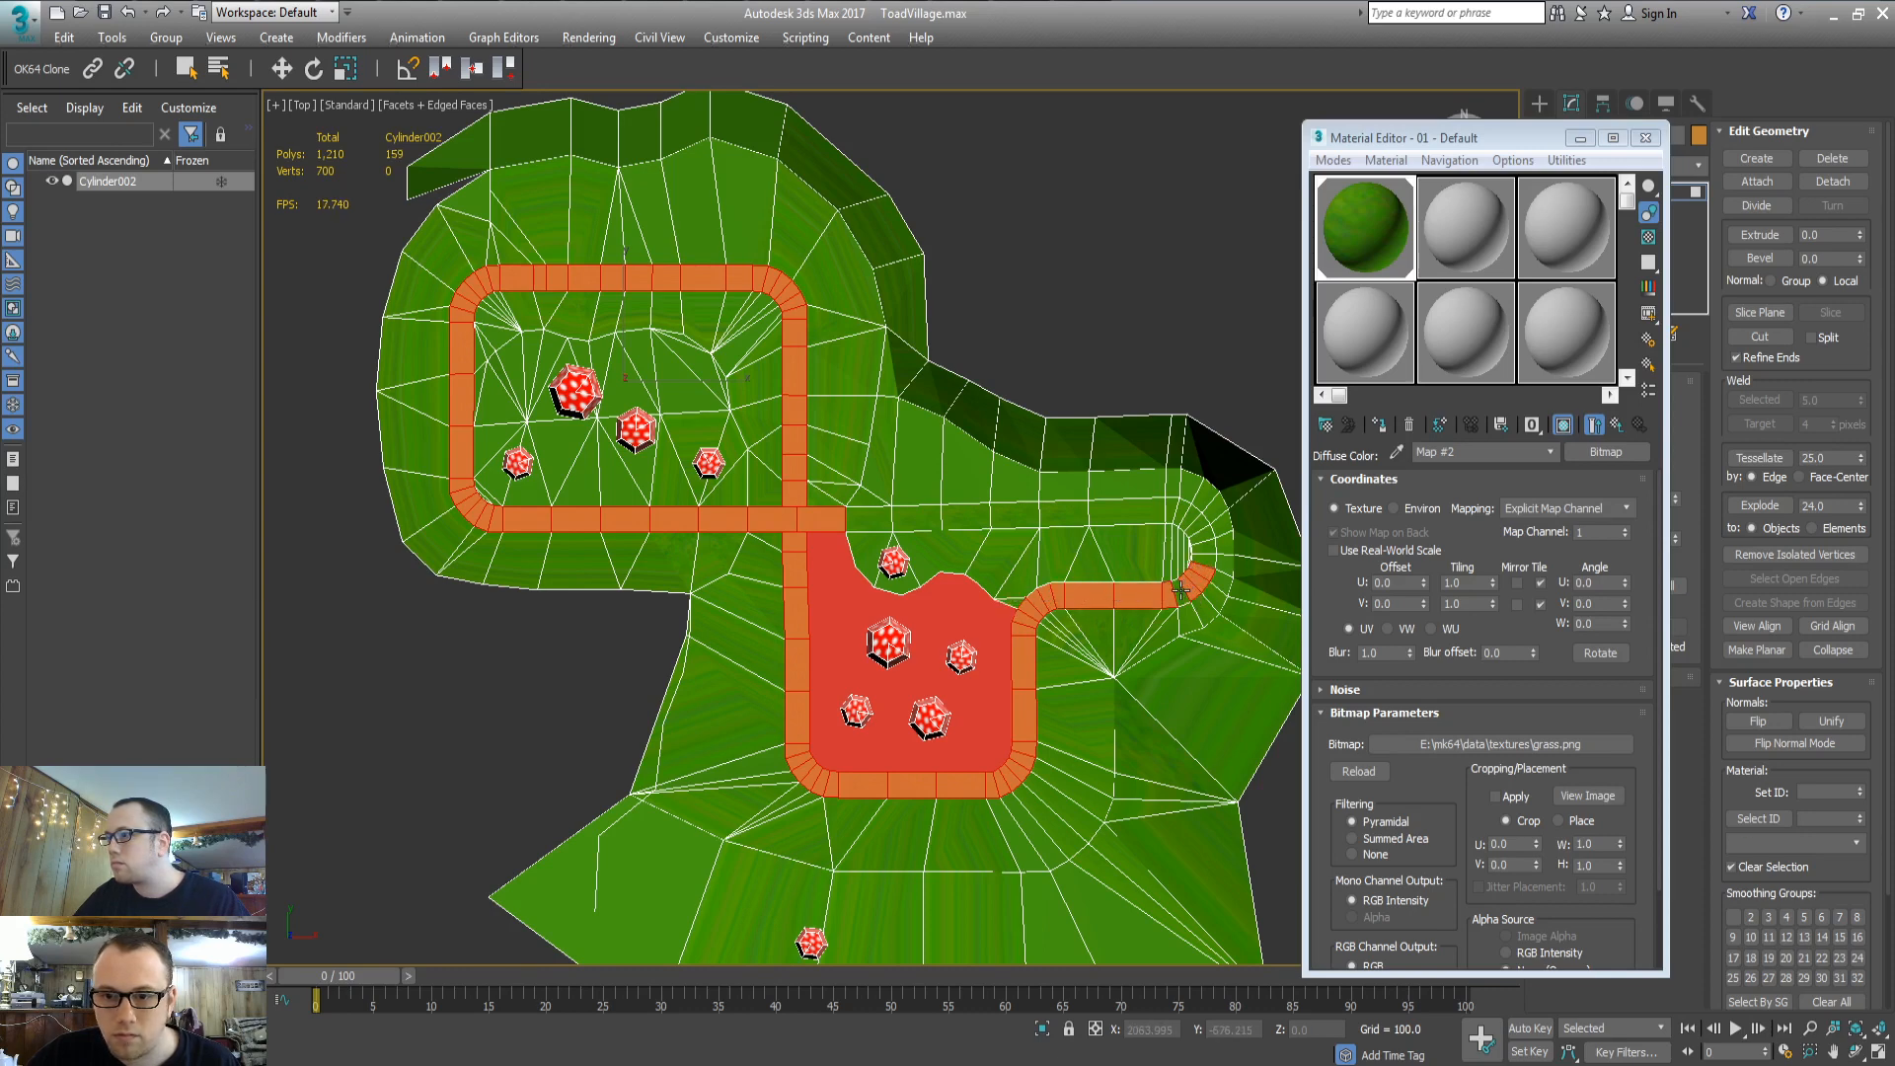
mouse_move(1196, 545)
left_mouse_down("ctrl")
mouse_move(1180, 509)
mouse_move(849, 516)
left_mouse_up("ctrl")
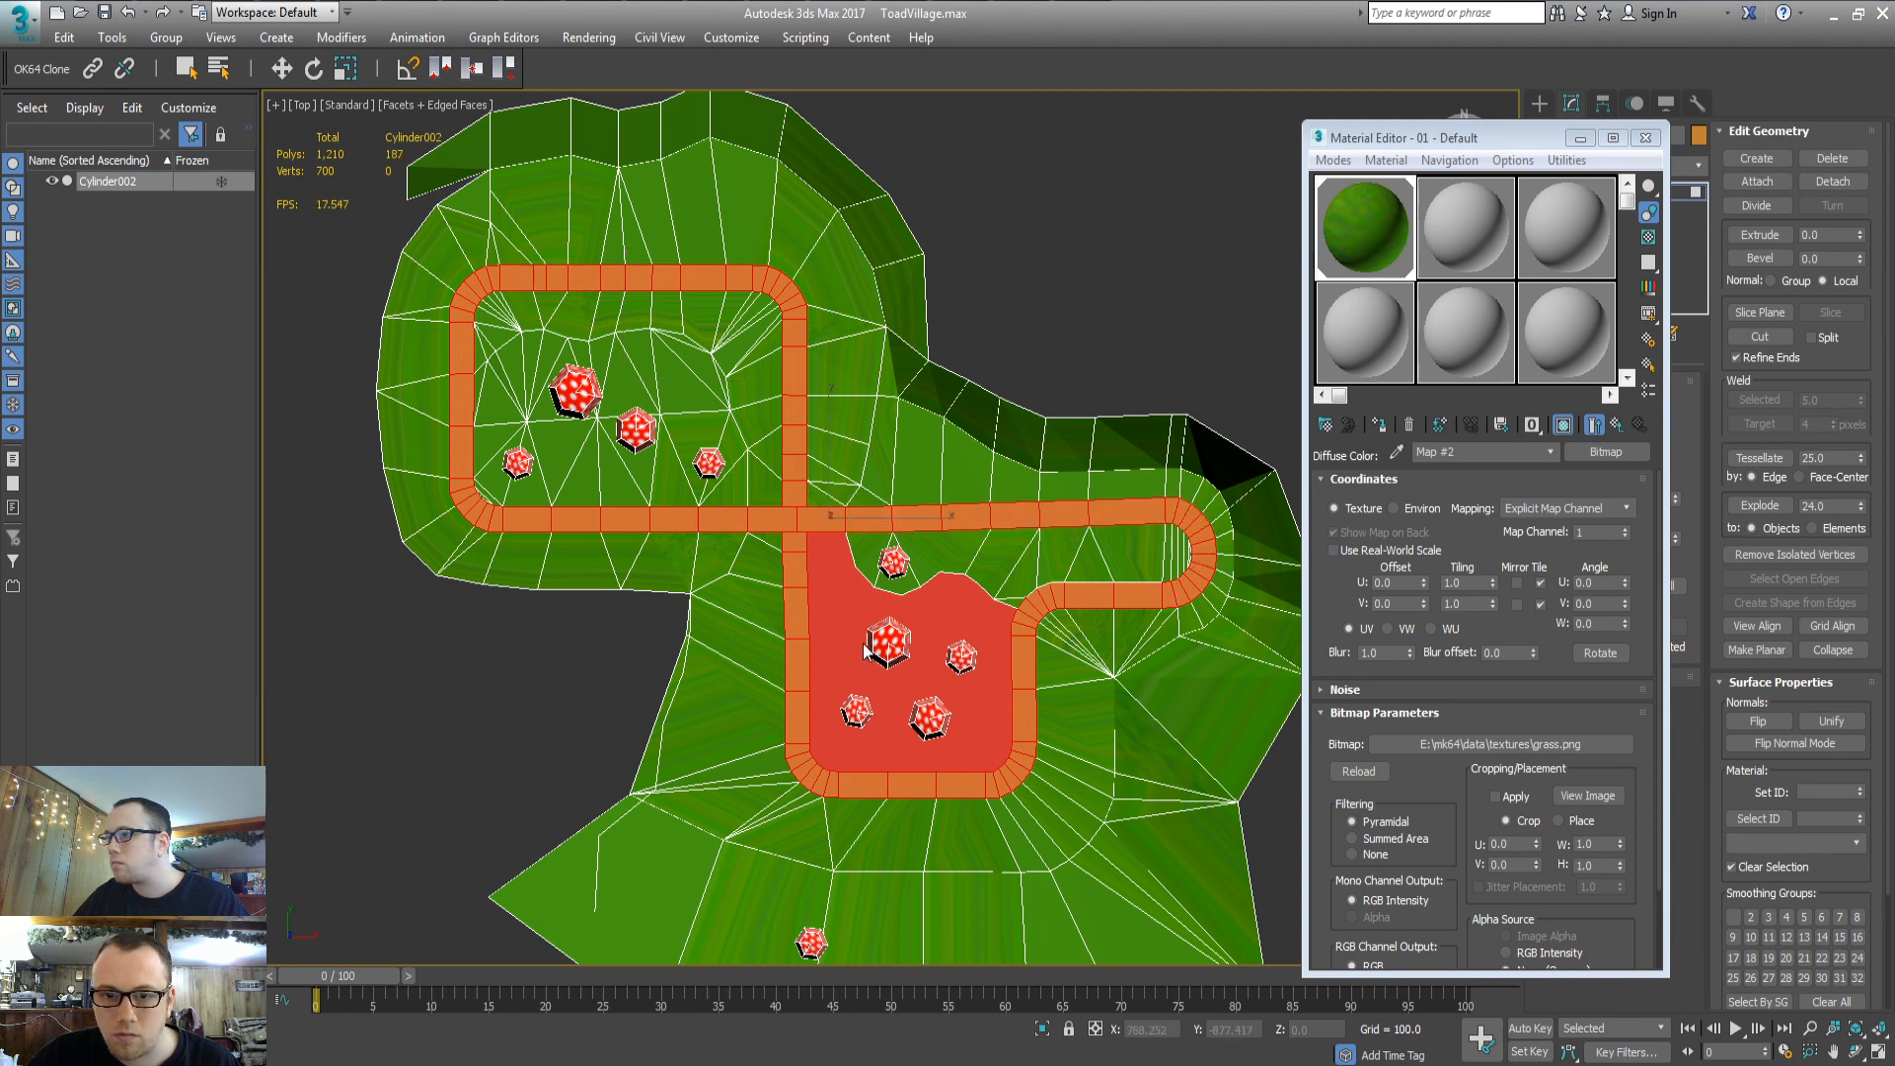
left_click_drag(877, 594, 954, 605, "alt")
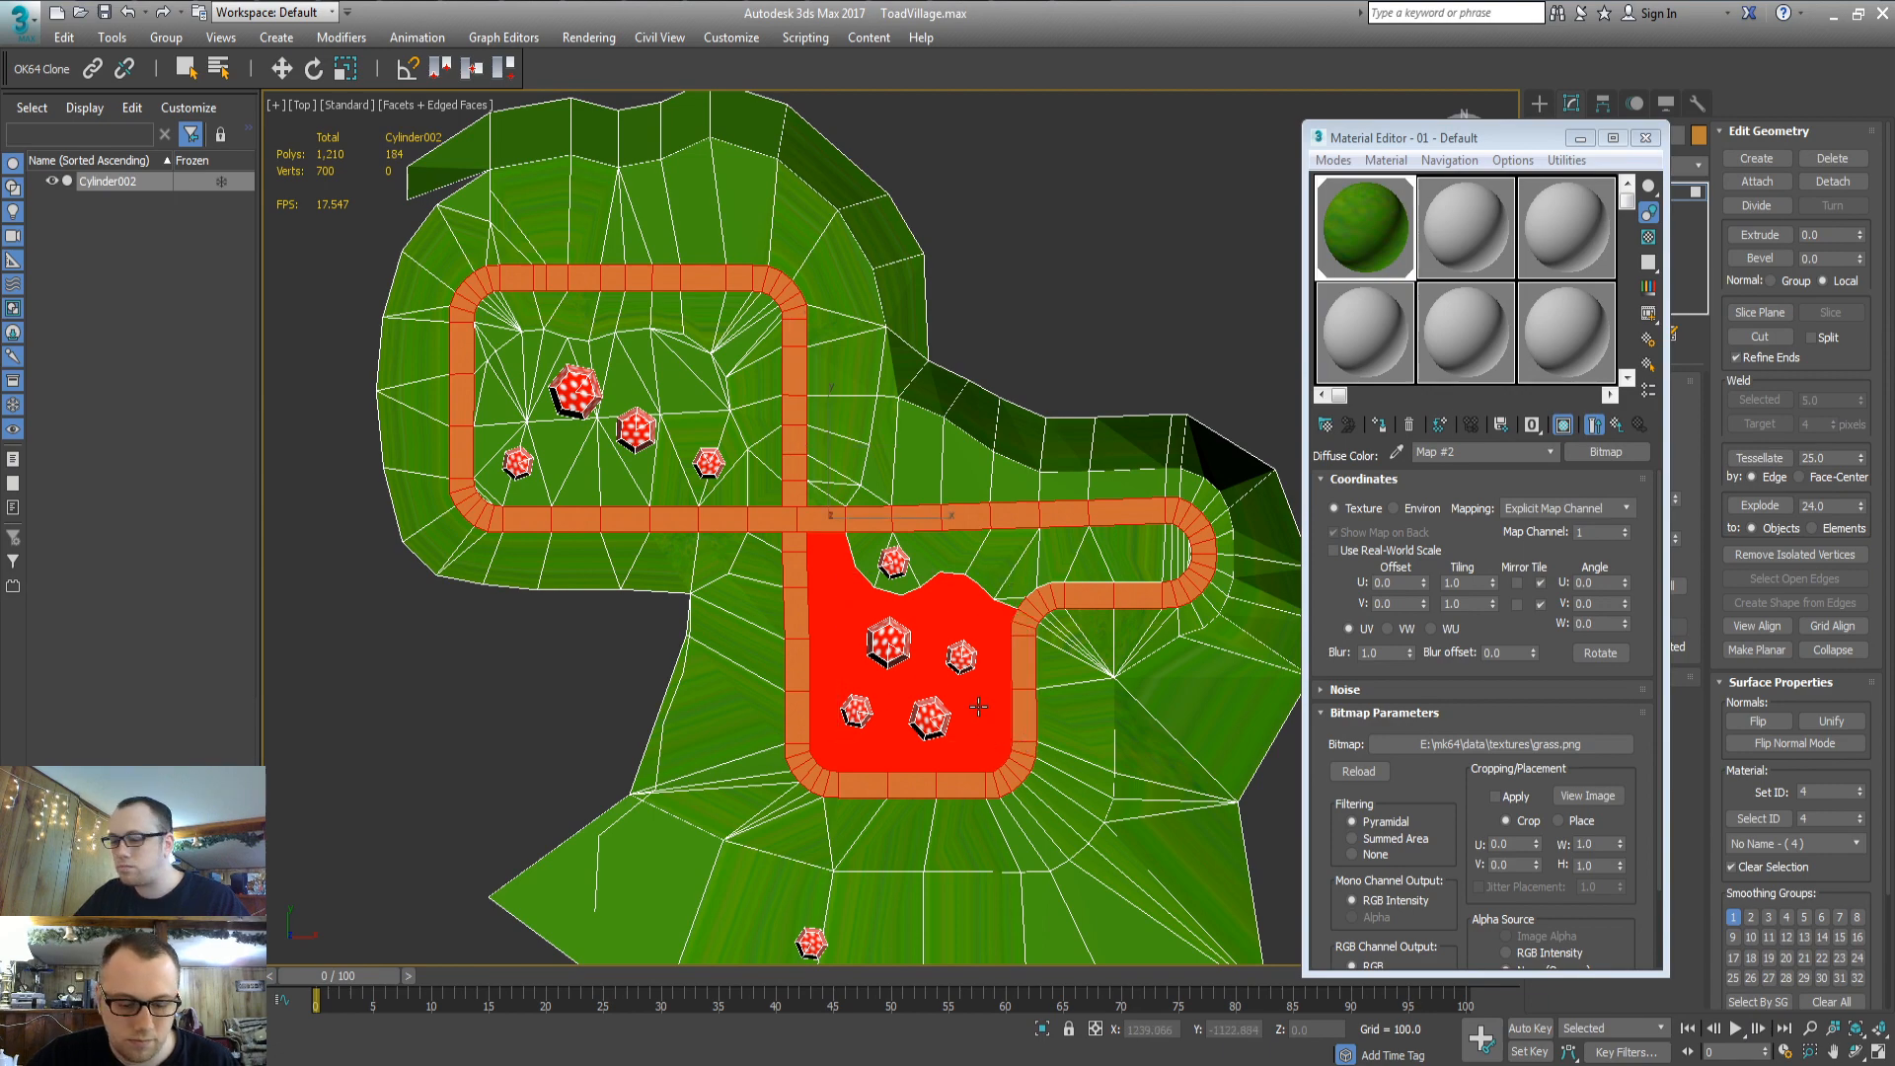
Set the material ID of the selected road polygons to 5 and view the track in perspective
key("p")
middle_click_drag(977, 705, 972, 631, "alt")
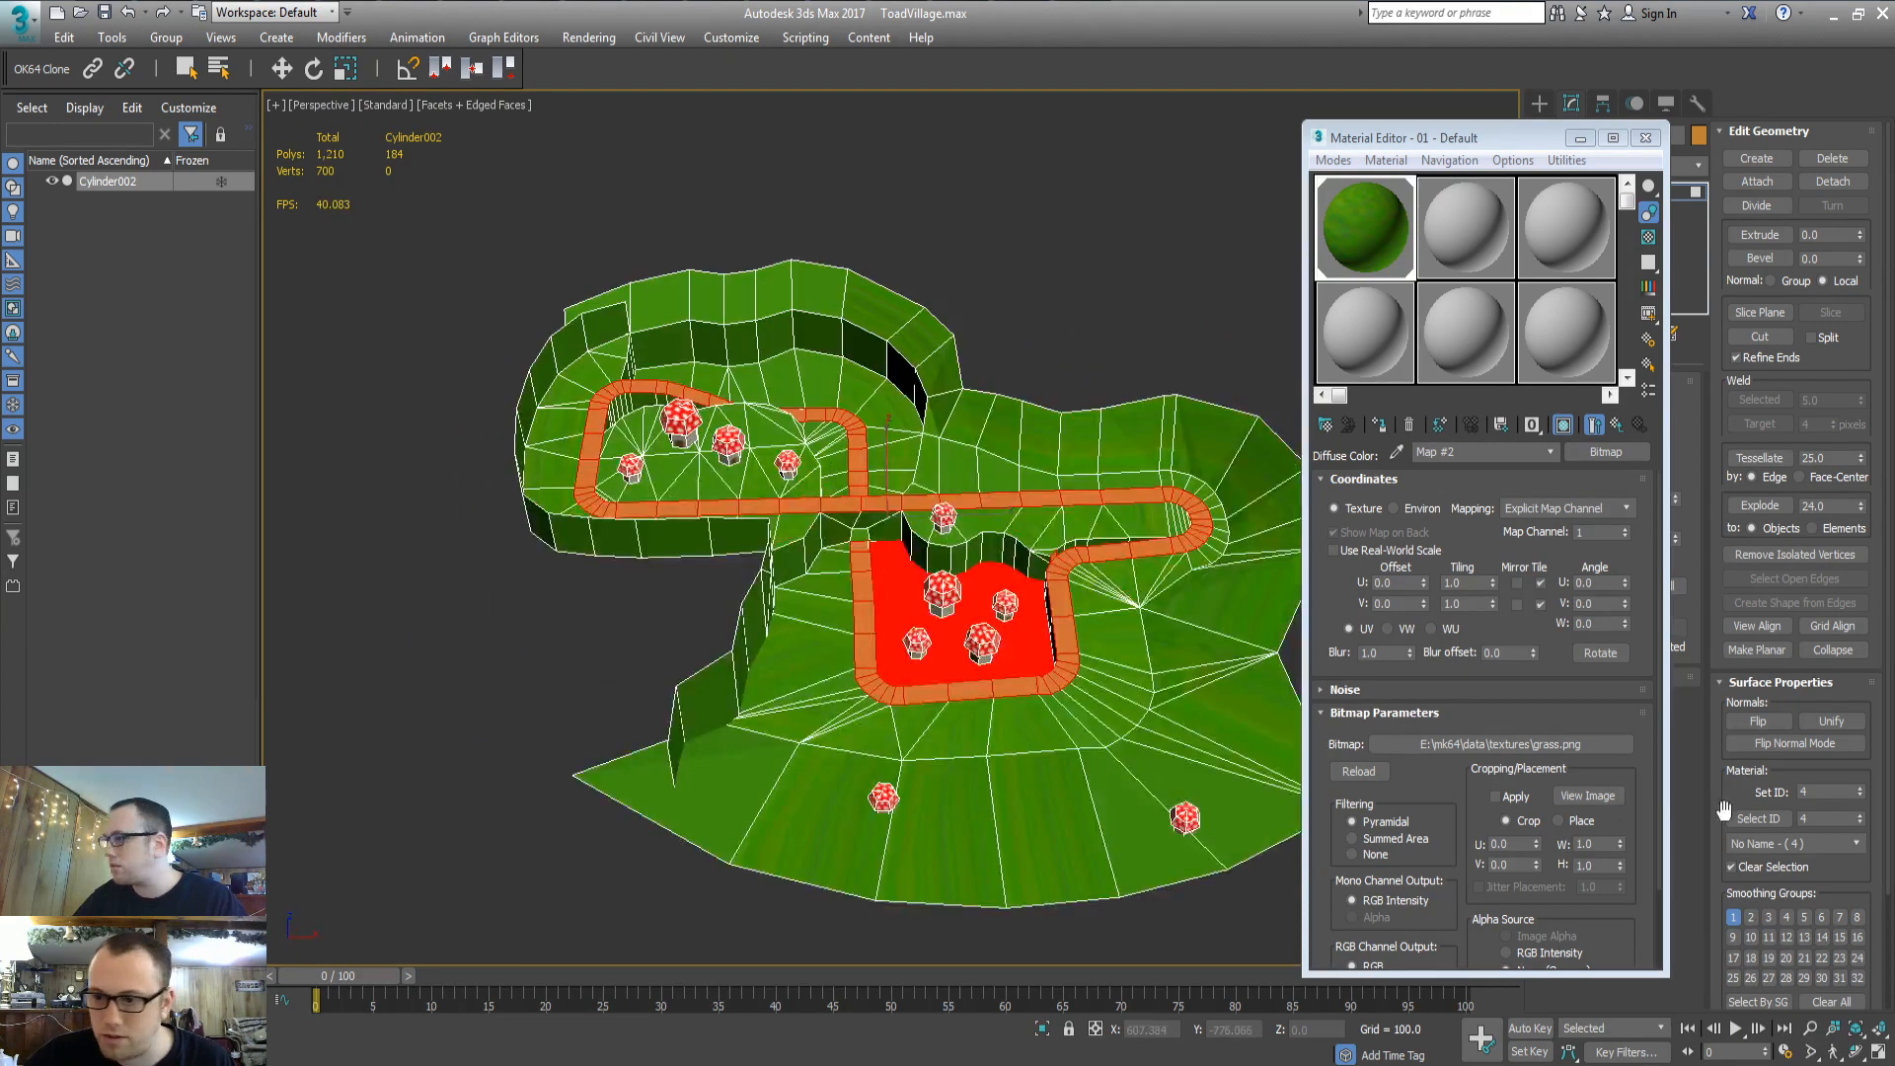
key("Return")
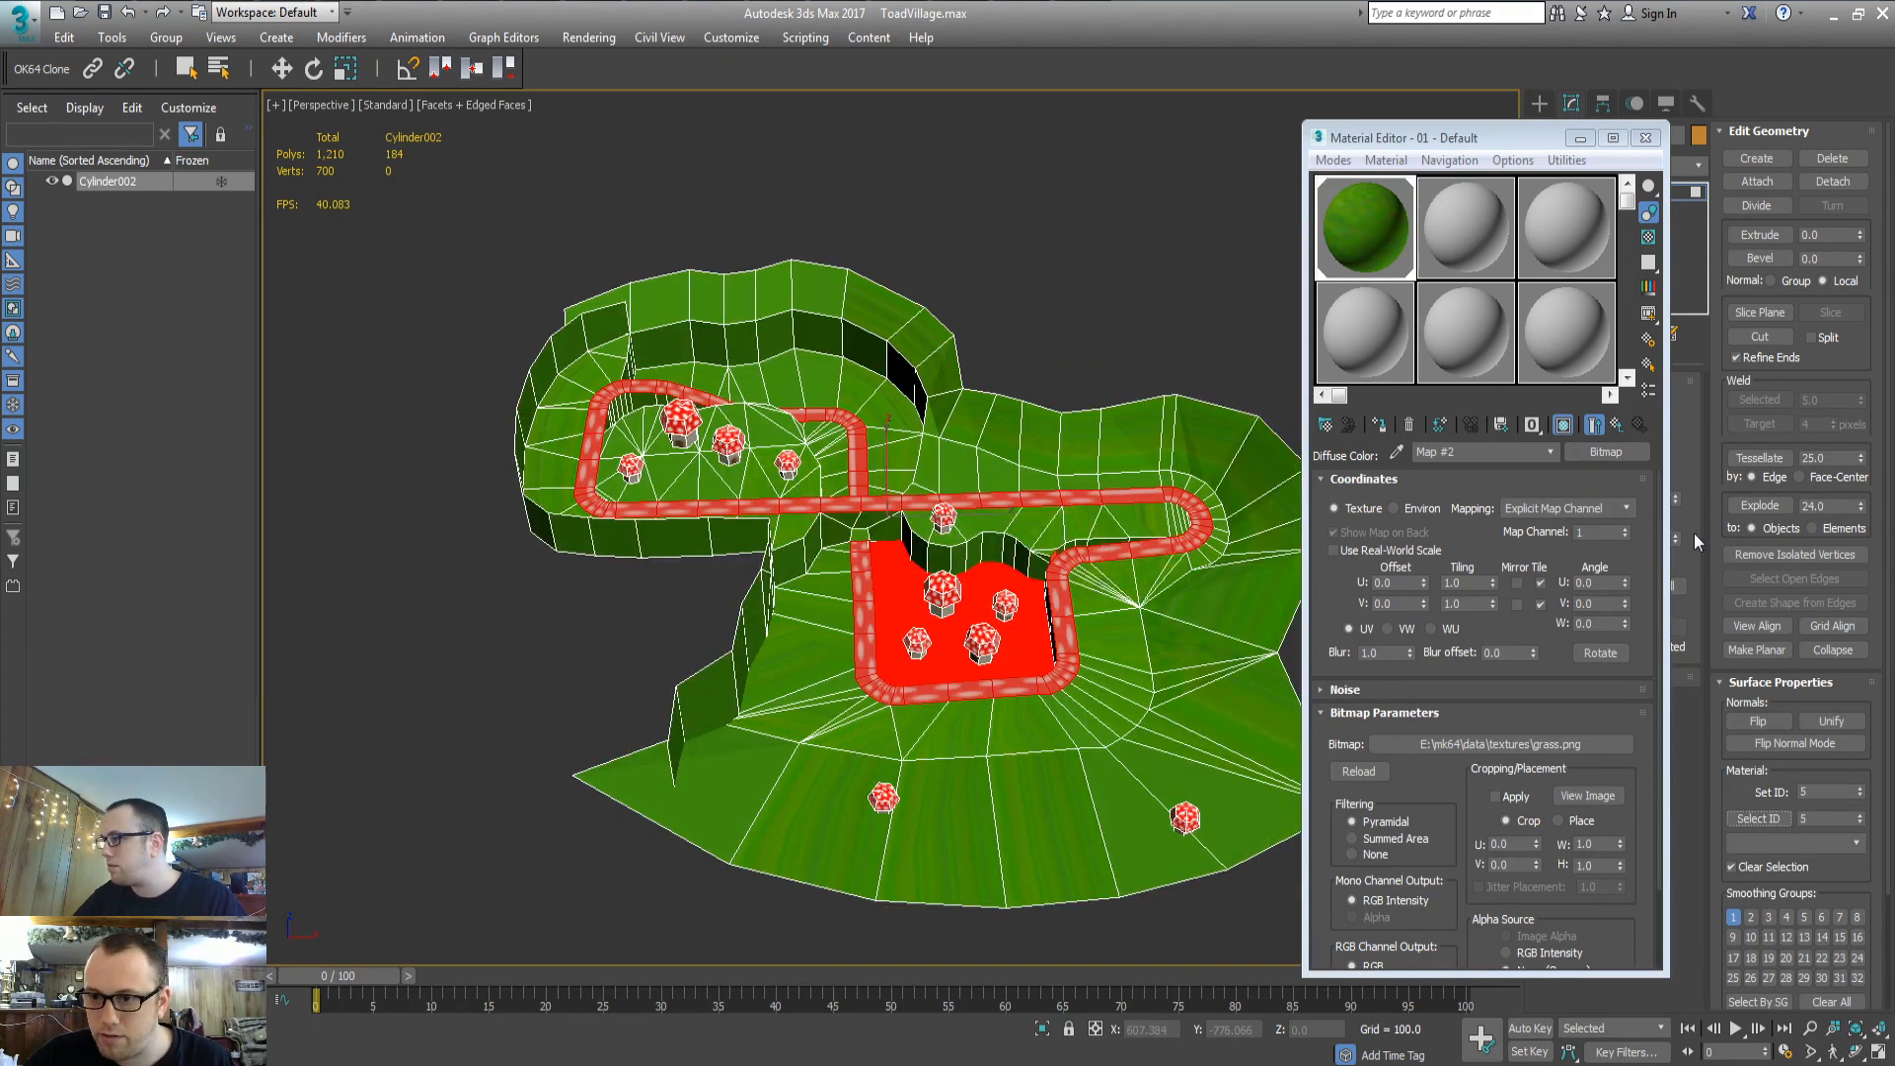
Return to the parent Multi/Sub-Object material and add a fifth sub-material
left_click(1617, 426)
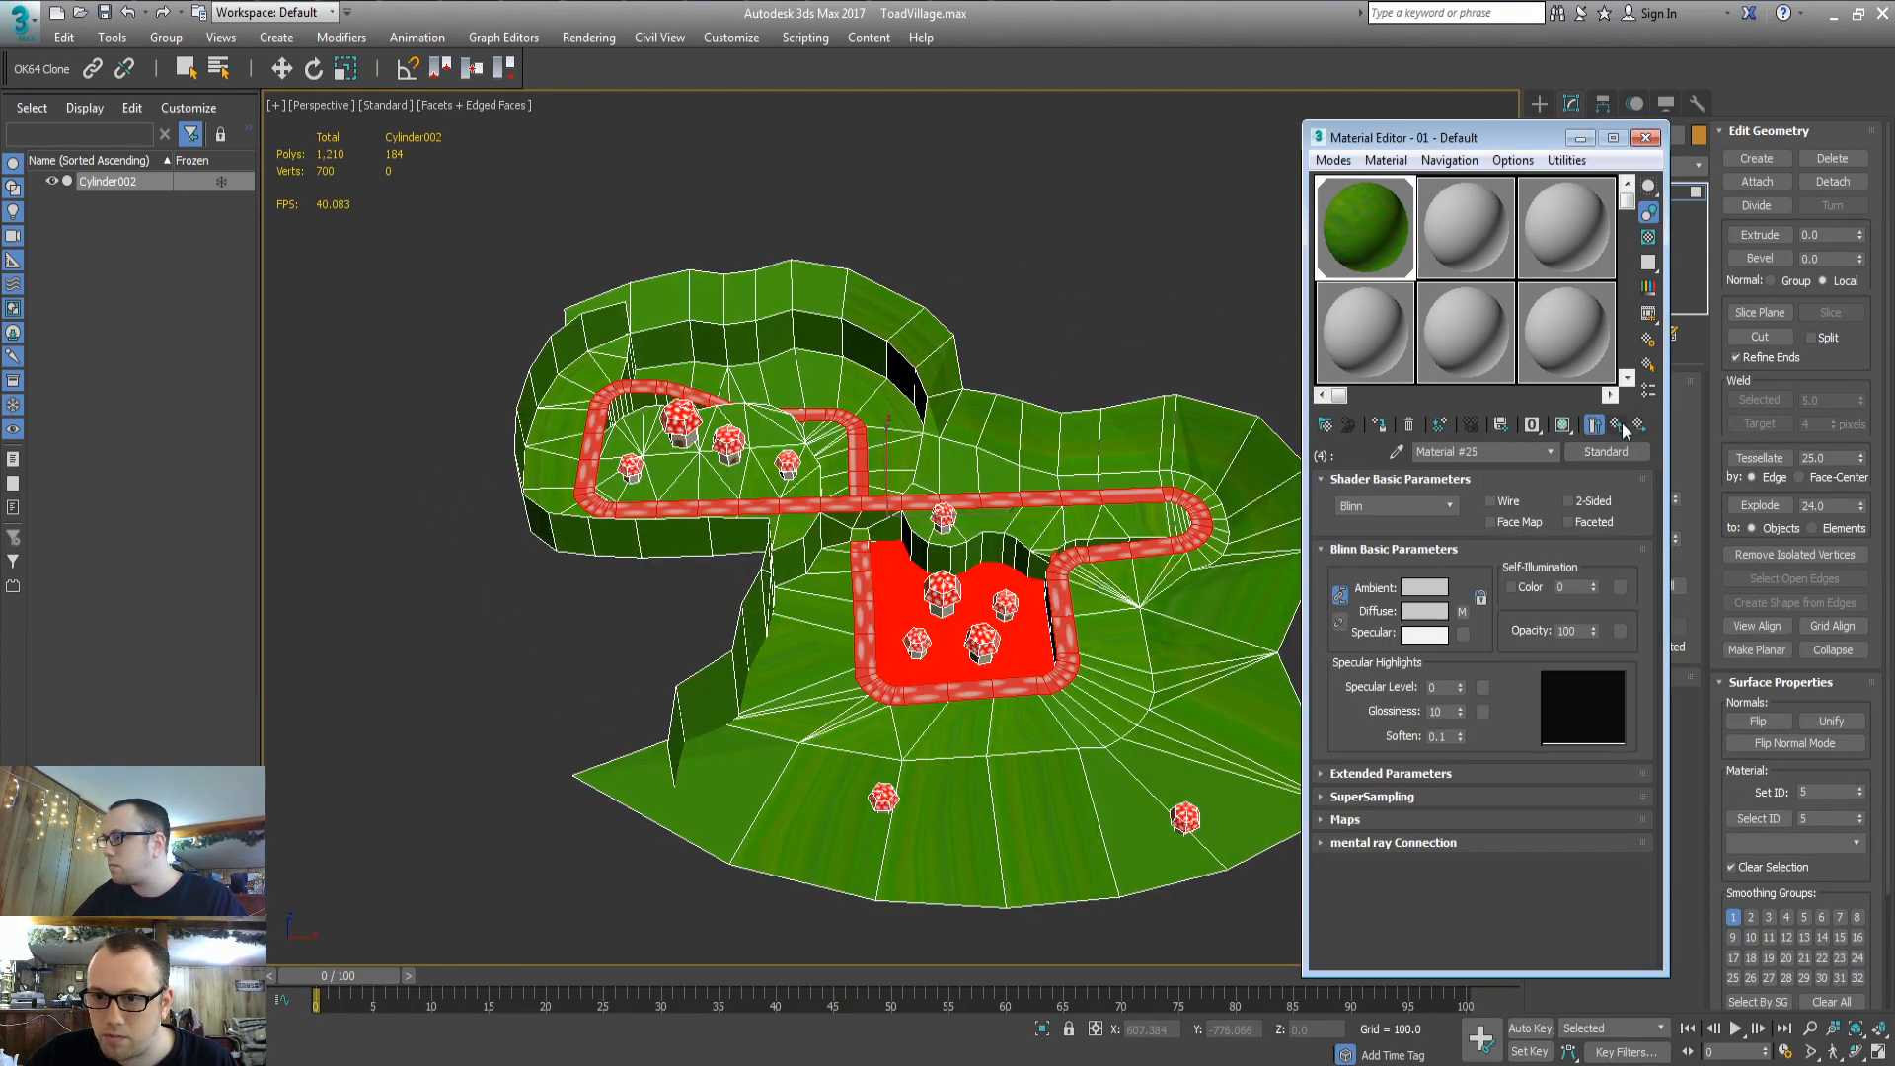
left_click(1619, 425)
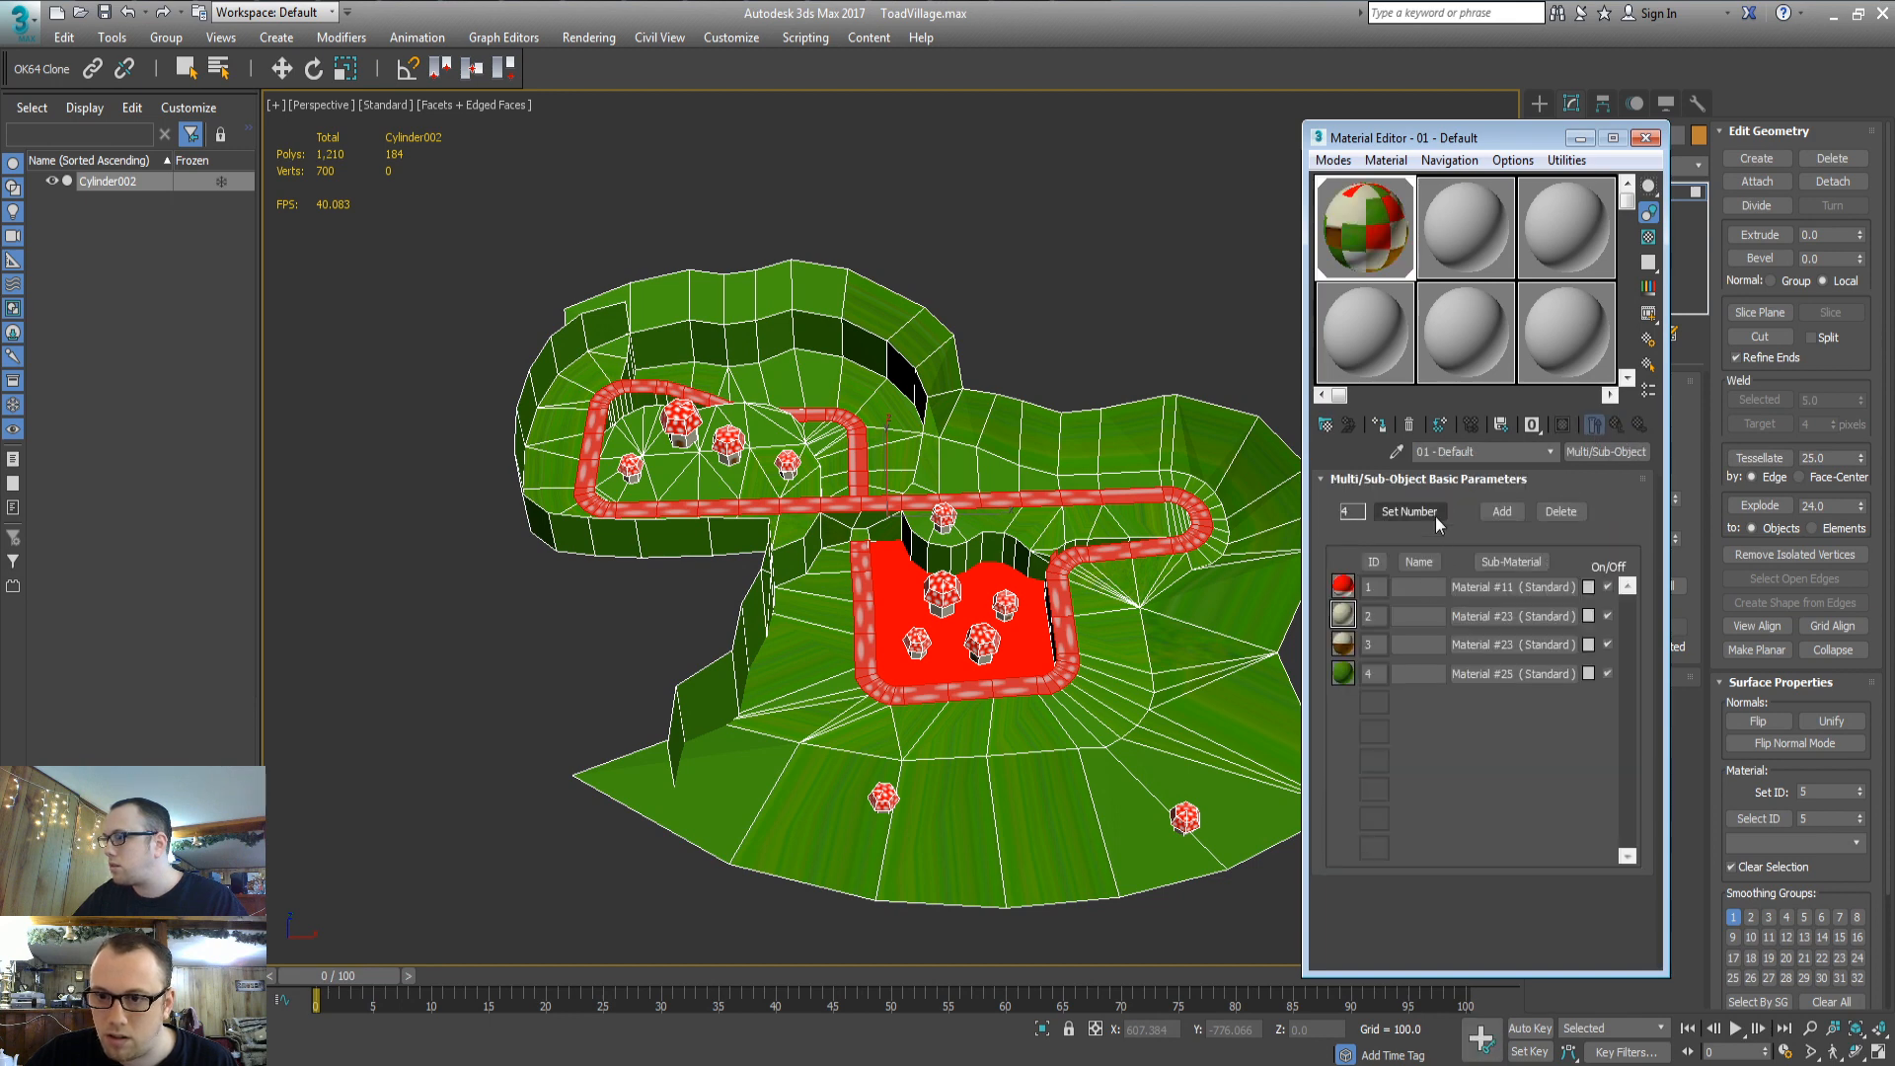
left_click(1514, 513)
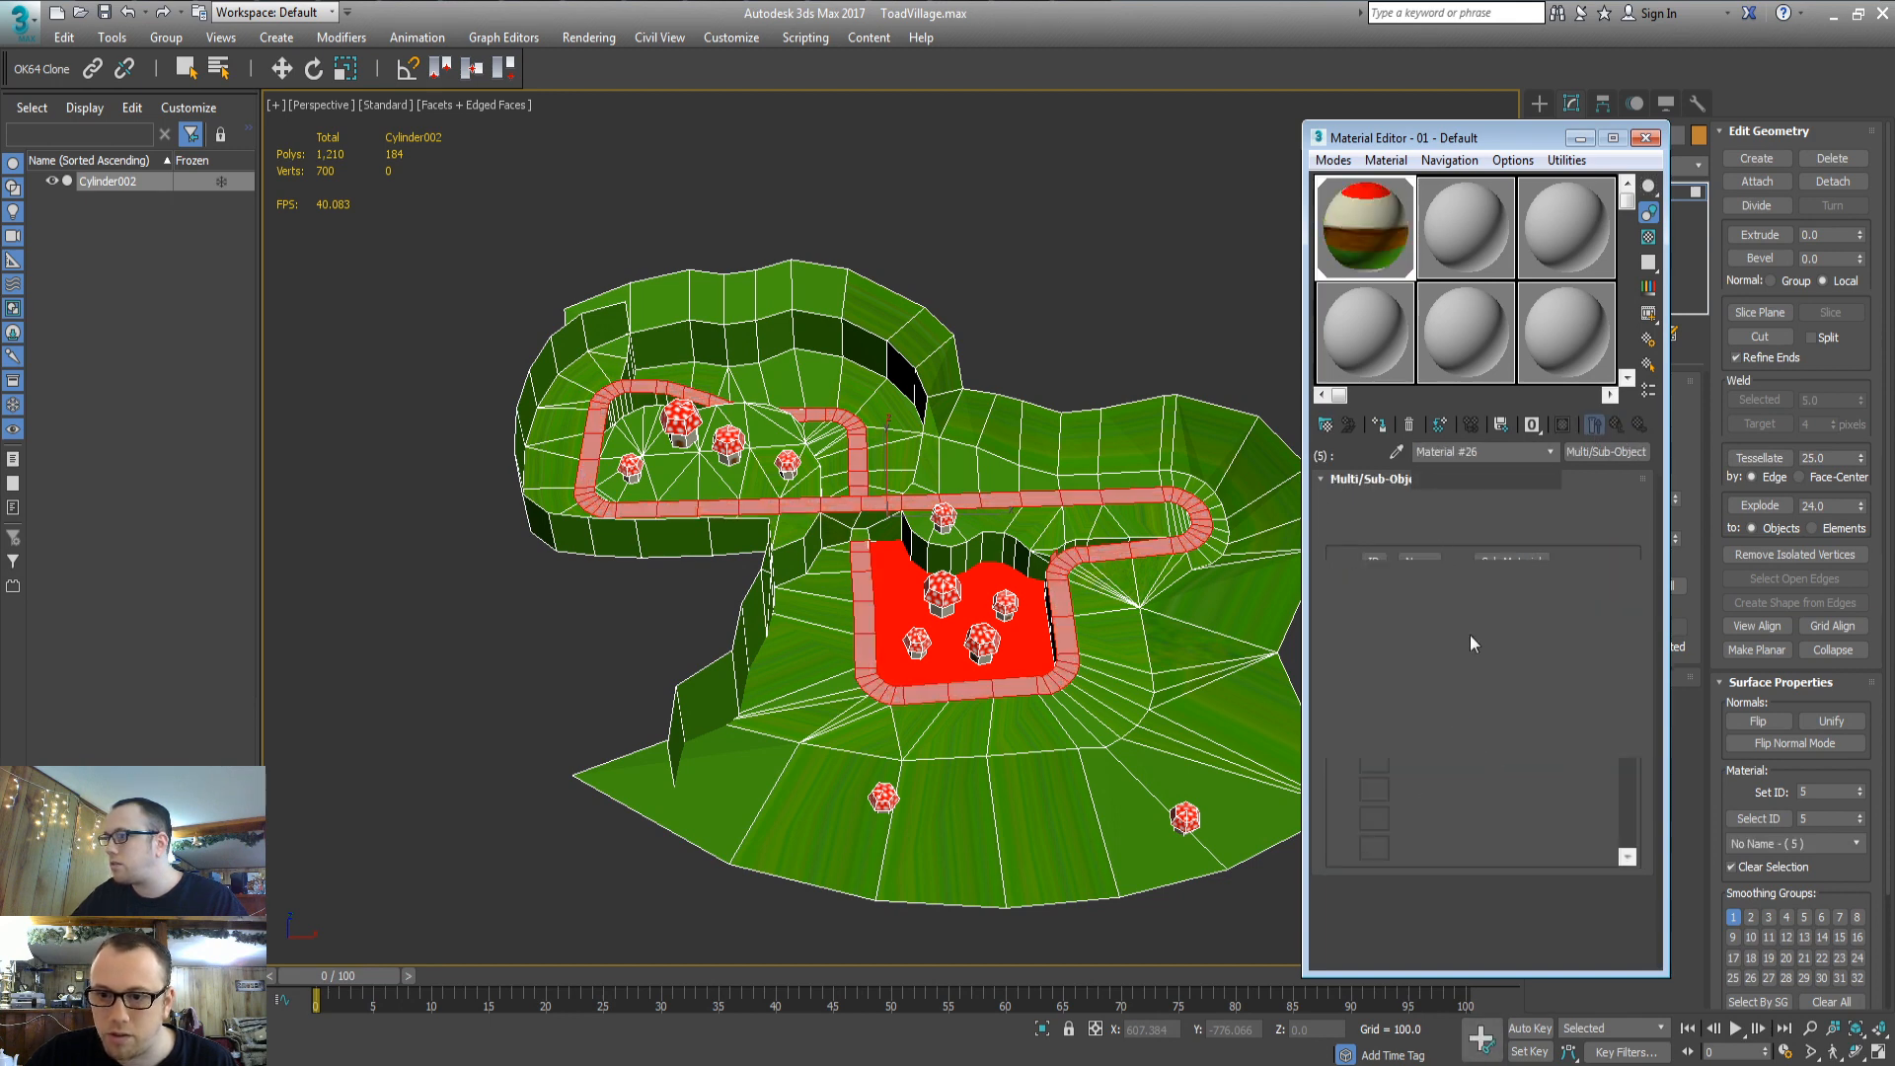
Assign the sandyroad.png bitmap as sub-material 5's diffuse map and display it on the road in the viewport
left_click(1464, 612)
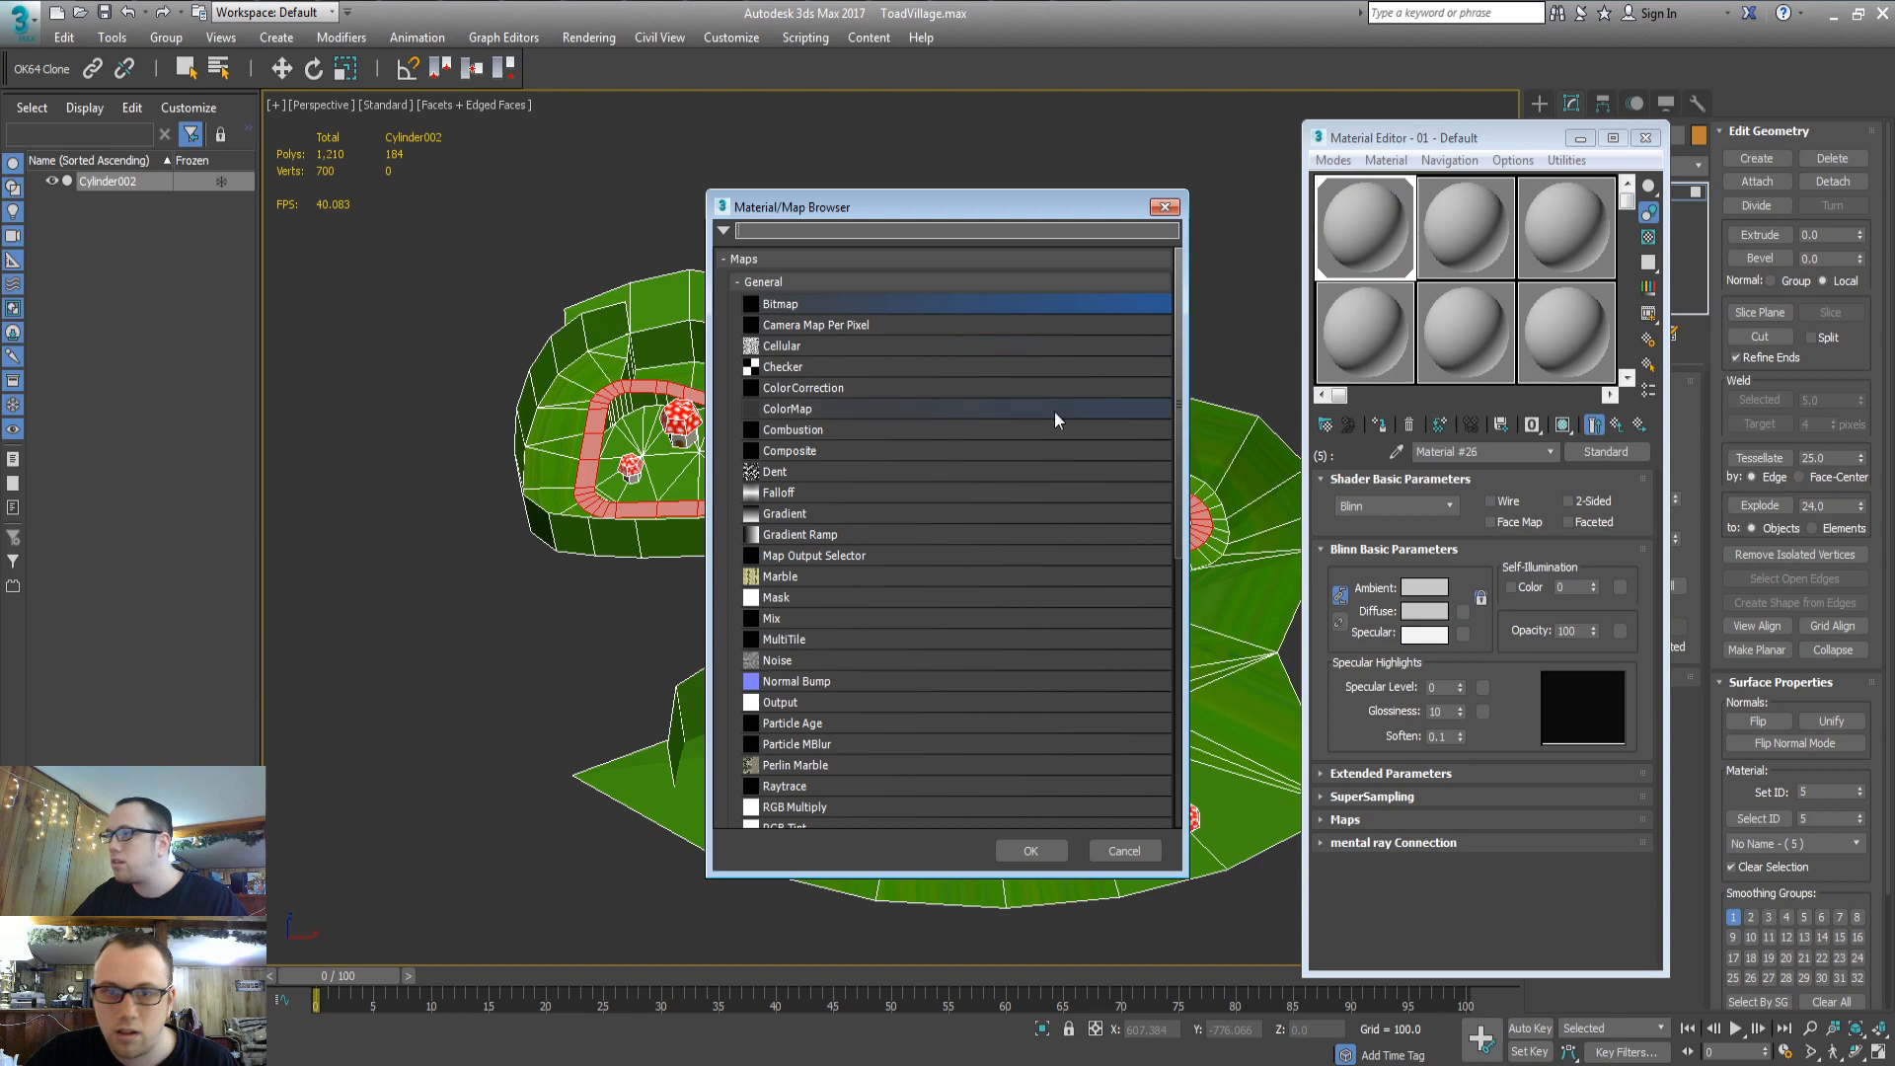
double_click(819, 303)
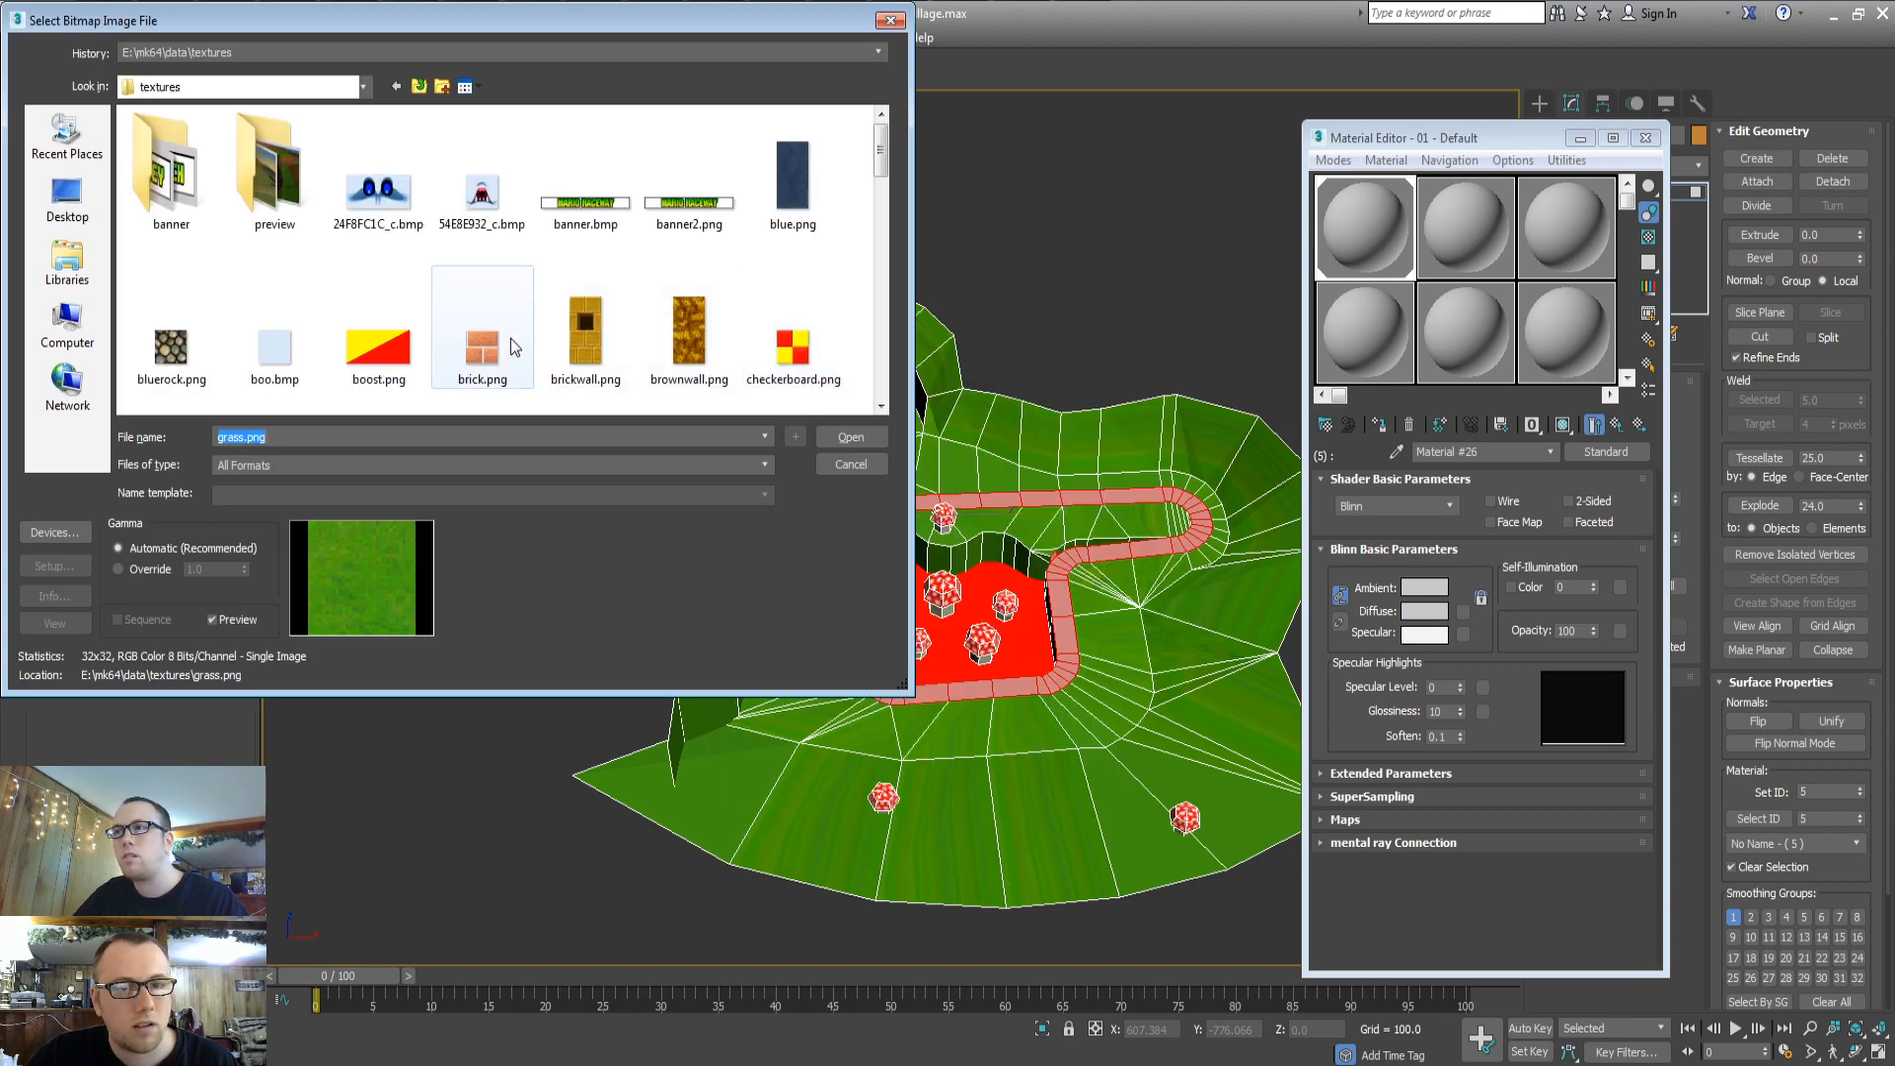
left_click(512, 338)
type("road")
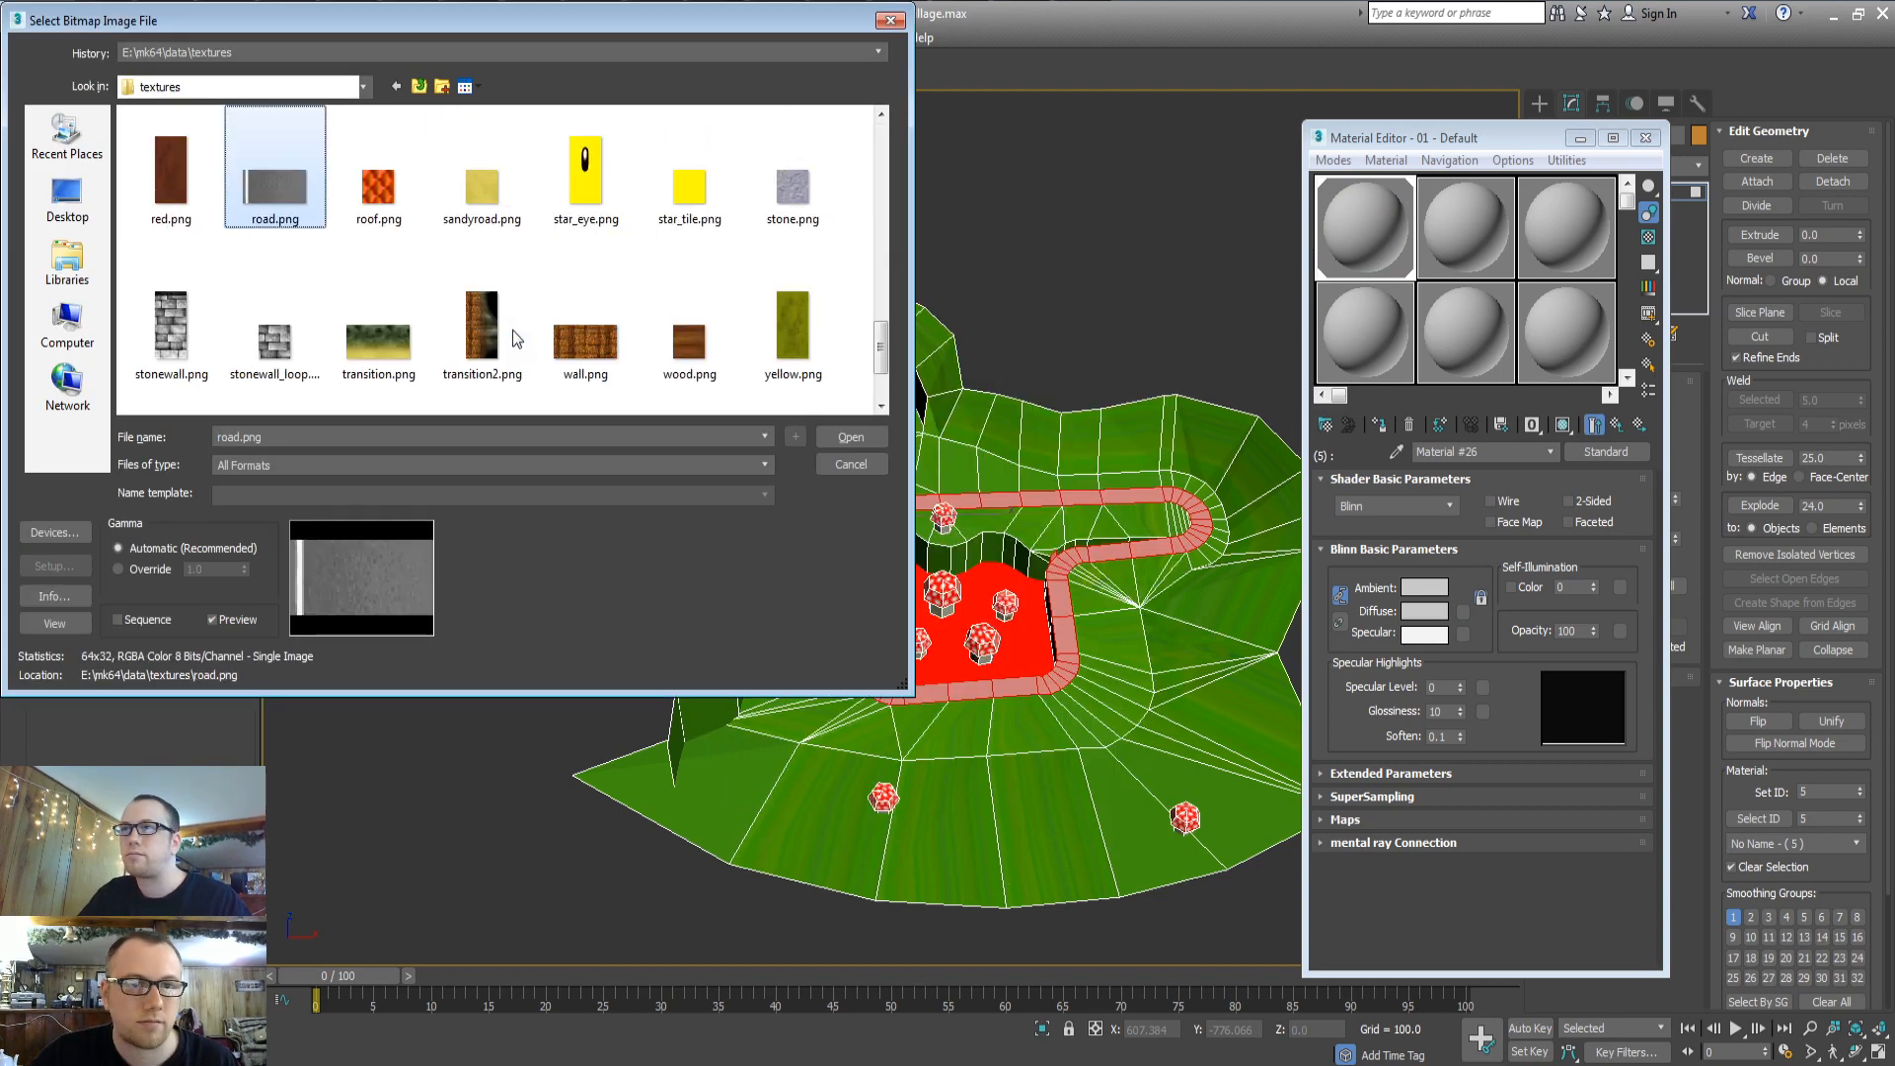
type("sandy")
key("Return")
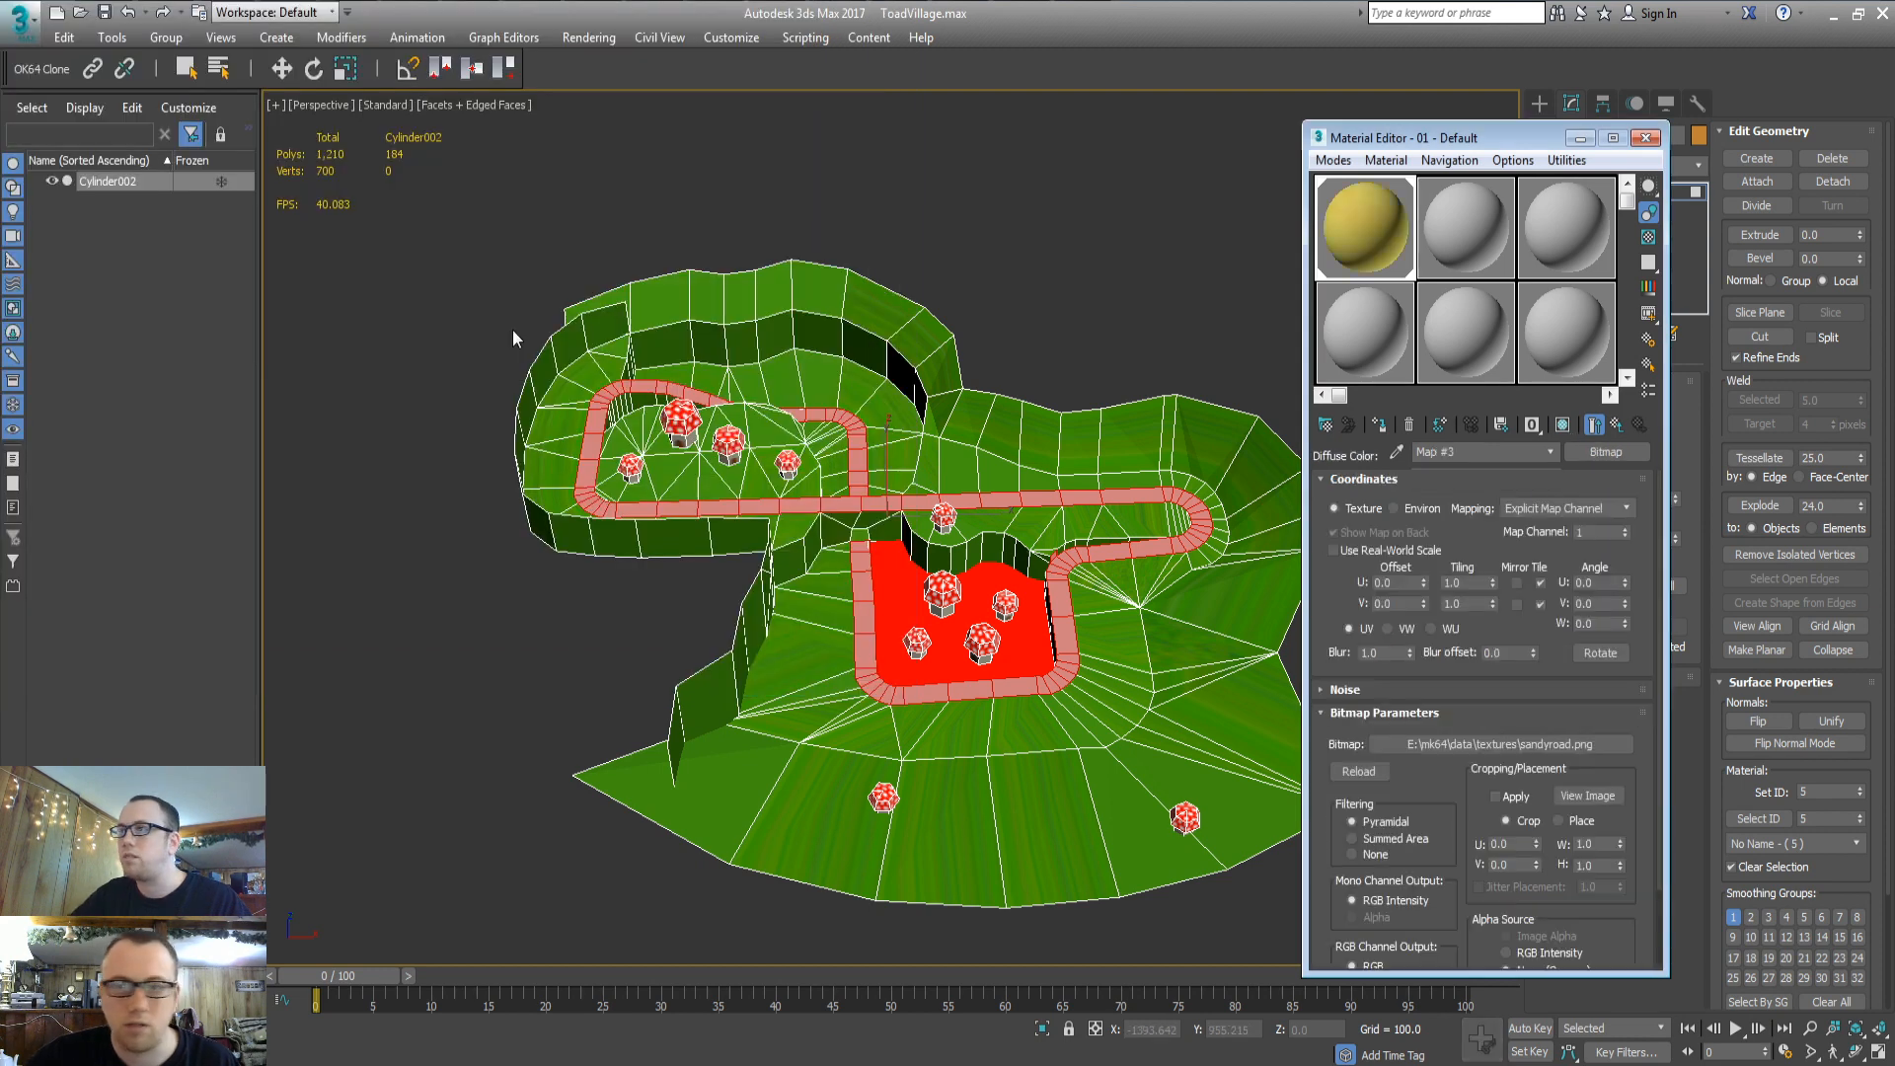
left_click(1558, 428)
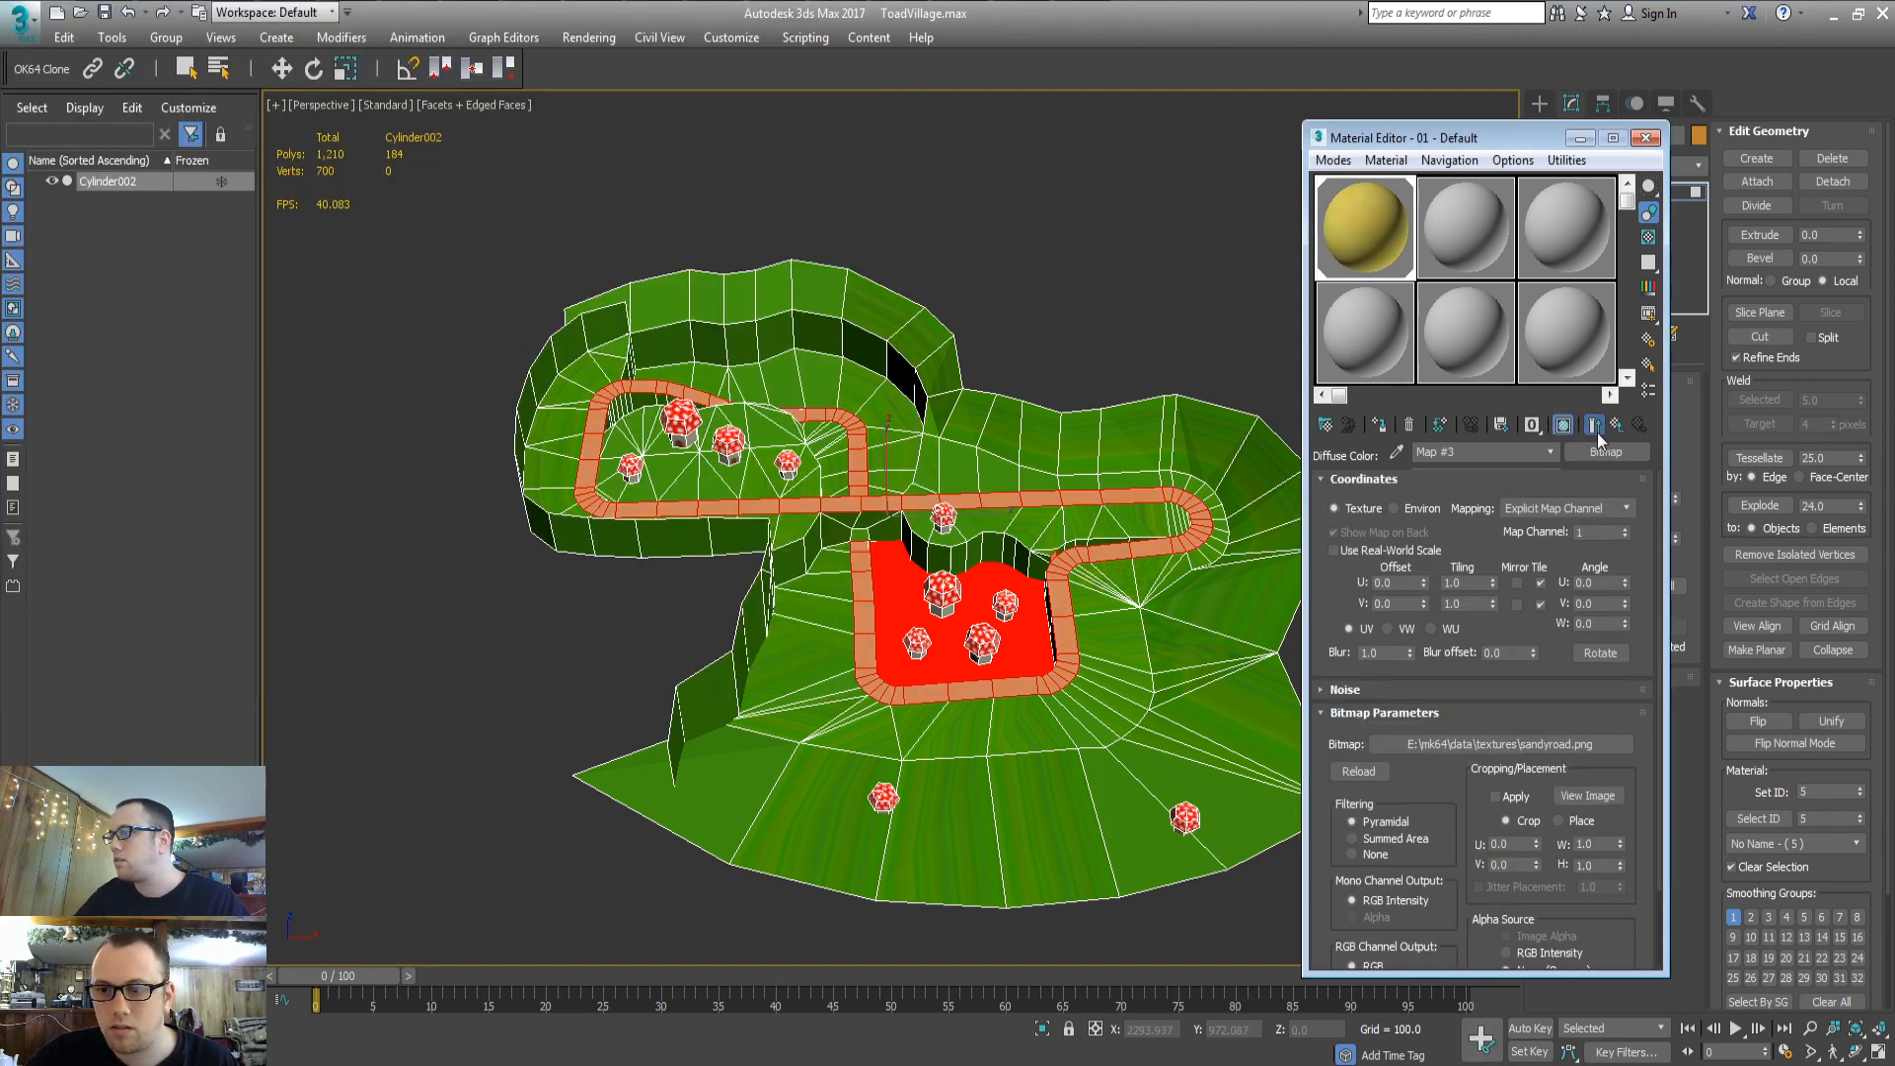
left_click(1618, 426)
Select the cliff wall polygons below the long straight road, from beside the crossing to the taller wall section
scroll(677, 601, "up", 5)
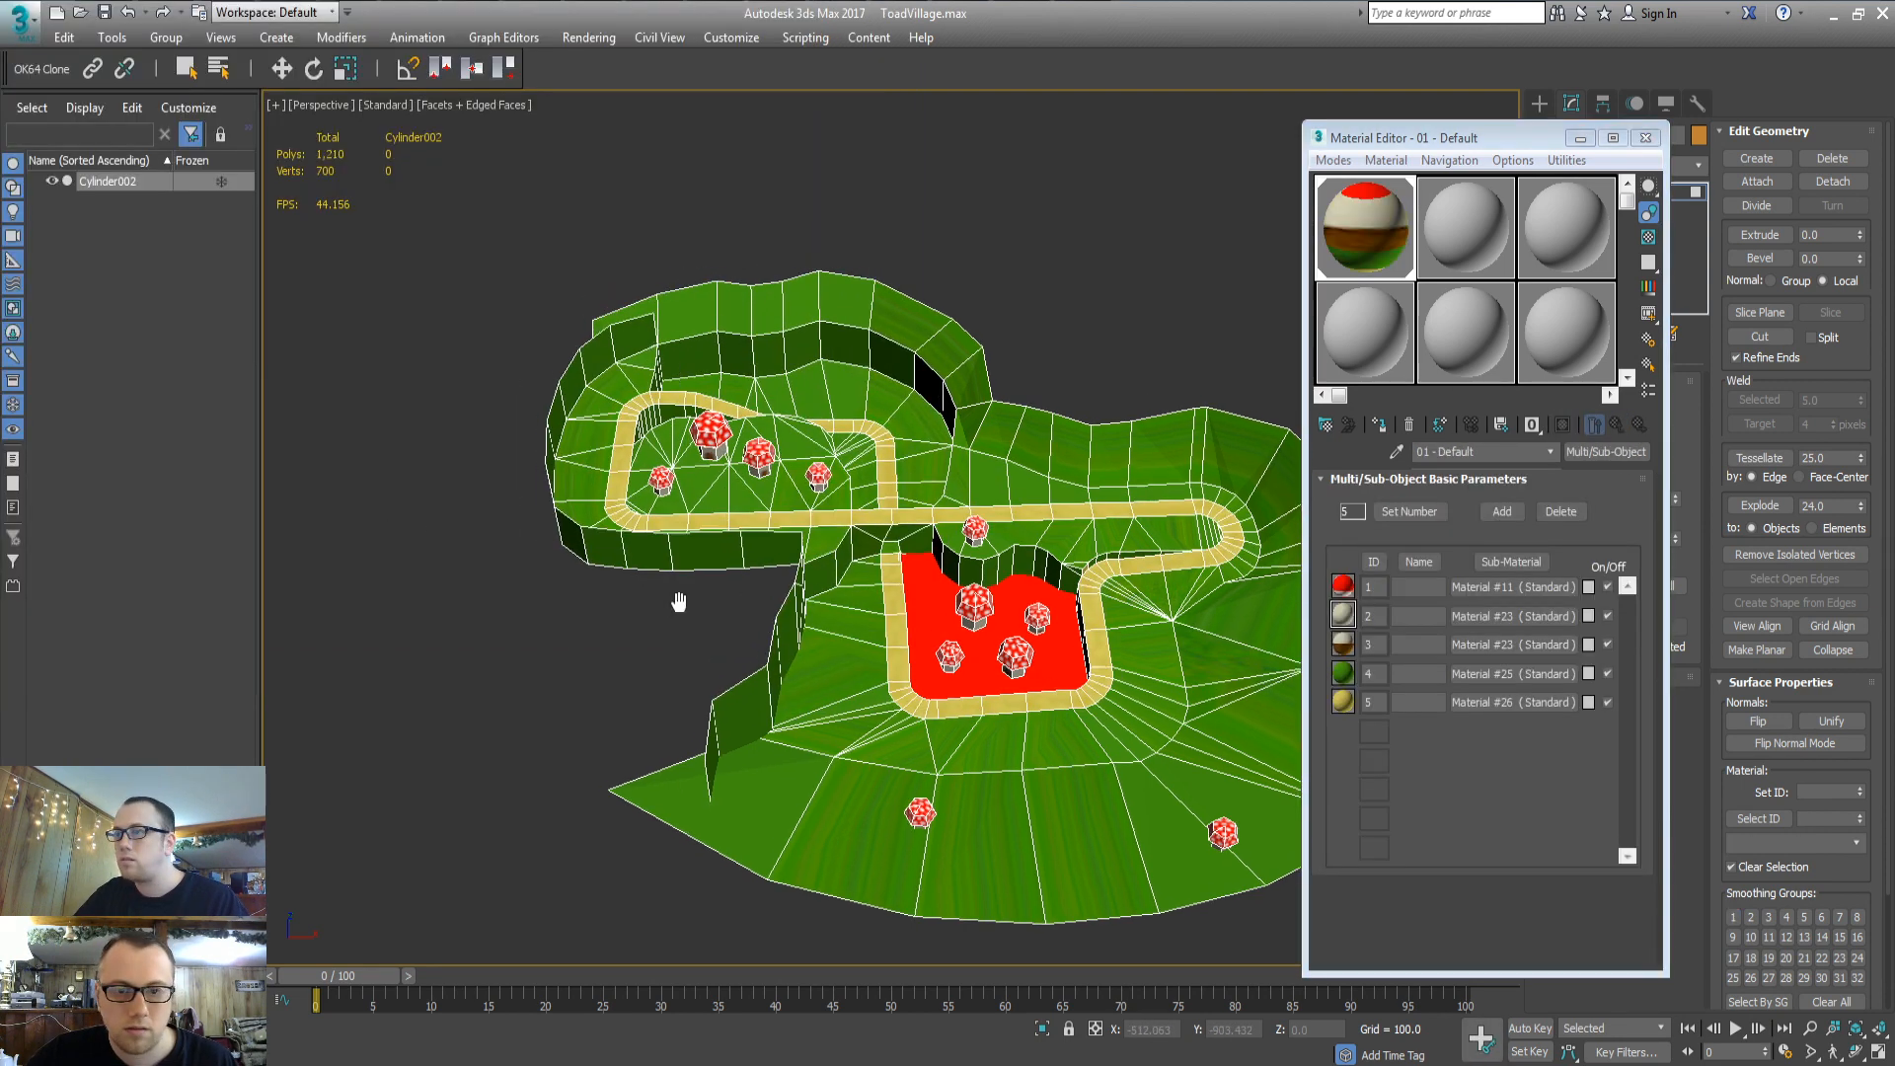
middle_click_drag(776, 565, 836, 671, "alt")
scroll(836, 670, "up", 5)
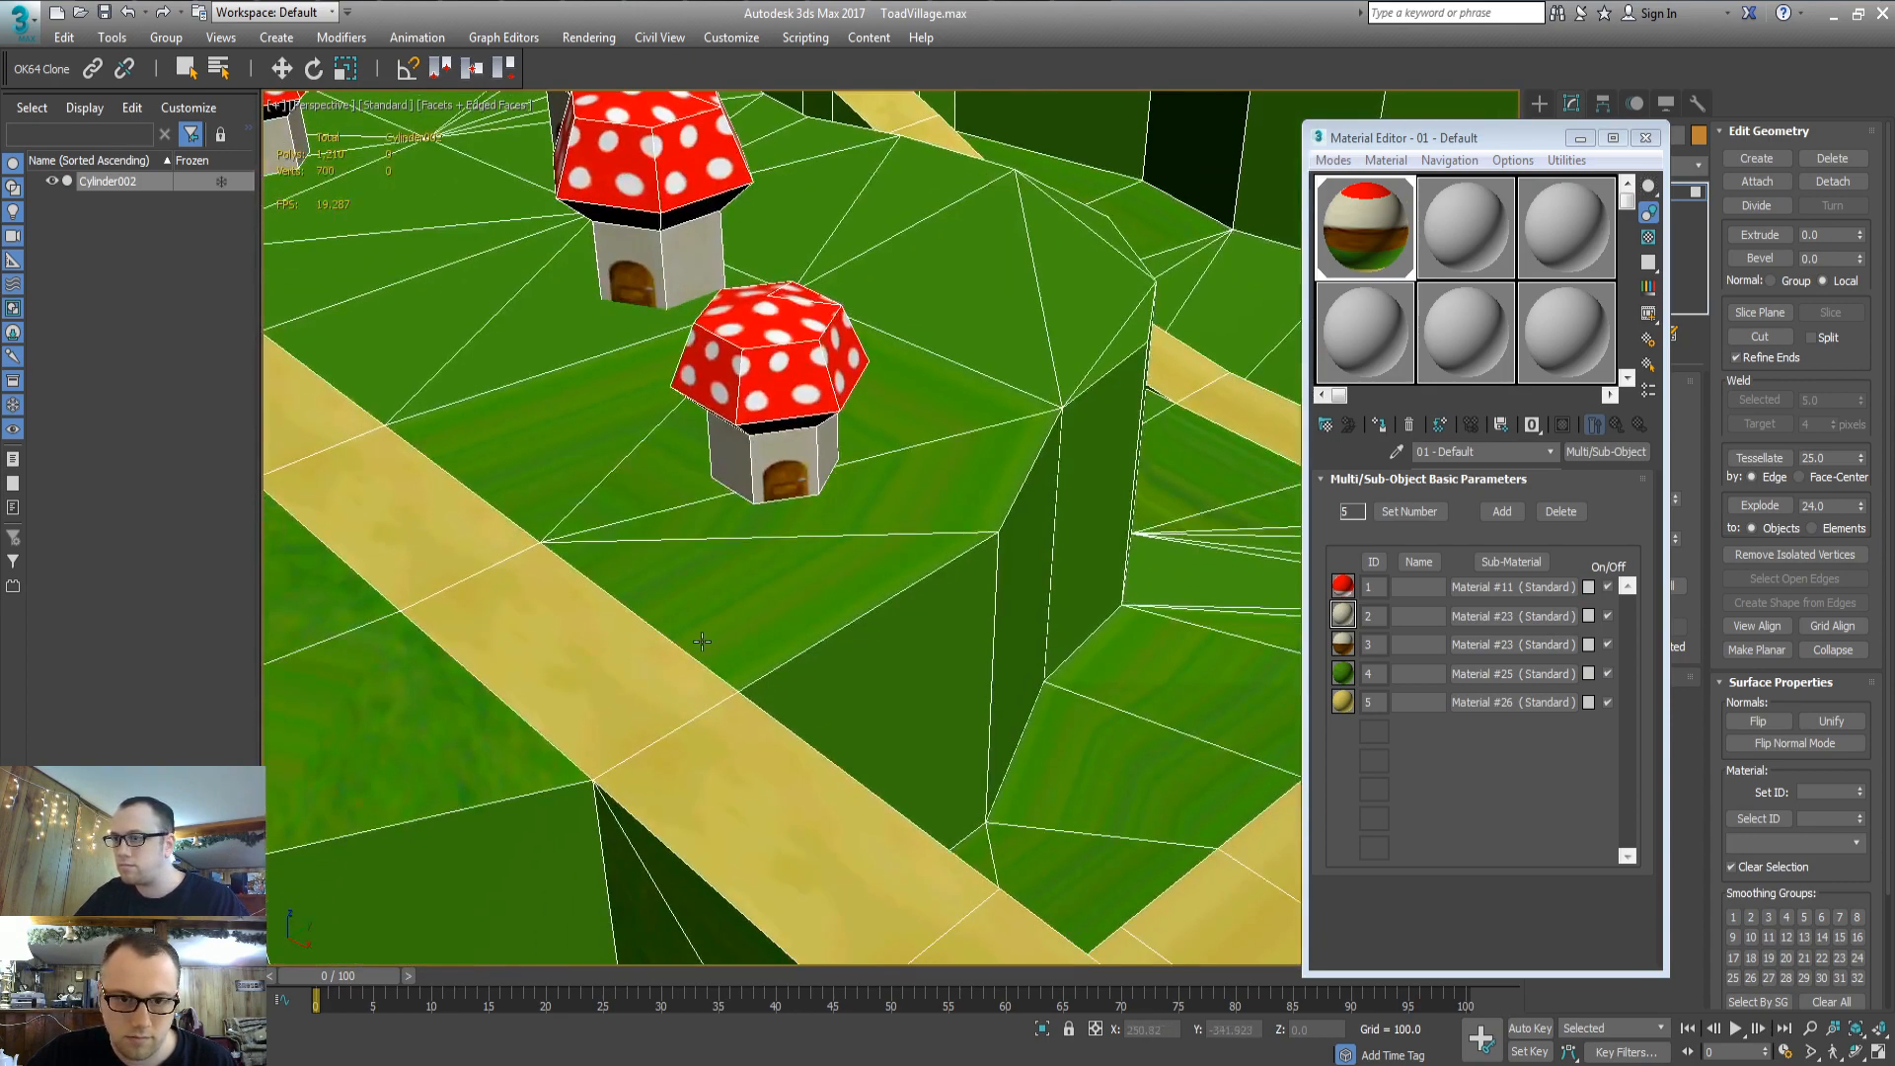
scroll(709, 632, "down", 2)
scroll(710, 632, "down", 5)
left_click(637, 725)
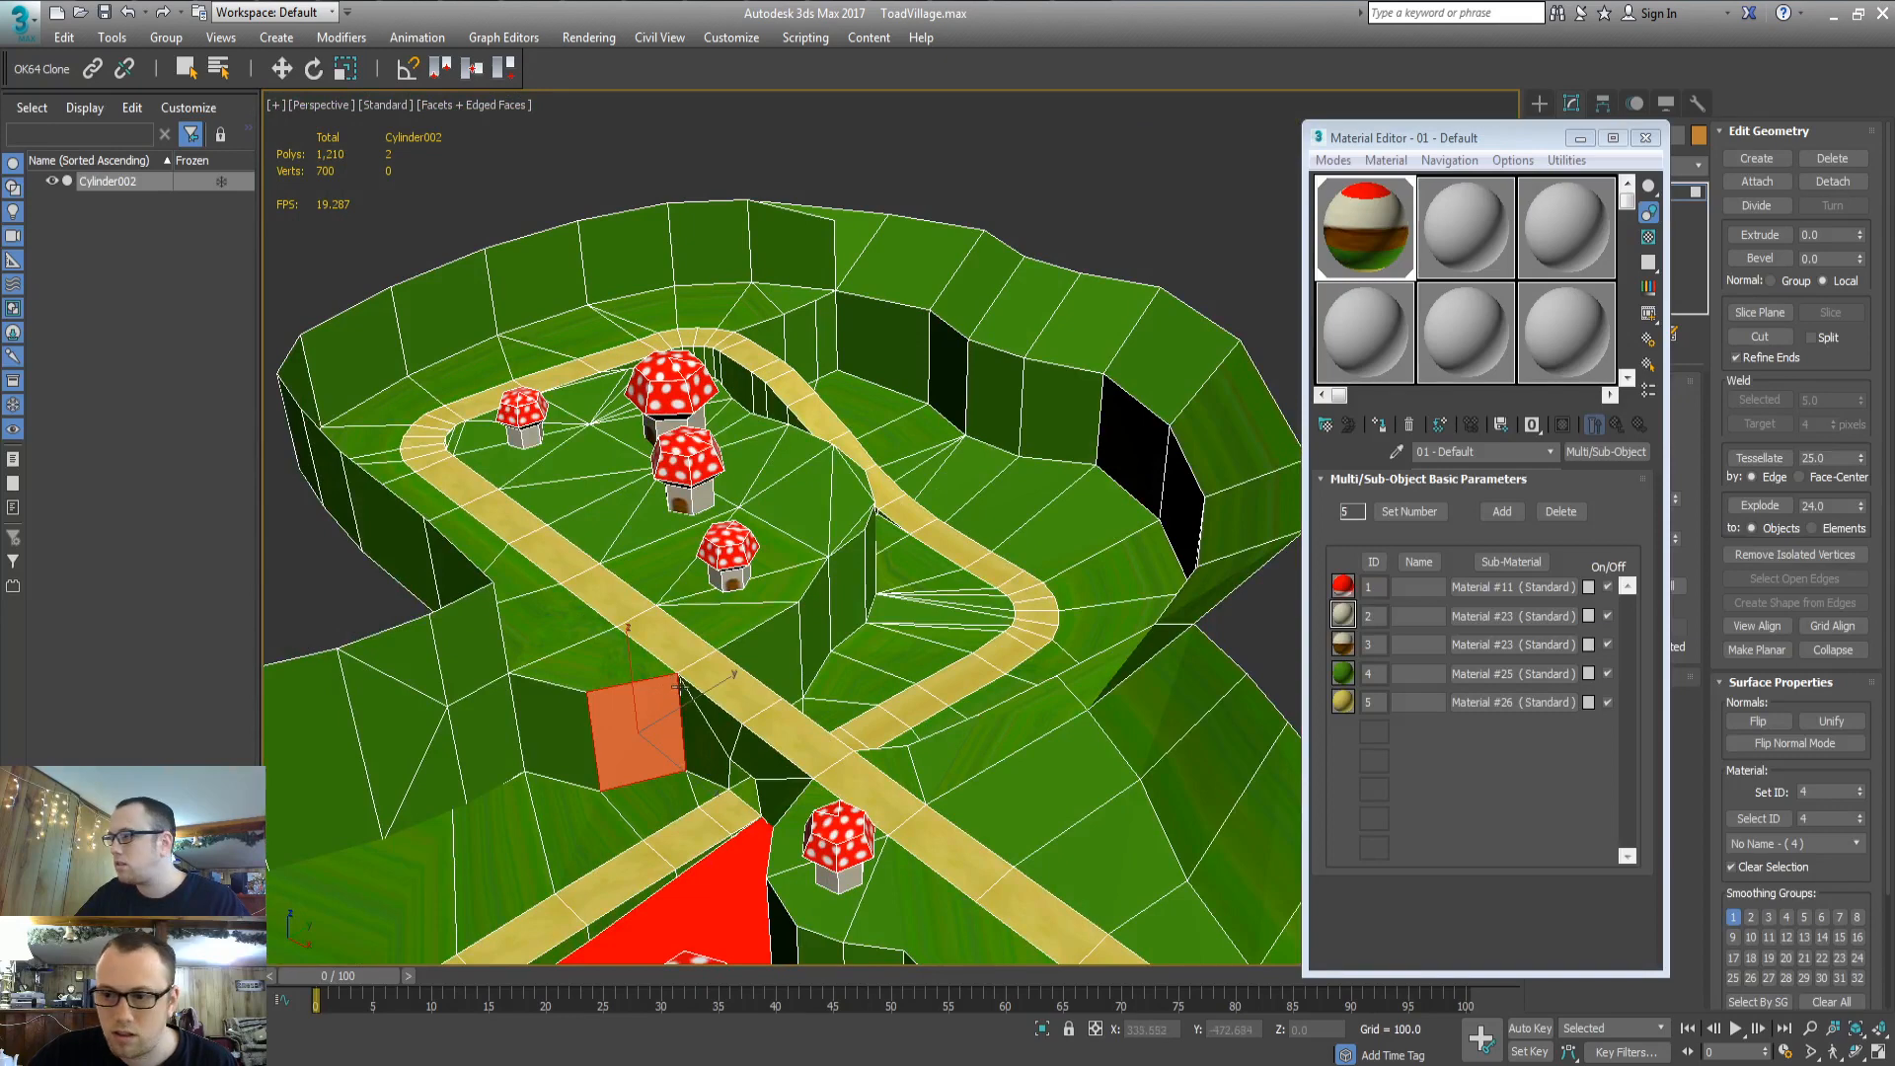
middle_click_drag(674, 672, 759, 498)
left_click(610, 569, "ctrl")
left_click(647, 569, "ctrl")
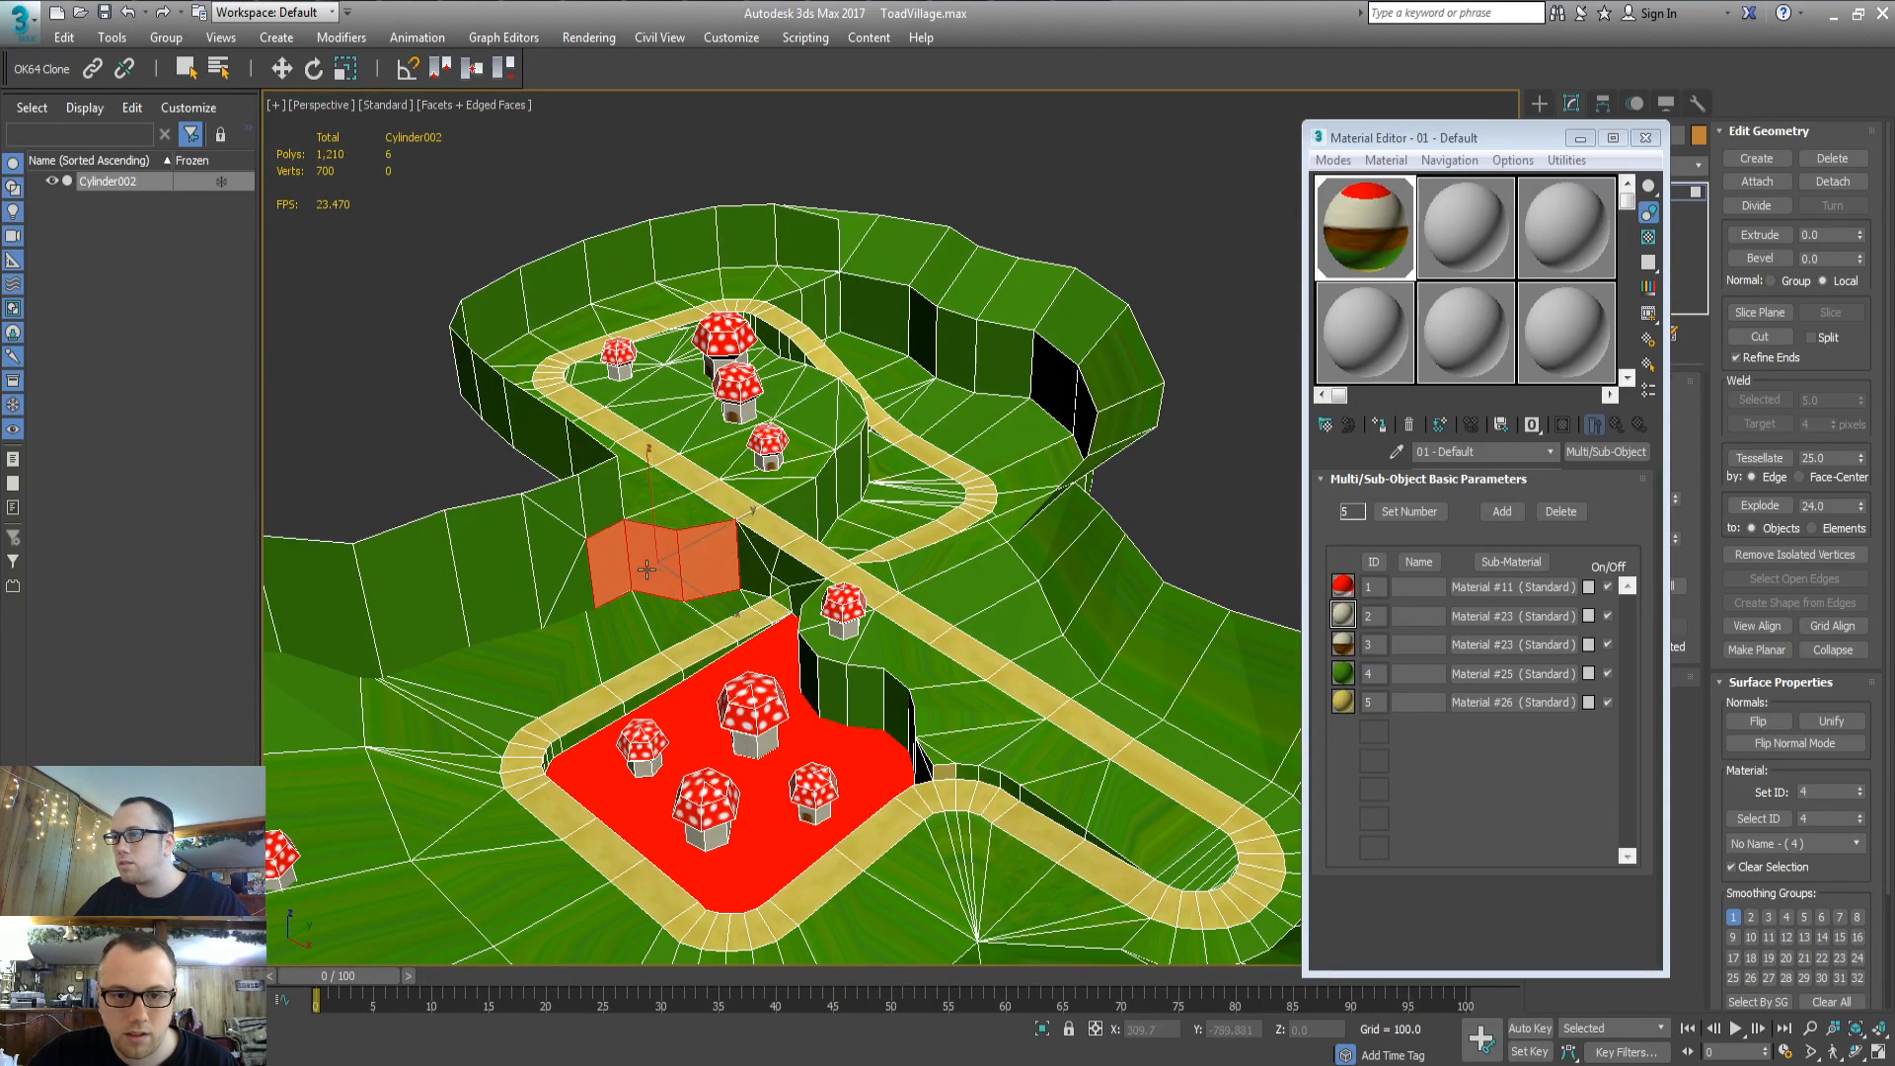
left_click(605, 515, "ctrl")
left_click(562, 504, "ctrl")
left_click(563, 572, "ctrl")
left_click(654, 495, "ctrl")
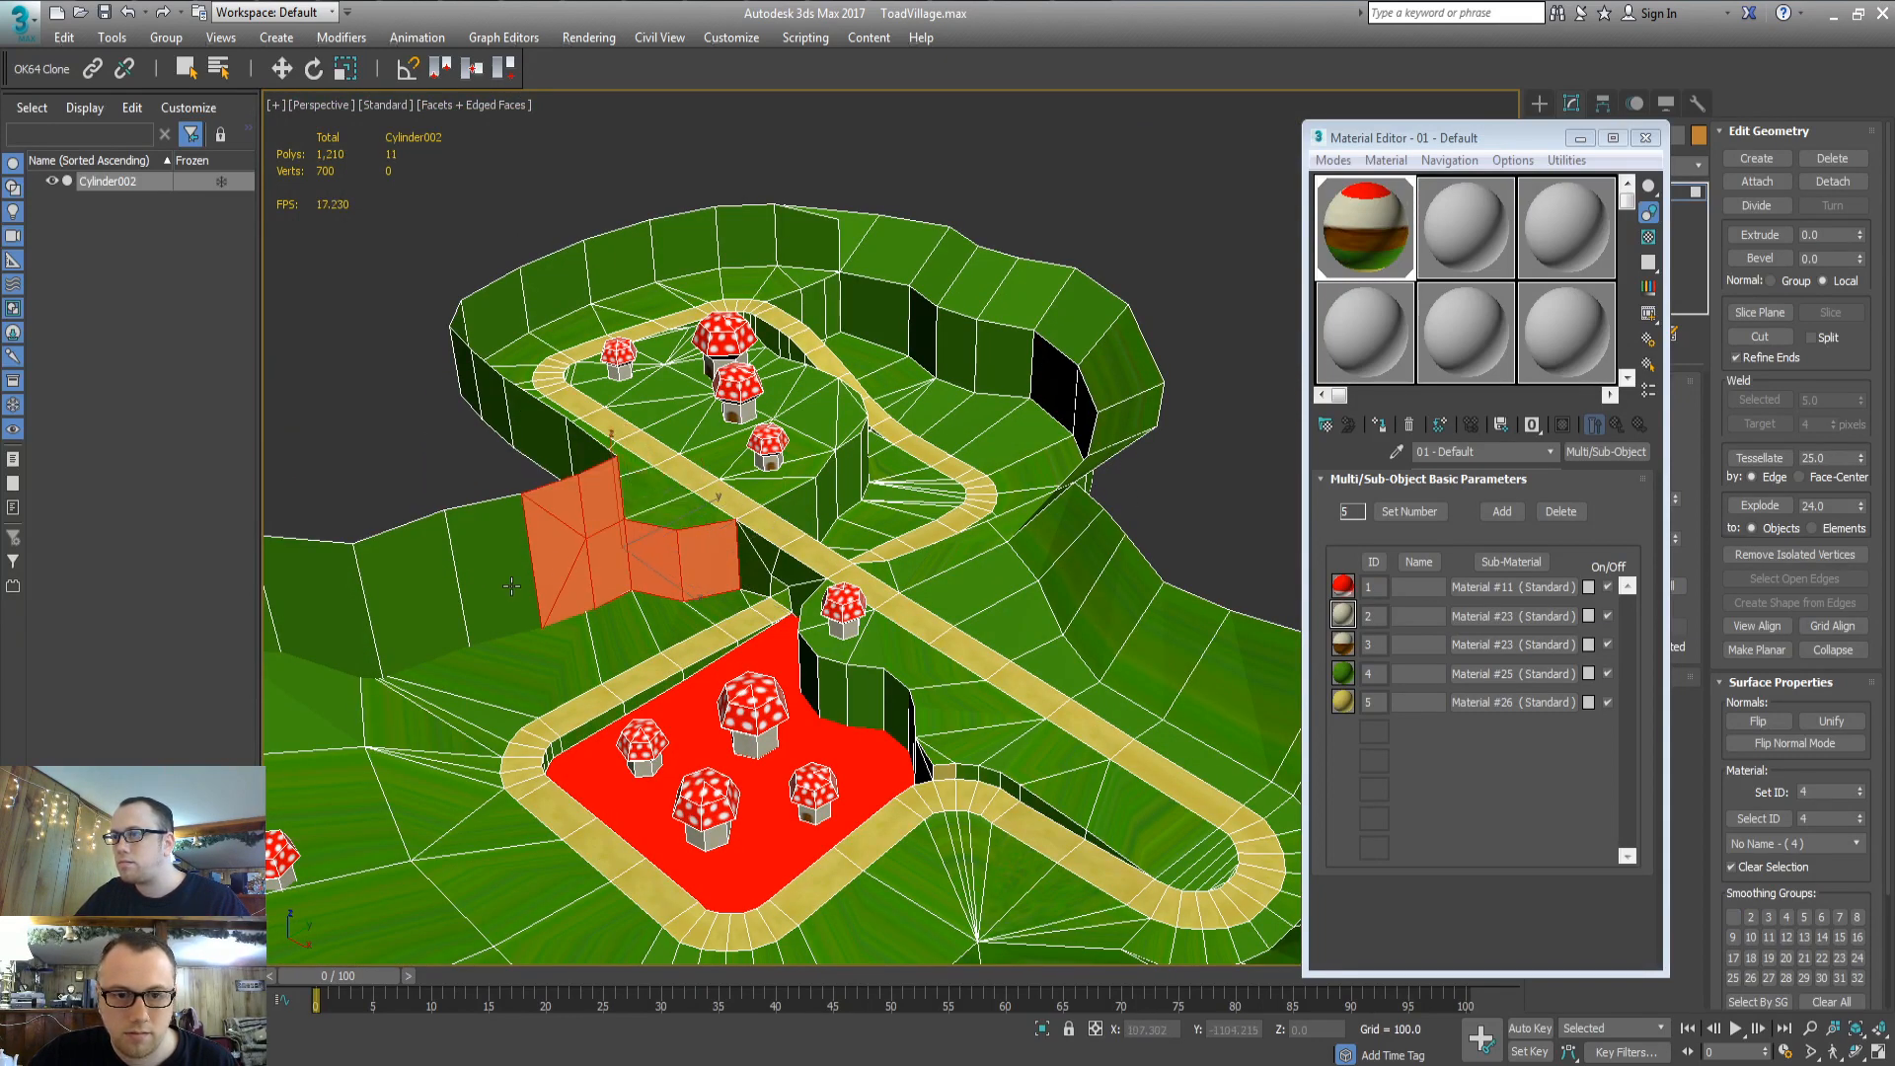
Extend the polygon selection along the outer cliff wall to the wall's free end
left_click(511, 586, "ctrl")
left_click(429, 605, "ctrl")
left_click(333, 620, "ctrl")
middle_click_drag(381, 617, 633, 607)
left_click(493, 591, "ctrl")
Add the wall polygons around the underpass, where the lower road runs beneath the crossing, to the selection
middle_click_drag(770, 620, 474, 691)
middle_click_drag(648, 743, 619, 584)
left_click(618, 583, "ctrl")
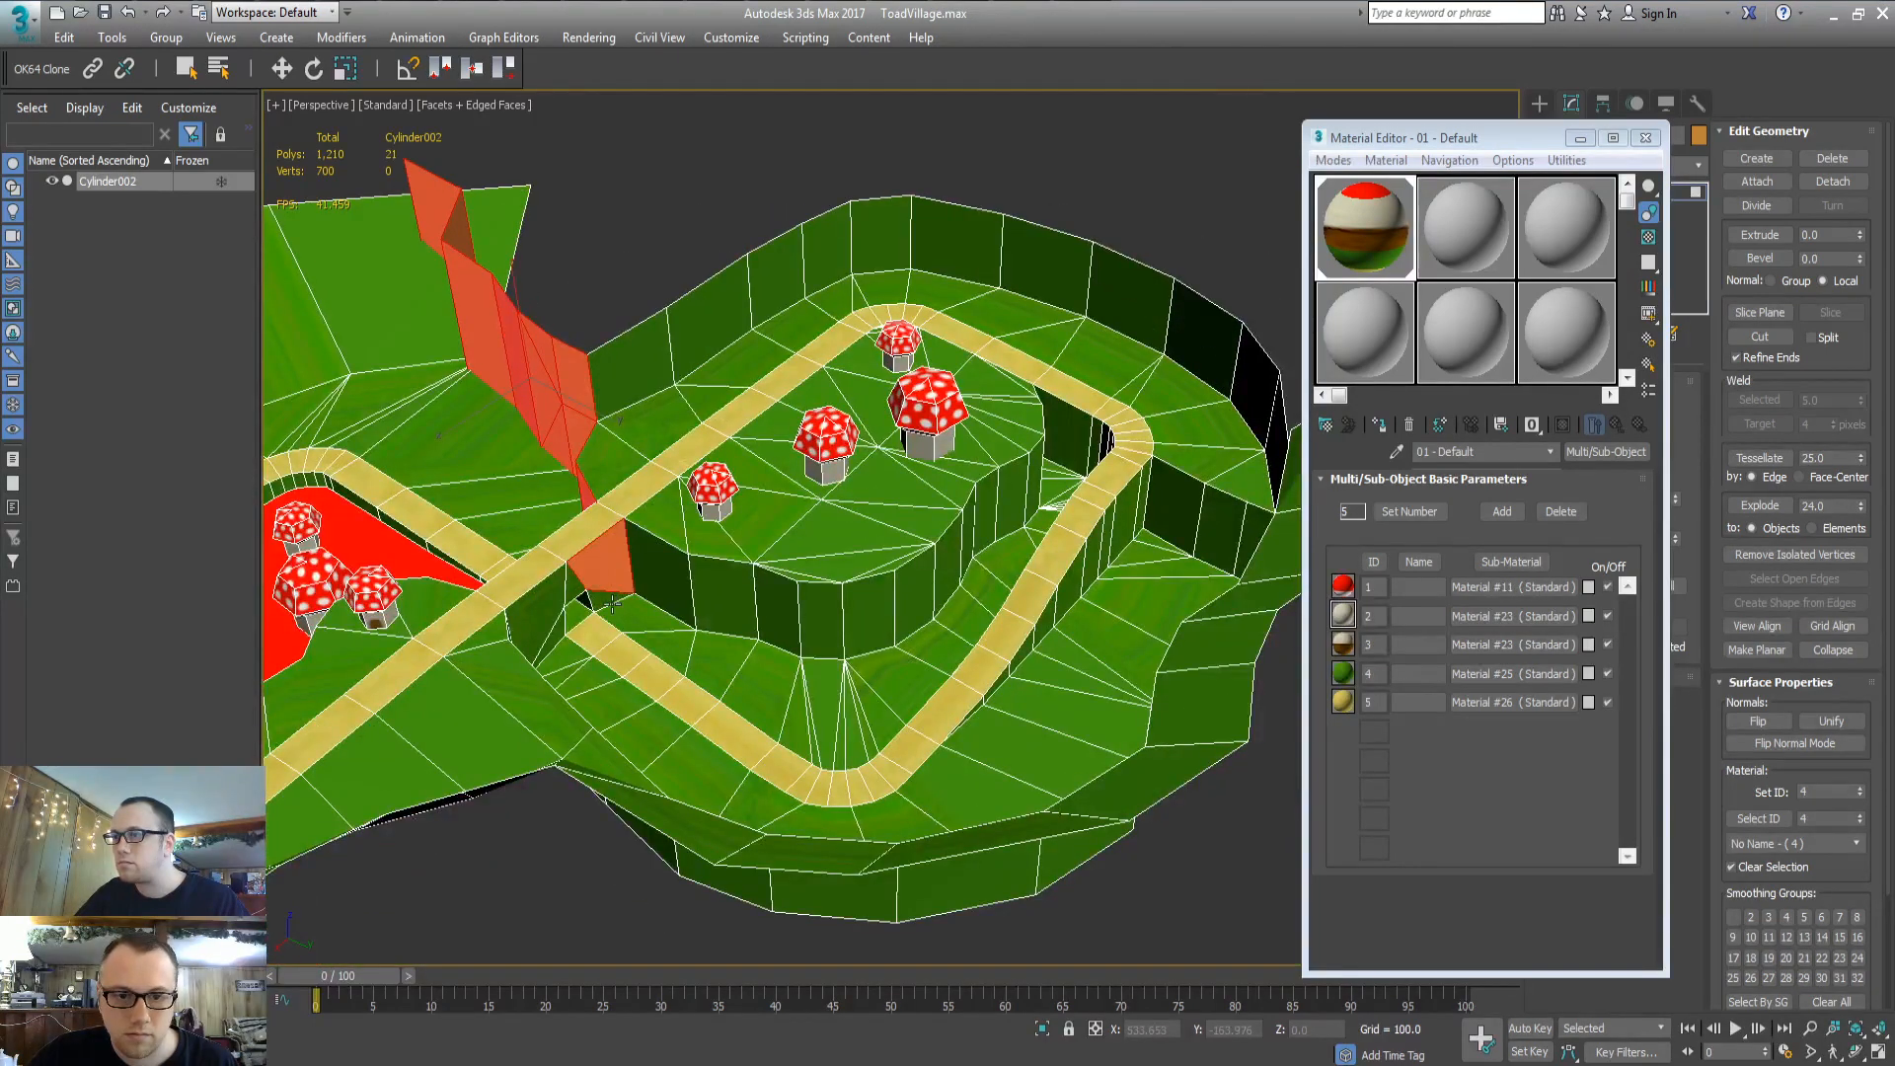
left_click(566, 593, "ctrl")
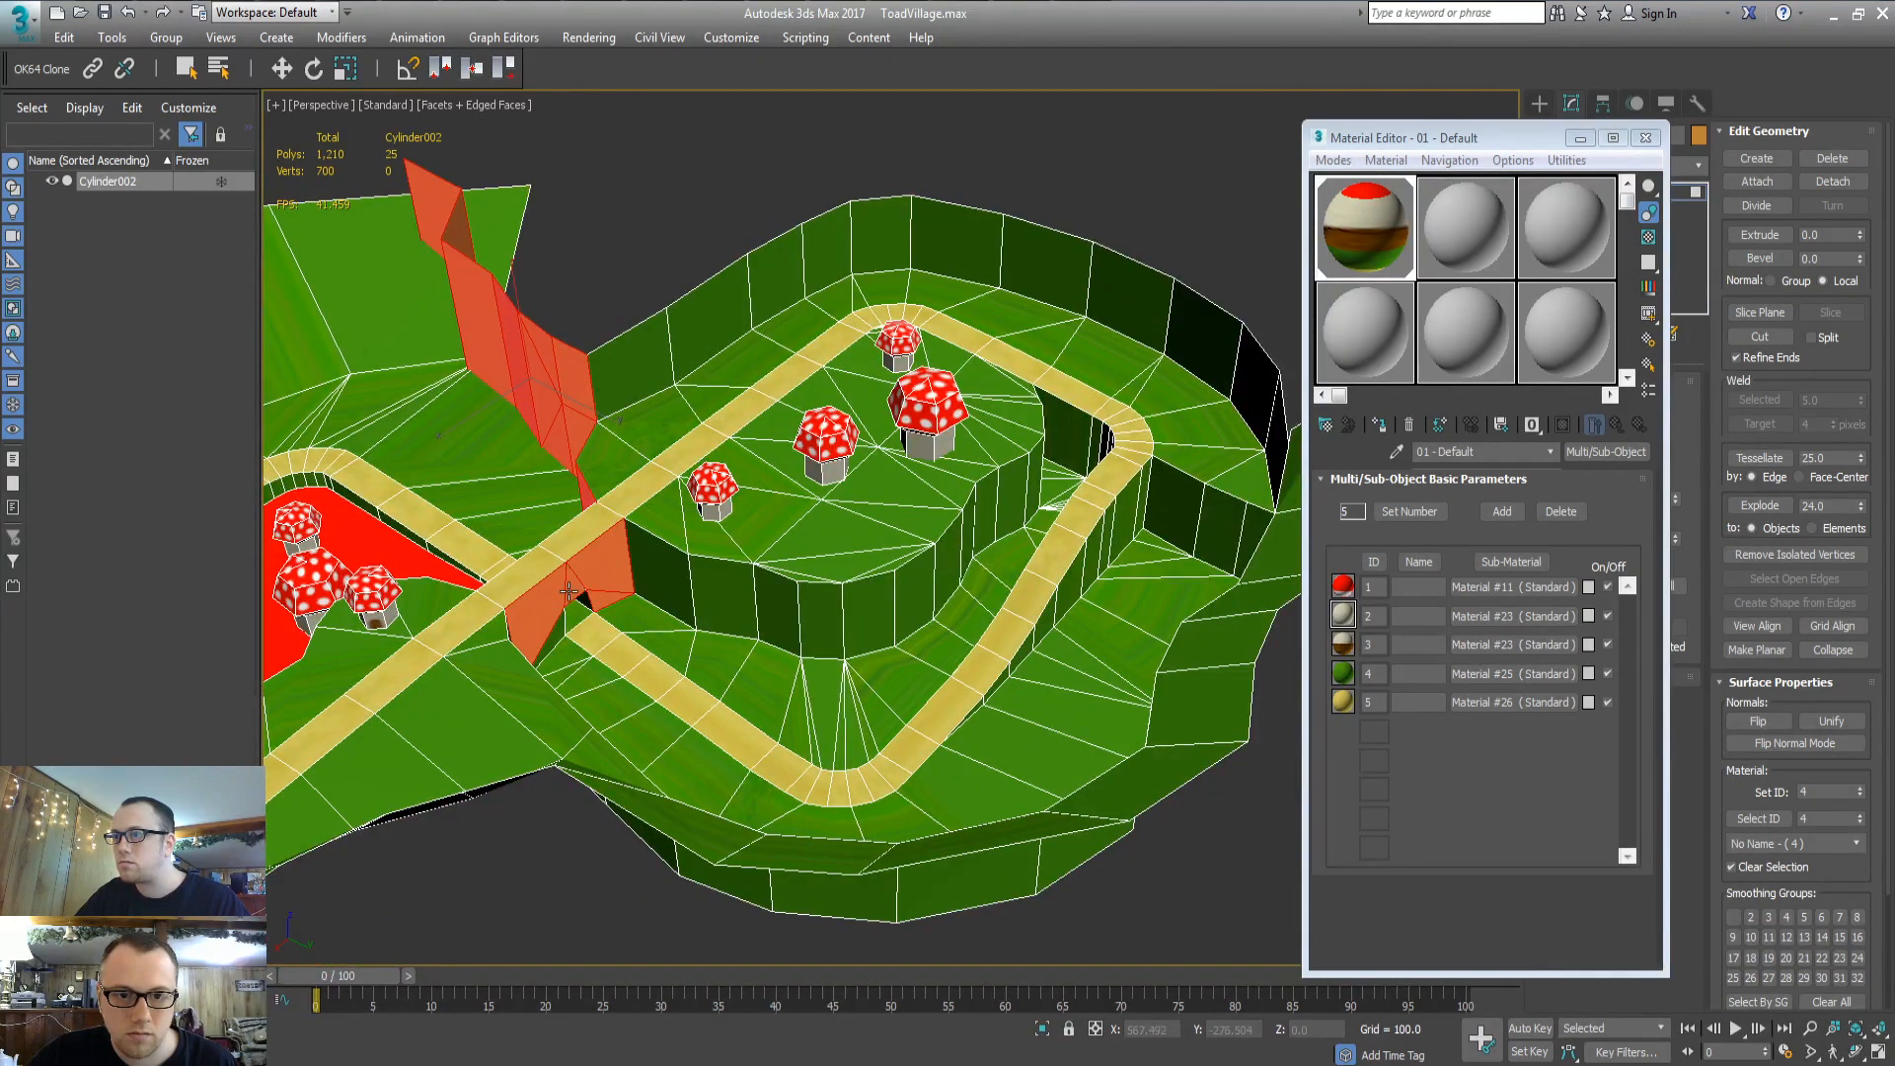
left_click(499, 635, "ctrl")
Add the curved wall below the mushroom plateau, on the side facing the lower road, to the selection
left_click(726, 602, "ctrl")
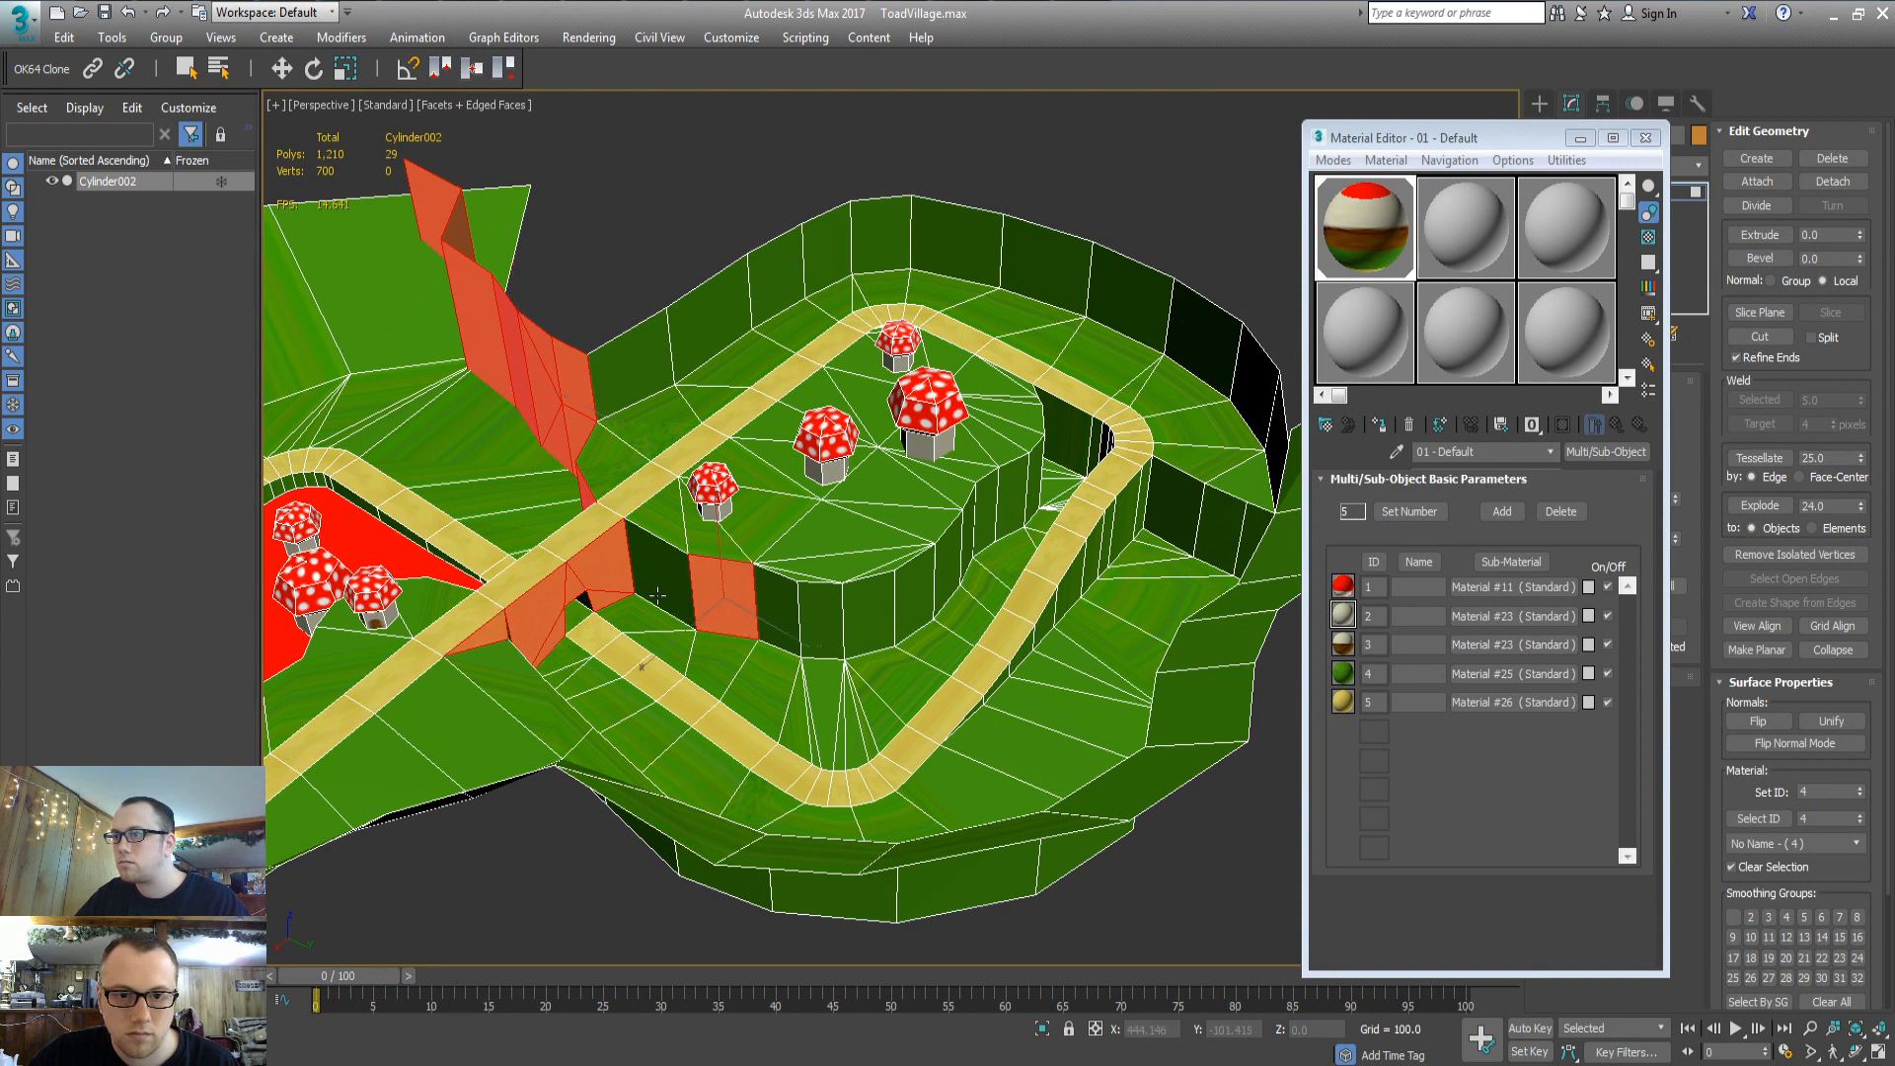
left_click(666, 584, "ctrl")
left_click(777, 605, "ctrl")
left_click(824, 612, "ctrl")
left_click(881, 613, "ctrl")
left_click(914, 593, "ctrl")
left_click(944, 565, "ctrl")
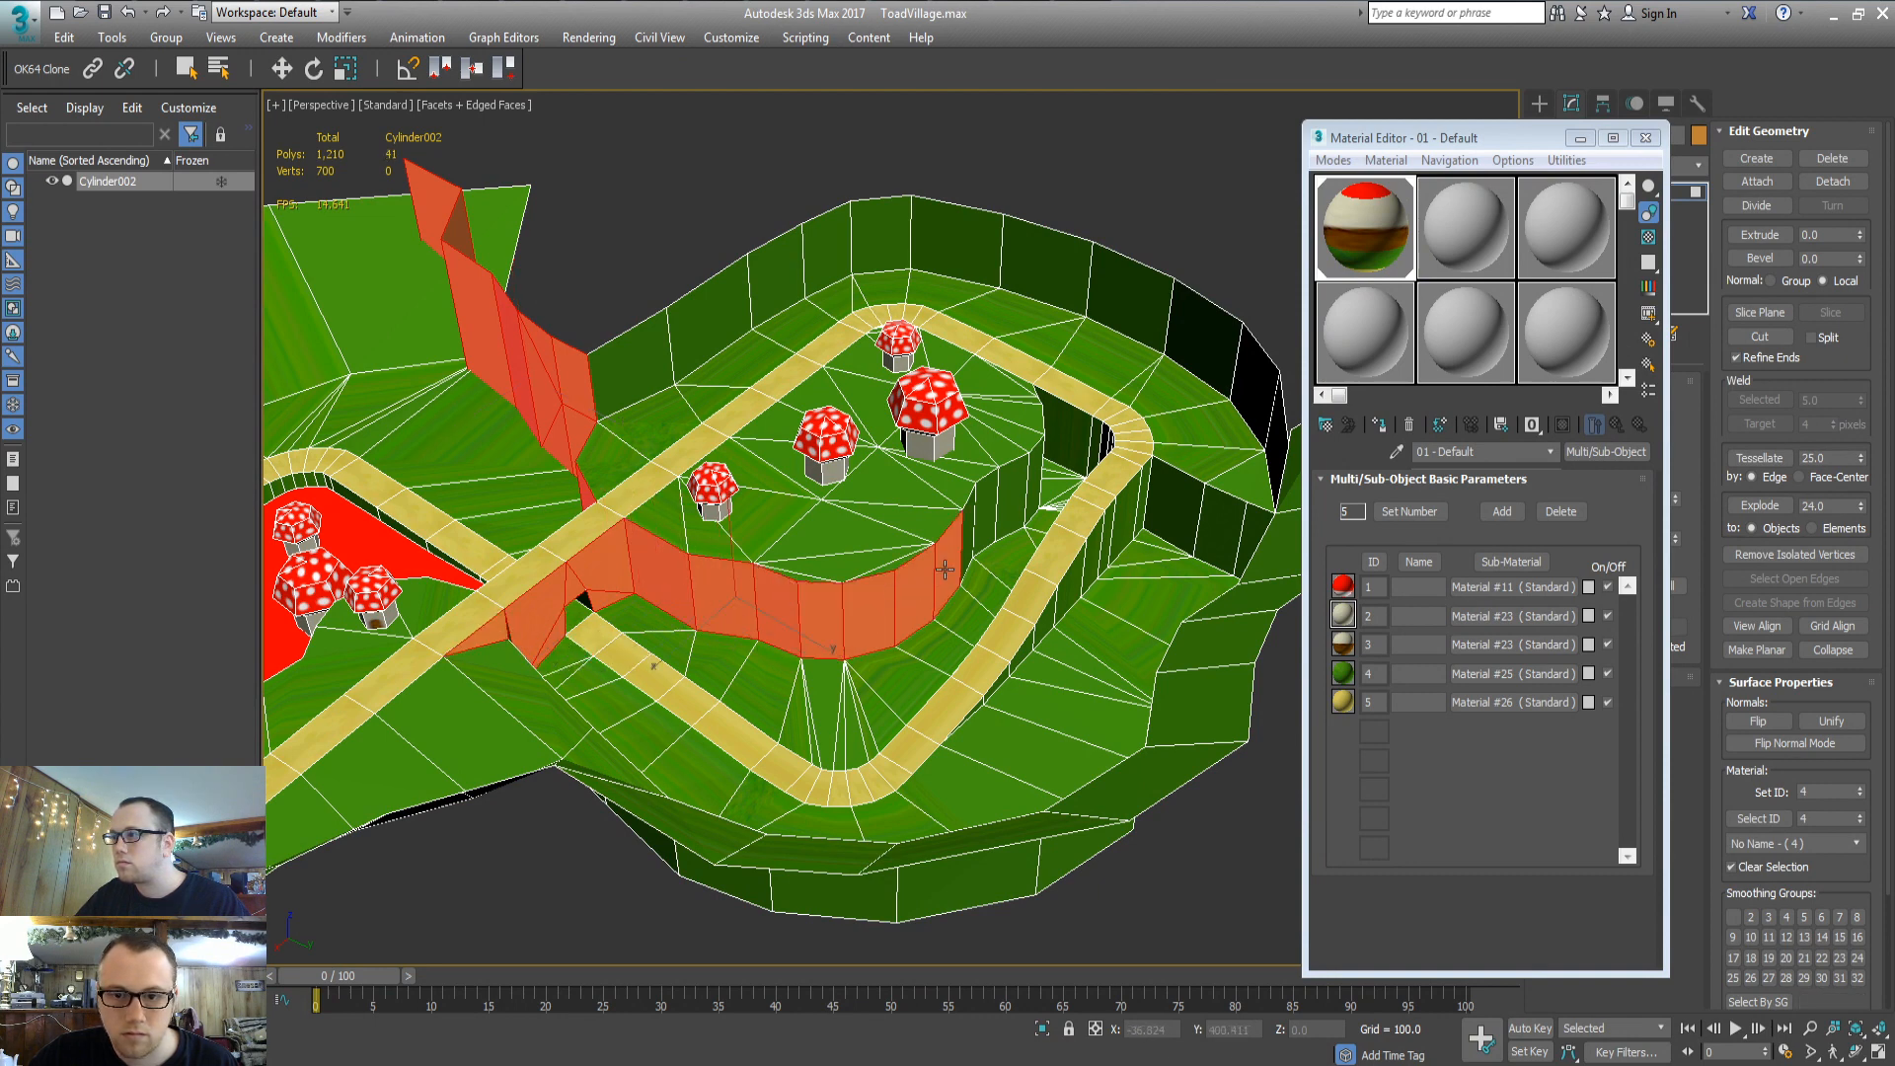
left_click(967, 533, "ctrl")
left_click(987, 509, "ctrl")
left_click(1033, 486, "ctrl")
left_click(1018, 495, "ctrl")
Add further cliff wall polygons and continue along the plateau wall to where it runs behind the road
middle_click_drag(1017, 495, 1283, 568)
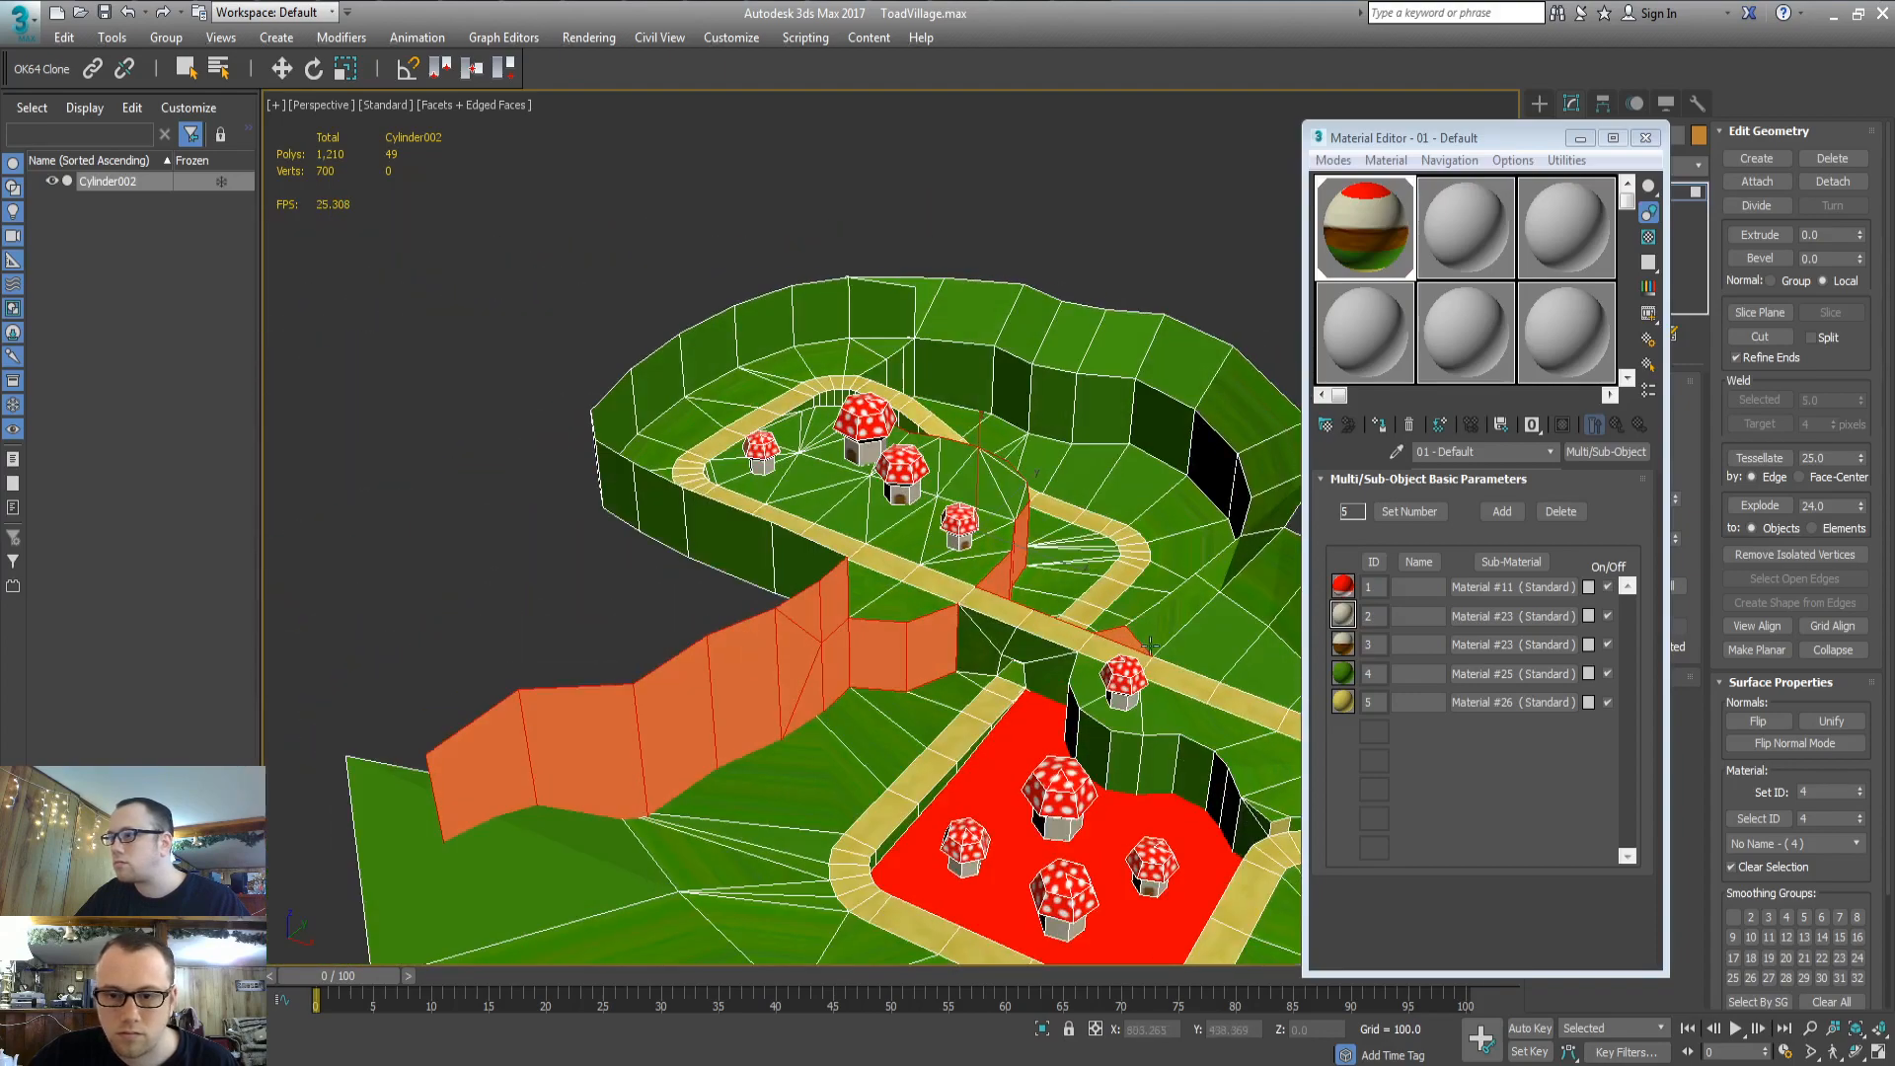
middle_click_drag(1032, 663, 683, 610)
scroll(849, 613, "up", 3)
left_click(906, 617, "ctrl")
left_click(916, 581, "ctrl")
left_click(949, 597, "ctrl")
left_click(980, 635, "ctrl")
middle_click_drag(915, 682, 746, 660)
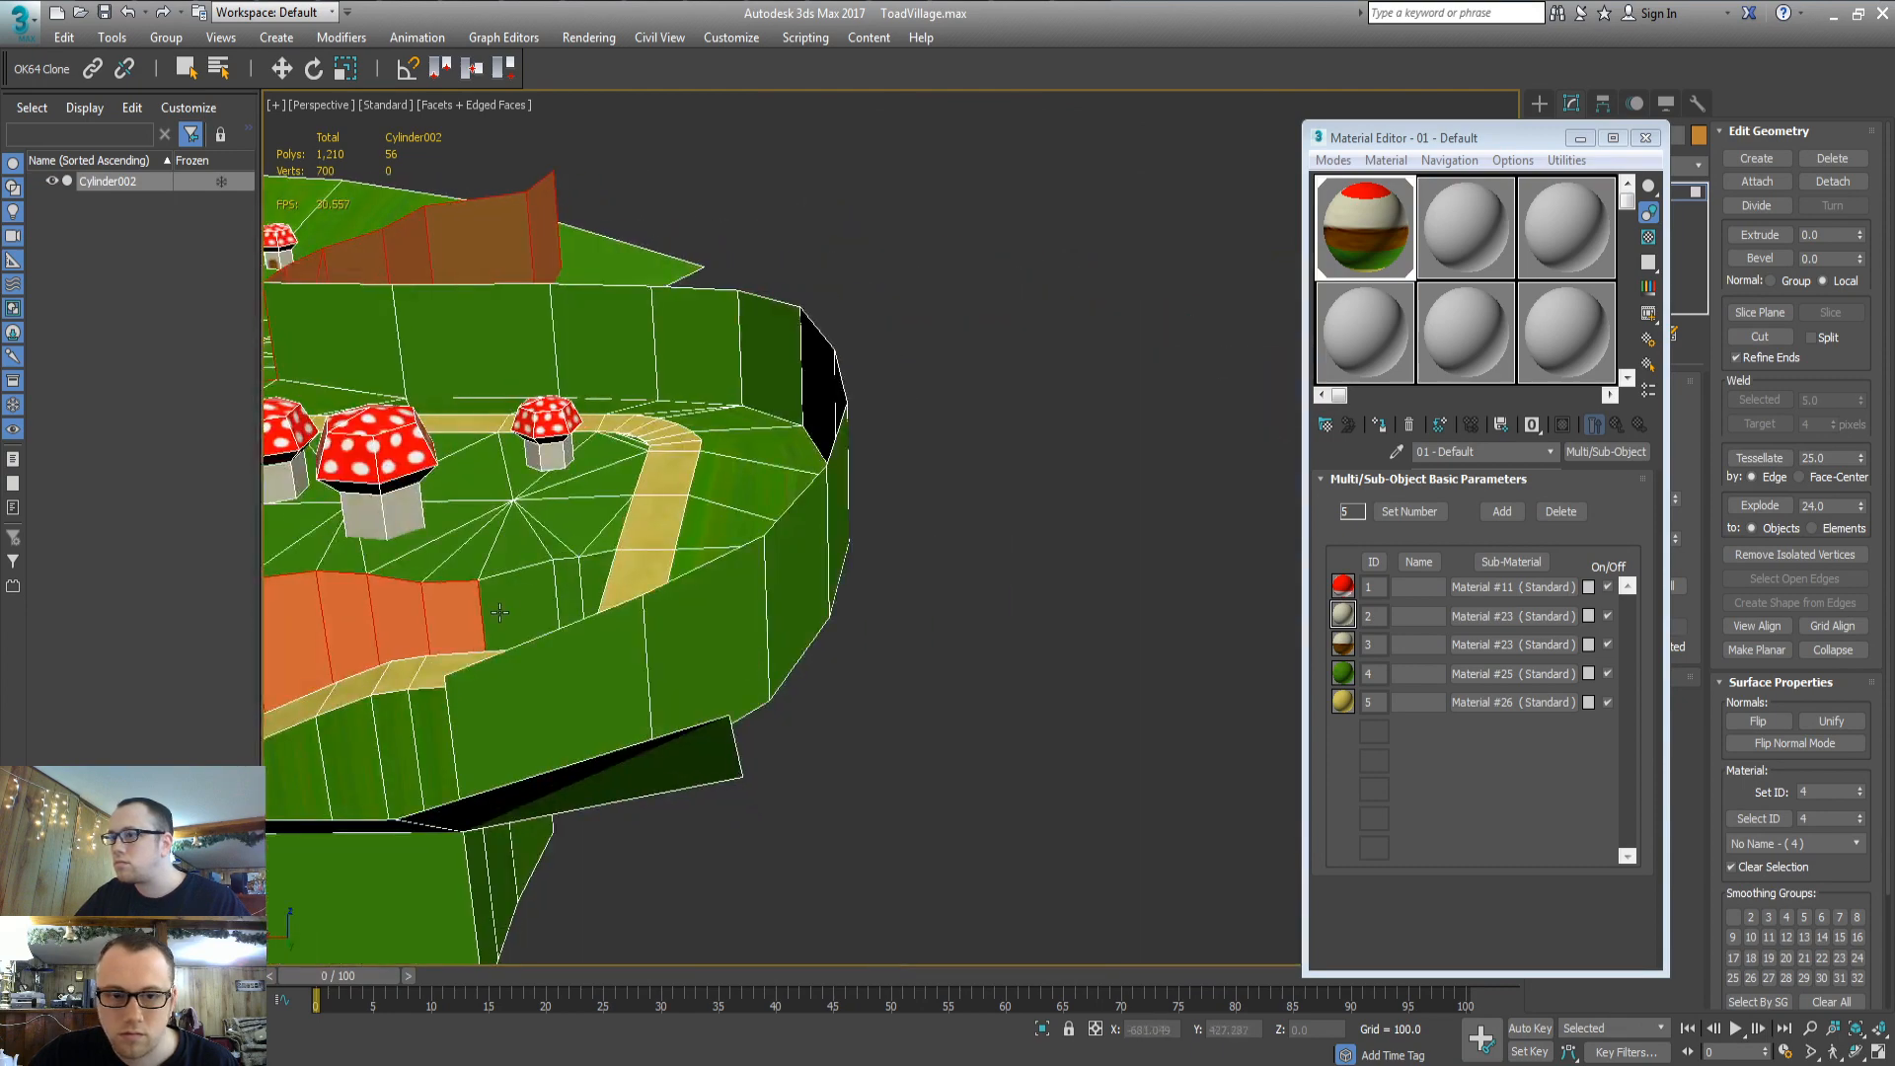
middle_click_drag(604, 593, 731, 636, "alt")
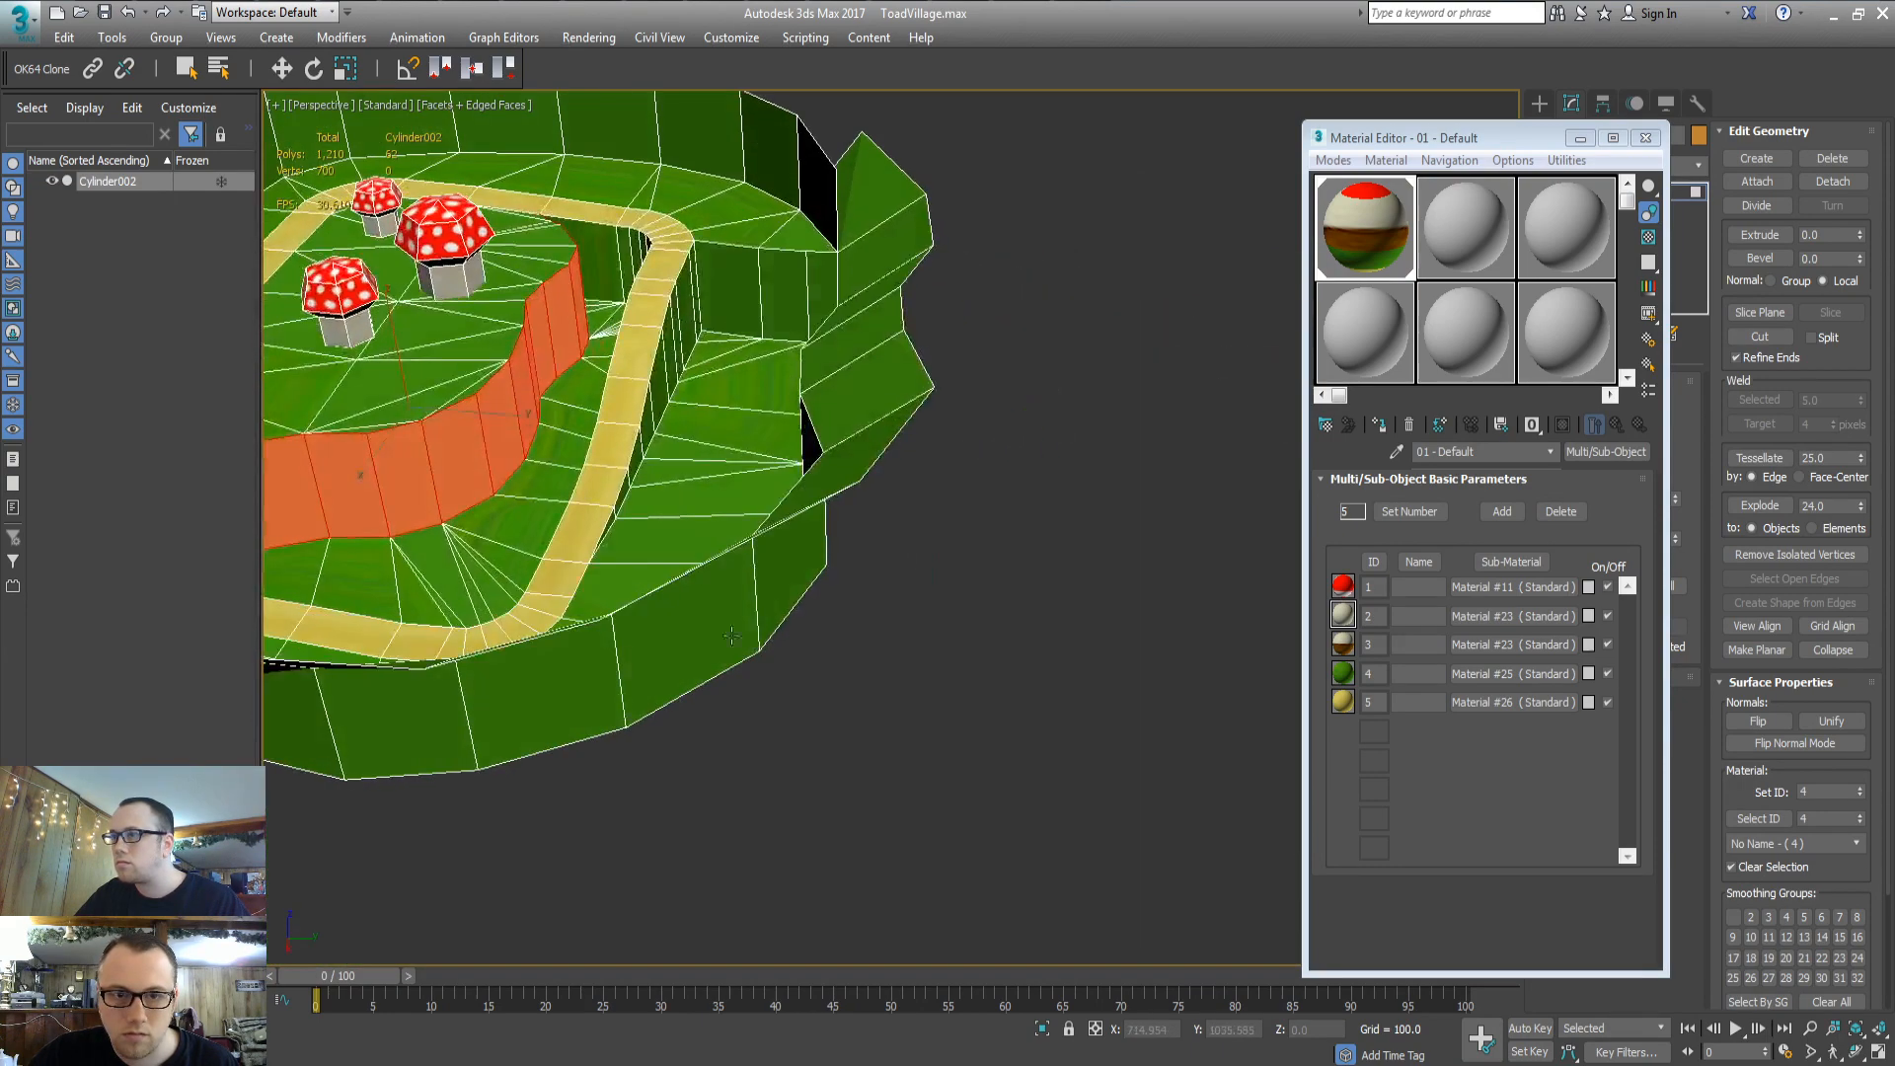
left_click(604, 282, "ctrl")
left_click(628, 258, "ctrl")
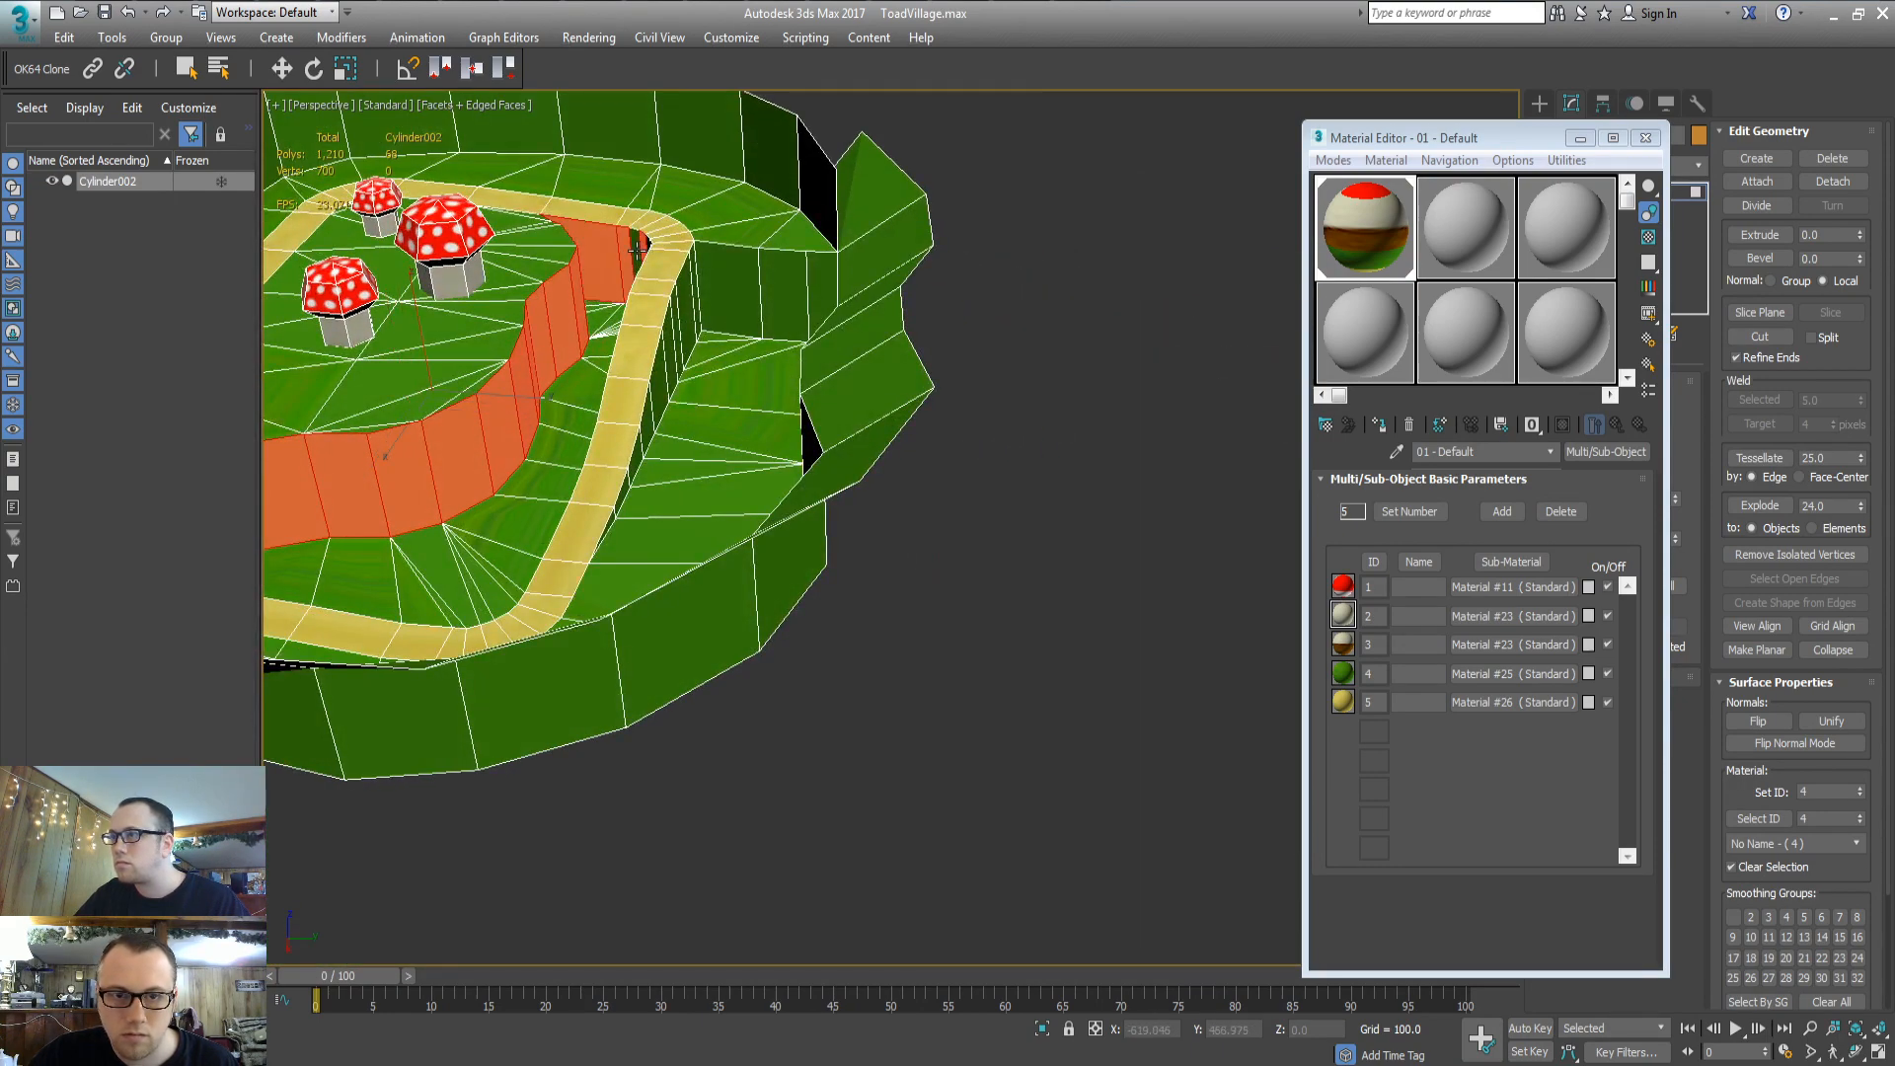
left_click(636, 251, "ctrl")
Add the dark wall polygons along the inner side of the descending road, beside the mushroom plateau, to the selection
key("z")
middle_click_drag(691, 405, 681, 602, "alt")
scroll(750, 533, "up", 6)
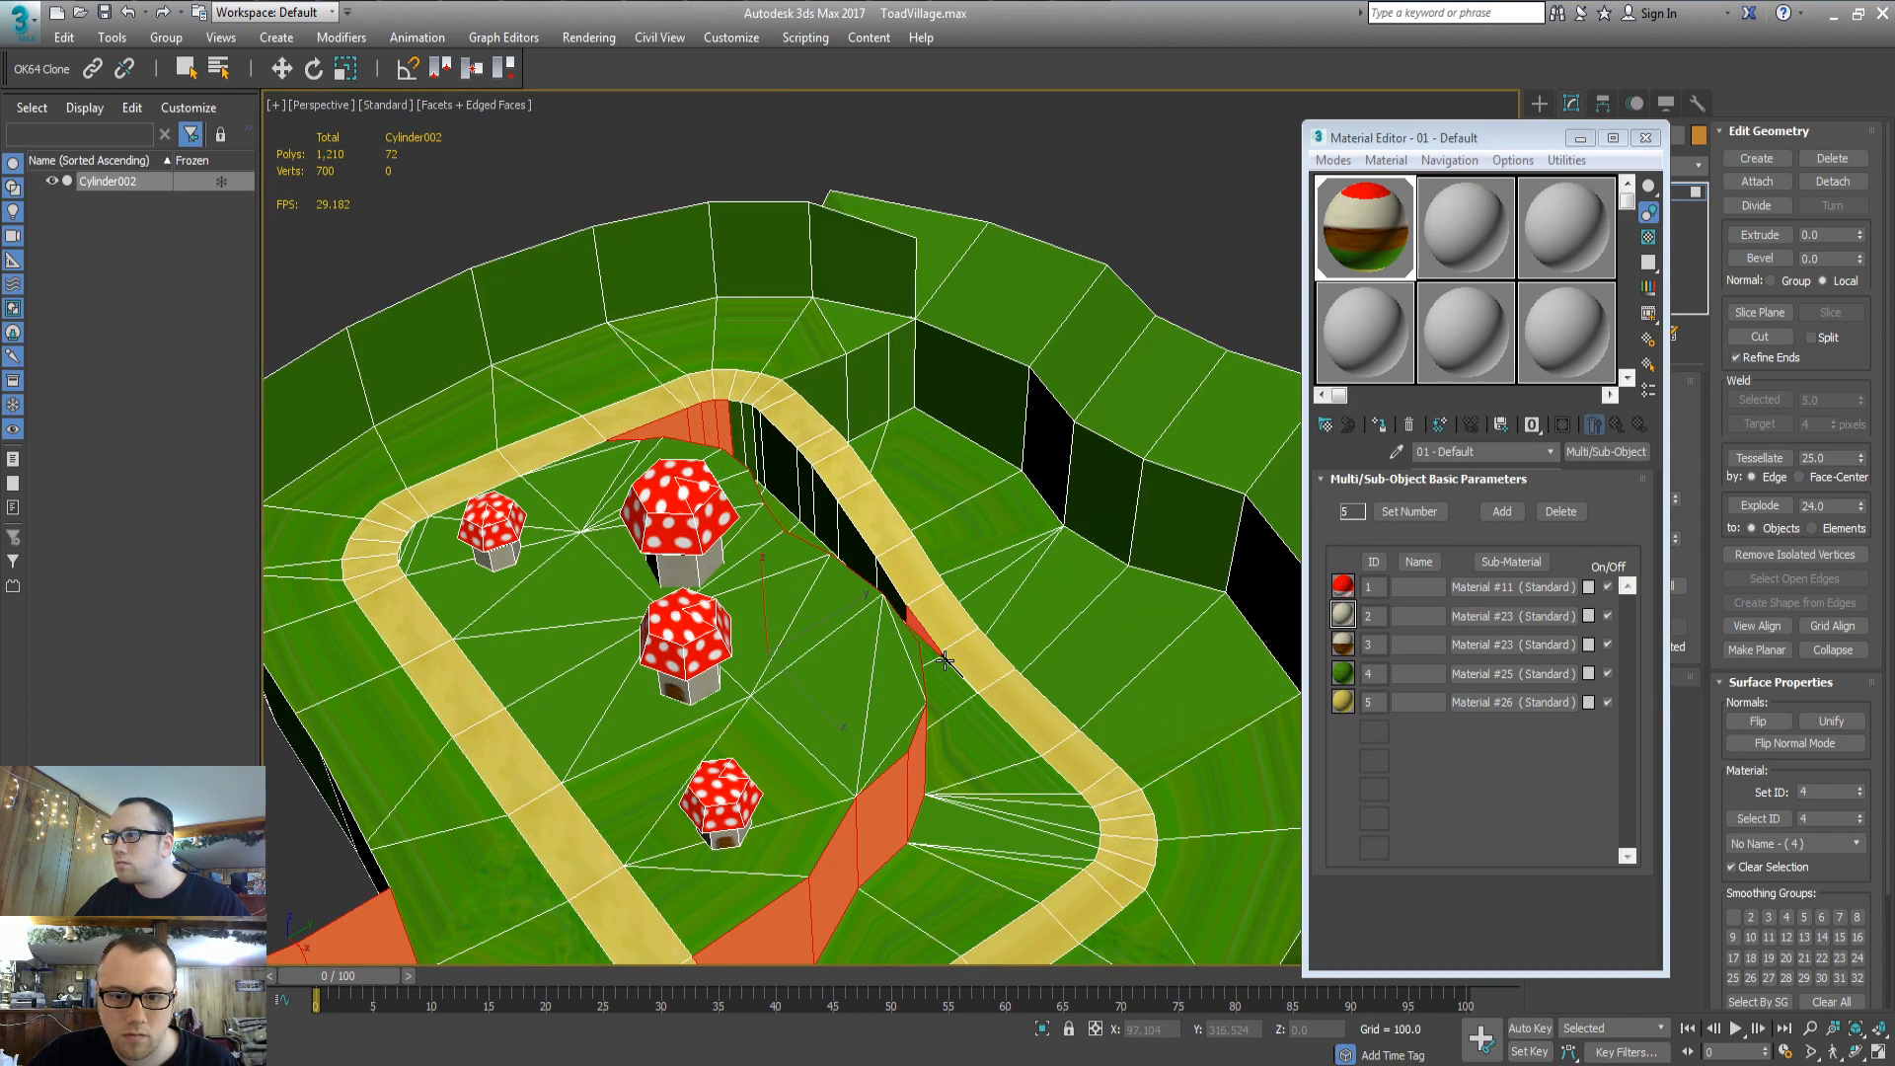
left_click(892, 591, "ctrl")
left_click(856, 545, "ctrl")
left_click(807, 490, "ctrl")
left_click(823, 509, "ctrl")
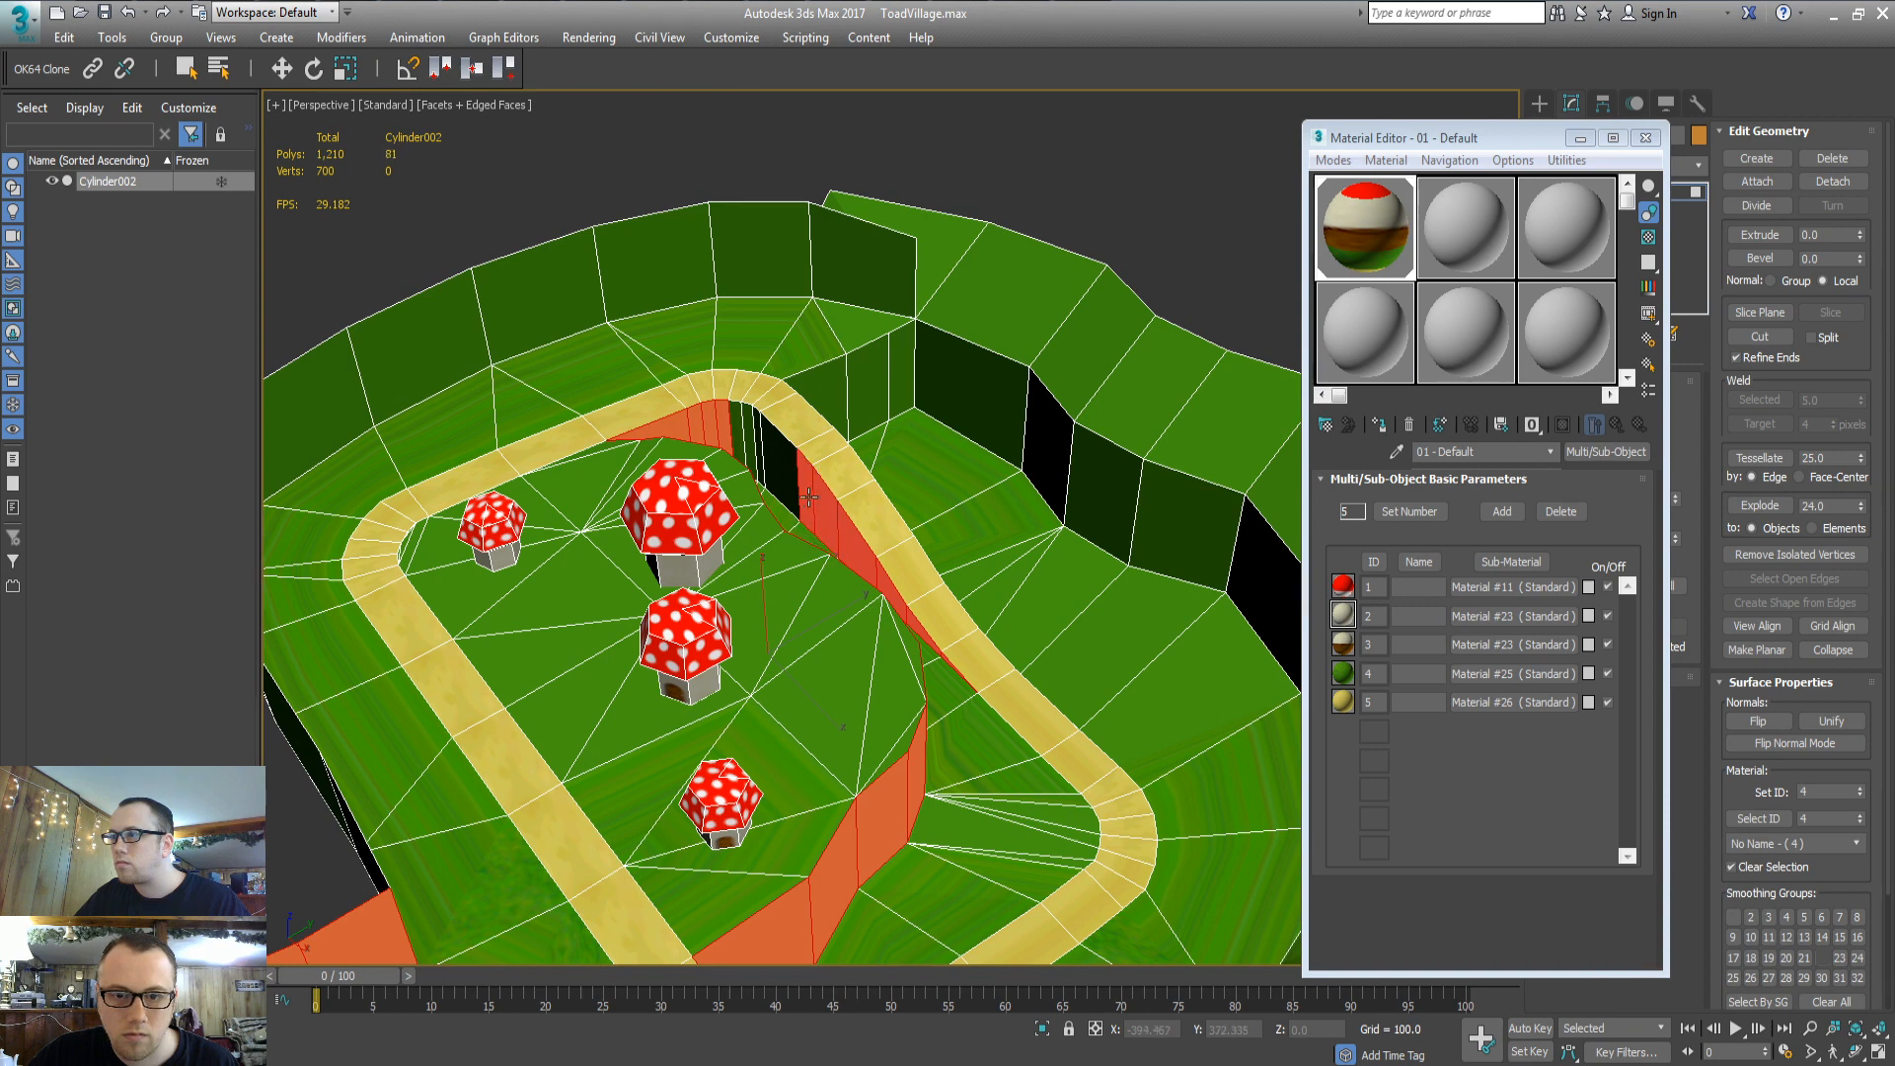
Add the remaining wall polygons beneath the inner bend of the sandy road, behind the mushroom houses, to the selection
left_click(786, 460, "ctrl")
left_click(760, 436, "ctrl")
left_click(749, 432, "ctrl")
left_click(736, 426, "ctrl")
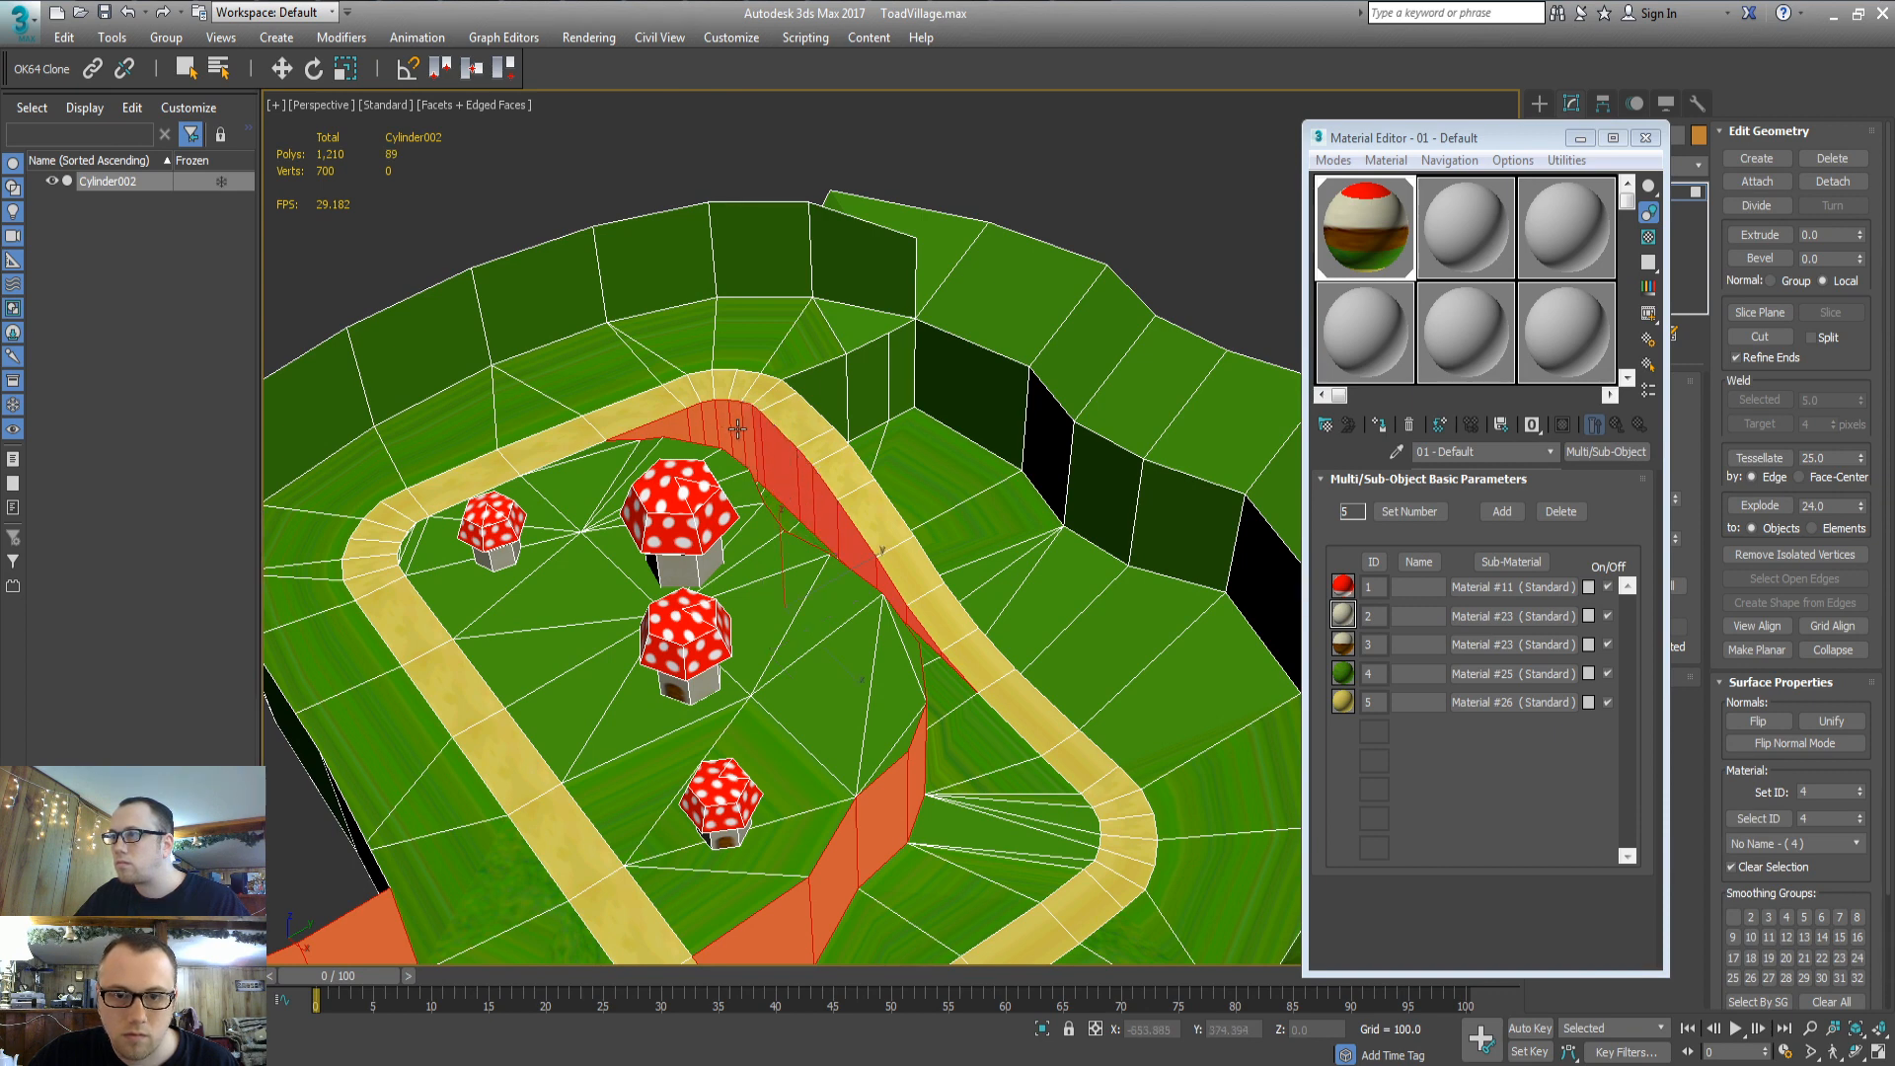
Add the cliff wall polygons running outward from the road's bend along the raised grass to the selection
left_click(814, 395, "ctrl")
left_click(900, 367, "ctrl")
left_click(869, 387, "ctrl")
left_click(1006, 446, "ctrl")
left_click(1101, 493, "ctrl")
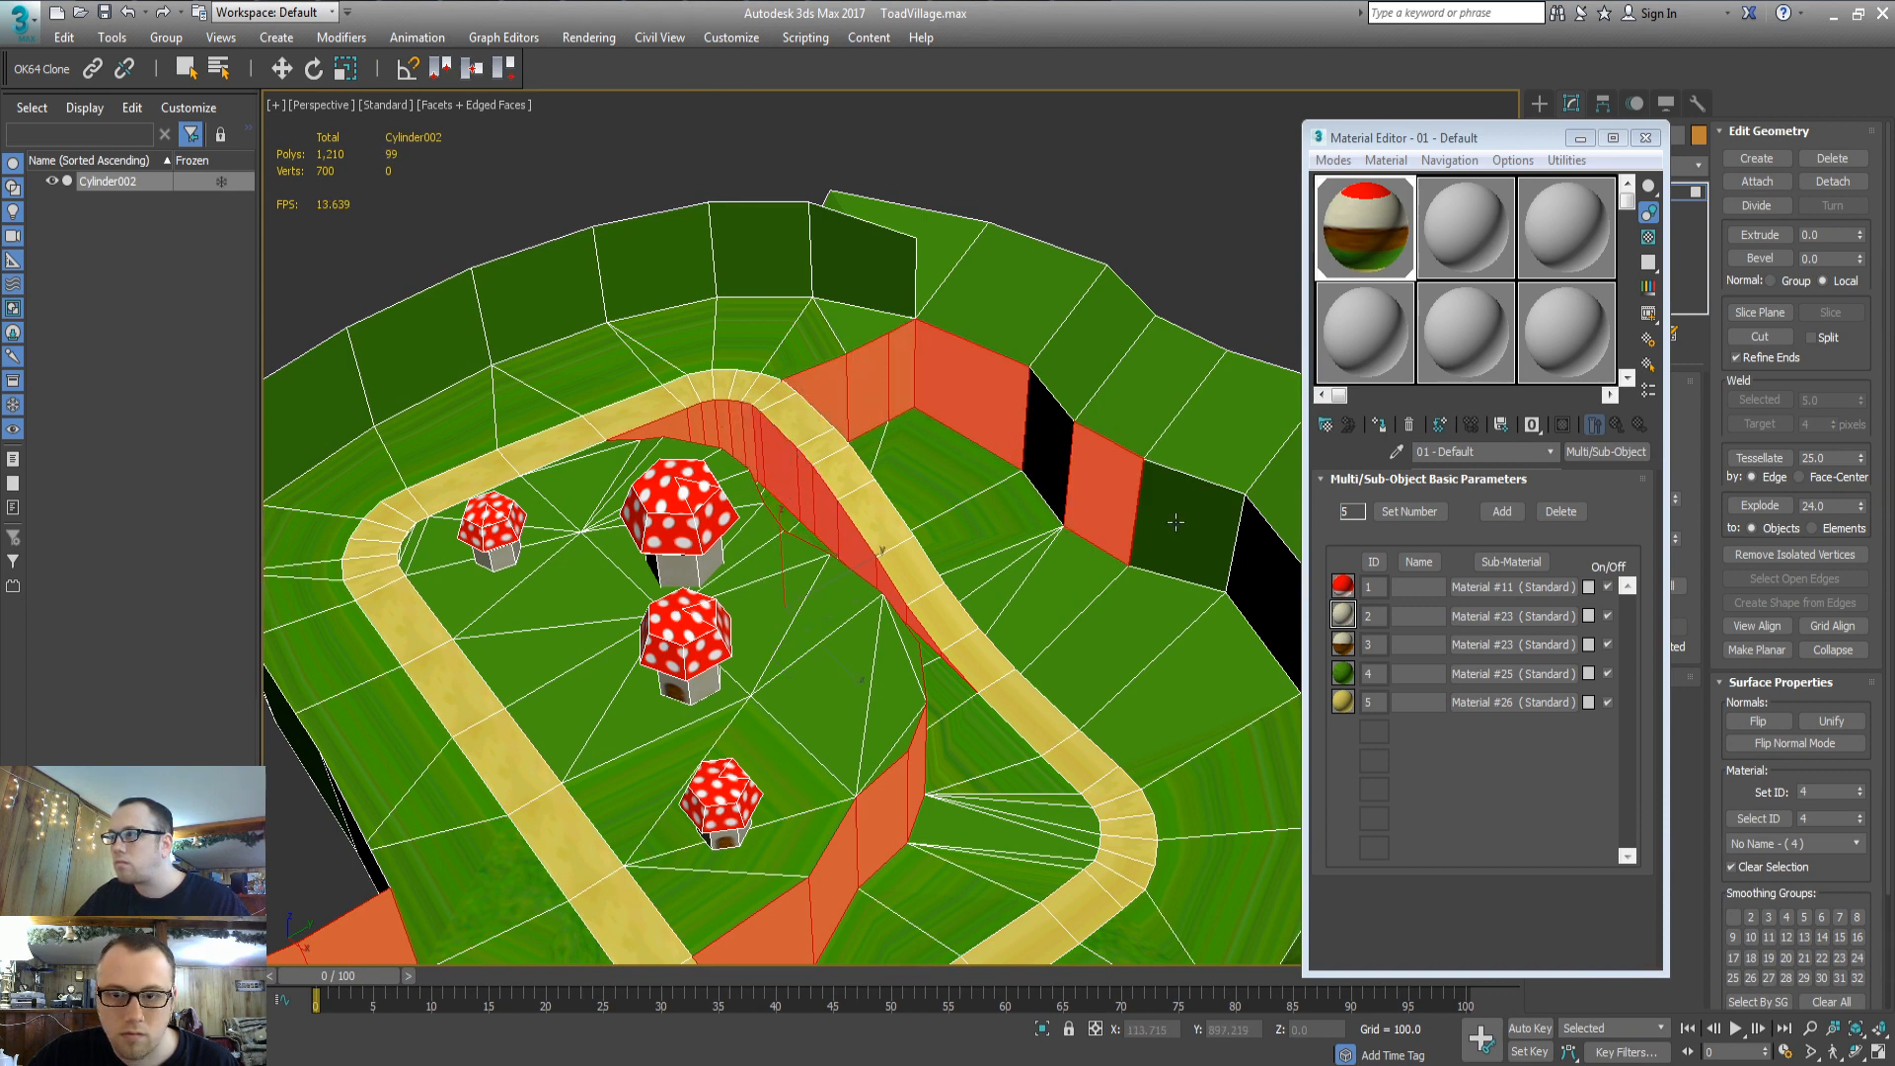
left_click(1166, 522, "ctrl")
left_click(1058, 443, "ctrl")
Add the narrow wall polygons along the outer side of the road's sloping stretch, up to the cliff, to the selection
scroll(1058, 444, "down", 5)
middle_click_drag(1054, 446, 813, 529, "alt")
middle_click_drag(1036, 573, 723, 657)
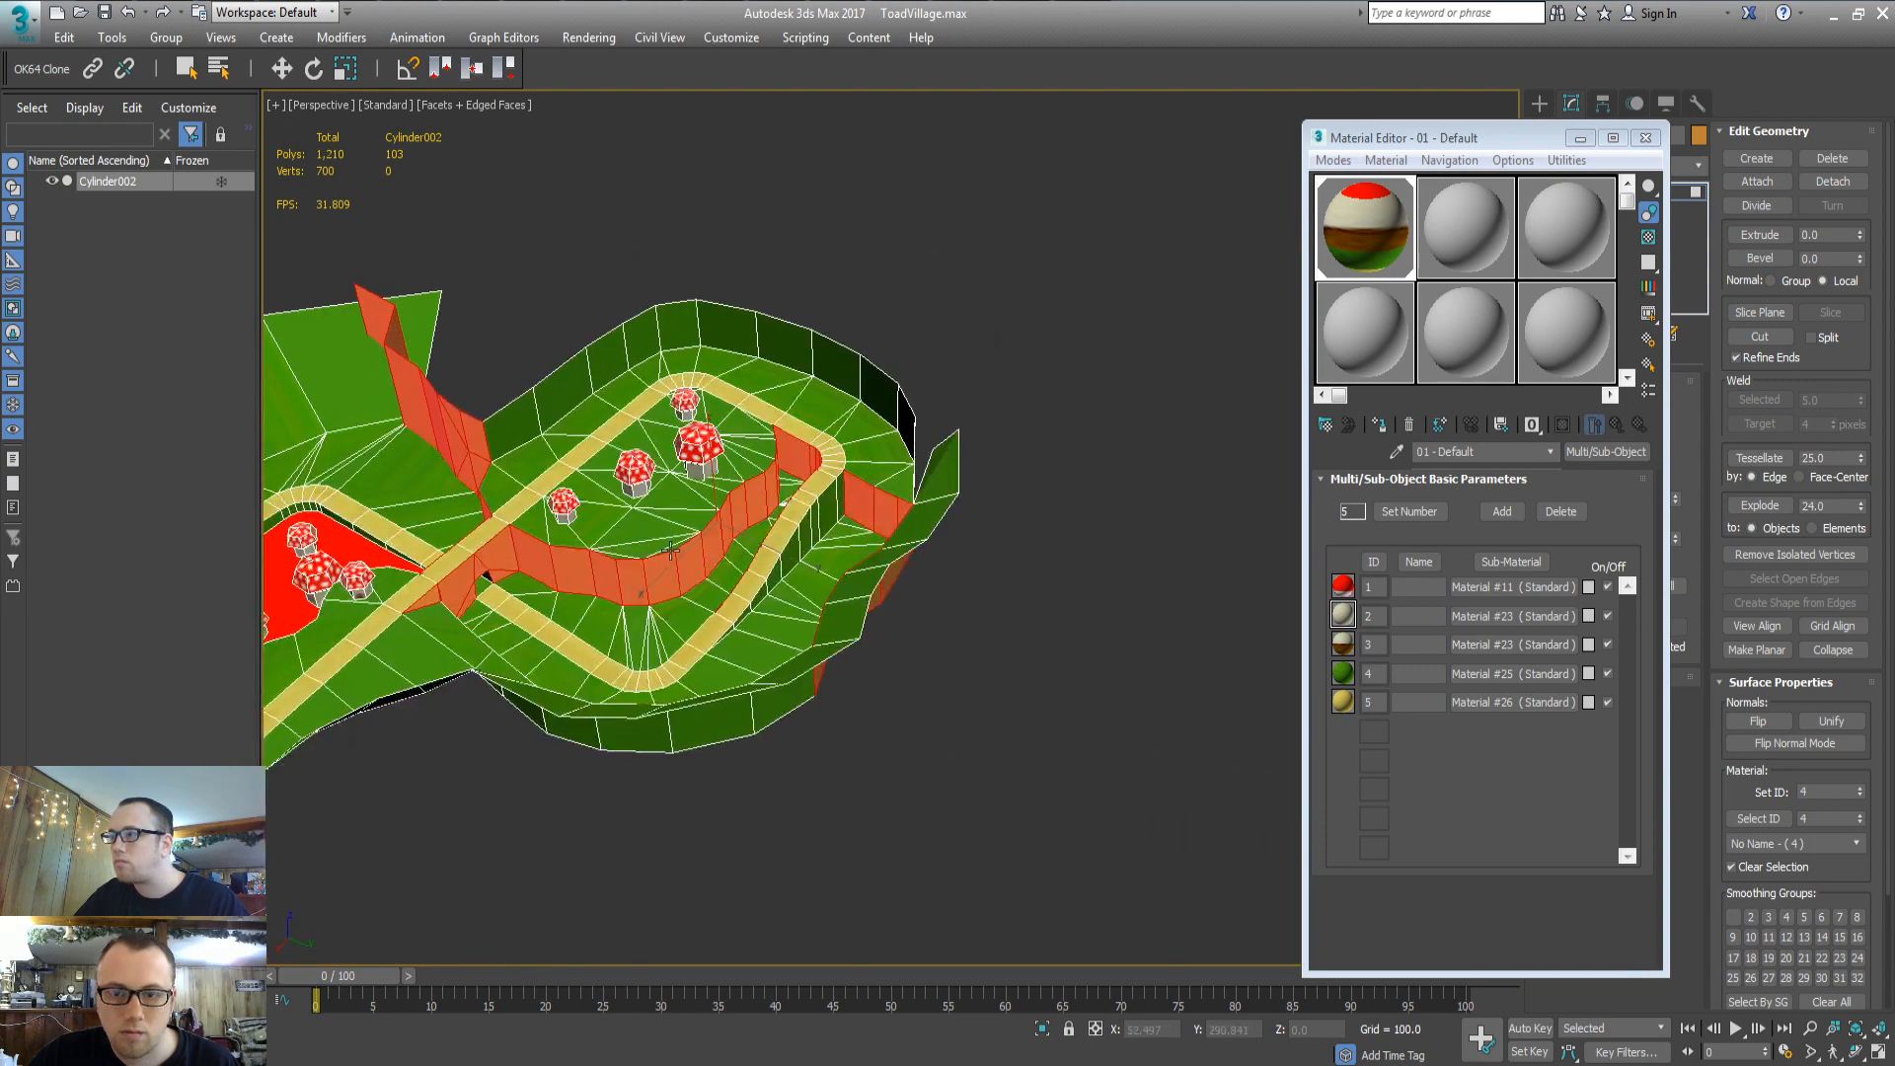
scroll(722, 657, "up", 5)
left_click(810, 704, "ctrl")
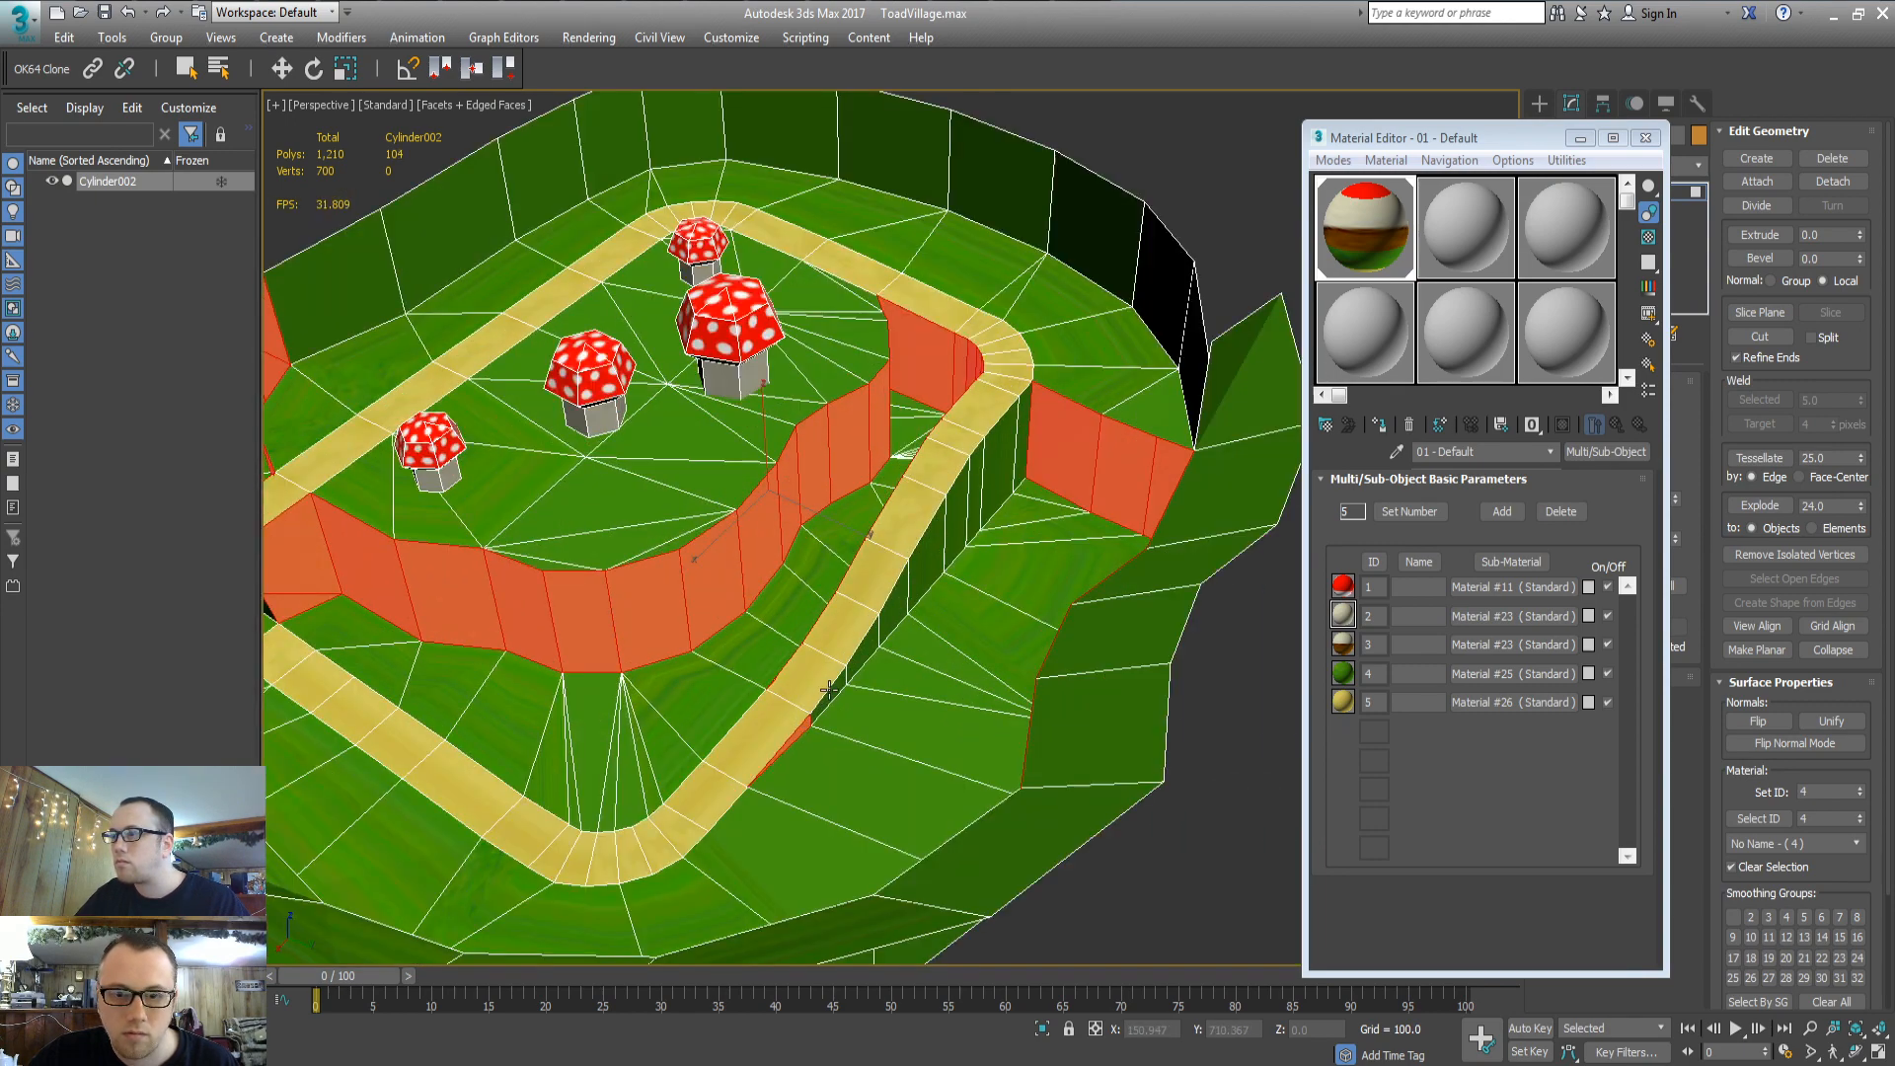
left_click(831, 693, "ctrl")
left_click(858, 642, "ctrl")
key("ctrl+z")
left_click(872, 644, "ctrl")
left_click(898, 605, "ctrl")
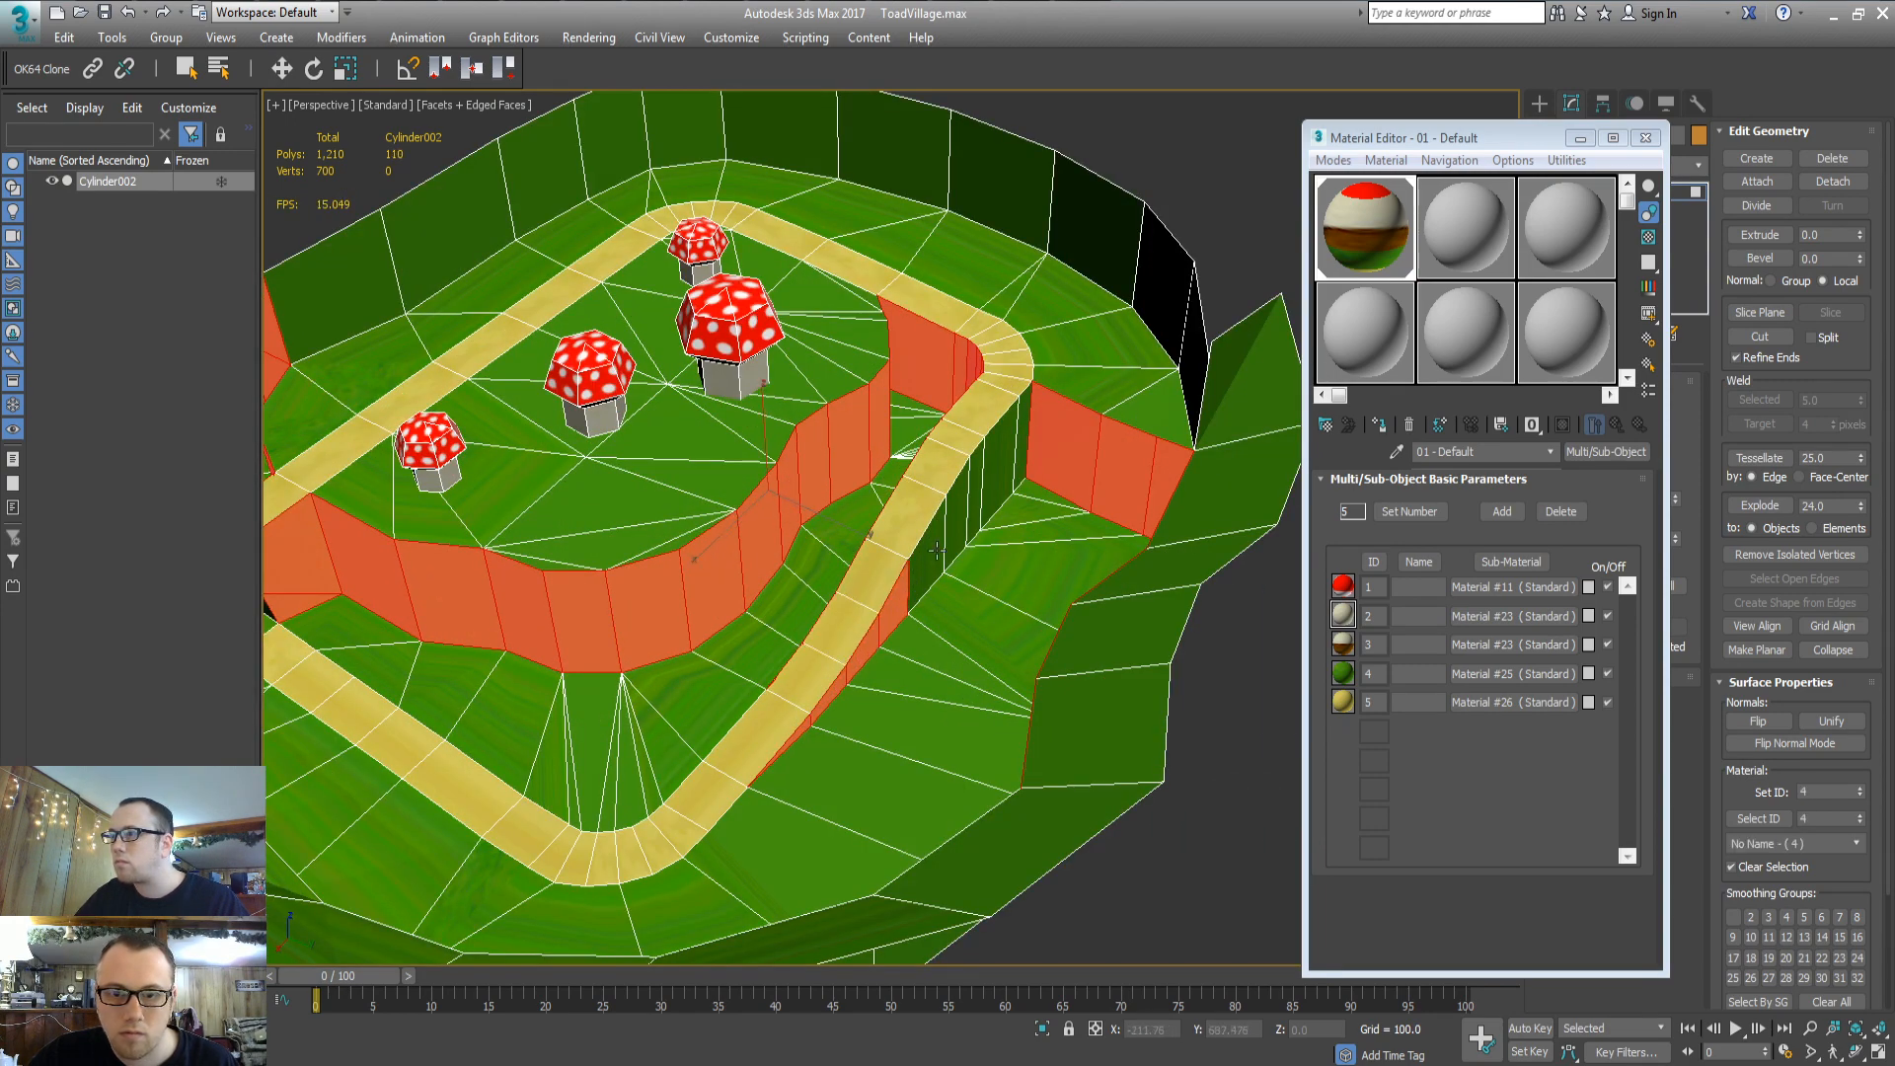
left_click(936, 550, "ctrl")
left_click(959, 524, "ctrl")
left_click(974, 487, "ctrl")
left_click(1008, 448, "ctrl")
left_click(1021, 441, "ctrl")
Add the long curved wall behind the upper village, starting where it meets the road crossing, to the selection
scroll(869, 667, "down", 5)
middle_click_drag(547, 711, 971, 701)
scroll(696, 745, "up", 5)
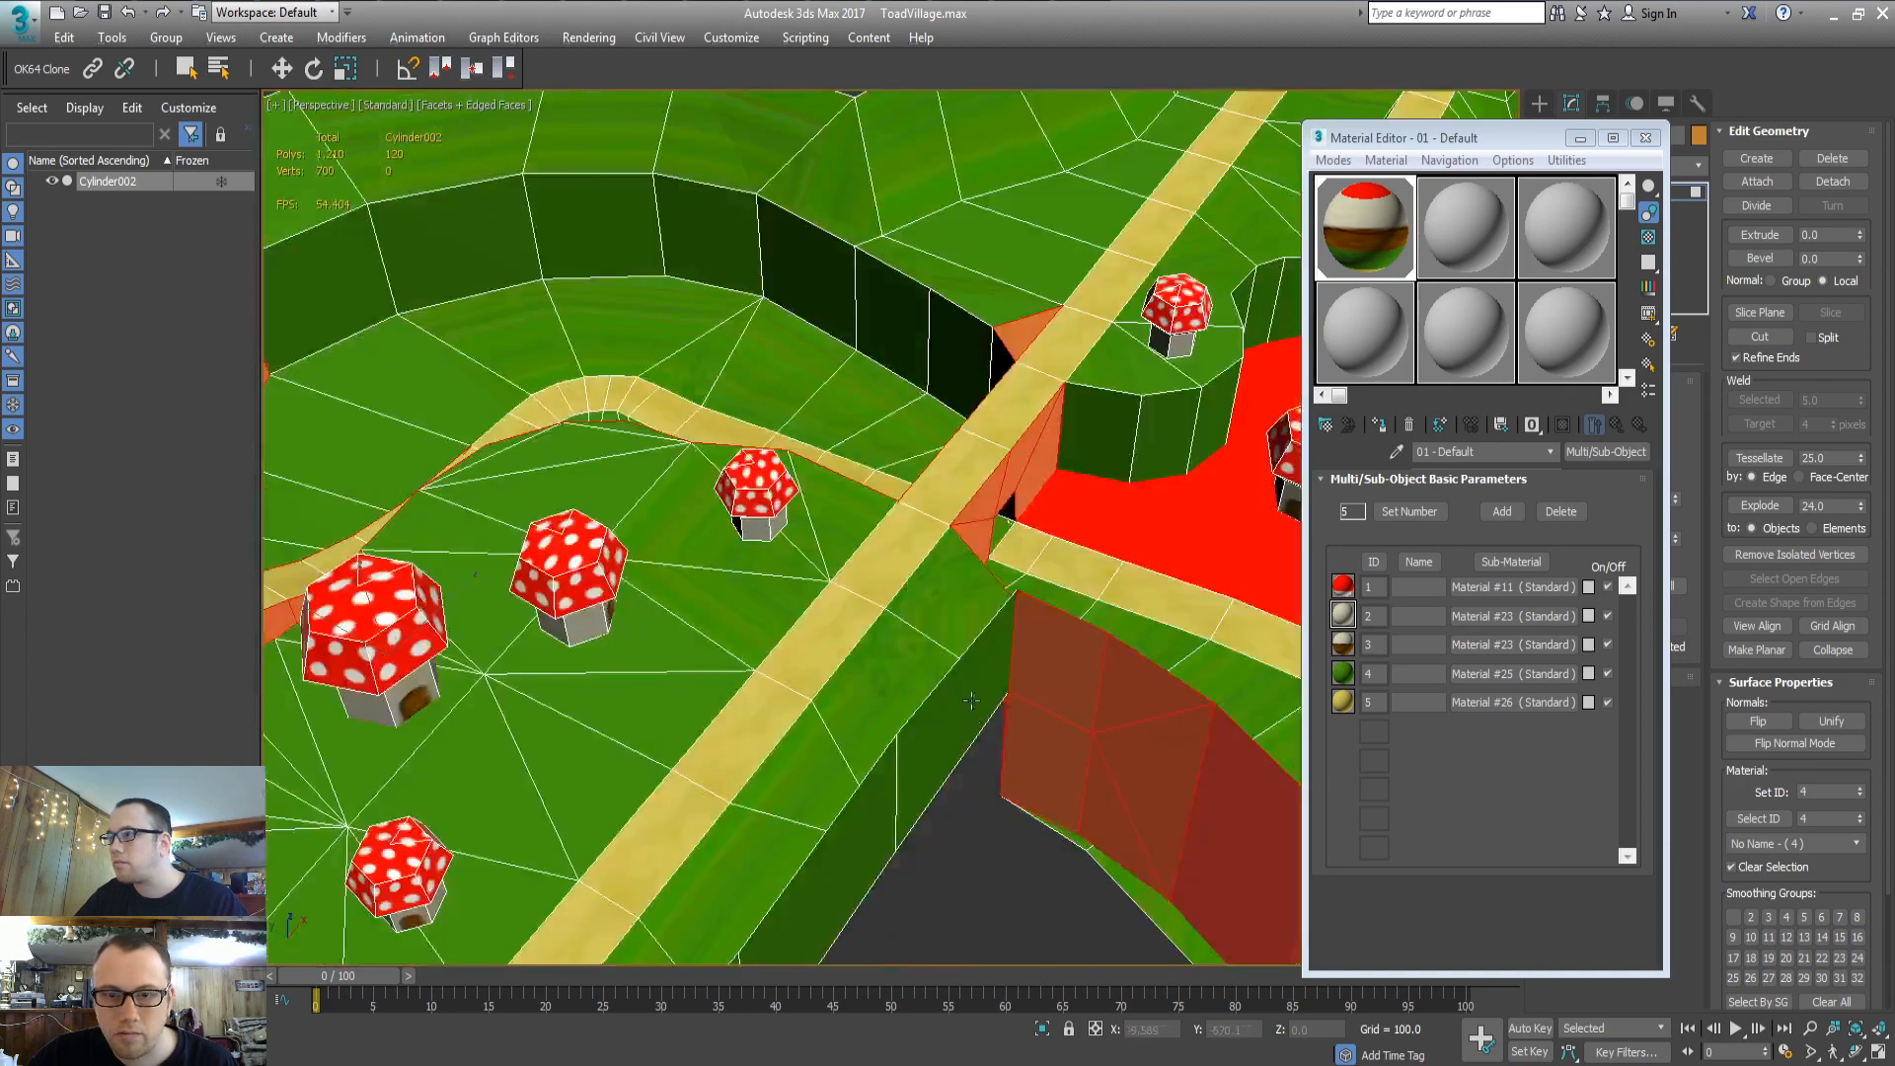
left_click(1003, 363, "ctrl")
left_click(960, 355, "ctrl")
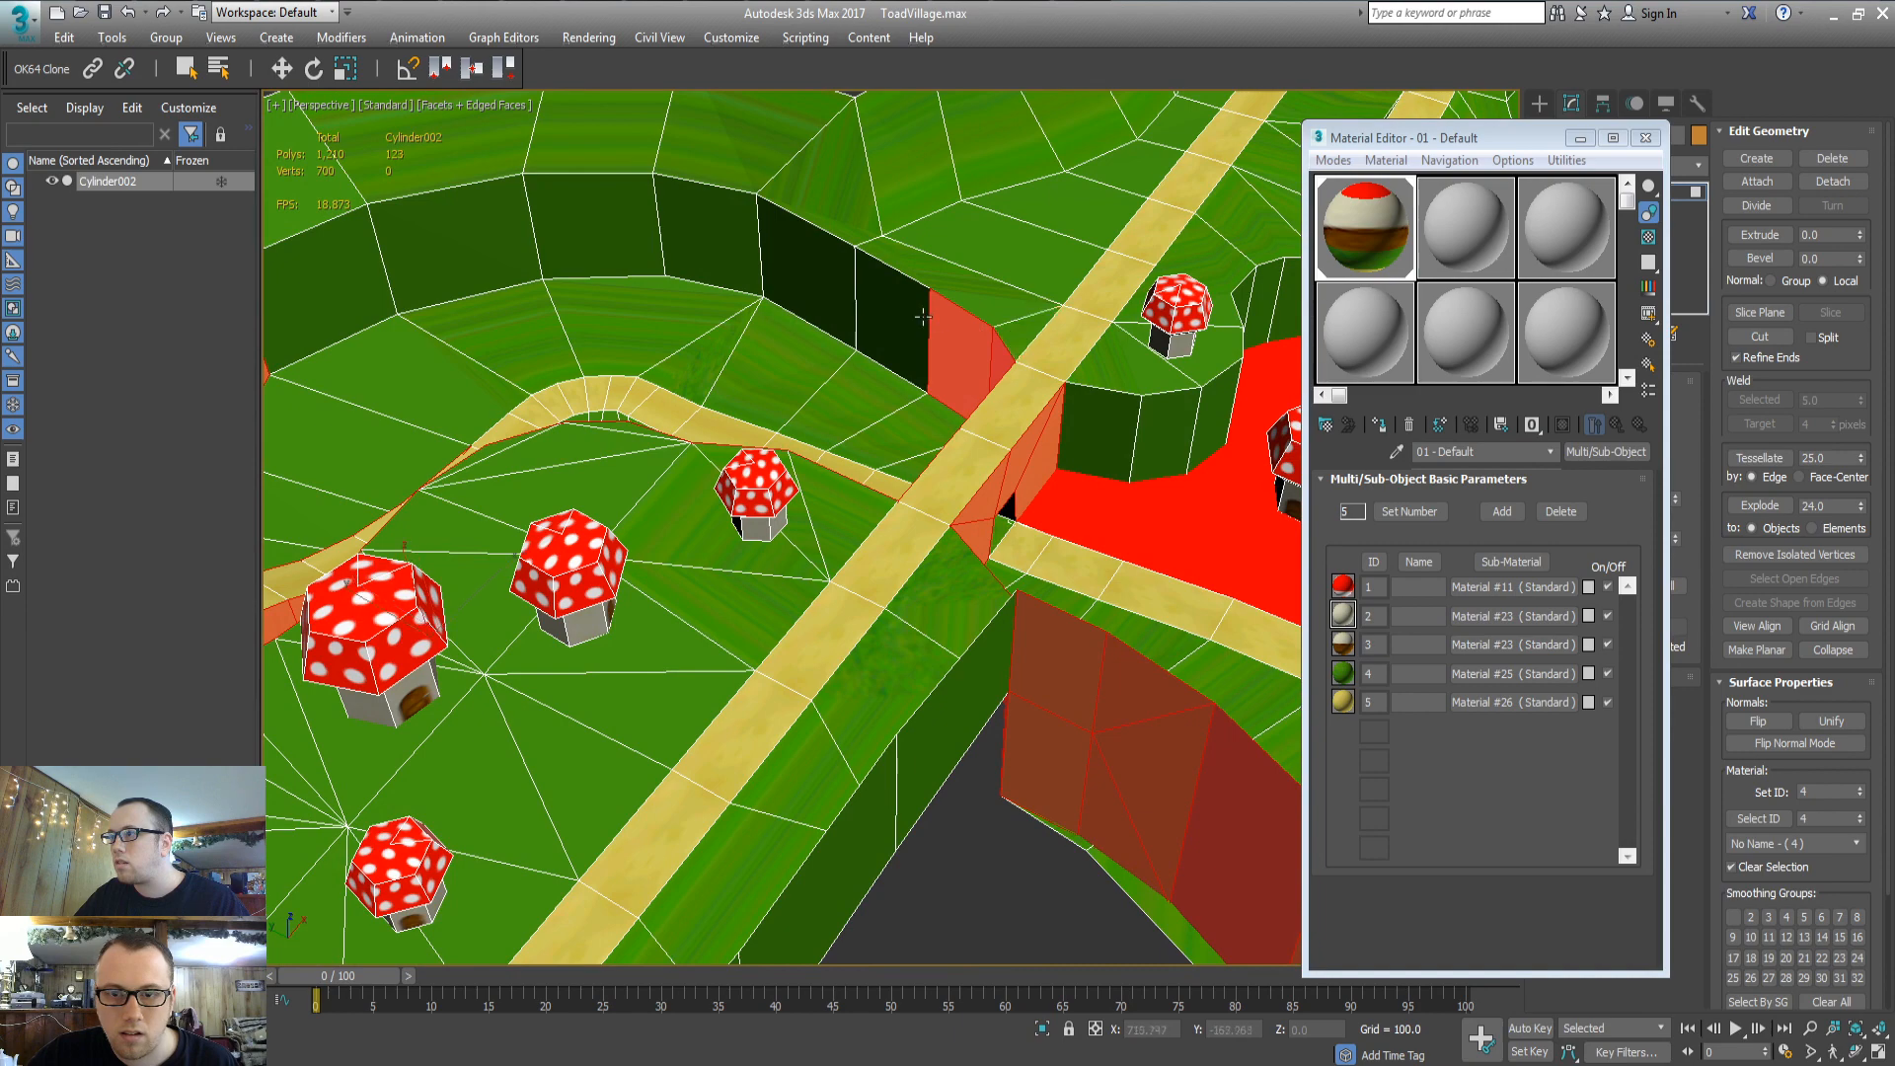
left_click(891, 315, "ctrl")
left_click(804, 271, "ctrl")
left_click(706, 229, "ctrl")
left_click(552, 232, "ctrl")
left_click(460, 244, "ctrl")
left_click(341, 277, "ctrl")
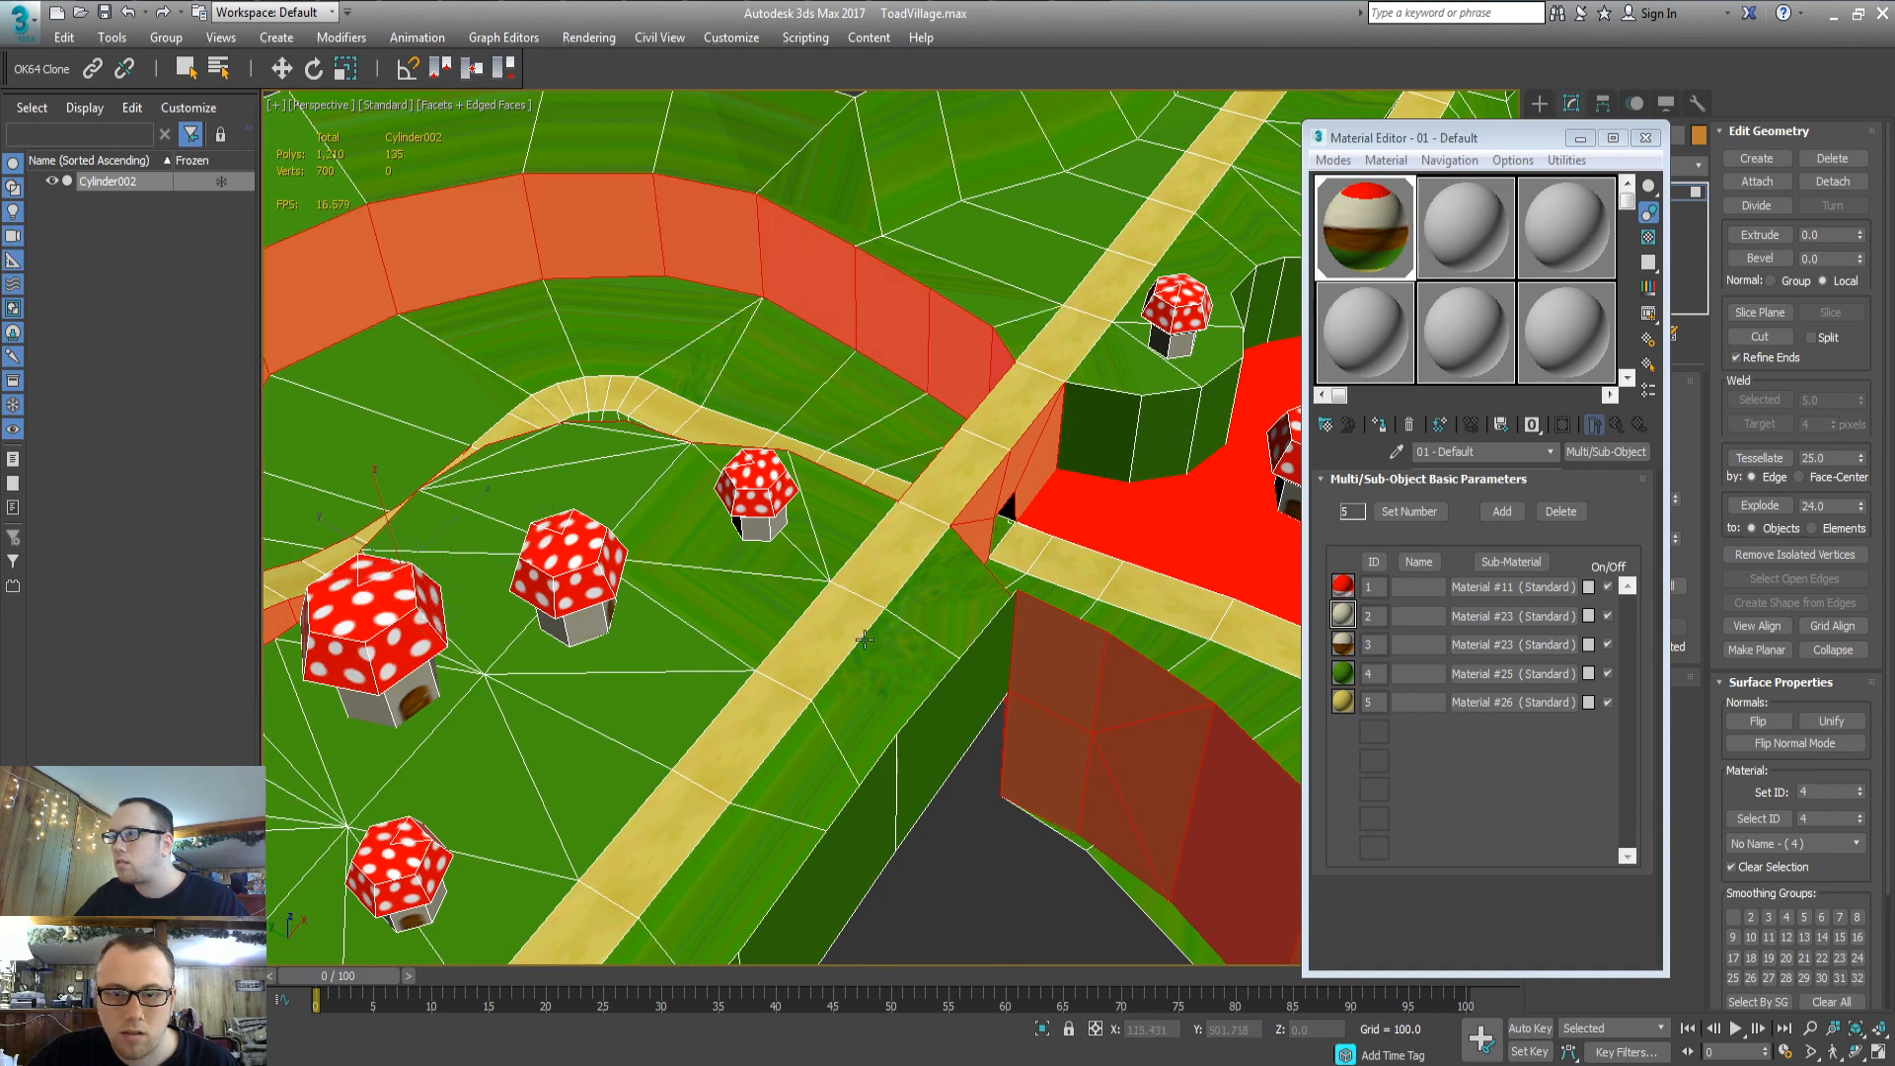
Add the curved wall polygons between the single mushroom house and the sunken red area to the selection
scroll(866, 640, "down", 5)
middle_click_drag(866, 640, 755, 634, "alt")
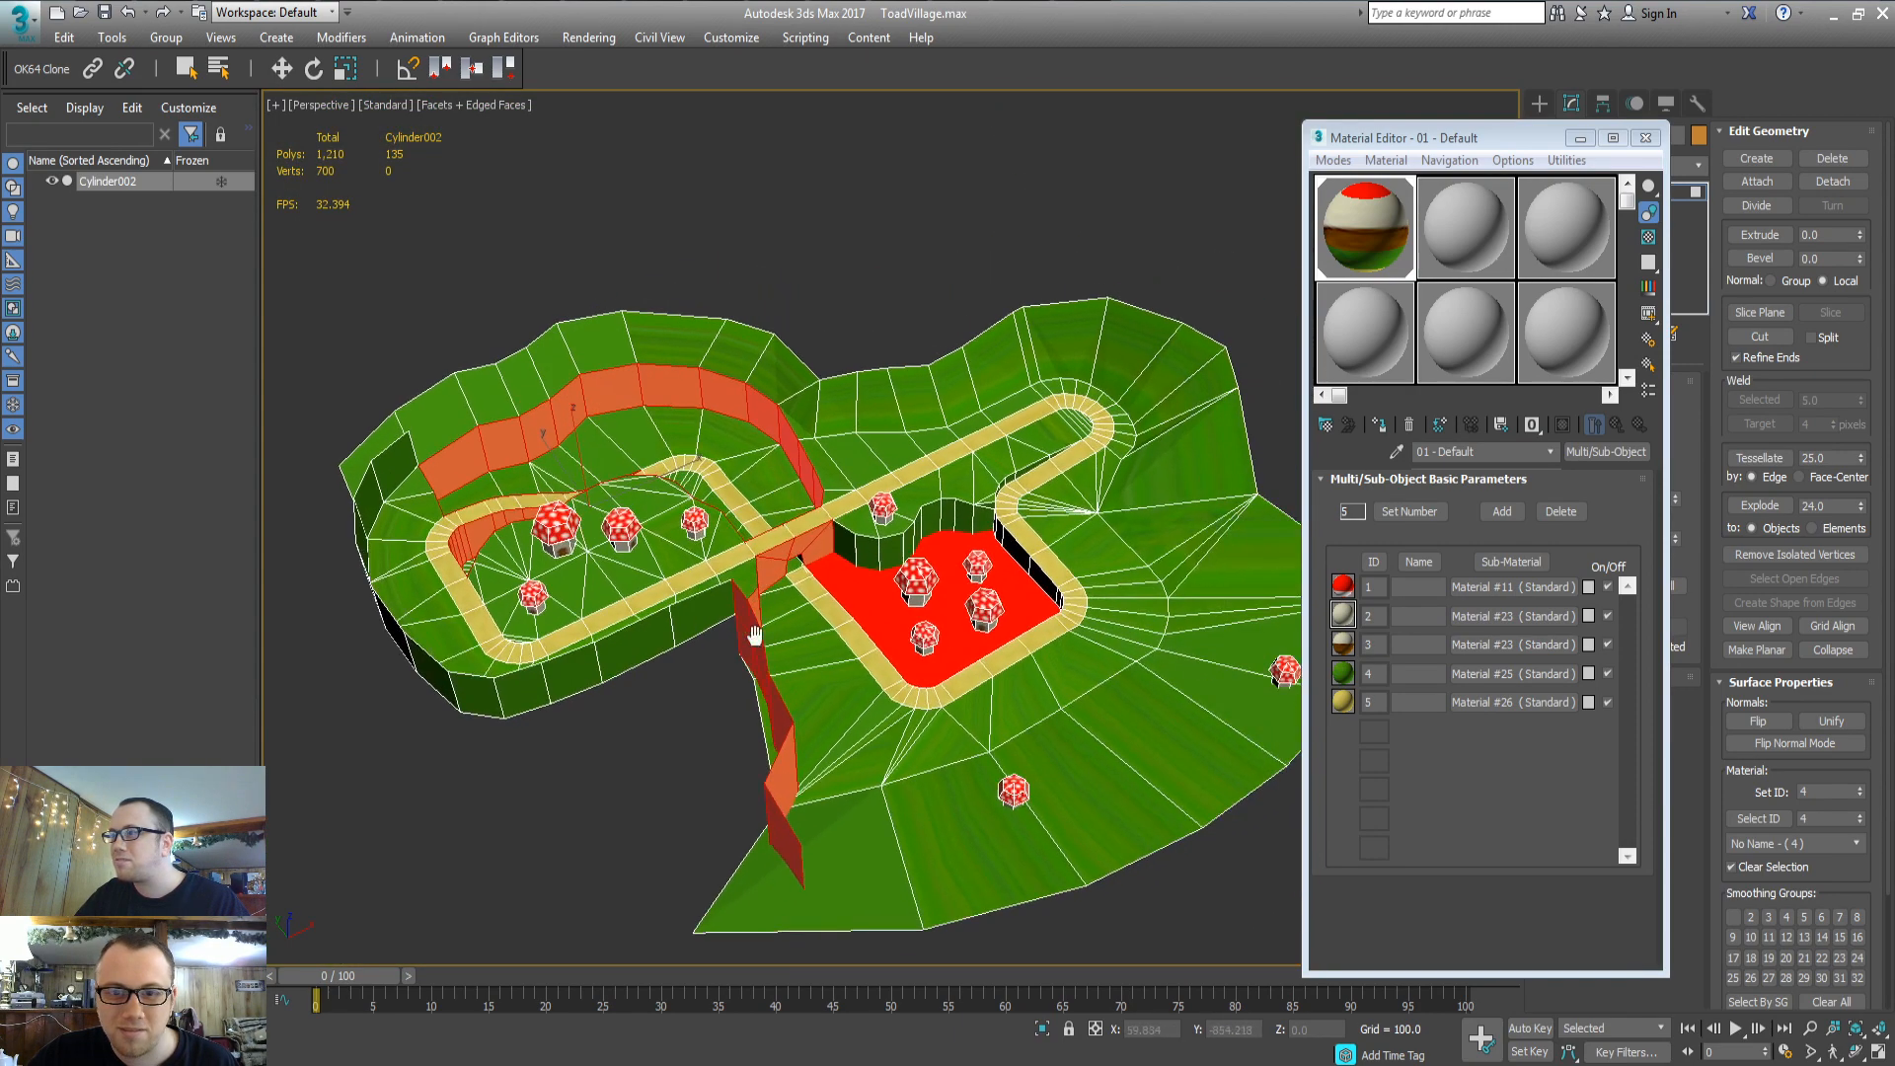
scroll(838, 607, "up", 3)
left_click(839, 524, "ctrl")
left_click(873, 538, "ctrl")
left_click(908, 536, "ctrl")
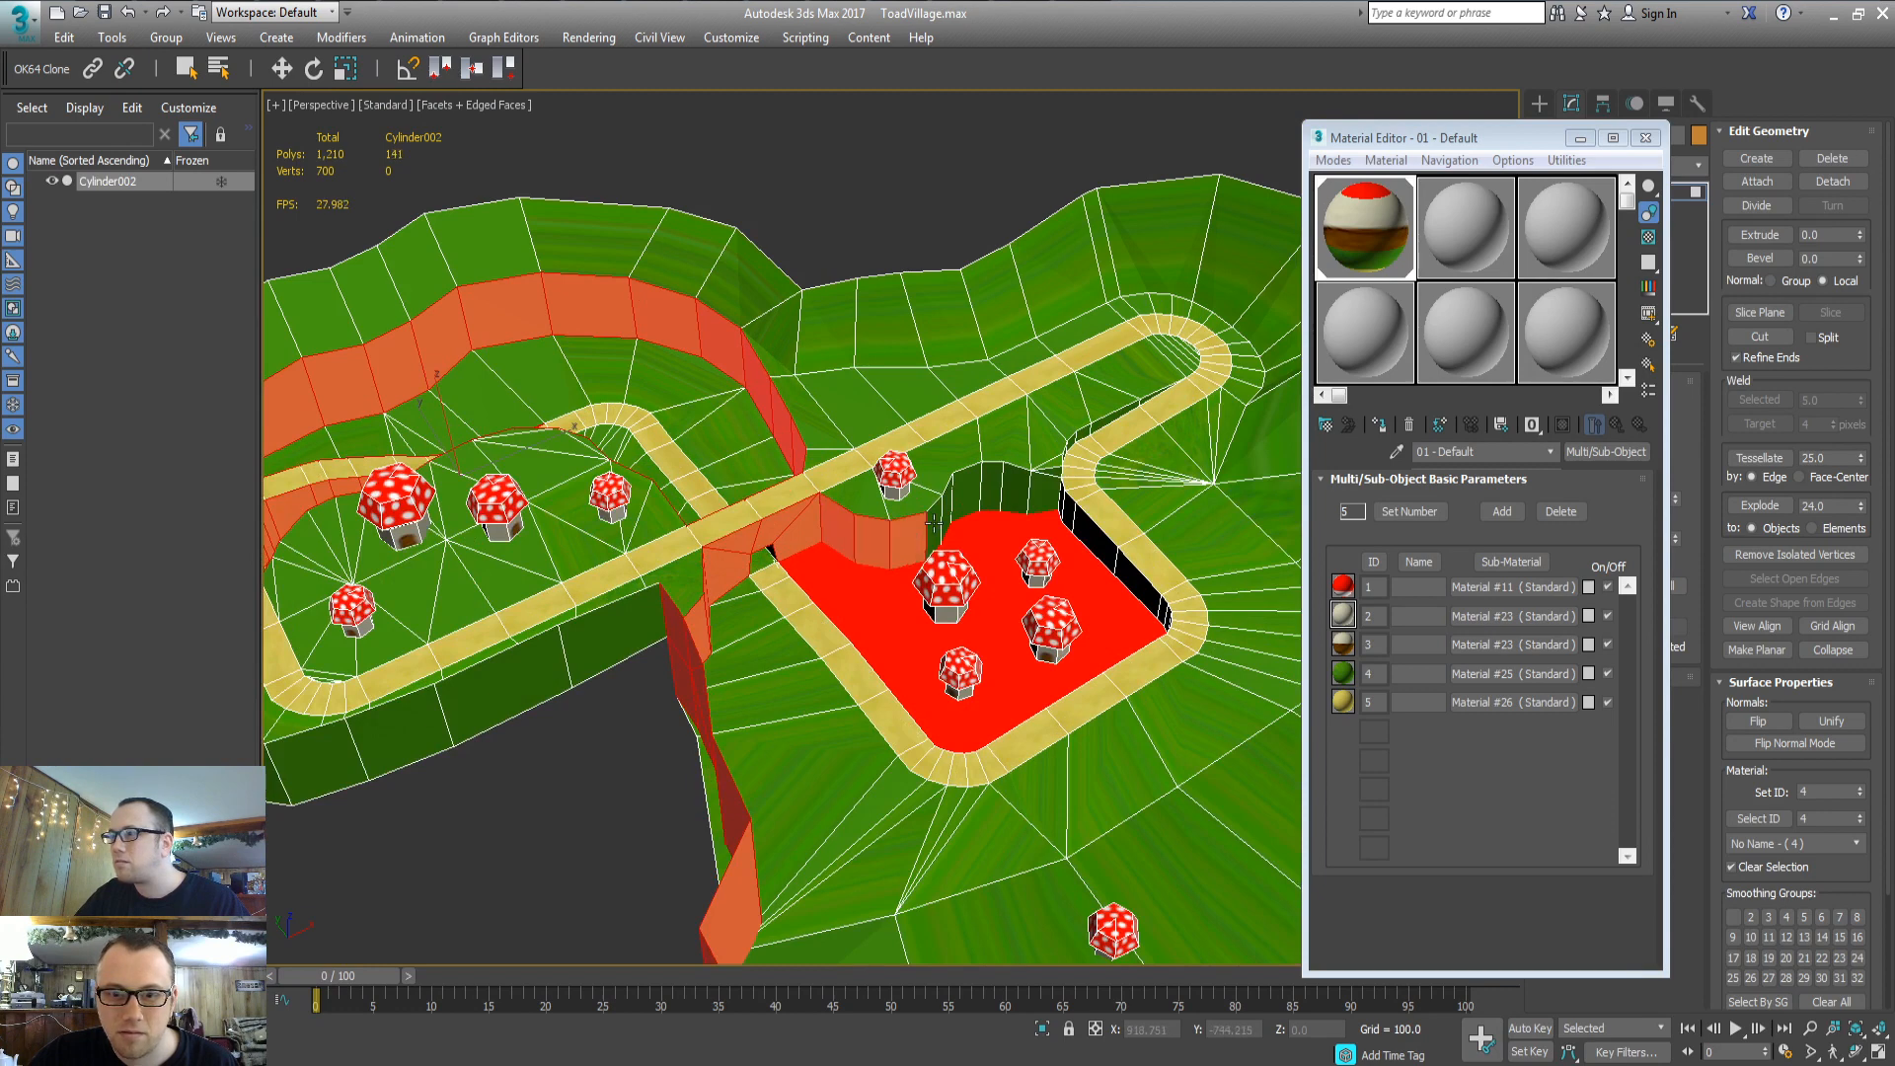
left_click(939, 523, "ctrl")
left_click(958, 494, "ctrl")
left_click(991, 489, "ctrl")
left_click(1017, 488, "ctrl")
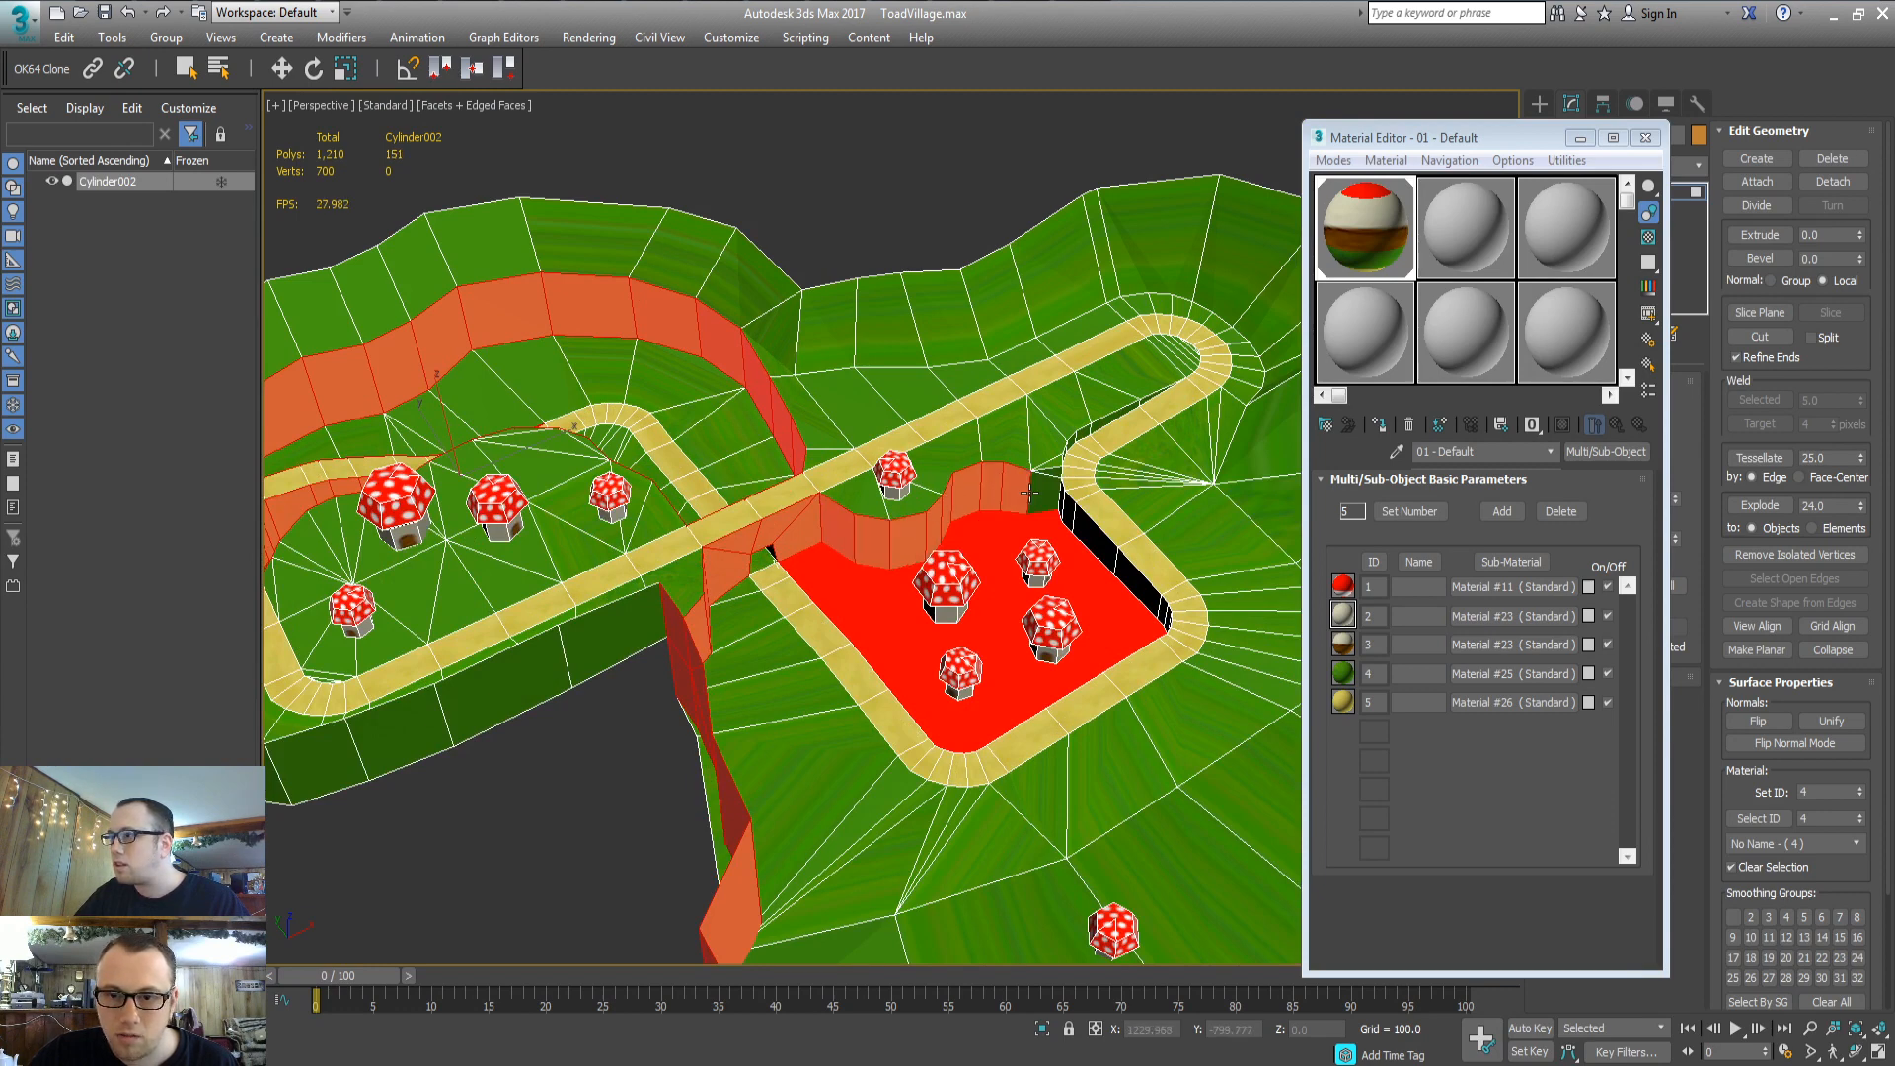
left_click(1044, 489, "ctrl")
Add the wall polygons beneath the road from the end of the curved wall to the sunken area's first corner
scroll(1046, 488, "up", 3)
left_click(1016, 514, "ctrl")
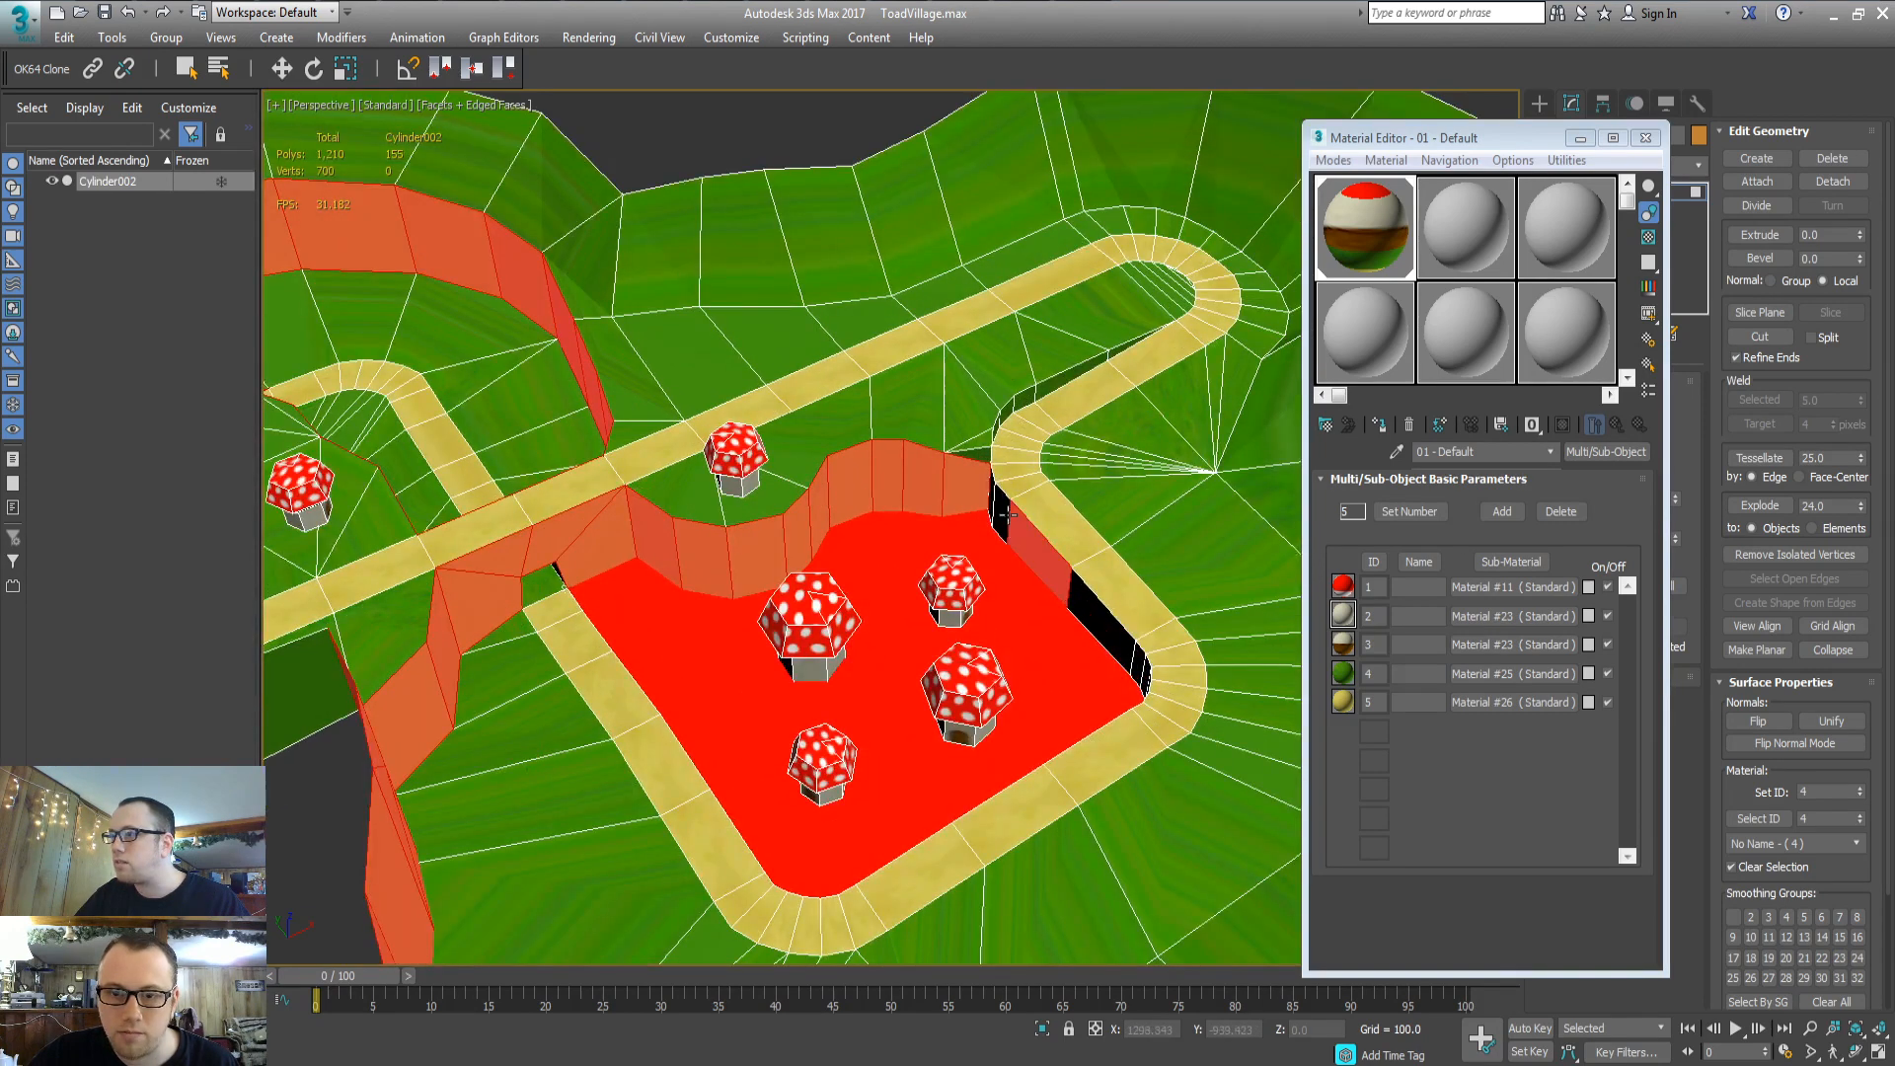
left_click(1001, 512, "ctrl")
middle_click_drag(988, 531, 973, 736, "alt")
scroll(949, 620, "up", 4)
left_click(1039, 477, "ctrl")
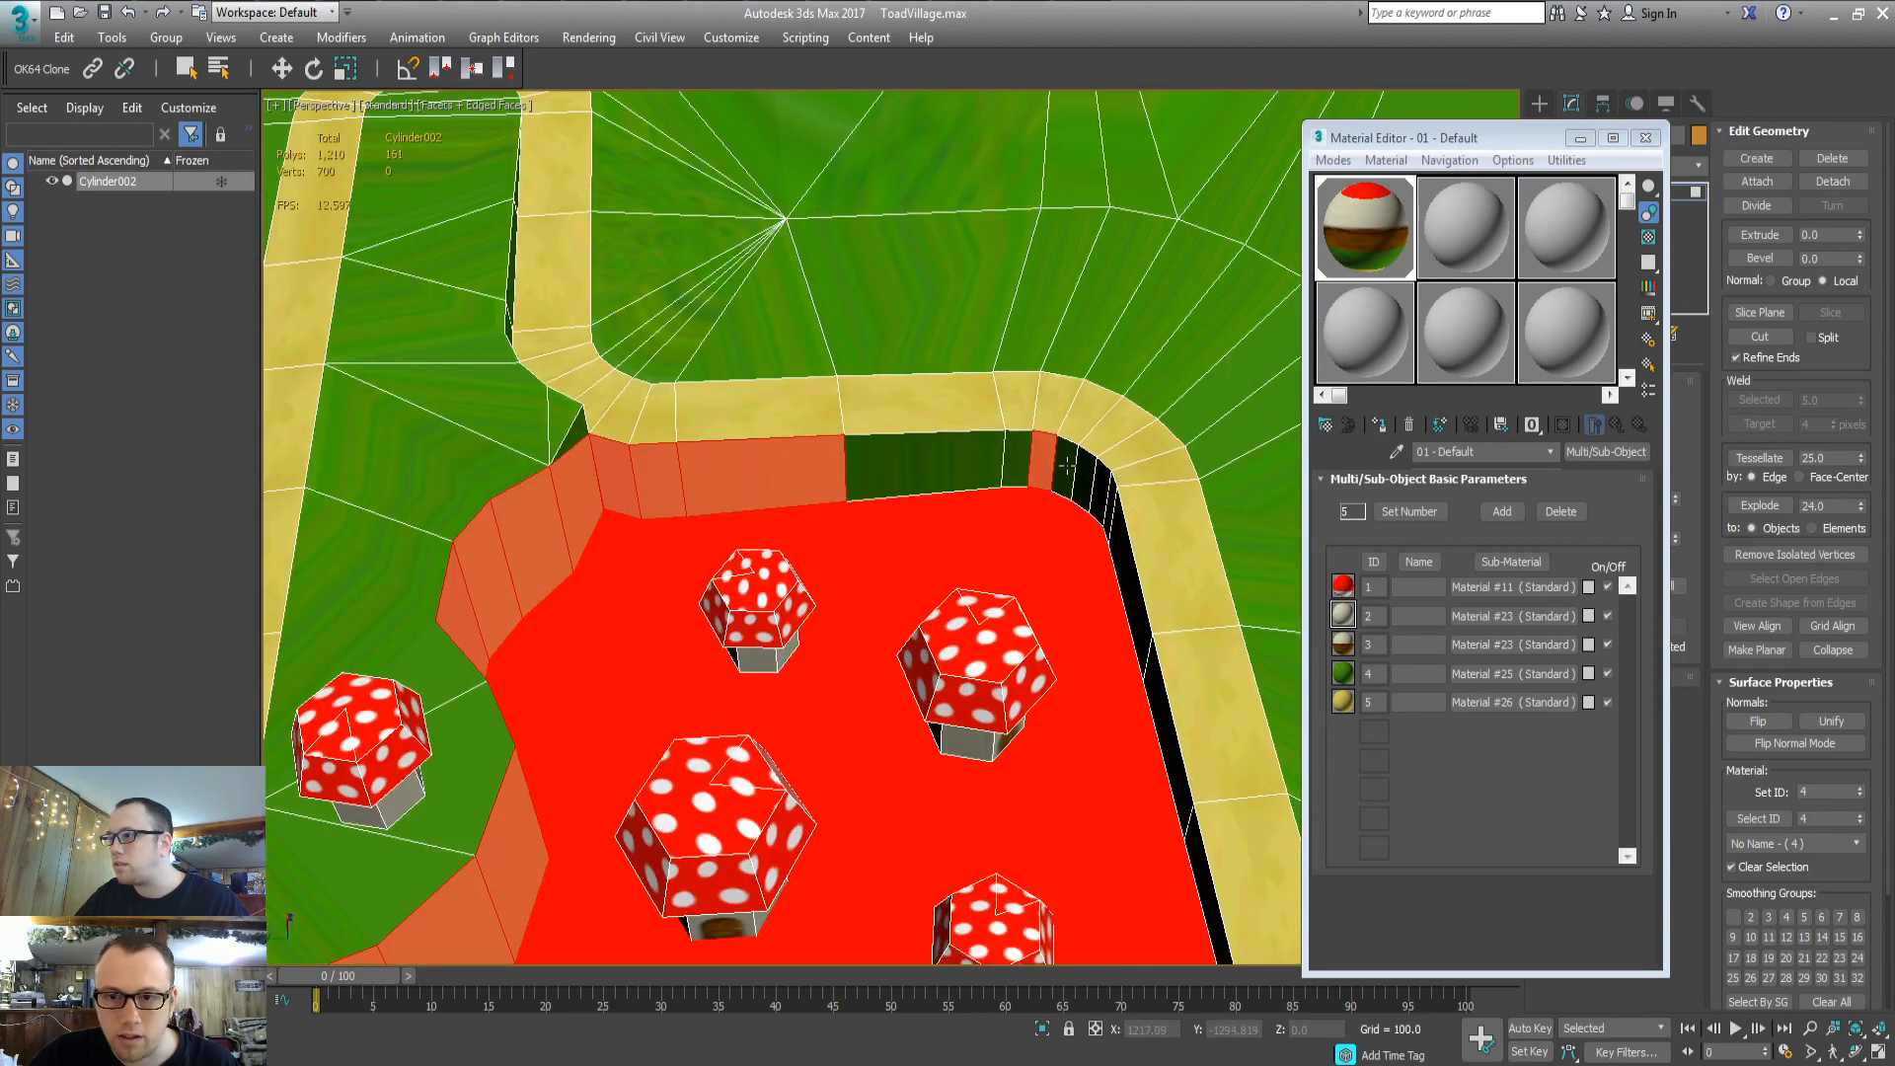
left_click(1066, 474, "ctrl")
left_click(1018, 469, "ctrl")
left_click(871, 462, "ctrl")
Add the remaining wall polygons around the sunken area's first rounded corner and along the adjoining side to the selection
middle_click_drag(872, 600, 919, 582, "alt")
middle_click_drag(495, 679, 647, 684)
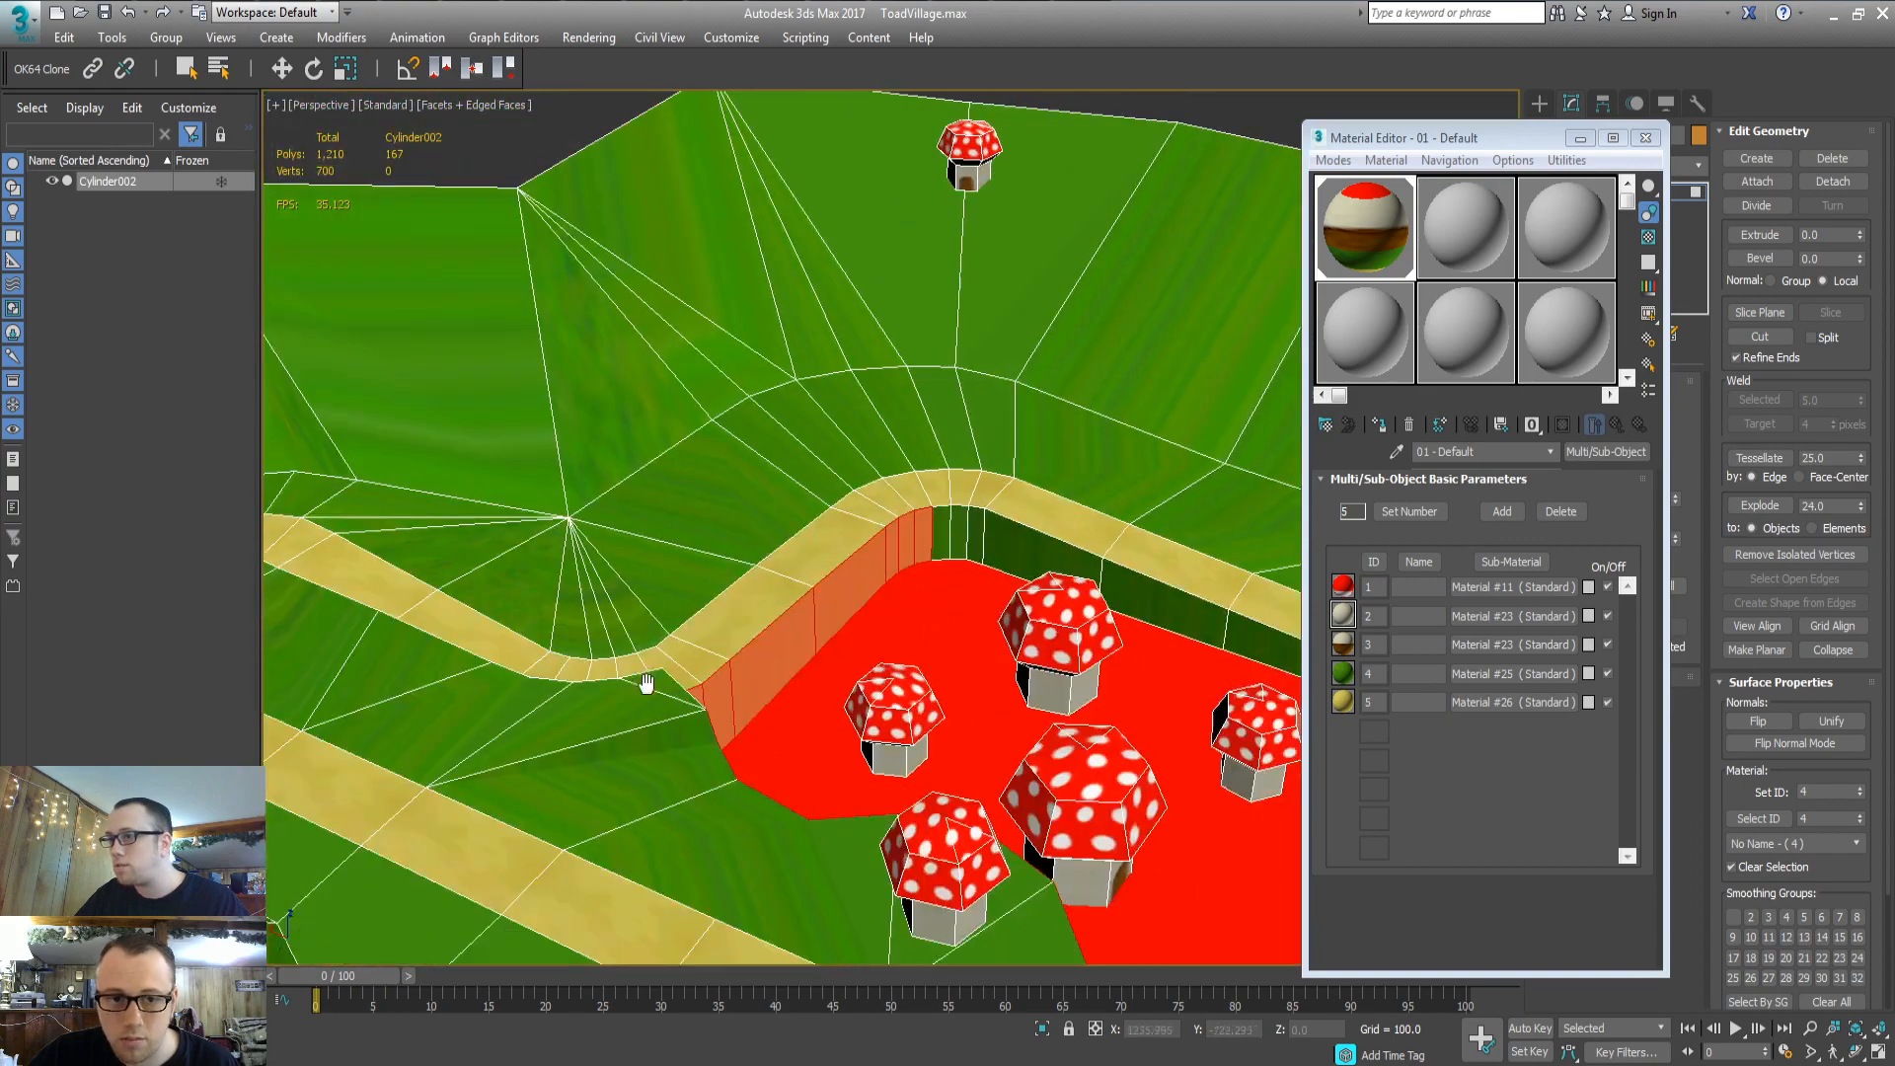
left_click(977, 543, "ctrl")
left_click(1005, 545, "ctrl")
left_click(942, 538, "ctrl")
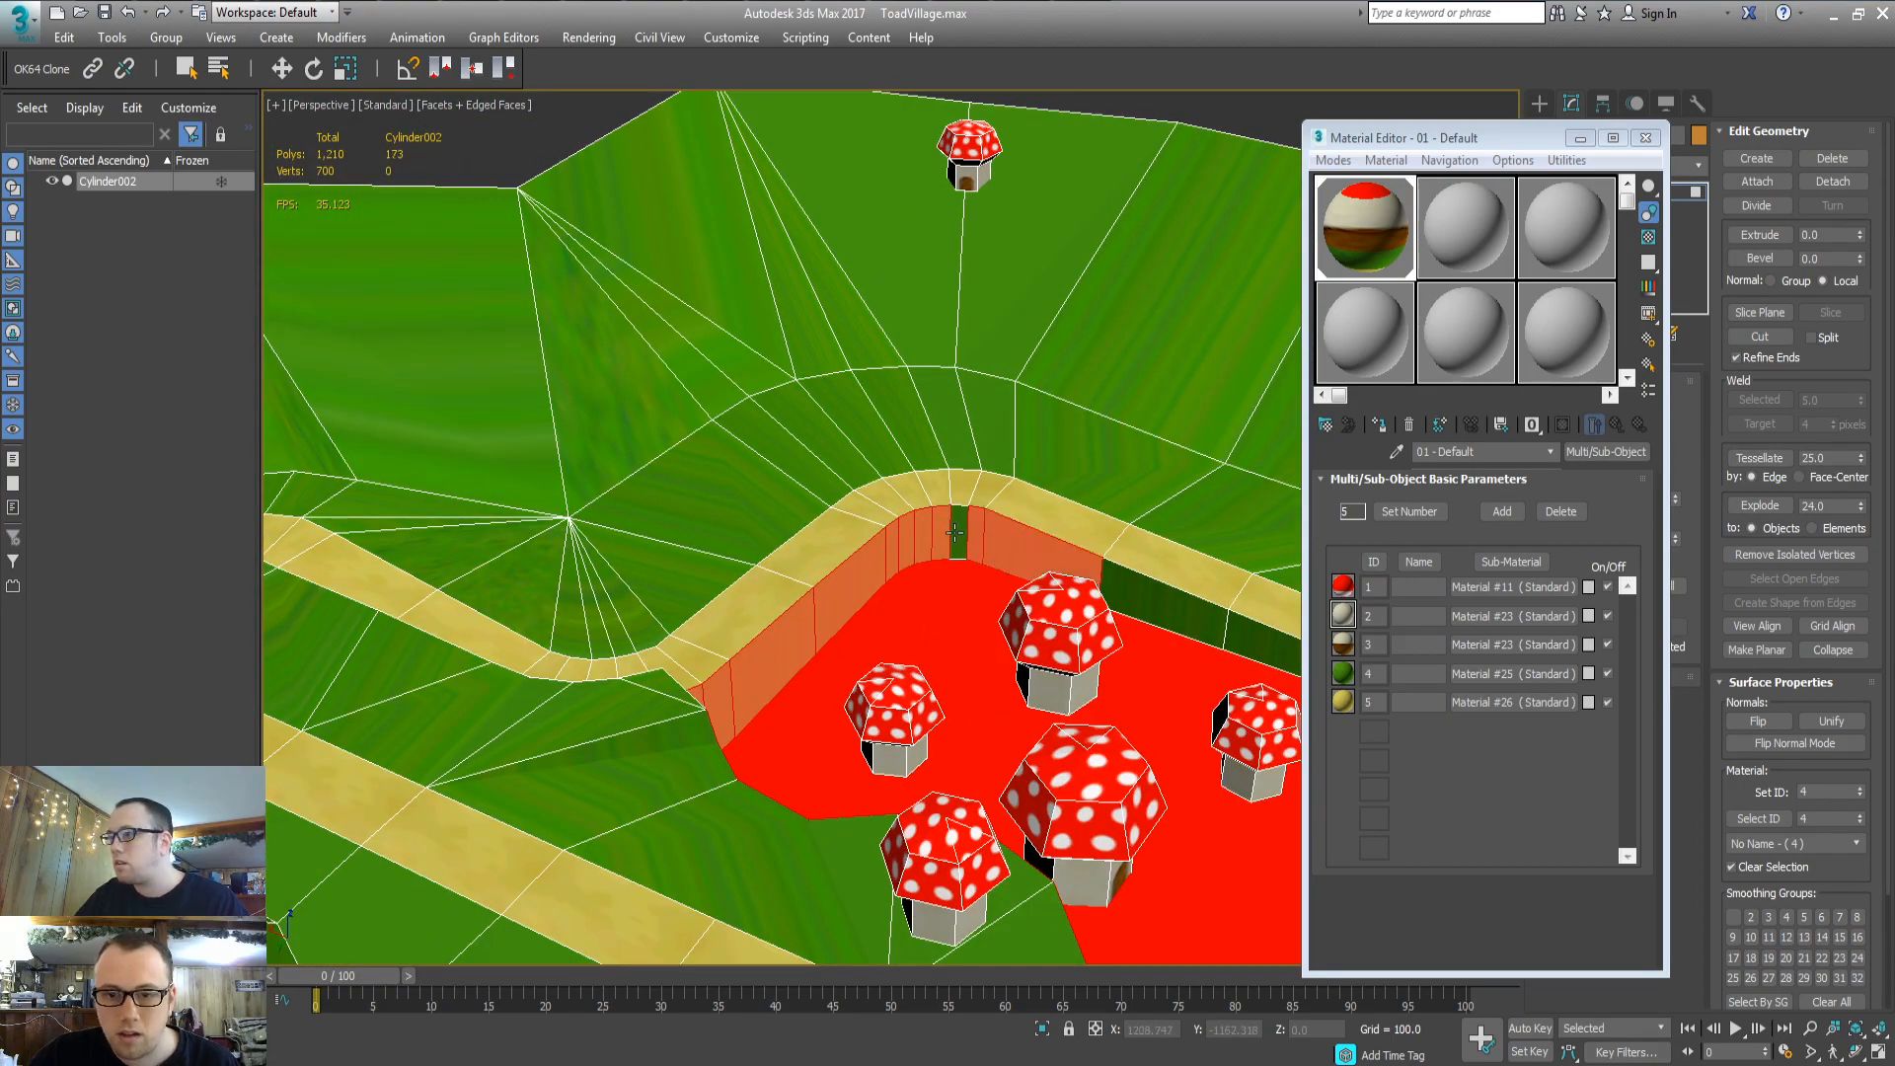
left_click(958, 539, "ctrl")
Add the next side wall of the sunken area and all wall polygons around its second rounded corner to the selection
middle_click_drag(1130, 671, 986, 709)
middle_click_drag(584, 792, 723, 688)
left_click(487, 387, "ctrl")
left_click(598, 346, "ctrl")
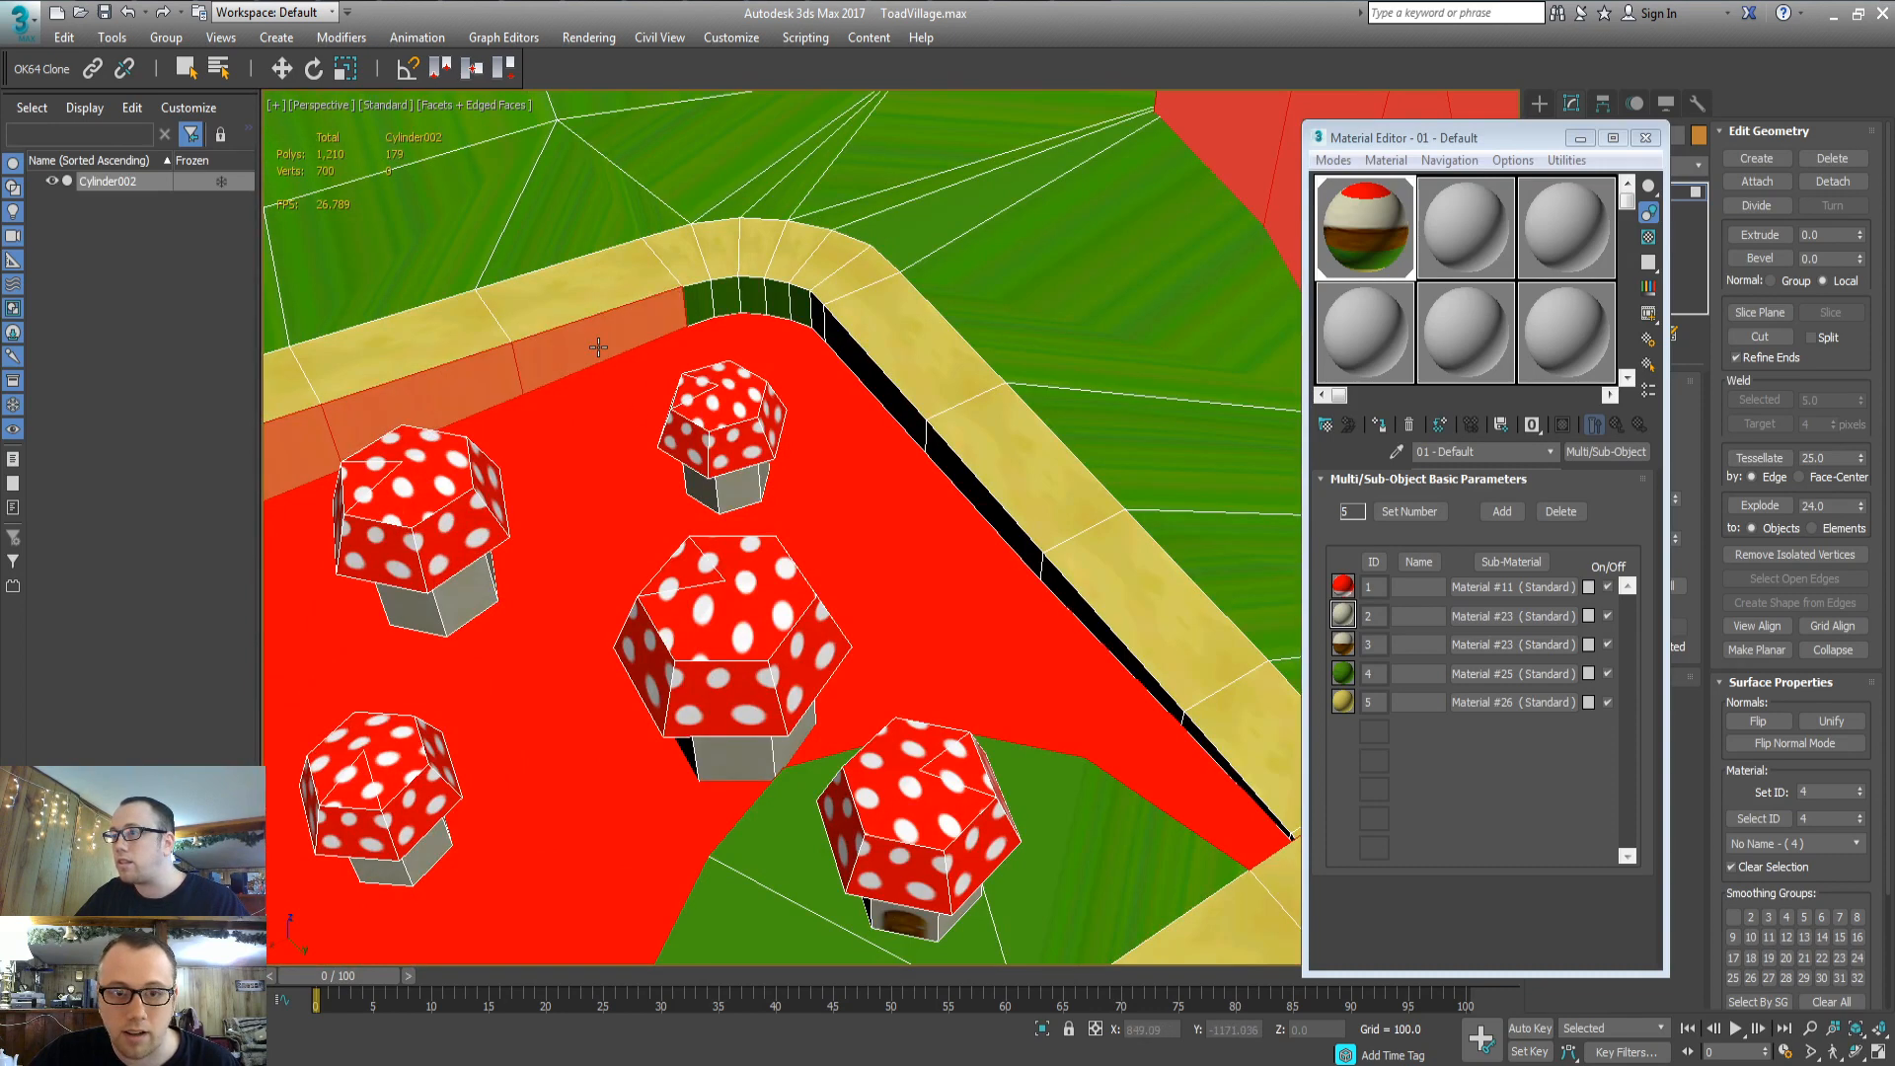
left_click(697, 312, "ctrl")
left_click(754, 301, "ctrl")
left_click(732, 303, "ctrl")
left_click(801, 313, "ctrl")
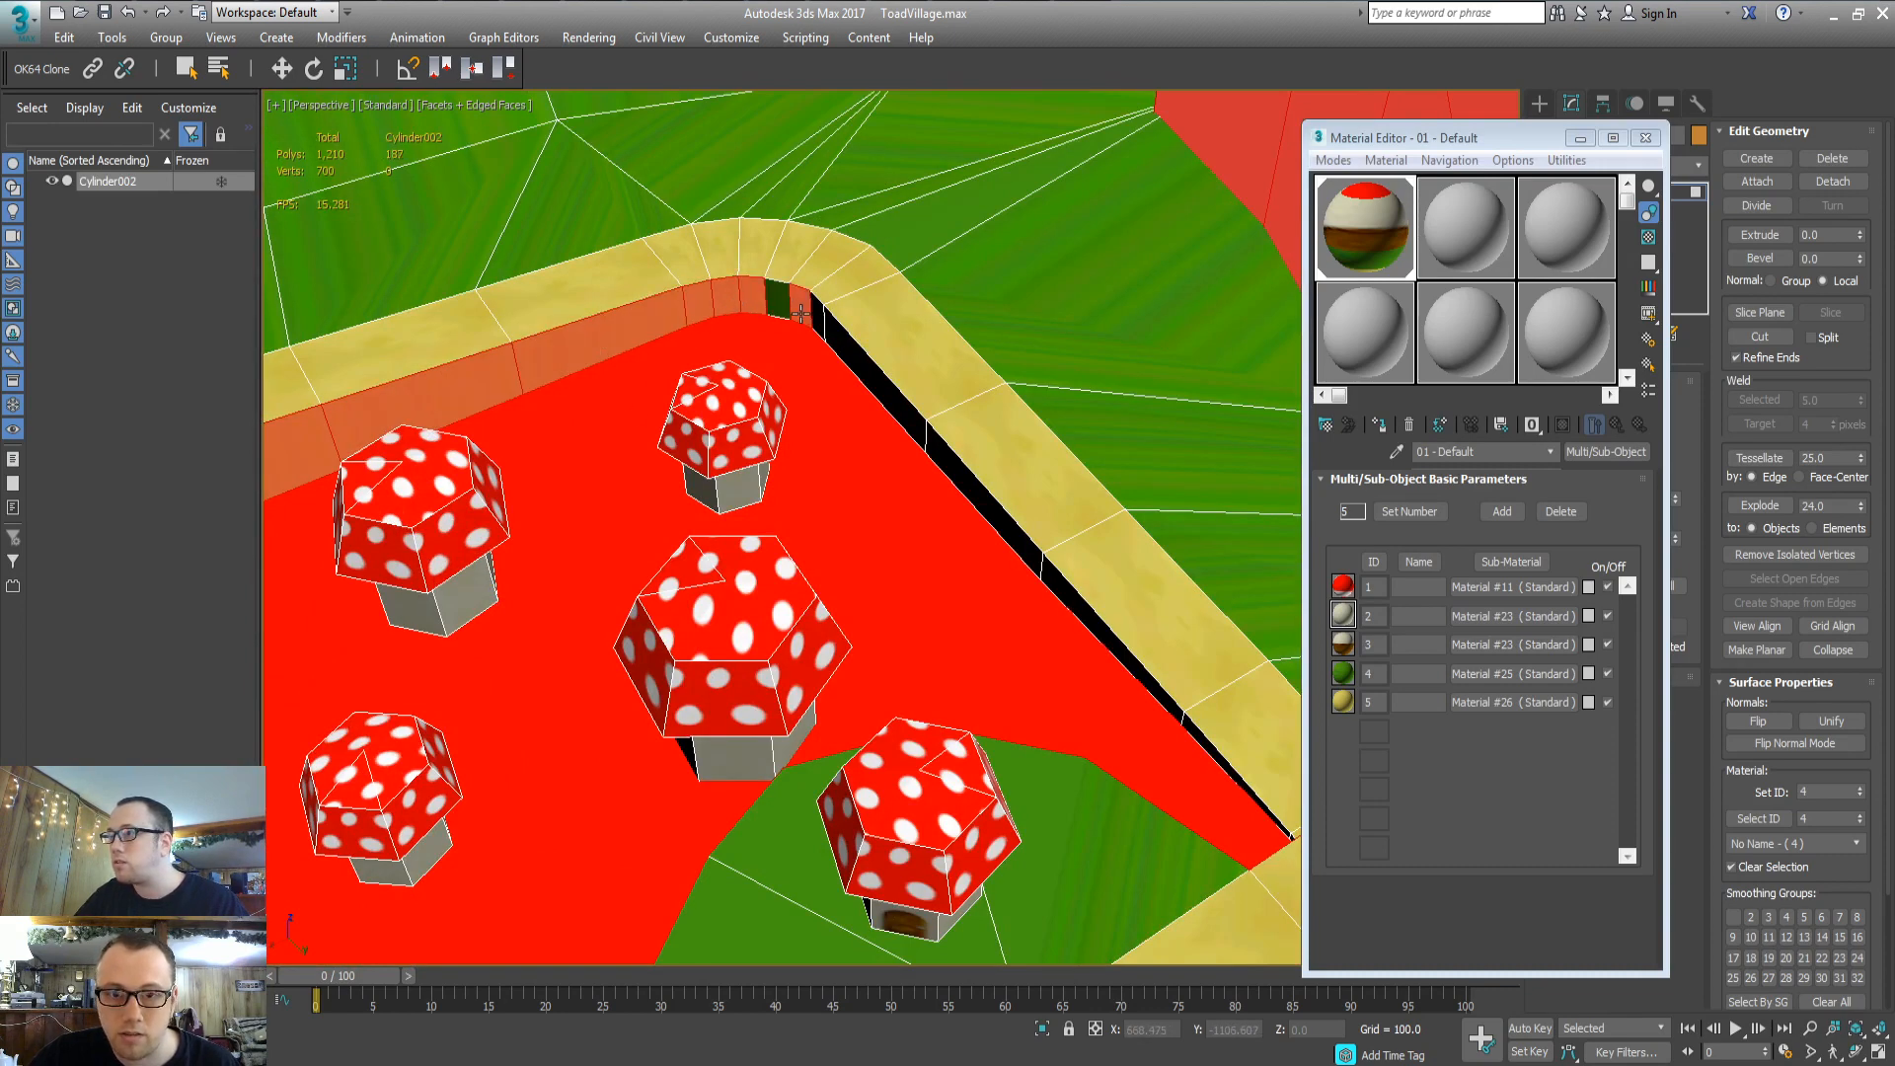
left_click(782, 306, "ctrl")
Add the dark wall strips along the last straight road edge of the sunken area to the selection
left_click(849, 347, "ctrl")
left_click(933, 459, "ctrl")
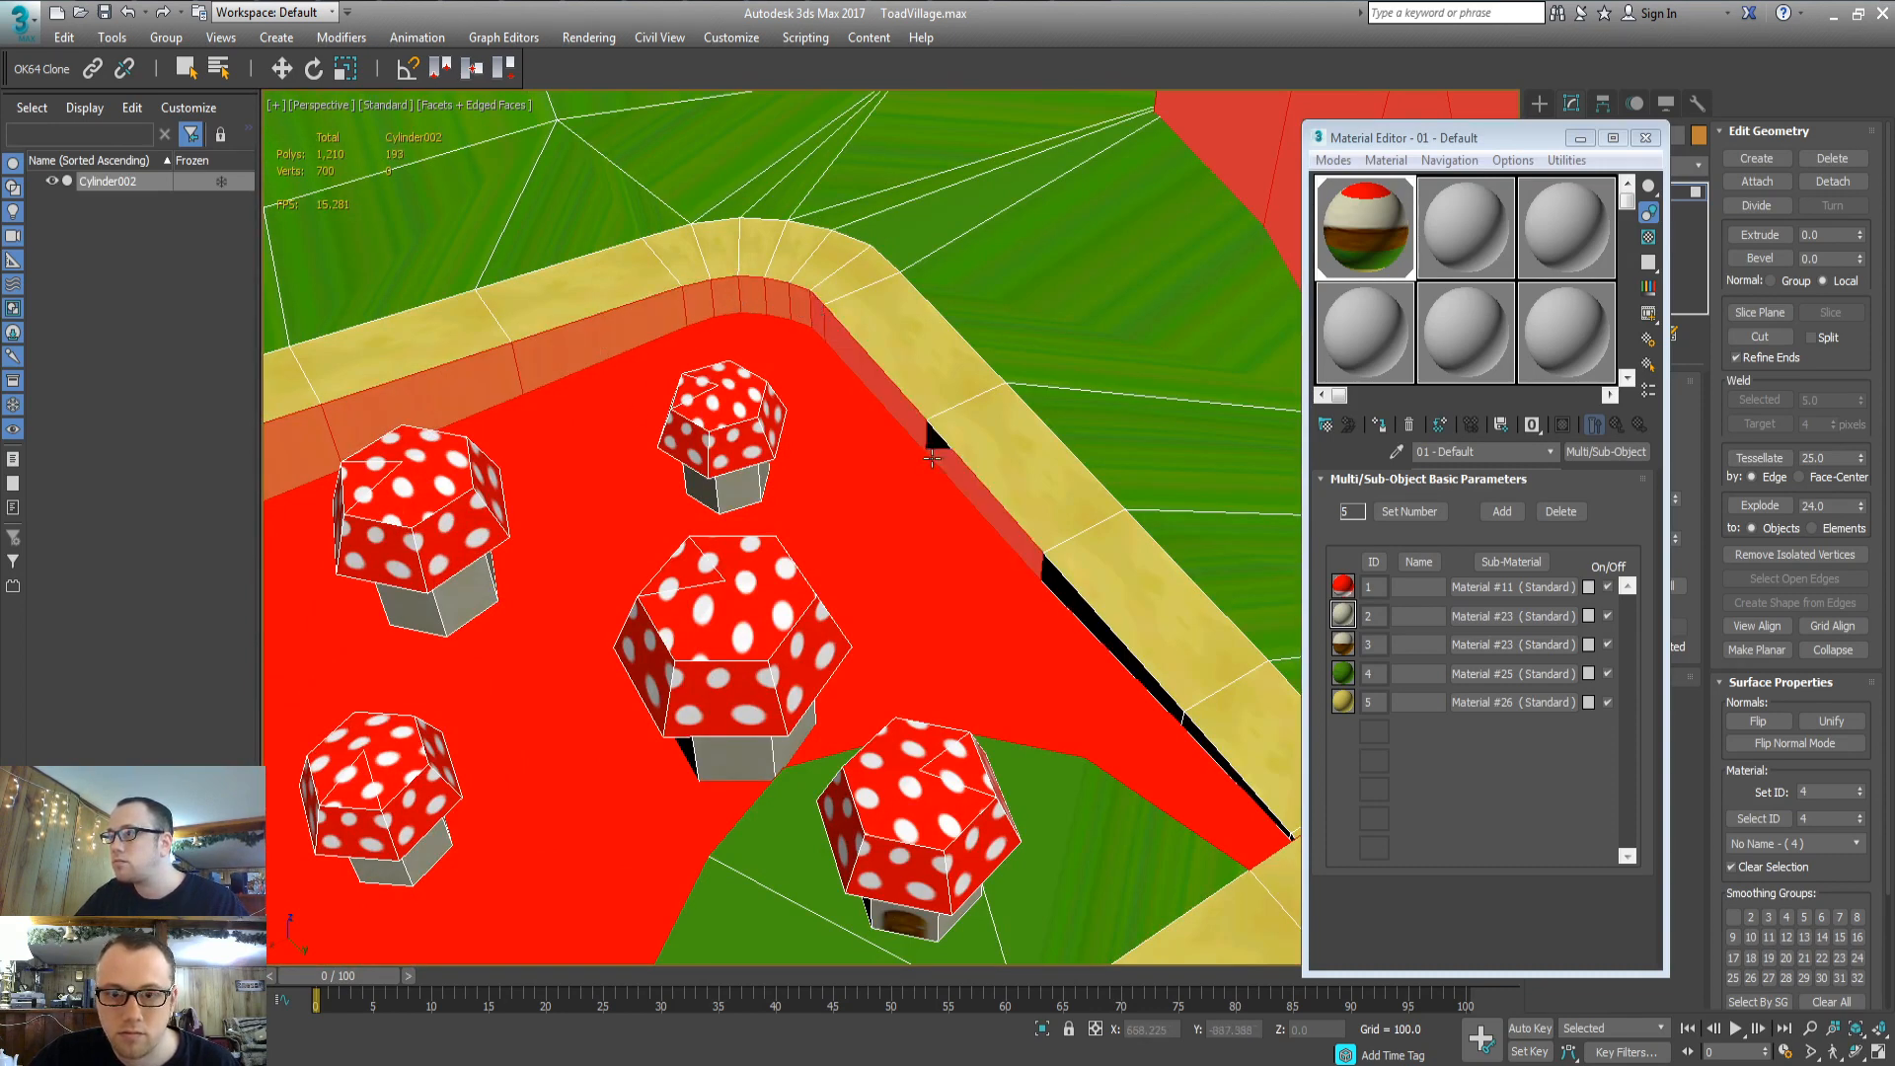
left_click(1069, 611, "ctrl")
left_click(1212, 754, "ctrl")
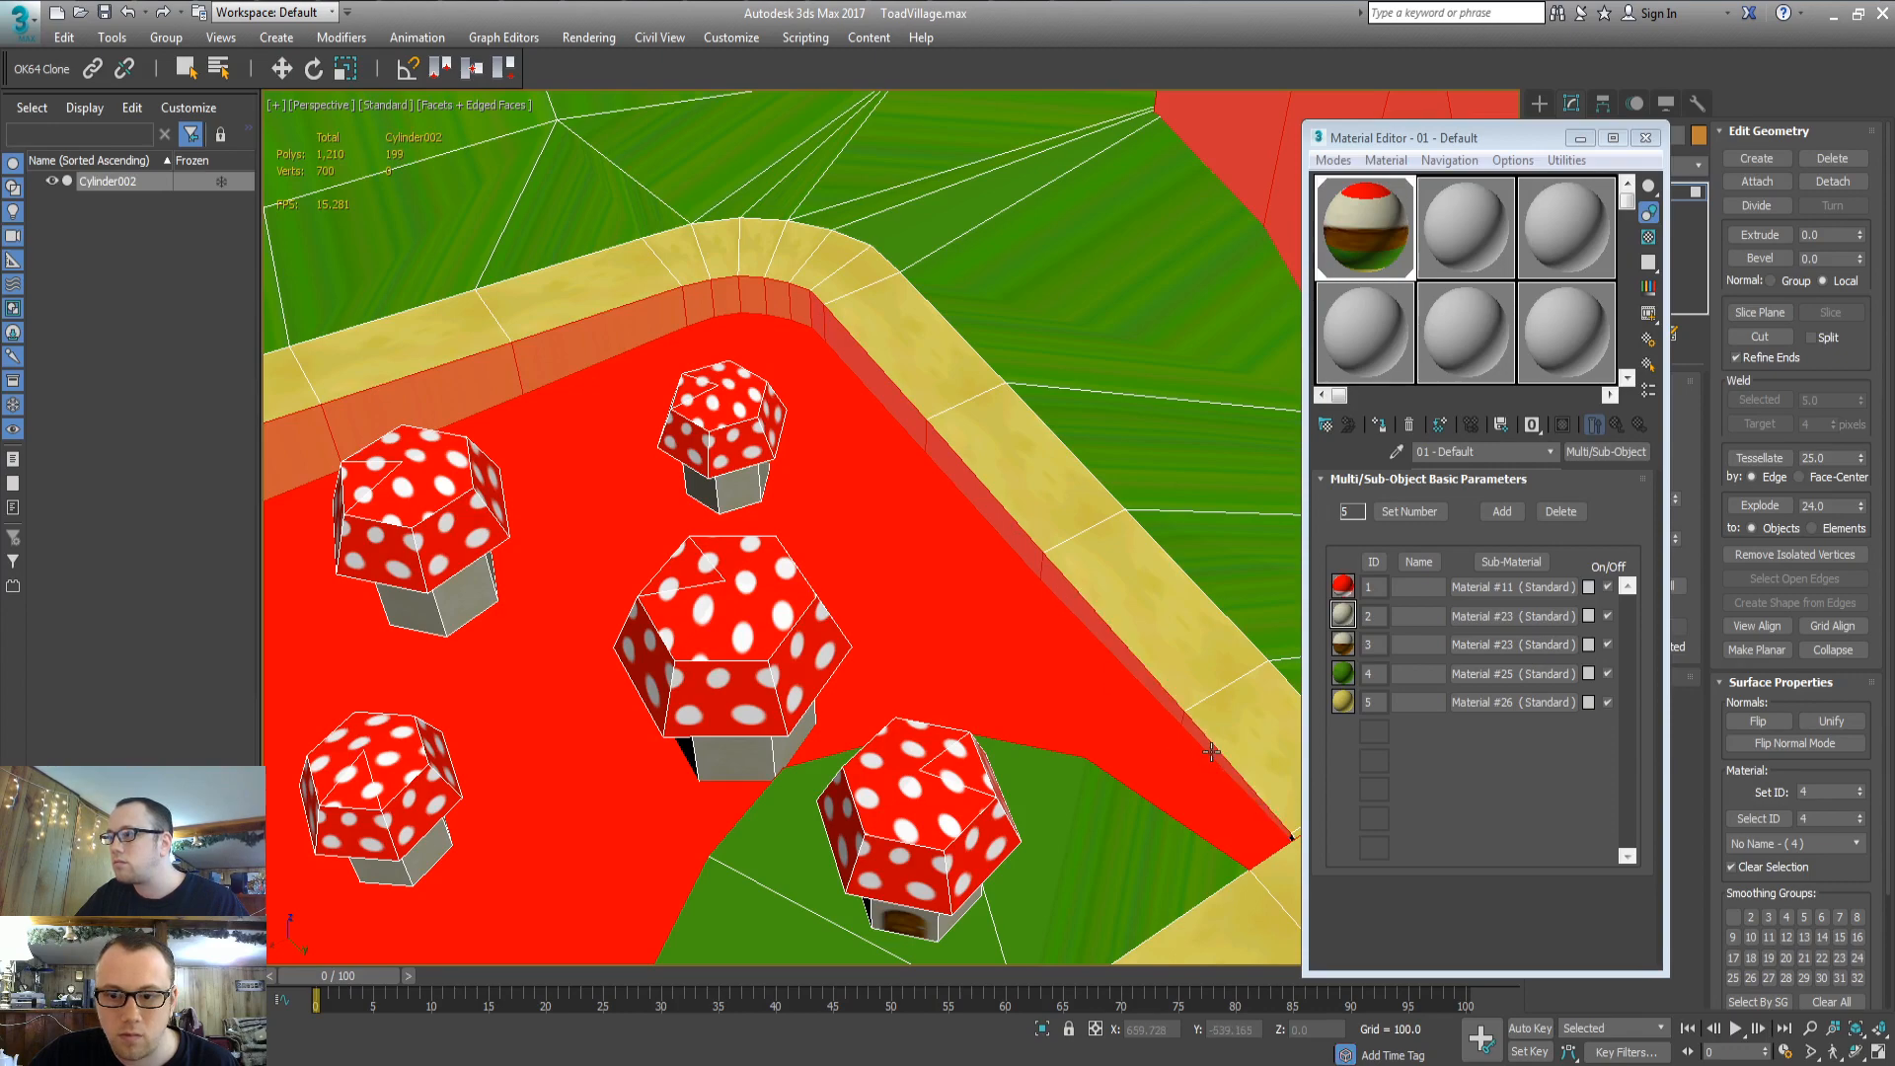
Add the outer boundary wall polygons around the upper village to the selection, checking the terrain from several sides
scroll(969, 720, "down", 3)
scroll(818, 632, "down", 6)
middle_click_drag(819, 632, 439, 590, "alt")
middle_click_drag(450, 606, 974, 452, "alt")
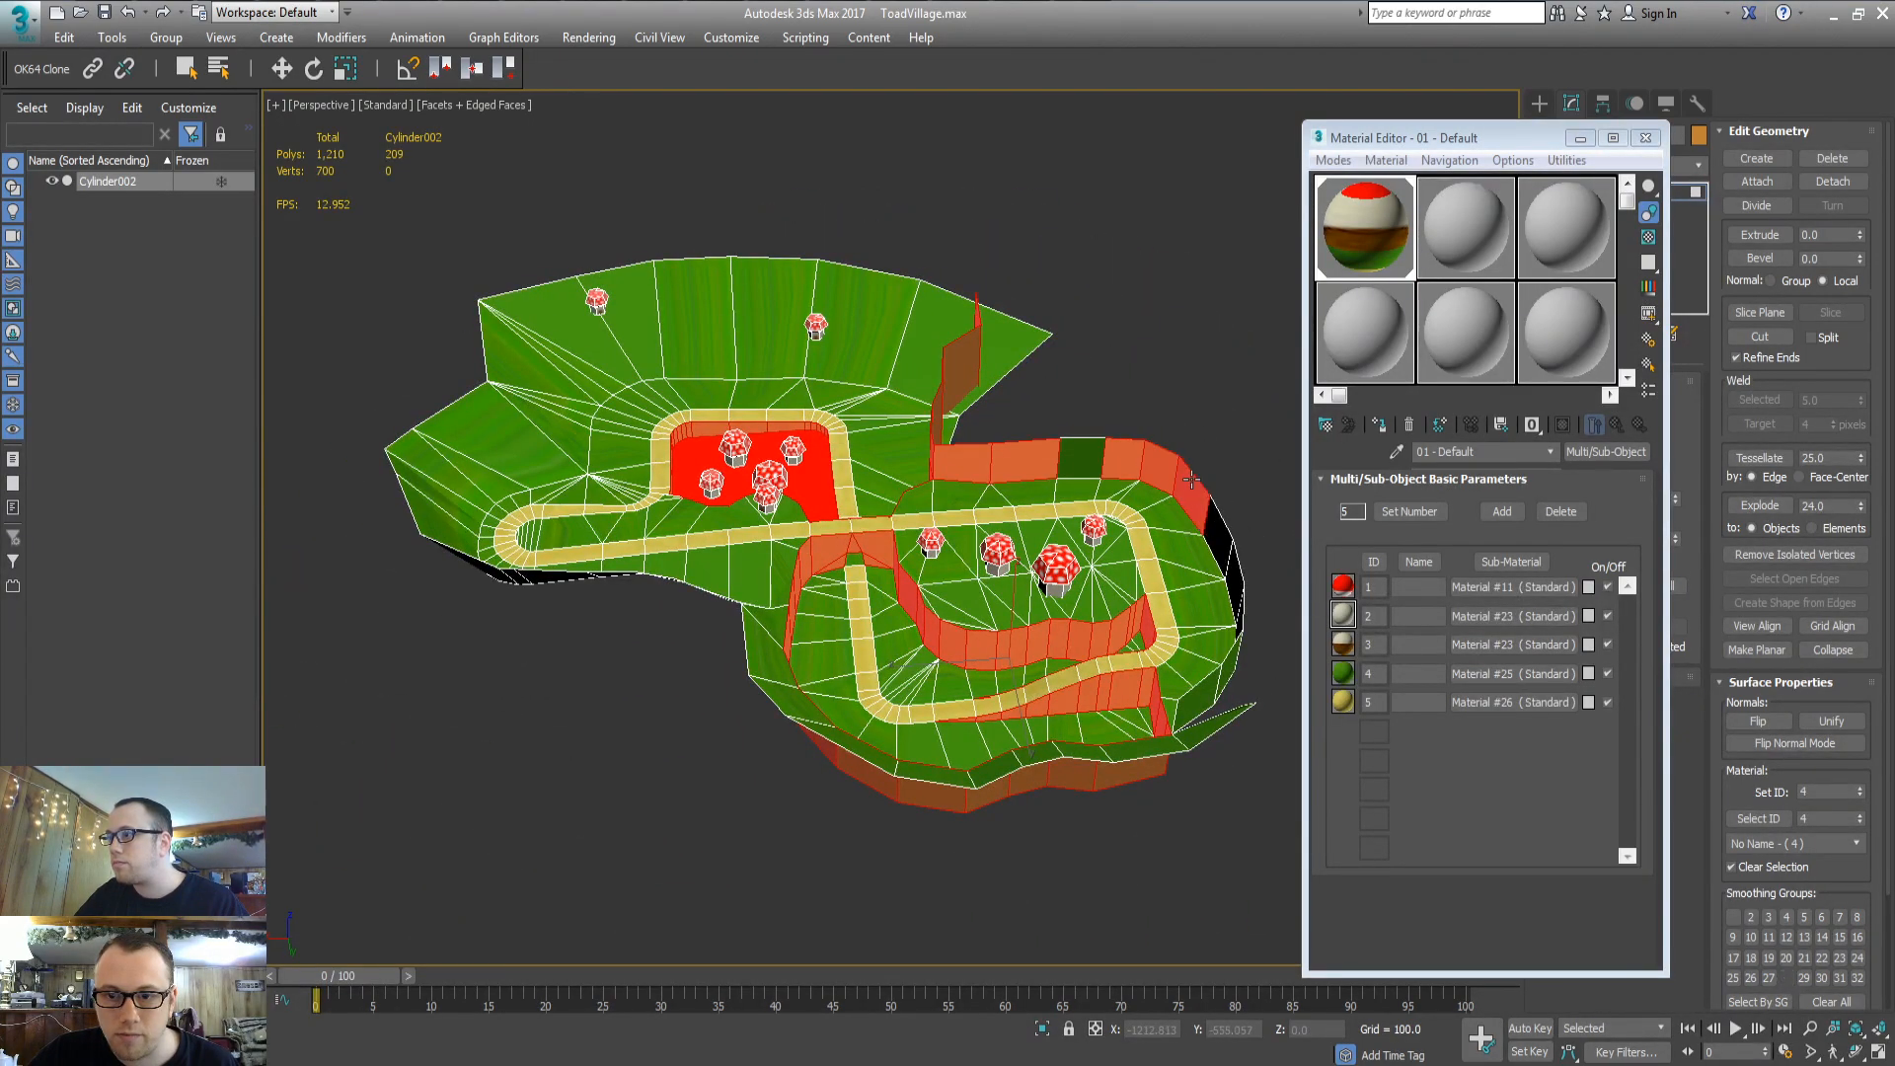
middle_click_drag(933, 571, 1190, 447, "alt")
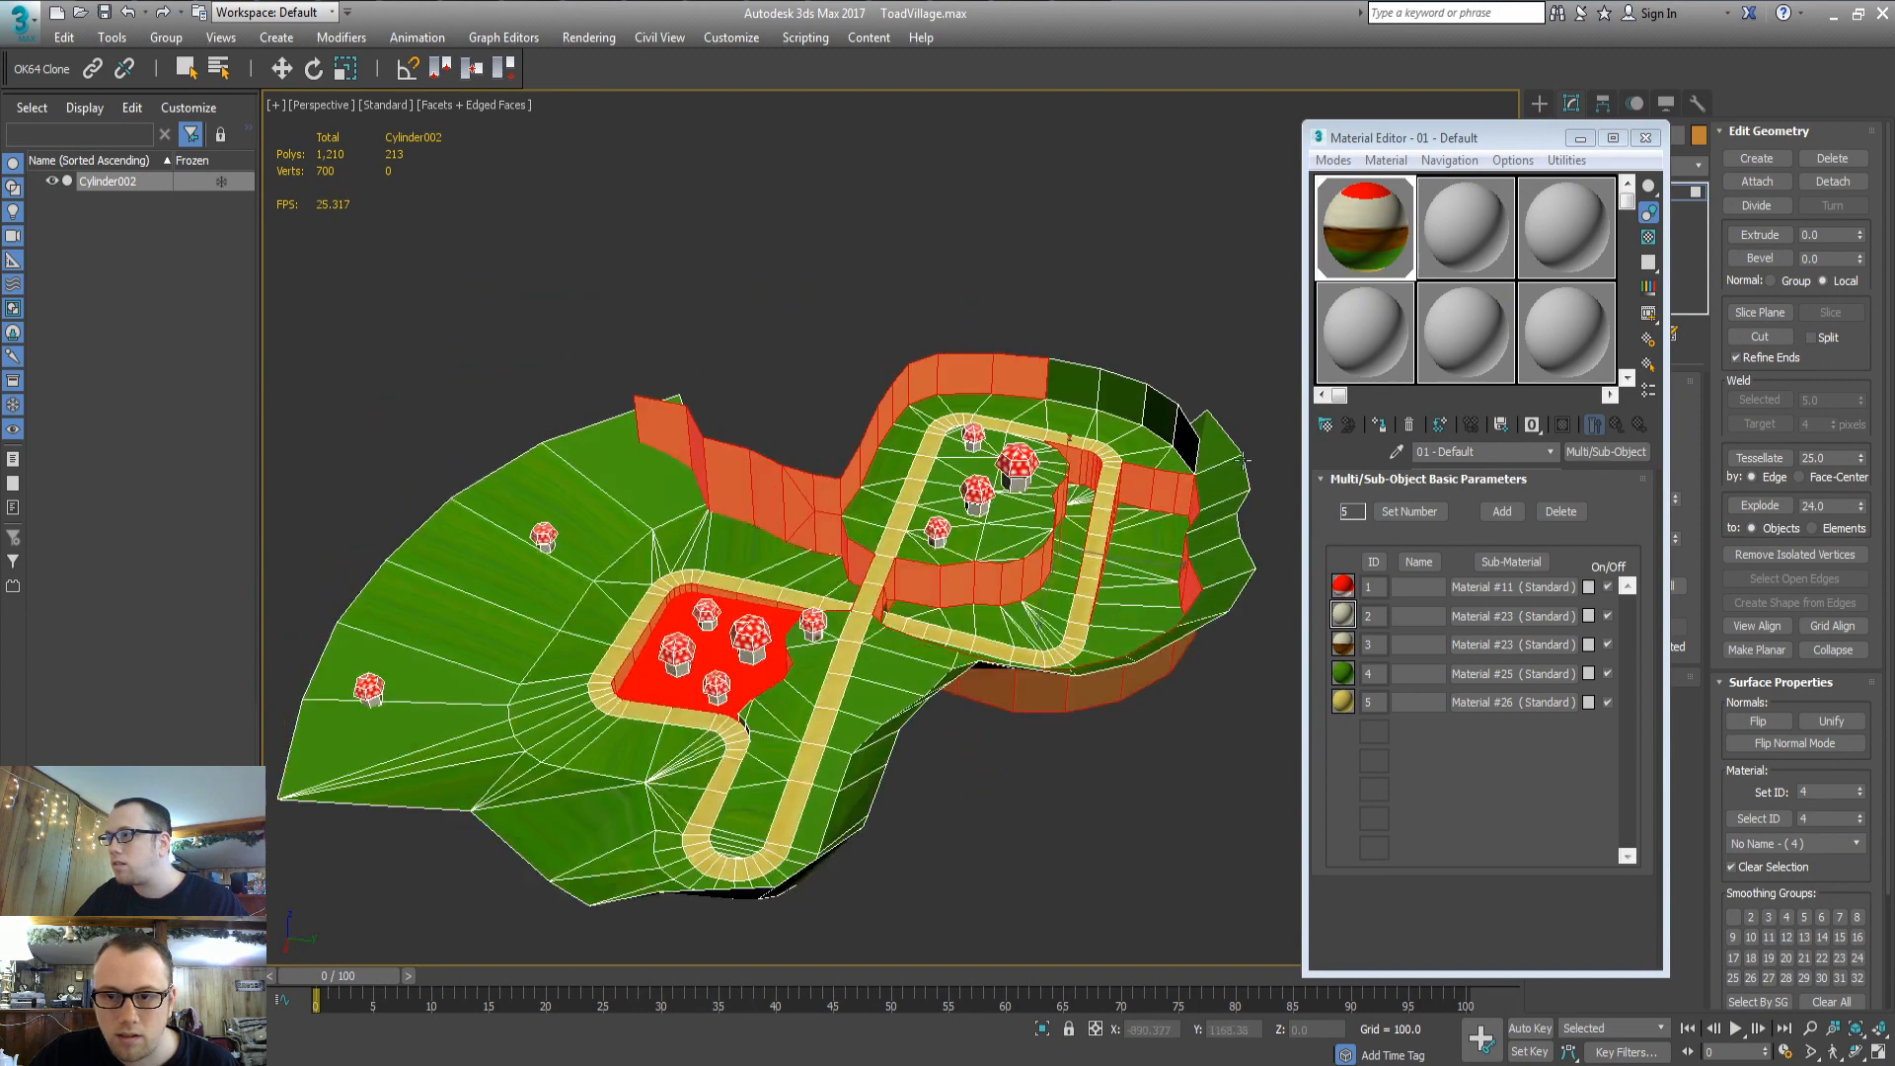
left_click(1070, 381, "ctrl")
middle_click_drag(1066, 395, 594, 524, "alt")
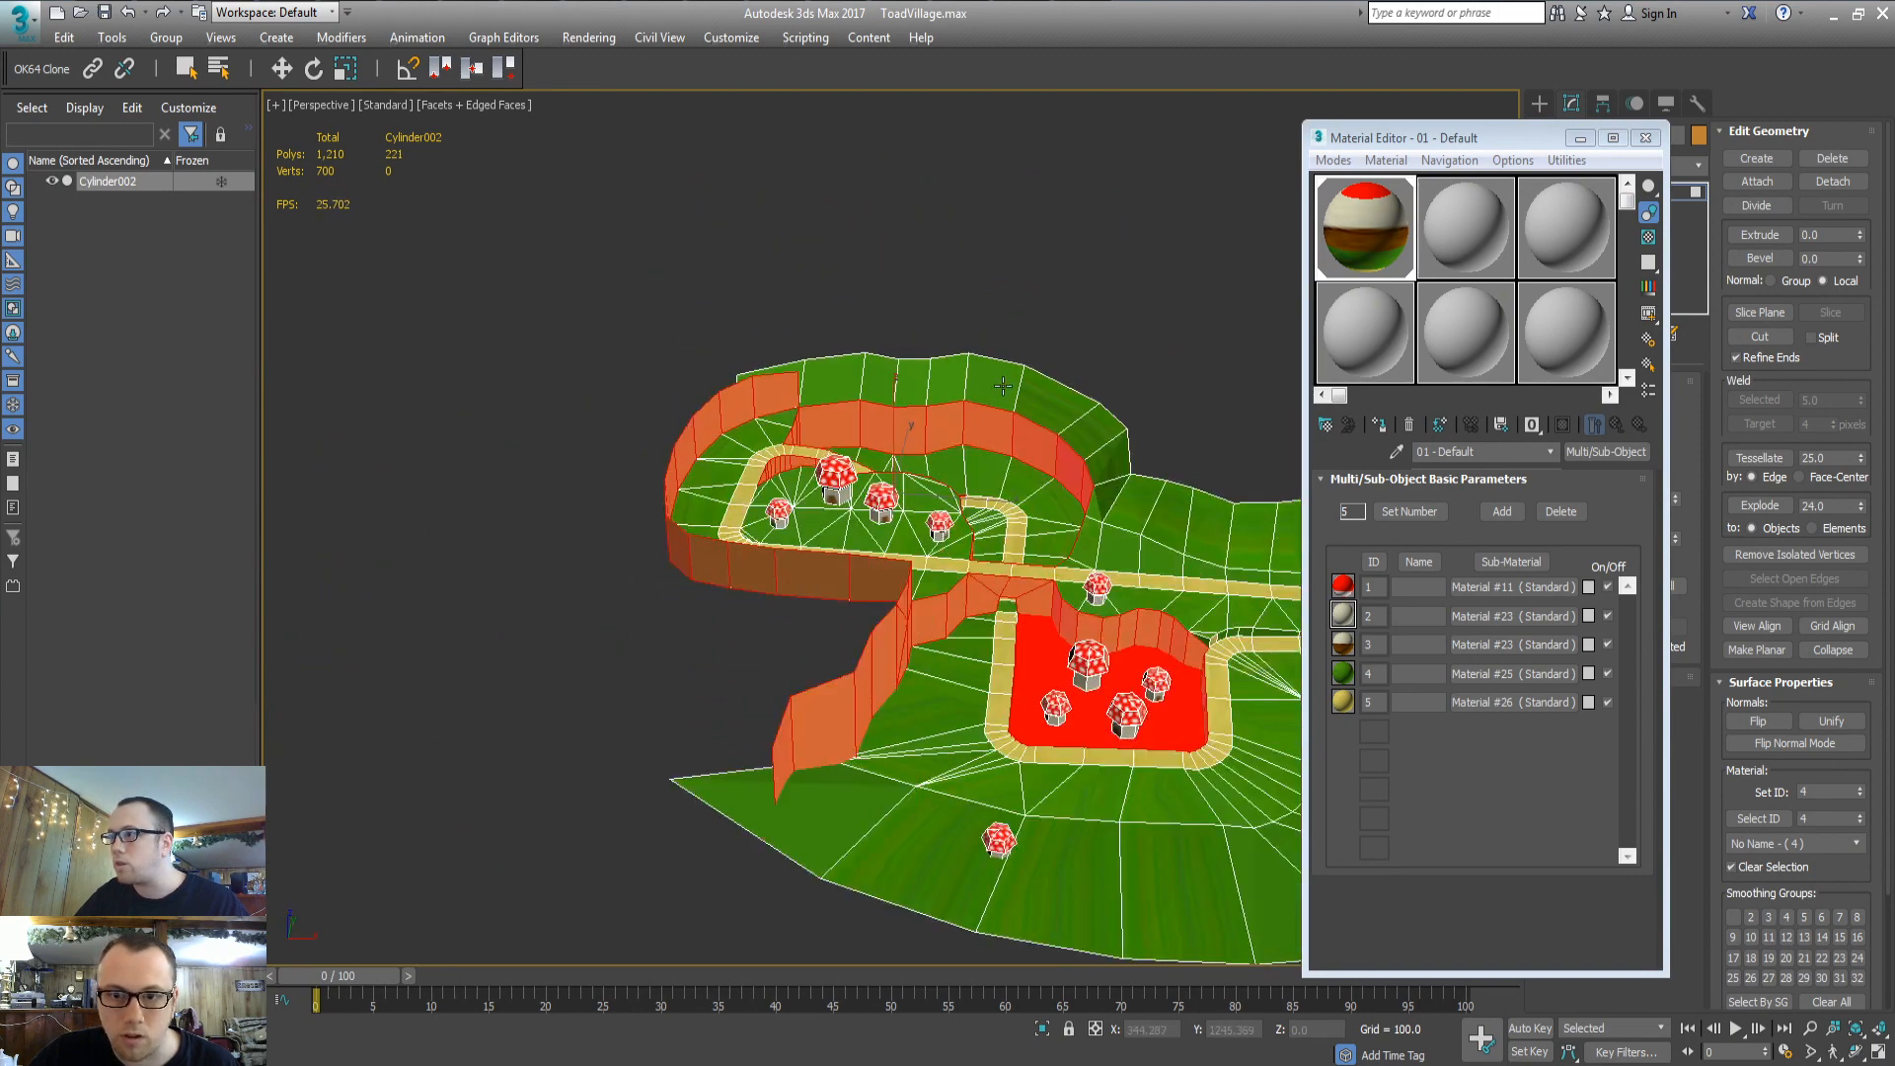
middle_click_drag(842, 421, 736, 478, "alt")
Set the material ID of the selected wall polygons to 6
double_click(1810, 792)
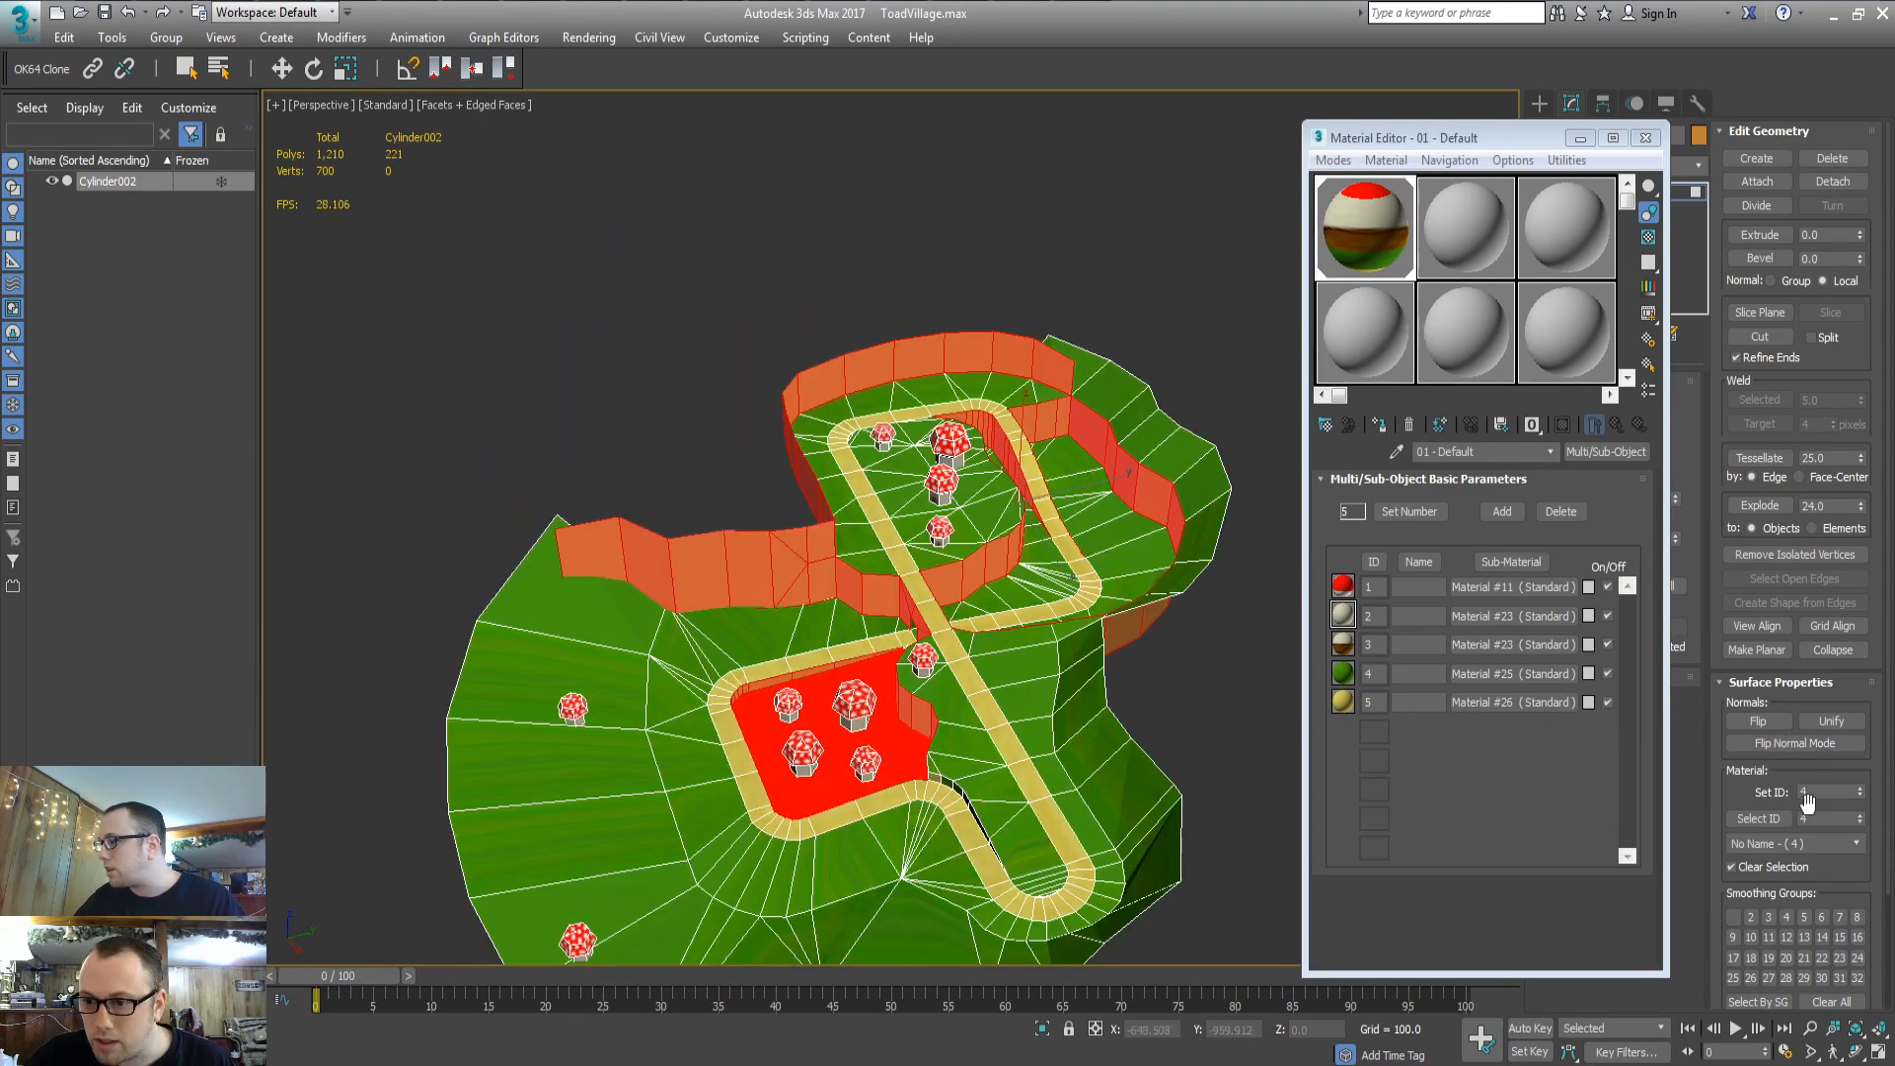
type("6")
key("Return")
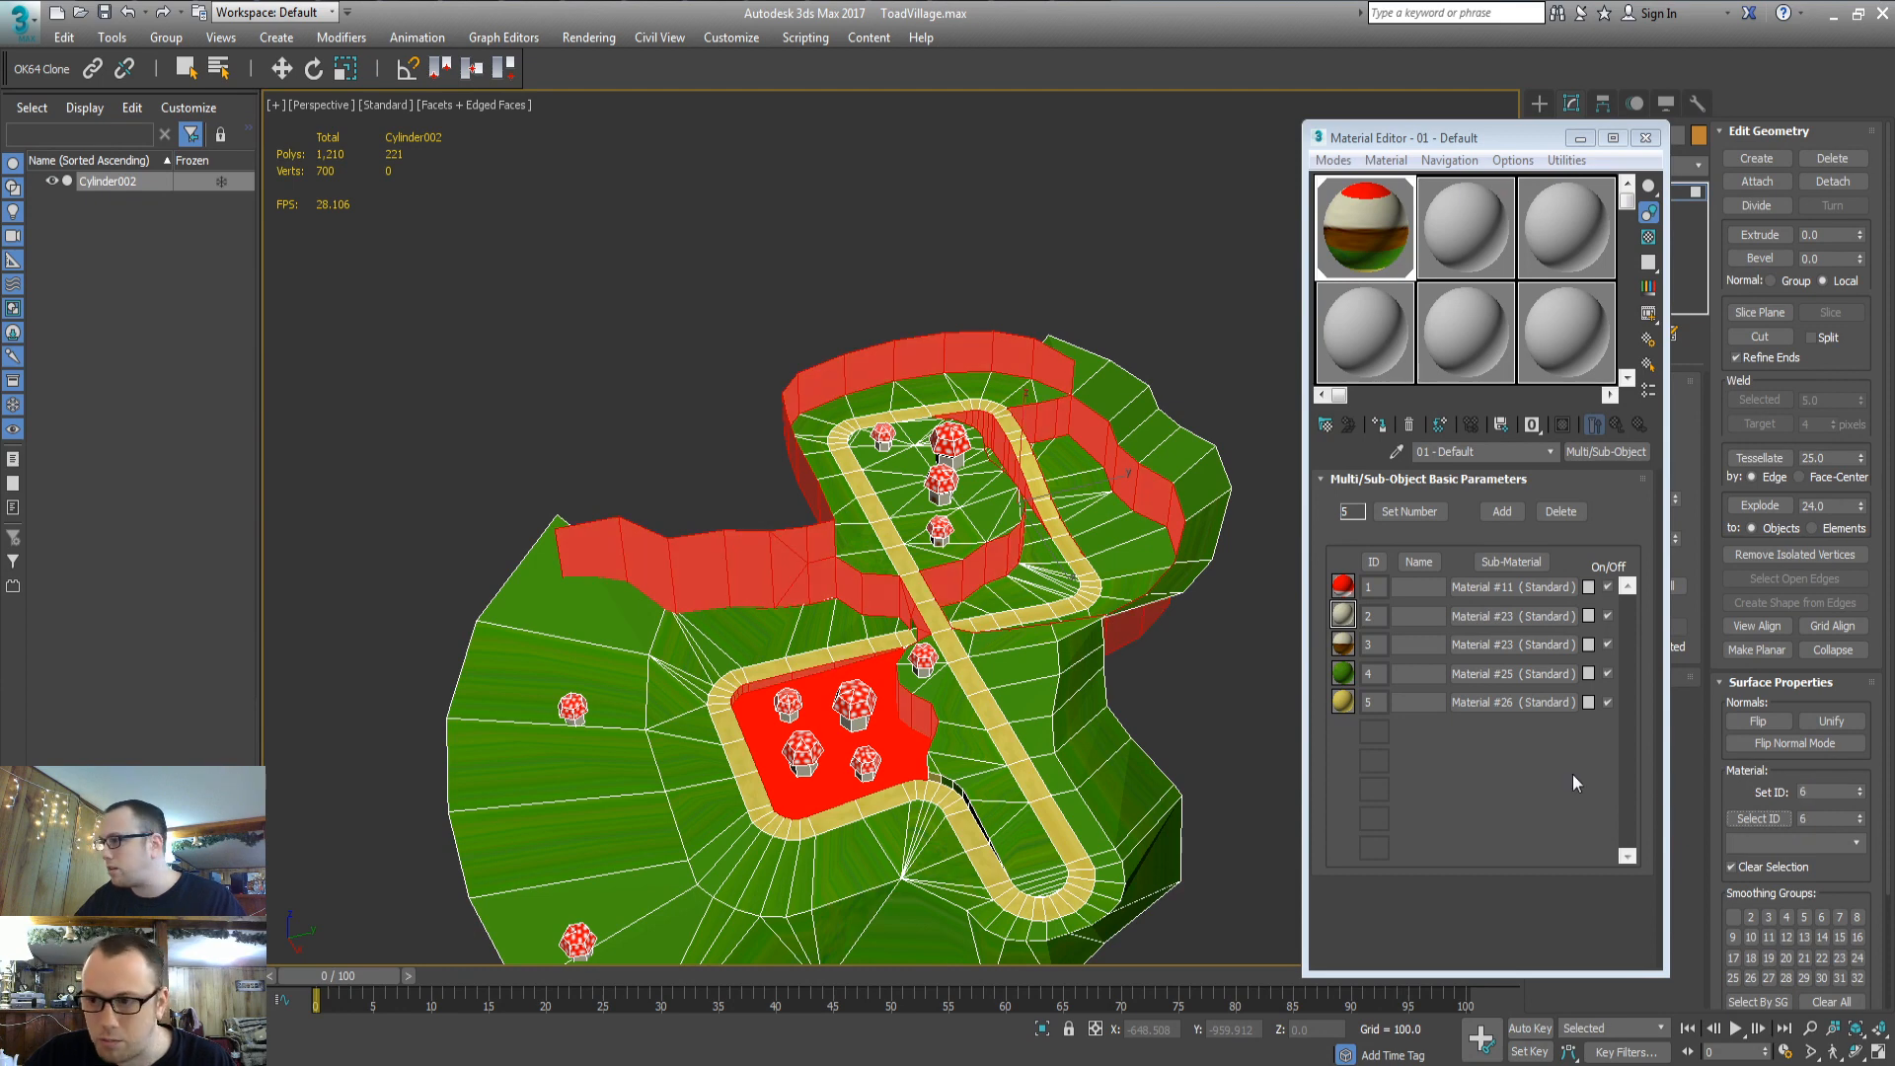
Add a sixth sub-material to the Multi/Sub-Object material, make it Standard, and start a bitmap for its diffuse map
left_click(1501, 511)
left_click(1480, 731)
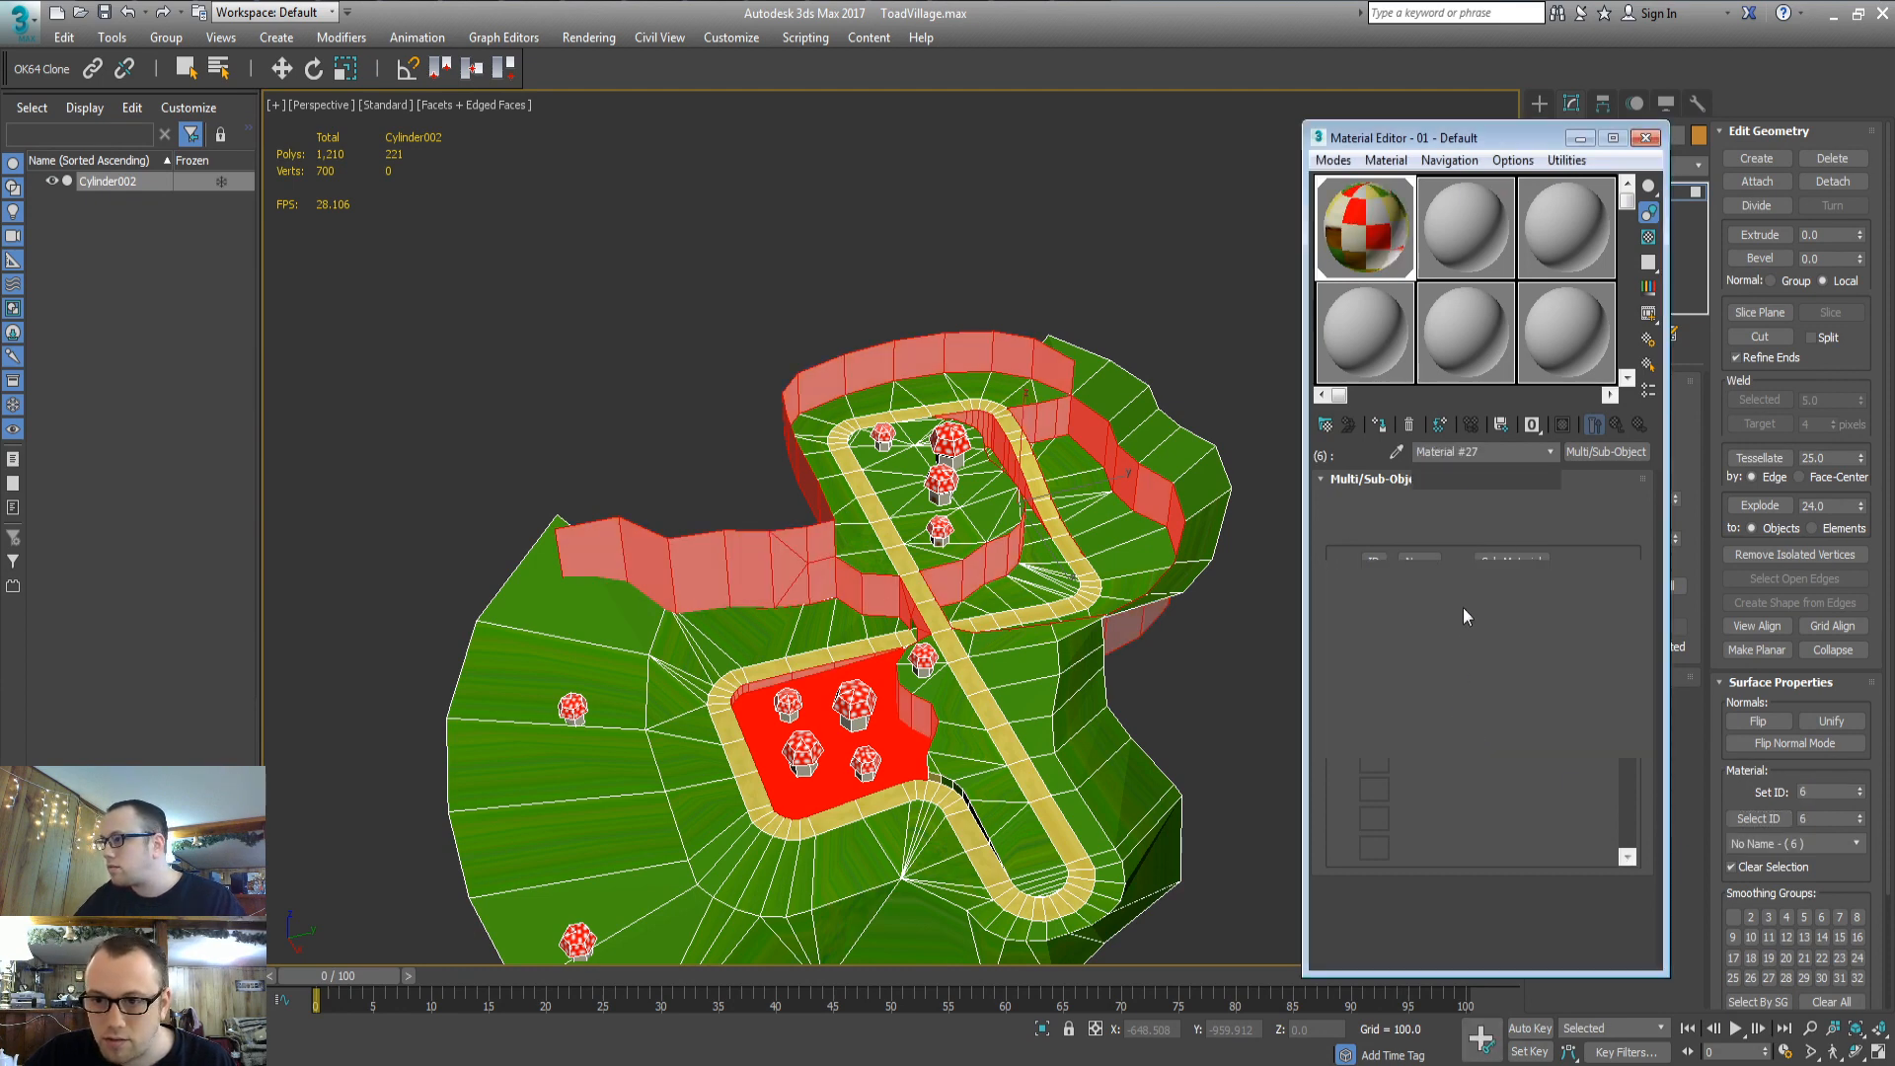
left_click(1606, 451)
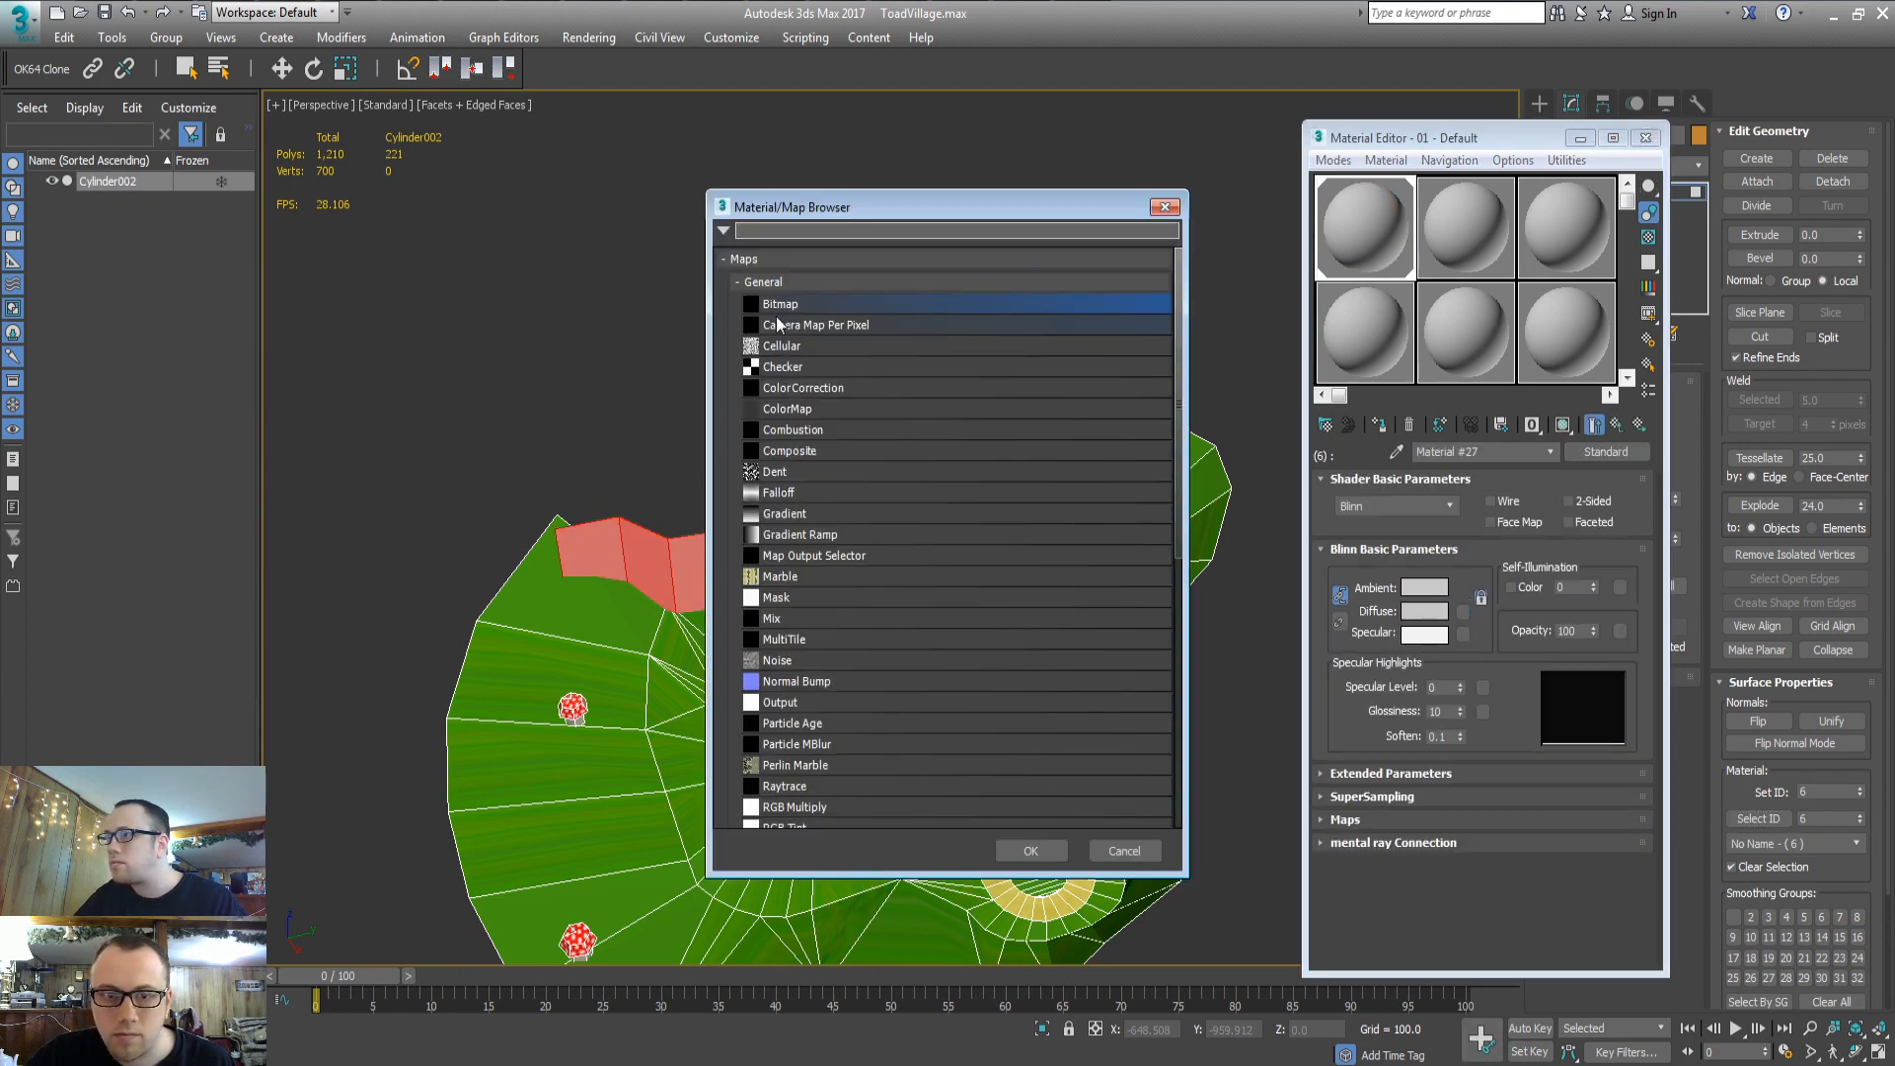
Browse the textures folder for a suitable wall texture, previewing brick.png and wall.png
left_click(482, 366)
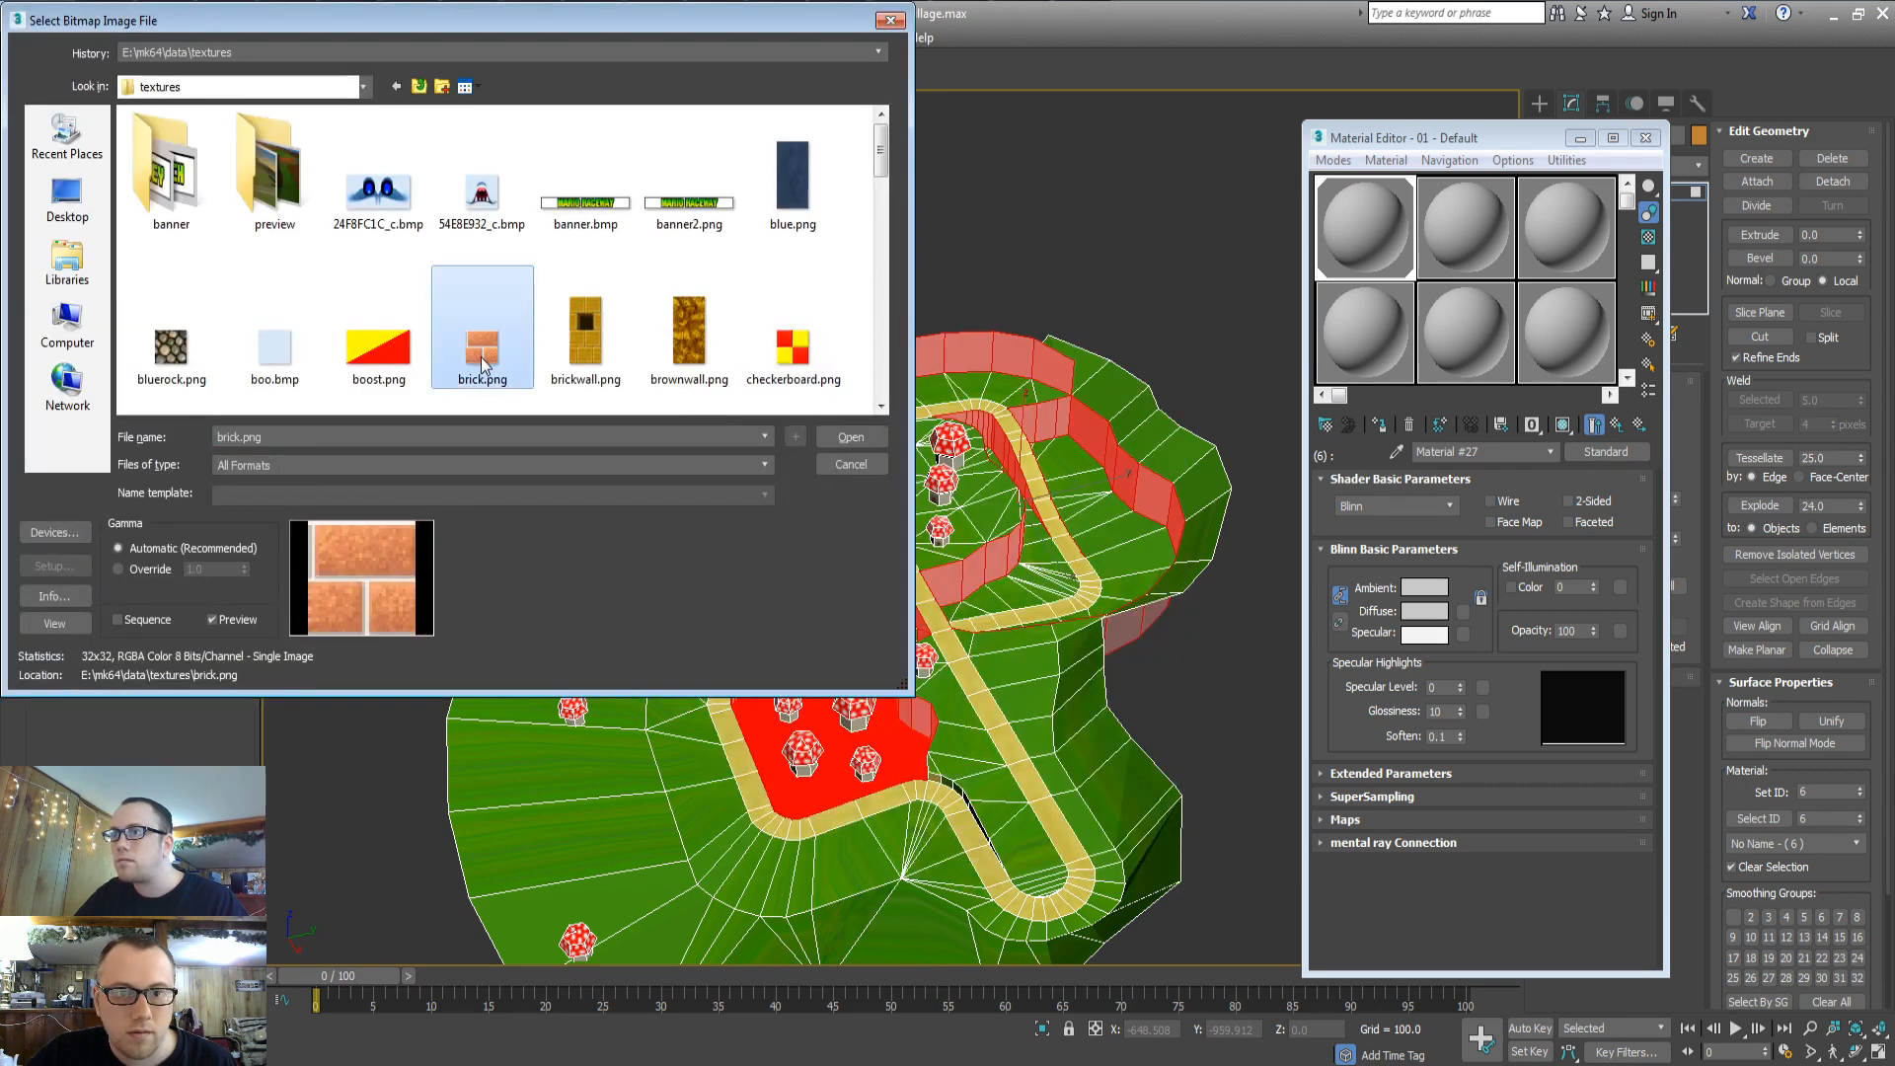
scroll(482, 366, "down", 5)
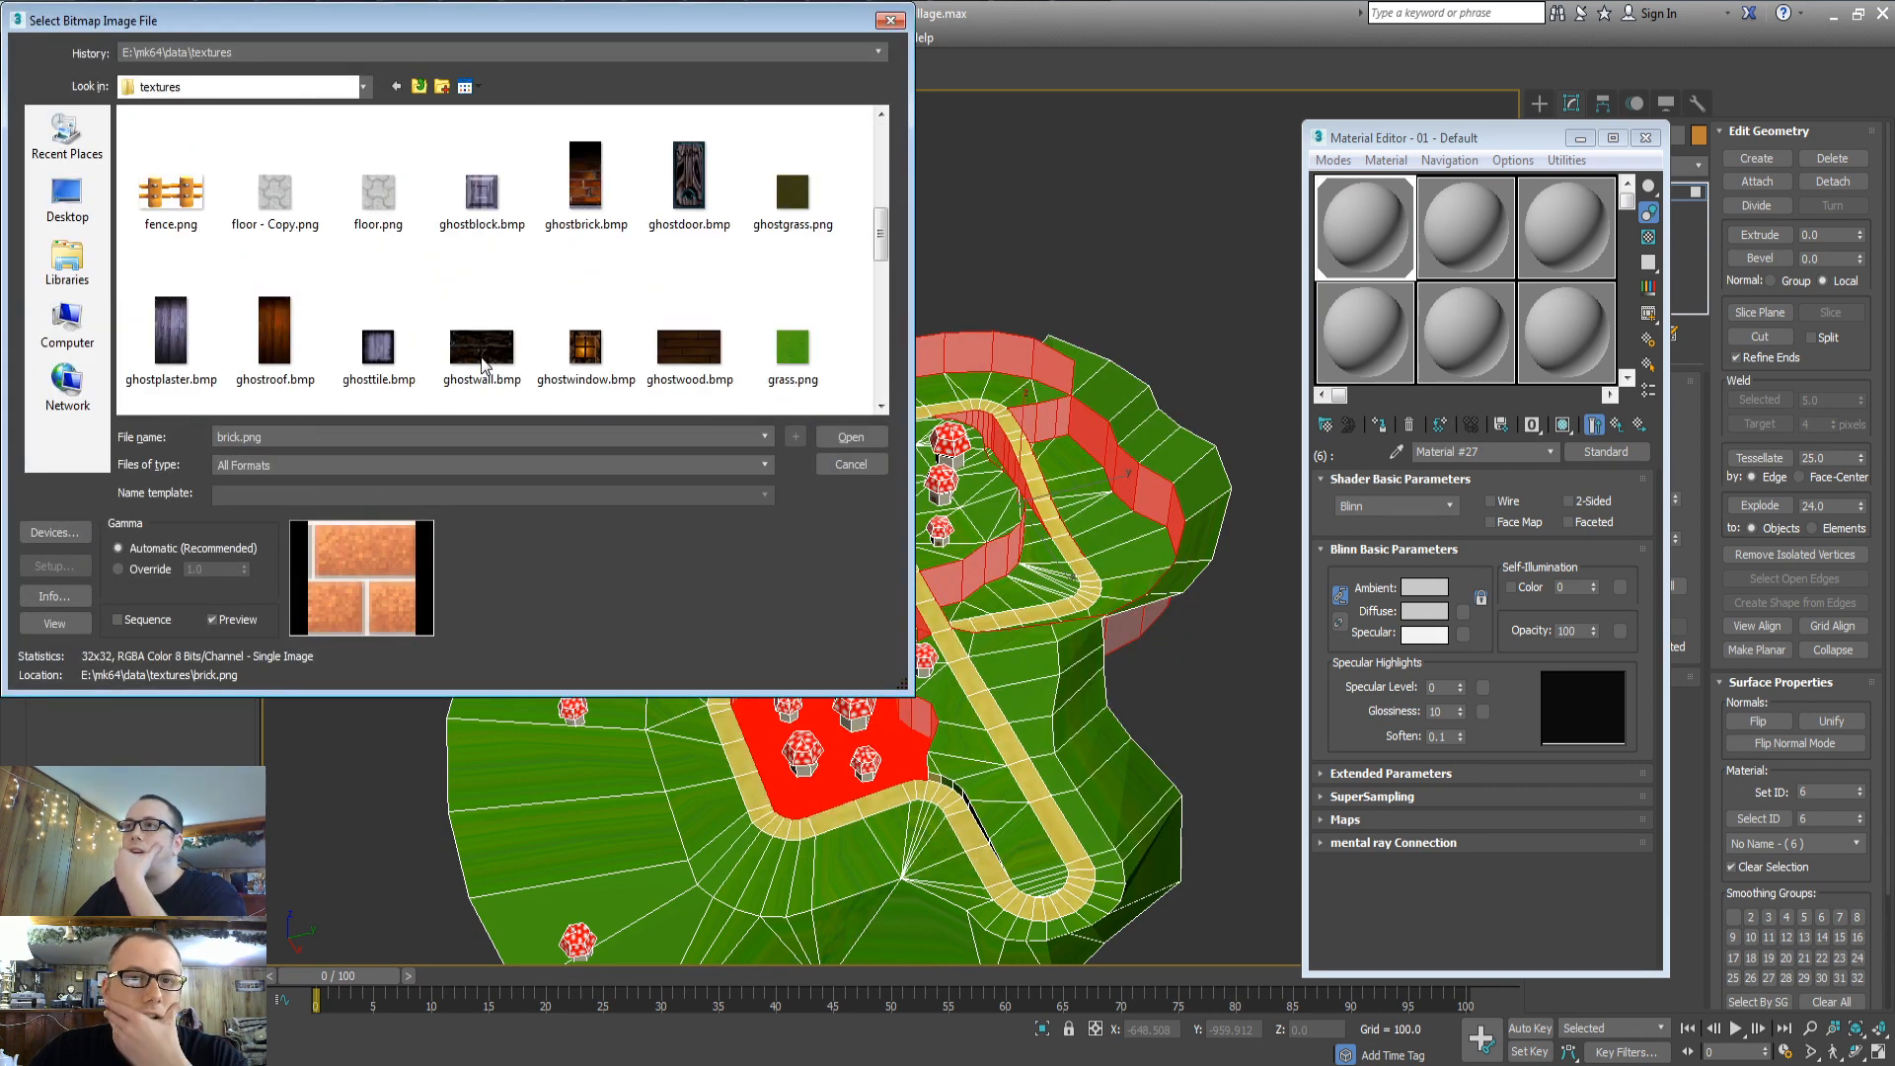
scroll(482, 366, "down", 3)
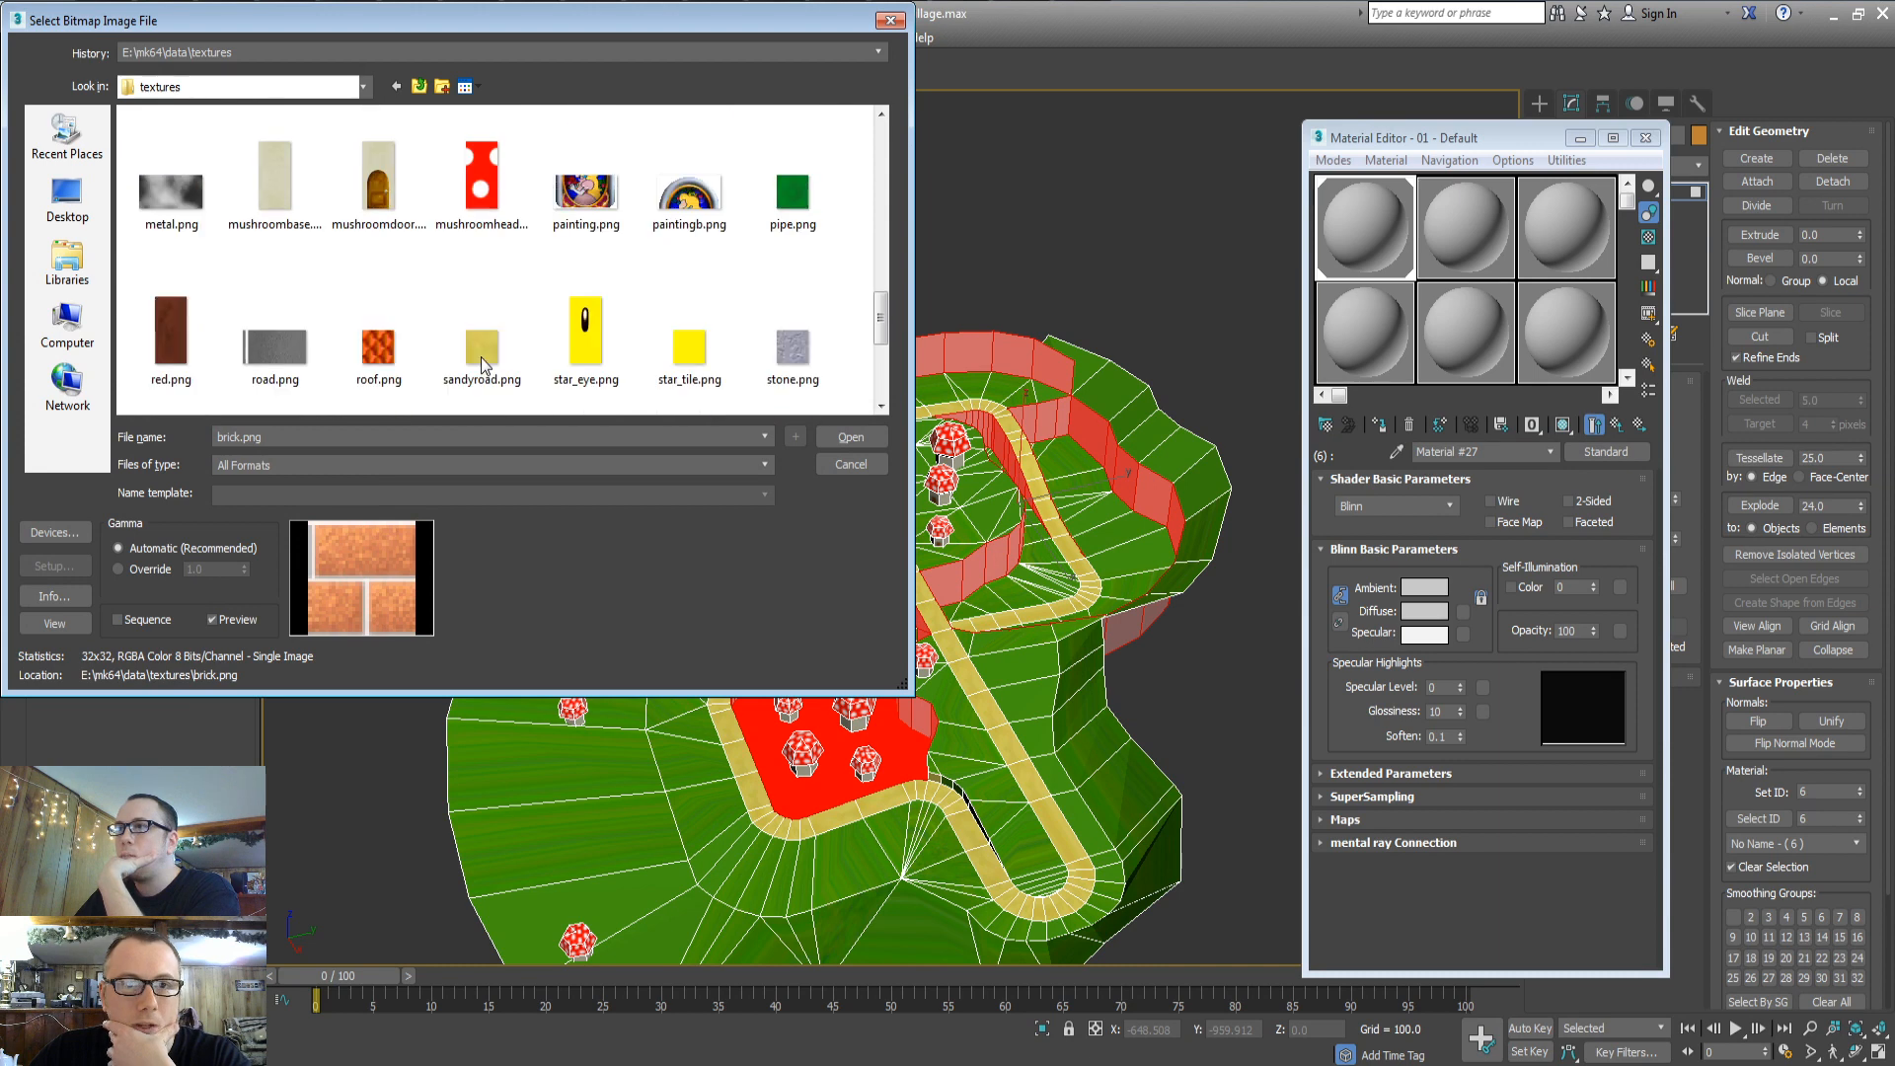
scroll(482, 366, "down", 2)
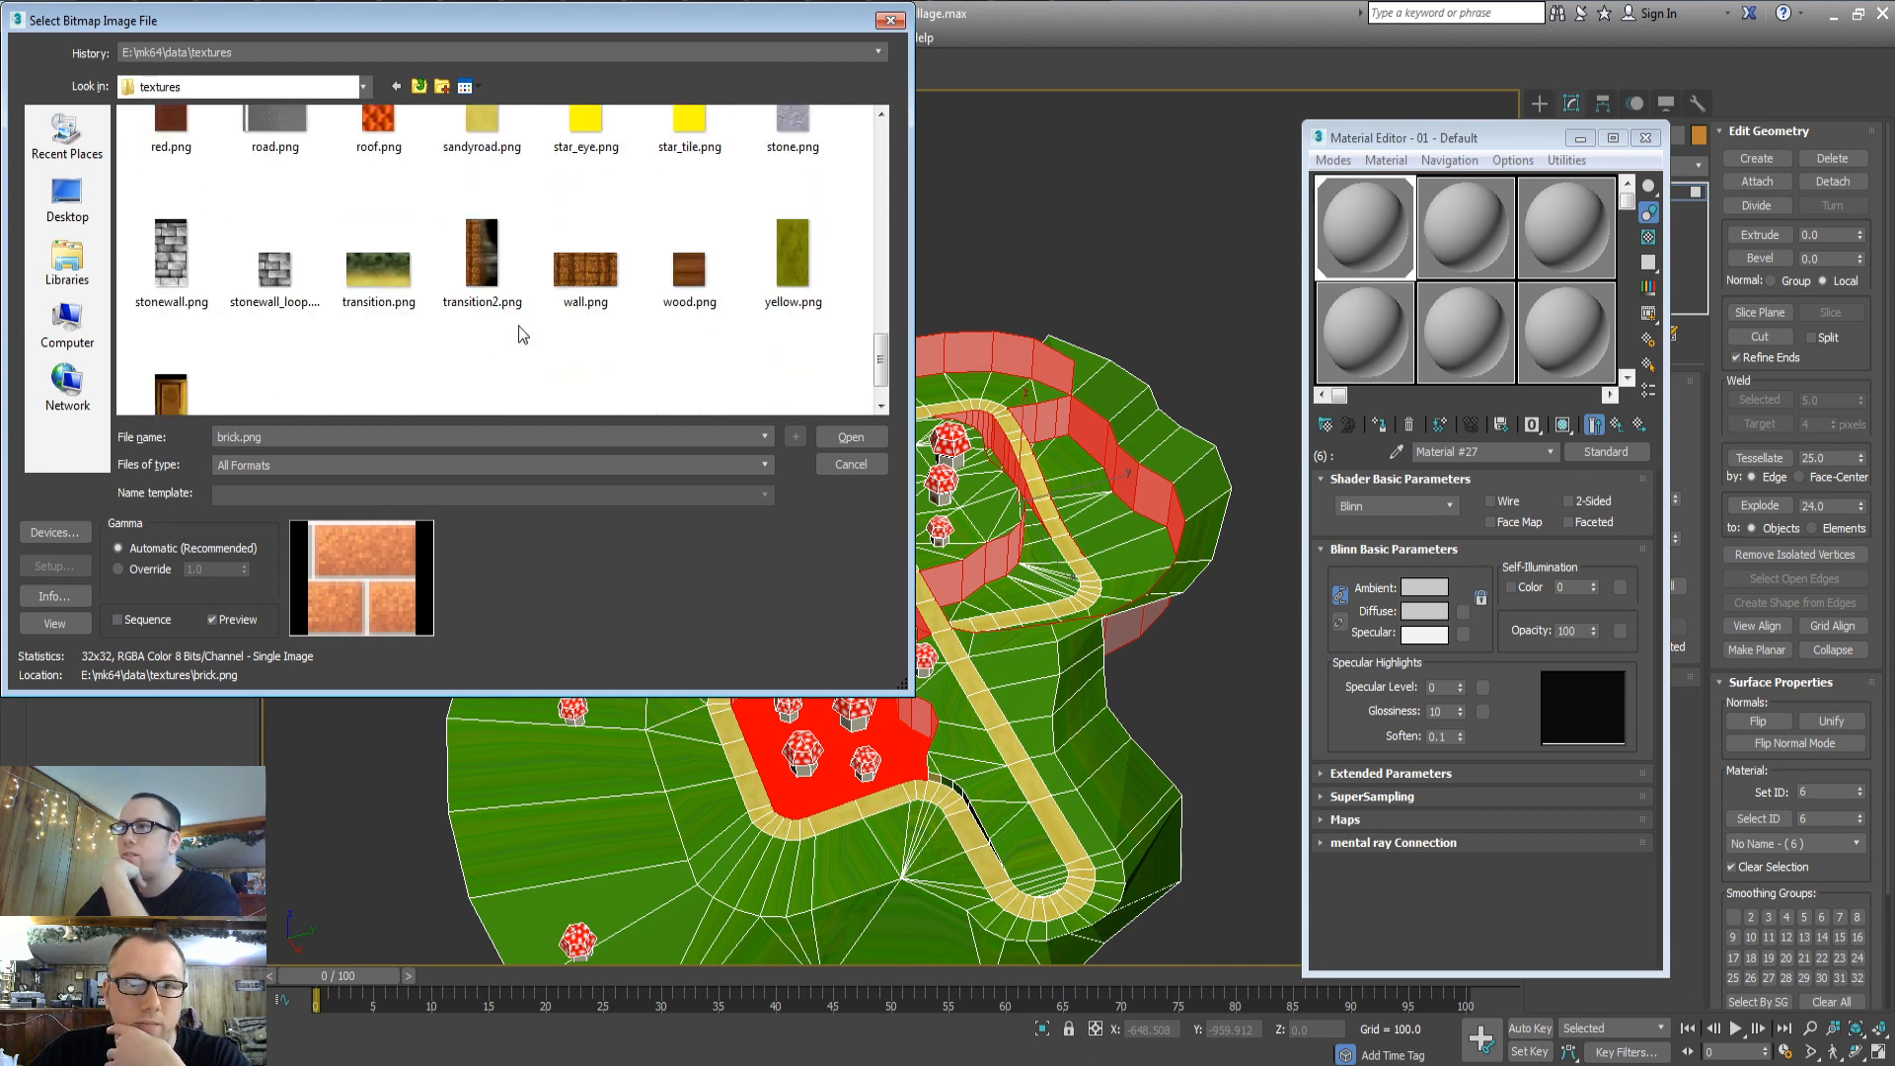
left_click(607, 256)
scroll(600, 277, "up", 10)
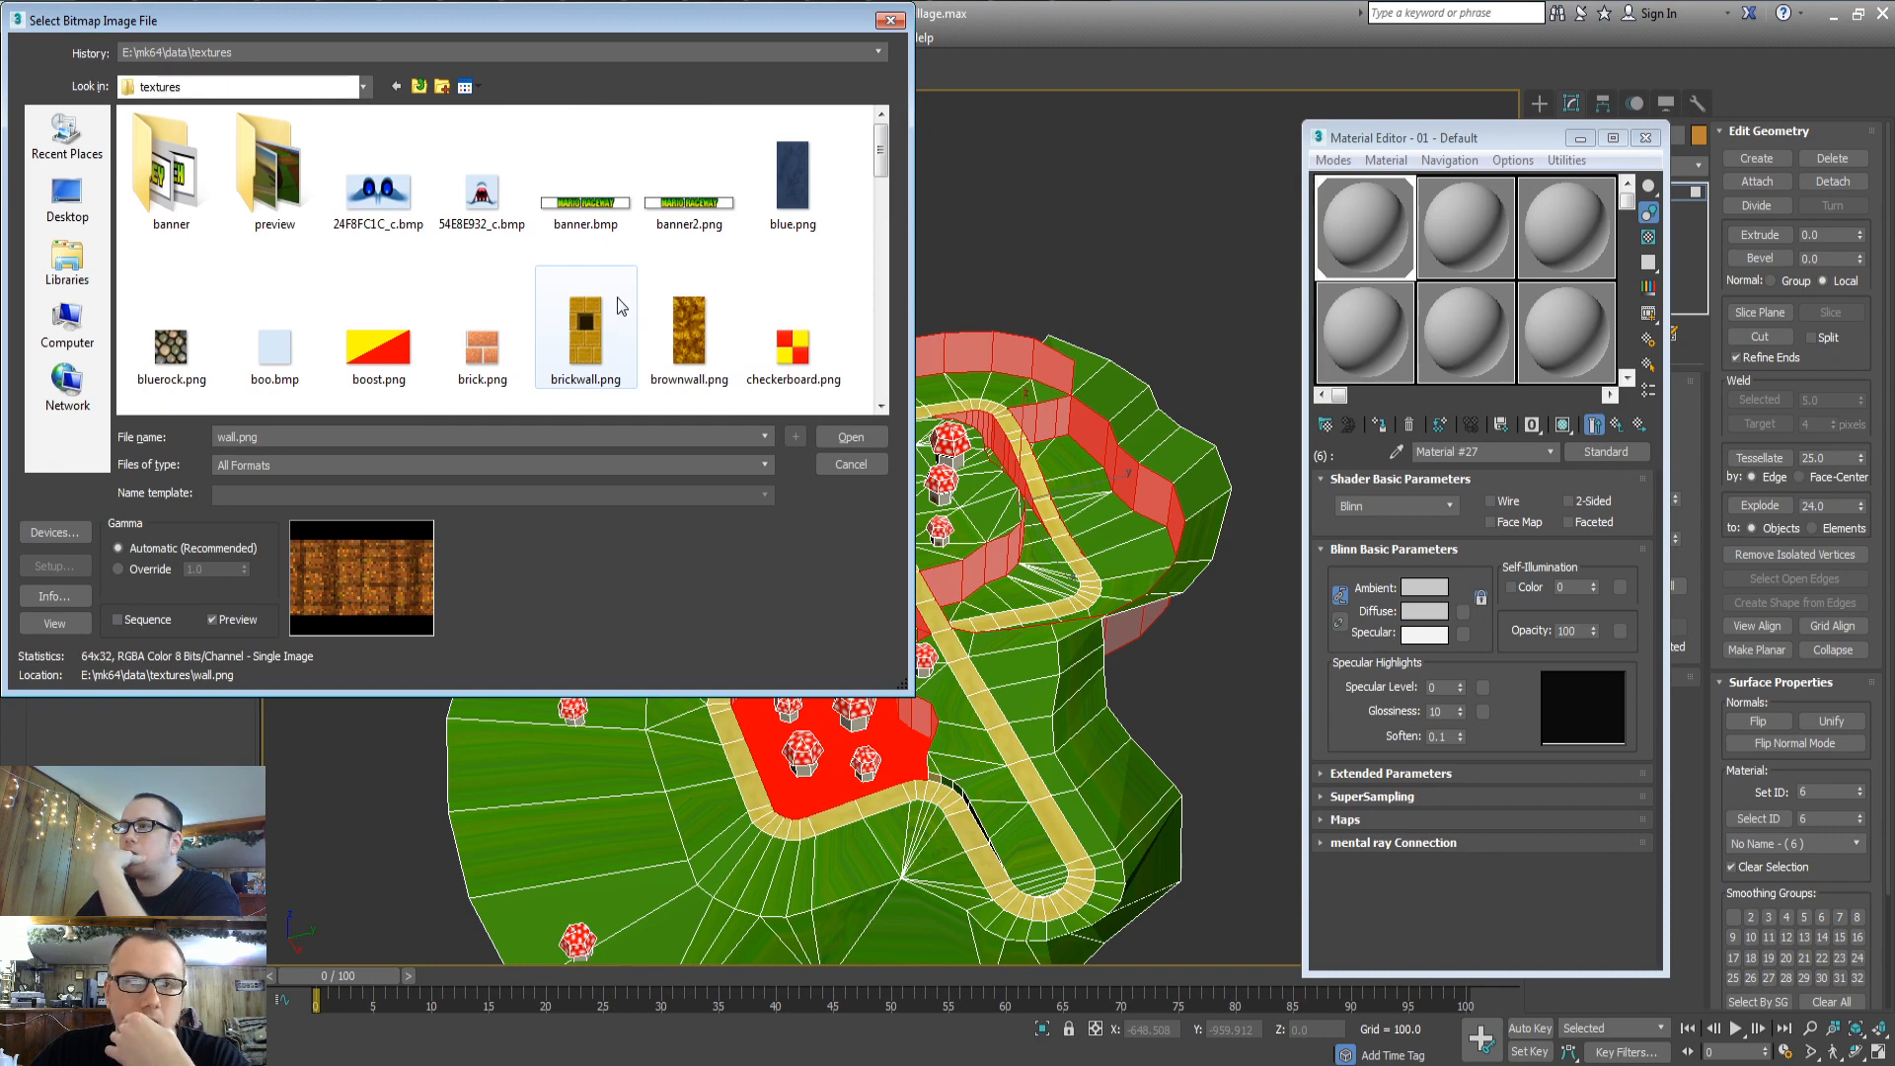
scroll(617, 298, "down", 10)
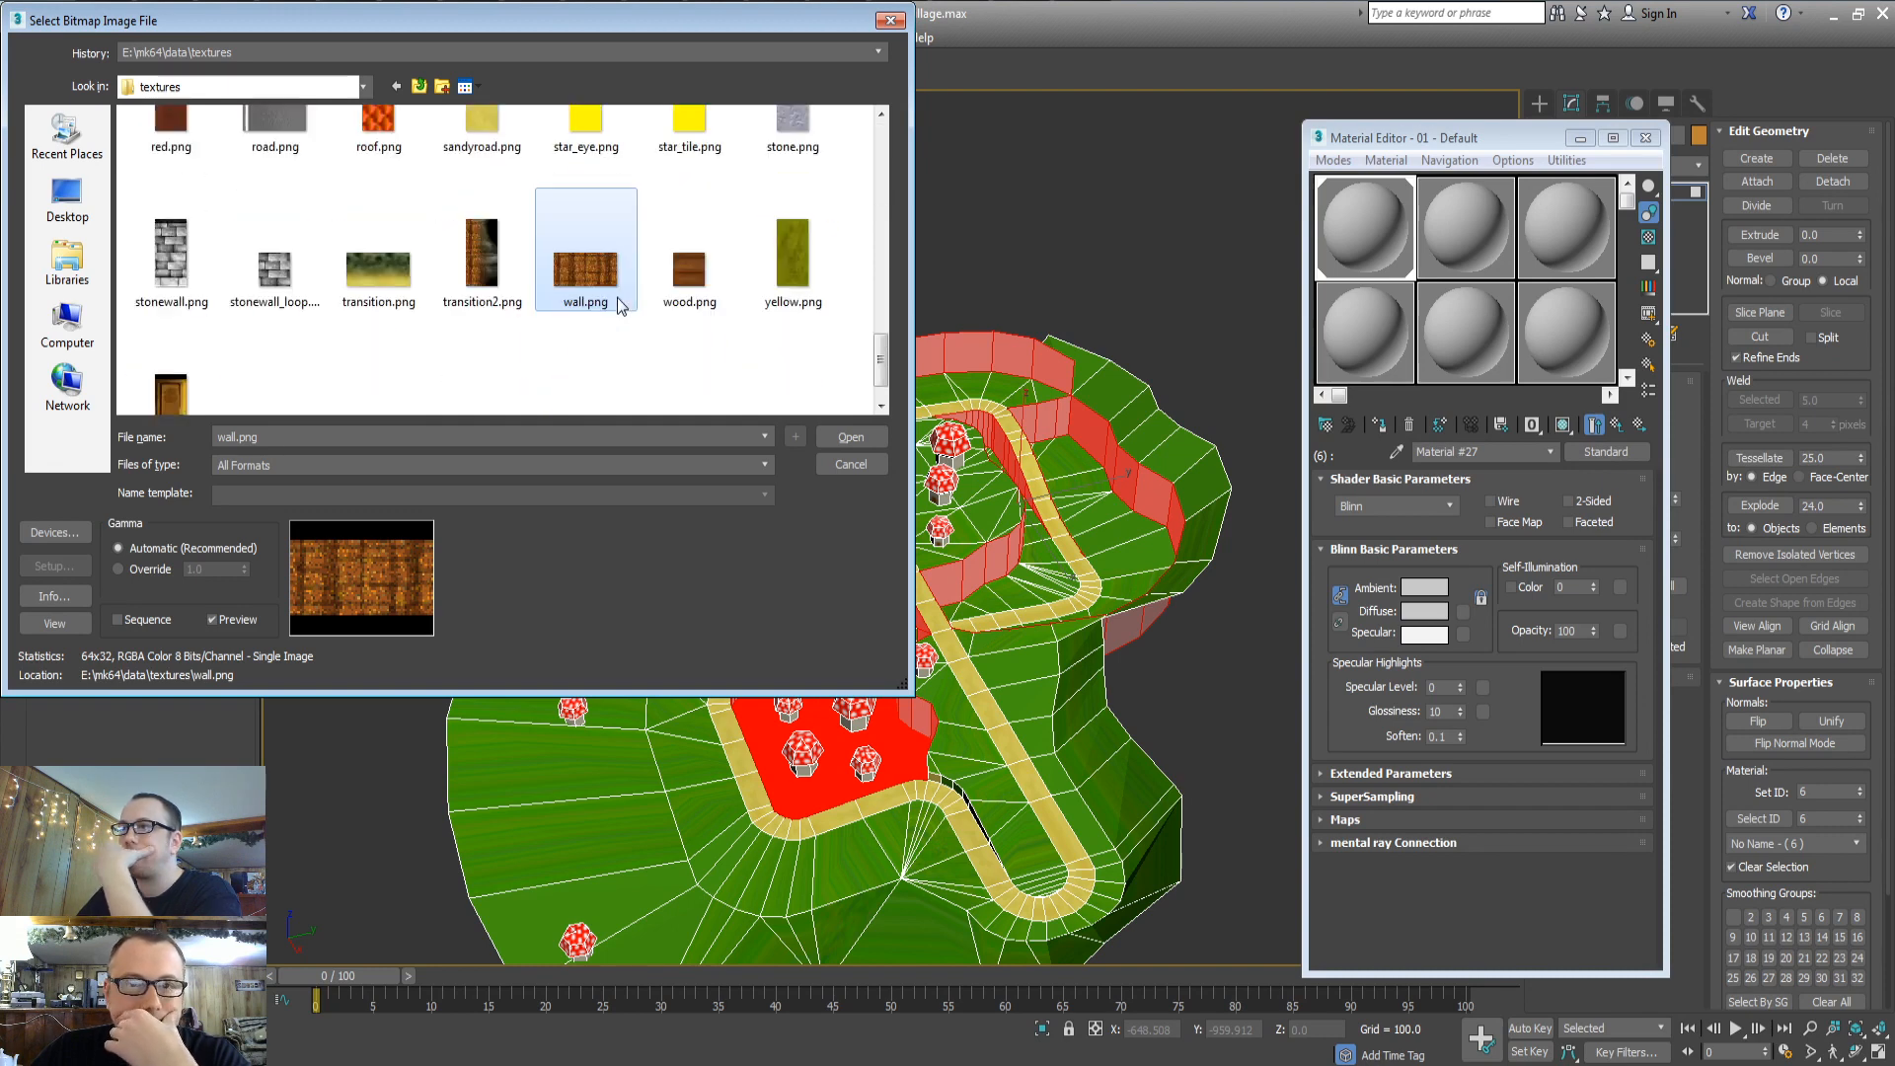
scroll(620, 304, "down", 1)
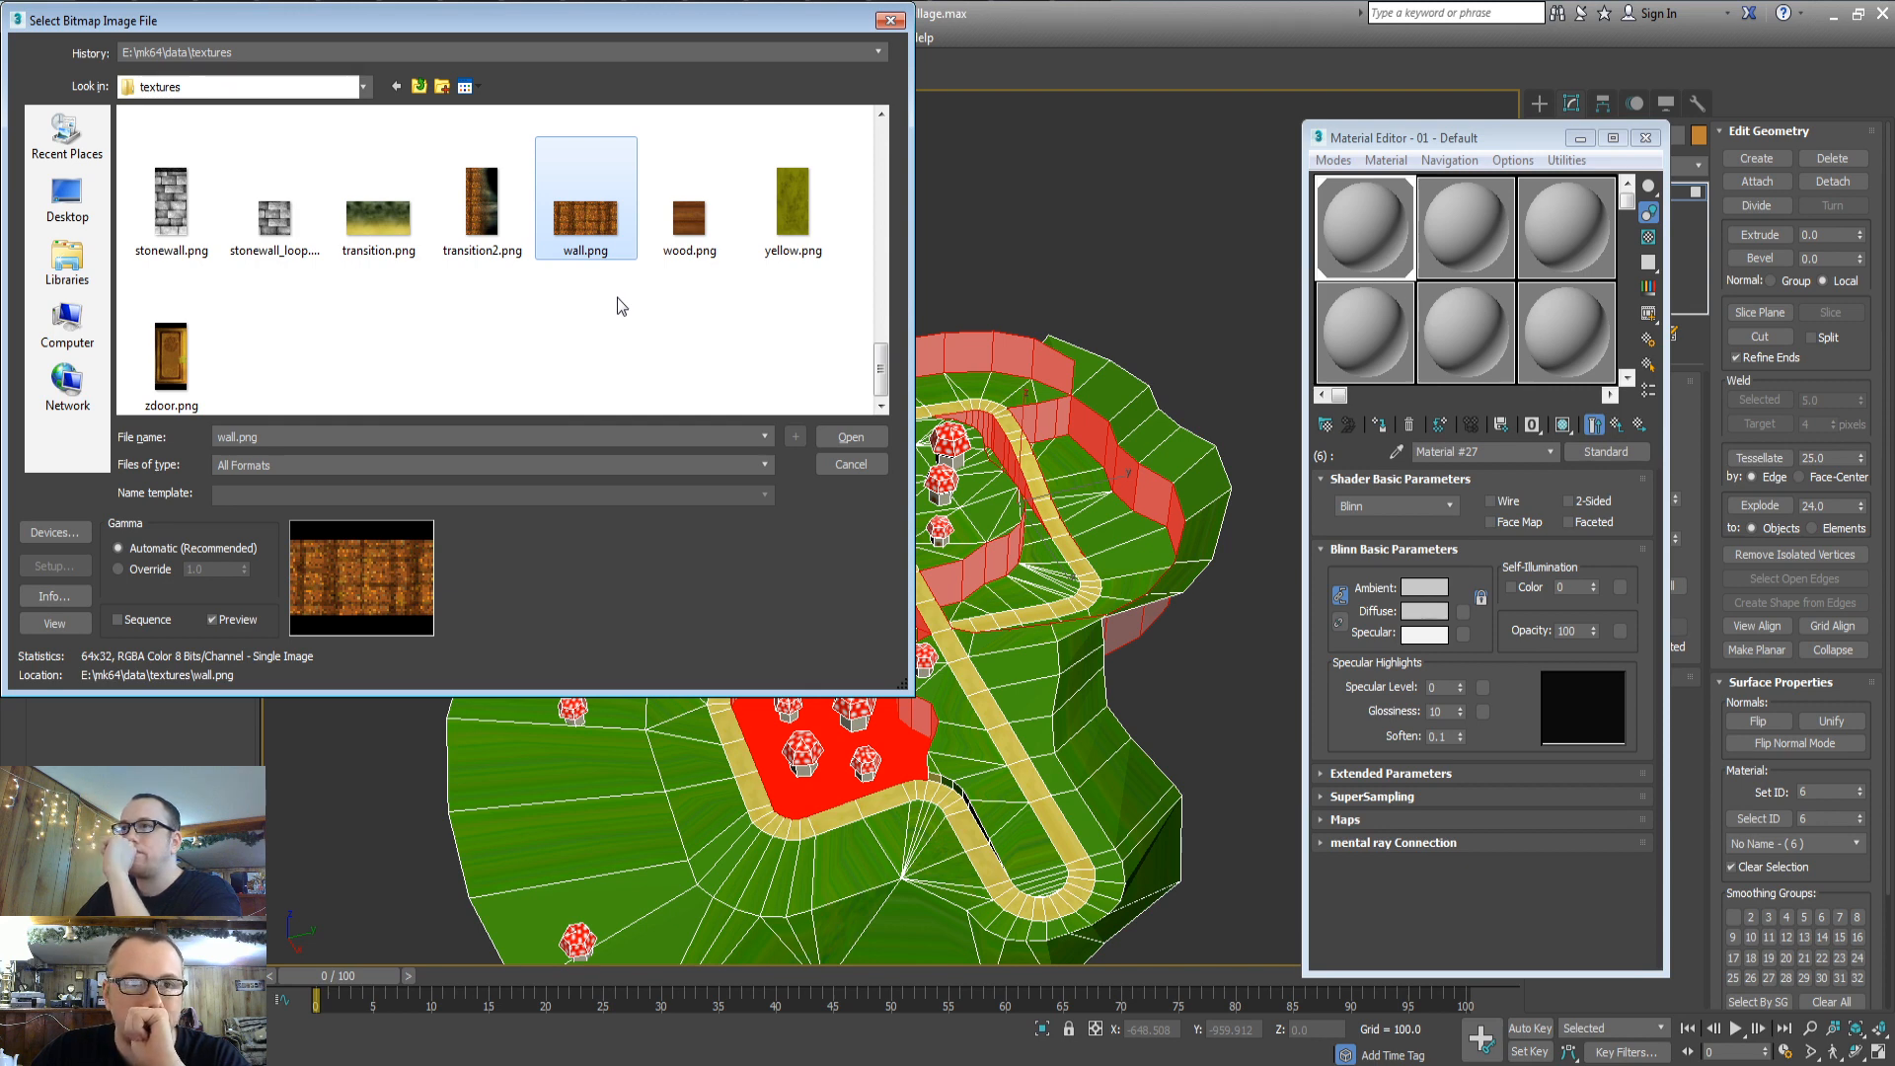
Switch to Photoshop and create a new 32 × 64 pixel RGB document with a white background for the wall texture
key("alt+Tab")
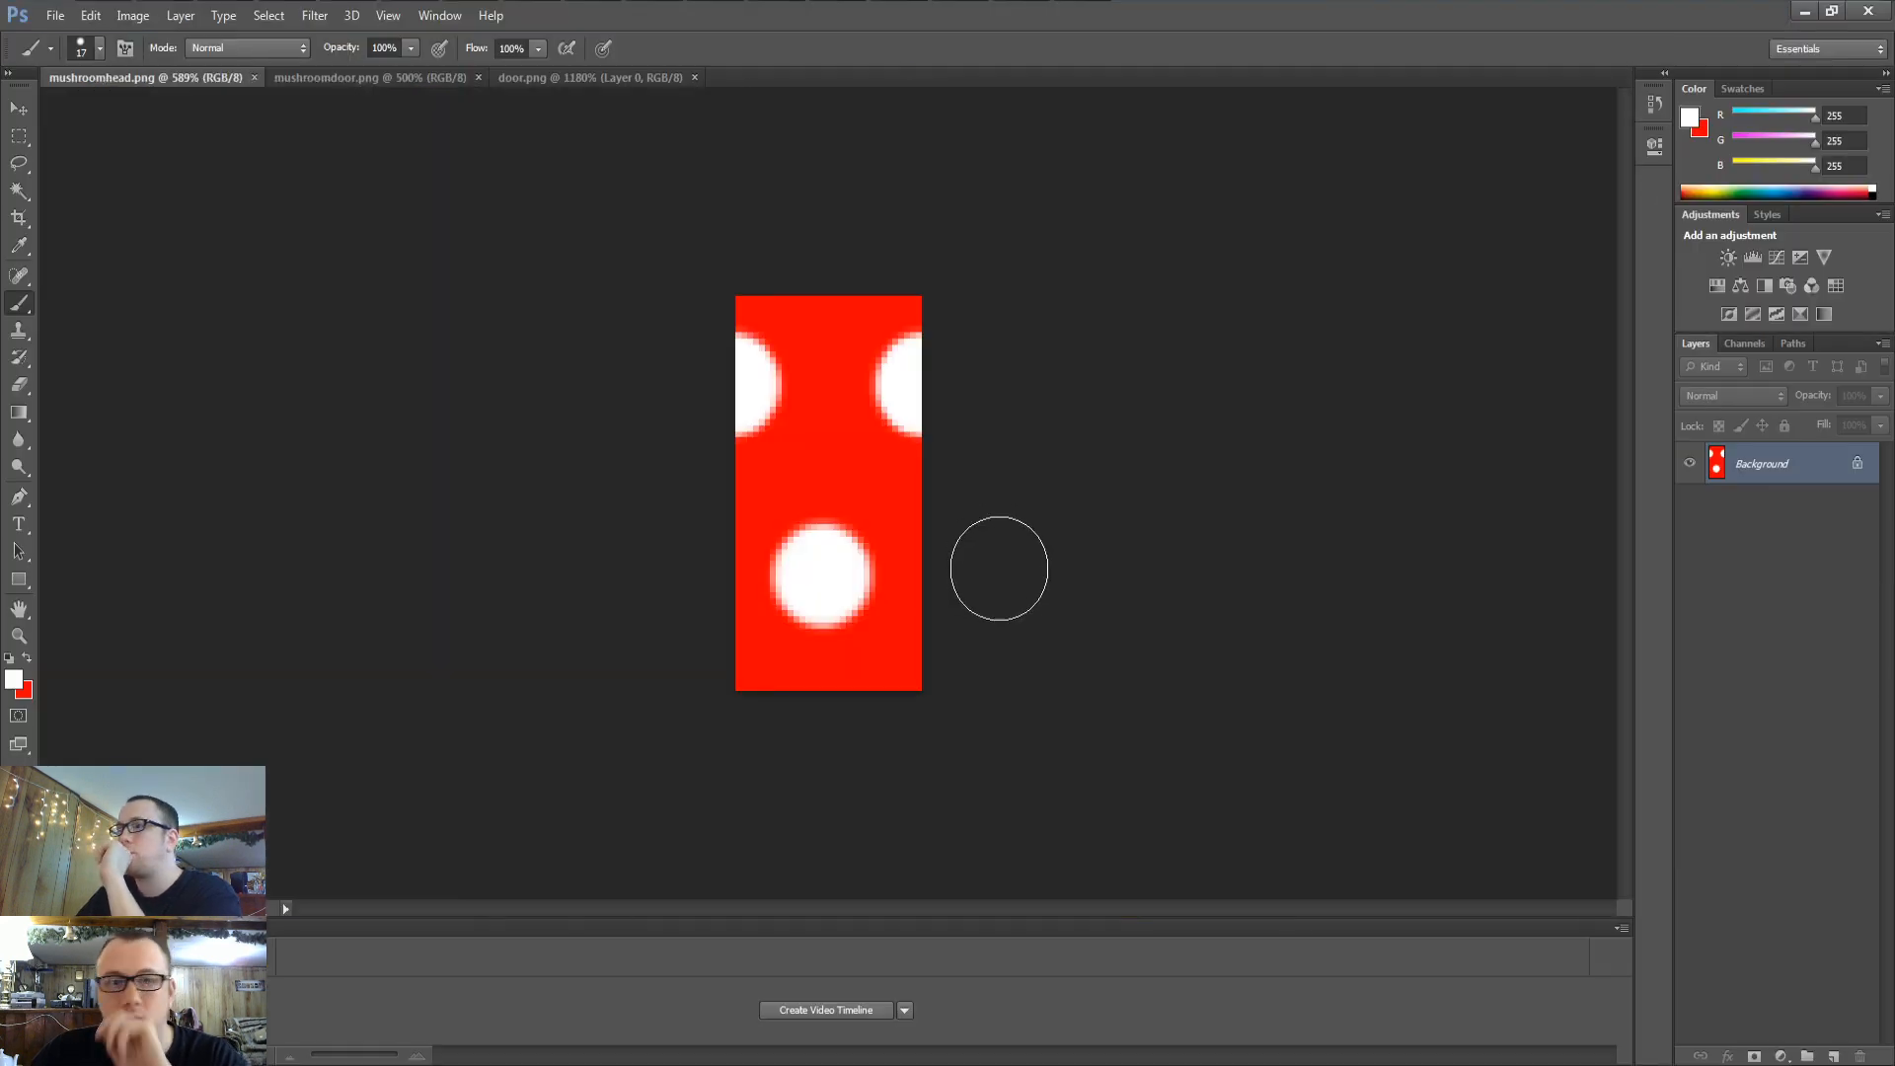
key("ctrl+n")
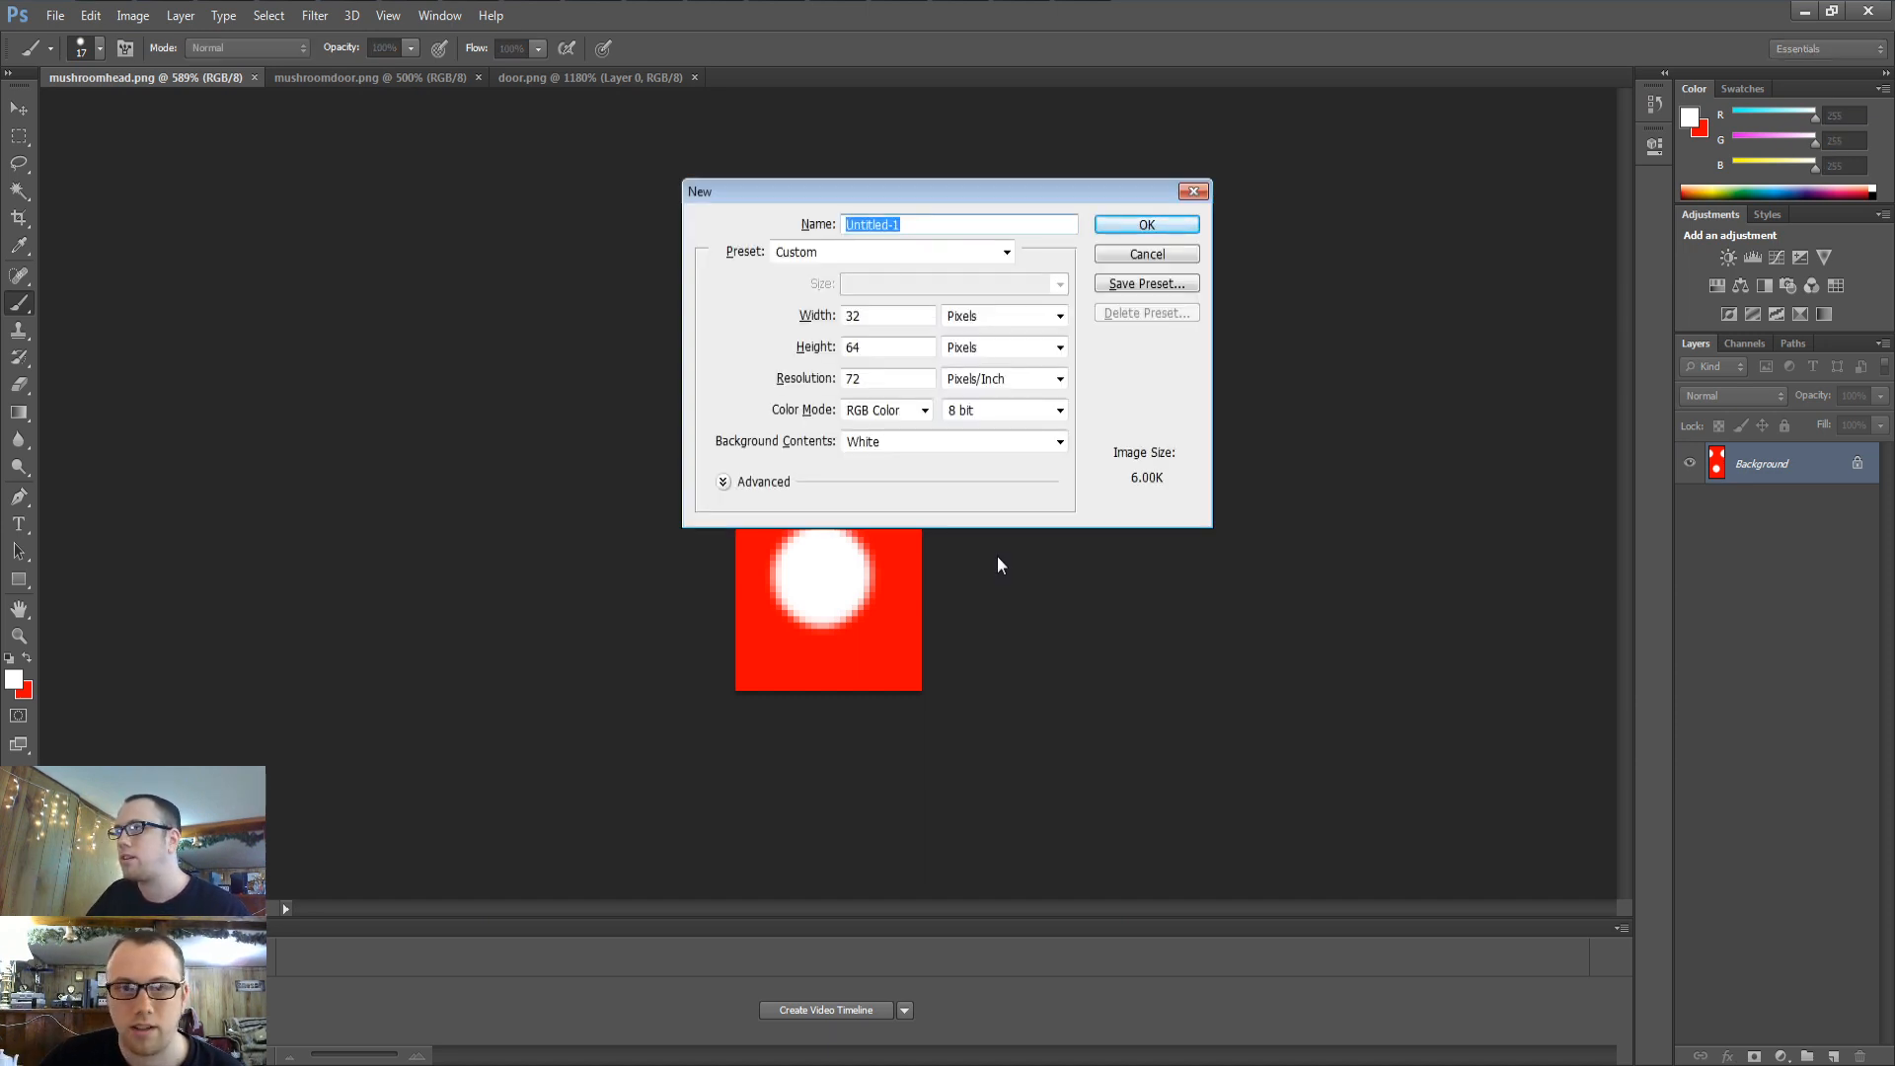
key("Return")
key("ctrl+0")
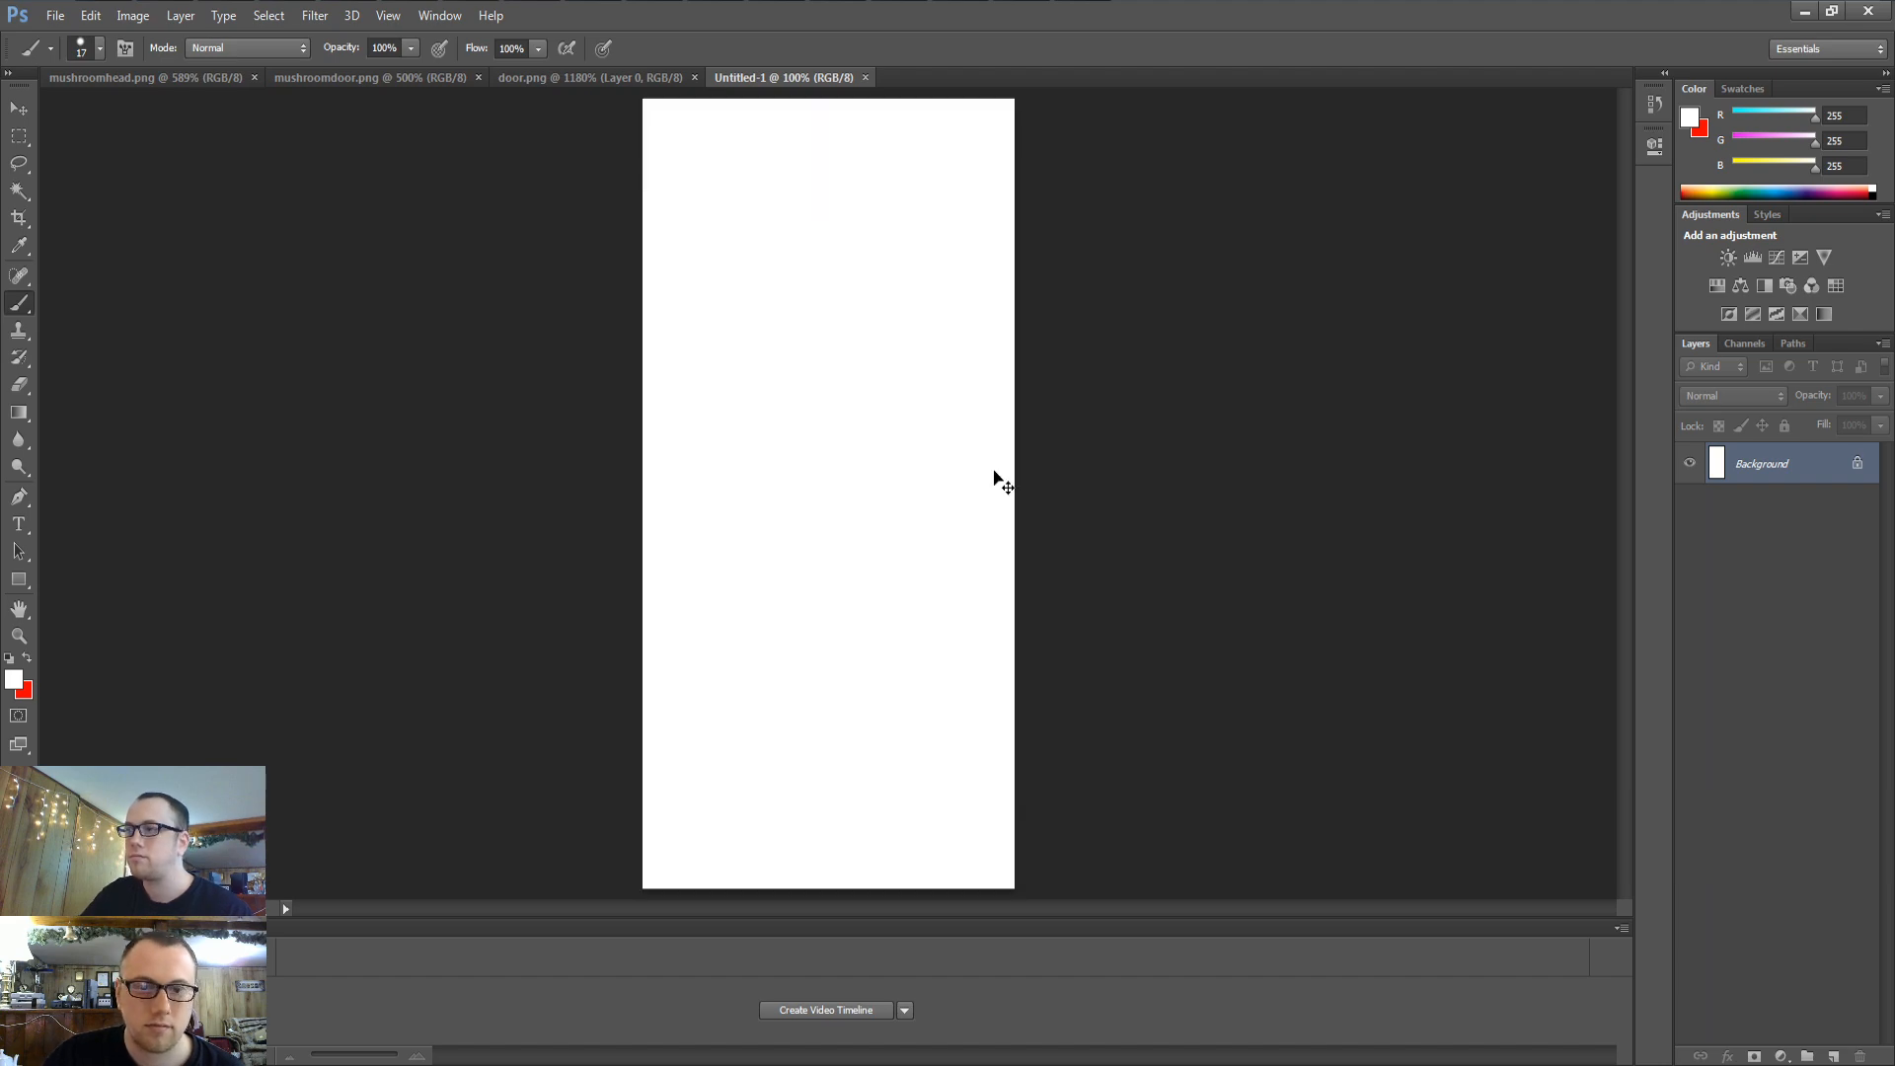
key("alt+Tab")
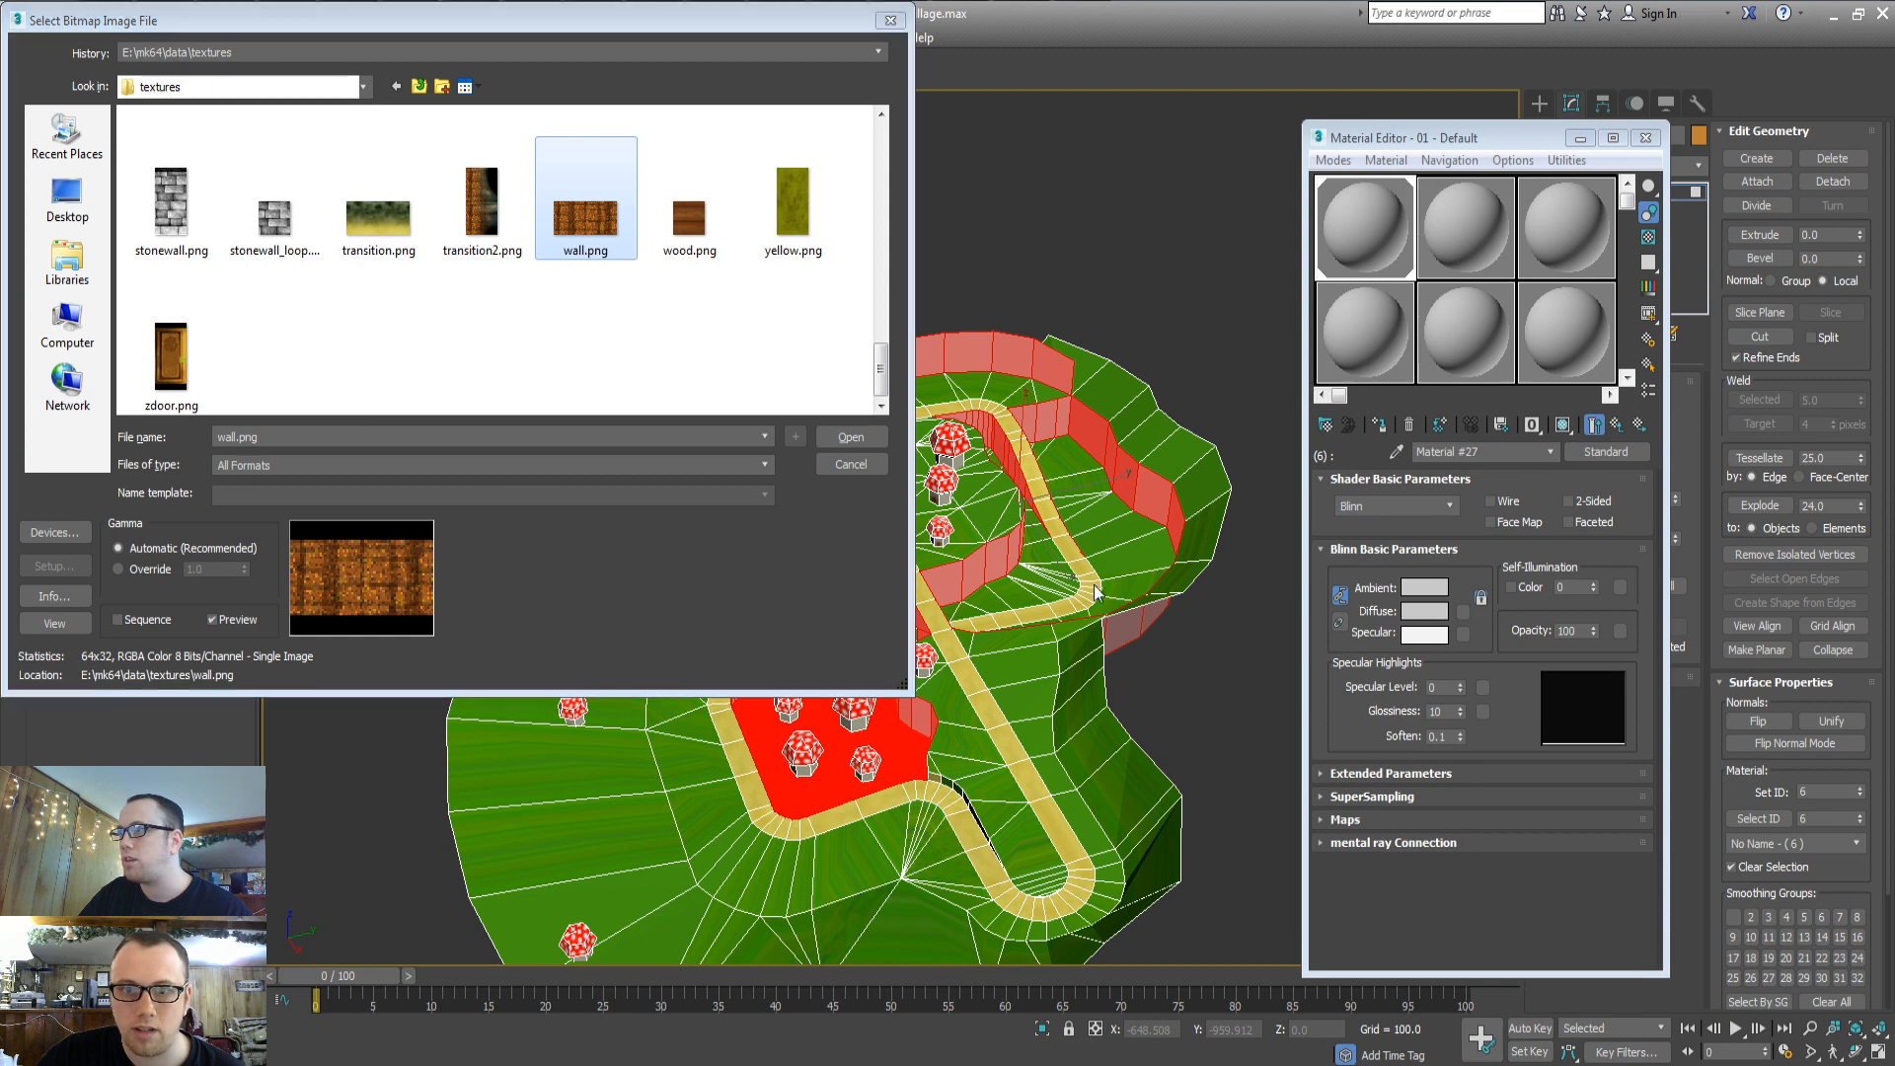
key("alt+Tab")
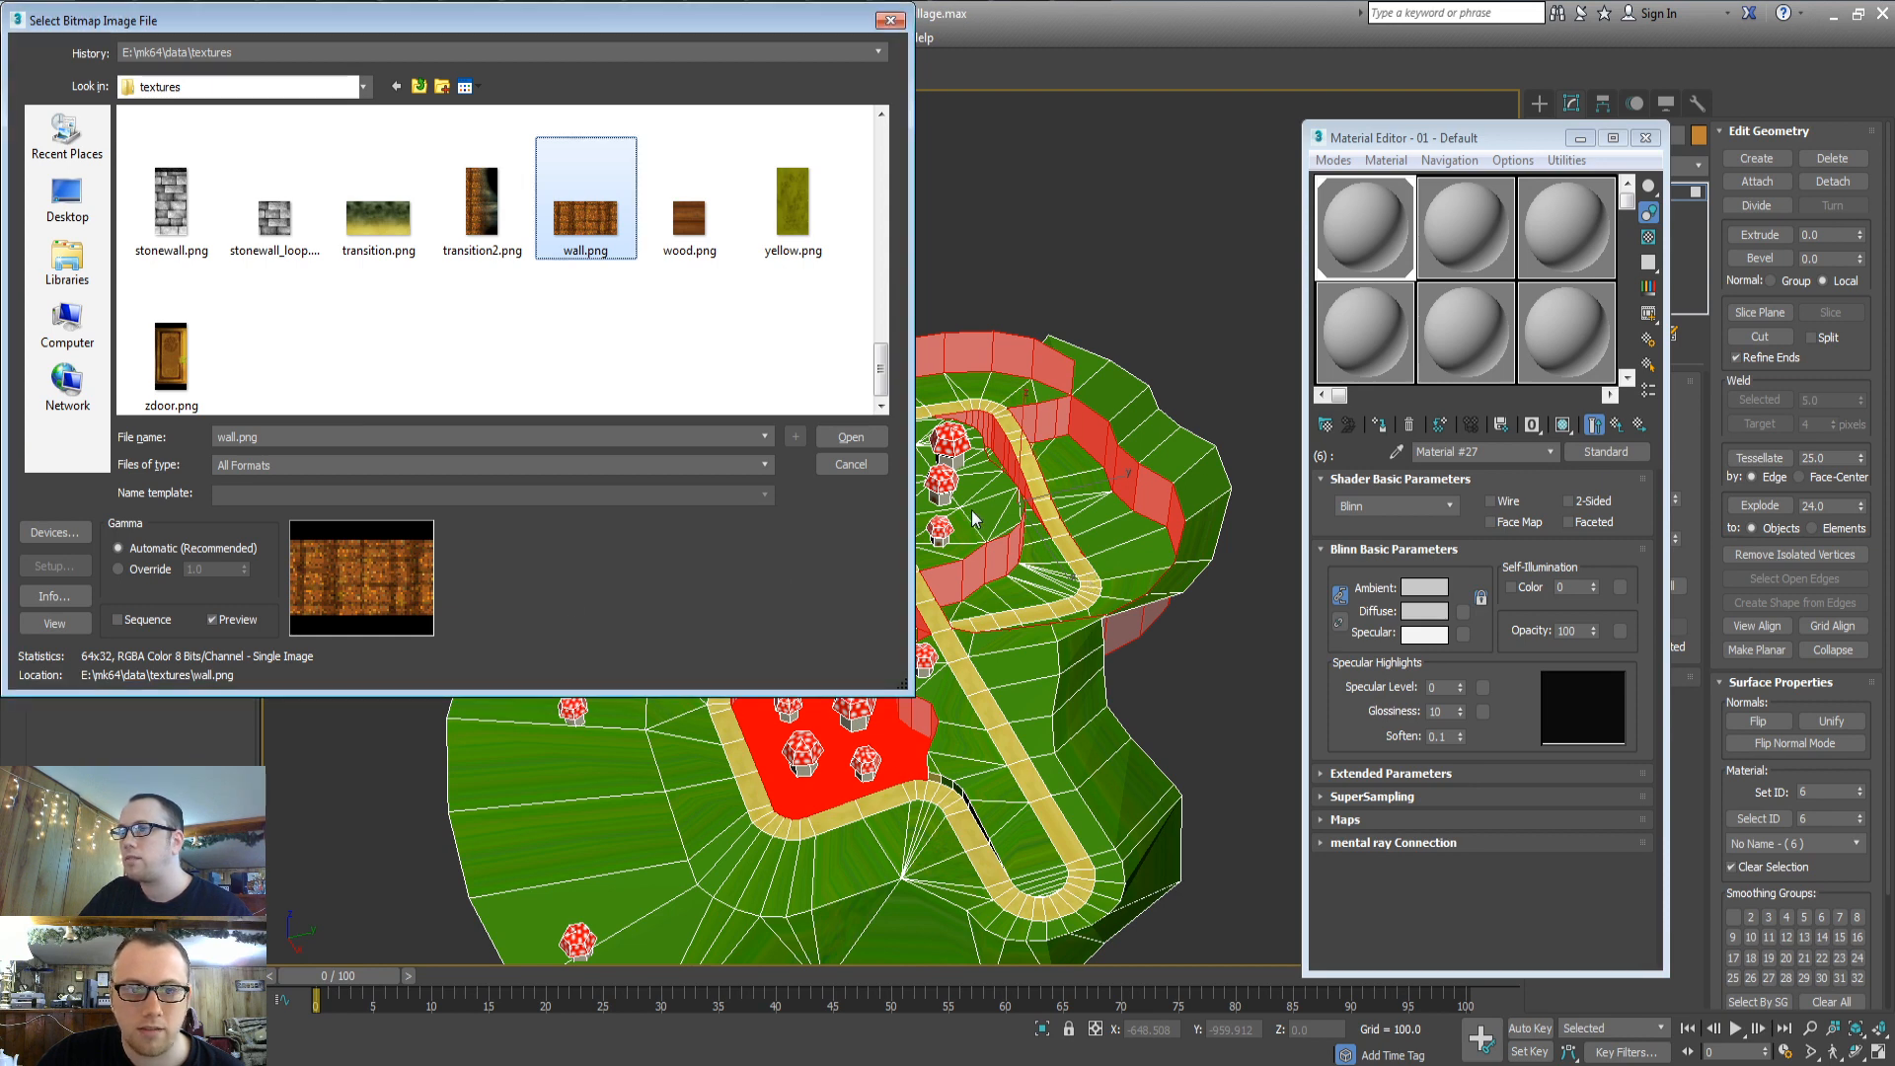
Pick the dull dark brown 5d4f3c and make it the background color
left_click(15, 682)
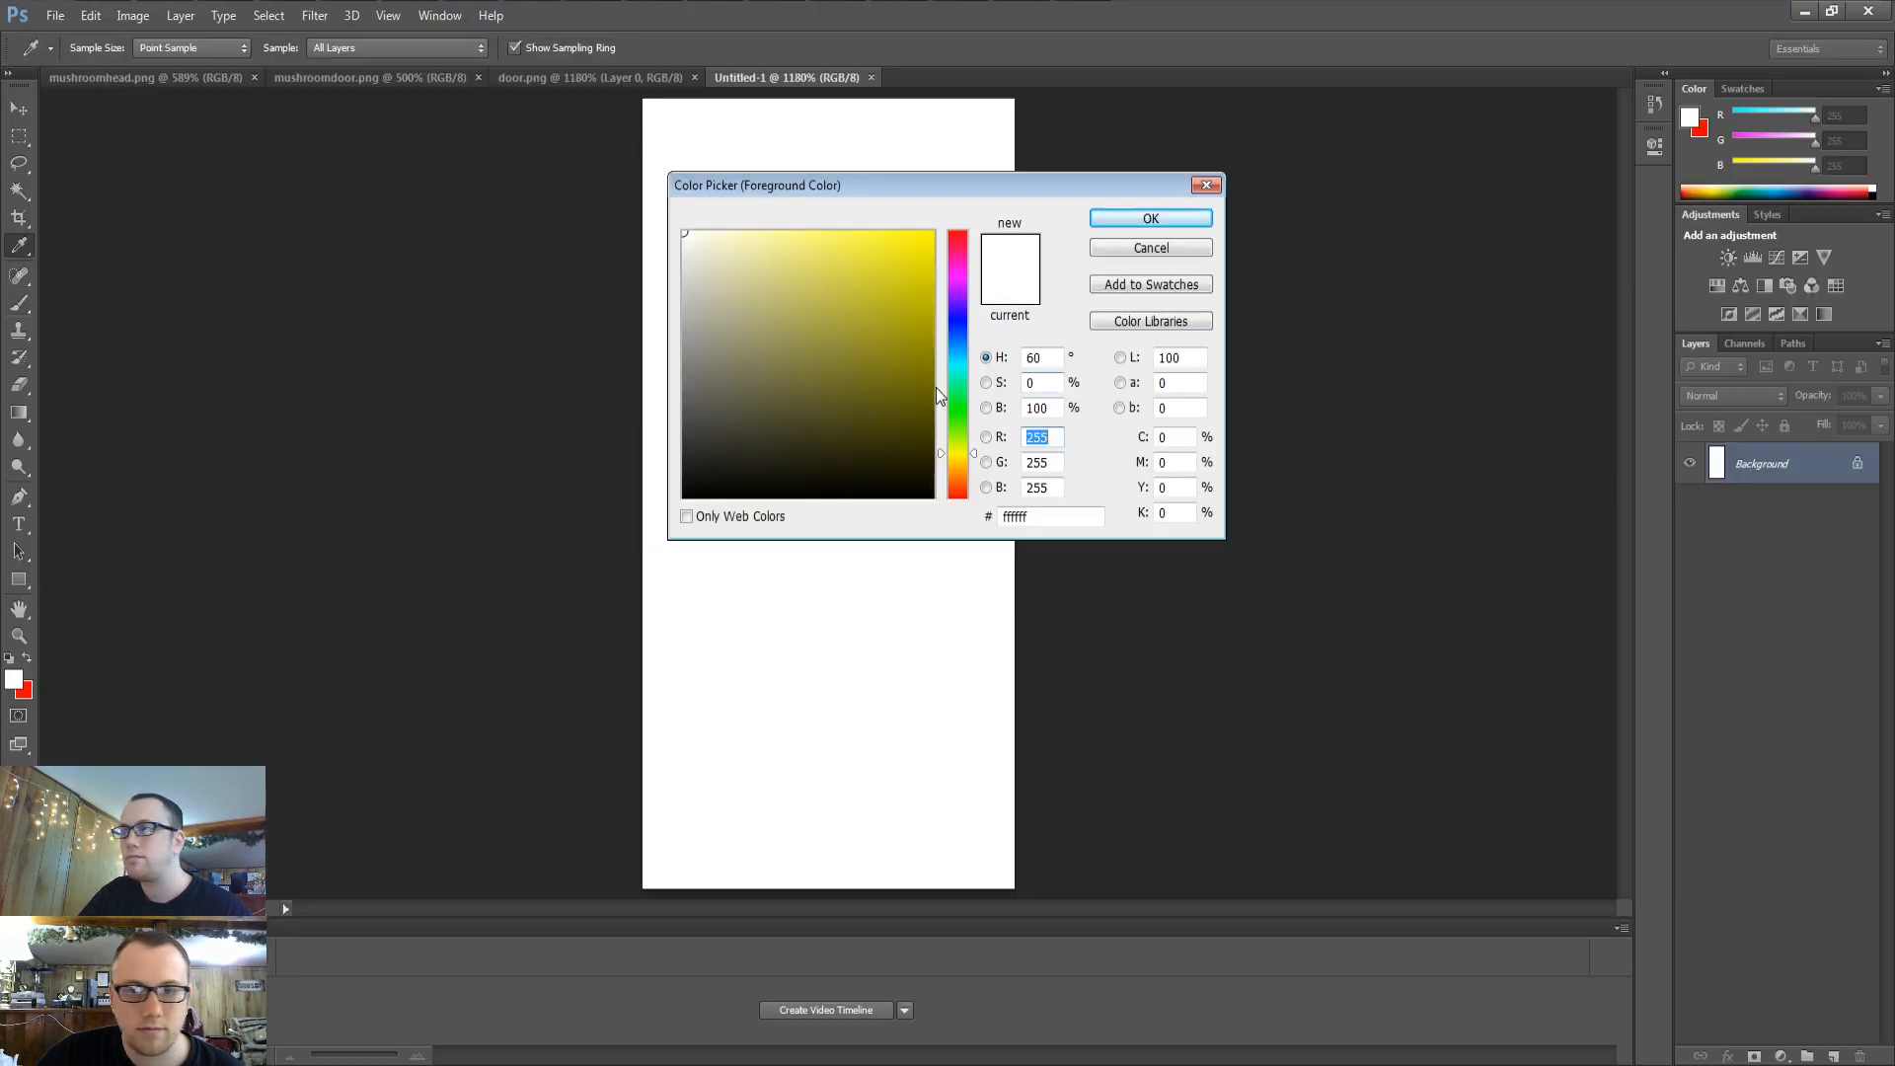
left_click_drag(962, 458, 958, 472)
mouse_move(851, 383)
left_mouse_down()
mouse_move(779, 342)
mouse_move(833, 332)
left_mouse_up()
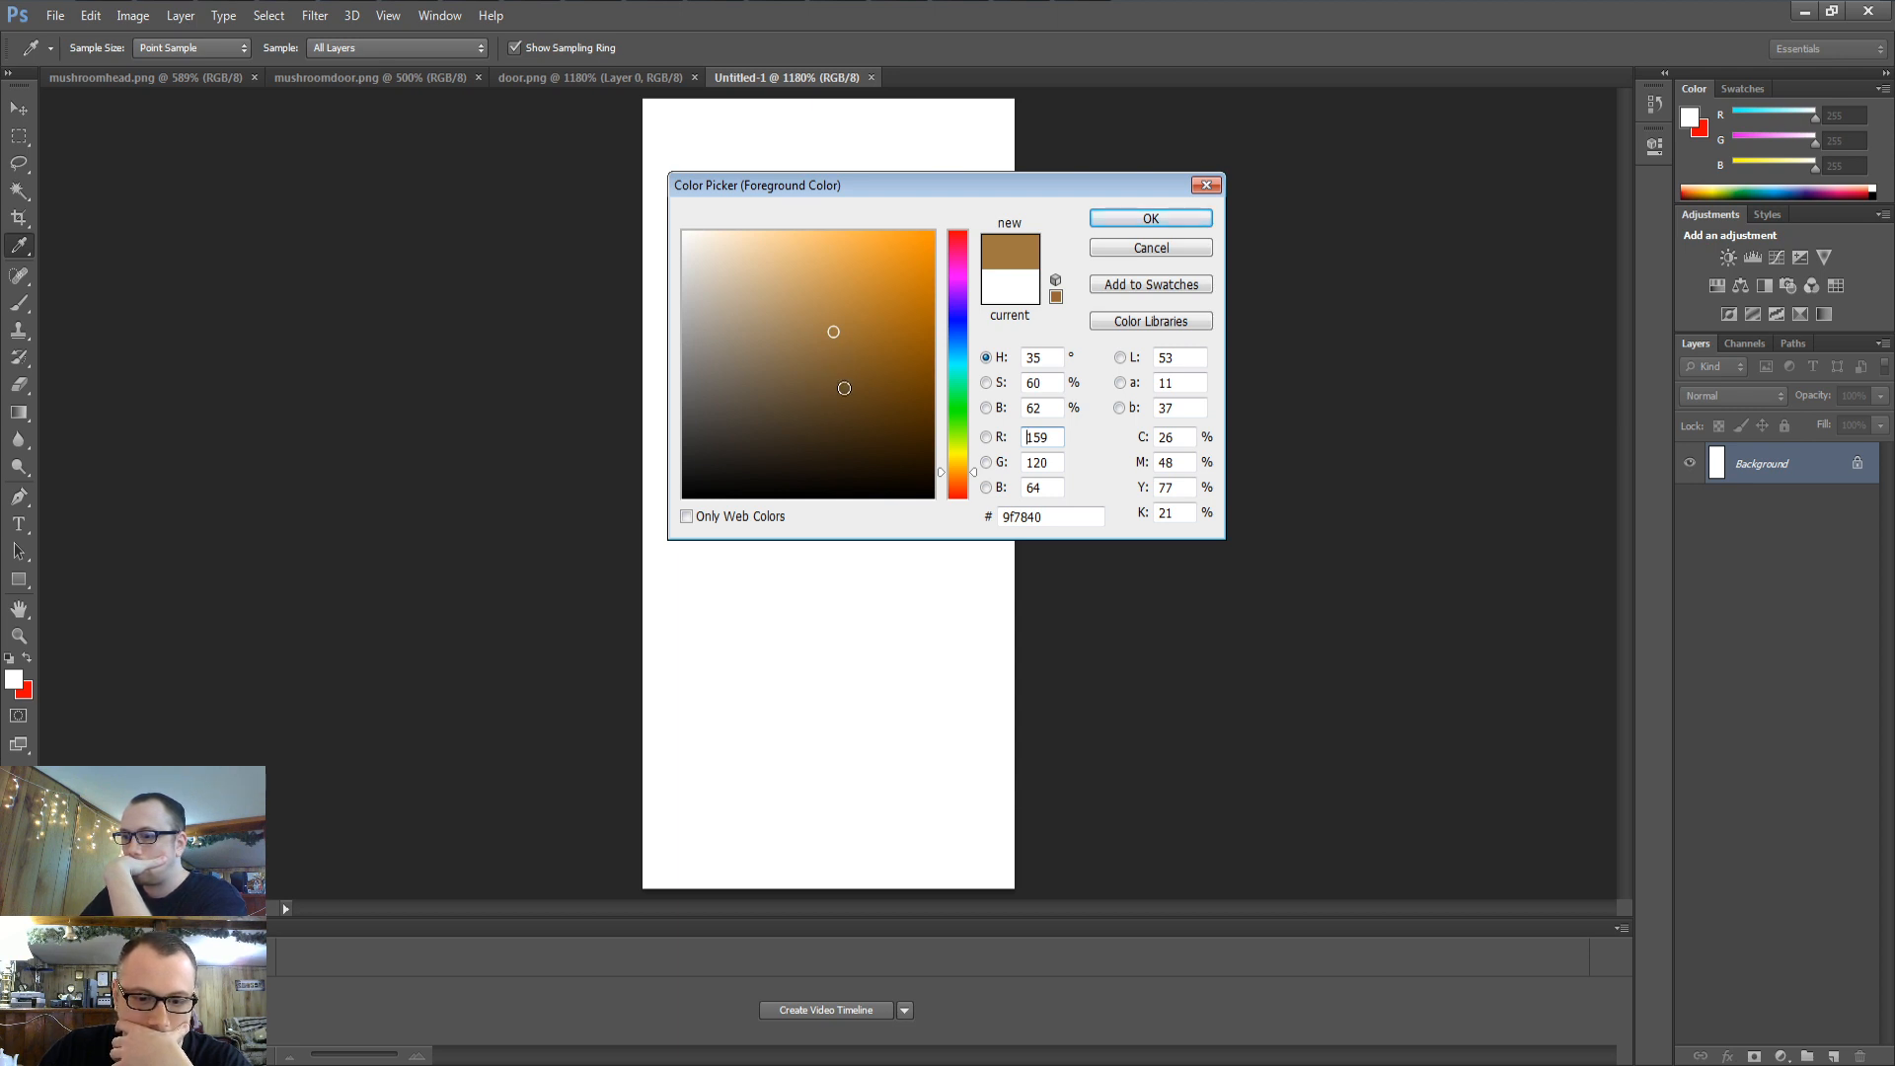
left_click_drag(823, 432, 772, 401)
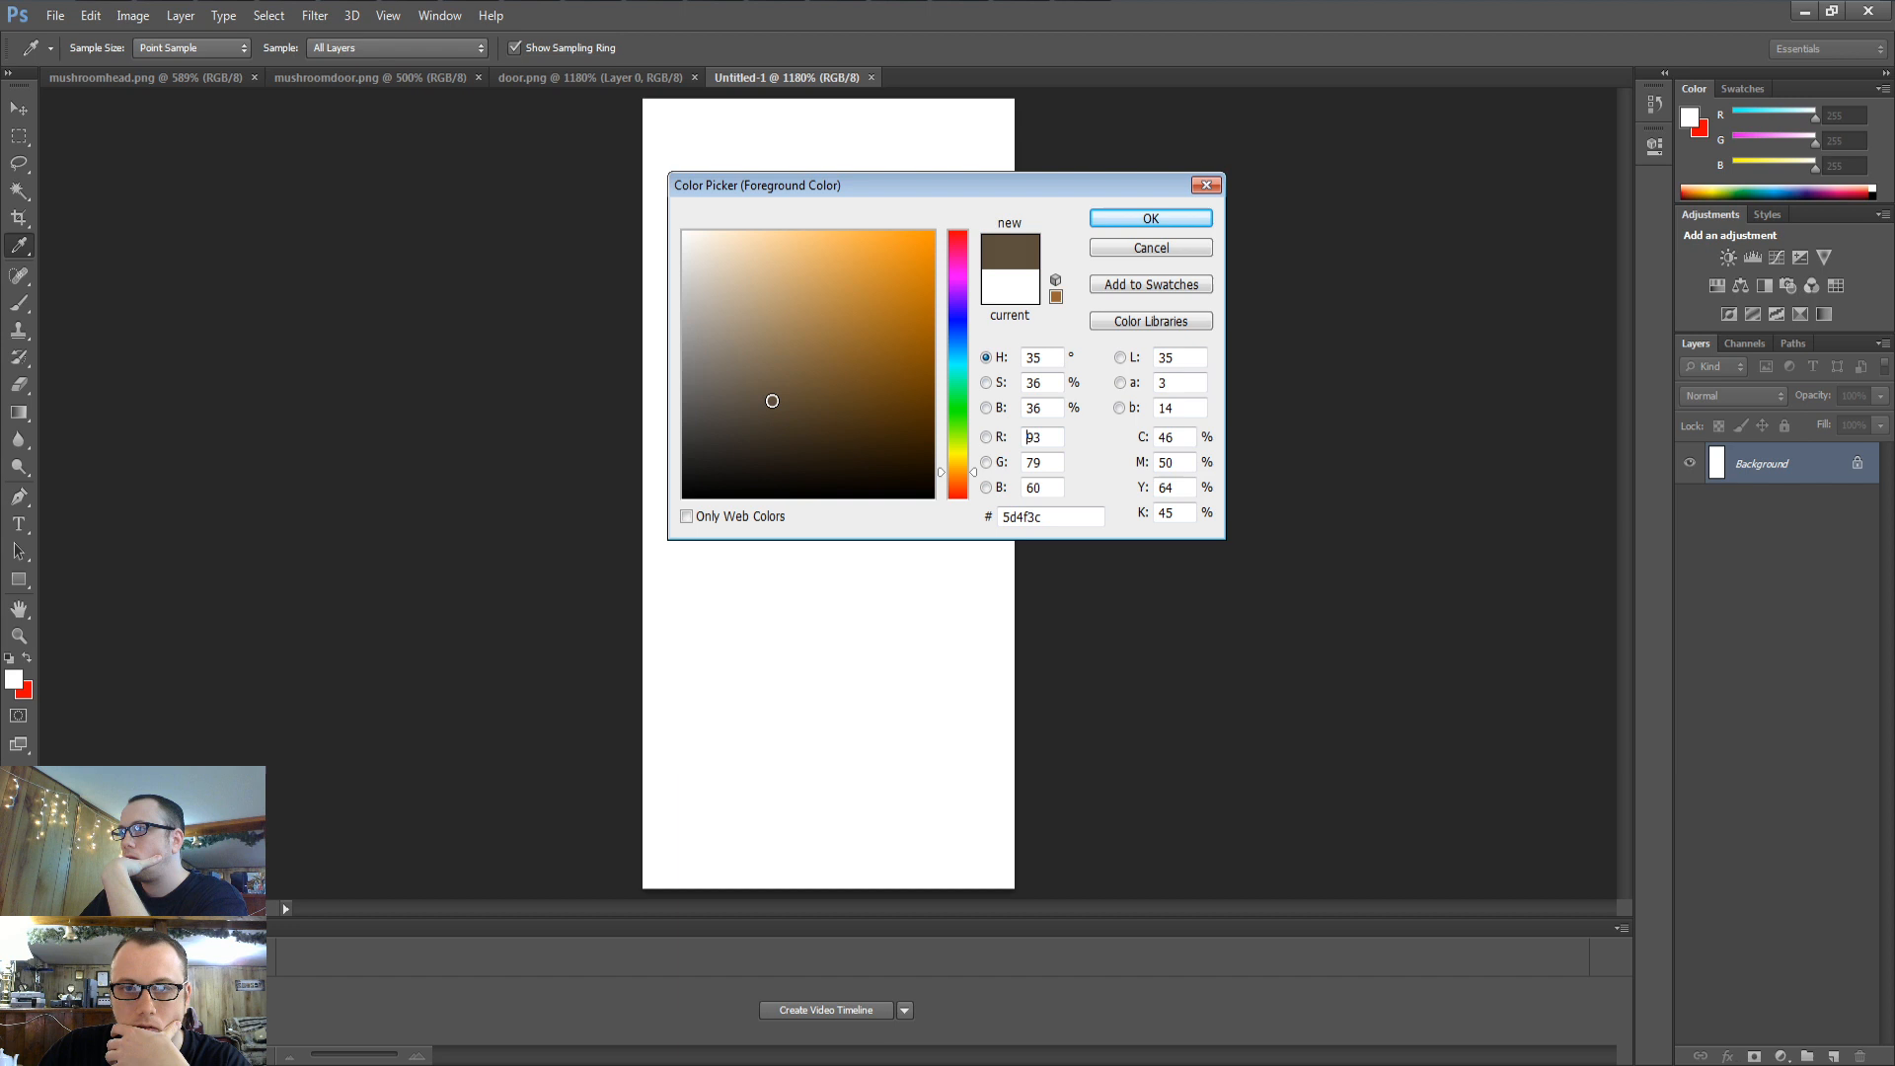
left_click(1115, 221)
left_click(28, 660)
Set the foreground color to the saturated brown 7c4816
left_click(14, 678)
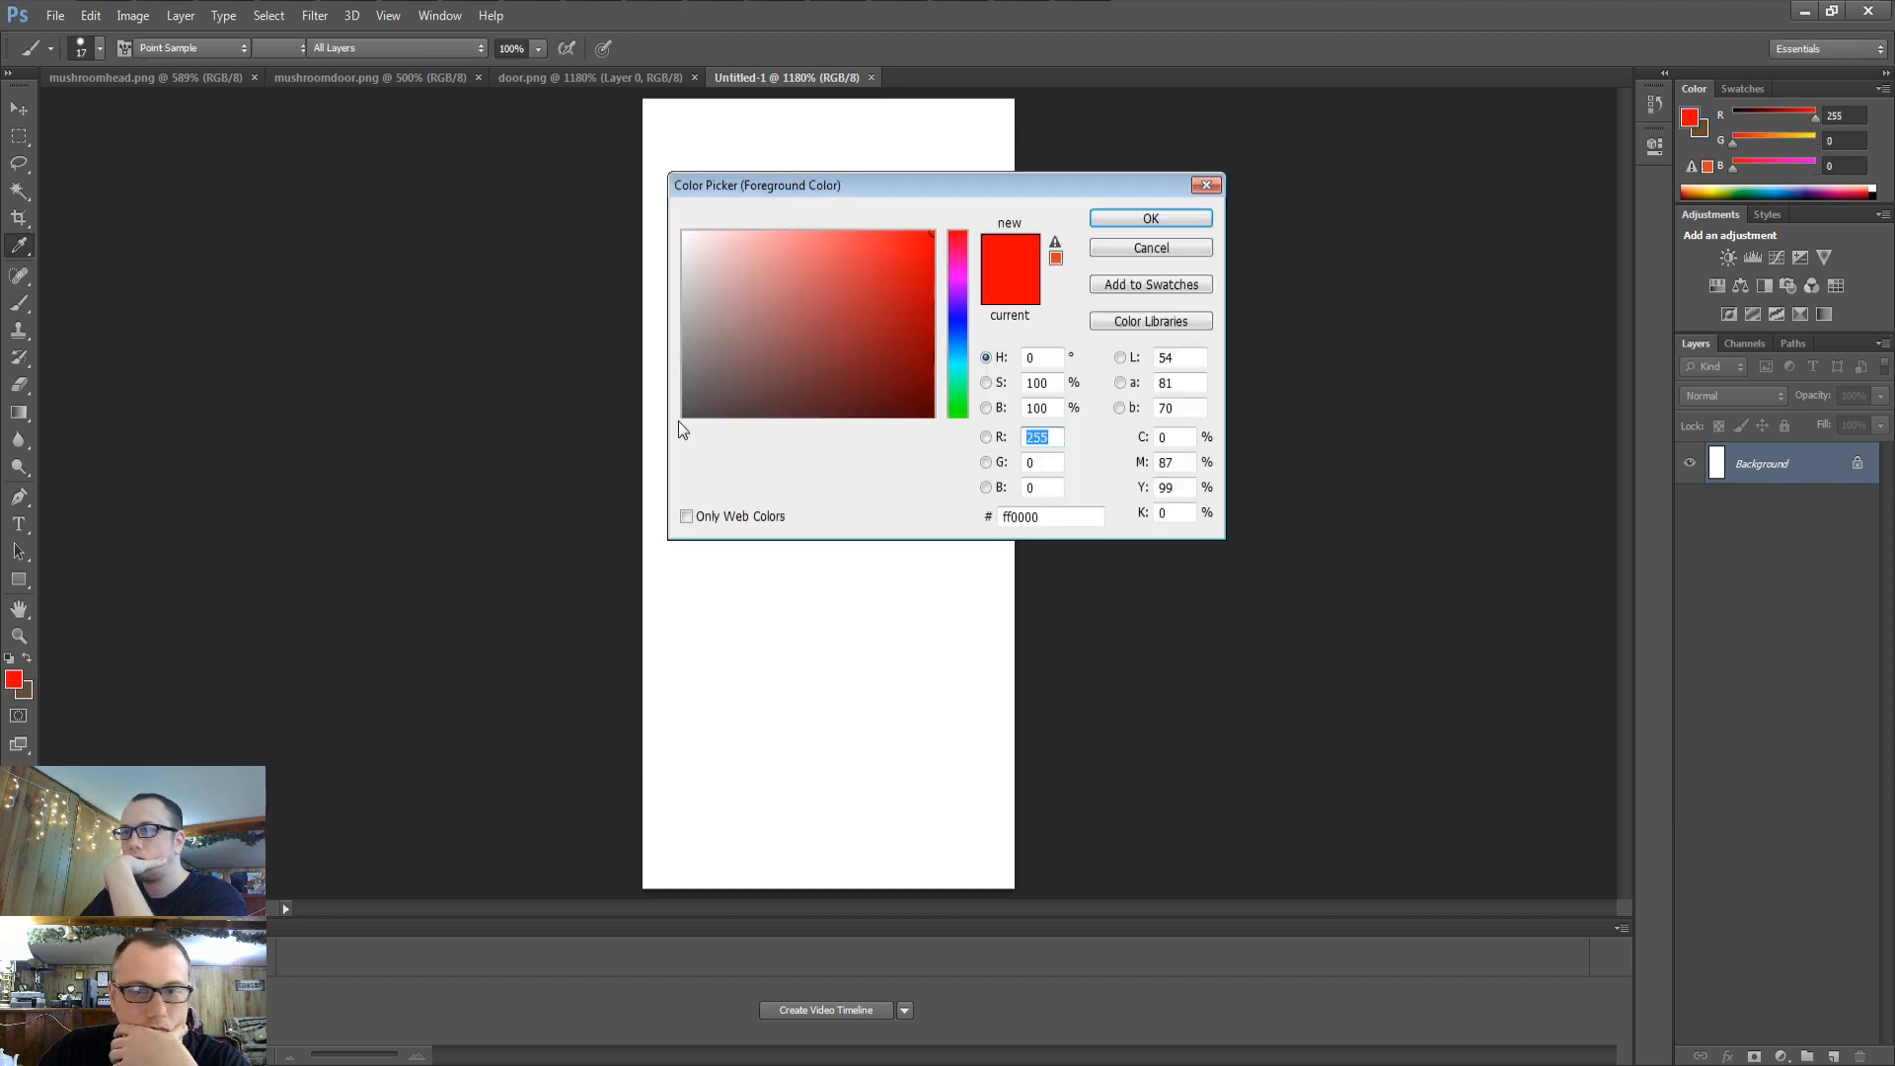
left_click_drag(967, 436, 966, 477)
left_click_drag(742, 350, 889, 368)
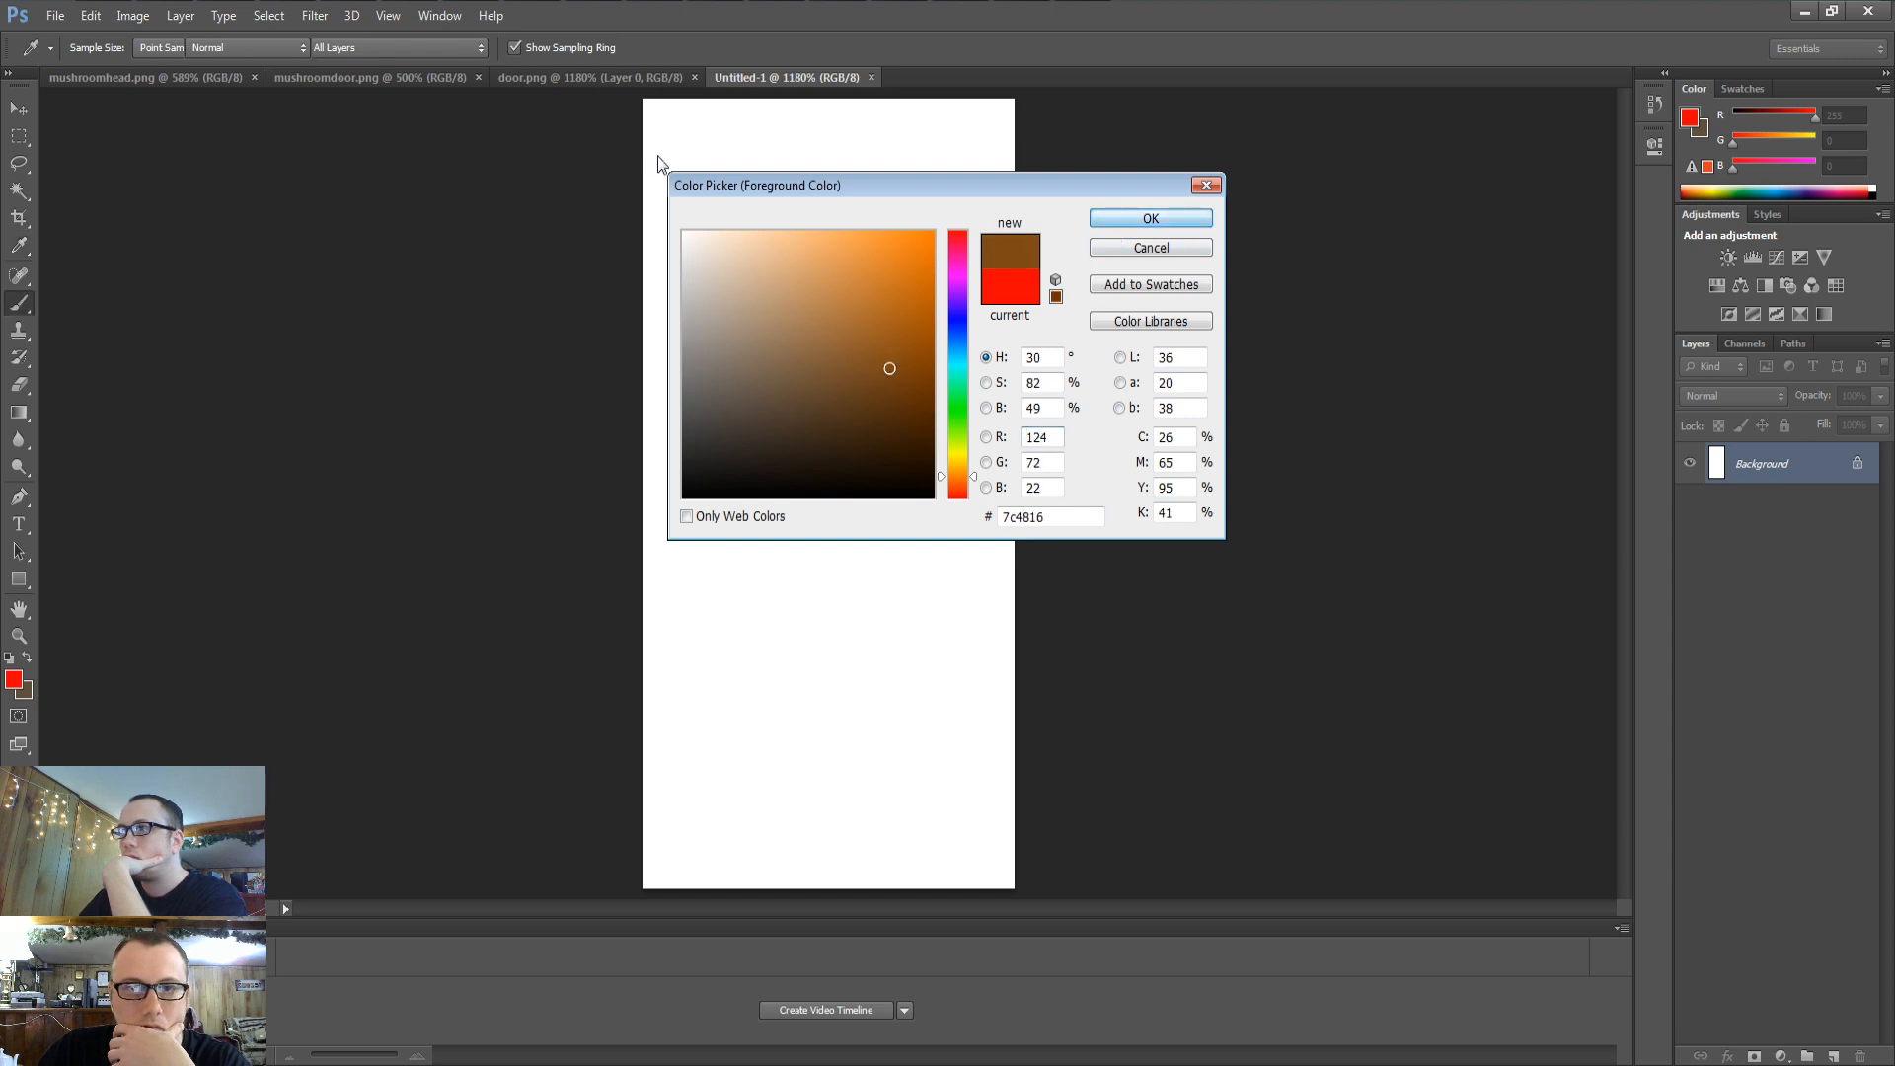
key("Return")
key("b")
Resize the image to 128 pixels wide with constrained proportions and fill it with Render Clouds in the two browns
key("ctrl+alt+i")
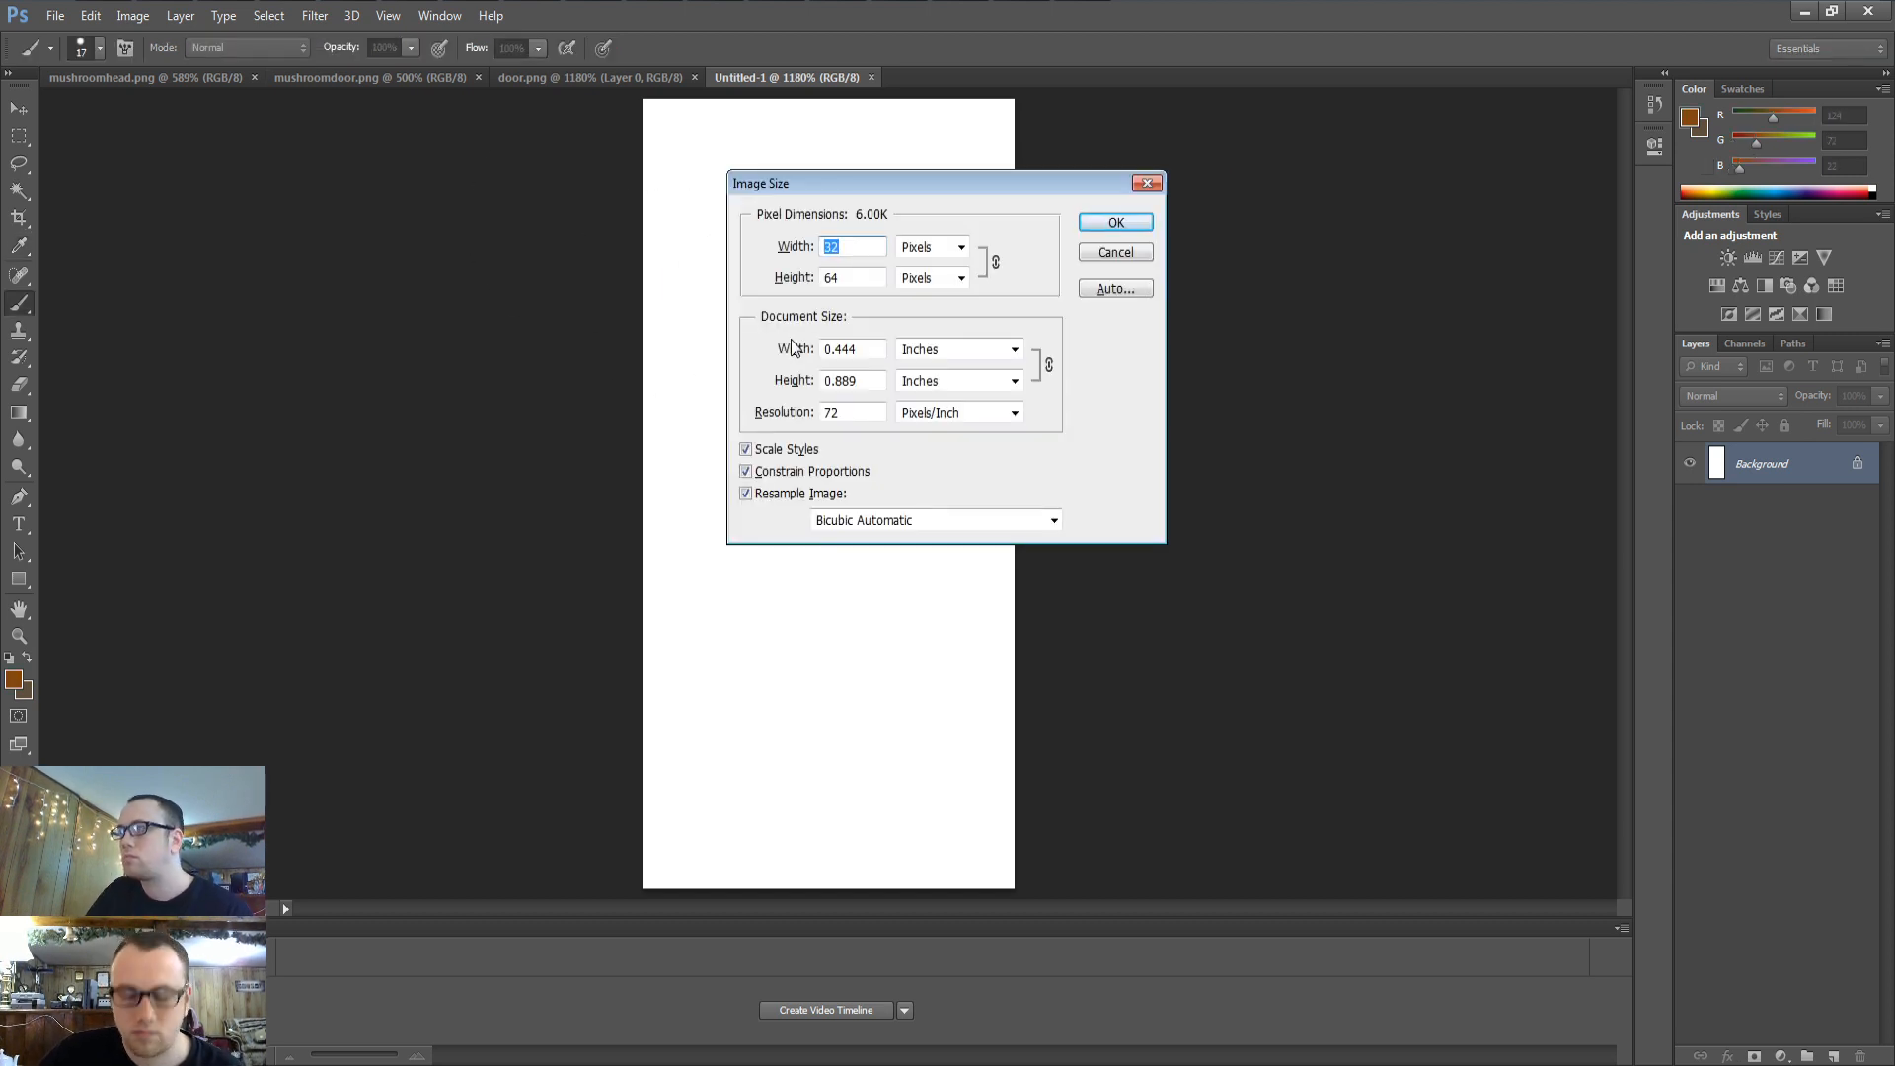
type("128")
key("Return")
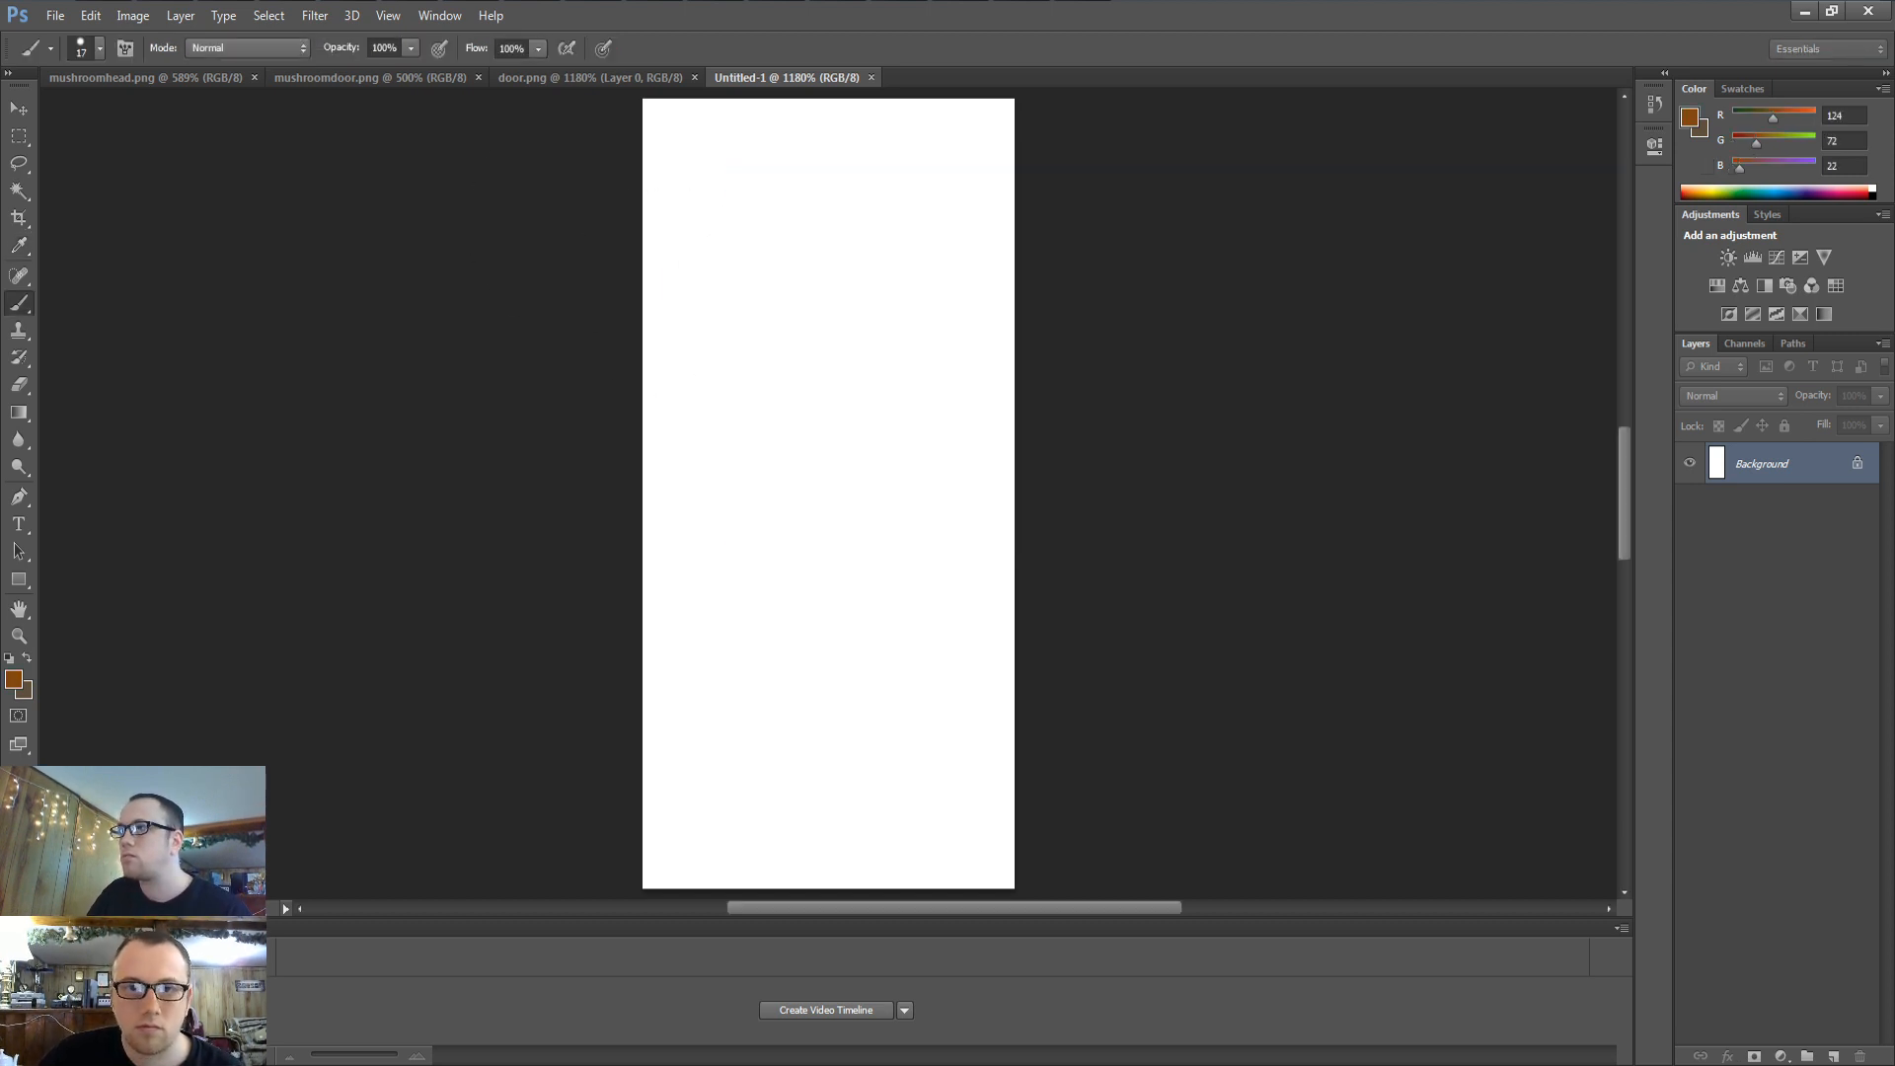
left_click(315, 16)
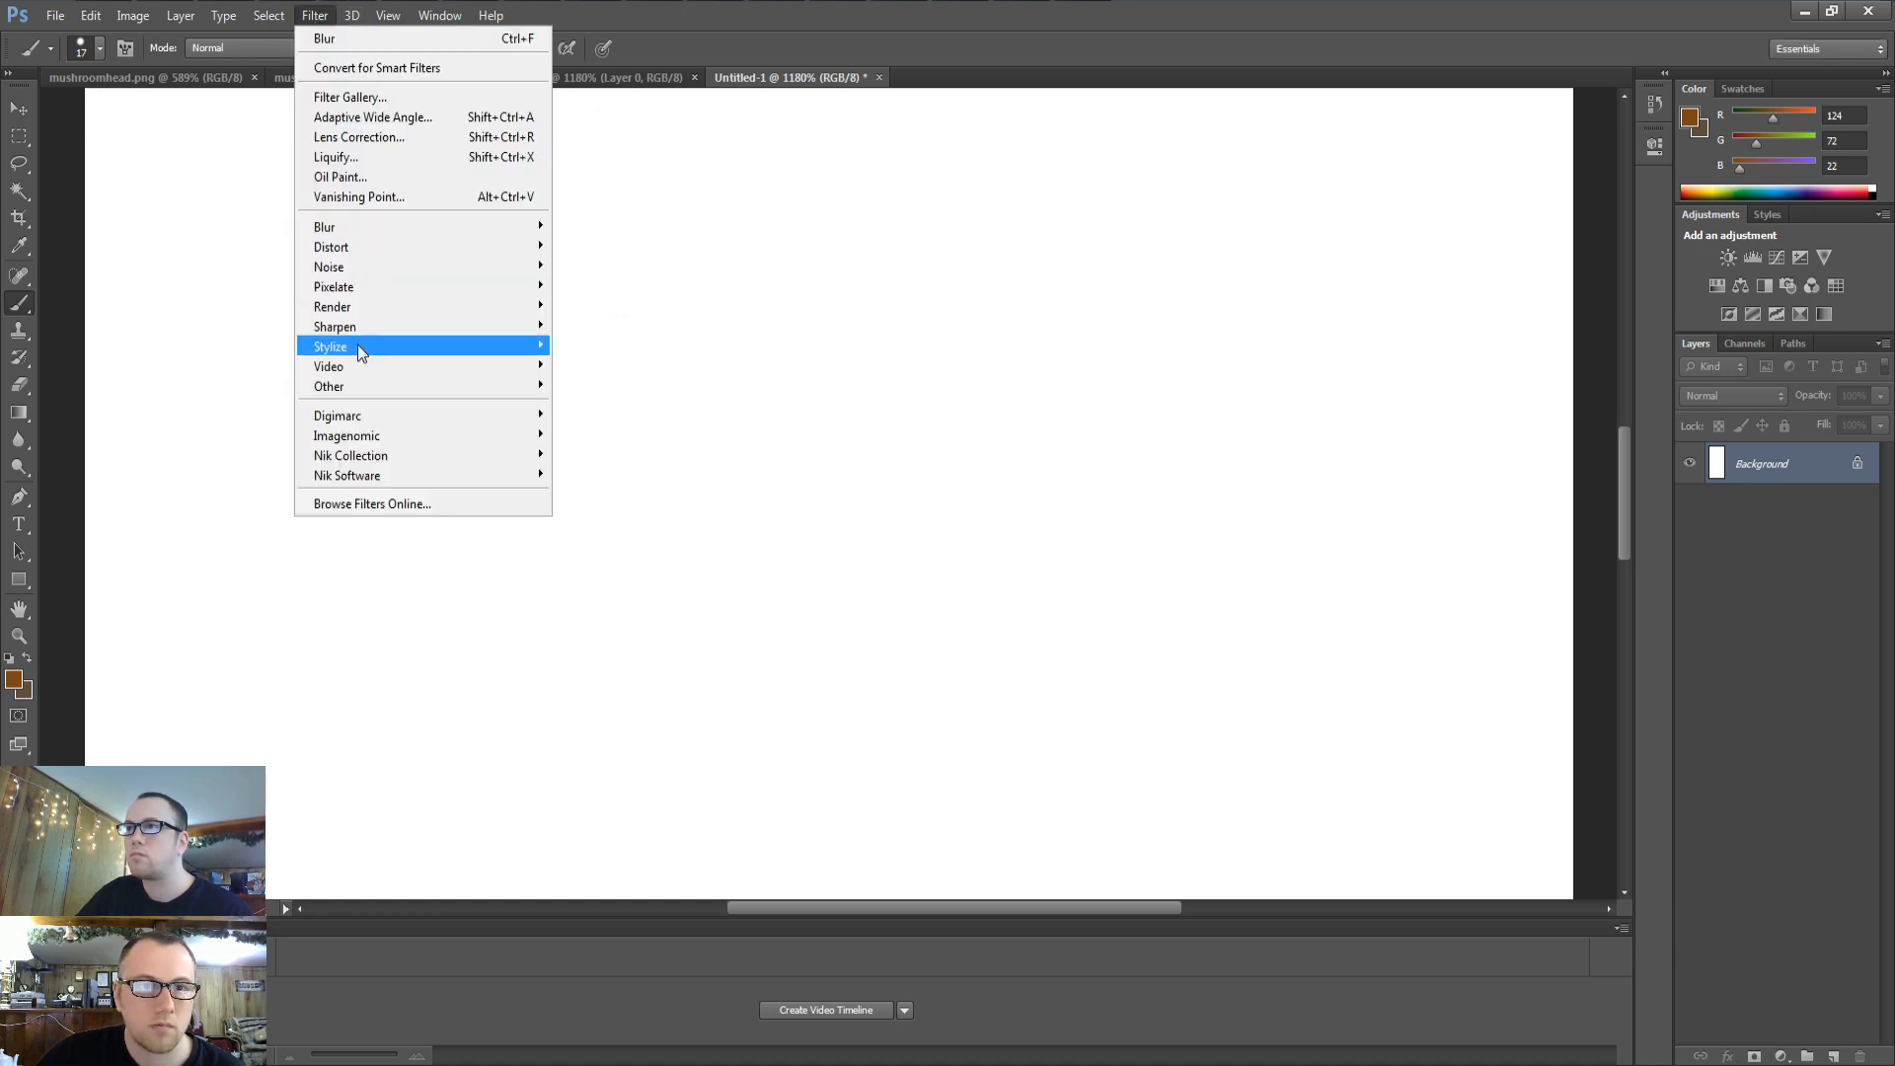
left_click(583, 307)
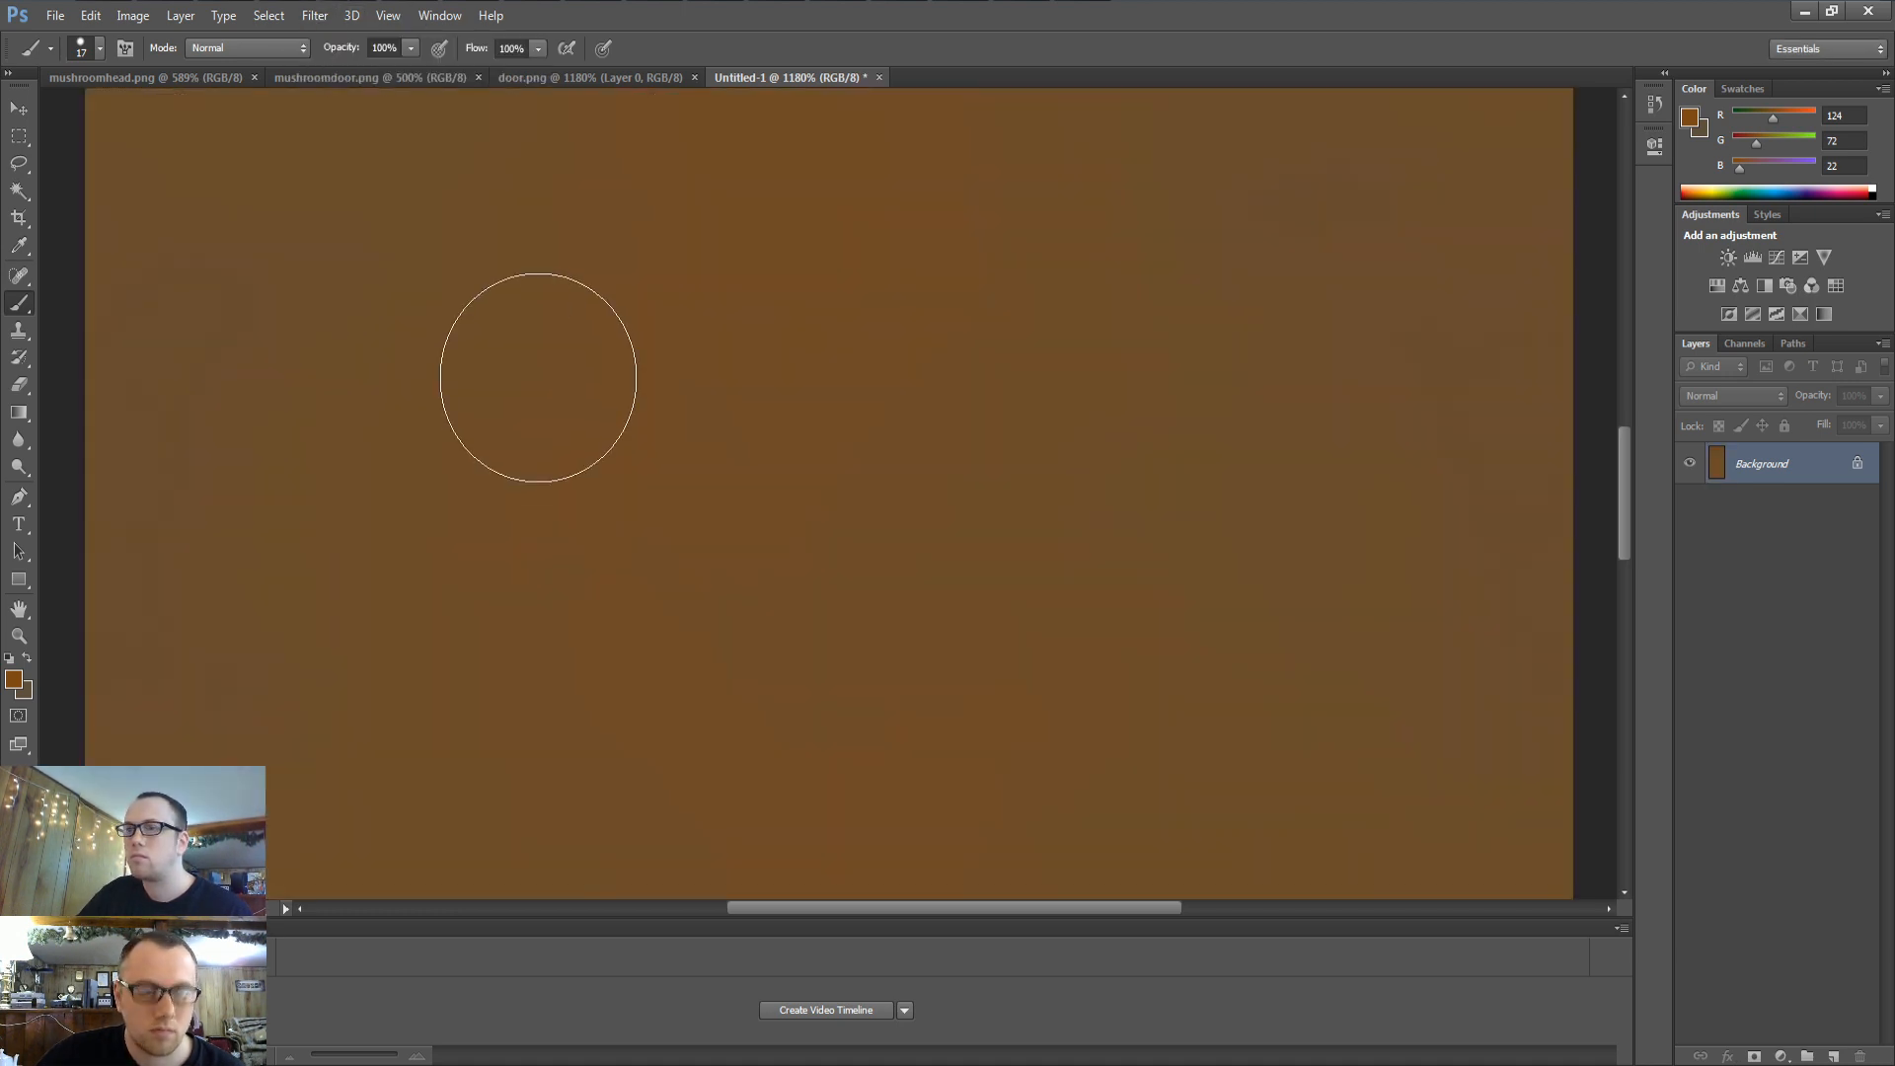
key("ctrl+0")
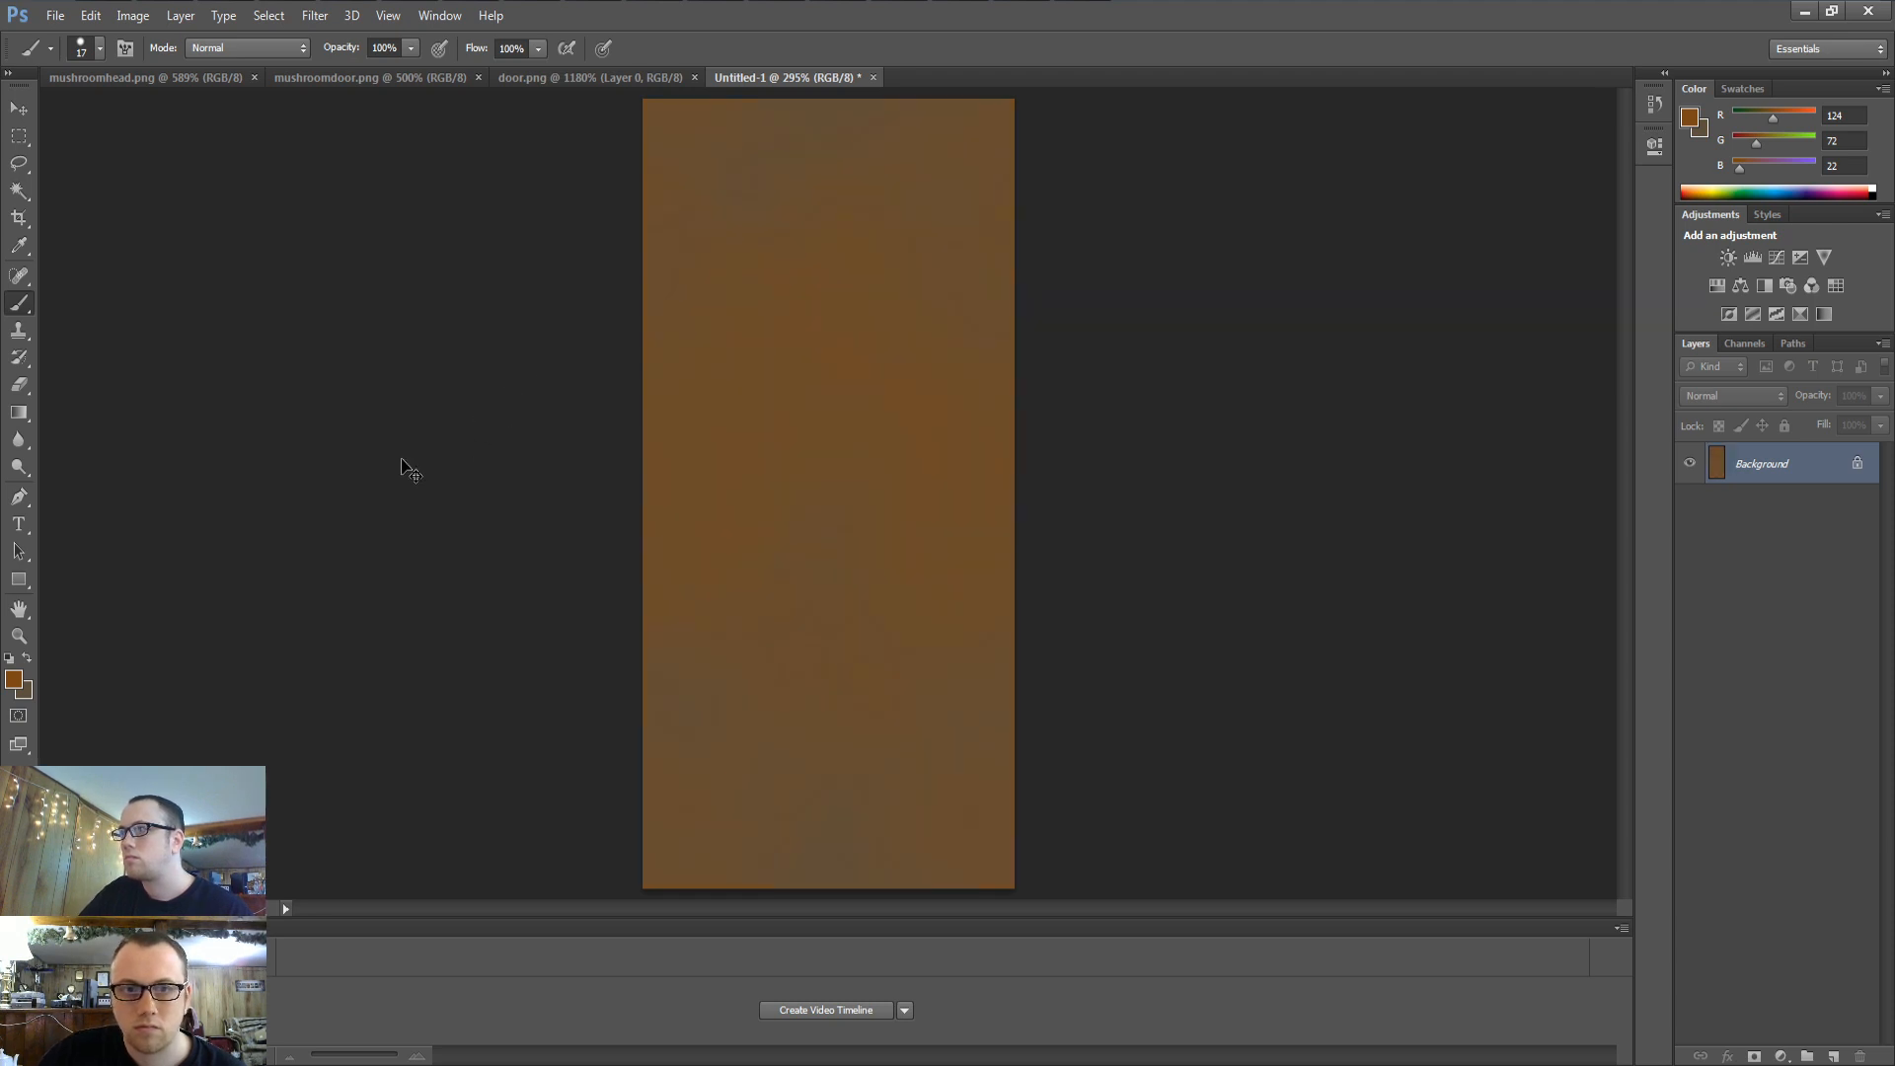
Brighten the foreground color to an orange-brown, RGB 155, 87, 20, and re-render the clouds
left_click(14, 680)
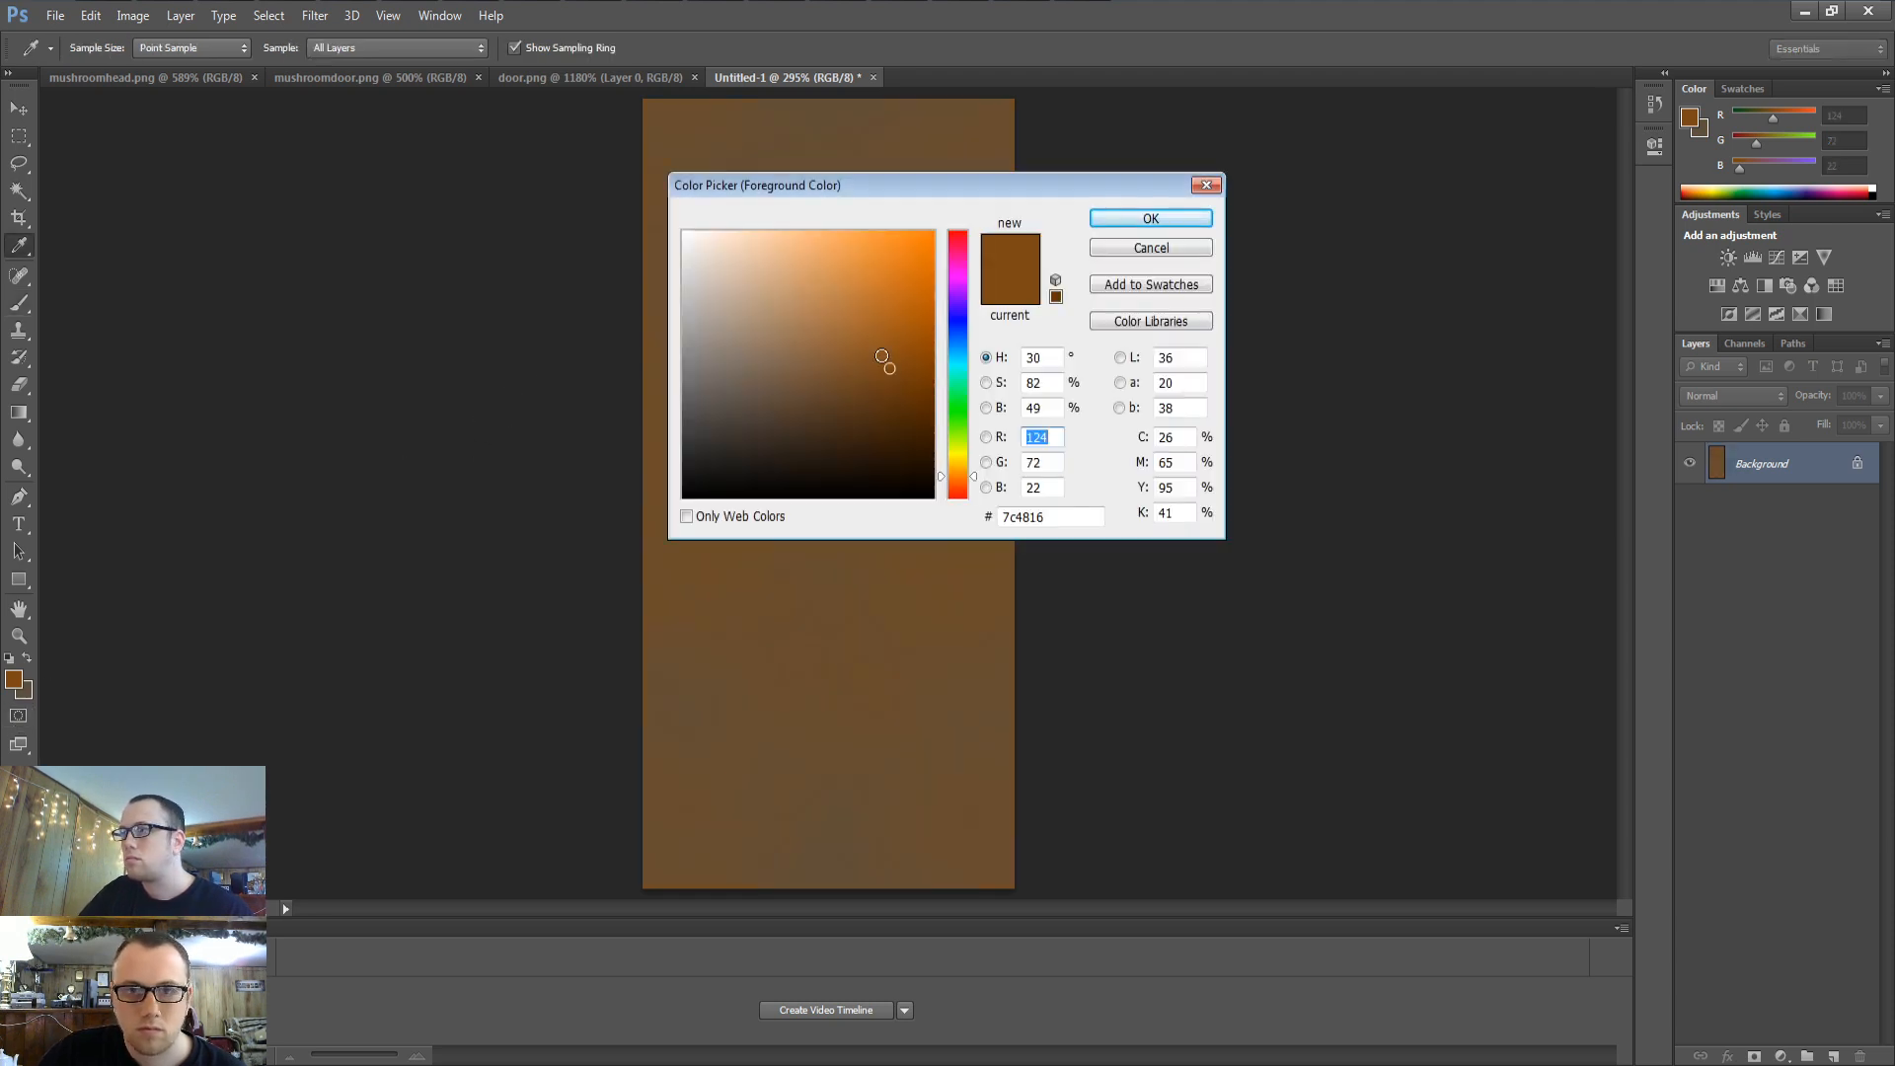
left_click_drag(885, 347, 901, 336)
key("Return")
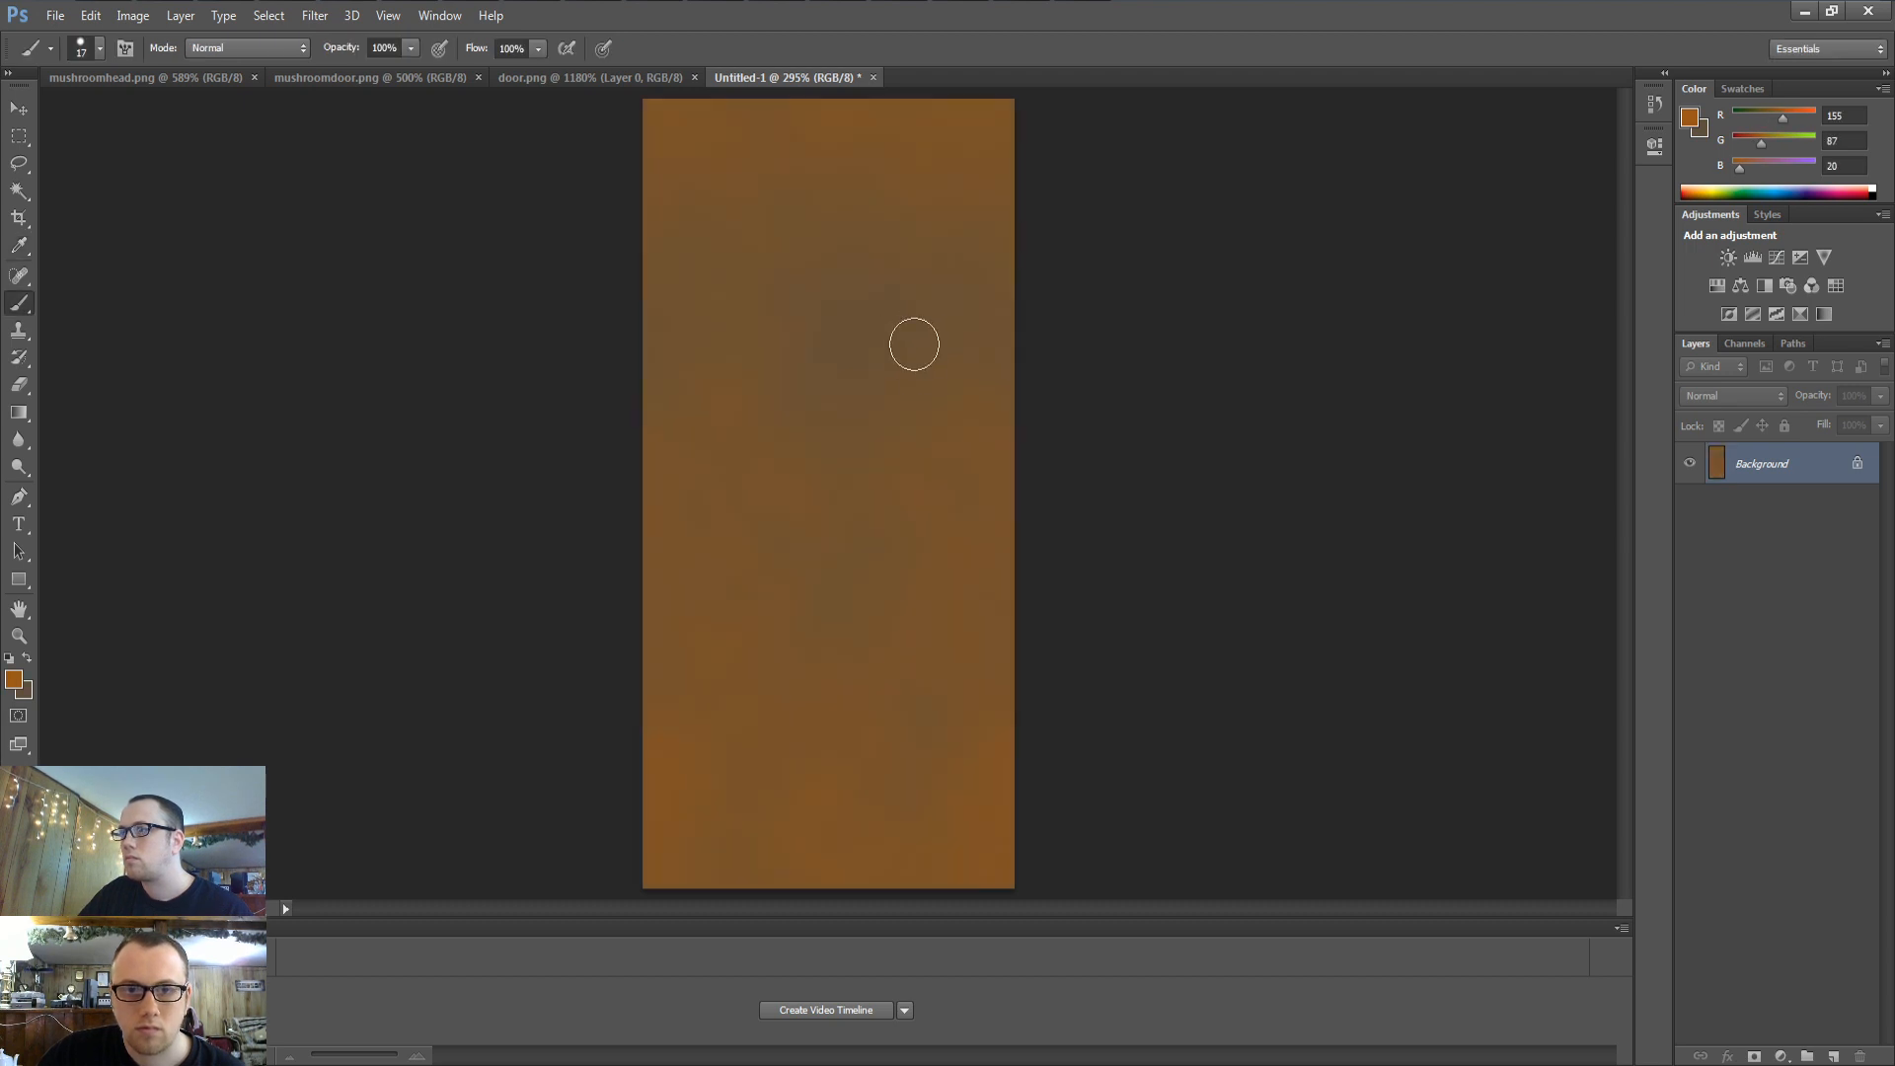
Change the background color to a darker, more saturated brown and re-render the clouds several times
left_click(22, 695)
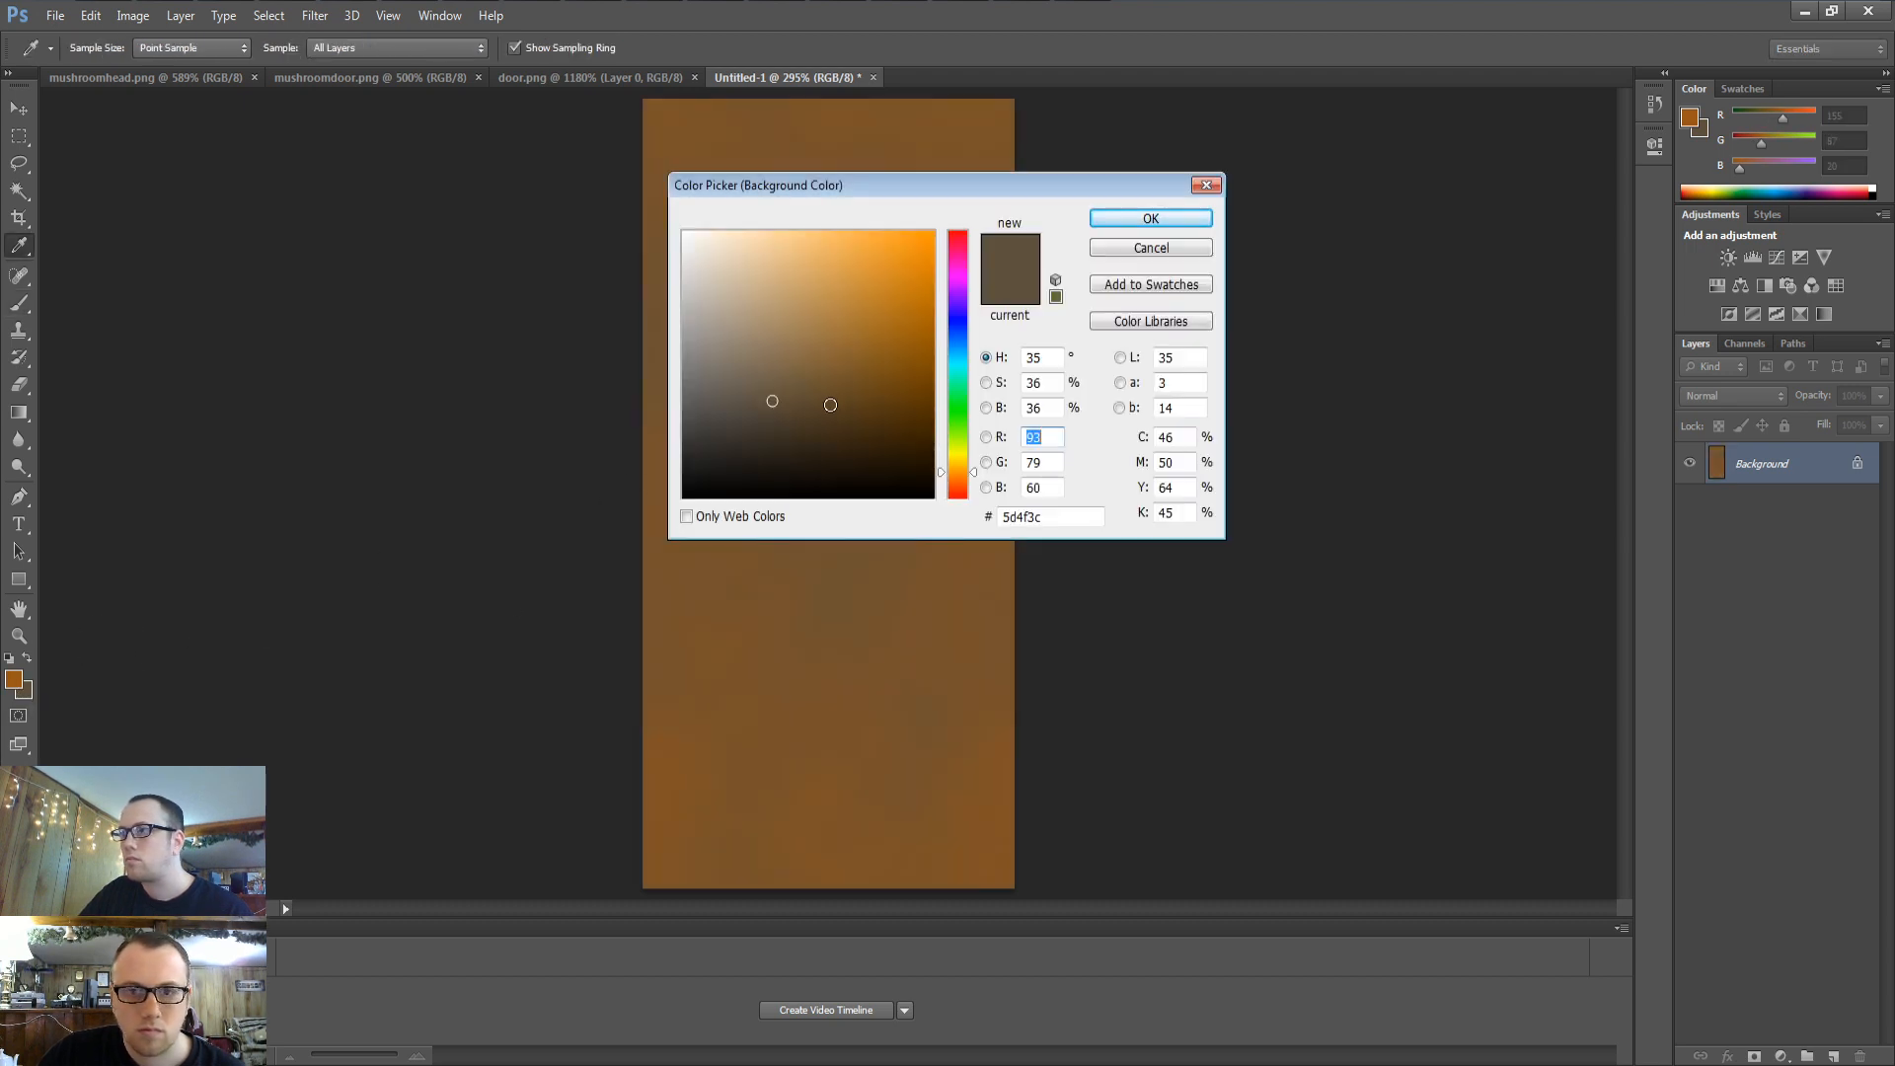
left_click(817, 413)
key("Return")
key("ctrl+f")
key("ctrl+f")
key("ctrl+f")
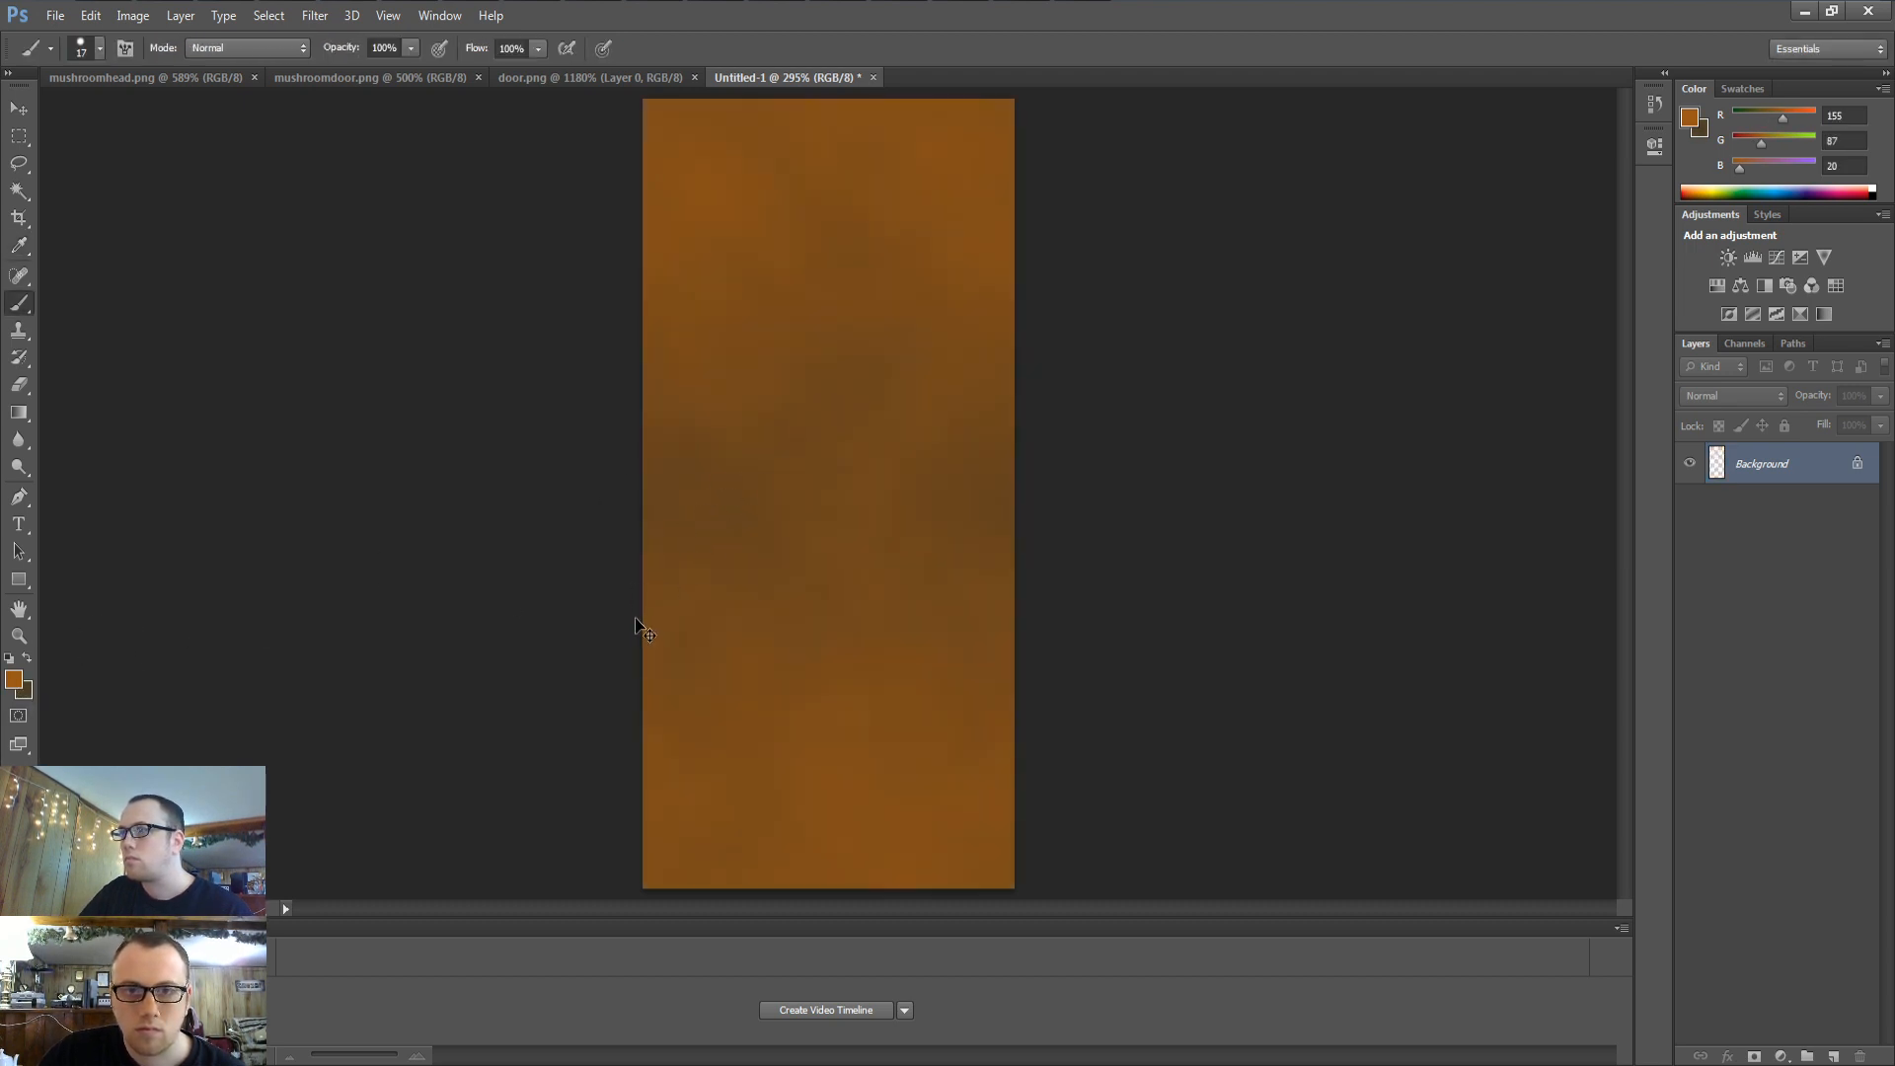
key("ctrl+f")
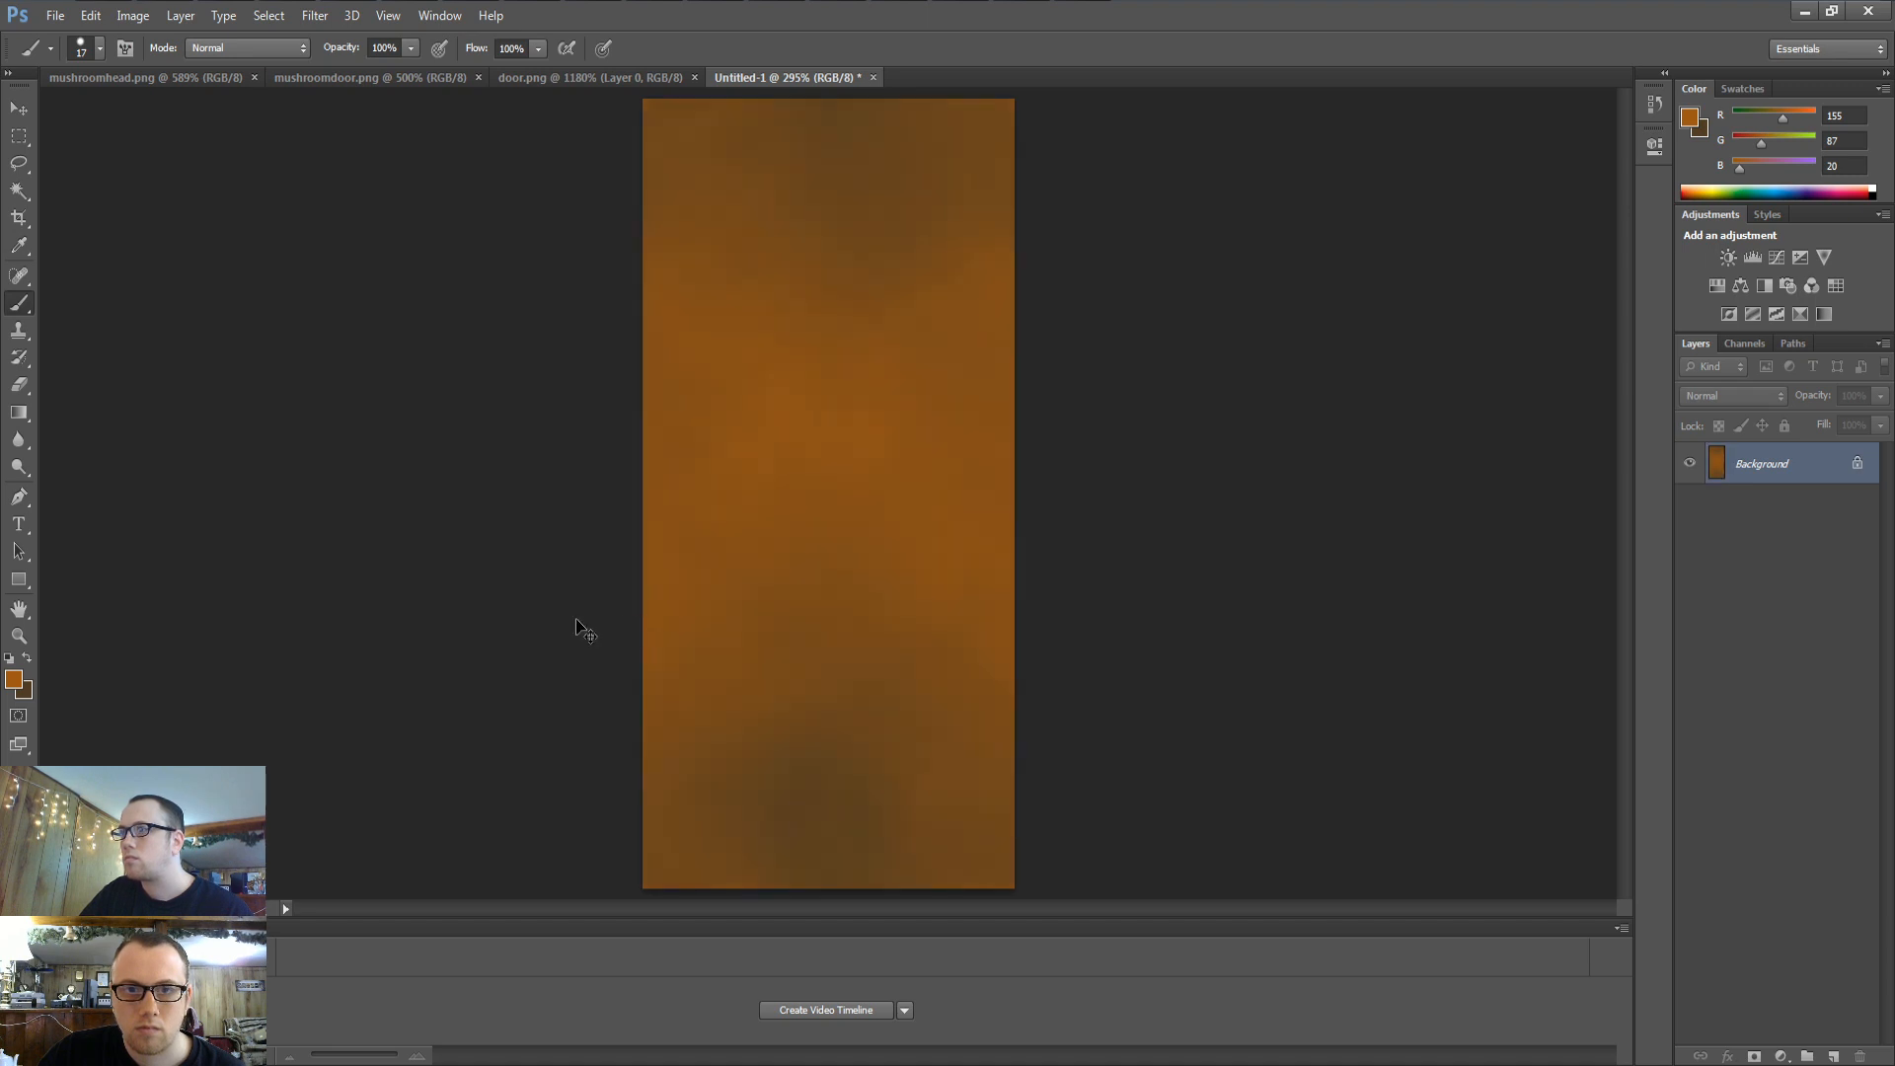
Mute the foreground color to RGB 148, 99, 52 and keep re-rendering the clouds for different patterns
left_click(14, 681)
left_click_drag(866, 346, 846, 339)
key("Return")
key("ctrl+f")
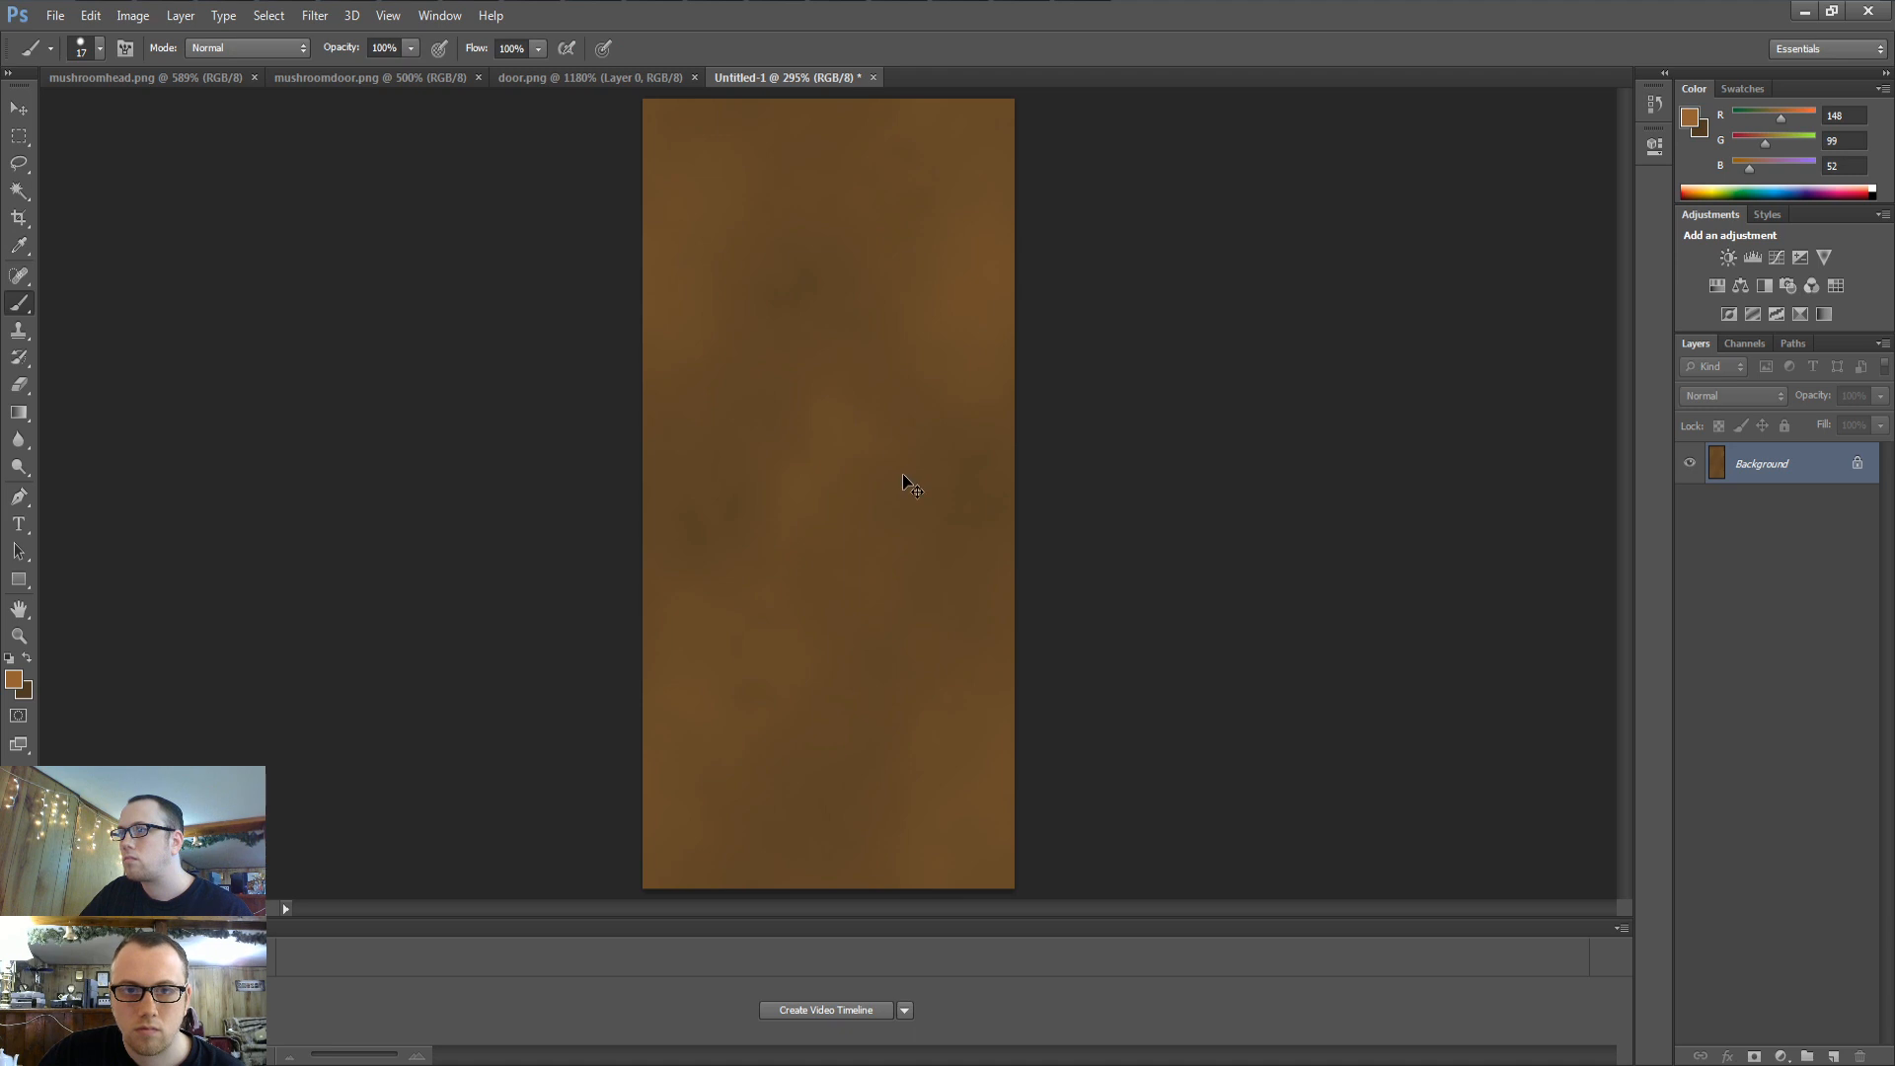
key("ctrl+f")
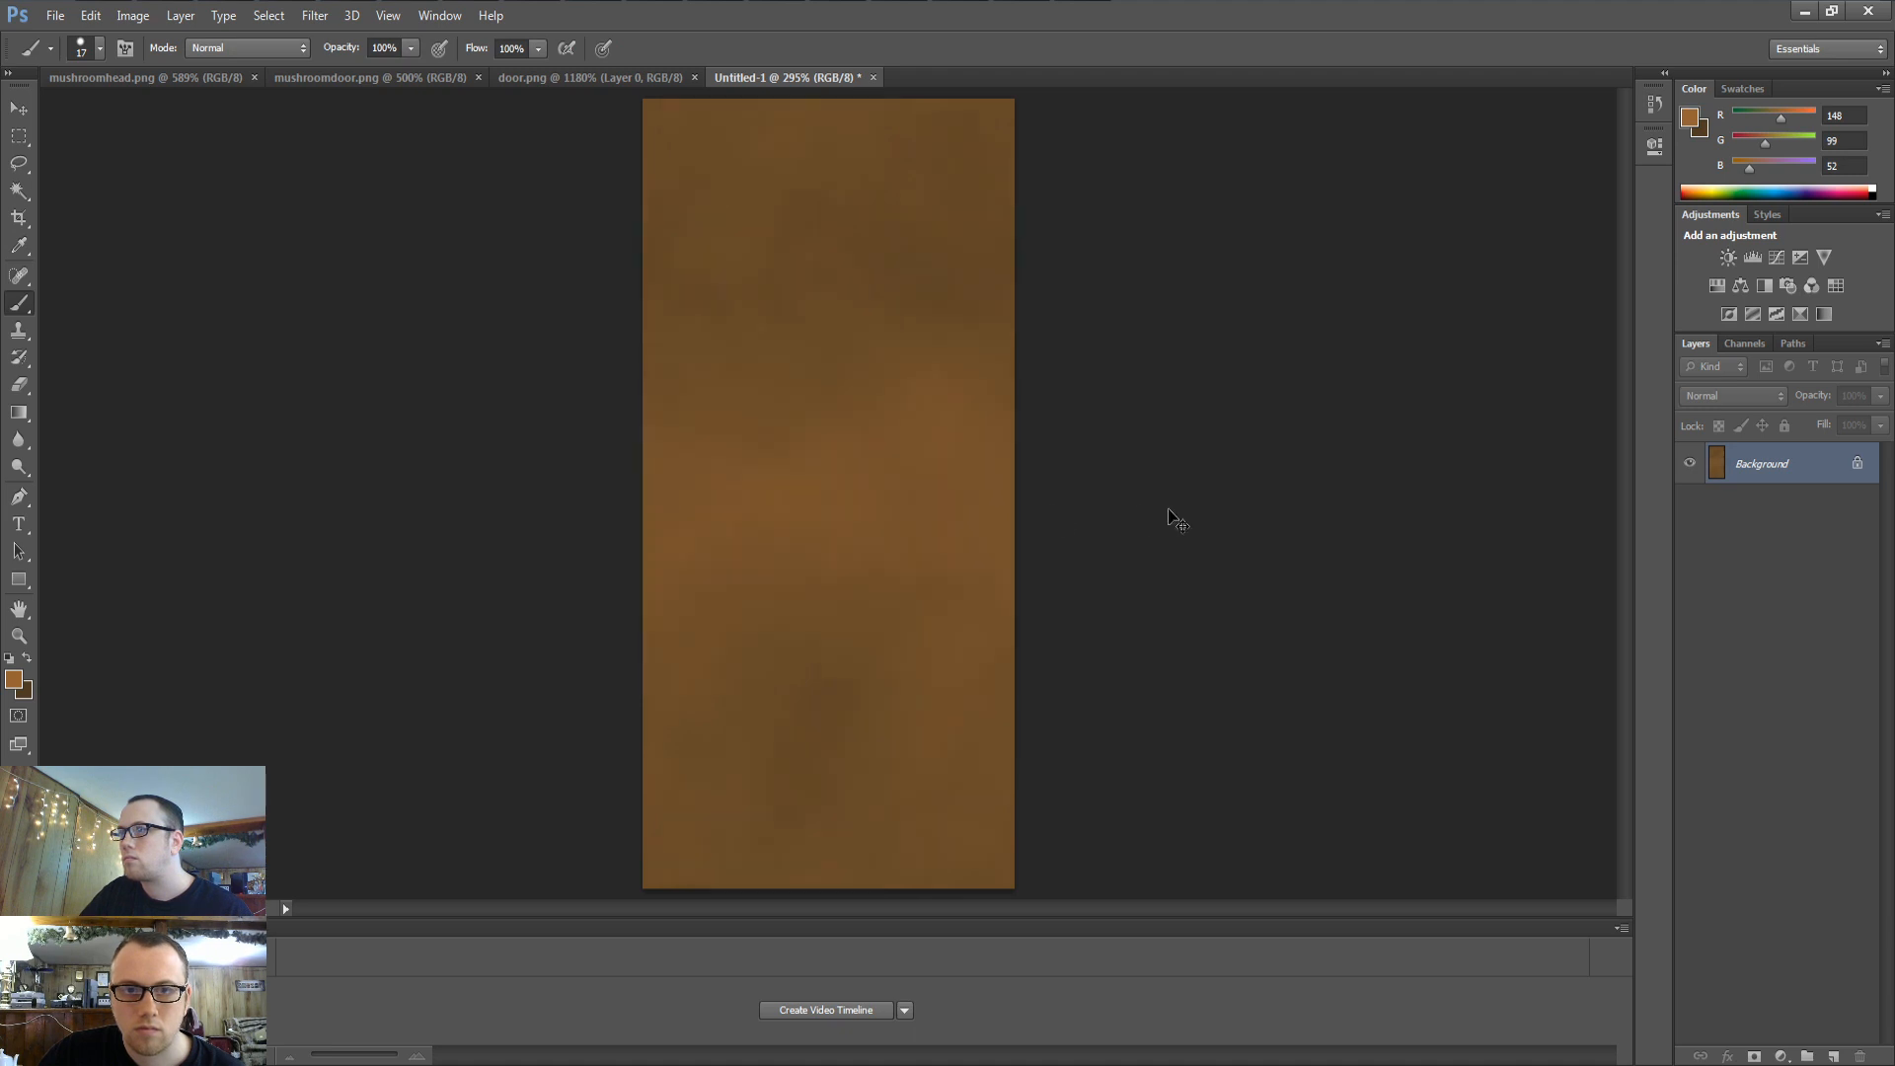
key("ctrl+f")
key("ctrl+f")
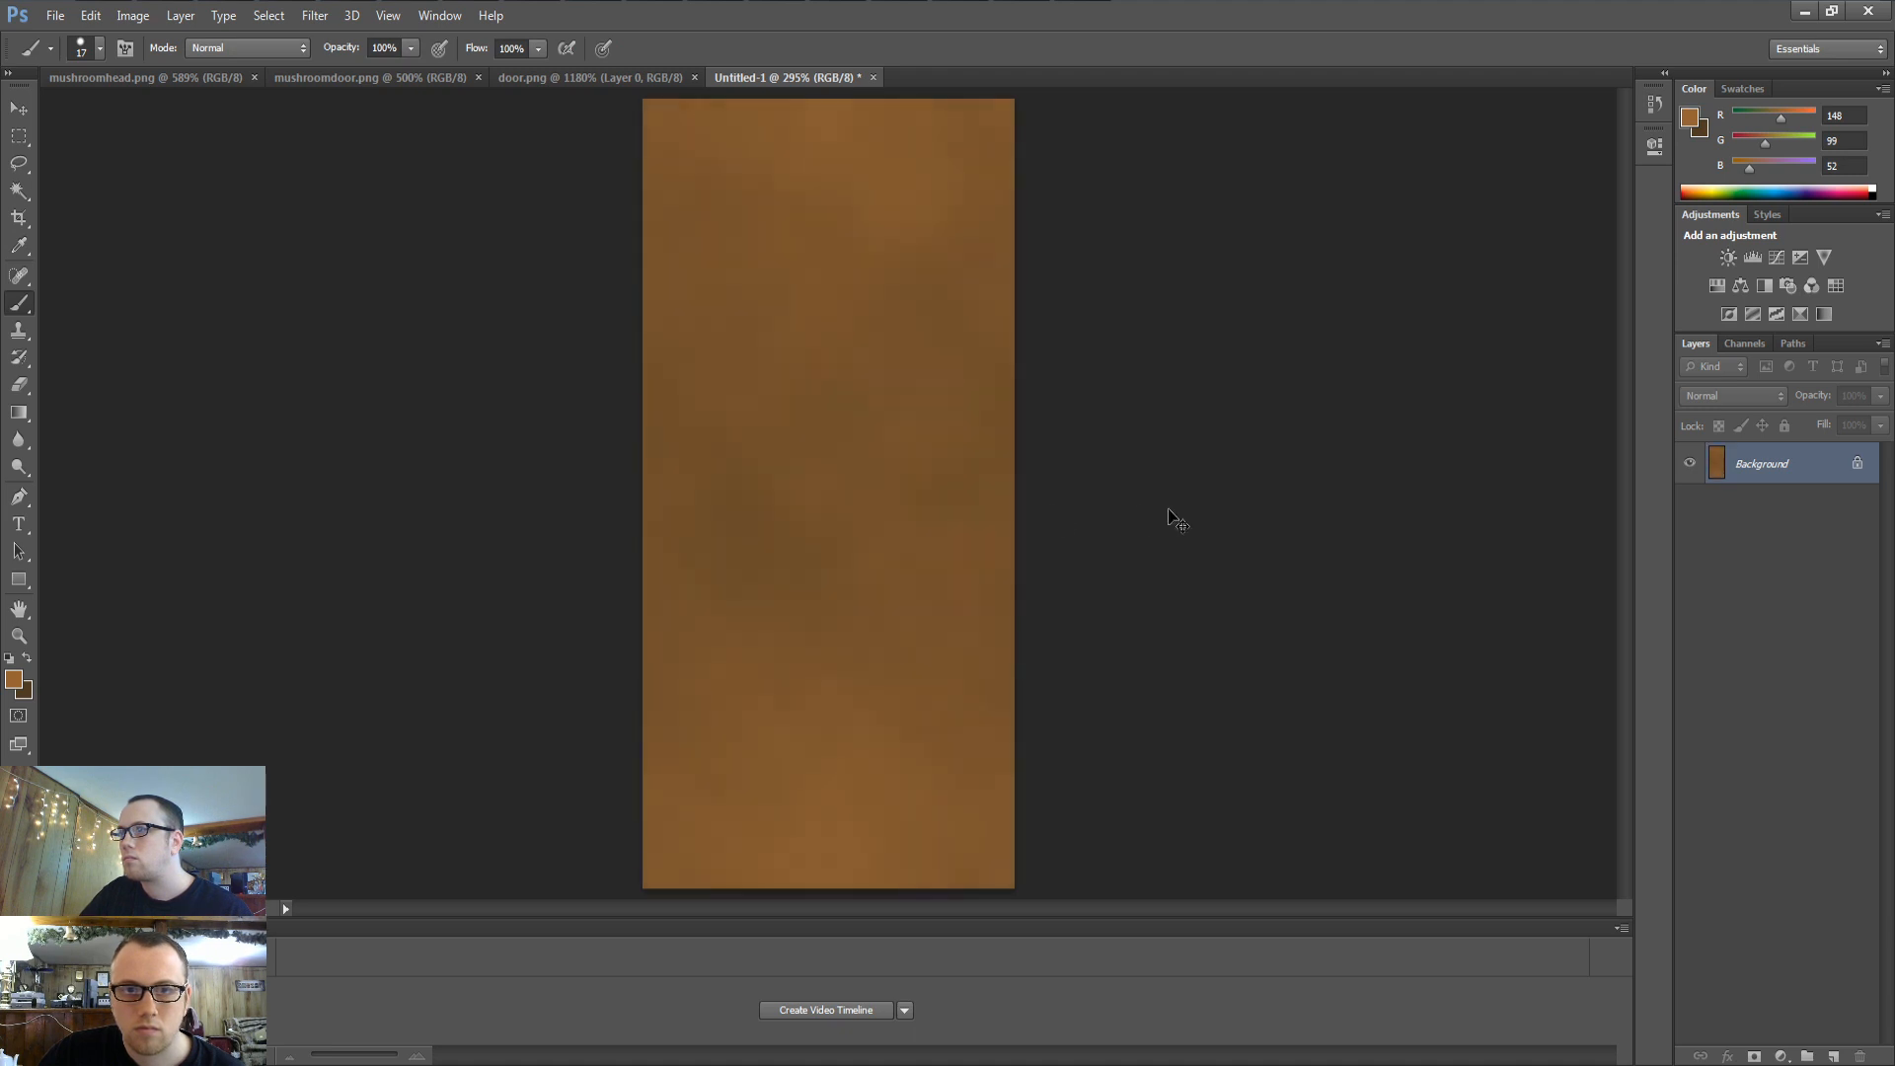
key("ctrl+f")
key("ctrl+f")
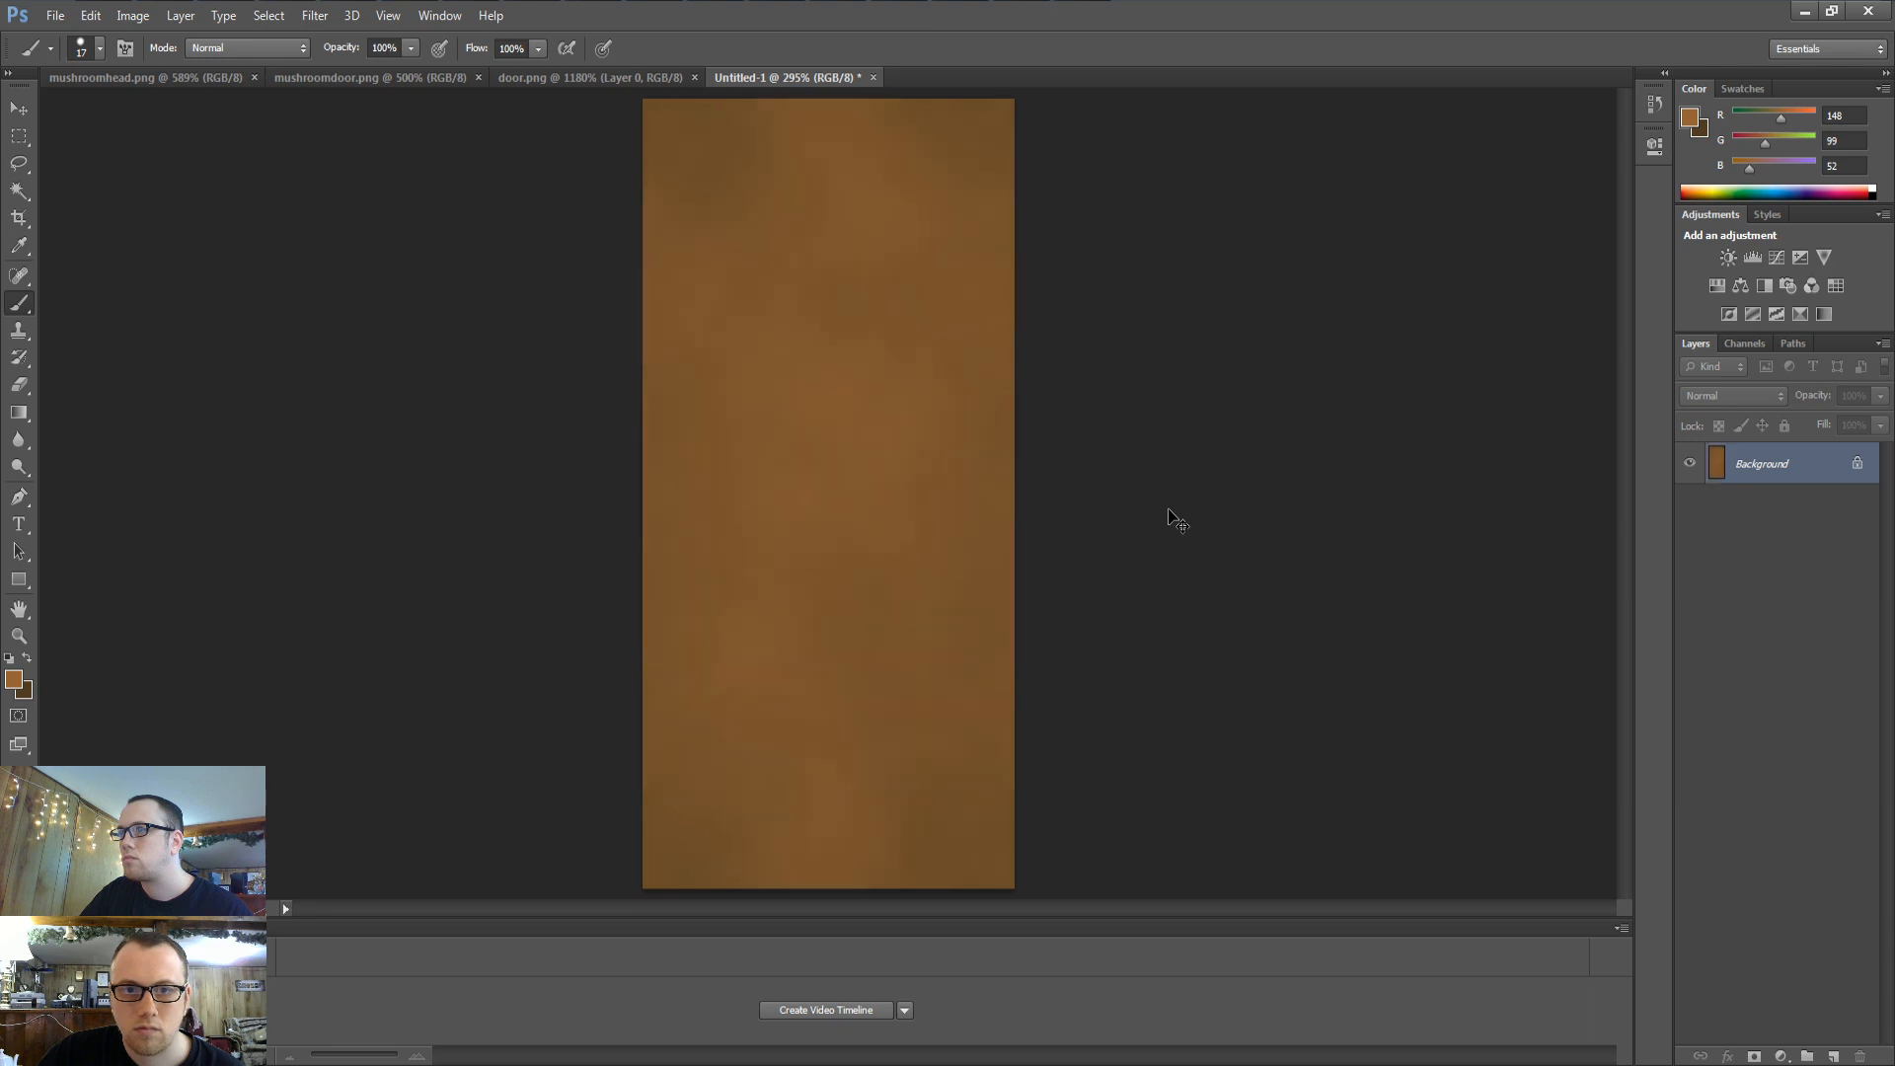
key("ctrl+f")
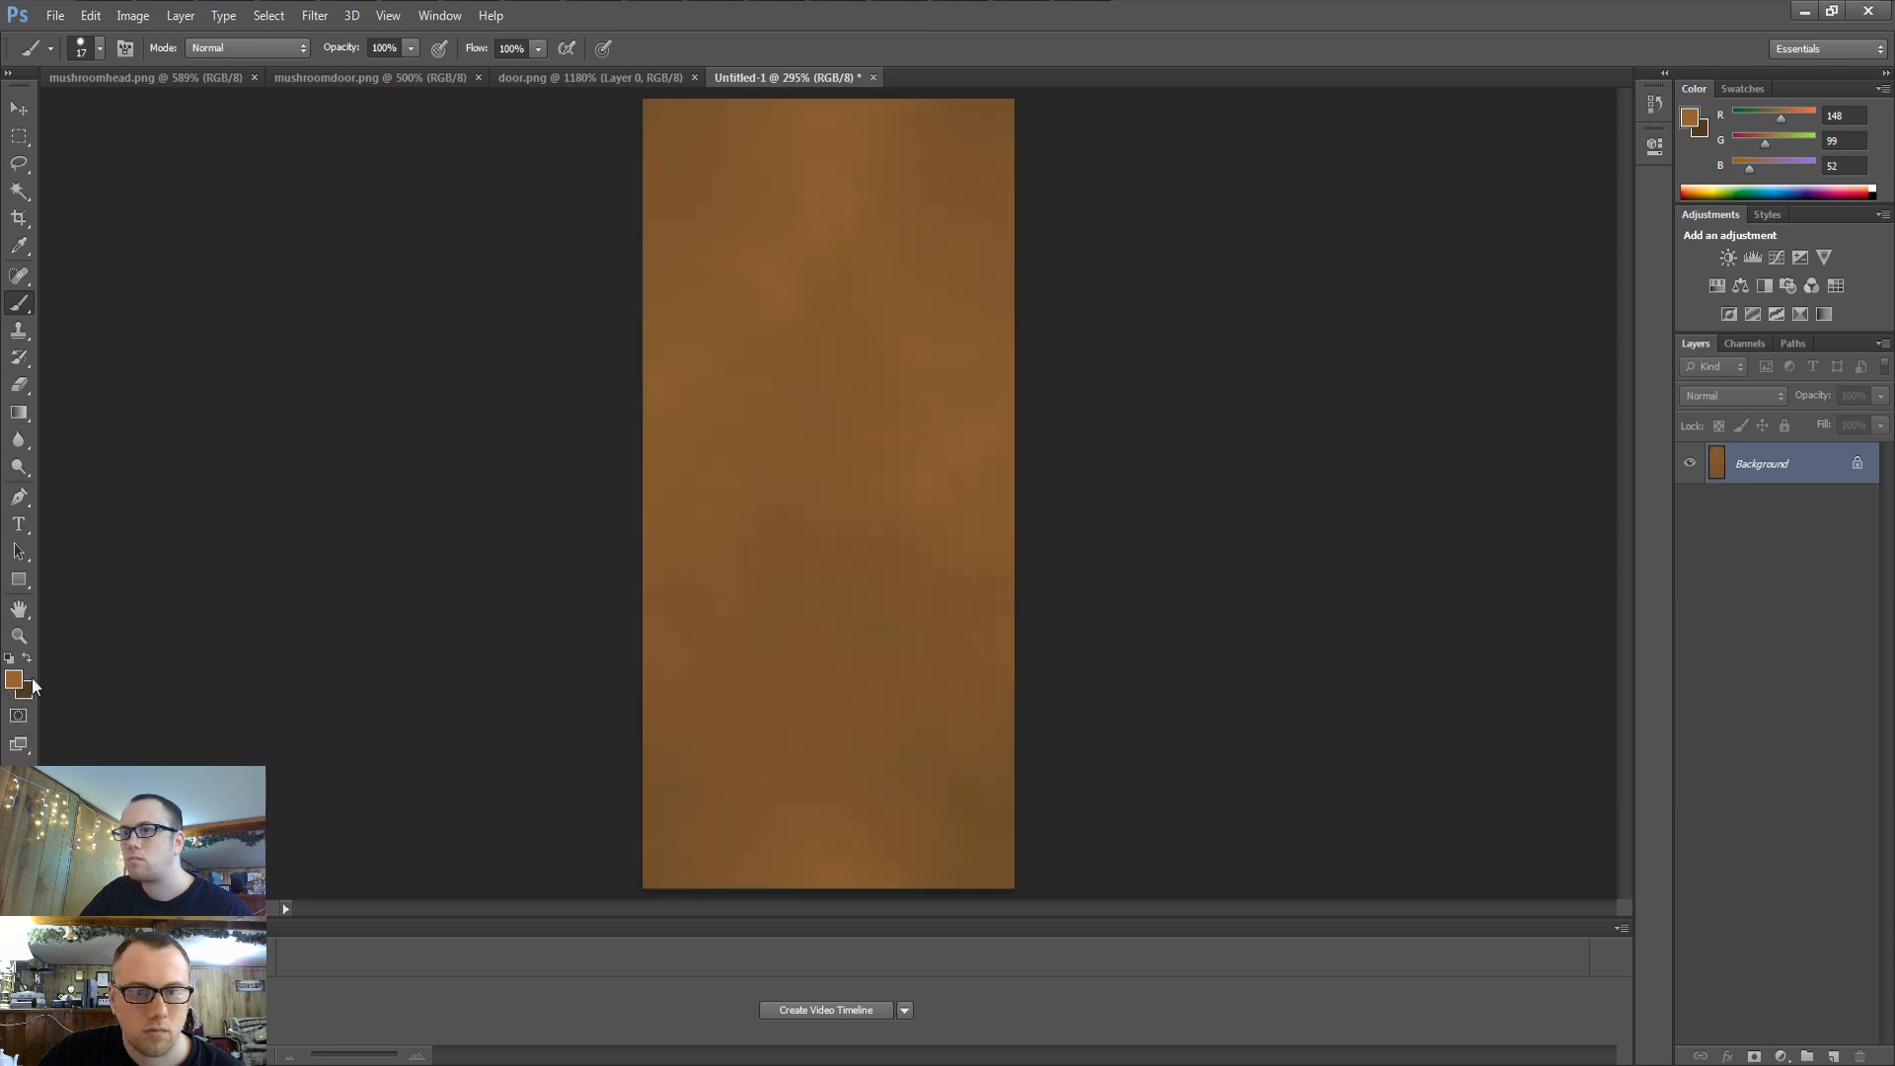
Darken the foreground color to RGB 130, 92, 55 and render the clouds again
left_click(15, 681)
left_click_drag(850, 357, 827, 362)
key("Return")
key("alt+BackSpace")
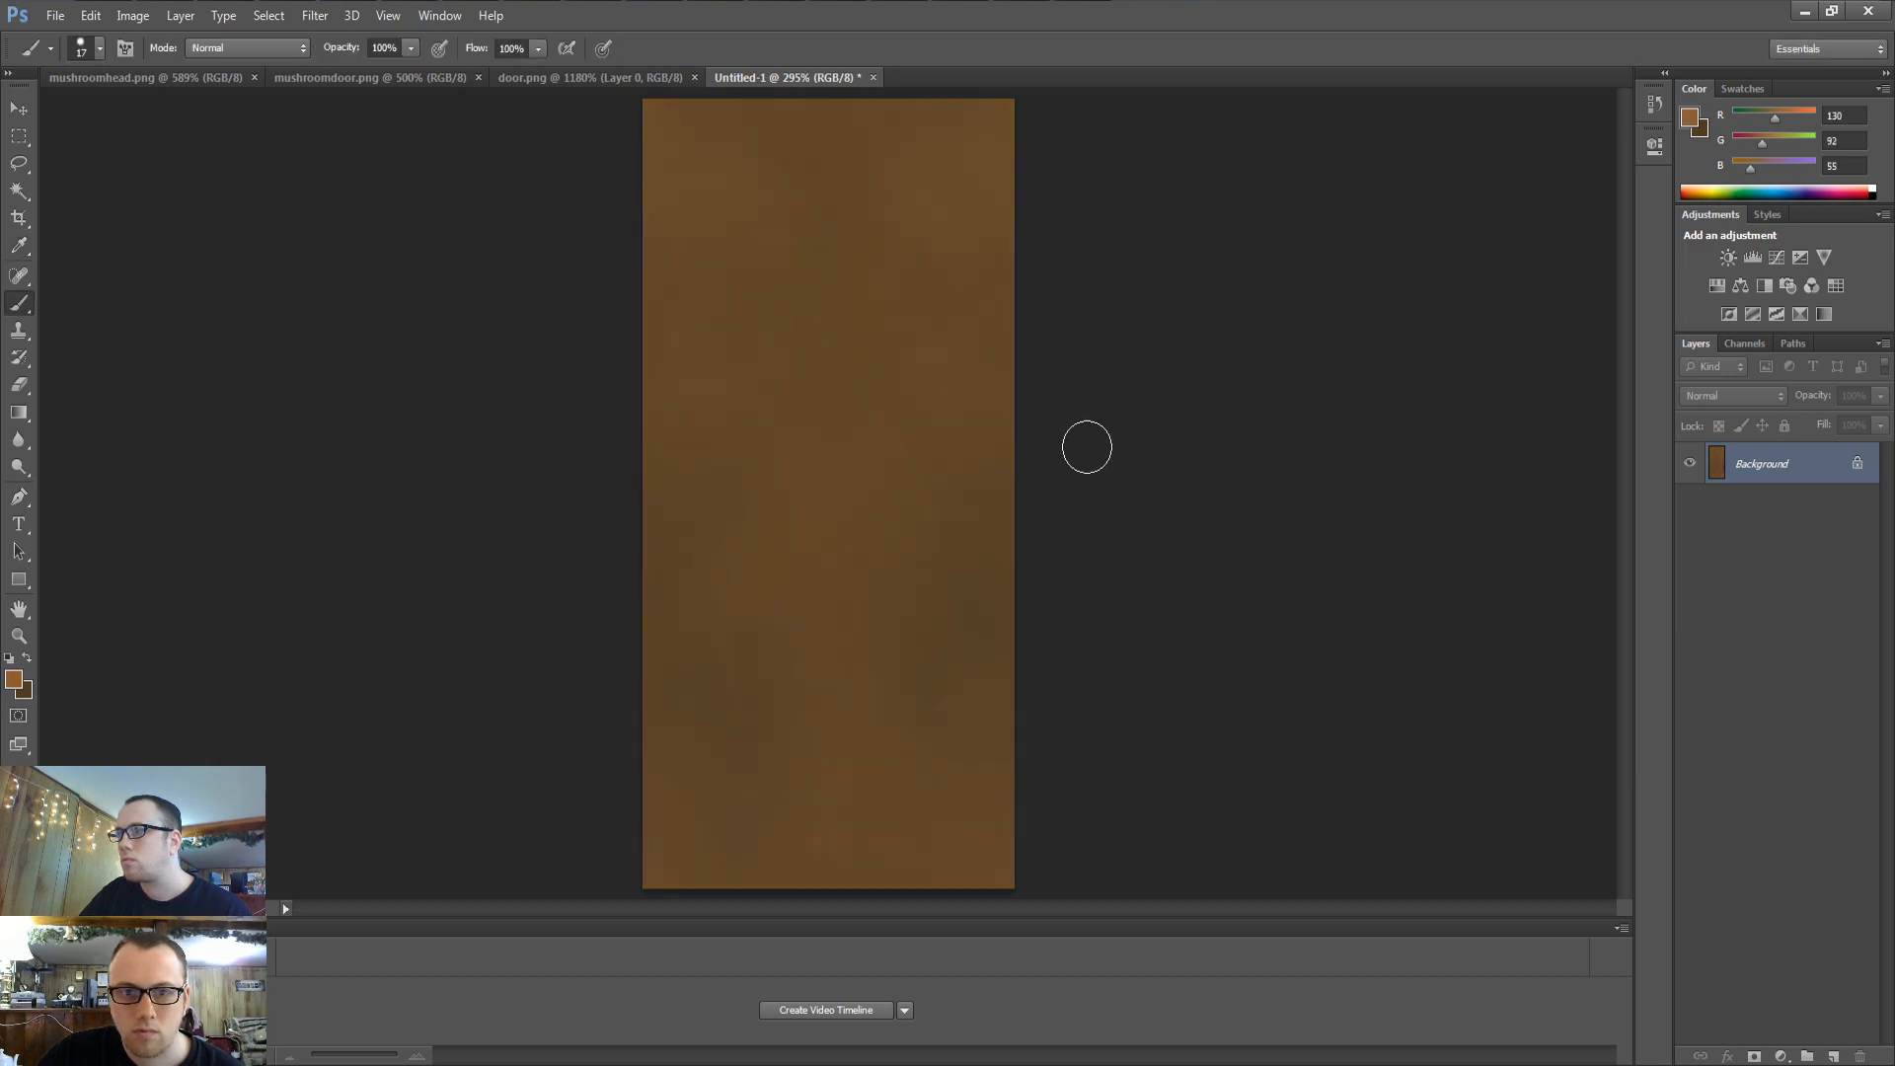
Scale the cloud image down to 32 × 64 pixels
key("ctrl+alt+i")
type("32")
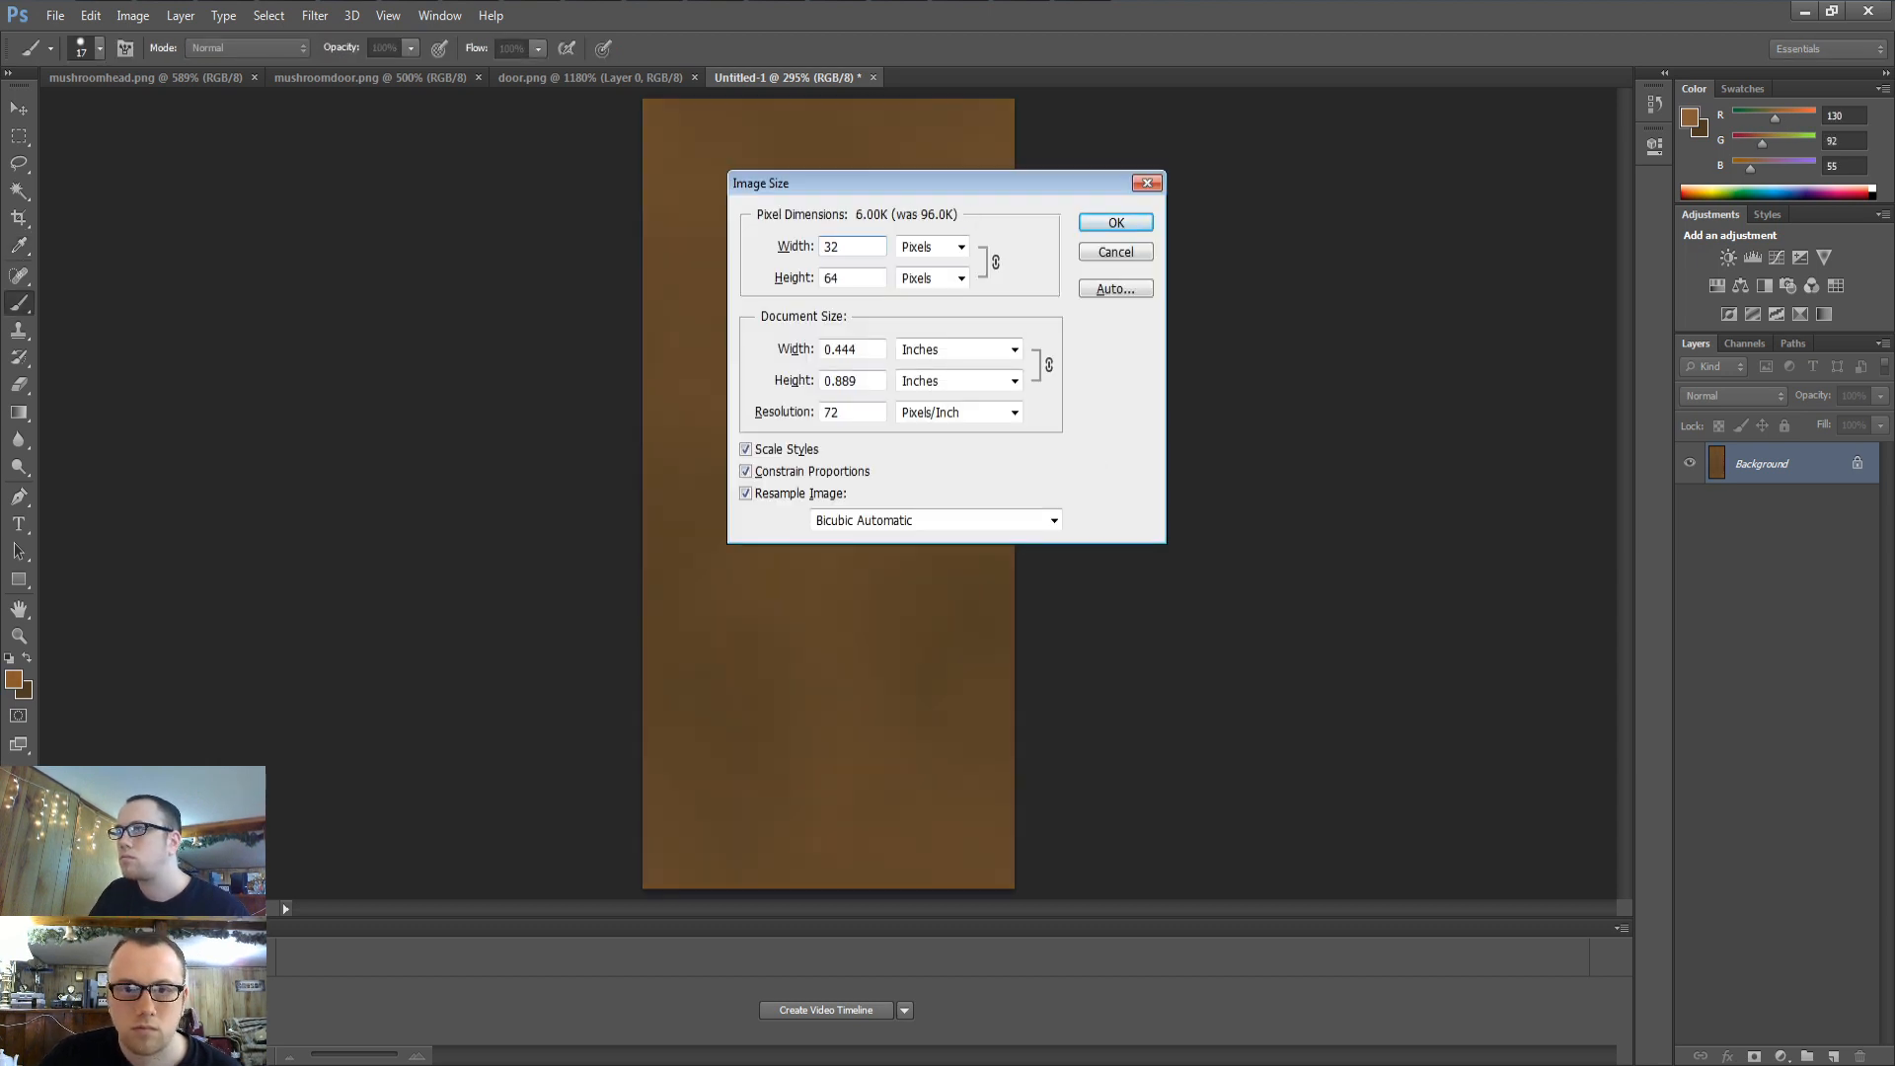
key("Return")
key("ctrl+plus")
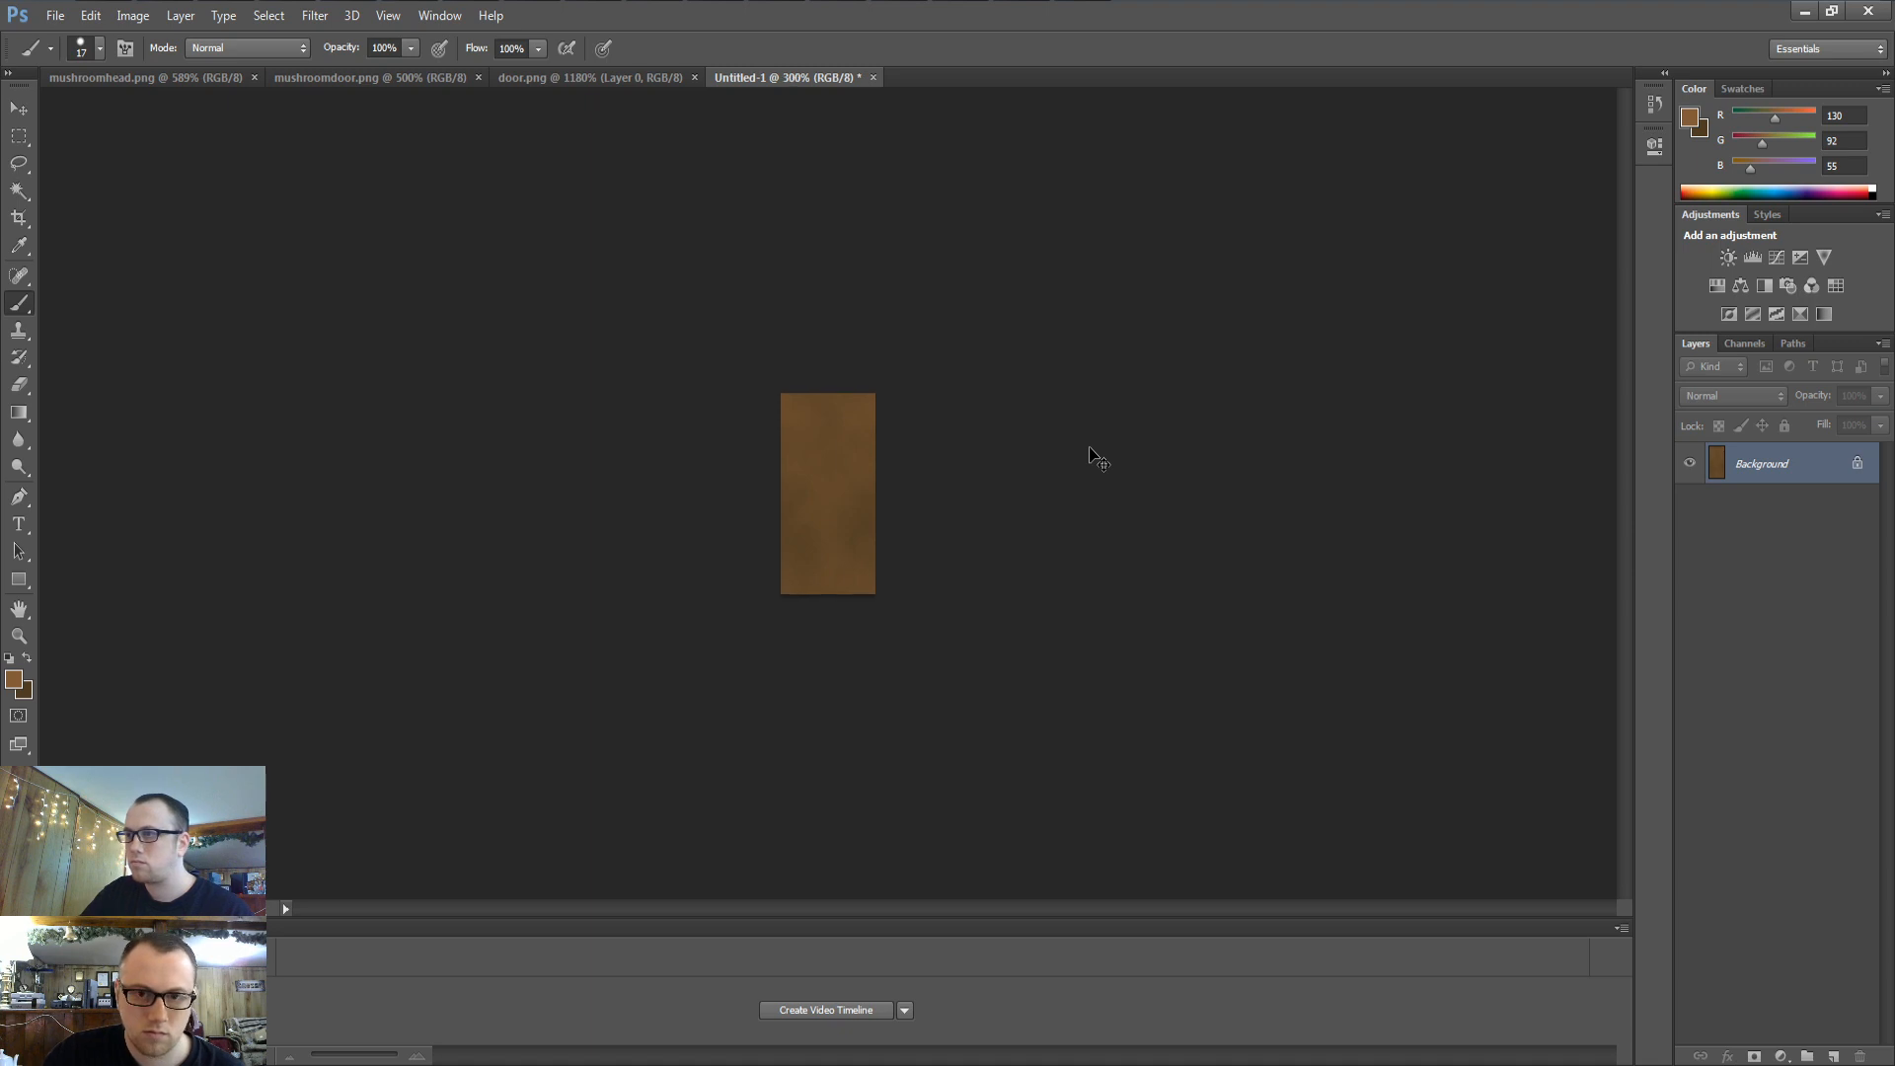
key("ctrl+plus")
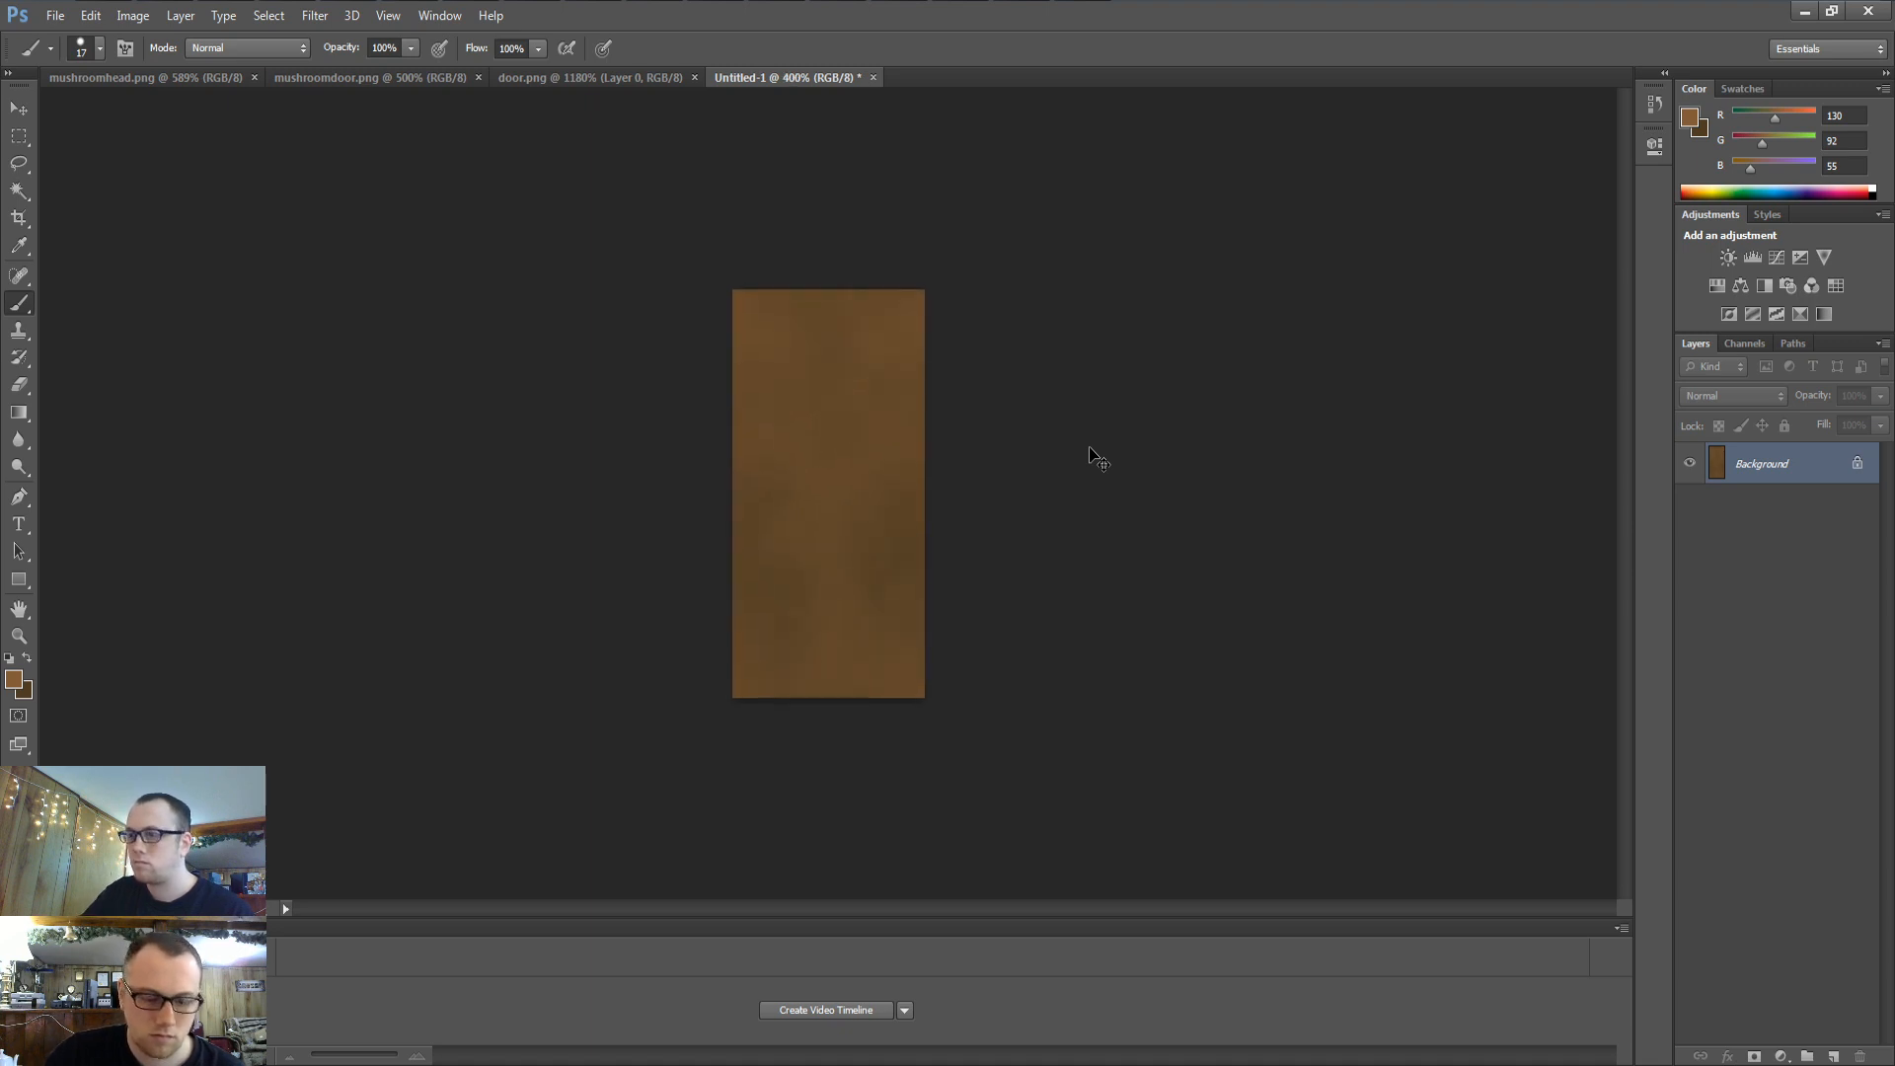
key("ctrl+plus")
key("ctrl+alt+i")
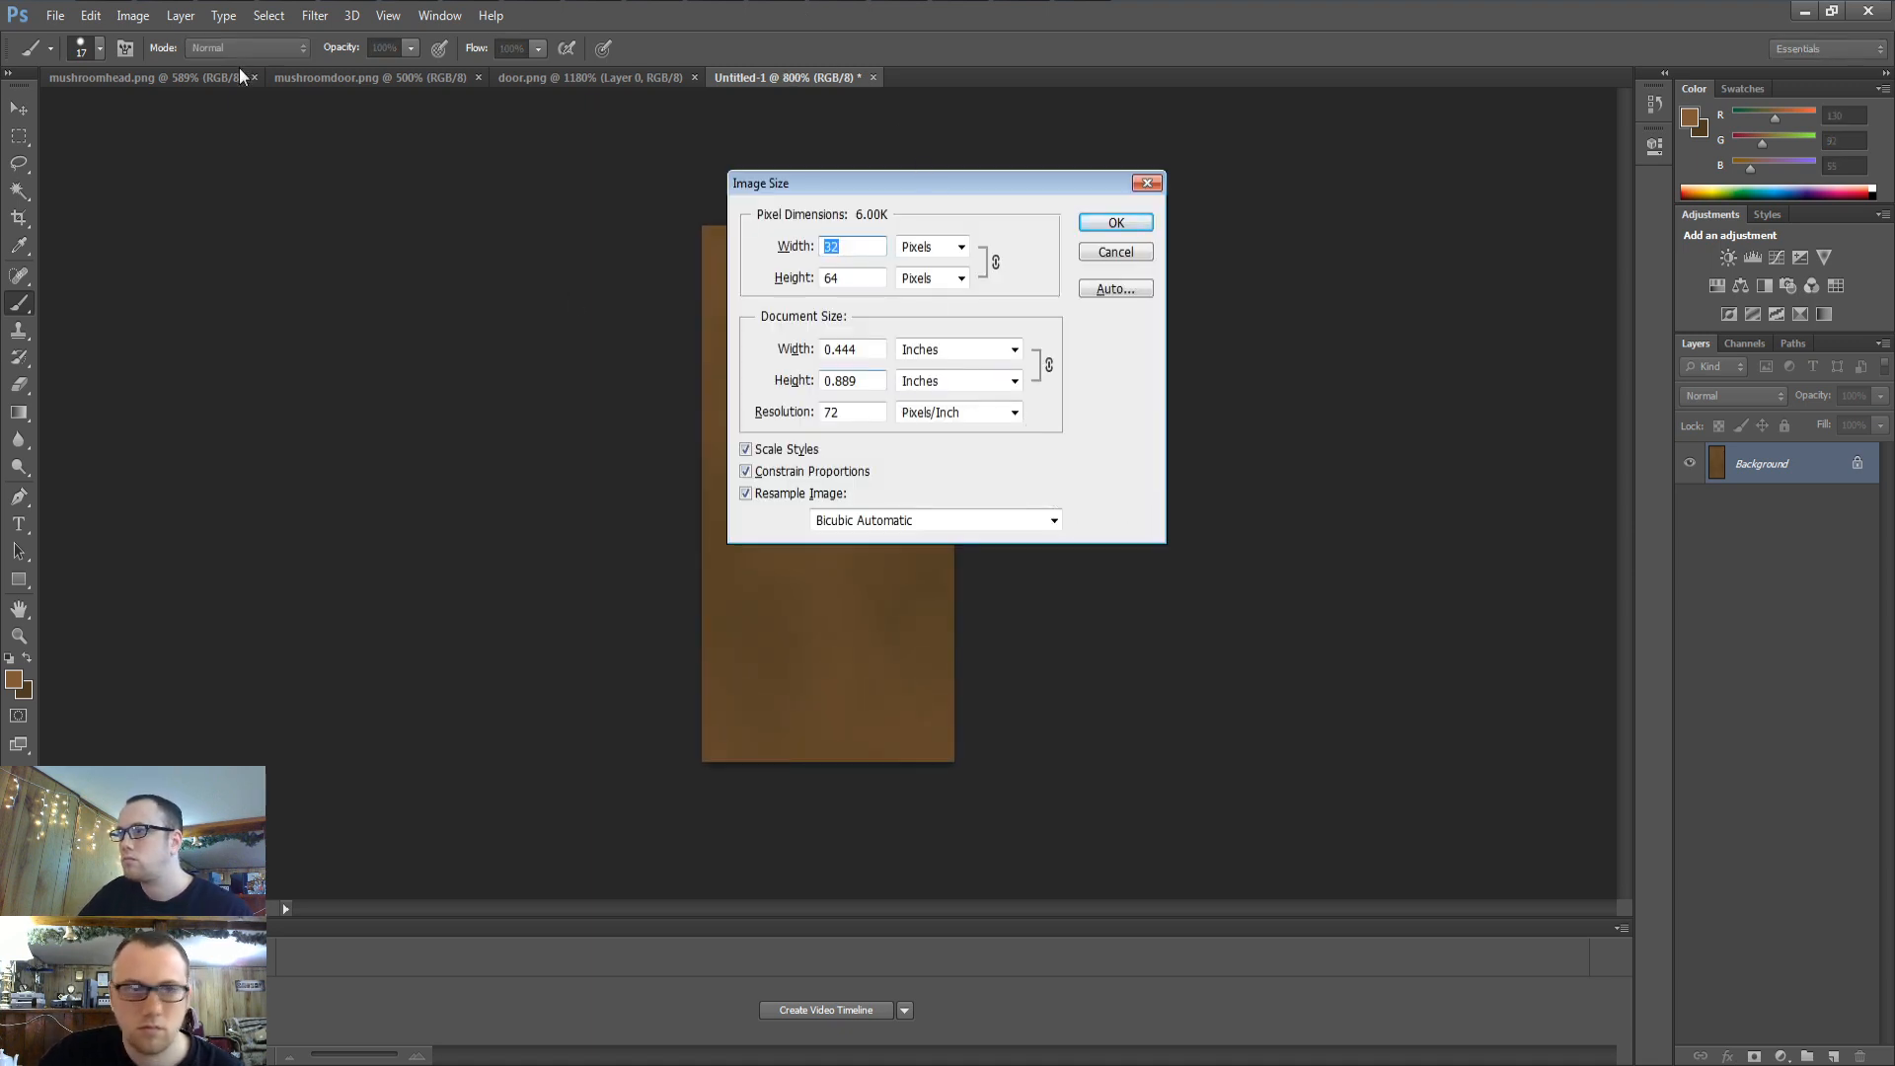
key("Escape")
Apply a Brightness/Contrast adjustment to the texture with brightness -15 and contrast 45
left_click(132, 15)
mouse_move(153, 67)
left_click(395, 67)
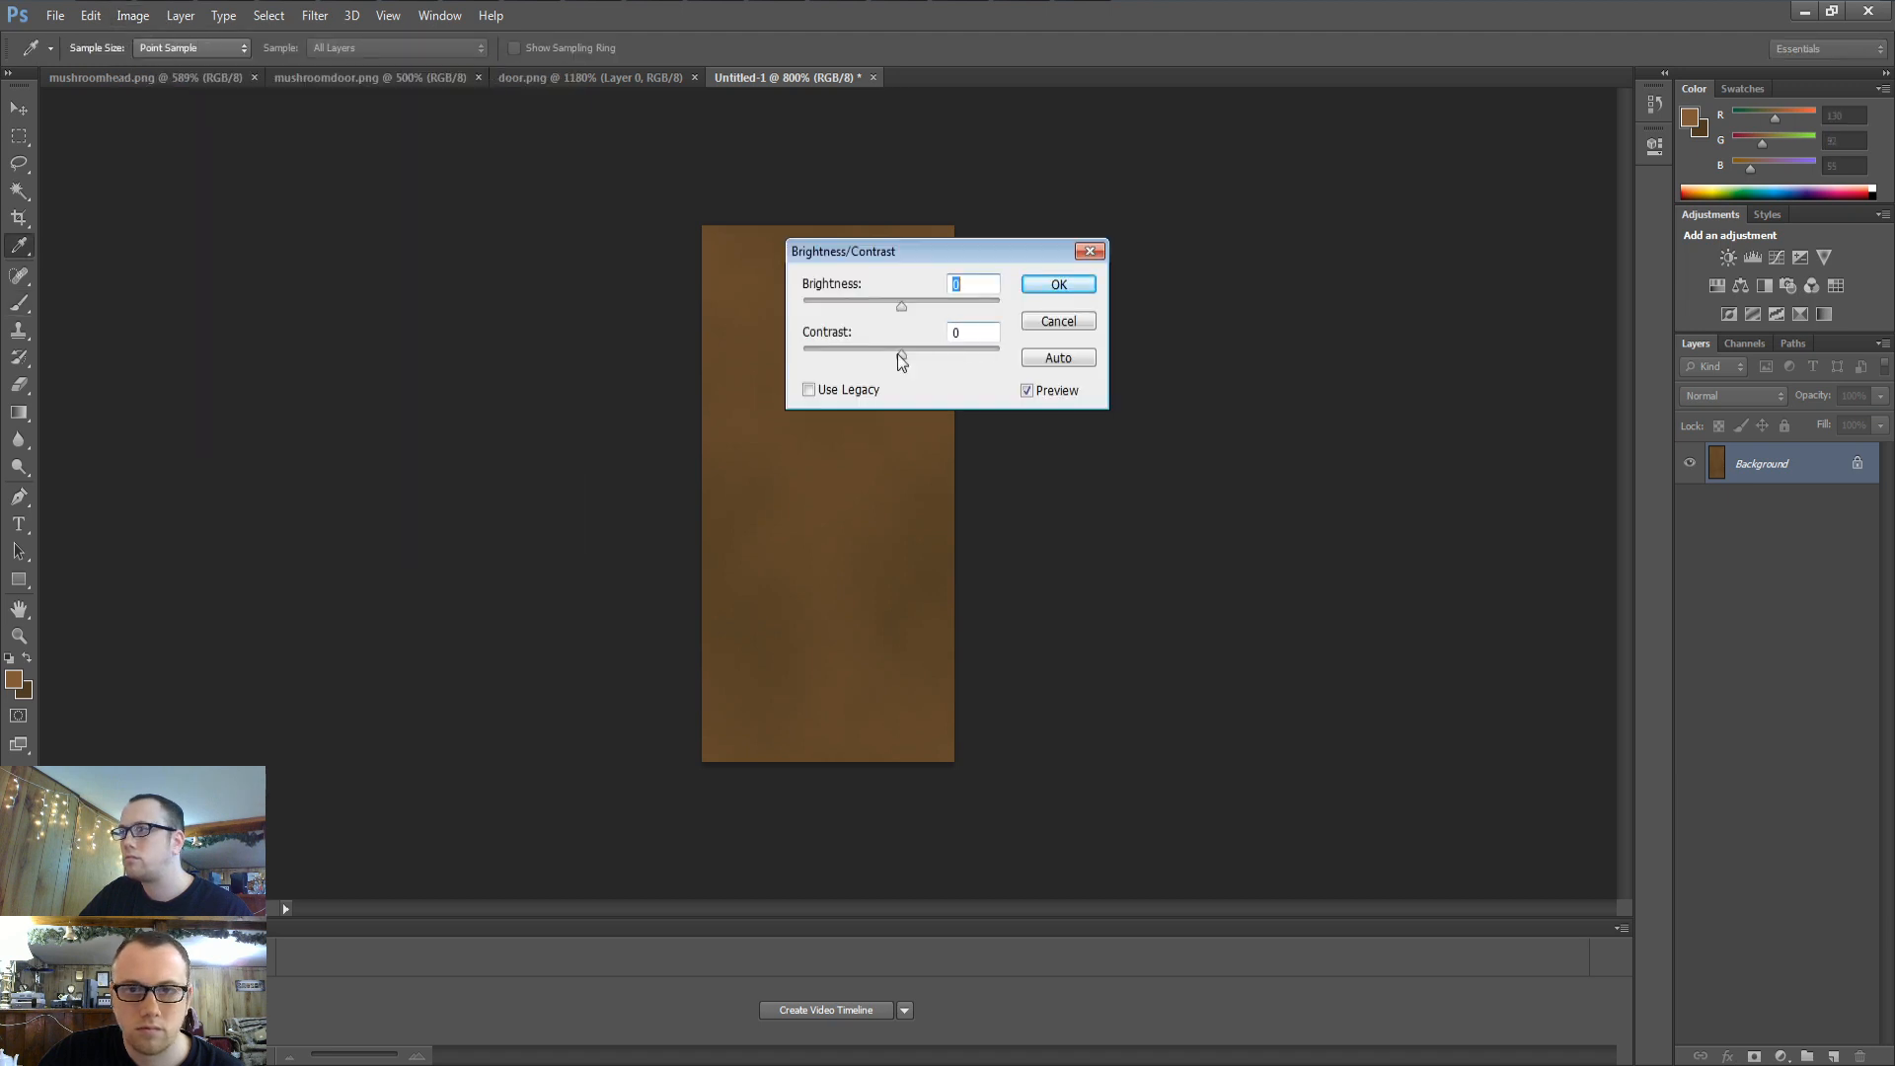
left_click(986, 333)
type("45")
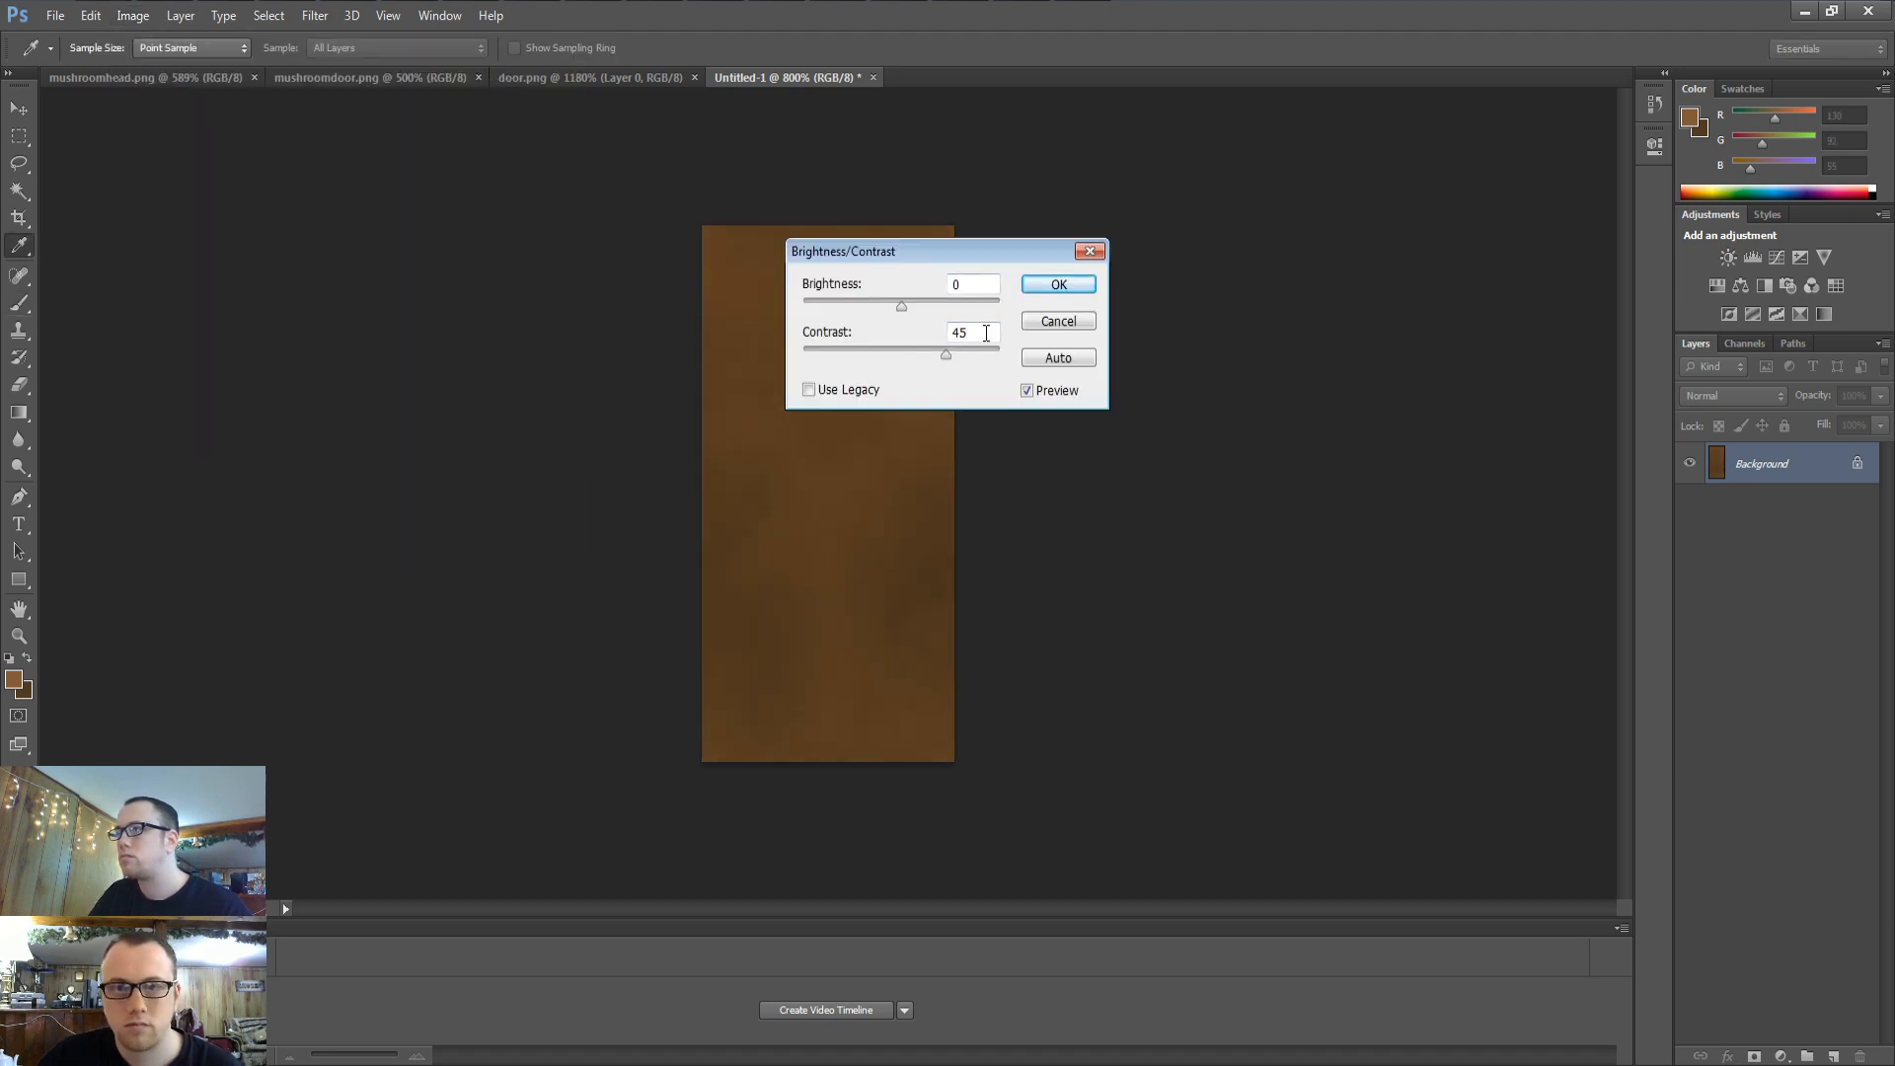
key("shift+Tab")
type("15")
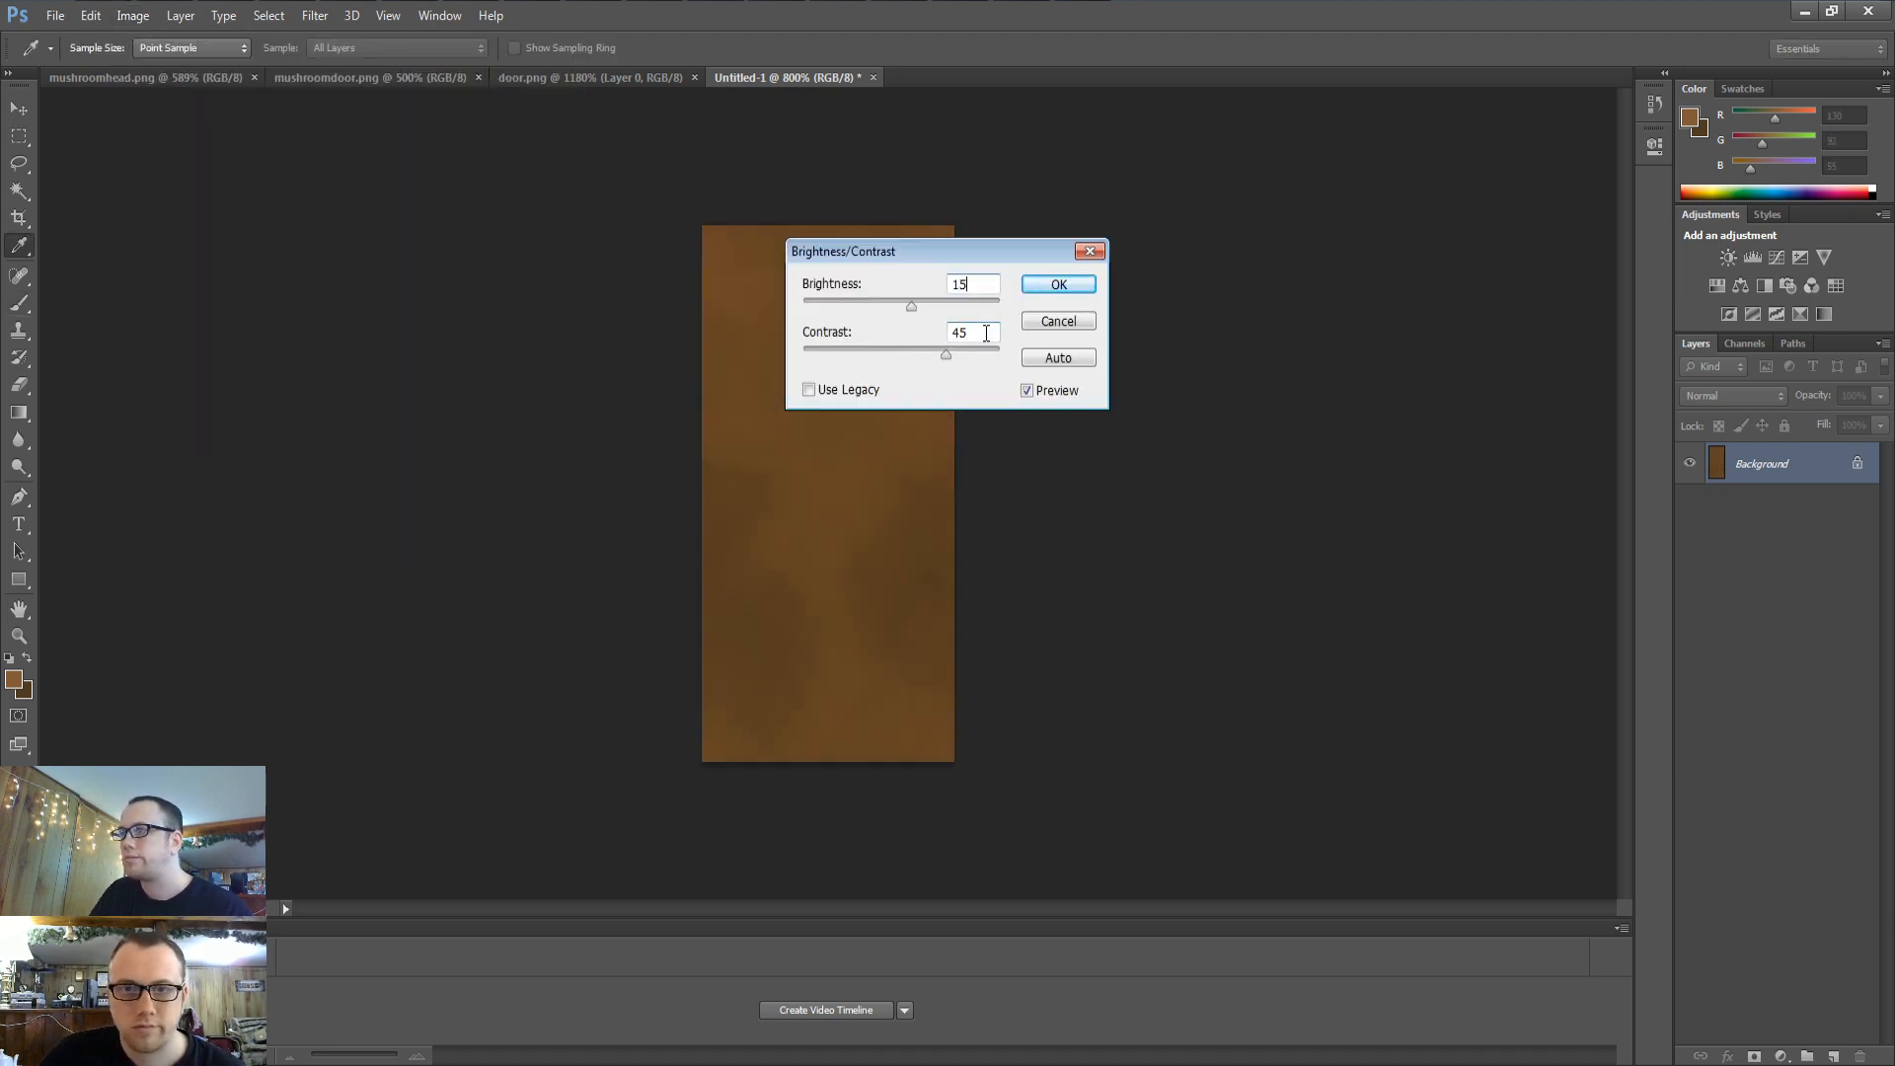
key("BackSpace")
type("5")
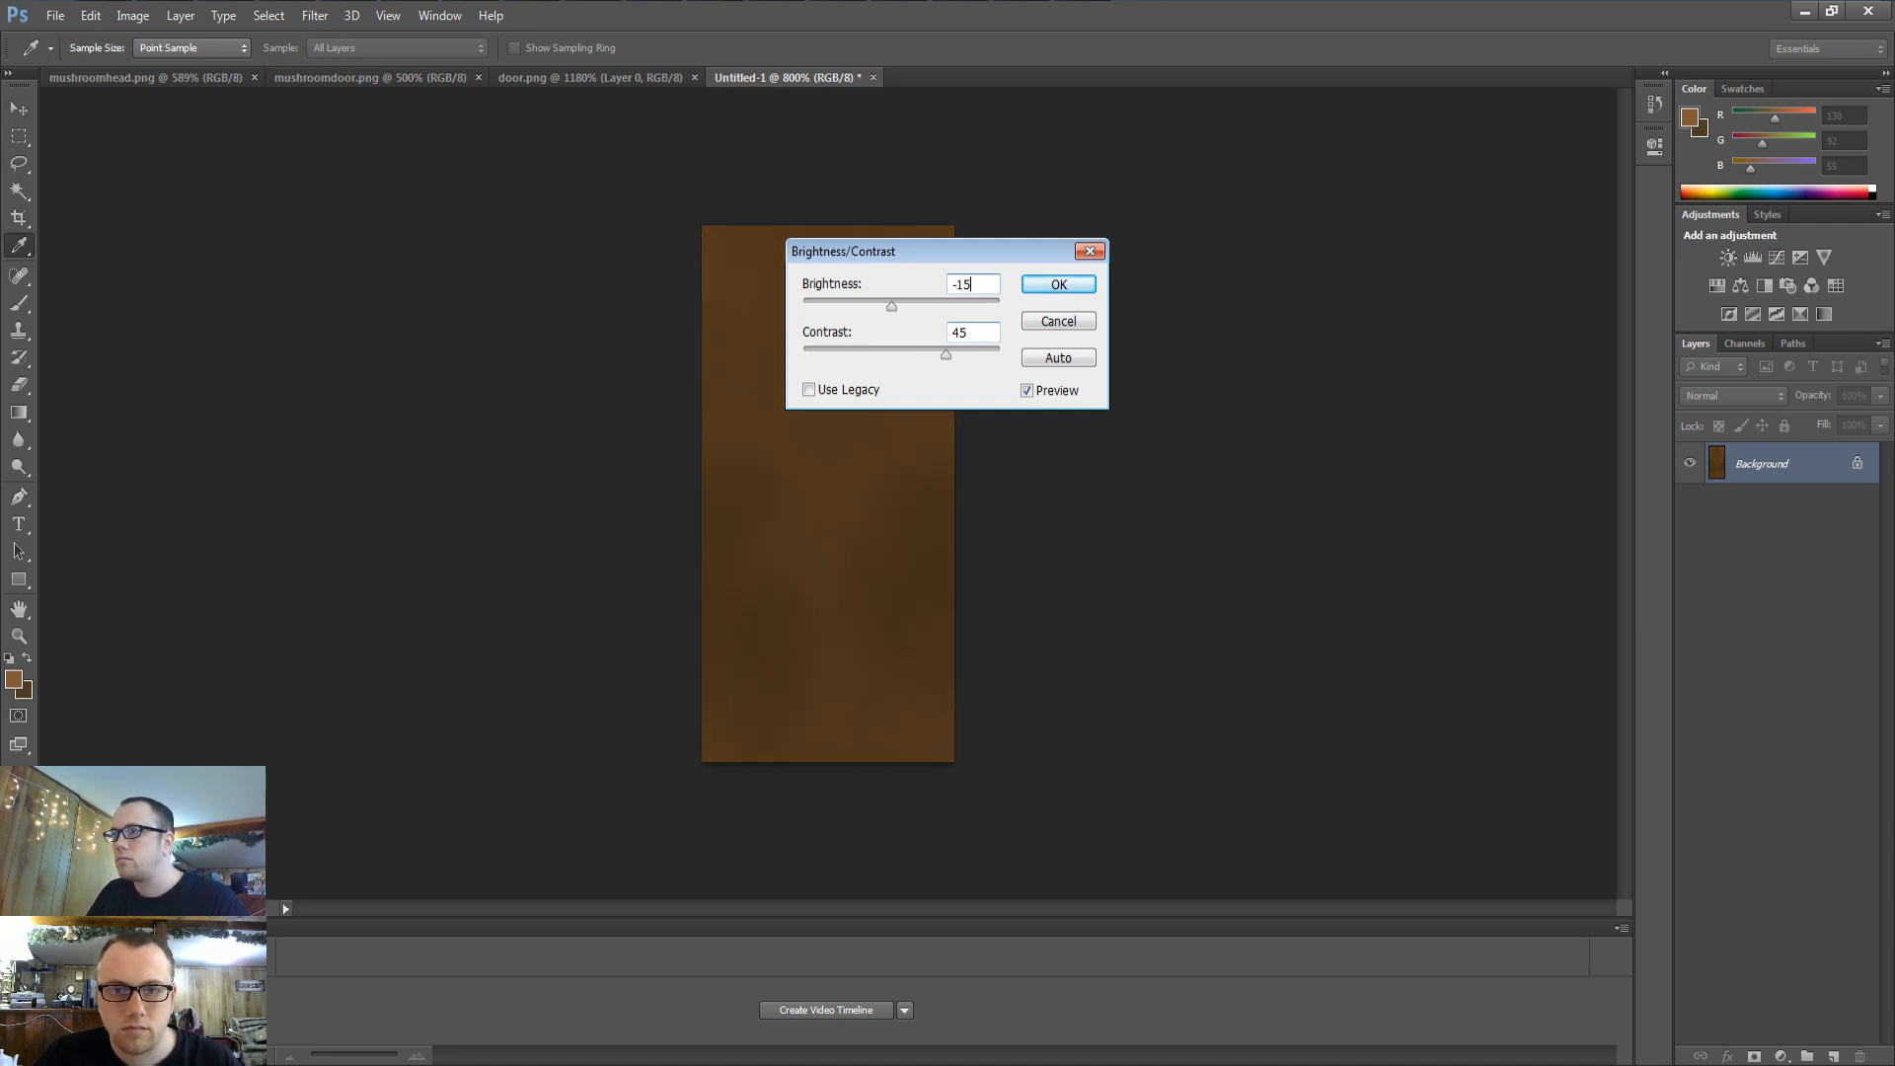
key("Return")
key("b")
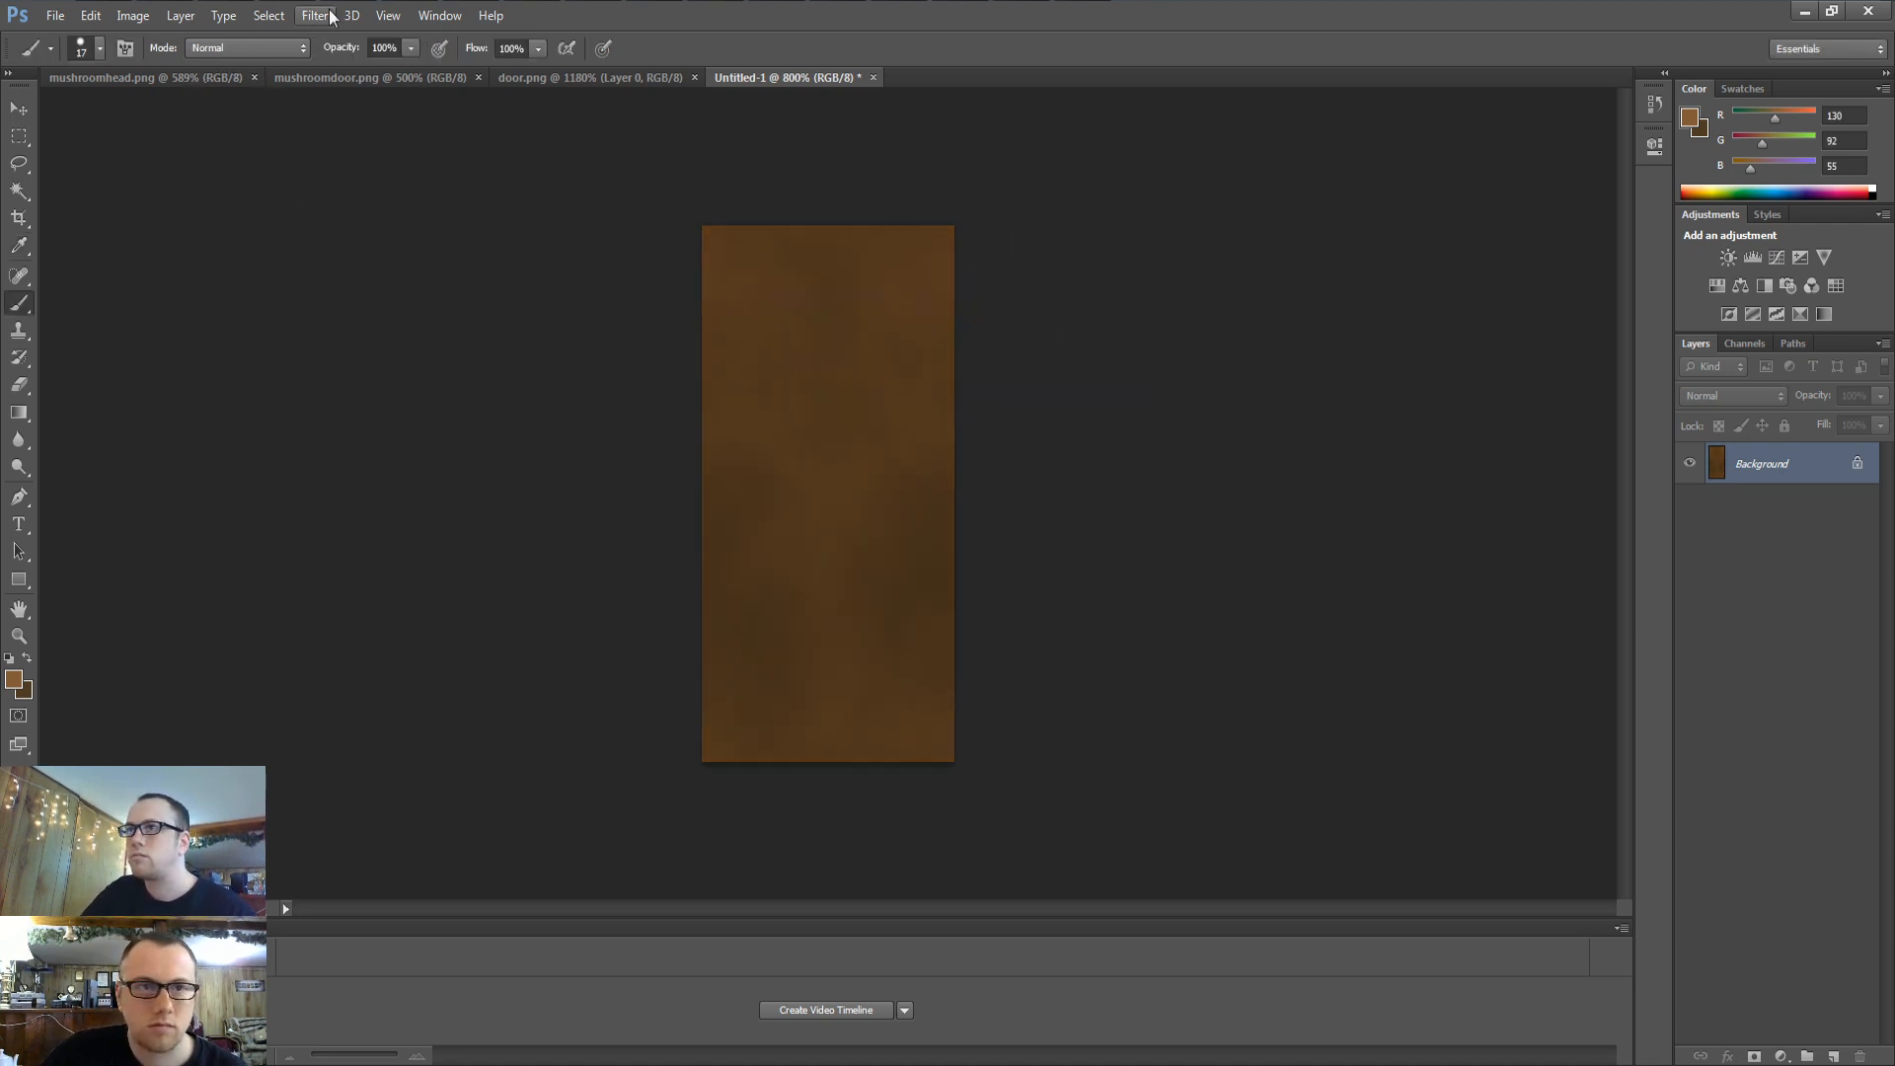
Apply a Hue/Saturation adjustment to the texture with saturation 20
key("i")
key("ctrl+u")
key("Tab")
type("20")
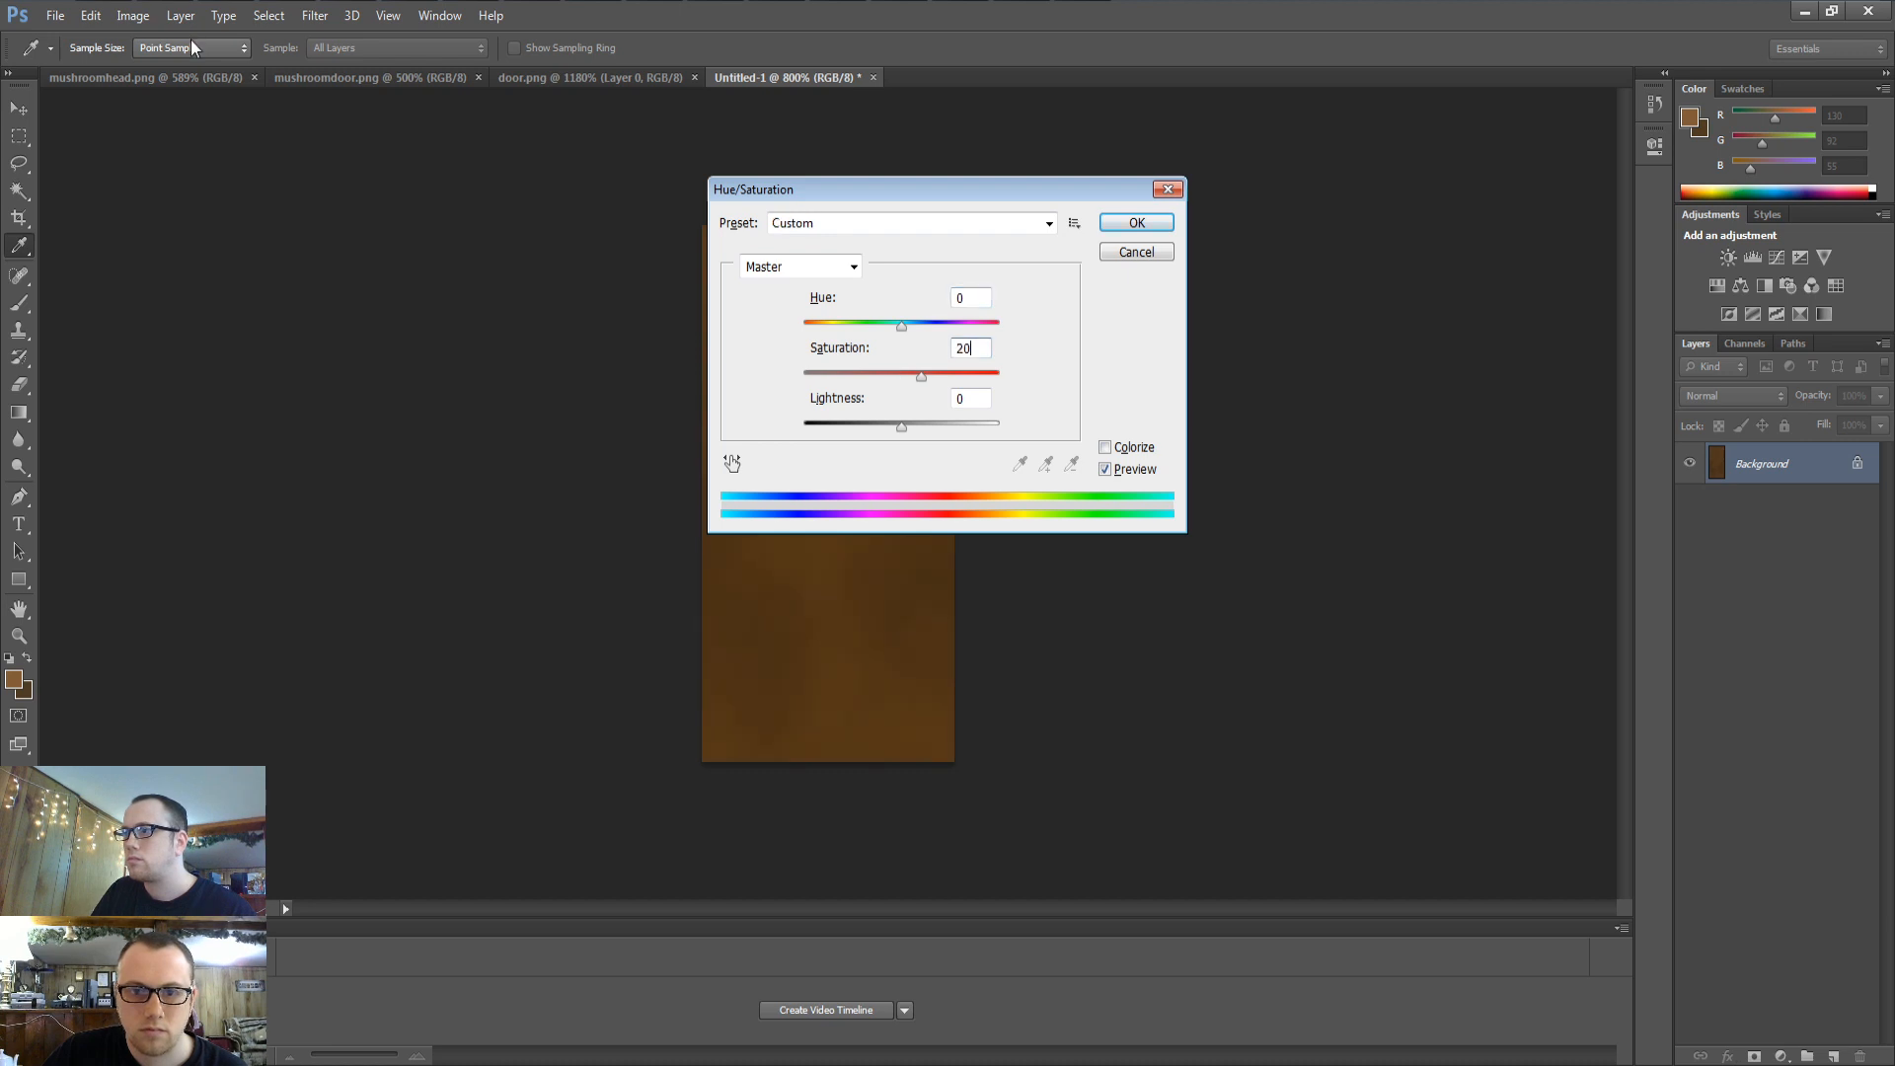
key("Return")
key("b")
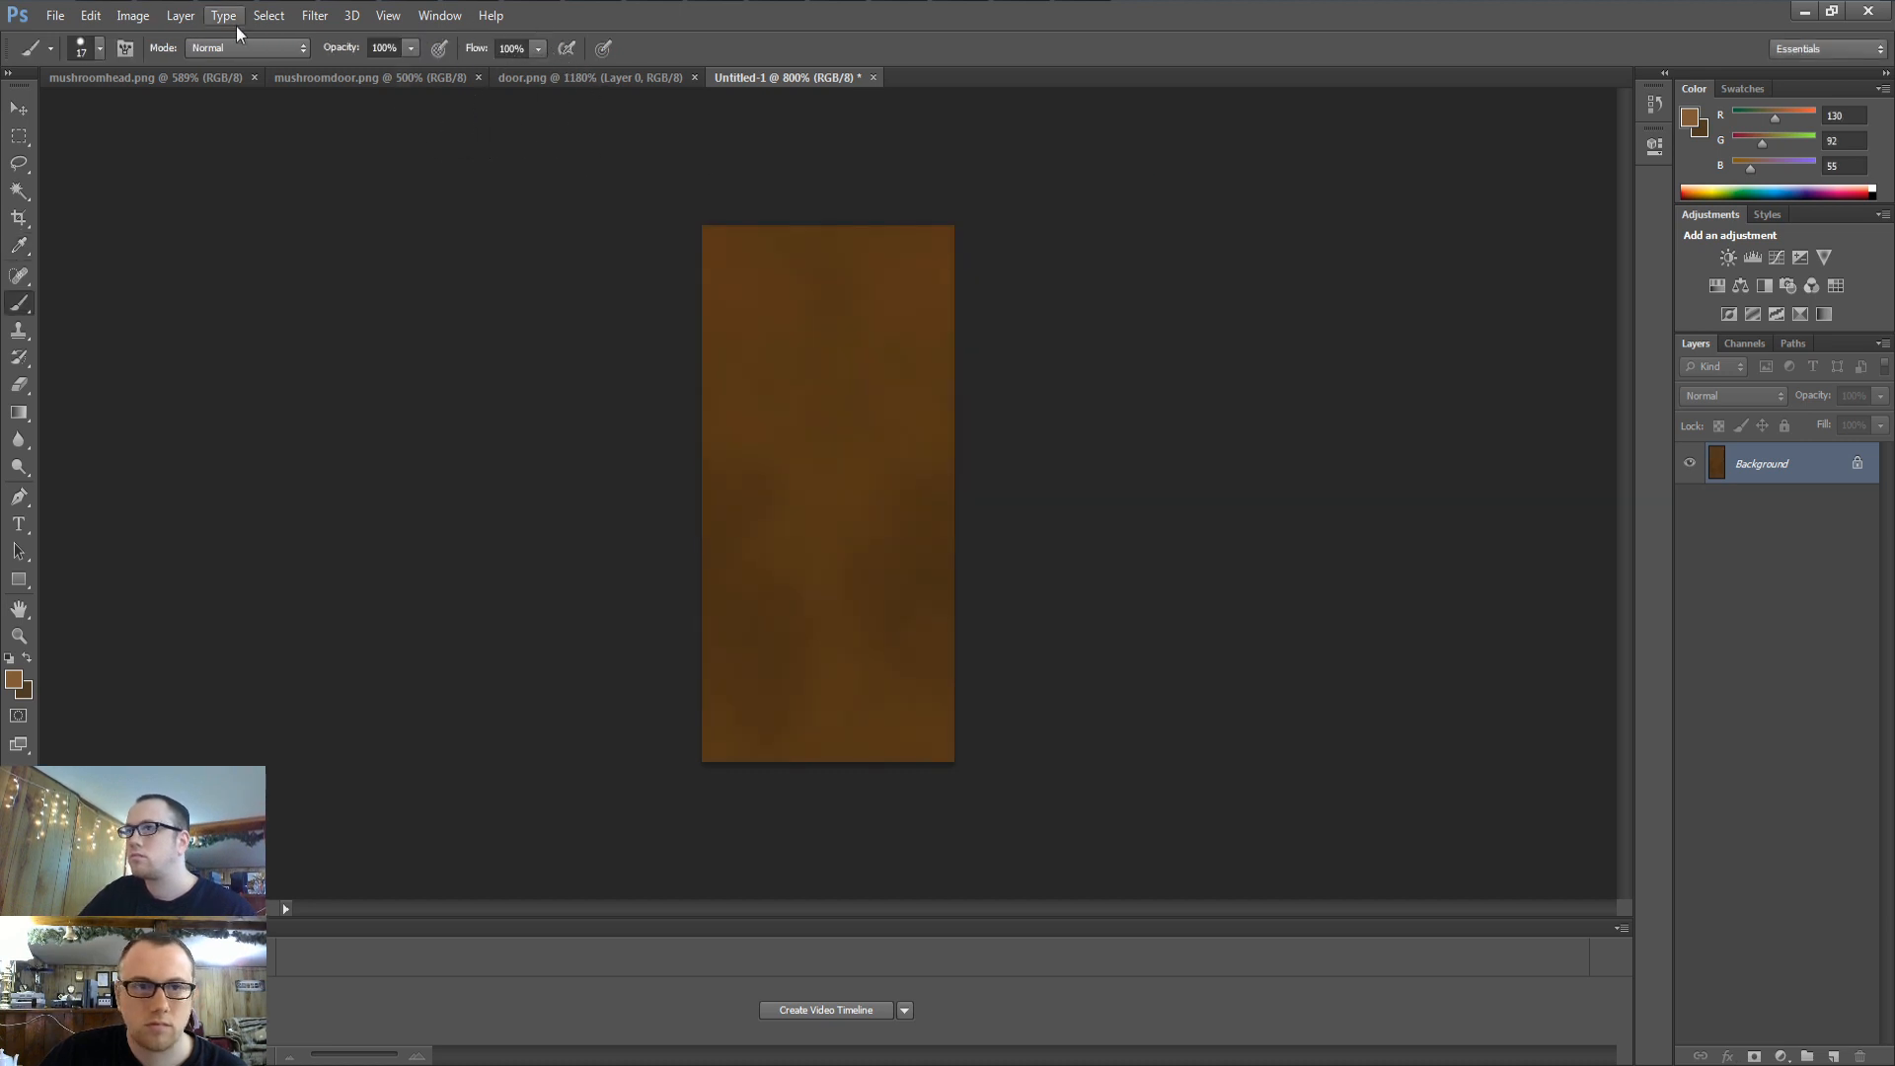
Apply a Brightness/Contrast adjustment to the texture with brightness -15 and contrast 20
left_click(132, 14)
left_click(488, 69)
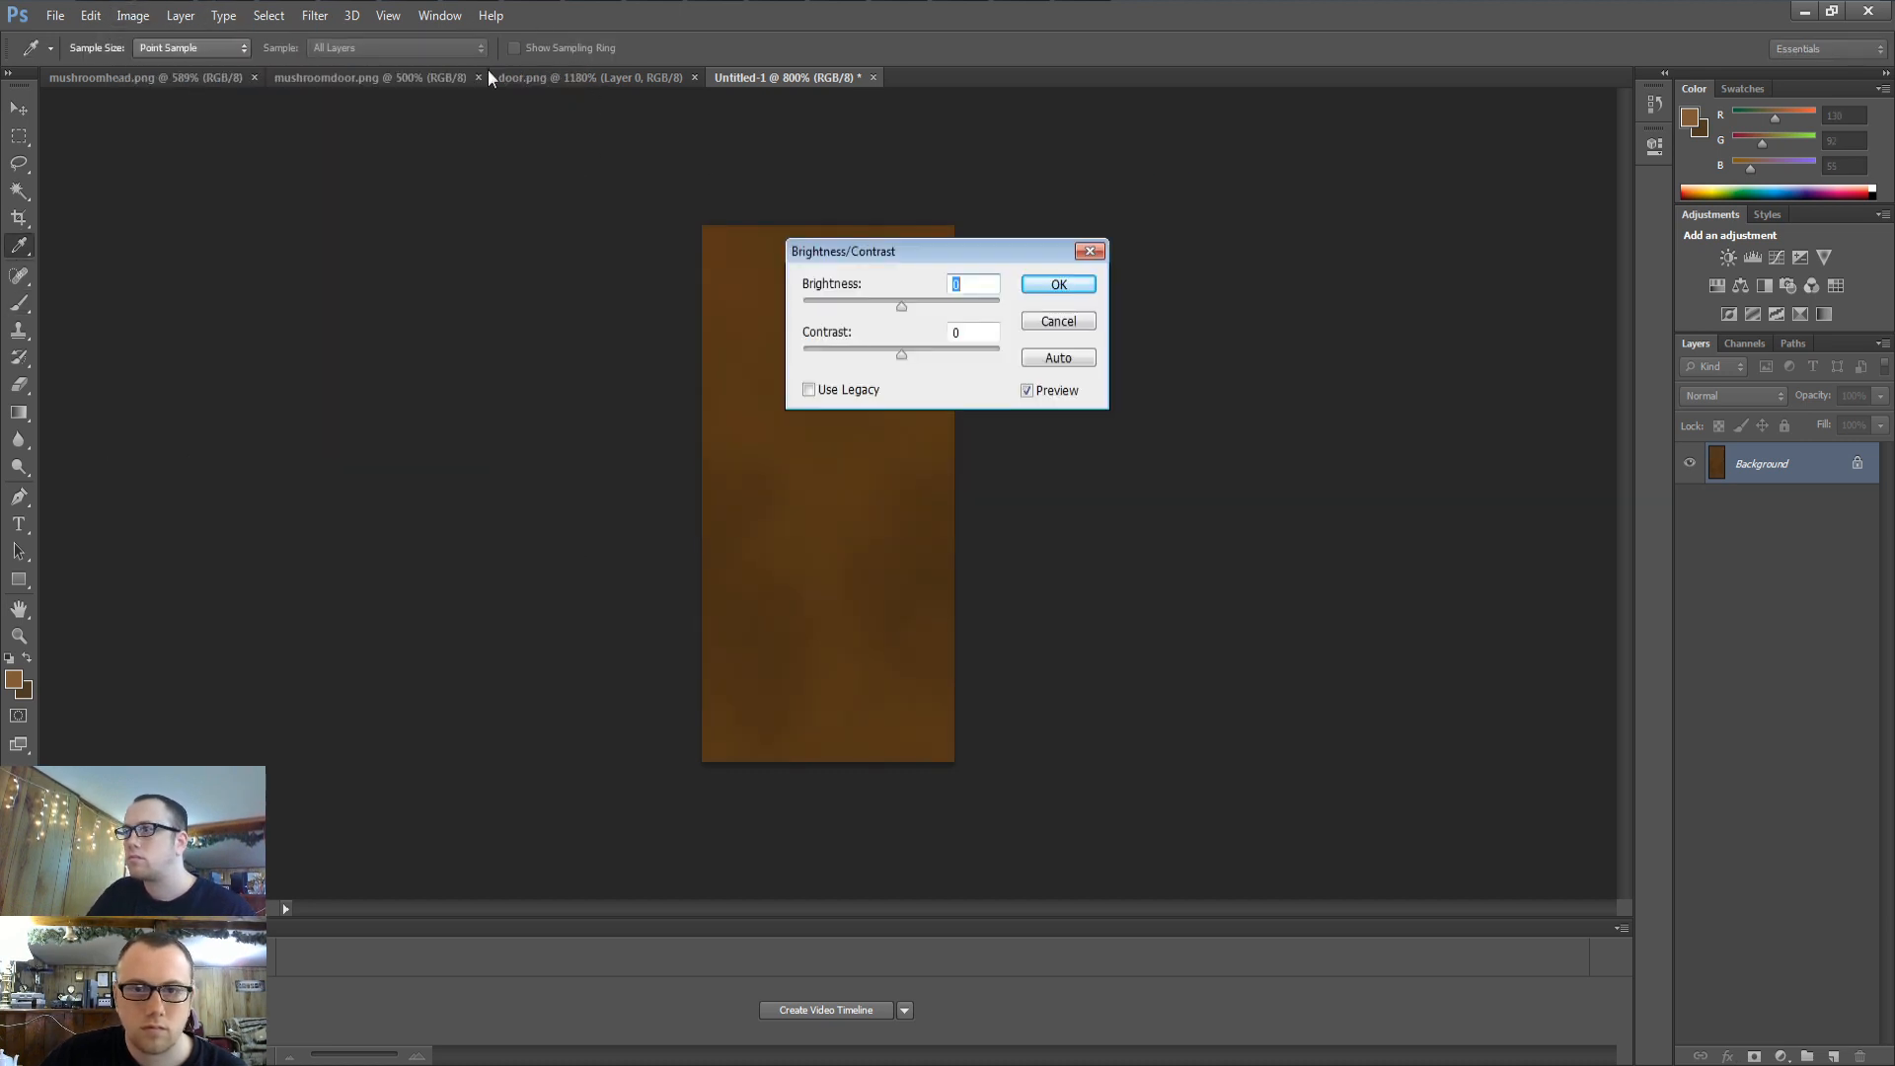
type("-15")
key("Tab")
type("20")
key("Return")
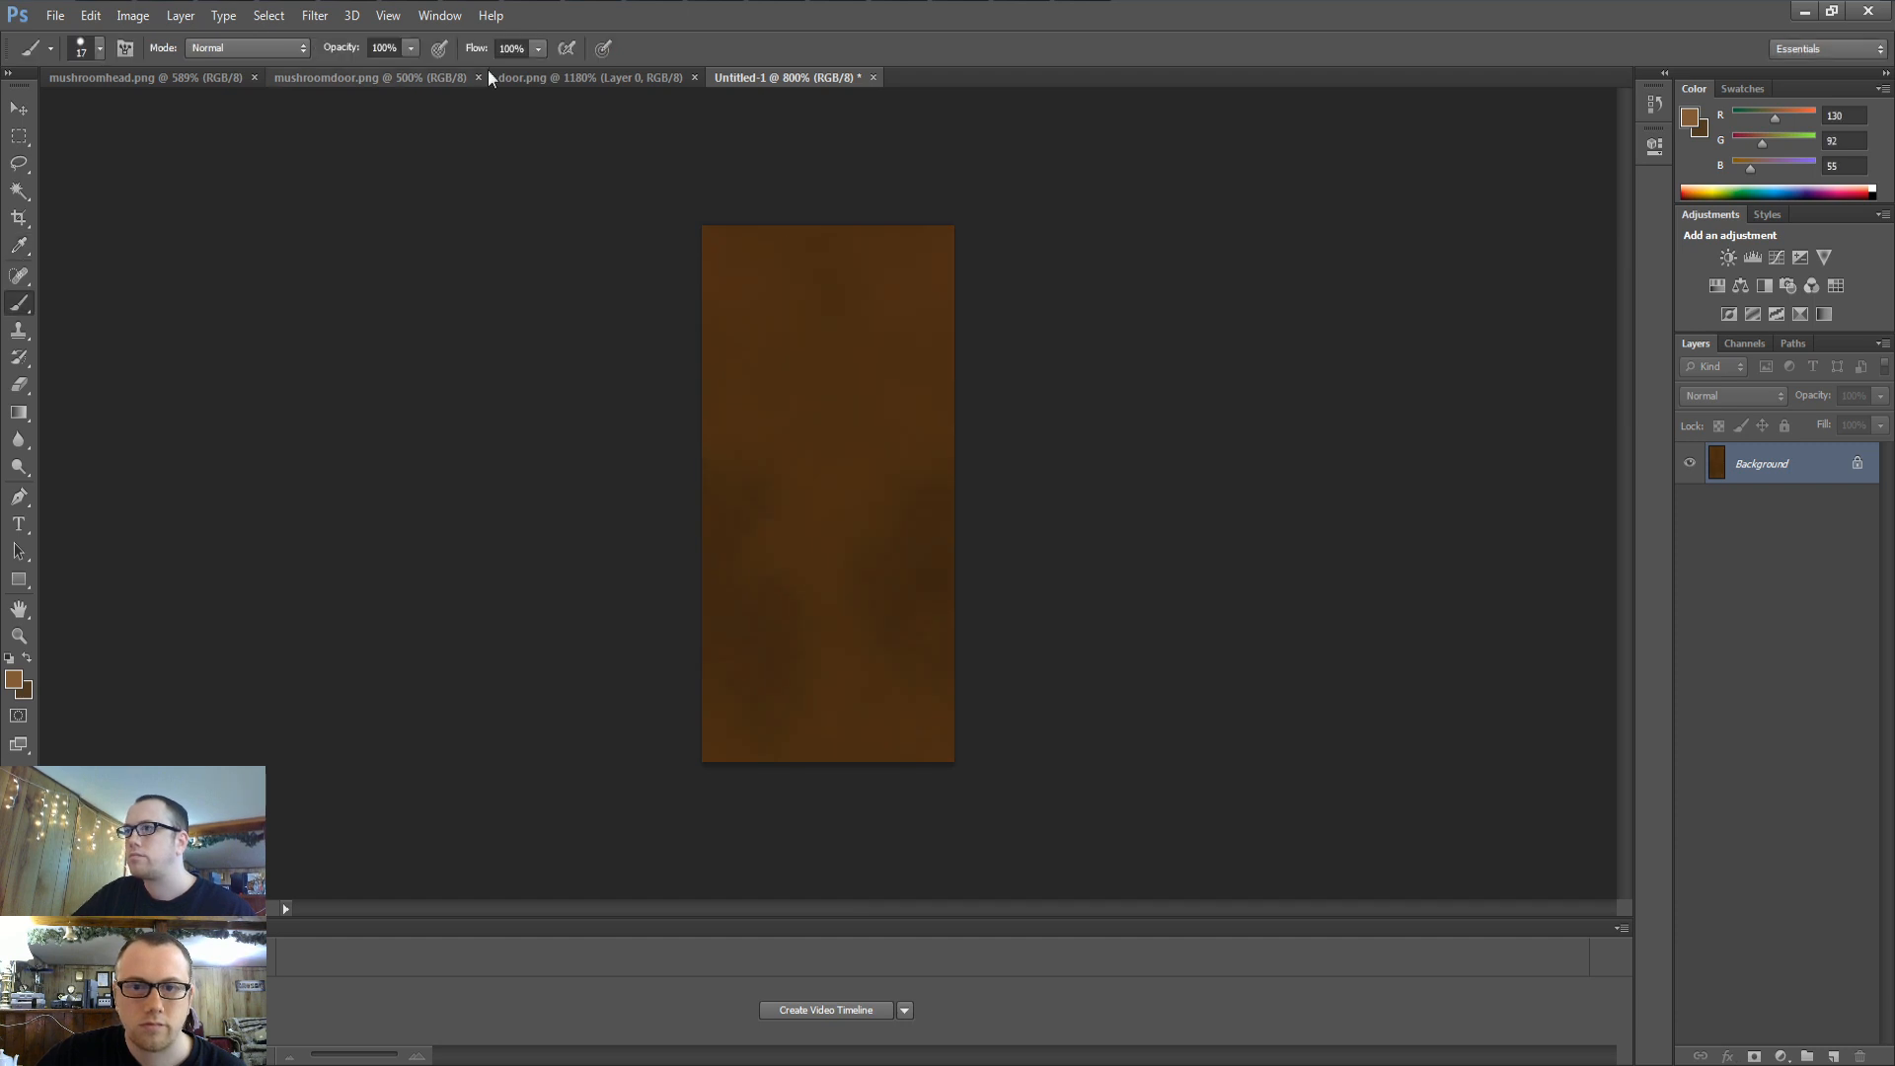
Apply a further Hue/Saturation adjustment to the texture with a value of -10
key("ctrl+u")
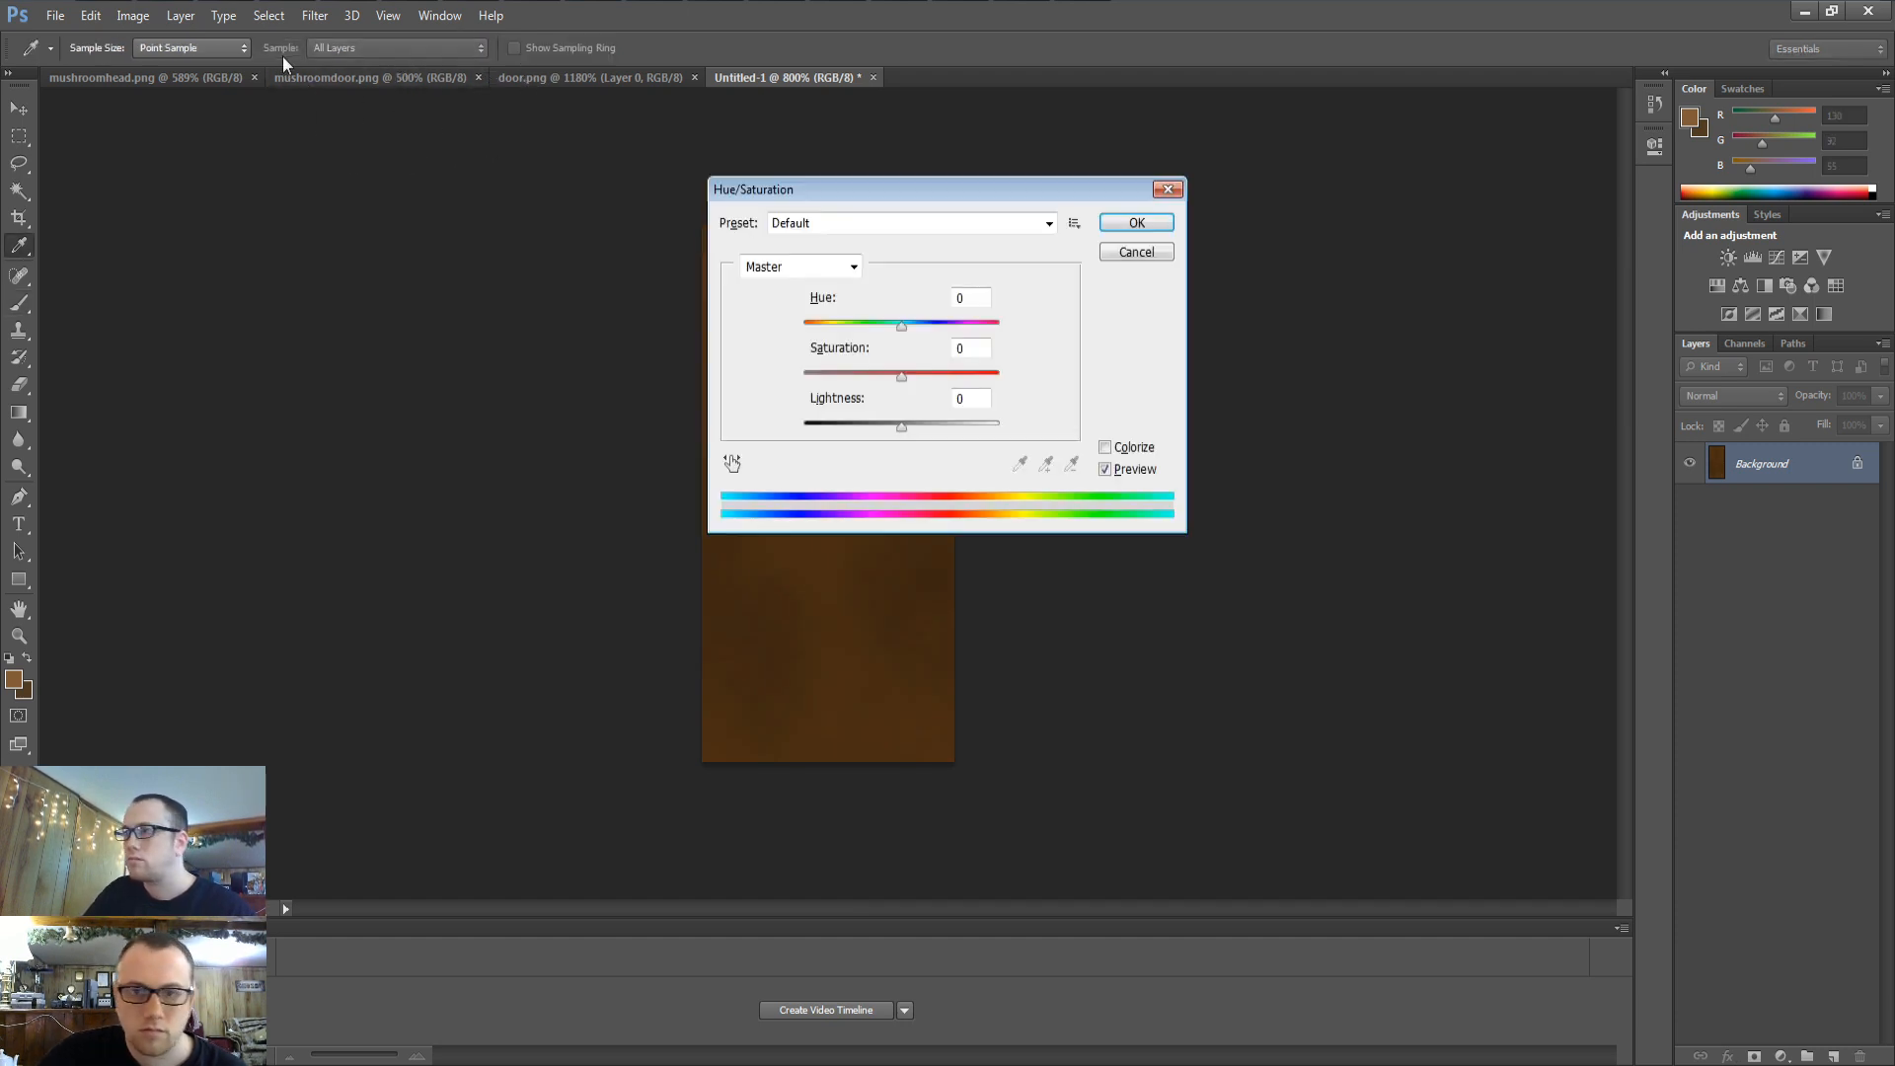
key("Tab")
key("Tab")
key("Tab")
type("-10")
key("Return")
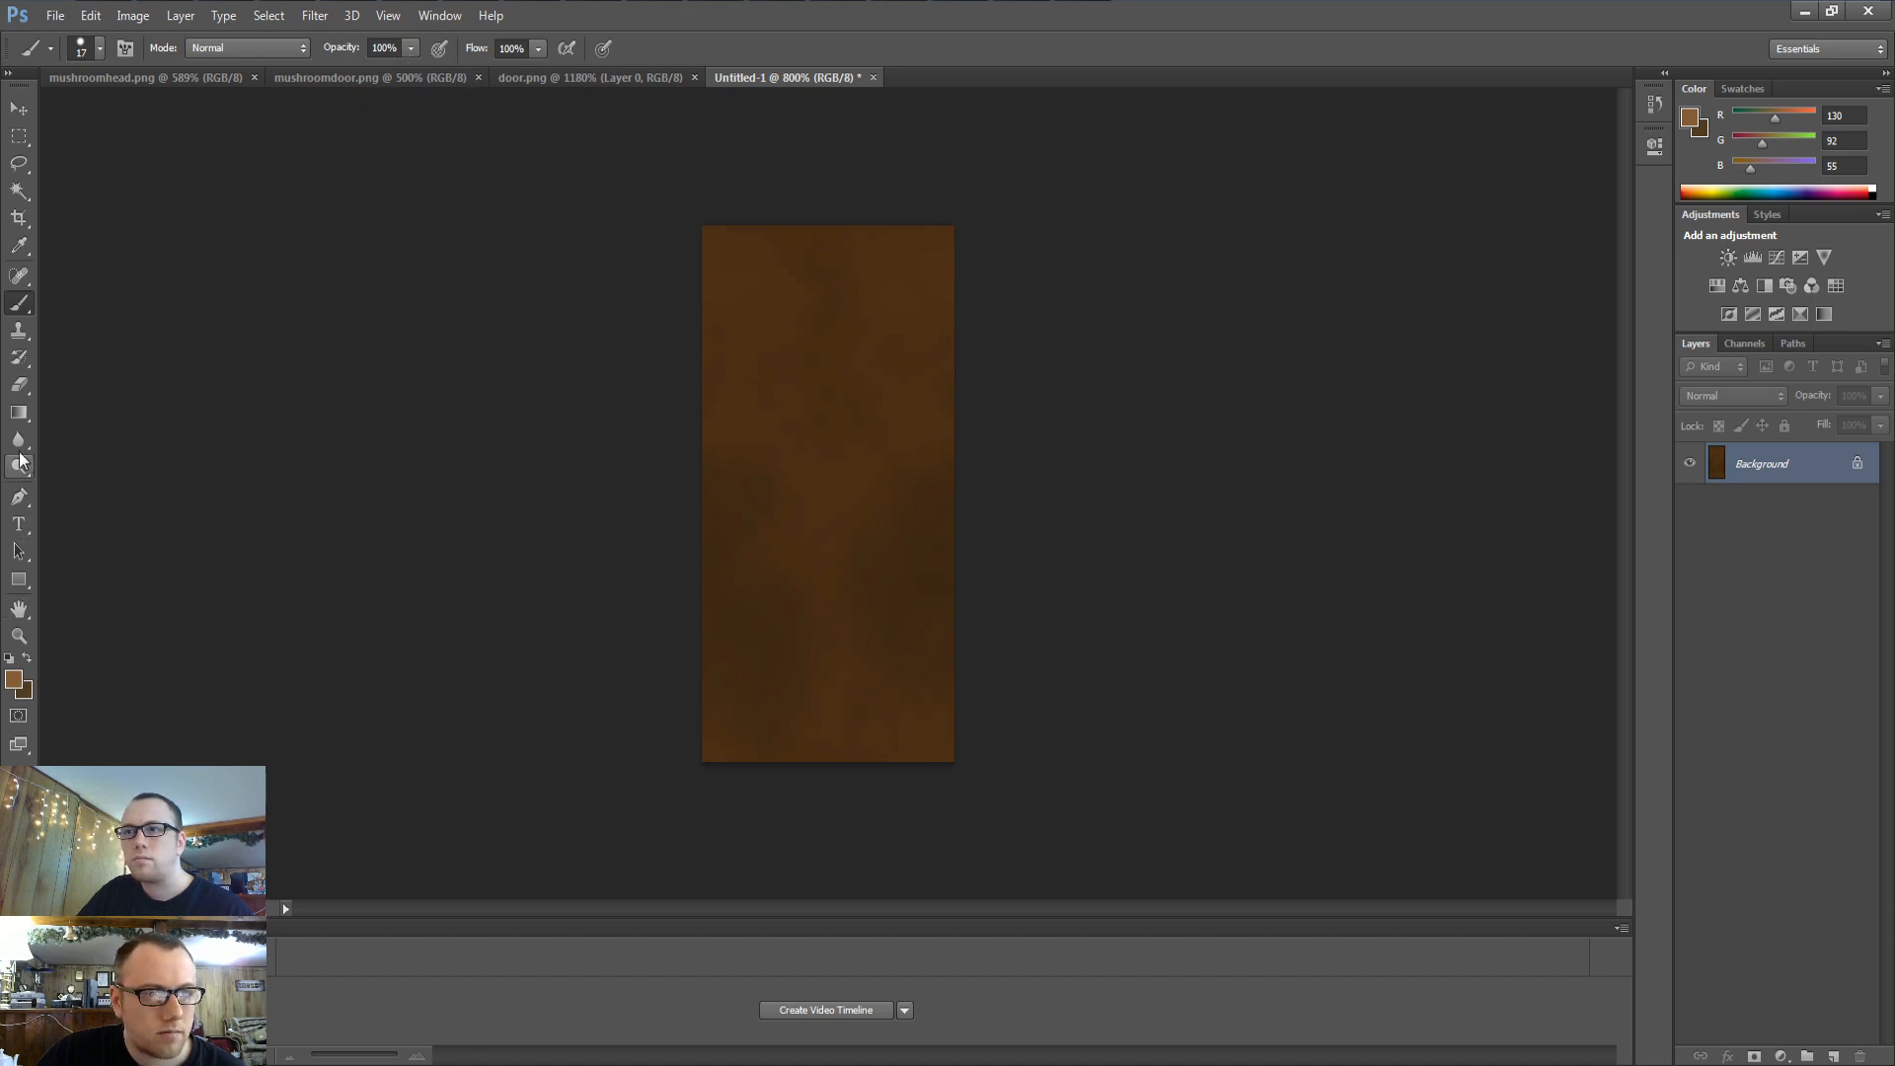
Mottle the texture with the Burn tool using the 46 px spatter brush, midtones range and 50% exposure
mouse_move(19, 439)
left_mouse_down()
mouse_move(99, 442)
mouse_move(71, 474)
left_mouse_up()
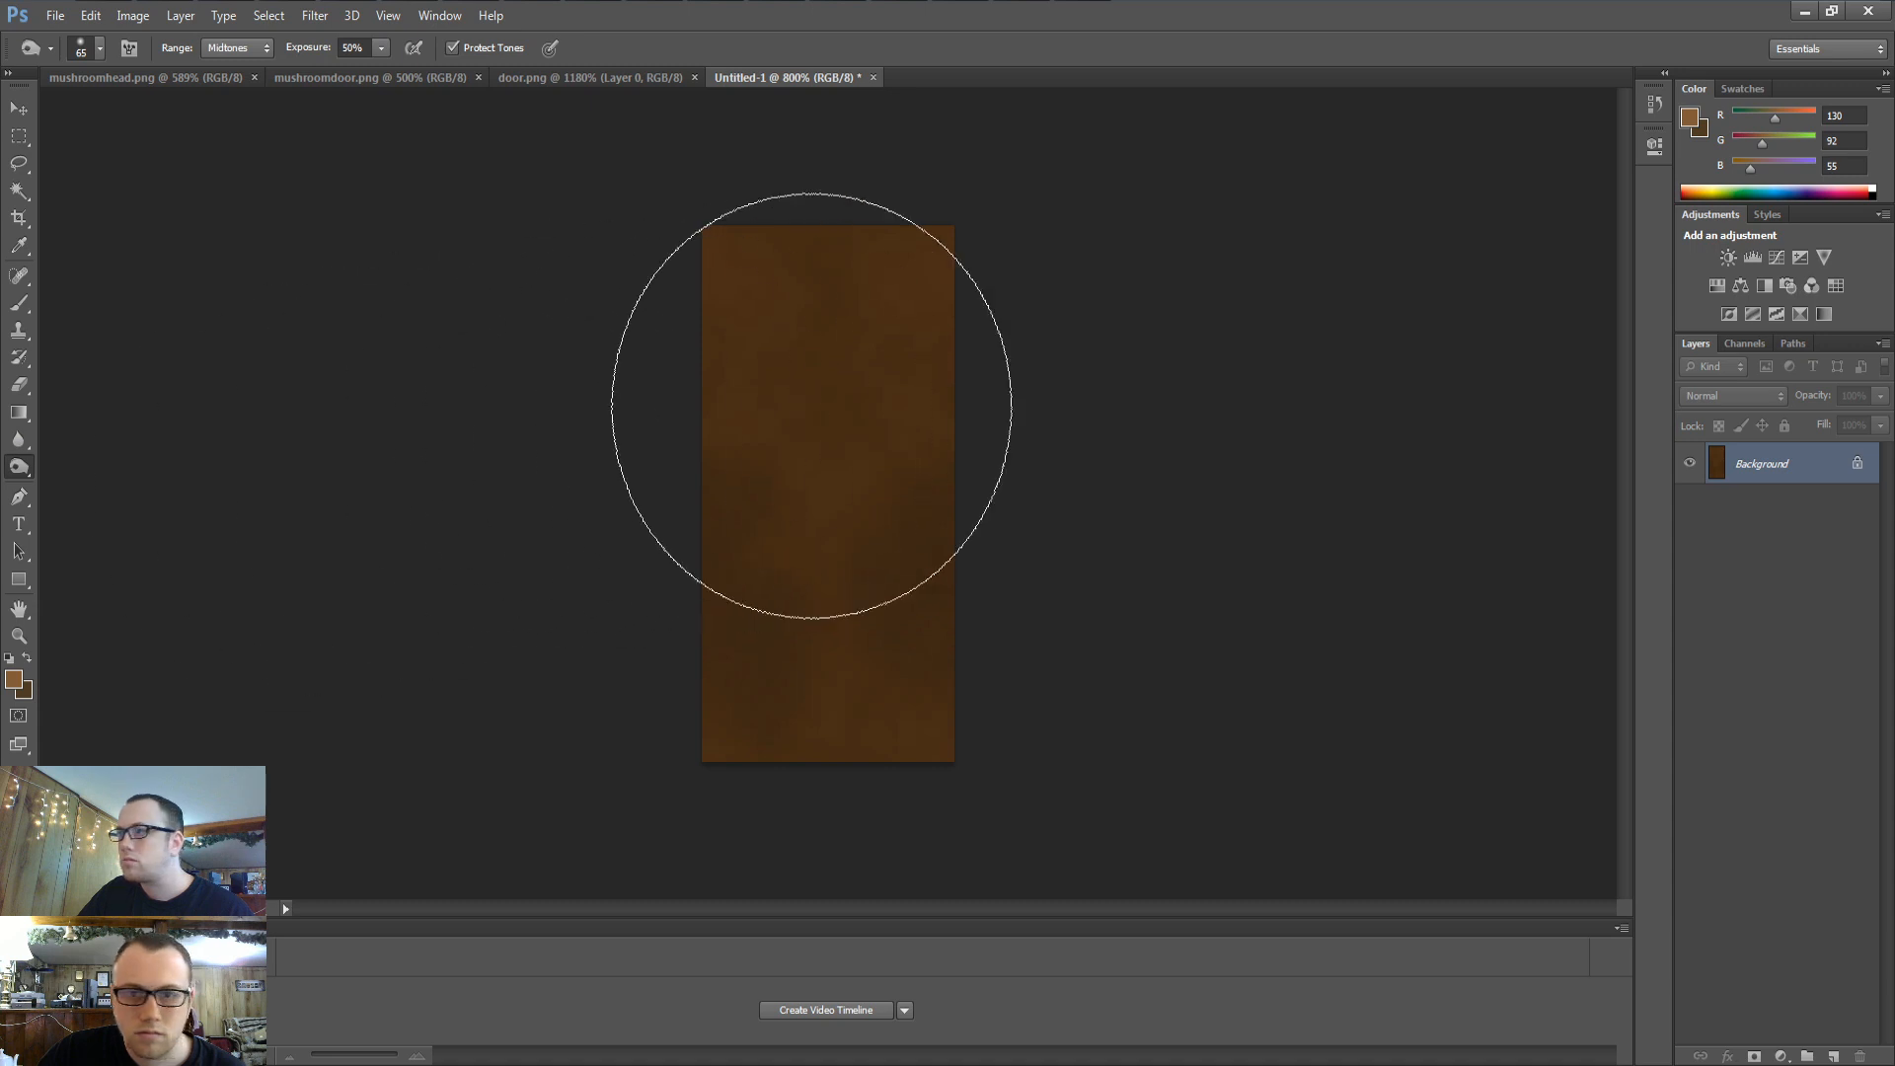
right_click(841, 428)
scroll(1043, 632, "down", 5)
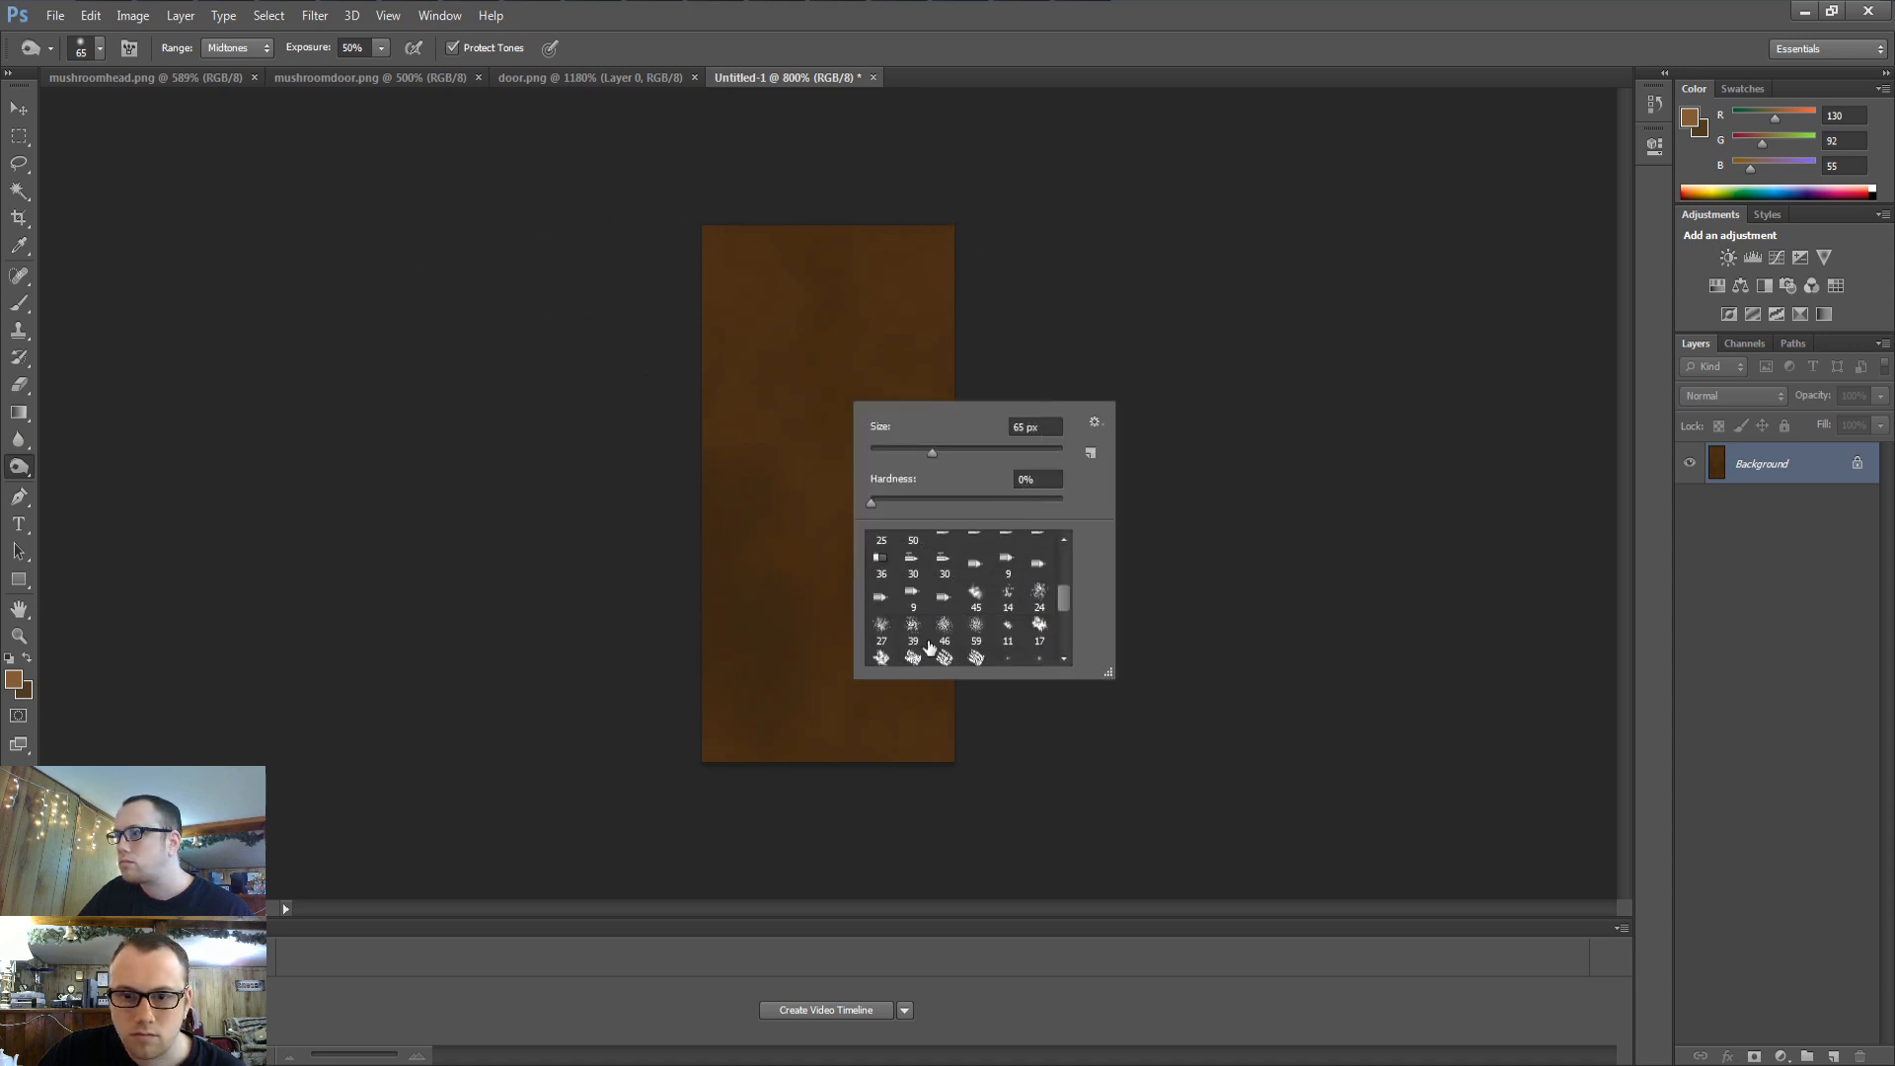
left_click(929, 647)
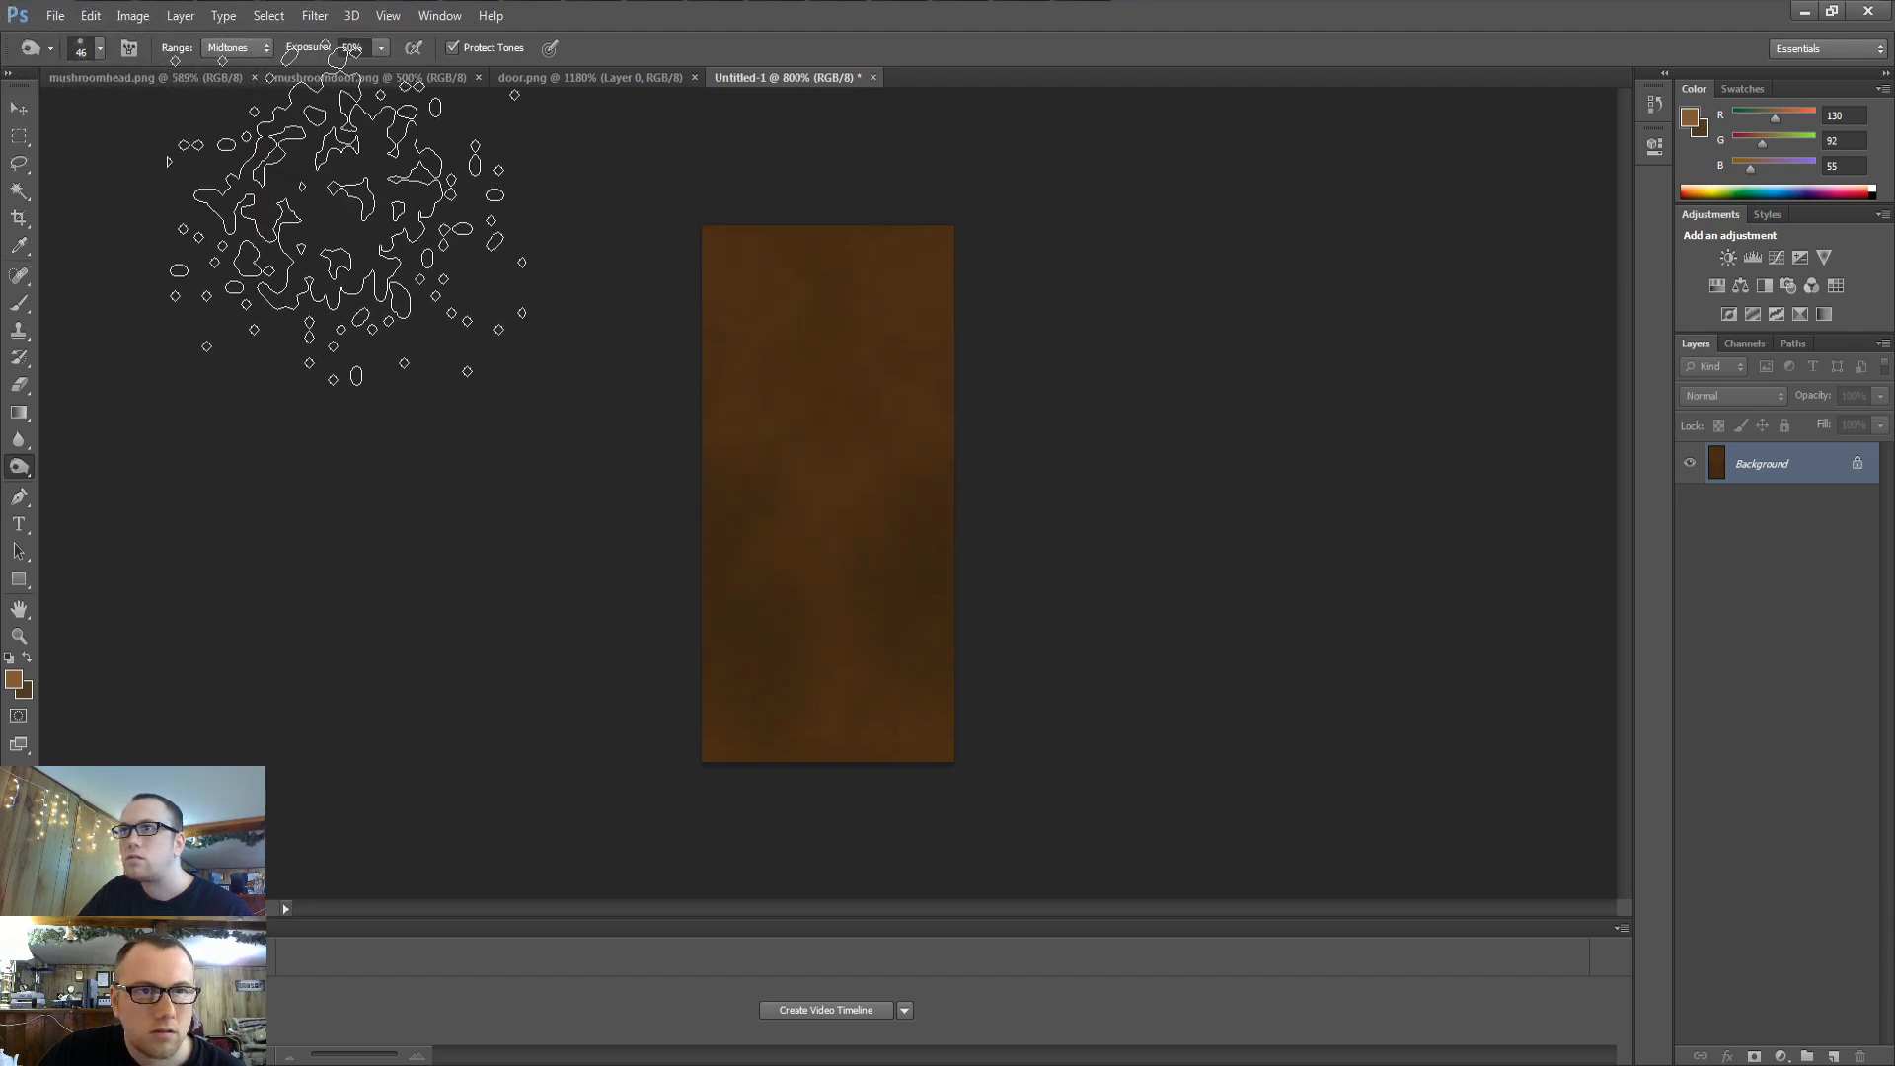
left_click_drag(839, 287, 847, 562)
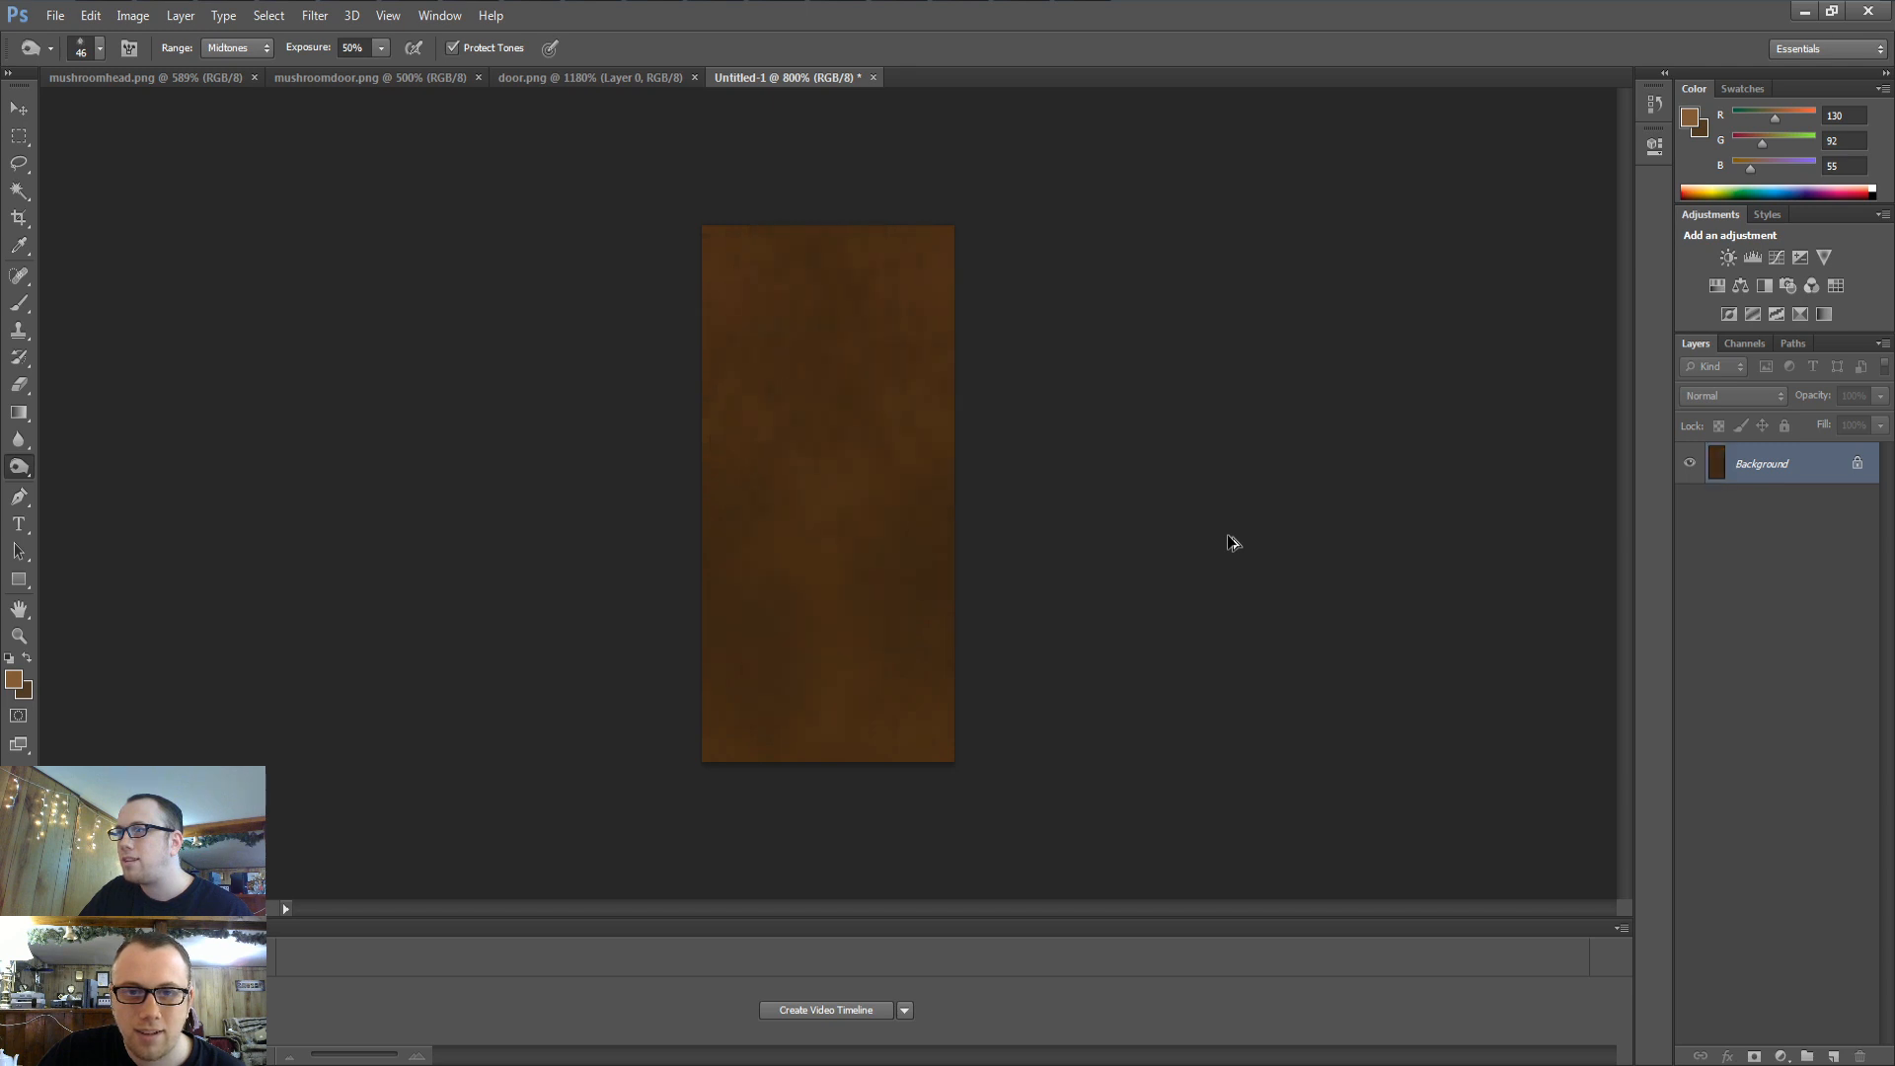
key("ctrl+alt+z")
key("ctrl+shift+z")
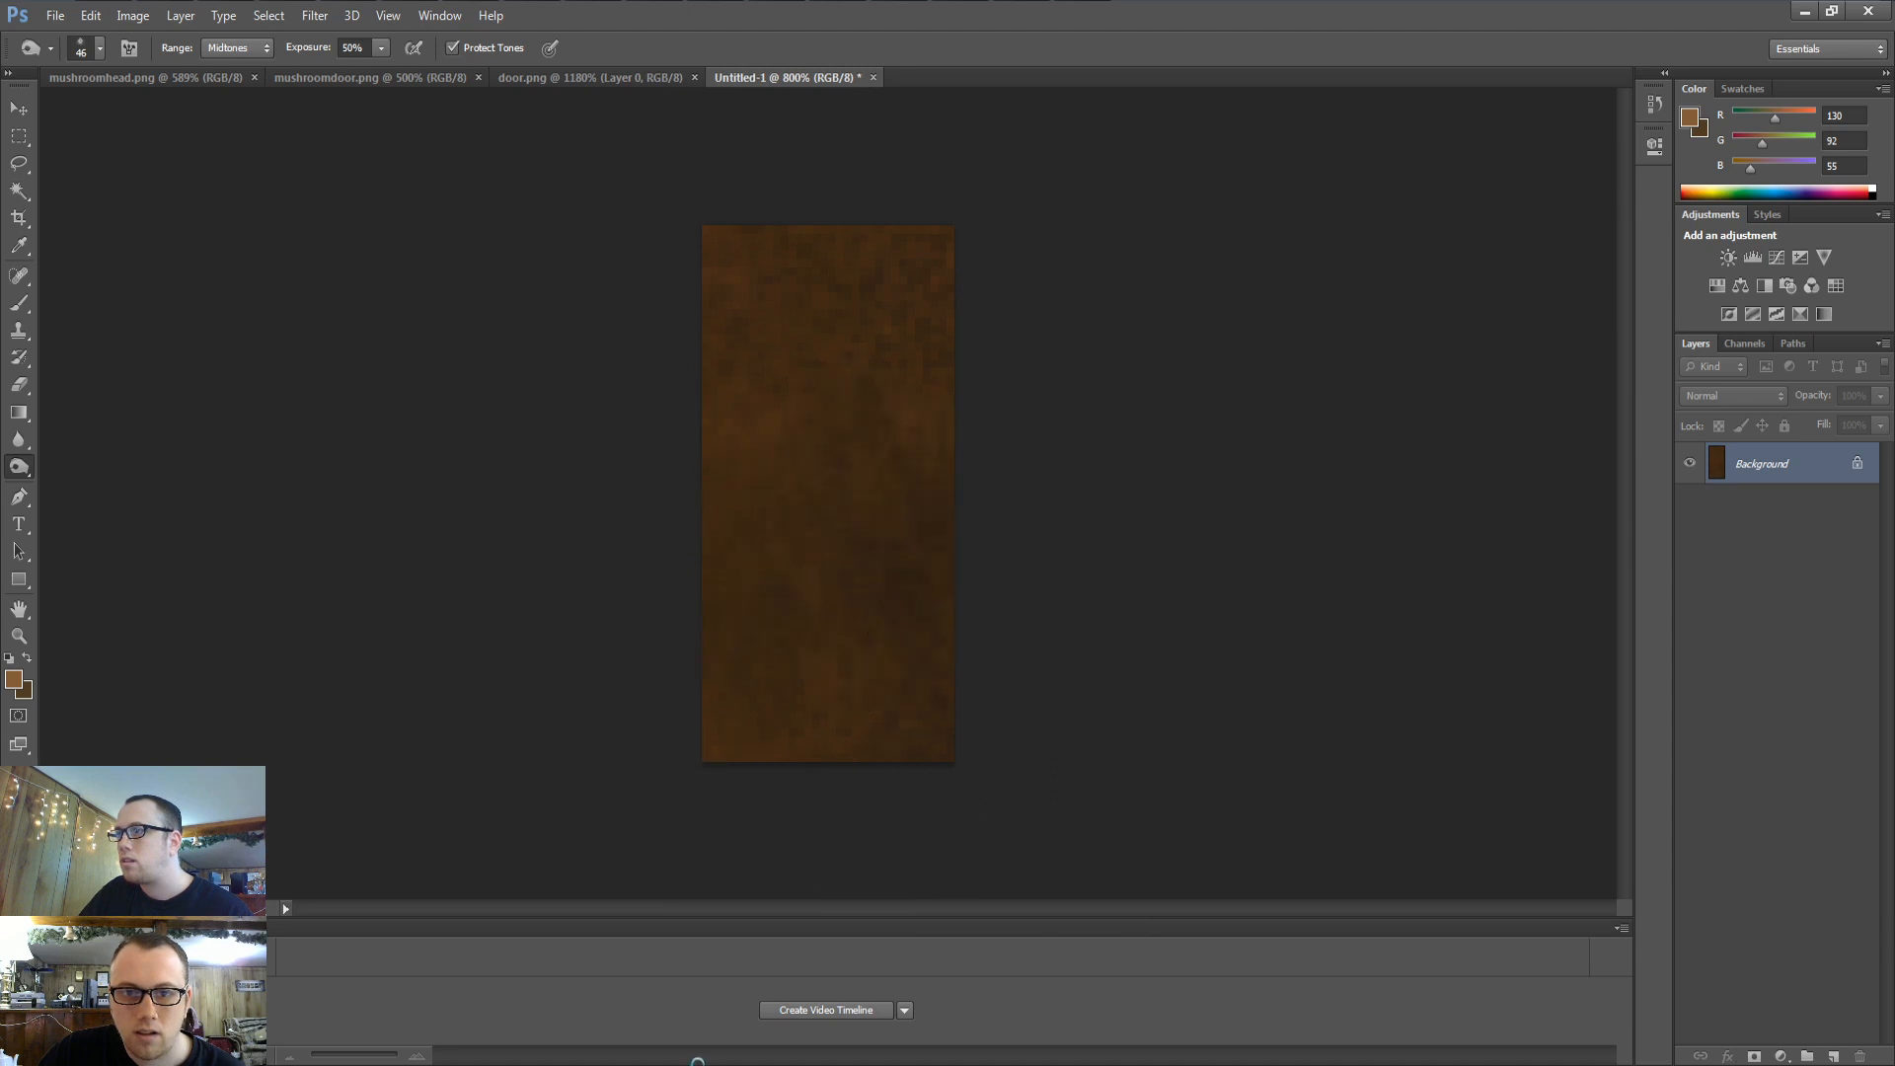
Set the foreground color to a muted grey-brown, RGB 122, 112, 102
left_click(19, 136)
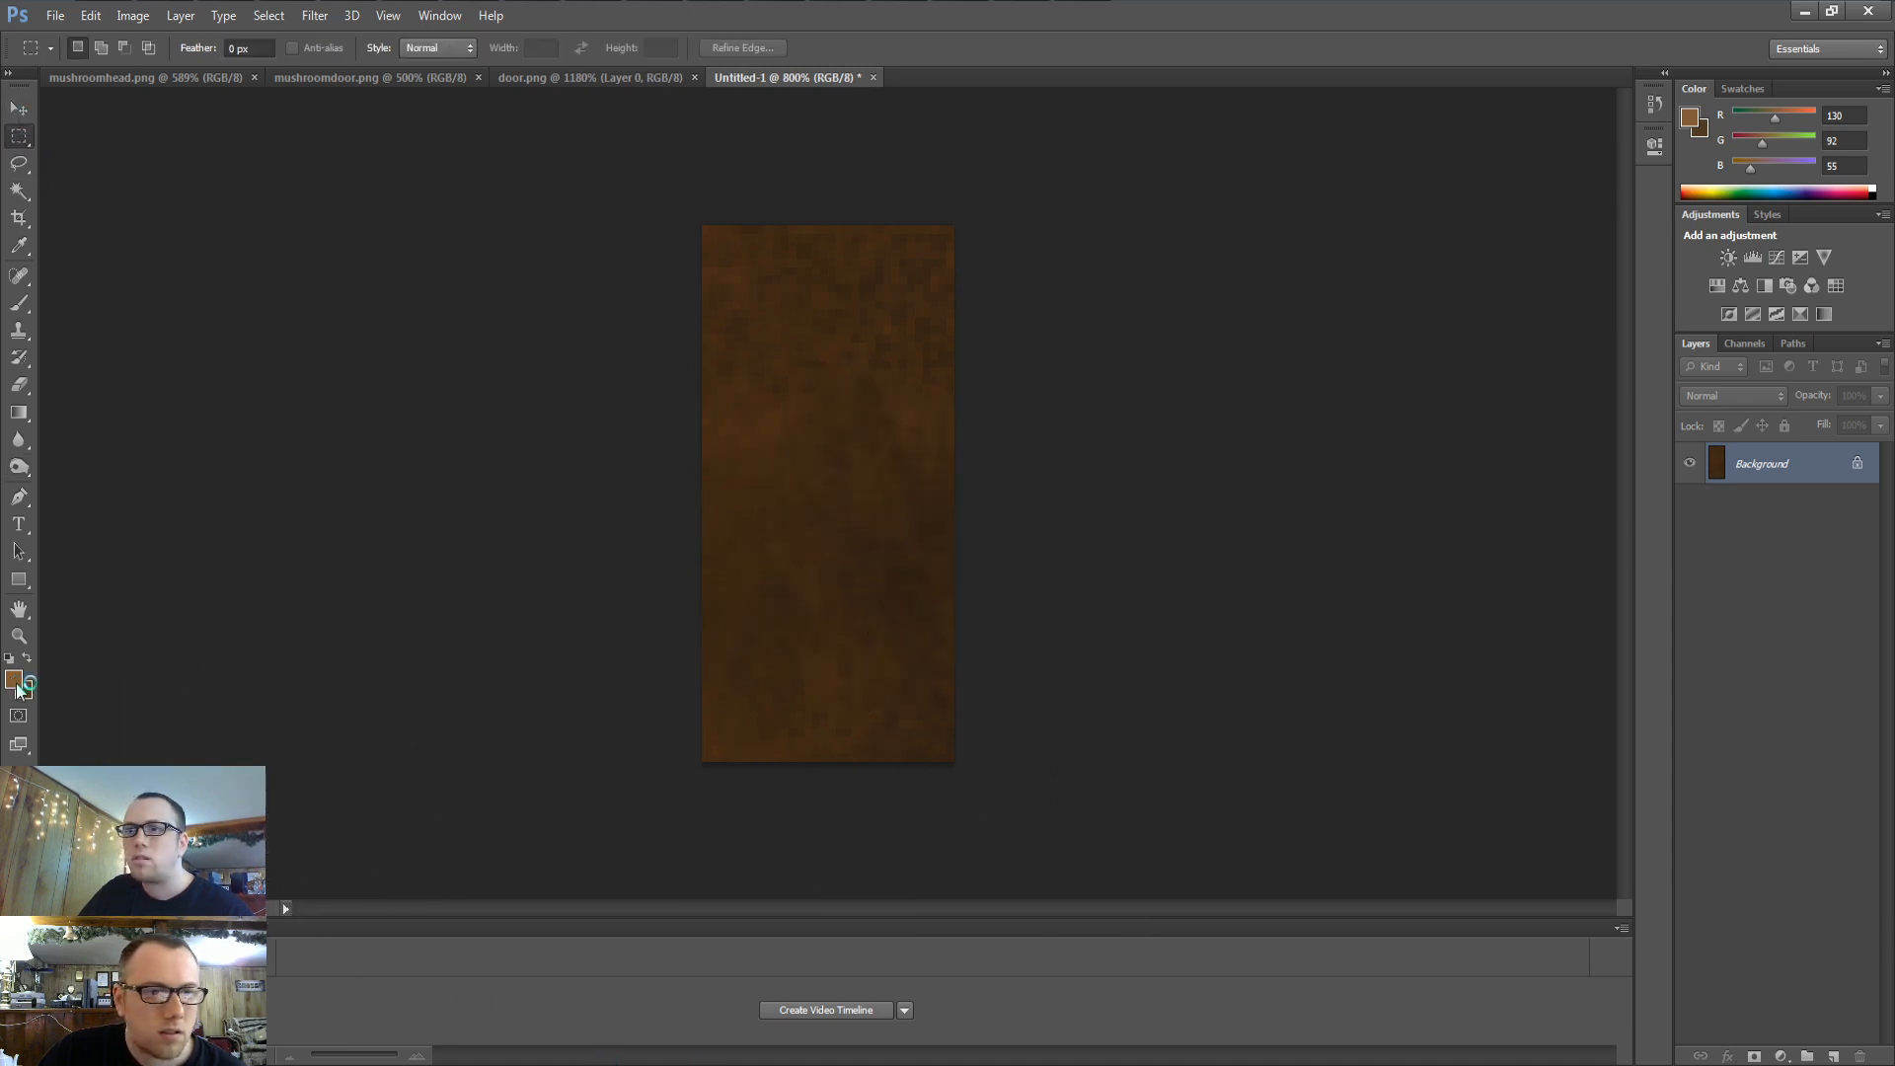
left_click(16, 683)
left_click(719, 368)
key("Return")
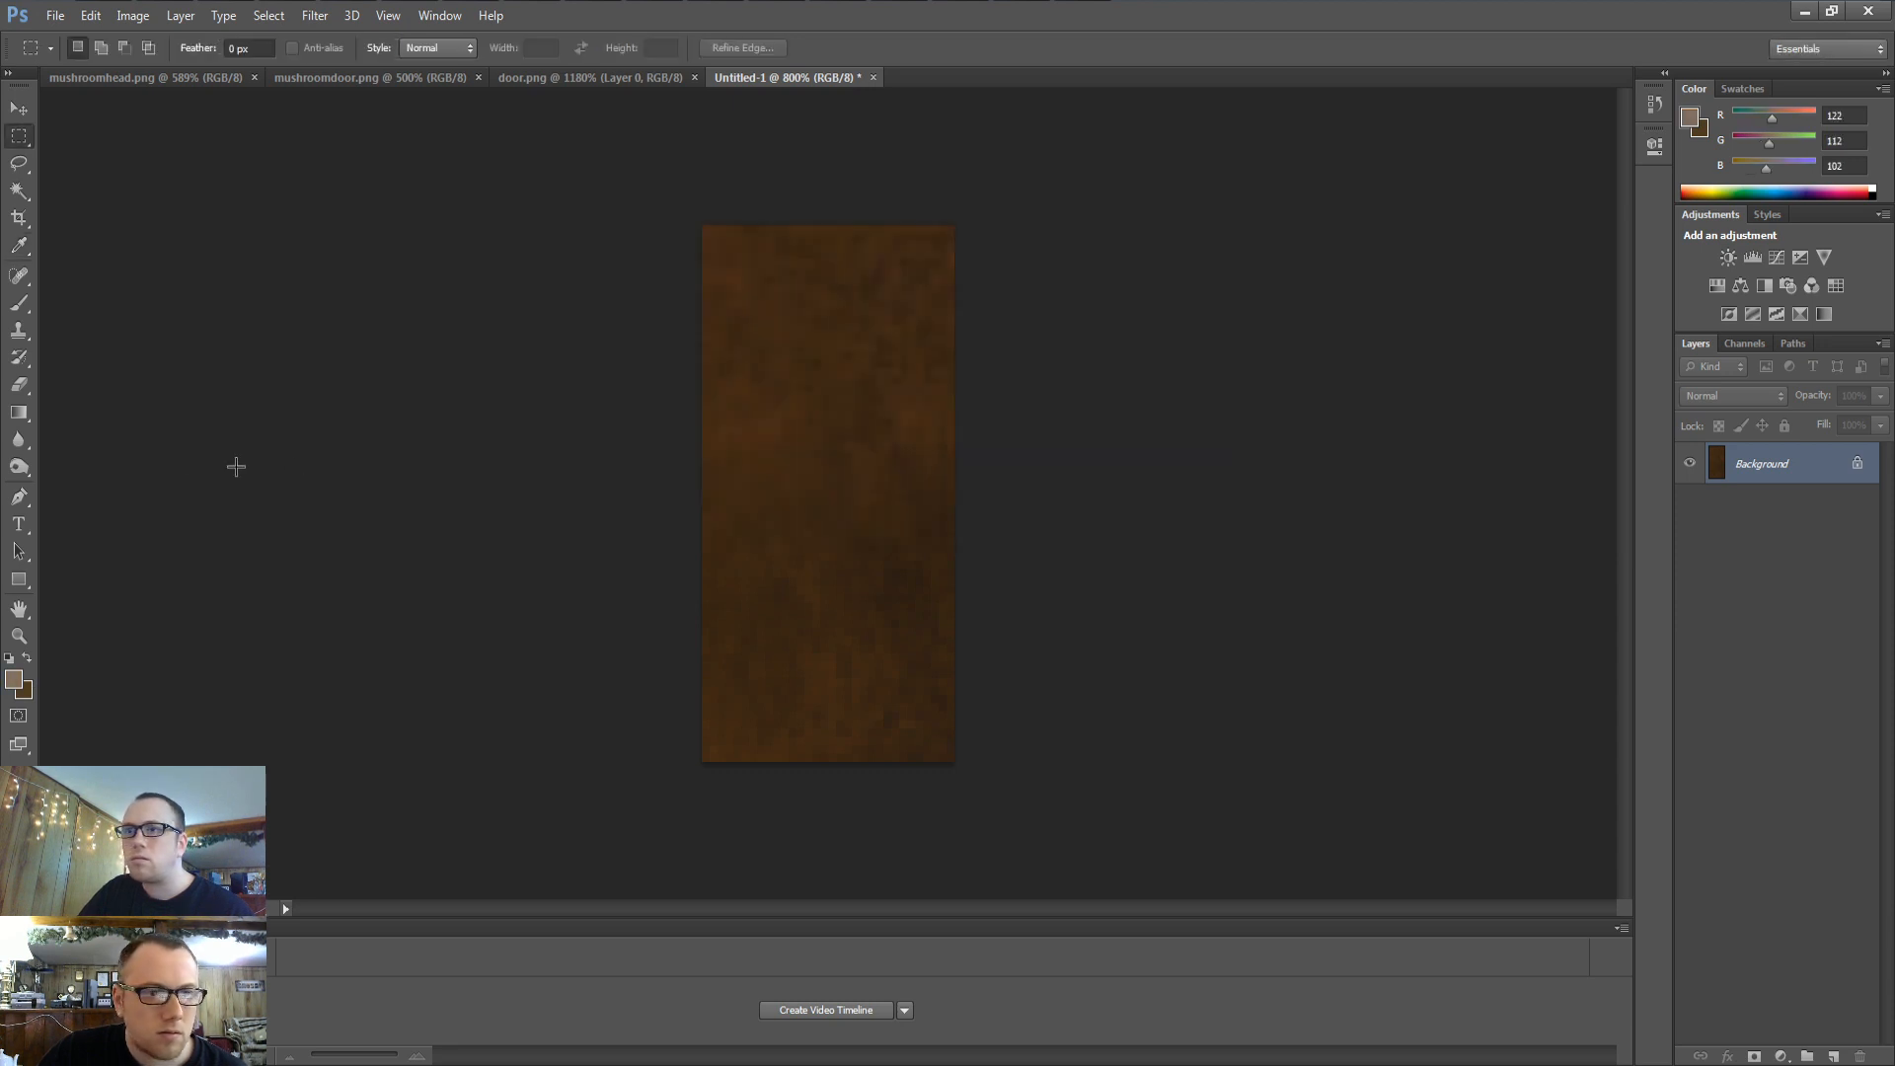
Set the Brush tool to the 59 px spatter tip enlarged to 176 px, try one dab on the texture and undo it
left_click(19, 303)
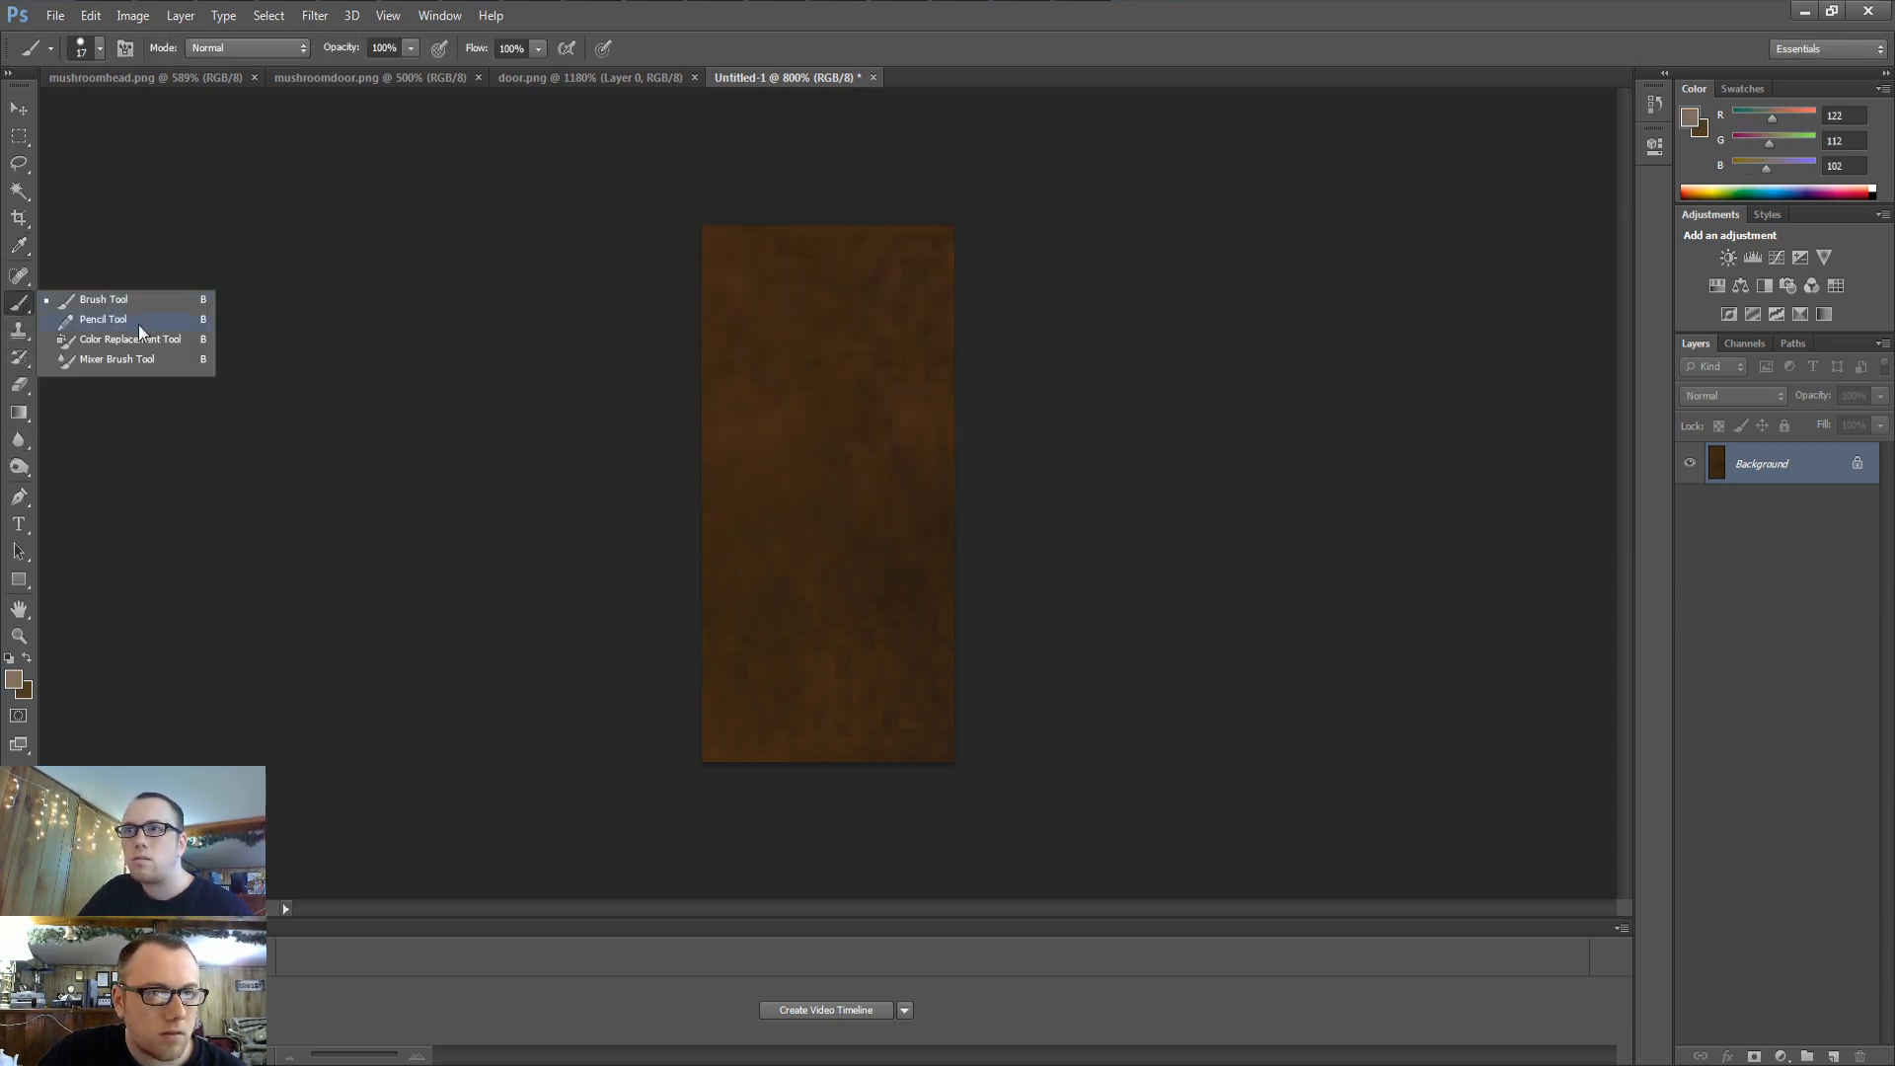
left_click(130, 305)
right_click(893, 422)
left_click(1021, 647)
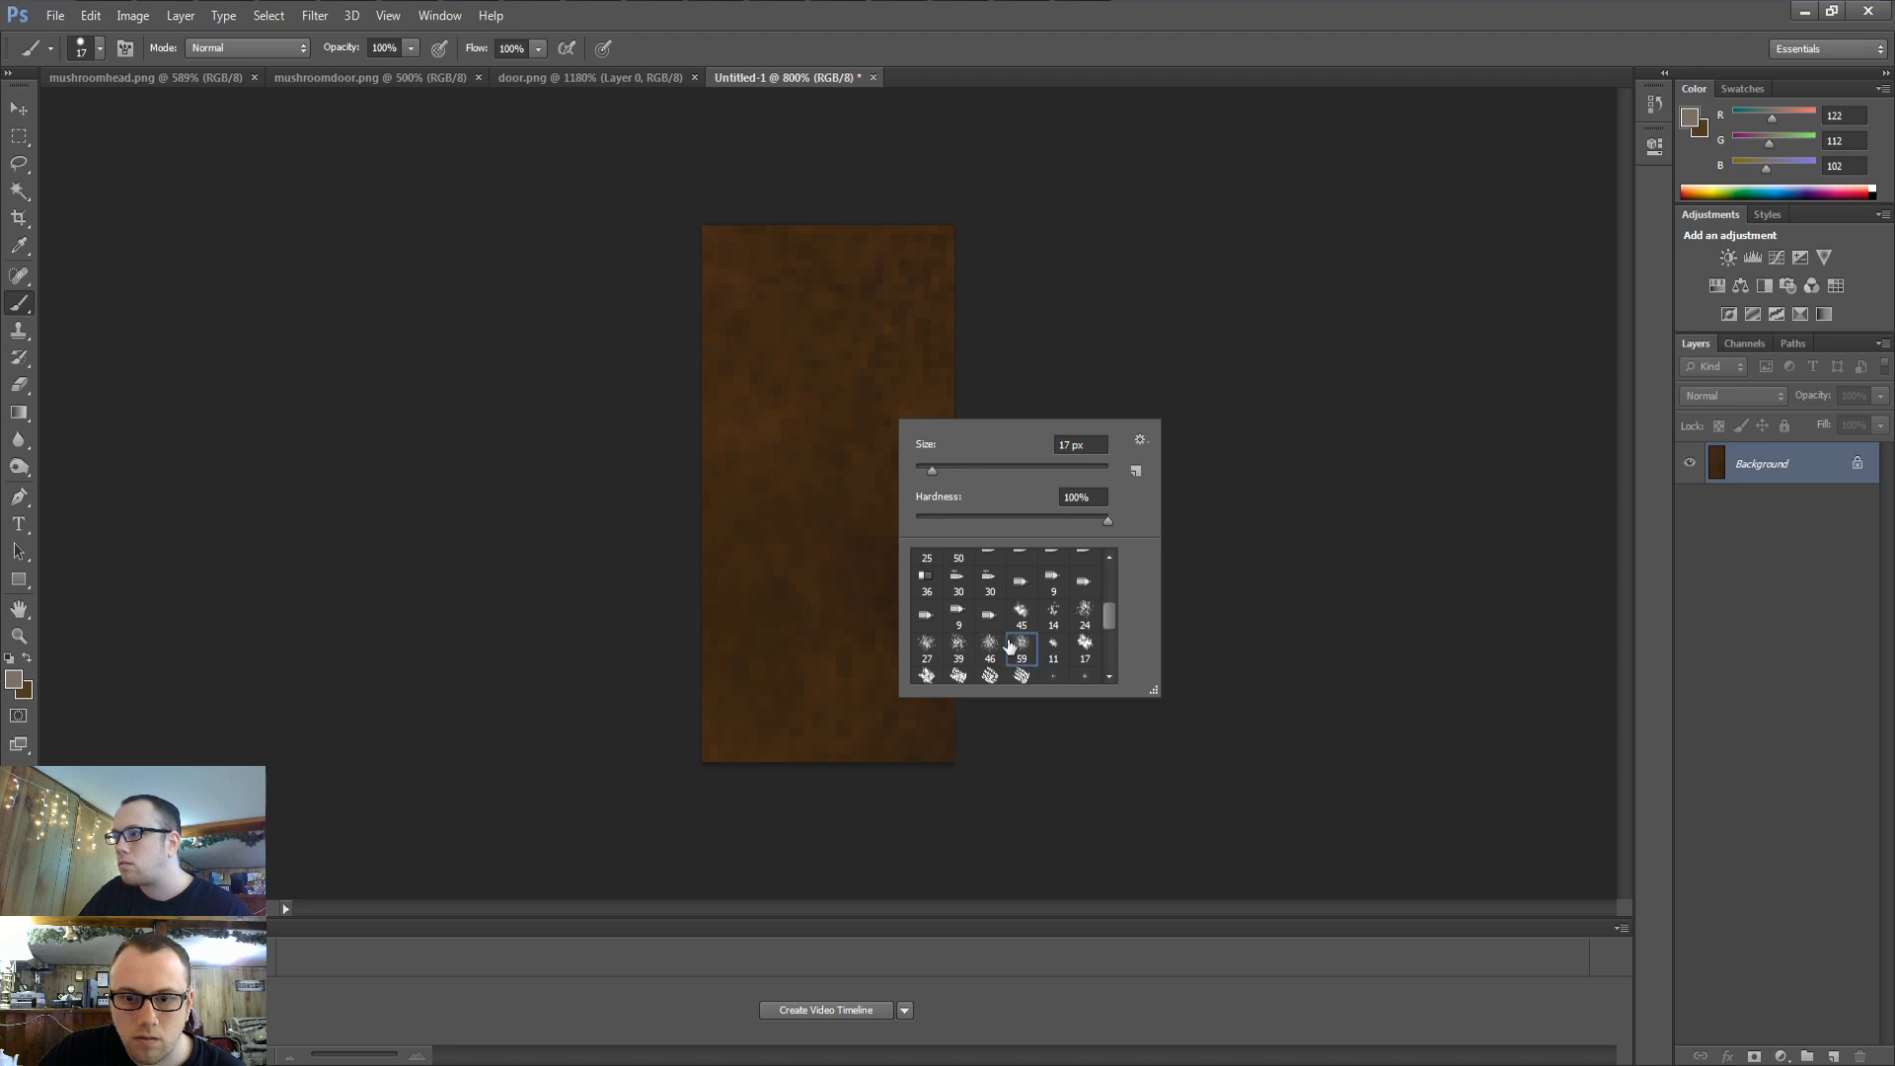
left_click_drag(1047, 470, 1049, 470)
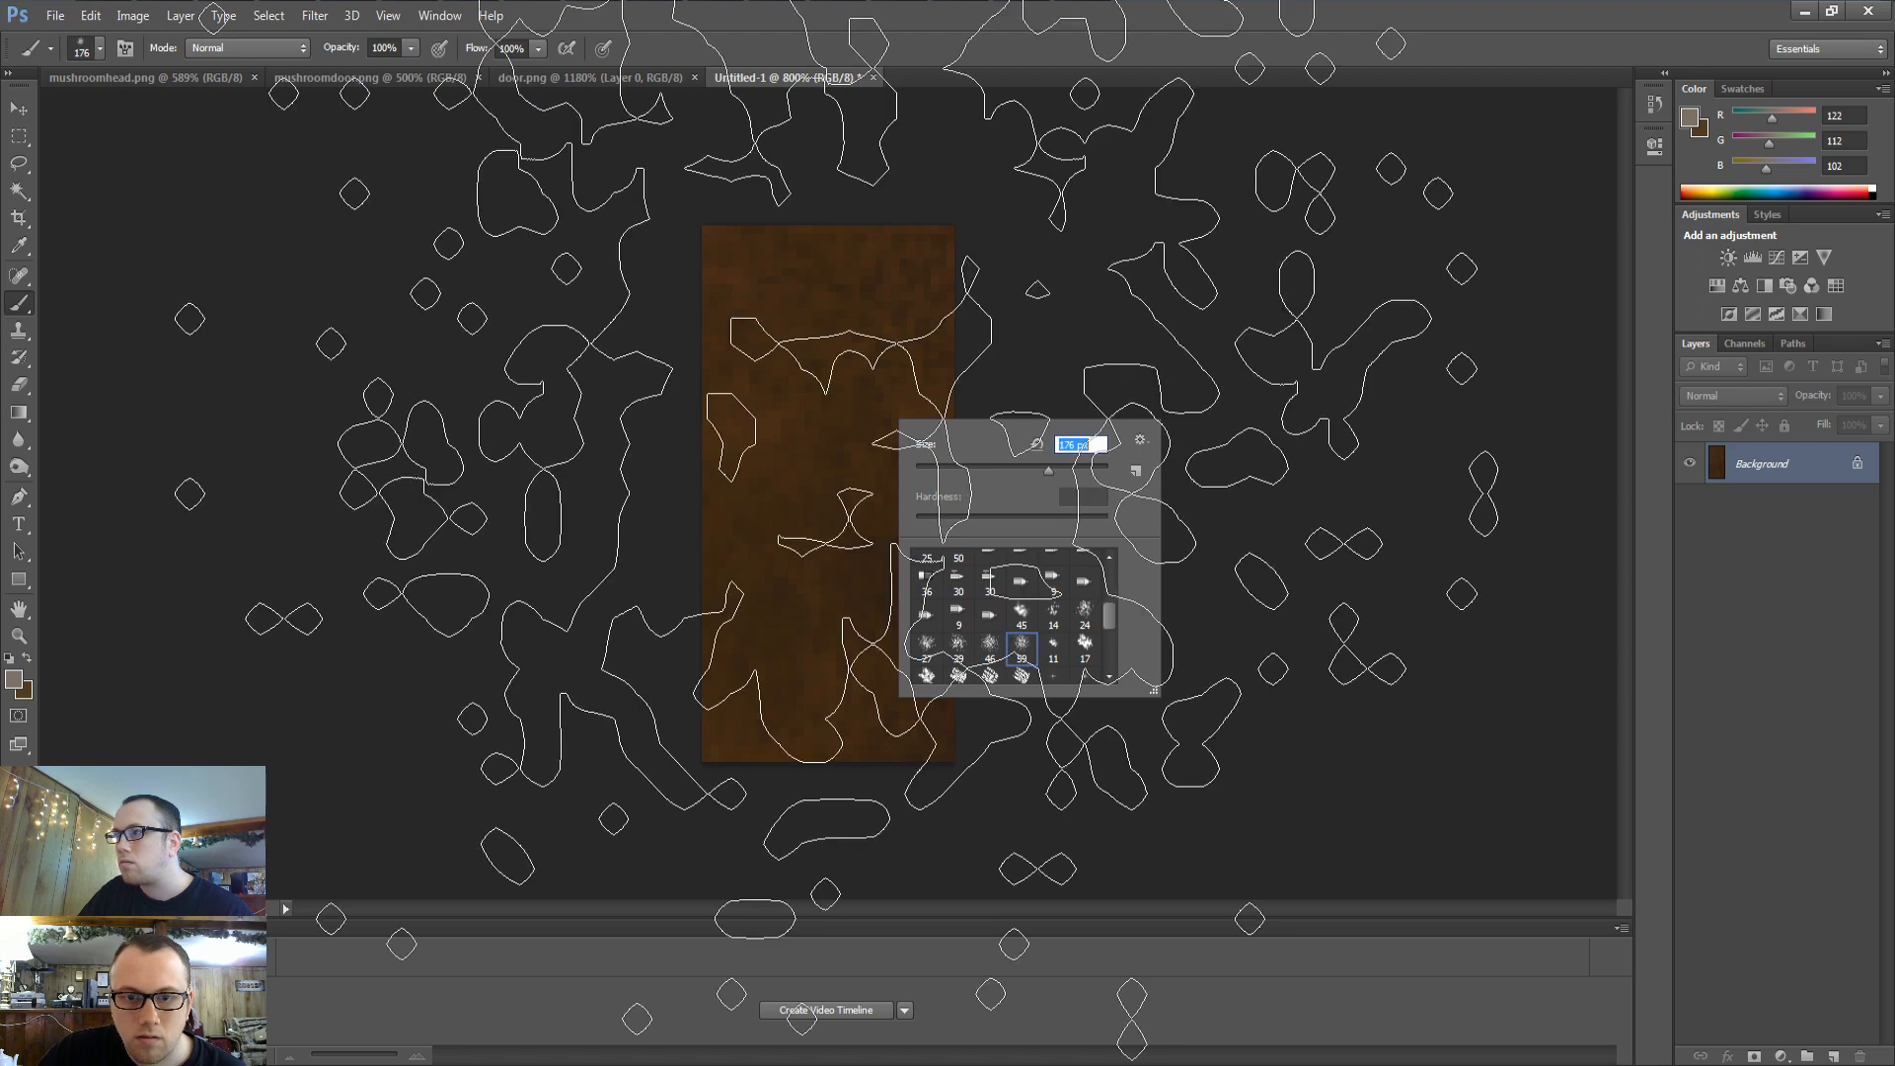
left_click(879, 552)
key("ctrl+z")
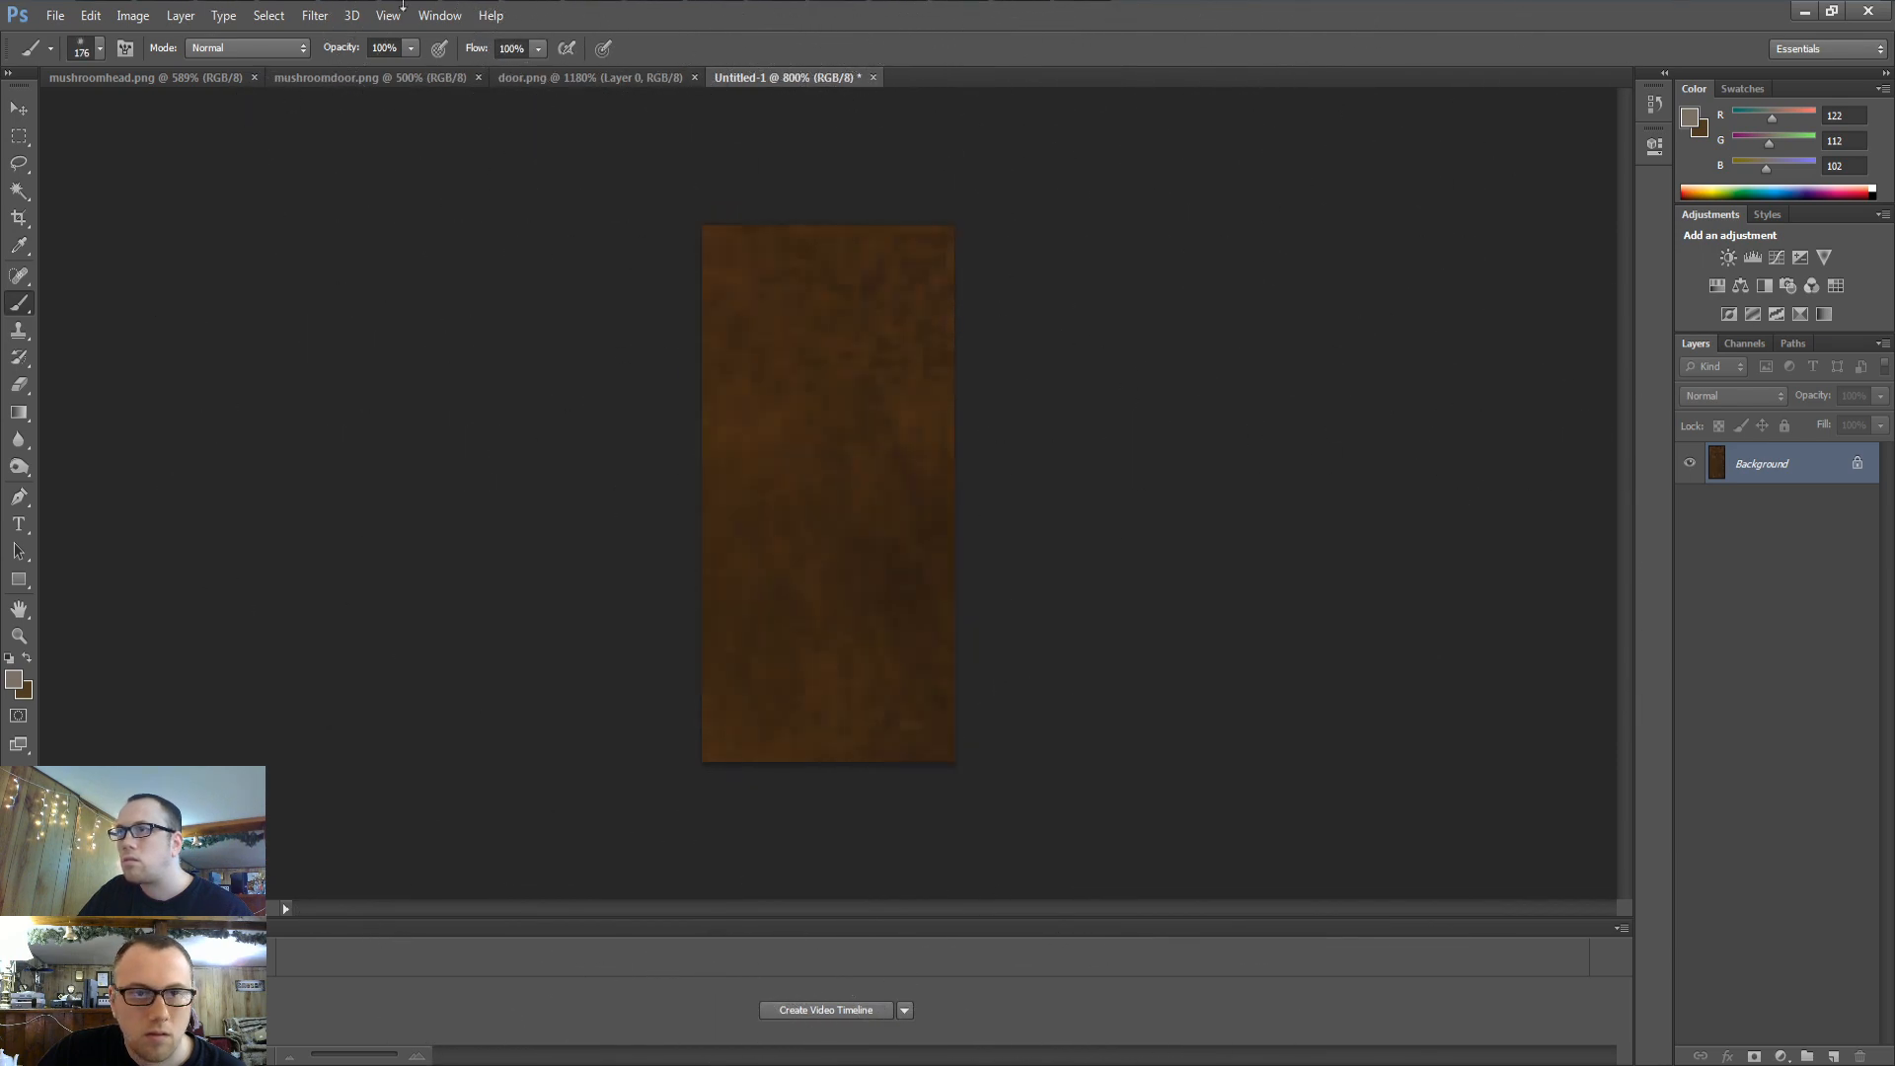
Try dabbing the spatter brush over the texture at 25% opacity
left_click(384, 49)
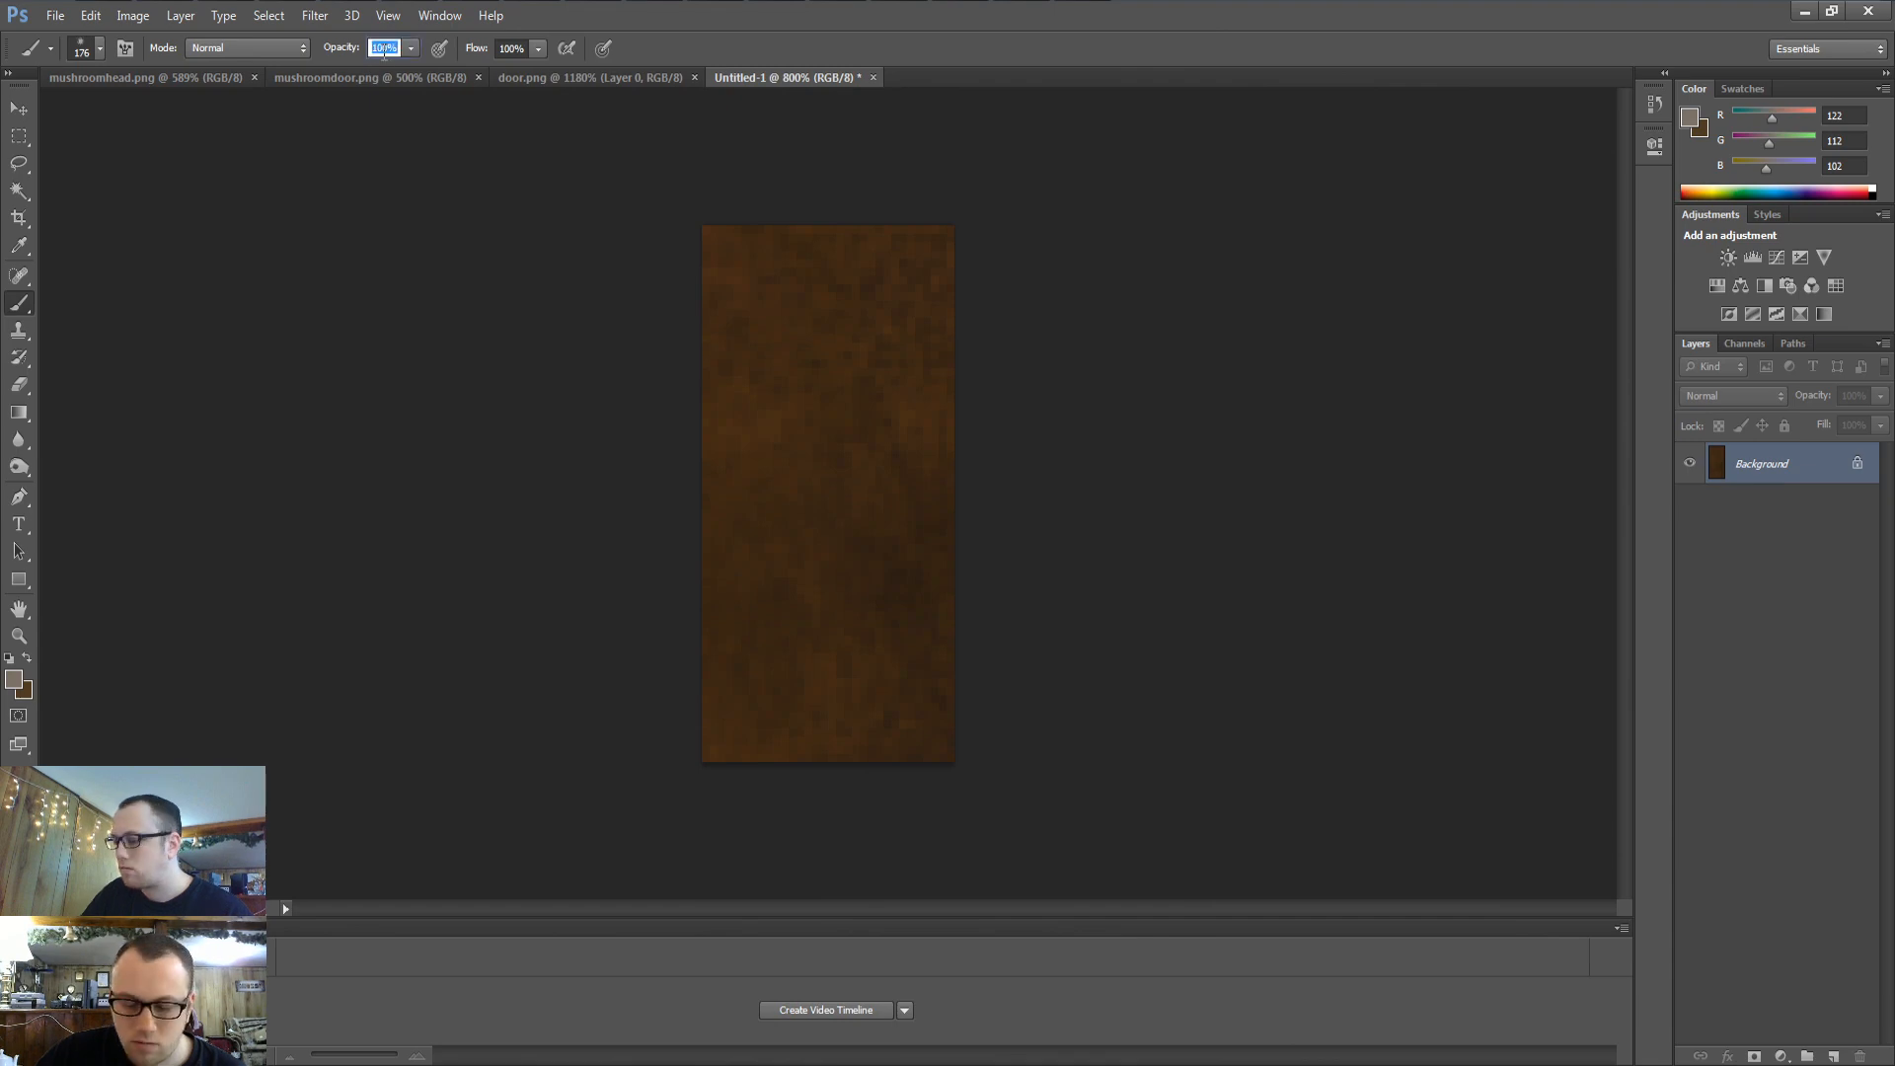
type("10")
key("BackSpace")
key("BackSpace")
type("25")
key("Return")
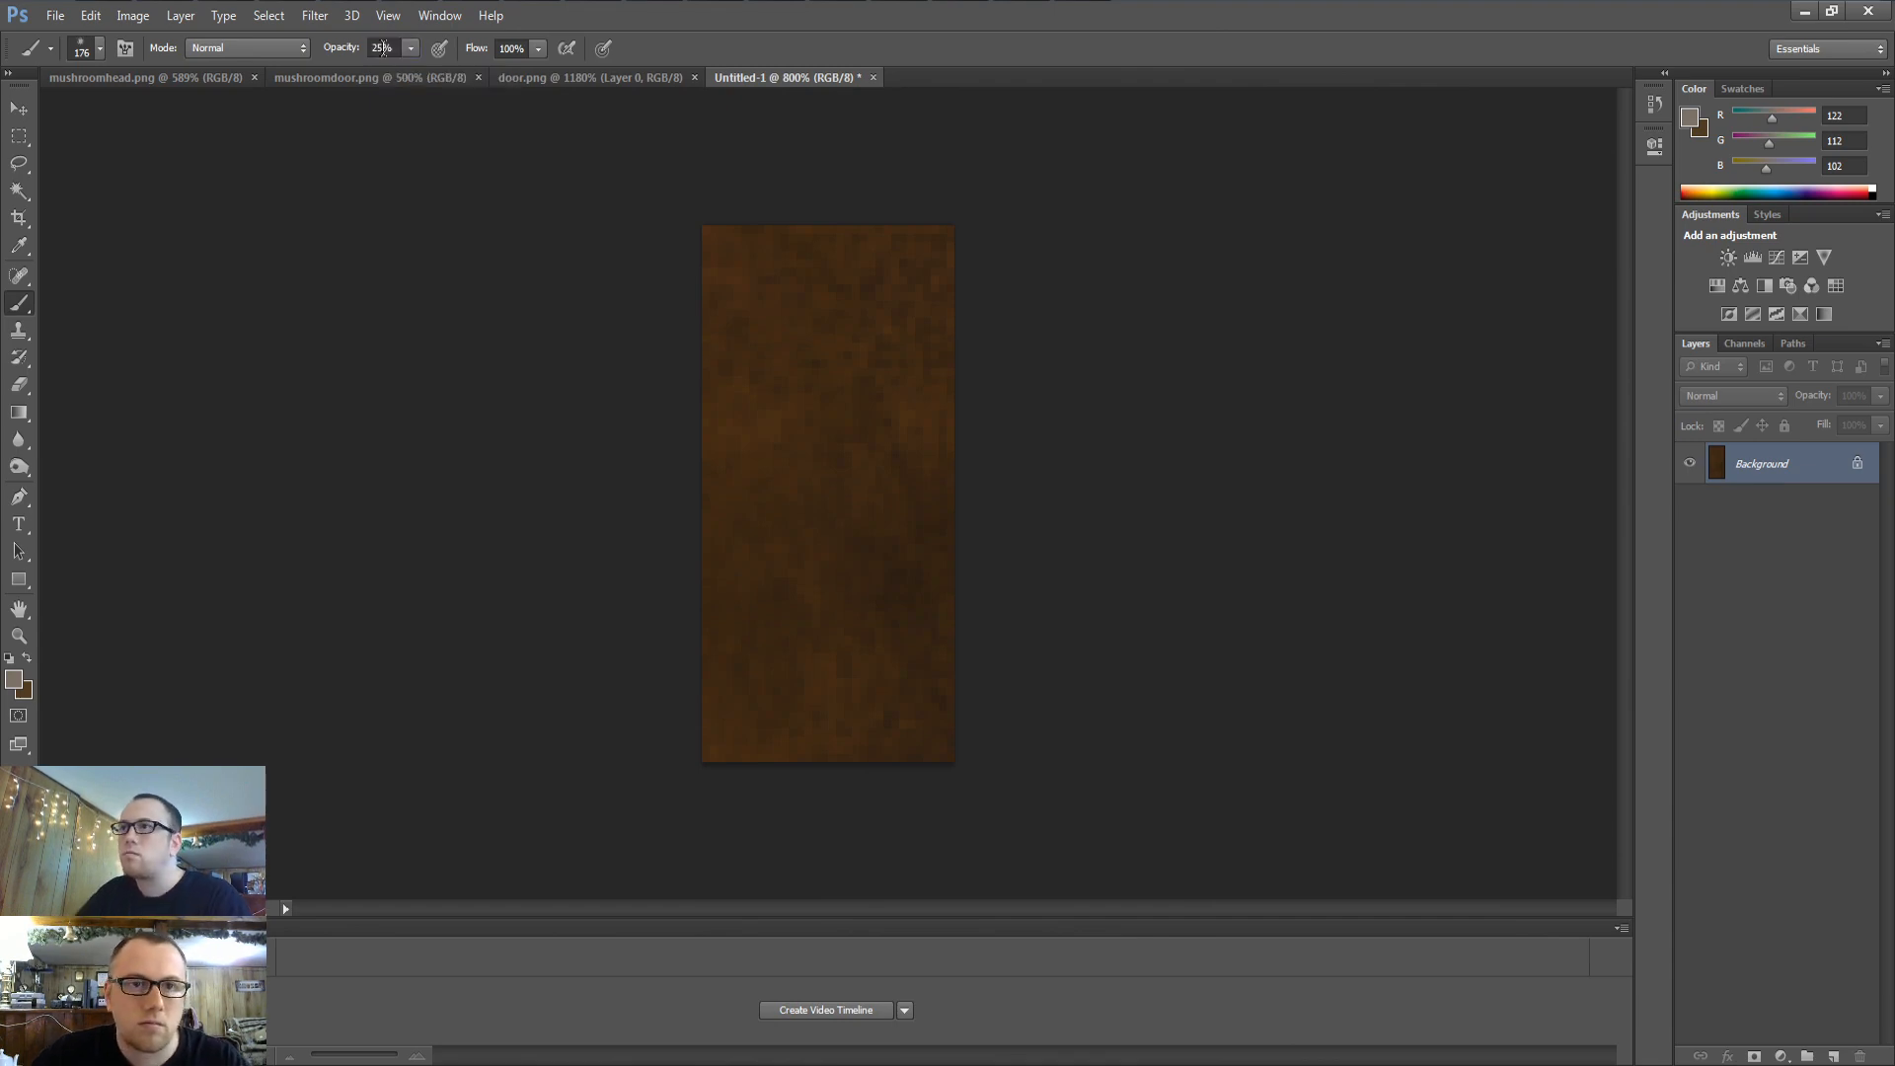
left_click(873, 446)
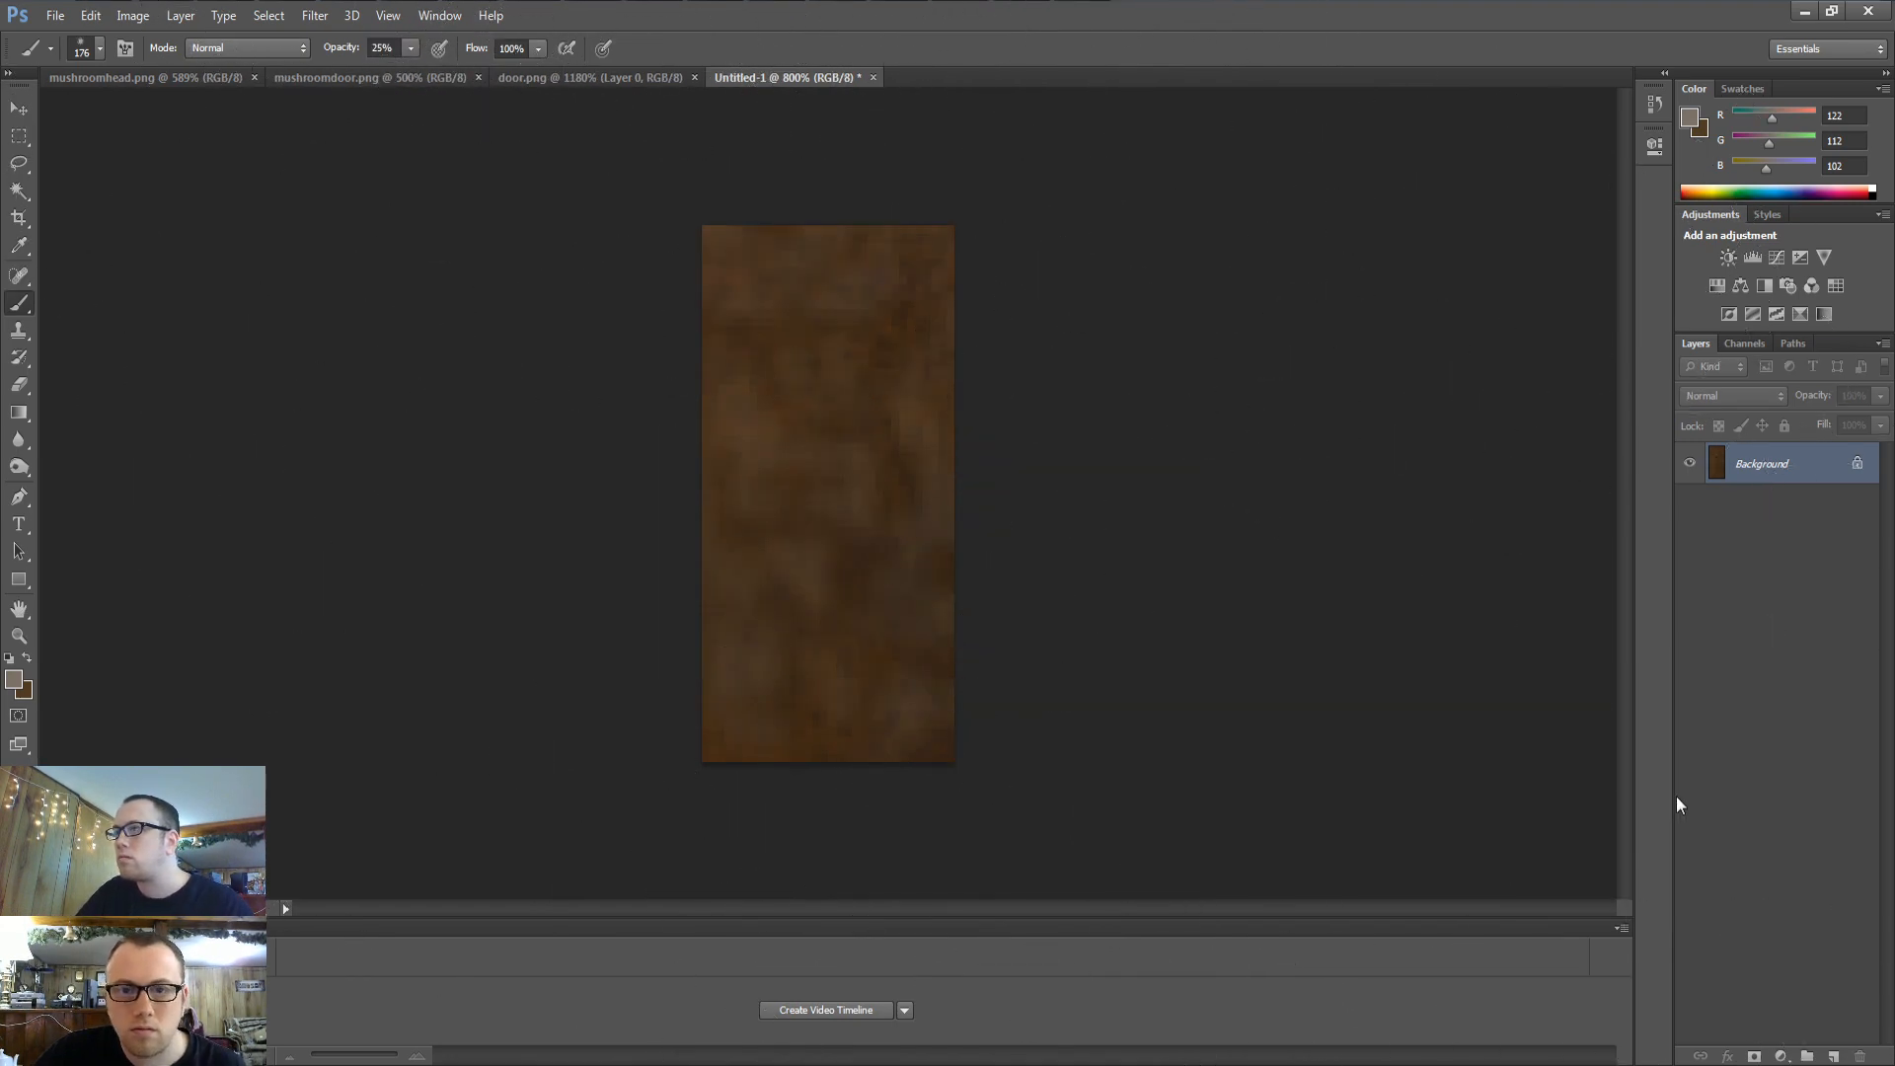
left_click(839, 424)
Lower the spatter brush opacity to 5% and dab faint grey-brown mottling over the texture
left_click(383, 48)
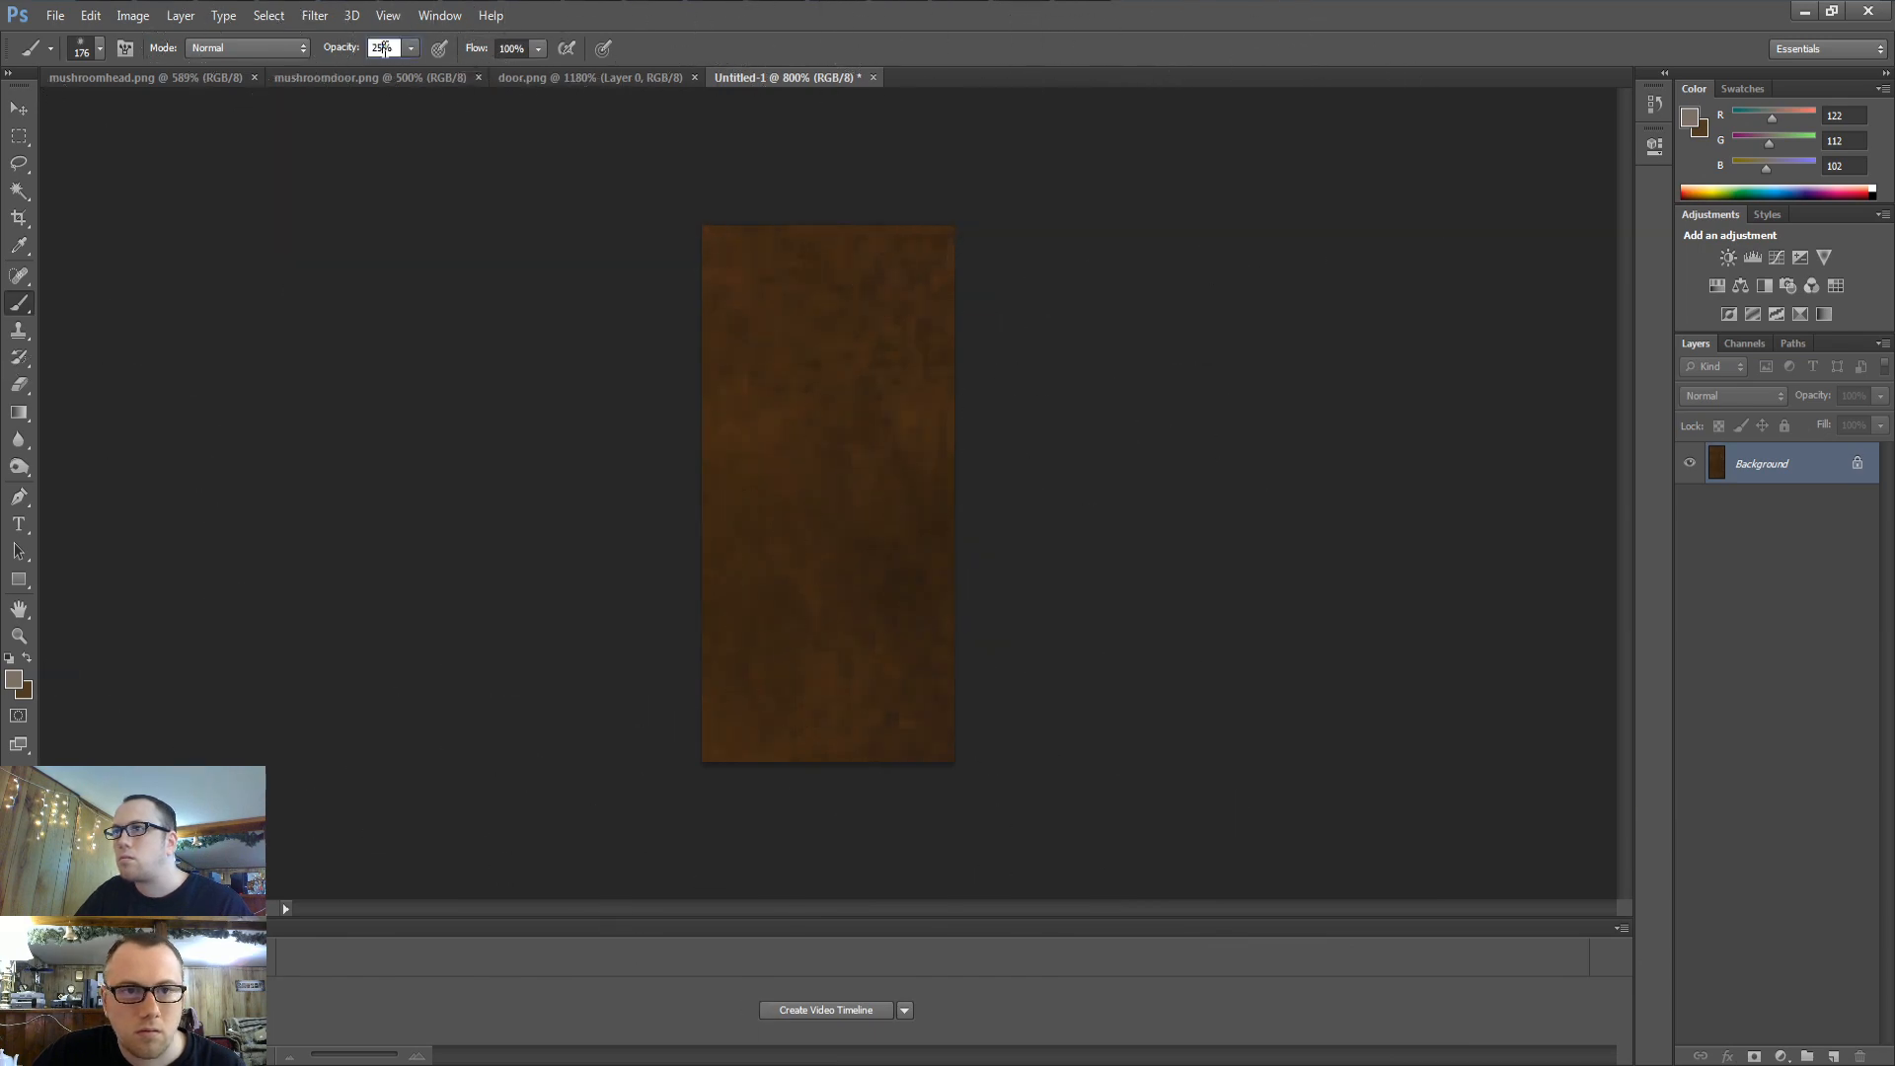
type("5")
key("Return")
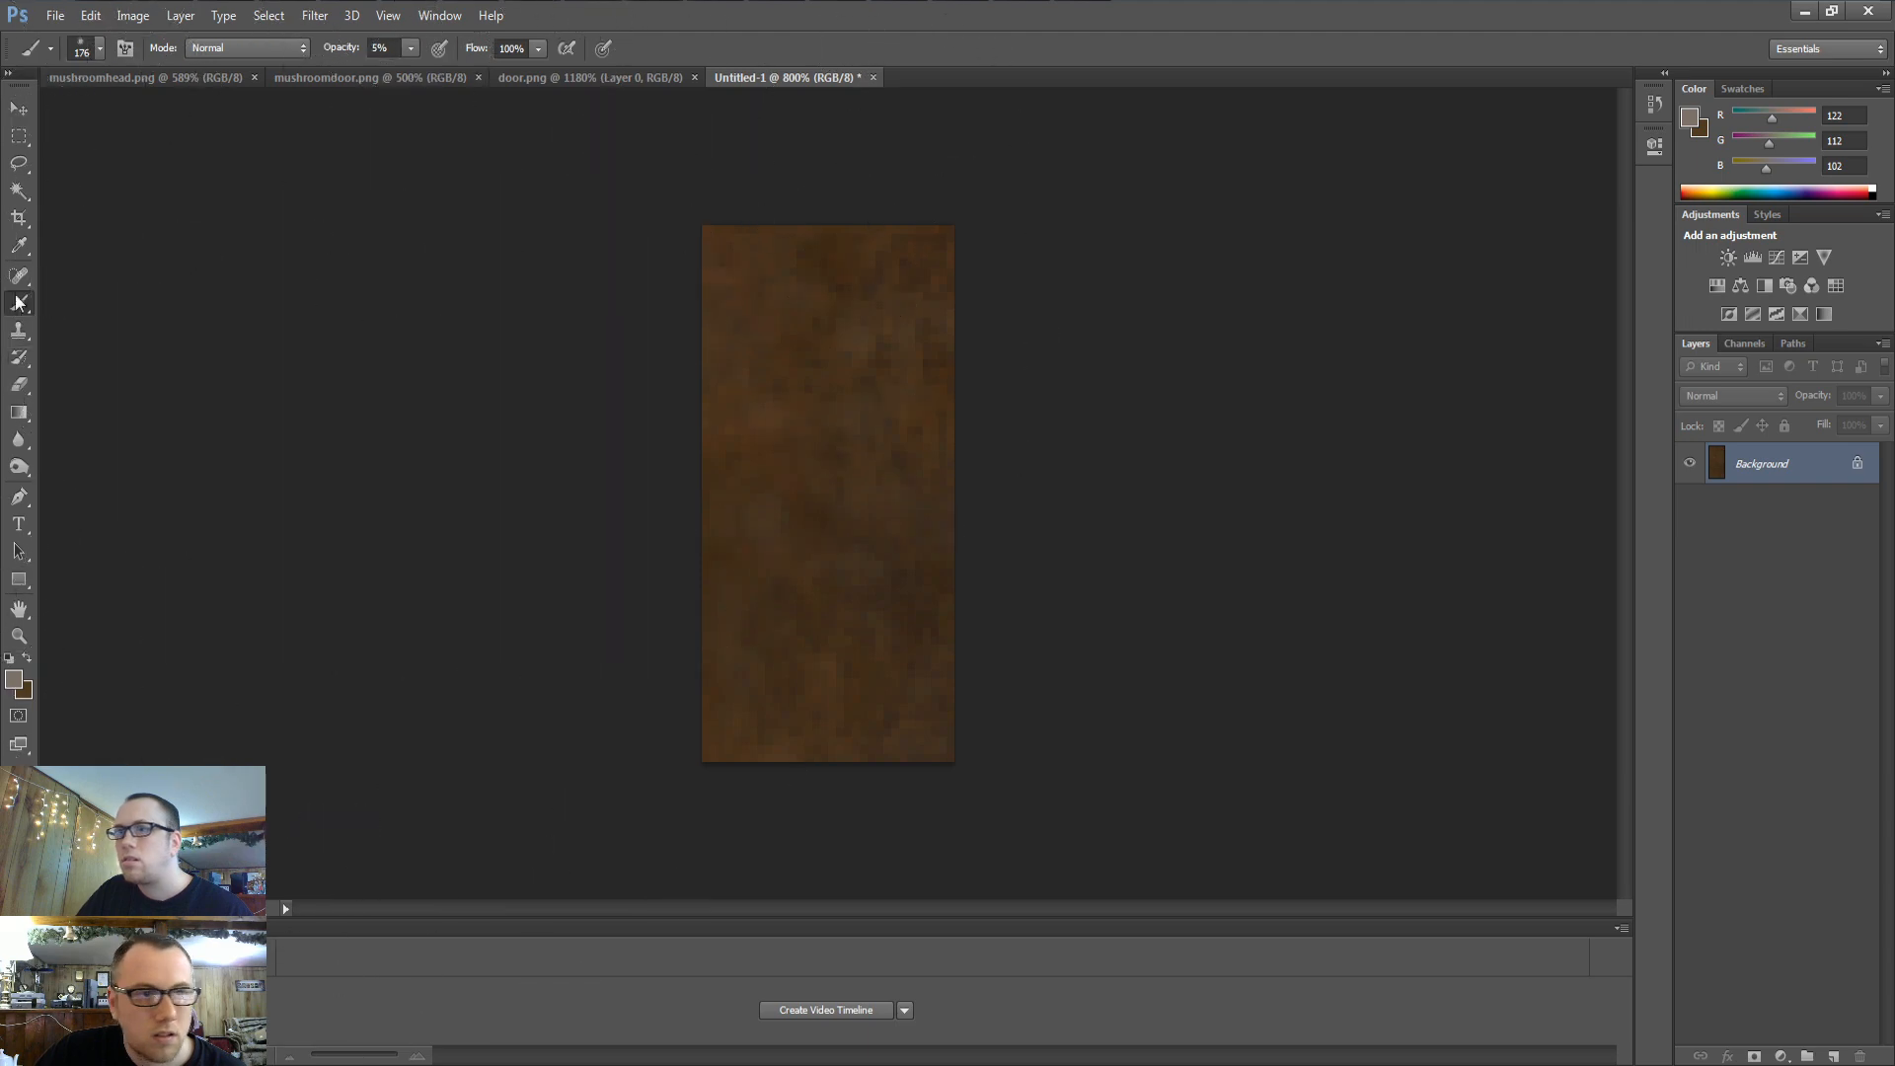
Save the texture as a PNG named darkdirt in the textures folder
left_click(18, 135)
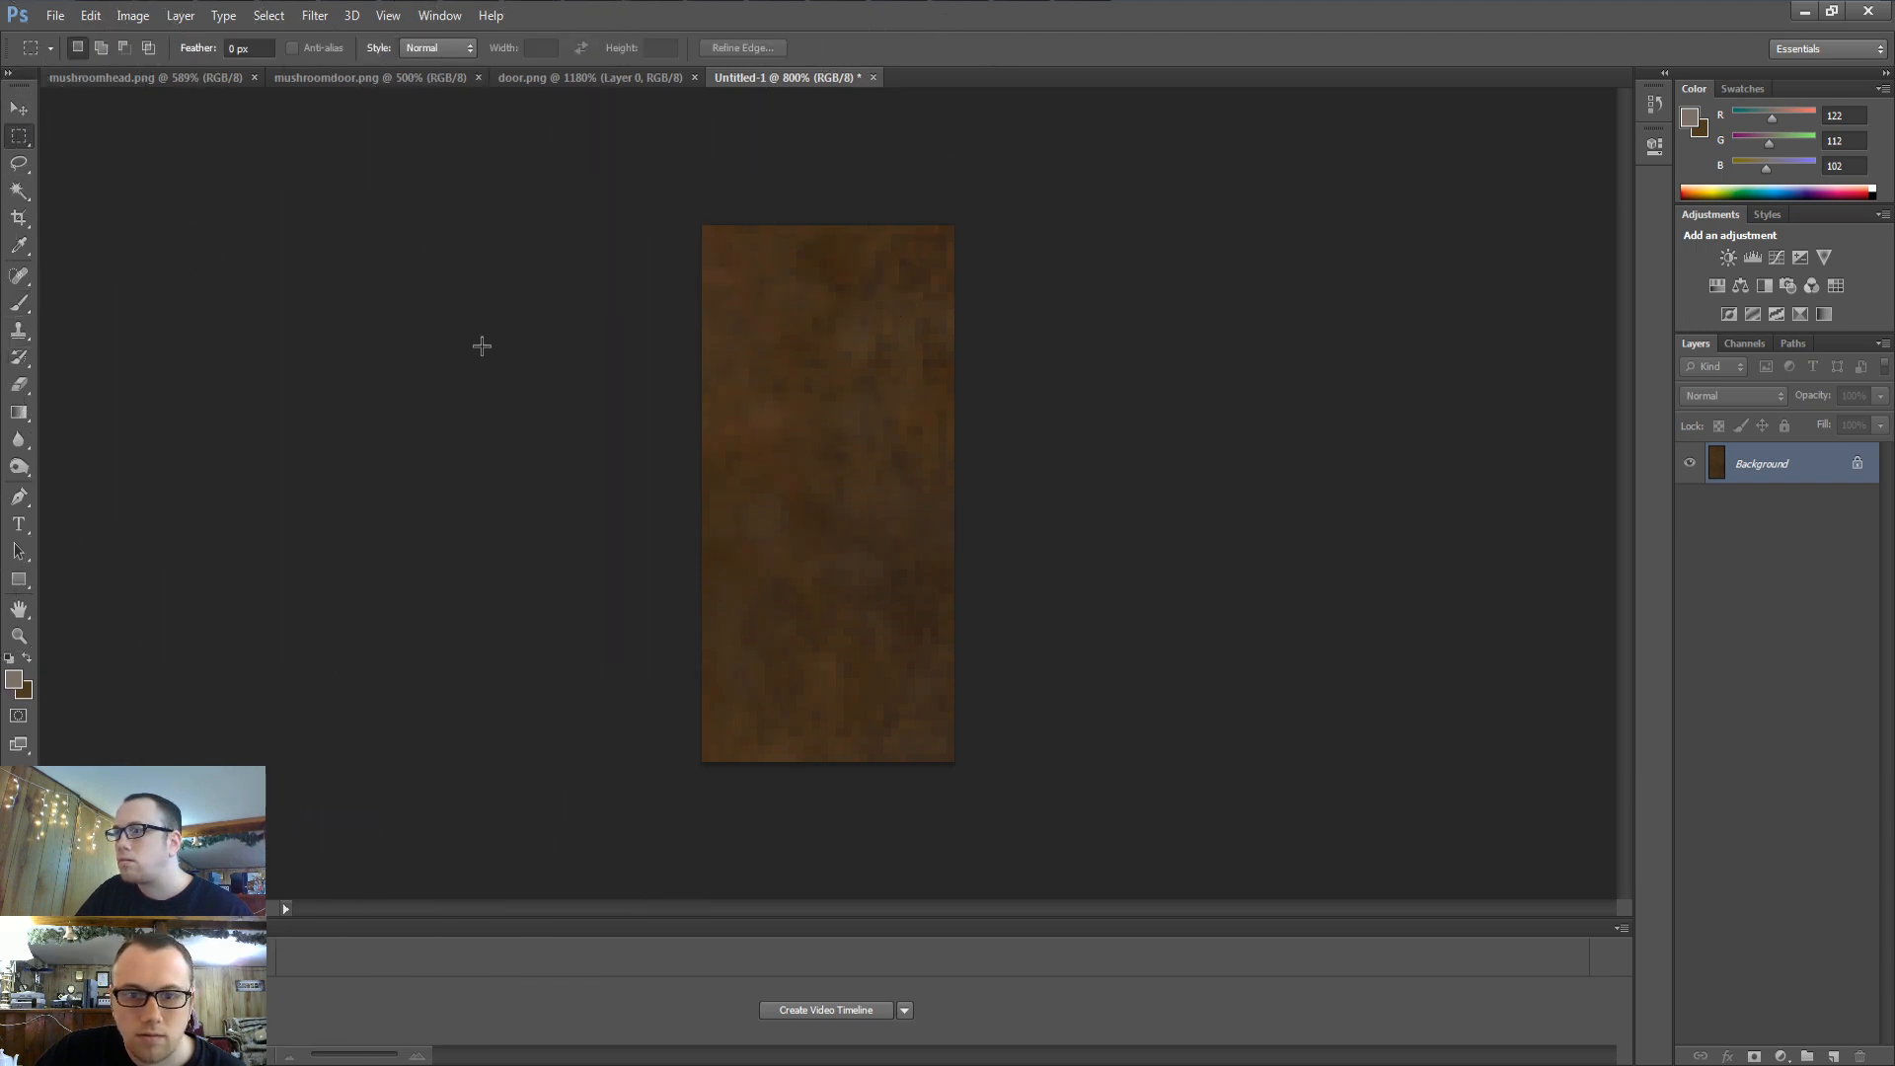
key("ctrl+shift+s")
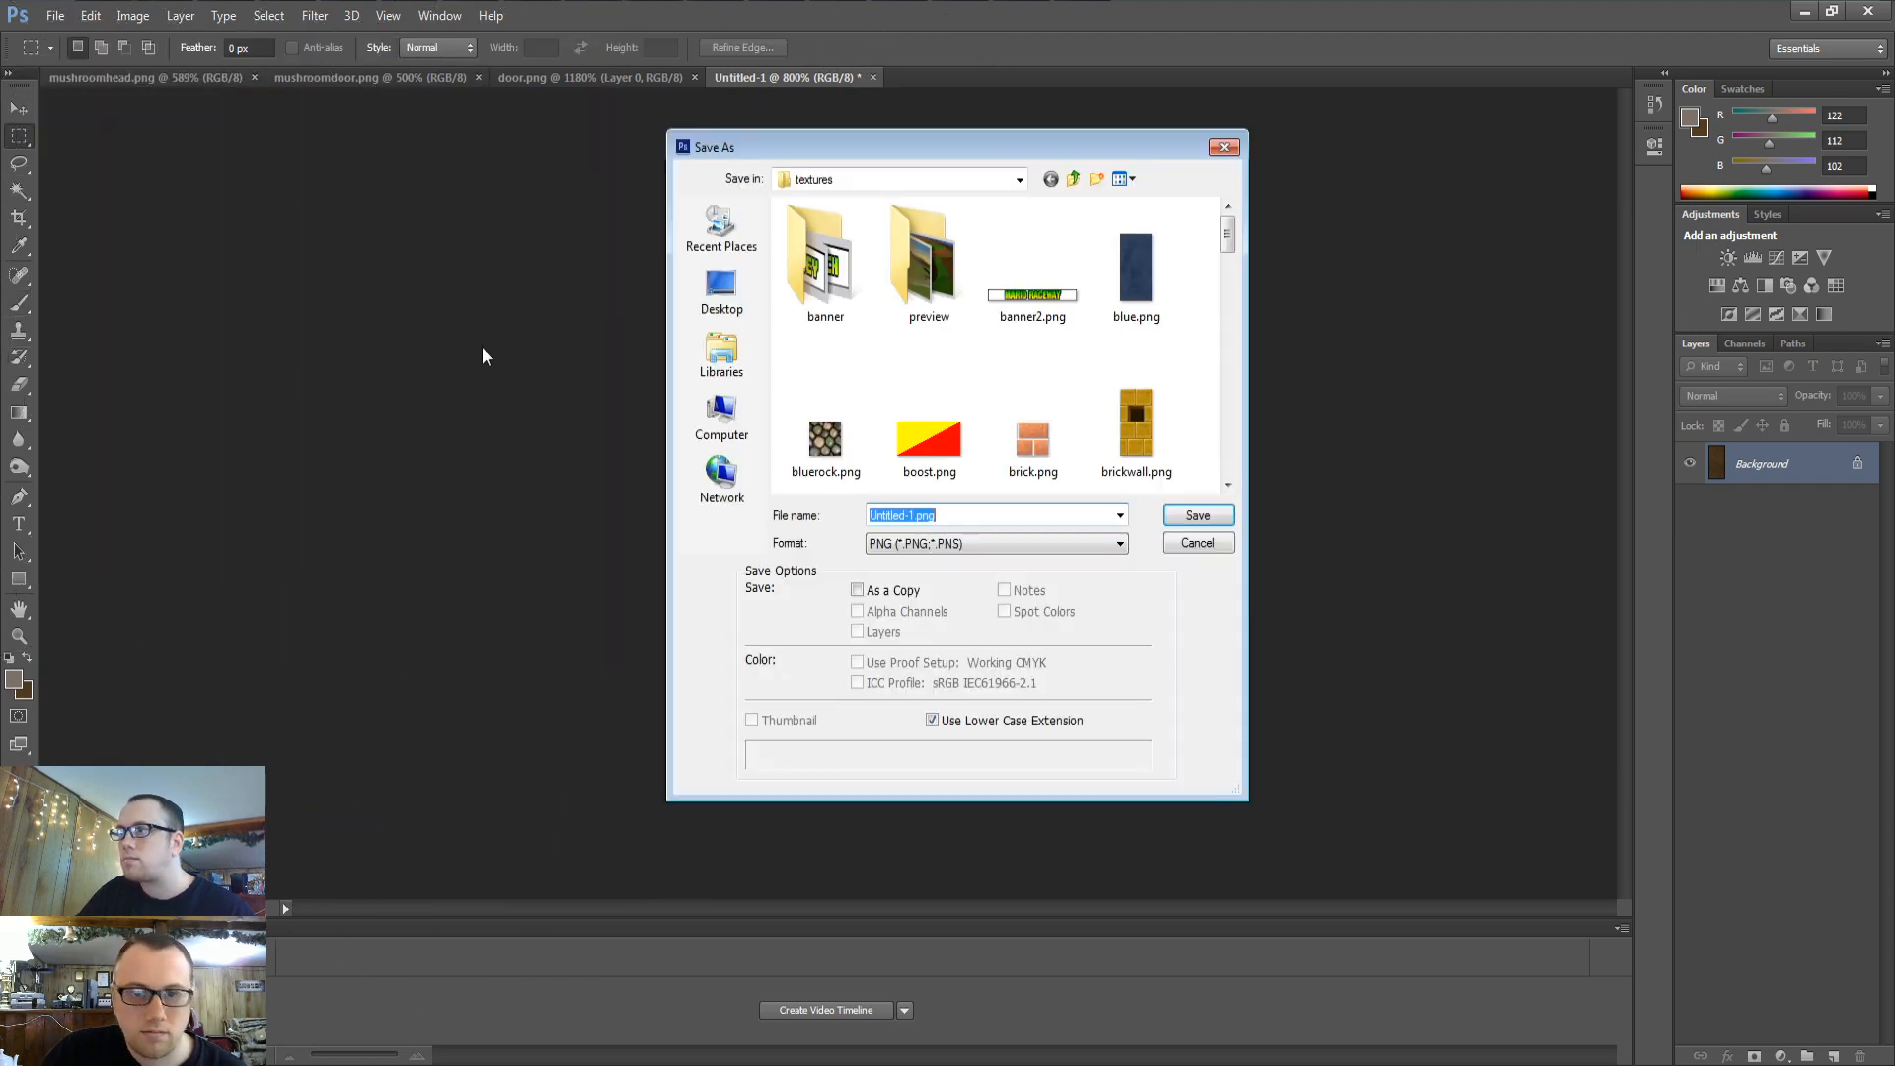
type("dirt")
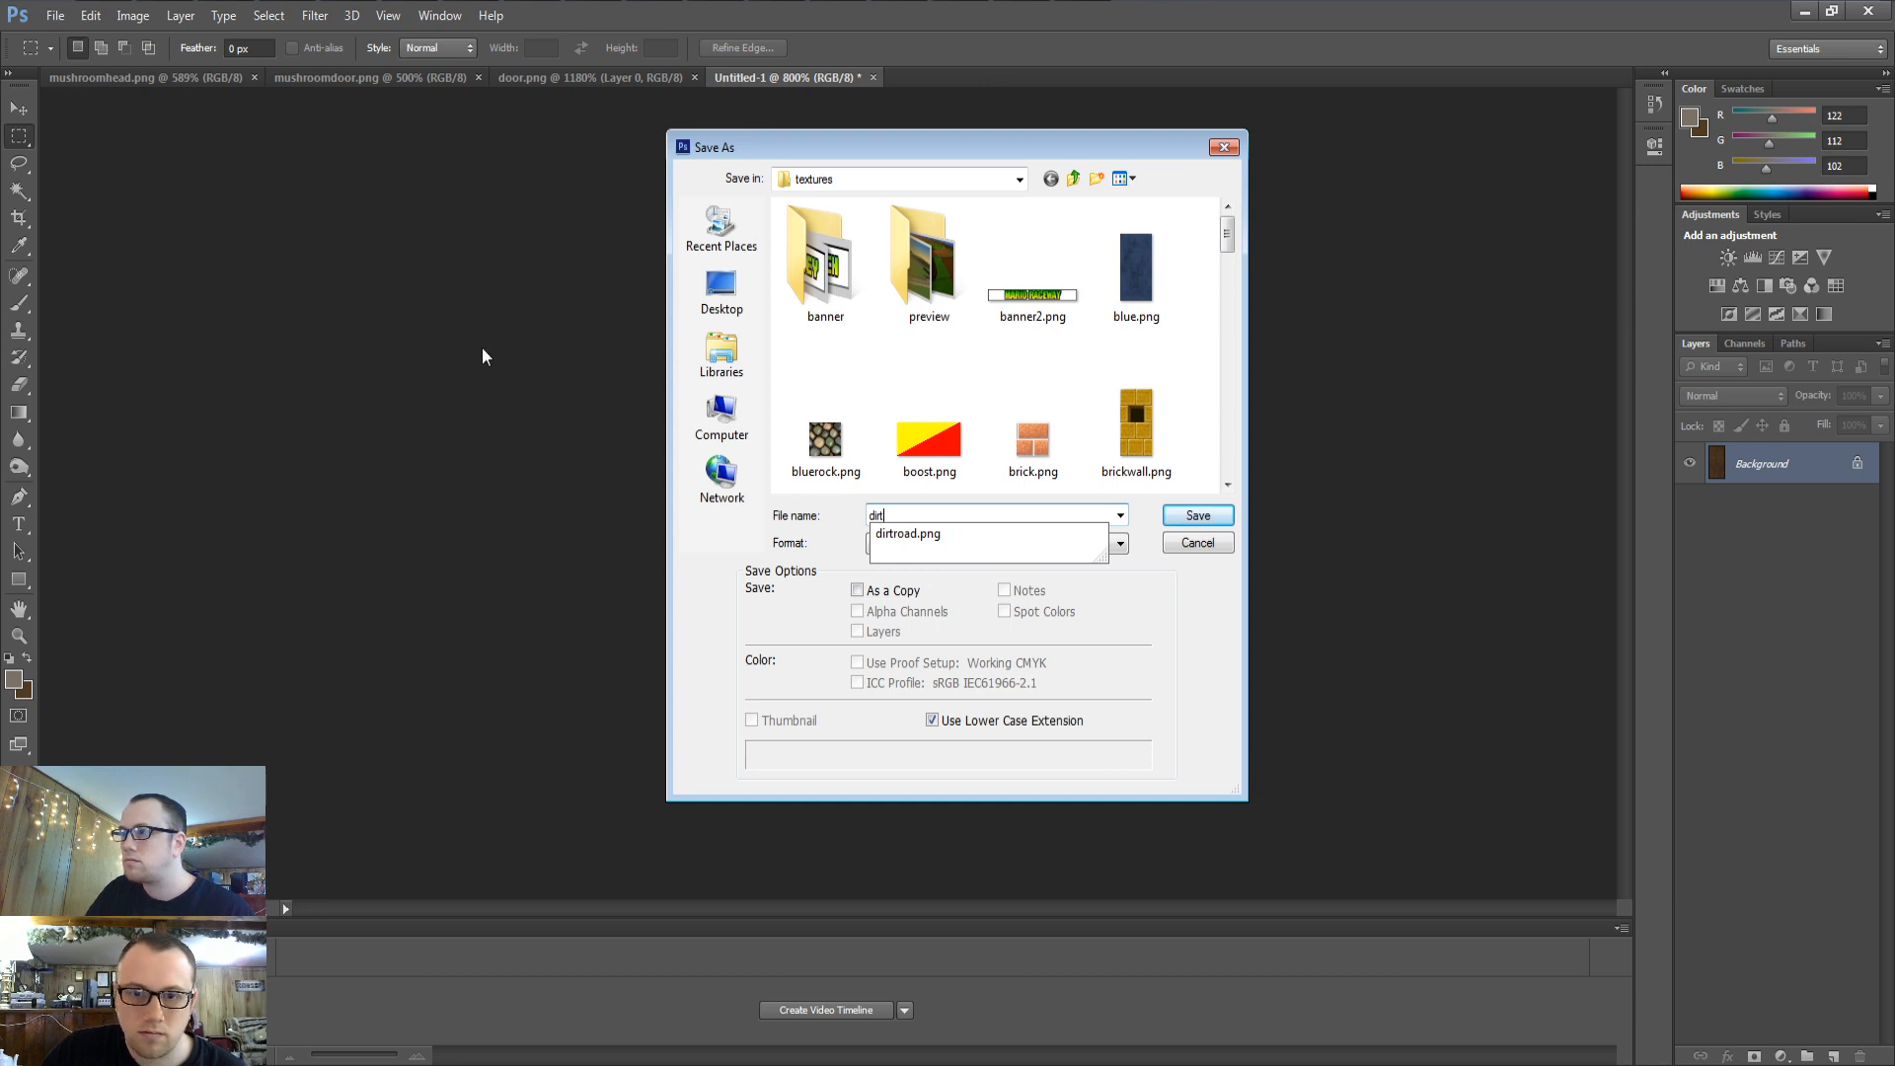
key("BackSpace")
key("BackSpace")
key("BackSpace")
type("arkdirt")
key("Return")
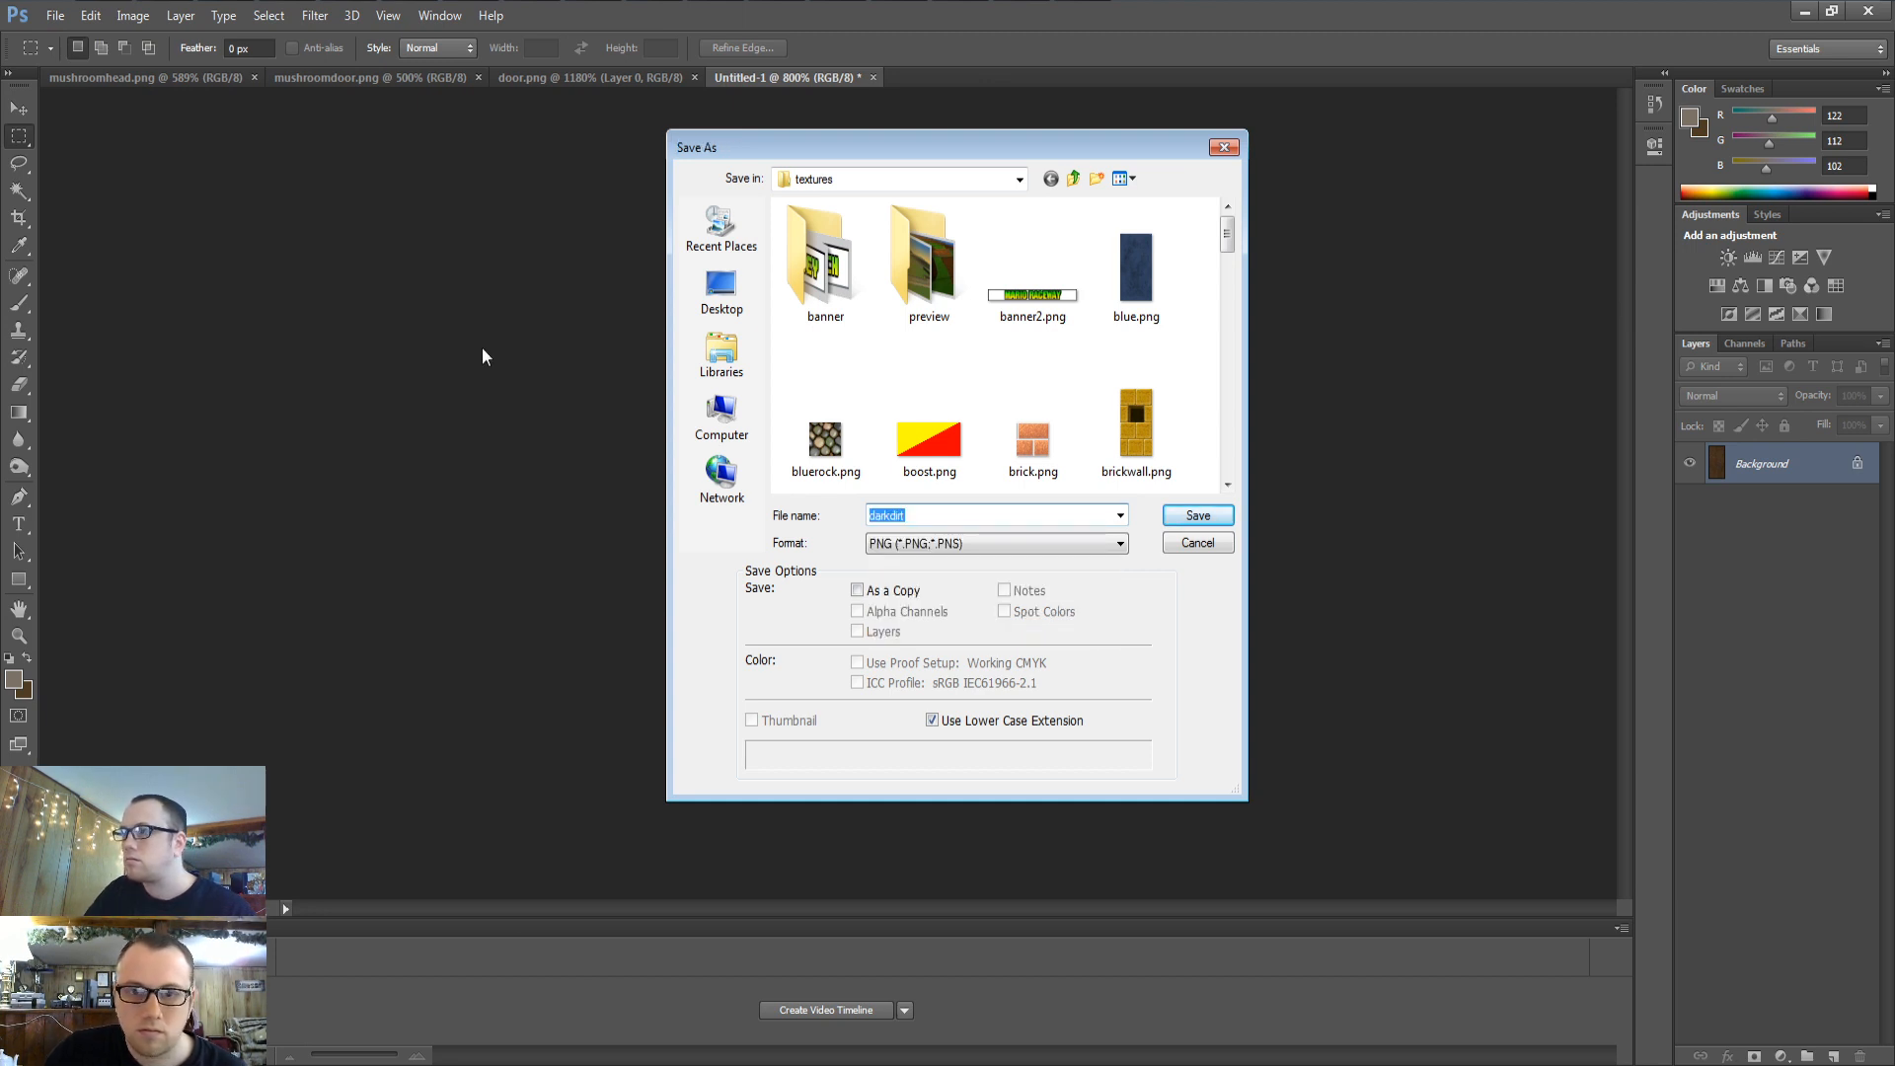
key("Return")
Switch to 3ds Max, load darkdirt.png as the diffuse bitmap of sub-material 6 and display it on the walls
key("alt+Tab")
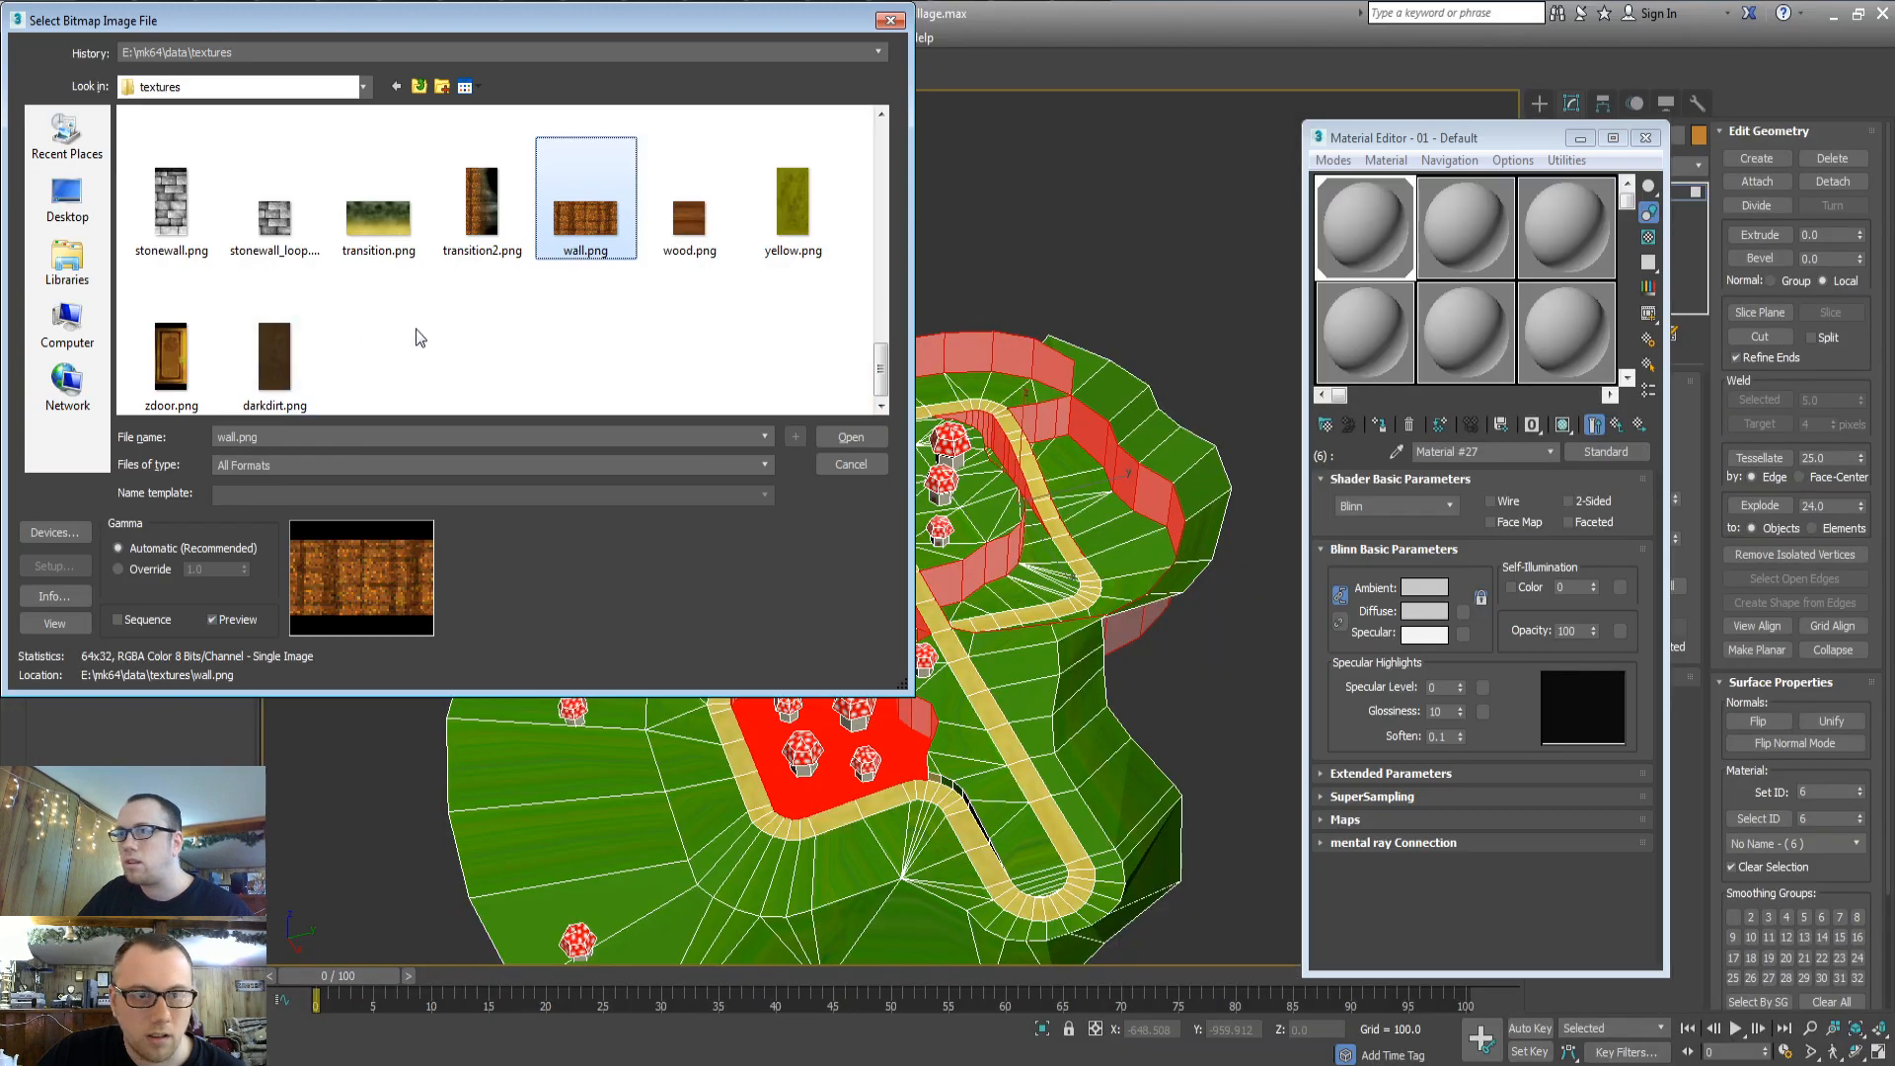
double_click(280, 347)
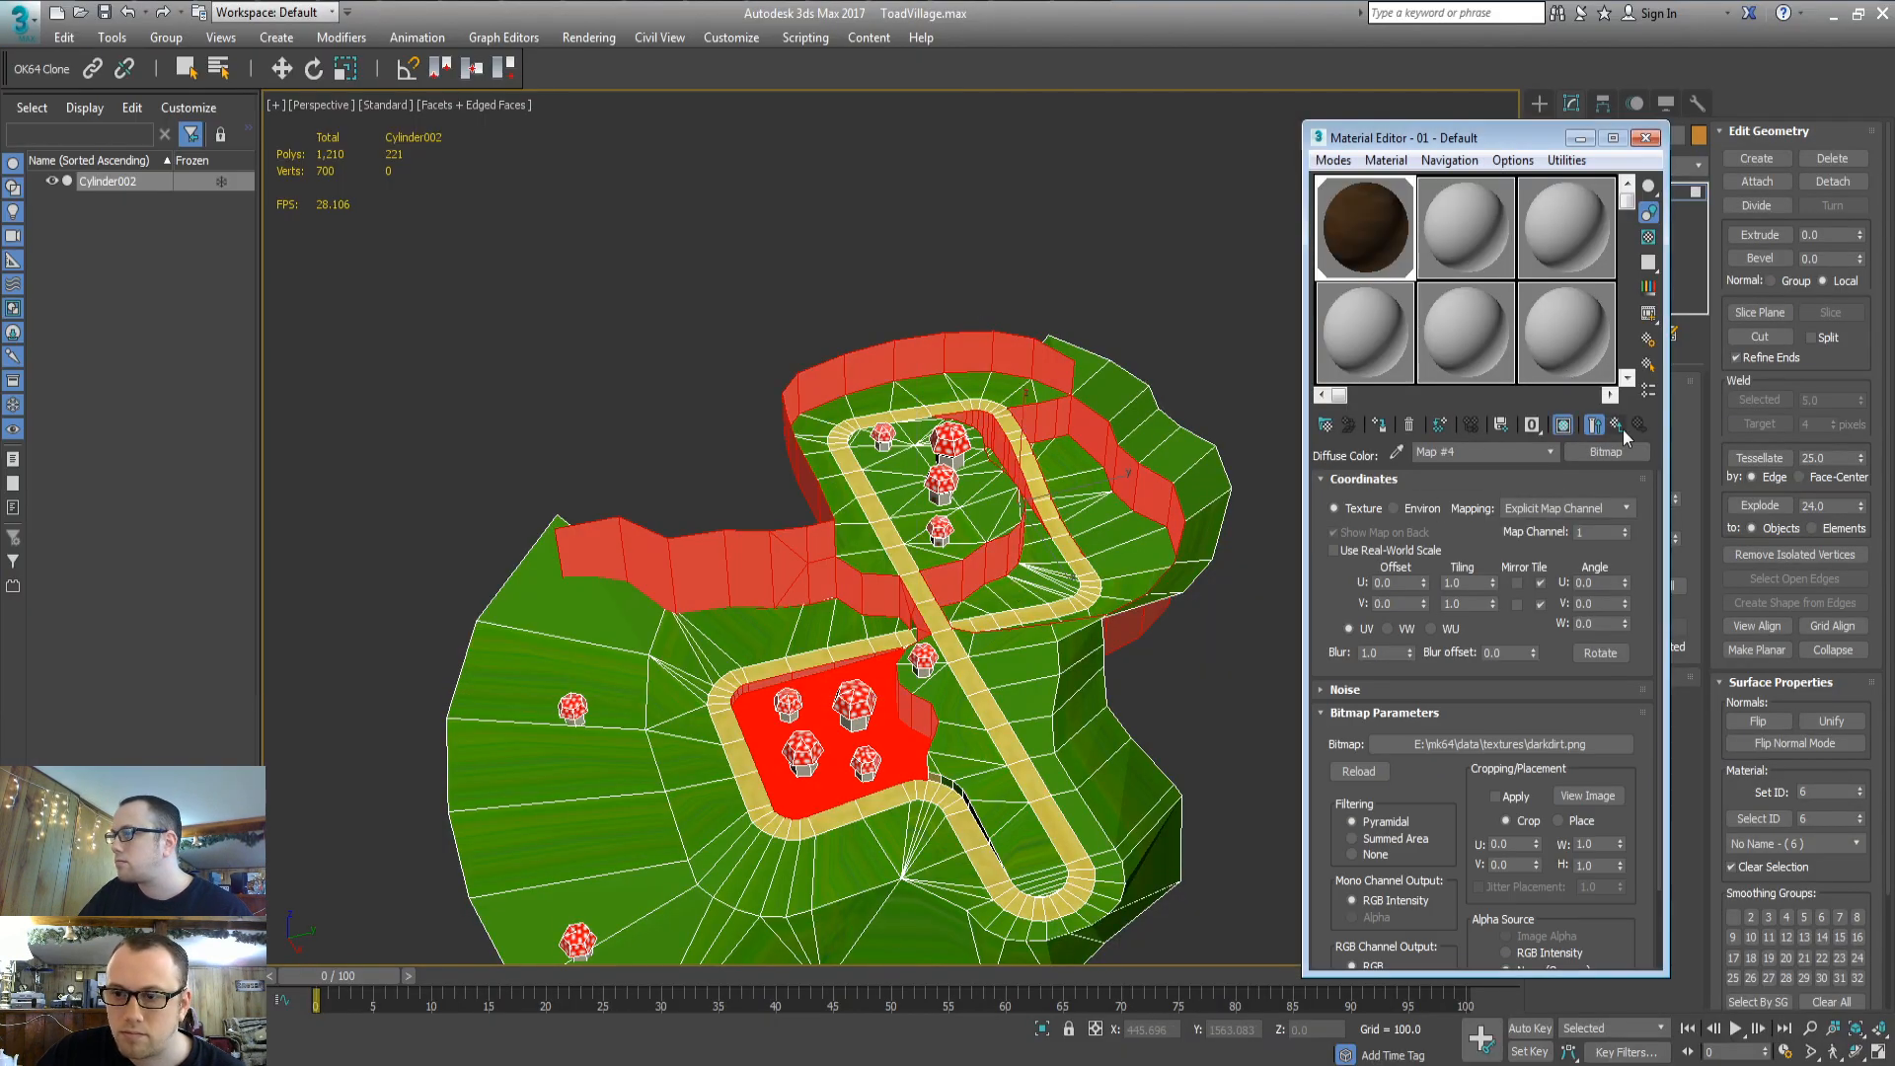
left_click(1563, 424)
left_click(1562, 425)
left_click(711, 408)
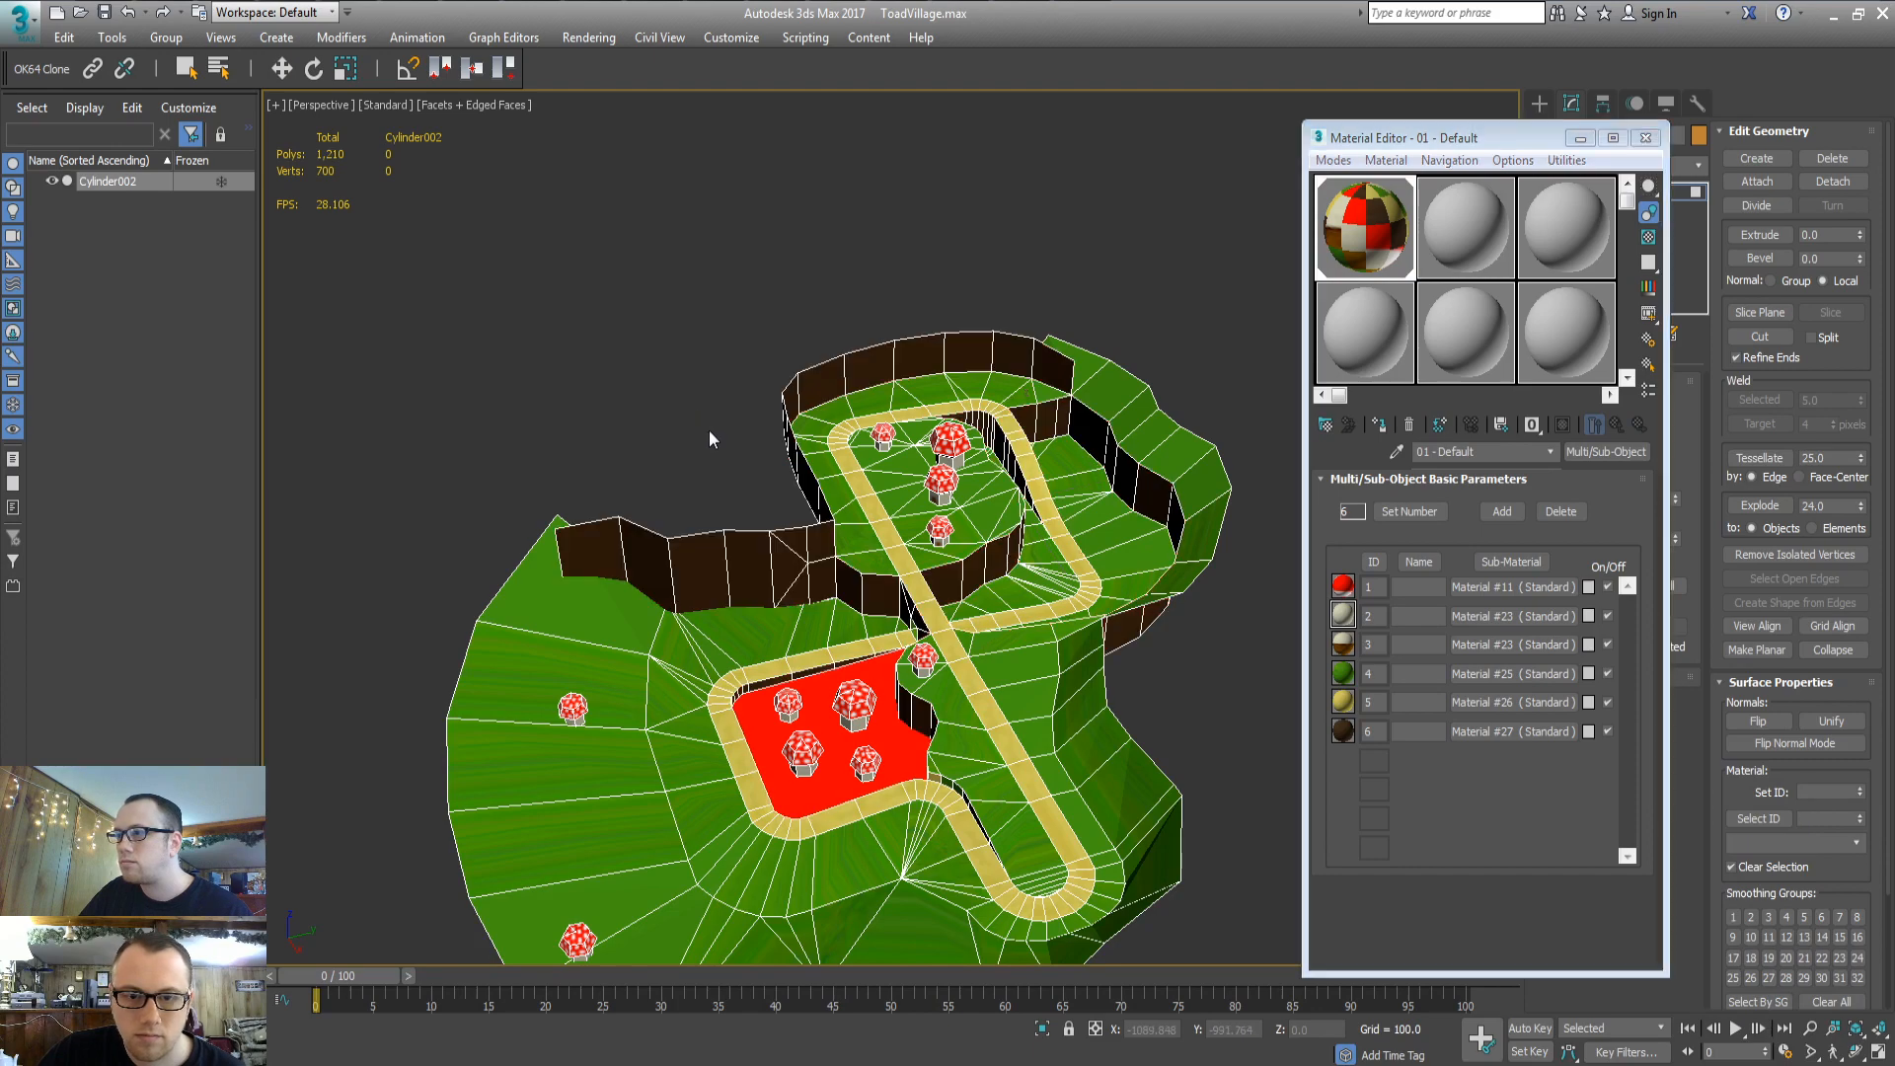
Select all wall faces of the track mesh by material ID 6 and move the Material Editor off the modifier settings
middle_click_drag(720, 493, 790, 410, "alt")
middle_click_drag(790, 410, 883, 302)
scroll(864, 360, "up", 5)
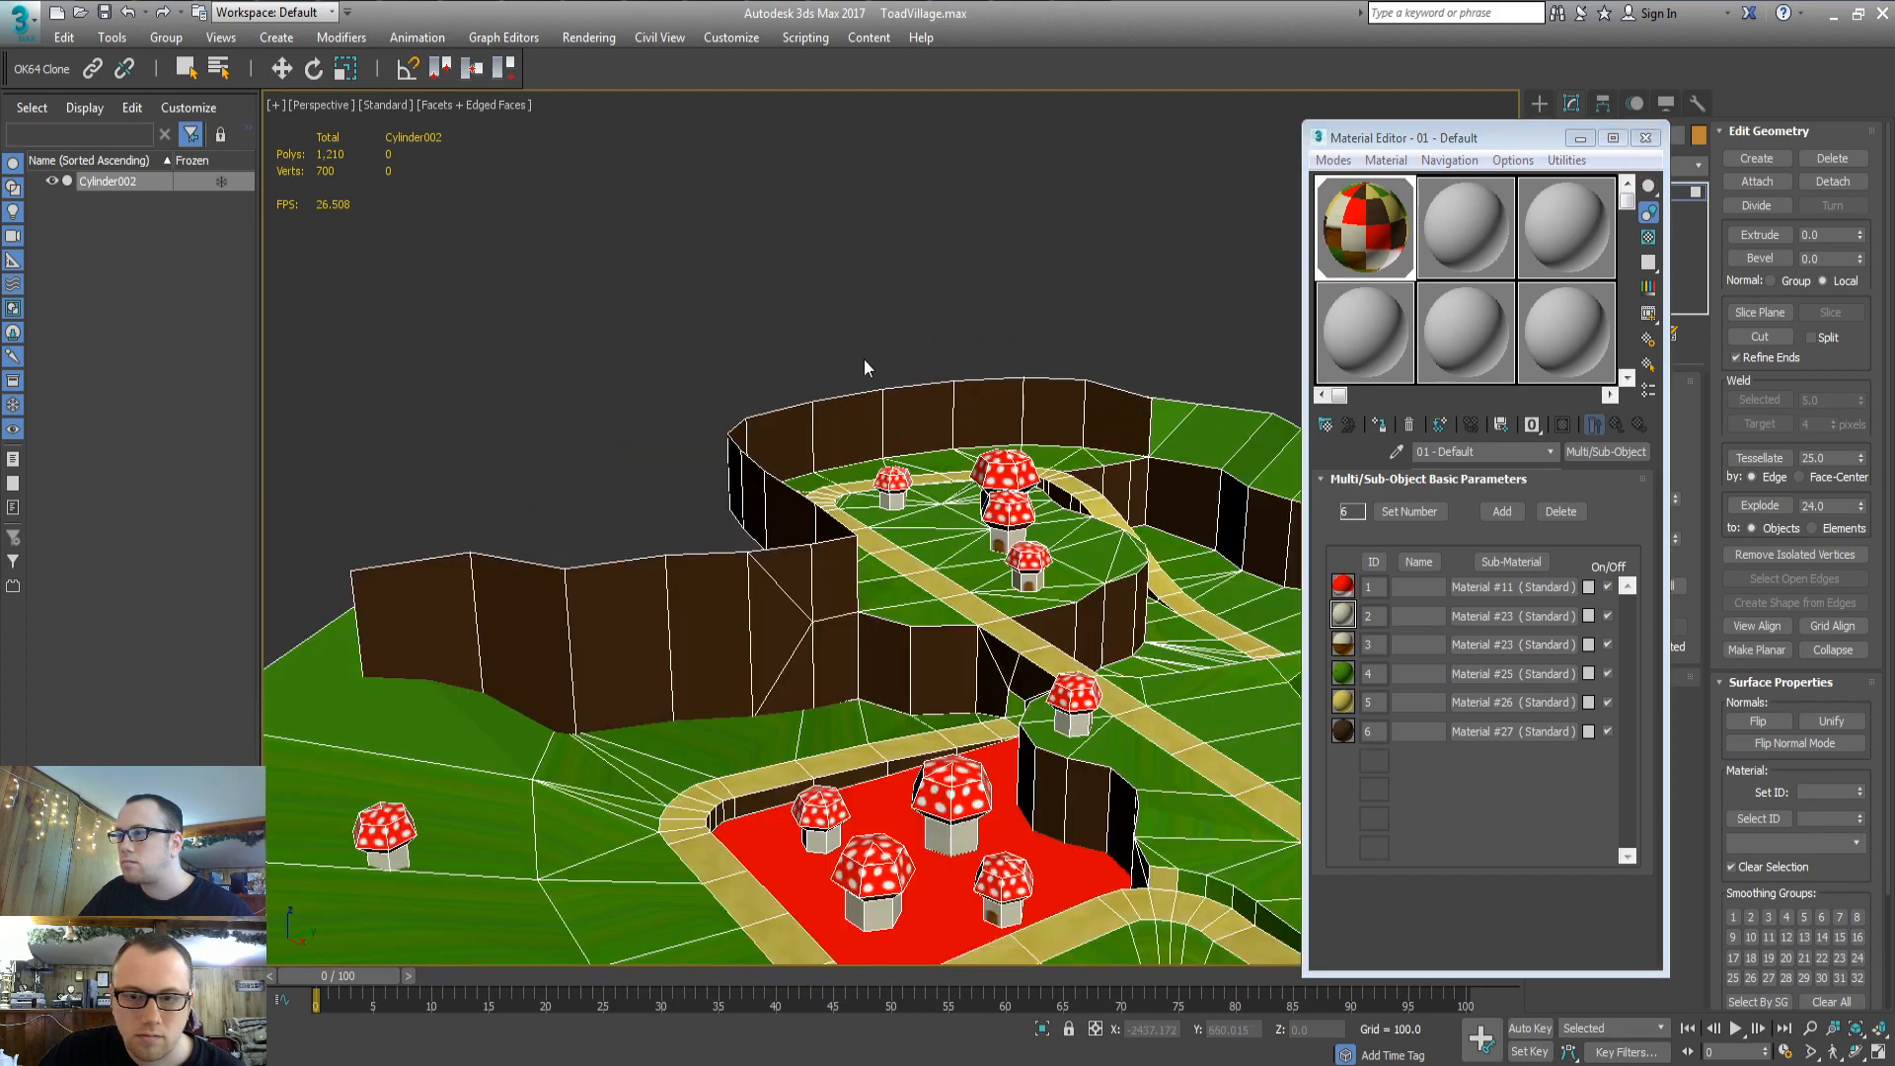
left_click(709, 632)
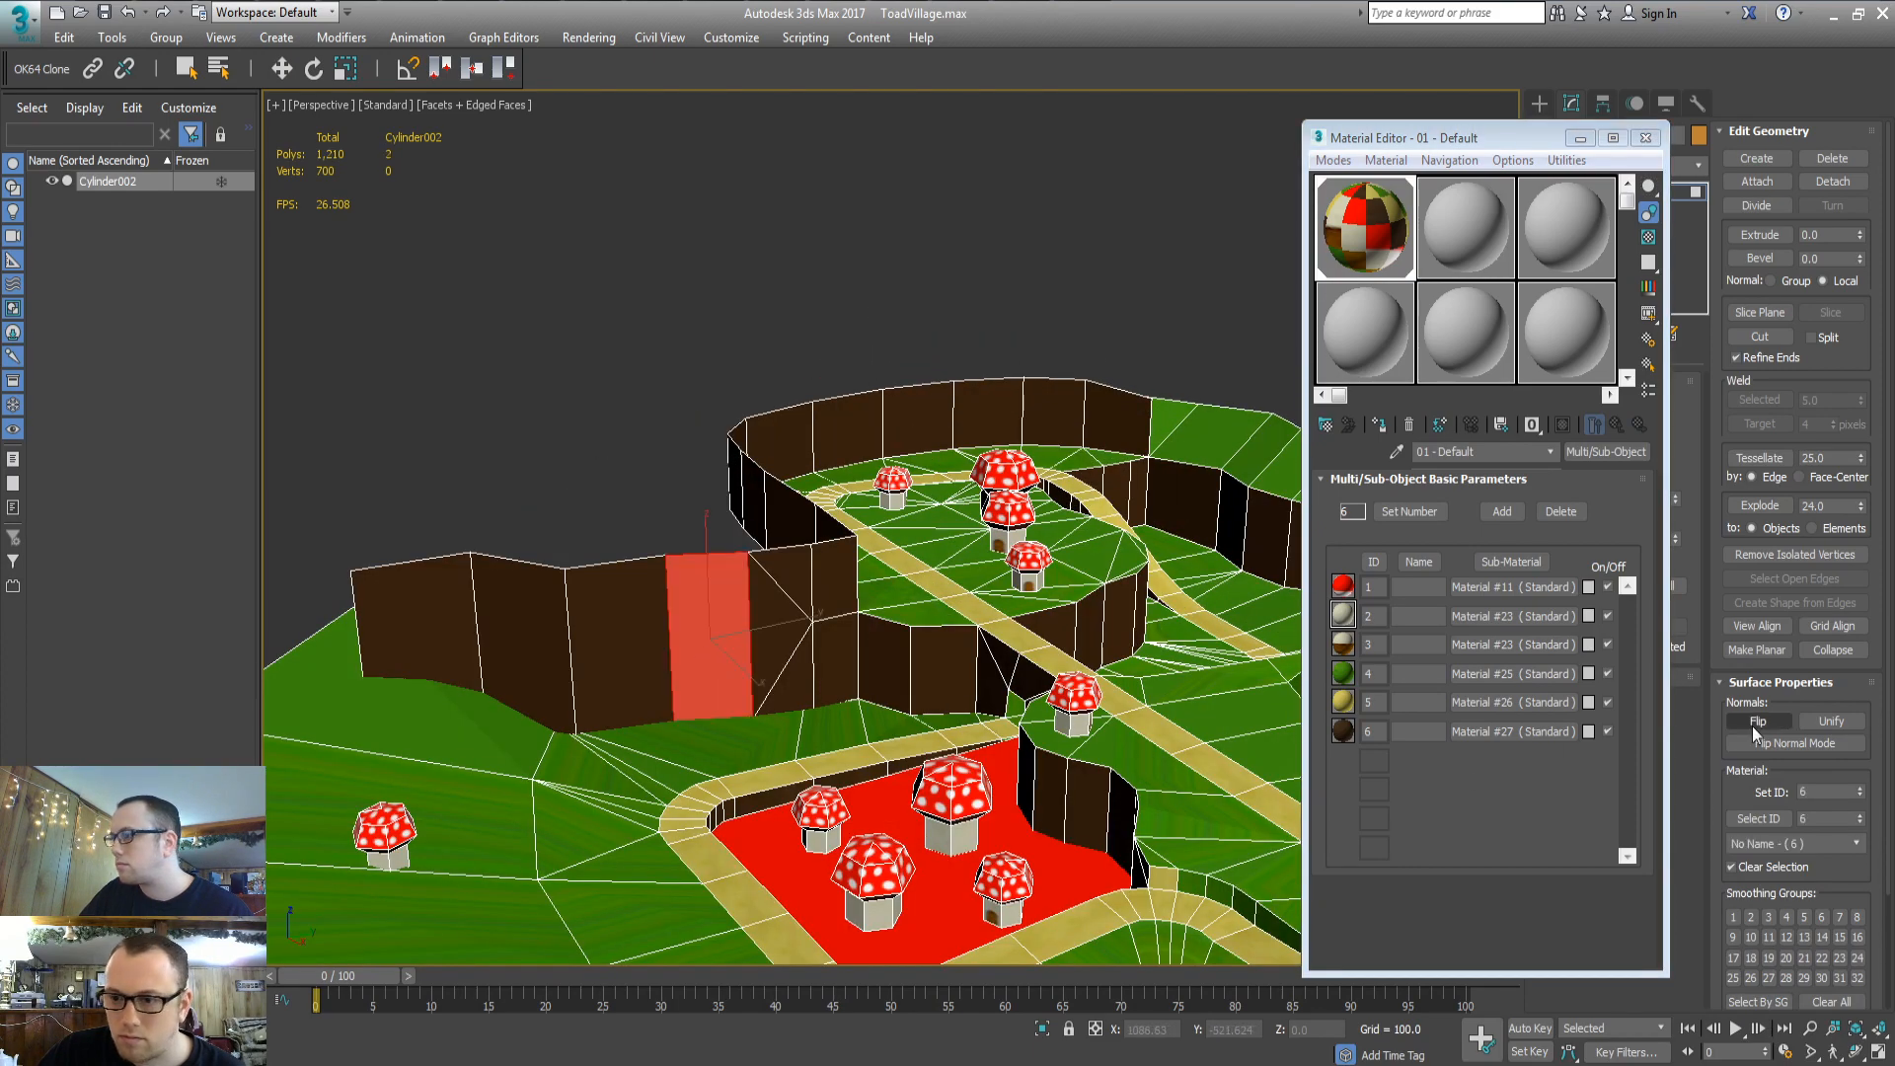
left_click(1770, 821)
left_click_drag(1483, 145, 1194, 655)
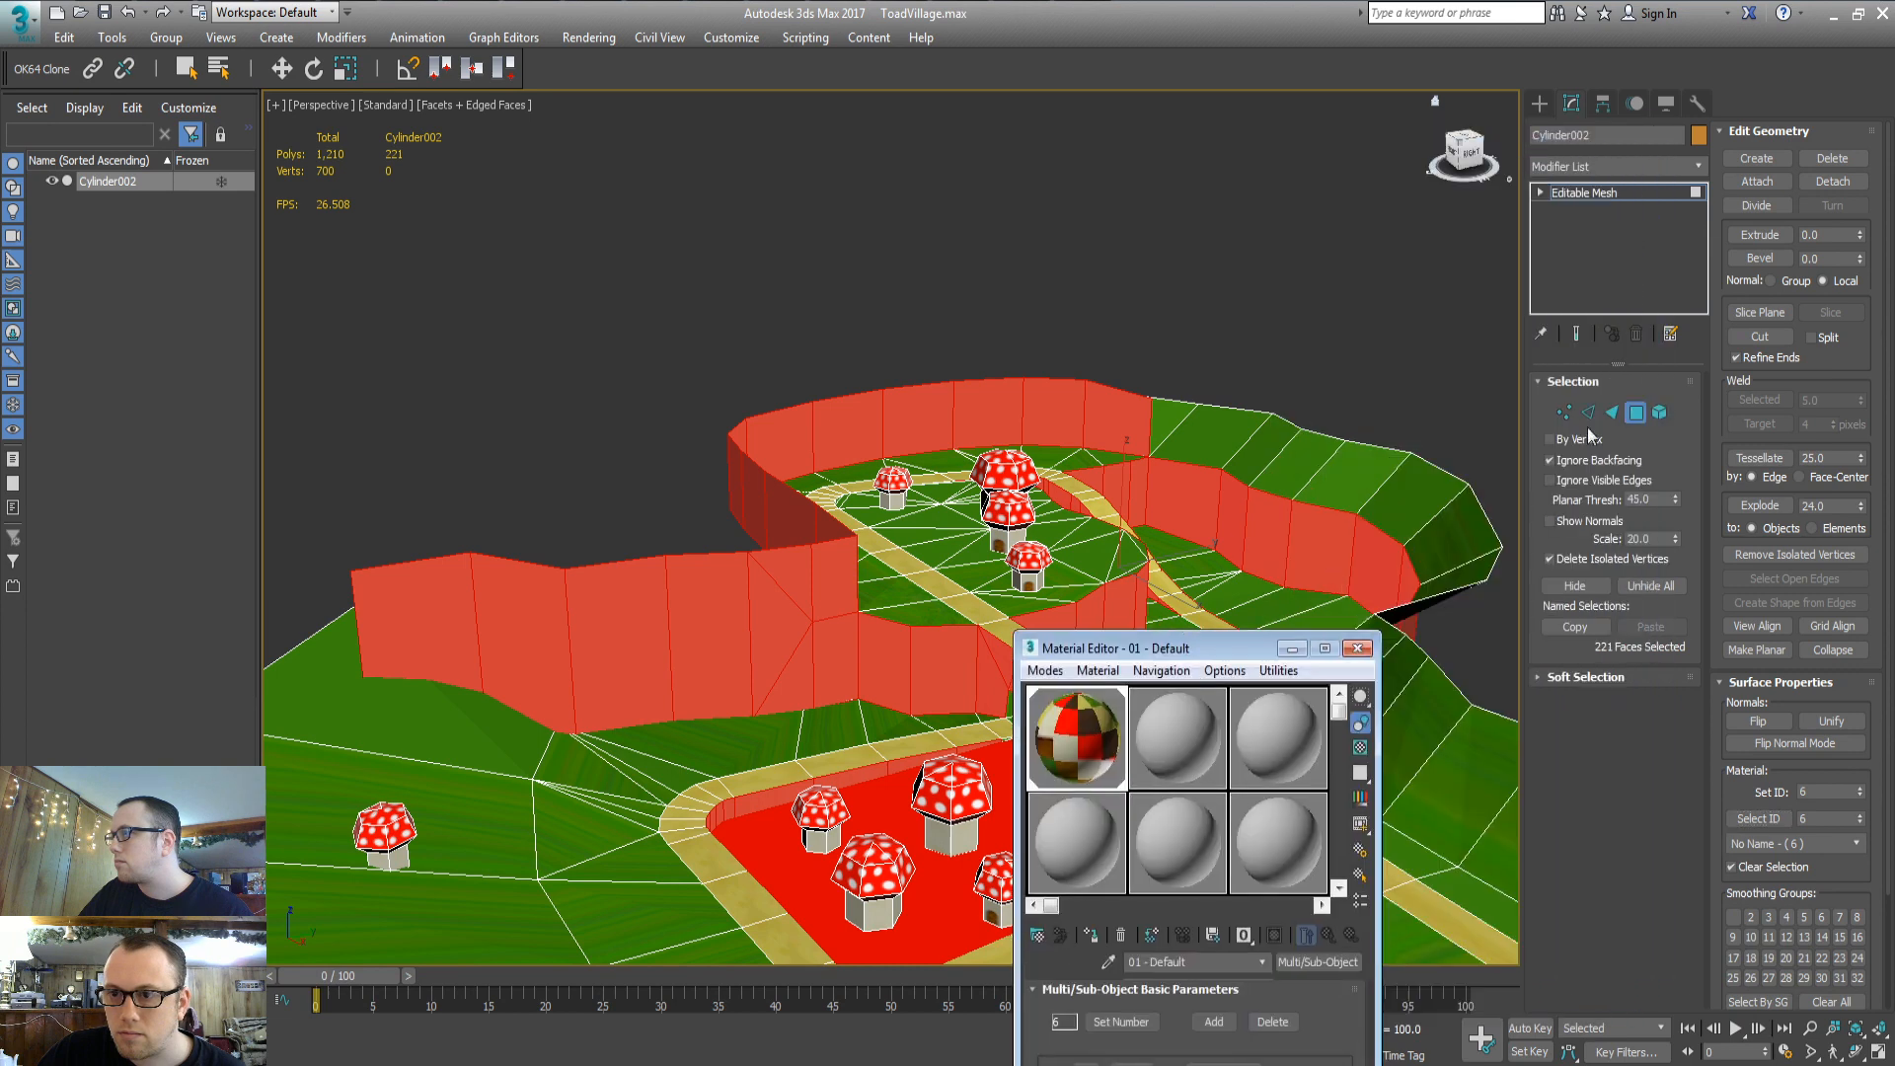
left_click(1633, 168)
key("v")
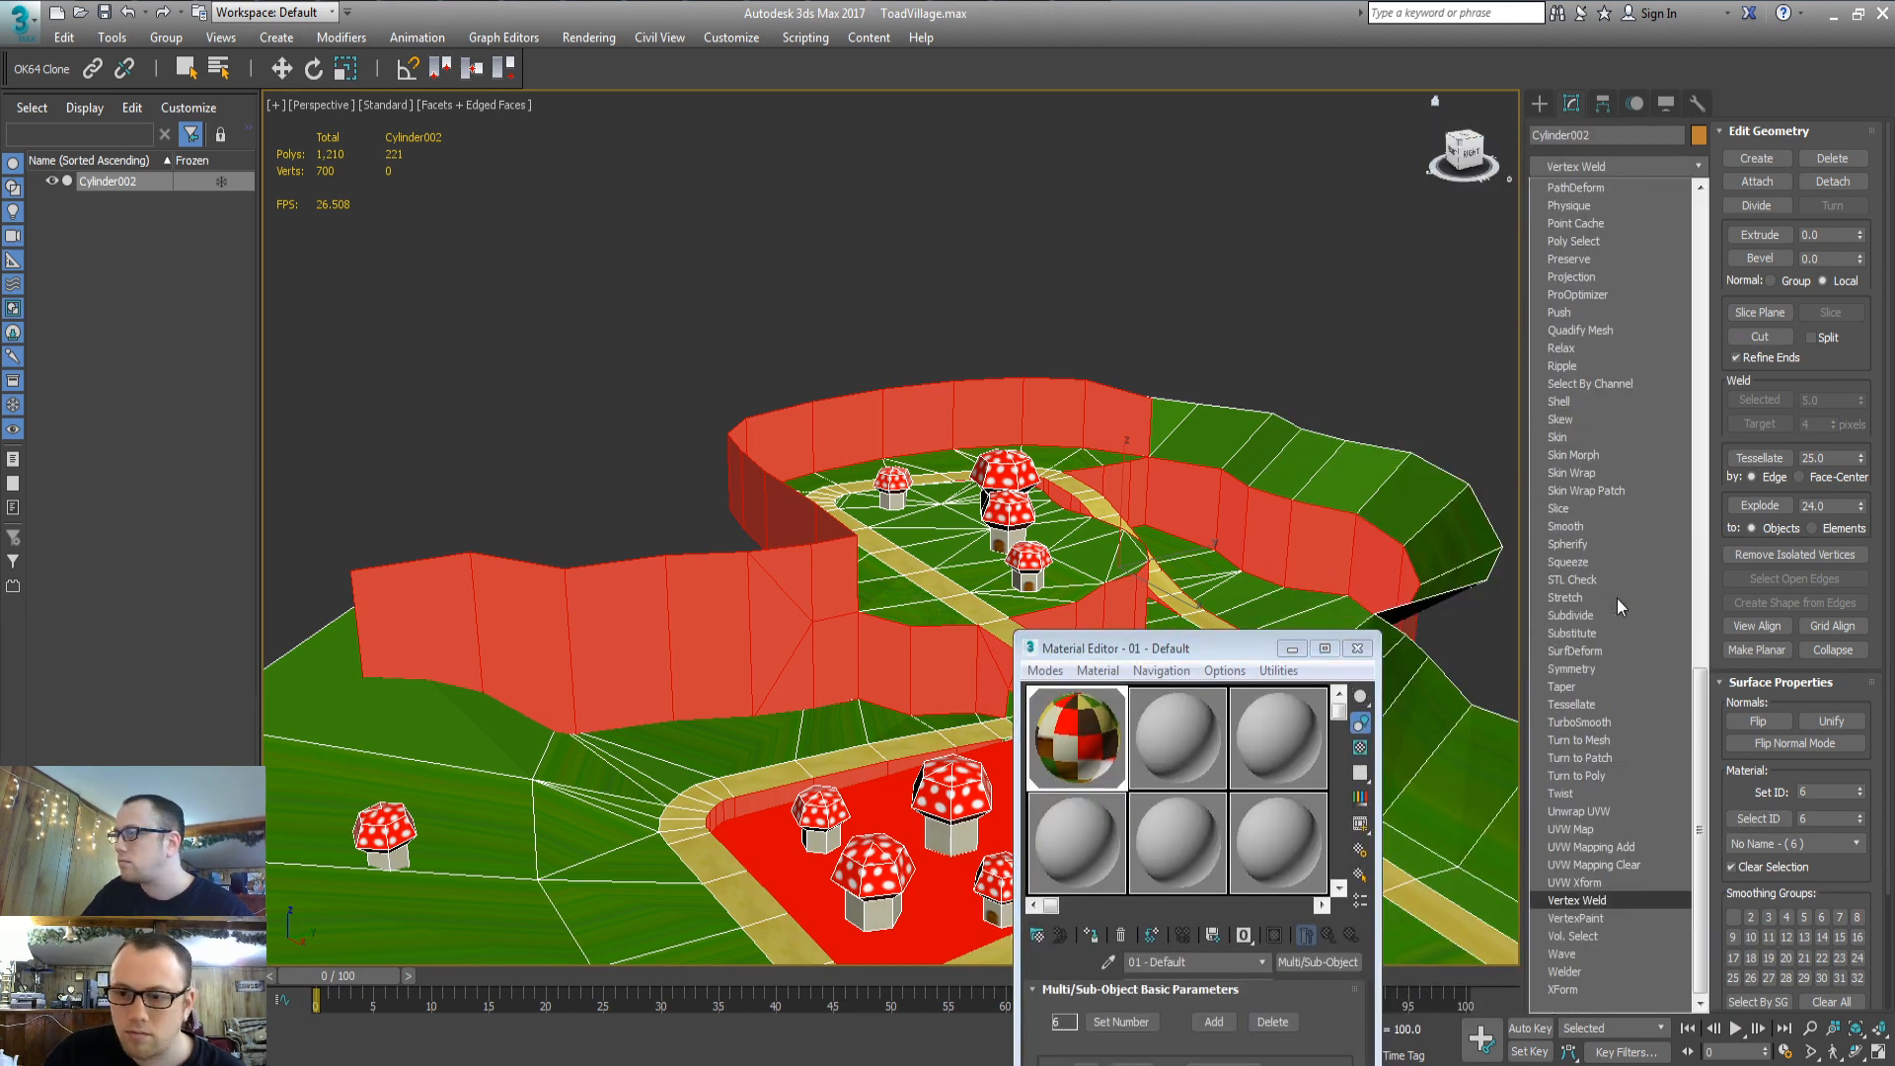
key("Up")
key("Up")
key("Down")
key("Return")
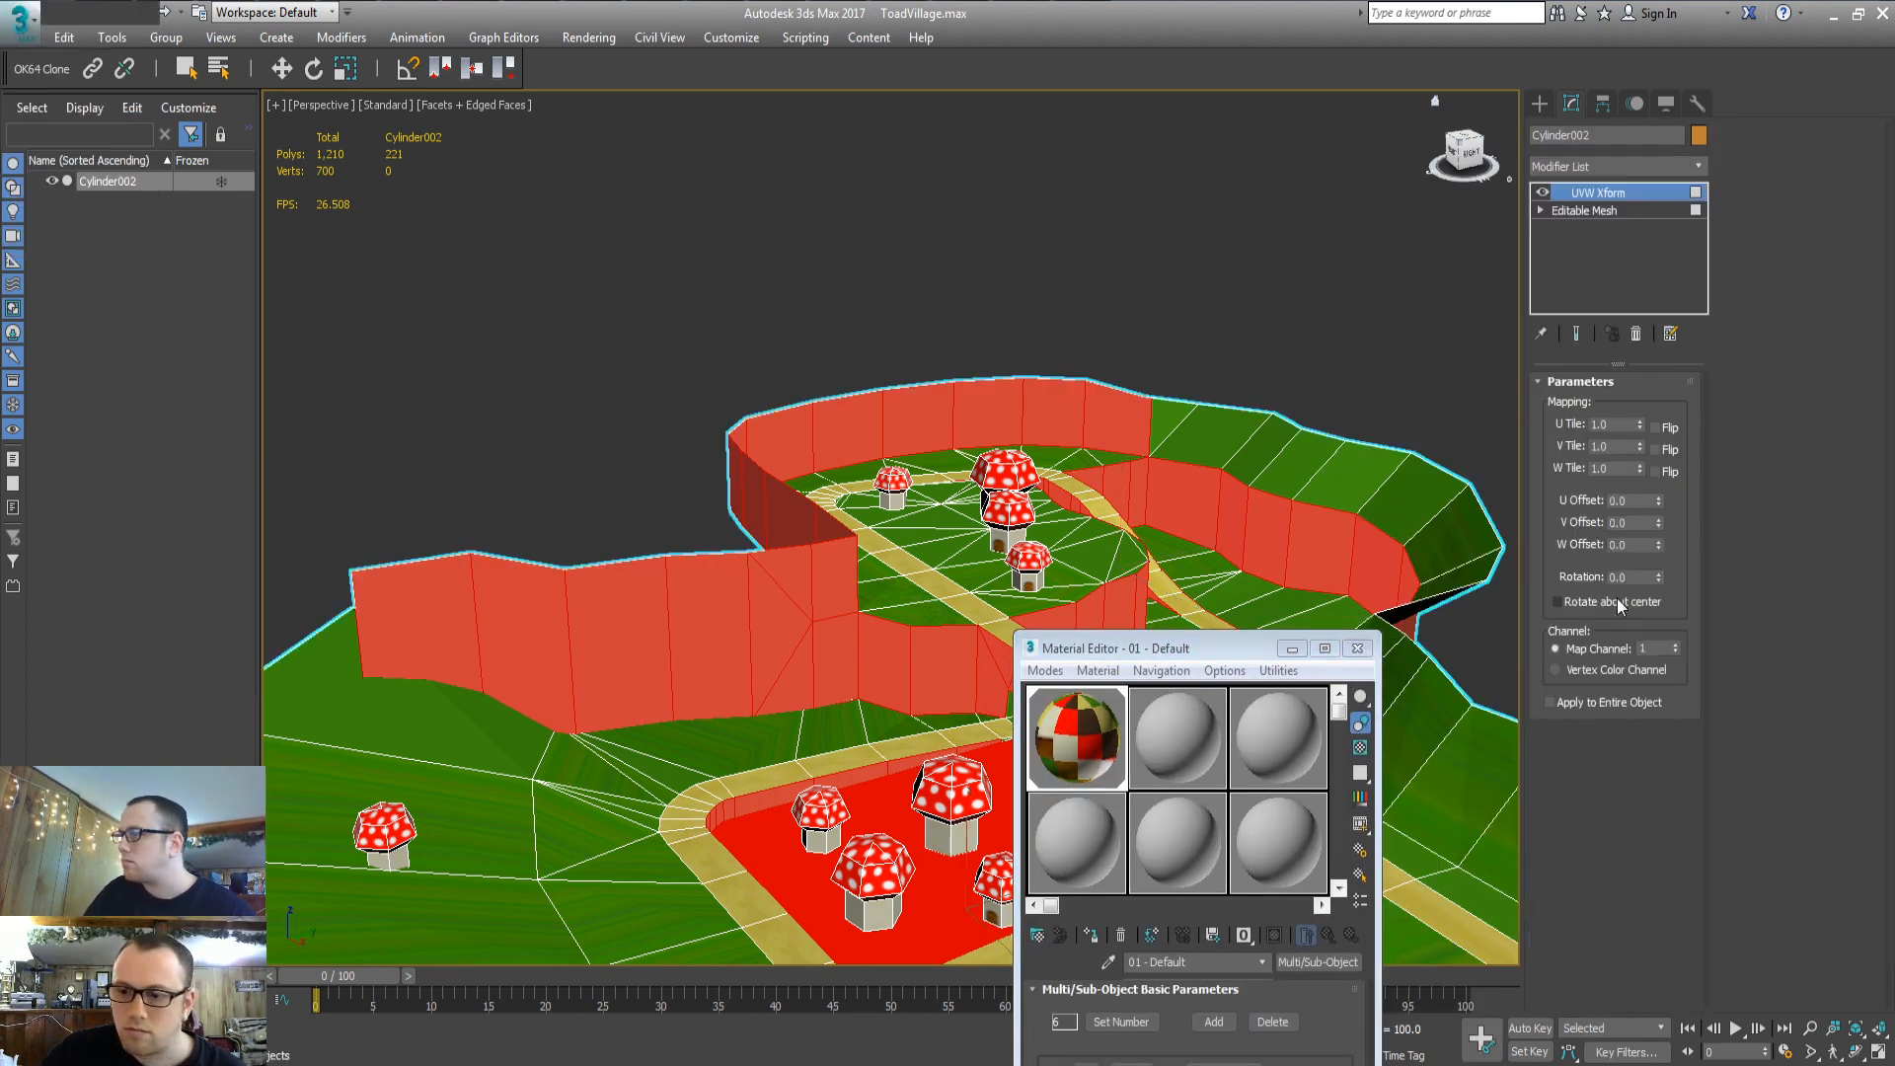
right_click(1617, 193)
left_click(1639, 227)
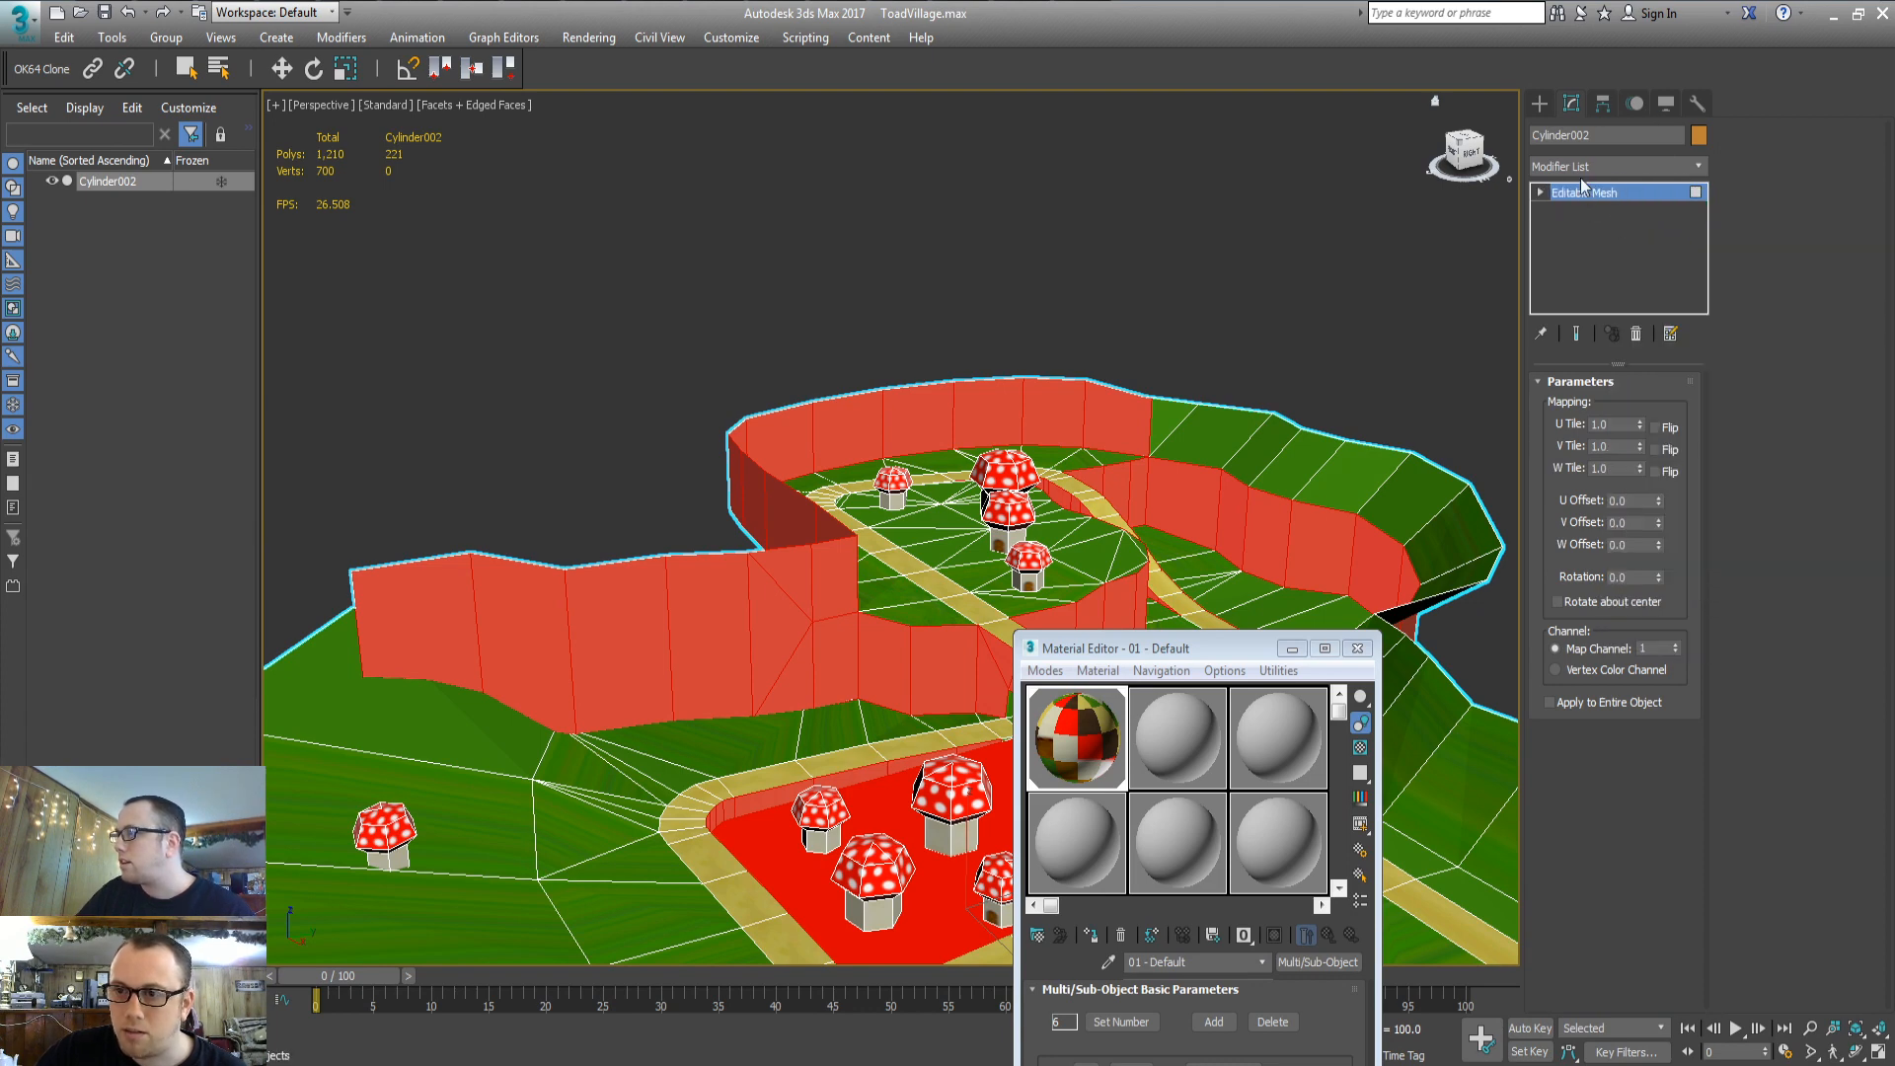
Add a UVW Map modifier with Box mapping to the selected wall faces
left_click(1591, 164)
key("u")
left_click(1607, 400)
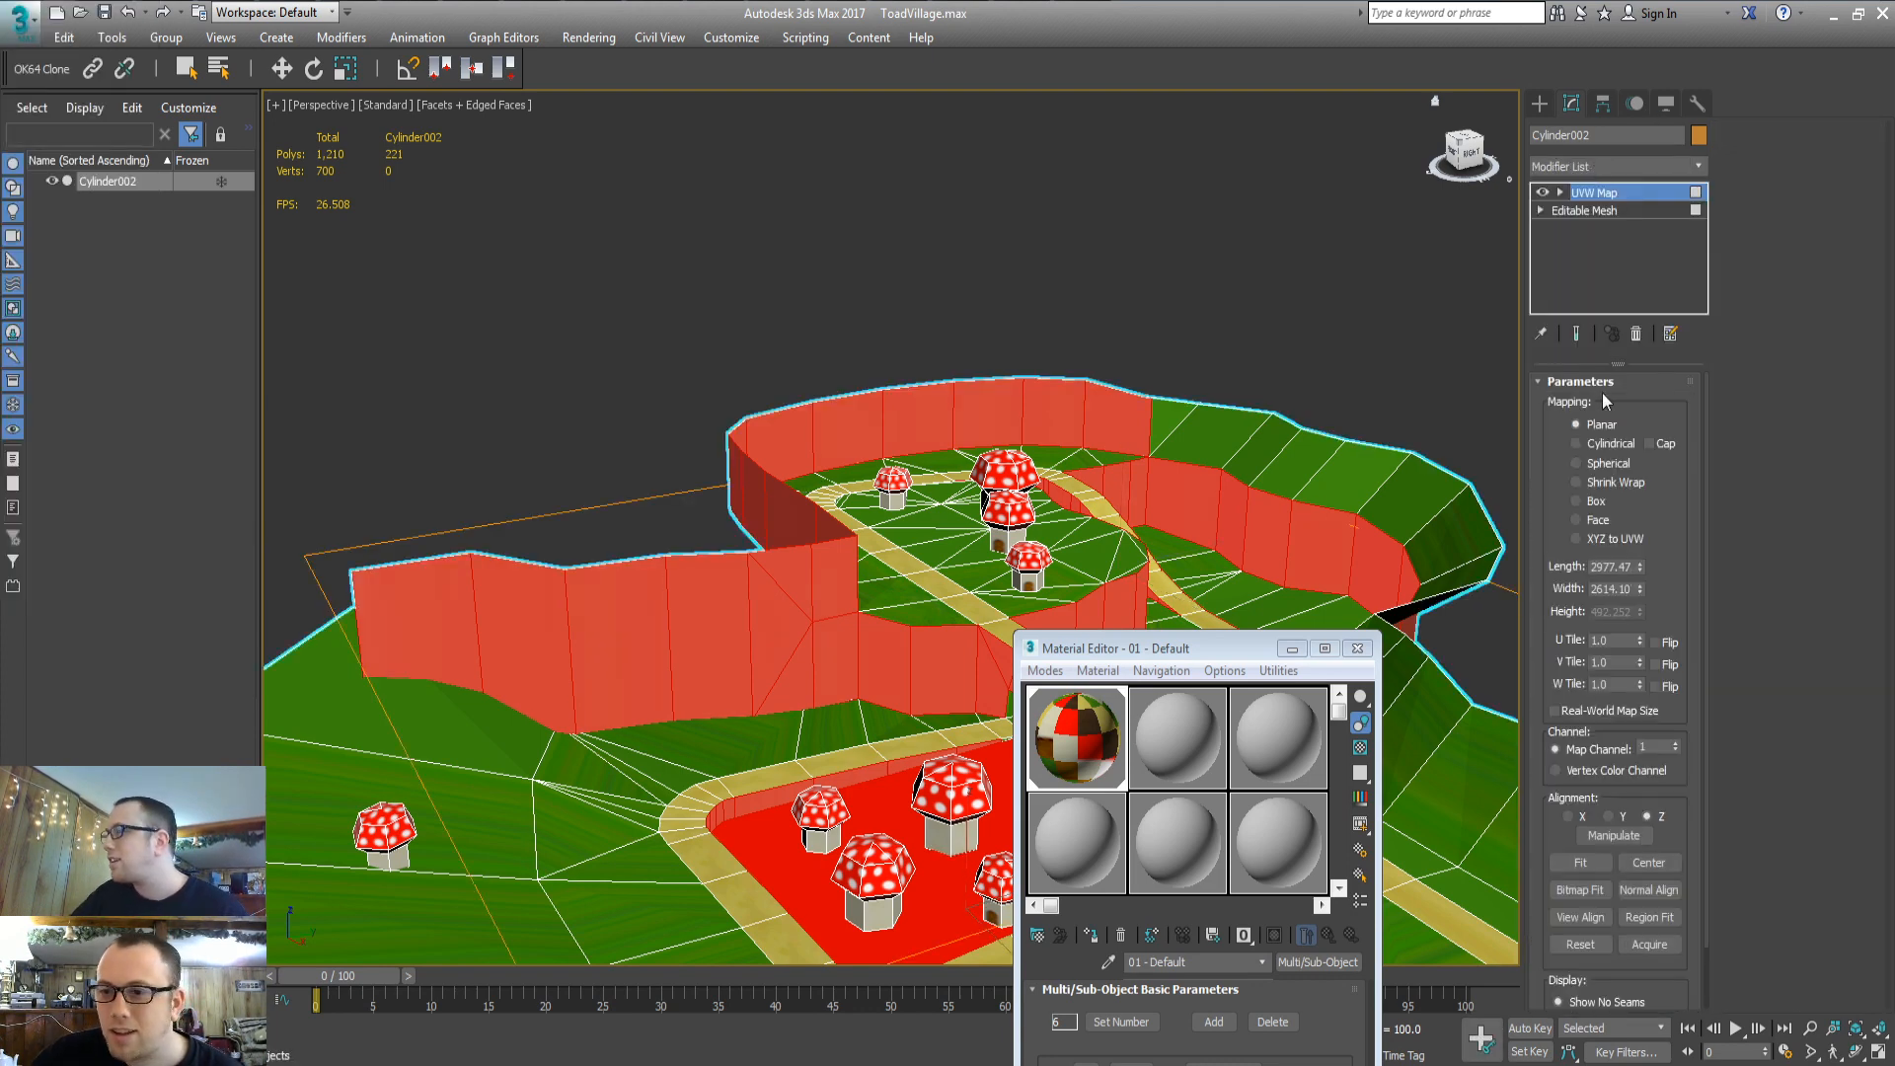
left_click(1598, 501)
middle_click_drag(821, 681, 829, 627)
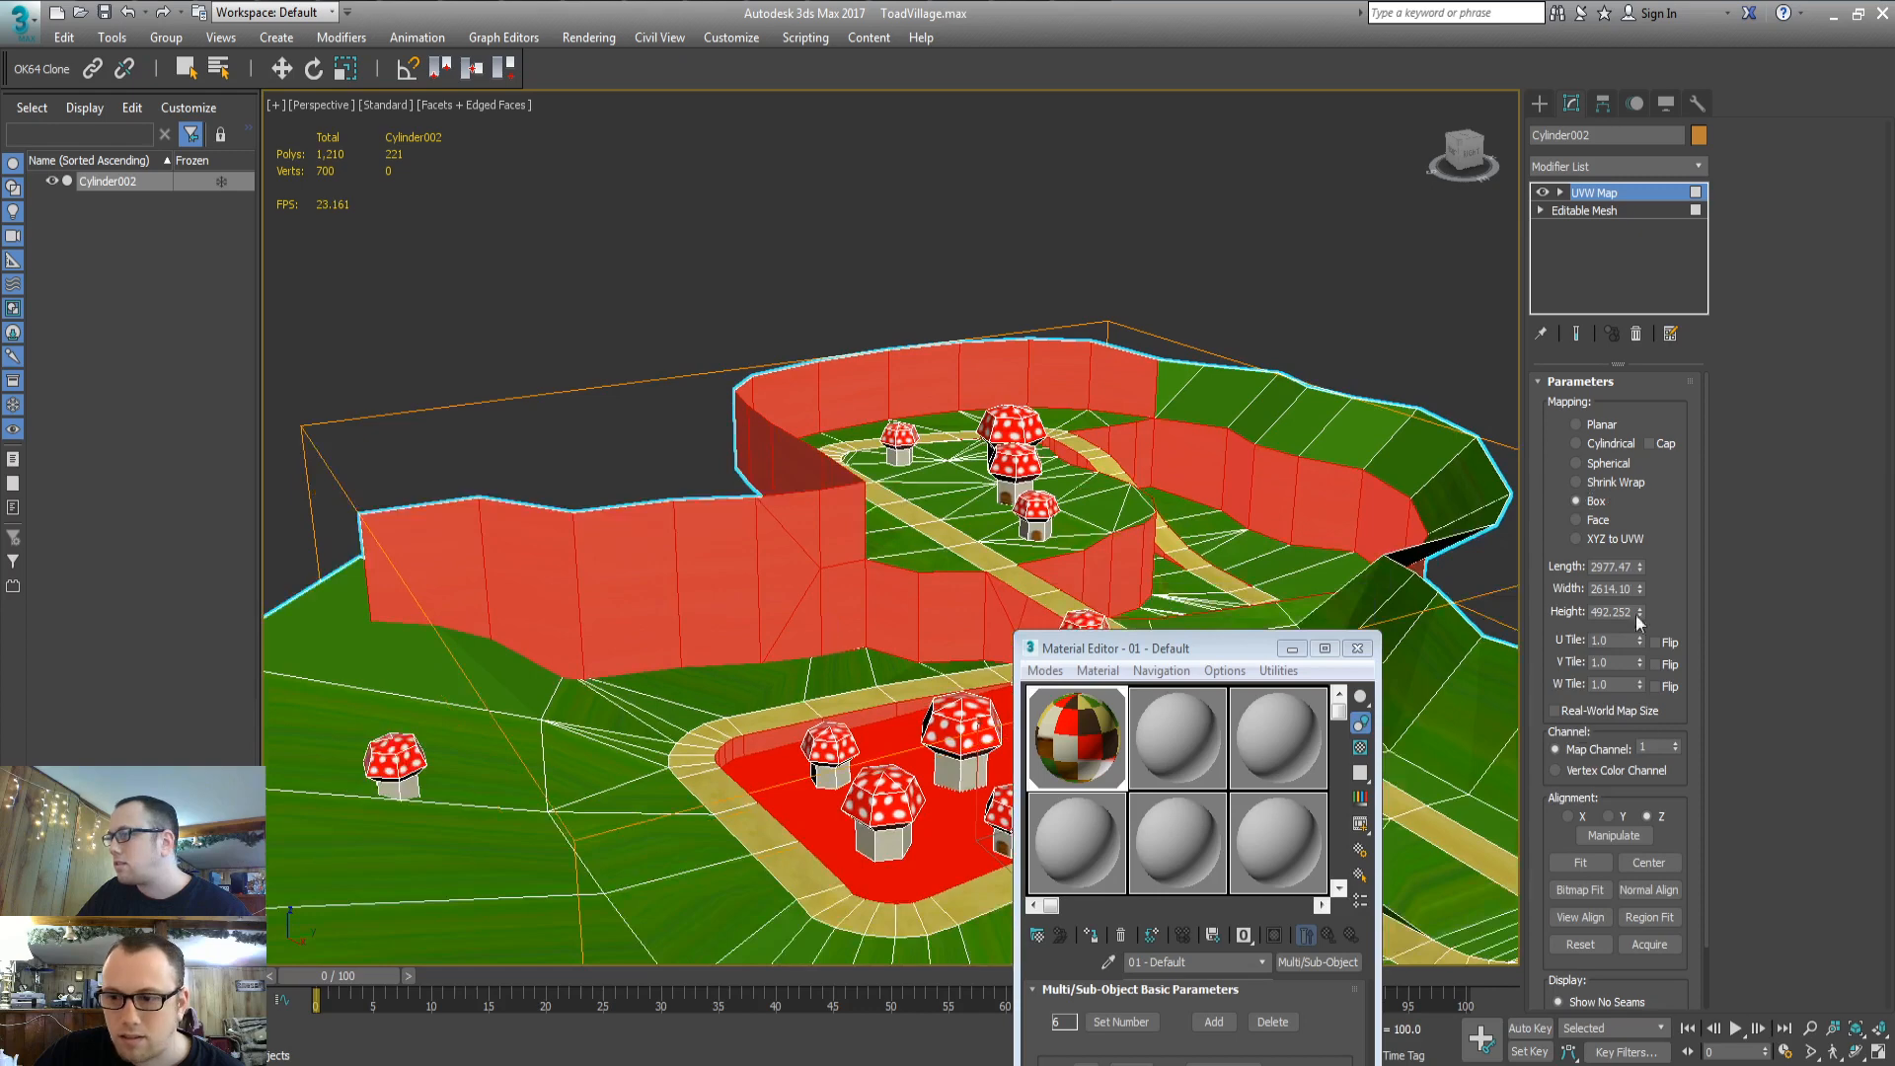
Set the length, width and height of the box mapping to 150
double_click(1620, 569)
type("150")
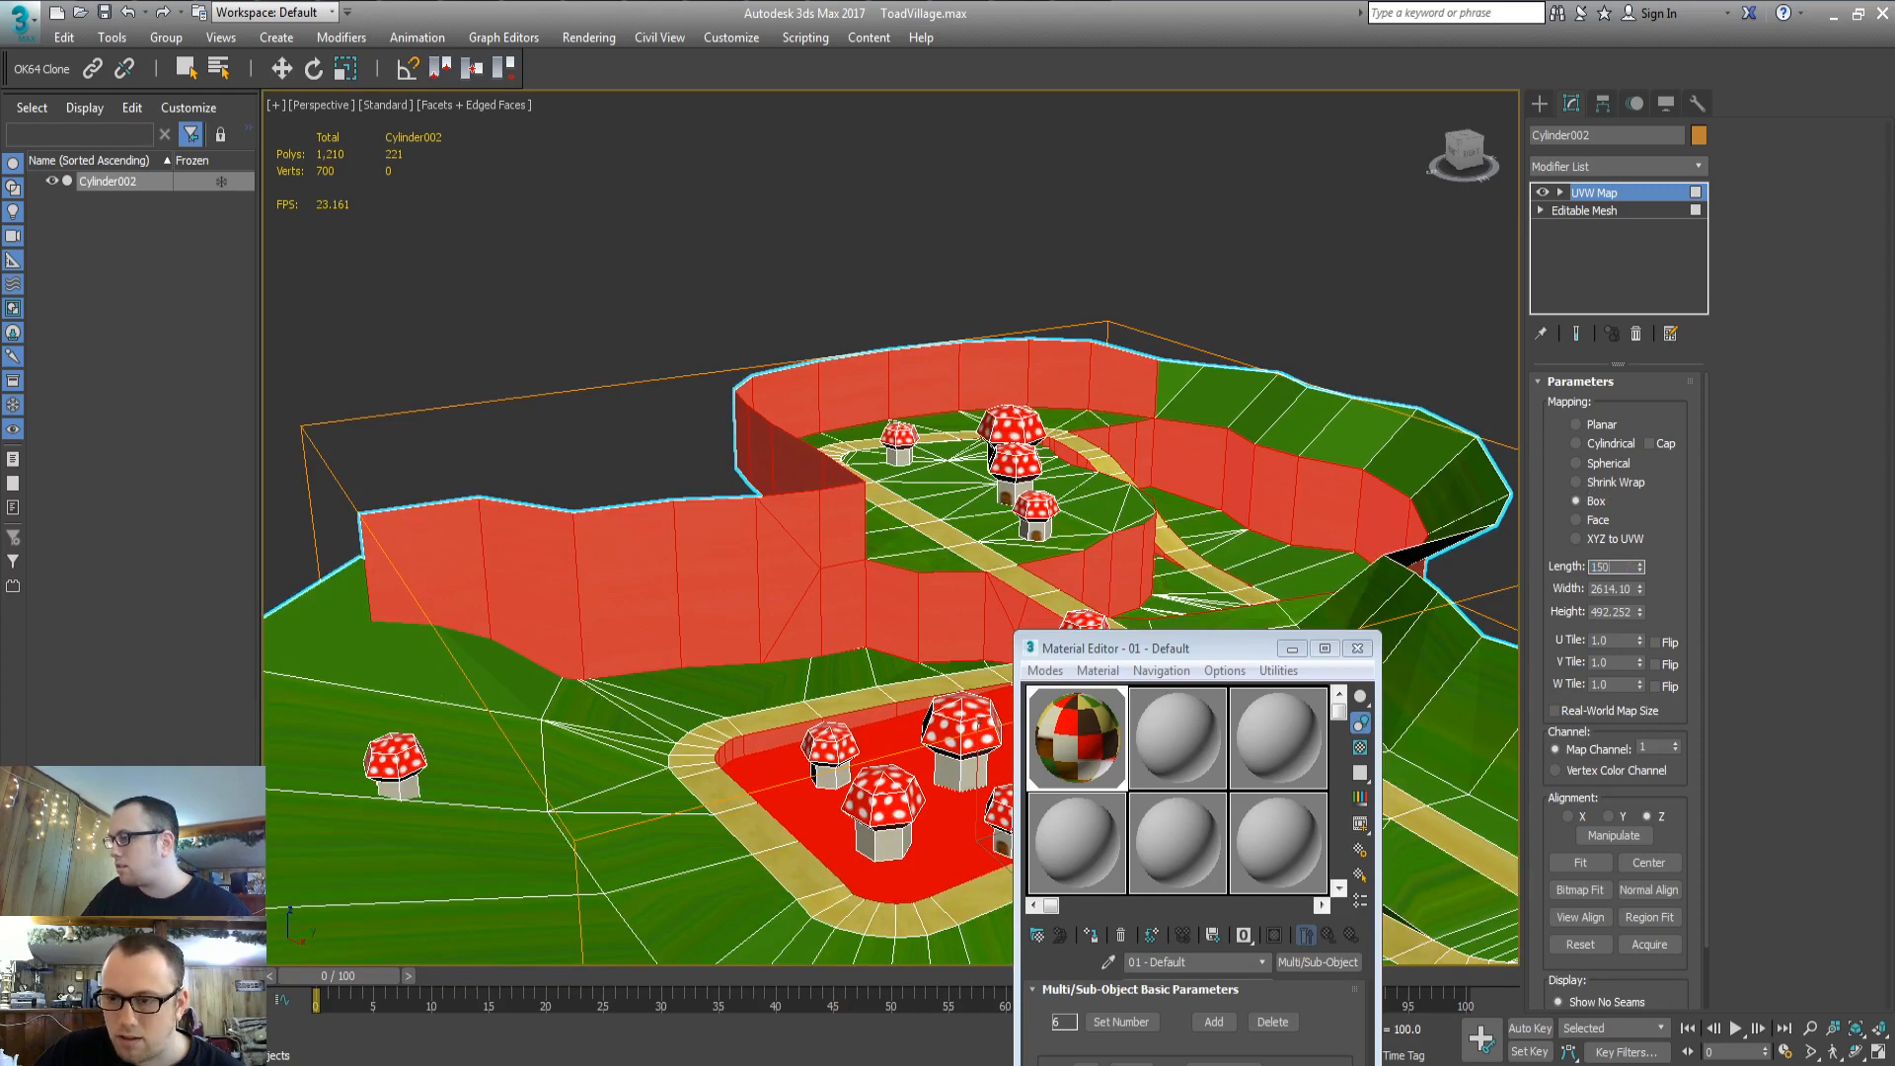
key("Tab")
type("150")
key("Tab")
type("150")
key("Tab")
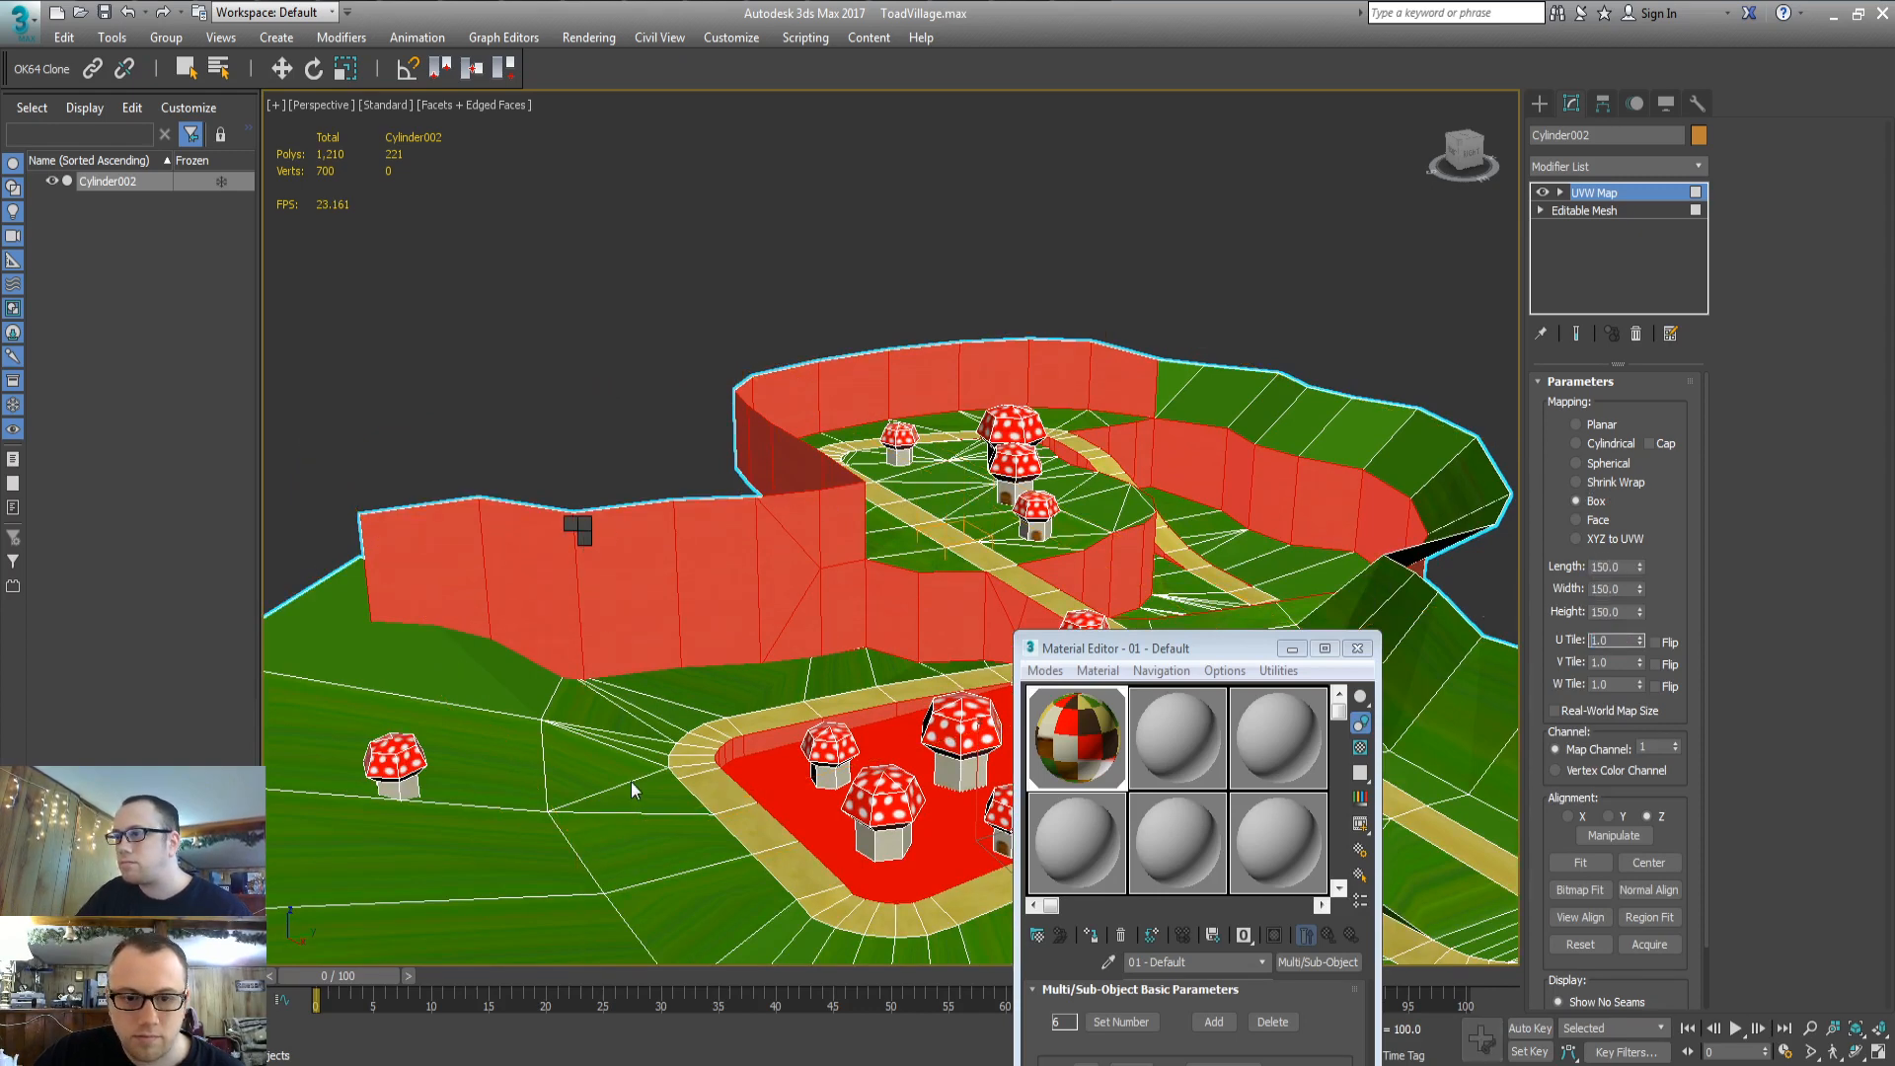
Collapse the mapped track back to an editable mesh and deselect its wall faces
key("ctrl+e")
key("4")
key("ctrl+d")
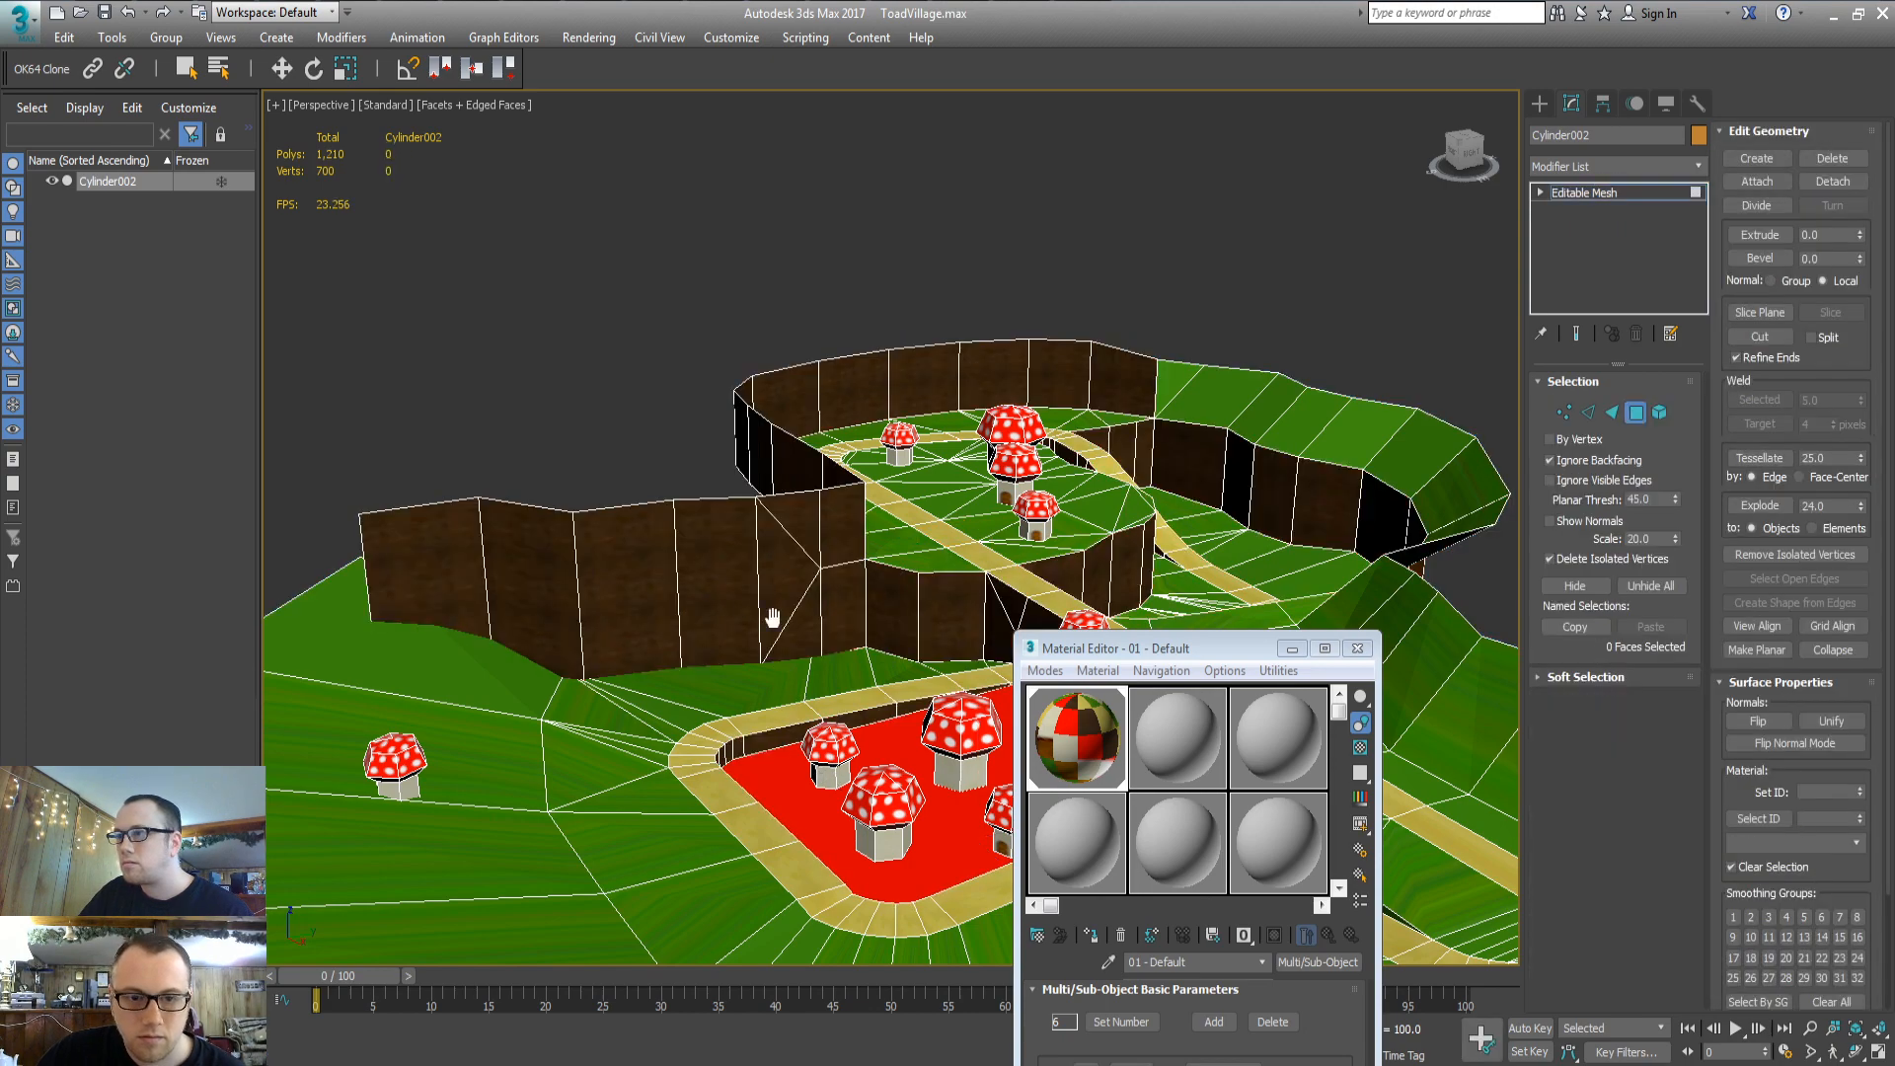
scroll(786, 617, "up", 3)
middle_click_drag(772, 623, 728, 656)
scroll(786, 622, "up", 3)
Switch to Photoshop and set the foreground colour to bright orange (R 251, G 128, B 8)
key("alt+Tab")
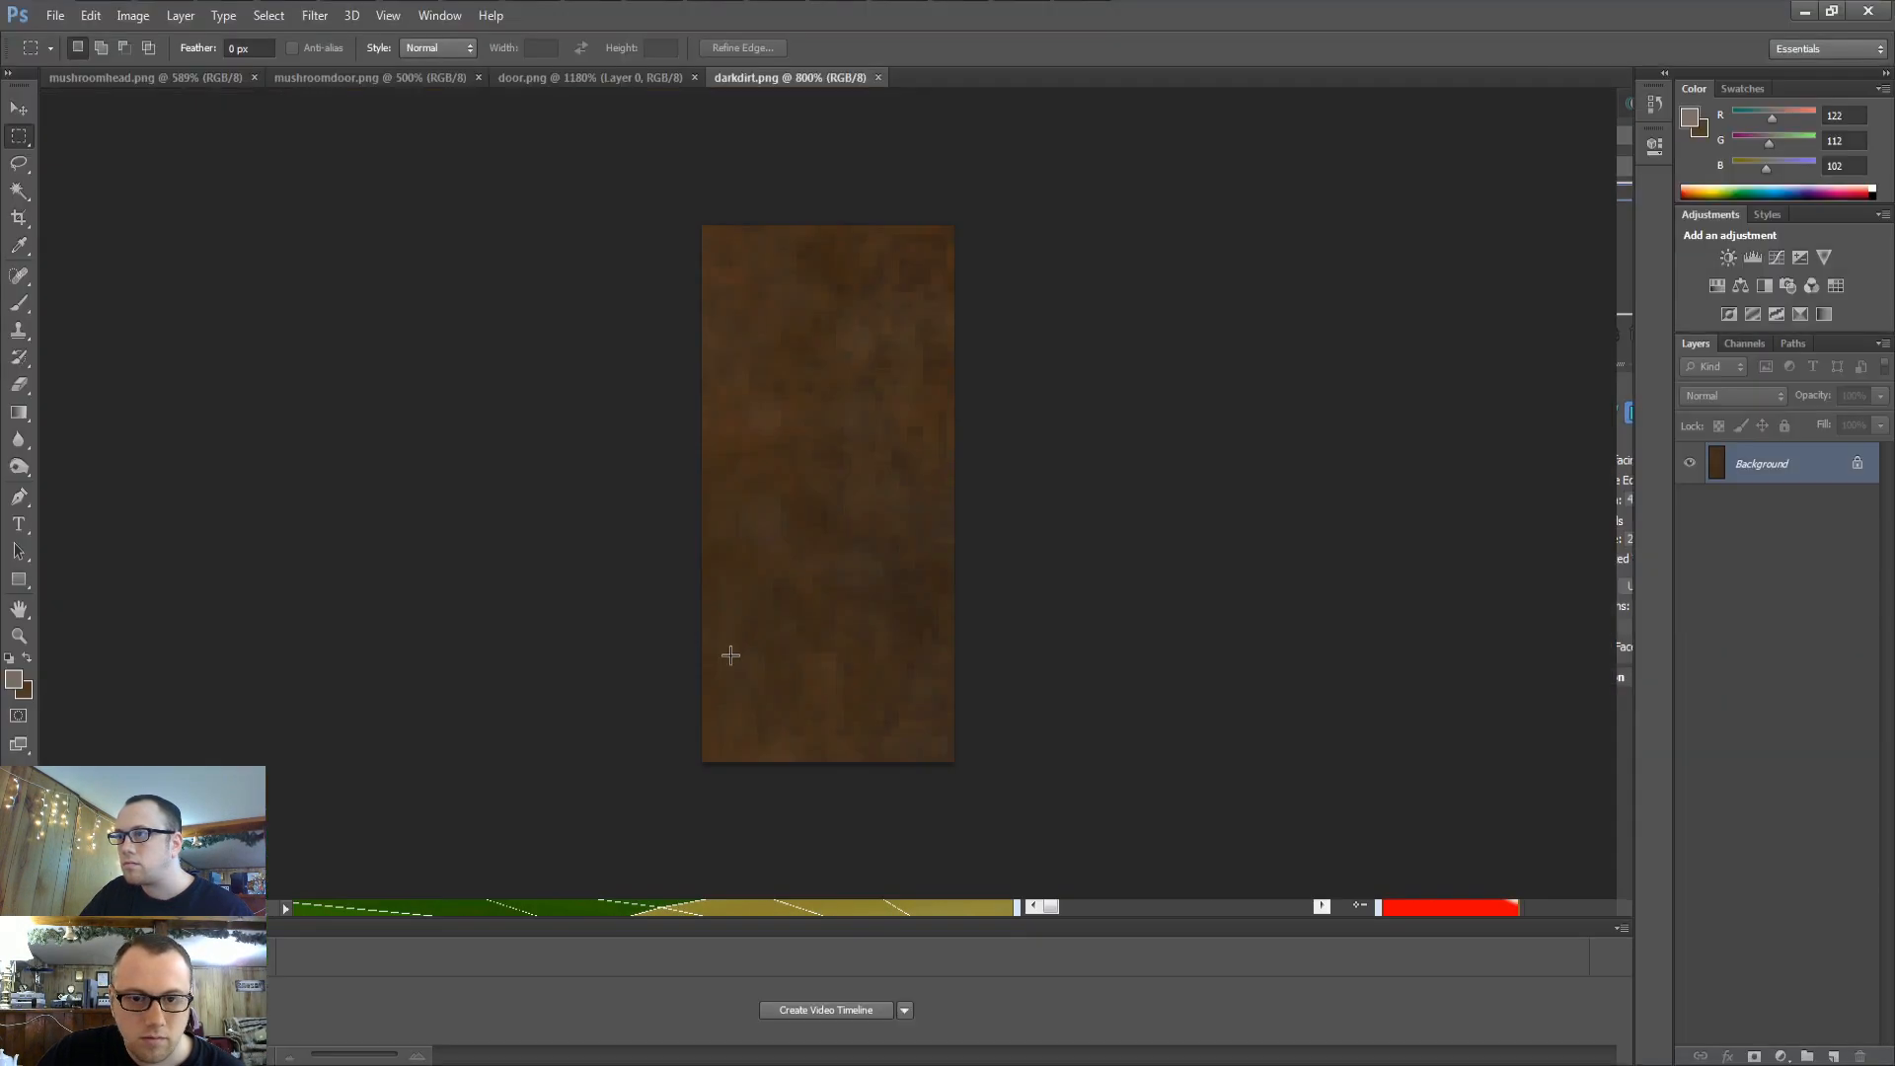
left_click(15, 679)
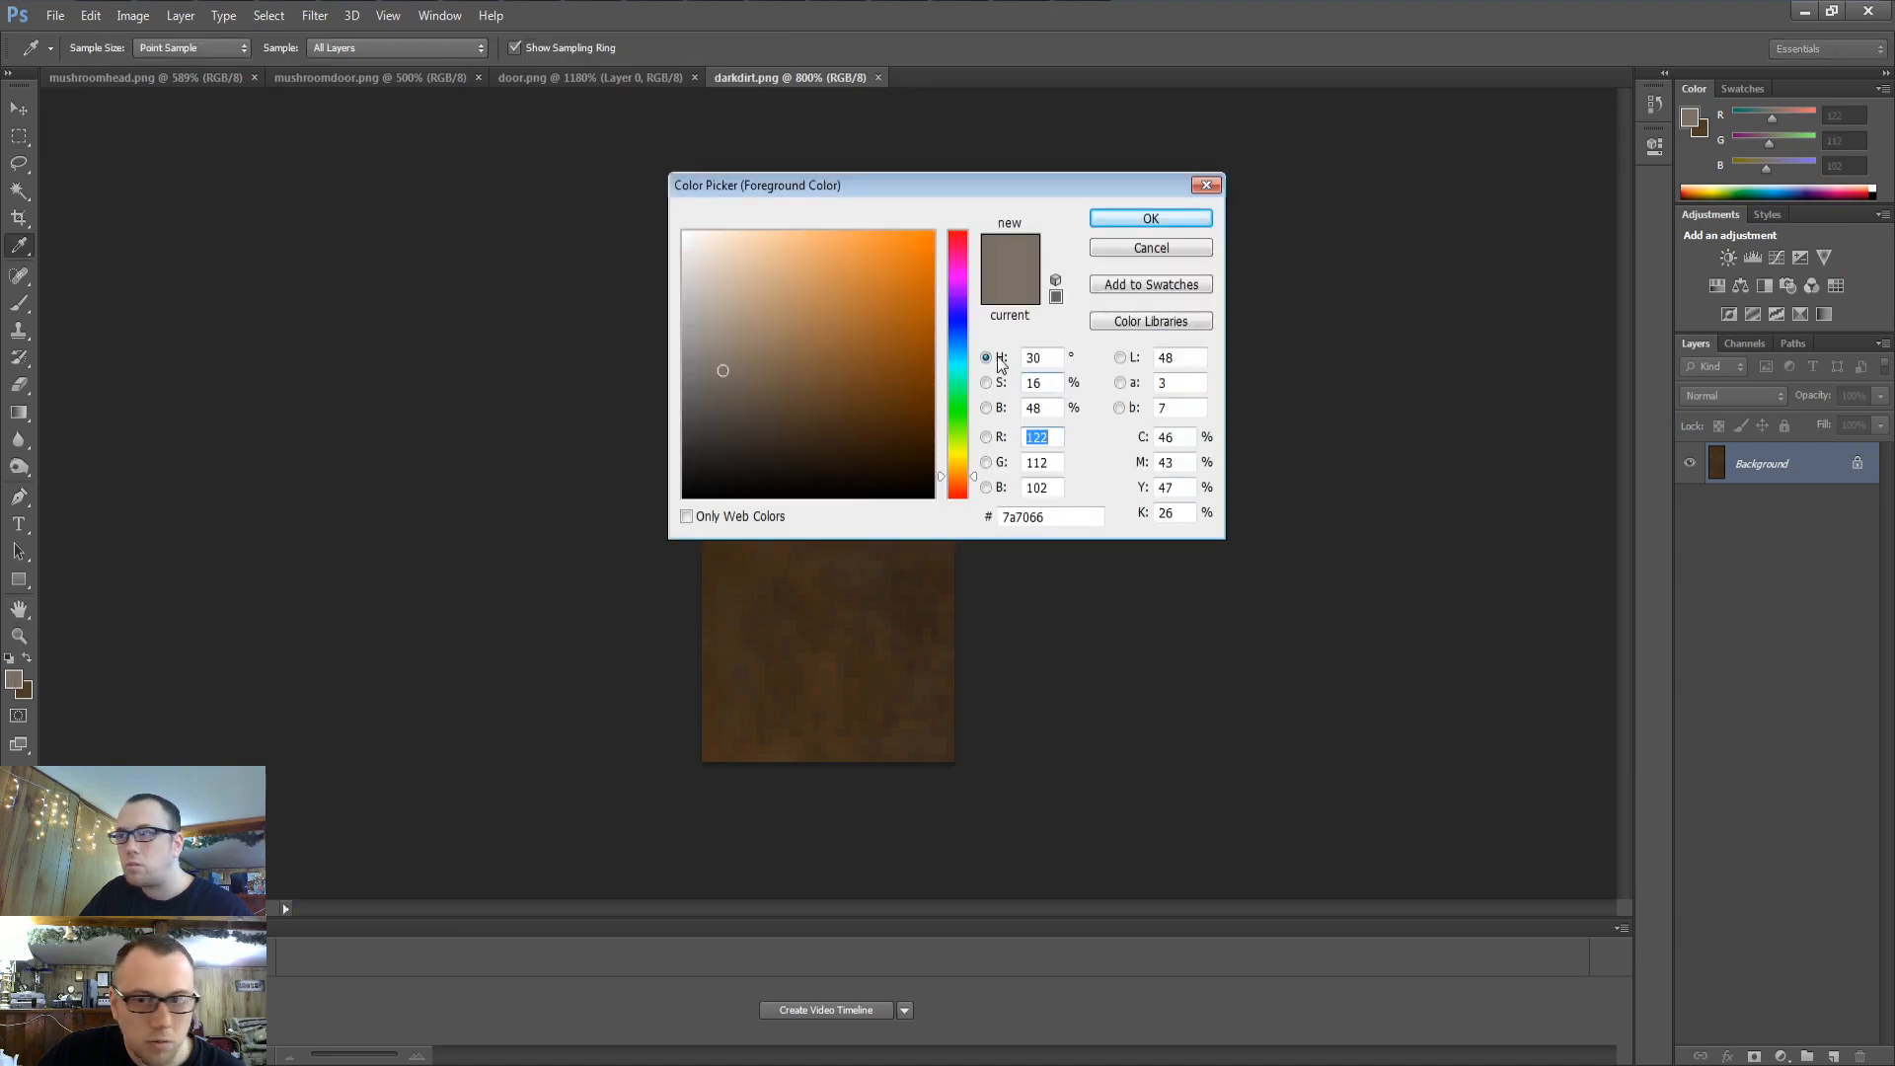
left_click(963, 219)
key("Return")
Replace the spatter brush with a hard round brush and try a faint orange stroke on the dirt texture
left_click(12, 313)
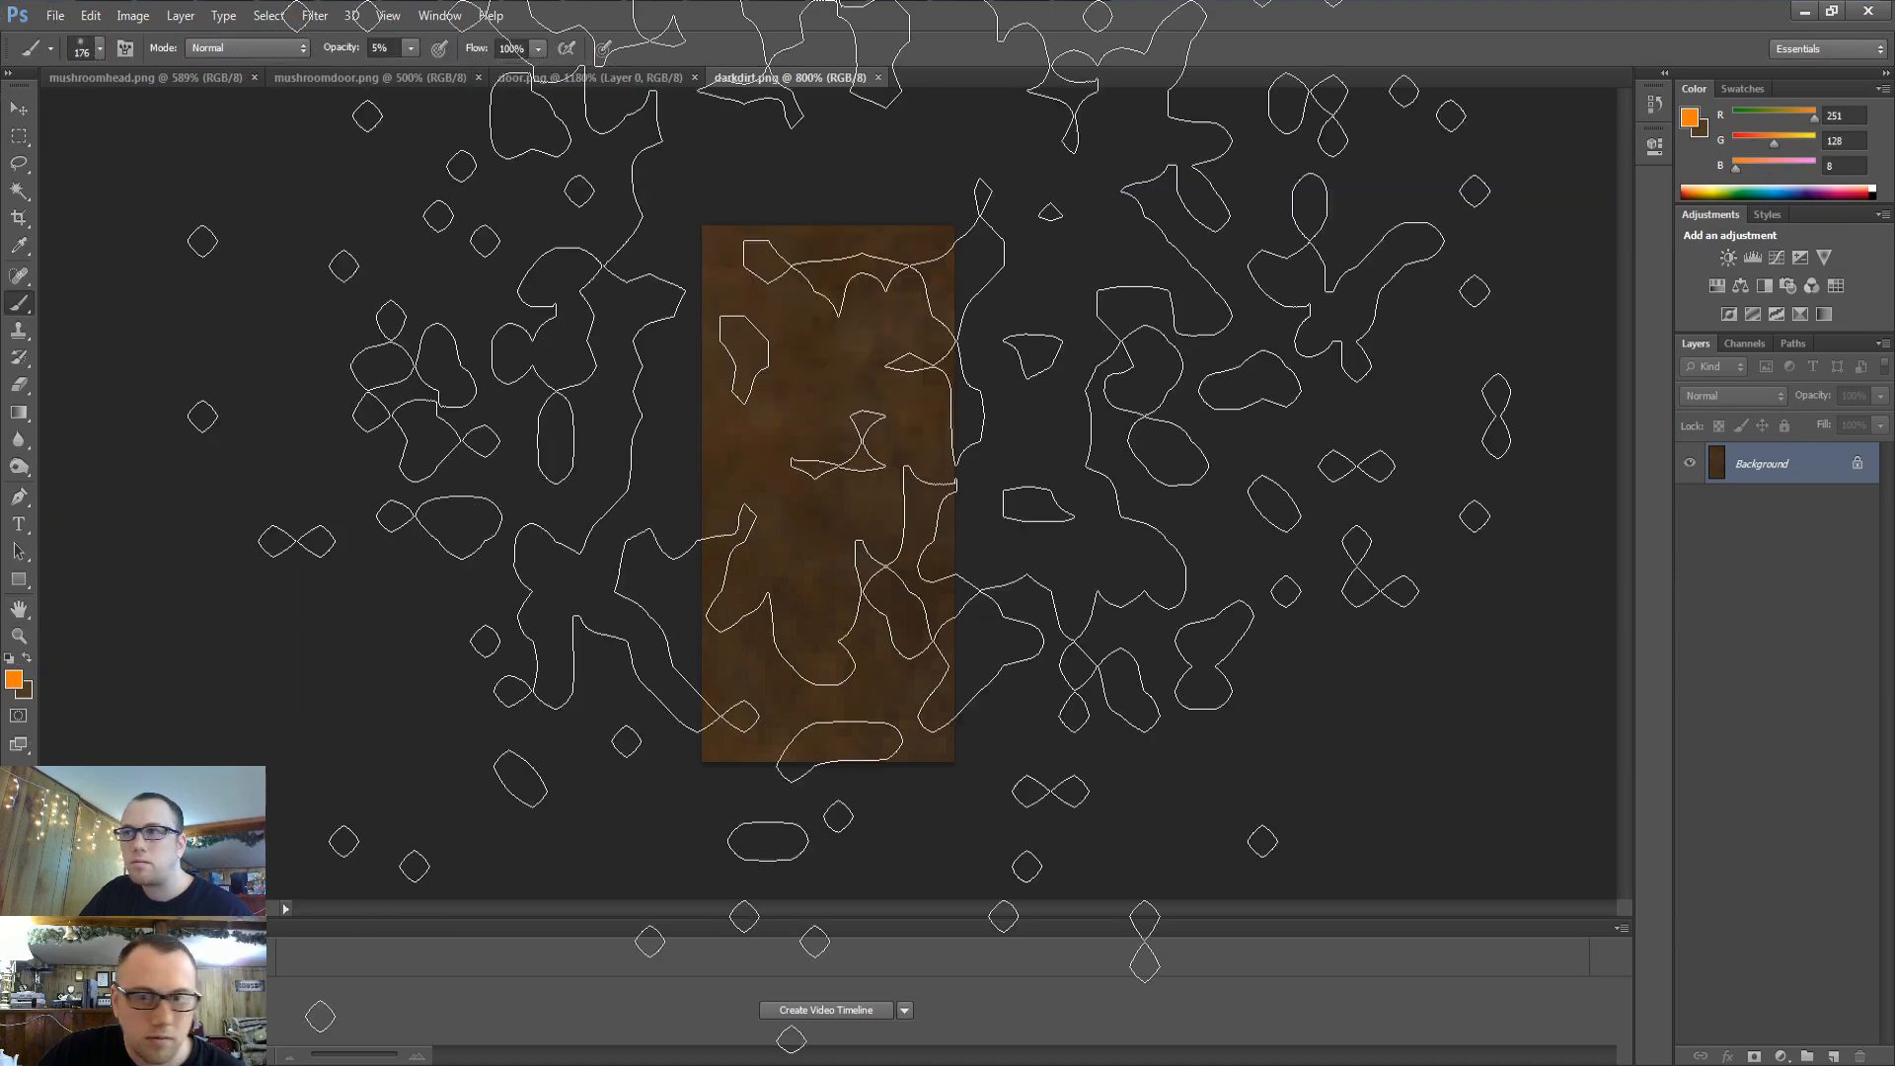
right_click(689, 406)
left_click(921, 514)
right_click(920, 515)
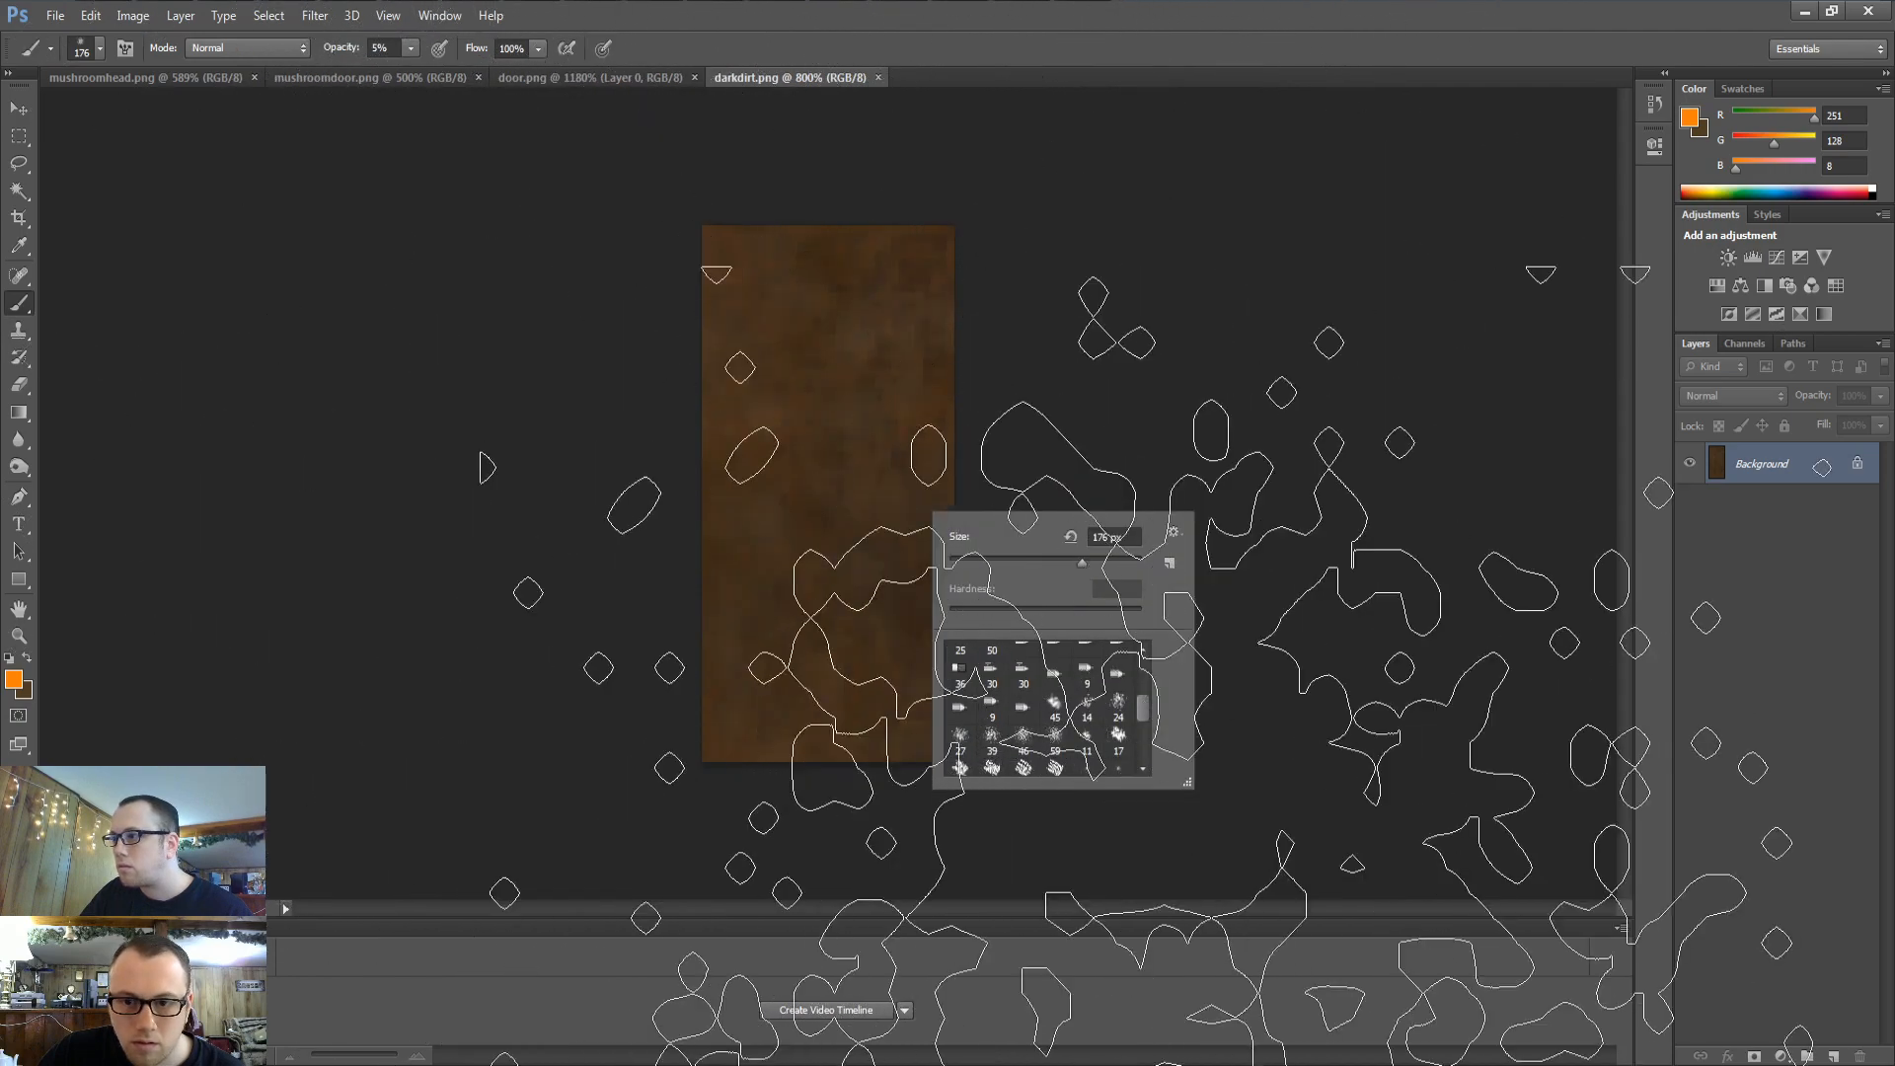
left_click(900, 690)
right_click(943, 402)
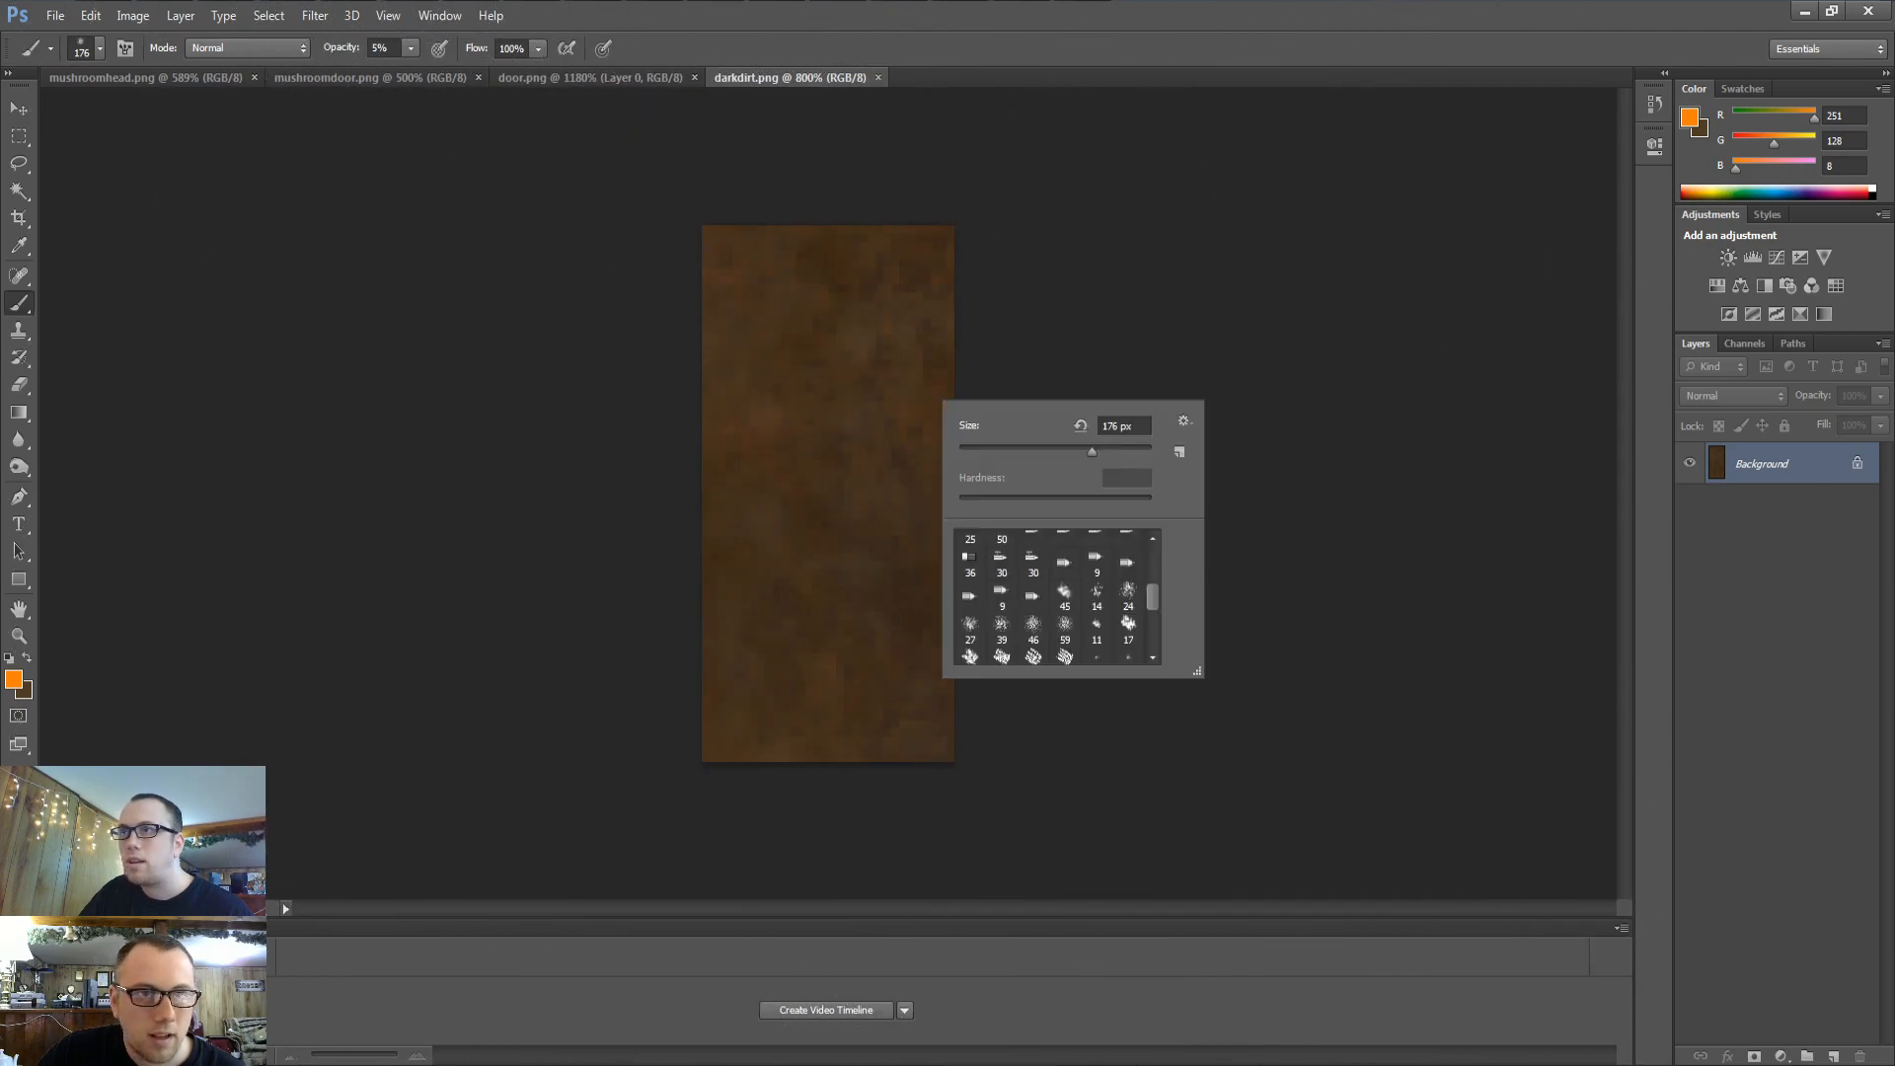
left_click(93, 47)
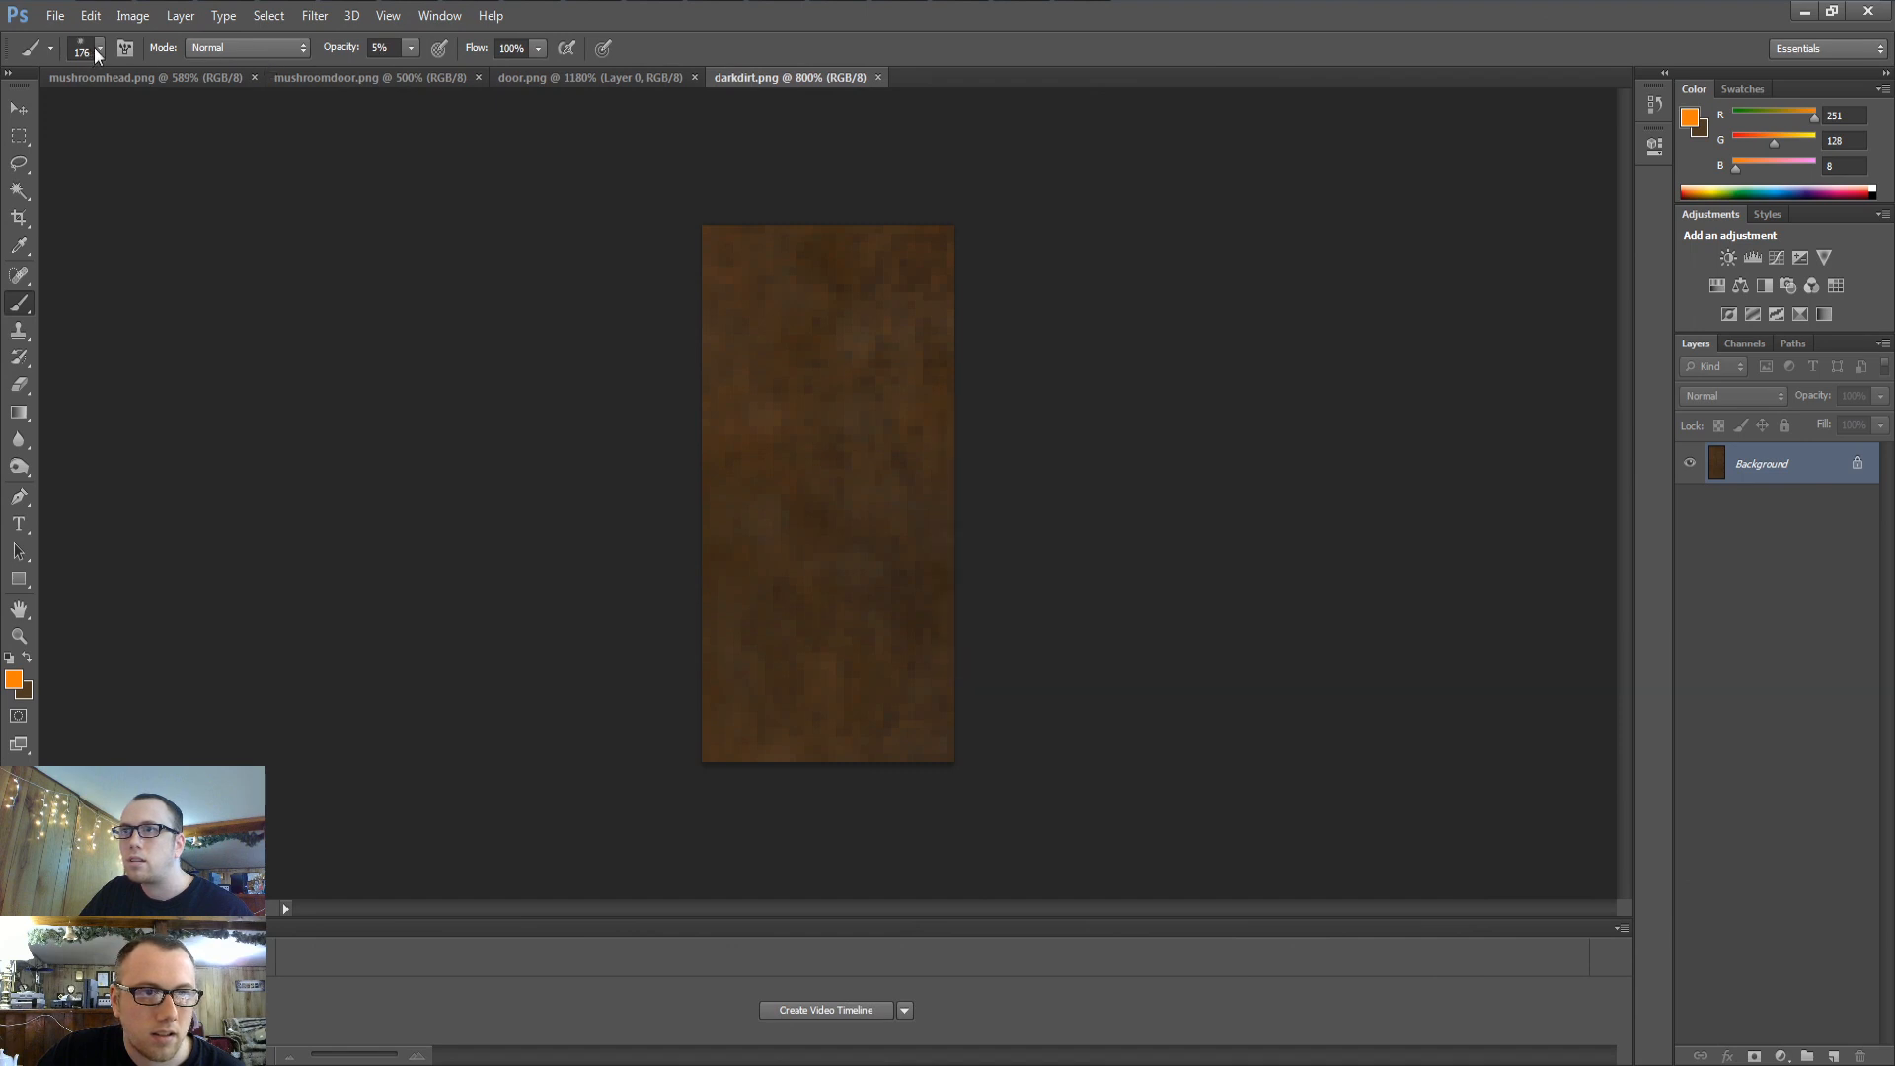
left_click(91, 51)
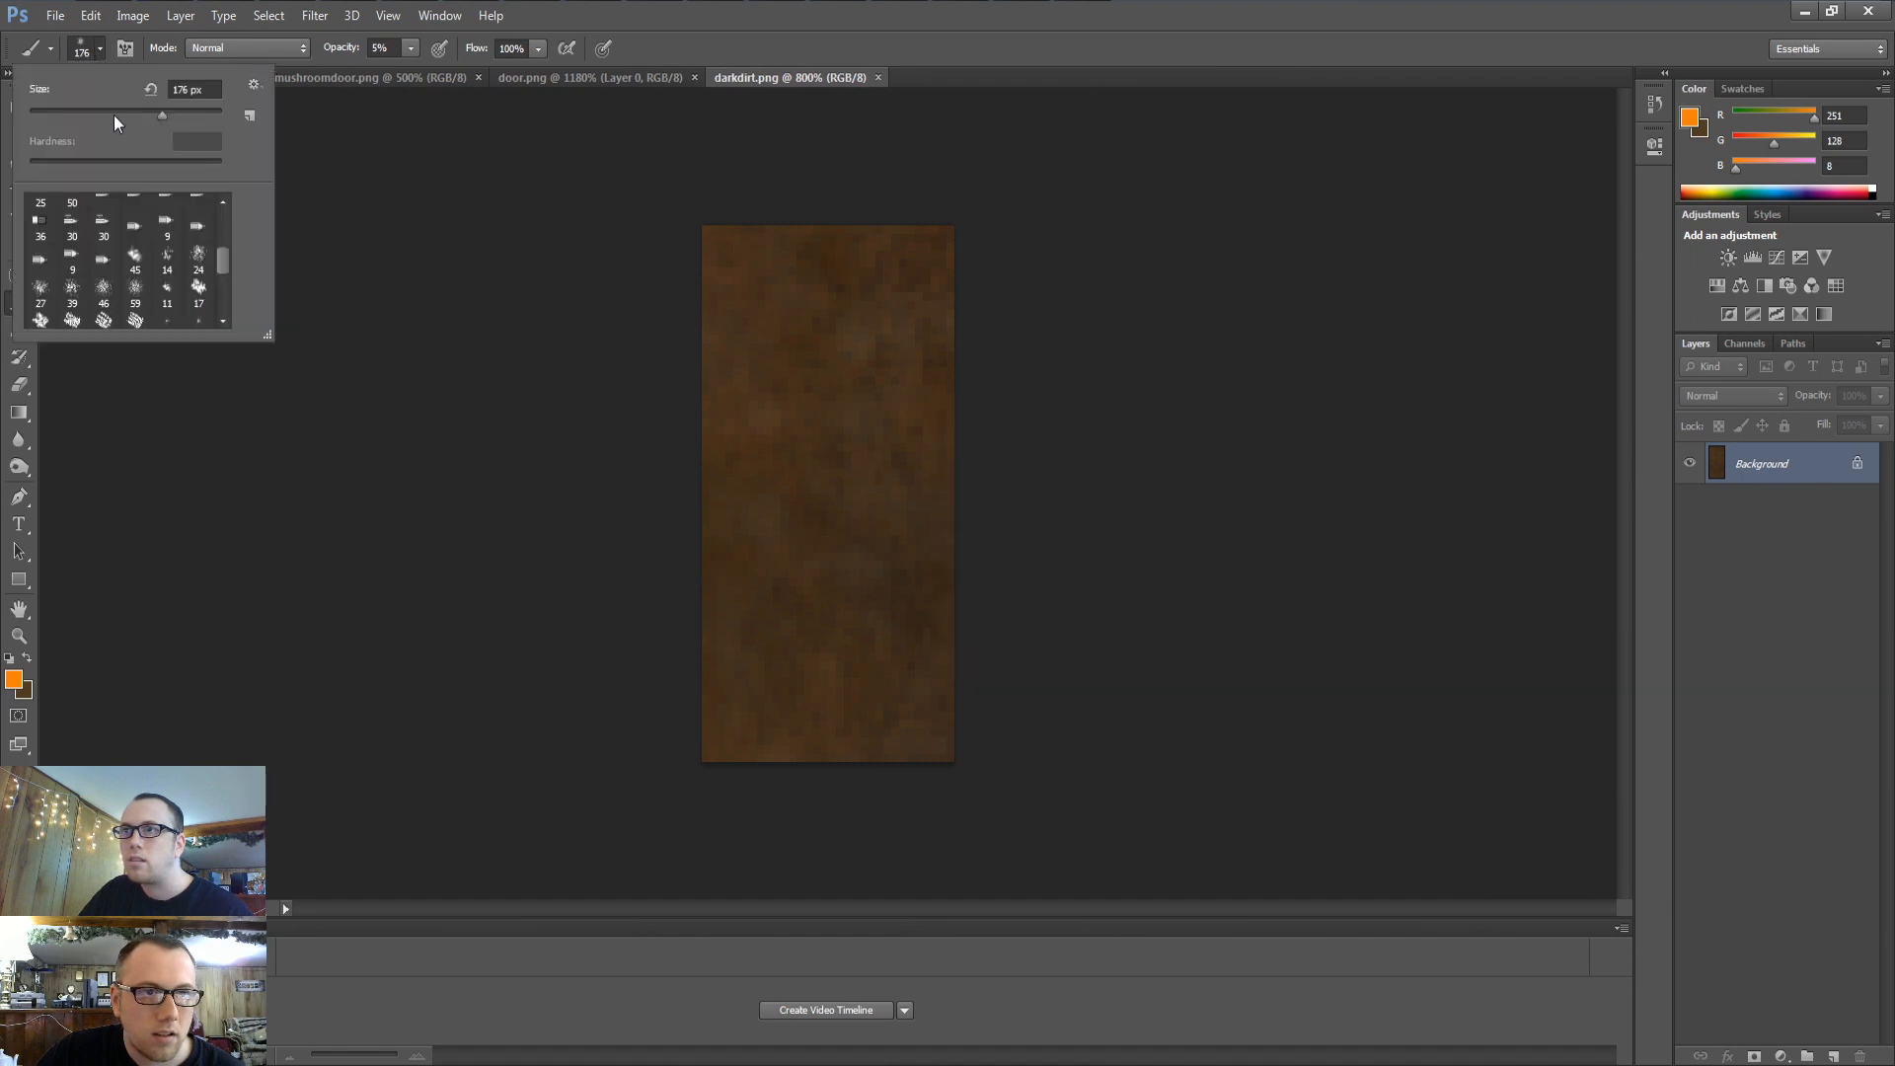
right_click(825, 389)
scroll(905, 562, "up", 5)
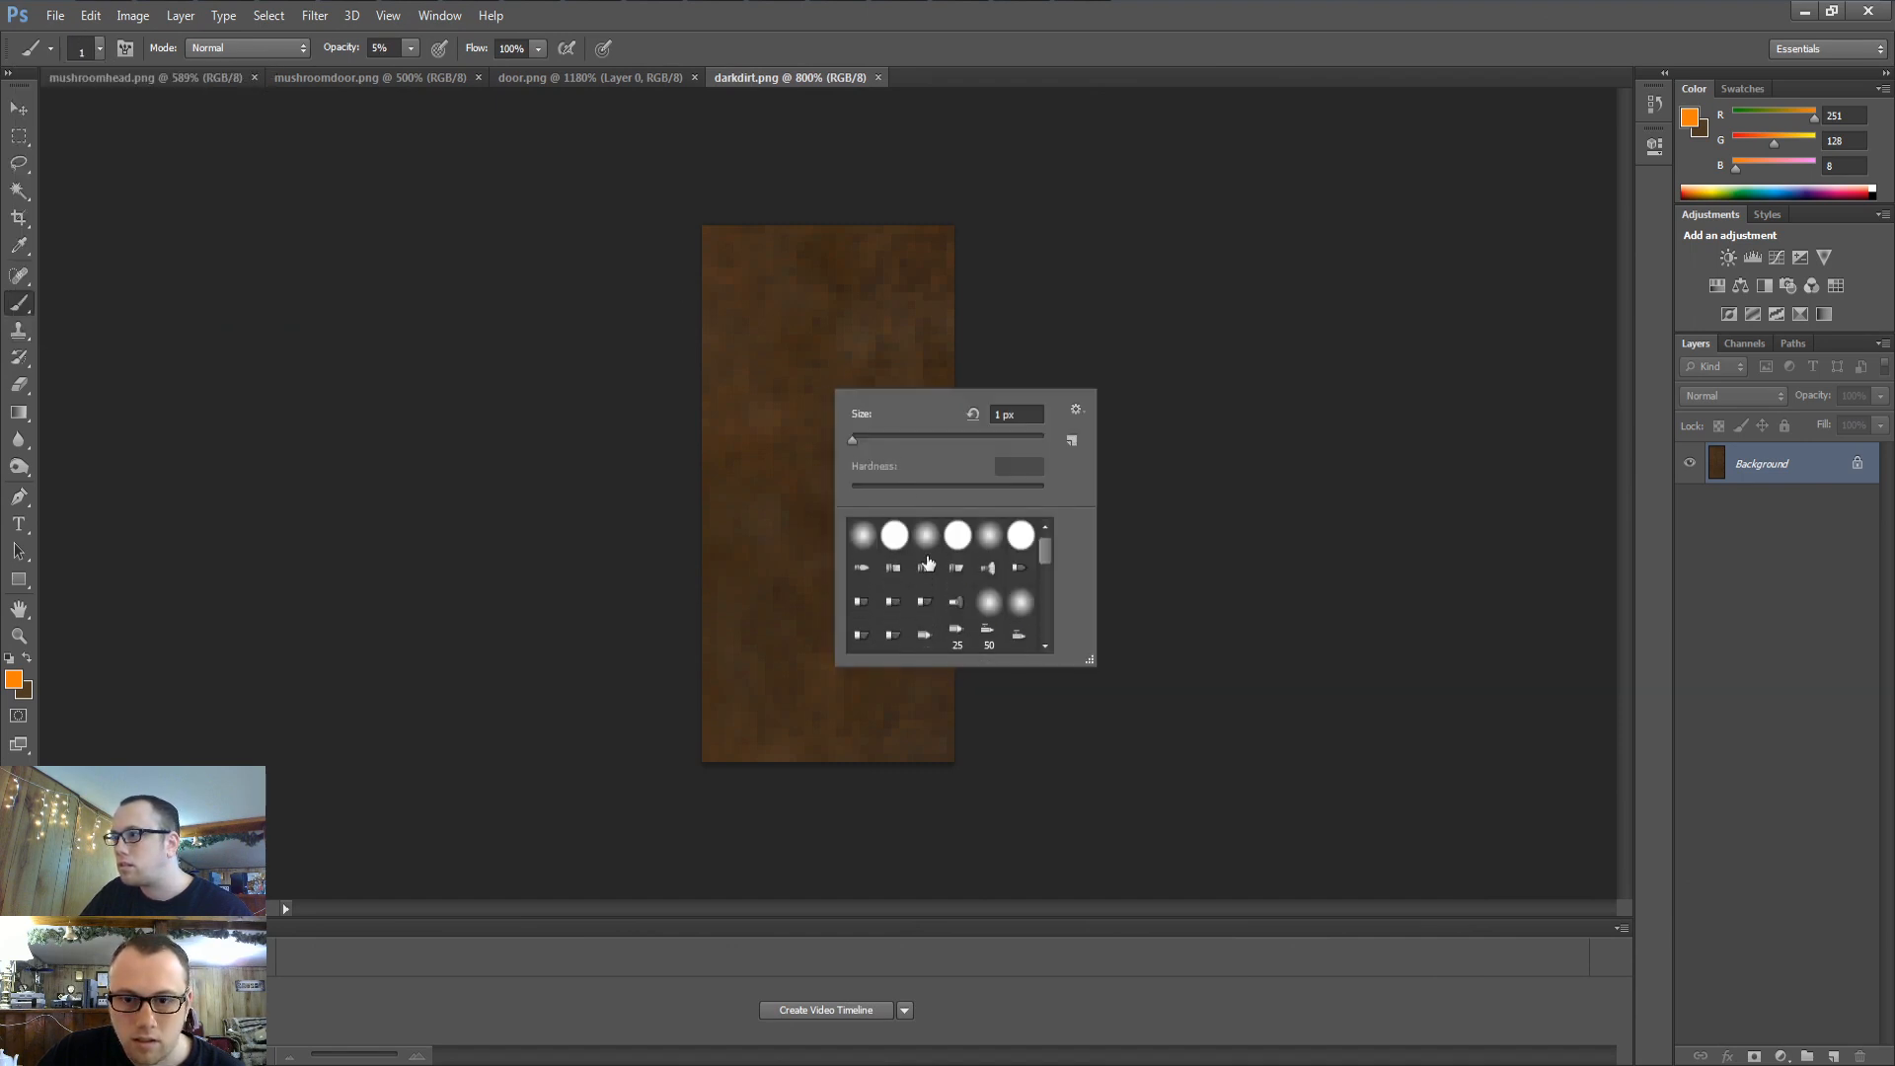
left_click(894, 538)
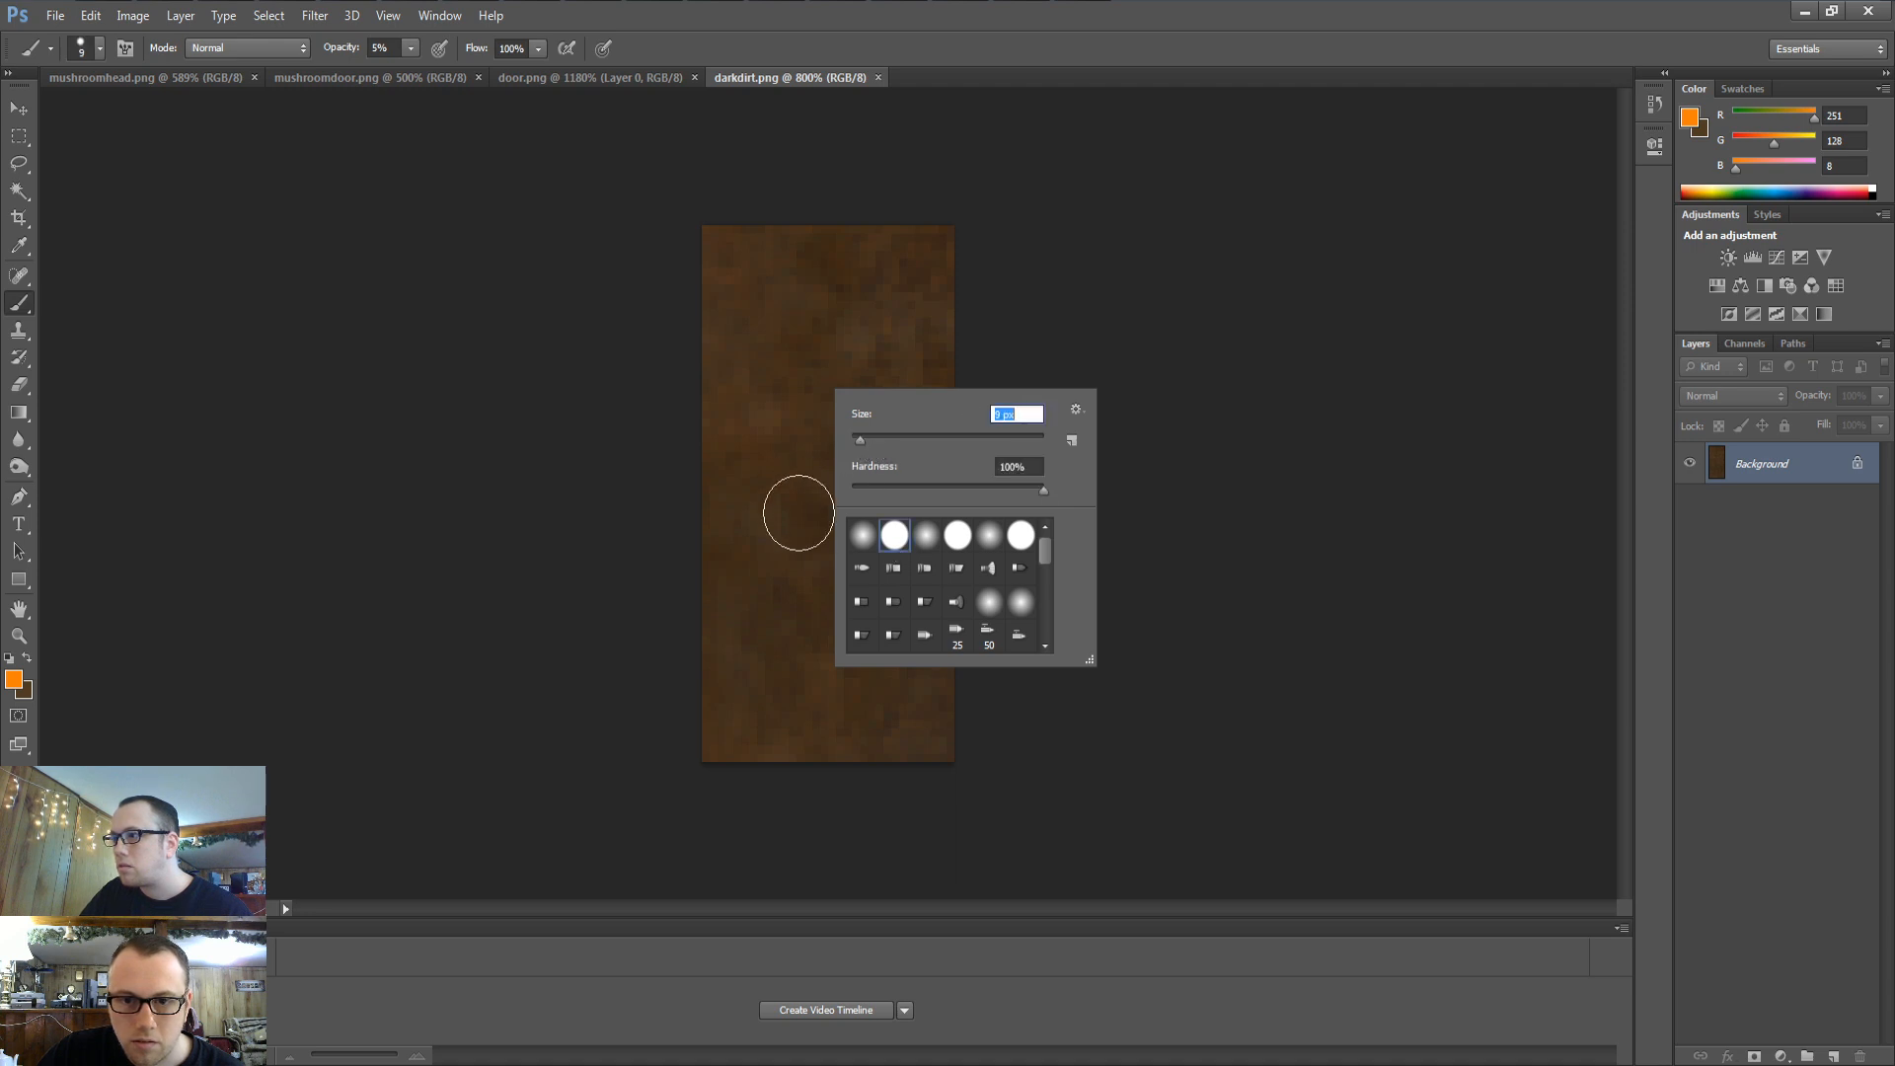
left_click(805, 668)
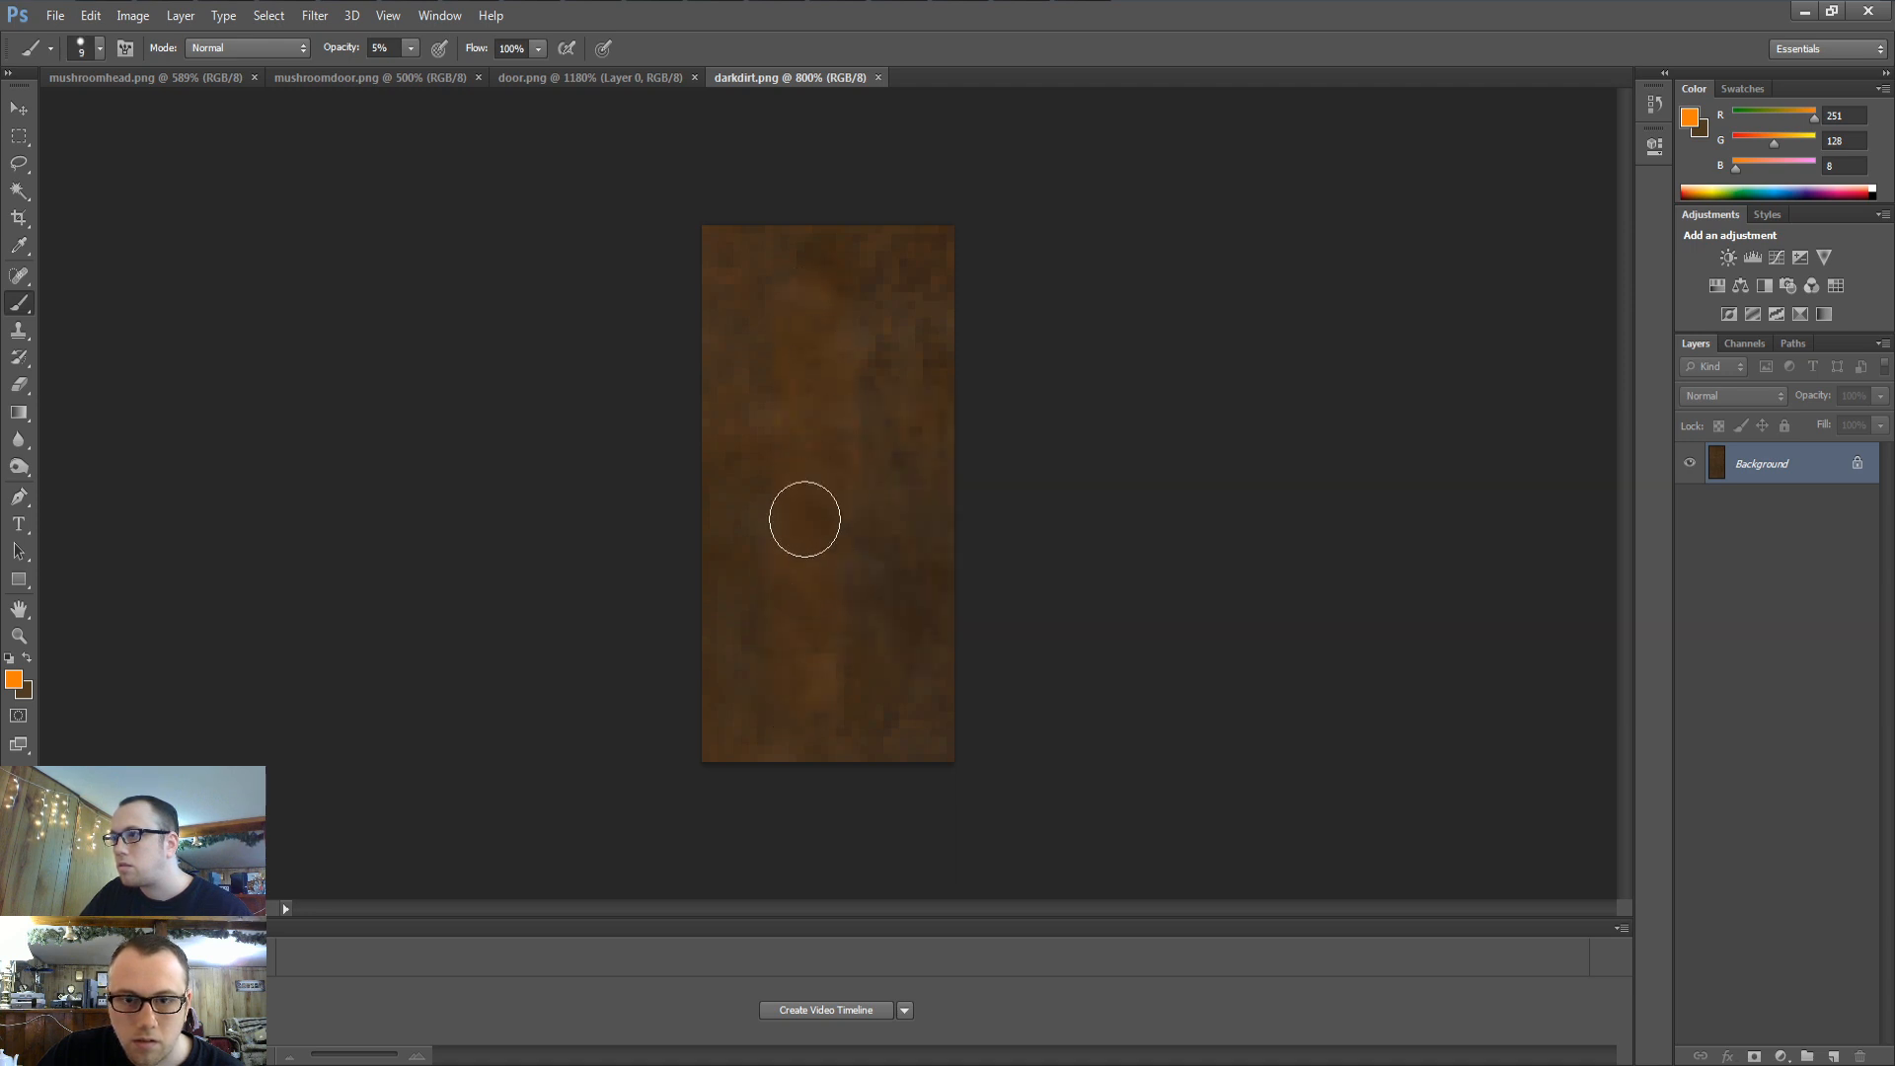
Raise the brush opacity to 100%, paint a vertical orange test stripe down the dirt texture and save darkdirt.png
double_click(392, 47)
type("100")
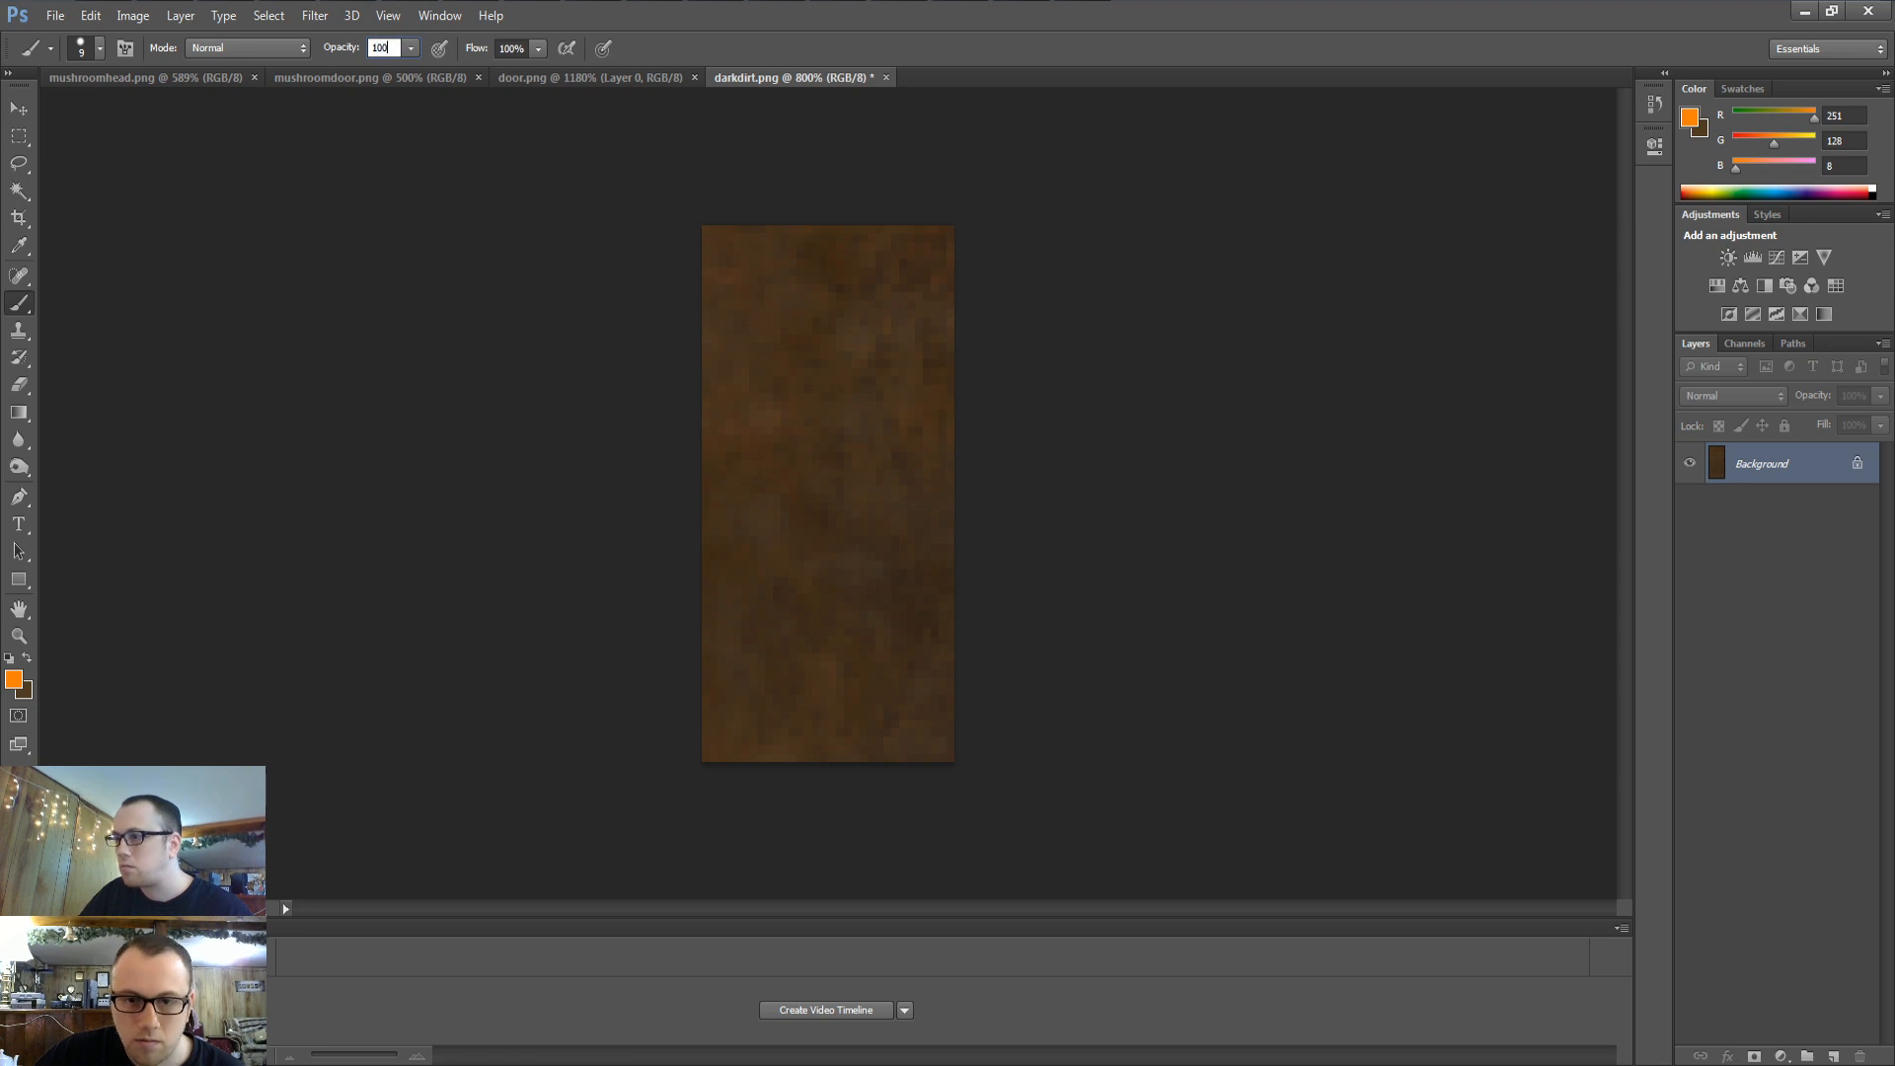
key("Return")
left_click_drag(817, 317, 804, 796)
key("ctrl+s")
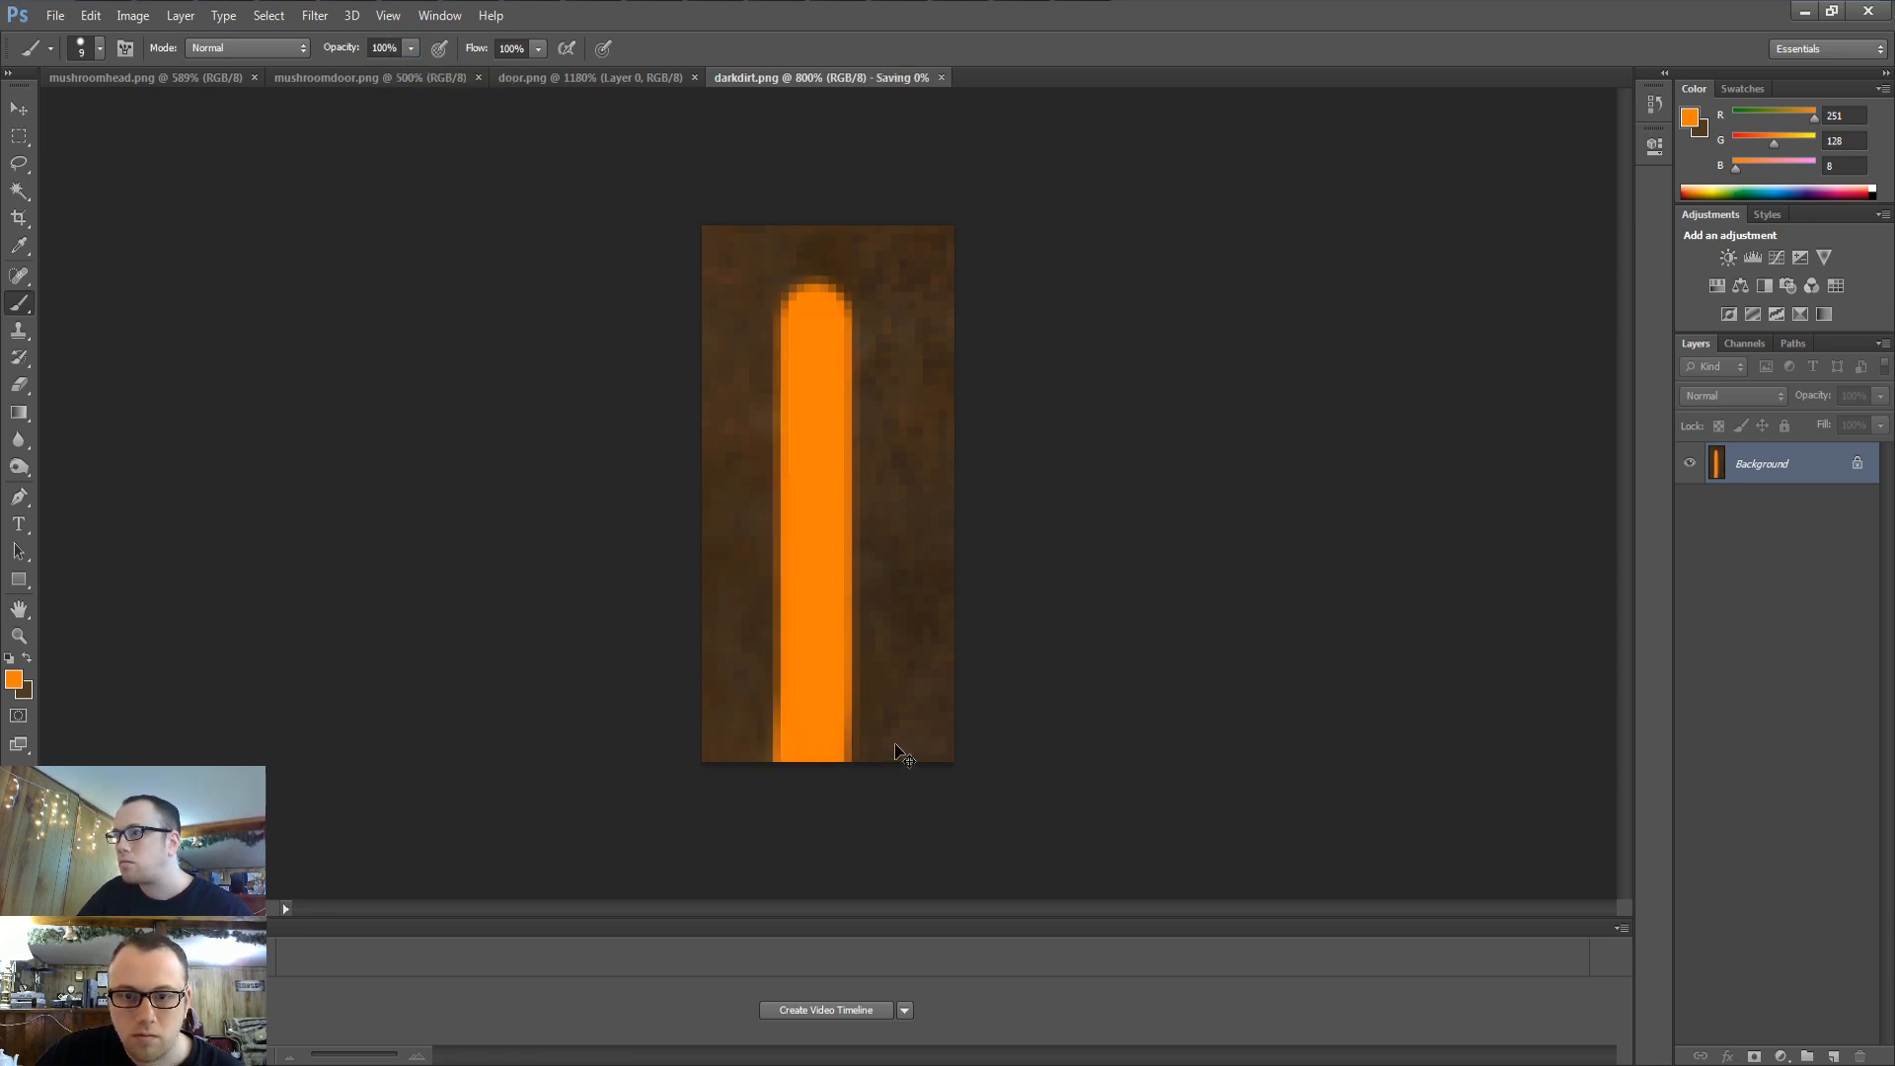
Check the test stripe's tiling on the walls in 3ds Max, undo the stripe in Photoshop and return to 3ds Max
key("alt+Tab")
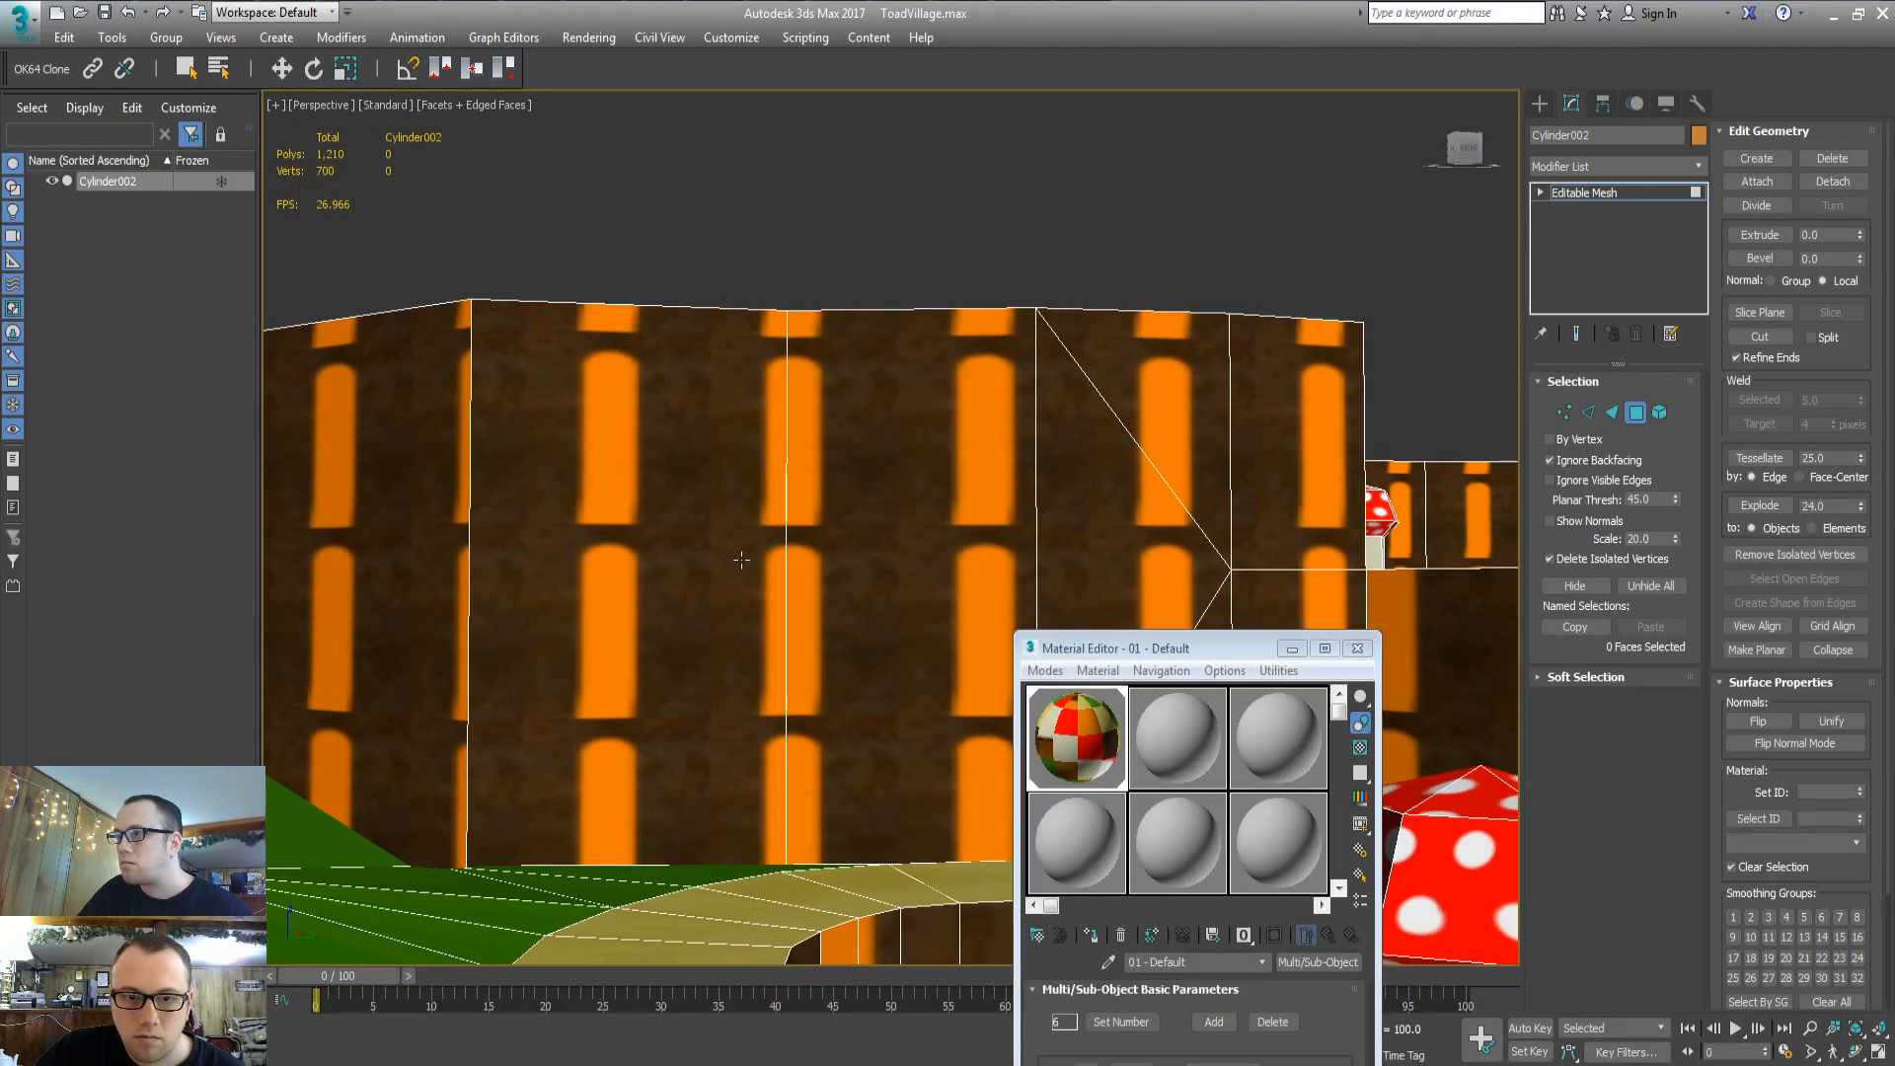
key("alt+Tab")
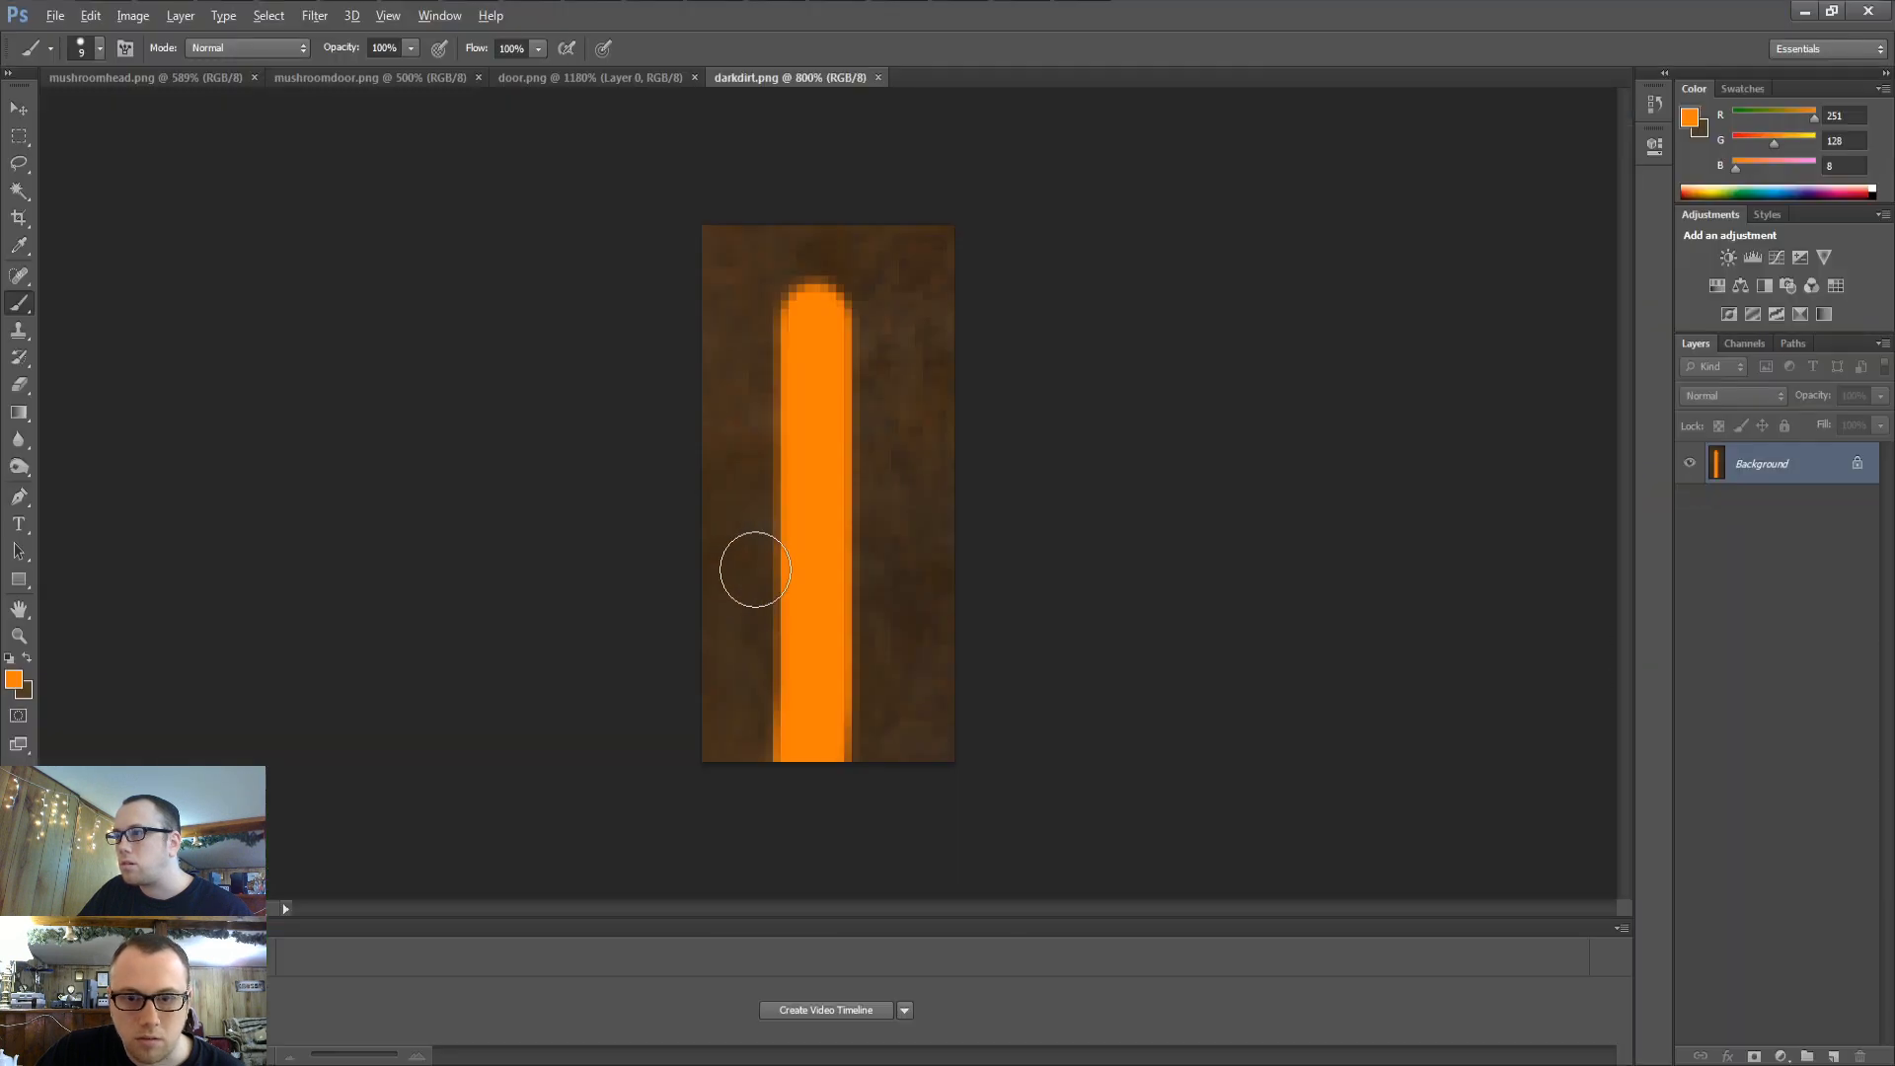
key("alt+Tab")
key("ctrl+z")
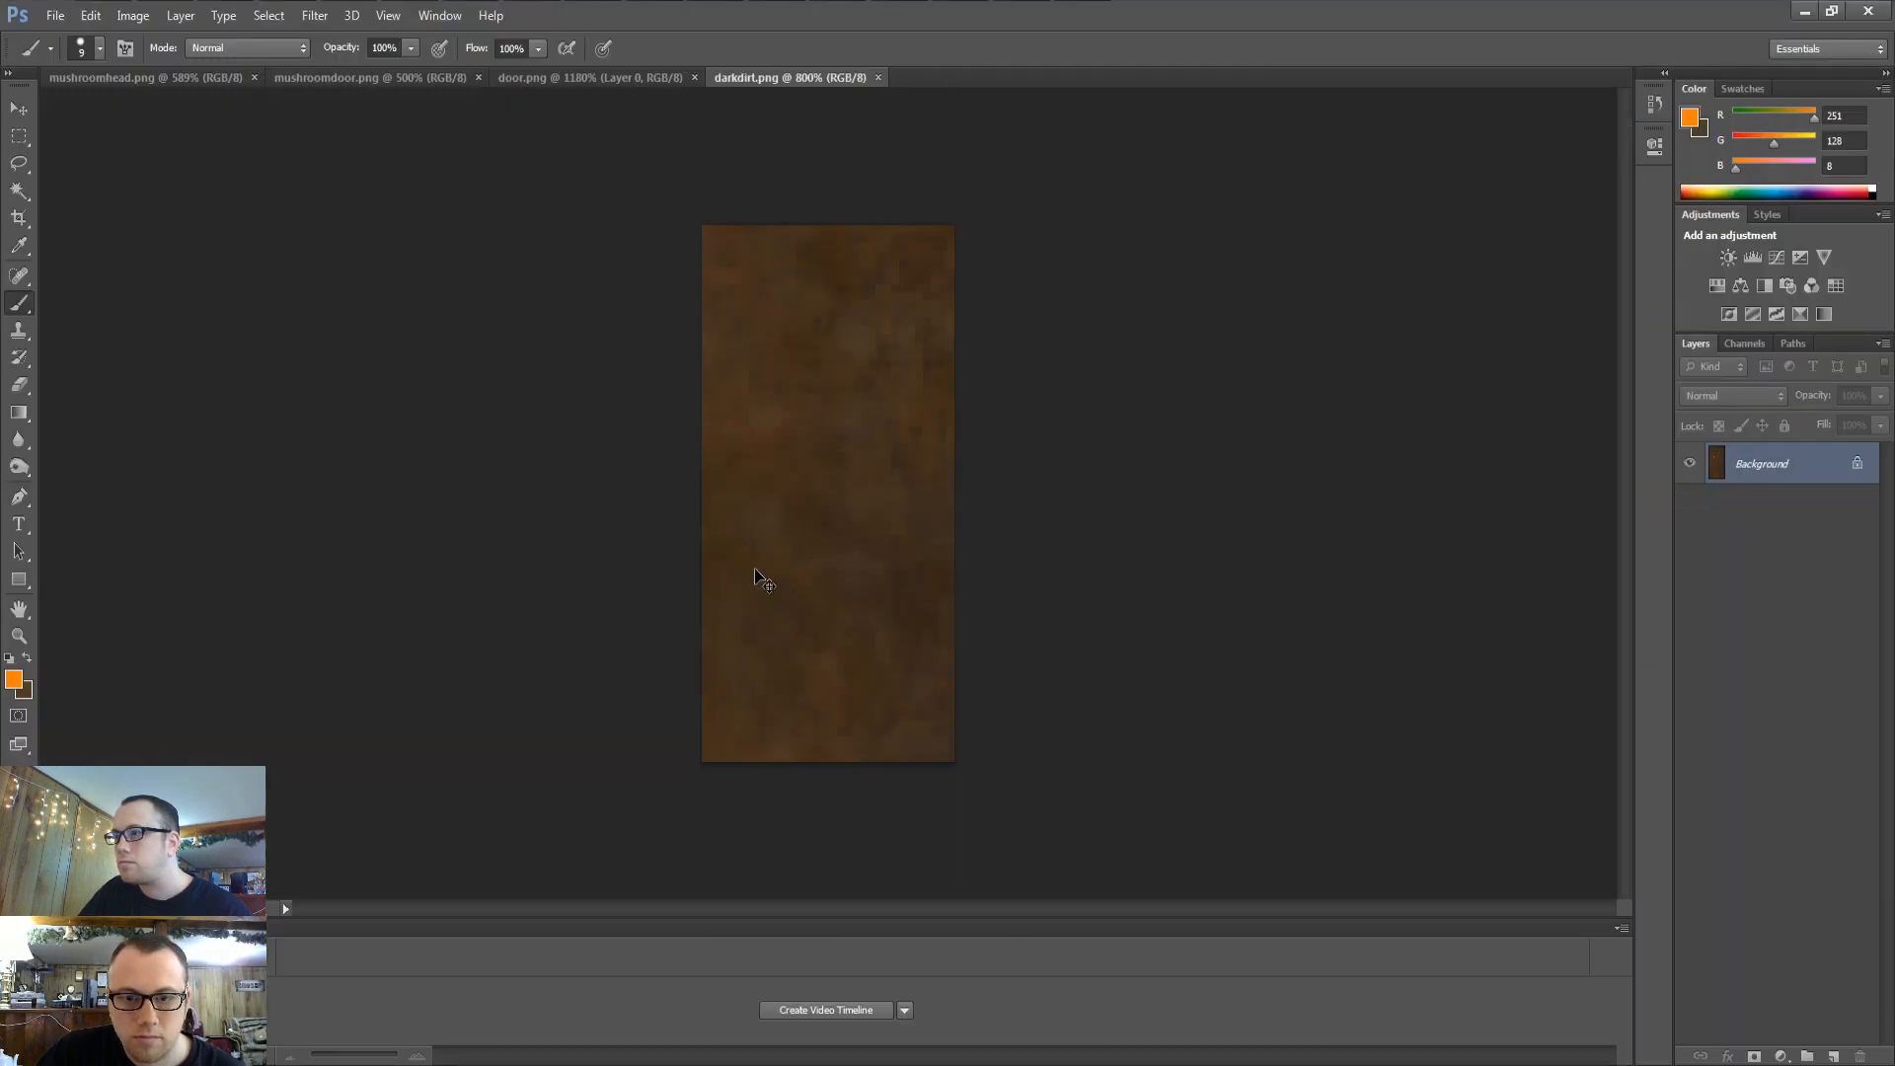
key("alt+Tab")
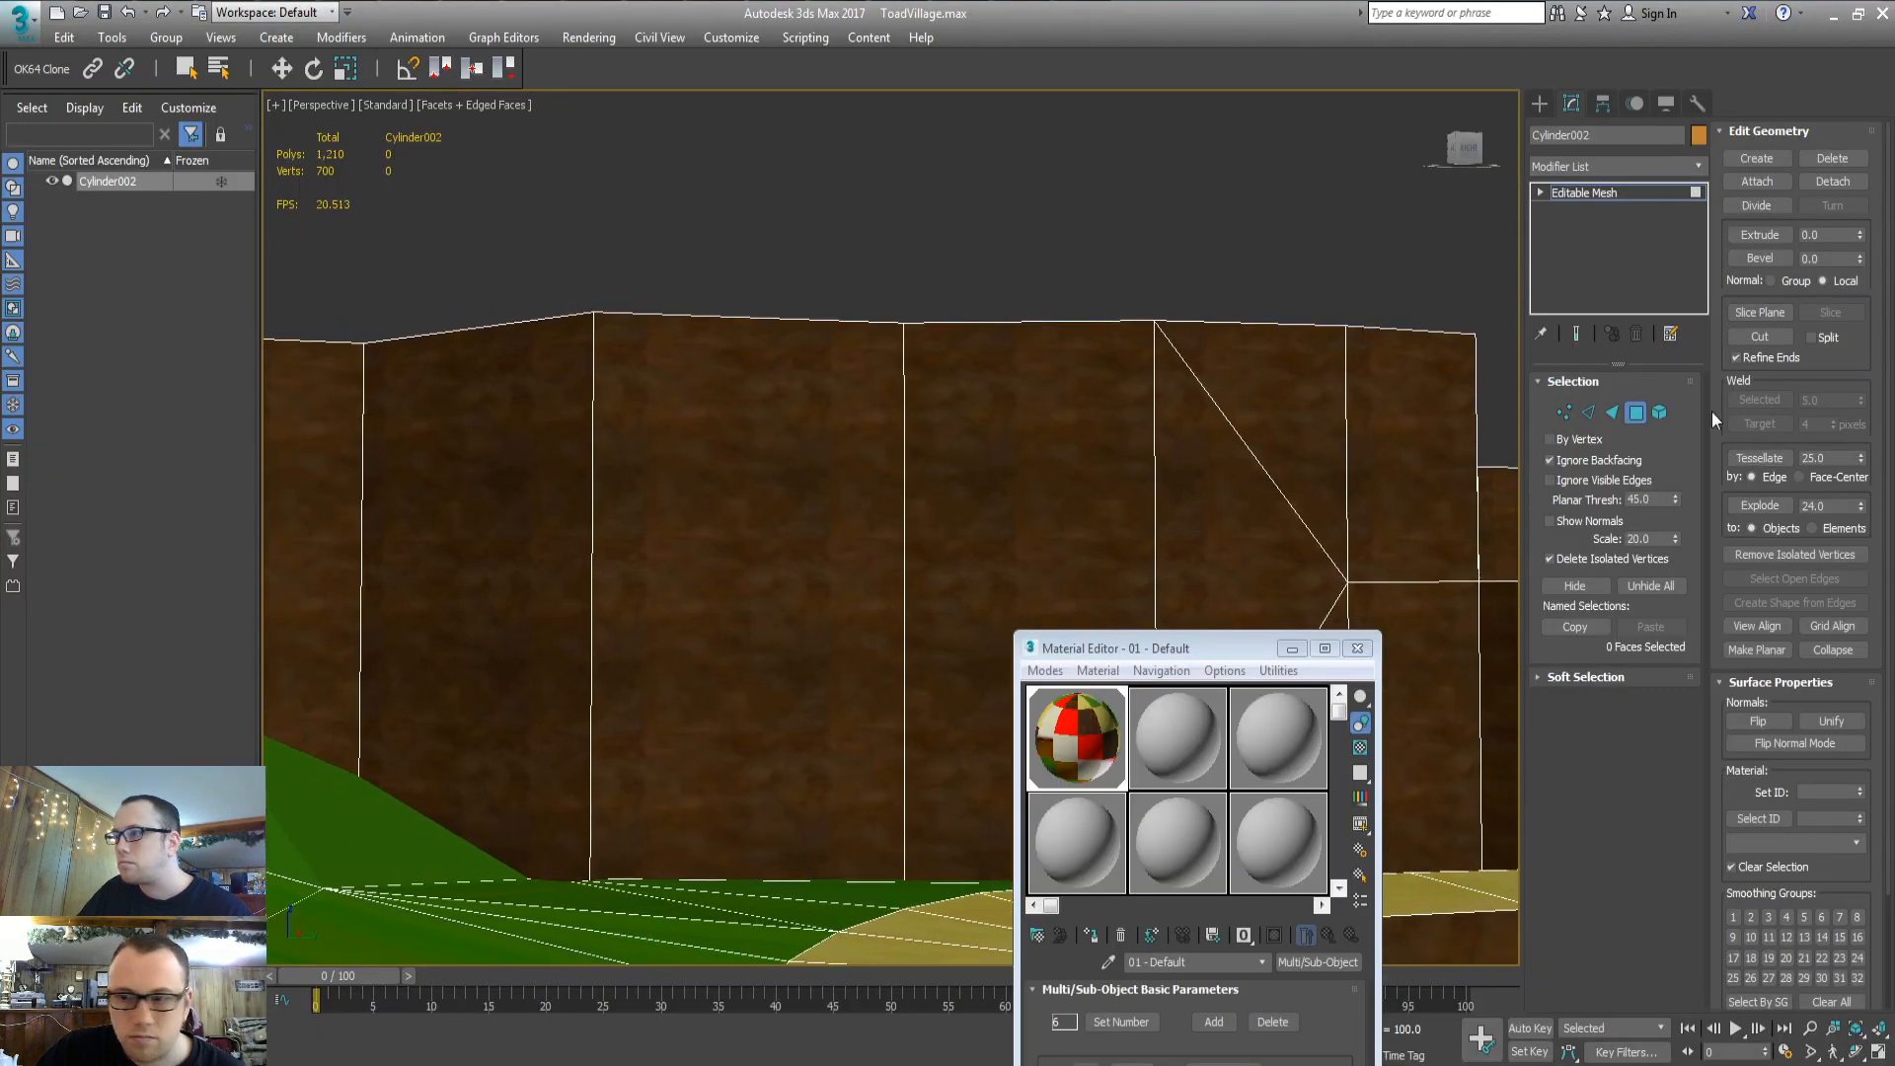
Pick a wall face to get its material ID and select all wall faces with ID 6
left_click(1037, 421)
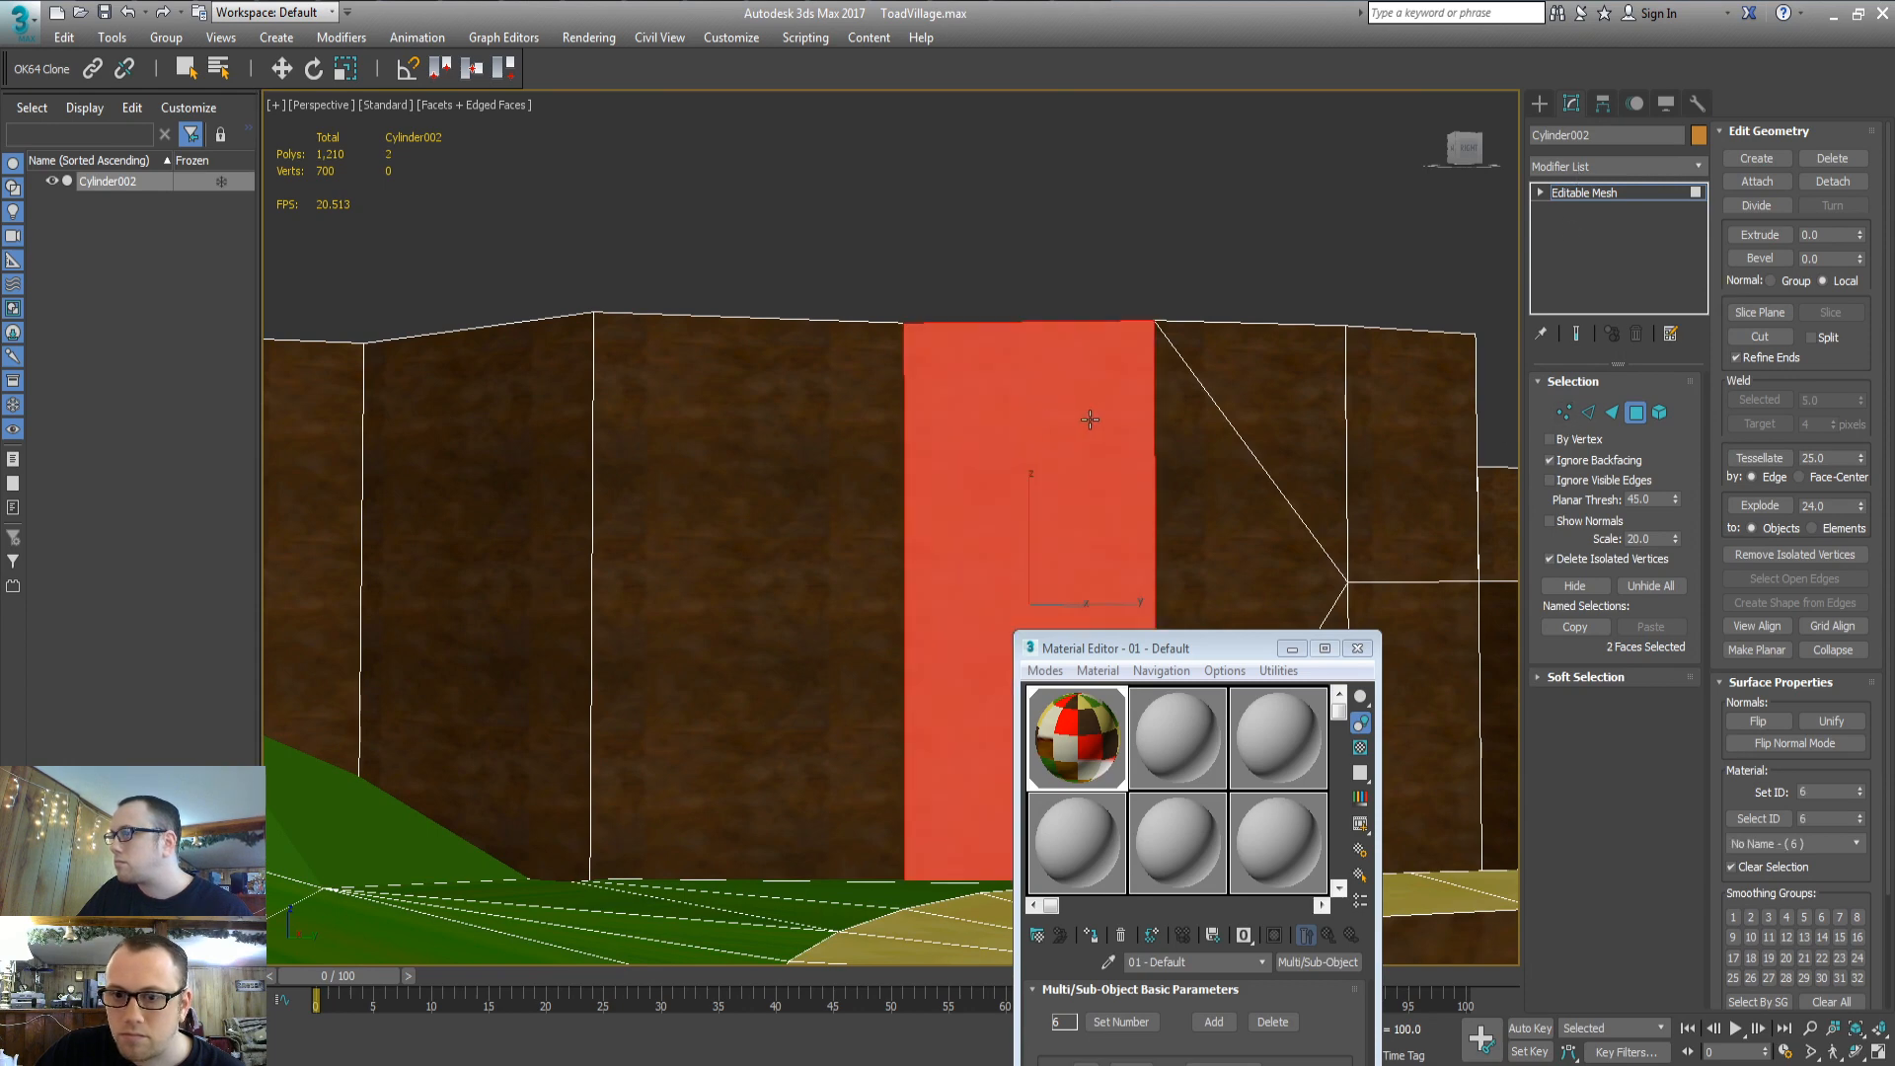
key("ctrl+a")
left_click(1090, 378)
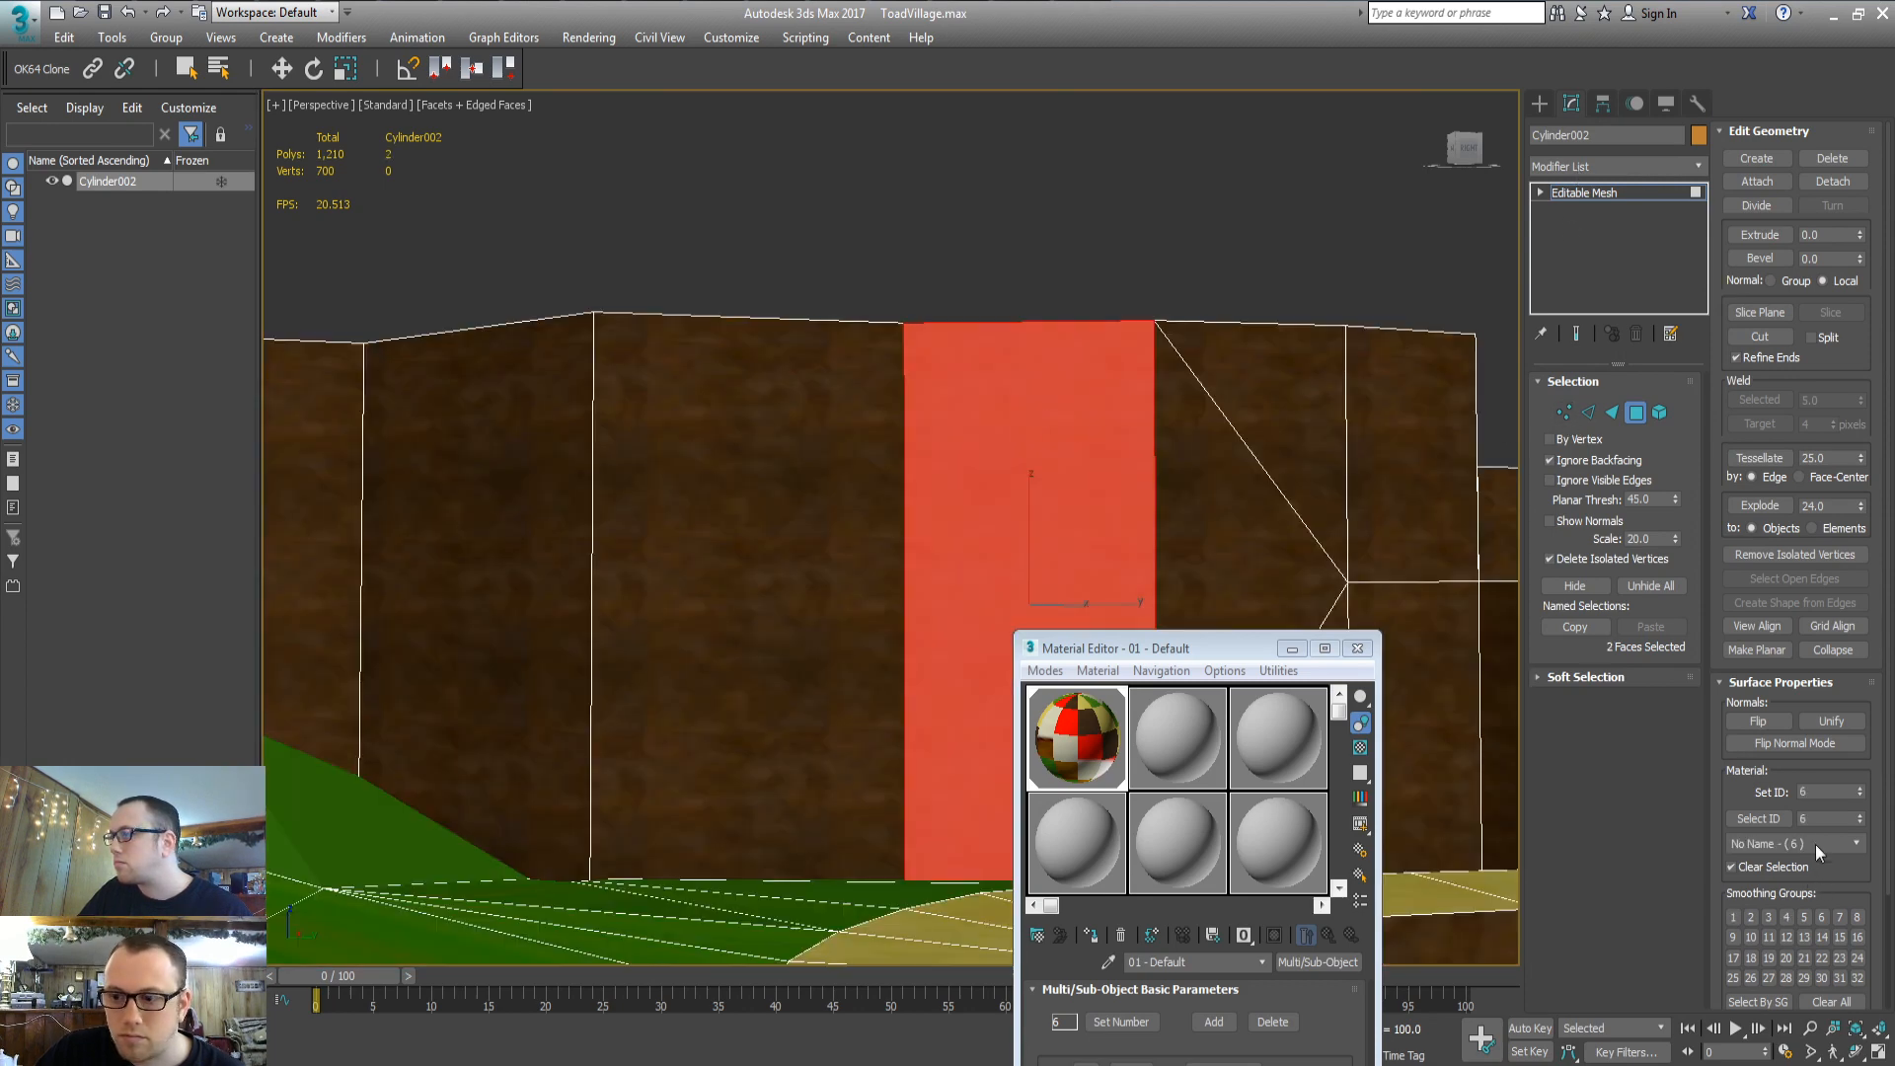
left_click(1749, 818)
Apply a new UVW Map modifier with Box mapping to the wall faces selected by ID
left_click(1625, 167)
key("u")
key("u")
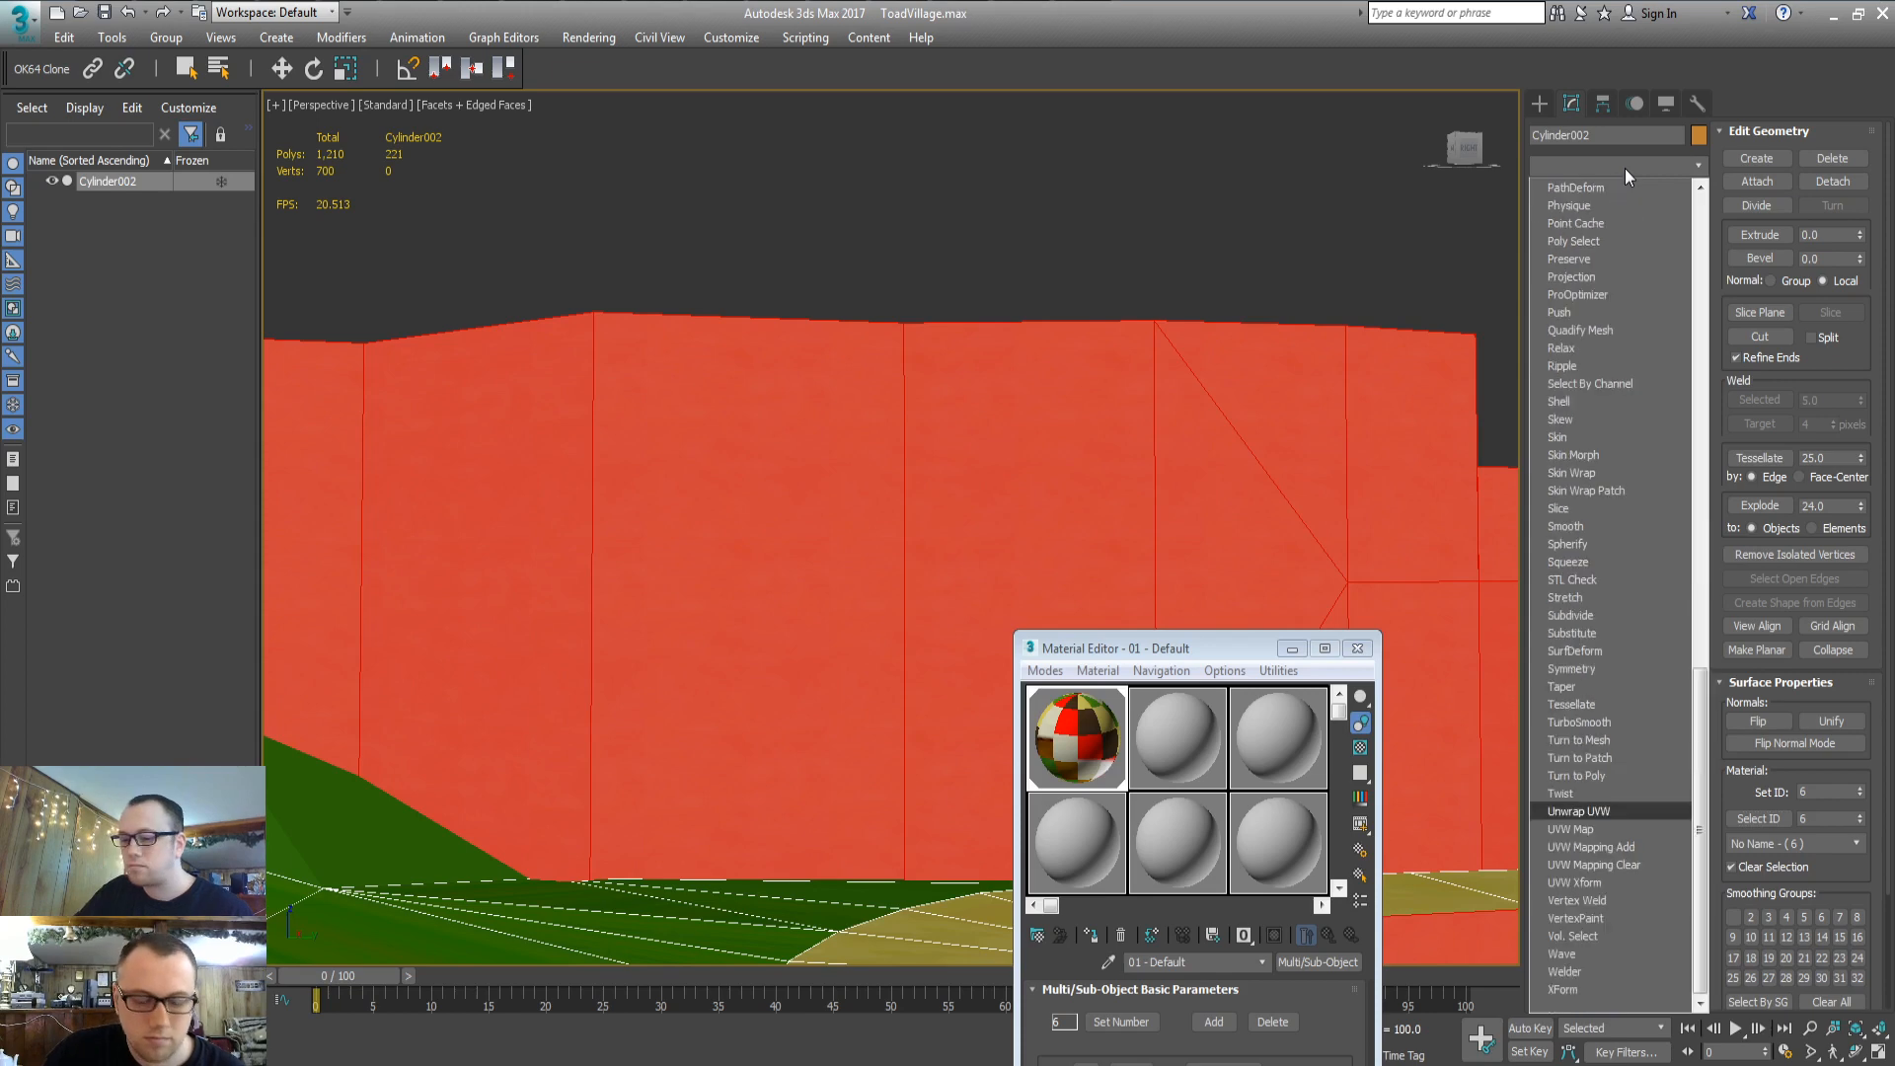
key("Return")
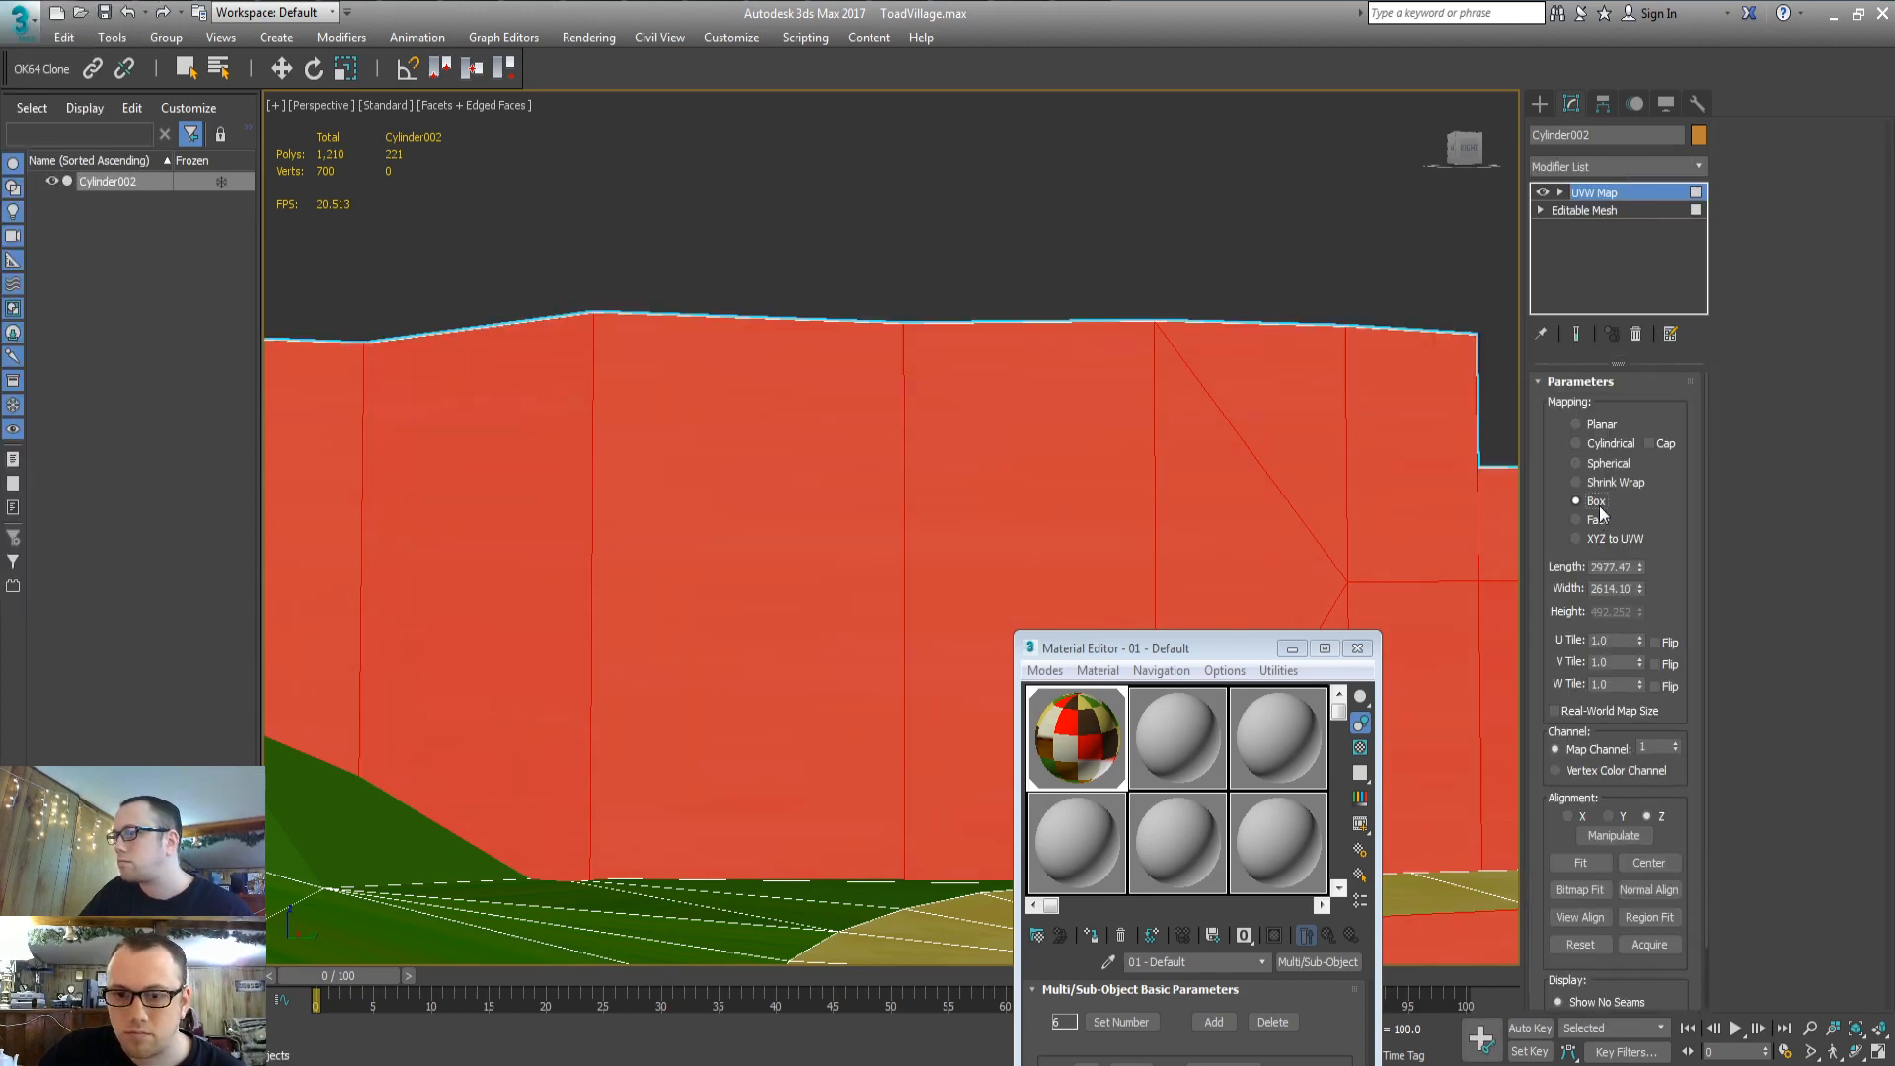
Set the box mapping's U tile to 6 and V tile to 3
scroll(685, 499, "up", 5)
middle_click_drag(665, 529, 842, 595)
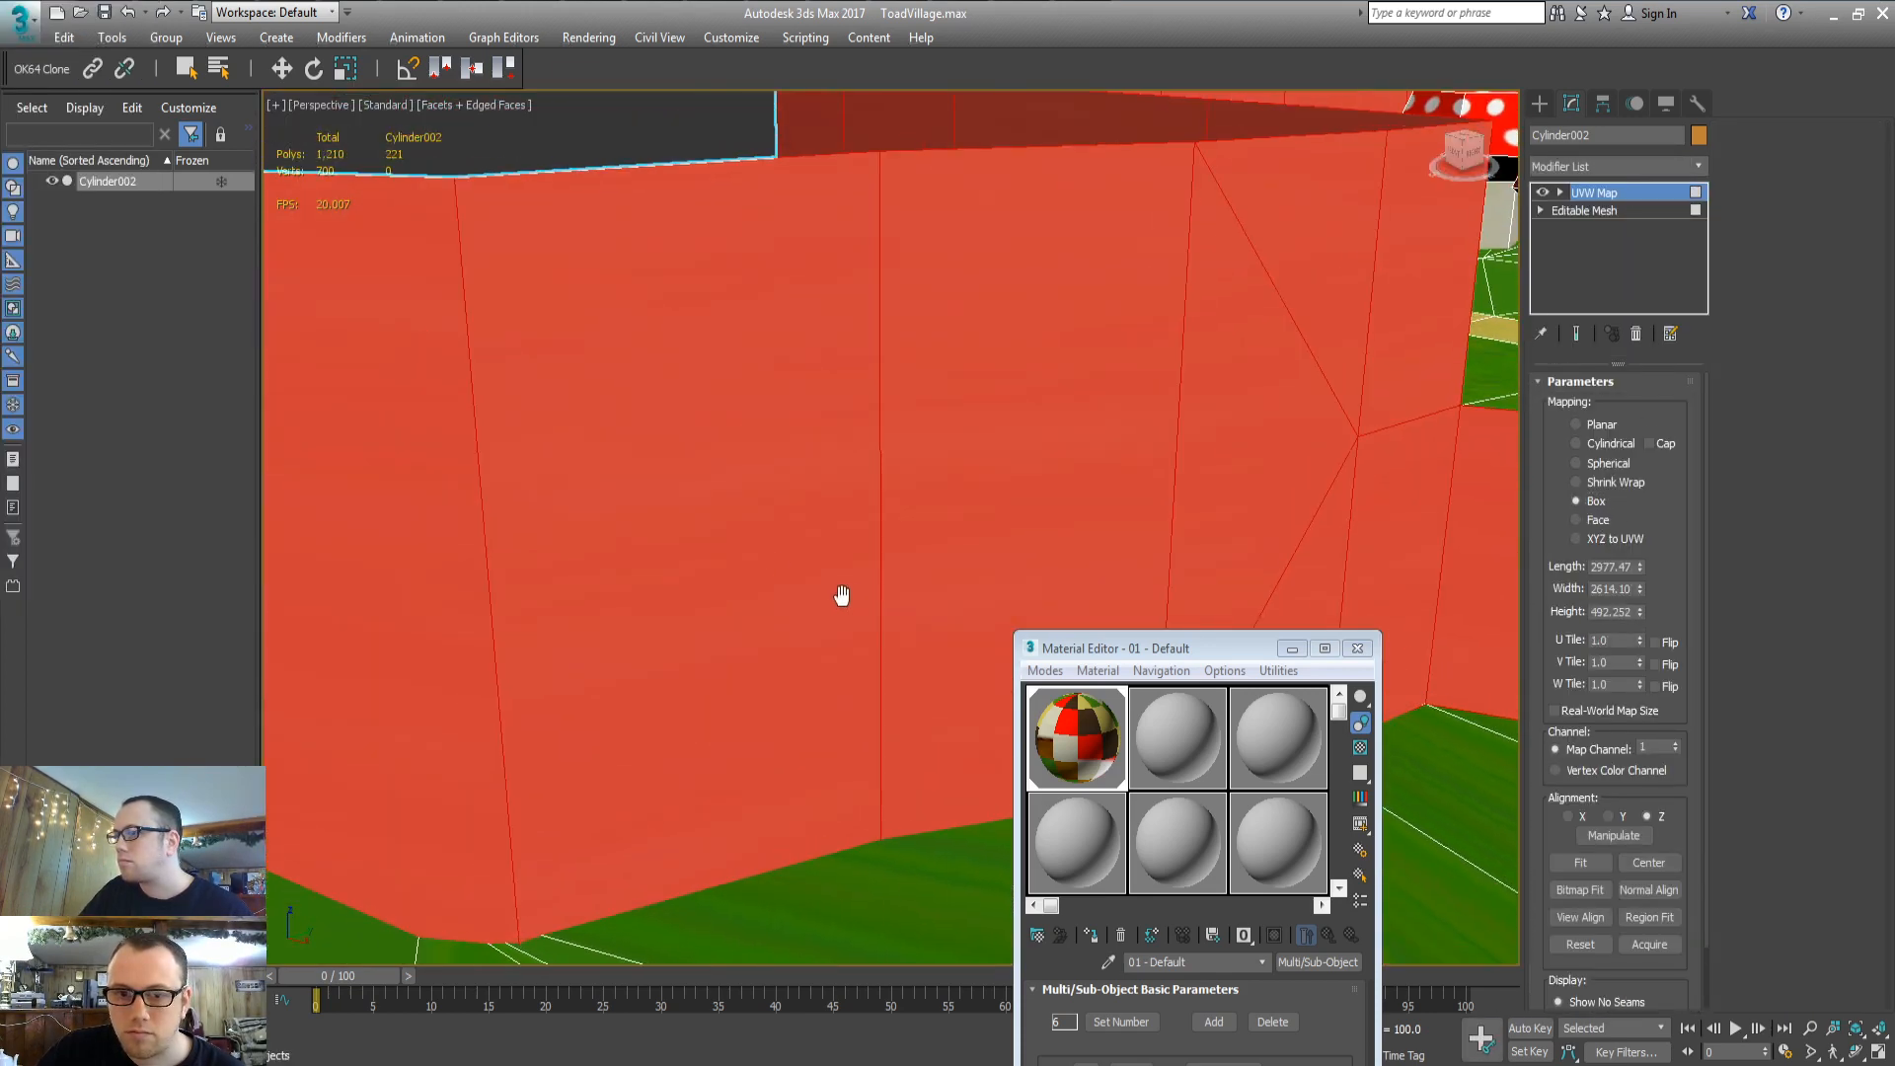
middle_click_drag(732, 516, 774, 593)
scroll(830, 591, "up", 1)
scroll(833, 579, "down", 1)
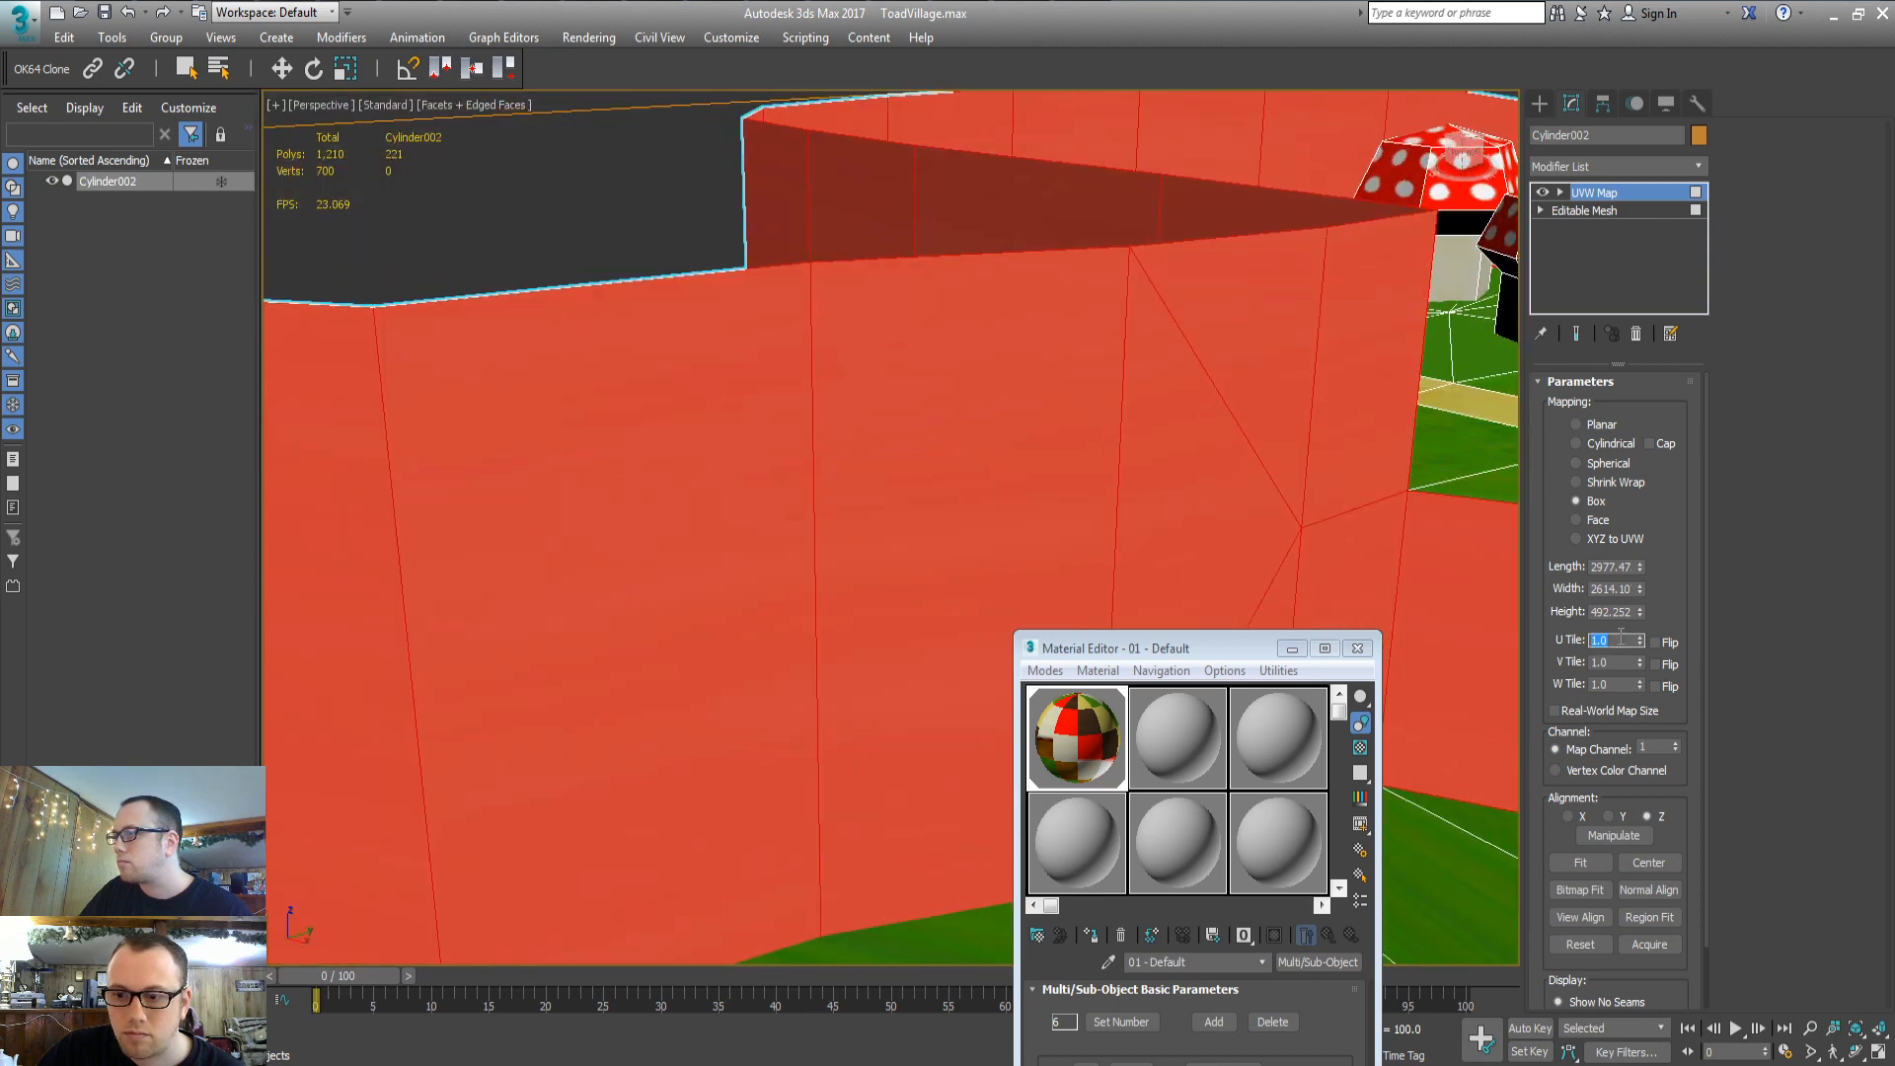
type("6")
key("Tab")
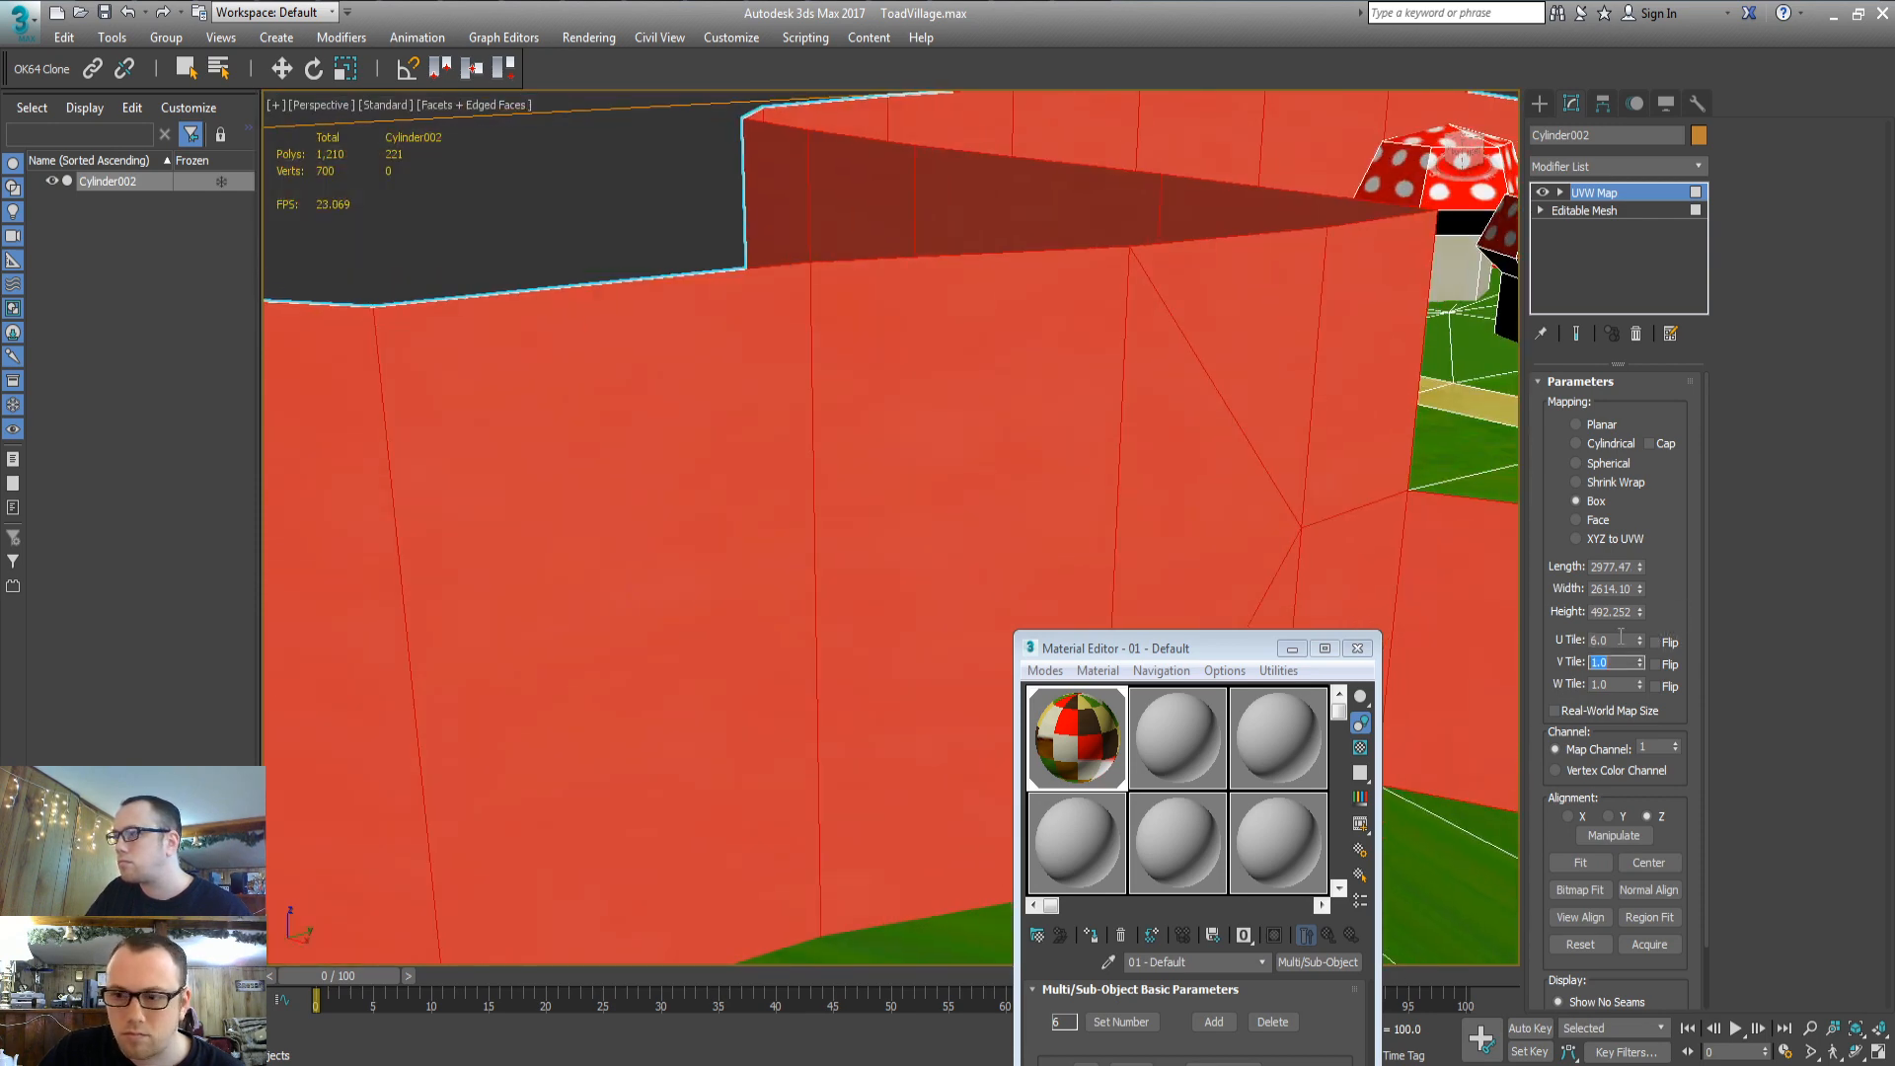
key("Tab")
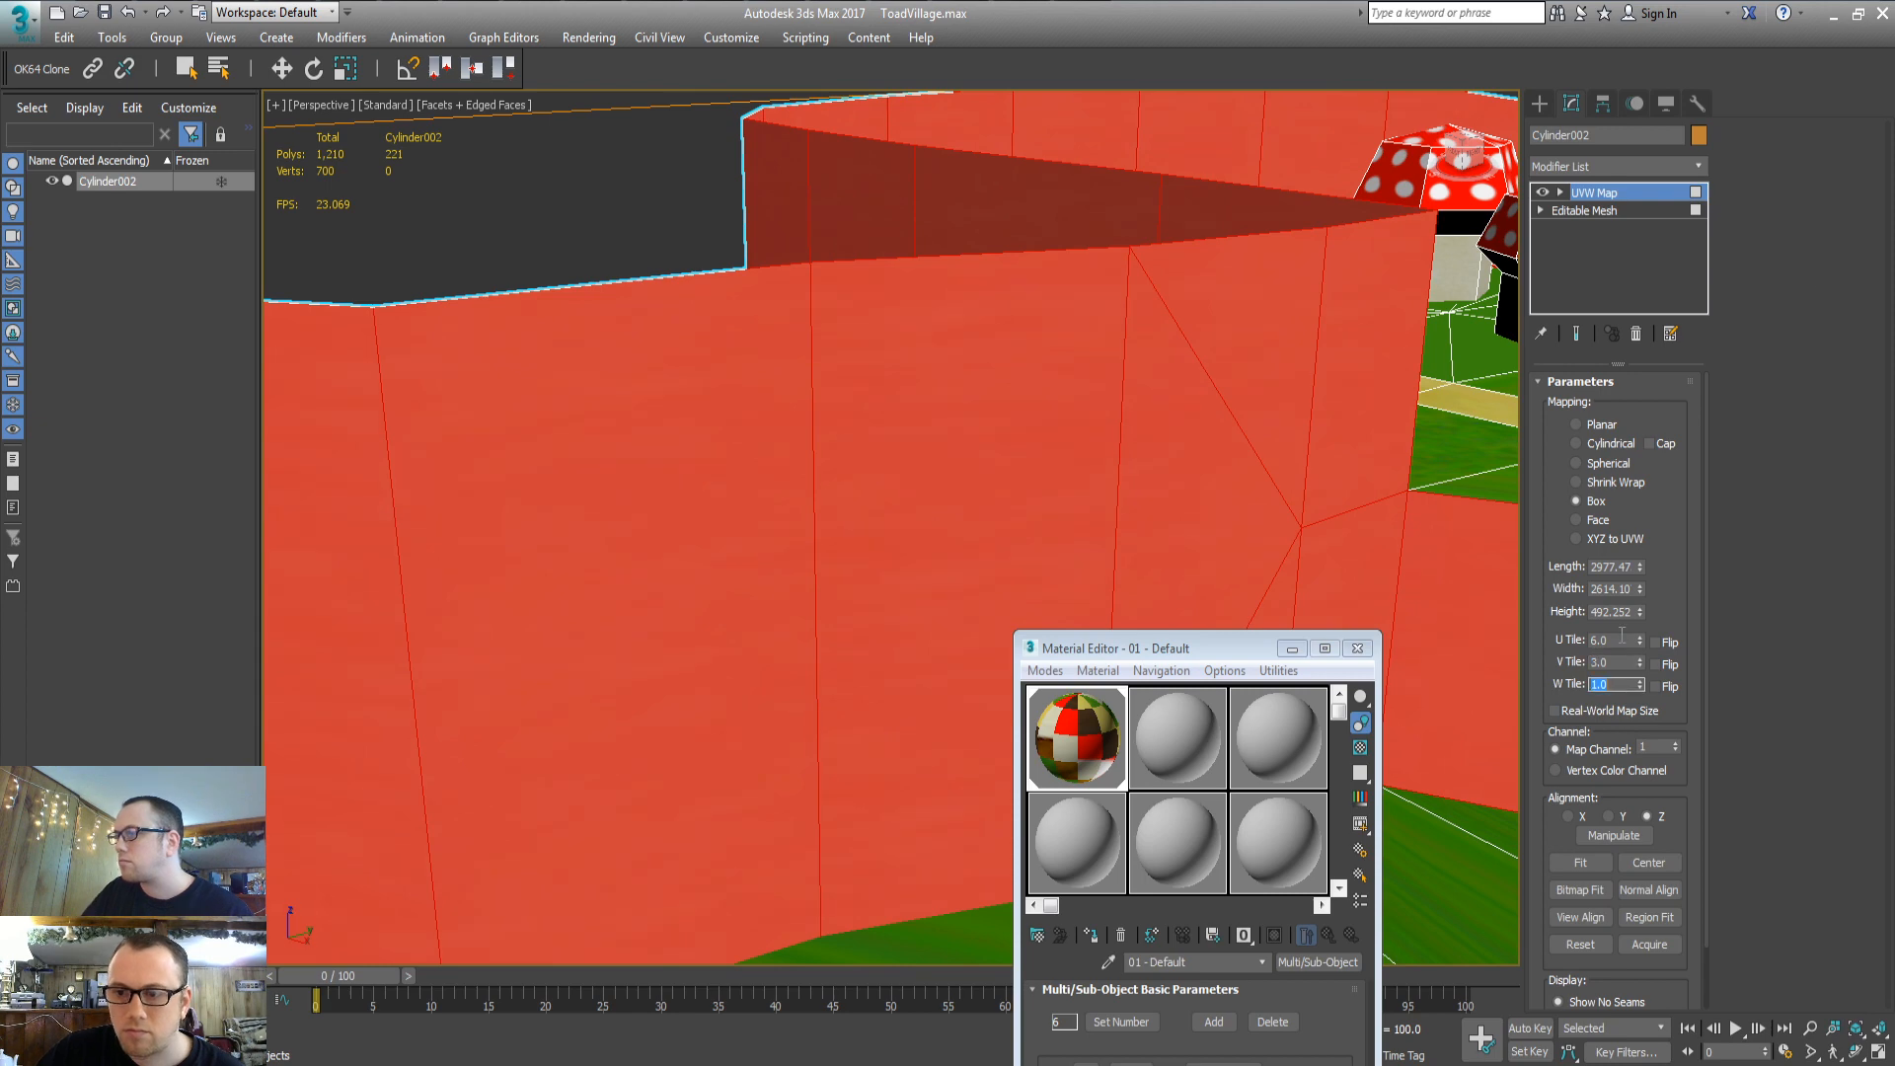
Assign material ID 3 to the selected wall faces in the Editable Mesh and switch to triangle face selection
left_click(1589, 211)
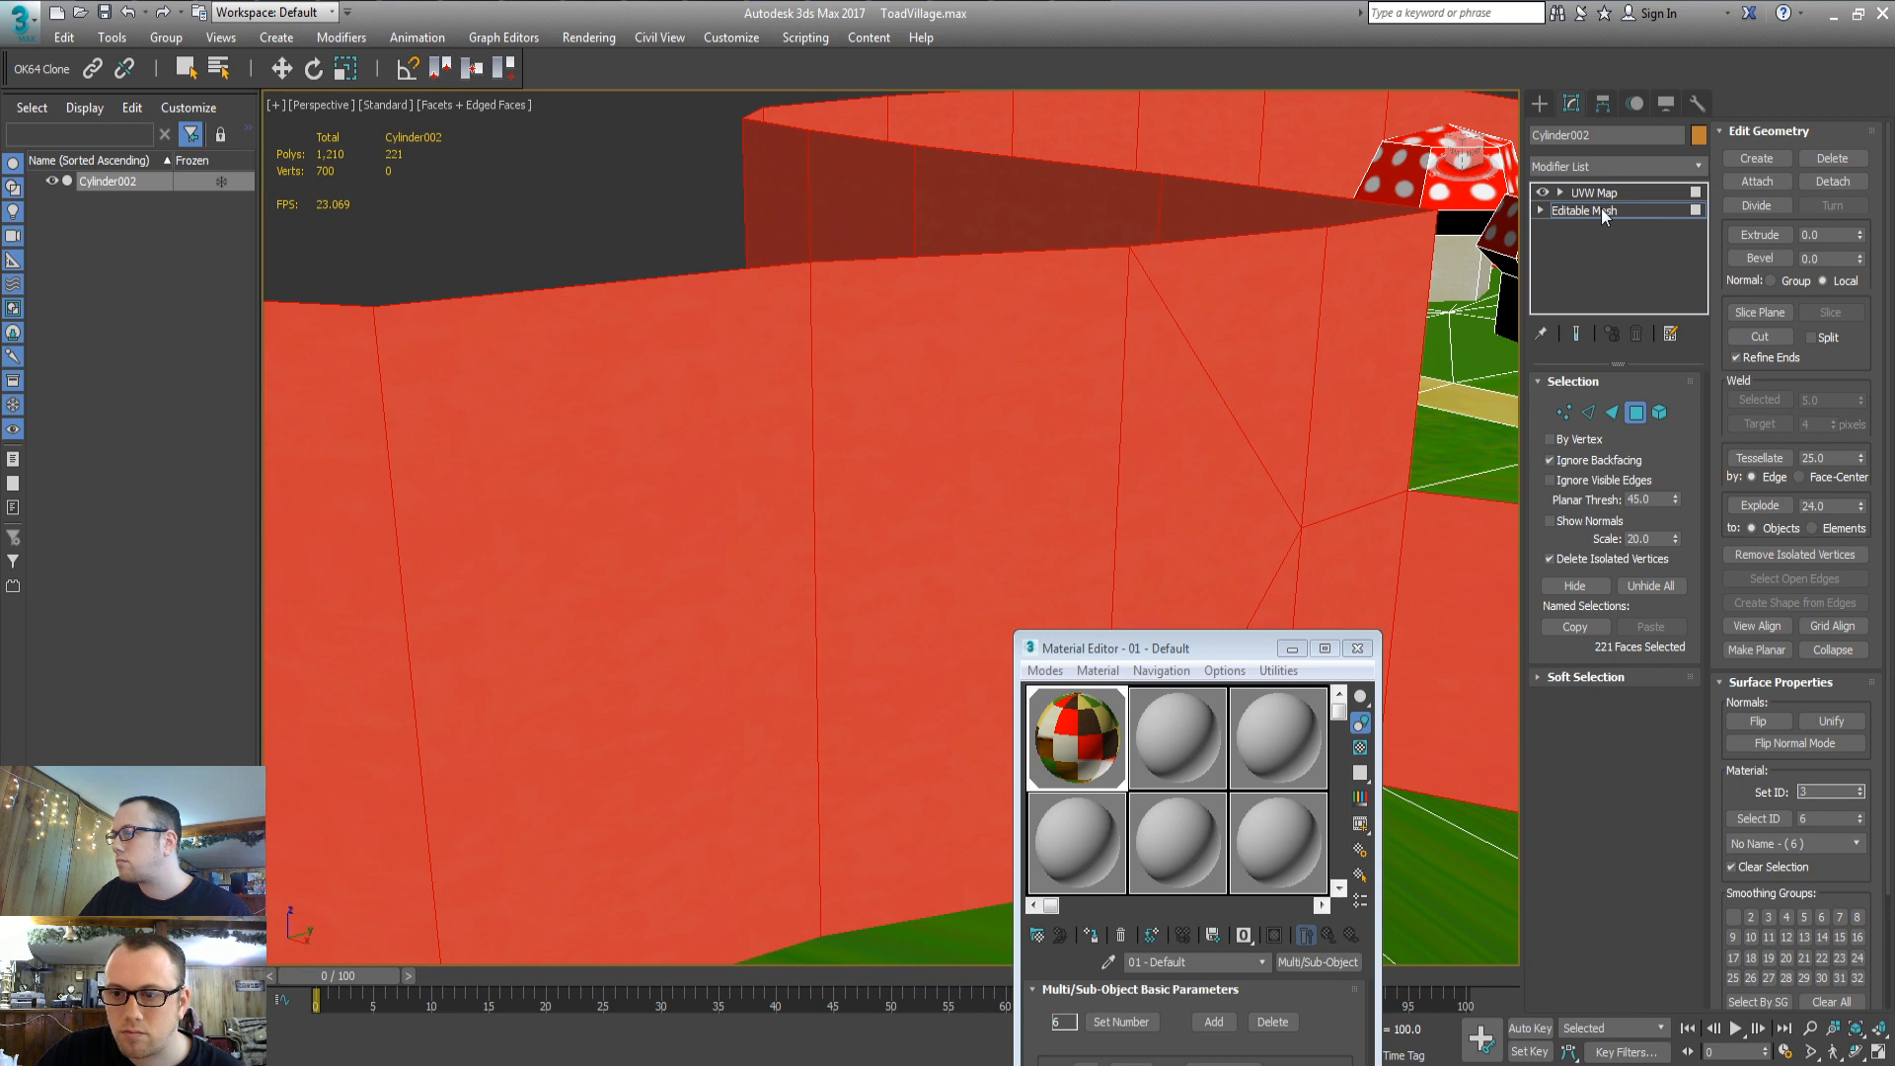
type("3")
key("Return")
middle_click_drag(969, 405, 955, 417)
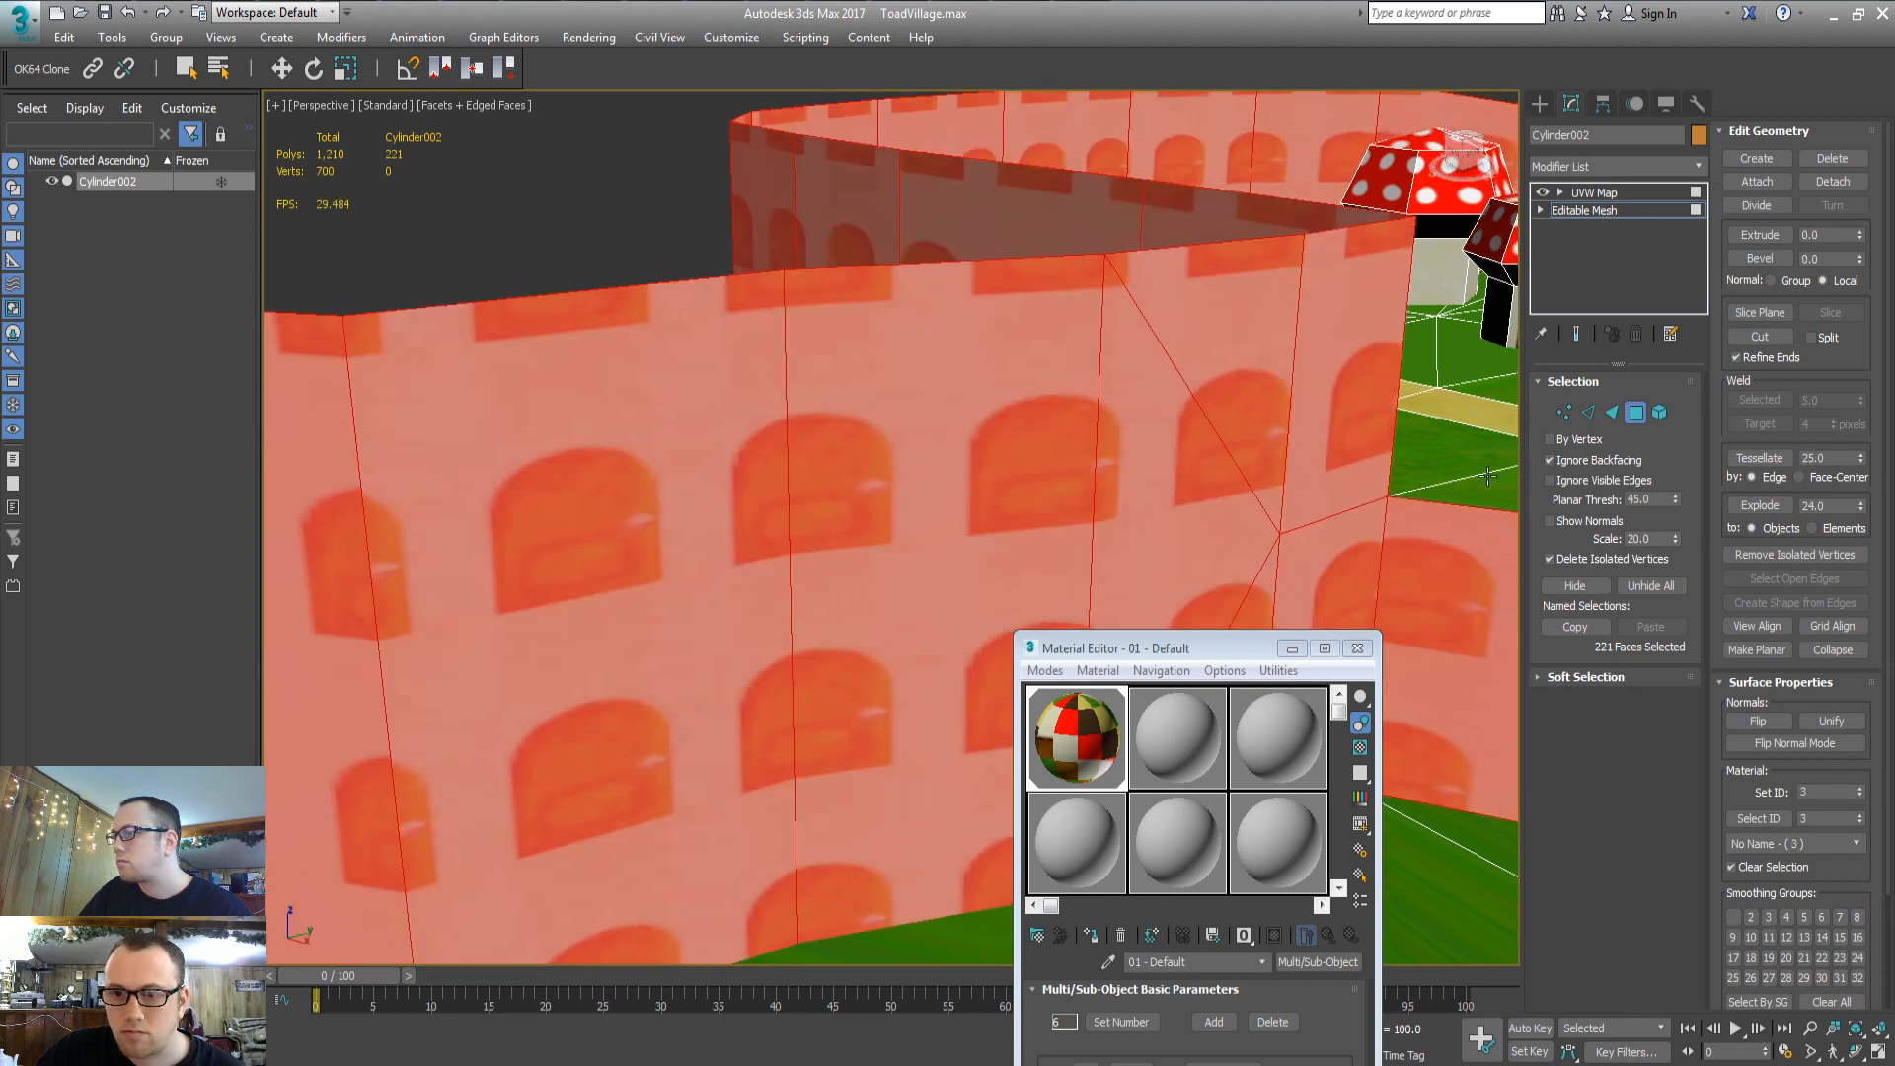
left_click(1612, 413)
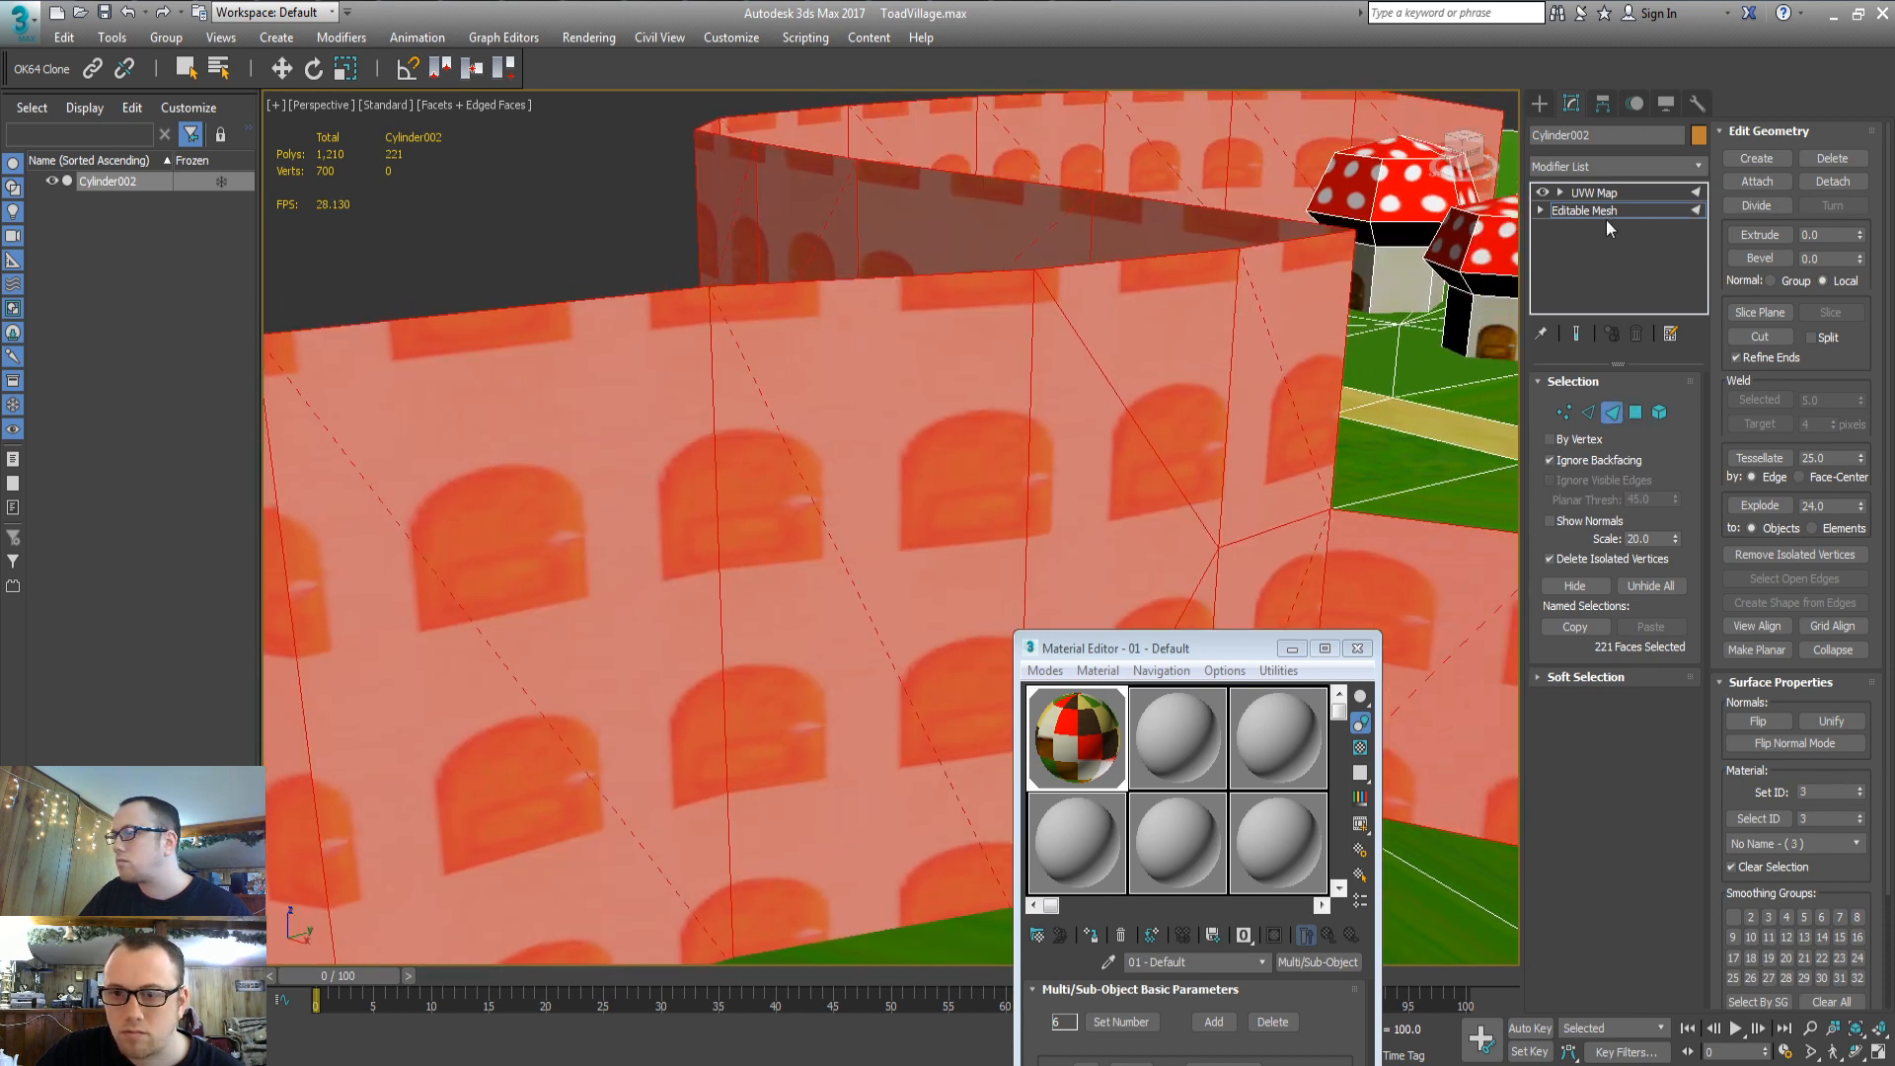
Return to the UVW Map modifier and set its U tile and V tile to 1
left_click(1621, 194)
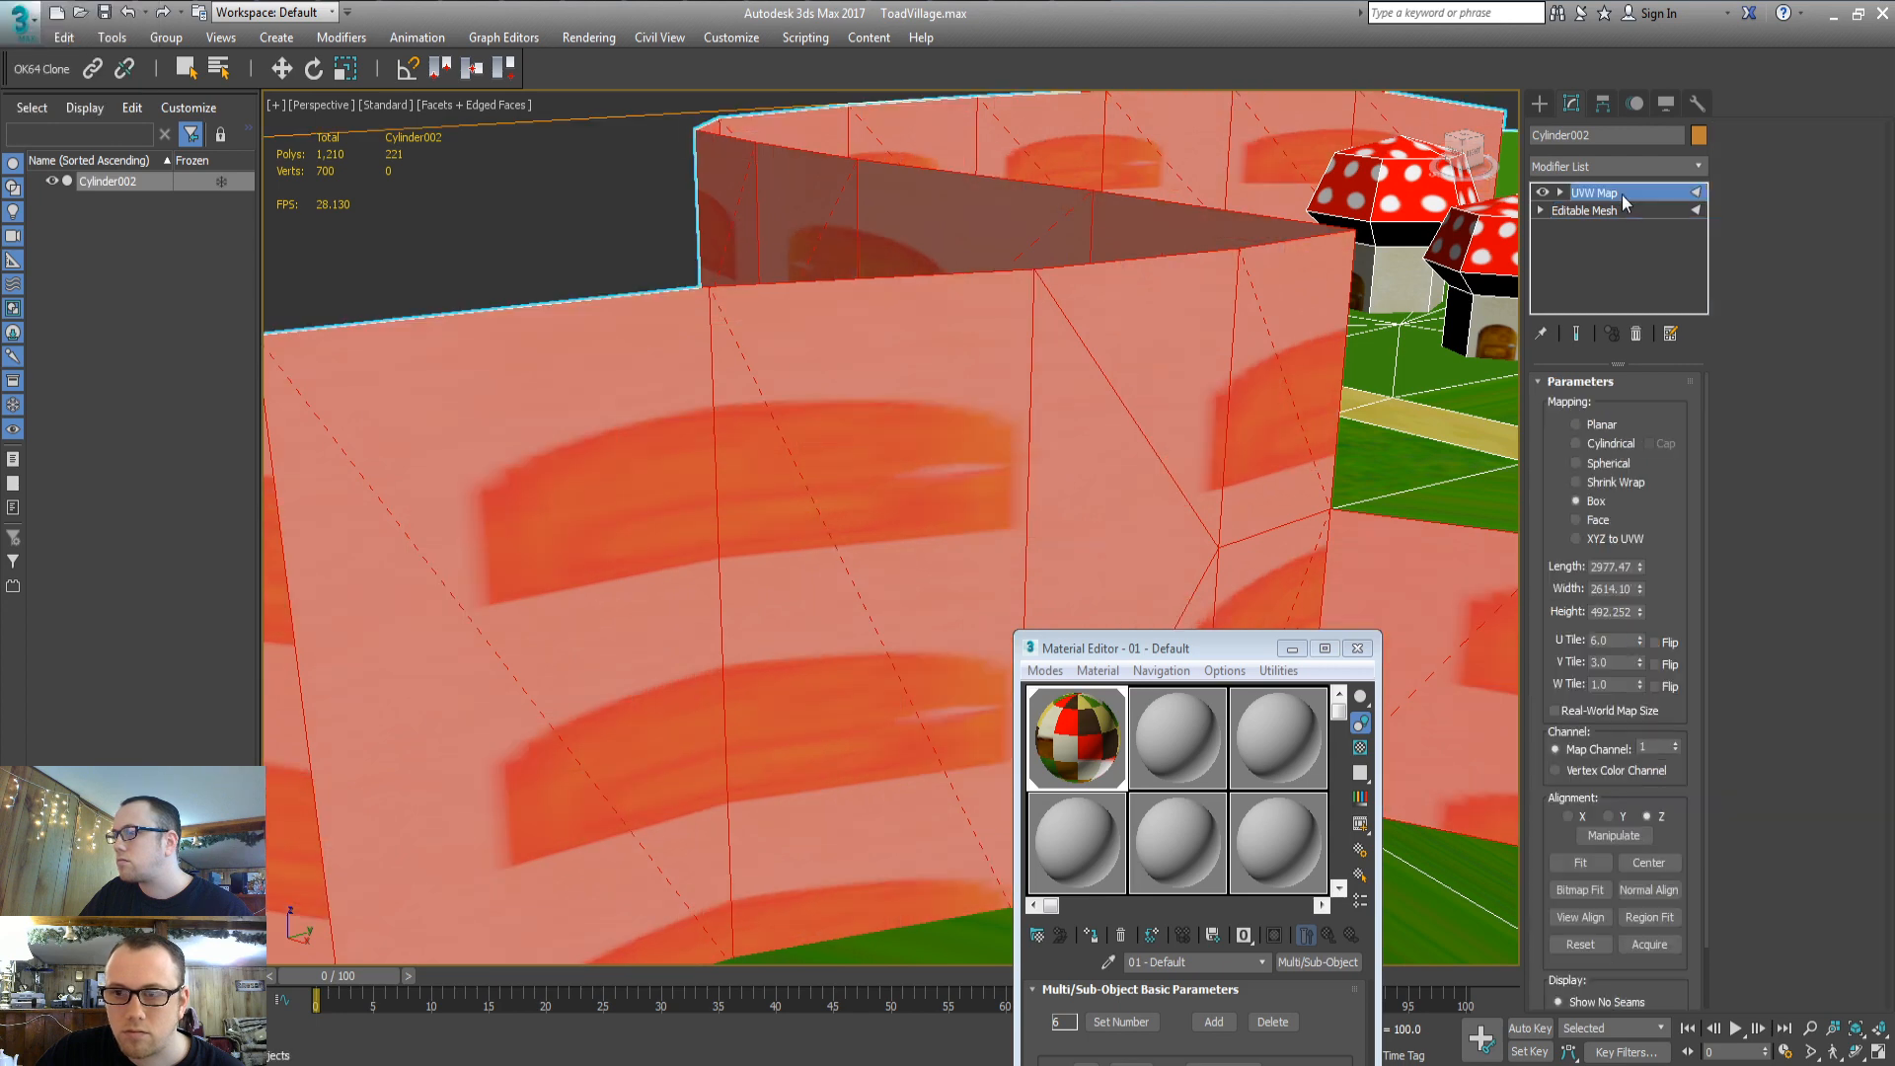
double_click(1615, 644)
type("1")
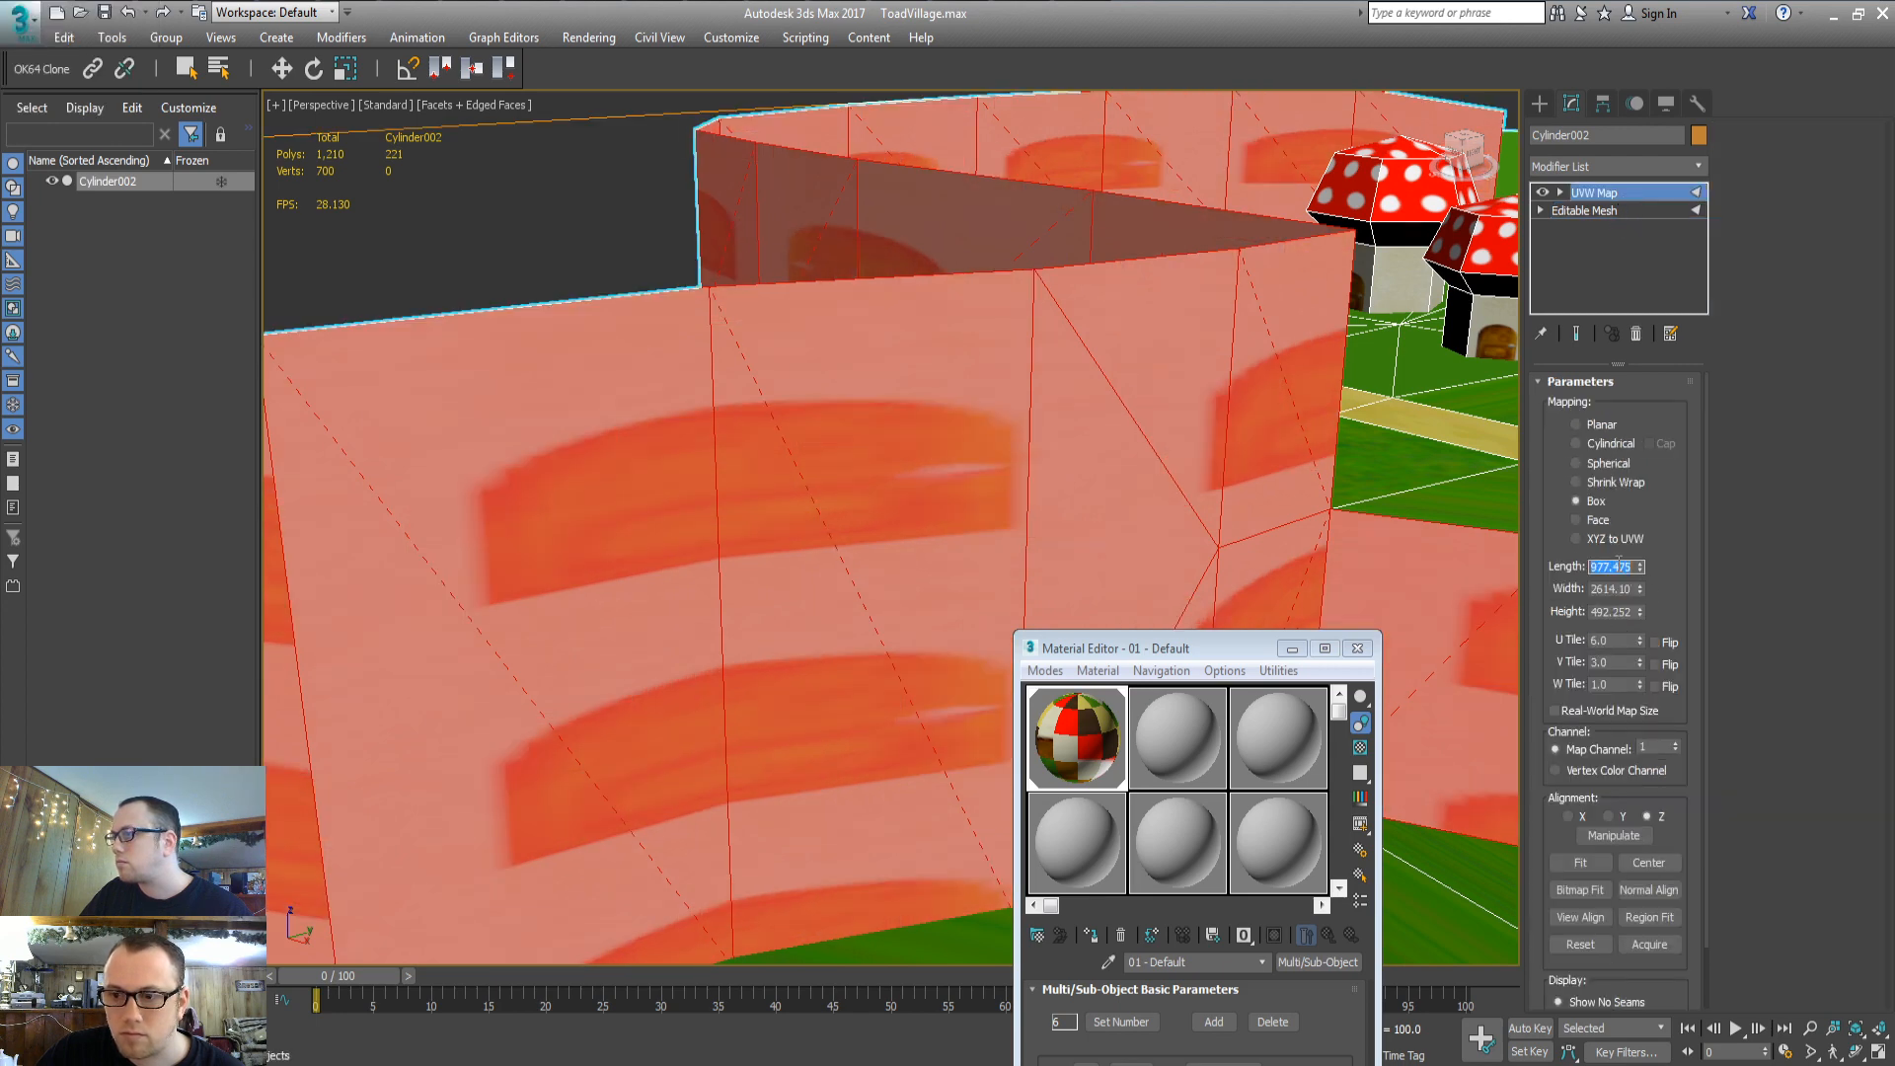
key("Tab")
type("1")
key("Tab")
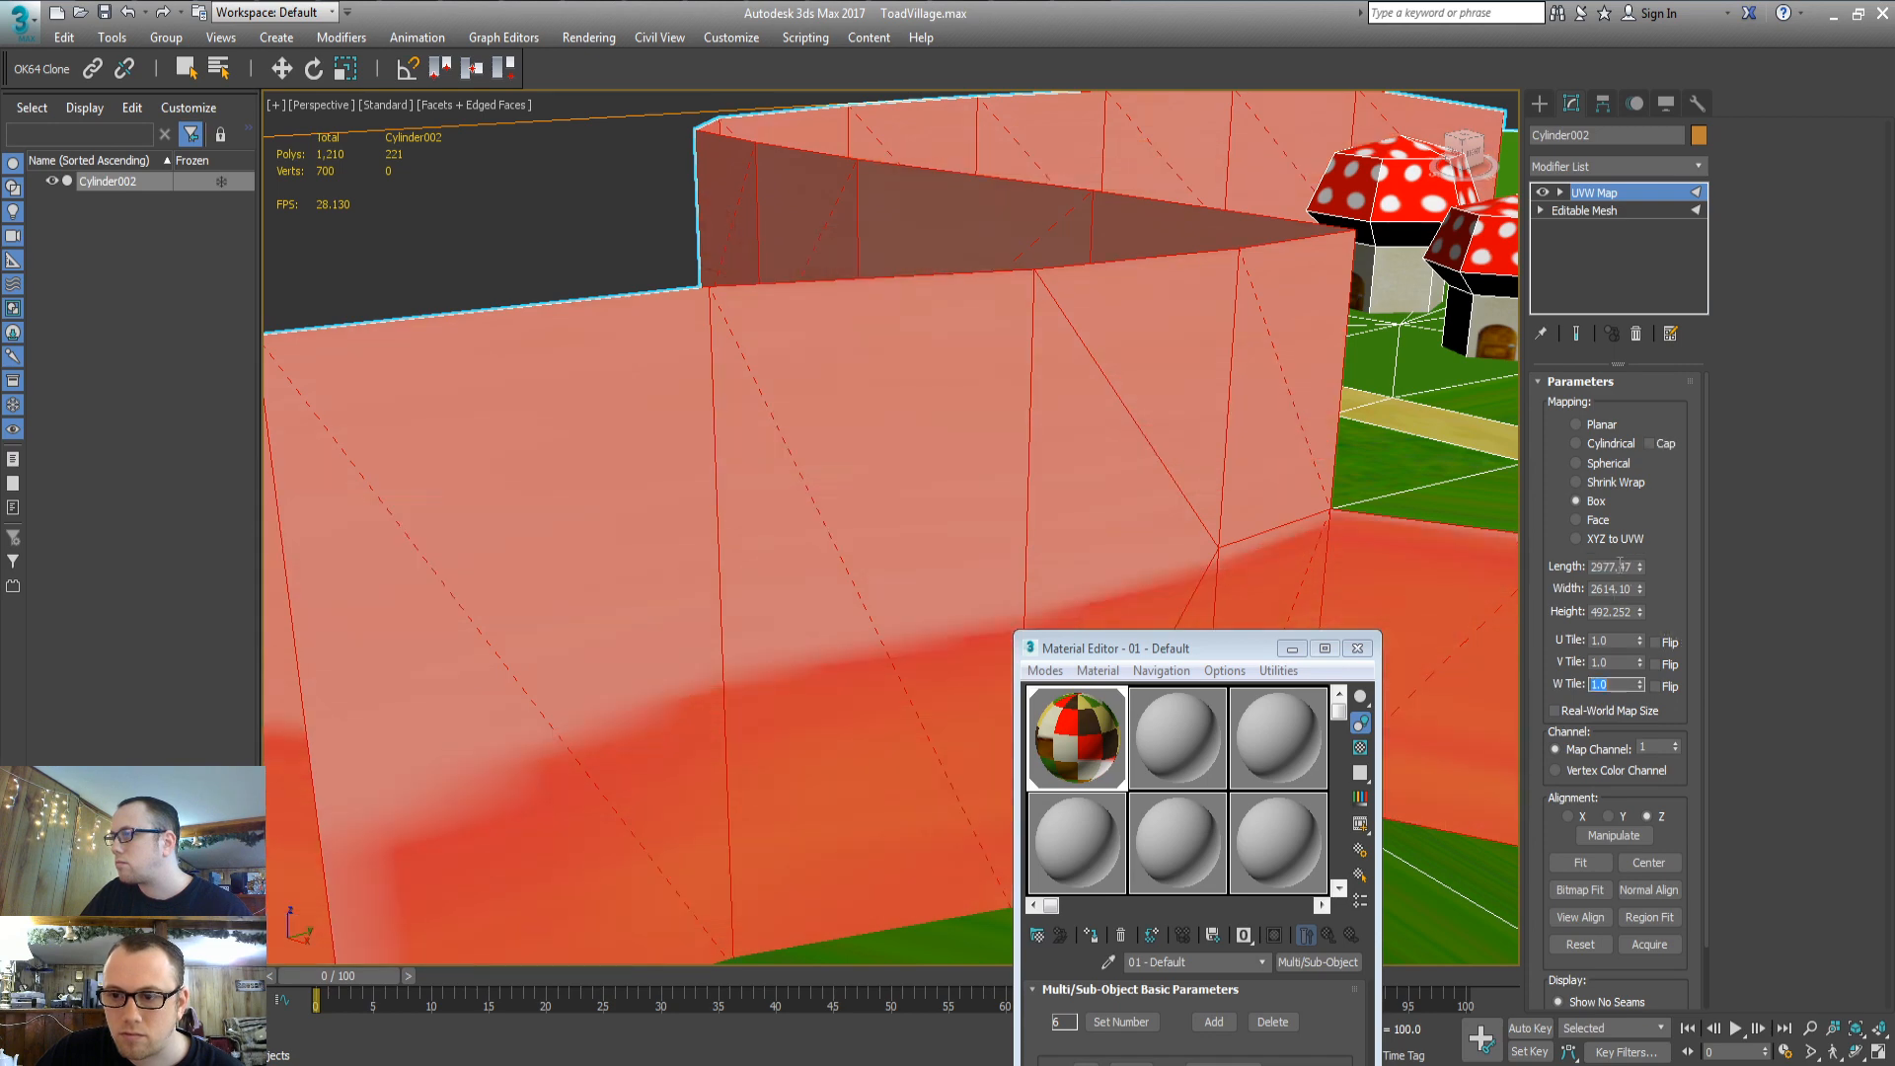
Set the box mapping's length to 75, width to 150 and height to 150
key("Tab")
type("7")
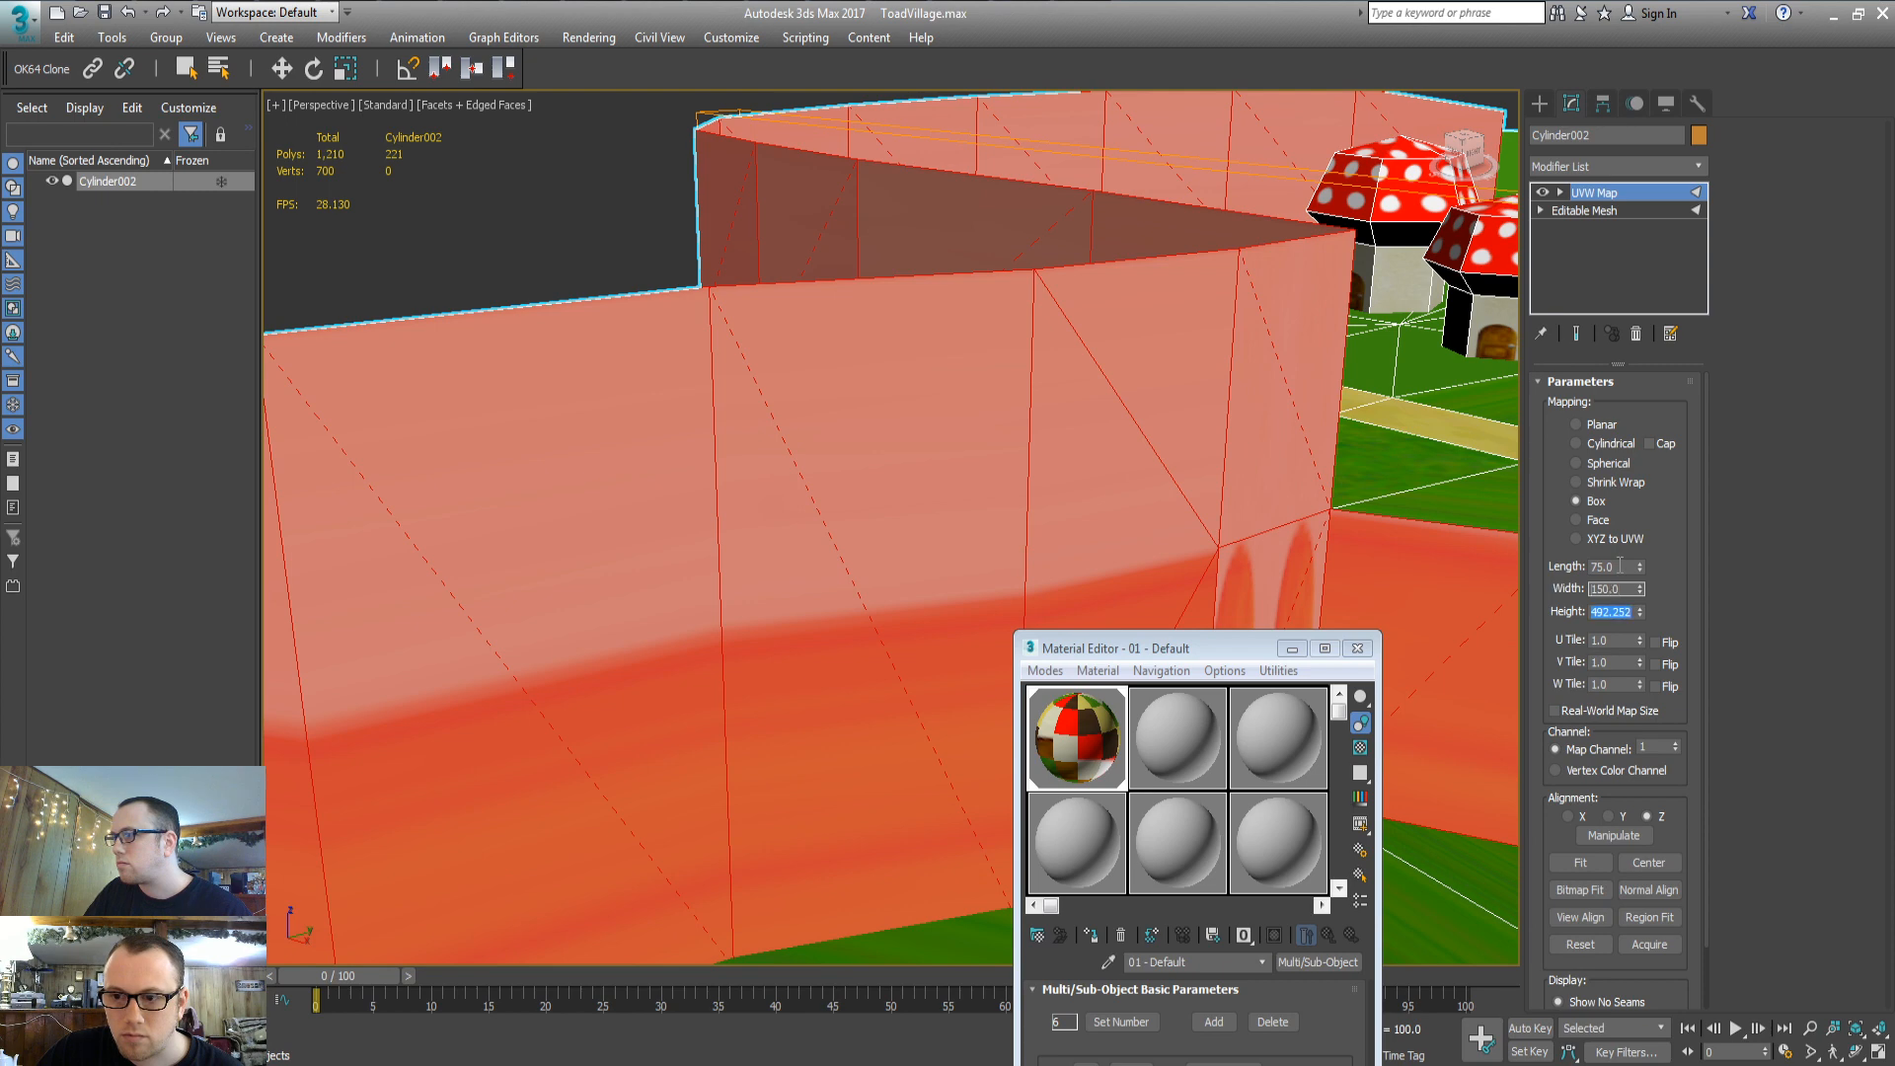
type("150")
key("Tab")
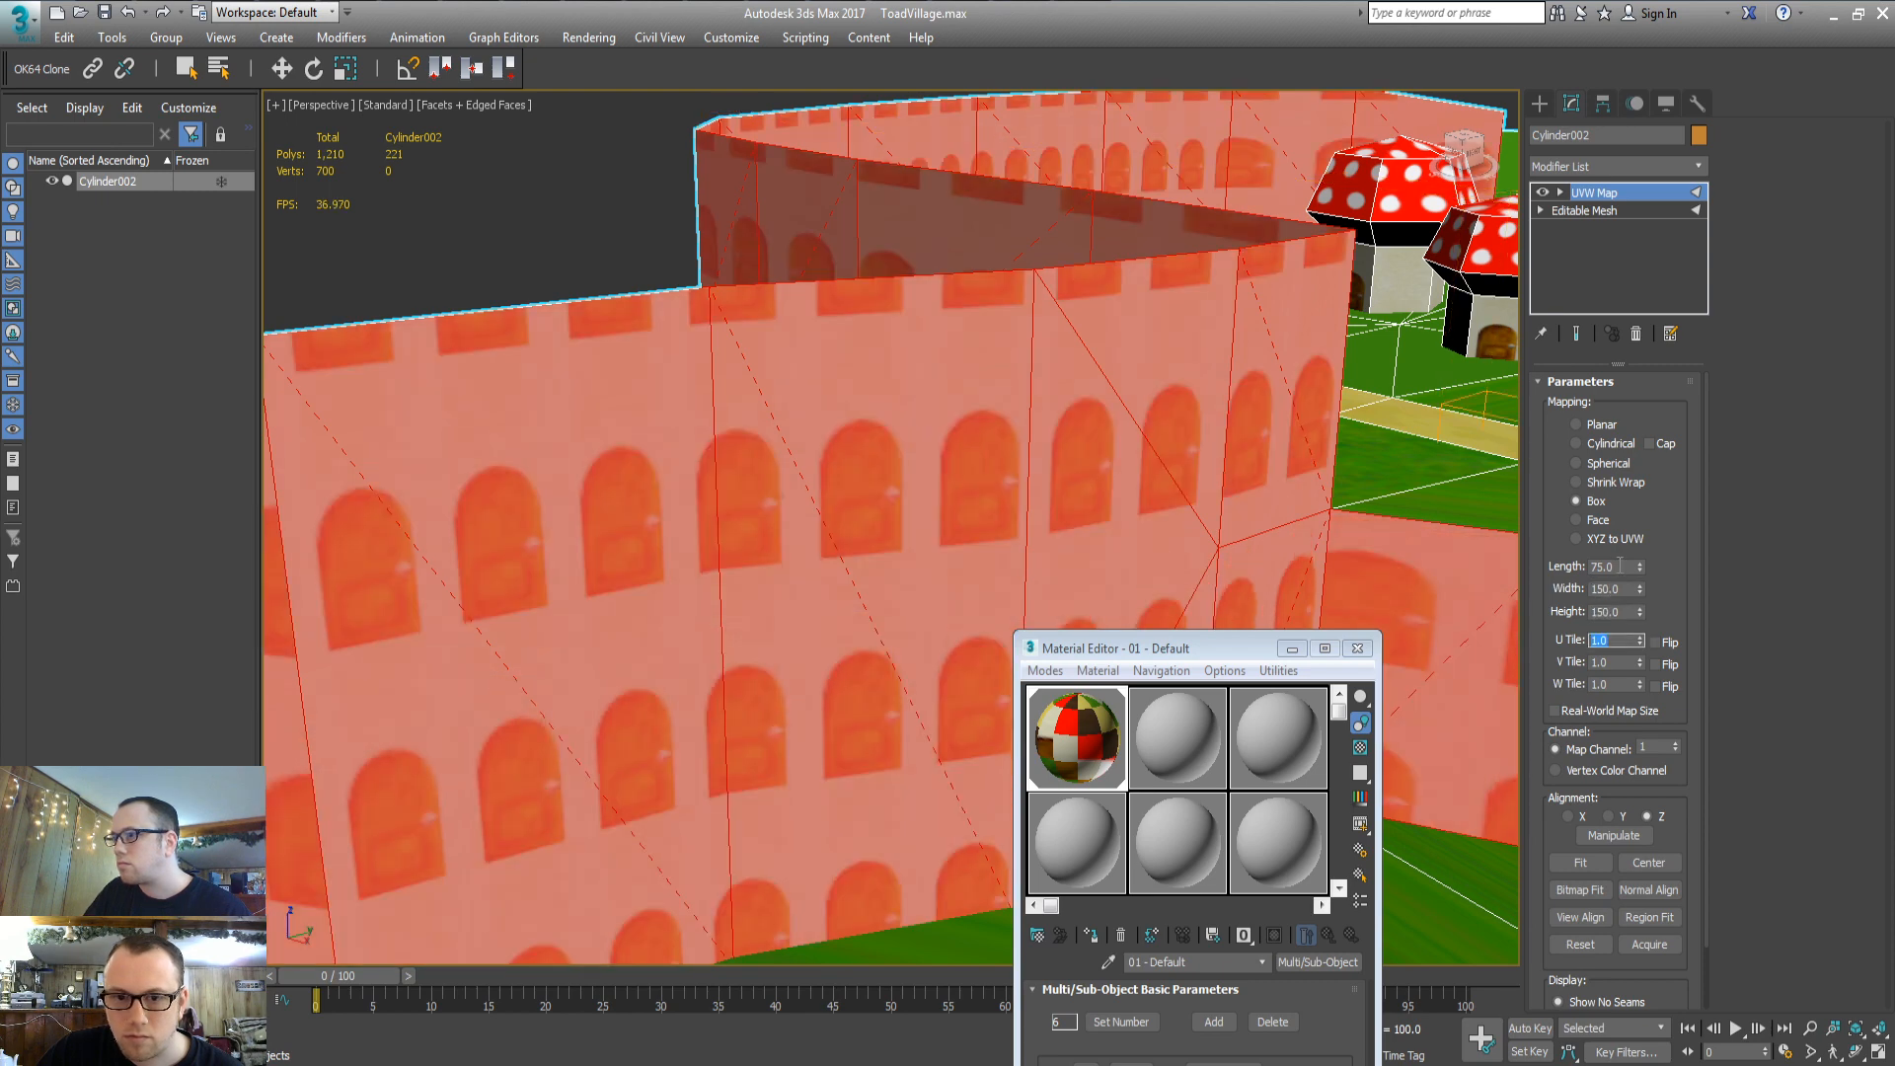
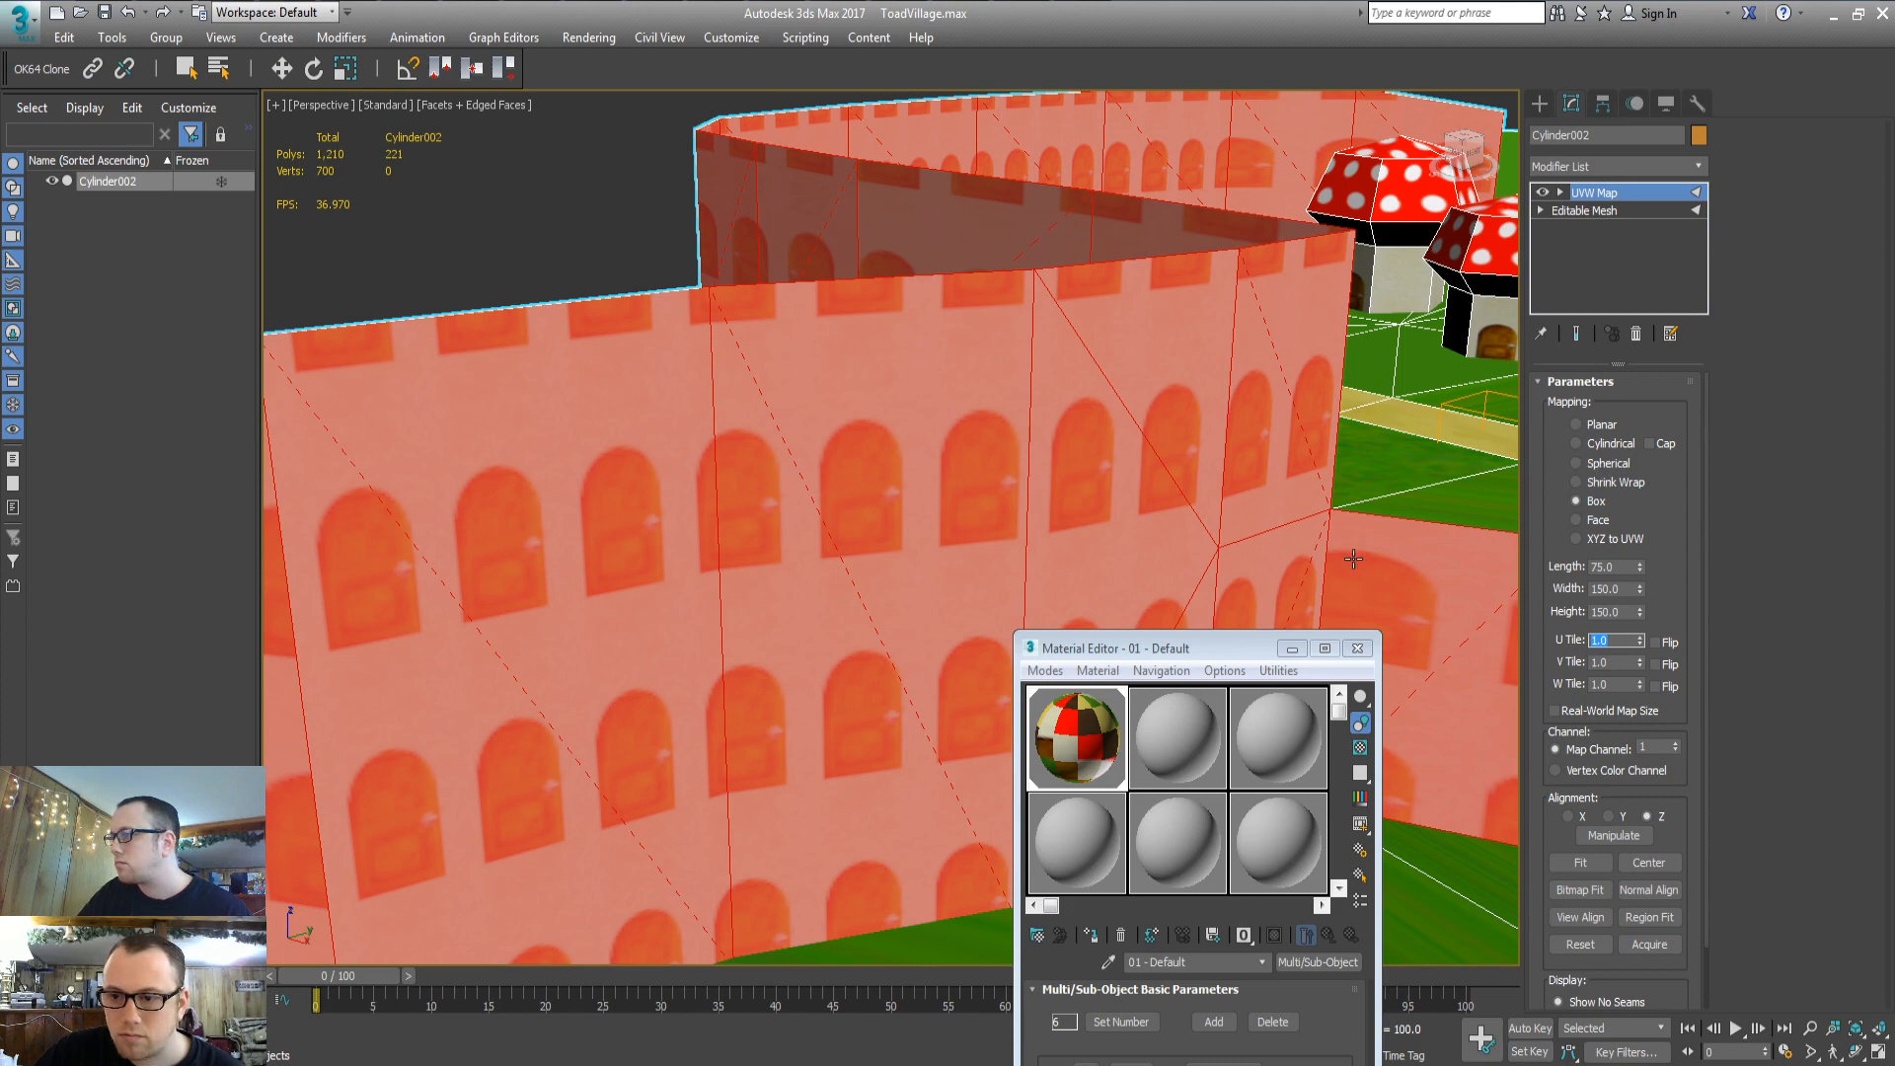
Try collapsing the UVW mapping into the mesh, assigning the dark dirt material ID to the wall faces and clearing the selection
left_click(922, 793)
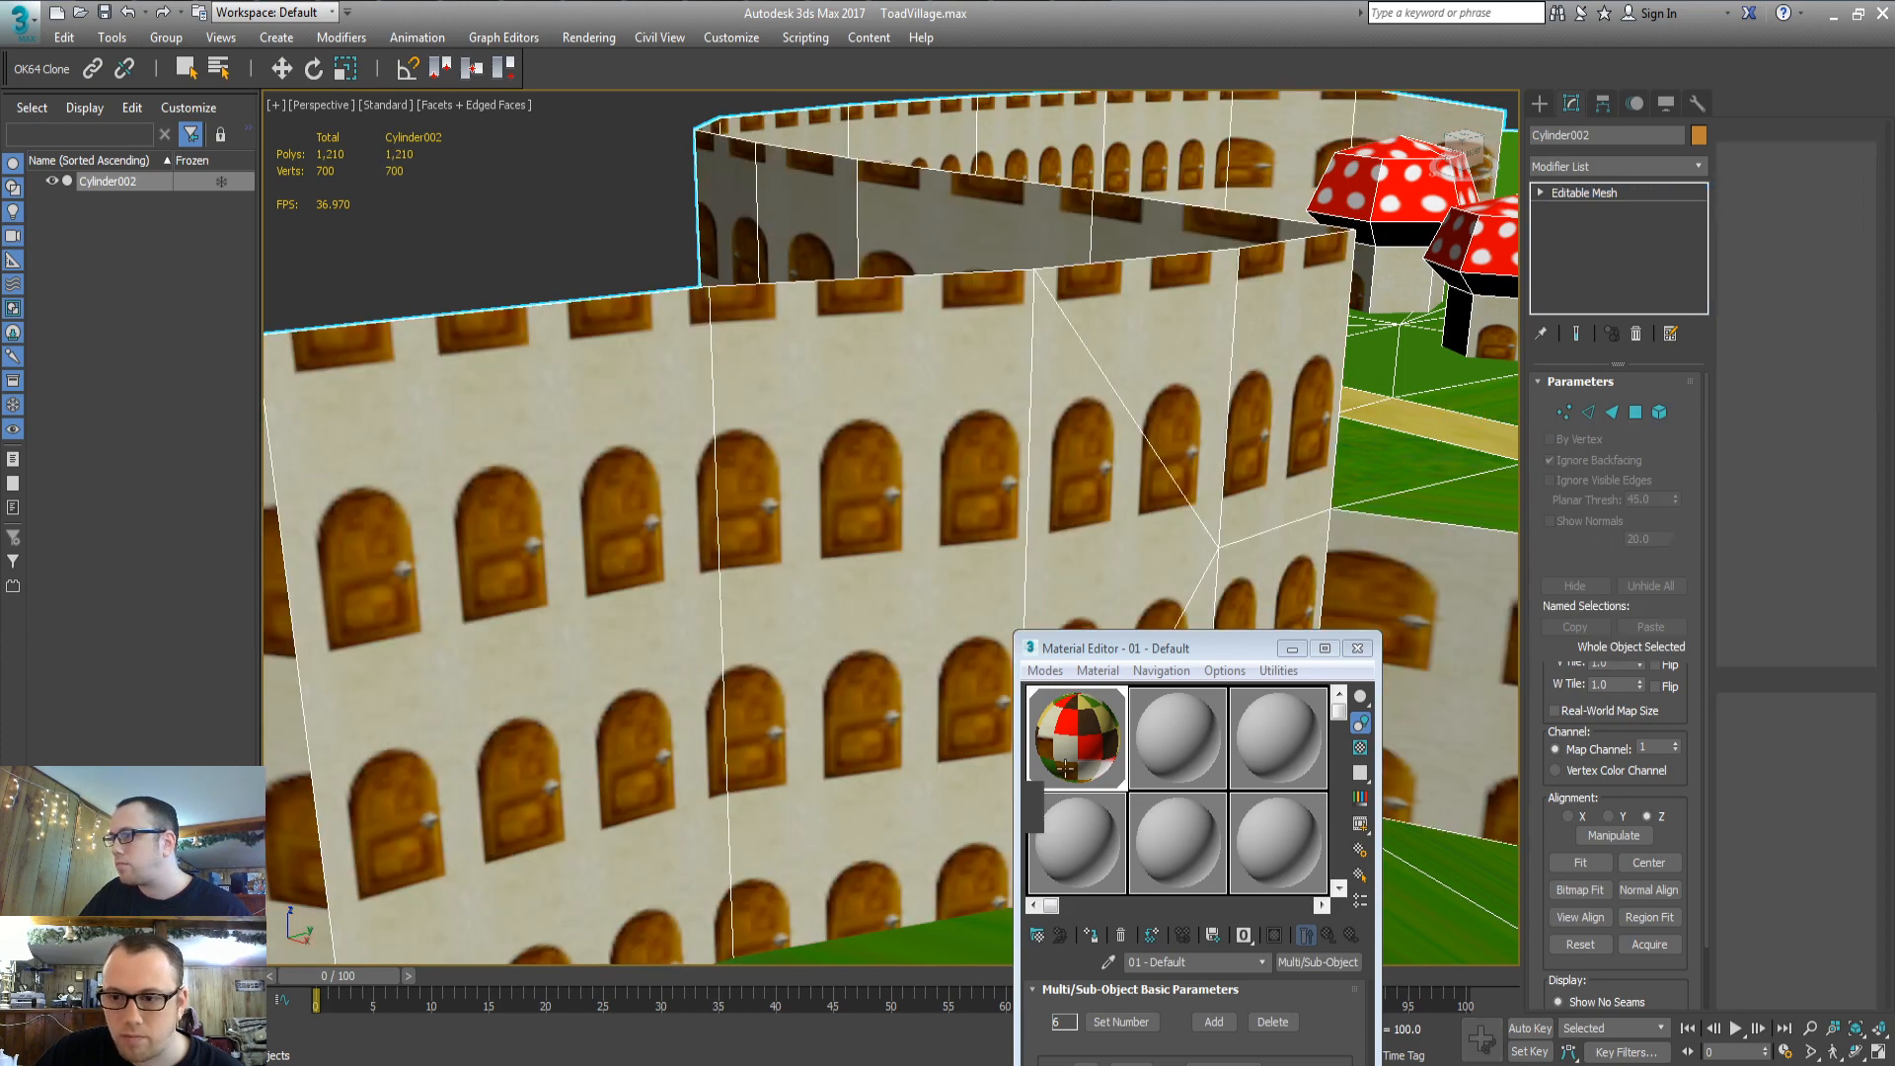
key("4")
middle_click_drag(867, 628, 655, 549)
scroll(738, 574, "down", 3)
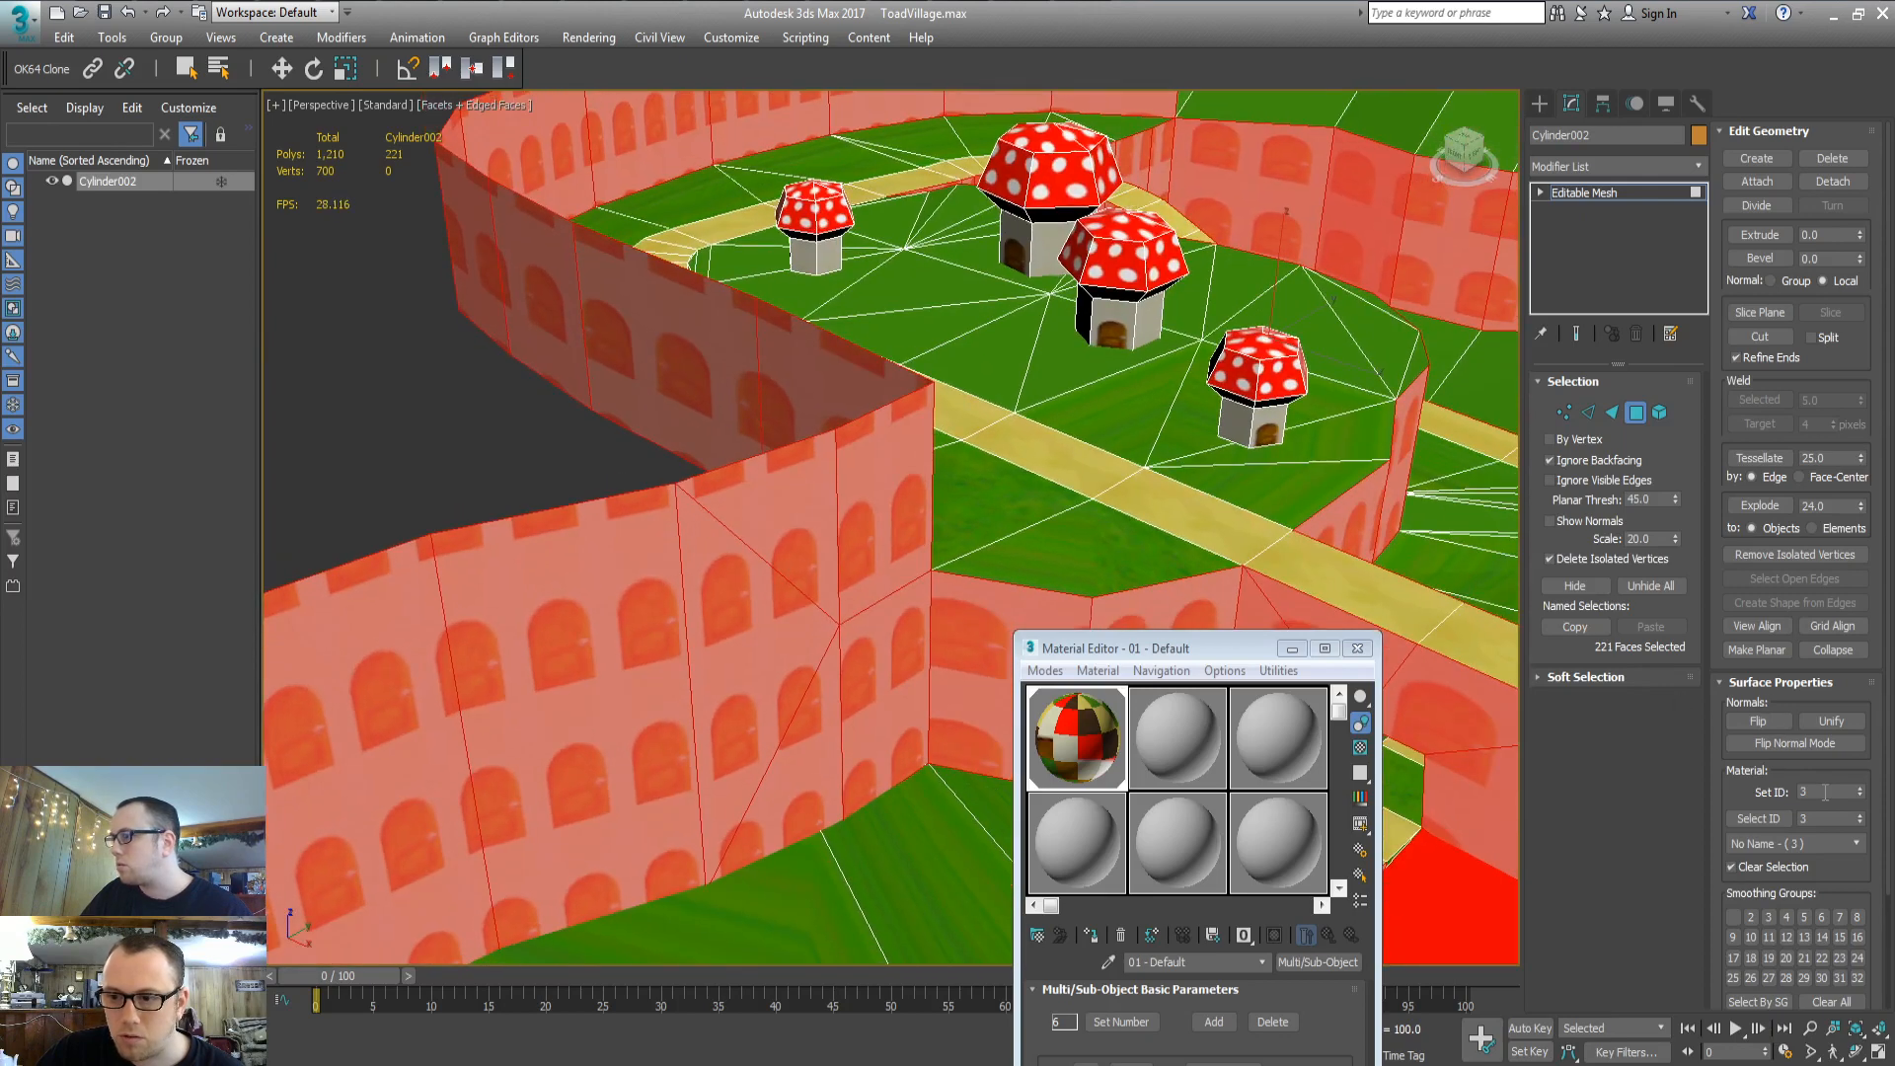
key("Return")
left_click(460, 342)
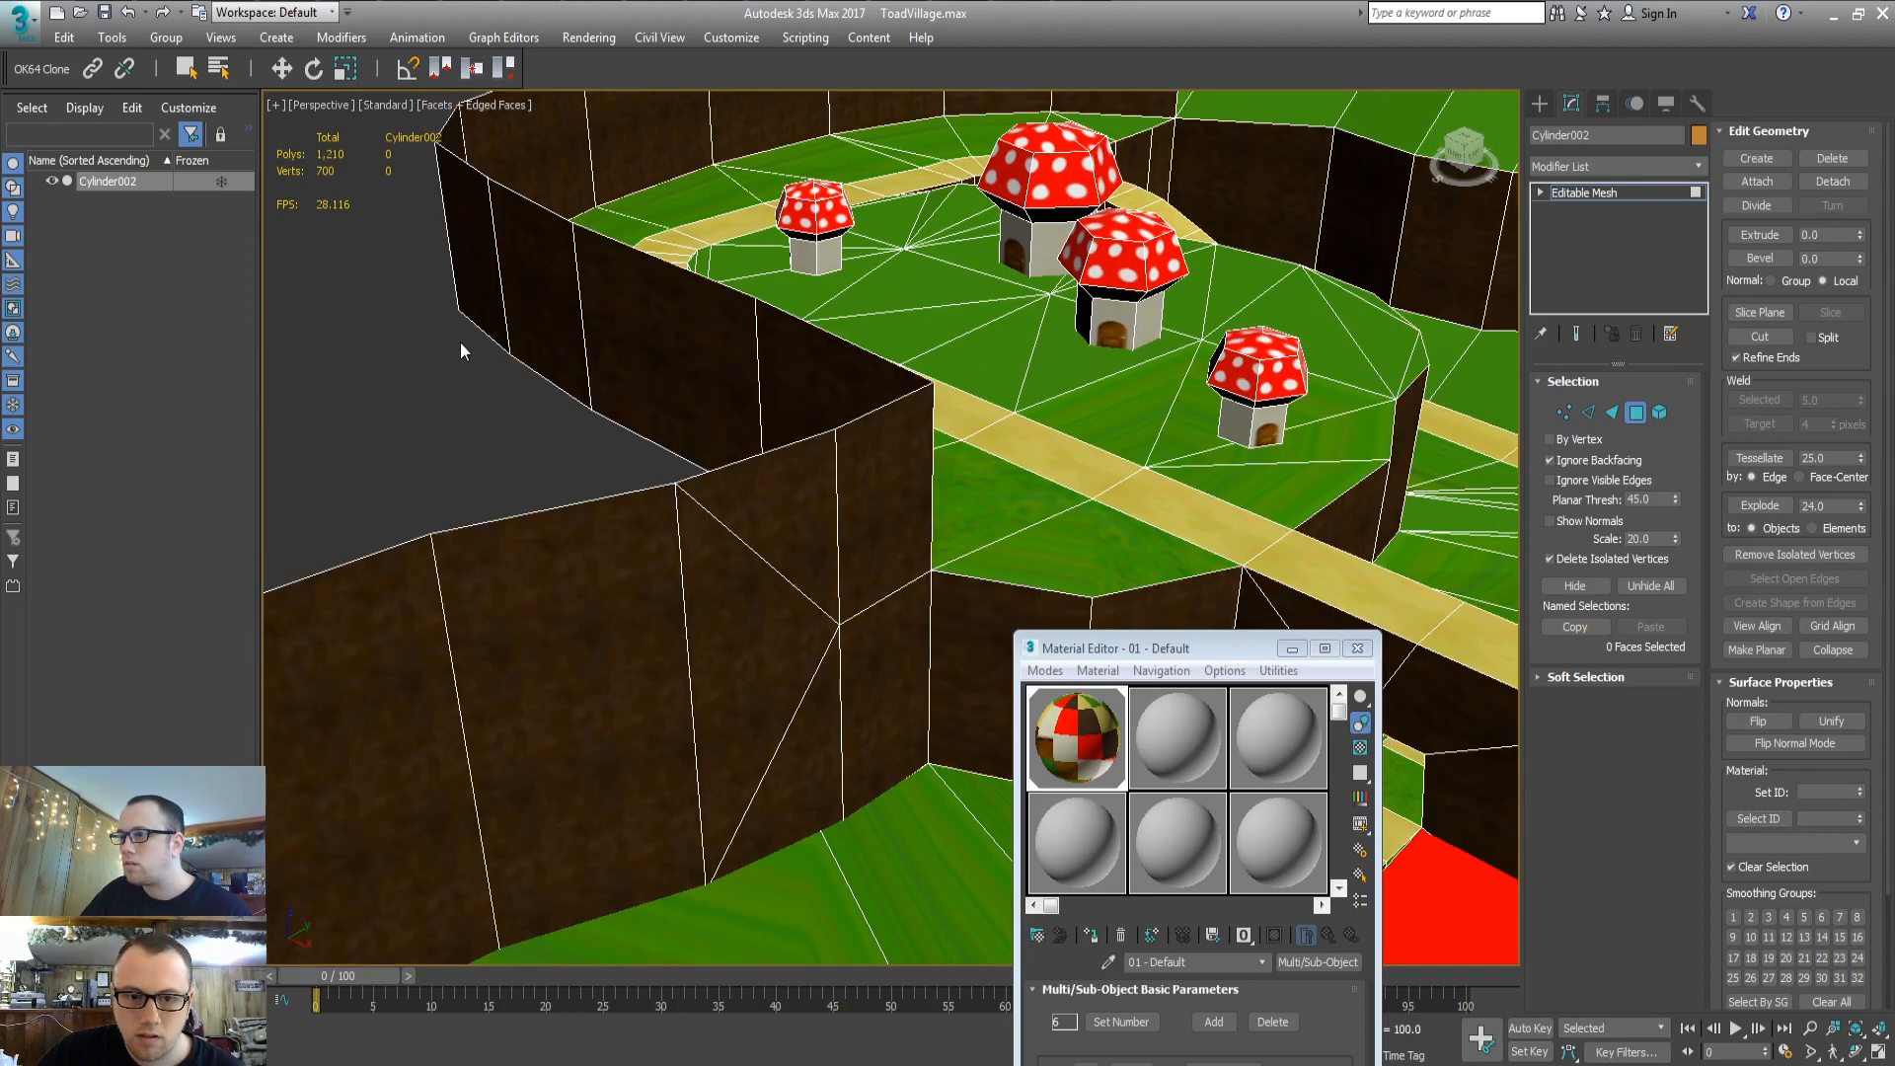
Turn off edged faces in the perspective view and inspect the dirt texture on the walls
left_click(505, 105)
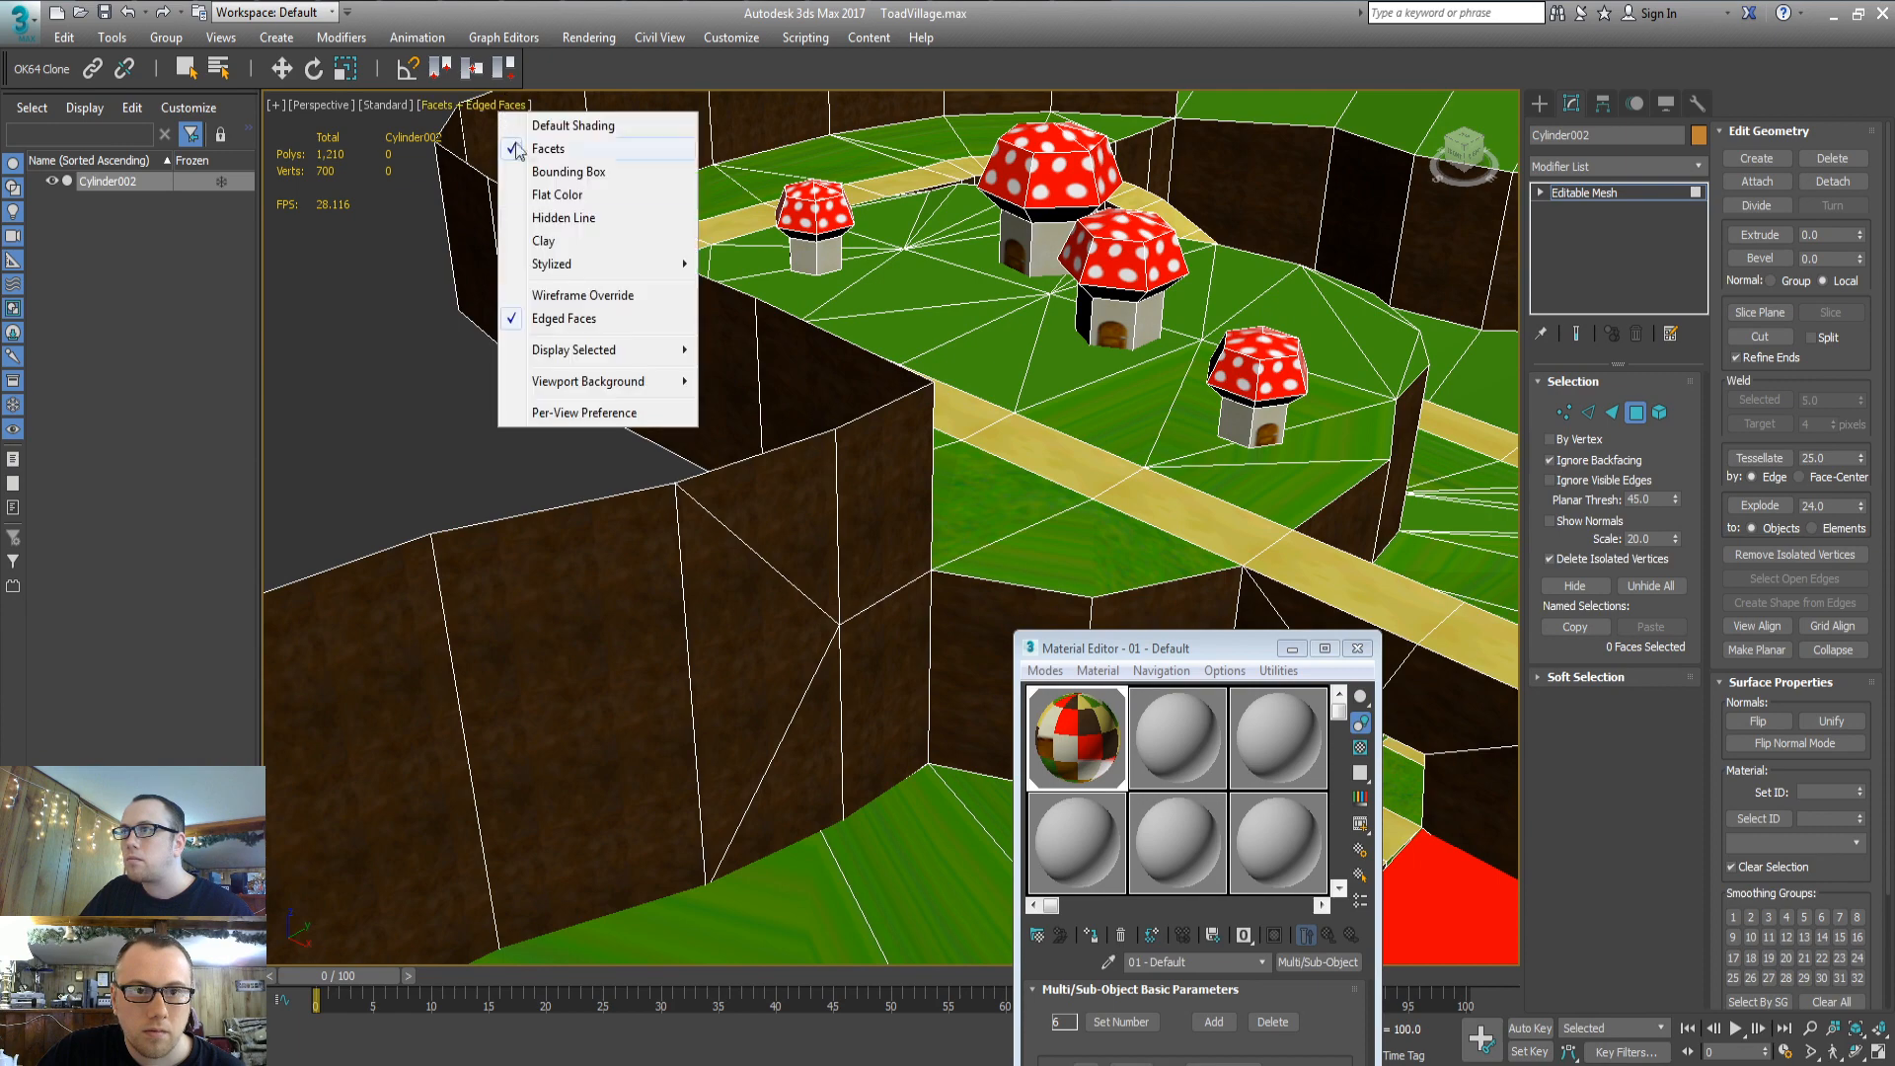
left_click(592, 318)
mouse_move(948, 579)
middle_mouse_down("alt")
mouse_move(788, 549)
mouse_move(774, 512)
mouse_move(826, 542)
mouse_move(748, 506)
mouse_move(804, 553)
mouse_move(889, 549)
mouse_move(869, 602)
mouse_move(803, 550)
mouse_move(913, 598)
middle_mouse_up("alt")
middle_click_drag(777, 533, 849, 520)
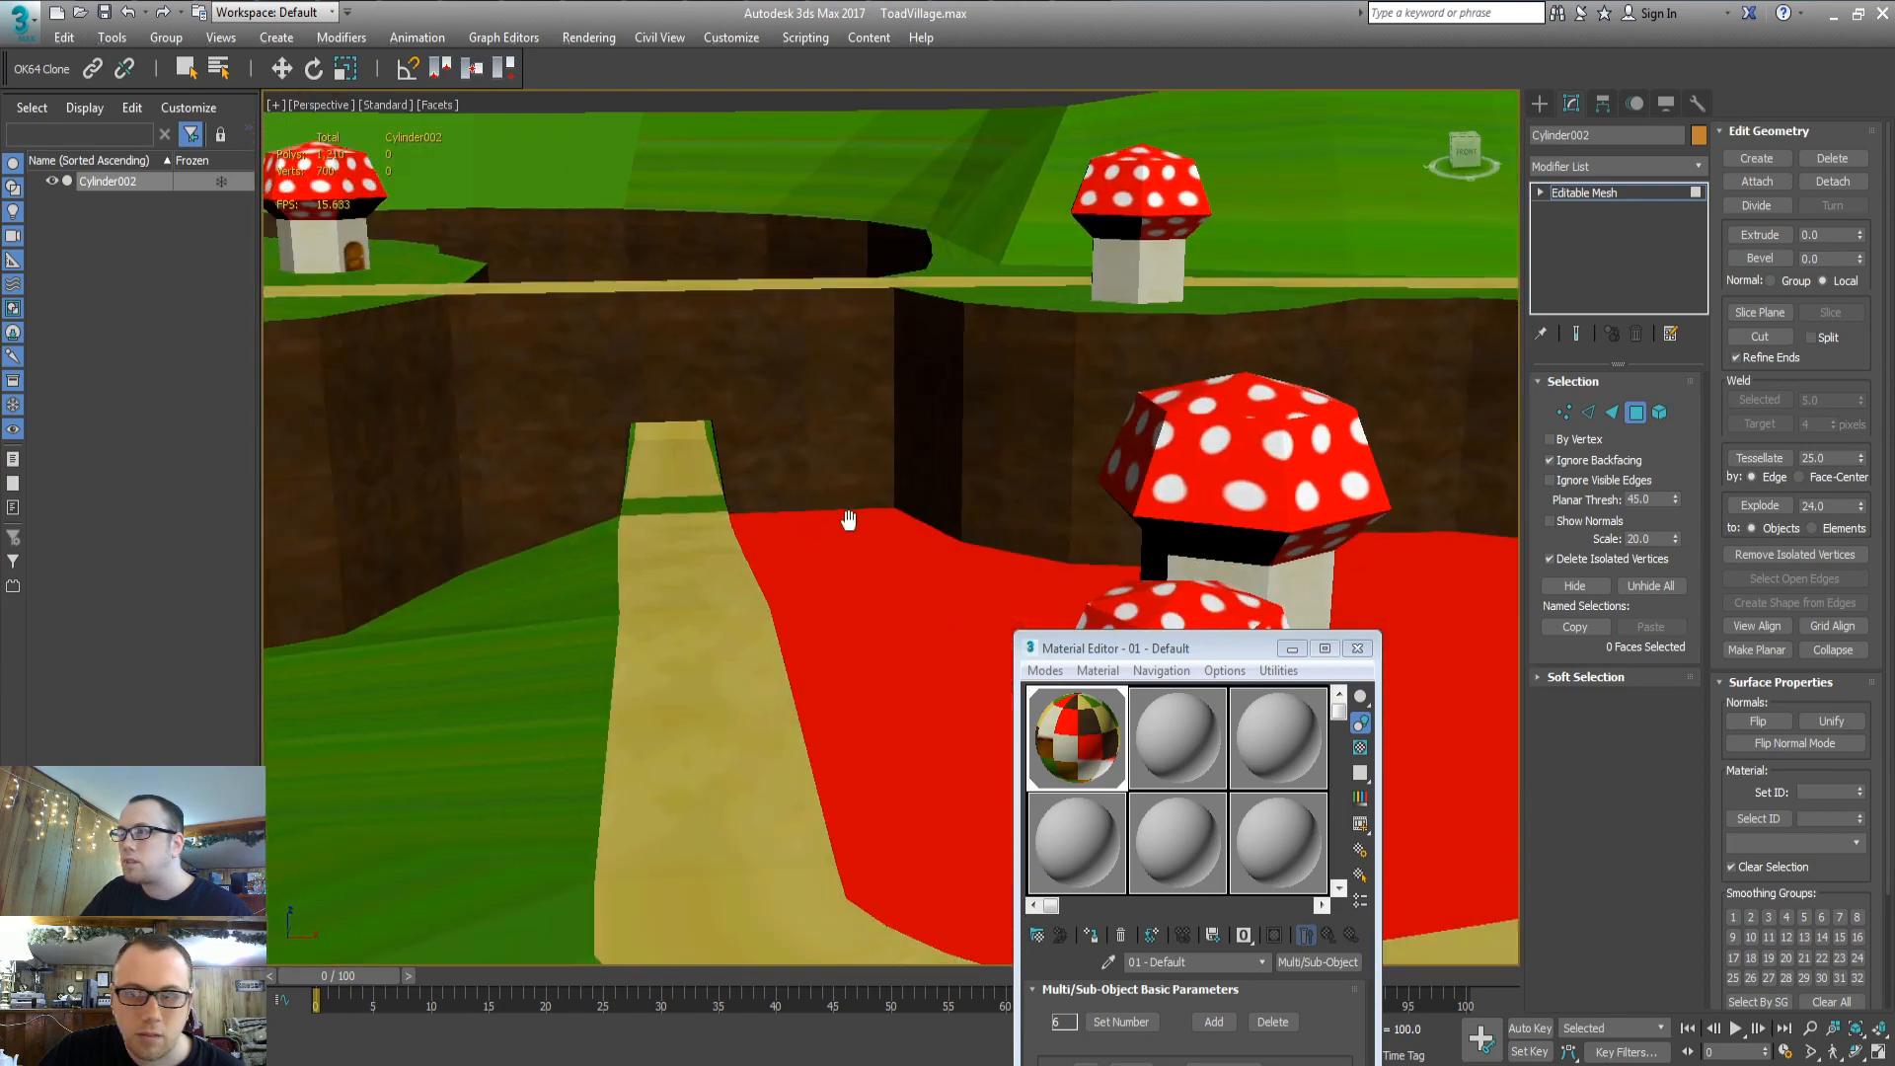
middle_click_drag(960, 417, 1020, 452)
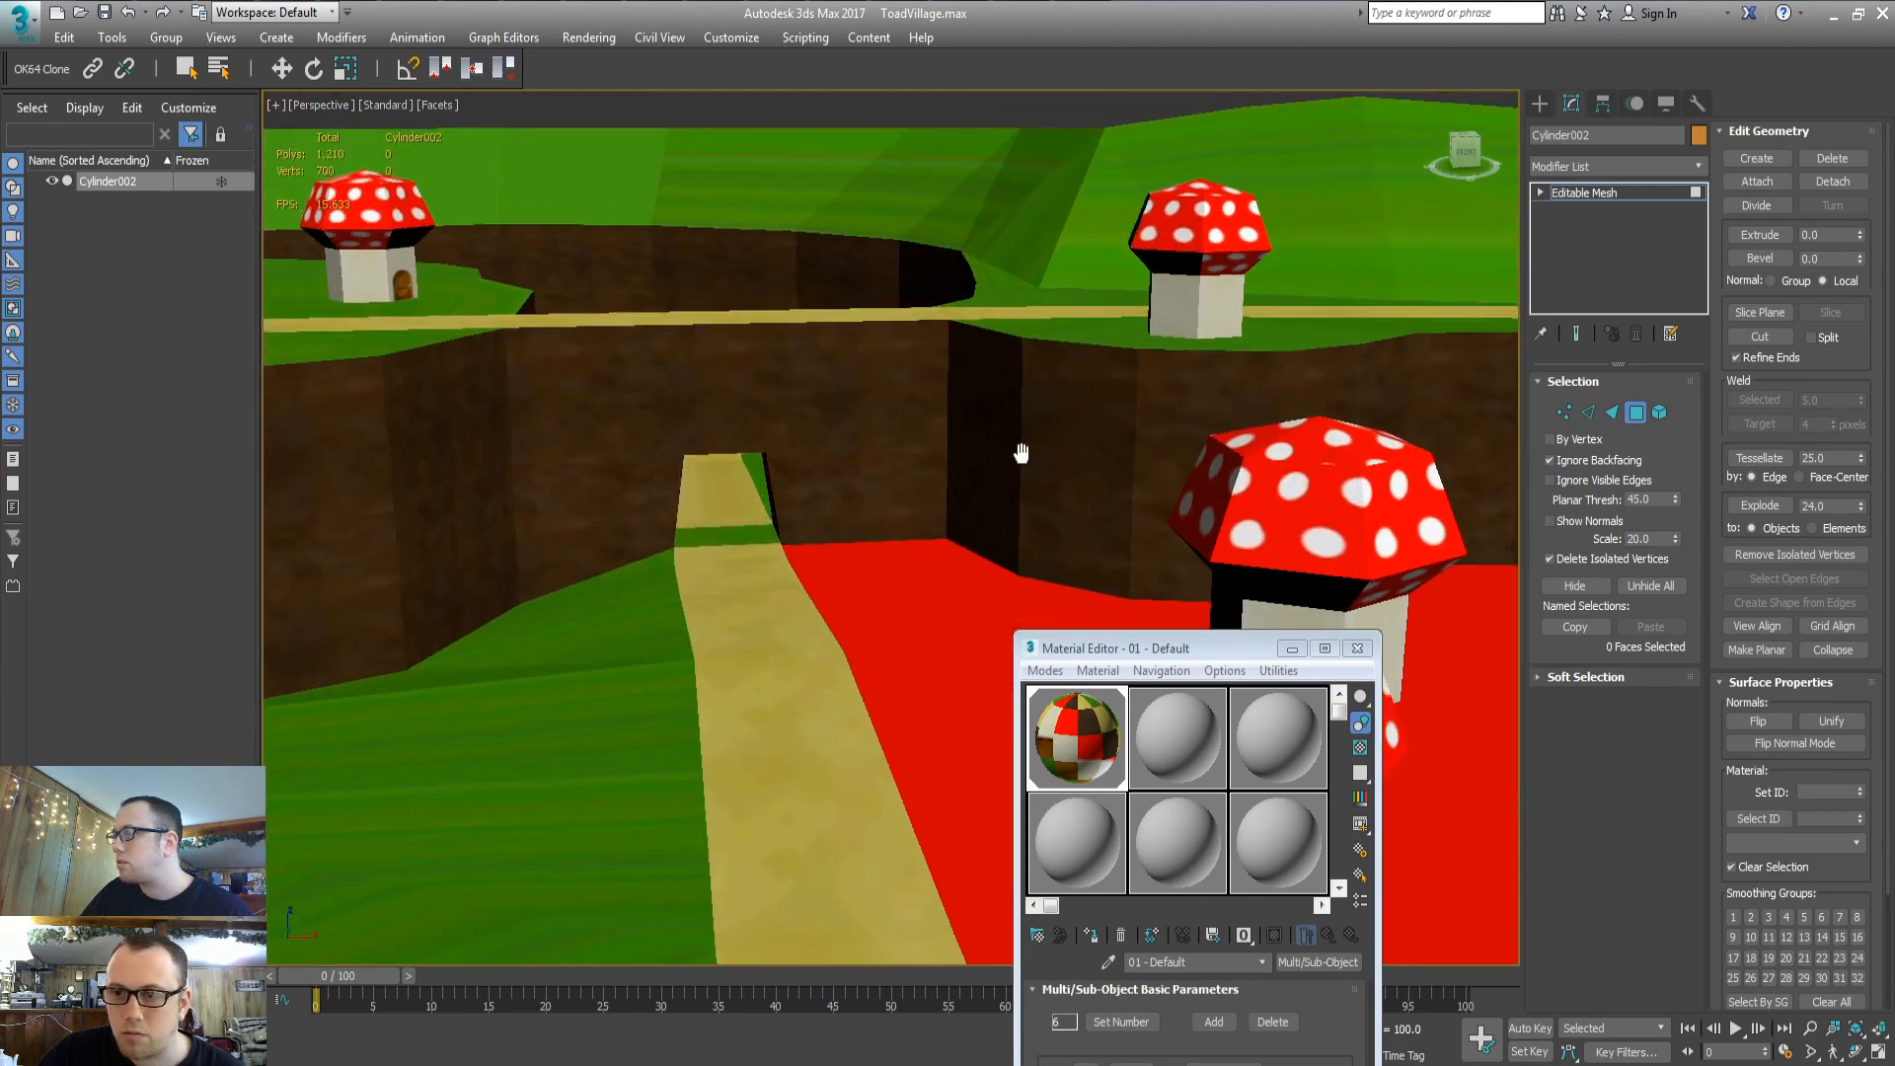
Undo the material assignment and modifier collapse, and set the box mapping's length to 150
key("ctrl+z")
key("ctrl+z")
key("ctrl+z")
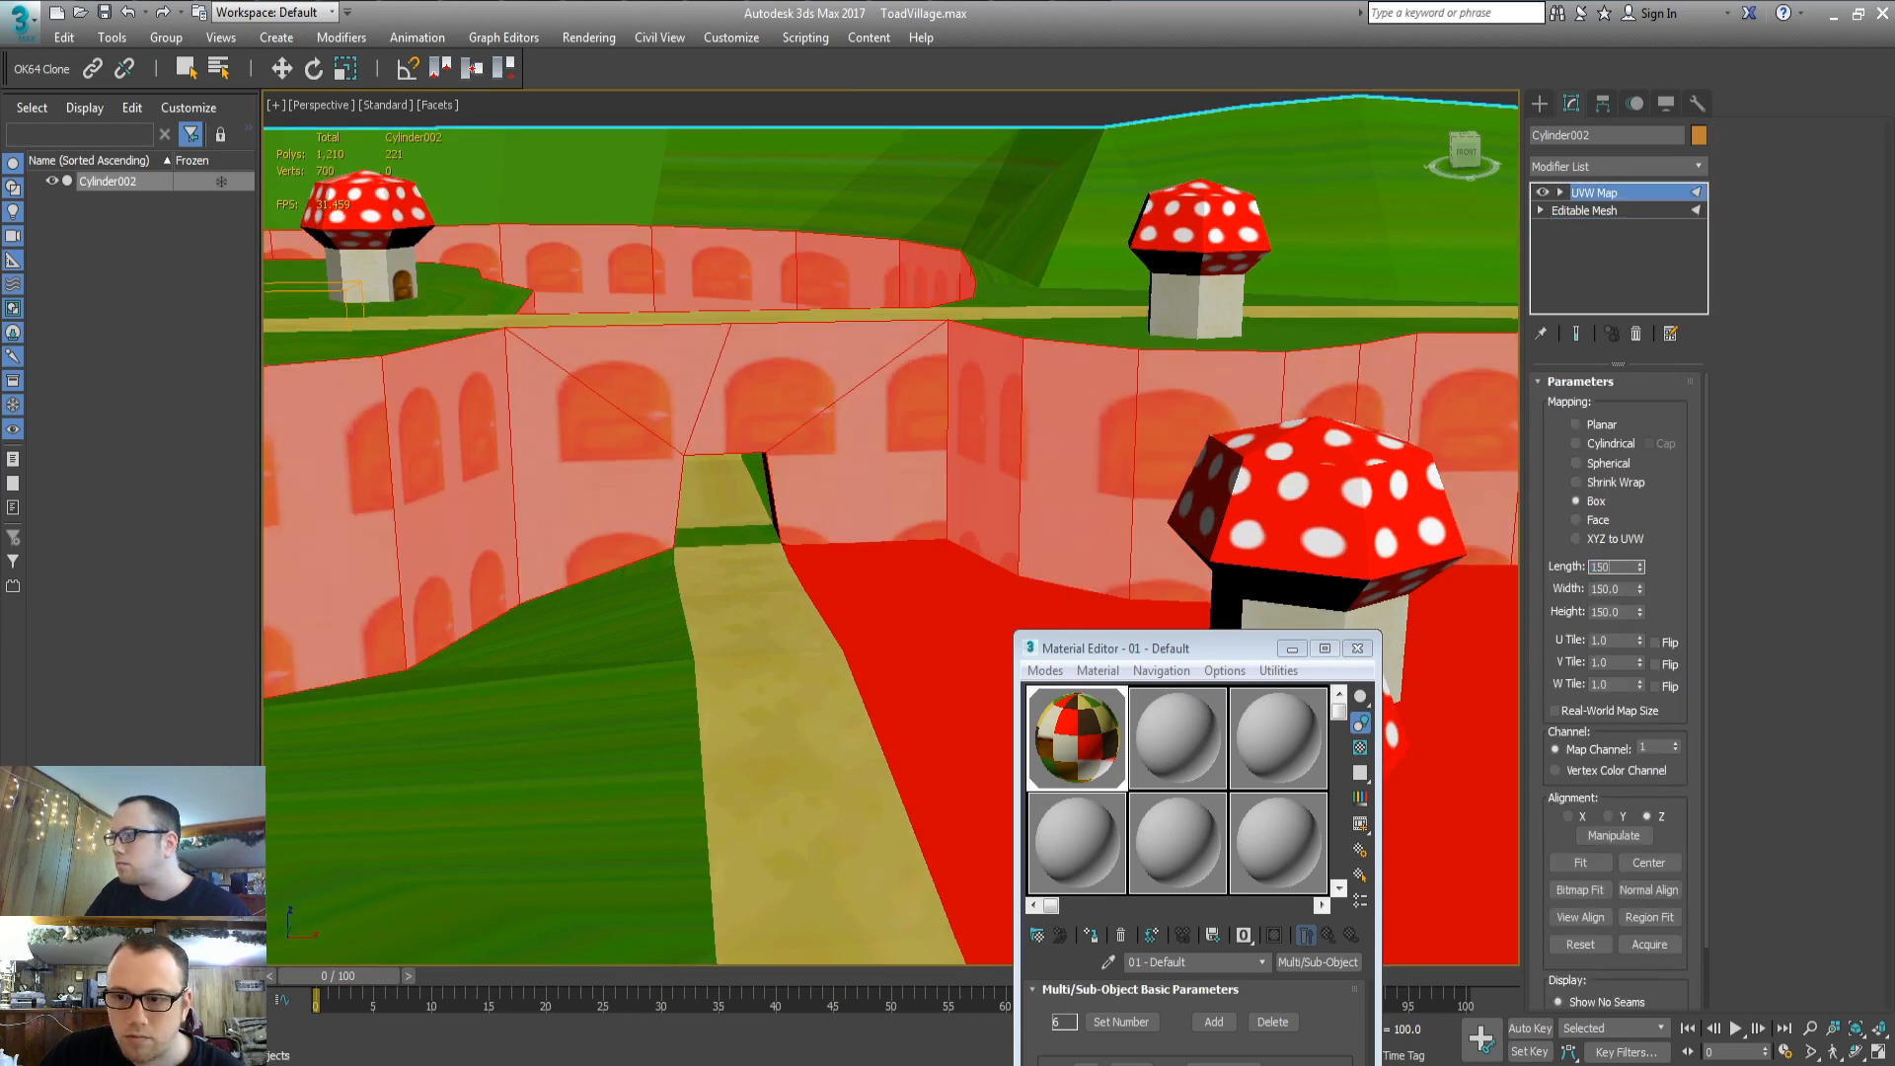
key("Tab")
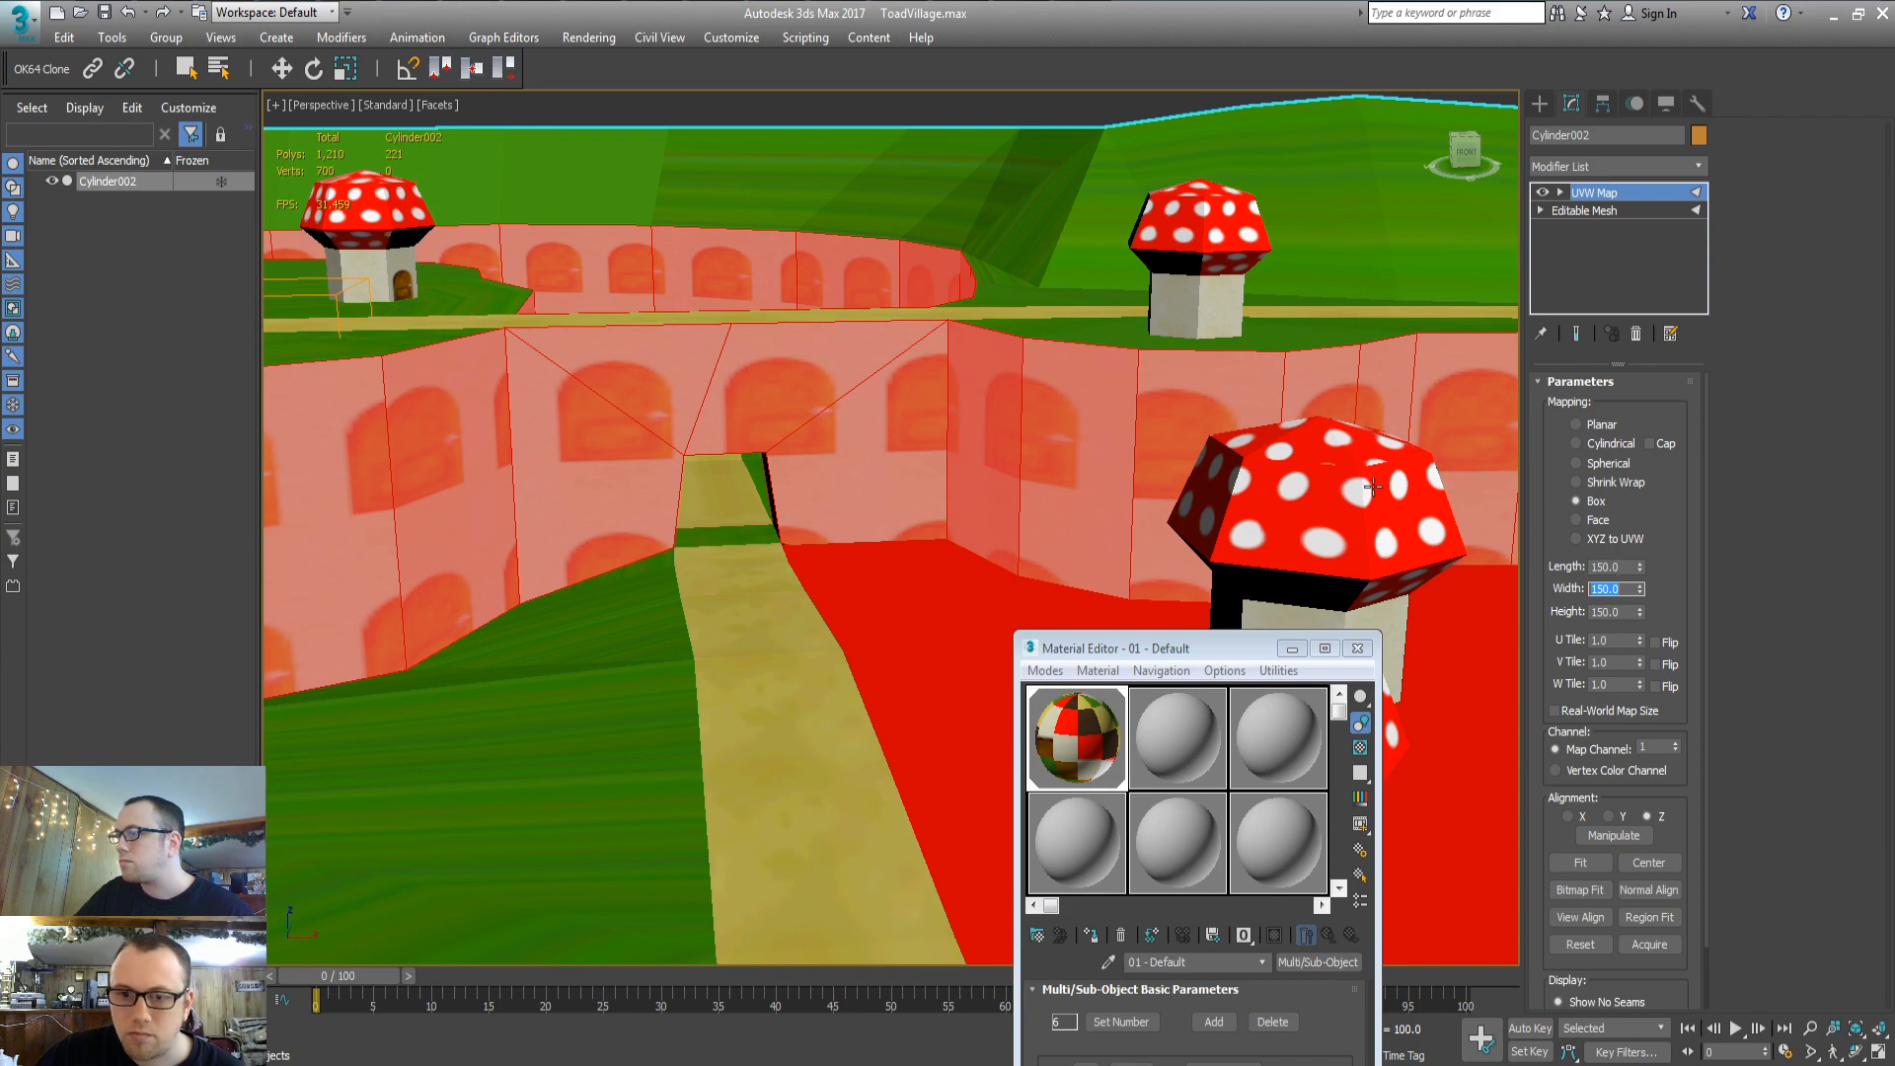
Try a box mapping height of 75, and settle on a height of 200
middle_click_drag(829, 483, 918, 549)
double_click(1619, 612)
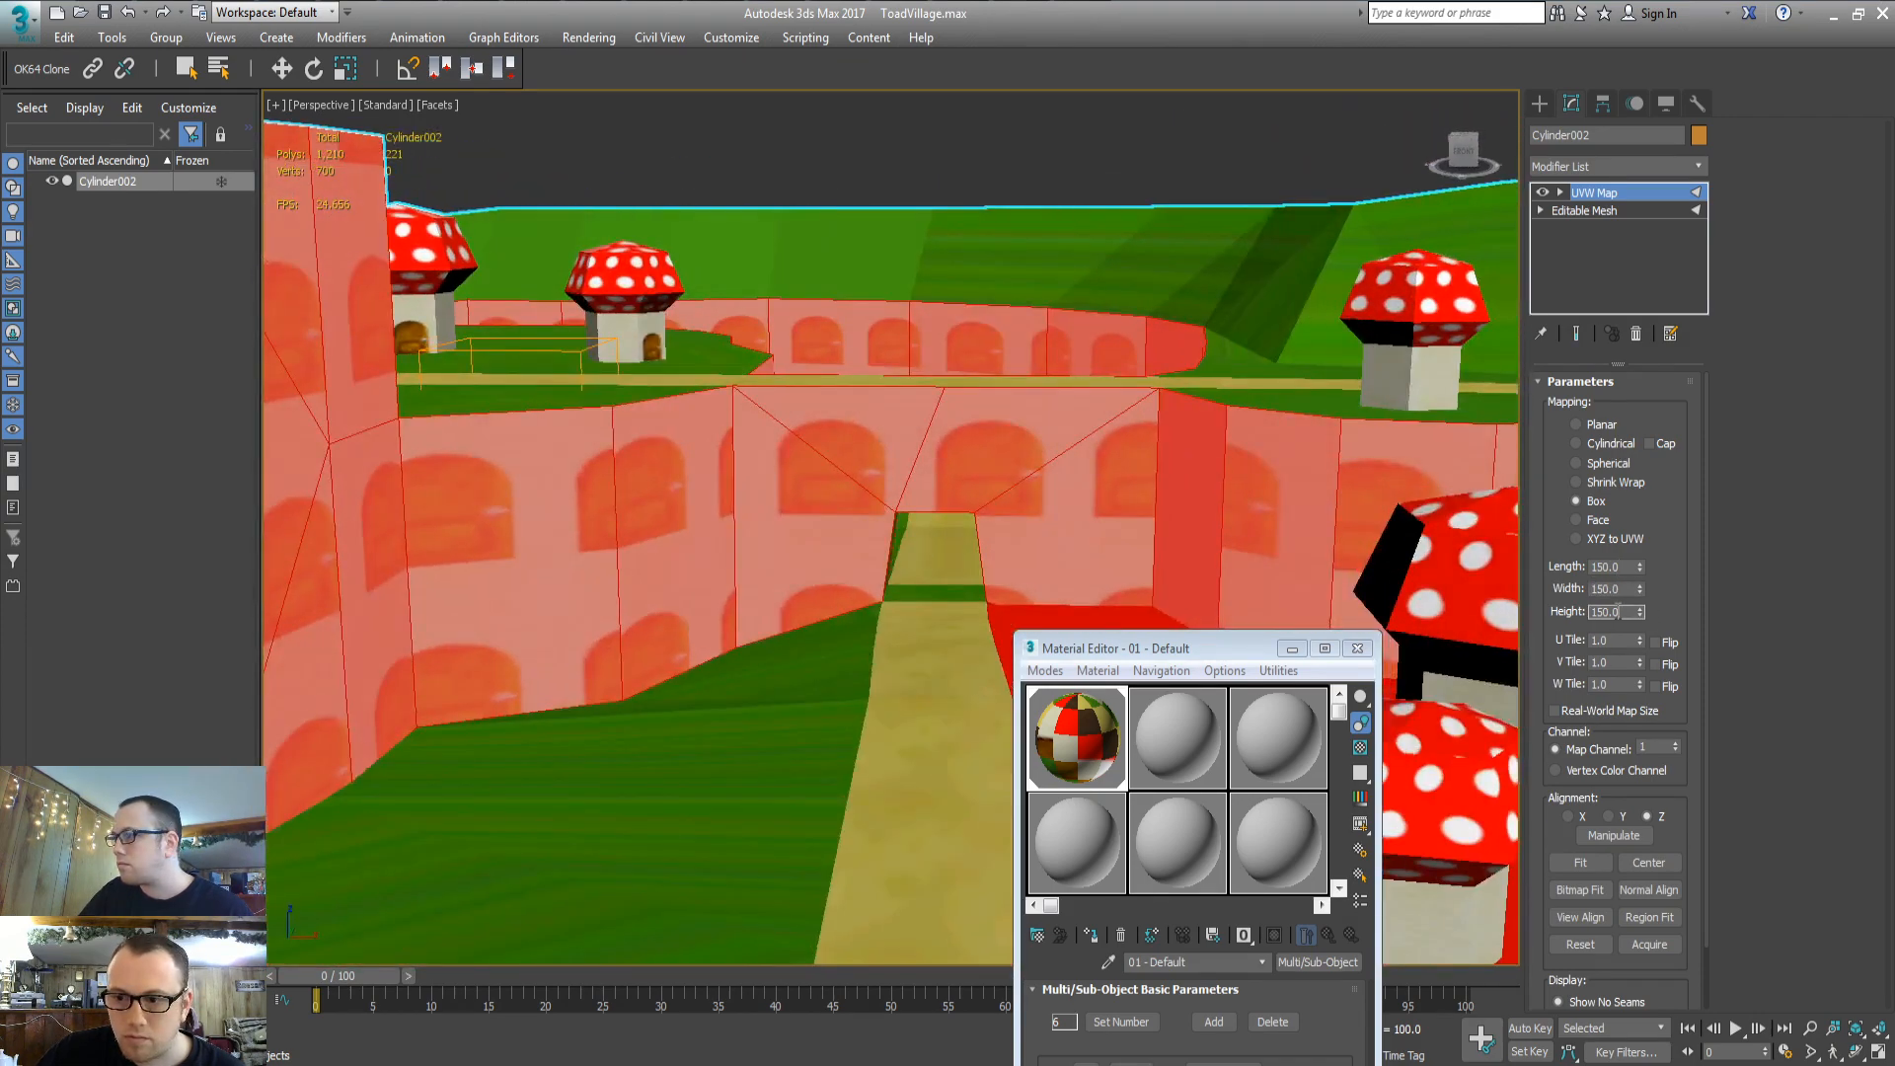
type("75")
key("Tab")
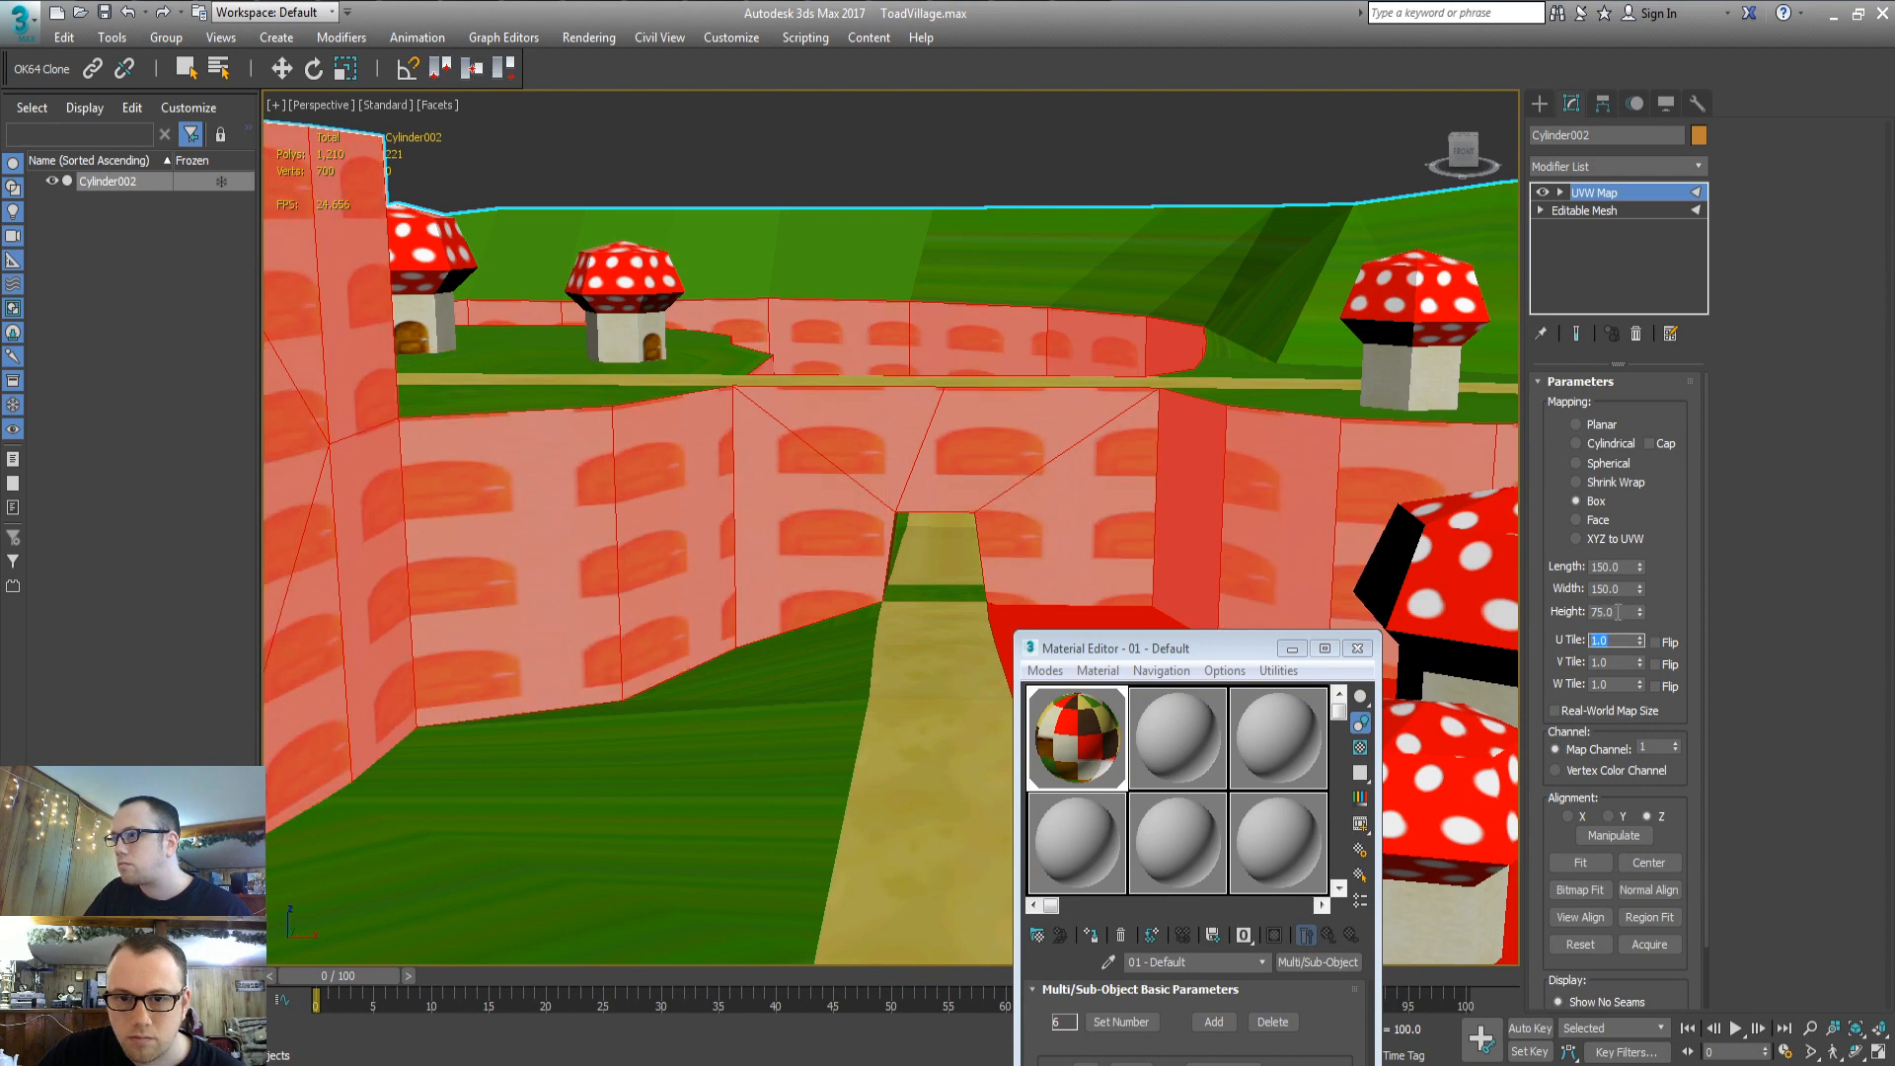
double_click(1618, 612)
type("200")
key("Tab")
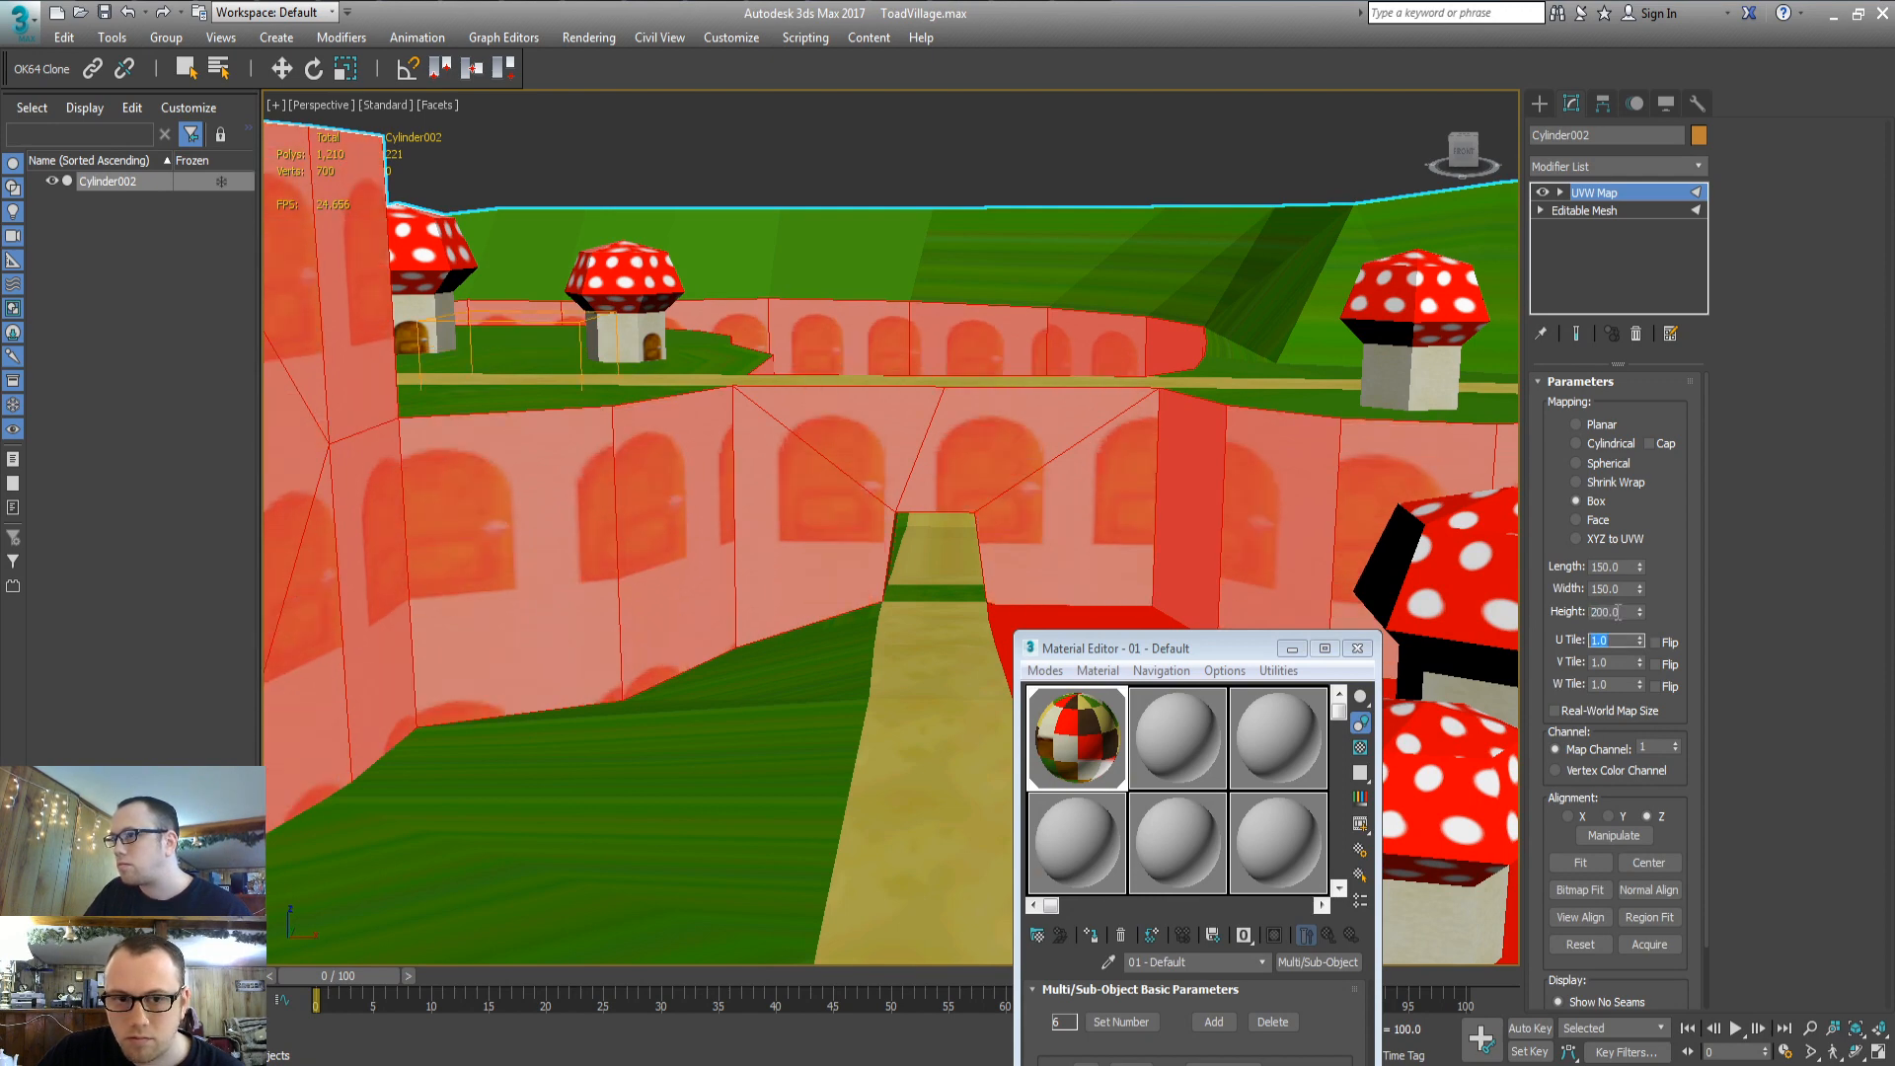
Collapse the UVW mapping into the mesh, assign the dark dirt material ID to the wall faces and clear the selection
key("shift+Tab")
key("shift+Tab")
key("shift+Tab")
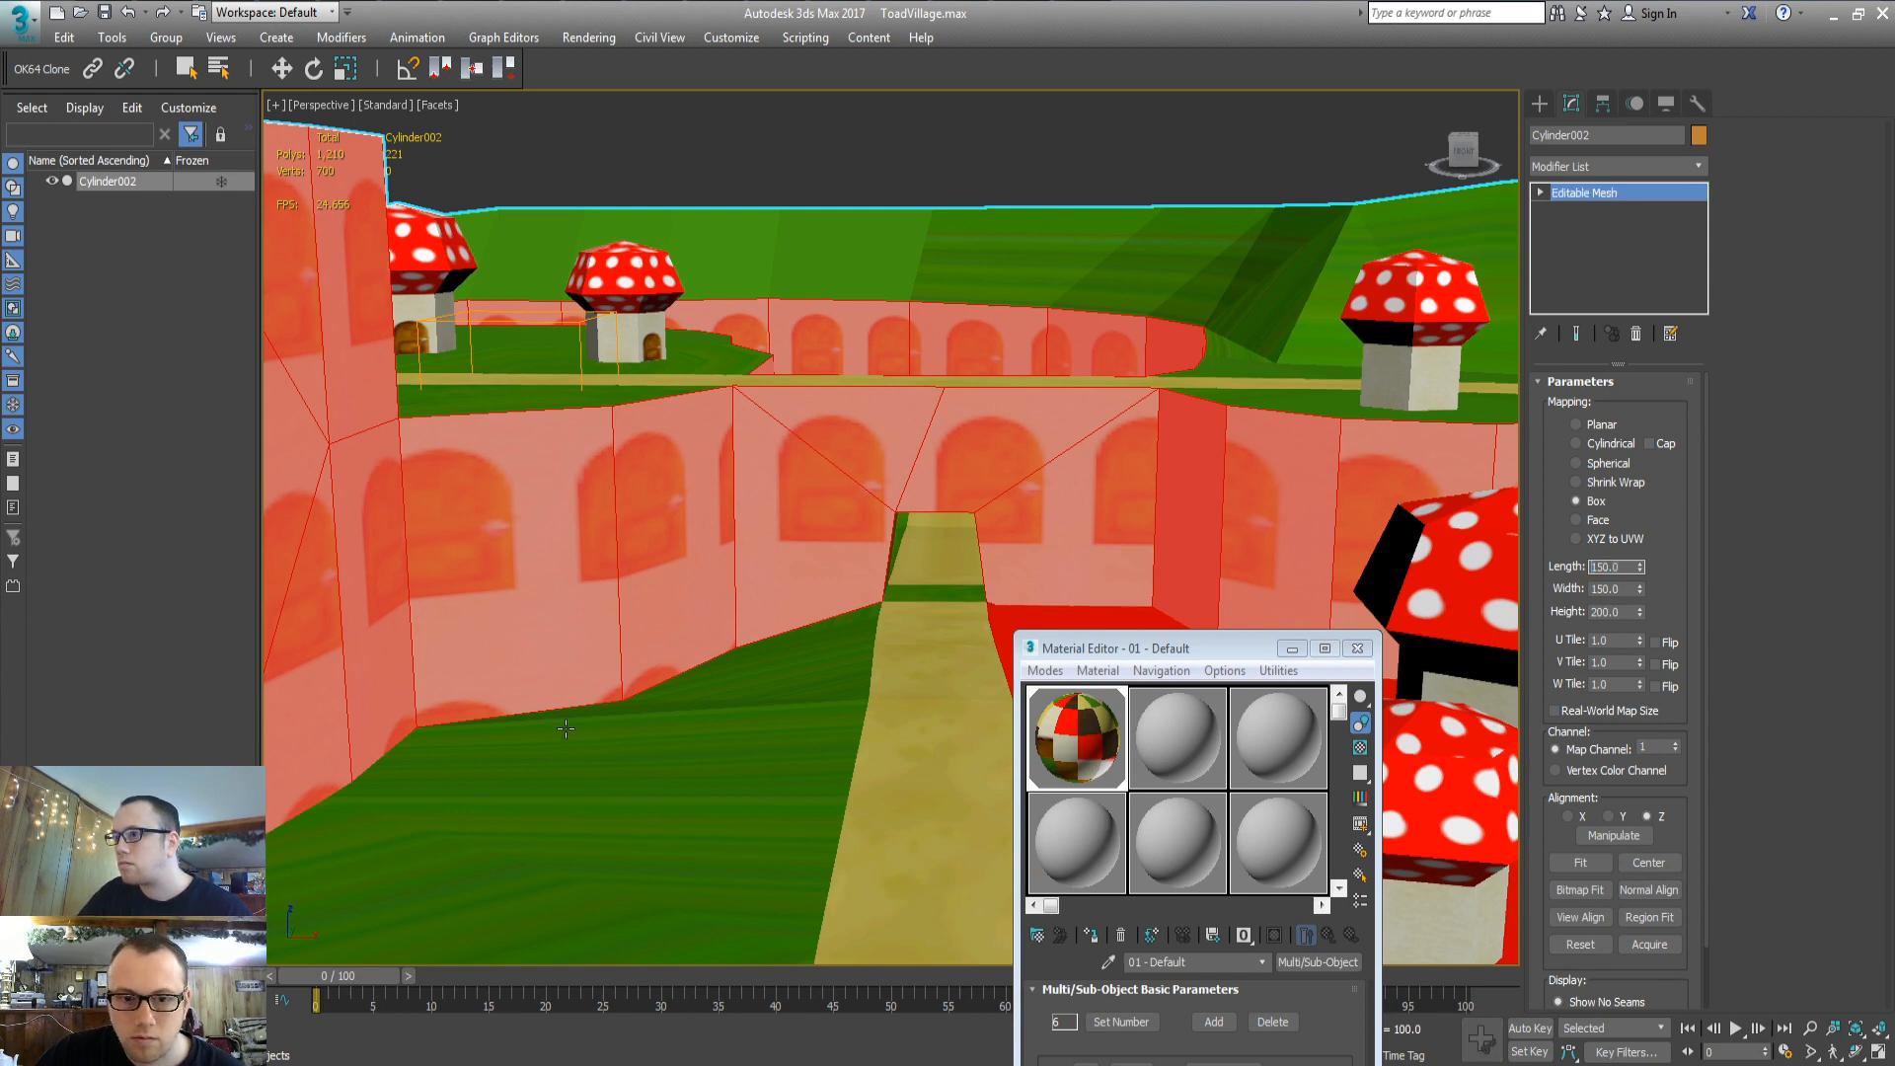
key("4")
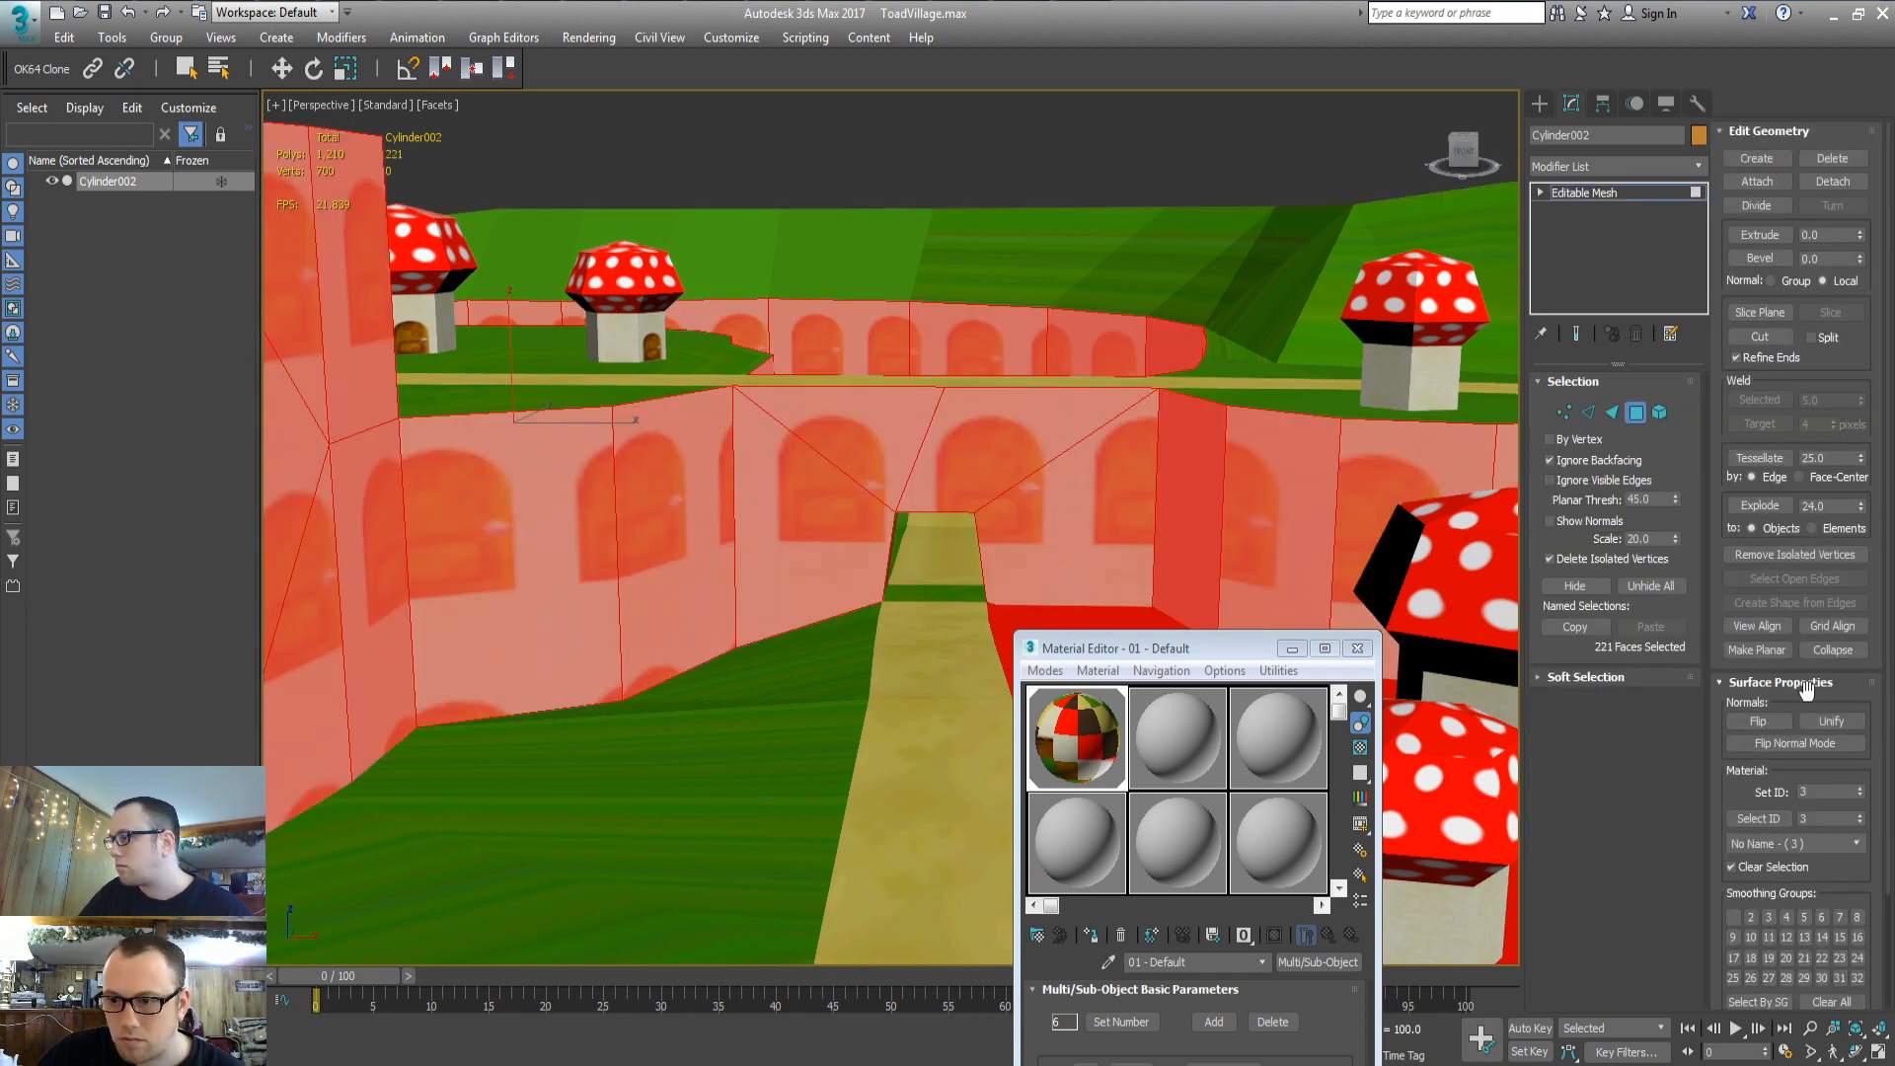
left_click(1816, 792)
key("ctrl+d")
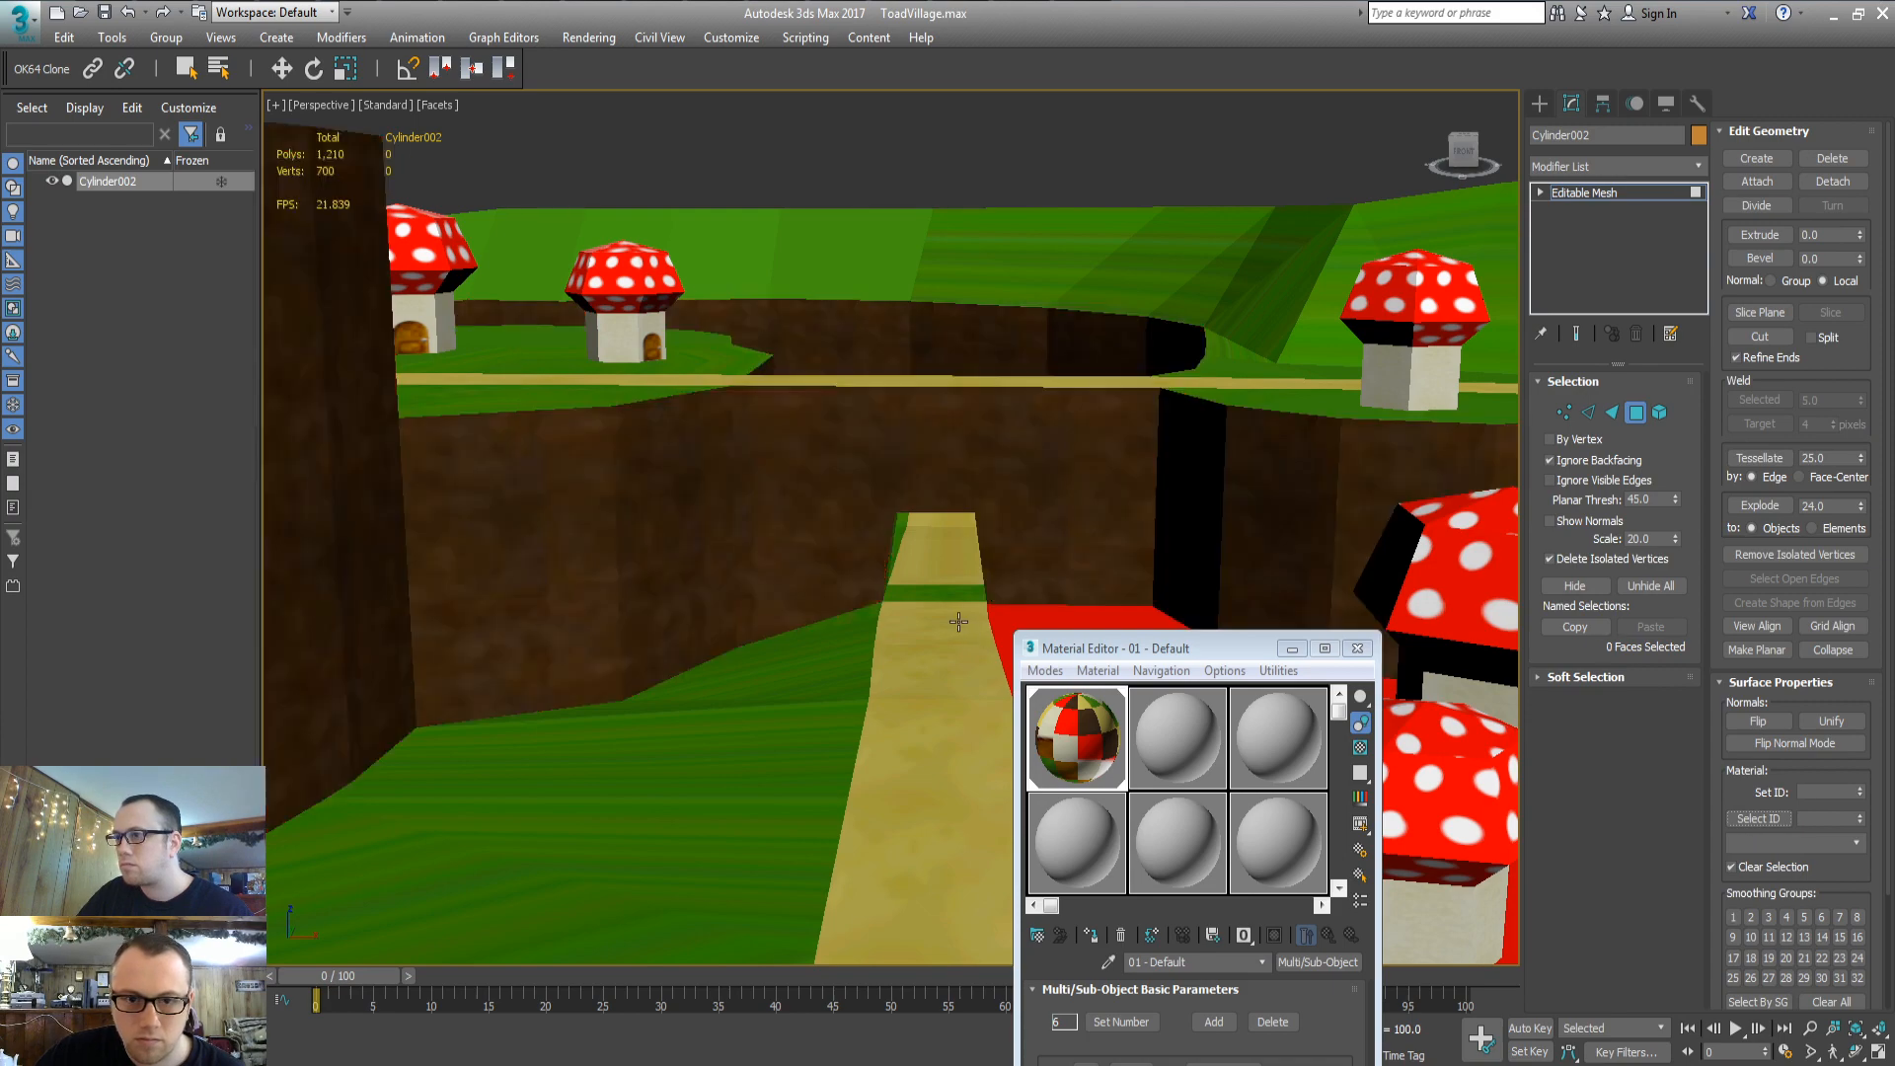
middle_click_drag(627, 546, 708, 591)
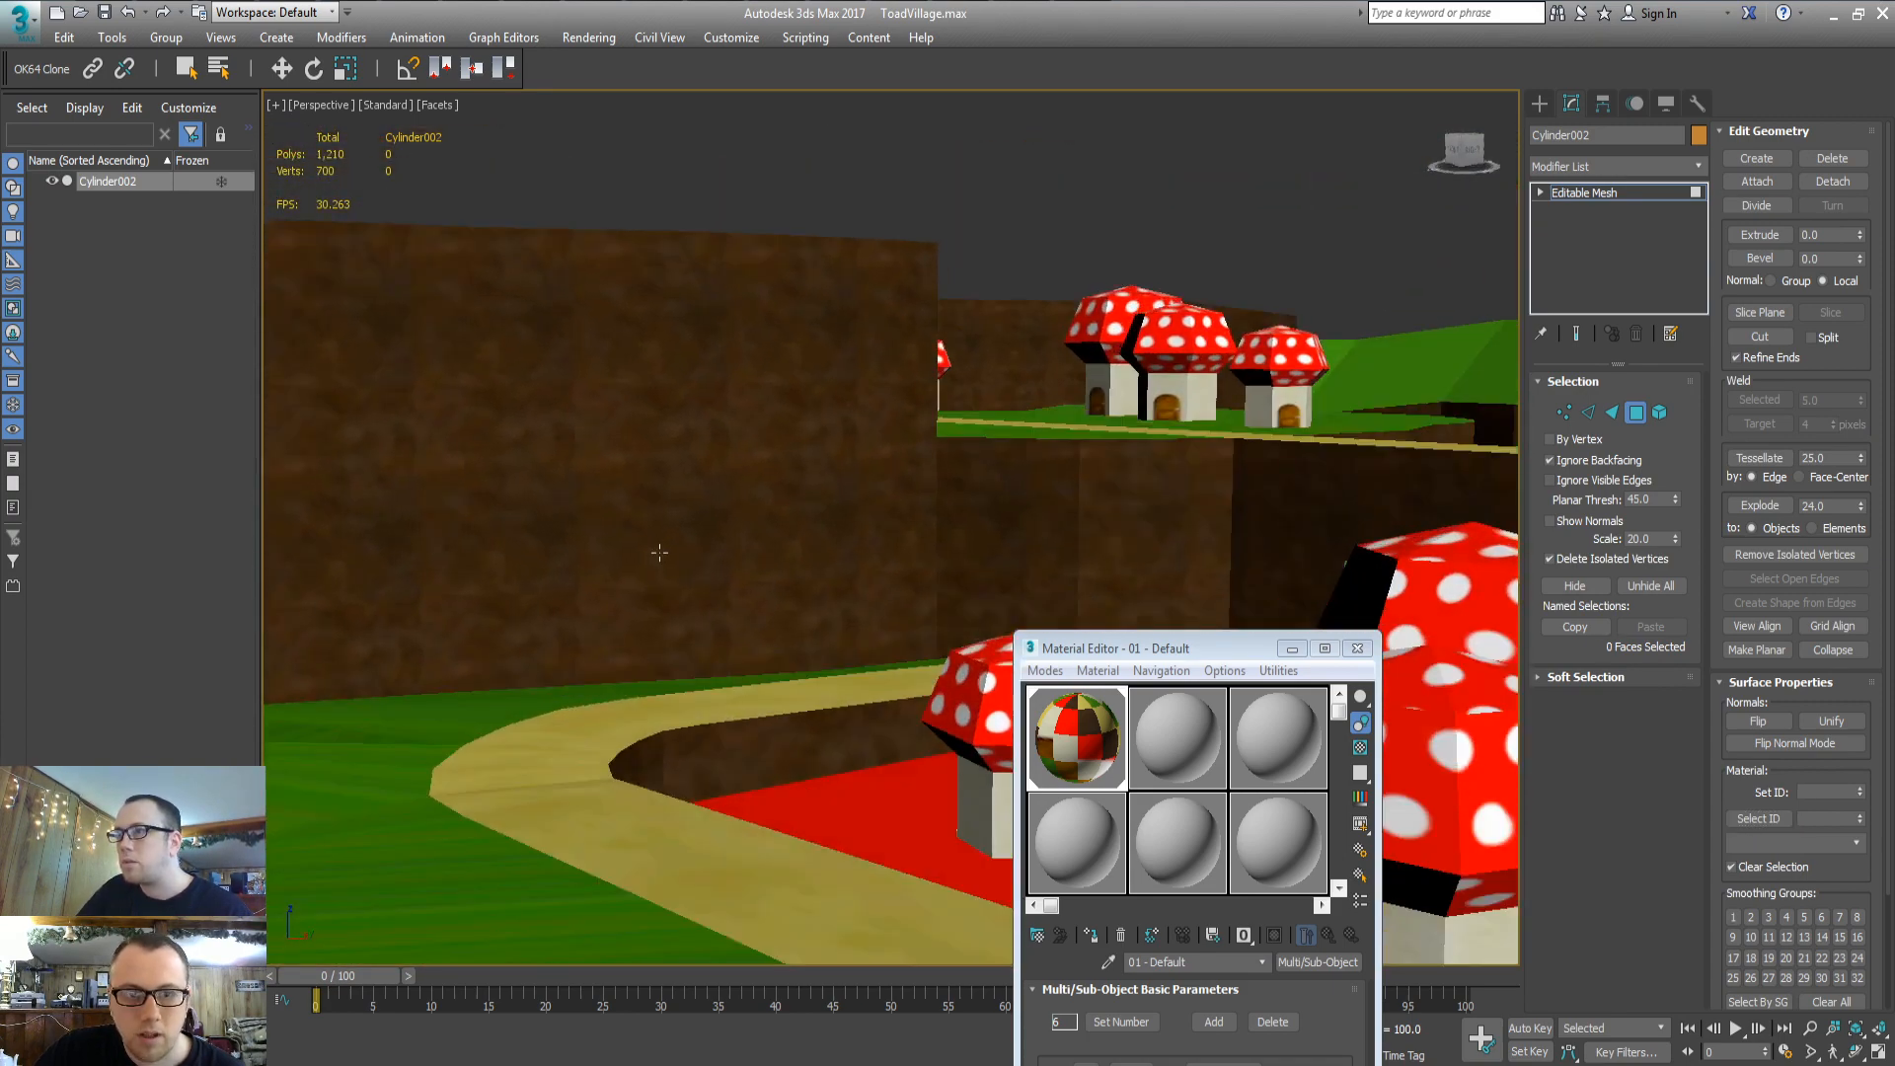
Switch to Photoshop and apply the Sharpen filter to the entire darkdirt.png texture
key("alt+Tab")
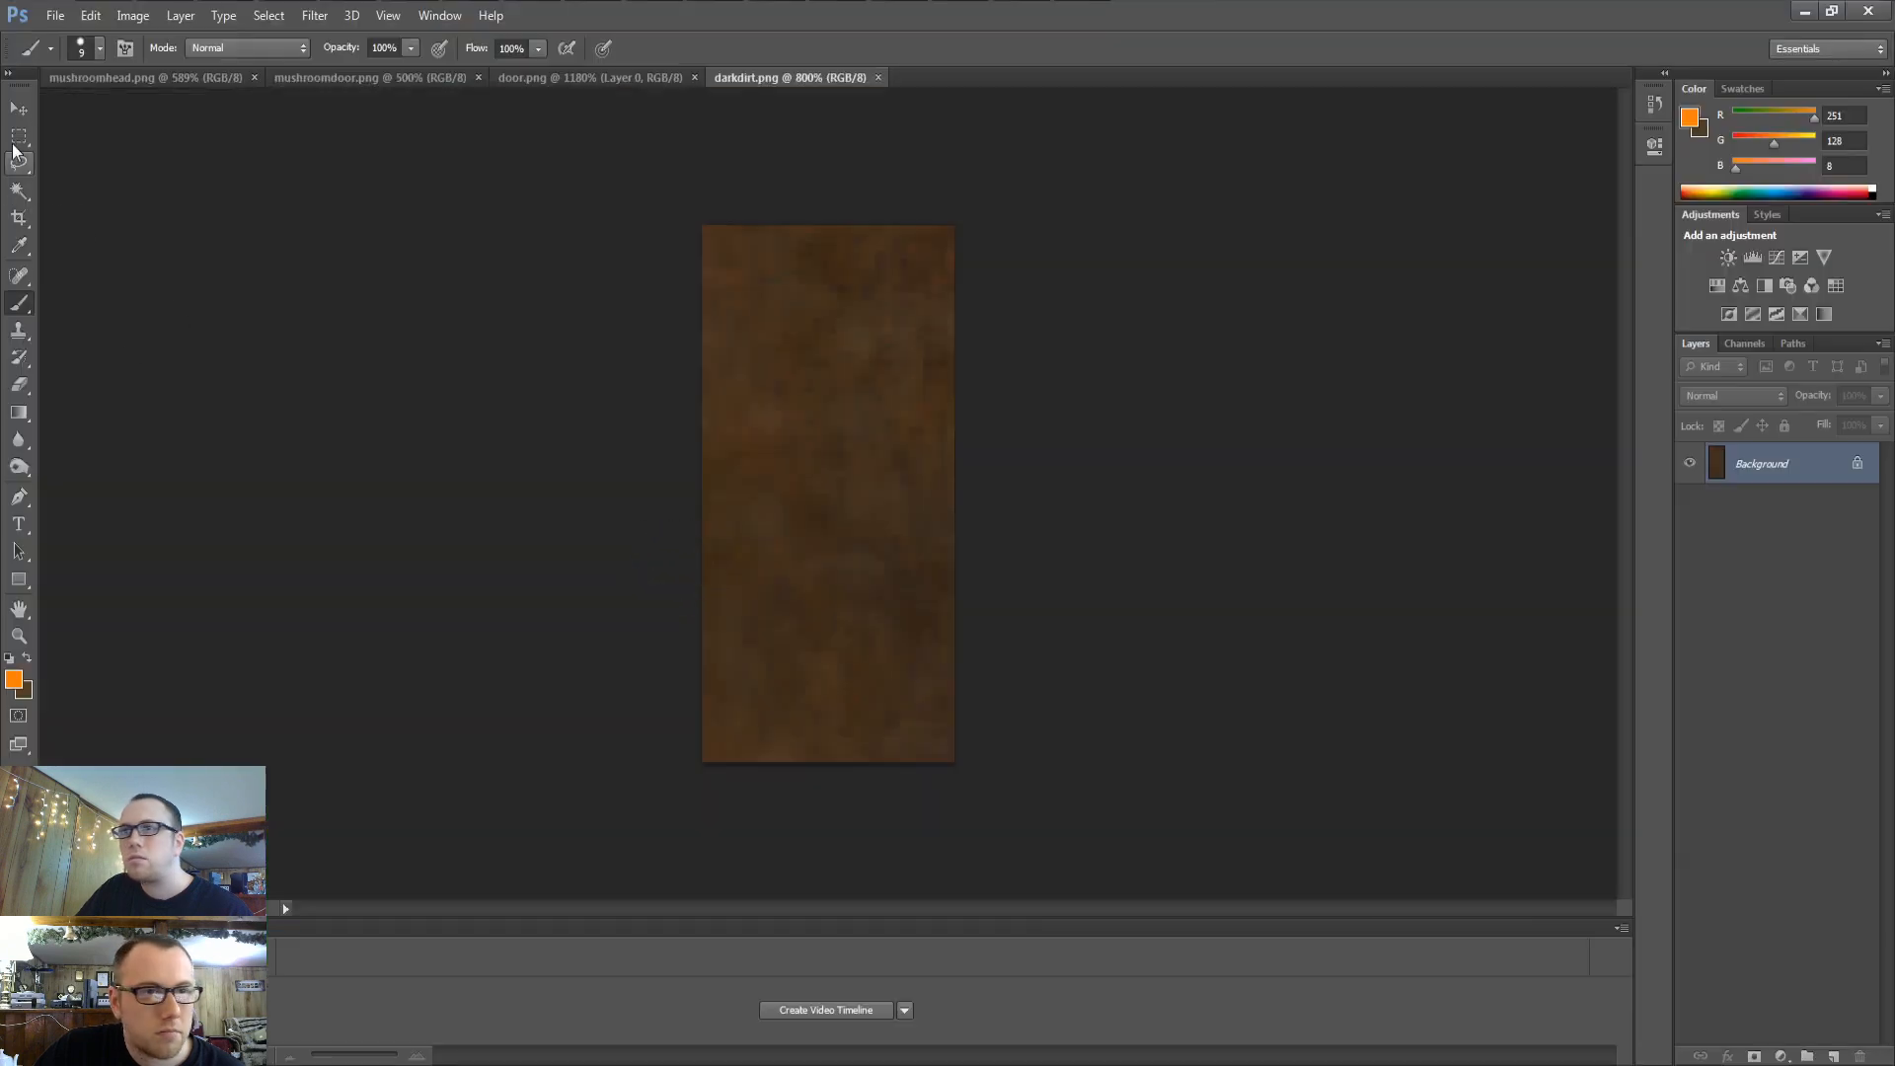
left_click(19, 137)
left_click_drag(614, 502, 1054, 169)
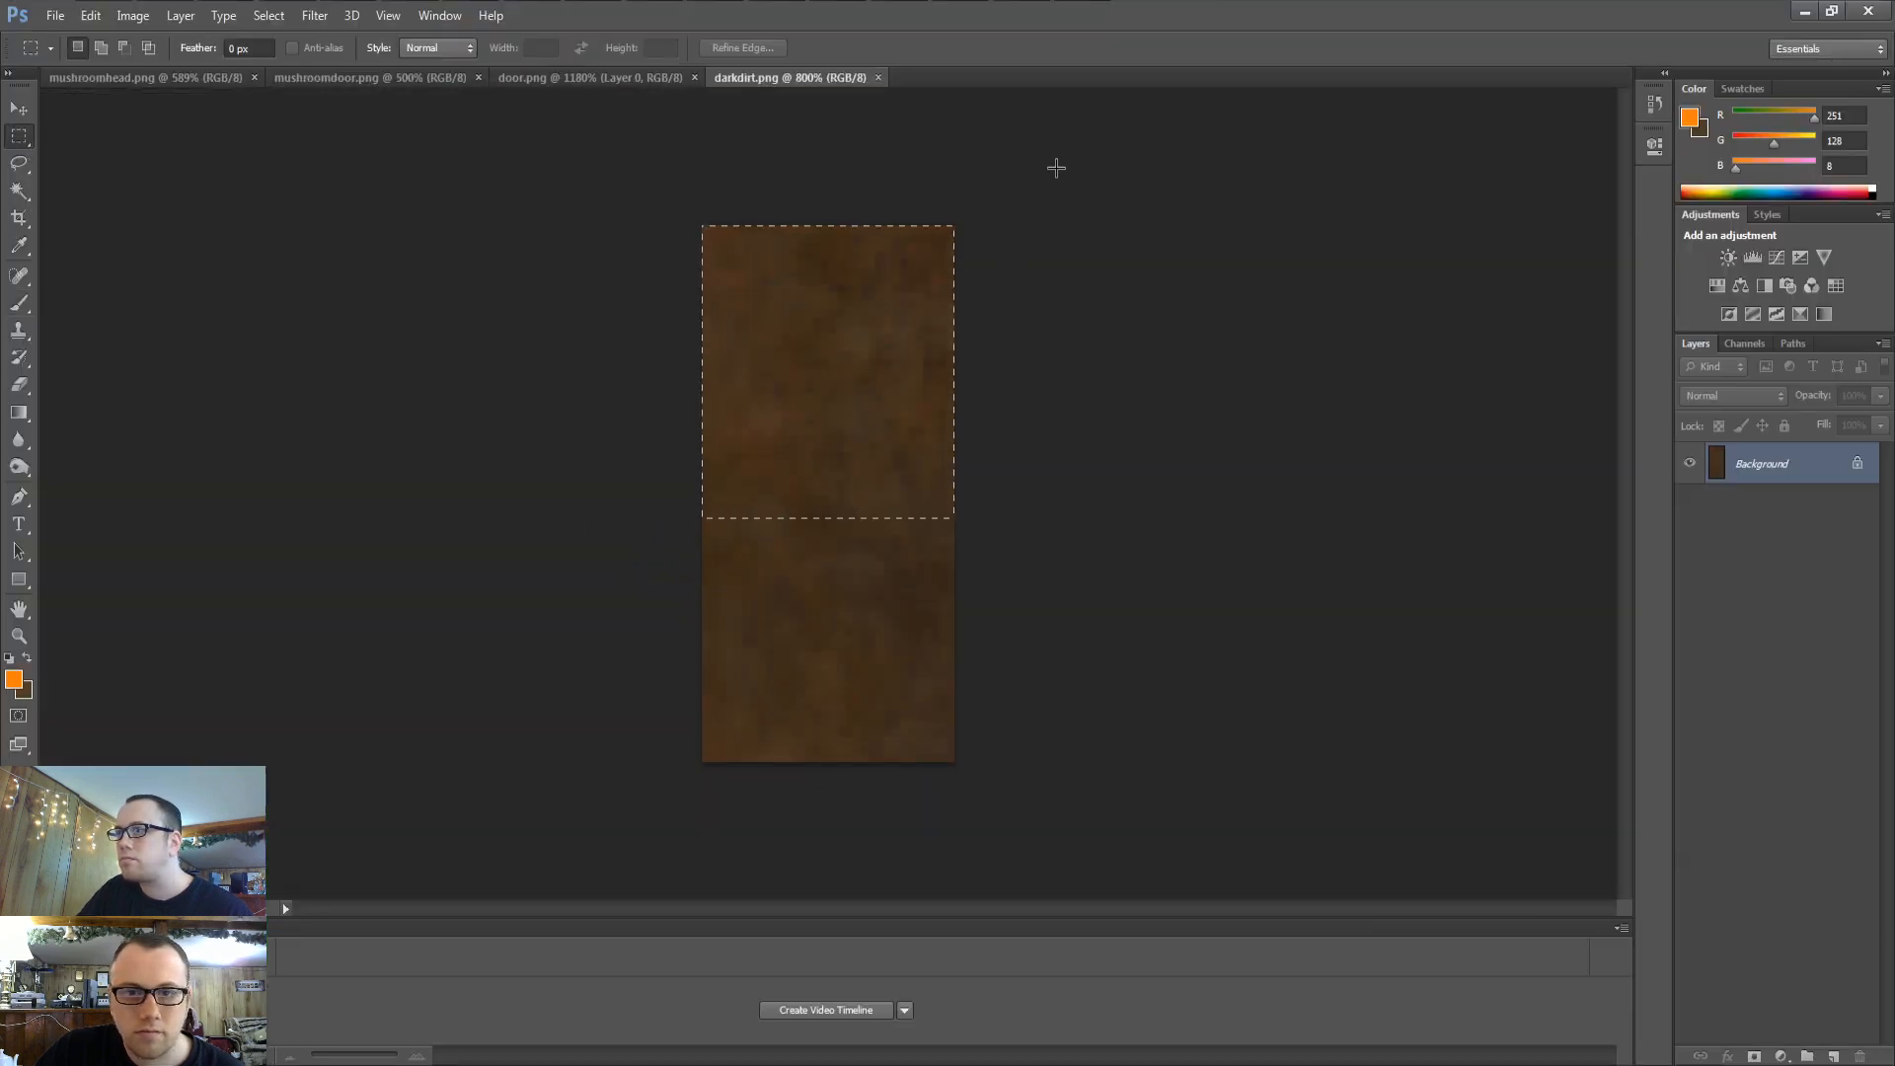
key("ctrl+a")
left_click(314, 16)
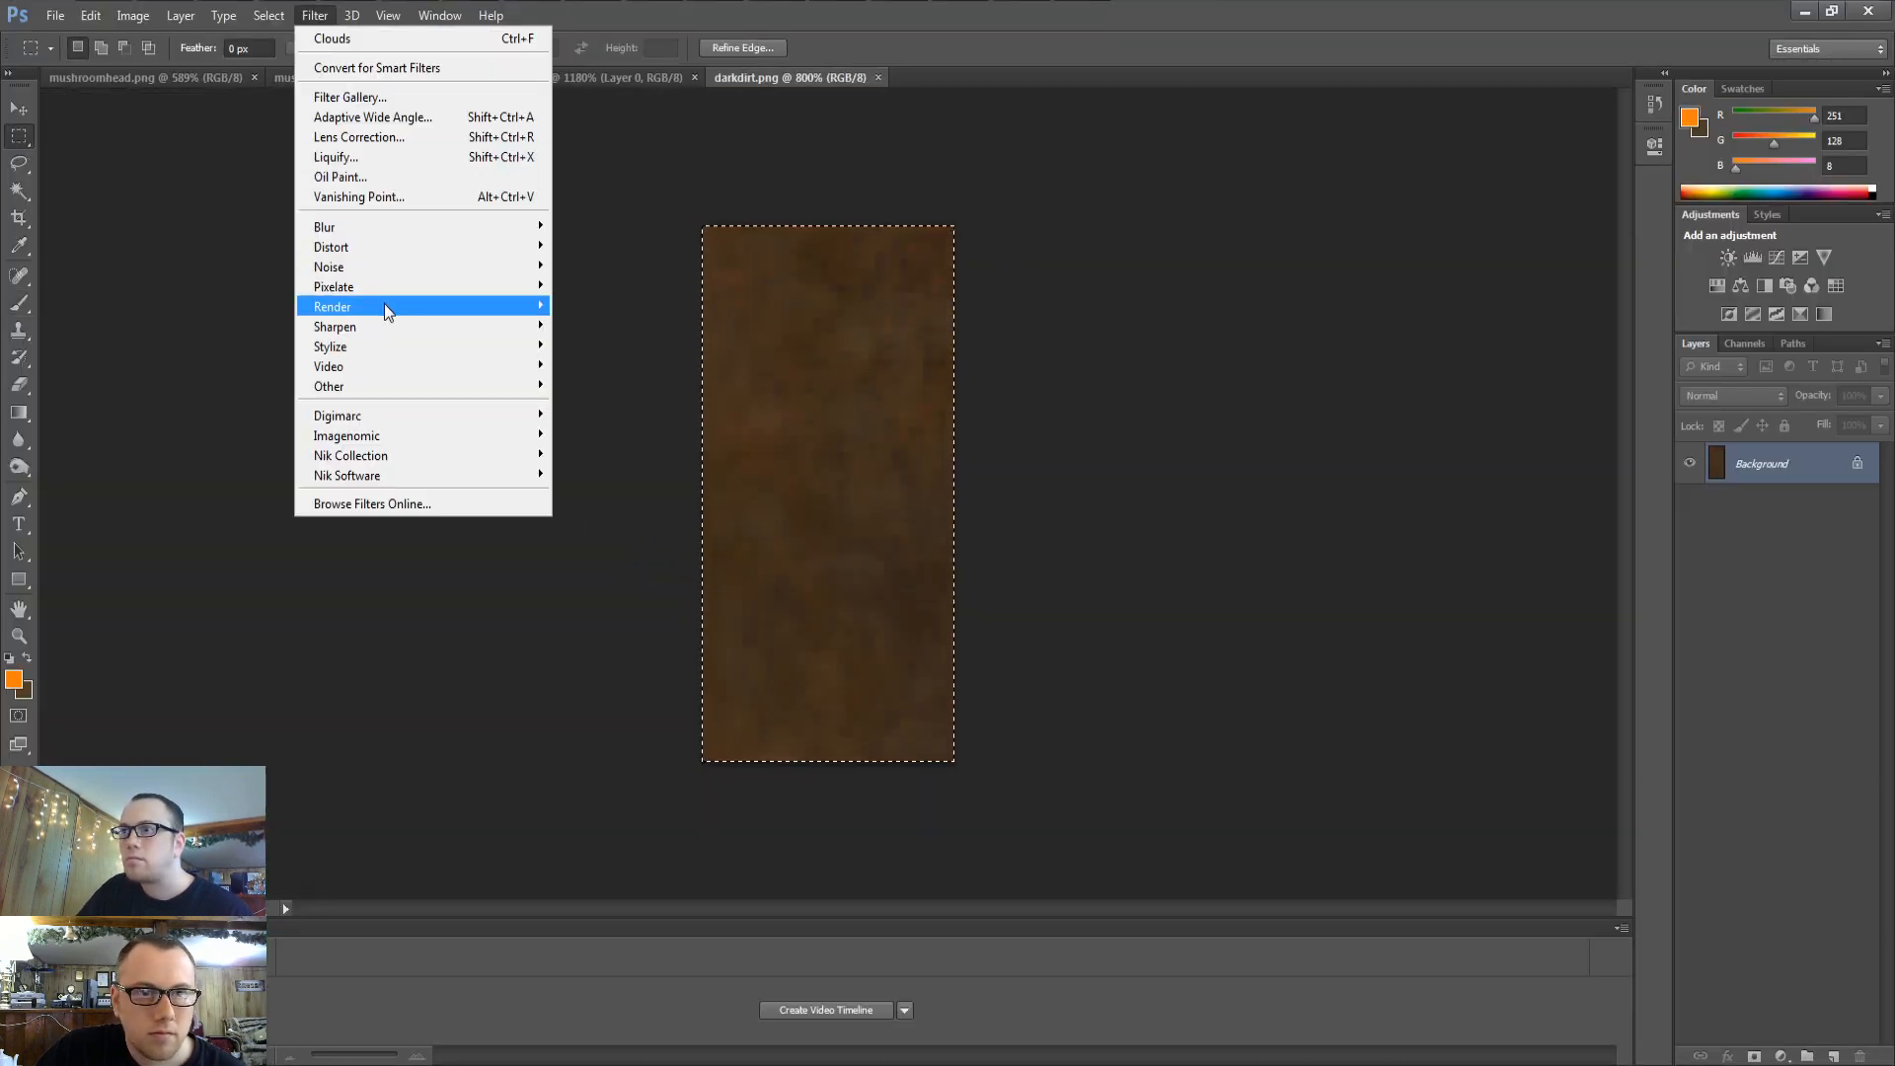
mouse_move(453, 333)
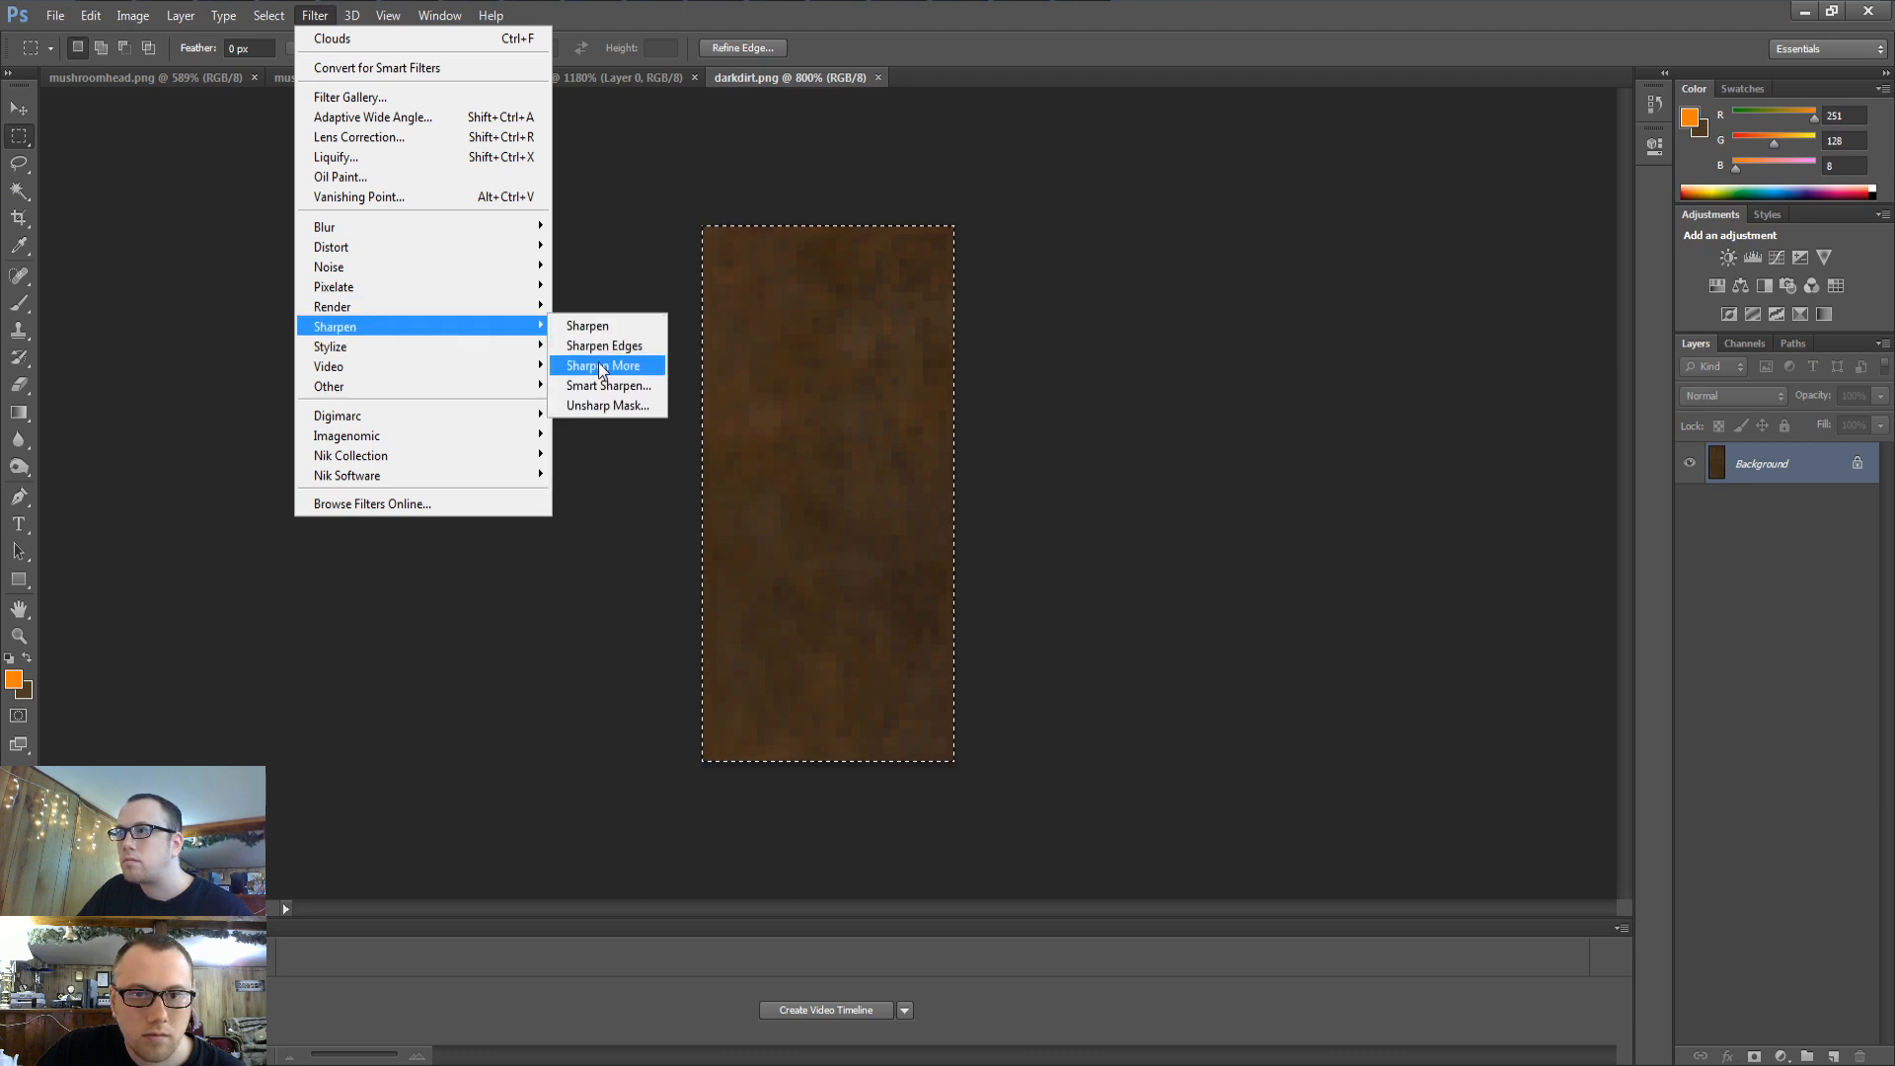
left_click(570, 326)
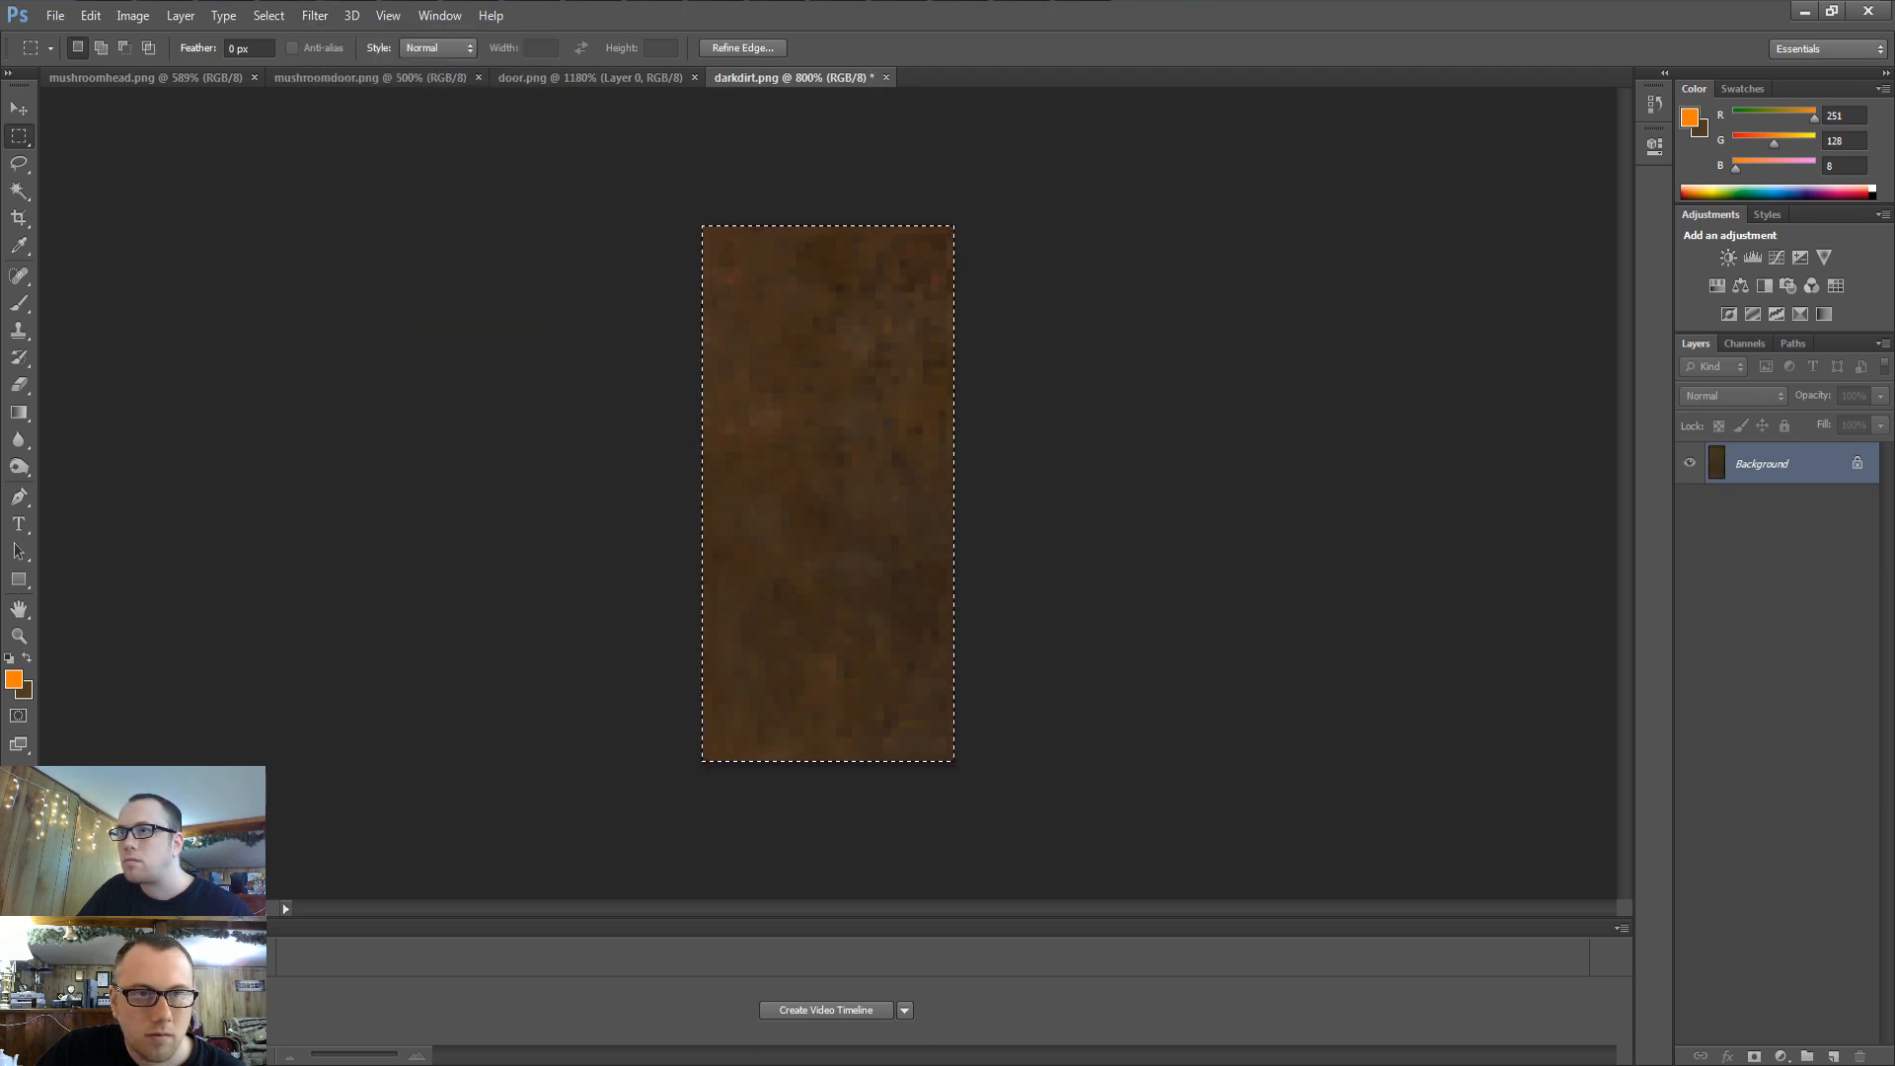
Soften the dirt texture with the Blur filter, save darkdirt.png and clear the selection
left_click(314, 16)
mouse_move(436, 226)
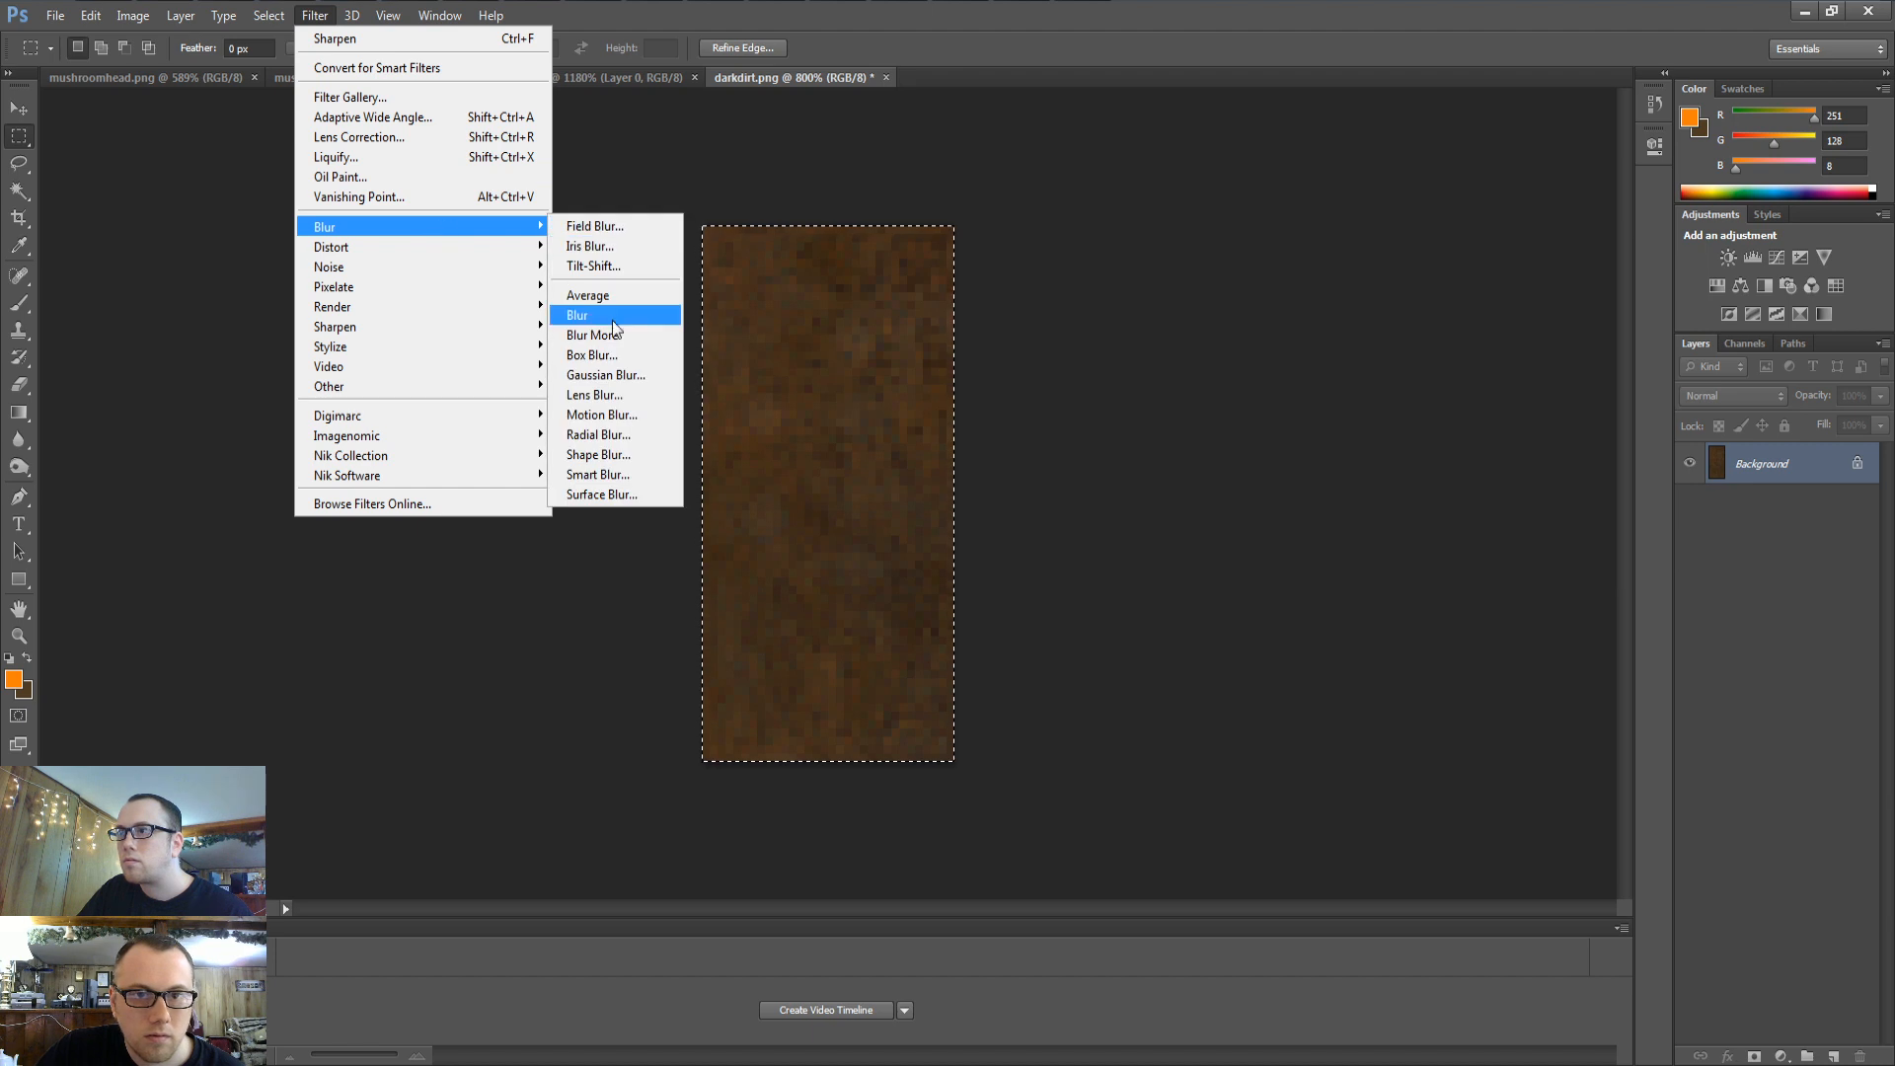
left_click(614, 317)
key("ctrl+s")
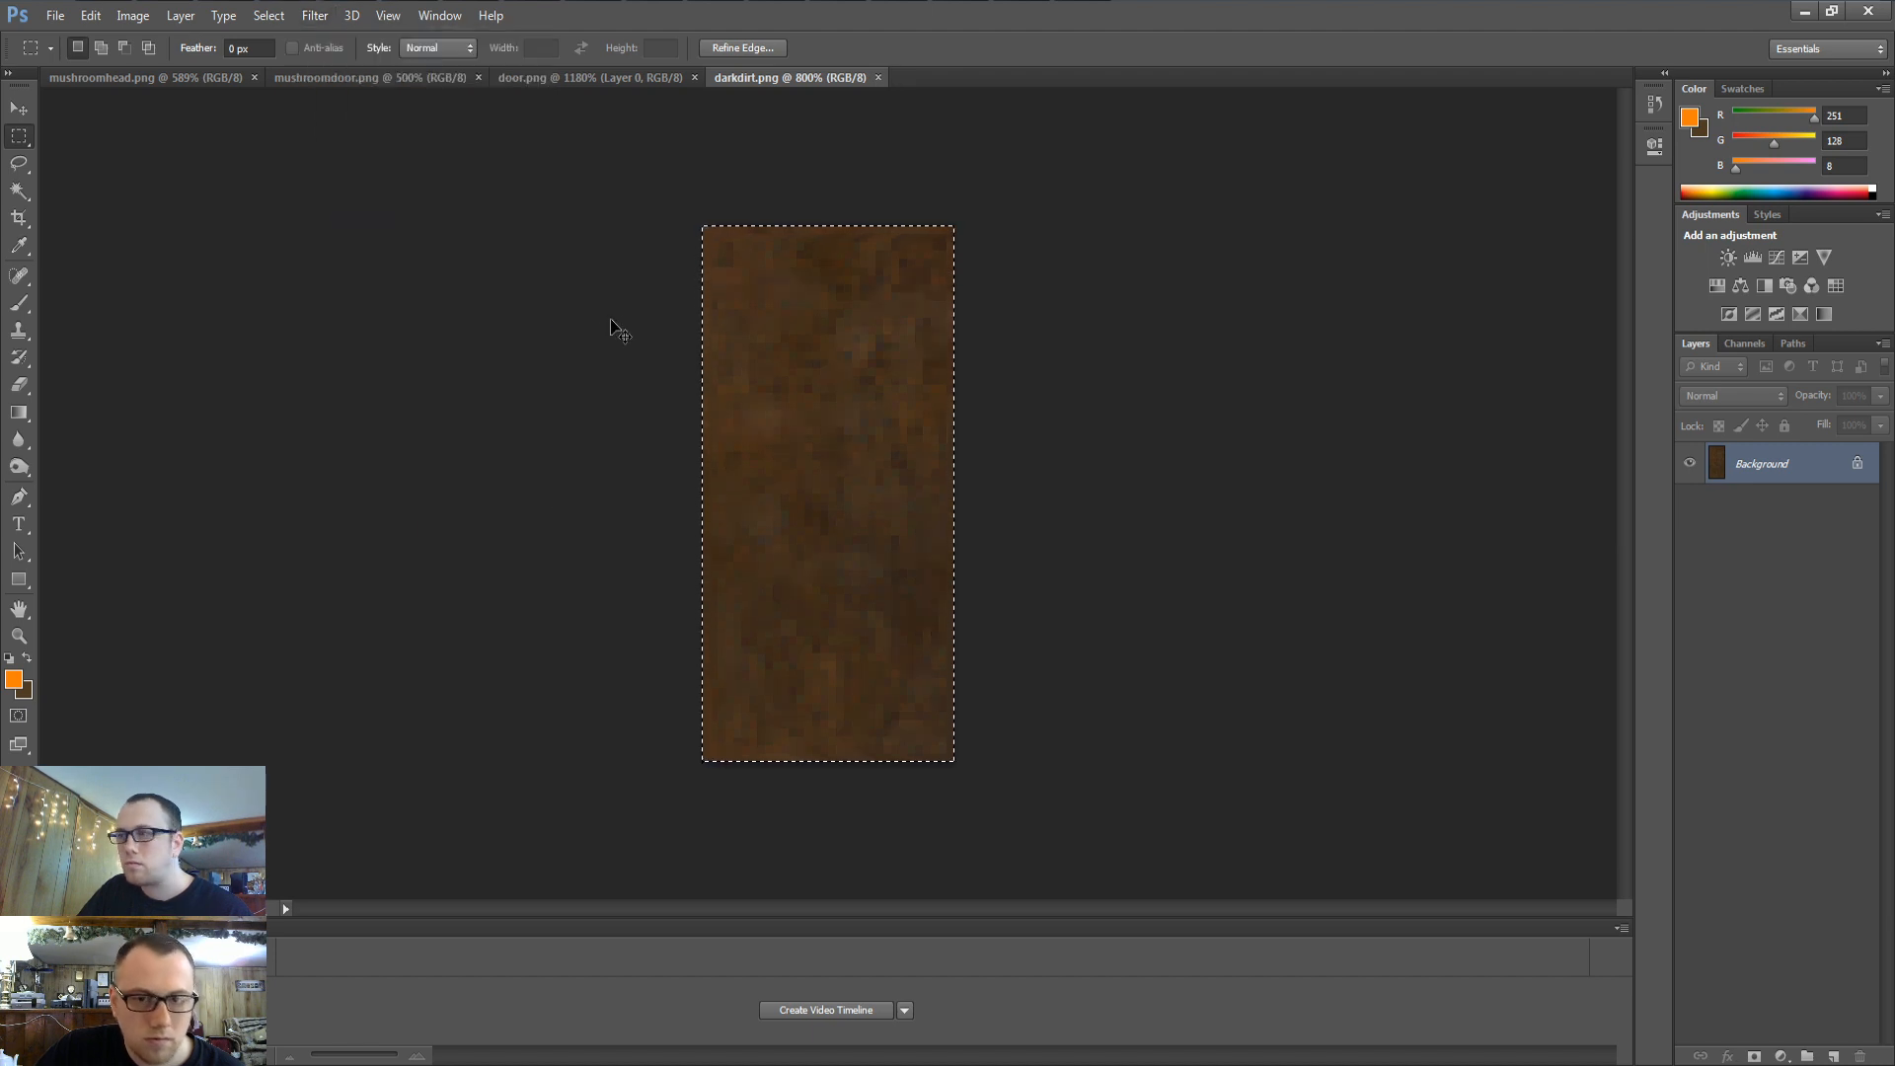
key("ctrl+d")
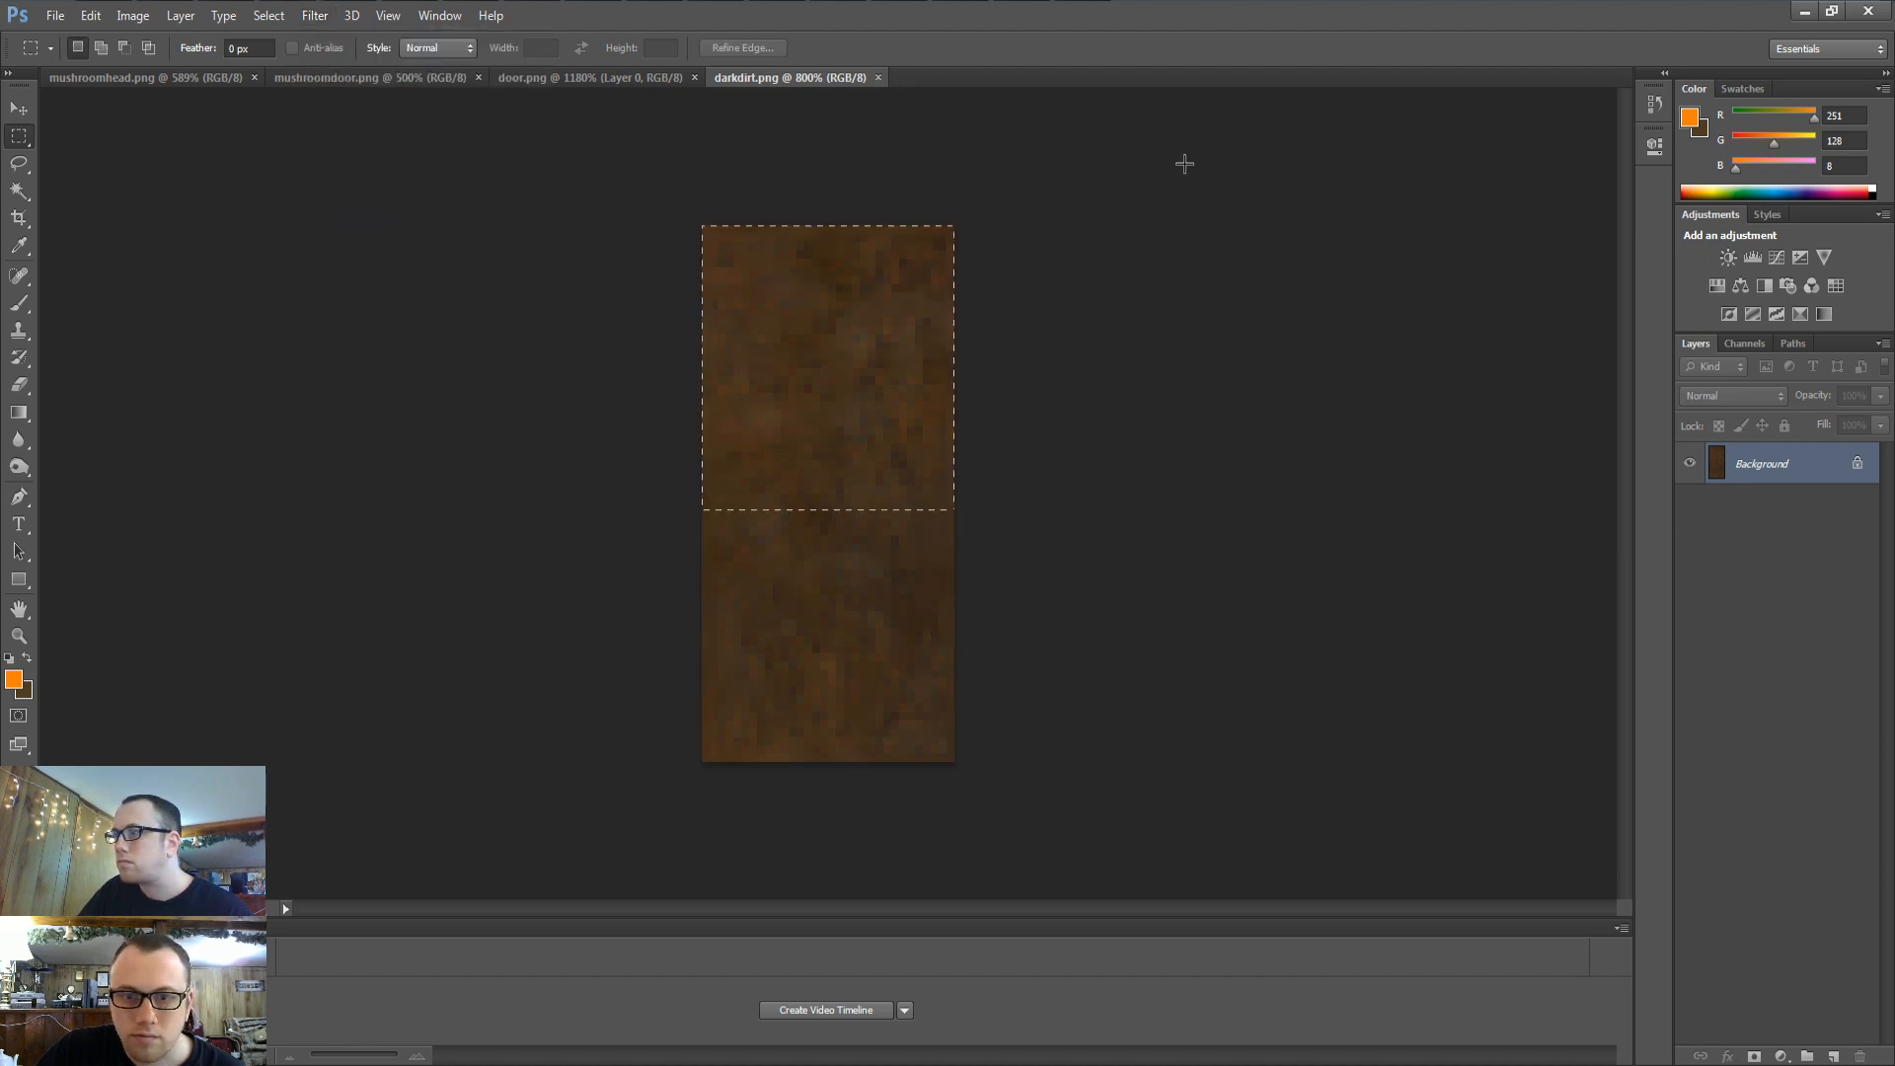
left_click(688, 231)
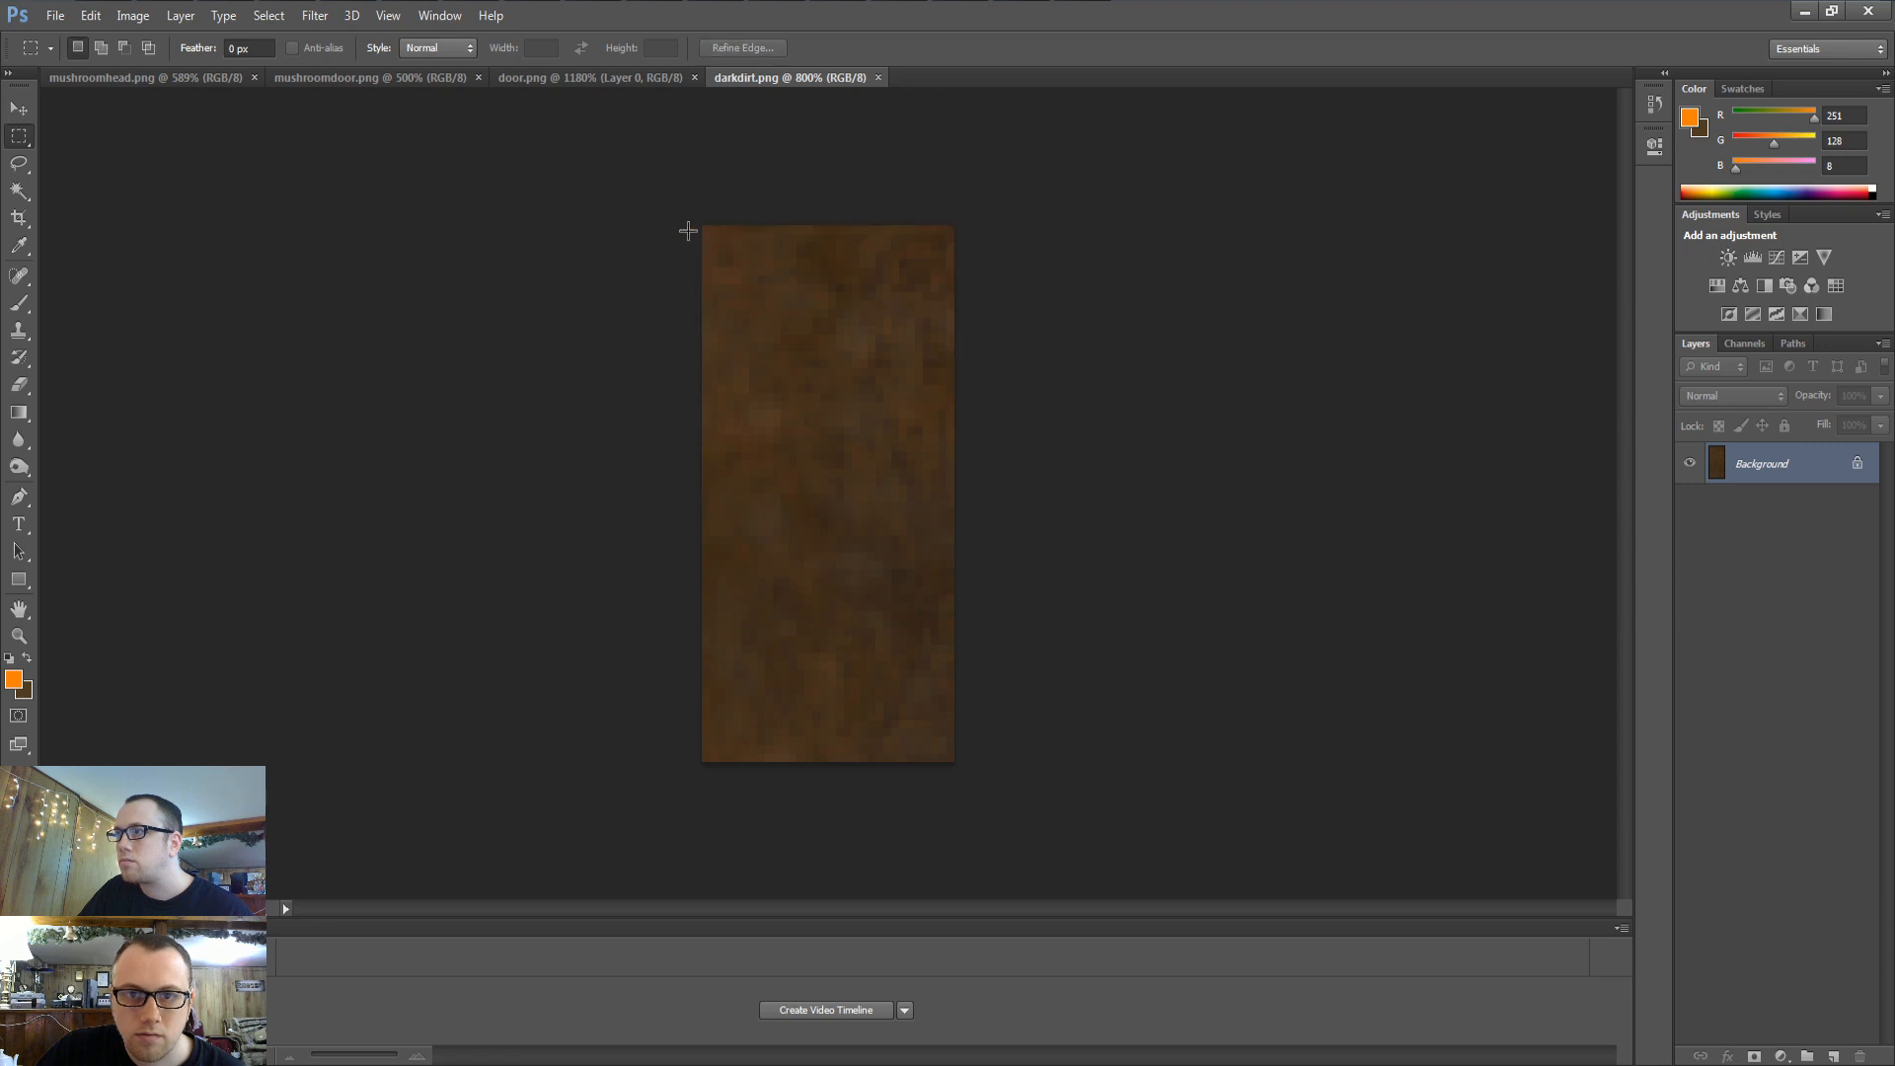
Copy a full-width strip from the texture's top edge onto a new layer and move it near the bottom of the image
left_click_drag(897, 257, 1029, 276)
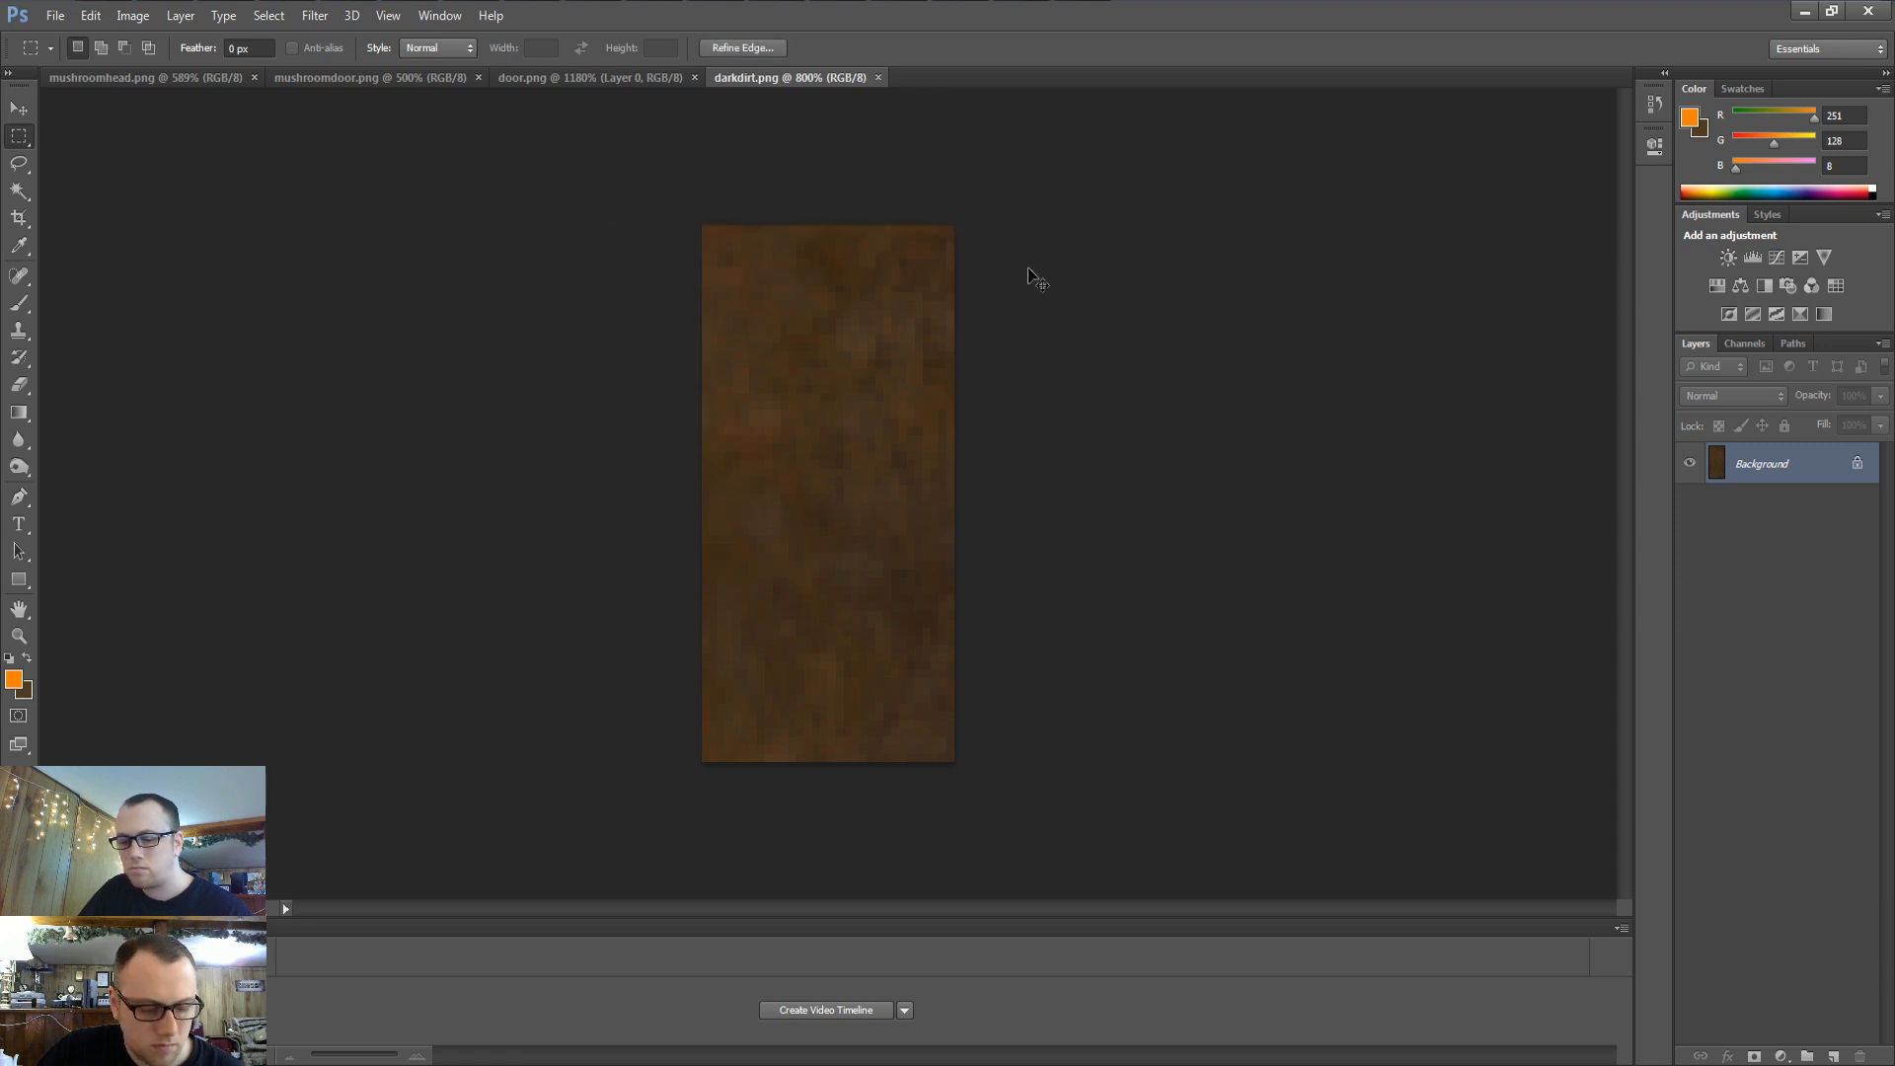
key("ctrl+shift+alt+n")
left_click(19, 108)
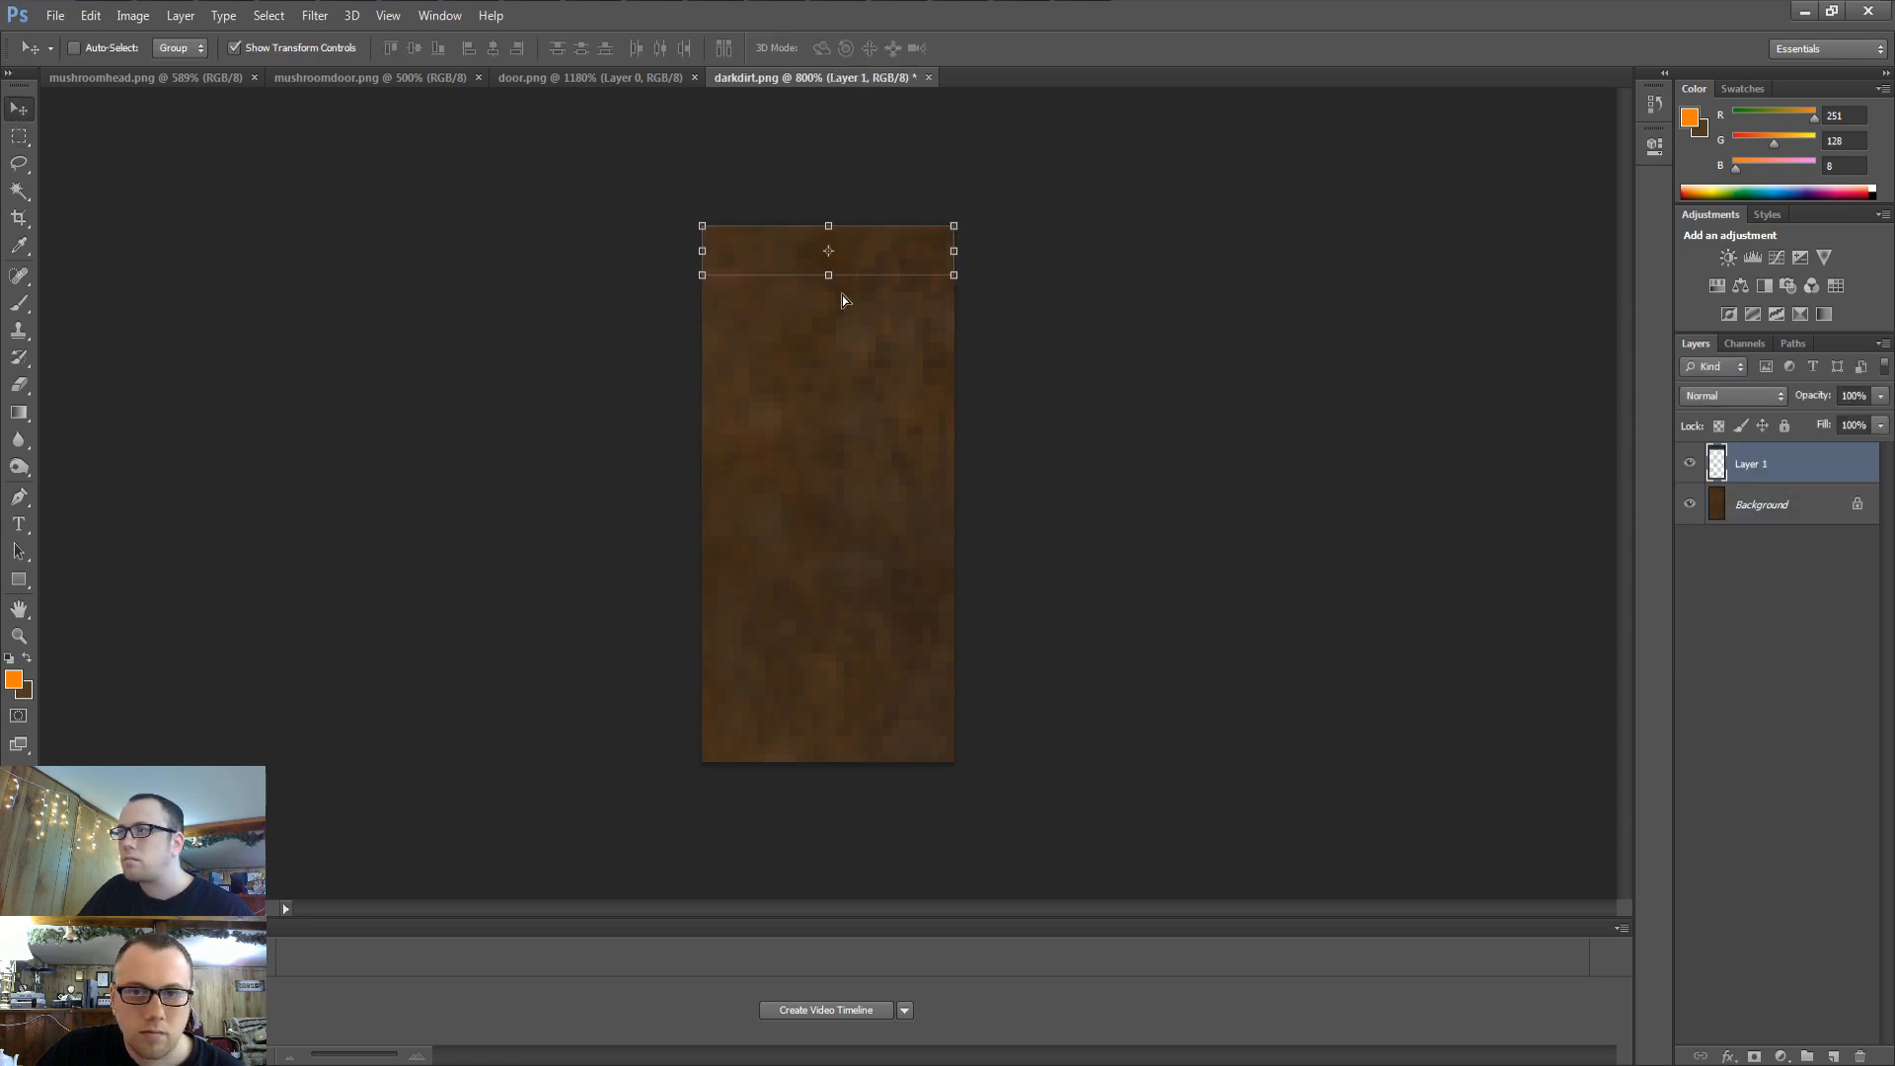
key("ctrl+d")
left_click_drag(830, 674, 830, 667)
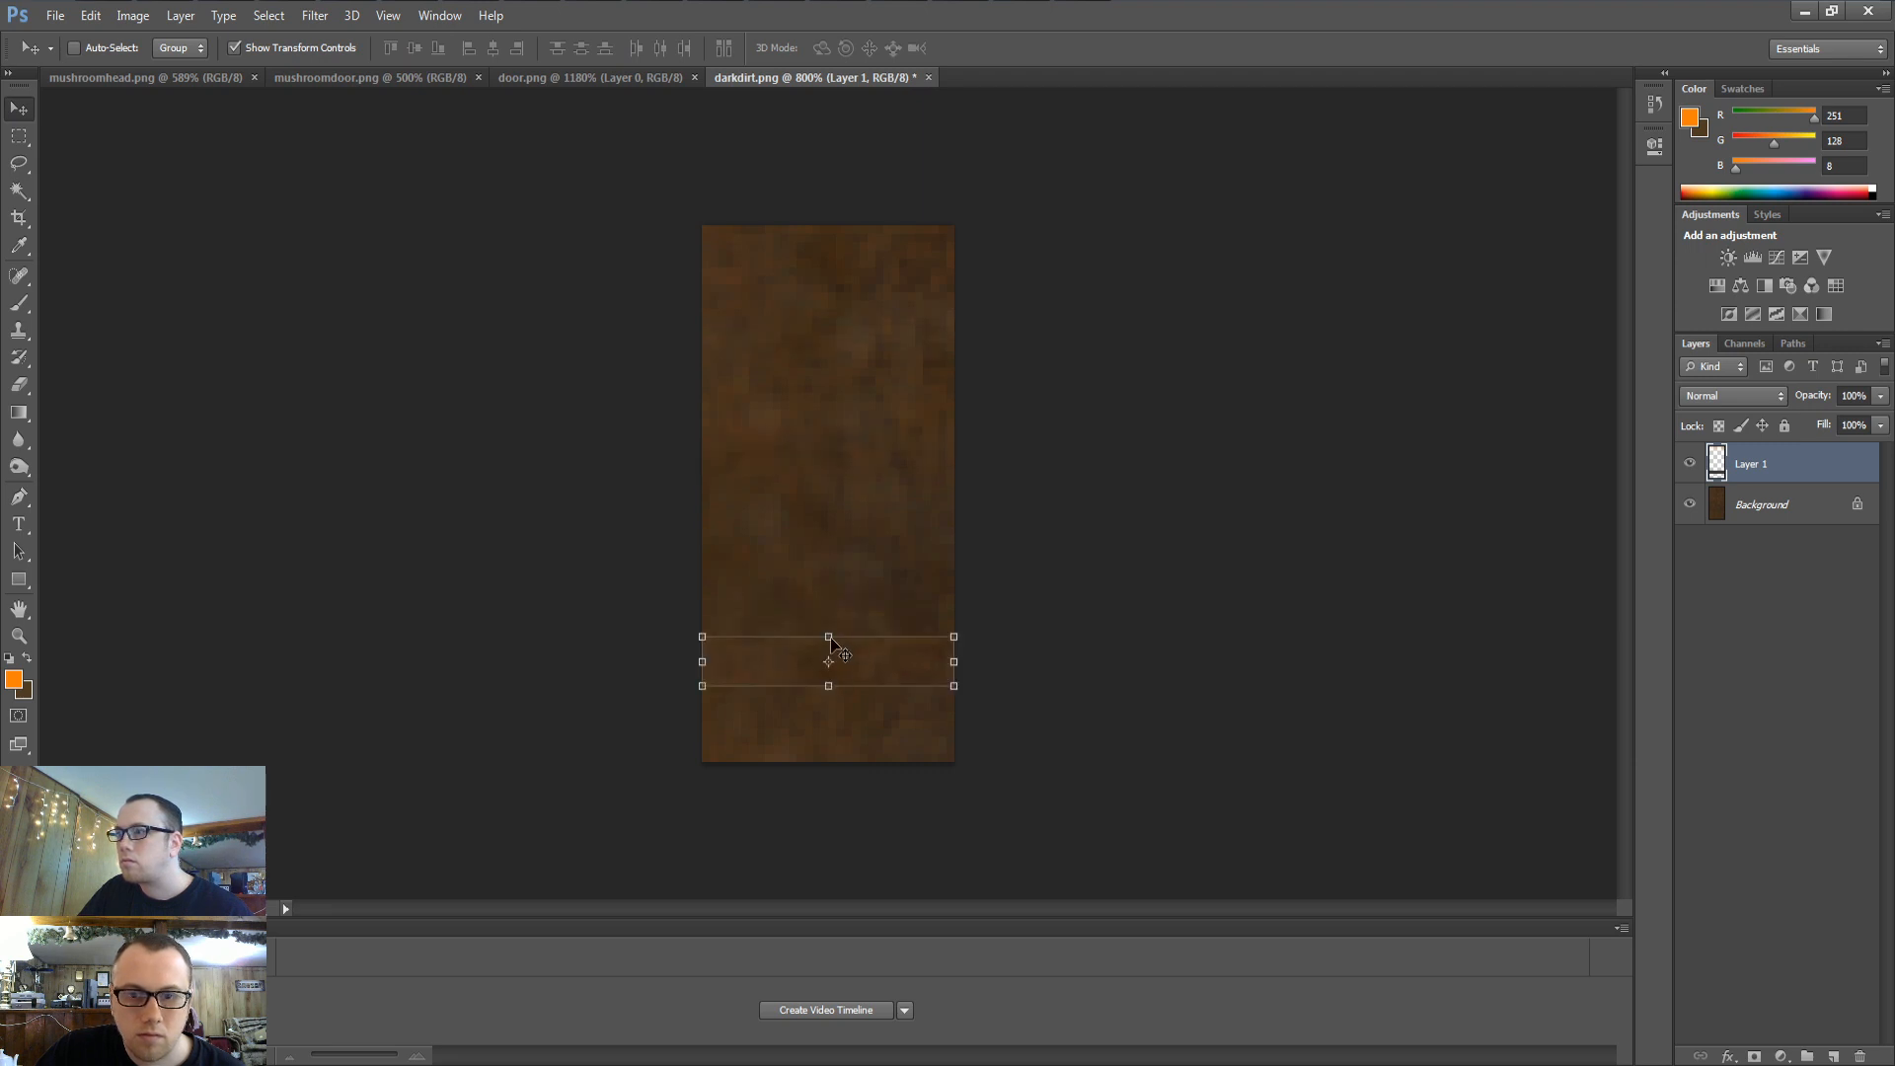
Flip the copied strip vertically with a negative vertical scale and align it with the texture's bottom edge
left_click(834, 634)
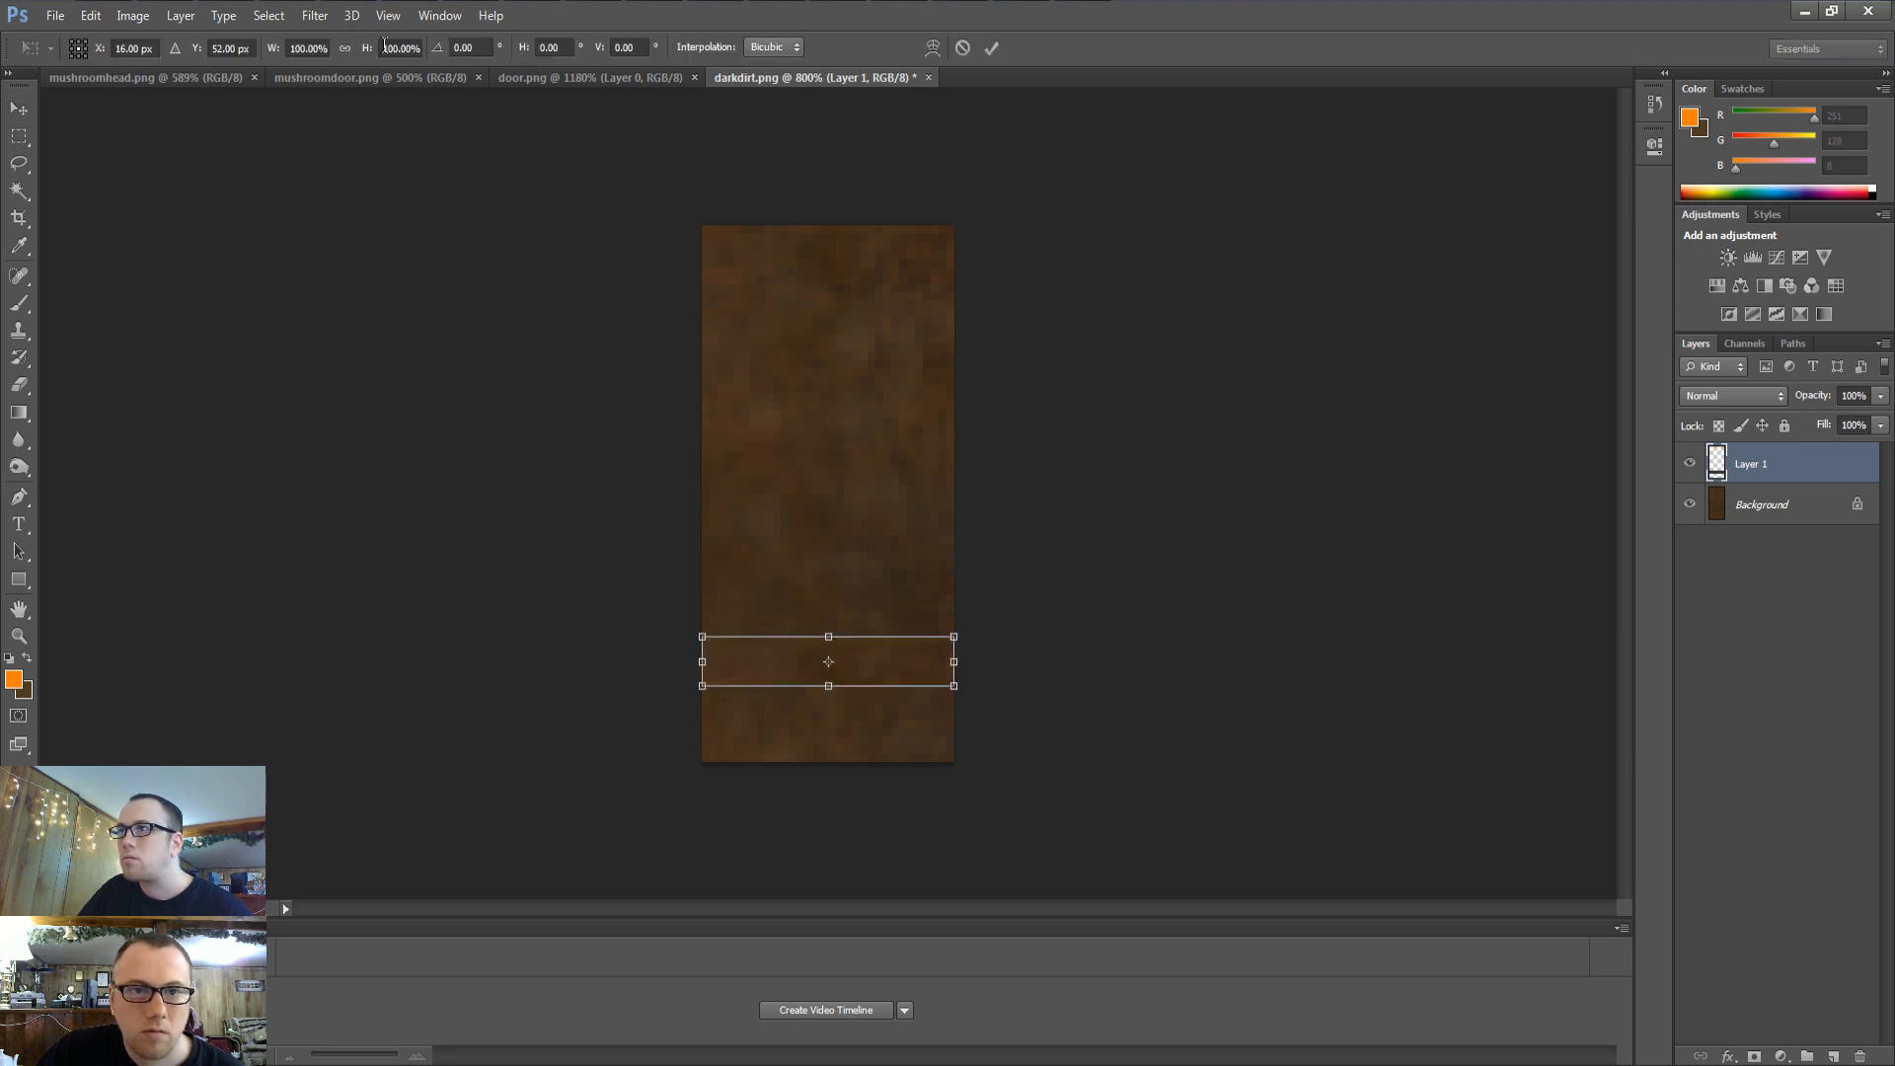
type("66")
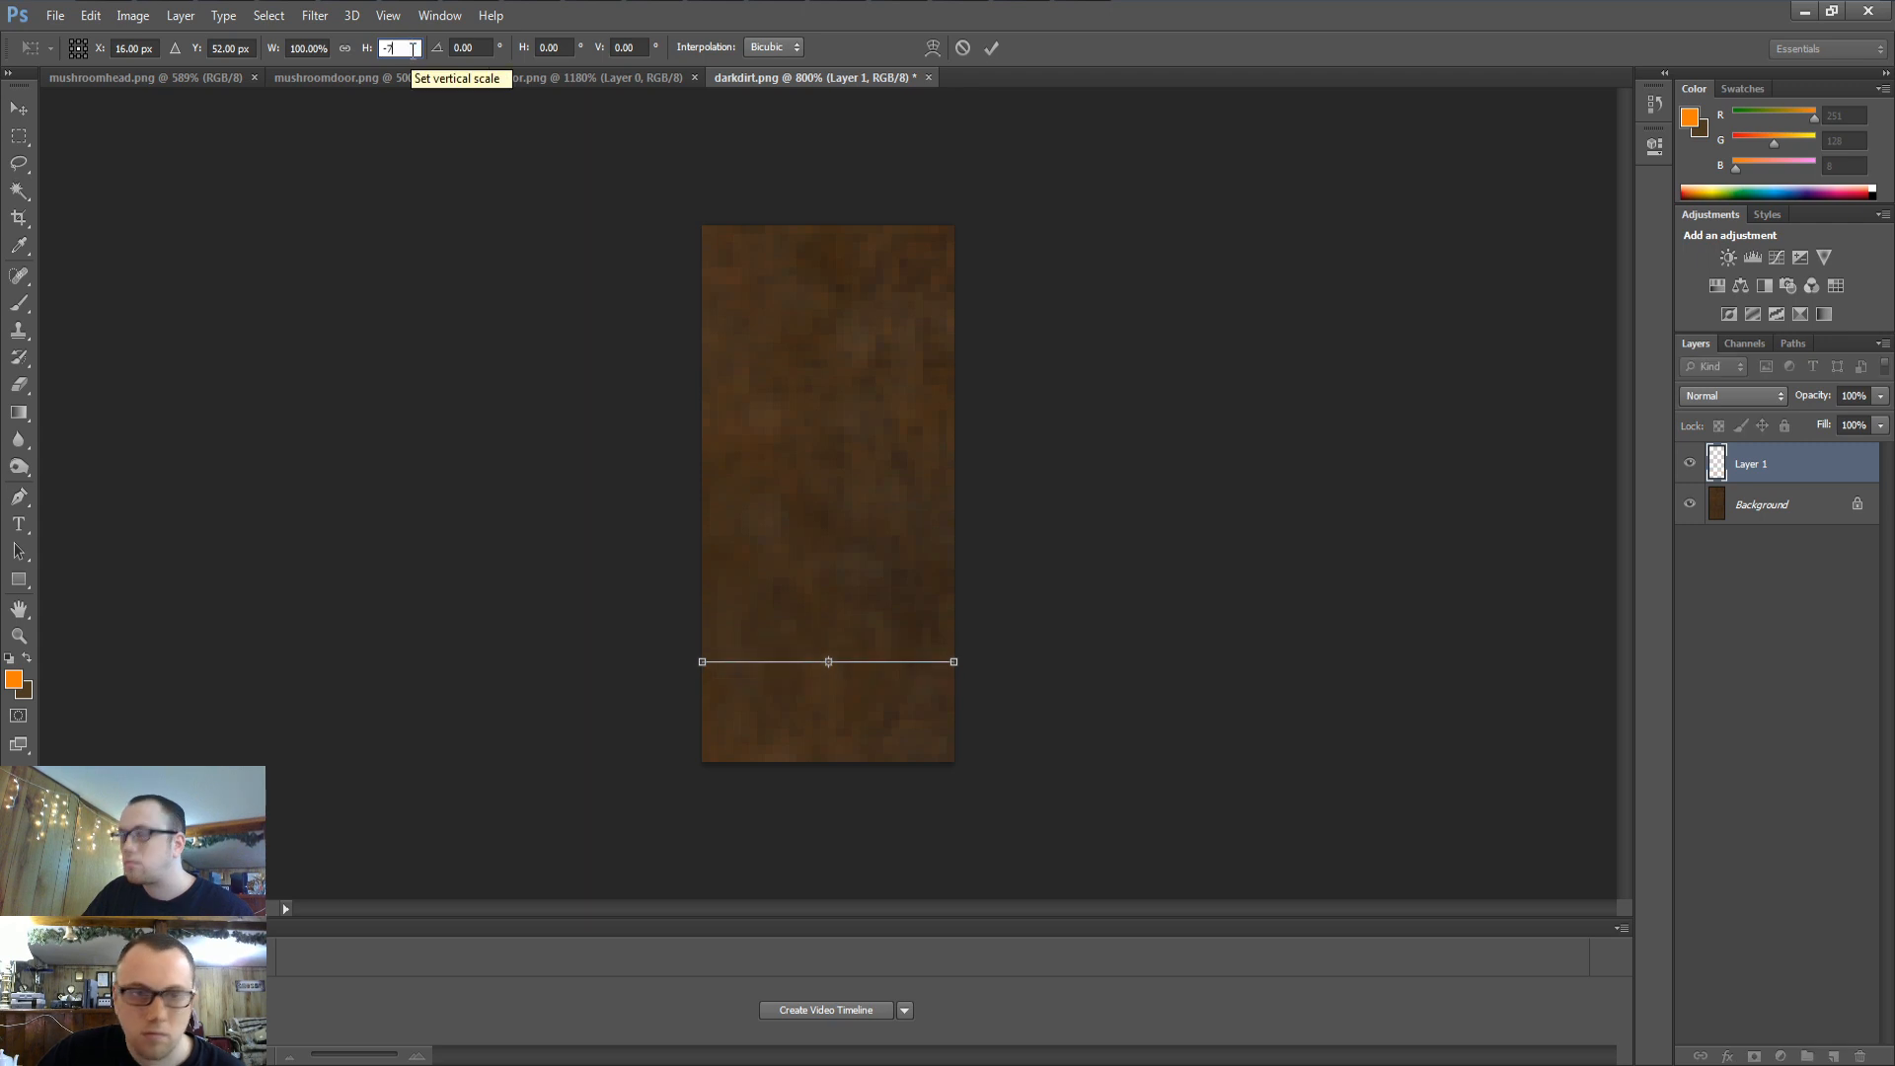
key("Return")
left_click_drag(882, 457, 891, 553)
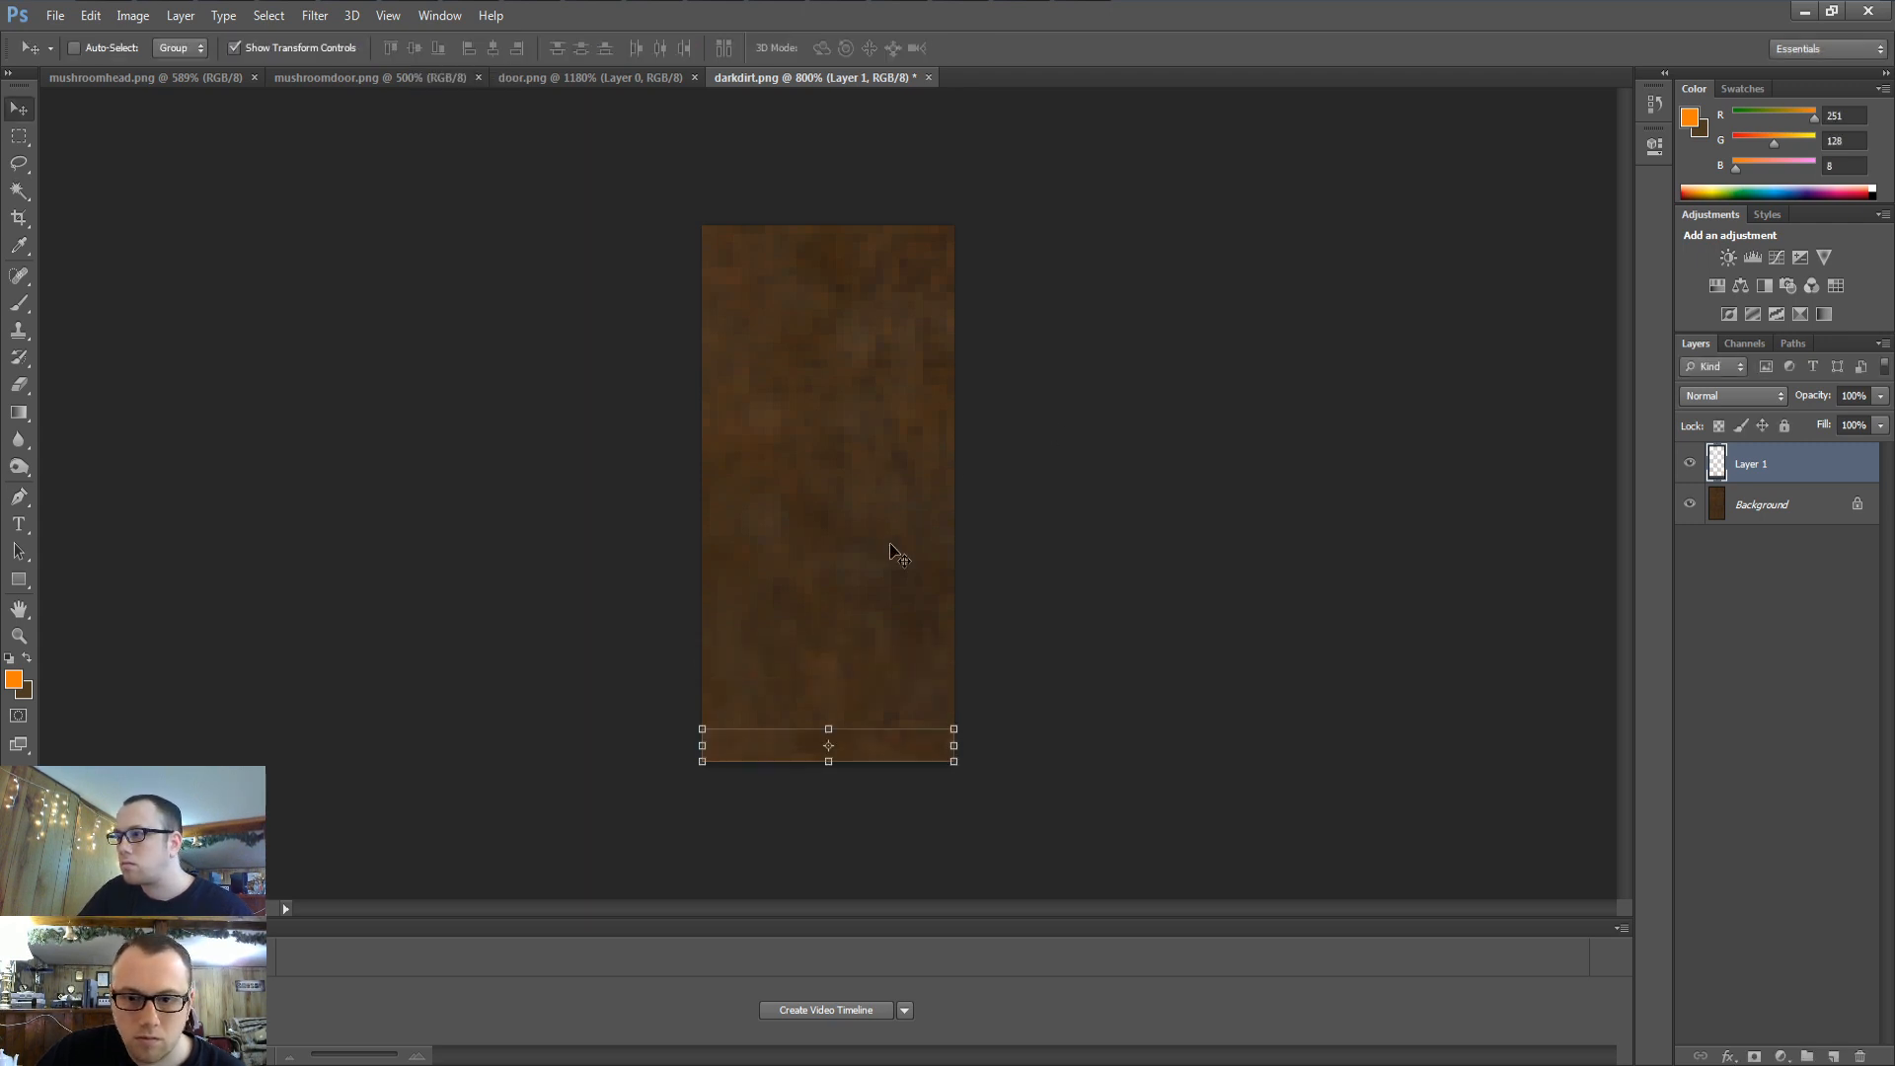
Erase parts of the copied strip's upper edge with a 2 px Eraser so it blends into the dirt texture
left_click(20, 138)
key("ctrl+plus")
key("ctrl+plus")
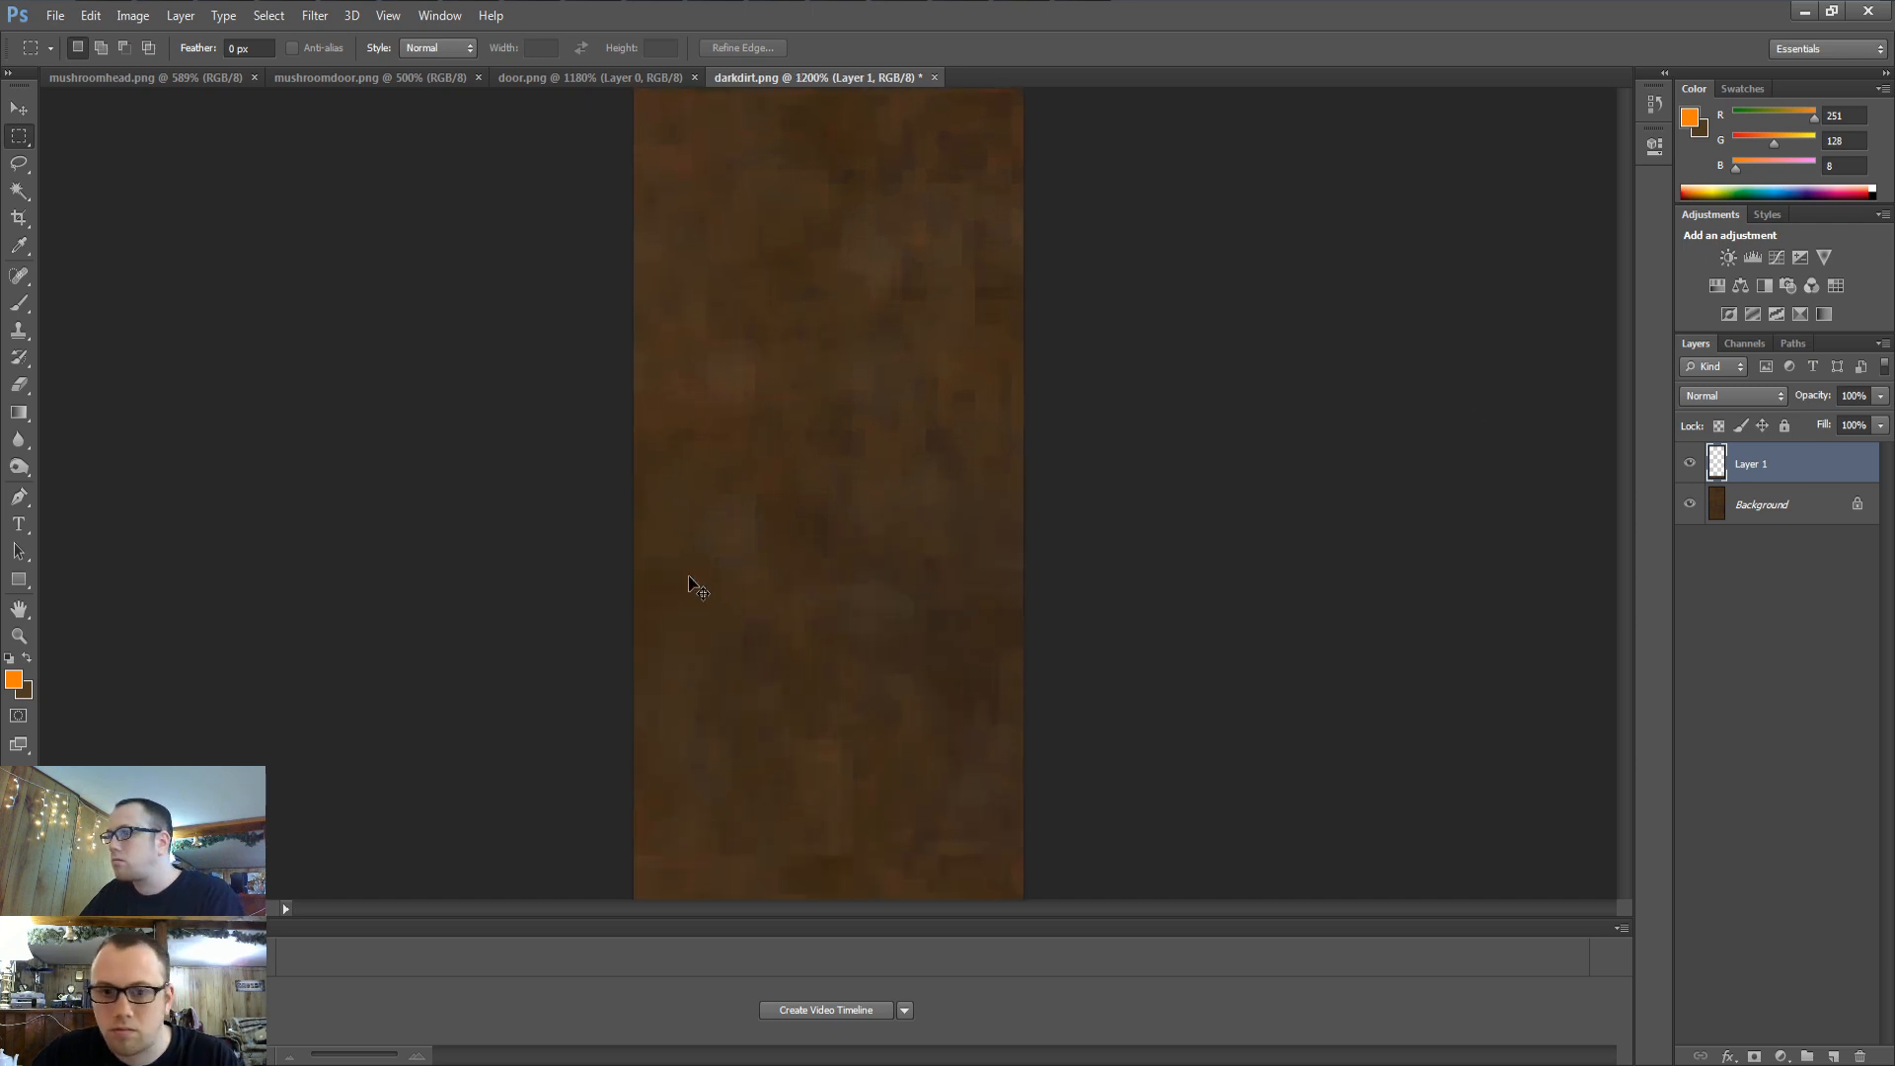
key("ctrl+plus")
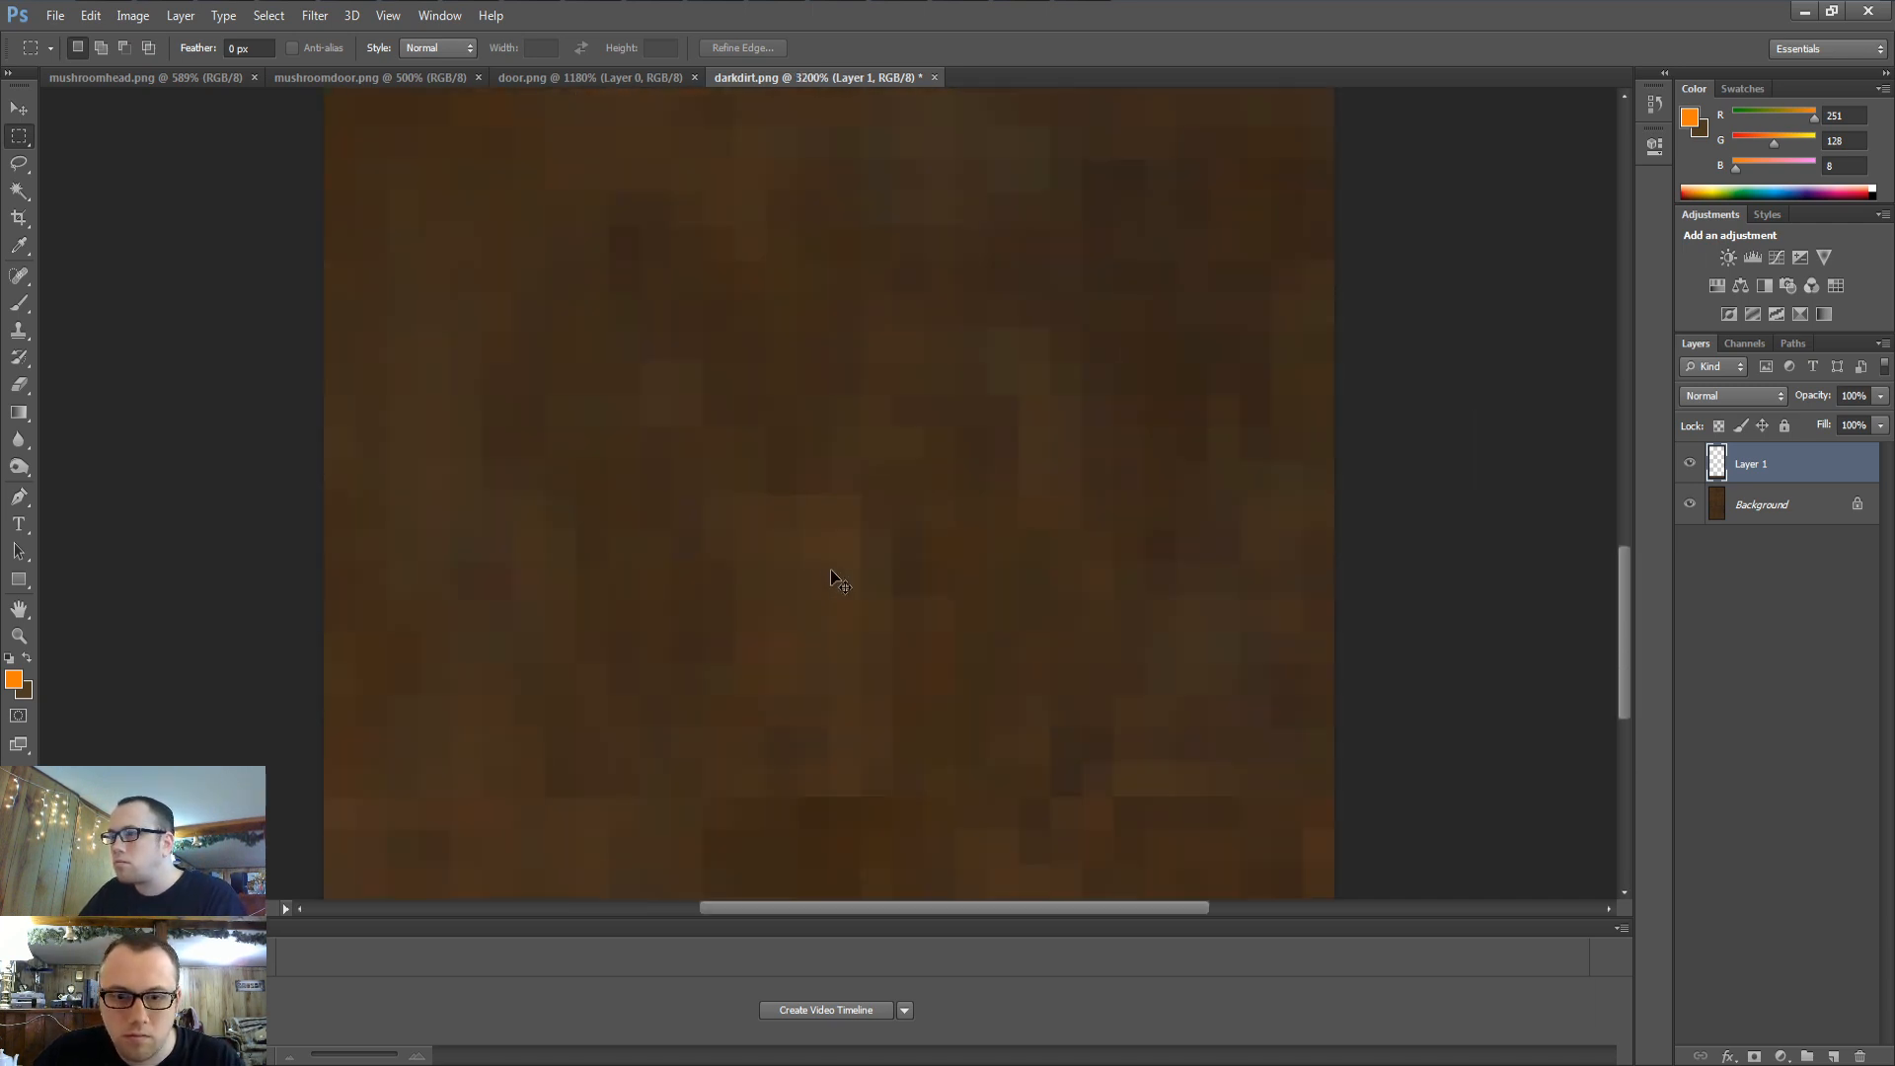
scroll(842, 579, "down", 2)
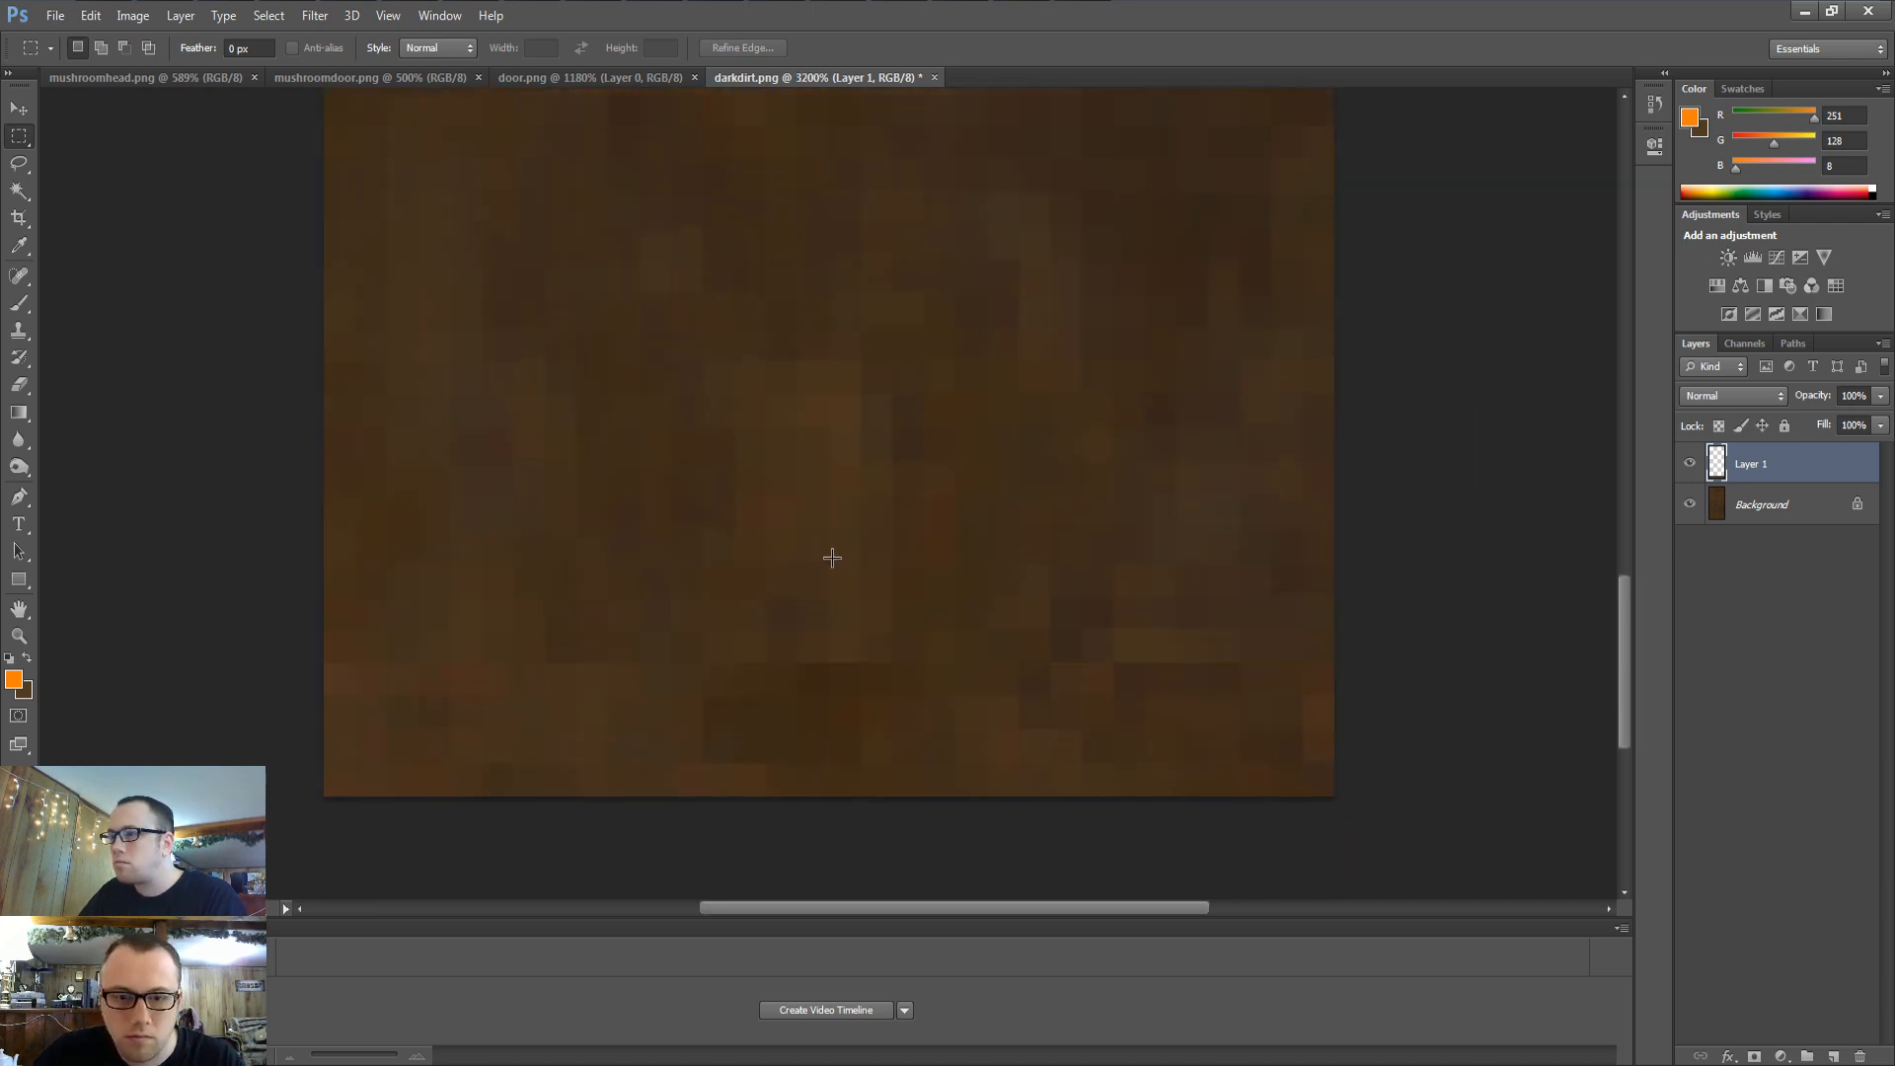
left_click(19, 385)
right_click(789, 365)
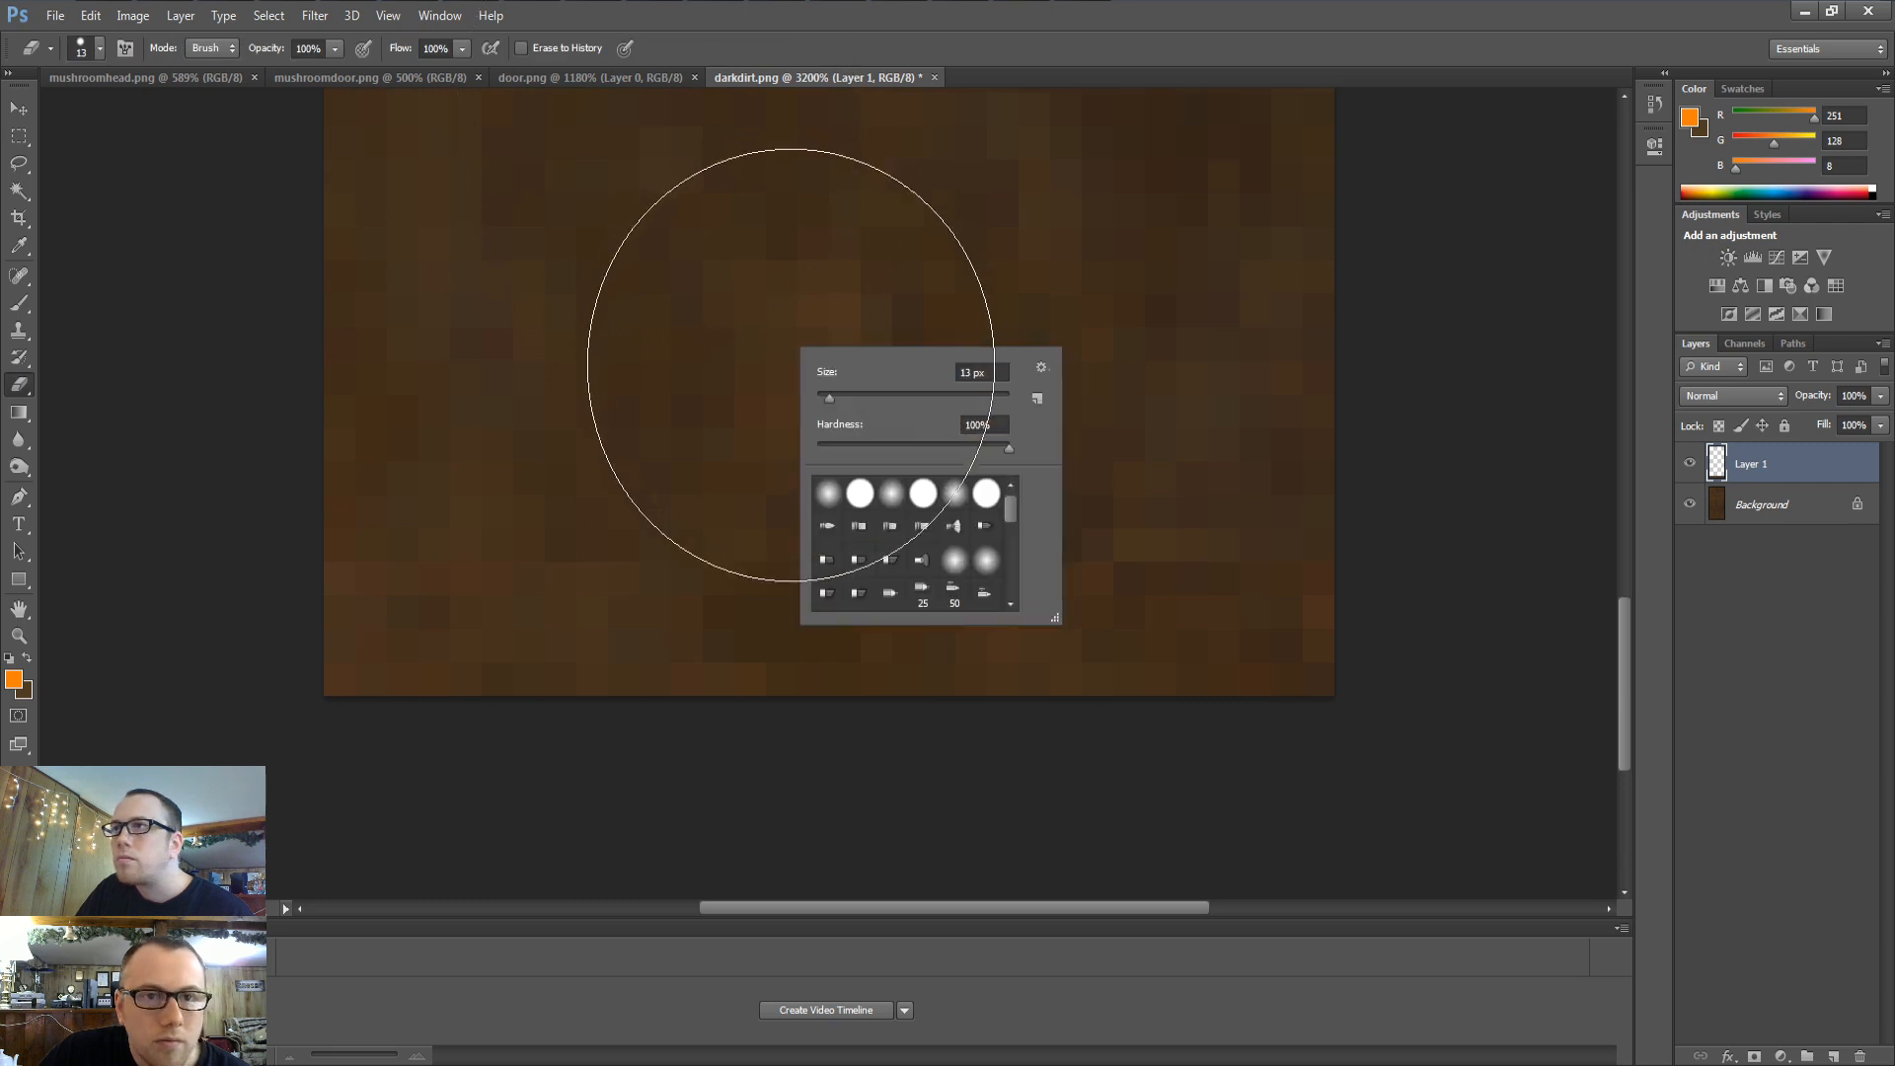
left_click(995, 374)
type("2")
key("Return")
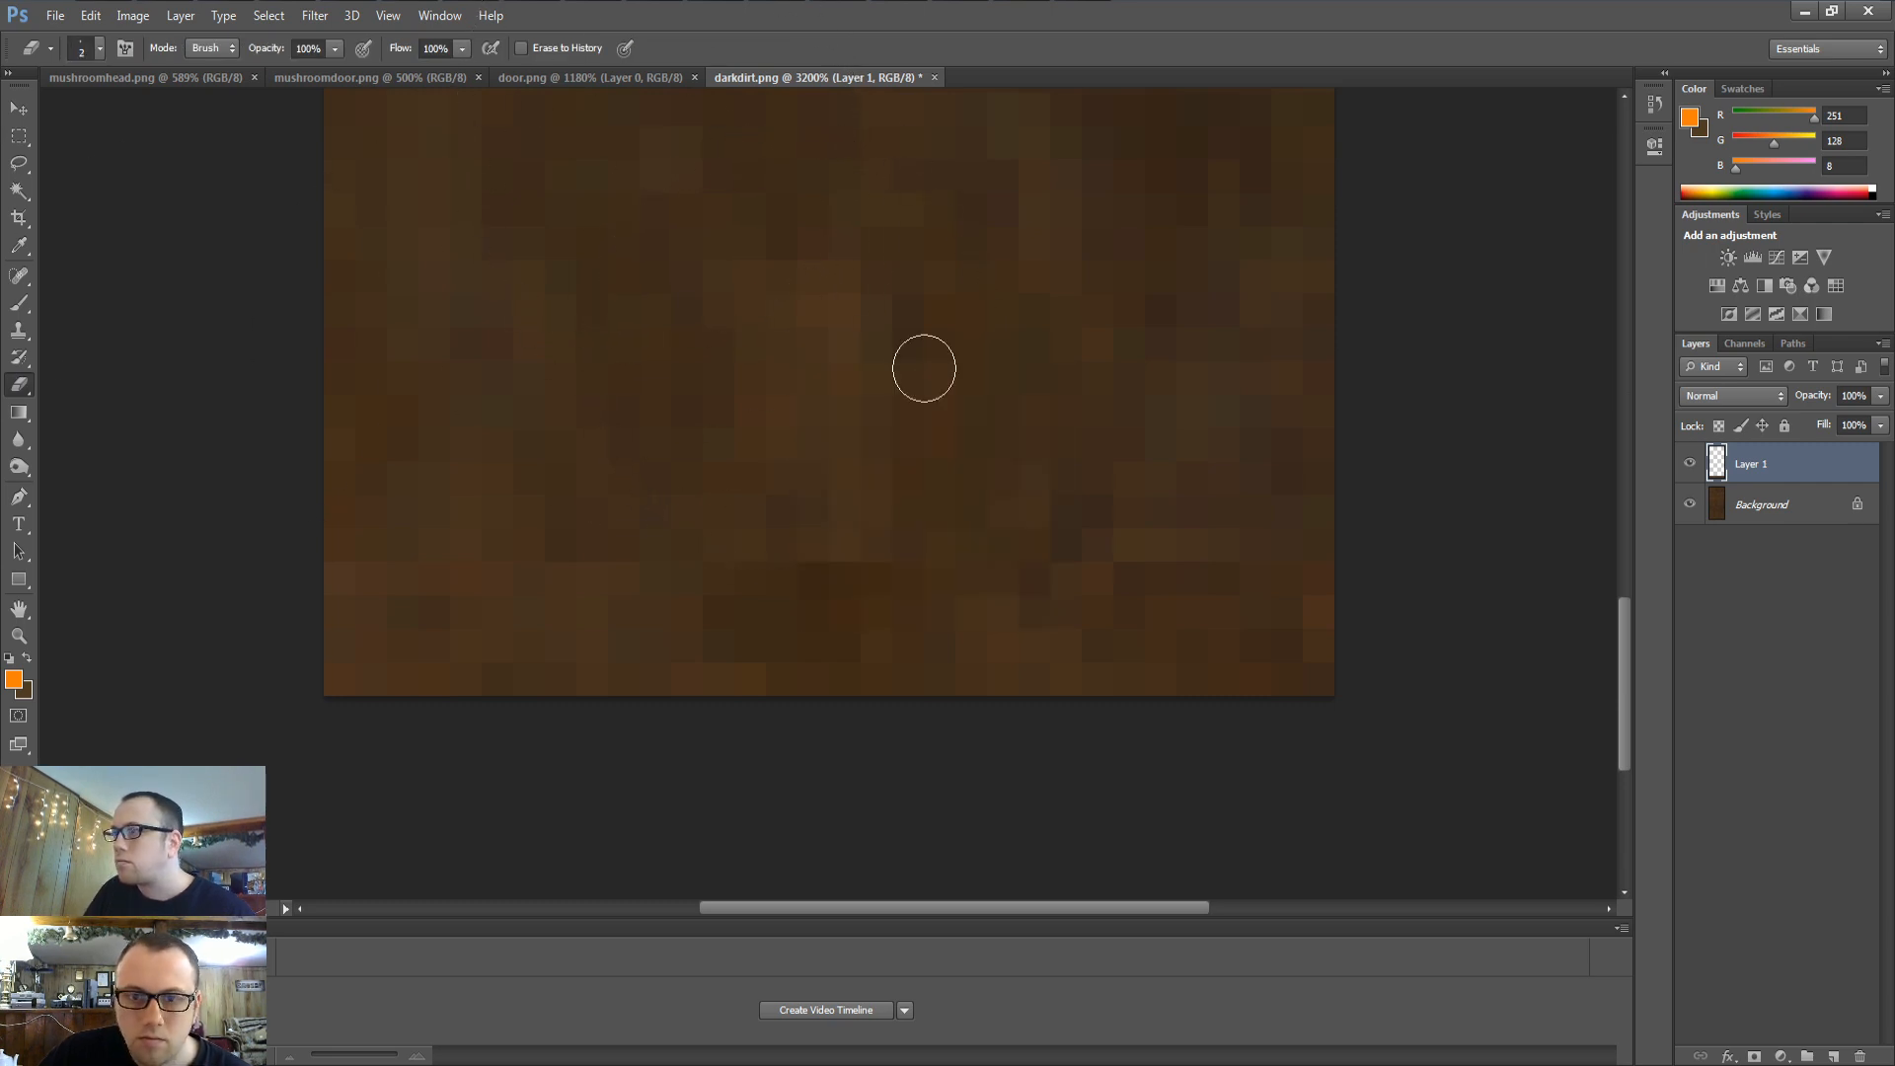
right_click(890, 379)
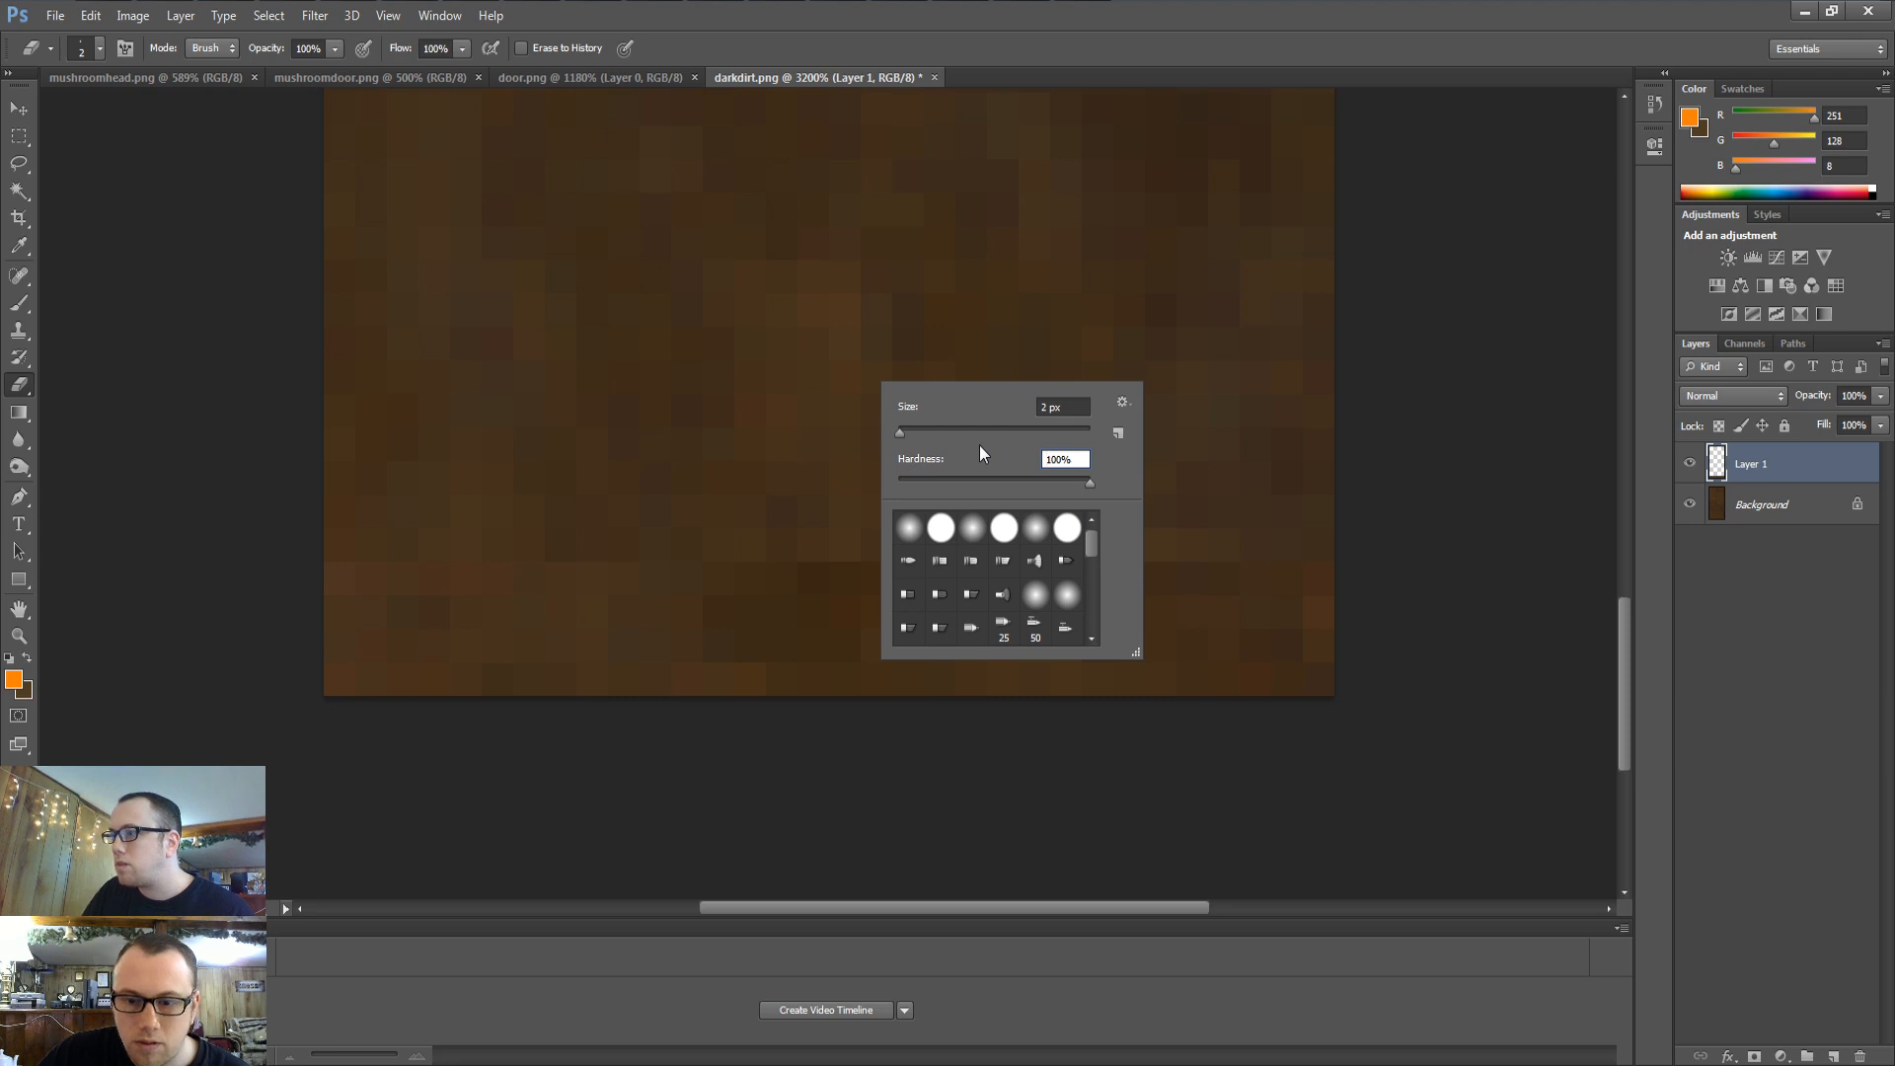
key("Return")
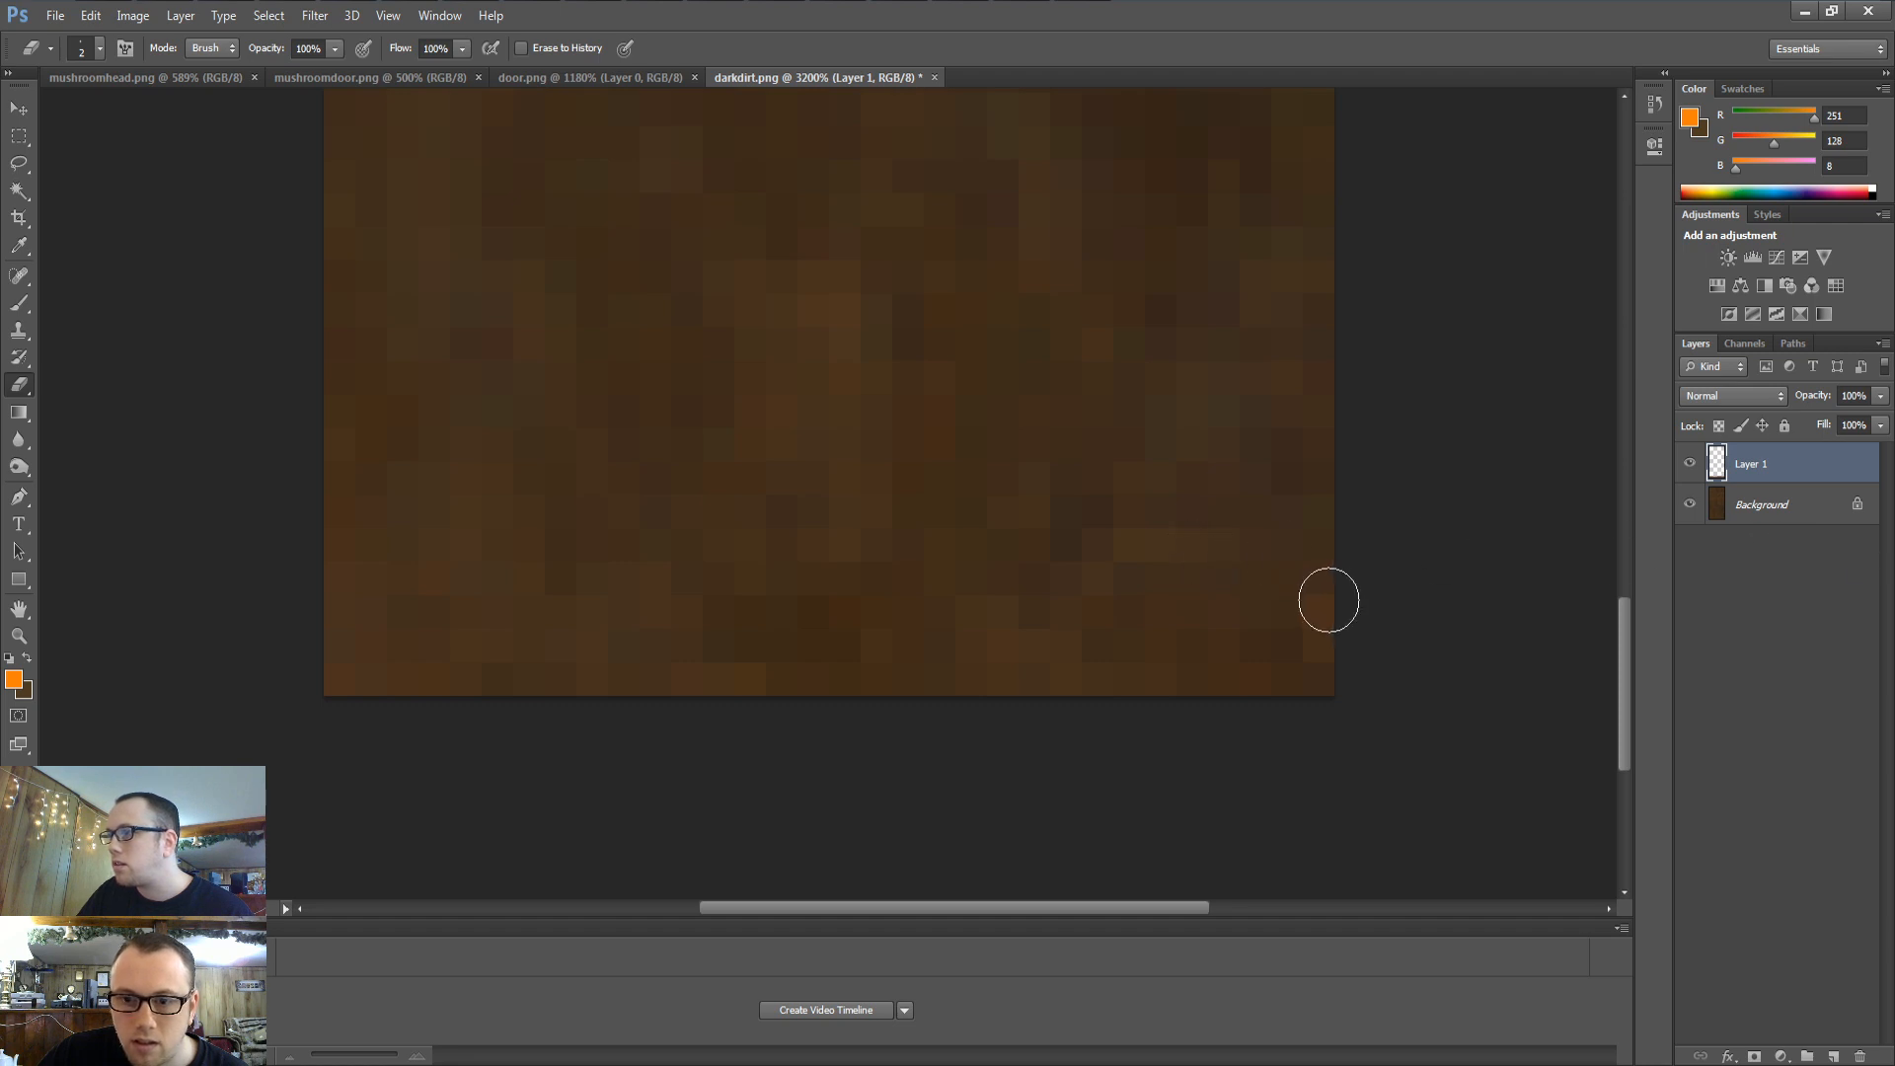
Switch to 3ds Max to examine the tiling on the dirt wall, and return to Photoshop with nothing selected
left_click(18, 136)
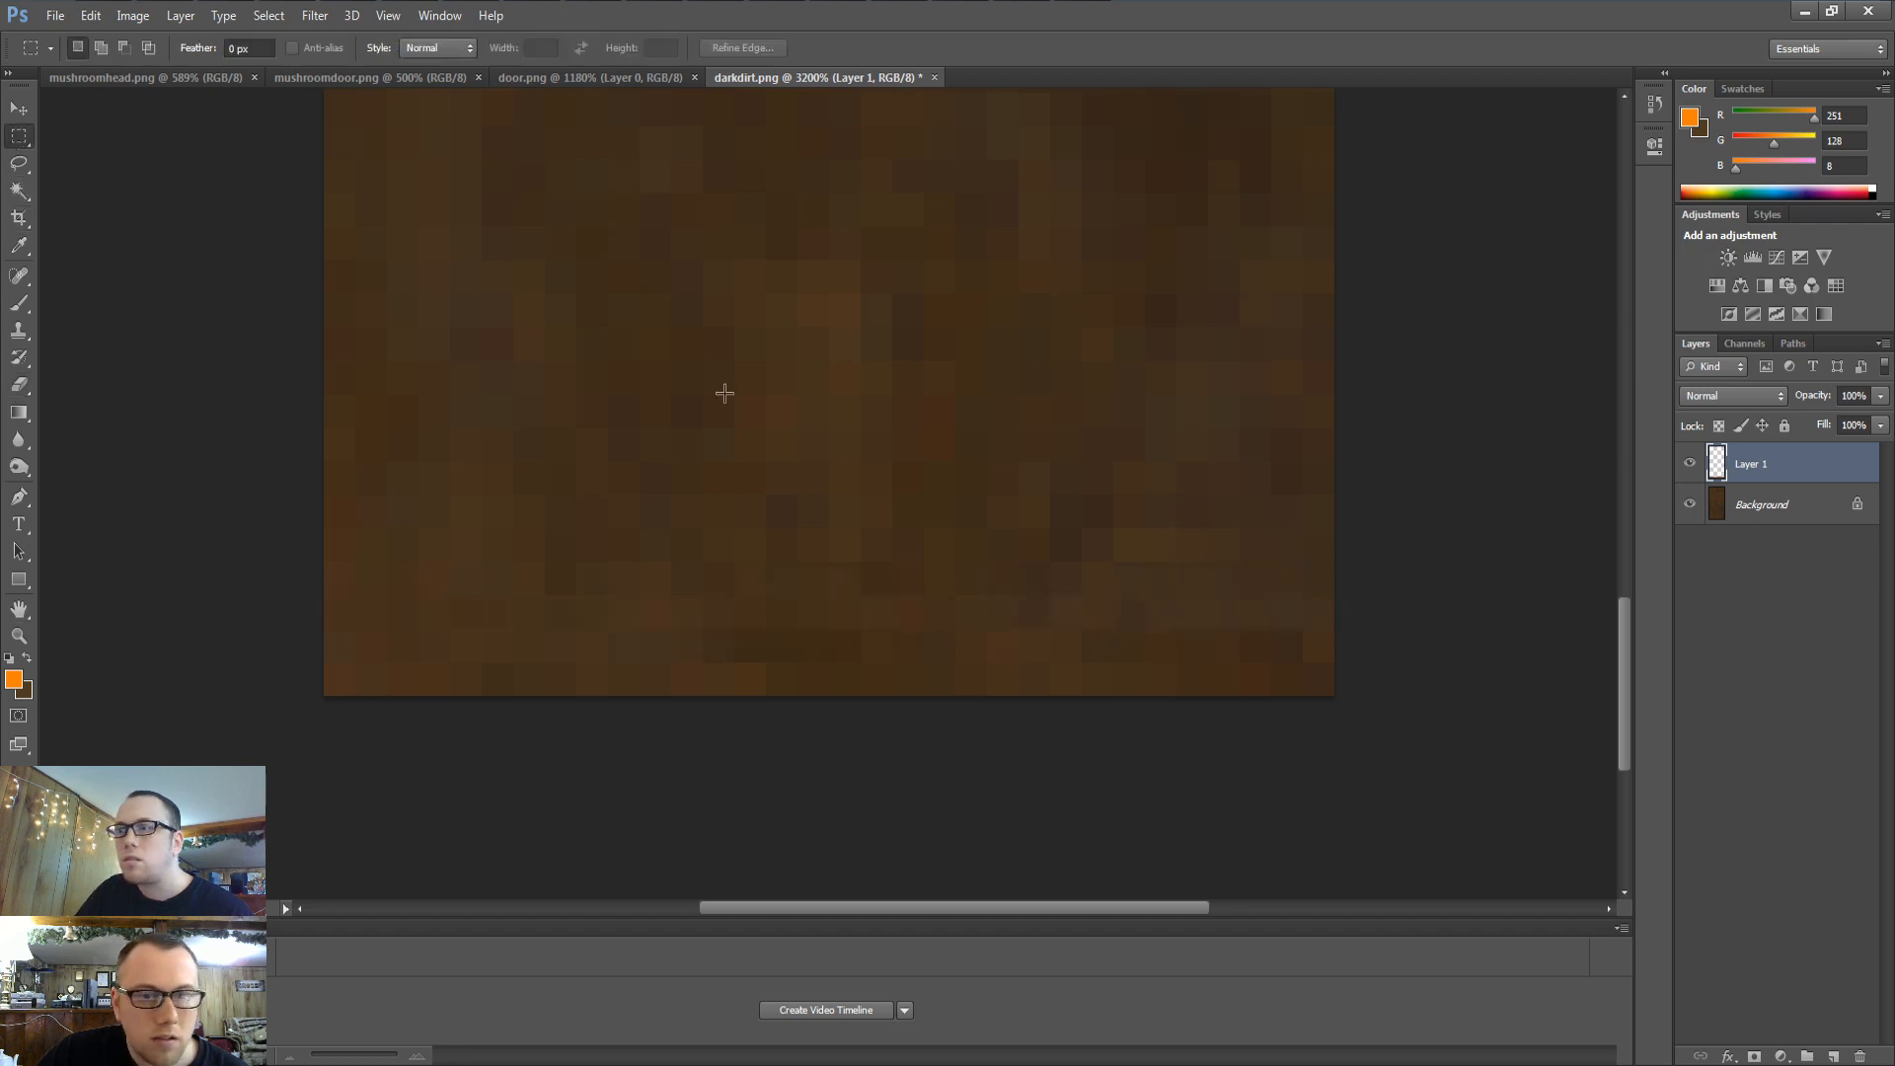
left_click_drag(326, 120, 727, 409)
key("alt+Tab")
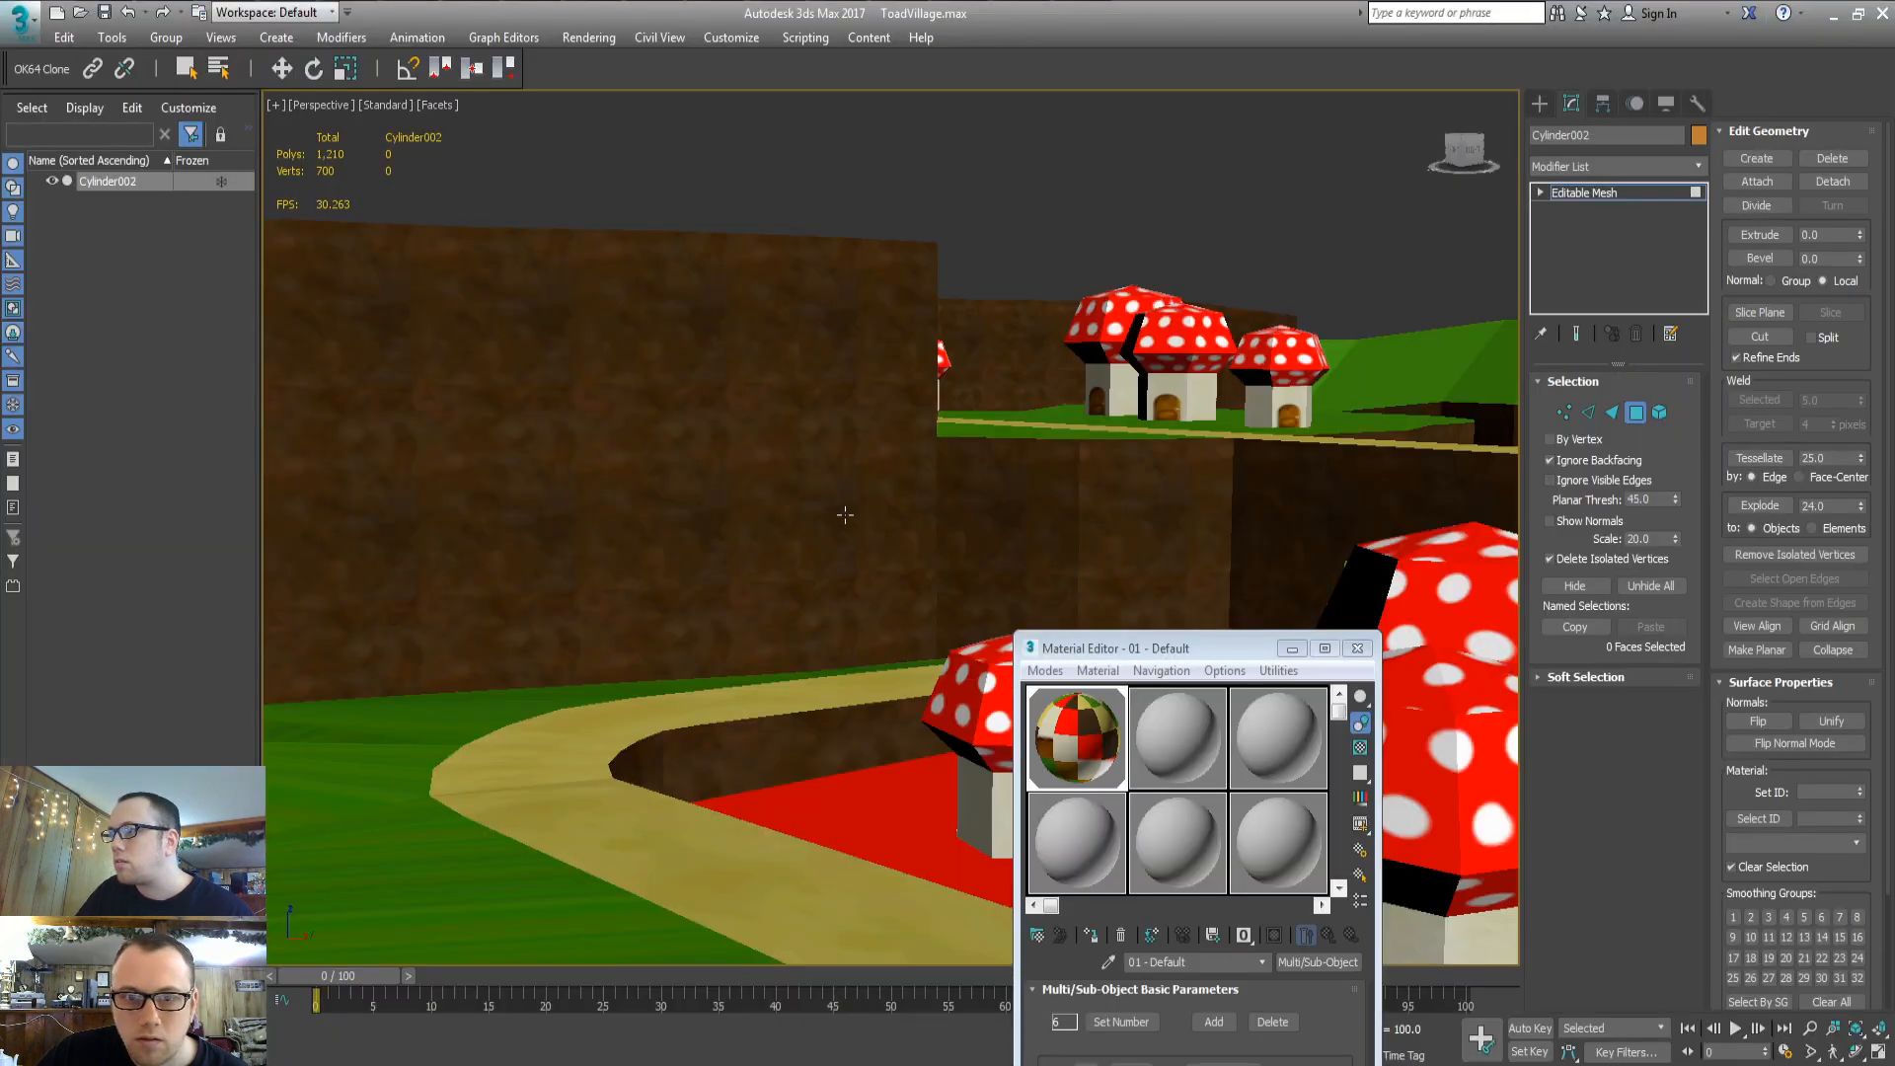
middle_click_drag(713, 514, 825, 499)
key("alt+Tab")
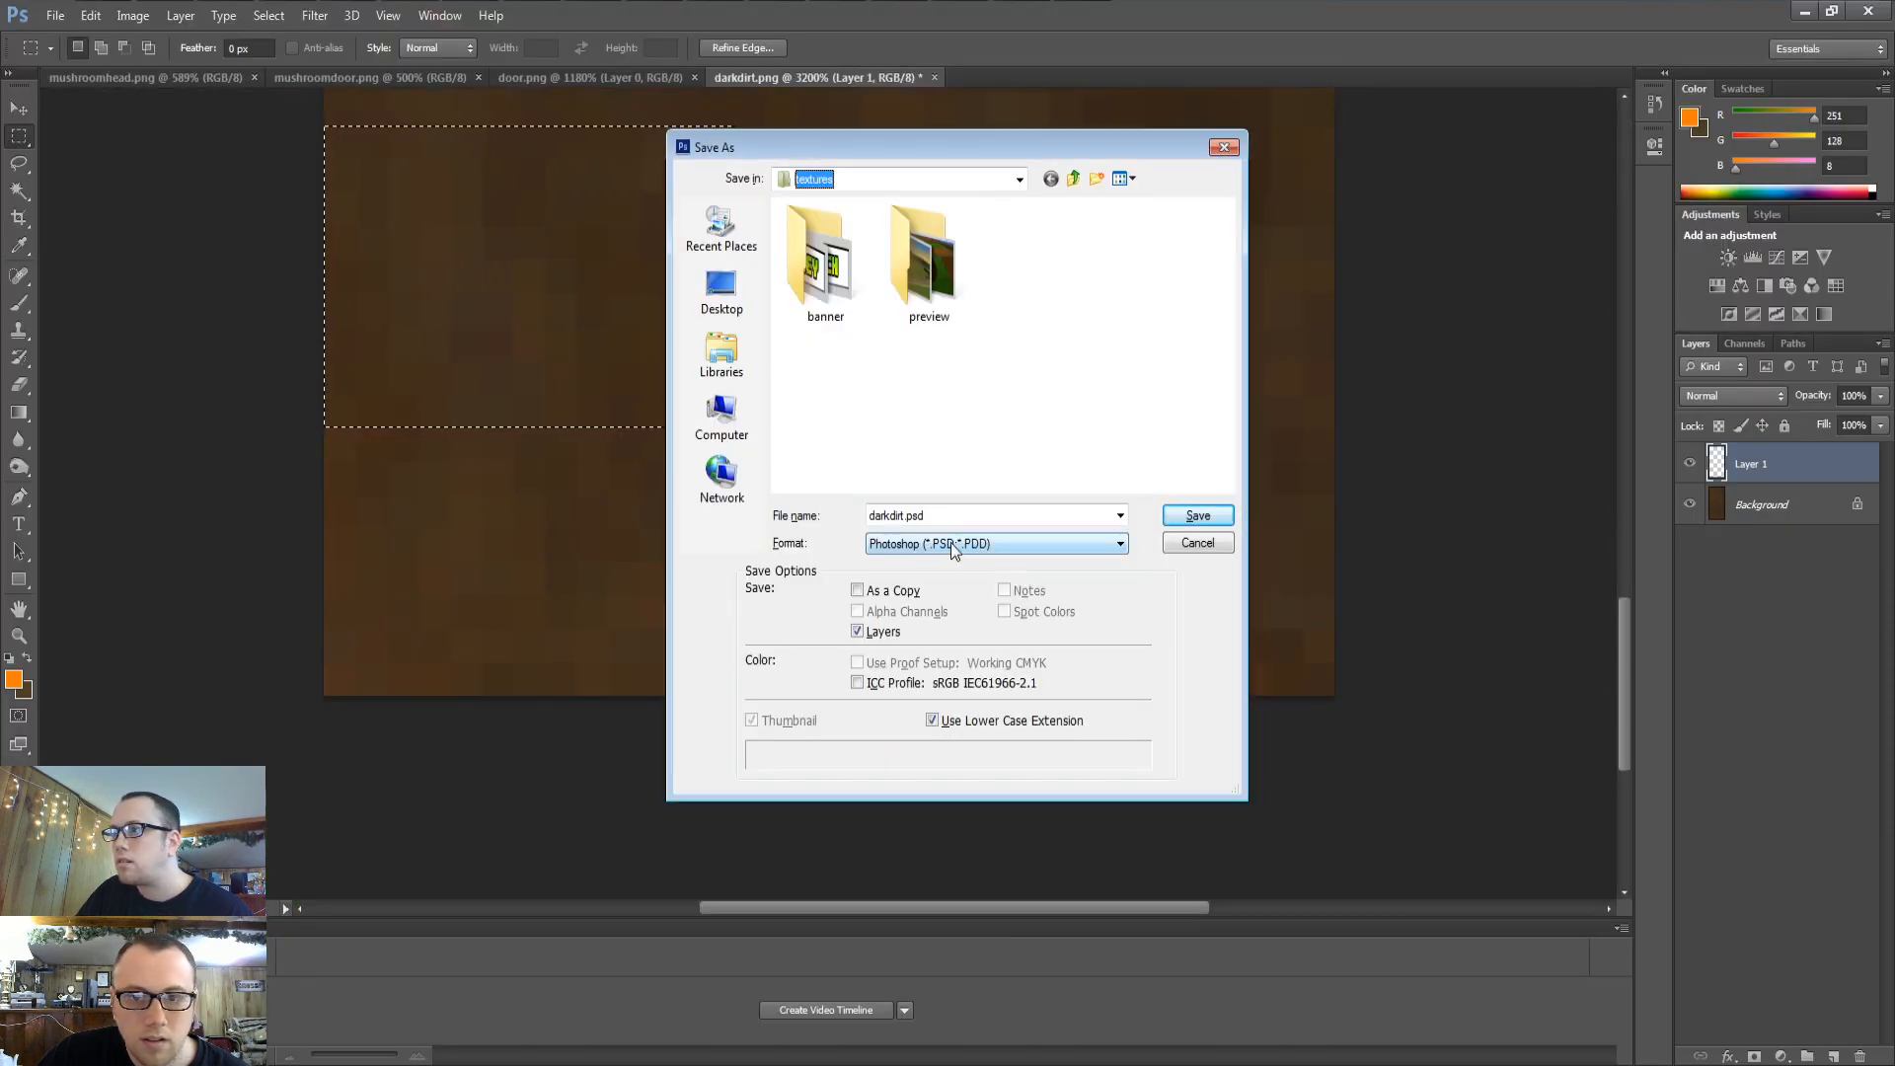
key("Escape")
key("ctrl+d")
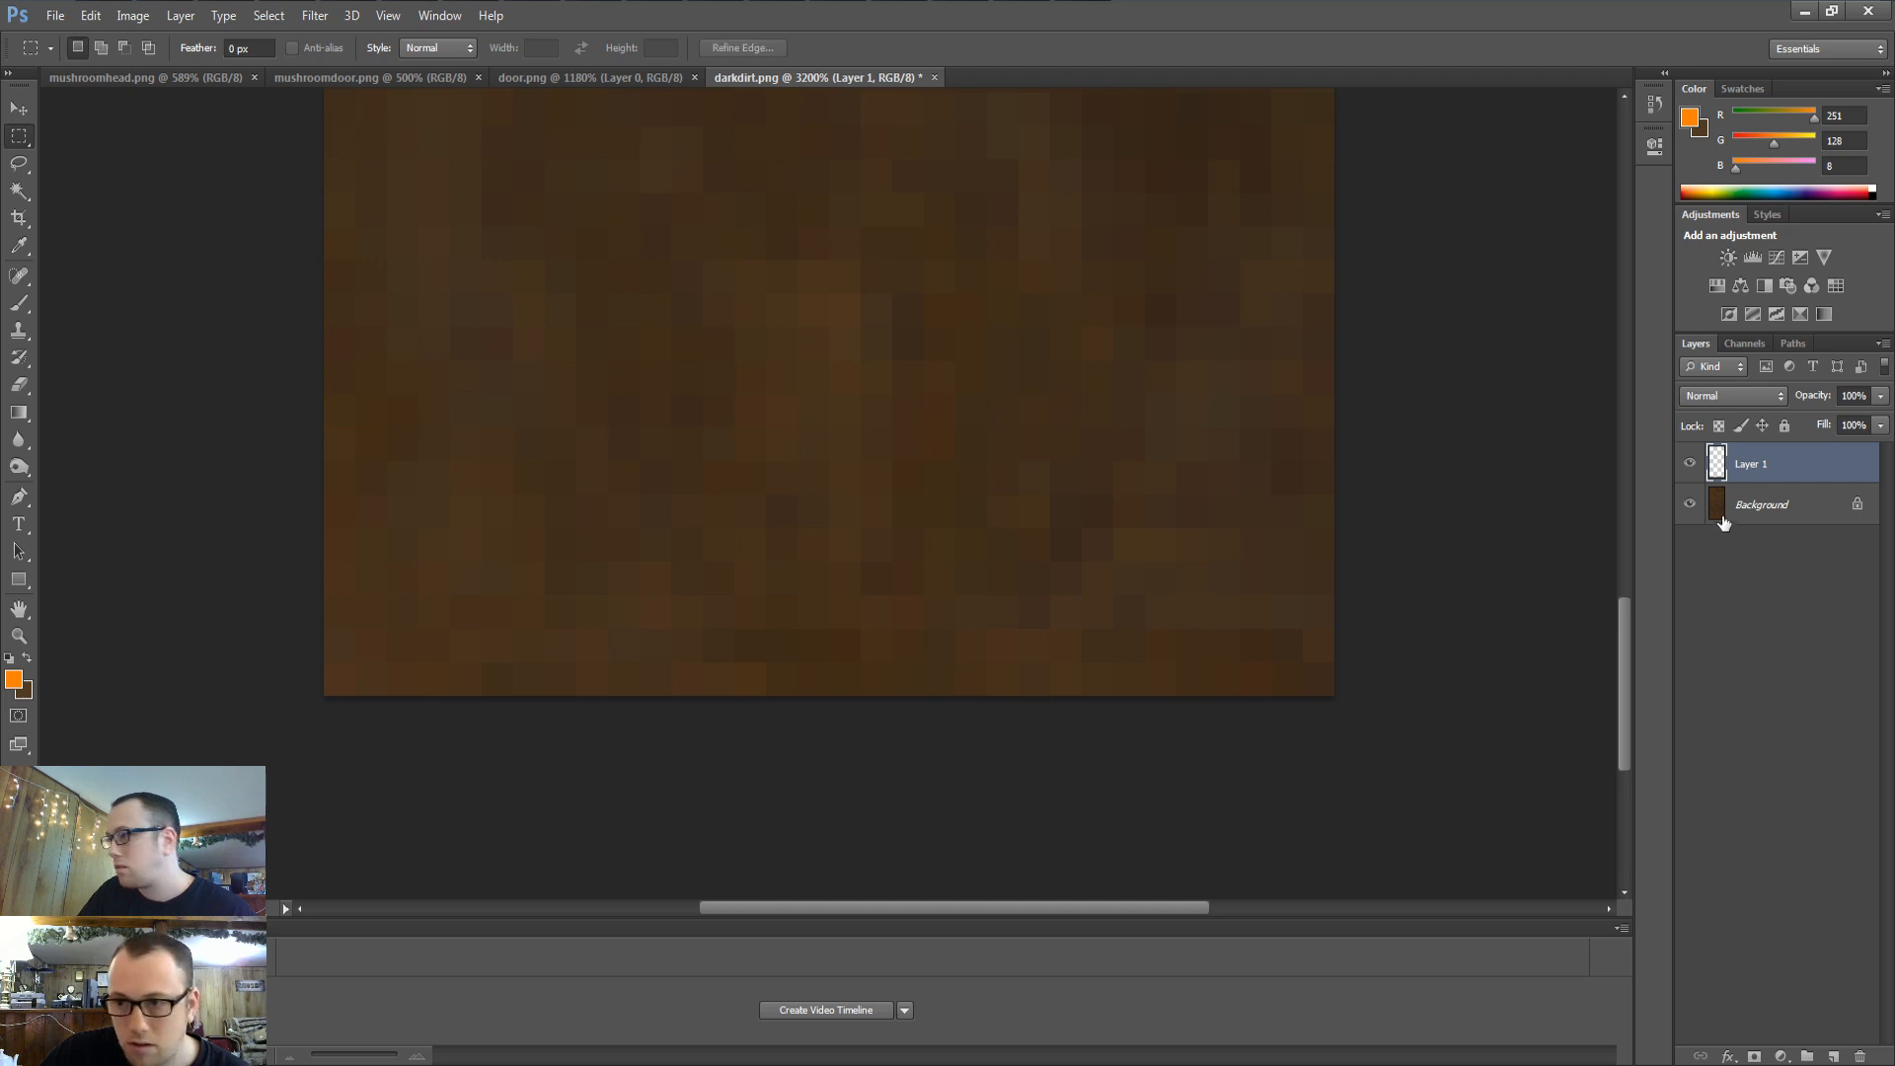
Flatten darkdirt.png into one background layer, save it, and switch to 3ds Max to check the dirt wall
right_click(1739, 508)
left_click(1700, 669)
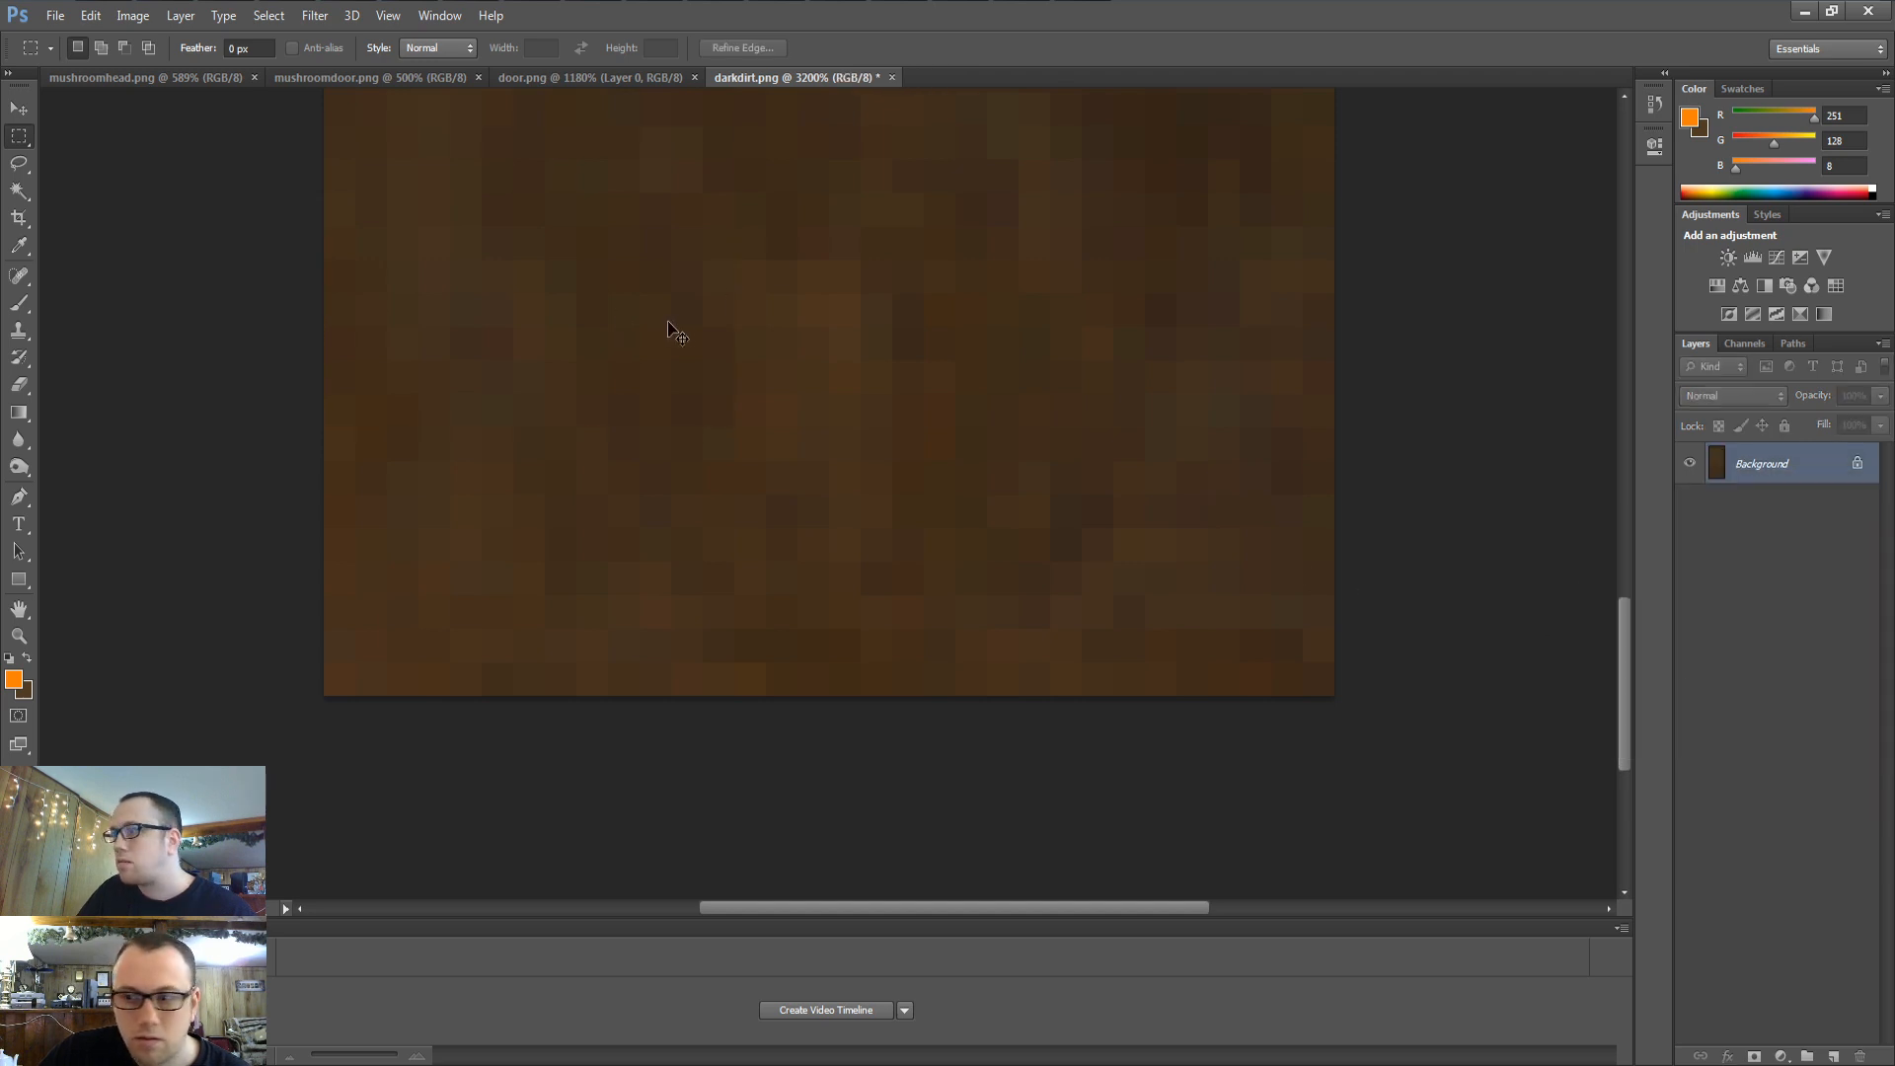
key("alt+Tab")
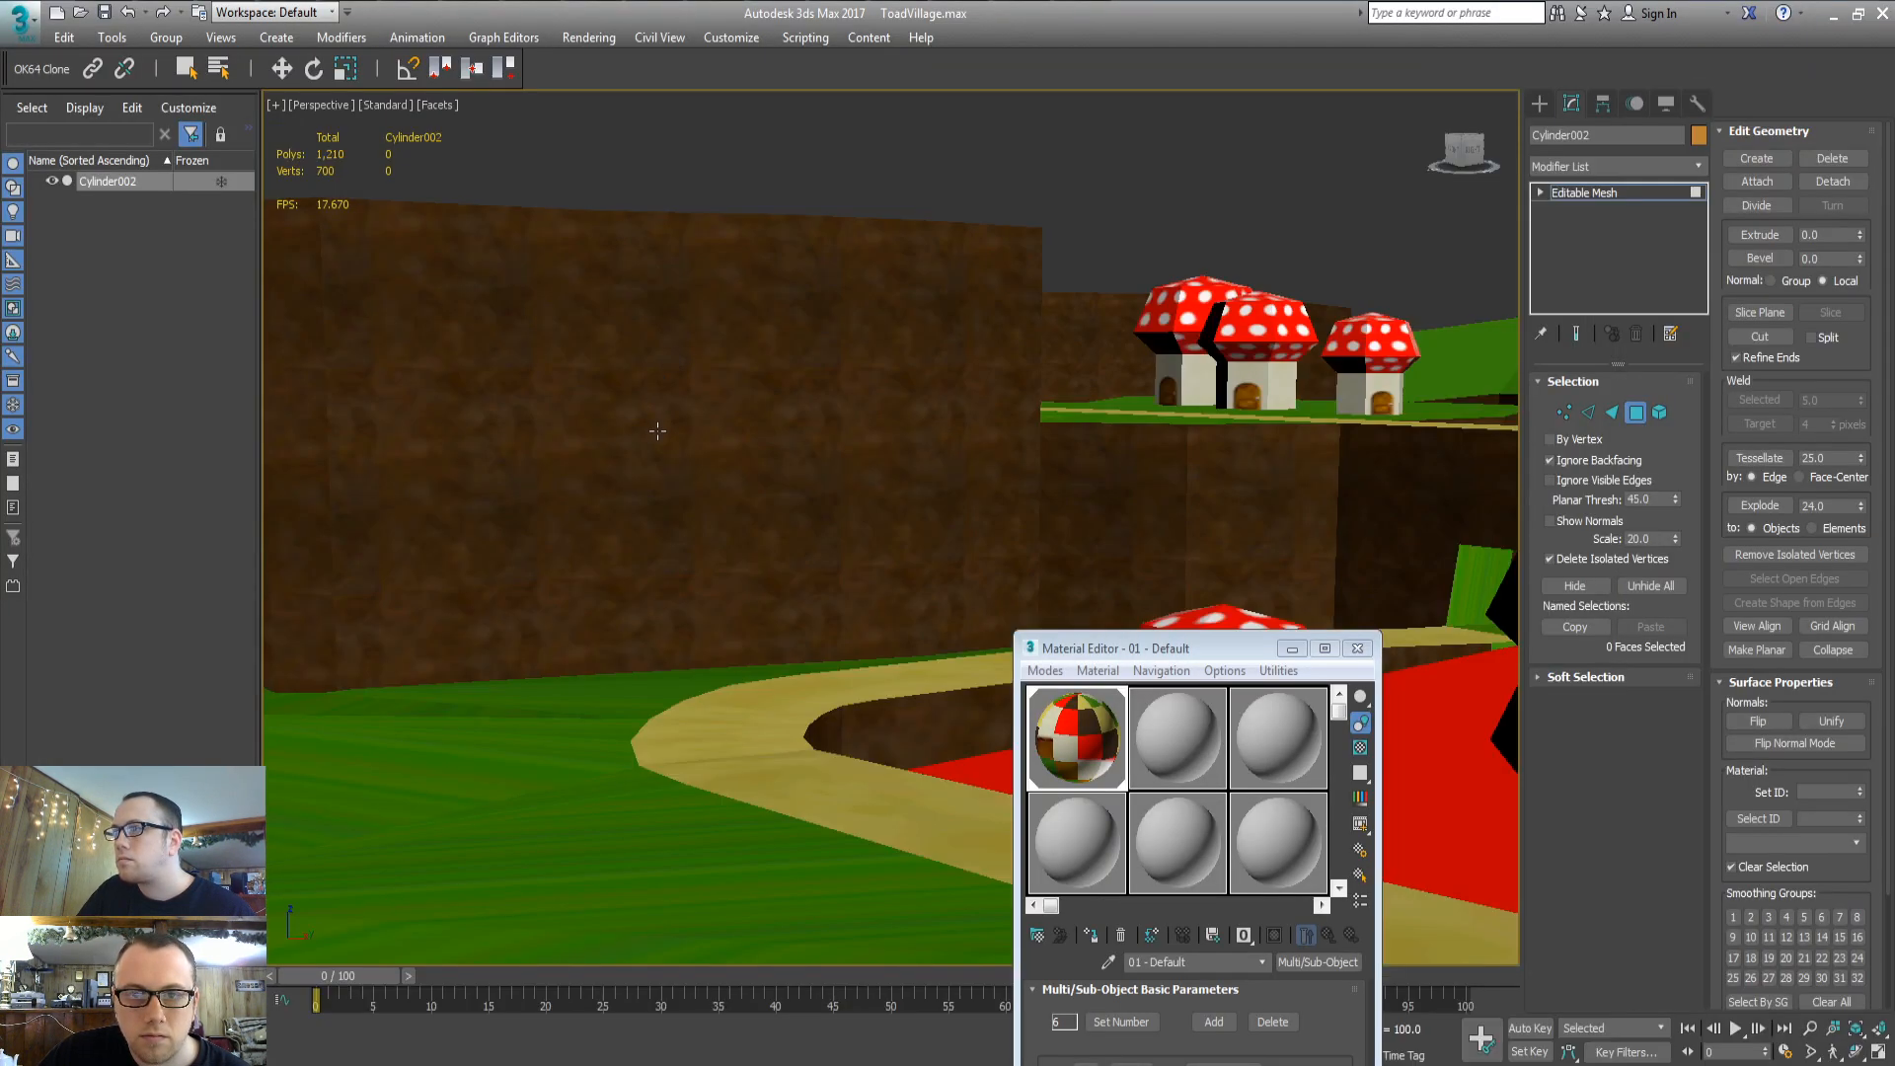
middle_click_drag(657, 431, 710, 379)
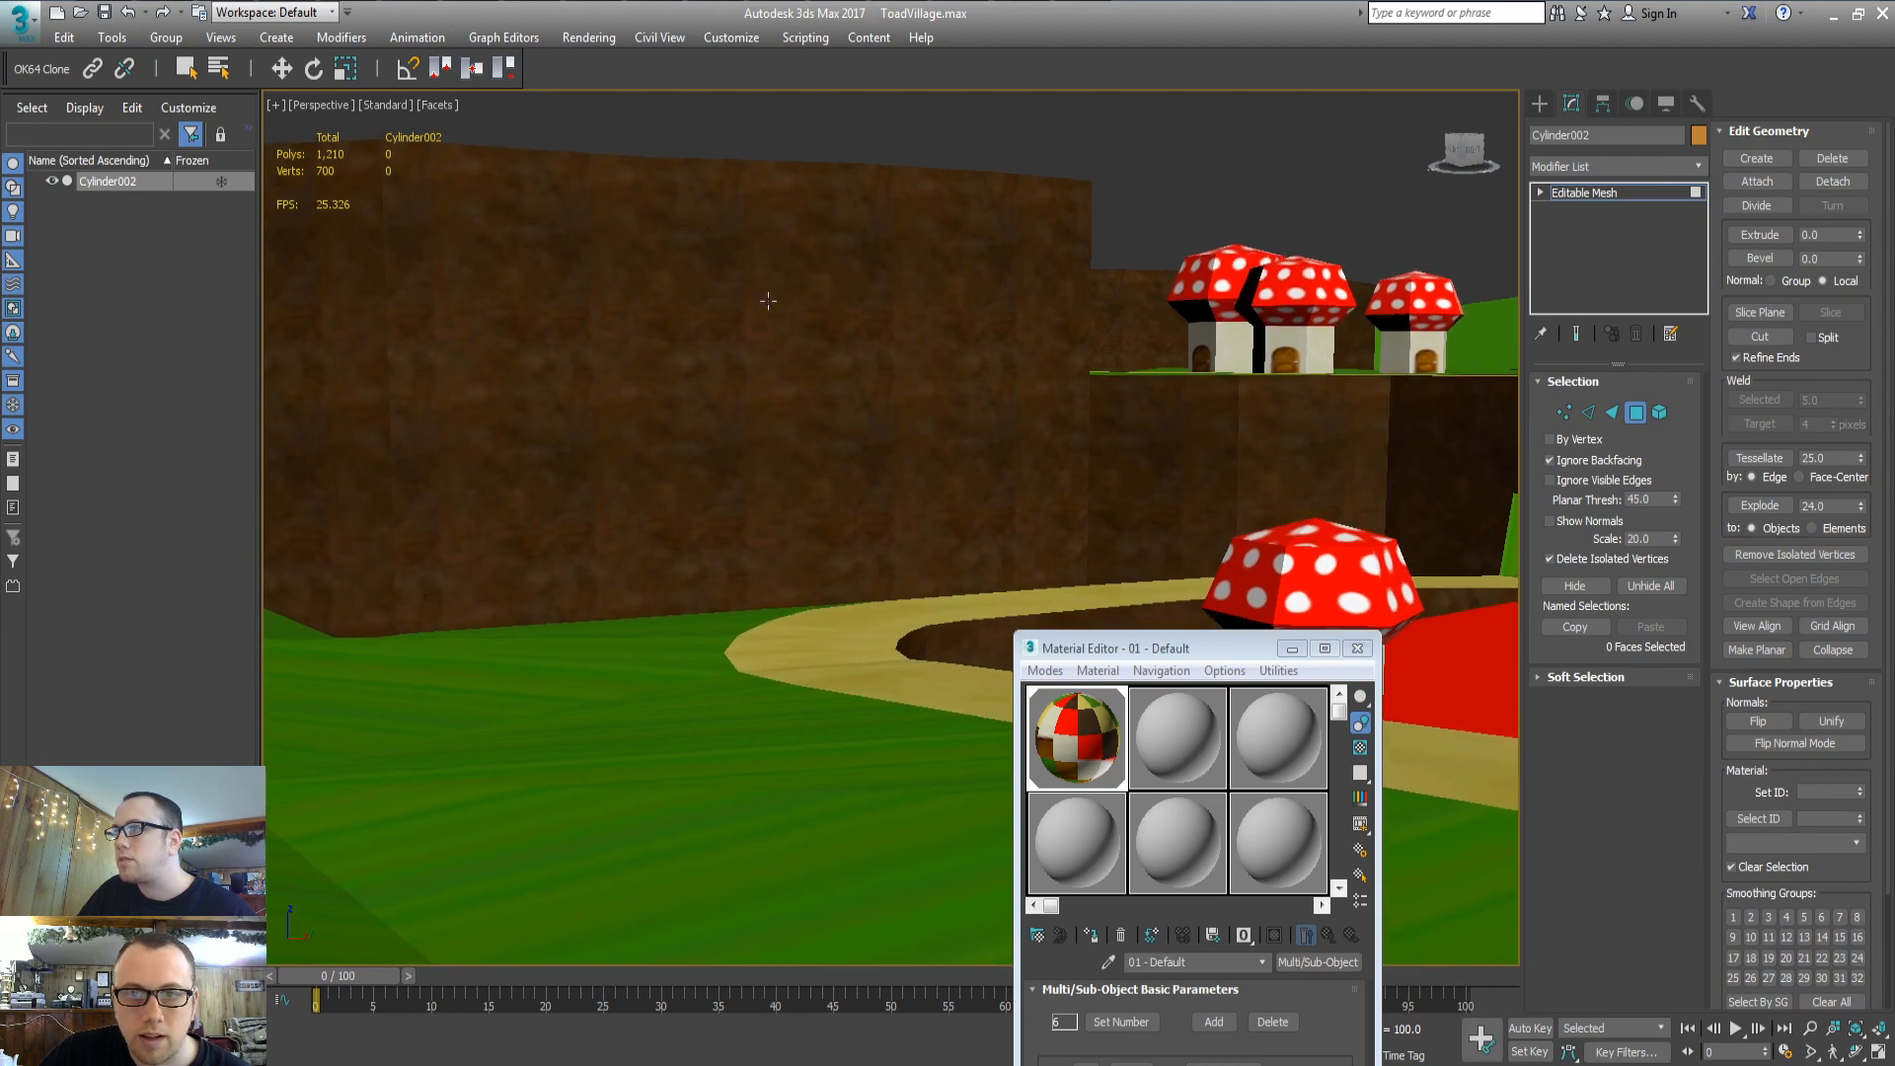
Switch to Photoshop and copy a block from the dirt texture's upper-right corner onto a new layer
key("alt+Tab")
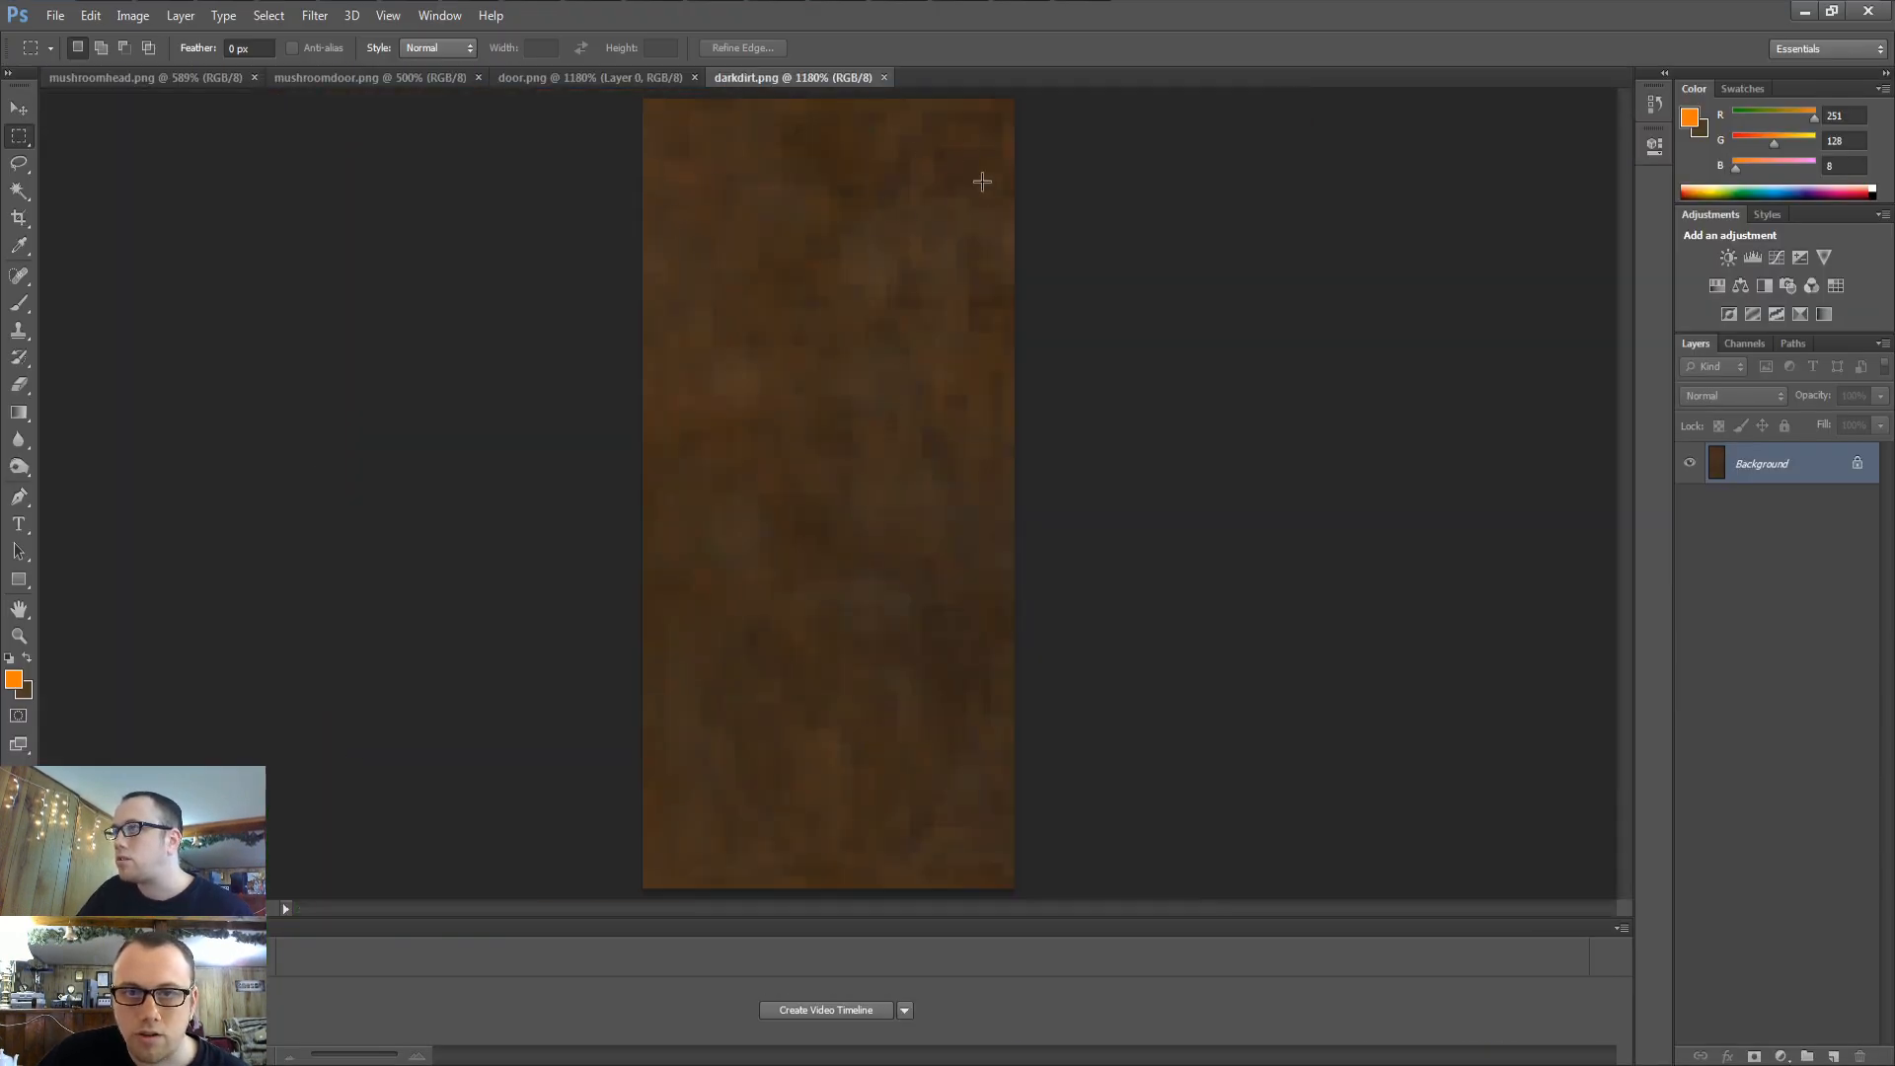
left_click_drag(810, 204, 1100, 65)
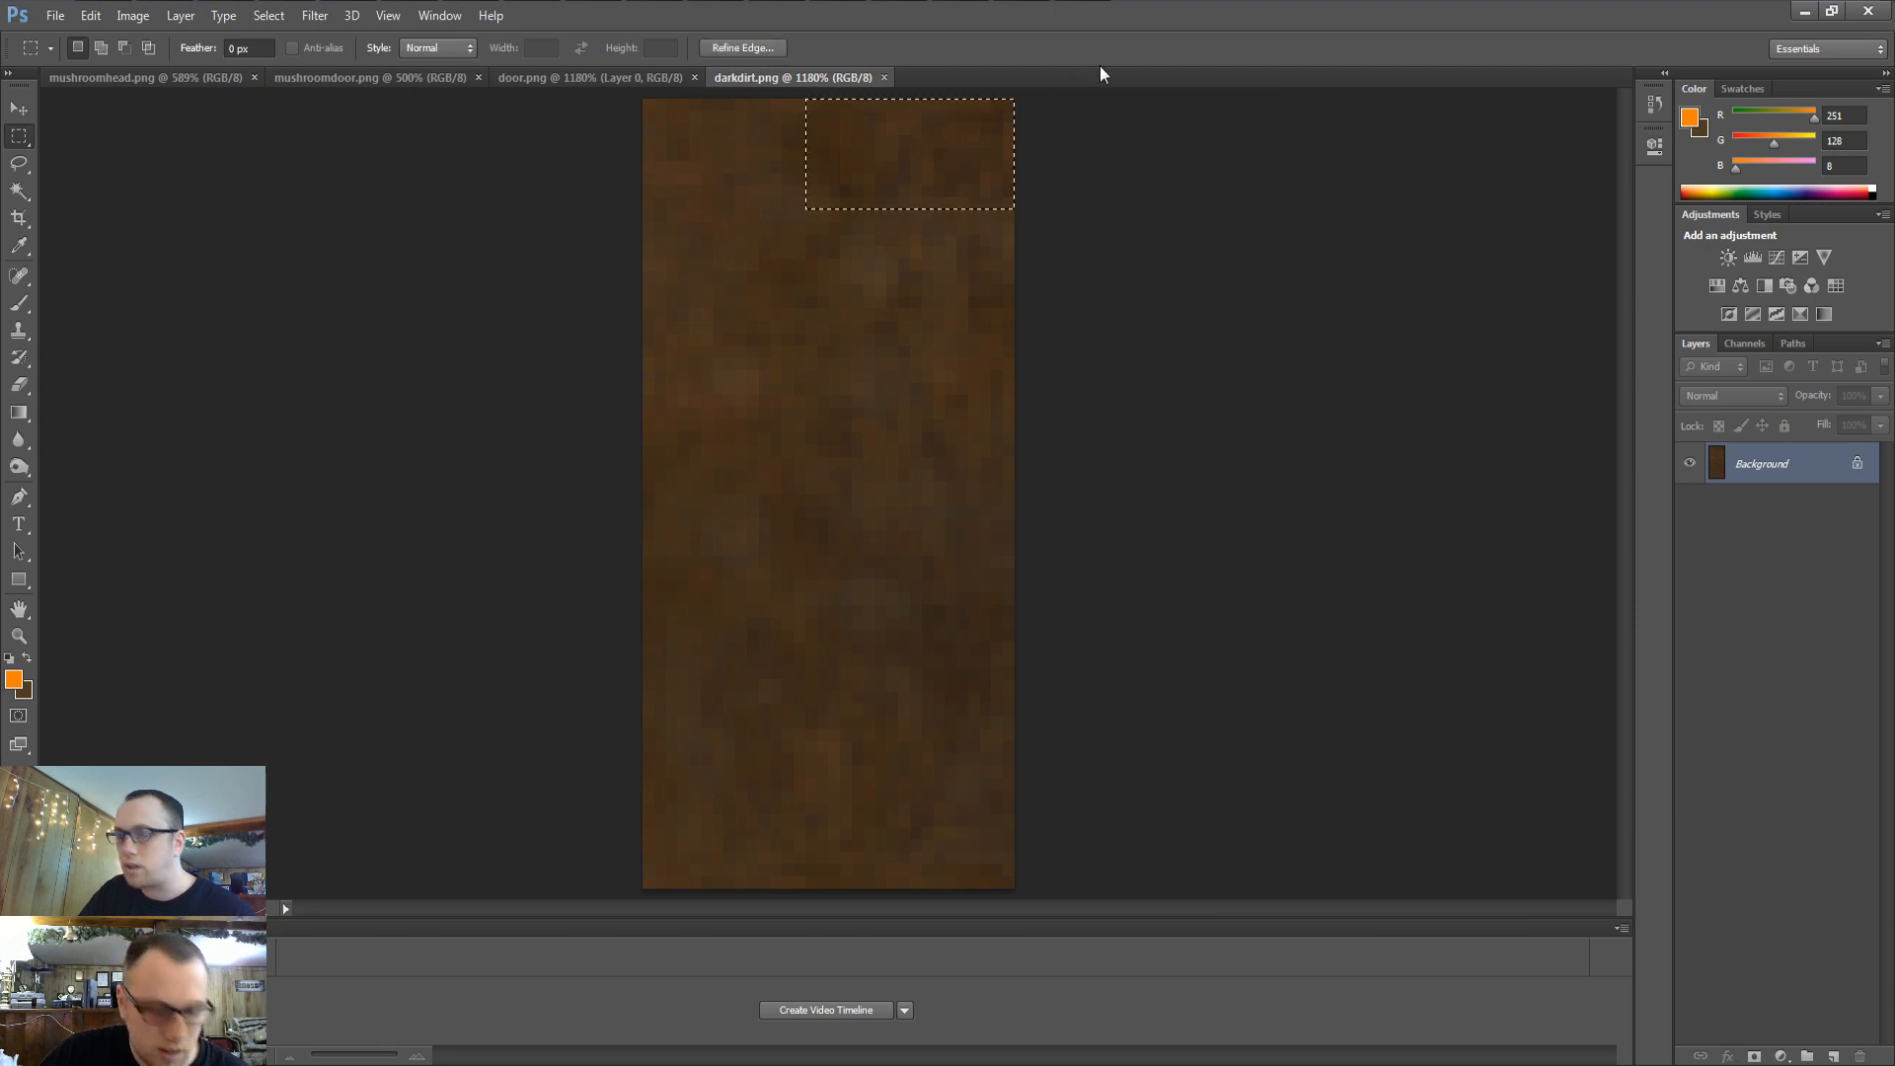
key("ctrl+j")
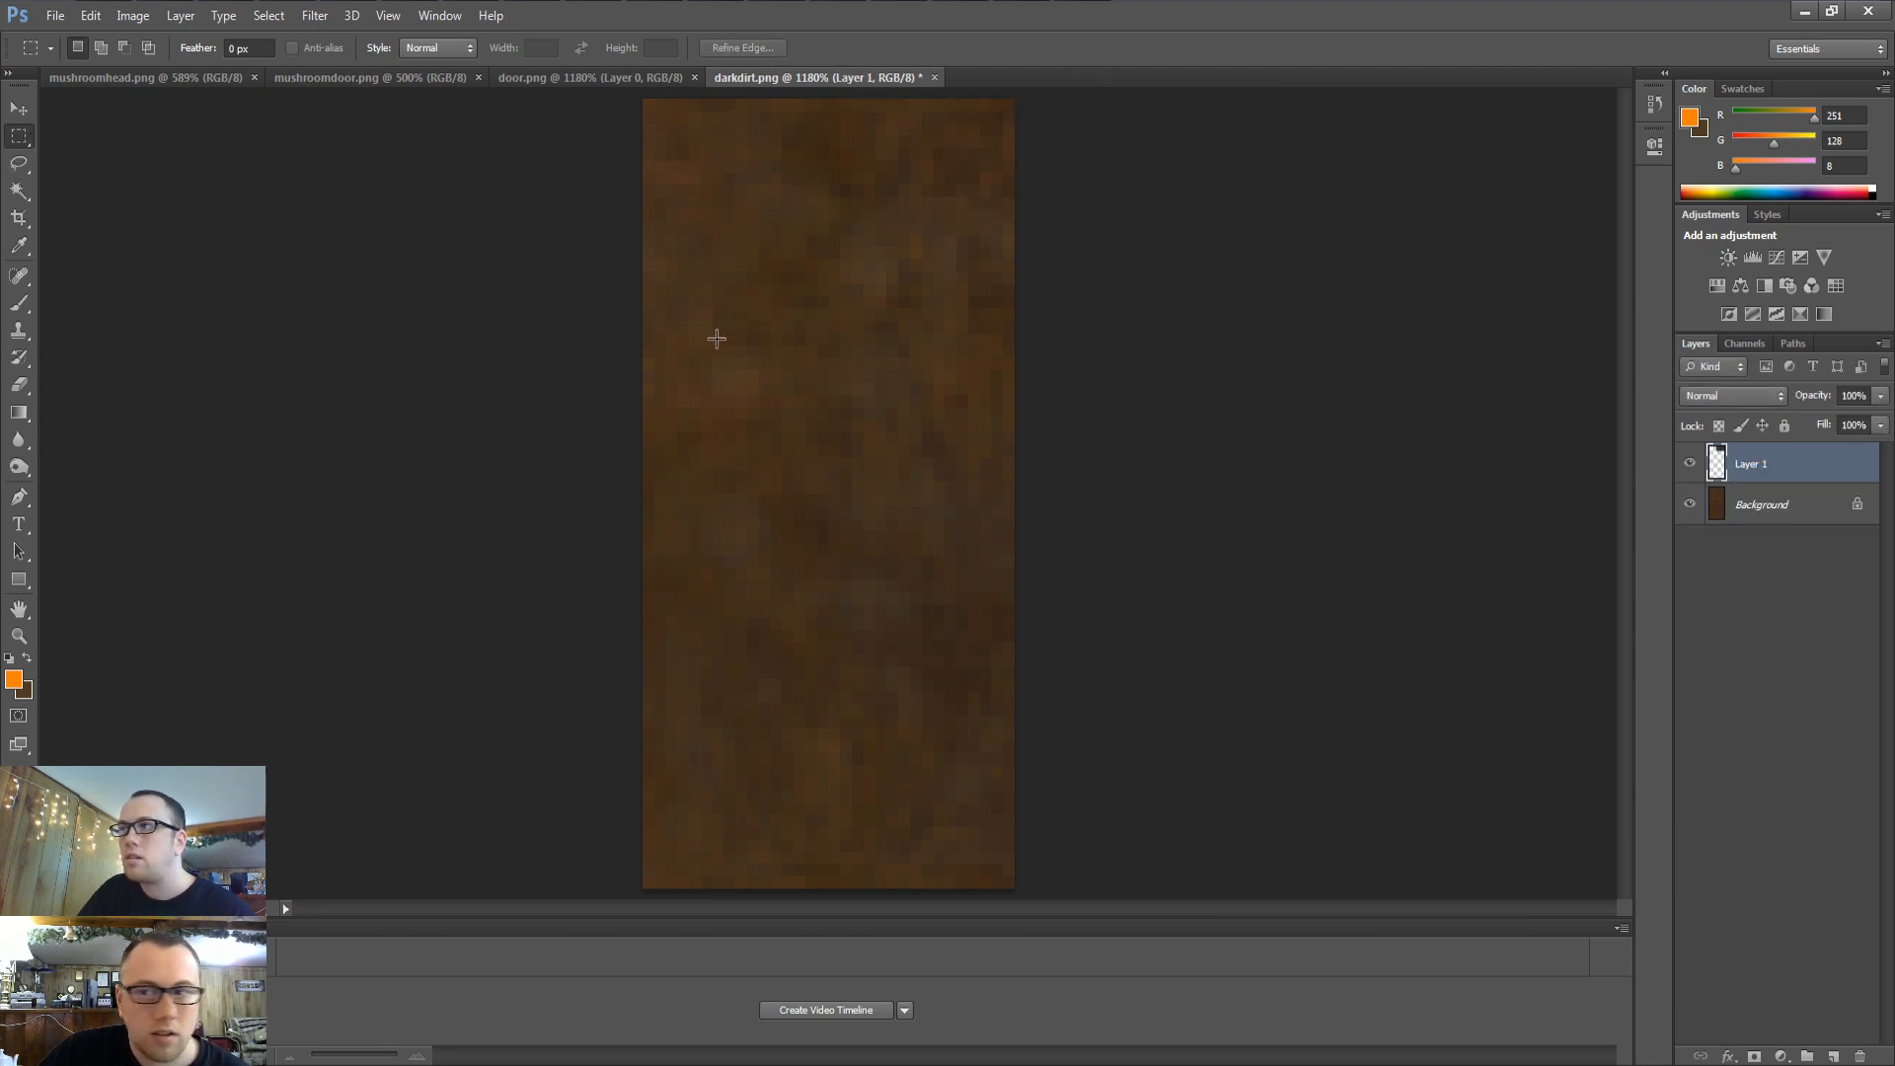
Flip and narrow the copied corner block horizontally by setting its width scale to -15%
left_click(24, 109)
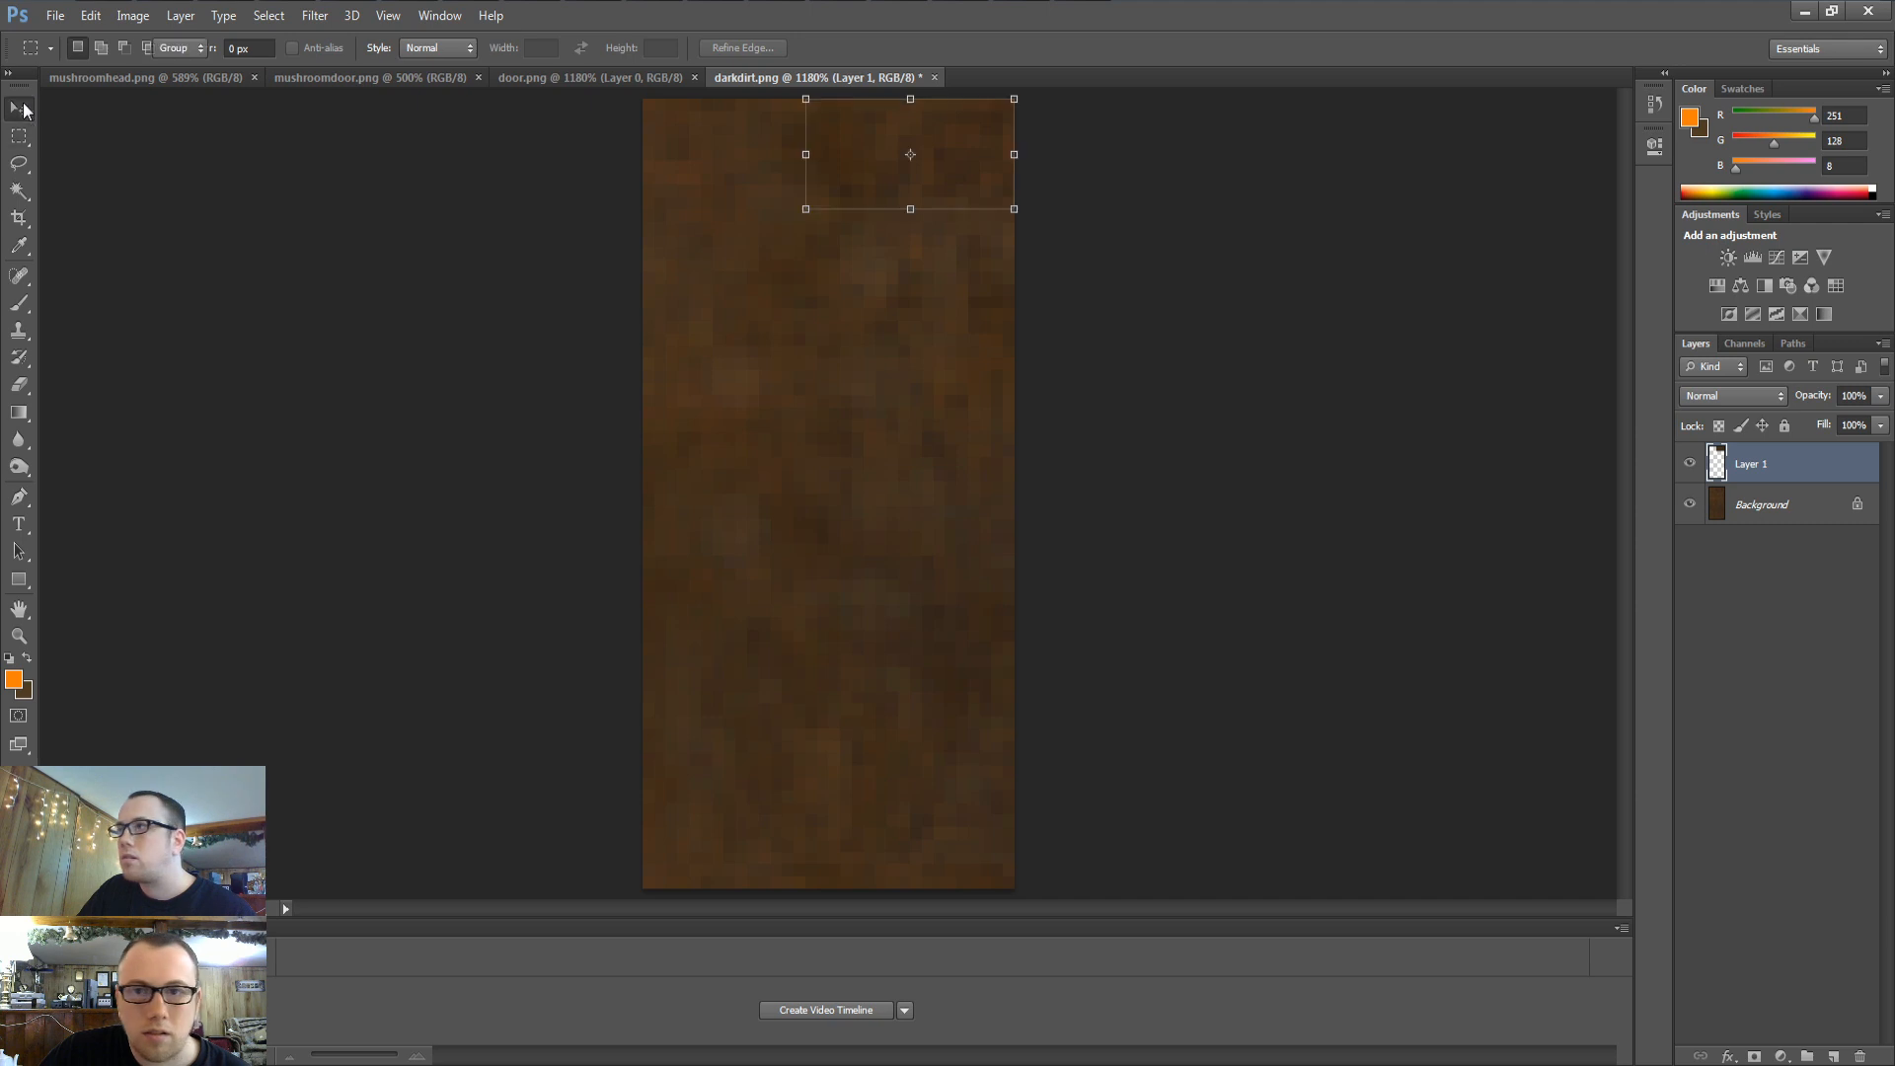
left_click(1013, 153)
left_click(308, 48)
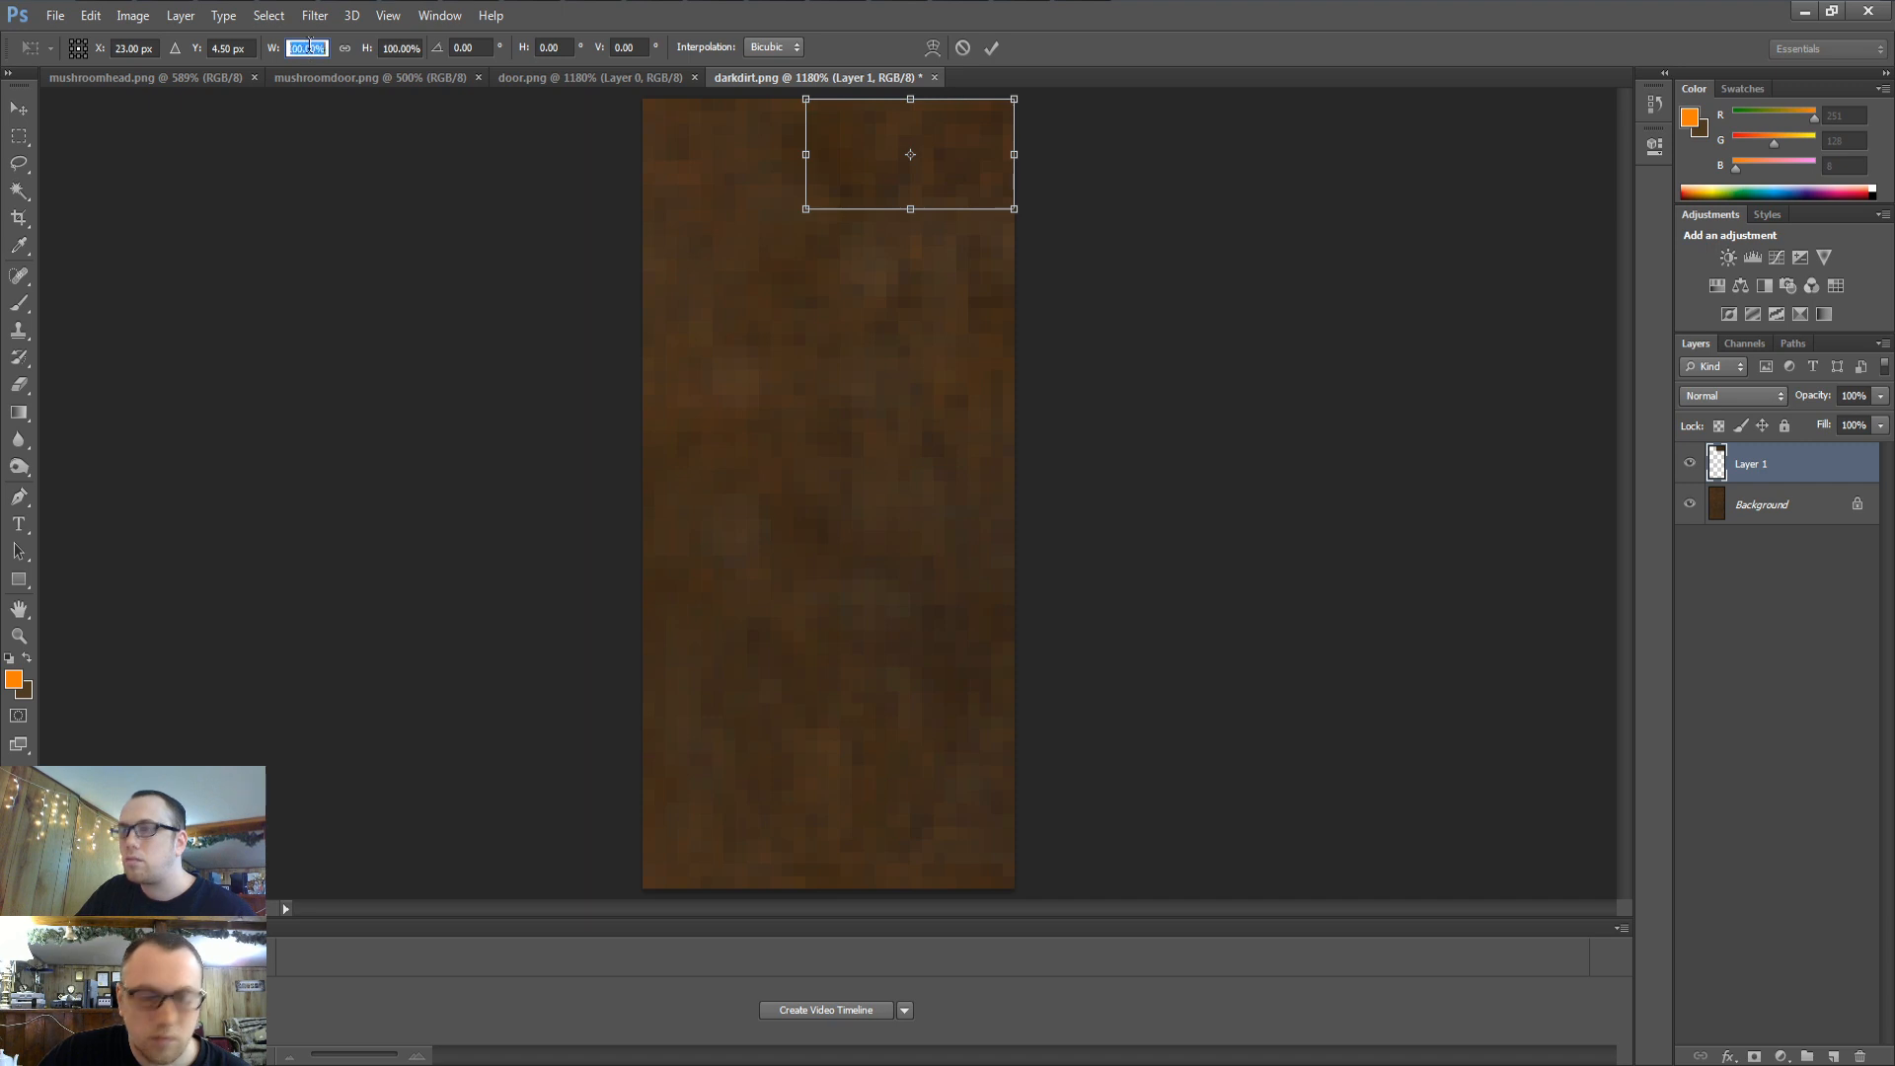
type("-15")
key("Return")
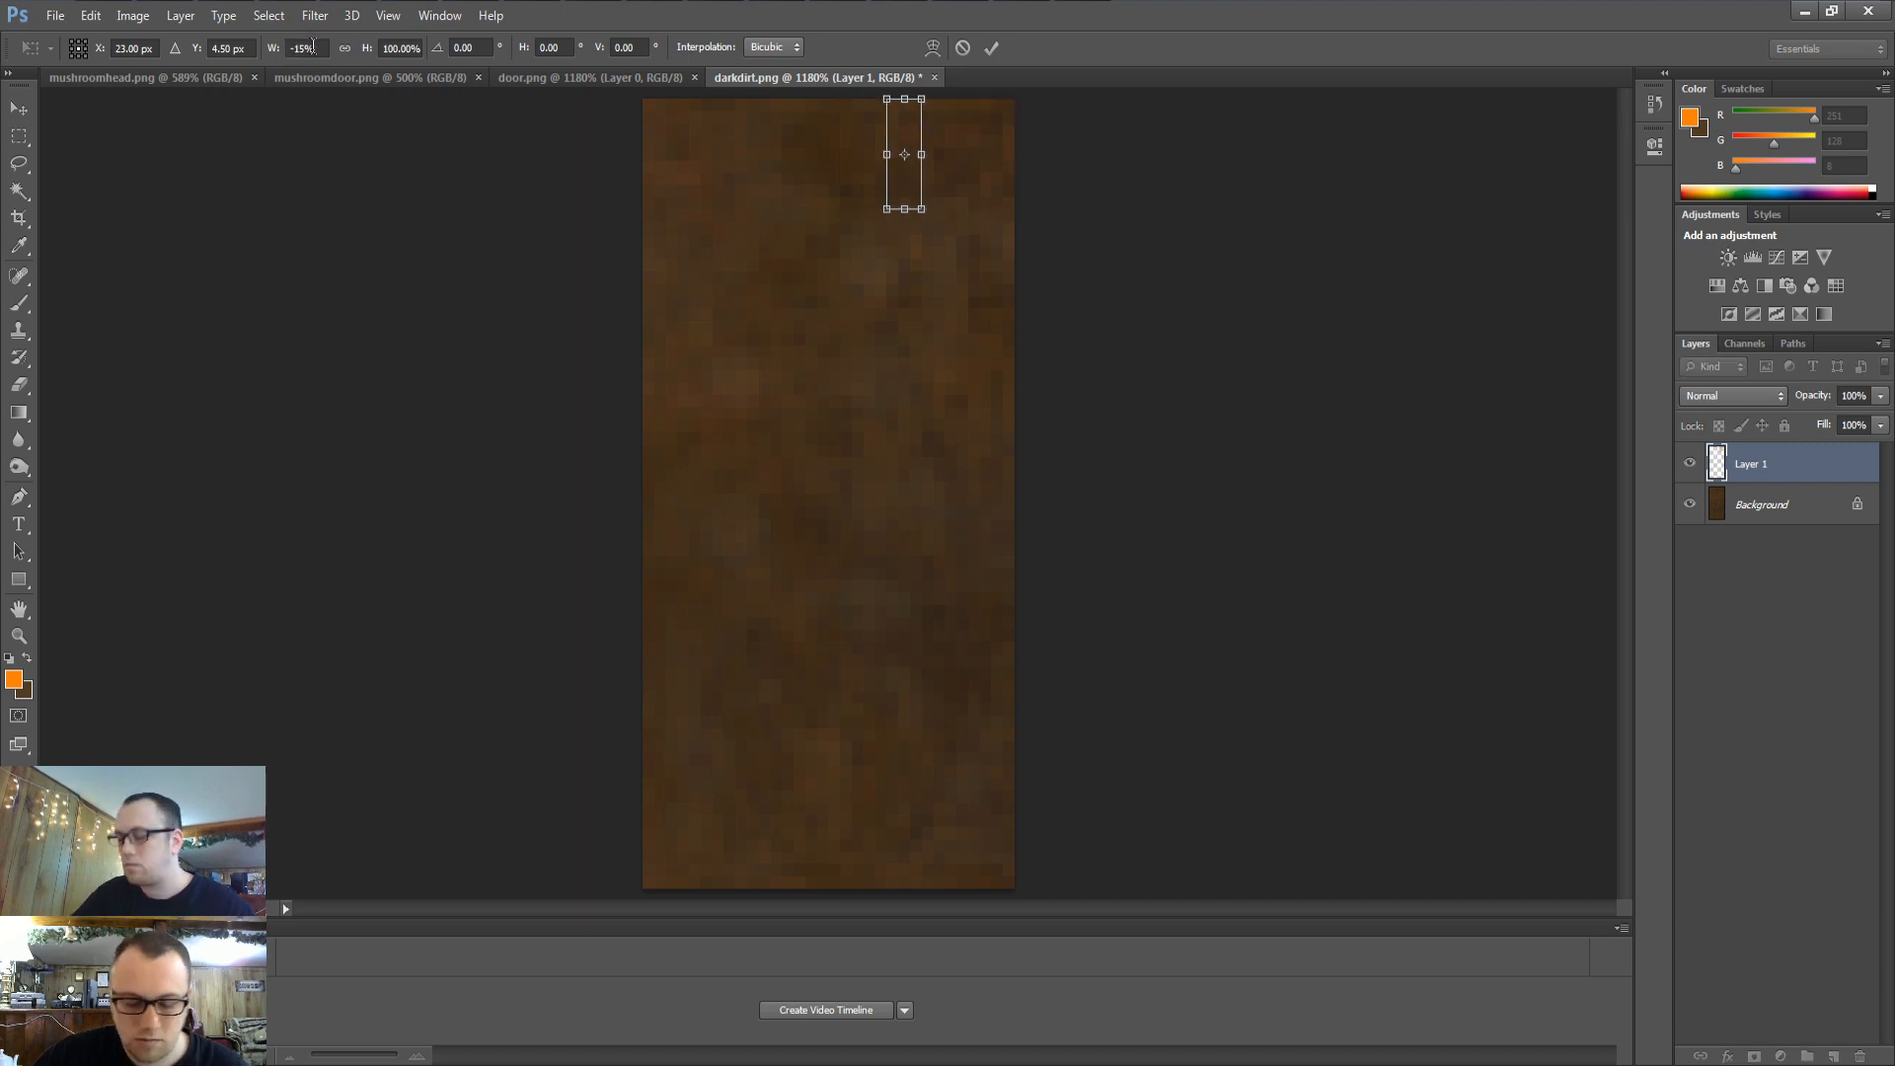
key("Return")
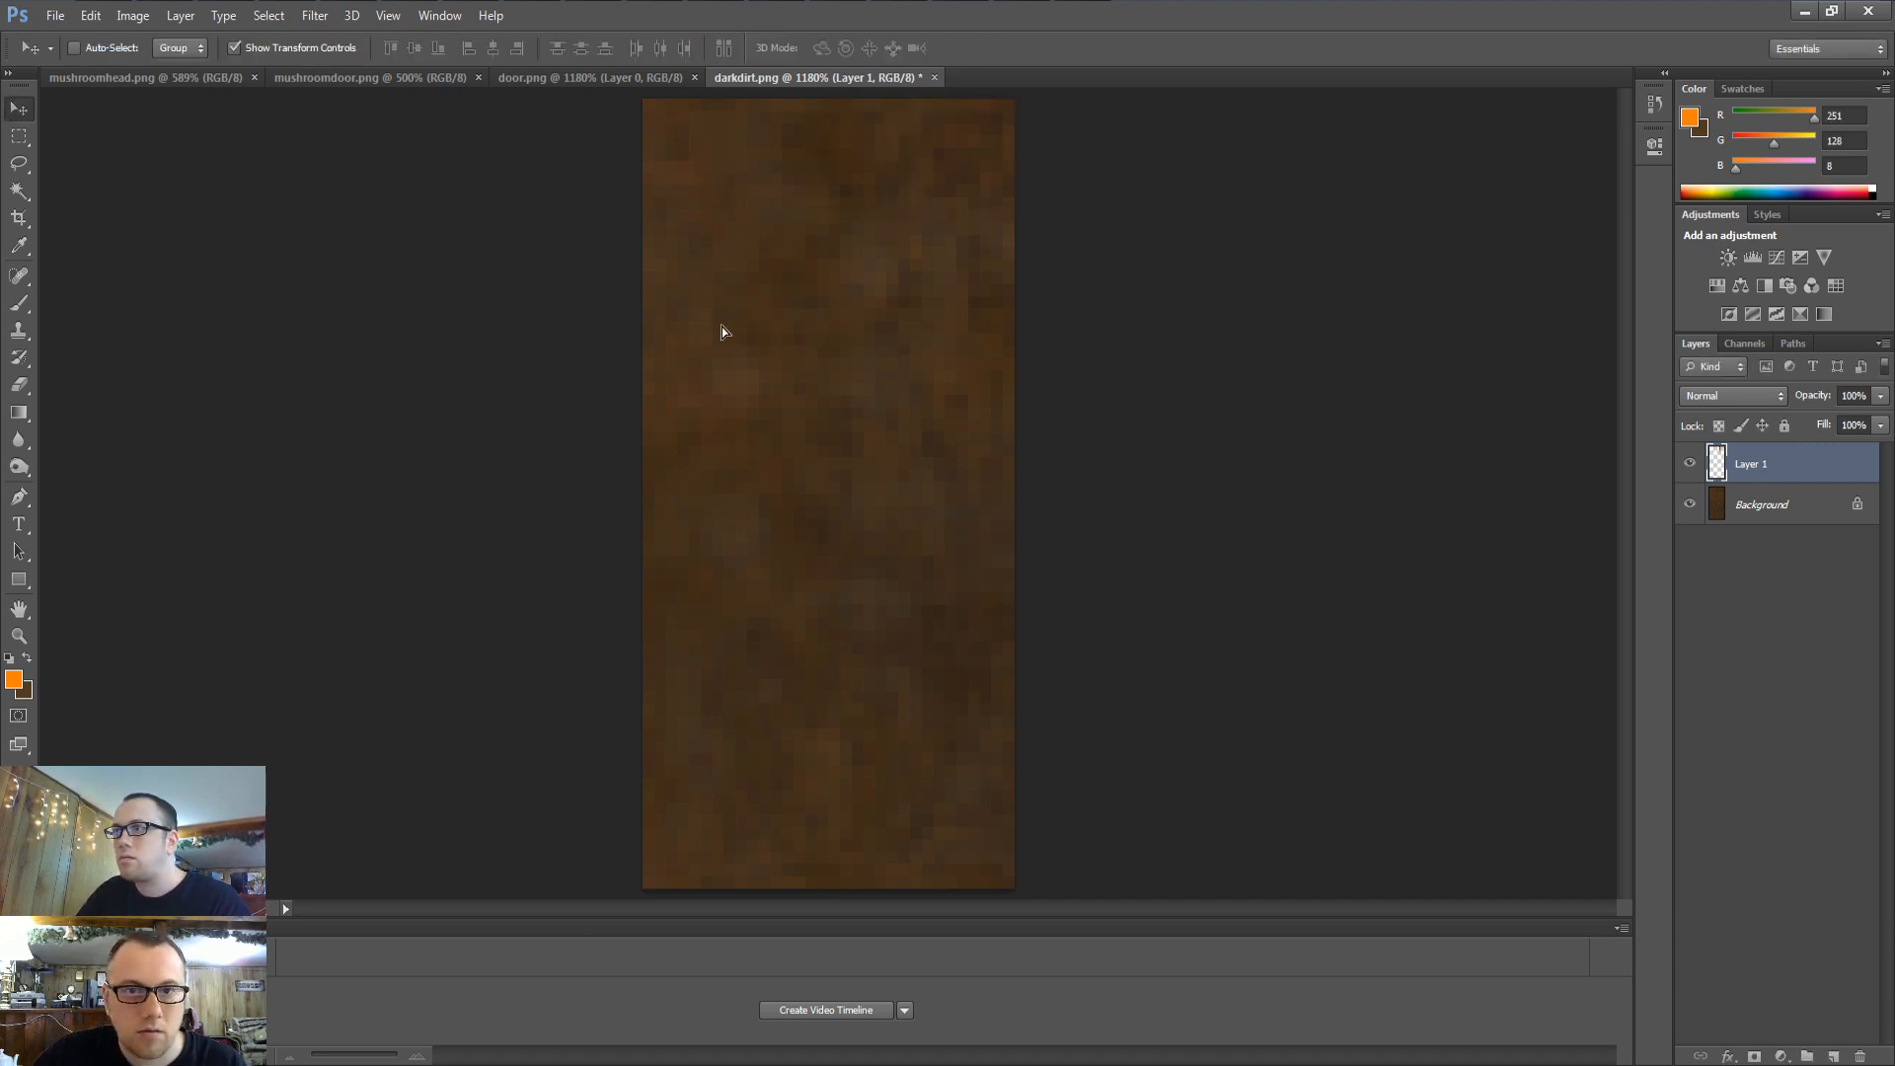
Blend the texture's upper-left edge using a 13 px Blur brush and a 2 px Clone Stamp
left_click(19, 439)
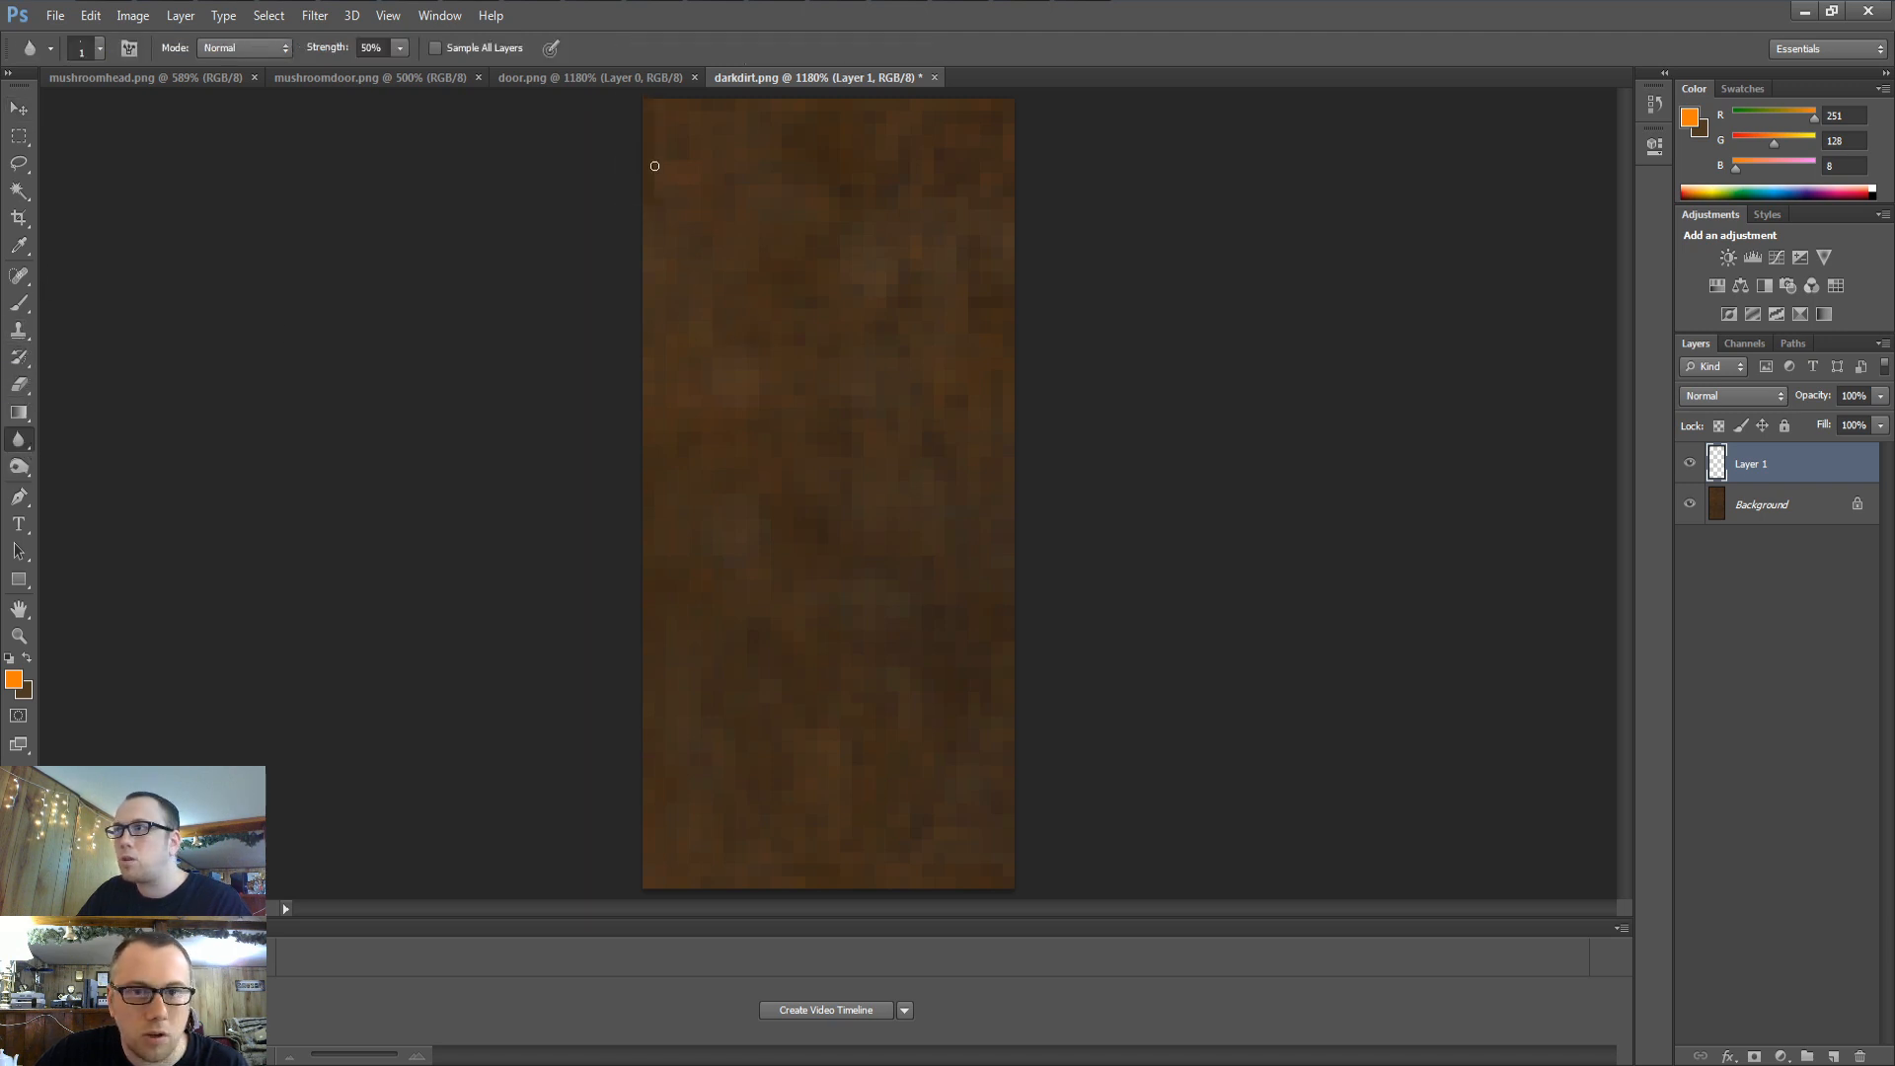
right_click(654, 165)
type("13")
key("Return")
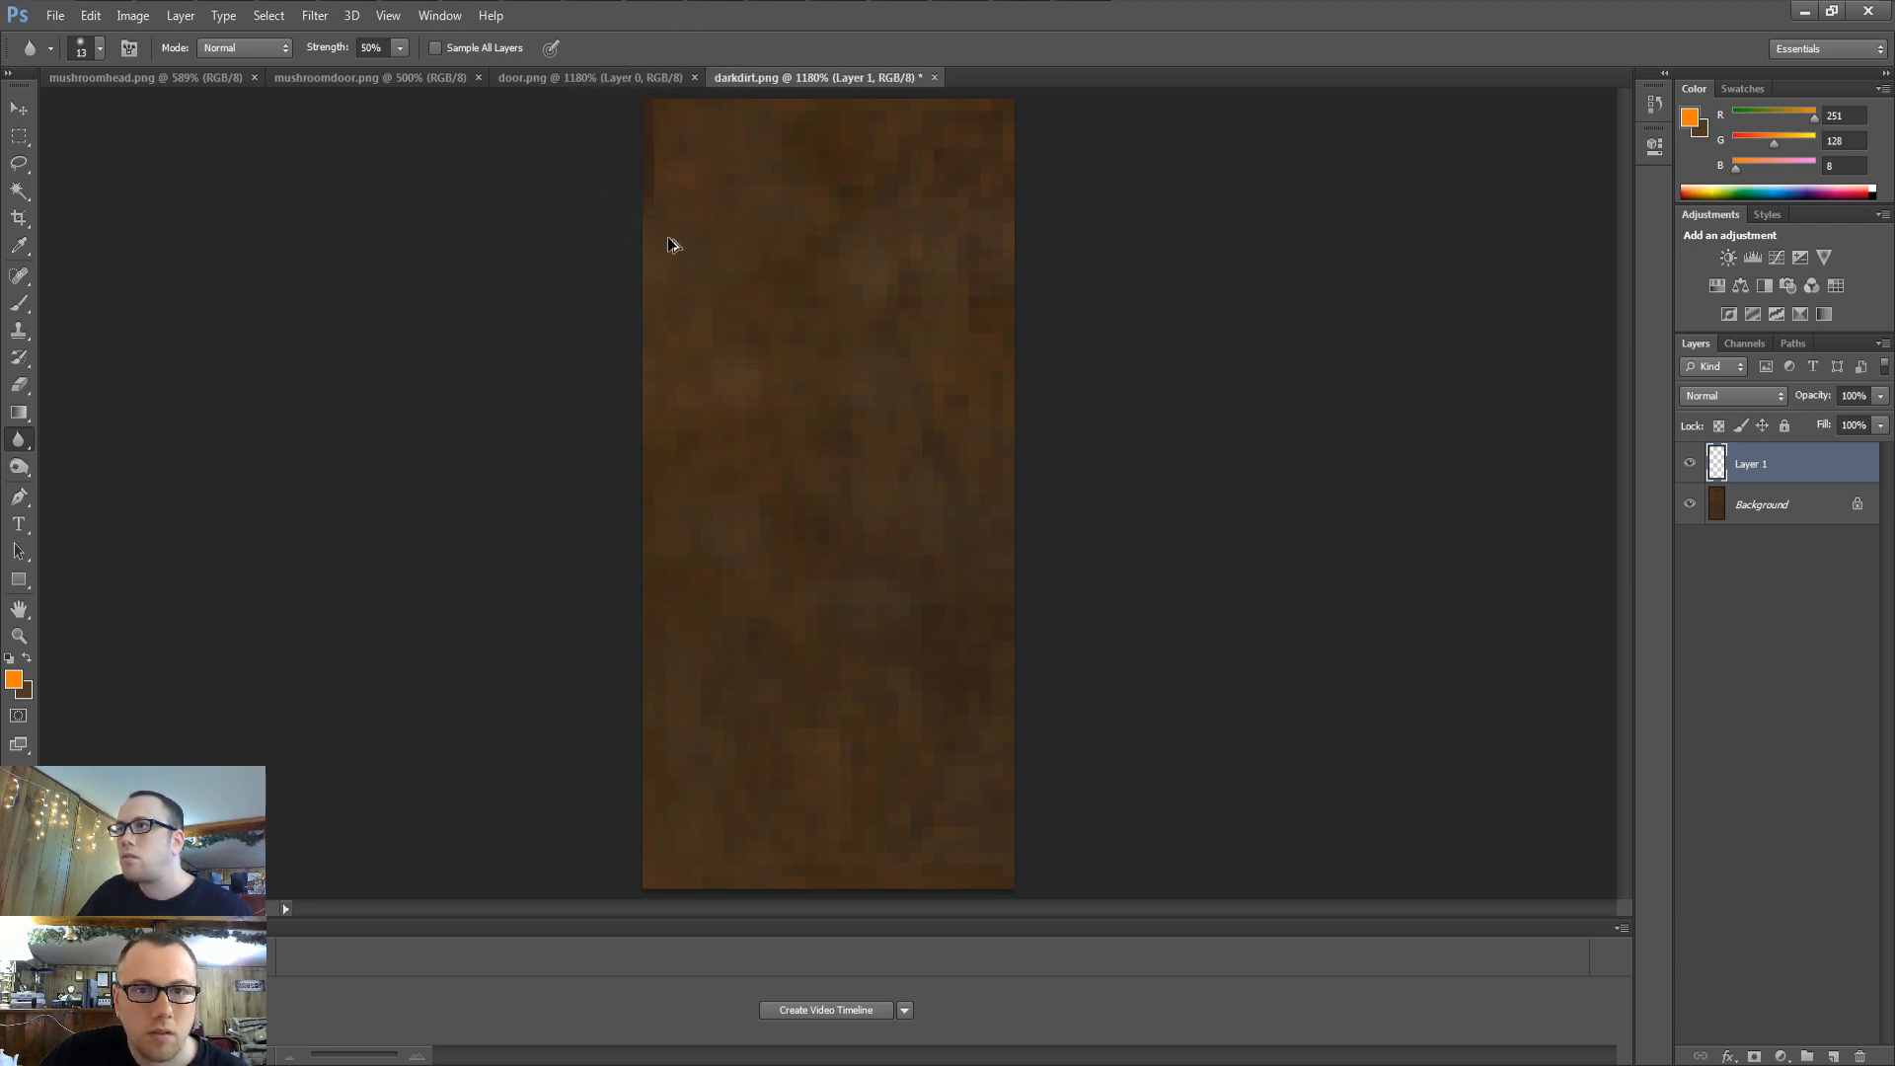
right_click(727, 255)
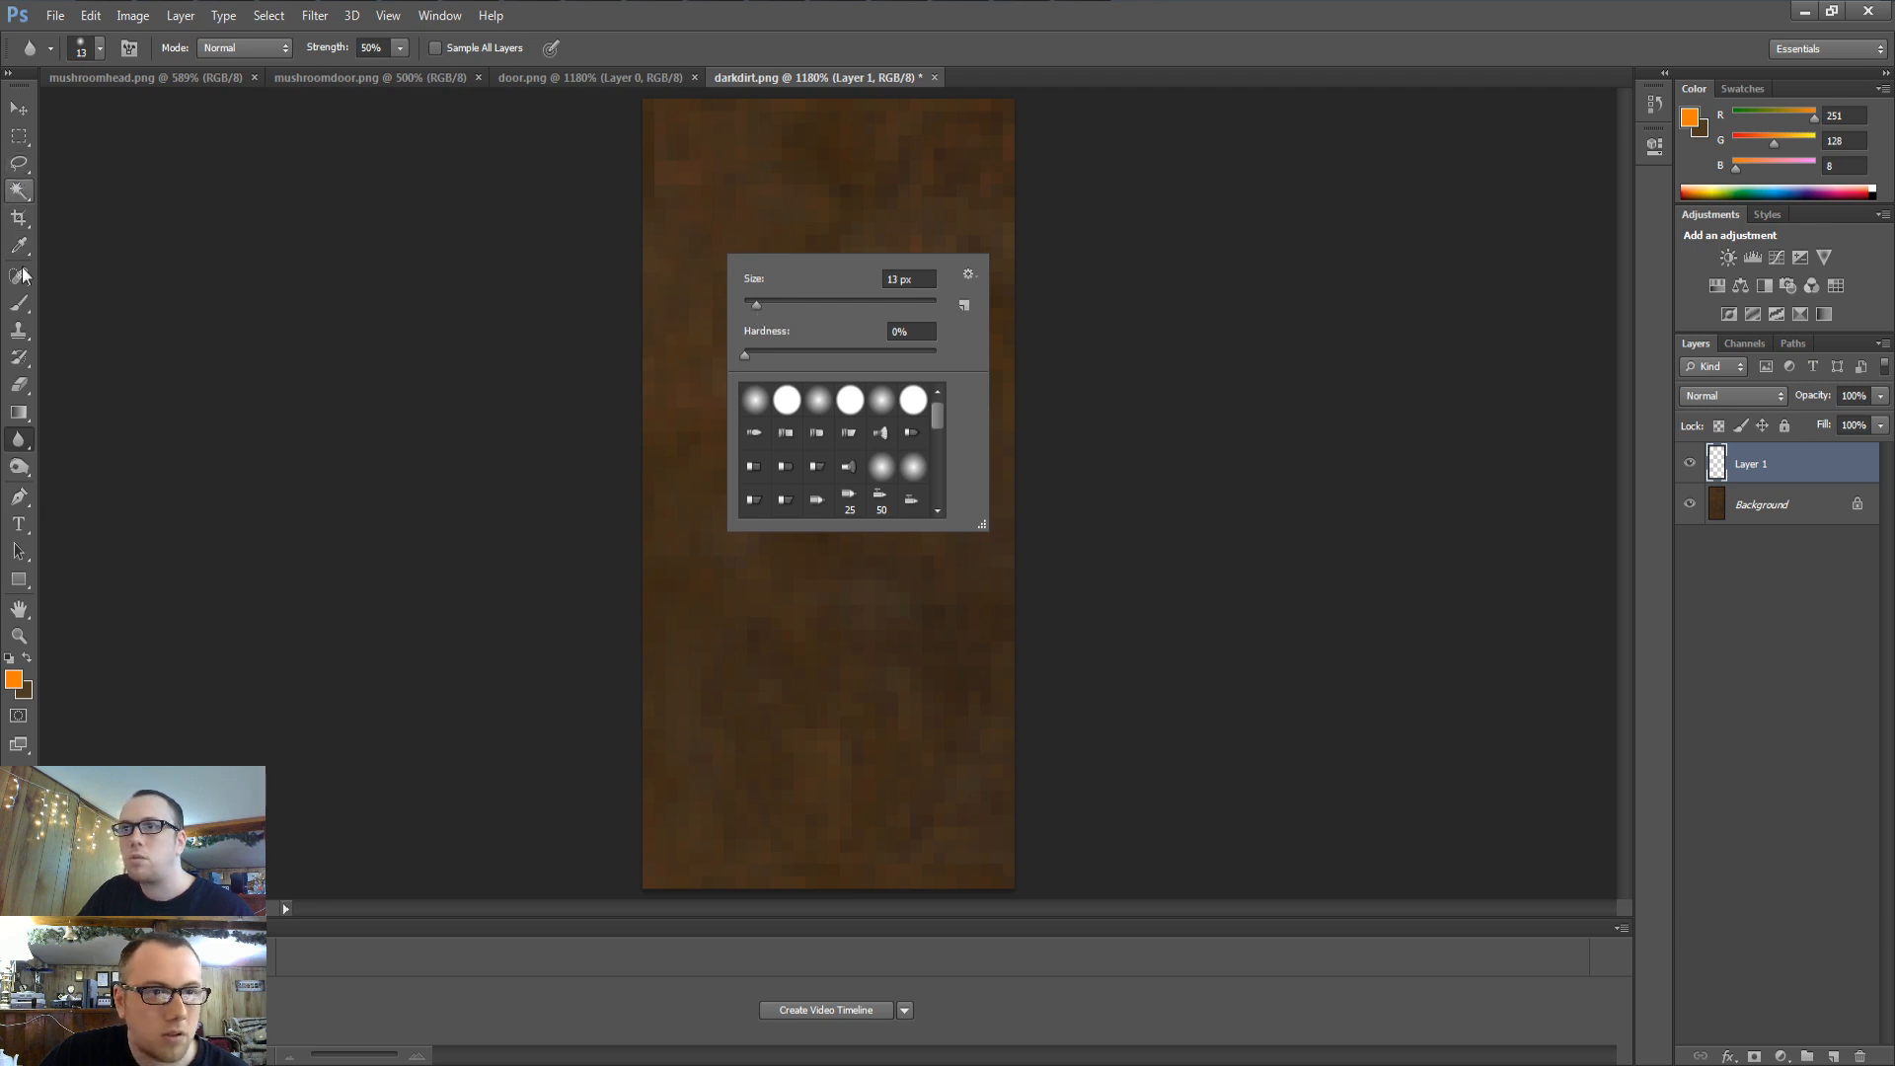
left_click(18, 330)
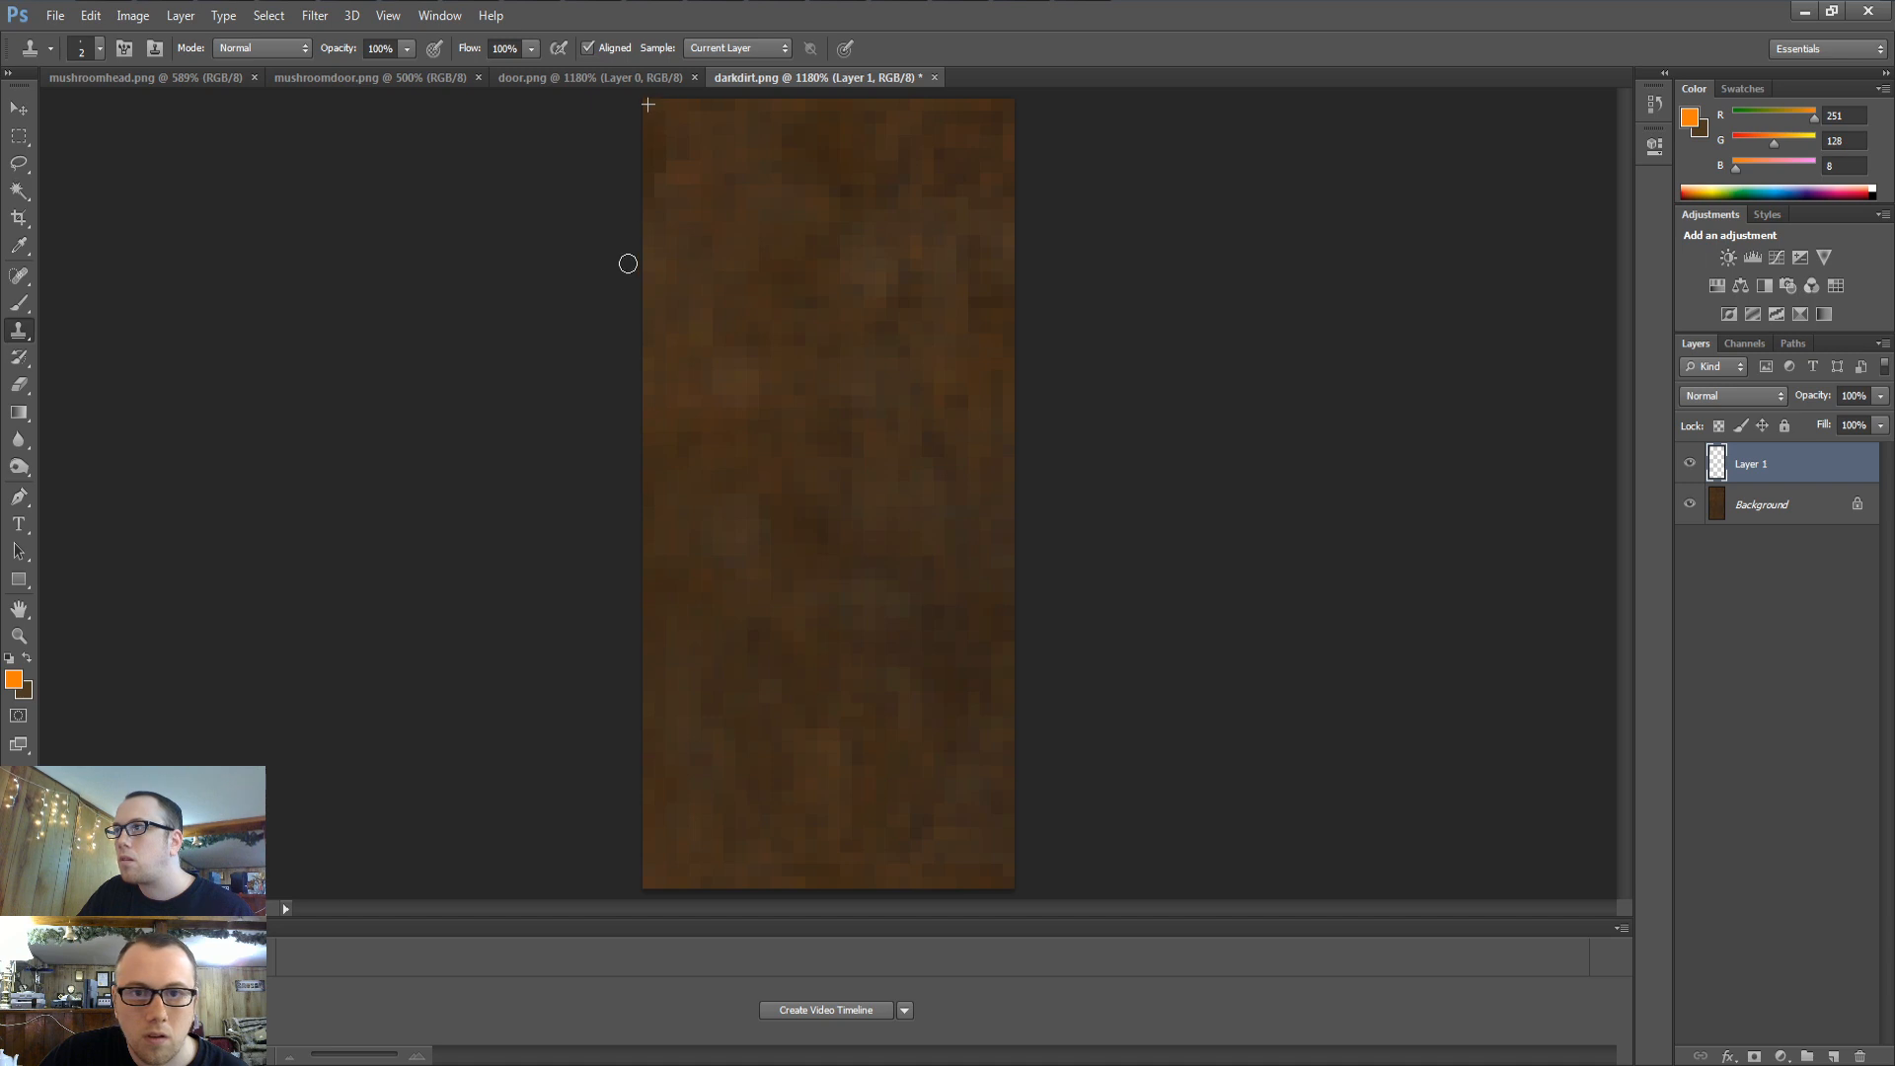
Copy a larger block from the Background layer's upper-right corner onto another new layer
left_click(19, 135)
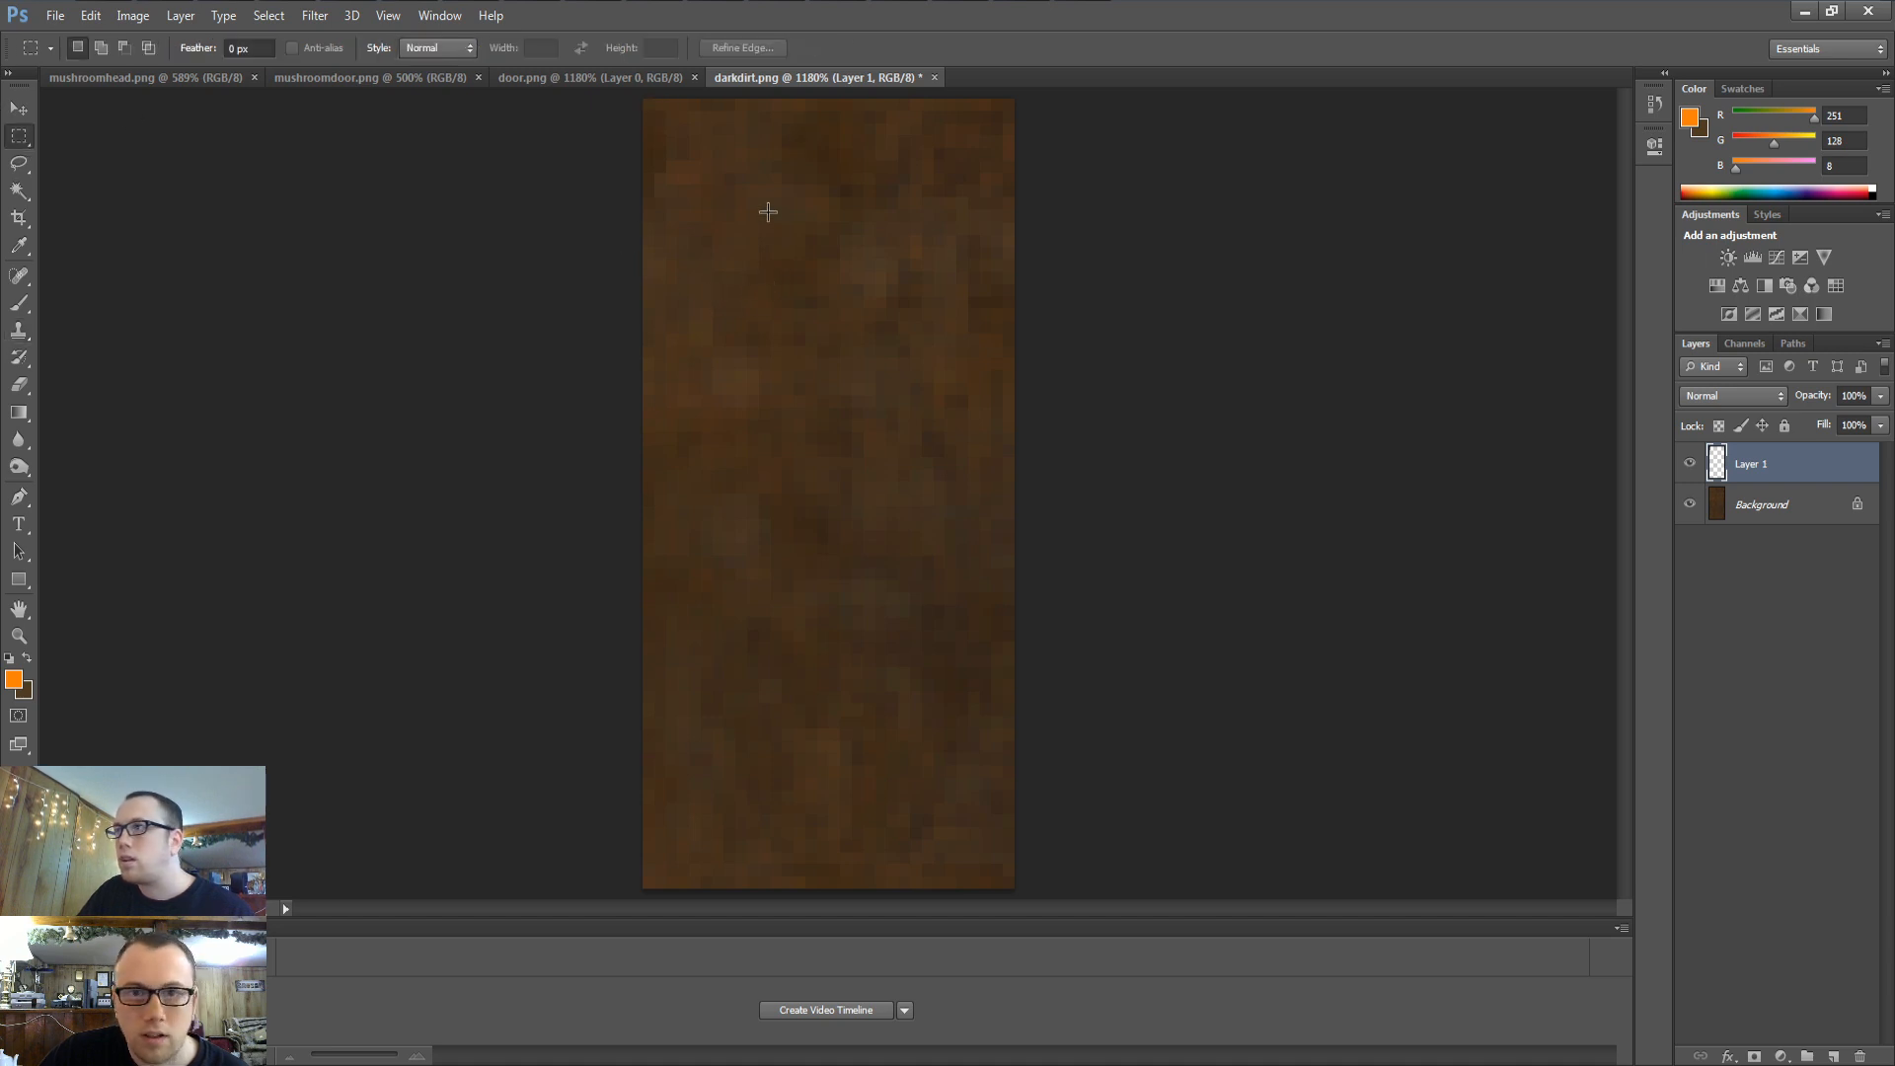
left_click(1790, 516)
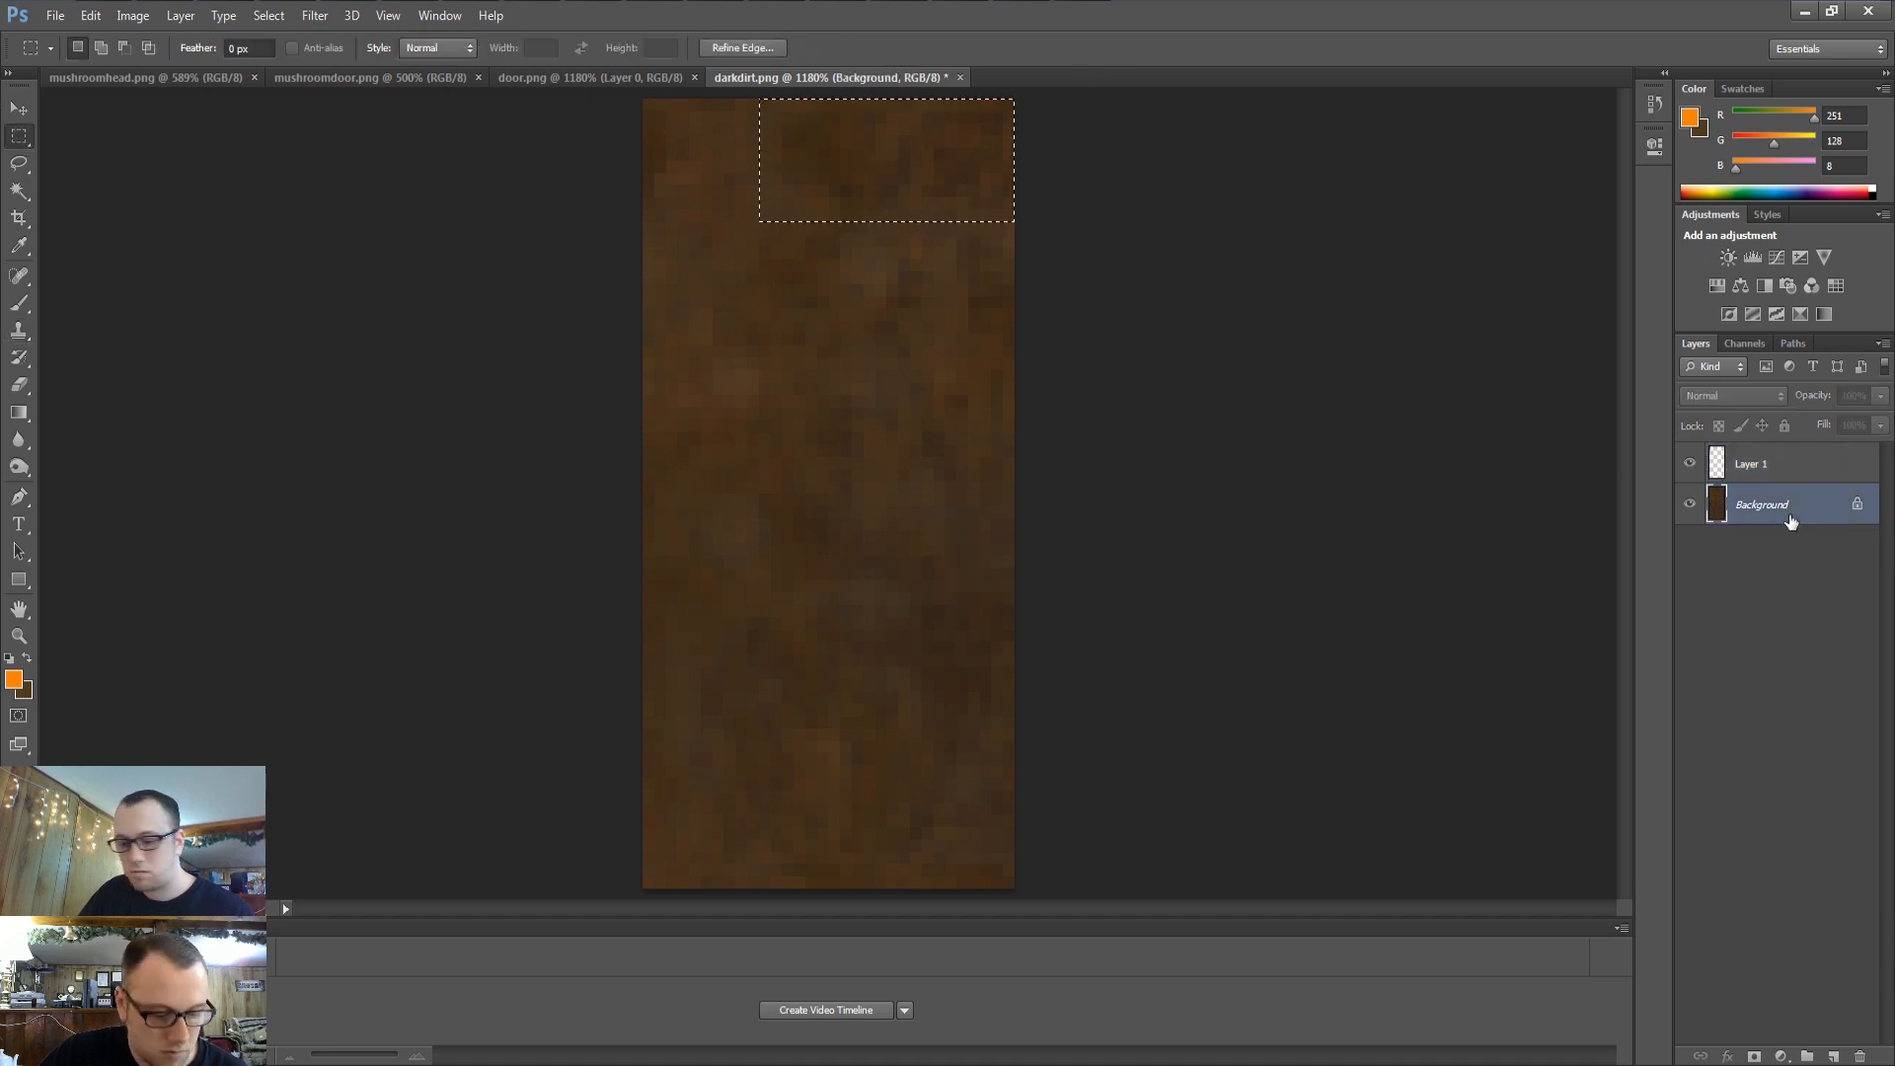
key("ctrl+j")
Flip and squash the newly copied block vertically using a negative height scale
left_click(20, 113)
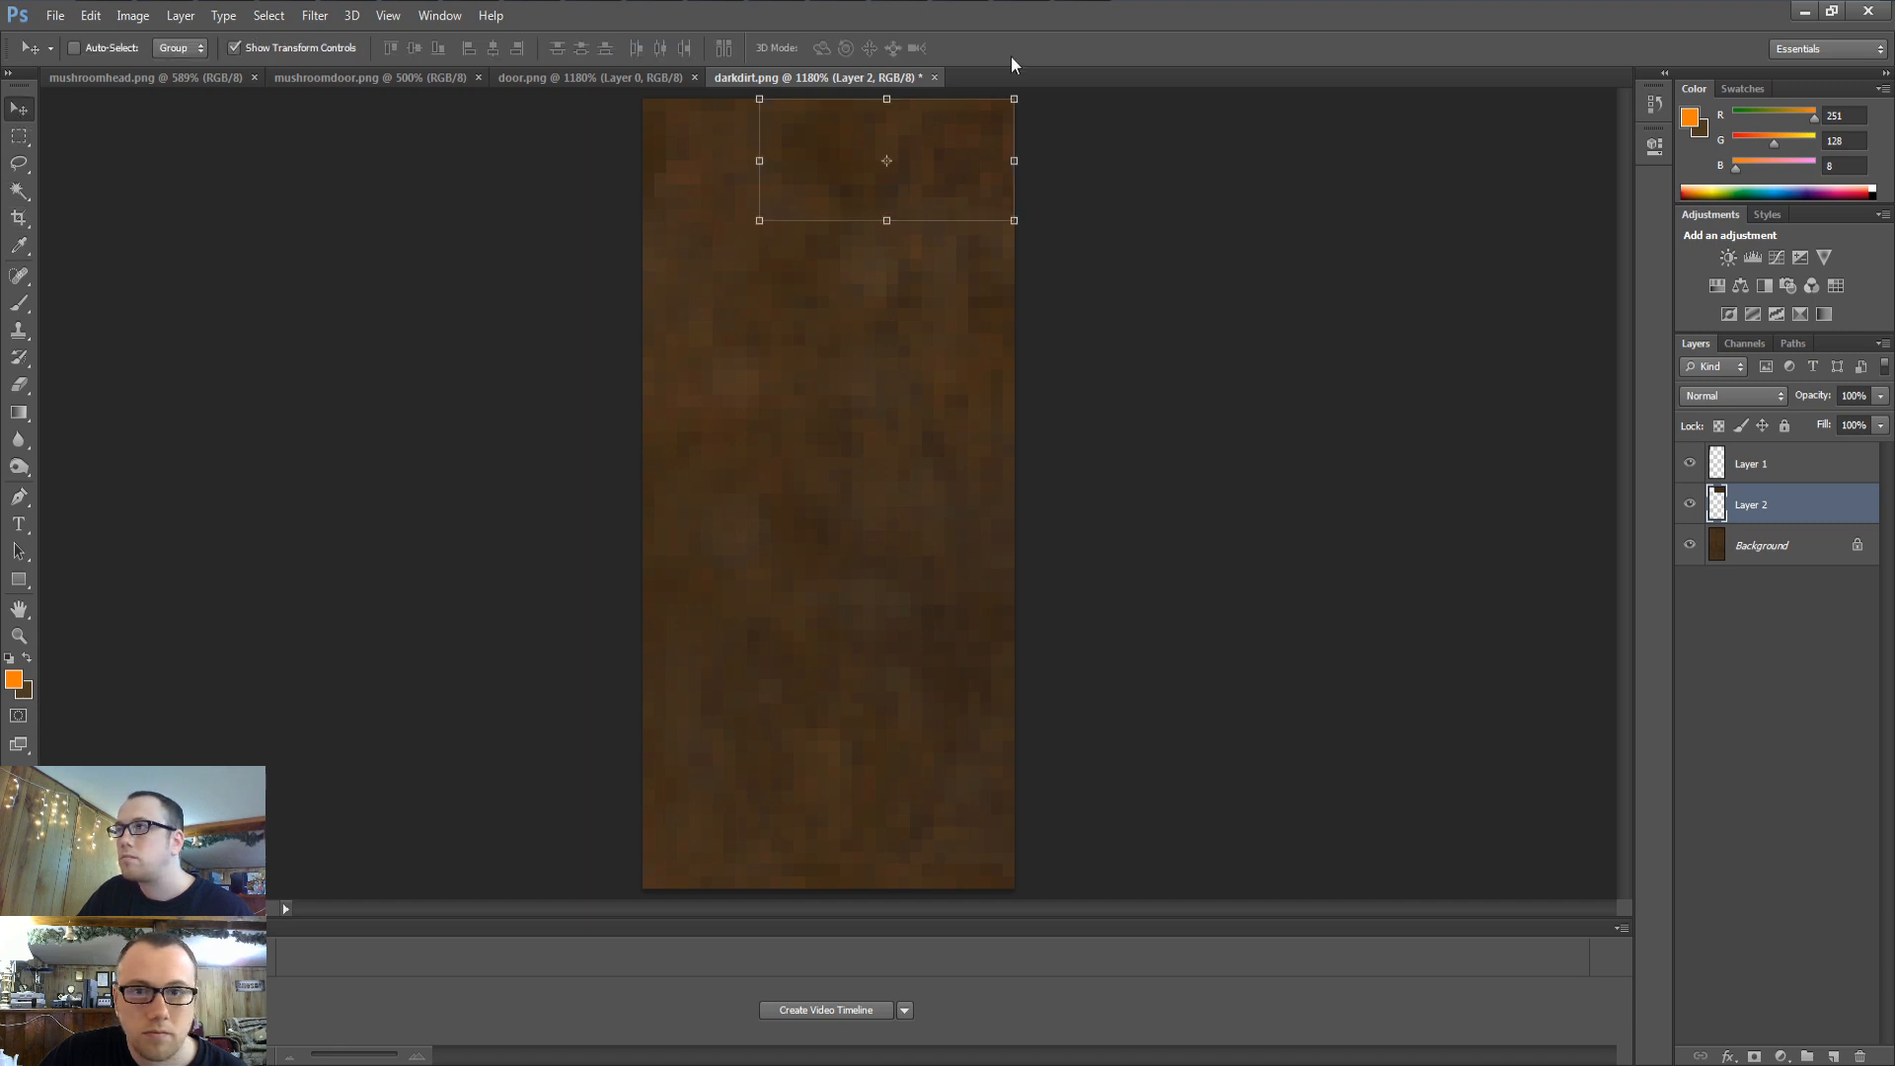
left_click(886, 100)
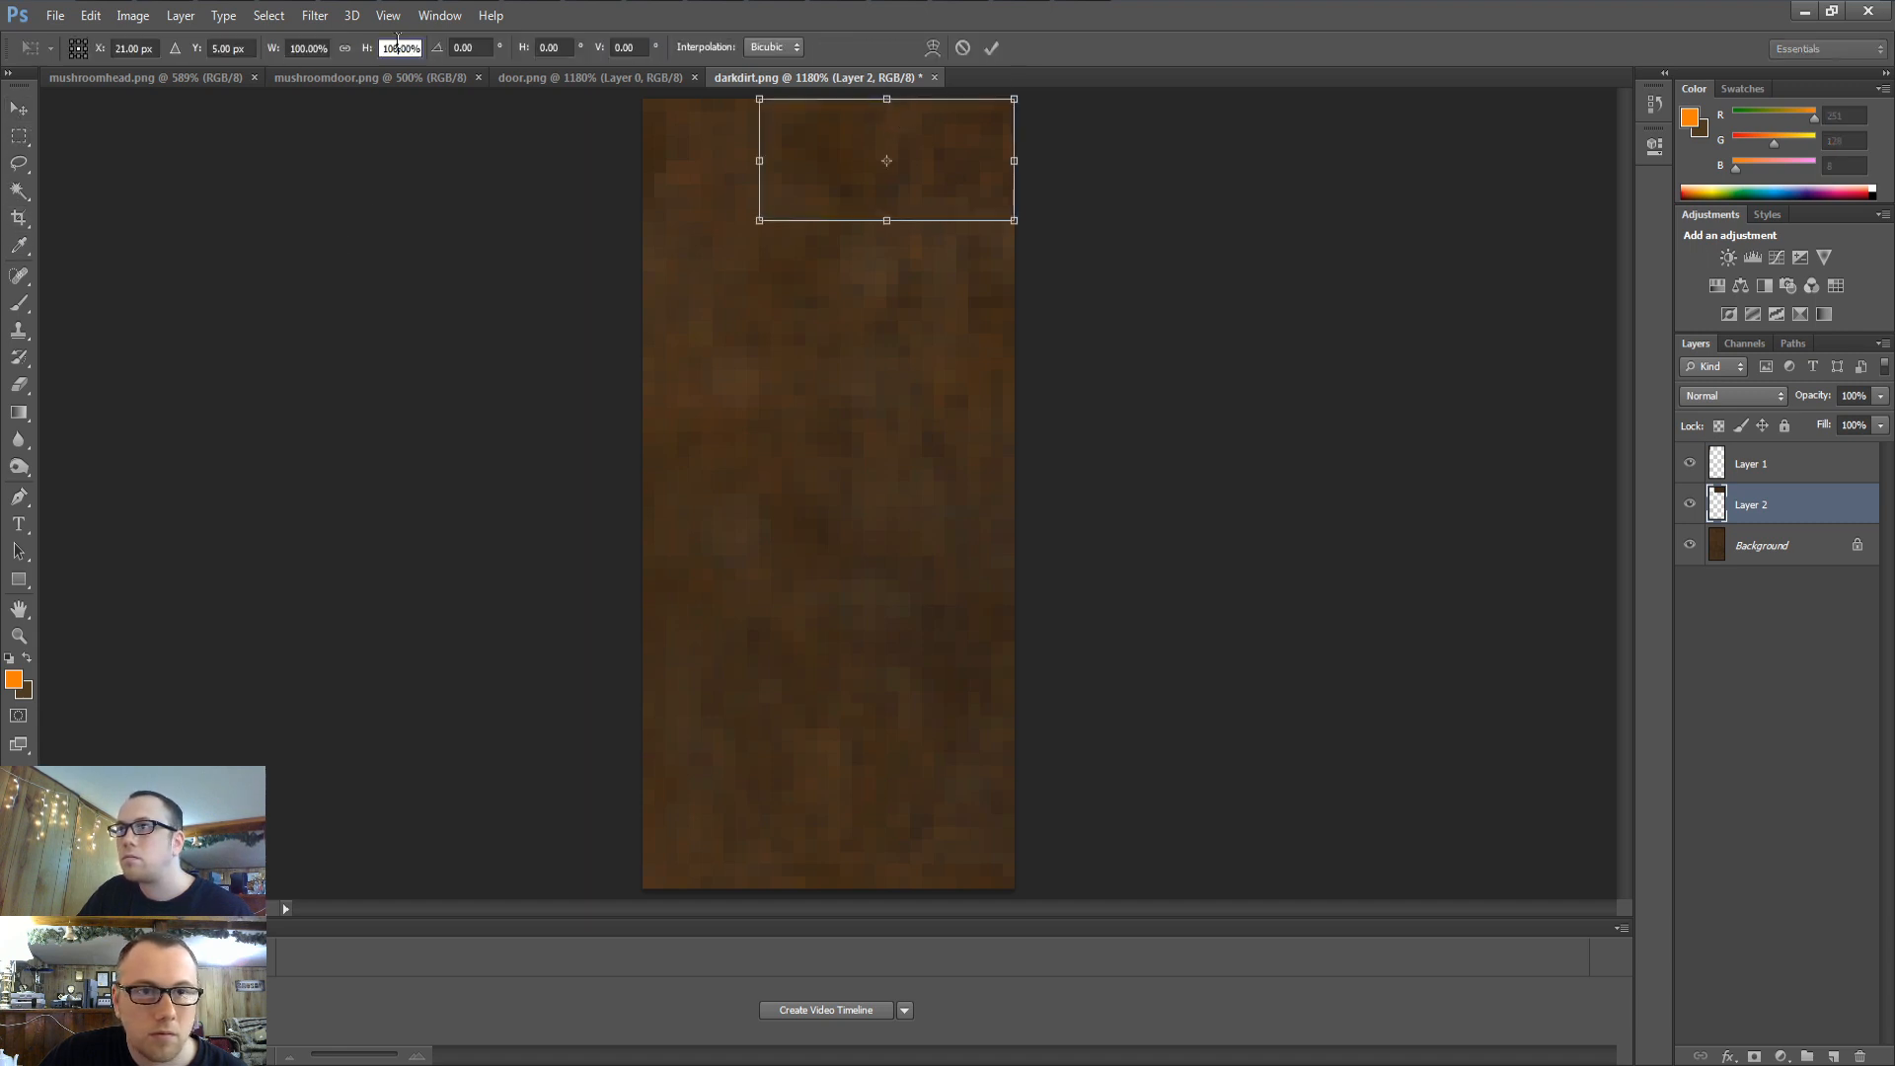
left_click(397, 46)
type("-20")
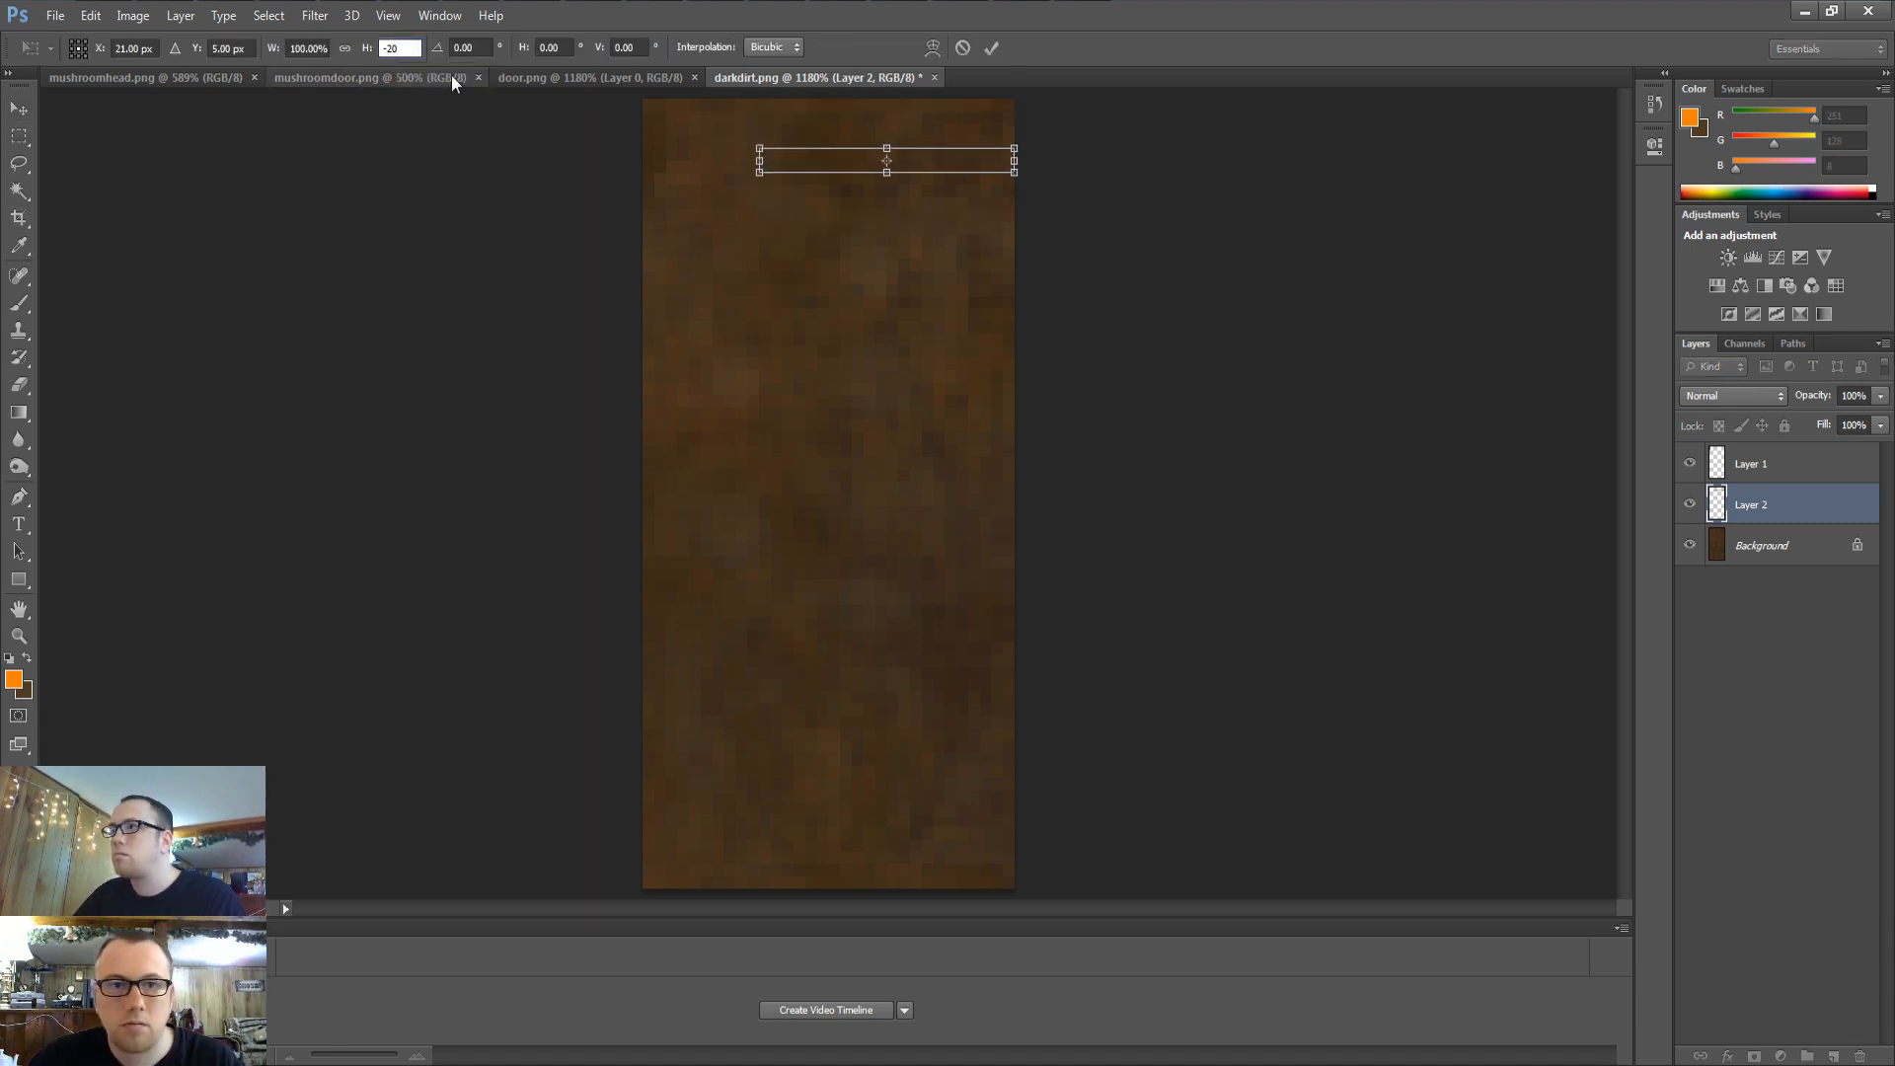
type("35")
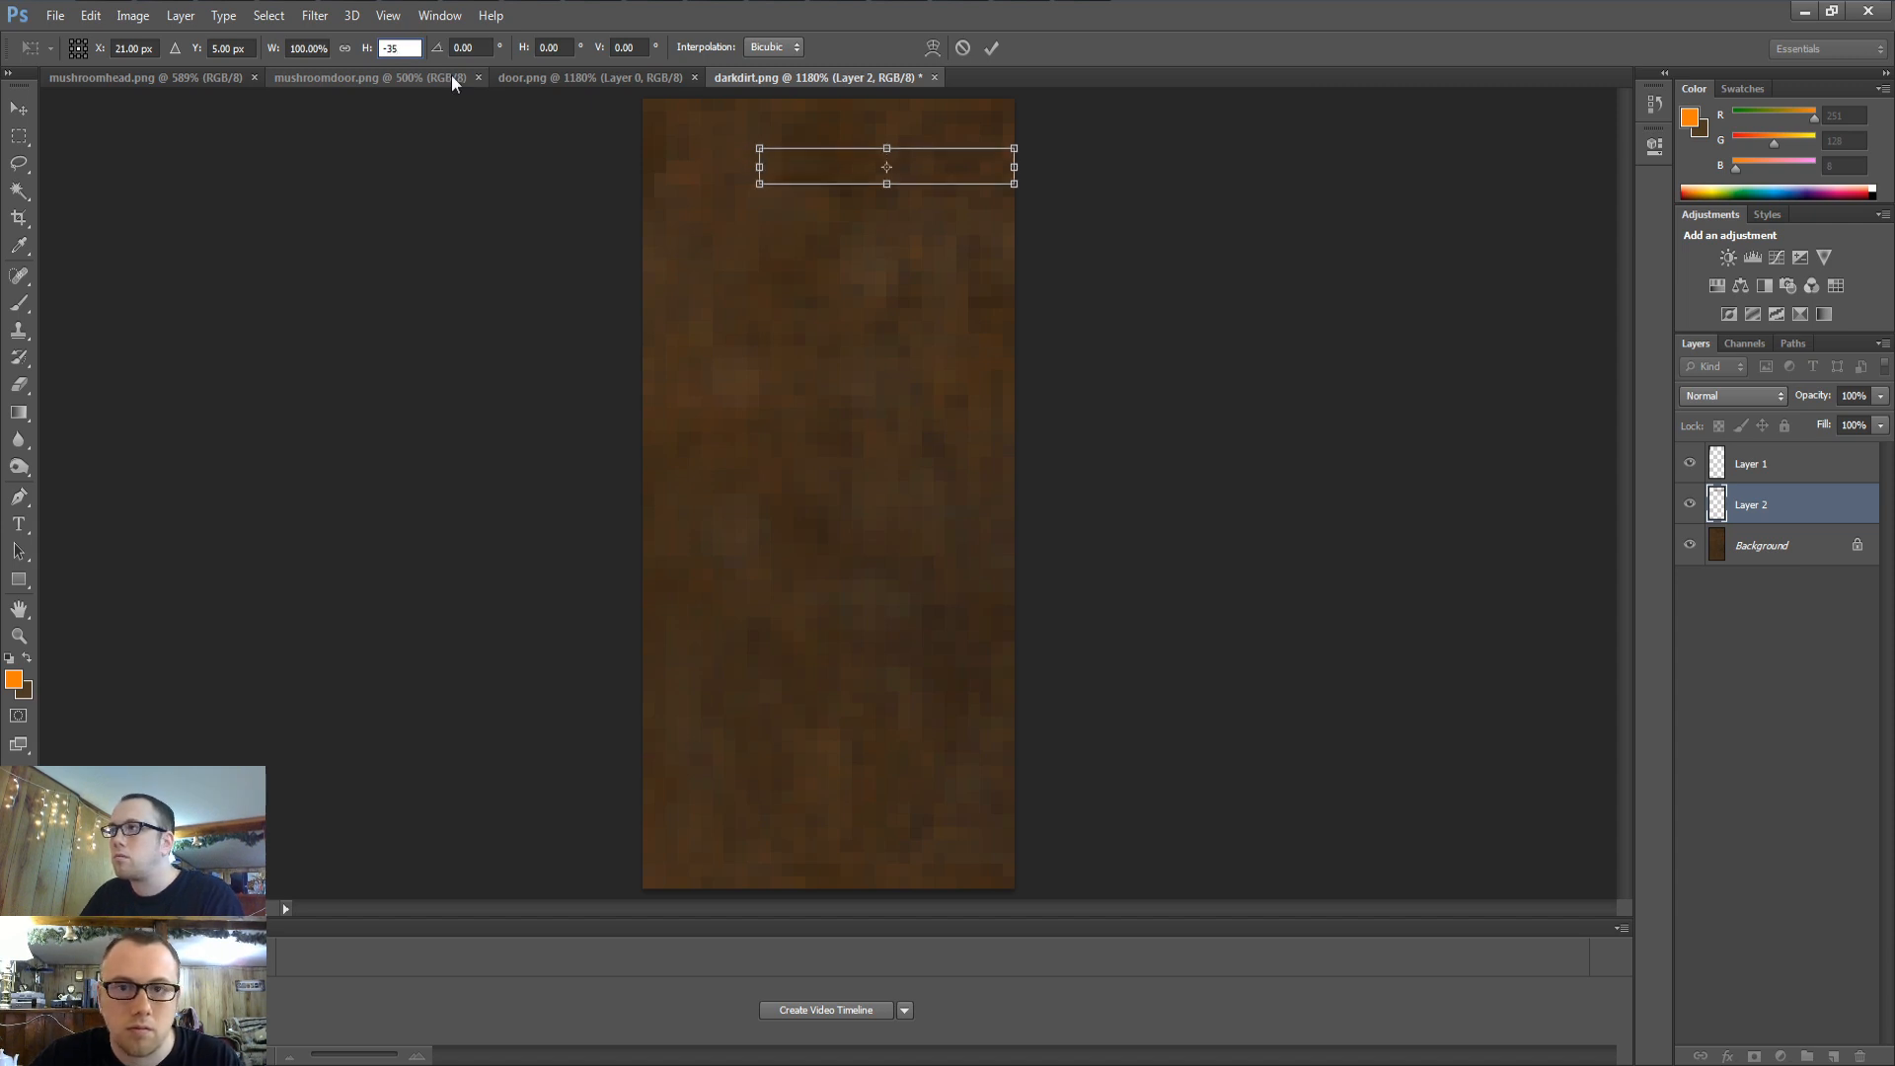
key("Return")
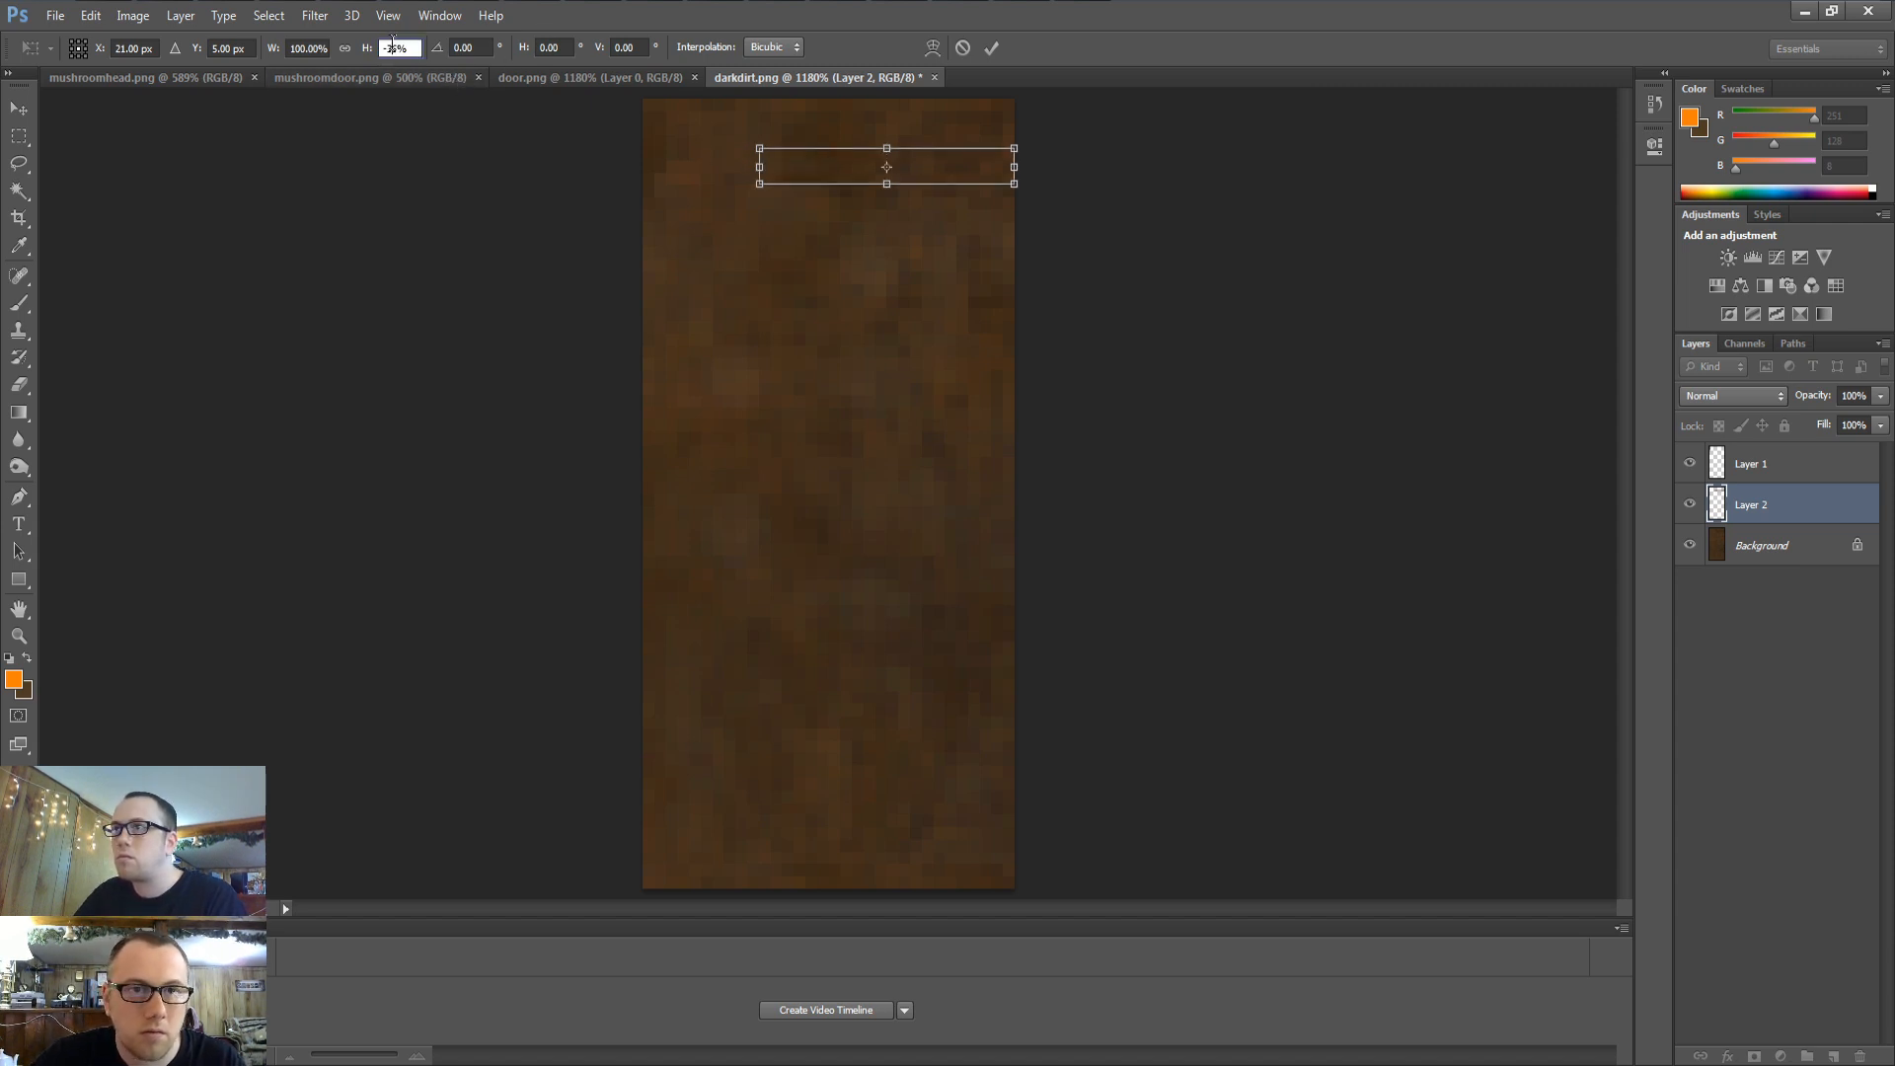
key("Return")
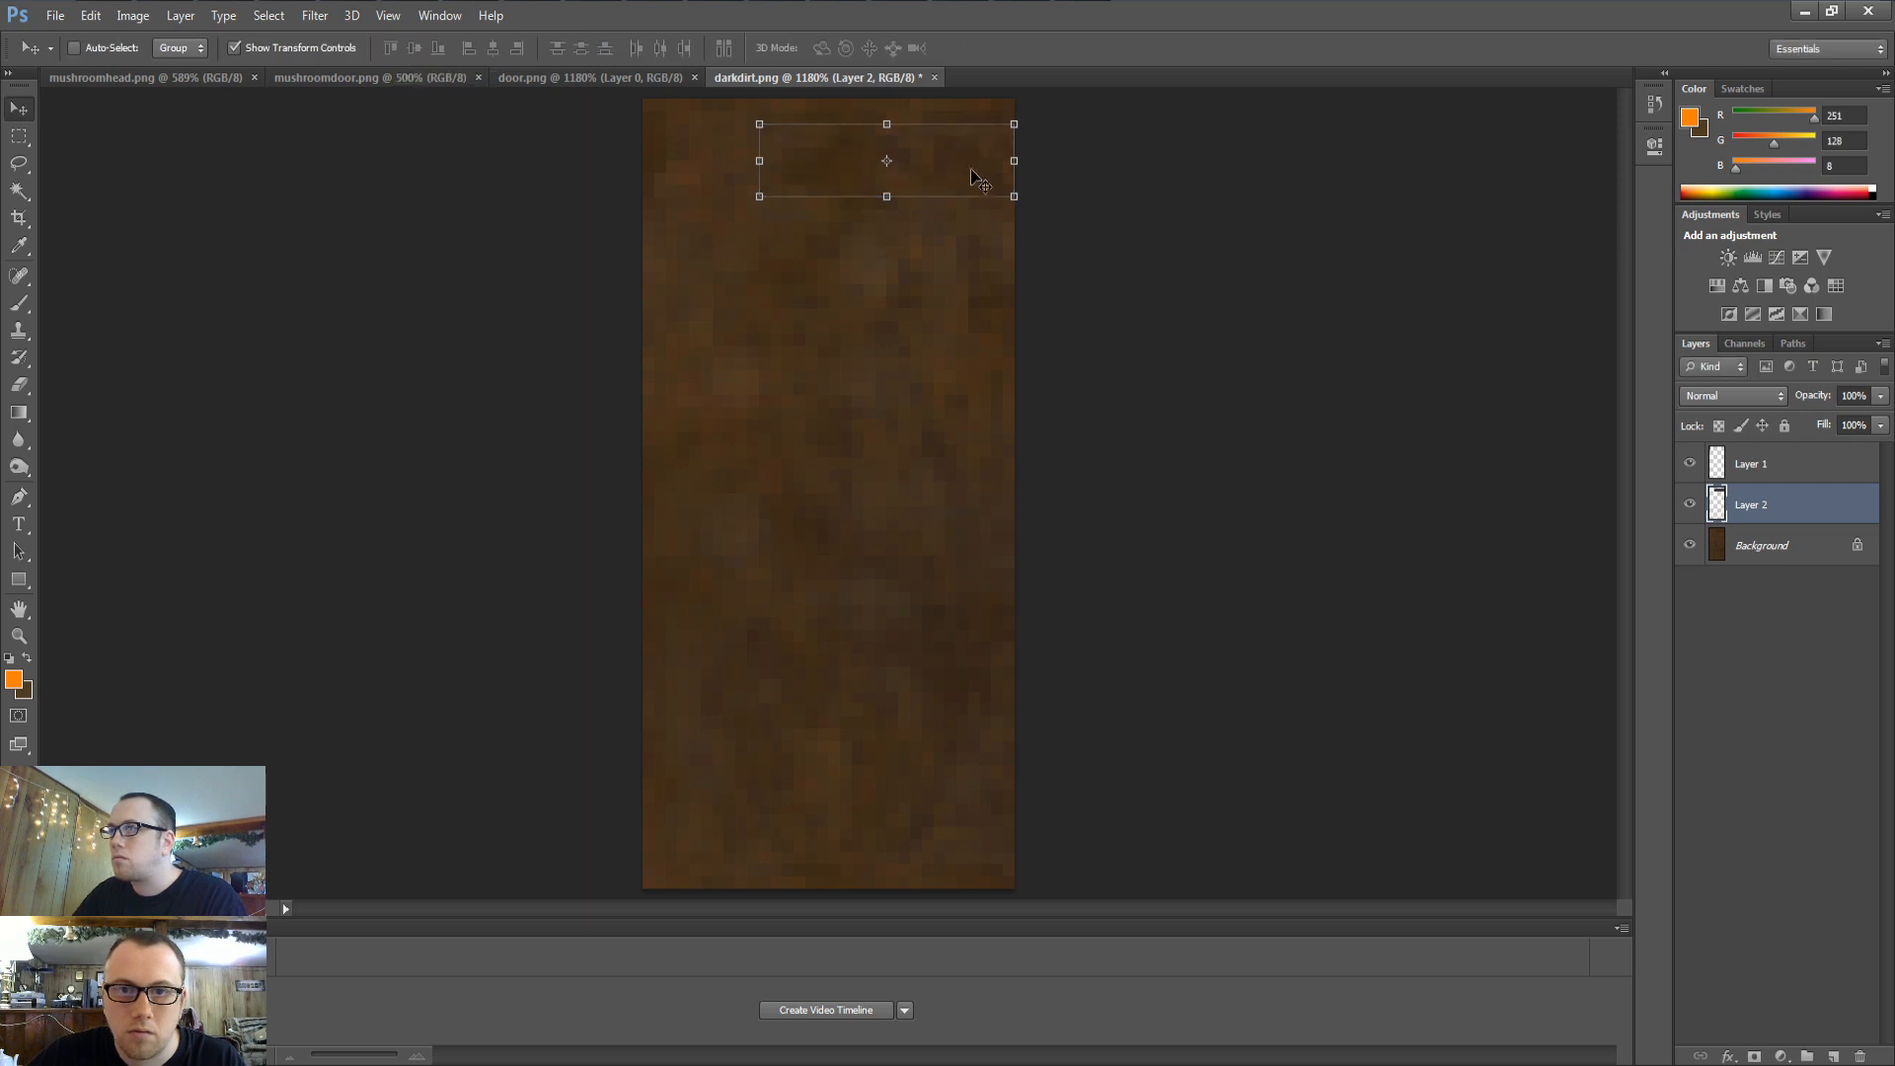
Try moving the flipped block to the lower part of the texture, and undo the moves
left_click_drag(873, 603, 864, 624)
left_click_drag(758, 472, 827, 518)
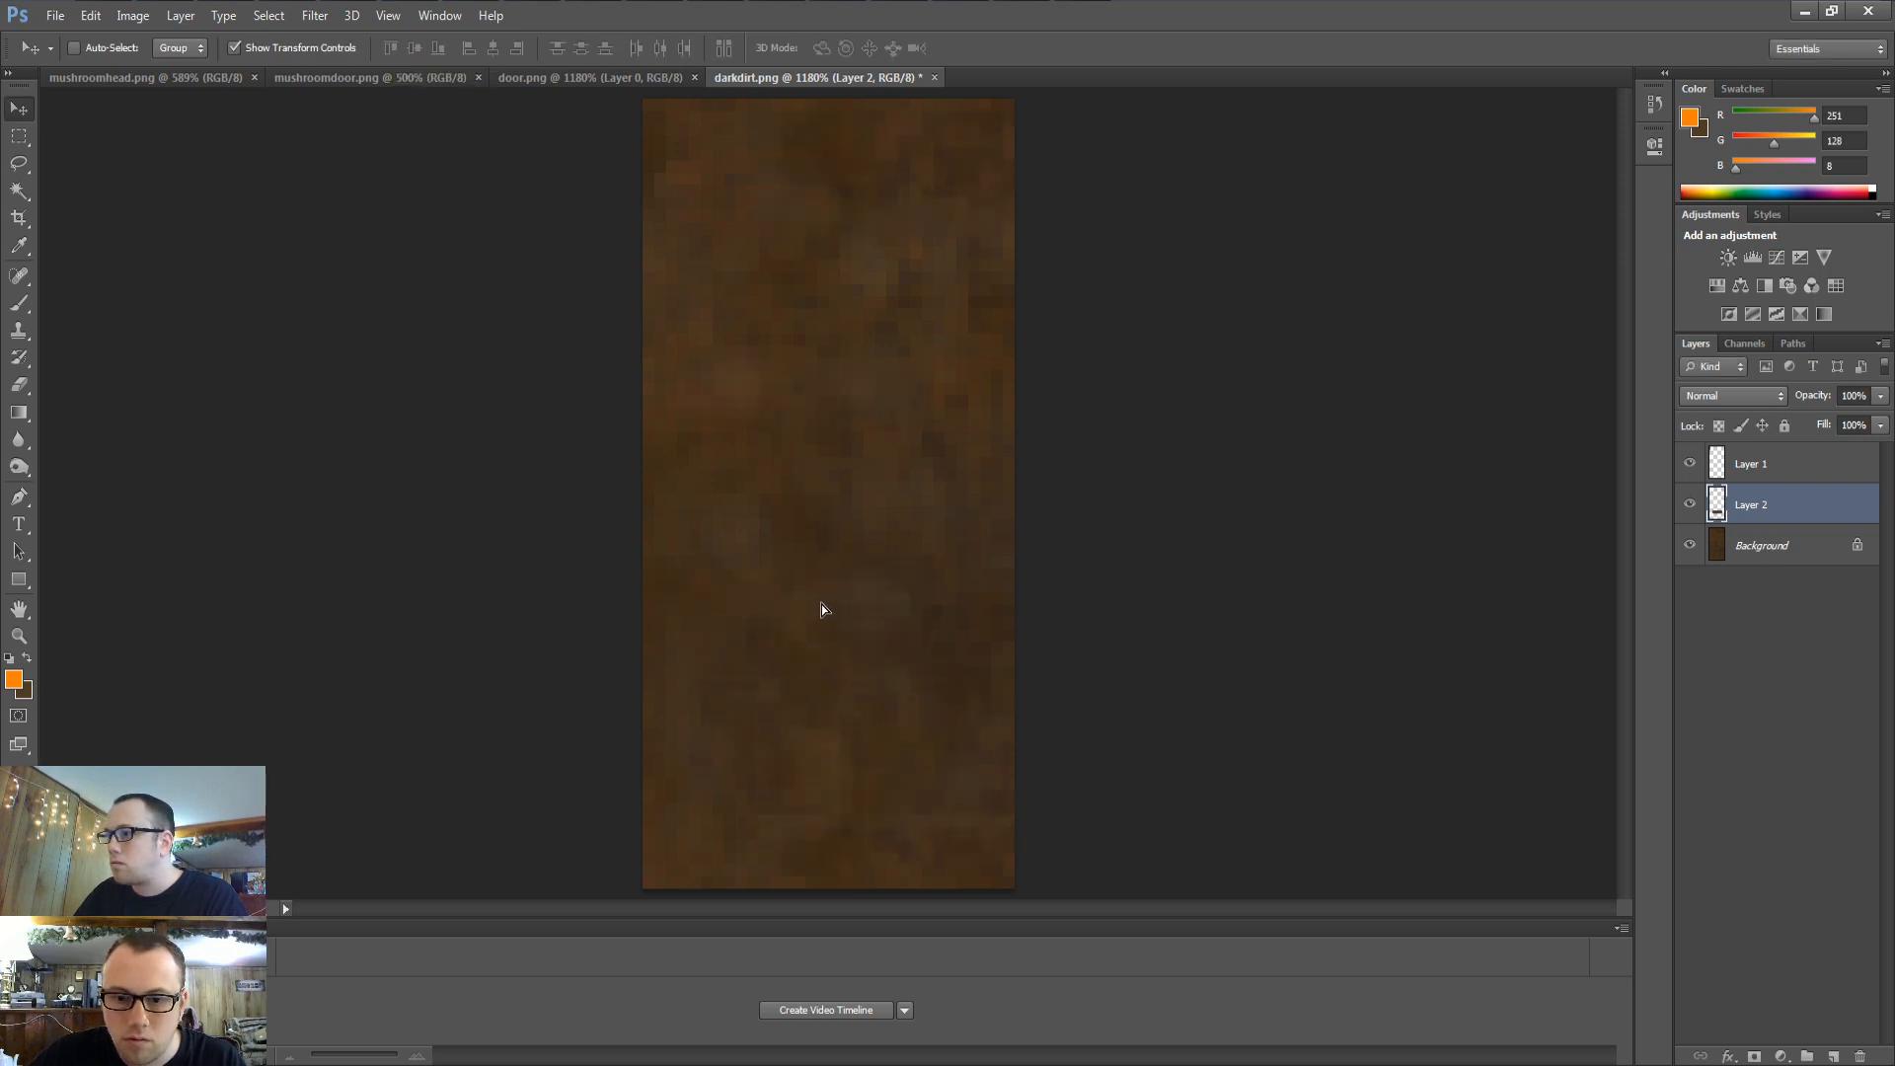
left_click_drag(821, 604, 822, 518)
key("ctrl+alt+z")
key("ctrl+alt+z")
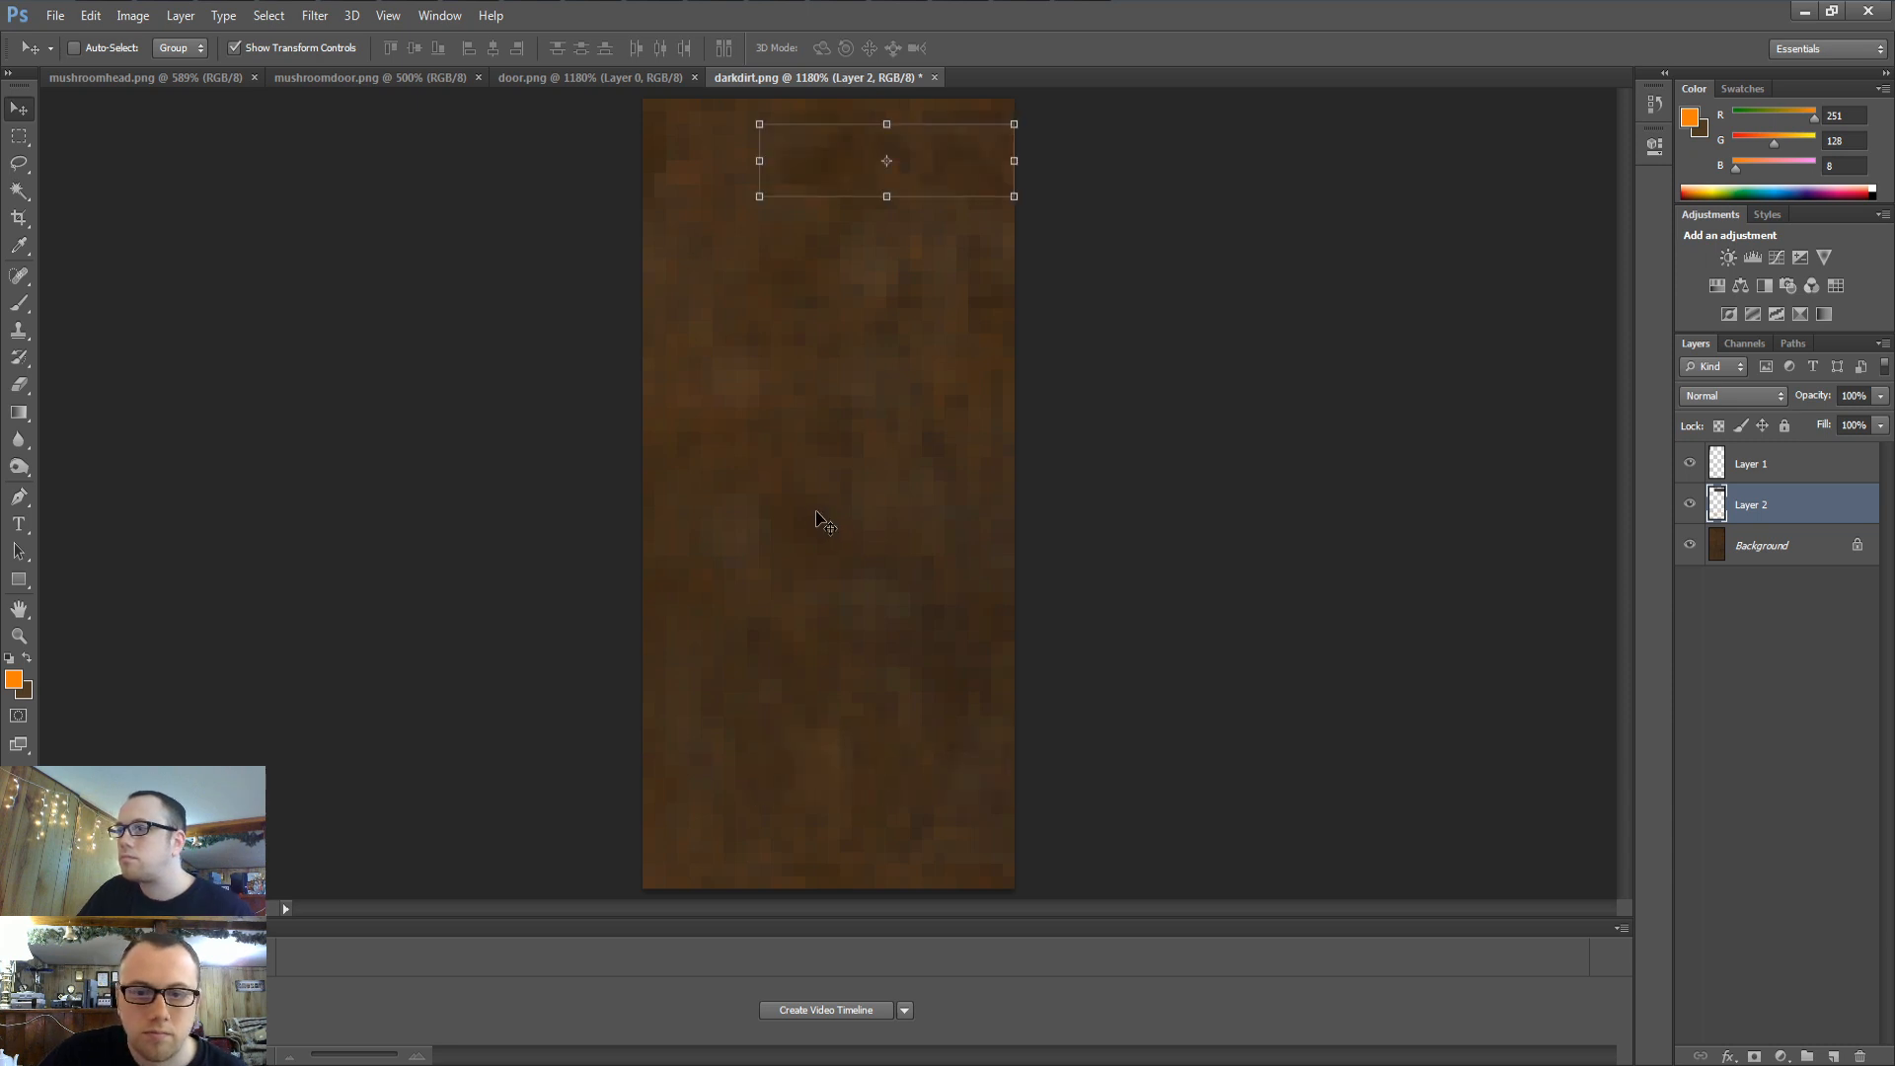
Undo the flipped block copy, clear the selection and set the Clone Stamp brush size to 8 px
key("ctrl+alt+z")
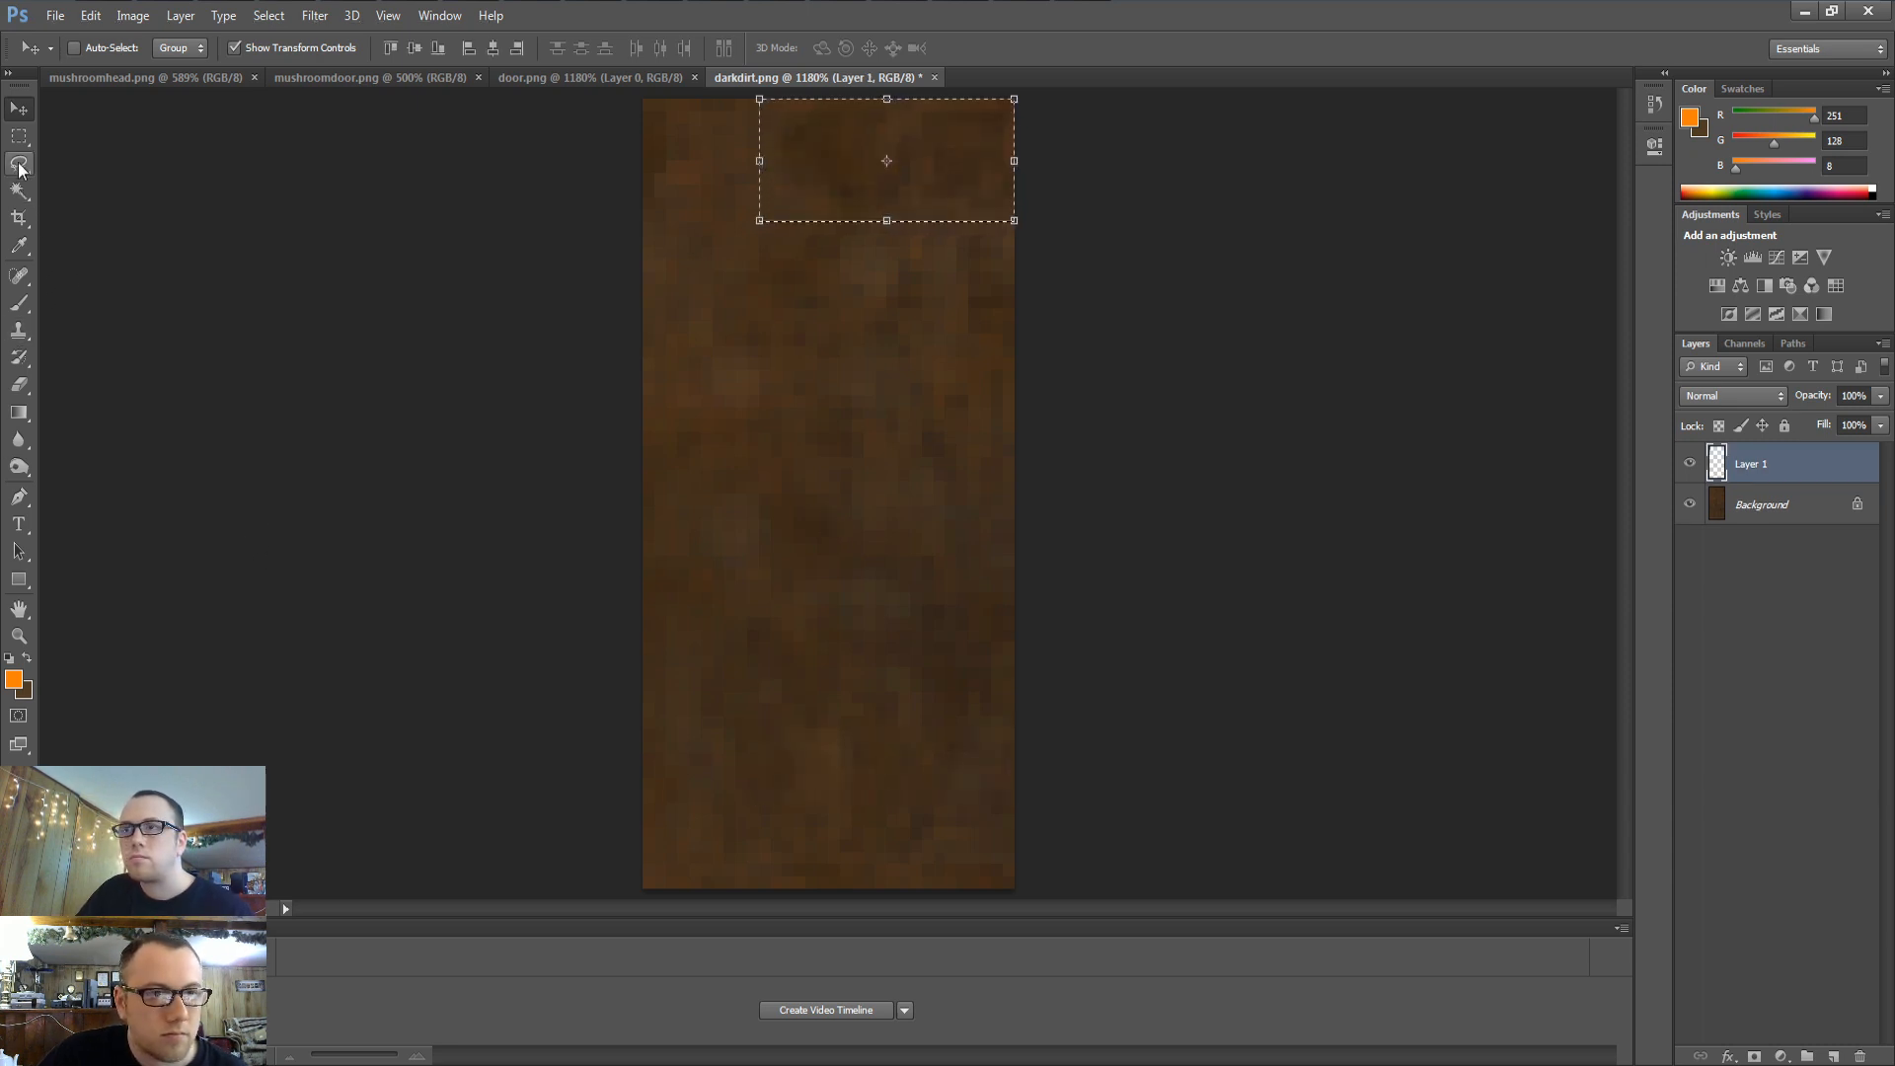
left_click(19, 330)
key("ctrl+d")
right_click(939, 137)
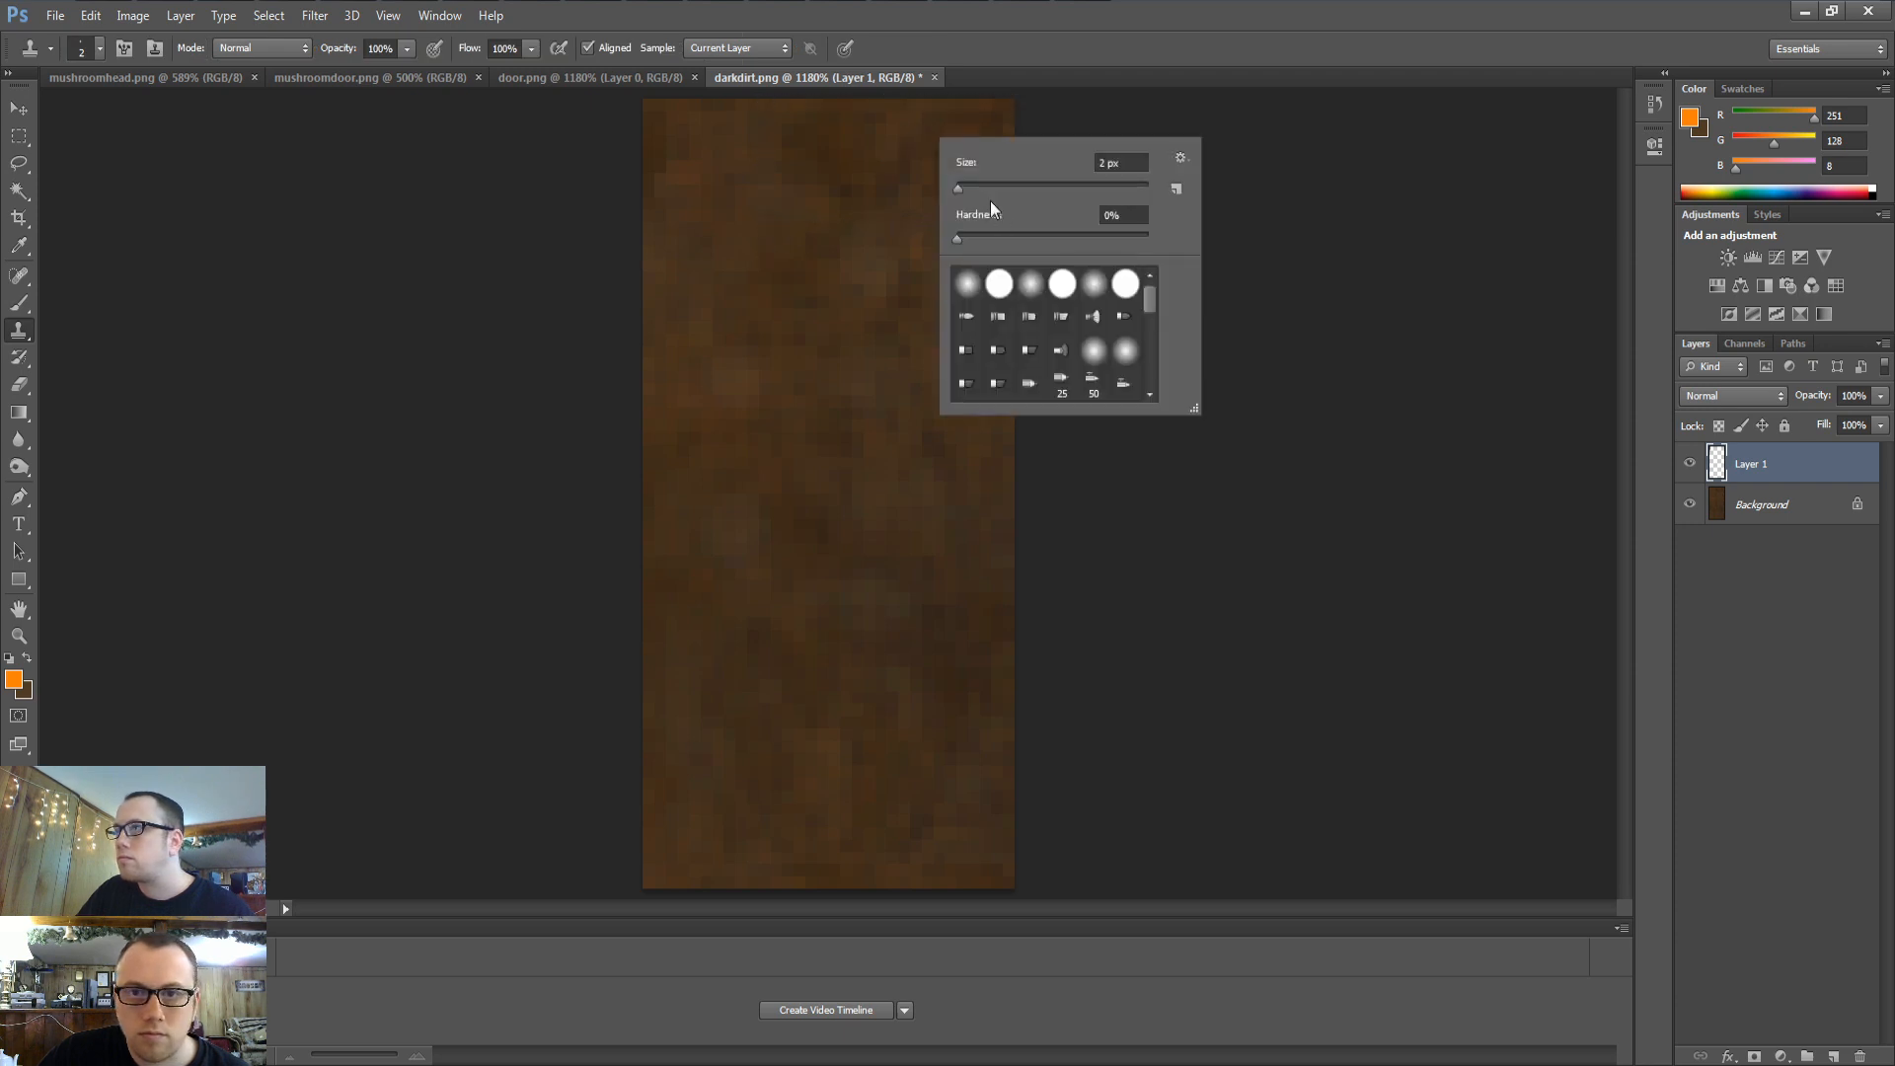
left_click(978, 187)
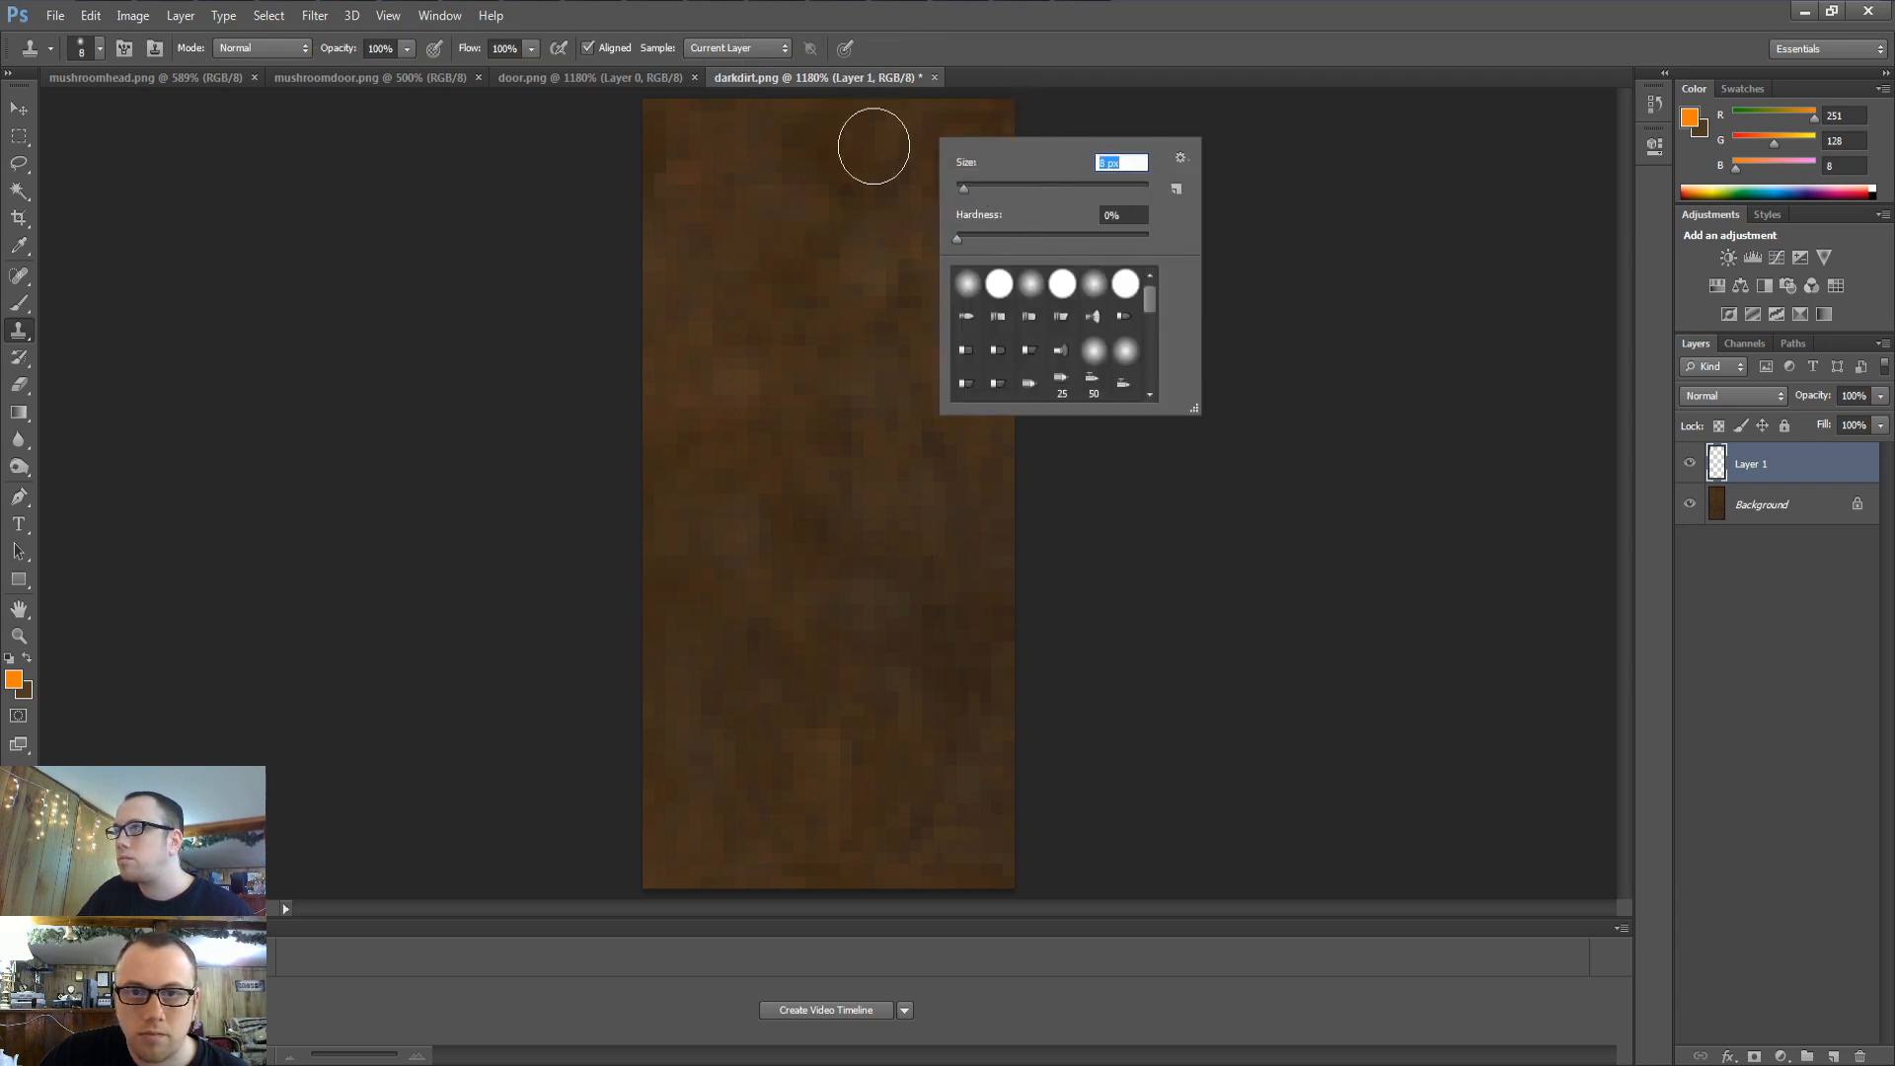
key("Return")
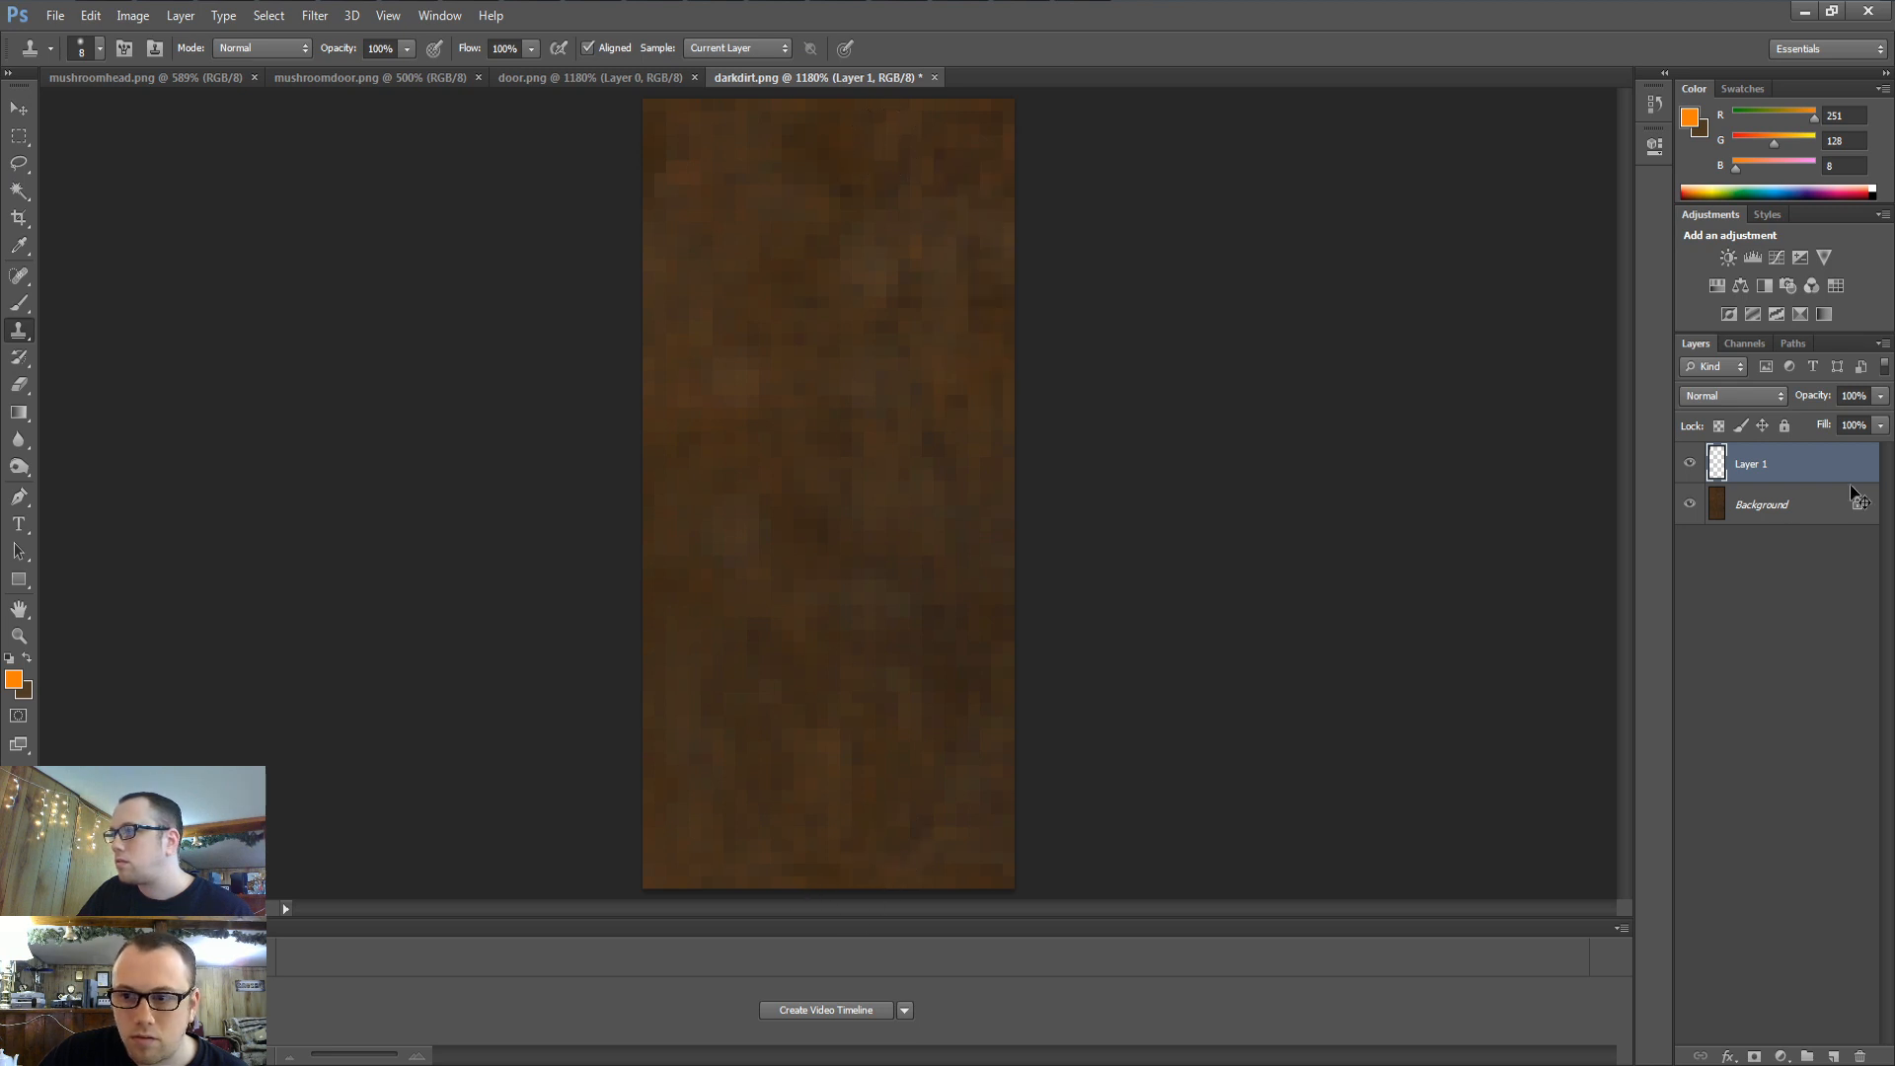
left_click(1772, 506)
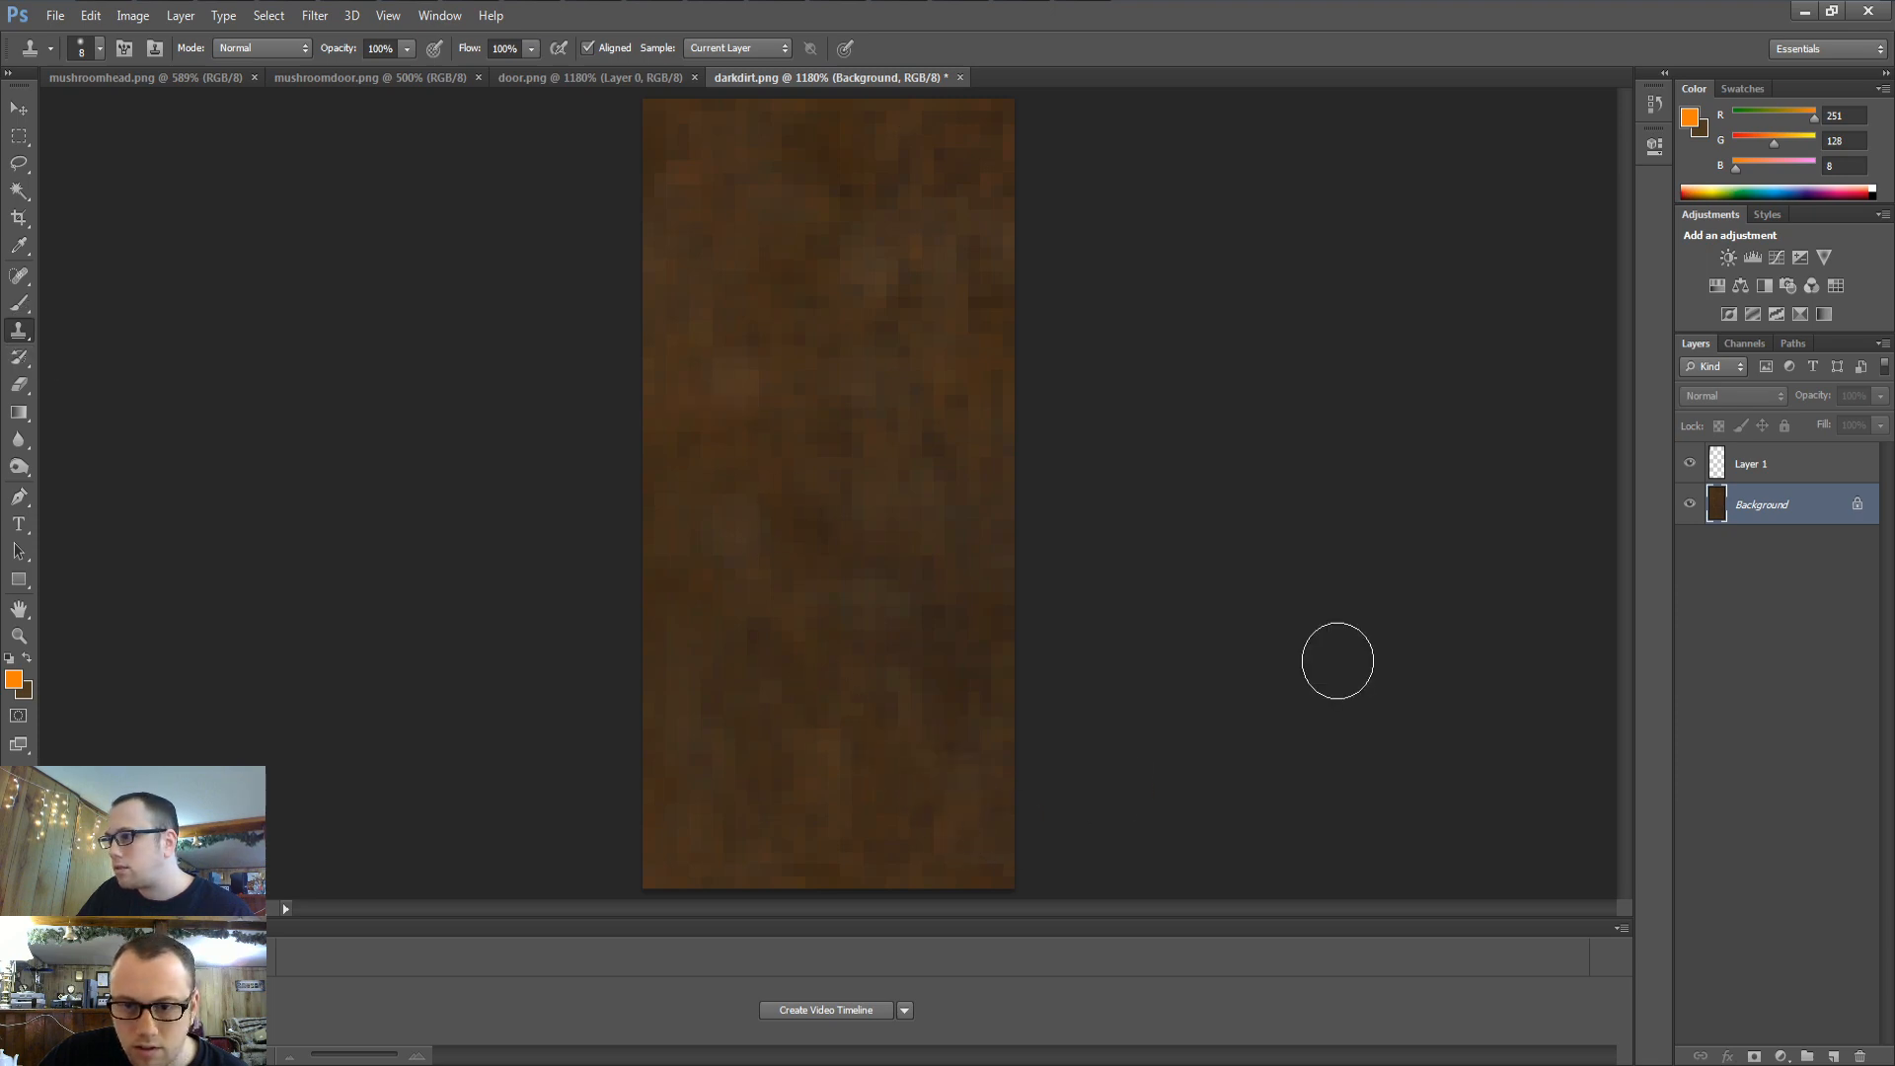
key("ctrl+s")
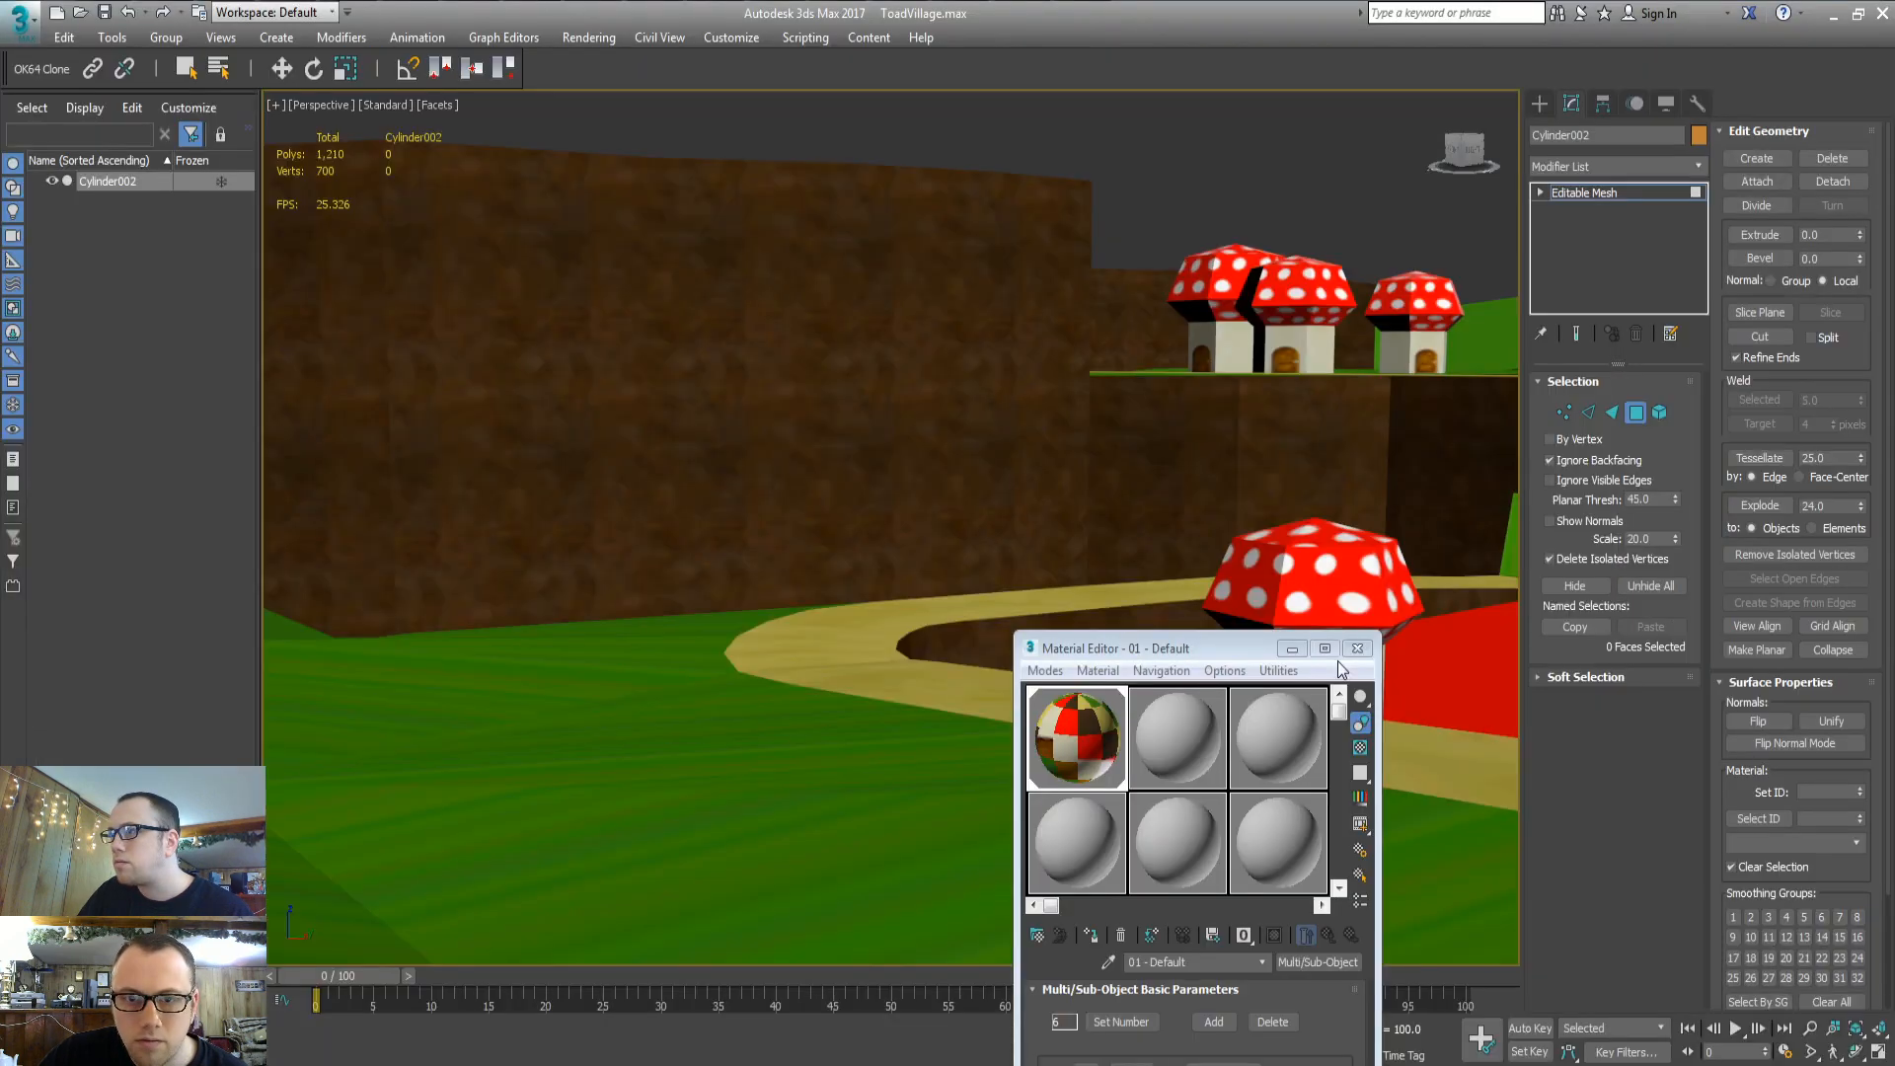
left_click(1197, 618)
left_click(1774, 471)
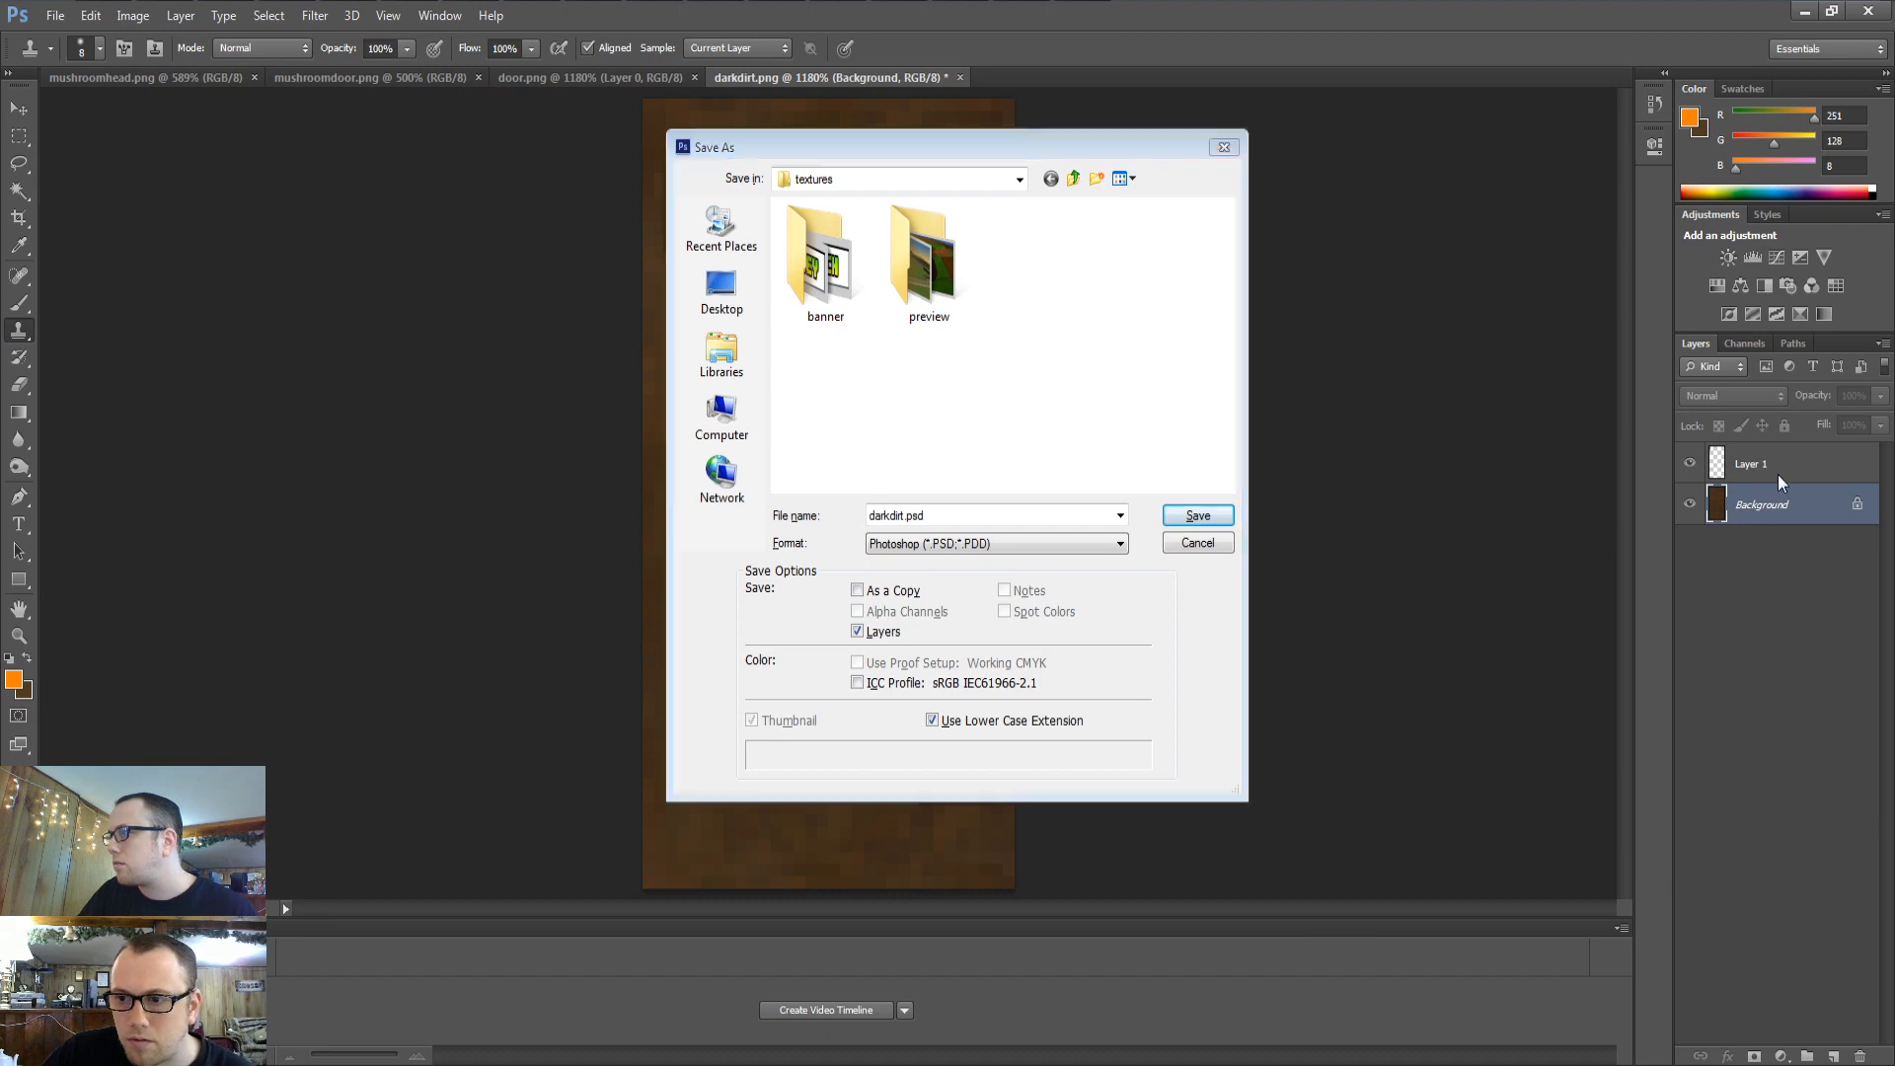
left_click(1762, 499)
left_click(1214, 544)
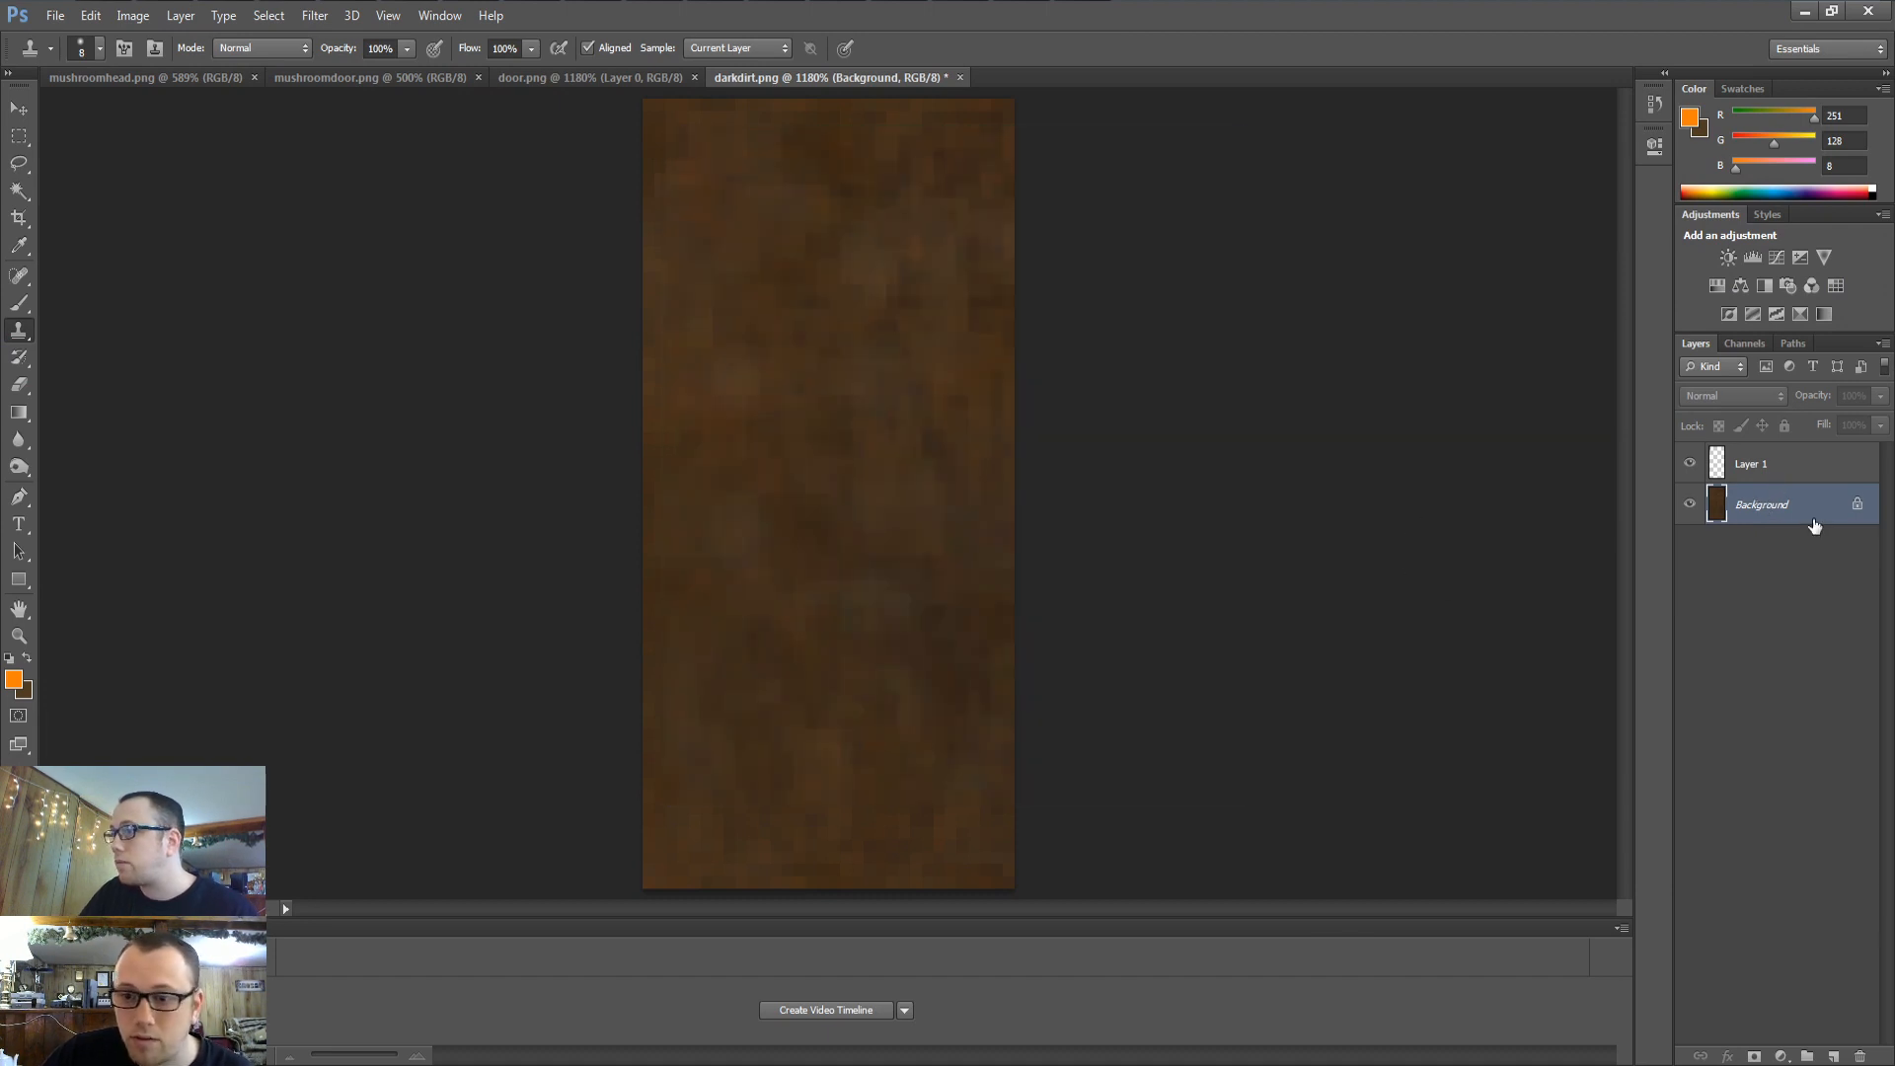
Flatten the image into a single Background layer
right_click(1814, 518)
left_click(1700, 697)
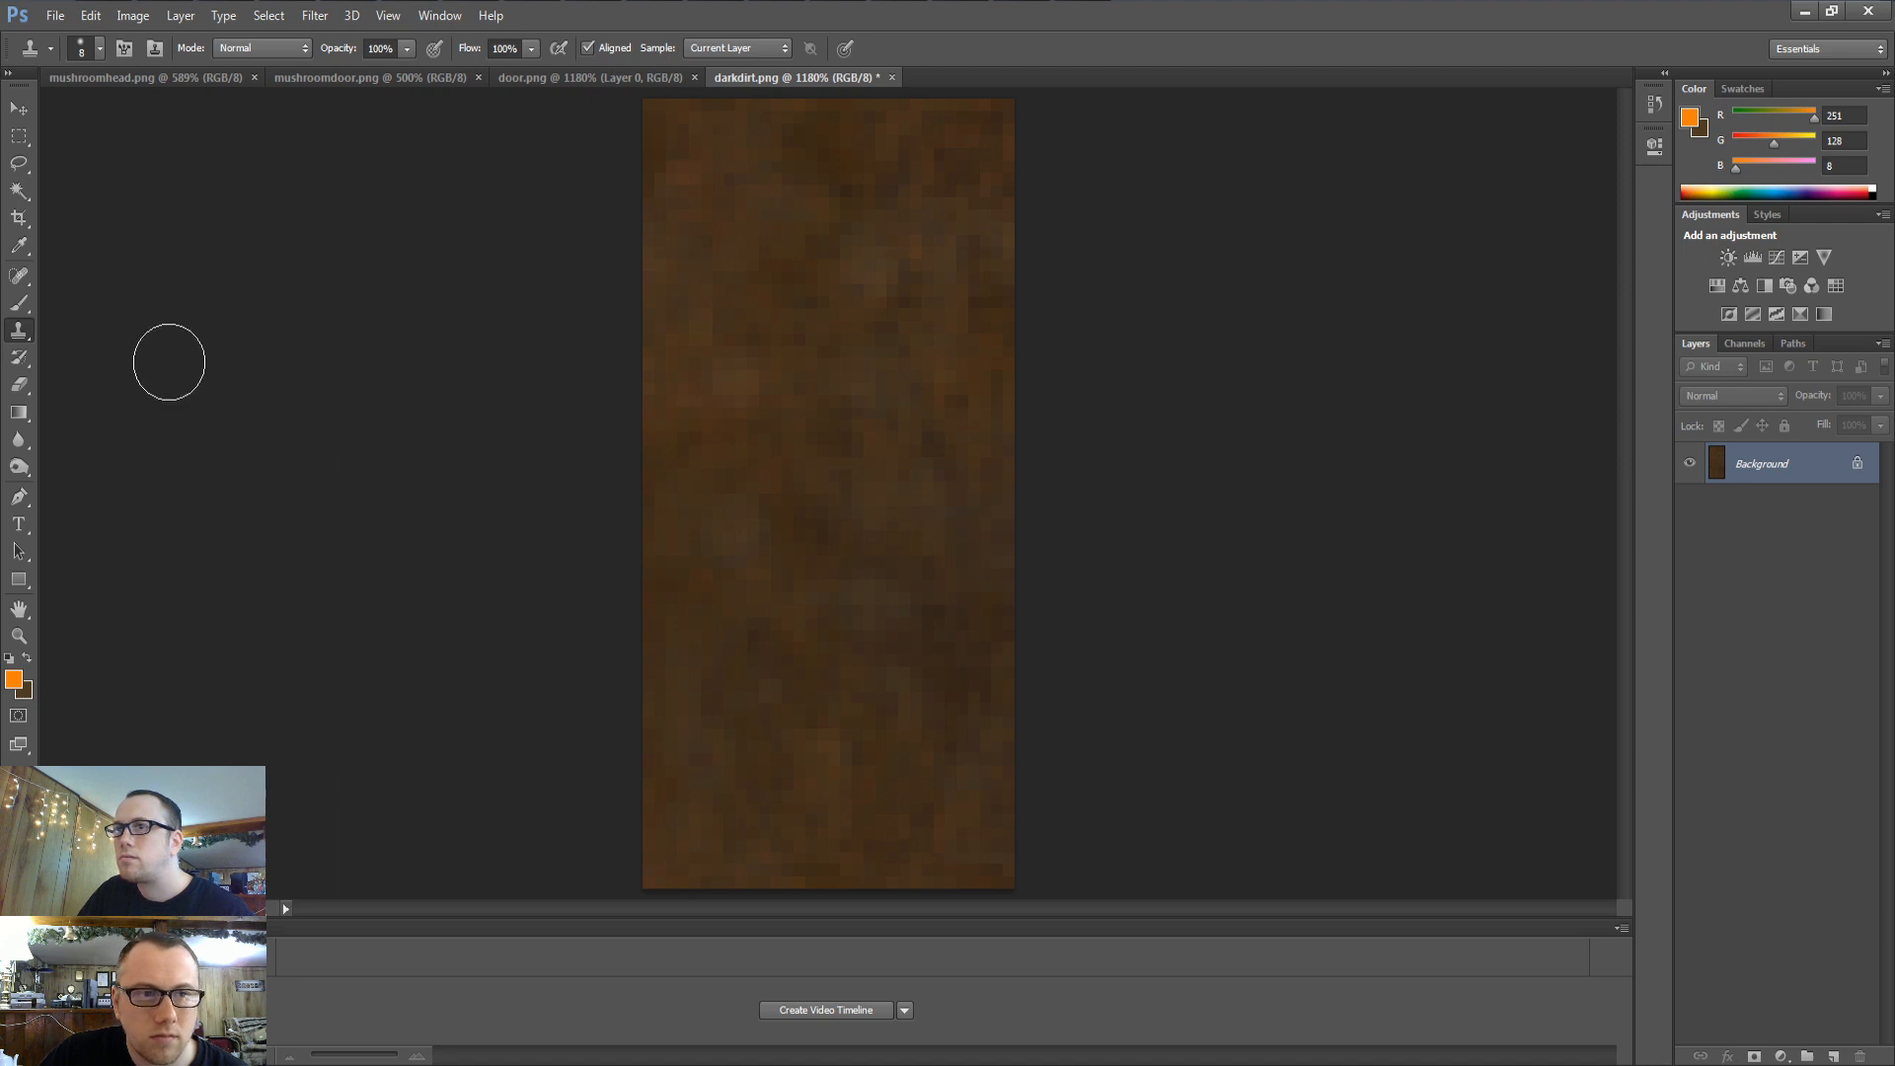
Try burning the lower part of the texture with a 5 px soft round brush, save it and check the walls in 3ds Max
left_click(23, 438)
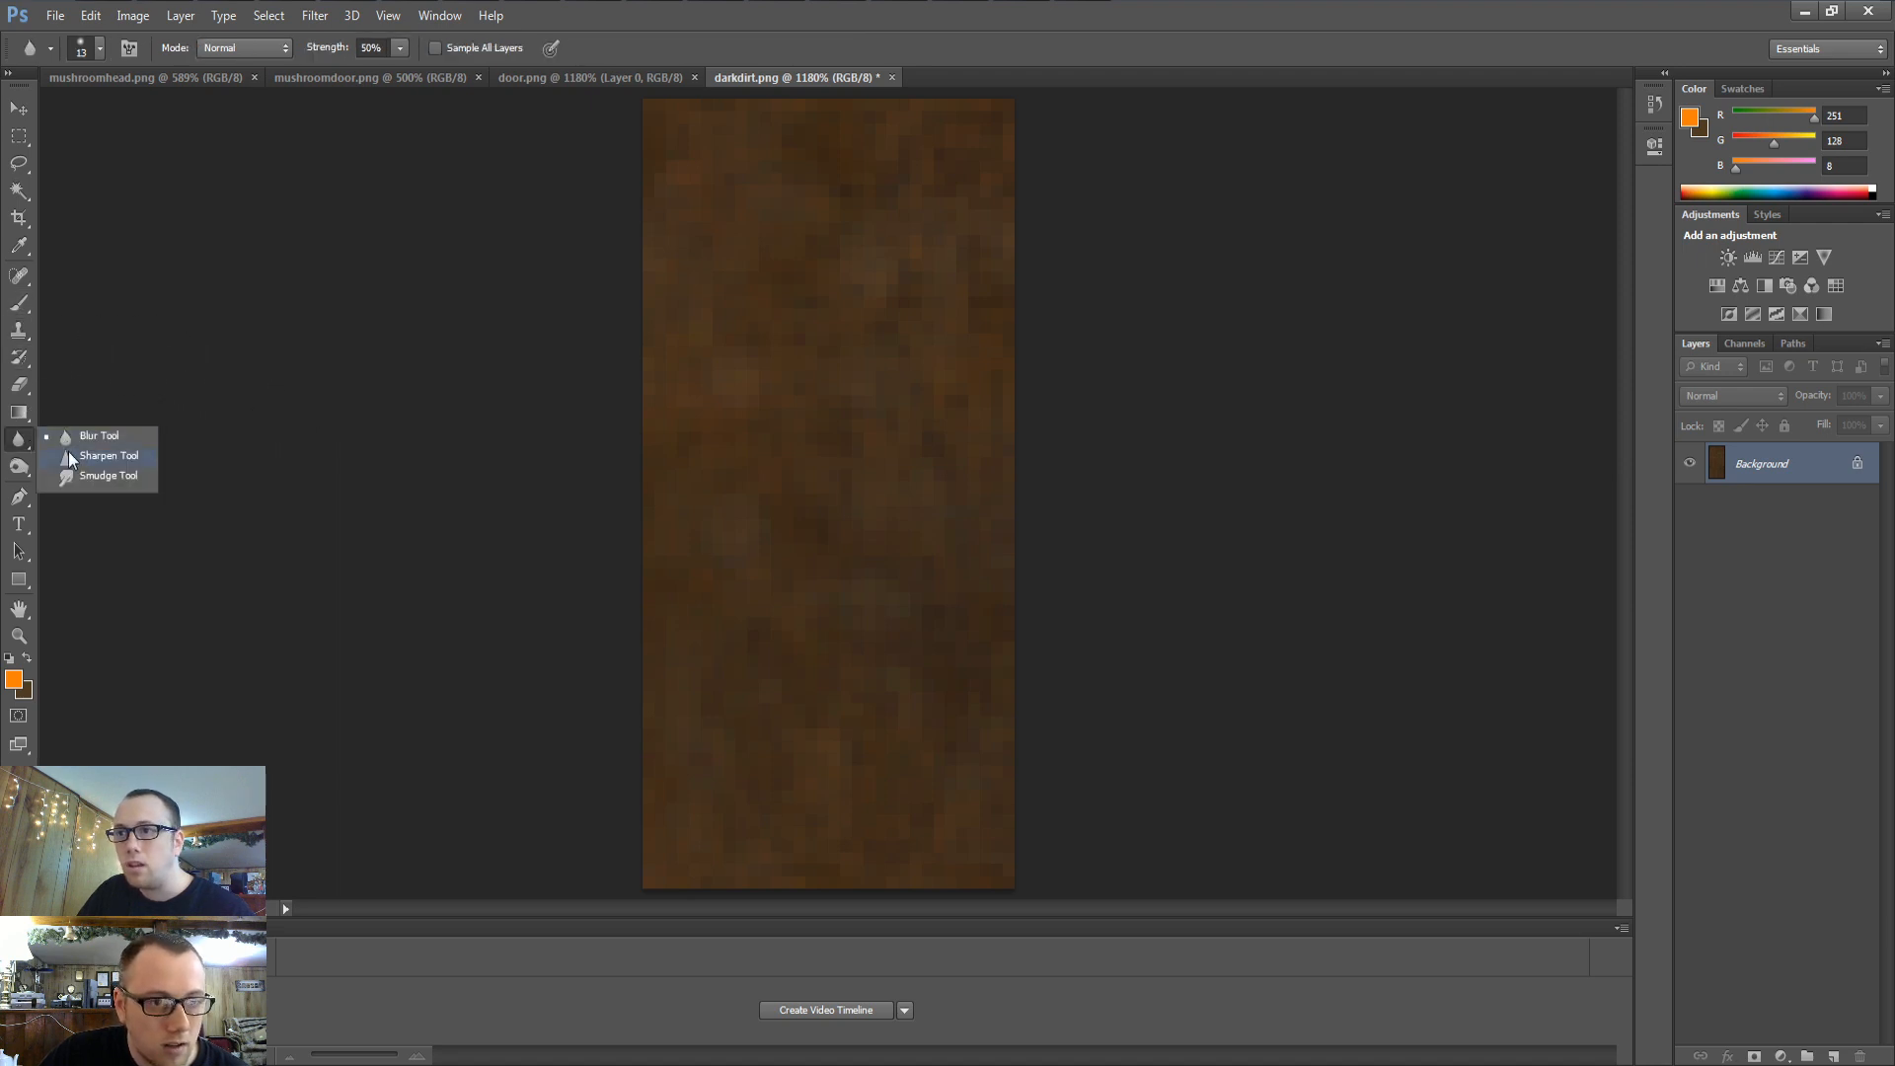
left_click(21, 469)
left_click(113, 474)
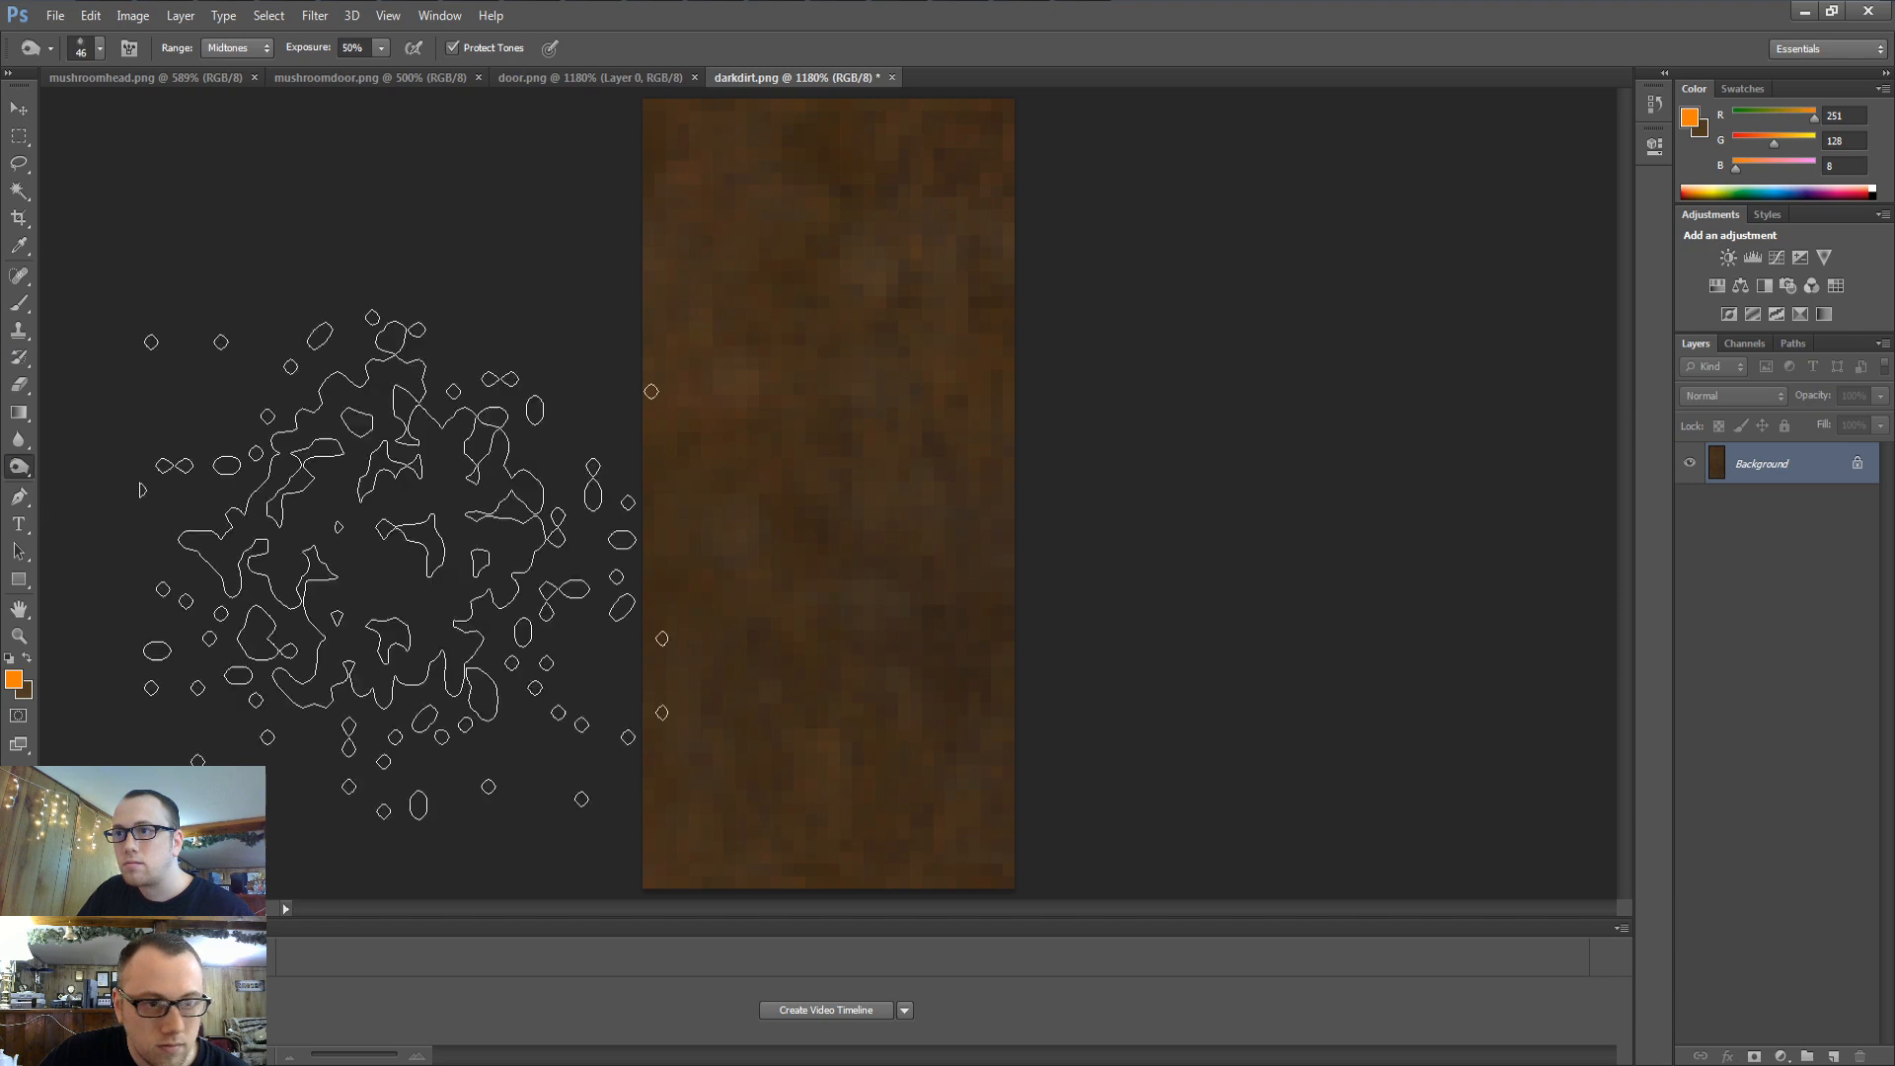
right_click(940, 715)
scroll(1091, 898, "up", 5)
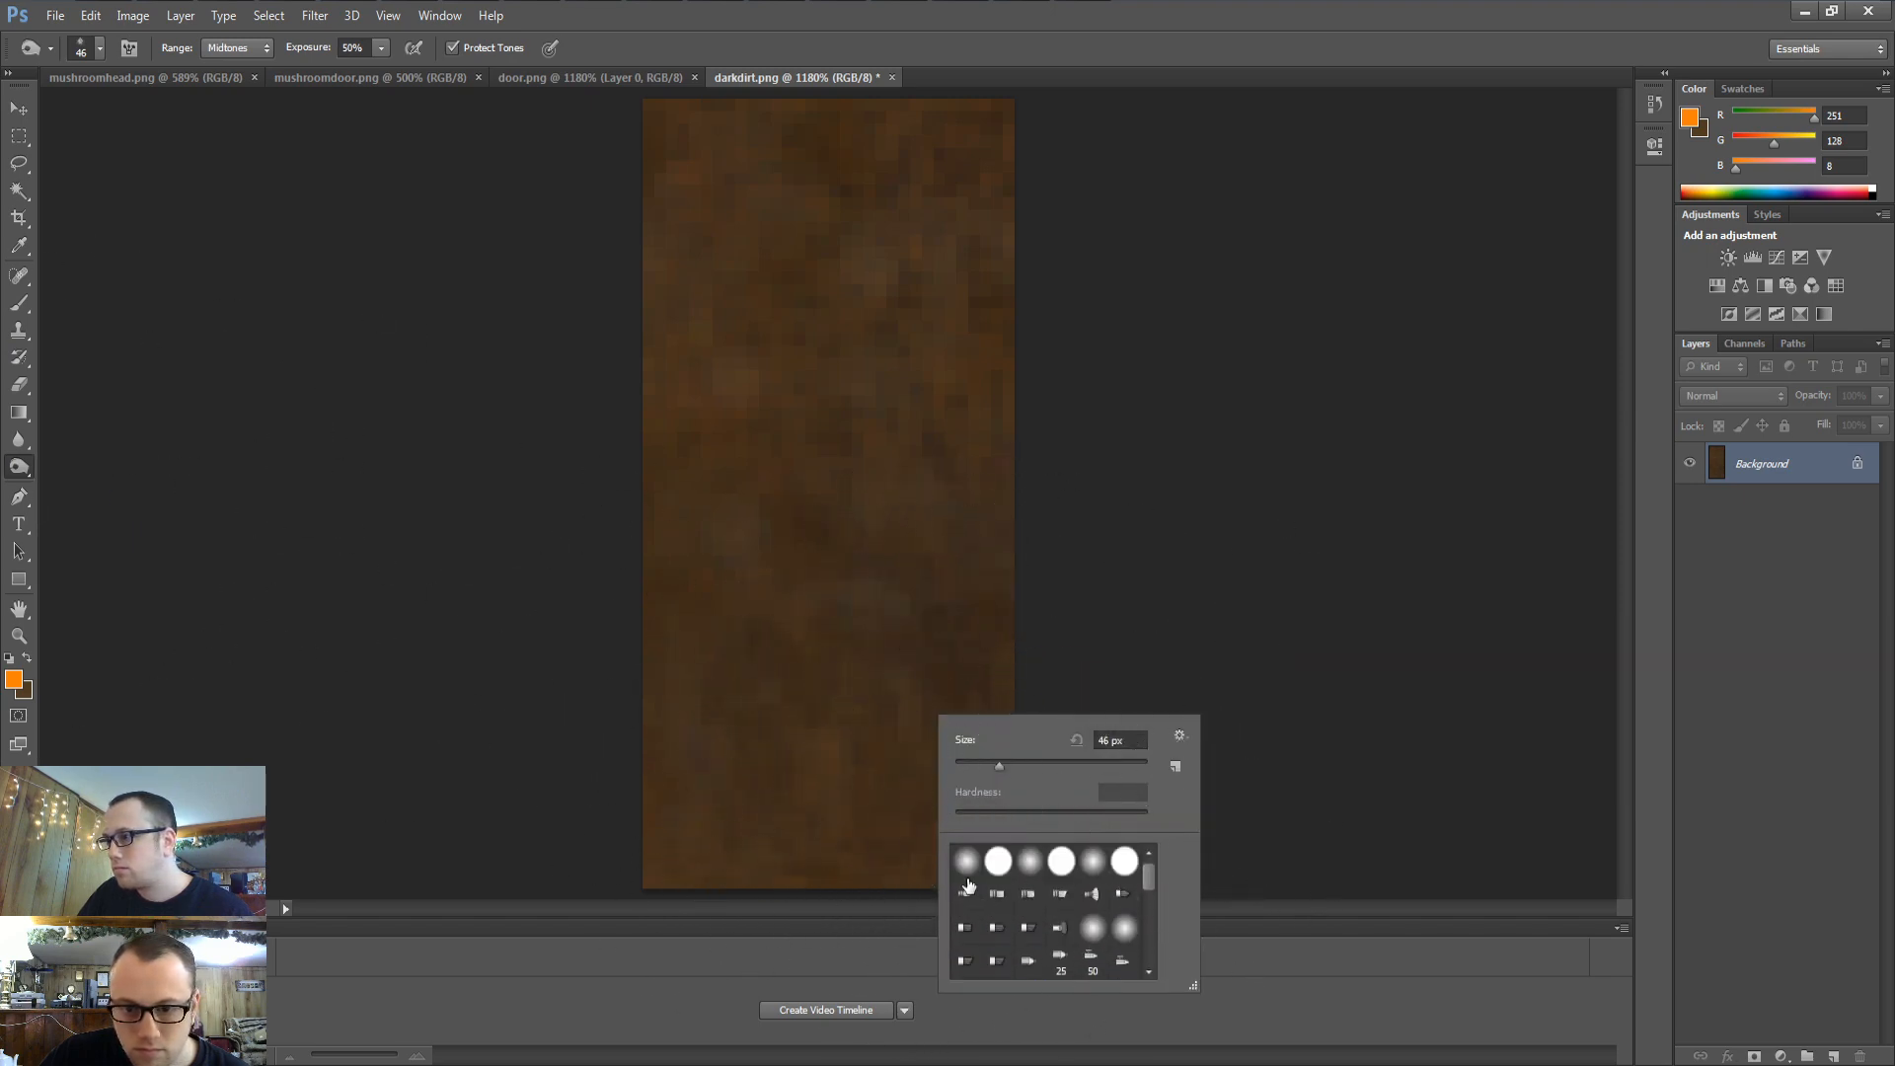
left_click(999, 862)
mouse_move(981, 766)
left_mouse_down()
mouse_move(959, 768)
mouse_move(971, 837)
mouse_move(938, 868)
mouse_move(833, 892)
mouse_move(1054, 852)
left_mouse_up()
left_click(967, 862)
left_click(900, 812)
key("ctrl+s")
key("alt+Tab")
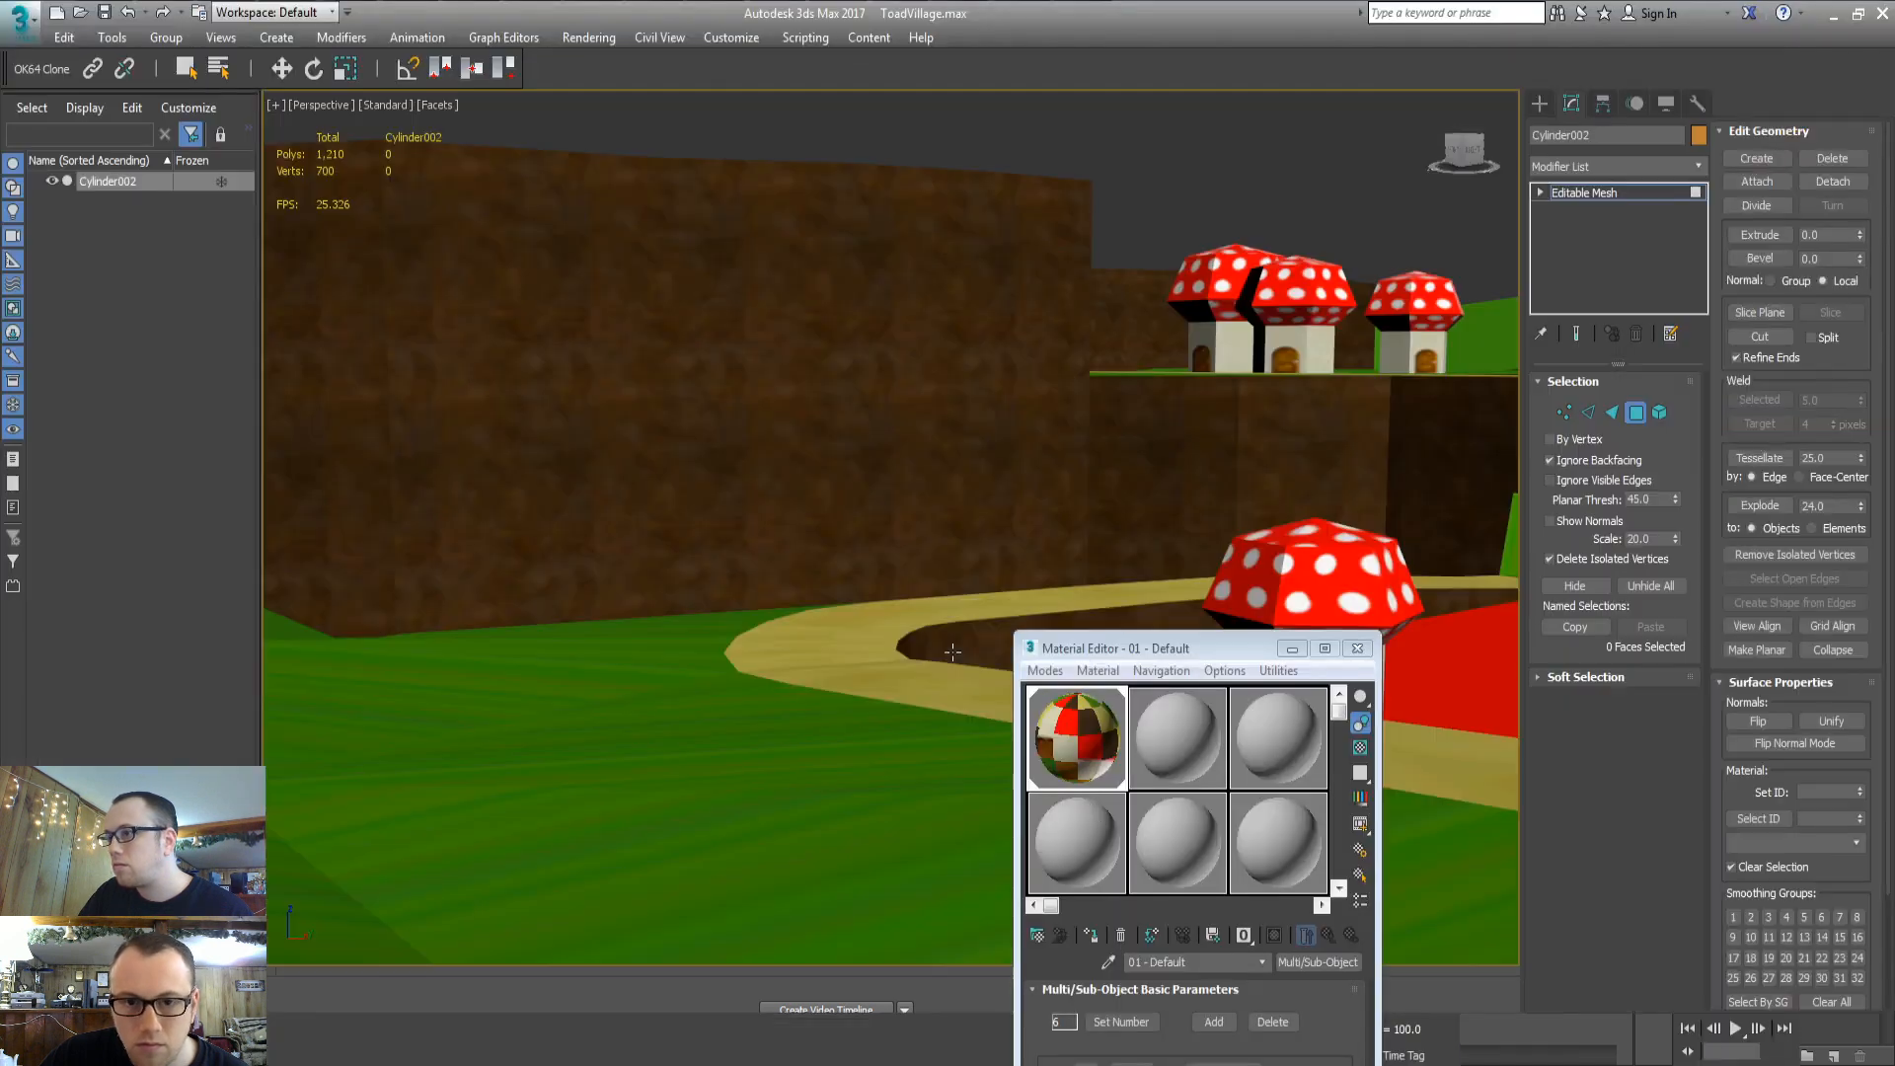
middle_click_drag(764, 574, 725, 594)
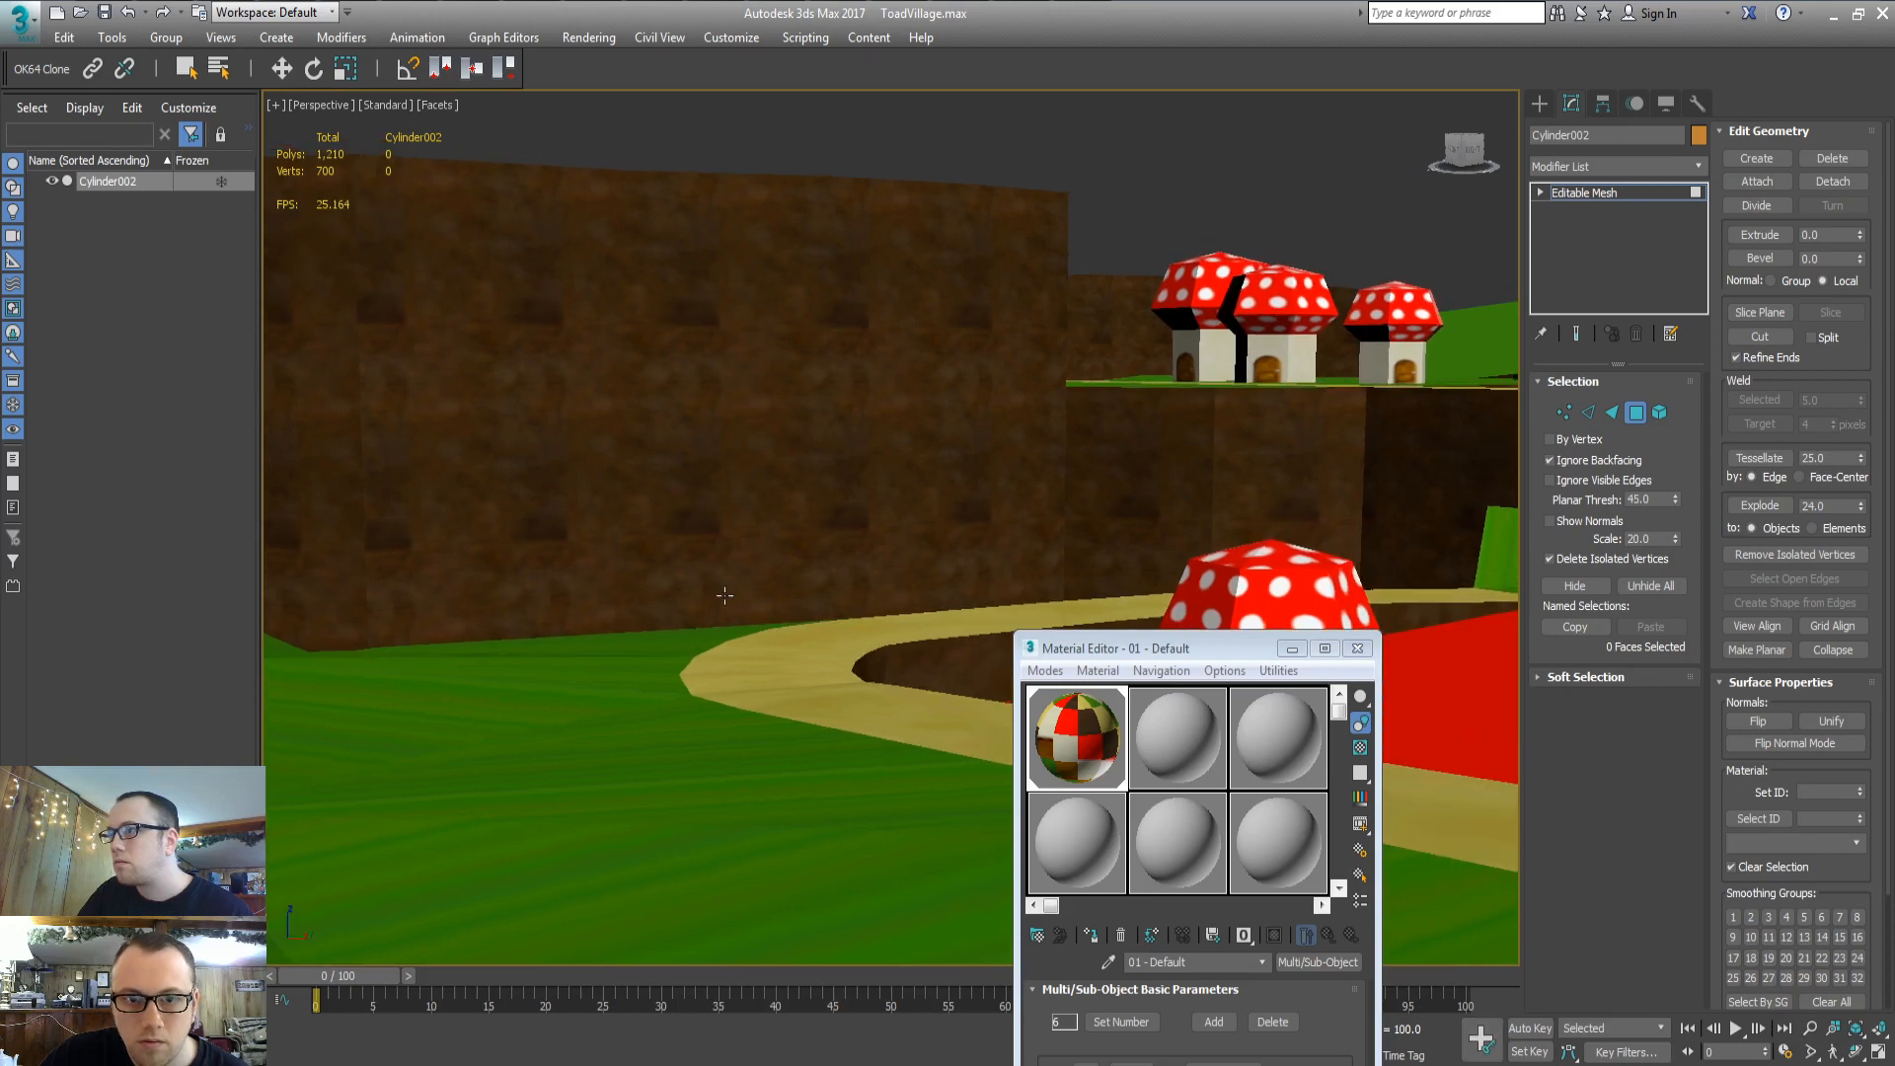
Undo the burned spot, save darkdirt.png and recheck the walls in 3ds Max
key("alt+Tab")
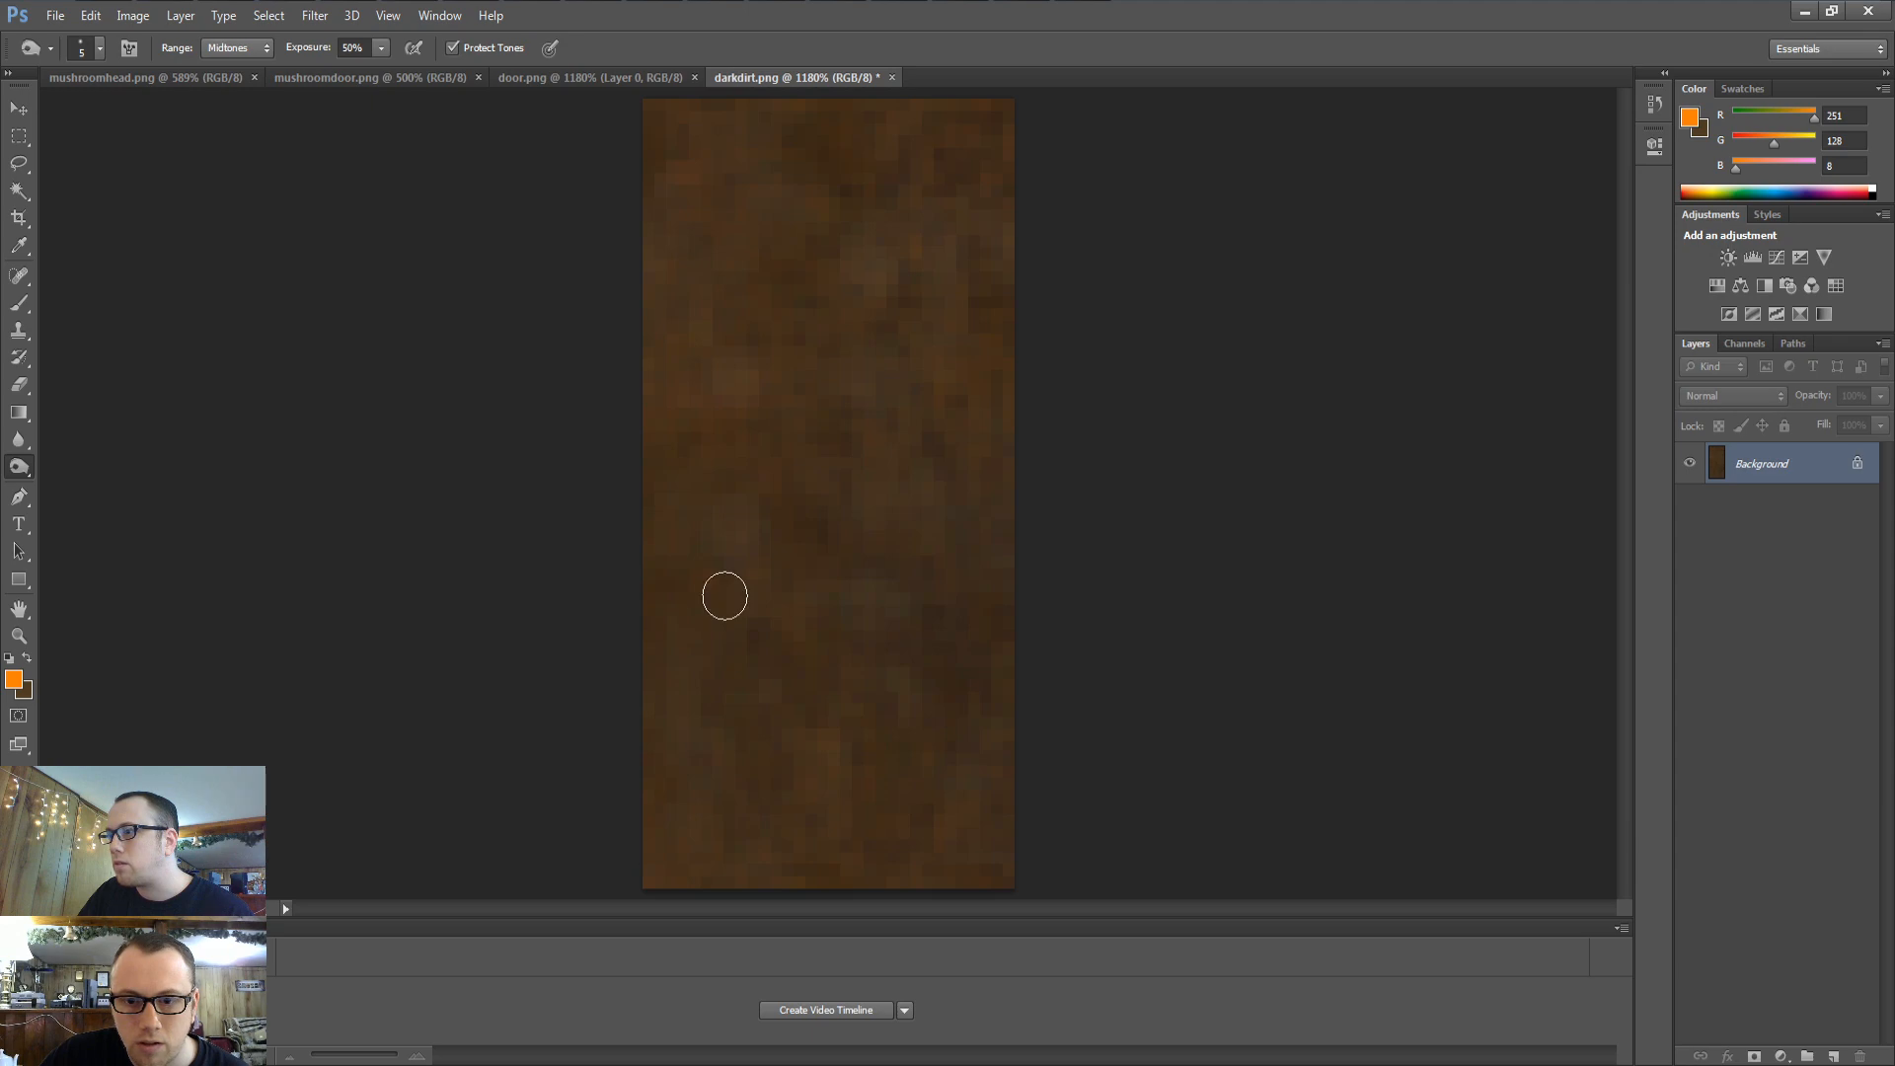
key("alt+Tab")
key("alt+Tab")
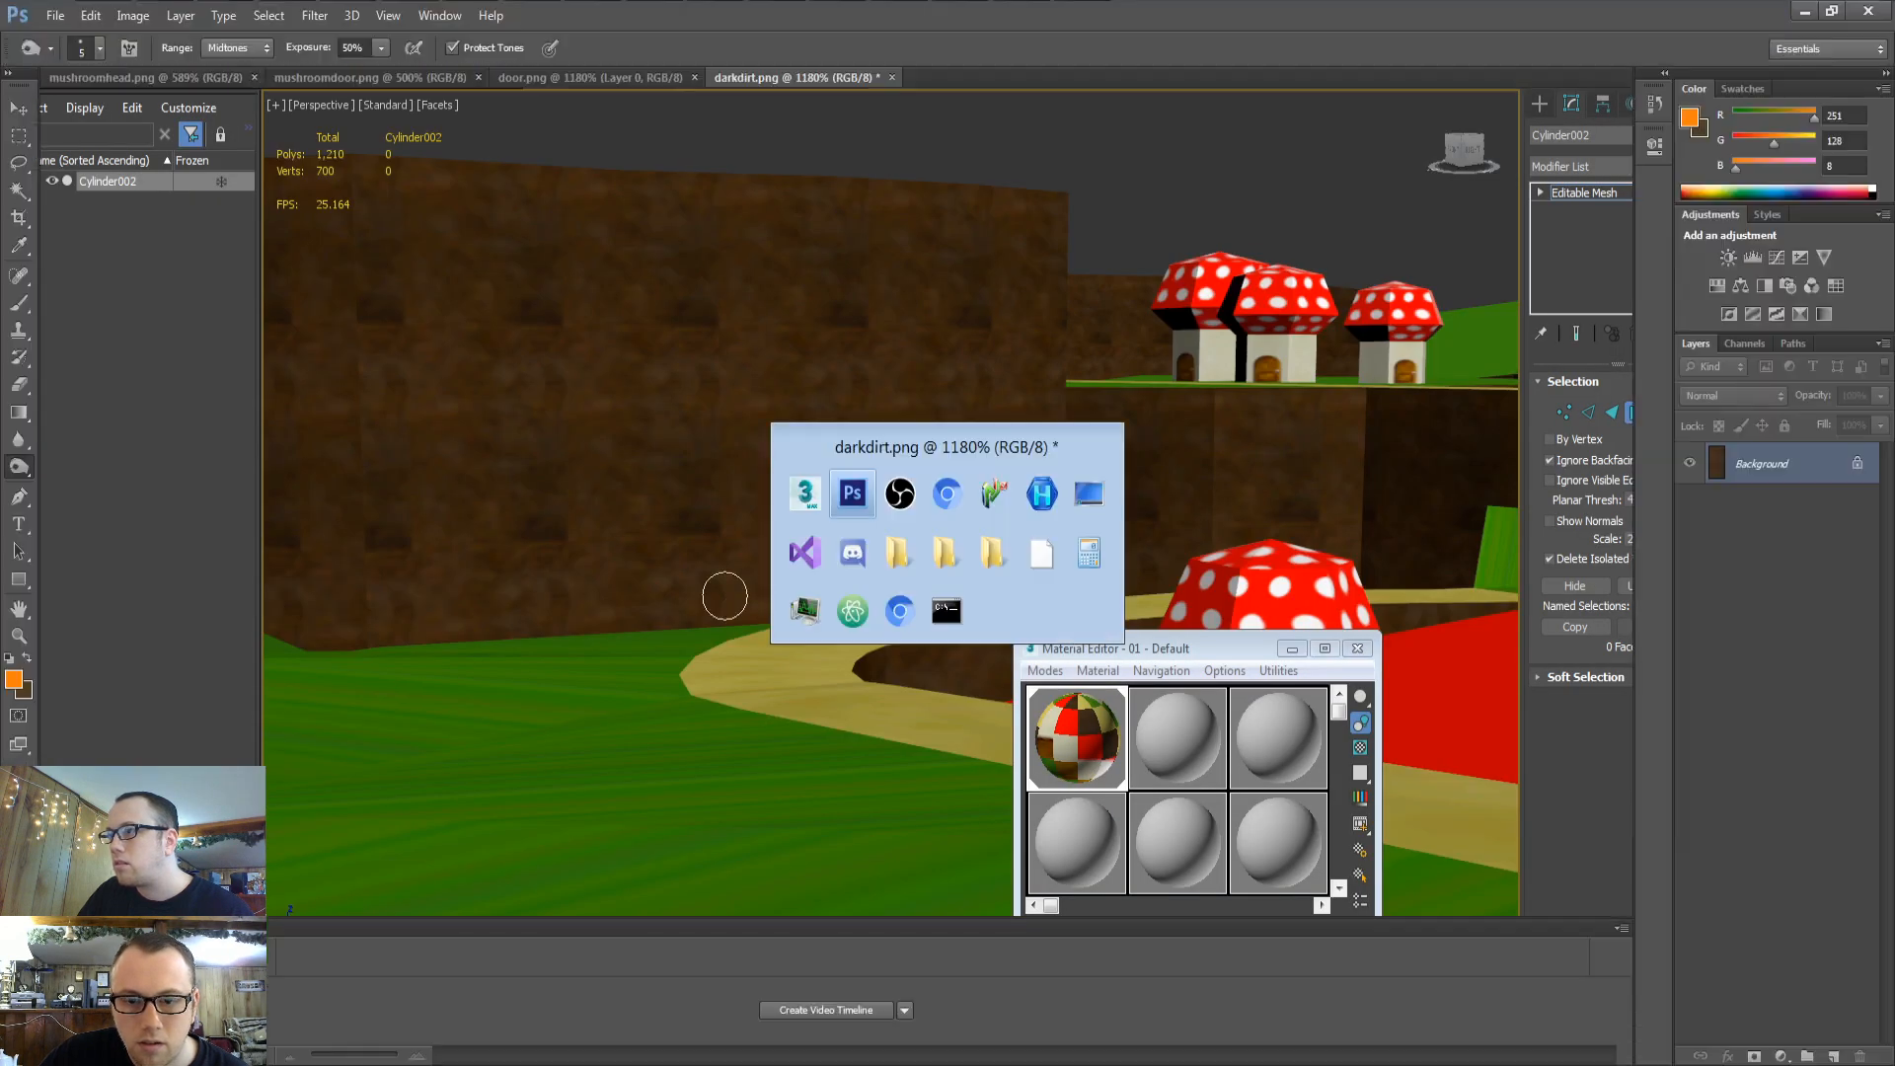
key("alt+Tab")
mouse_move(716, 596)
middle_mouse_down()
mouse_move(710, 622)
mouse_move(730, 623)
middle_mouse_up()
key("alt+Tab")
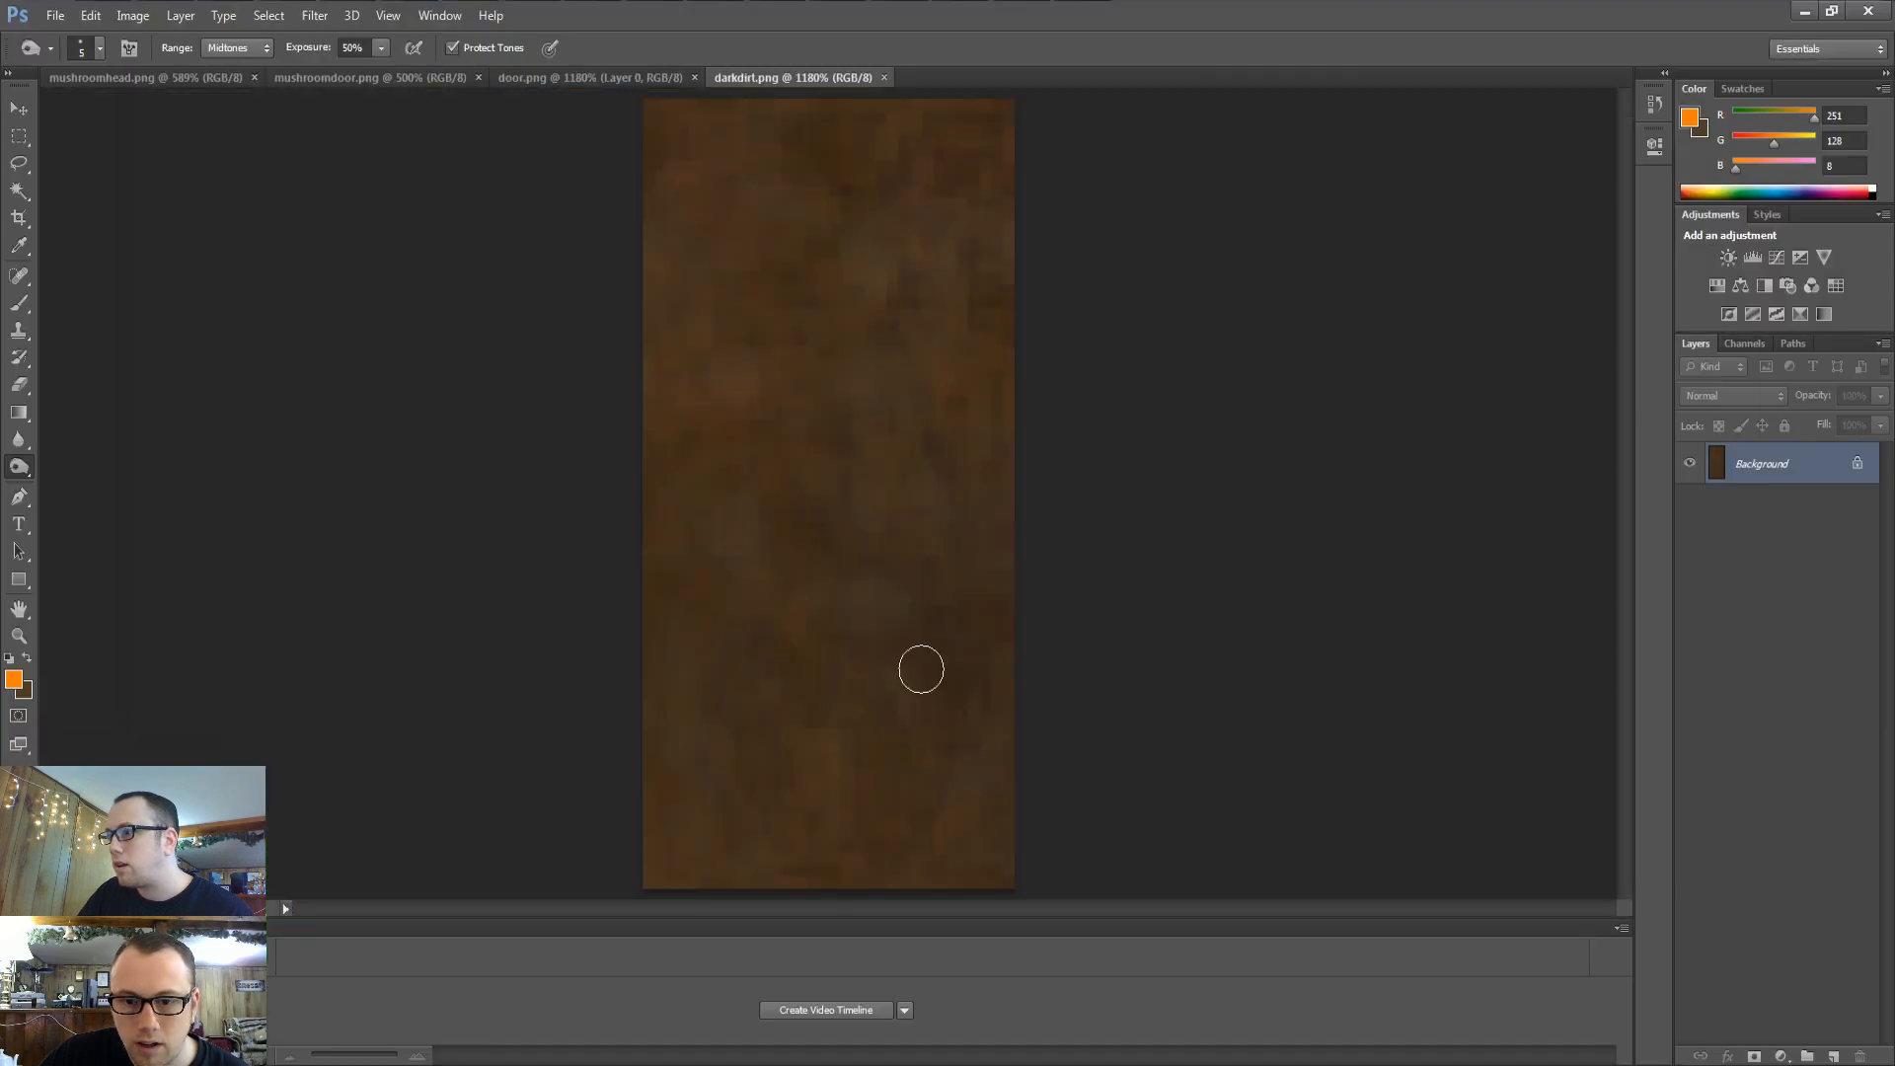
Clone Stamp dirt from the middle over the lower-right area of the texture, save it and check the walls in 3ds Max
left_click(19, 329)
left_click(865, 562, "alt")
mouse_move(926, 656)
left_mouse_down()
mouse_move(898, 636)
mouse_move(920, 757)
mouse_move(878, 842)
left_mouse_up()
key("ctrl+s")
key("alt+Tab")
middle_click_drag(687, 570, 709, 576, "alt")
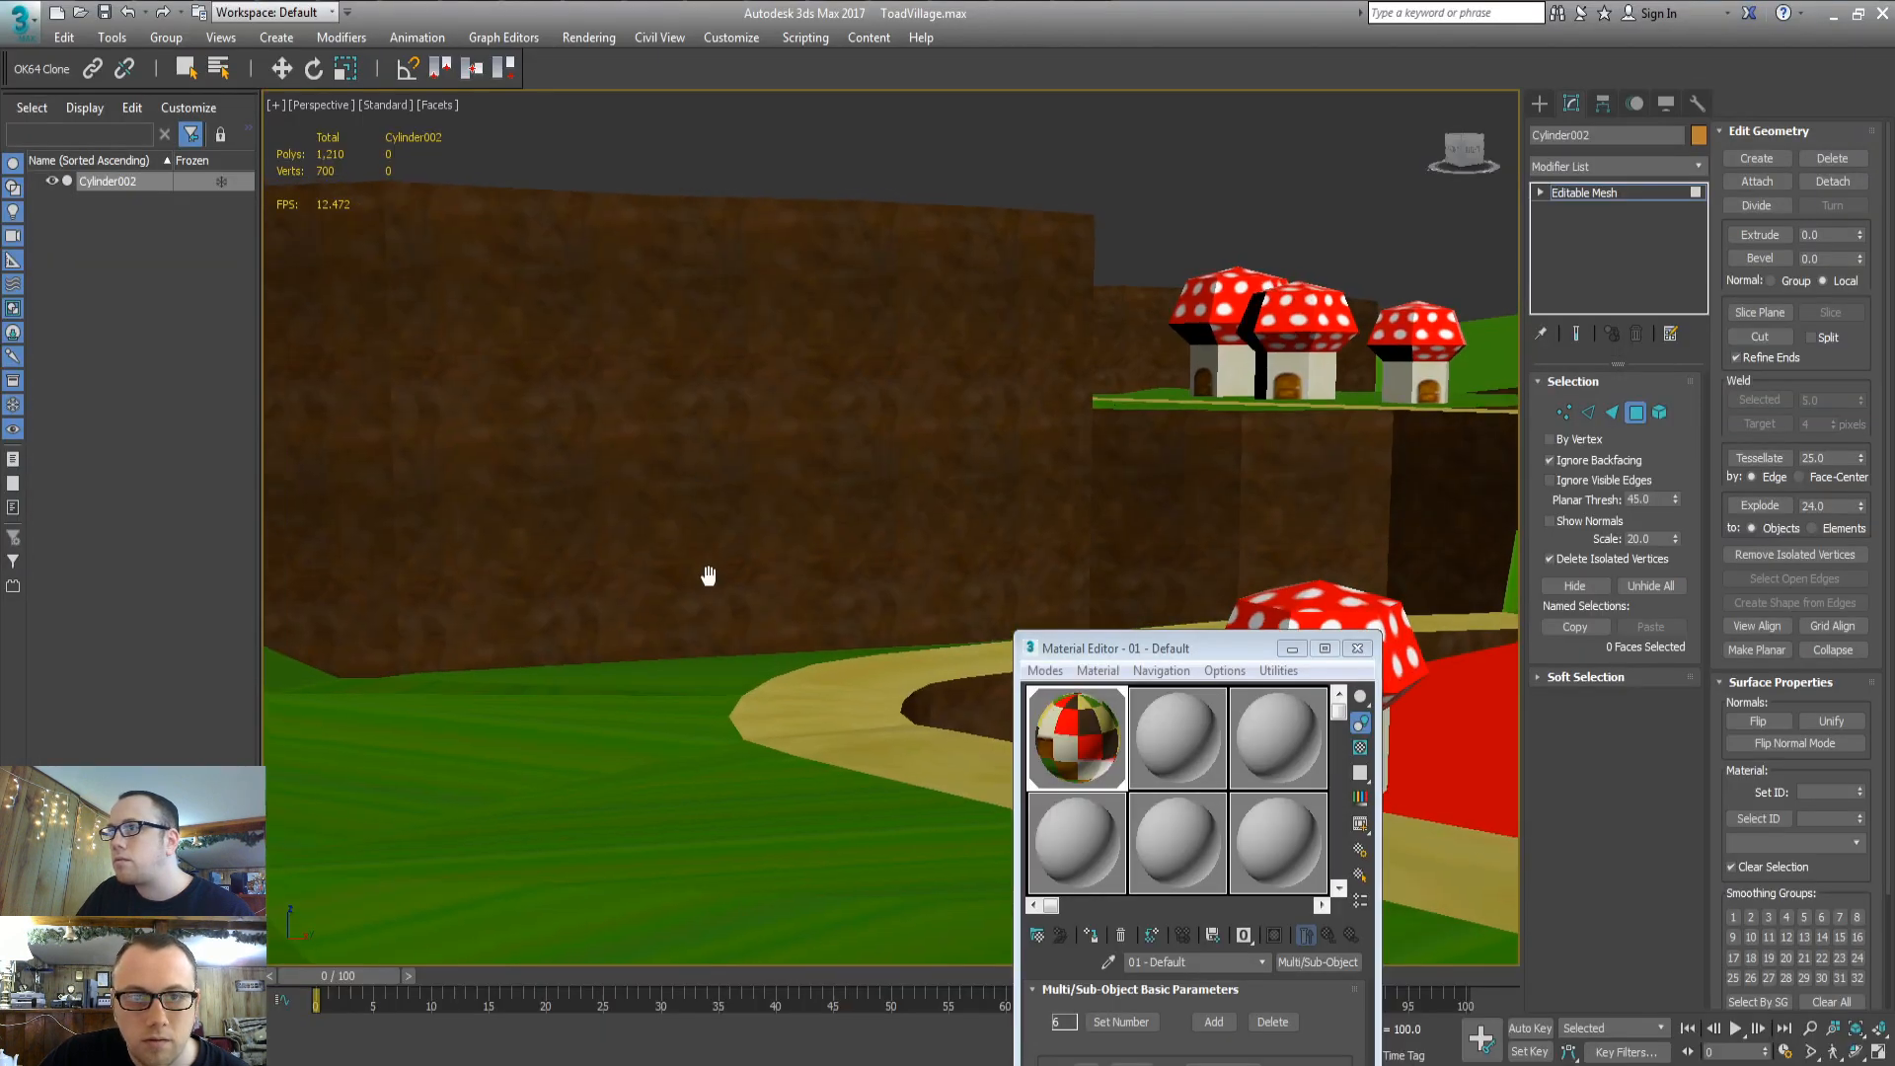
Clone over the area near the texture's lower-right edge, save darkdirt.png and inspect the tiling on the 3ds Max walls
key("alt+Tab")
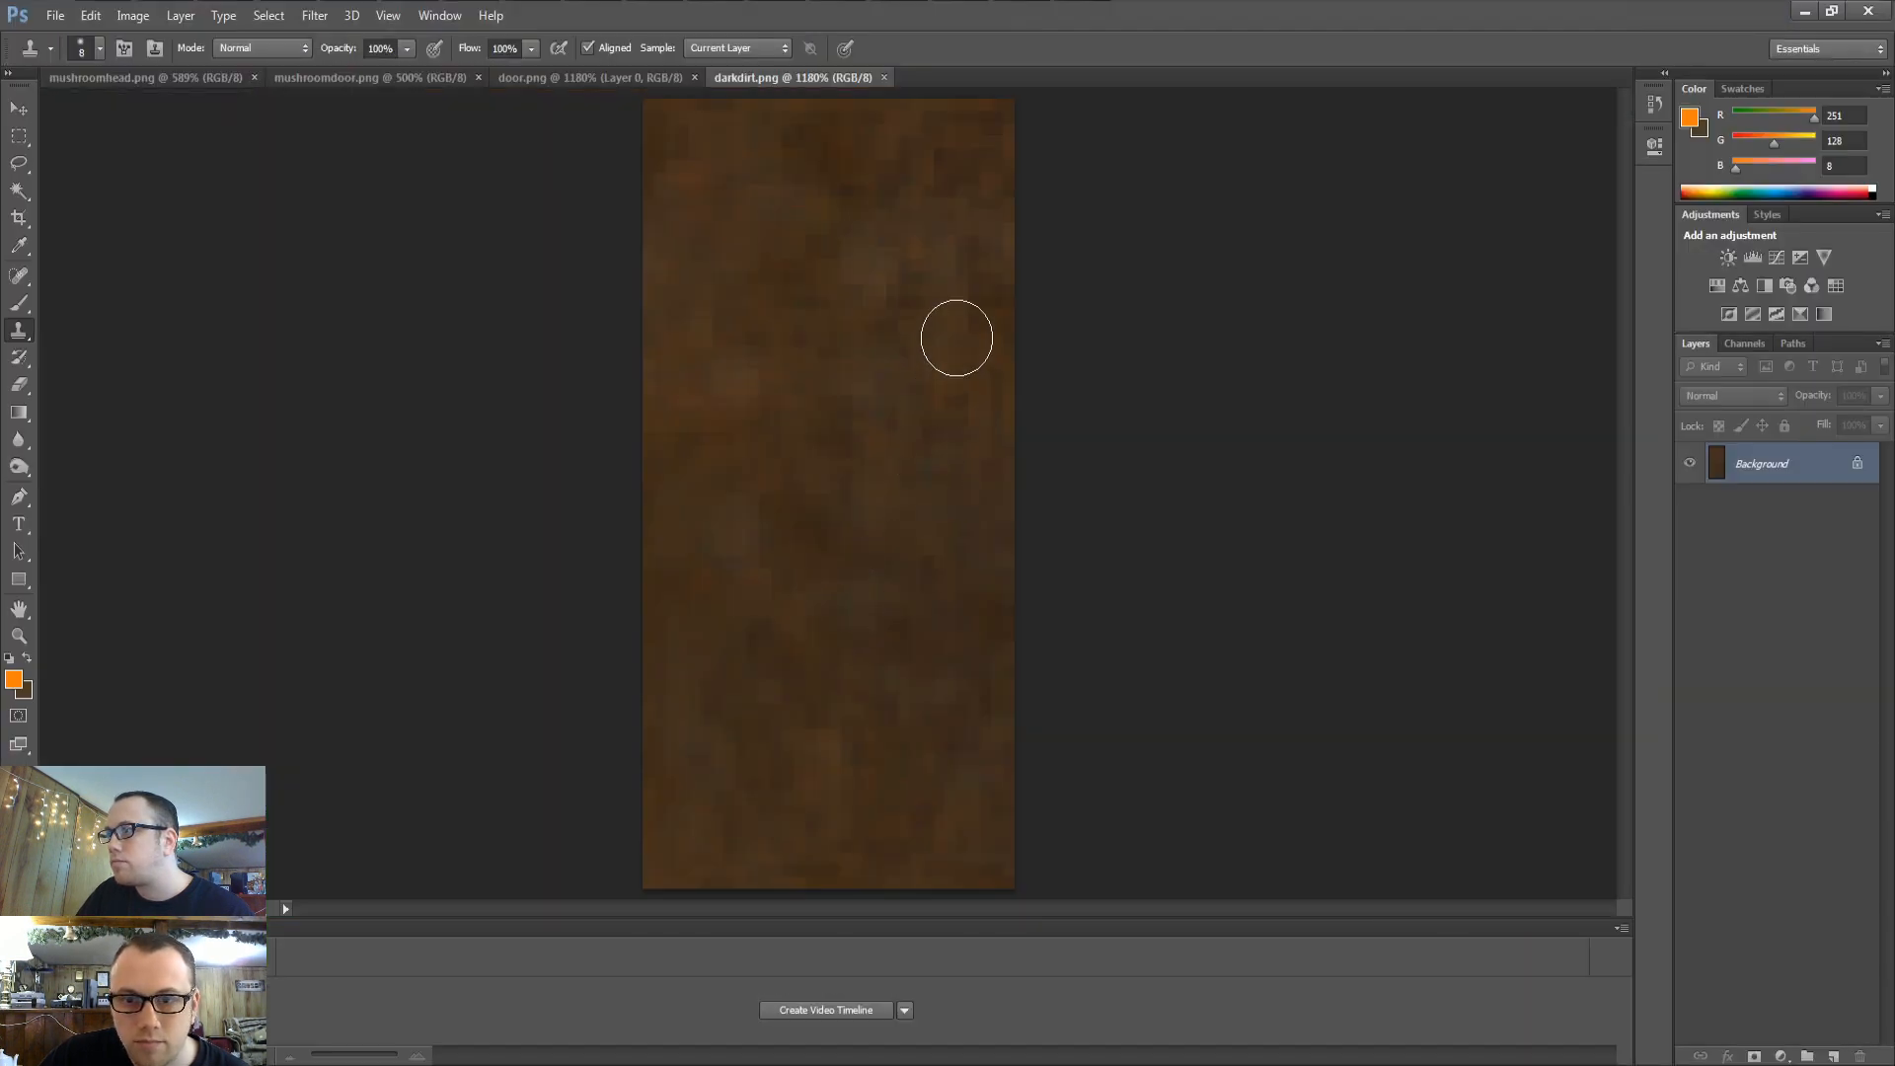
mouse_move(966, 691)
left_mouse_down()
mouse_move(981, 647)
mouse_move(922, 664)
mouse_move(910, 689)
left_mouse_up()
left_click(908, 691, "ctrl")
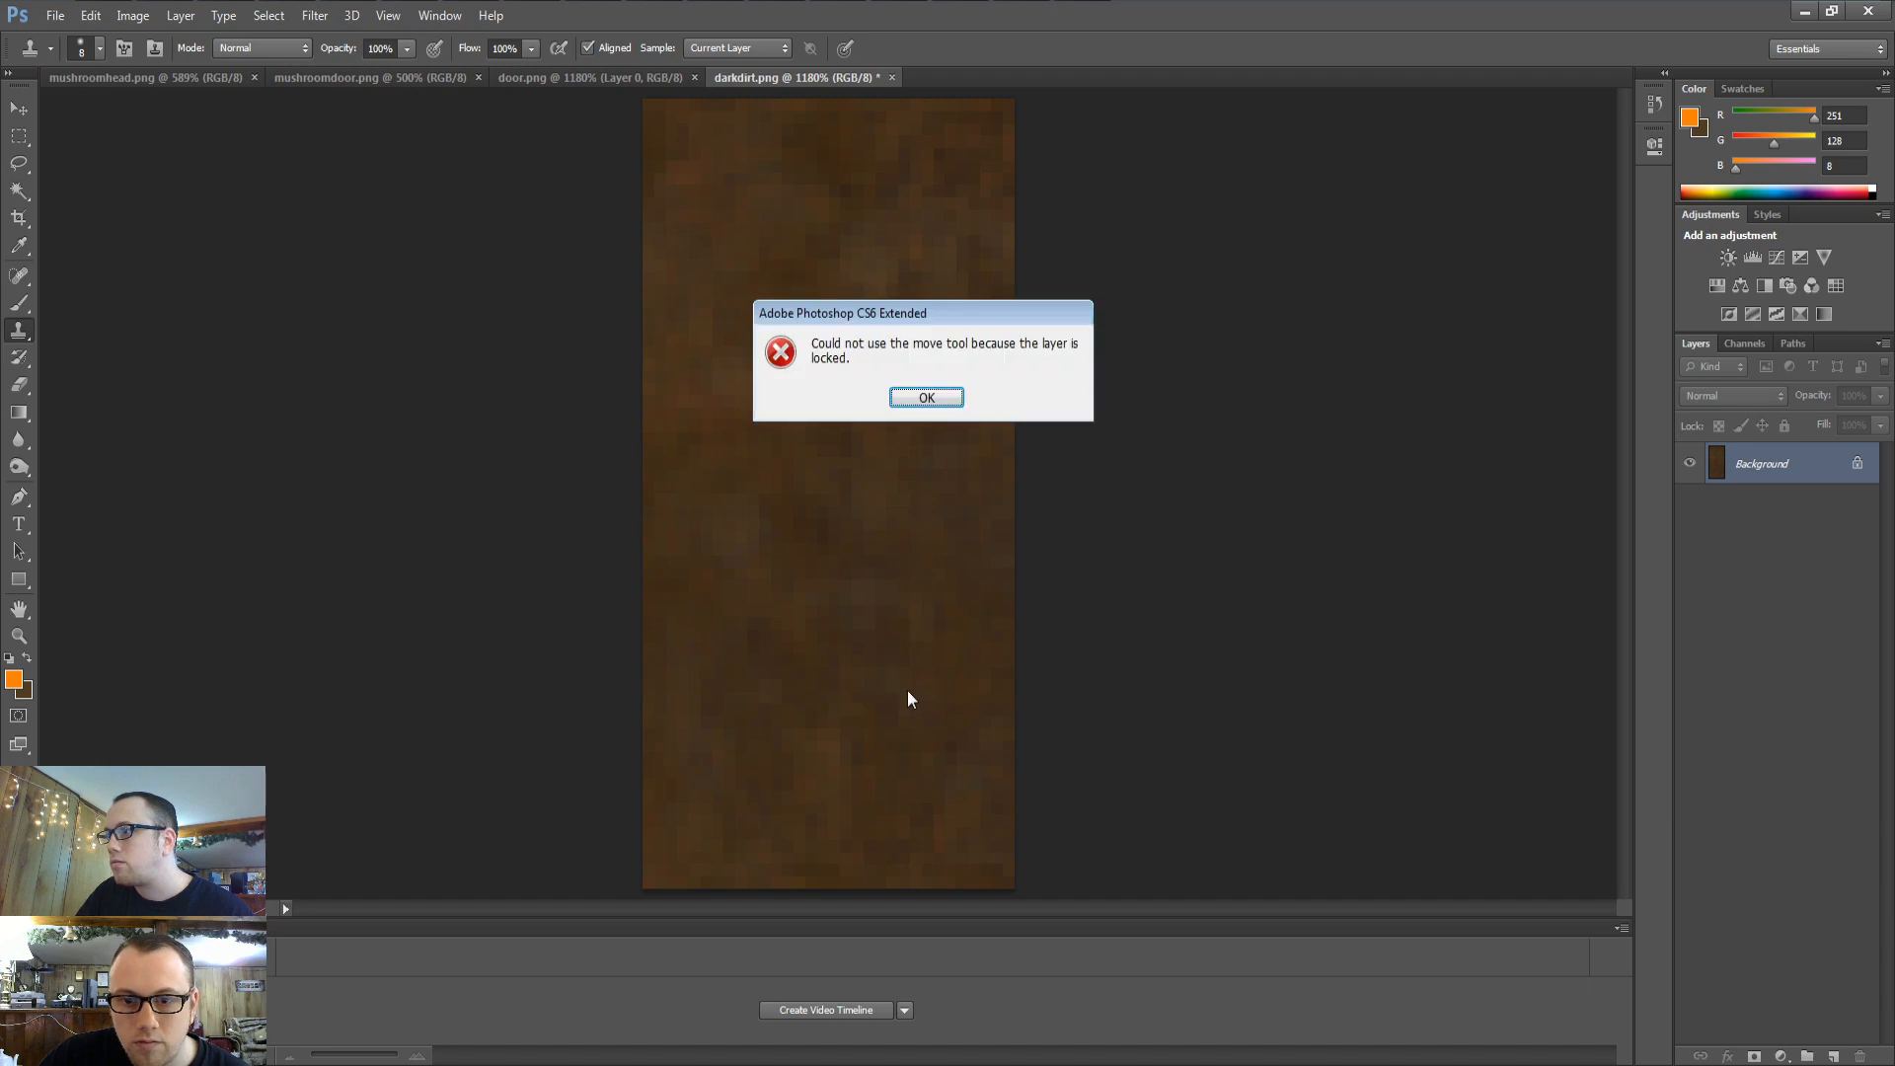
key("alt+Tab")
key("alt+Tab")
key("Return")
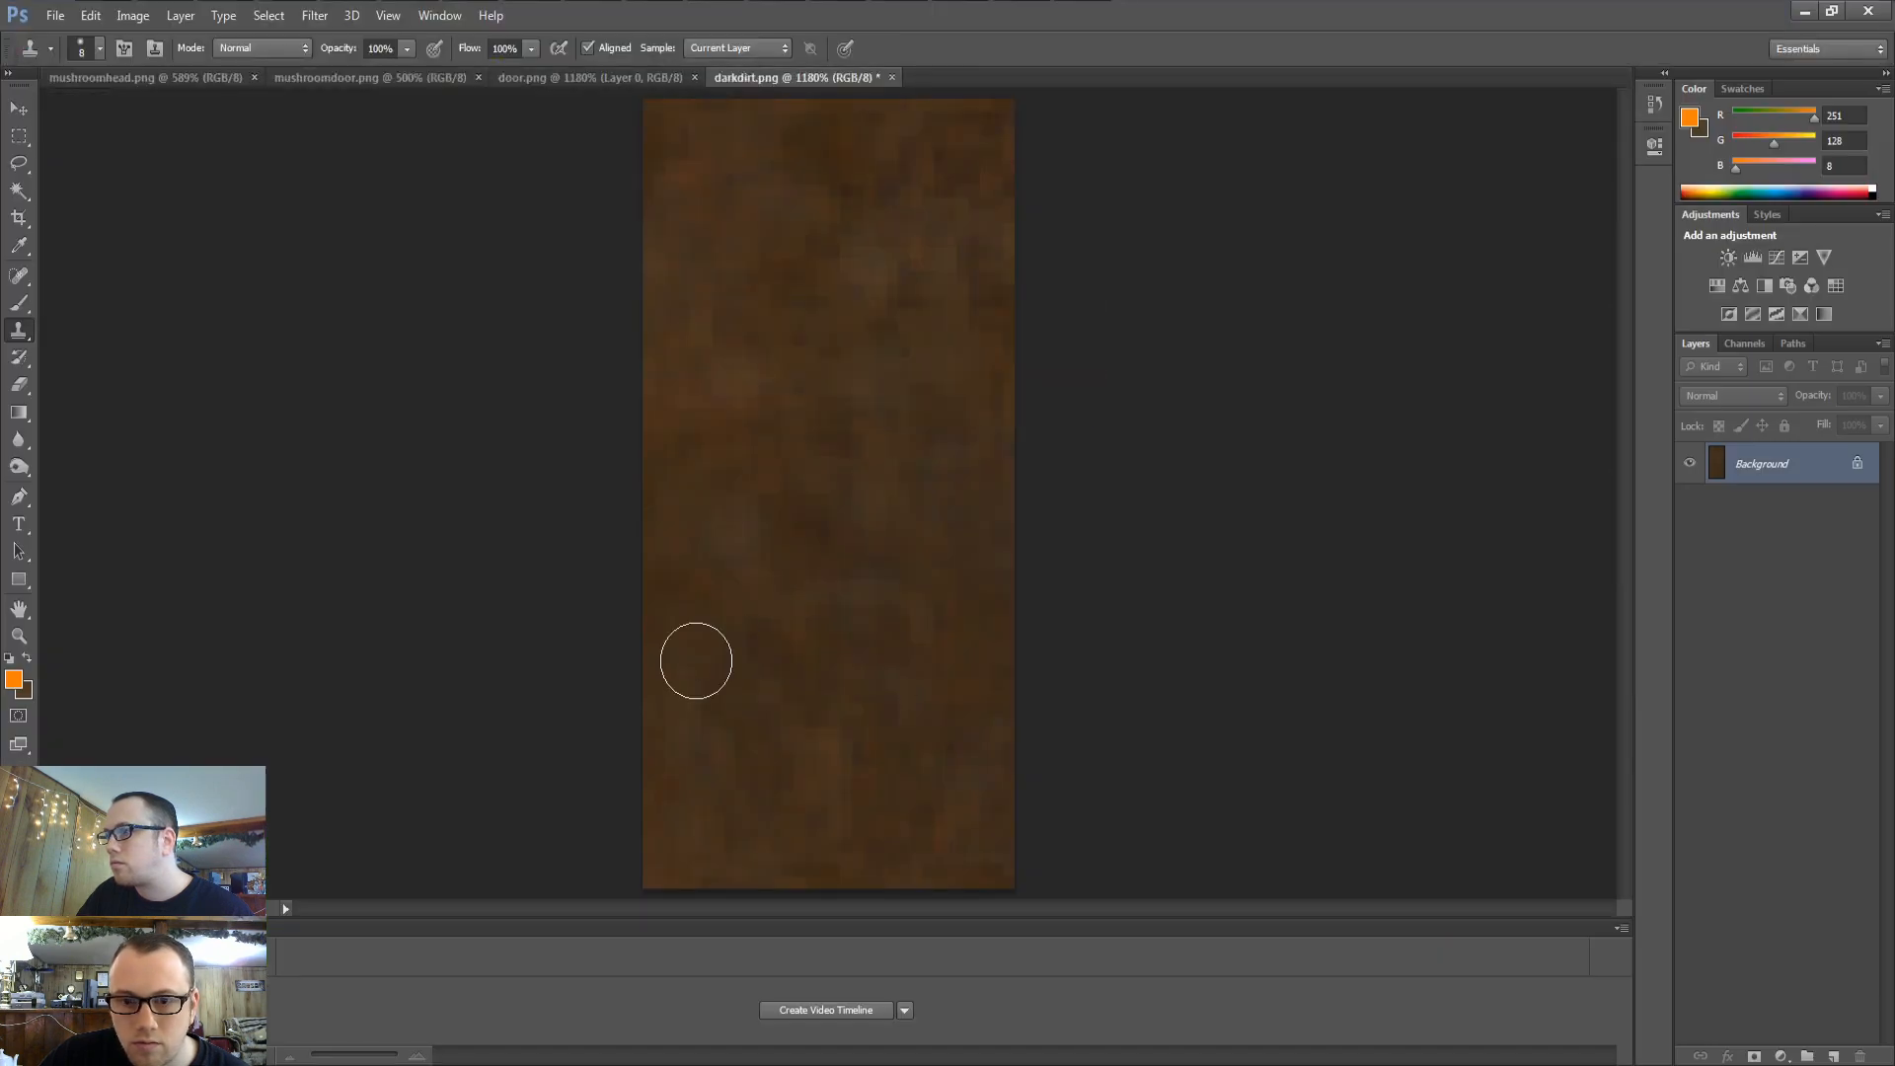
key("ctrl+s")
key("alt+Tab")
middle_click_drag(830, 566, 776, 634)
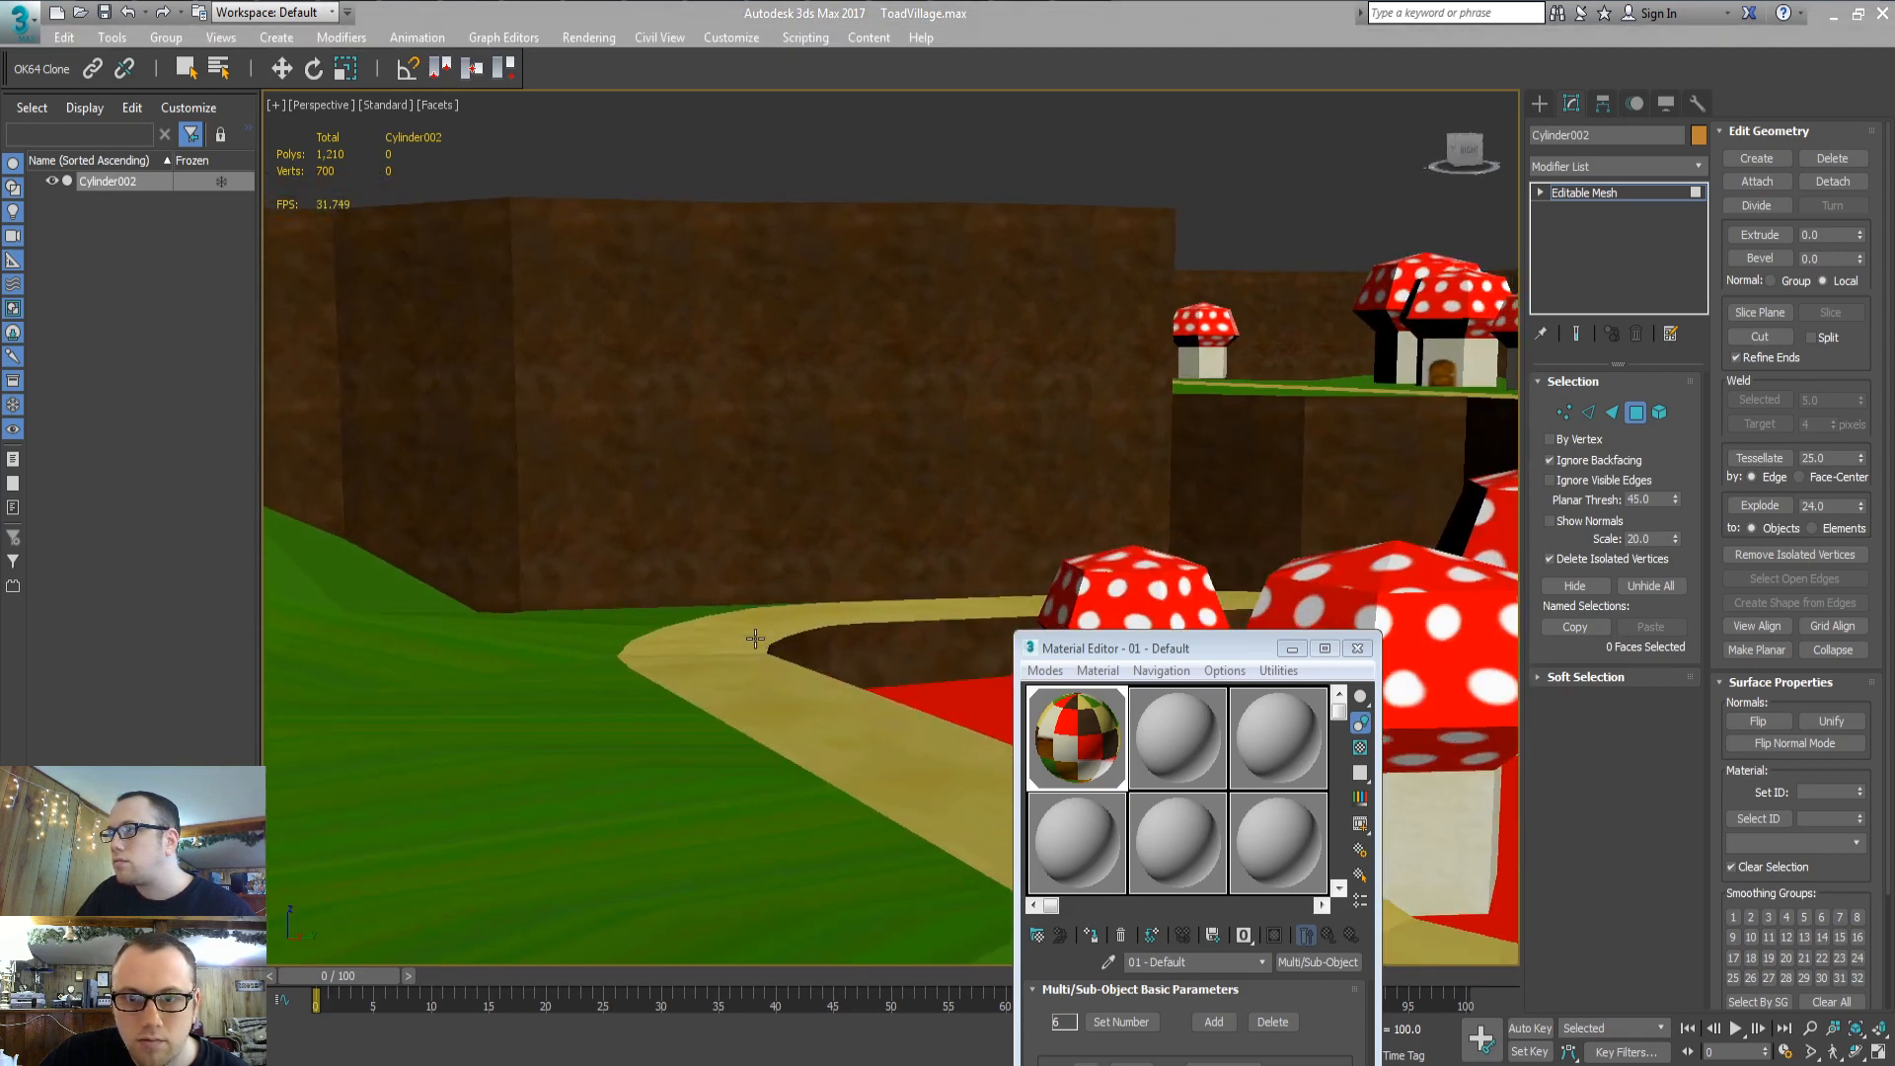
Add a new layer in darkdirt.png in Photoshop and choose the 100 px speckled brush preset at 62 px
key("alt+Tab")
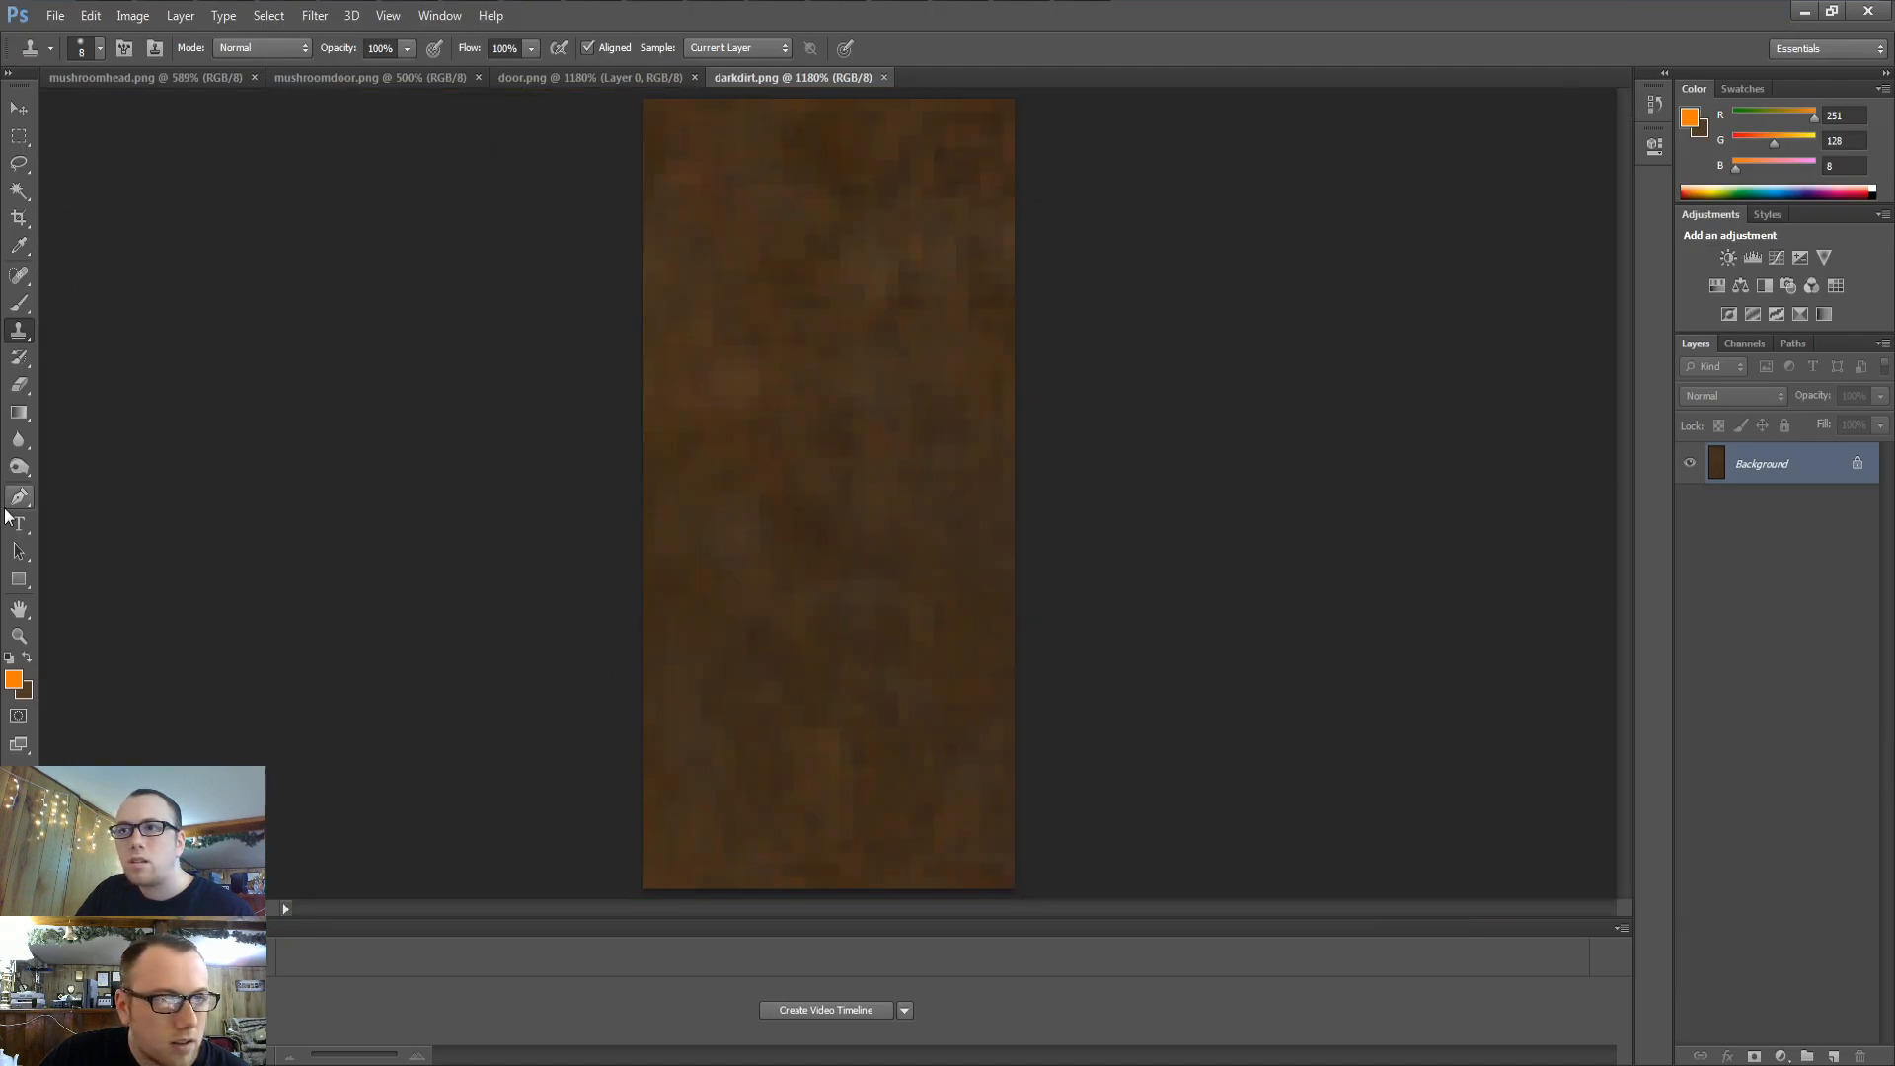
left_click(18, 303)
key("ctrl+shift+n")
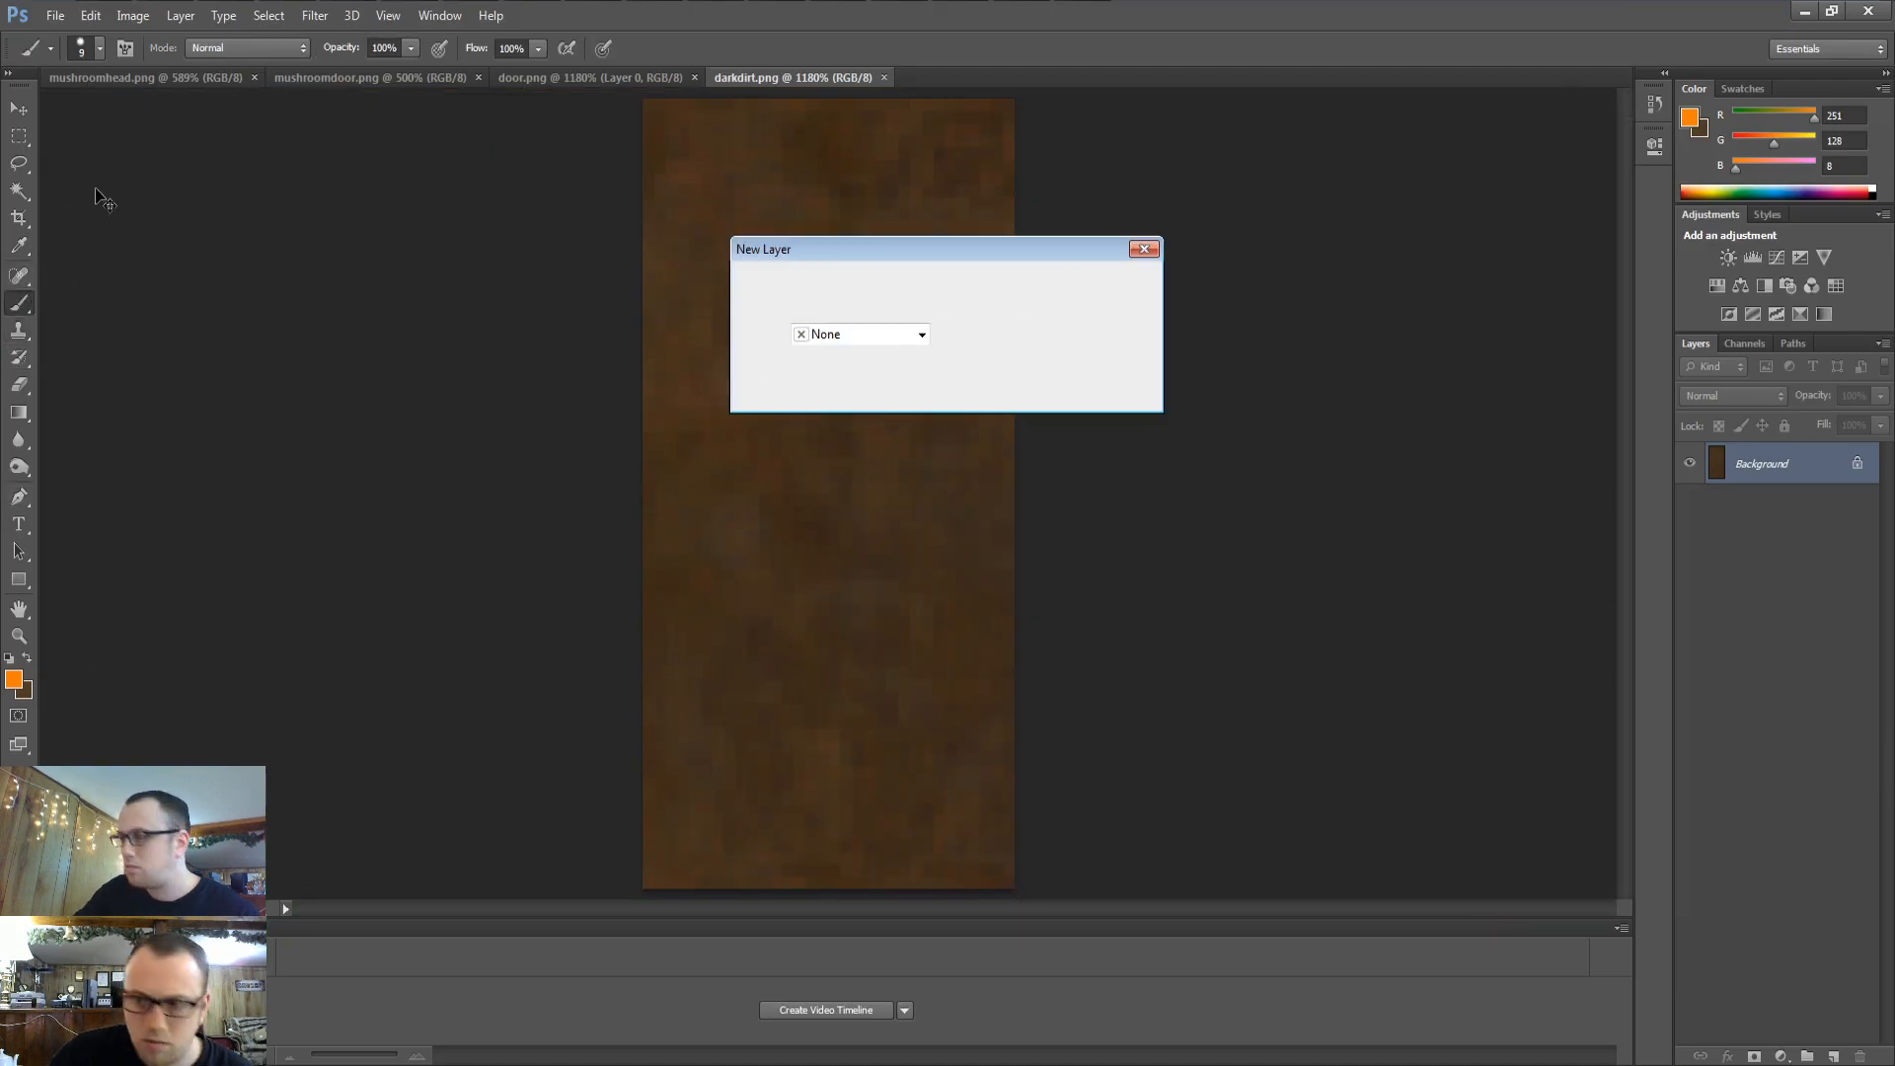
key("Return")
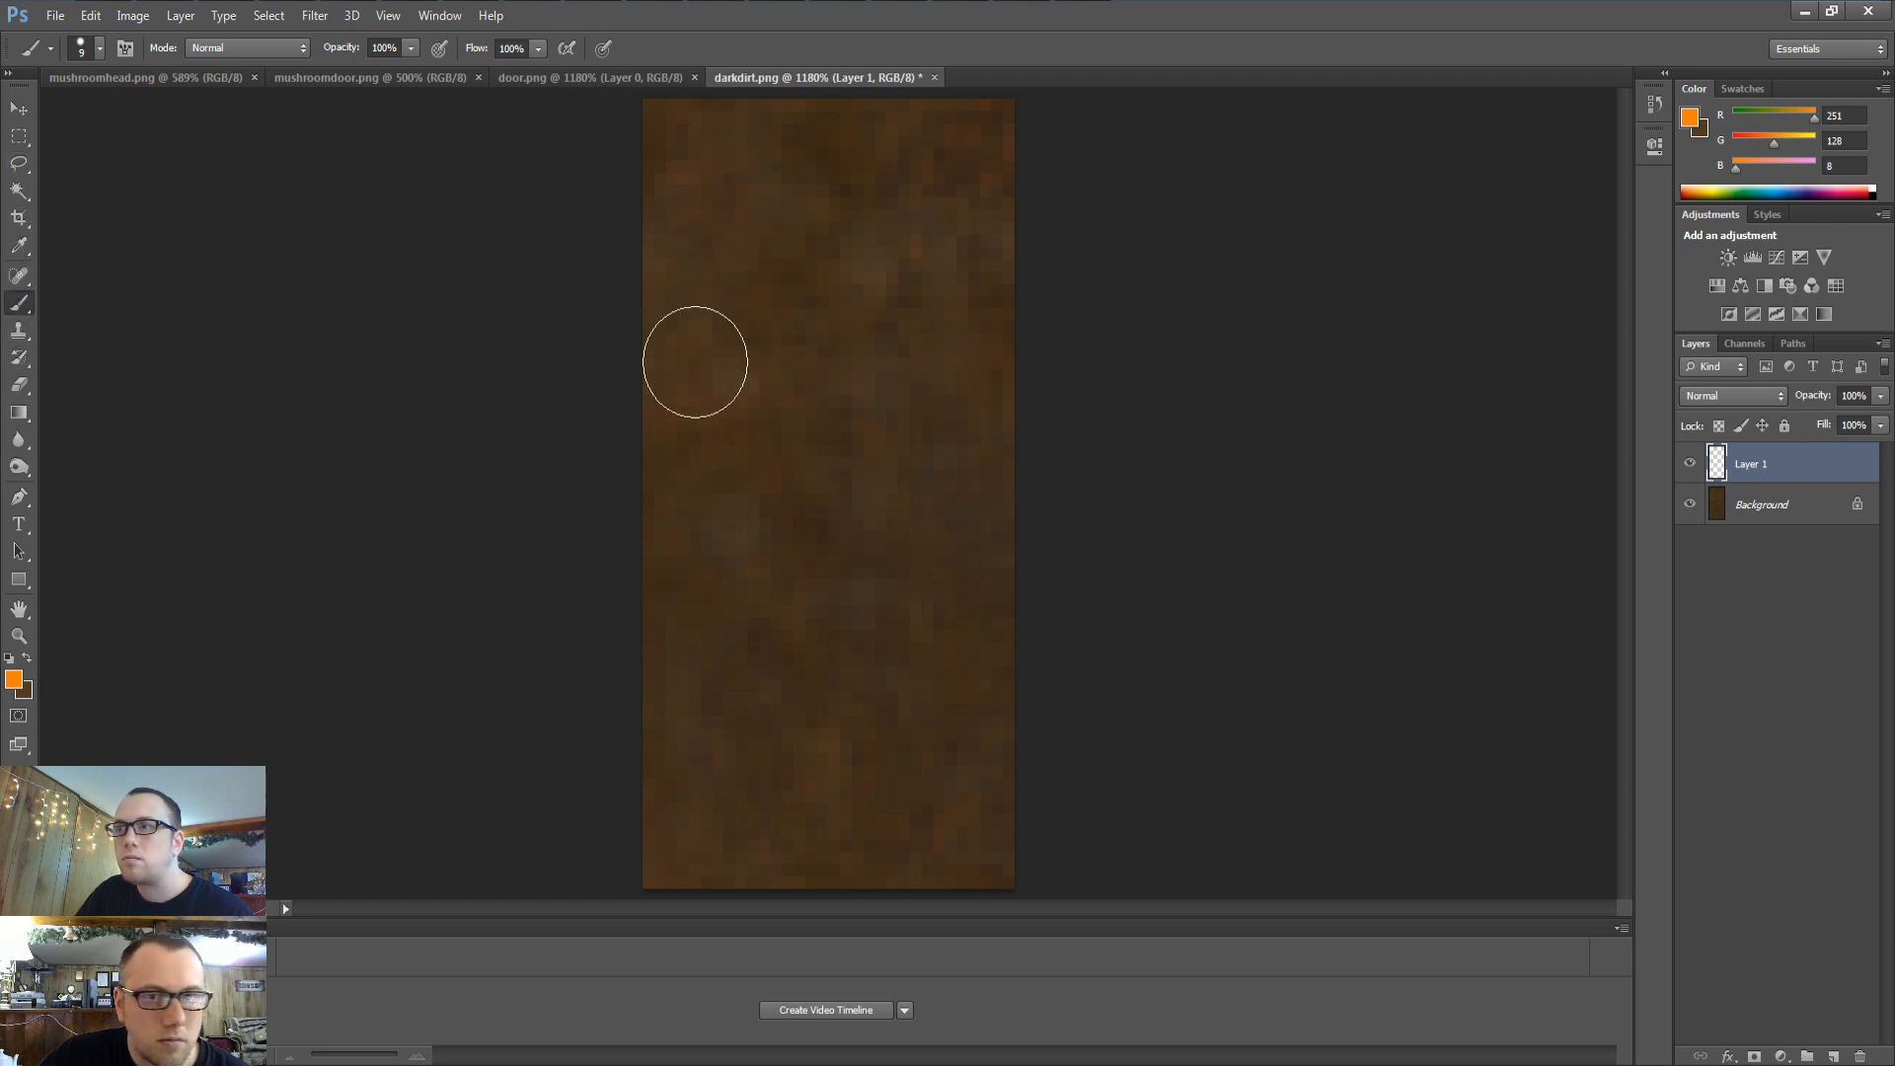
right_click(703, 362)
scroll(859, 553, "down", 5)
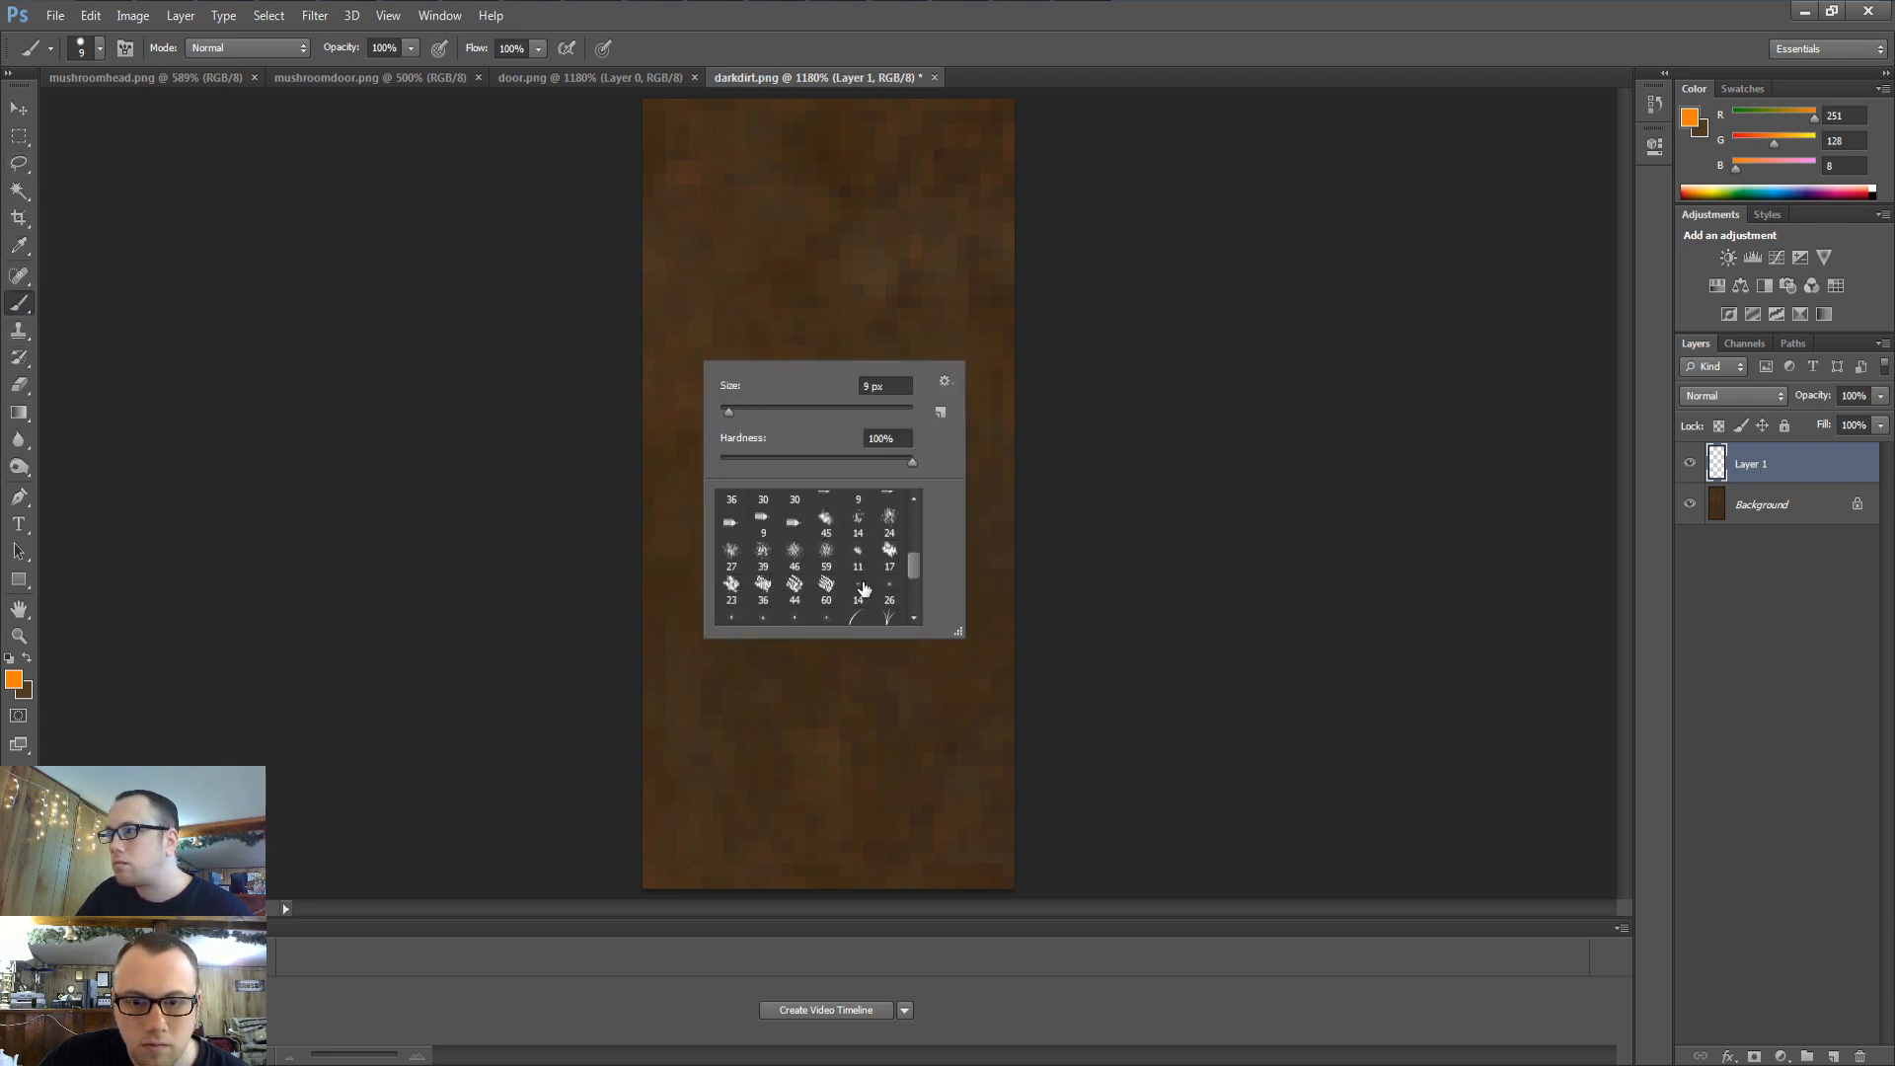
scroll(879, 582, "down", 5)
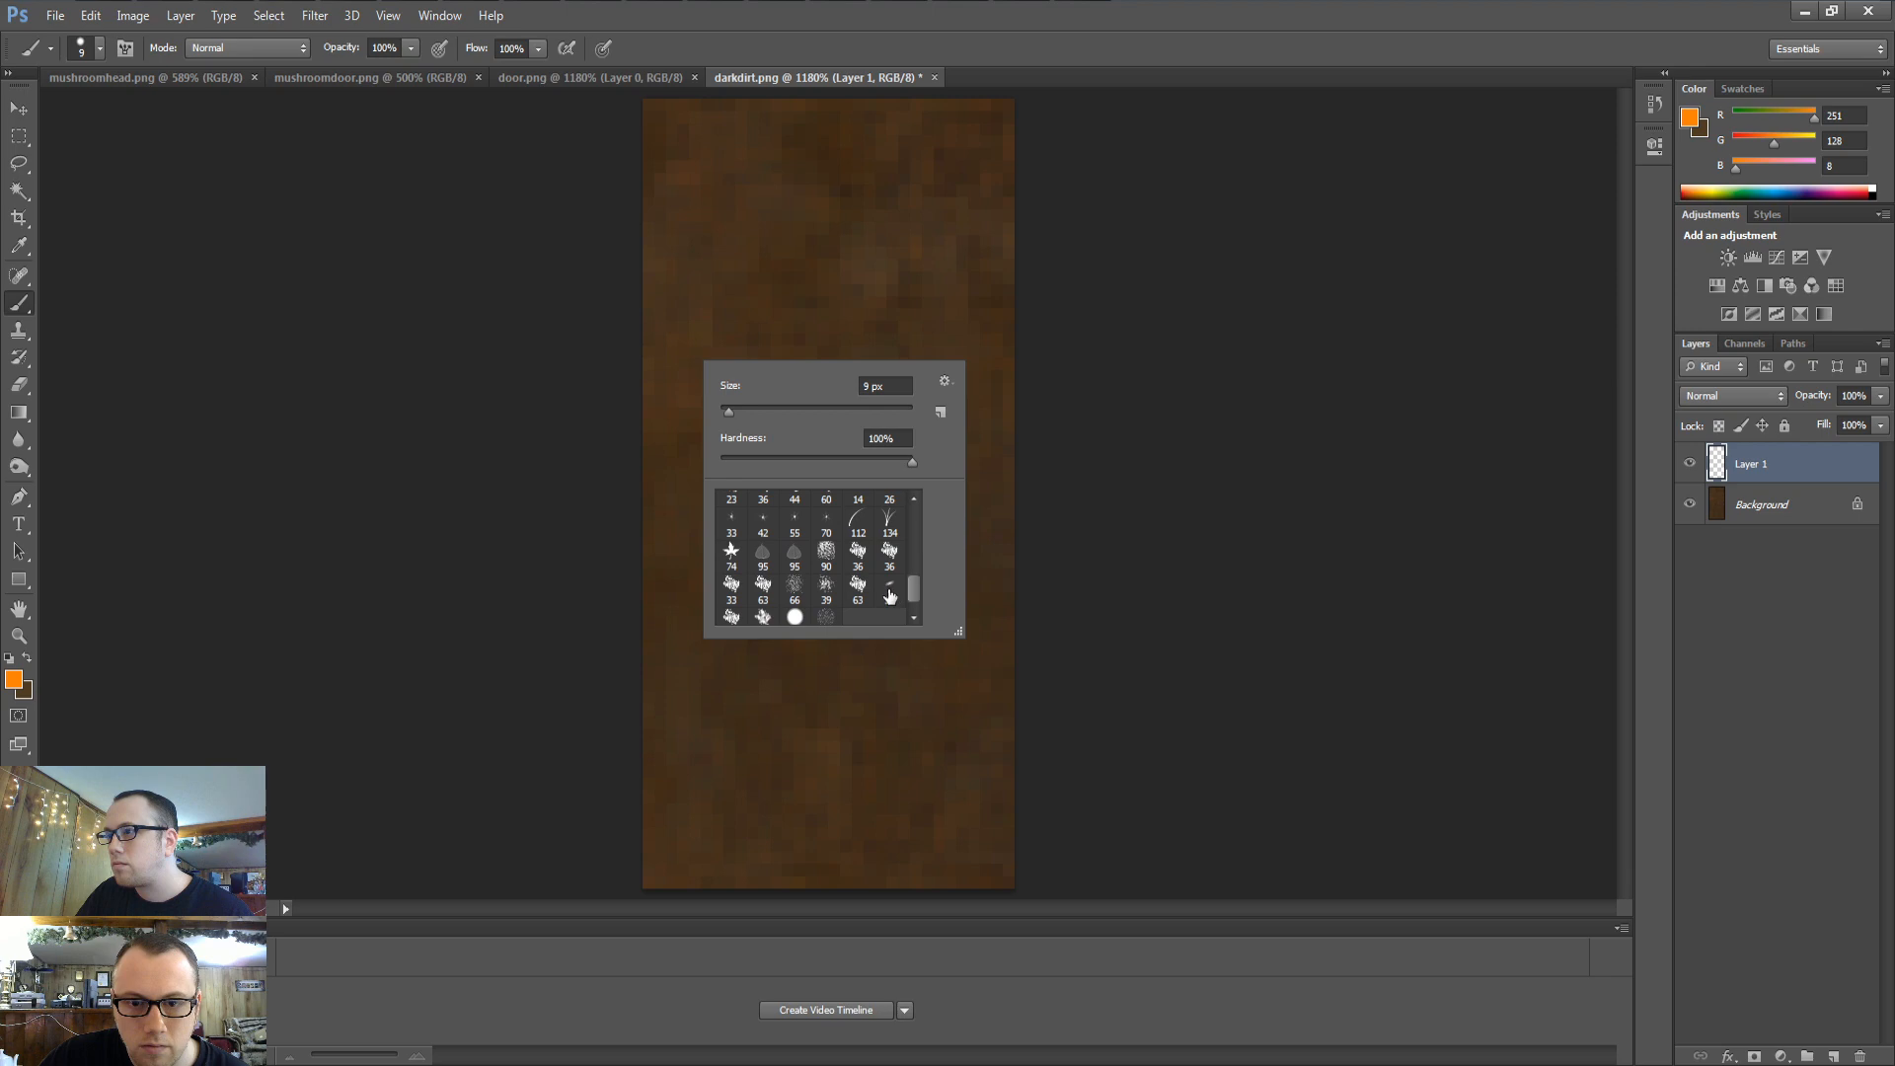
left_click(825, 620)
left_click_drag(817, 413, 780, 411)
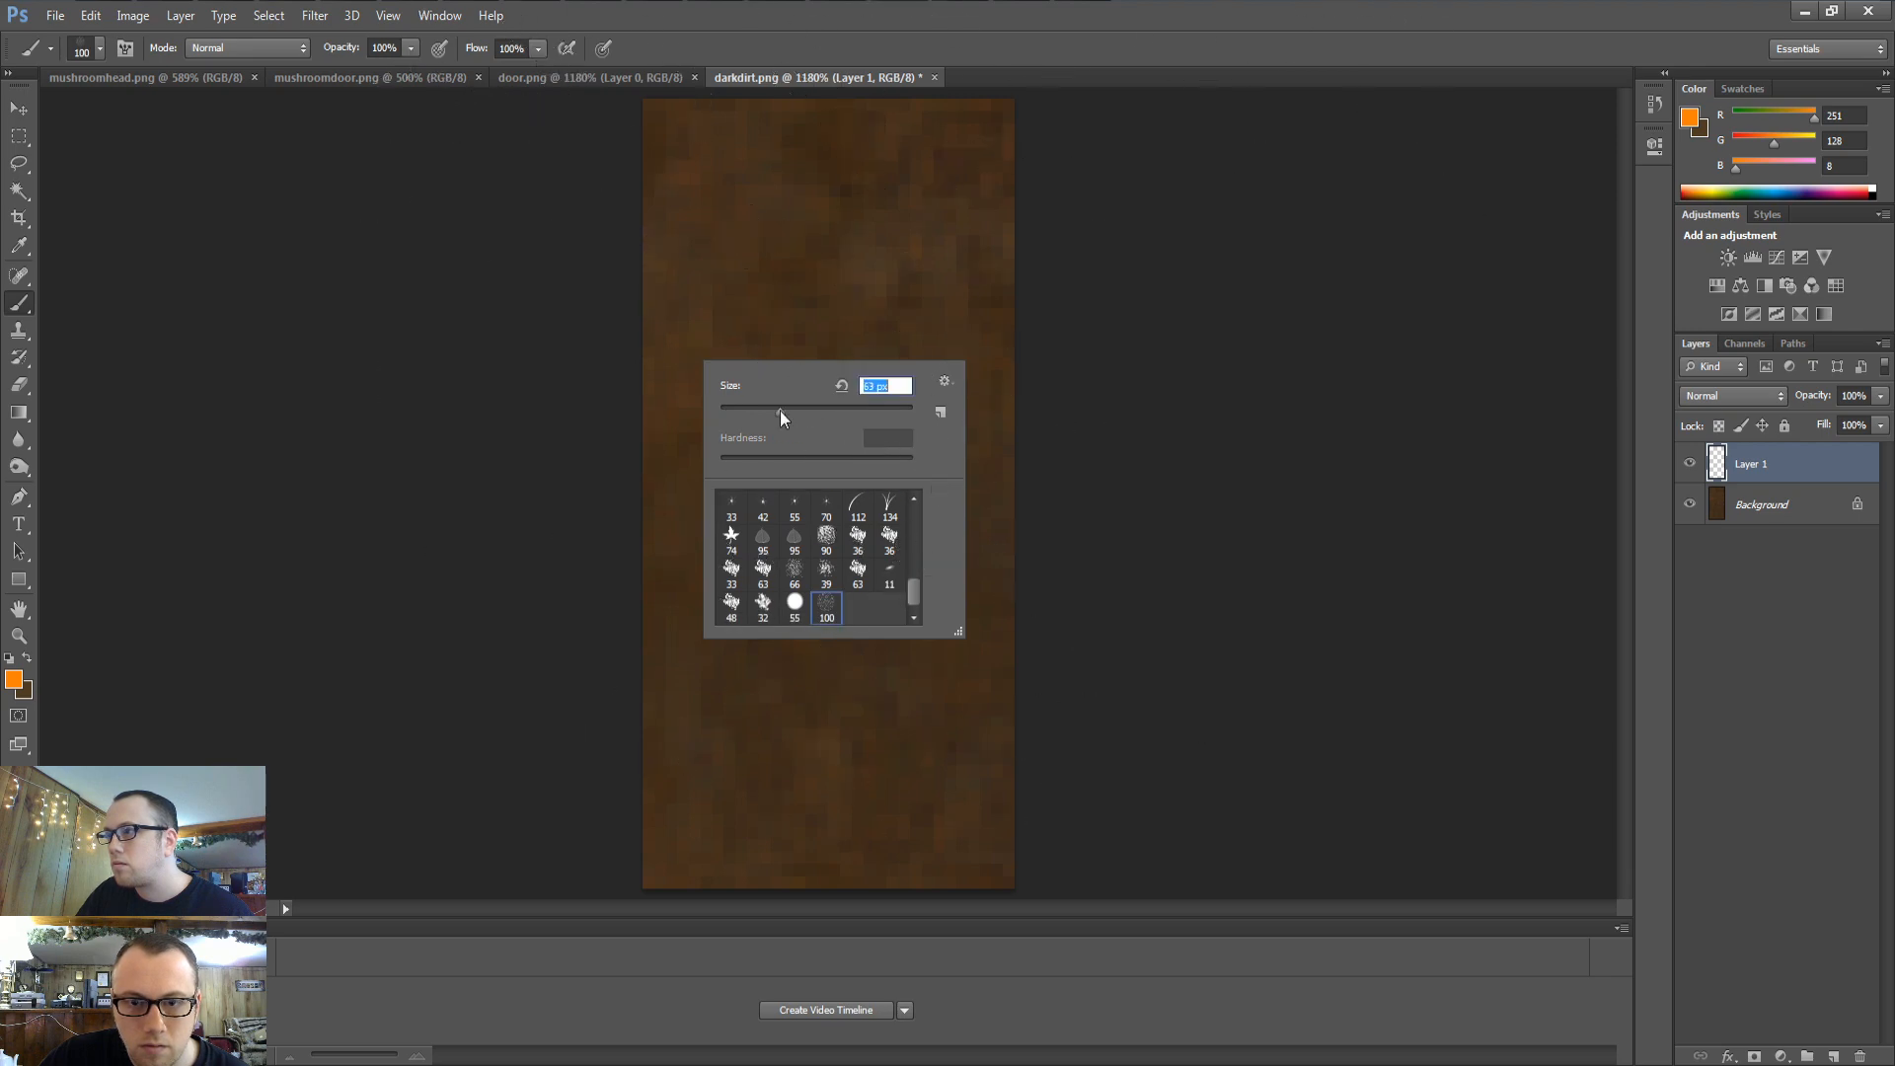
Undo the orange test dab, then paint black (#000000) speckles over the upper half of the new layer
left_click(851, 330)
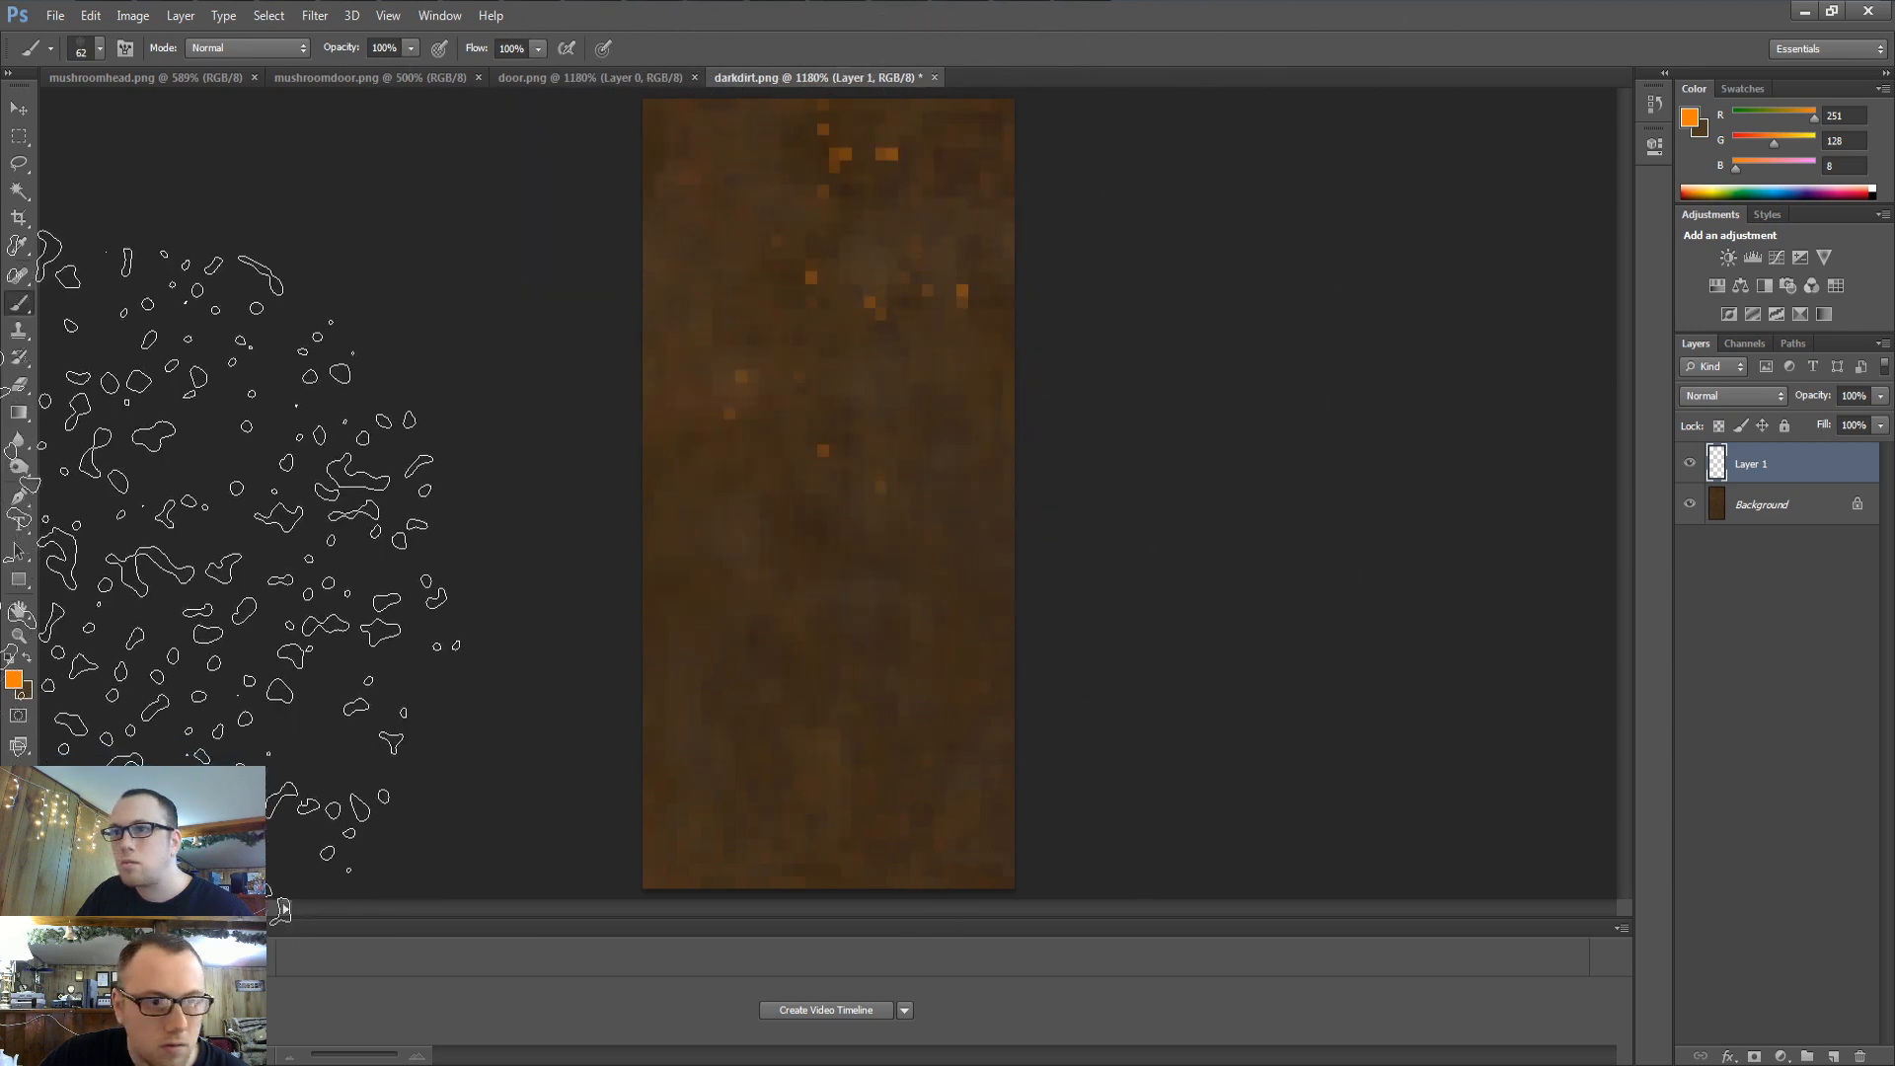
key("ctrl+z")
left_click(14, 679)
left_click_drag(736, 425, 652, 542)
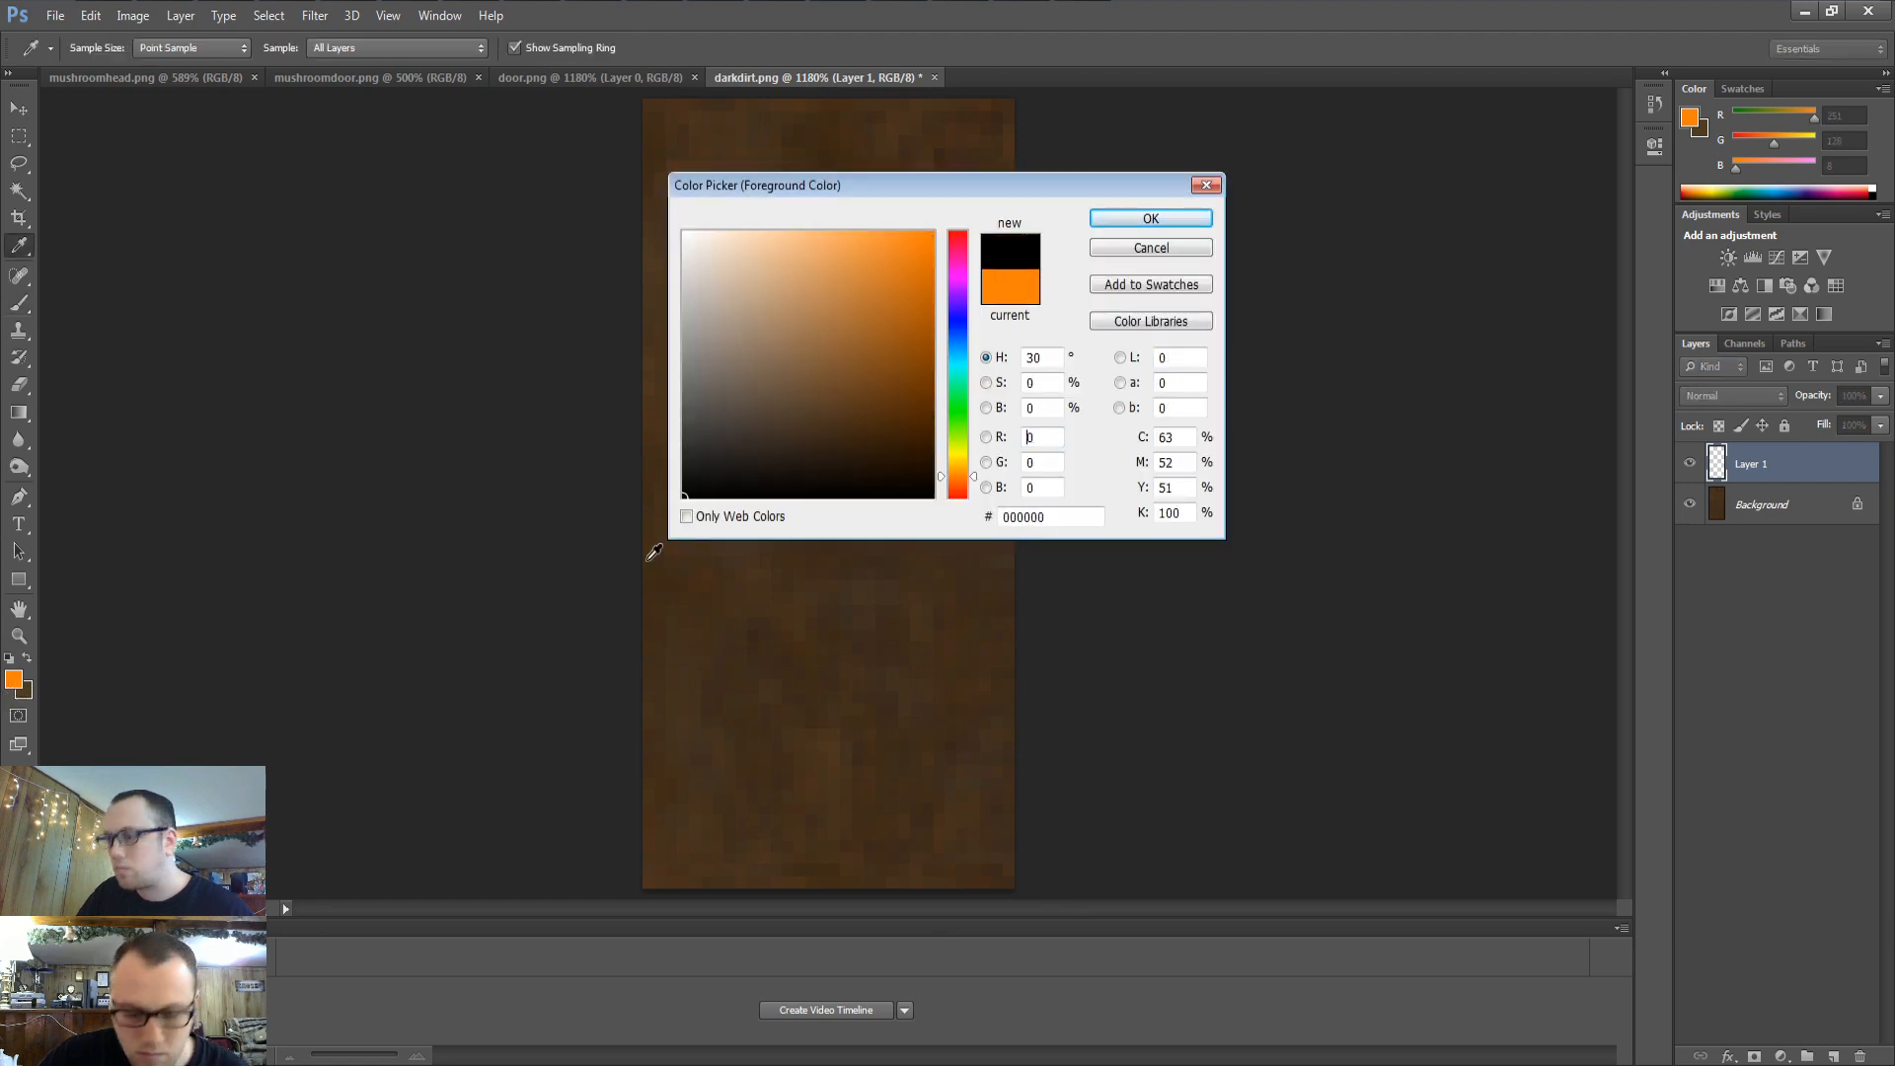
key("Return")
mouse_move(632, 252)
left_mouse_down()
mouse_move(484, 239)
mouse_move(743, 240)
left_mouse_up()
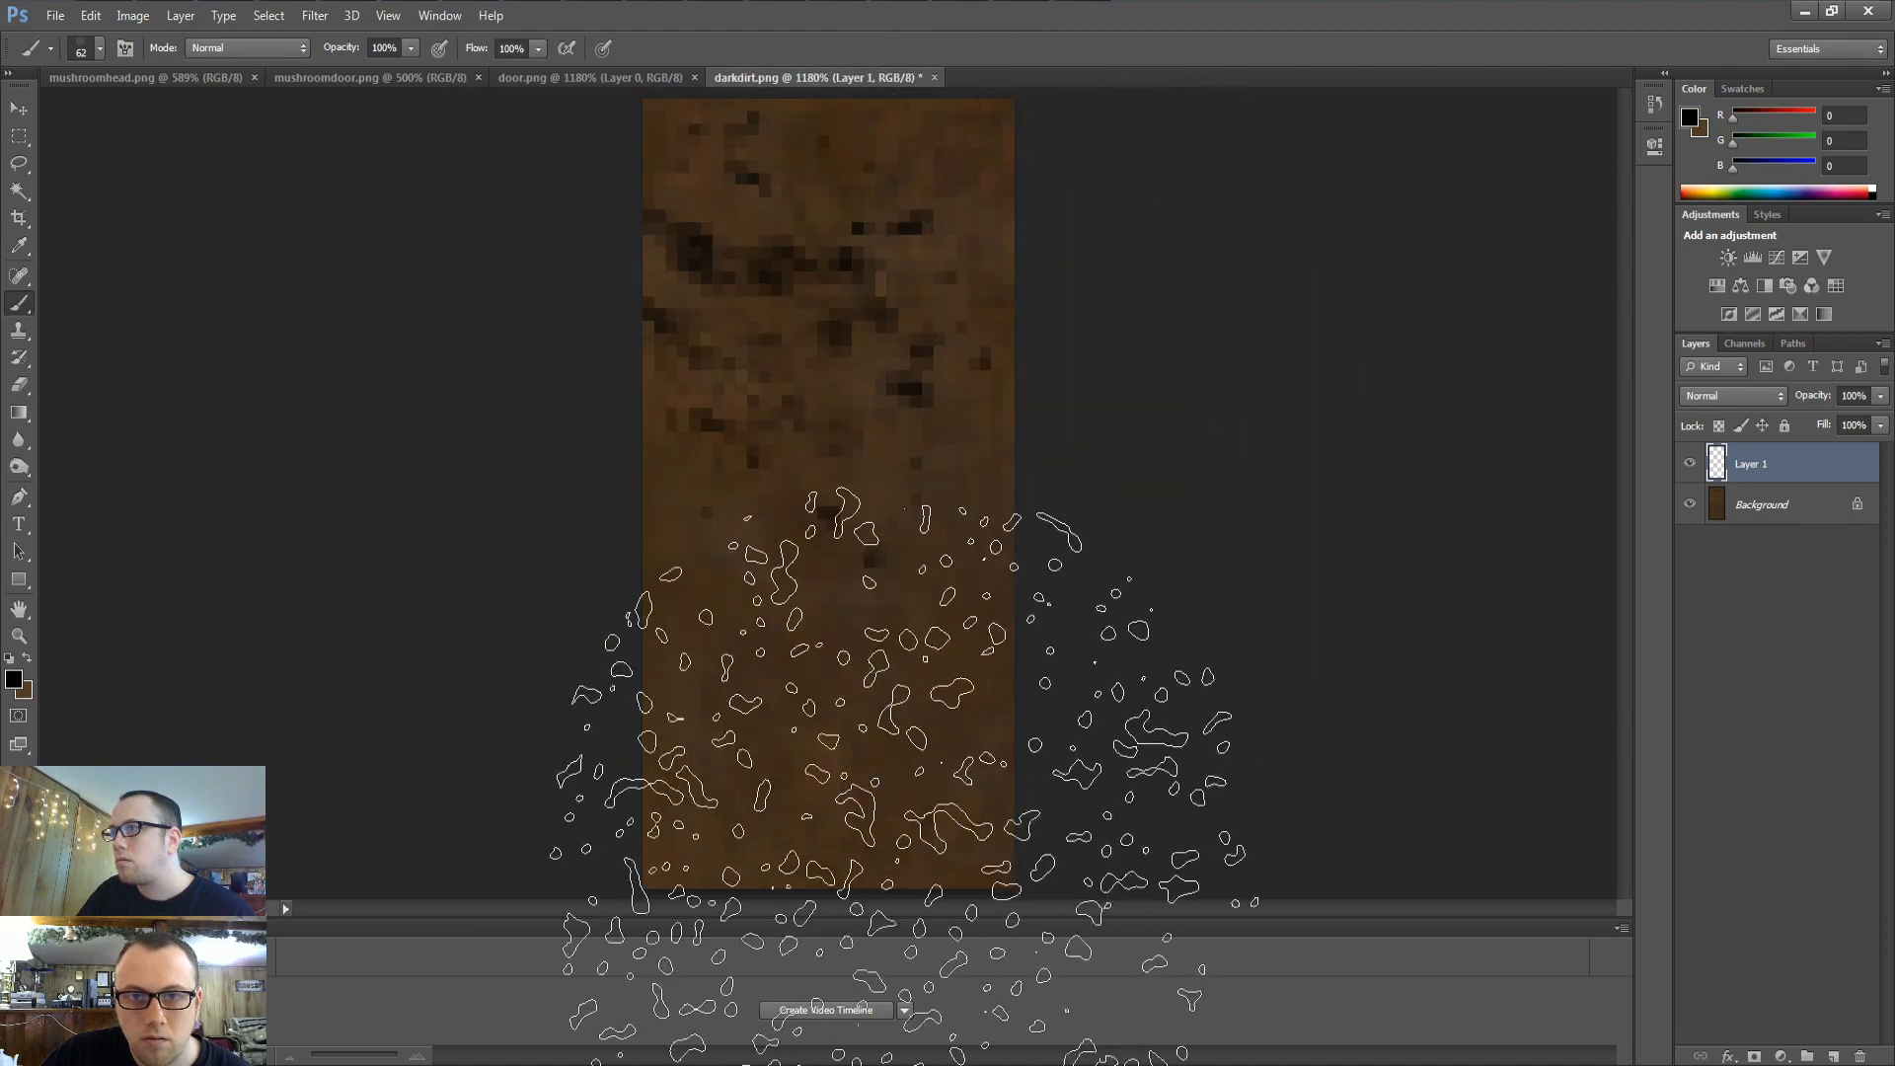
Try speckling the lower half with the sampled brown #463220, and undo the latest black and brown strokes
left_click(956, 345, "alt")
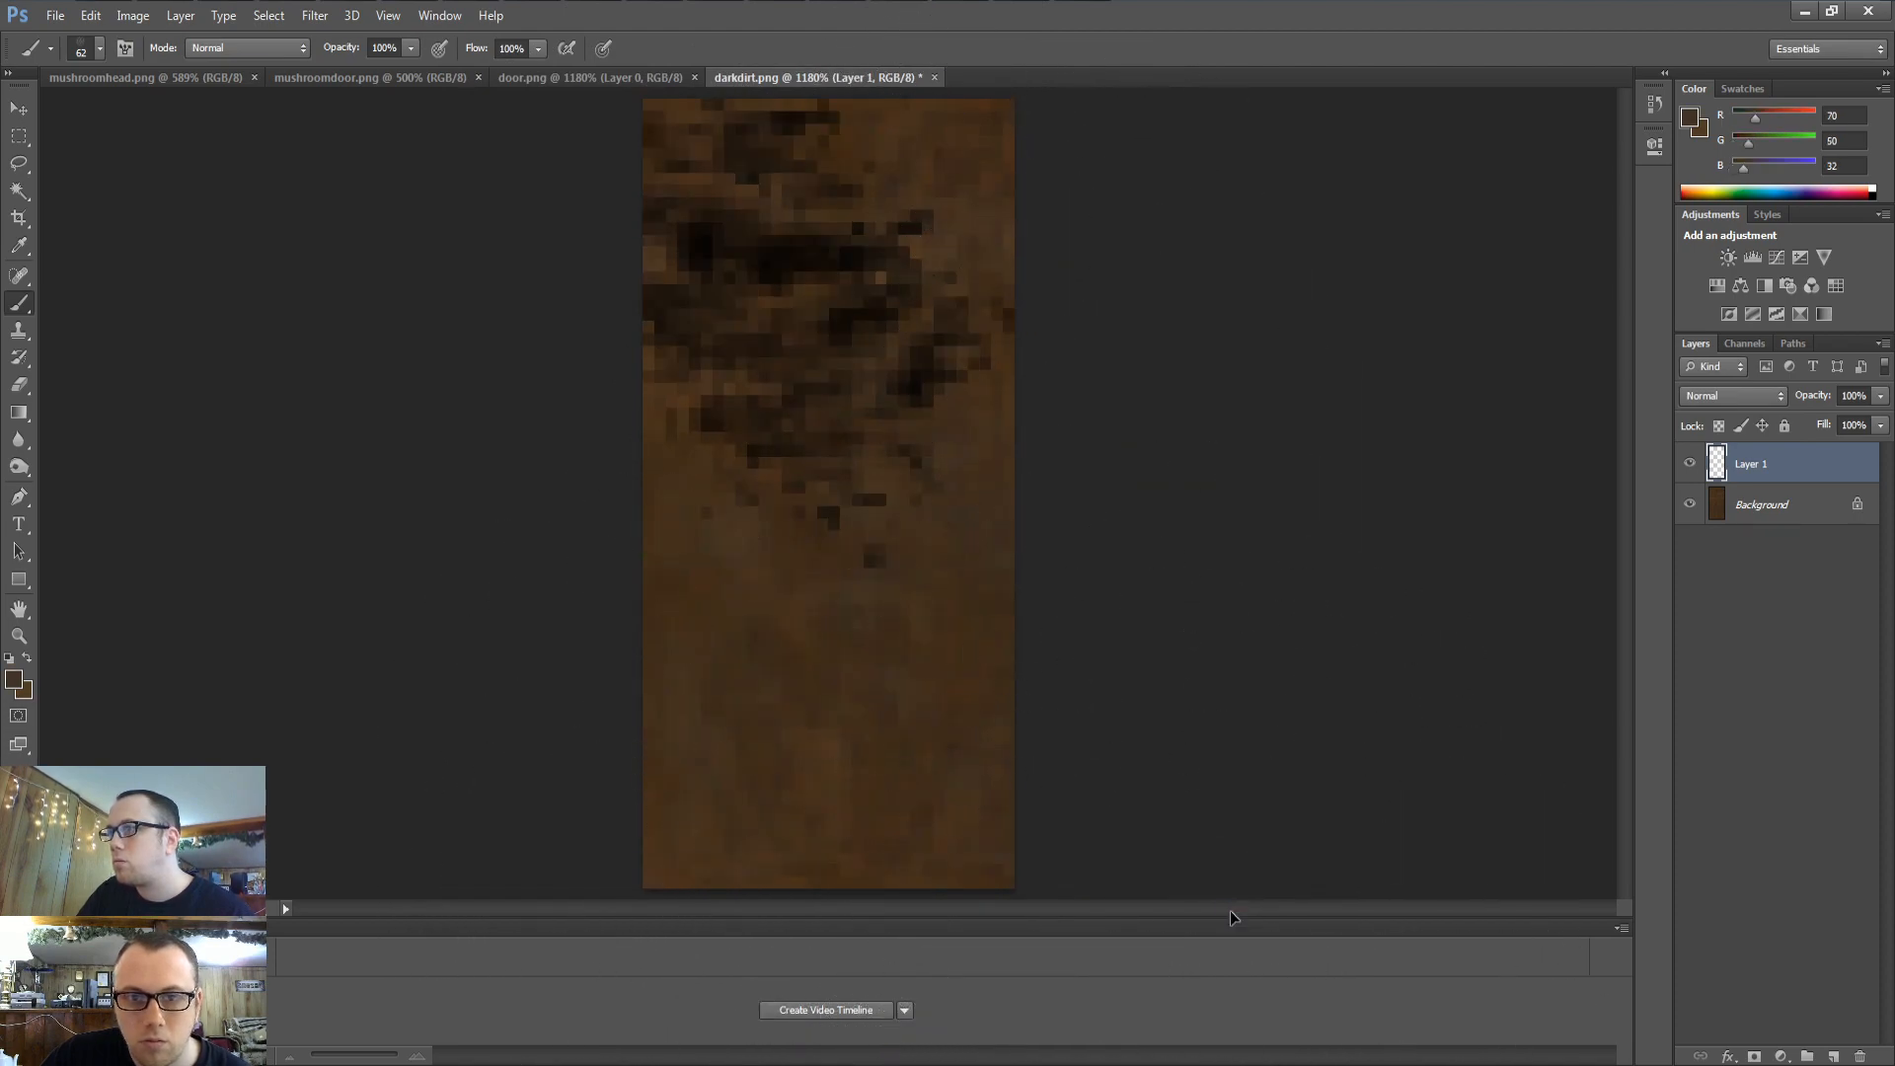
key("ctrl+z")
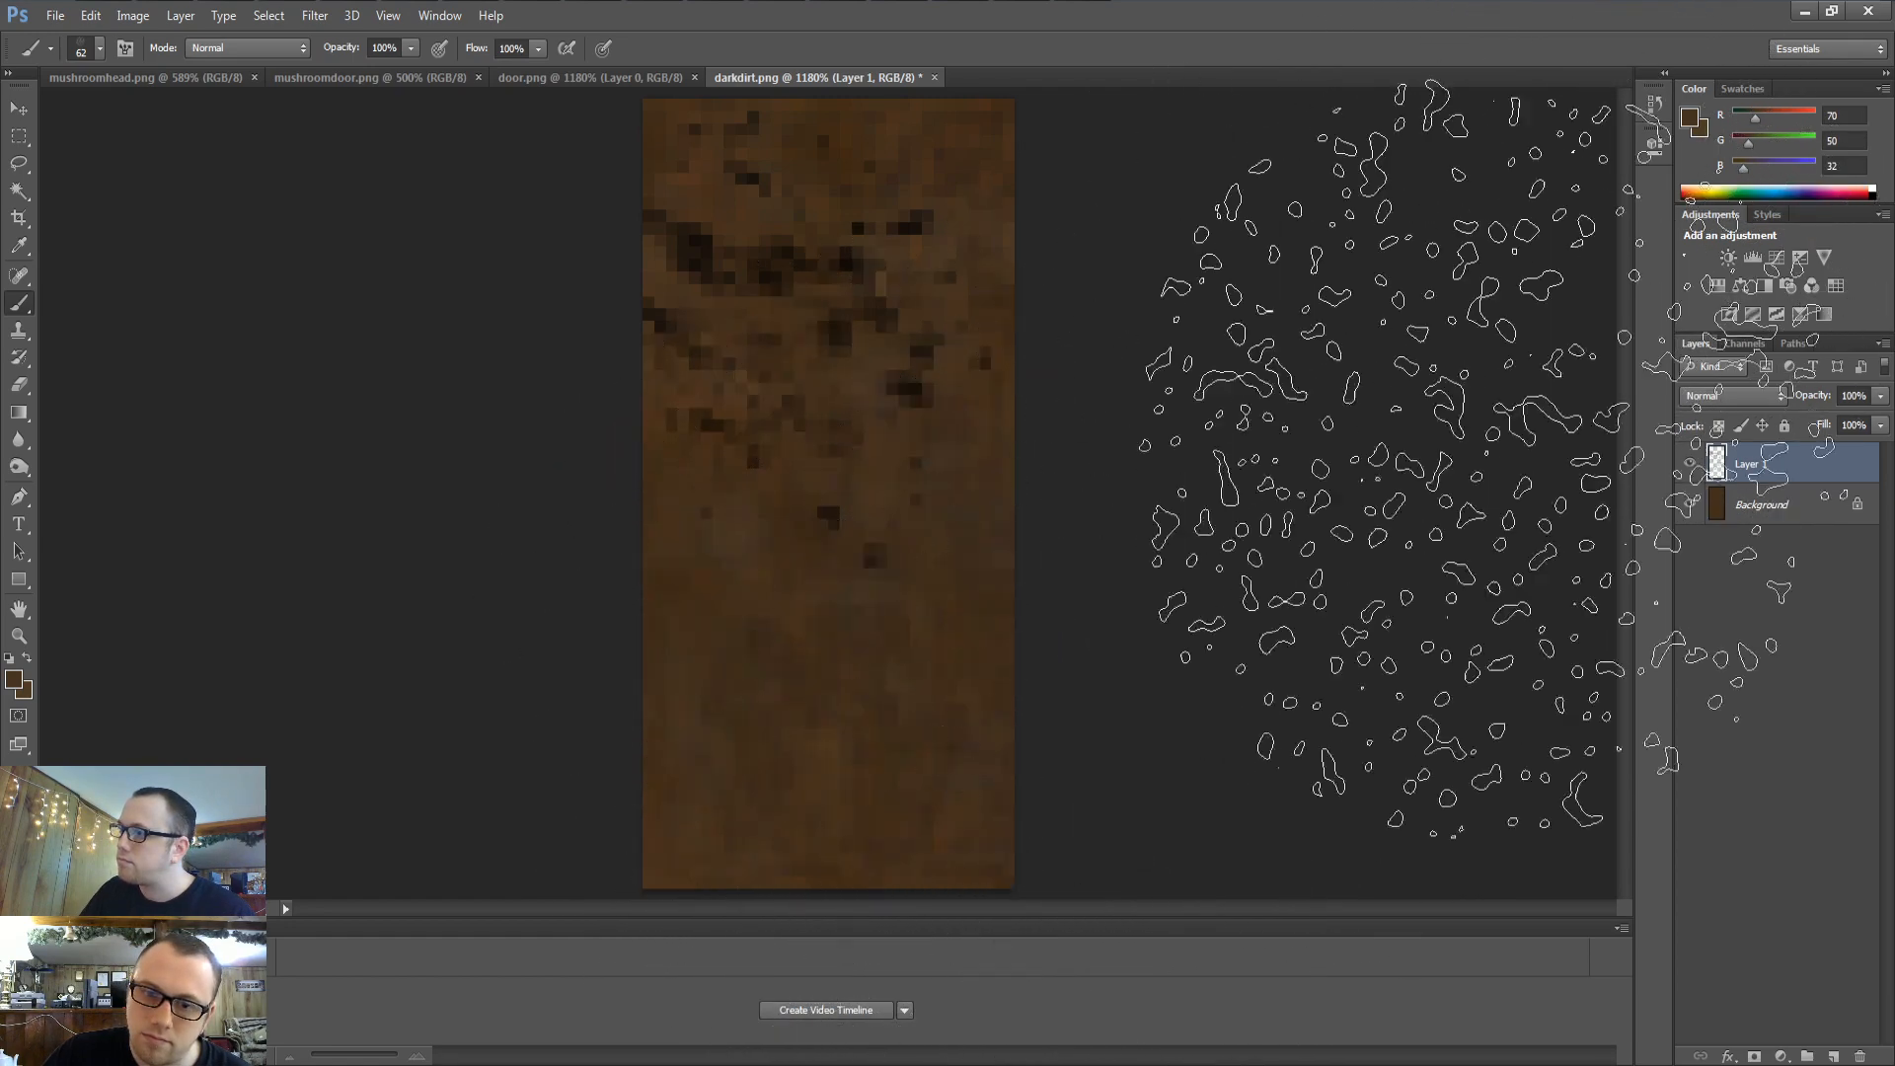
left_click_drag(816, 739, 1278, 608)
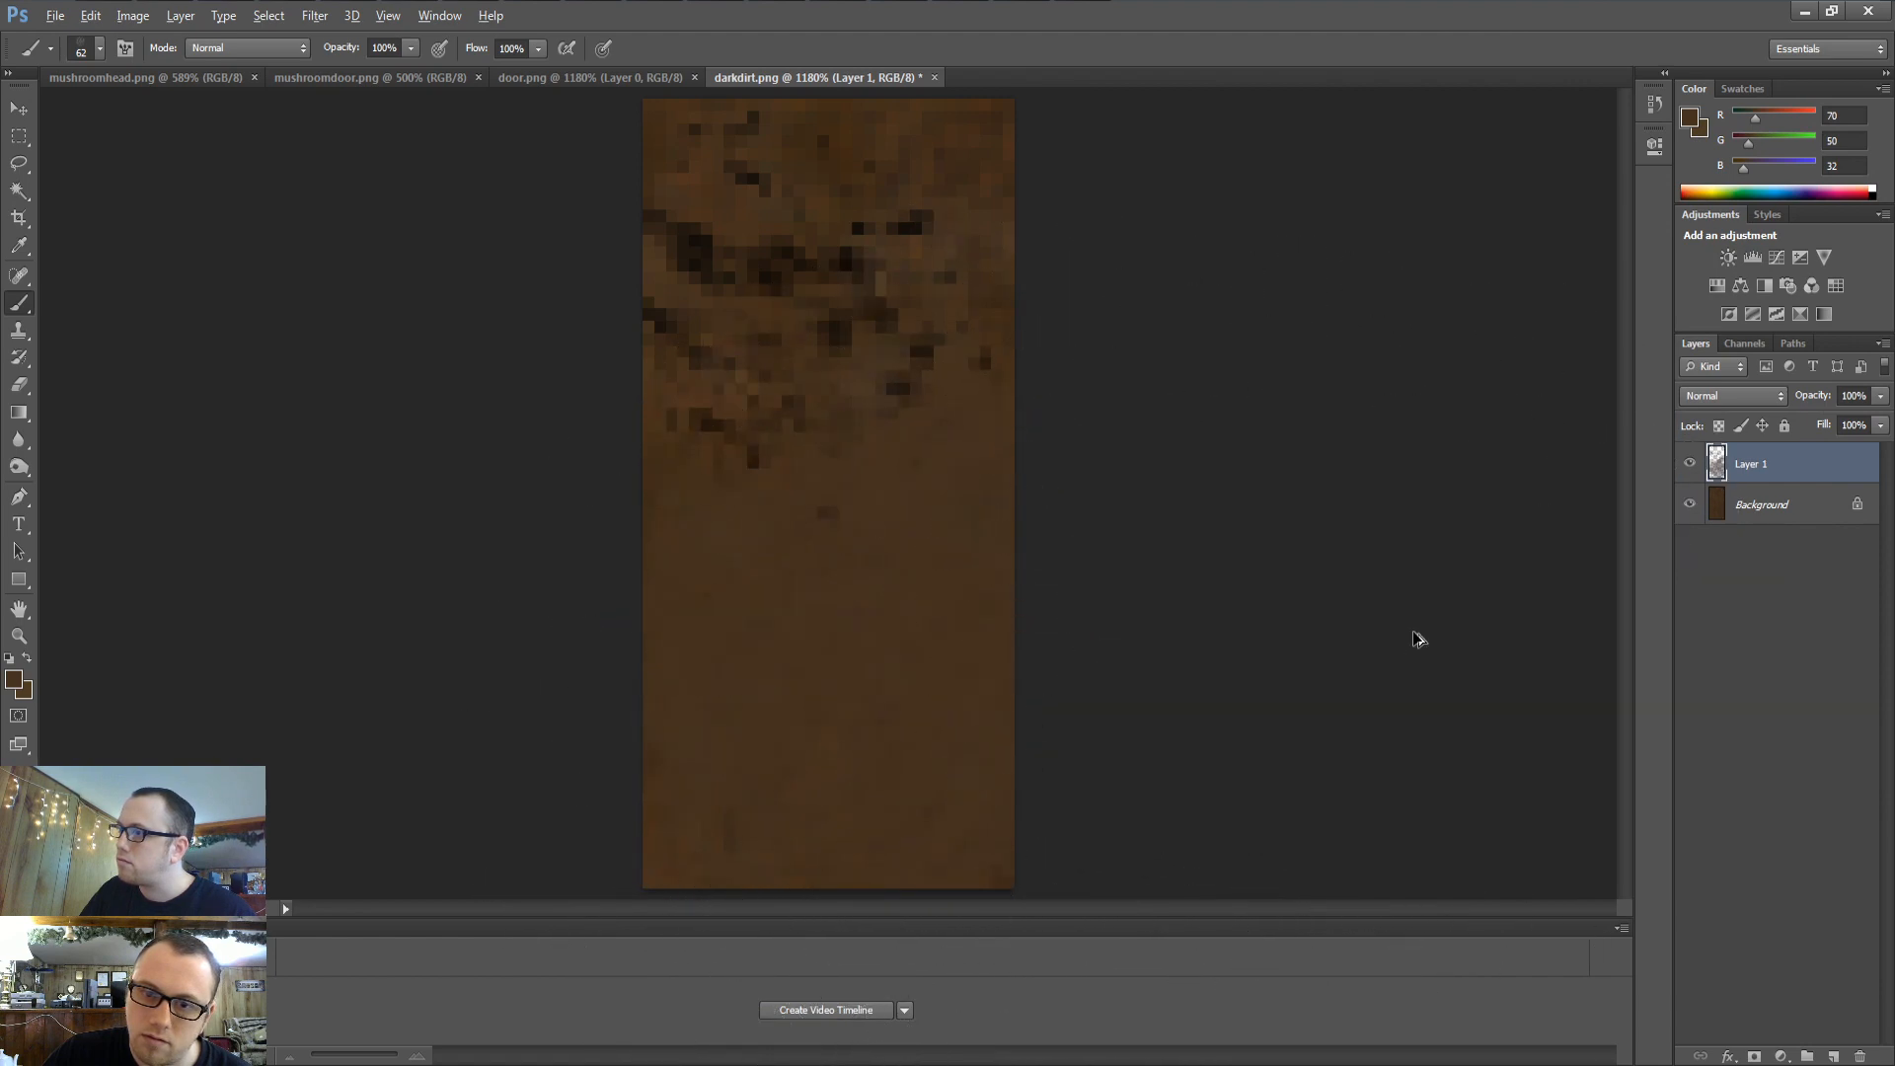
key("ctrl+z")
Set the foreground colour to black (RGB 0, 0, 0) and stamp speckles over the lower half of Layer 1
left_click(18, 683)
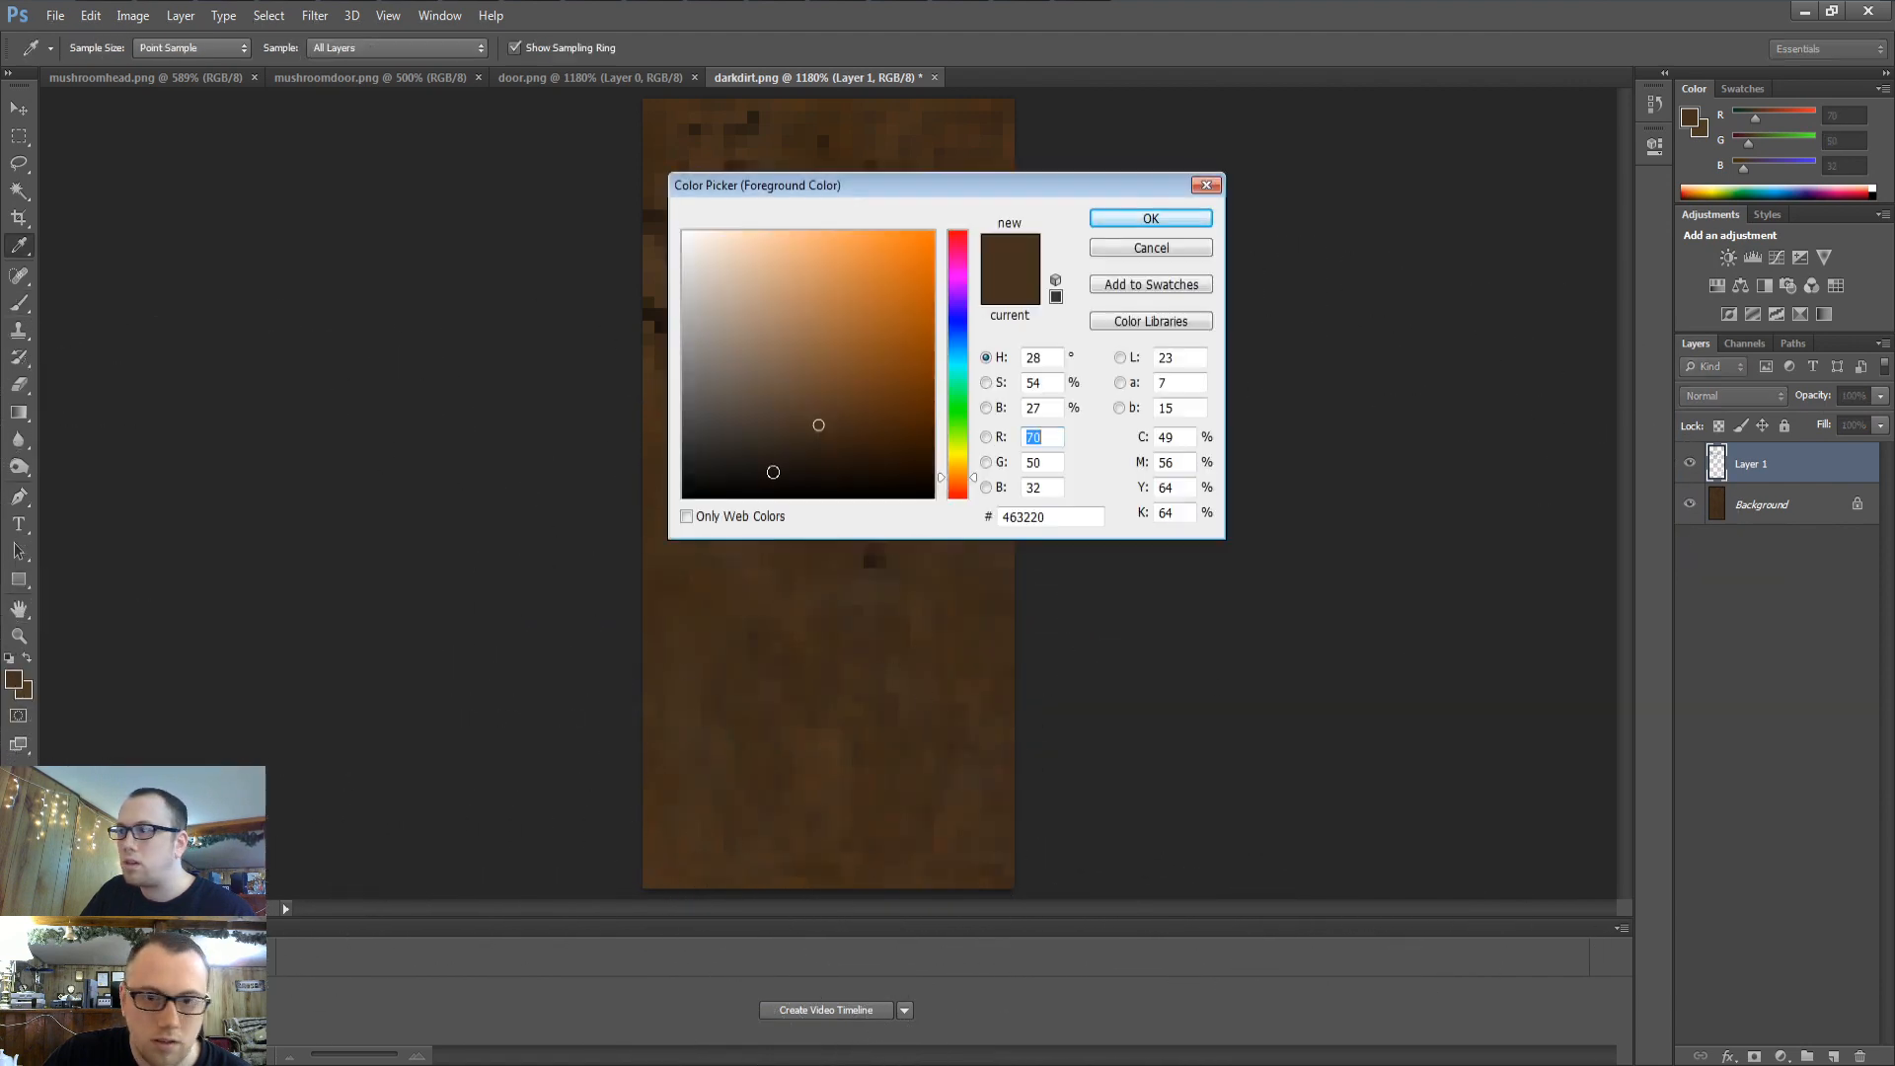
left_click_drag(770, 470, 454, 648)
key("Return")
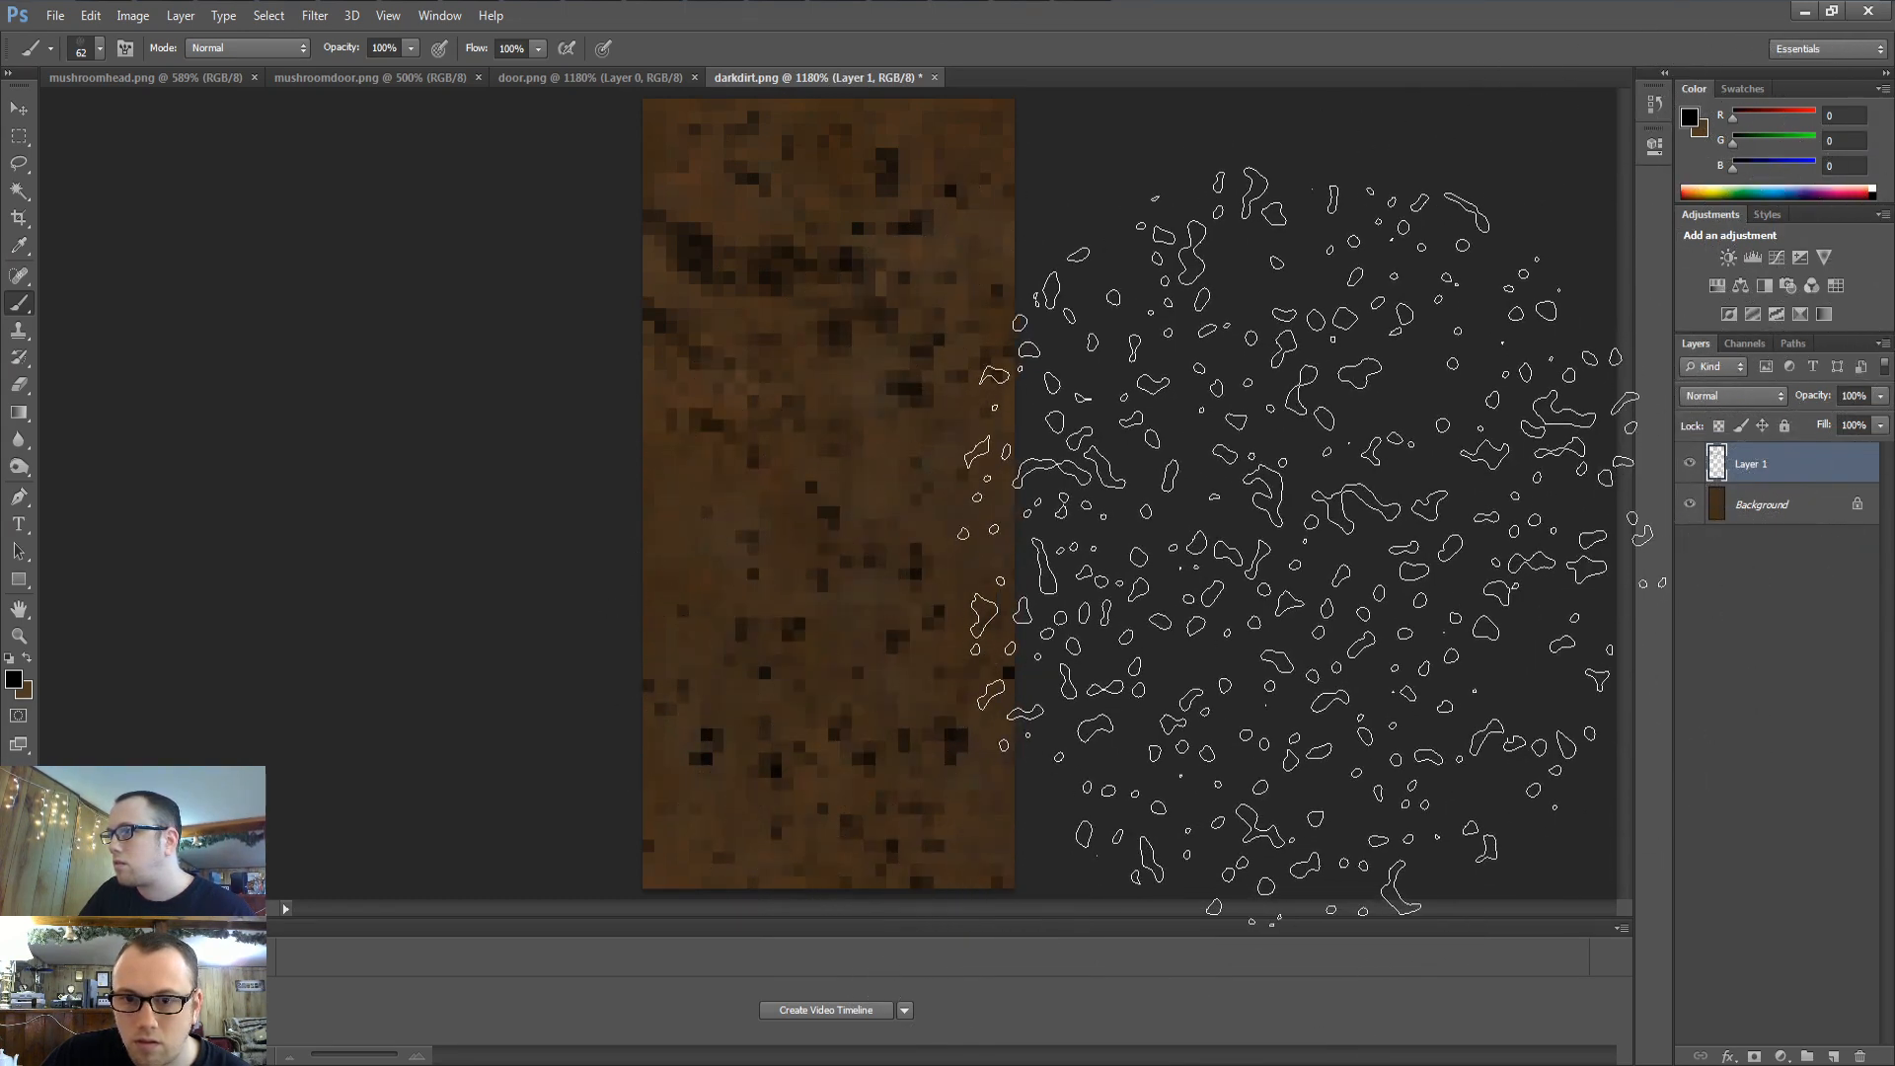
Try a black speckle stroke across the texture's middle with the brush reduced to 17 px, and undo it
right_click(1313, 550)
right_click(856, 555)
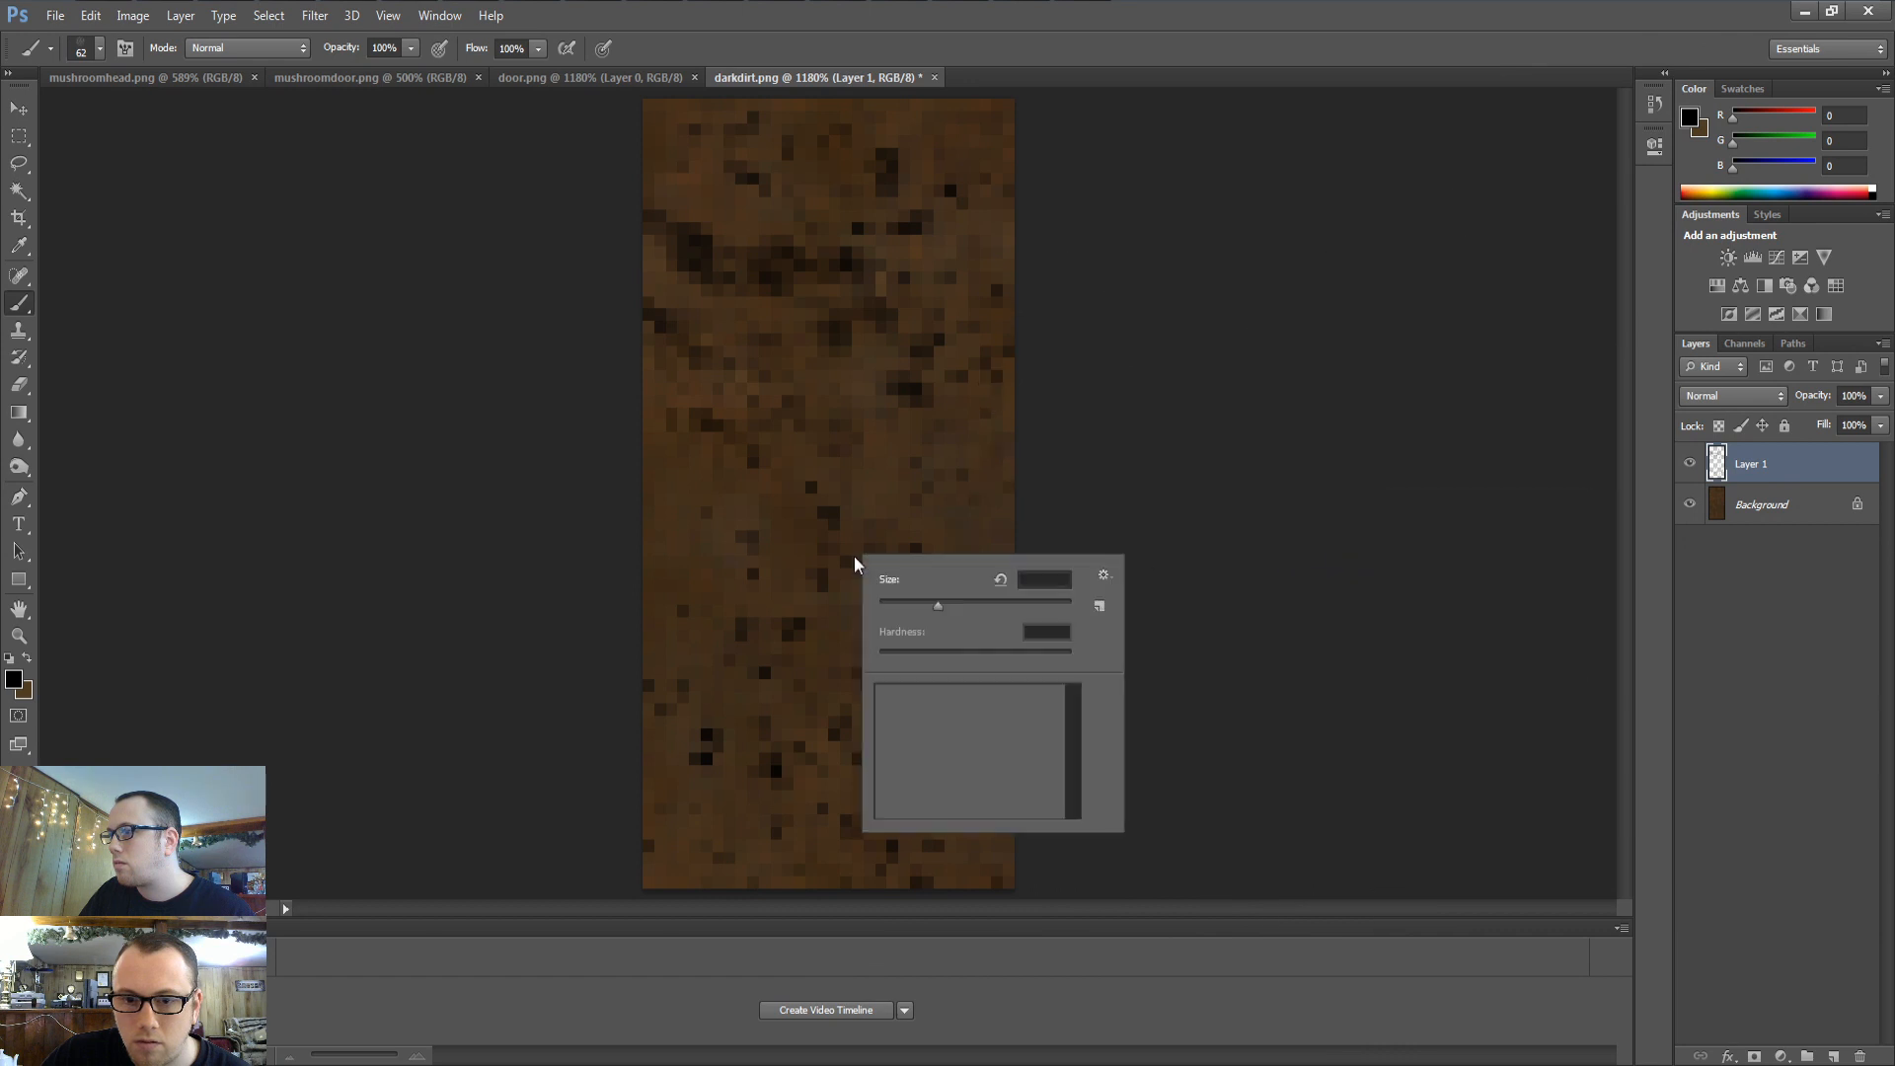
left_click(897, 606)
left_click(707, 512)
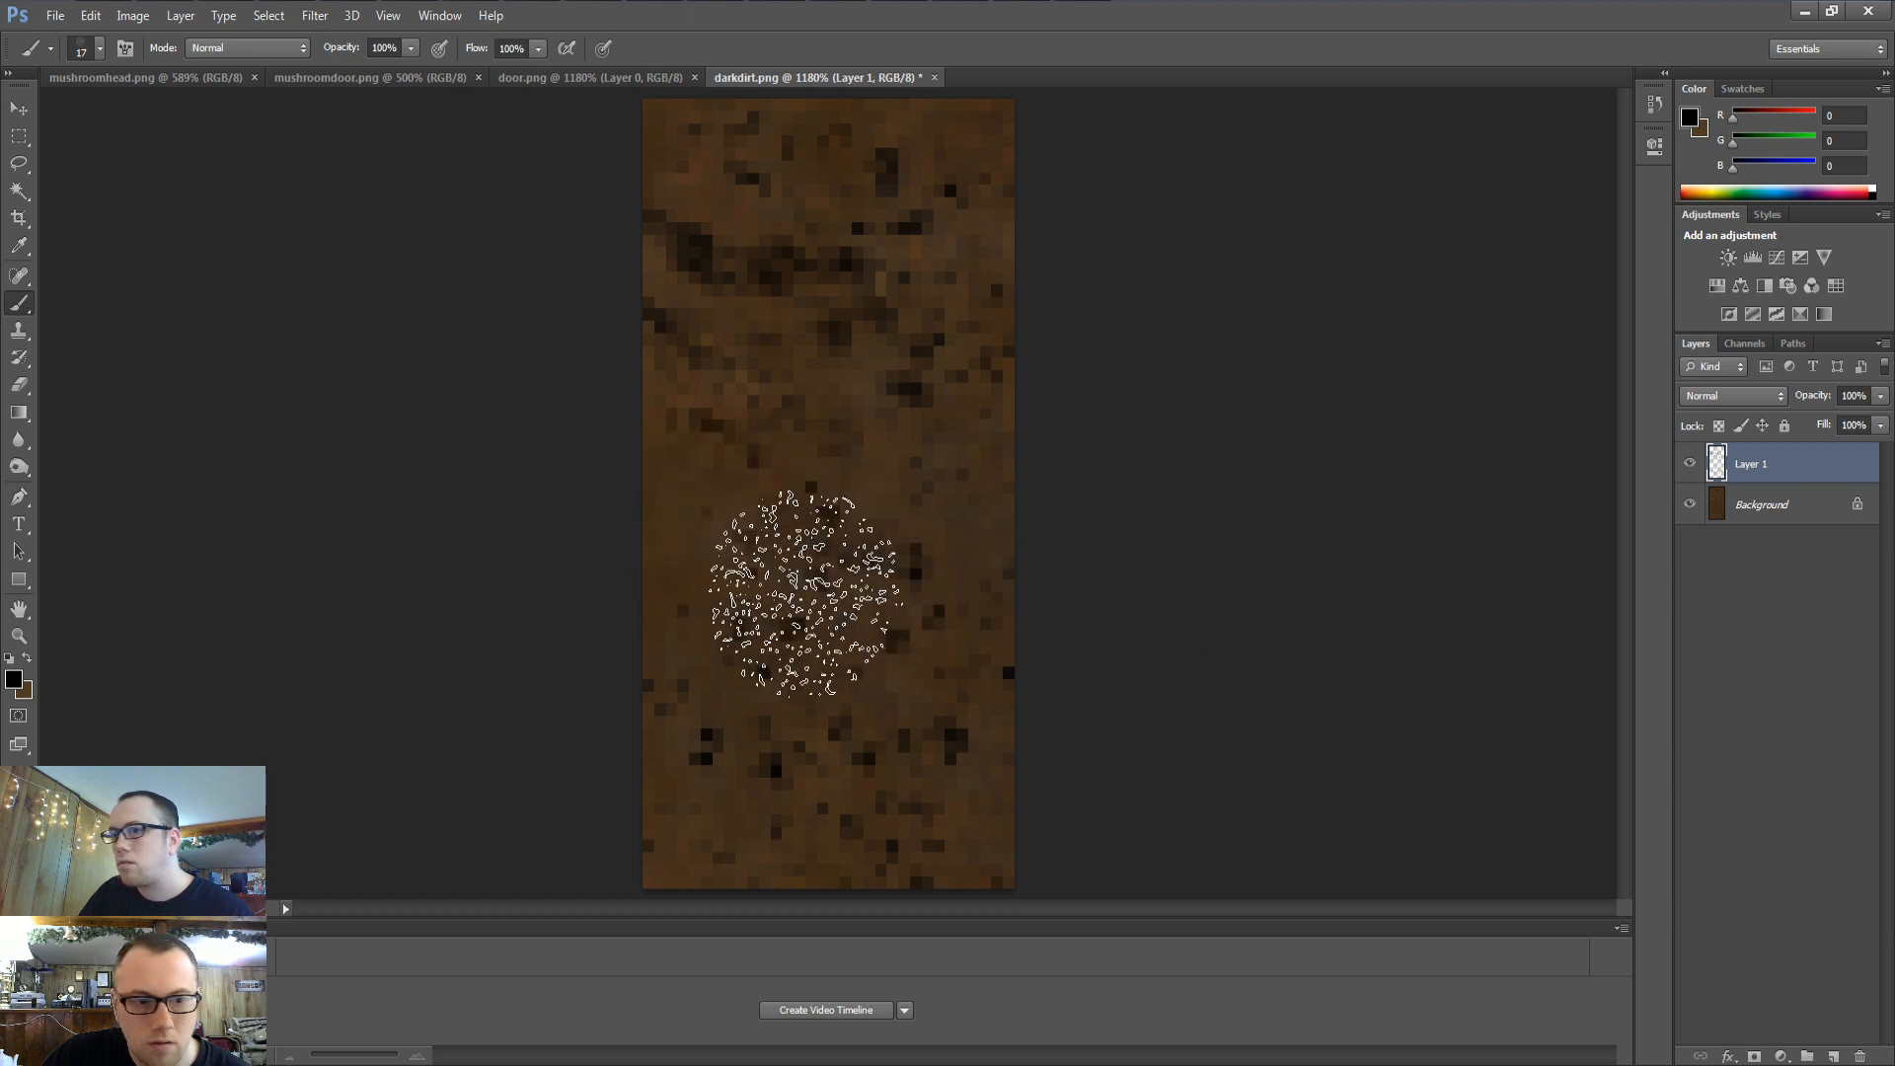
left_click_drag(742, 507, 854, 601)
key("ctrl+z")
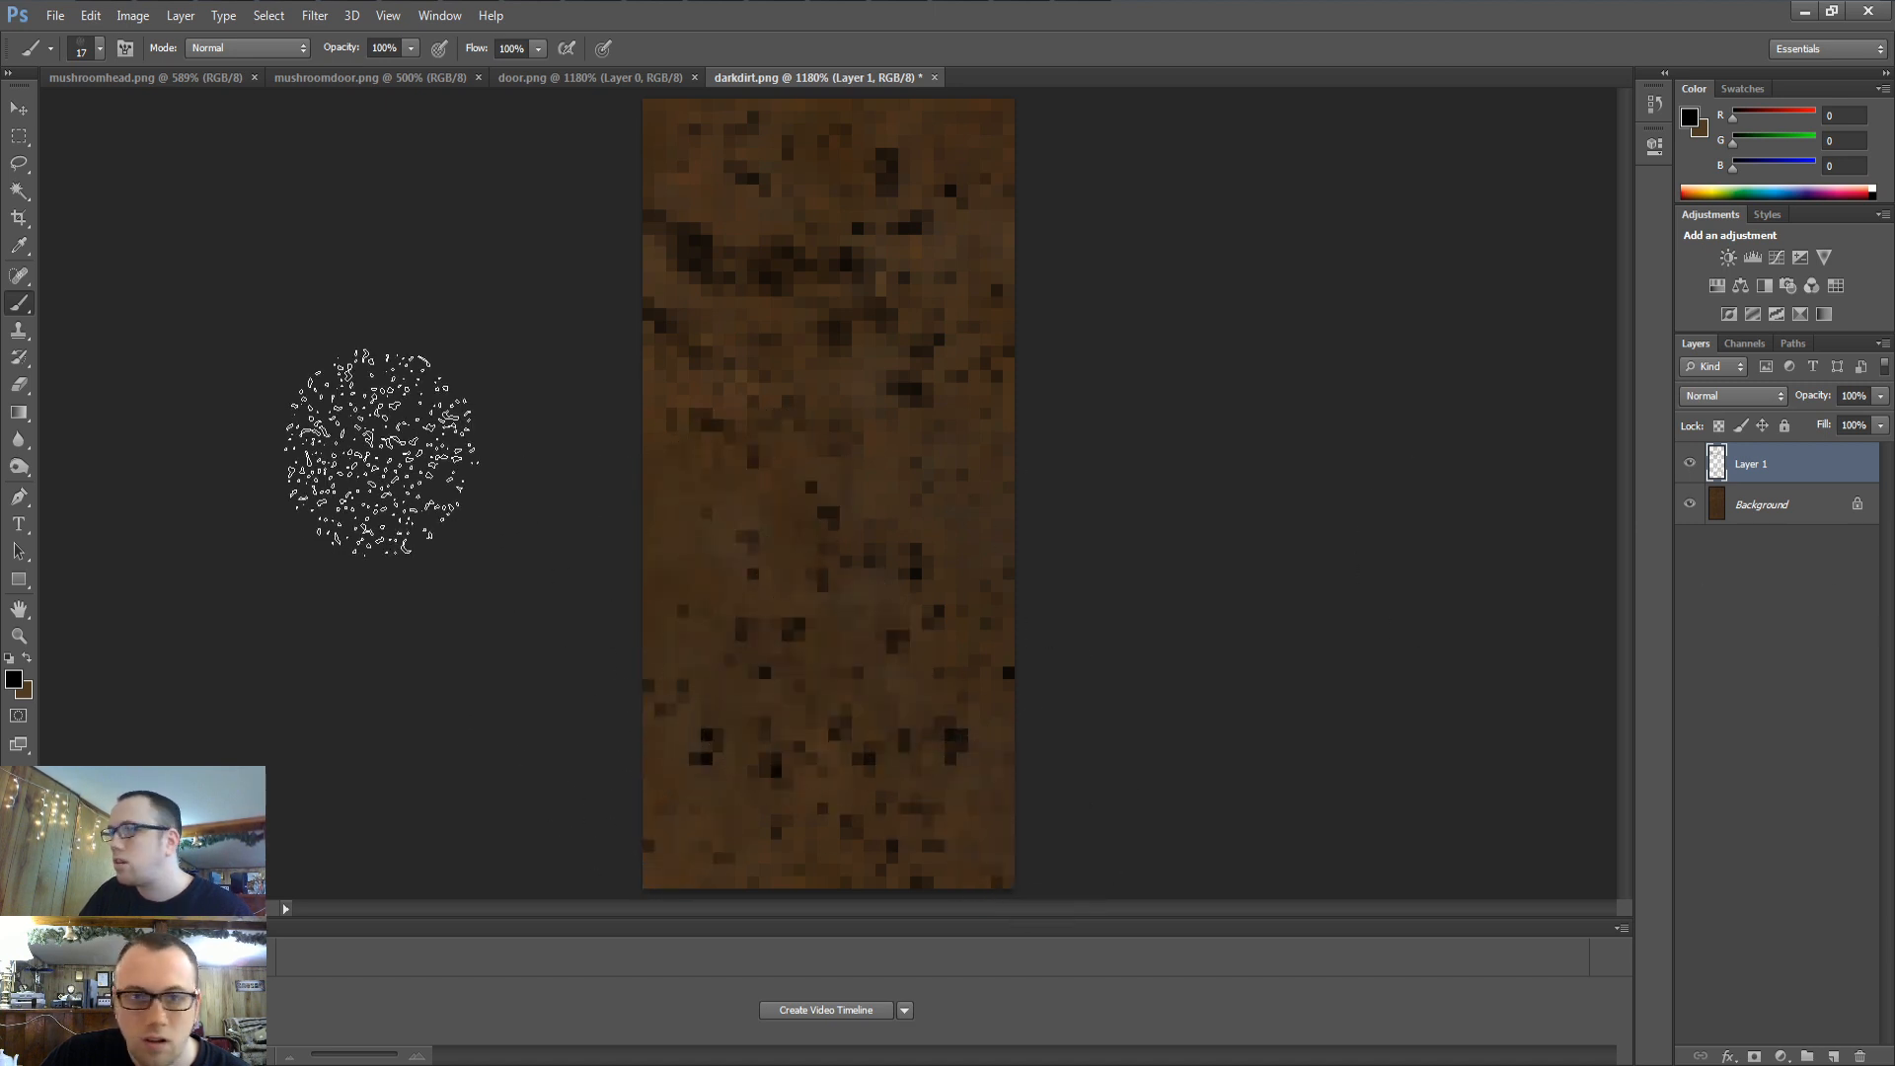
Set Layer 1's blend mode to Multiply and reduce its opacity to 74%
left_click(1753, 396)
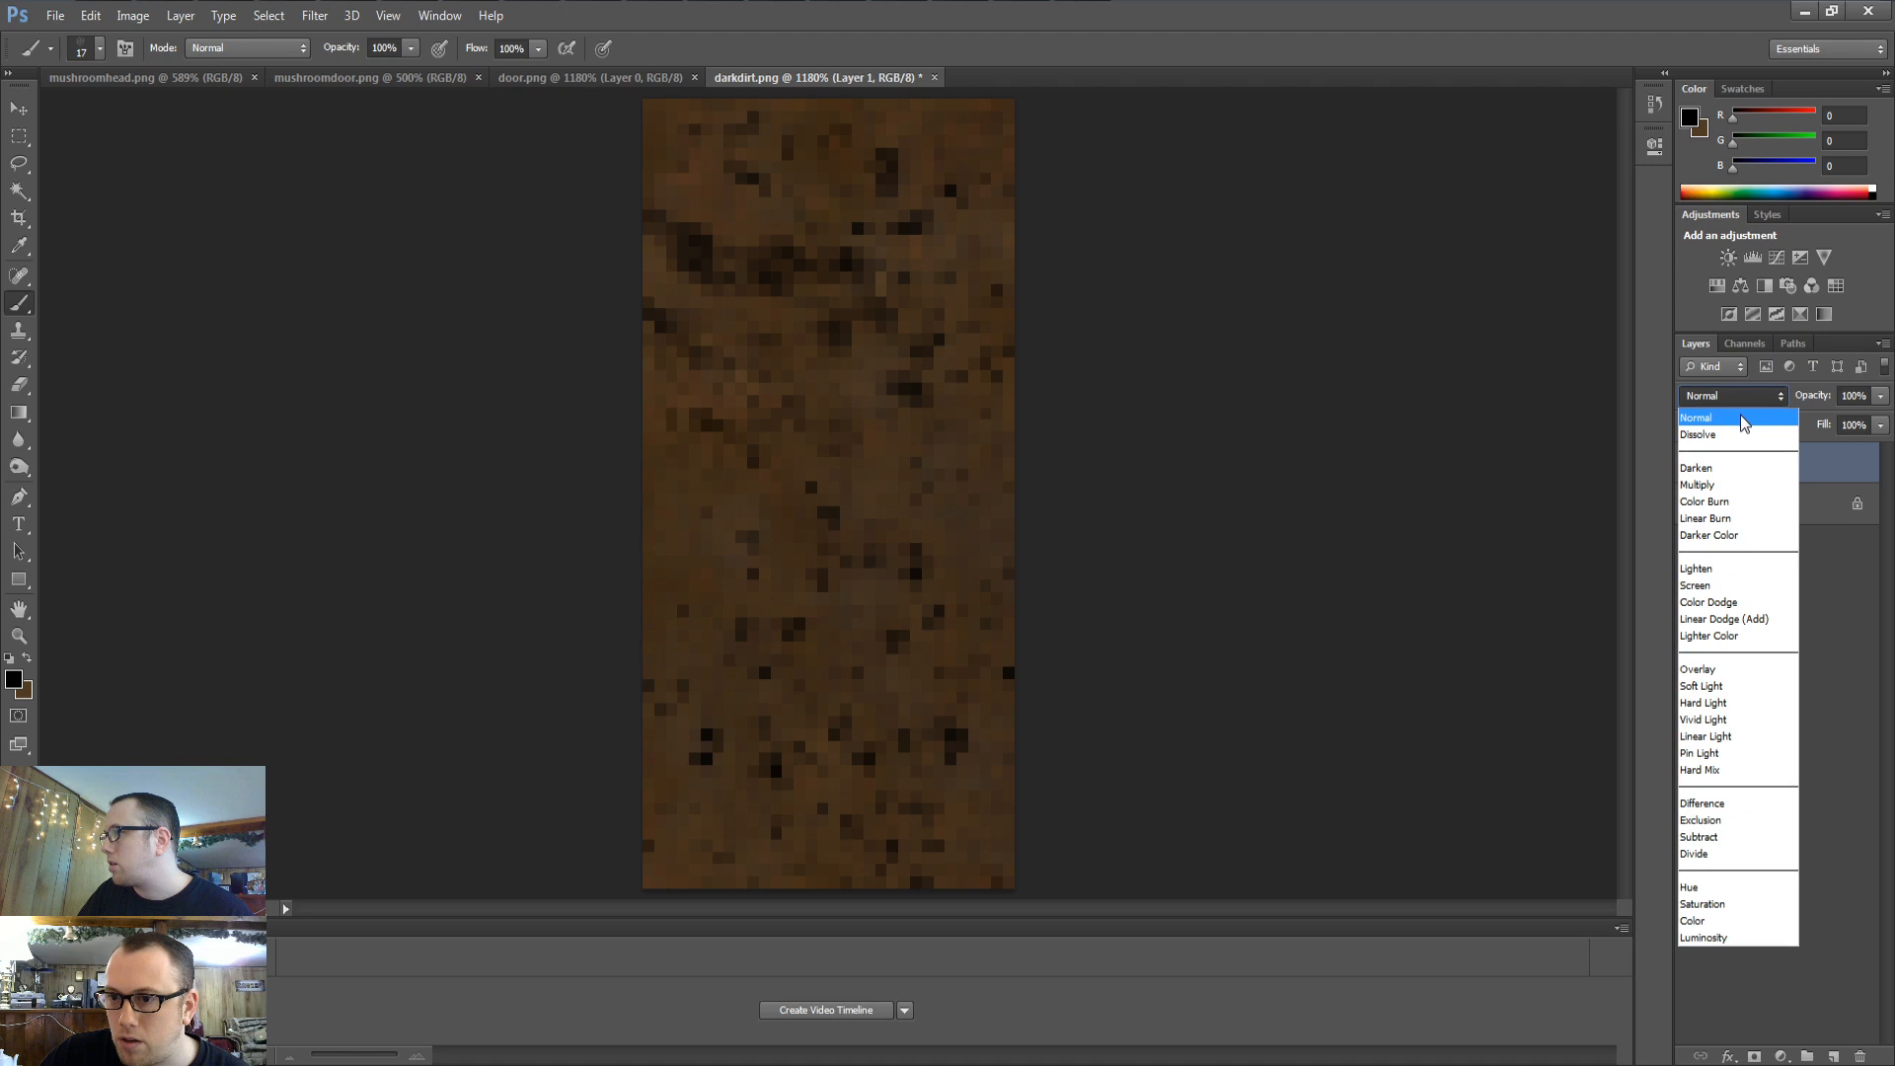
left_click(1719, 484)
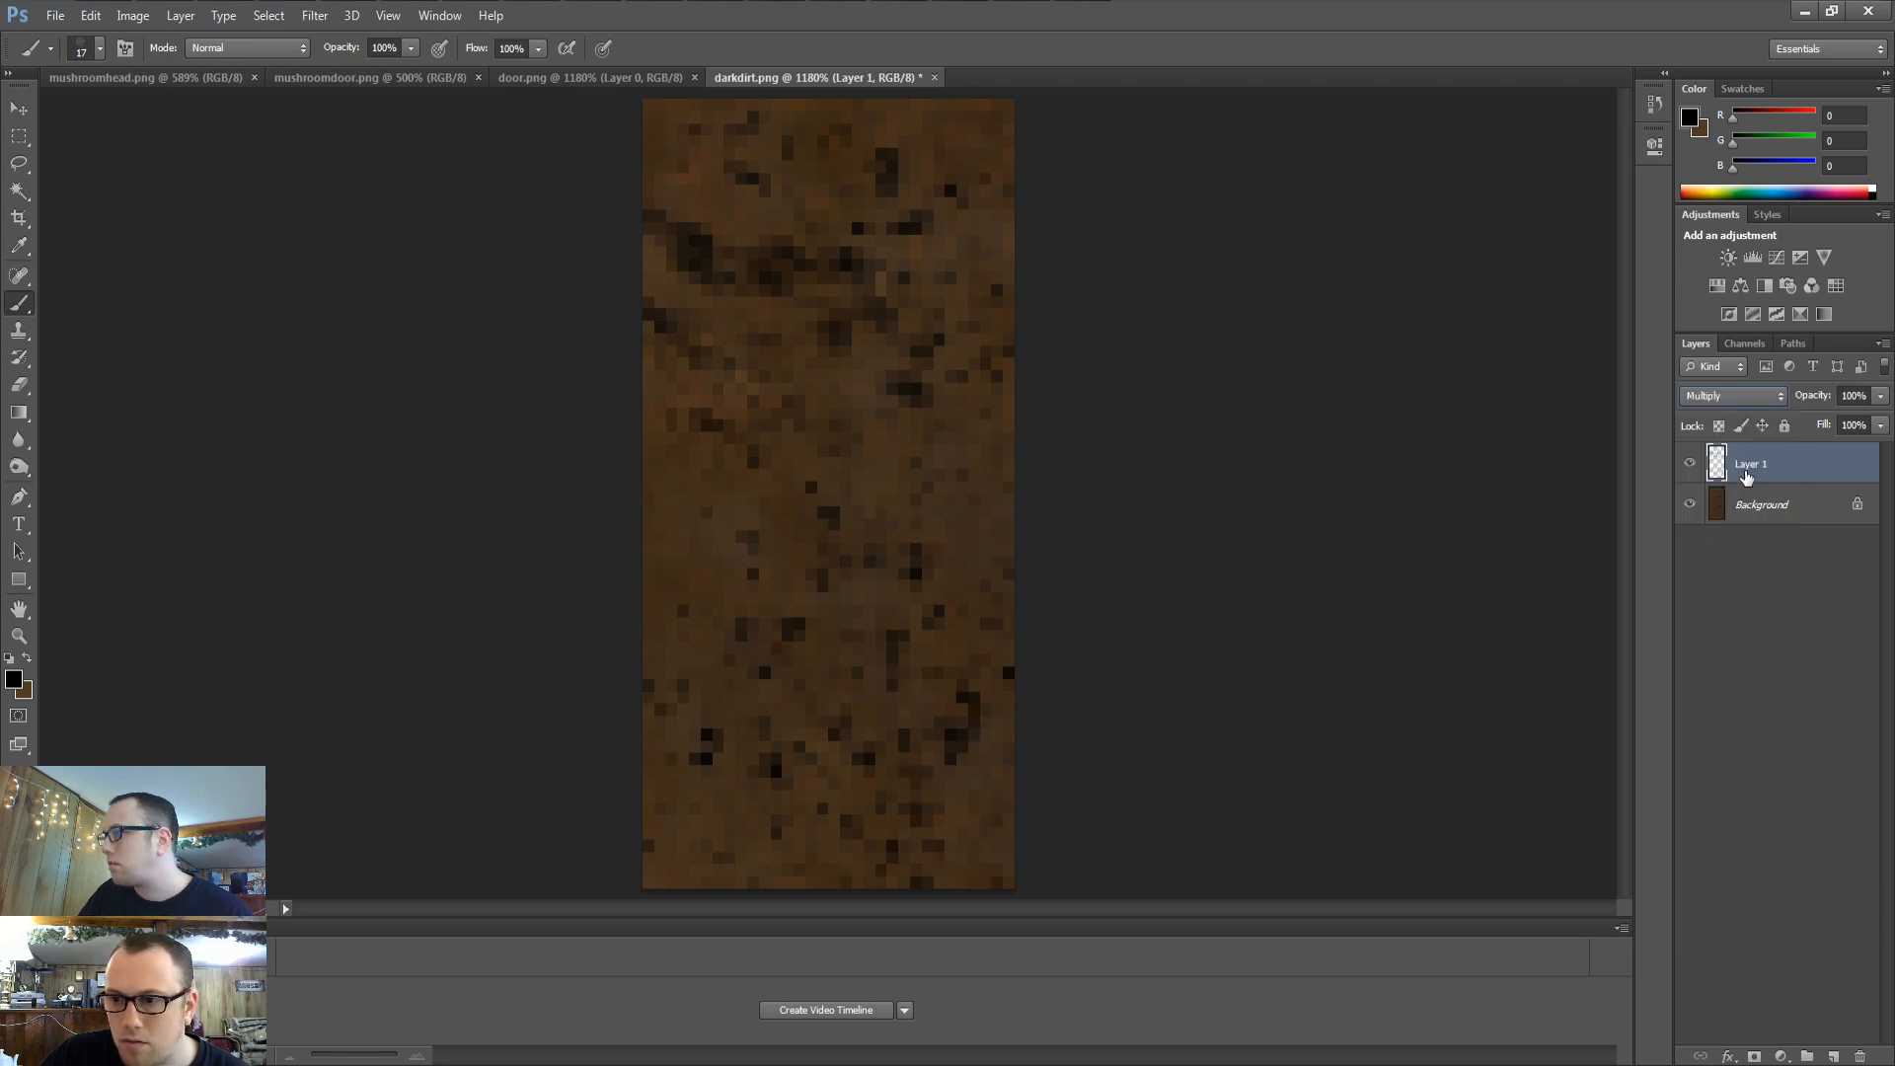
type("74")
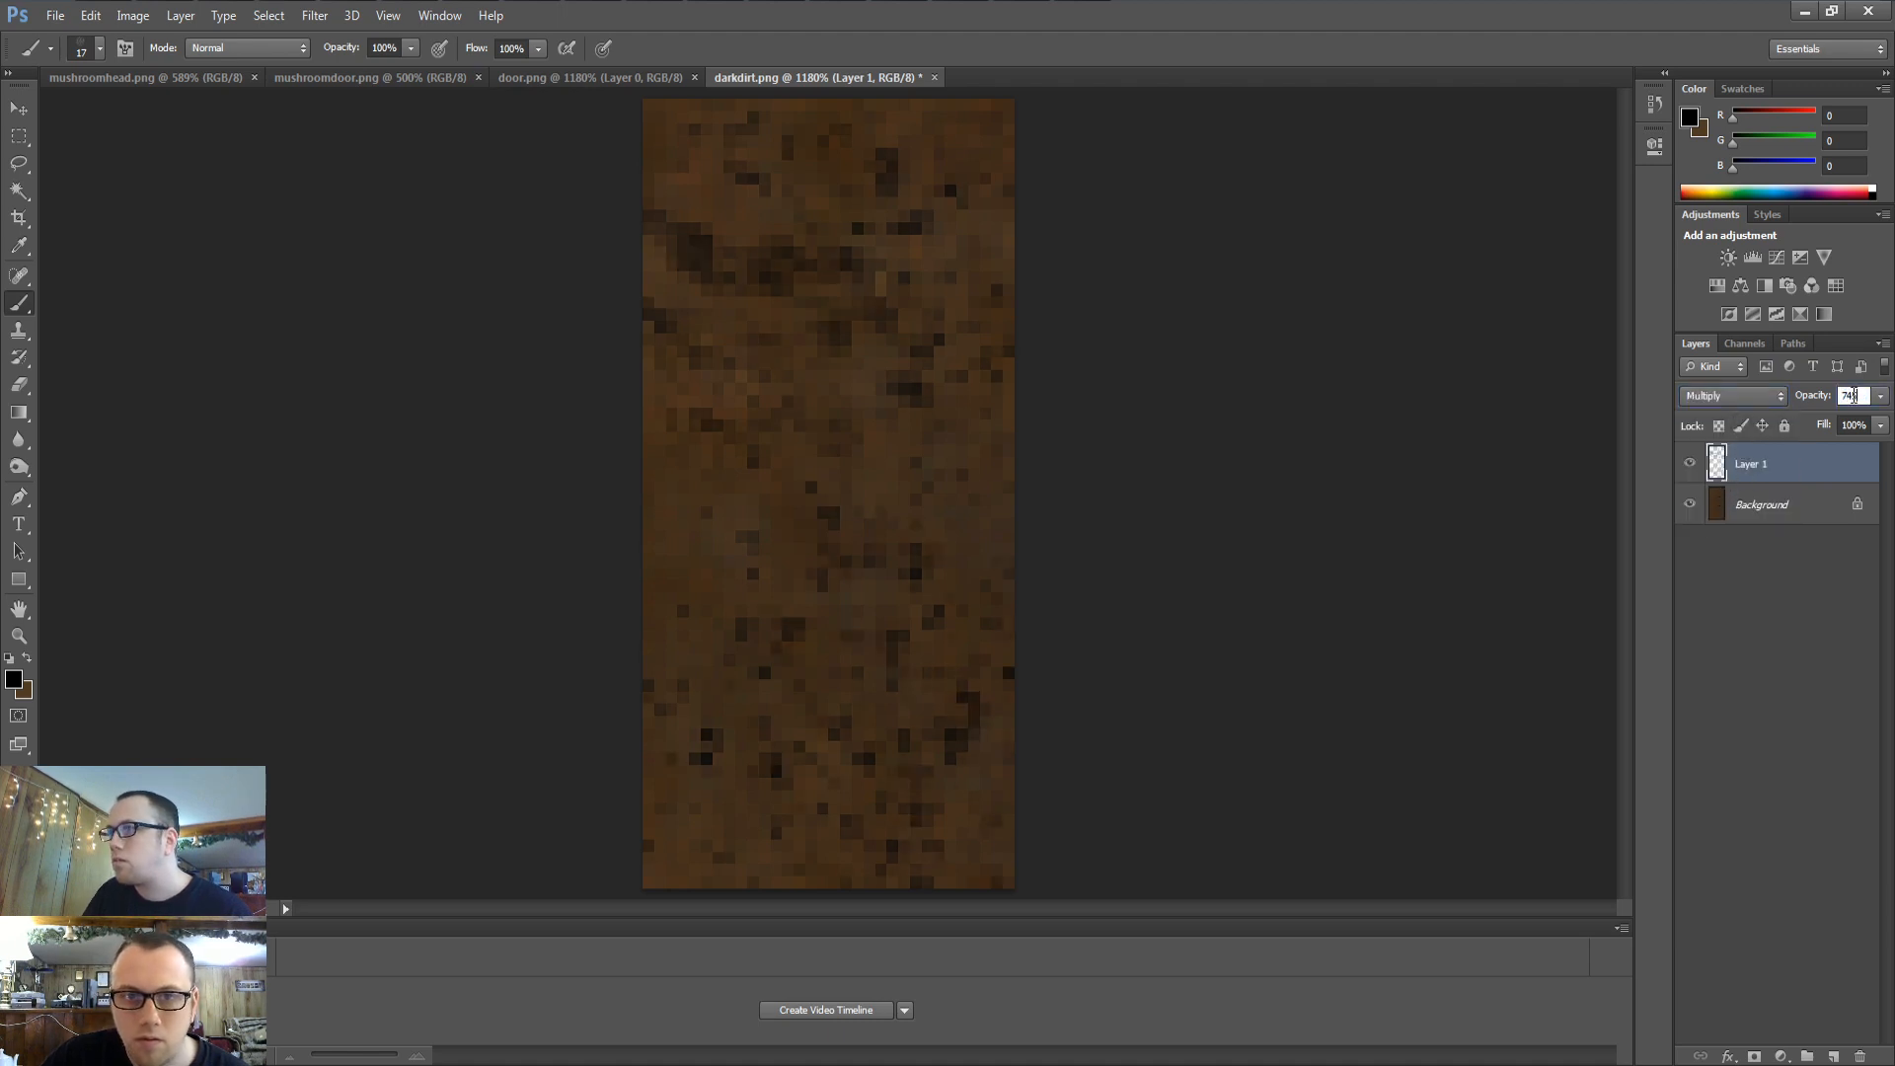
Compare the speckle layer at opacities of 45%, 65%, 55% and 30%
key("BackSpace")
key("BackSpace")
type("45")
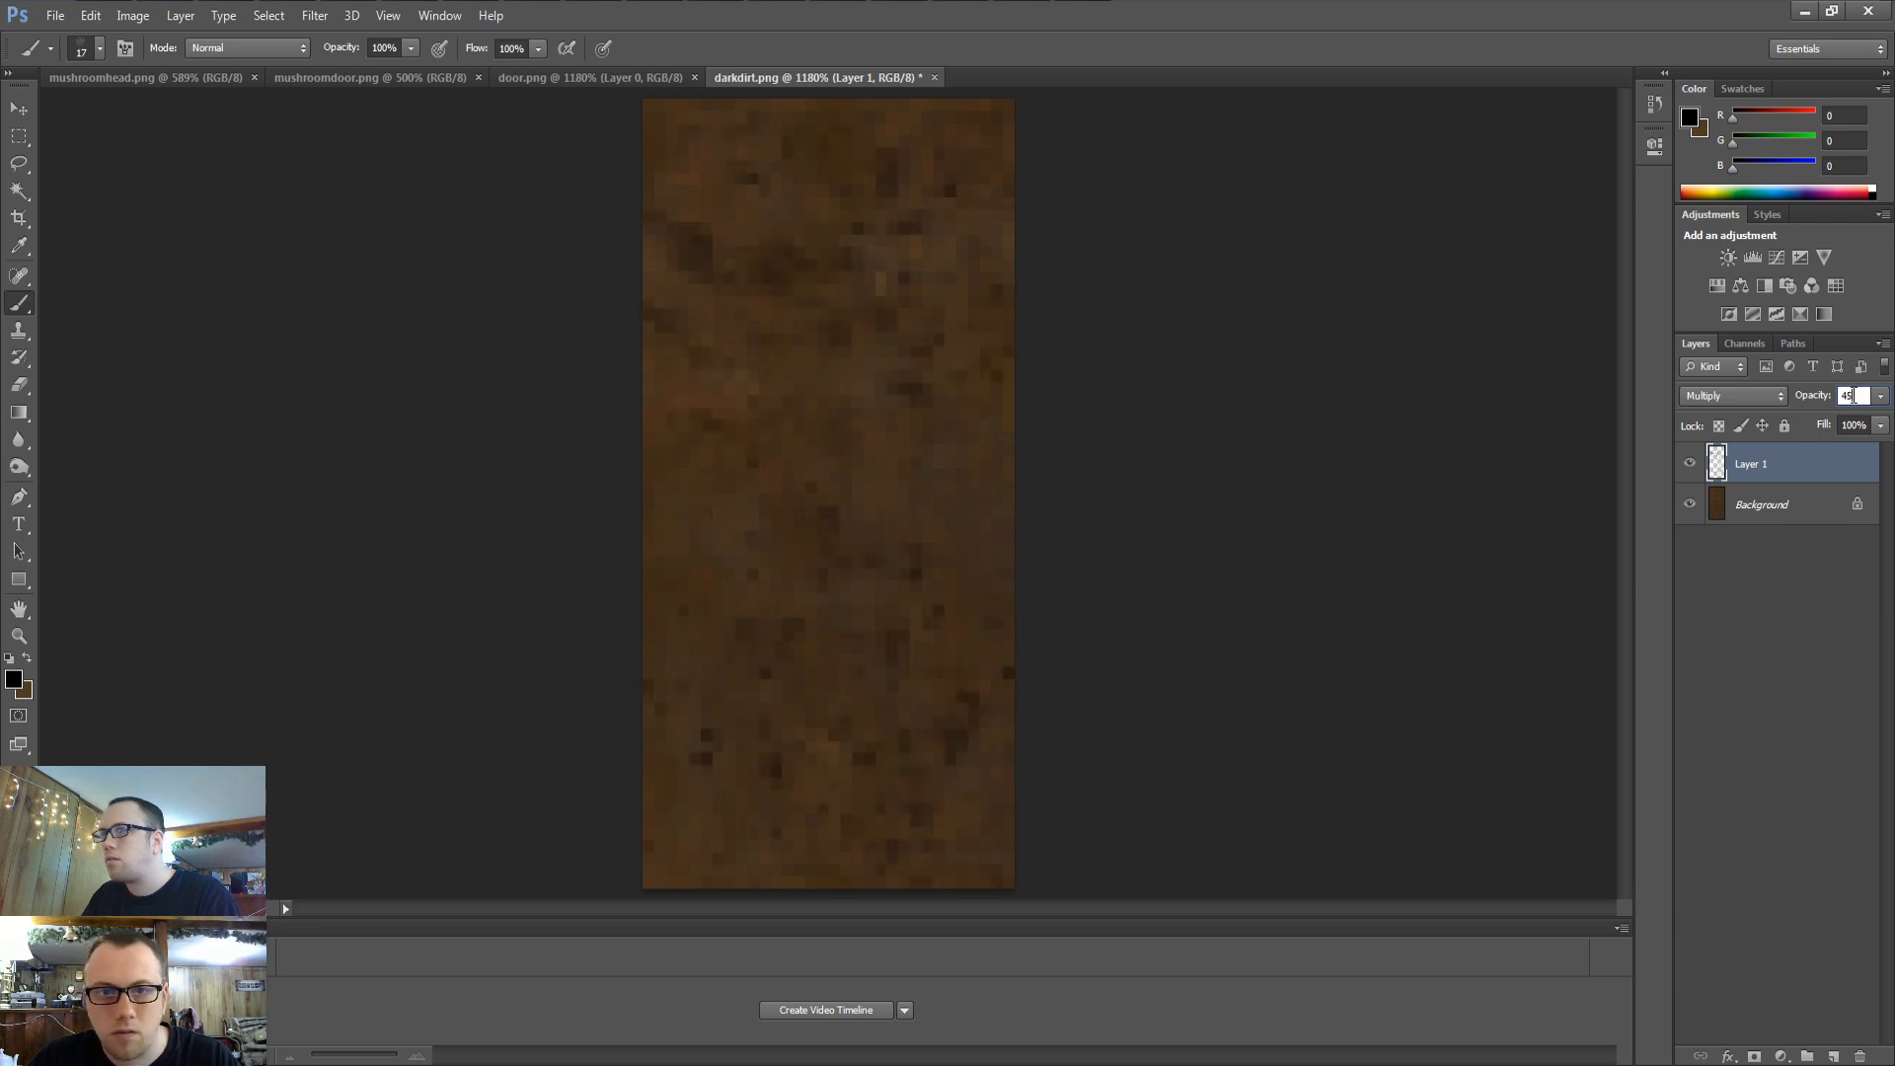
key("BackSpace")
type("65")
key("BackSpace")
key("BackSpace")
type("55")
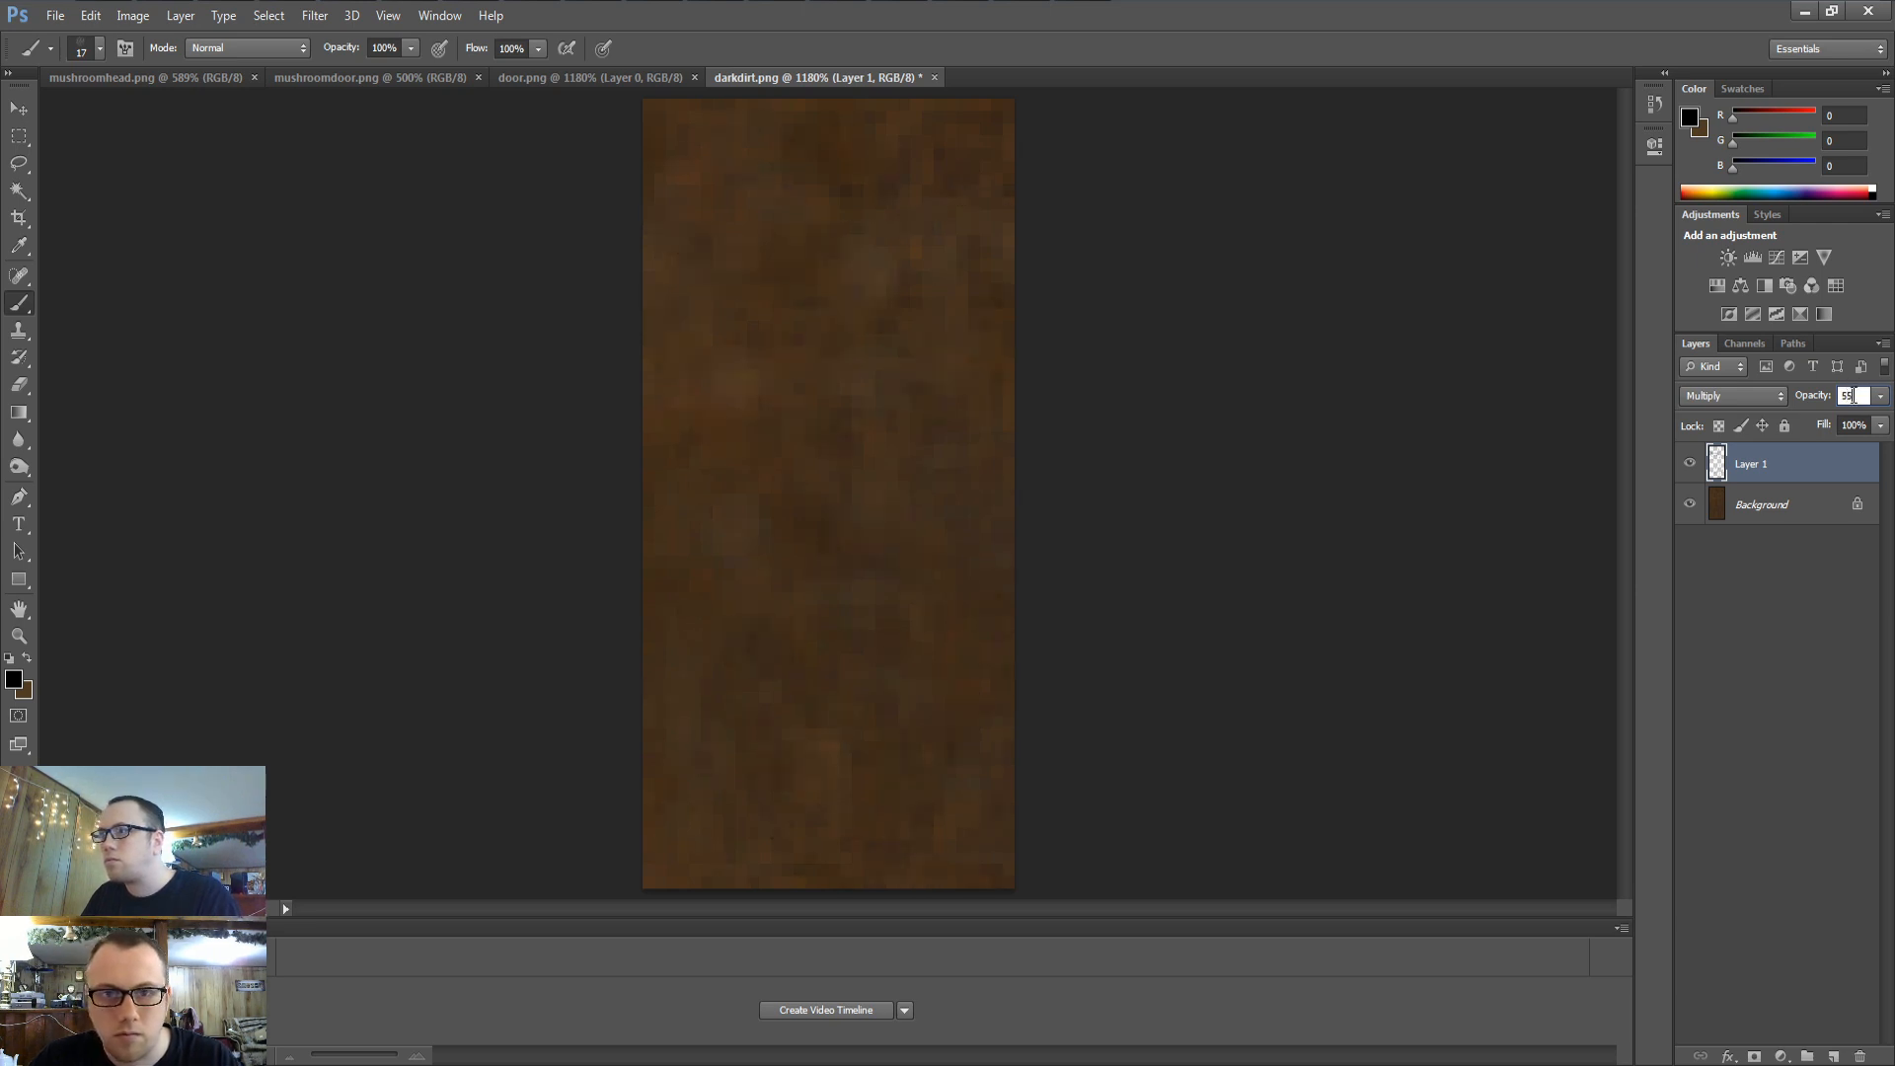
key("BackSpace")
key("BackSpace")
type("30")
key("BackSpace")
key("BackSpace")
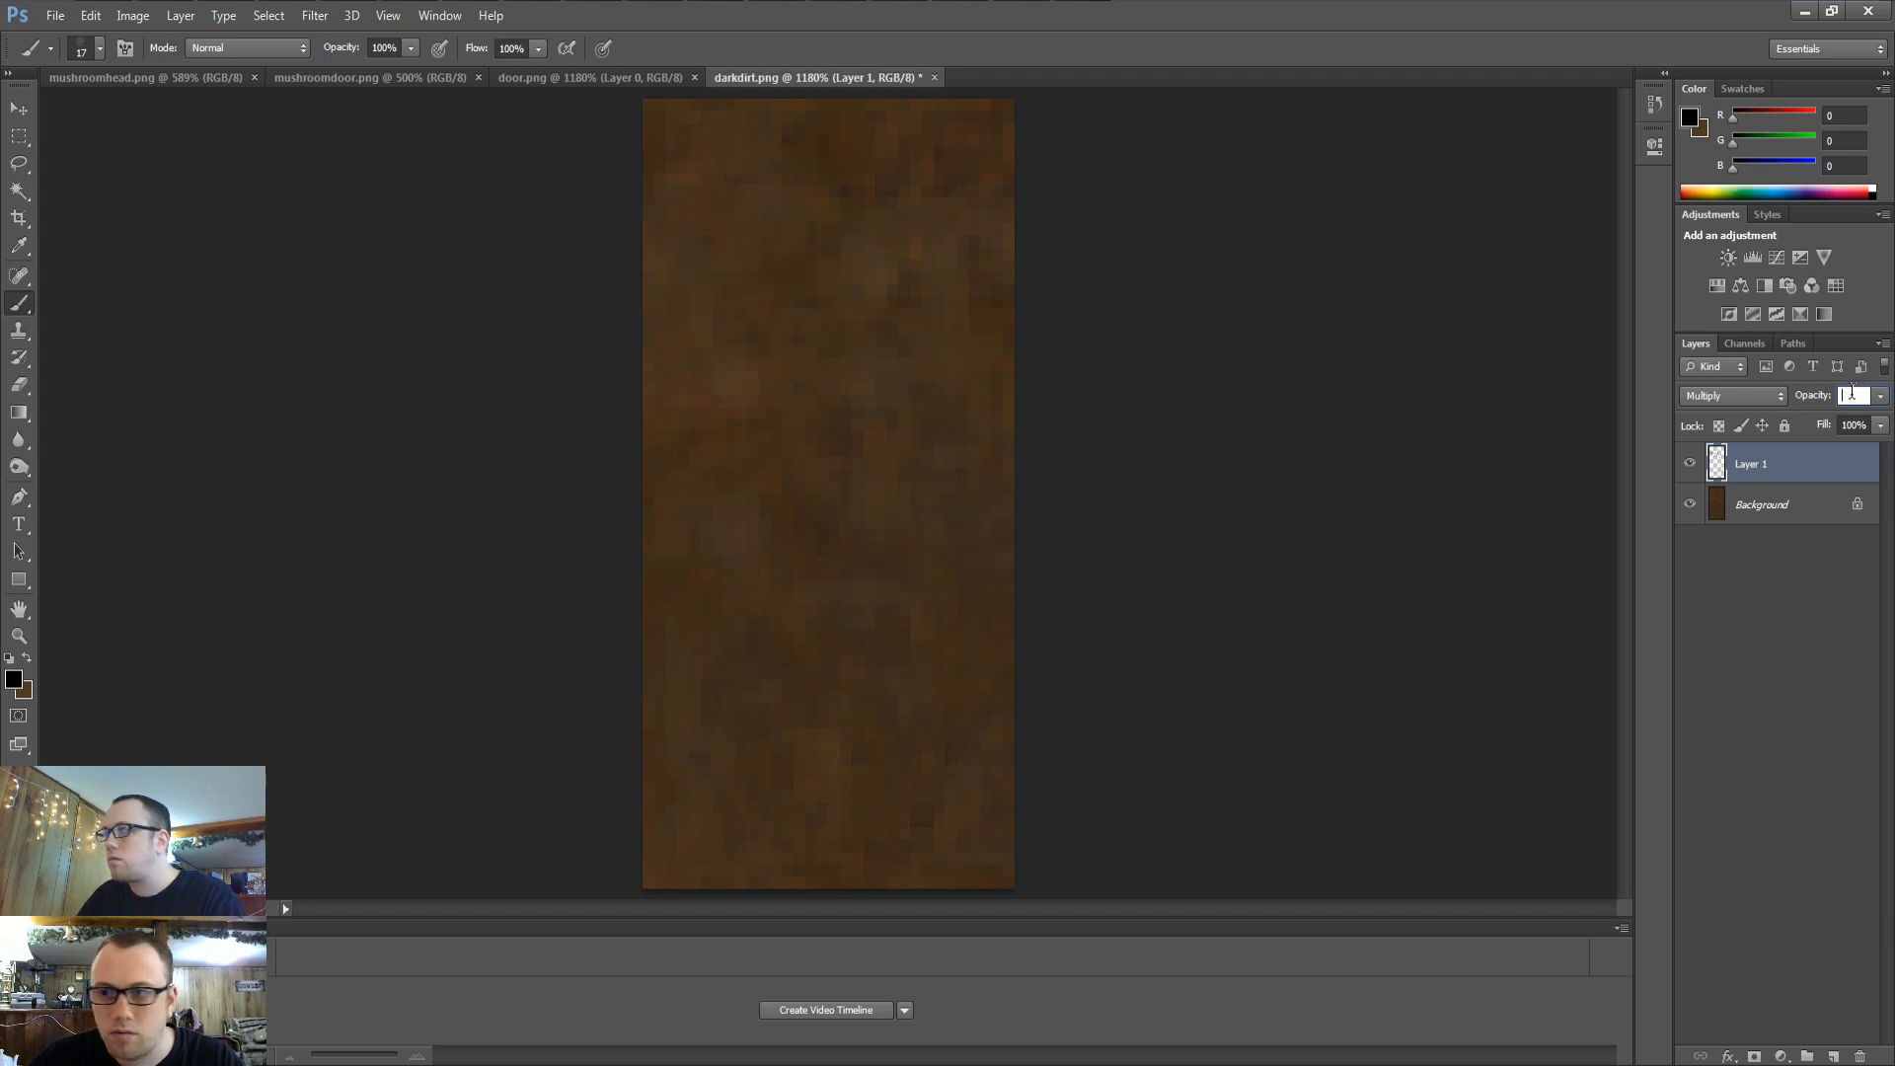
Set the speckle layer's opacity to 40% and flatten the image
key("BackSpace")
key("BackSpace")
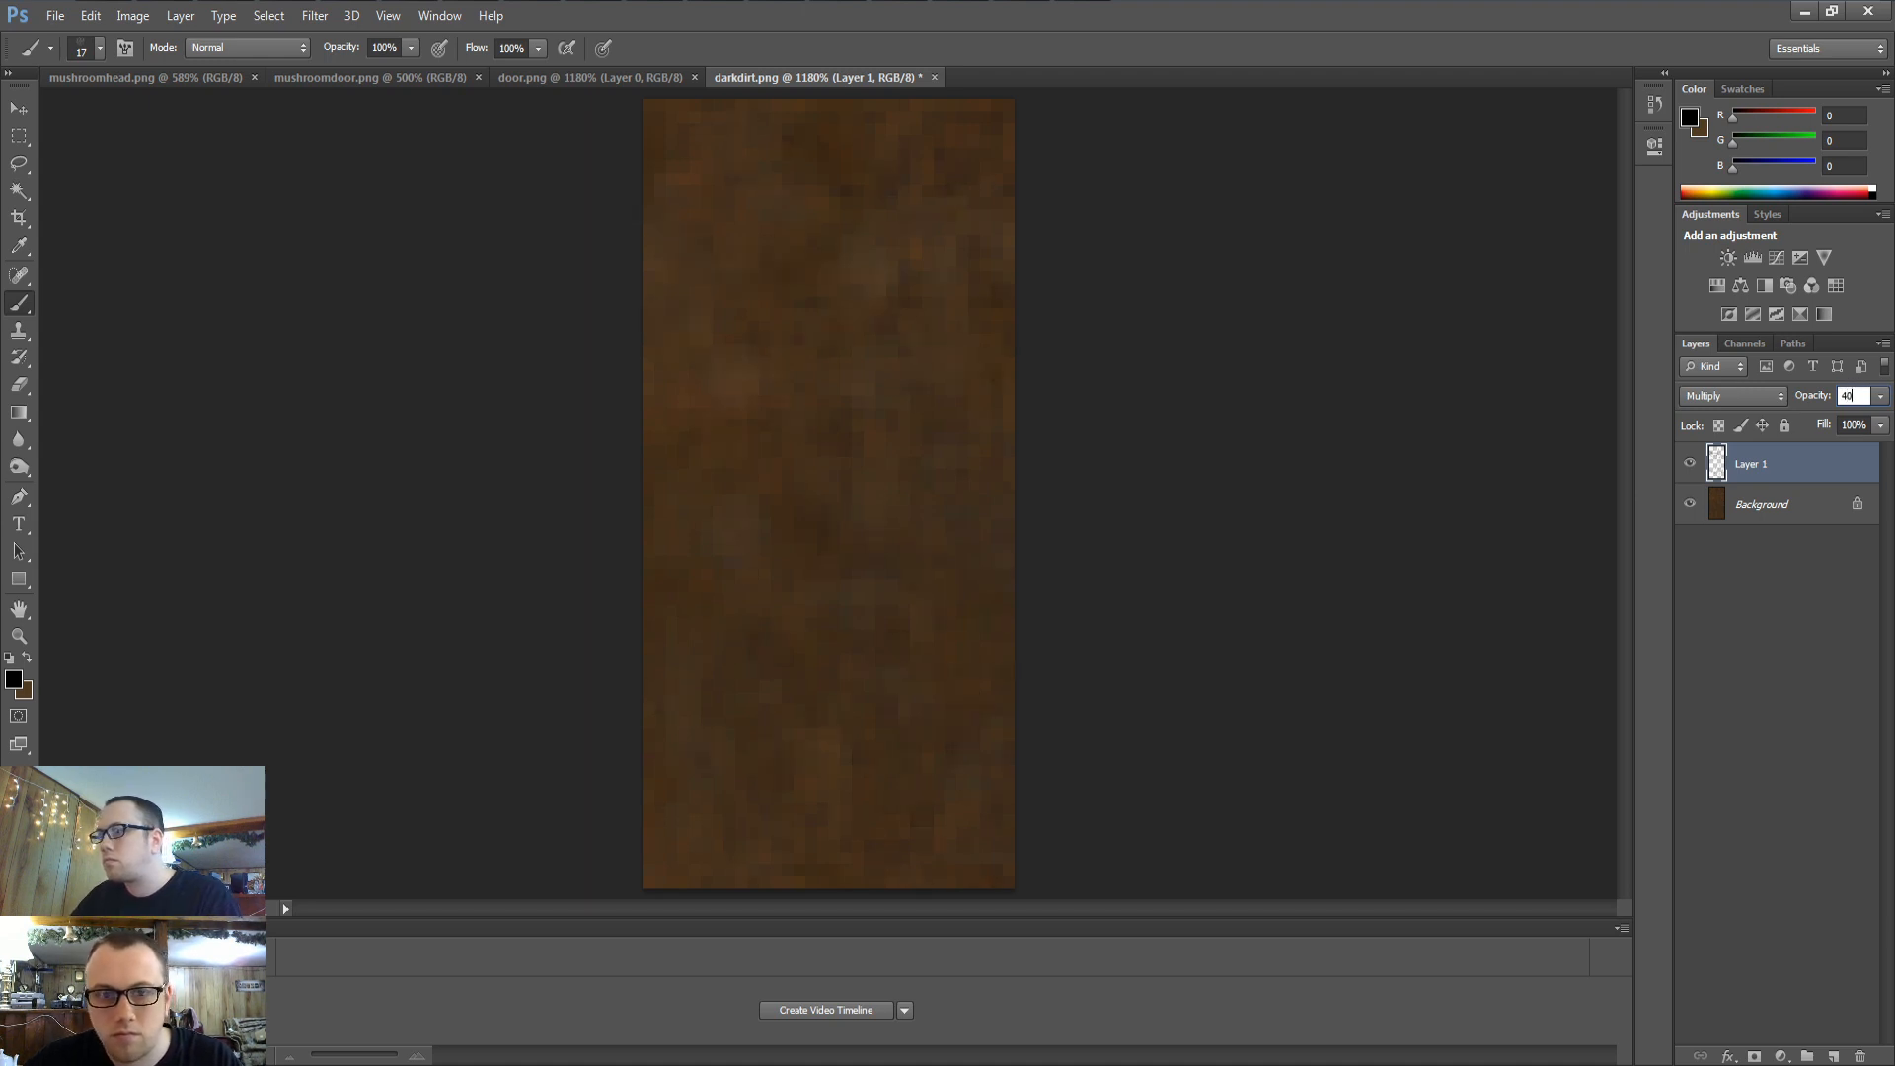
type("40")
right_click(1780, 470)
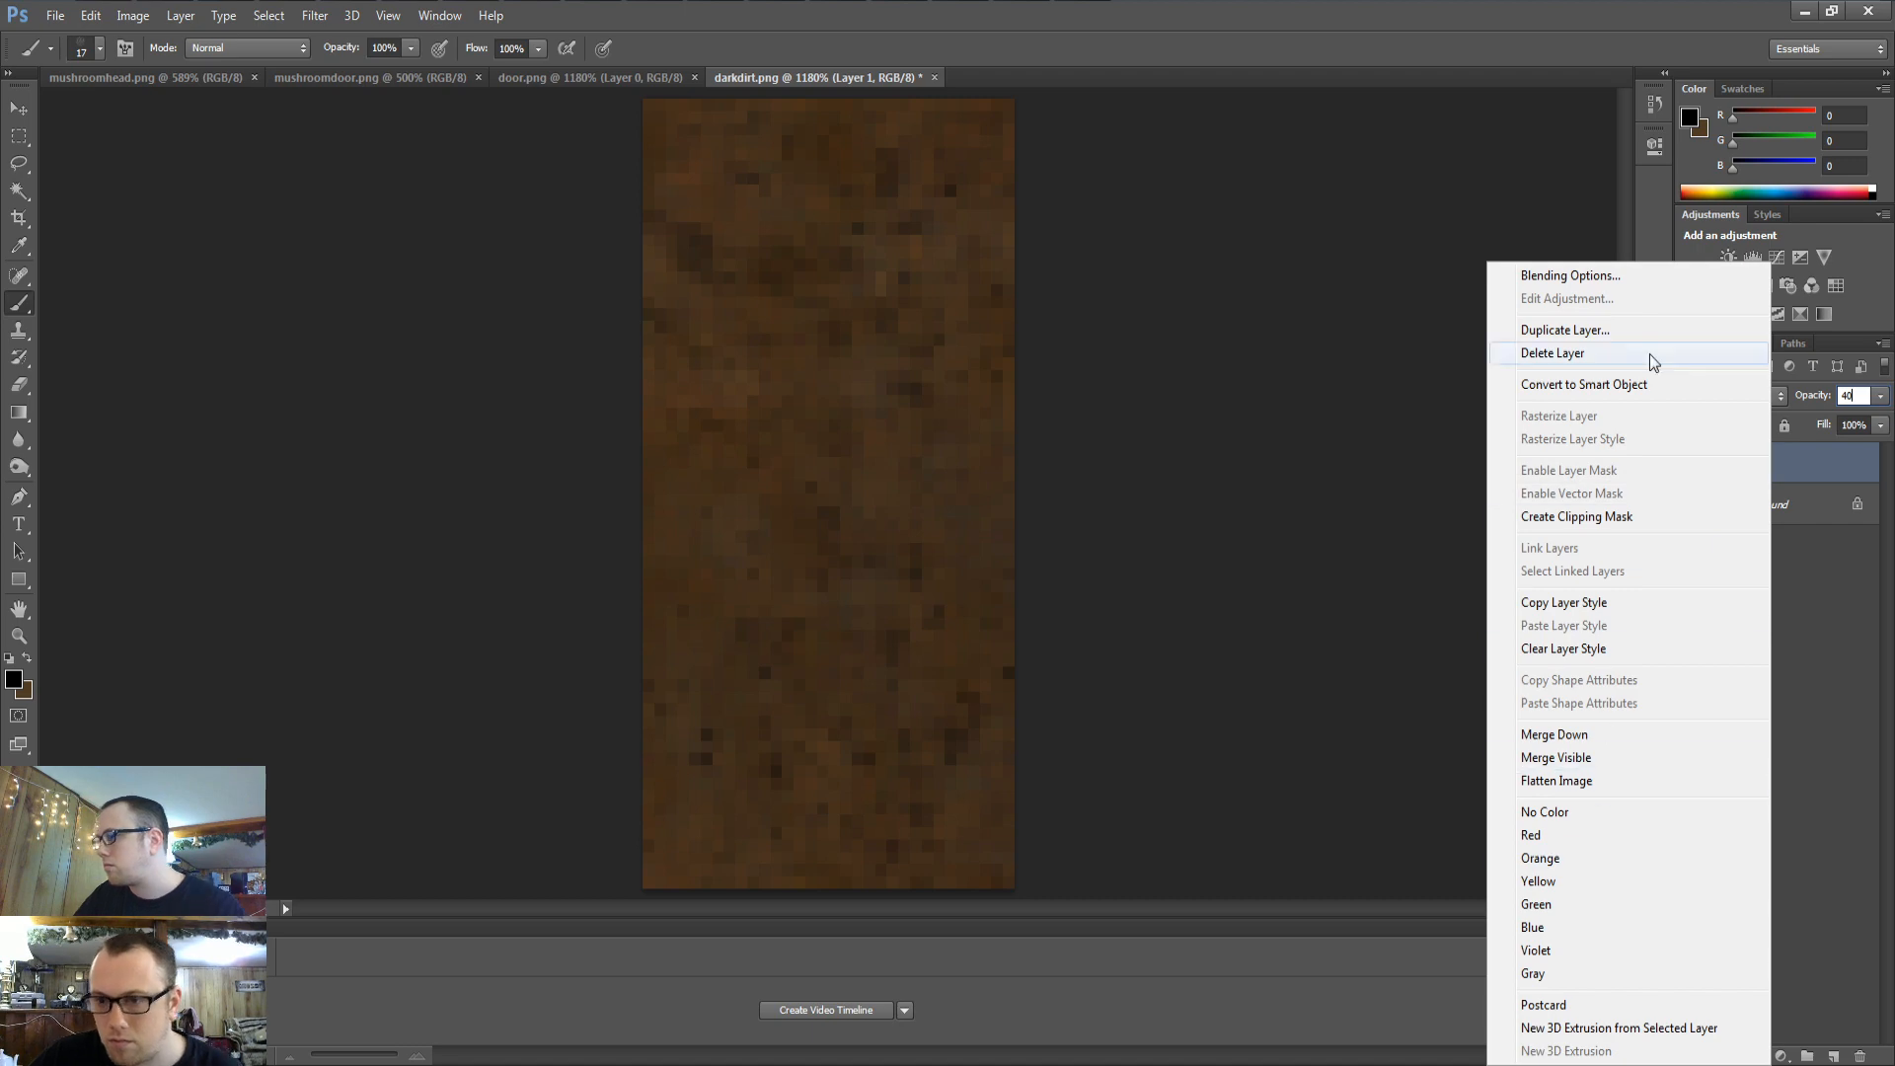
left_click(1557, 781)
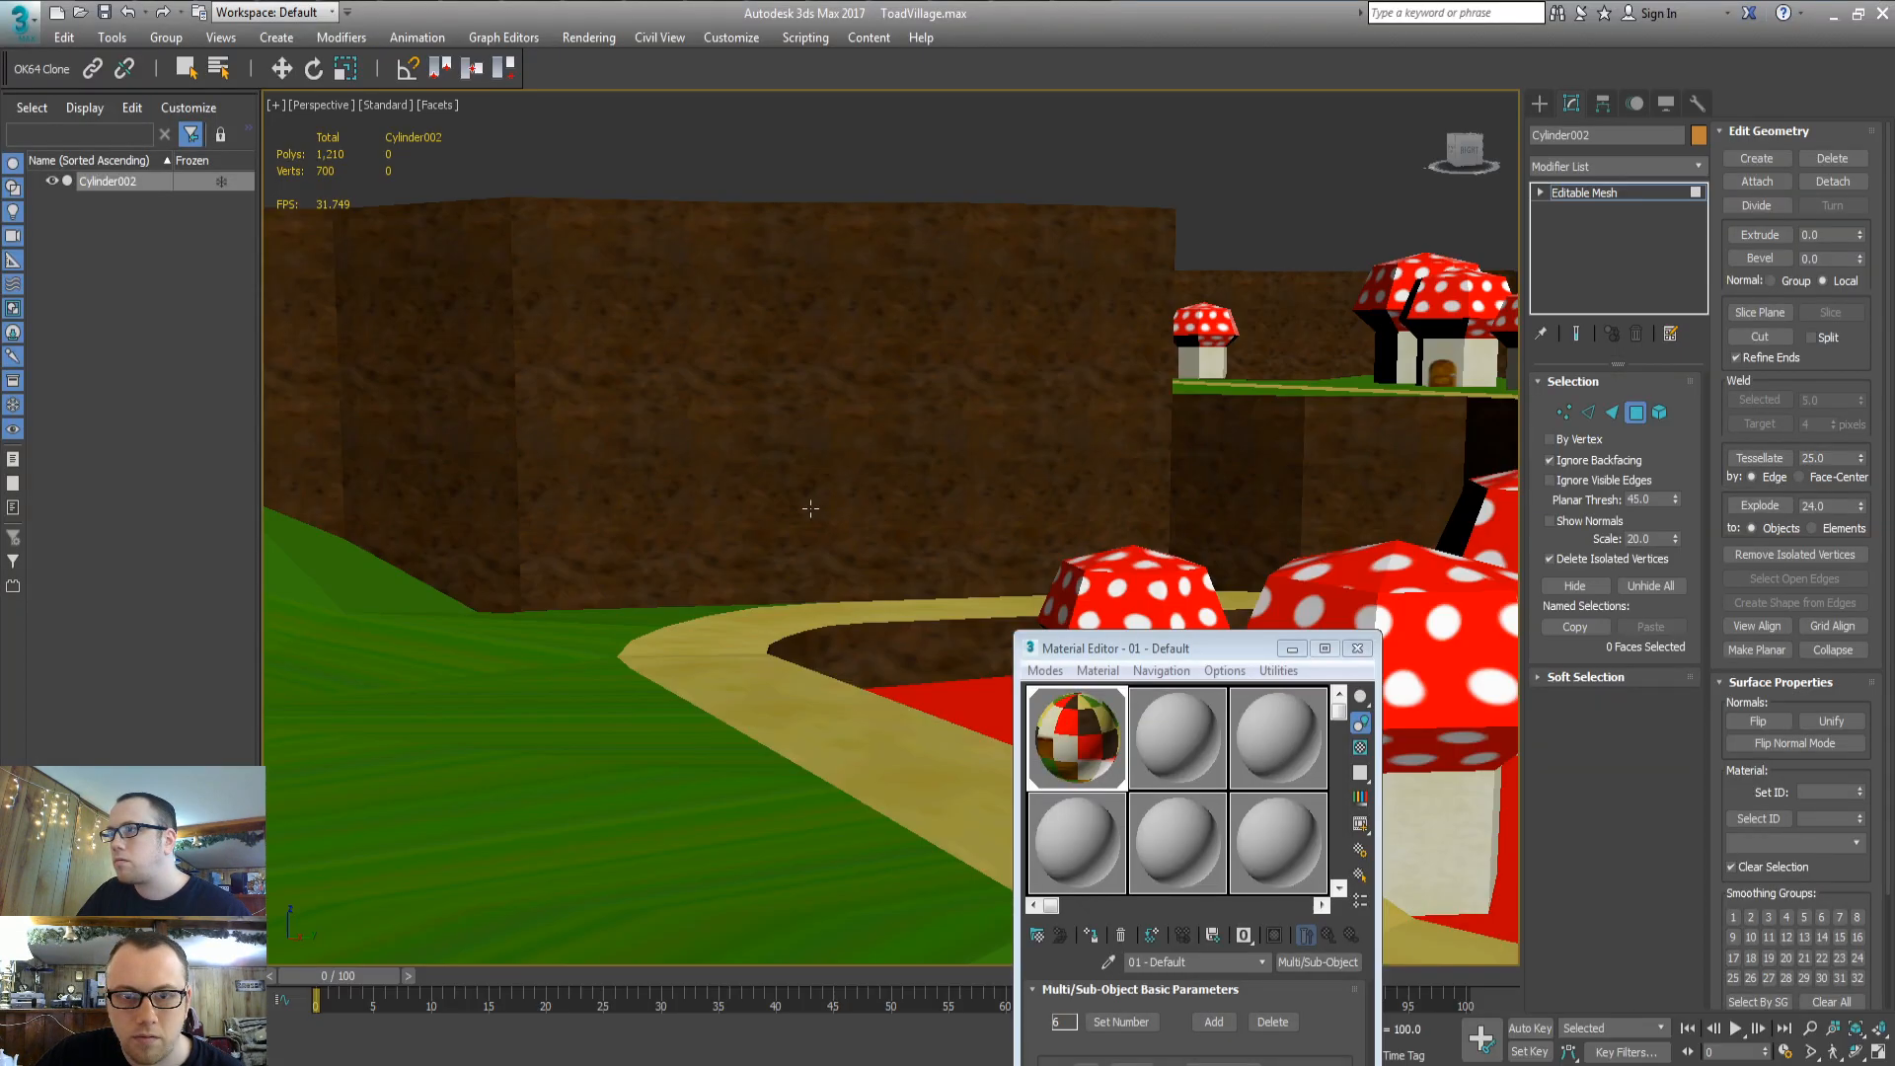
Inspect the speckled dirt texture on the track walls in 3ds Max, and return to darkdirt.png in Photoshop
scroll(810, 508, "up", 1)
middle_click_drag(811, 509, 743, 577)
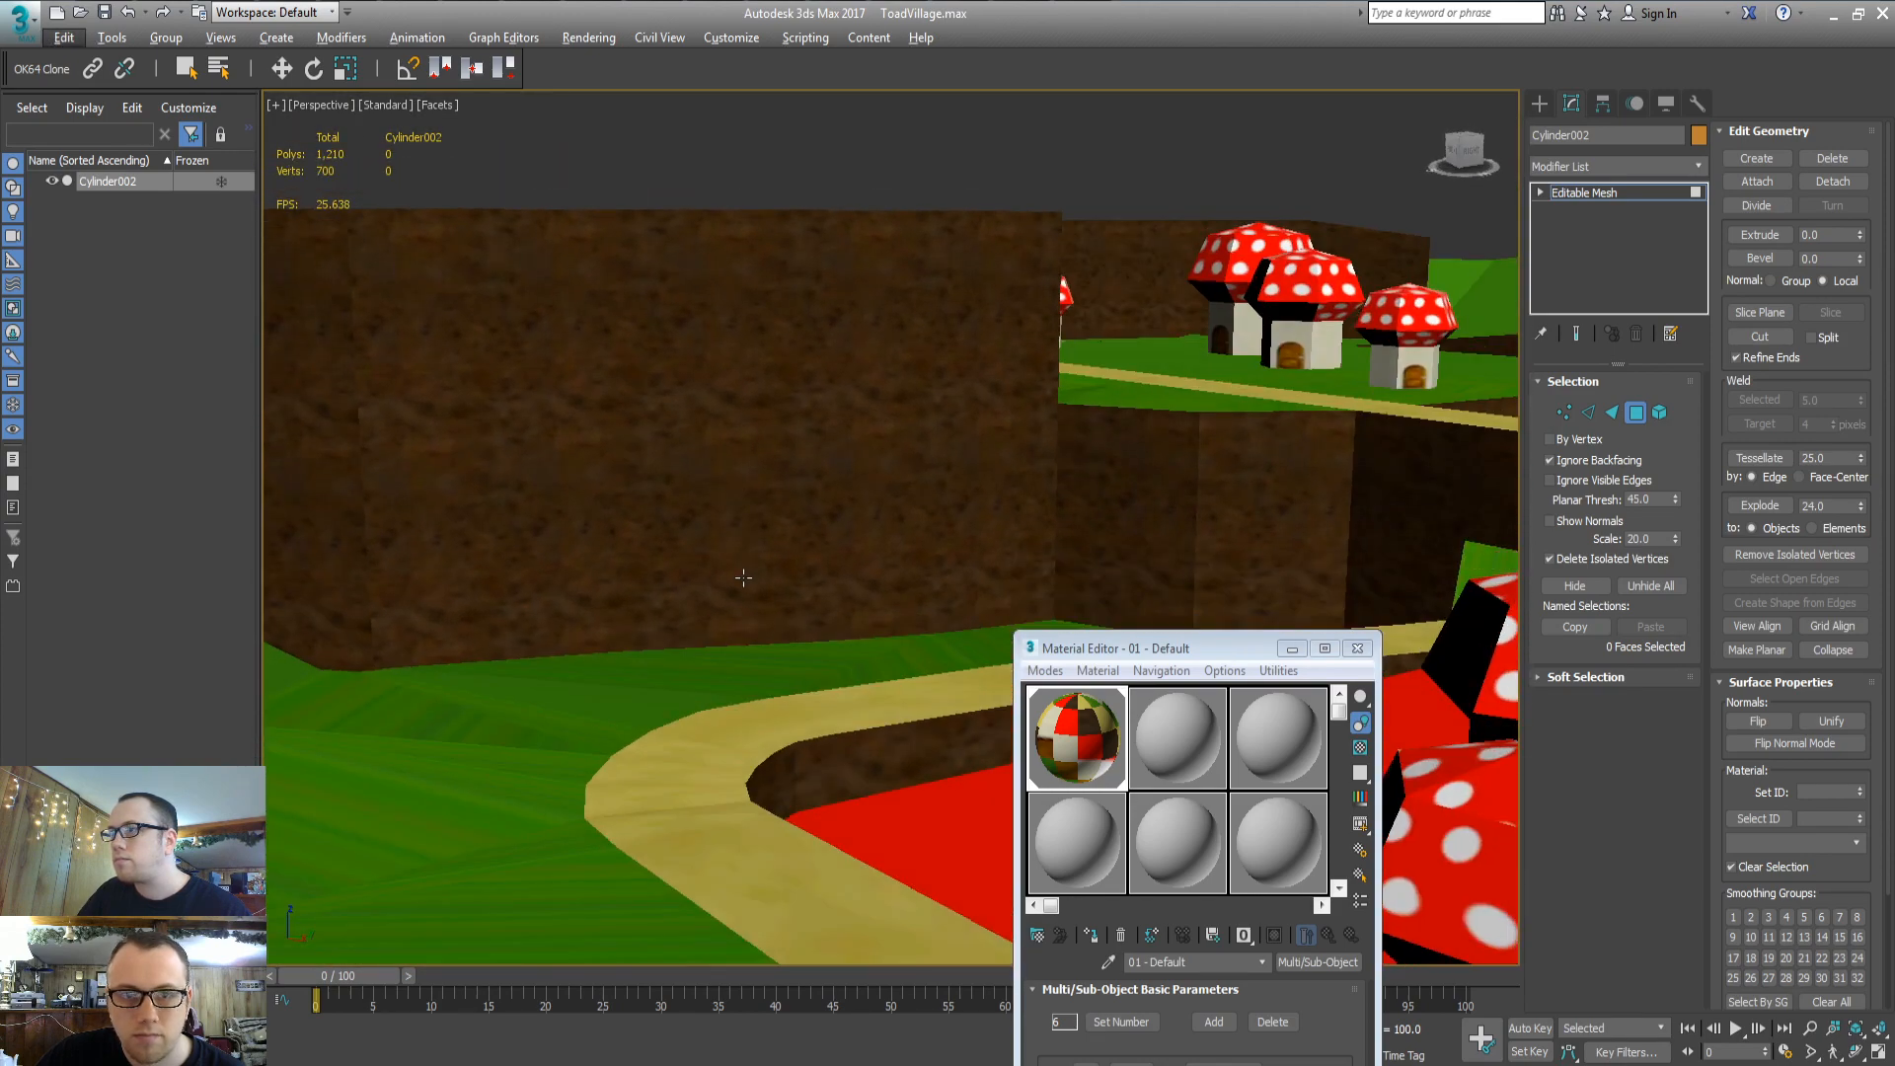
key("alt+Tab")
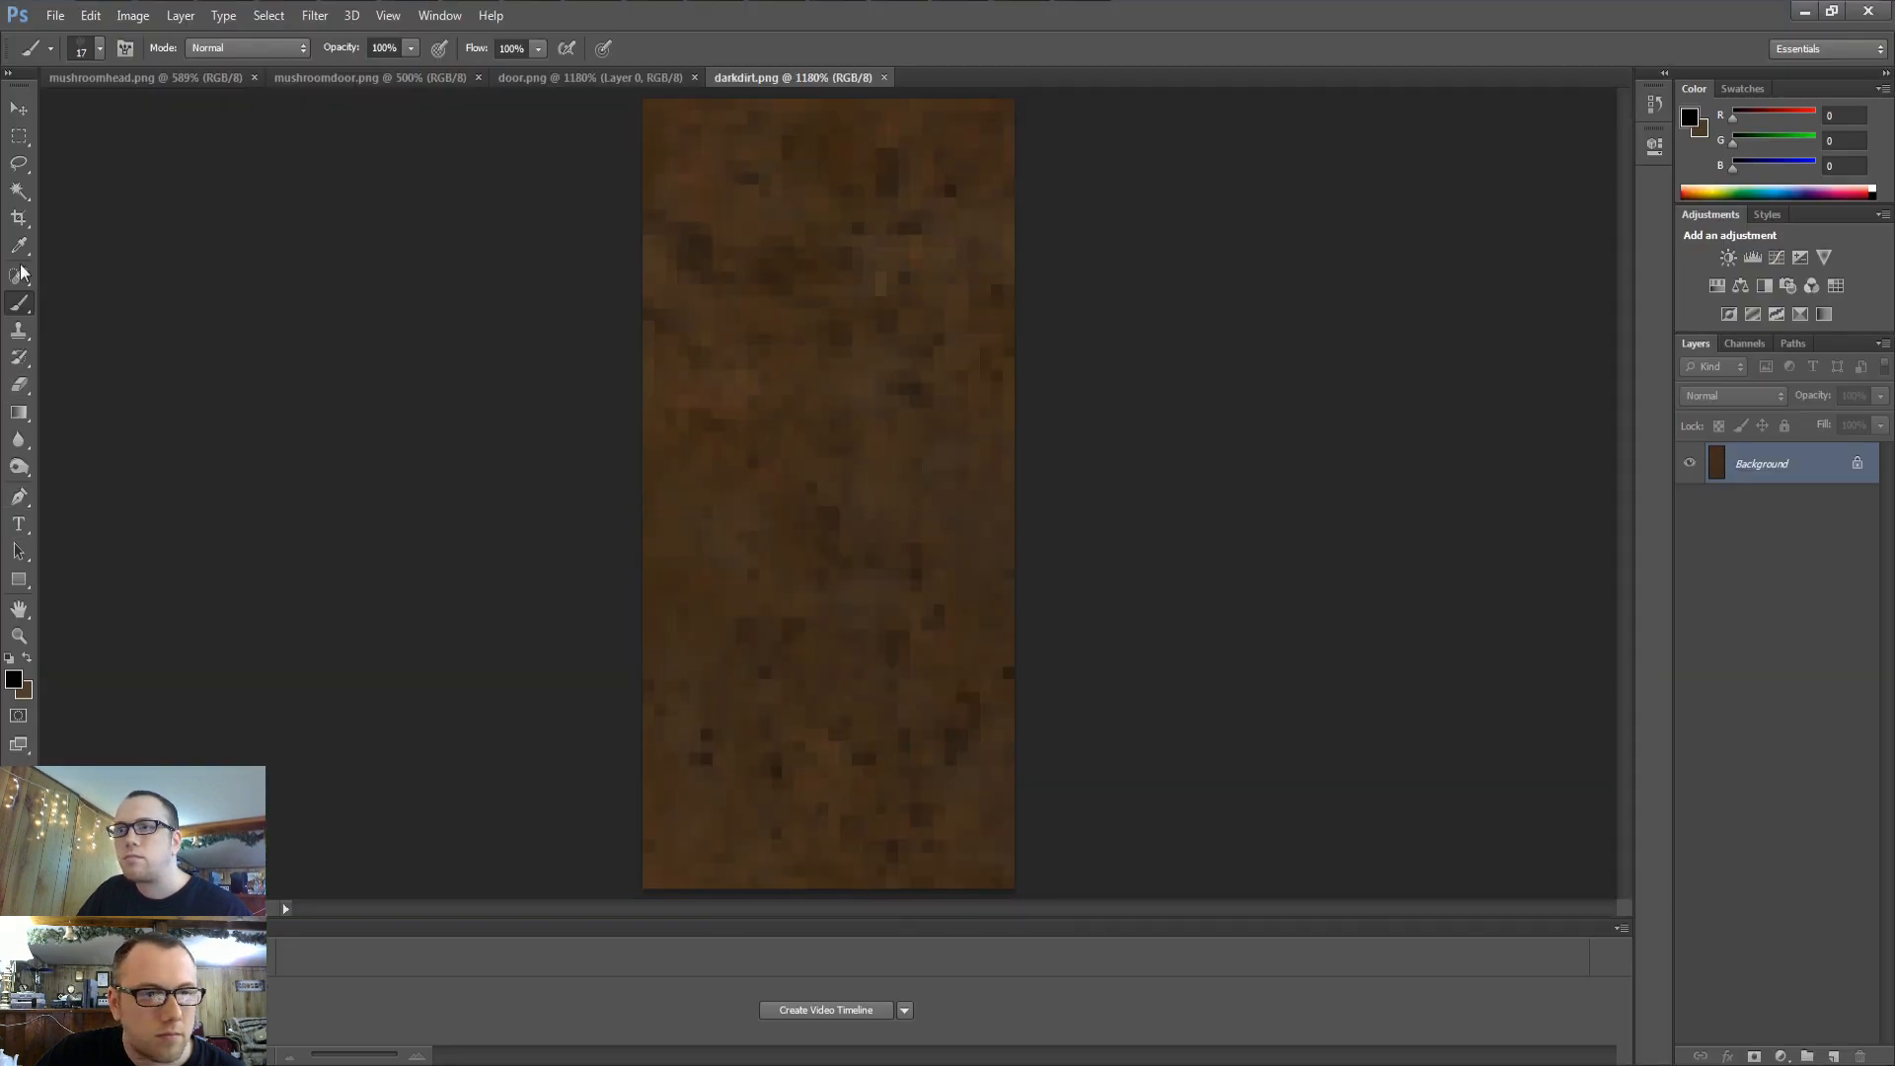
Add a new layer and set the foreground colour to light brown (RGB 145, 110, 60)
key("ctrl+shift+n")
key("Return")
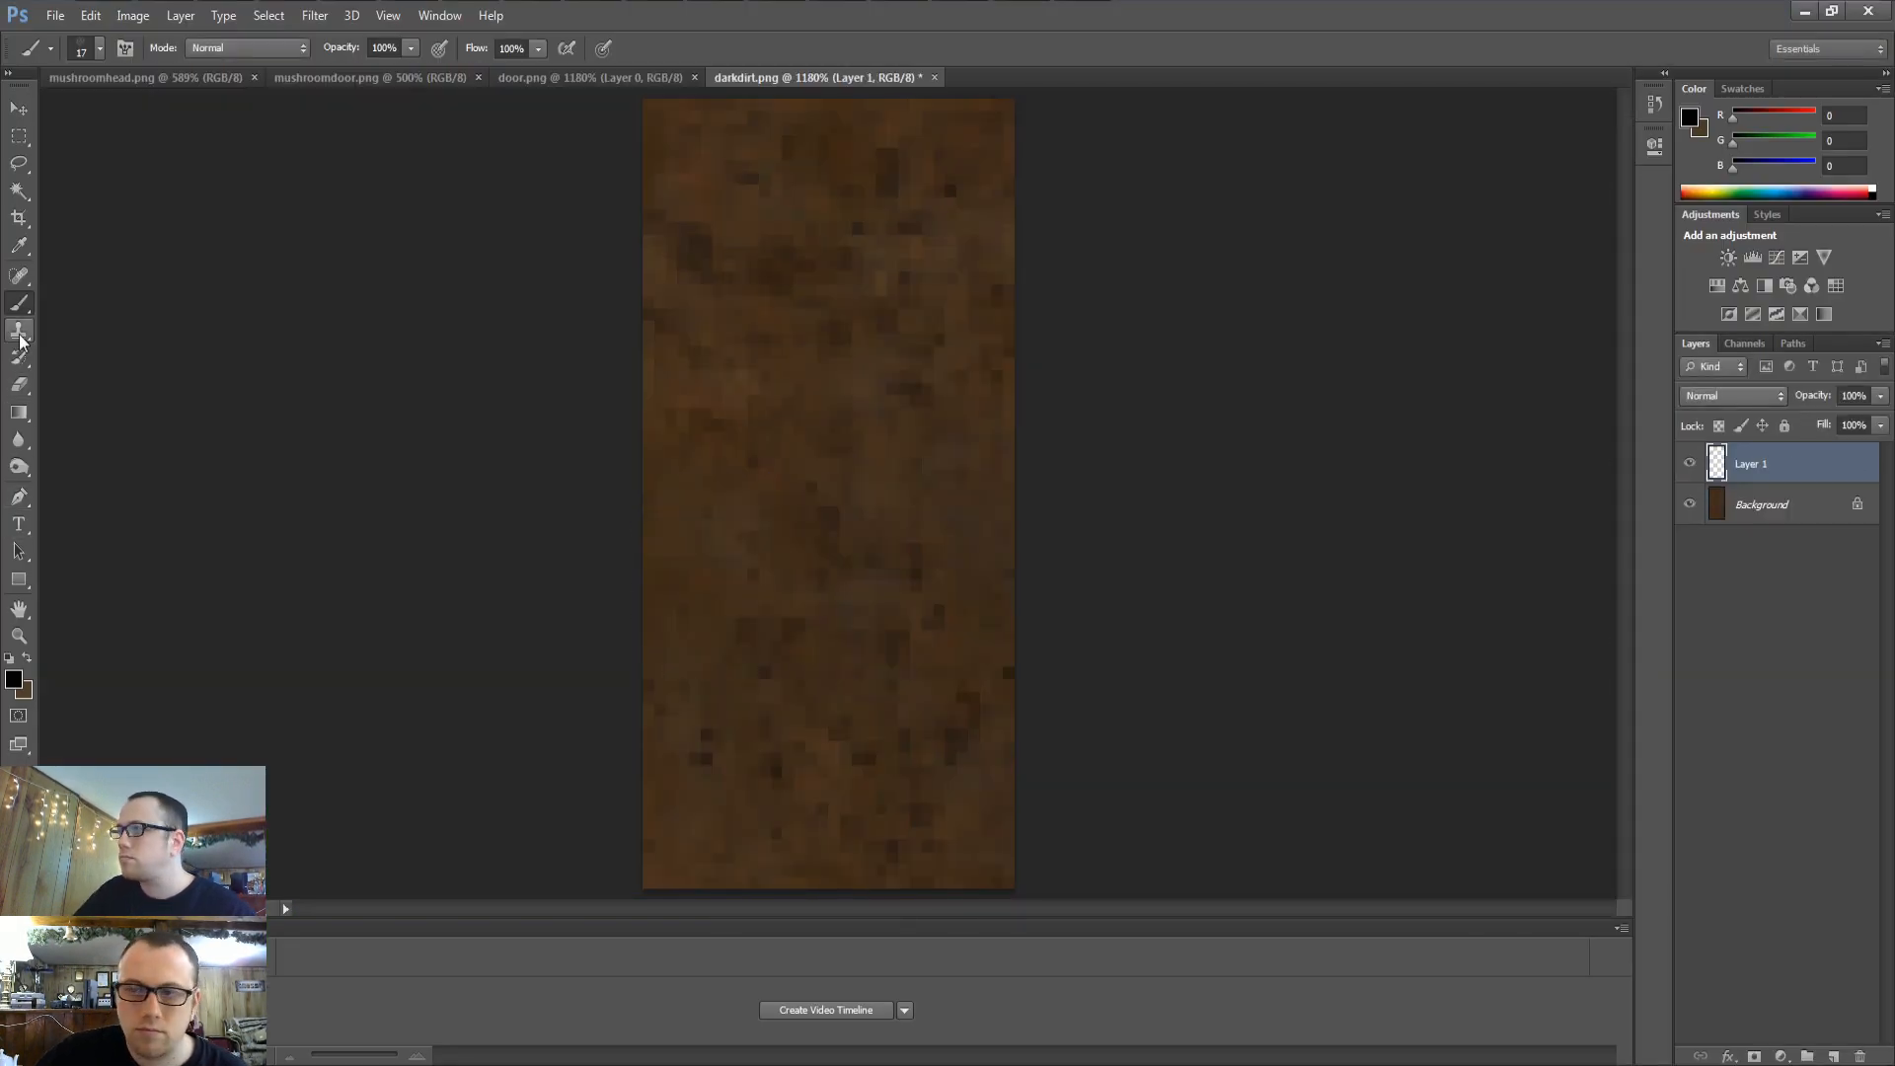
left_click(30, 666)
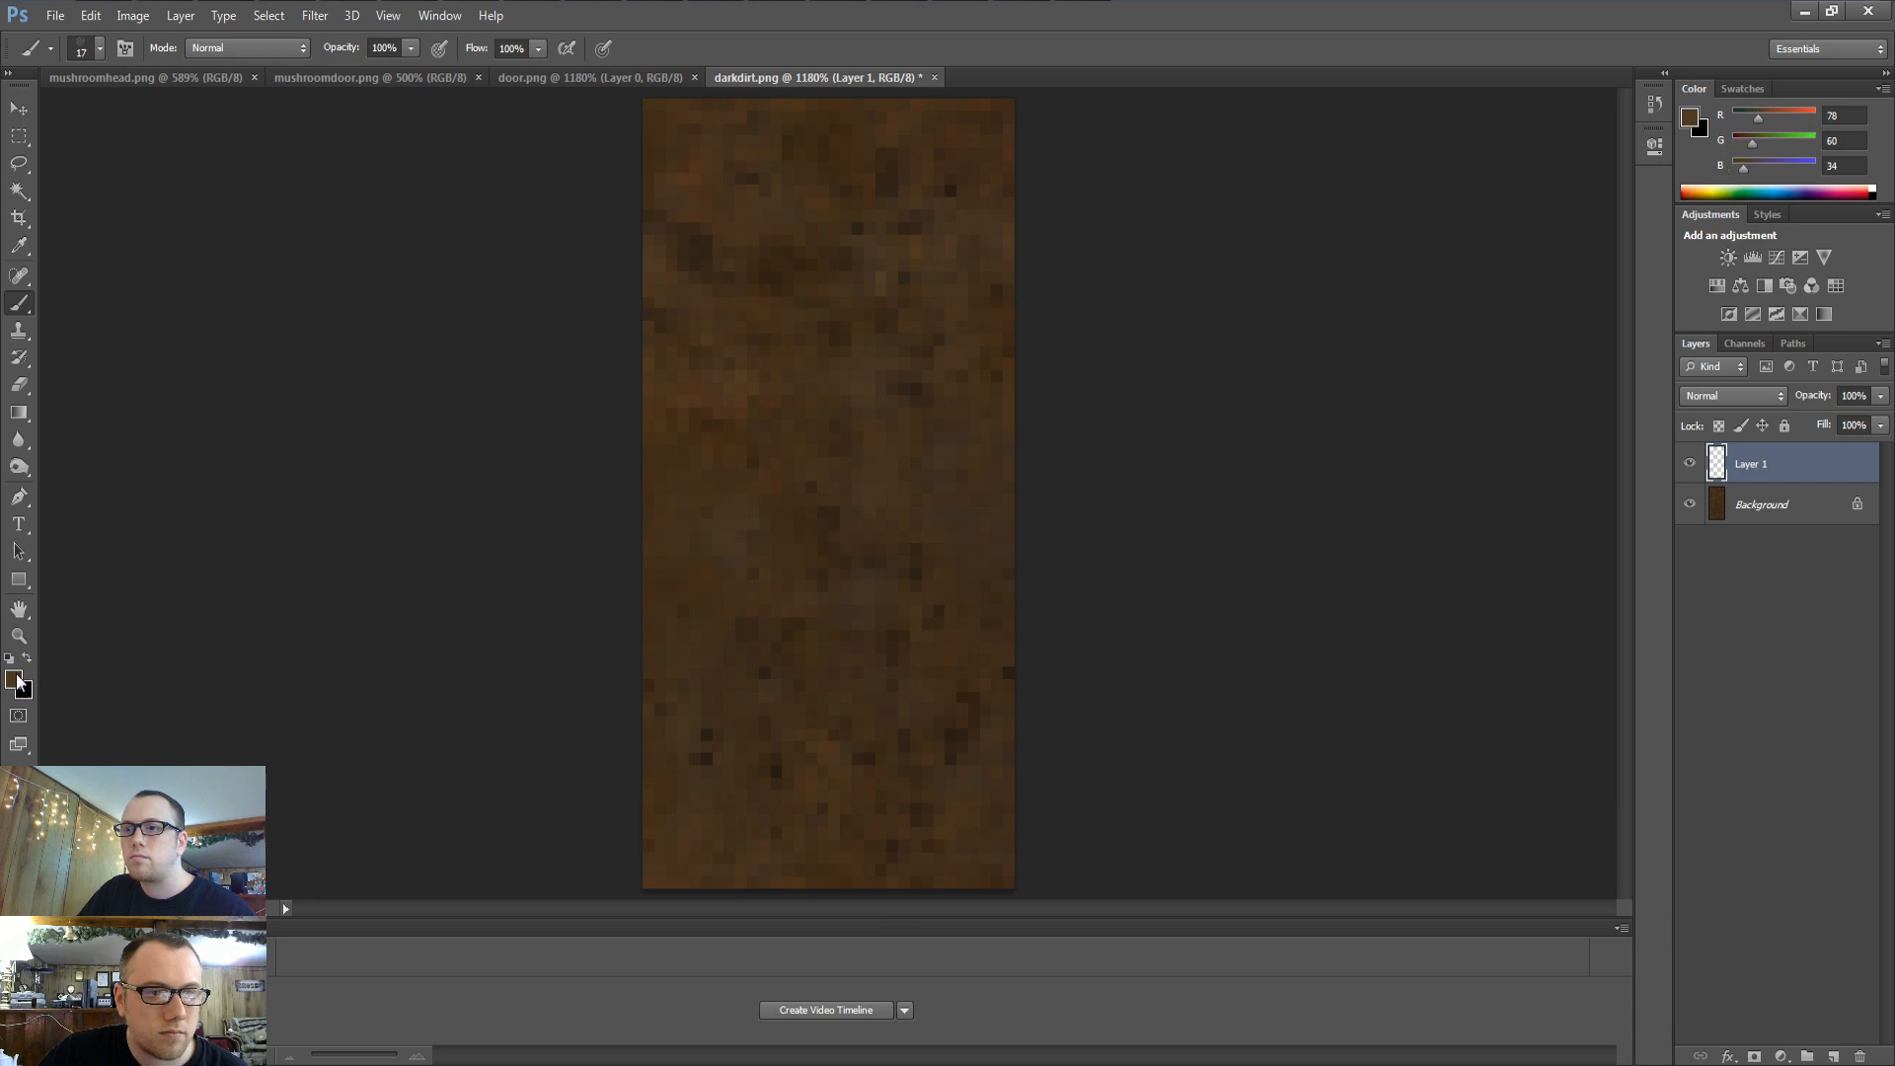
left_click(16, 676)
left_click_drag(820, 412, 836, 346)
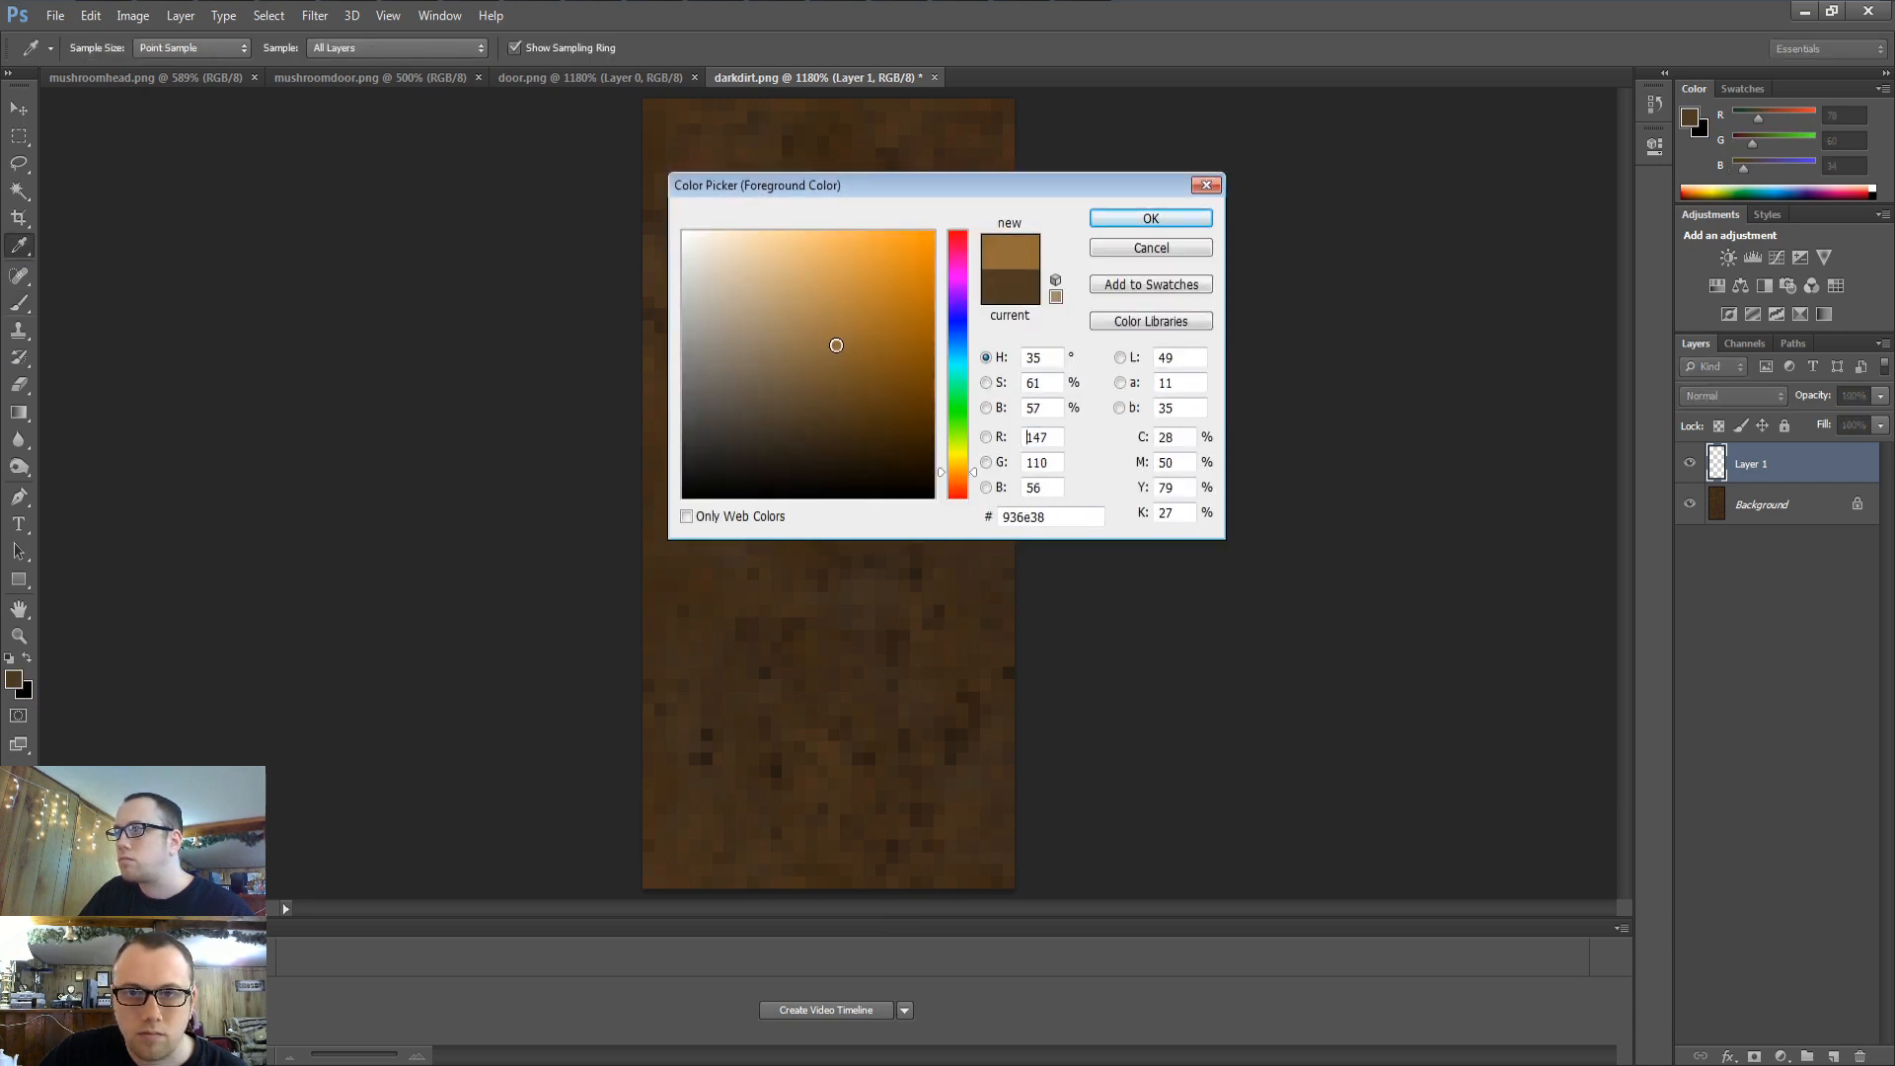
key("Return")
Choose the first soft round brush preset and set it to 2 px size and 27% hardness
key("b")
right_click(894, 331)
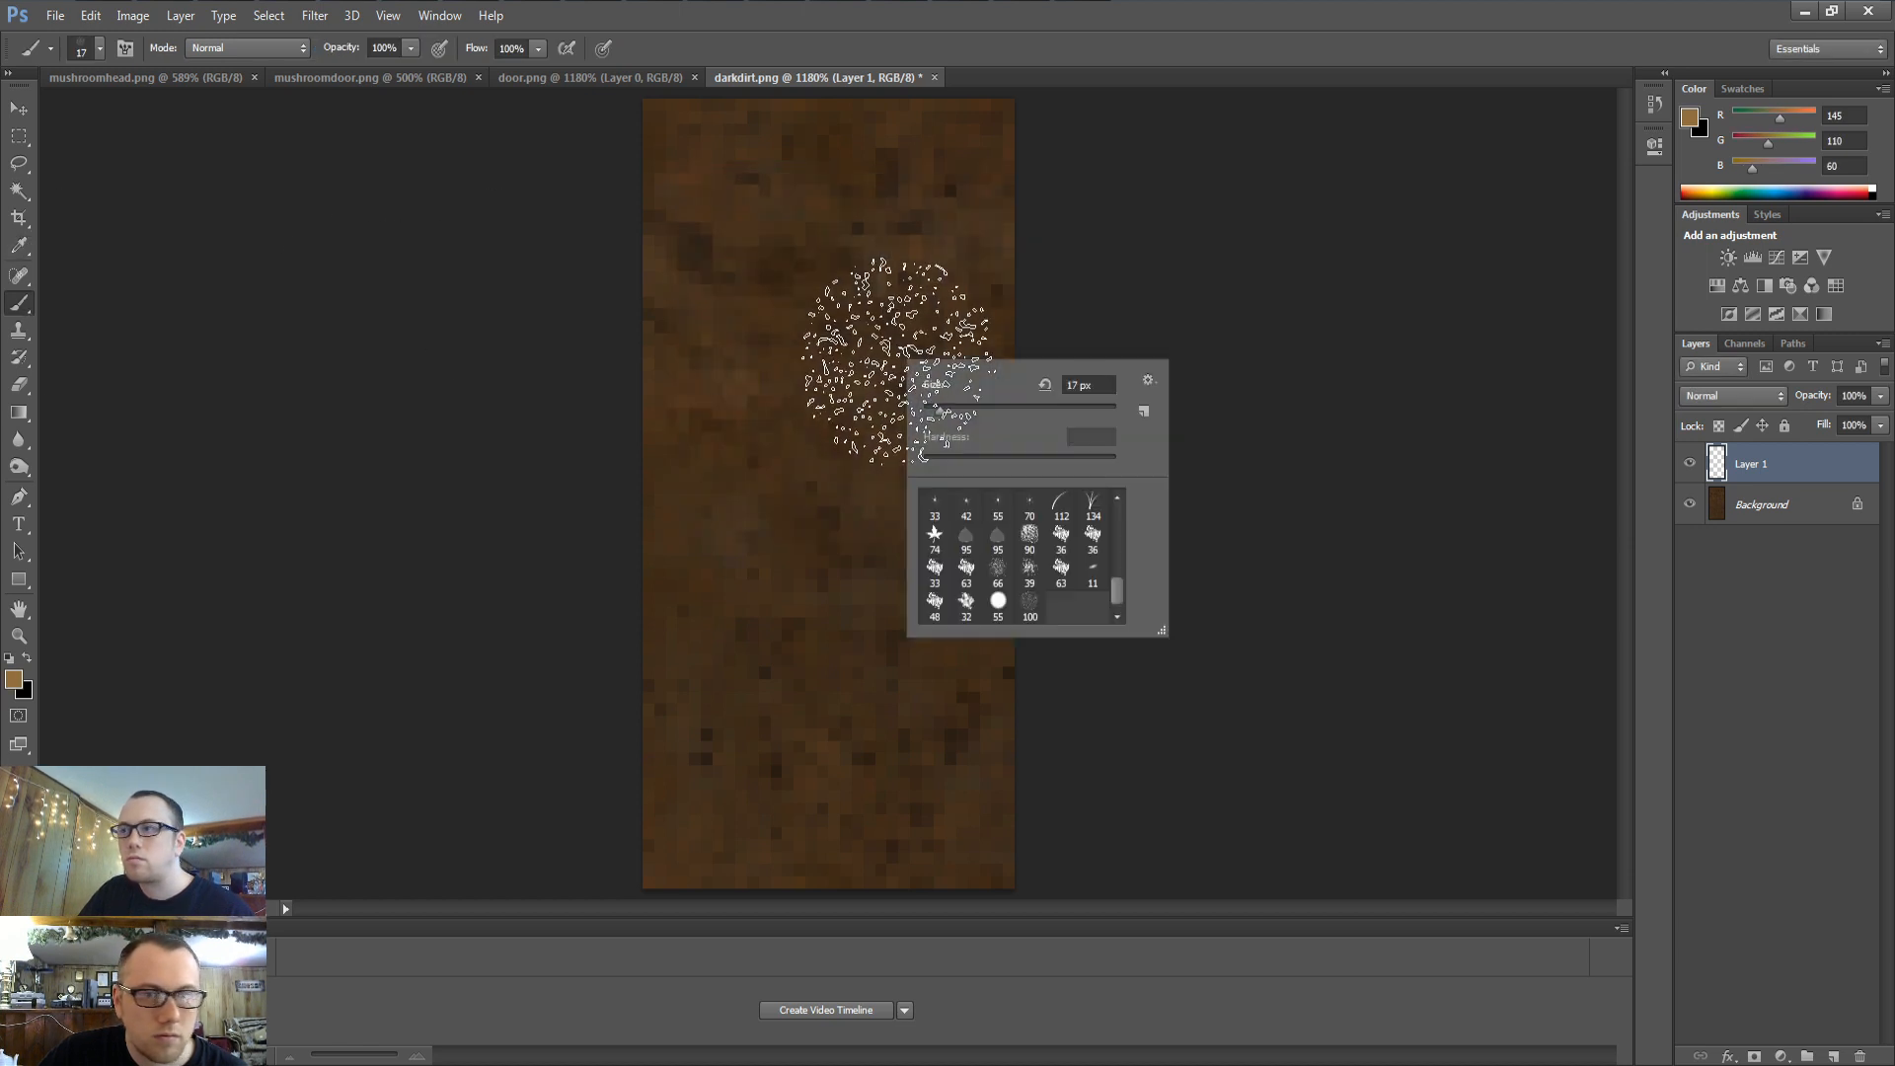
scroll(1026, 533, "up", 5)
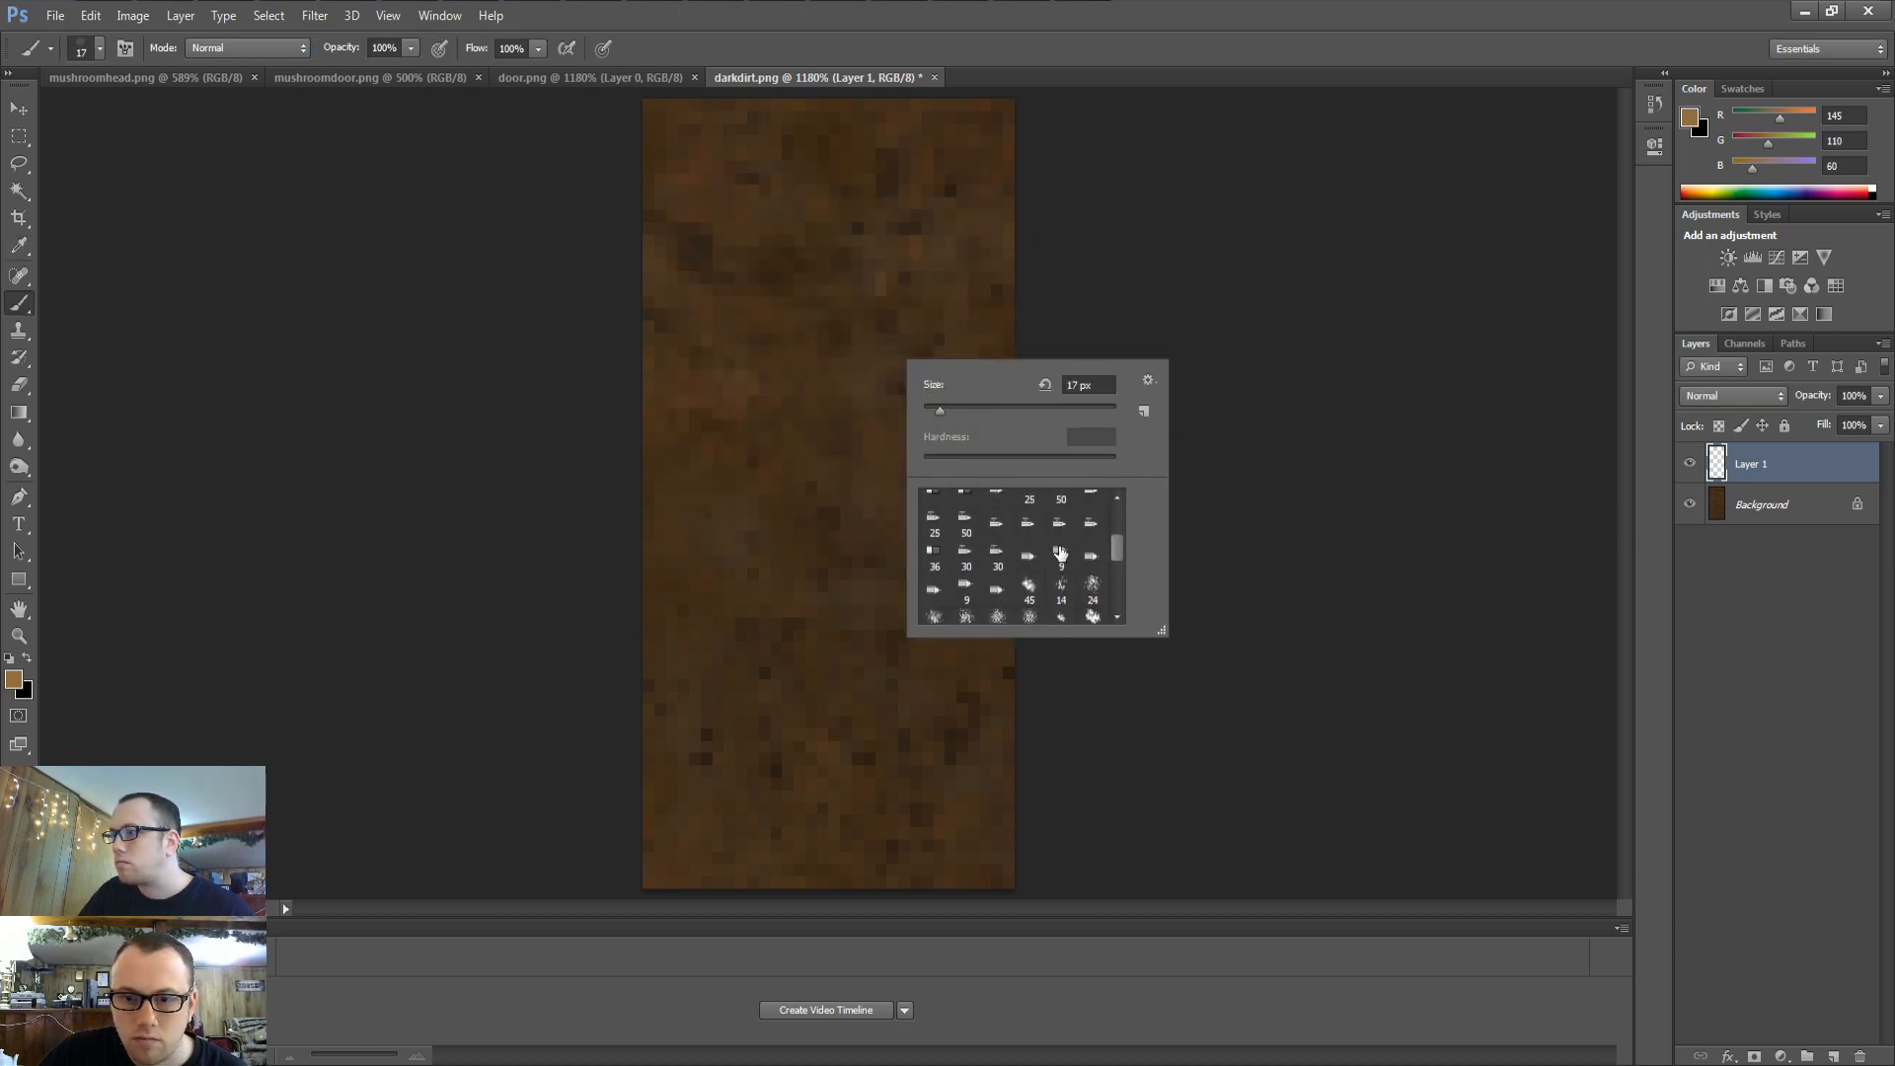
scroll(1060, 553, "up", 3)
left_click(935, 506)
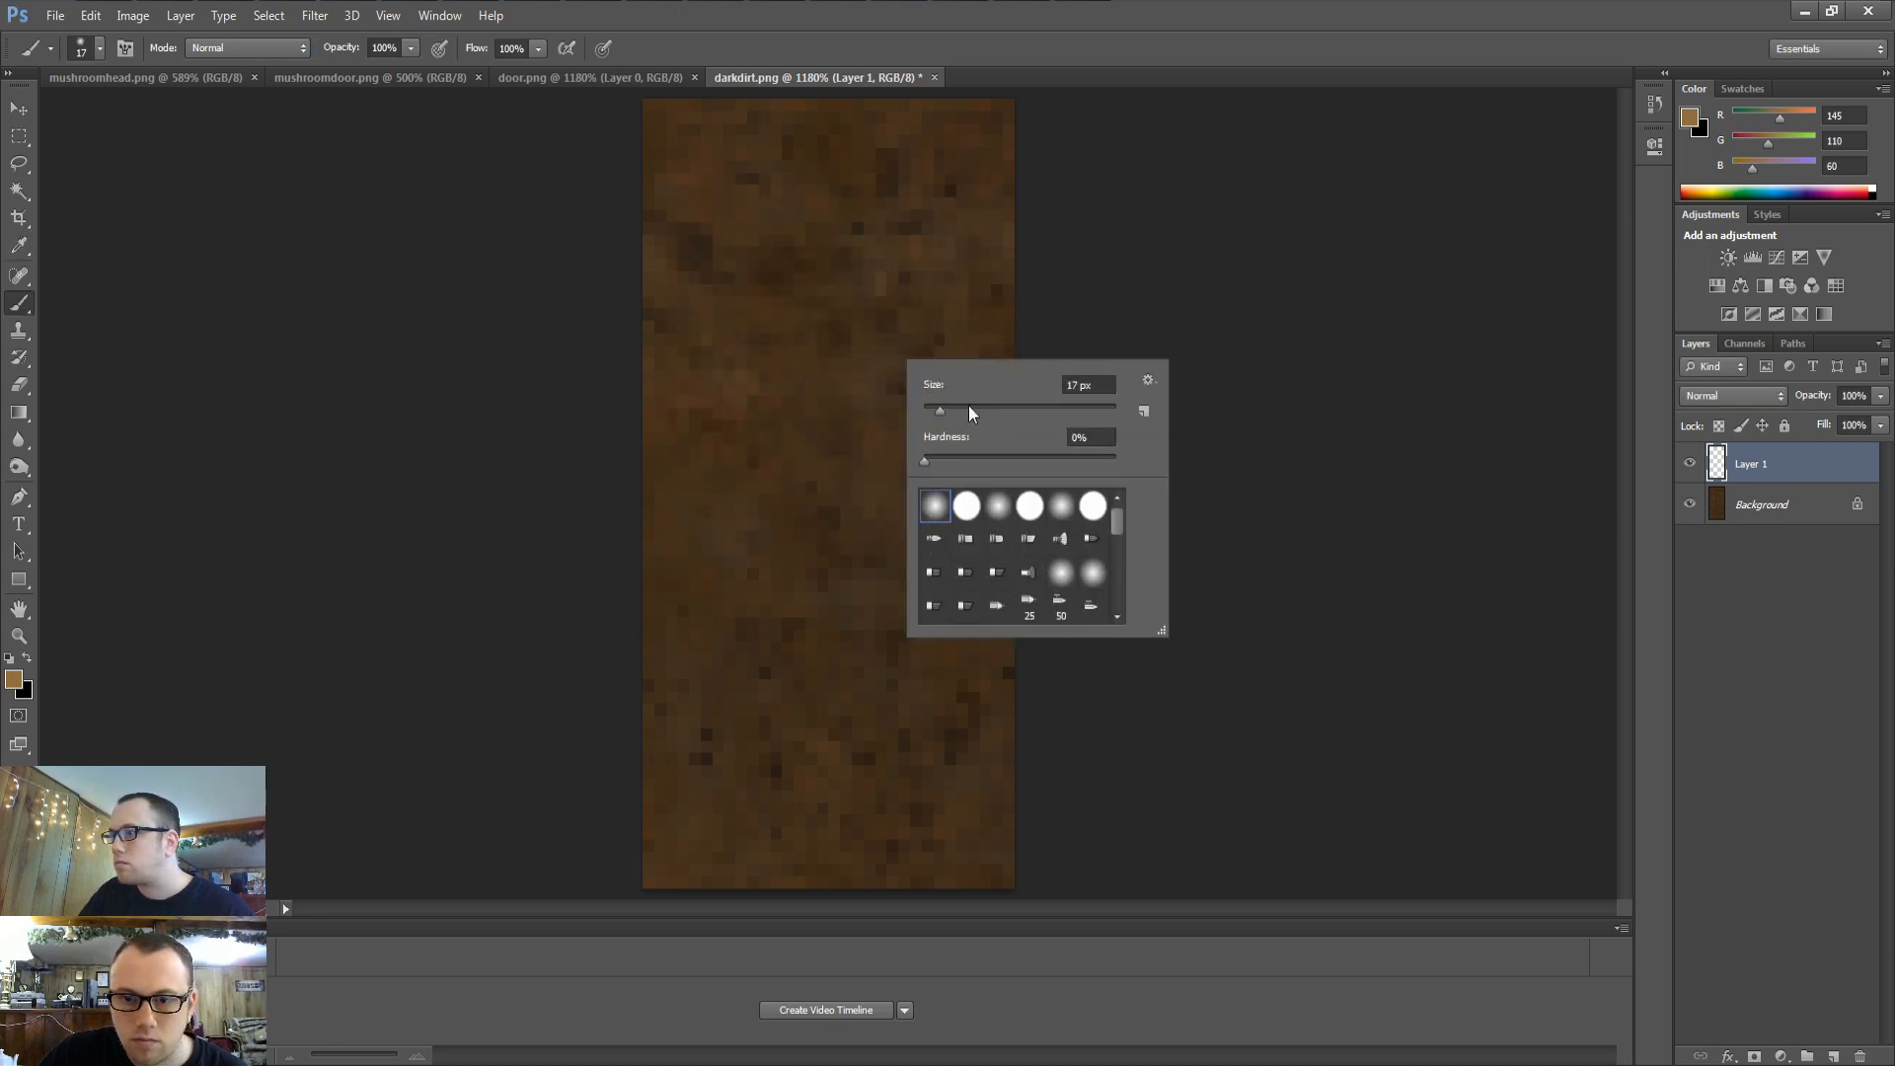
left_click(975, 460)
left_click_drag(942, 410, 926, 413)
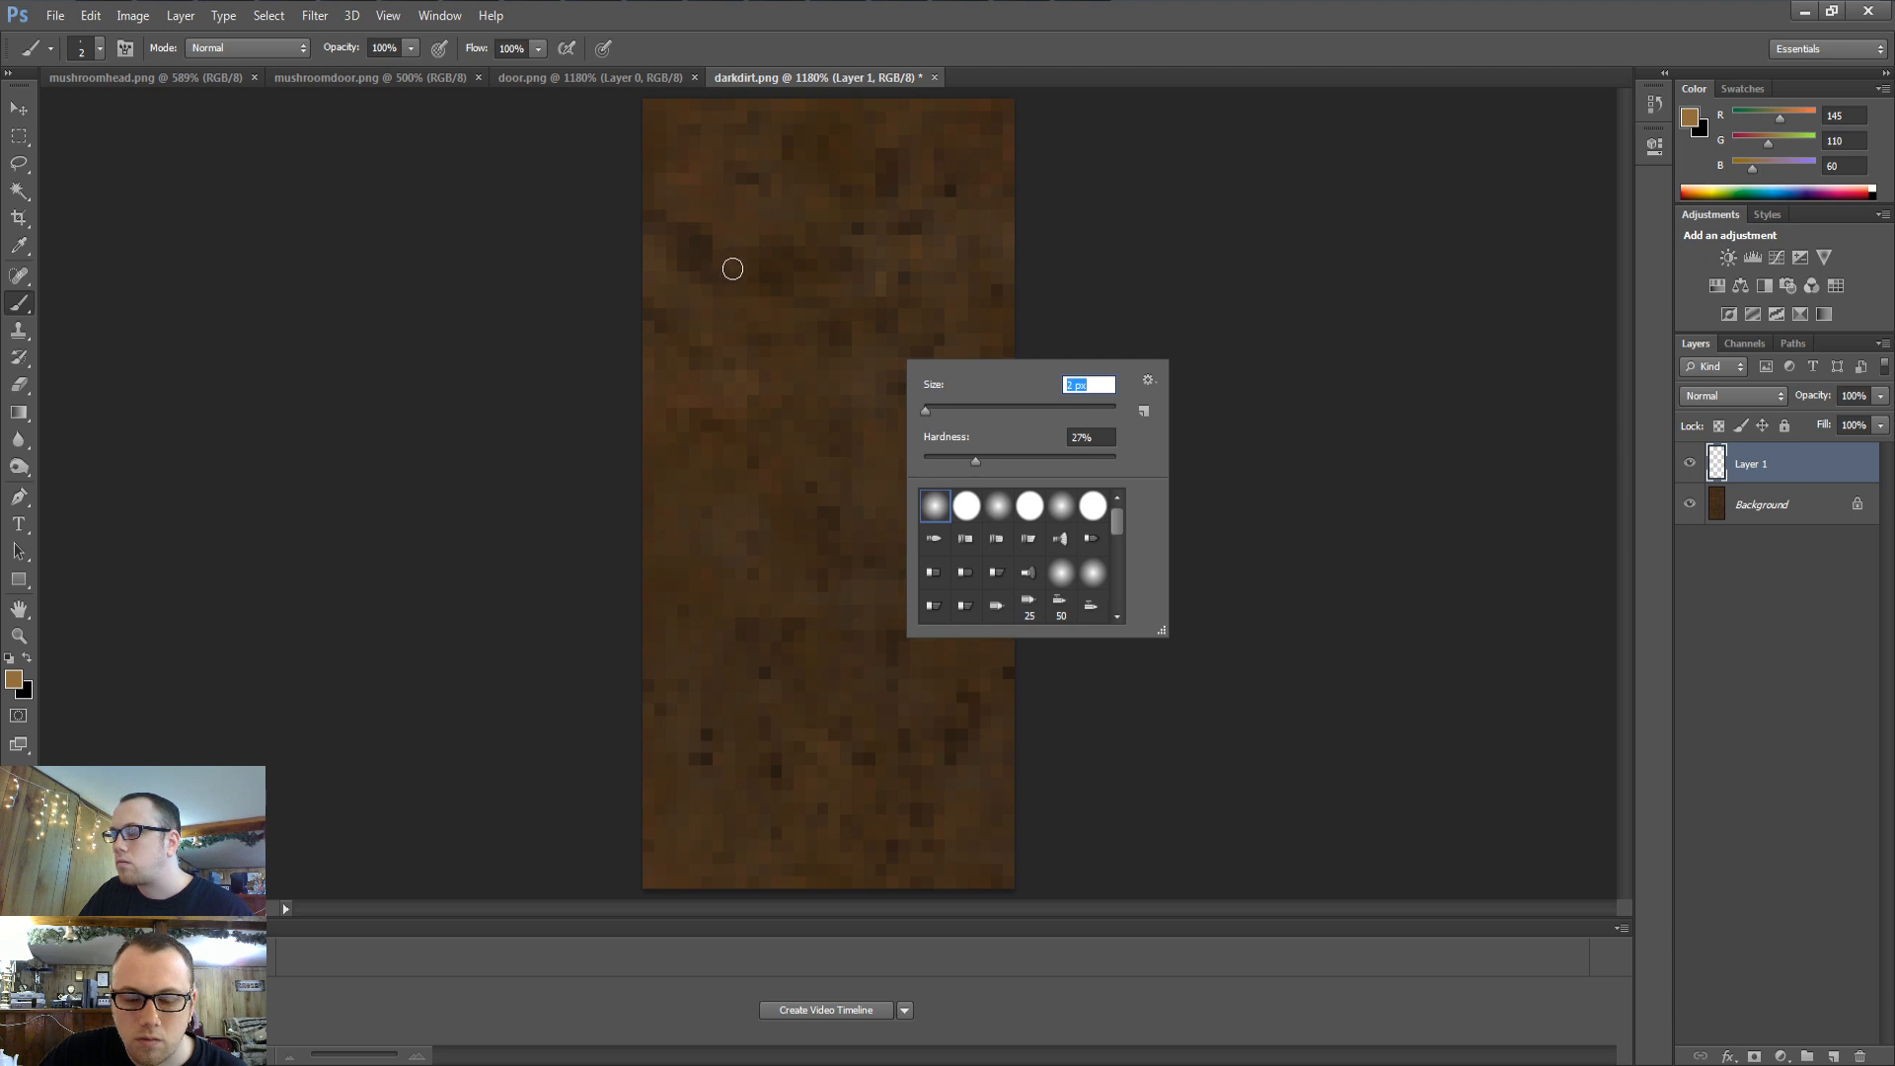
Dot light-brown specks across the texture's upper half, extending short speckled lines towards the top corners
left_click(790, 253)
left_click(755, 260)
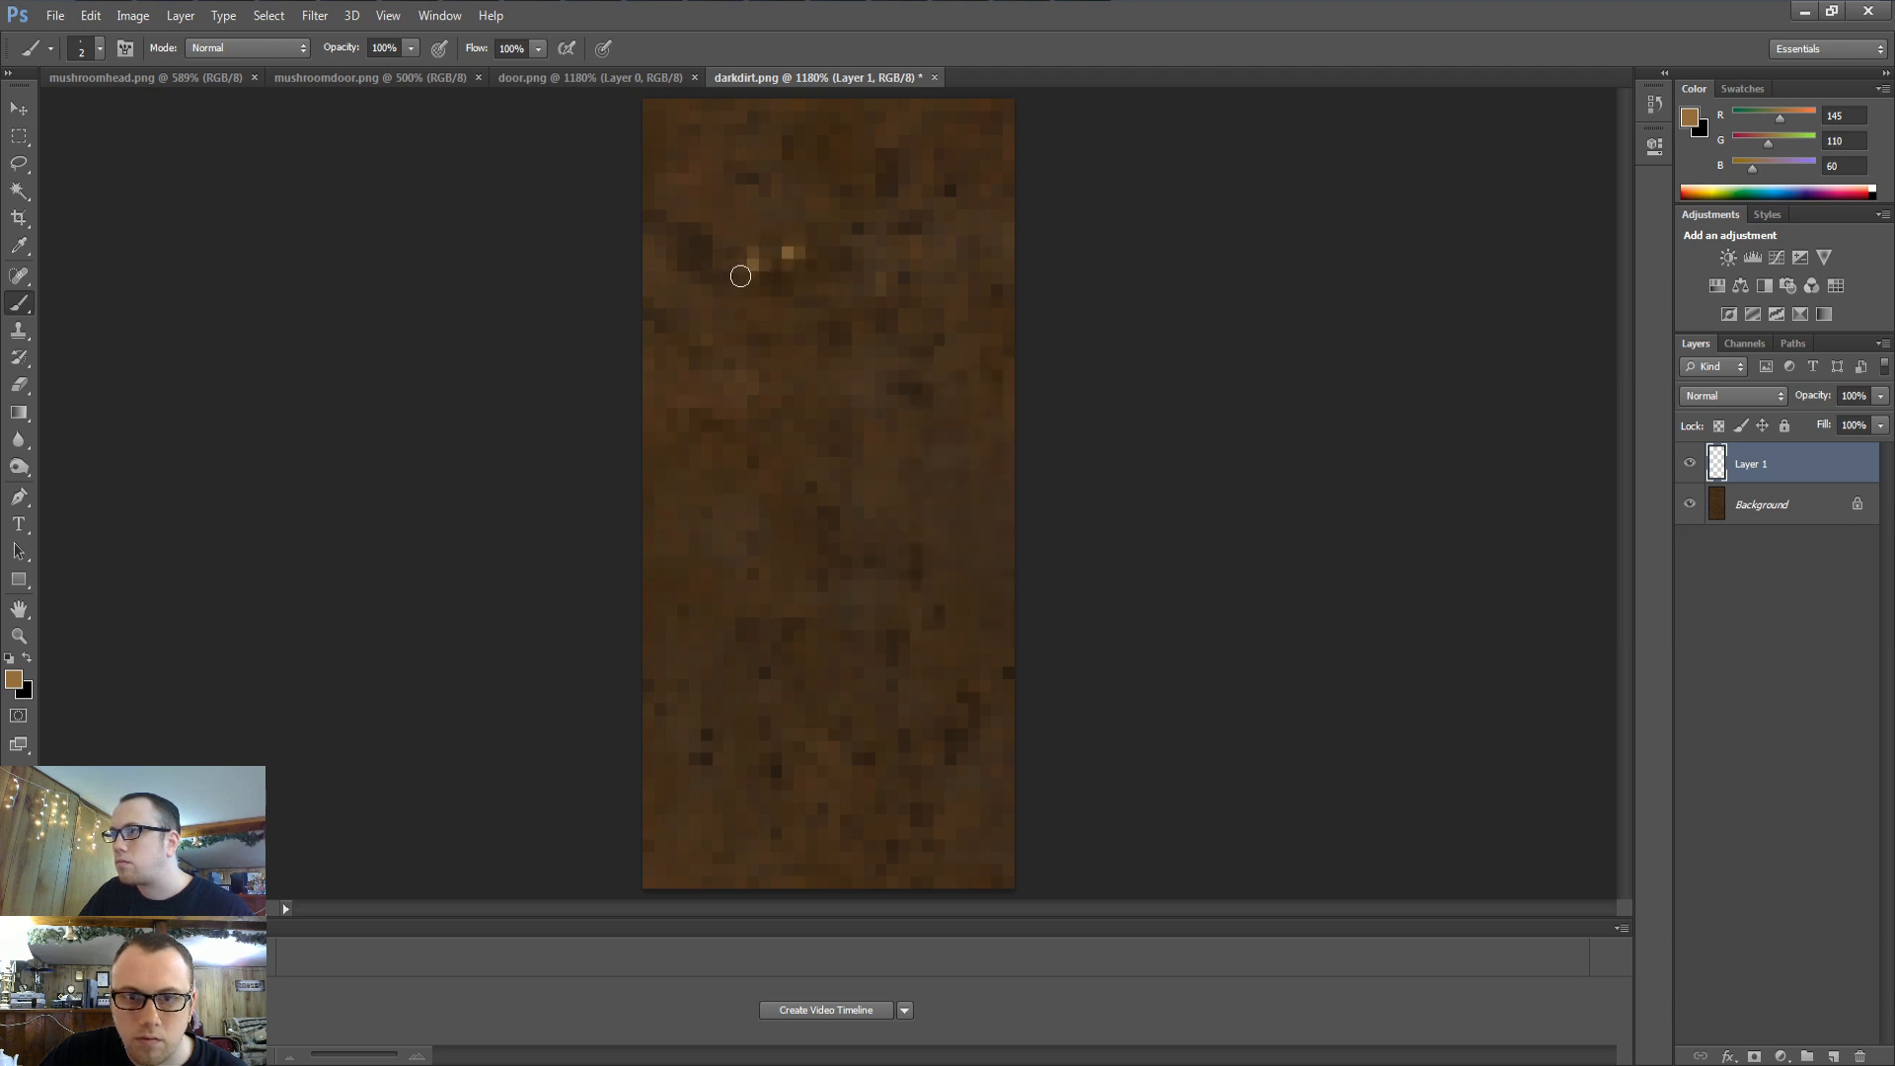
left_click(845, 371)
left_click(856, 322)
left_click(800, 290)
left_click(884, 314)
left_click(952, 290)
left_click(963, 253)
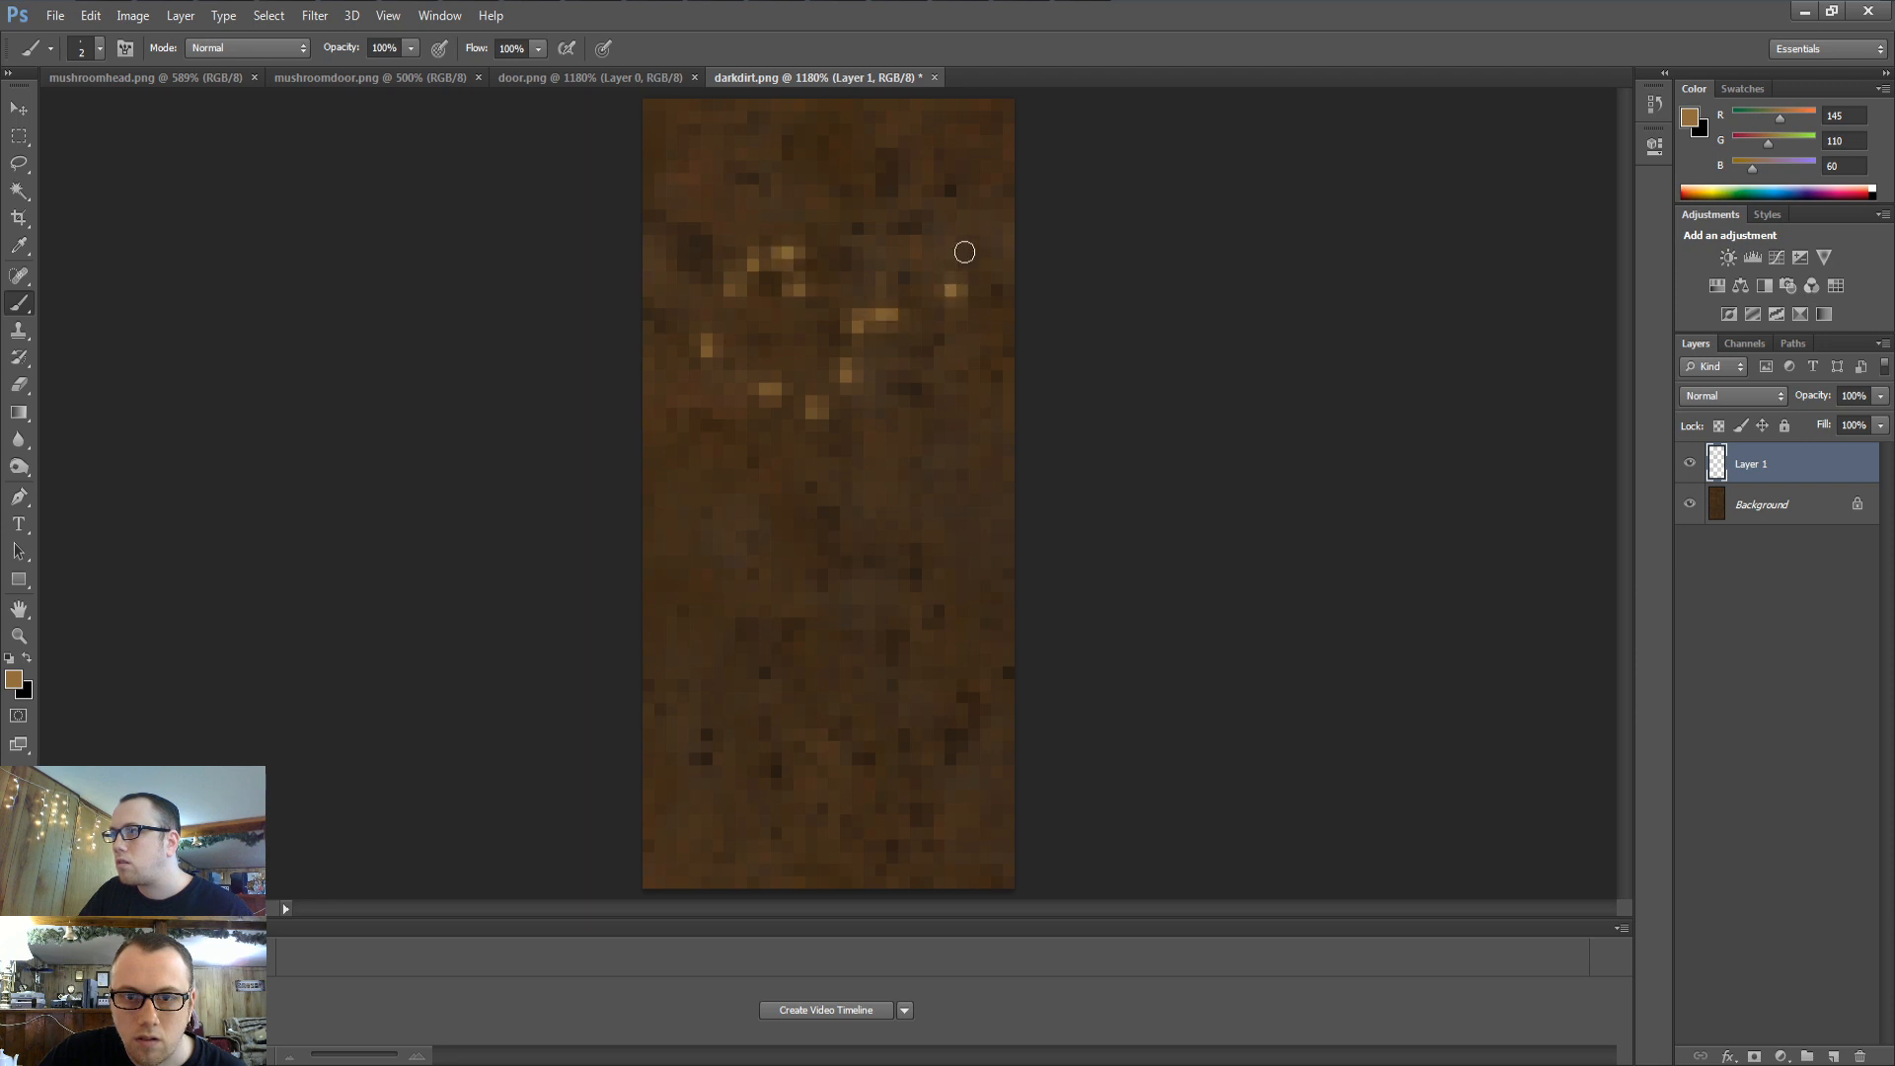
left_click(916, 215)
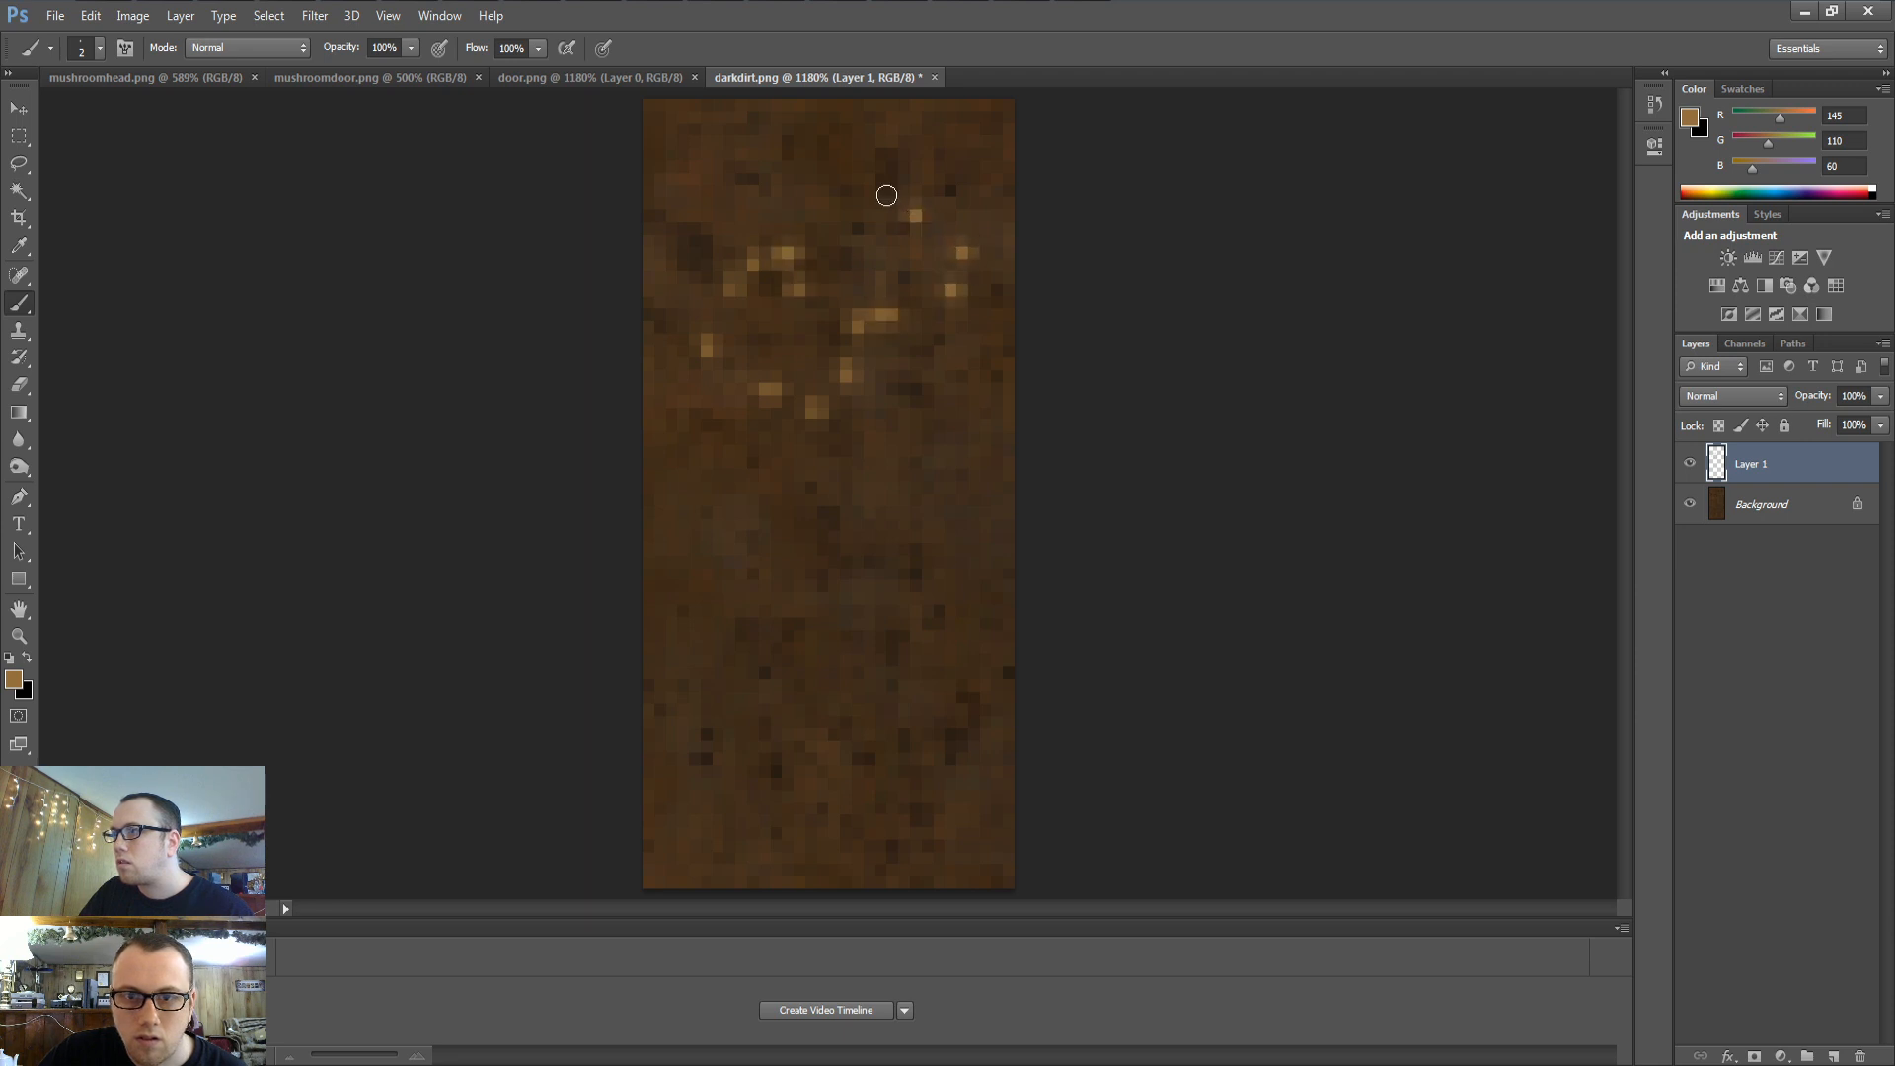
left_click(687, 212)
left_click(659, 204)
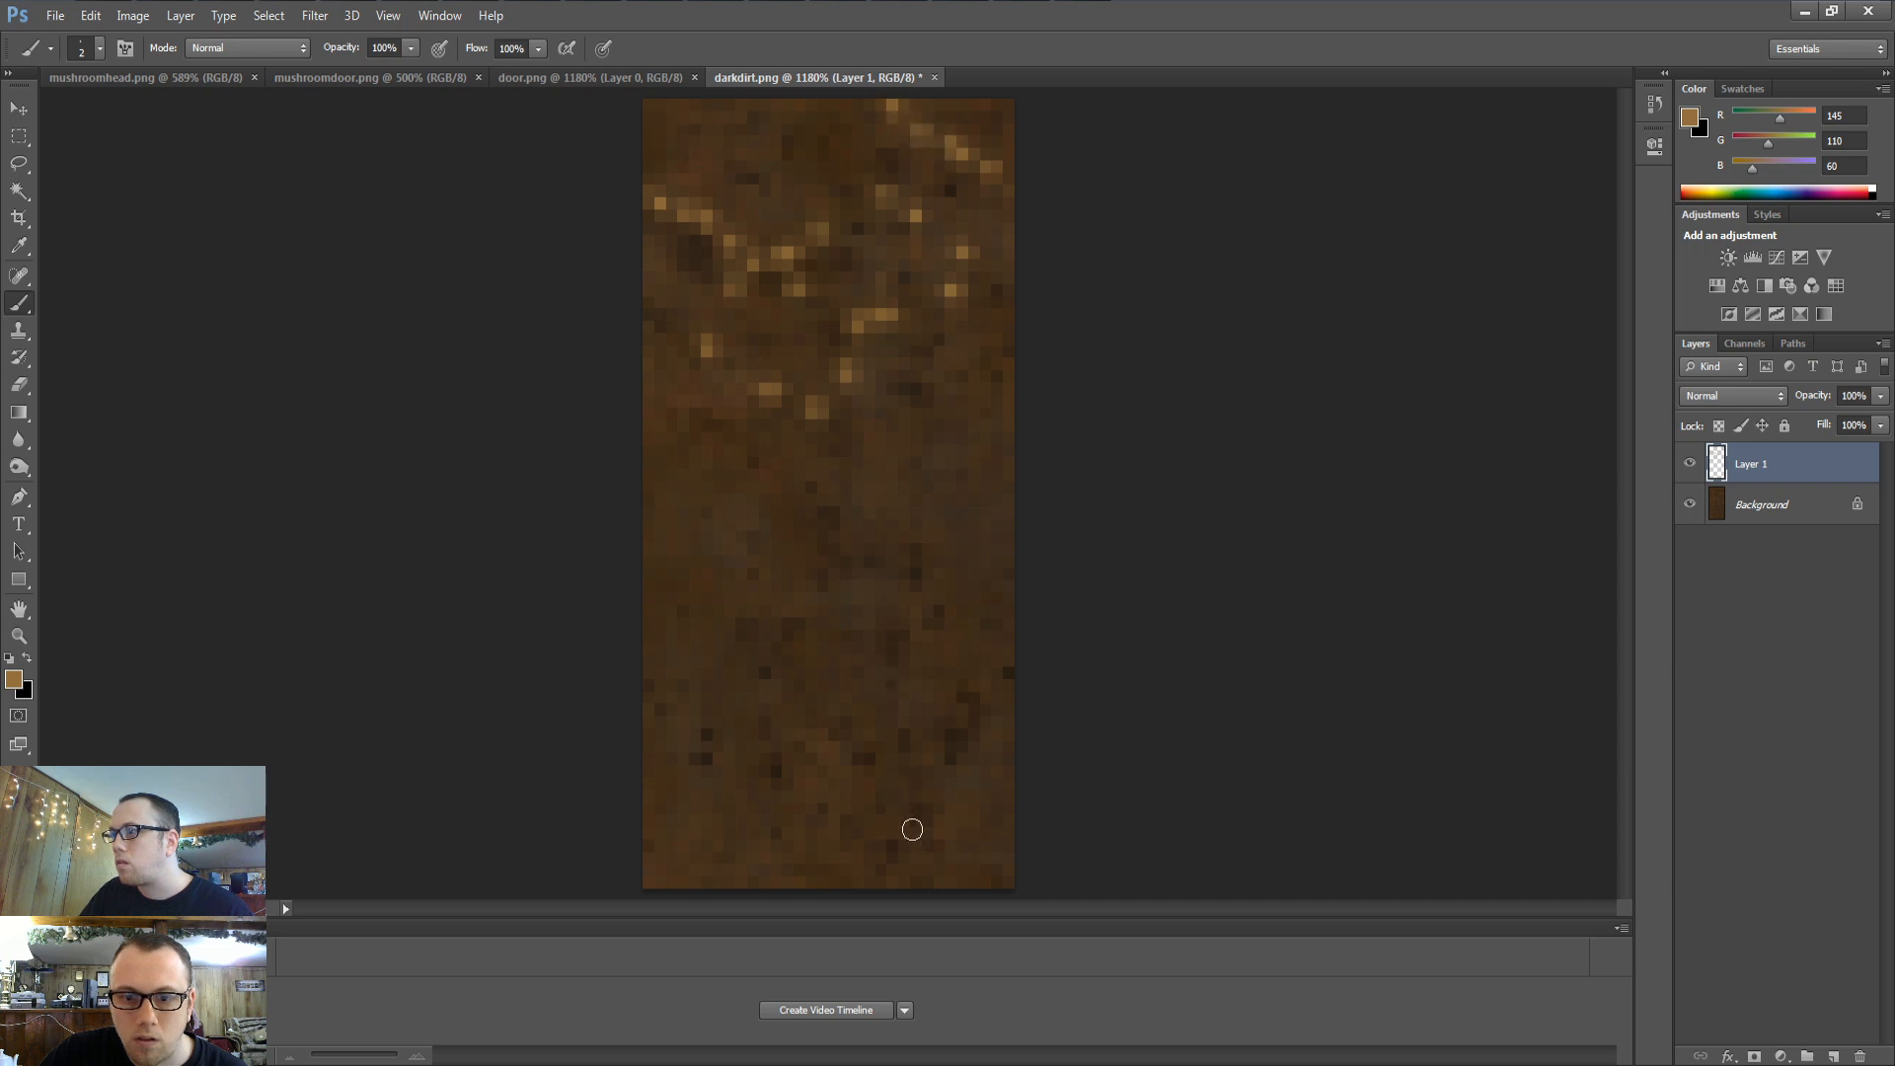
Paint a light-brown dotted arc at the texture's bottom edge and continue it from the top edge so it tiles
left_click(910, 875)
left_click(874, 851)
left_click(845, 820)
left_click(807, 801)
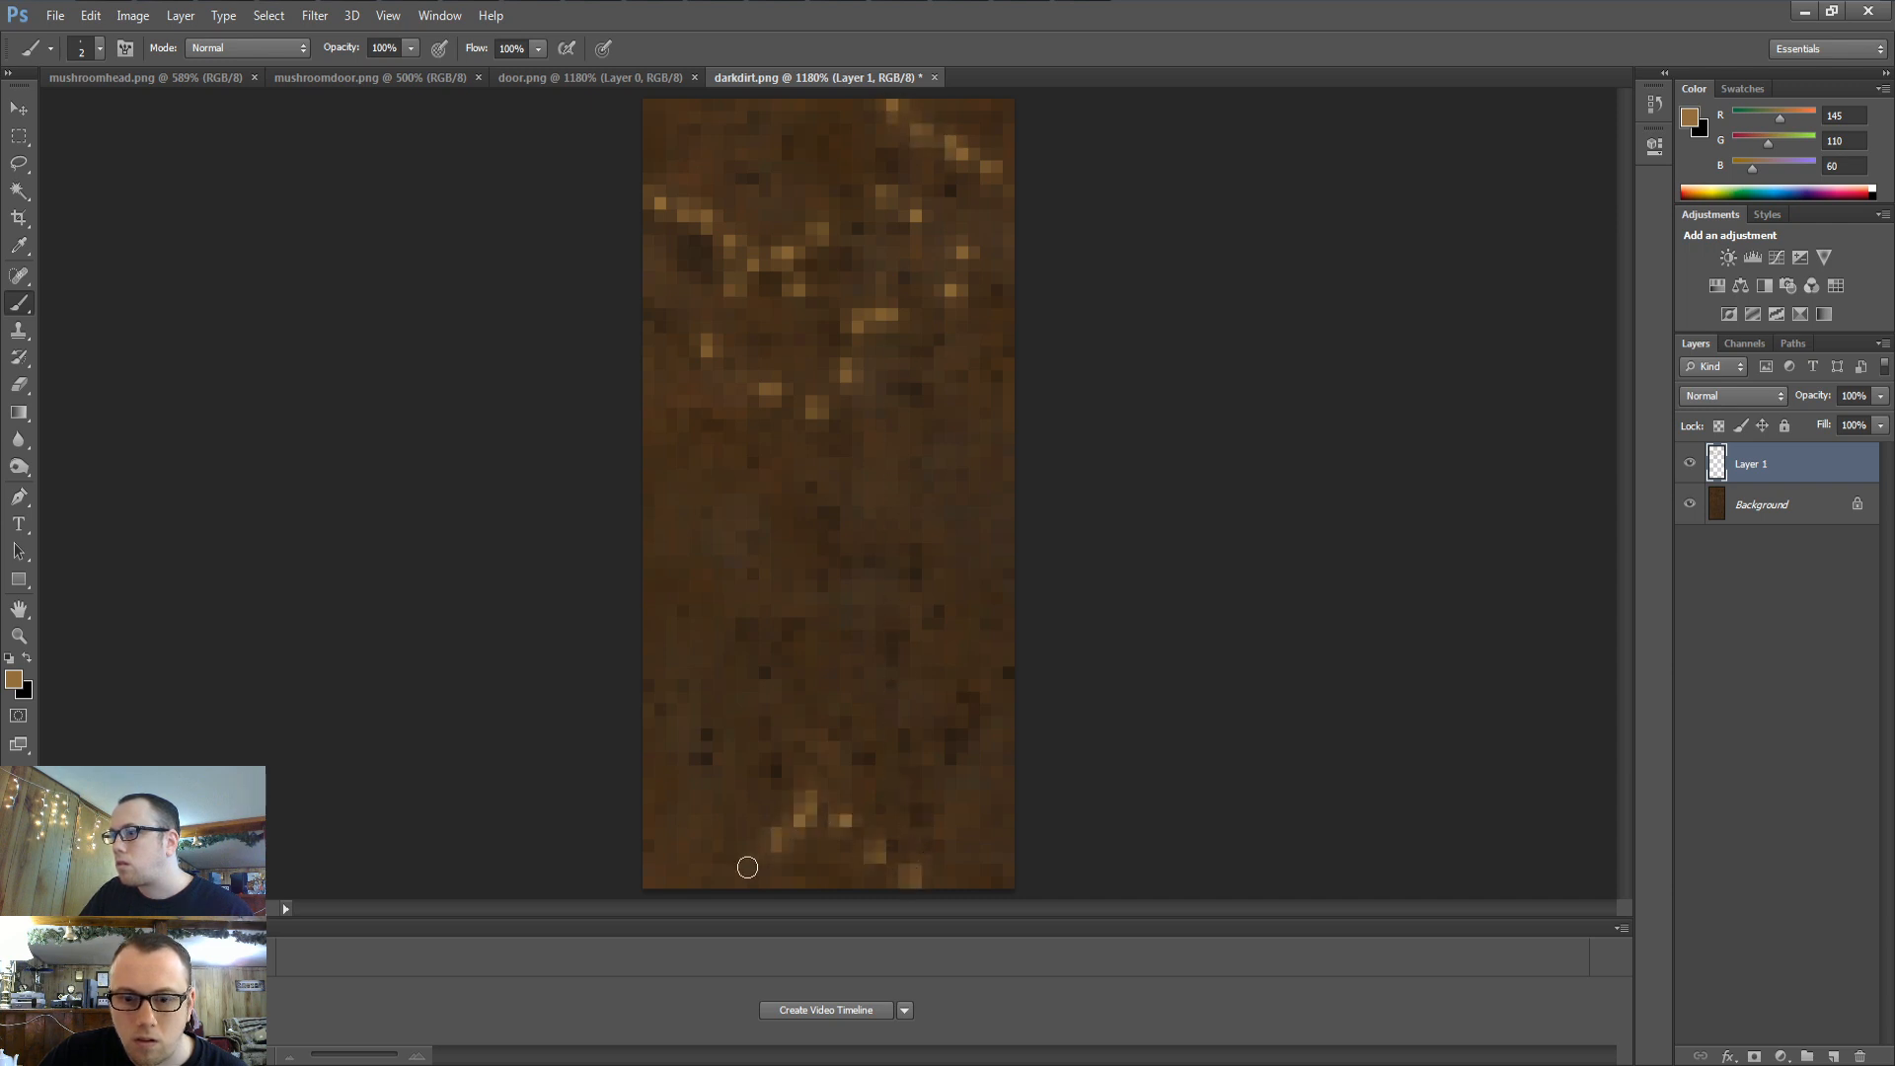
left_click(757, 106)
left_click(735, 141)
left_click(699, 153)
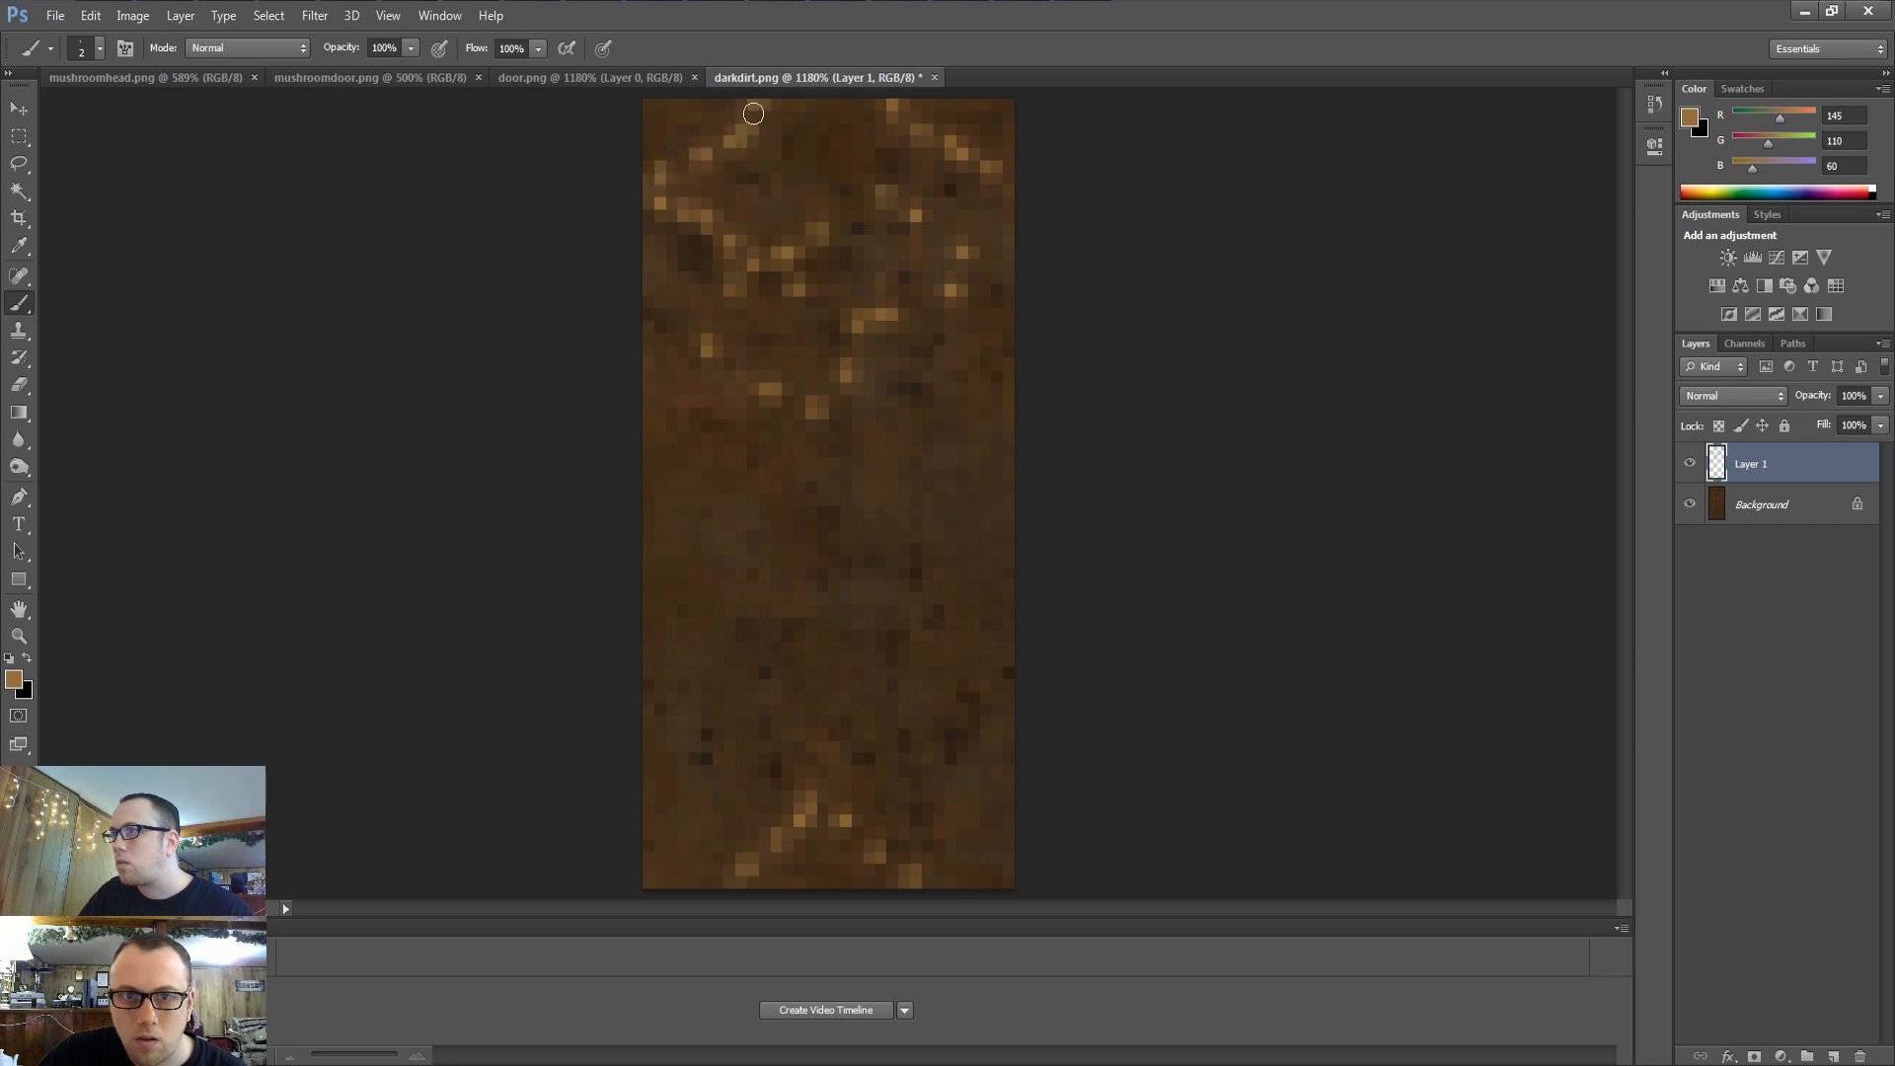
left_click(826, 153)
left_click(842, 168)
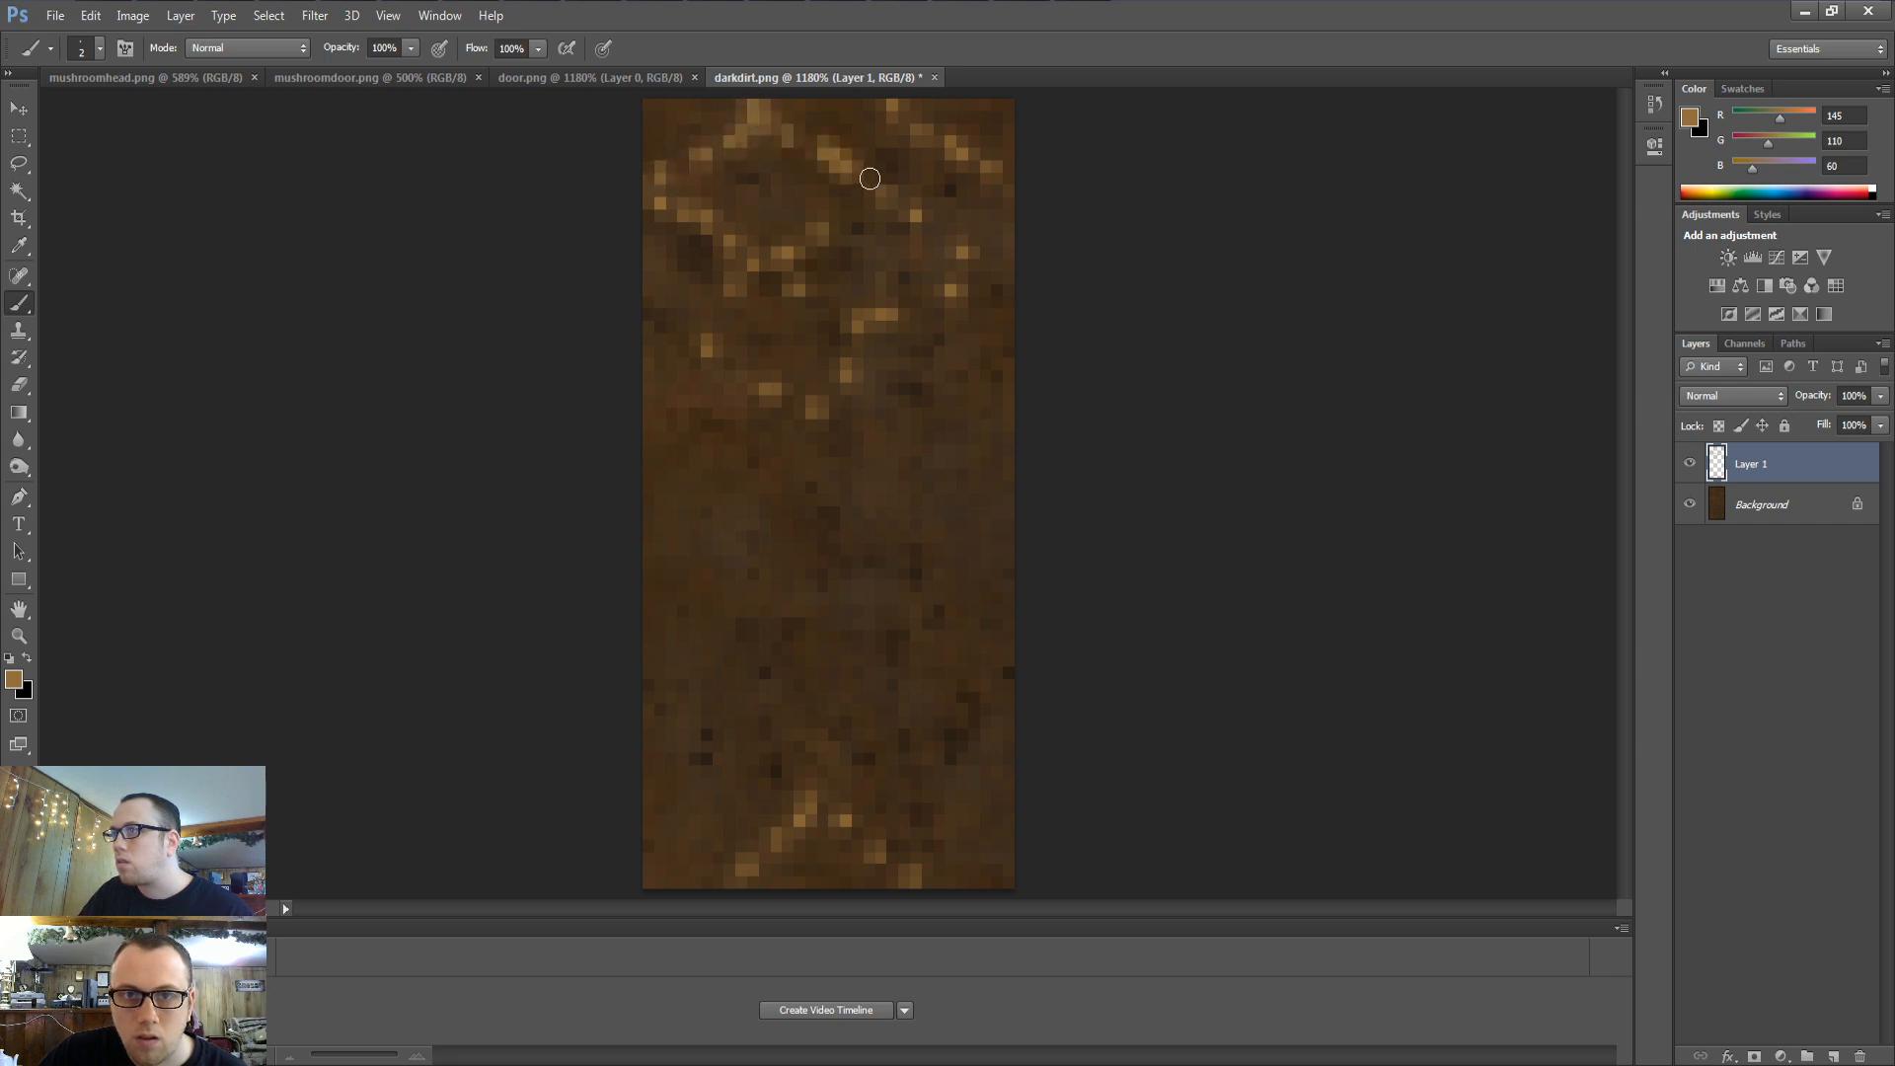
Extend the light-brown dotted outline down the right side of the texture's upper half
left_click(994, 207)
left_click(967, 244)
left_click_drag(923, 314, 957, 312)
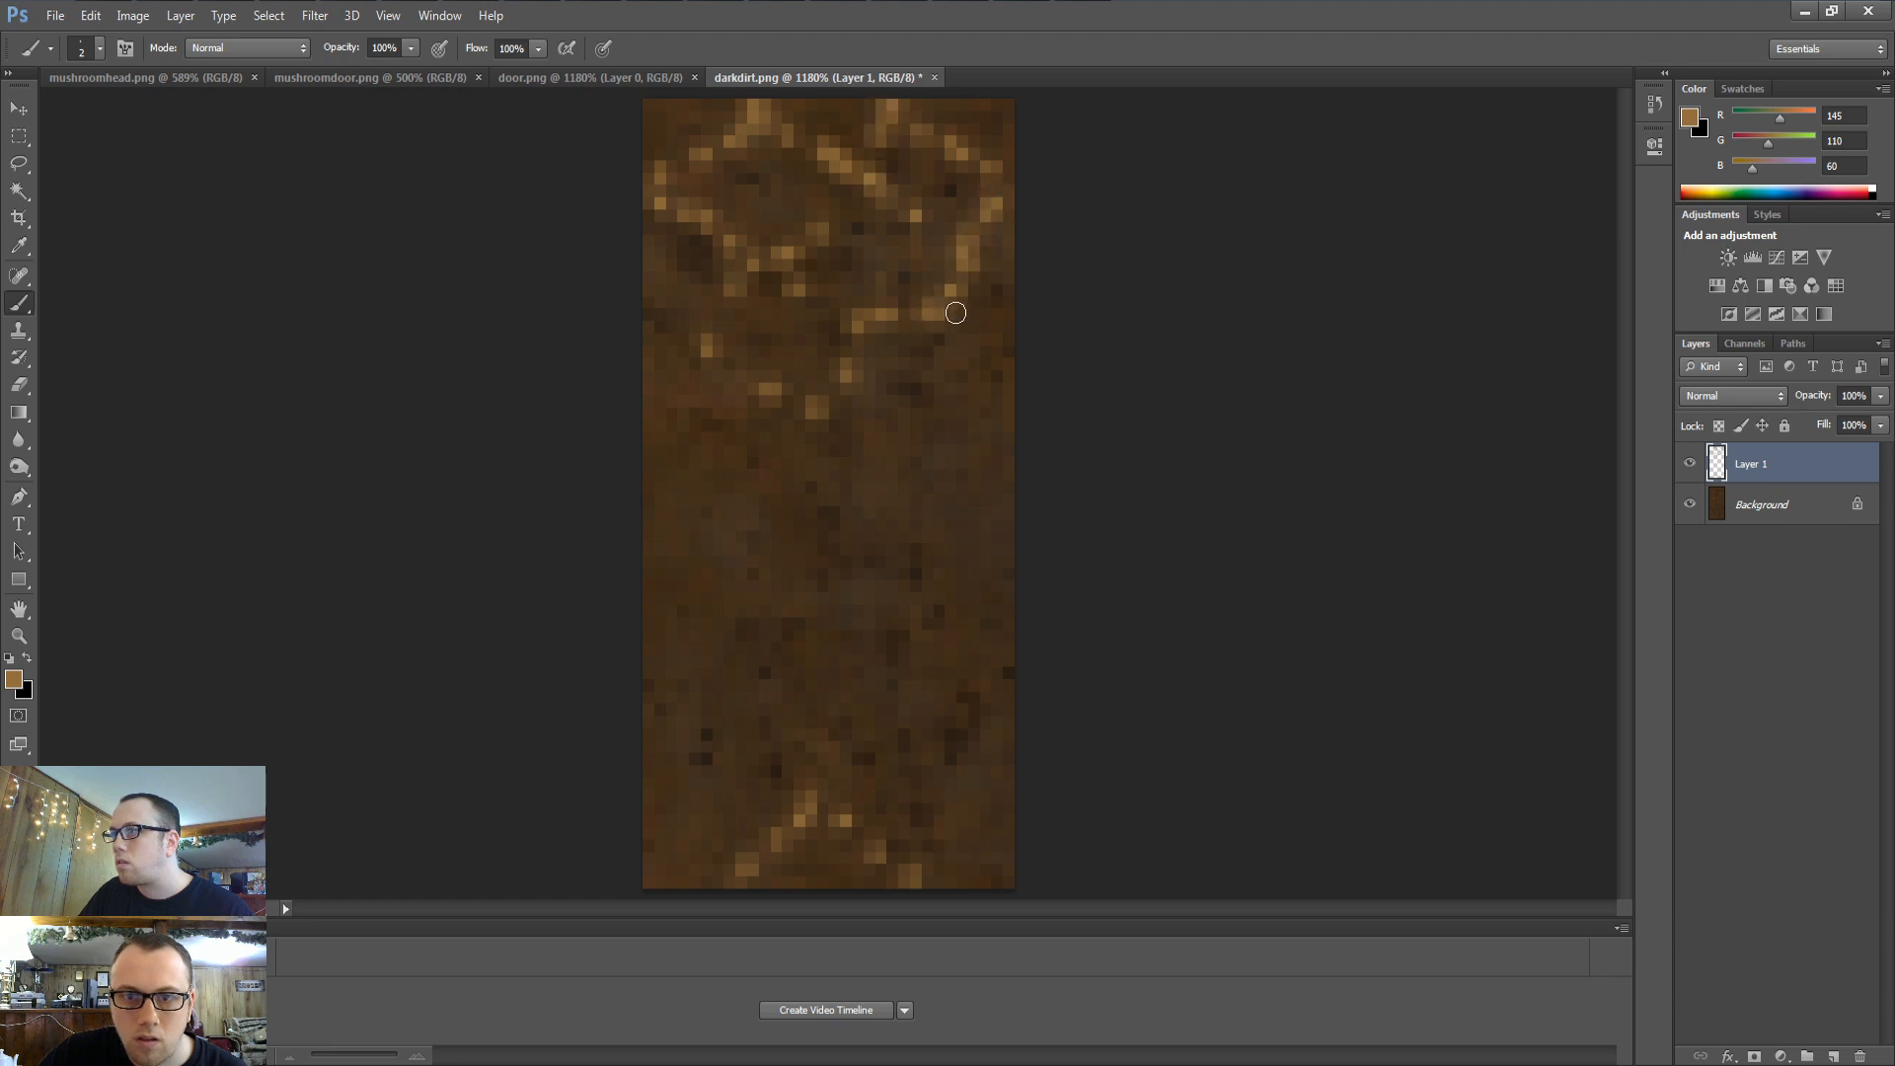
left_click(972, 346)
left_click(903, 436)
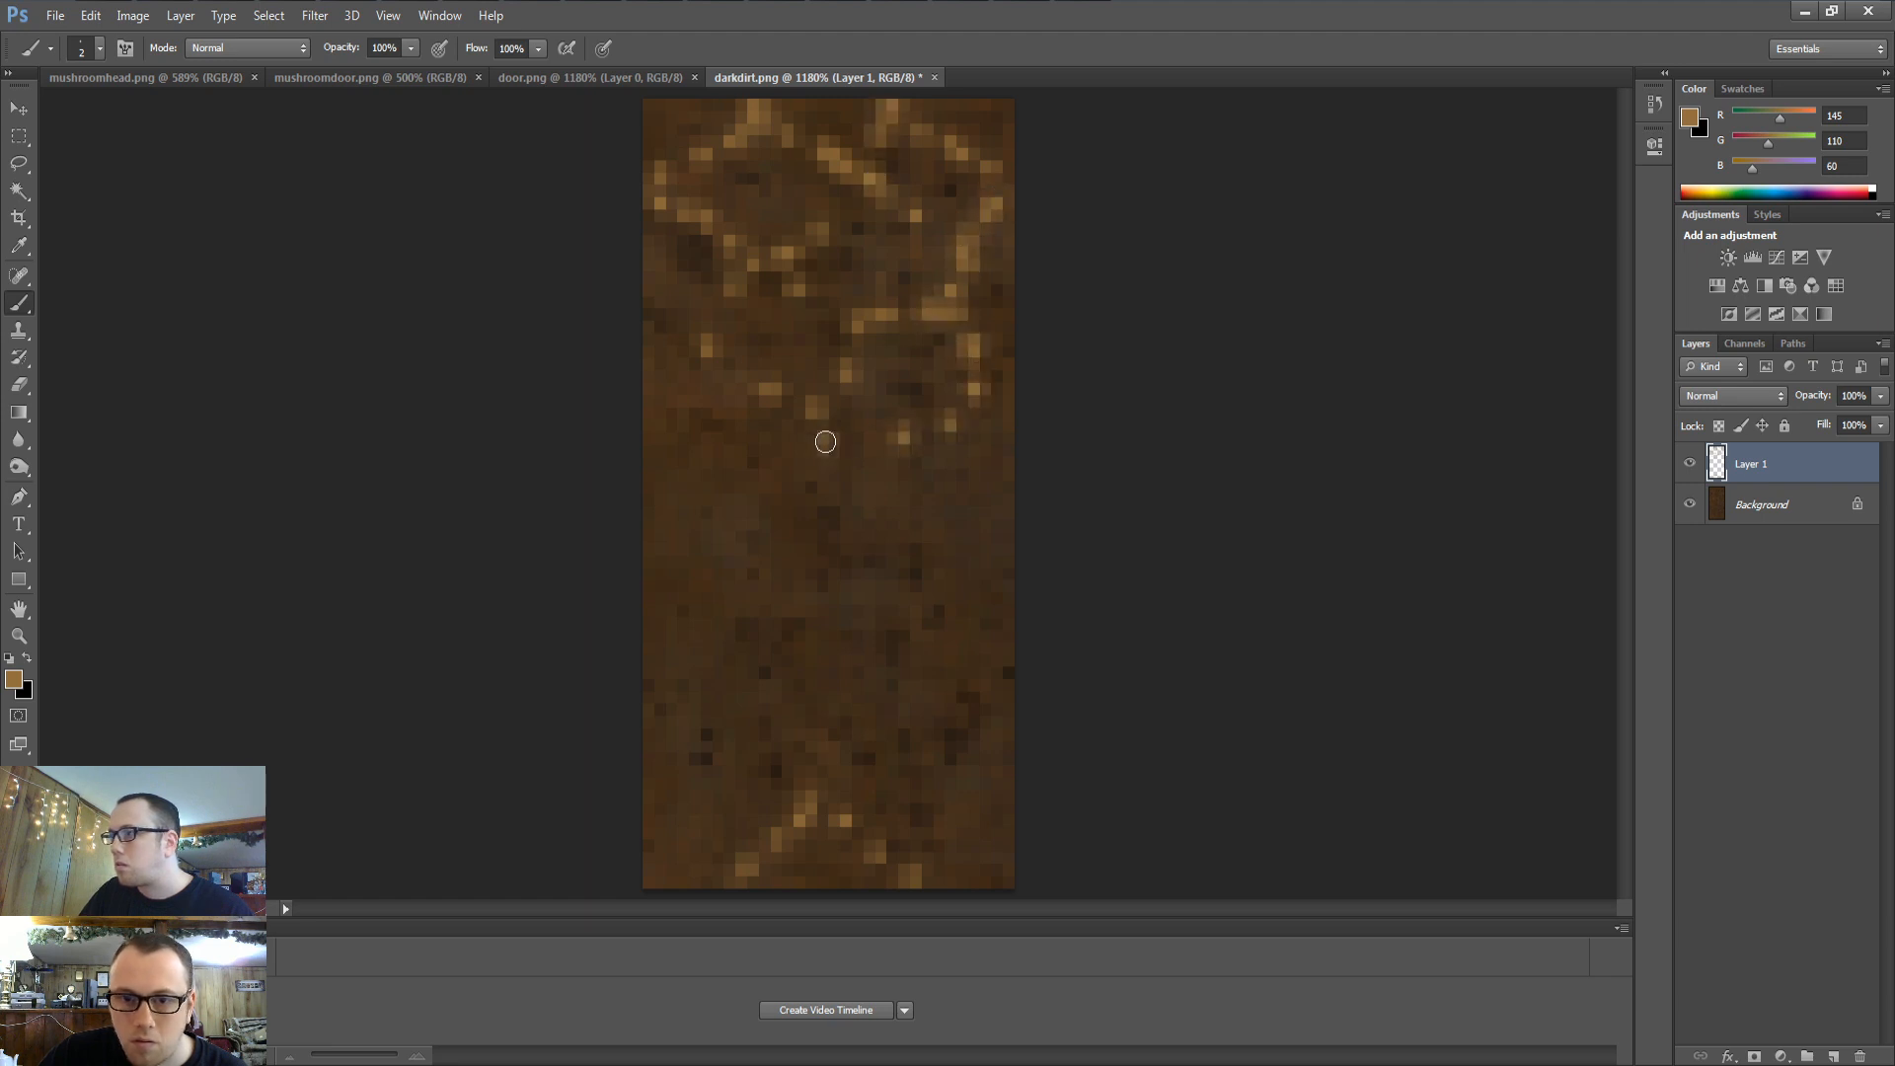
Paint light-brown dotted outlines around the texture's middle, running a diagonal line off the left edge and continuing it from the right edge
left_click(818, 412)
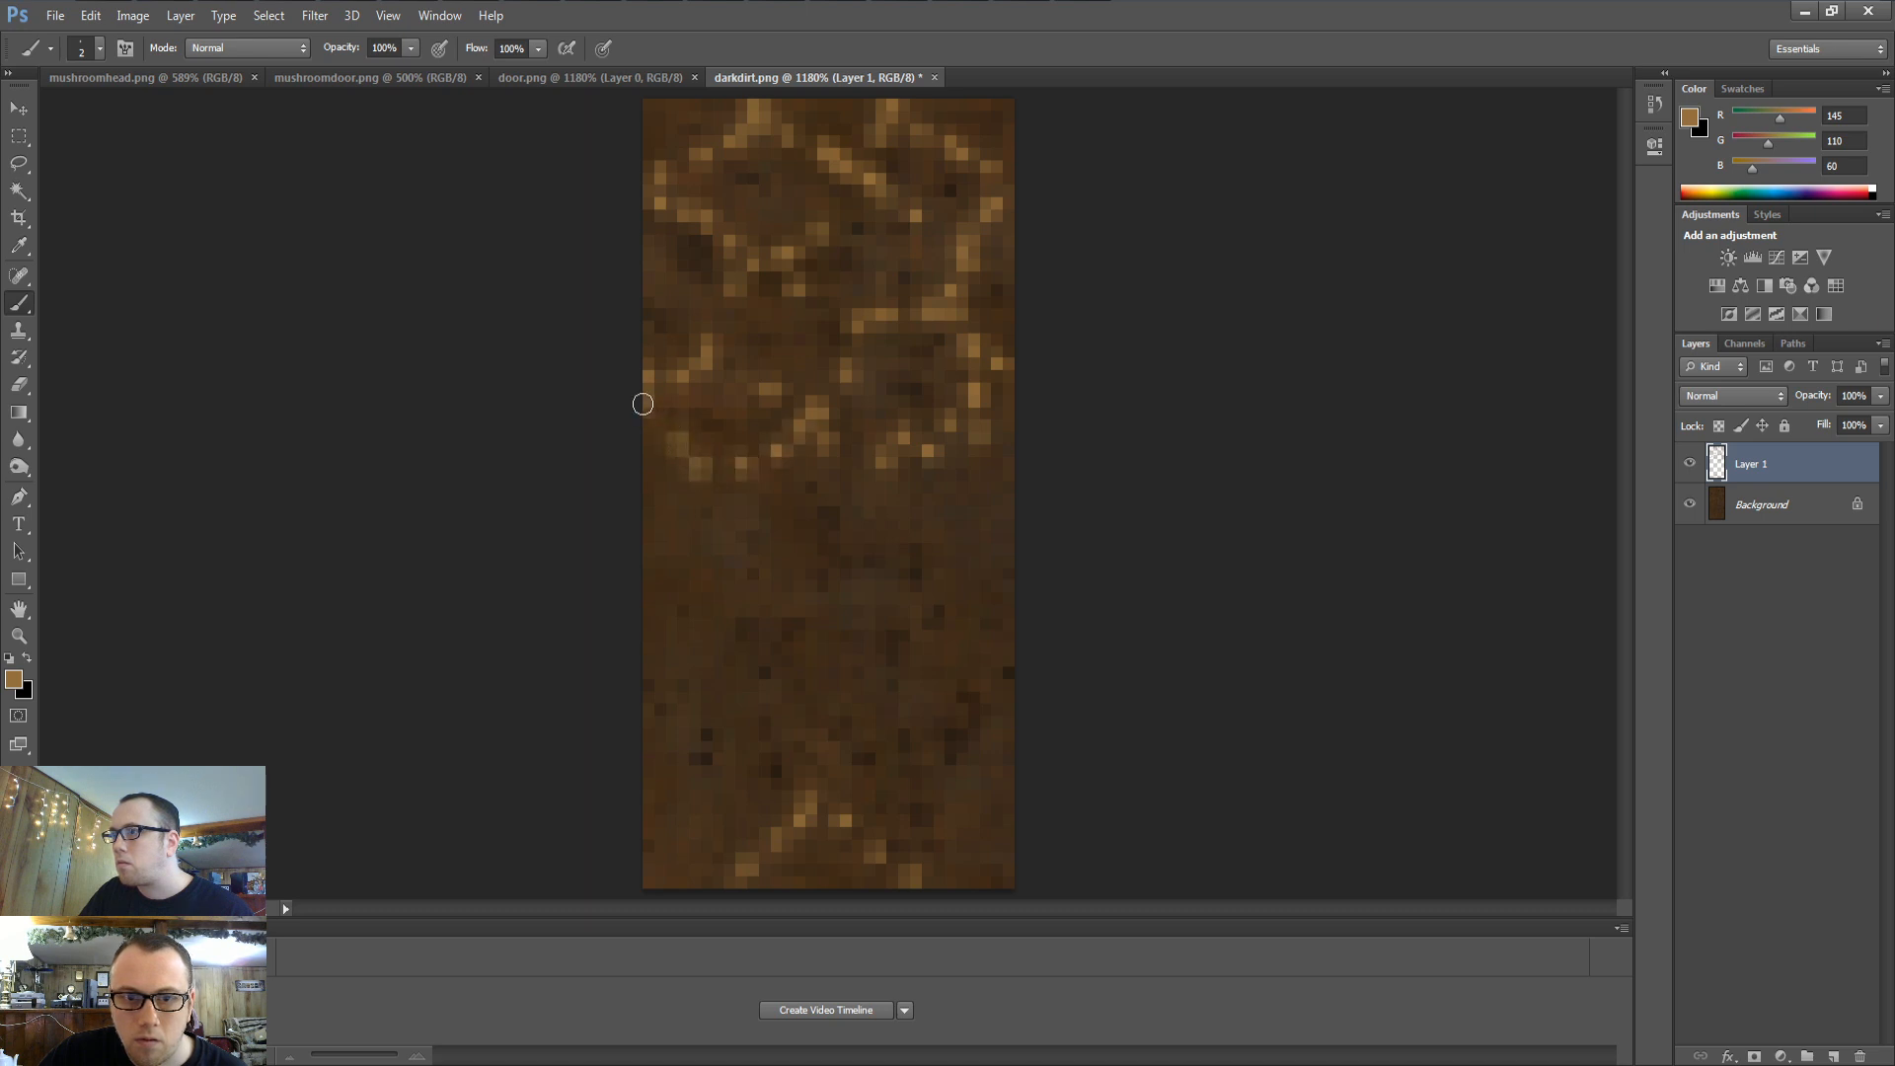
left_click(777, 508)
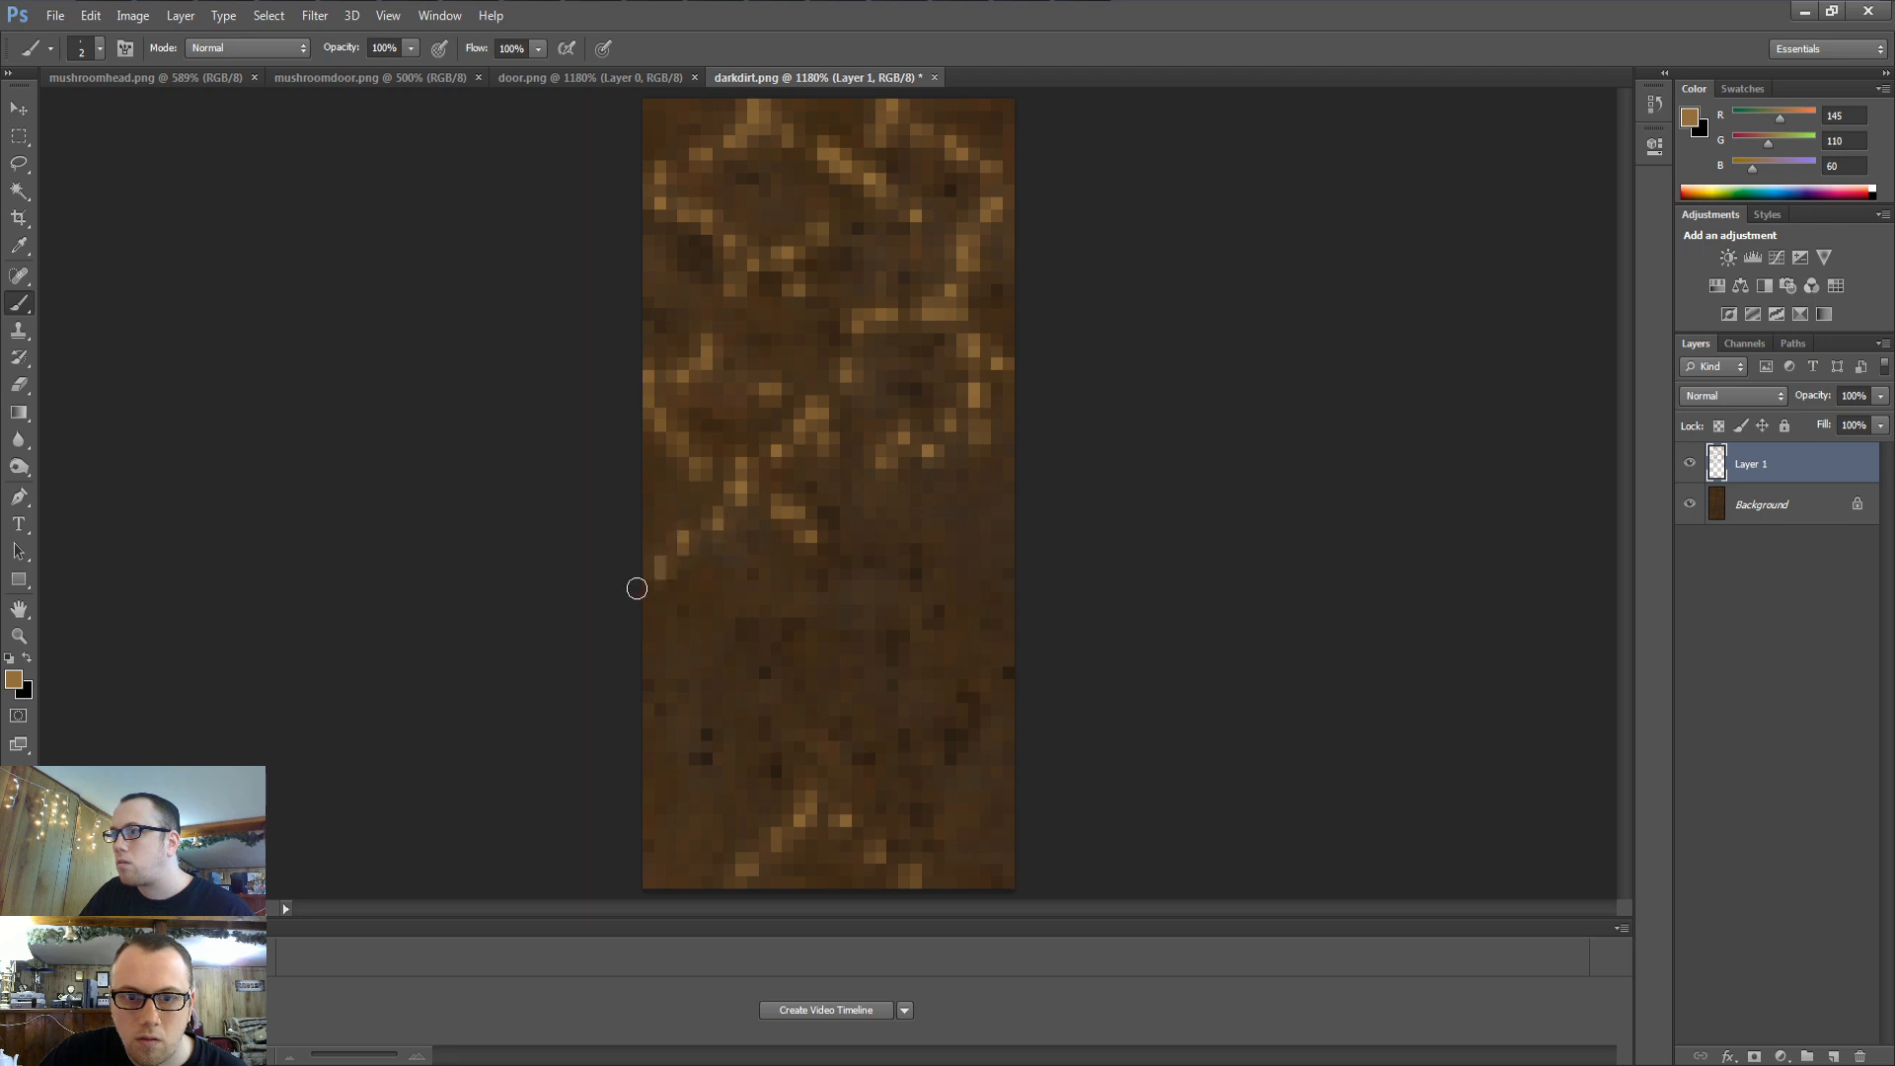
left_click(984, 620)
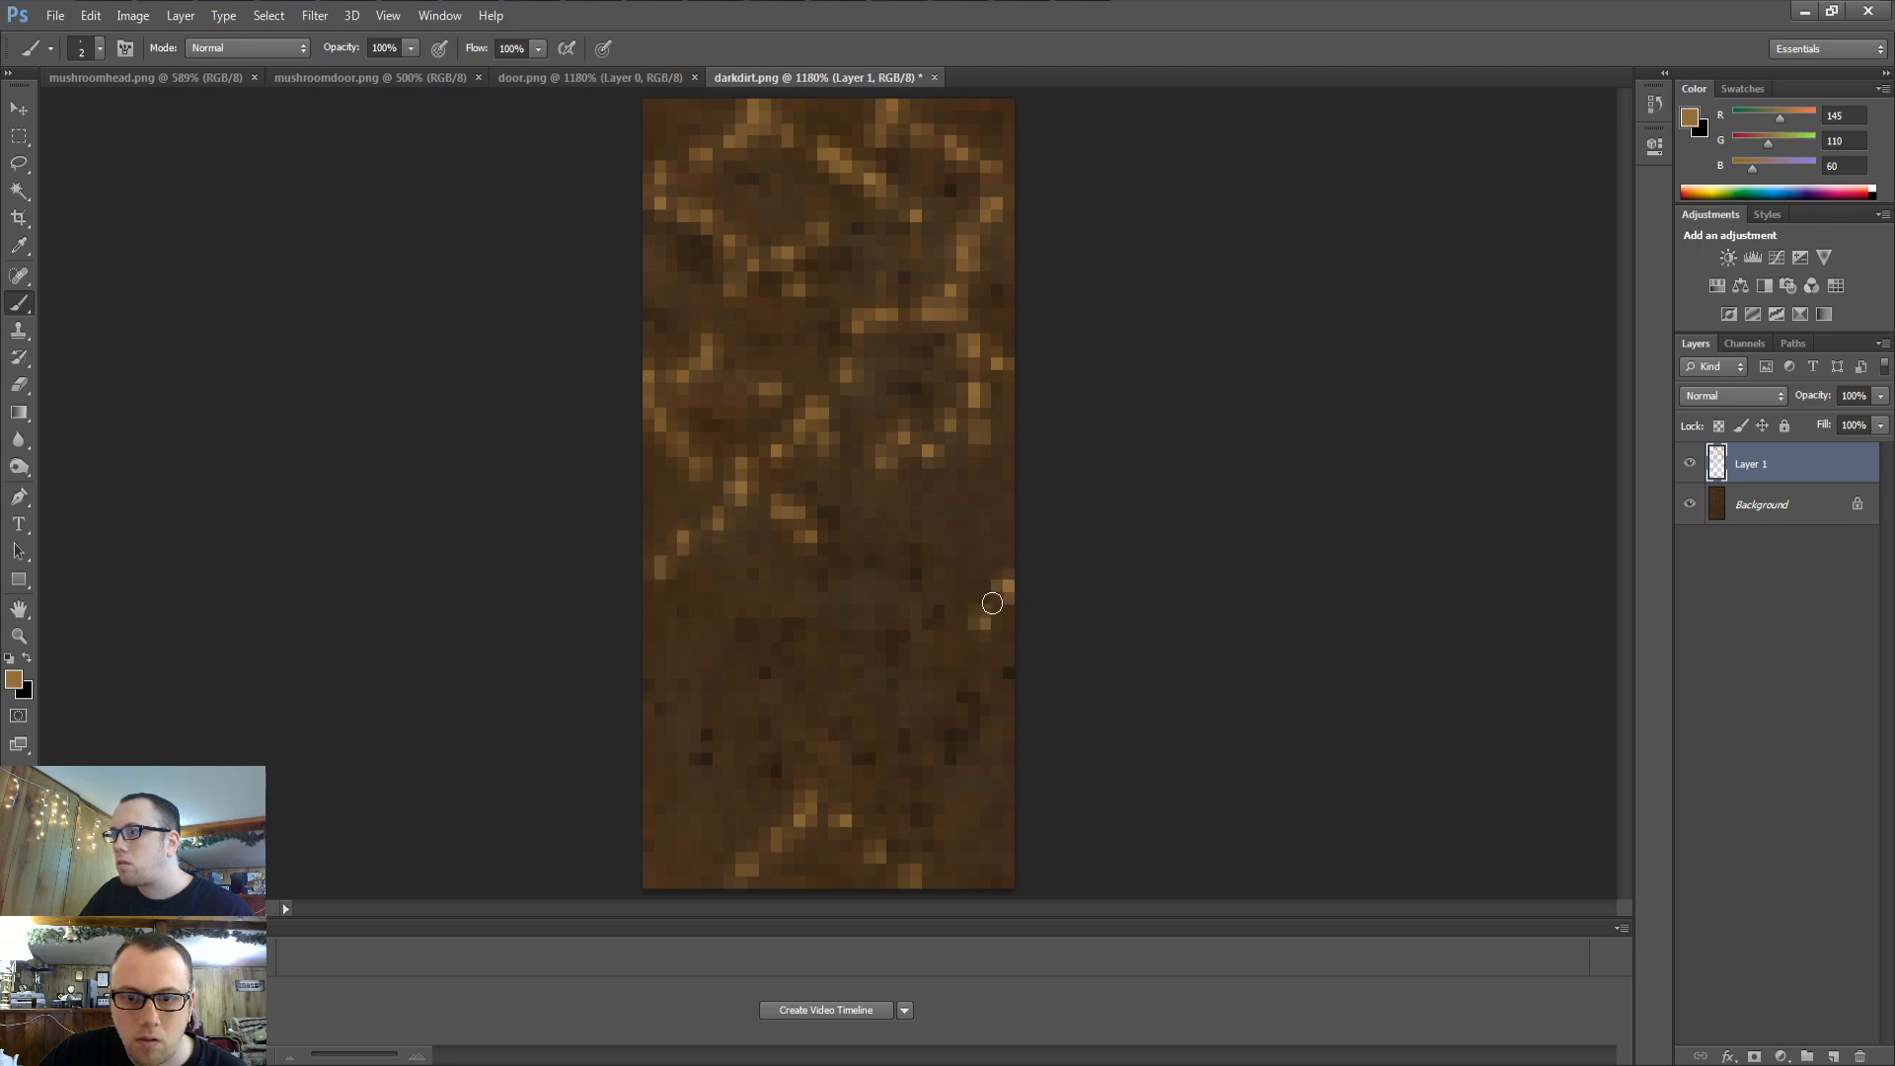
left_click(960, 653)
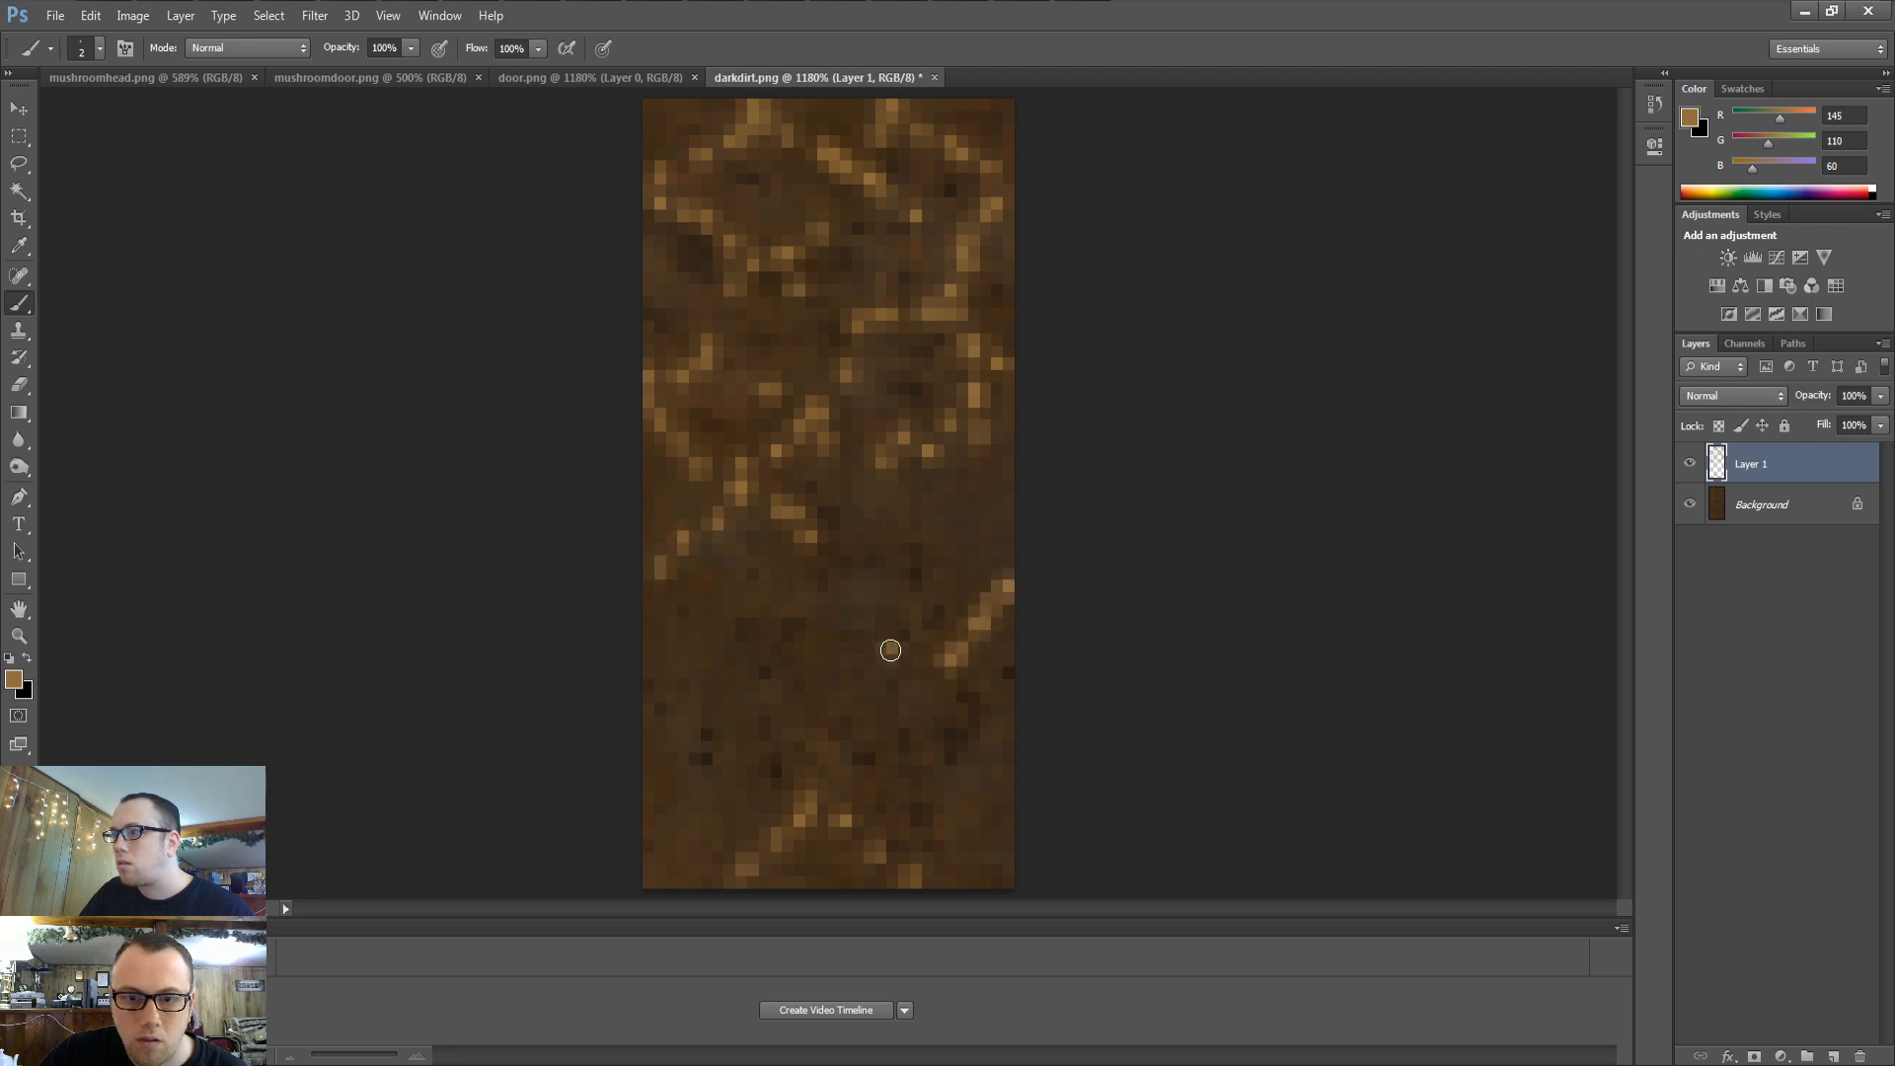
Connect the dotted outline from the texture's centre to the right-edge line and add a vertical dotted branch joining the rock outline above
left_click(809, 553)
left_click(829, 585)
left_click(865, 622)
left_click(906, 661)
left_click(926, 663)
left_click(849, 554)
left_click(886, 555)
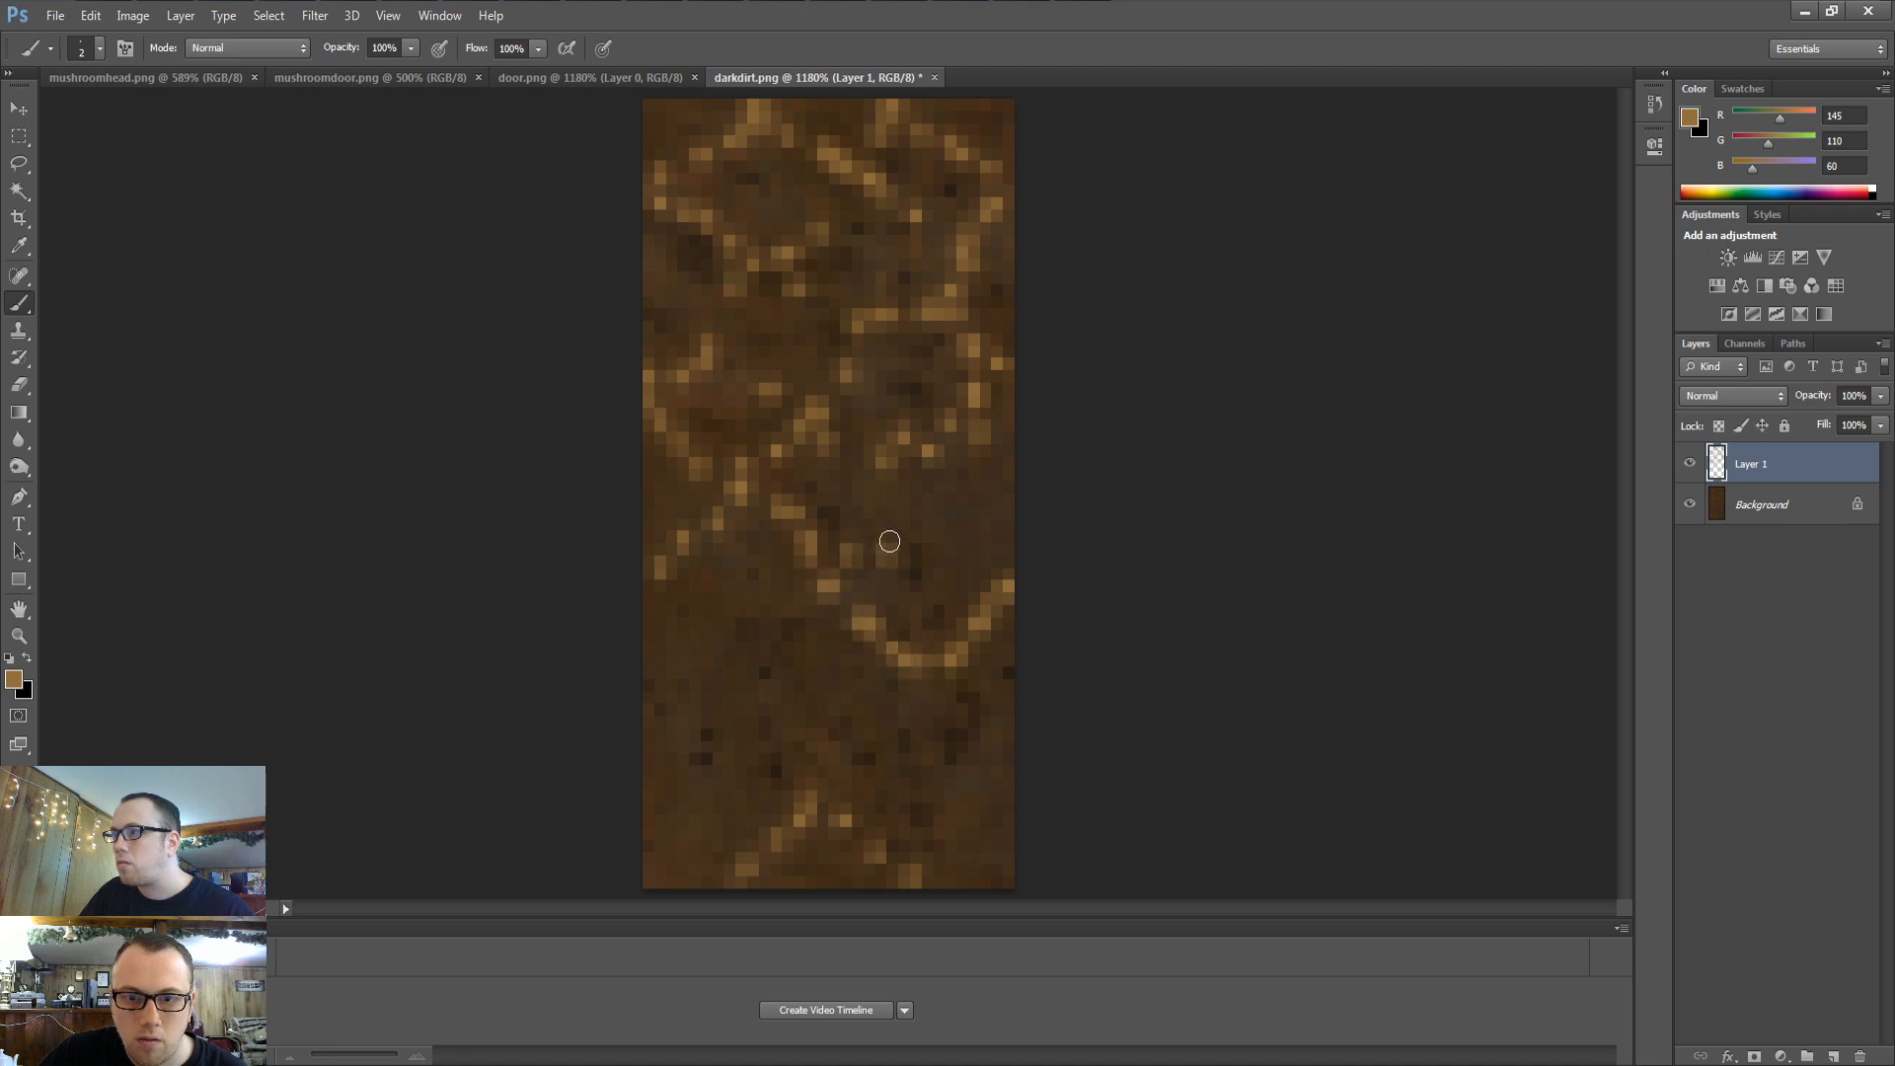
left_click_drag(889, 541, 892, 523)
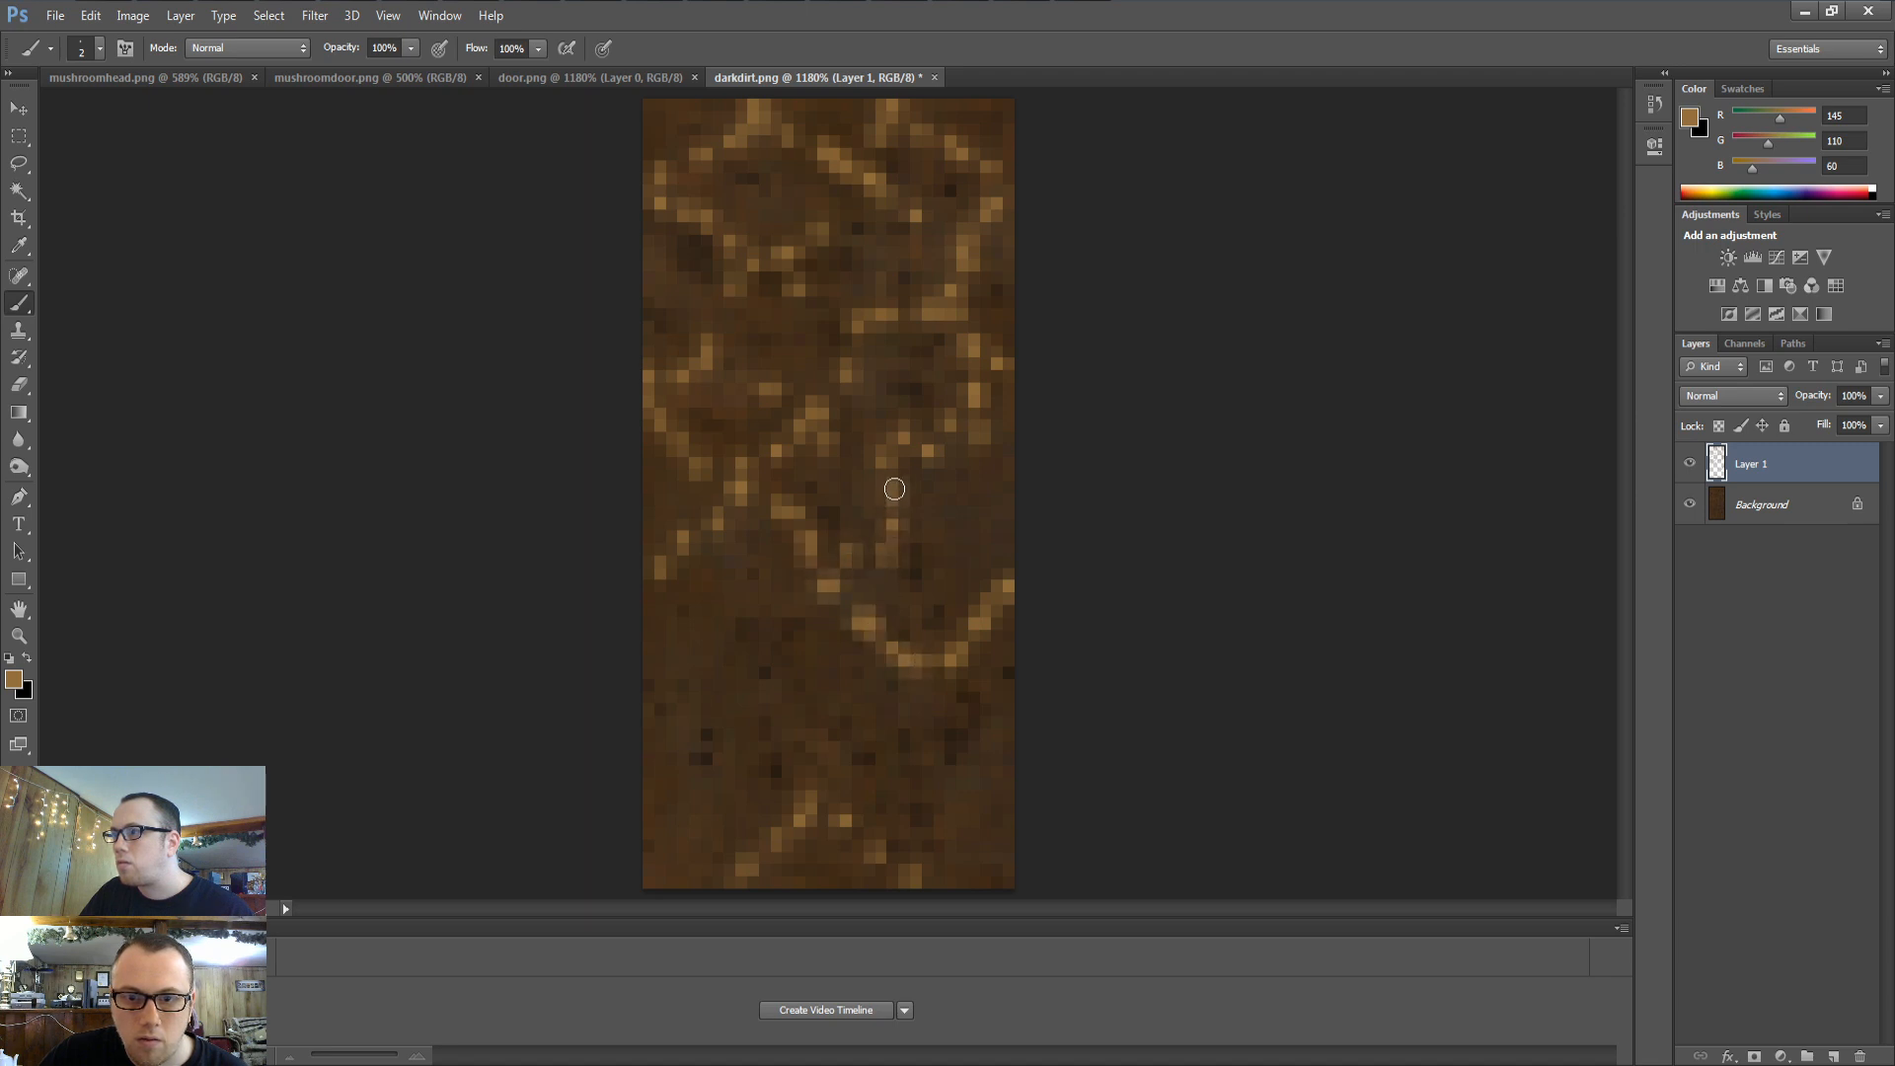
Outline the left-centre rock's underside with a downward branch, and carry the right-side line across the edge from the left side to the bottom
left_click(711, 576)
left_click(748, 598)
left_click(801, 613)
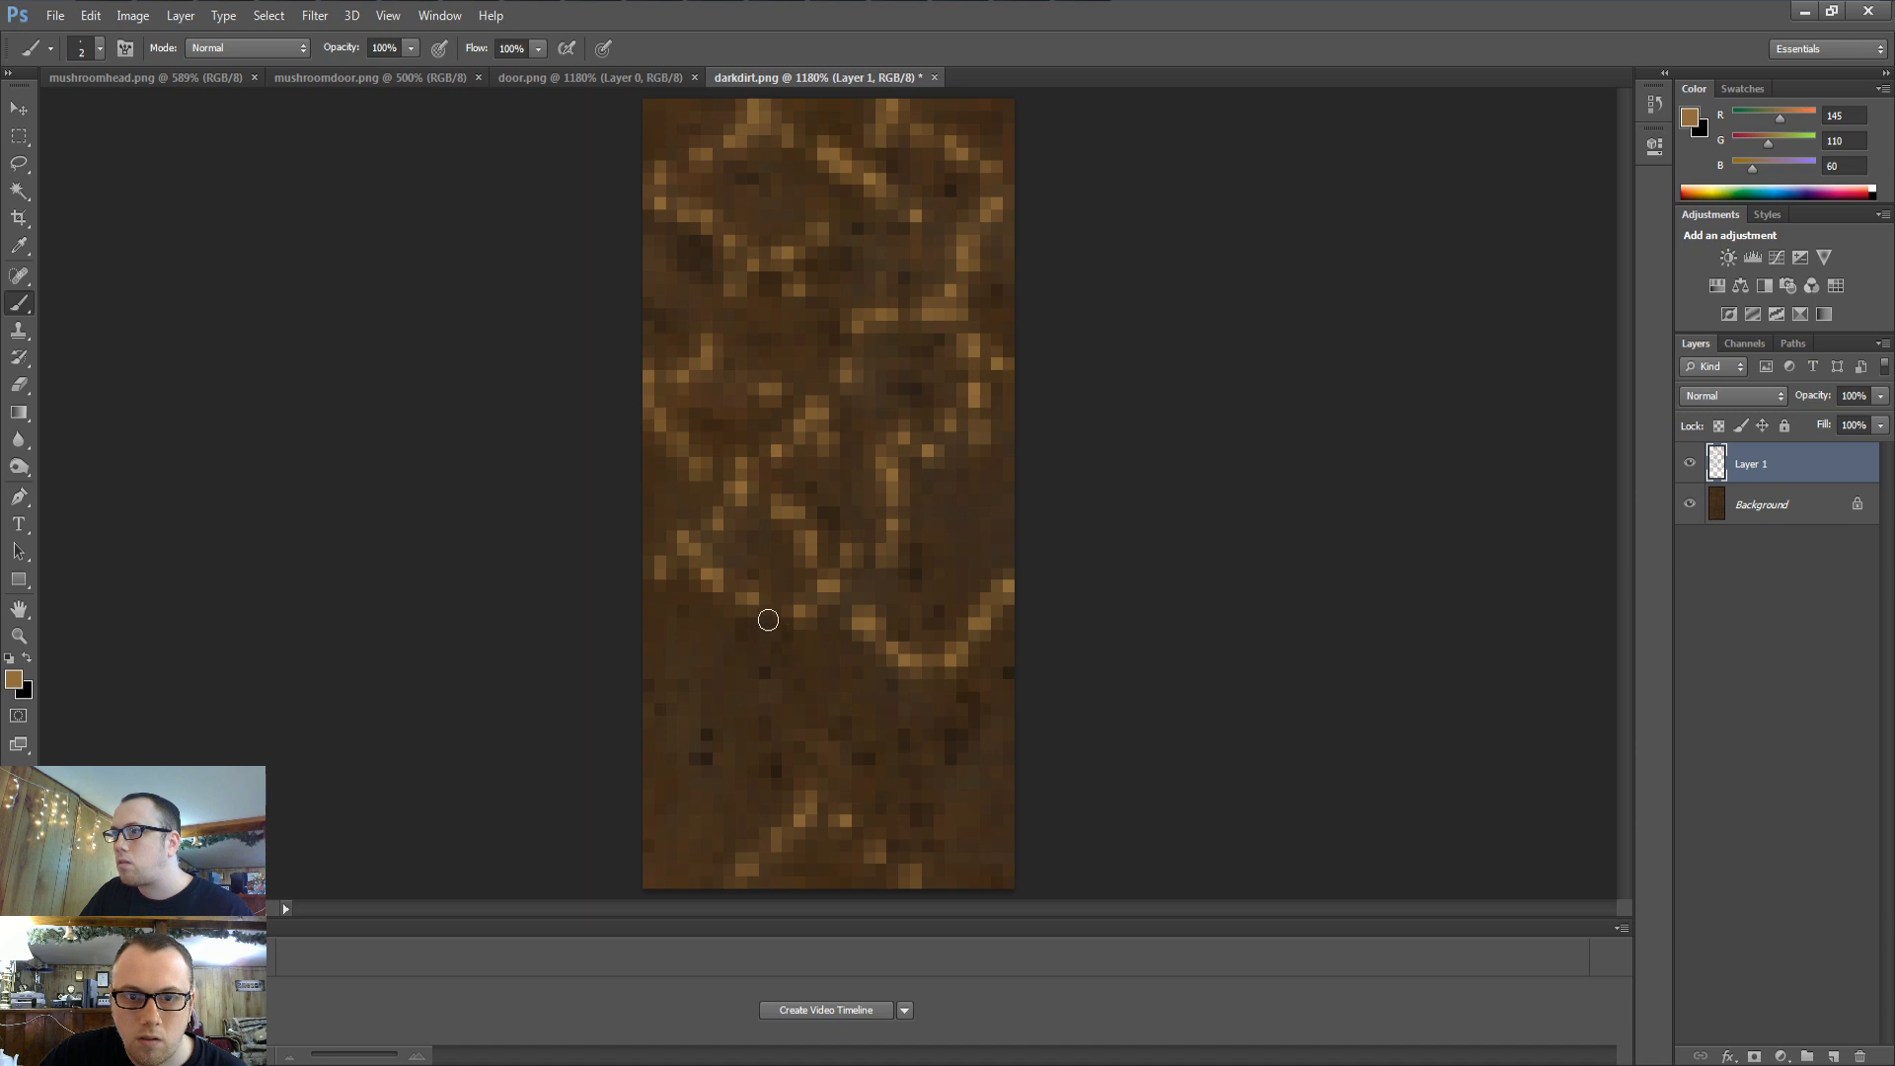
left_click(768, 619)
left_click_drag(741, 649, 734, 662)
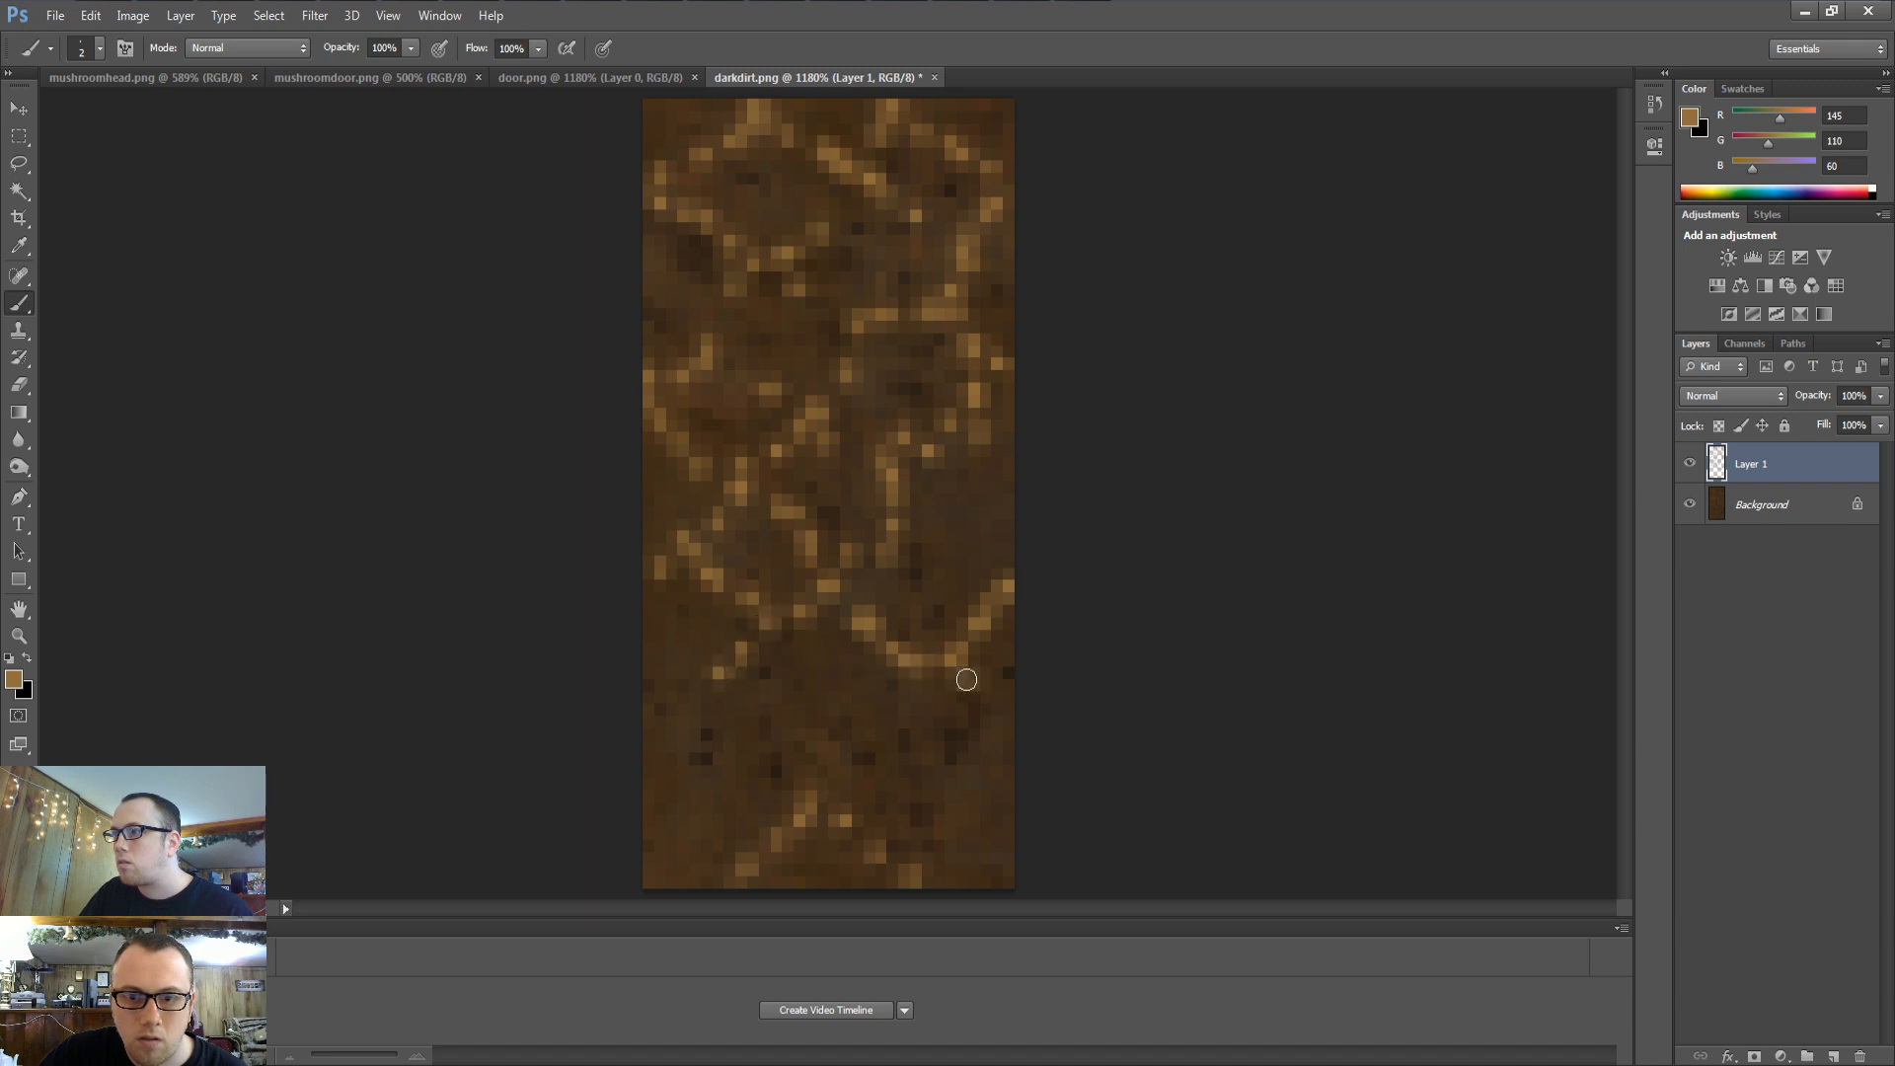
left_click_drag(964, 678, 1007, 729)
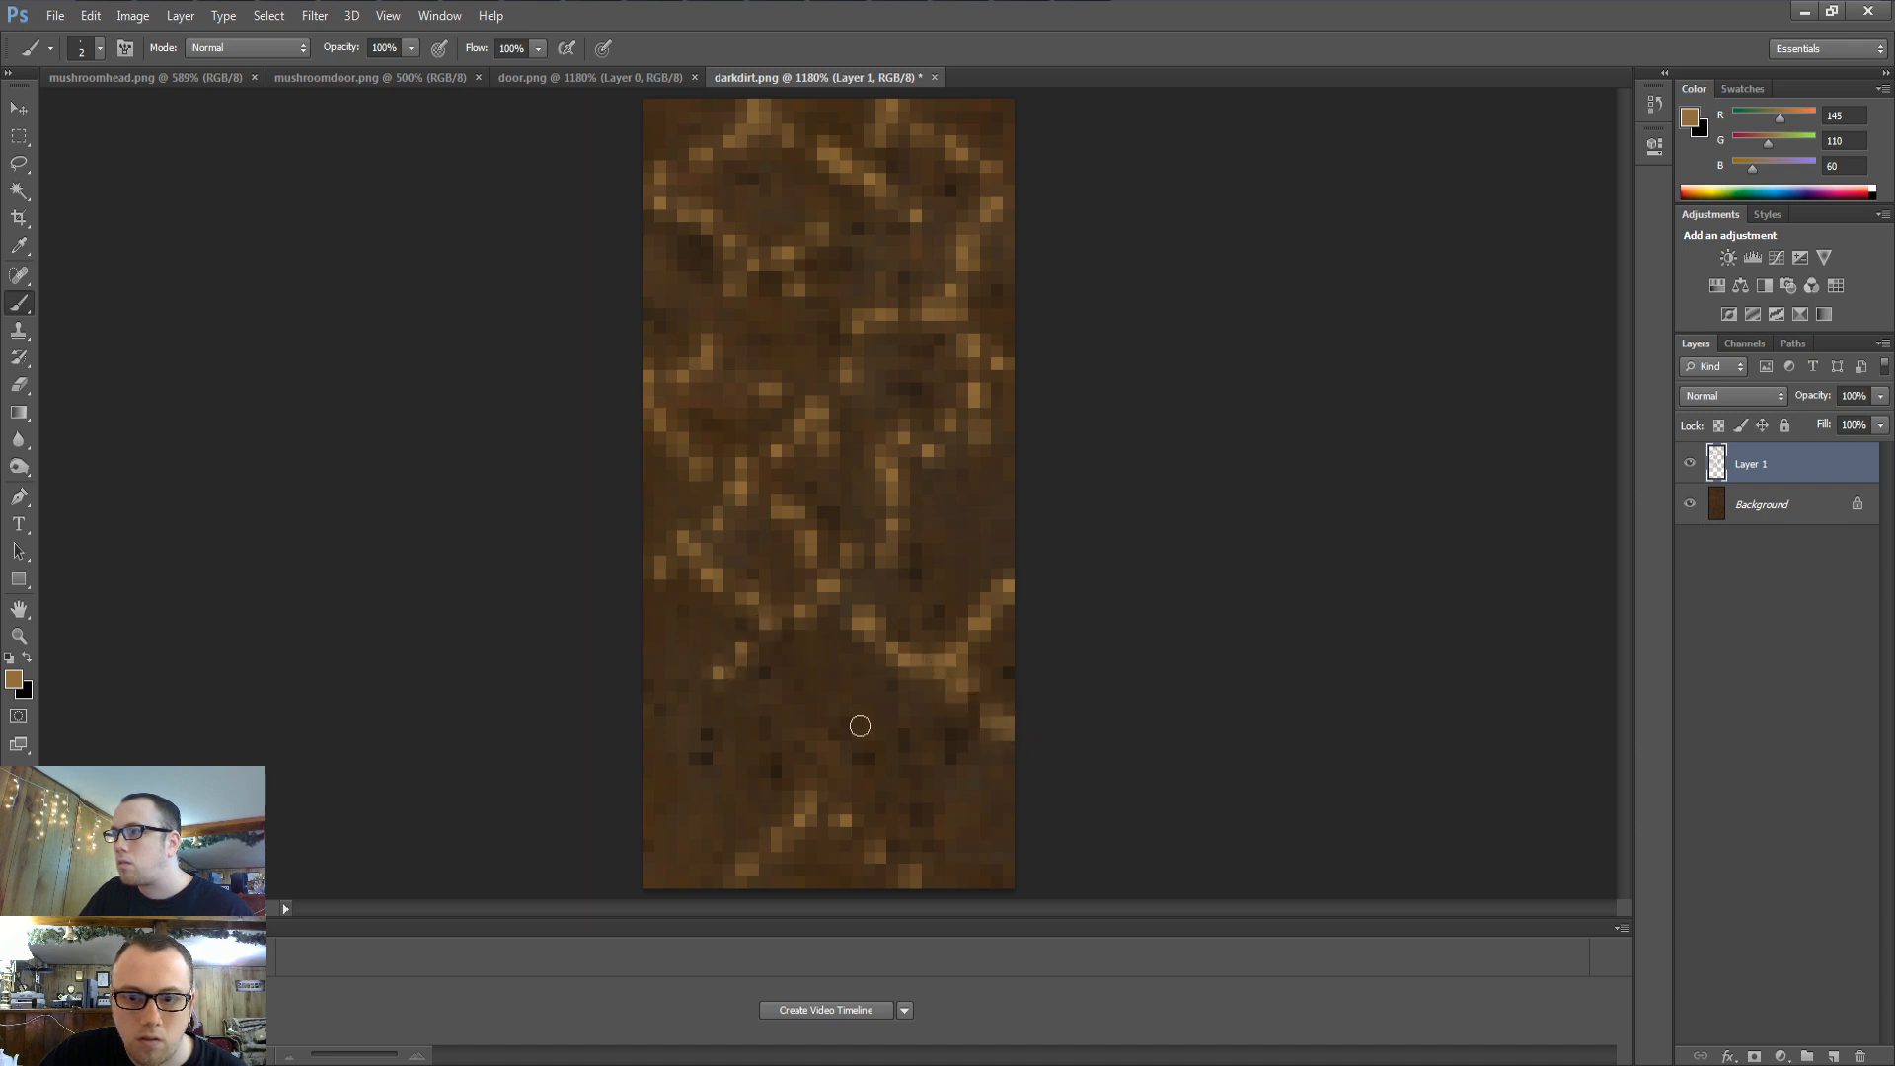
left_click_drag(638, 749, 726, 837)
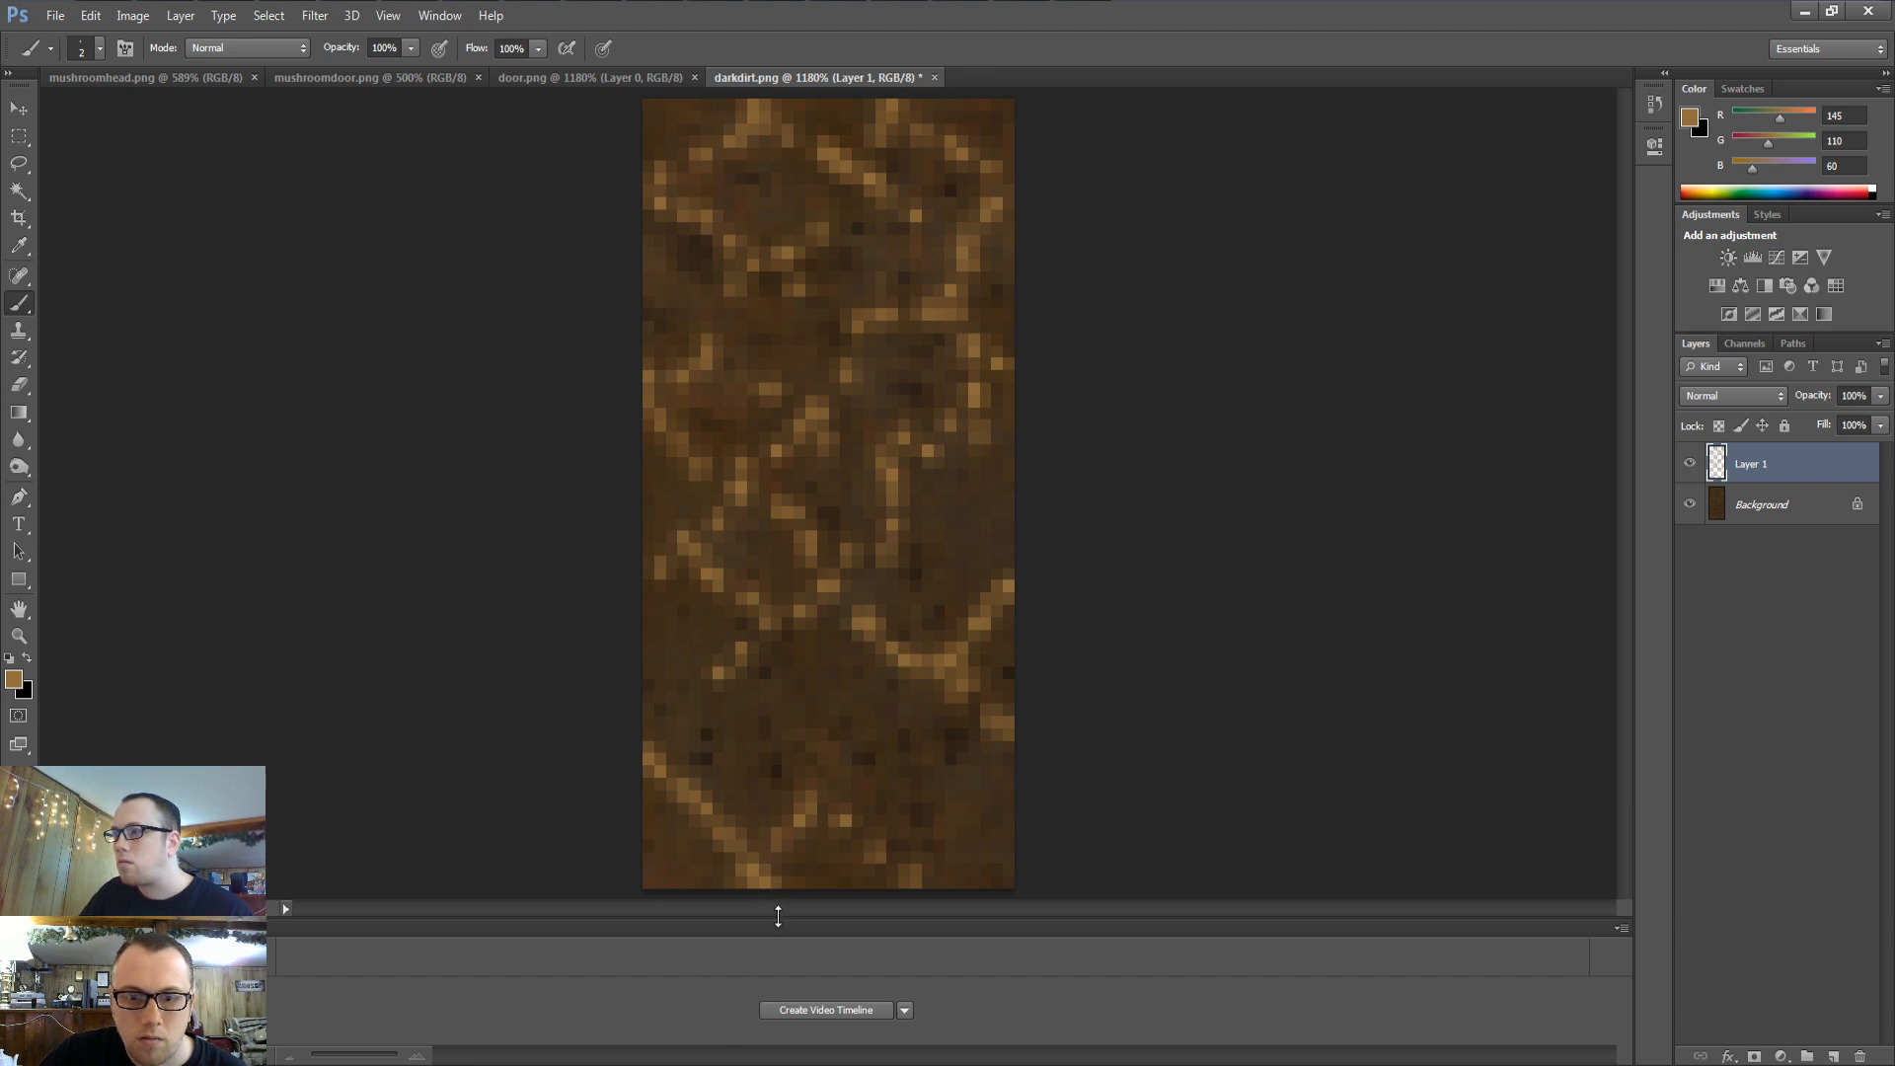
Fill the texture's lower third with light-brown dotted rock outlines, linking the bottom arch to the left branch and the right edge
left_click_drag(812, 807, 737, 732)
left_click(764, 717)
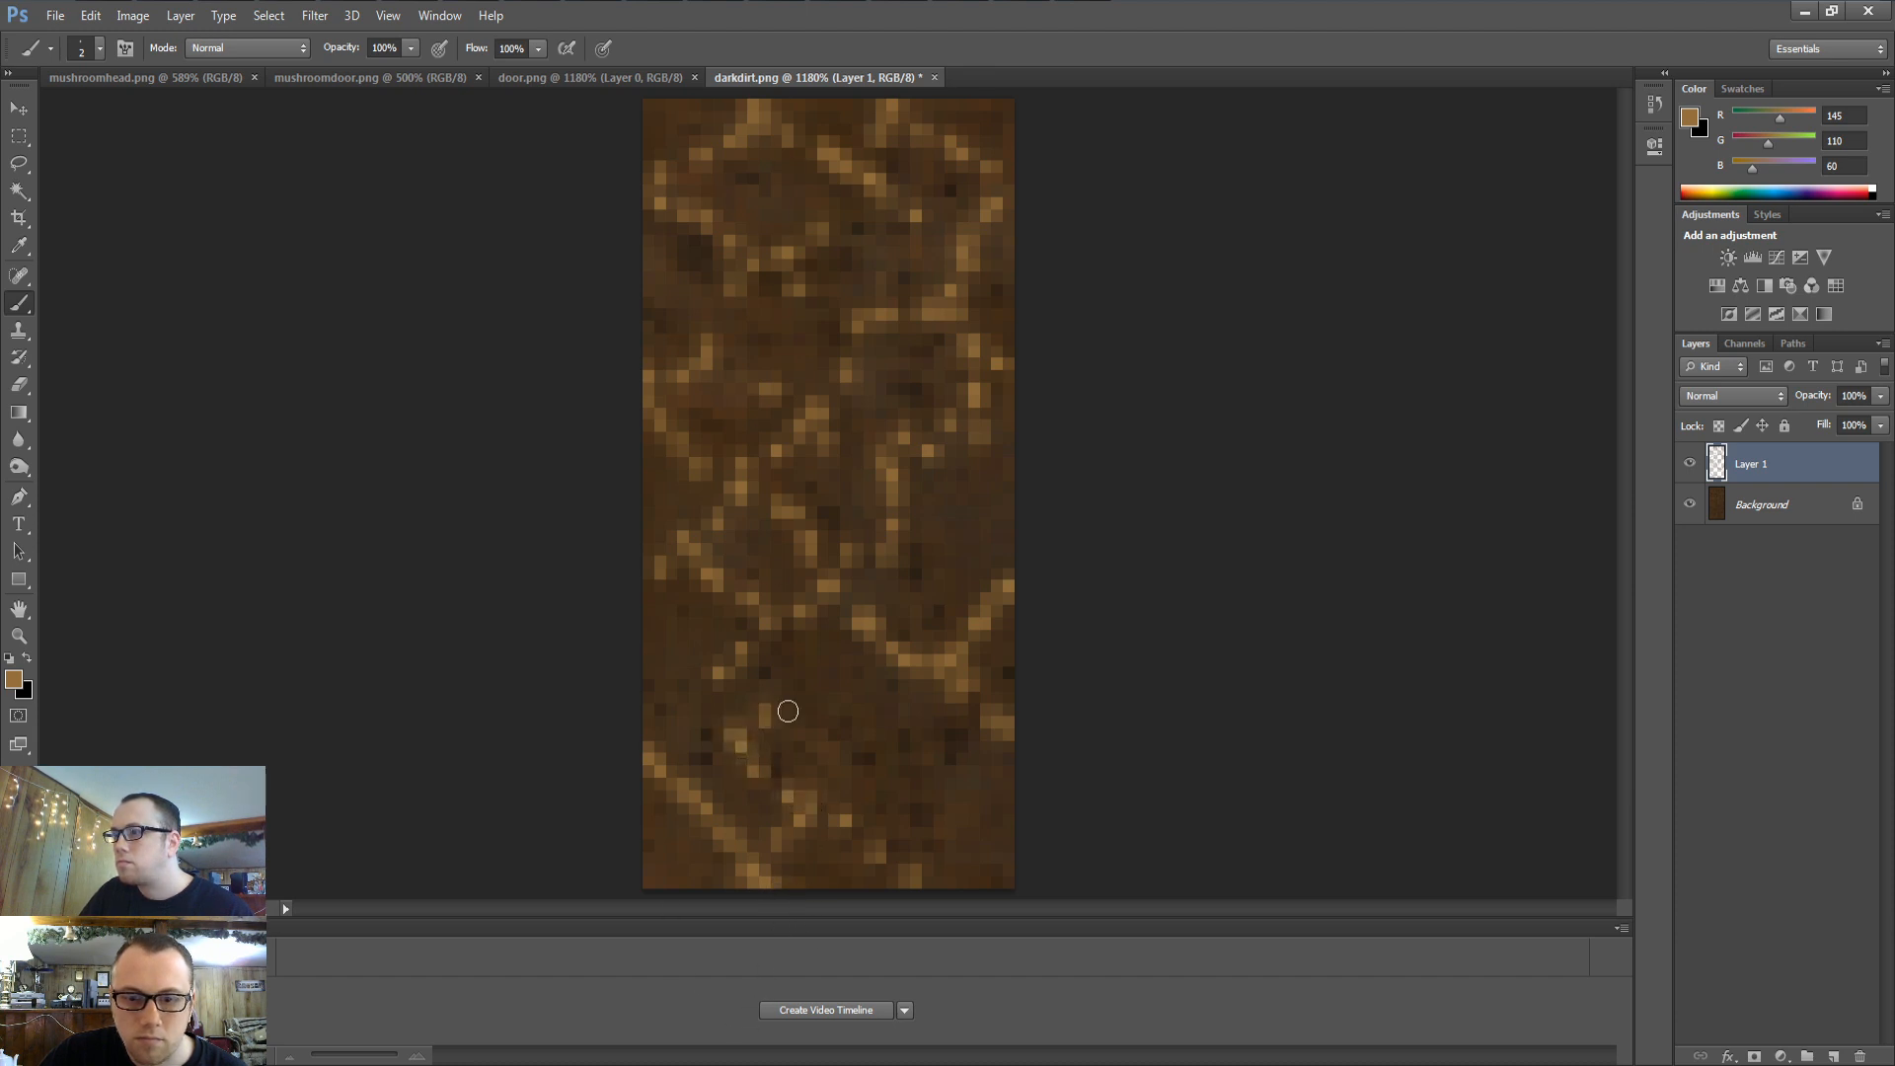
left_click(717, 692)
left_click(728, 705)
left_click(755, 711)
left_click(821, 729)
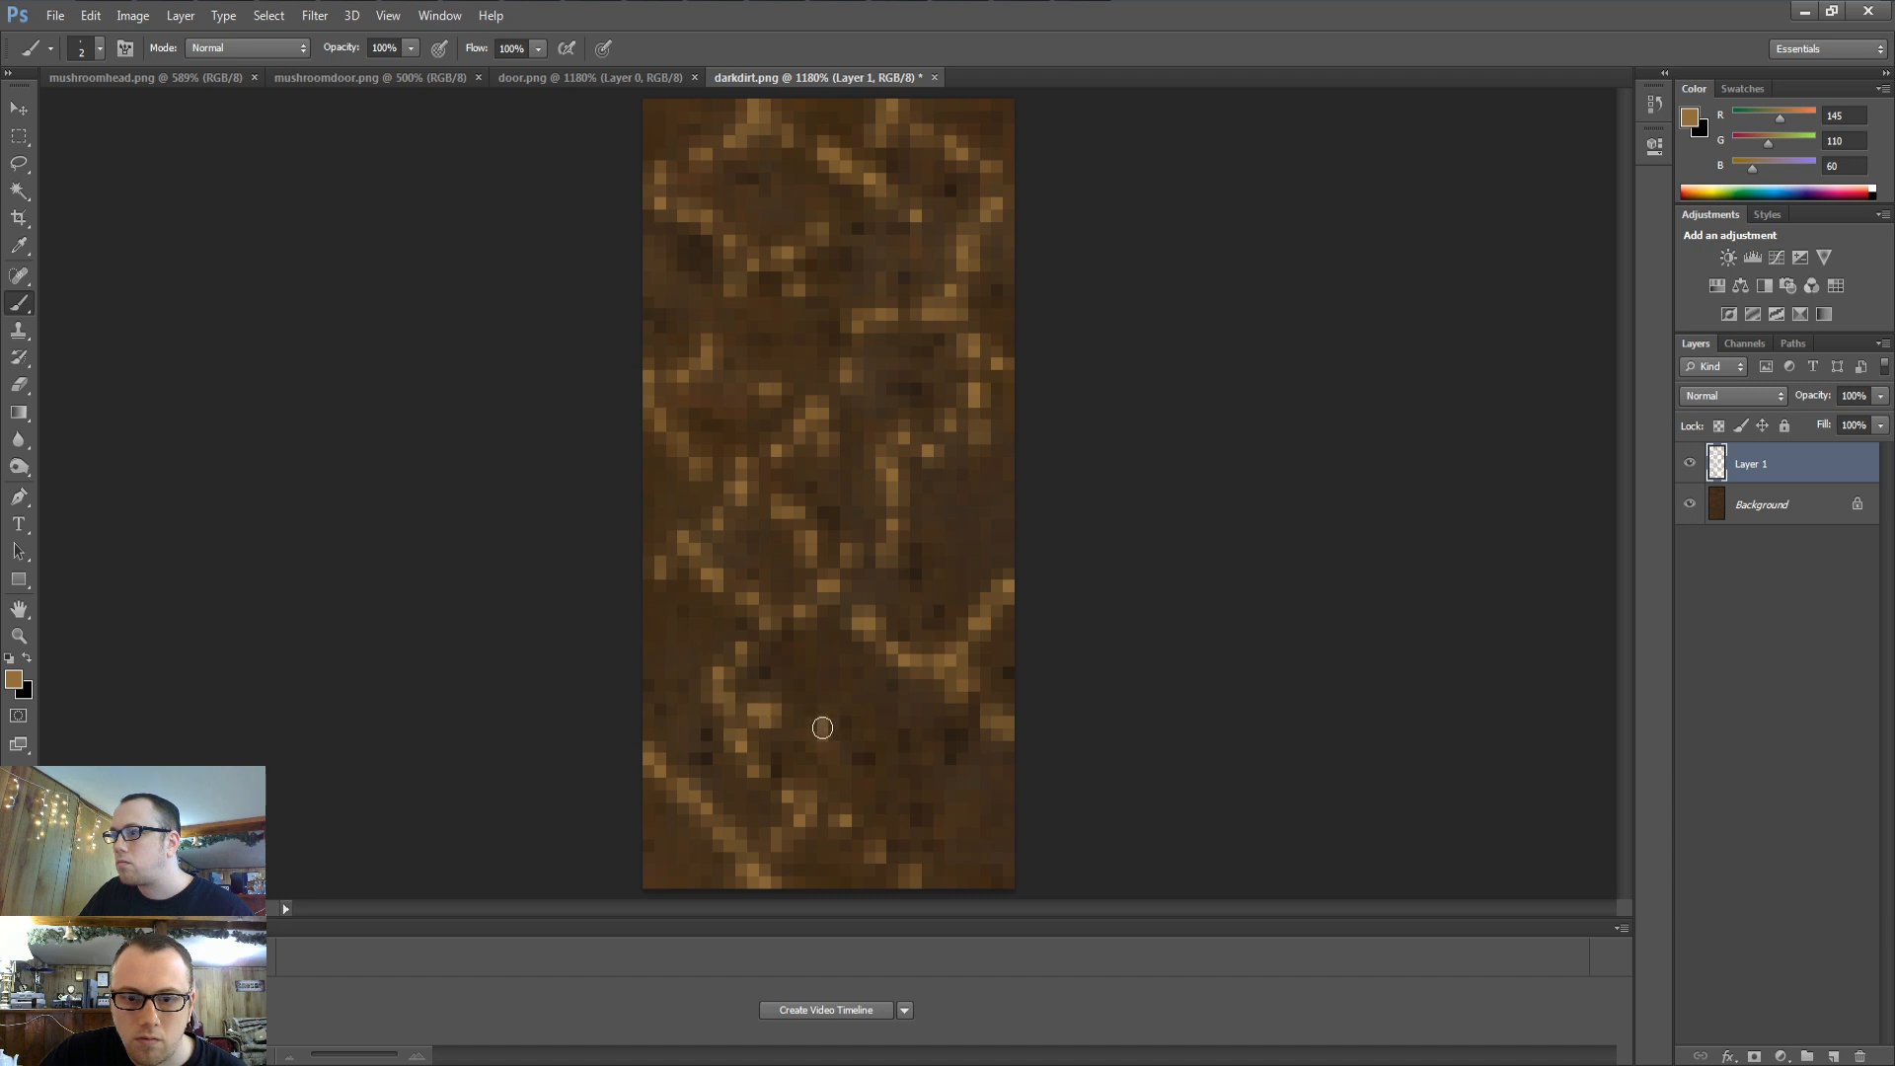
left_click(771, 705)
left_click(809, 722)
mouse_move(810, 722)
left_mouse_down()
mouse_move(867, 728)
mouse_move(901, 681)
mouse_move(895, 804)
mouse_move(922, 816)
mouse_move(987, 769)
left_mouse_up()
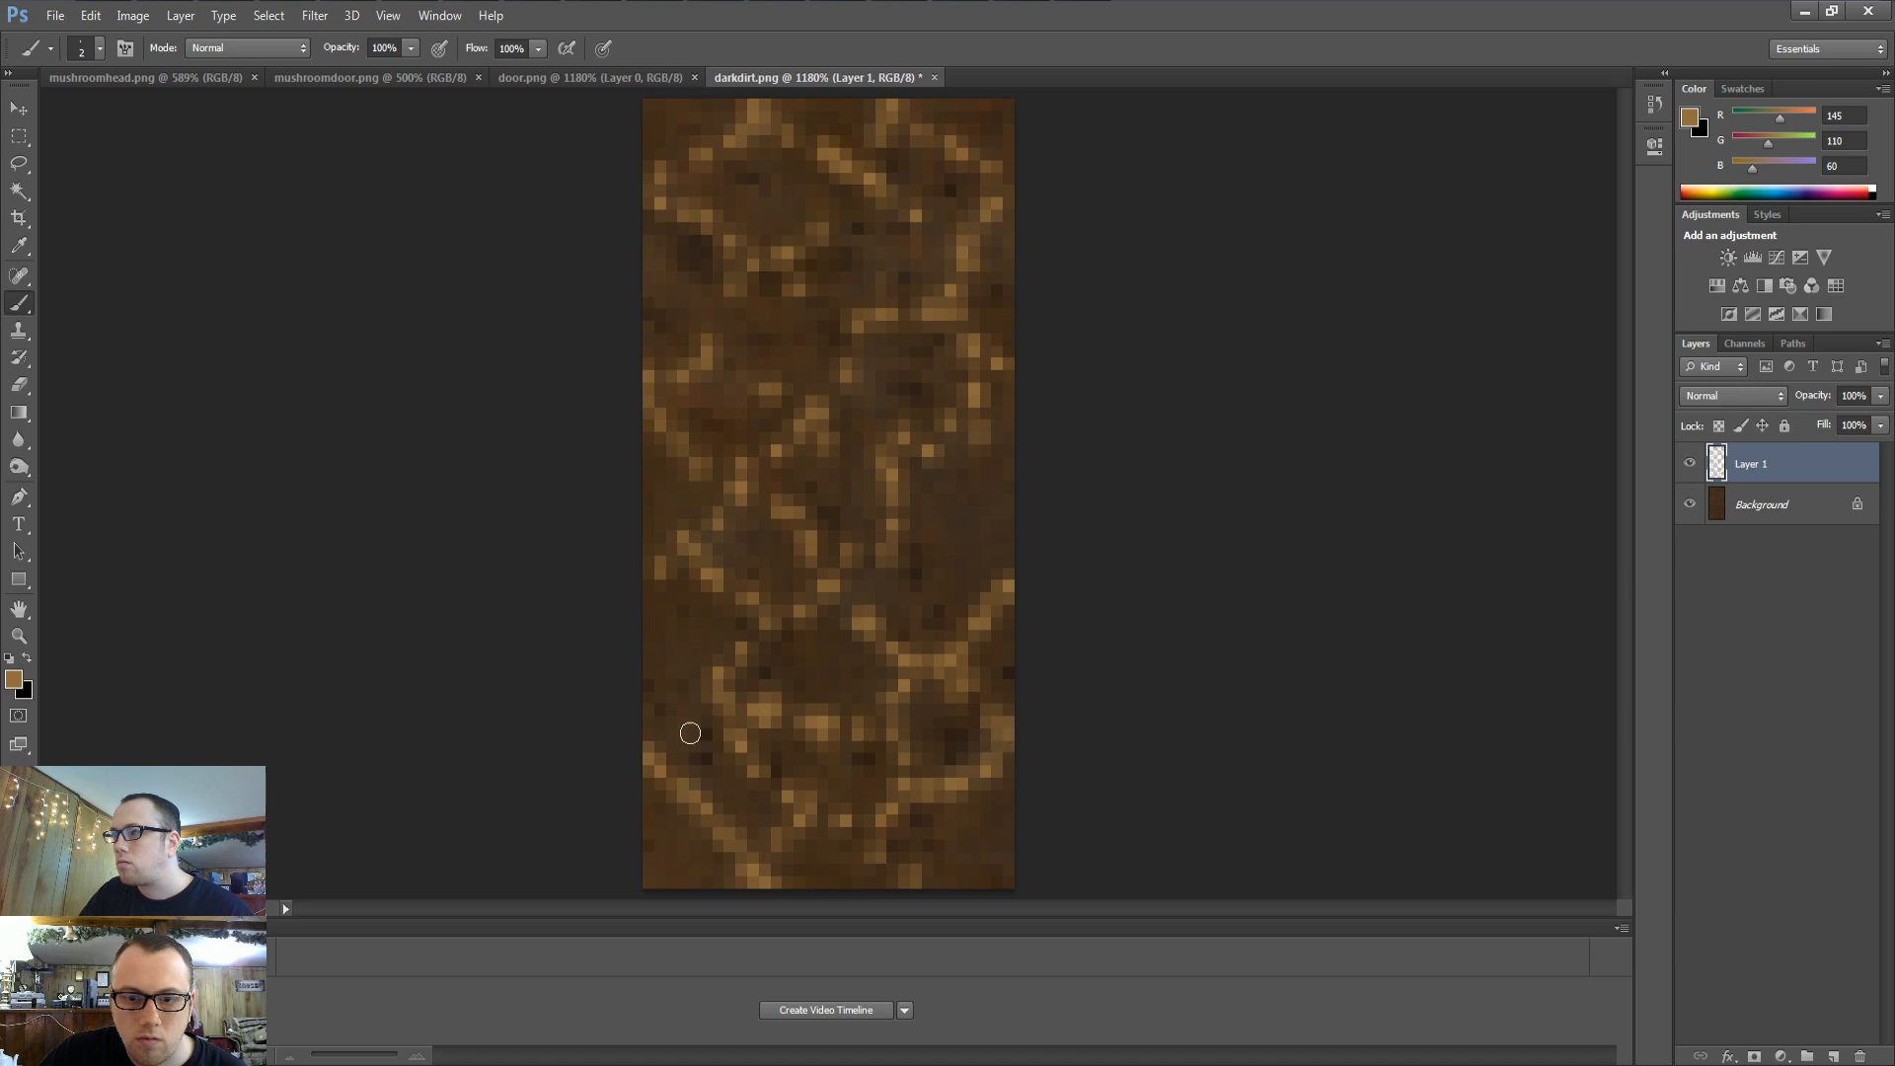
Close the remaining outlines at the lower left and lower right, and continue the edge lines across both sides so they tile
left_click_drag(660, 737, 696, 692)
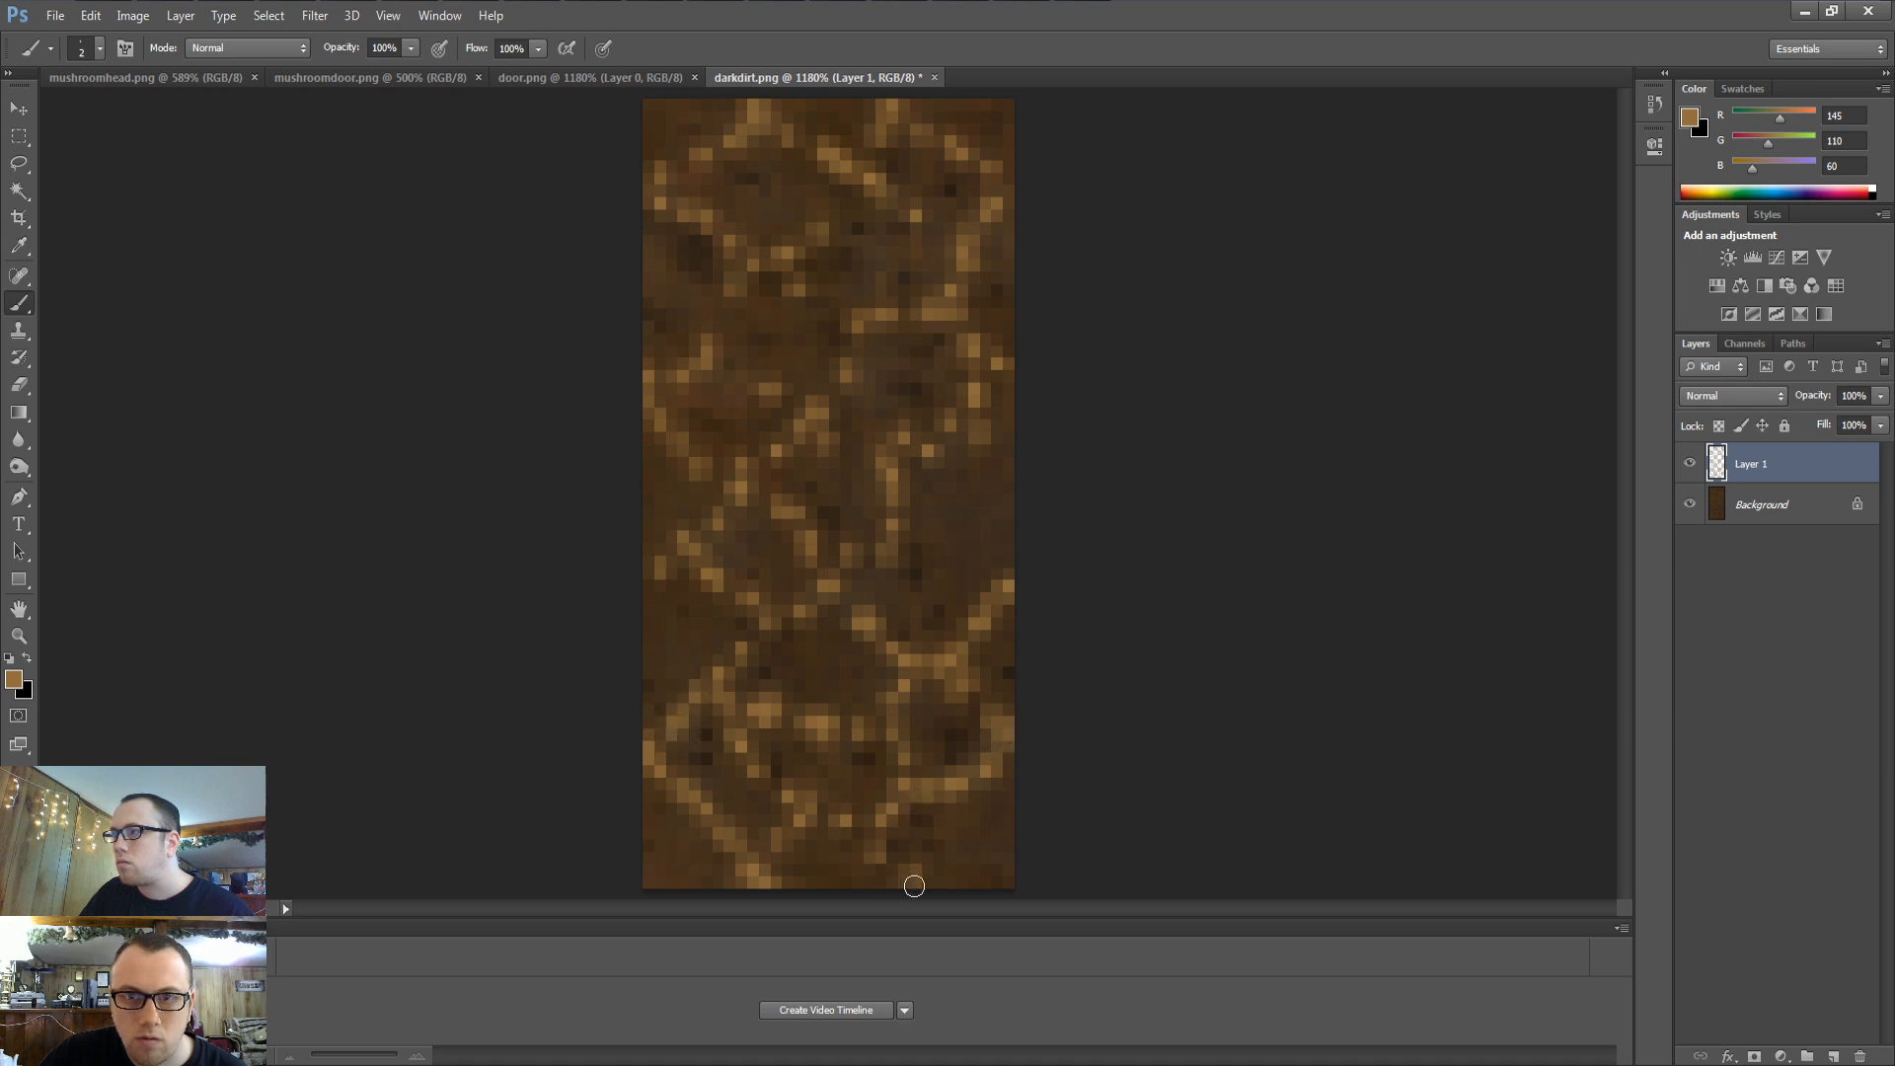
left_click_drag(913, 886, 977, 820)
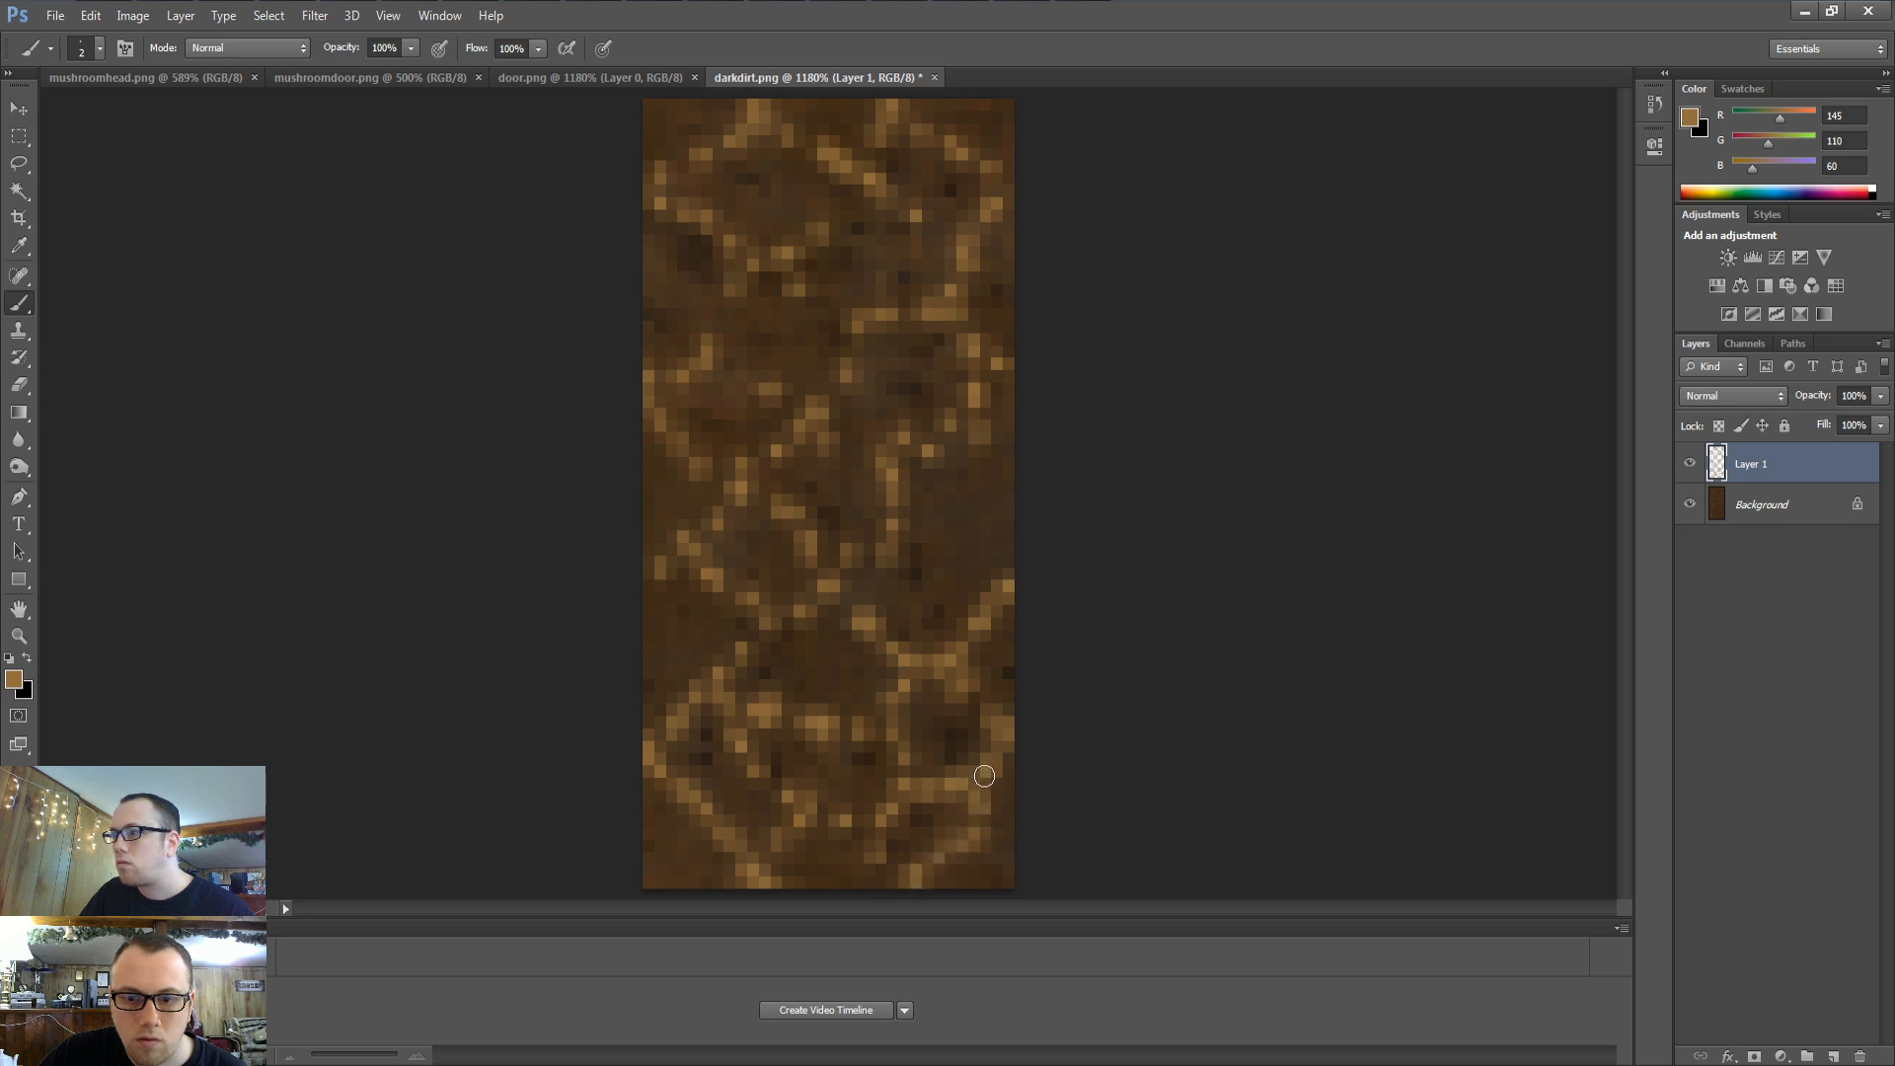
left_click(1012, 833)
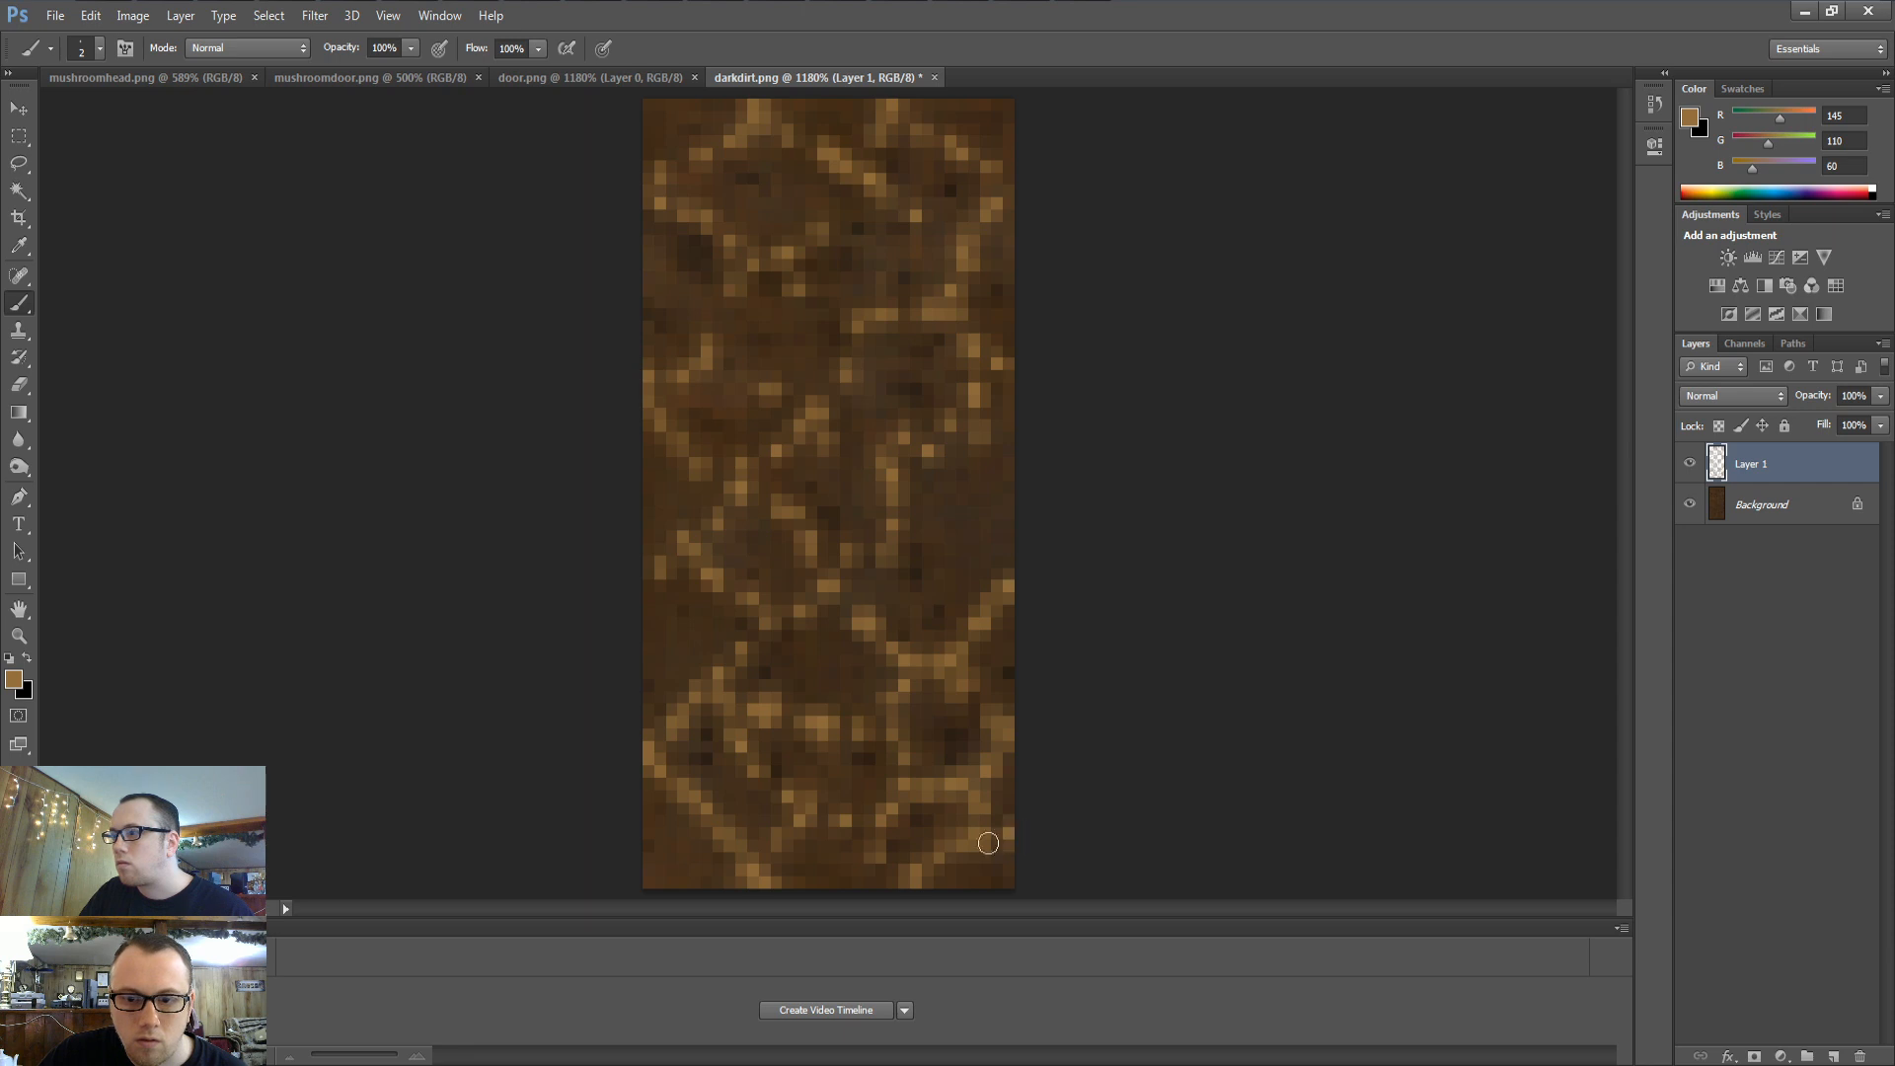
left_click_drag(643, 846, 715, 837)
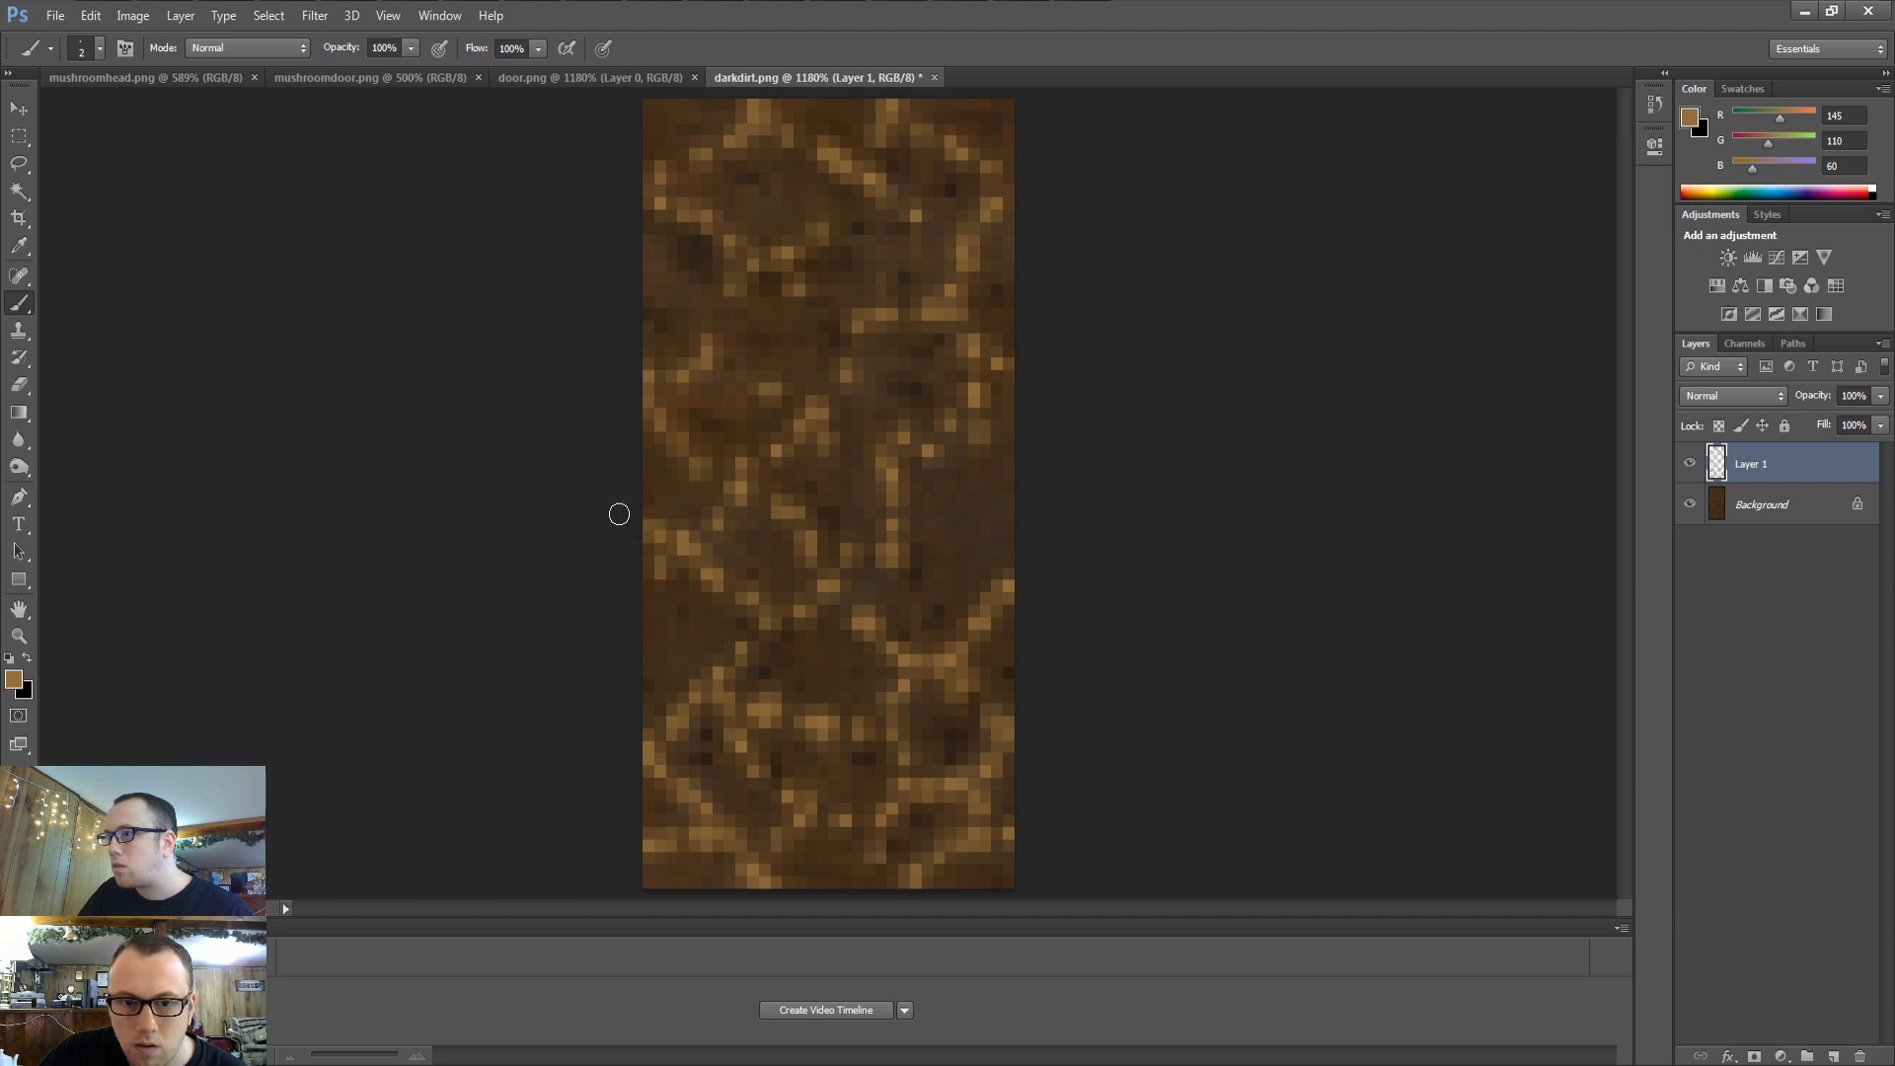
left_click_drag(1009, 546, 901, 543)
Set Layer 1's blend mode to Multiply and flatten the image
left_click(1722, 395)
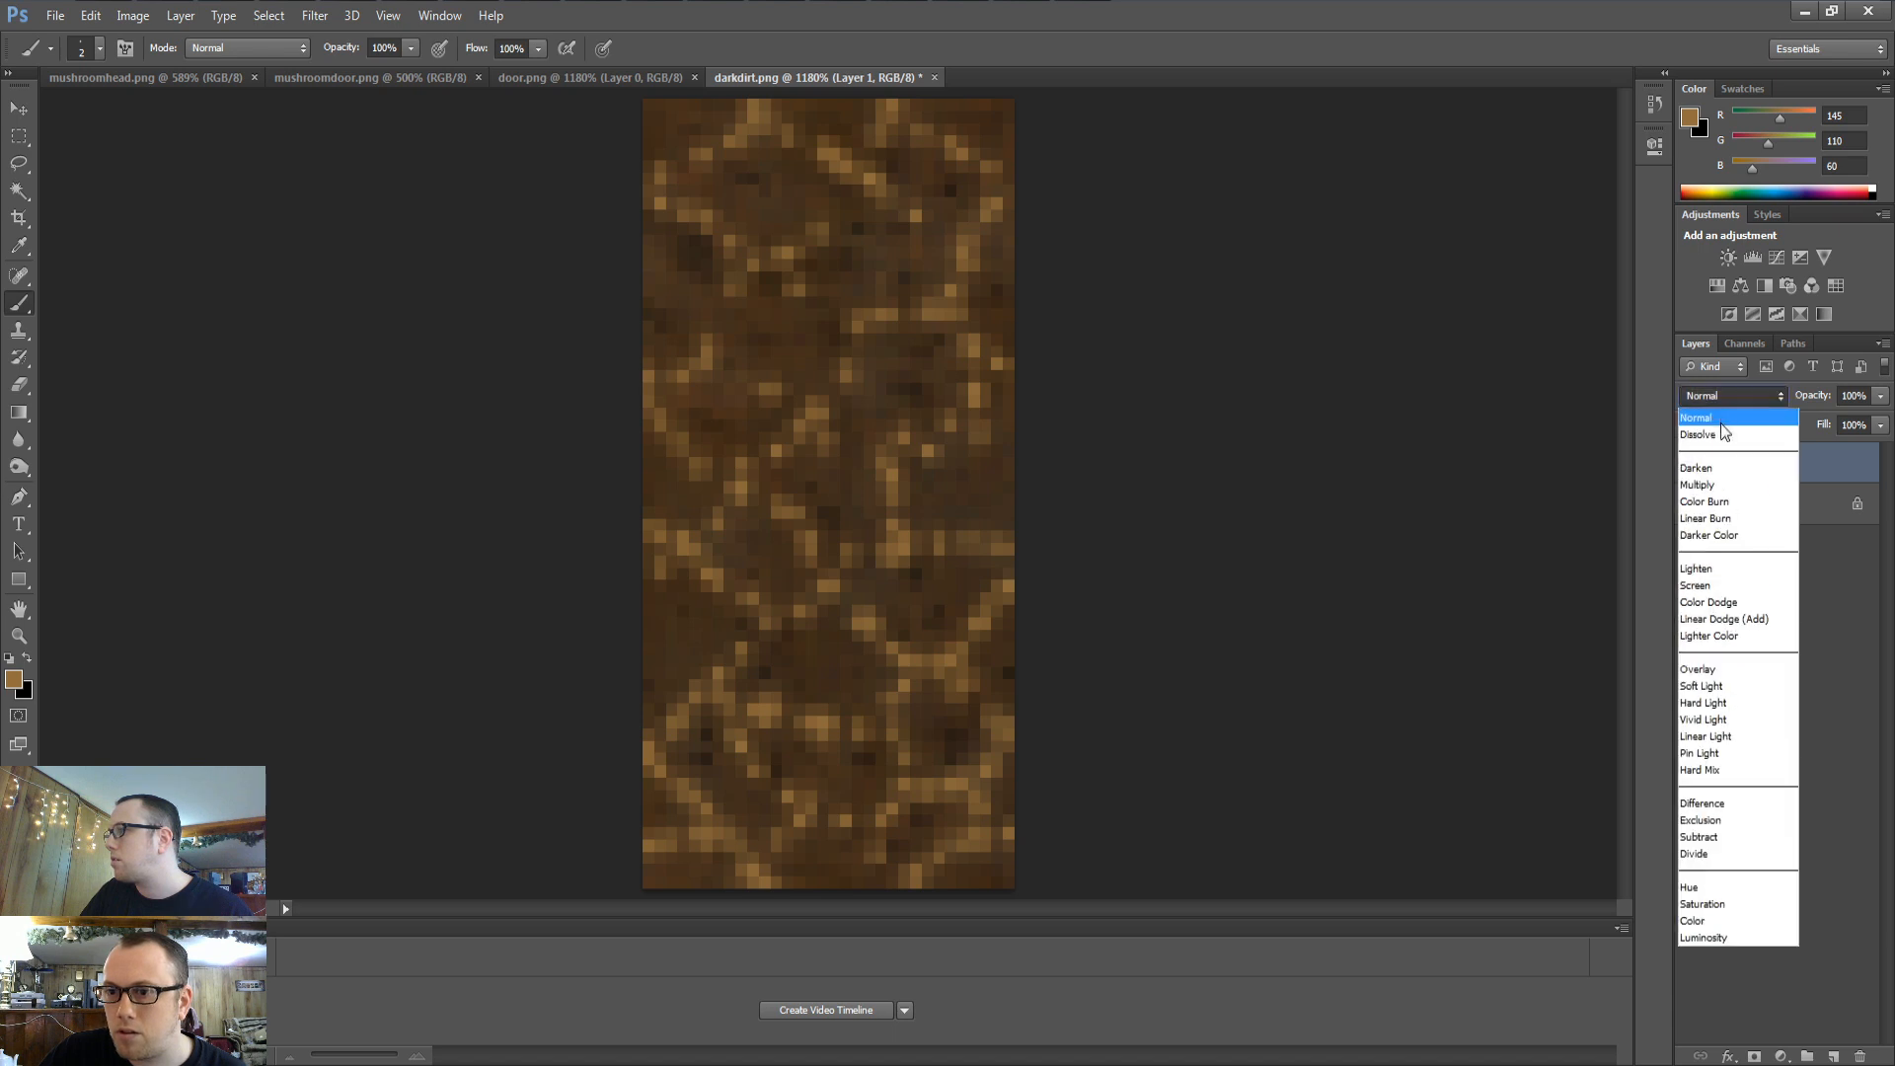
left_click(1714, 485)
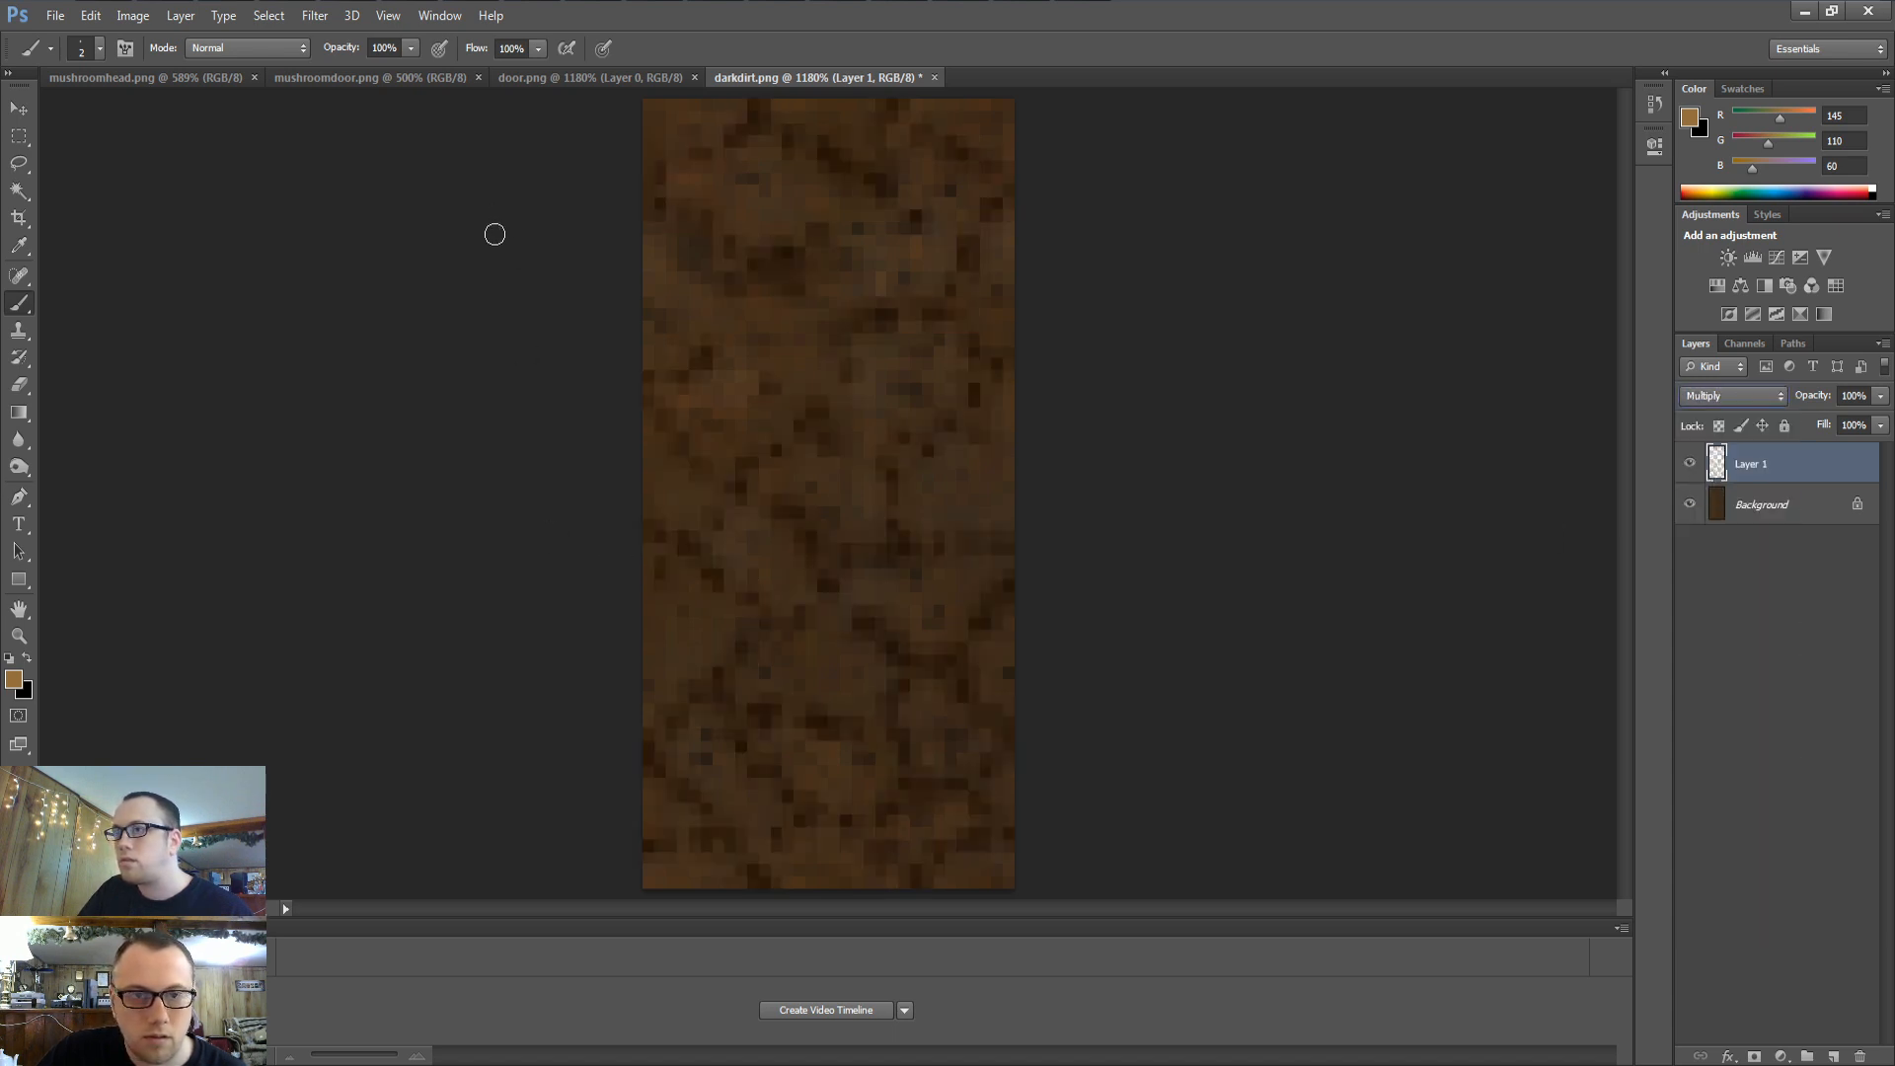
right_click(1746, 476)
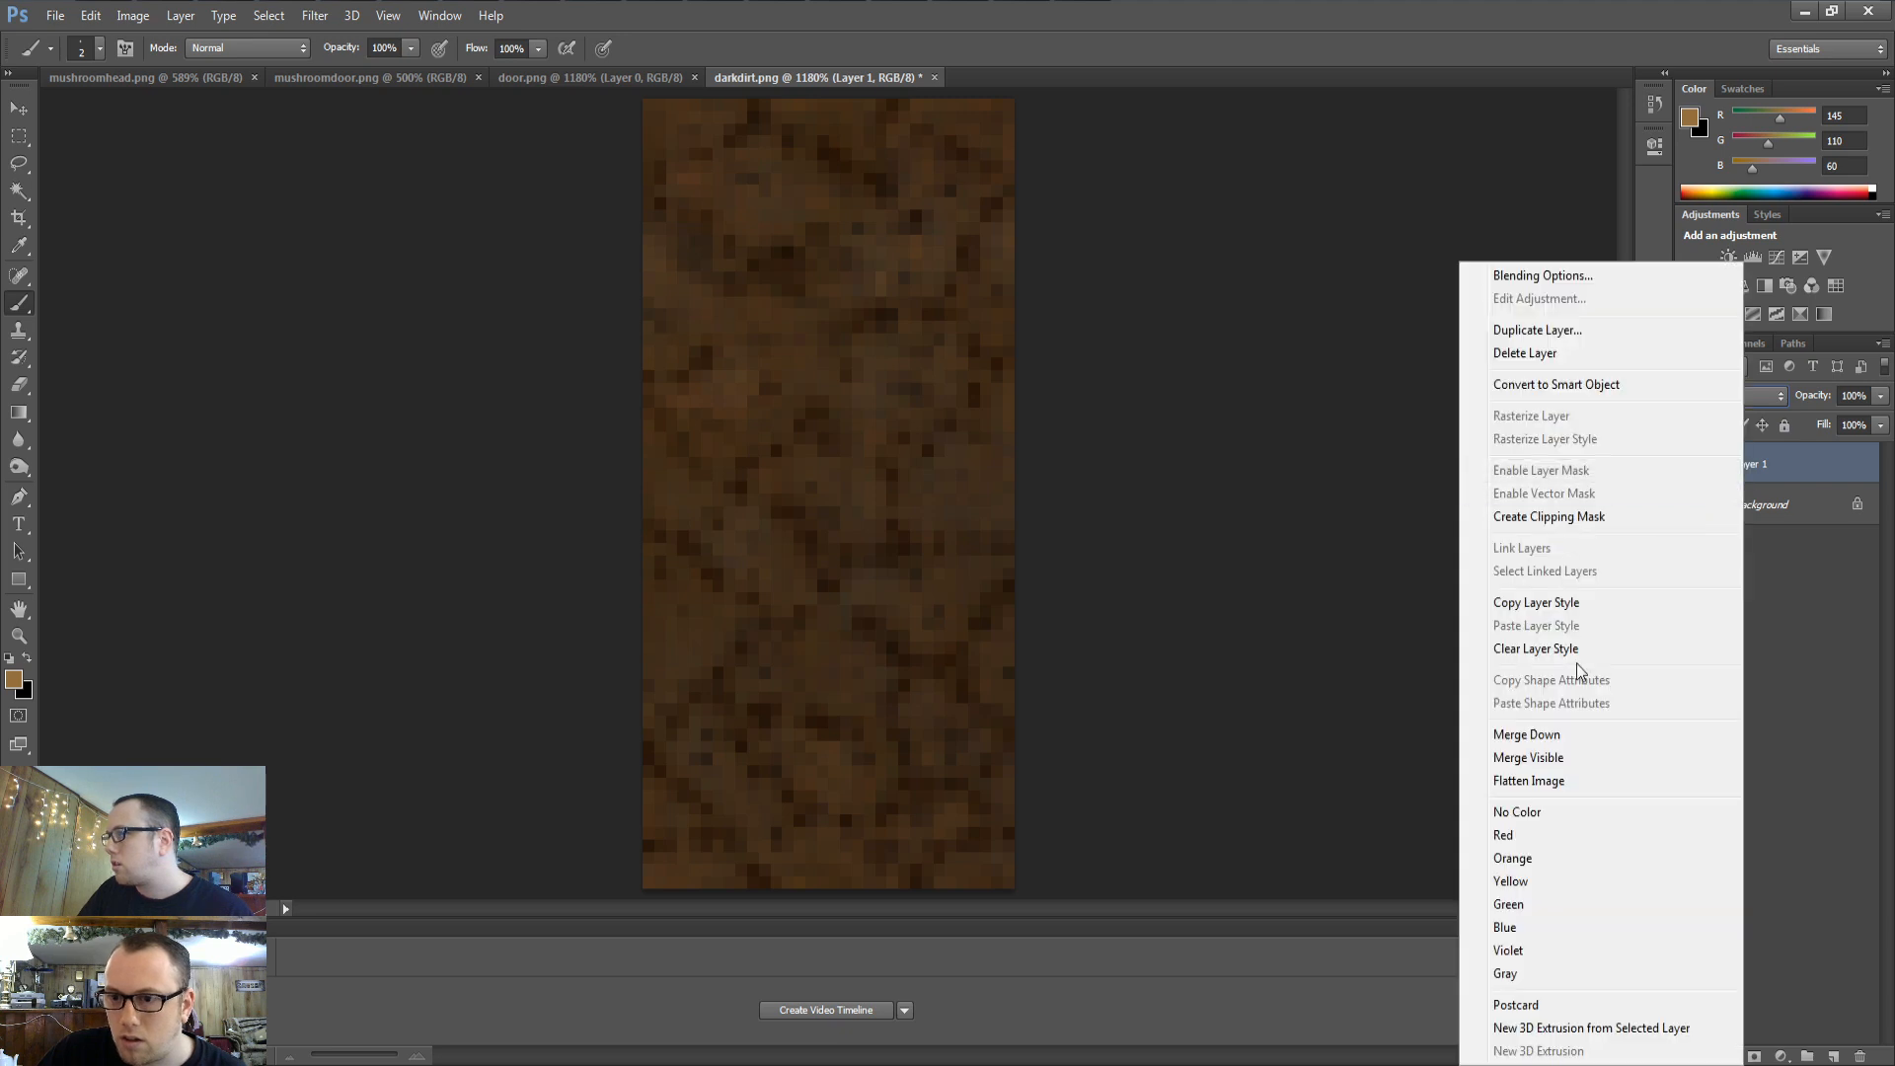
left_click(1534, 782)
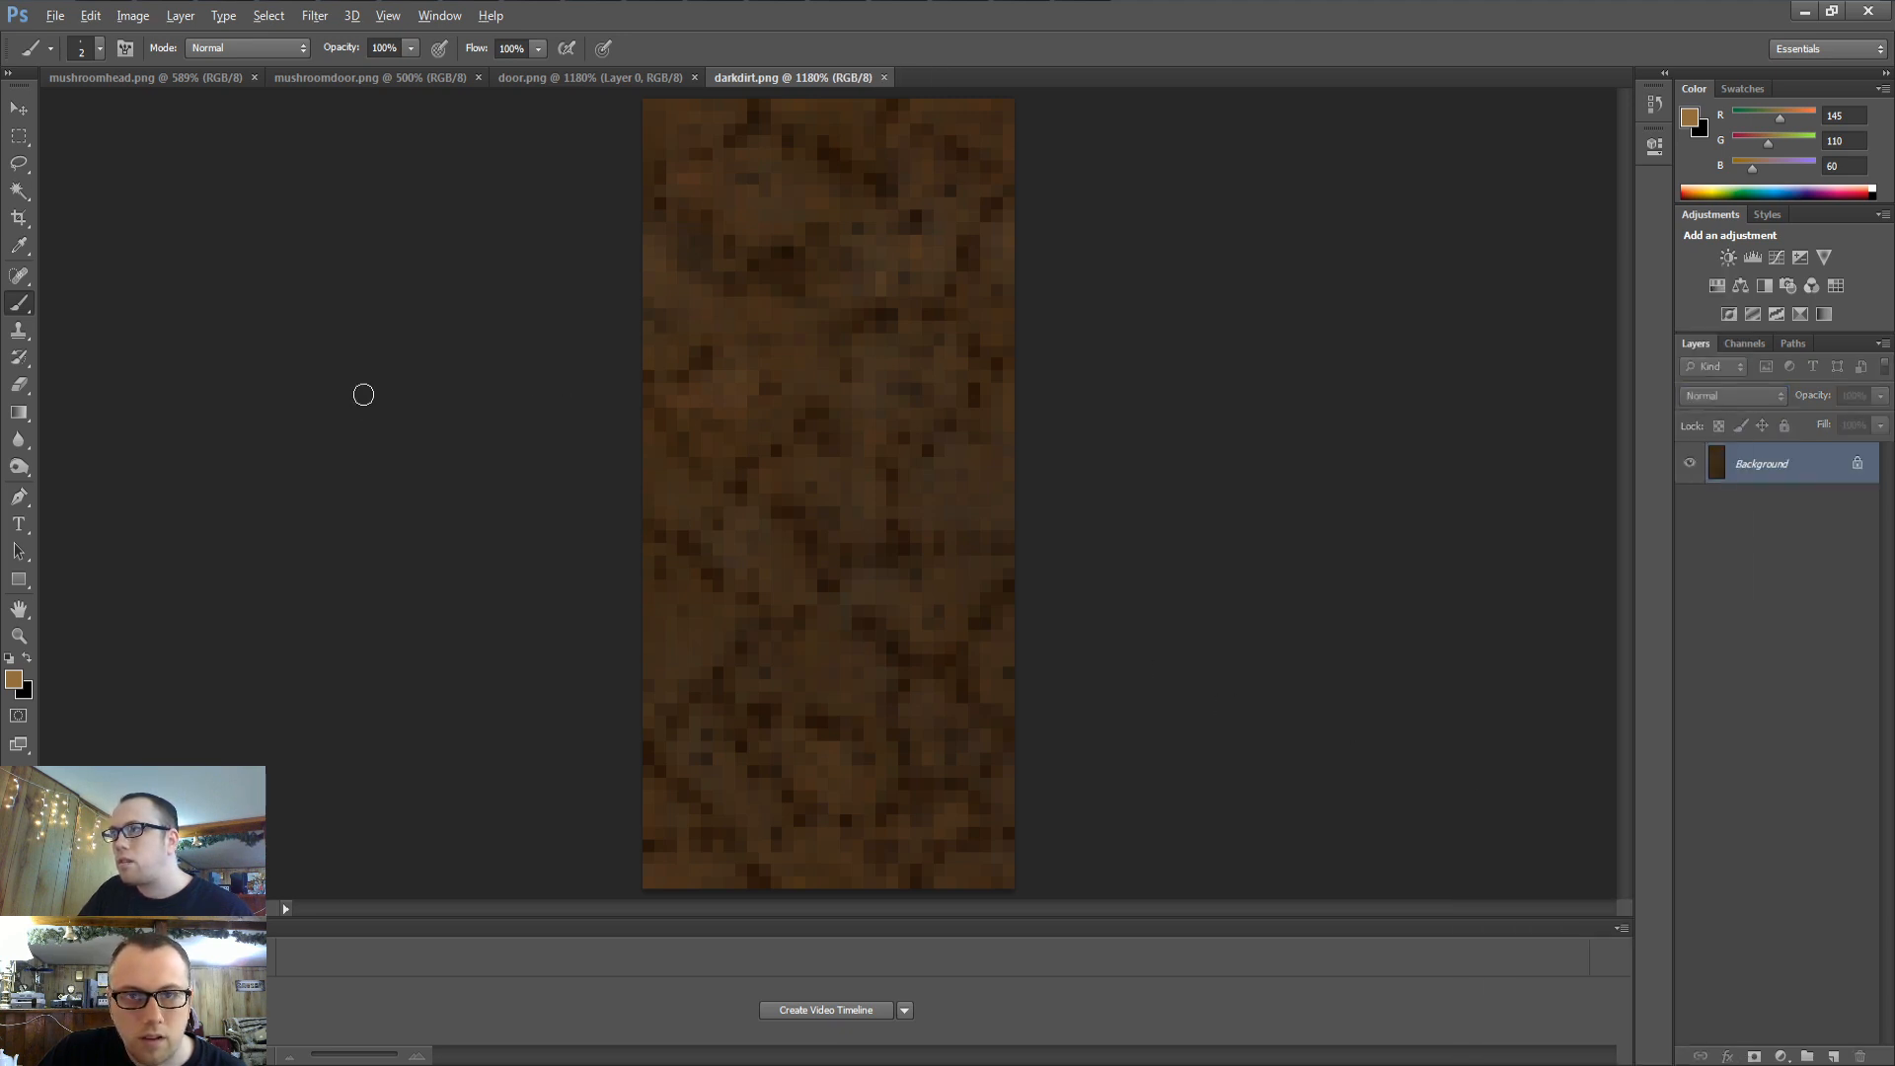
Switch to 3ds Max and select all wall faces of Cylinder002 that use material ID 6
key("alt+Tab")
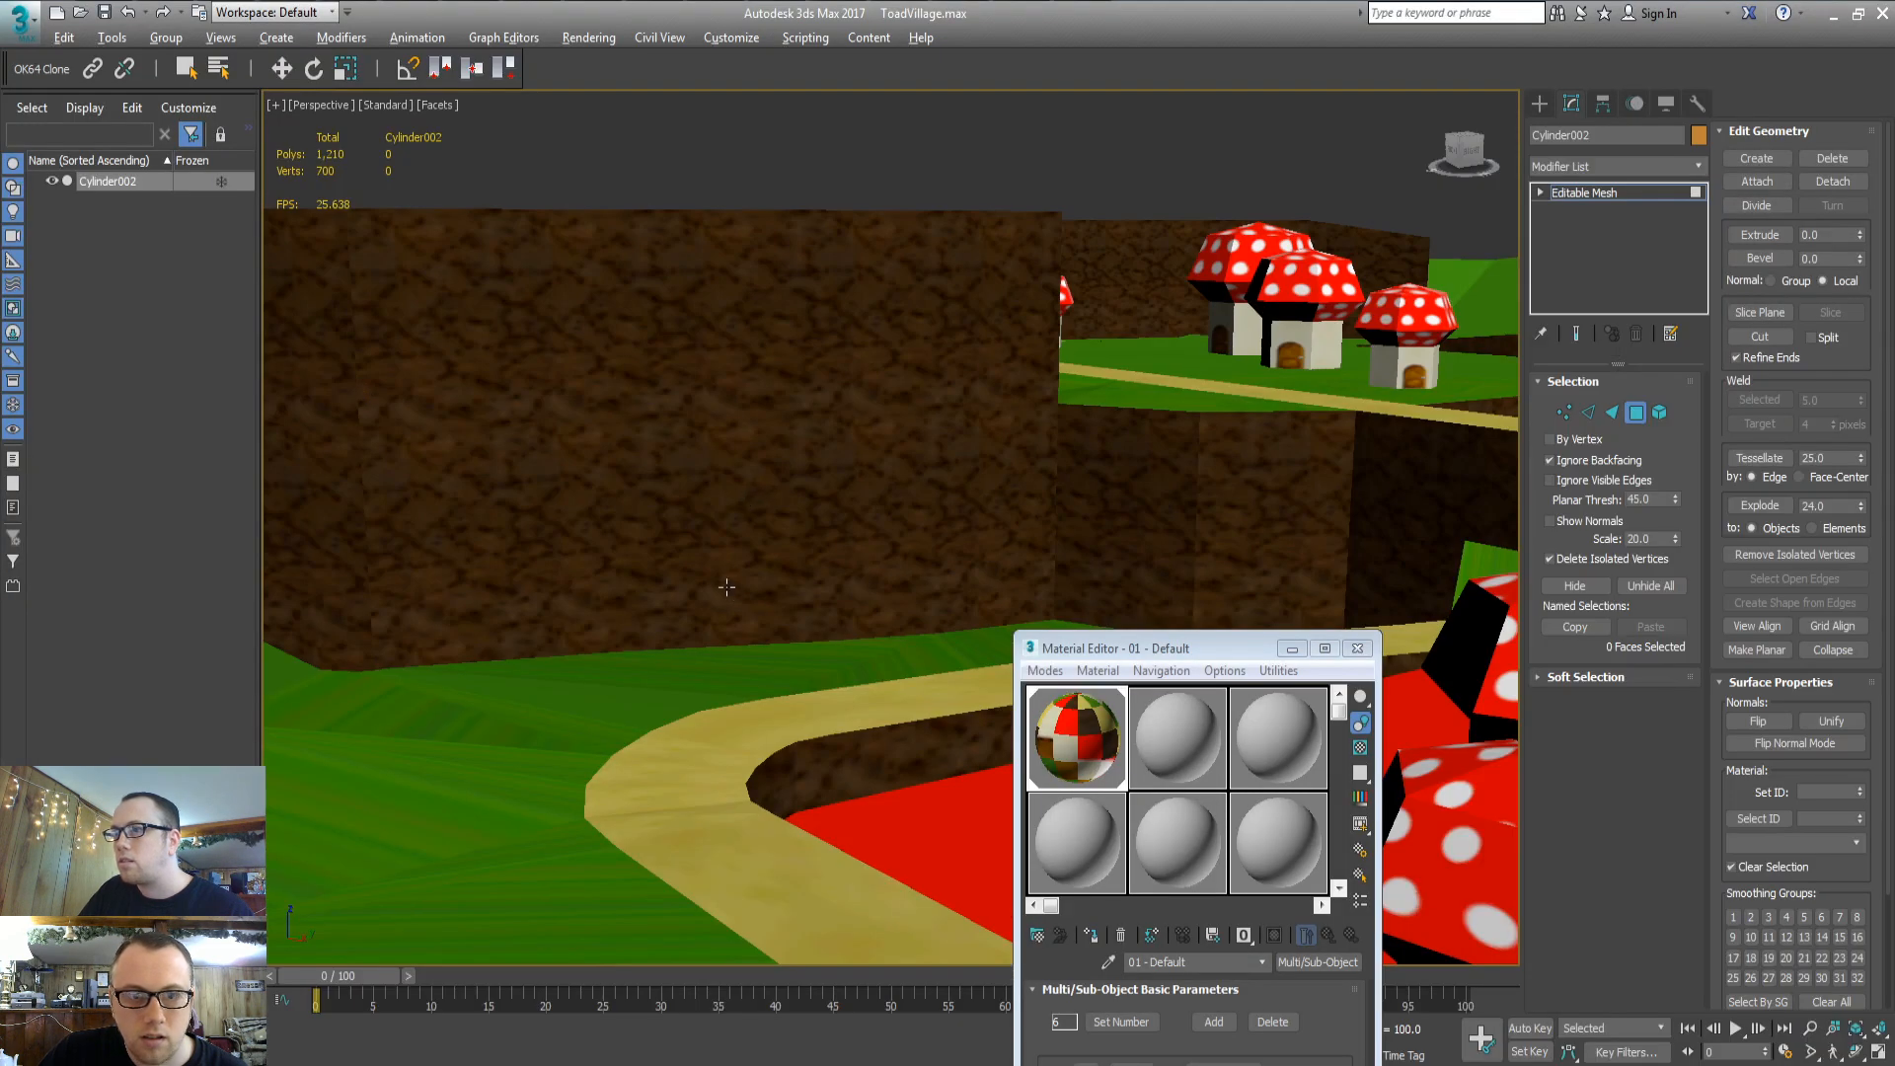
middle_click_drag(727, 587, 776, 583, "alt")
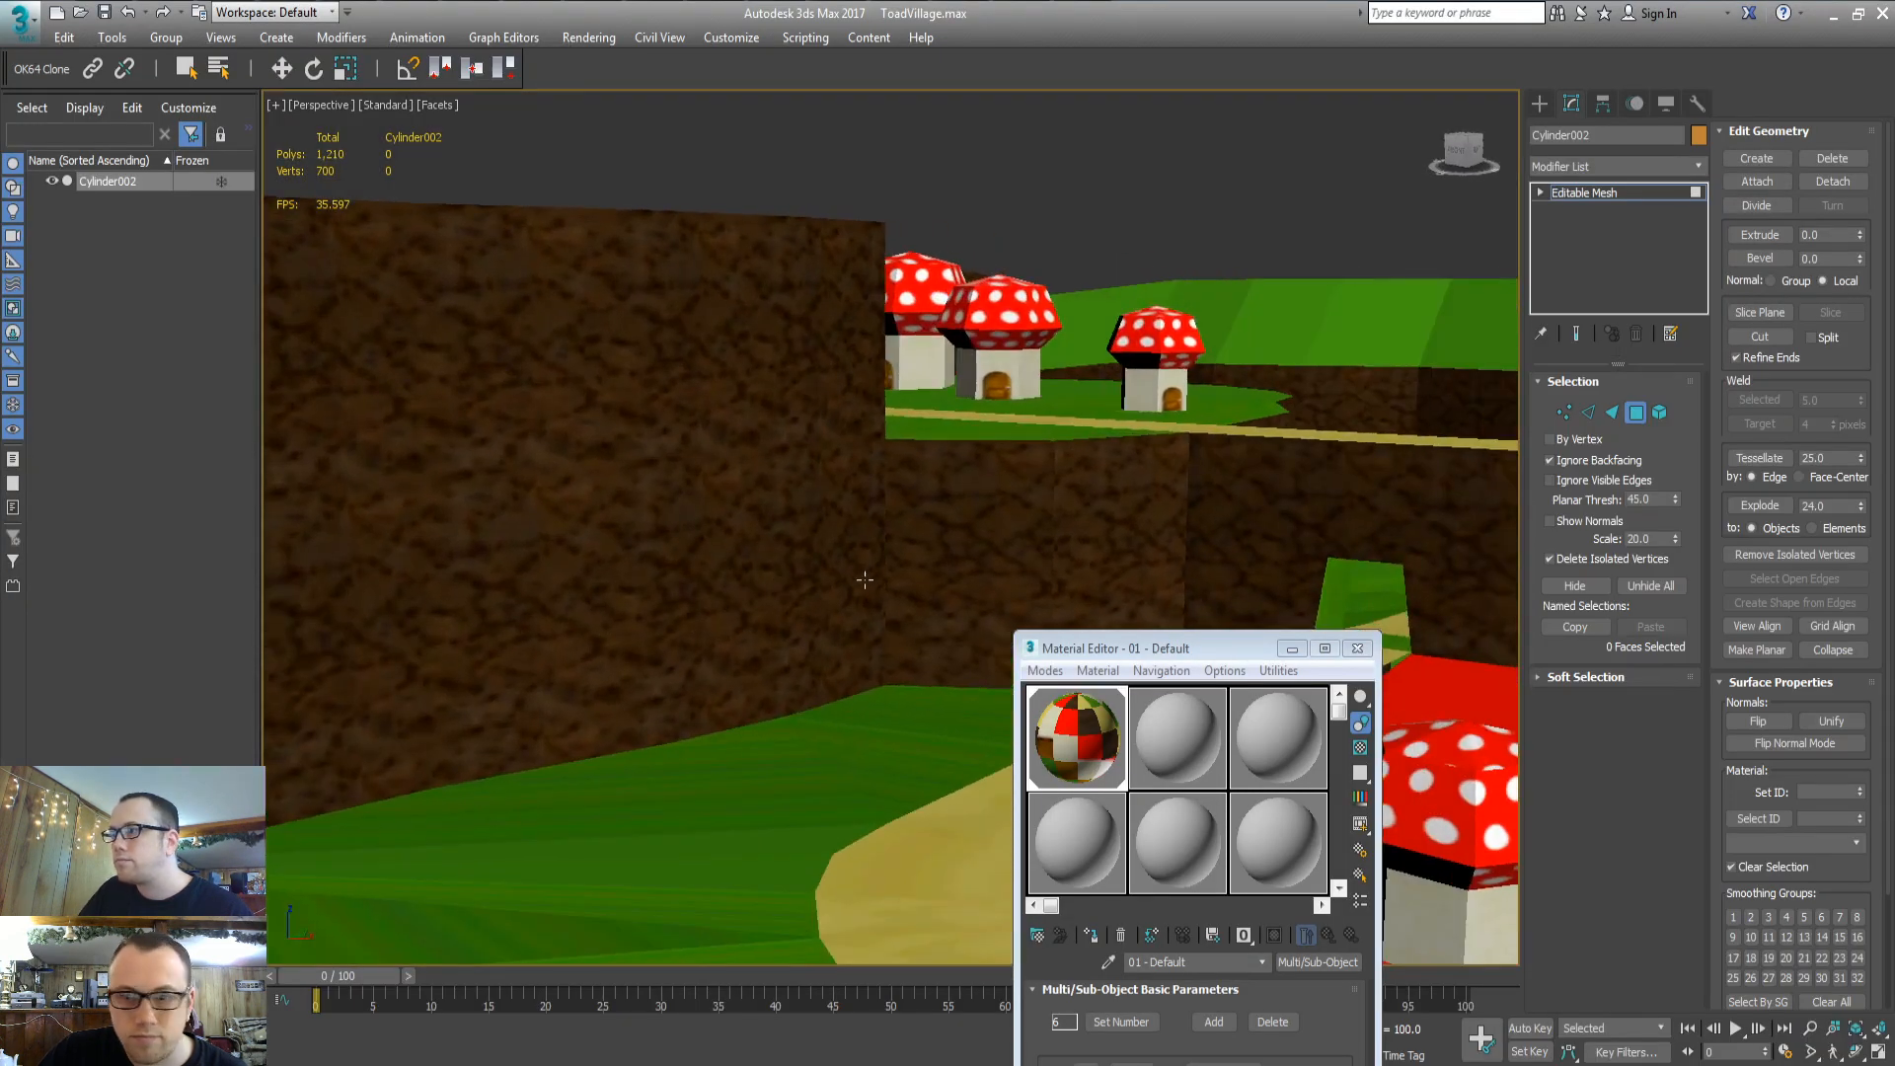
left_click(1759, 818)
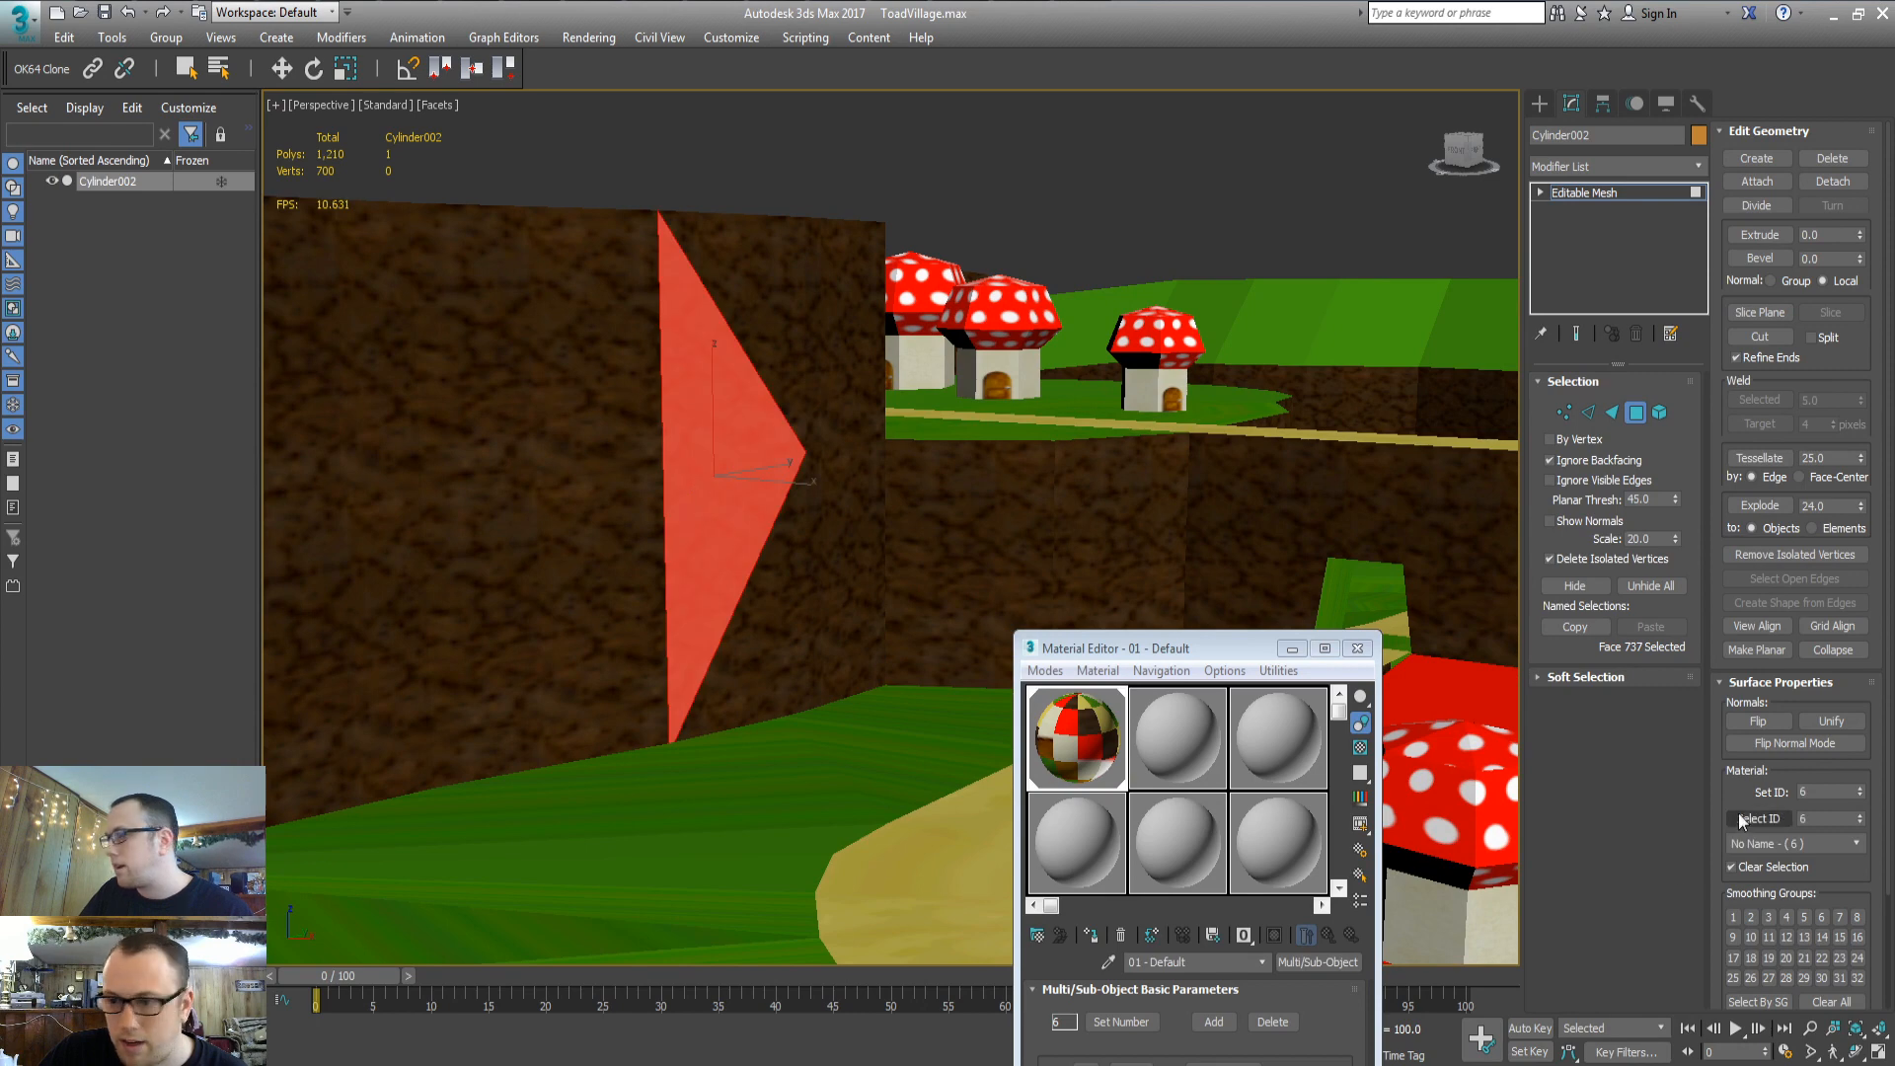
left_click(1607, 166)
key("u")
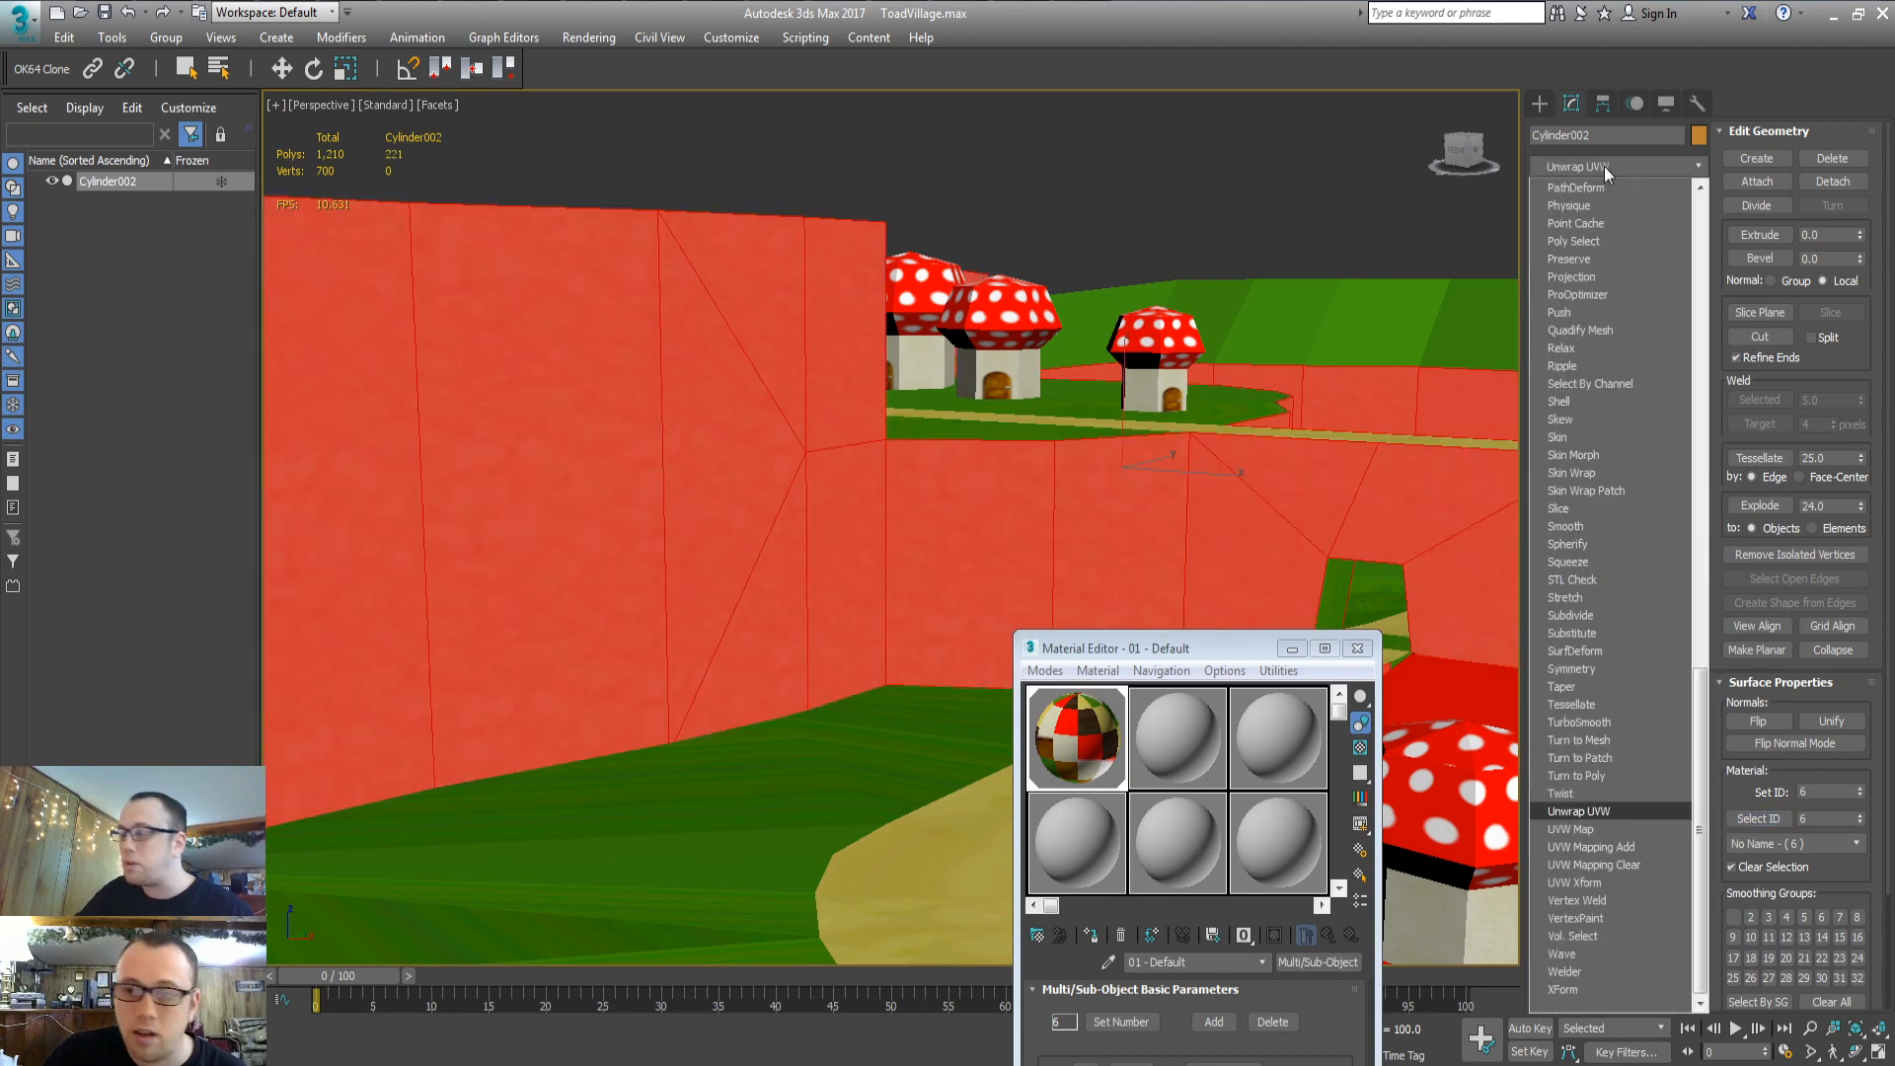
key("Return")
right_click(1597, 190)
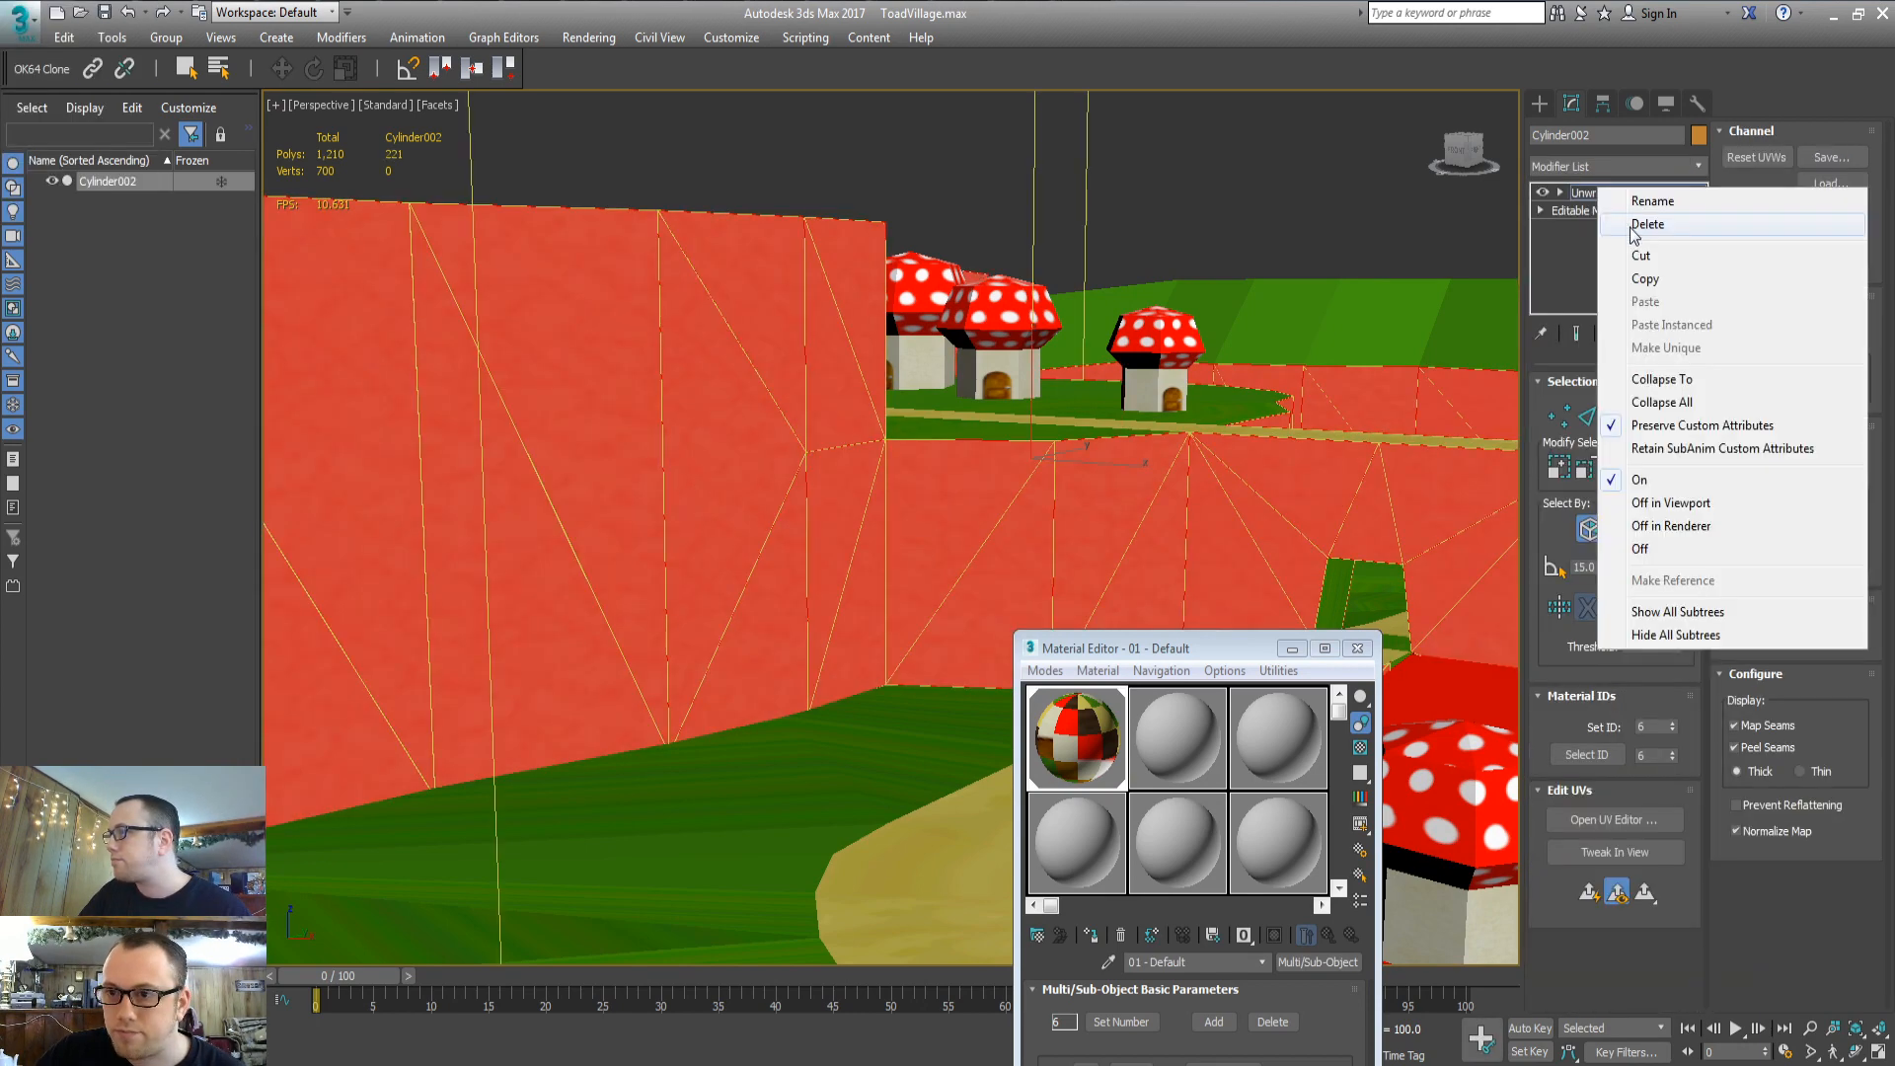
left_click(1641, 226)
Add a UVW Map modifier to the selected wall faces and set its mapping to Box
left_click(1577, 169)
key("u")
key("u")
key("Return")
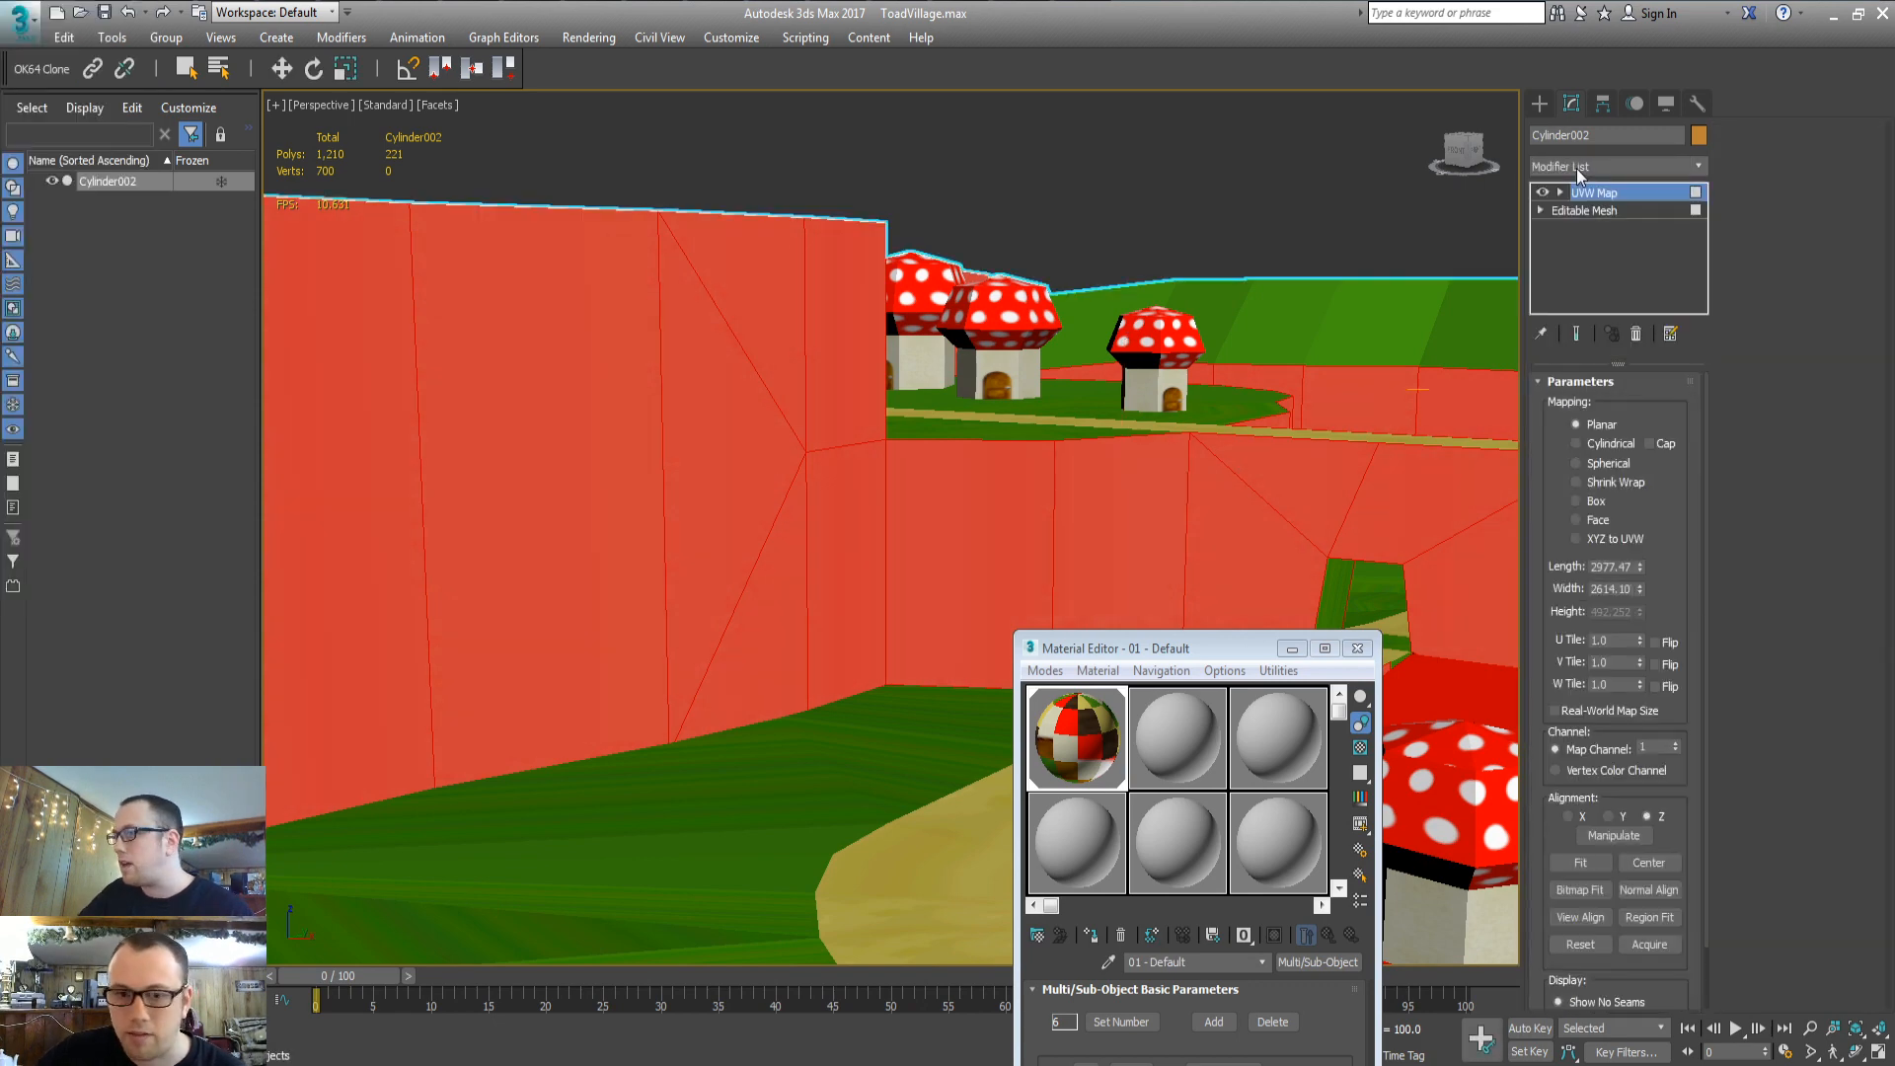
left_click(1577, 501)
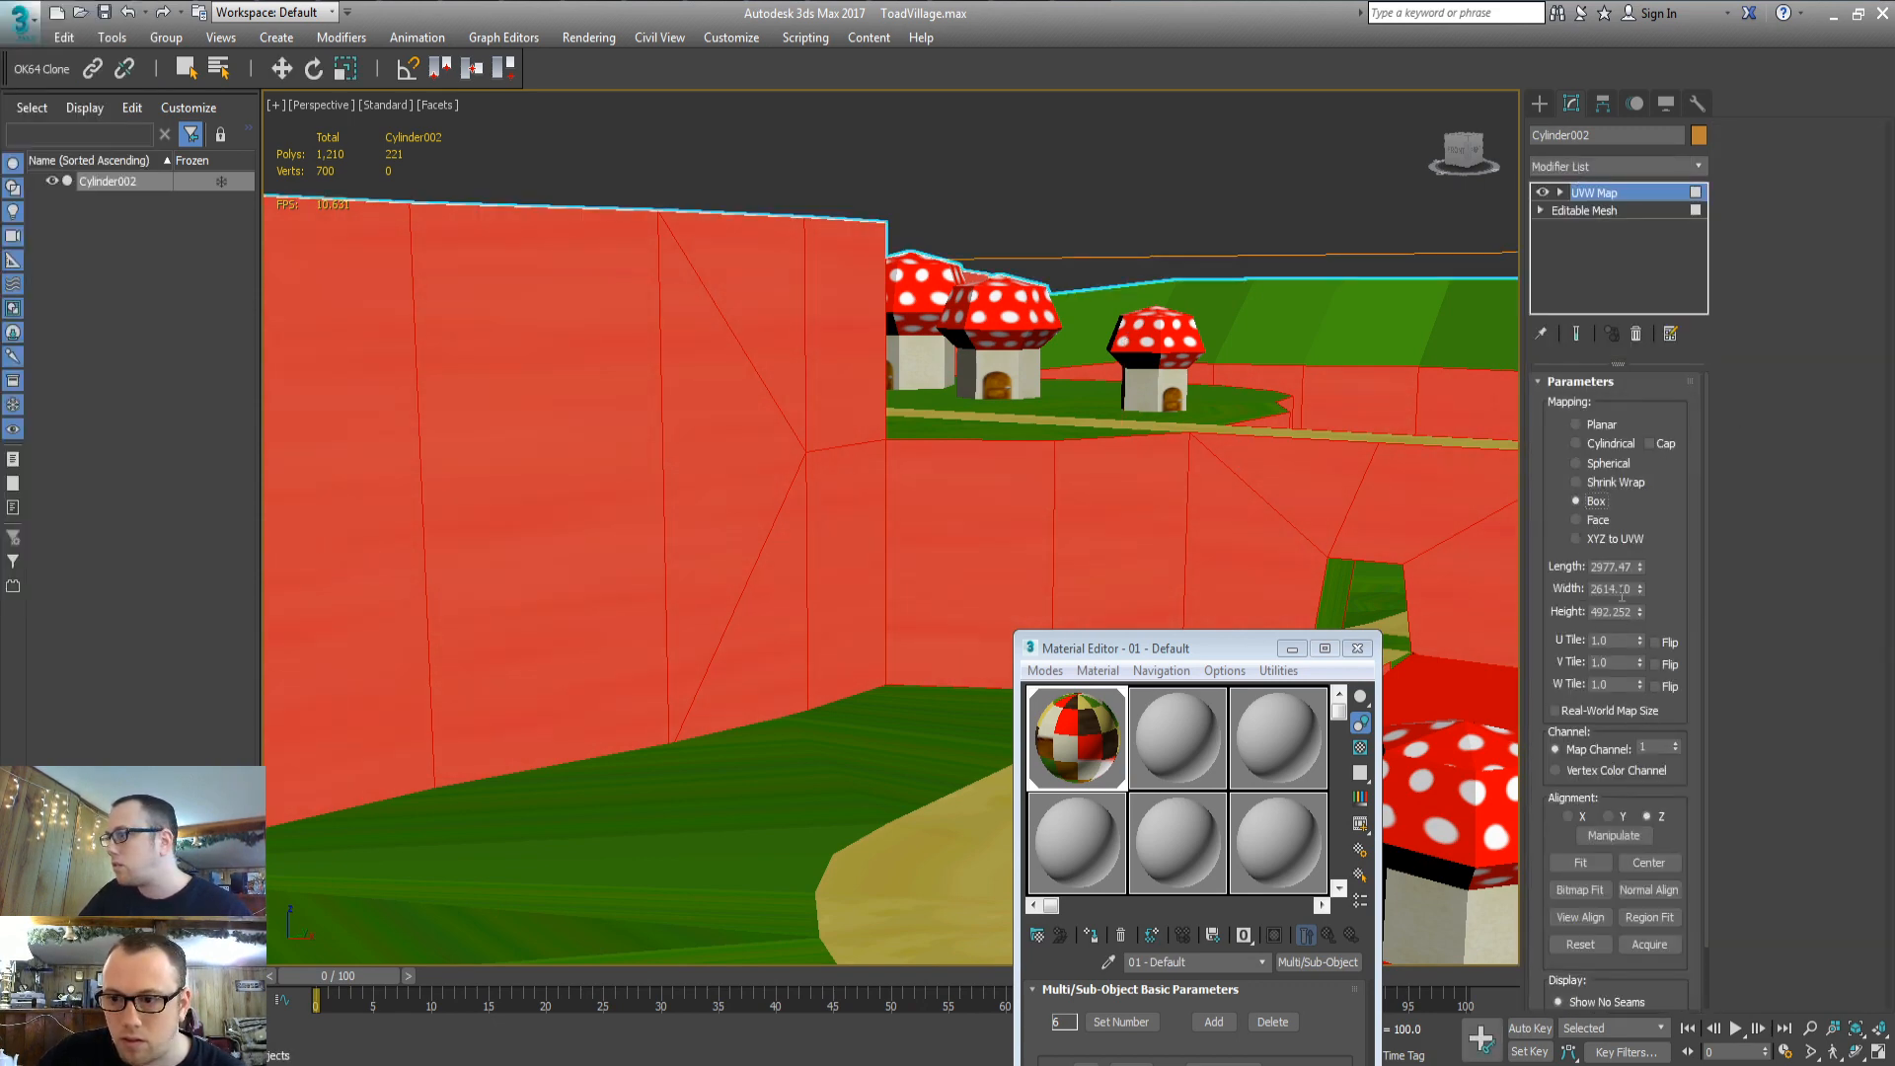
Set the box mapping's length and width to 75 and its height to 100
double_click(1604, 567)
type("150")
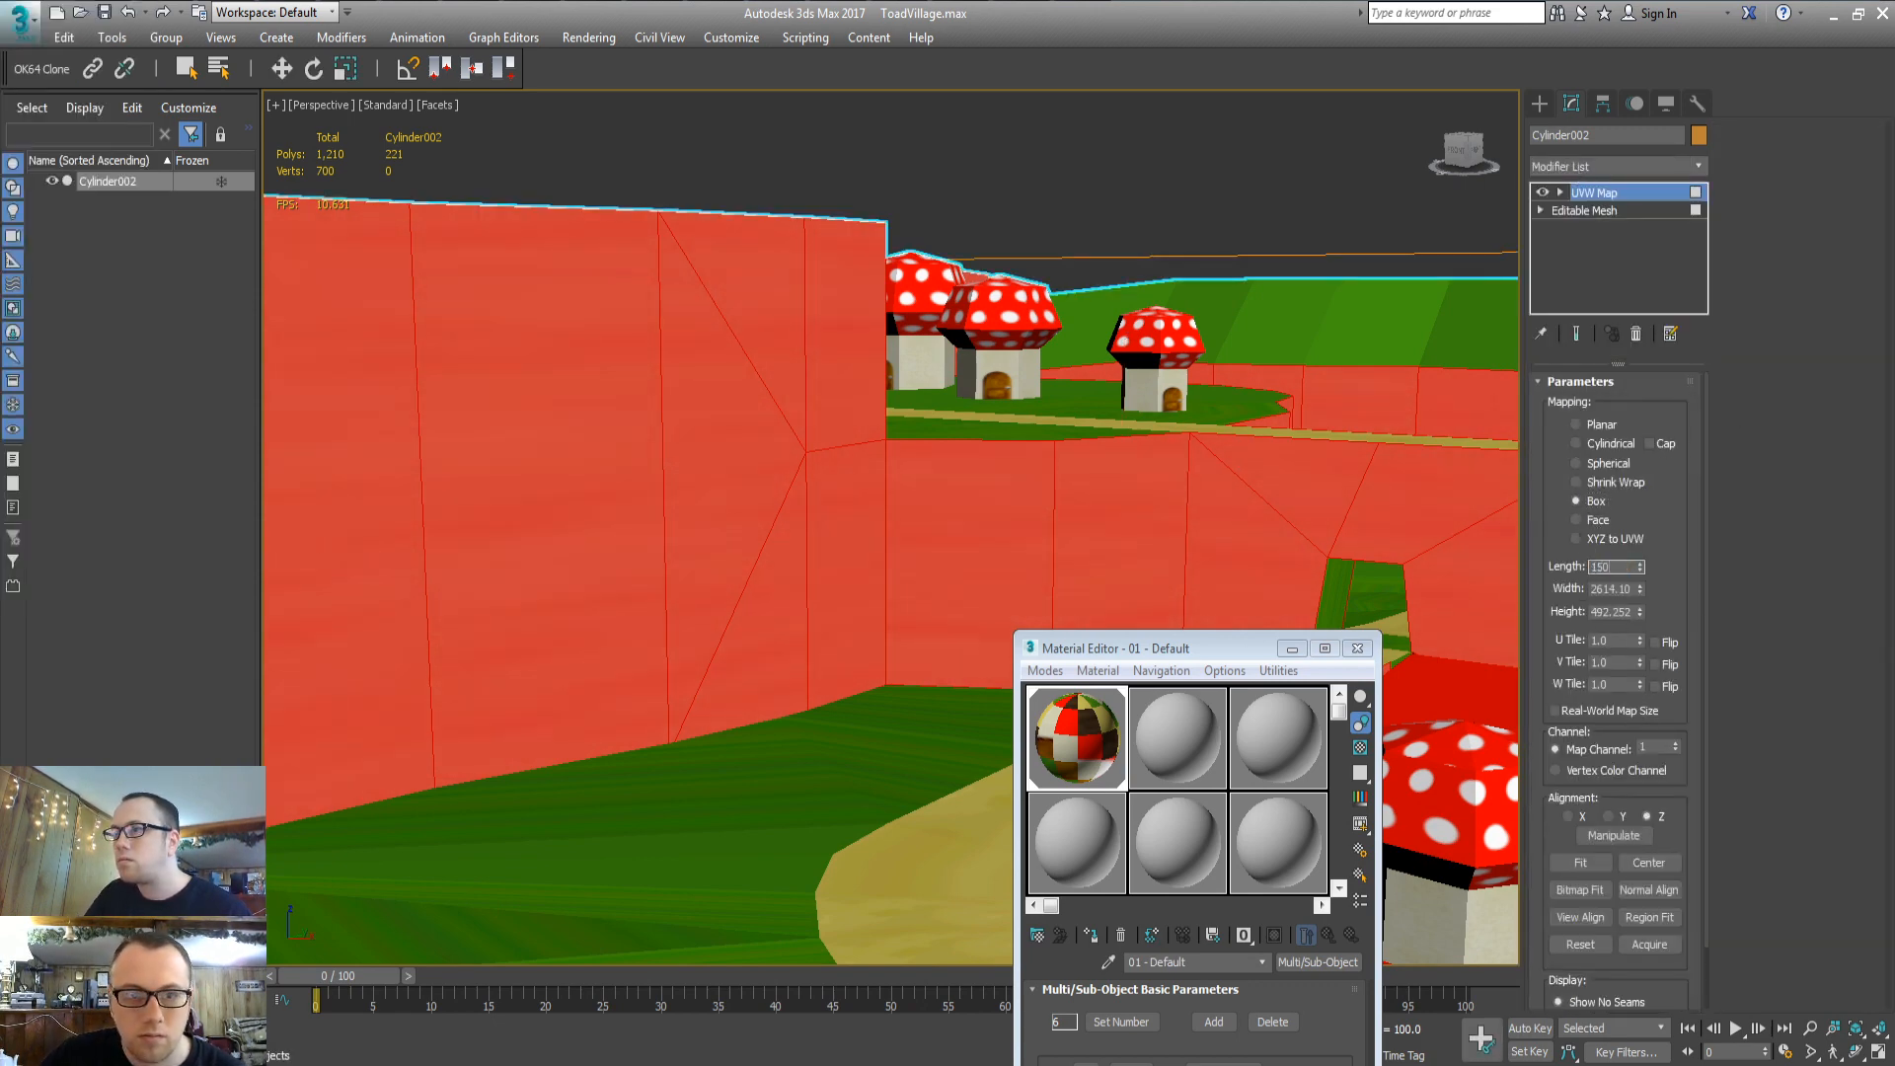
type("75")
key("Tab")
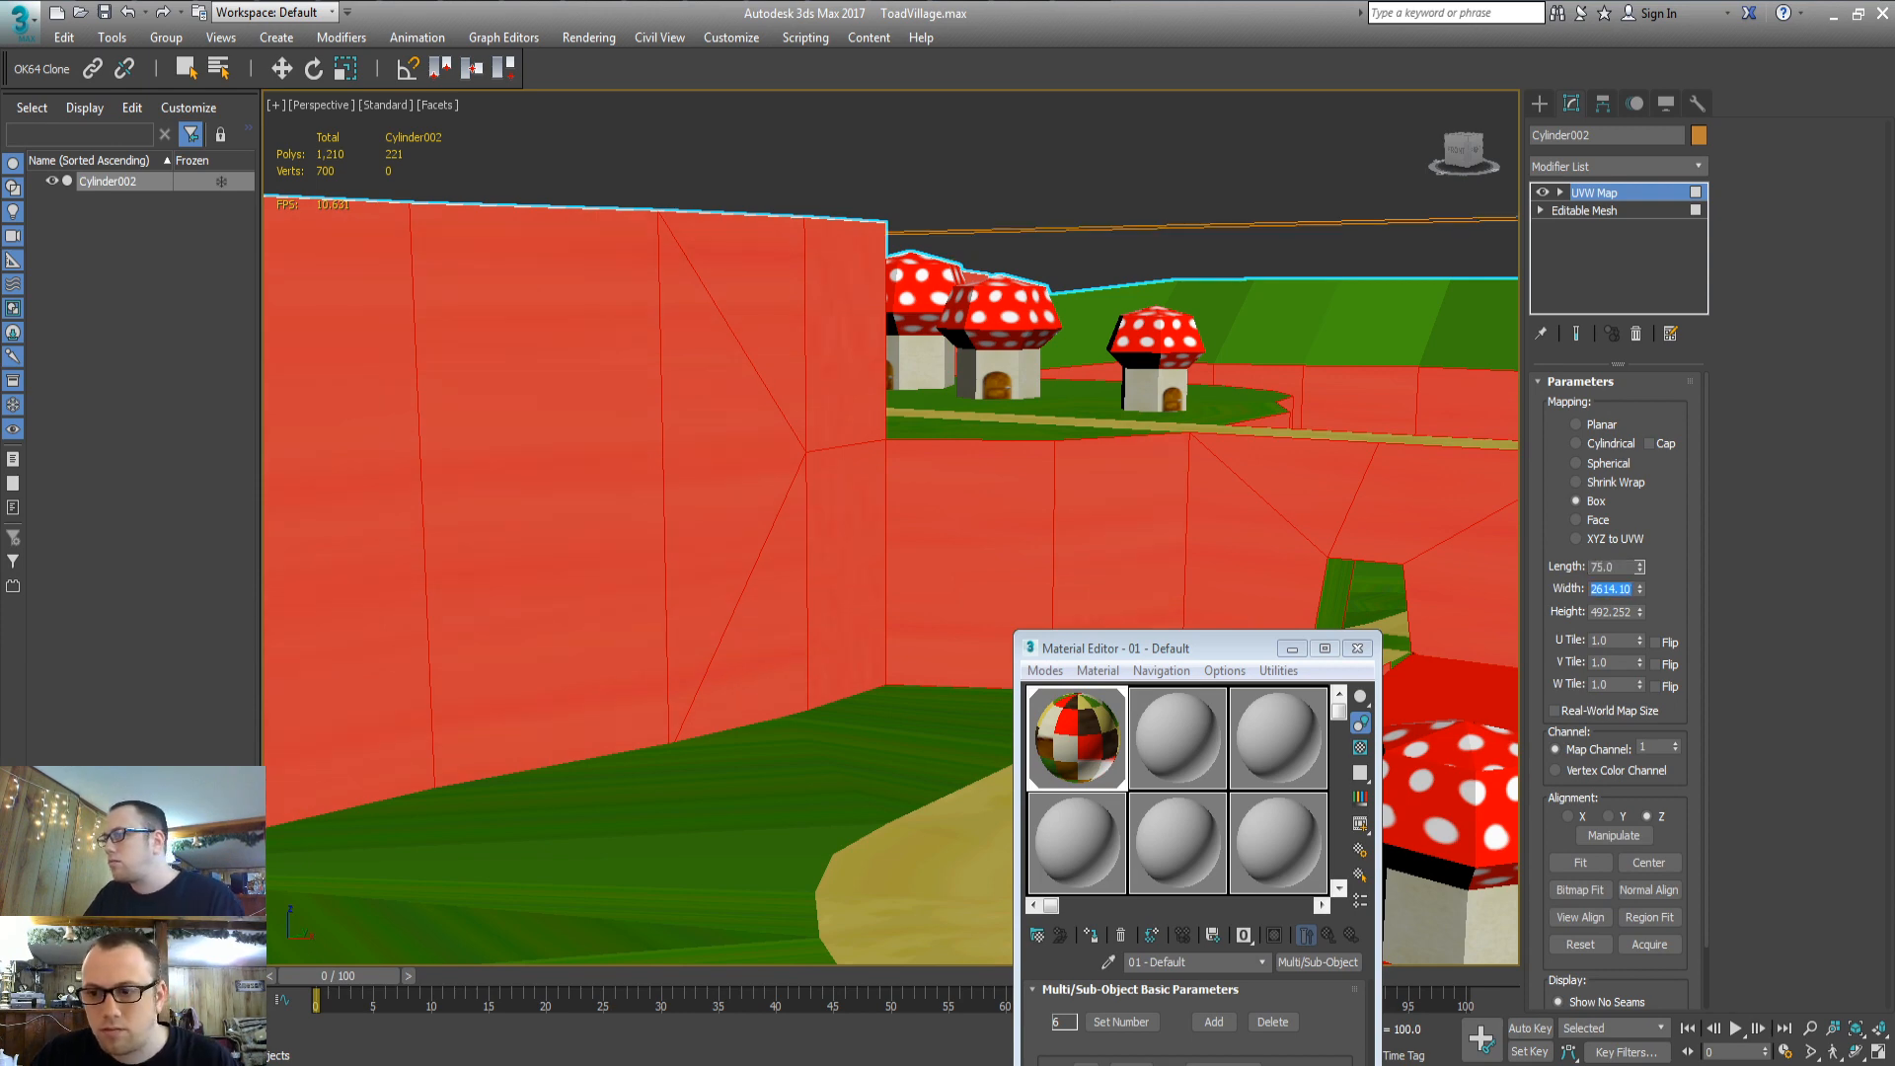
type("75")
key("Tab")
type("75")
key("Tab")
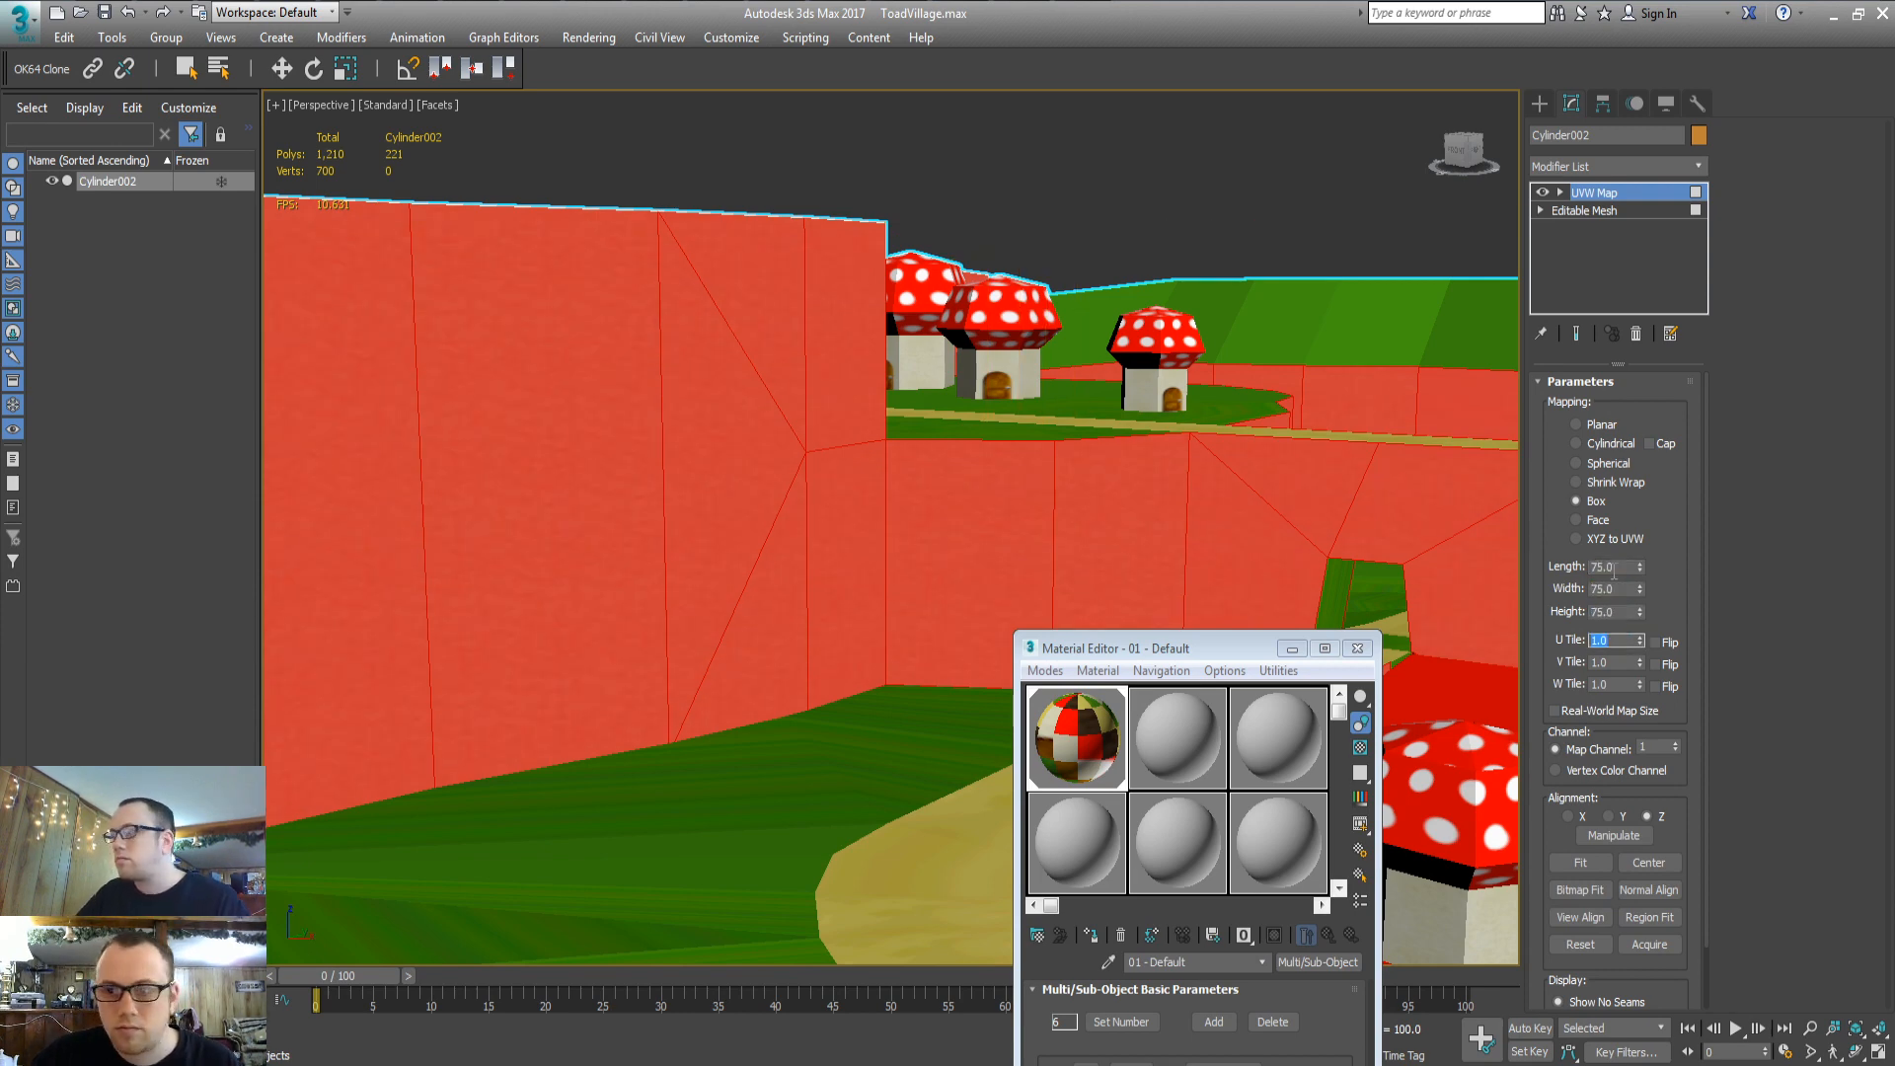
key("shift+Tab")
type("1")
key("Tab")
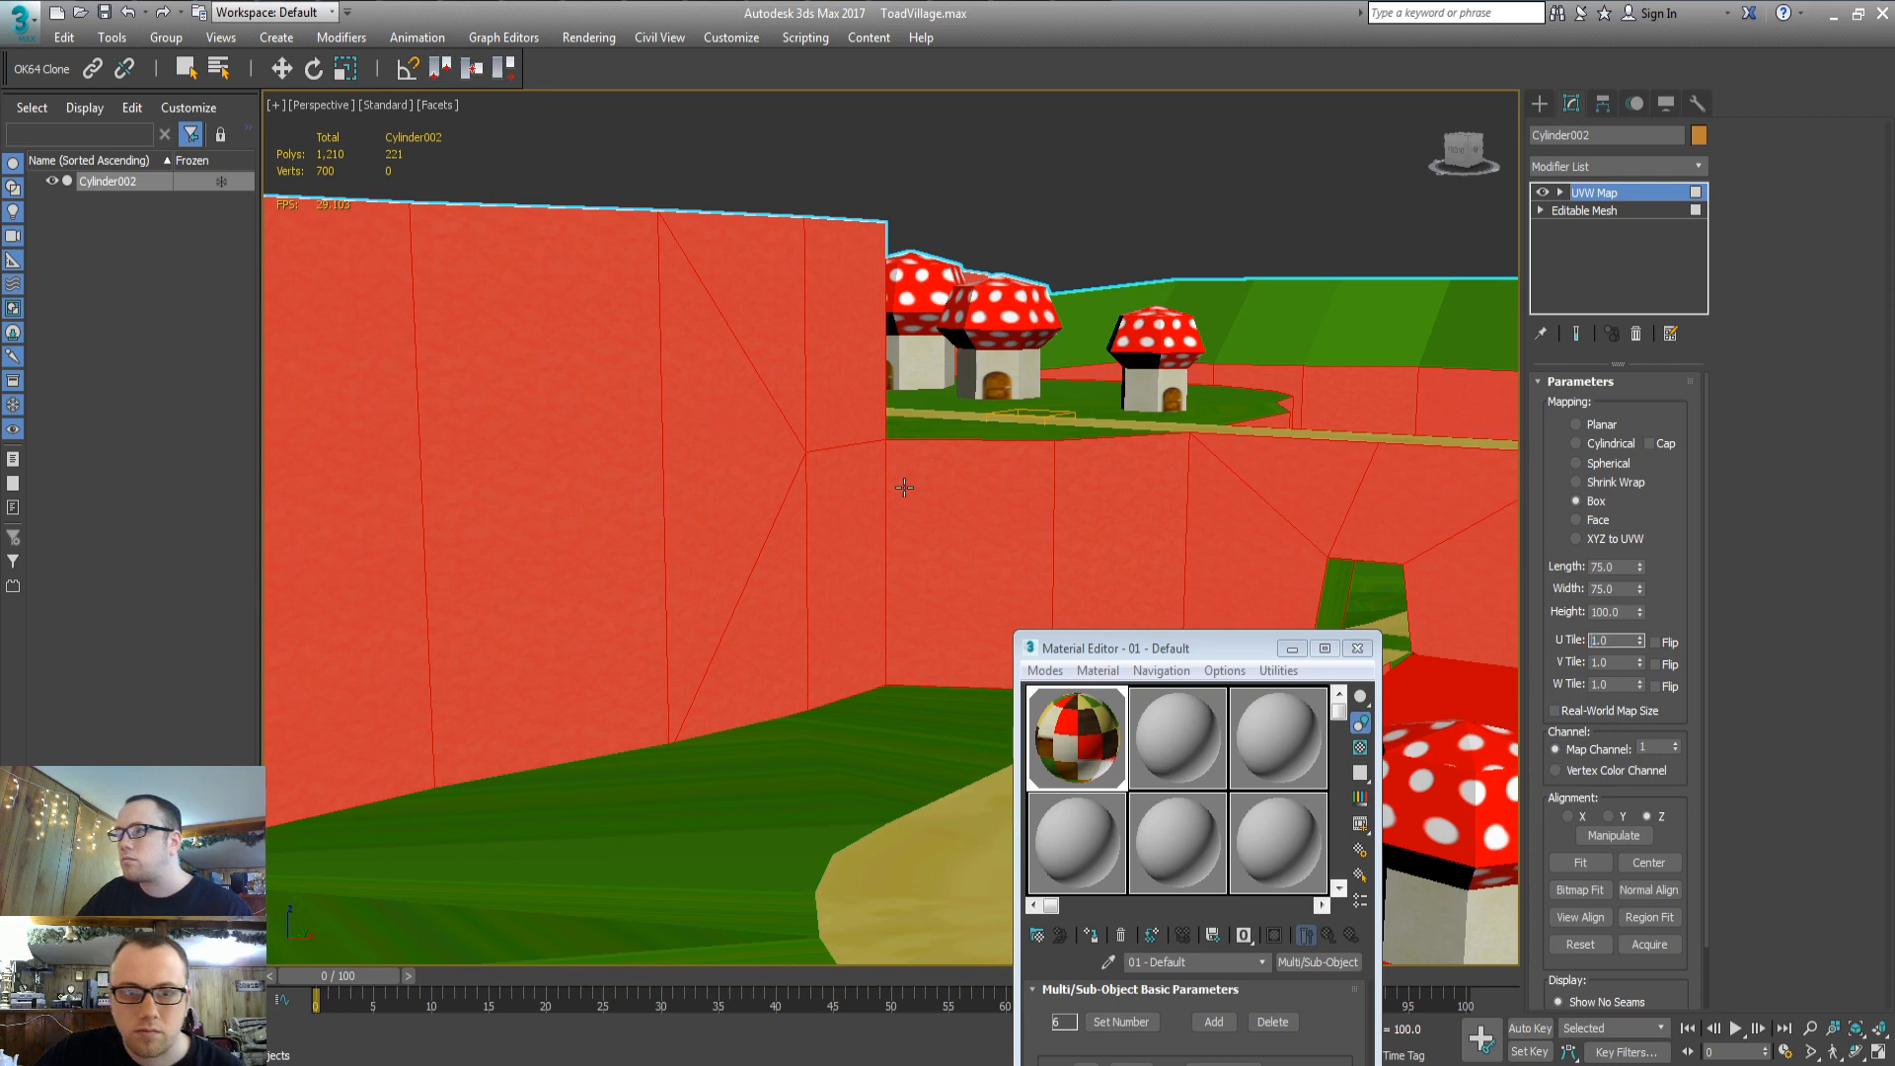
Try converting the mapped object to an editable mesh and undo the conversion
middle_click_drag(904, 487, 695, 492, "alt")
right_click(567, 492)
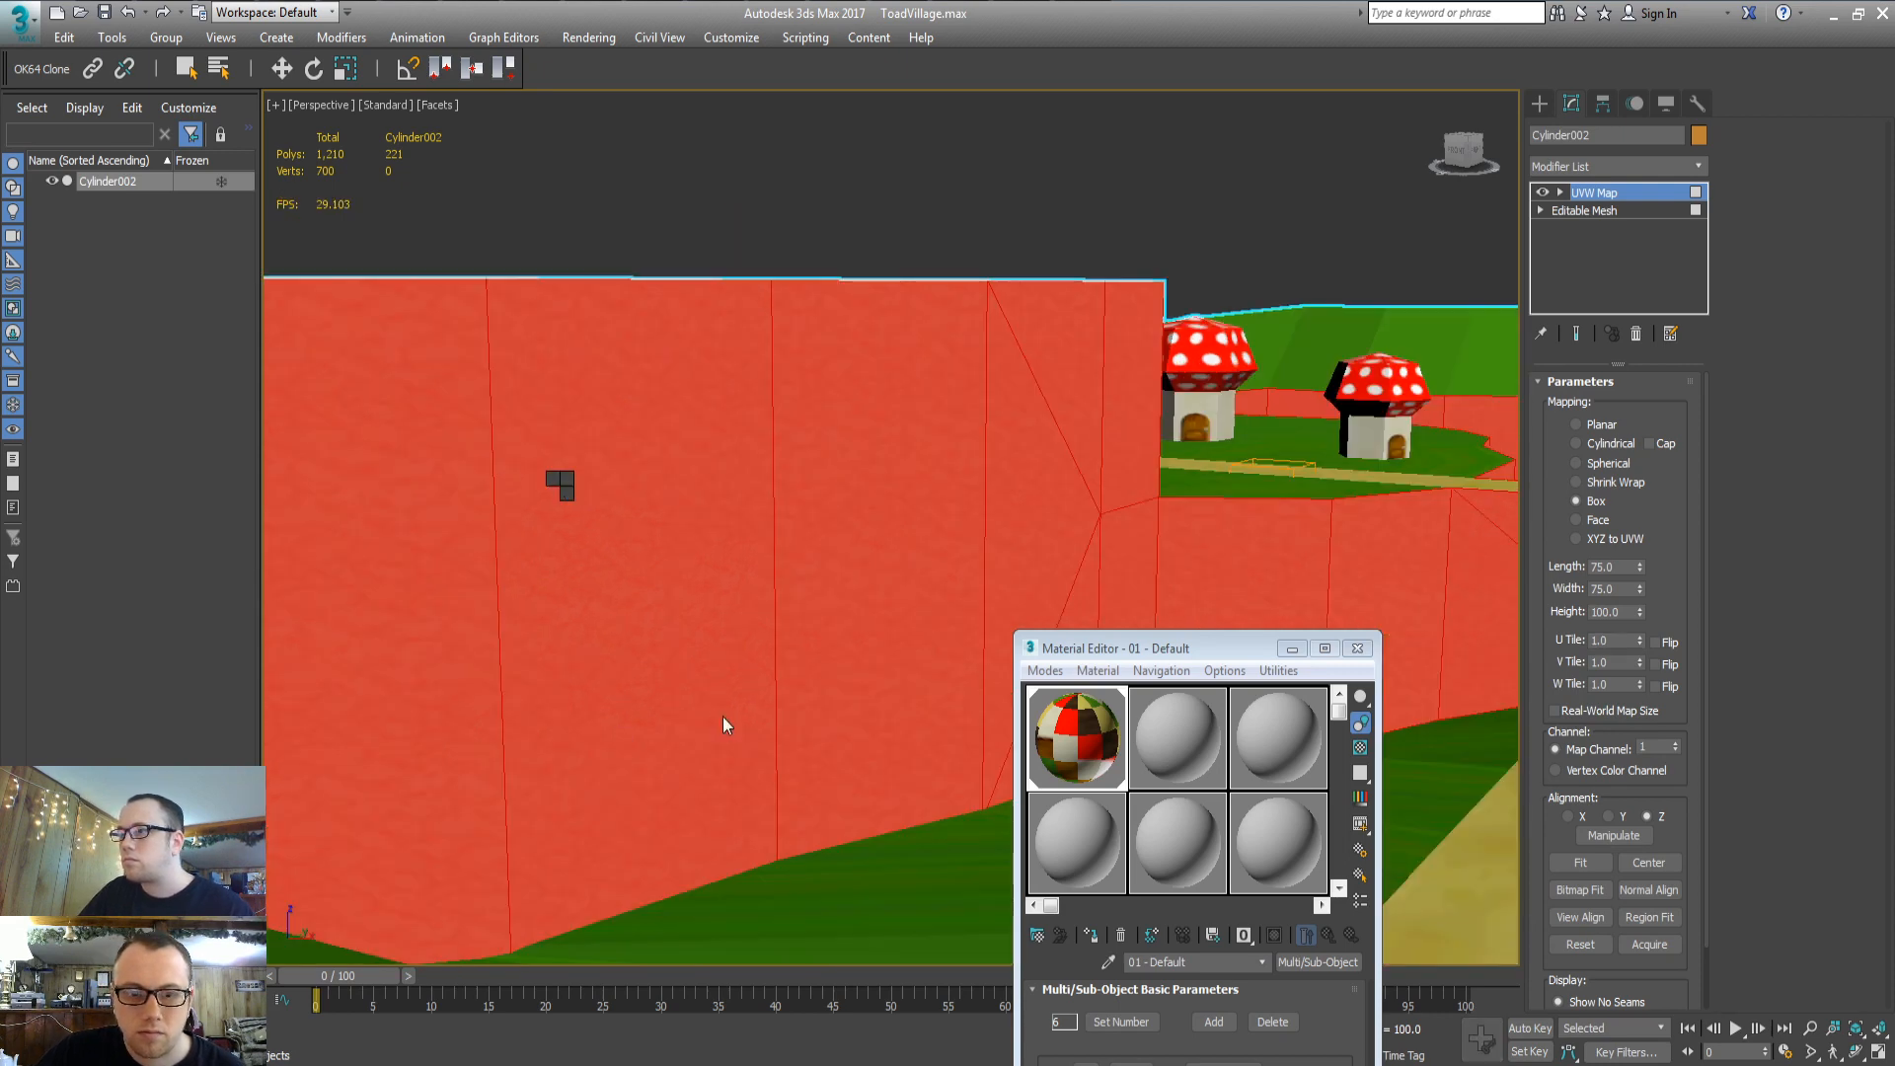
left_click(772, 732)
key("4")
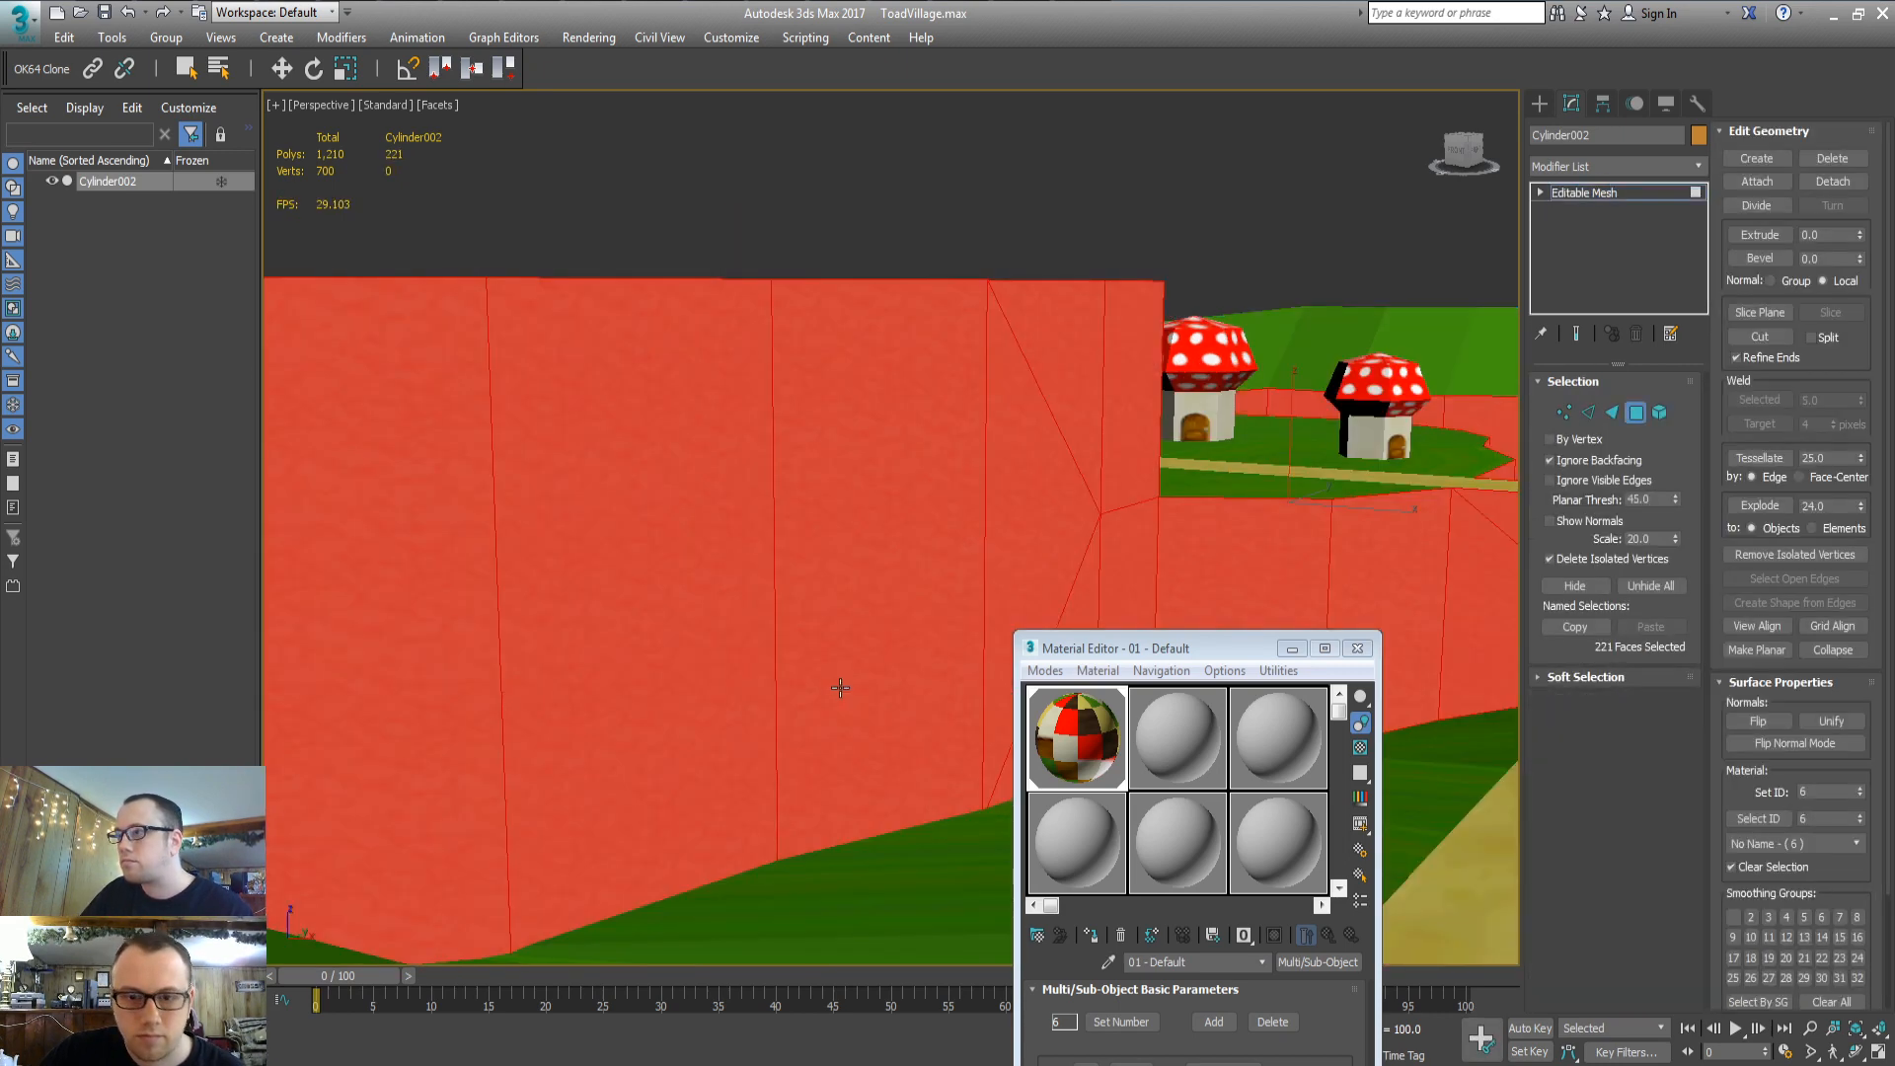
key("ctrl+z")
Set the box mapping's length and width to 125 and its height to 150
left_click(1617, 568)
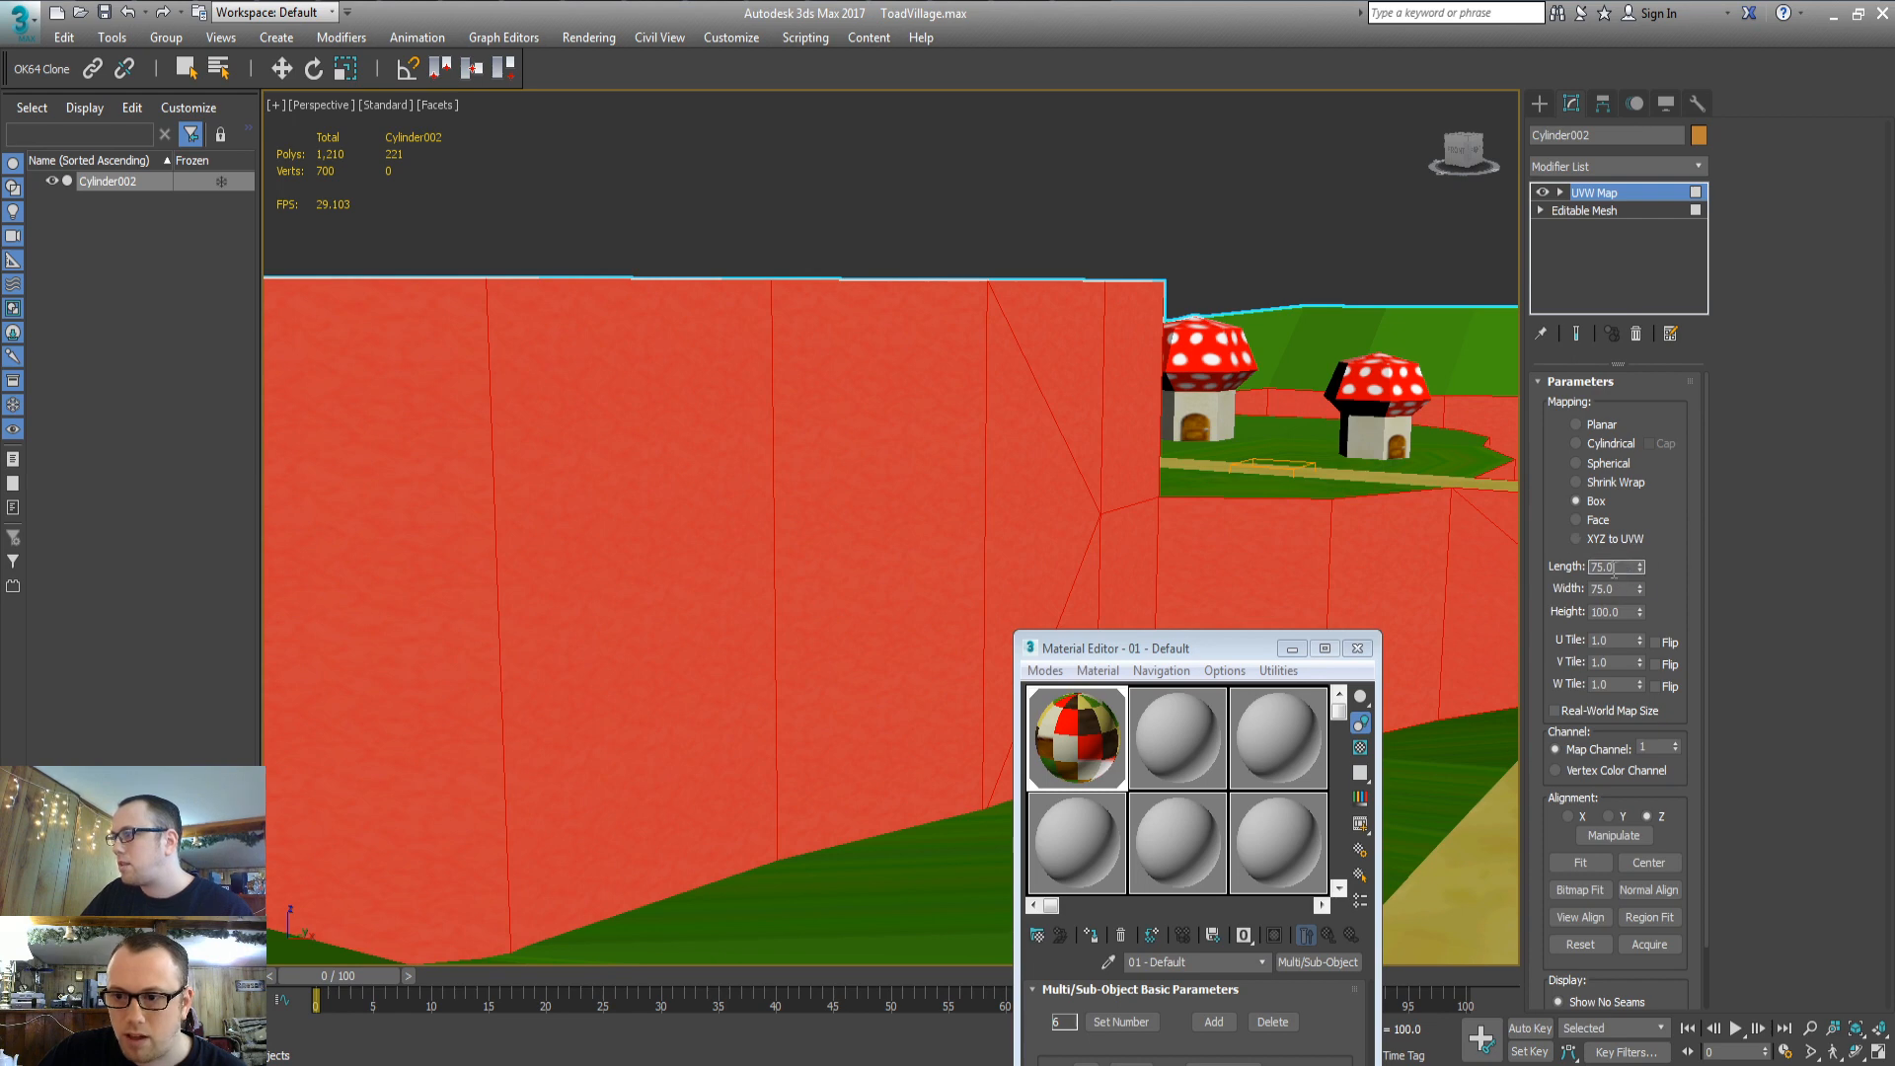
type("125")
key("Tab")
type("1")
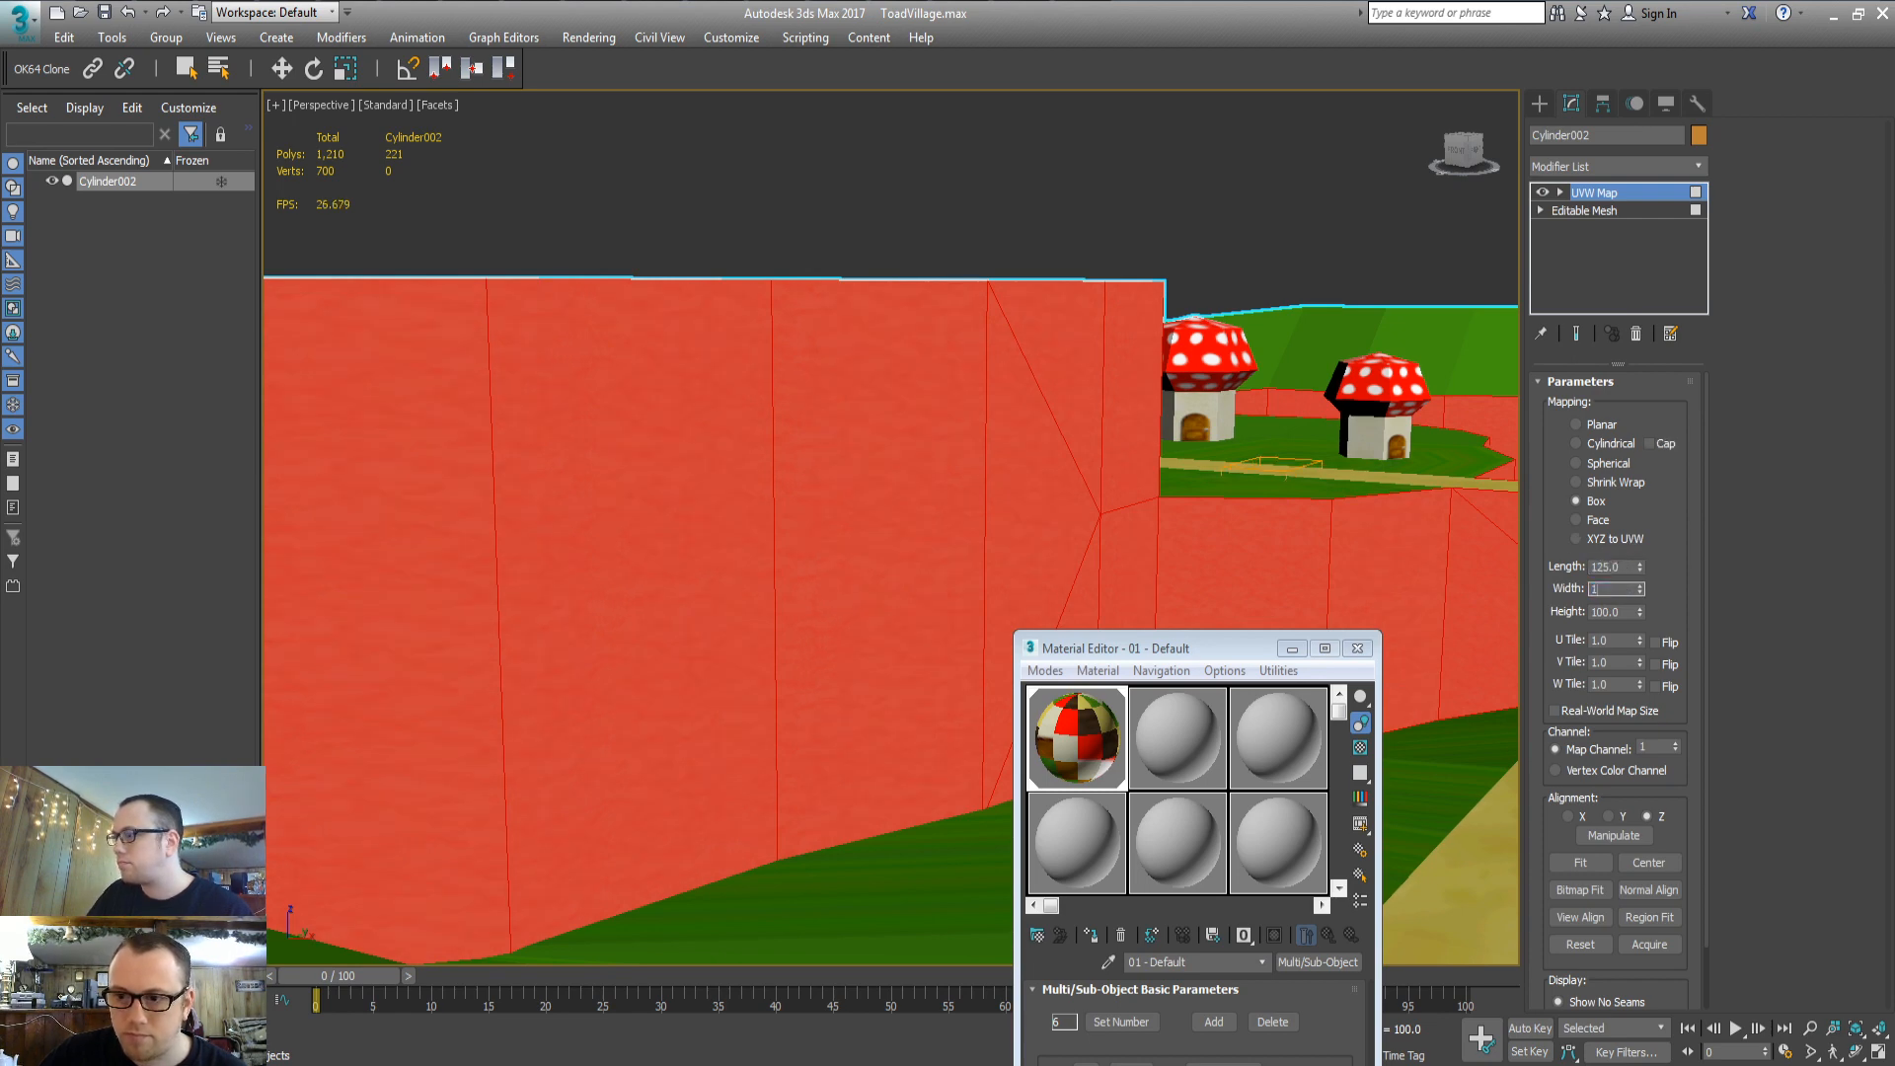
type("25")
key("Tab")
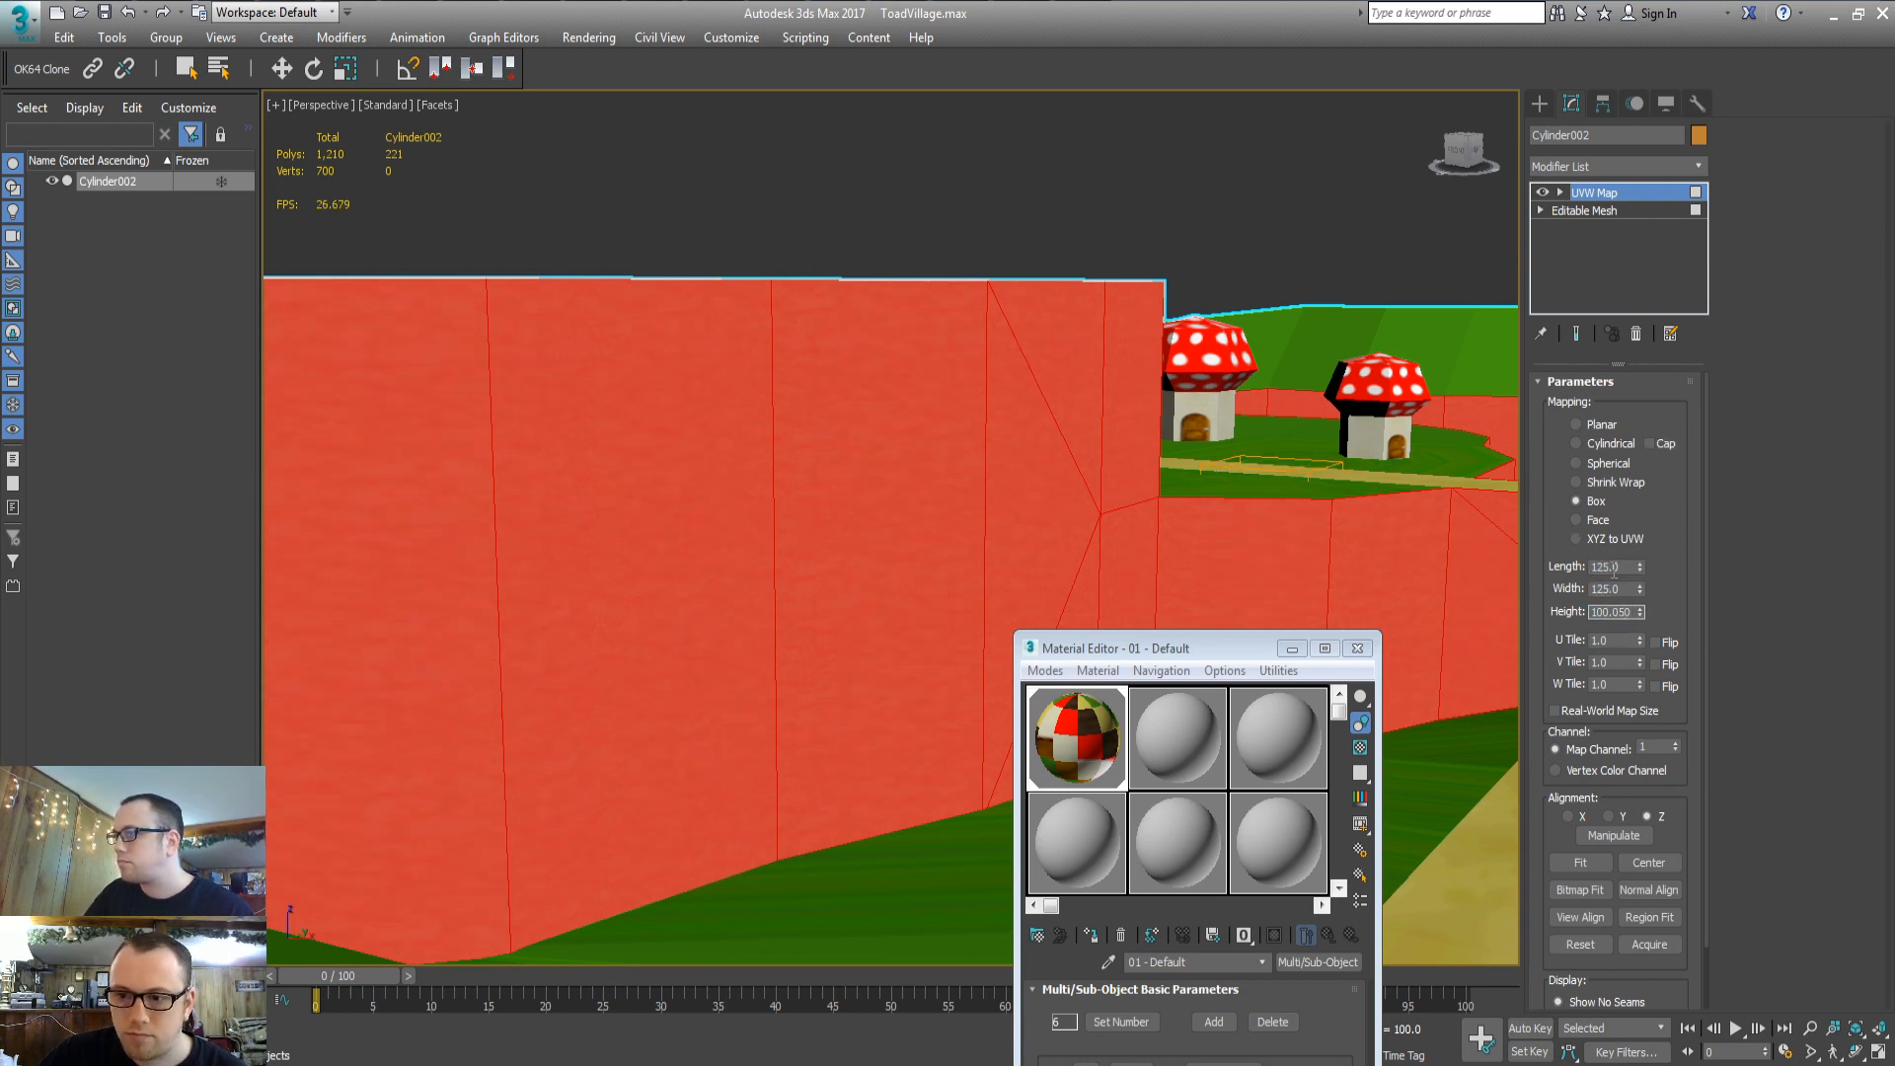
type("100.050")
key("Return")
type("150")
key("Tab")
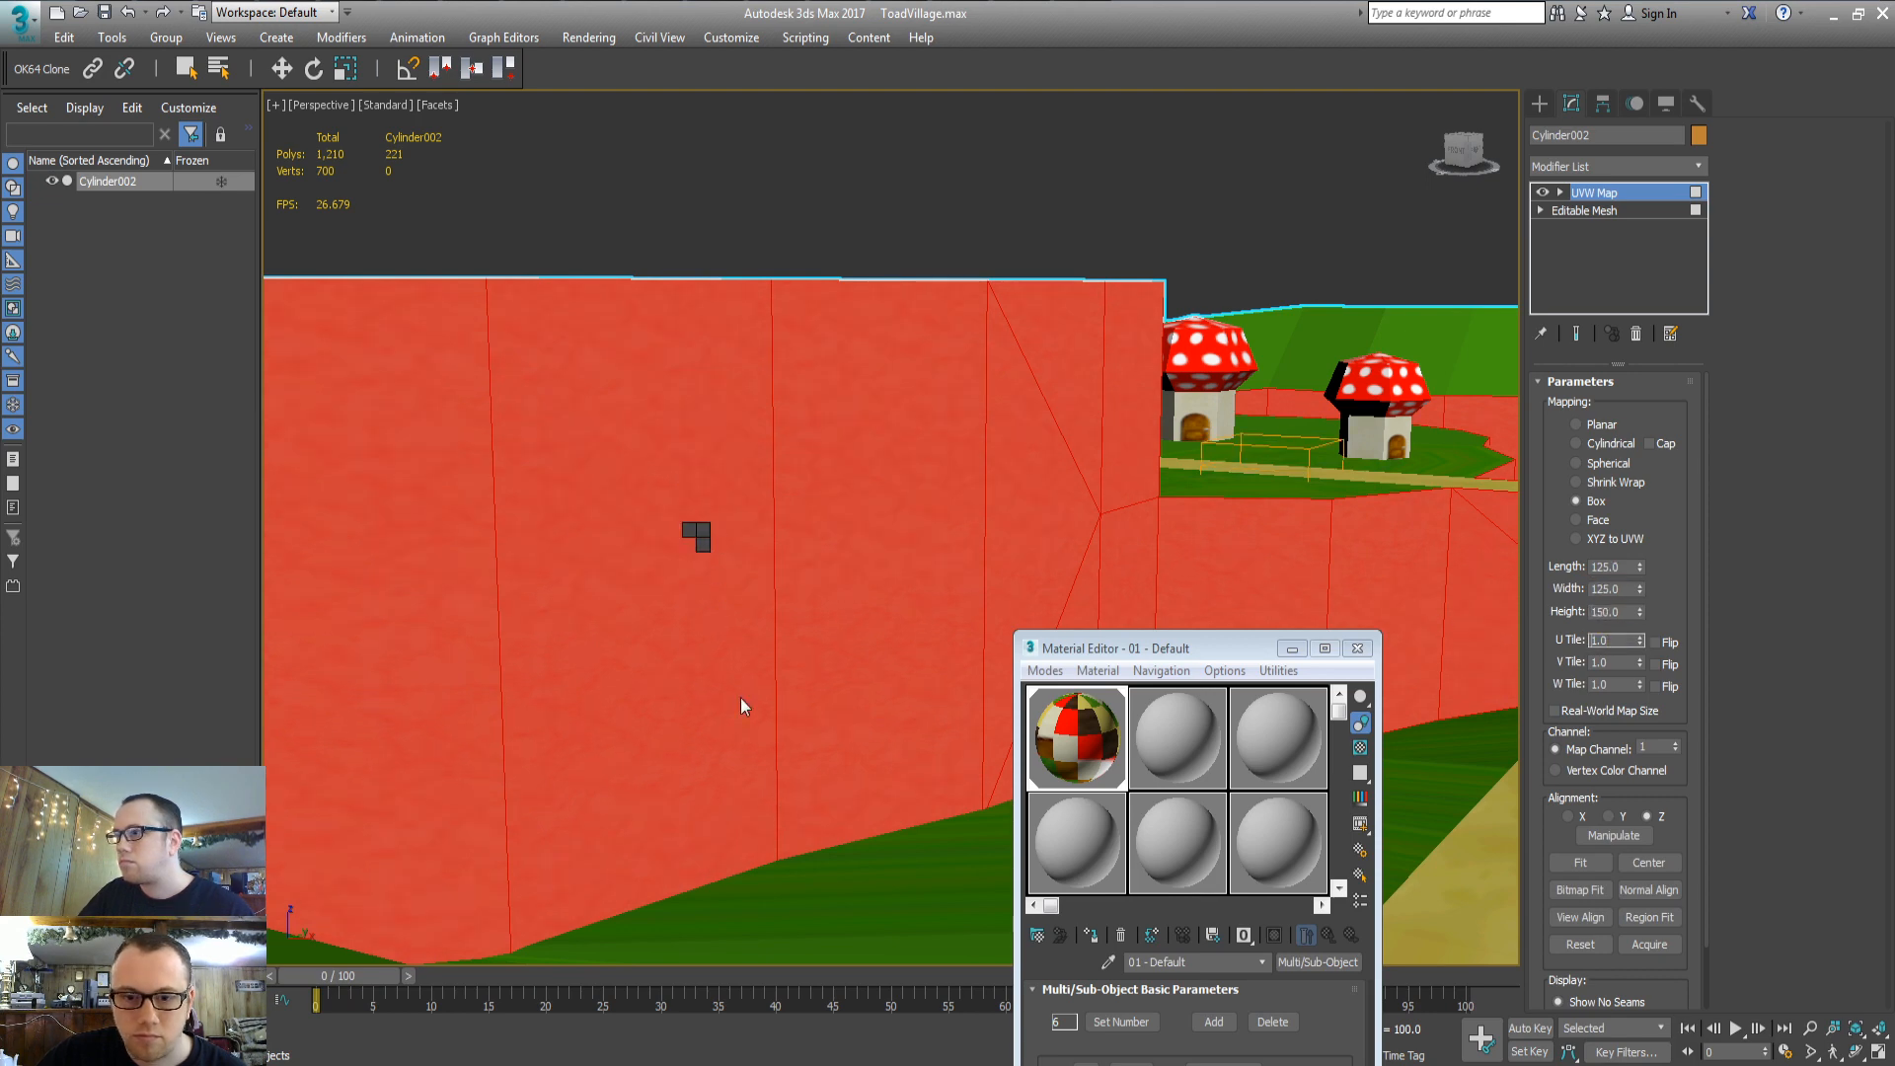
Try converting the remapped walls to an editable mesh, and undo both the conversion and the last height change
left_click(932, 784)
key("4")
middle_click_drag(909, 648, 866, 628, "alt")
key("ctrl+z")
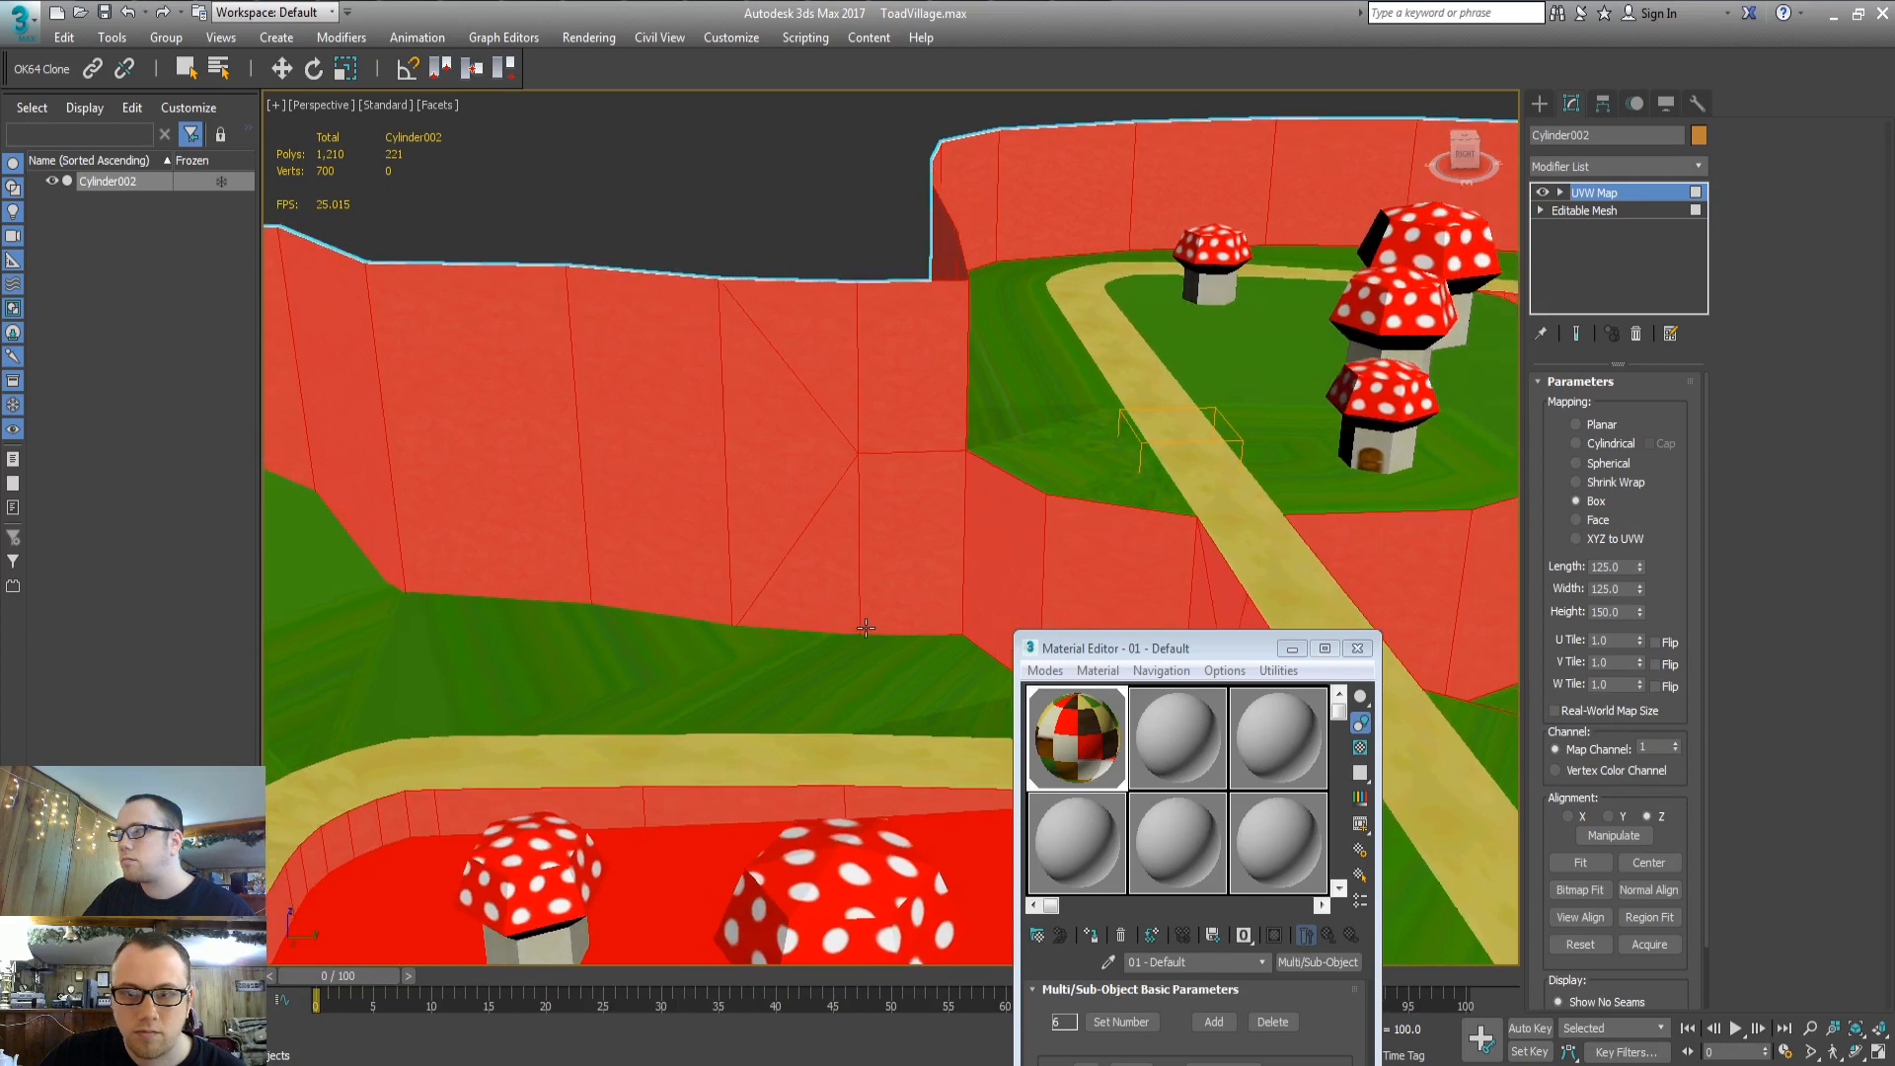
key("ctrl+z")
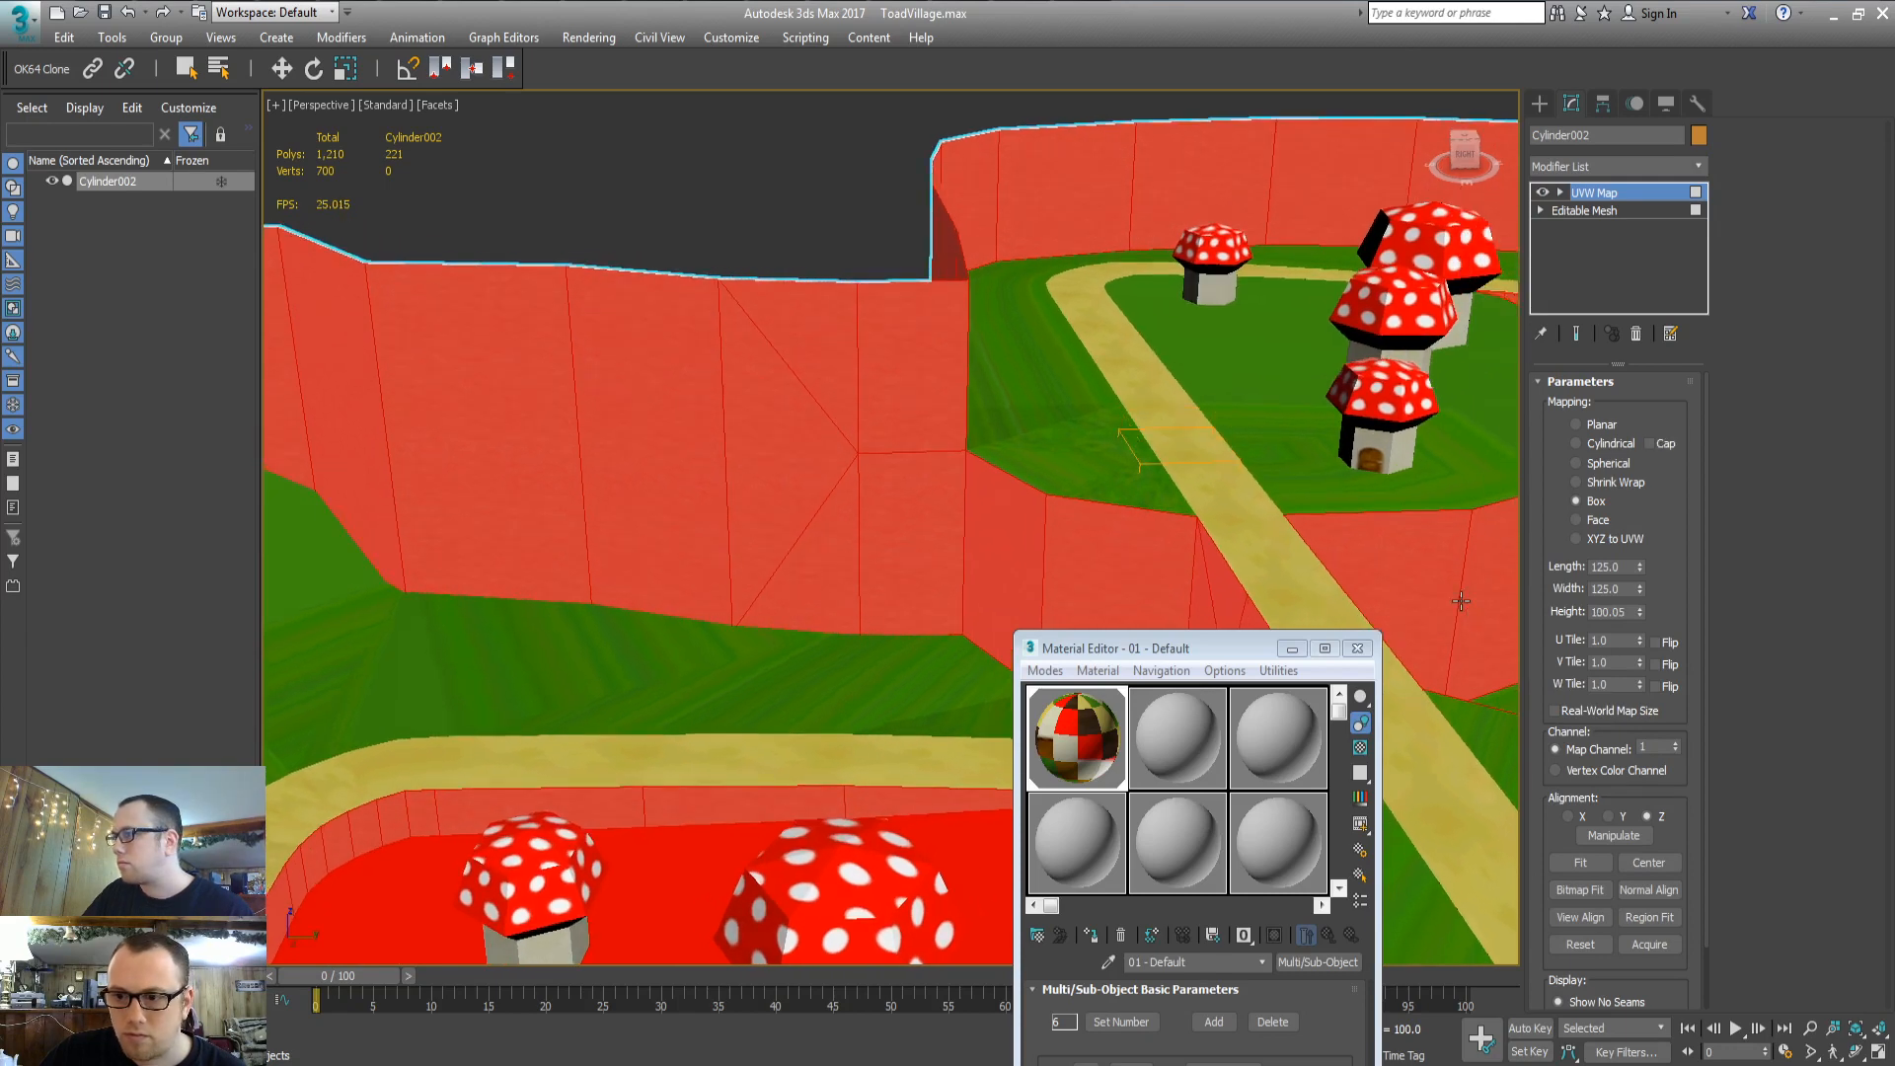
Set the wall box mapping's length and width to 115 and its height to 125
double_click(1621, 614)
type("150")
key("Tab")
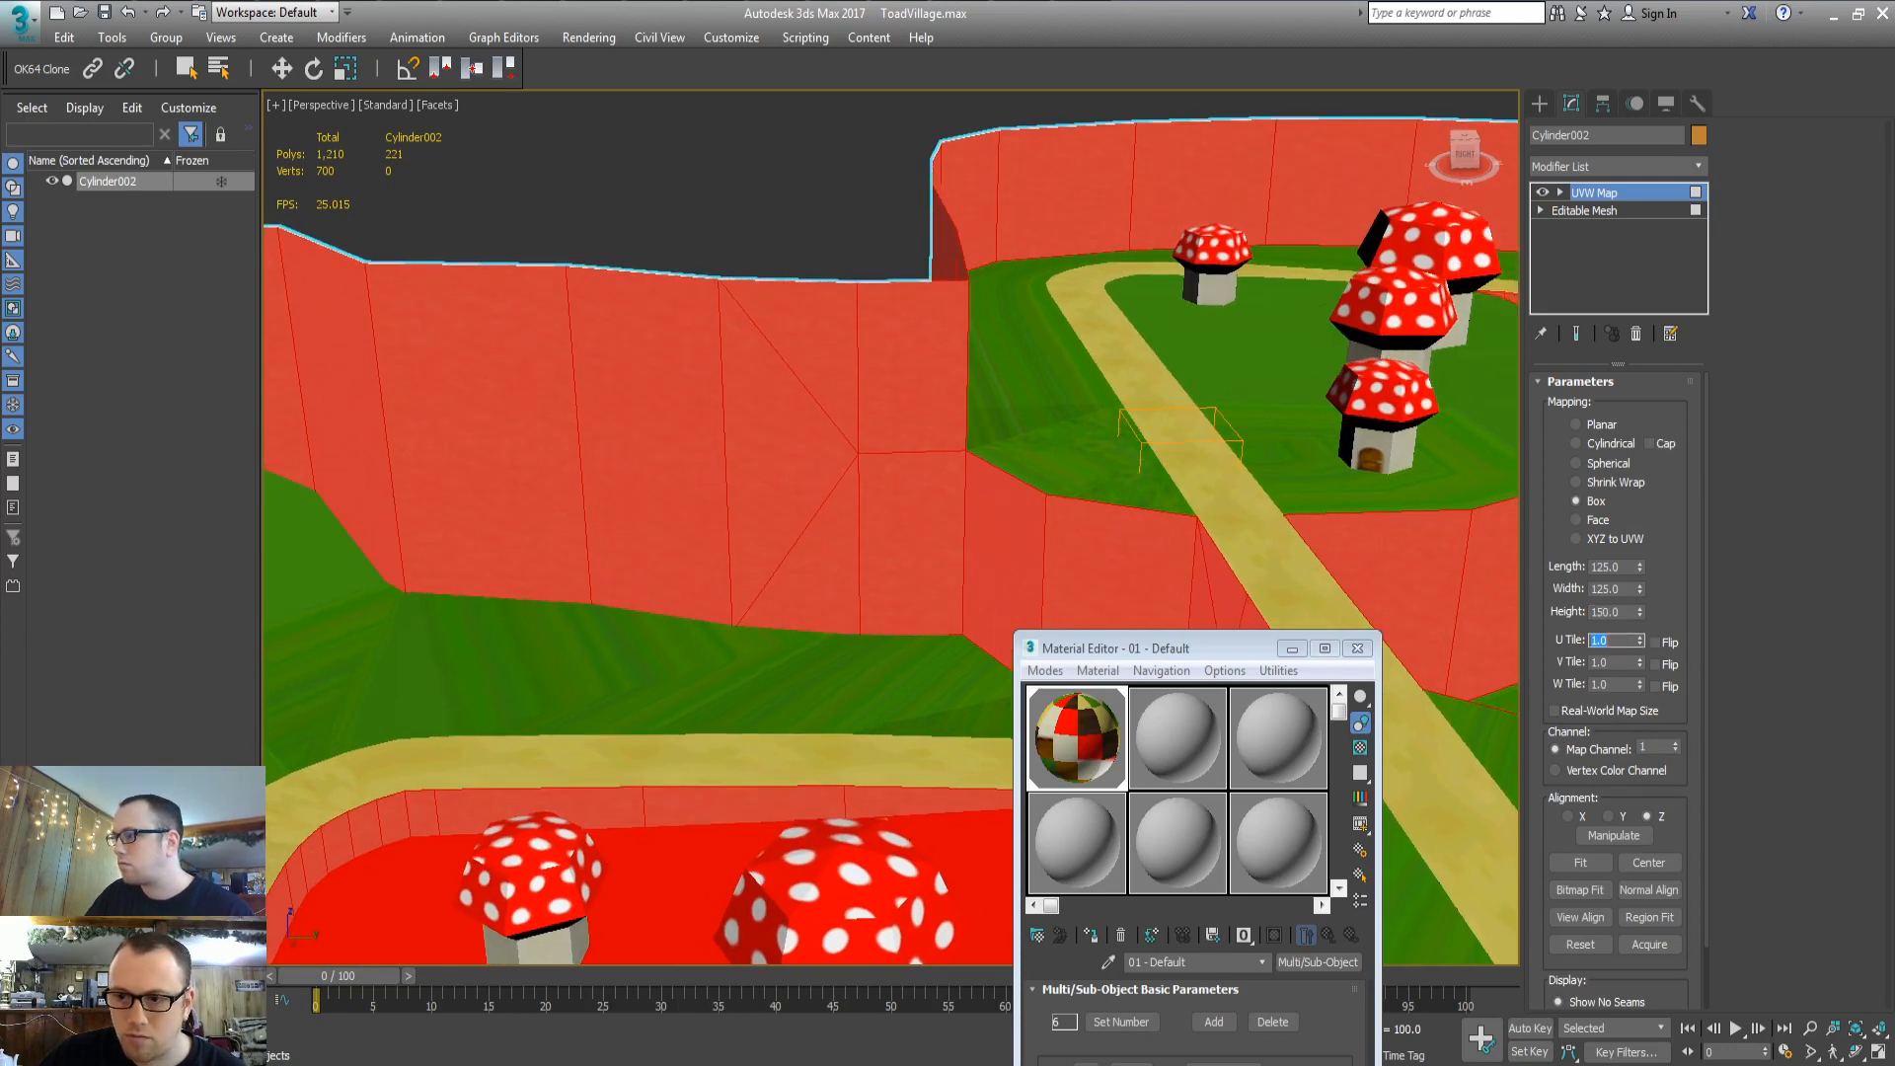
key("shift+Tab")
key("shift+Tab")
type("115")
key("shift+Tab")
type("115")
key("Tab")
key("Tab")
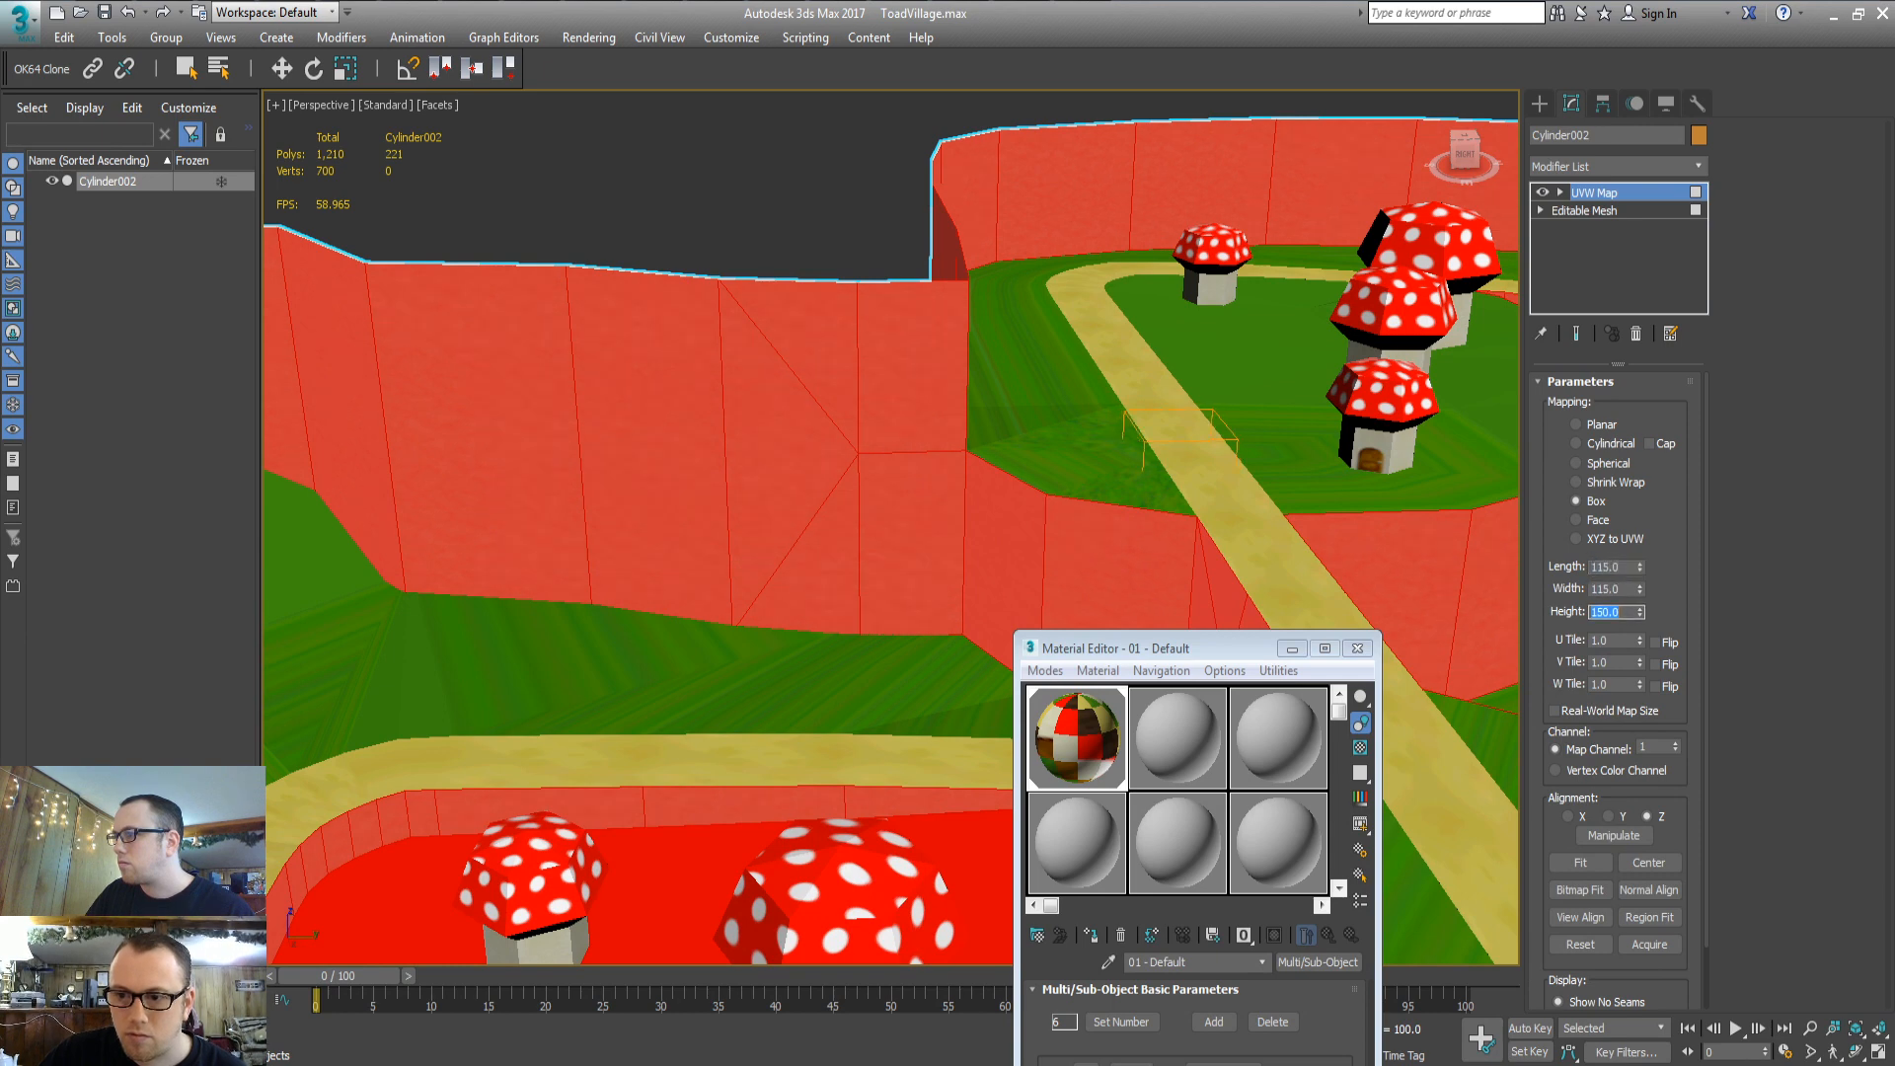
key("Tab")
Convert the mapped object to an editable mesh and clear the wall polygon selection
right_click(779, 471)
mouse_move(834, 714)
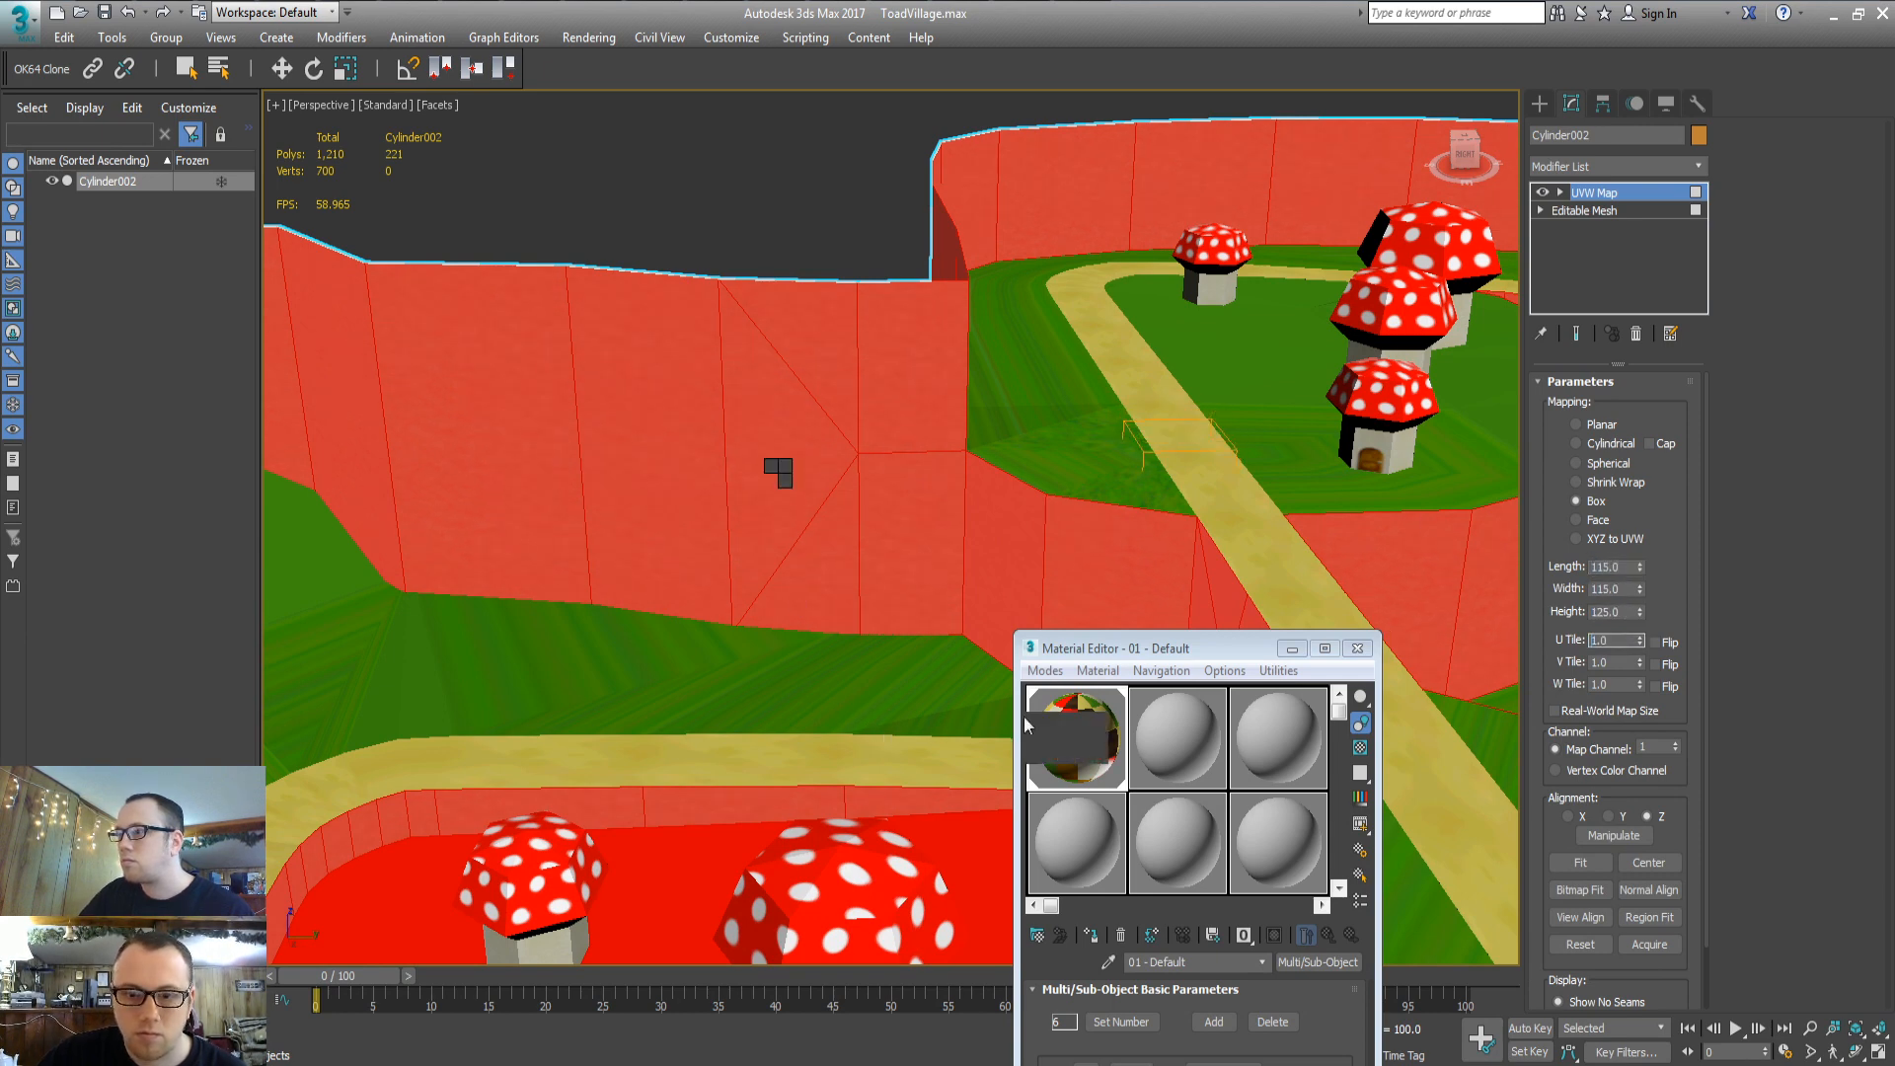
left_click(1023, 714)
key("4")
left_click(711, 202)
Inspect the scale and tiling of the dirt texture on the walls around the track
middle_click_drag(660, 681, 865, 631, "alt")
left_click(587, 459)
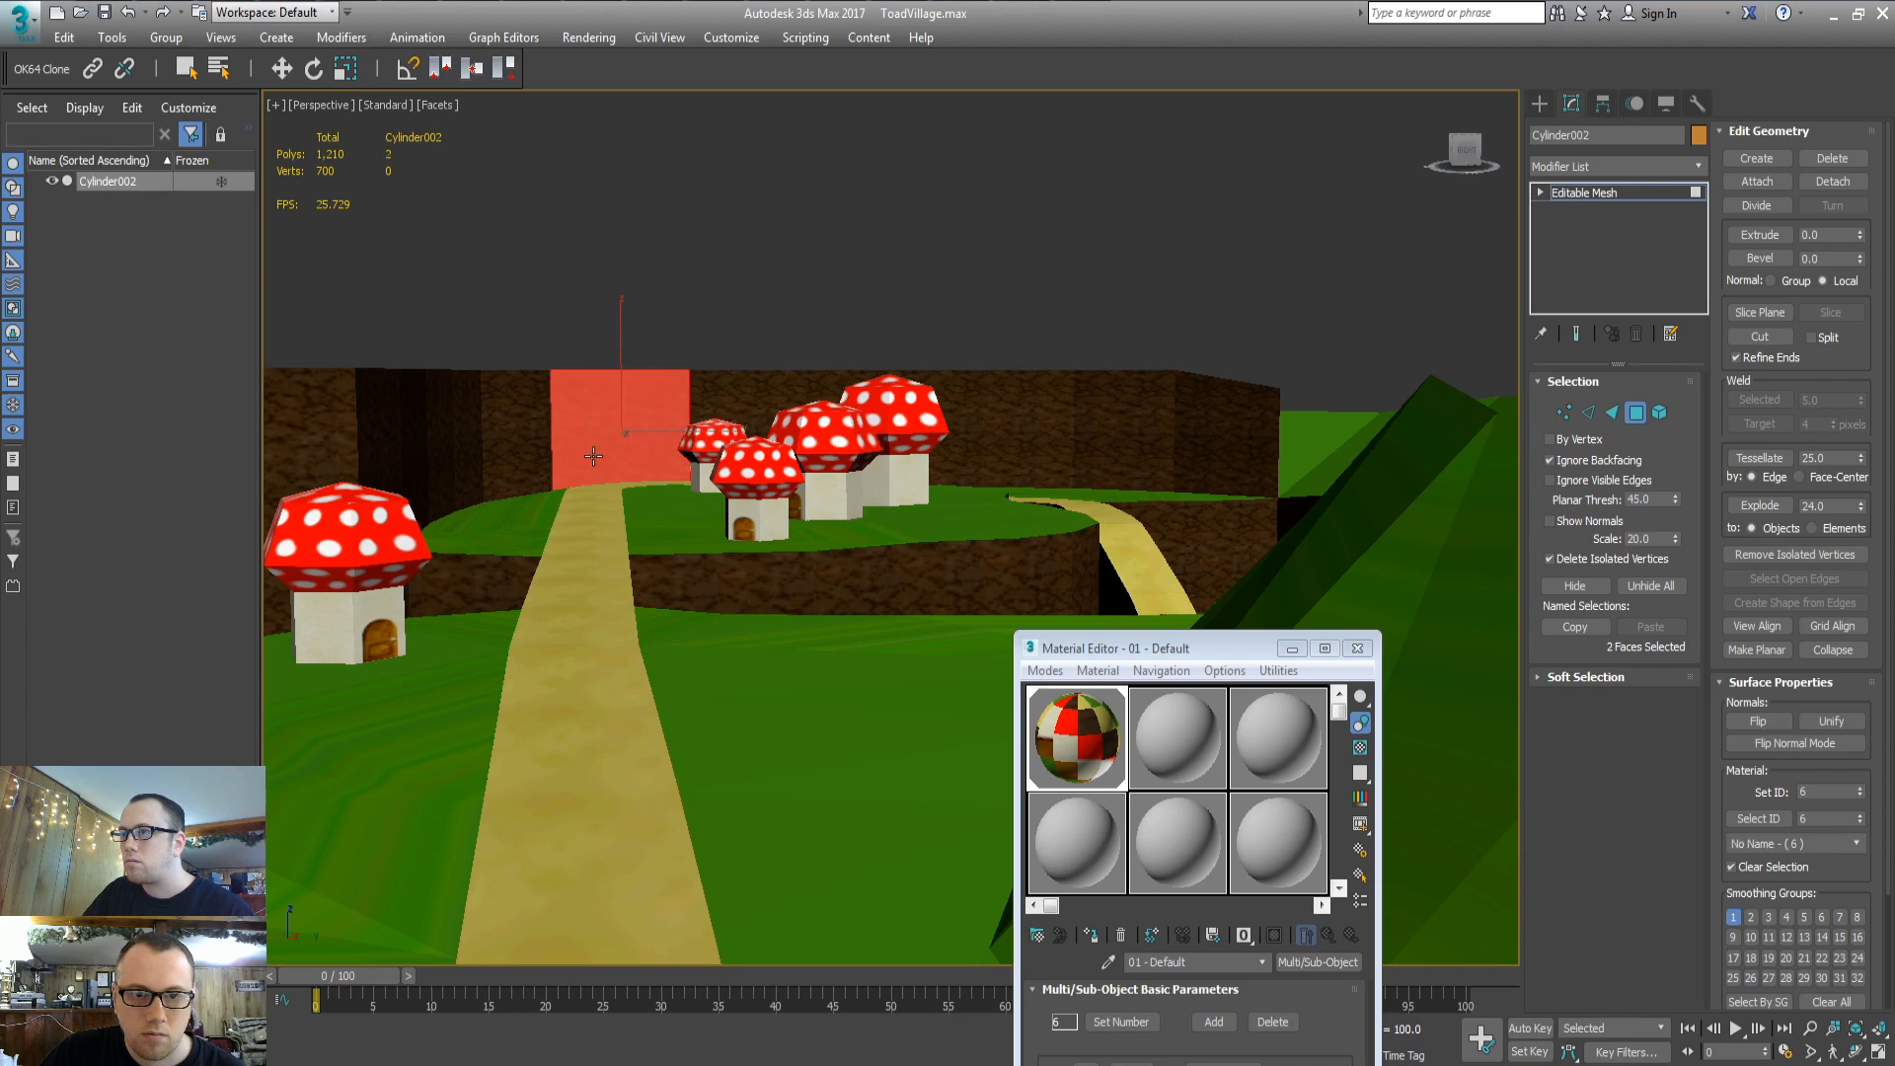
key("z")
key("ctrl+d")
middle_click_drag(723, 673, 798, 651)
scroll(699, 598, "down", 5)
scroll(820, 688, "up", 3)
scroll(797, 651, "down", 5)
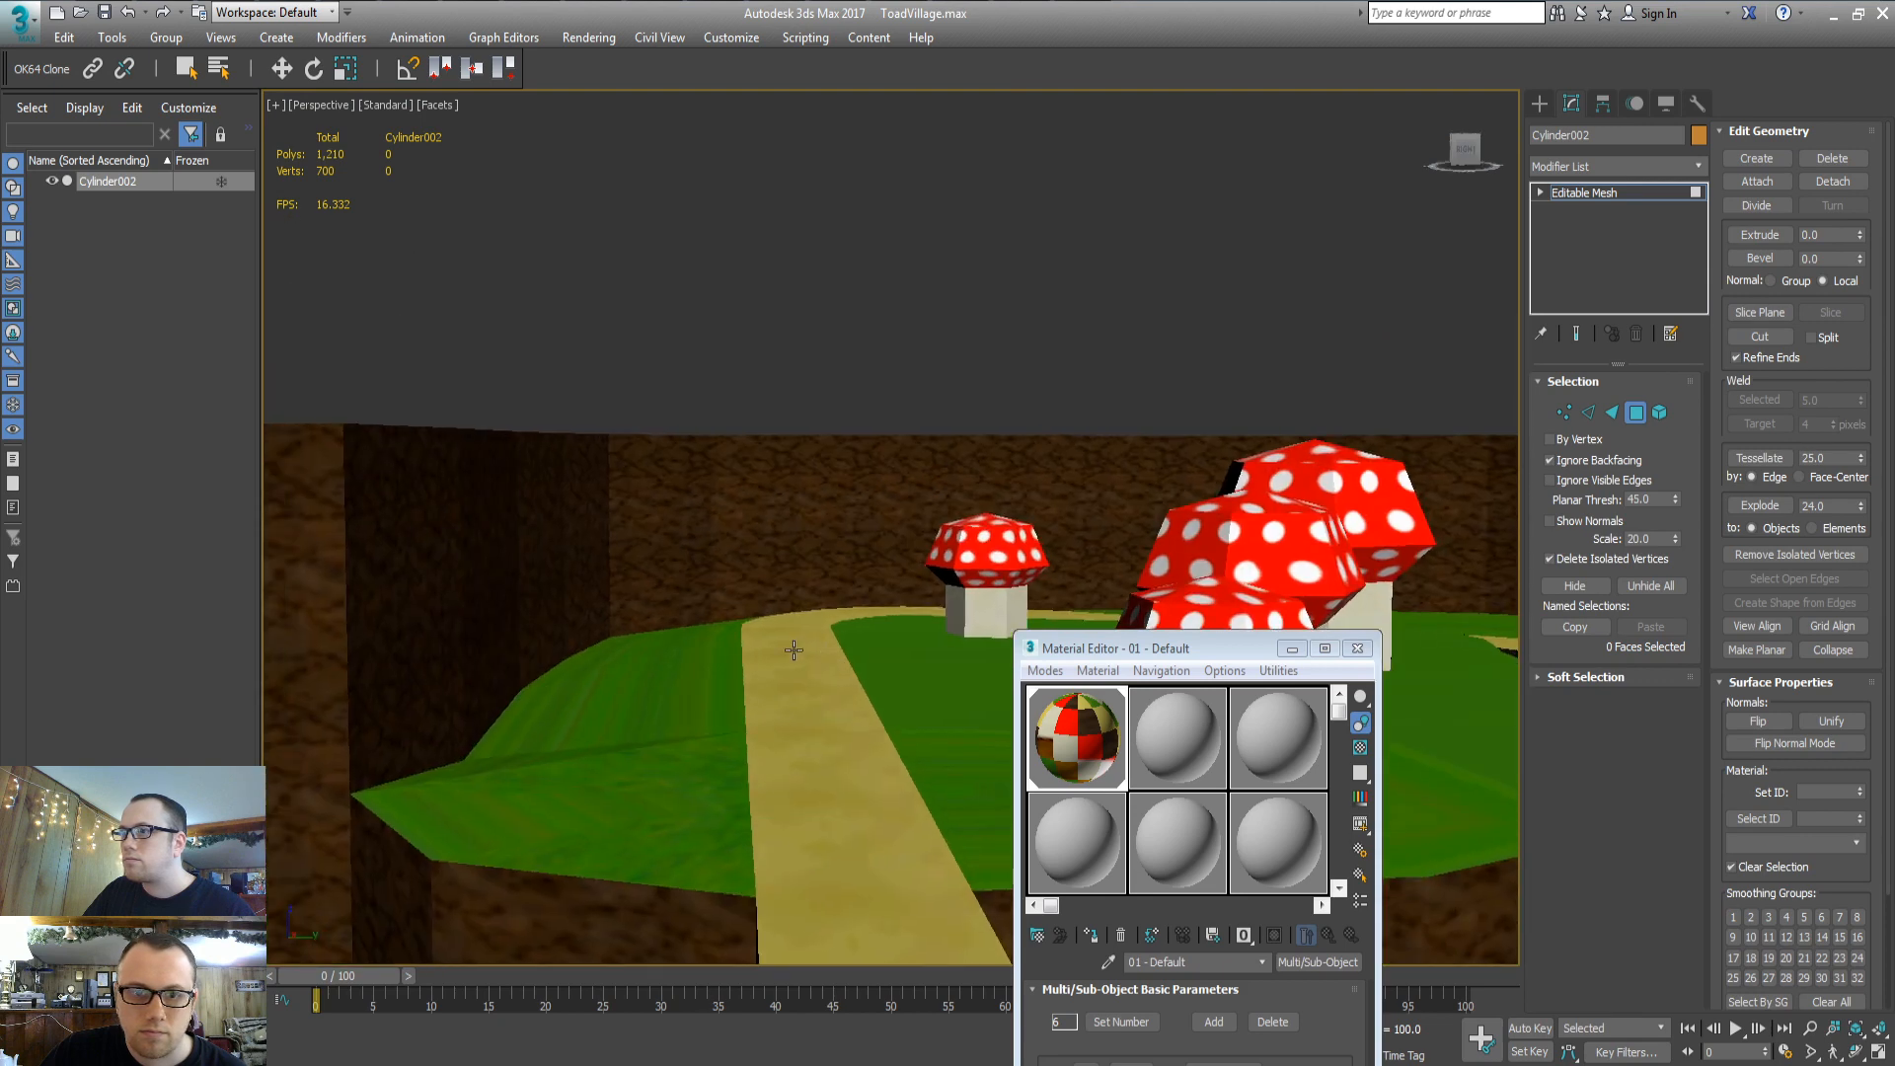
mouse_move(647, 716)
middle_mouse_down()
mouse_move(808, 704)
mouse_move(760, 740)
mouse_move(787, 761)
mouse_move(710, 766)
mouse_move(661, 640)
mouse_move(642, 717)
middle_mouse_up()
scroll(796, 731, "down", 3)
scroll(639, 688, "down", 5)
Select all ground faces with material ID 4 and add a UVW Map modifier set to Box mapping
left_click(523, 643)
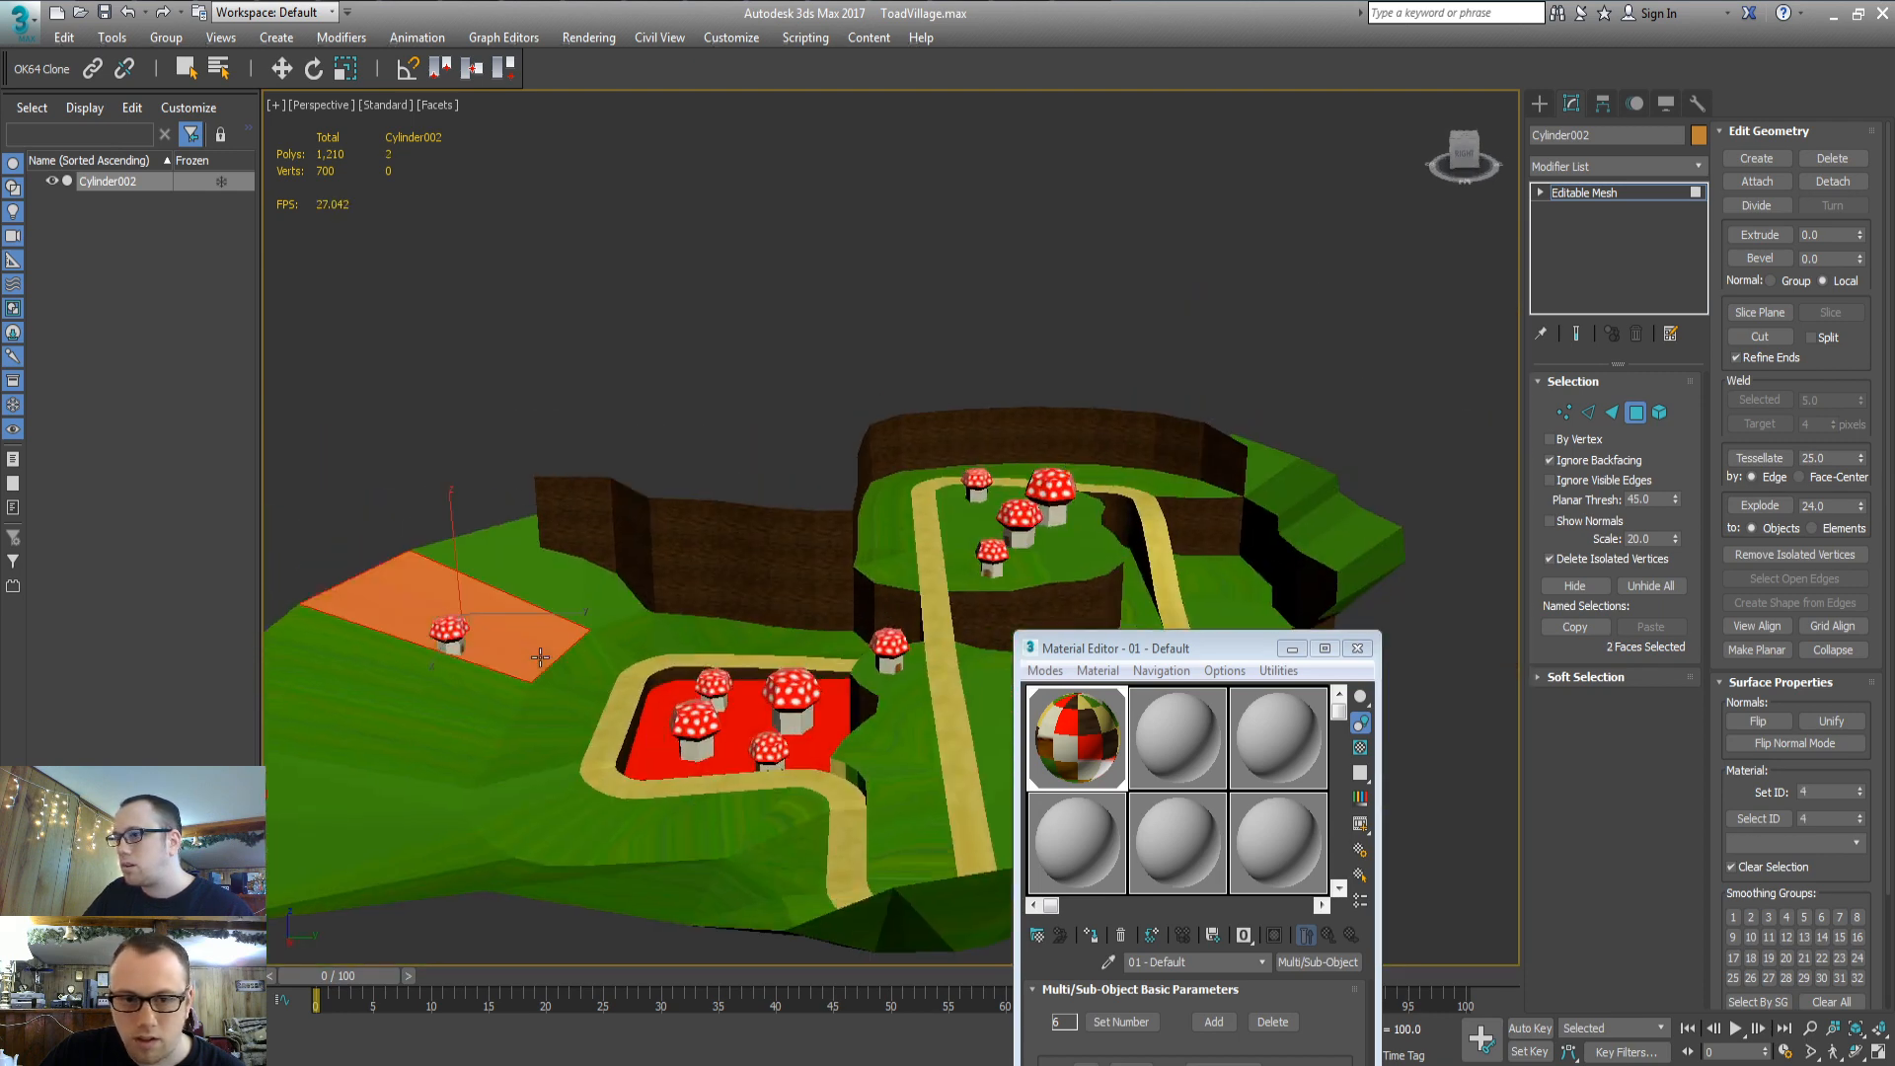
left_click(1771, 819)
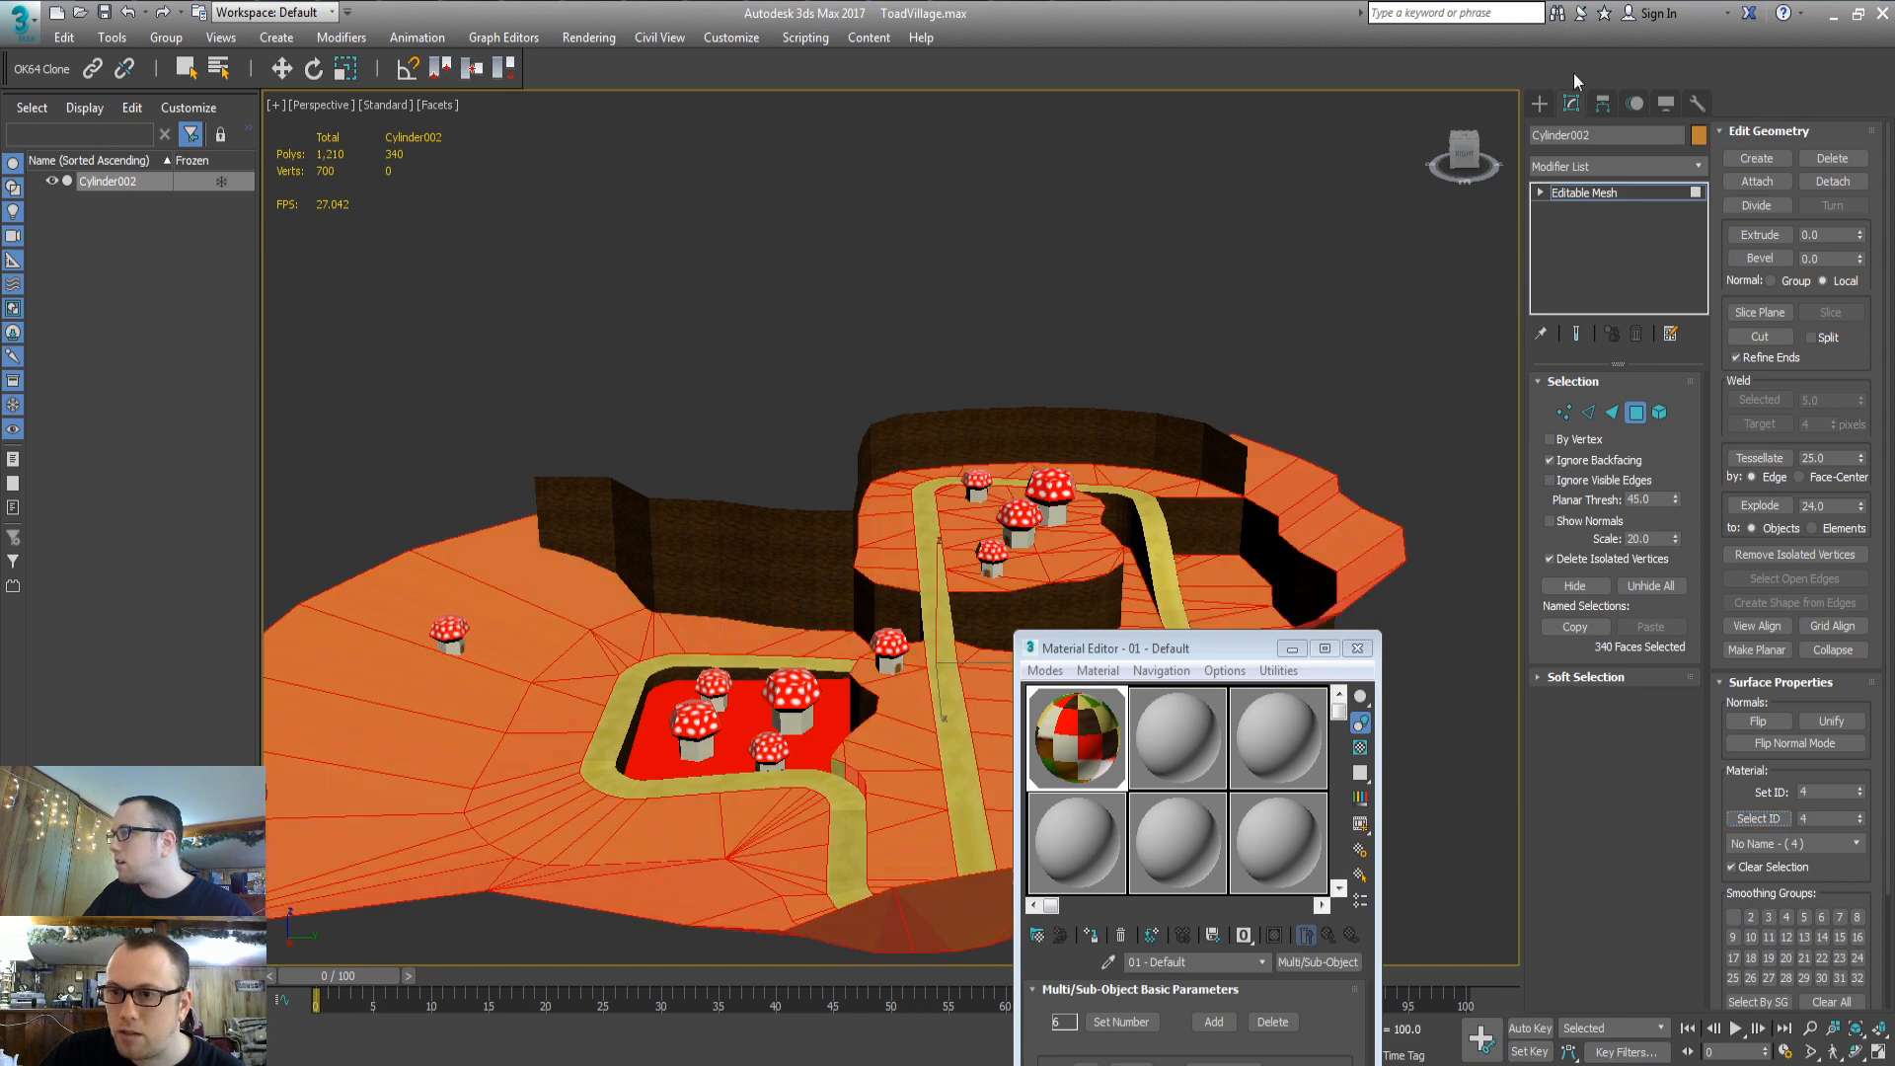
left_click(1596, 160)
key("Return")
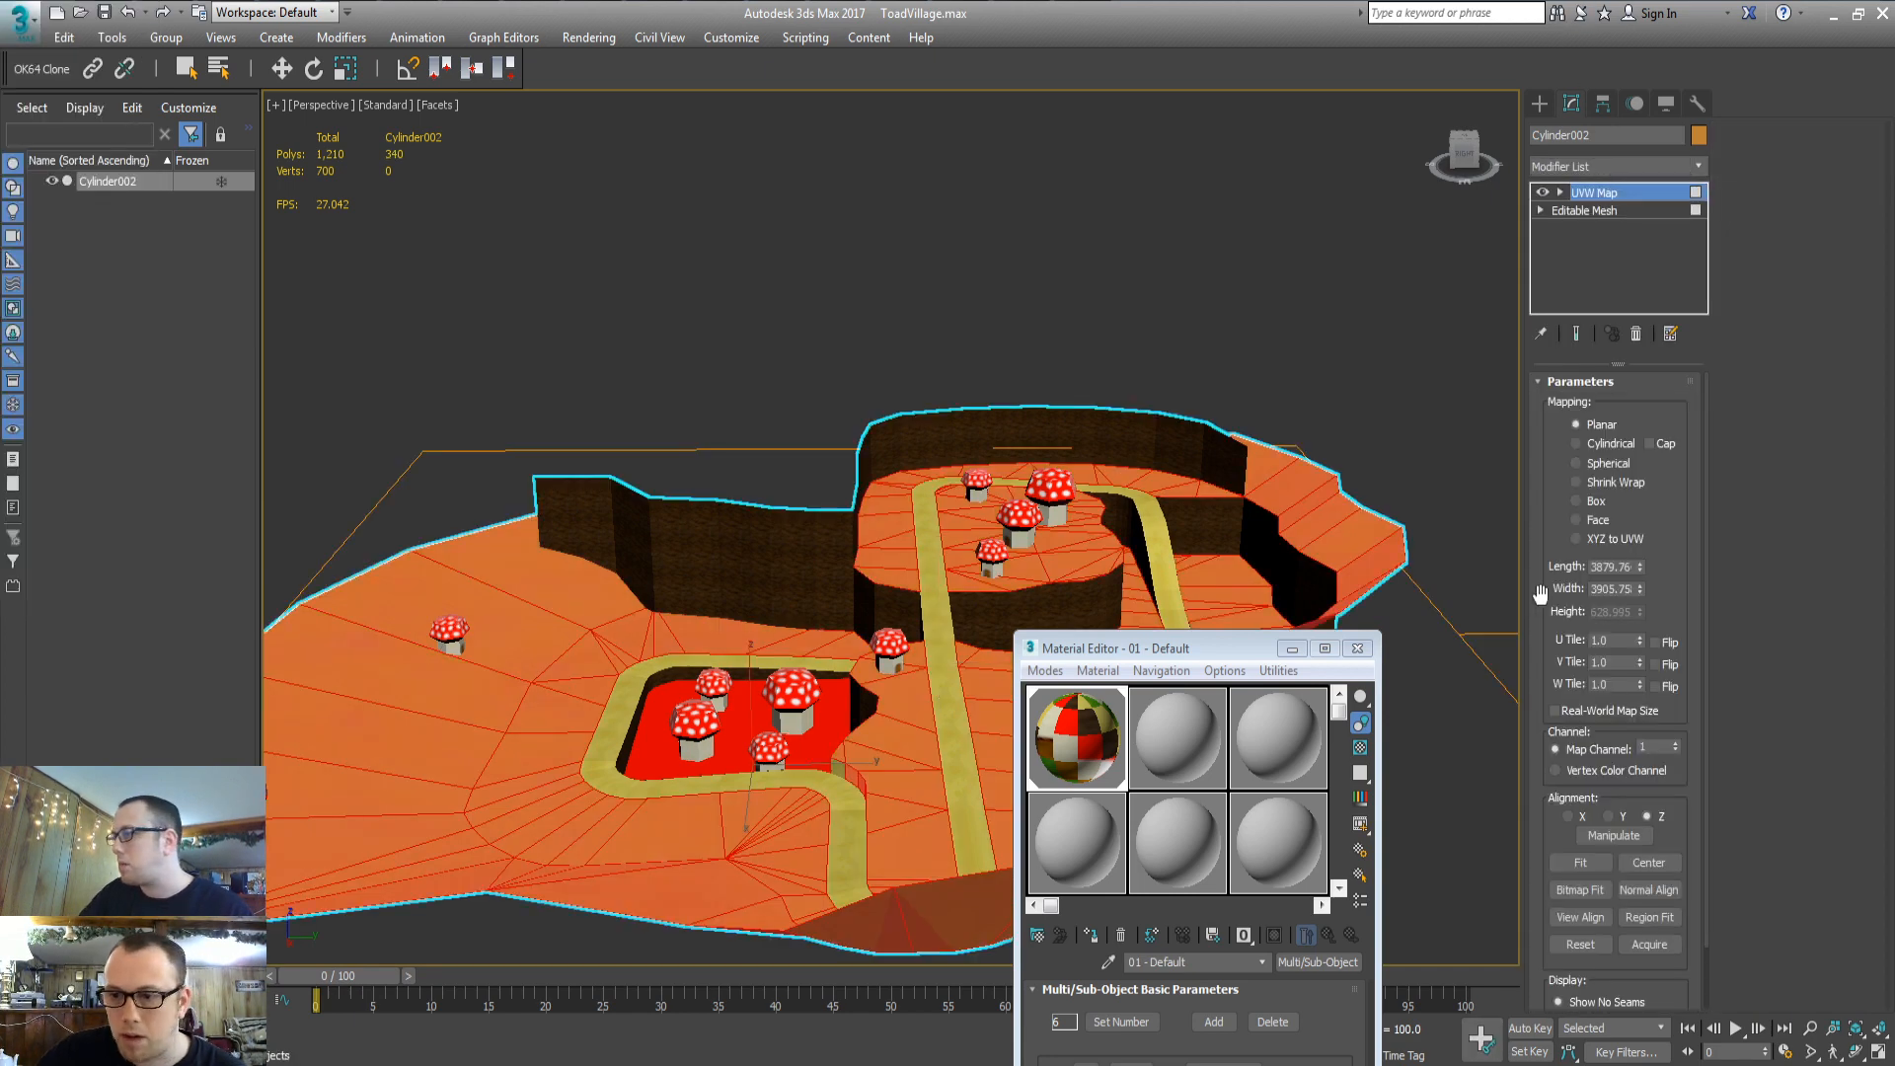
left_click(1577, 502)
Set the ground box mapping's length, width and height to 65
double_click(1624, 566)
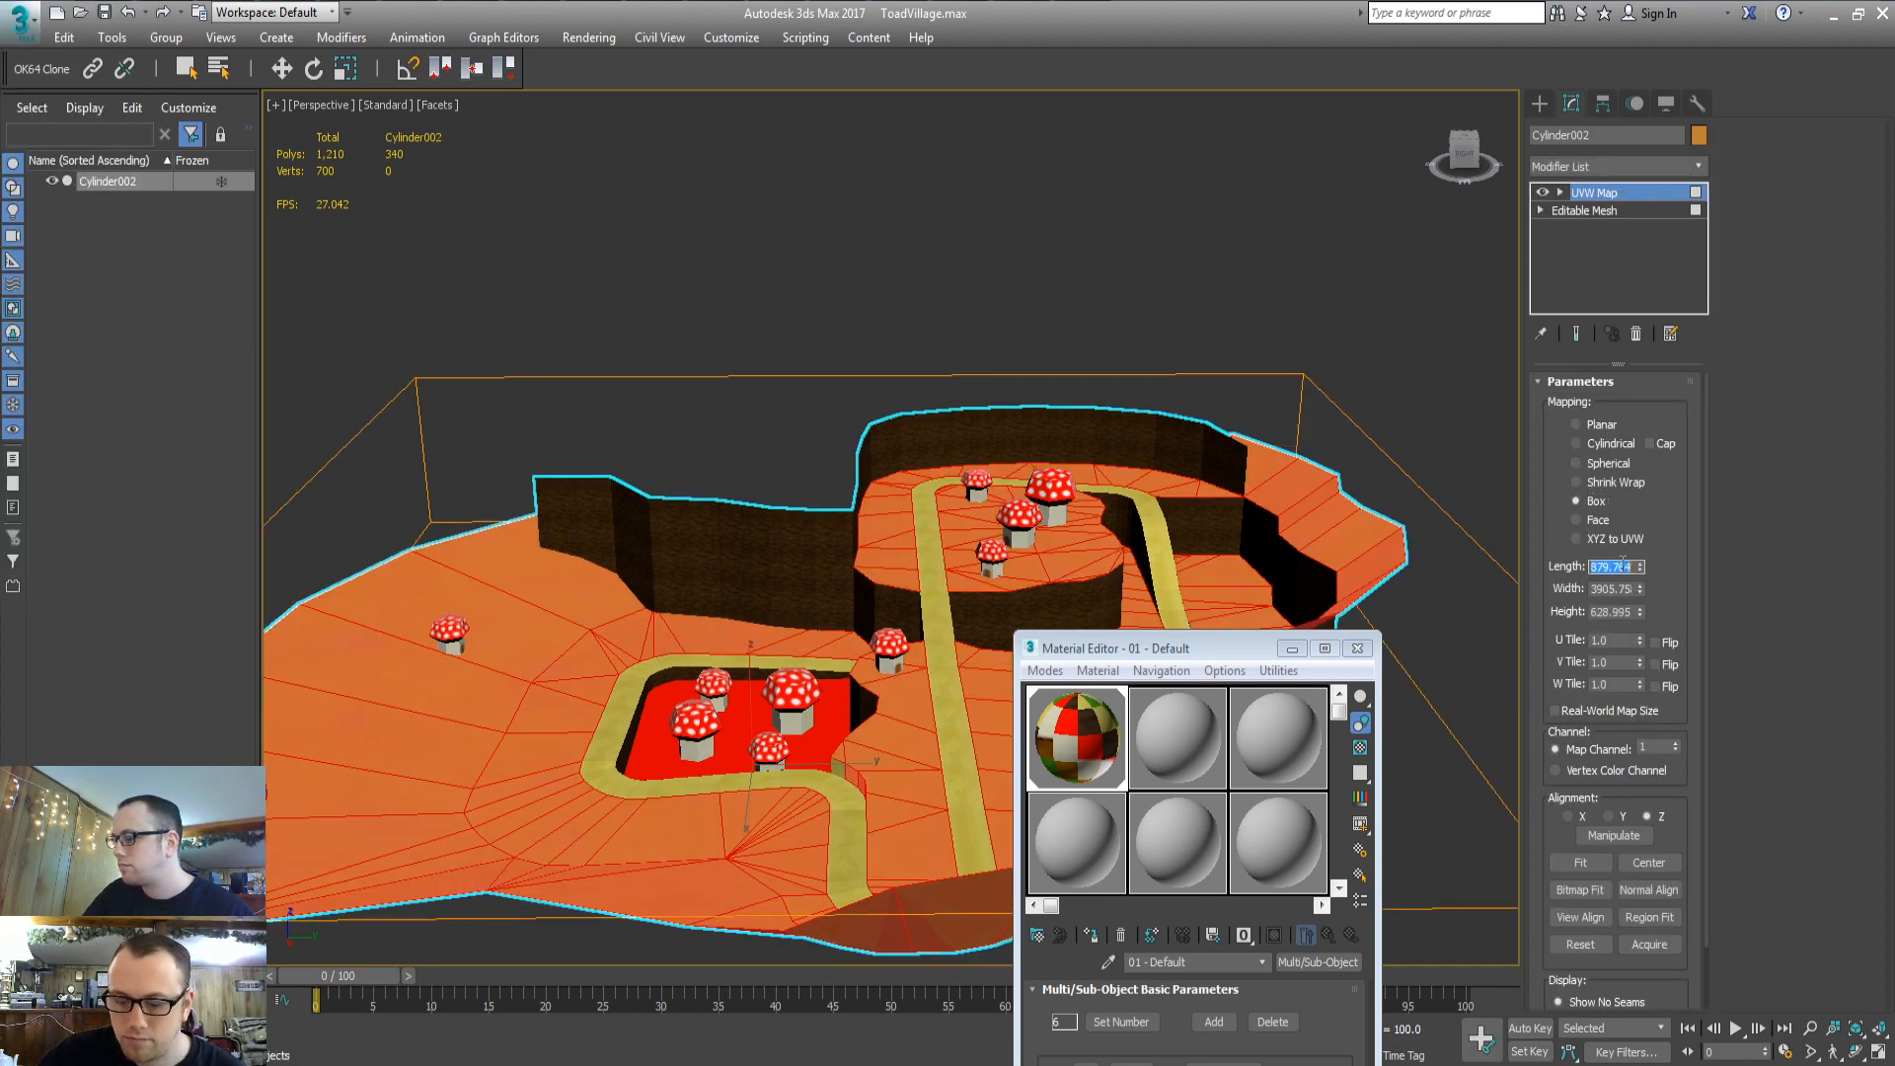
type("7")
type("65")
key("Tab")
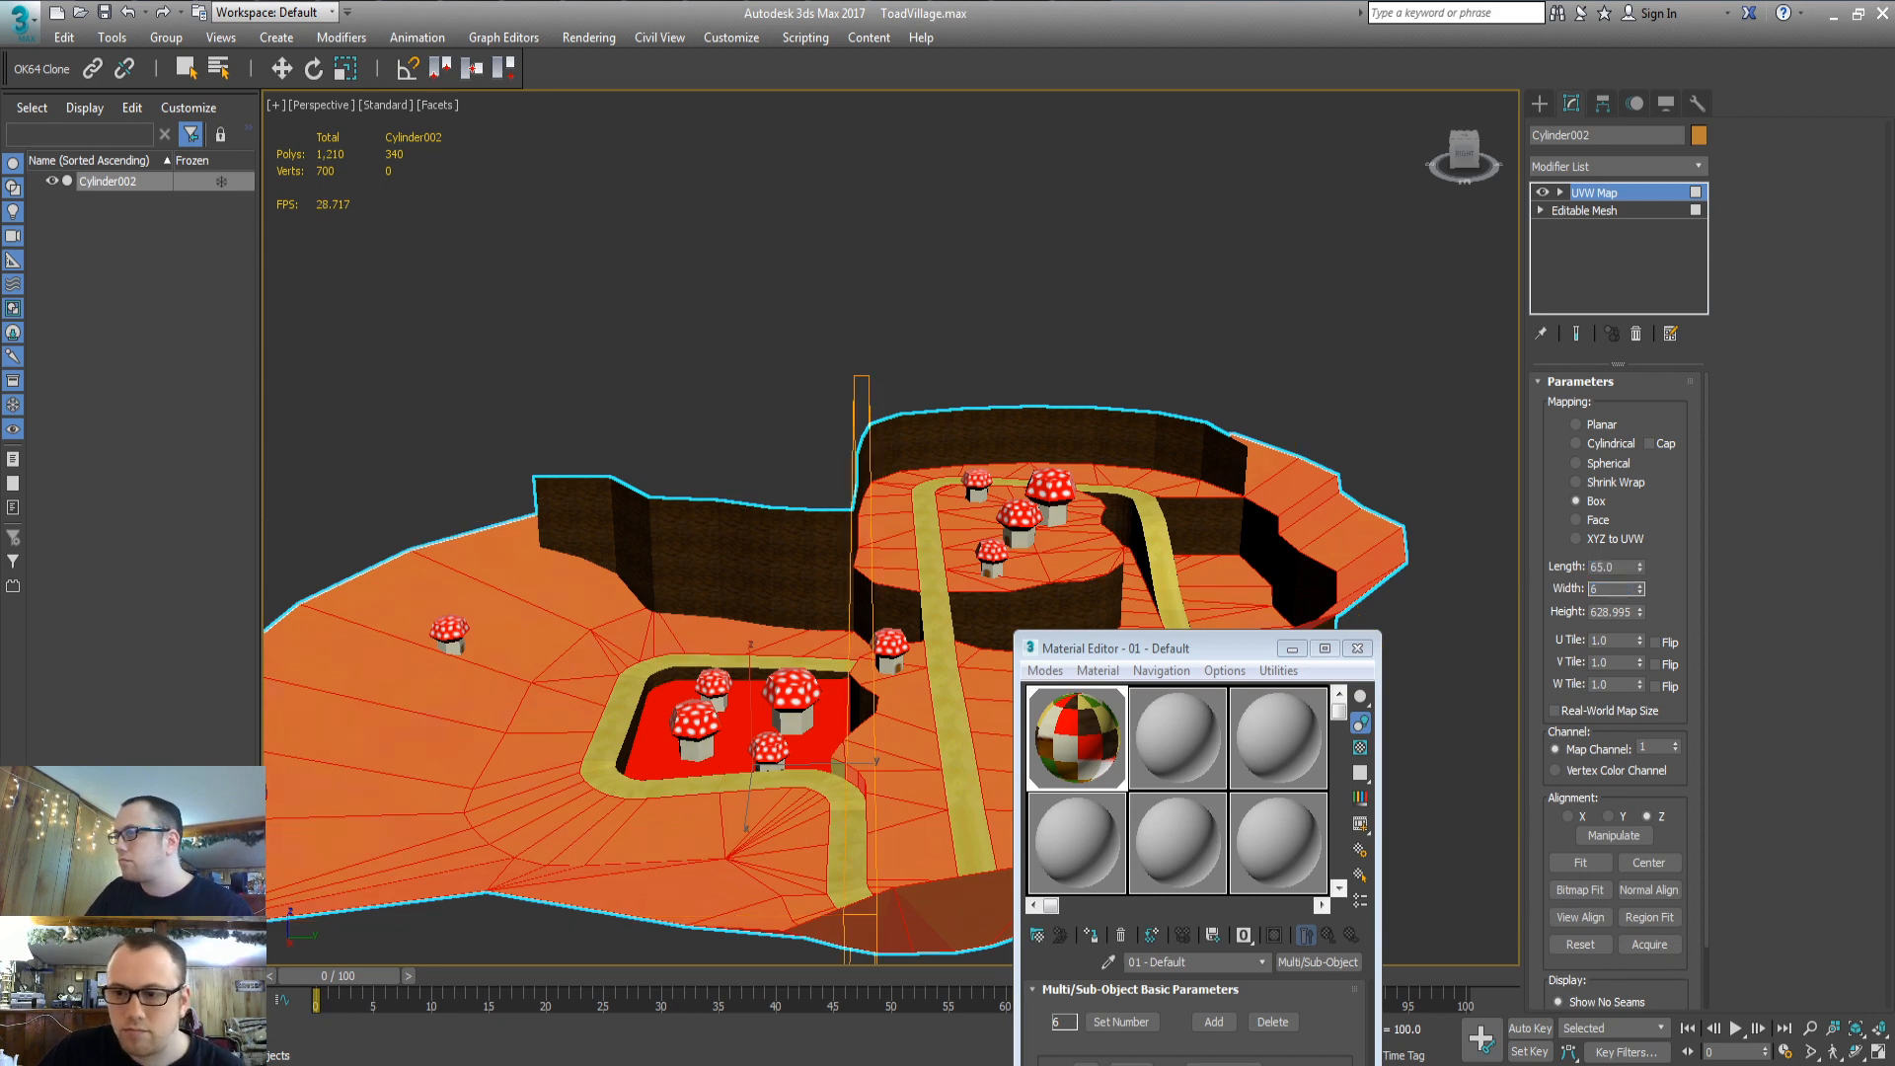
type("65")
key("Tab")
type("65")
key("Tab")
Try converting the mapped ground to an editable mesh, check the grass tiling, and undo the conversion
right_click(846, 602)
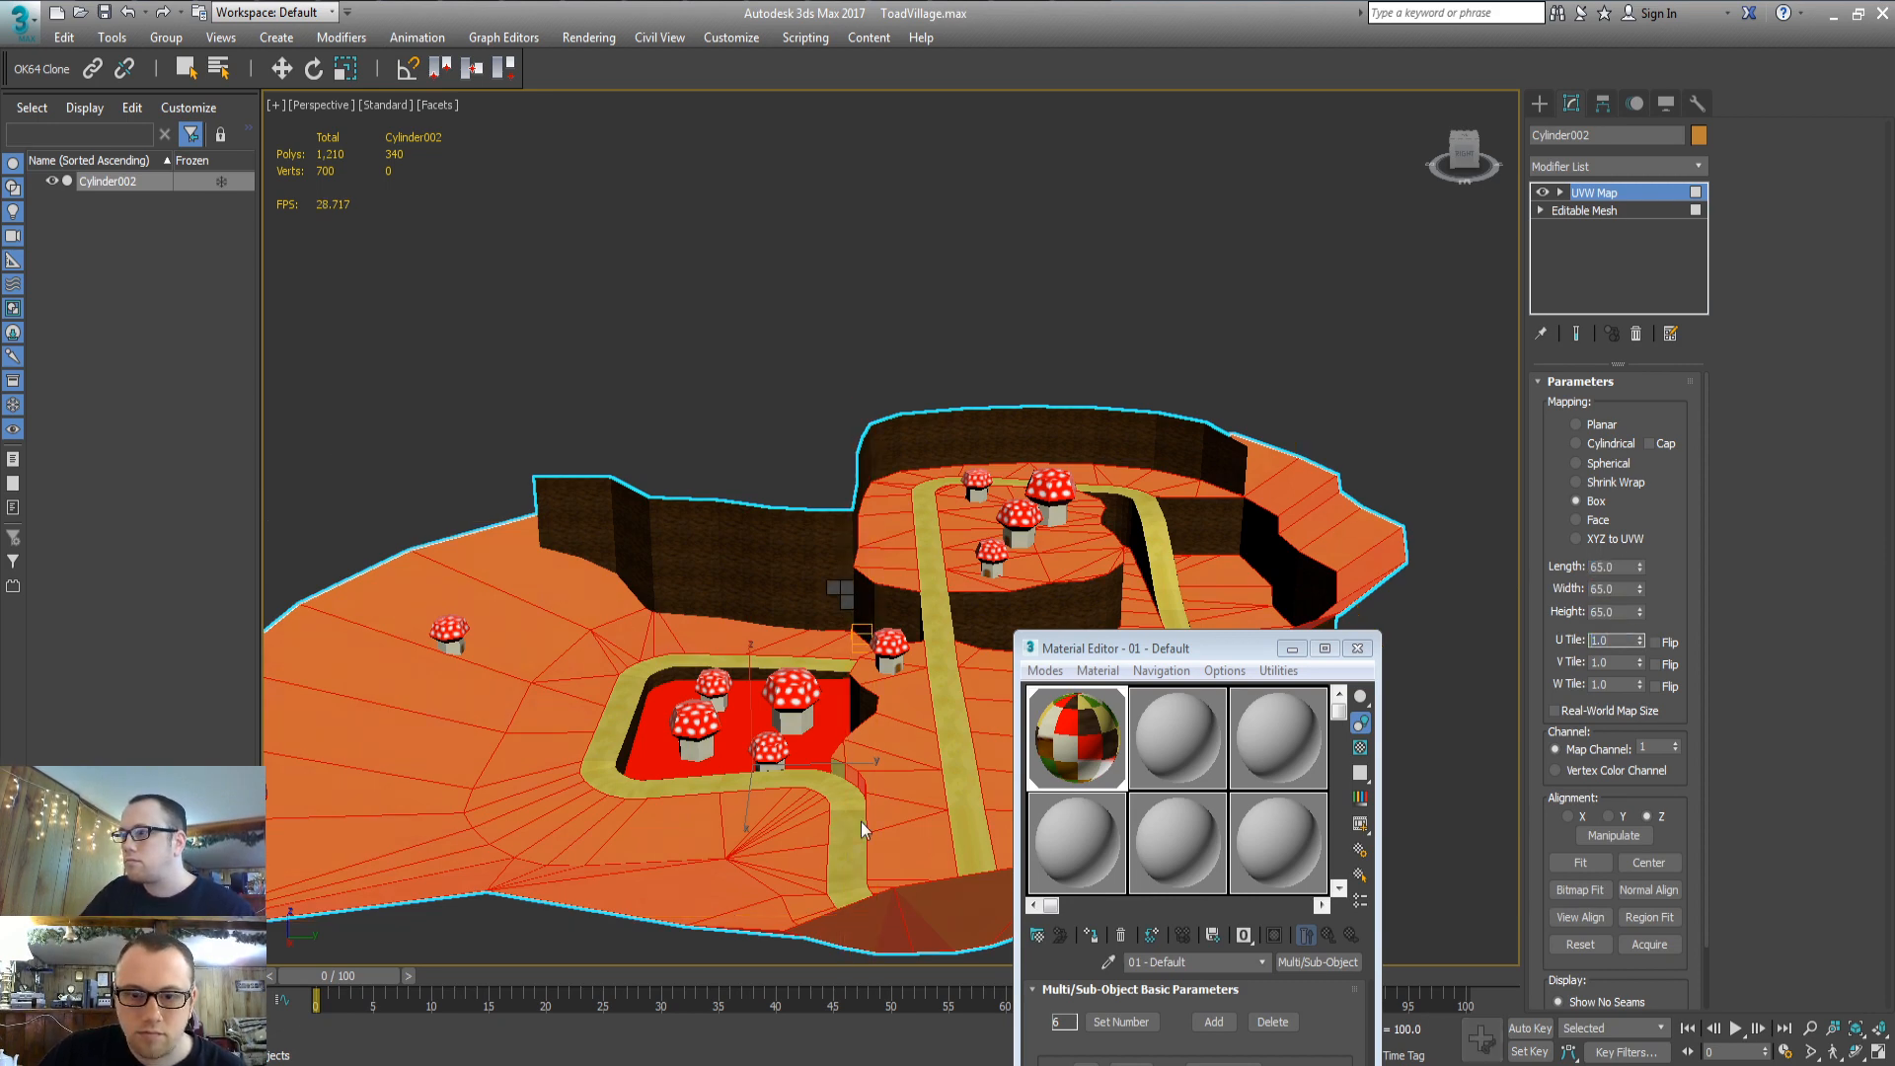
mouse_move(931, 850)
left_click(1076, 852)
key("4")
mouse_move(747, 662)
middle_mouse_down("alt")
mouse_move(742, 743)
mouse_move(879, 641)
mouse_move(972, 536)
middle_mouse_up("alt")
scroll(971, 536, "up", 3)
key("ctrl+z")
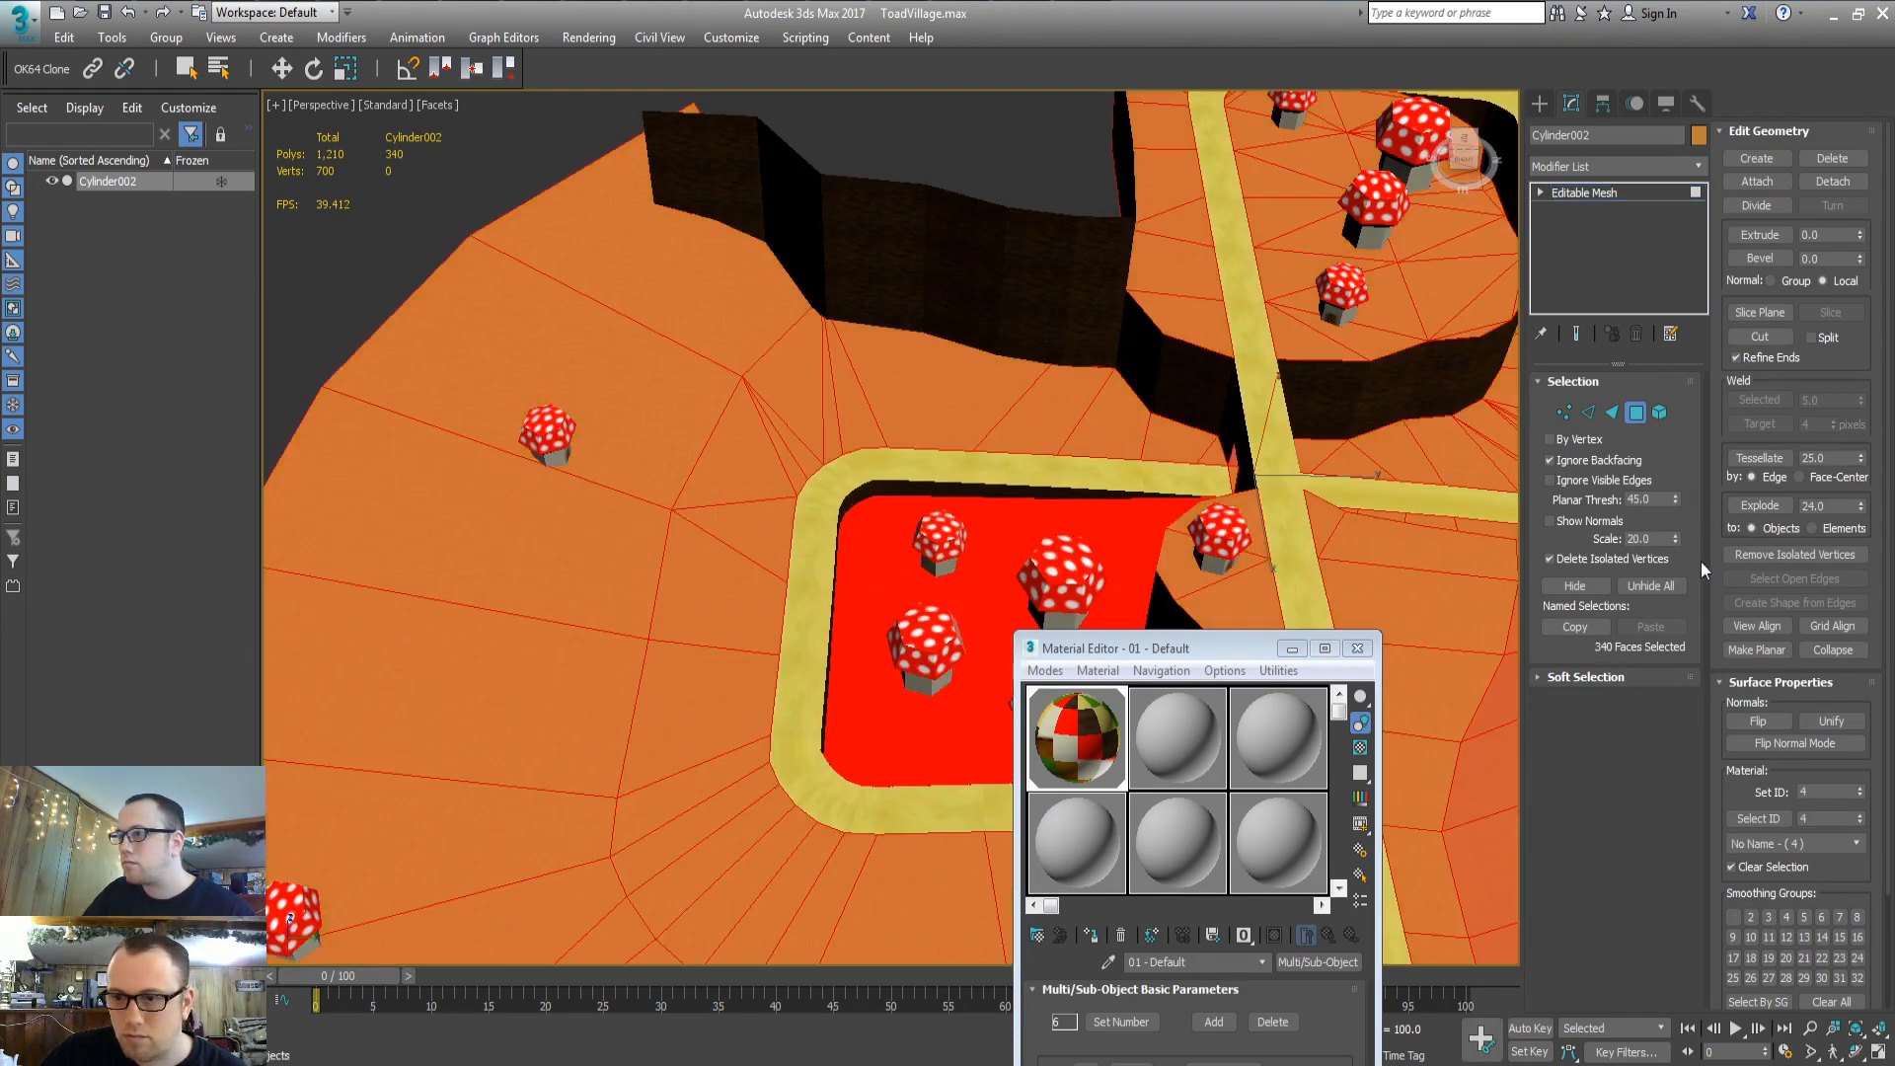
Set the ground box mapping's length, width and height to 150
type("150")
key("Tab")
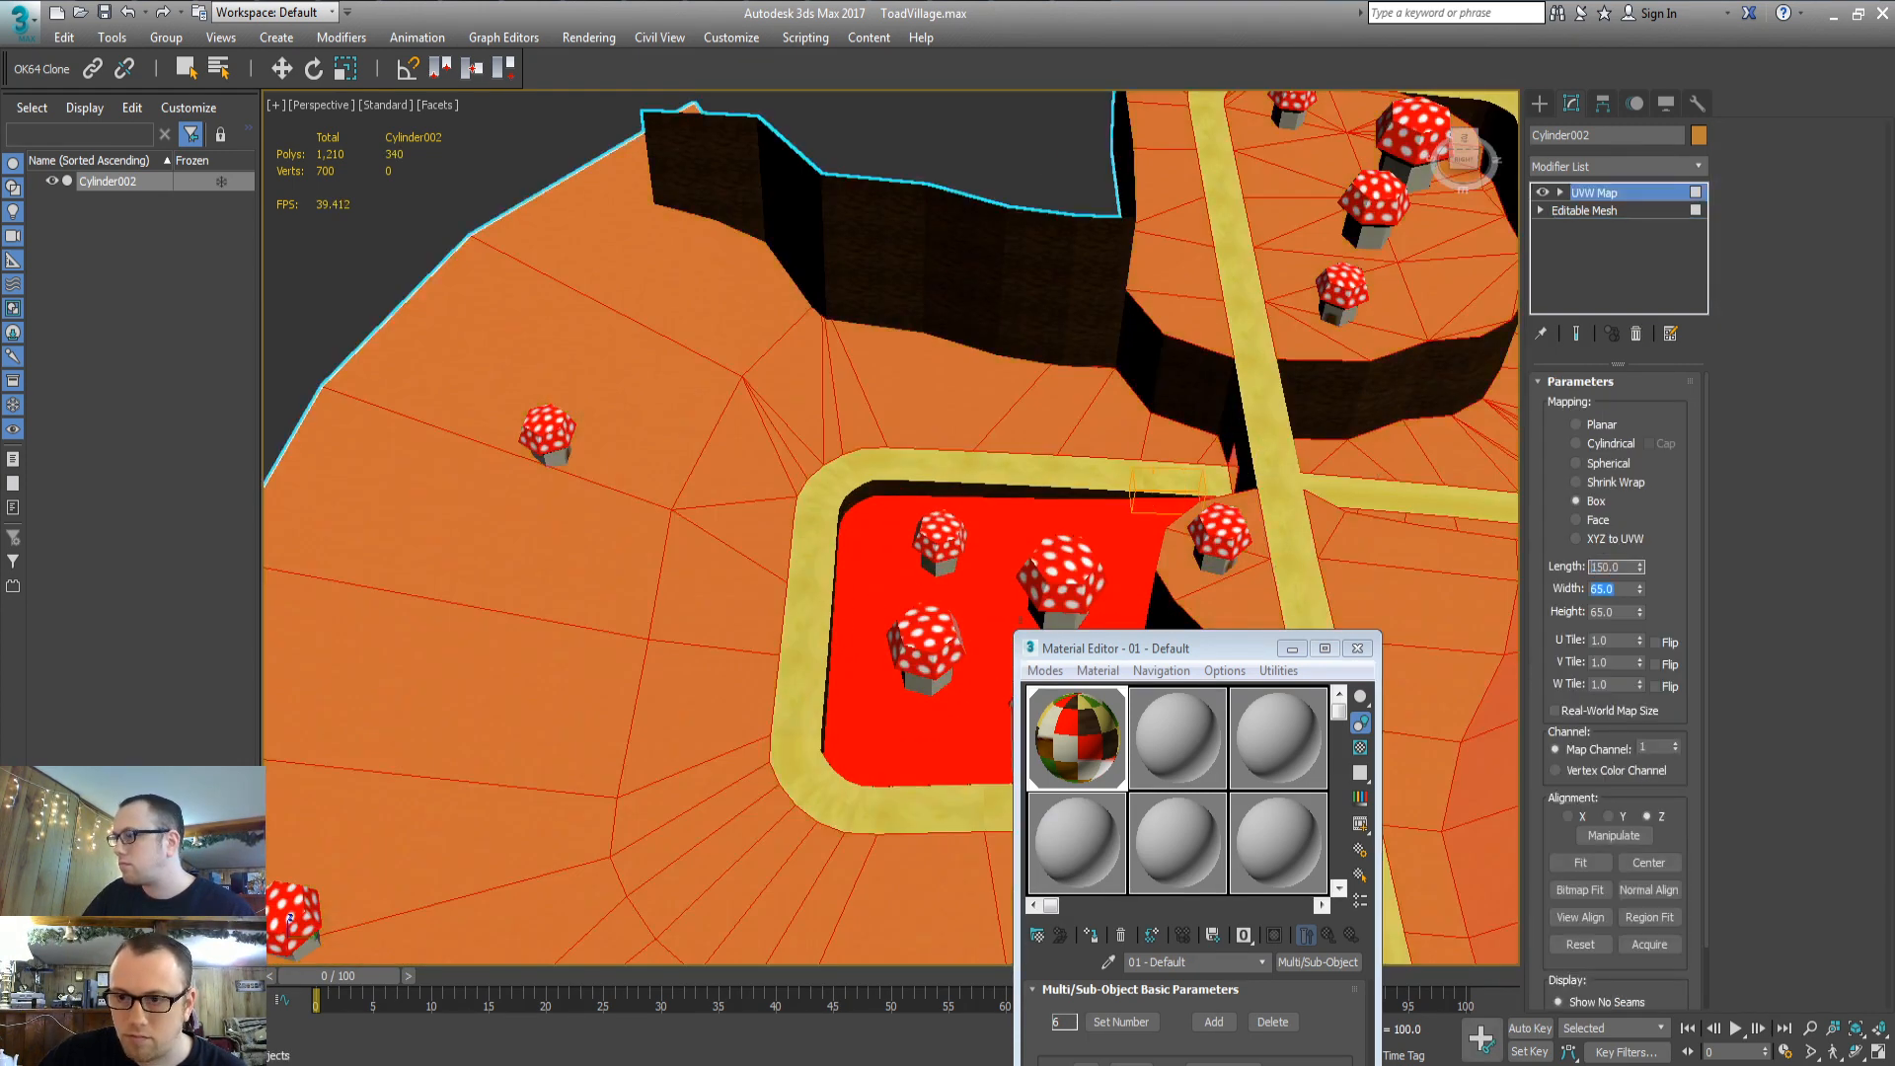
type("150")
key("Tab")
type("150")
key("Tab")
Convert the mapped ground to an editable mesh and clear the polygon selection
right_click(615, 654)
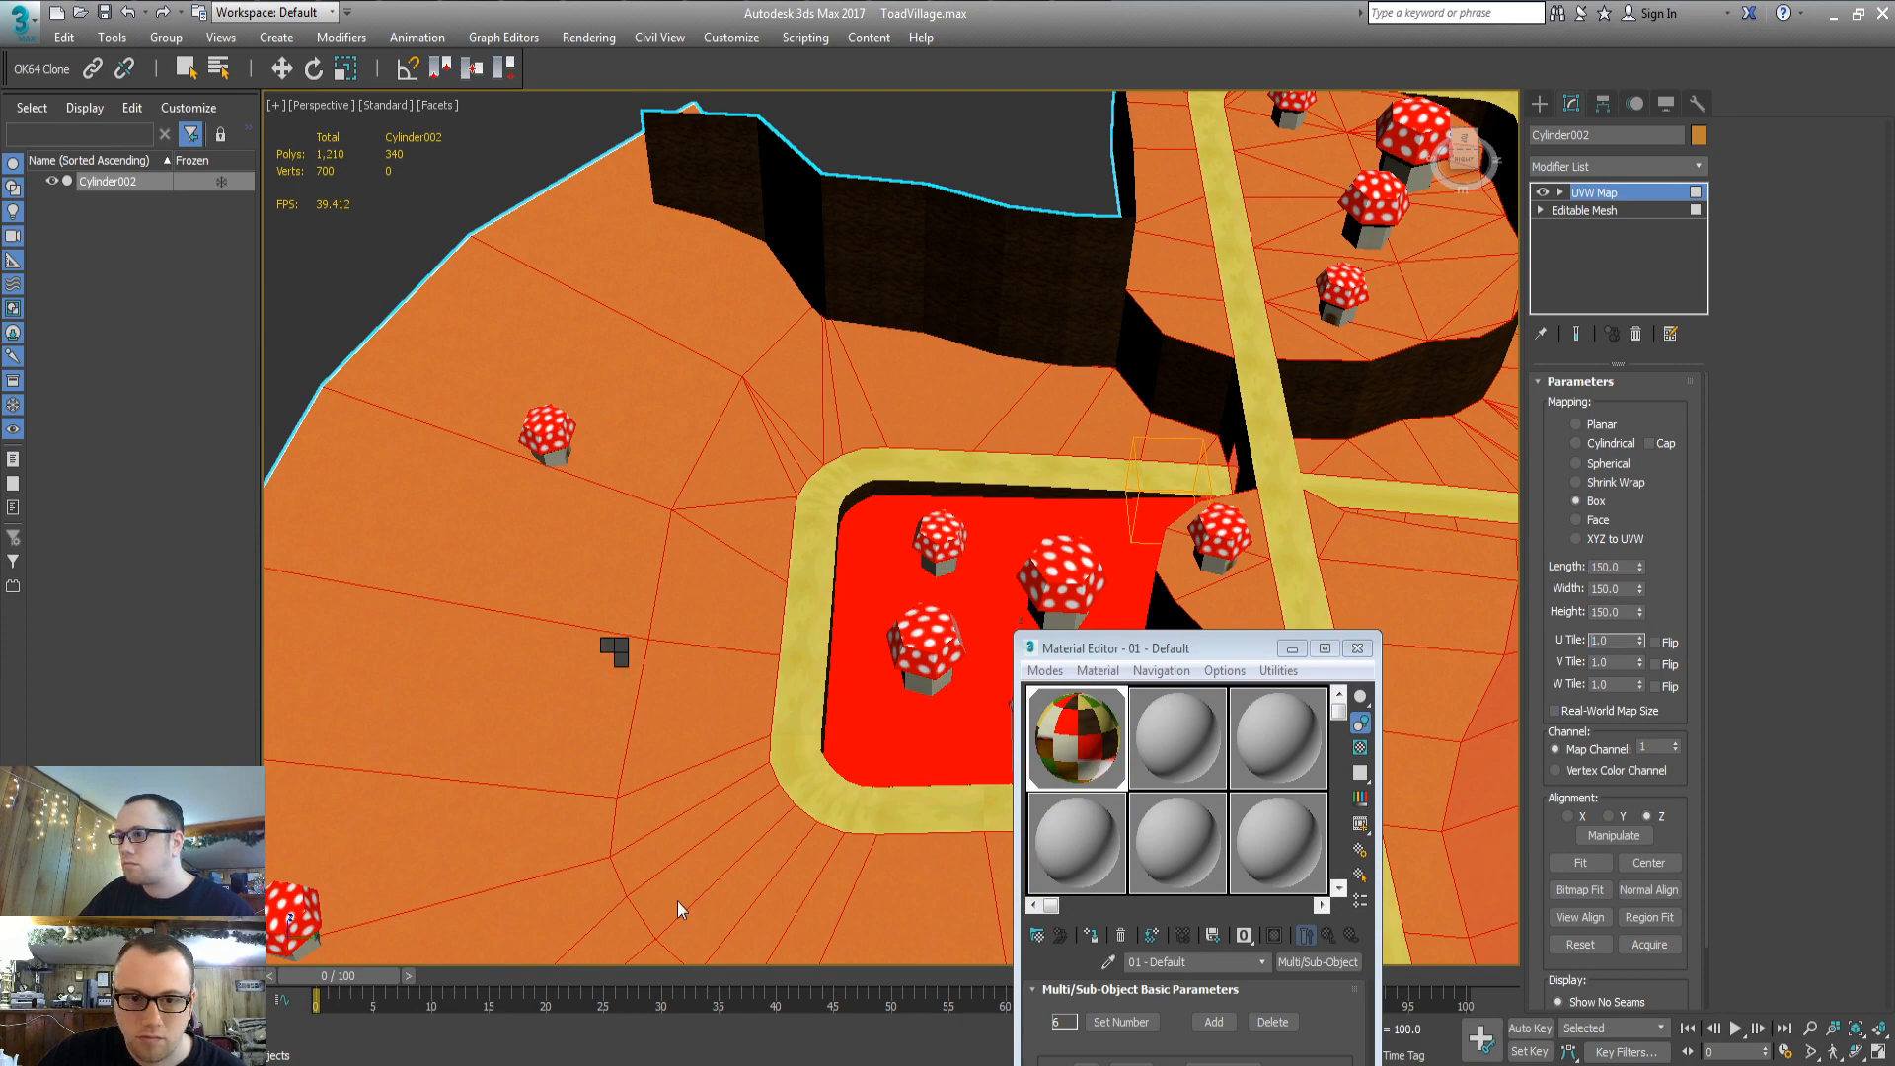
left_click(810, 909)
key("4")
key("ctrl+d")
mouse_move(787, 800)
middle_mouse_down("alt")
mouse_move(776, 742)
mouse_move(783, 762)
middle_mouse_up("alt")
Add the red sunken floor to the selection of ground faces and assign material ID 4 to all of them
left_click(884, 651)
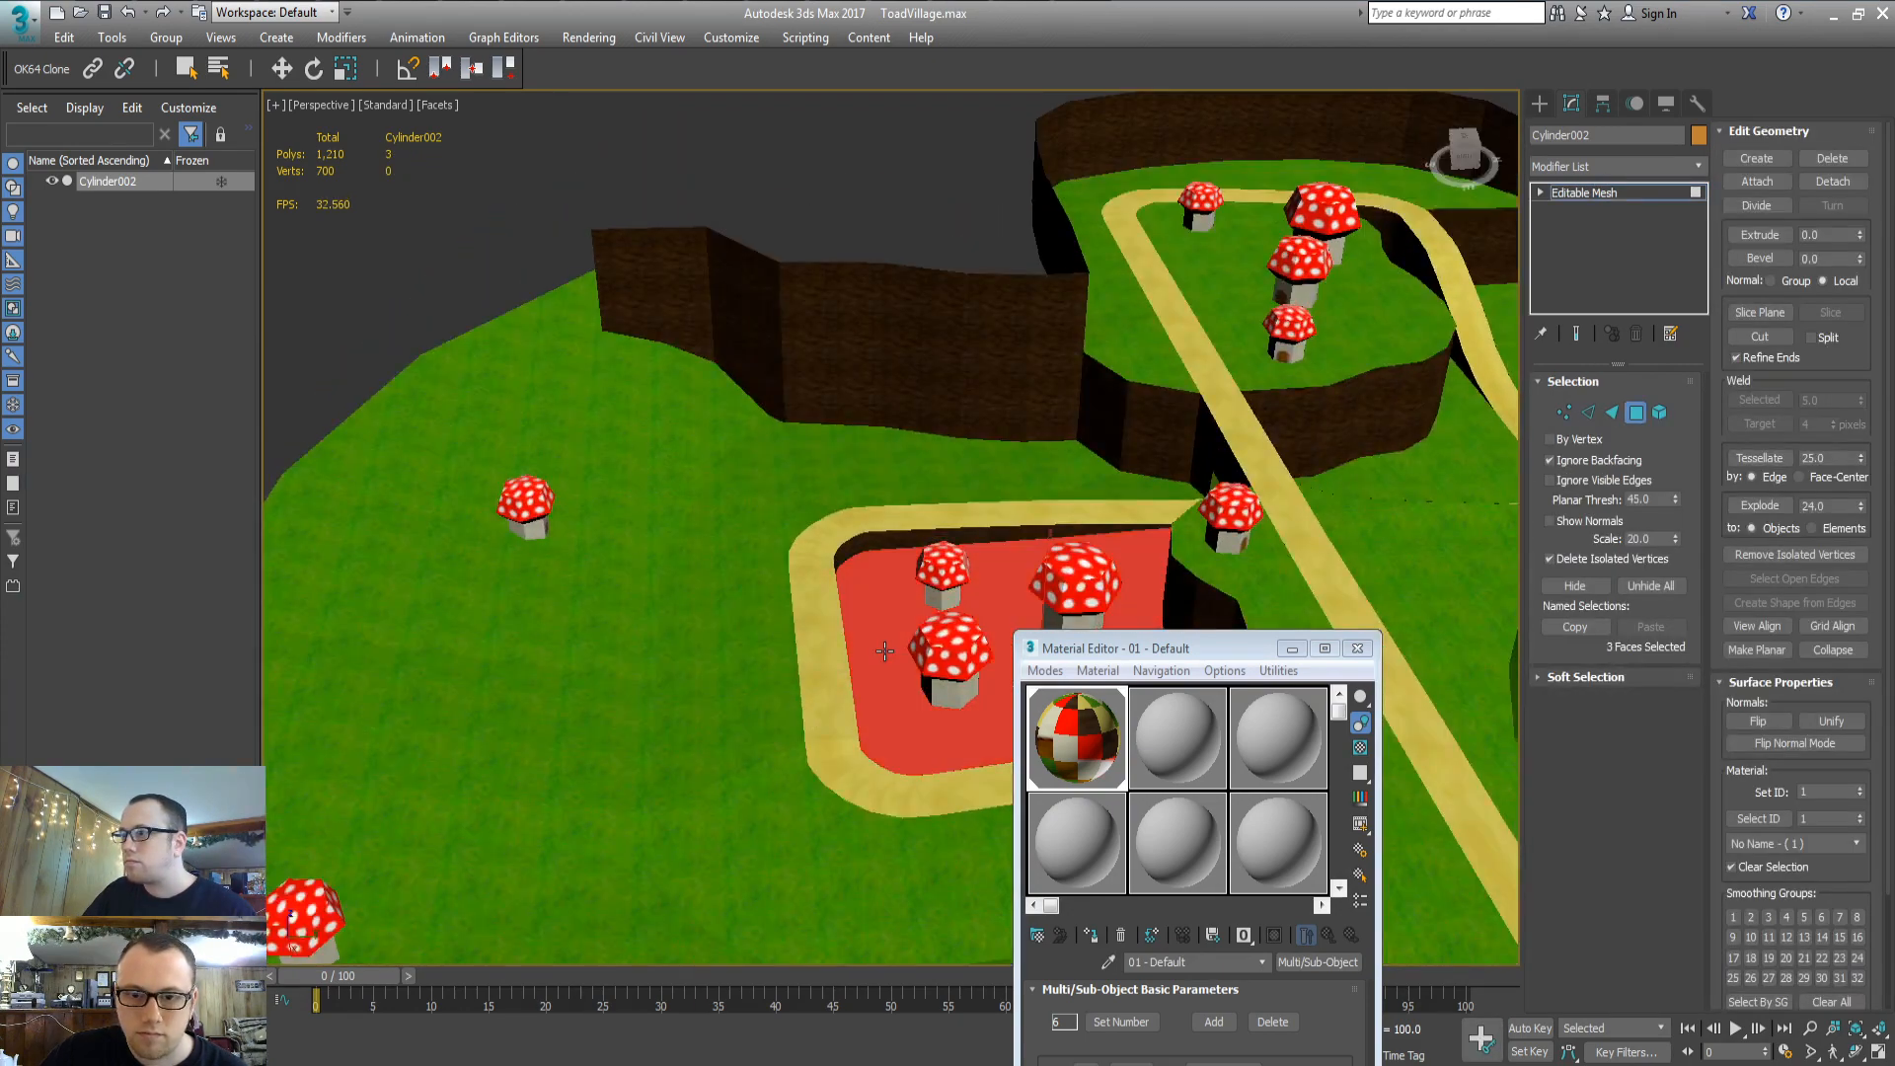
left_click(745, 752)
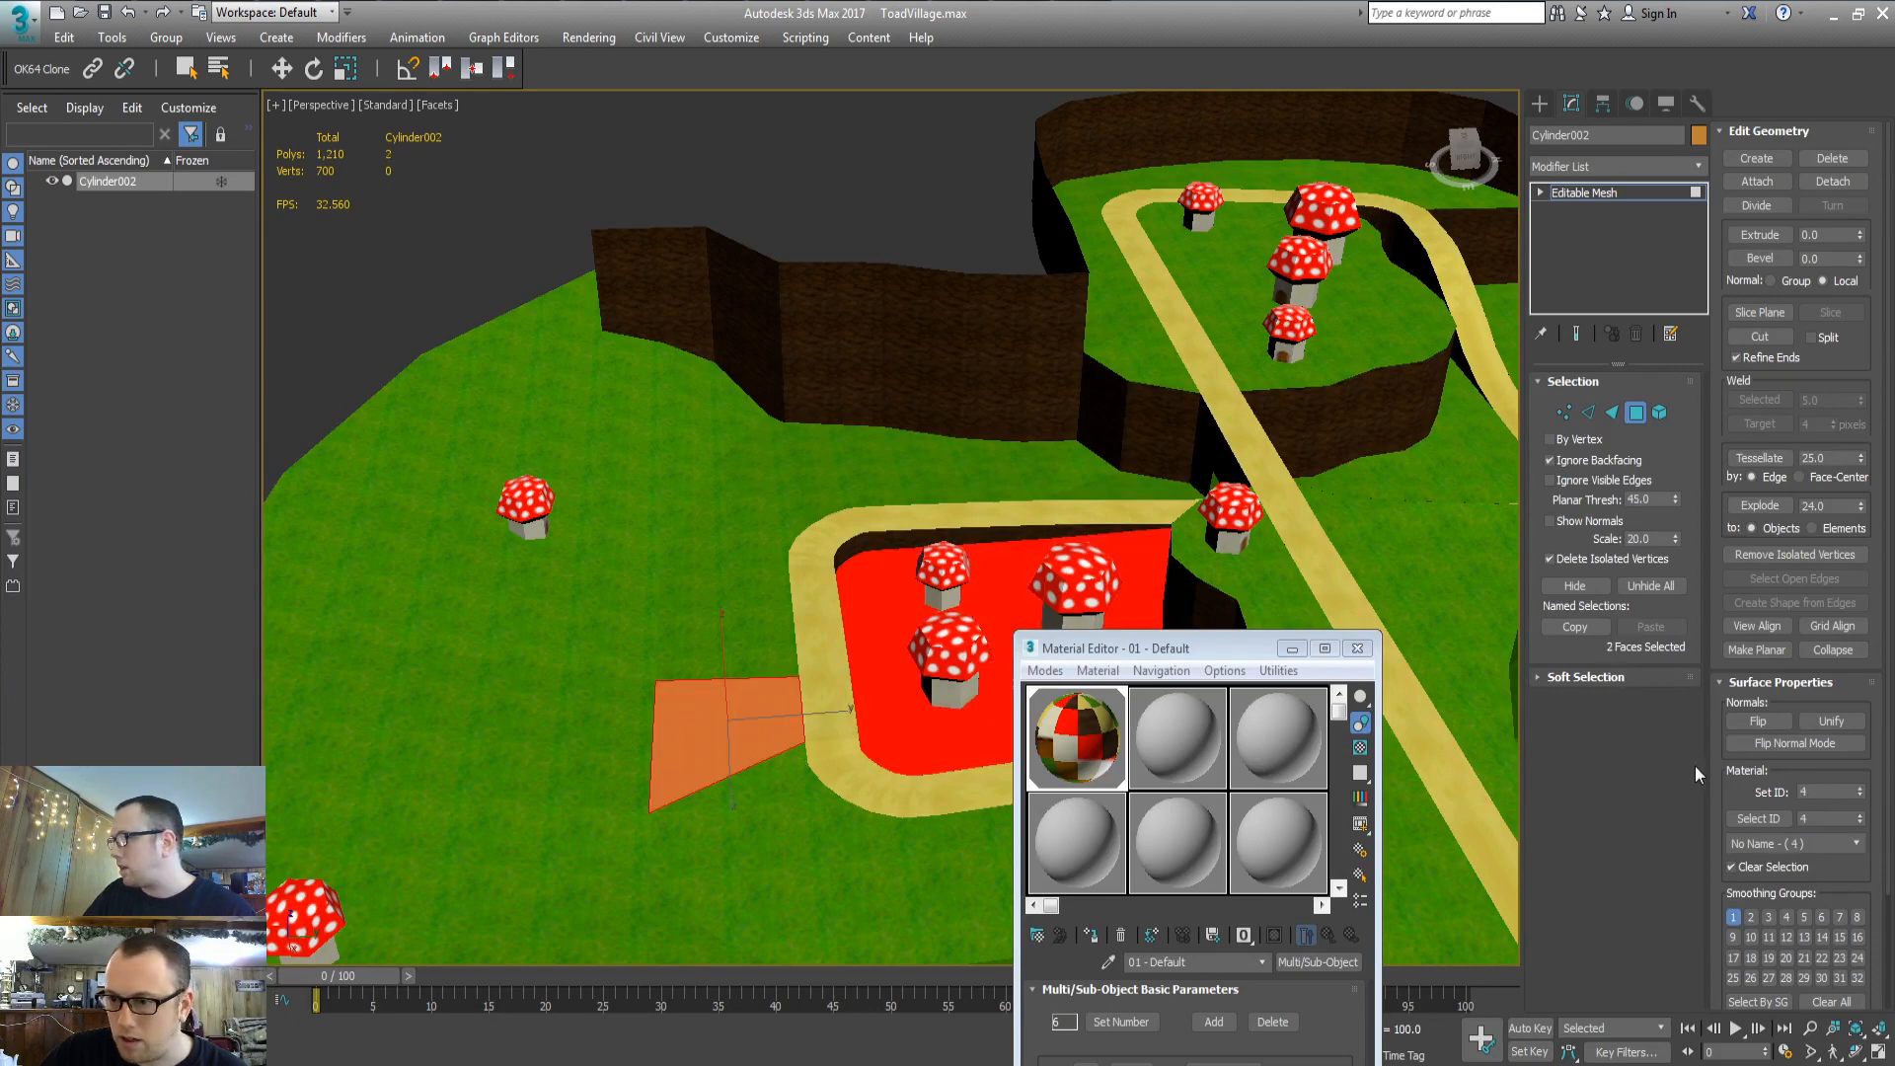
key("ctrl+z")
key("ctrl+z")
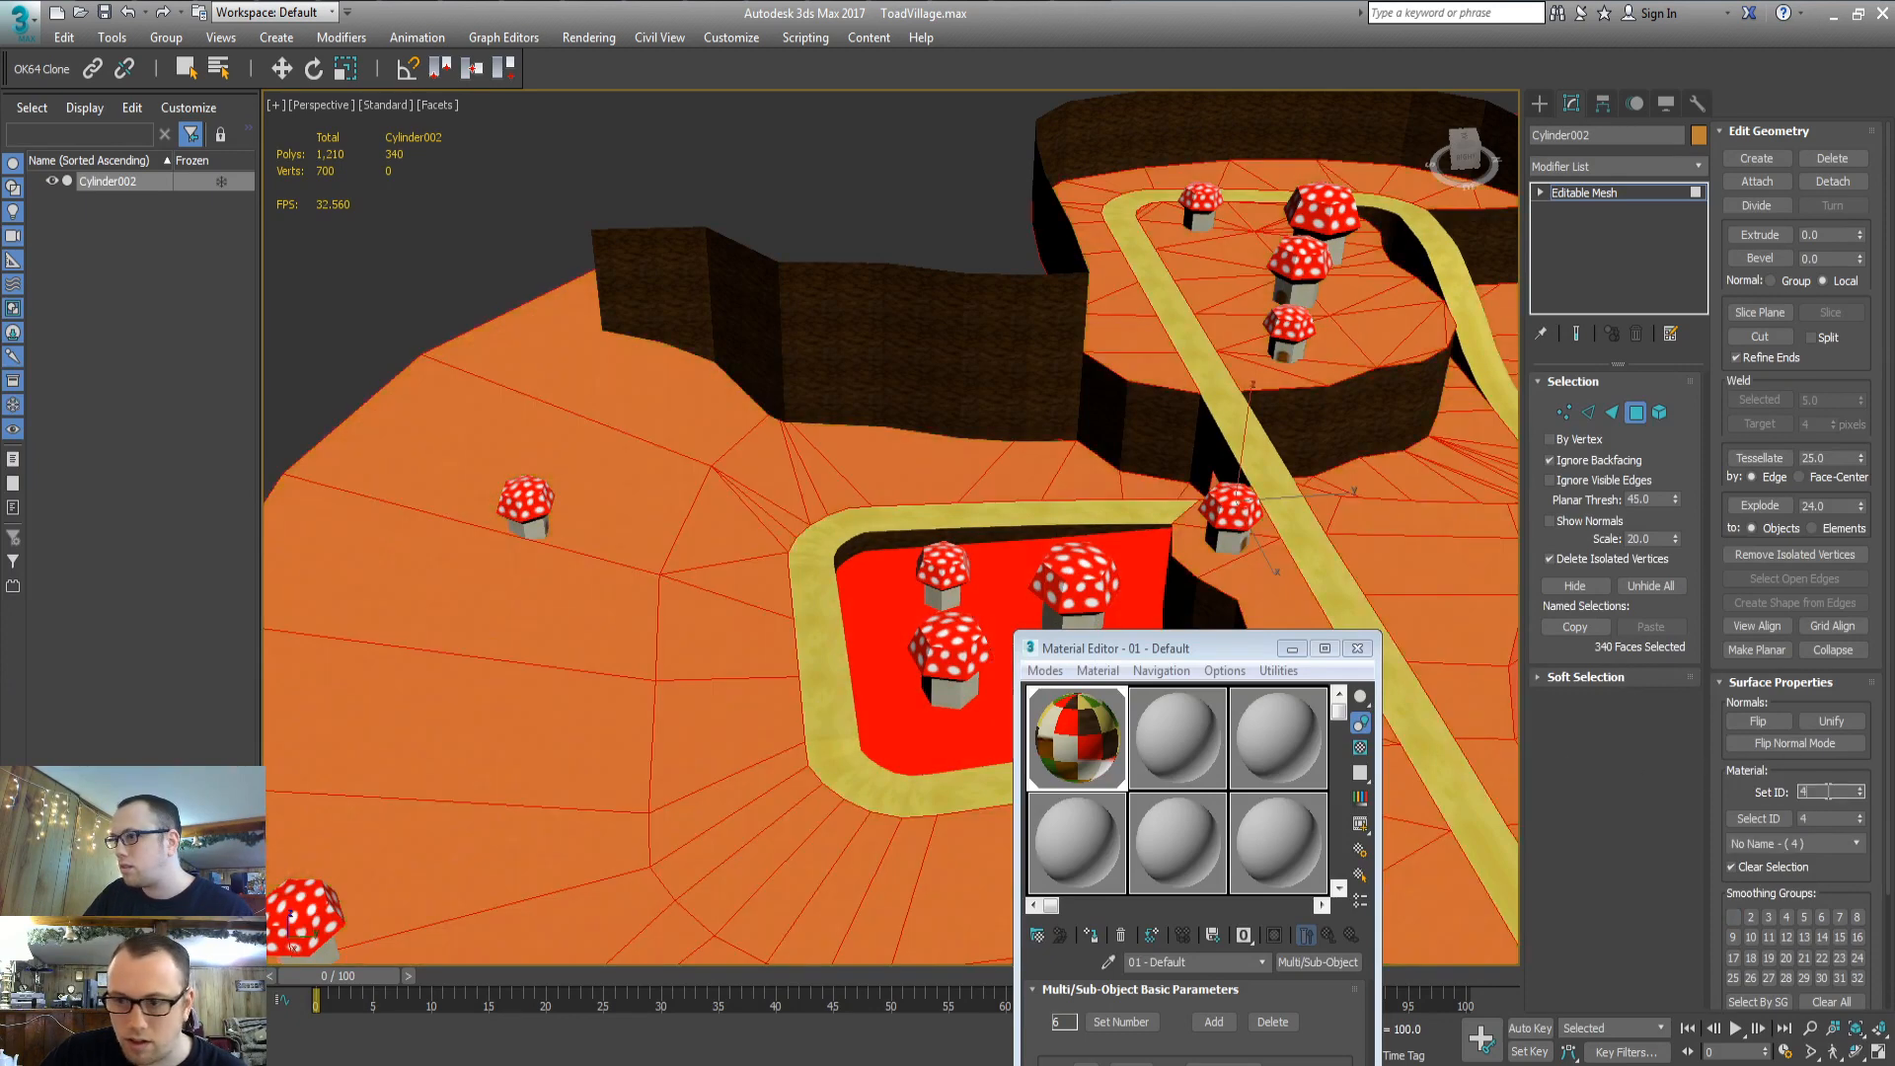
left_click(920, 624, "ctrl")
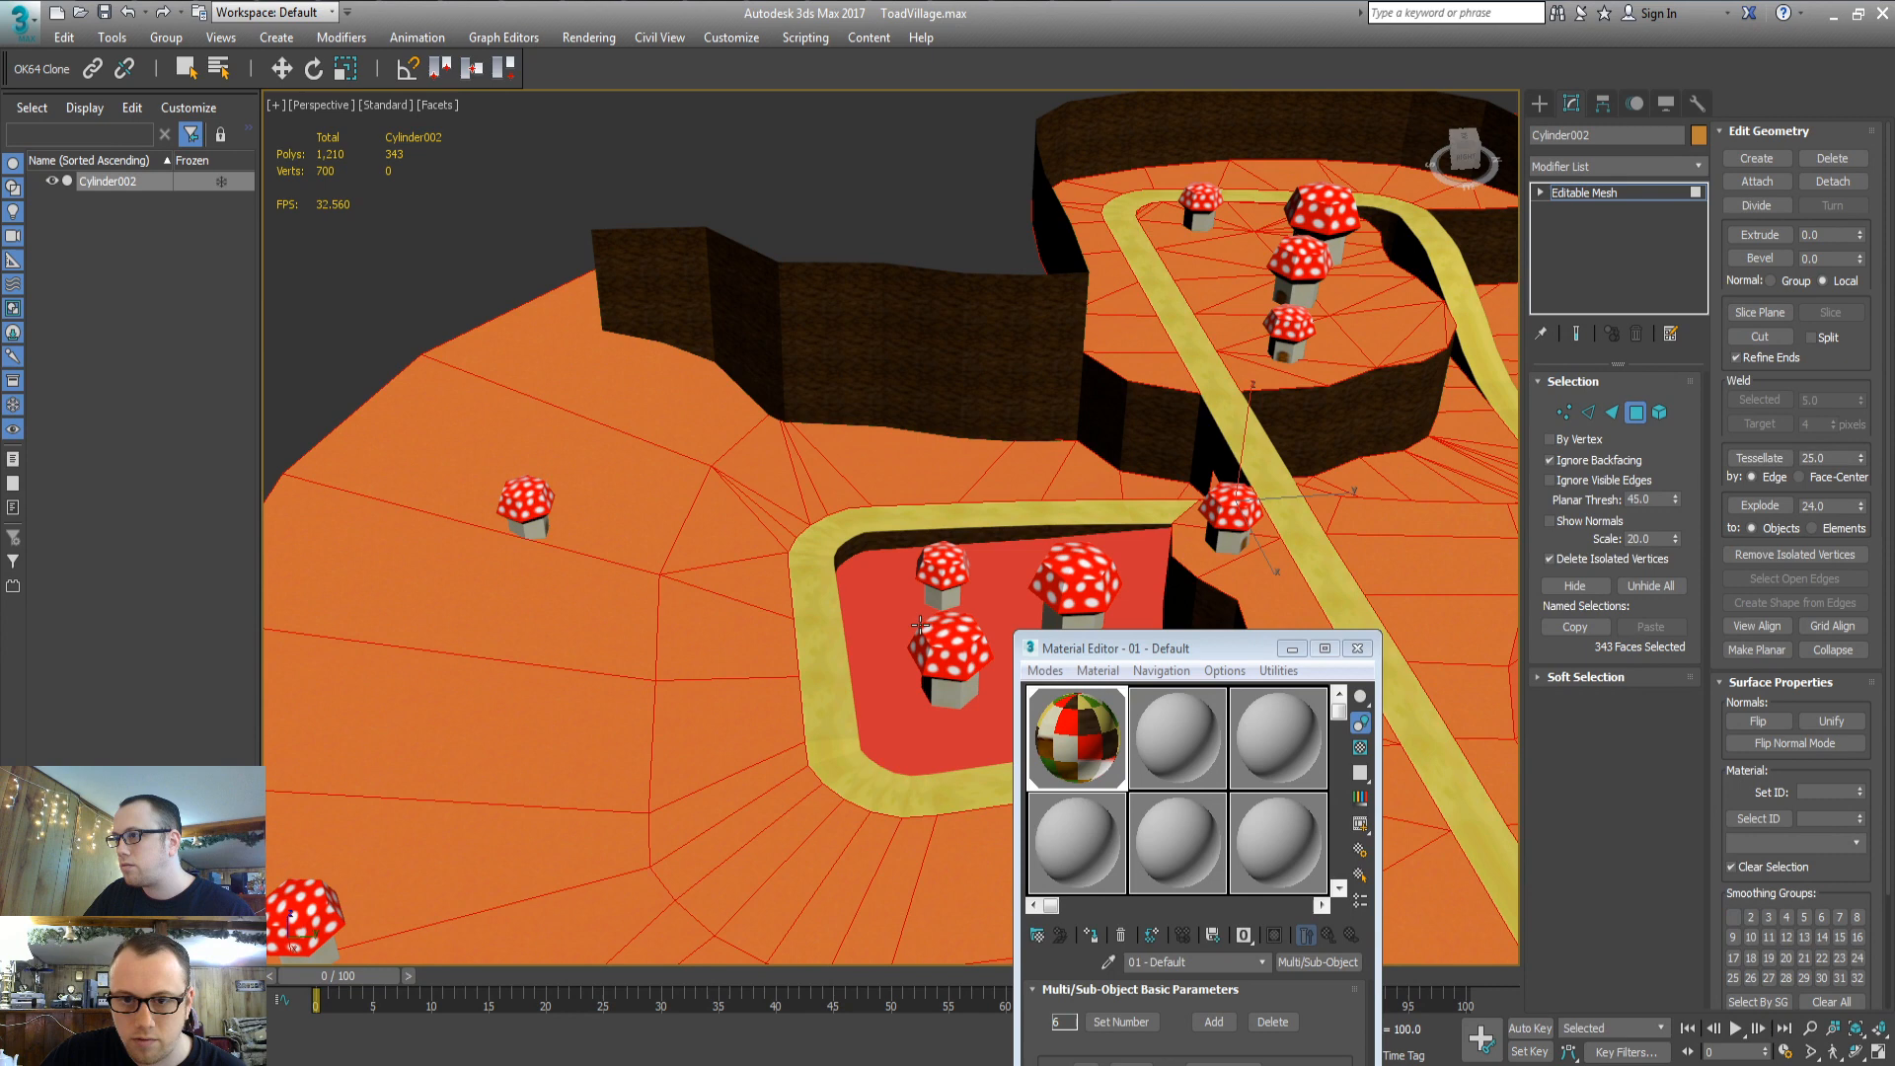
left_click(1828, 792)
type("4")
key("Return")
Add a UVW Map modifier to the combined ground and sunken floor selection and set its mapping to Box
left_click(1597, 166)
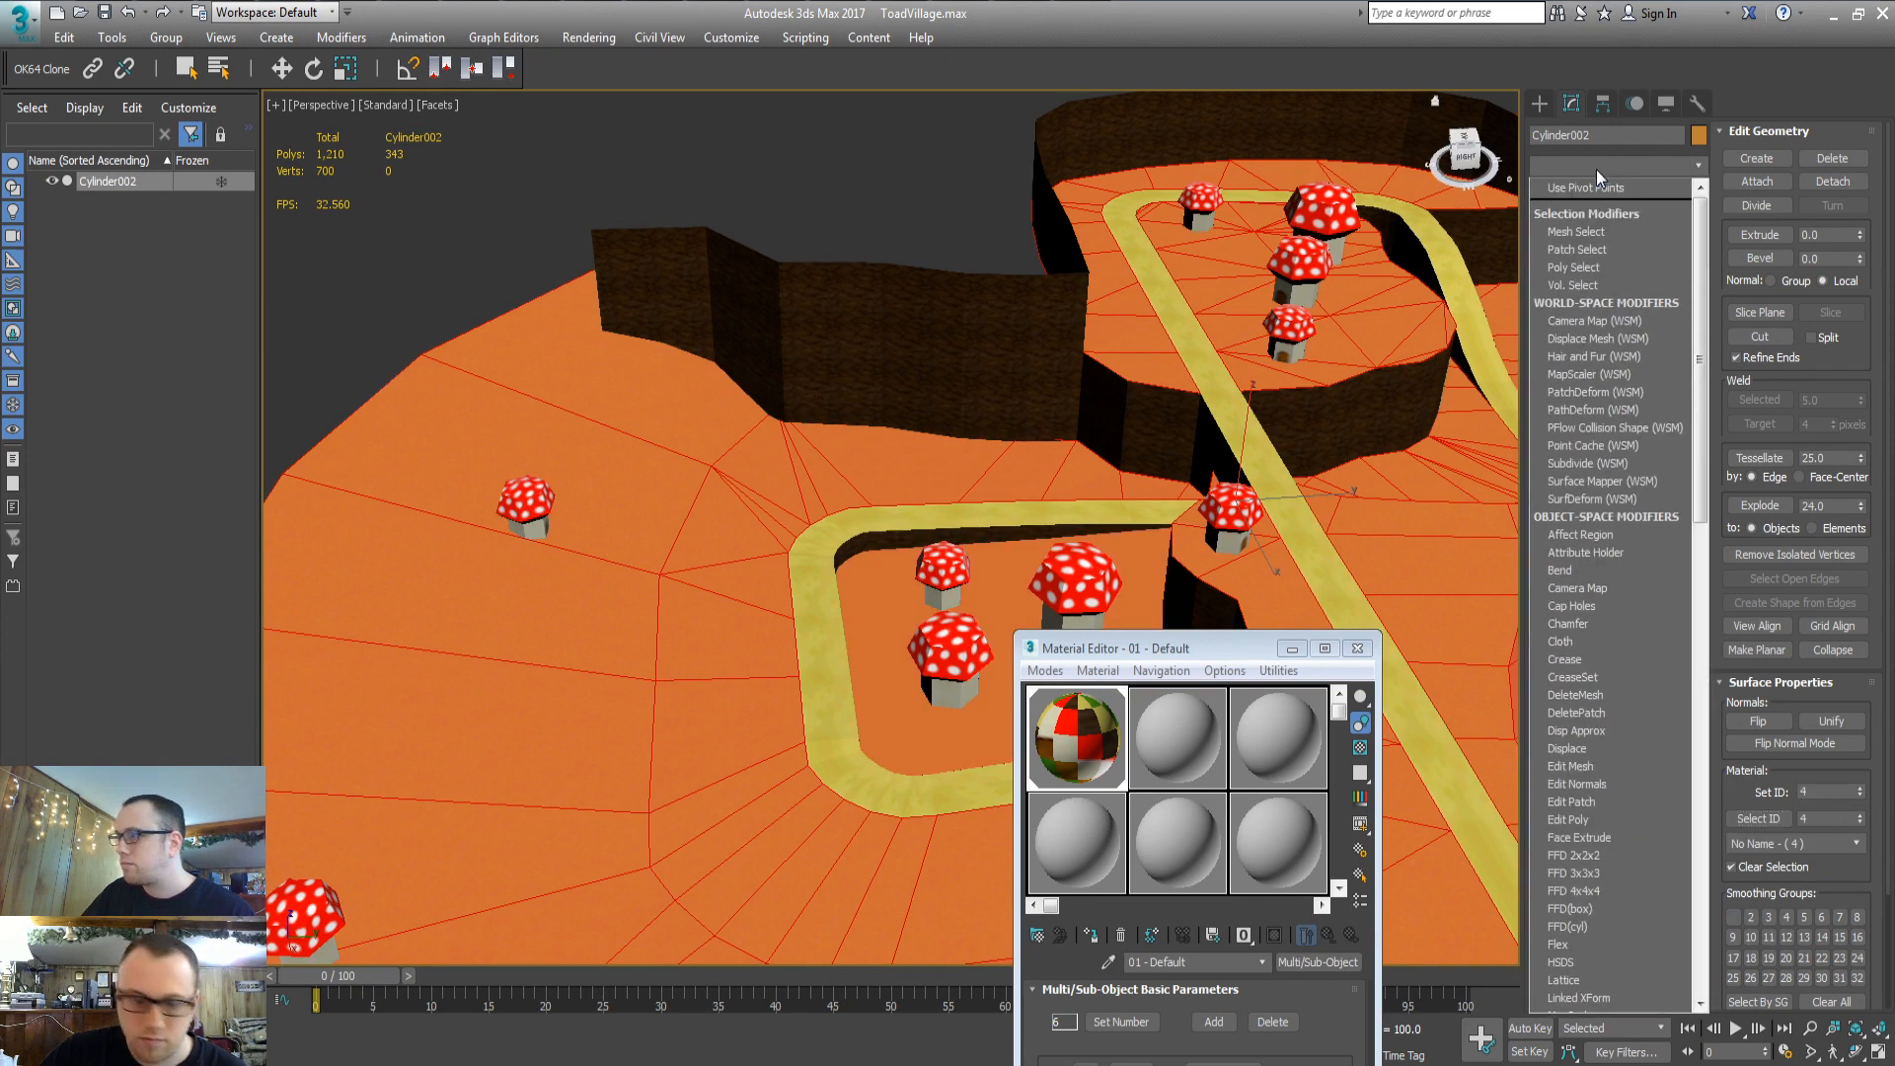
type("uvw")
key("Return")
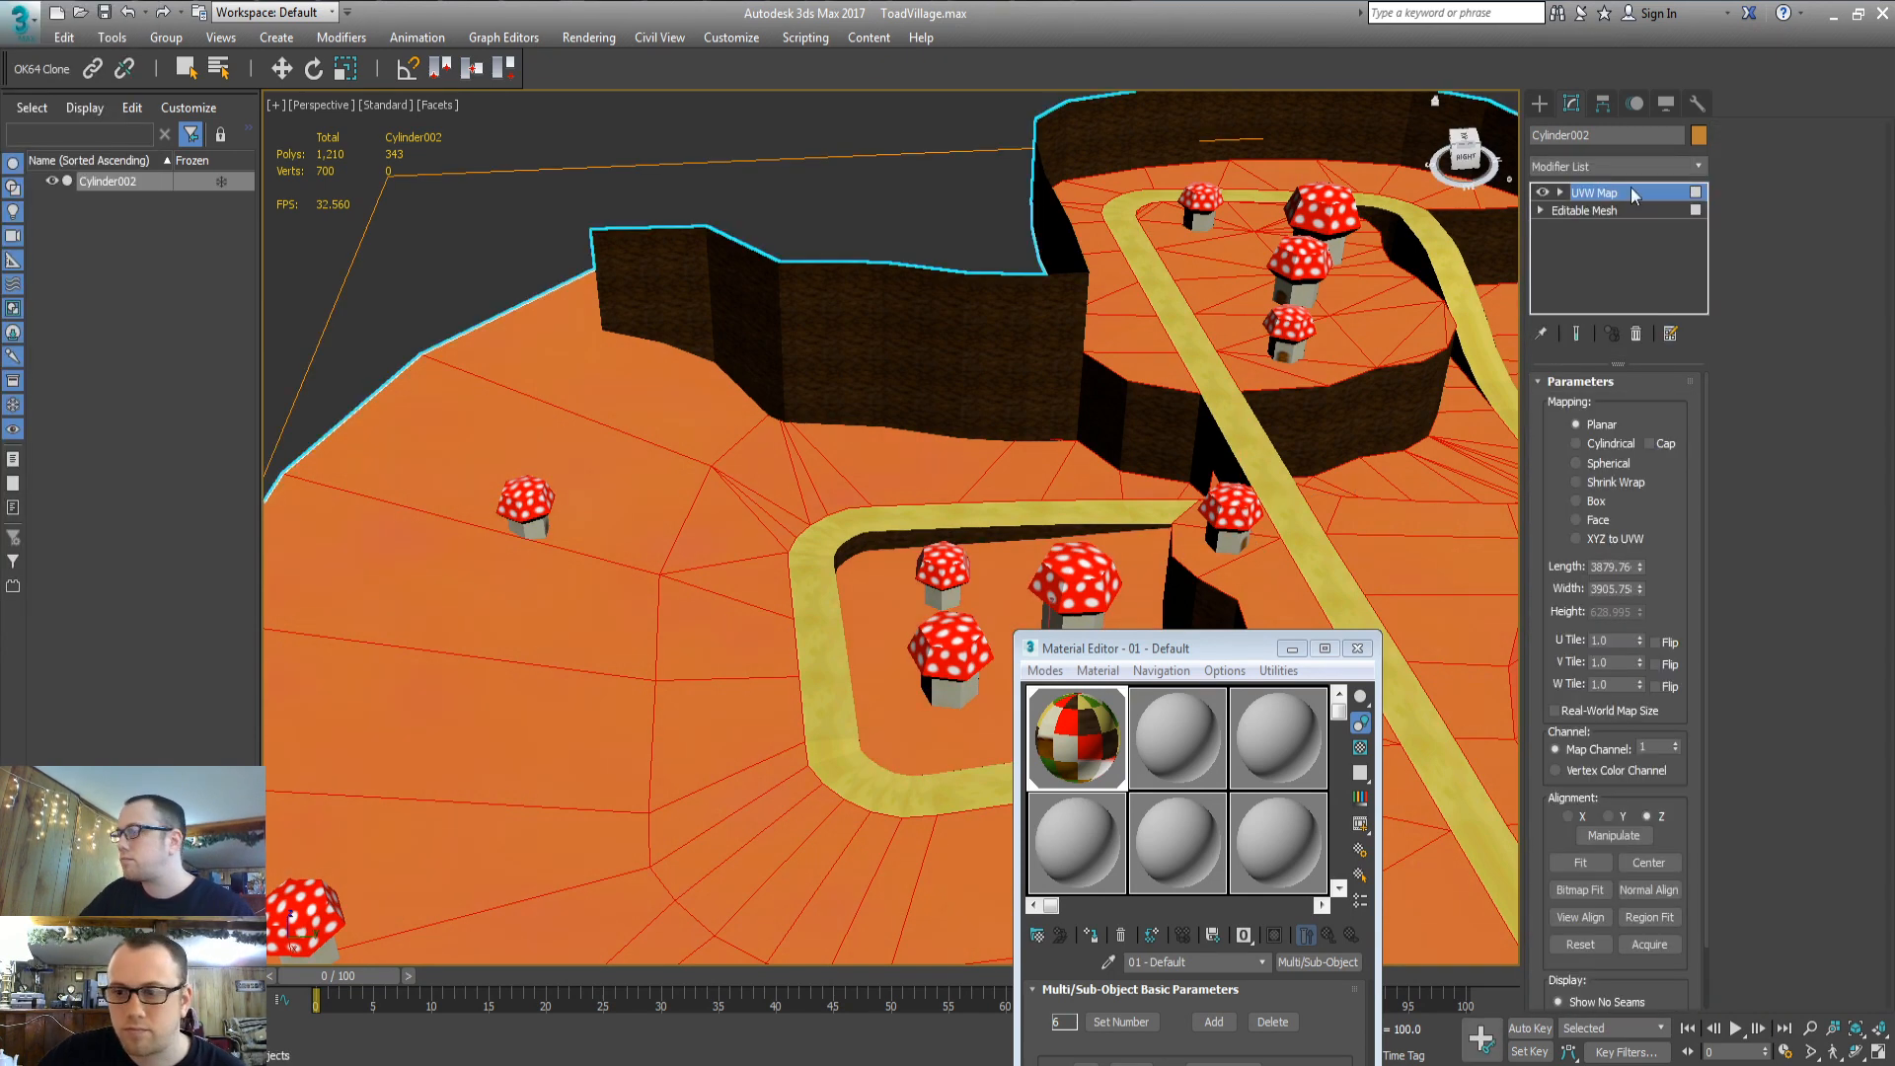
left_click(1596, 503)
Set the length, width and height of the new box mapping to 150
double_click(1619, 568)
type("150")
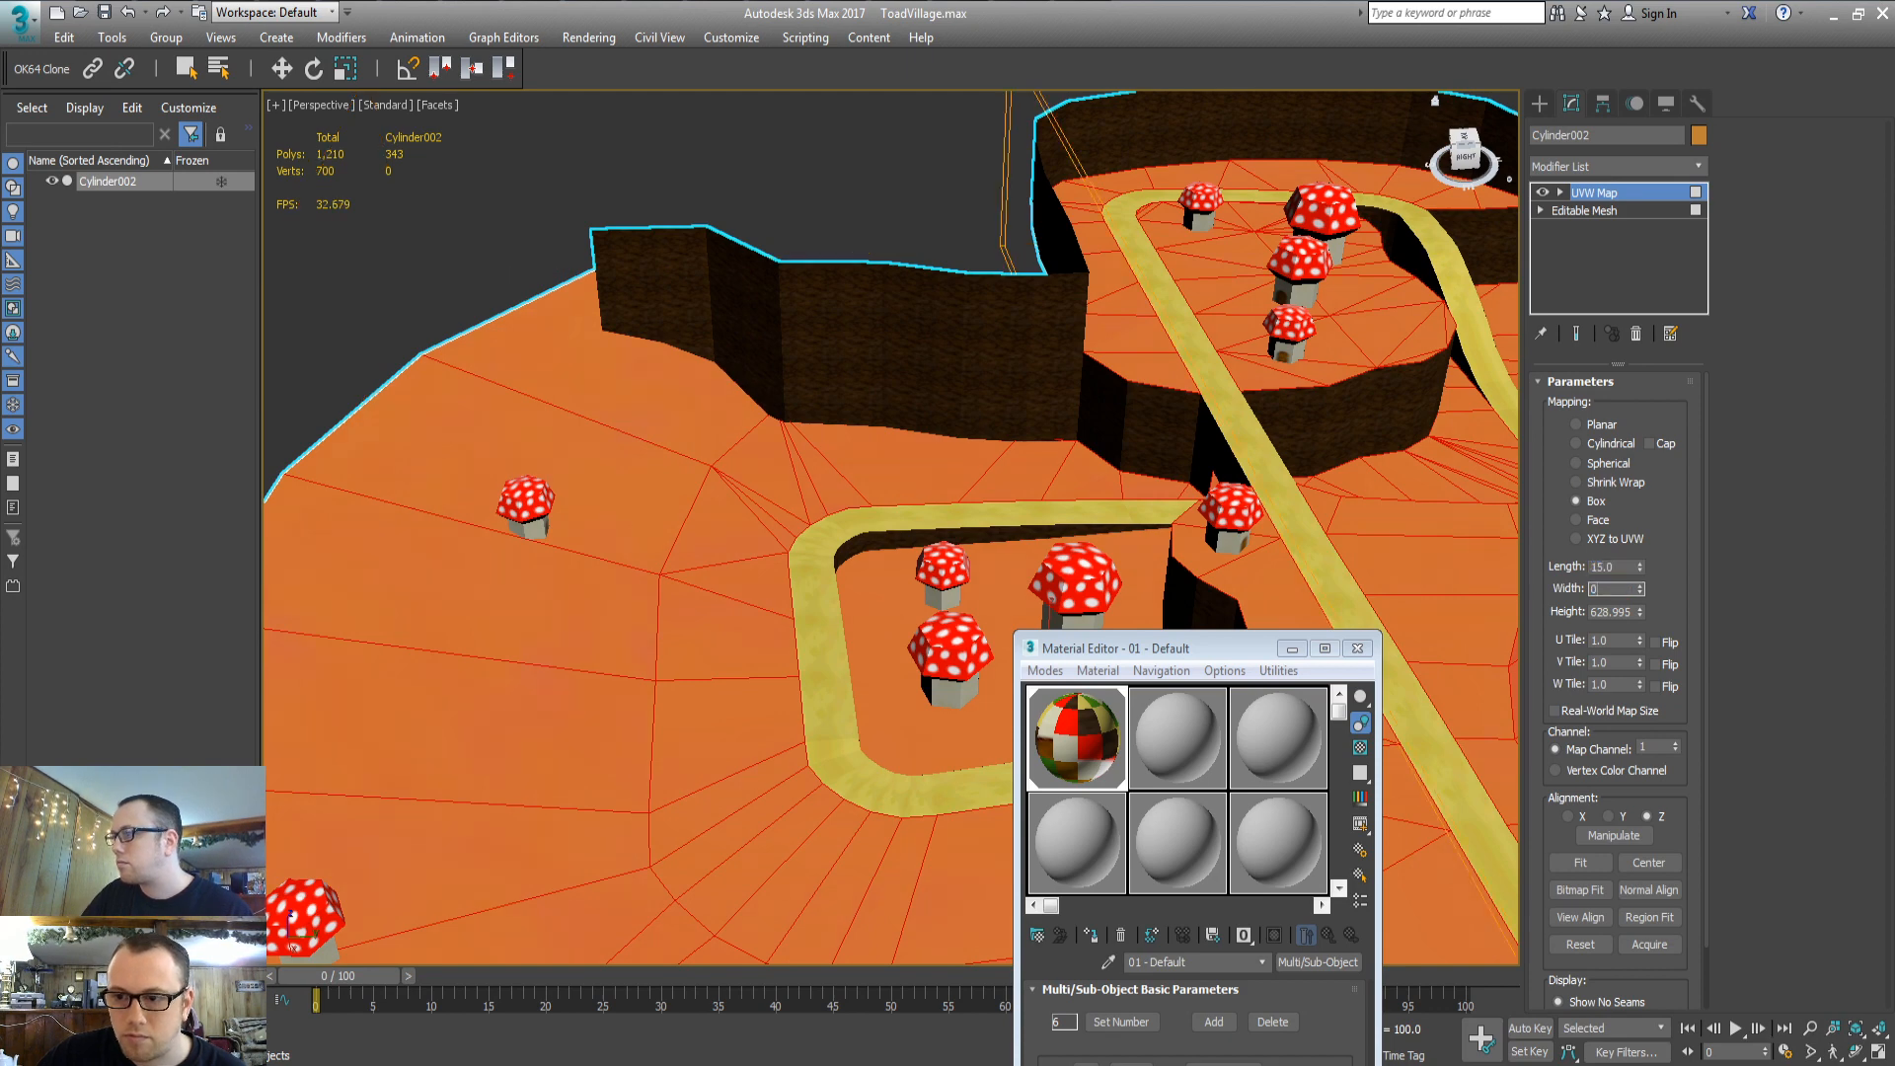
key("Tab")
type("1")
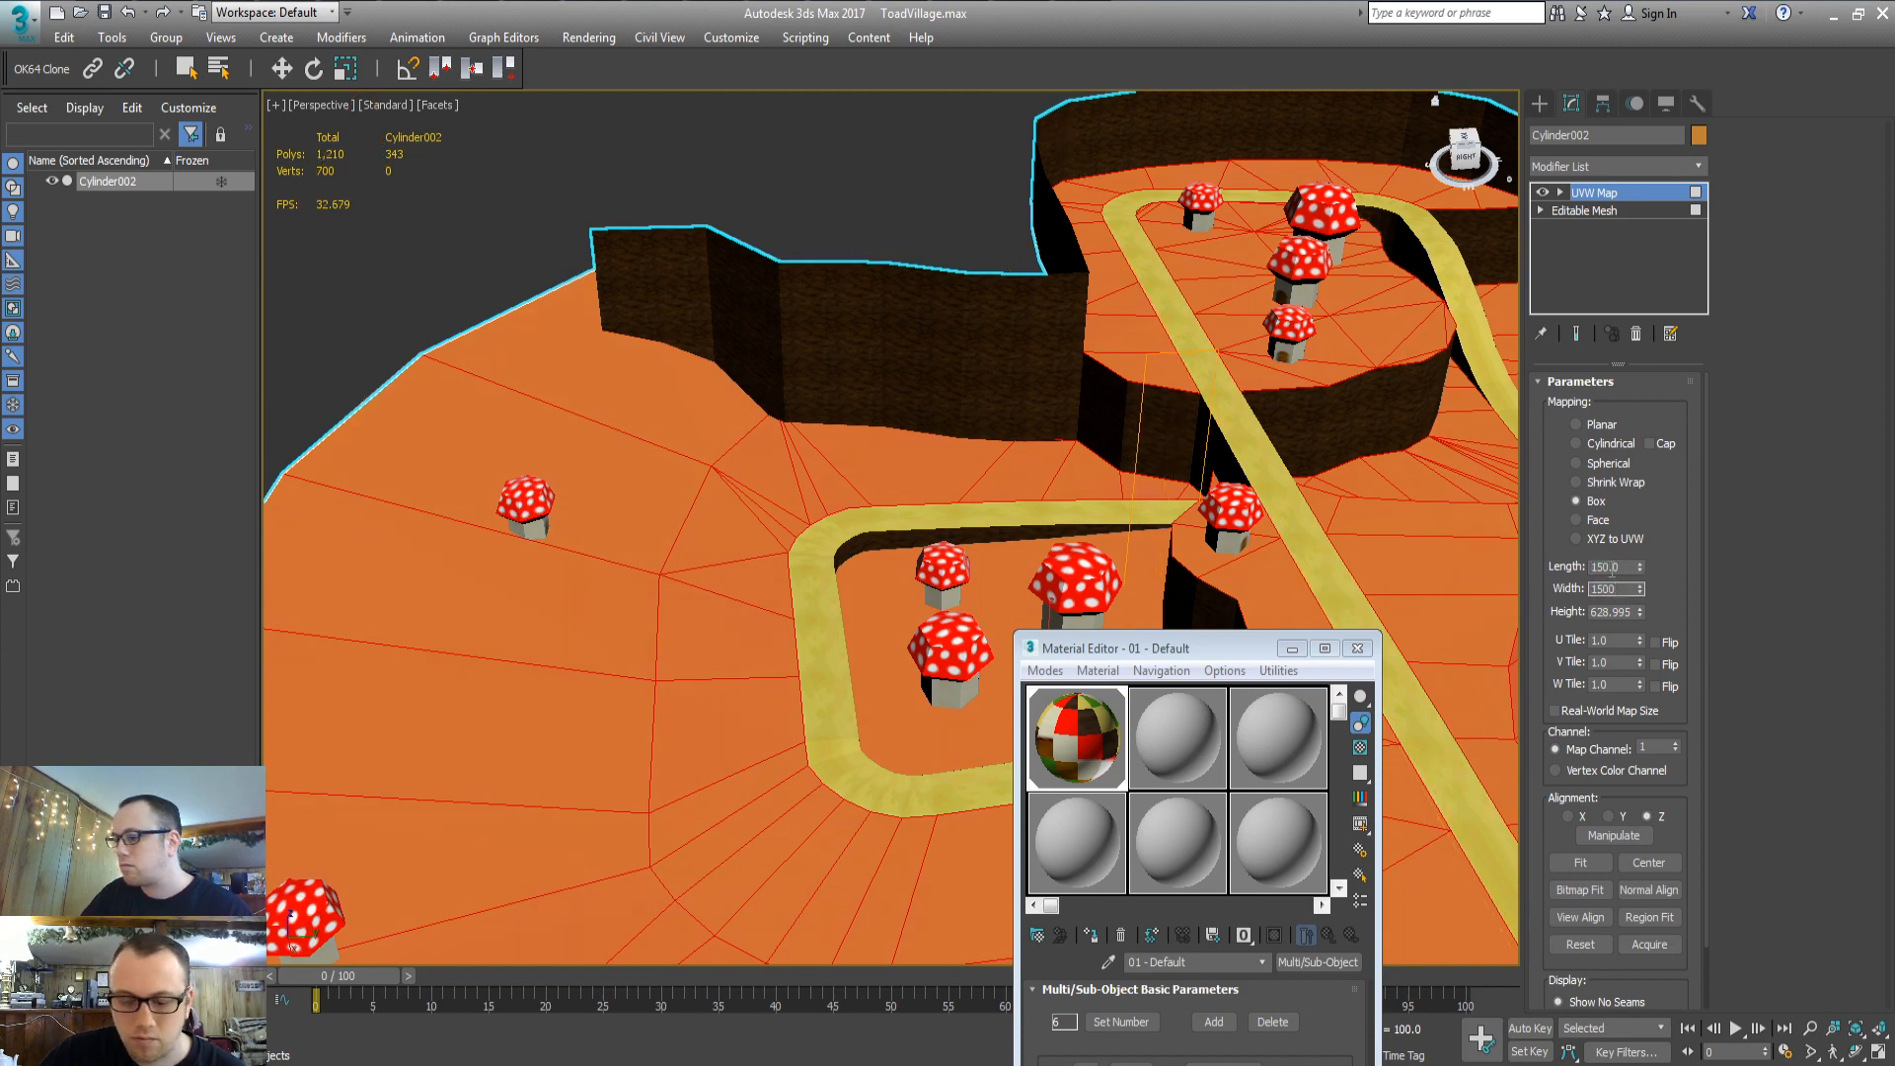
type("50")
key("Tab")
Convert the object with the remapped sunken floor to an editable mesh and deselect all polygons
right_click(1095, 475)
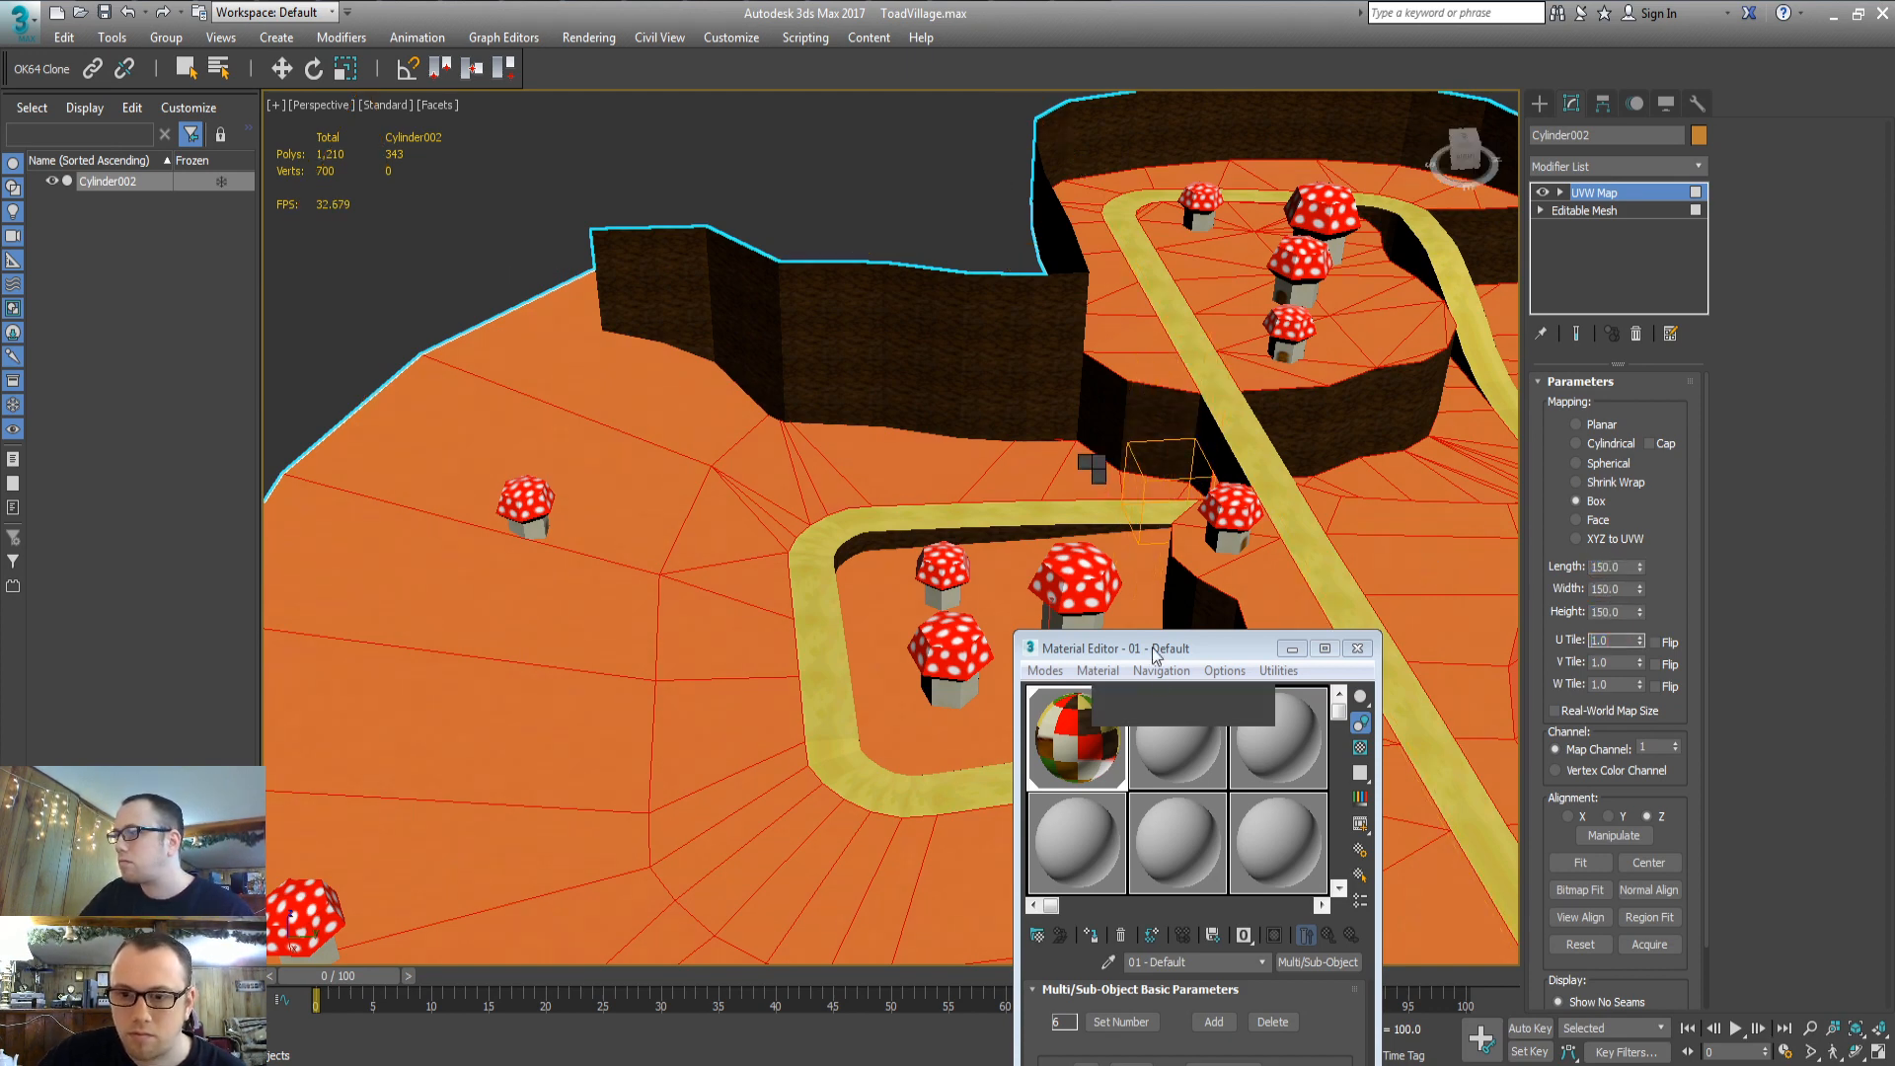
mouse_move(1205, 718)
left_click(1297, 721)
key("4")
left_click(972, 222)
Inspect the grass texture across the track and the two inner side walls of the tunnel opening
middle_click_drag(1120, 541, 859, 508)
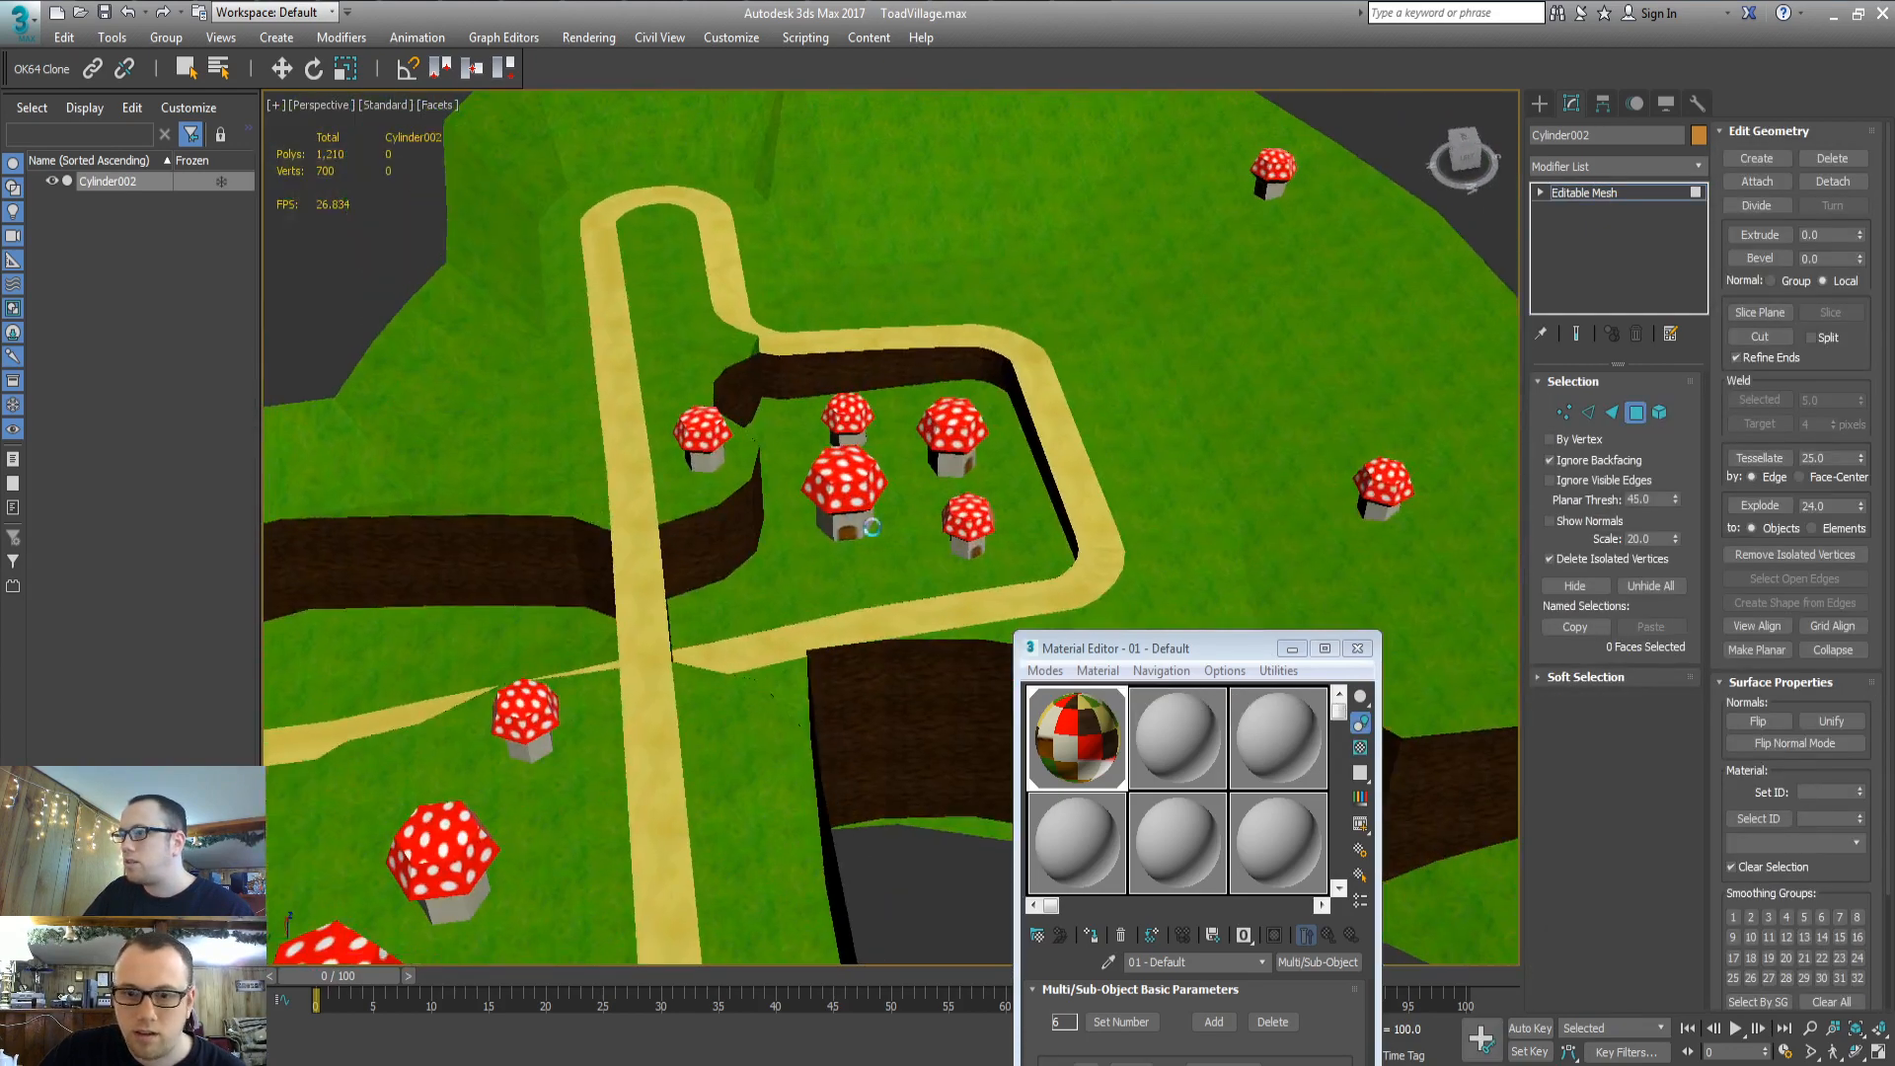
middle_click_drag(1016, 451, 575, 410, "alt")
scroll(874, 377, "down", 5)
scroll(682, 499, "up", 5)
scroll(681, 465, "up", 5)
middle_click_drag(682, 498, 1146, 244, "alt")
scroll(690, 469, "down", 5)
left_click(1249, 451)
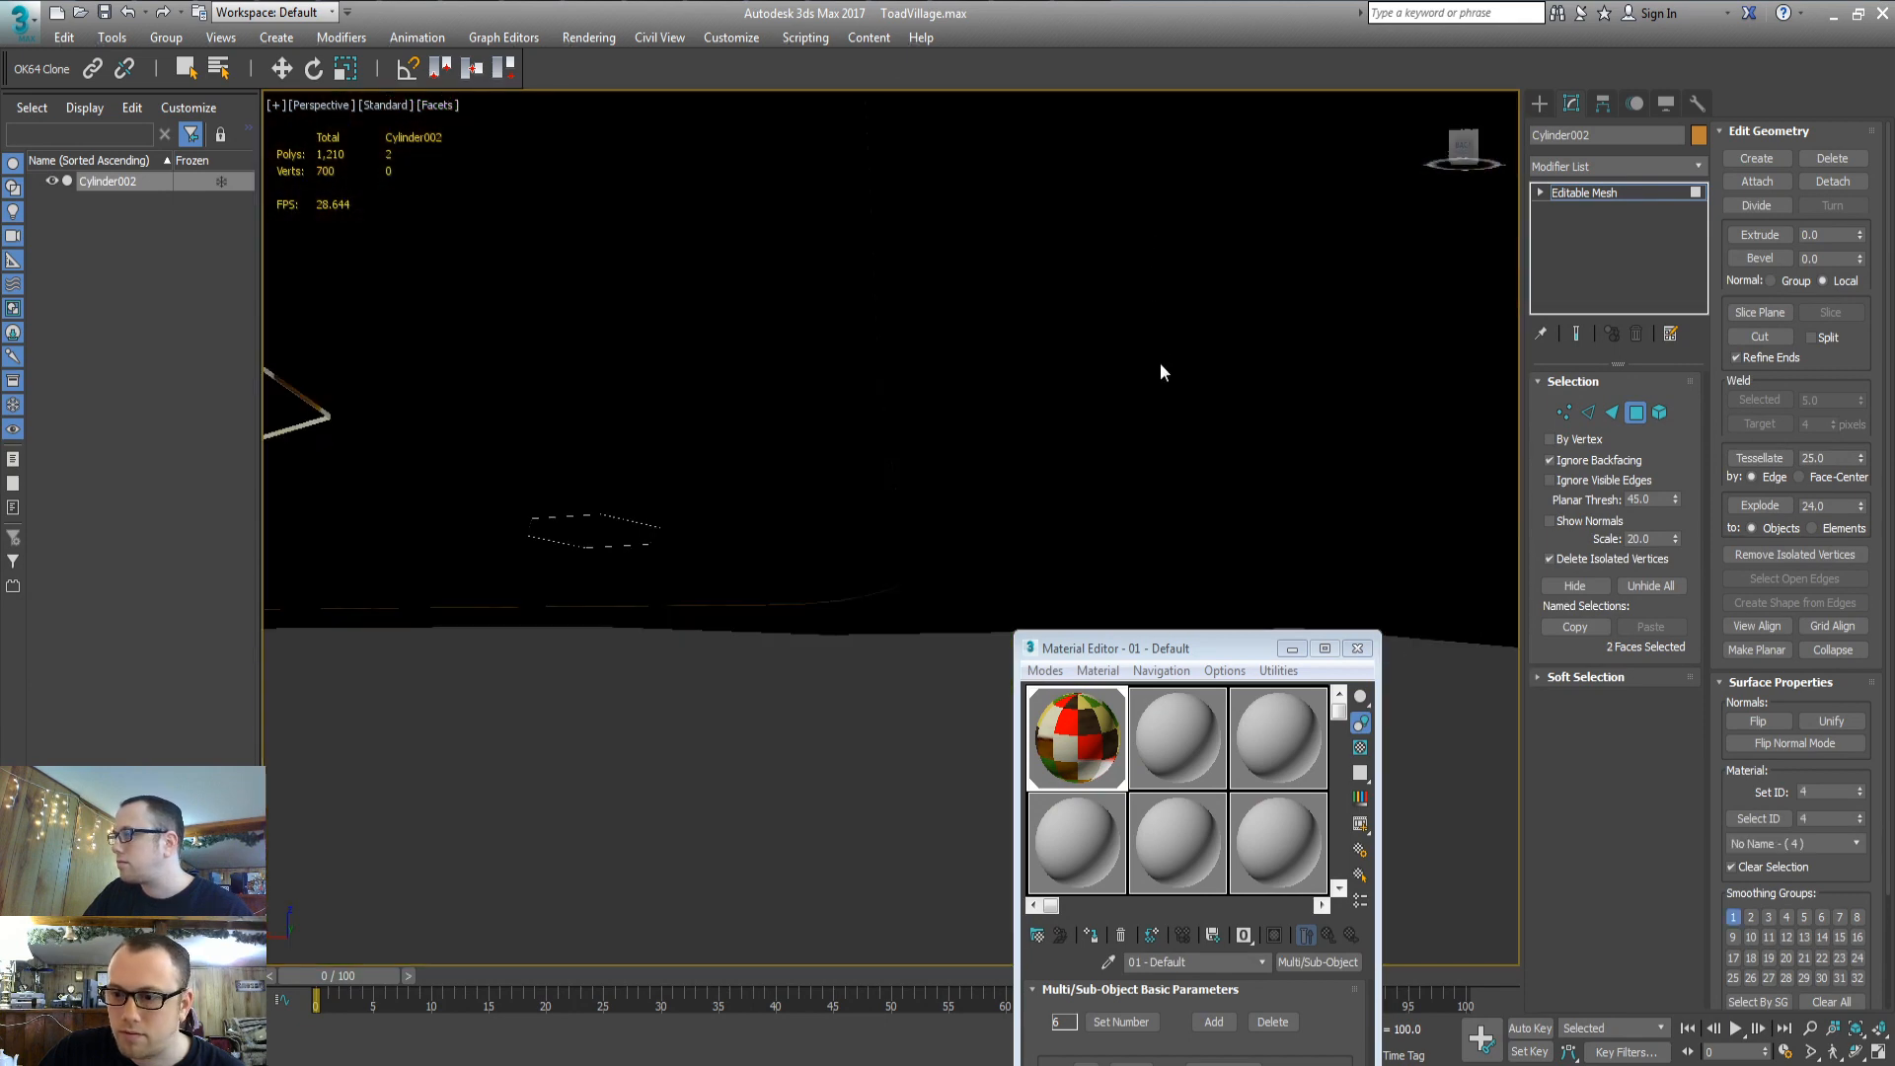
middle_click_drag(1161, 364, 1163, 455, "alt")
key("z")
left_click(1252, 462, "ctrl")
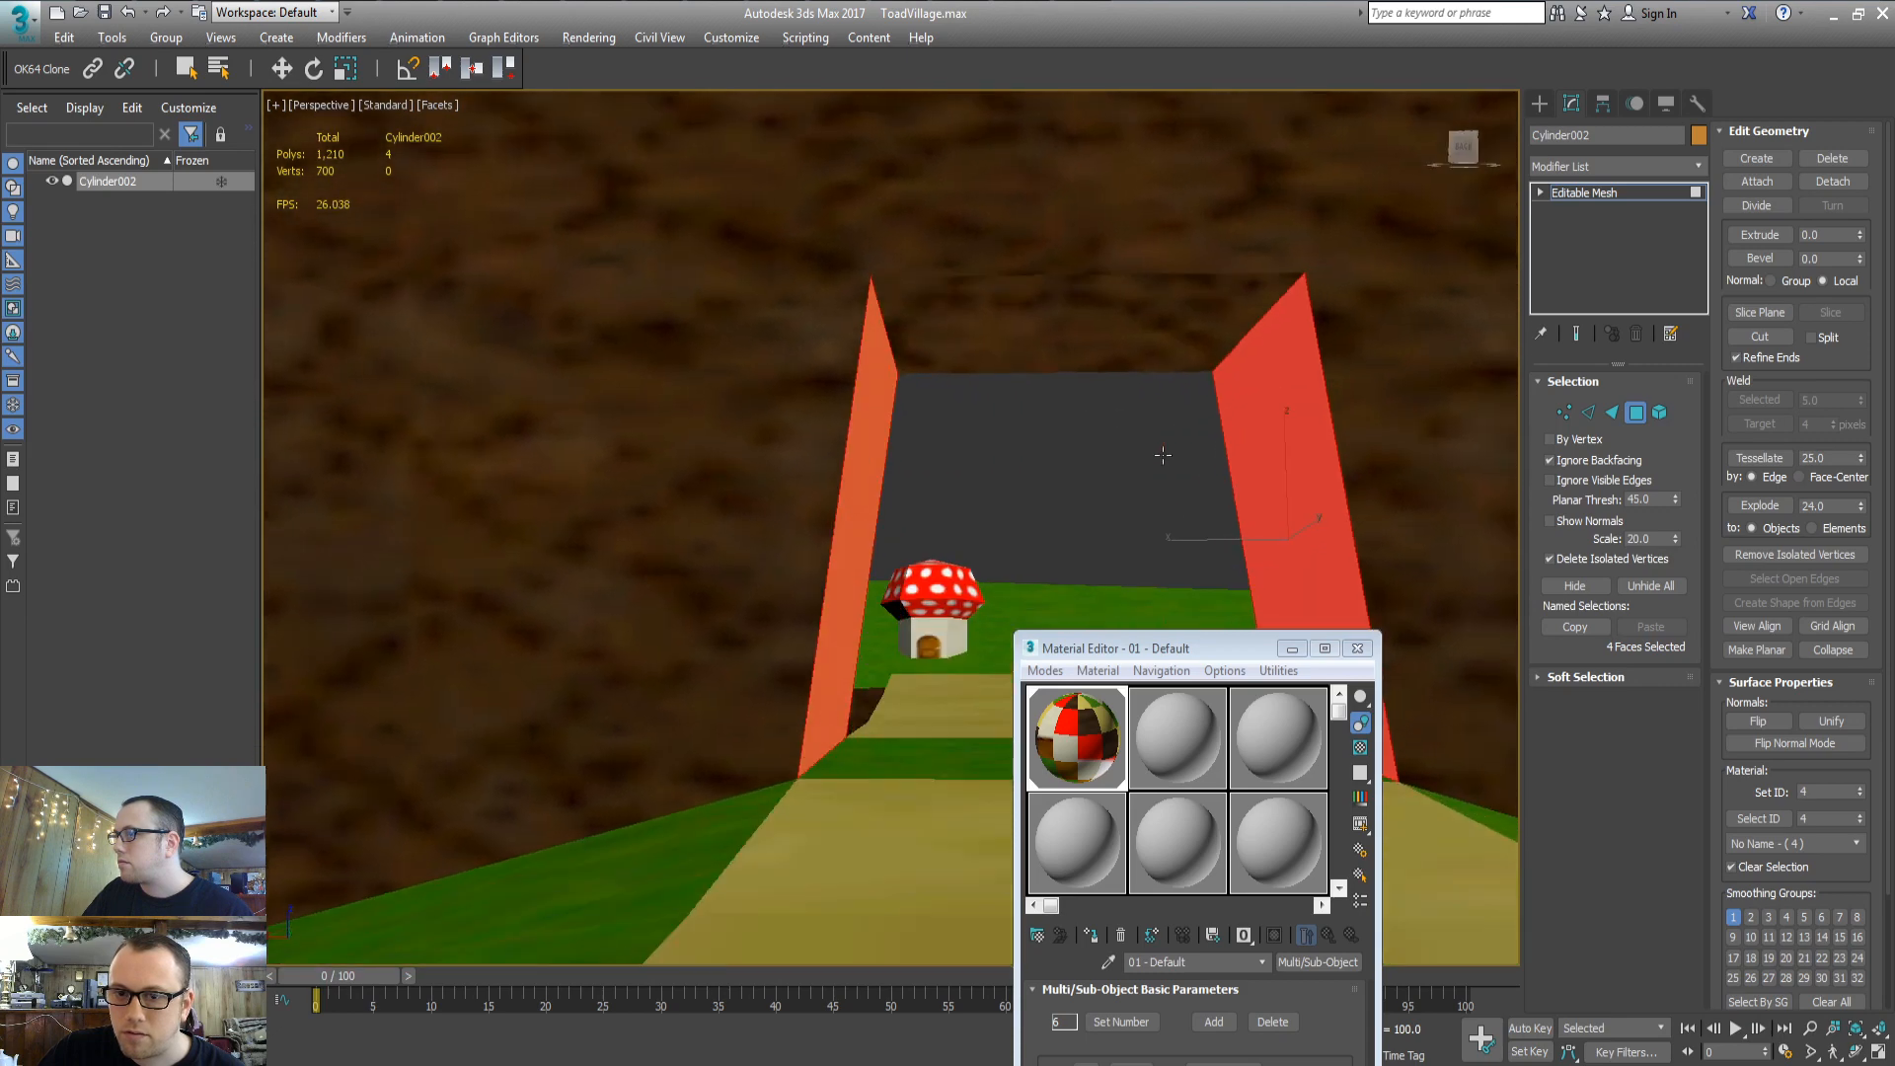
left_click(1045, 356)
Create a ceiling face across the four upper corners of the tunnel opening
key("3")
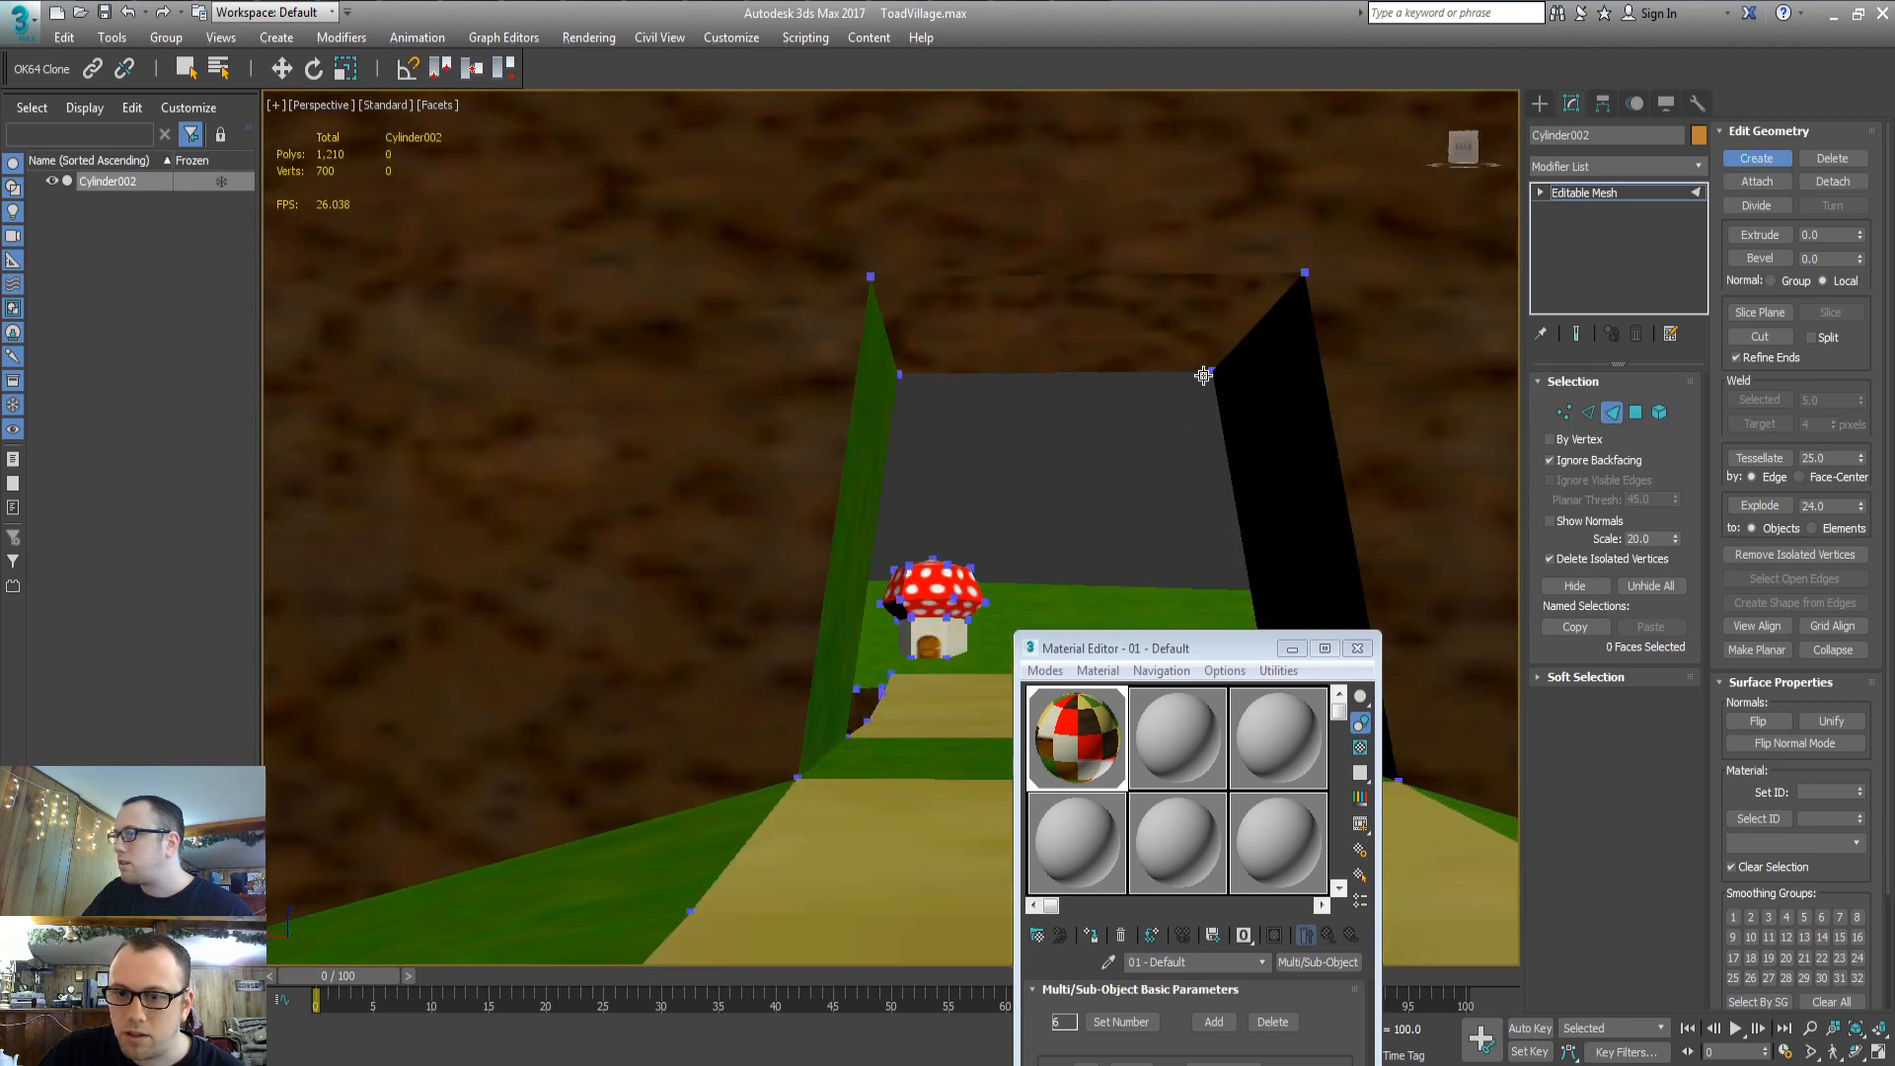
left_click(1211, 366)
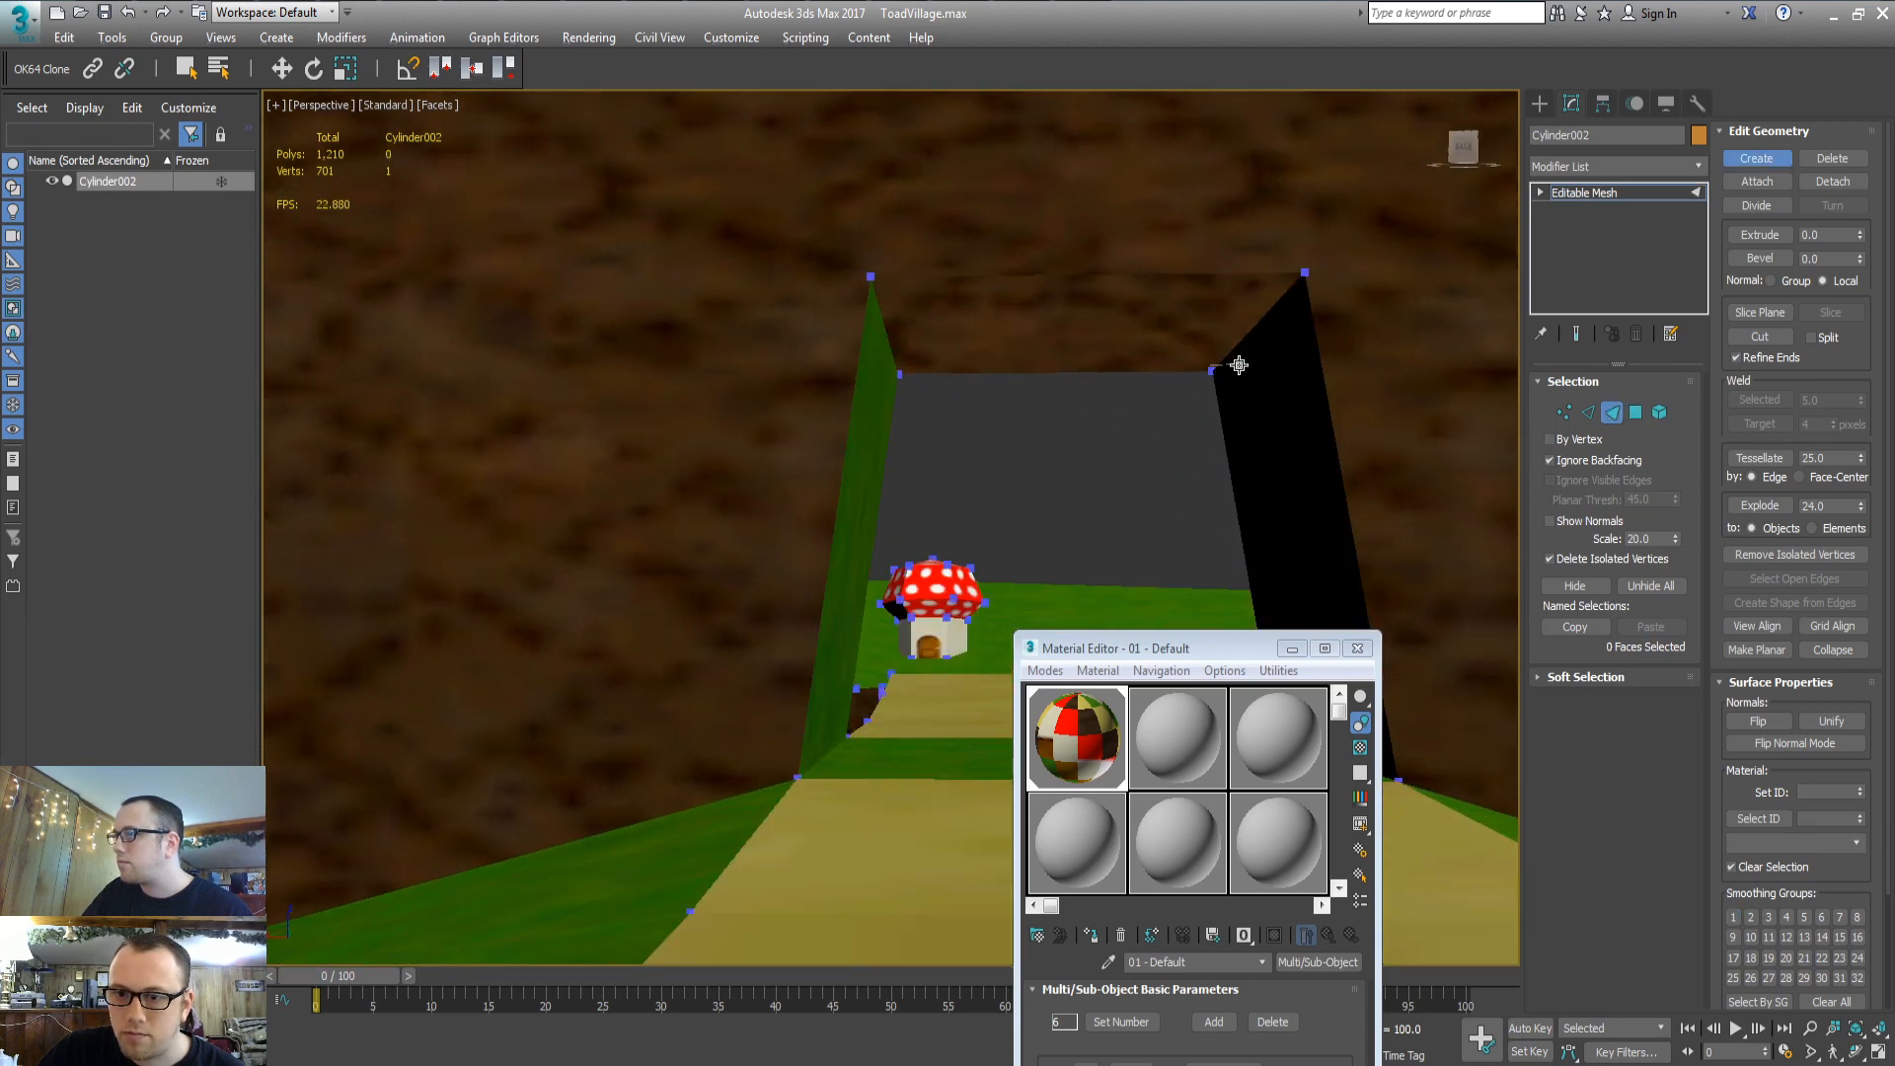
left_click(1304, 271)
left_click(870, 276)
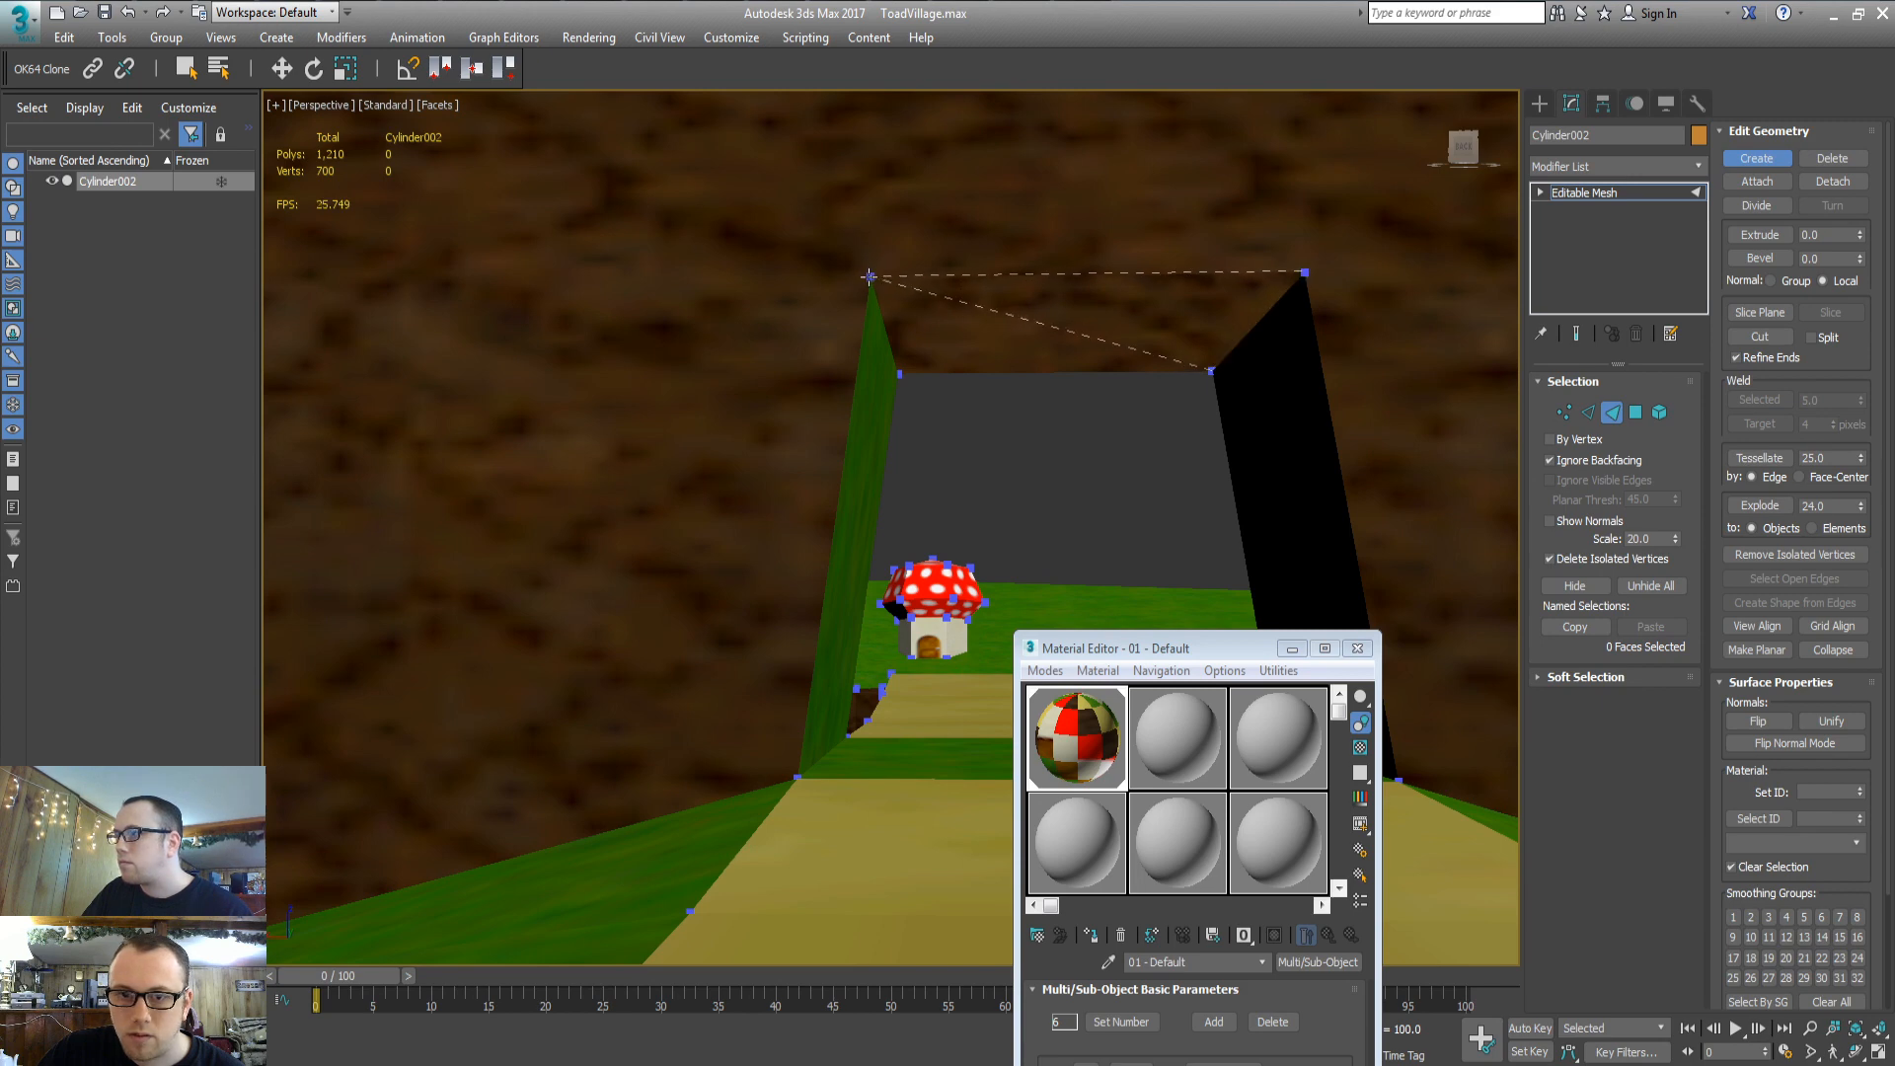
left_click(901, 374)
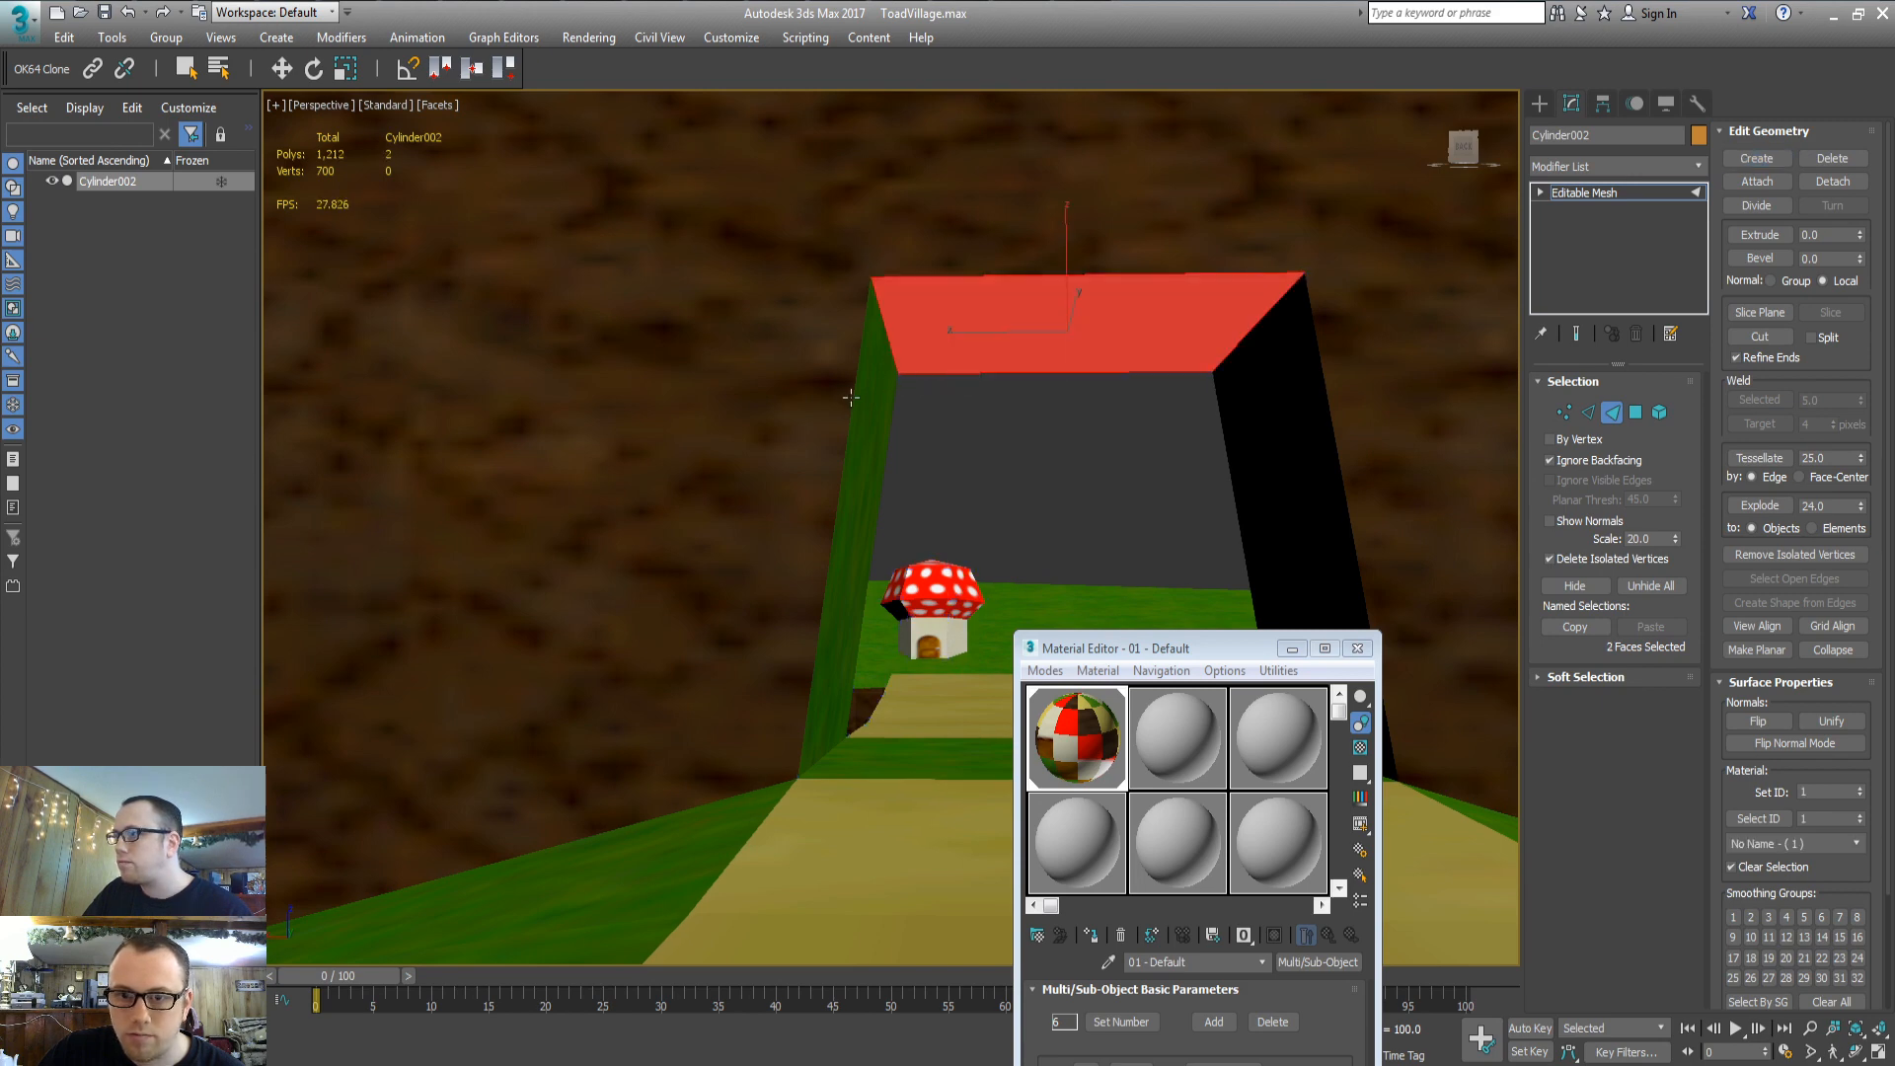
Assign material ID 6, matching the rock wall, to the tunnel opening's new ceiling and two inner side walls
left_click(1252, 437, "ctrl")
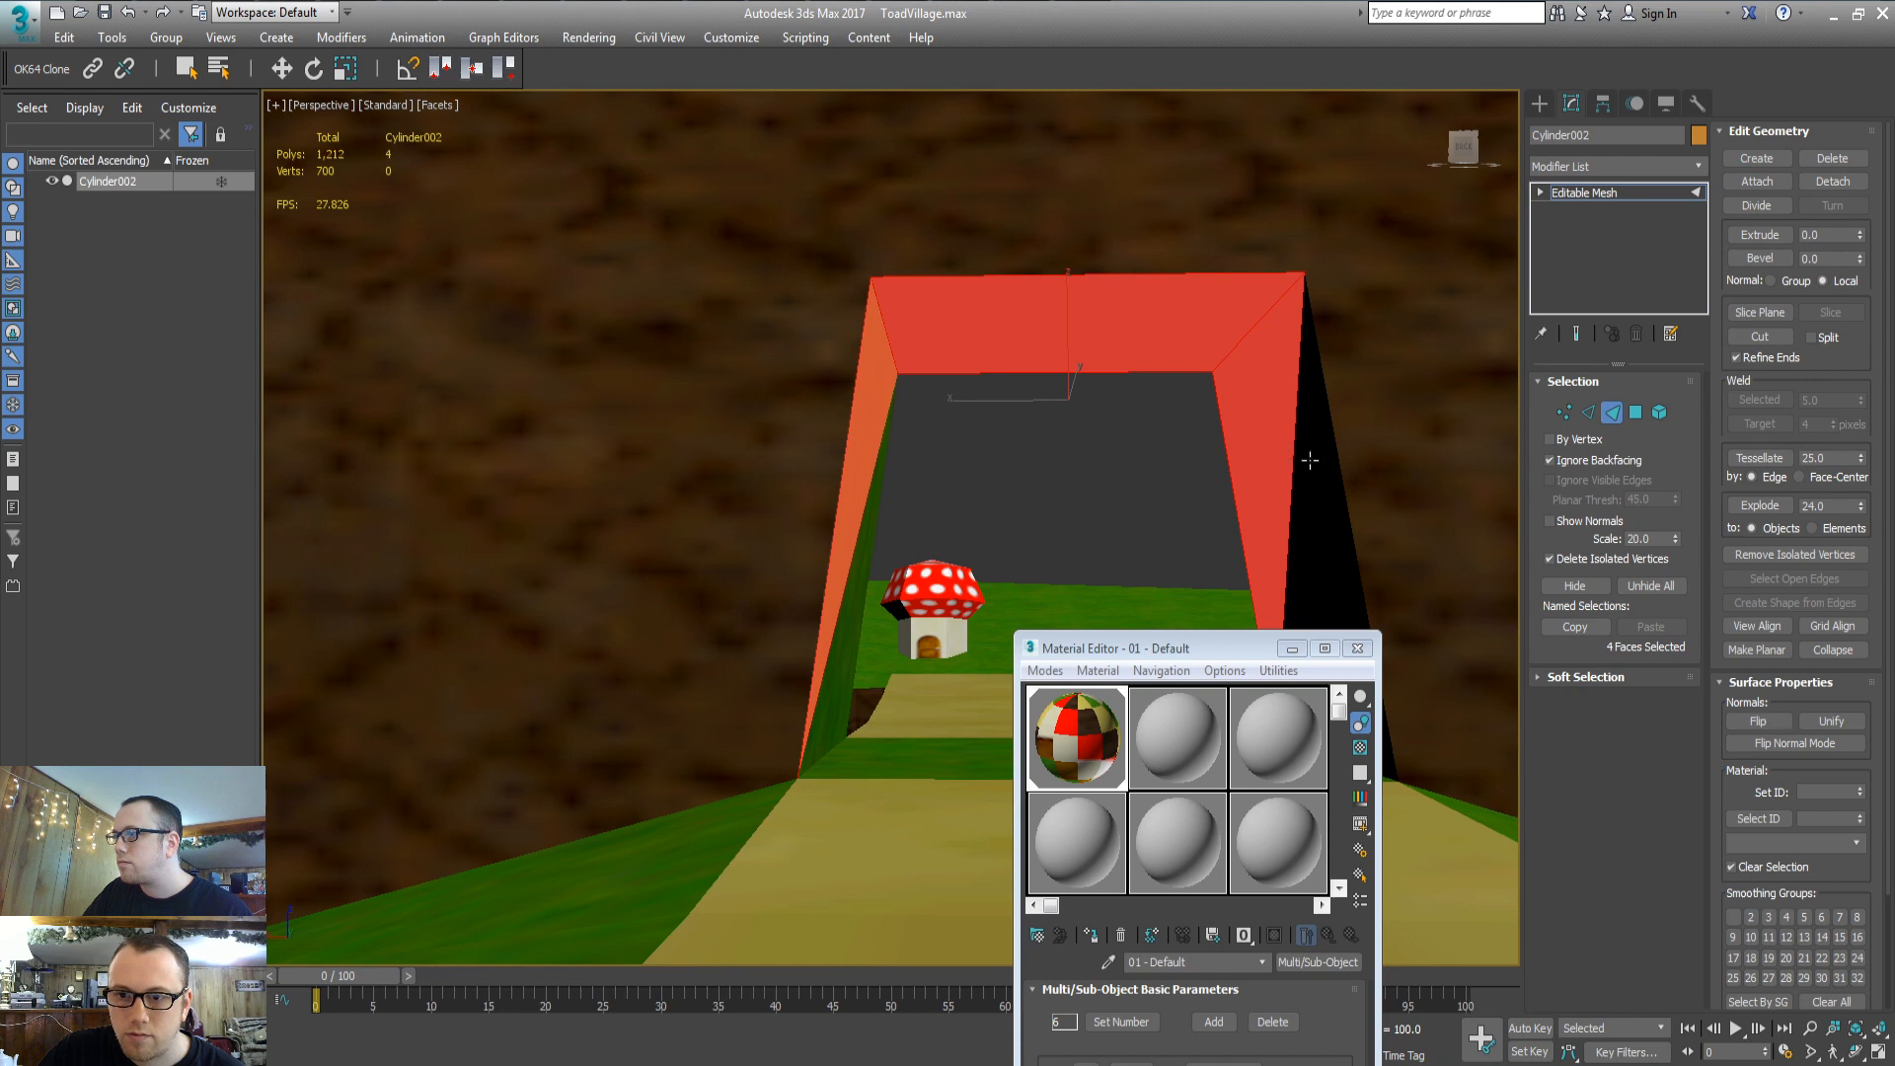
left_click(1311, 461, "ctrl")
left_click(847, 589, "ctrl")
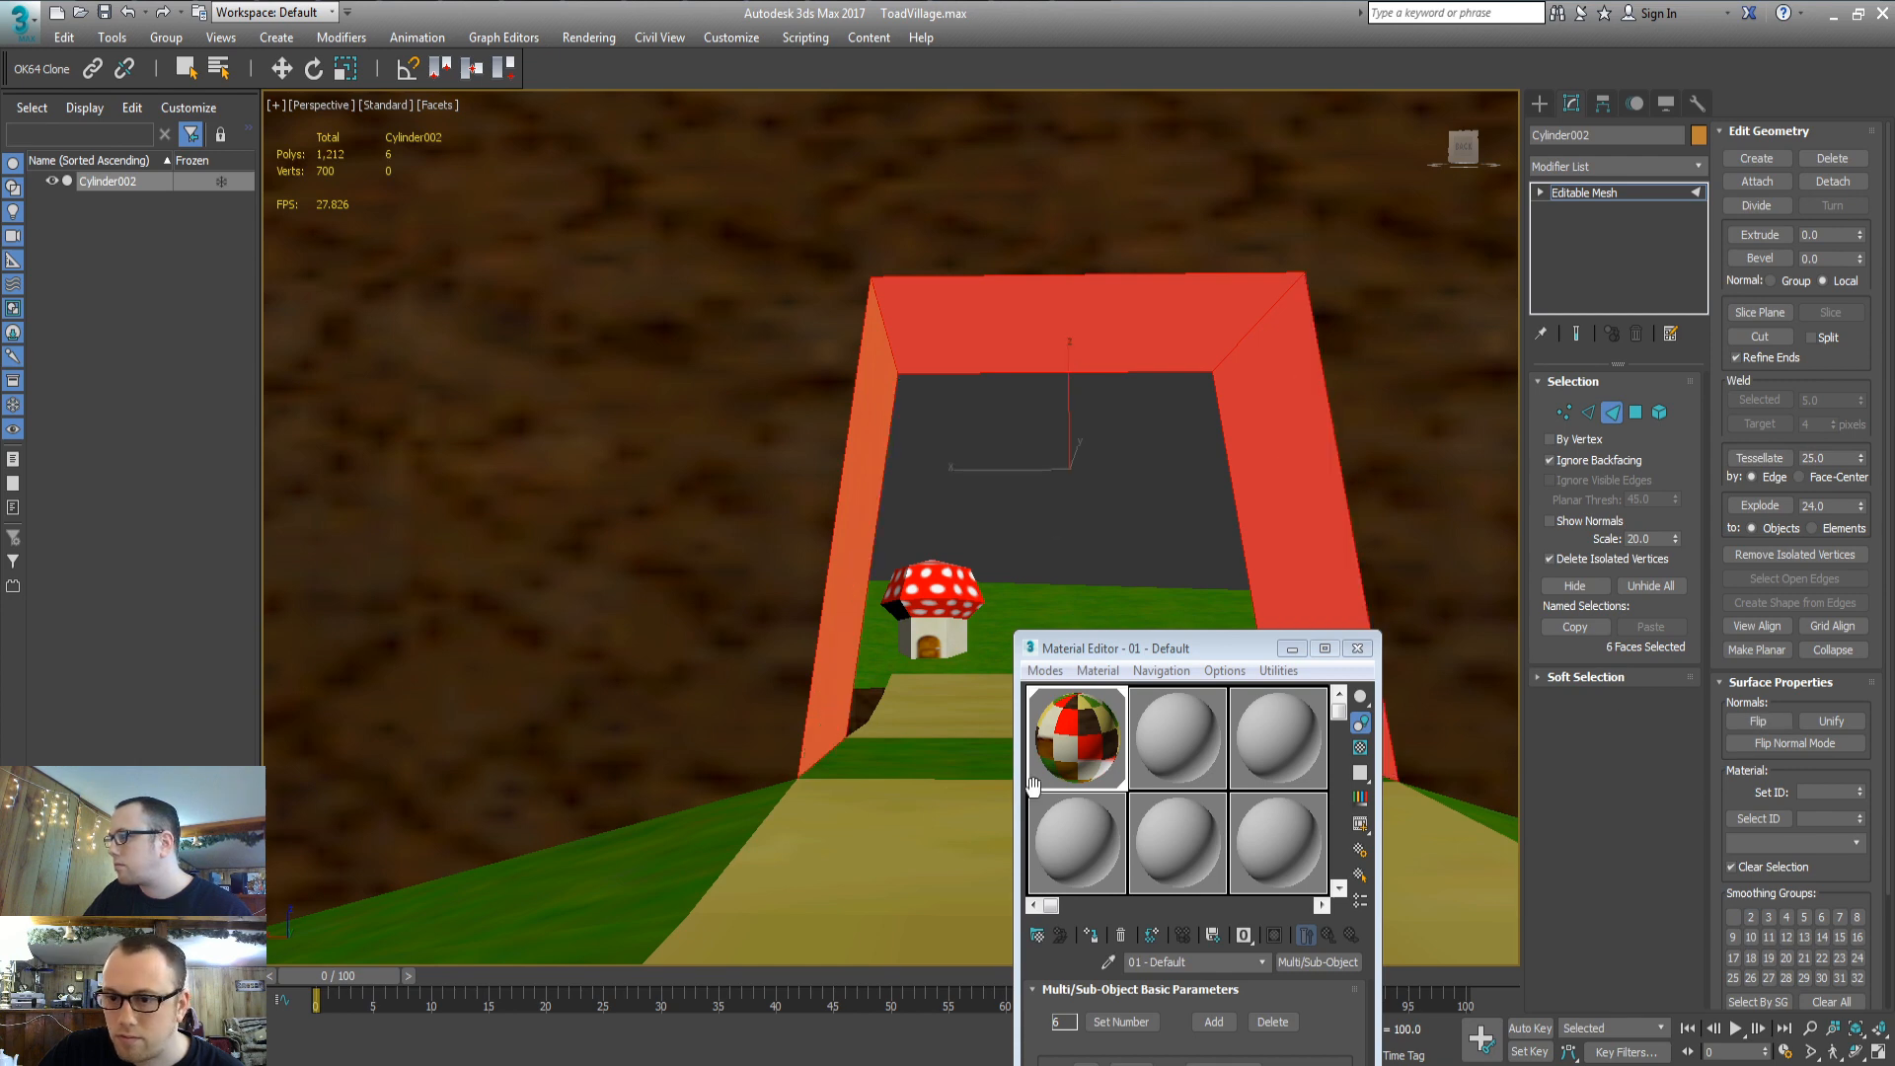
left_click(1549, 459)
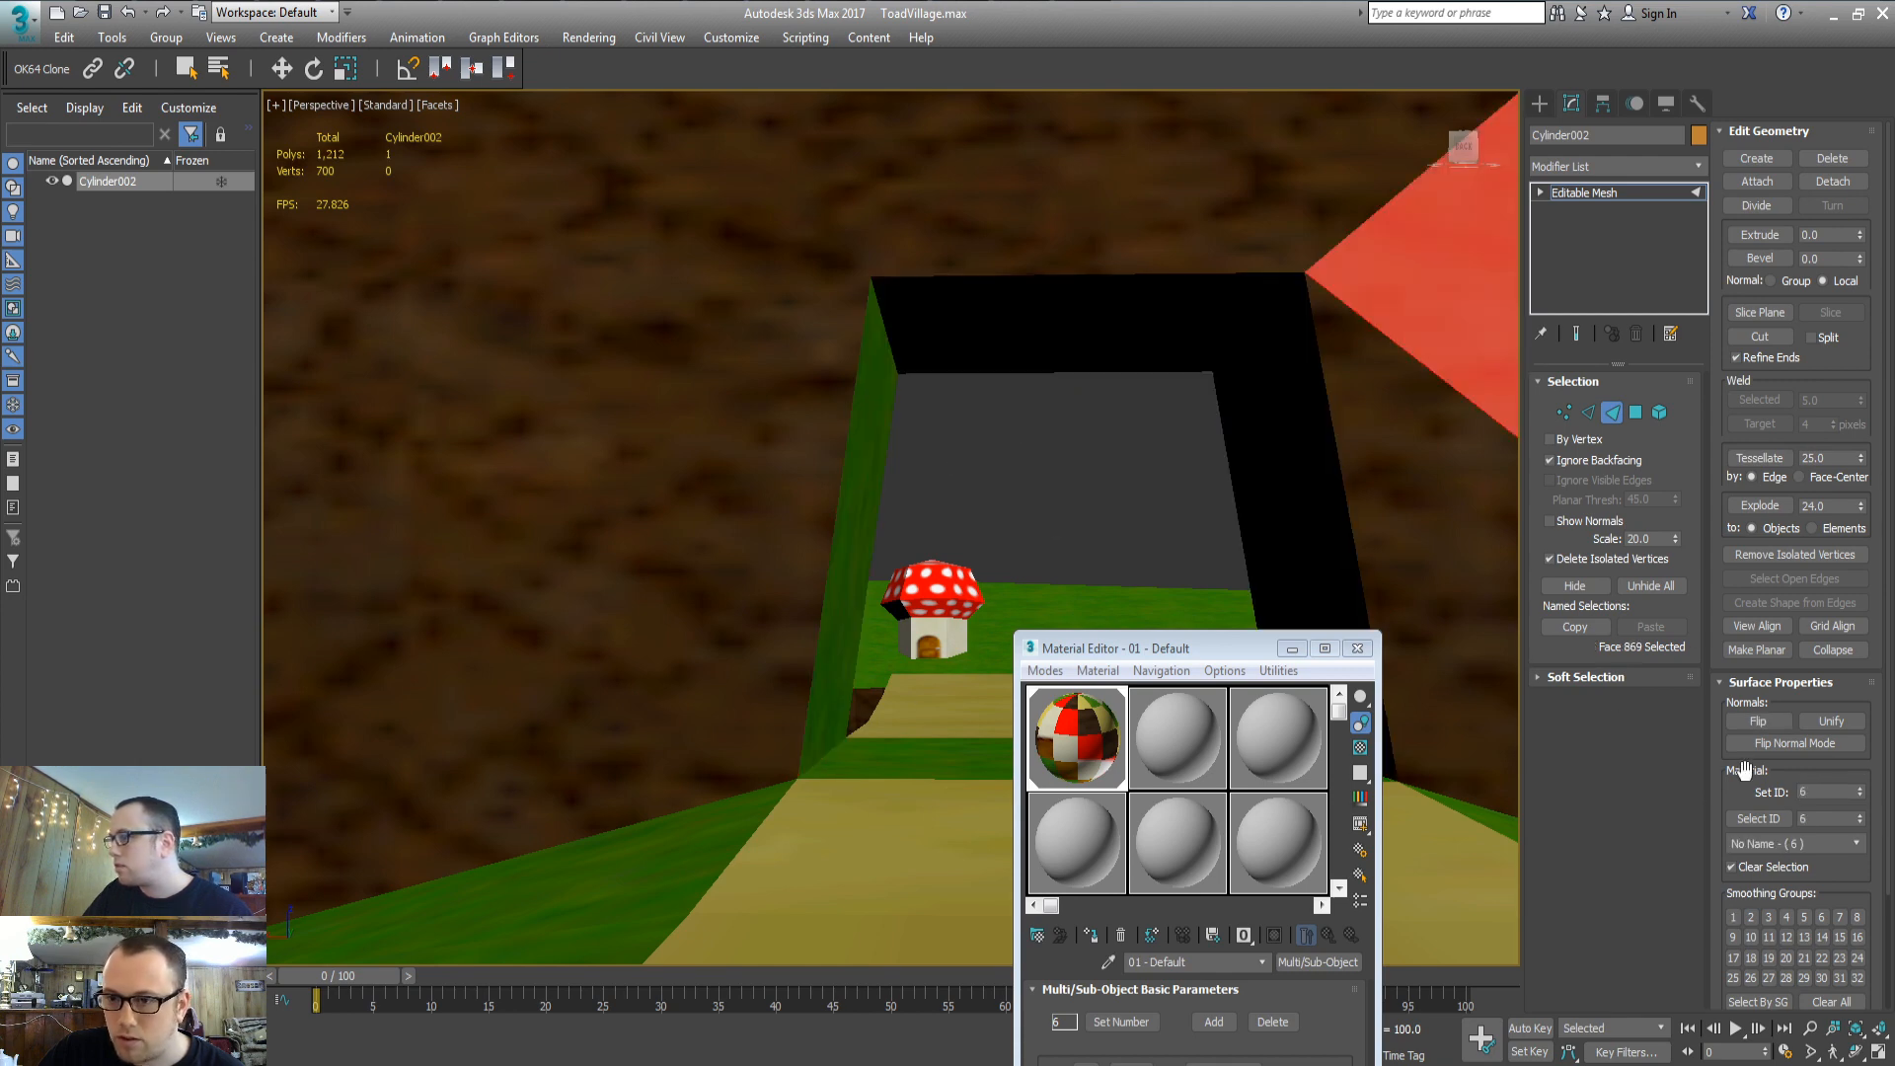
left_click(873, 913)
Set the material ID of the two grass floor faces across the path at the tunnel entrance to 5
left_click(947, 764)
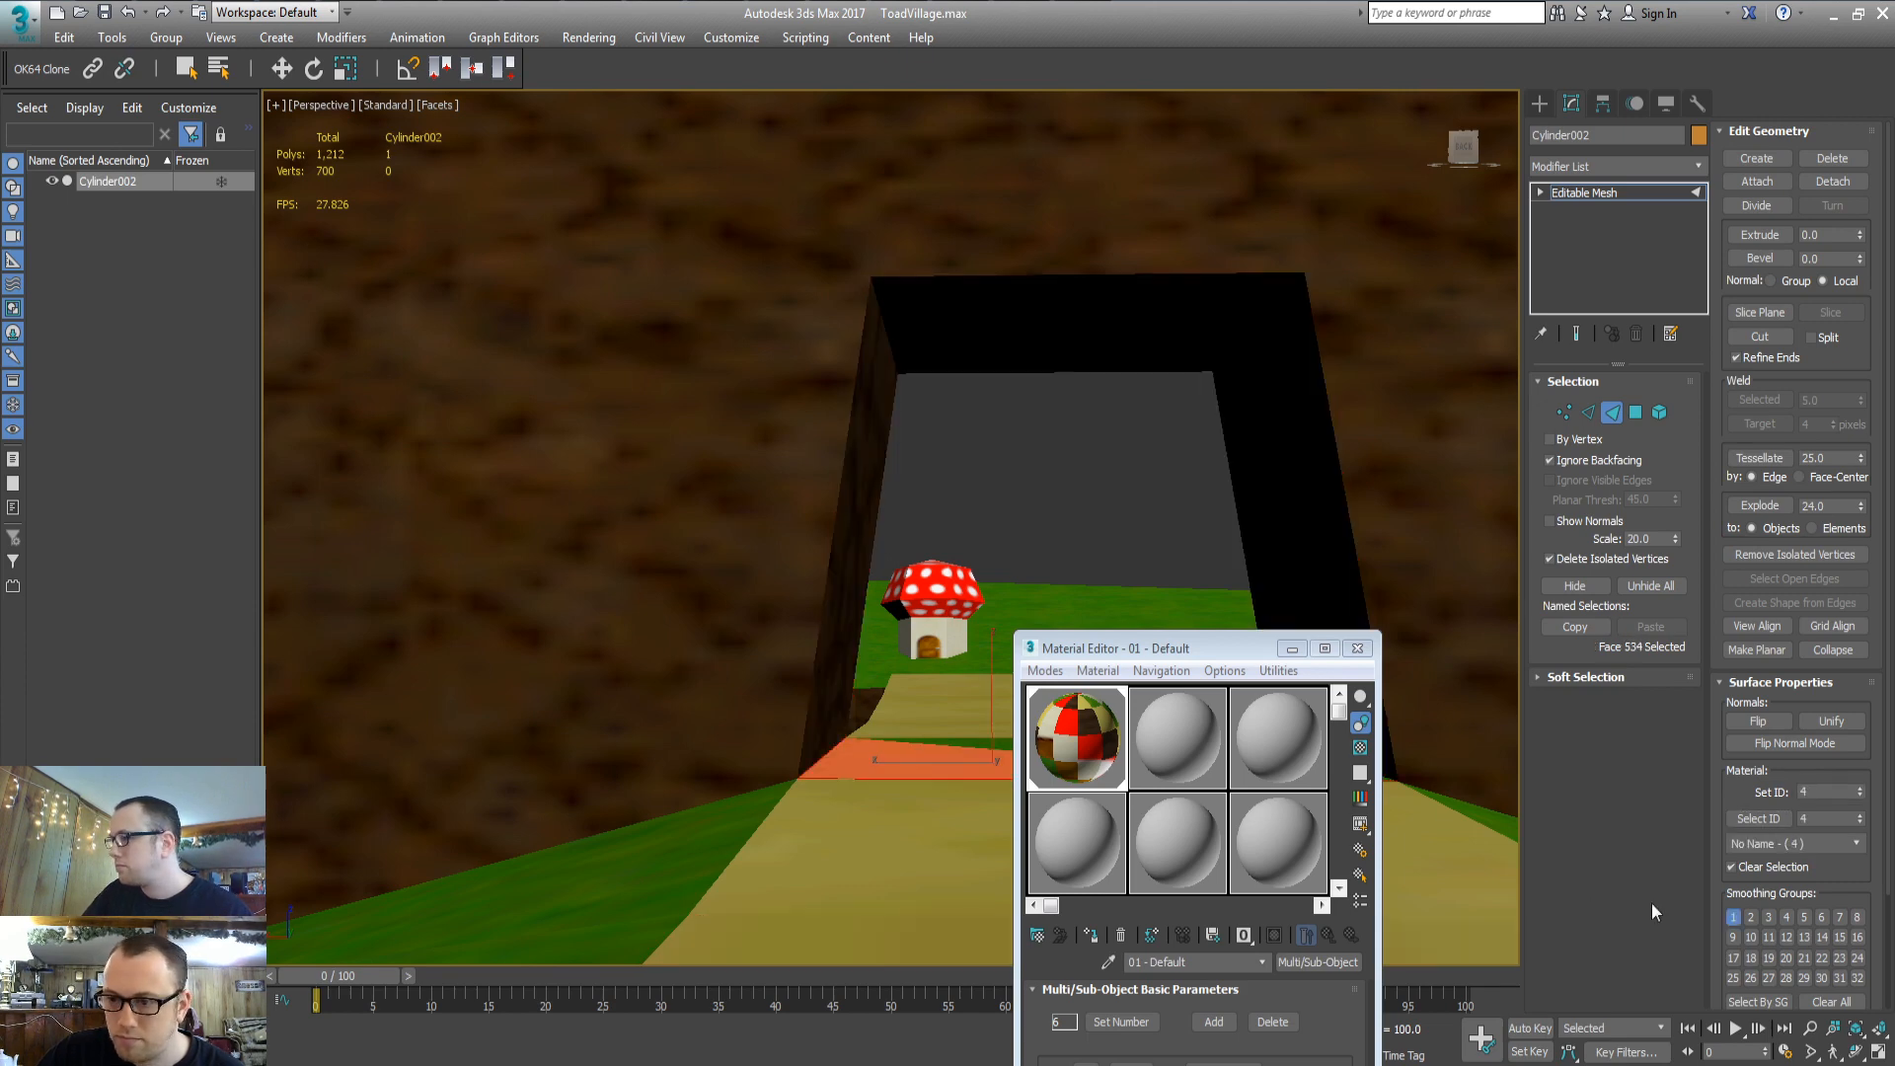
left_click(968, 746, "ctrl")
left_click_drag(1824, 792, 1687, 798)
type("5")
key("Tab")
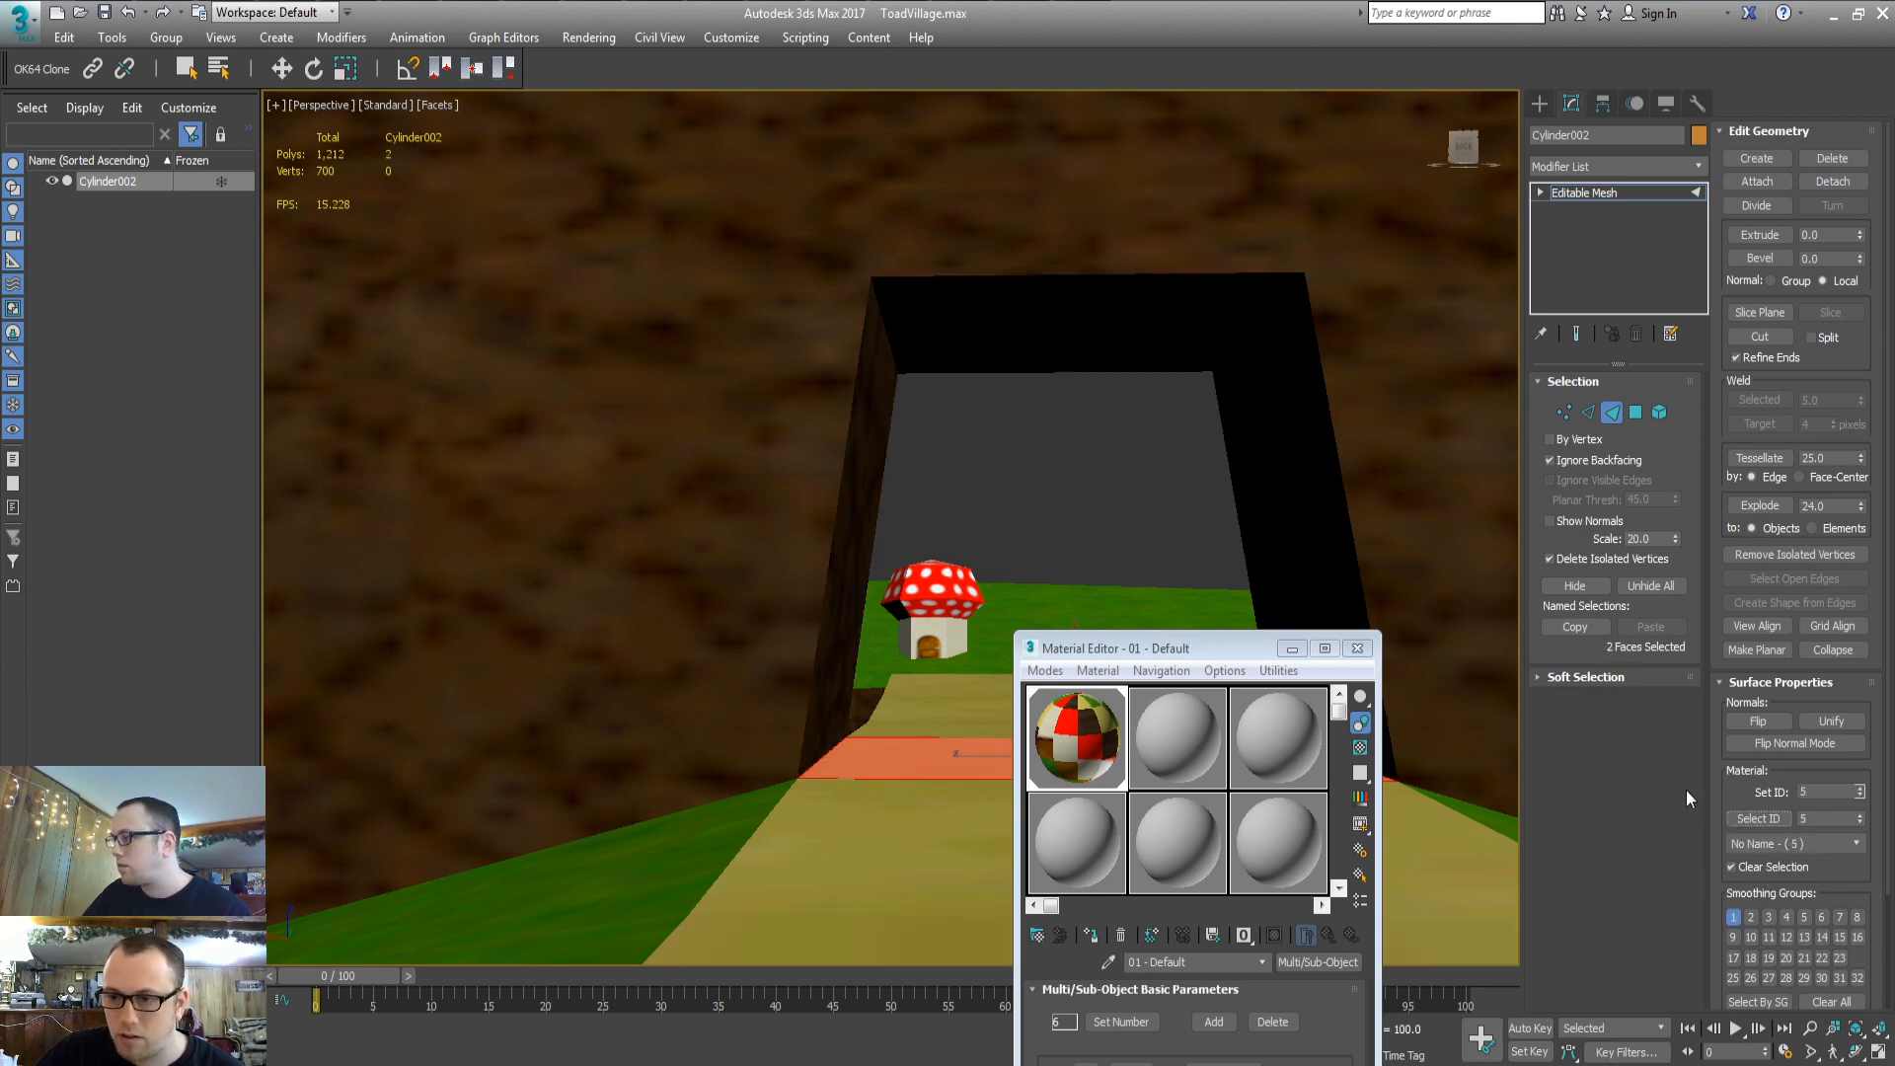
Inspect the path floor and the inner walls of the tunnel opening from several angles
middle_click_drag(1070, 449, 1078, 541, "alt")
left_click(944, 304)
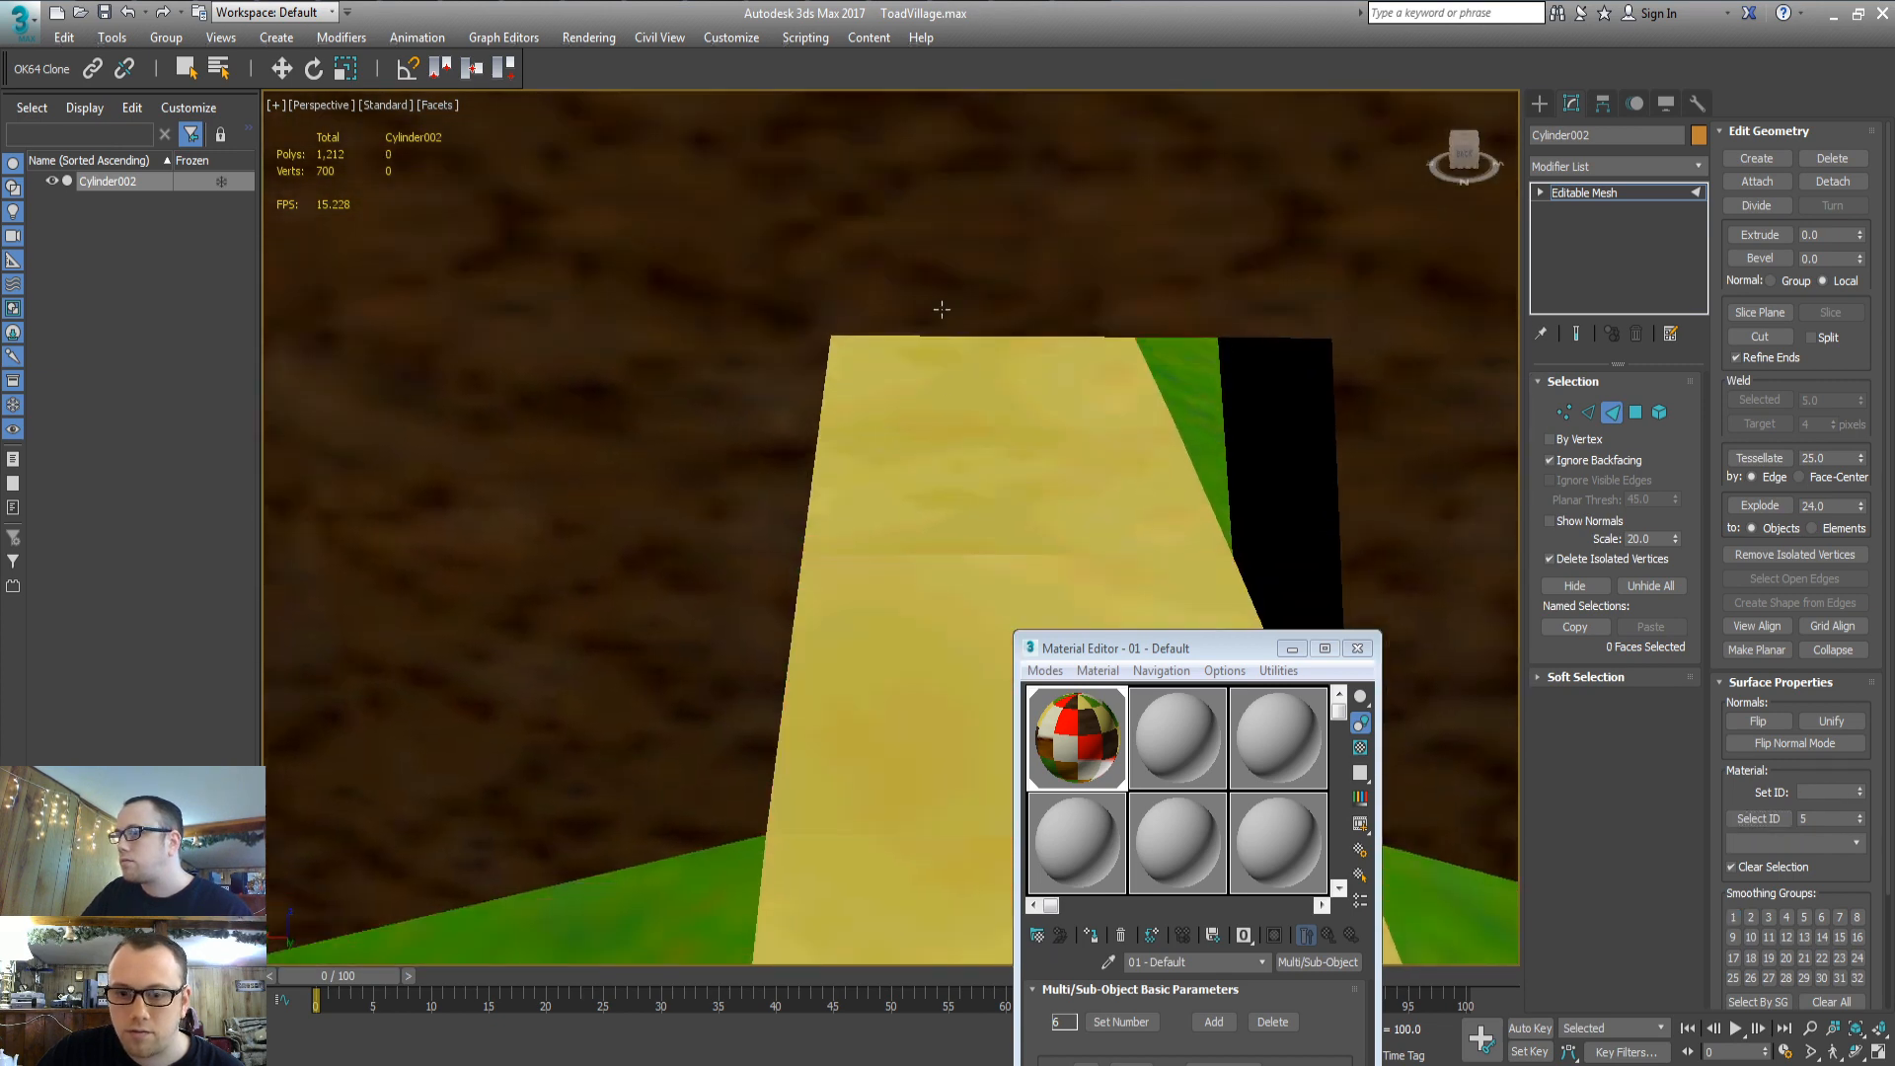
middle_click_drag(964, 515, 954, 444, "alt")
middle_click_drag(897, 346, 842, 440)
scroll(842, 440, "up", 3)
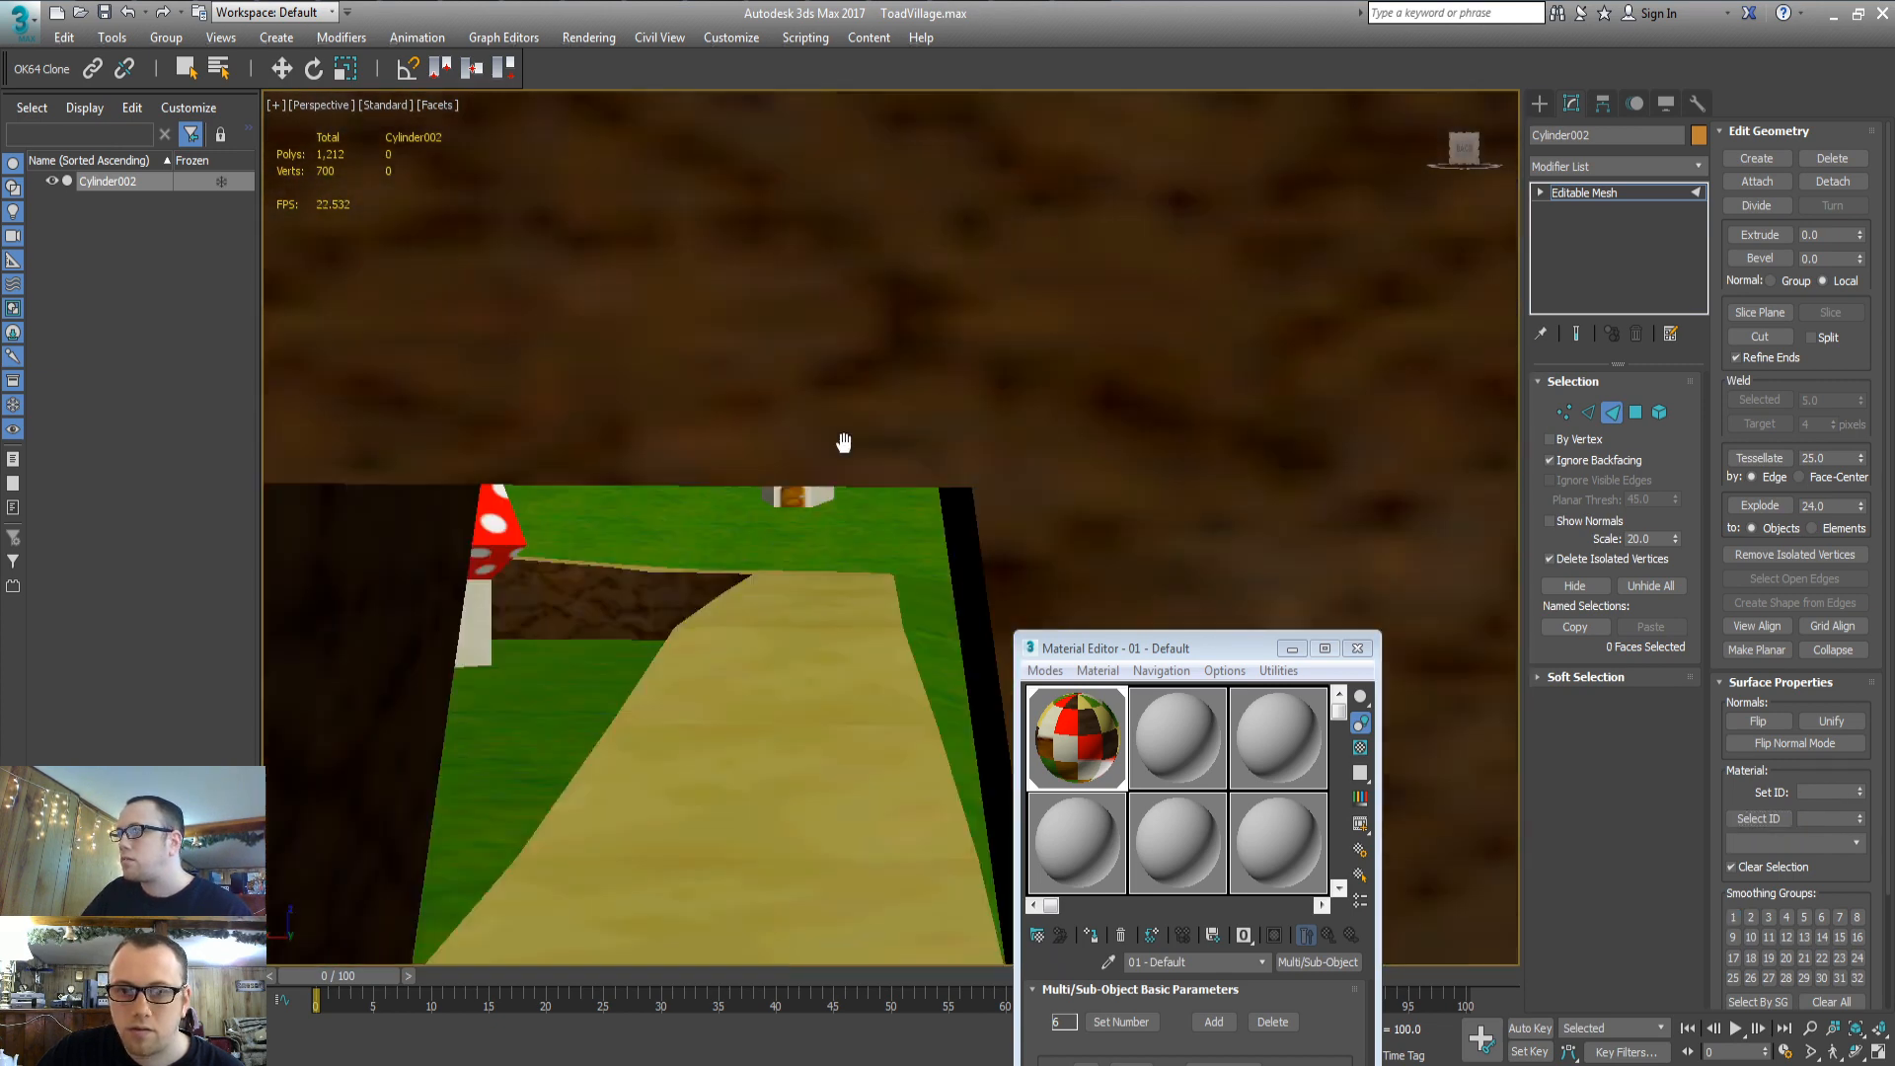
left_click(409, 276)
scroll(677, 394, "down", 3)
mouse_move(676, 393)
middle_mouse_down("alt")
mouse_move(677, 292)
mouse_move(783, 327)
middle_mouse_up("alt")
Select all faces of the track and enable Backface Cull in the object's display properties
key("ctrl+a")
right_click(1217, 303)
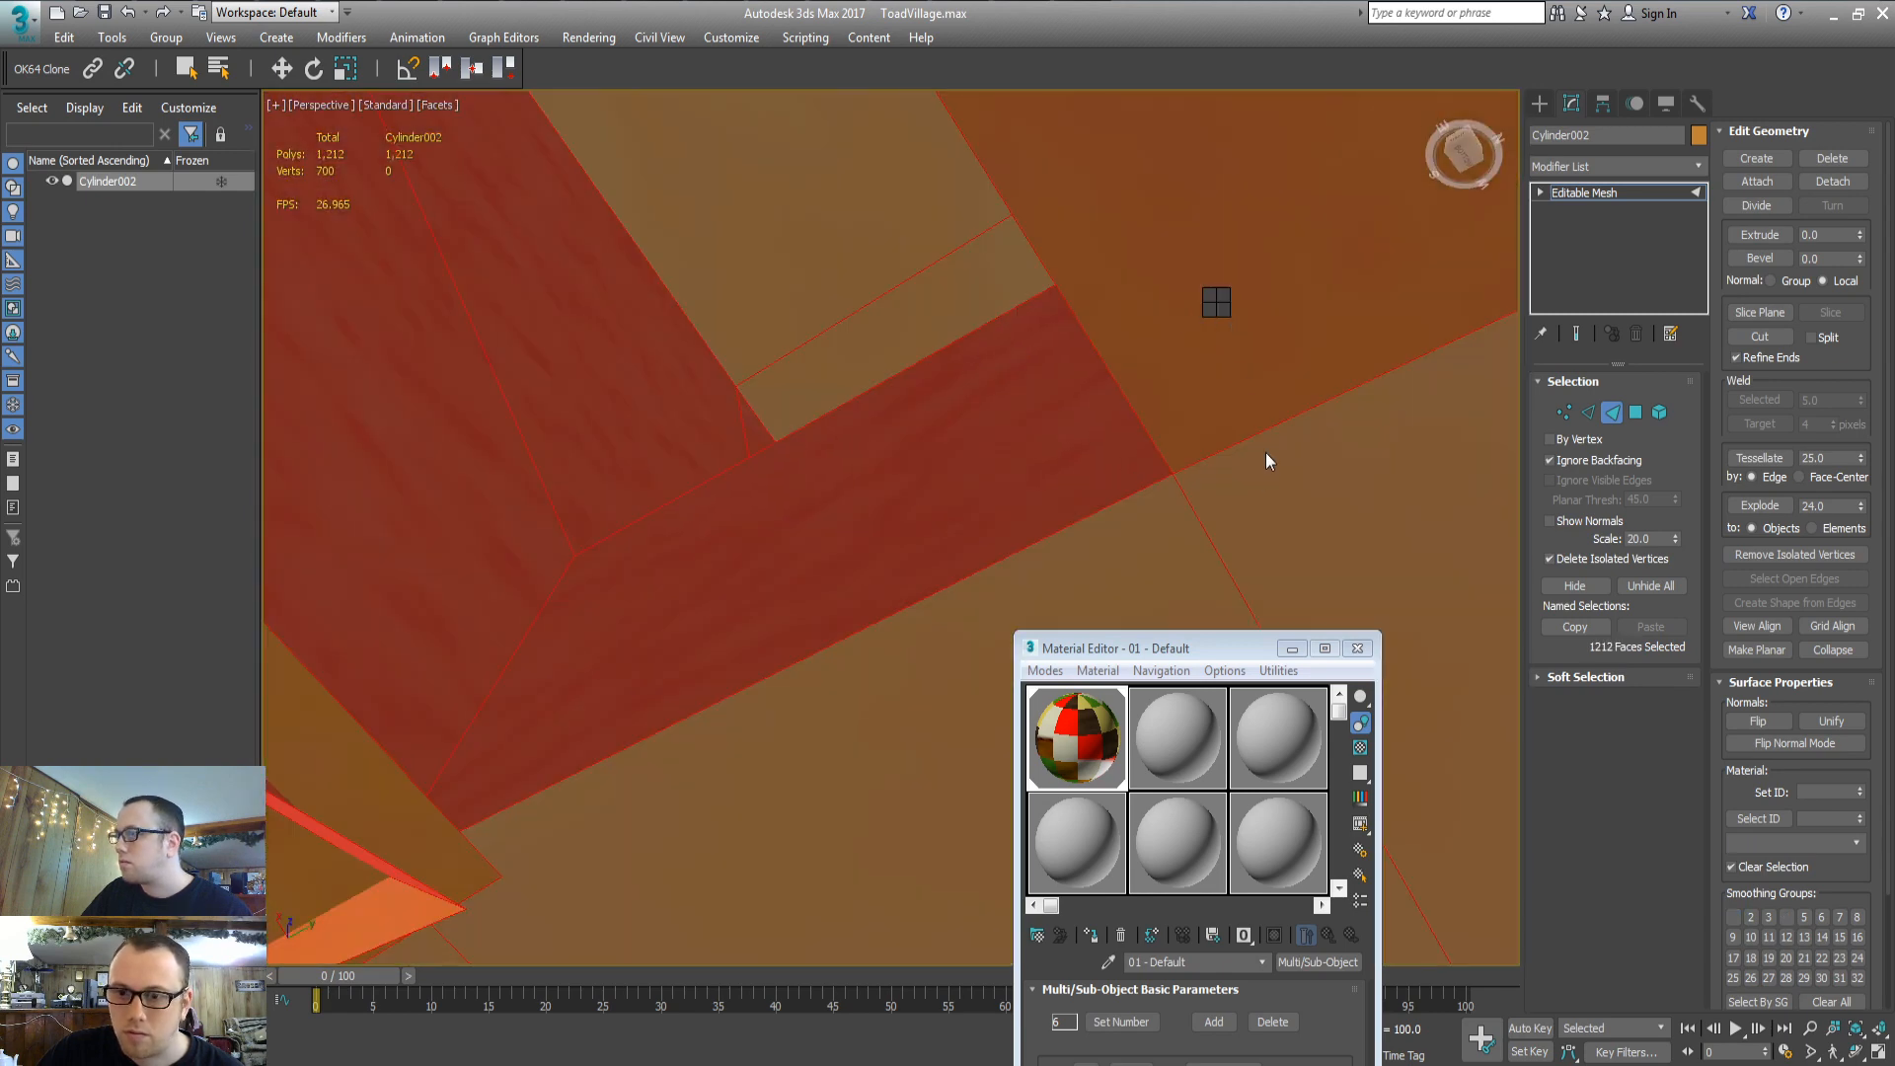
left_click(812, 598)
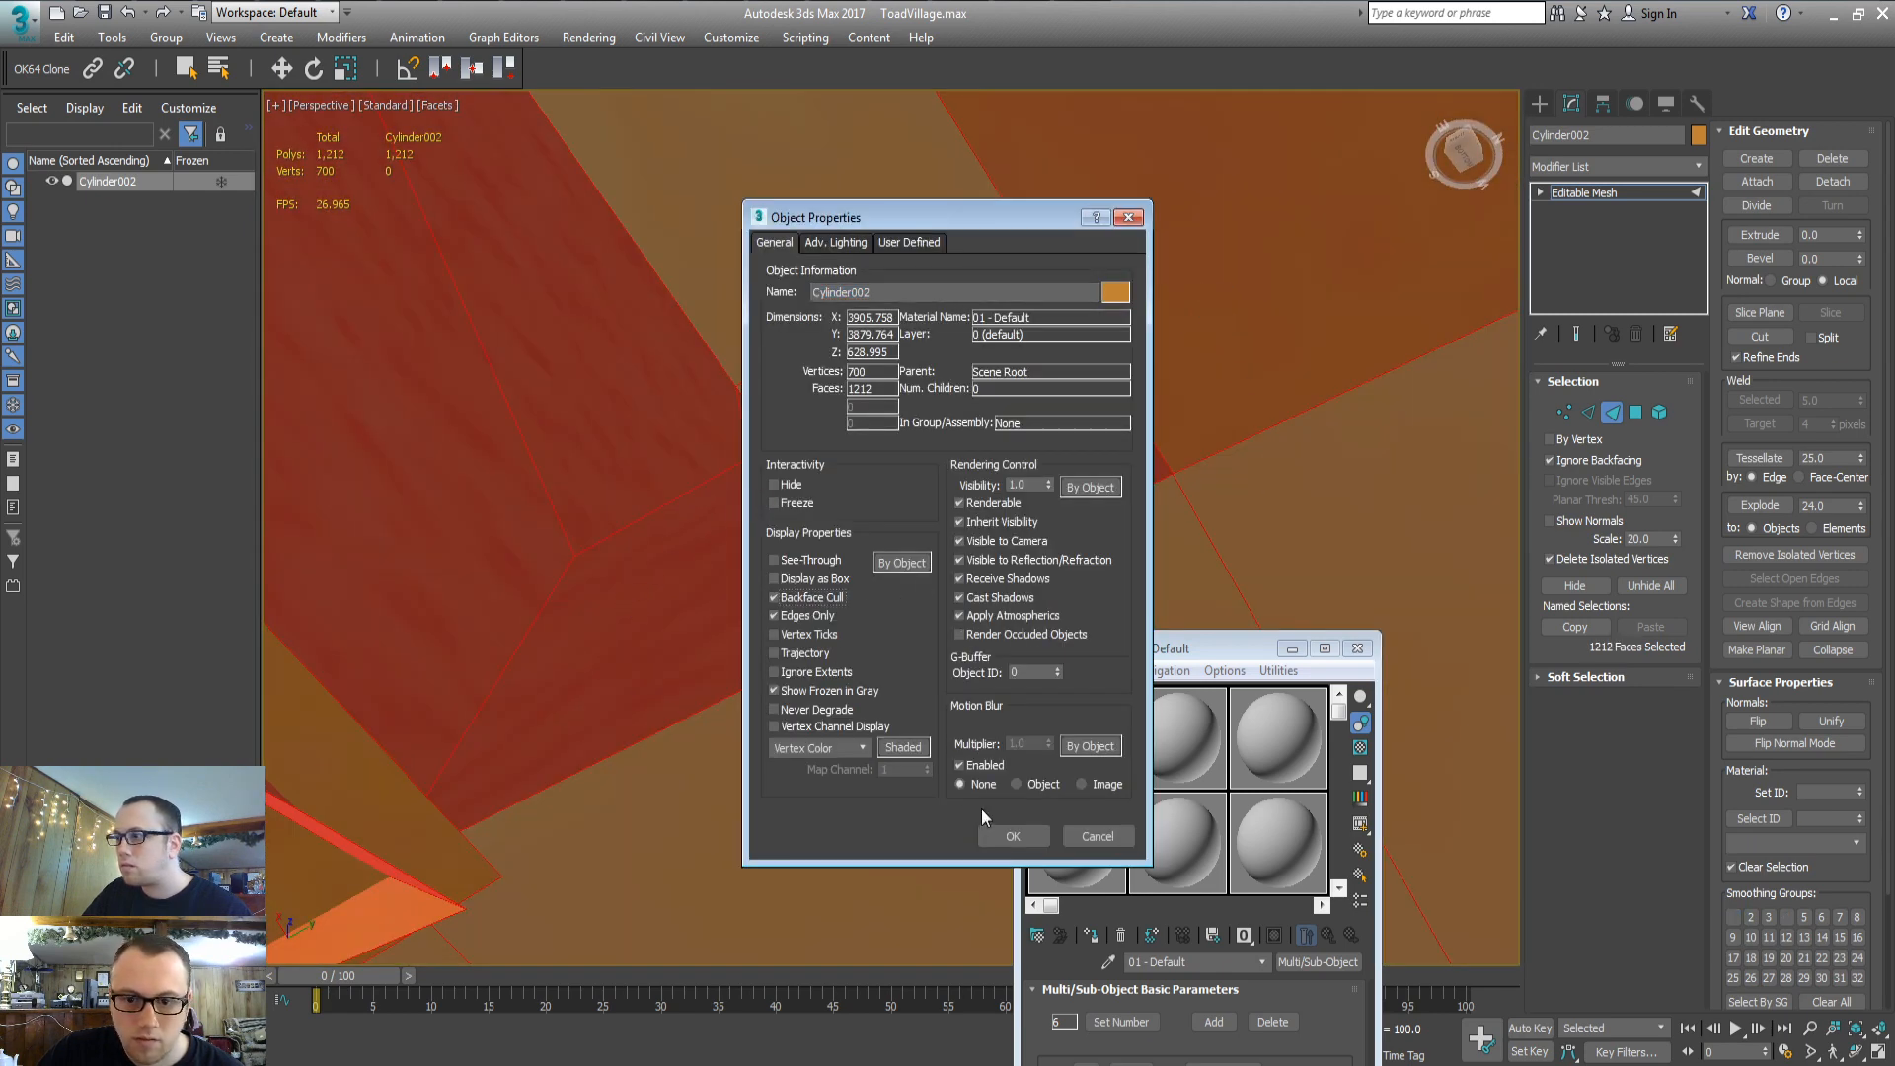
left_click(1013, 836)
Select the two tunnel ceiling faces from below and add a UVW Map modifier with Box mapping
left_click(1014, 506)
middle_click_drag(1015, 507, 681, 232)
left_click(851, 651)
left_click(837, 652, "ctrl")
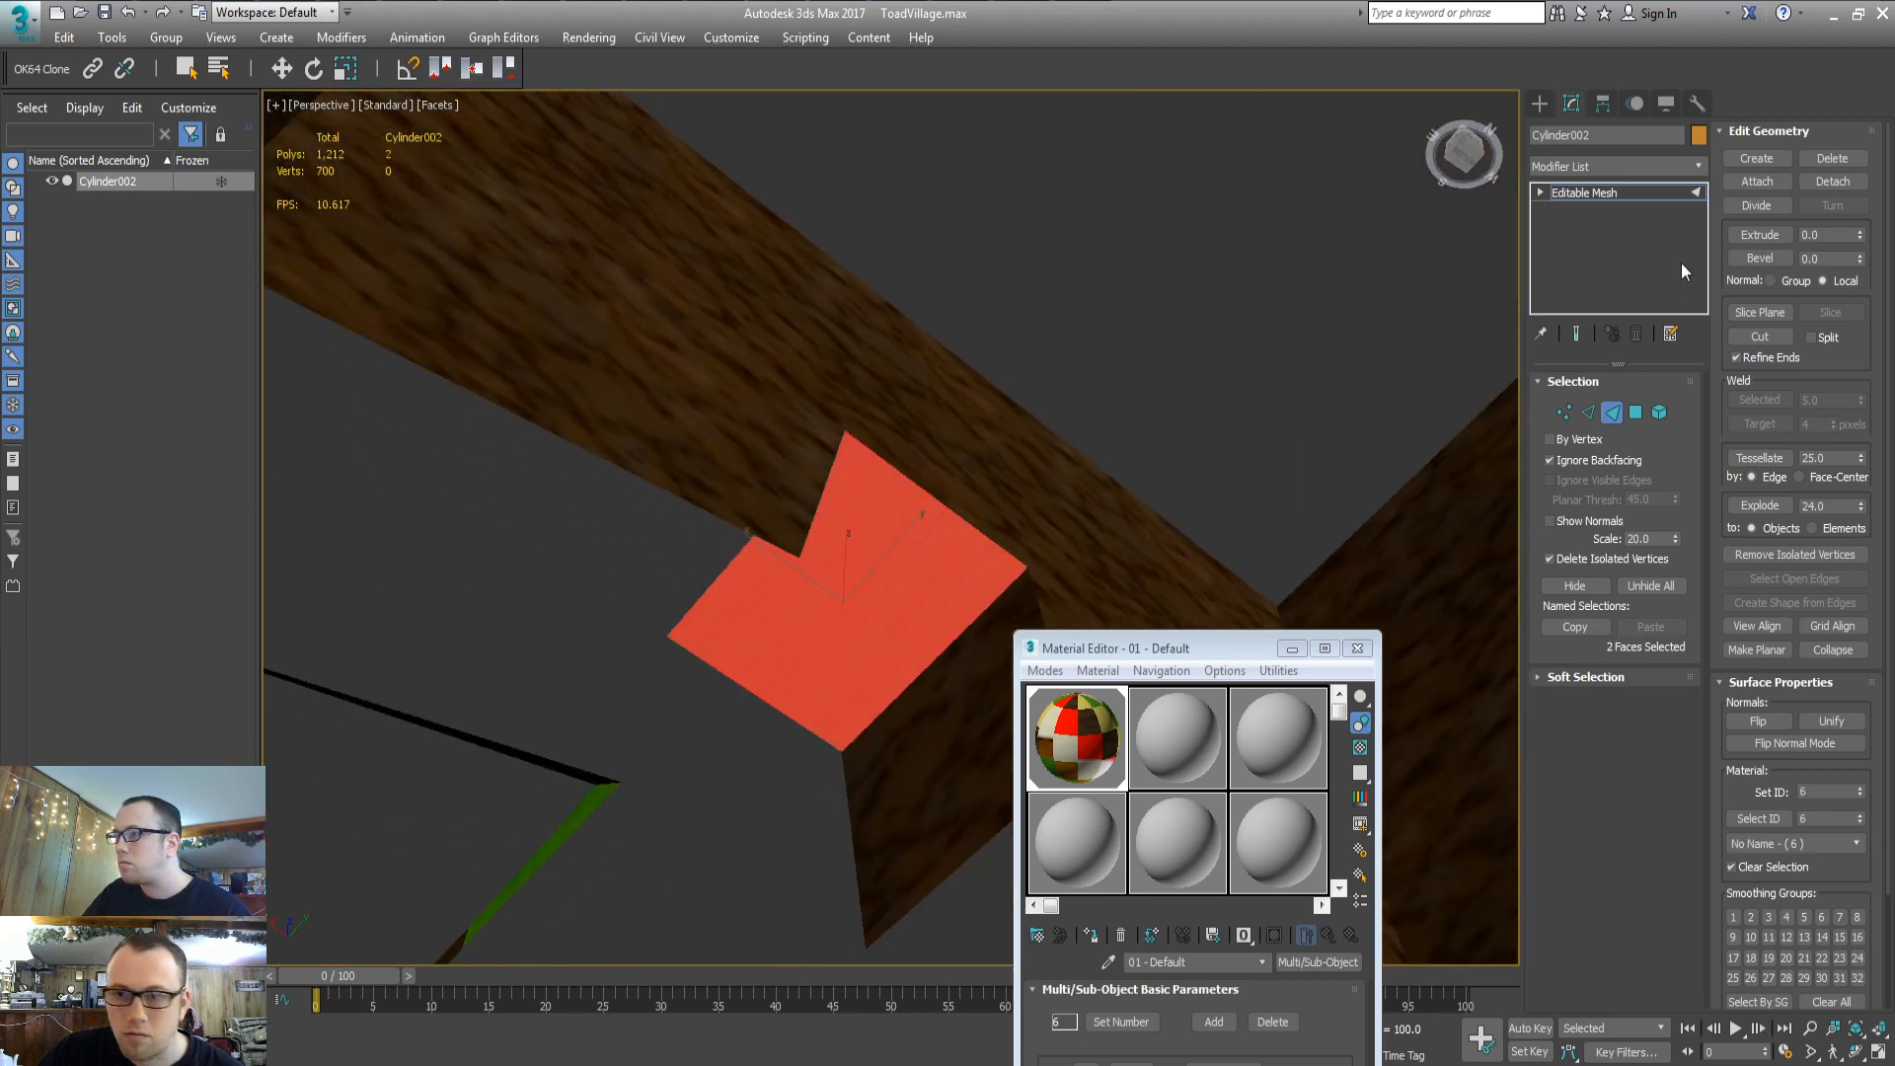
left_click(1617, 172)
type("uv")
key("Return")
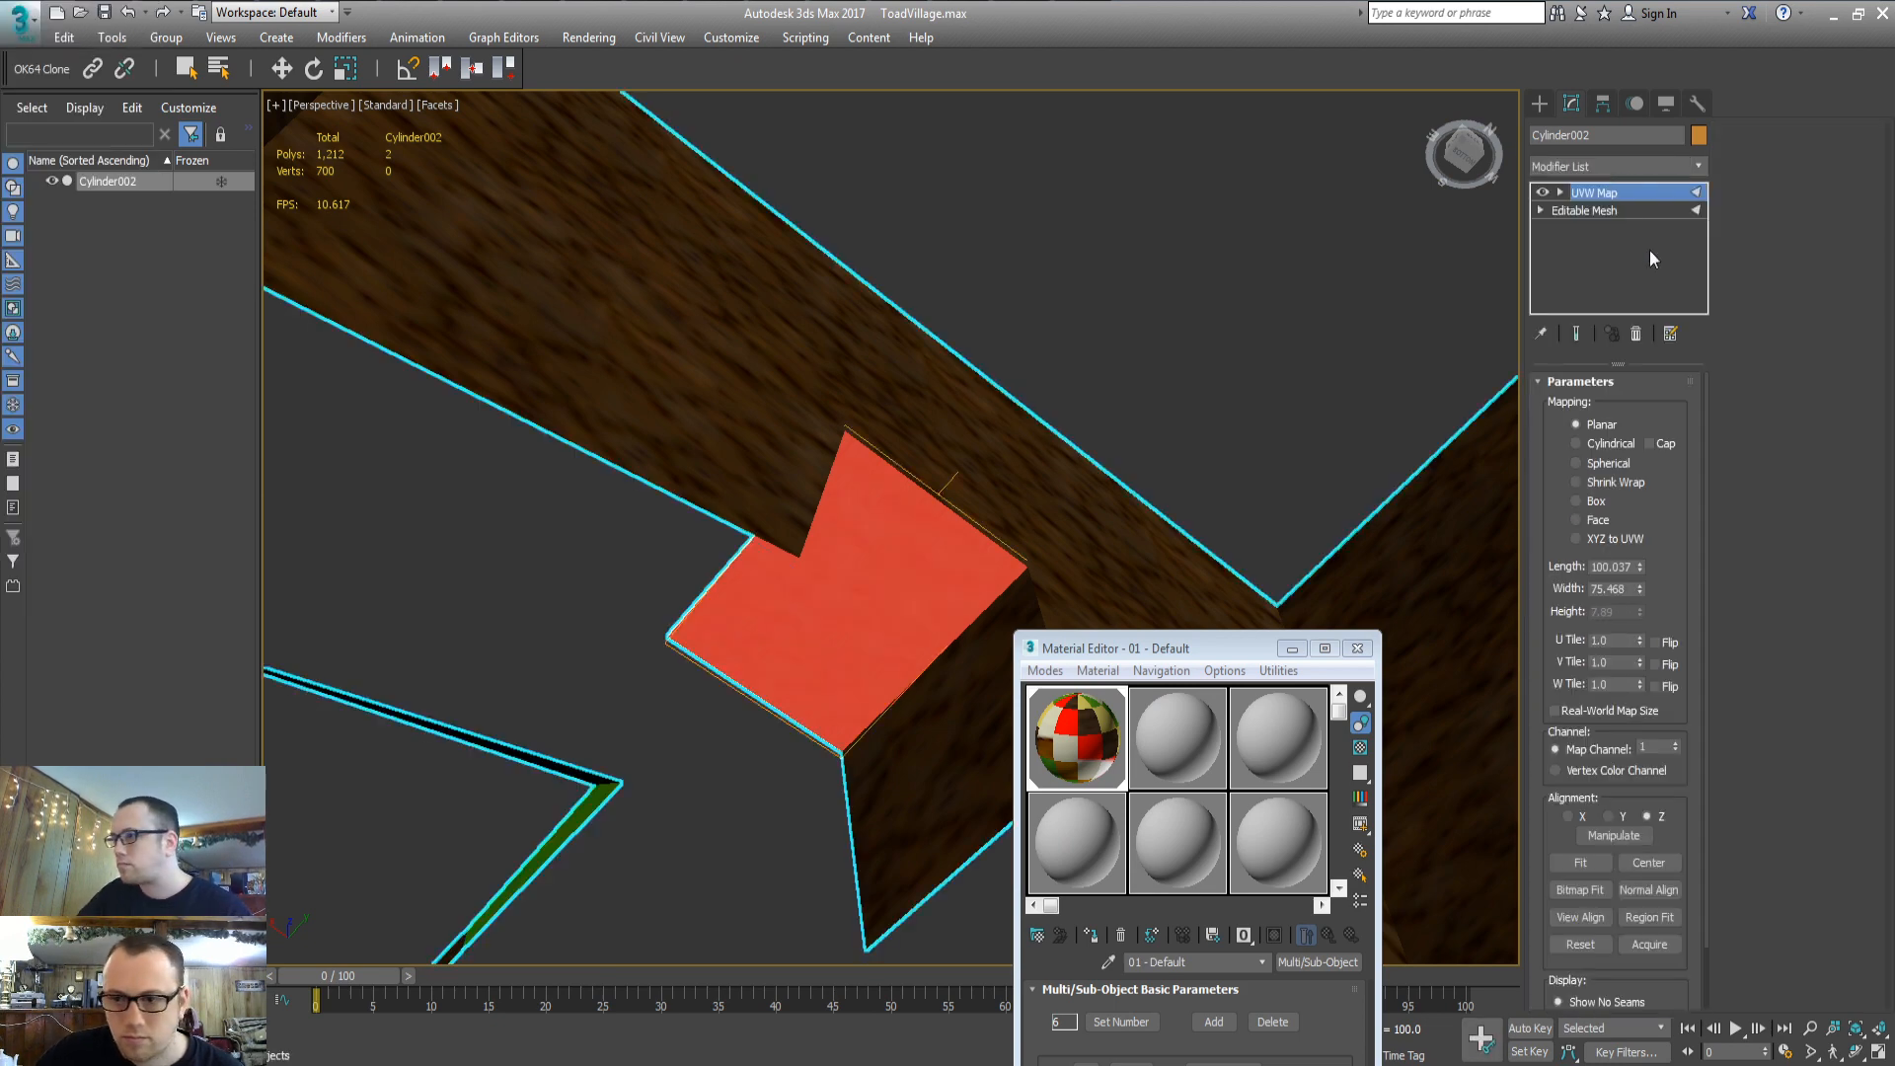
left_click(1584, 503)
Set the ceiling box mapping's length, width and height to 115 and convert the object to an editable mesh
type("115.0")
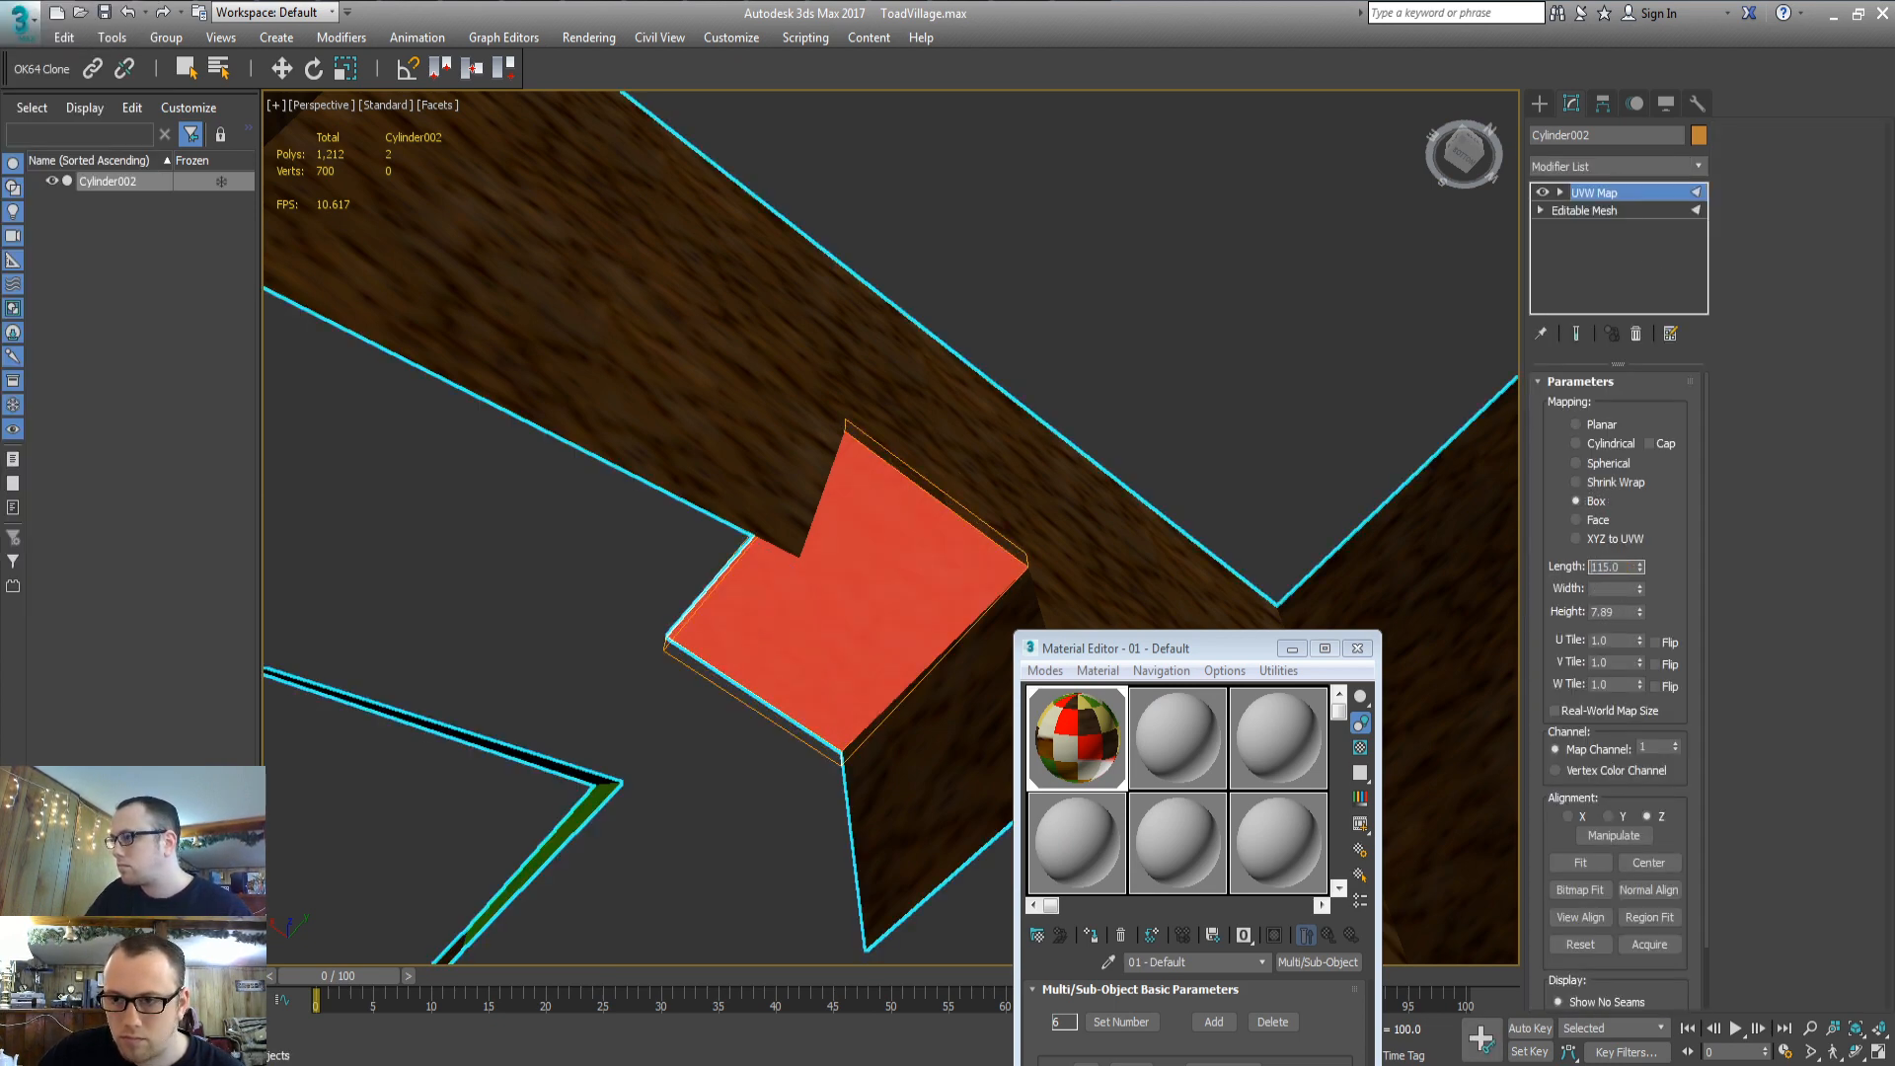
key("Tab")
type("115")
key("Tab")
type("115")
key("Tab")
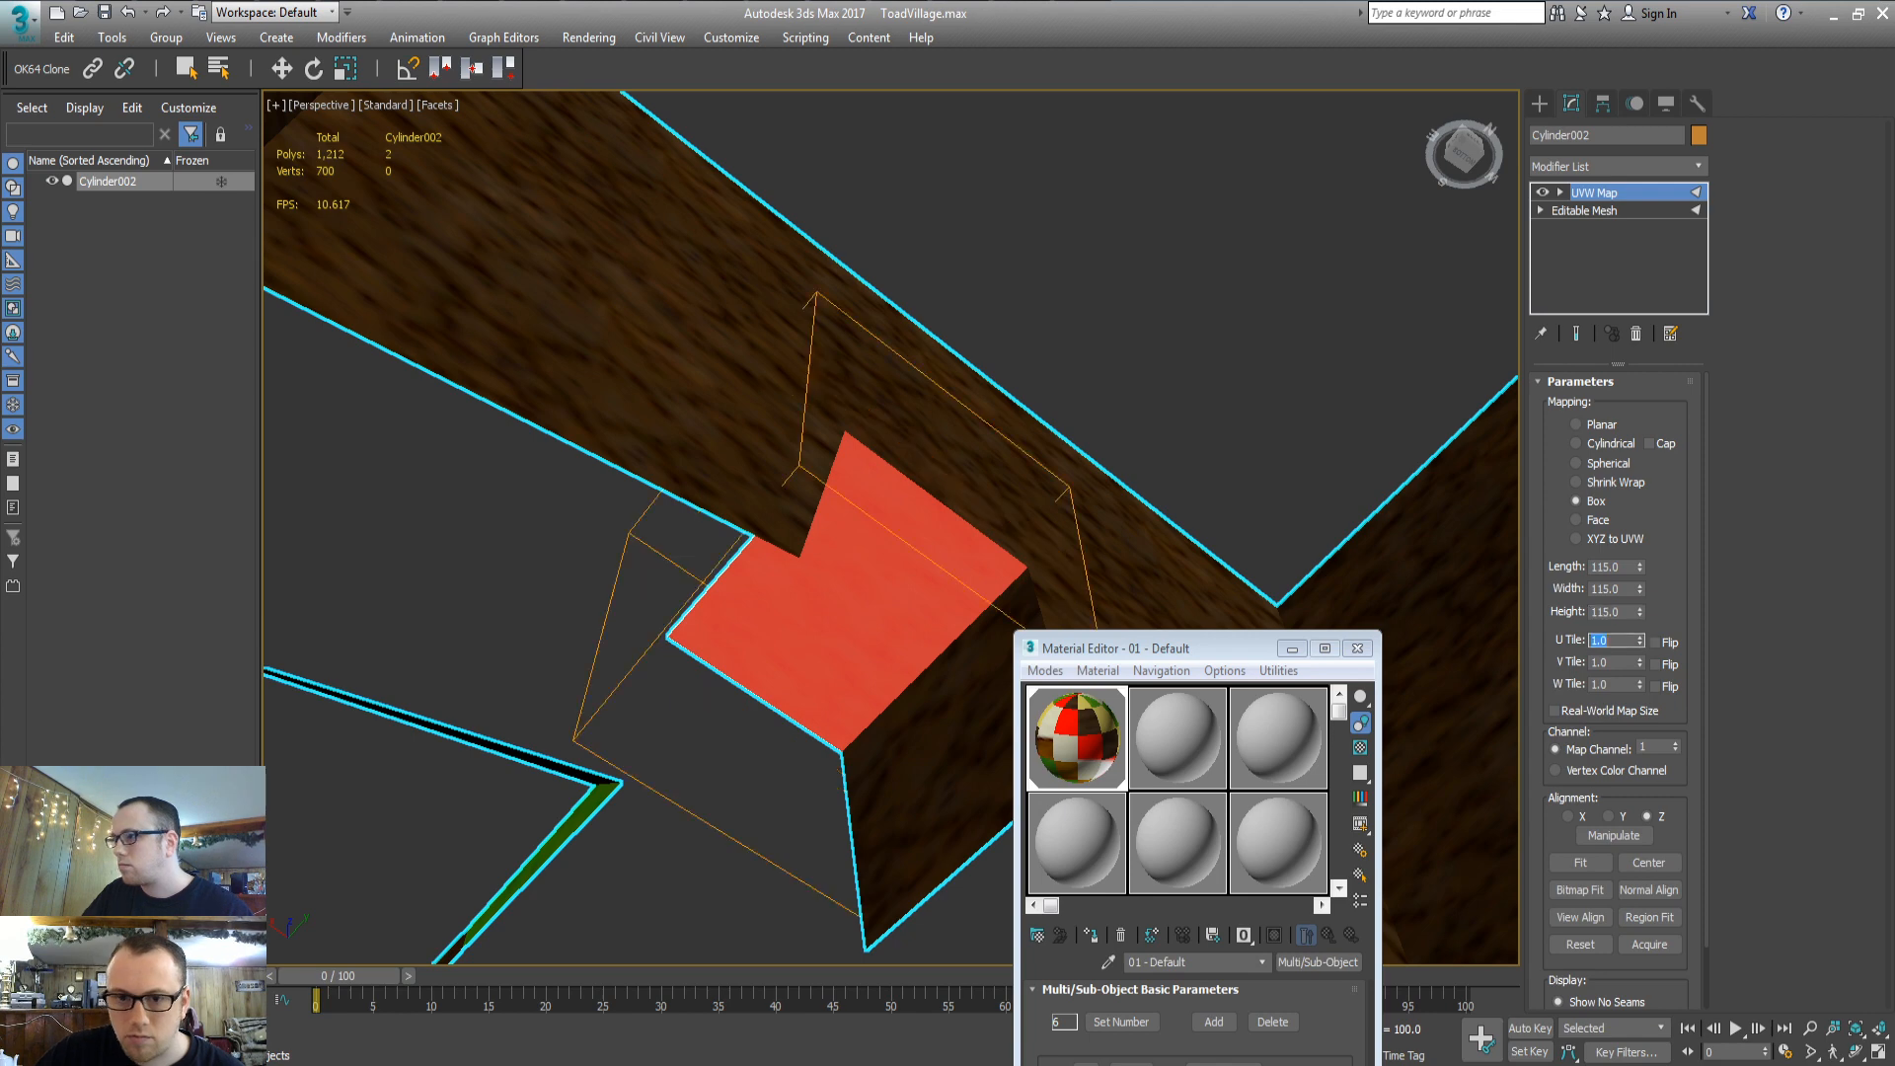
key("c")
key("4")
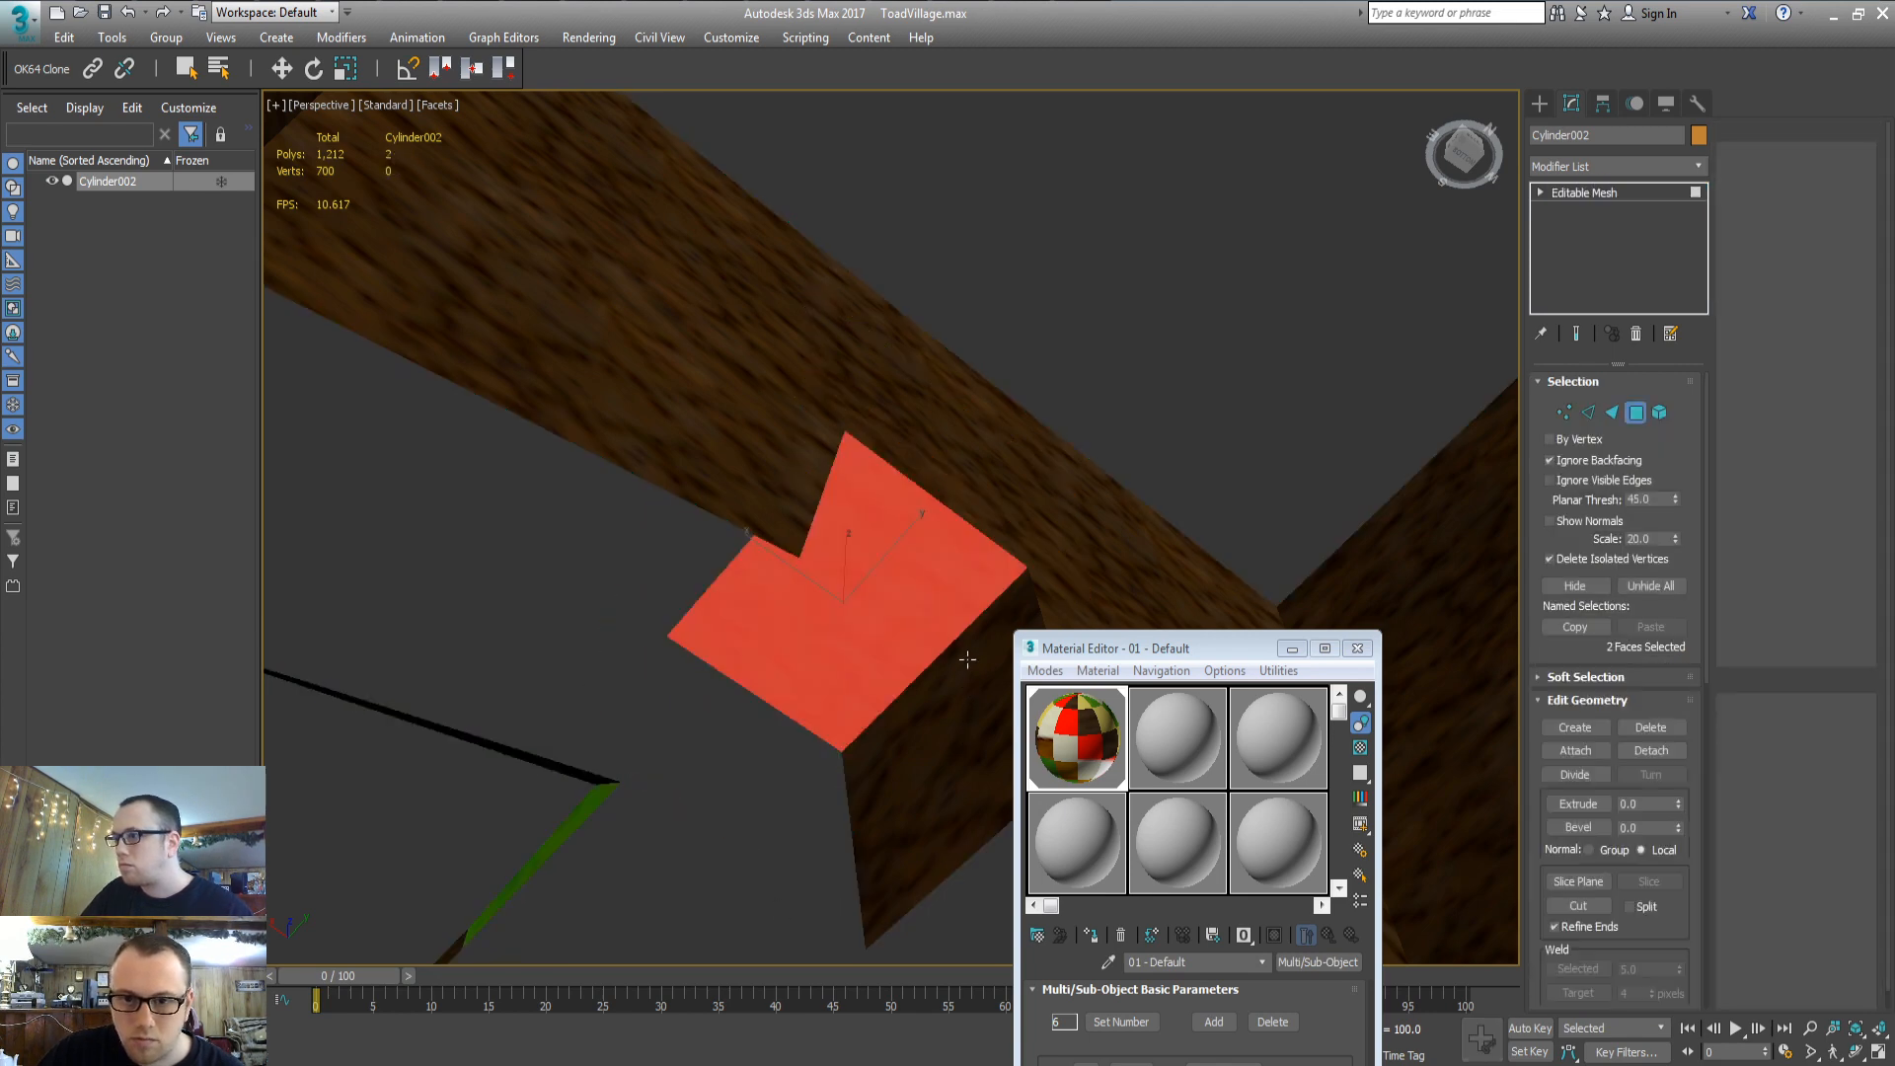
Deselect all polygons and examine the textured walls, ground and path across the whole track
key("ctrl+d")
middle_click_drag(926, 523, 939, 423)
scroll(939, 426, "down", 5)
scroll(940, 471, "down", 10)
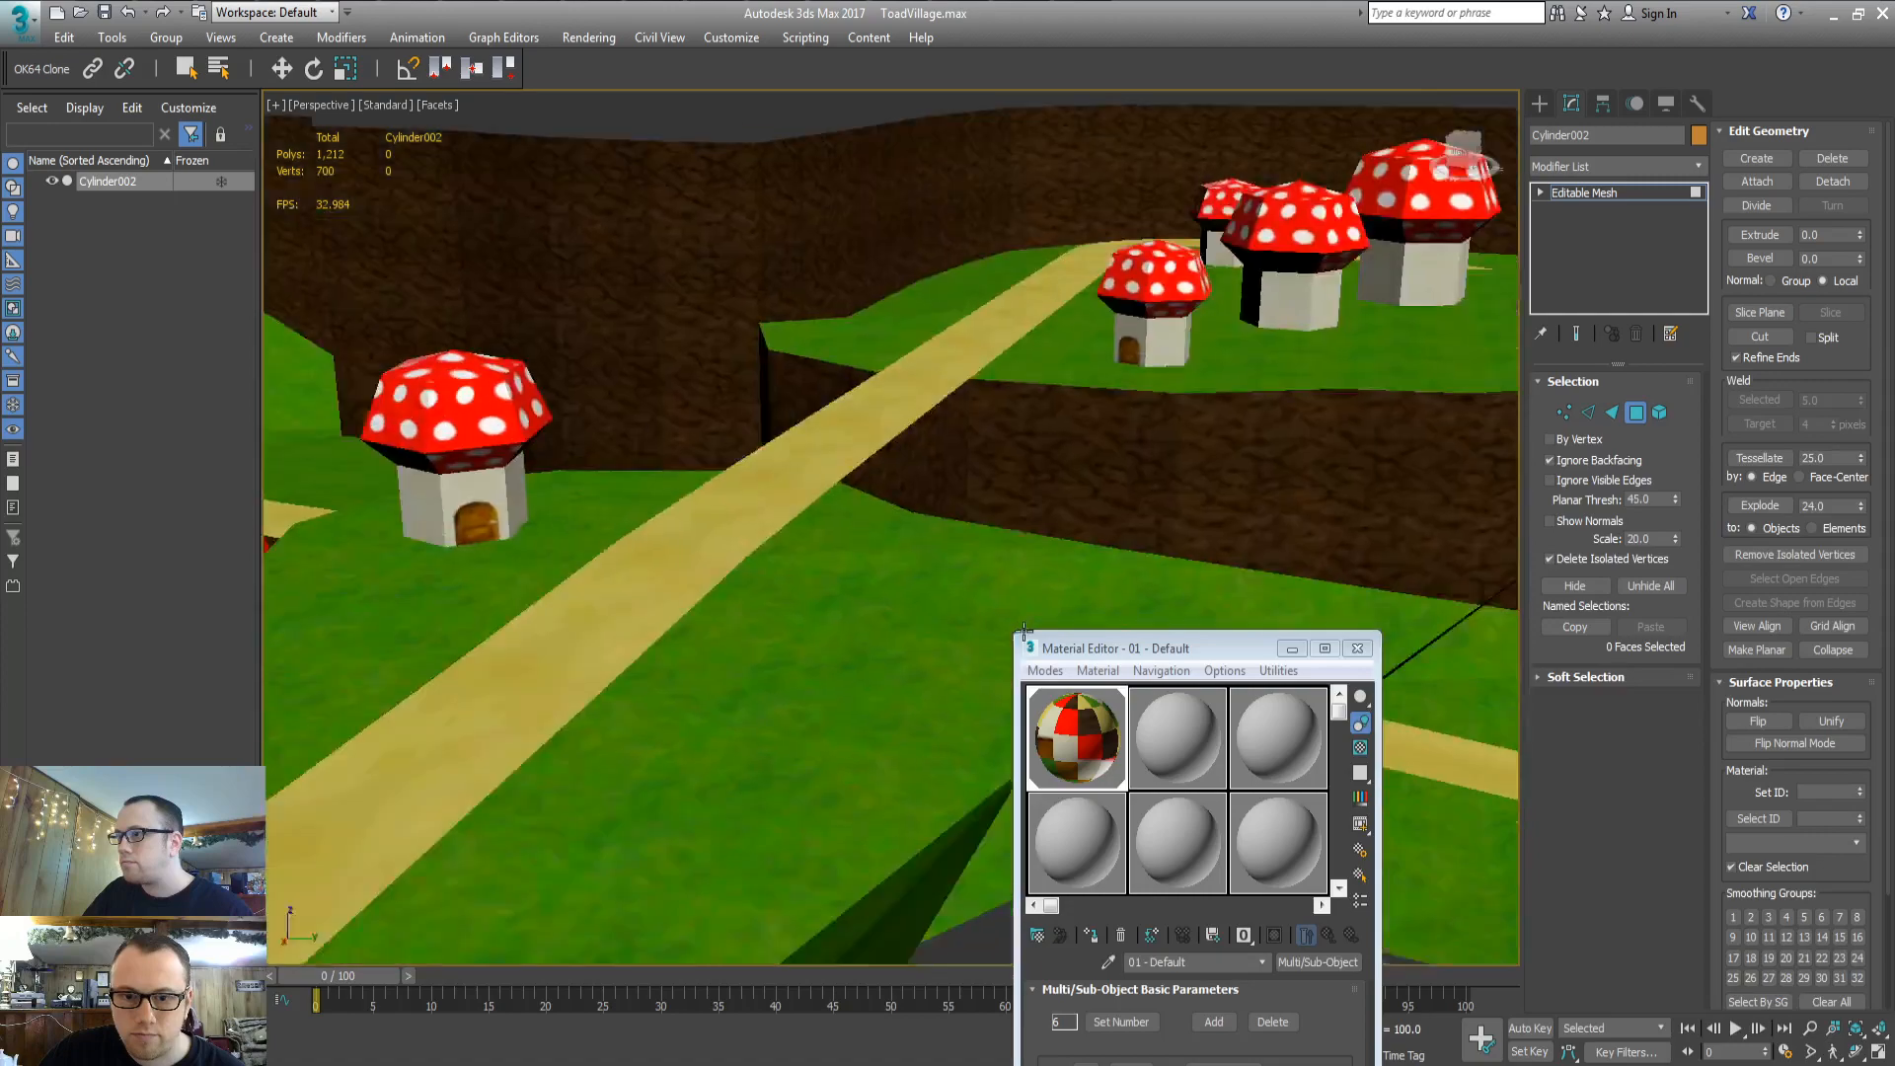
middle_click_drag(1024, 632, 1170, 640, "alt")
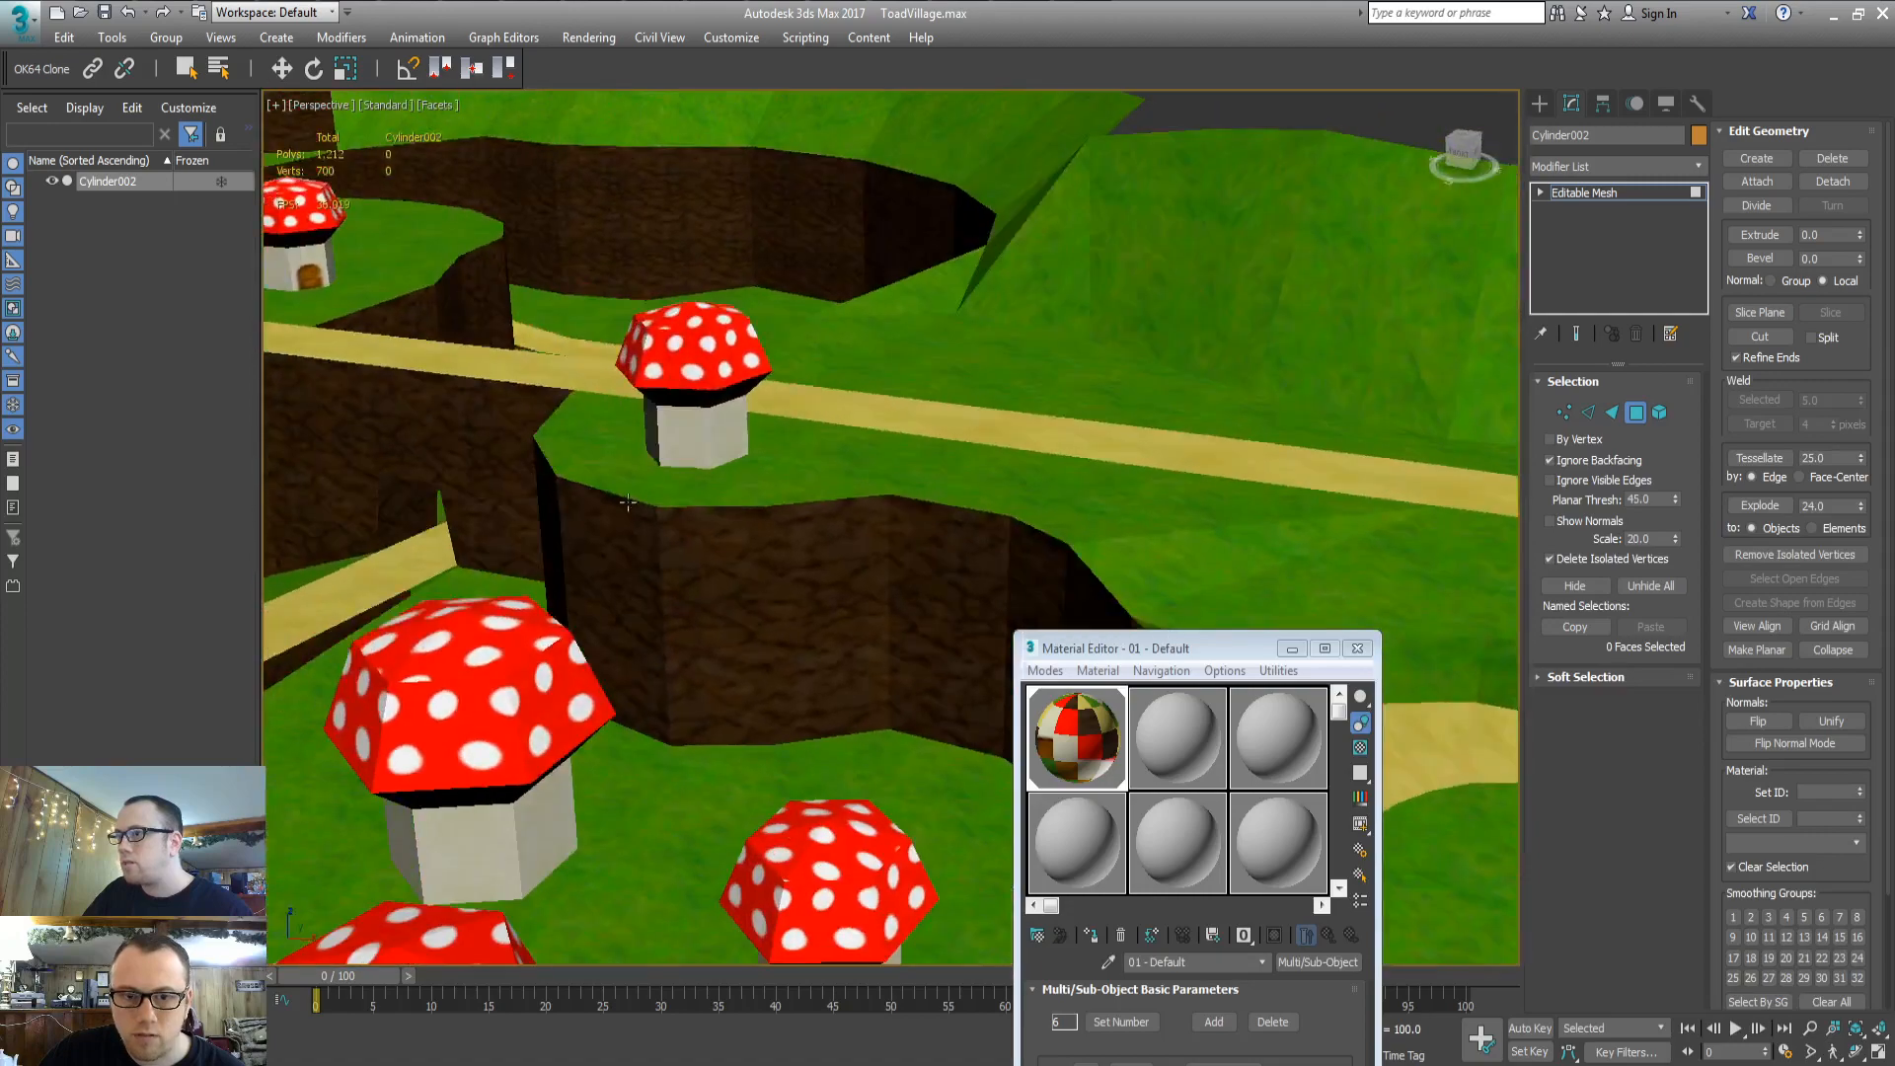
scroll(938, 558, "down", 4)
middle_click_drag(938, 557, 865, 512, "alt")
scroll(753, 613, "down", 5)
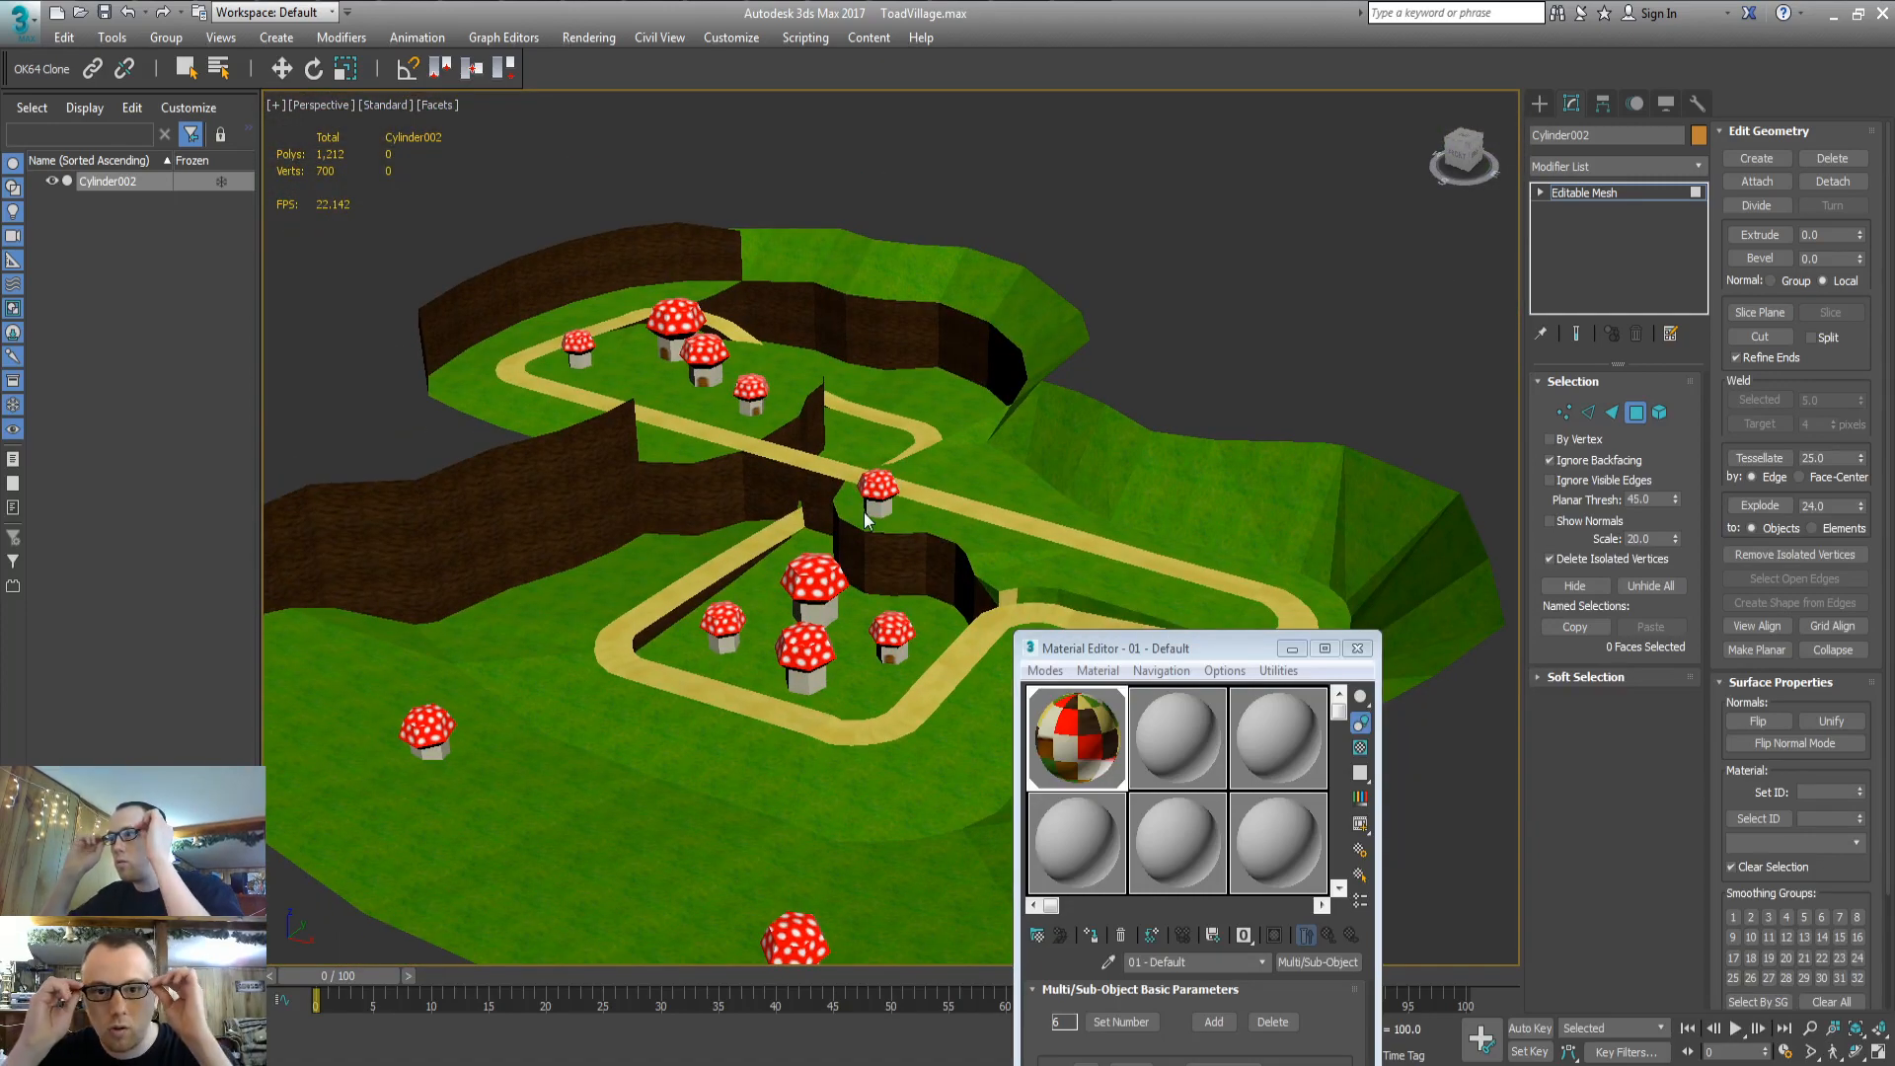